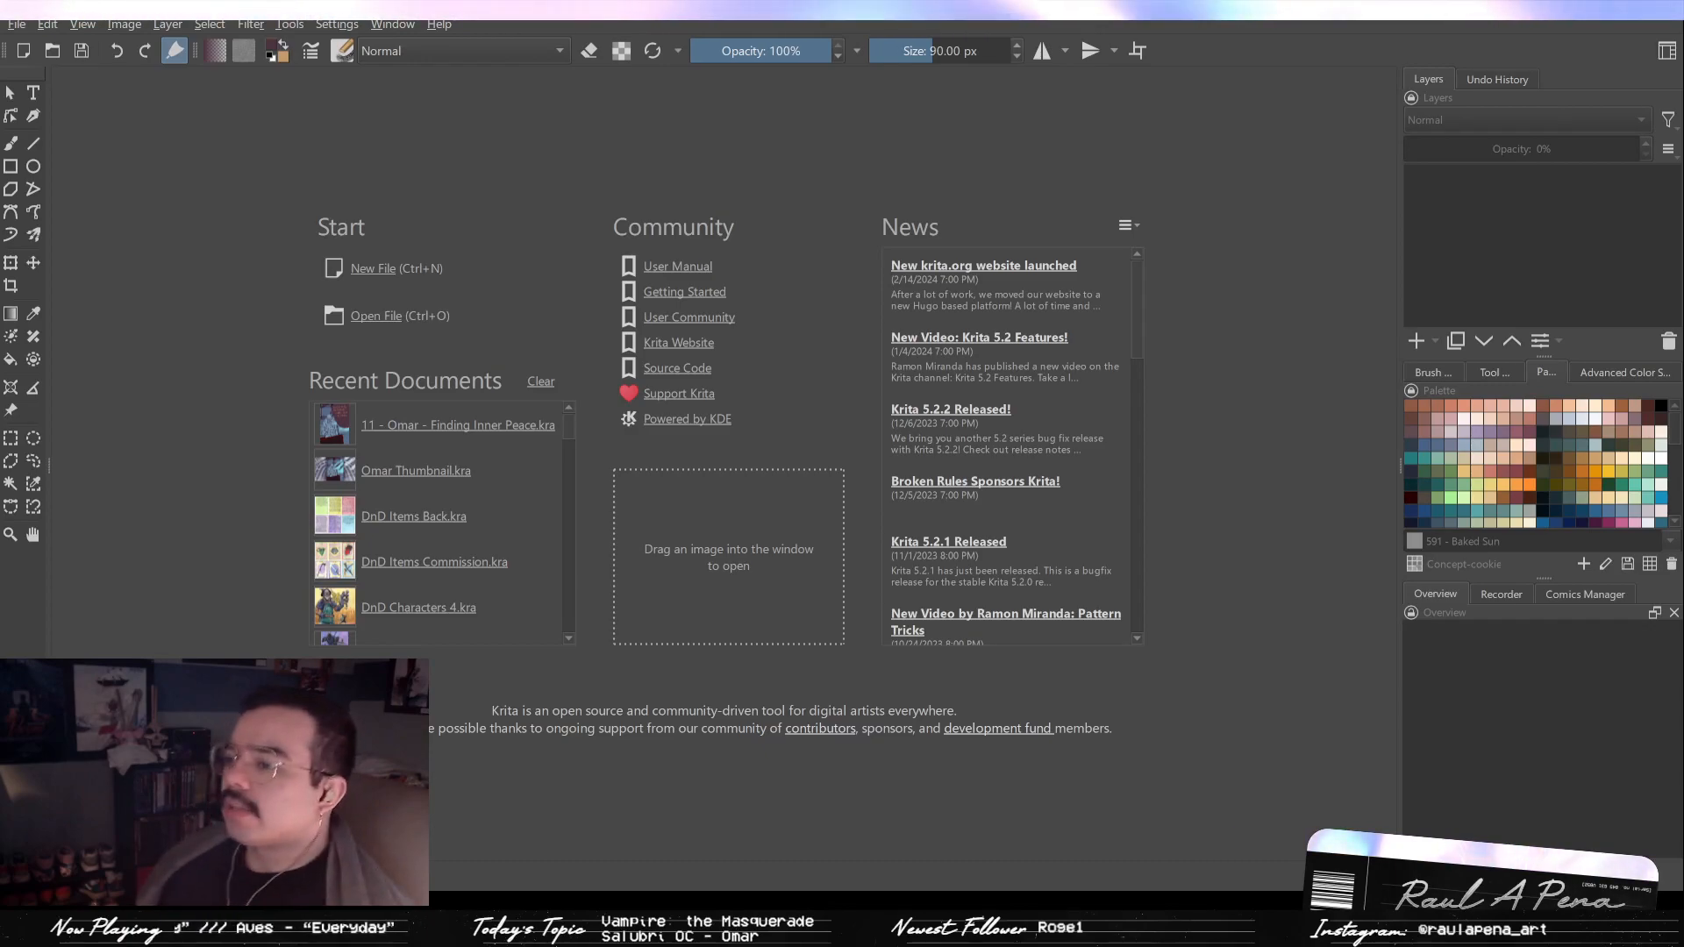
Open the recent document 11 - Omar - Finding Inner Peace.kra and group Paint Layer 1 and Paint Layer 2 as "Notes Group".
click(457, 425)
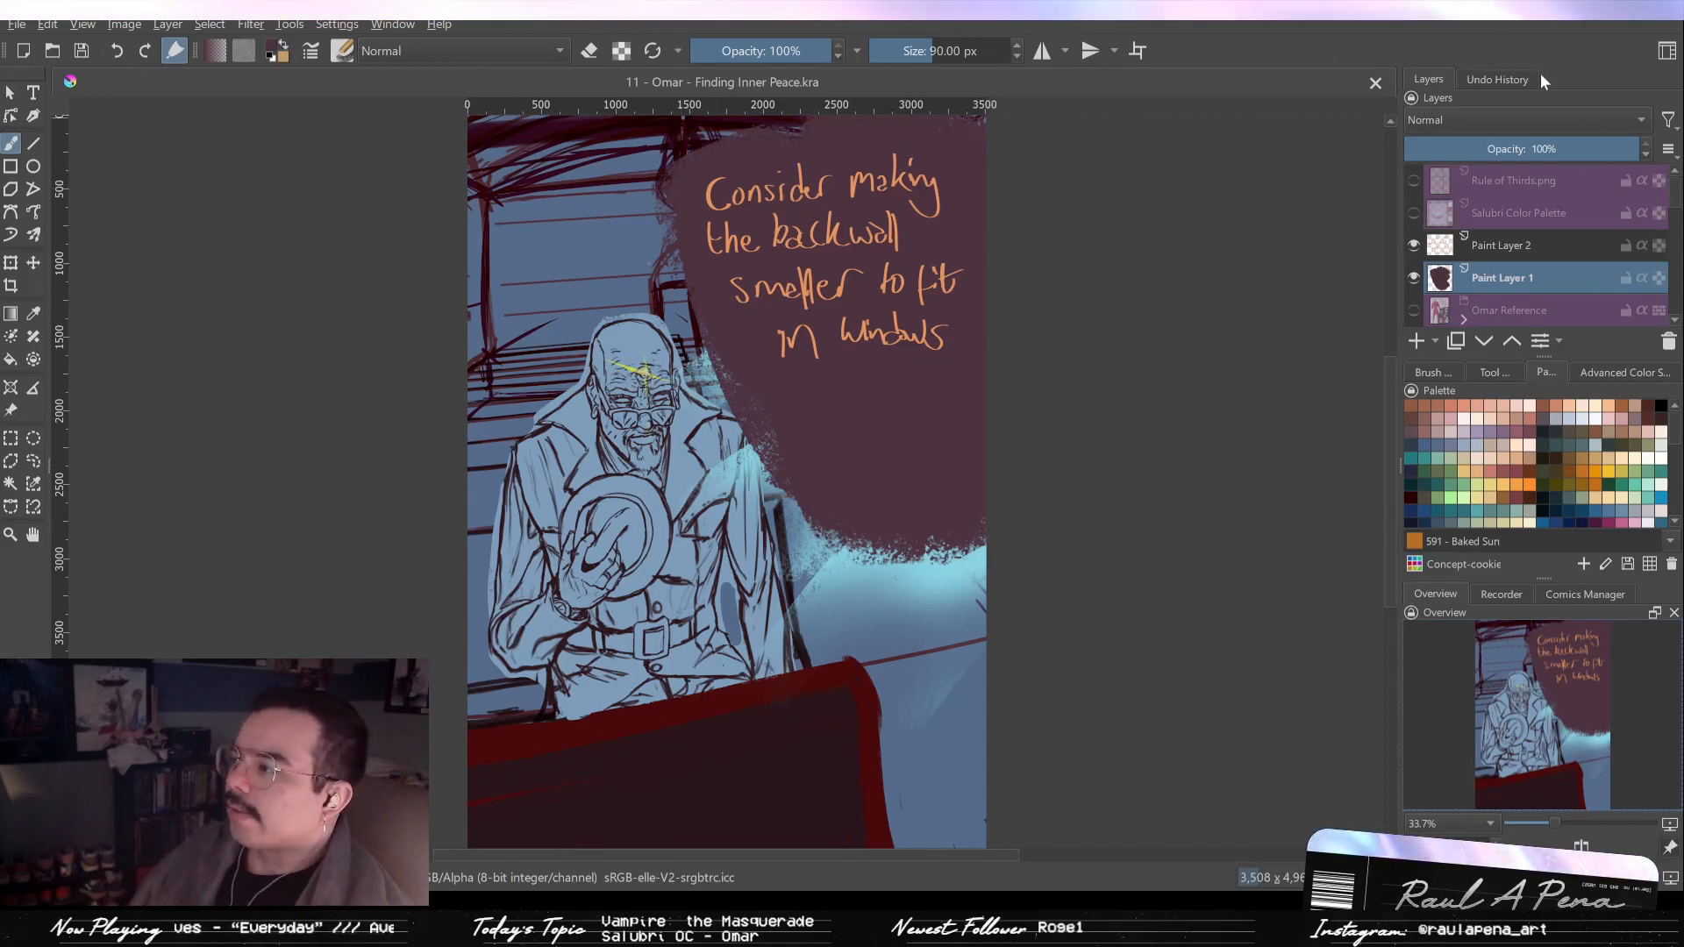
ctrl+click(1496, 249)
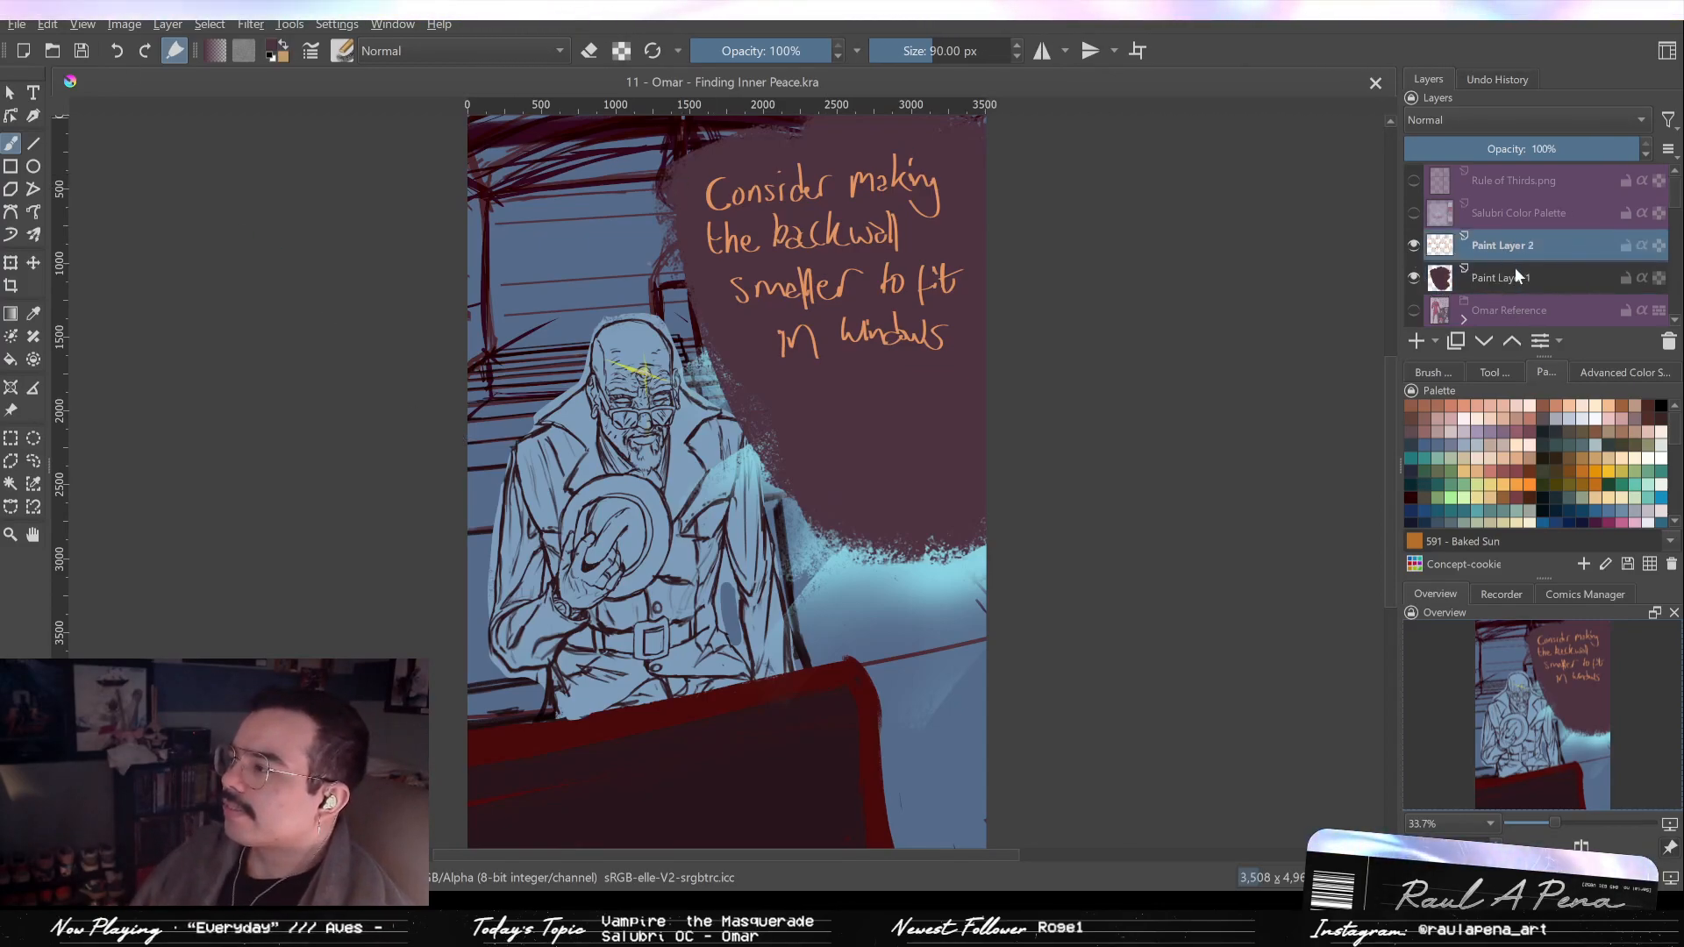
key(ctrl+g)
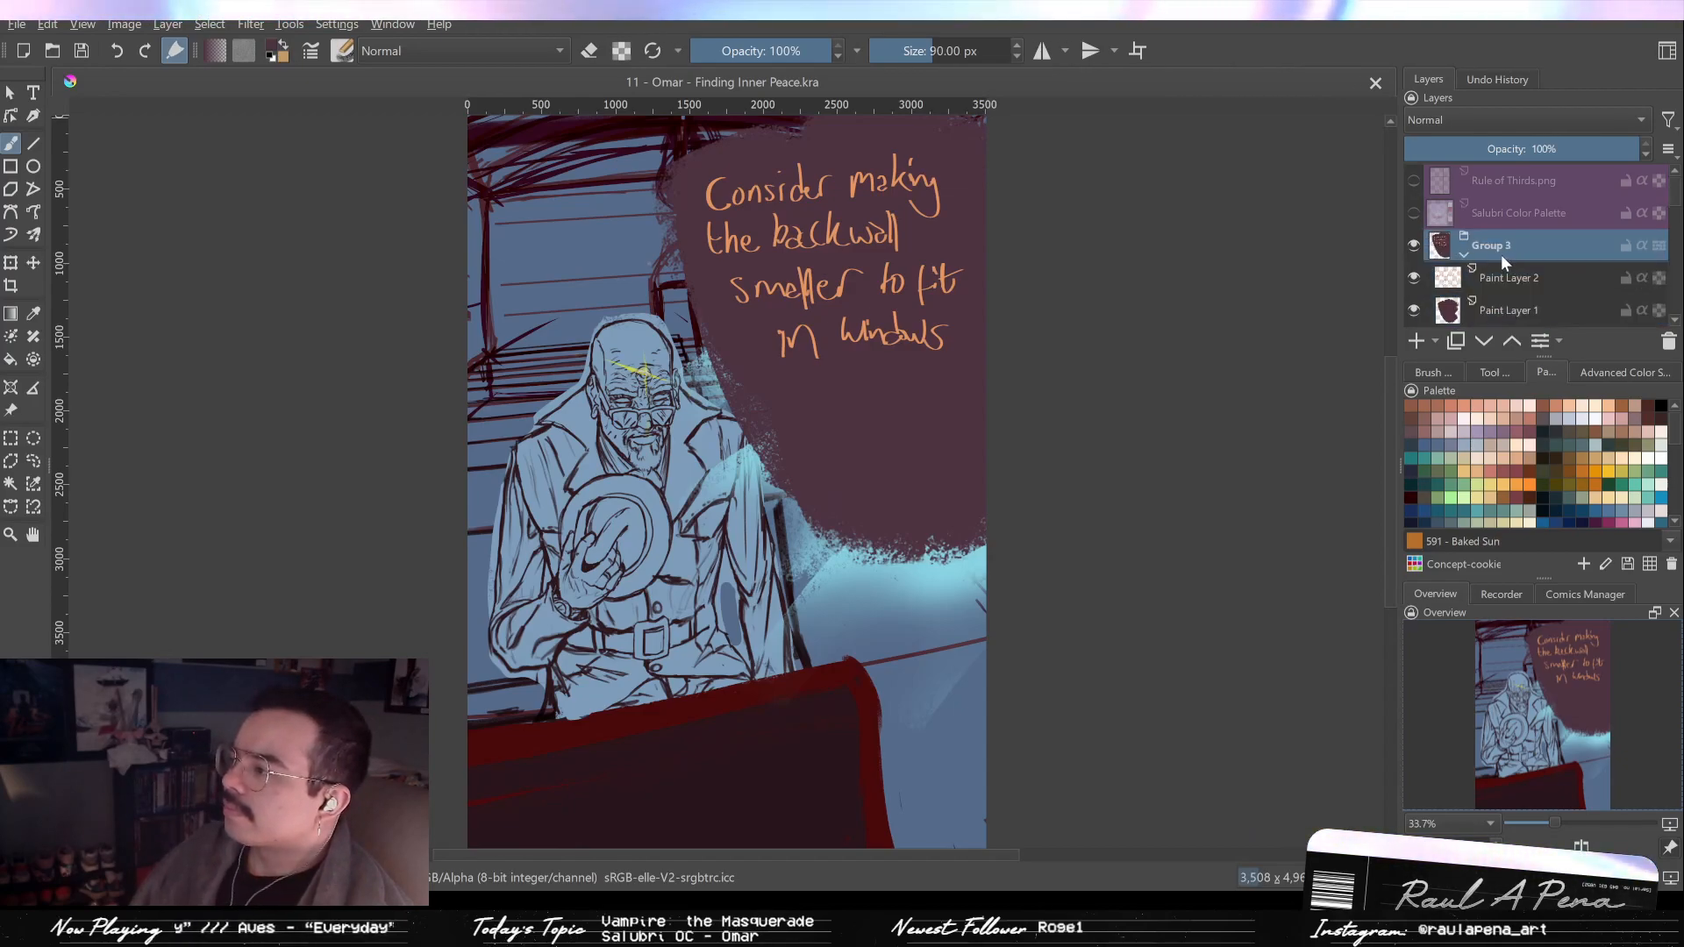
key(F2)
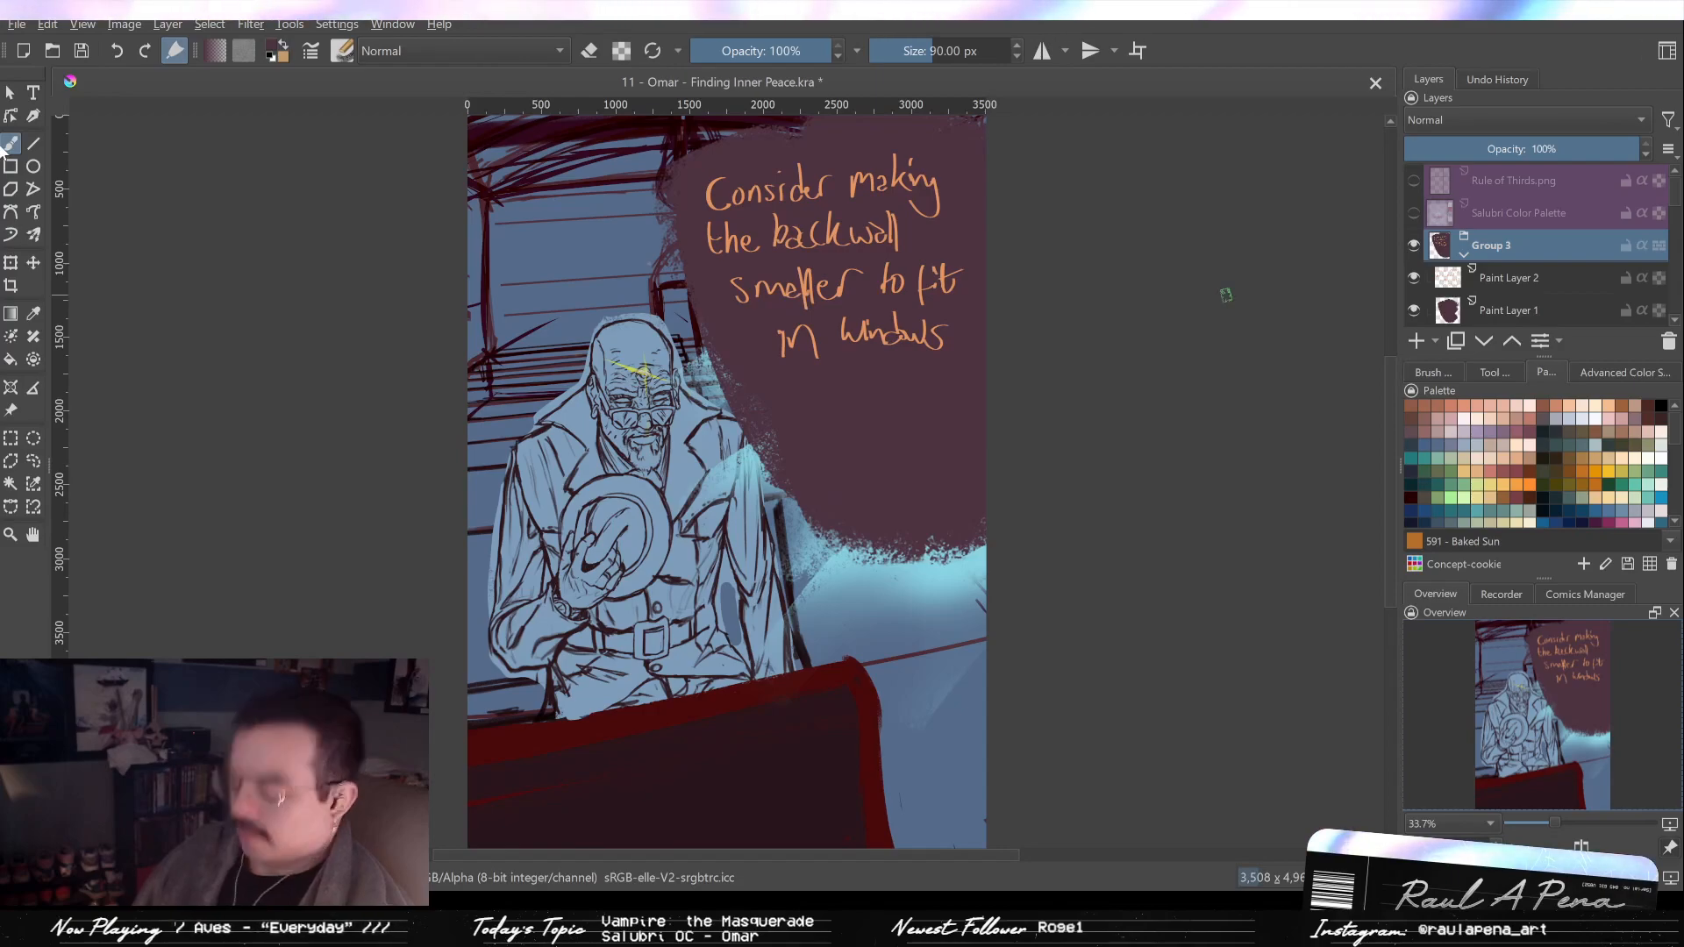
text(Notes Group)
key(Return)
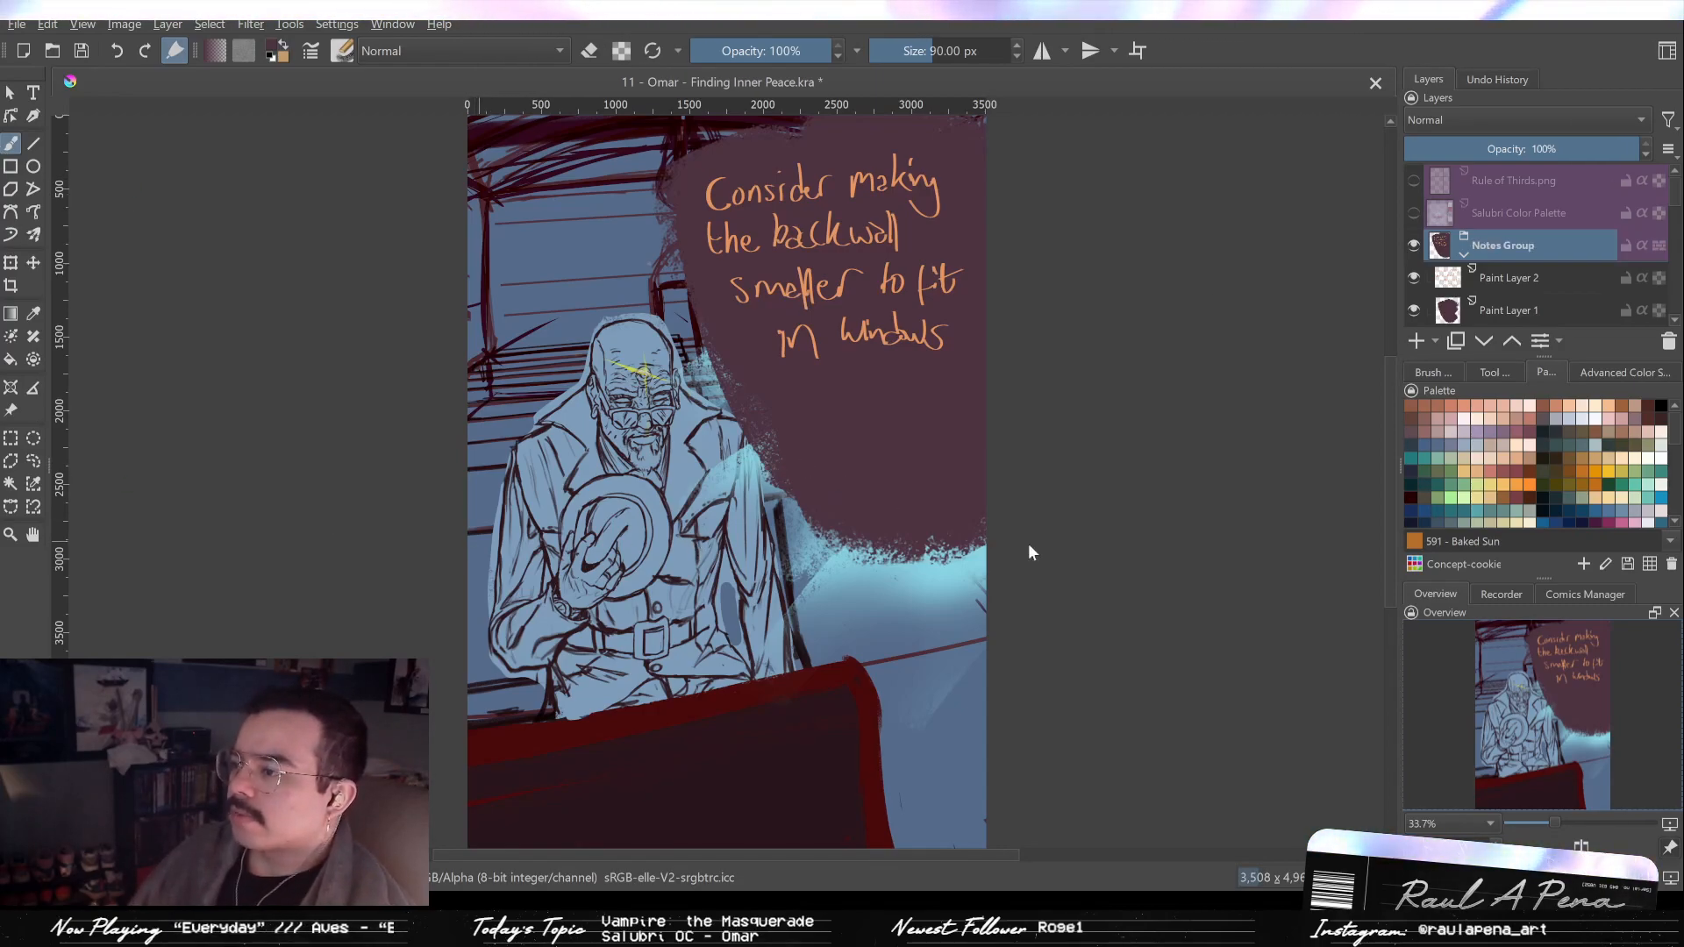
Rename Paint Layer 2 inside the notes group to "Notes Text".
click(1540, 277)
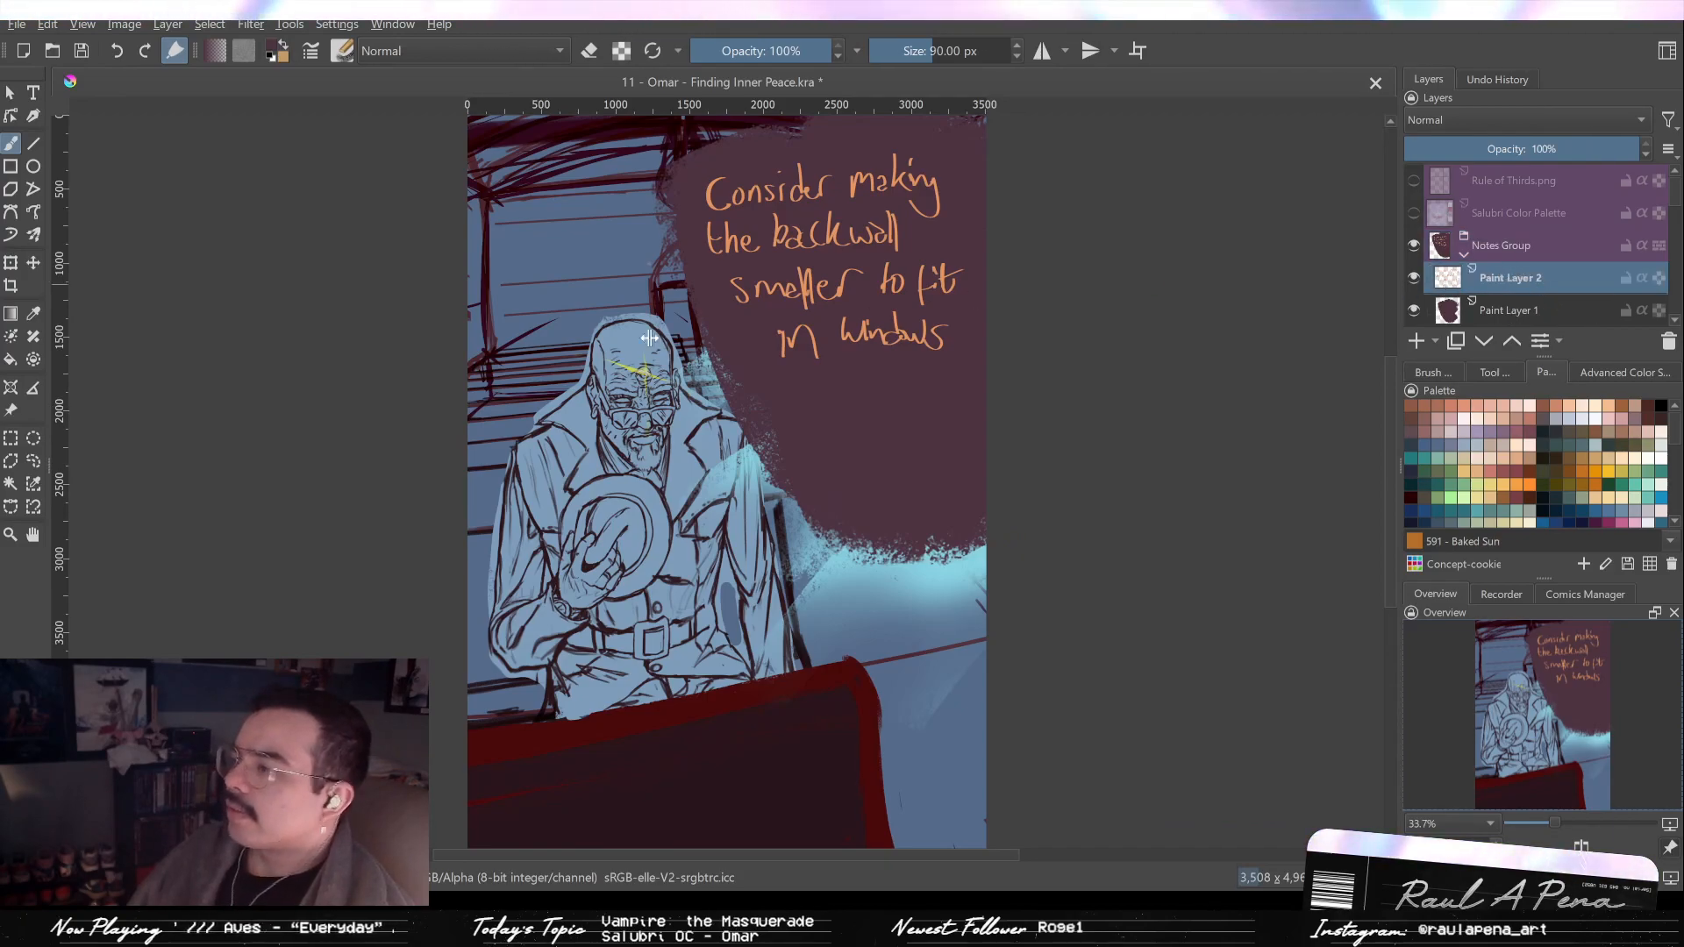
key(F2)
text(Notes Text)
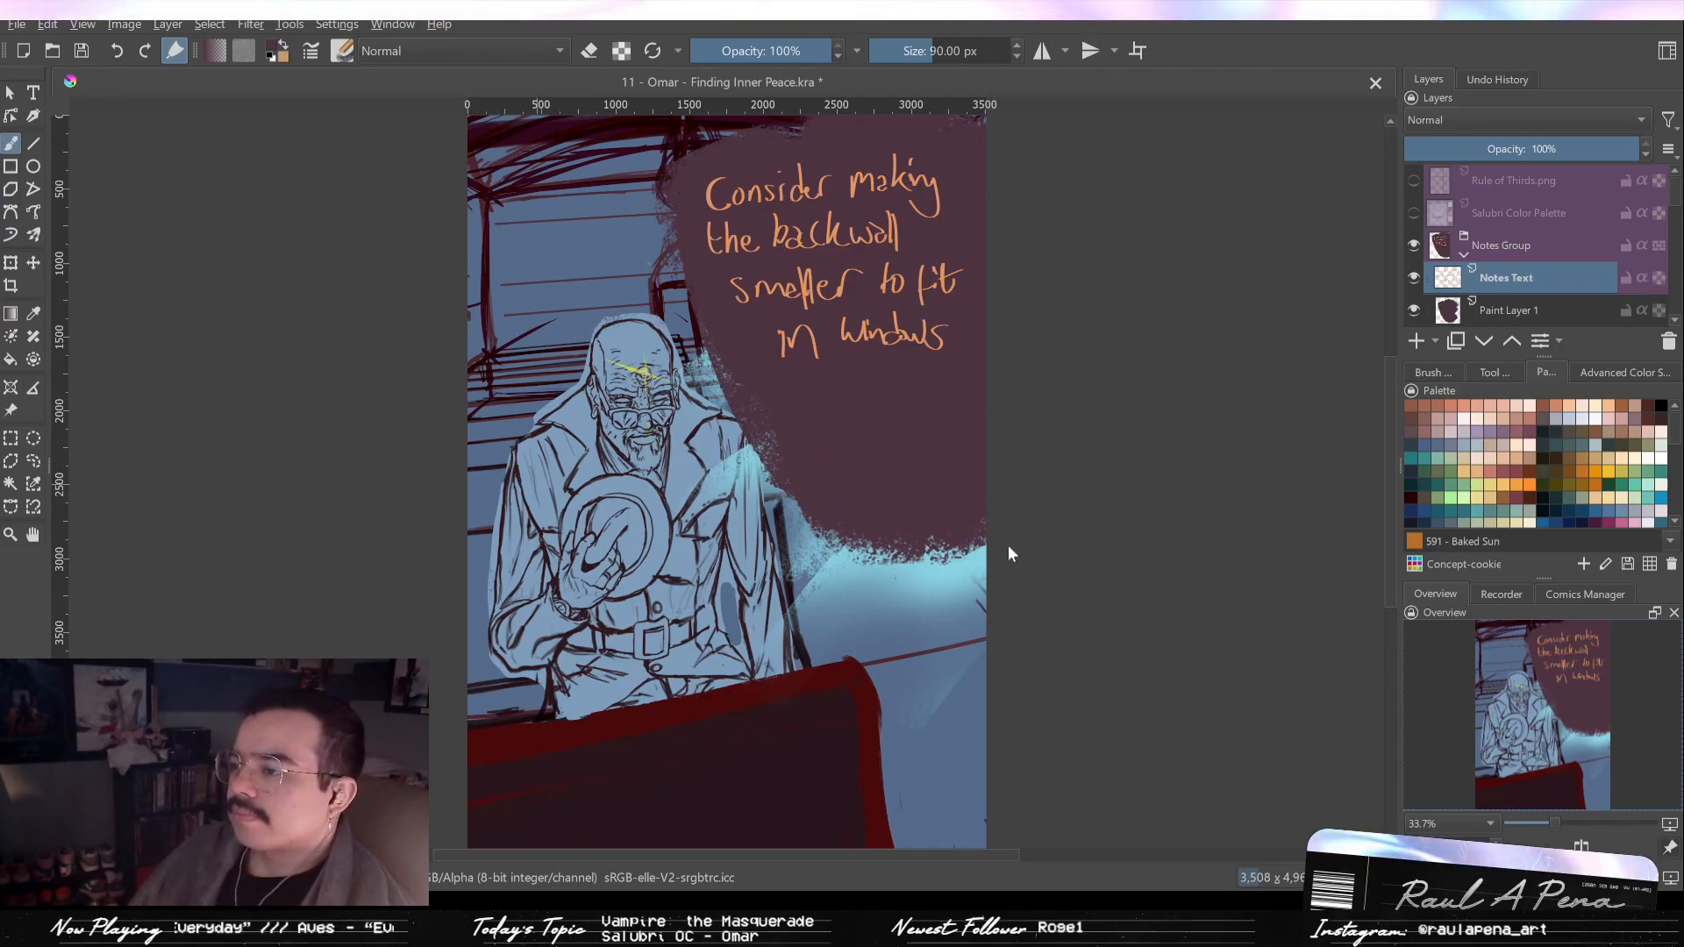
Rename Paint Layer 1 inside the notes group to "Notes Bg".
click(1542, 309)
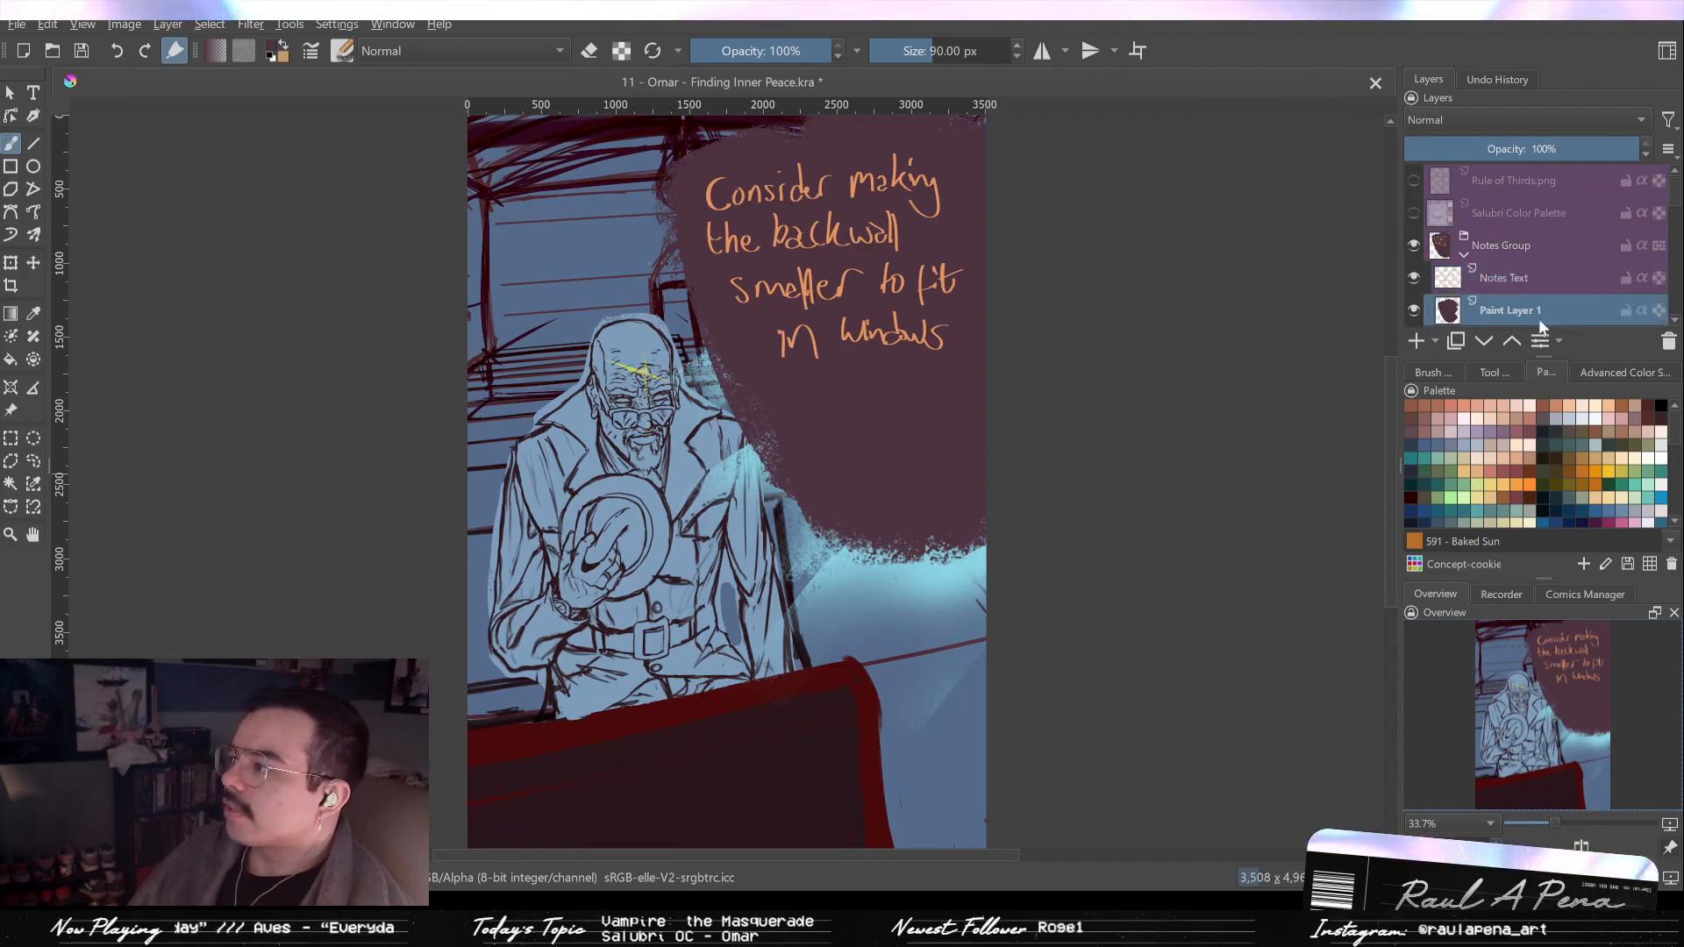
text(ote)
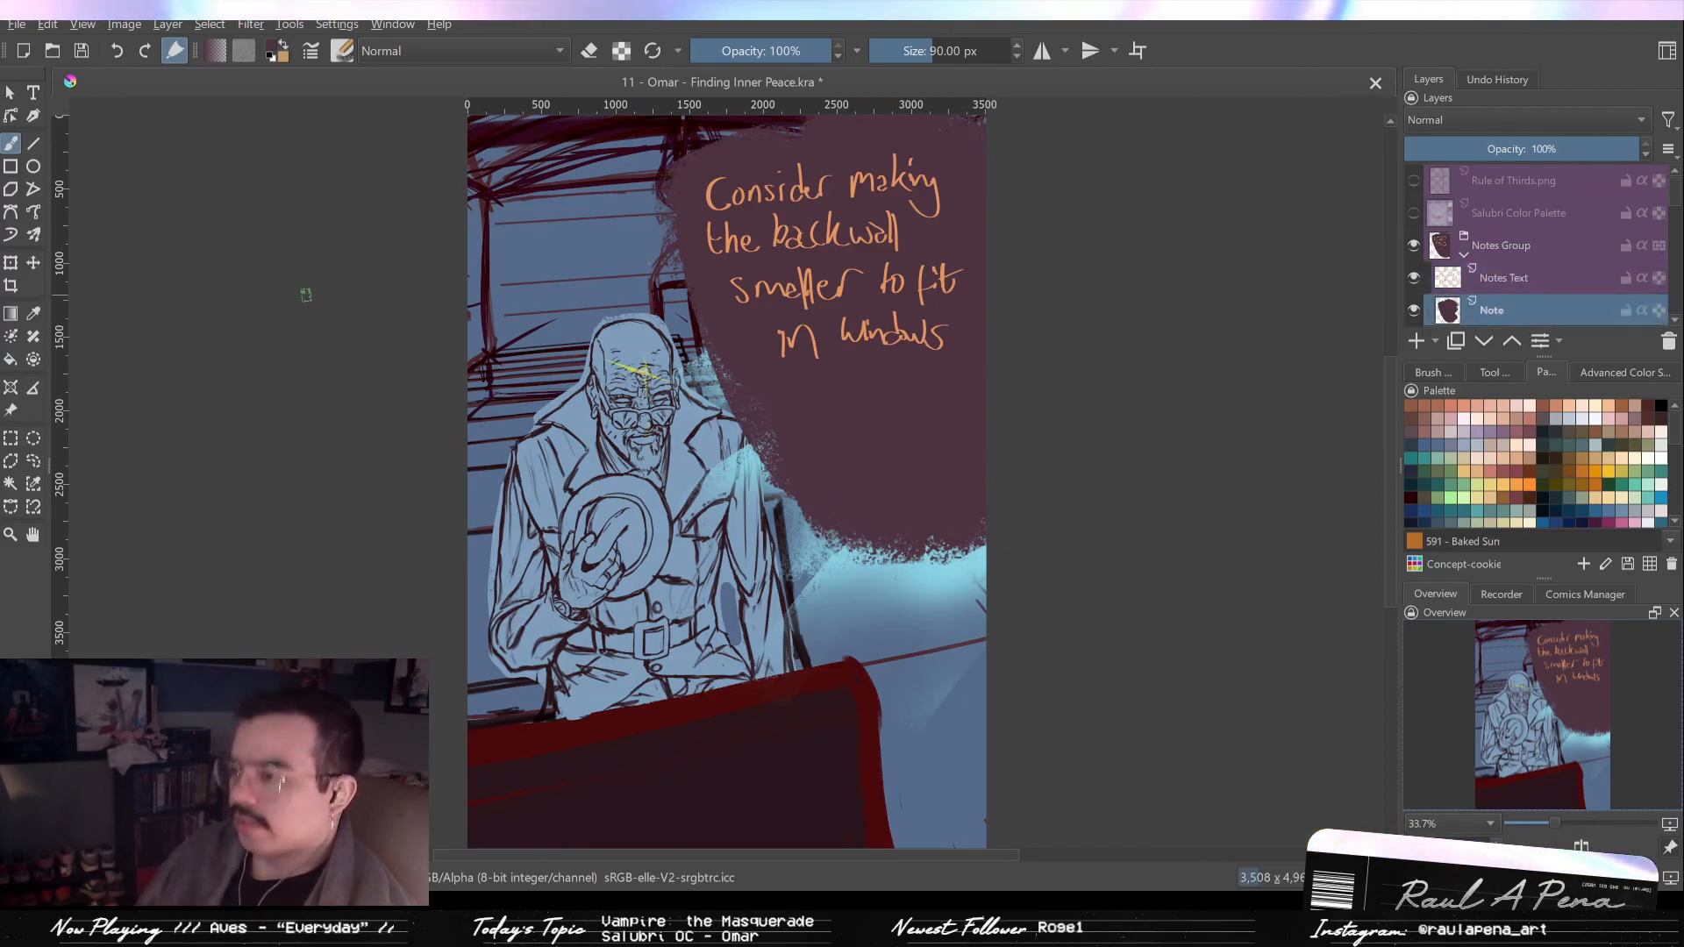
text(s Backgo)
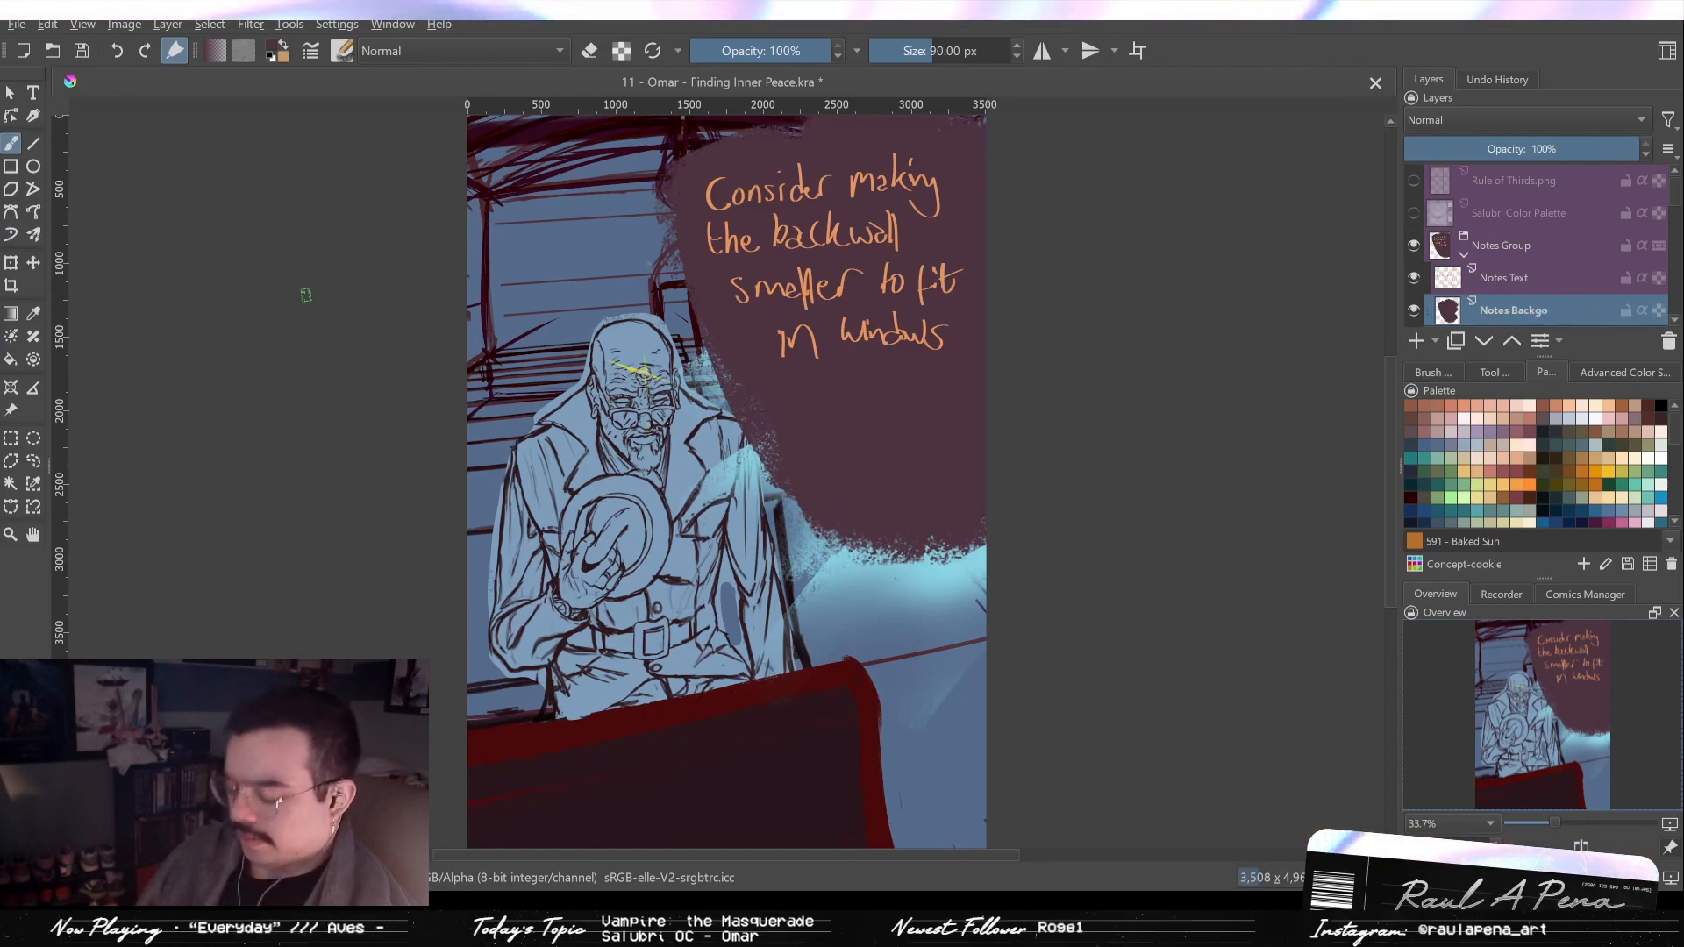
key(BackSpace)
key(BackSpace)
key(BackSpace)
key(BackSpace)
key(BackSpace)
text(g)
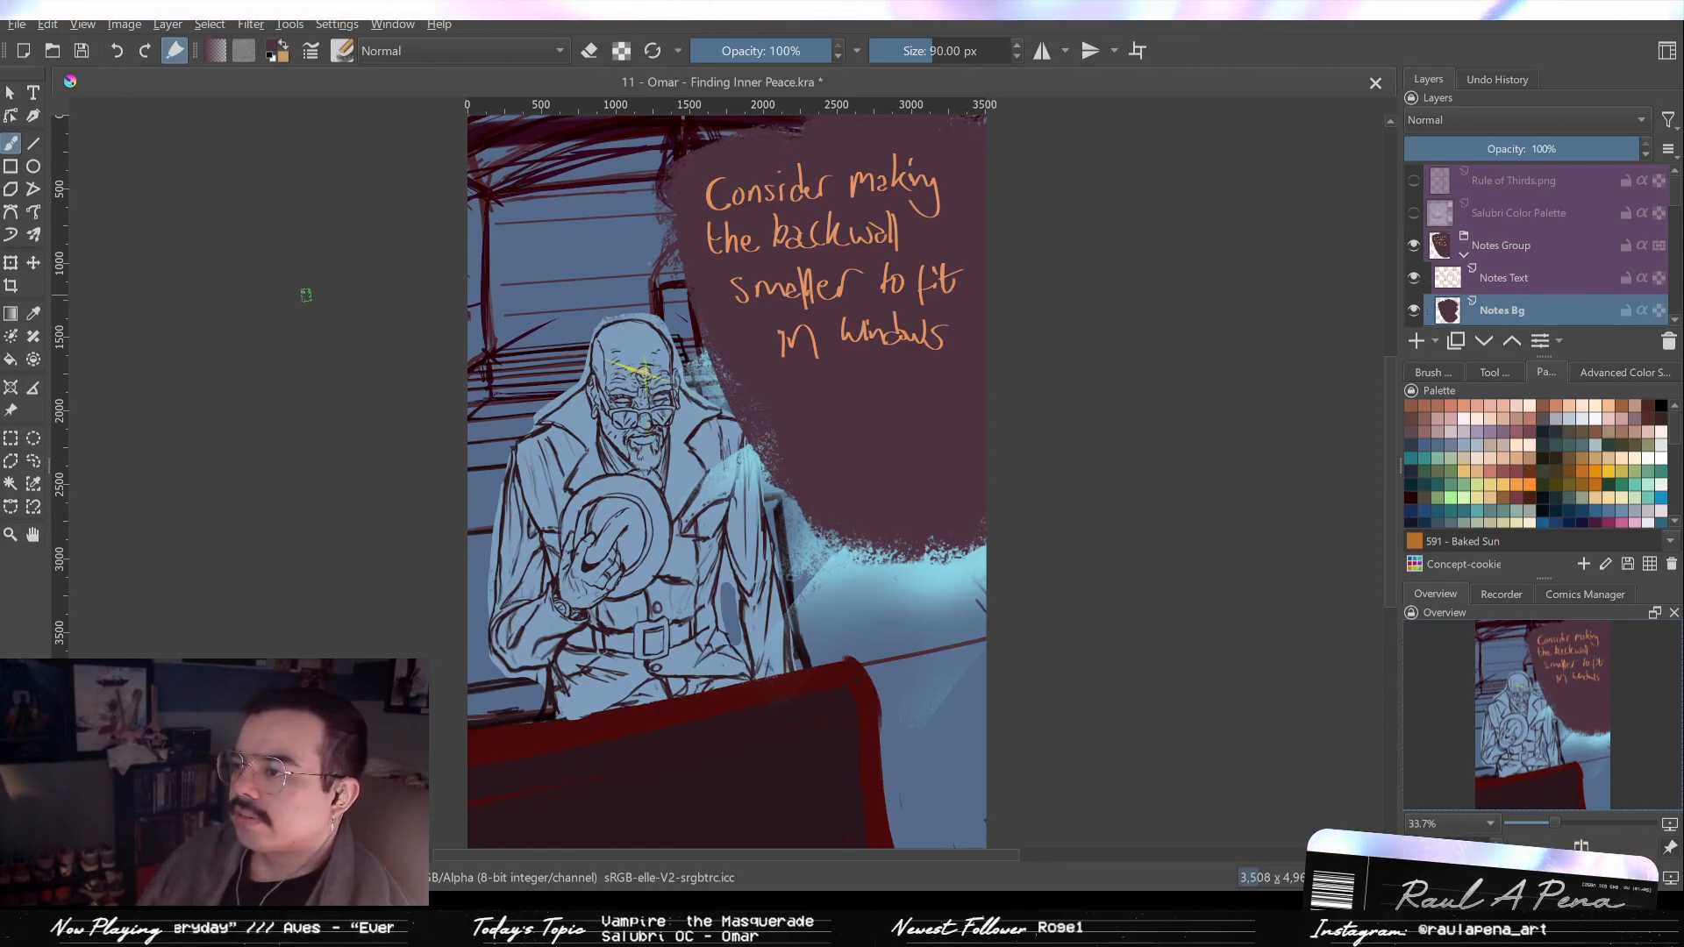
Collapse the Notes Group and hide it so the church sketch is uncovered.
click(1463, 255)
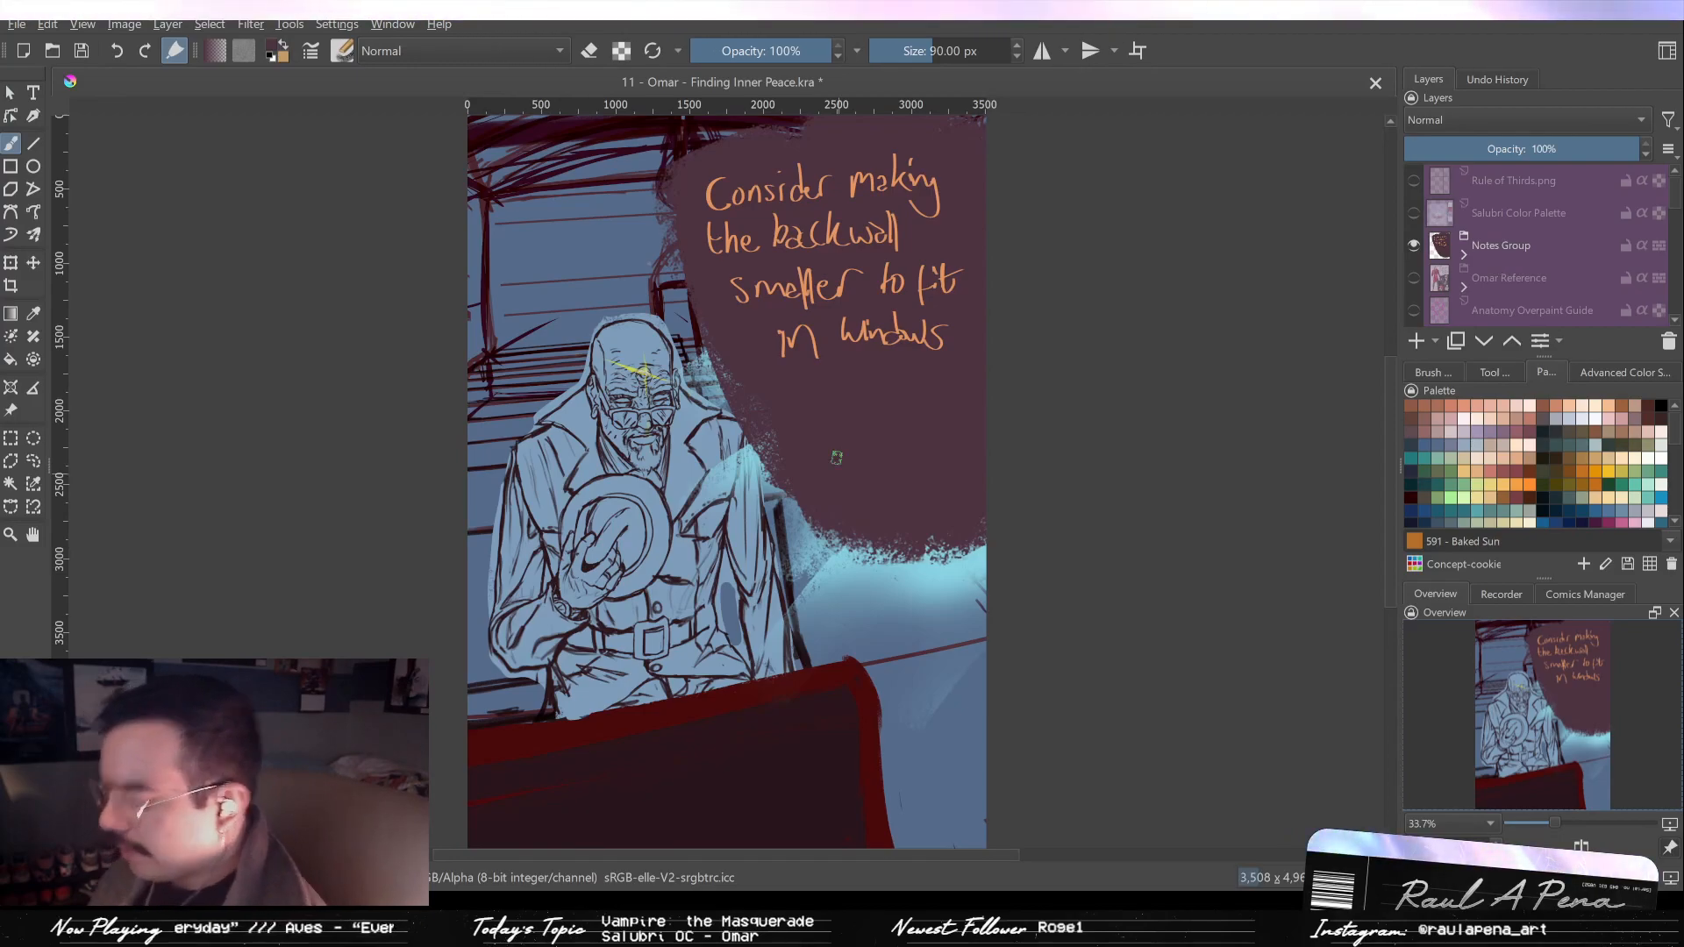
click(1415, 245)
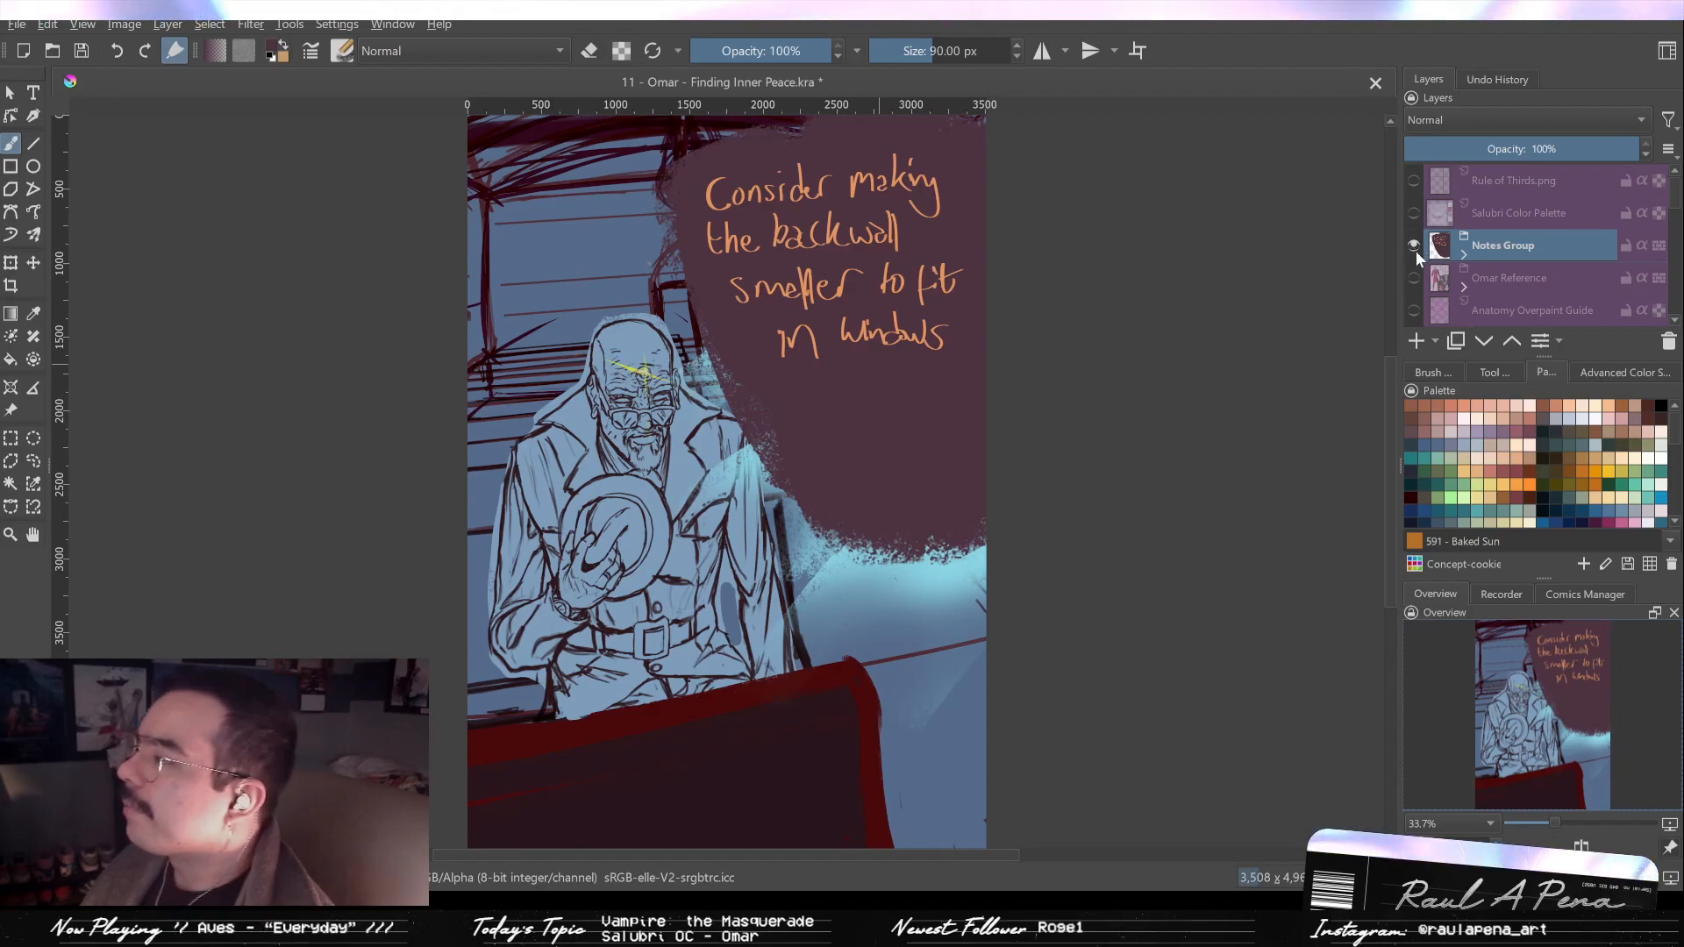
click(1413, 247)
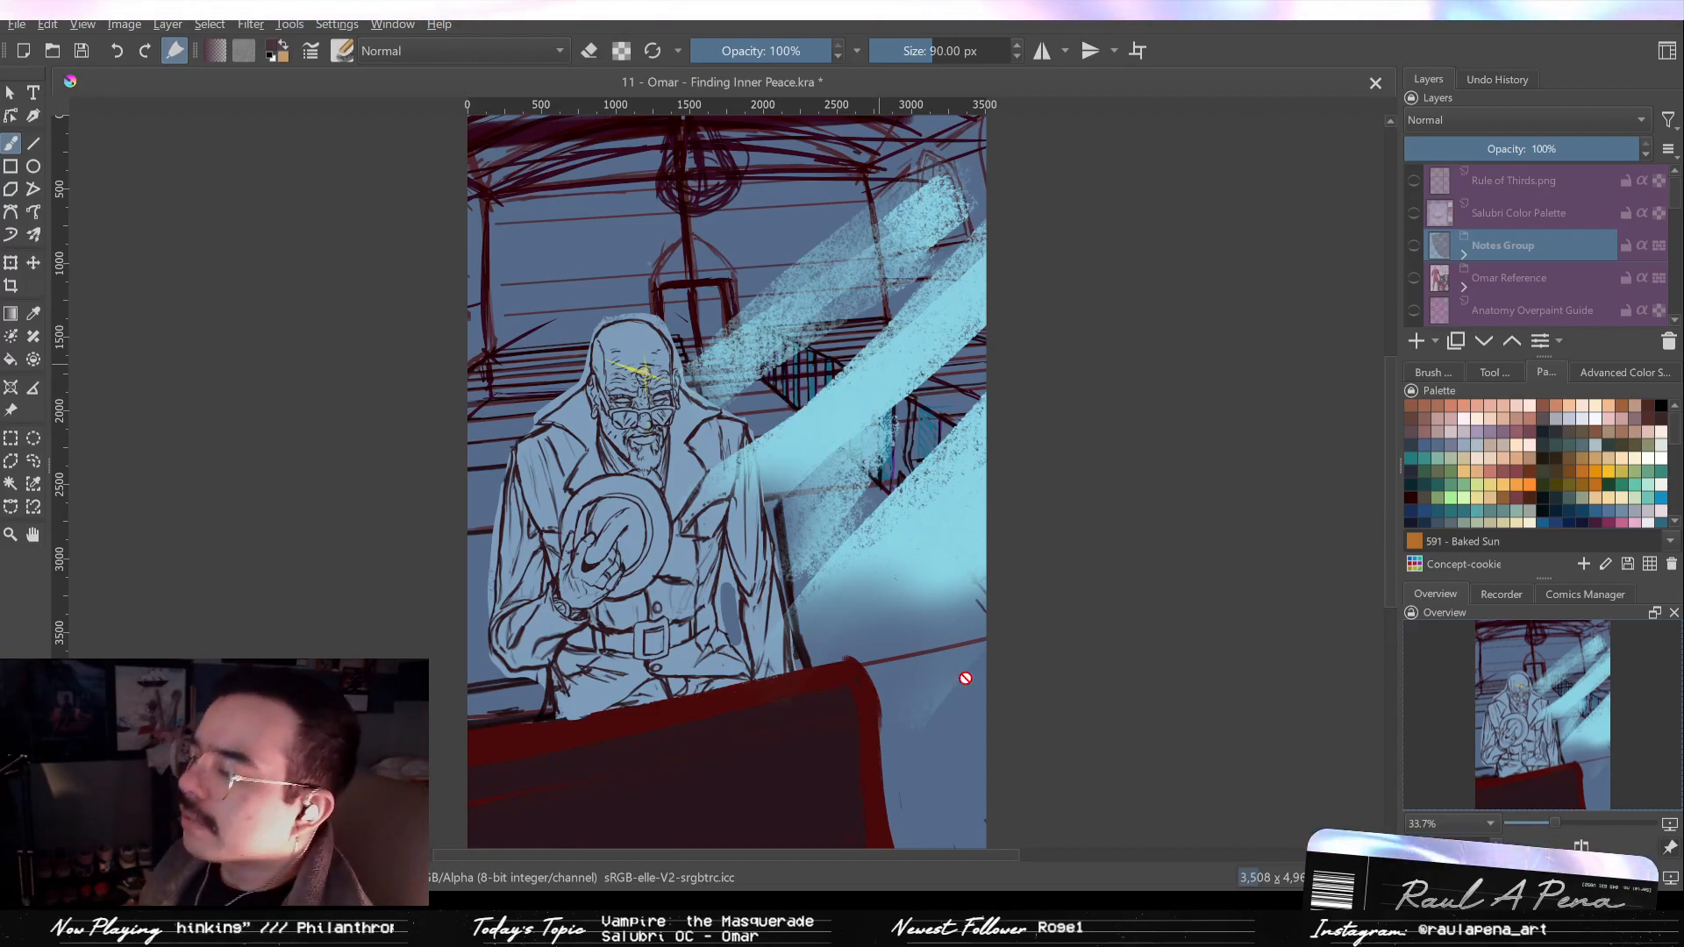
Examine the seated figure and the church background up close, and return to the full-page view.
mouse_move(977, 695)
mouse_down()
mouse_move(824, 470)
mouse_move(825, 584)
mouse_up()
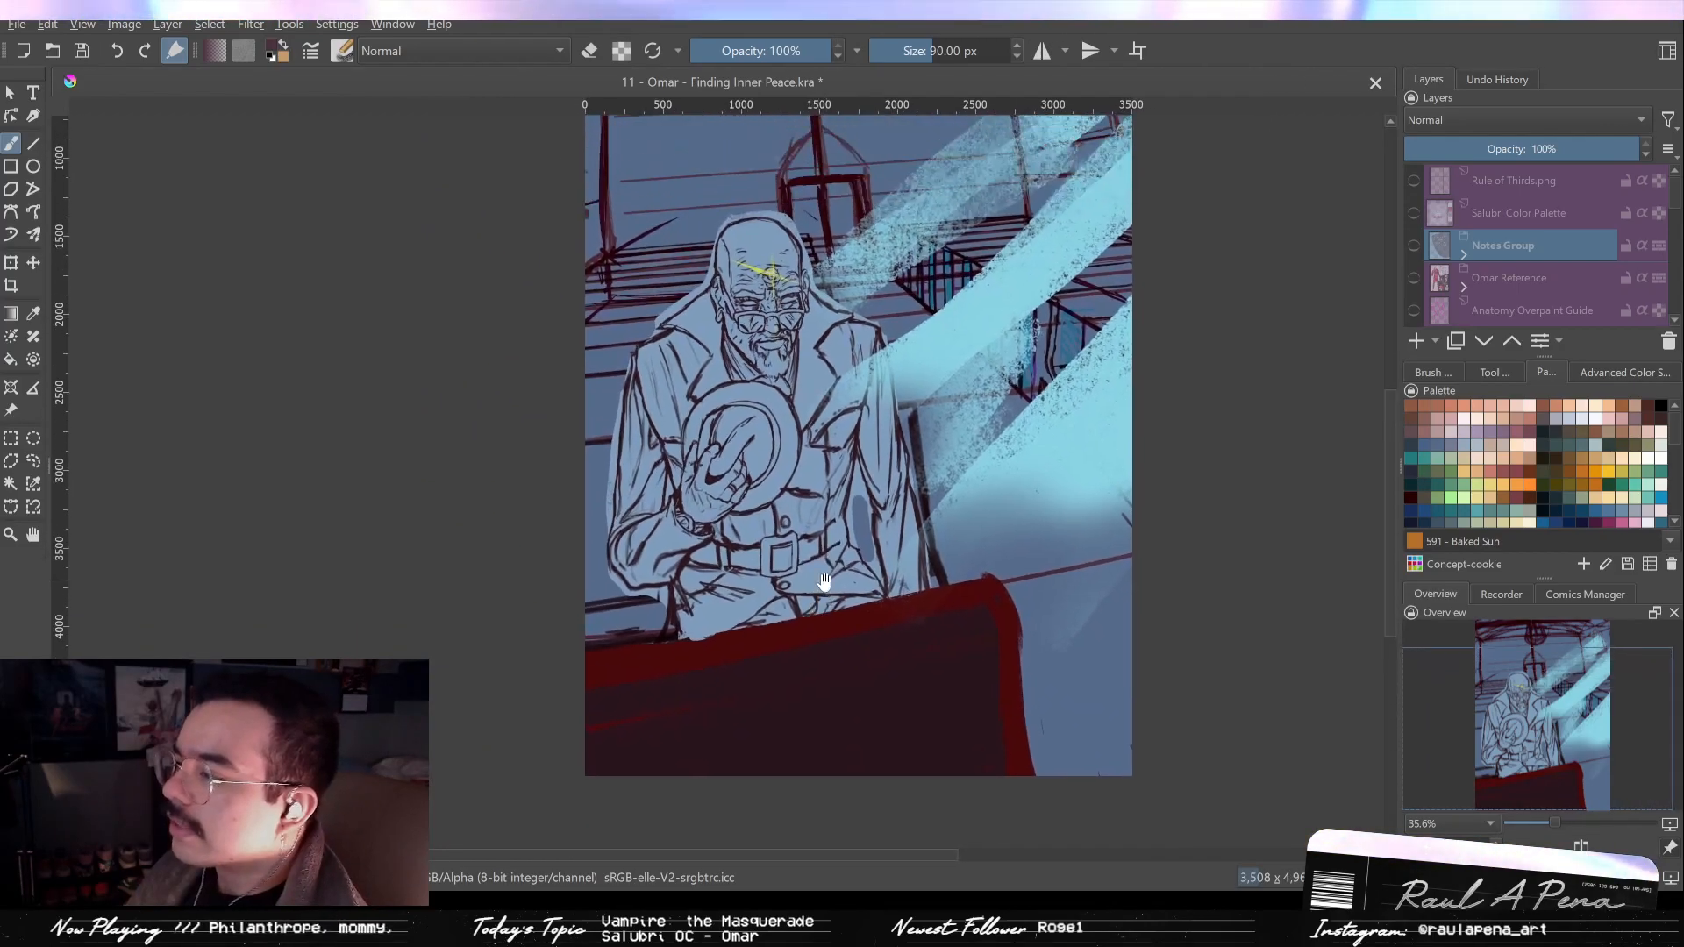
drag(824, 474, 827, 526)
key(2)
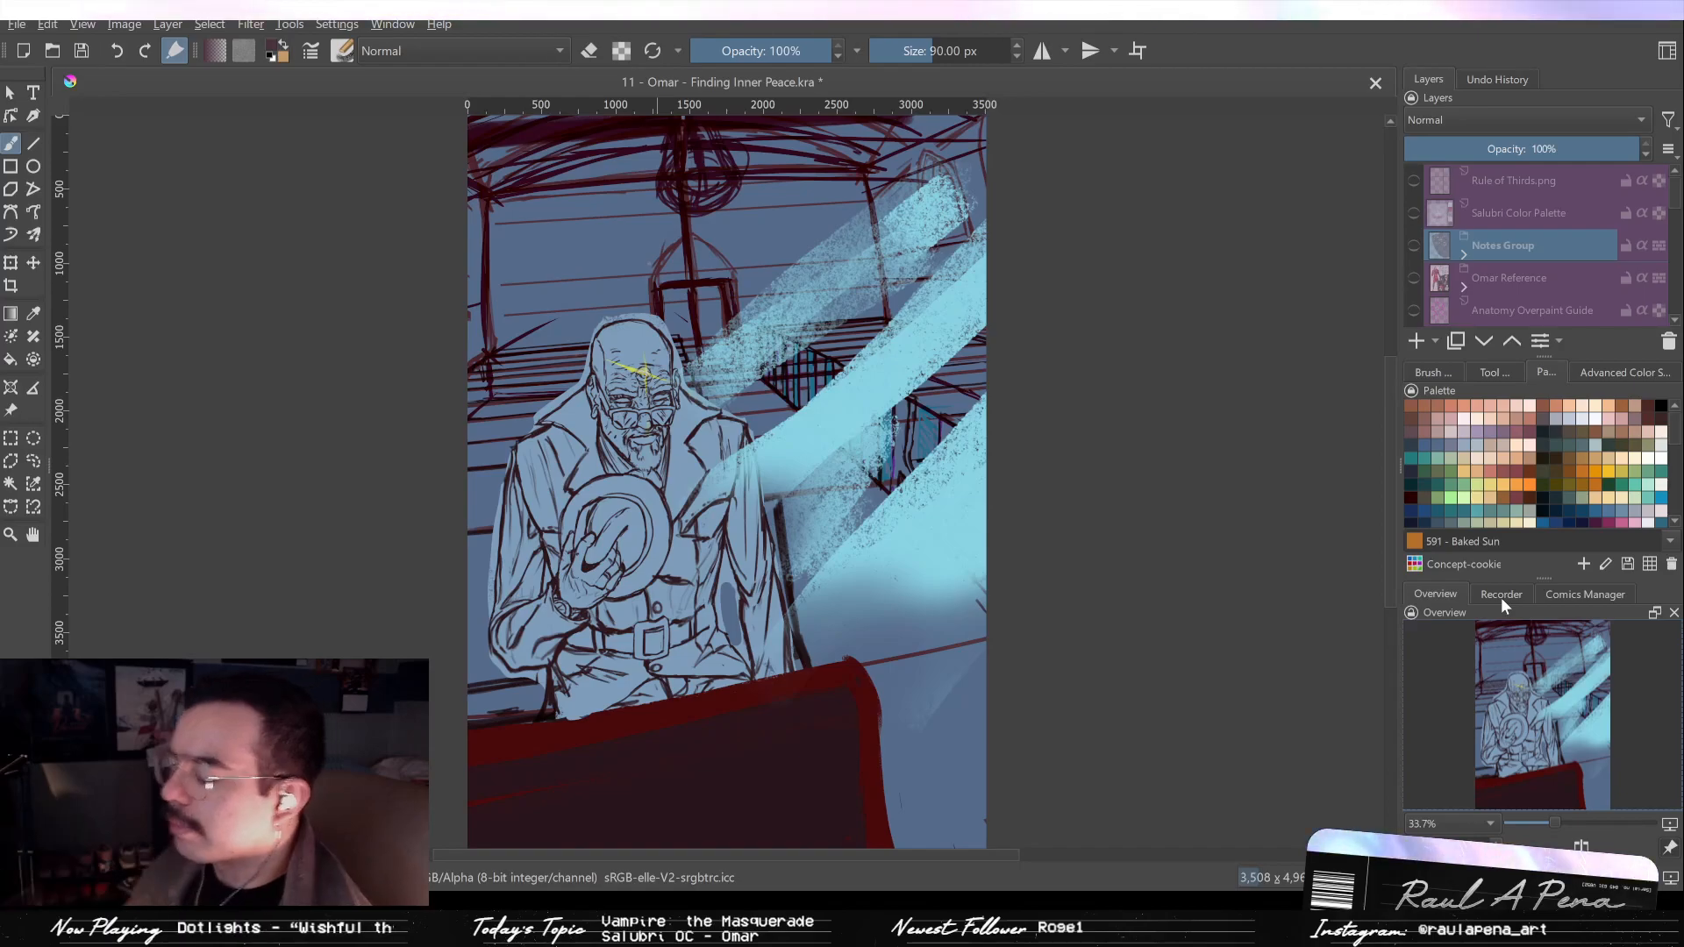
drag(651, 488, 743, 493)
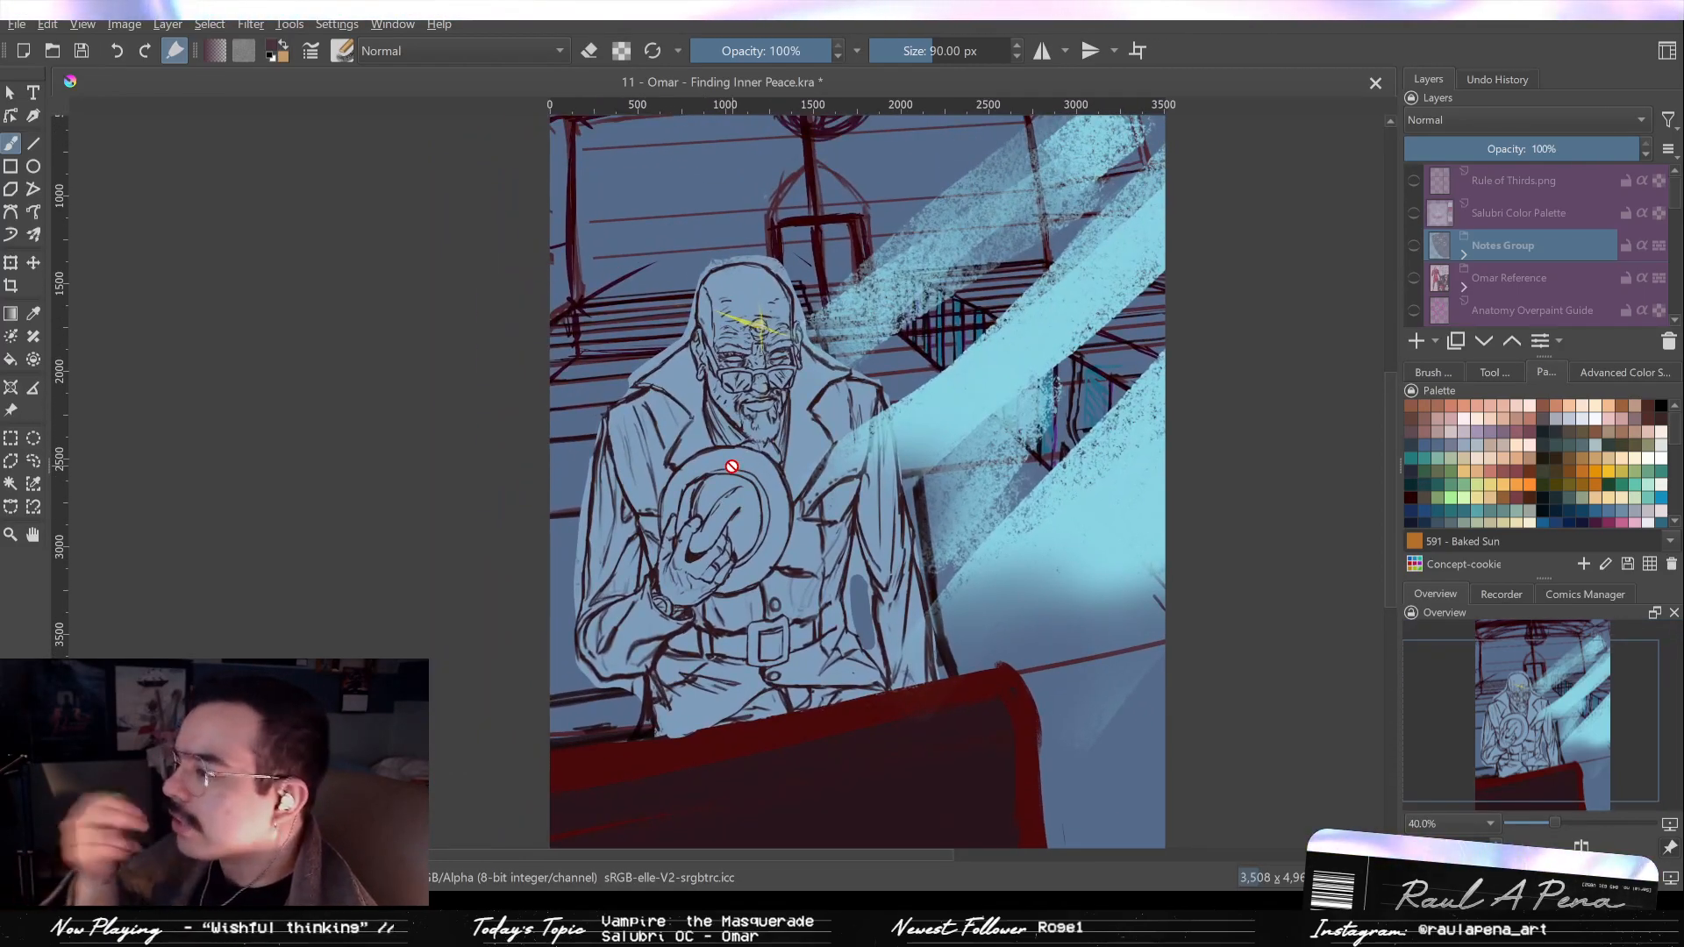
drag(685, 477, 727, 505)
drag(683, 569, 731, 425)
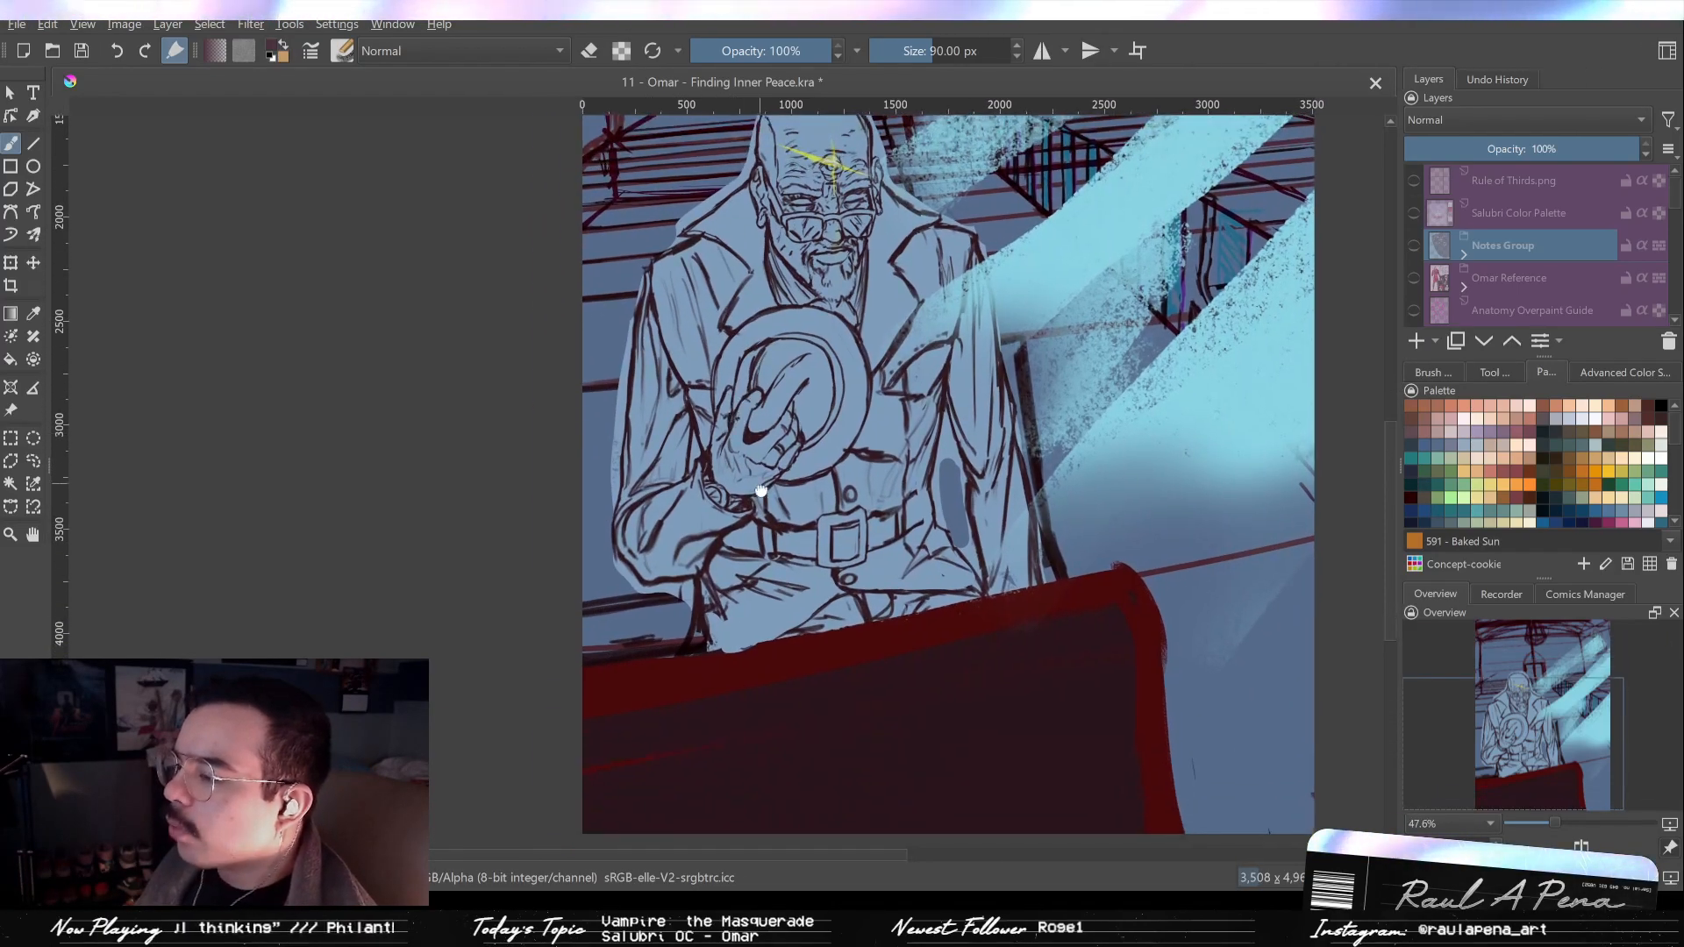
drag(764, 500, 643, 556)
drag(710, 469, 725, 514)
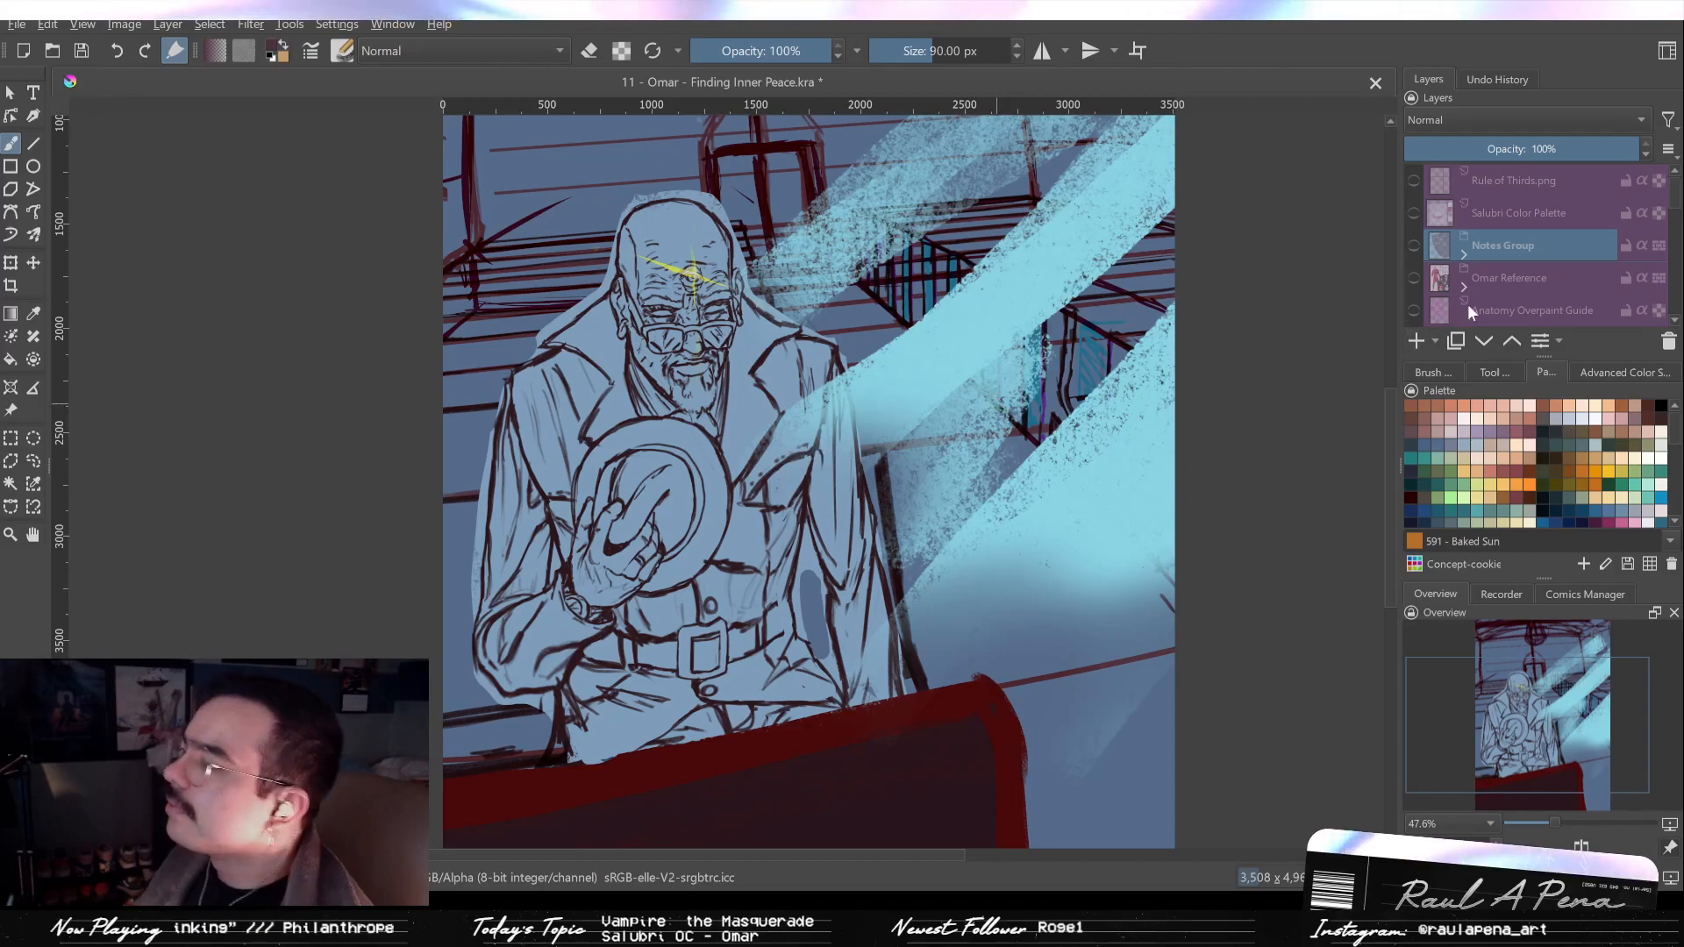
drag(1276, 408, 1286, 429)
key(2)
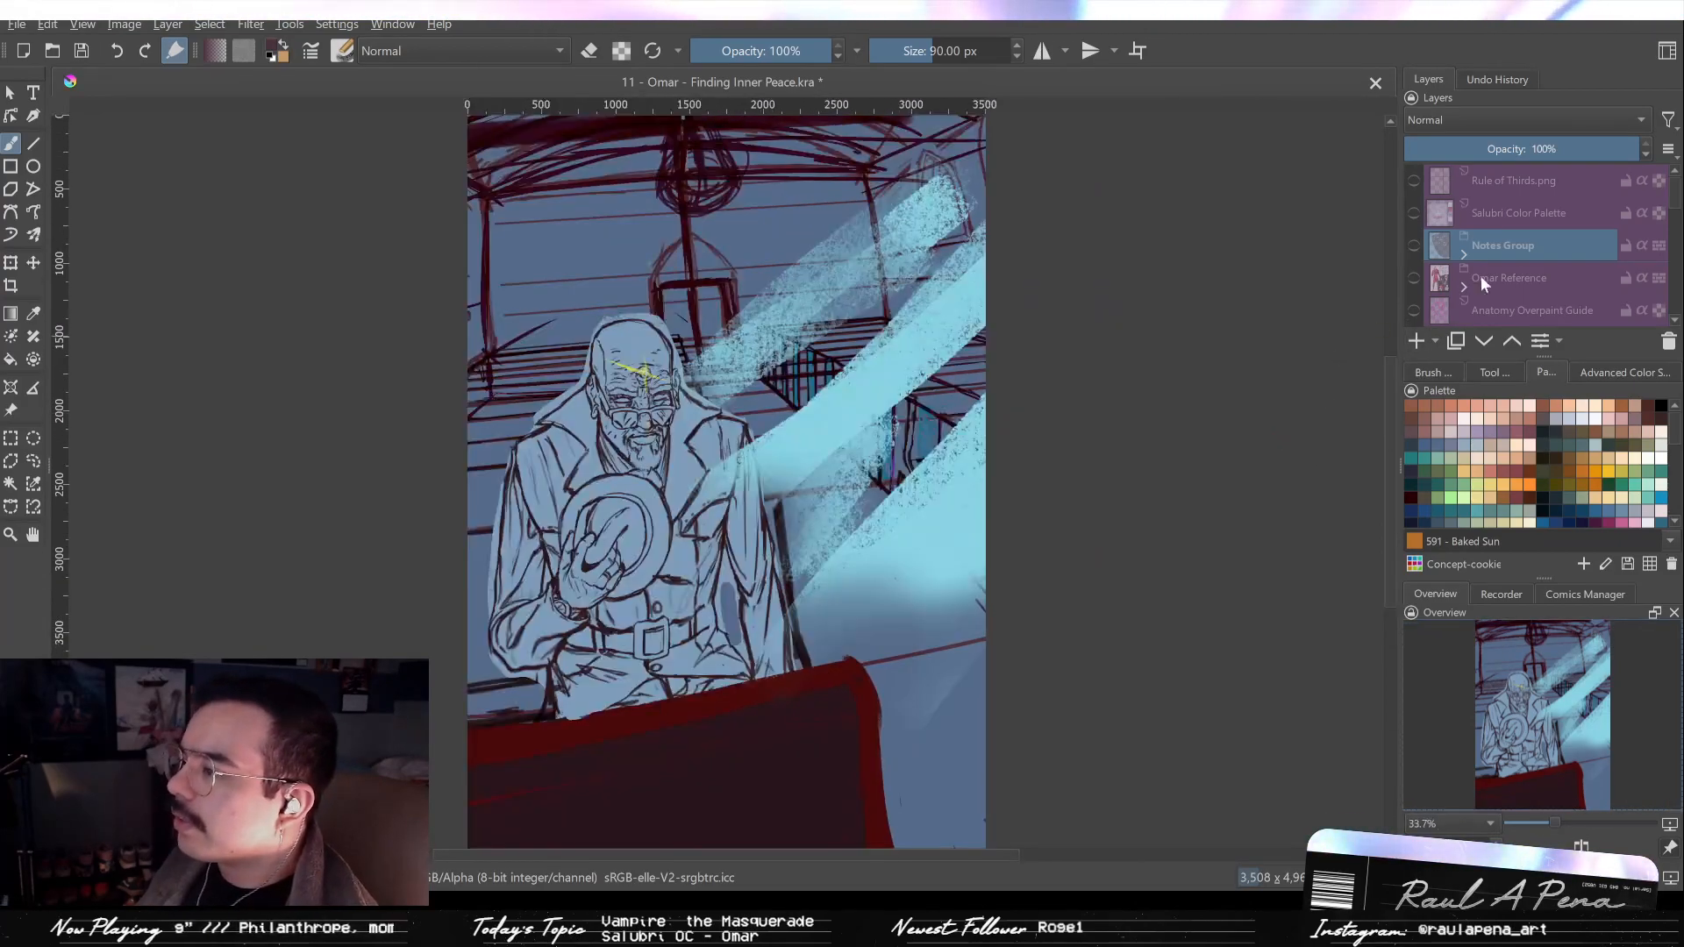
Hide the Omar, Omar Cover, Golden Glow and Moonlight layers to isolate the church line work.
drag(1679, 197, 1661, 252)
click(1415, 236)
click(1414, 202)
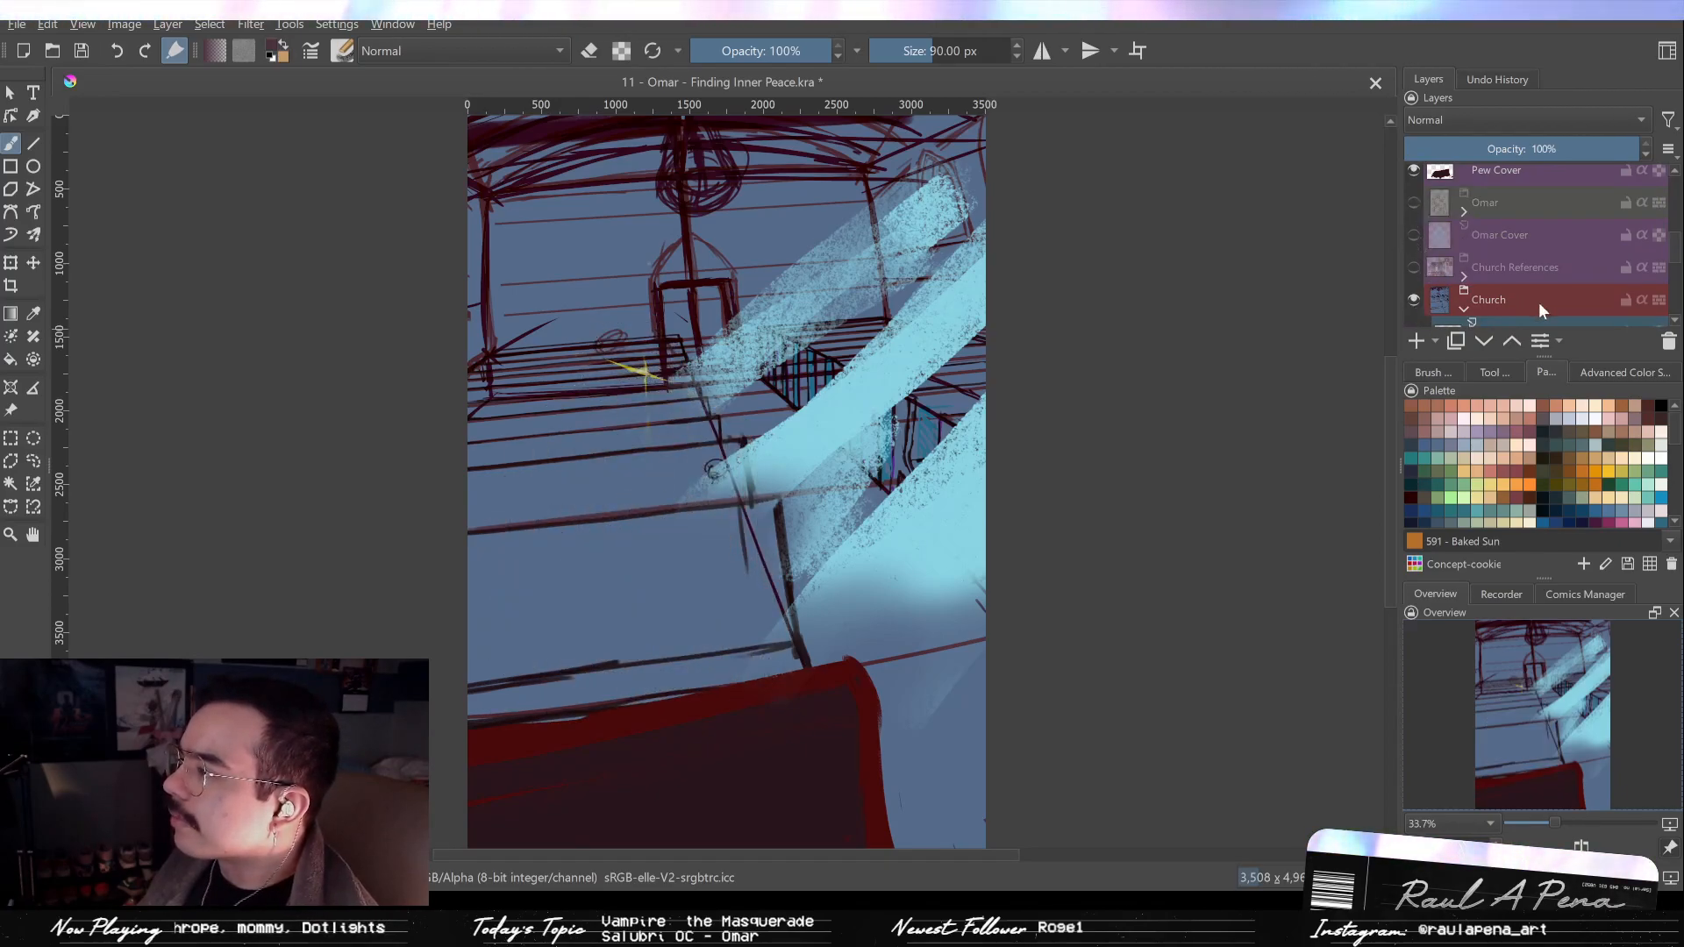
scroll(1672, 267, up, 2)
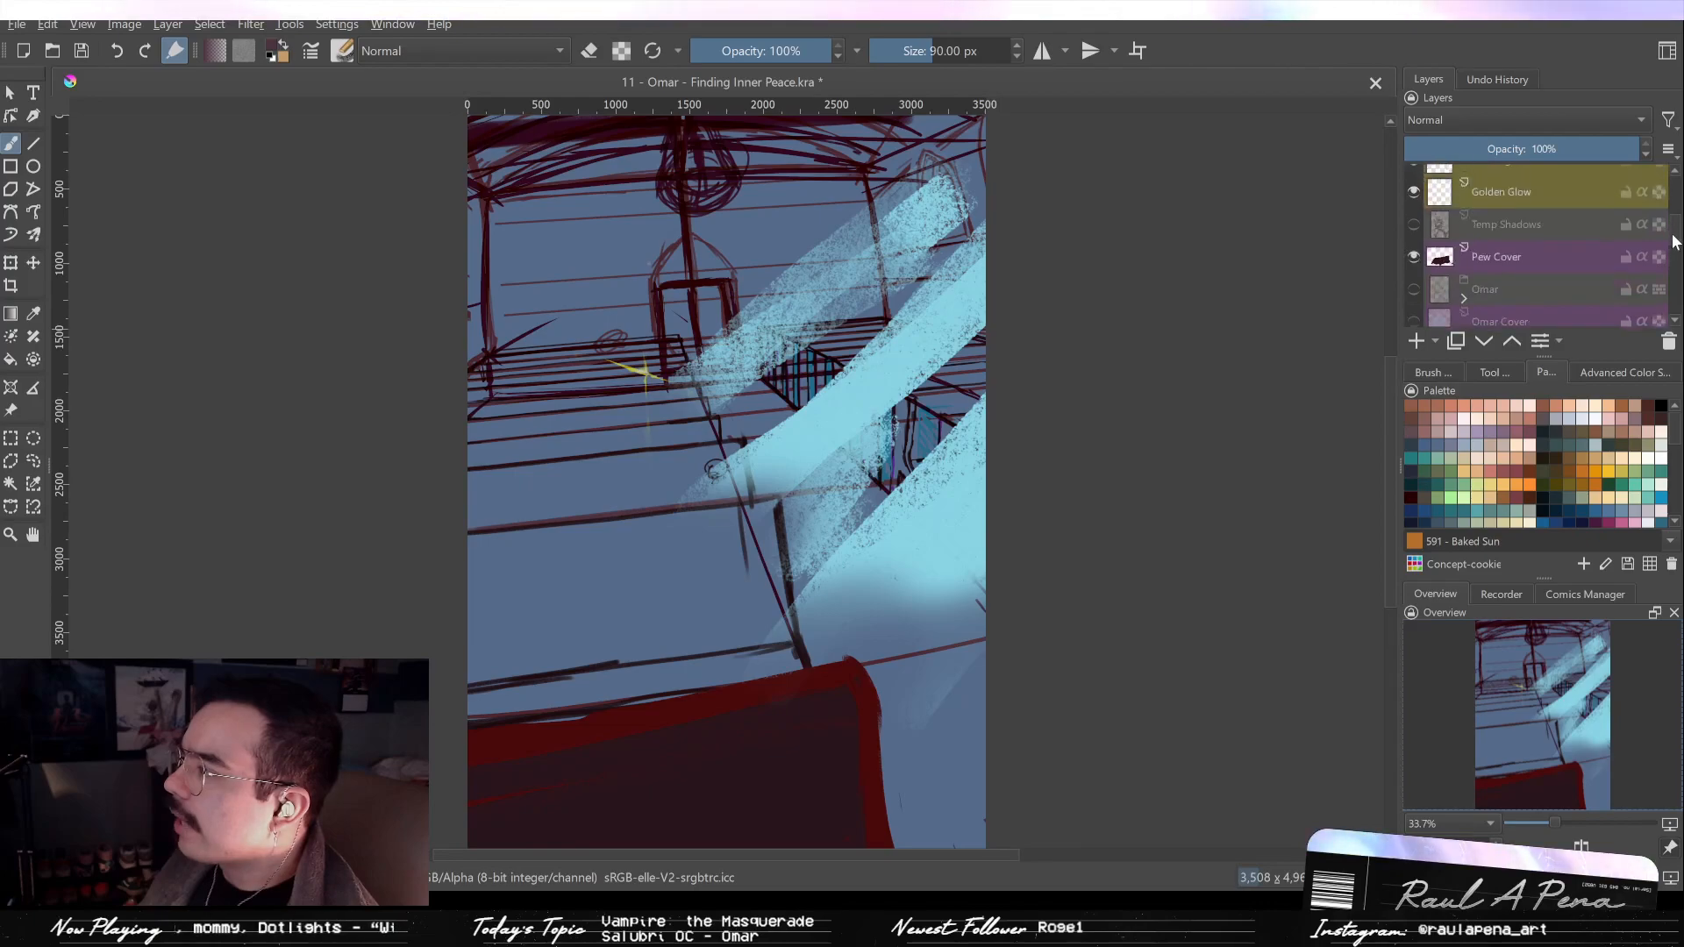
click(1414, 193)
click(1414, 226)
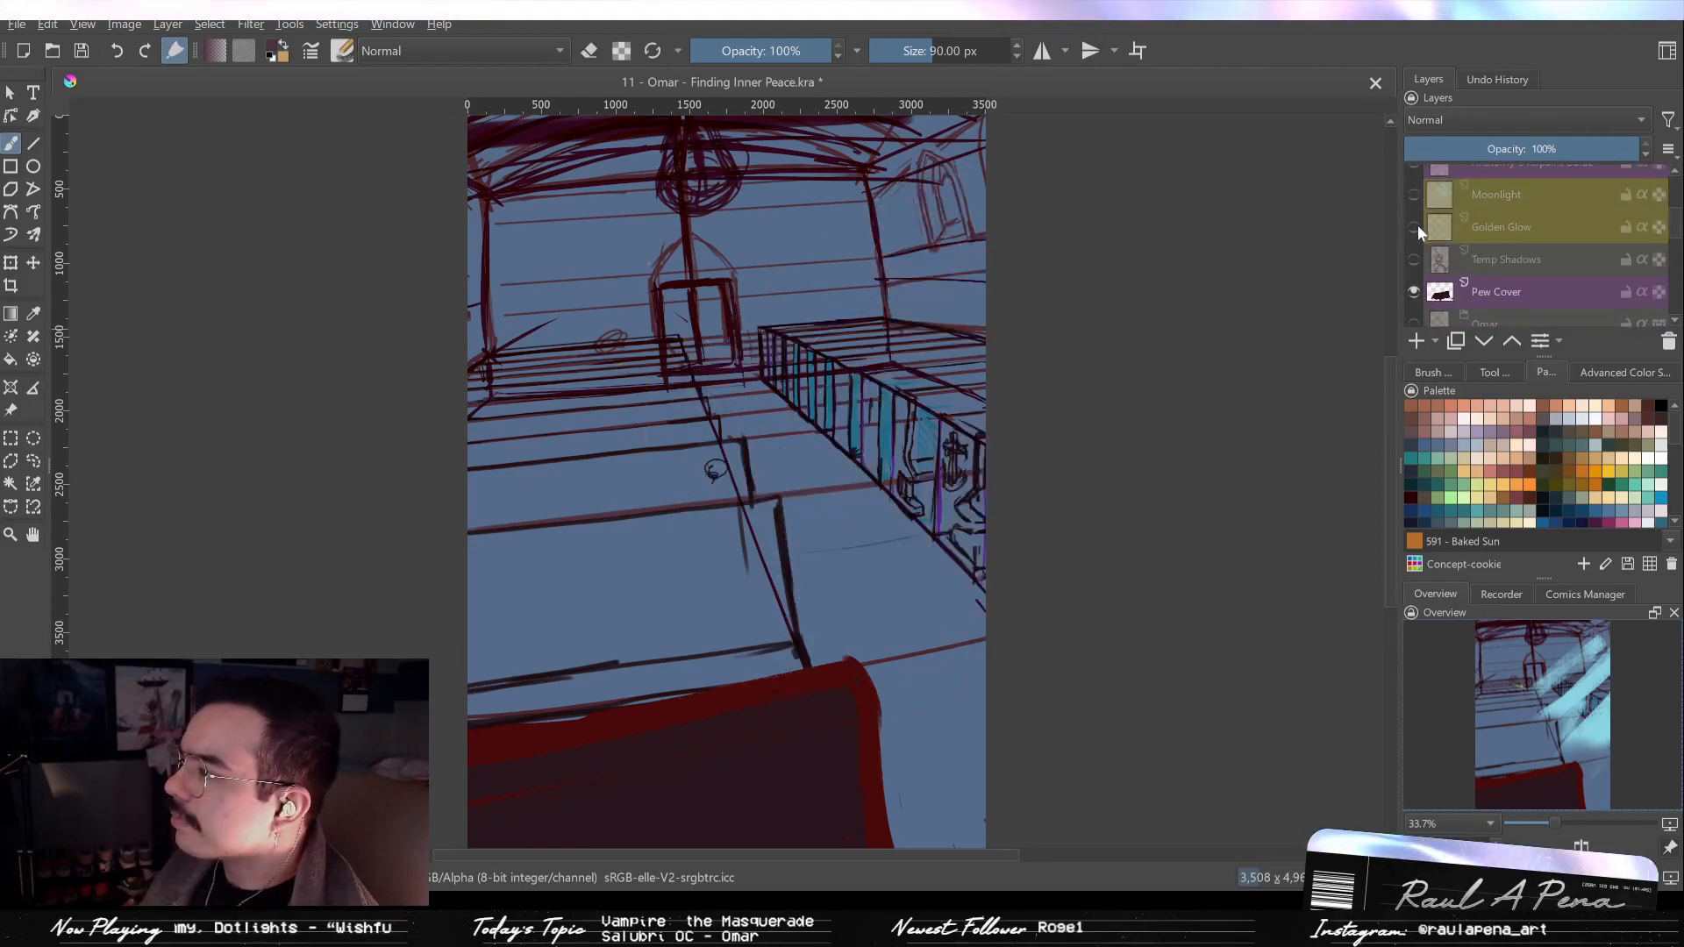
Compare the church sketch with the Pews Third Pass and Pew Guide layers toggled on and off.
drag(1674, 239, 1669, 333)
scroll(1560, 263, up, 3)
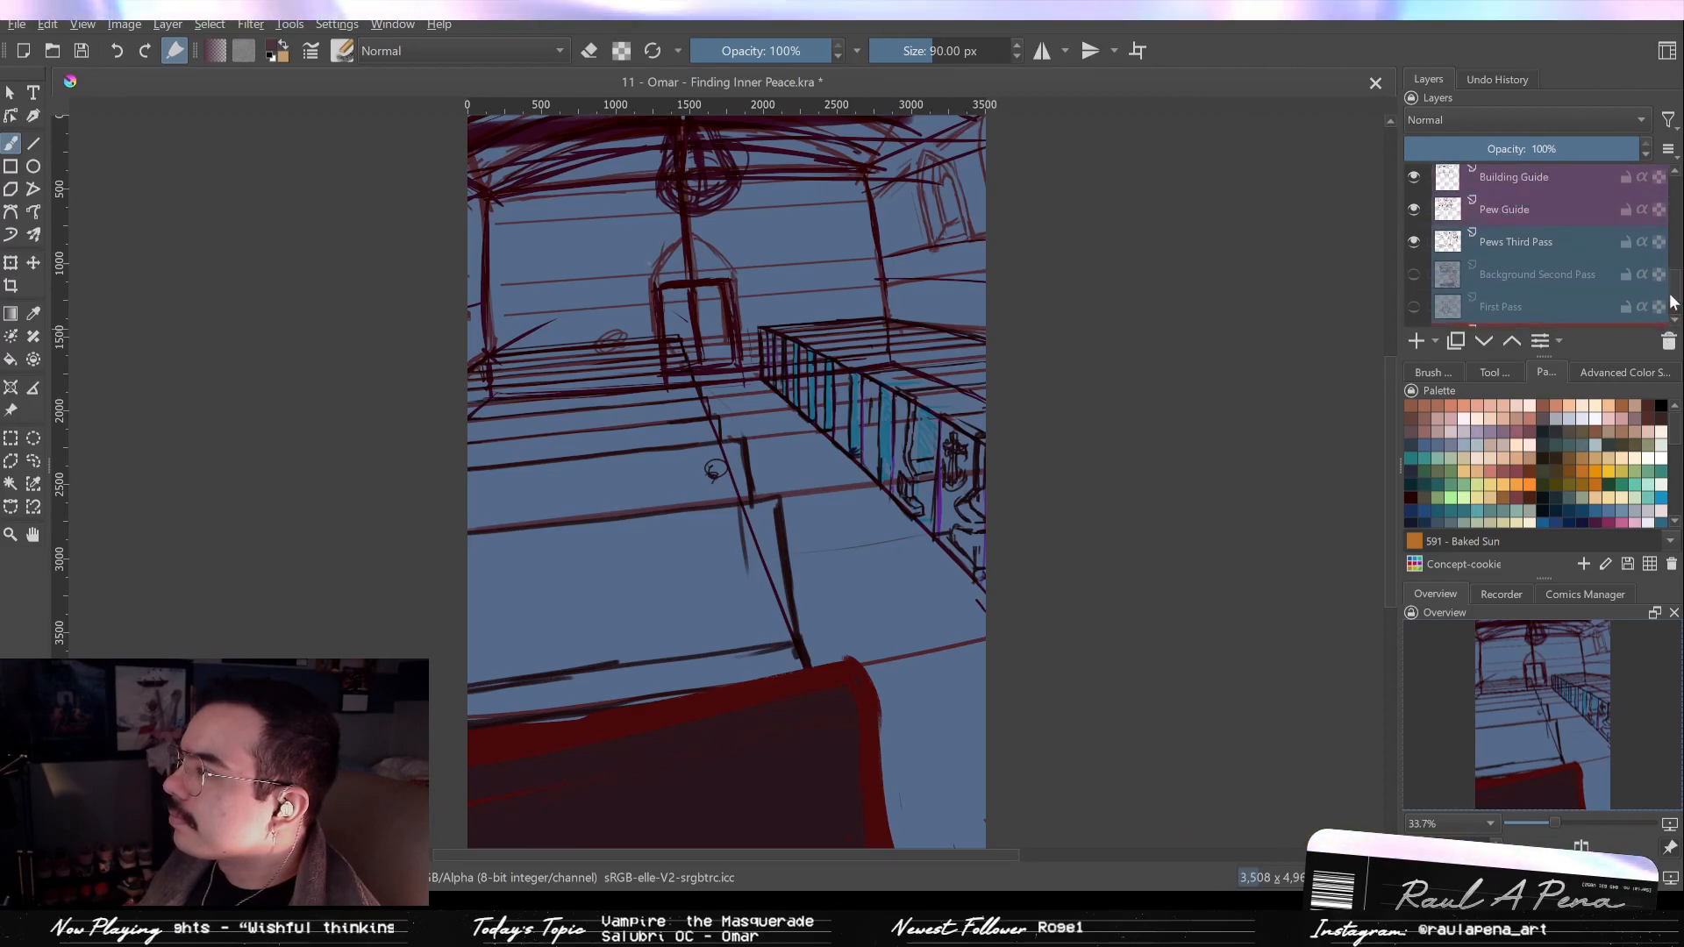
click(1560, 277)
click(1413, 277)
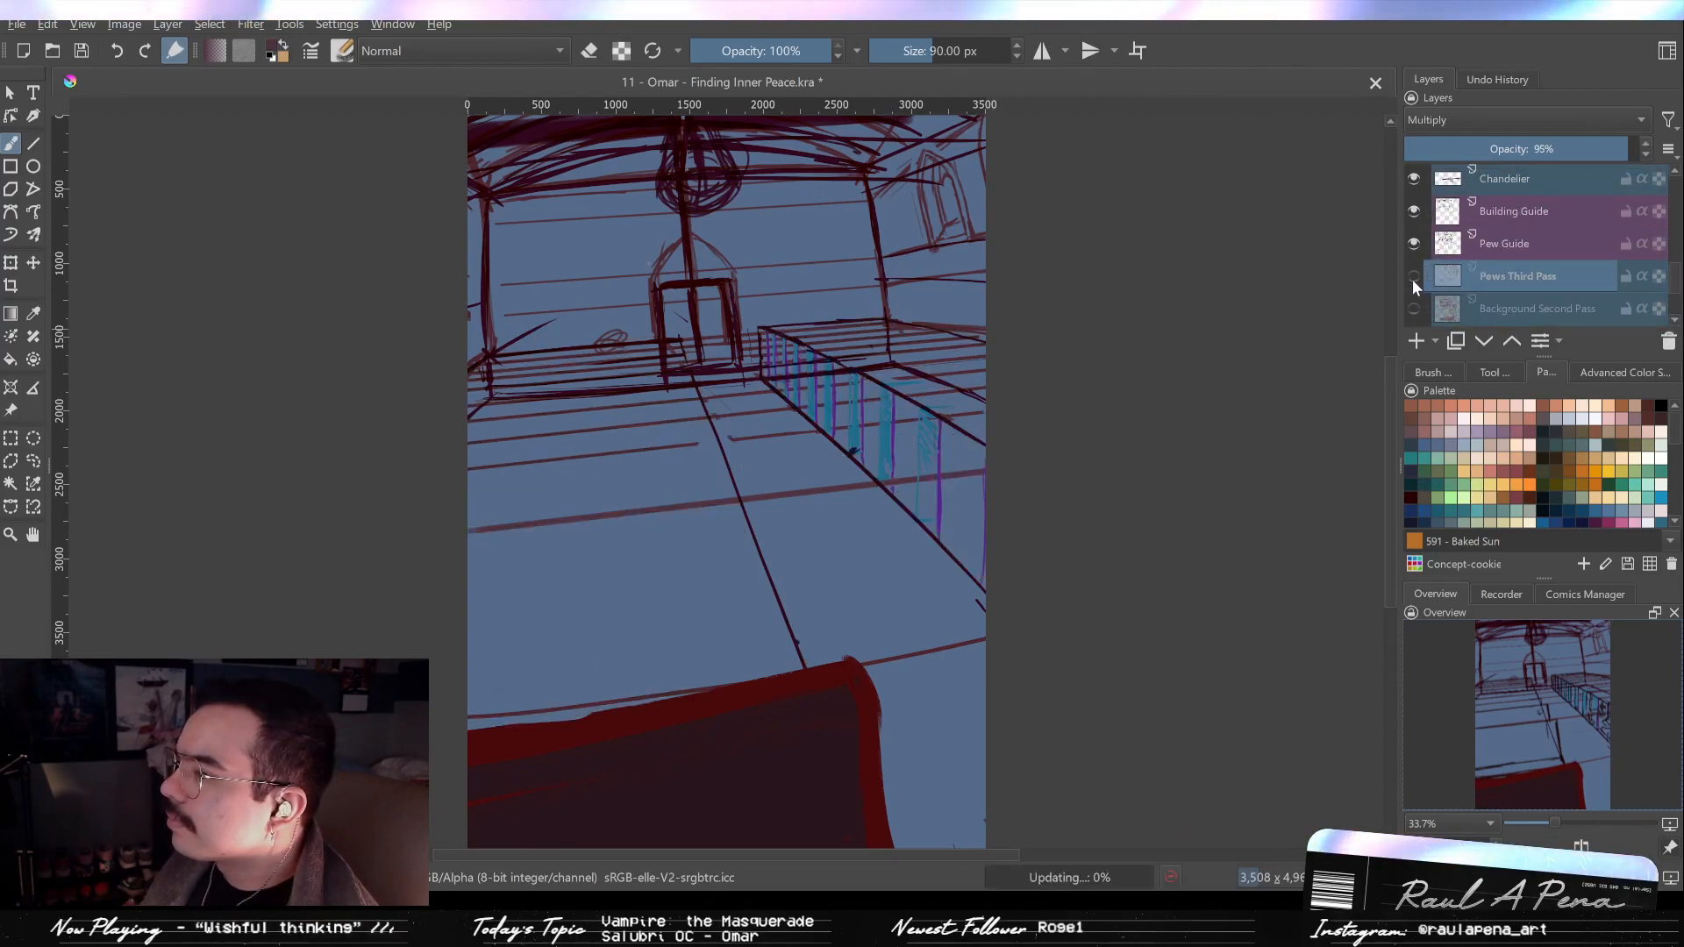
click(1413, 277)
click(1413, 243)
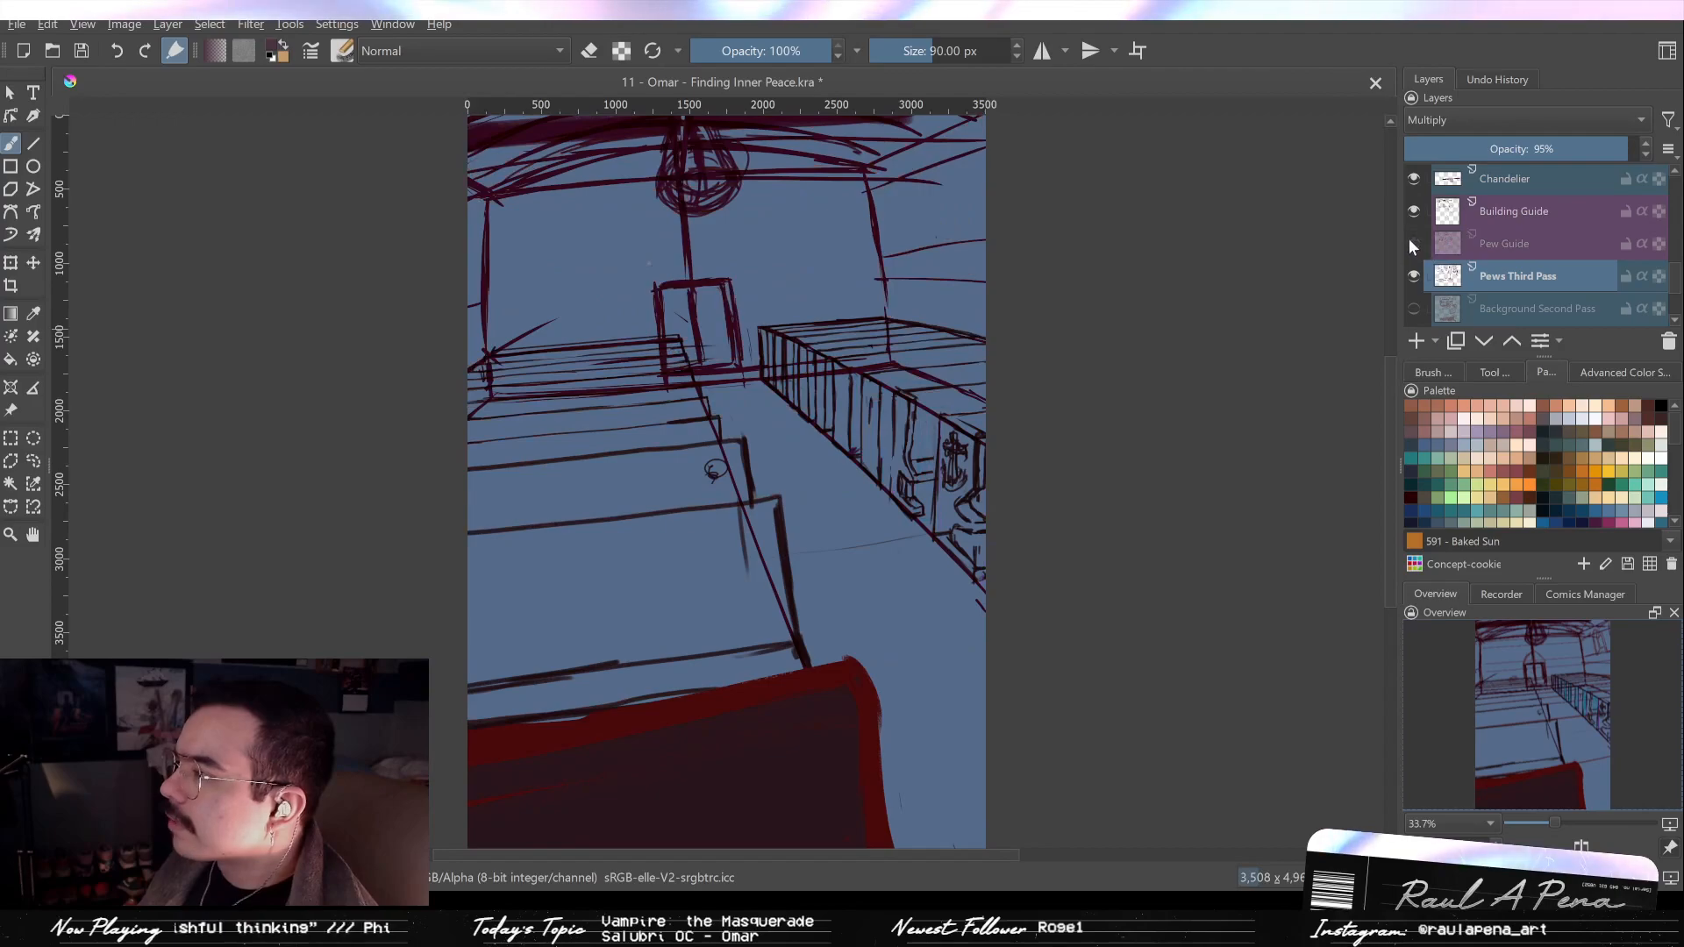
click(1411, 241)
click(1411, 241)
click(1411, 242)
Examine which lines belong to the Building Guide, Pew Guide and Chandelier layers by toggling their visibility, leaving all three shown.
click(1410, 213)
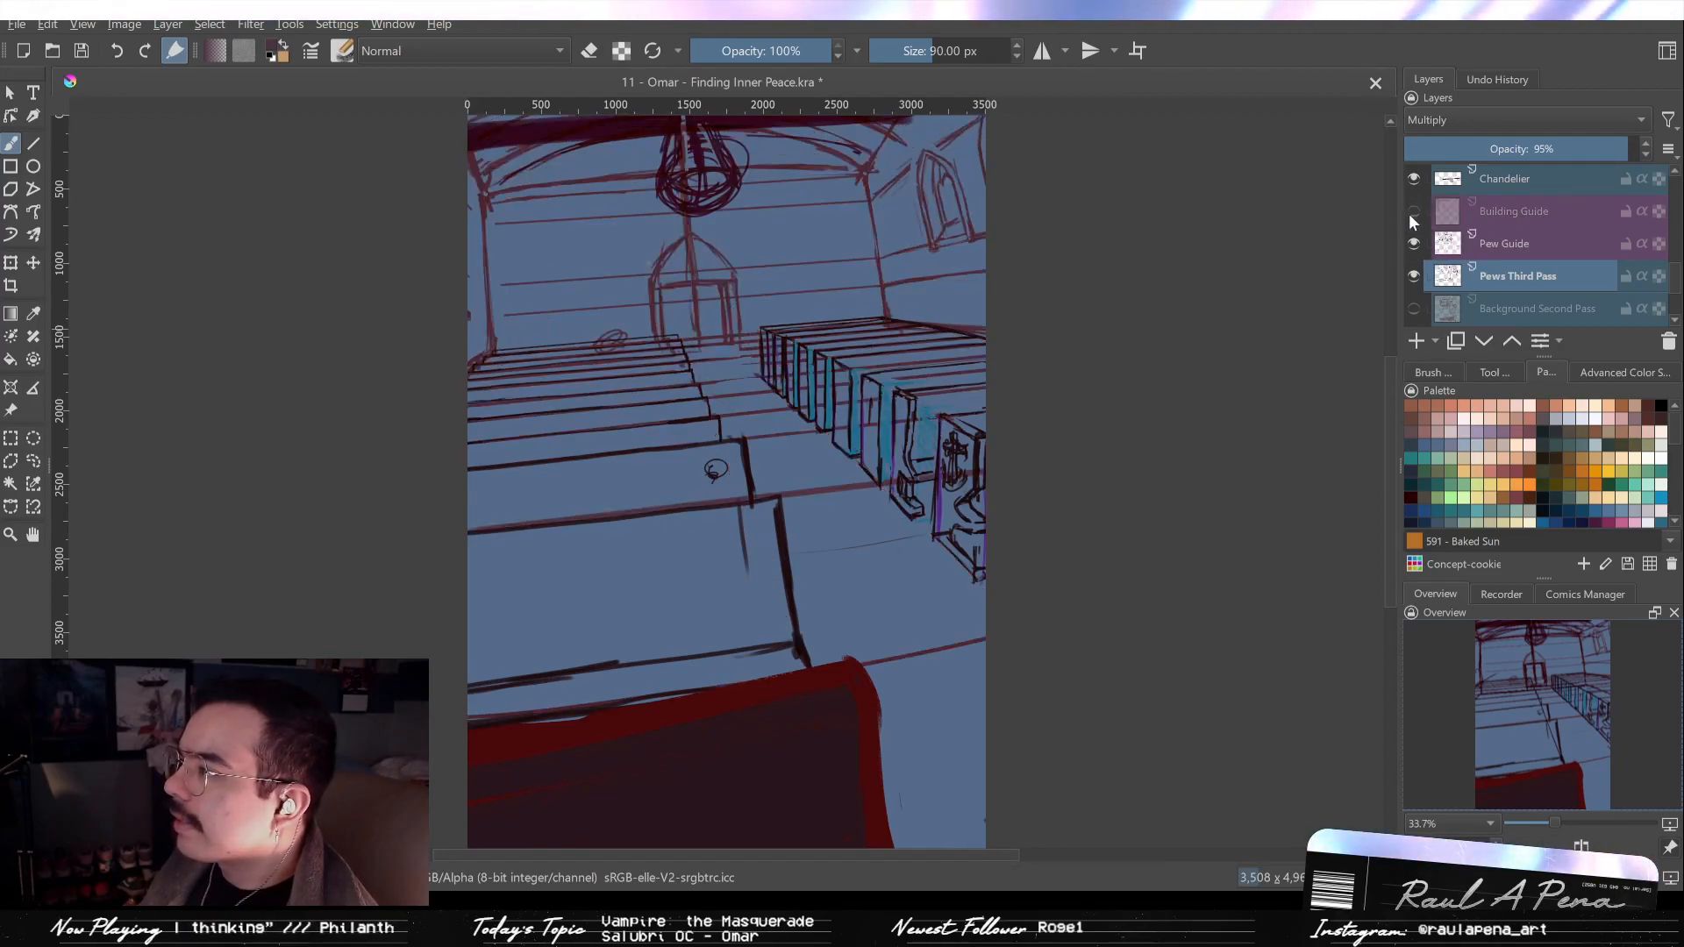
click(1413, 217)
click(1413, 218)
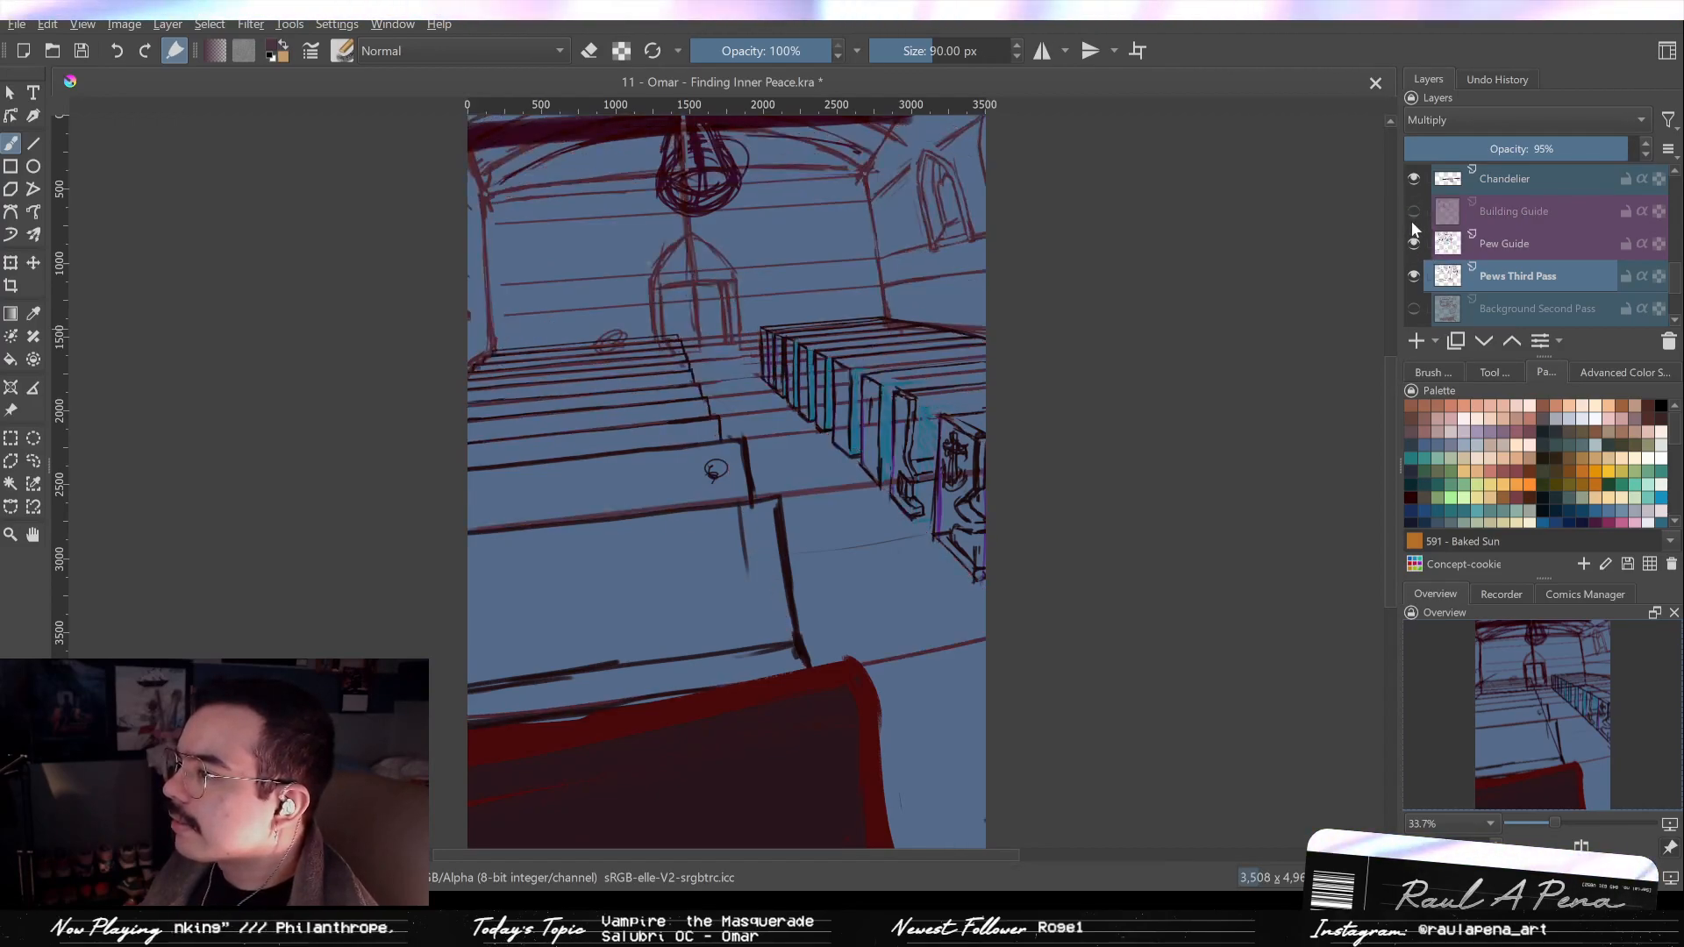
click(1410, 220)
click(1410, 219)
click(1409, 244)
click(1411, 224)
click(1412, 221)
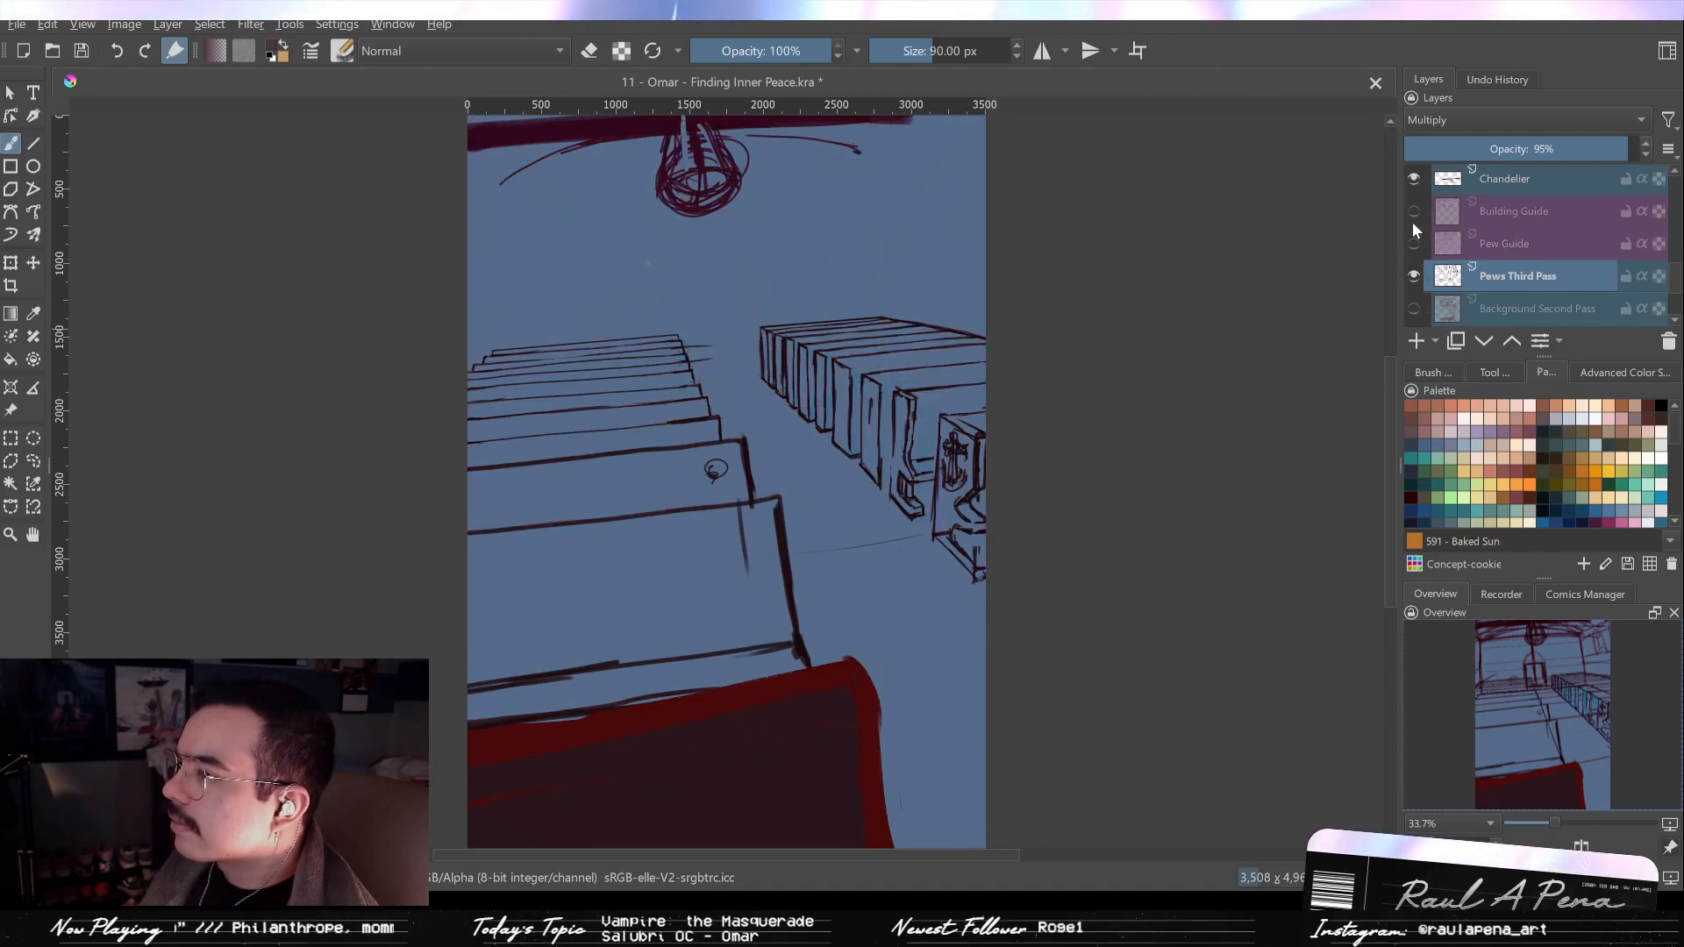
click(1414, 211)
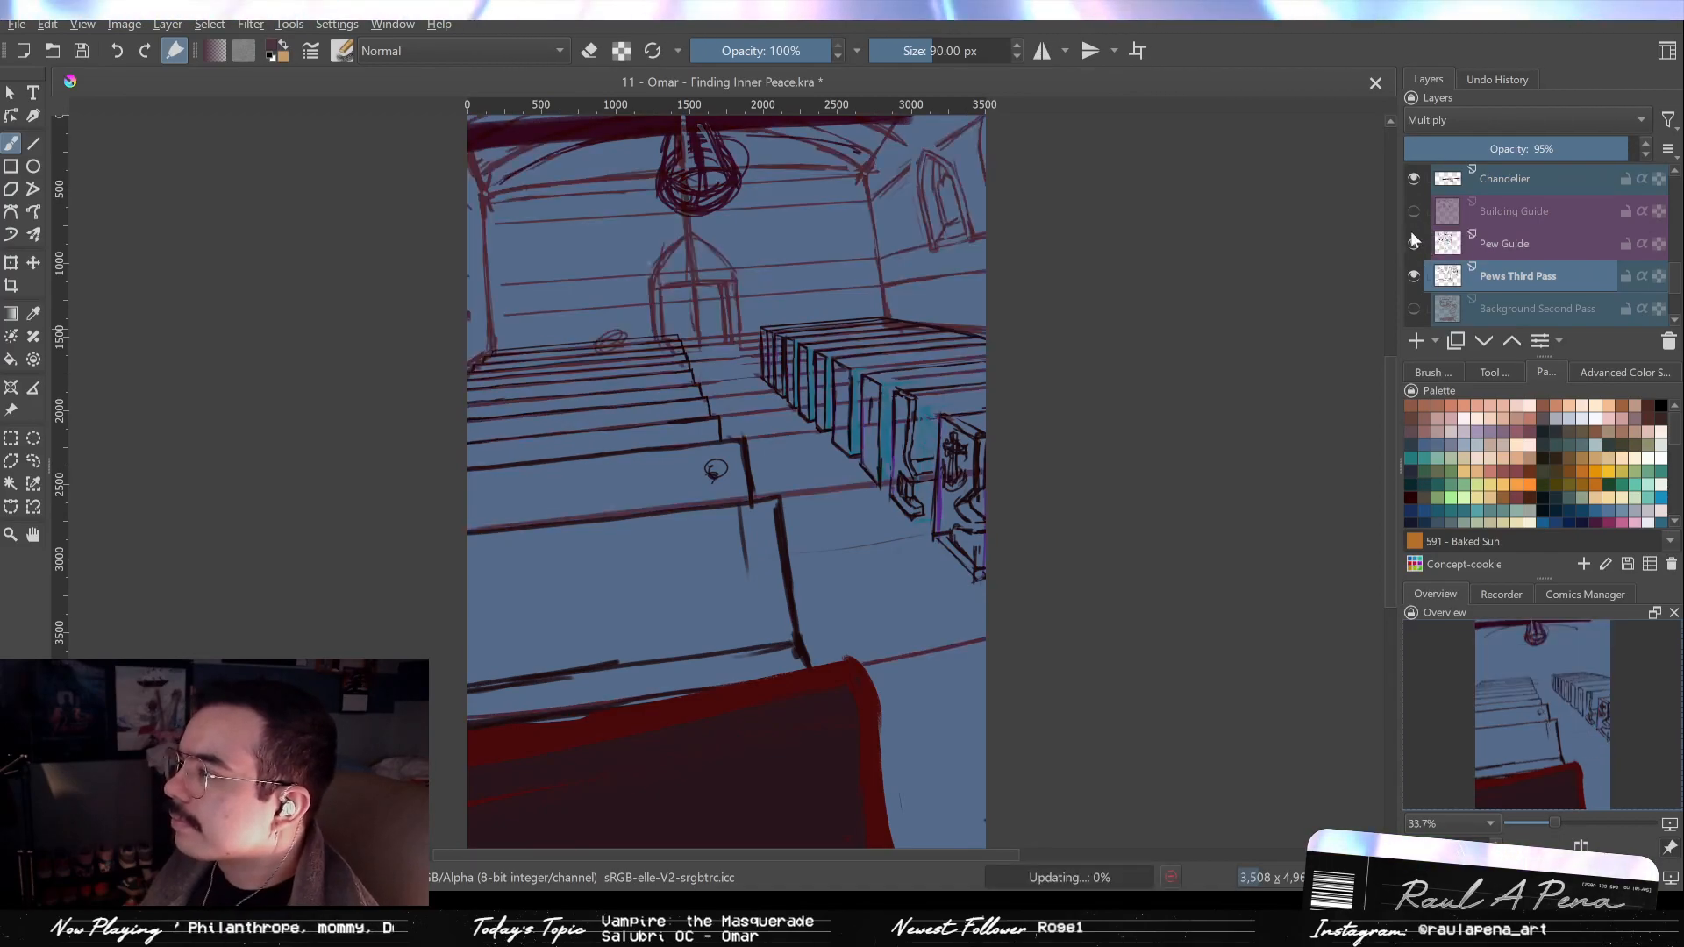
click(1414, 243)
click(1414, 180)
click(1414, 180)
click(1415, 212)
click(1416, 213)
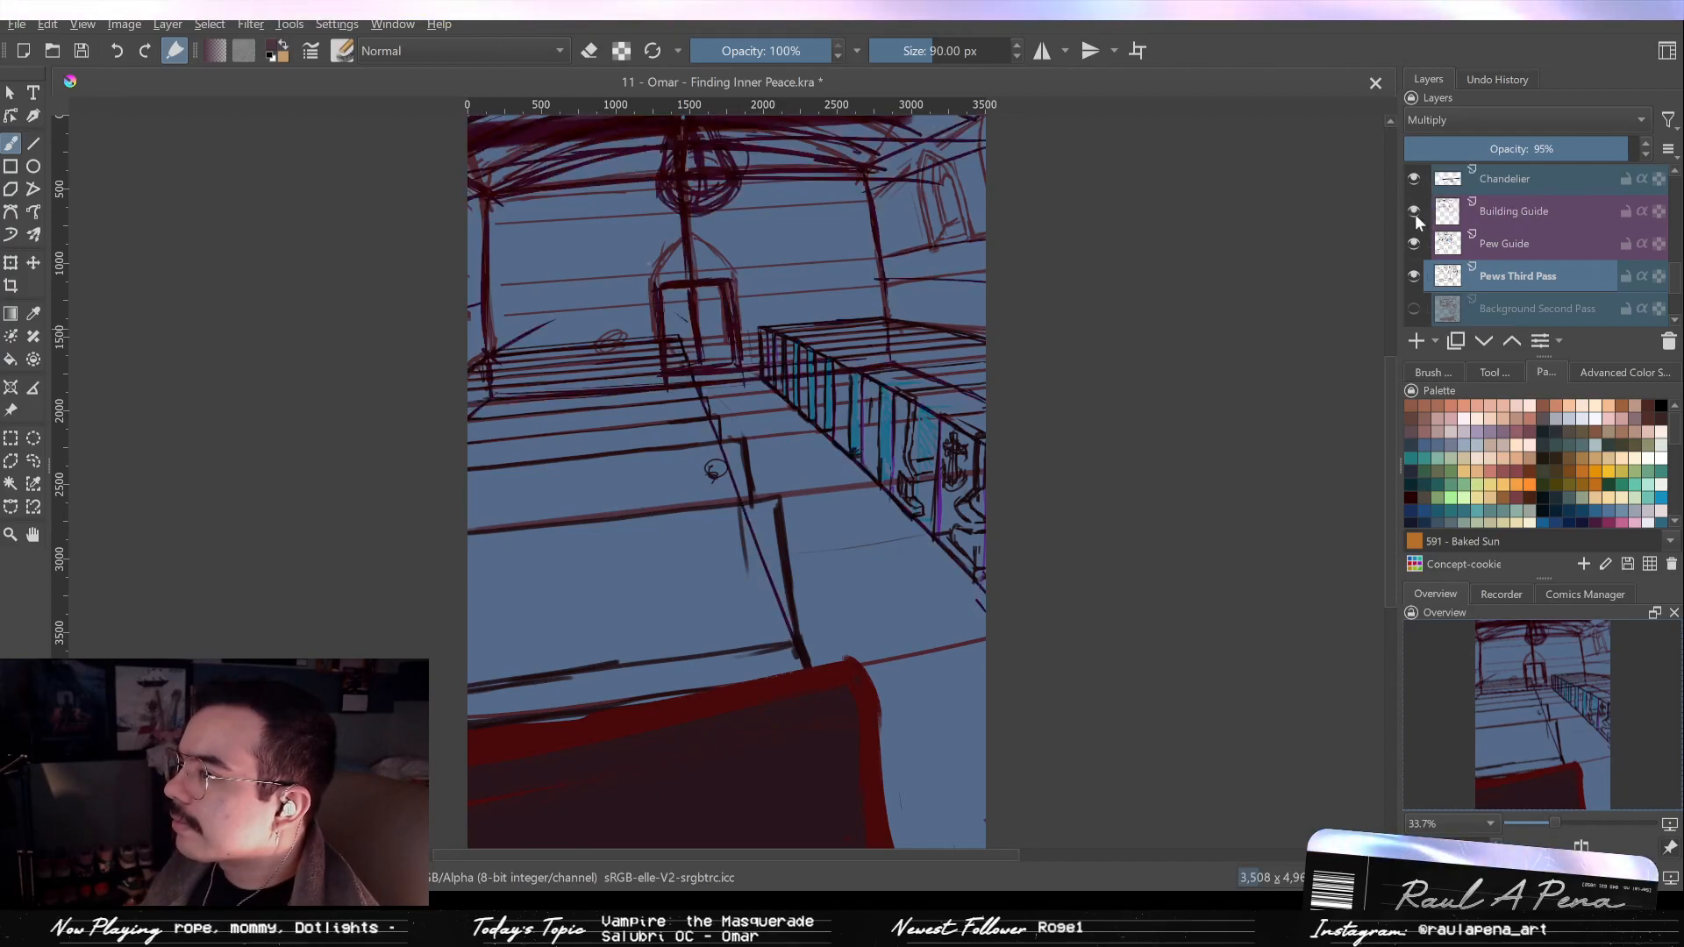
click(1409, 235)
click(1410, 235)
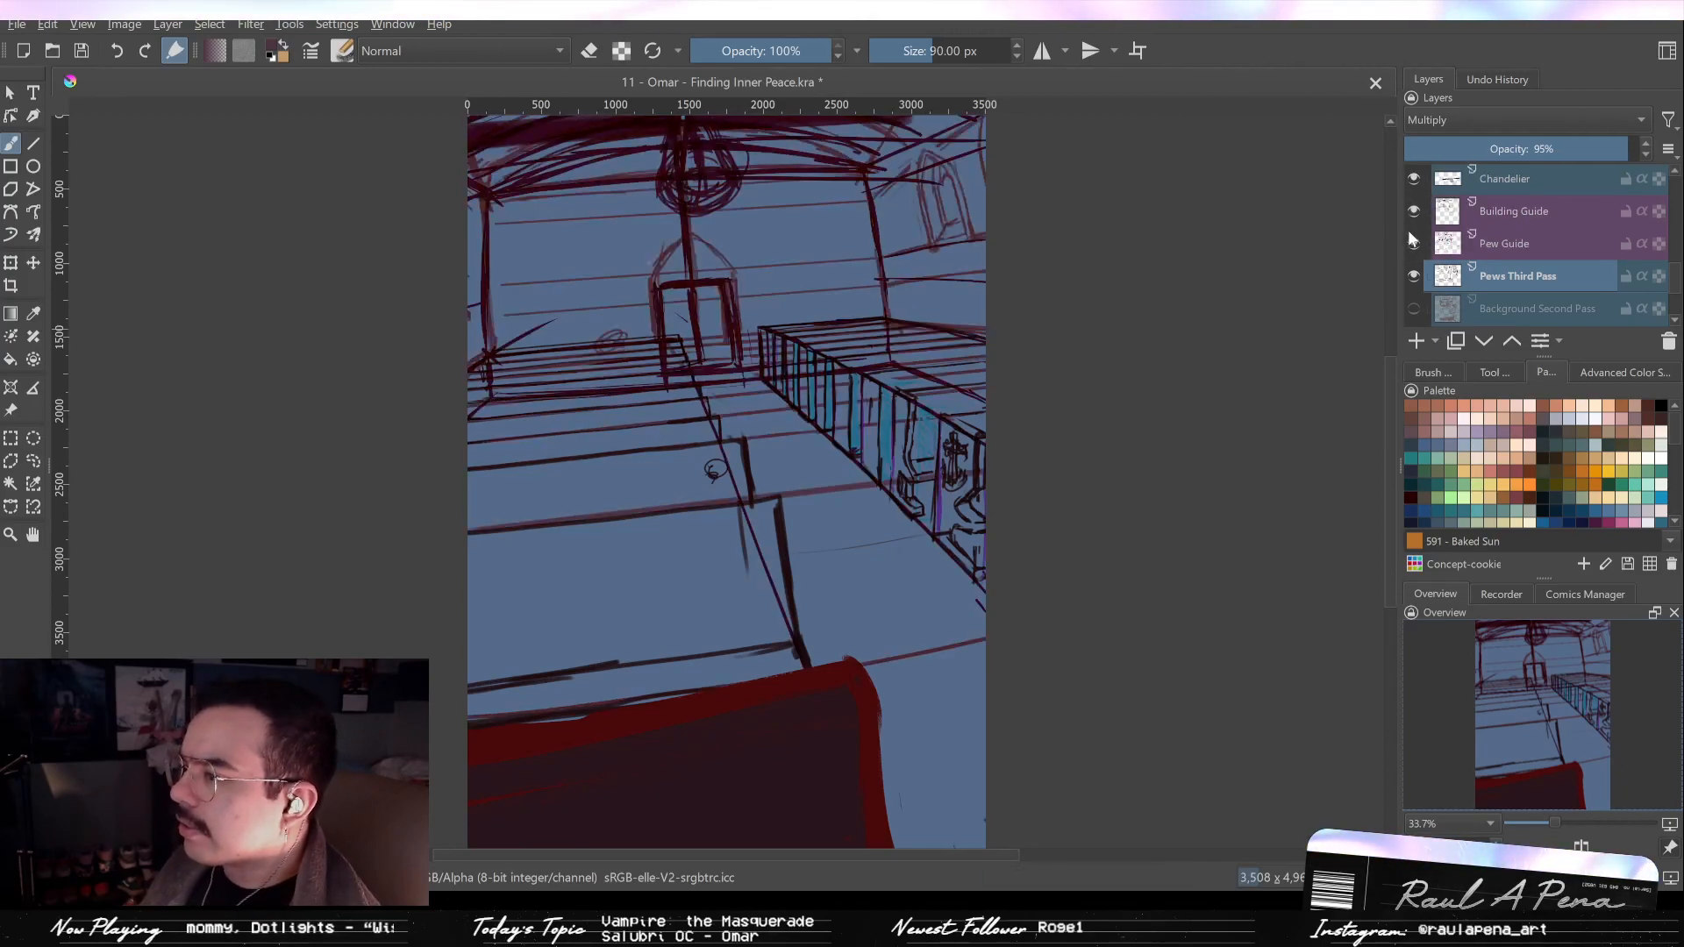
click(1407, 218)
click(1409, 233)
click(1410, 246)
click(1414, 212)
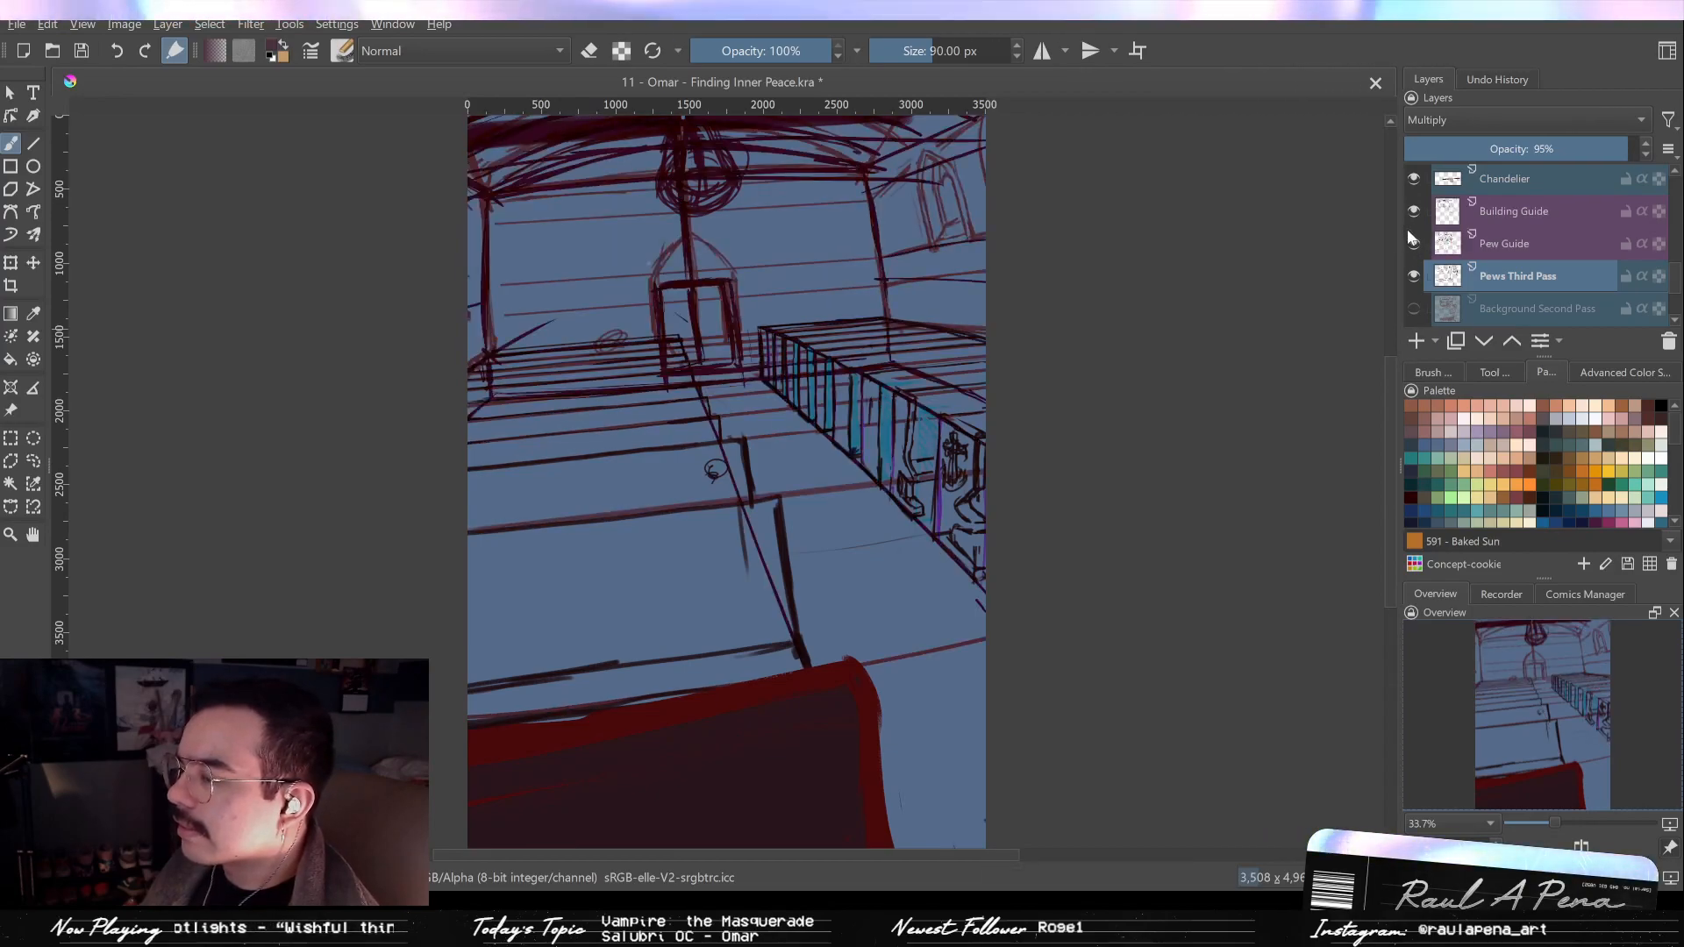
Select the Building Guide layer and compare the church sketch with both guide layers hidden and shown.
drag(700, 410, 904, 412)
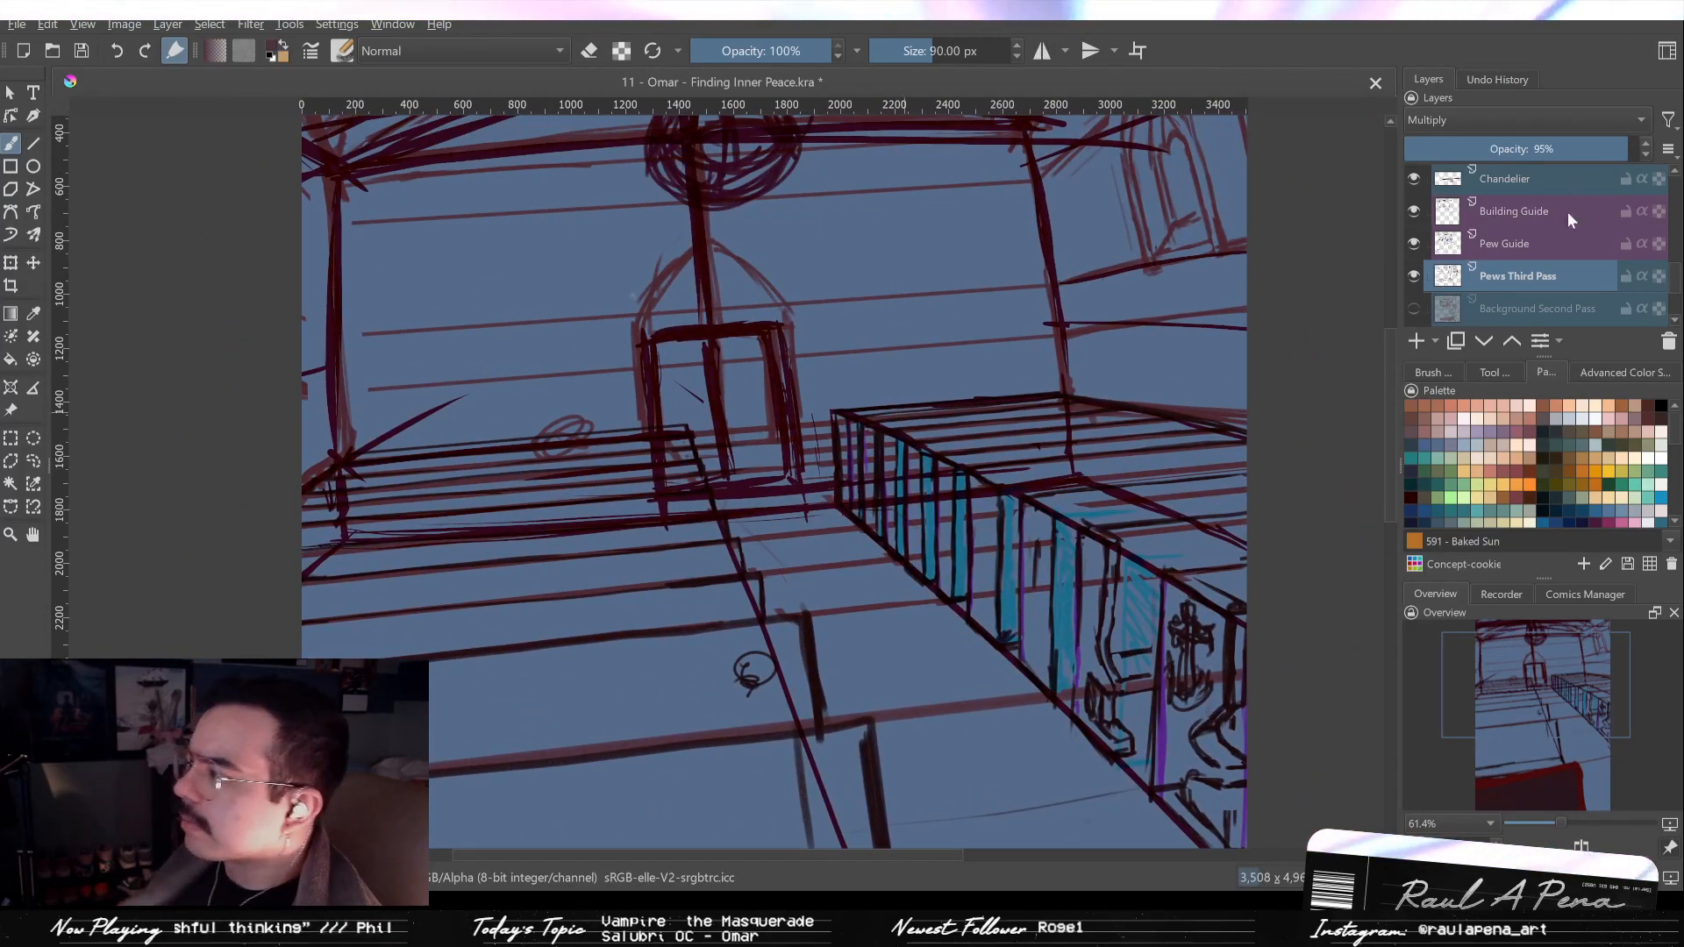
click(1552, 250)
click(1502, 221)
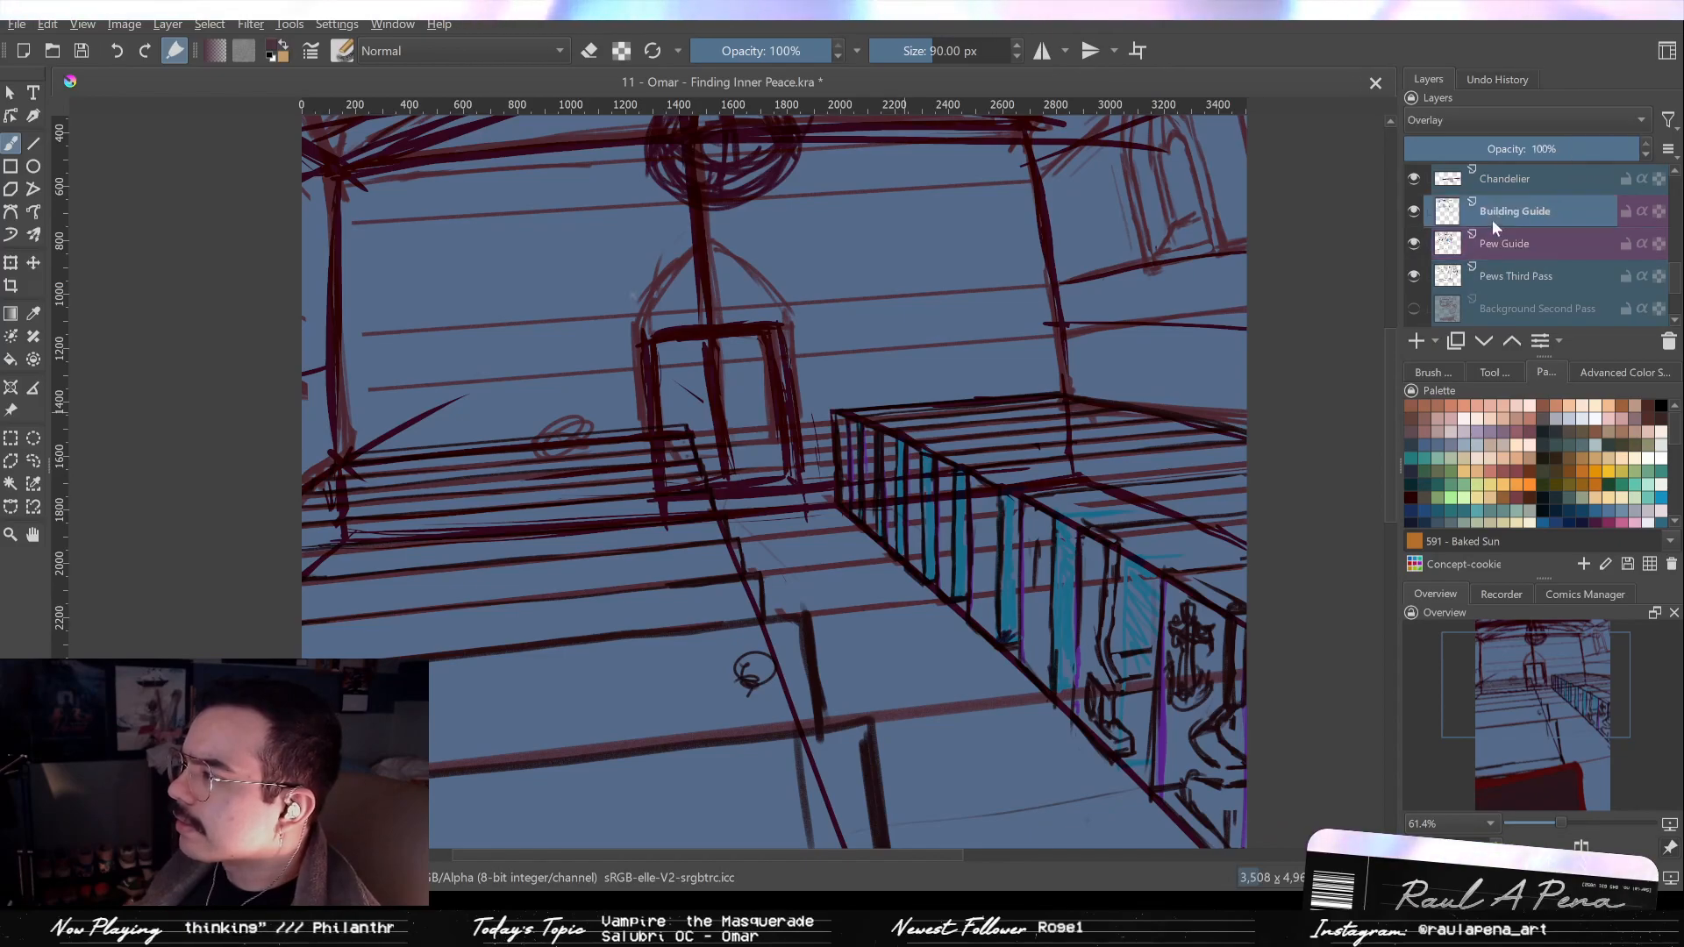
click(1414, 212)
click(1415, 244)
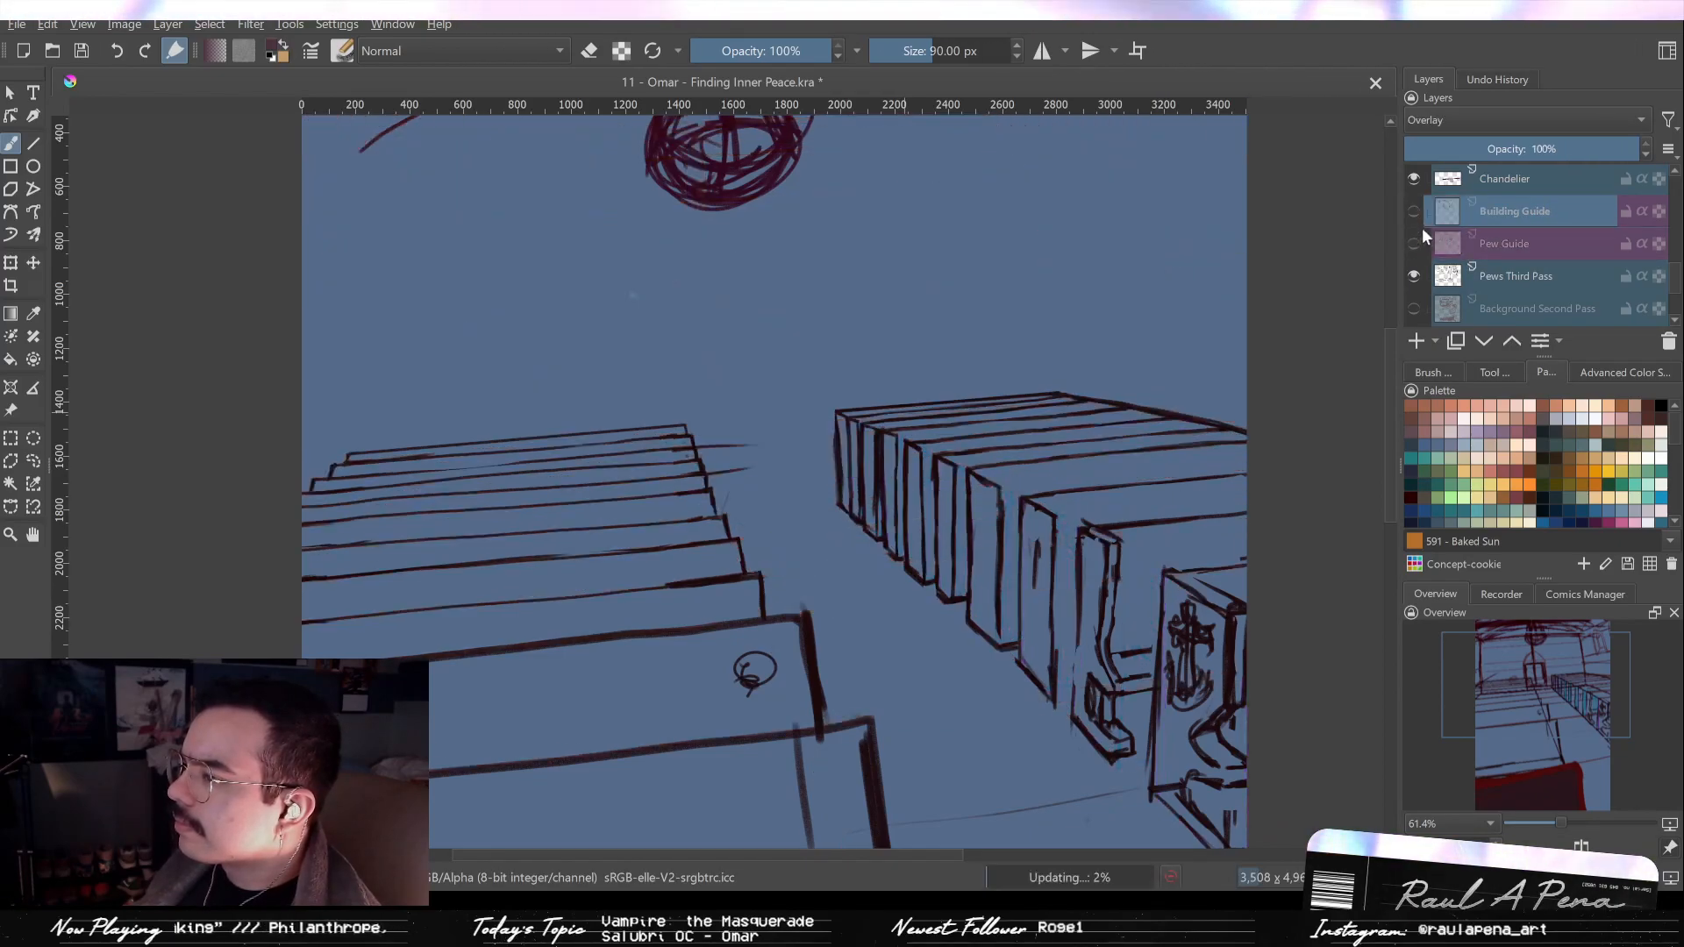
click(1414, 211)
click(1414, 243)
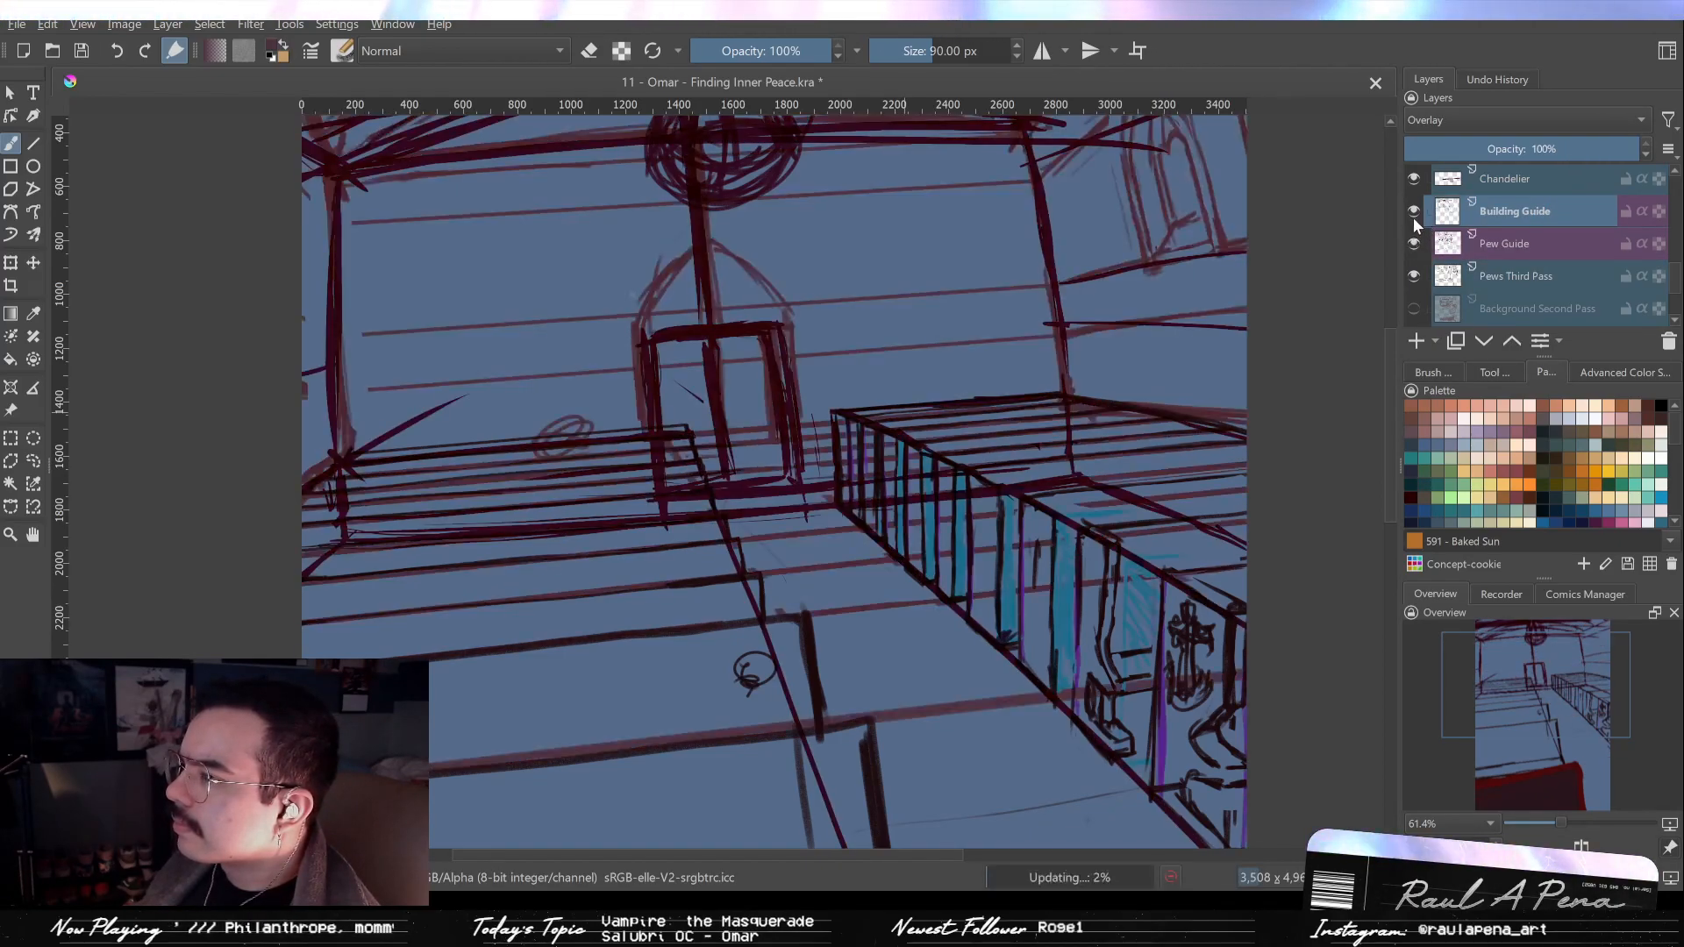
Compare the pew and back wall lines with only the Building Guide layer toggled off and on.
click(1414, 212)
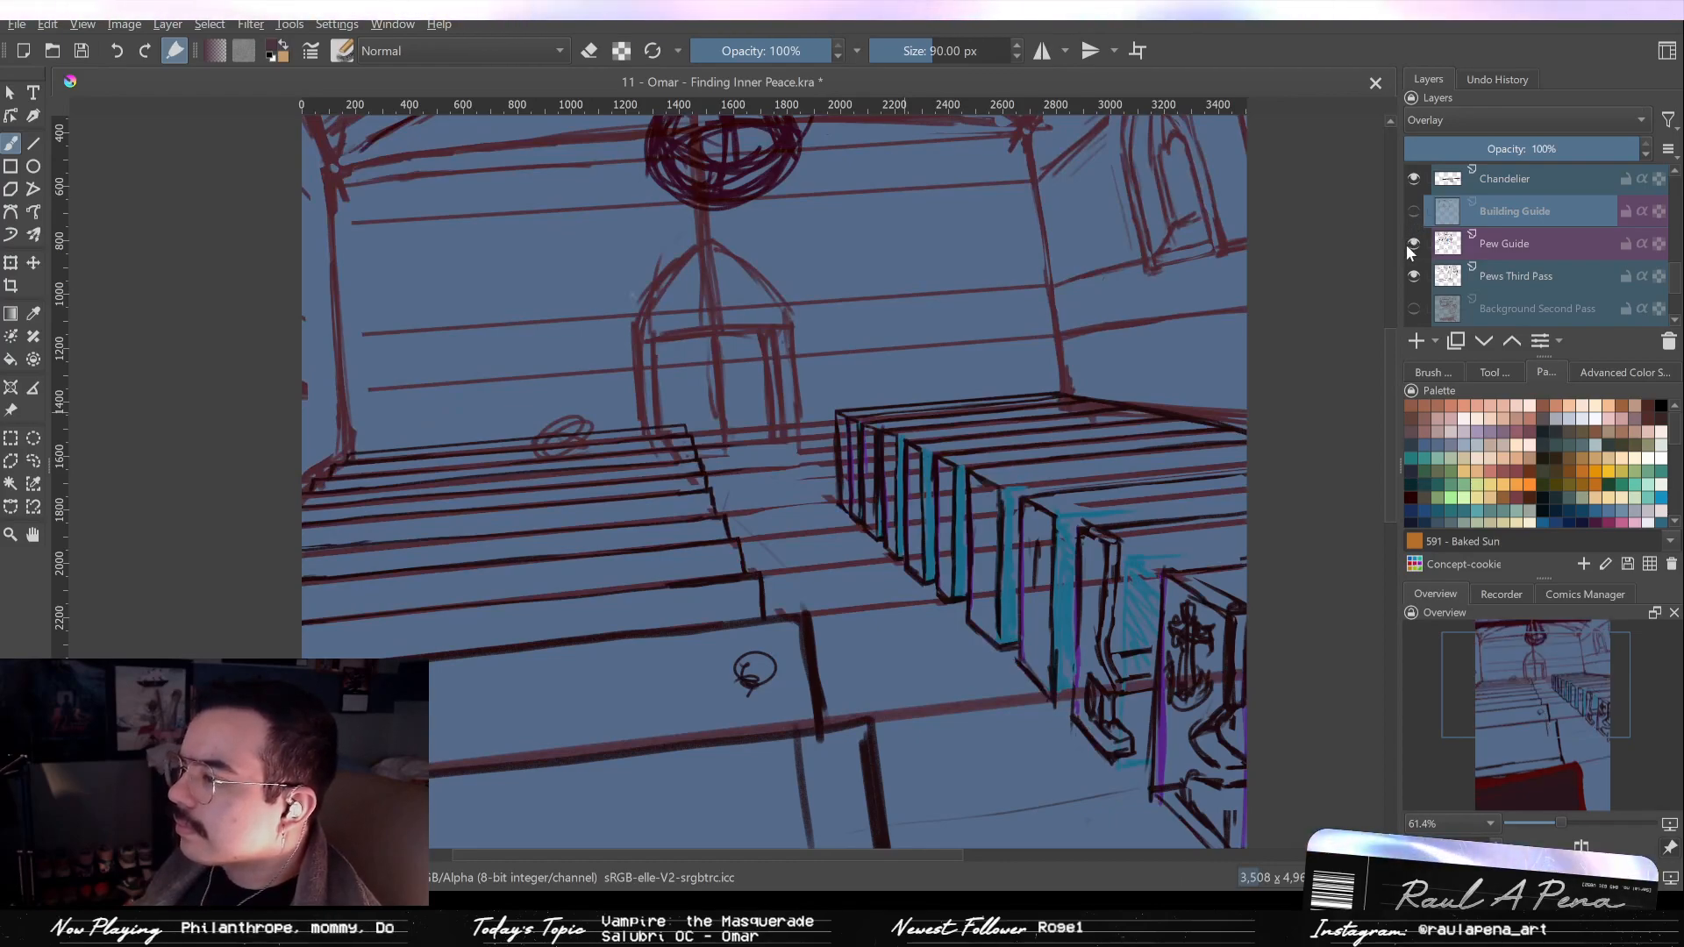
drag(1284, 295, 1281, 332)
drag(1264, 332, 1311, 275)
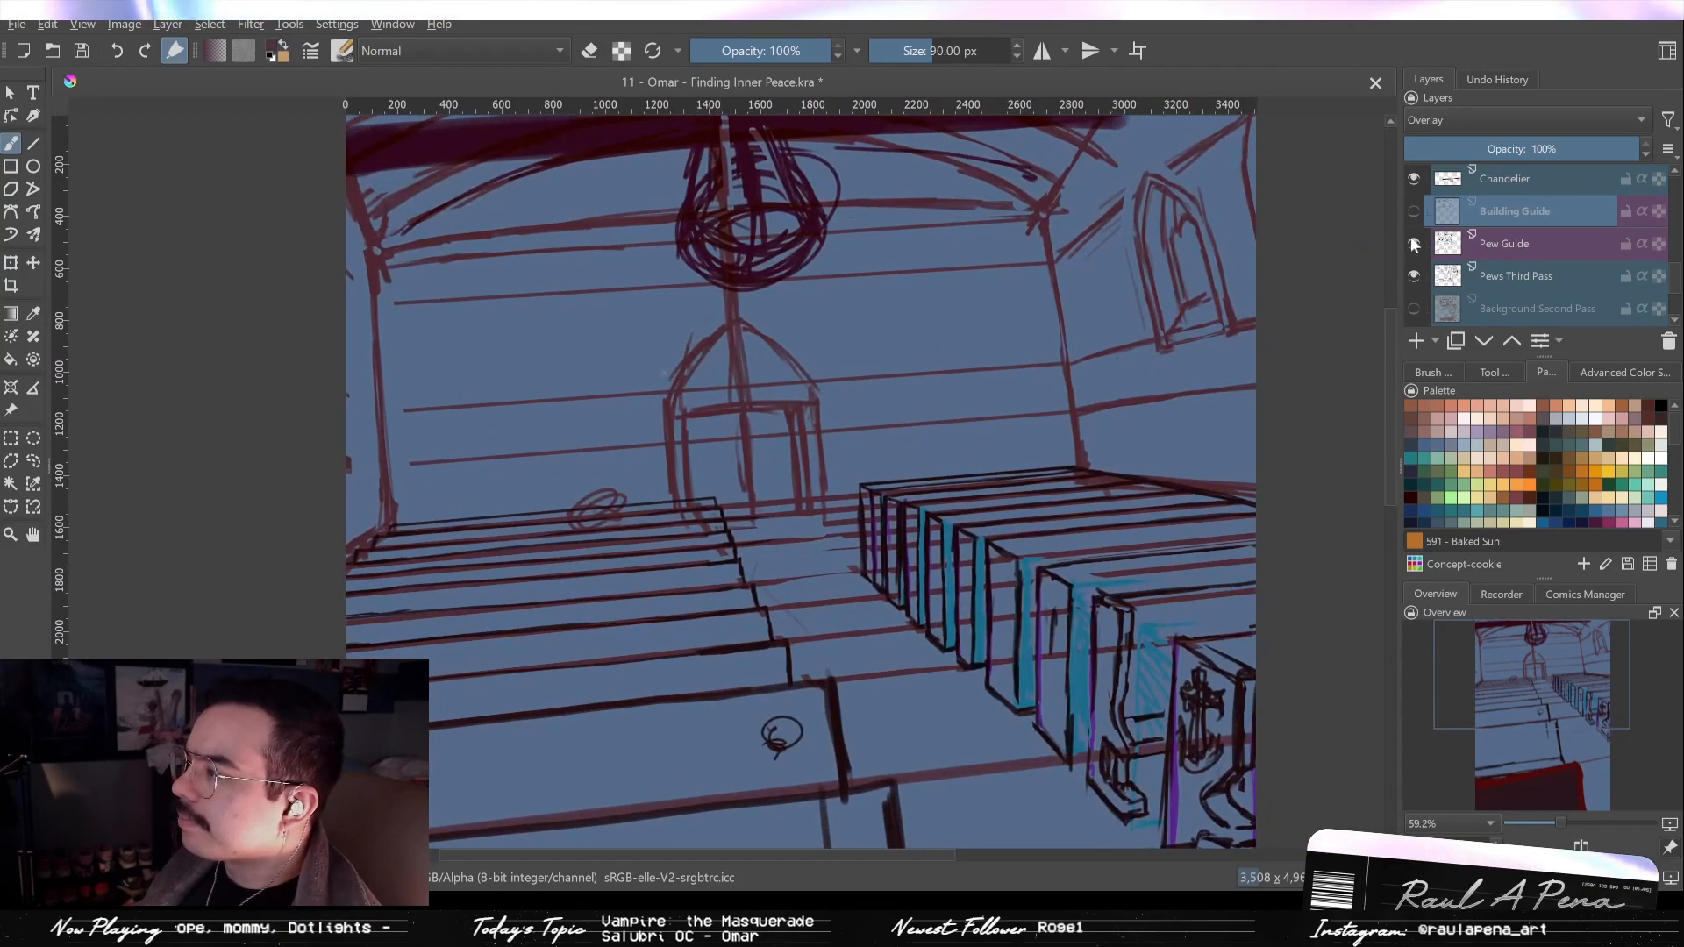
click(1414, 212)
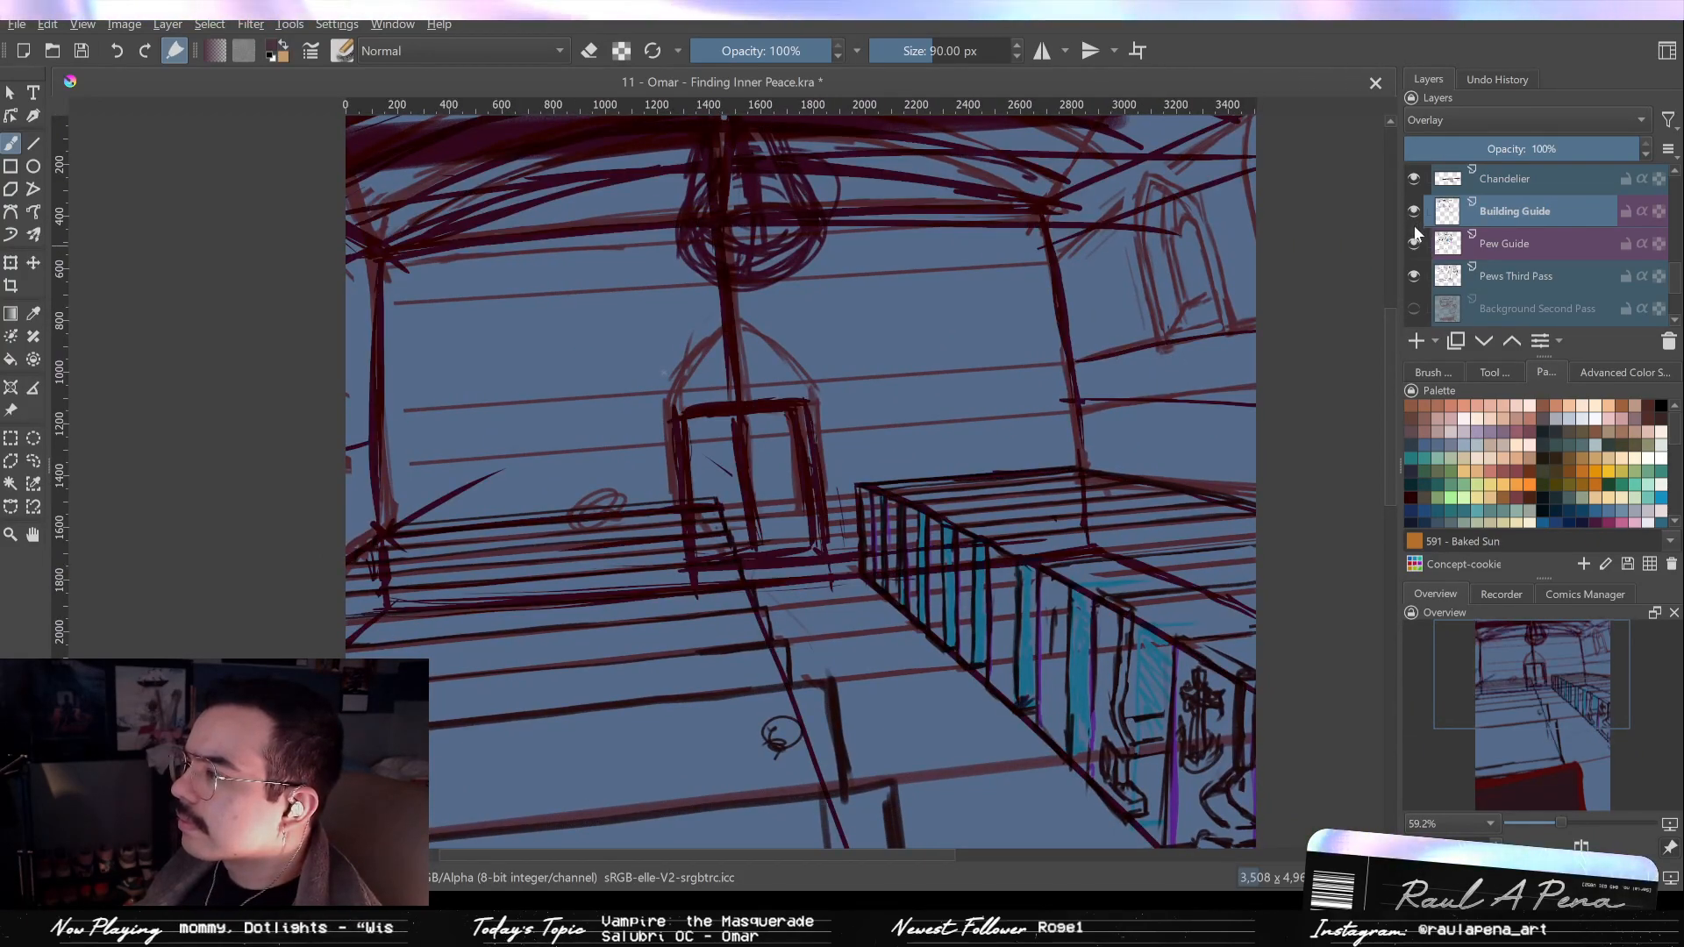
mouse_move(1280, 308)
mouse_down()
mouse_move(1297, 359)
mouse_move(1285, 337)
mouse_up()
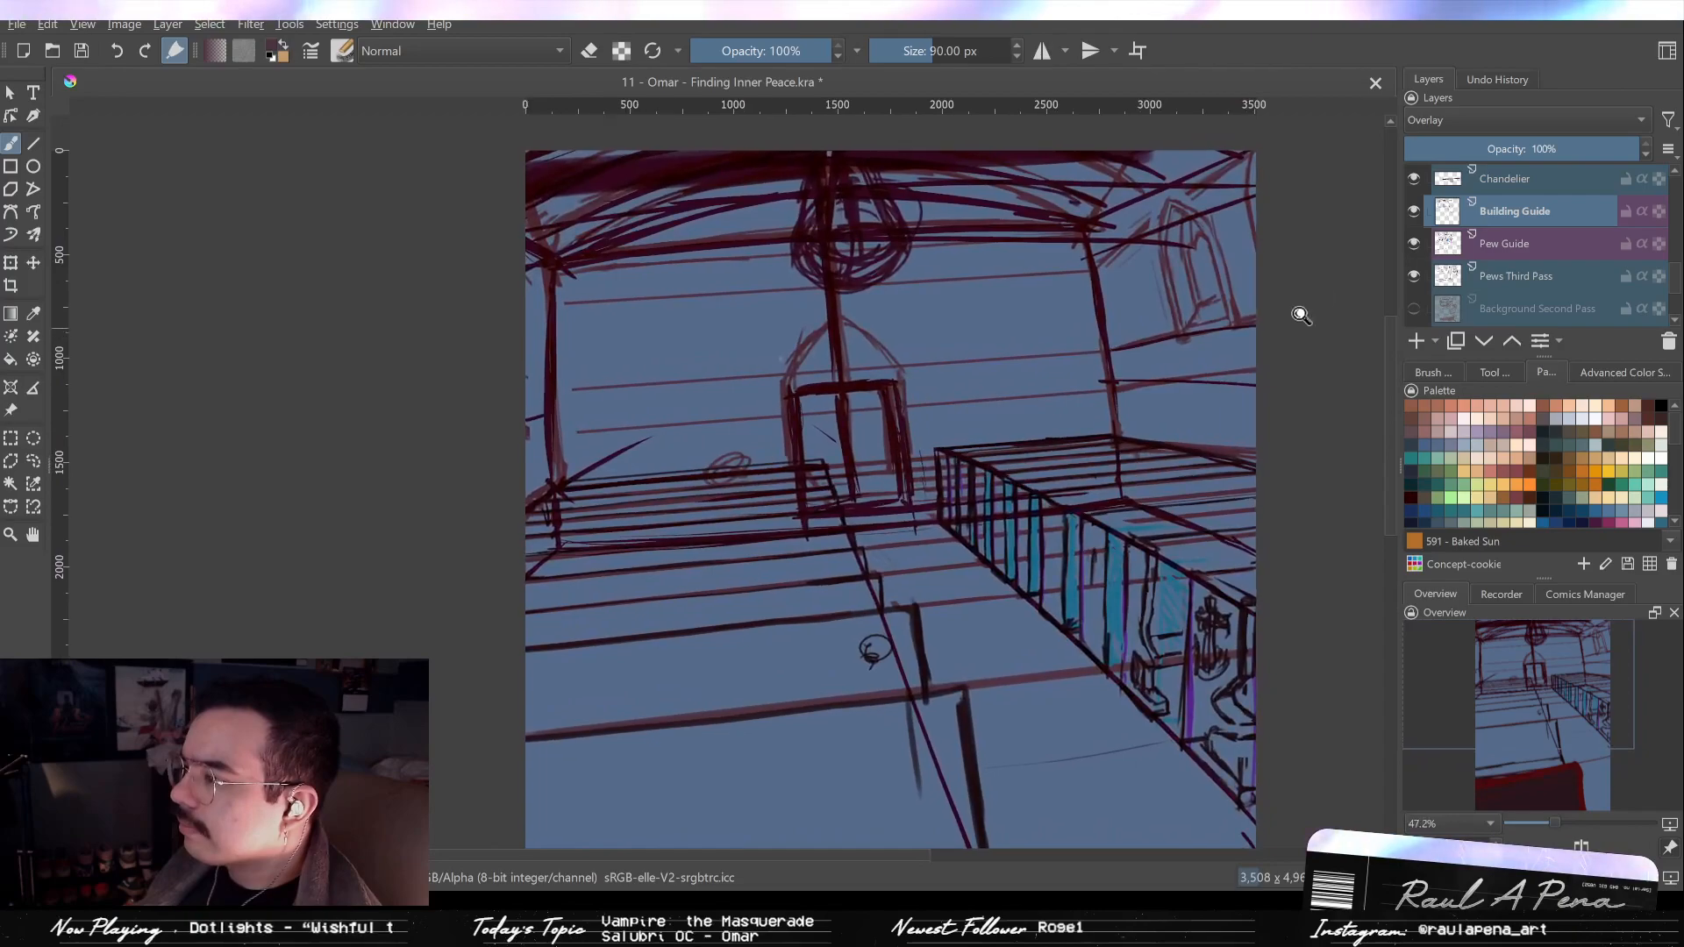
Show the vanishing-point assistant's perspective lines and hide the Pew Guide layer, leaving the Building Guide shown.
click(11, 387)
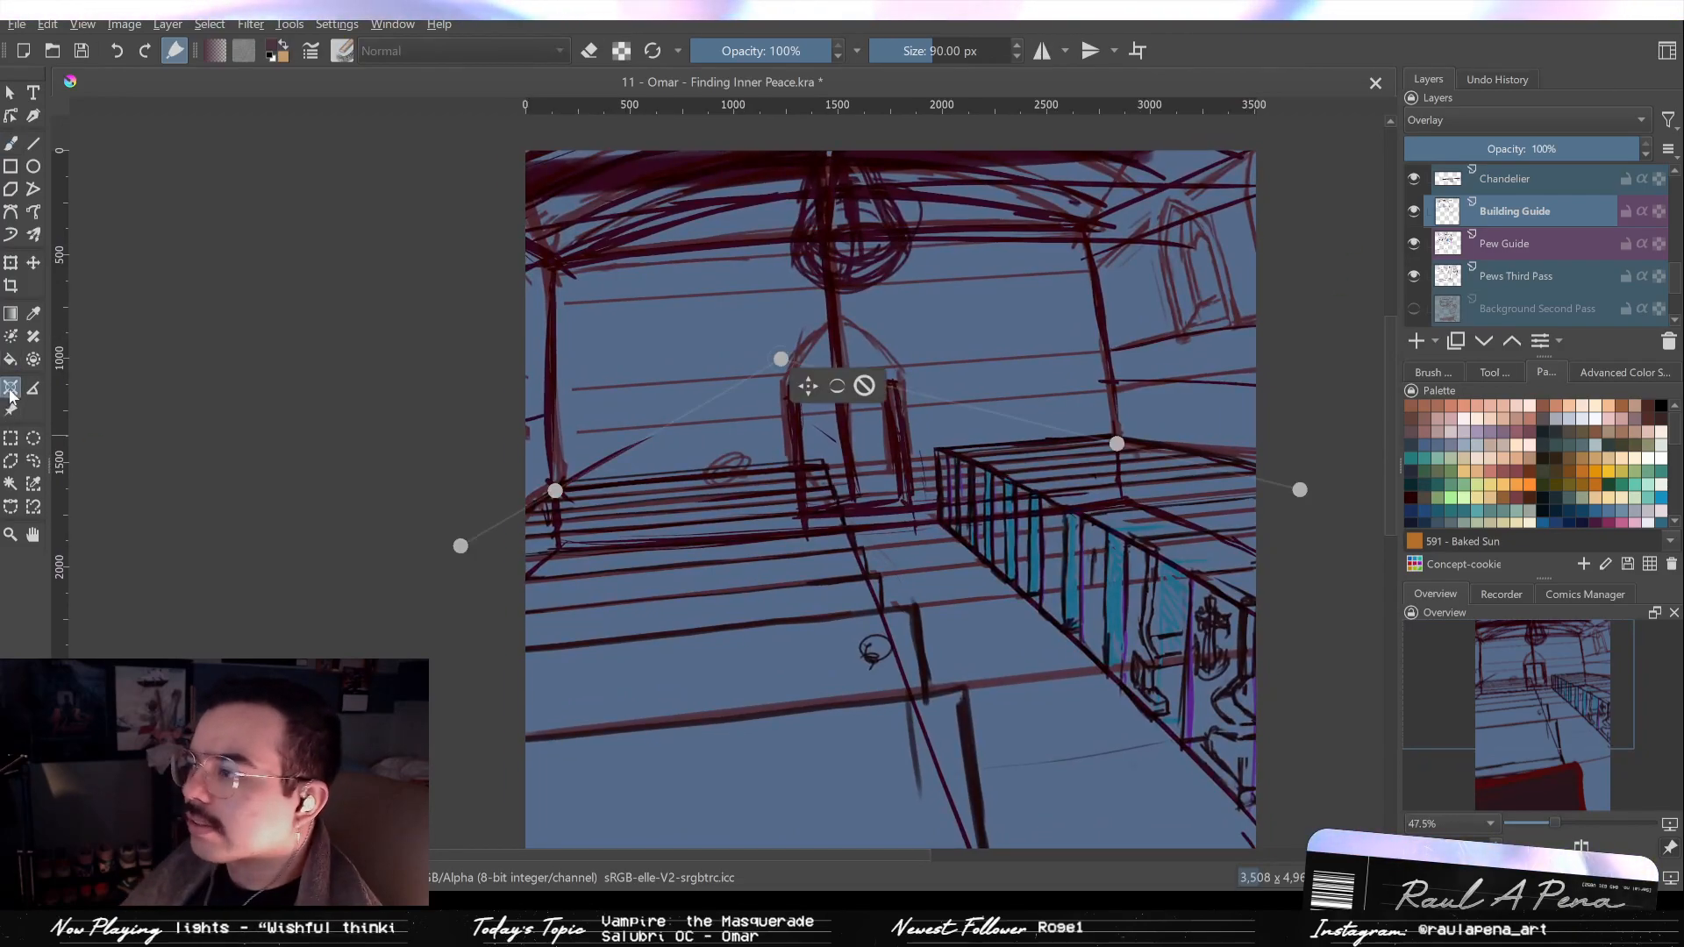
click(839, 388)
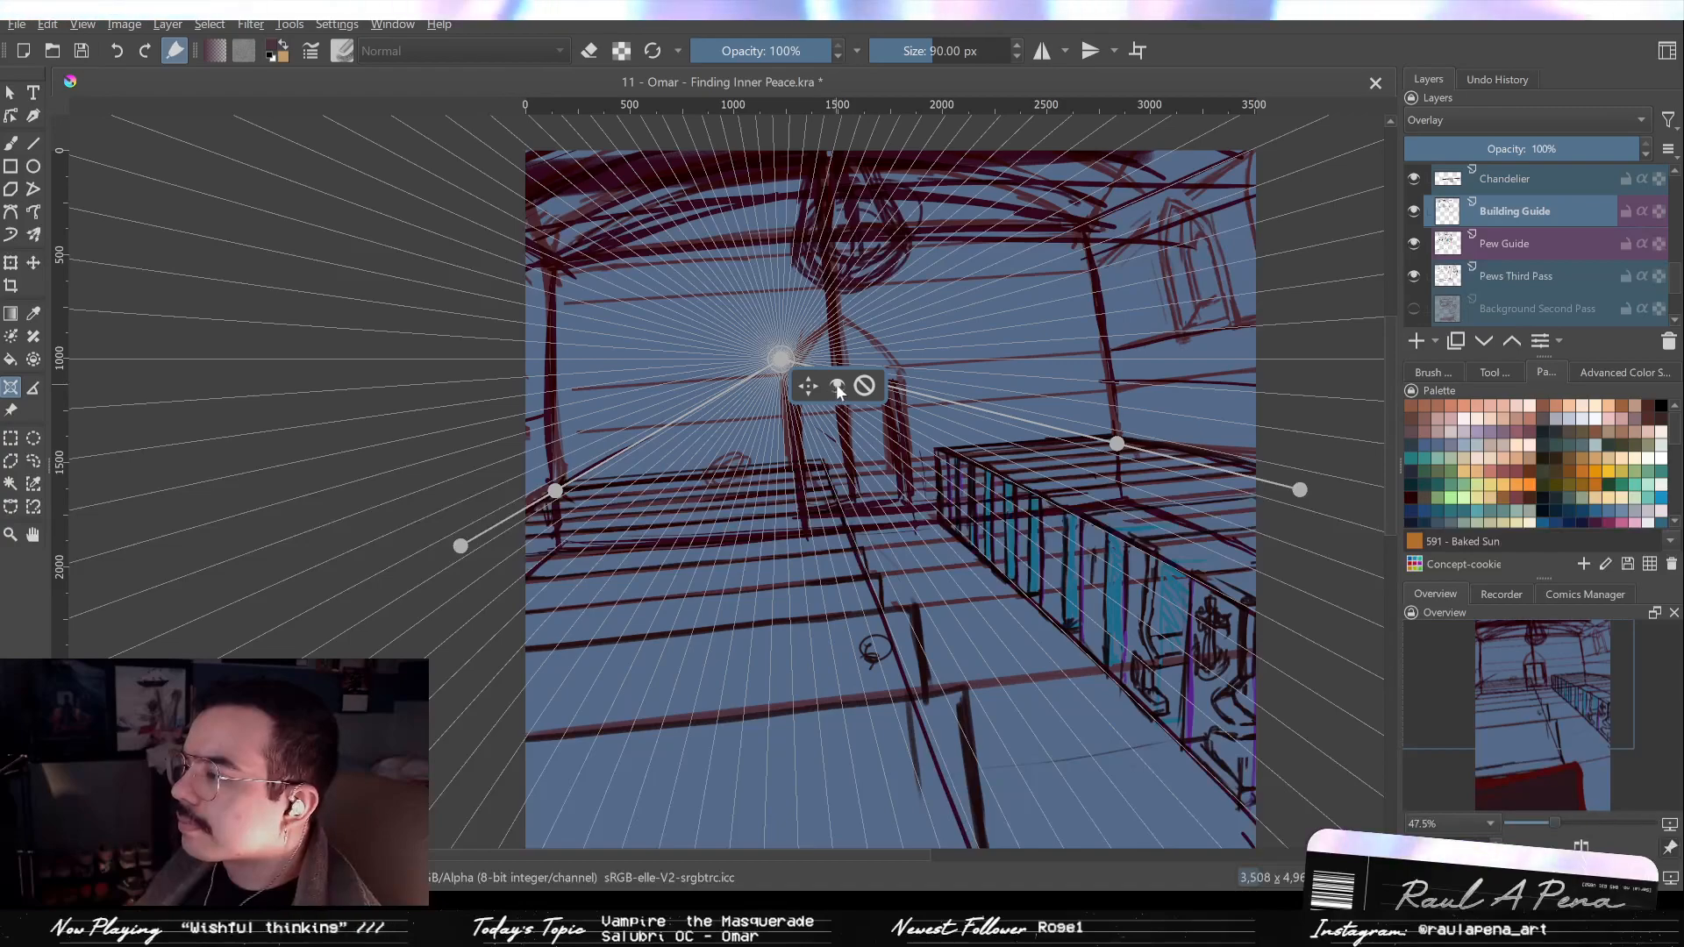
click(1413, 213)
click(1413, 216)
click(1409, 232)
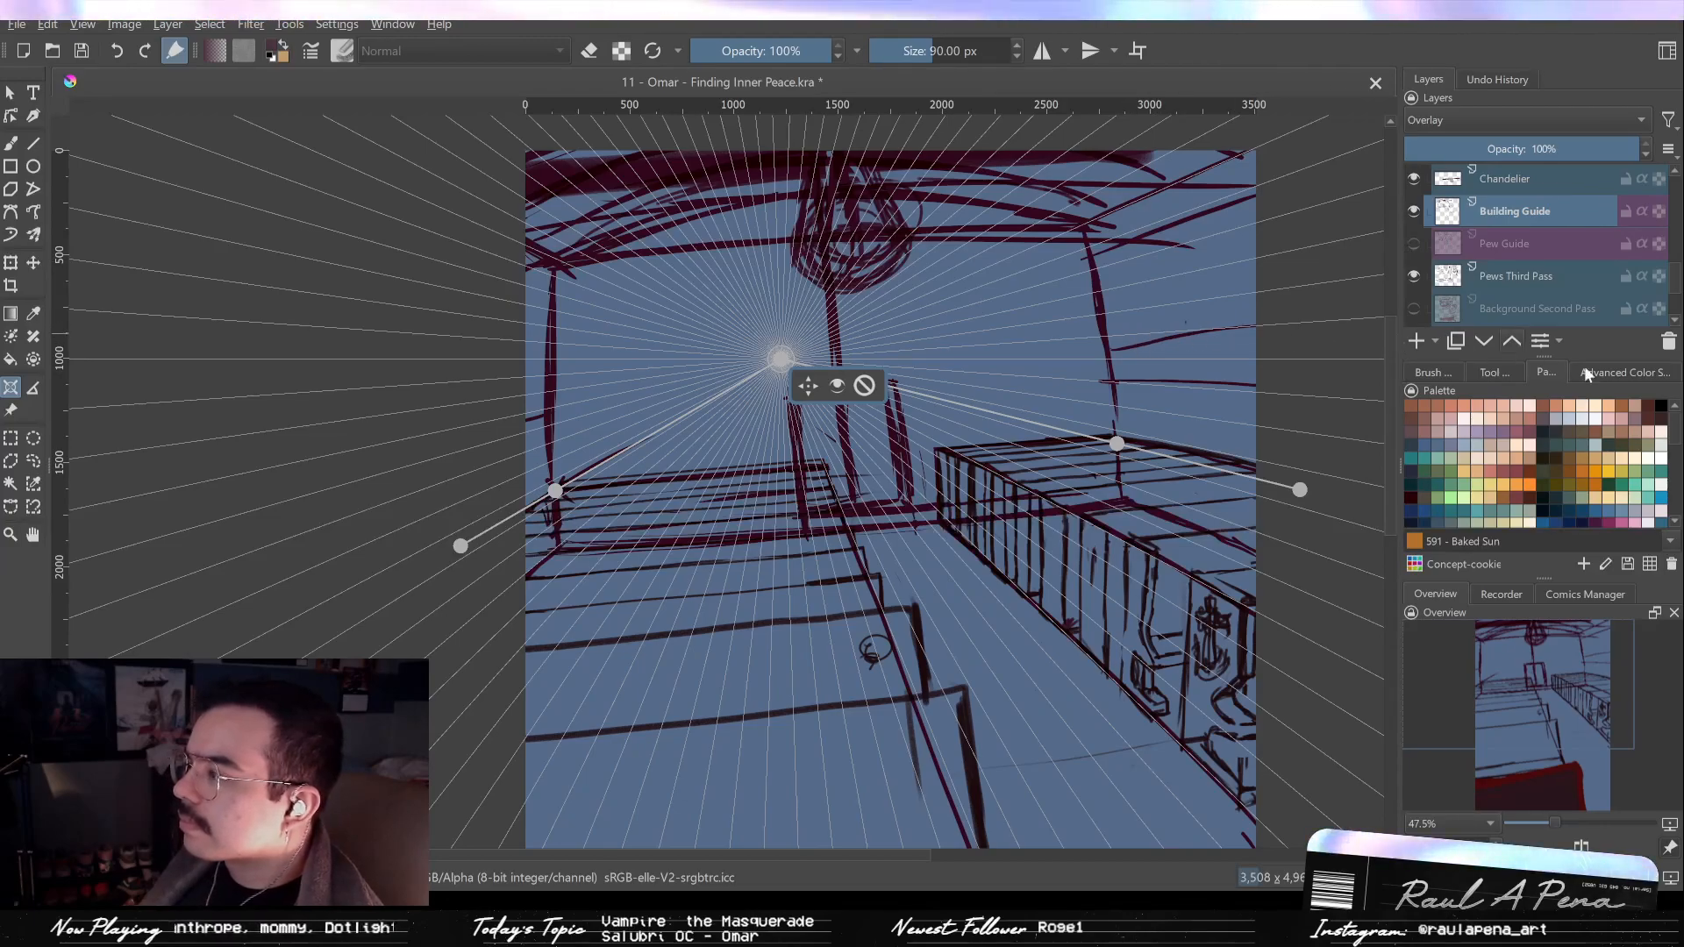
Switch to the freehand brush with the 40 px preset and pick a dark red from the Concept-cookie palette.
key(b)
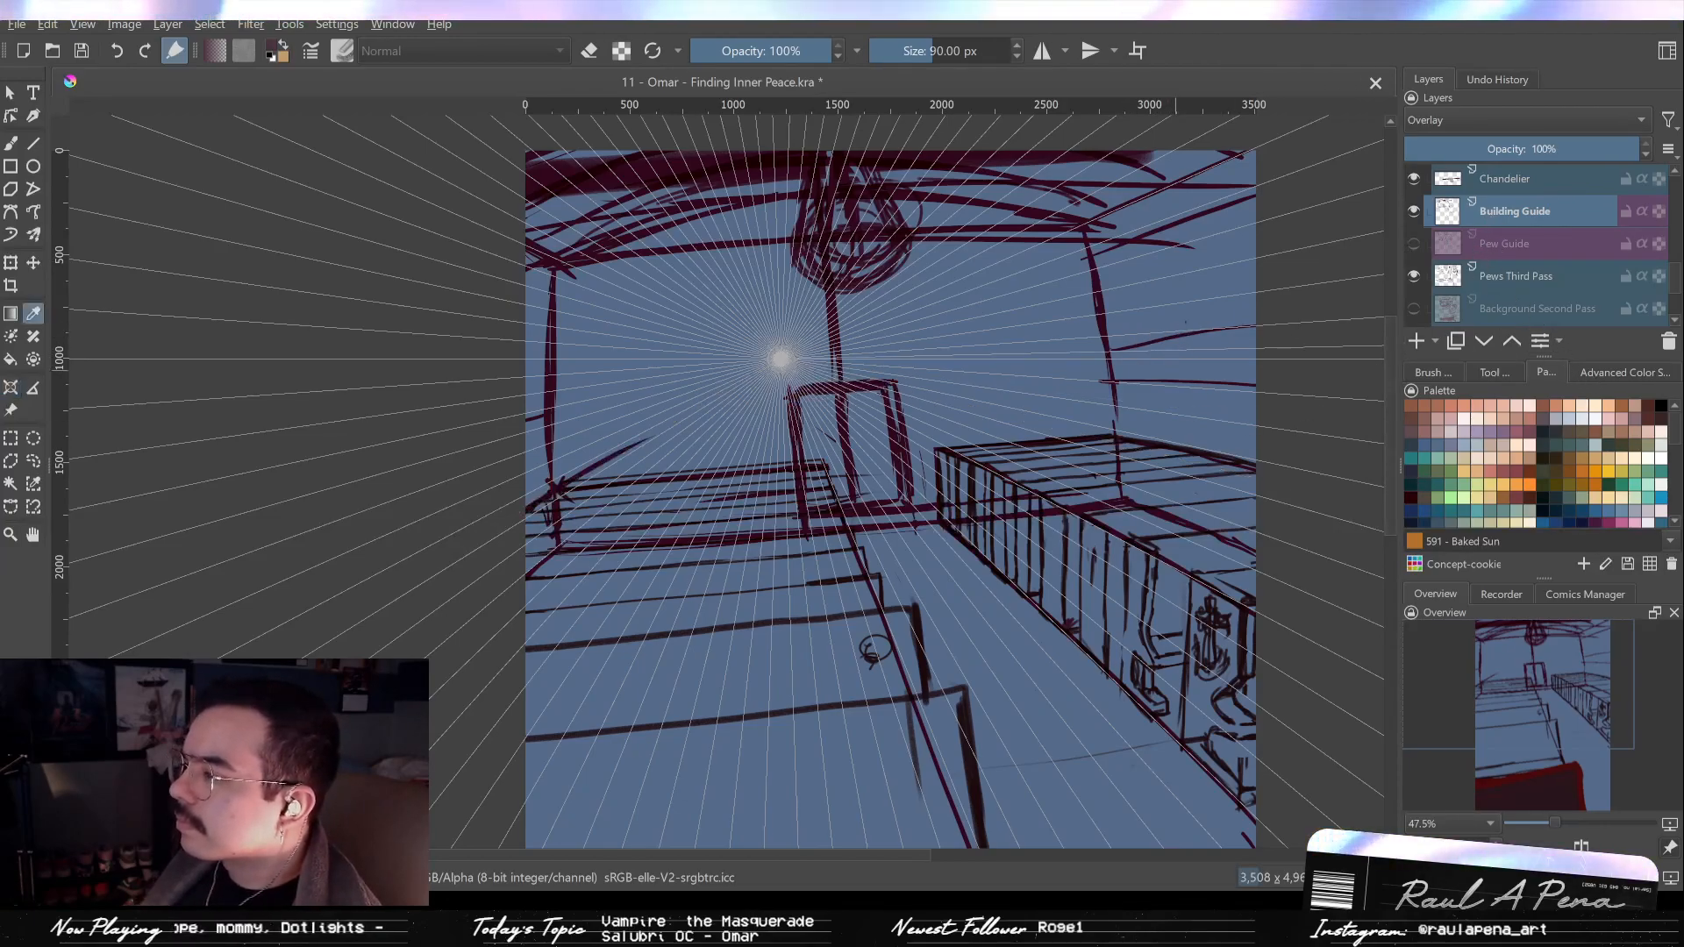
click(1460, 371)
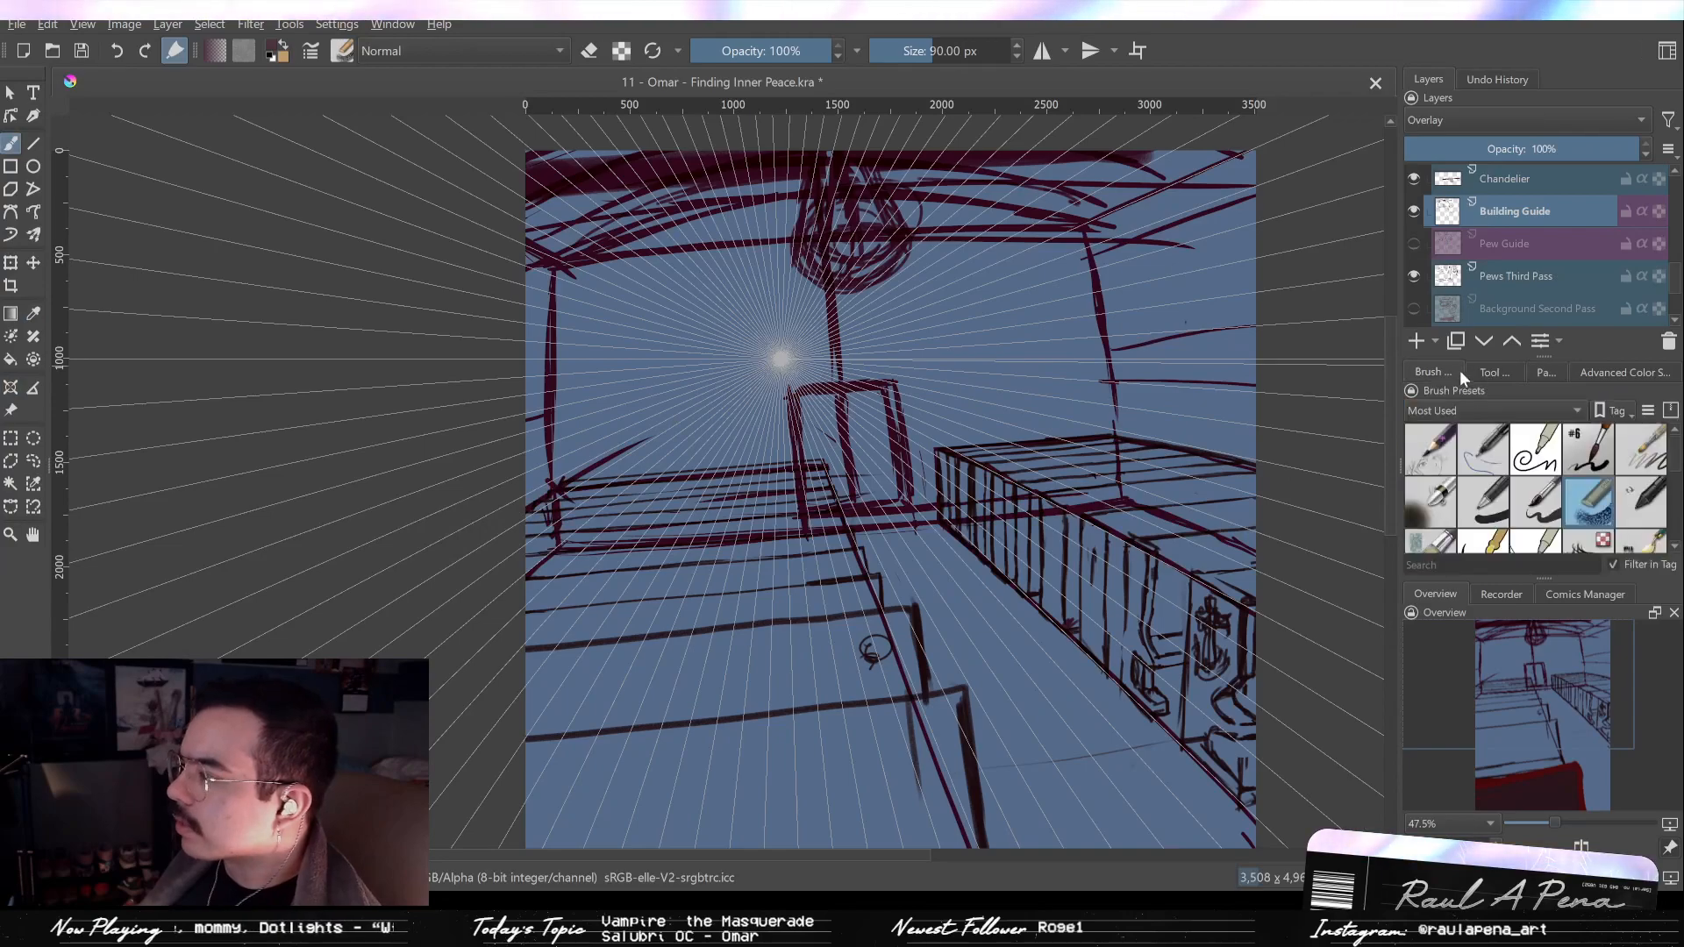
click(1437, 449)
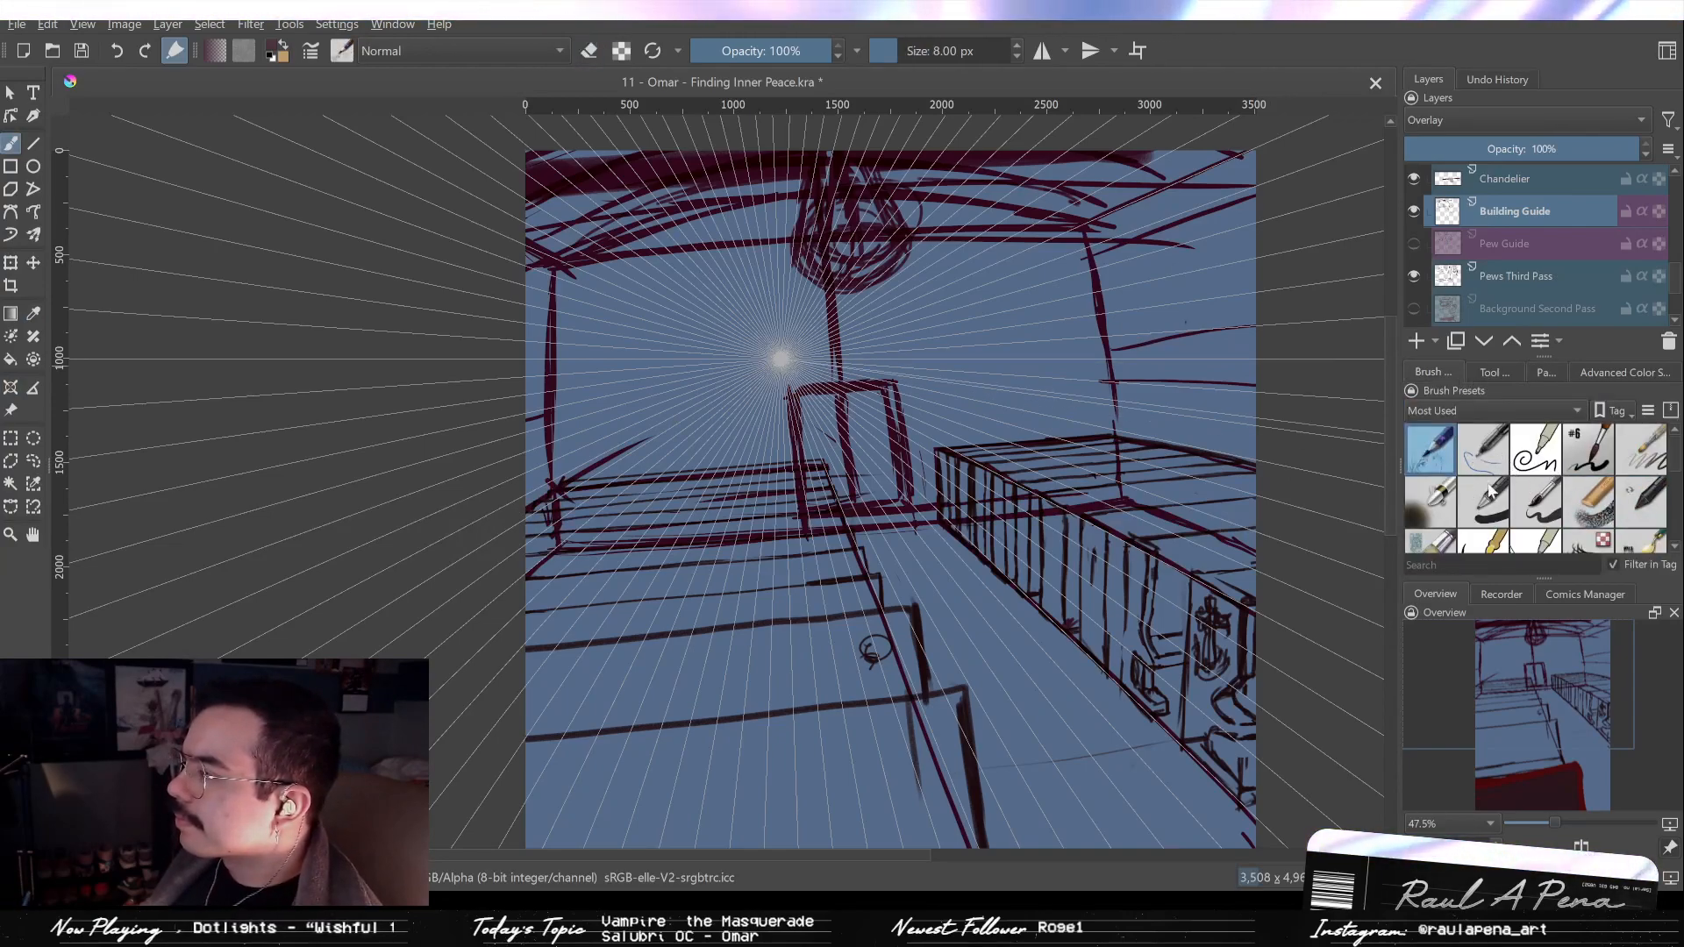
click(1637, 515)
click(1547, 372)
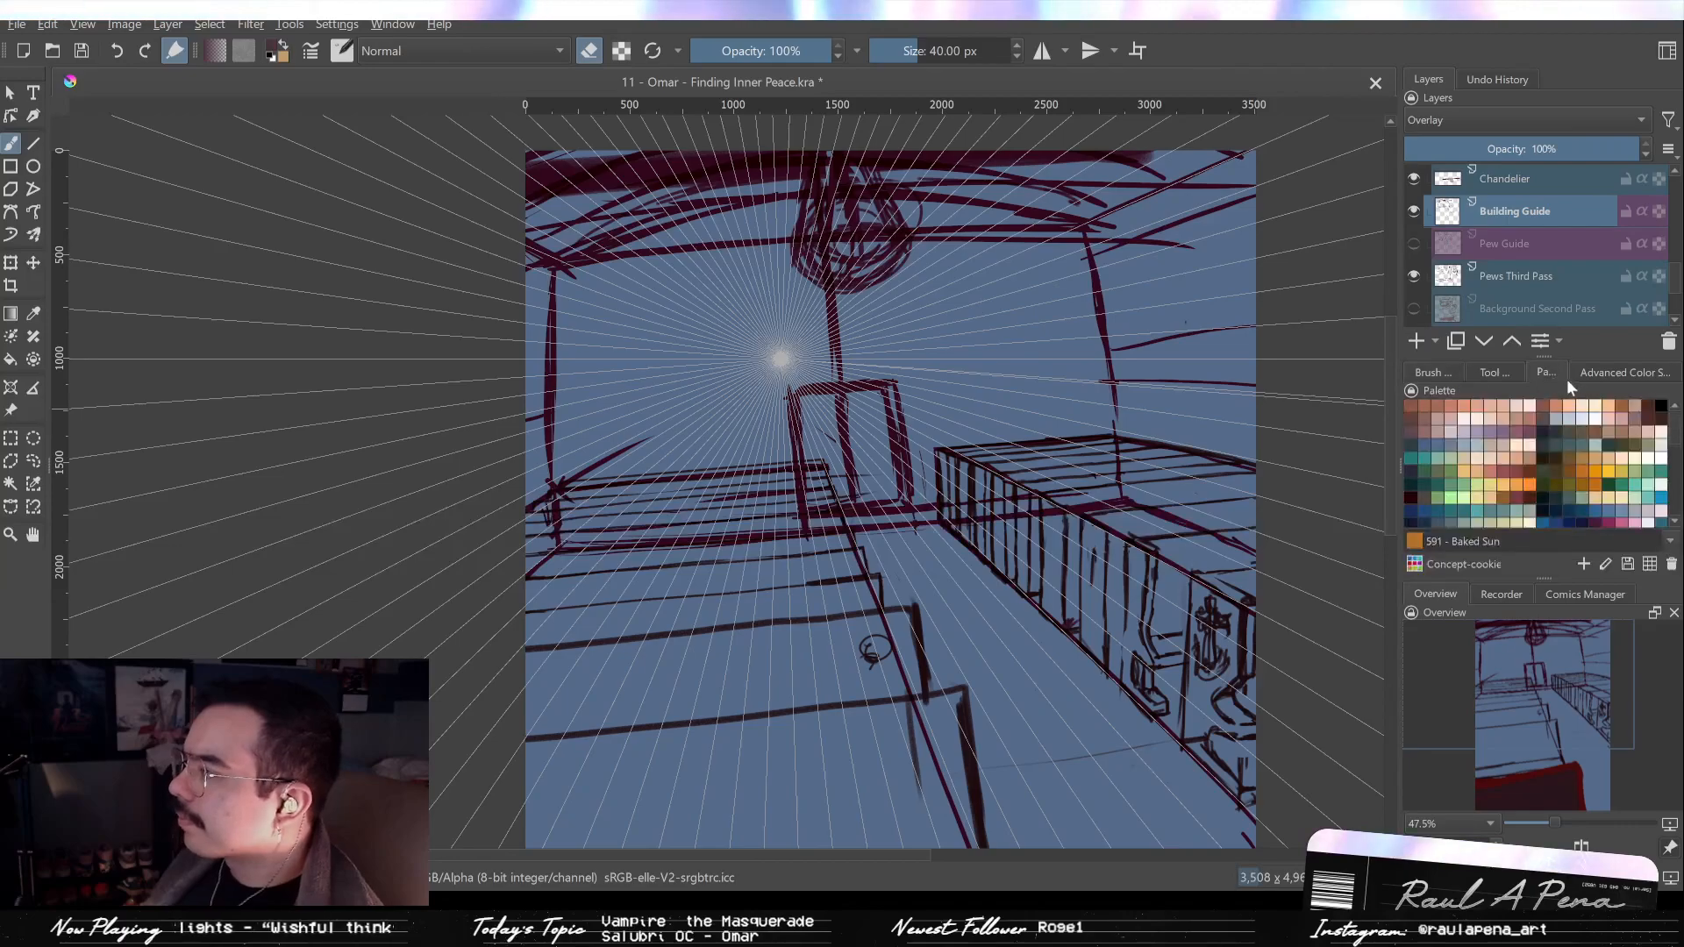
scroll(1664, 450, down, 5)
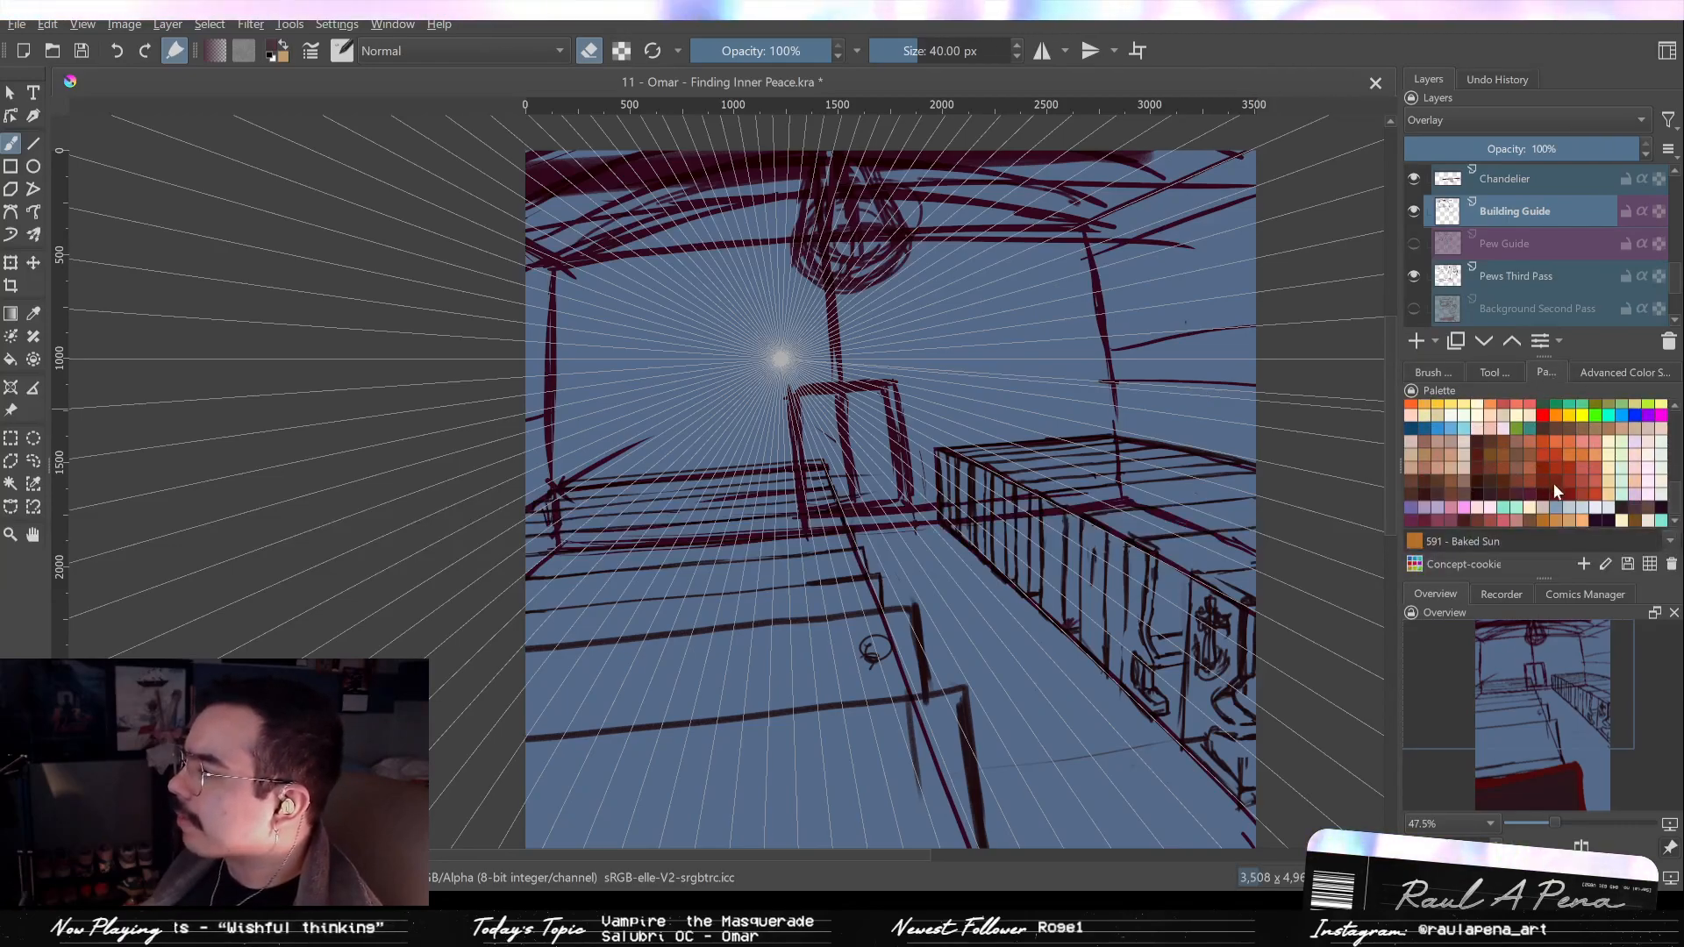
click(1546, 497)
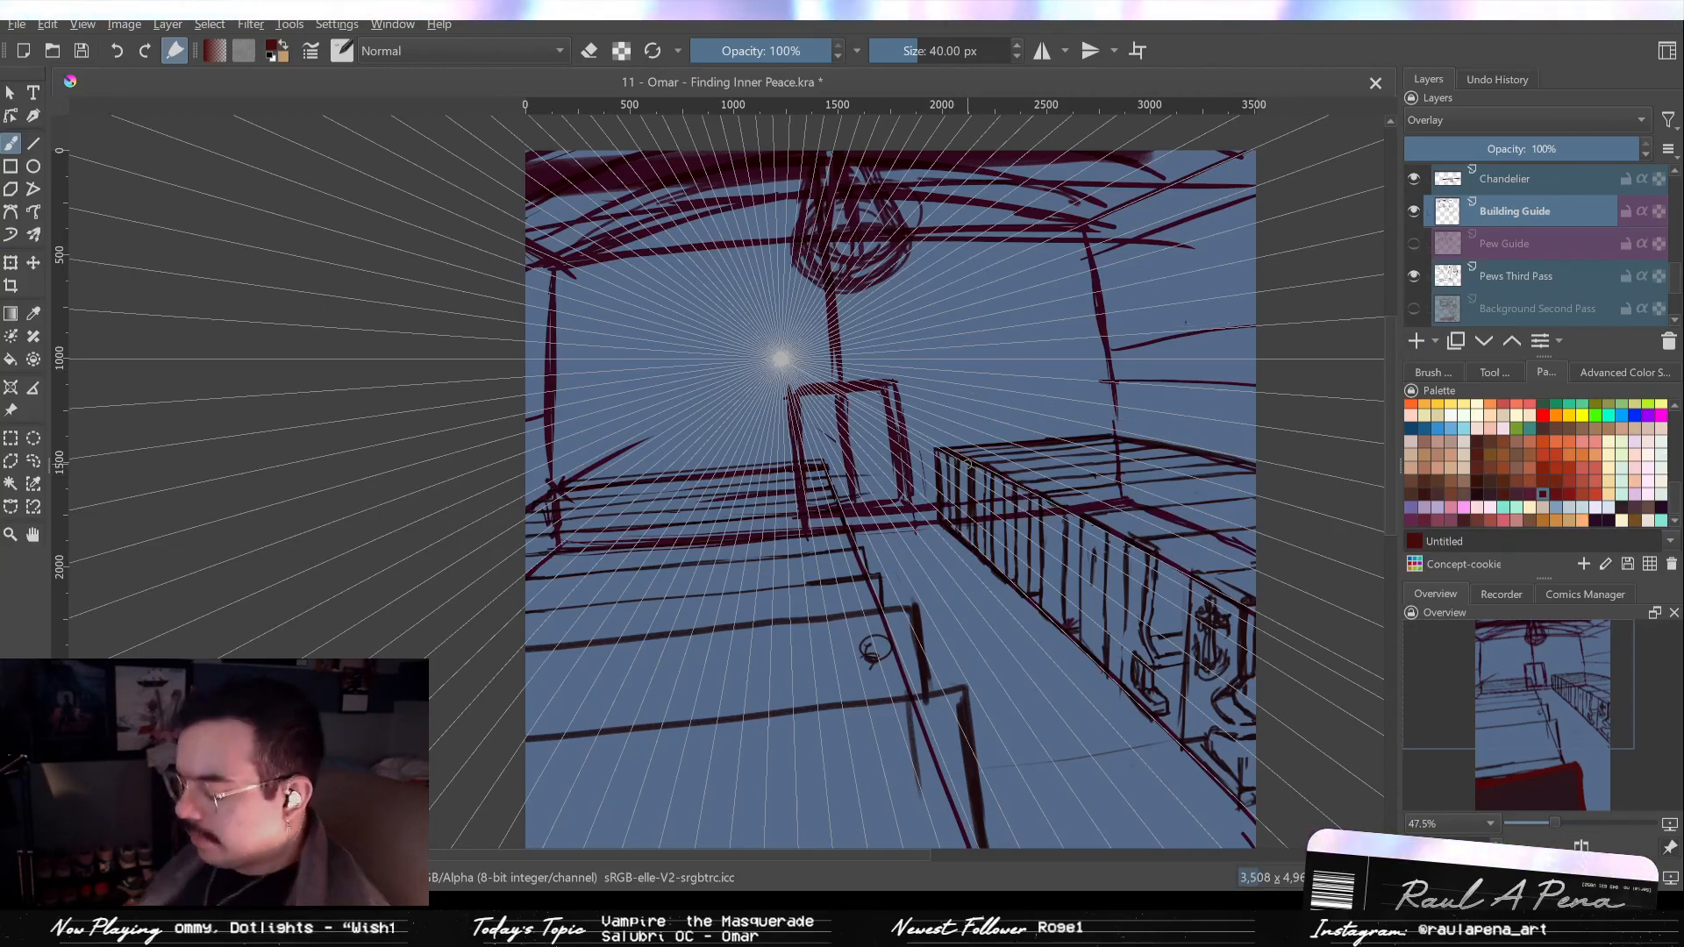
Erase the upper horizontal line on the right wall of the Building Guide with a large eraser.
drag(1151, 372, 1135, 435)
mouse_move(1134, 434)
mouse_down()
mouse_move(1101, 419)
mouse_move(1163, 370)
mouse_move(1144, 376)
mouse_up()
key(ctrl+z)
key(e)
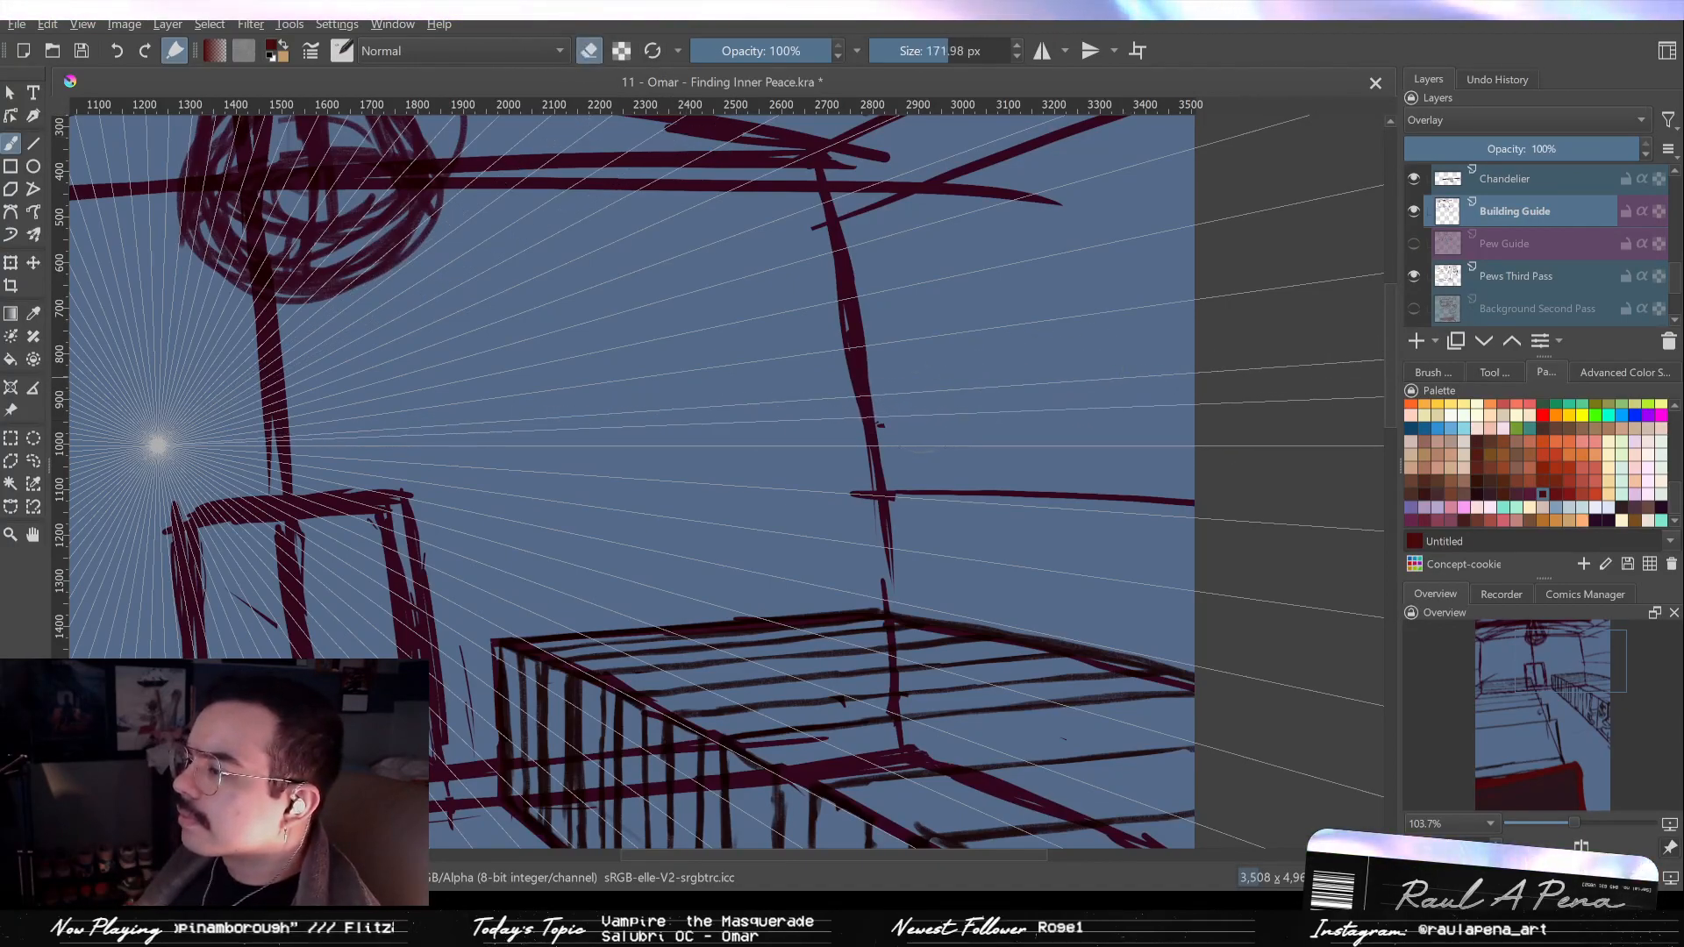
key(e)
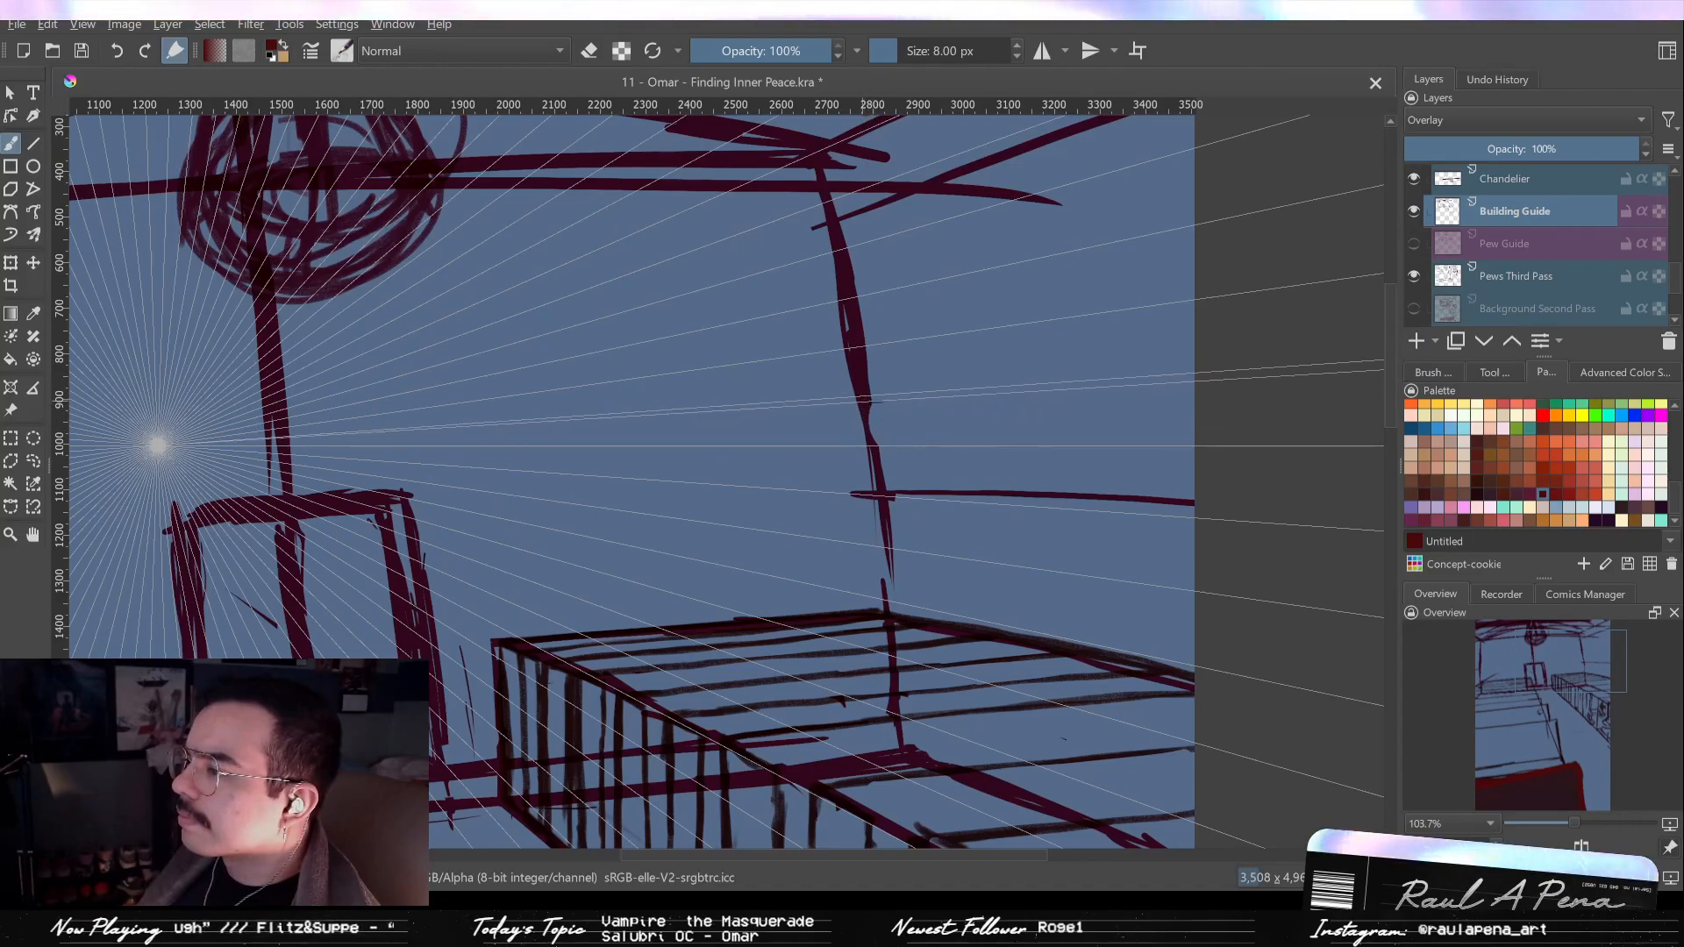
Redraw the right wall's upper horizontal line along the perspective guide with the 28 px #6 brush, from the wall corner to the canvas edge.
click(1439, 372)
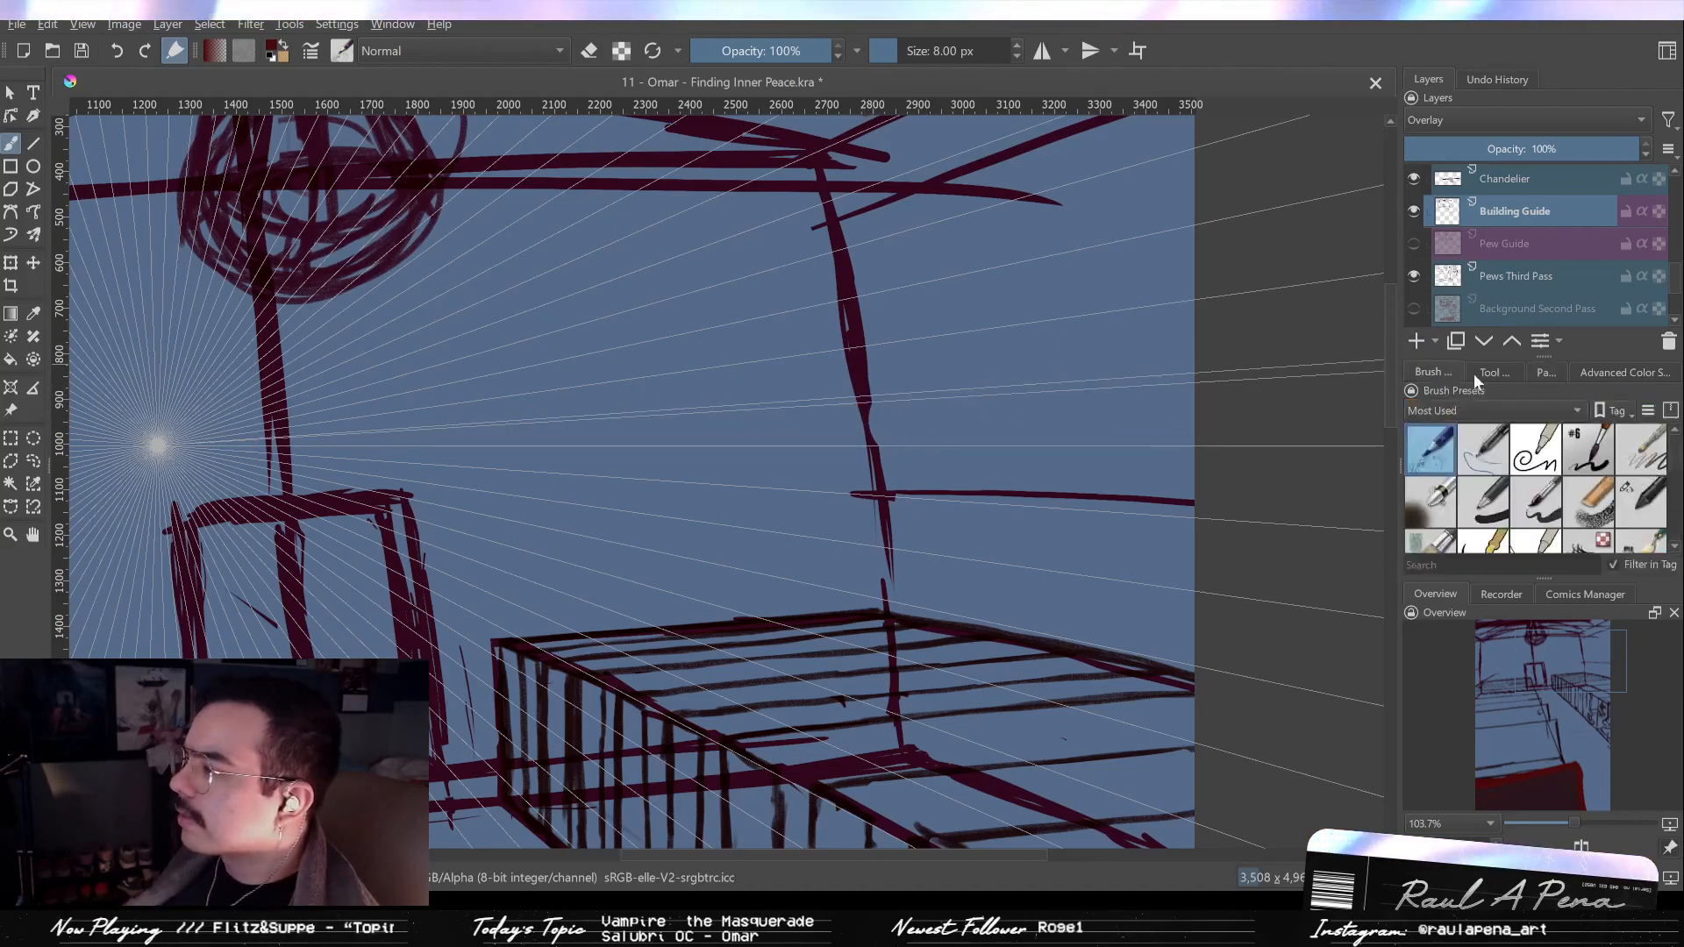
click(1588, 449)
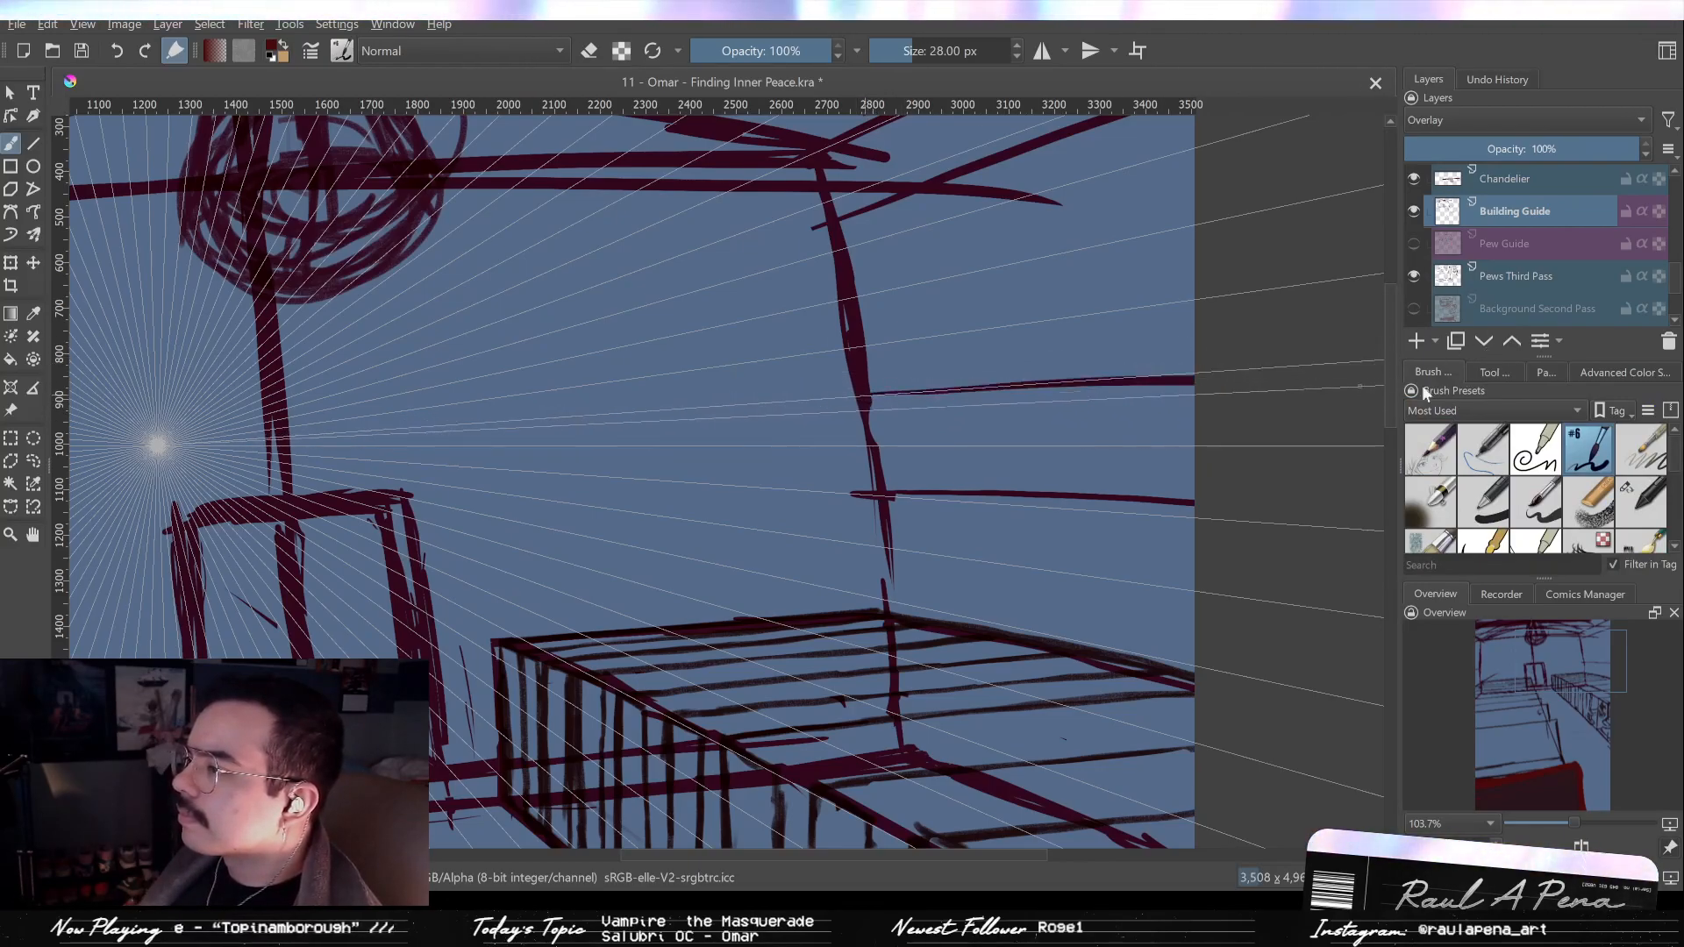
drag(870, 399, 1076, 365)
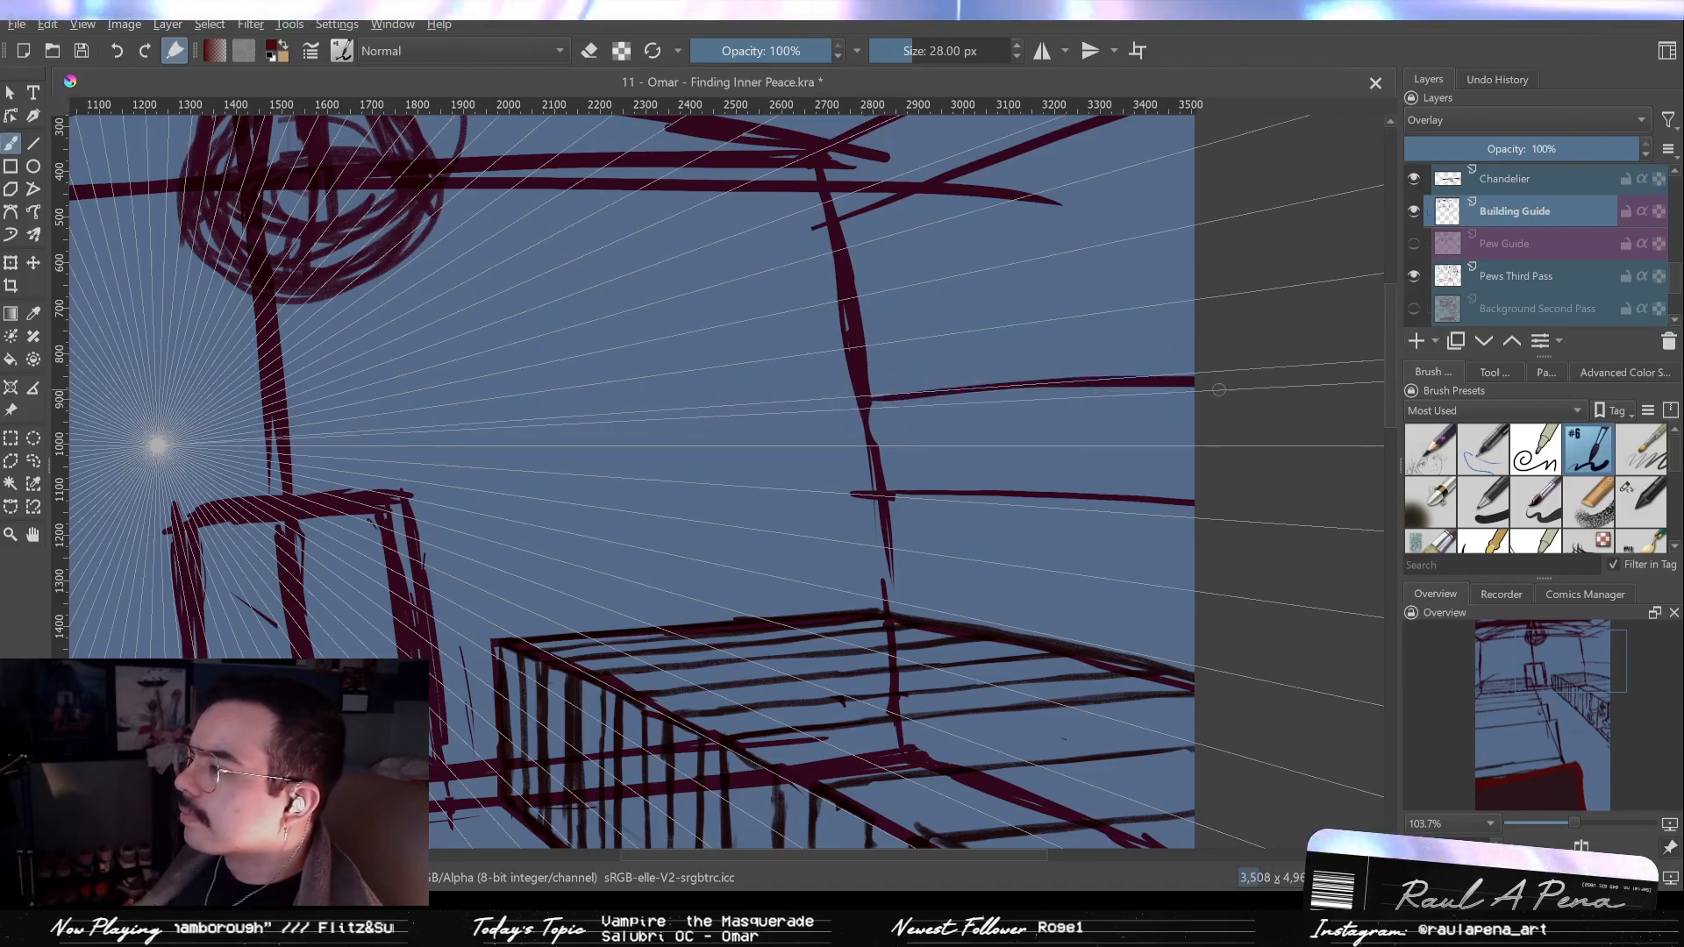
key(ctrl+z)
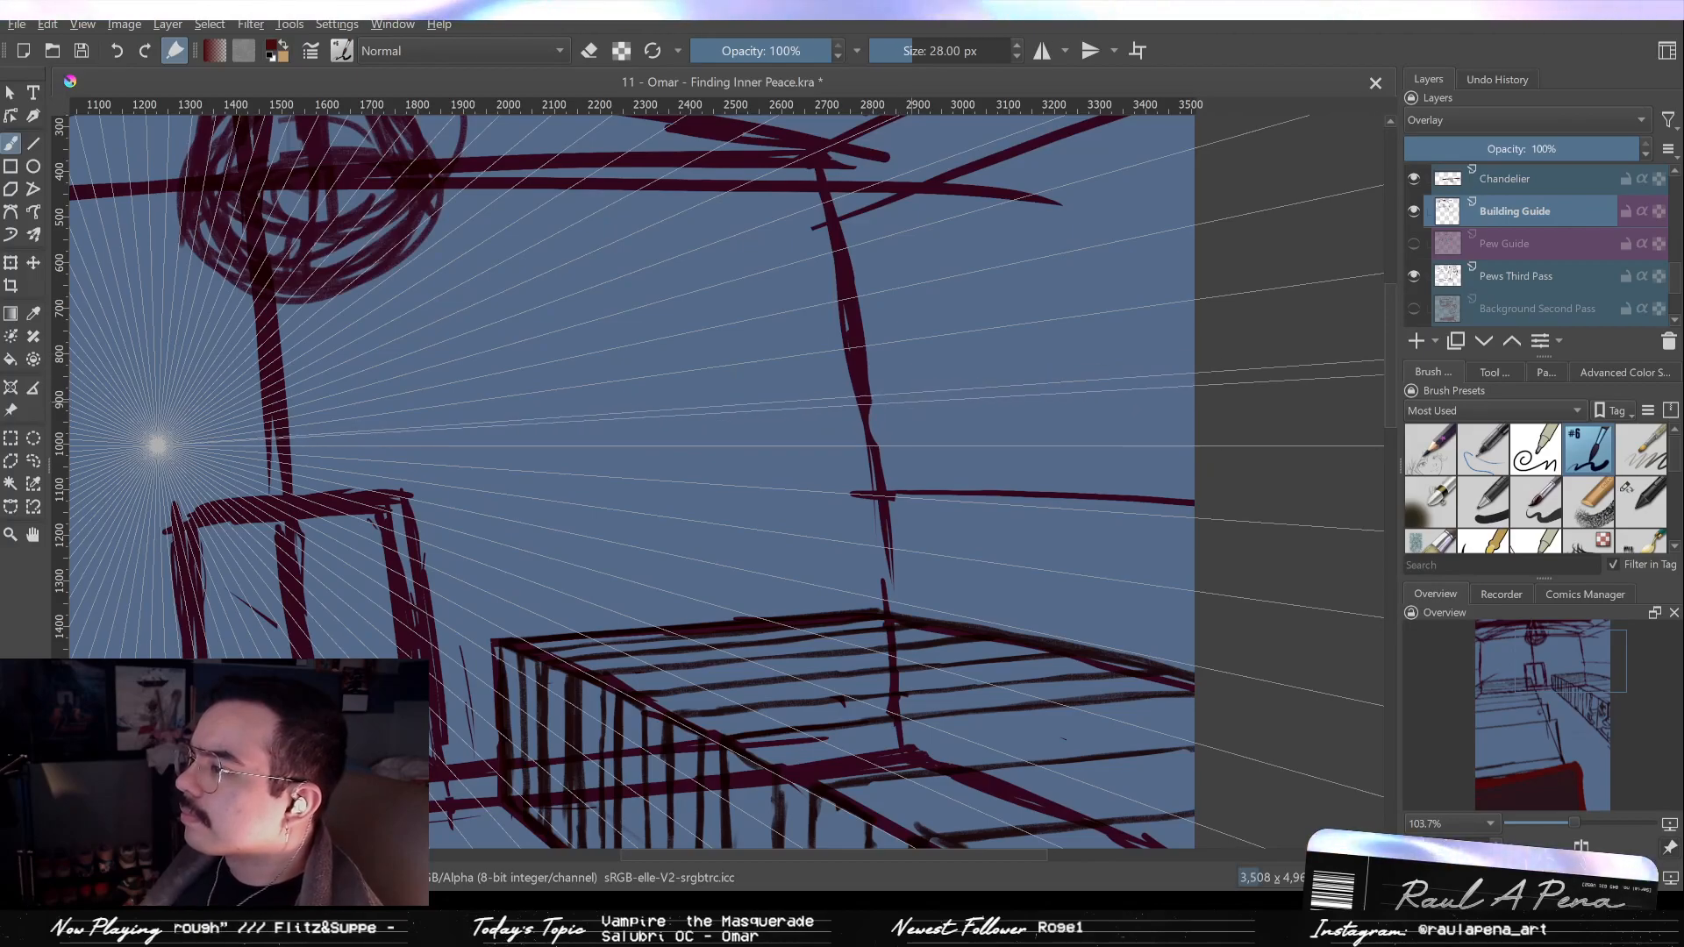
mouse_move(870, 400)
mouse_down()
mouse_move(1195, 379)
mouse_move(1146, 497)
mouse_move(1157, 421)
mouse_up()
drag(1123, 379, 1120, 403)
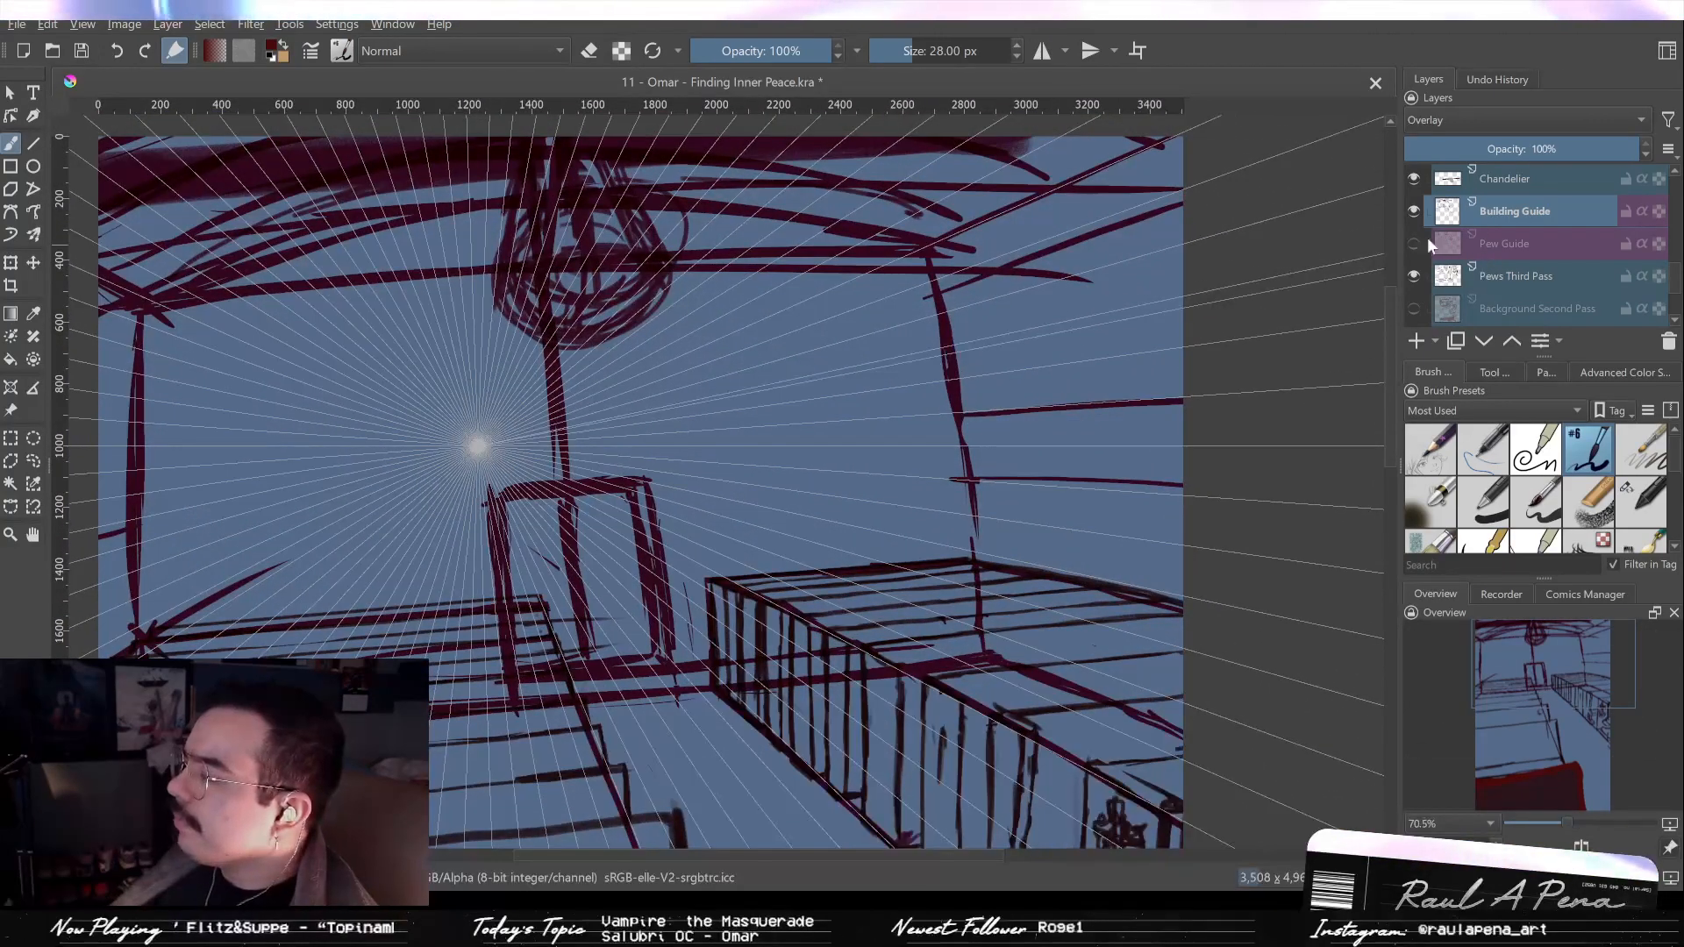
Show the Pew Guide layer again and compare its wall and window lines with the Building Guide toggled off and on.
click(1416, 241)
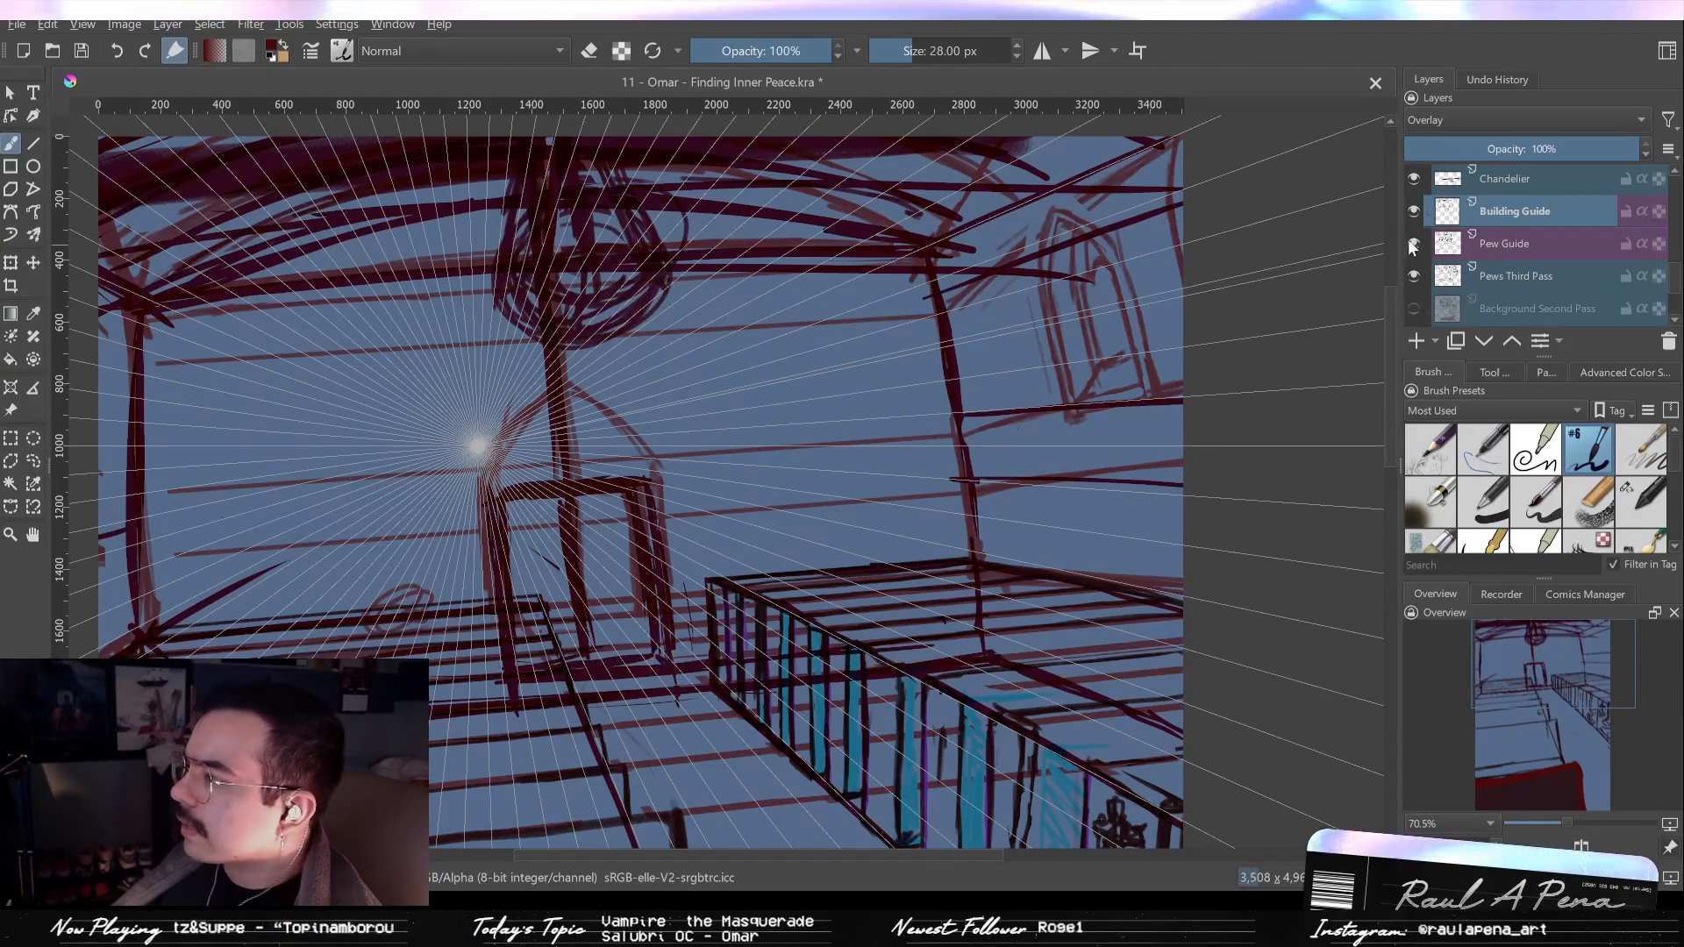
click(1414, 211)
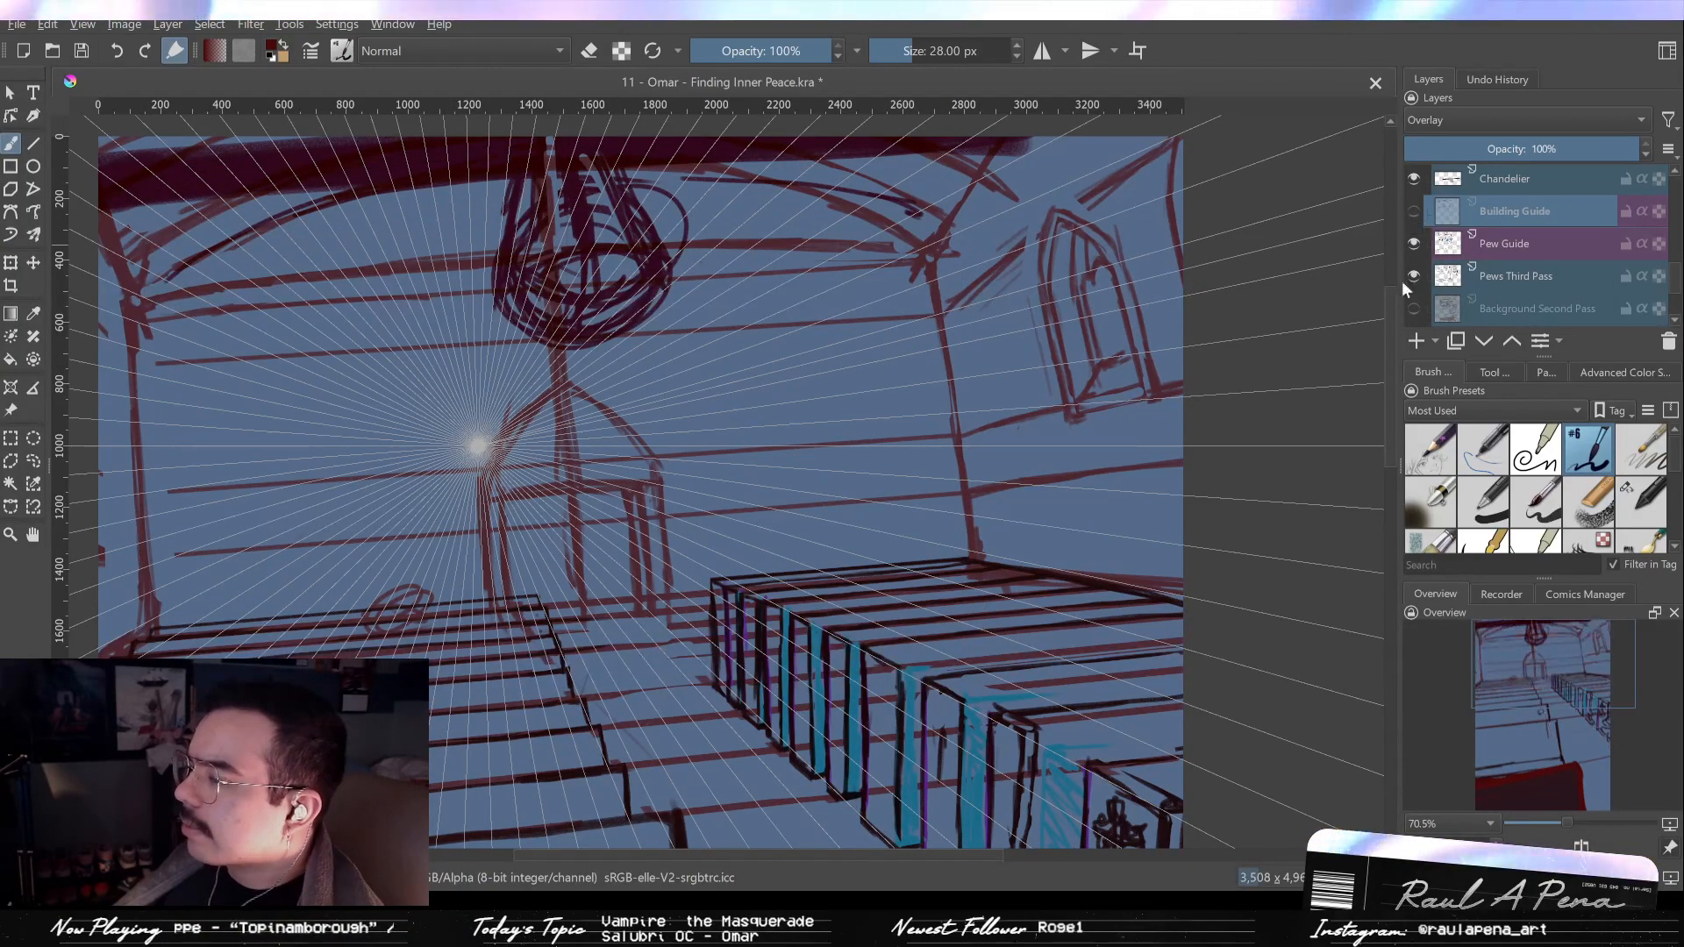
click(1413, 244)
click(1414, 243)
click(1413, 212)
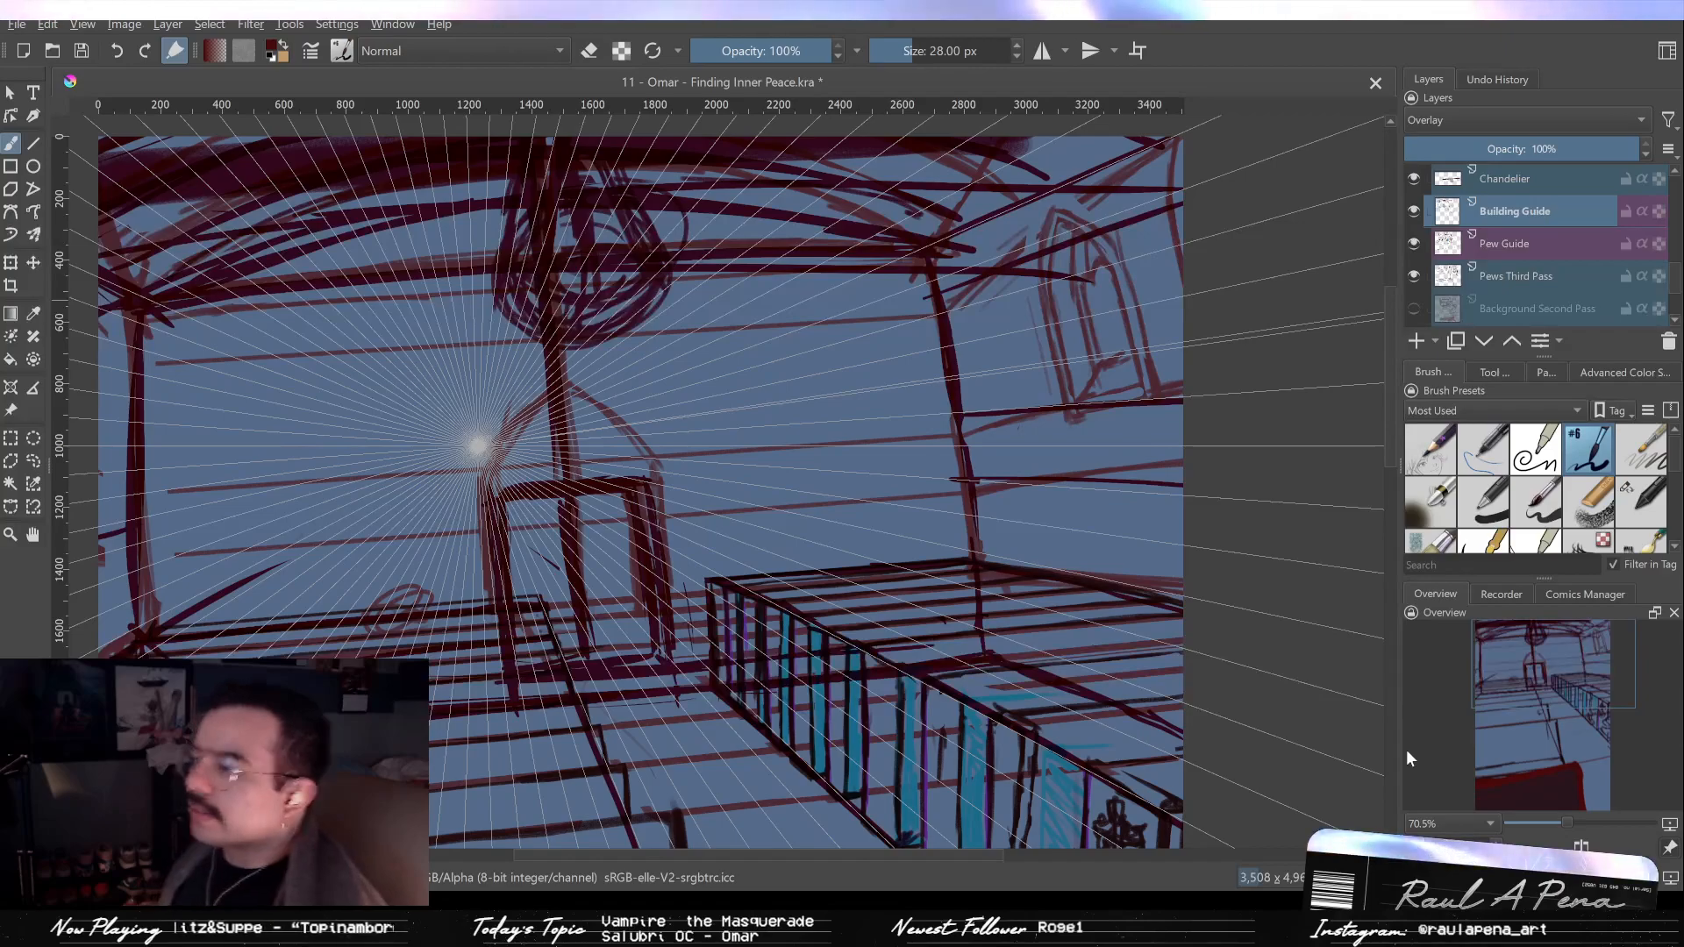
Draw a polygonal selection around the ceiling, the right wall's window area and the two wall lines below it.
click(10, 461)
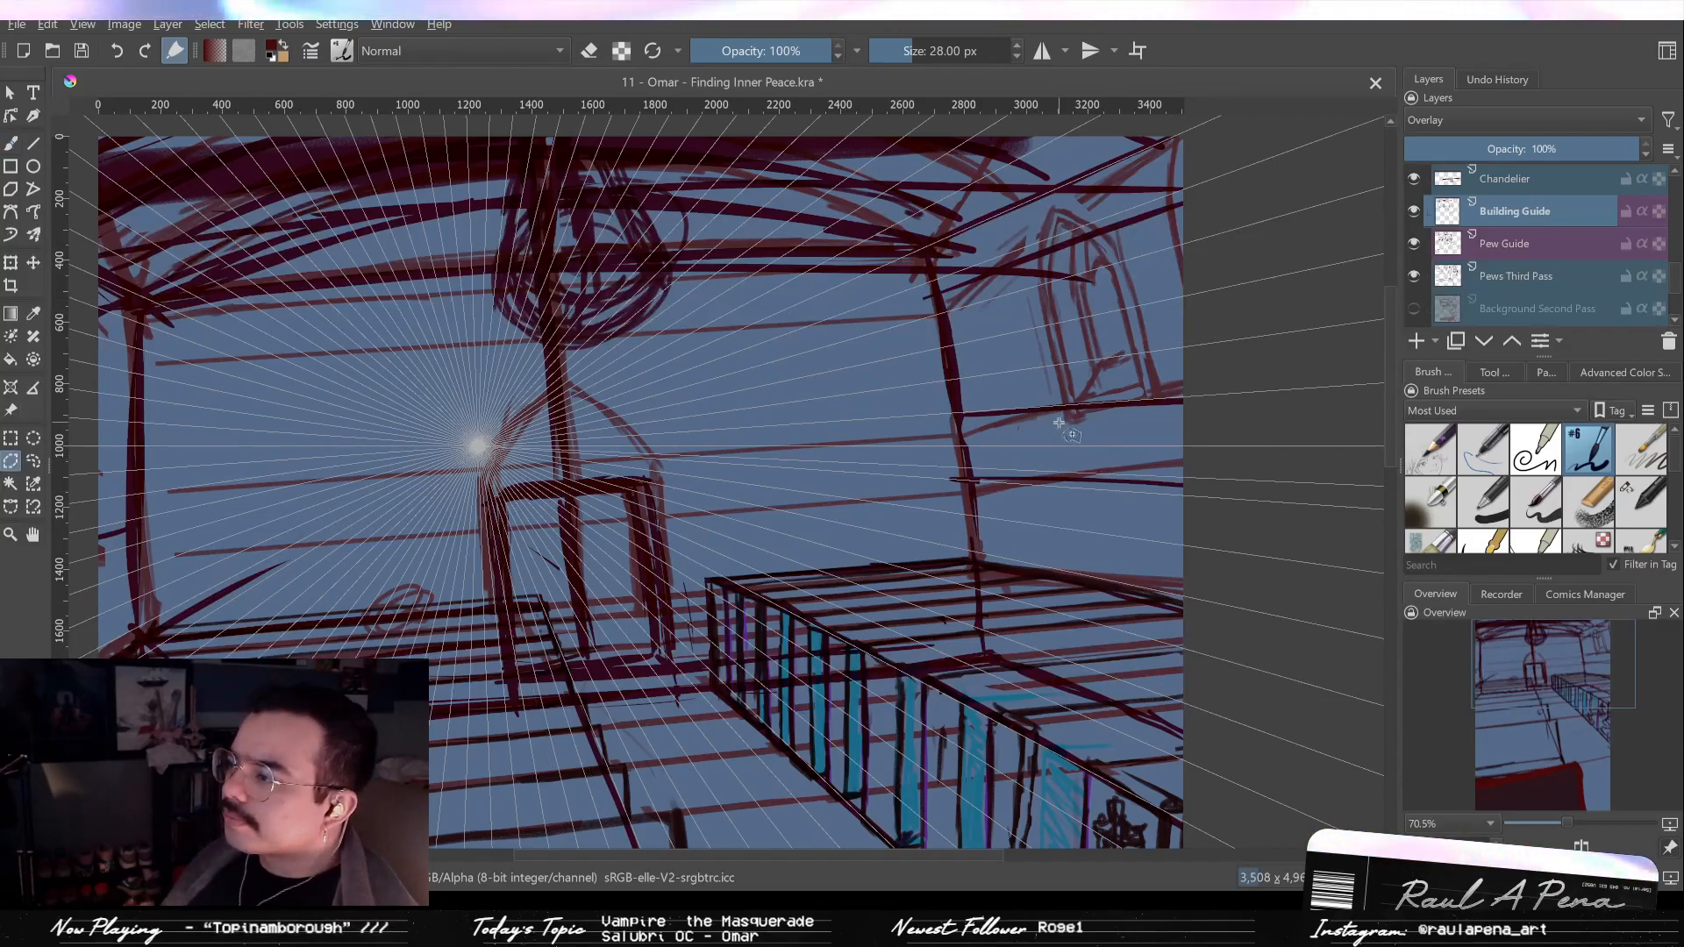
drag(1256, 377, 1304, 489)
click(1000, 551)
click(1288, 525)
click(1232, 206)
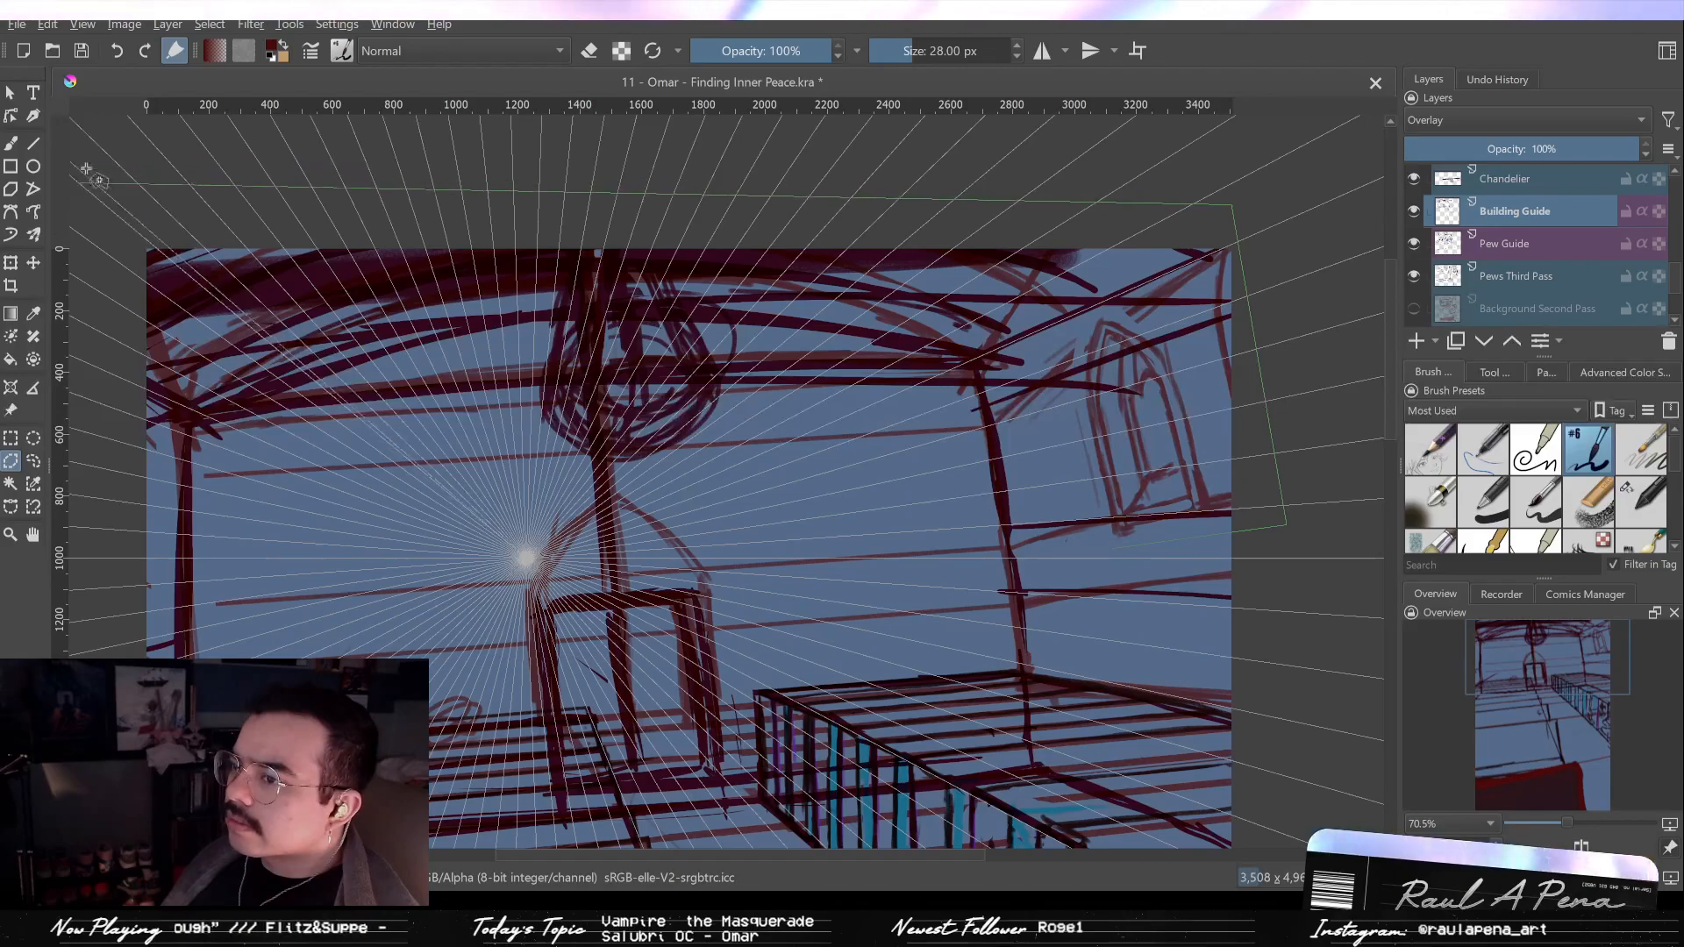
click(117, 200)
click(112, 453)
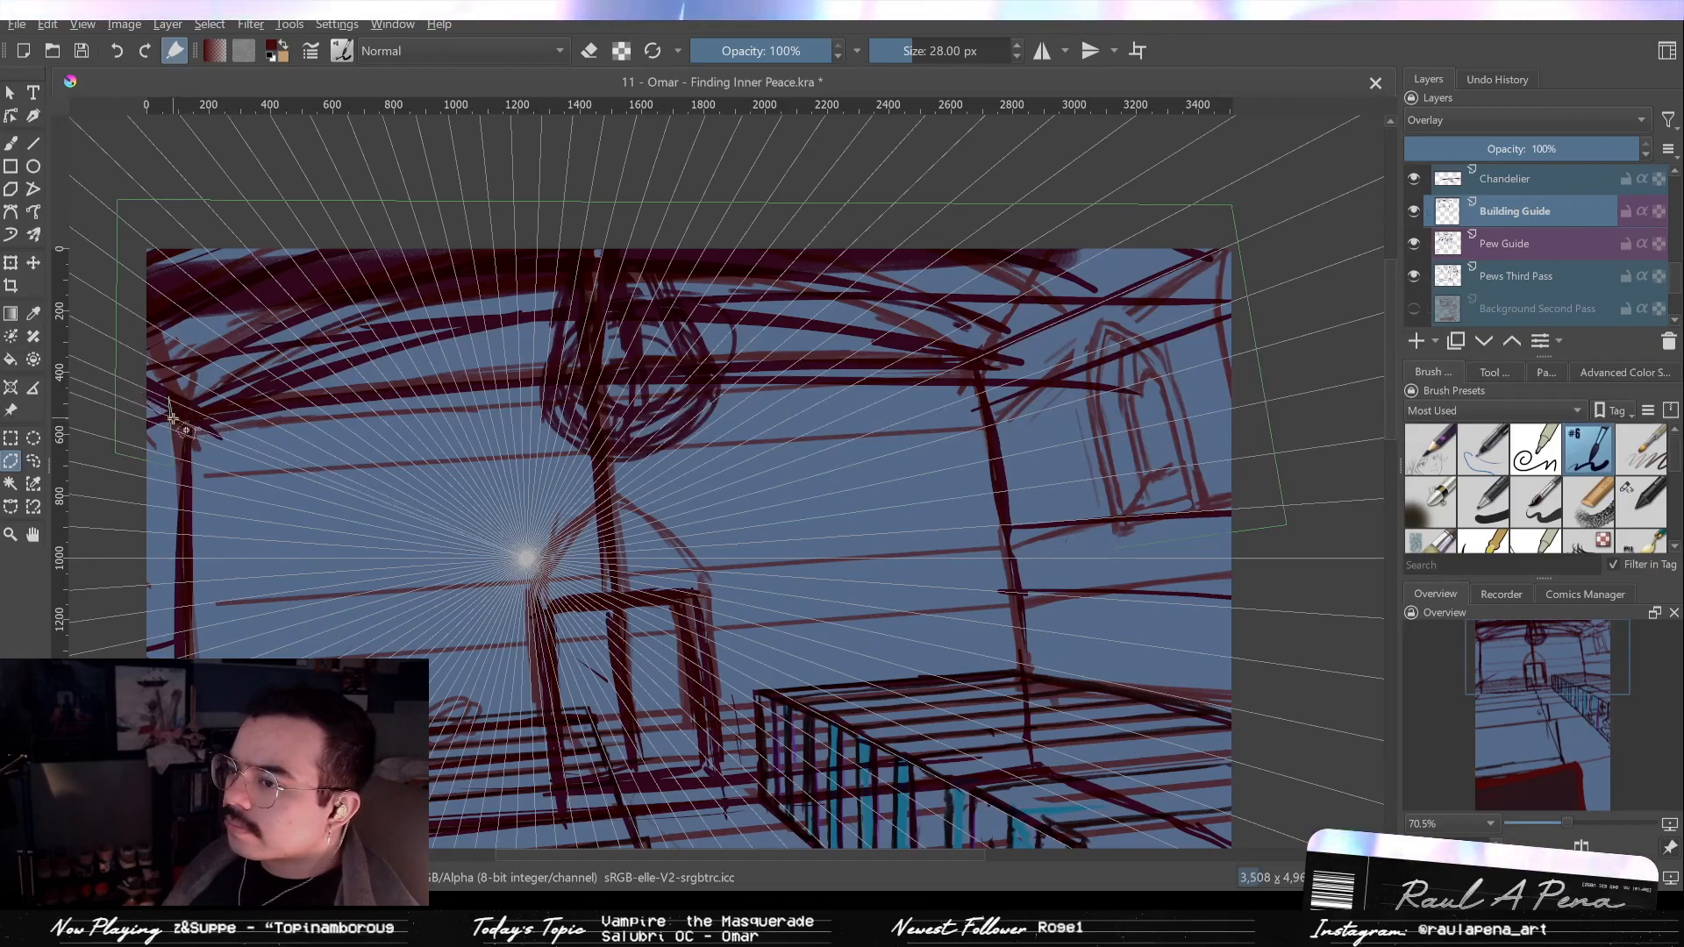
click(180, 419)
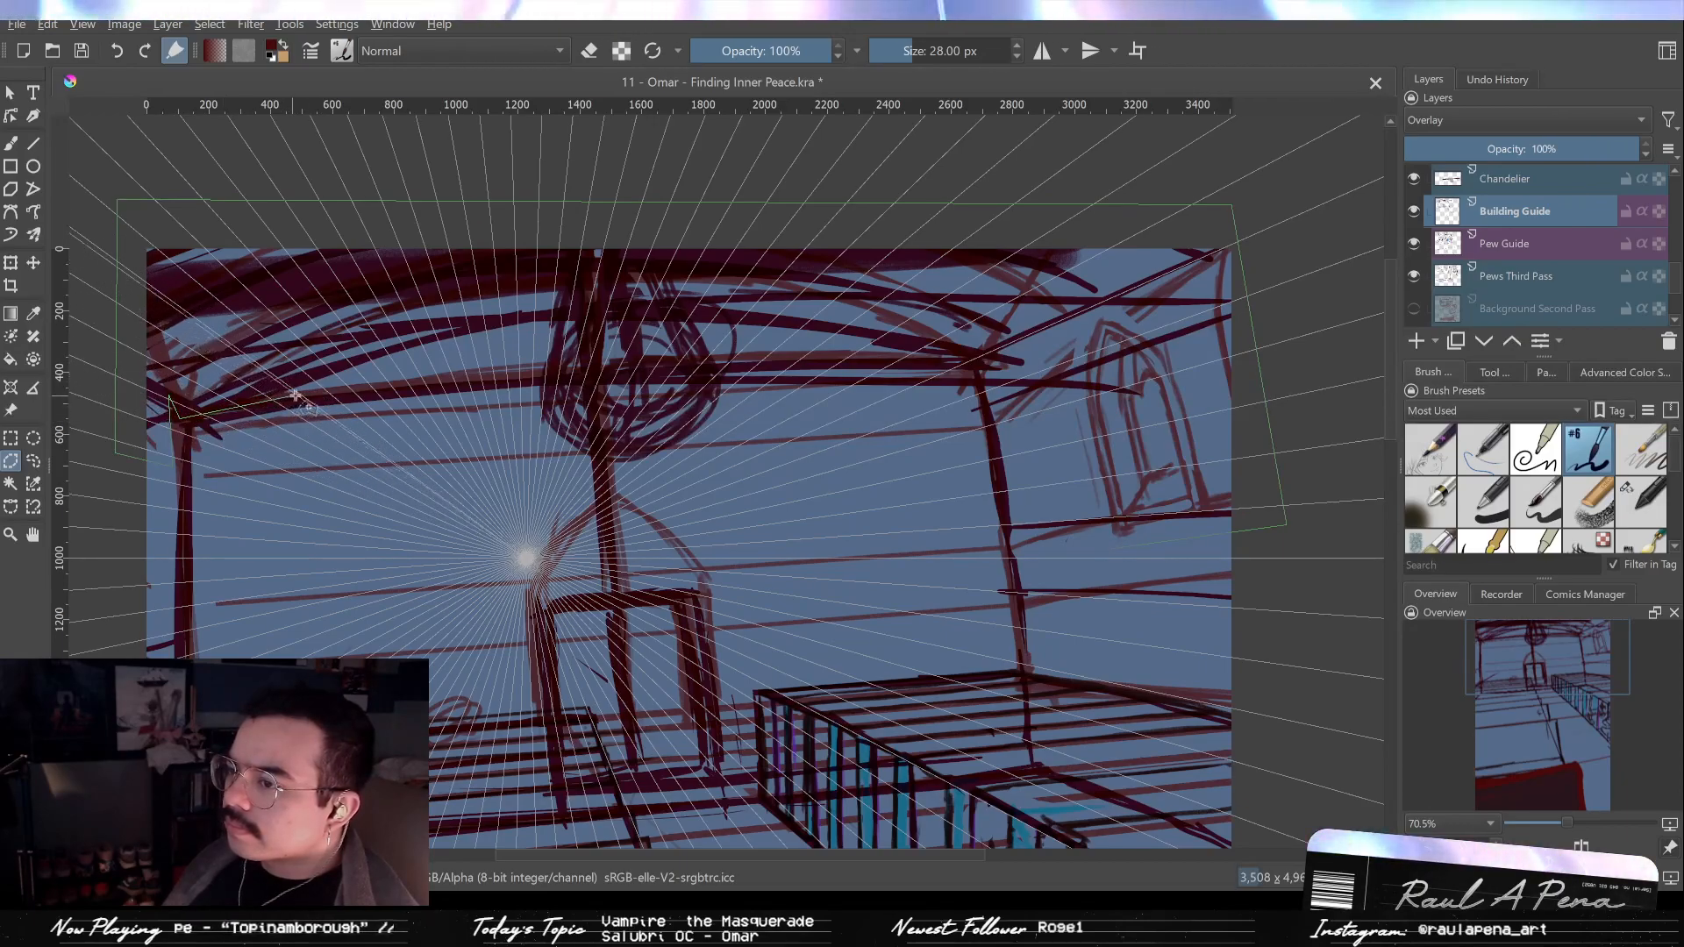
click(342, 380)
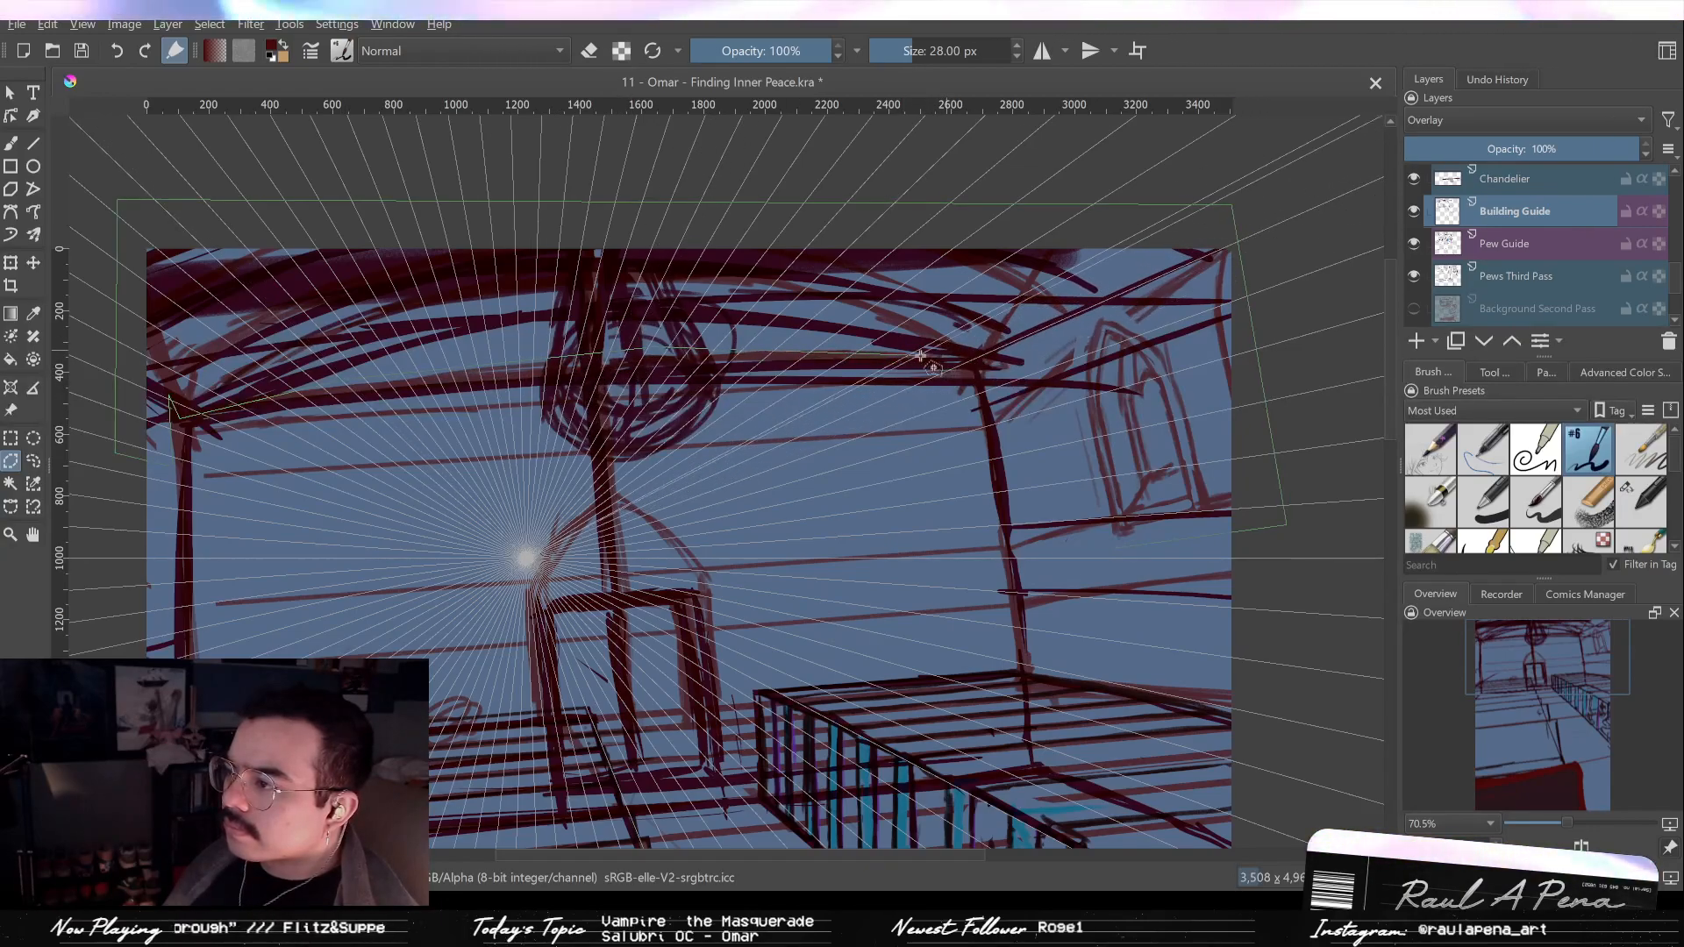
click(997, 369)
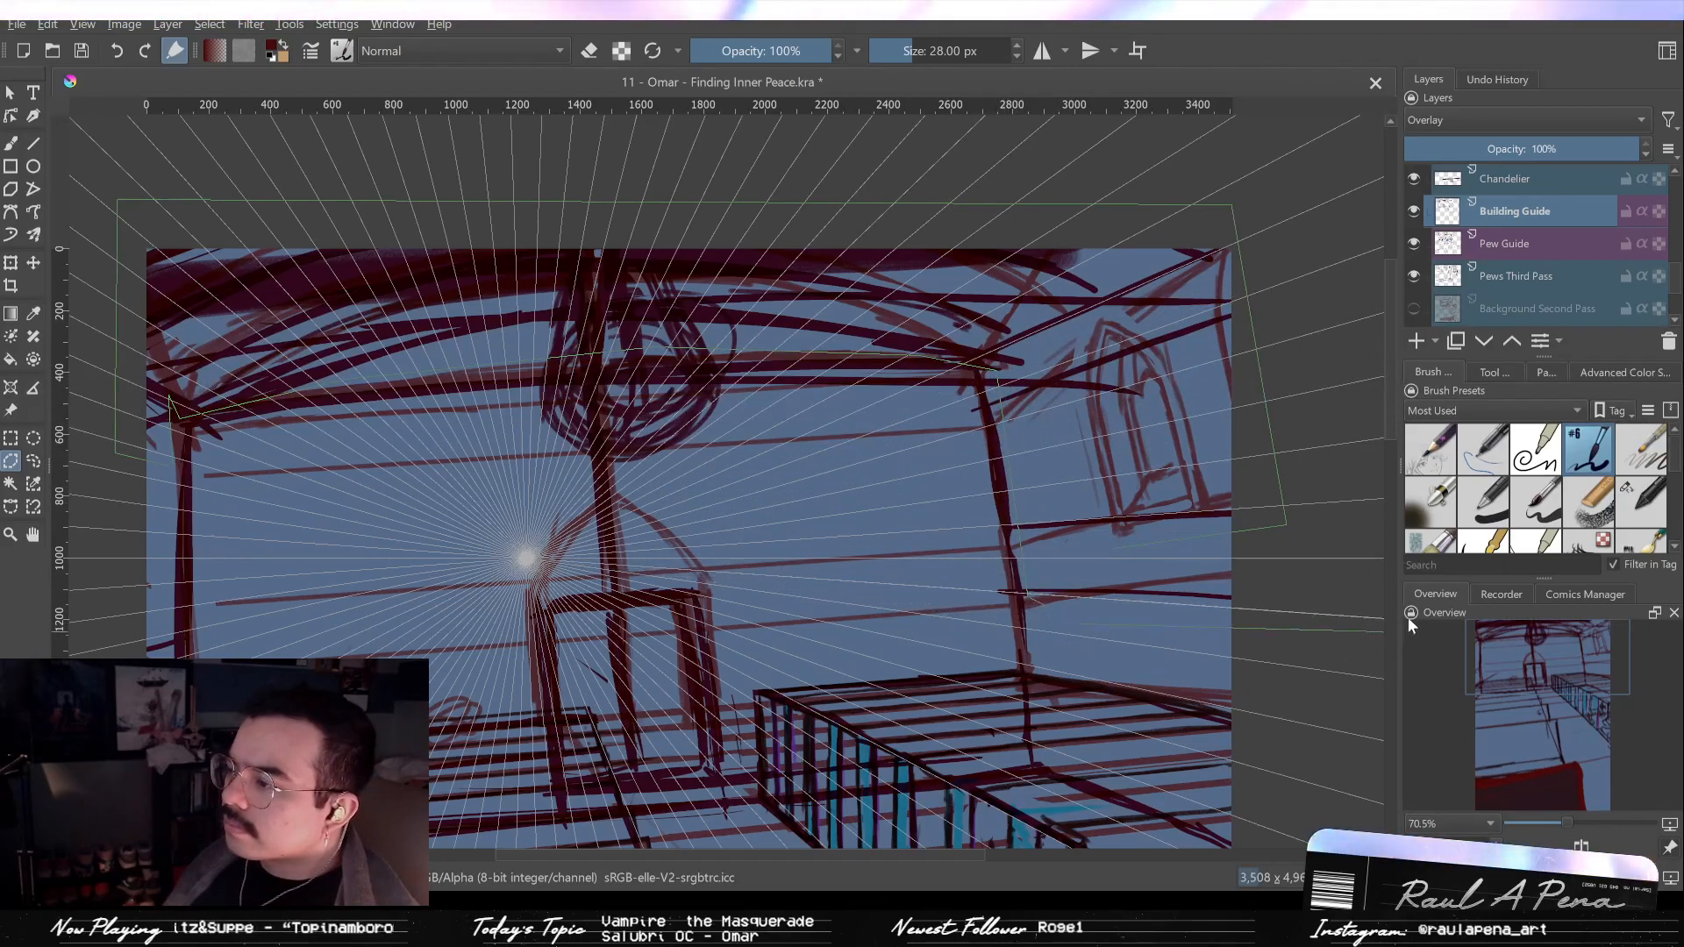
click(1332, 602)
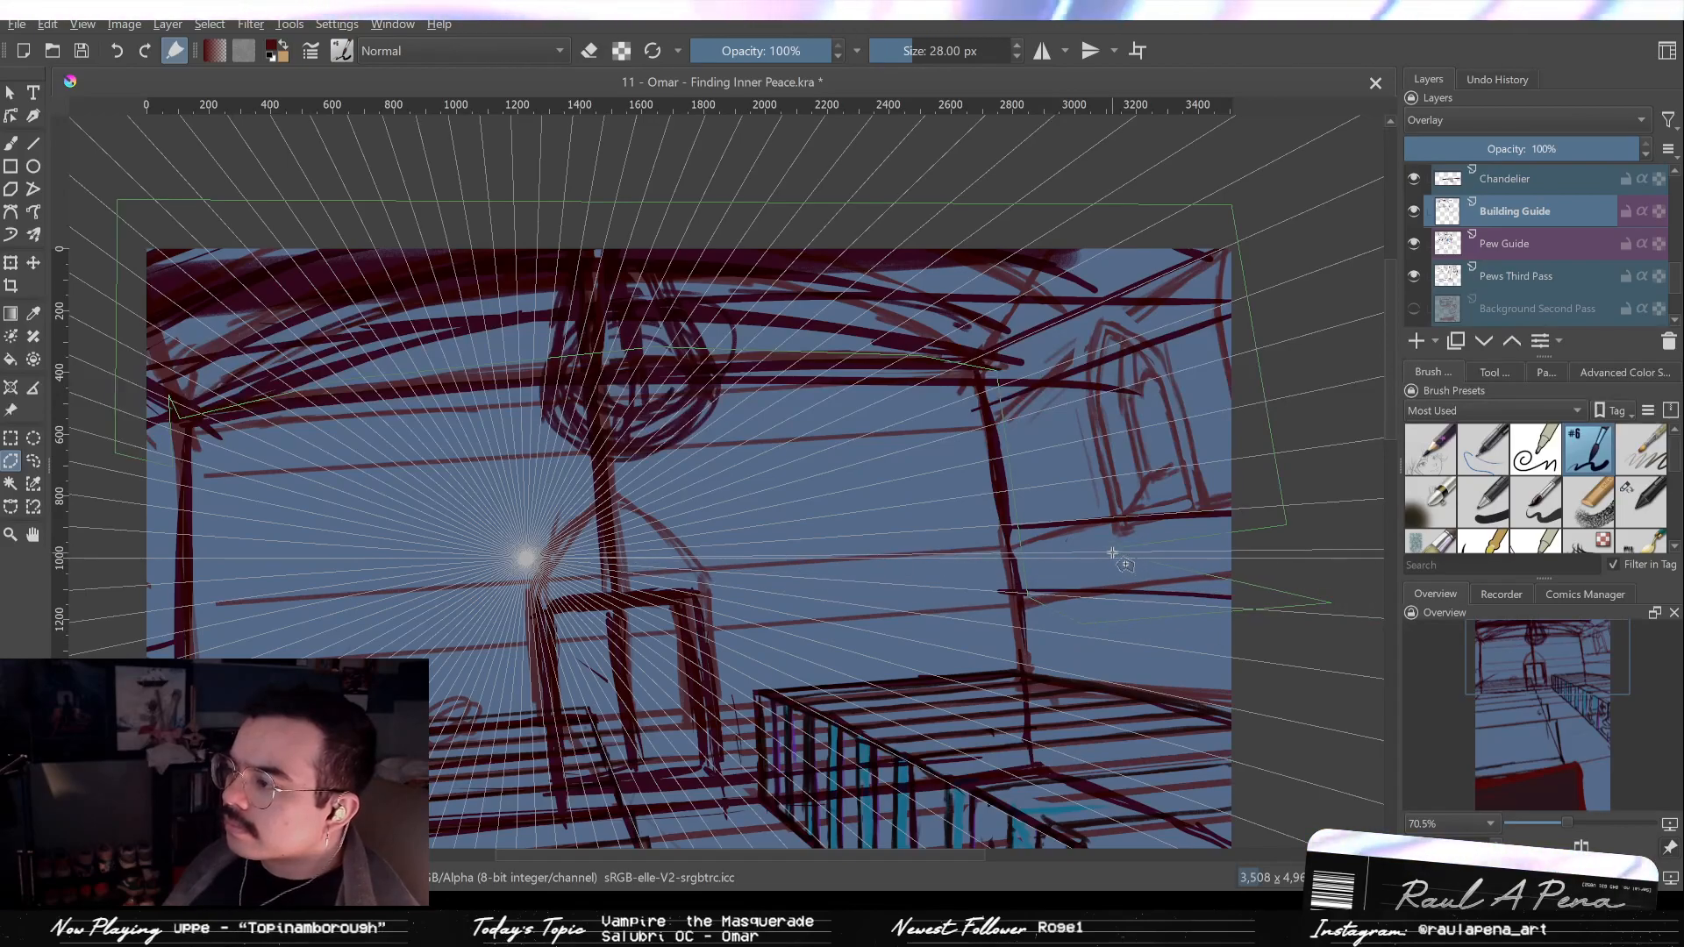
click(1309, 564)
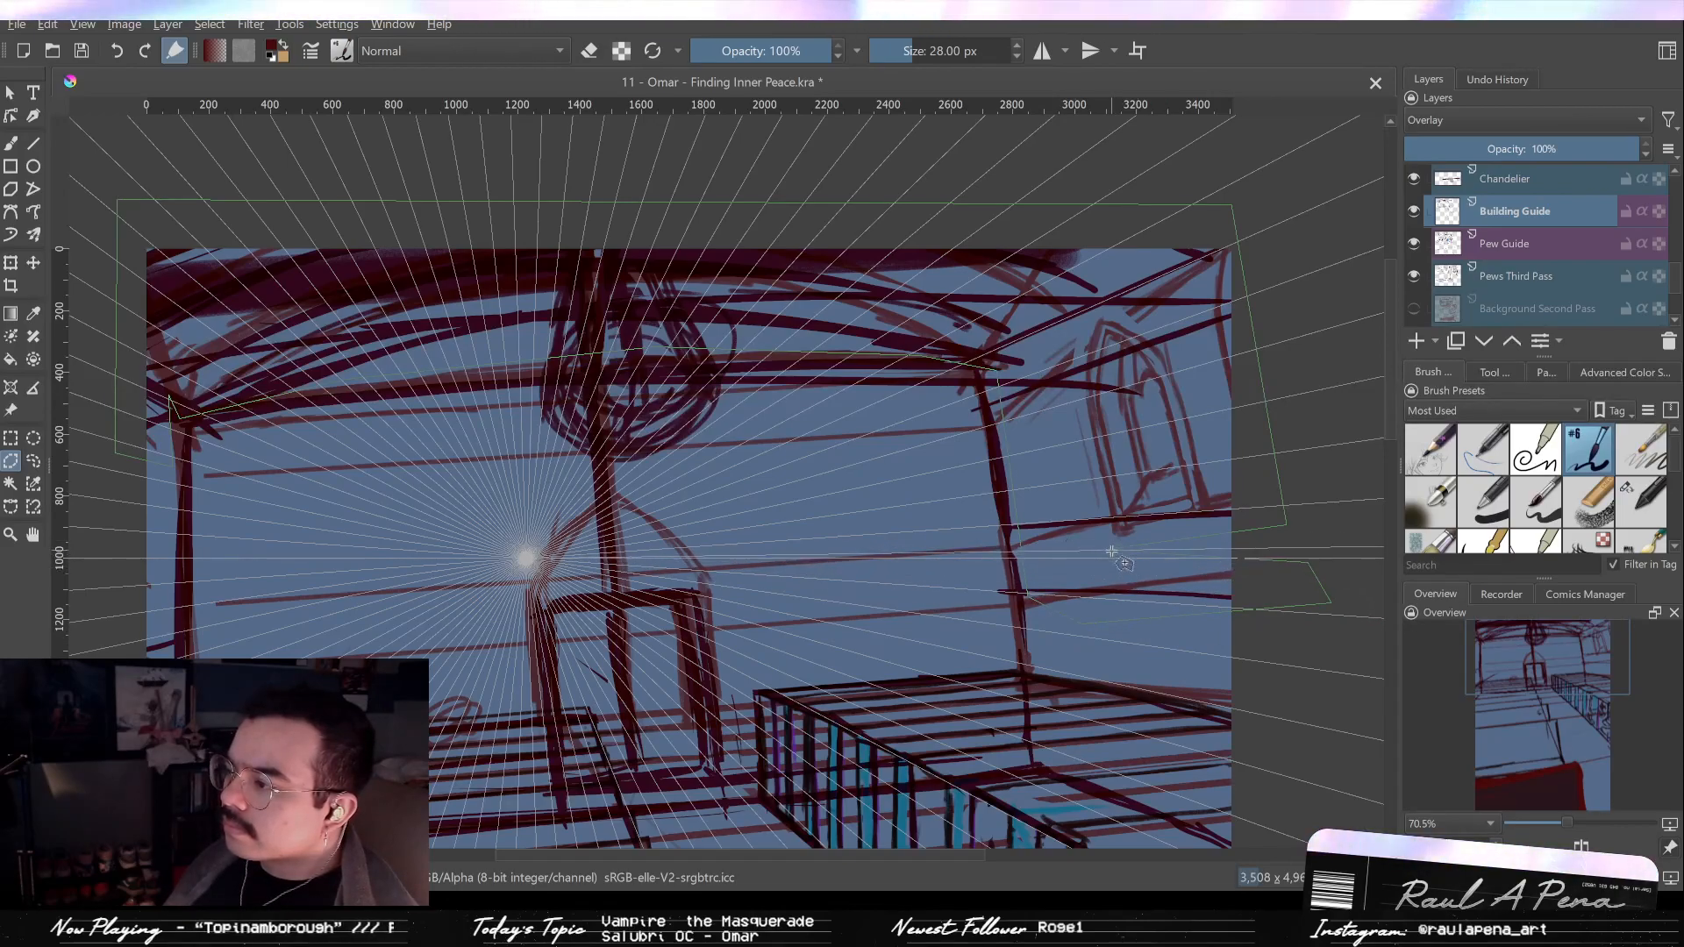
click(1112, 551)
Try cutting the selected Building Guide lines to a new layer, and revert the cut.
key(ctrl+shift+j)
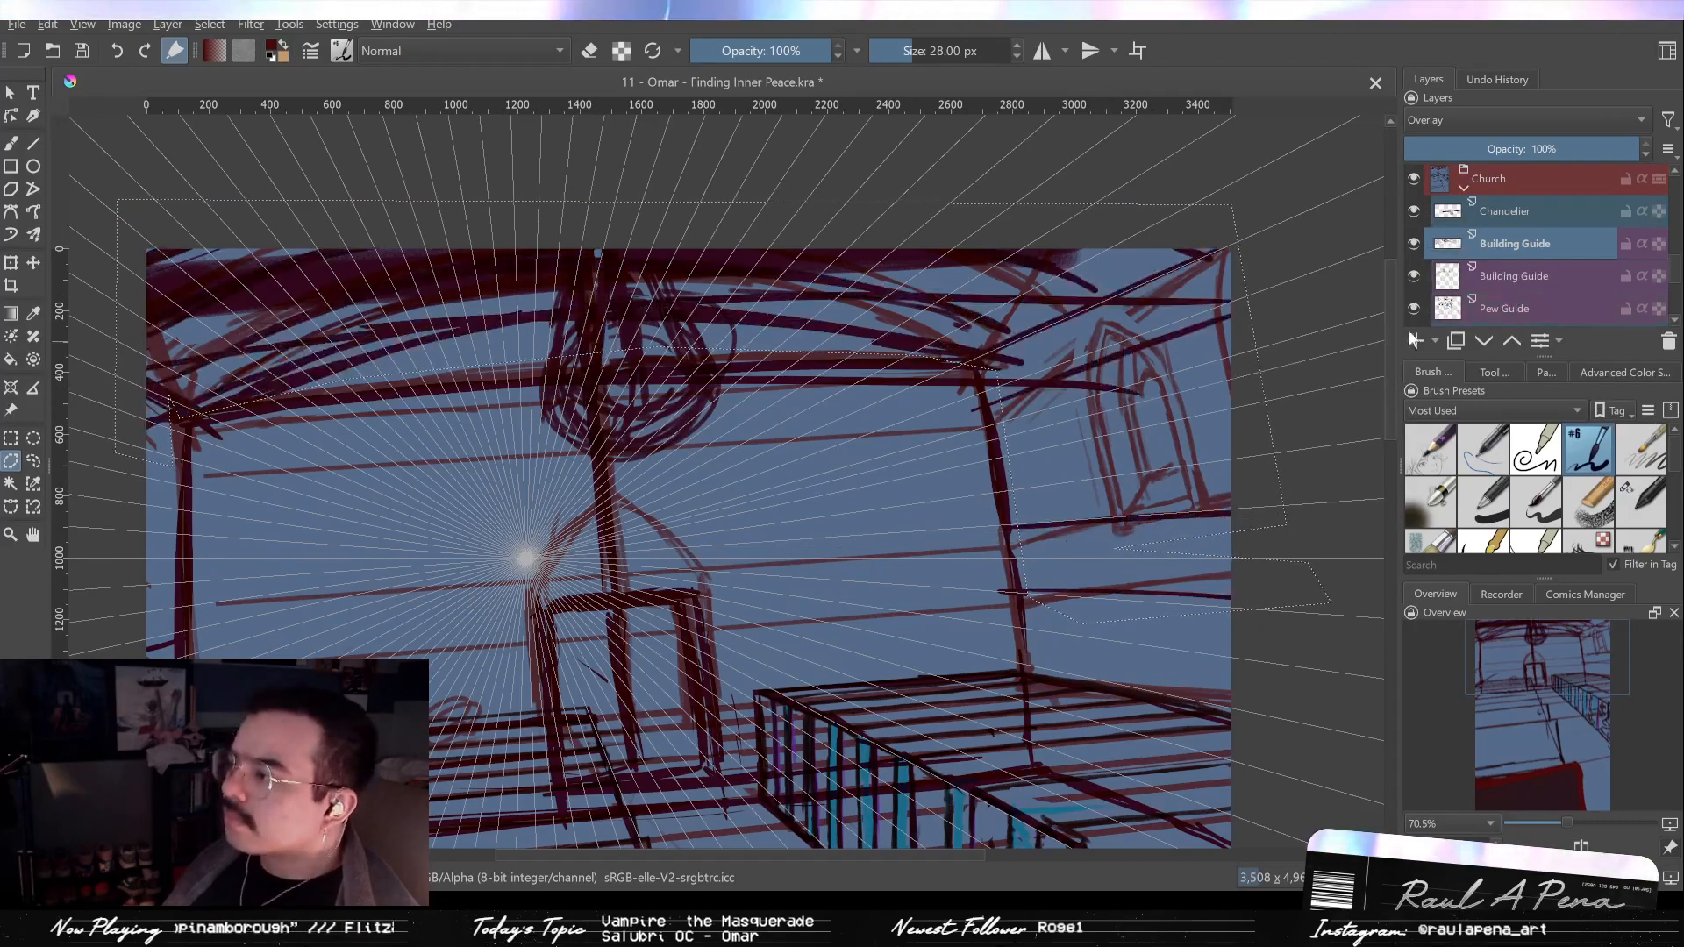
key(shift+Delete)
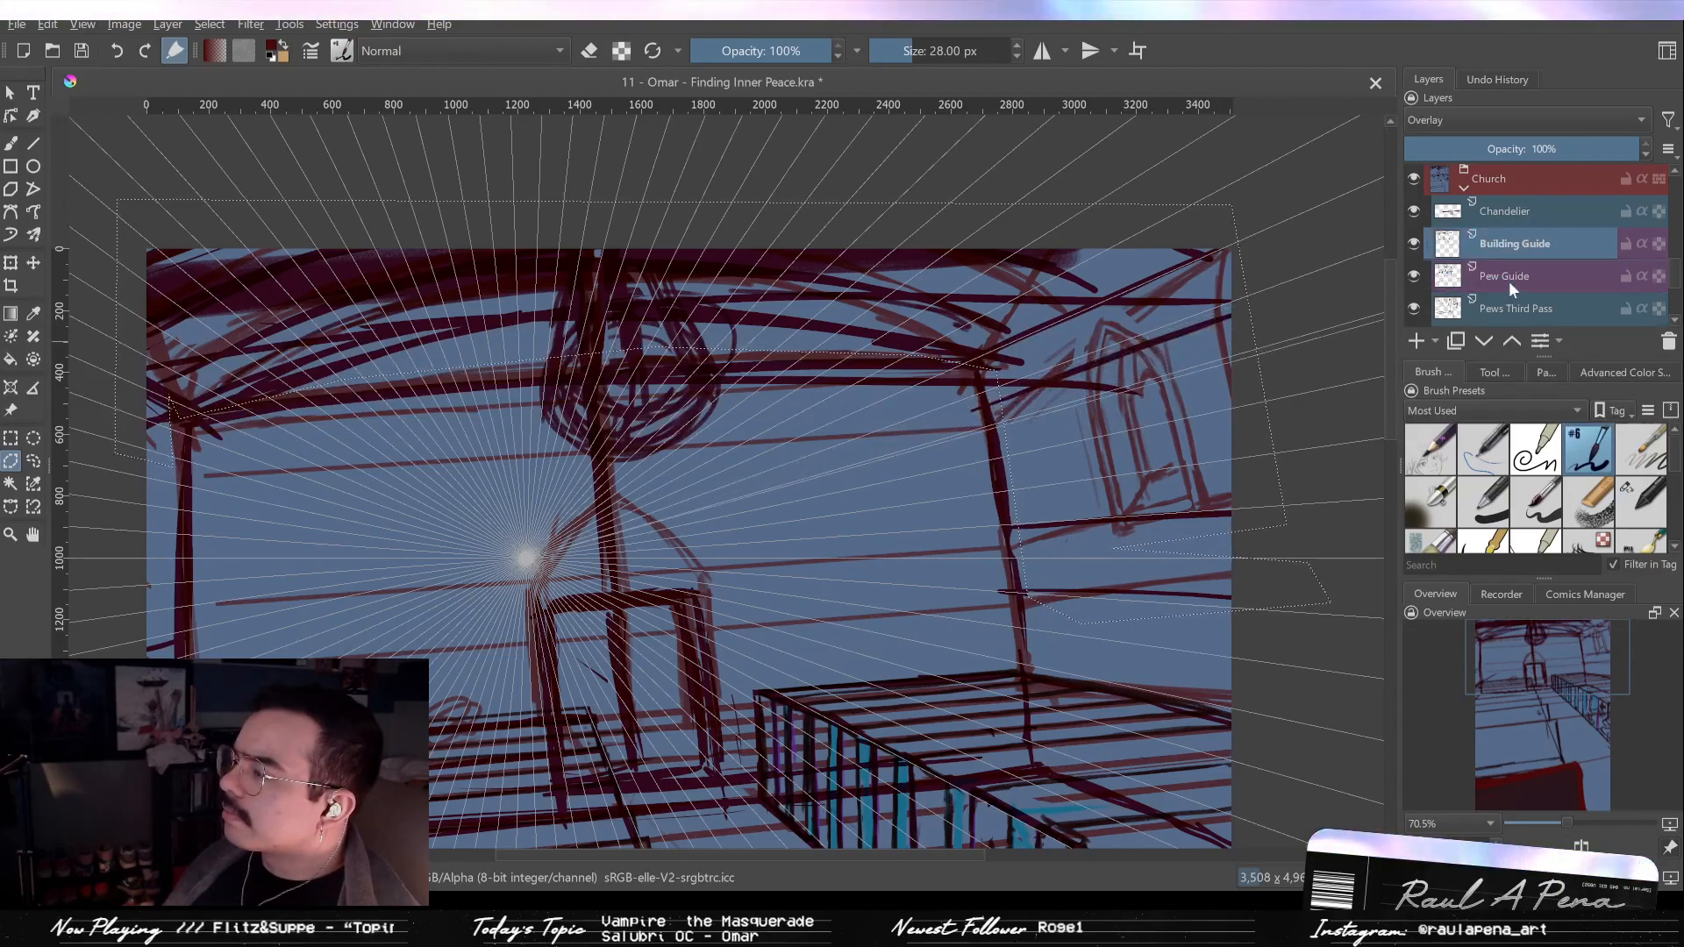
Set the Pew Guide layer to Normal blending mode with 100% opacity.
click(1508, 280)
click(1410, 237)
click(1410, 236)
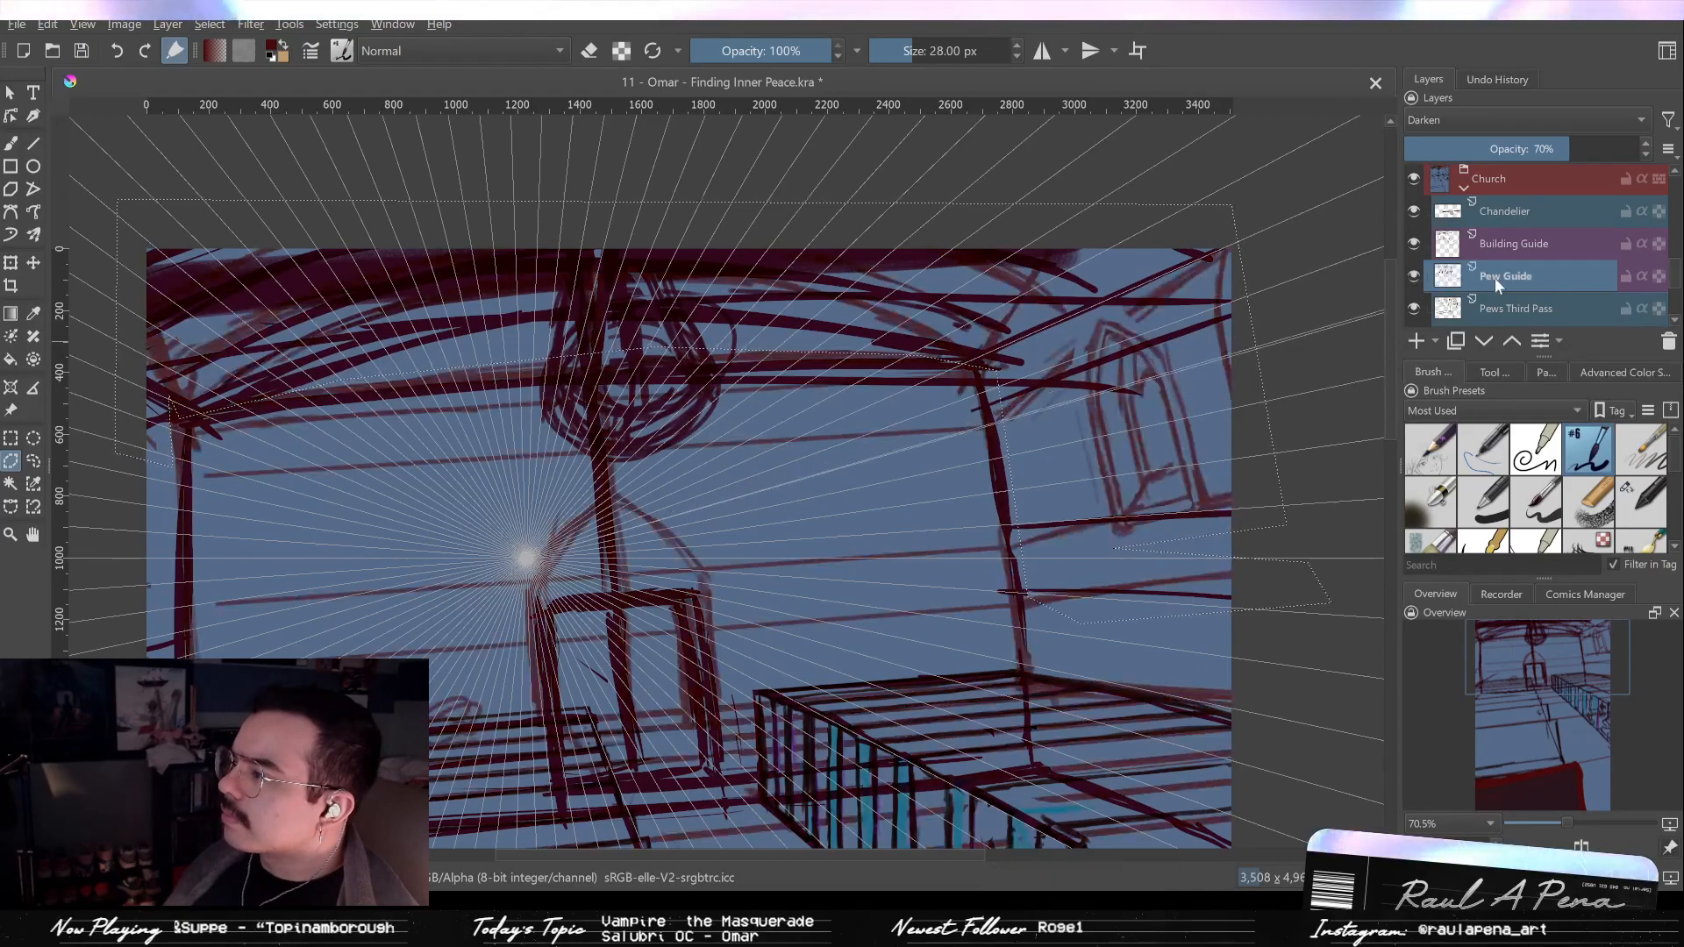
drag(1564, 146, 1640, 147)
drag(1401, 130, 1447, 130)
click(1464, 124)
click(1465, 288)
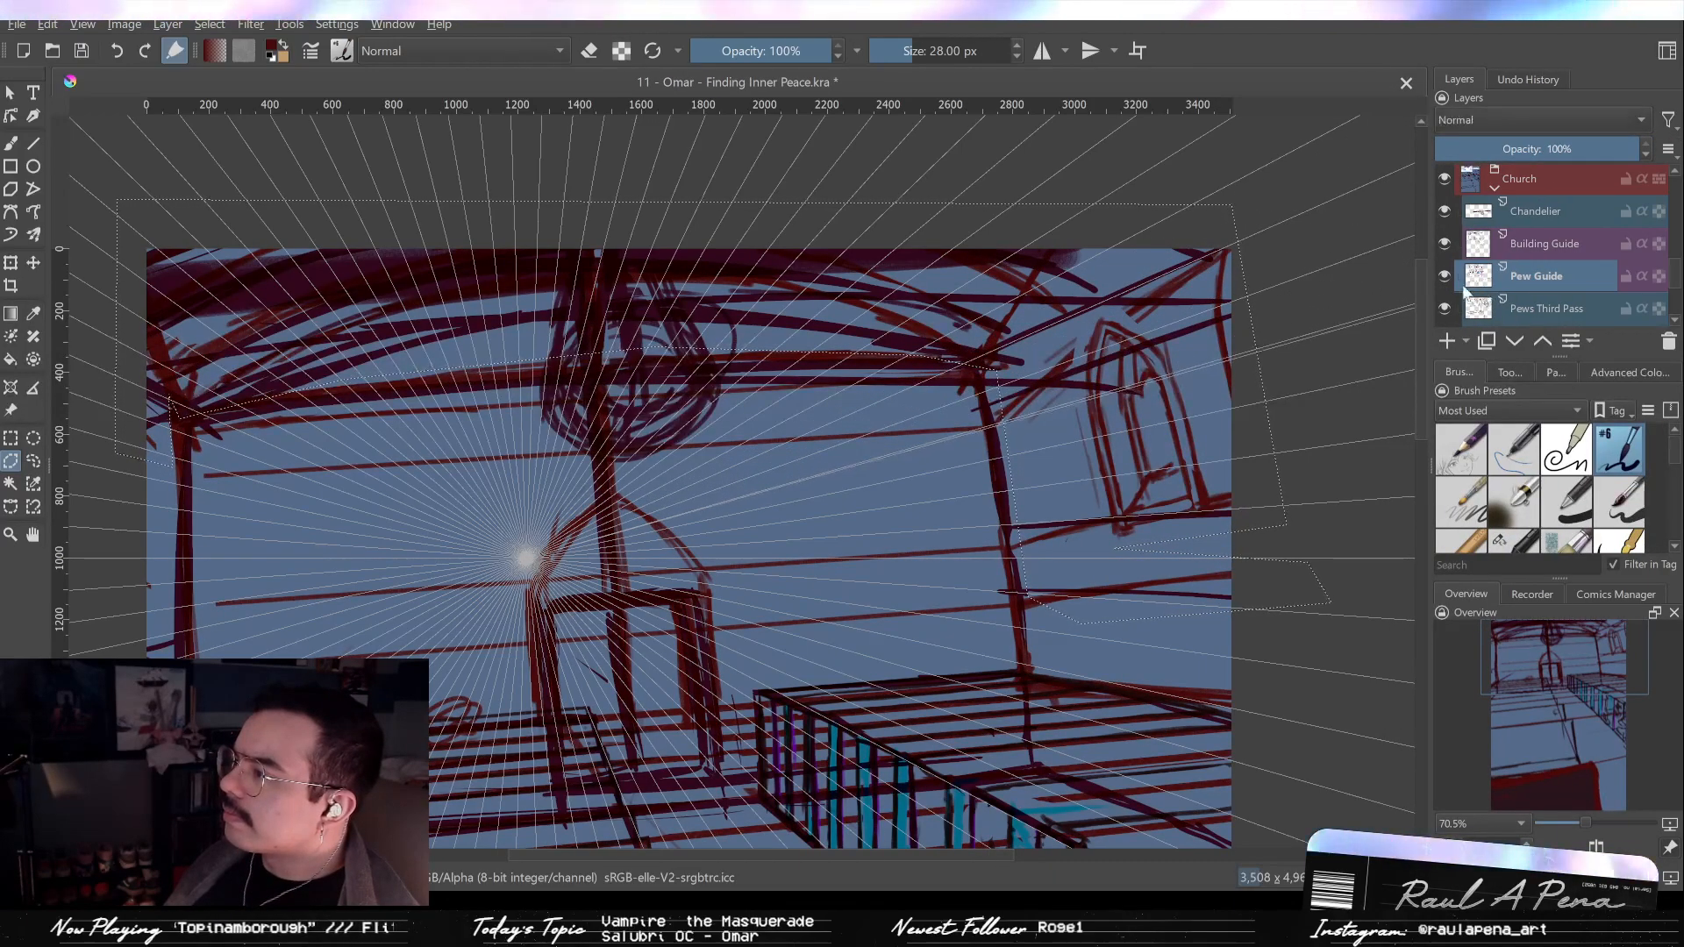
mouse_move(1427, 304)
mouse_down()
mouse_move(1377, 316)
mouse_move(1398, 321)
mouse_up()
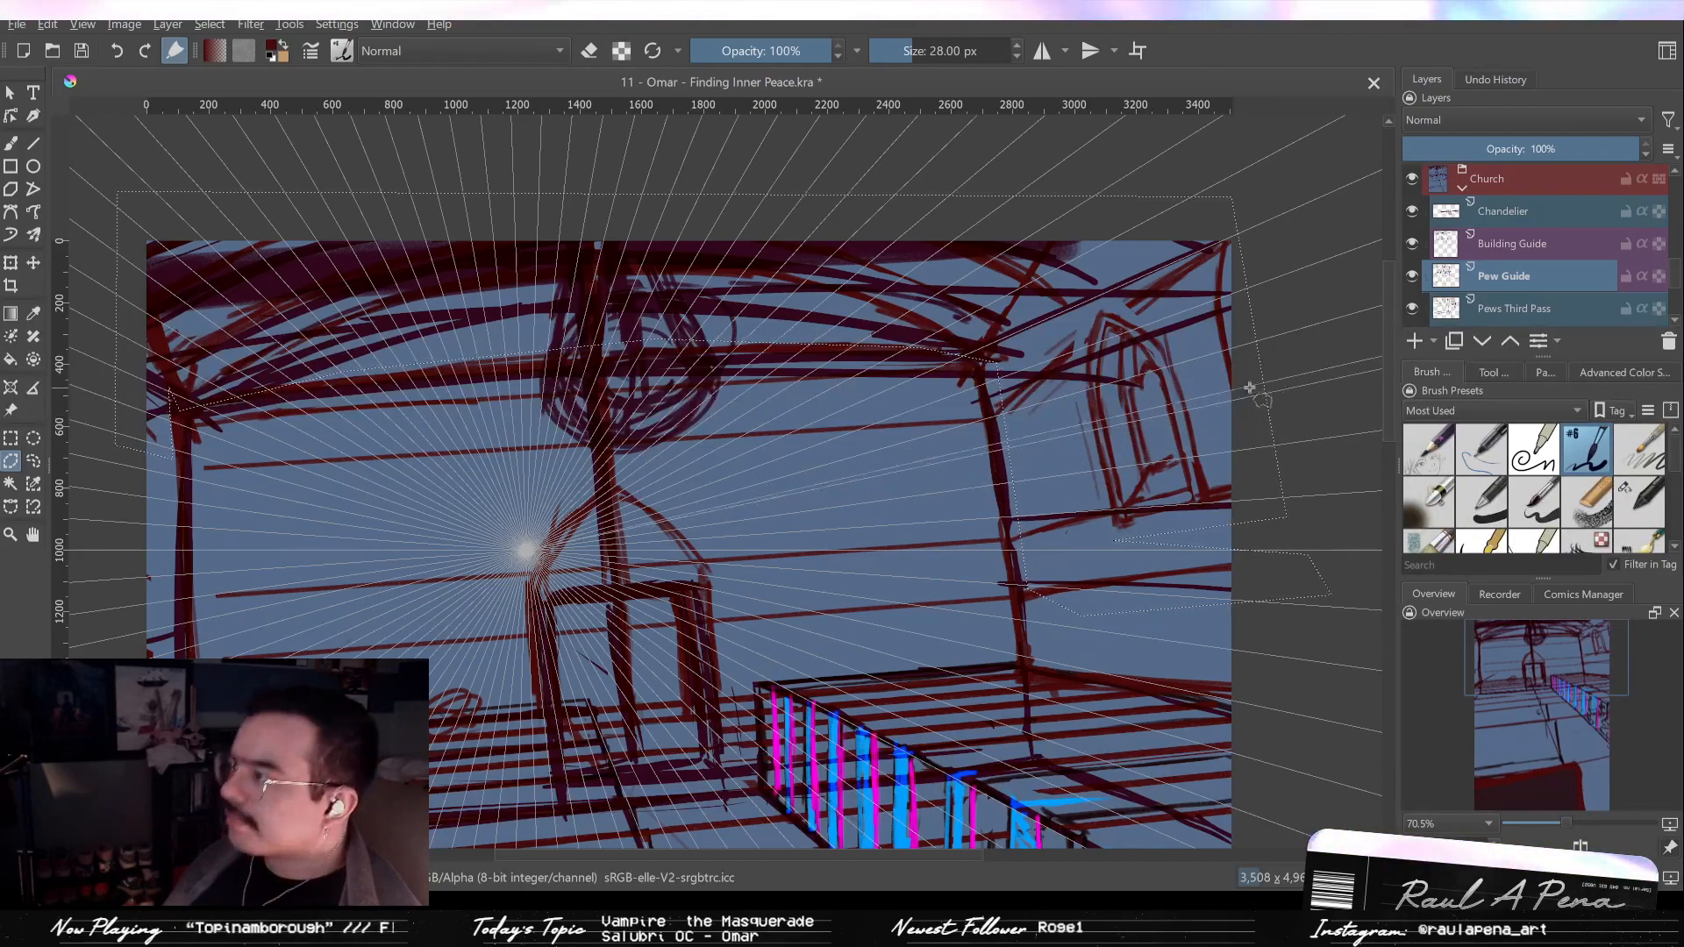
Cut the selected ceiling and window lines of the Pew Guide to a new layer and hide the original Pew Guide layer.
key(ctrl+shift+j)
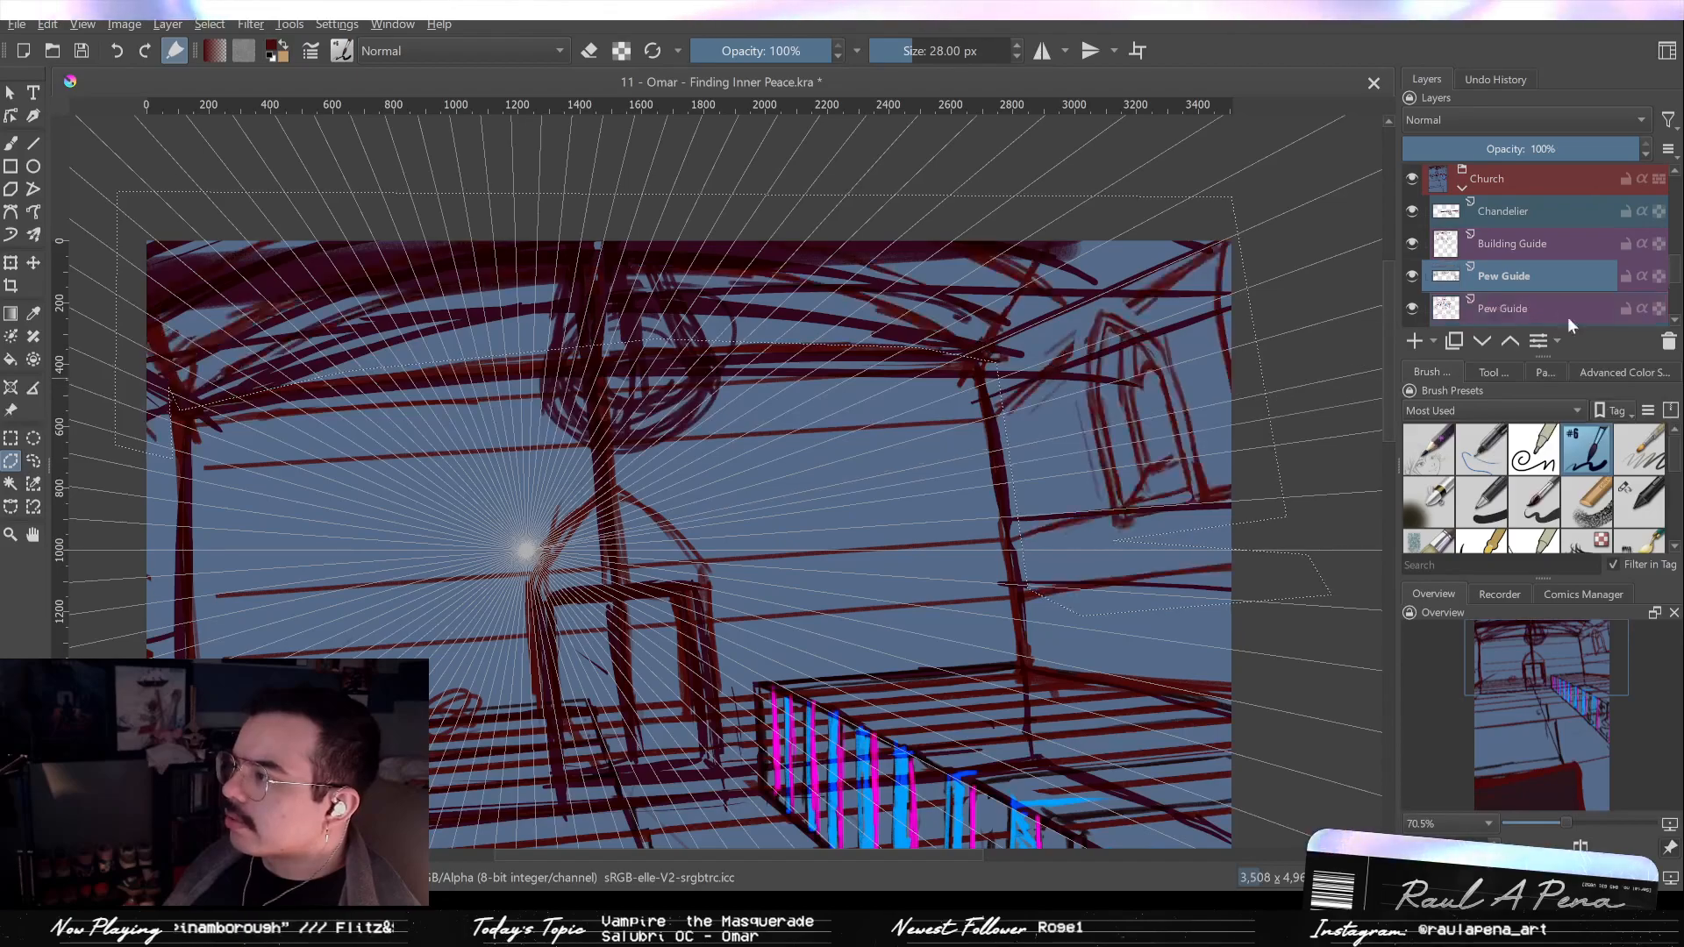
click(1514, 316)
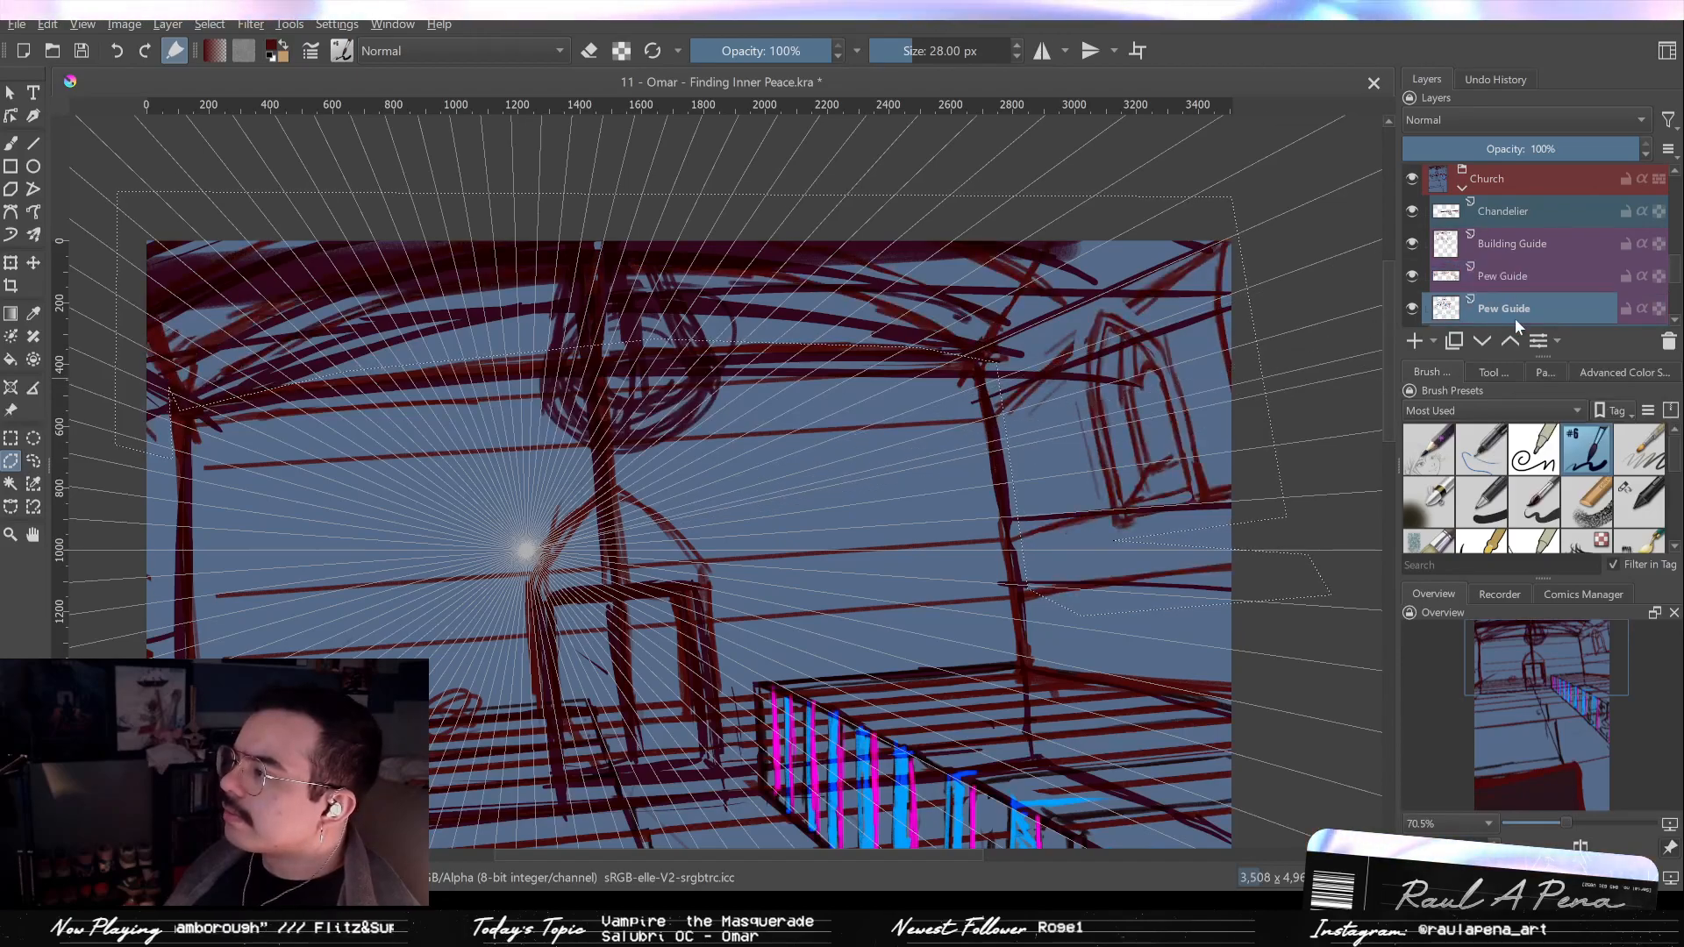
click(1412, 308)
drag(825, 423, 875, 341)
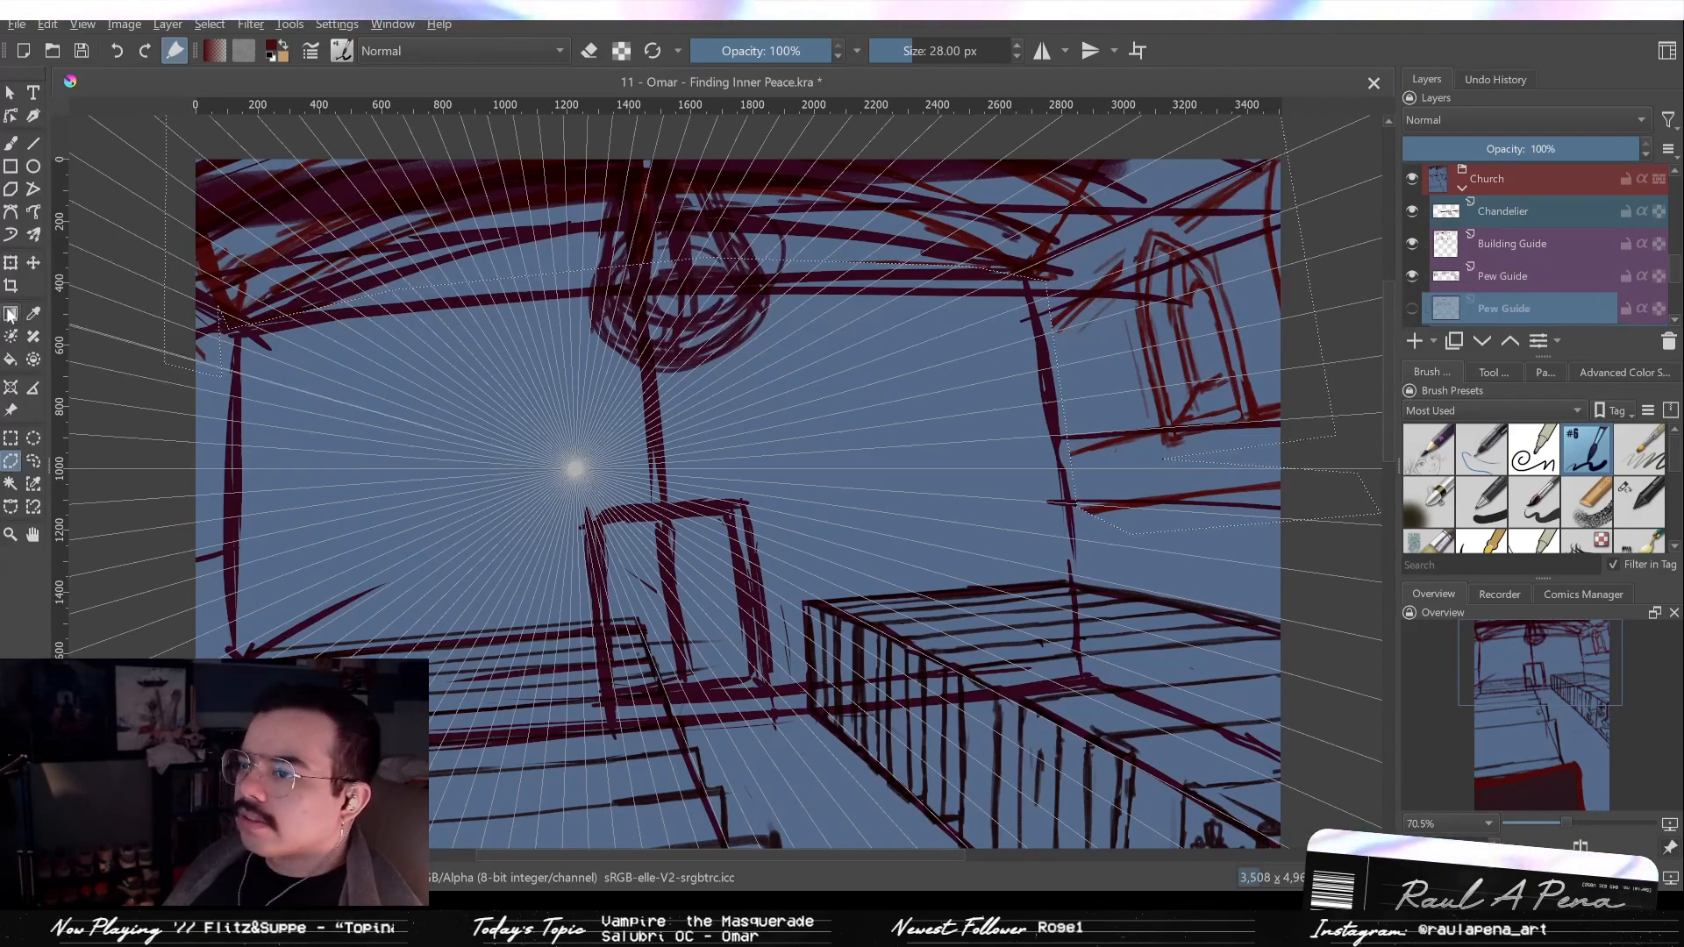
Turn off the display of the vanishing-point perspective assistant's guide lines.
click(10, 387)
click(628, 500)
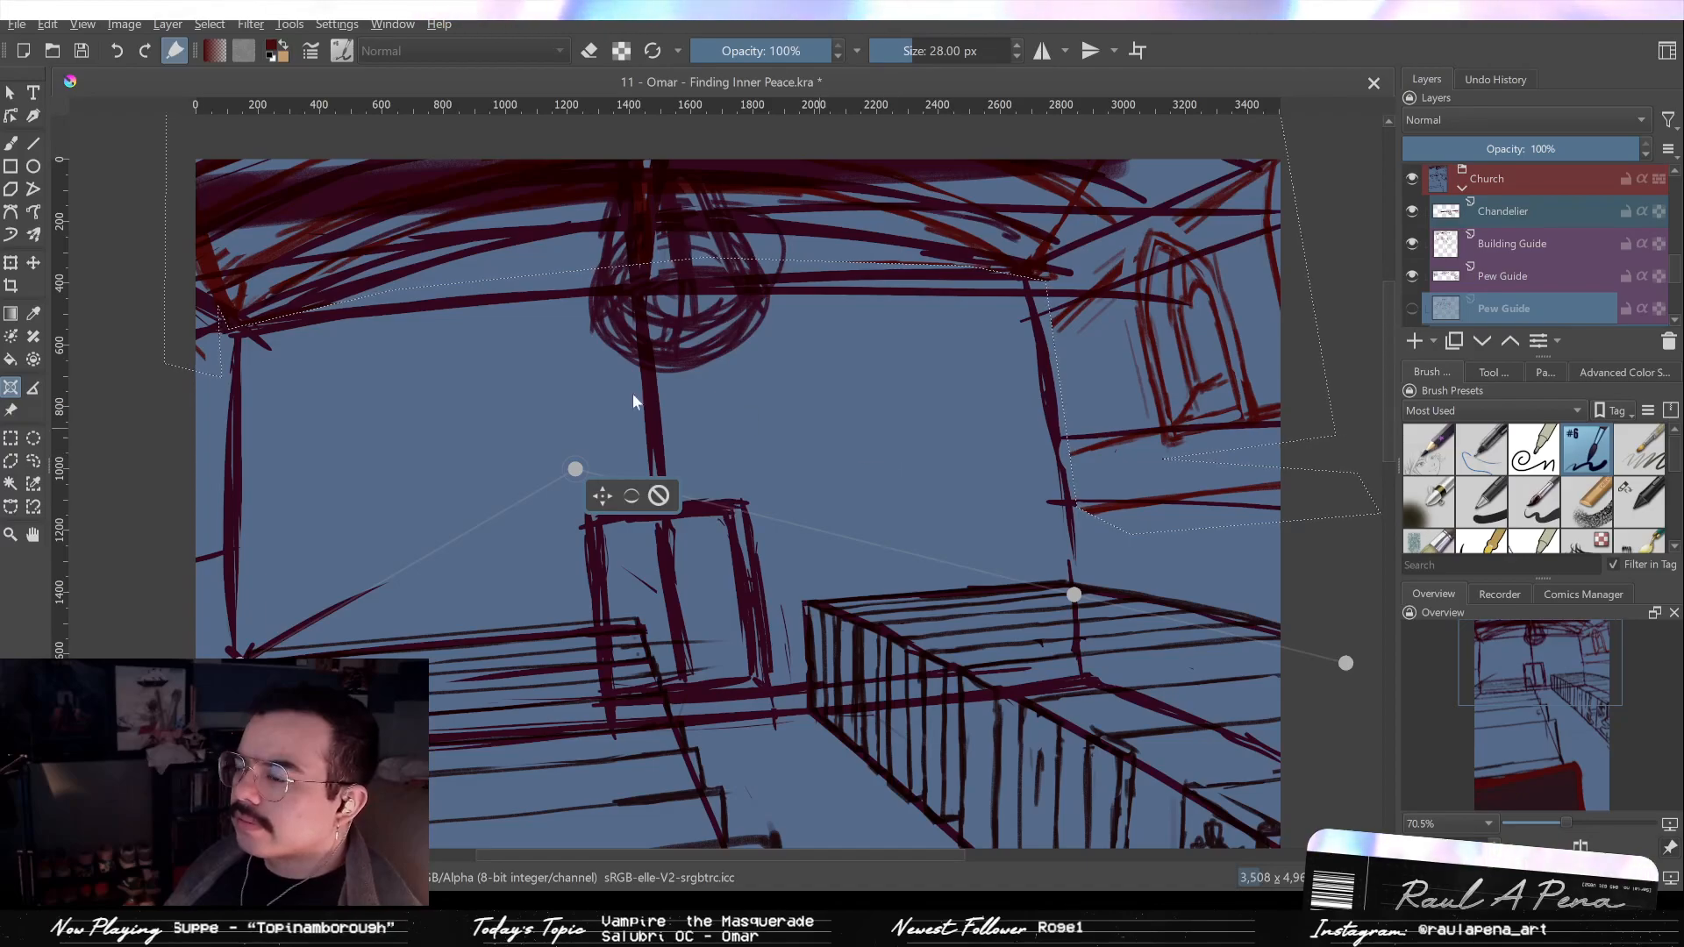
scroll(562, 382, down, 1)
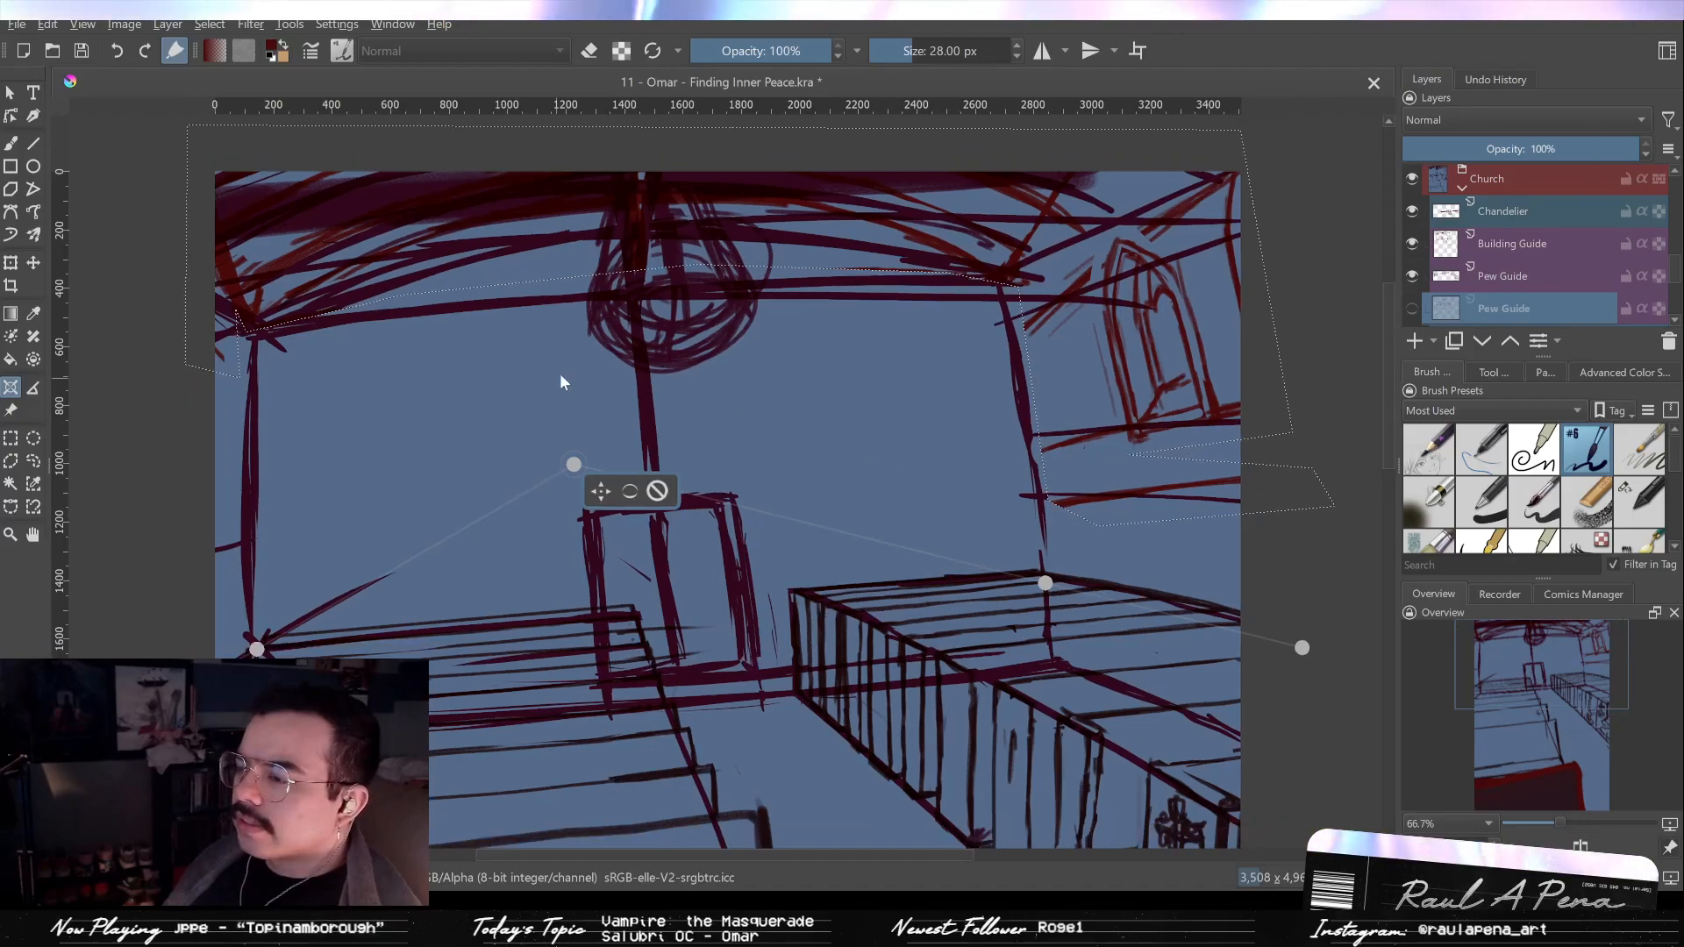
Lower the Building Guide layer's opacity to 35% and reselect the cut-out Pew Guide layer.
click(1500, 244)
mouse_move(1487, 149)
mouse_down()
mouse_move(1439, 149)
mouse_move(1472, 149)
mouse_up()
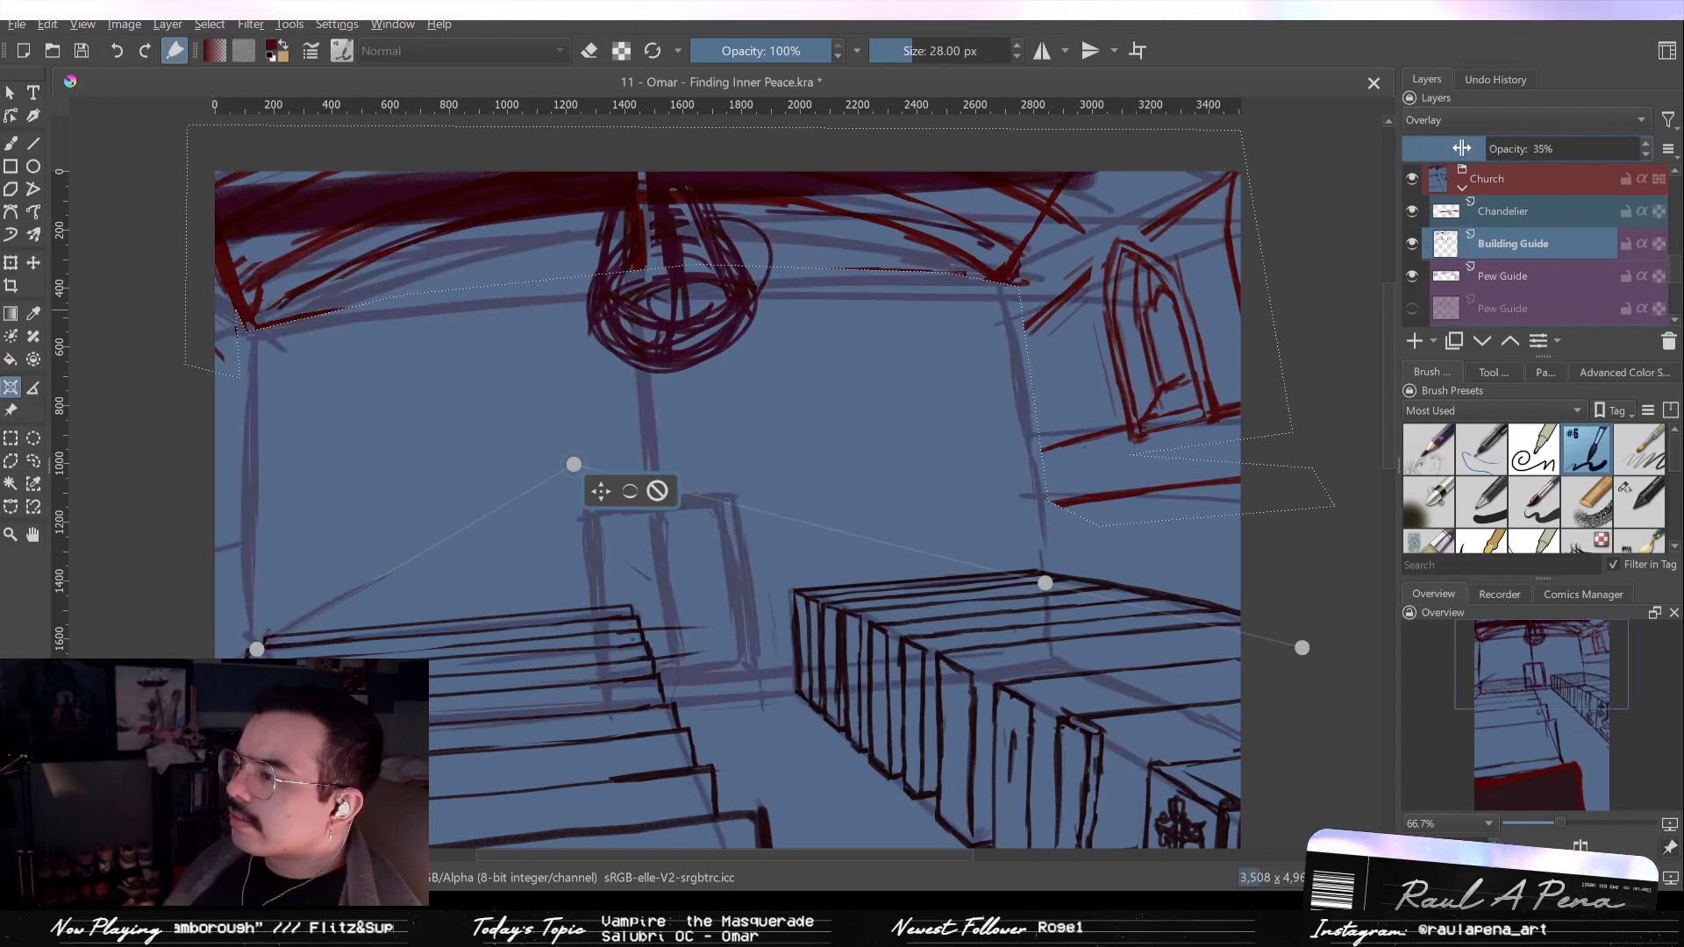
click(1566, 277)
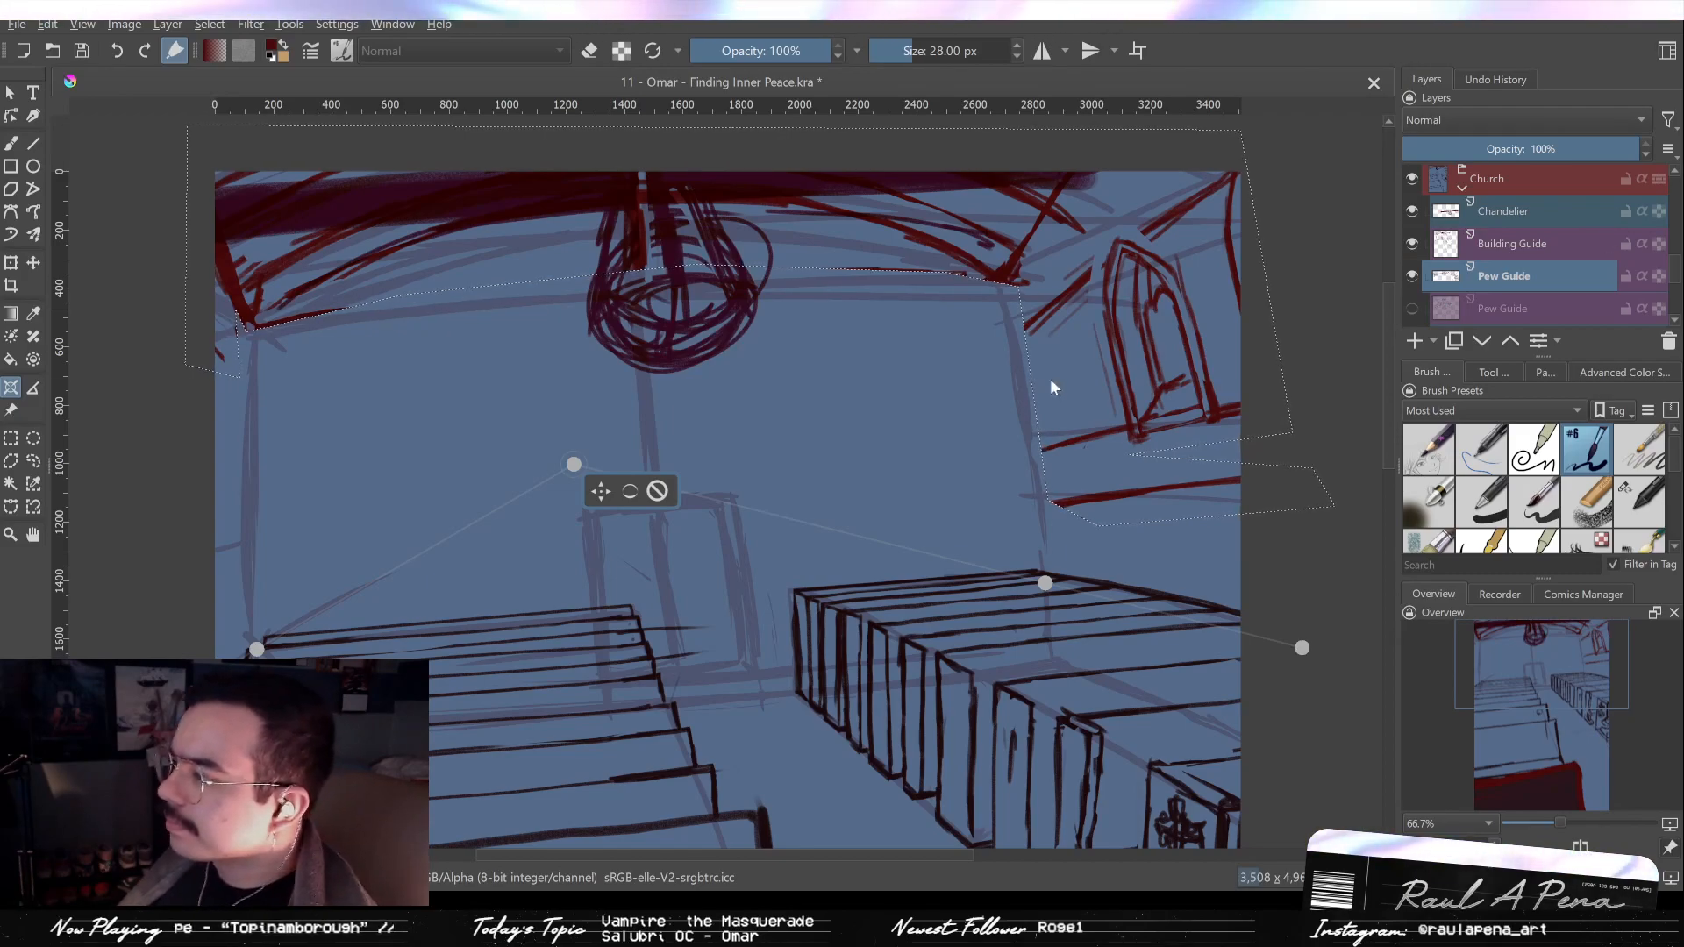
key(b)
shift+drag(1068, 494, 1132, 494)
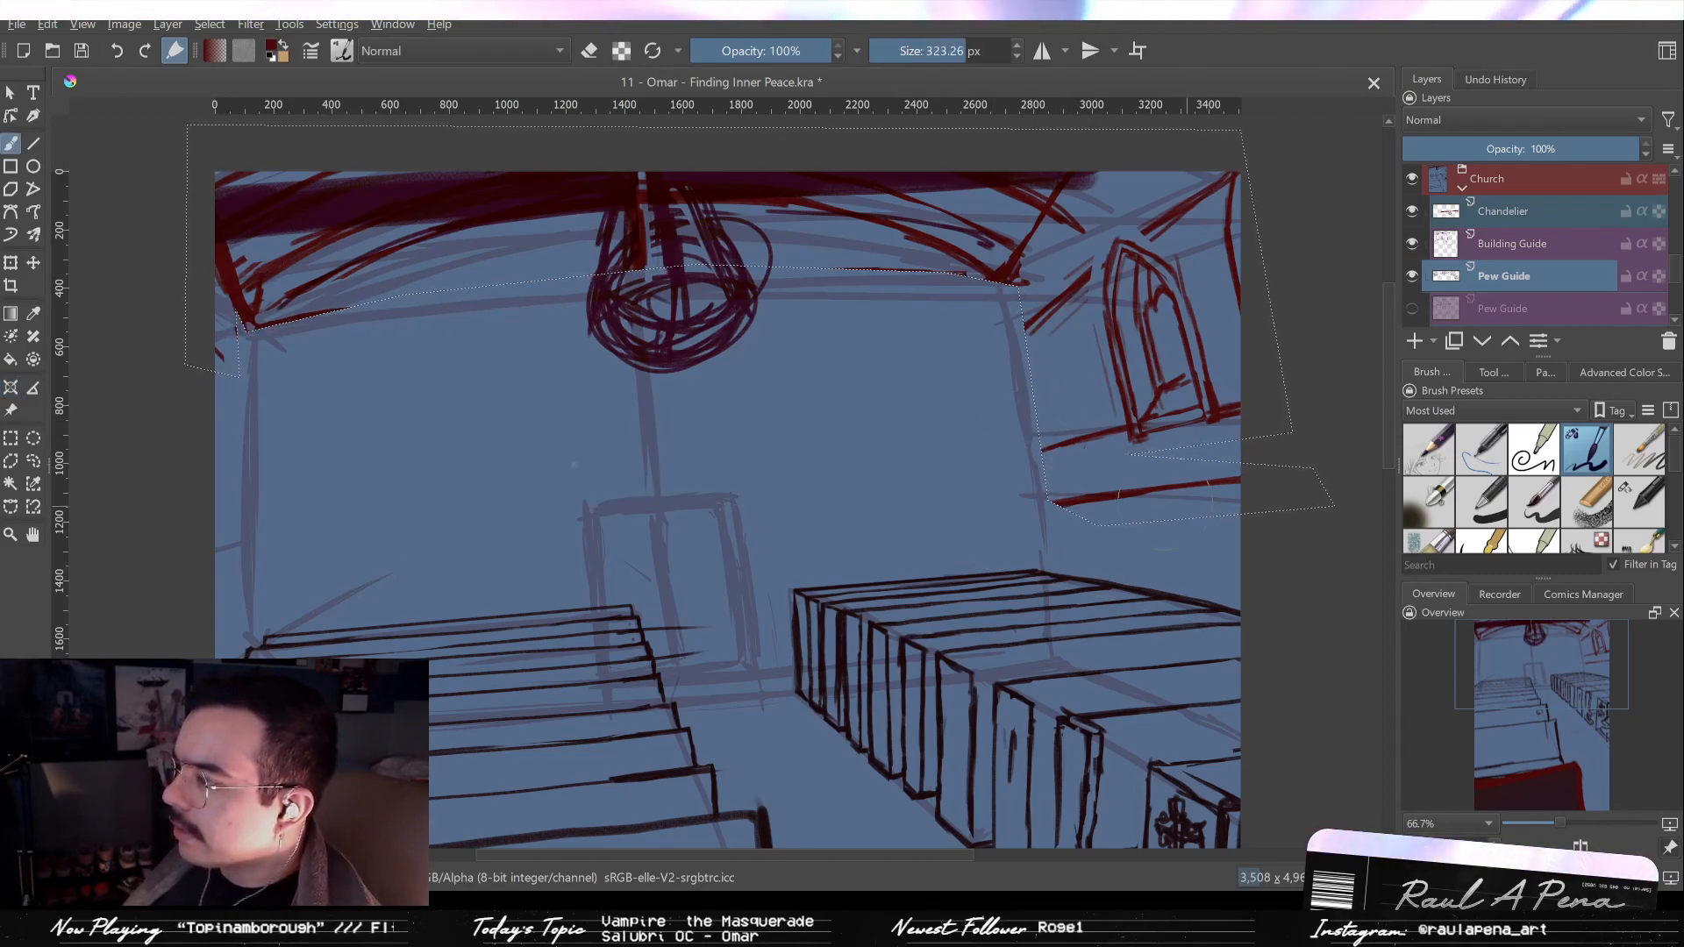
click(1132, 494)
key(ctrl+z)
key(e)
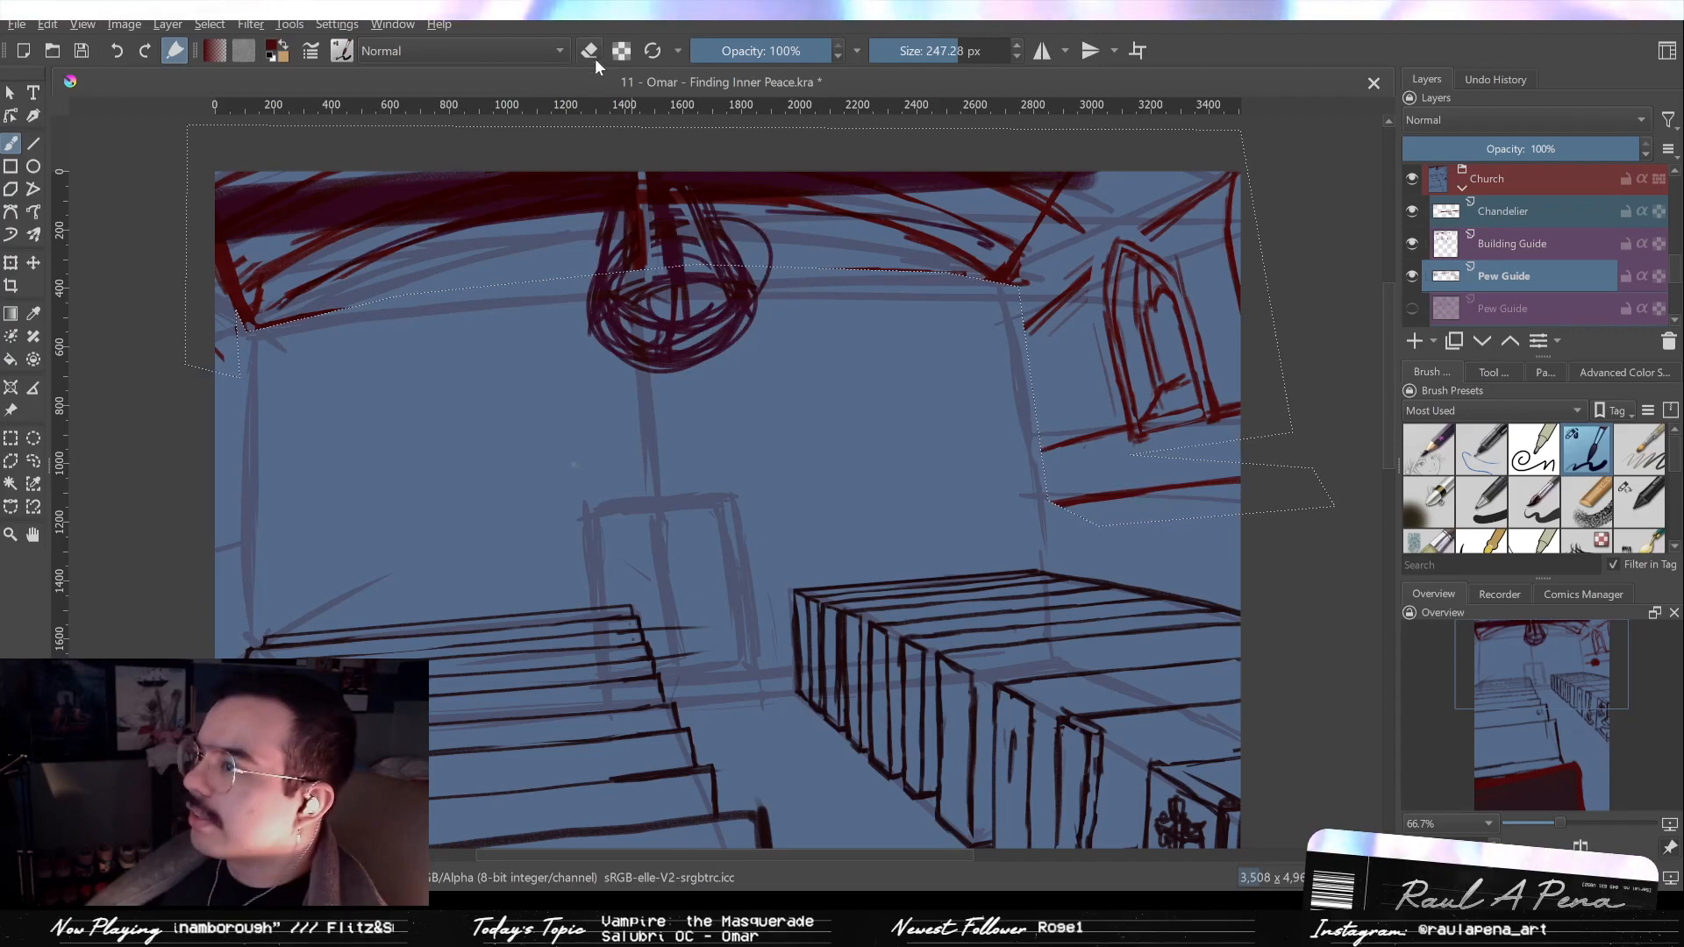
key(ctrl+z)
click(658, 55)
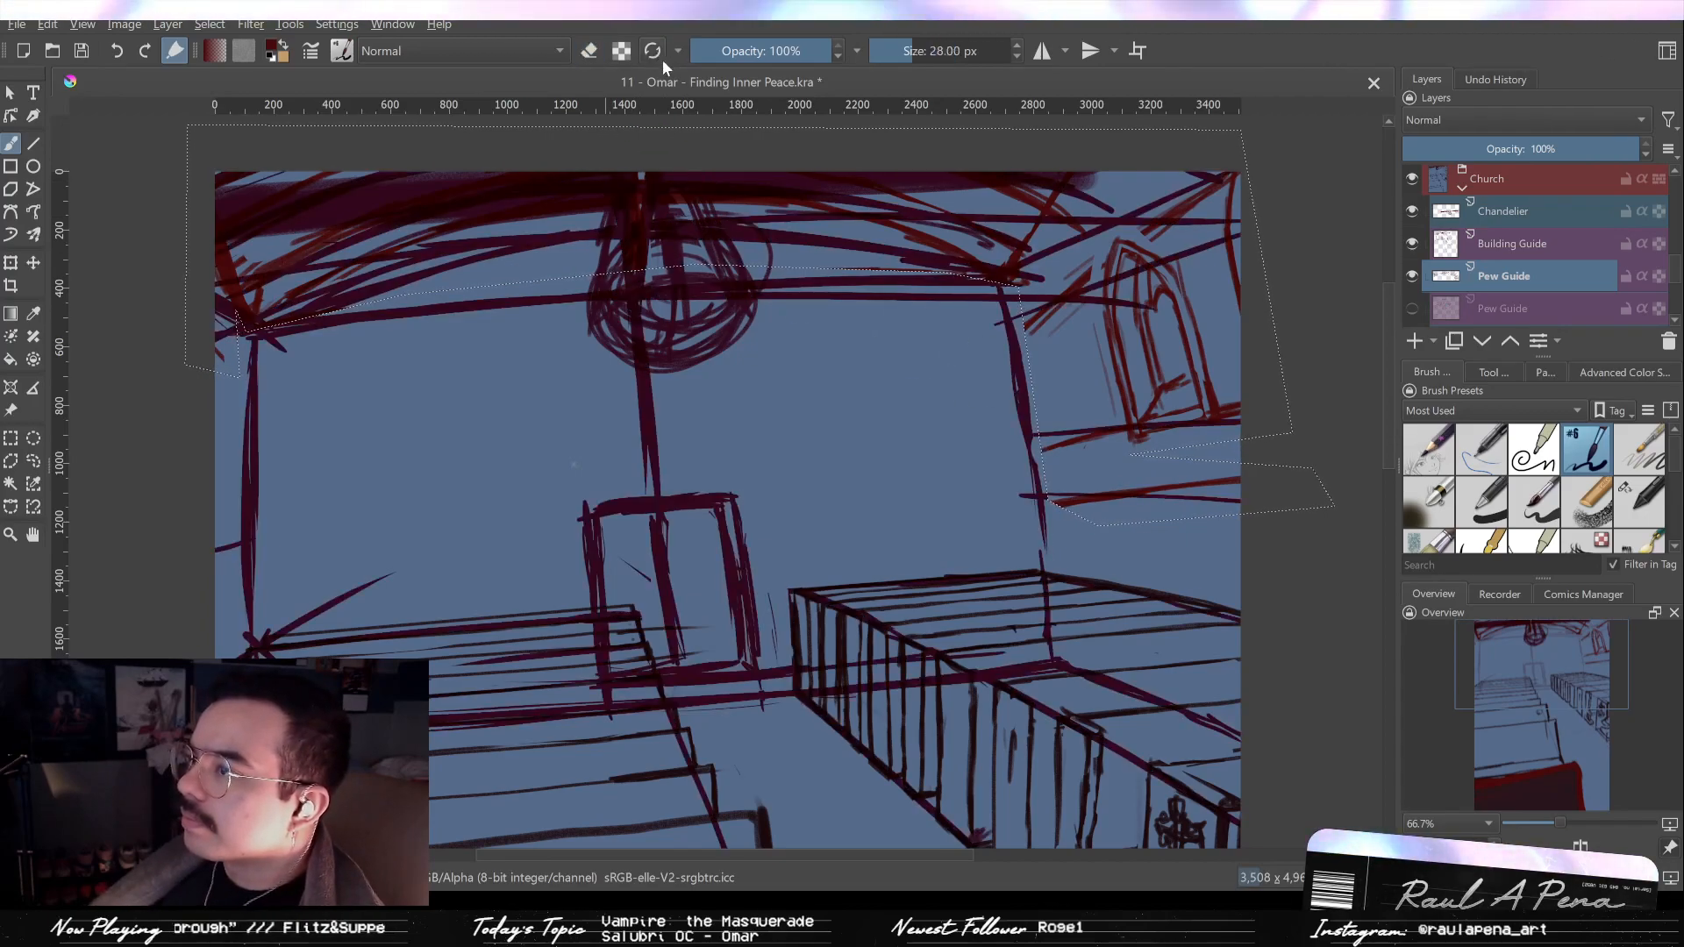
key(ctrl+shift+z)
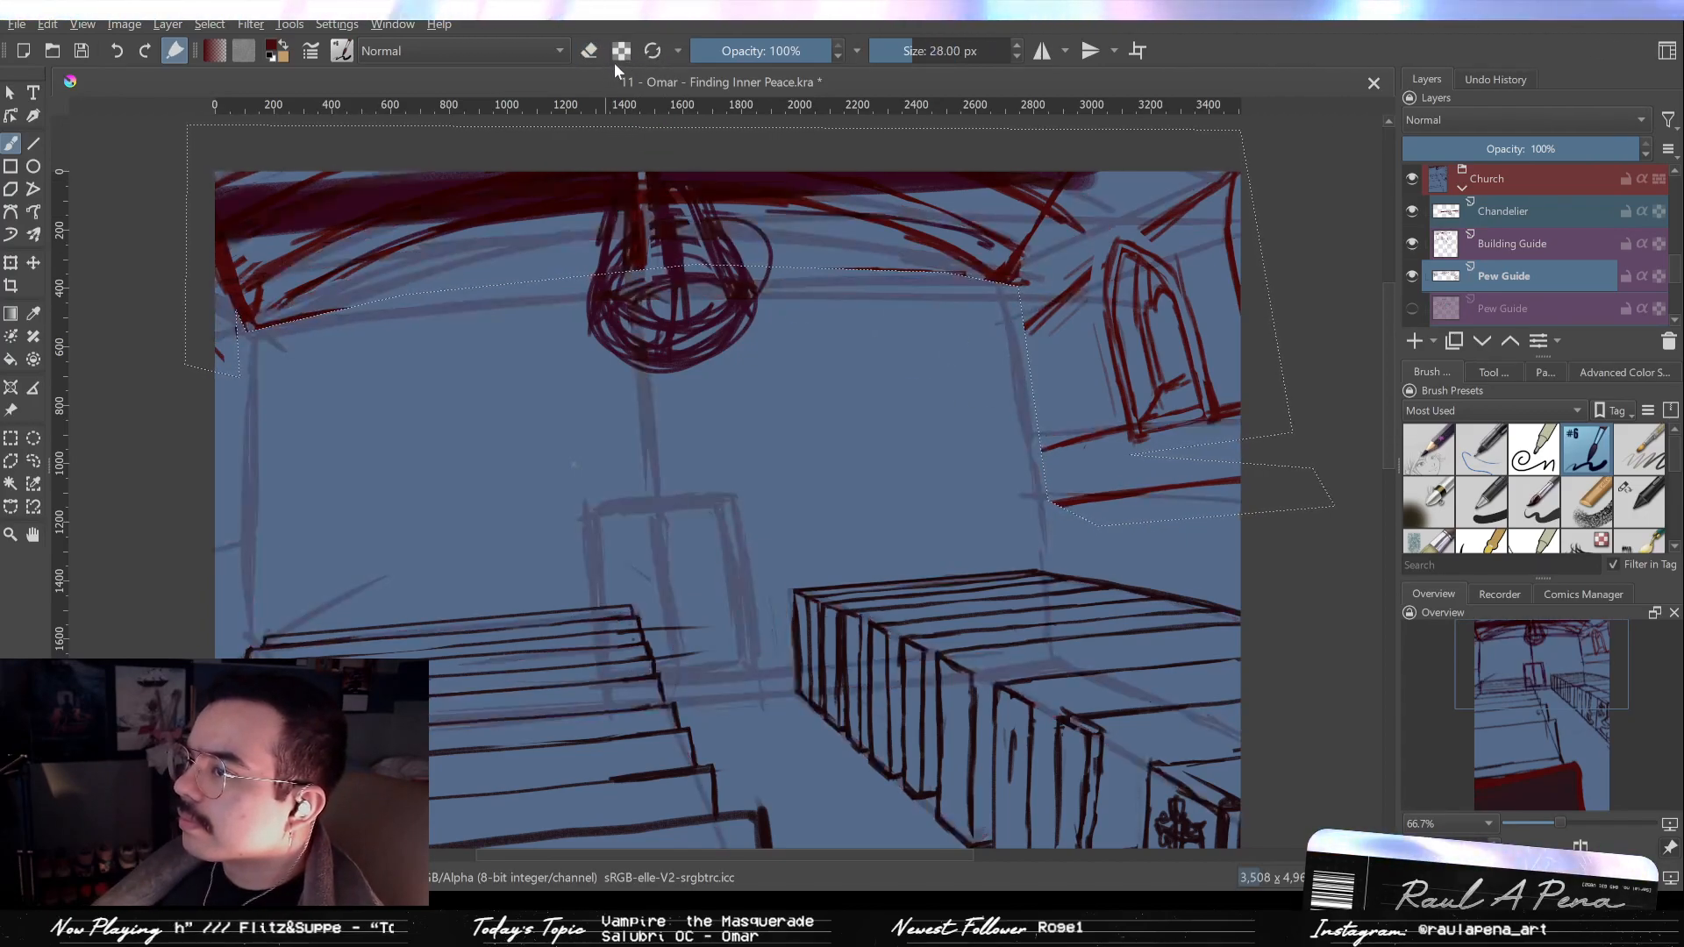
Erase the wall and ceiling lines around the right wall's window on the cut-out Pew Guide layer, using an eraser of about 182 and 136 px.
click(1429, 449)
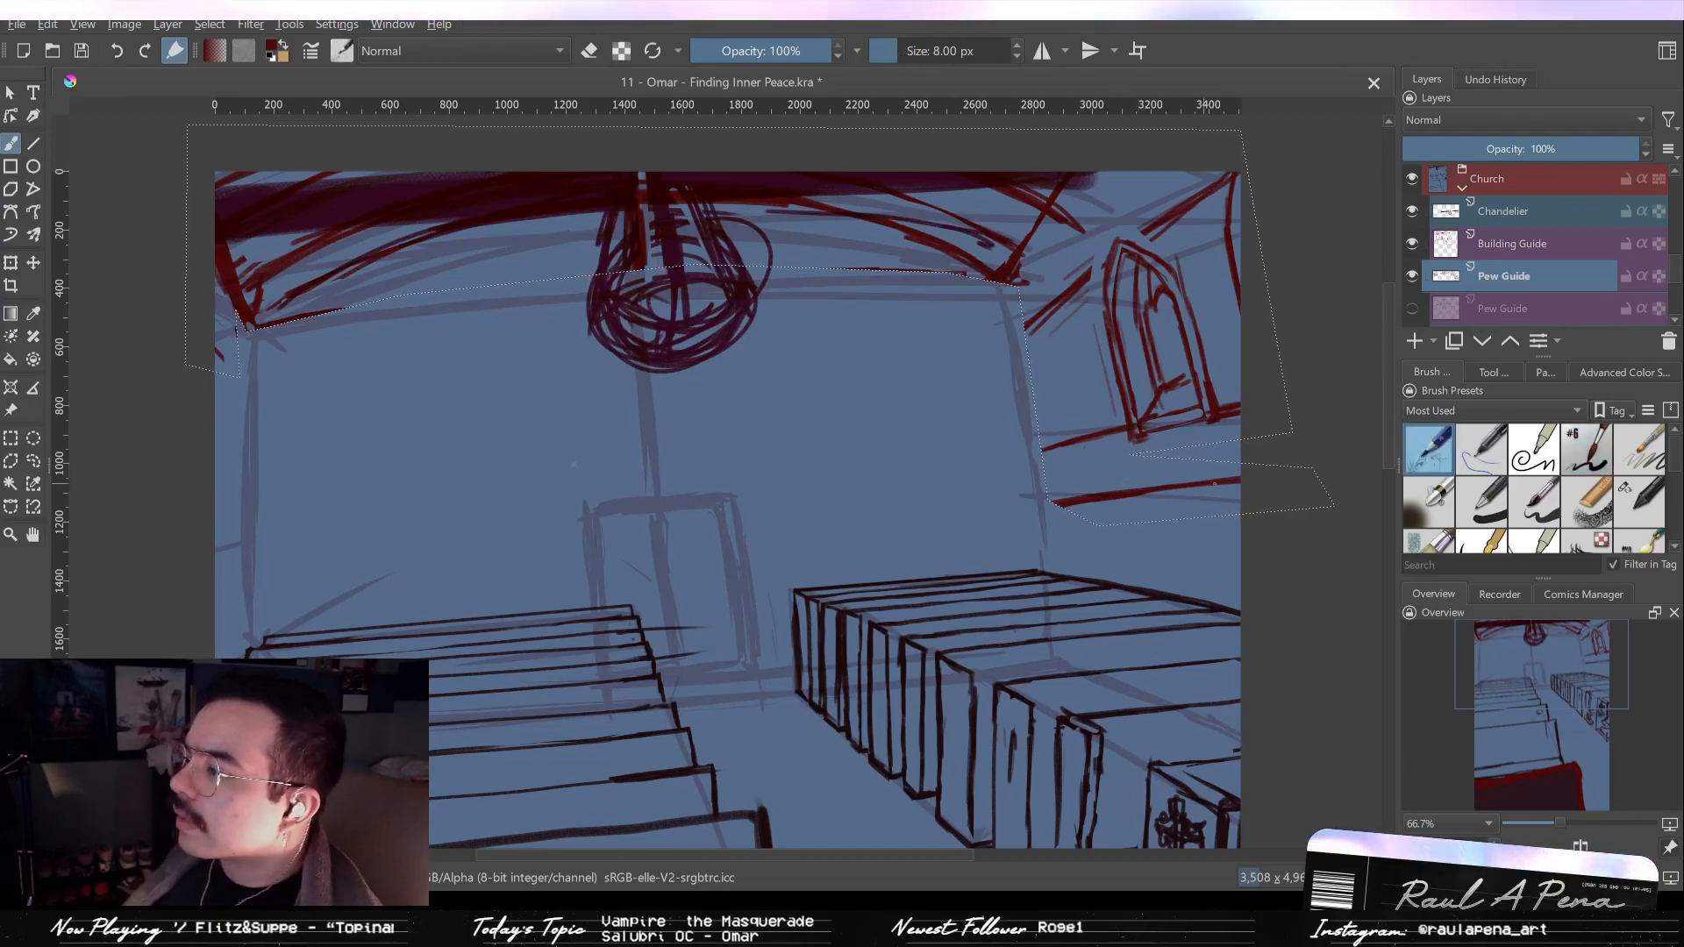
click(1639, 502)
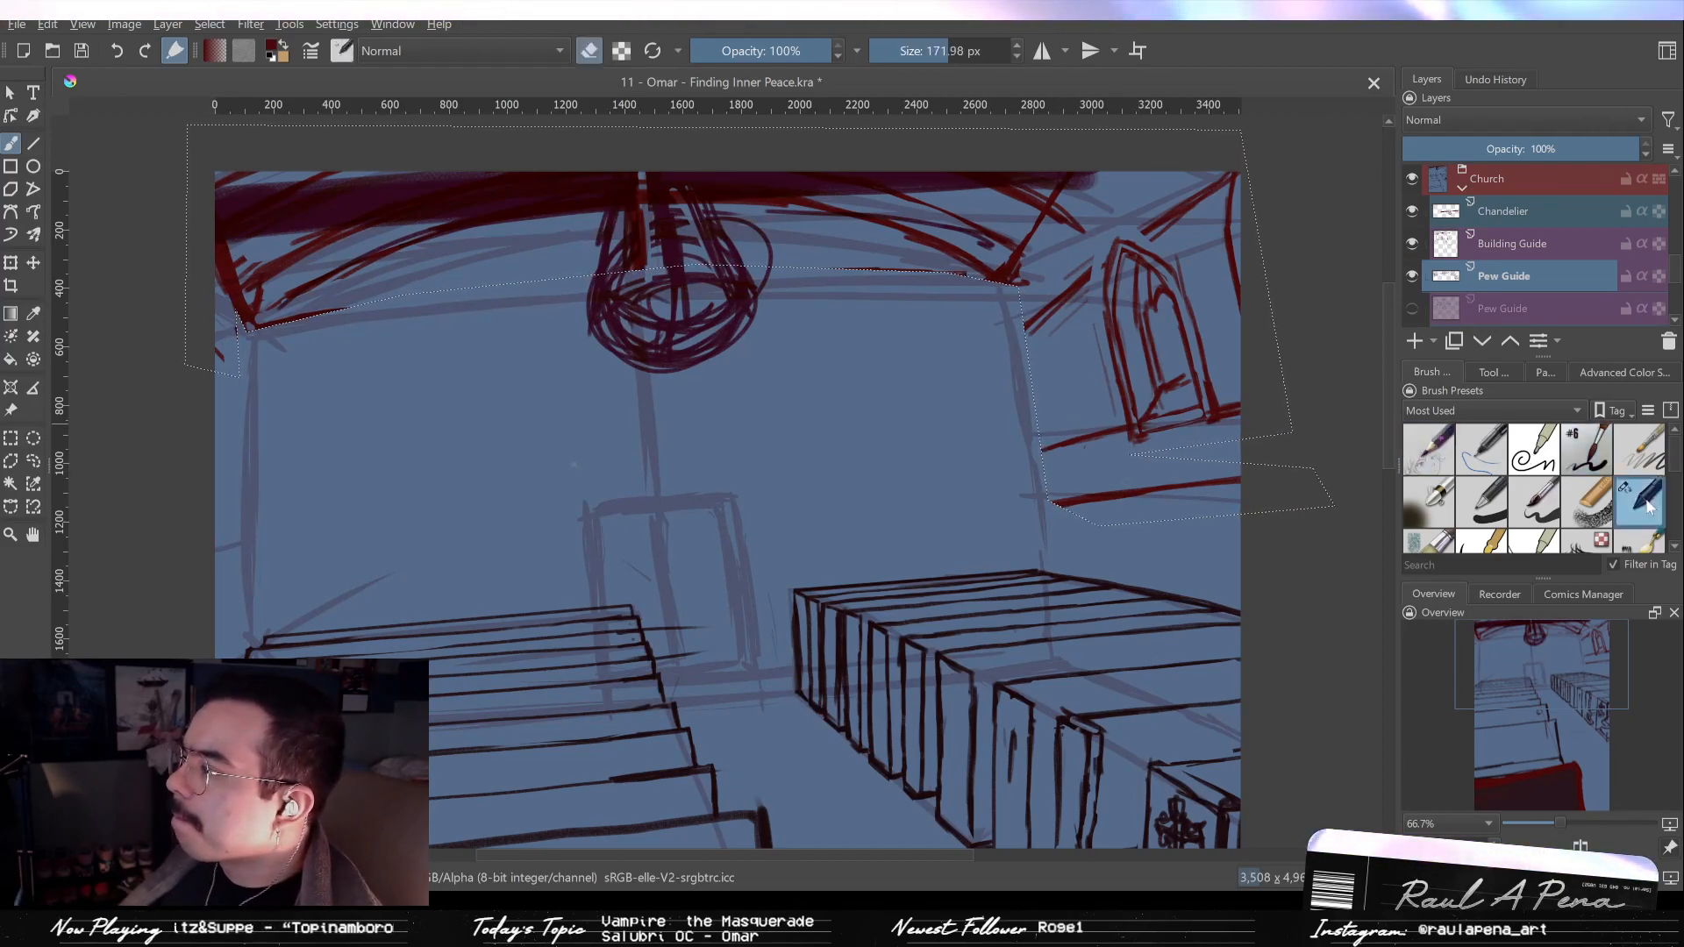
shift+drag(1289, 446, 1297, 445)
drag(1114, 493, 1227, 485)
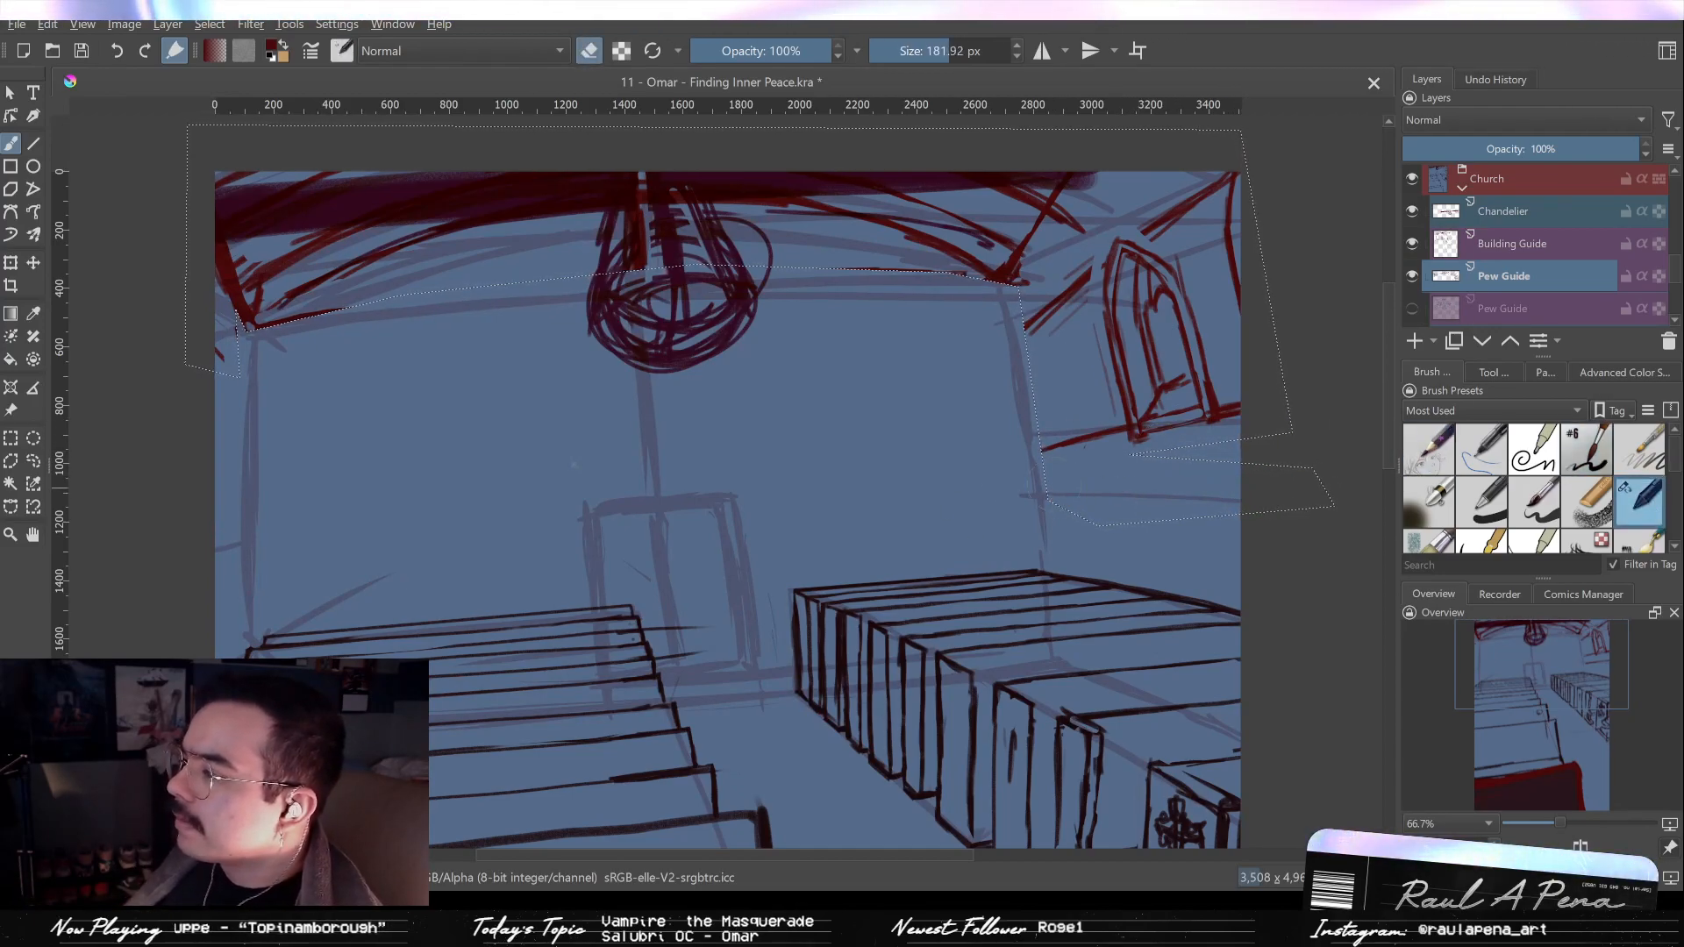
drag(1094, 433, 1103, 431)
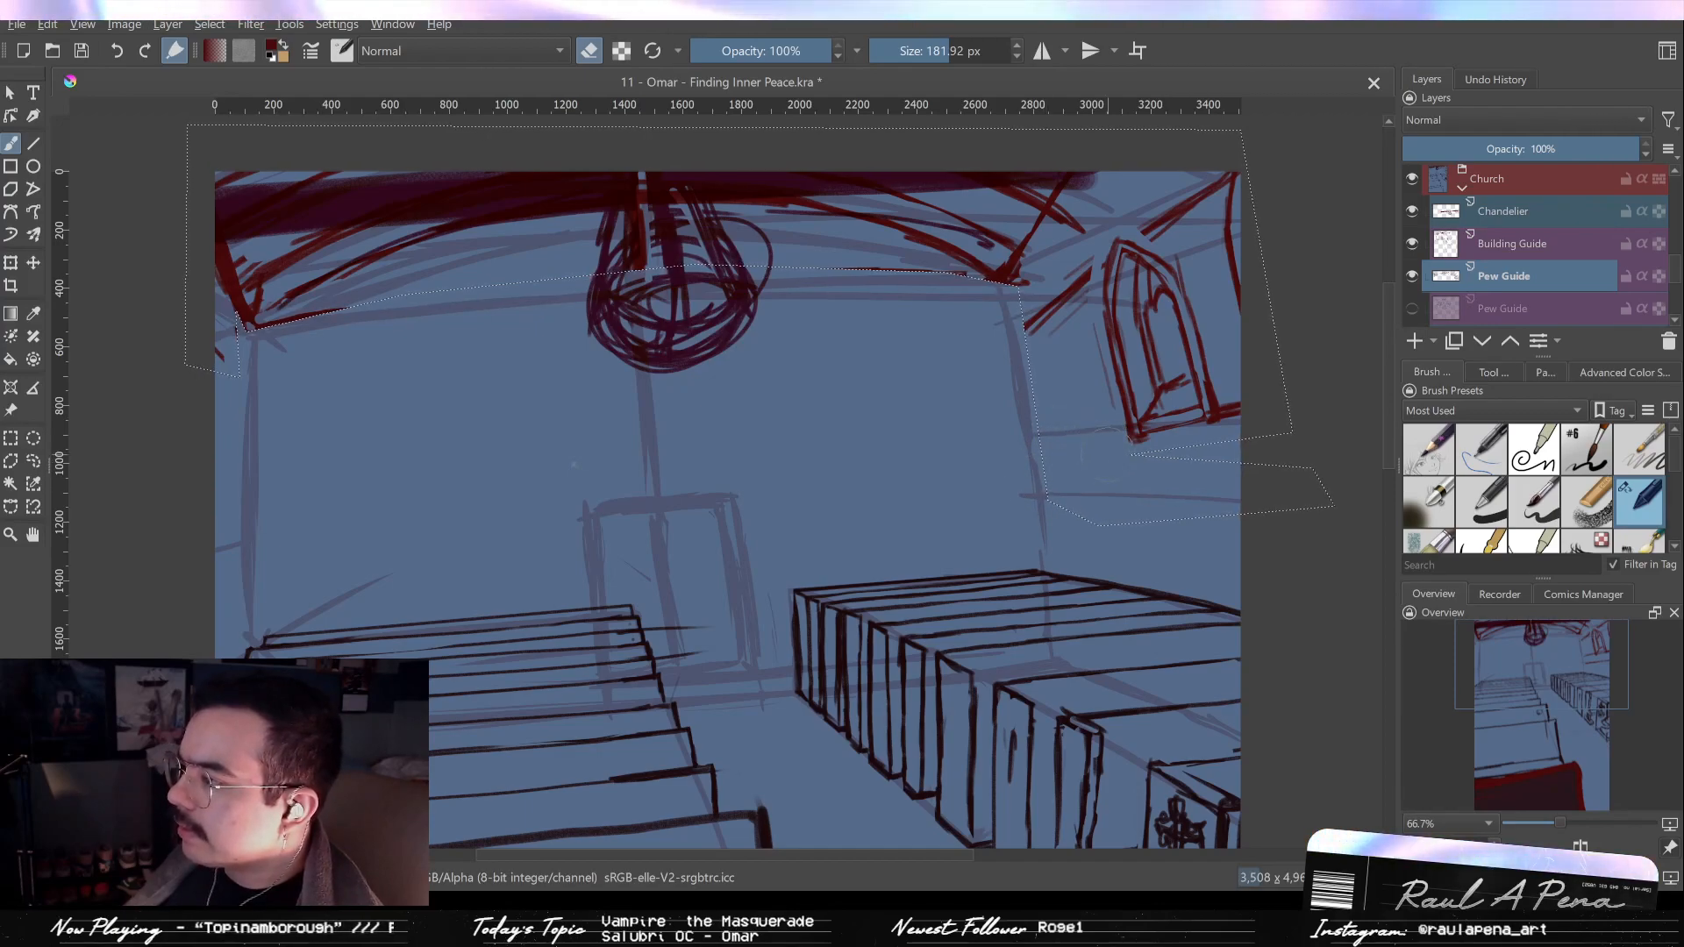
click(1250, 412)
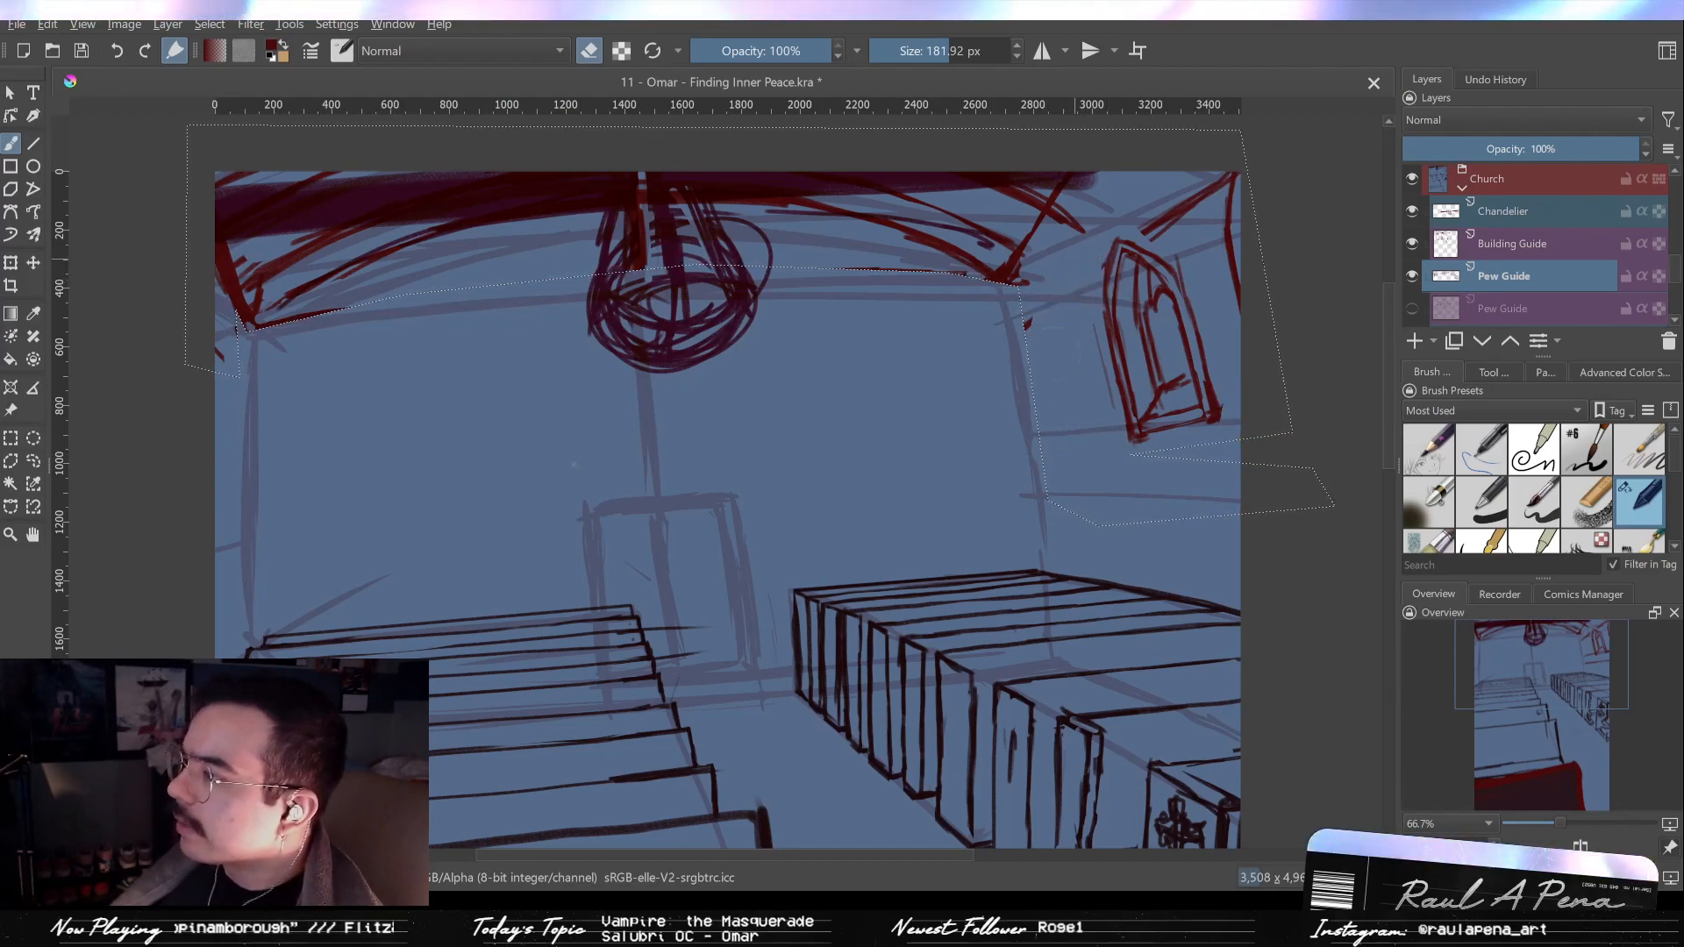
drag(1018, 281, 1066, 189)
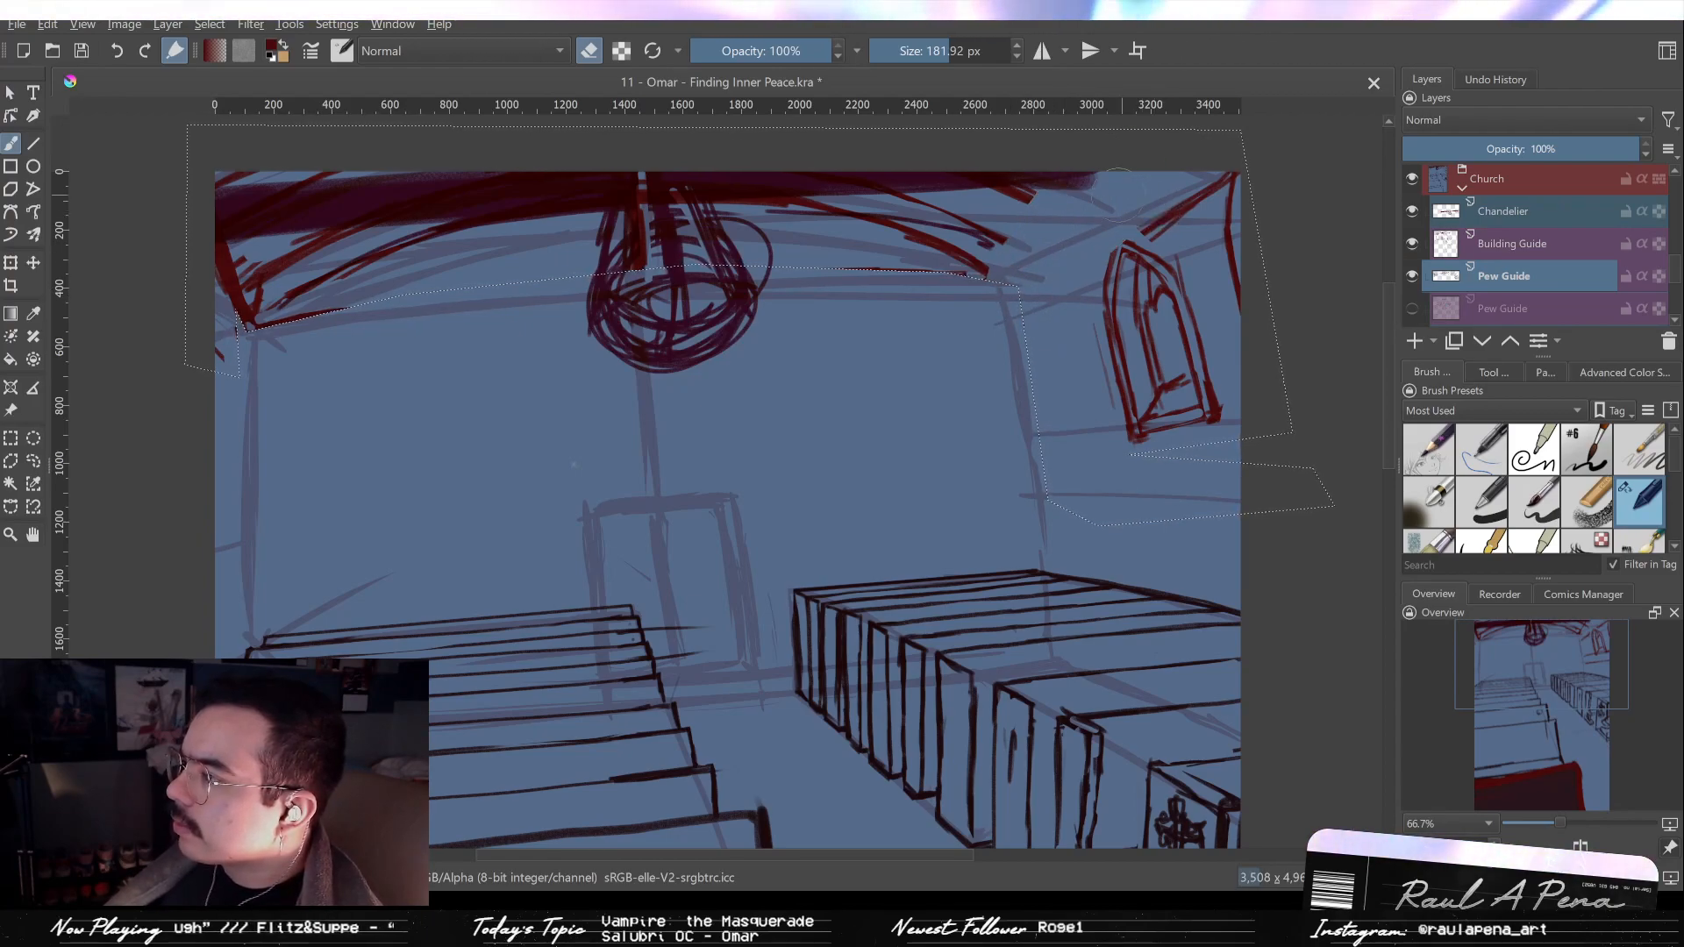
shift+drag(1169, 214, 1159, 218)
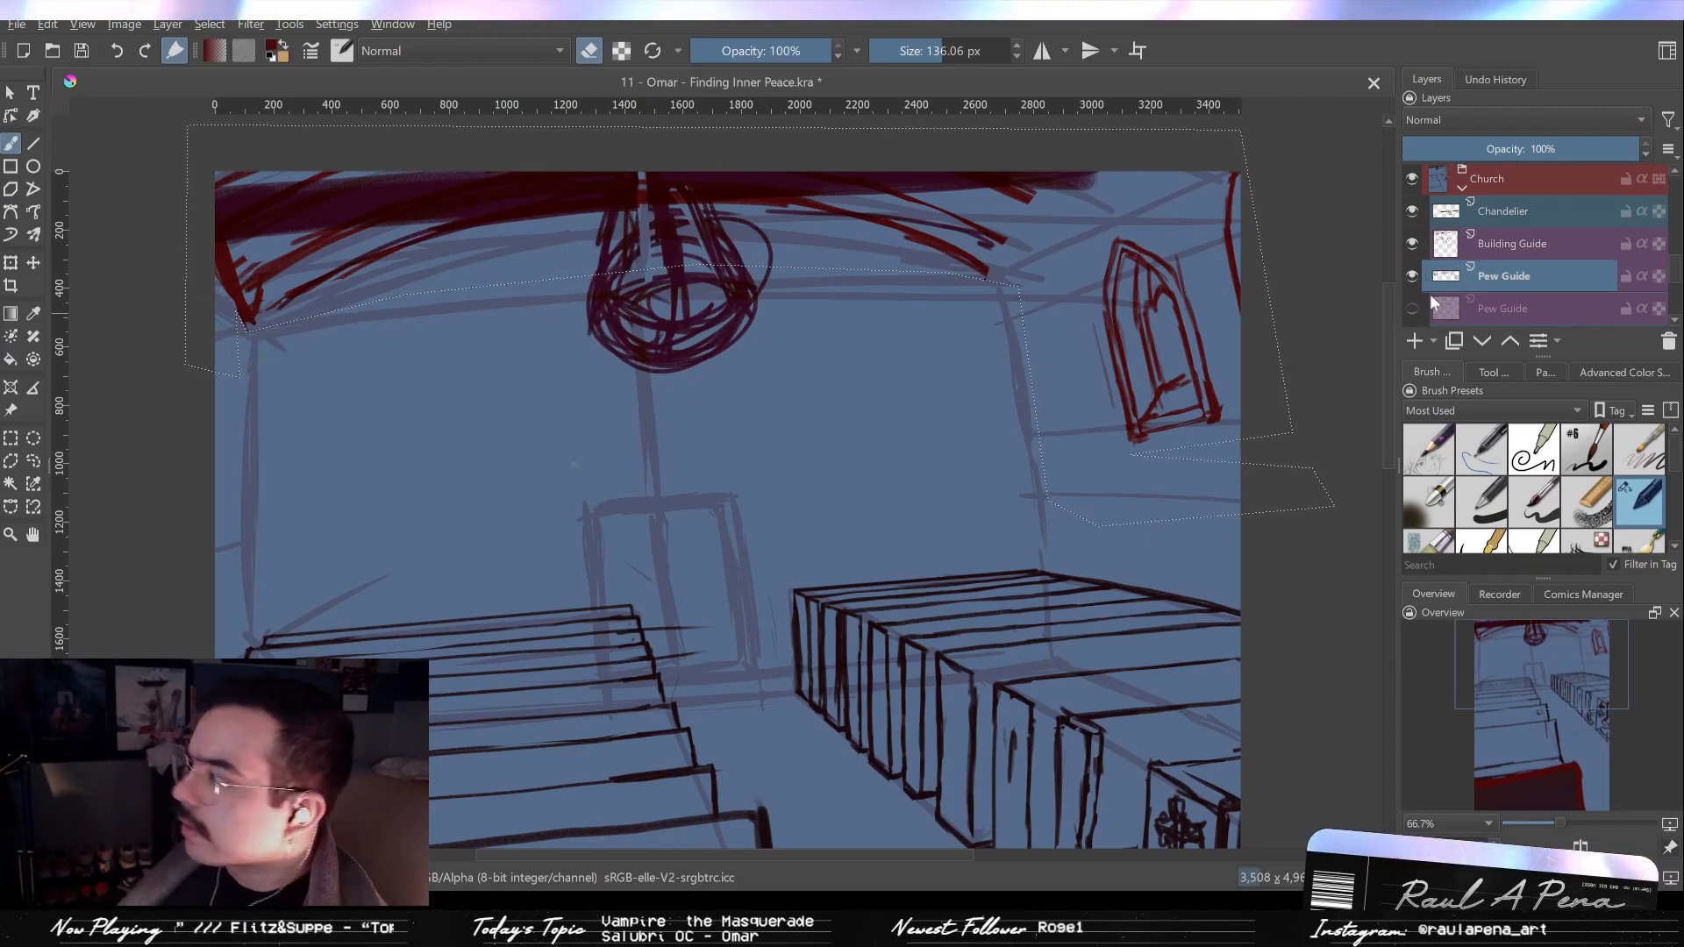
Compare the Building Guide, cut-out Pew Guide and original Pew Guide by toggling their layer visibility.
click(1413, 308)
click(1413, 277)
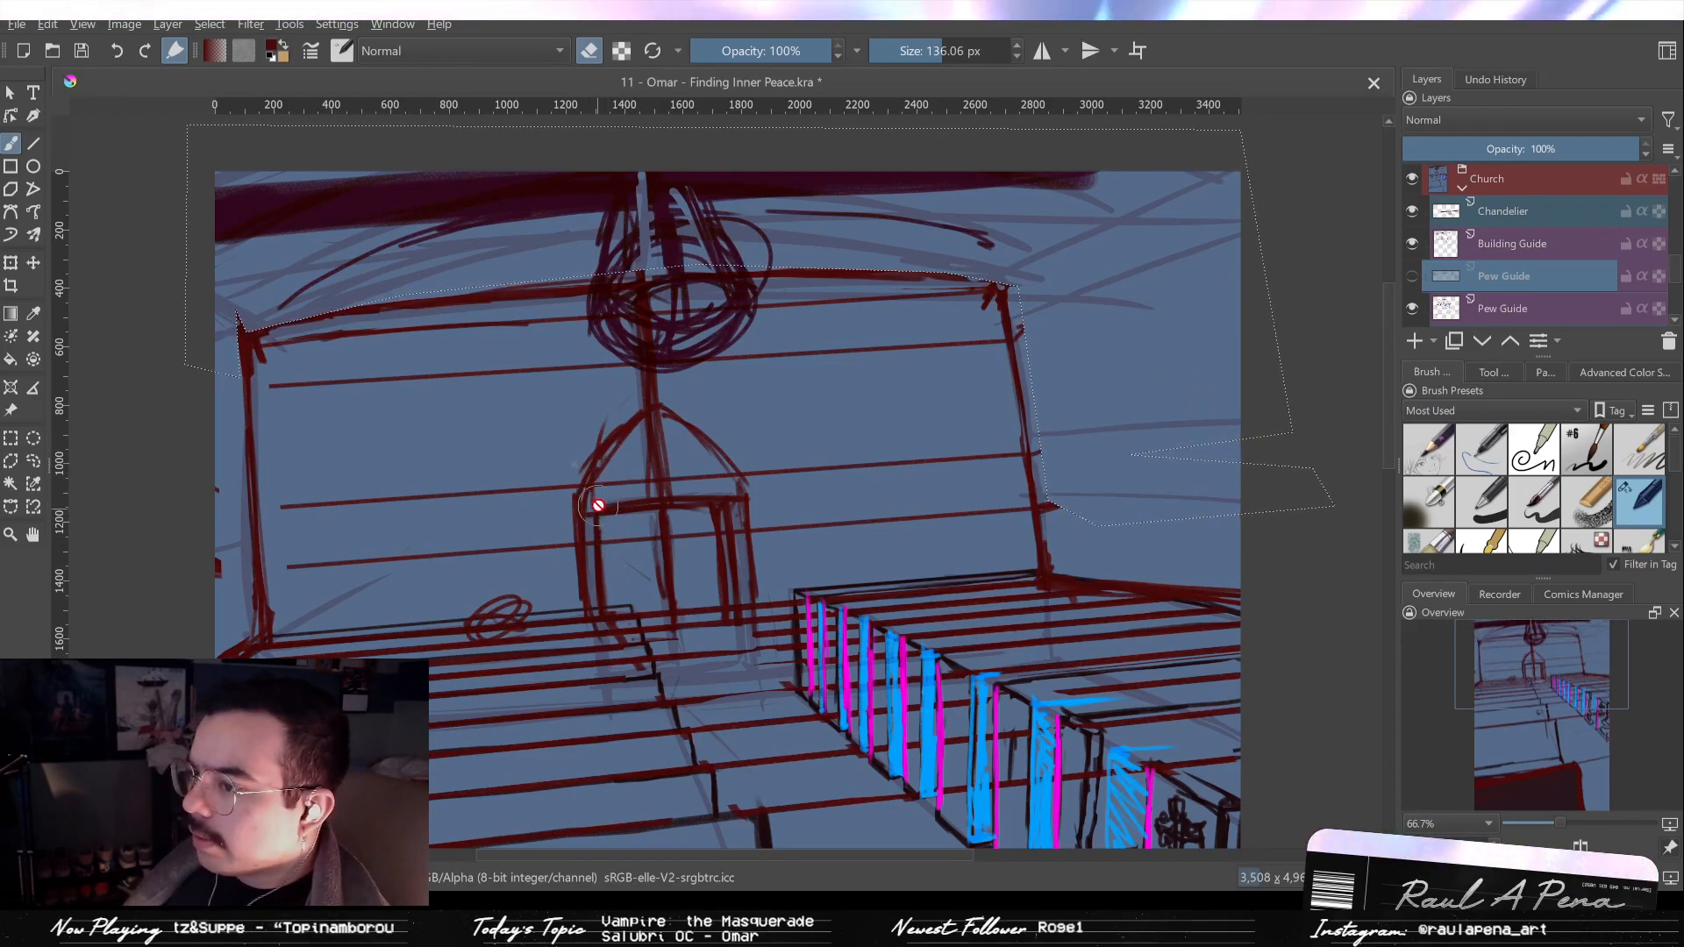
click(1412, 244)
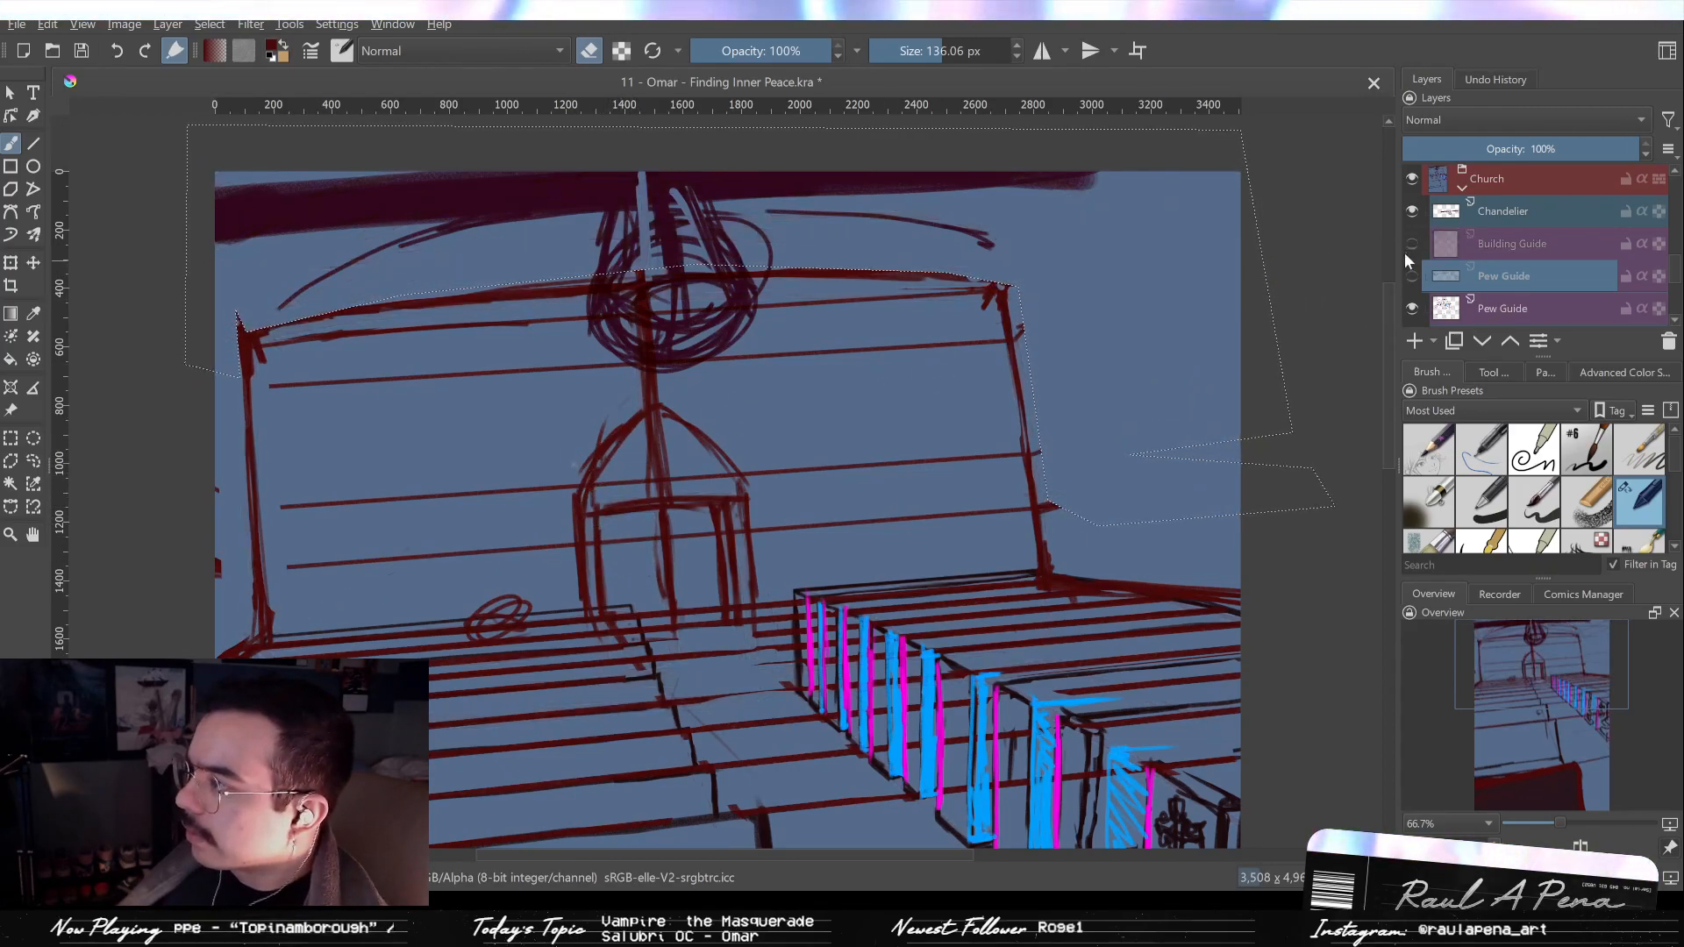
click(1412, 277)
click(1413, 244)
click(1413, 276)
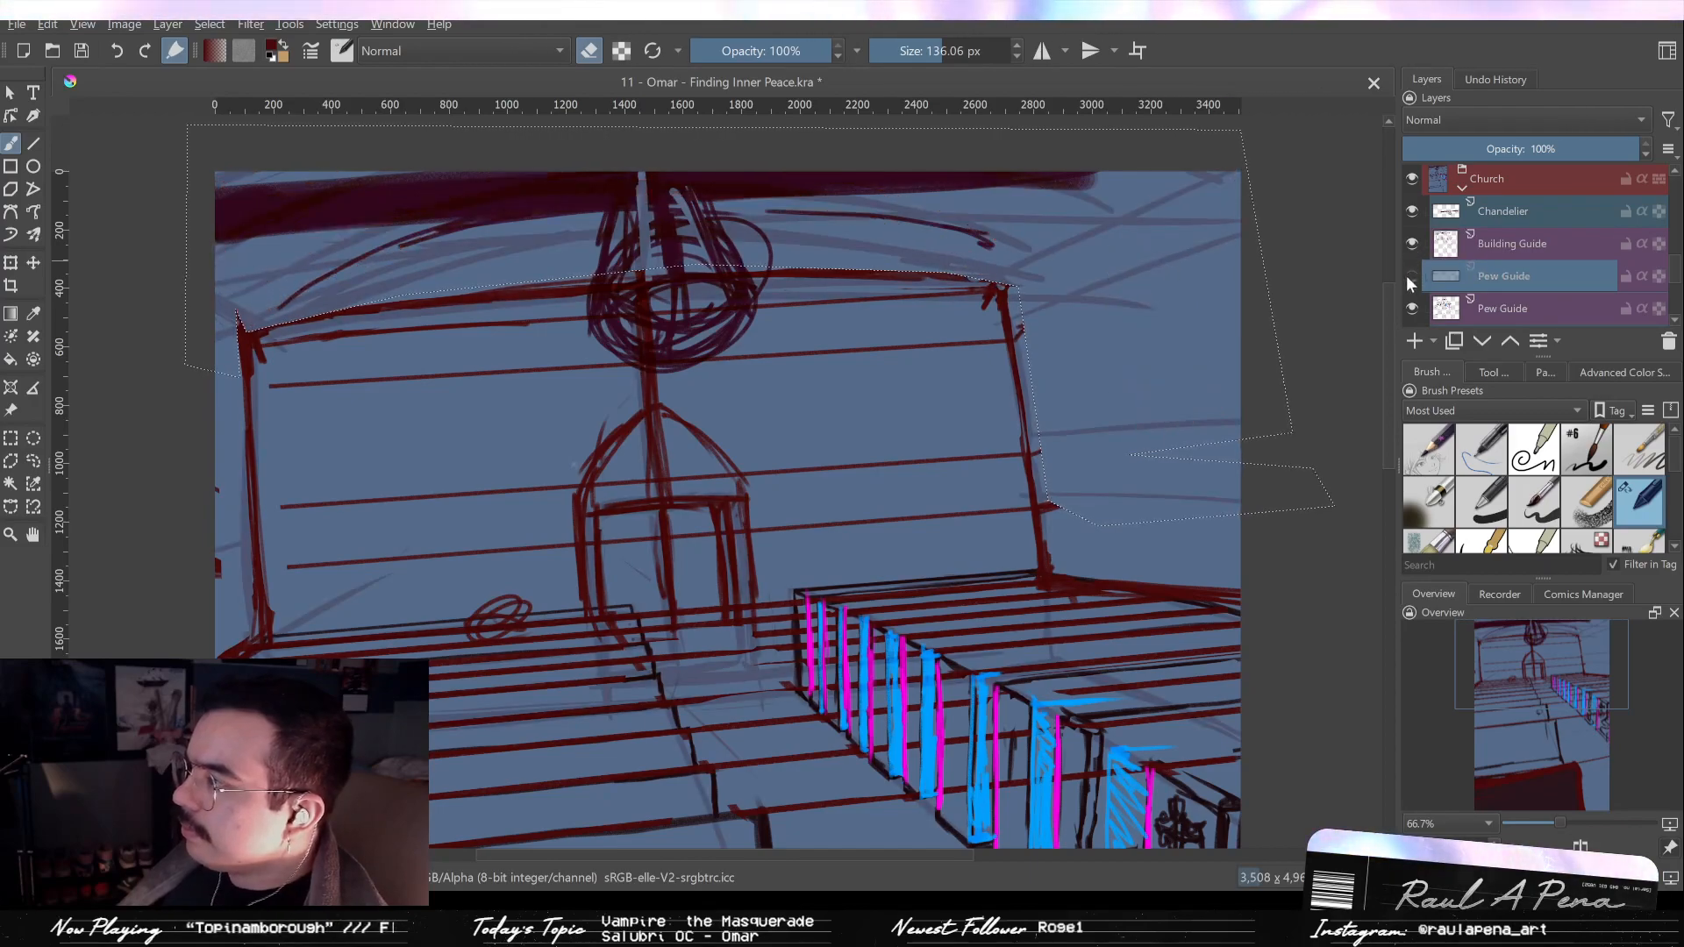
click(1412, 277)
click(1412, 308)
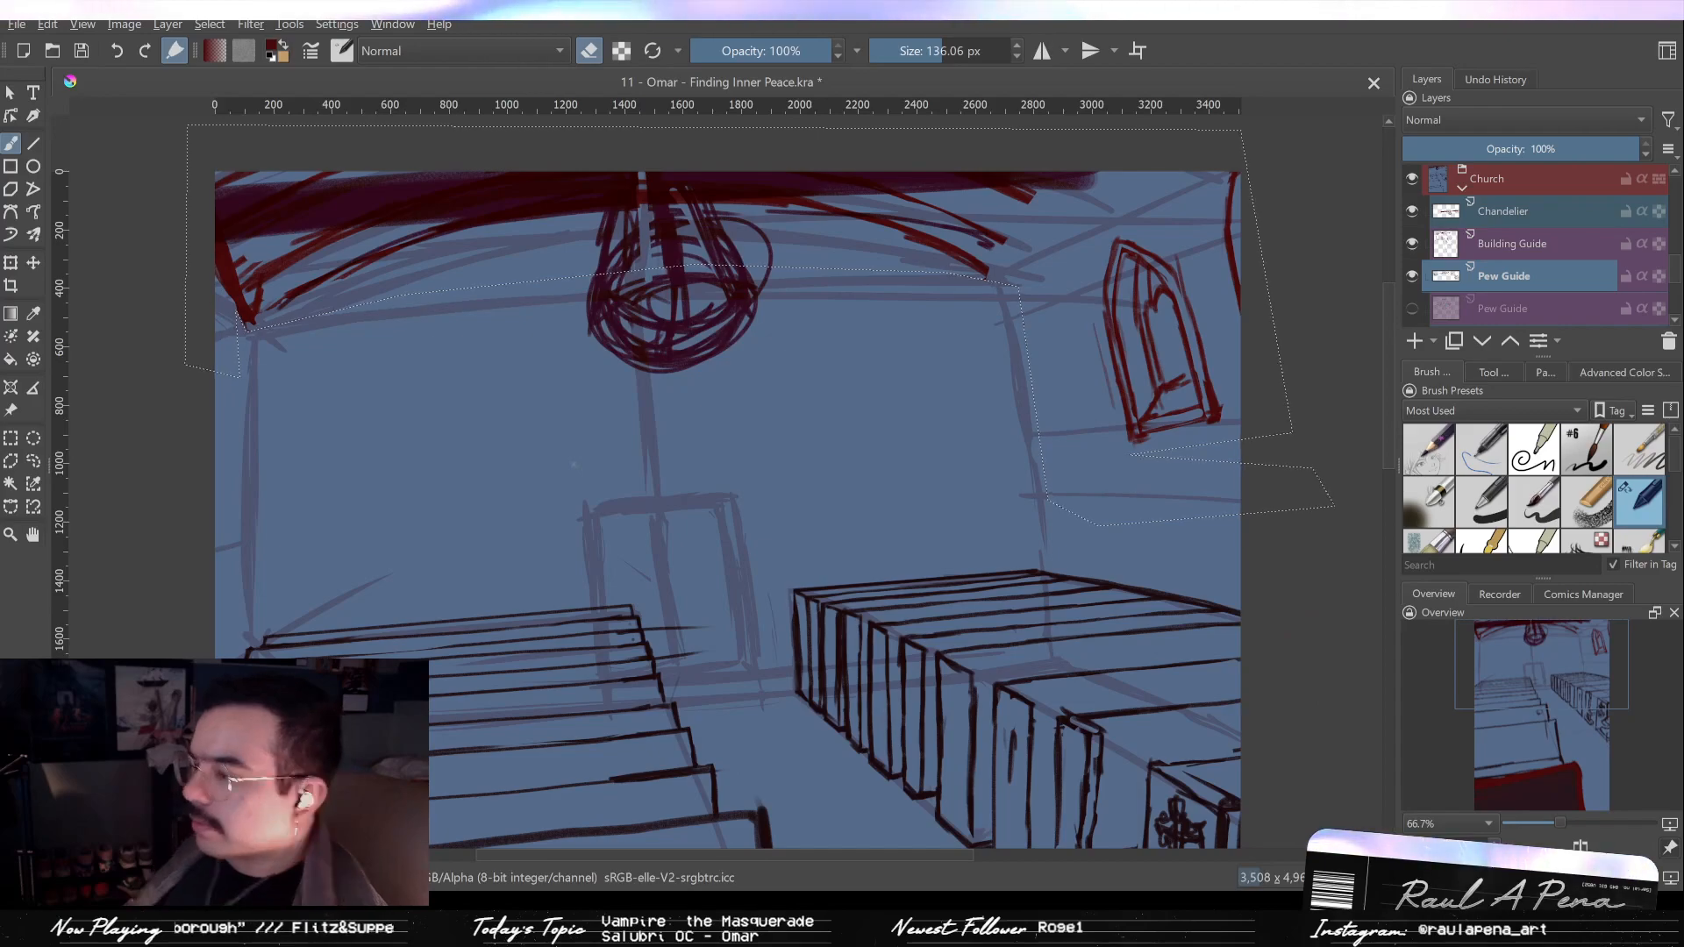
Change the Building Guide layer's blending mode from Overlay to Normal and lower its opacity to about 20%.
click(1506, 254)
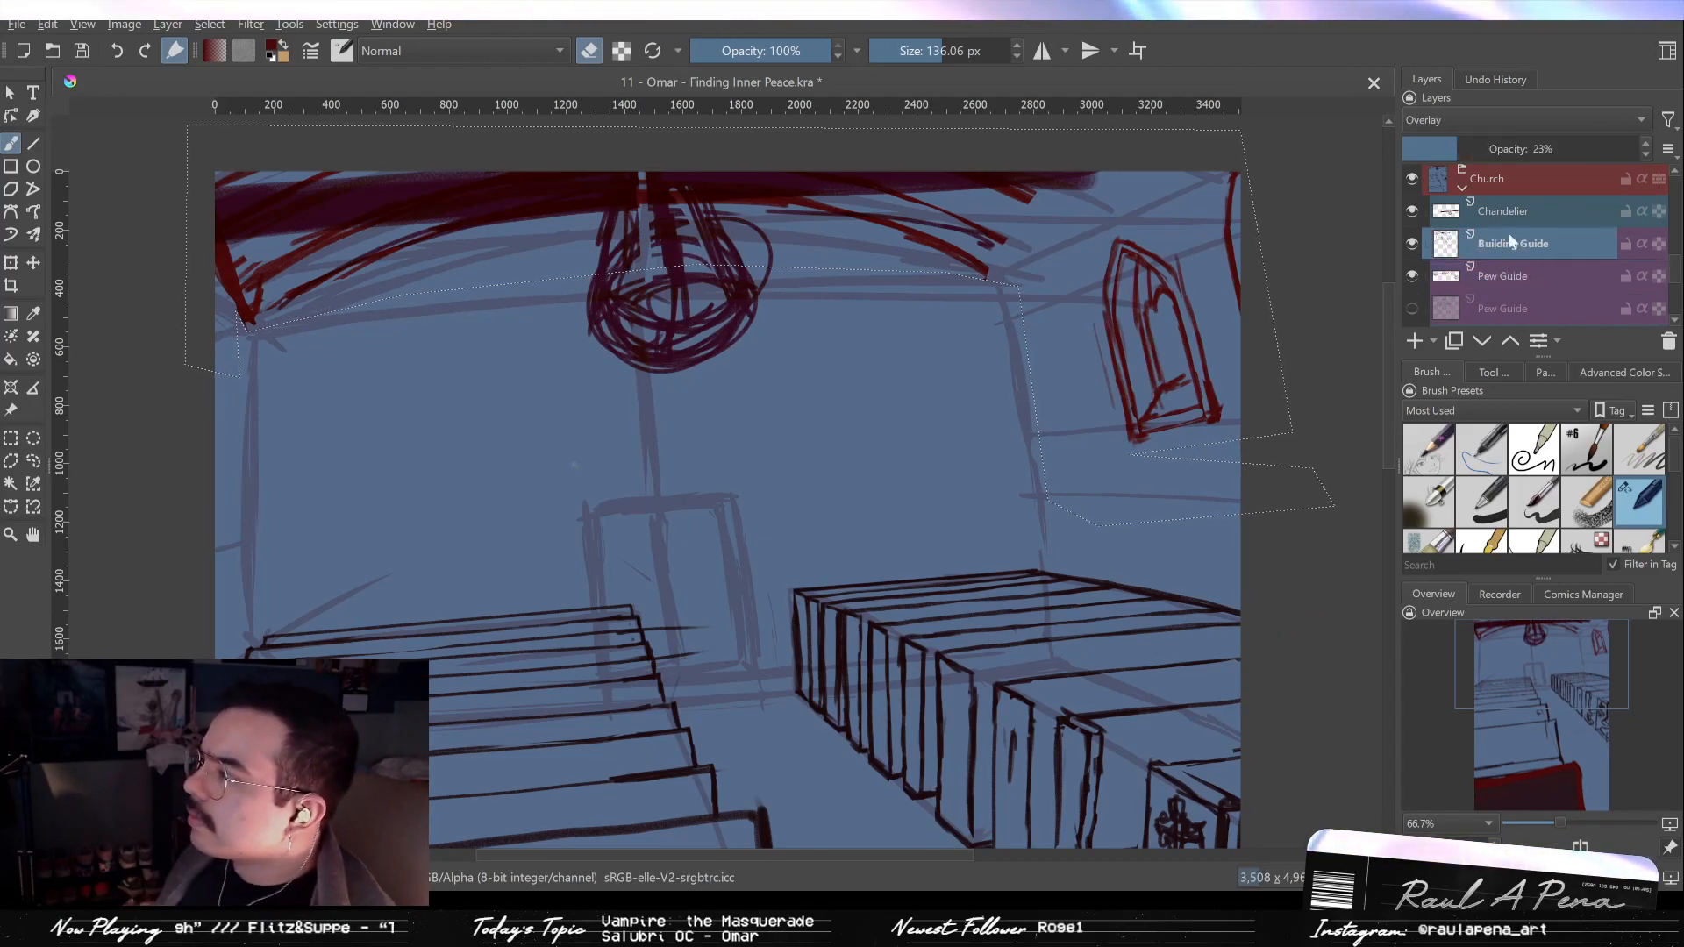
drag(1512, 157, 1643, 149)
click(1514, 125)
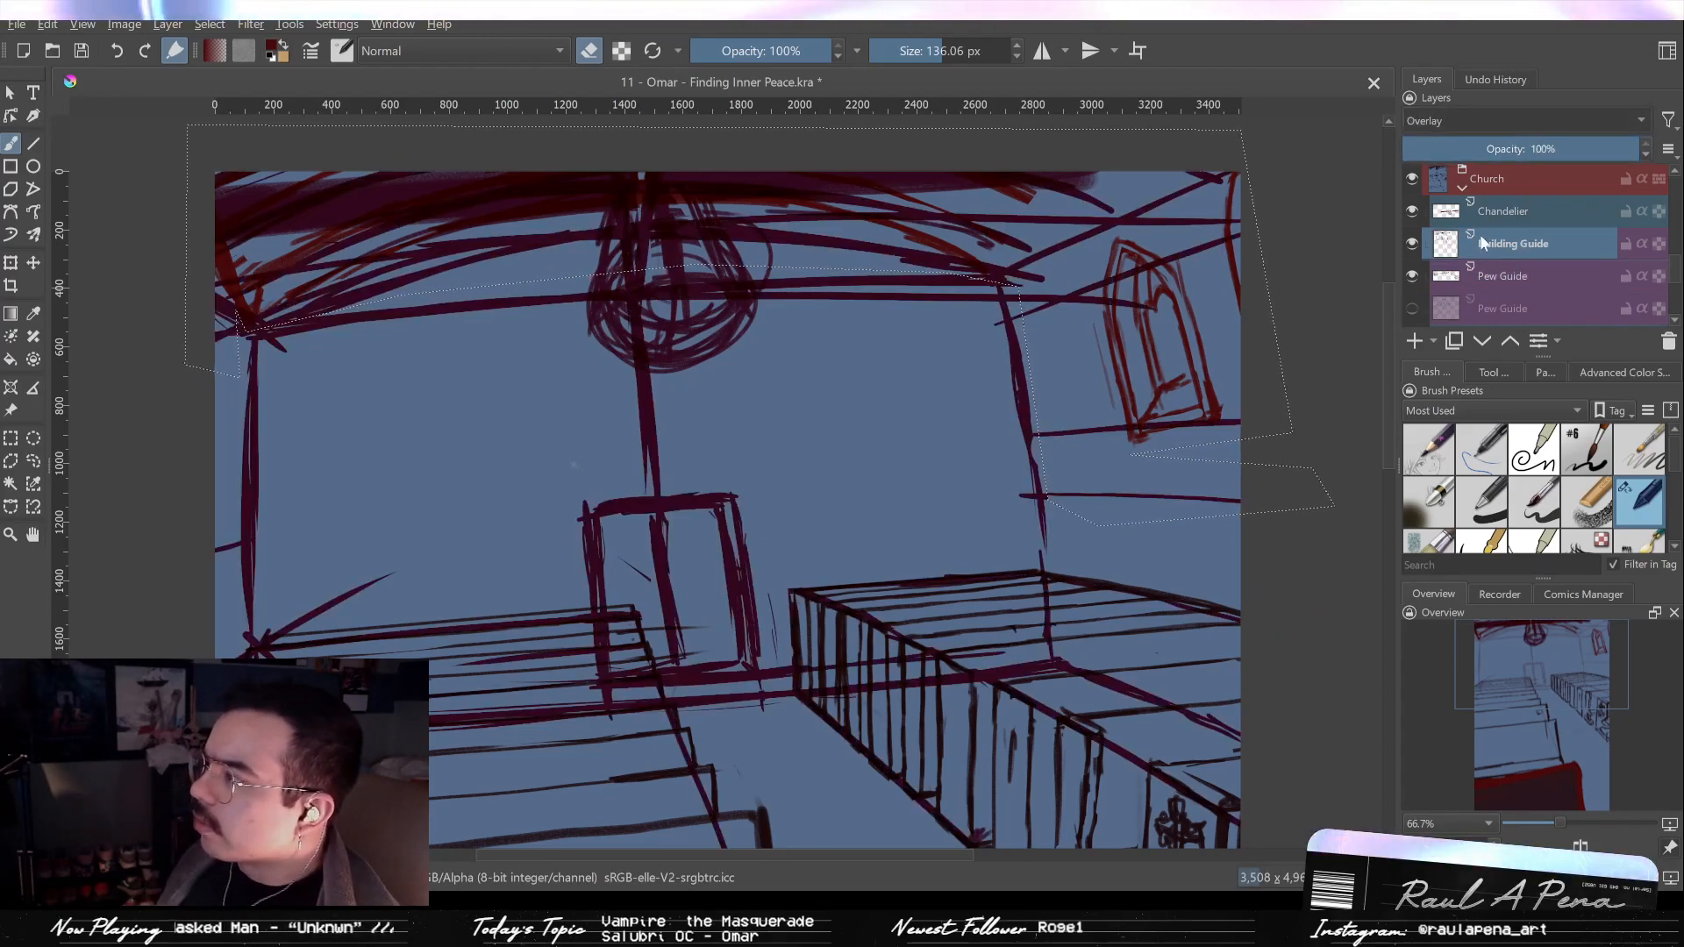
click(1470, 277)
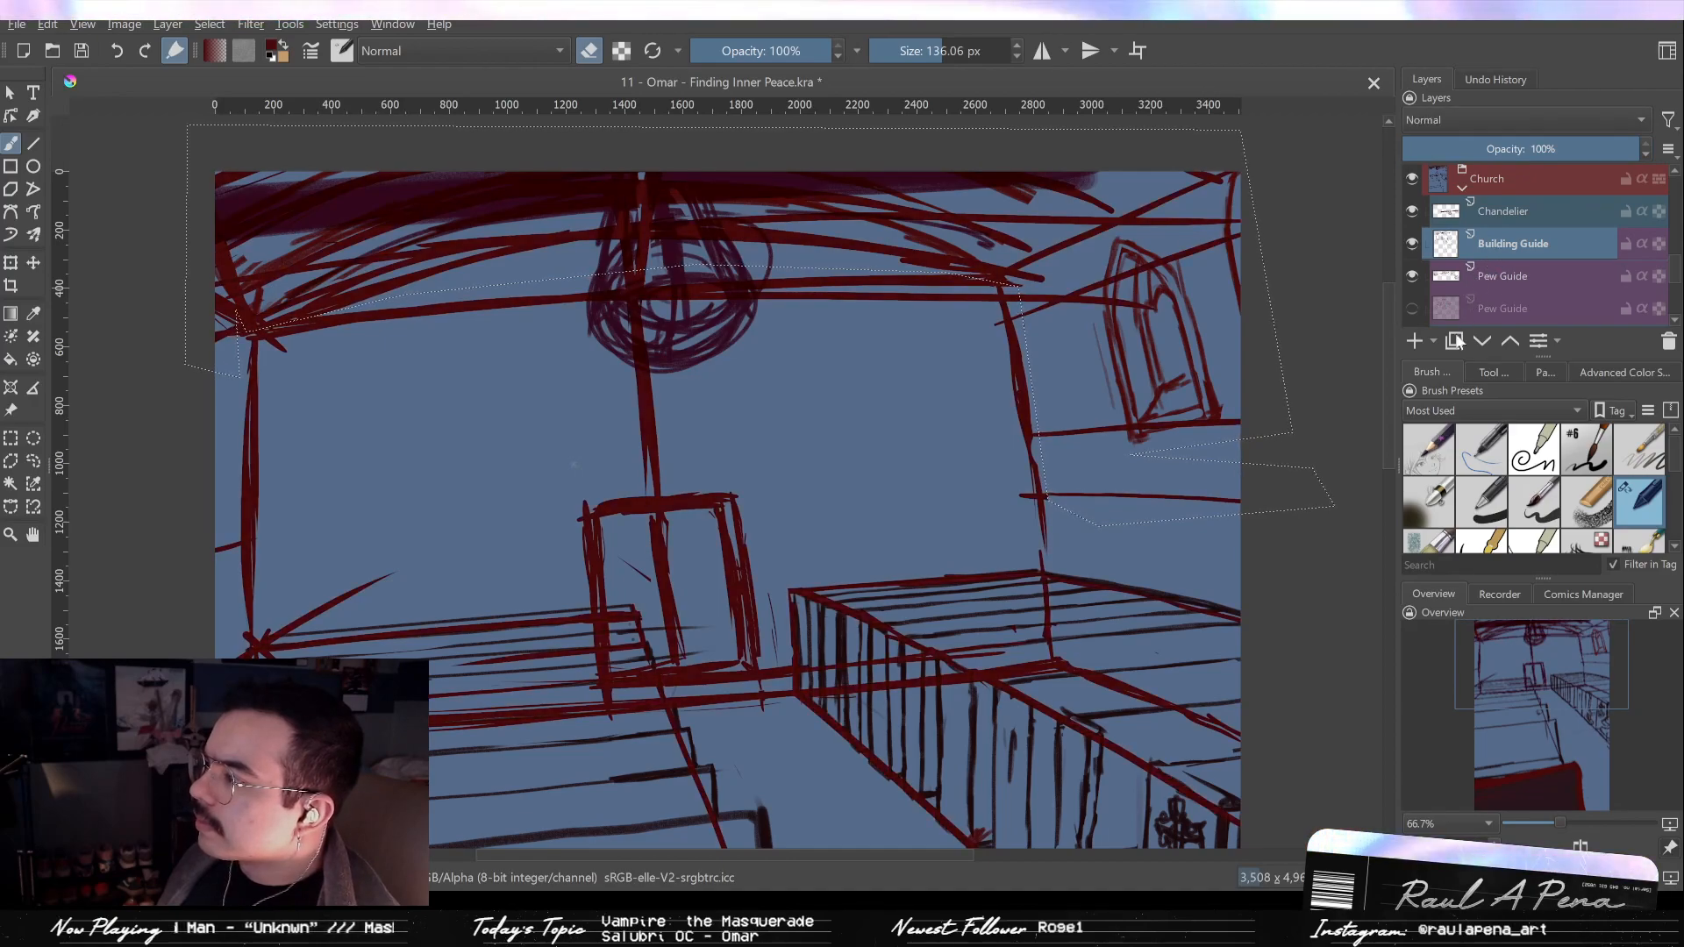
click(1535, 217)
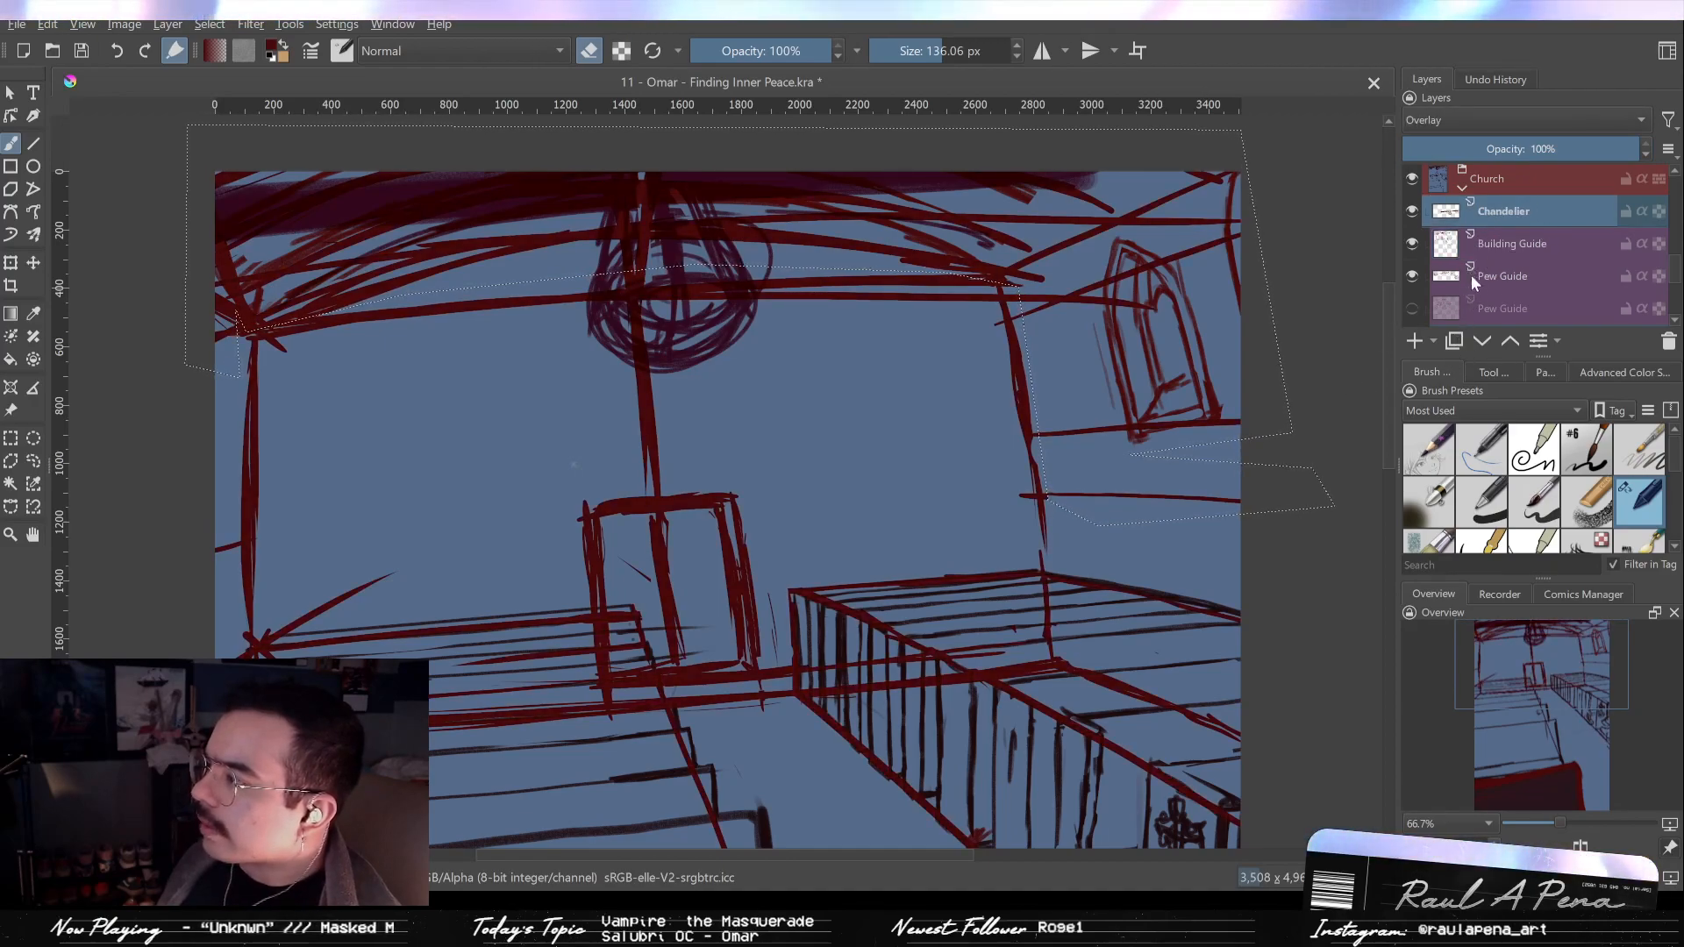
click(1443, 248)
drag(1459, 153, 1434, 151)
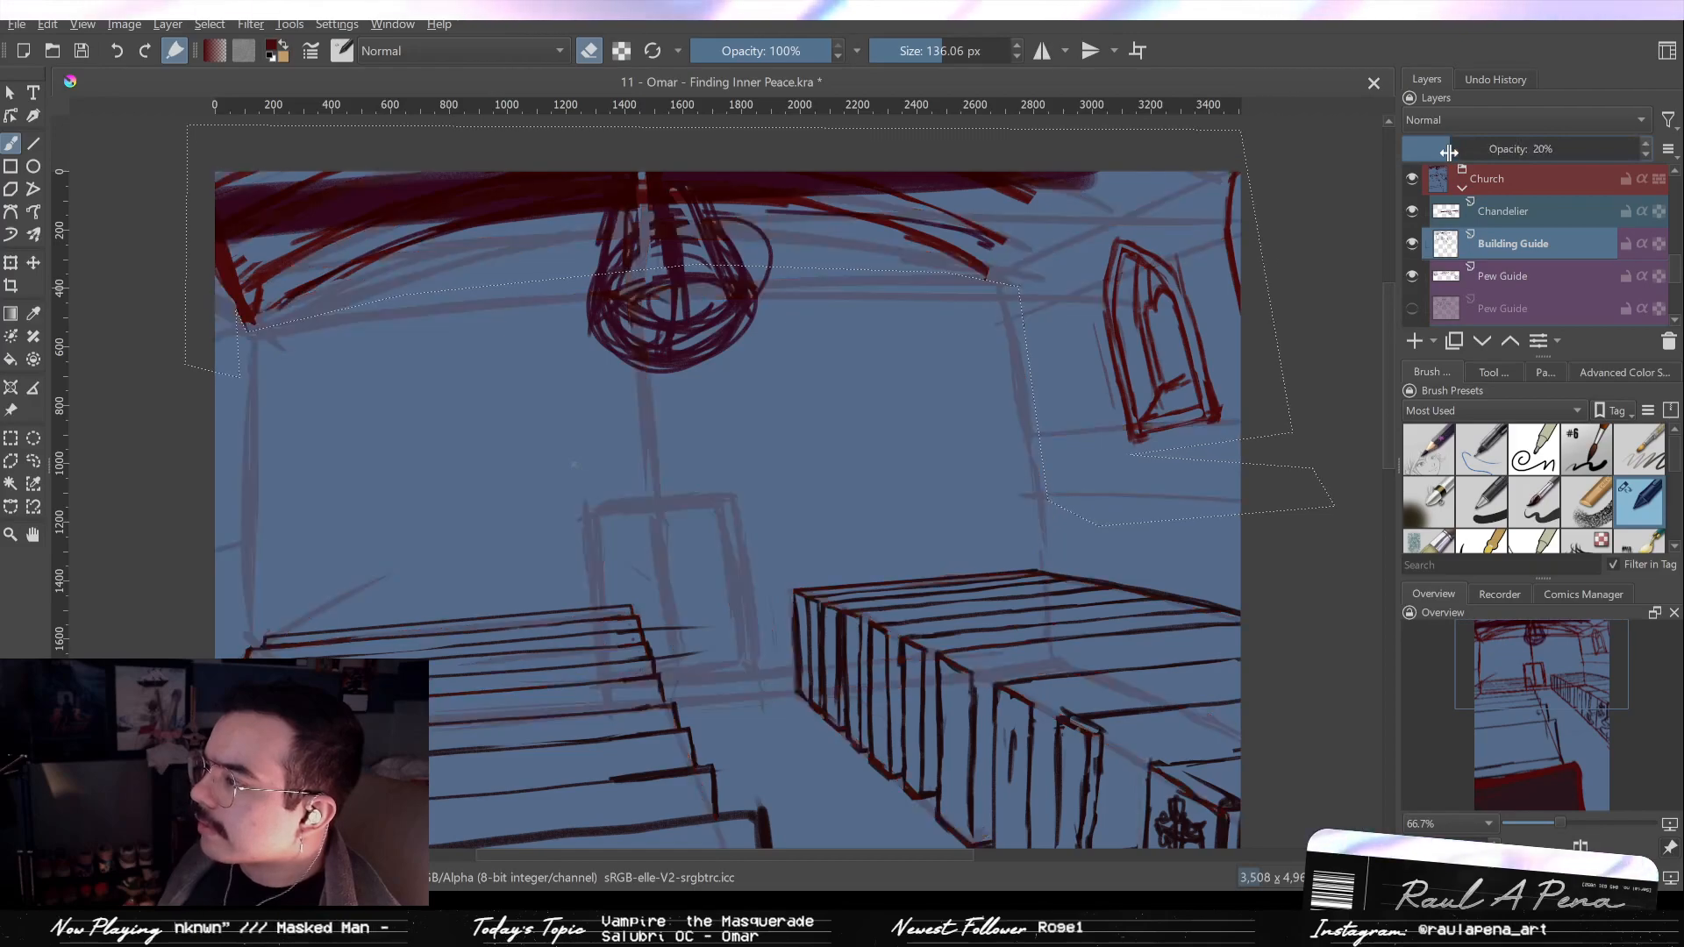
Reshape the right wall's arched window on the cut-out Pew Guide layer with the move-warp brush at about 387 and 271 px.
click(1502, 291)
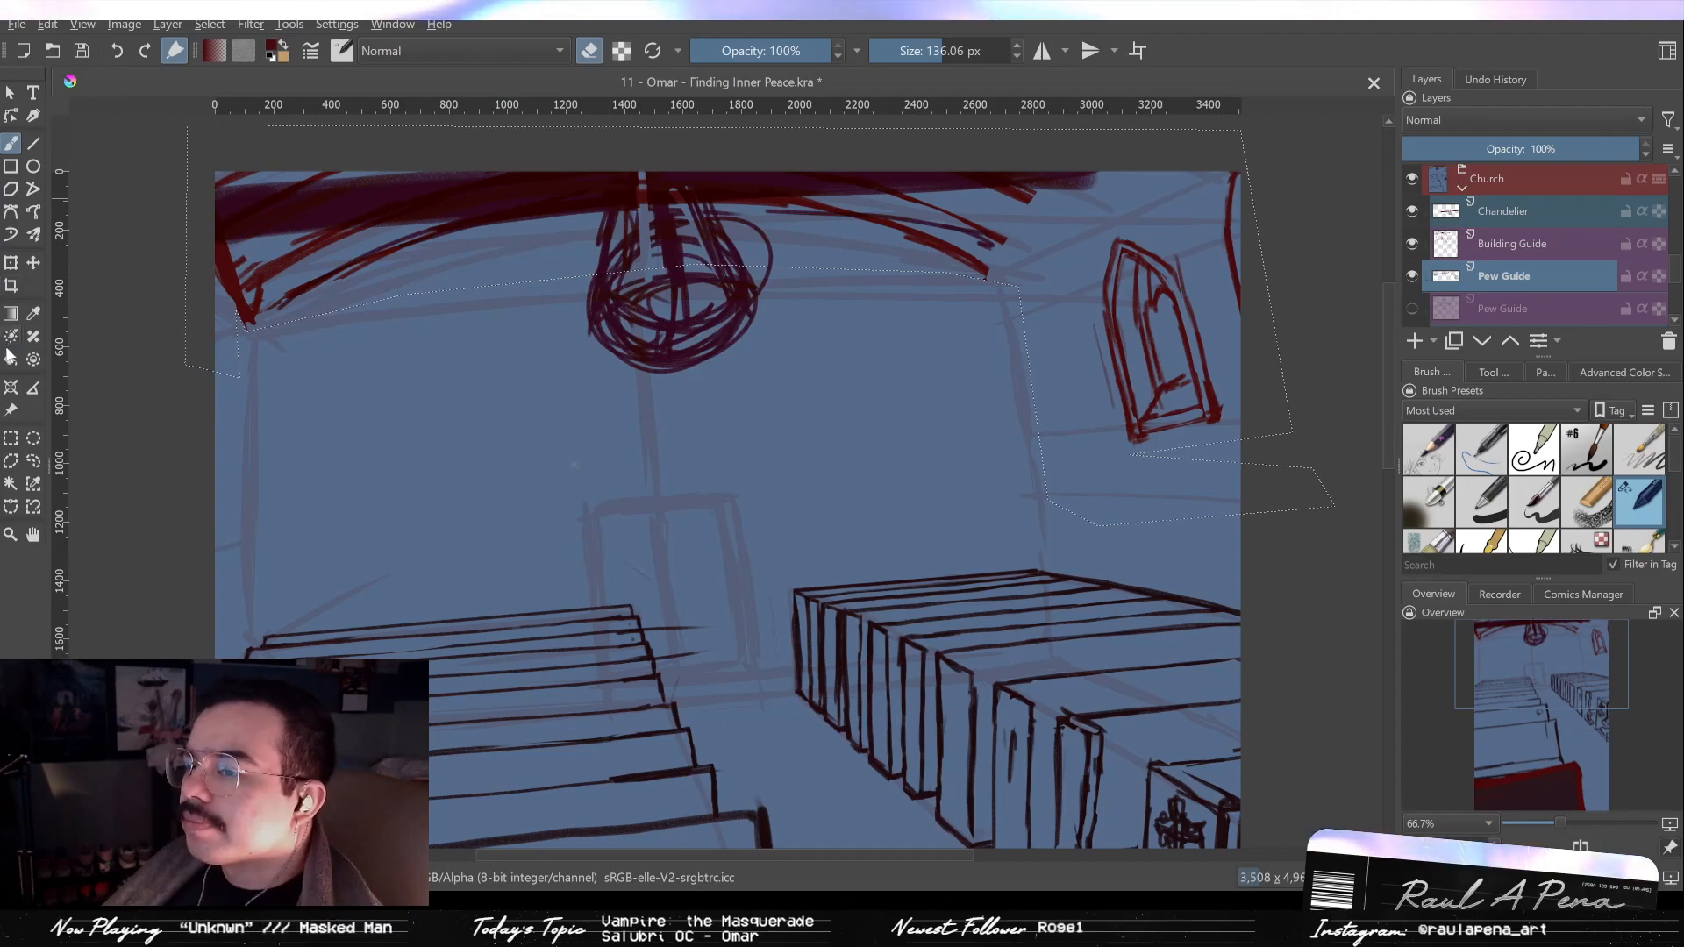
scroll(1667, 469, down, 5)
click(1481, 545)
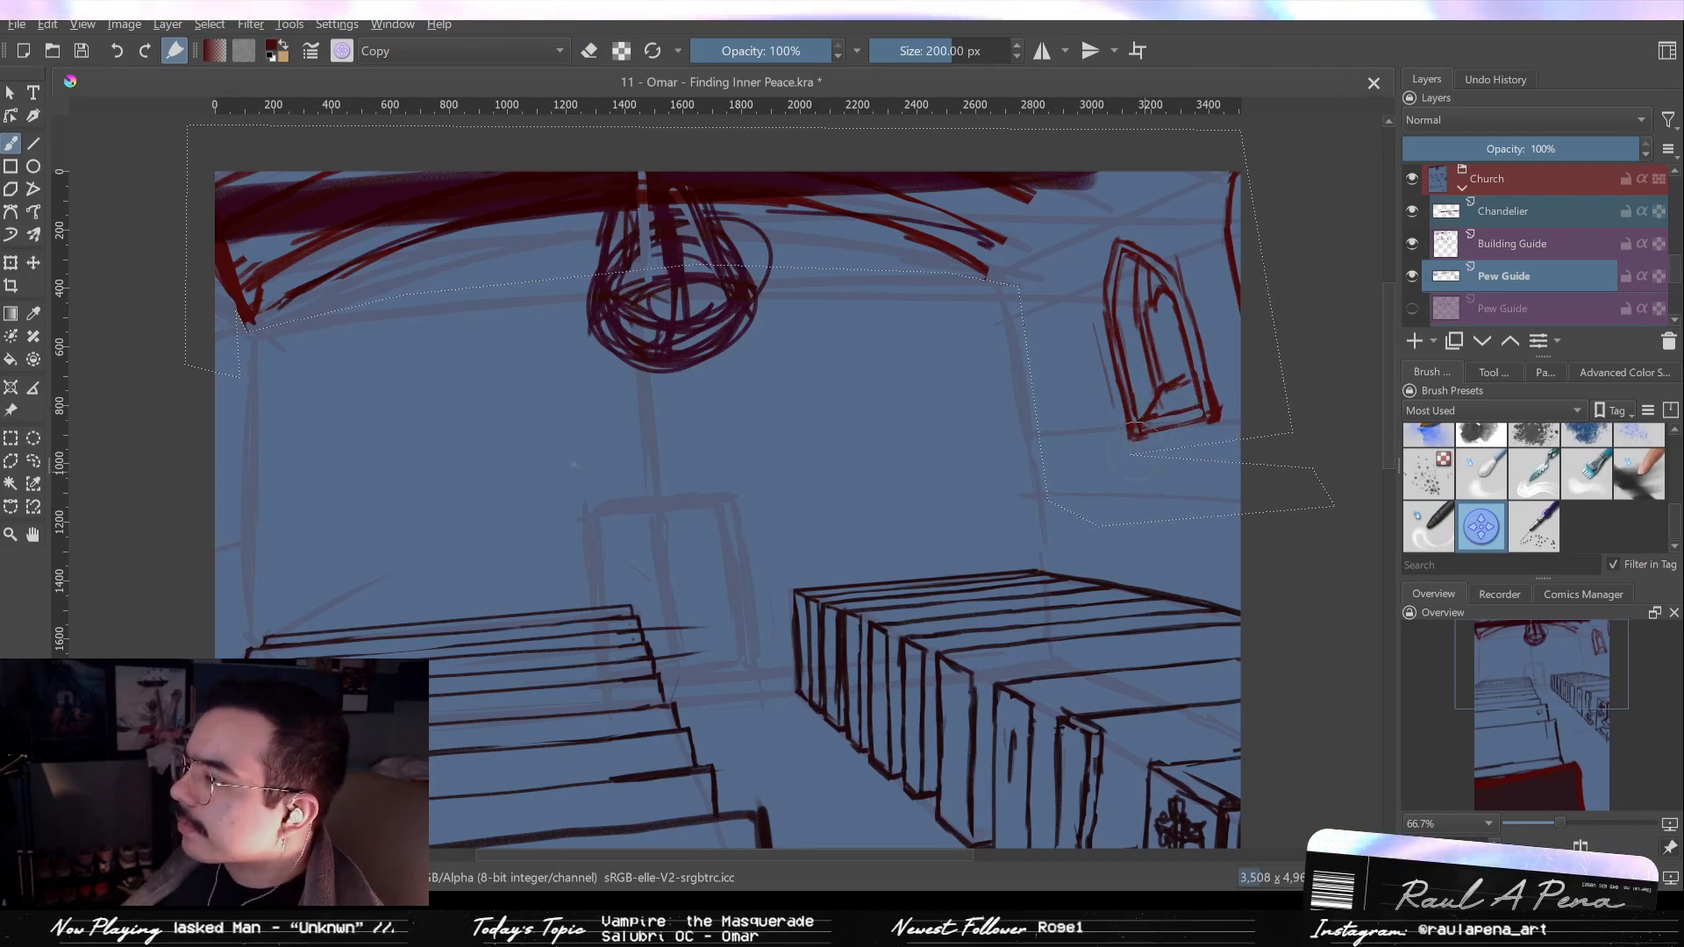
drag(1143, 451, 1189, 435)
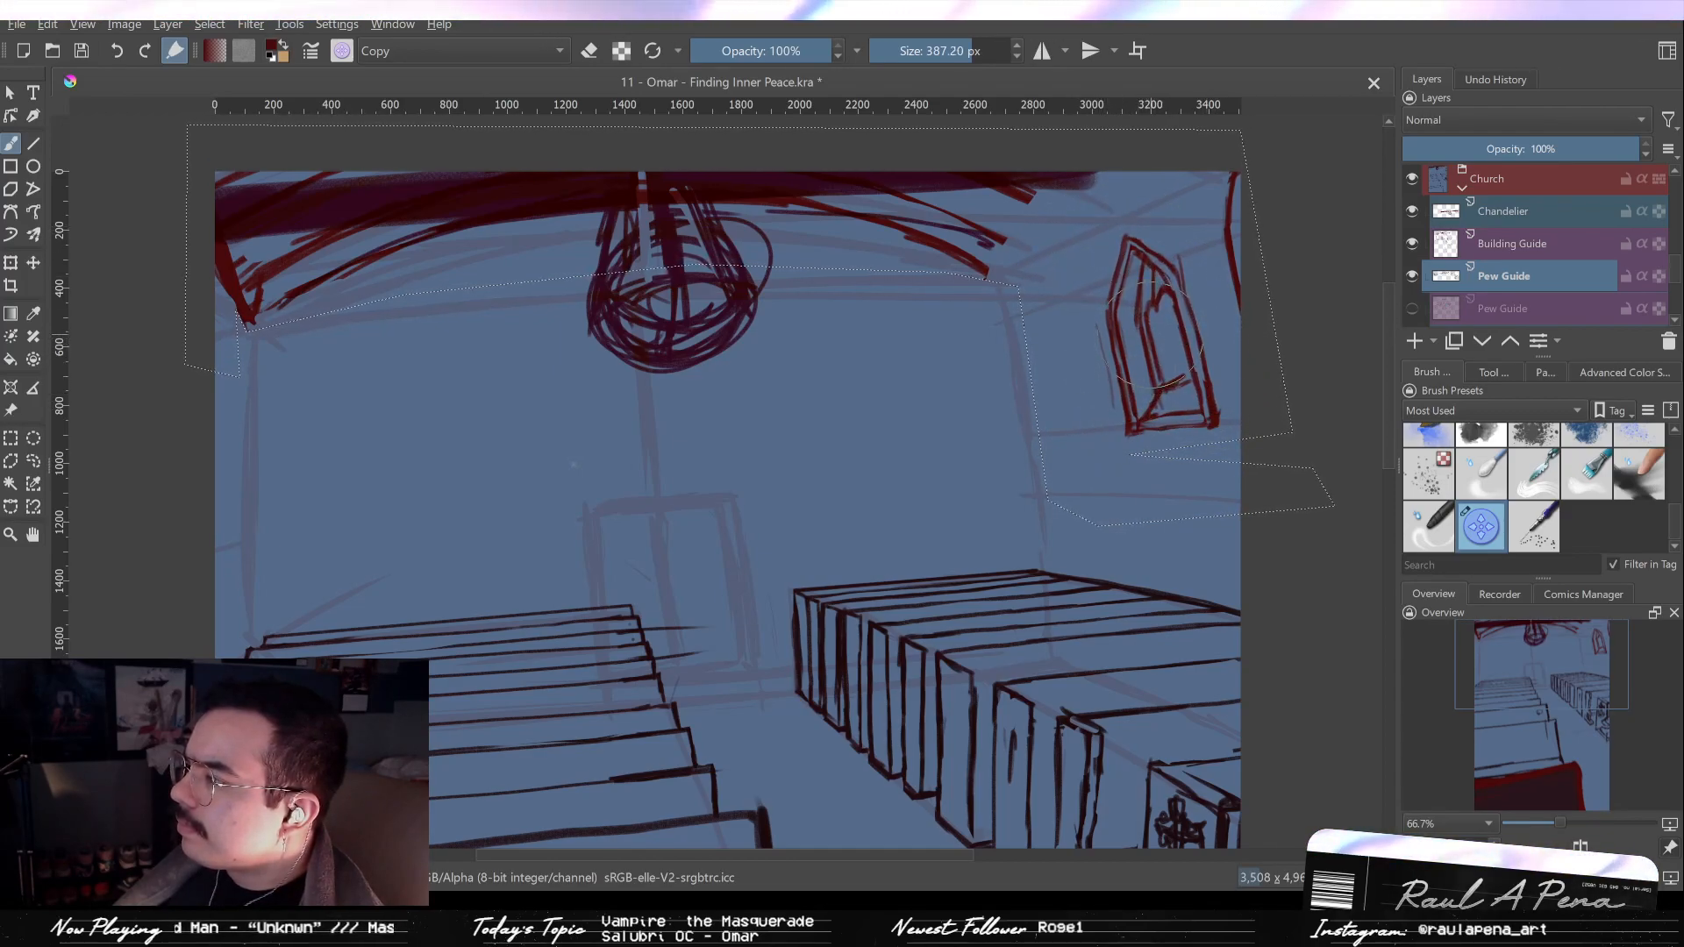
drag(1155, 335, 1122, 331)
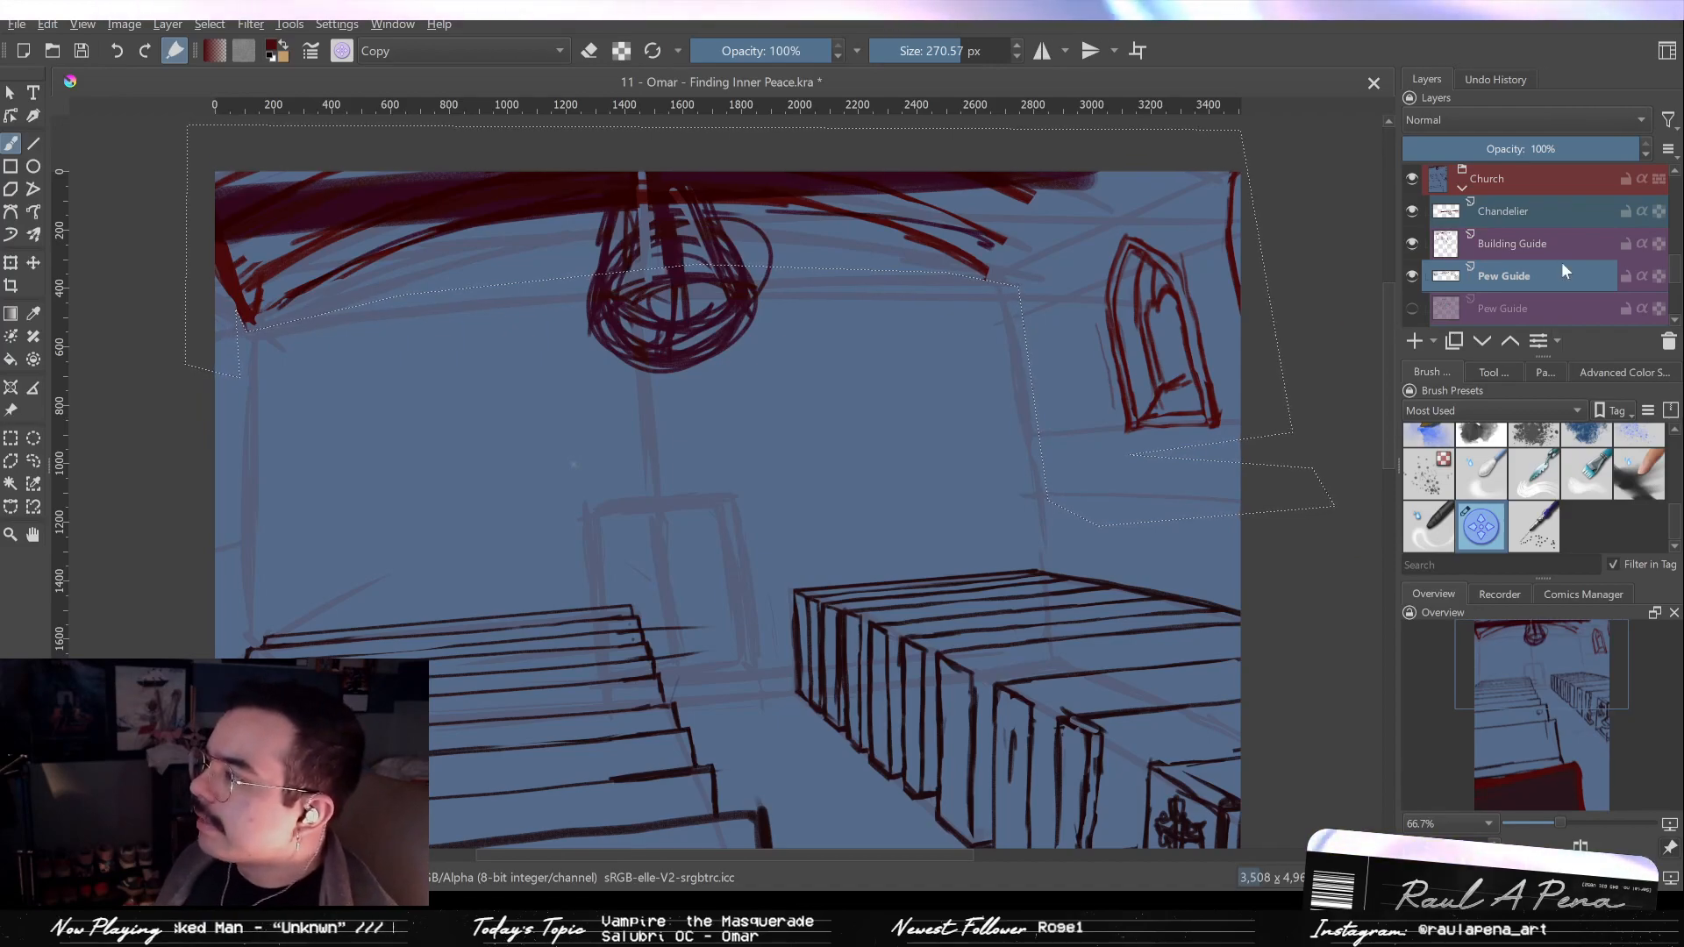
Restore the Building Guide layer's opacity to 100%.
click(1560, 237)
drag(1513, 145, 1654, 160)
Try to merge the Building Guide layer down into the cut-out Pew Guide layer, and undo the merge.
click(1491, 263)
click(1493, 244)
key(ctrl+e)
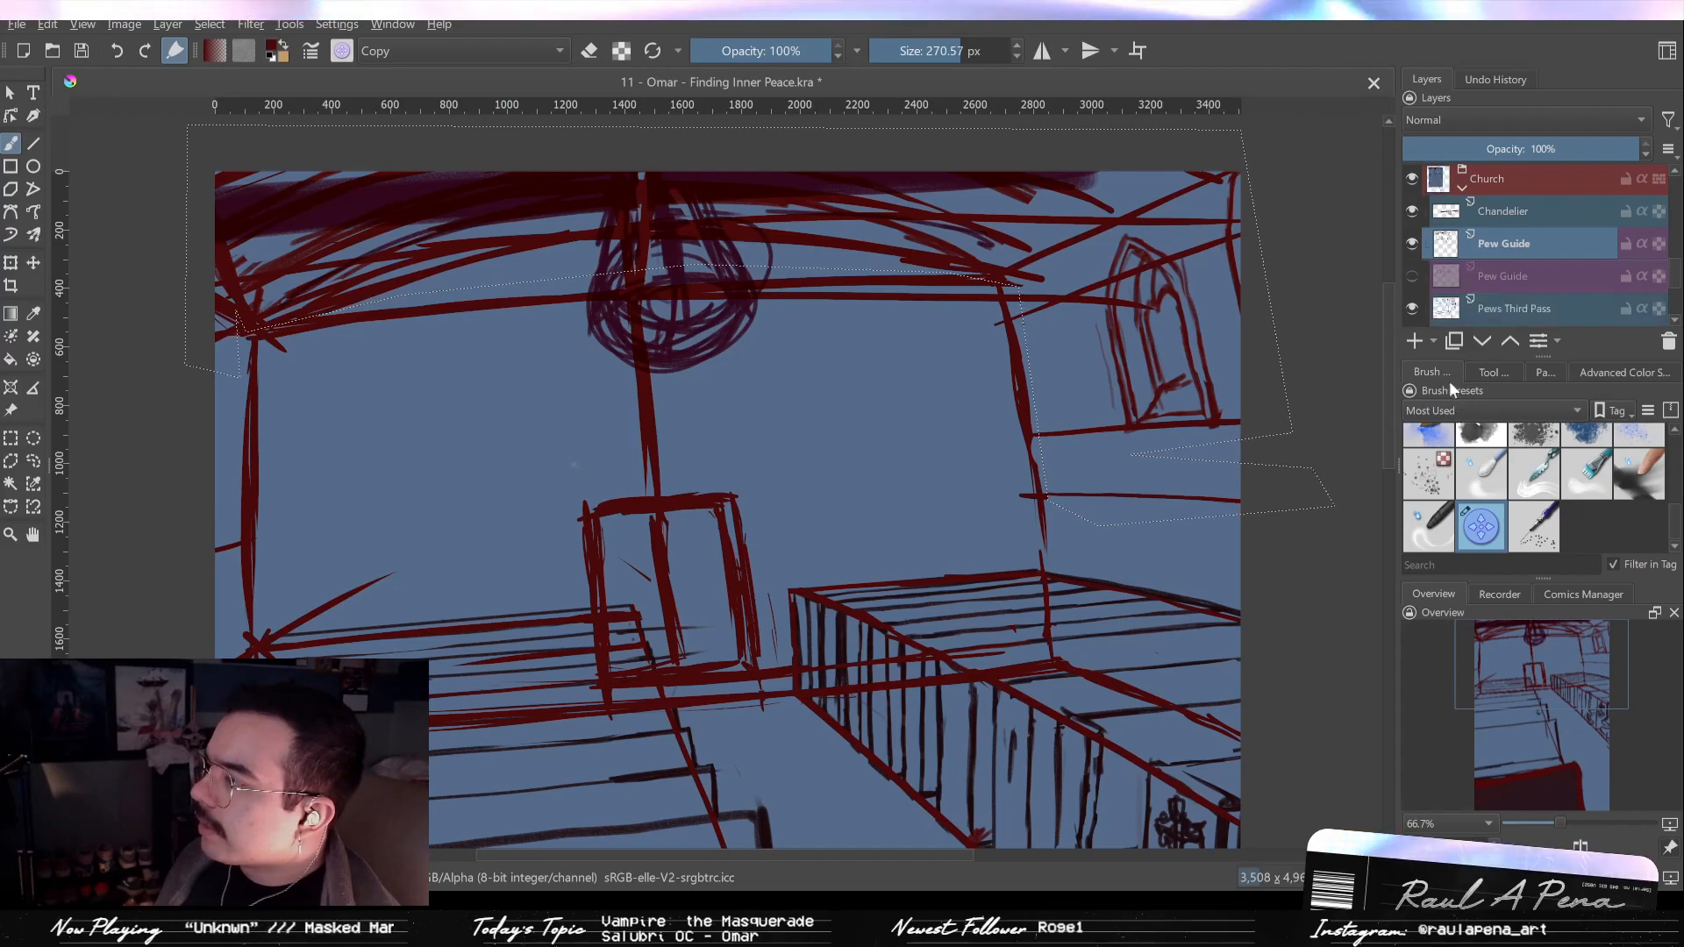
click(1523, 265)
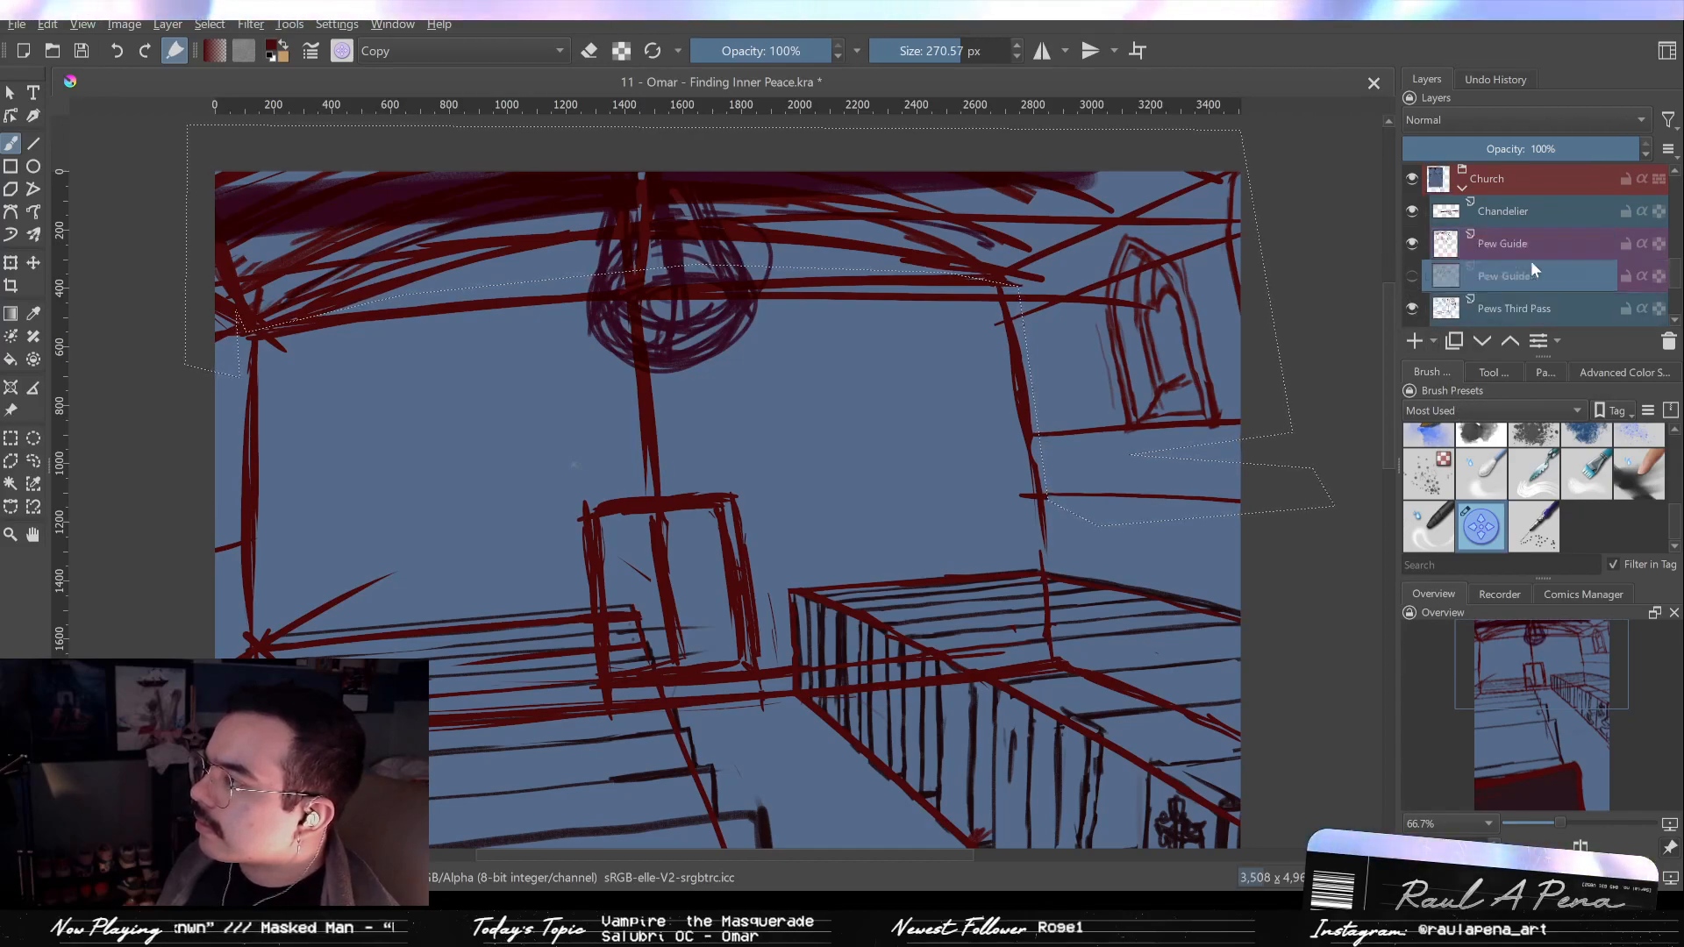
key(ctrl+z)
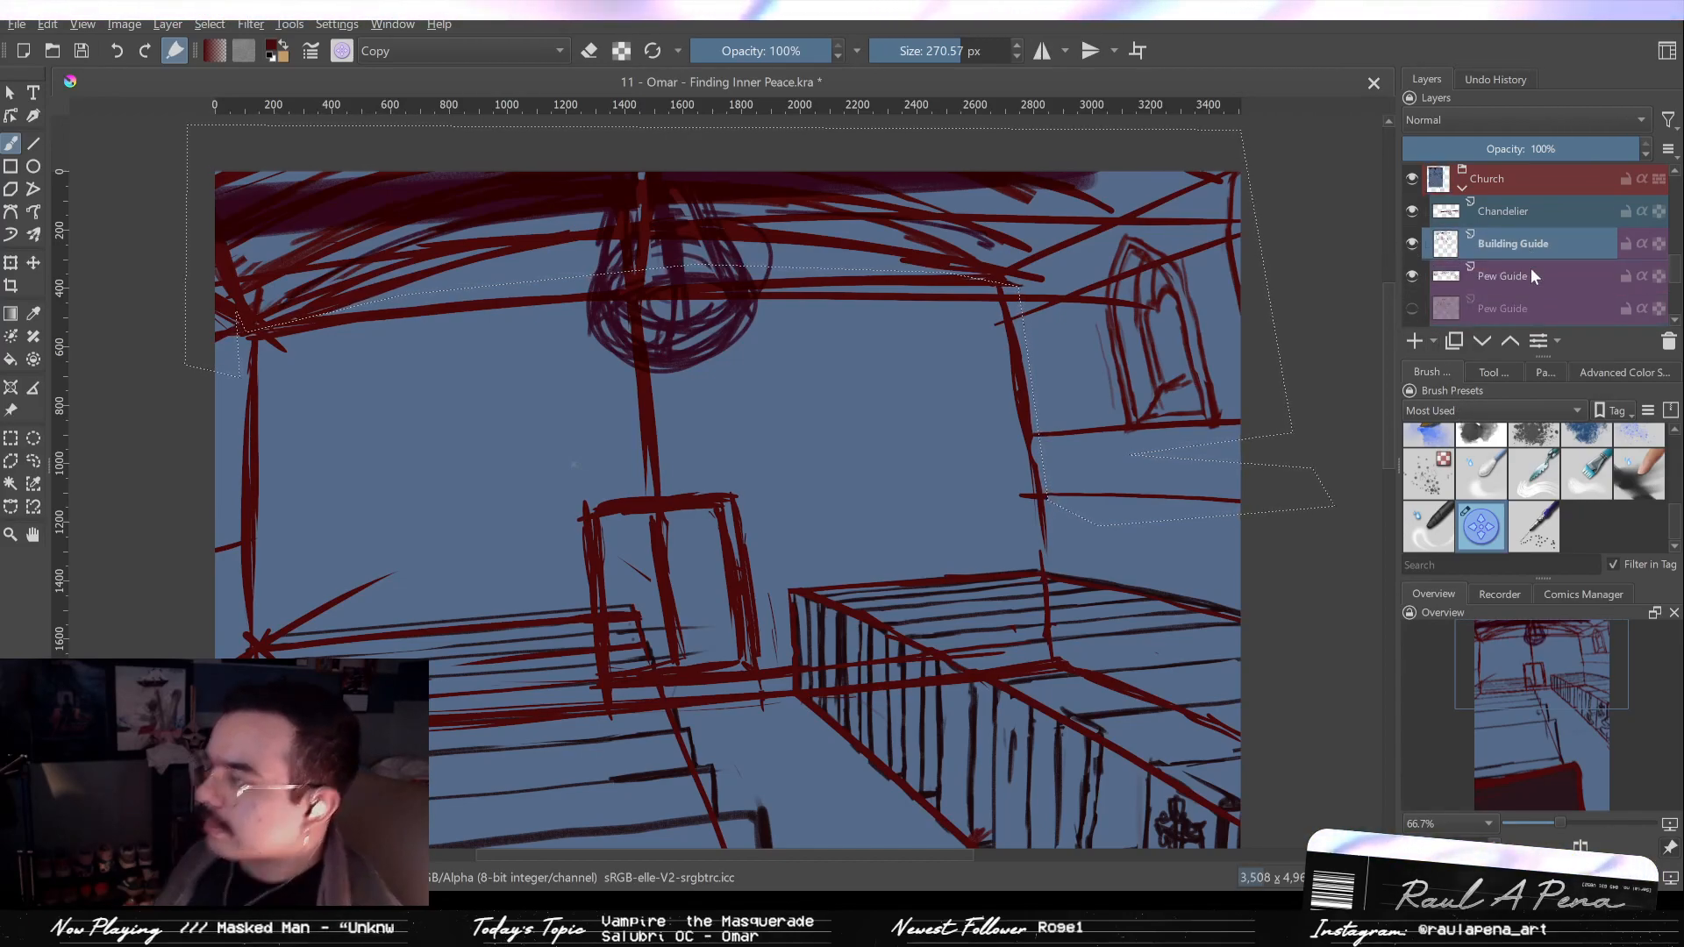
Lower the cut-out Pew Guide layer's opacity to 40% and clear the active selection.
click(1510, 272)
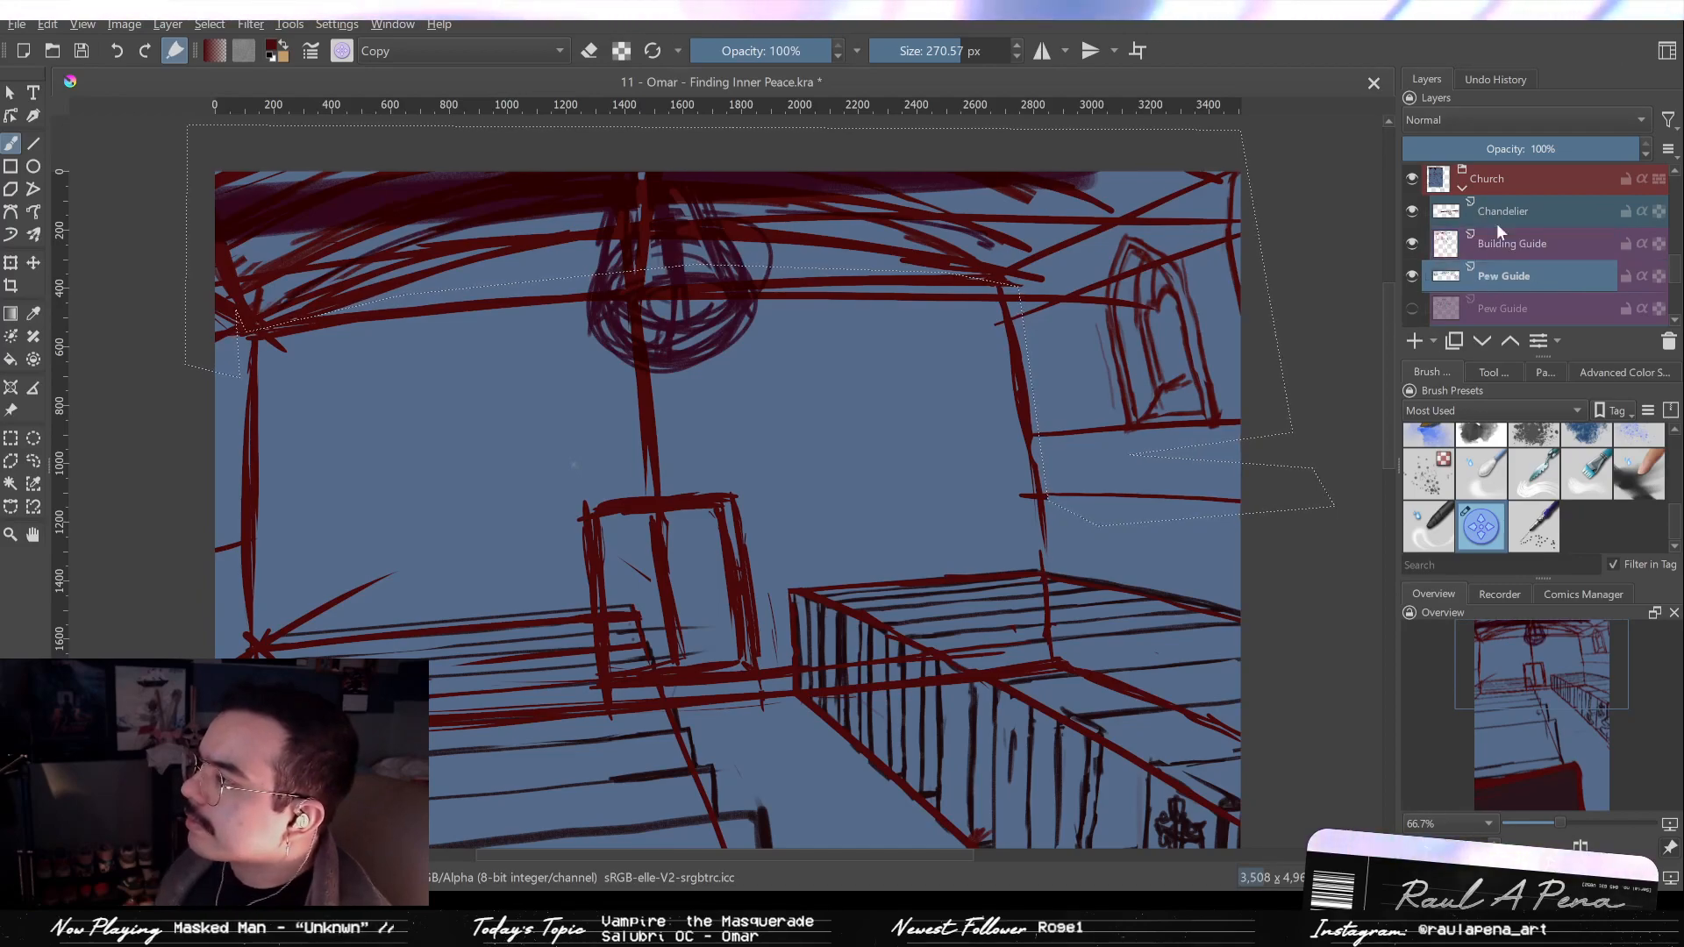
click(1496, 153)
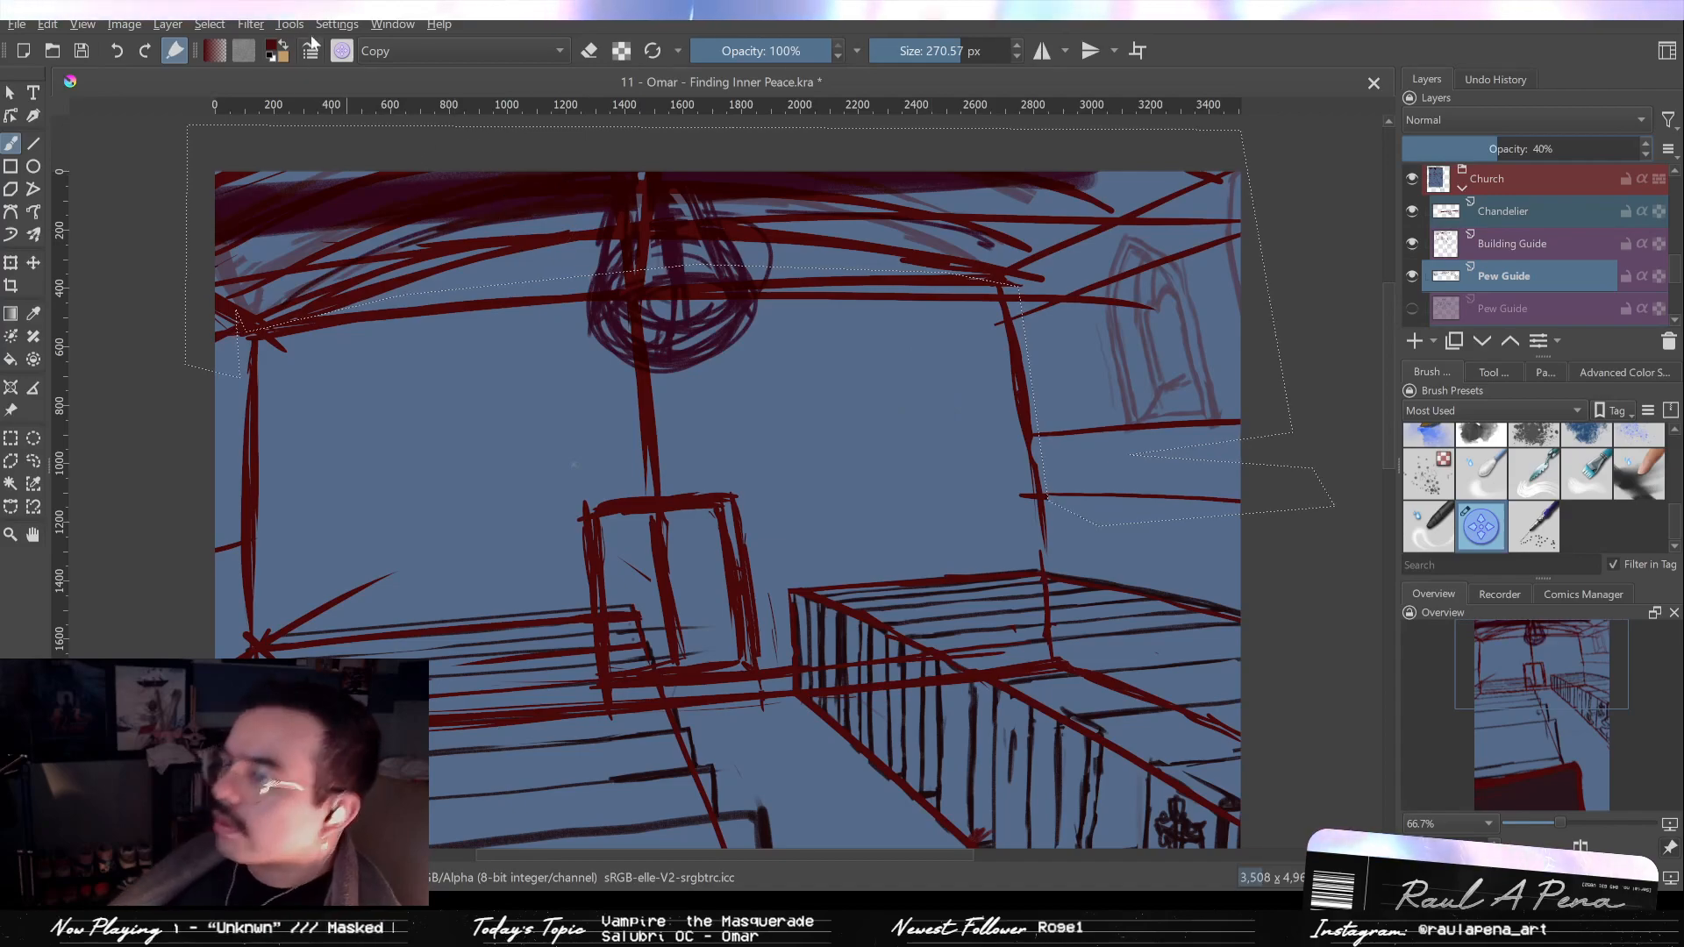
click(1425, 526)
key(ctrl+shift+a)
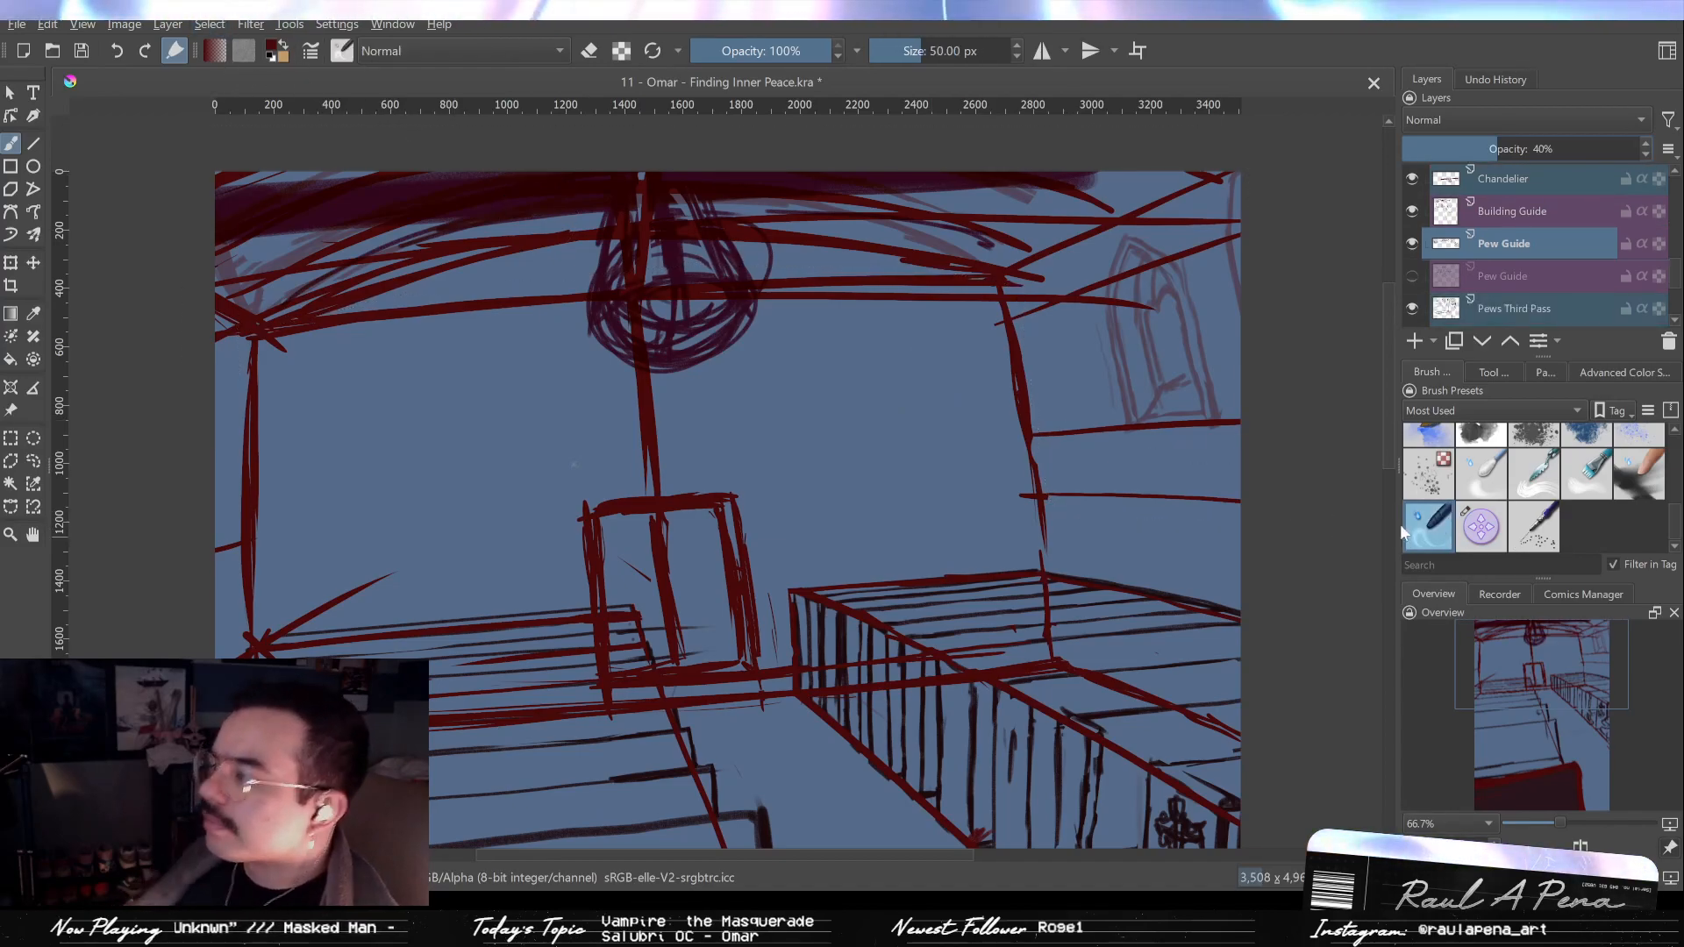
Erase the stray line crossing the right window and the duplicate line under the back wall's ceiling edge on the Building Guide layer, using a 47 px eraser.
click(1481, 526)
scroll(1651, 489, down, 3)
click(1641, 455)
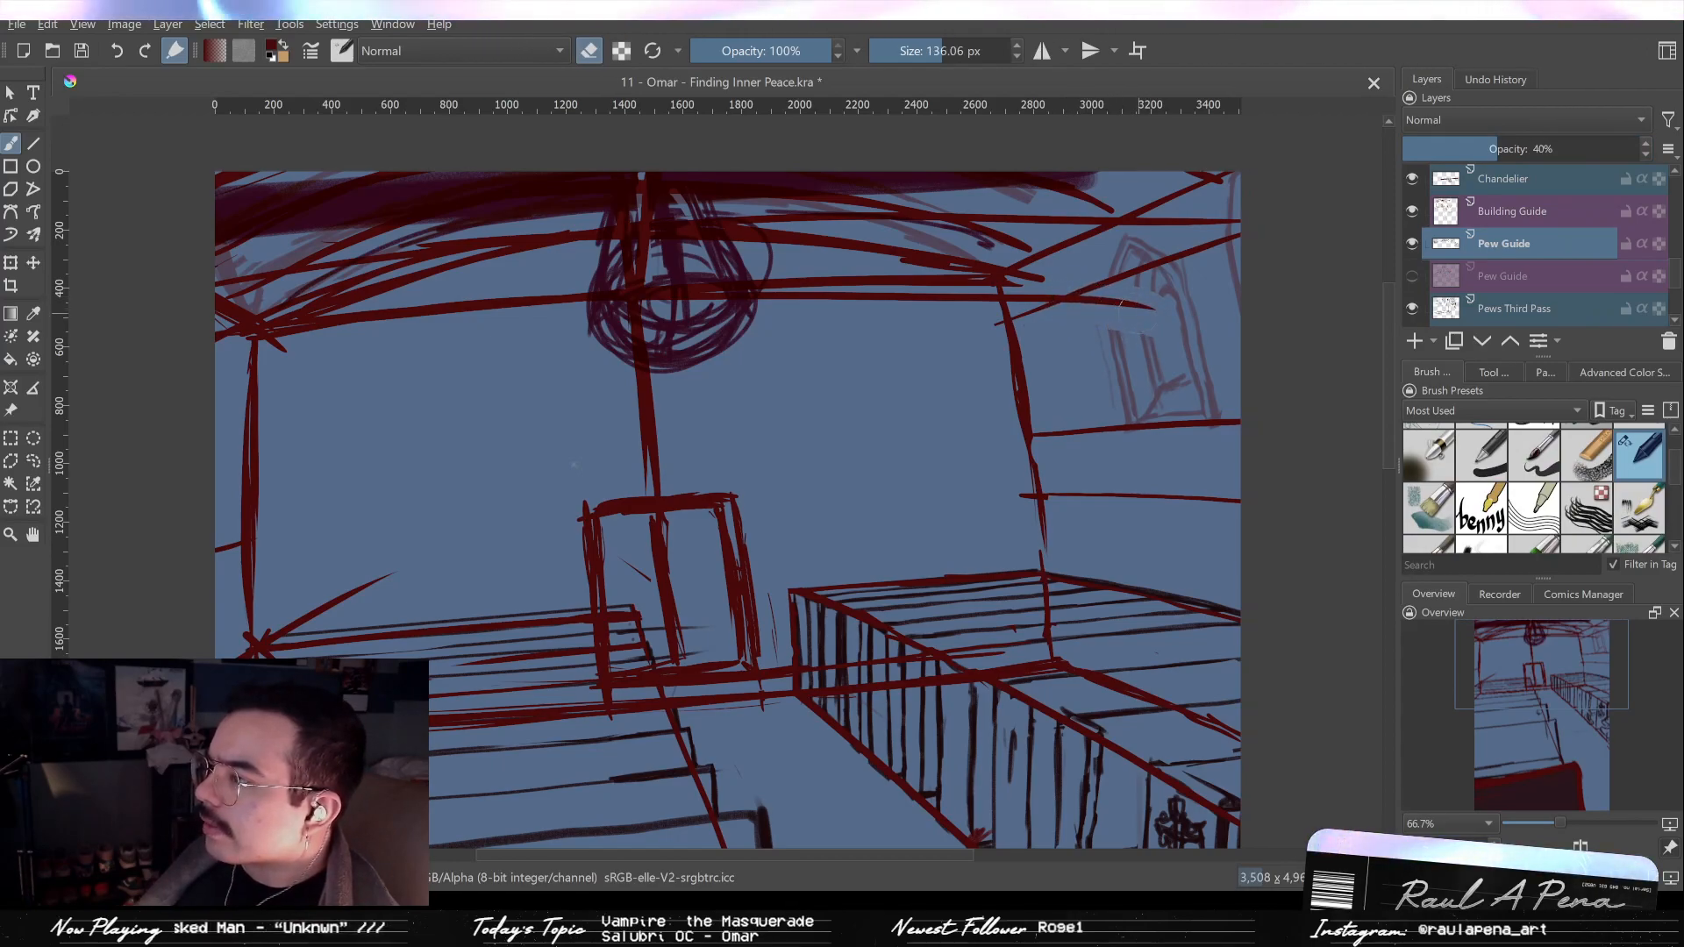
click(1480, 225)
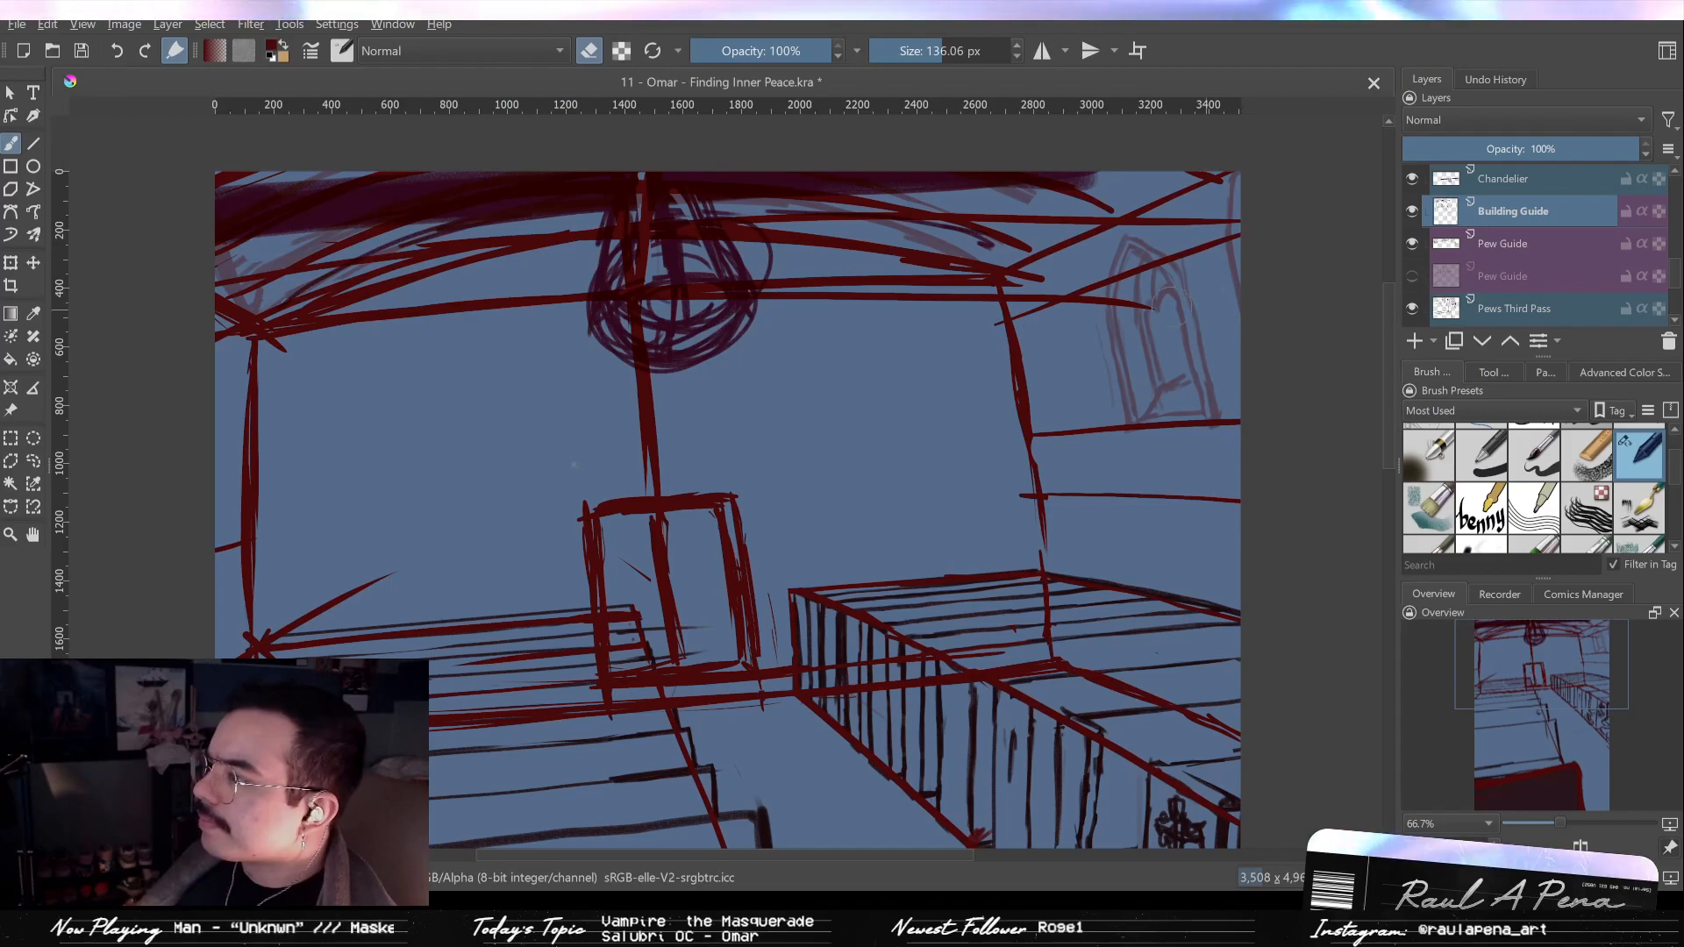
drag(1020, 303, 1079, 297)
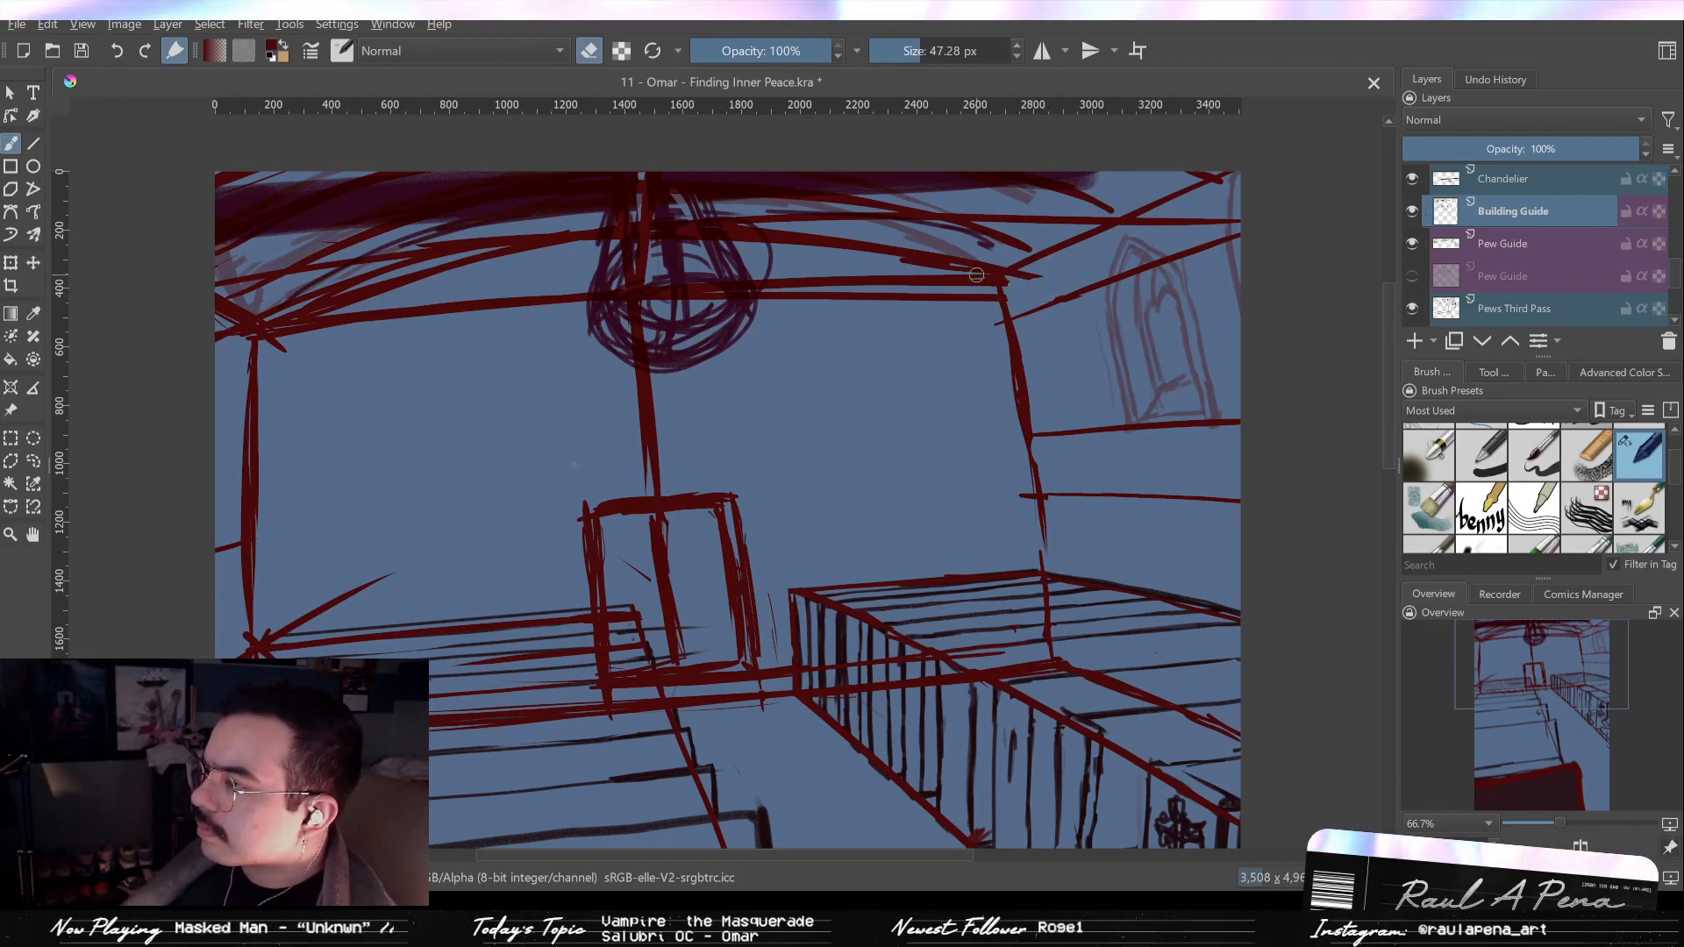
drag(952, 298, 746, 301)
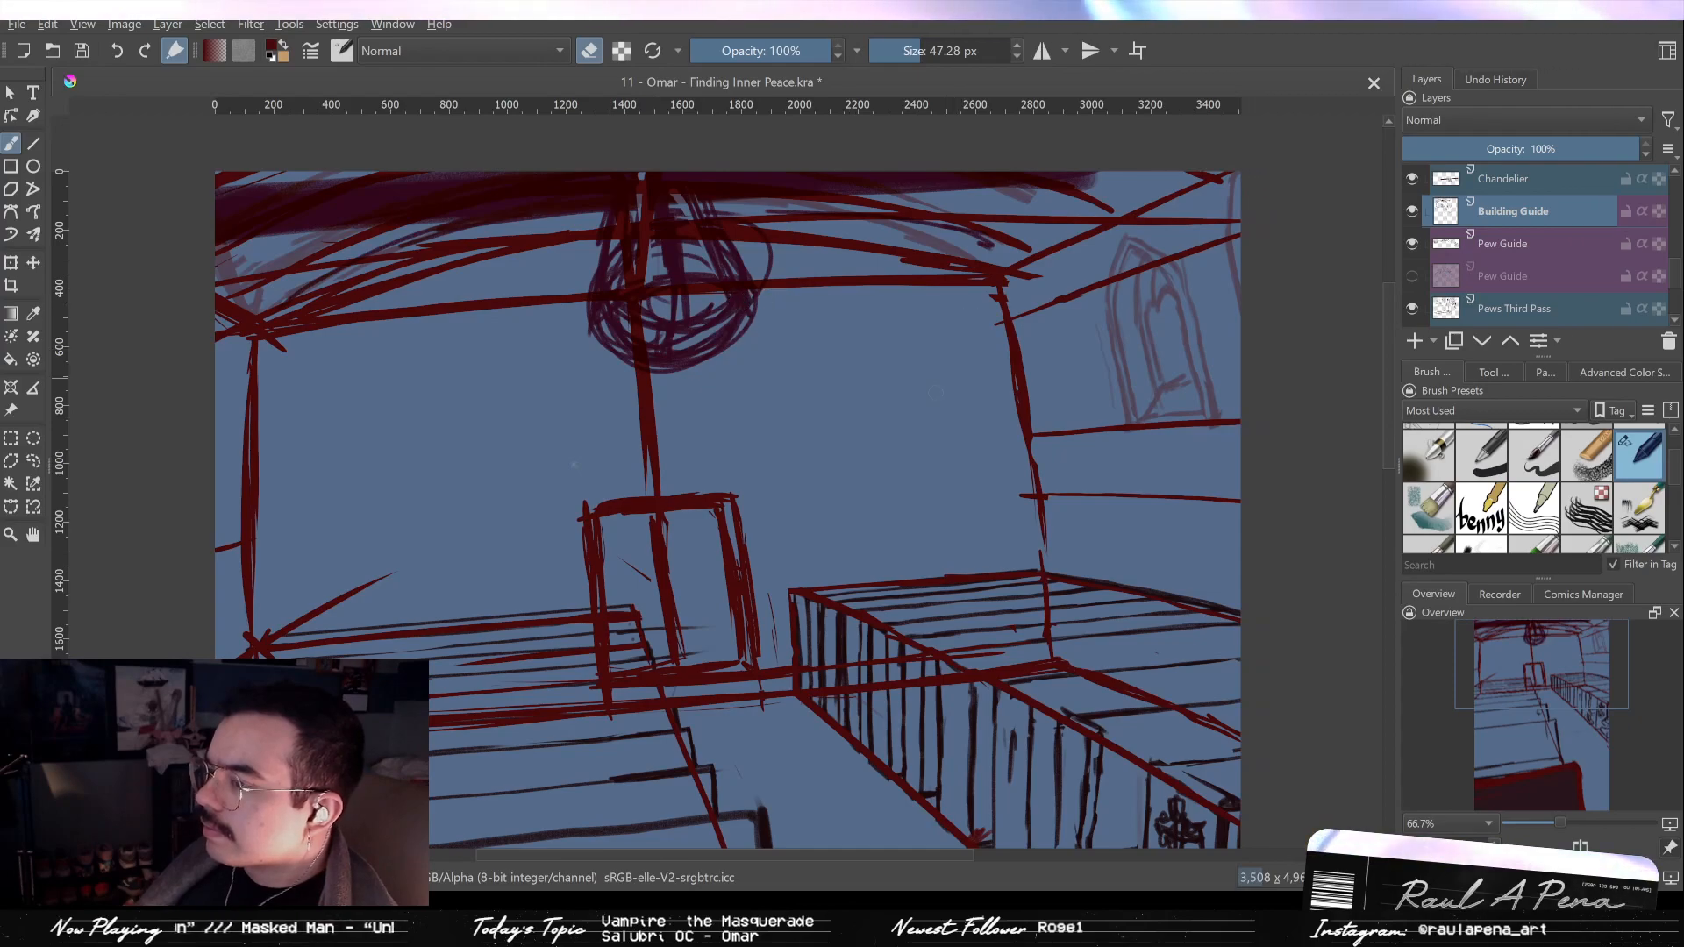
Sketch a pointed arch above the back wall's door with a 28 px brush and extend the door's top line across its base.
drag(868, 421, 1053, 351)
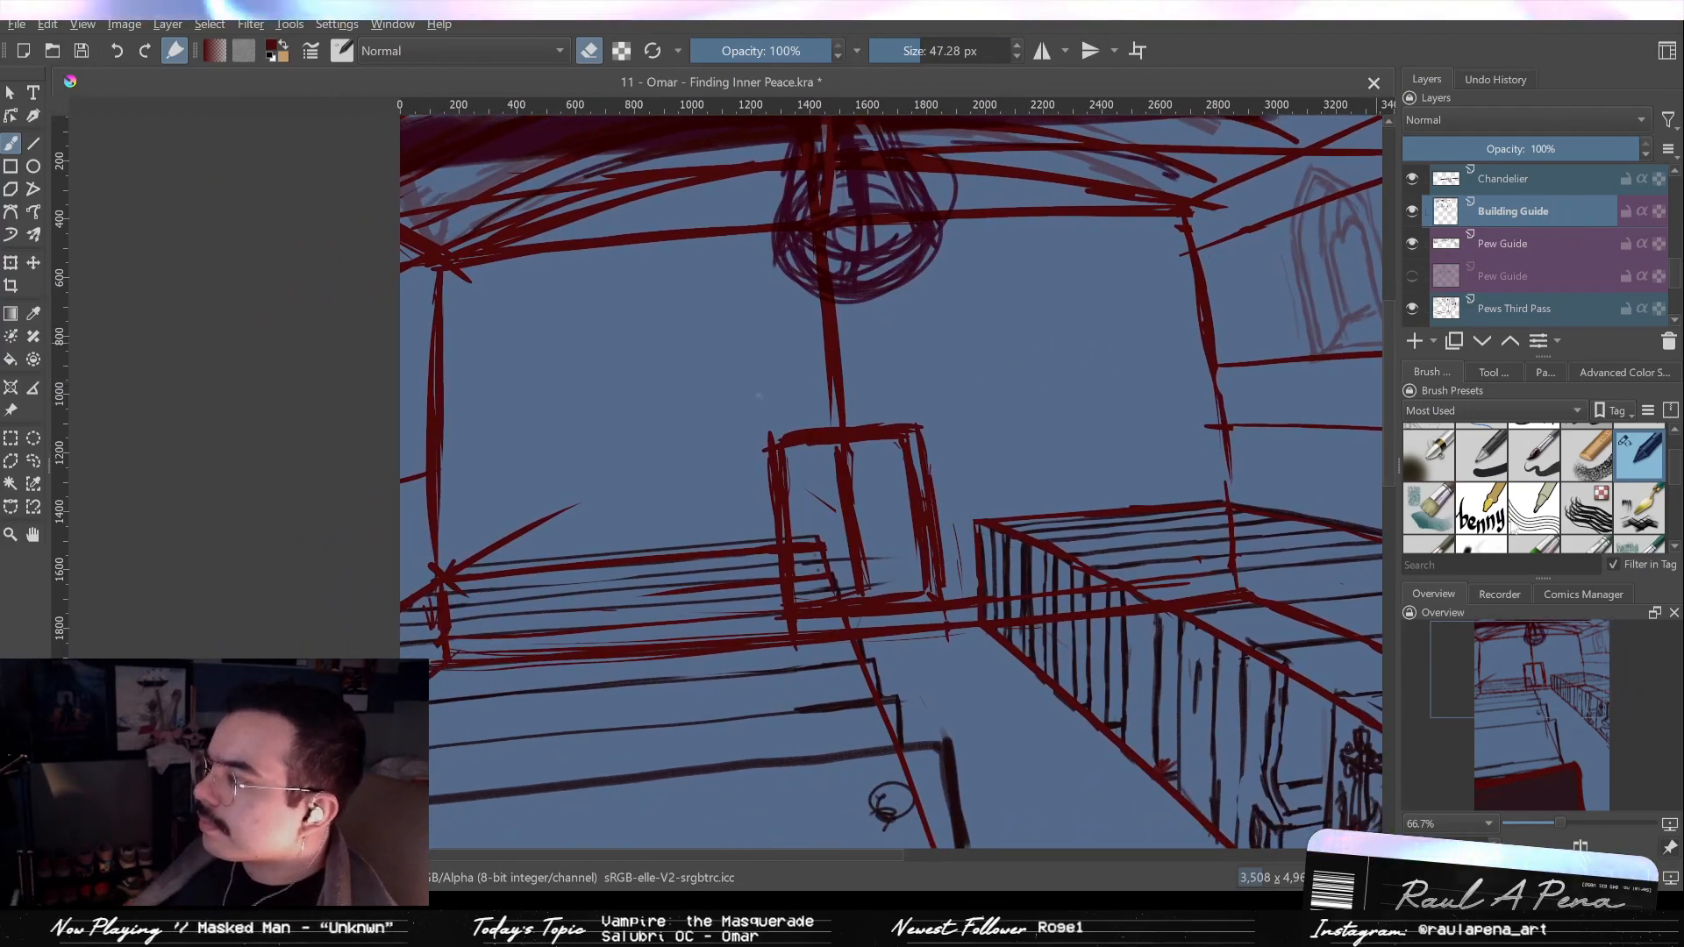
click(1596, 443)
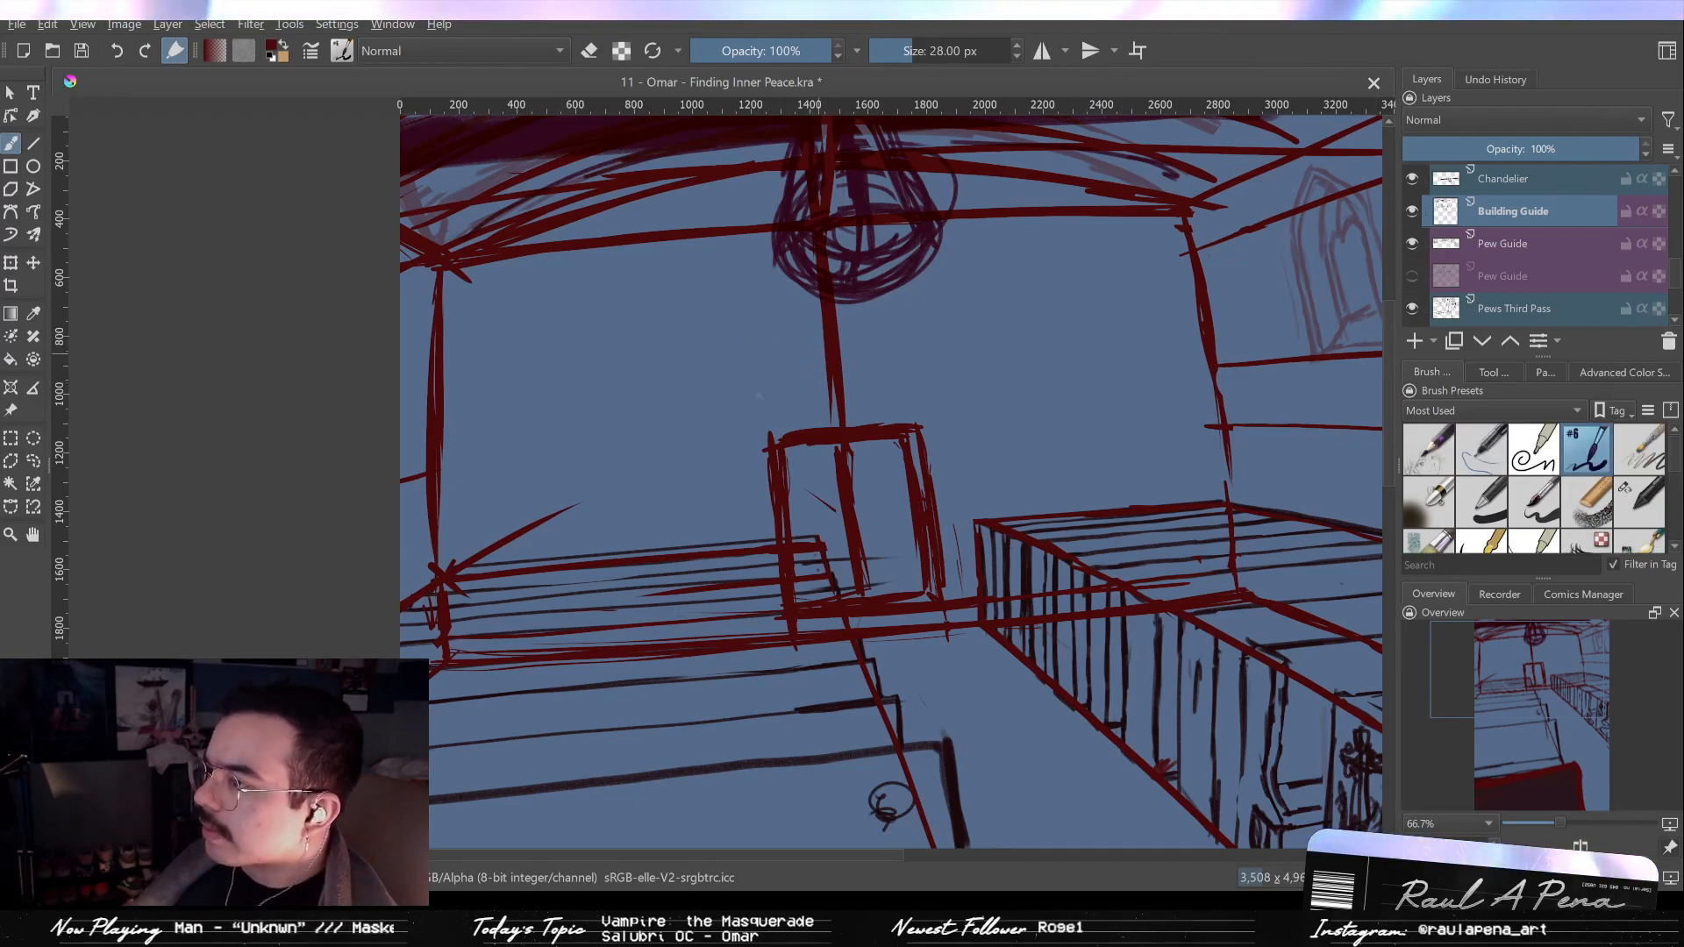
drag(747, 406, 823, 339)
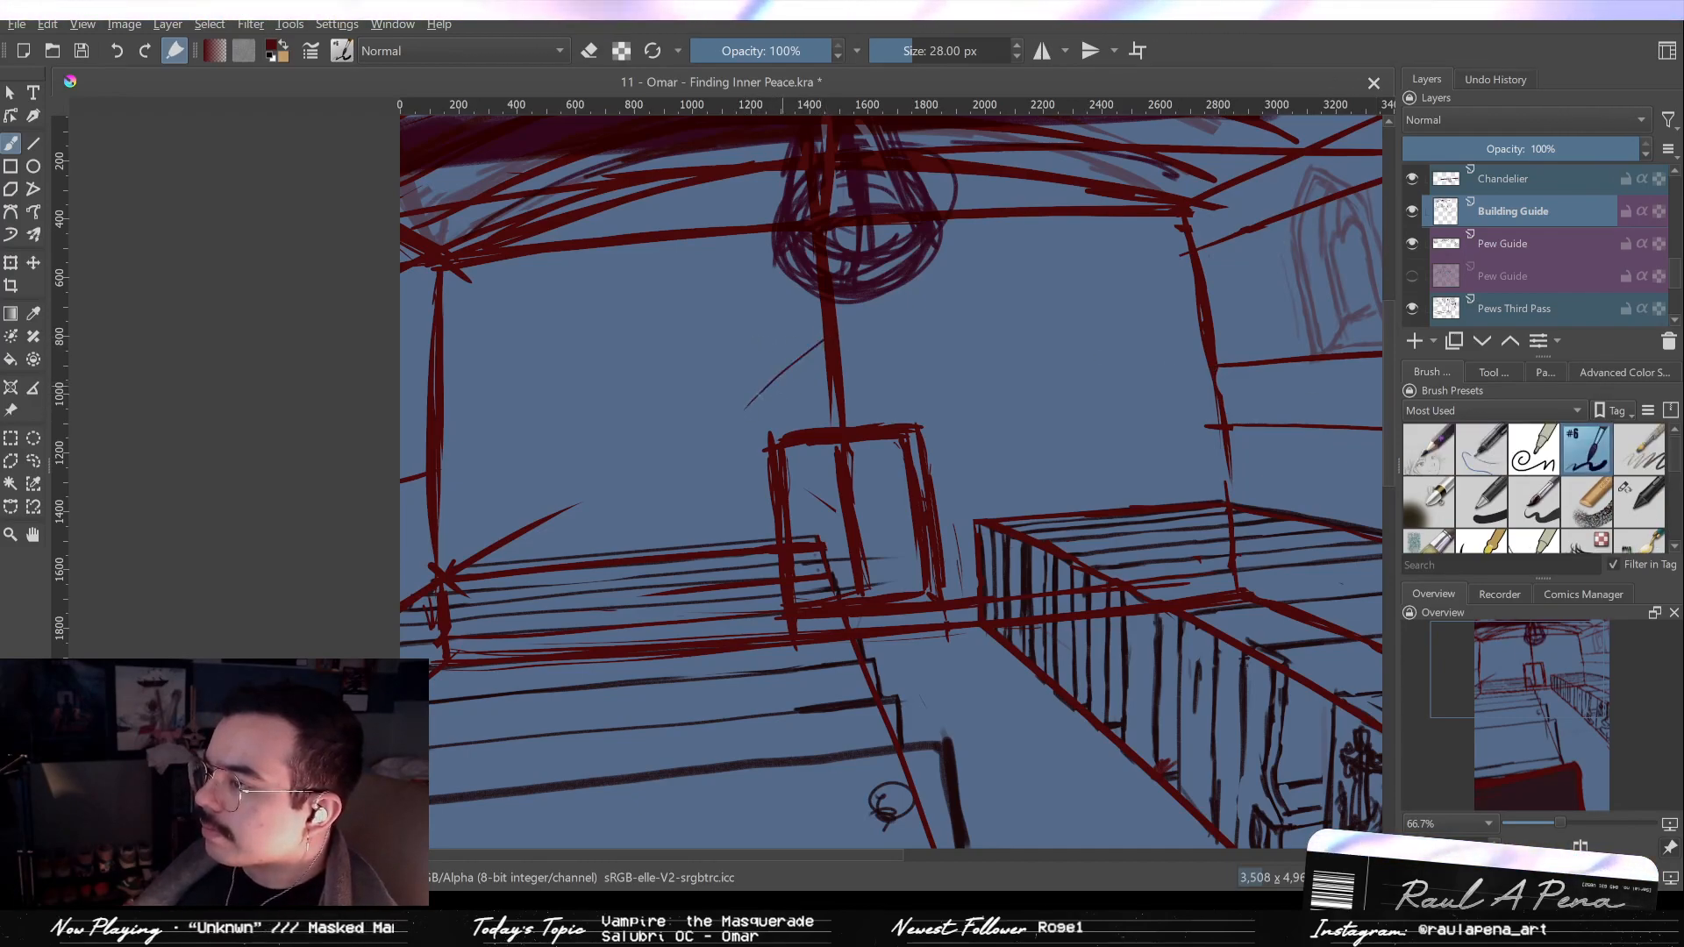
drag(751, 419, 759, 533)
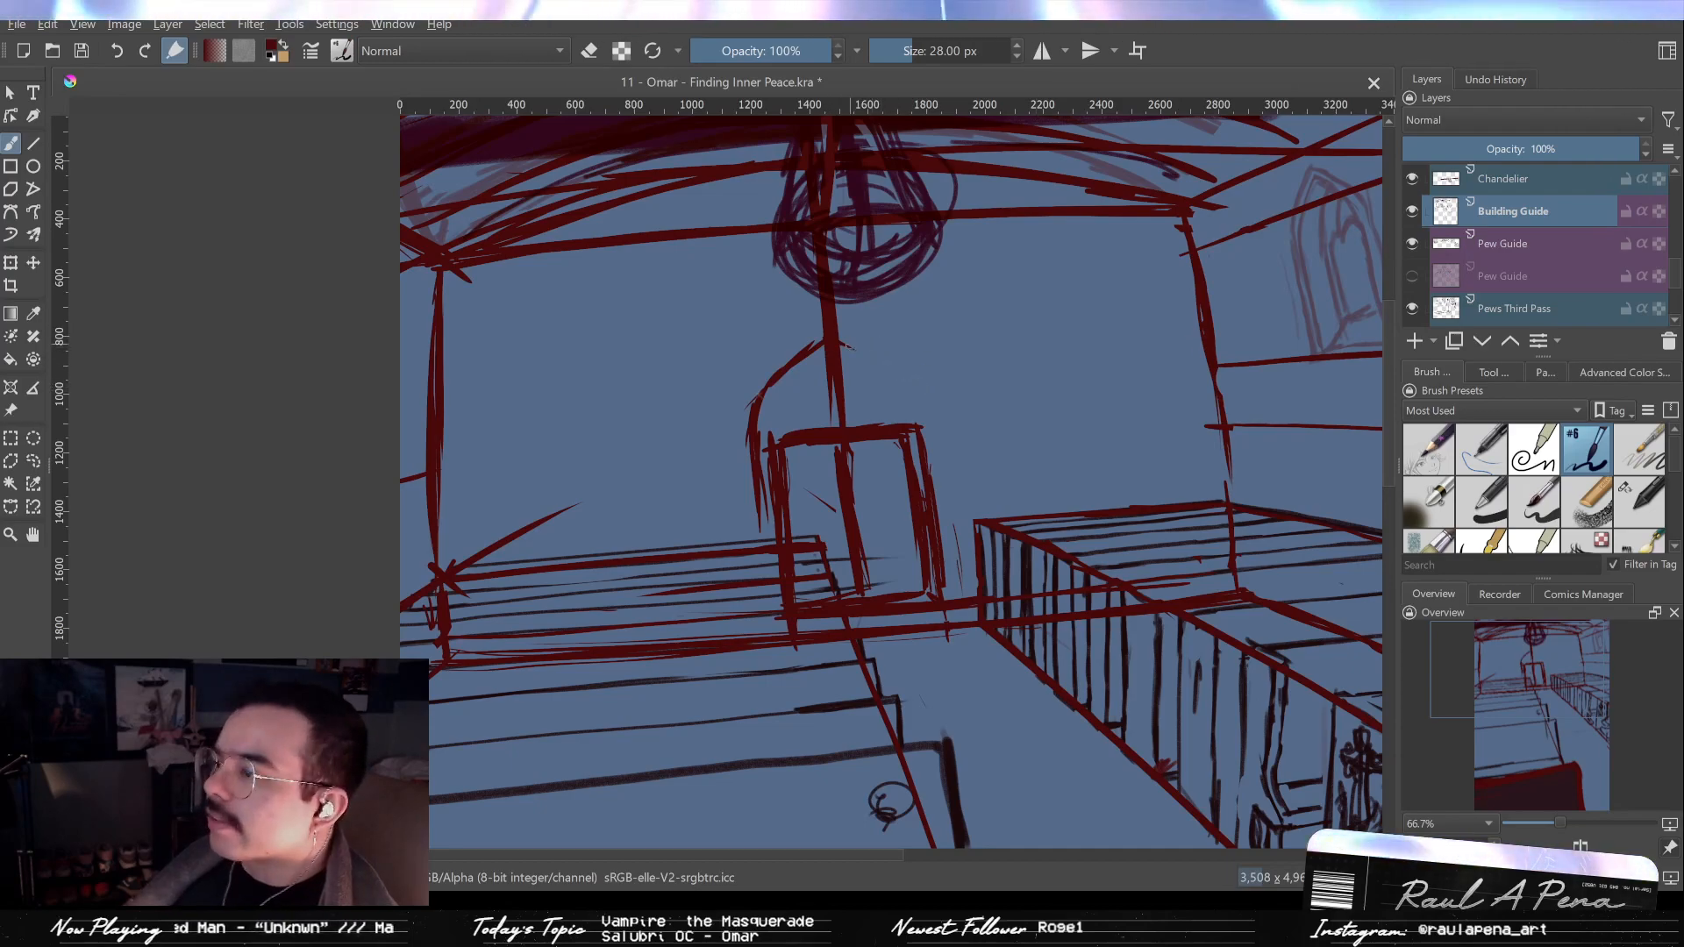
drag(840, 343, 894, 369)
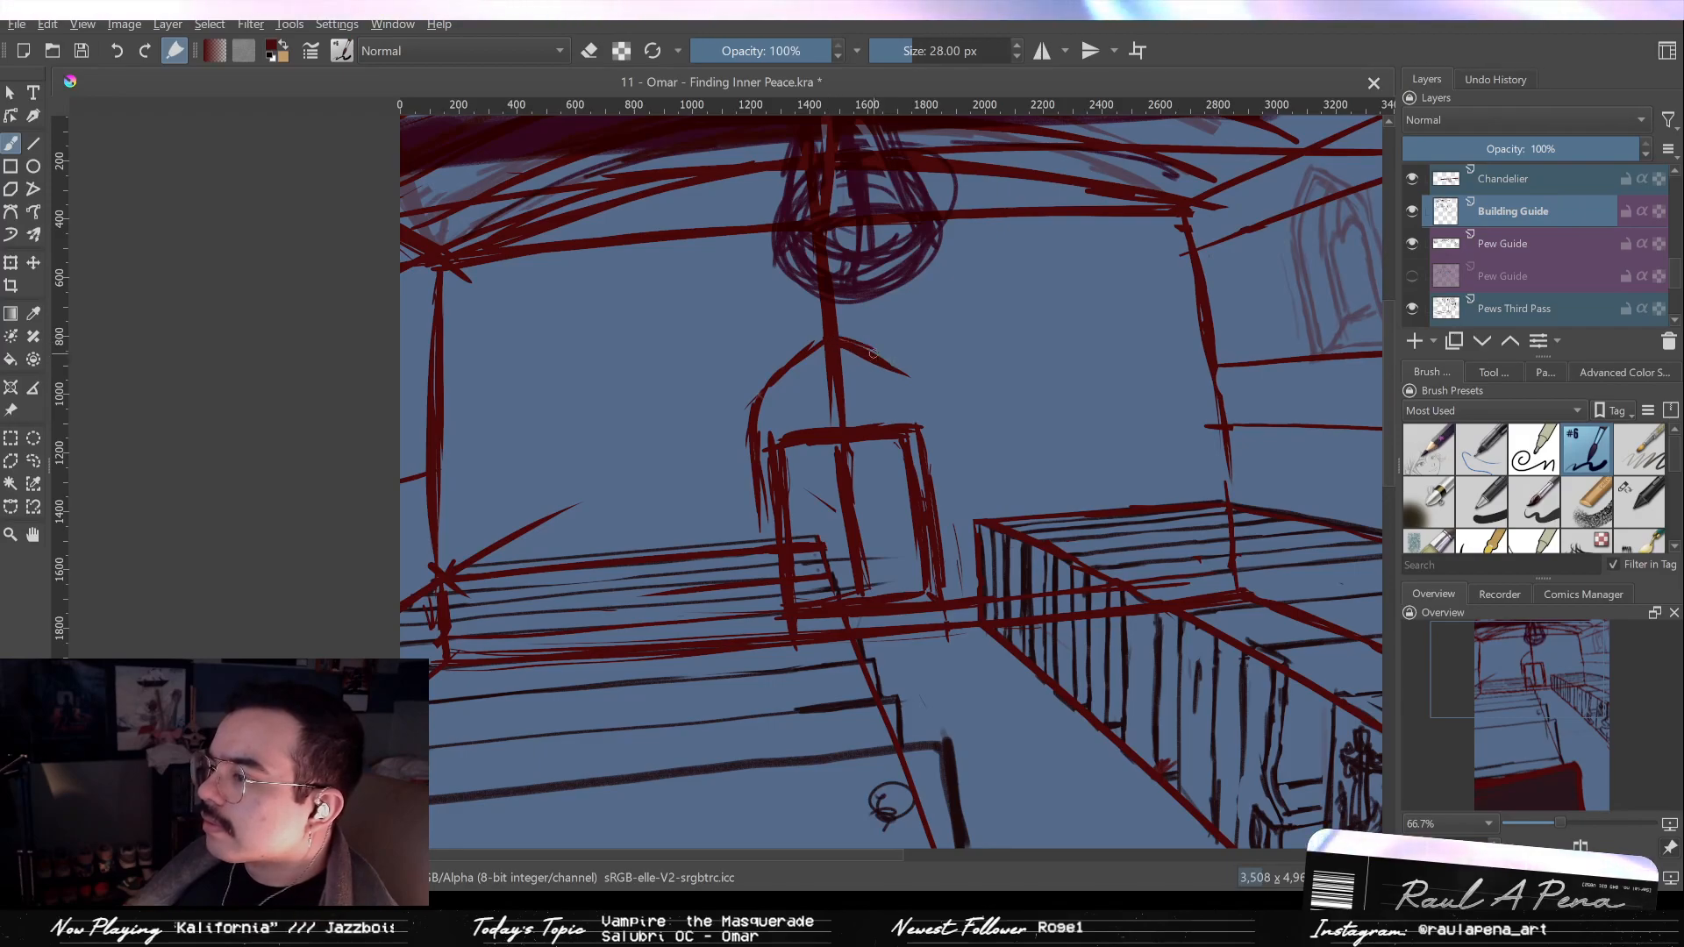
key(slash)
key(slash)
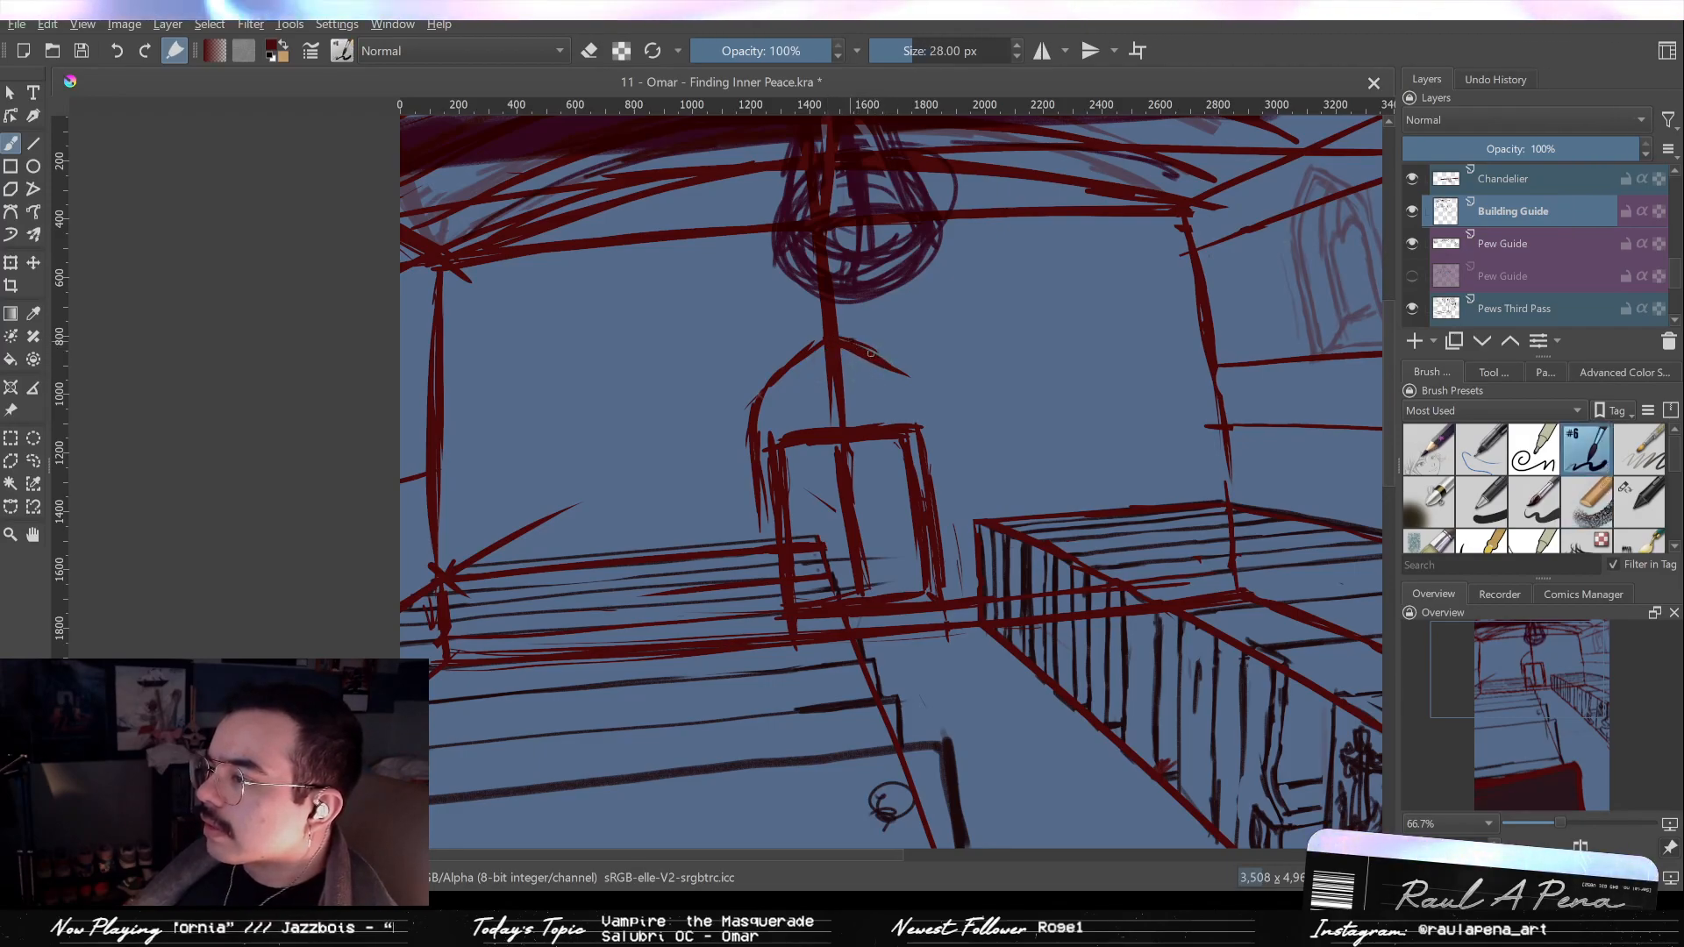
mouse_move(864, 347)
mouse_down()
mouse_move(932, 384)
mouse_move(895, 357)
mouse_move(940, 419)
mouse_up()
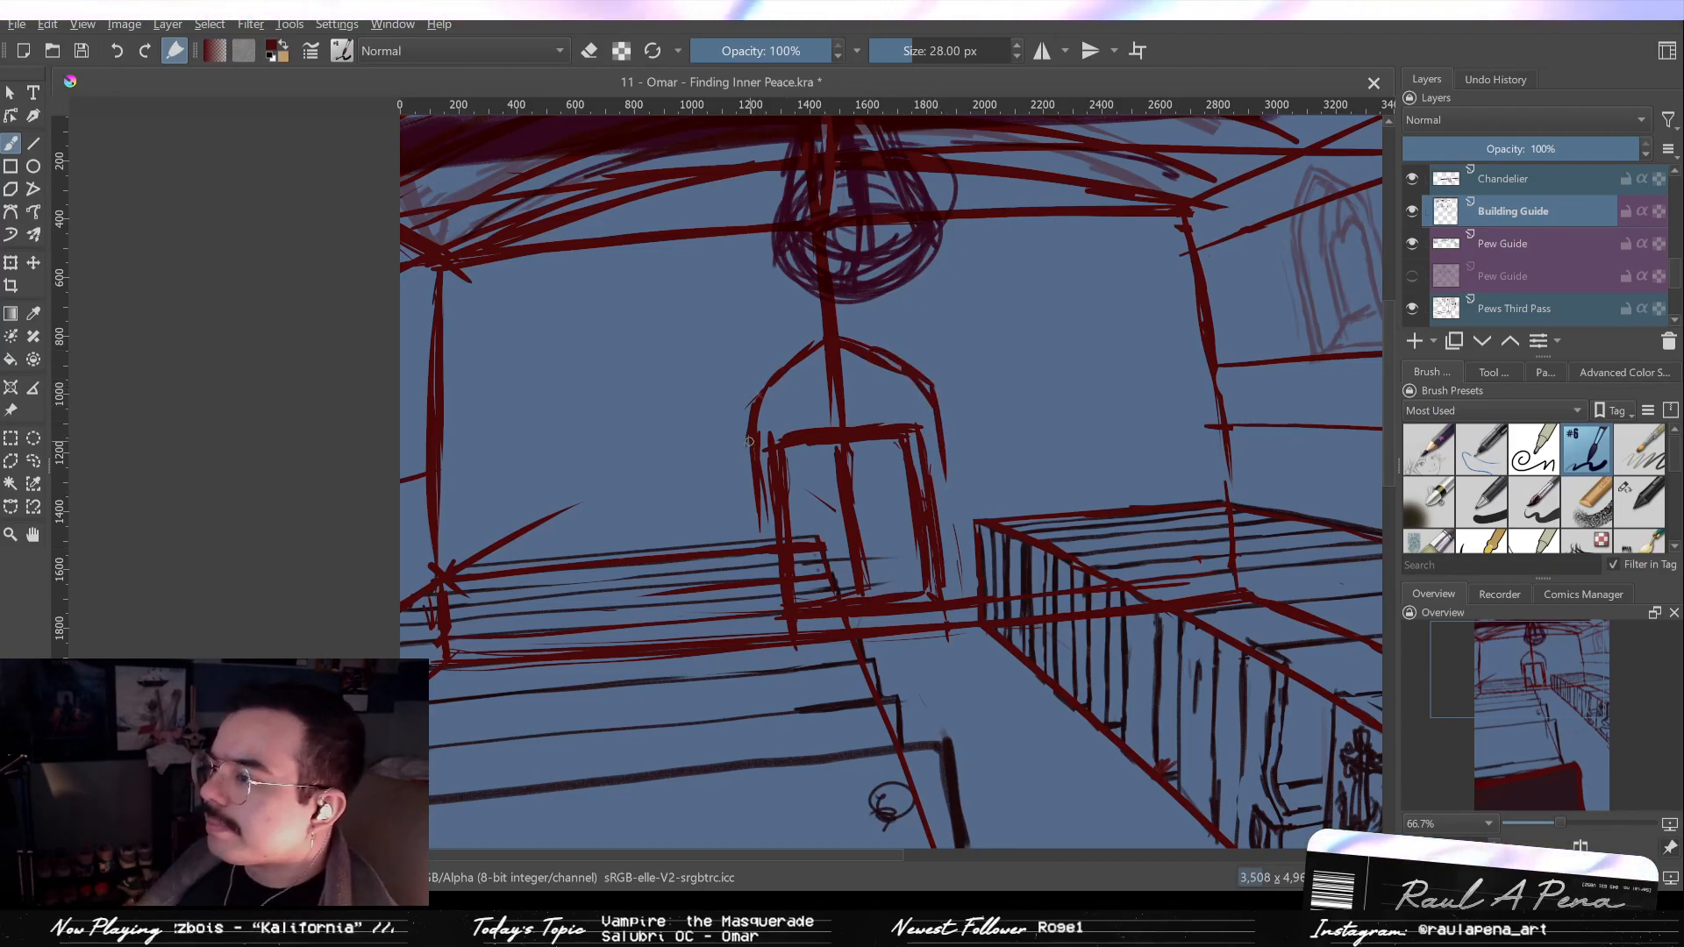
drag(912, 429, 945, 423)
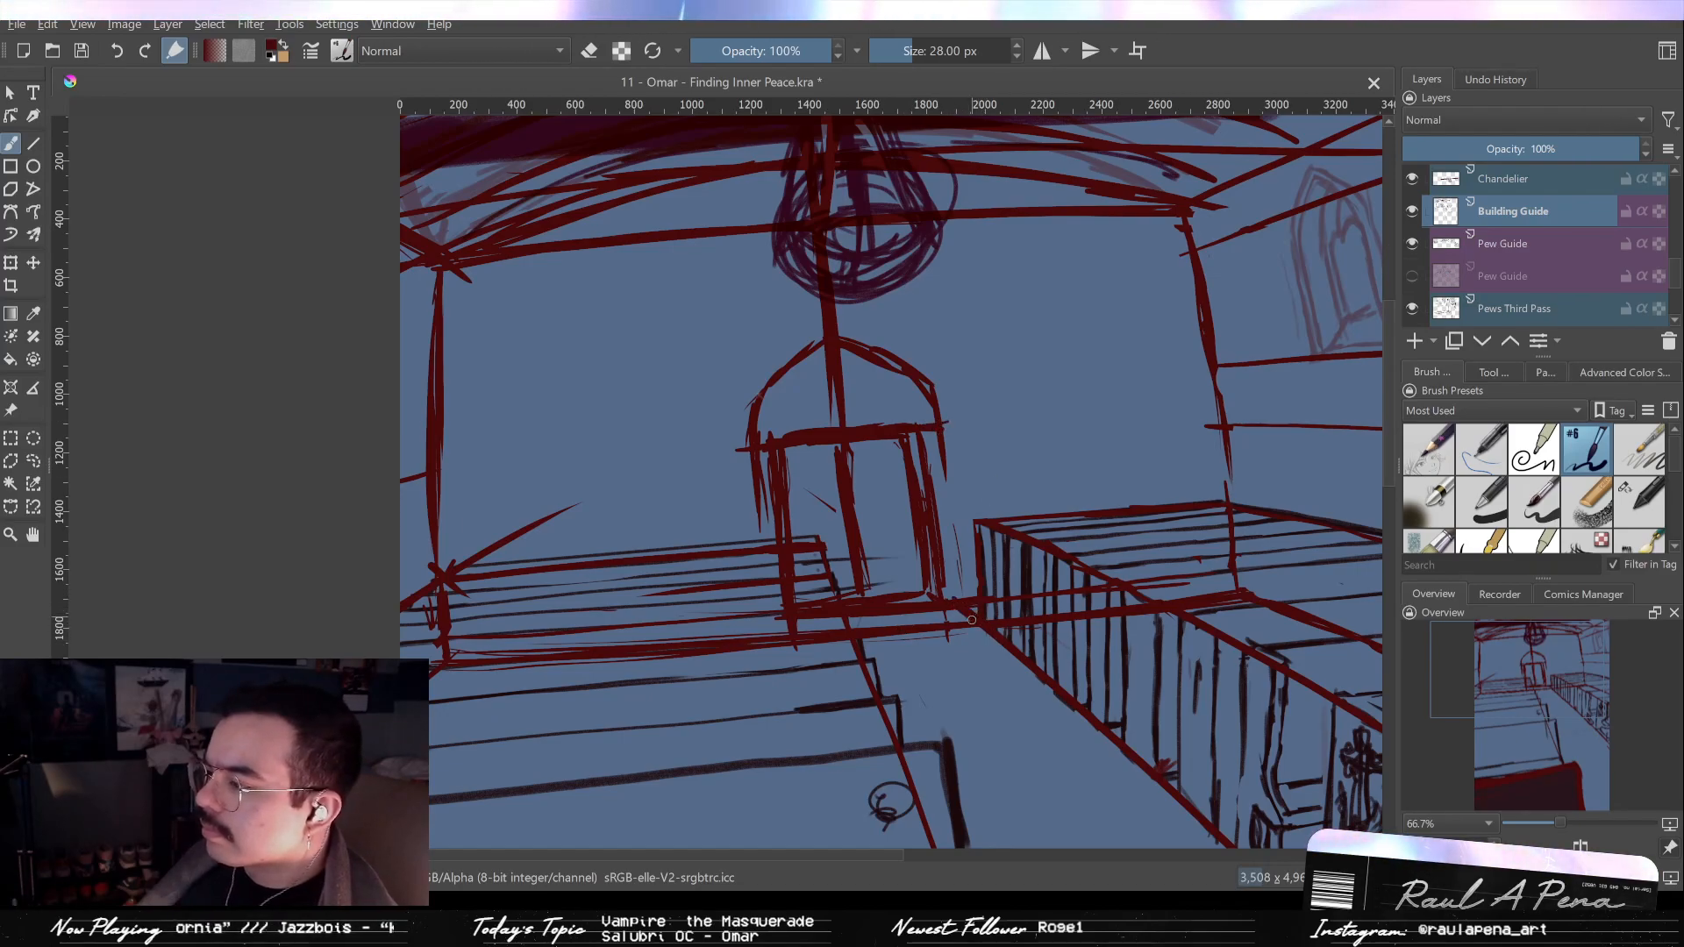
Erase the extra floor line just below the back wall's door on the Building Guide layer with the 47 px eraser.
key(slash)
drag(937, 629, 922, 629)
key(ctrl+z)
key(slash)
key(slash)
key(slash)
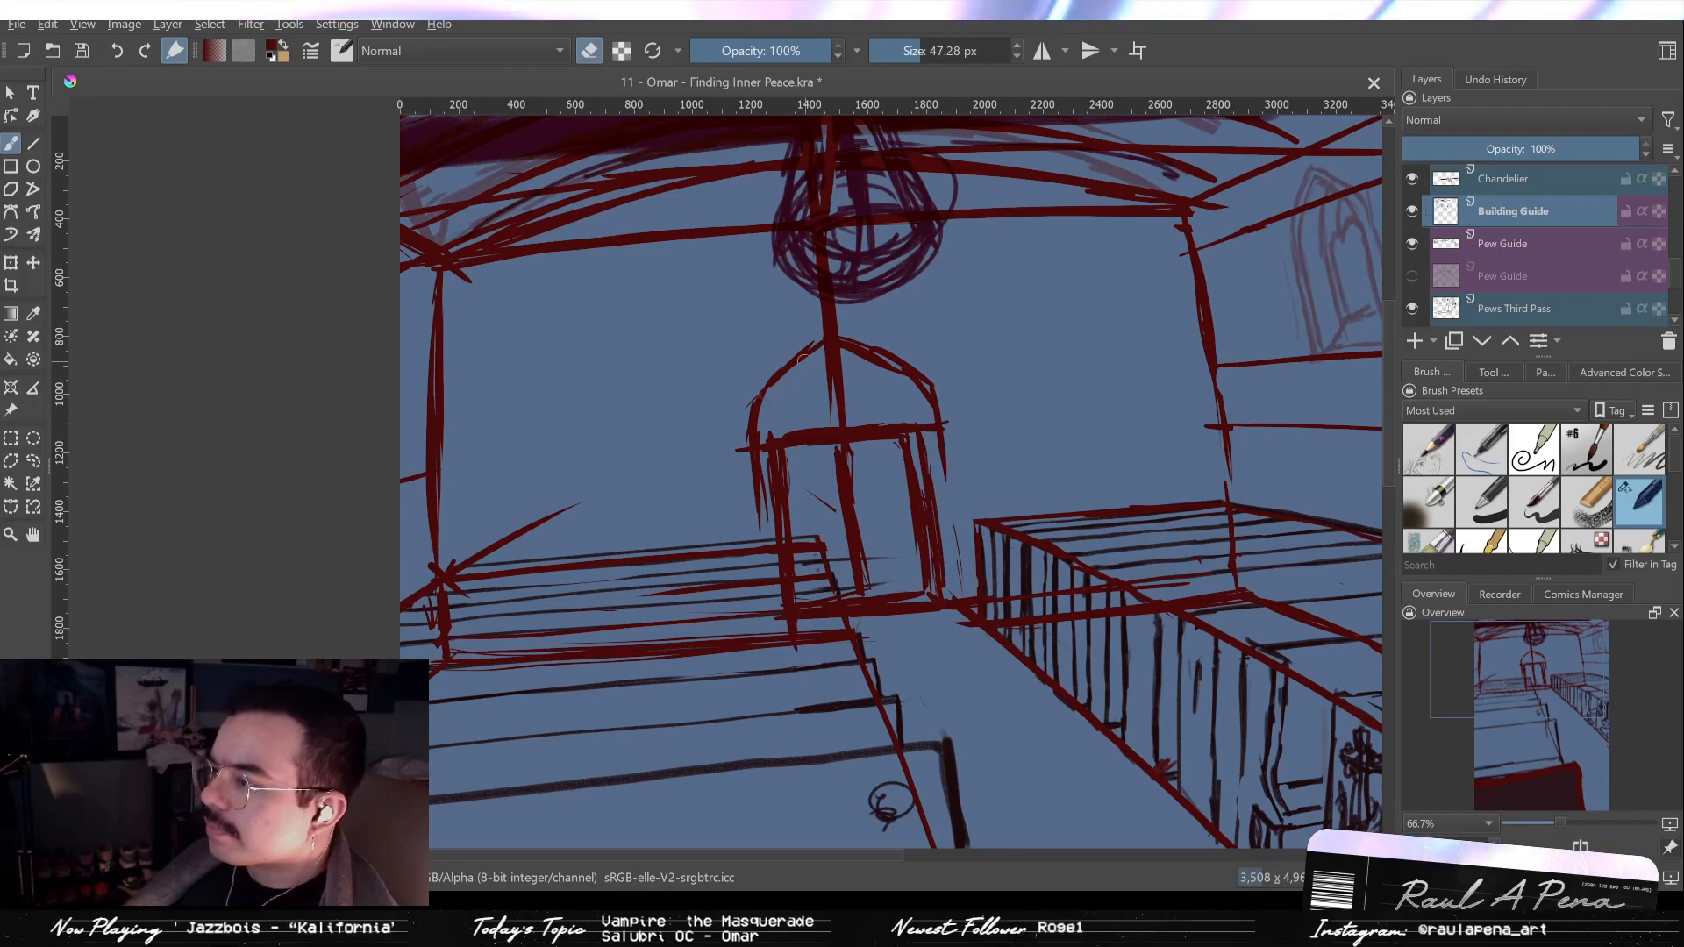
Erase the vertical center line around the door arch's peak and redraw the peak with the 28 px brush.
drag(838, 350, 864, 354)
key(slash)
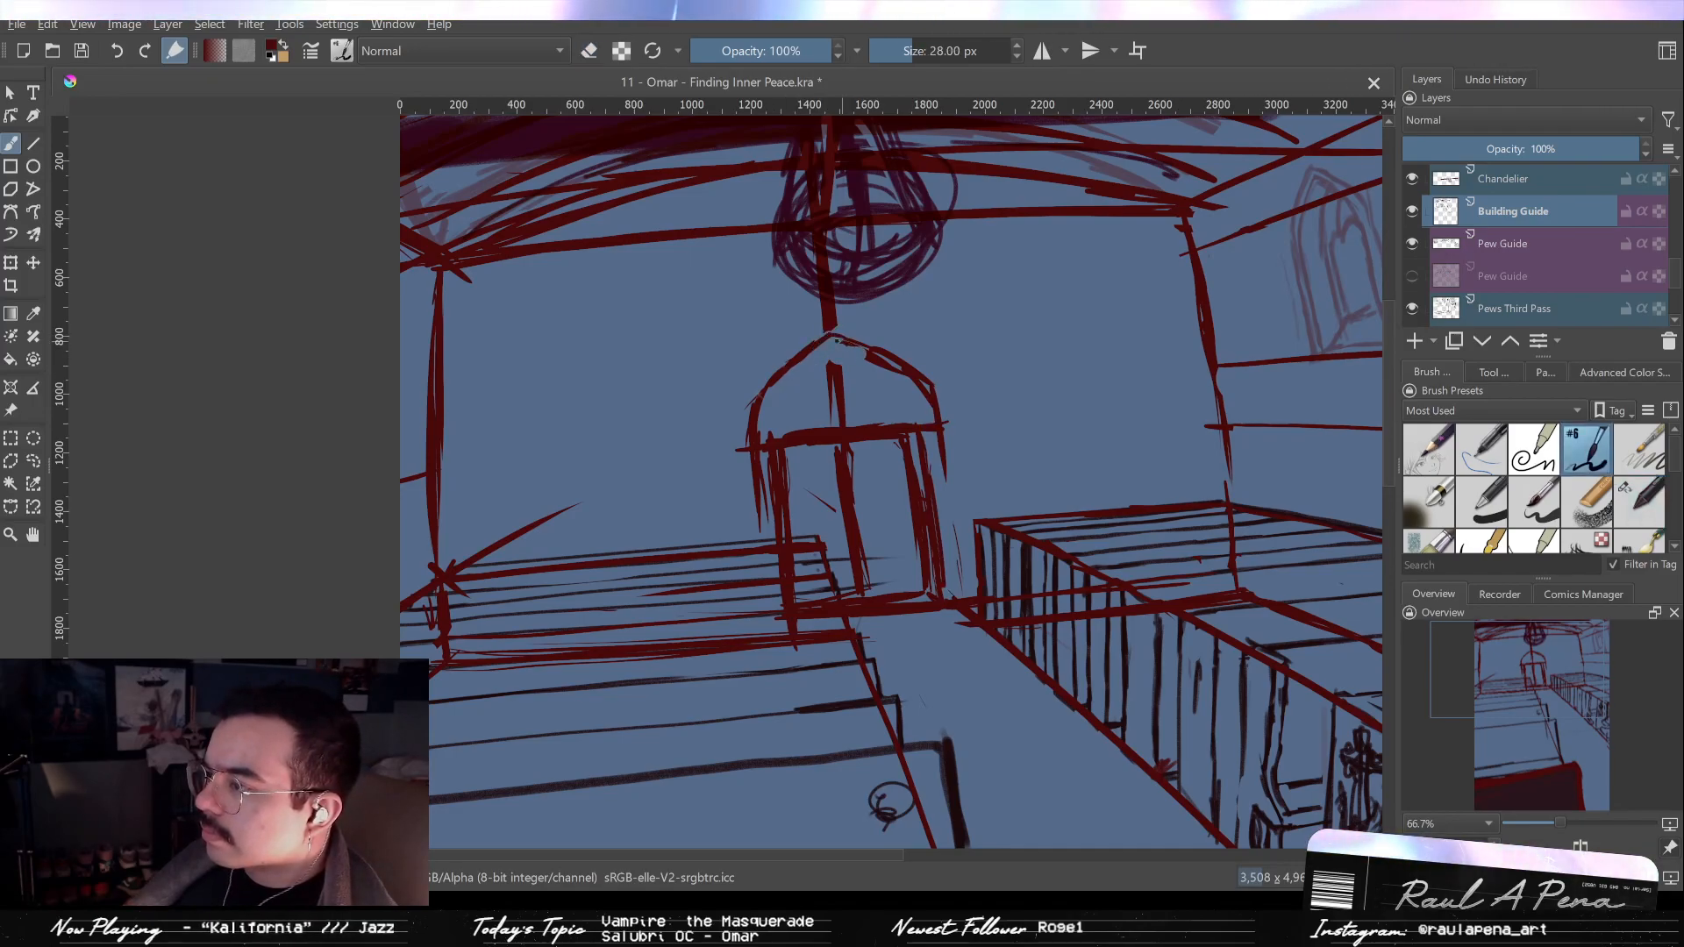
key(slash)
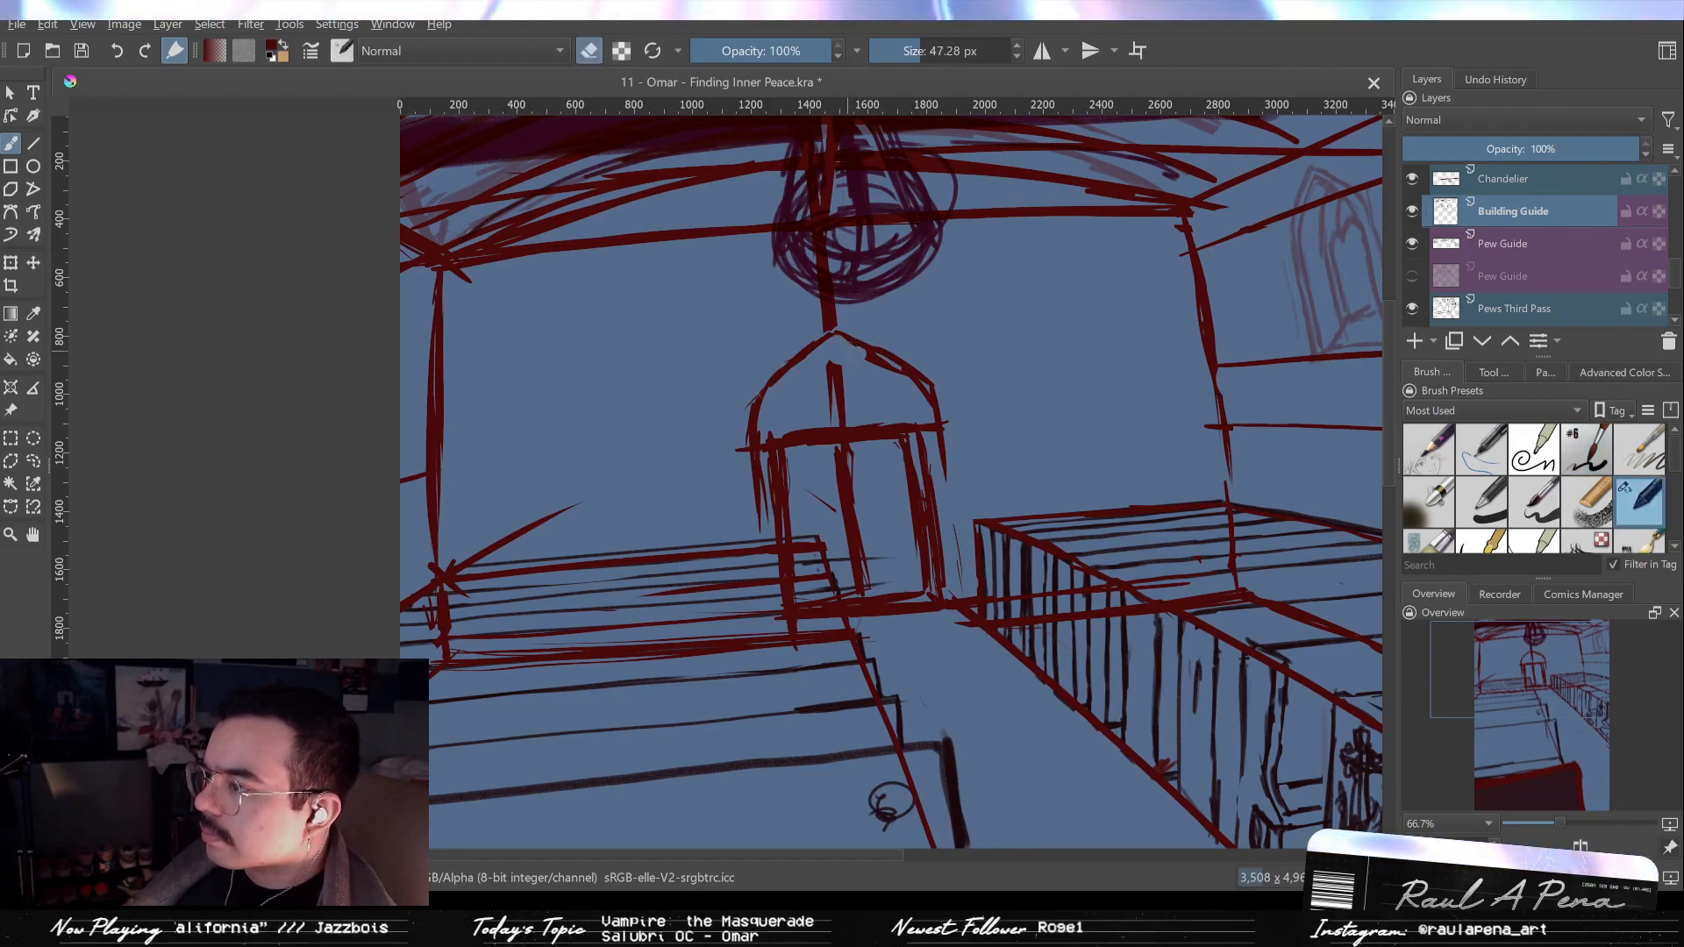
Compare the redrawn door with the original Pew Guide by toggling that layer's visibility.
click(1414, 278)
click(1414, 279)
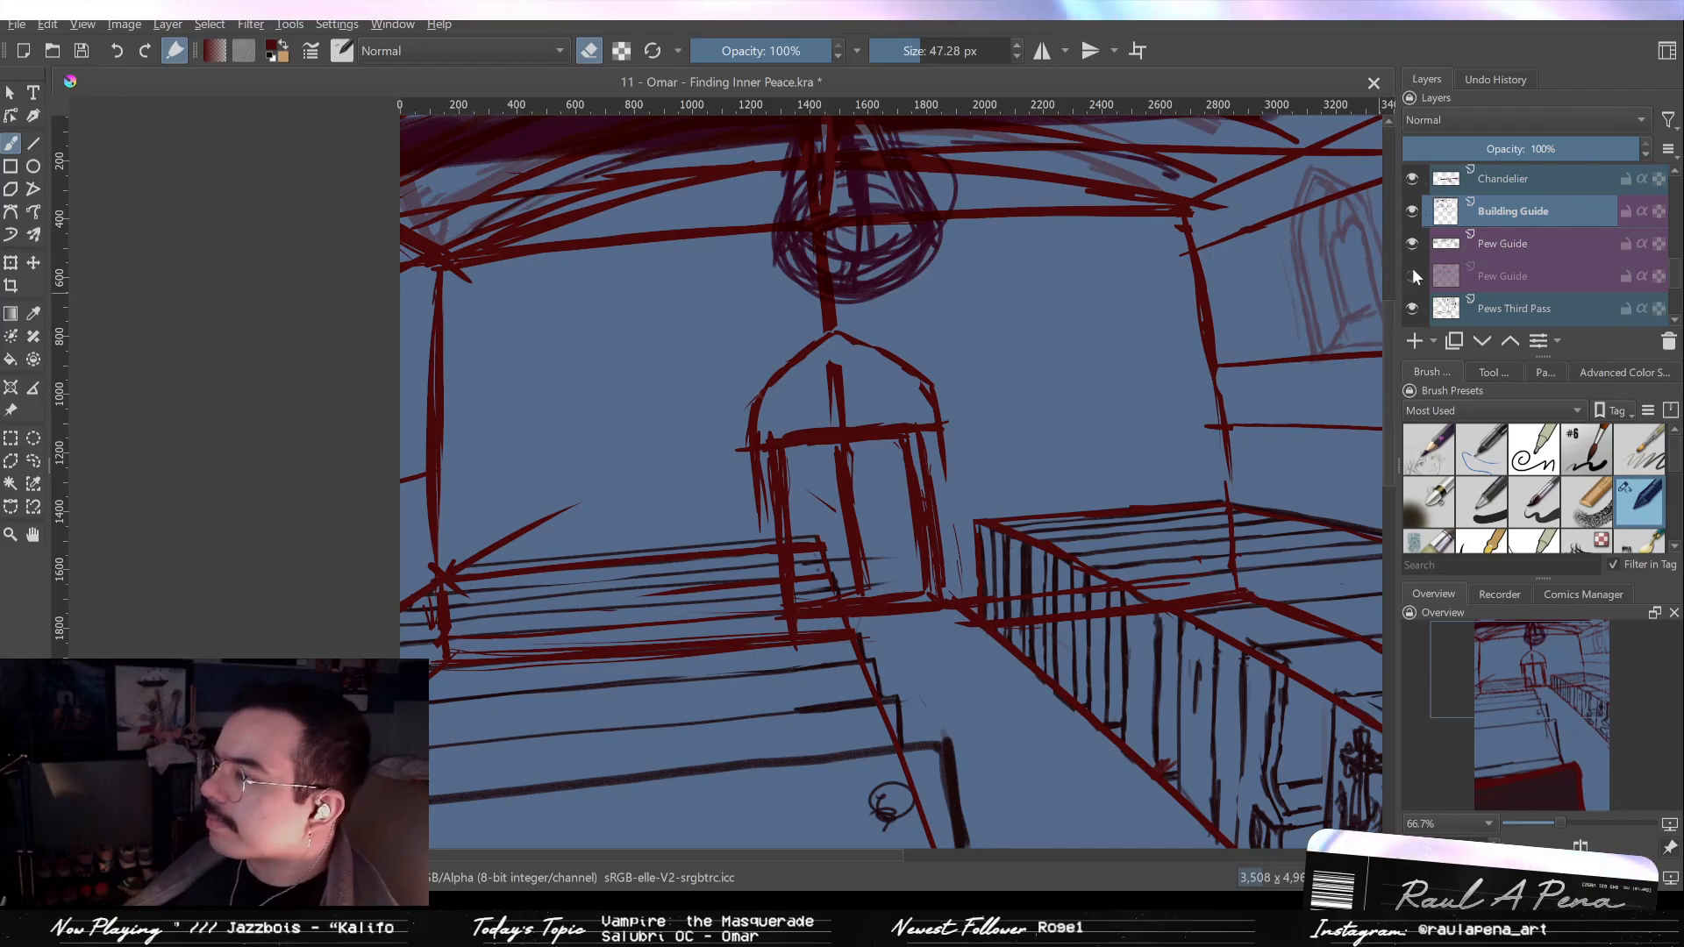
click(1412, 273)
click(1413, 275)
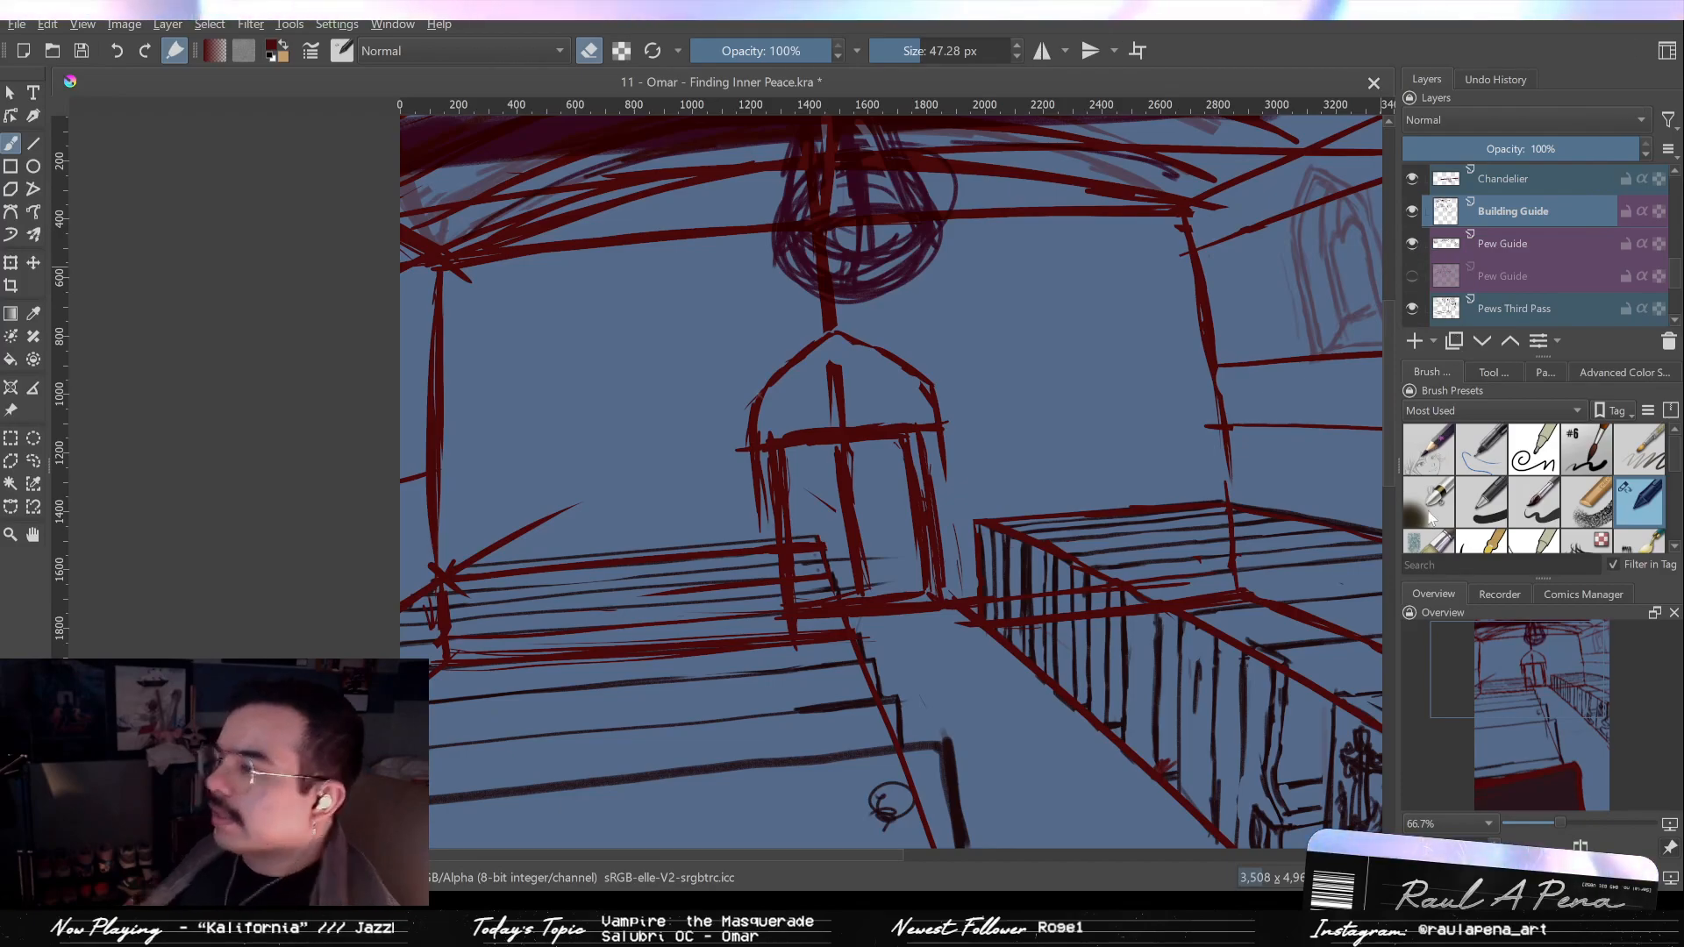
Raise the cut-out Pew Guide layer's opacity to 100% and check the church sketch as a whole.
click(1539, 242)
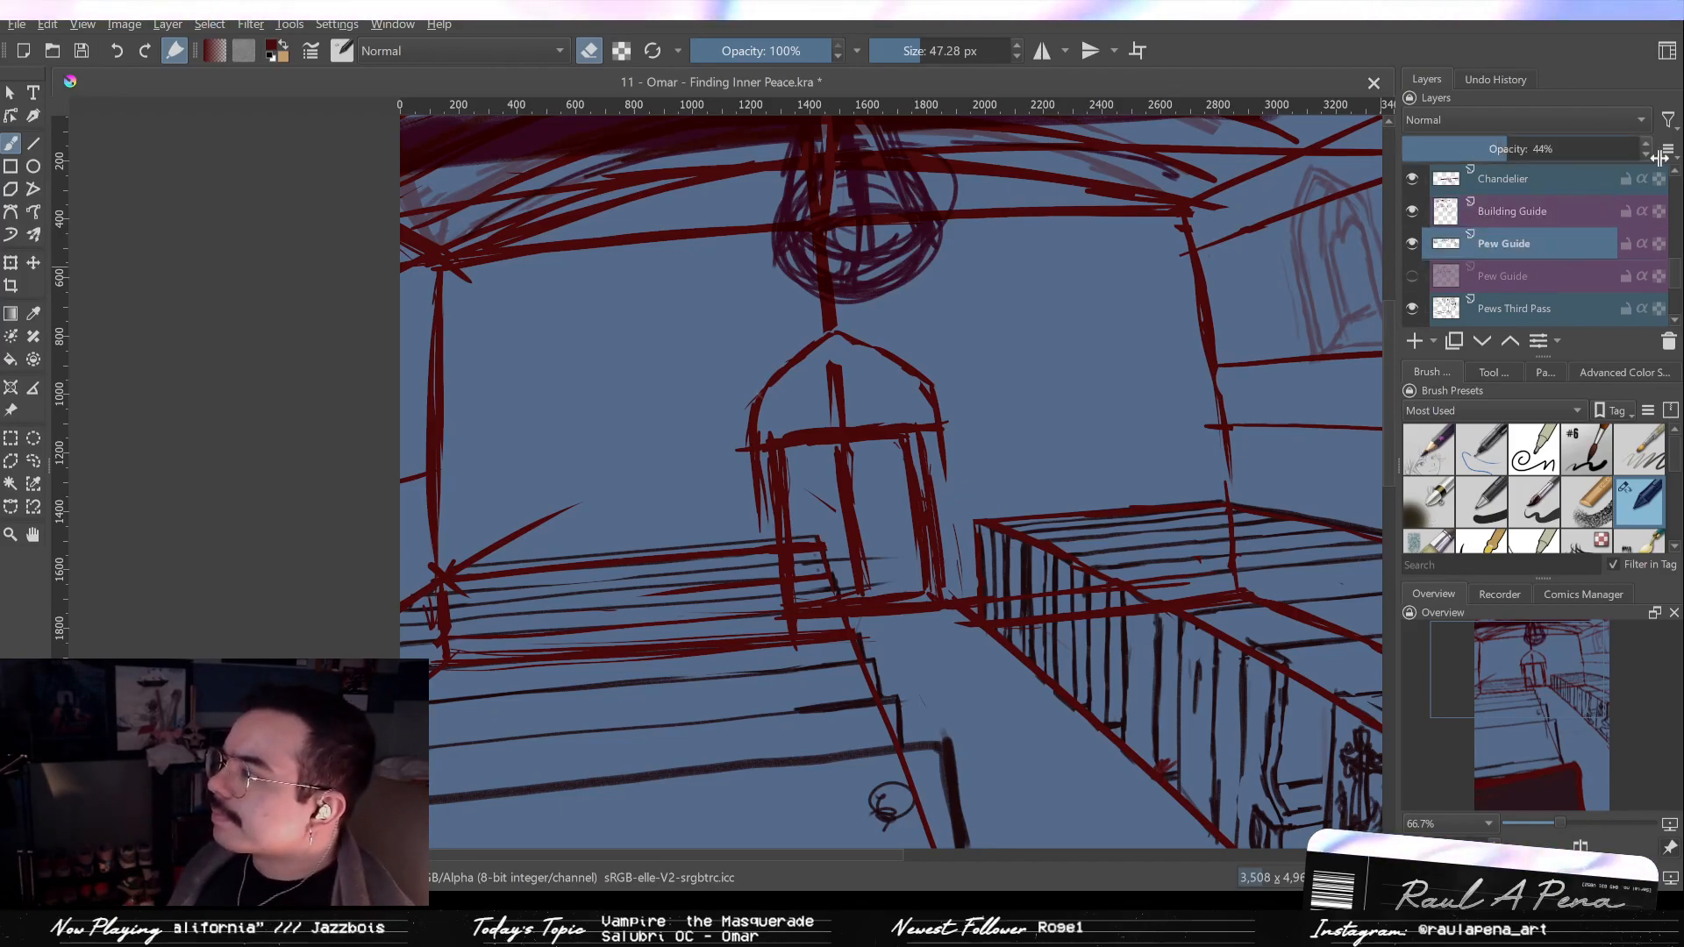
drag(1608, 153, 1643, 151)
scroll(1235, 342, down, 1)
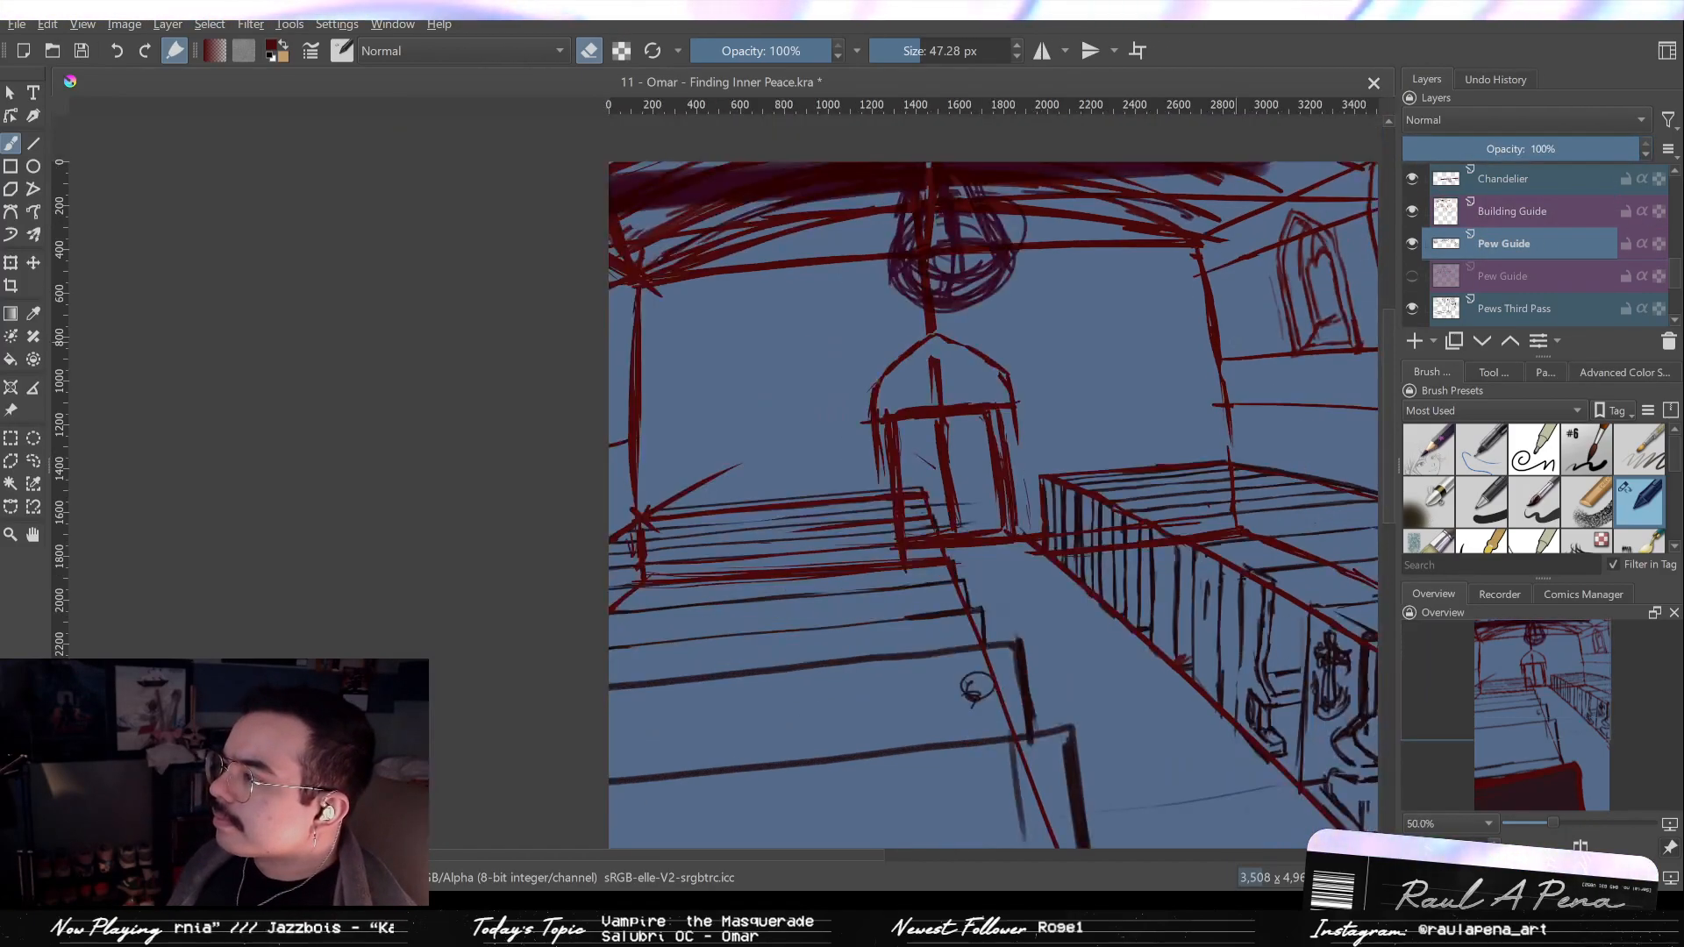
scroll(1080, 297, up, 1)
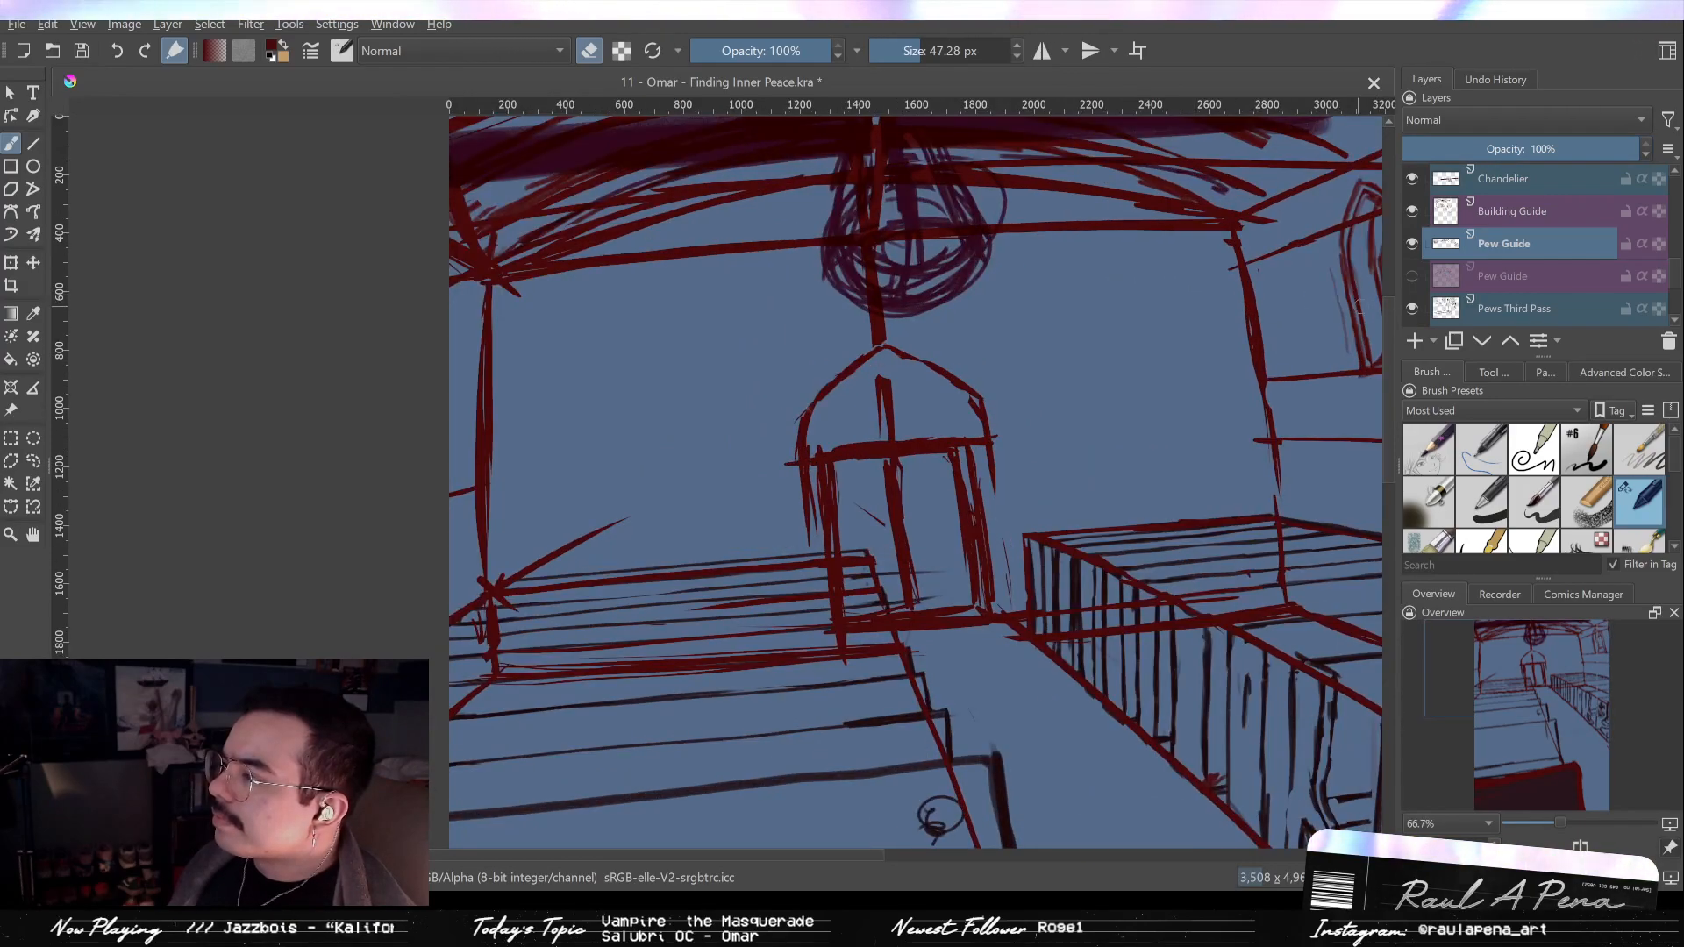
Hide the Chandelier layer, lower the Building Guide layer's opacity to 20% and toggle the cut-out Pew Guide layer to see its lines.
click(1502, 210)
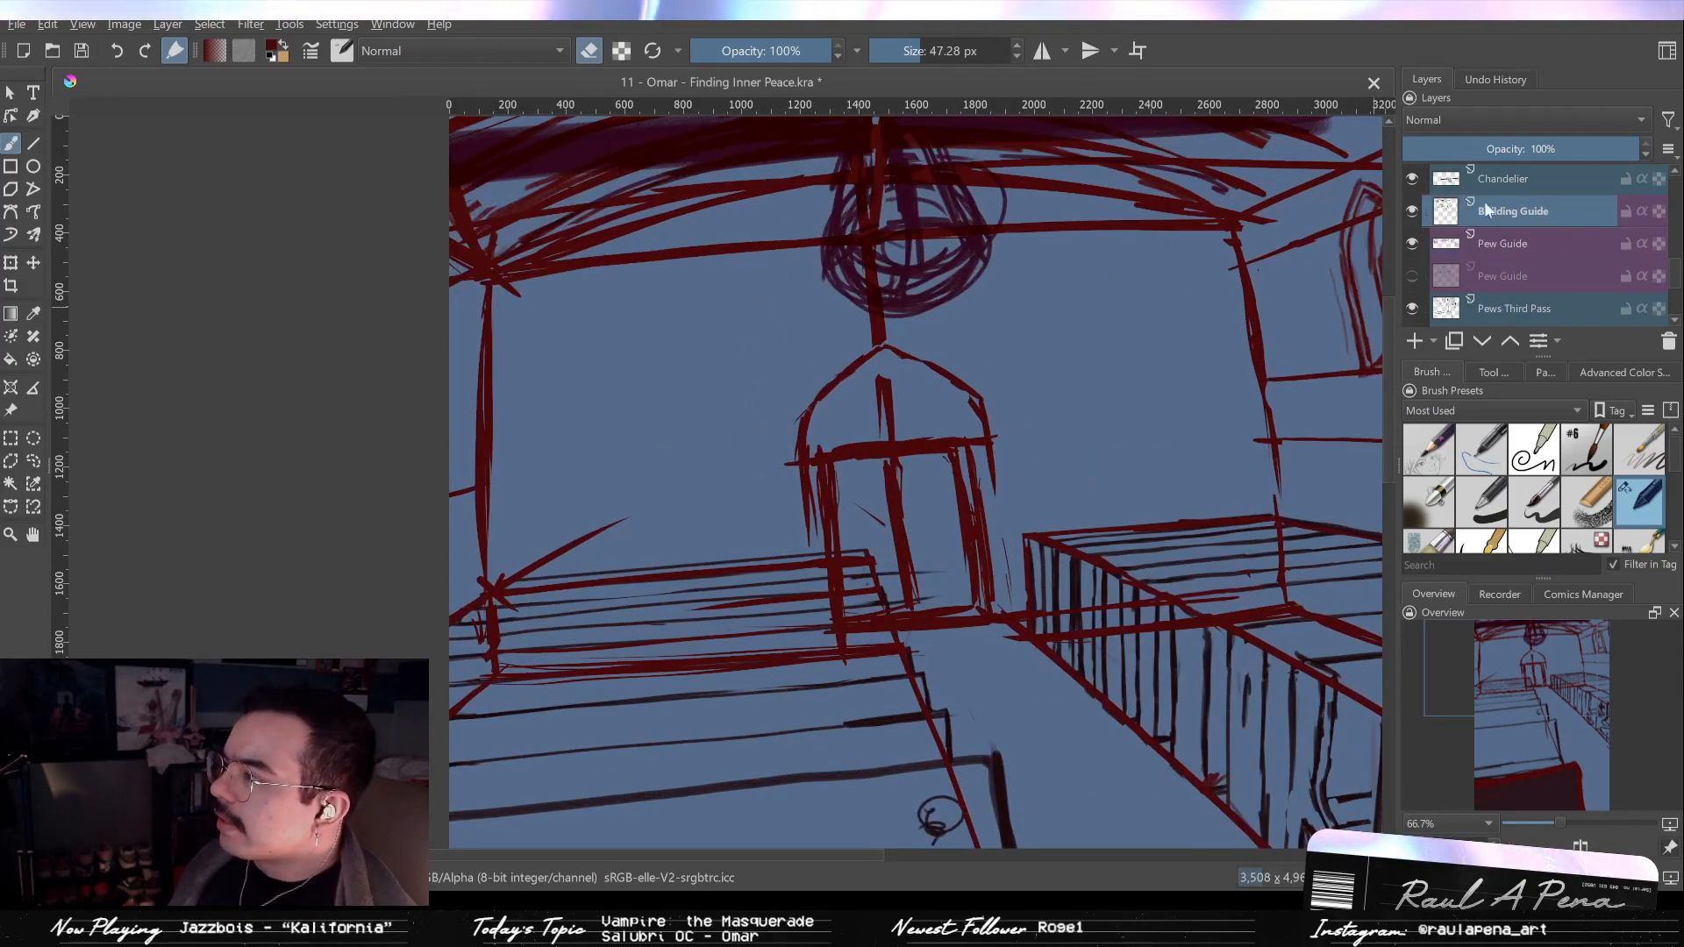
click(1412, 179)
drag(1117, 289, 1049, 353)
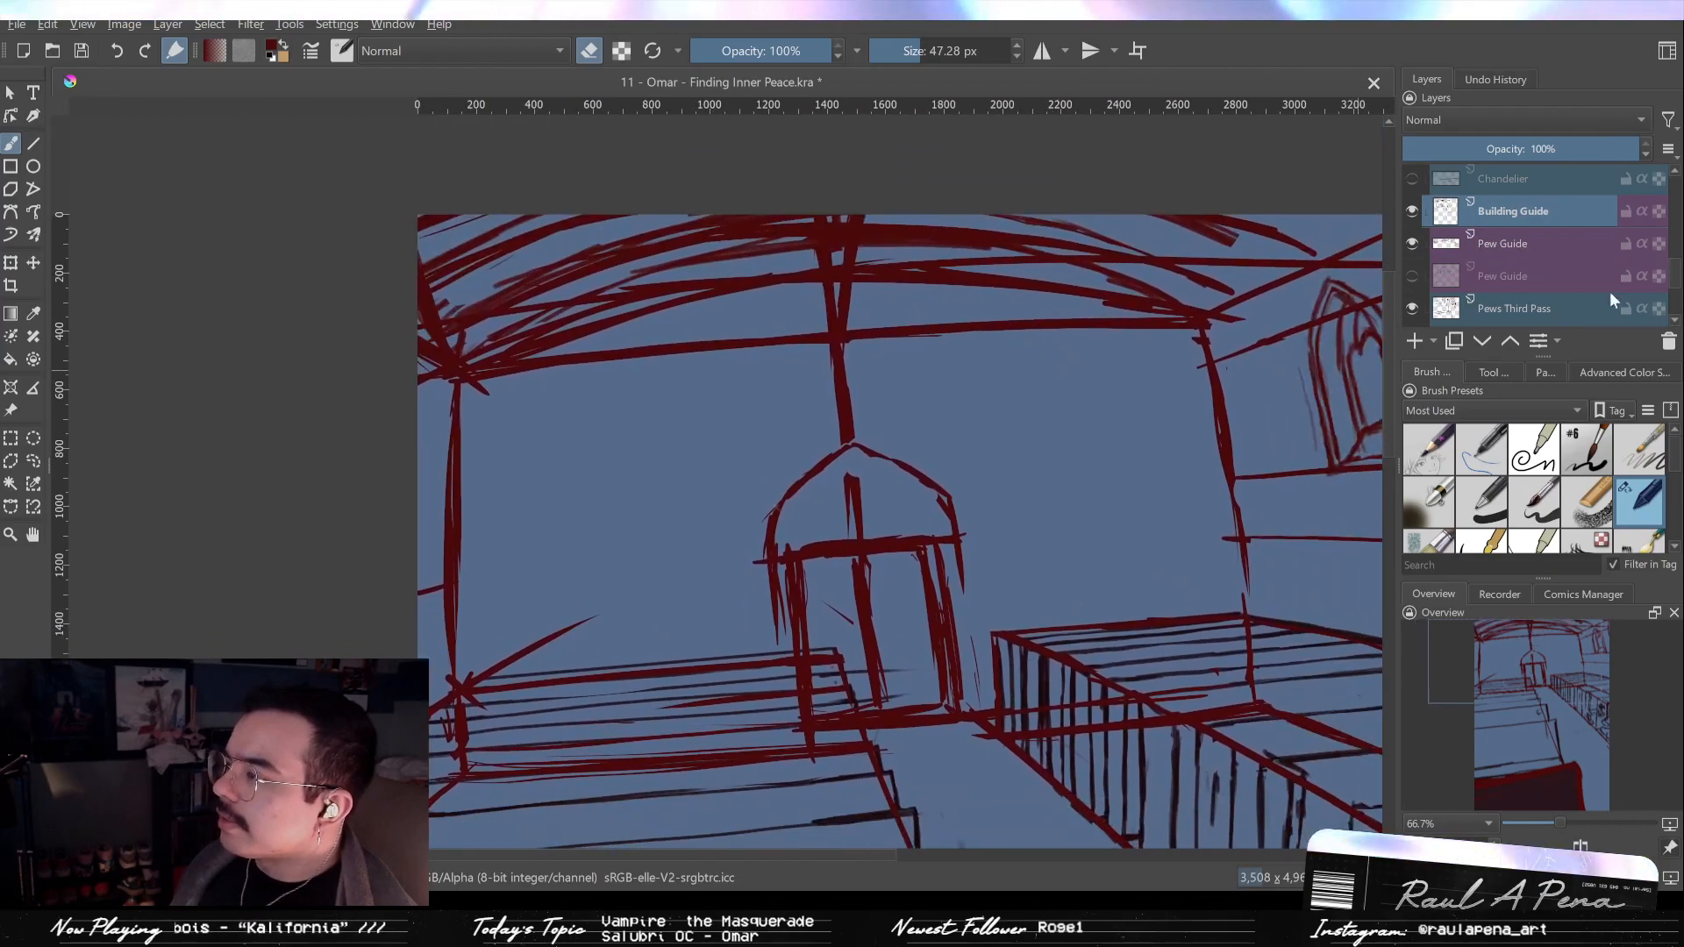
click(1450, 149)
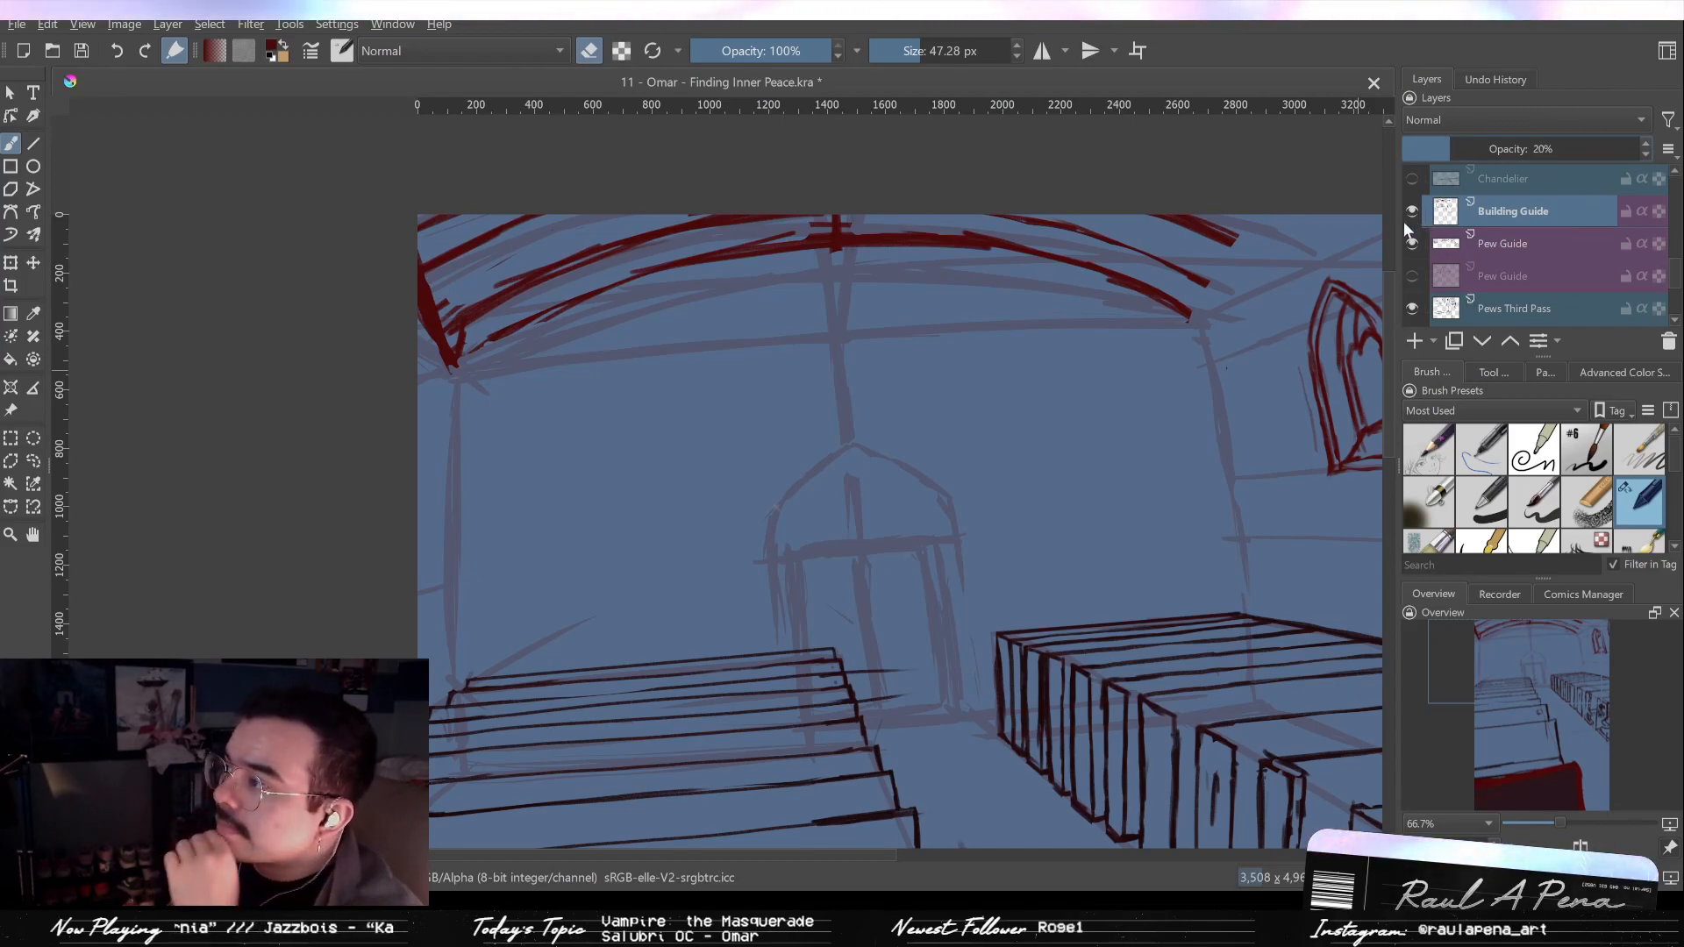
click(1414, 232)
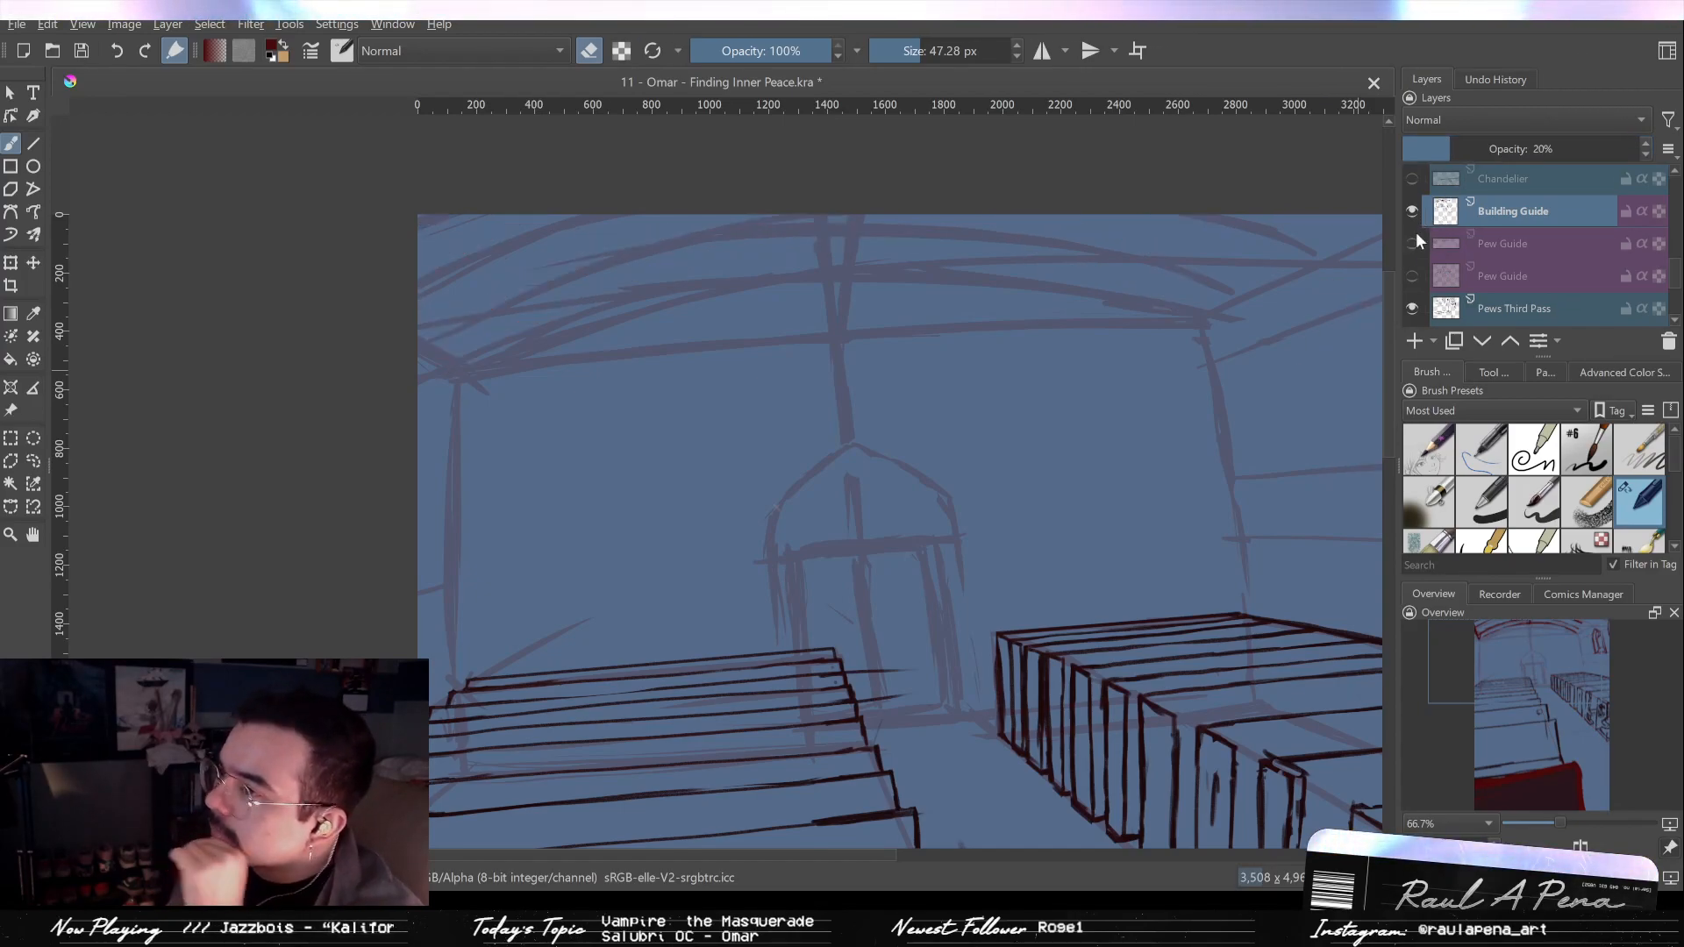
click(1414, 232)
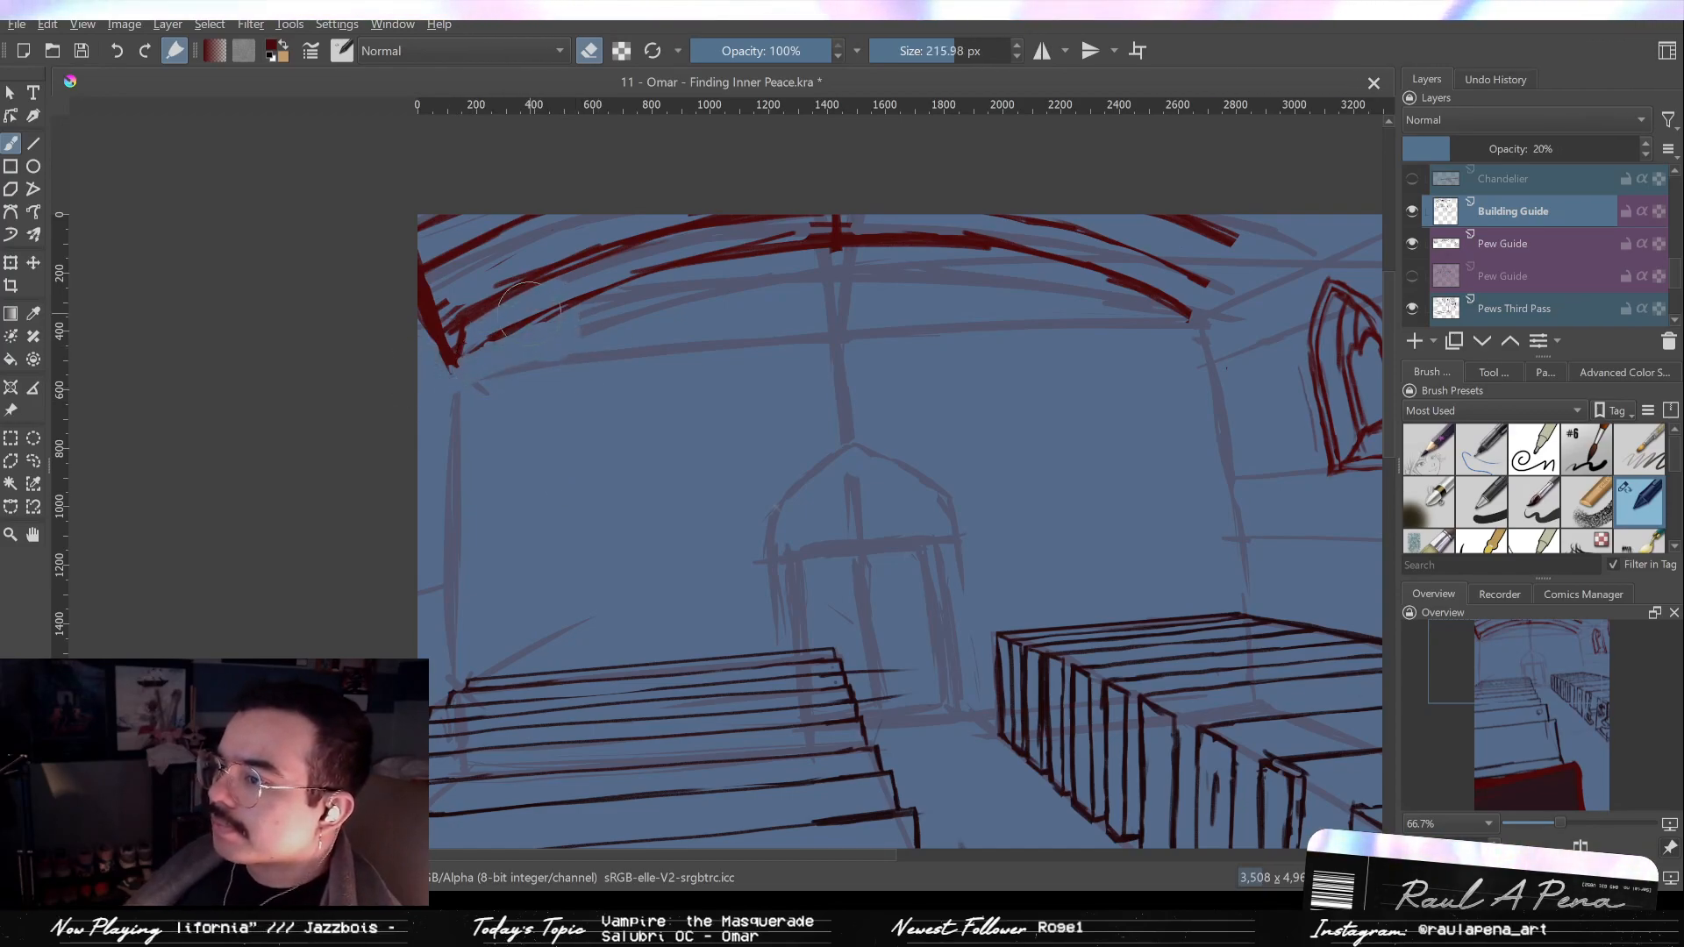
Erase the red ceiling arcs above the back wall on the cut-out Pew Guide layer with a large eraser, keeping the window.
click(1482, 246)
mouse_move(551, 341)
mouse_down()
mouse_move(465, 323)
mouse_move(500, 232)
mouse_move(587, 225)
mouse_up()
mouse_move(587, 245)
mouse_down()
mouse_move(1108, 231)
mouse_move(1153, 300)
mouse_move(1150, 421)
mouse_move(956, 380)
mouse_move(951, 400)
mouse_move(1023, 377)
mouse_up()
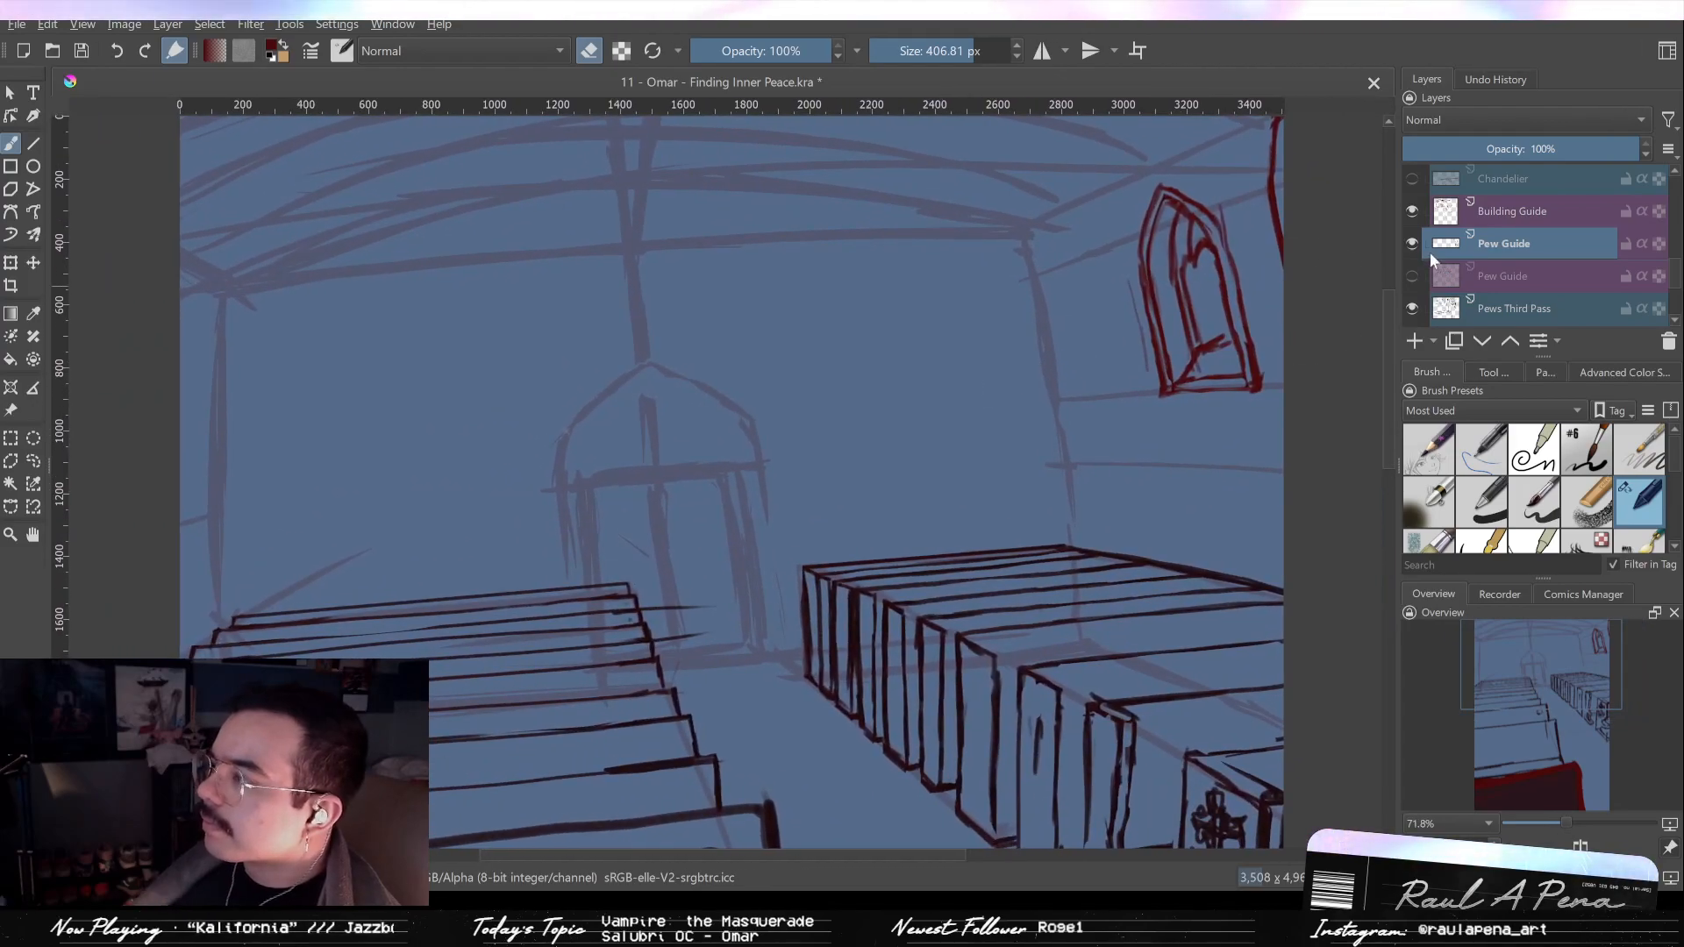
Restore the Building Guide layer's opacity to 100%, merge it into the cut-out Pew Guide layer and name the merged layer Building Guide.
click(1491, 219)
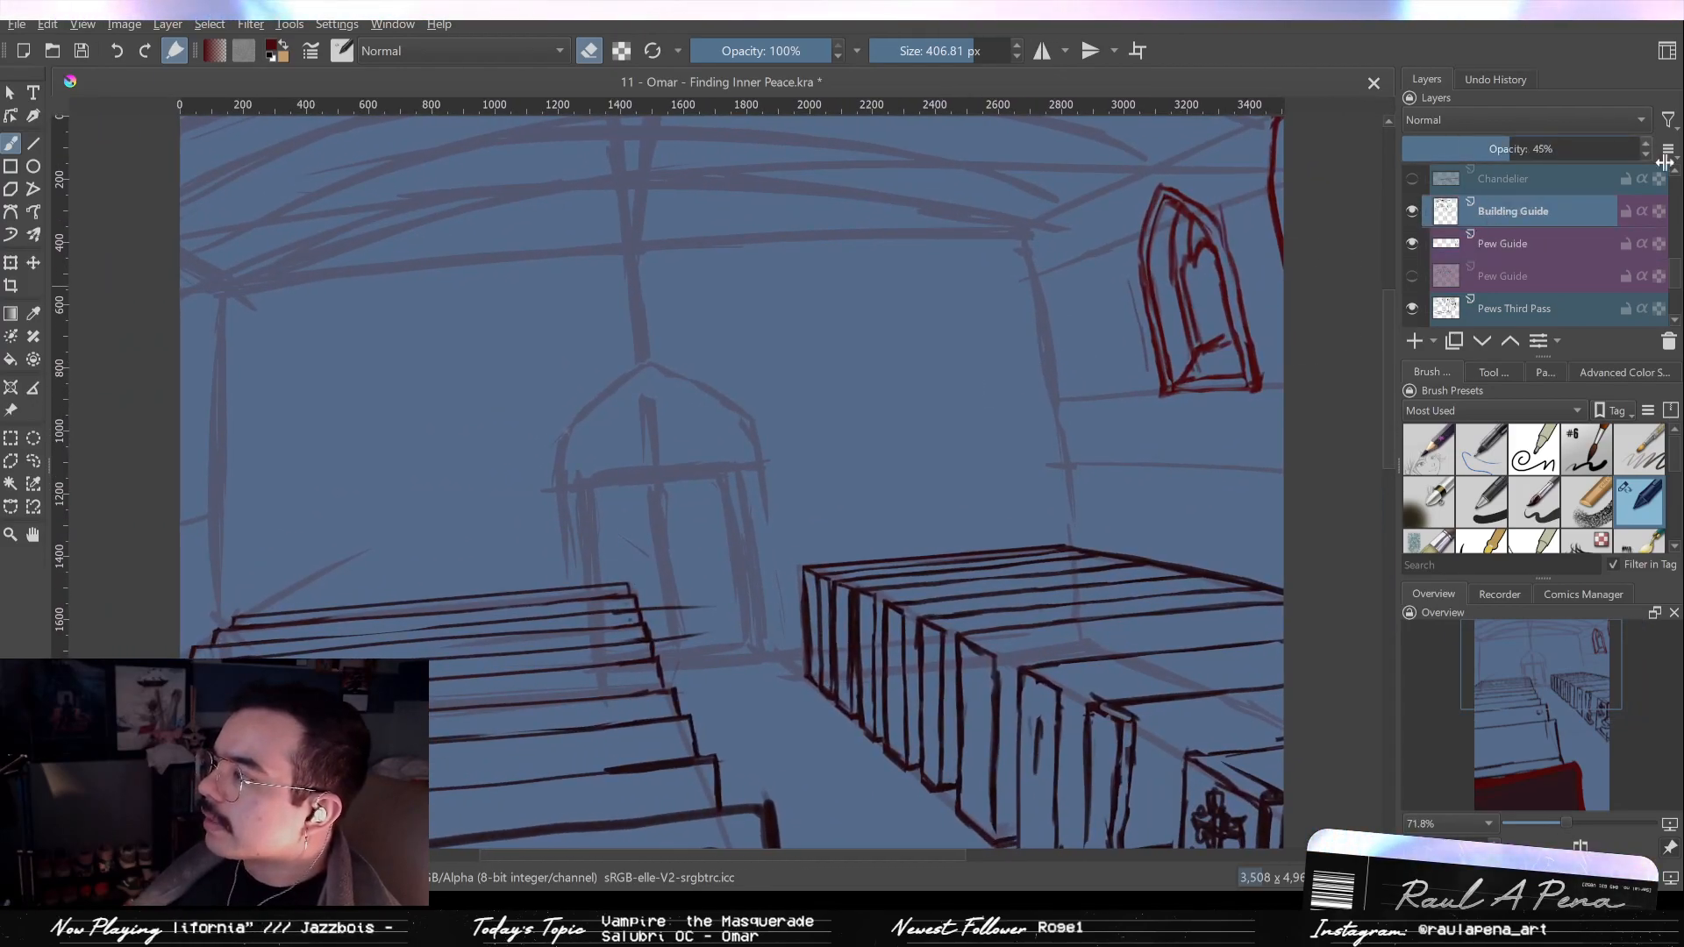
drag(1614, 151, 1649, 151)
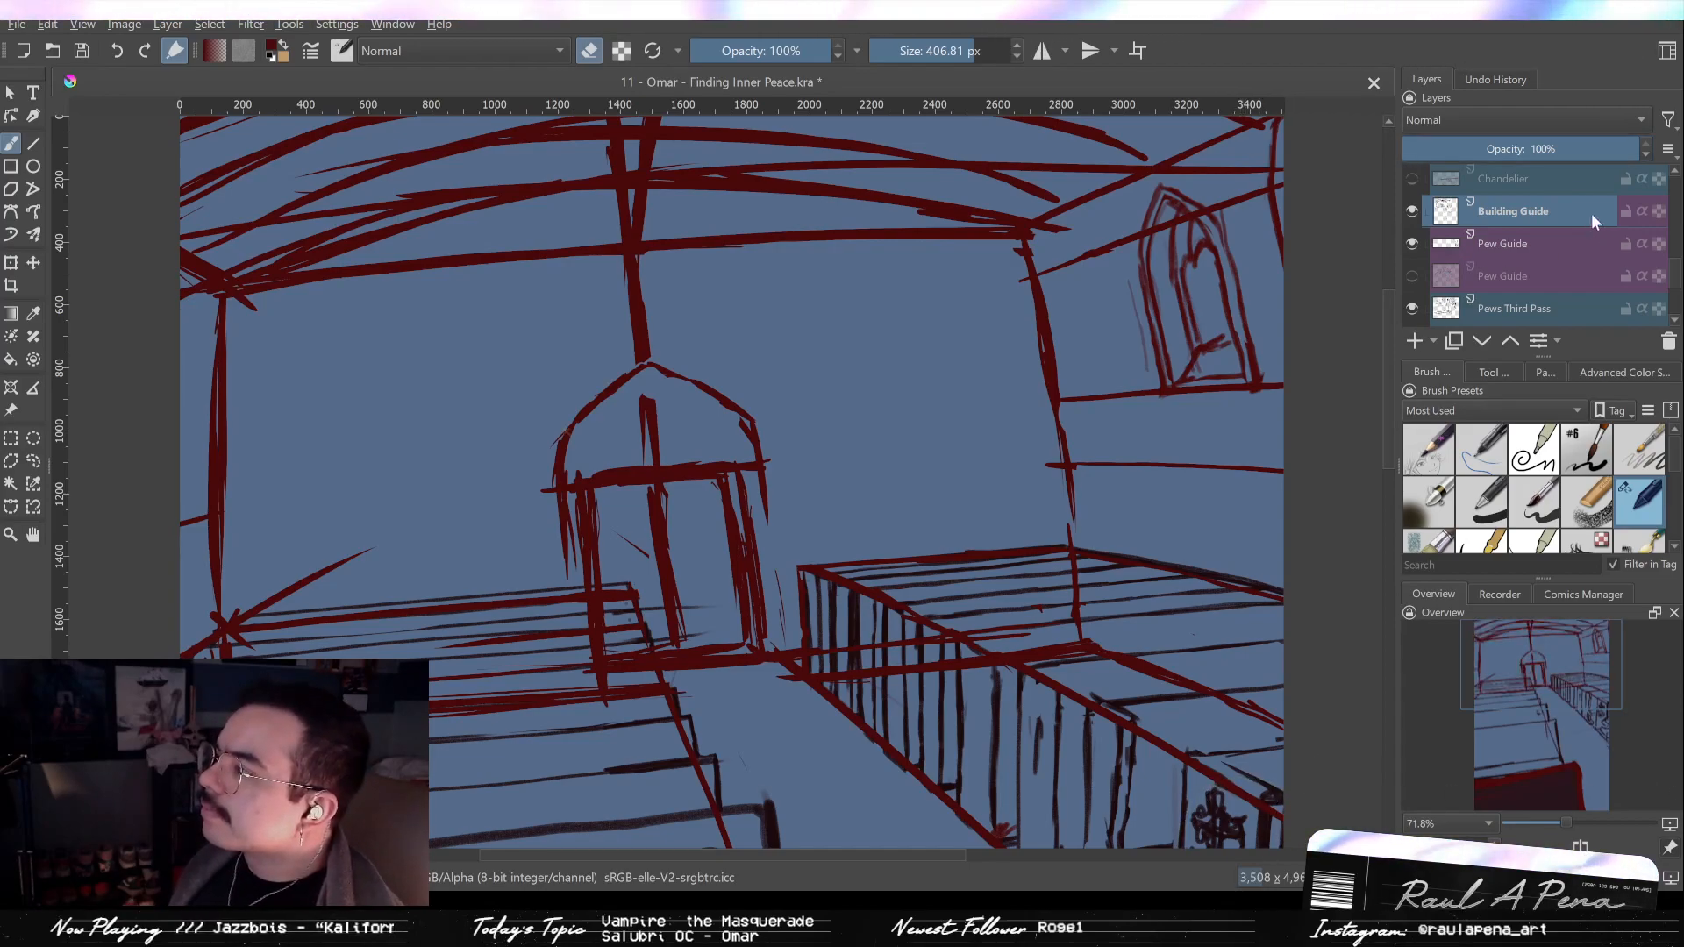
key(ctrl+e)
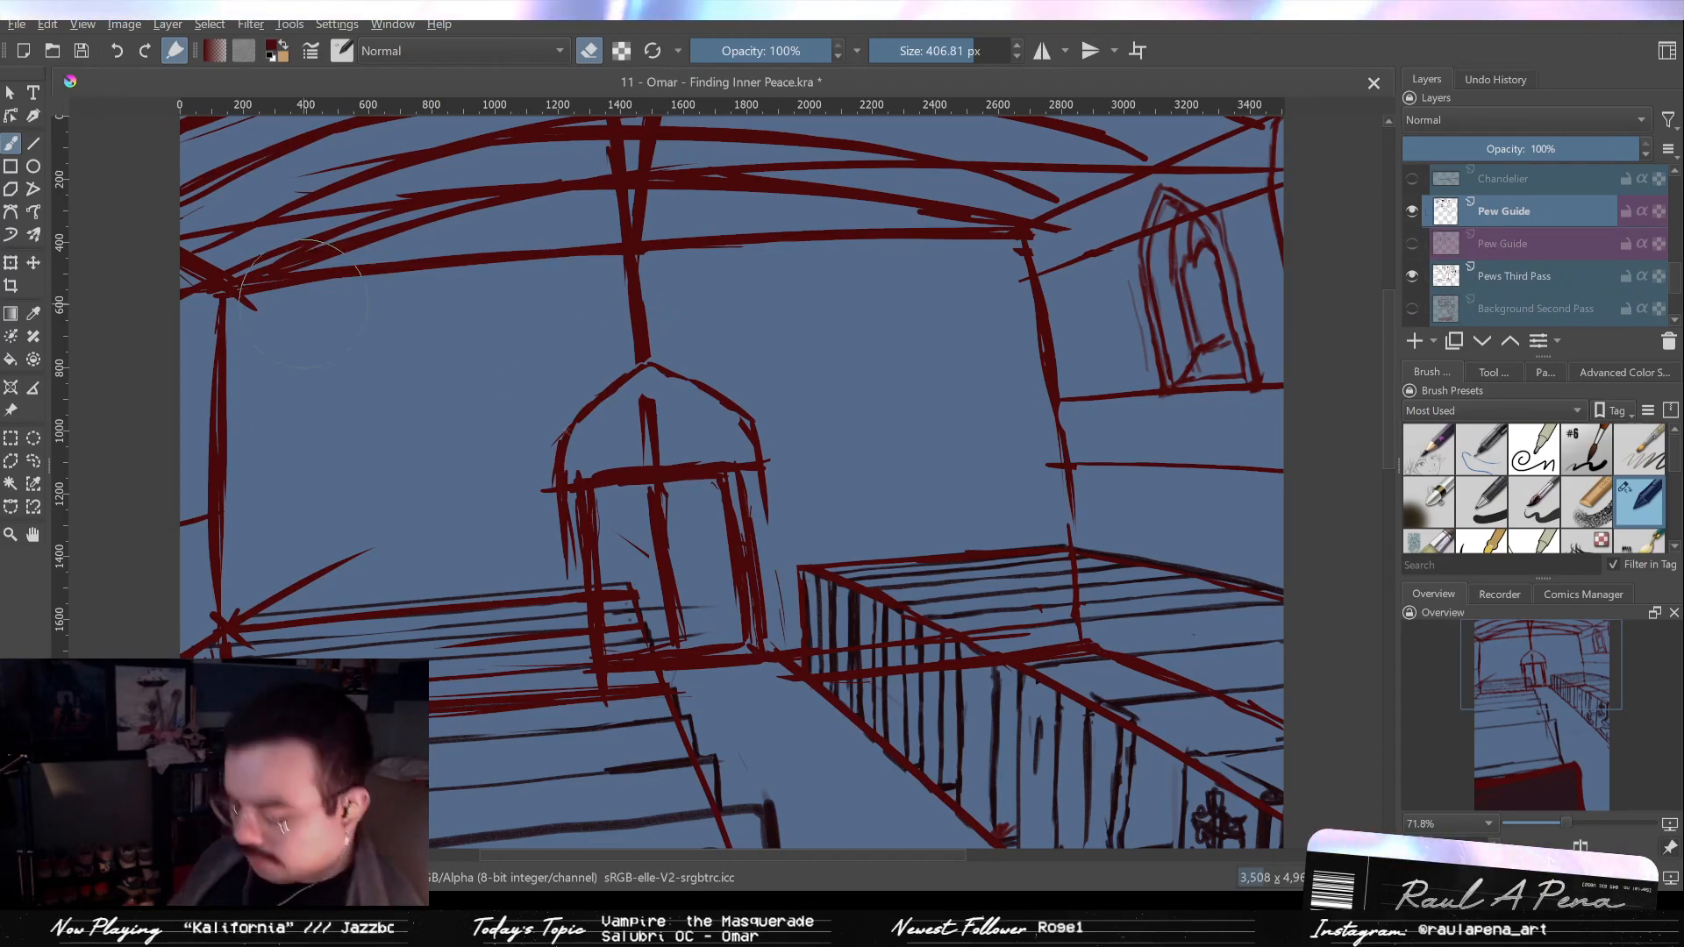
text(Building)
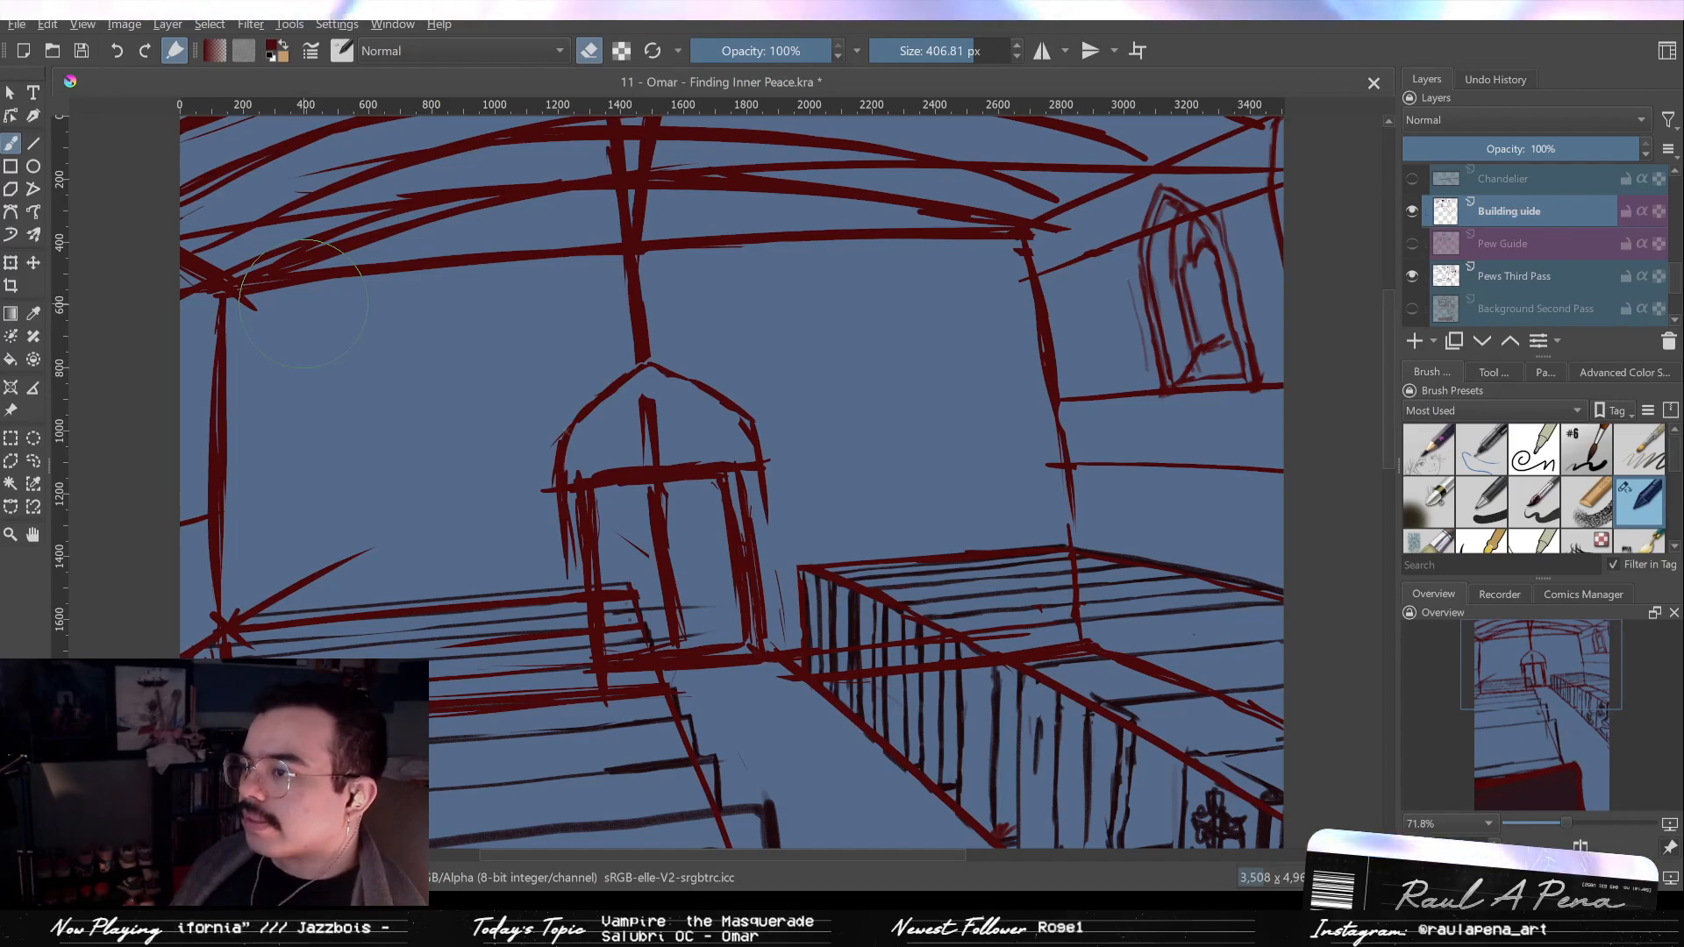
key(Page_Up)
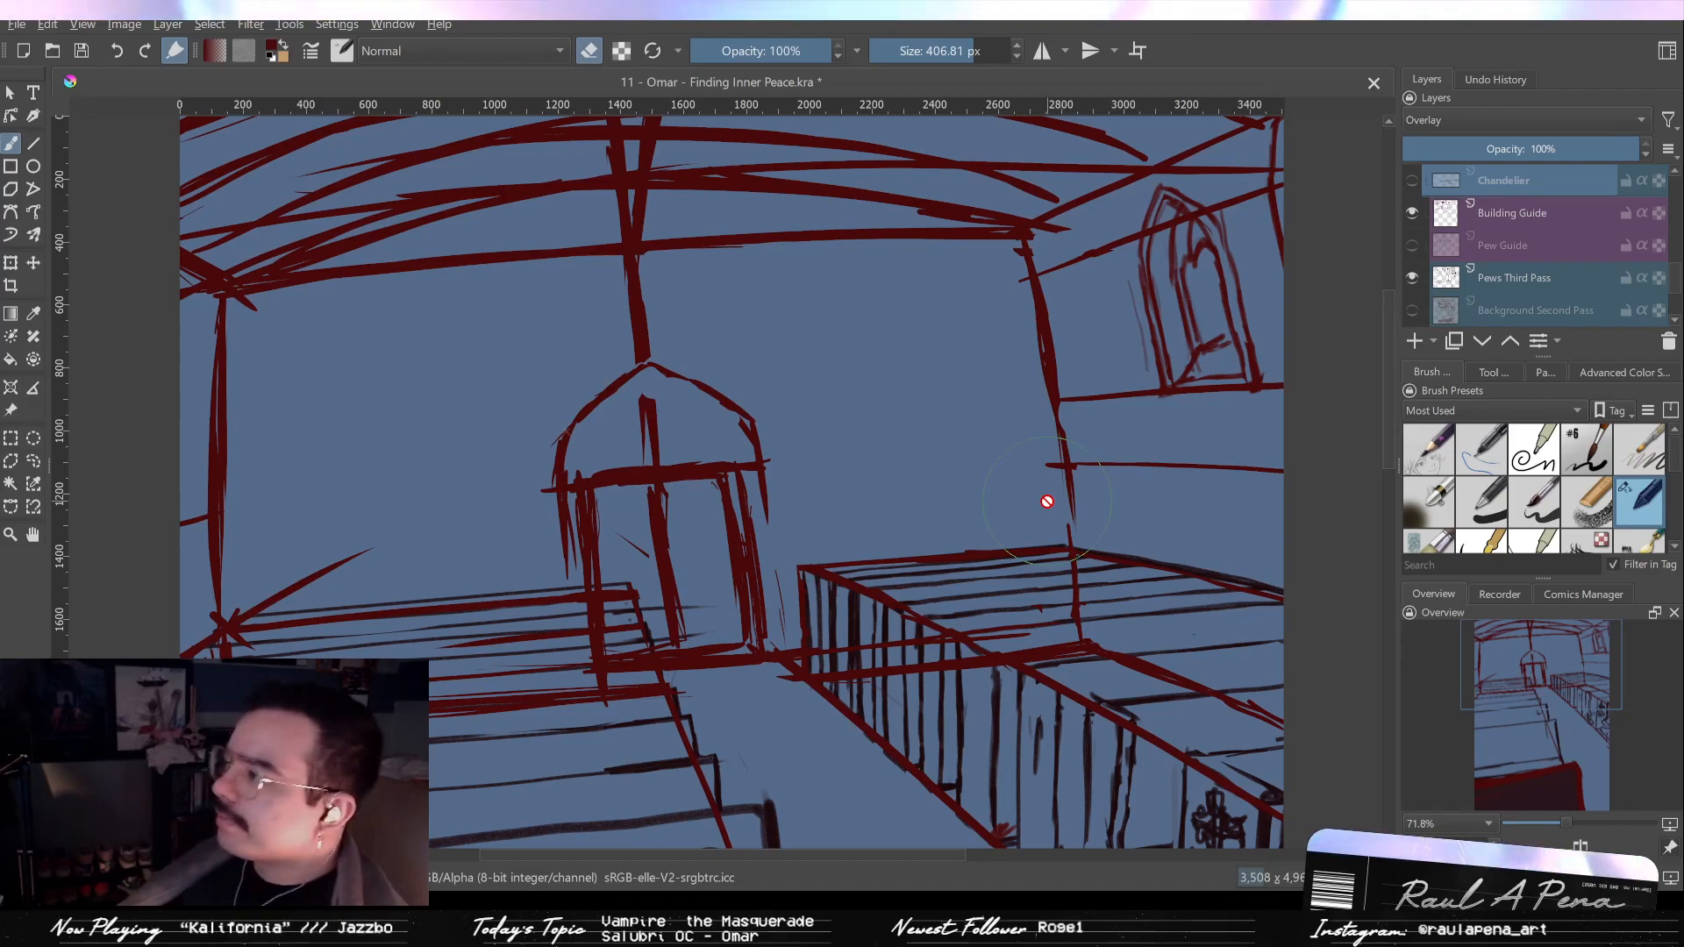
Show the original Pew Guide layer and erase its old door, arch and adjoining wall lines with the 233 px eraser.
click(1545, 221)
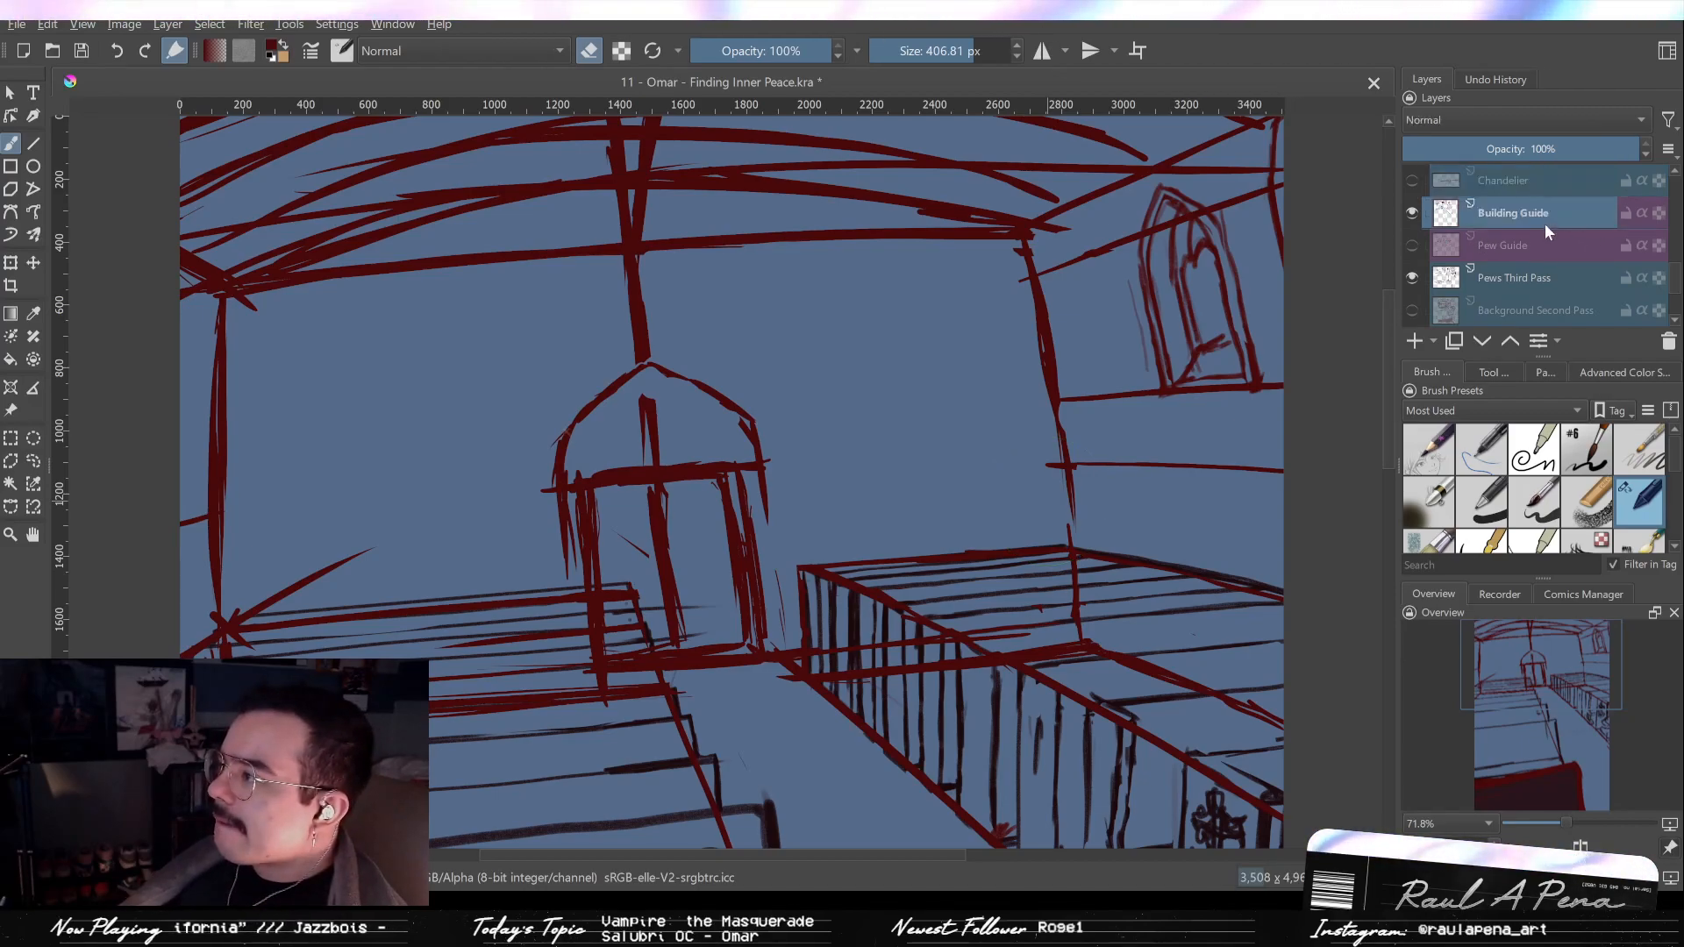
click(1534, 248)
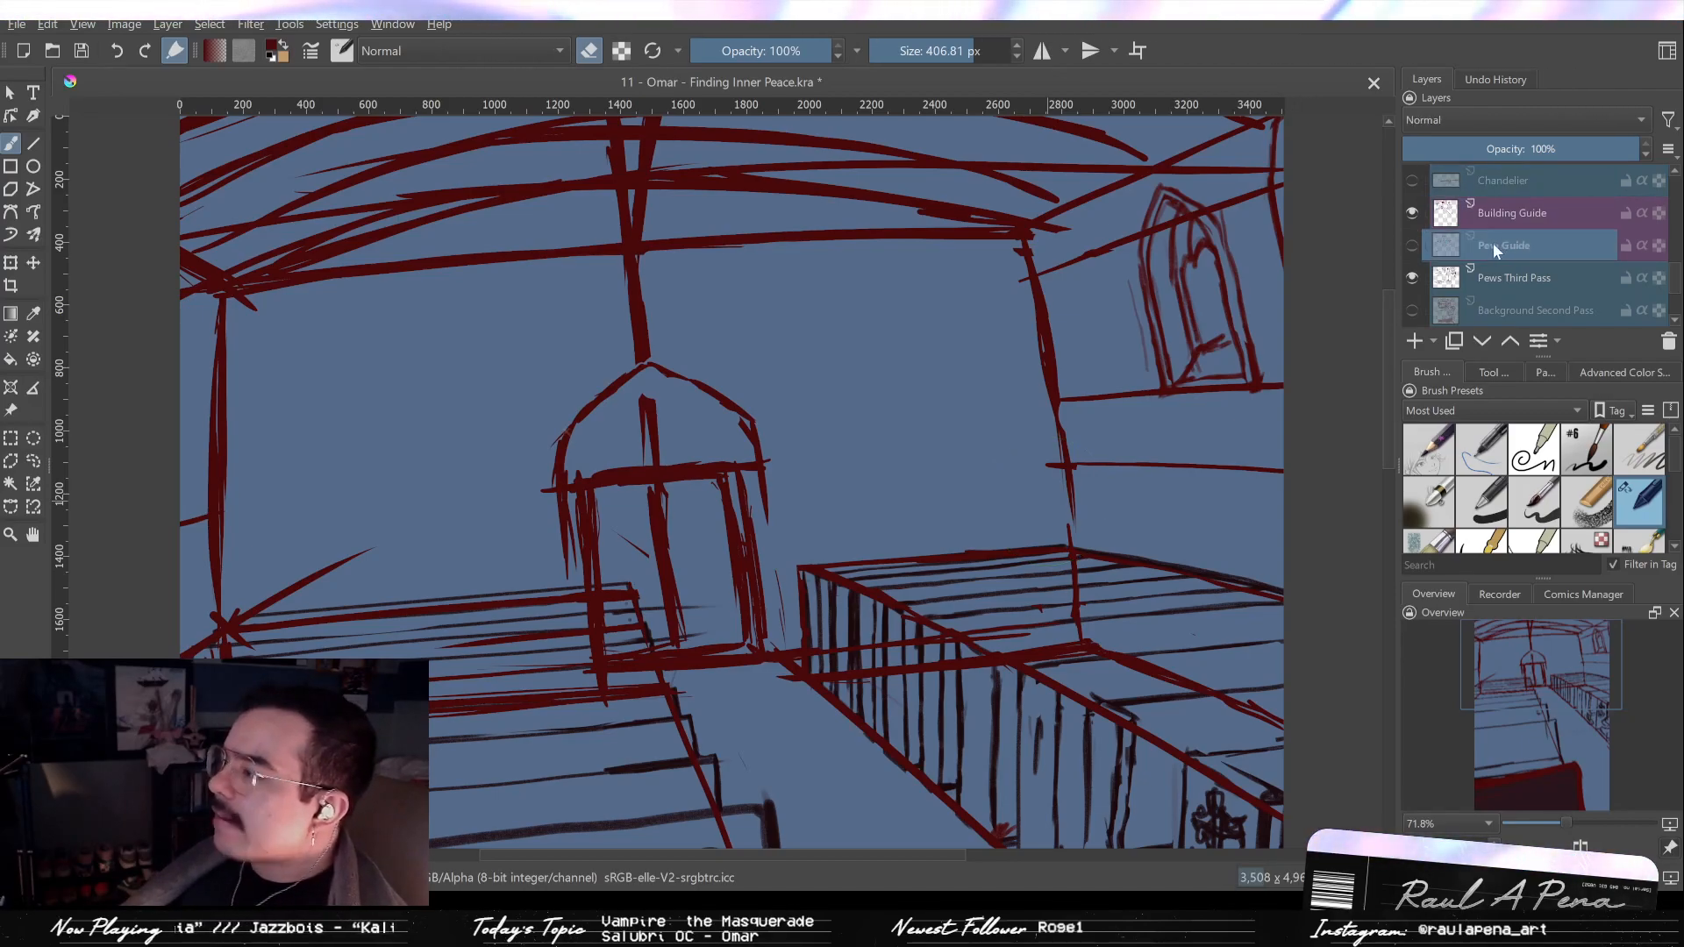
click(1412, 248)
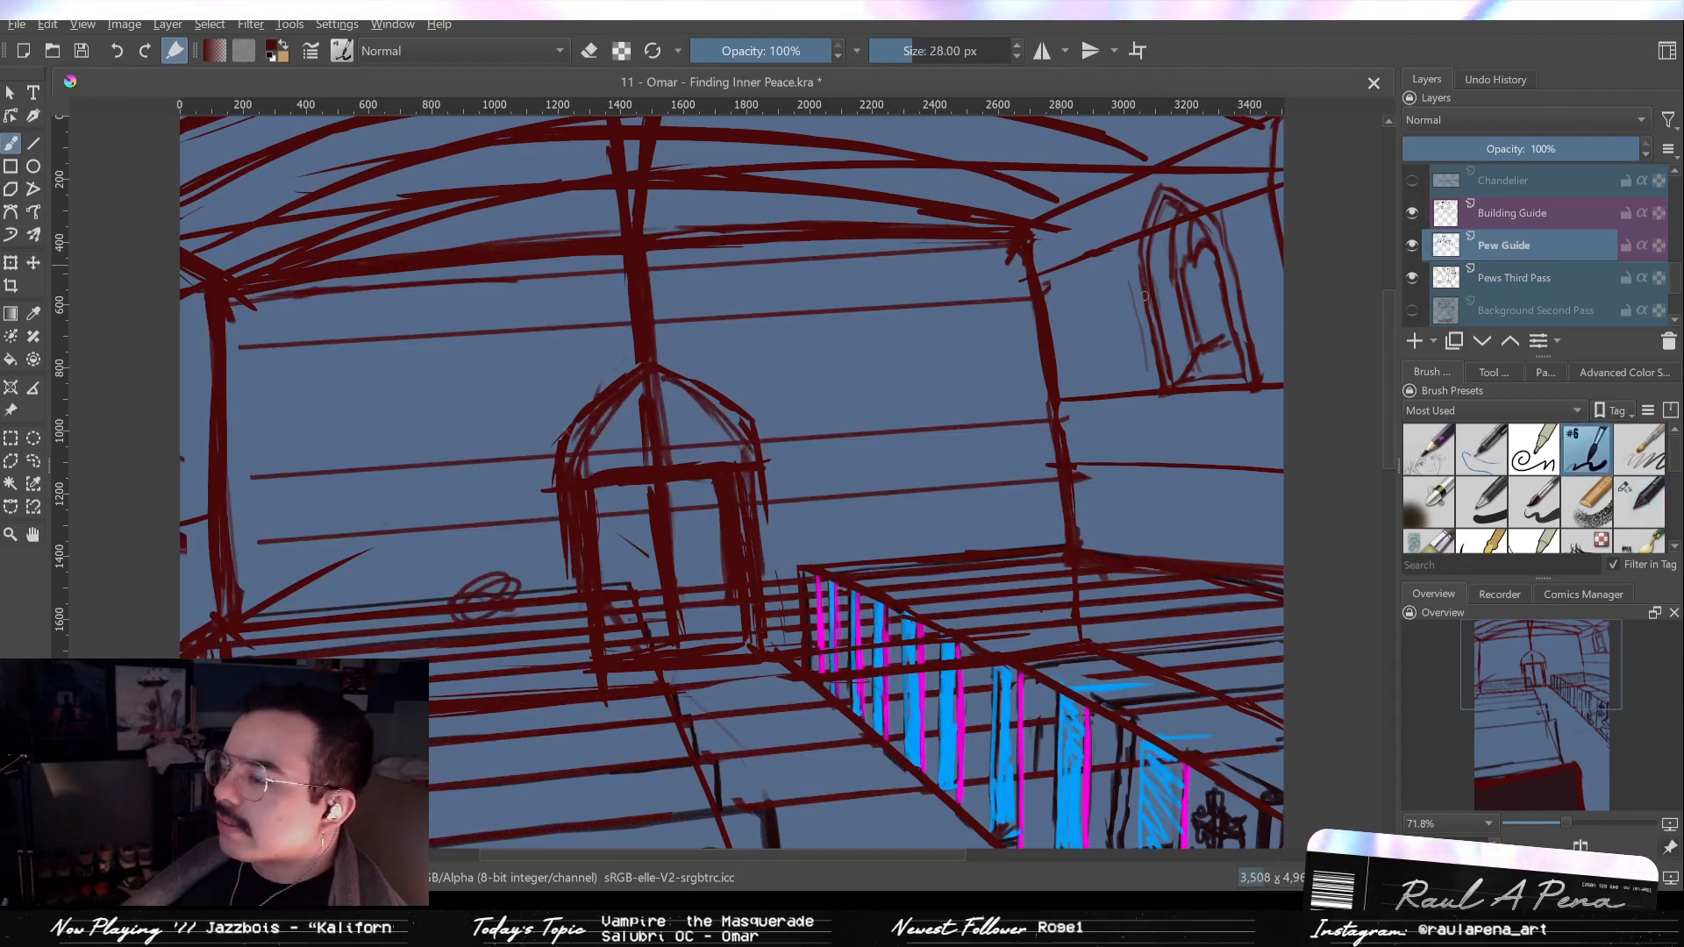
mouse_move(650, 373)
mouse_down()
mouse_move(627, 410)
mouse_move(485, 410)
mouse_up()
key(ctrl+z)
mouse_move(602, 418)
mouse_down()
mouse_move(677, 394)
mouse_move(561, 478)
mouse_up()
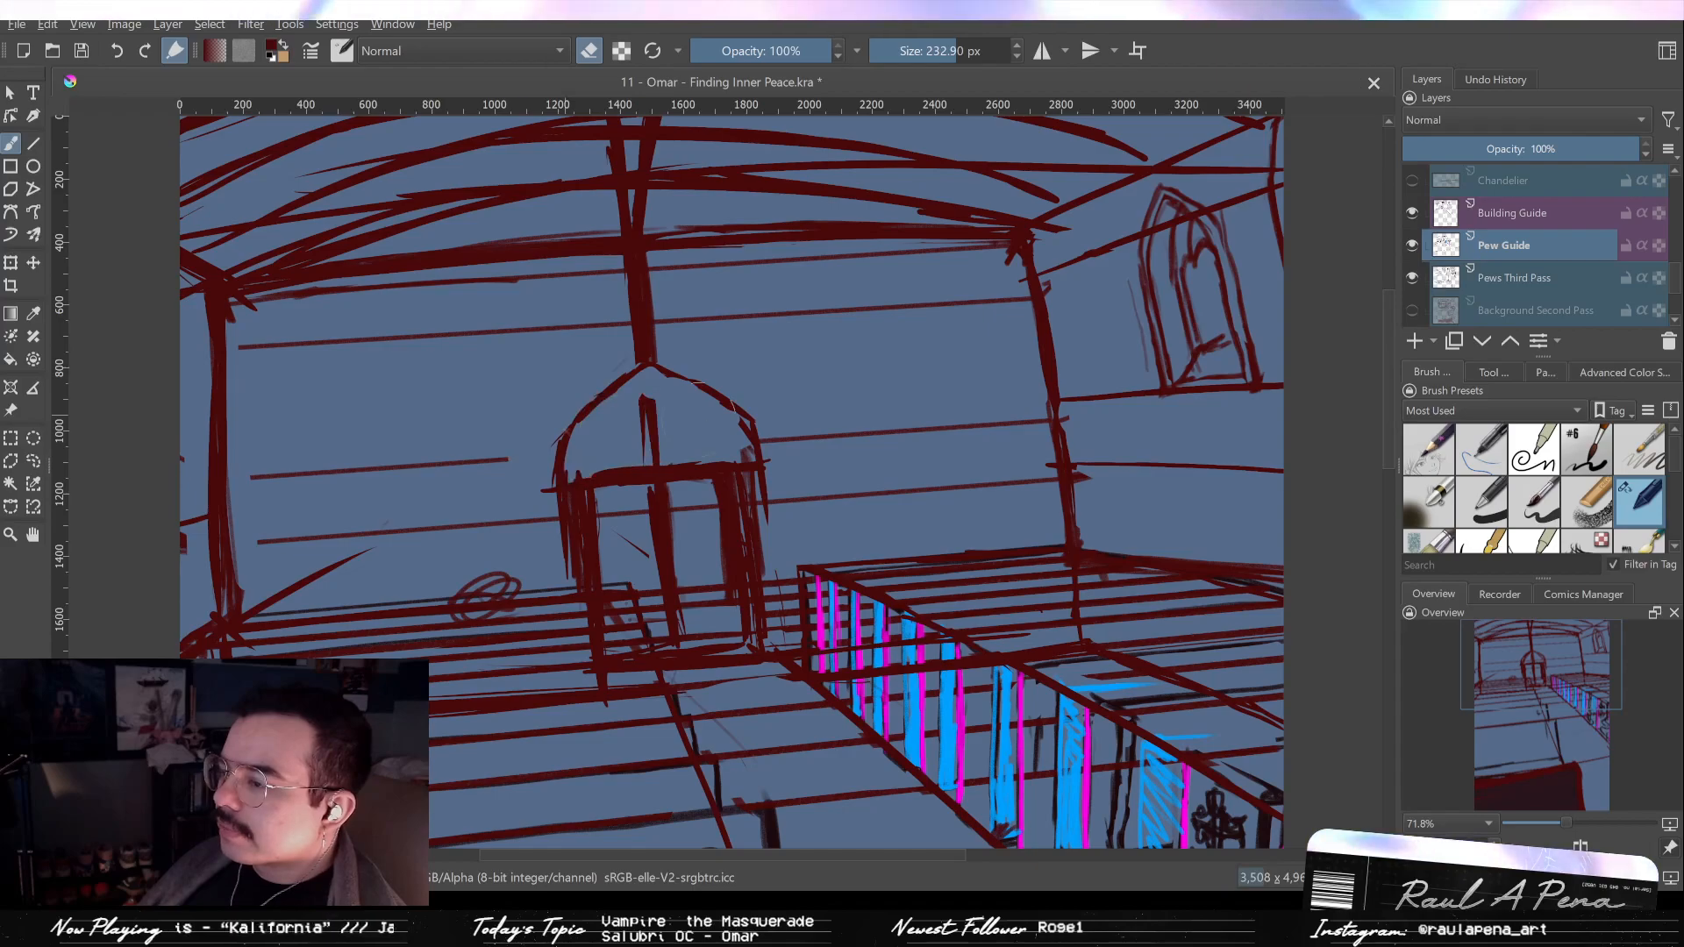
mouse_move(785, 465)
mouse_down()
mouse_move(794, 513)
mouse_move(750, 535)
mouse_up()
mouse_move(588, 535)
mouse_down()
mouse_move(712, 492)
mouse_move(715, 527)
mouse_up()
mouse_move(706, 624)
mouse_down()
mouse_move(647, 616)
mouse_move(721, 648)
mouse_move(647, 656)
mouse_move(766, 663)
mouse_move(744, 624)
mouse_move(658, 561)
mouse_up()
drag(702, 496, 574, 588)
drag(526, 522, 503, 524)
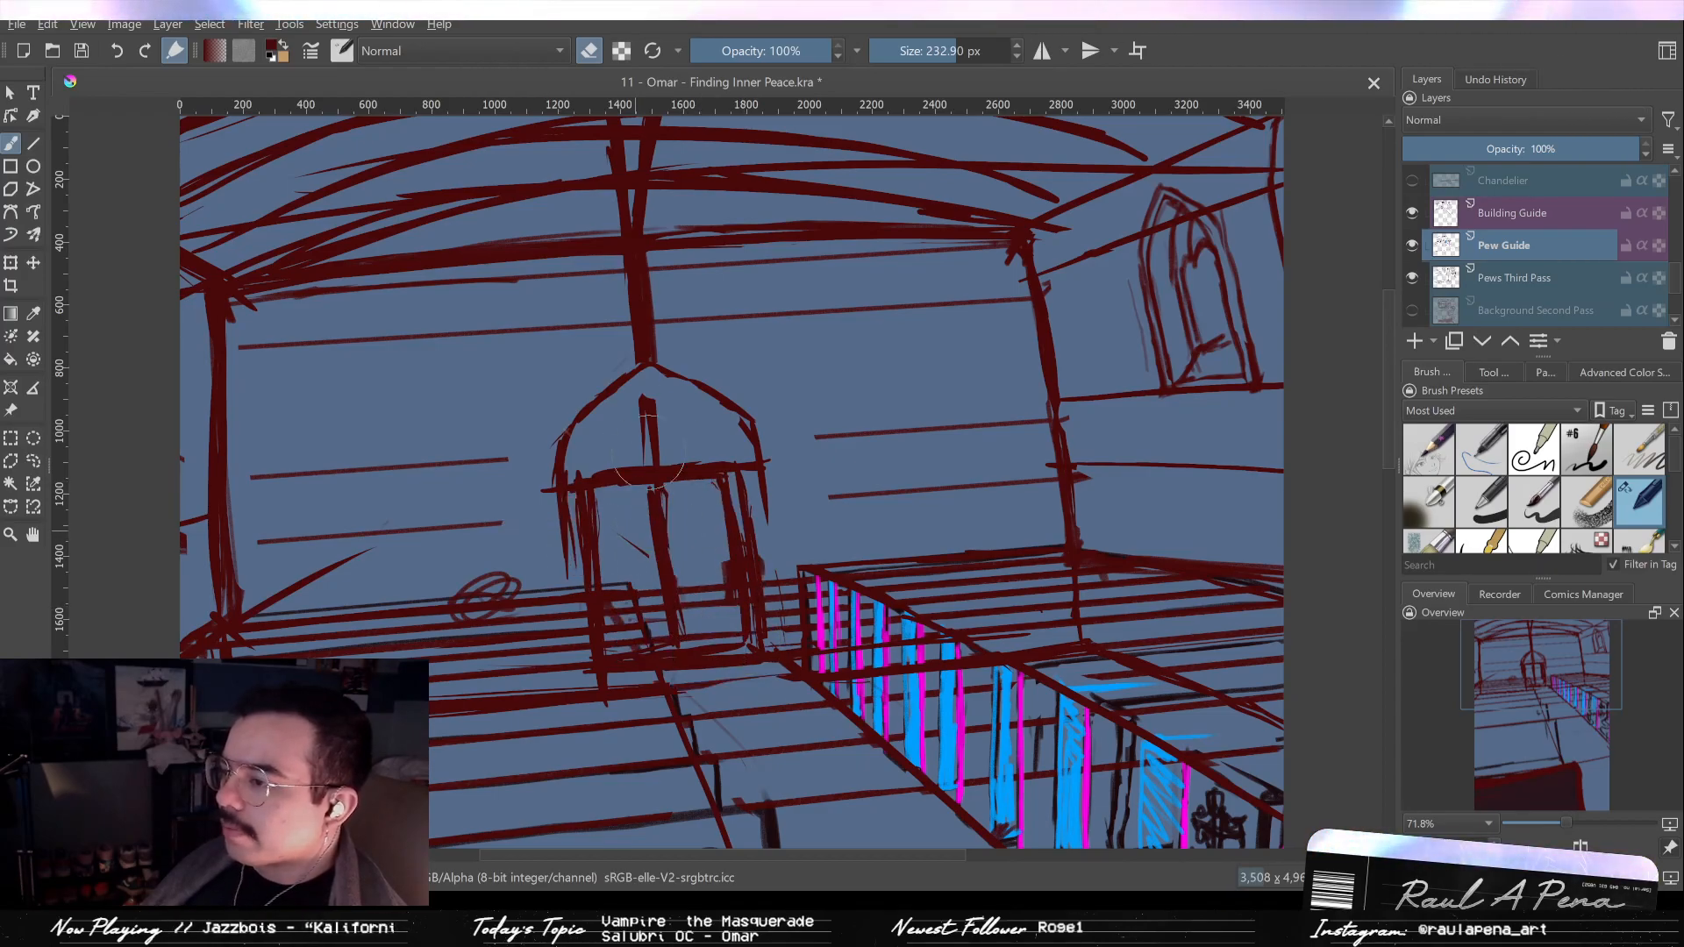
Compare the church sketch with and without the Pew Guide layer, leaving that layer hidden.
scroll(1123, 351, down, 3)
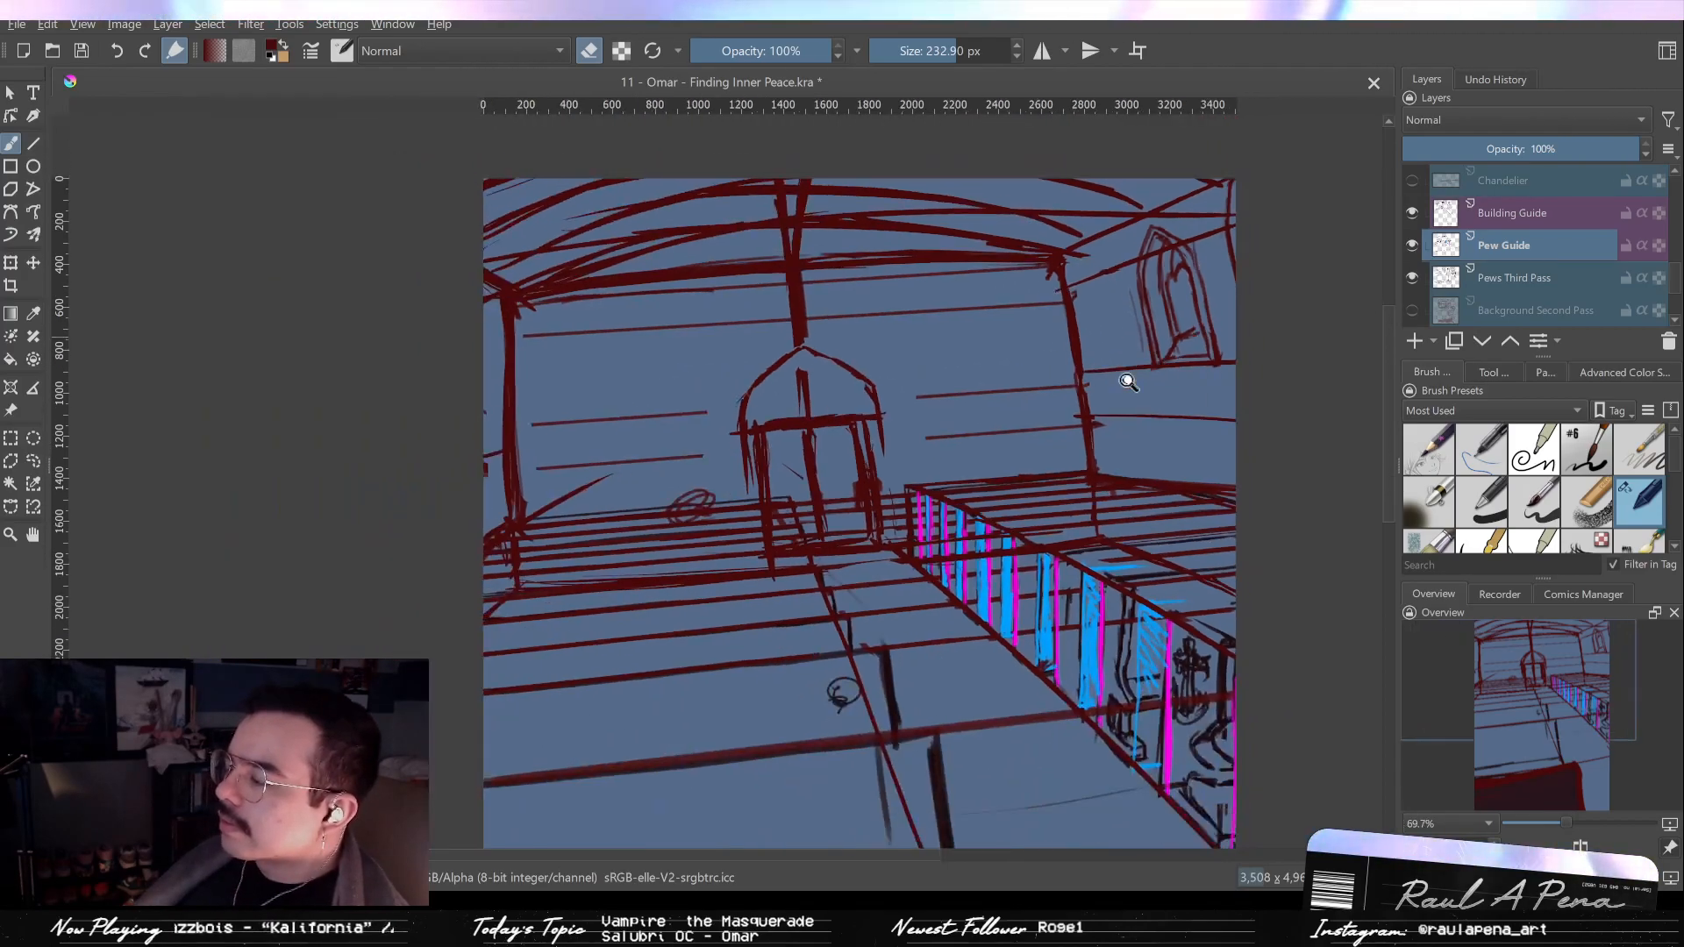
click(1409, 247)
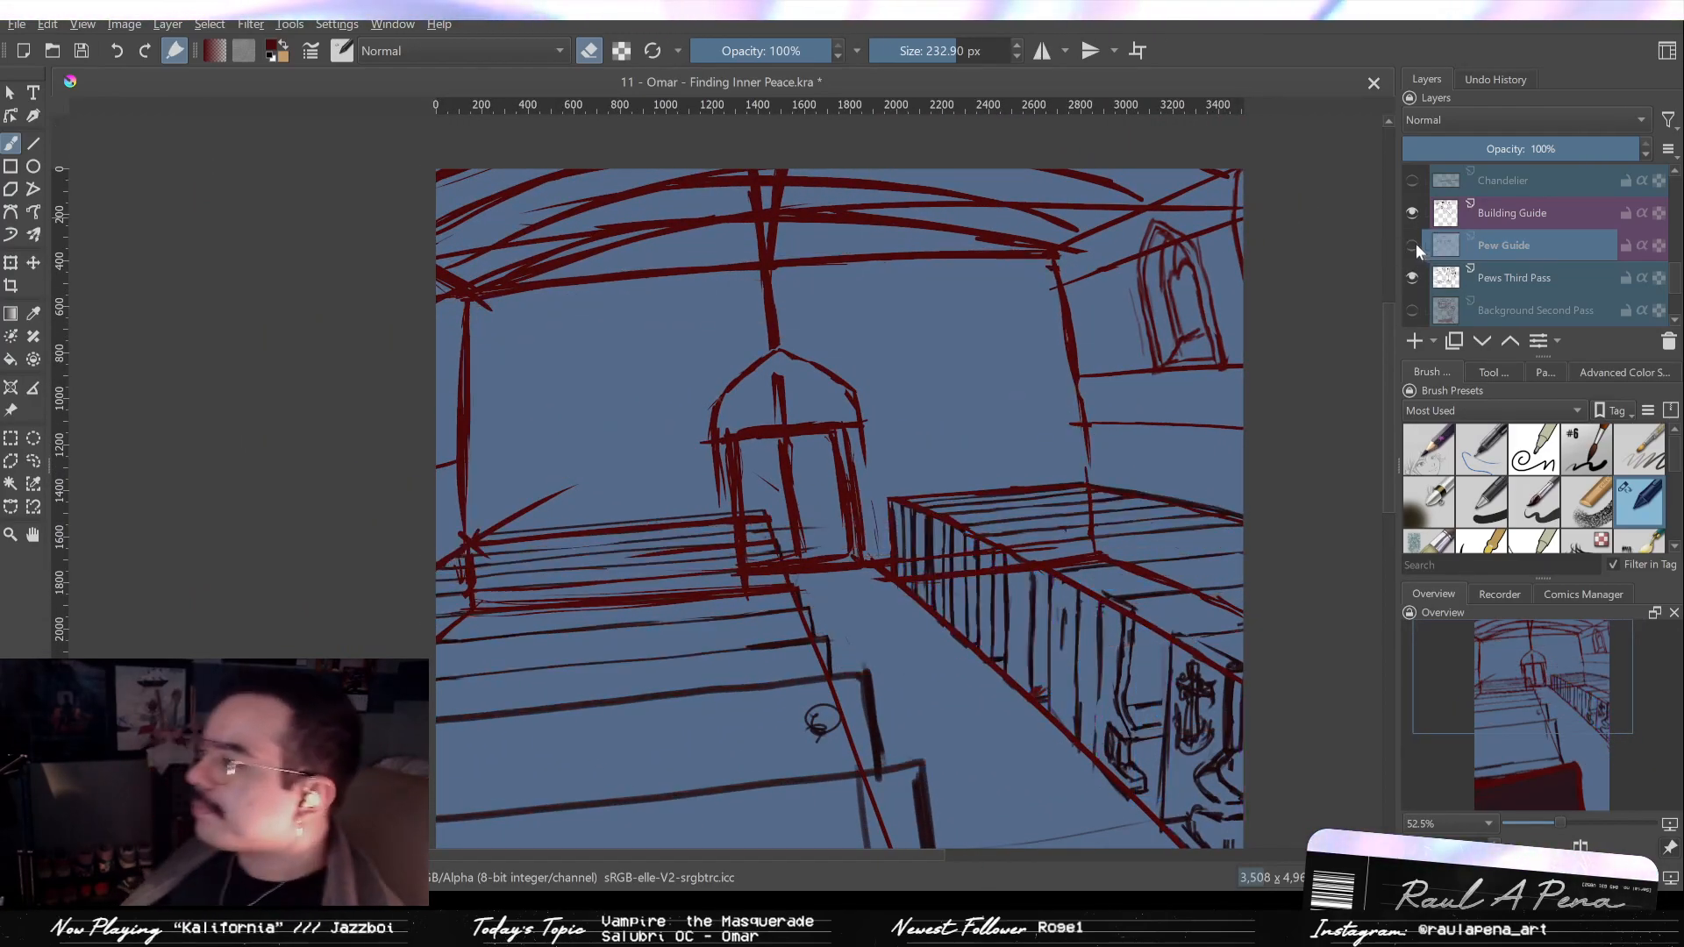
click(1412, 247)
click(1410, 248)
click(1412, 247)
click(1408, 249)
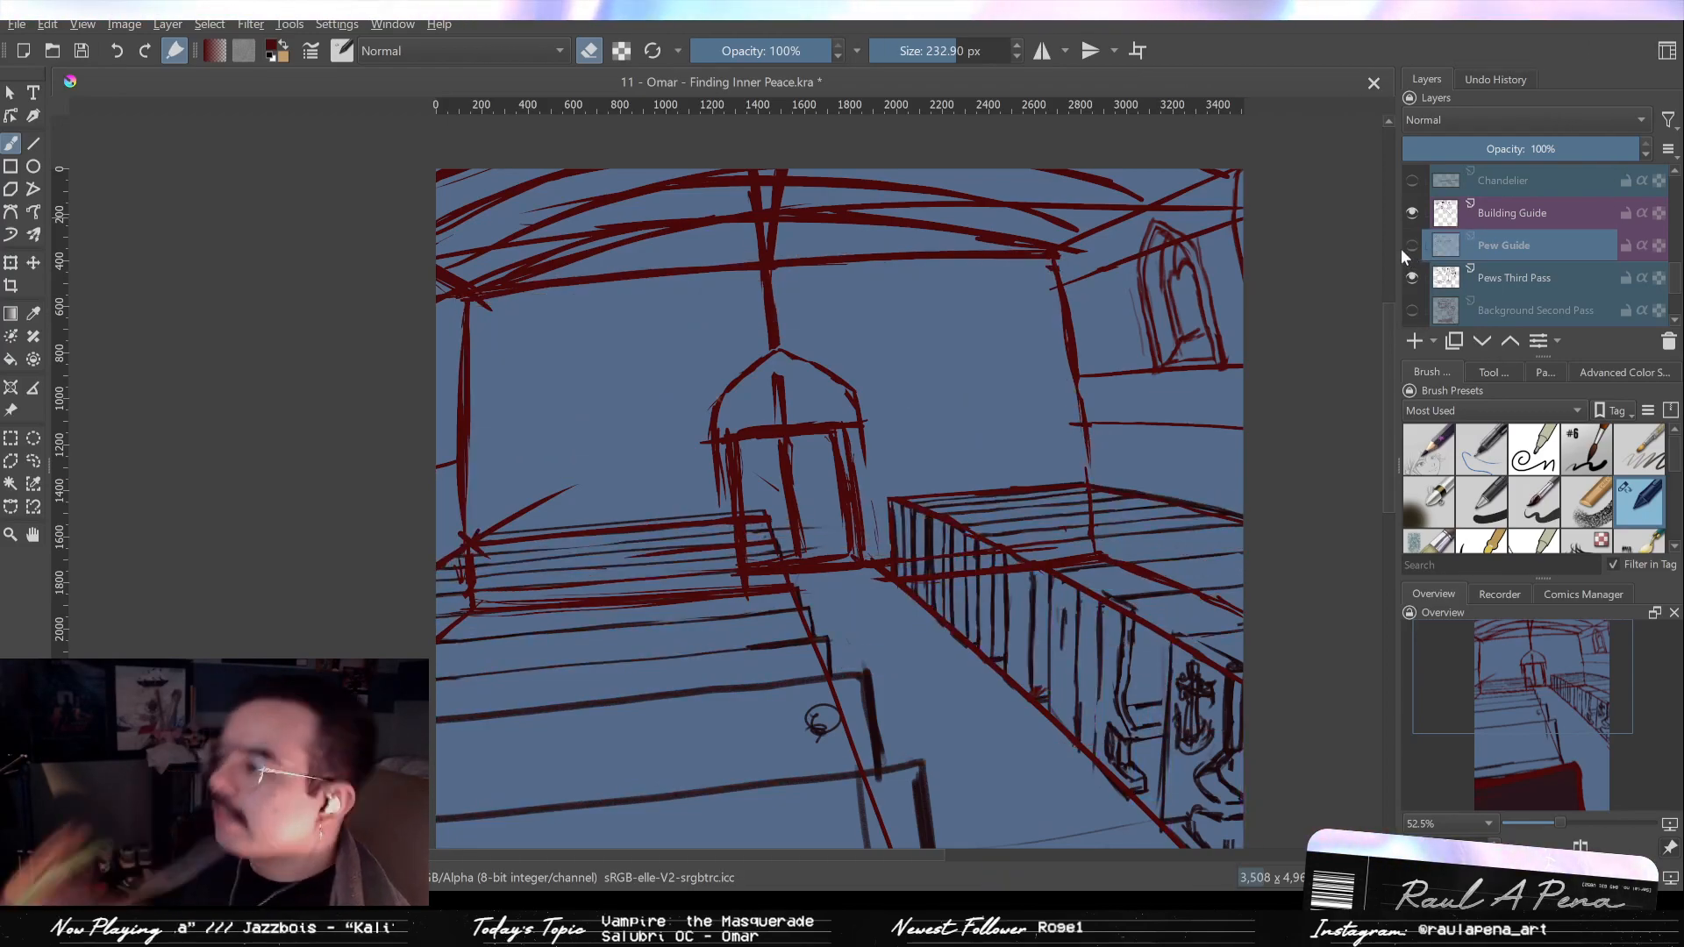
Draw a vertical line just inside the back wall's right corner on the Building Guide layer with the 28 px brush.
click(1506, 214)
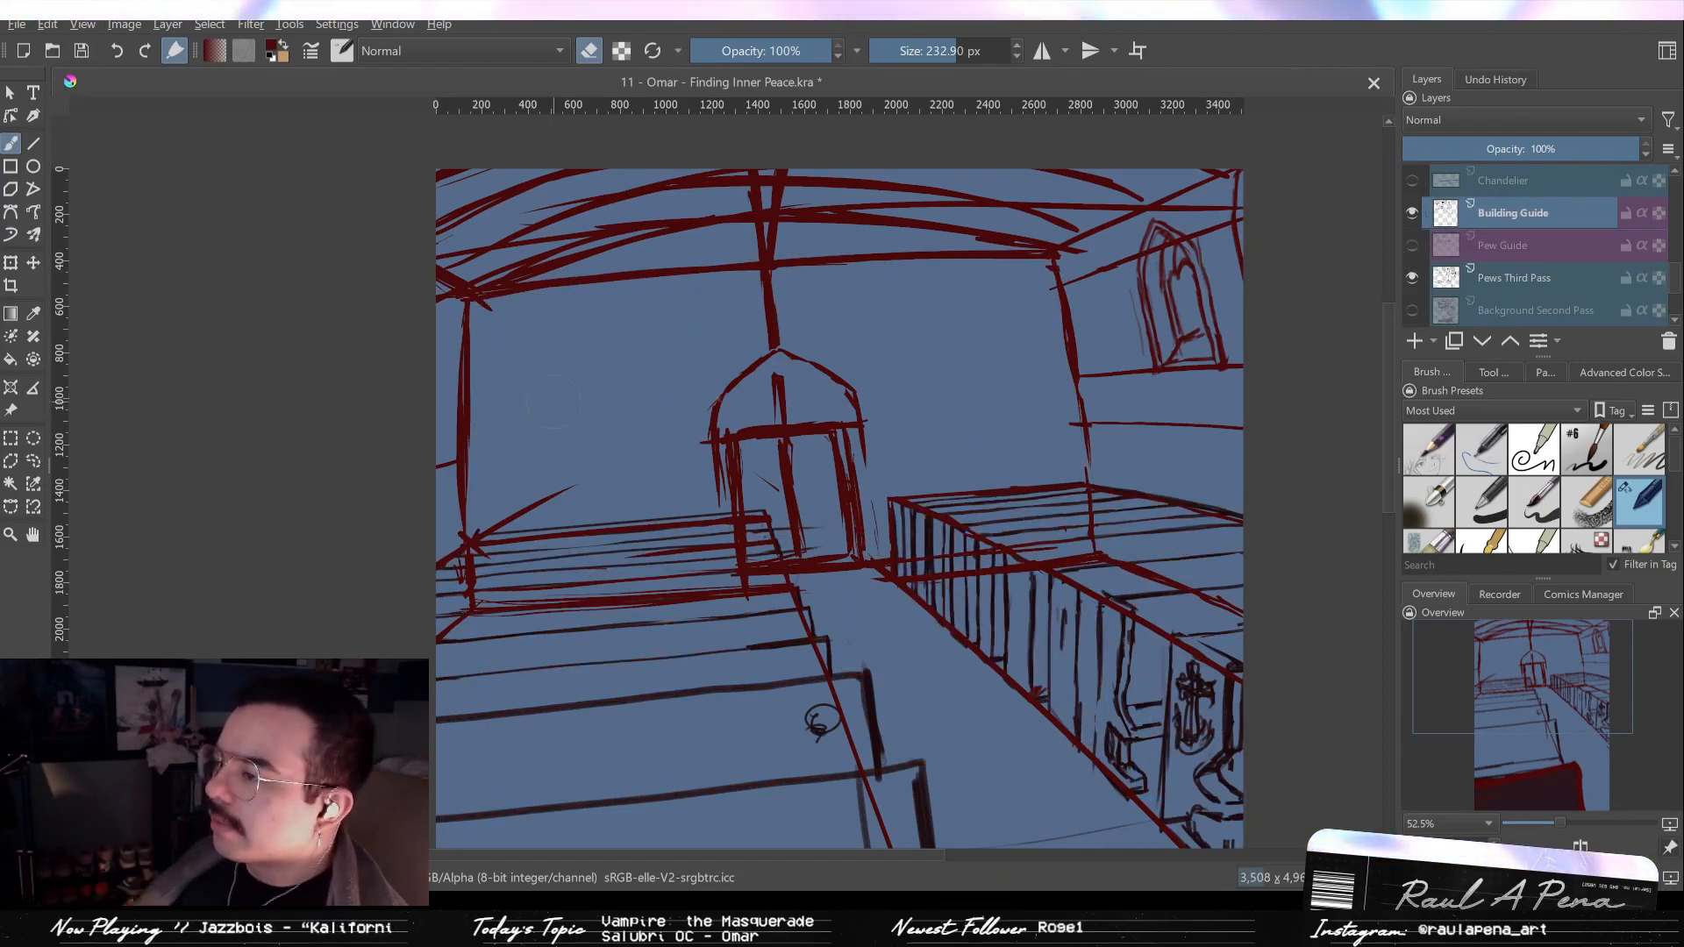
key(slash)
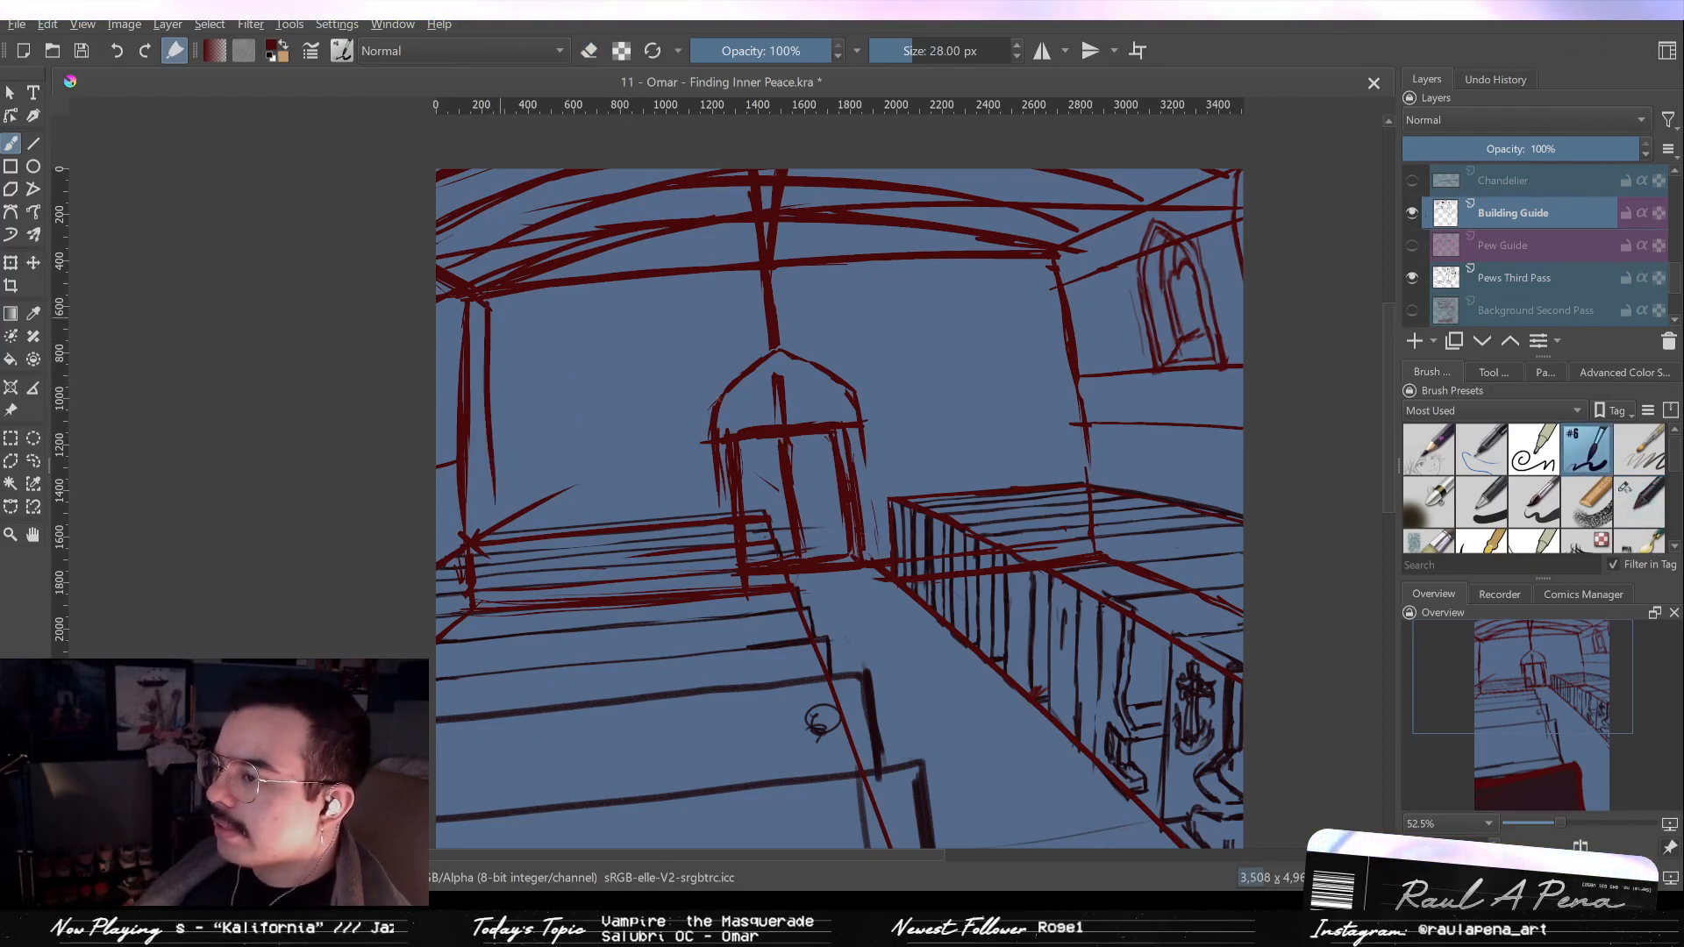
key(ctrl+z)
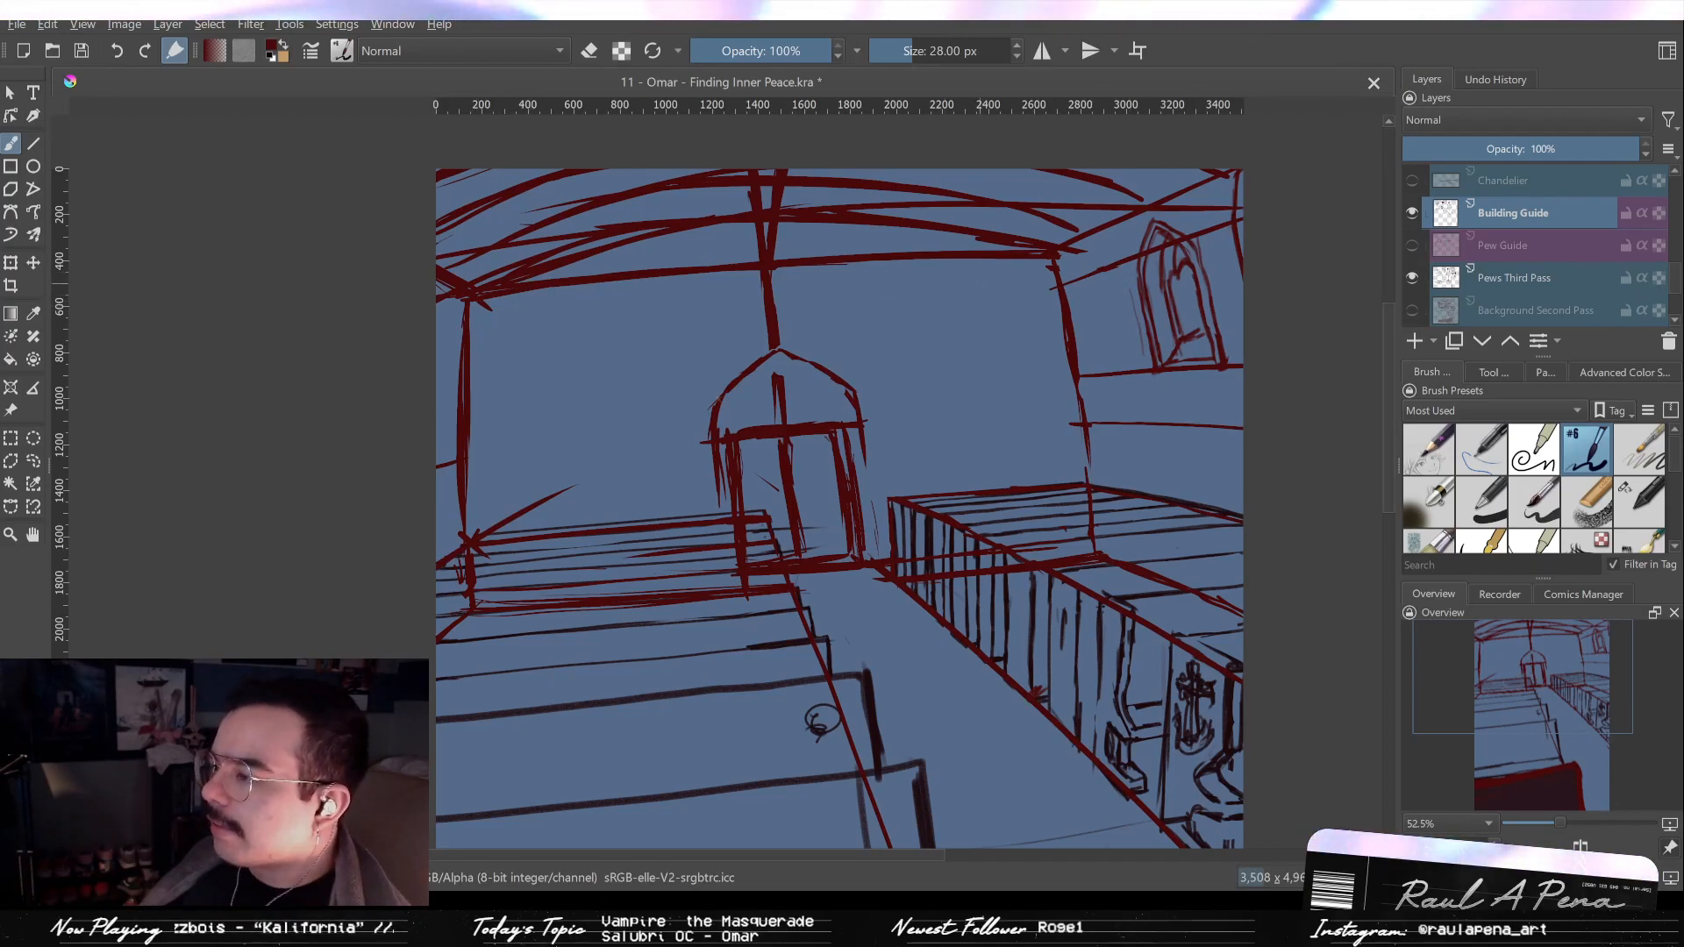
drag(1004, 279, 1021, 416)
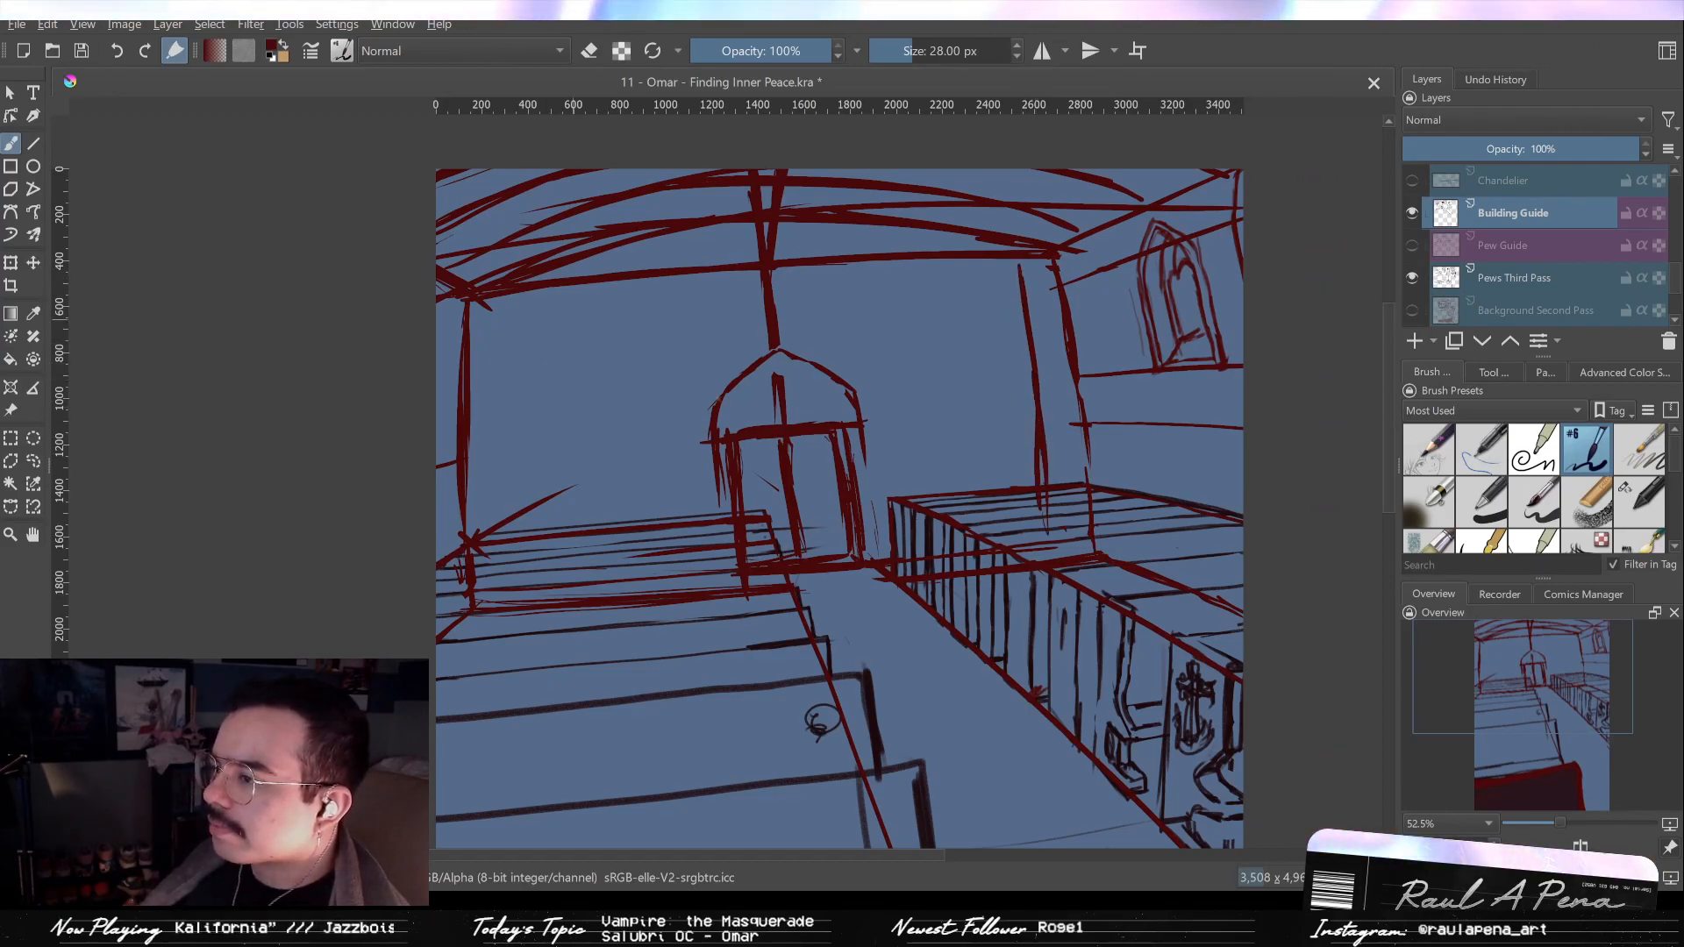
Try a vertical line inside the back wall's left corner, undo it, and turn on the vanishing point assistant's guide lines.
drag(496, 365, 506, 550)
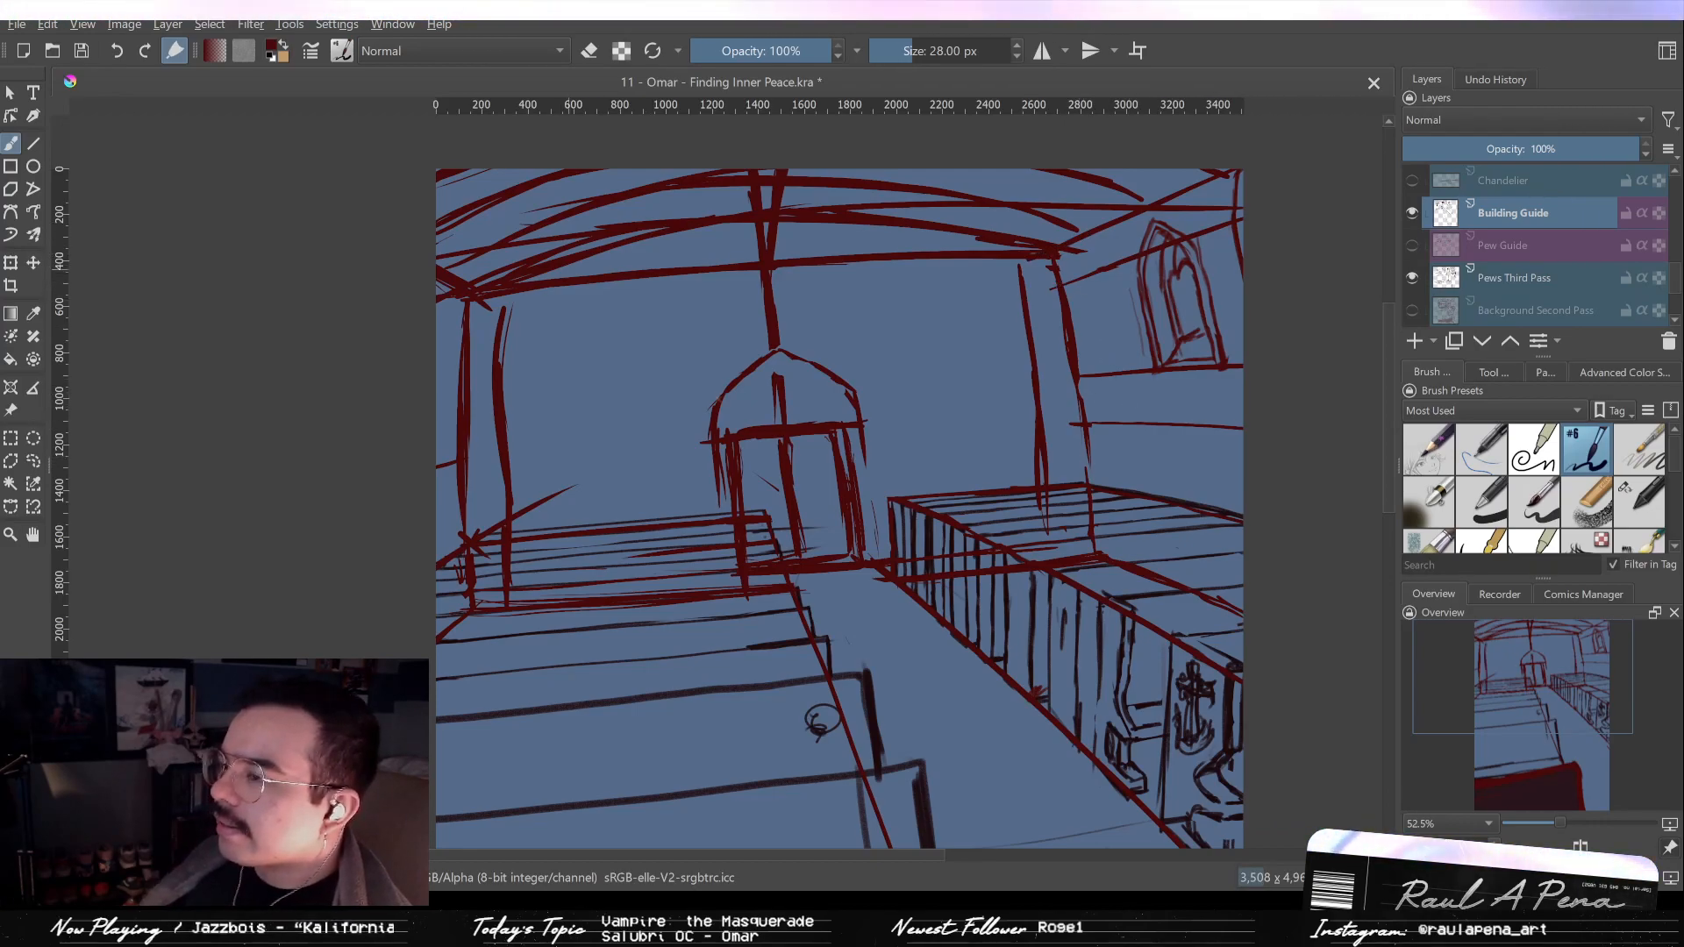
key(ctrl+z)
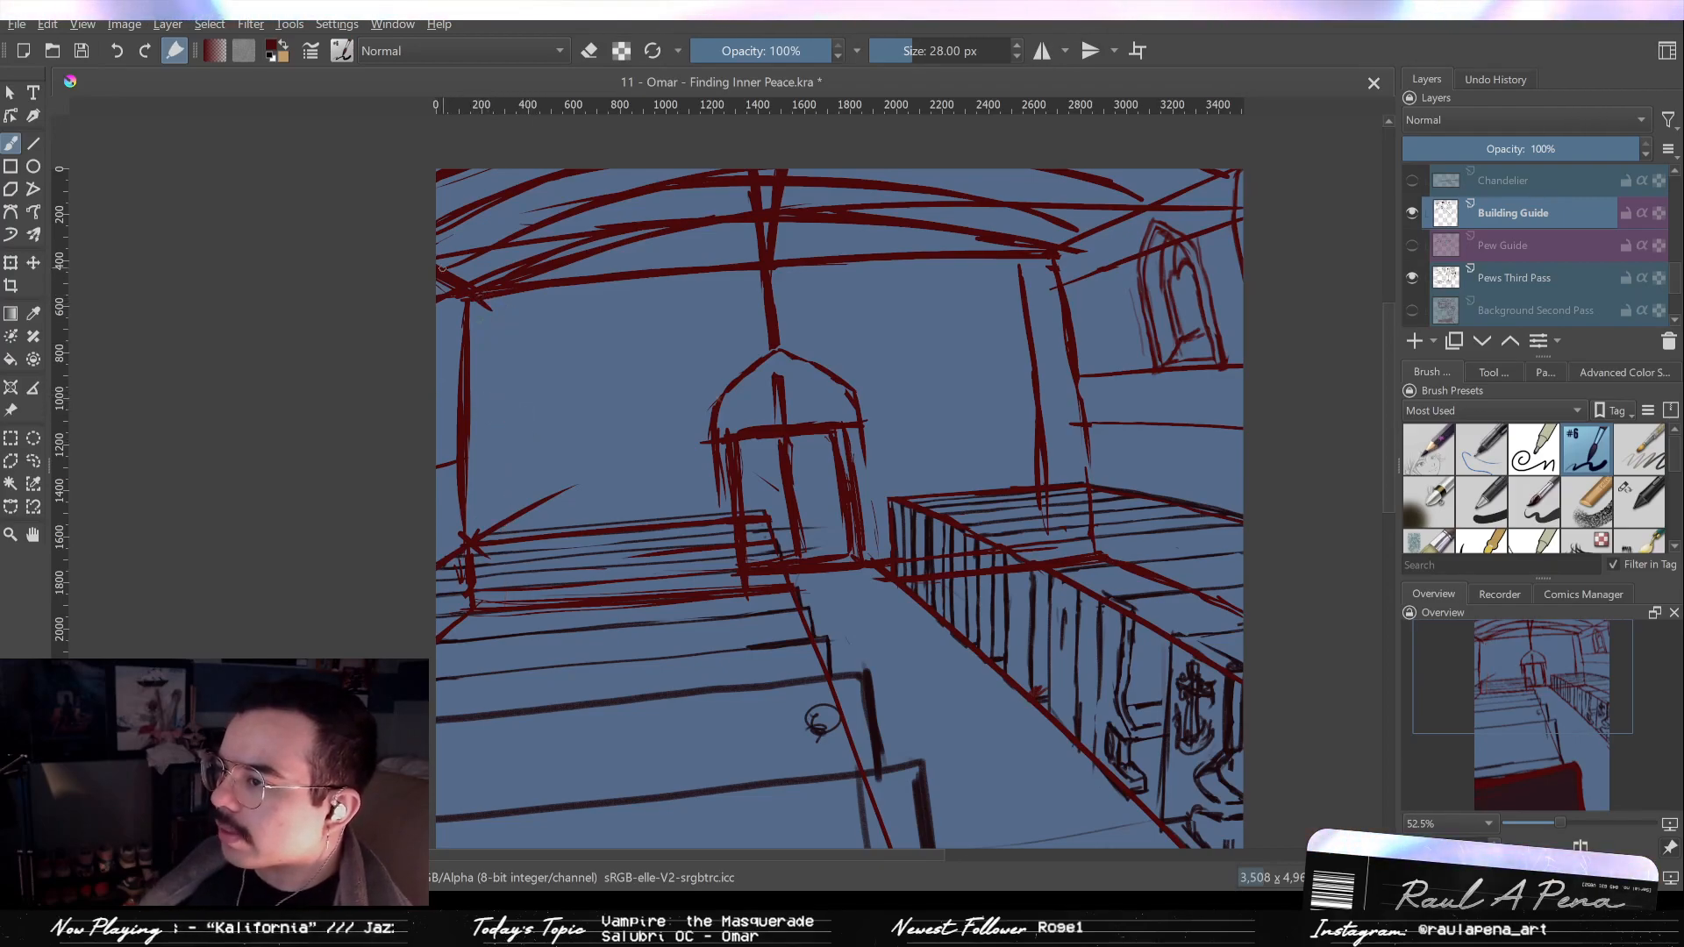
click(10, 387)
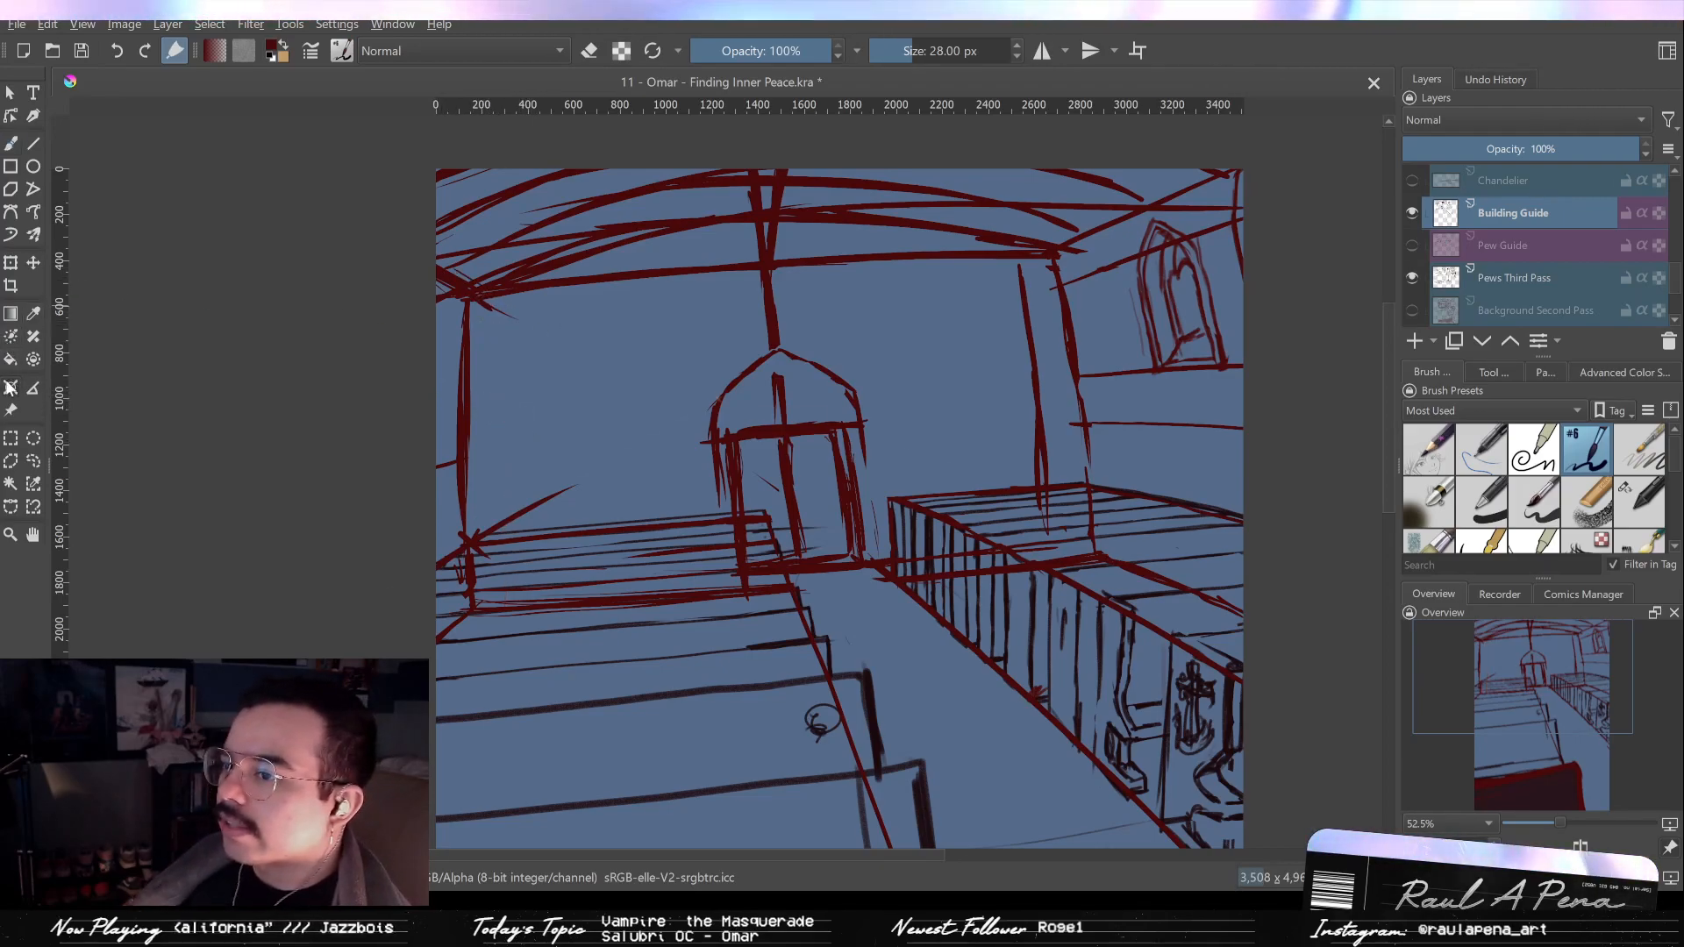
click(778, 429)
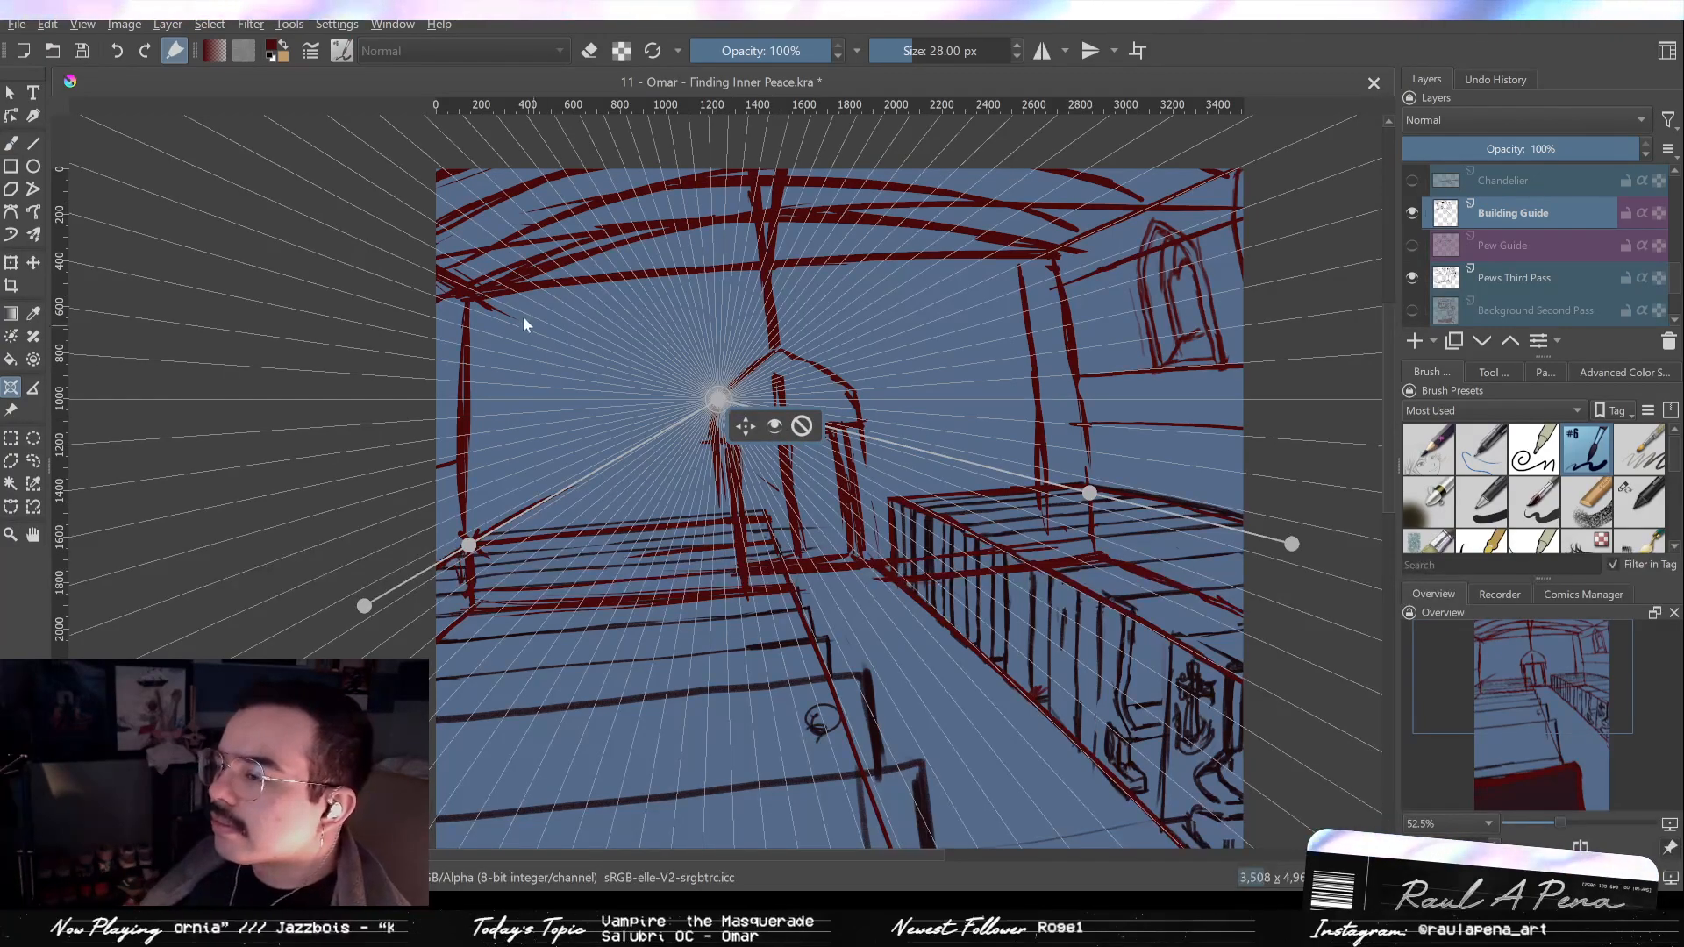
key(b)
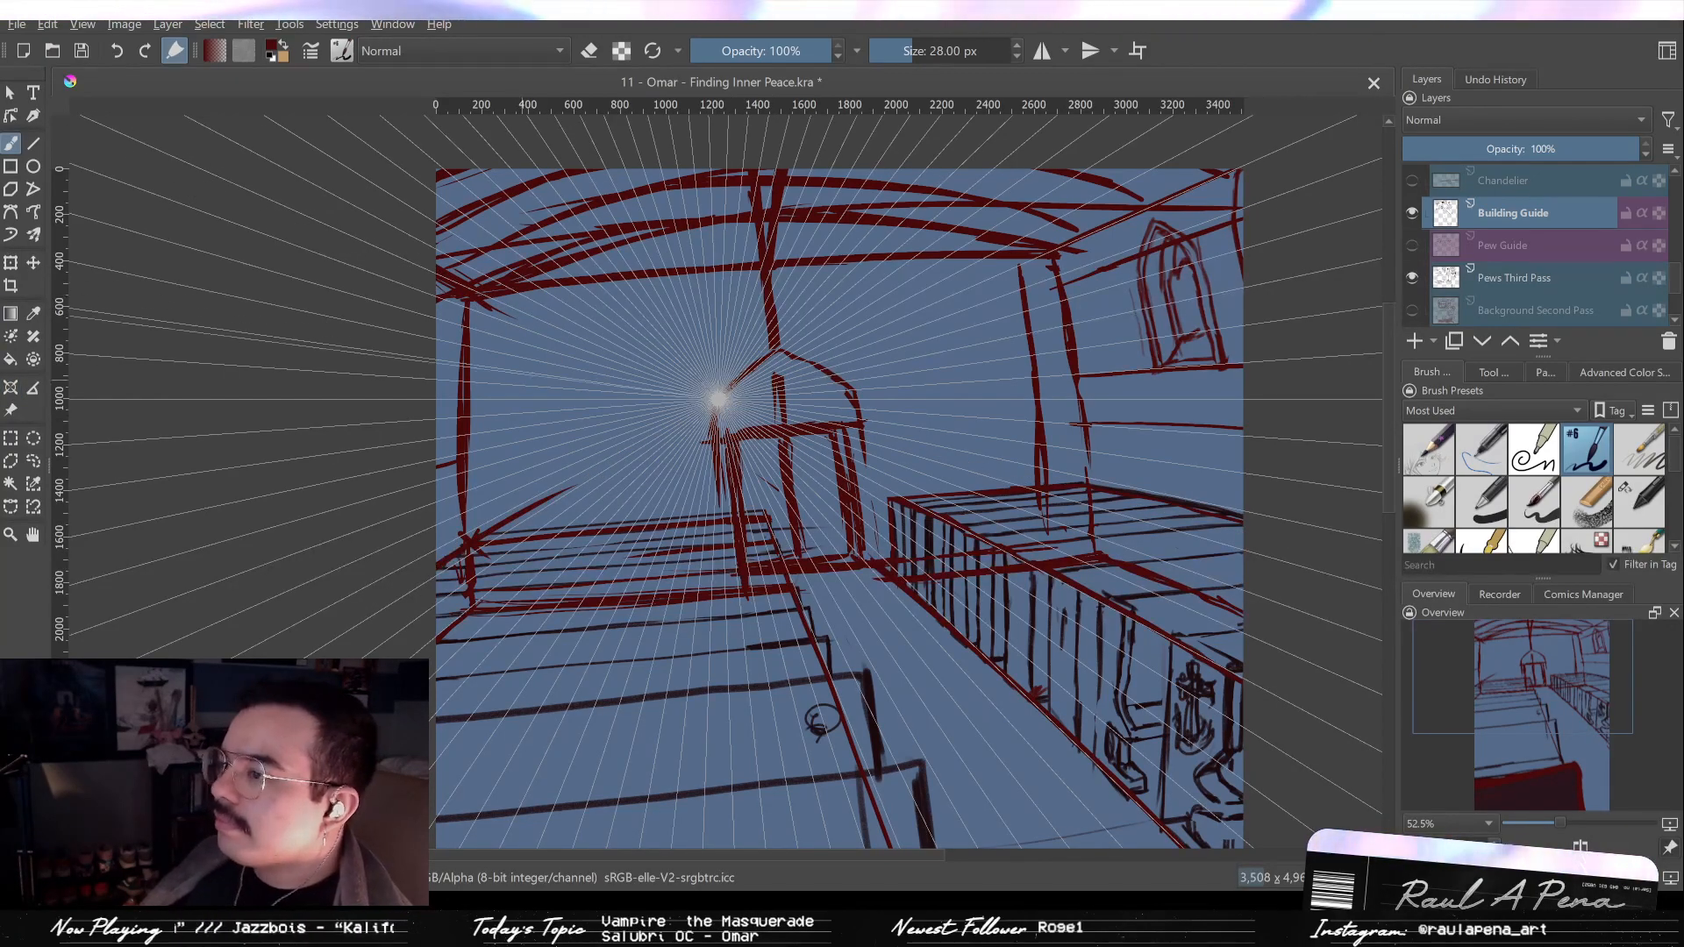
Draw a thick vertical line just inside the back wall's left corner with the 28 px brush, extending the side wall's floor line to it.
drag(587, 320, 583, 447)
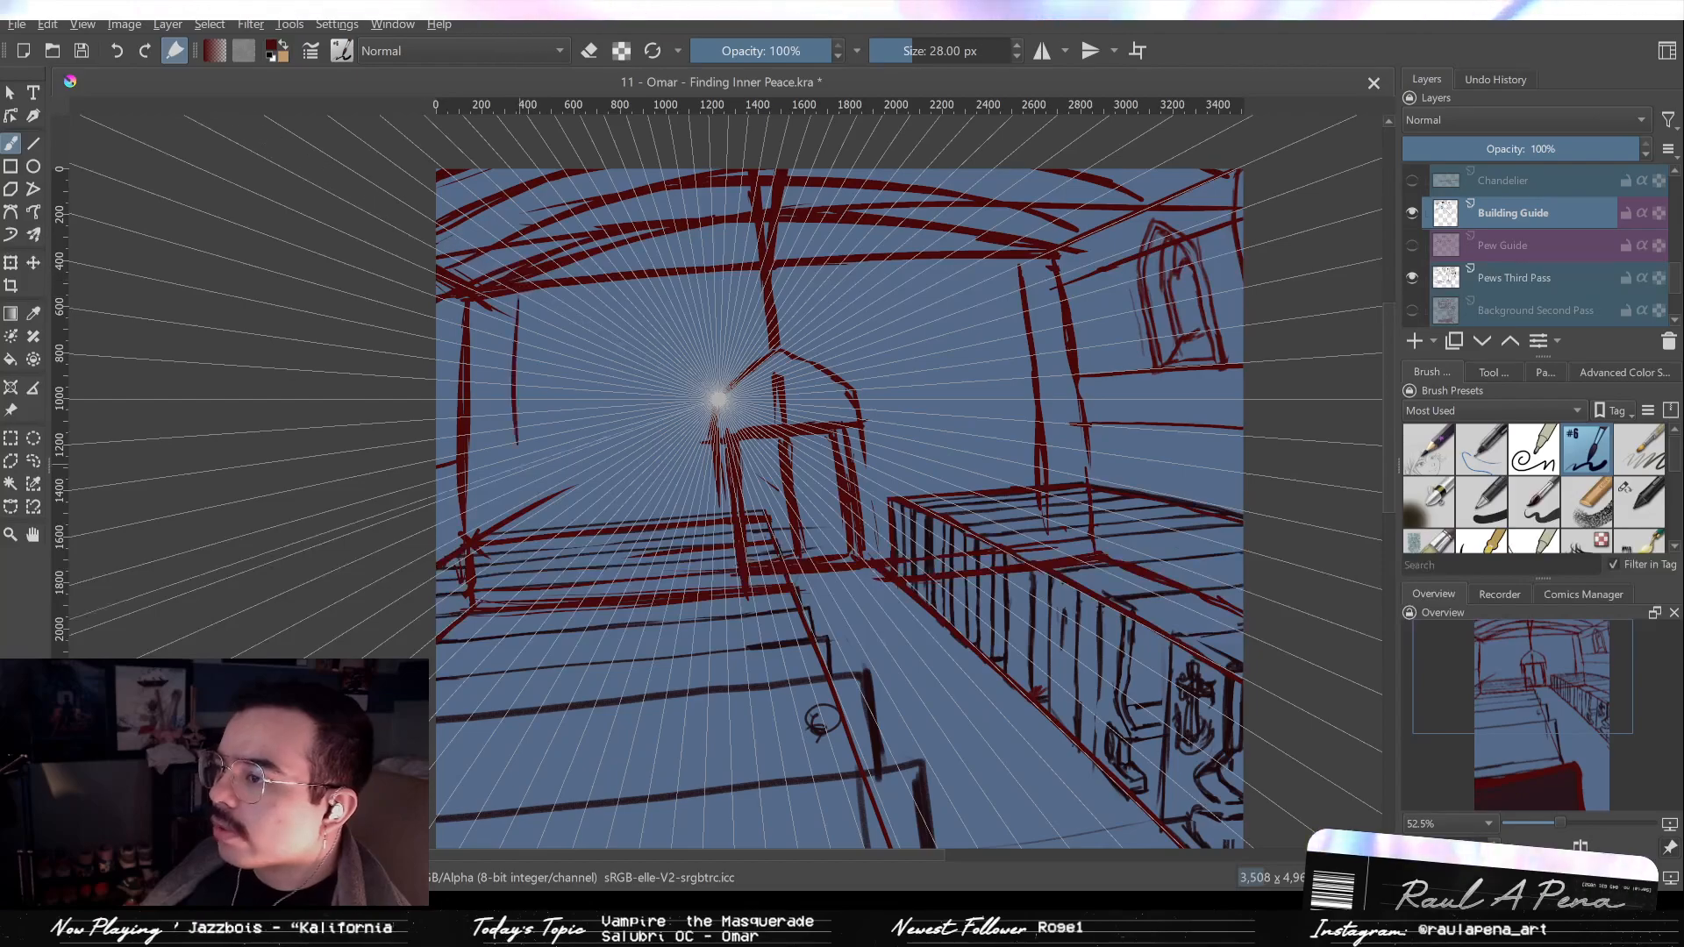
drag(502, 298, 498, 379)
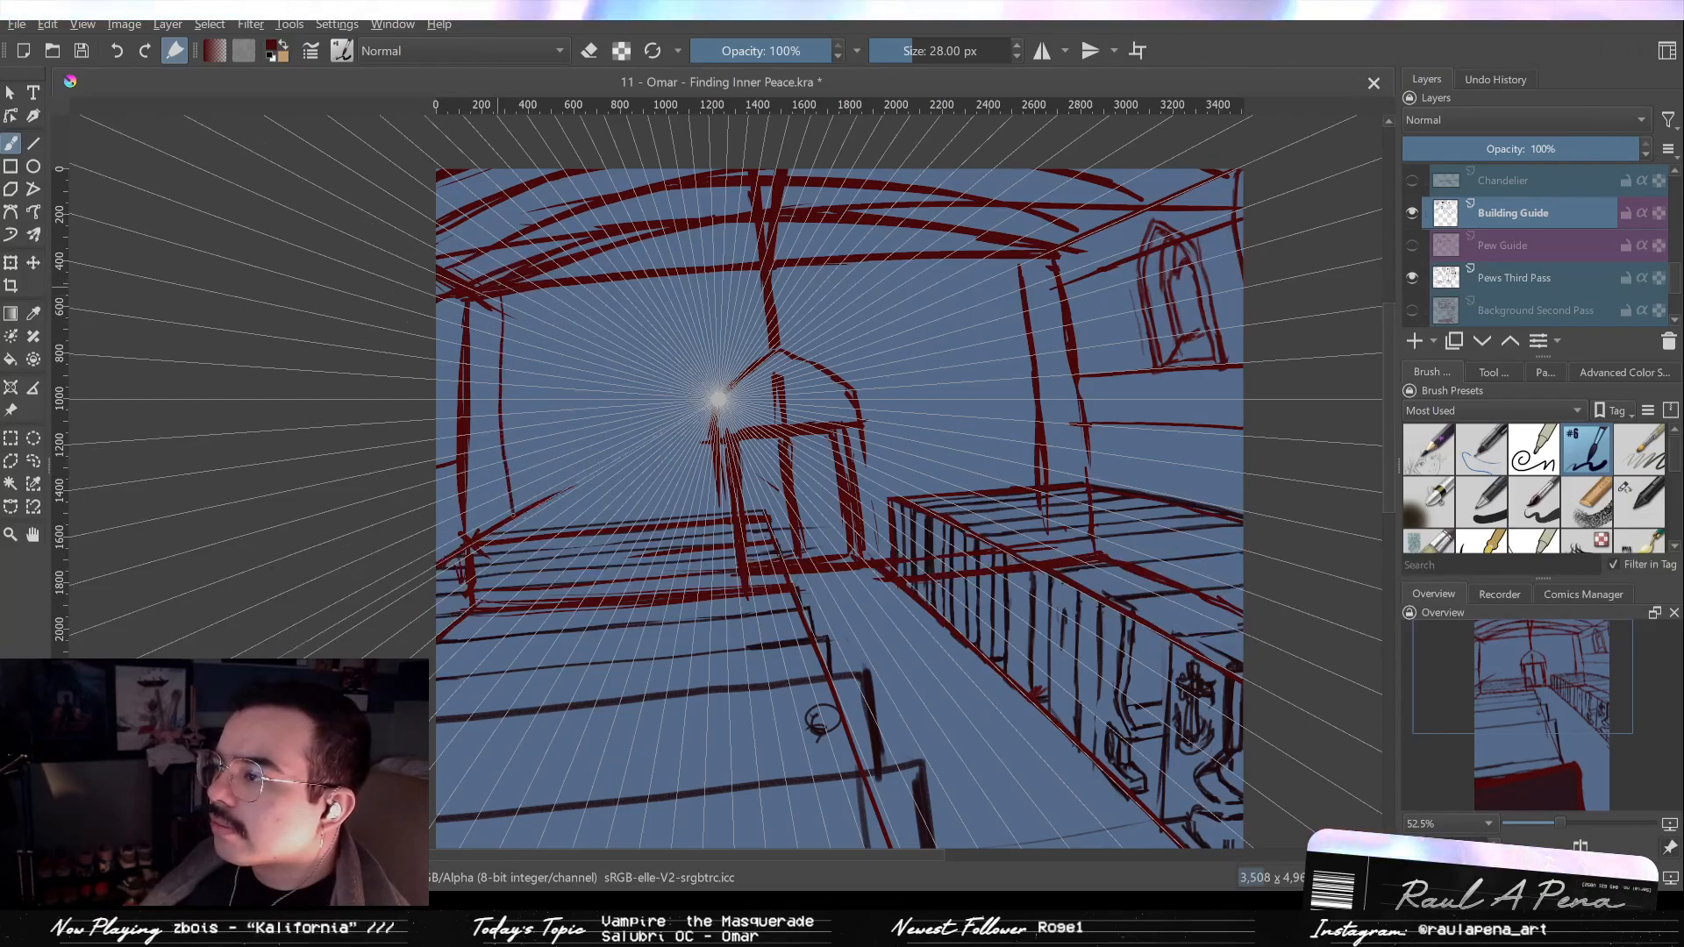
drag(502, 298, 506, 454)
drag(504, 309, 516, 487)
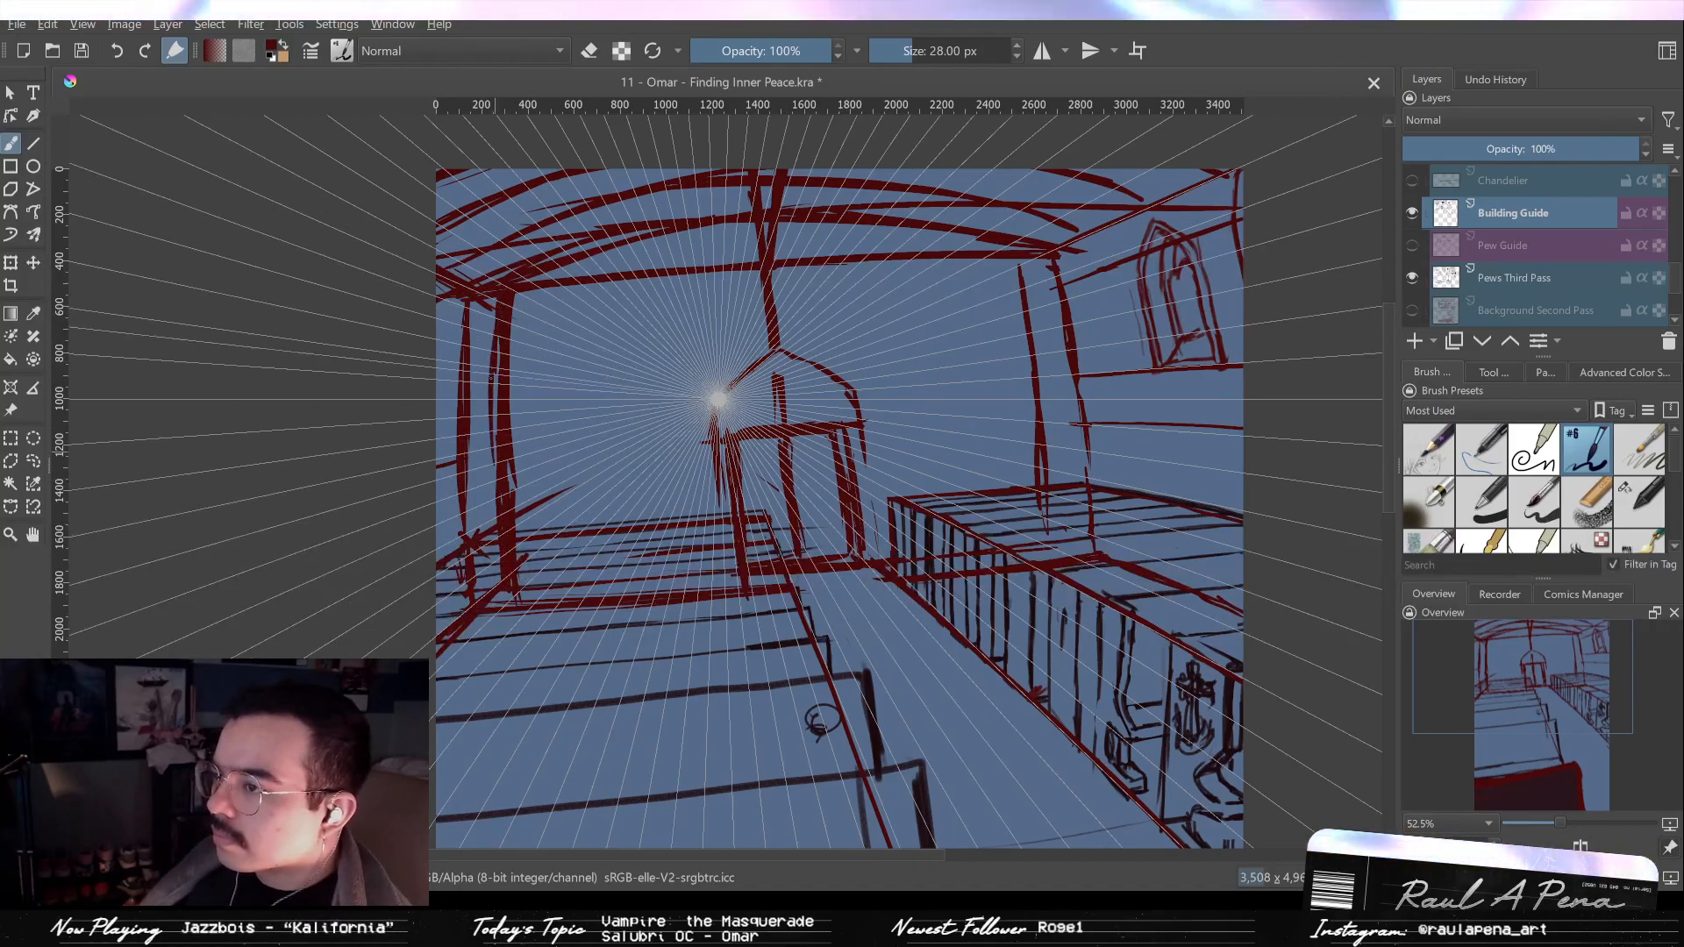
Trim the doubled strokes along the lower part of the back wall's new left corner line with the eraser.
key(slash)
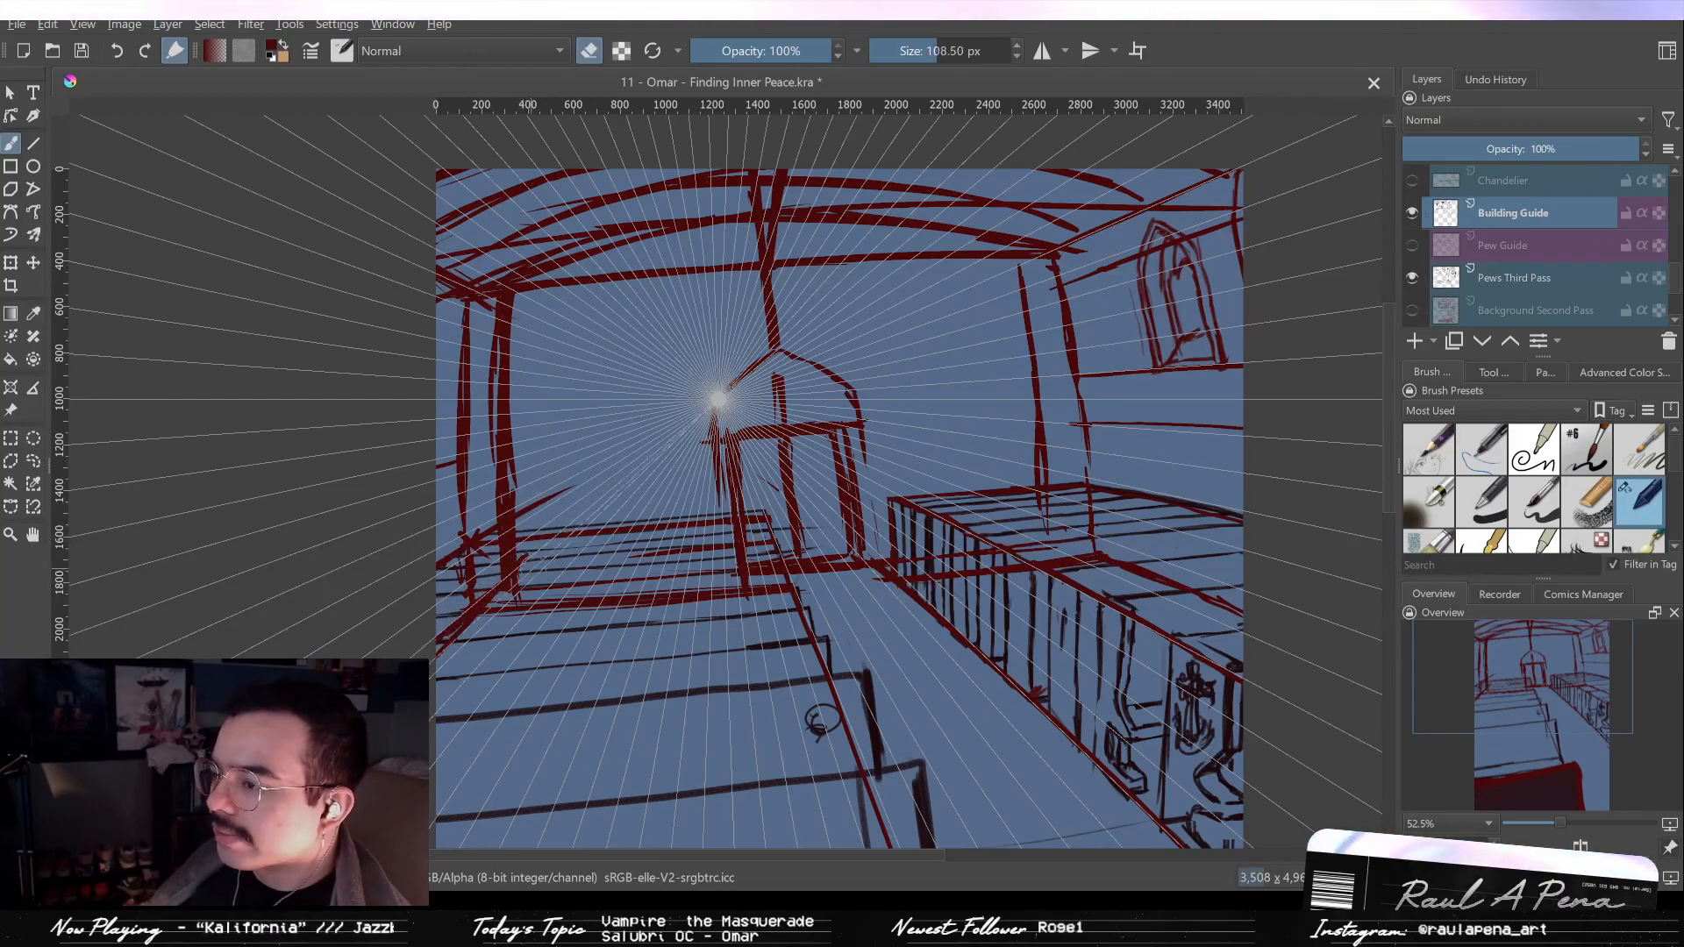
mouse_move(533, 583)
mouse_down()
mouse_move(596, 461)
mouse_move(573, 518)
mouse_move(471, 580)
mouse_move(477, 597)
mouse_move(464, 513)
mouse_move(460, 564)
mouse_move(481, 389)
mouse_up()
mouse_move(481, 389)
mouse_down()
mouse_move(485, 544)
mouse_move(484, 285)
mouse_move(474, 439)
mouse_up()
ctrl+drag(484, 295, 473, 377)
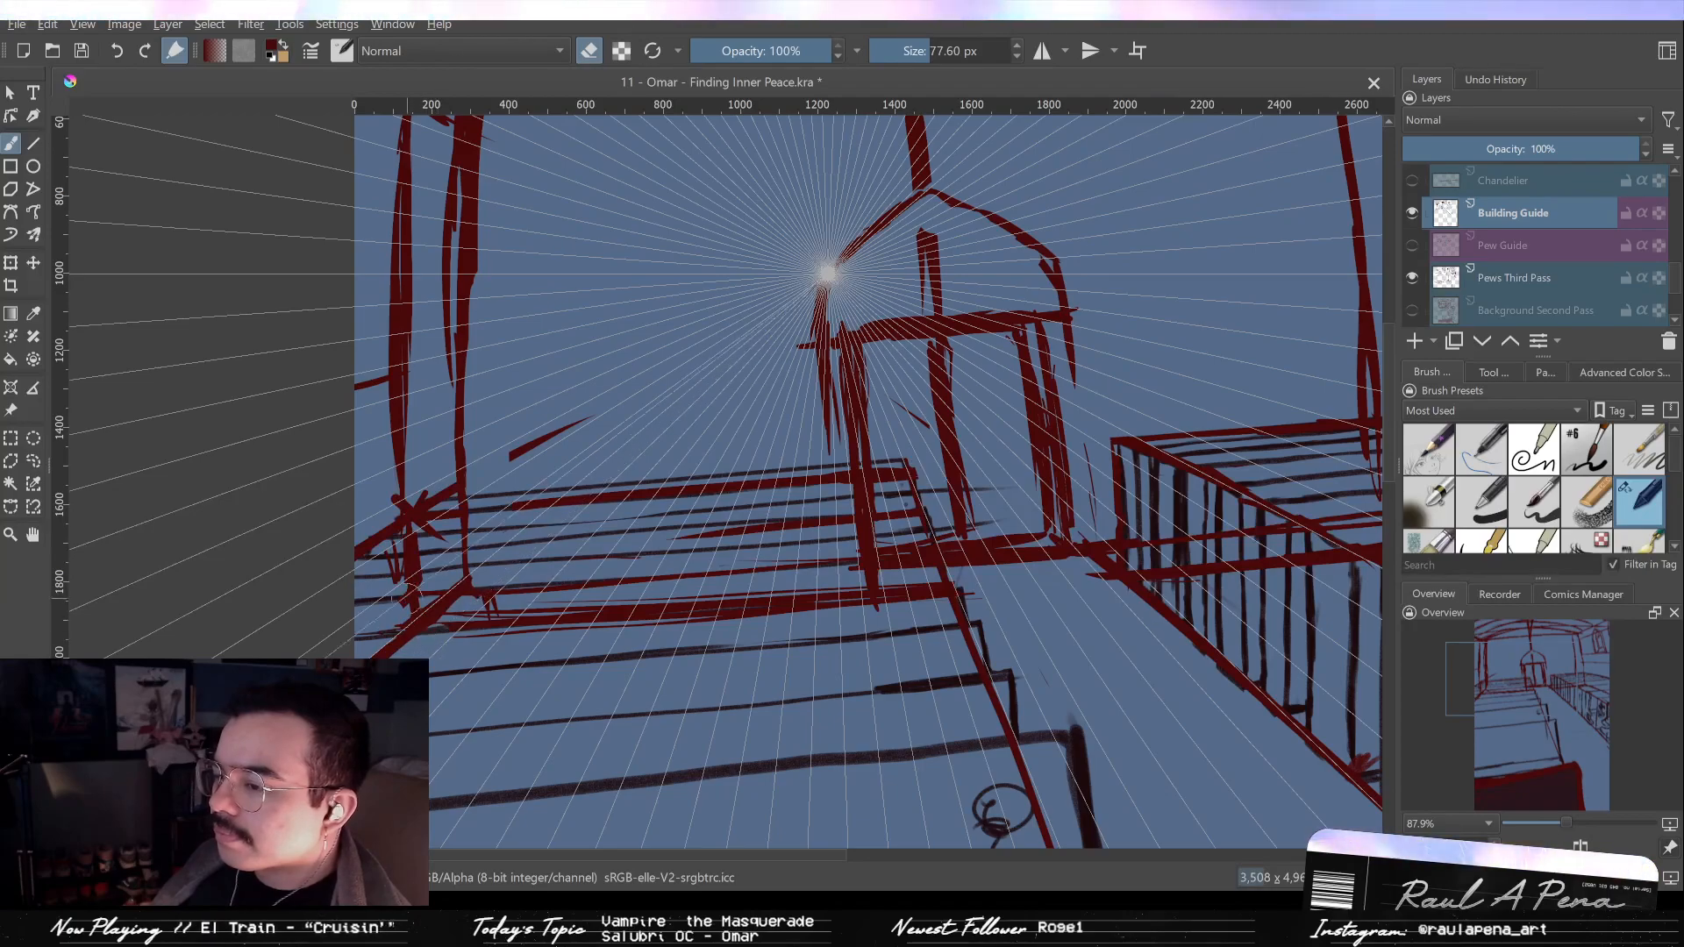
Erase the old left corner line of the back wall and the stray line ends at its top with the 78 px eraser.
drag(408, 532, 425, 637)
mouse_move(424, 609)
mouse_down()
mouse_move(422, 474)
mouse_move(420, 572)
mouse_up()
drag(420, 573, 421, 363)
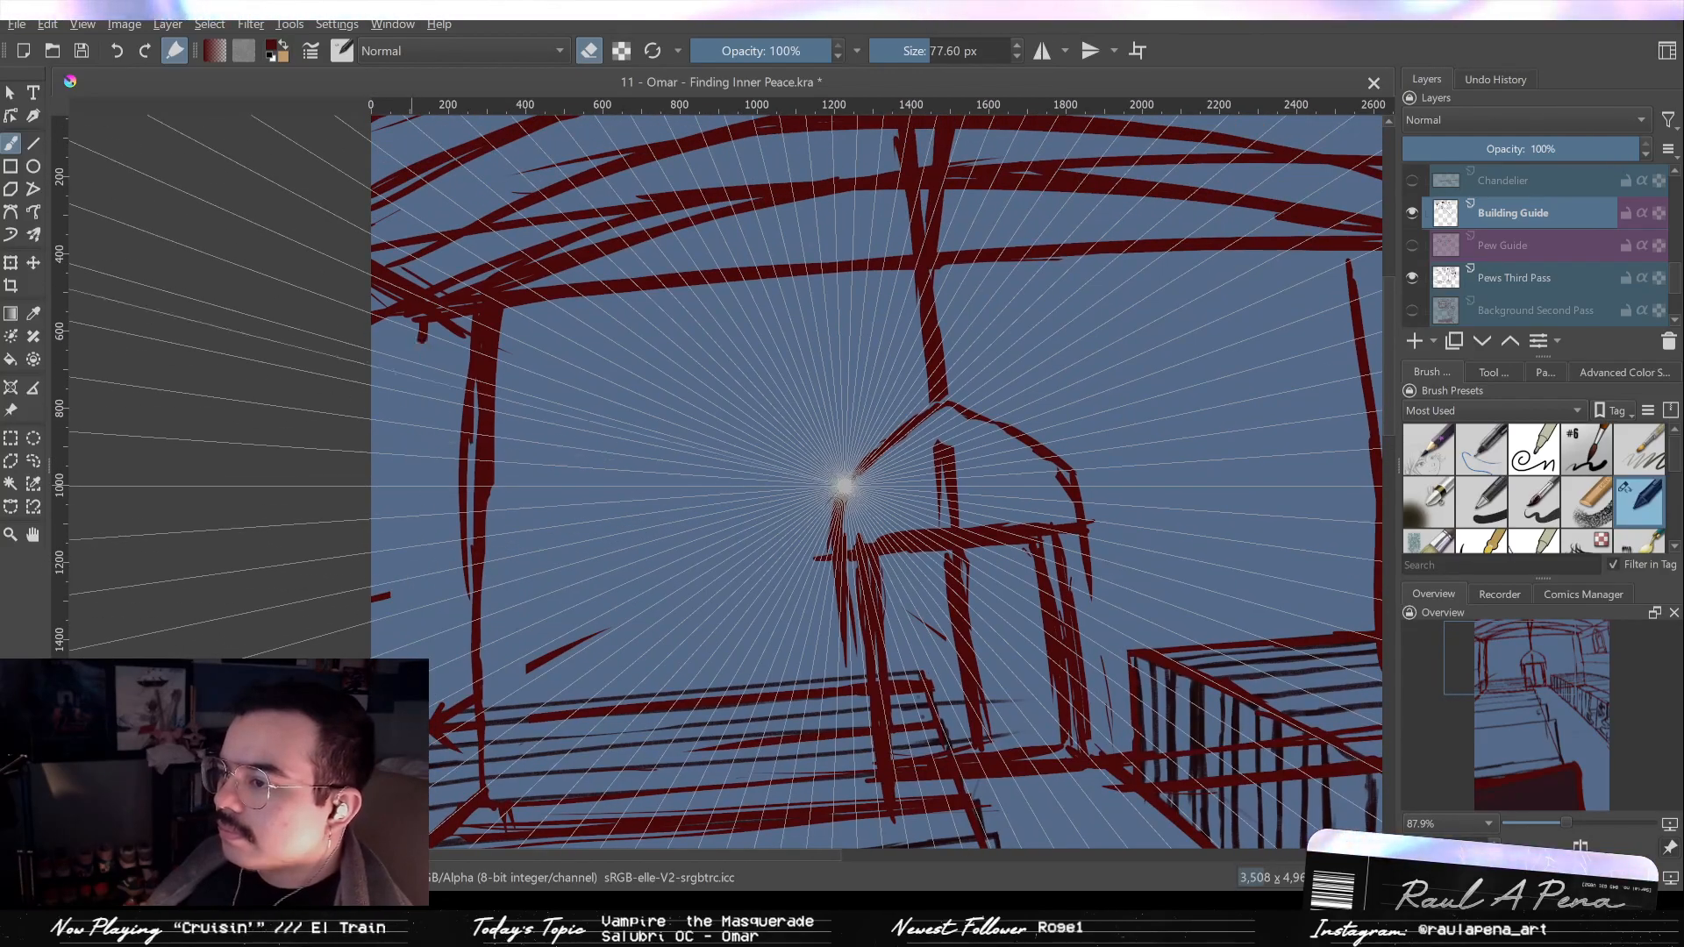
drag(393, 300, 461, 327)
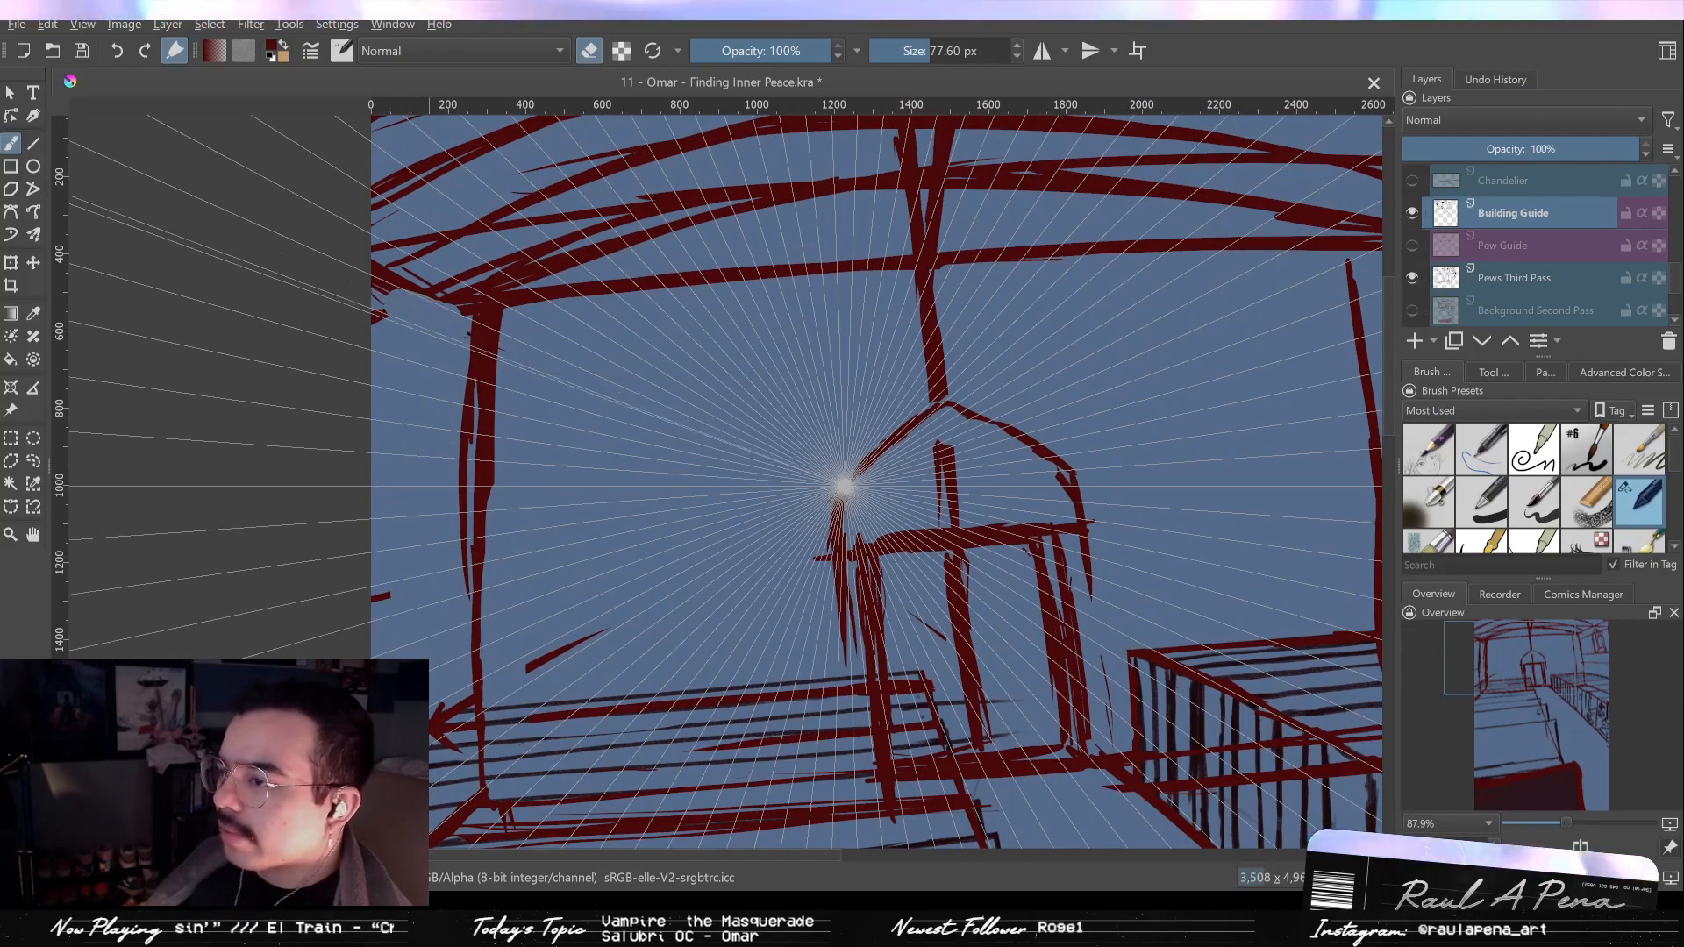
Erase the stray strokes and doubled ceiling line ends around the top of the back wall's left corner.
key(e)
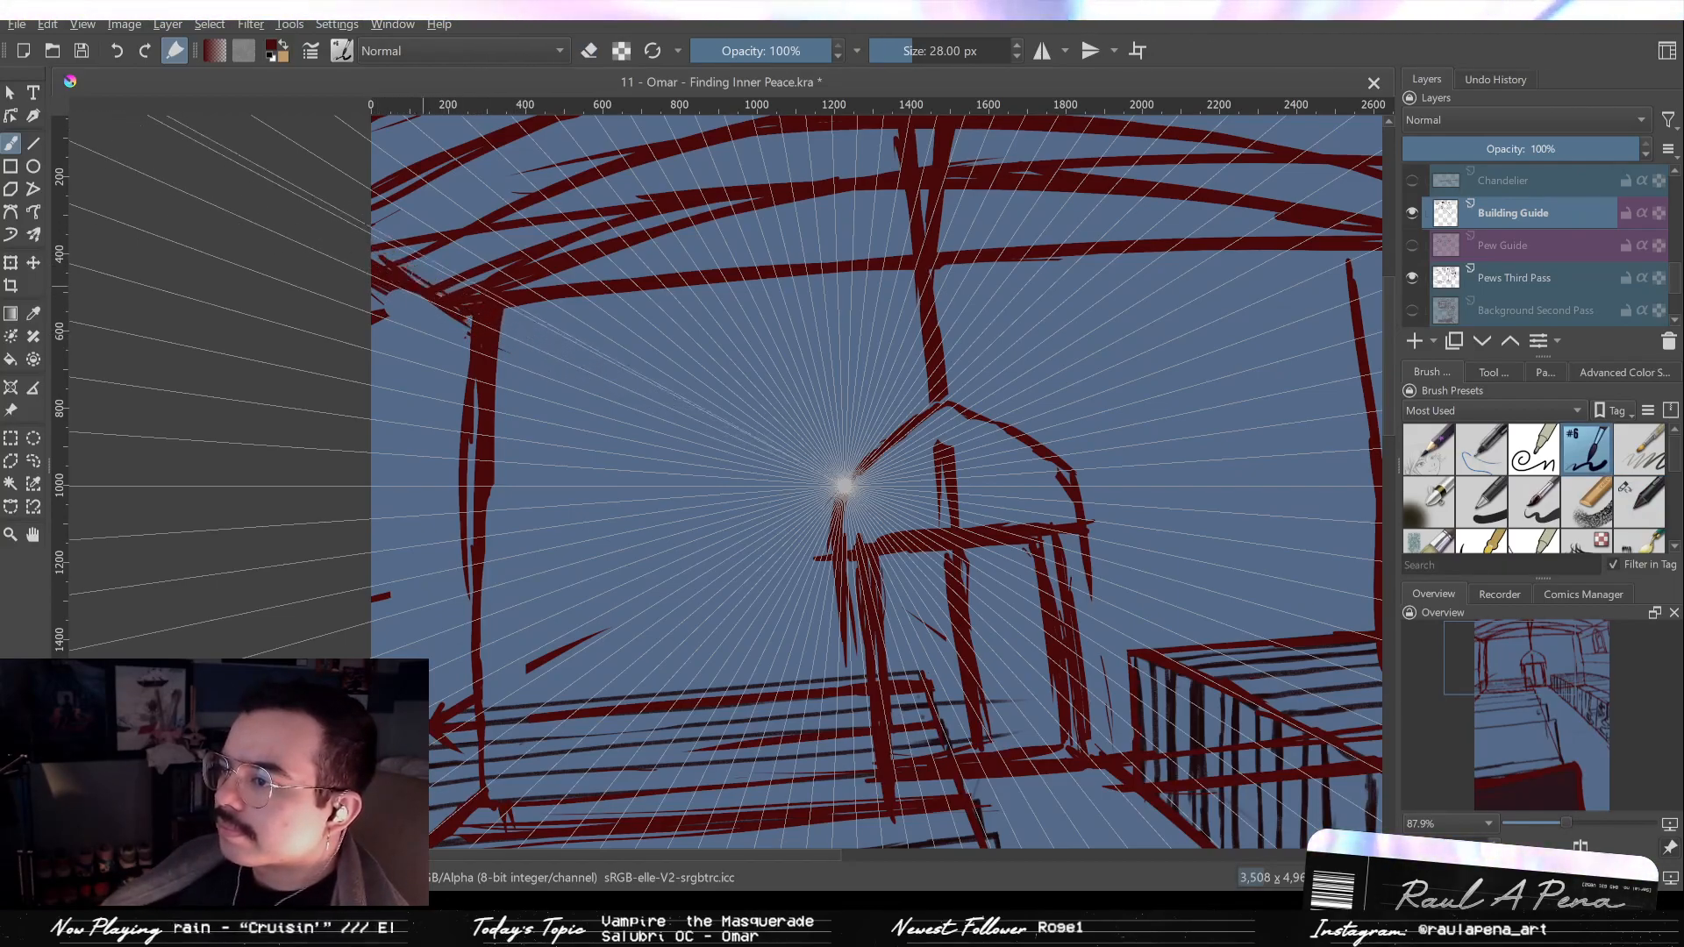
key(slash)
mouse_move(383, 264)
mouse_down()
mouse_move(465, 316)
mouse_move(467, 408)
mouse_move(460, 351)
mouse_move(456, 379)
mouse_up()
drag(630, 339, 524, 354)
scroll(524, 354, down, 2)
drag(781, 319, 666, 338)
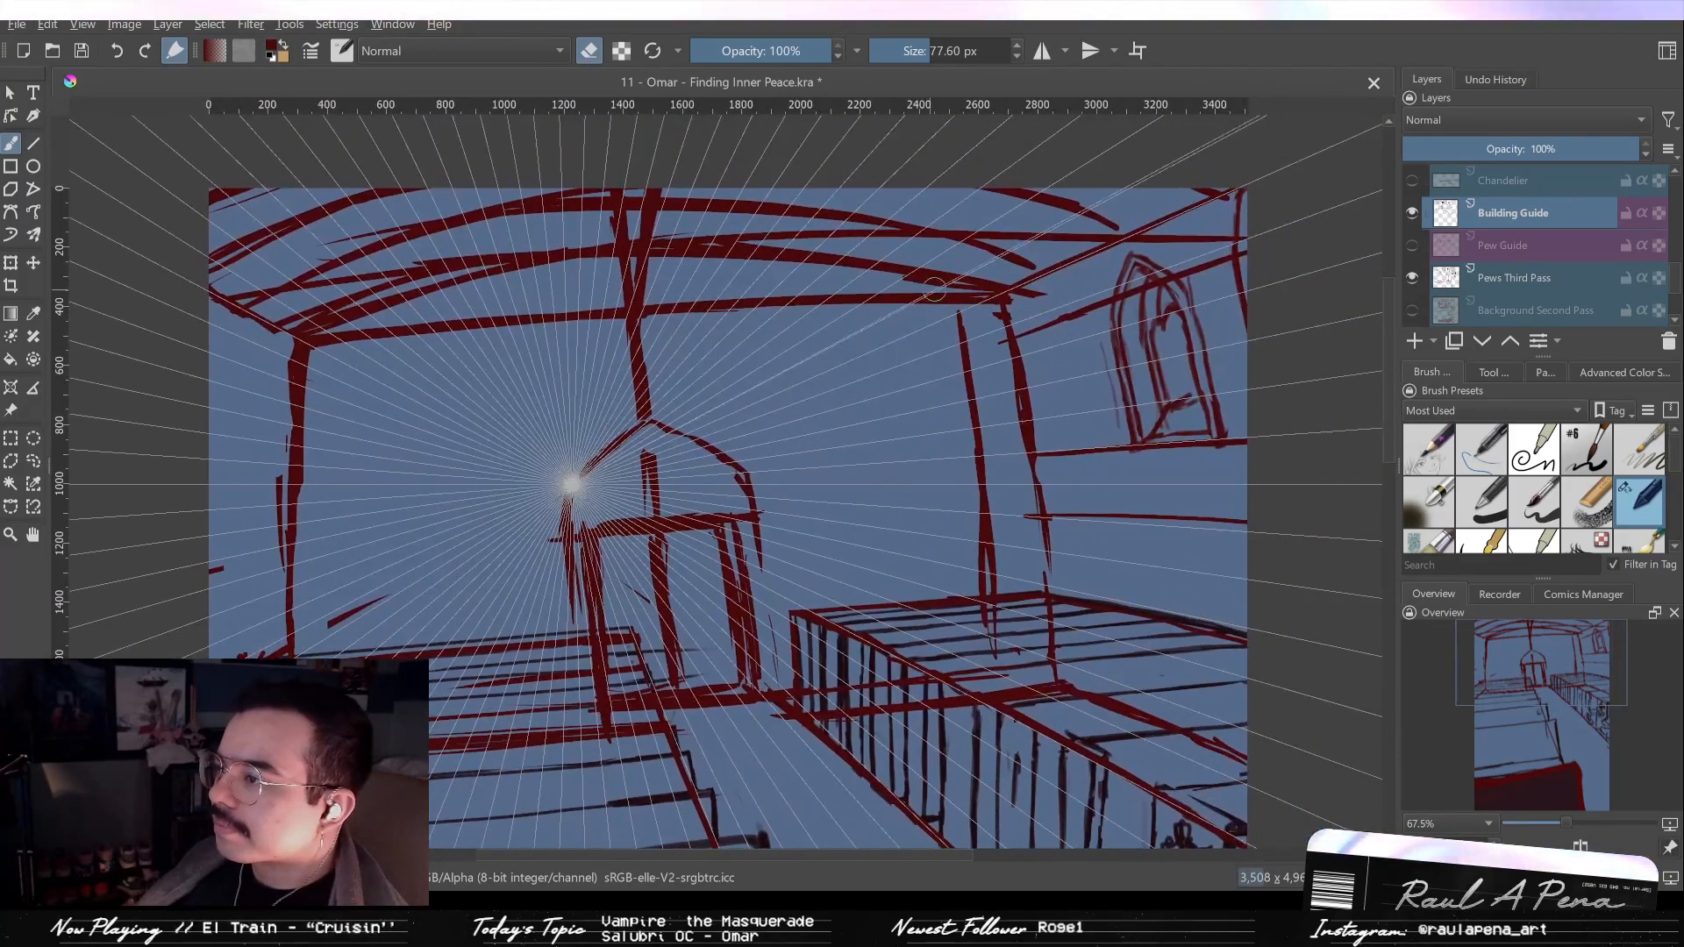
Extend the back wall's new right corner line up to the ceiling and draw a thick side ceiling line outward from it with the 28 px brush.
key(slash)
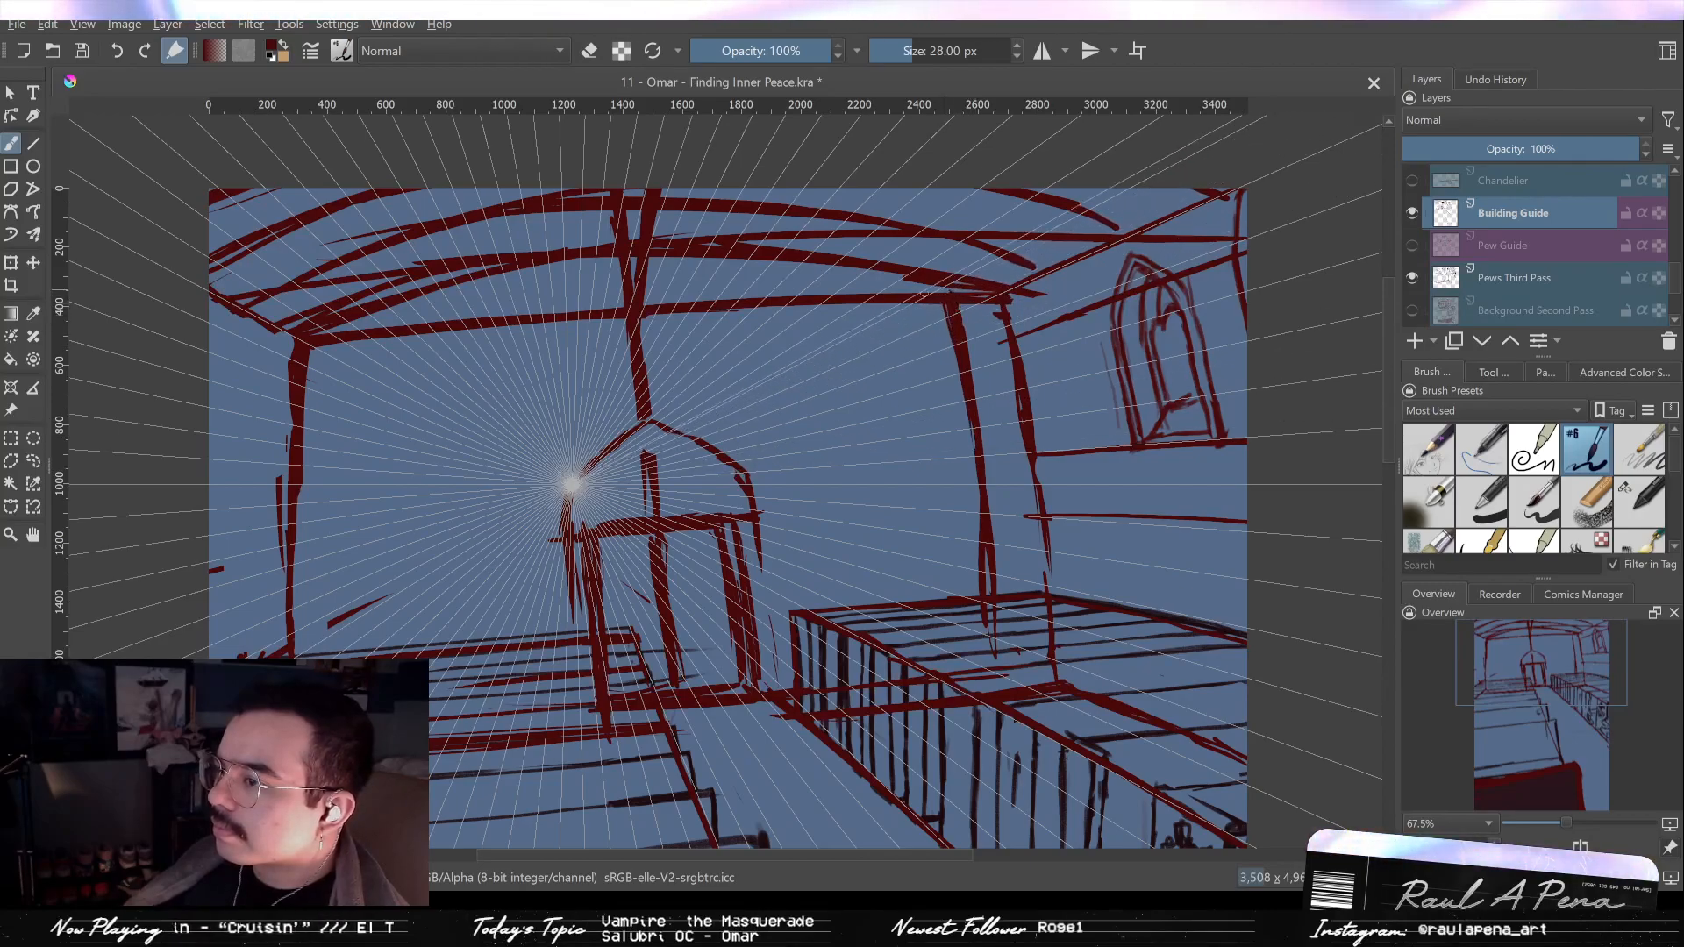
mouse_move(973, 289)
mouse_down()
mouse_move(1175, 189)
mouse_move(1215, 195)
mouse_up()
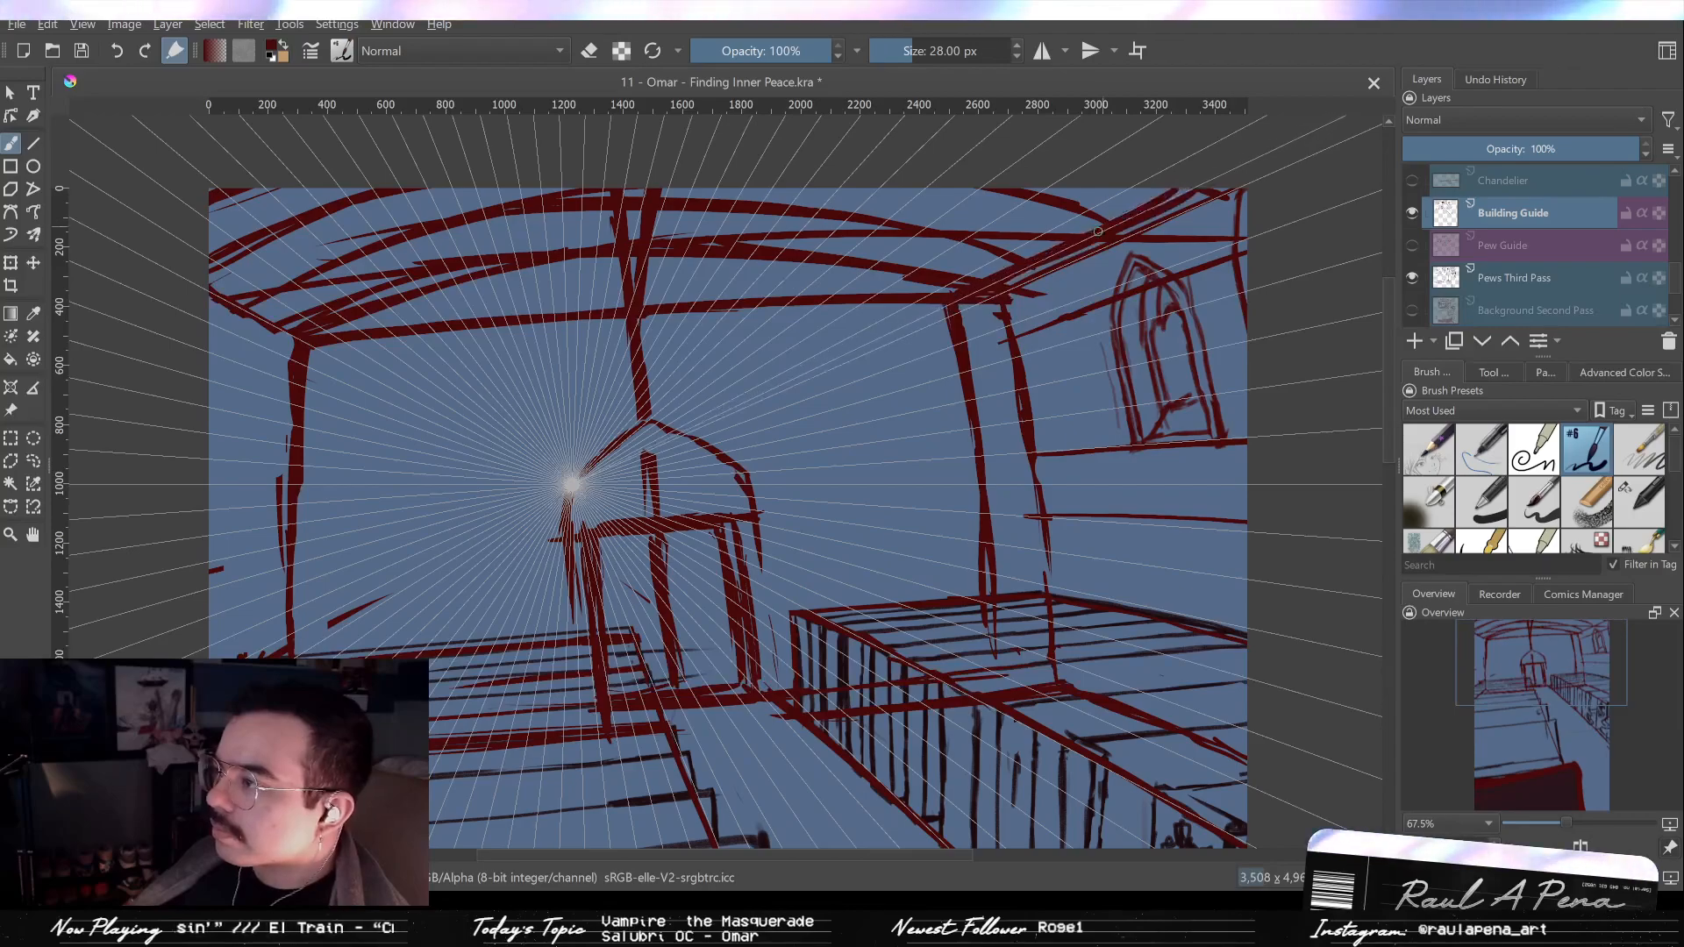
drag(1072, 237, 1178, 189)
Erase the old right corner line of the back wall and the old side ceiling line with the 78 px eraser.
key(slash)
drag(960, 307, 1246, 191)
drag(987, 320, 1048, 295)
drag(1237, 242, 1239, 211)
drag(1001, 330, 1042, 553)
mouse_move(1043, 489)
mouse_down()
mouse_move(1052, 649)
mouse_move(1013, 606)
mouse_up()
Redraw the lower part of the back wall's new right corner line down to the floor and trim its excess width.
key(slash)
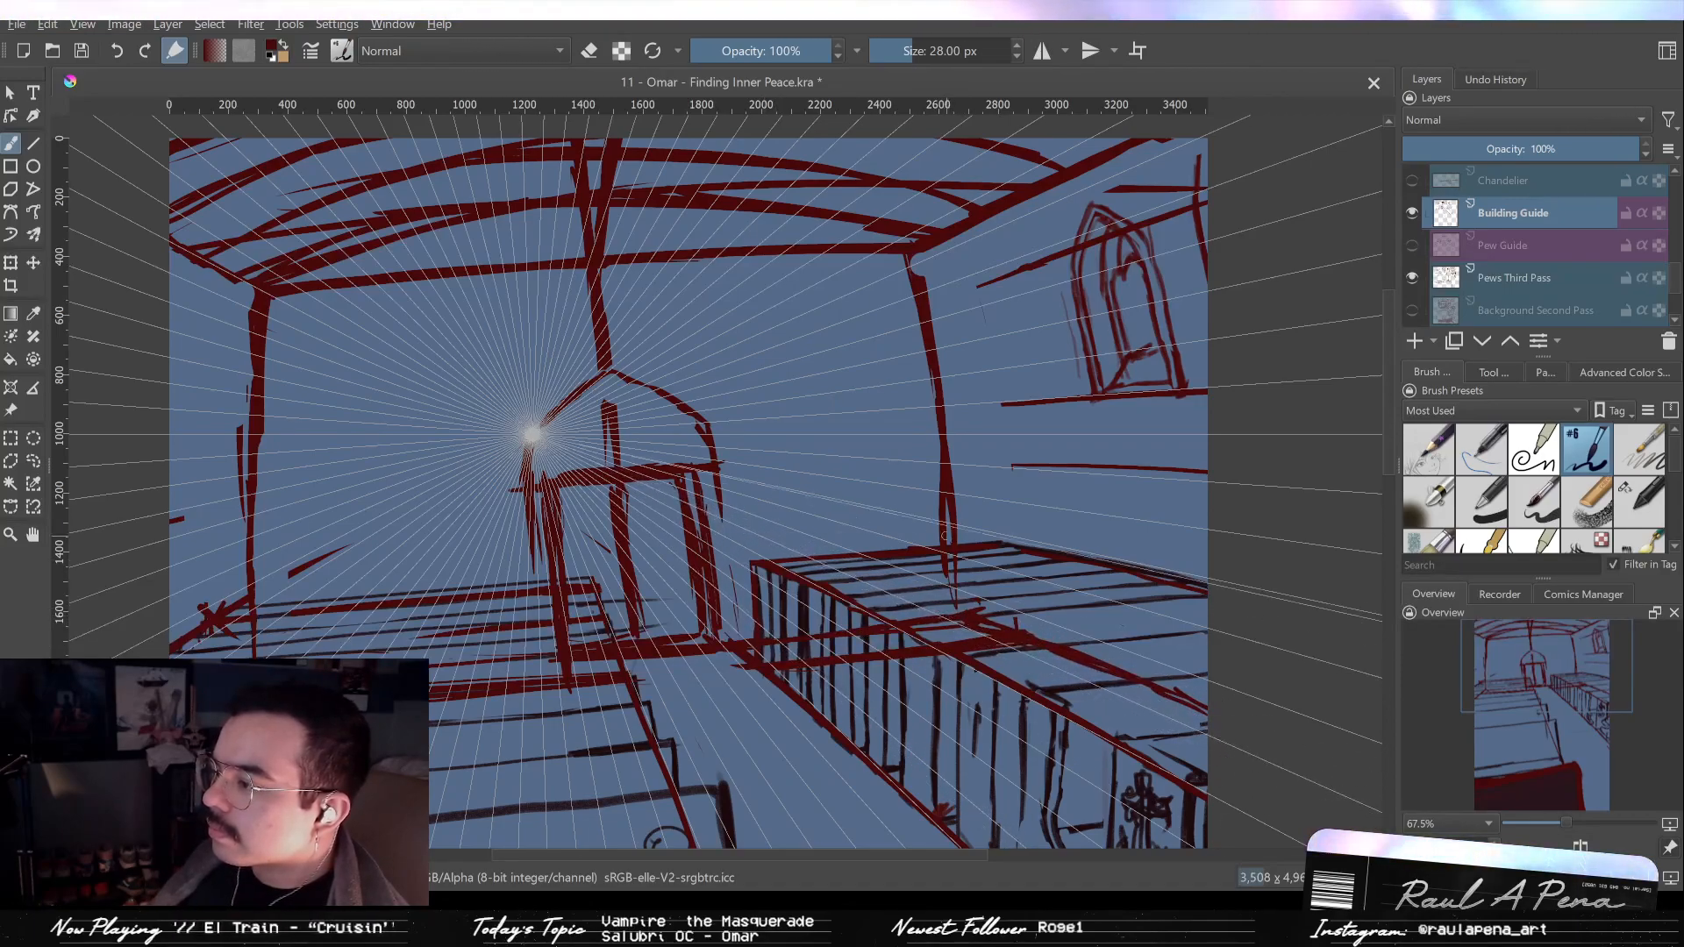
drag(953, 479, 961, 604)
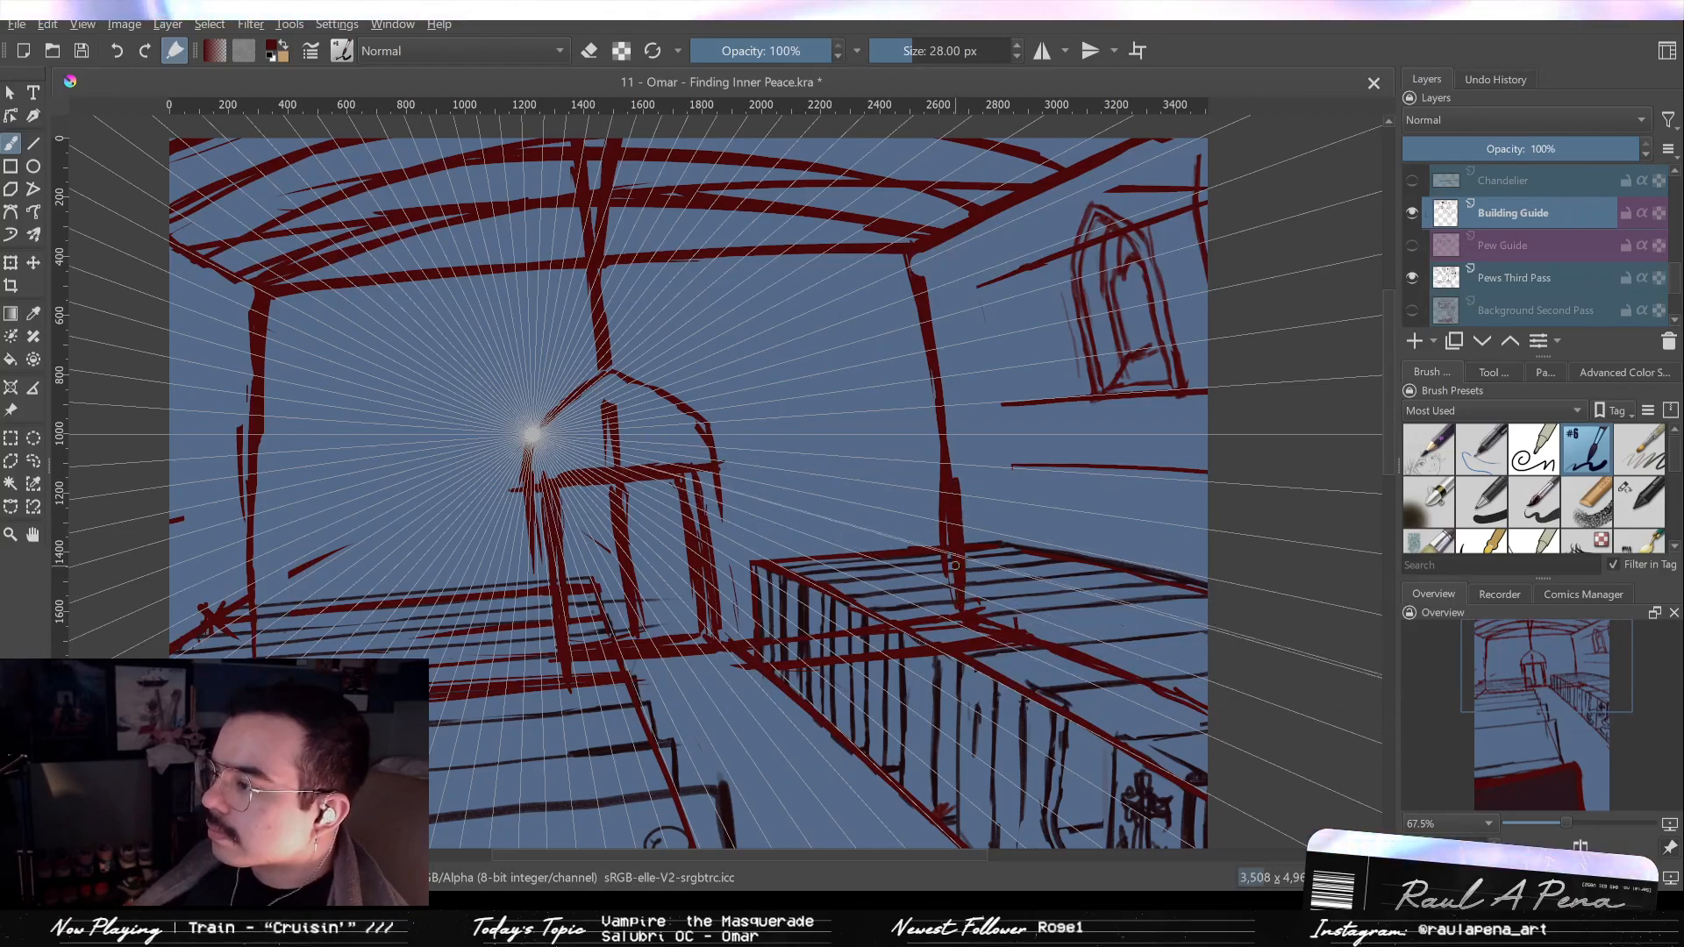
key(e)
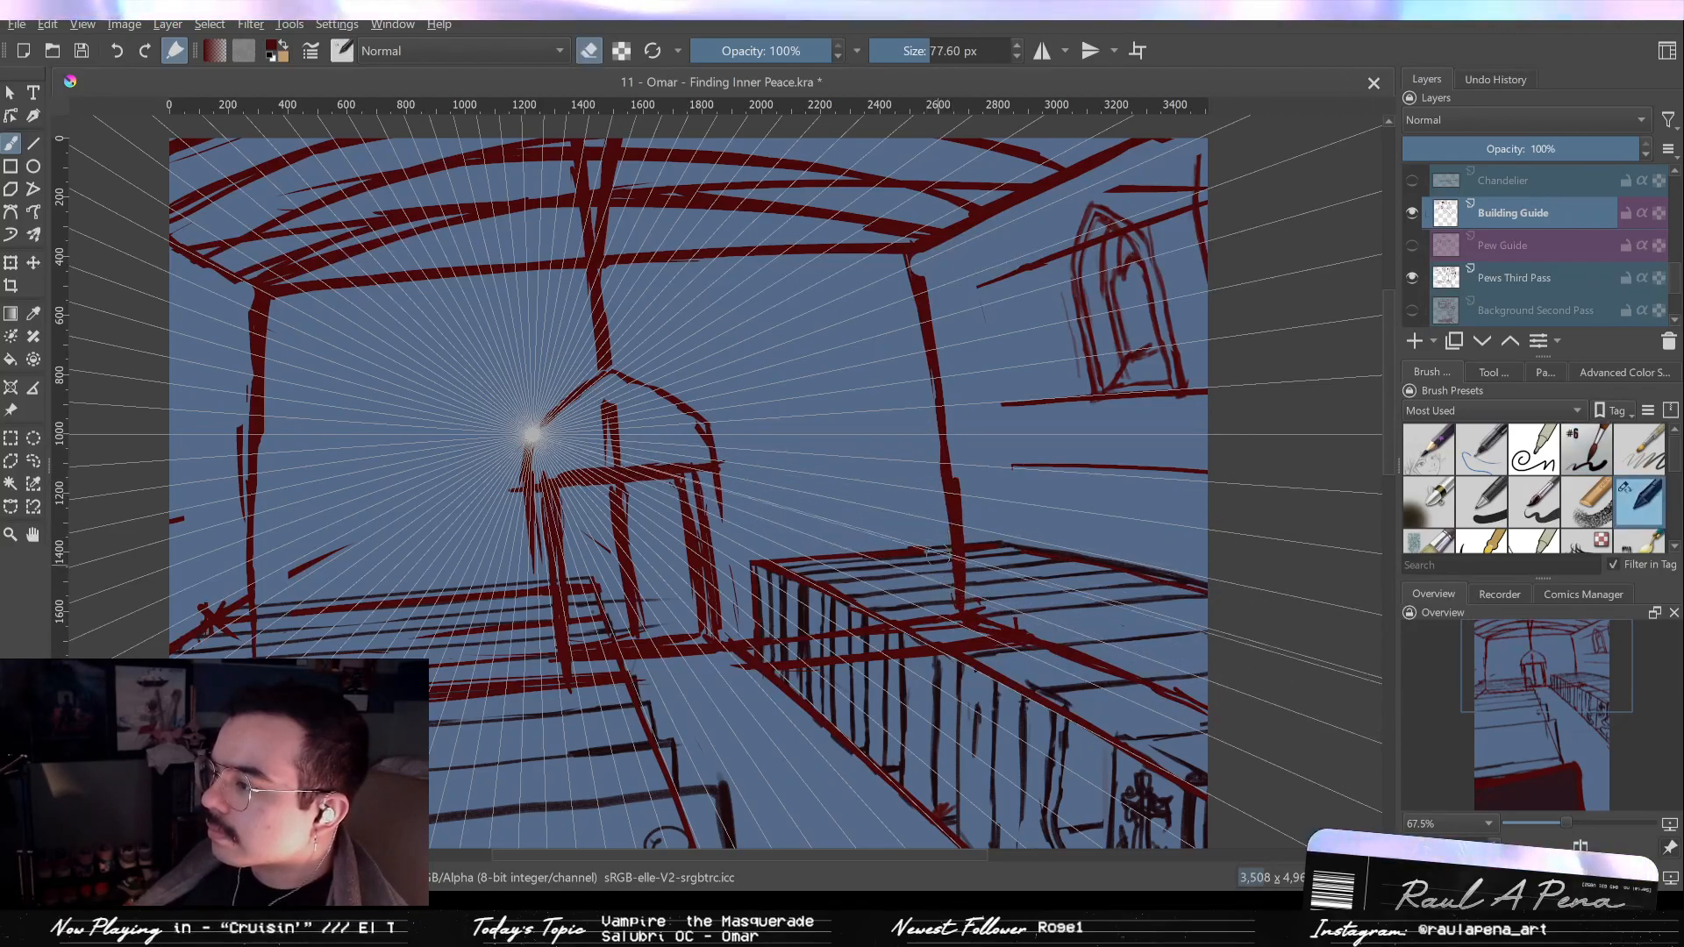
key(e)
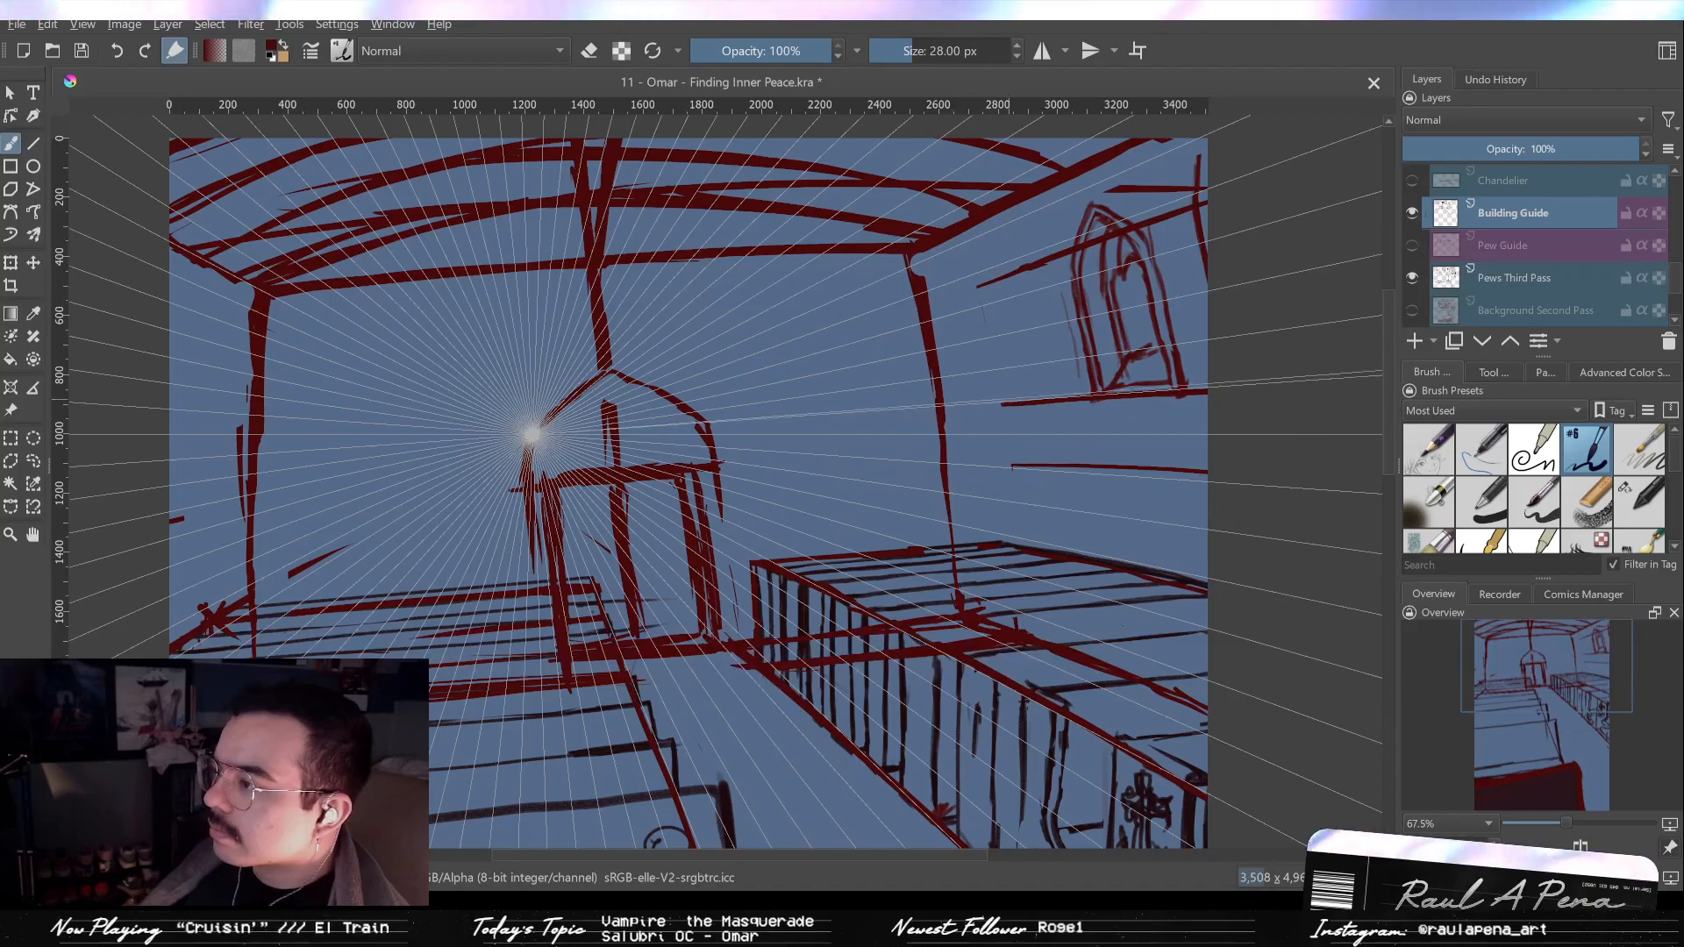
Extend the right side wall's two lower horizontal lines and its upper line to the back wall's new corner with the 28 px brush.
drag(1004, 404, 946, 408)
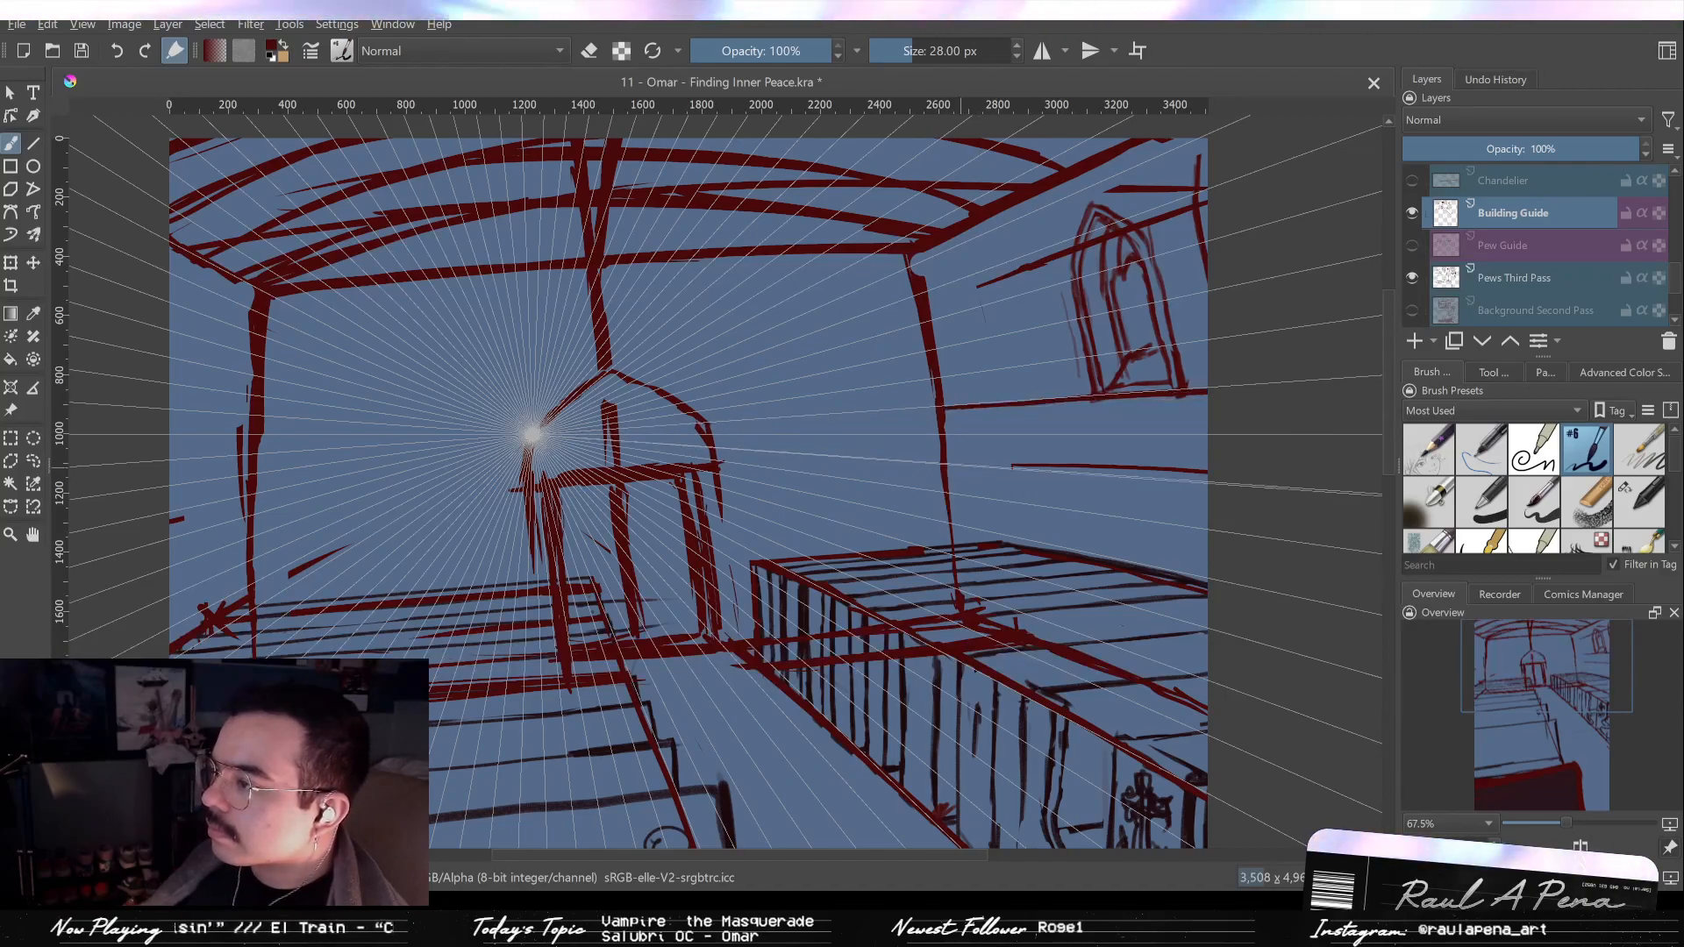
drag(1010, 465, 840, 458)
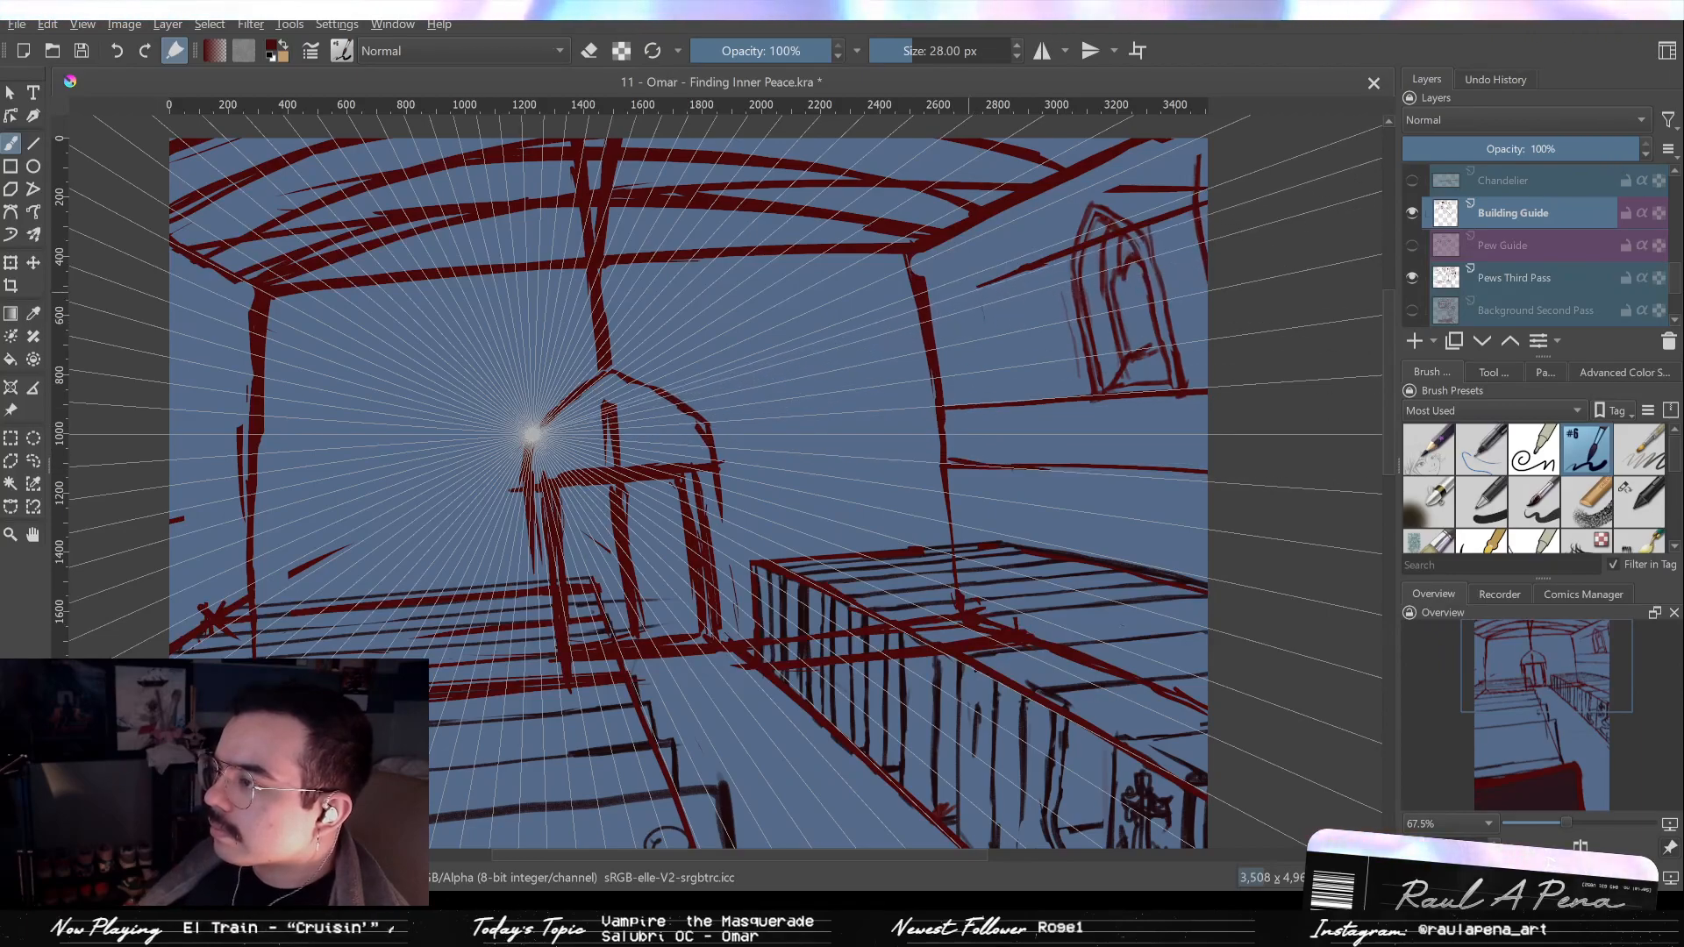
drag(984, 282, 952, 292)
mouse_move(1107, 241)
mouse_down()
mouse_move(944, 298)
mouse_move(1031, 267)
mouse_up()
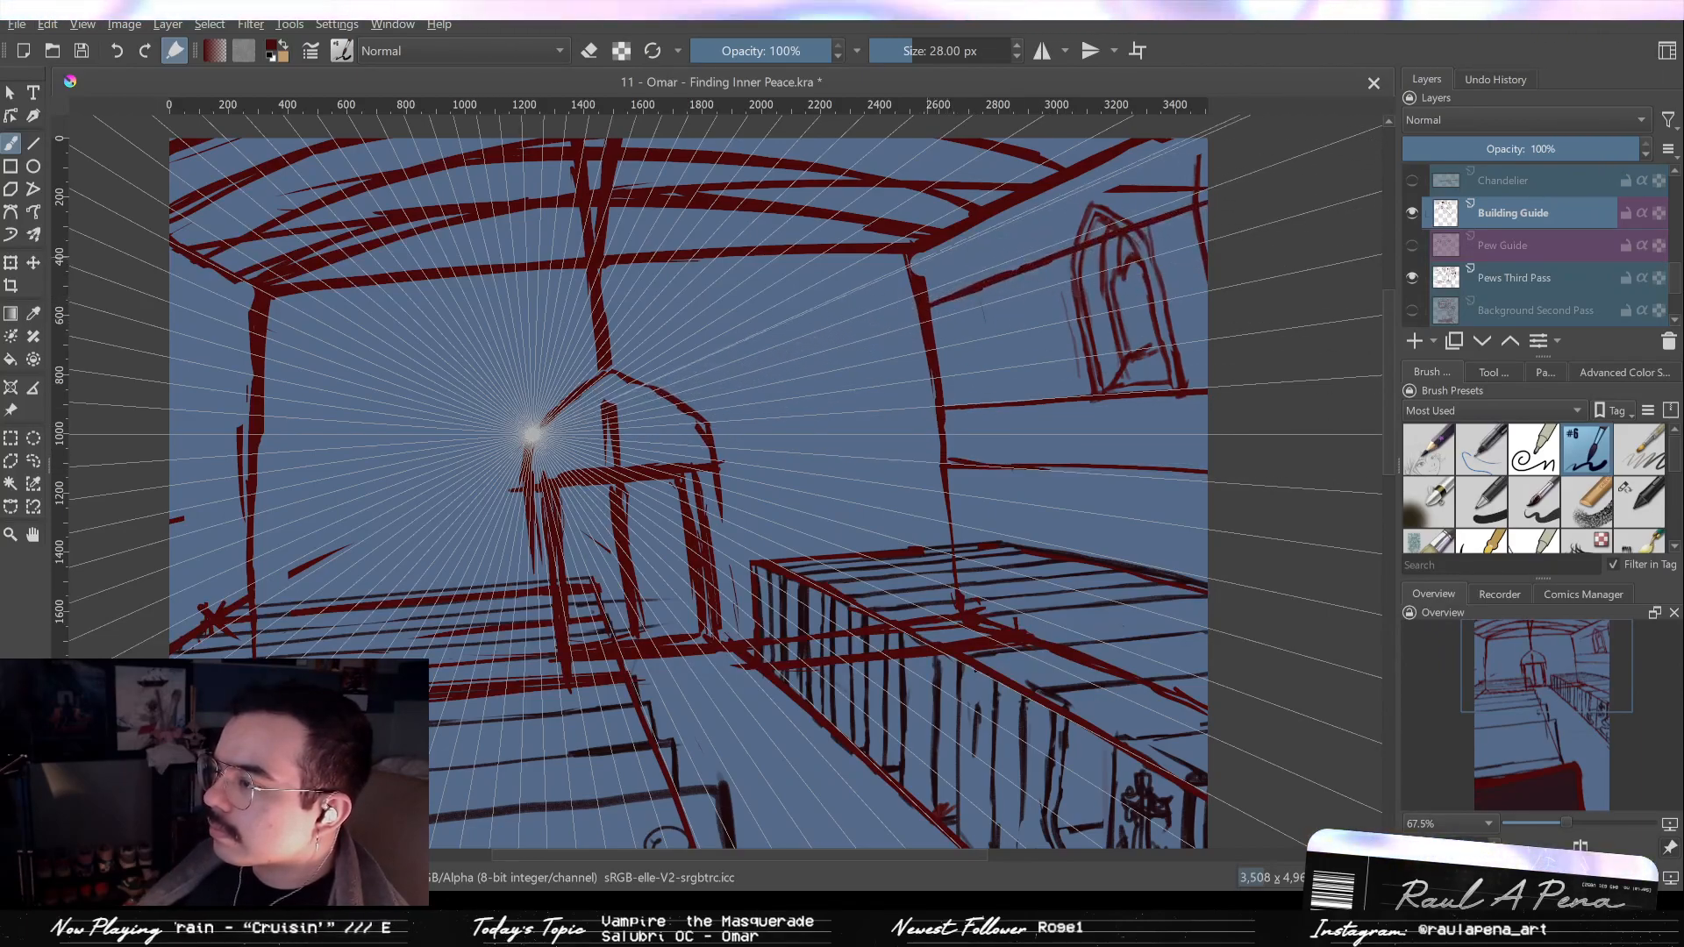
Rework the upper part of the back wall's right corner line with brush and eraser, and reconnect the back ceiling line to it.
drag(909, 254, 931, 383)
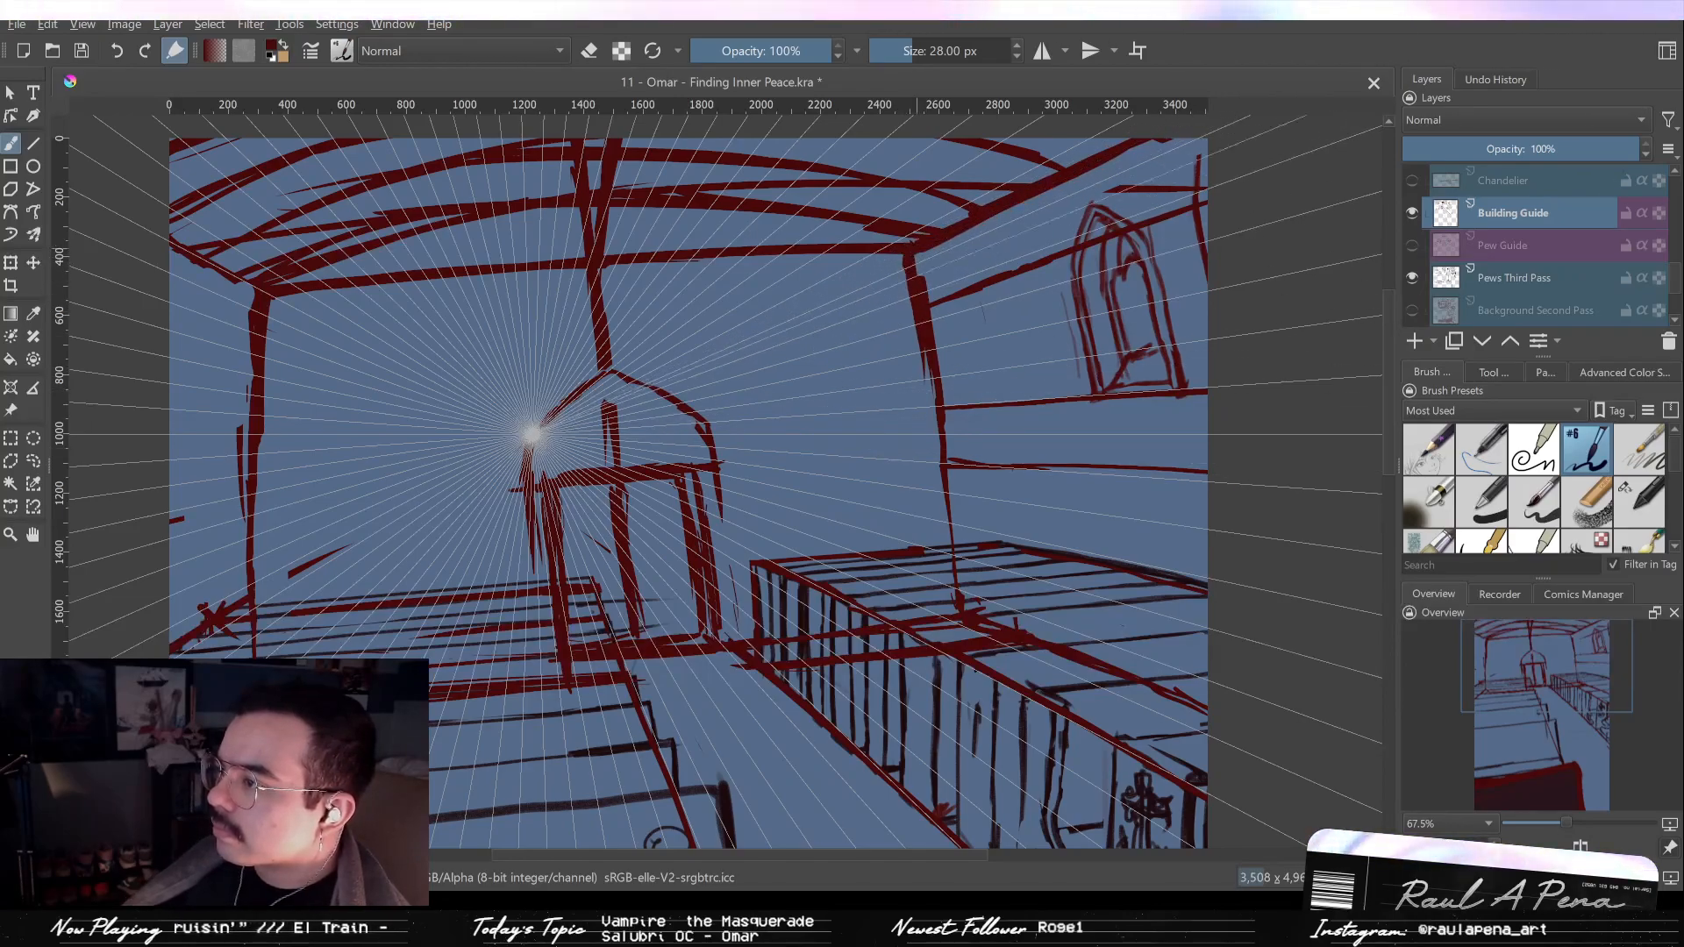
key(/)
mouse_move(907, 256)
mouse_down()
mouse_move(930, 381)
mouse_move(905, 261)
mouse_move(927, 348)
mouse_up()
key(/)
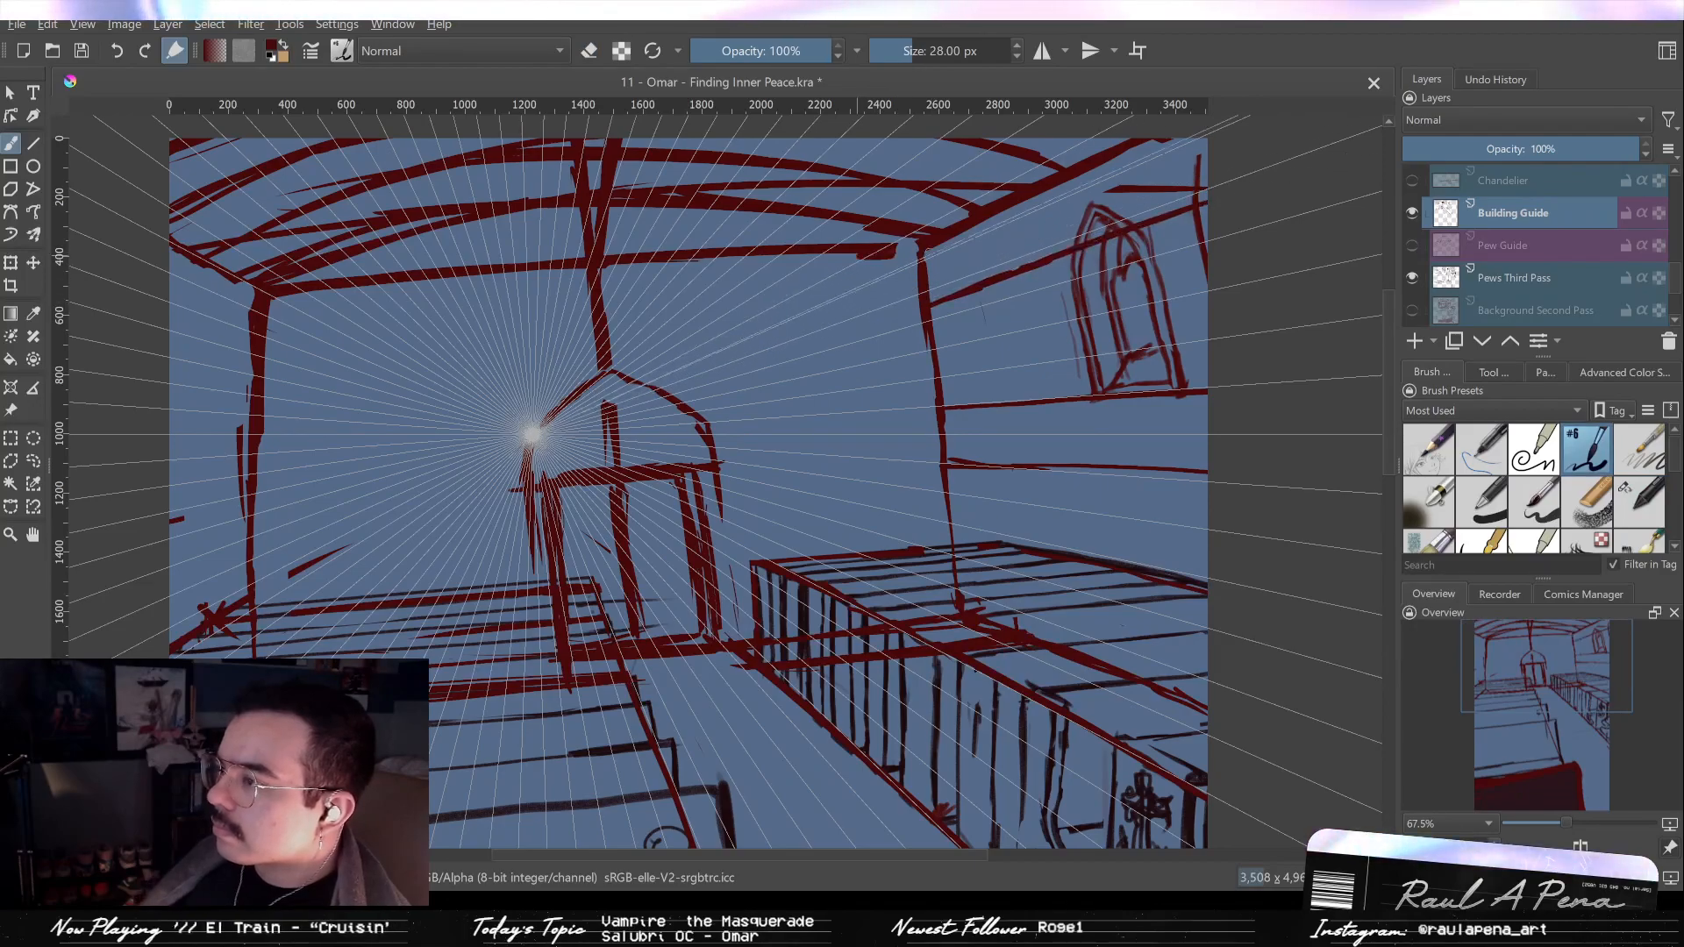
mouse_move(877, 249)
mouse_down()
mouse_move(922, 245)
mouse_move(895, 339)
mouse_move(910, 353)
mouse_move(904, 298)
mouse_up()
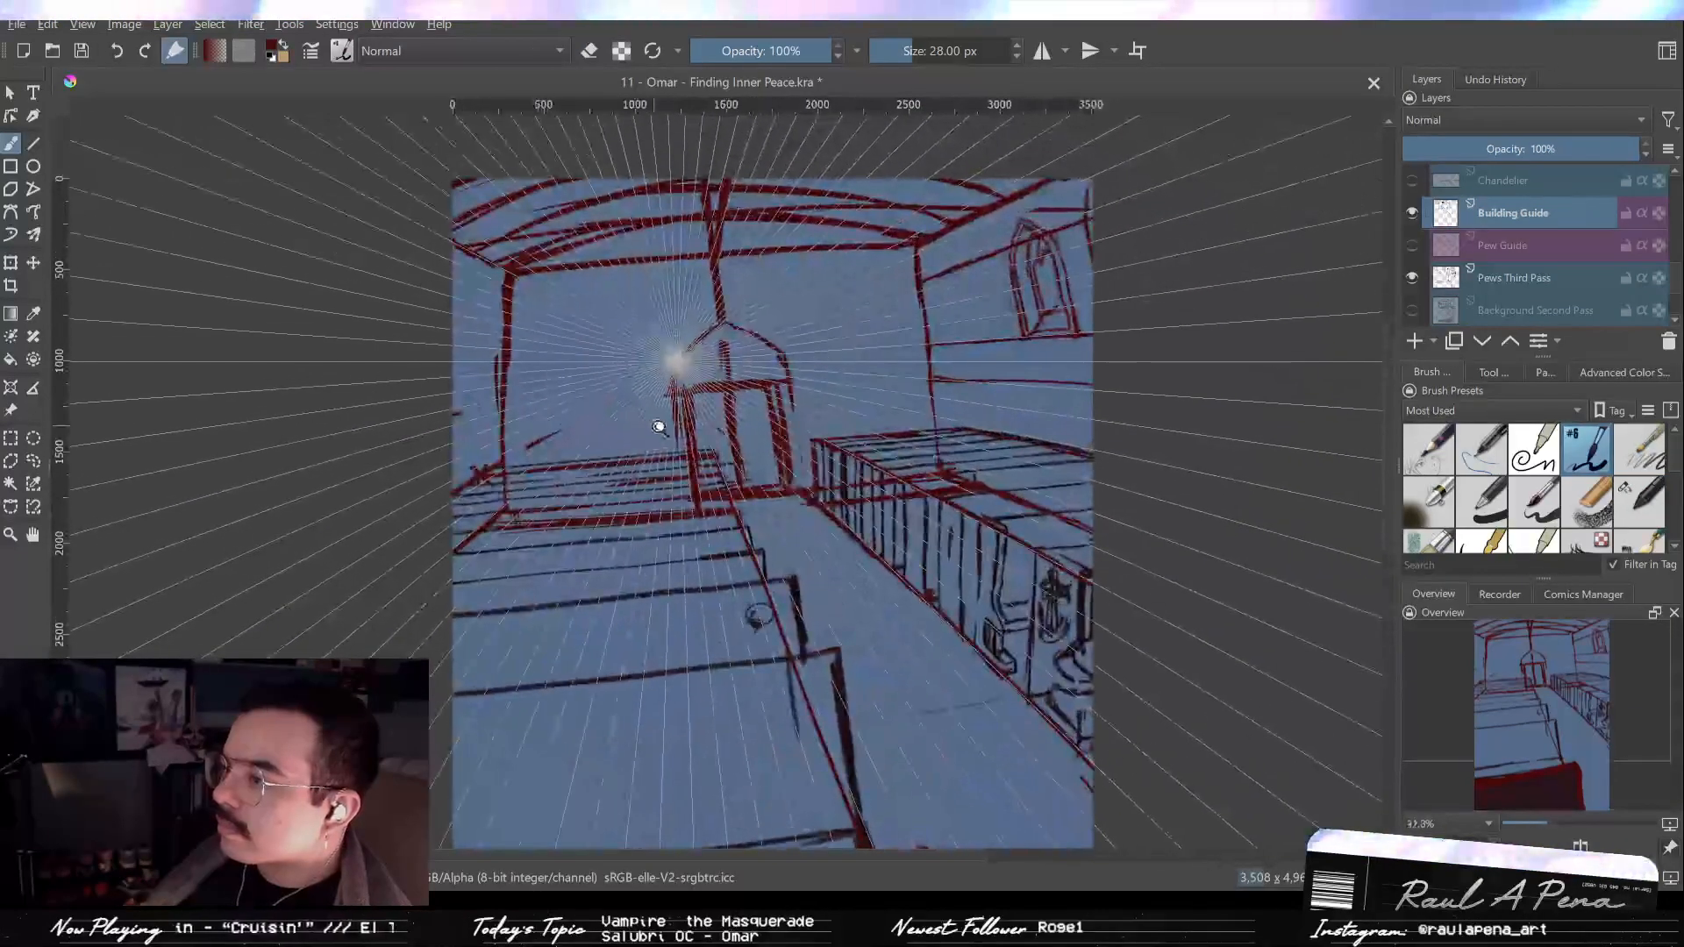
Thicken the back wall's right corner line down to the floor and trim its outer edge with the 78 px eraser.
drag(651, 429, 658, 392)
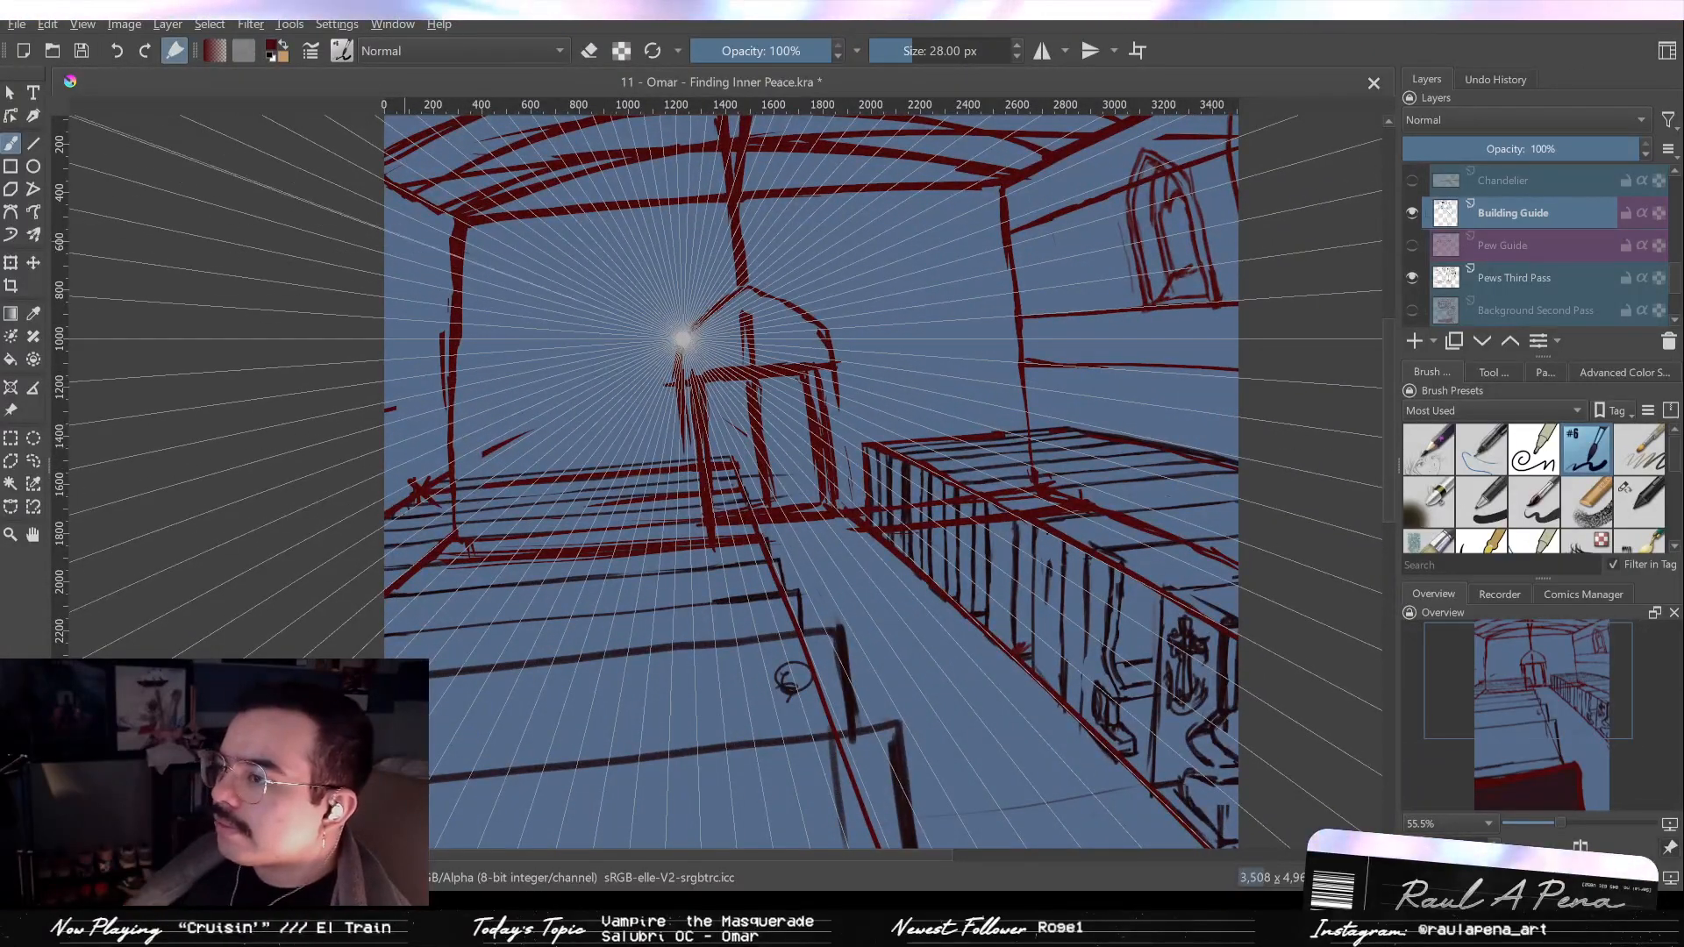
mouse_move(768, 316)
mouse_down()
mouse_move(761, 365)
mouse_move(770, 306)
mouse_up()
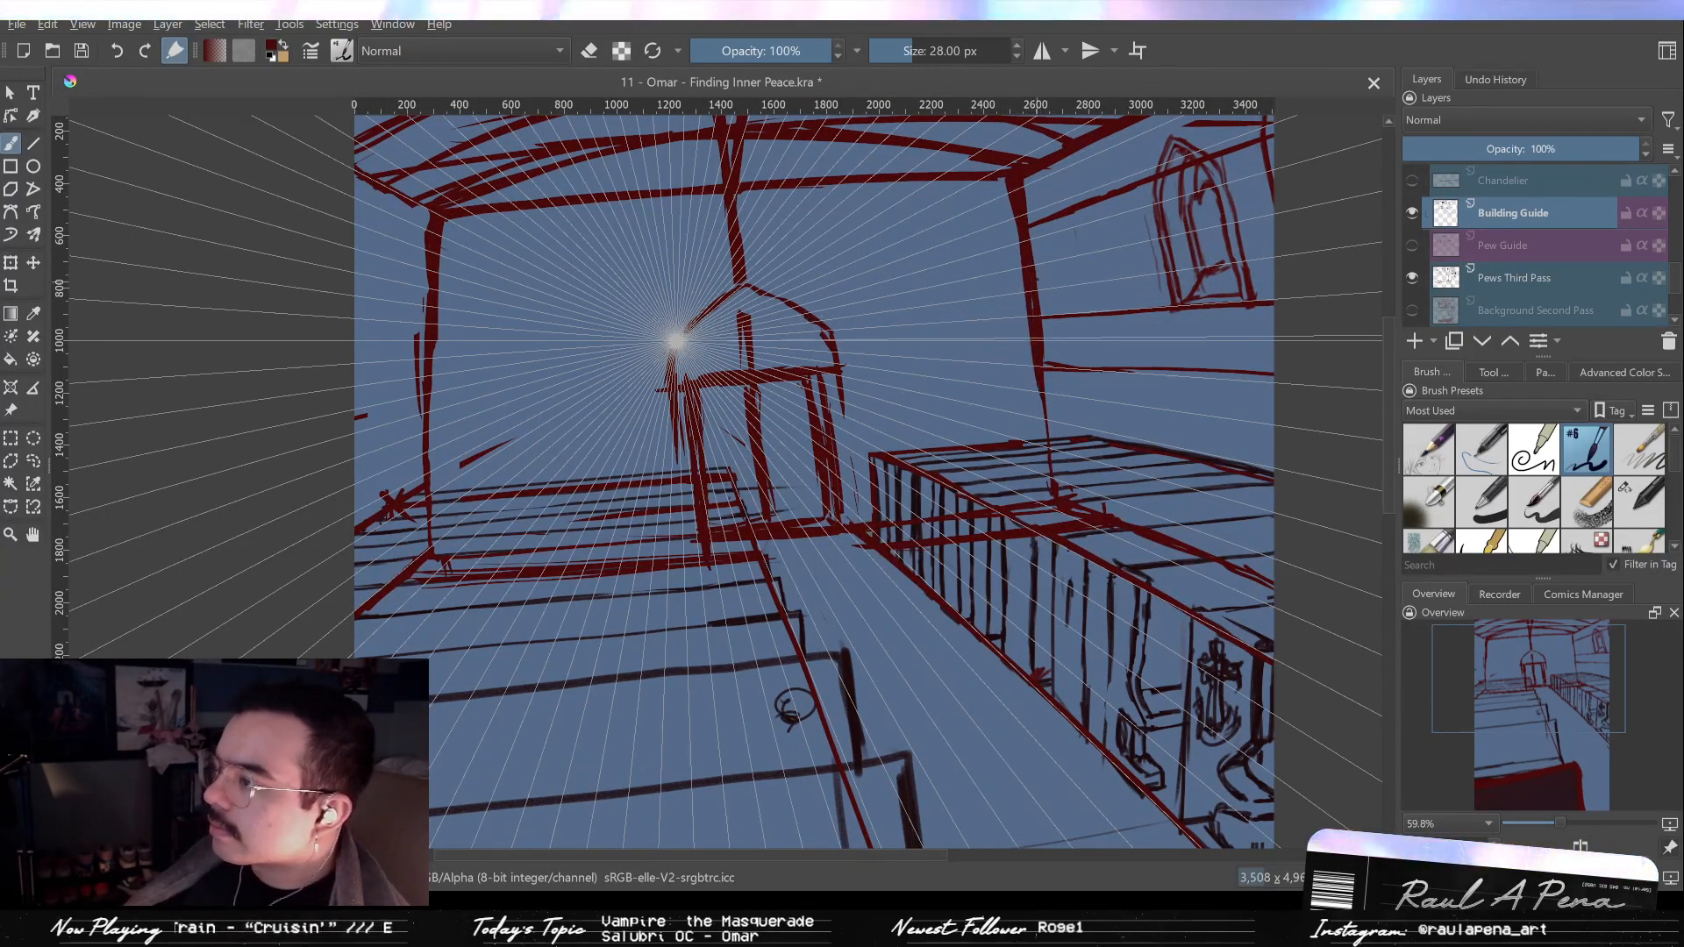
drag(1042, 402, 1057, 495)
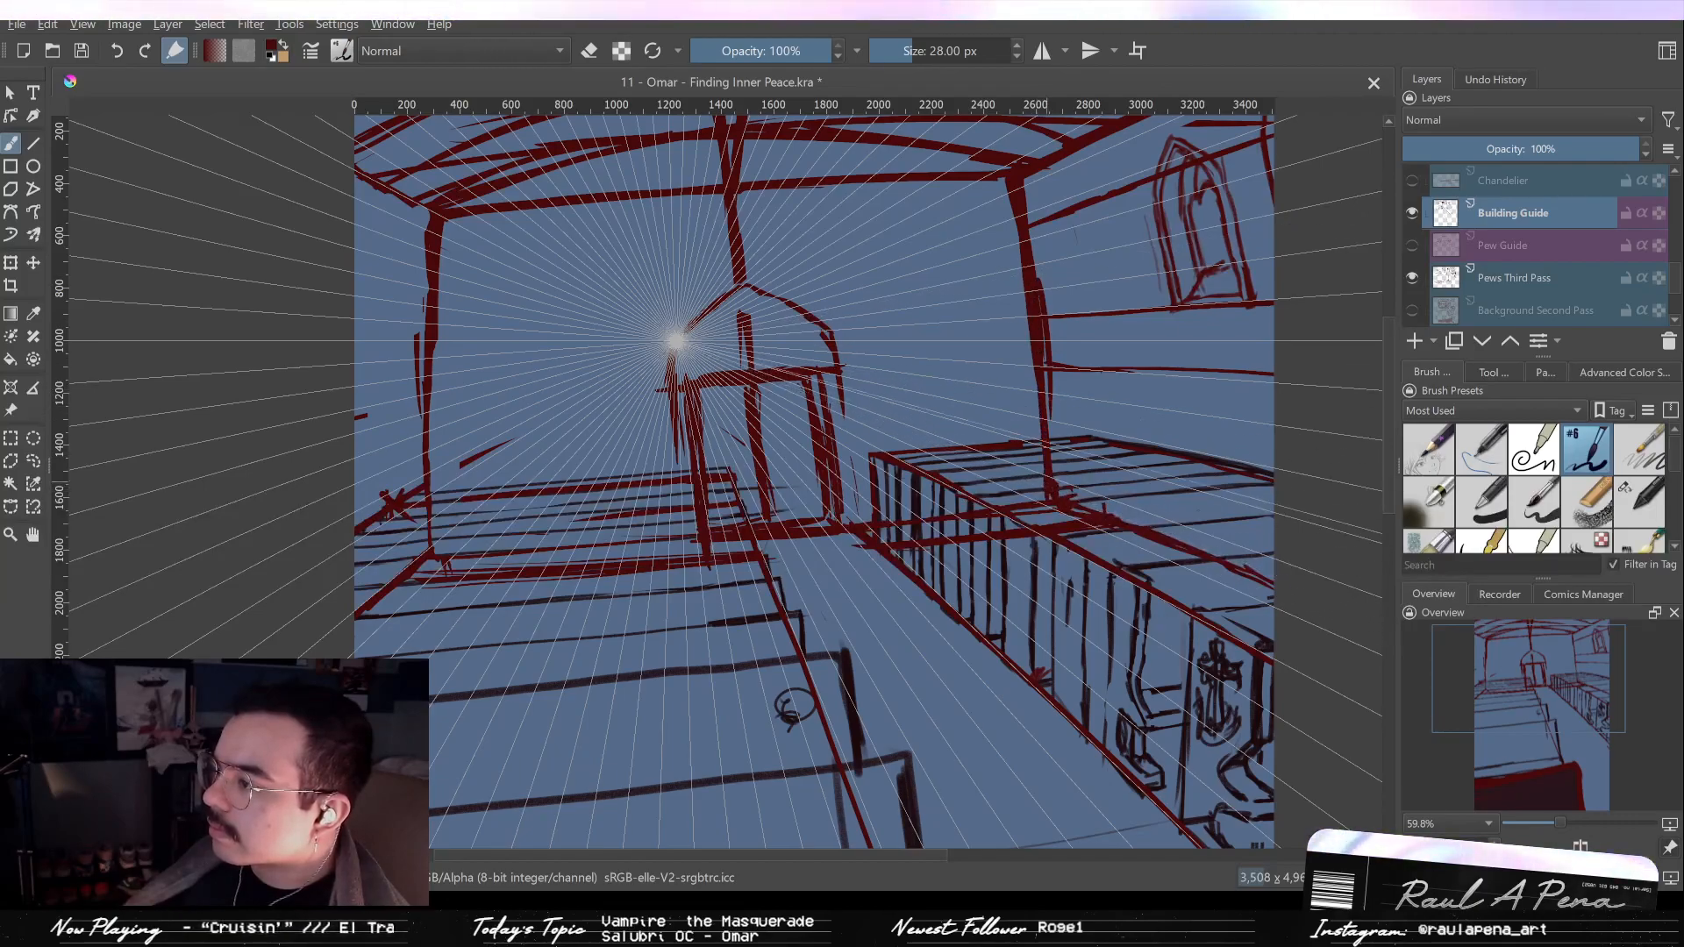
key(/)
drag(1038, 260, 1055, 400)
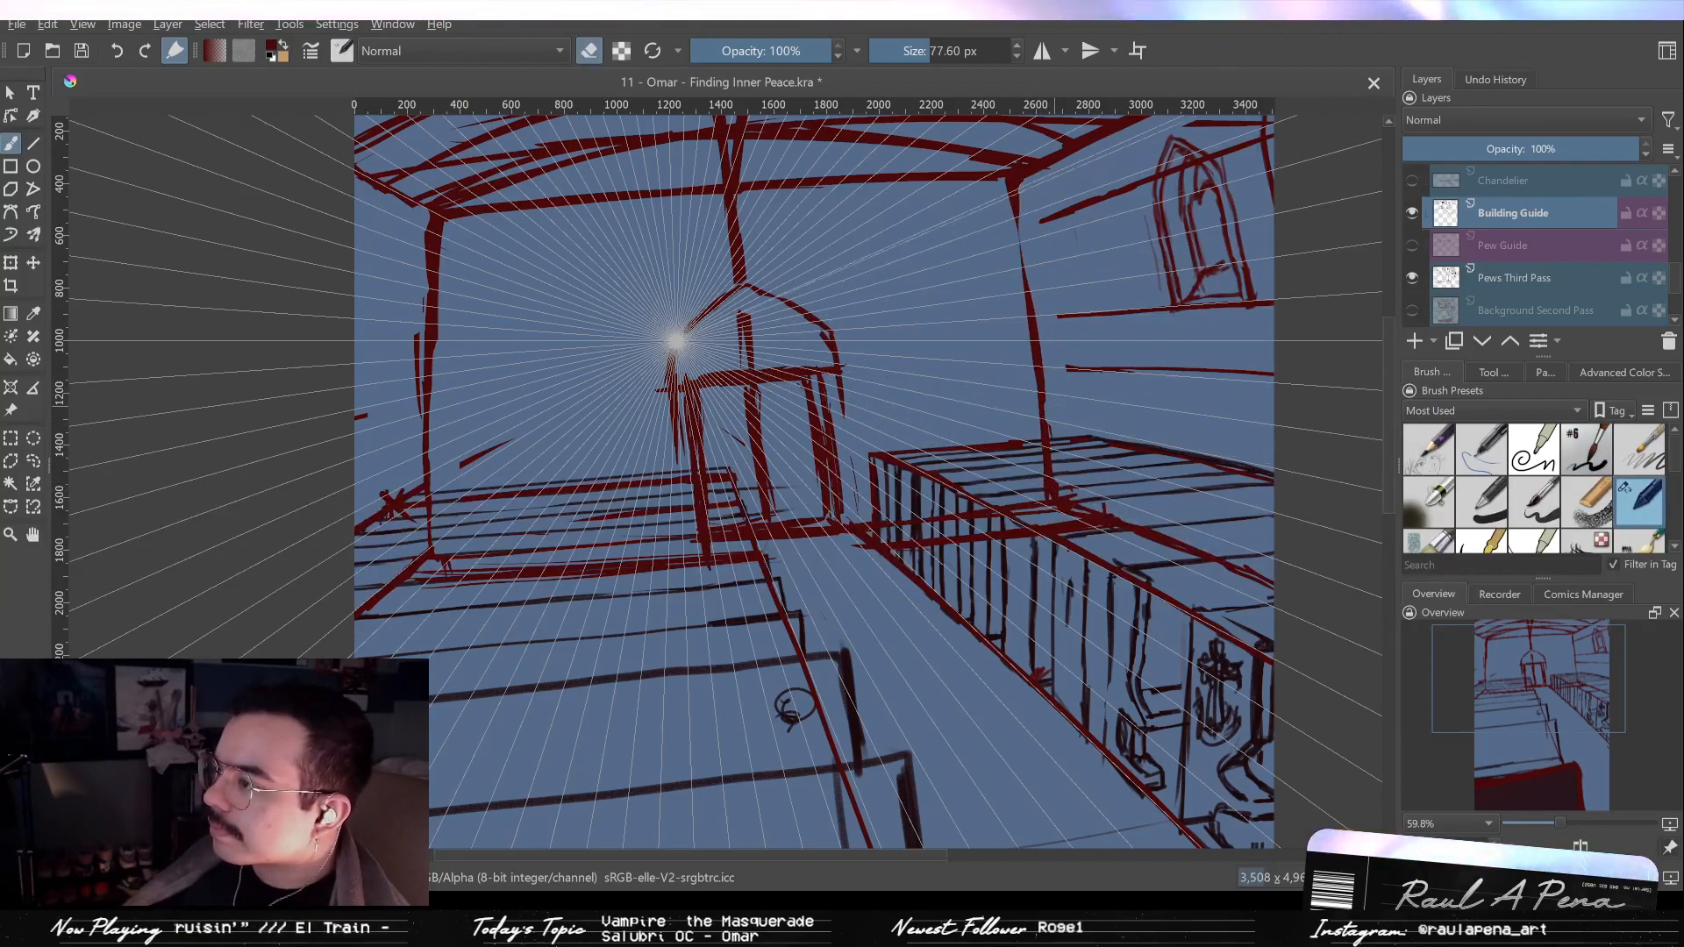
key(/)
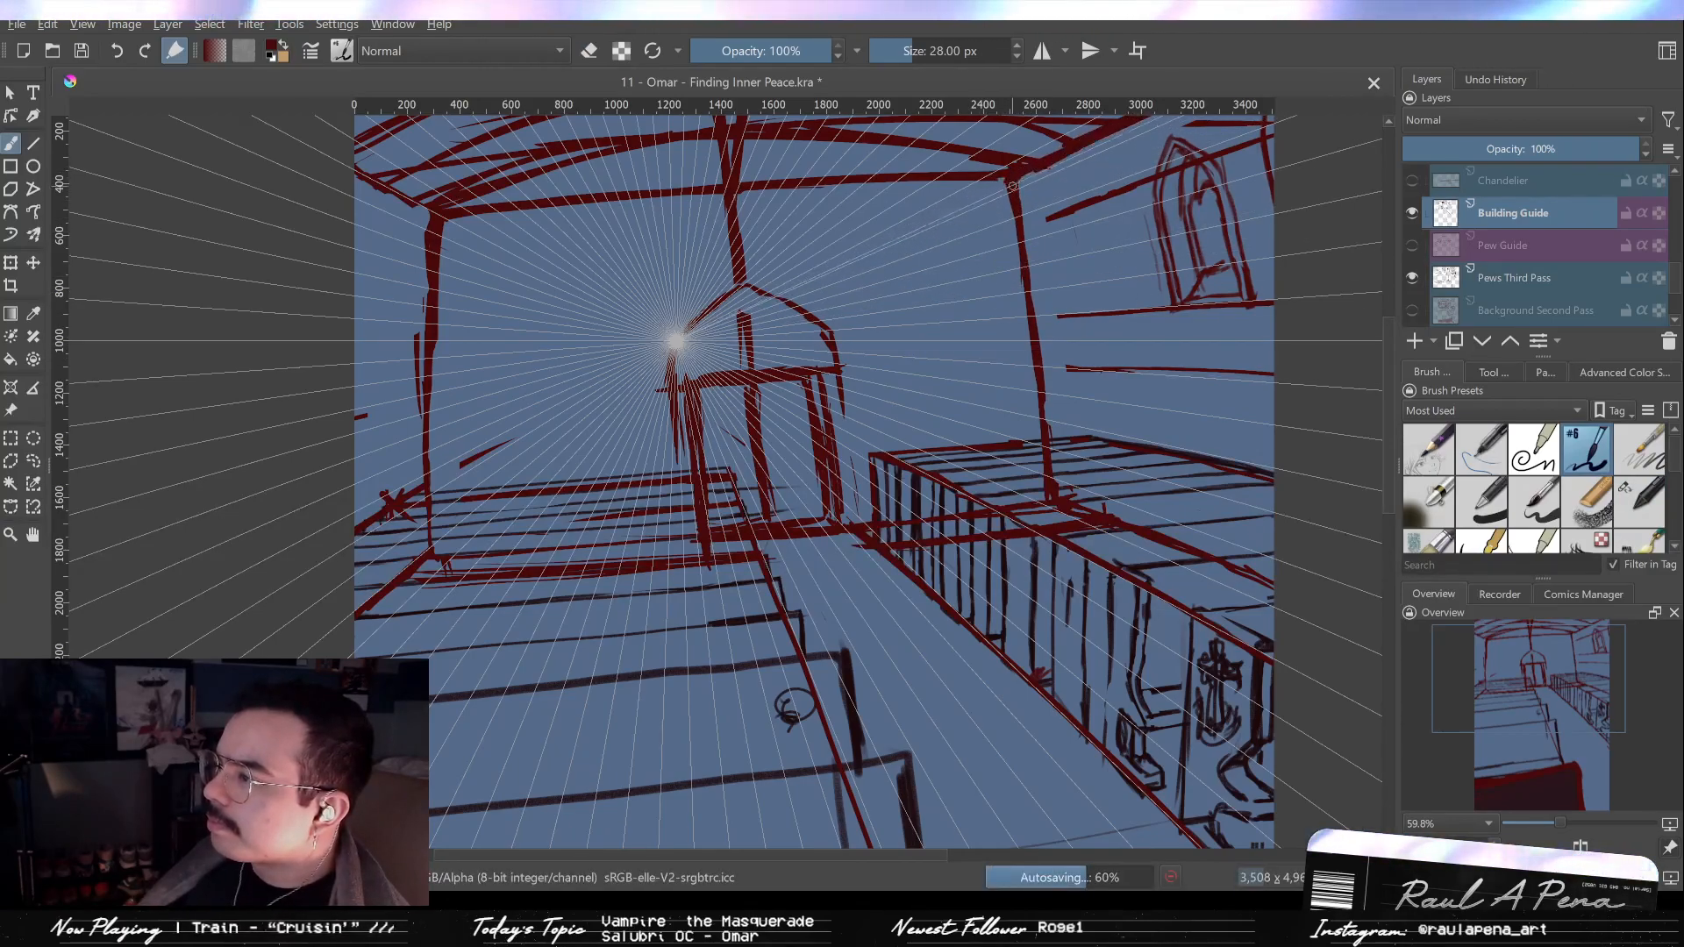
drag(1014, 186, 927, 181)
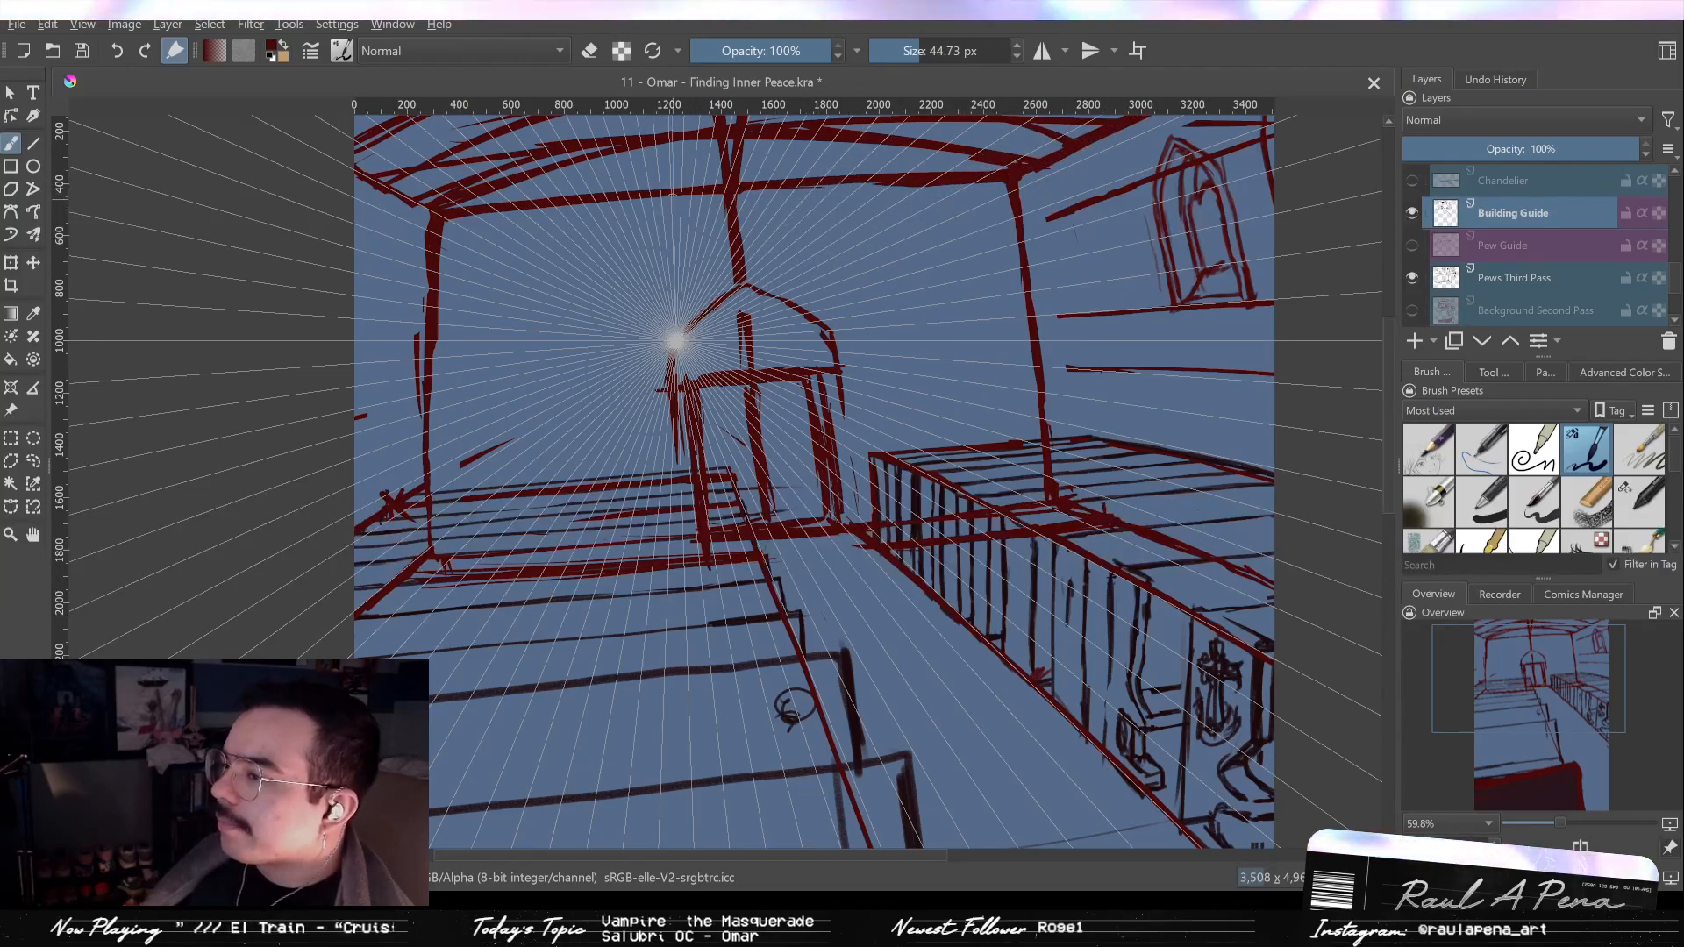
Even out the back wall's left corner line with the 44.73 px brush and erase the leftover strokes beside it.
key(e)
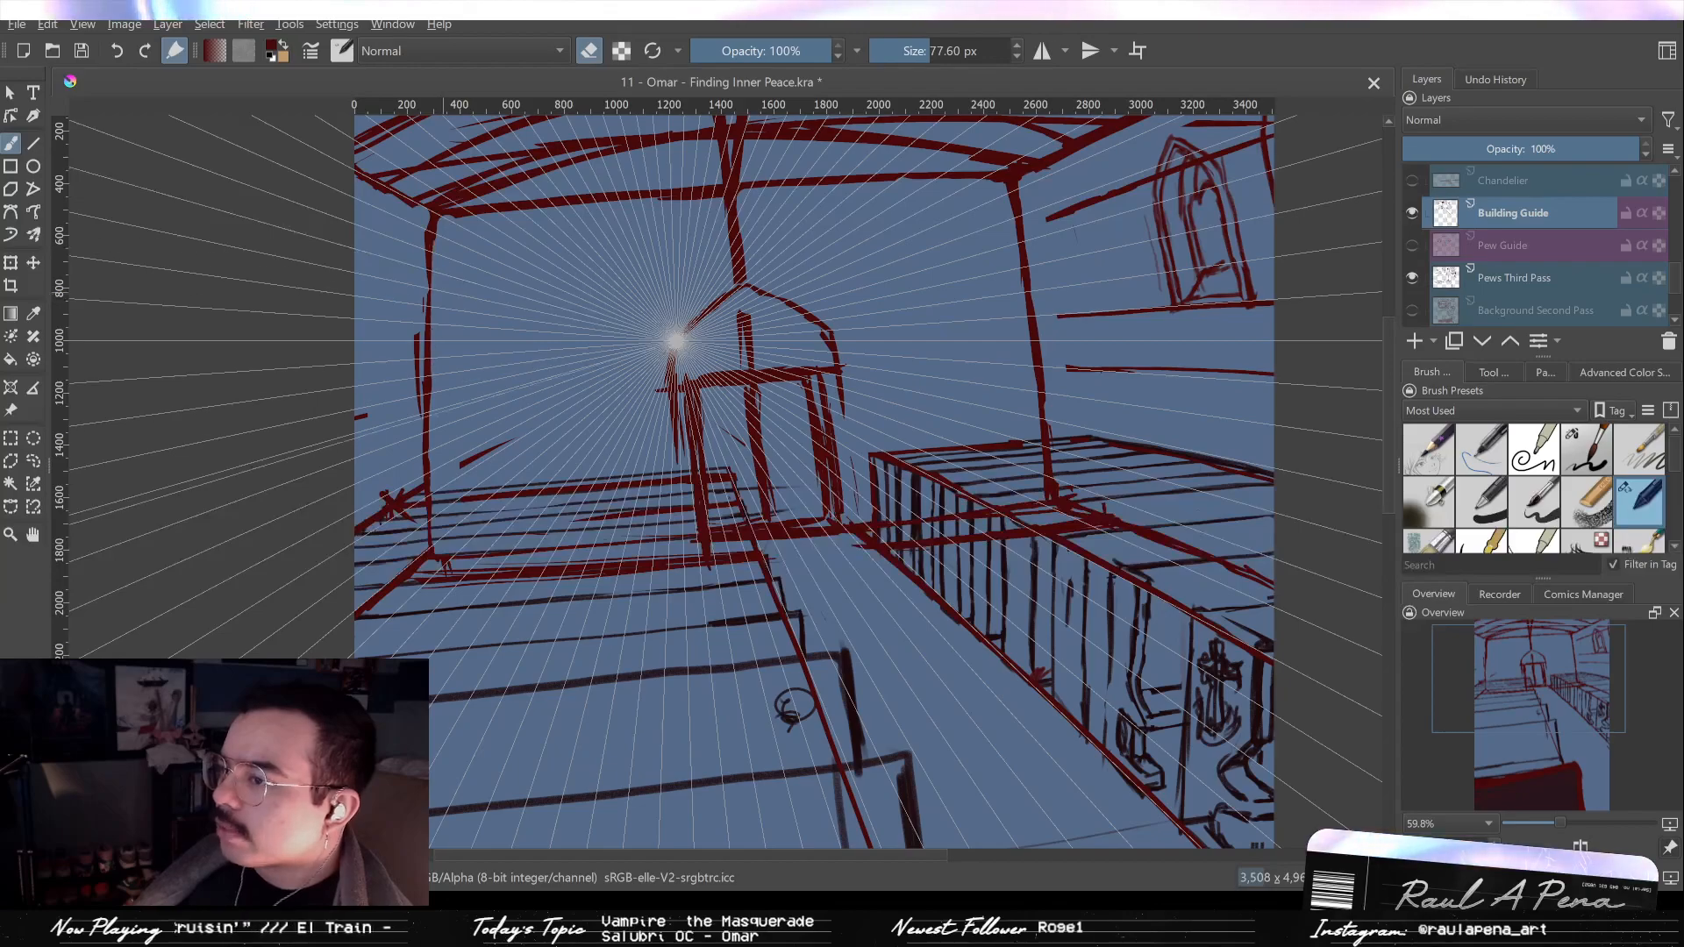
key(e)
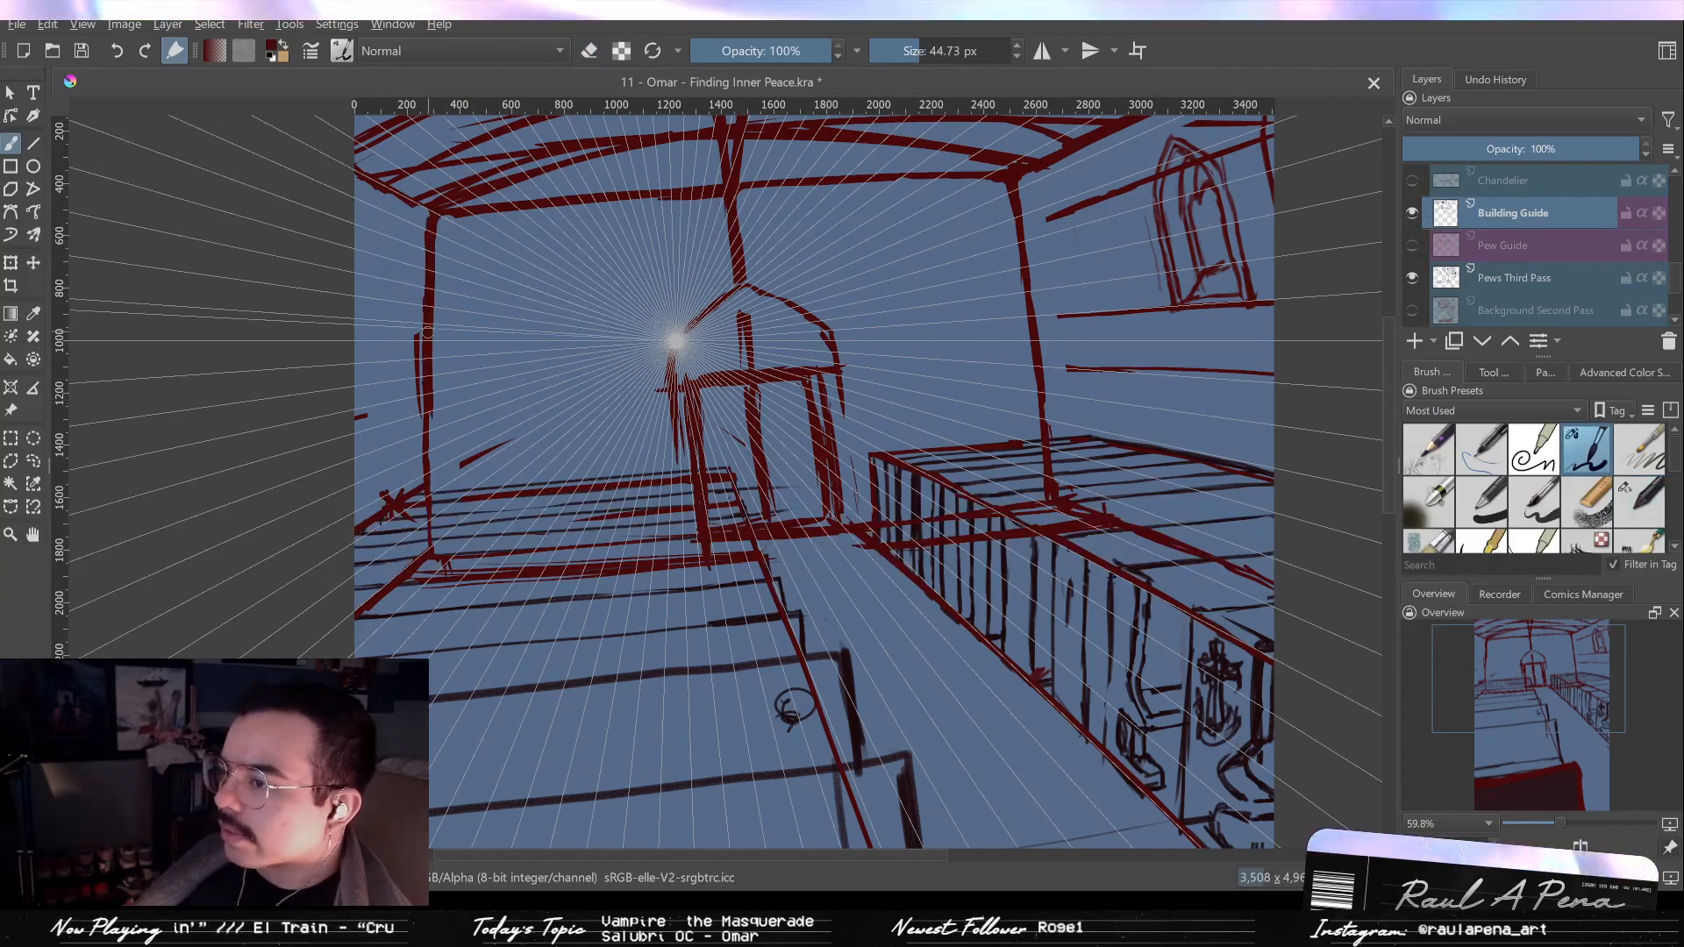
key(slash)
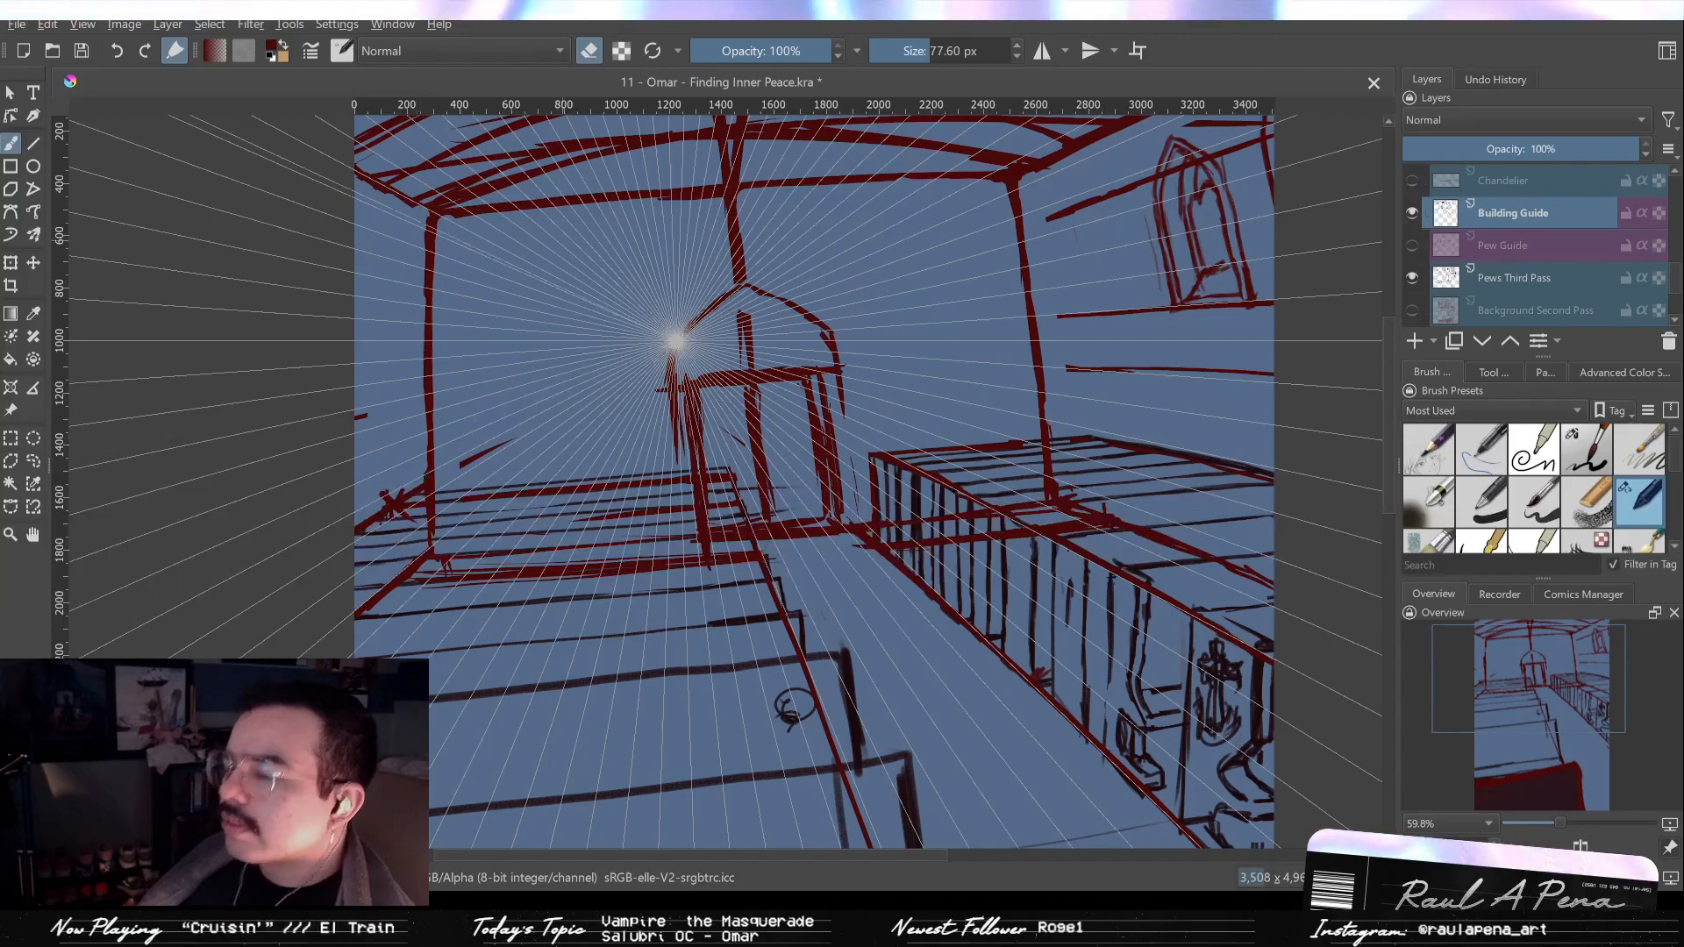
key(slash)
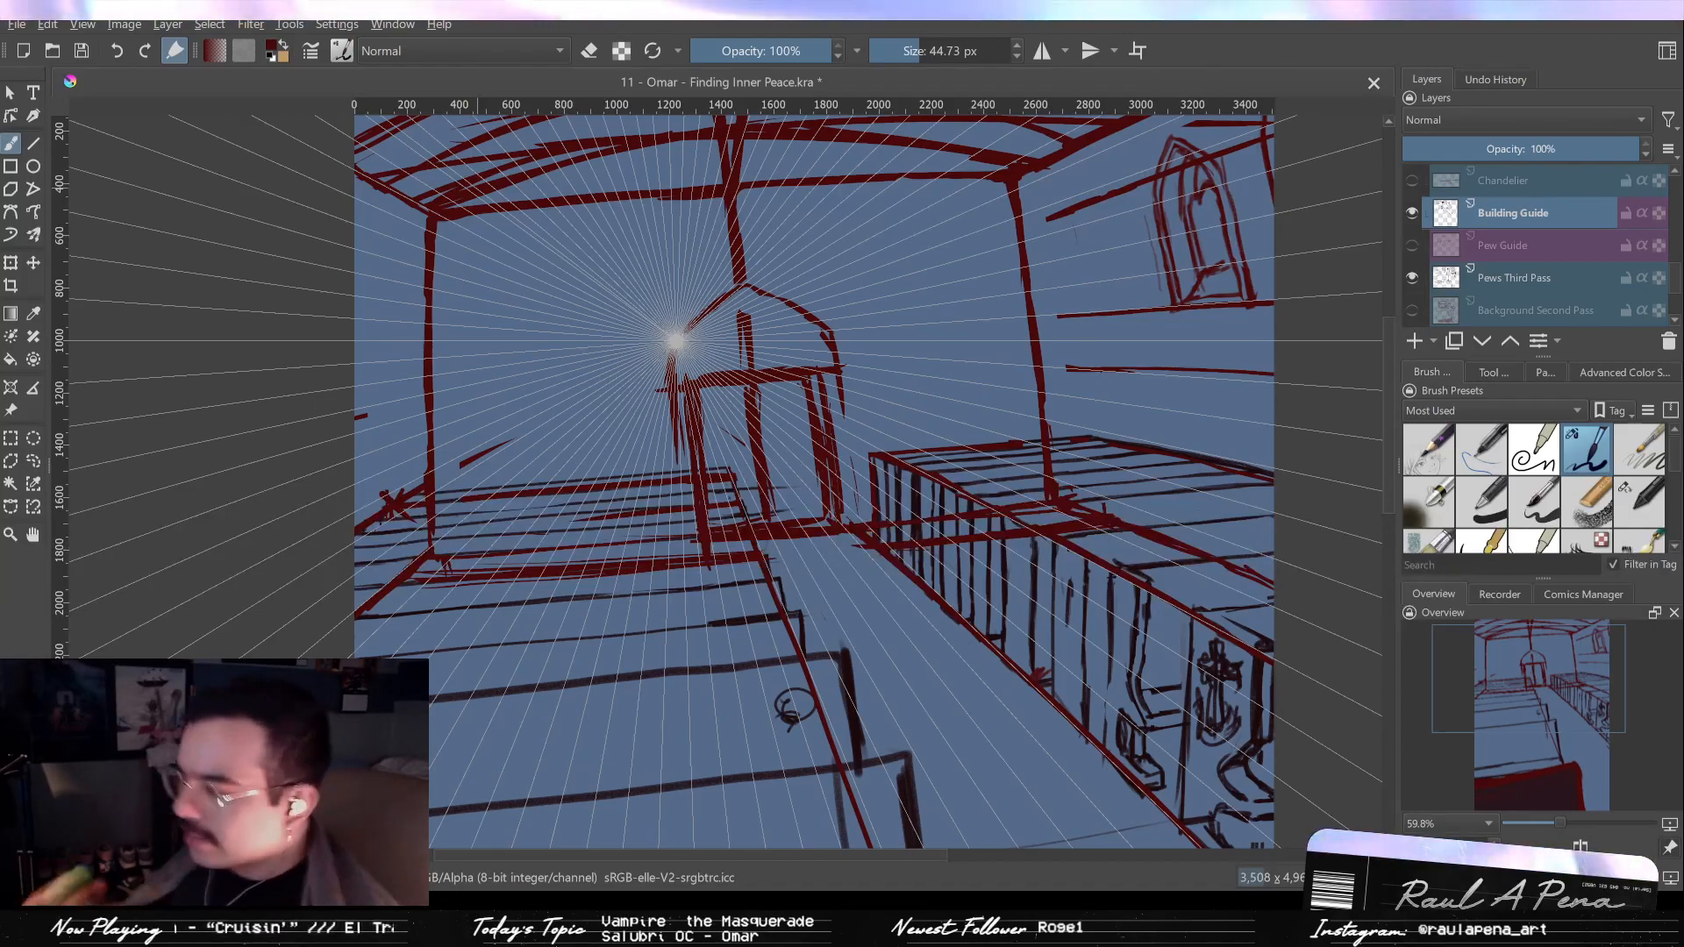
Erase the doubled lines of the lower ceiling arch and the part of the central beam above it with the 78 px eraser.
drag(744, 444, 745, 452)
drag(684, 270, 764, 398)
drag(553, 331, 597, 324)
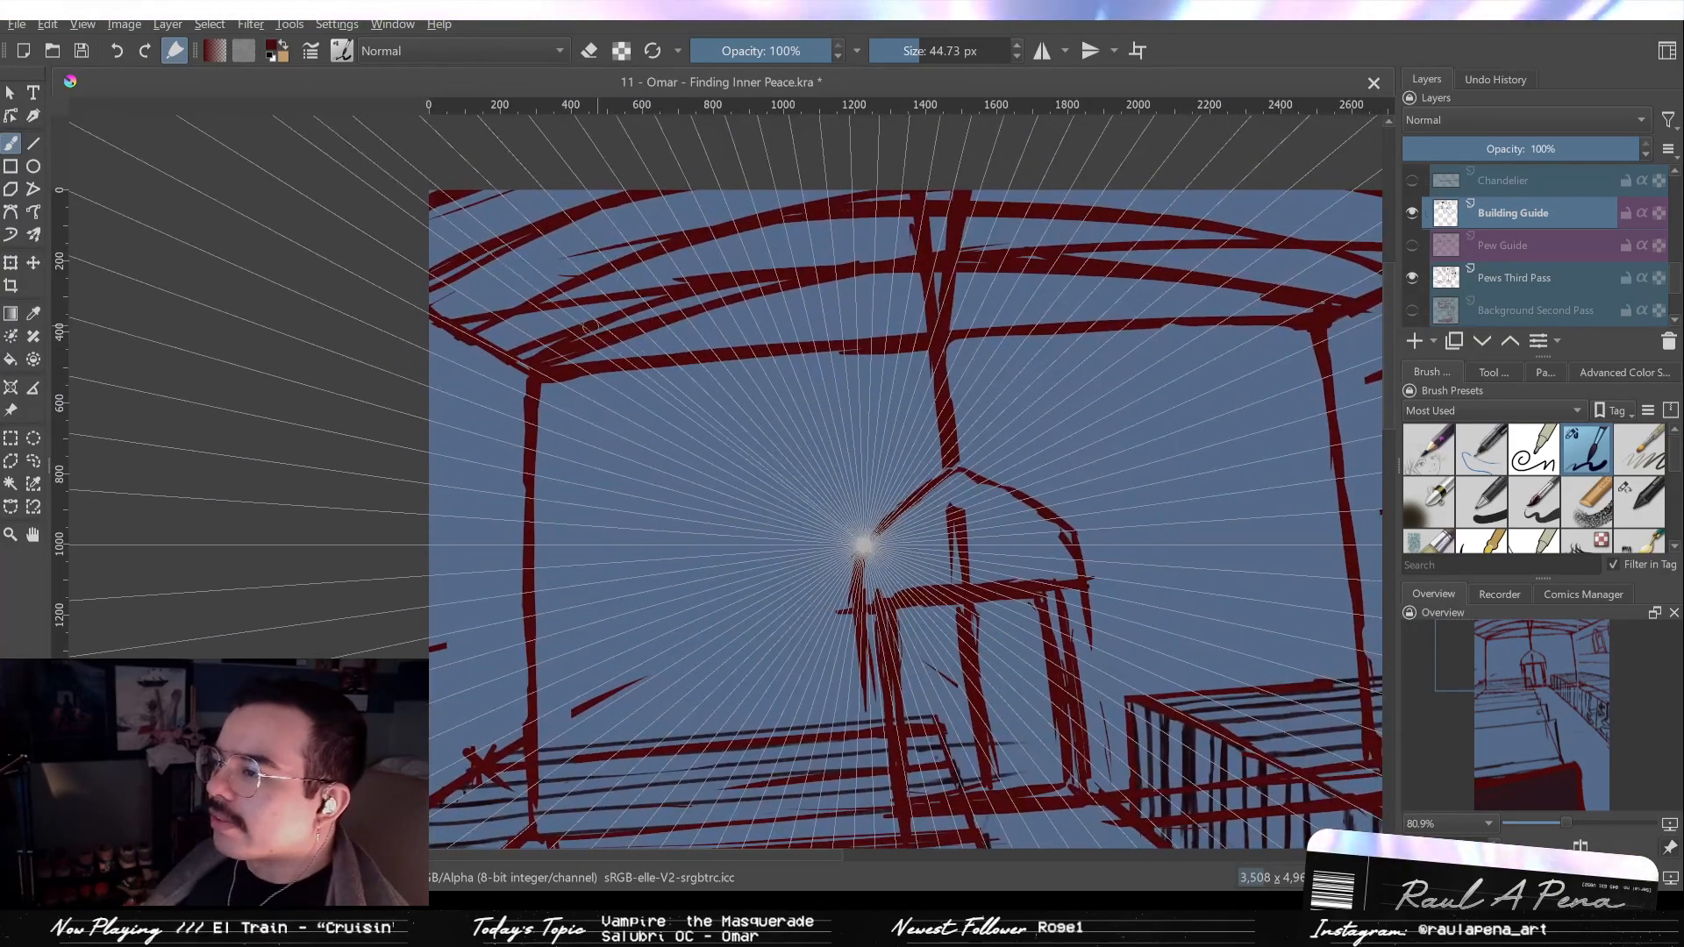
key(e)
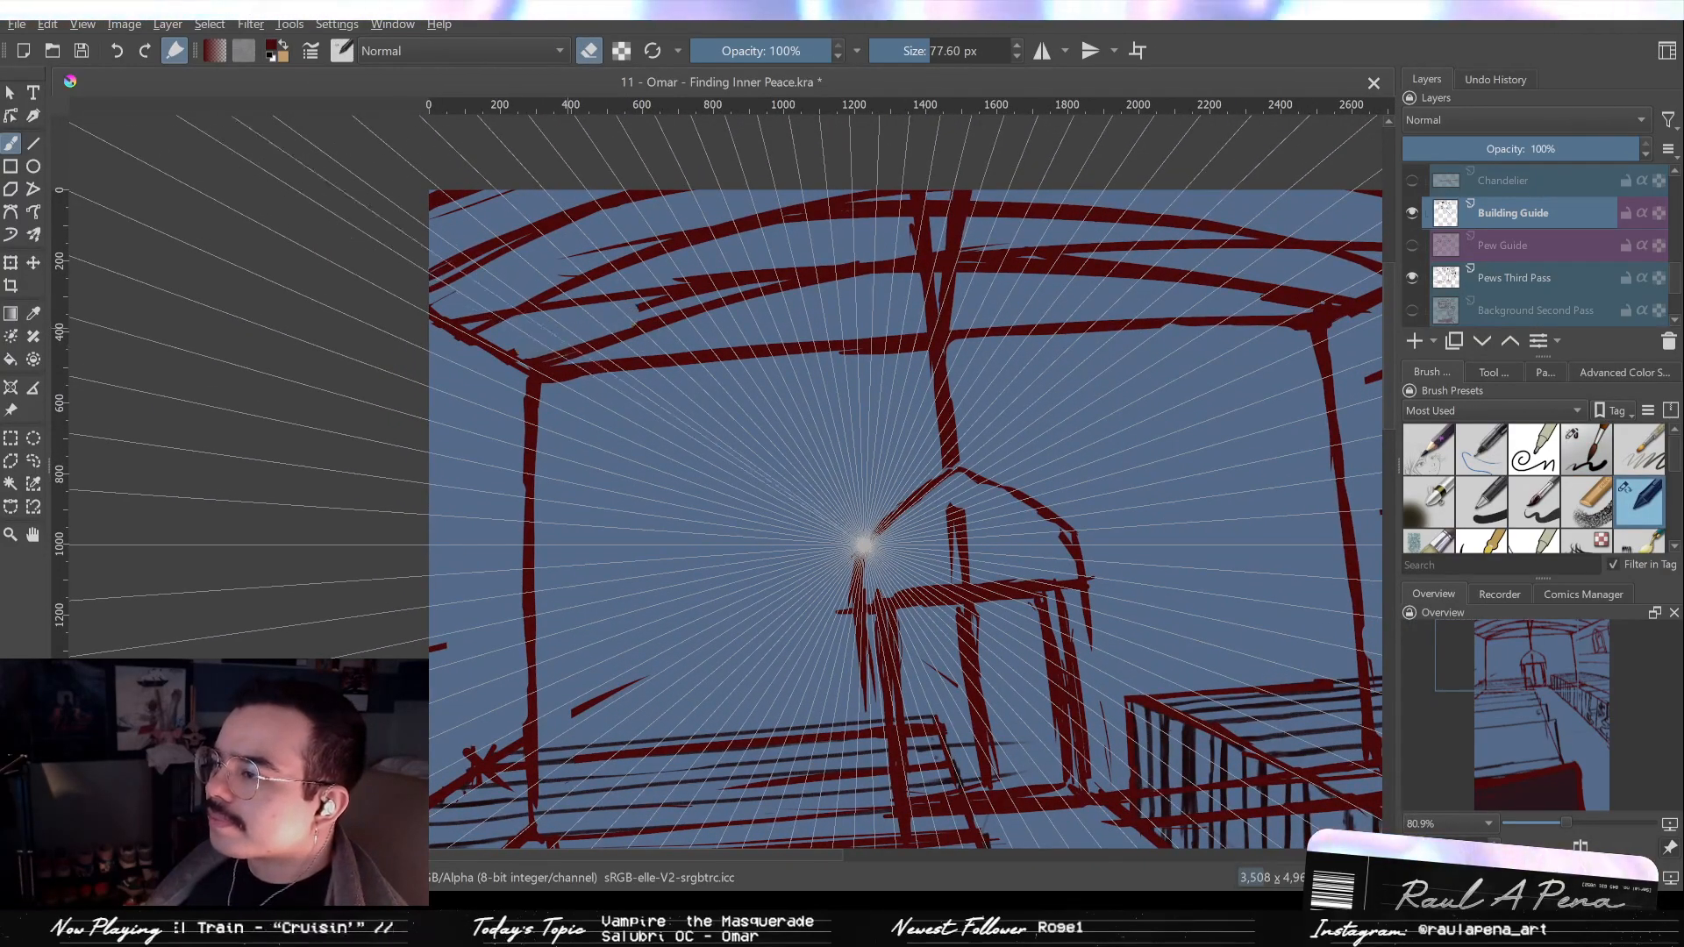
drag(567, 314, 853, 269)
mouse_move(989, 289)
mouse_down()
mouse_move(831, 316)
mouse_move(952, 320)
mouse_move(1060, 298)
mouse_up()
Redraw the lower ceiling arch as one thick curve between the back wall's corners with the 44.73 px brush.
key(slash)
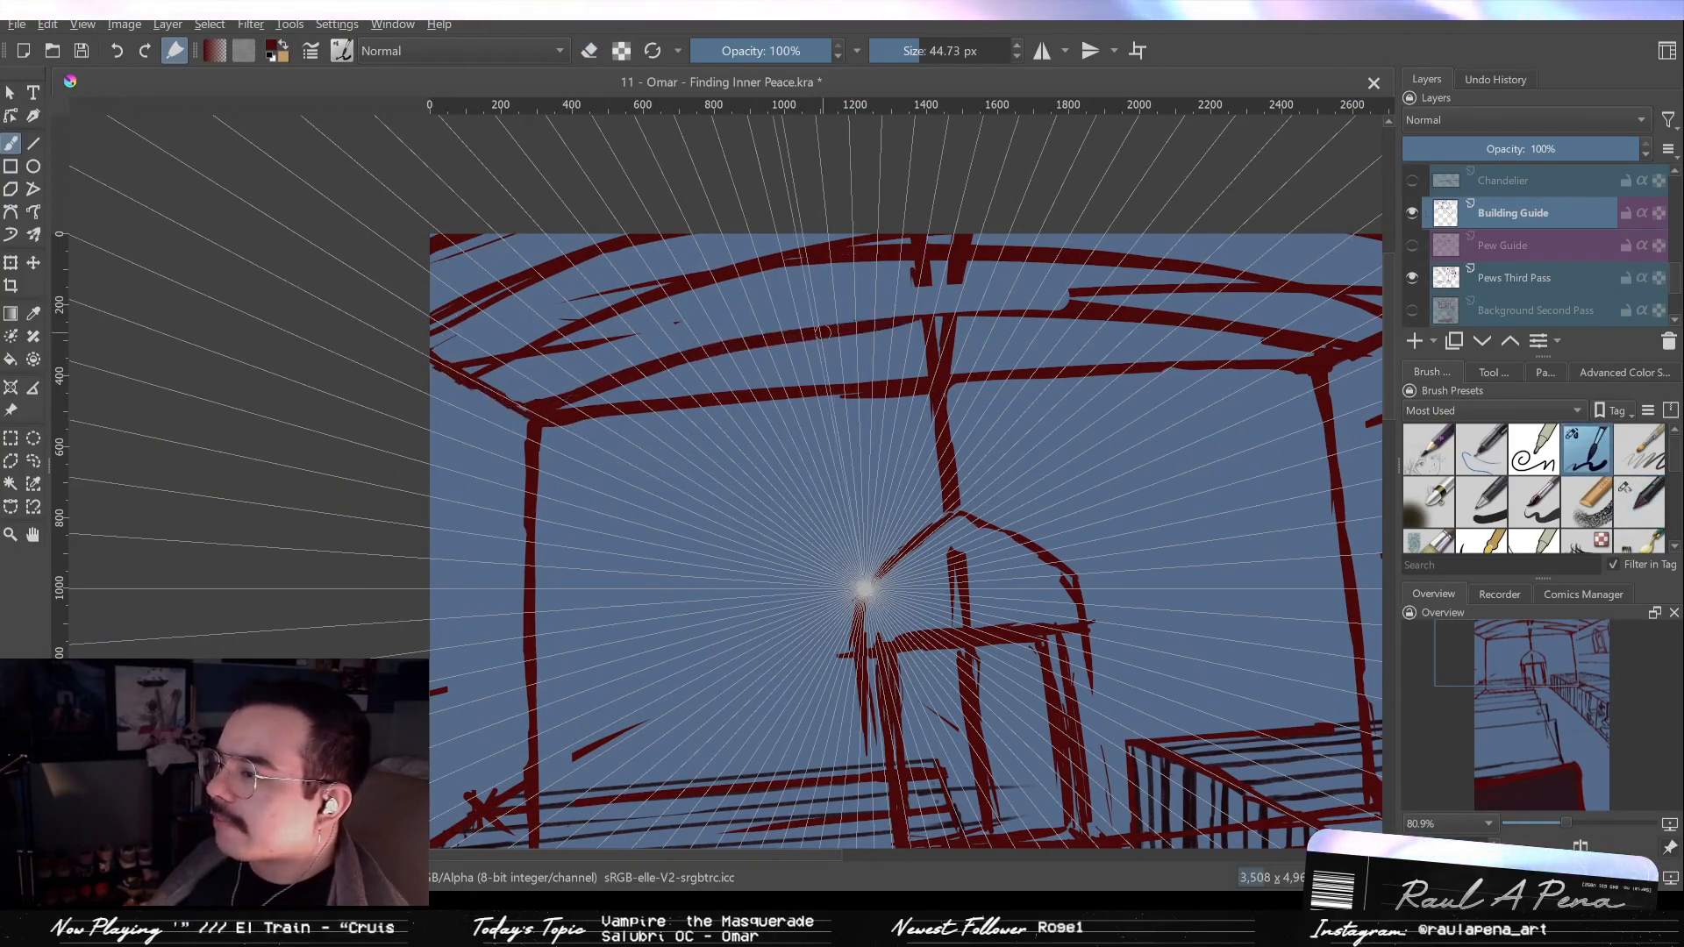
drag(579, 403, 1021, 312)
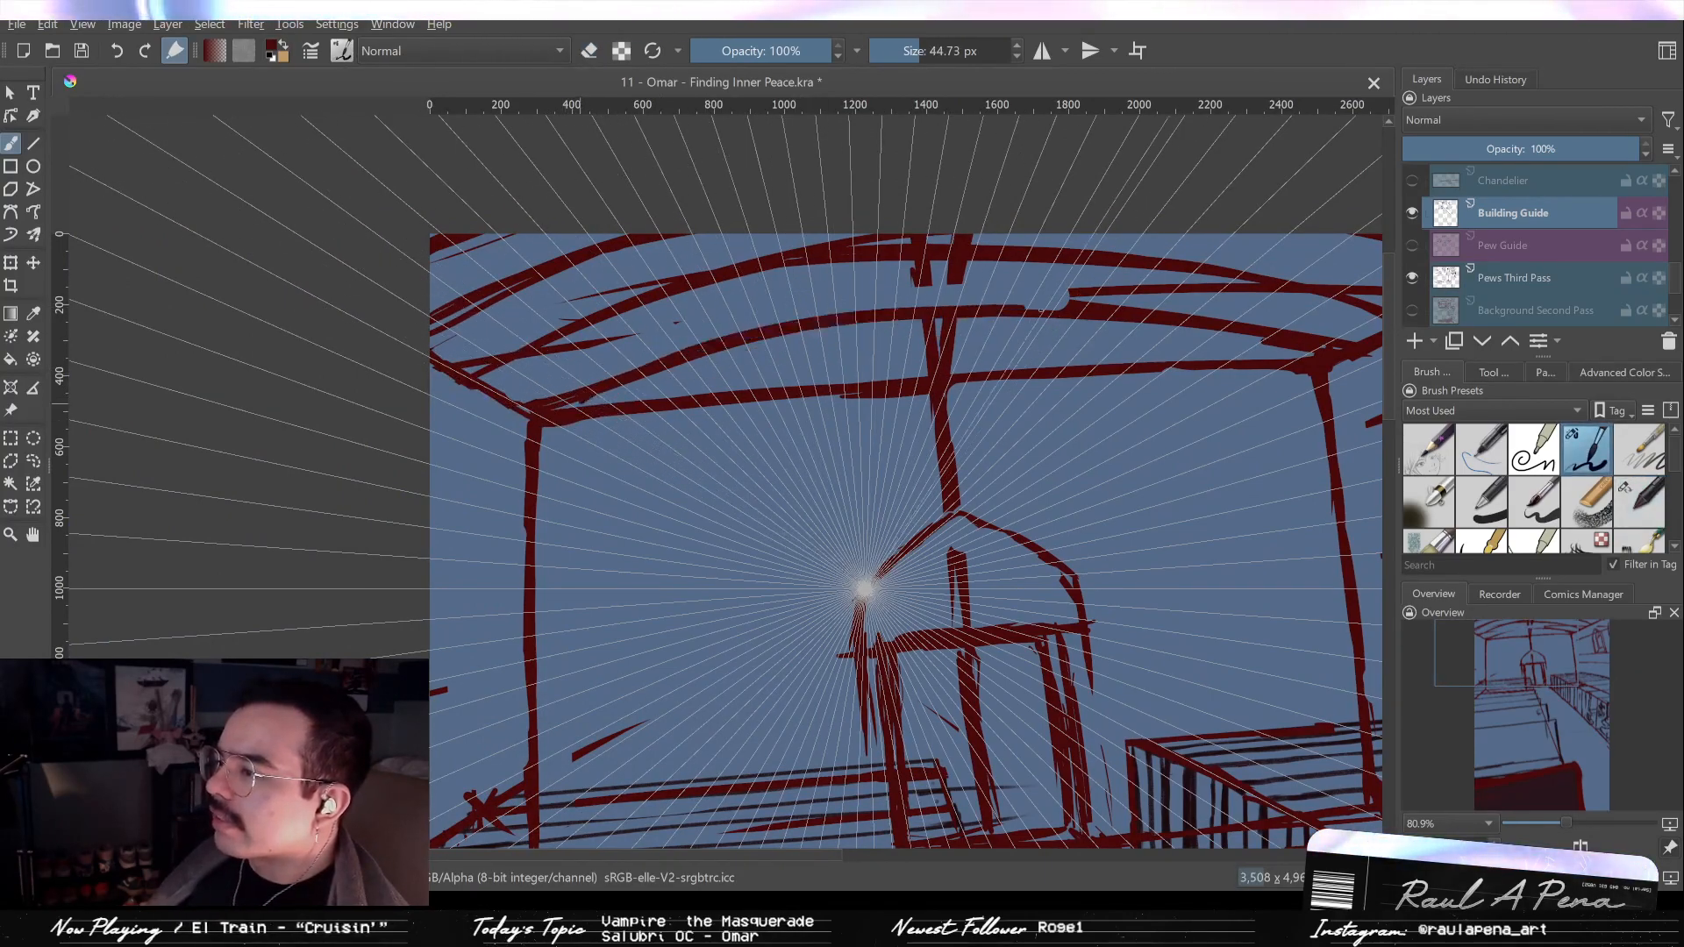
drag(720, 321, 485, 346)
drag(958, 286, 666, 300)
Erase the central beam's remaining top and the messy right side of the upper ceiling arch with the 78 px eraser.
key(slash)
key(ctrl+z)
mouse_move(518, 300)
mouse_down()
mouse_move(843, 286)
mouse_move(1018, 312)
mouse_up()
drag(702, 295, 1079, 318)
drag(821, 303, 960, 305)
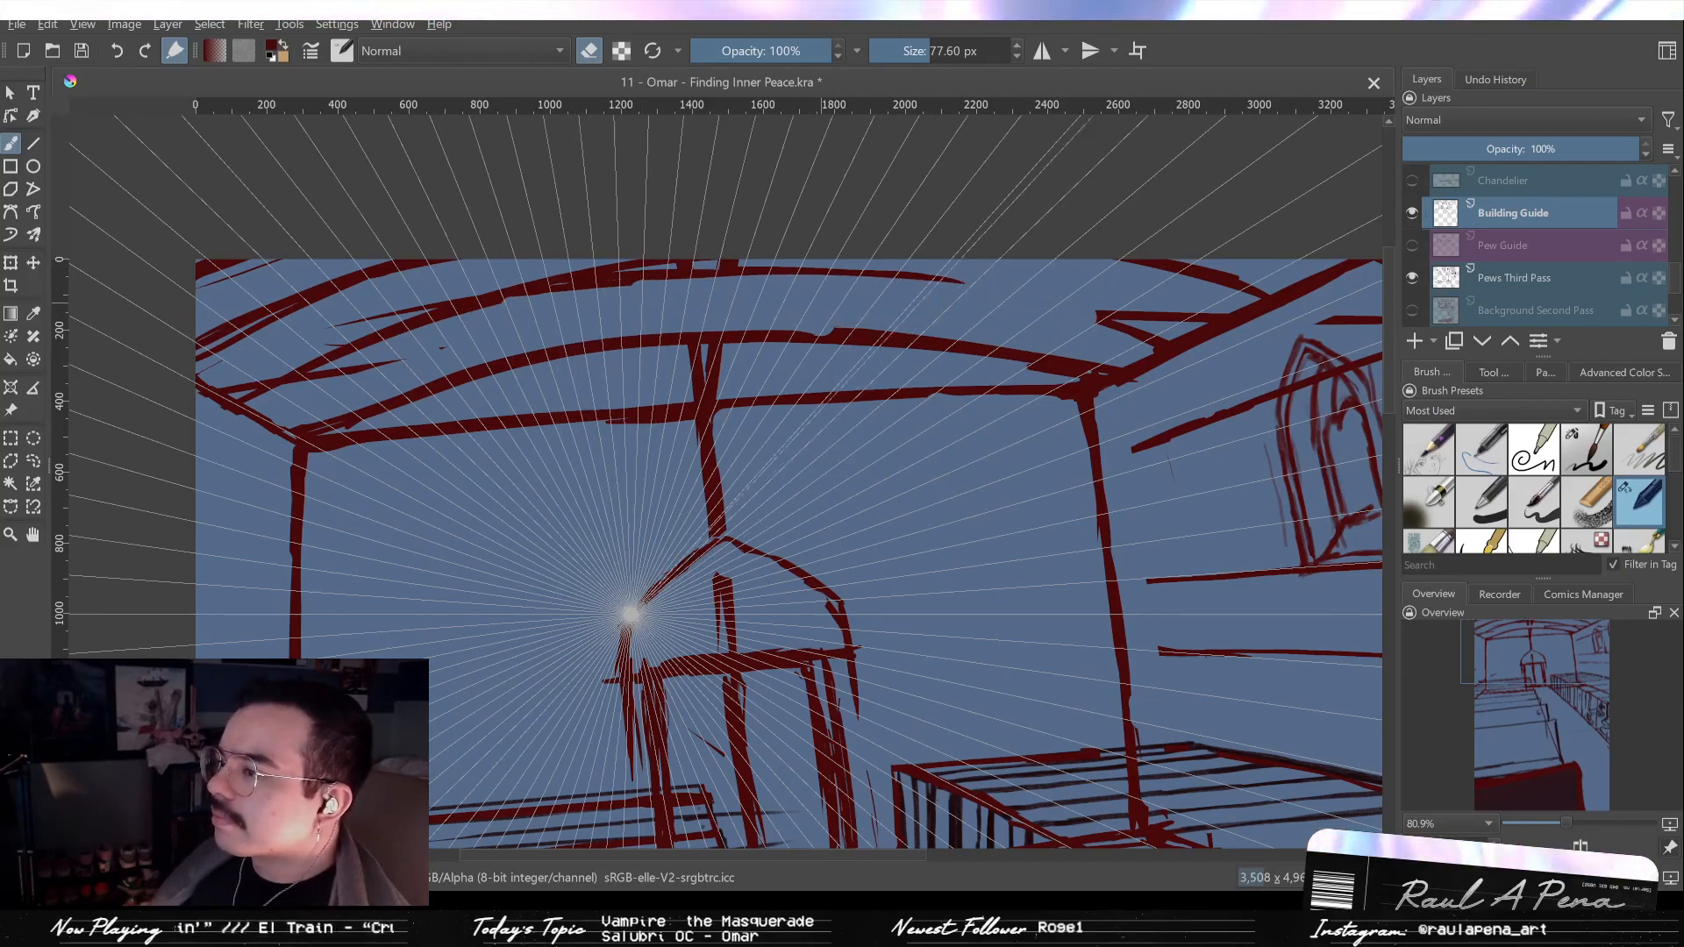
Redraw the right half of the upper ceiling arch with the 44.73 px brush and clean up the doubled strokes at its crown.
key(slash)
drag(647, 281, 1101, 290)
drag(951, 268, 1165, 332)
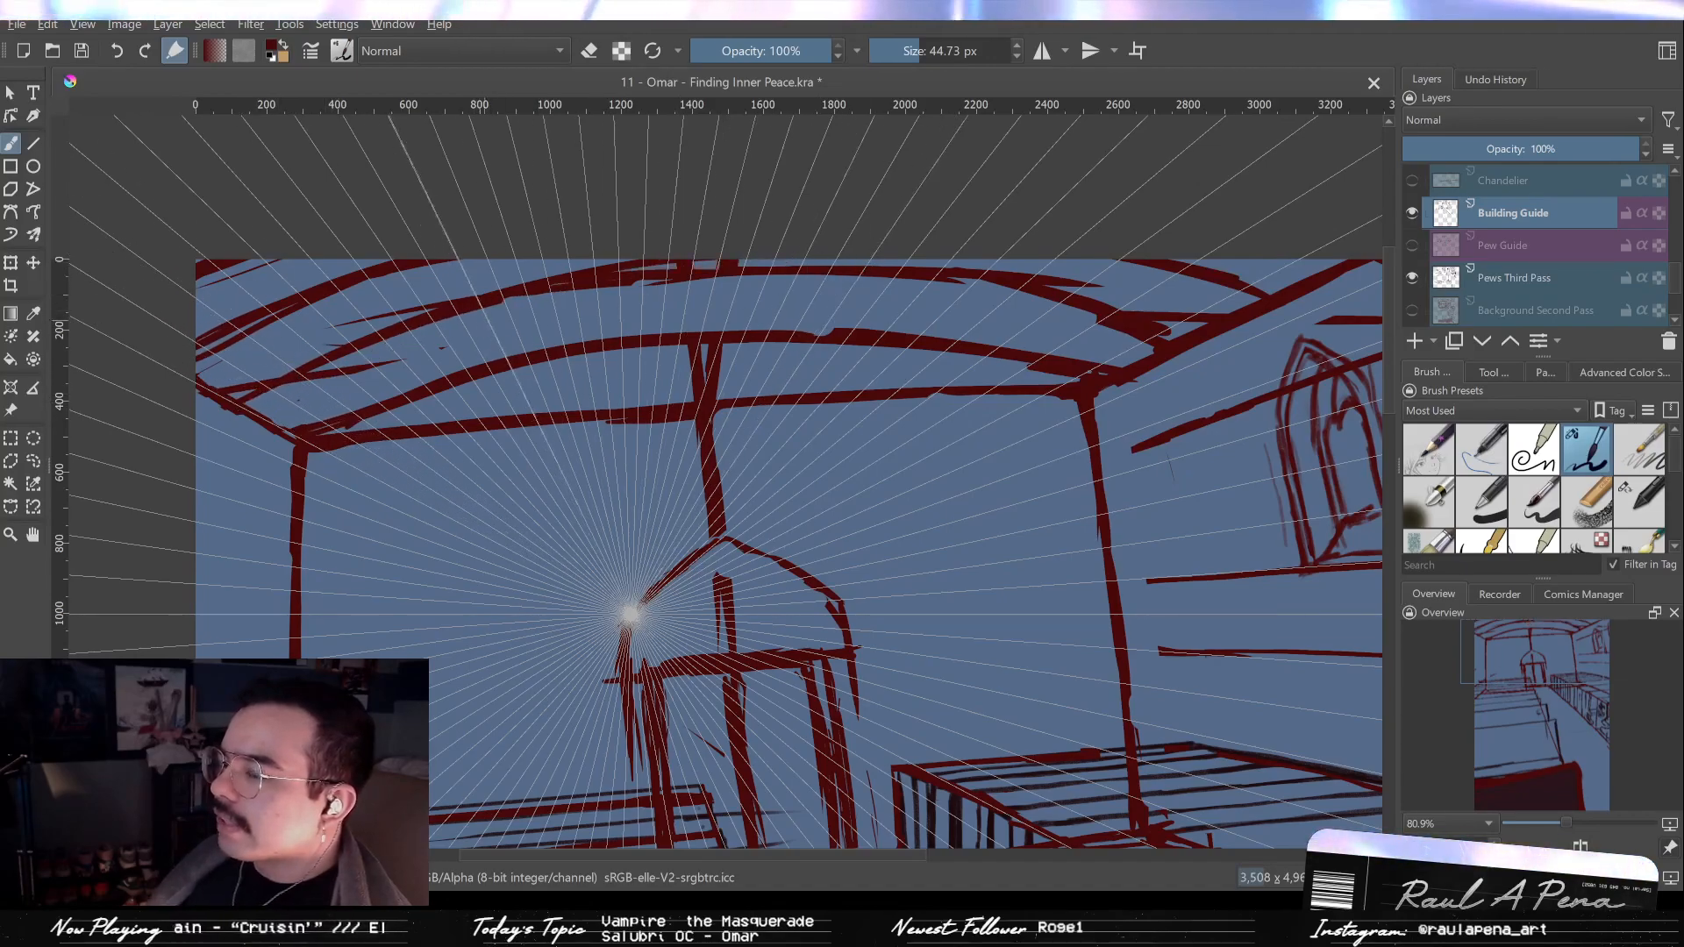
key(slash)
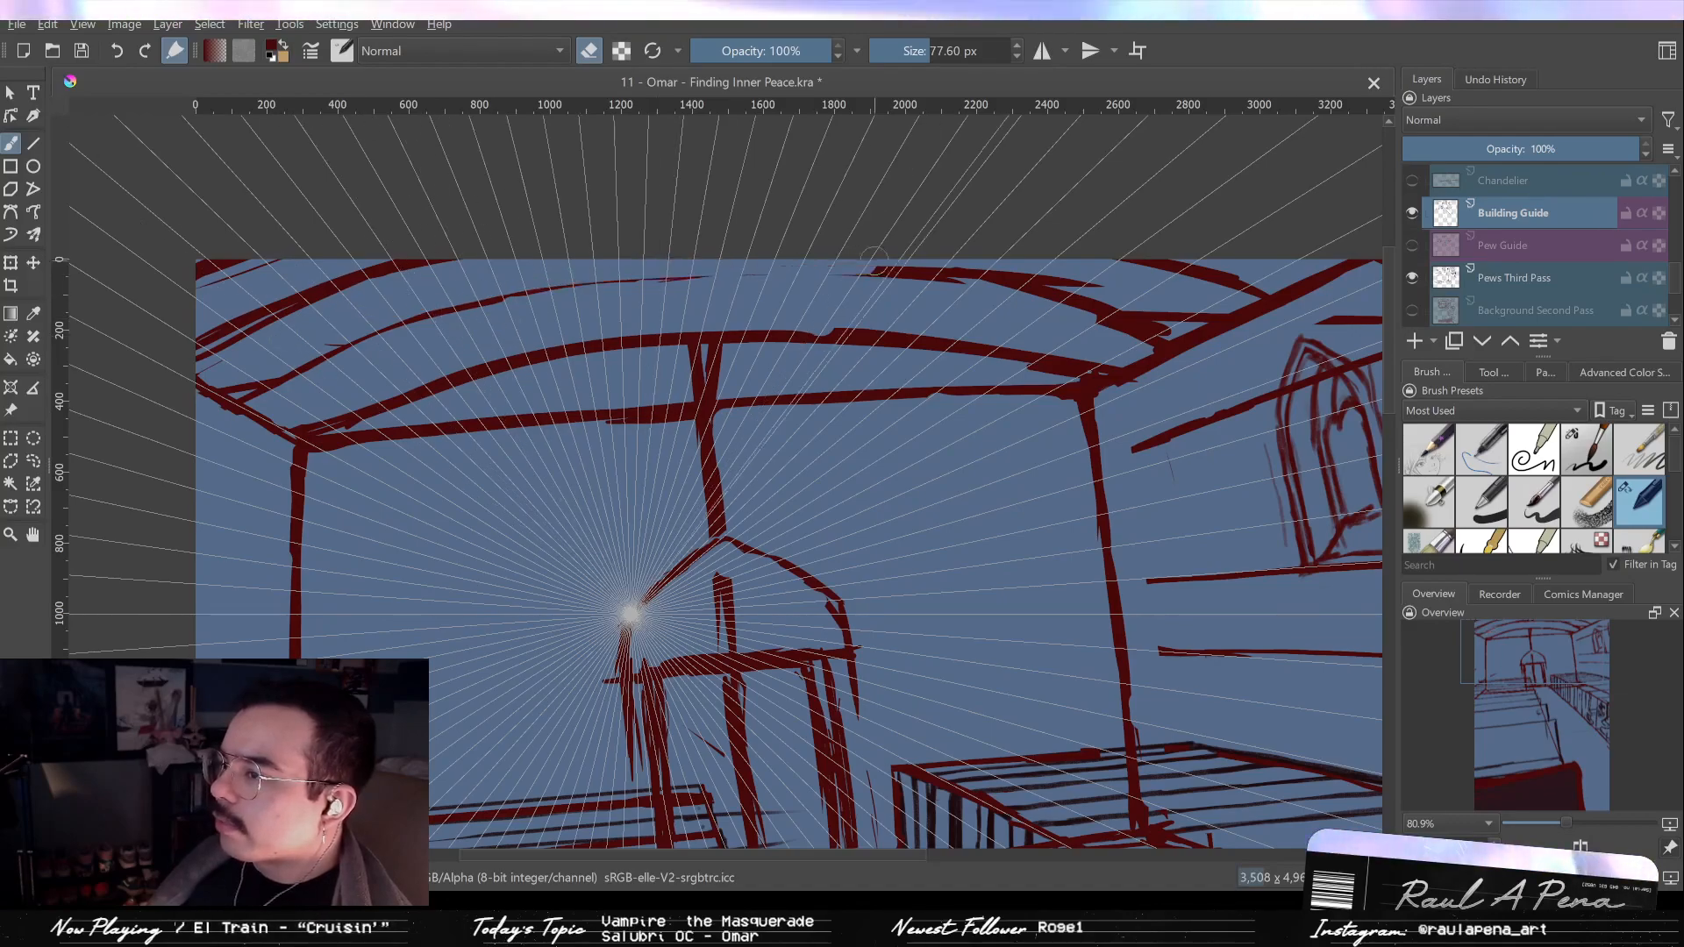
key(ctrl+z)
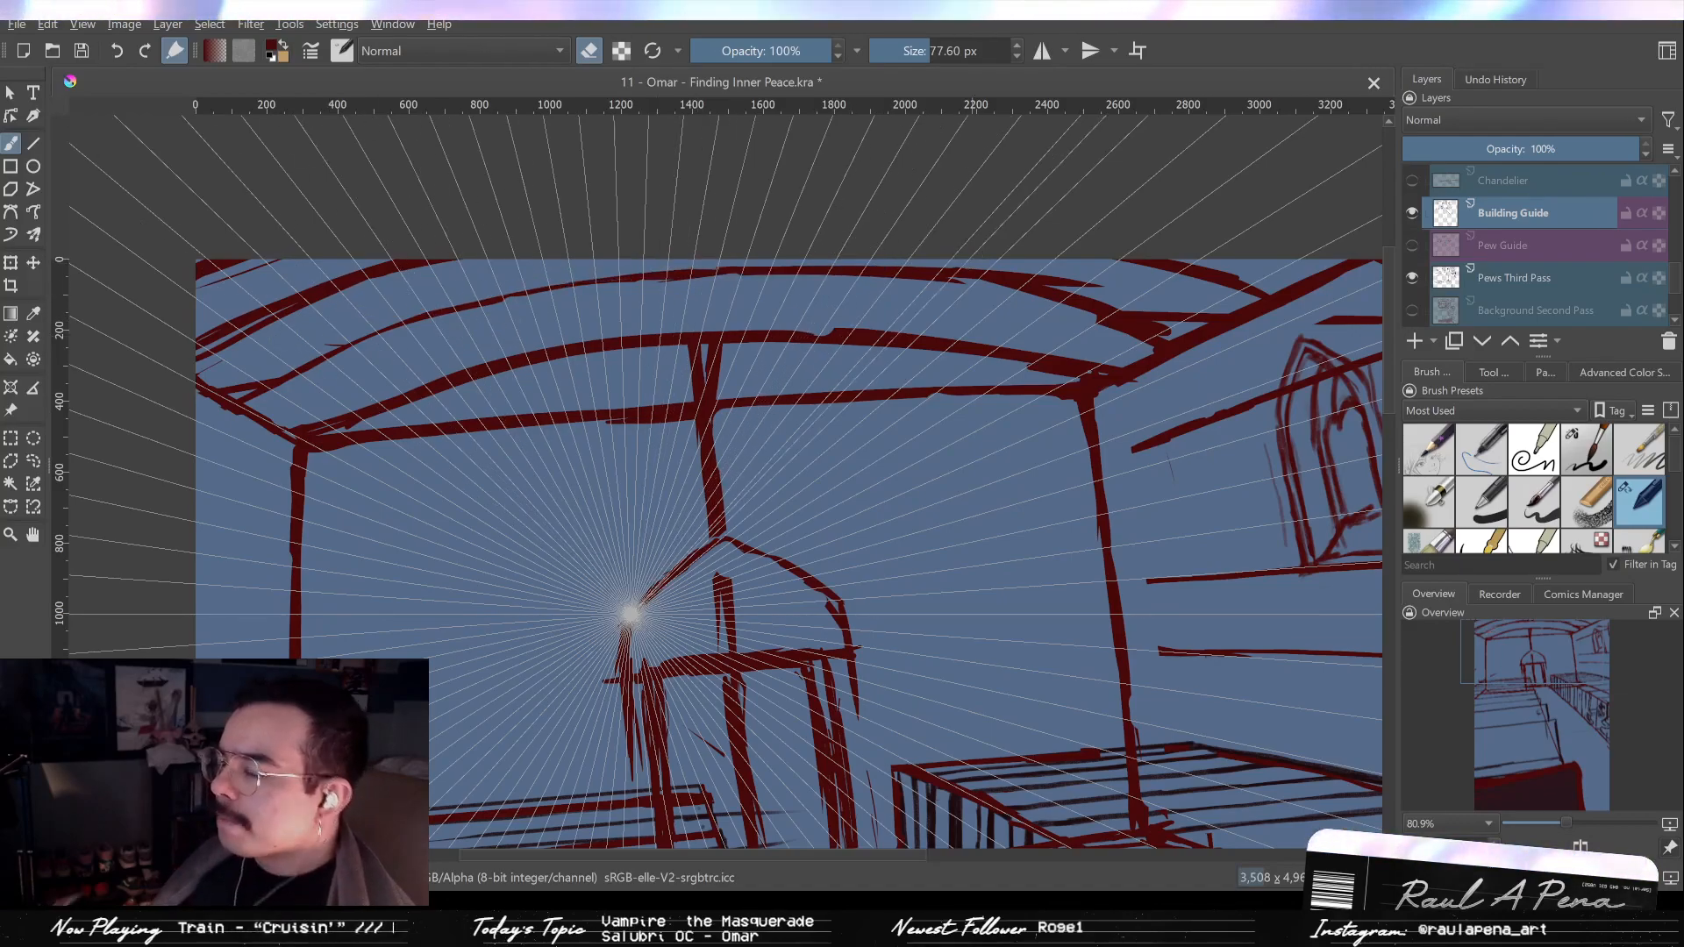
scroll(744, 406, down, 3)
scroll(767, 702, up, 1)
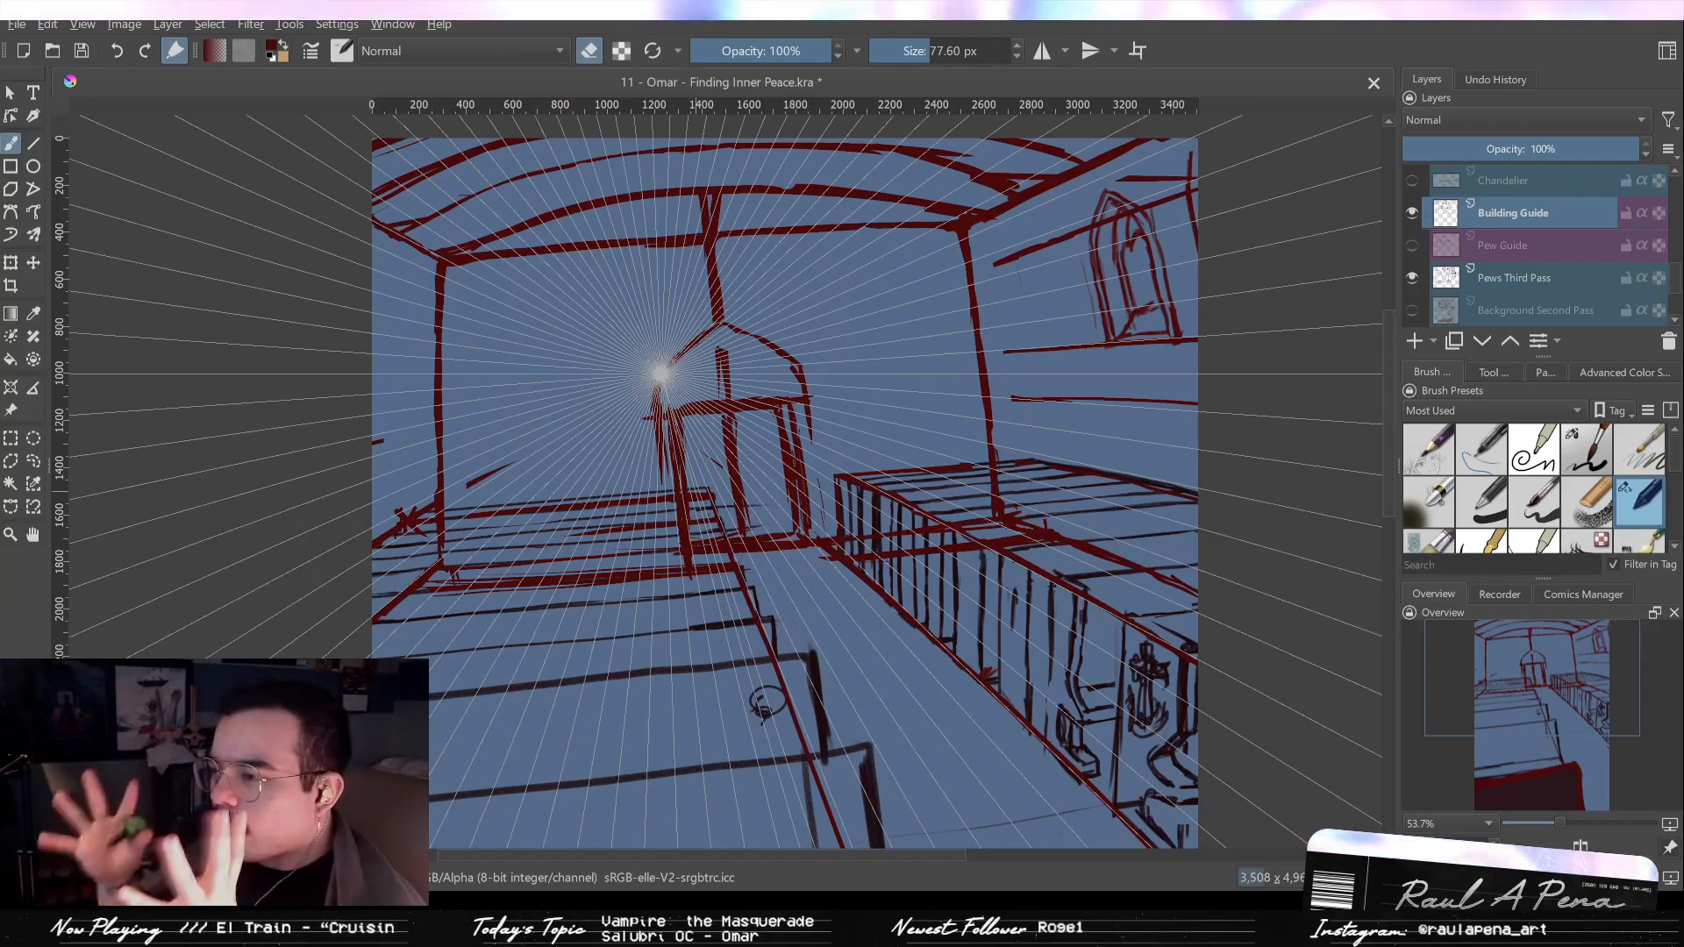
drag(617, 592, 617, 504)
drag(405, 555, 516, 546)
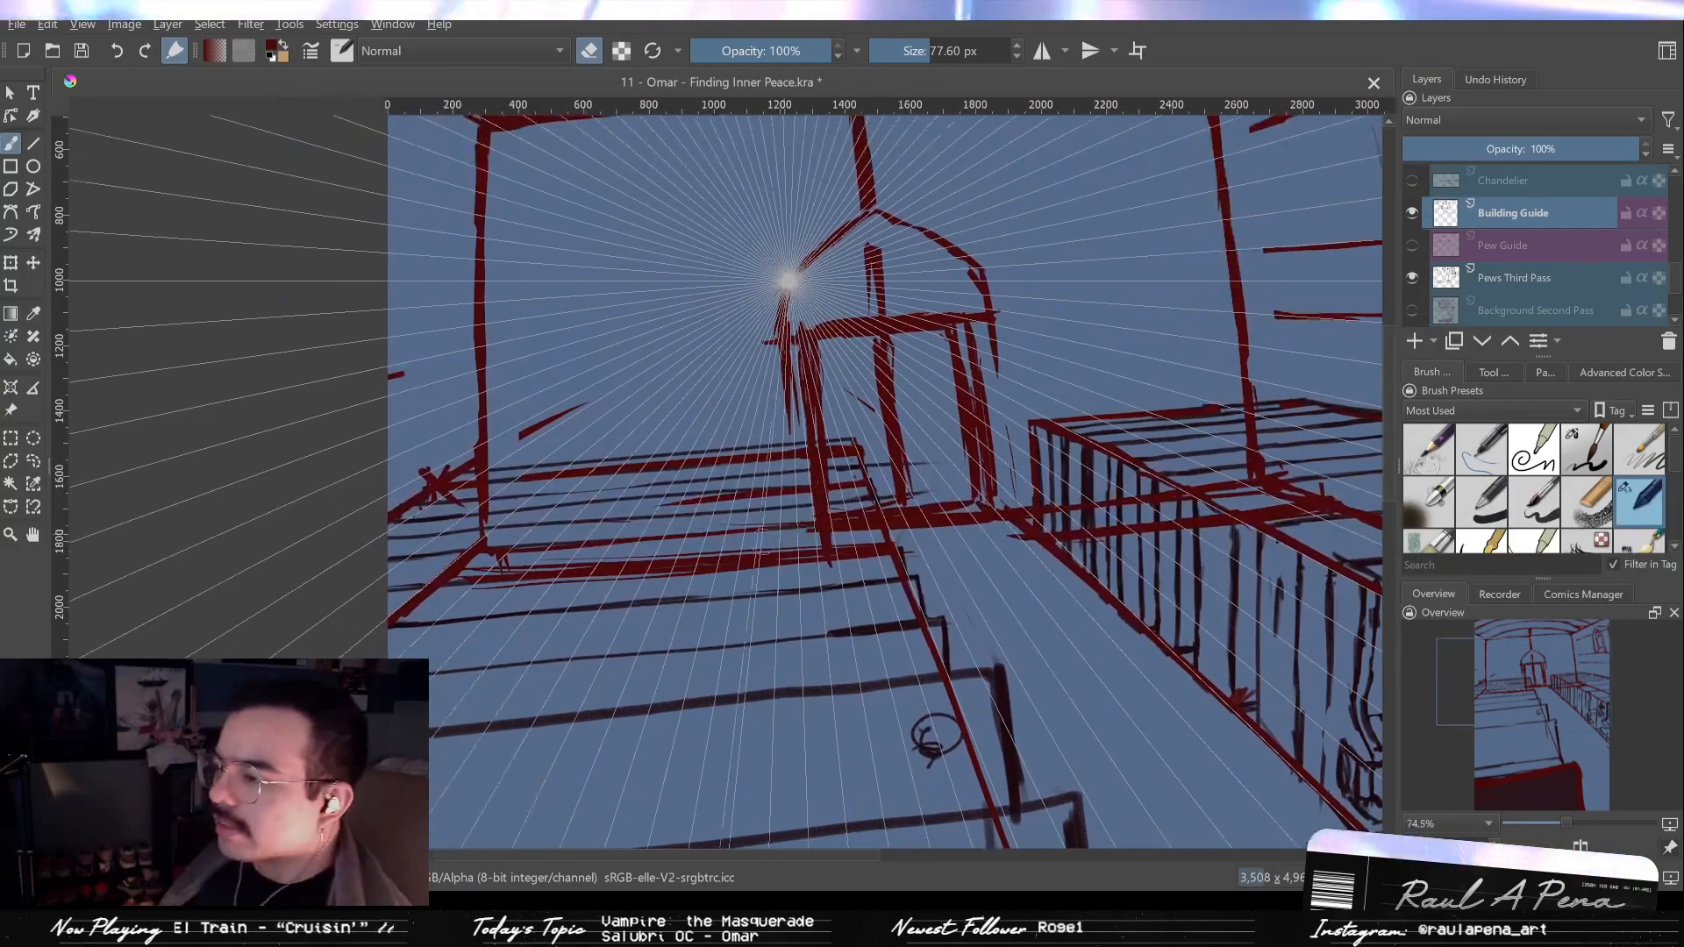
key(slash)
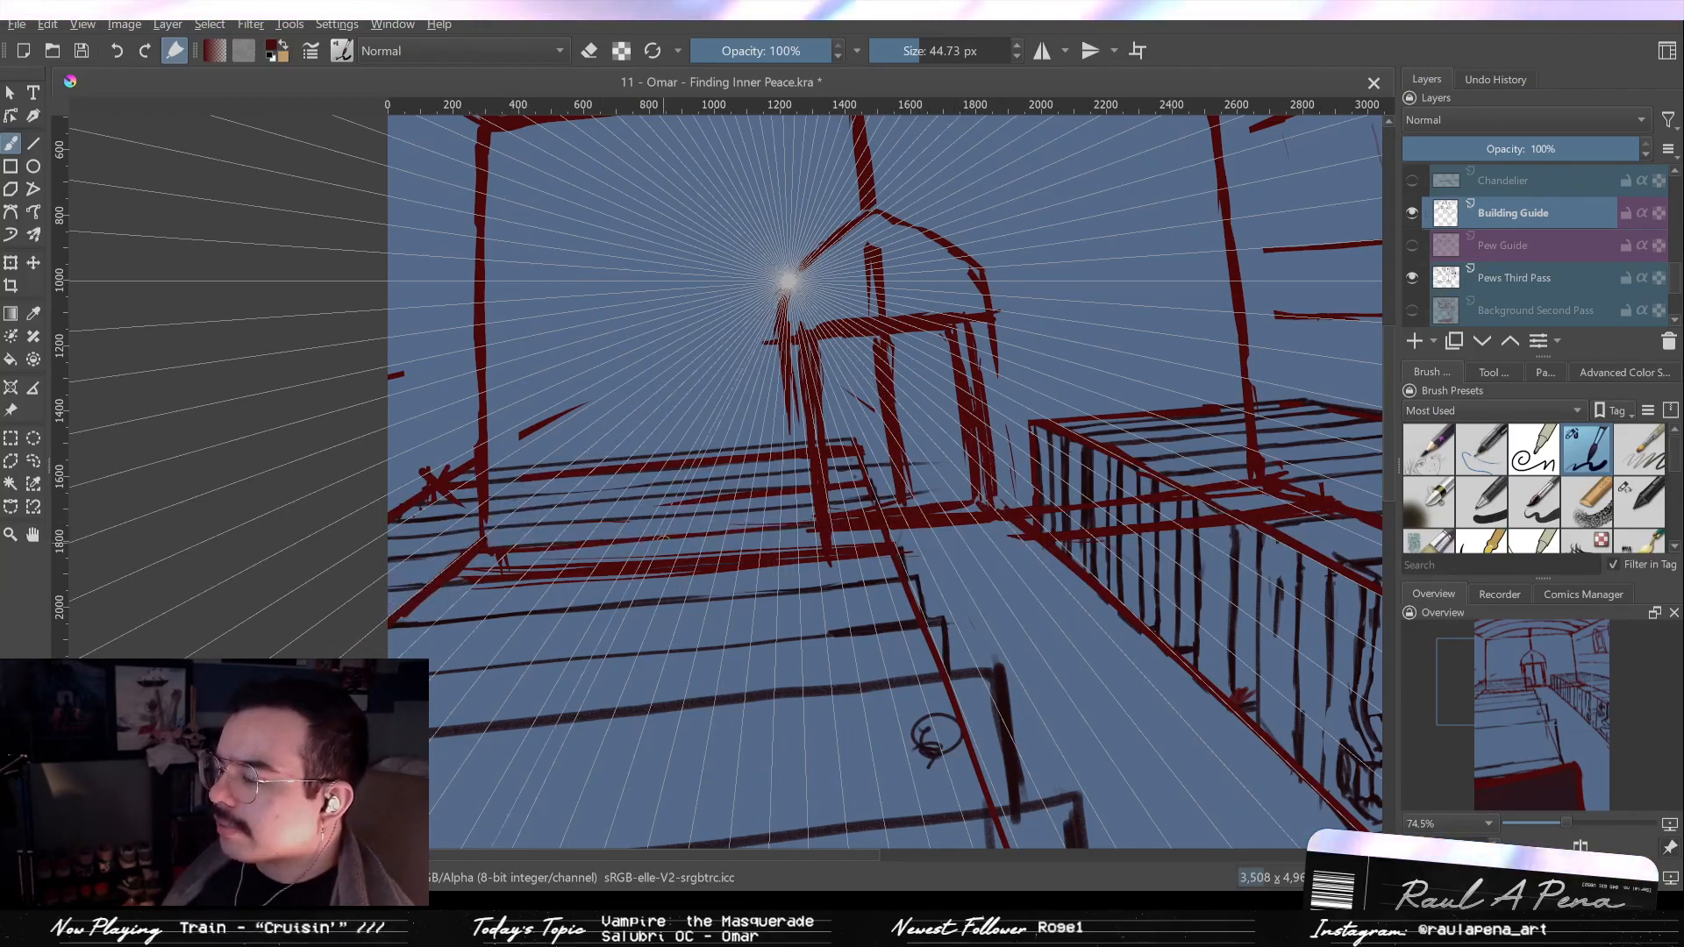
drag(1118, 496, 924, 638)
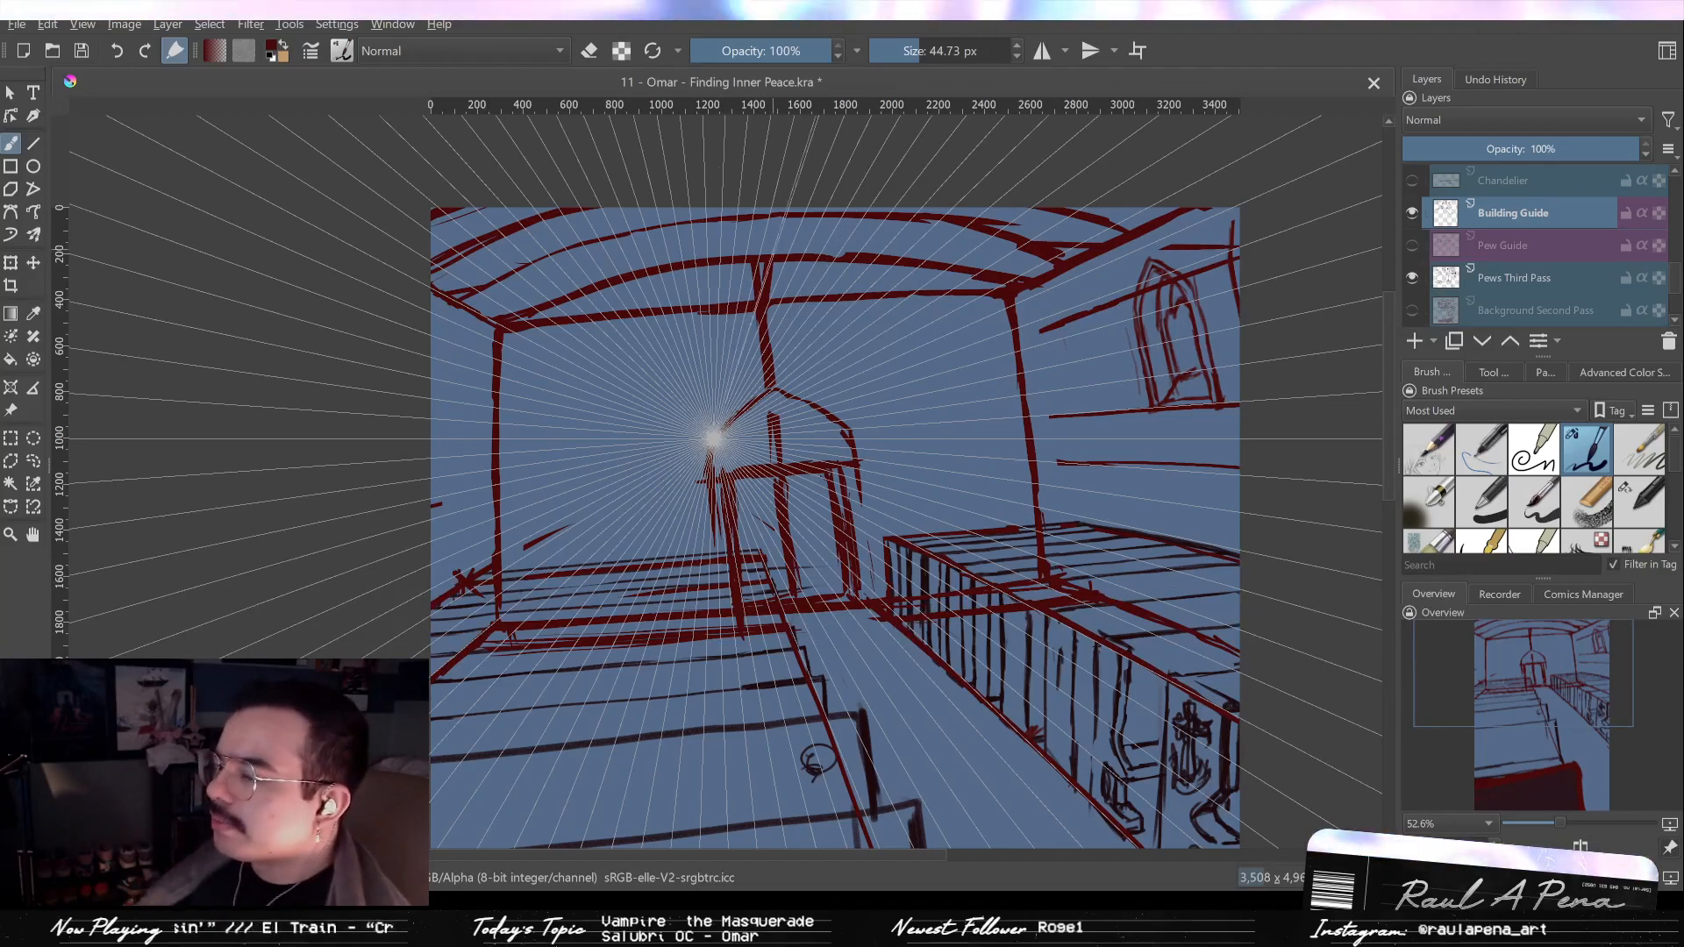
Show the hidden Chandelier layer and make it the active layer.
click(1414, 180)
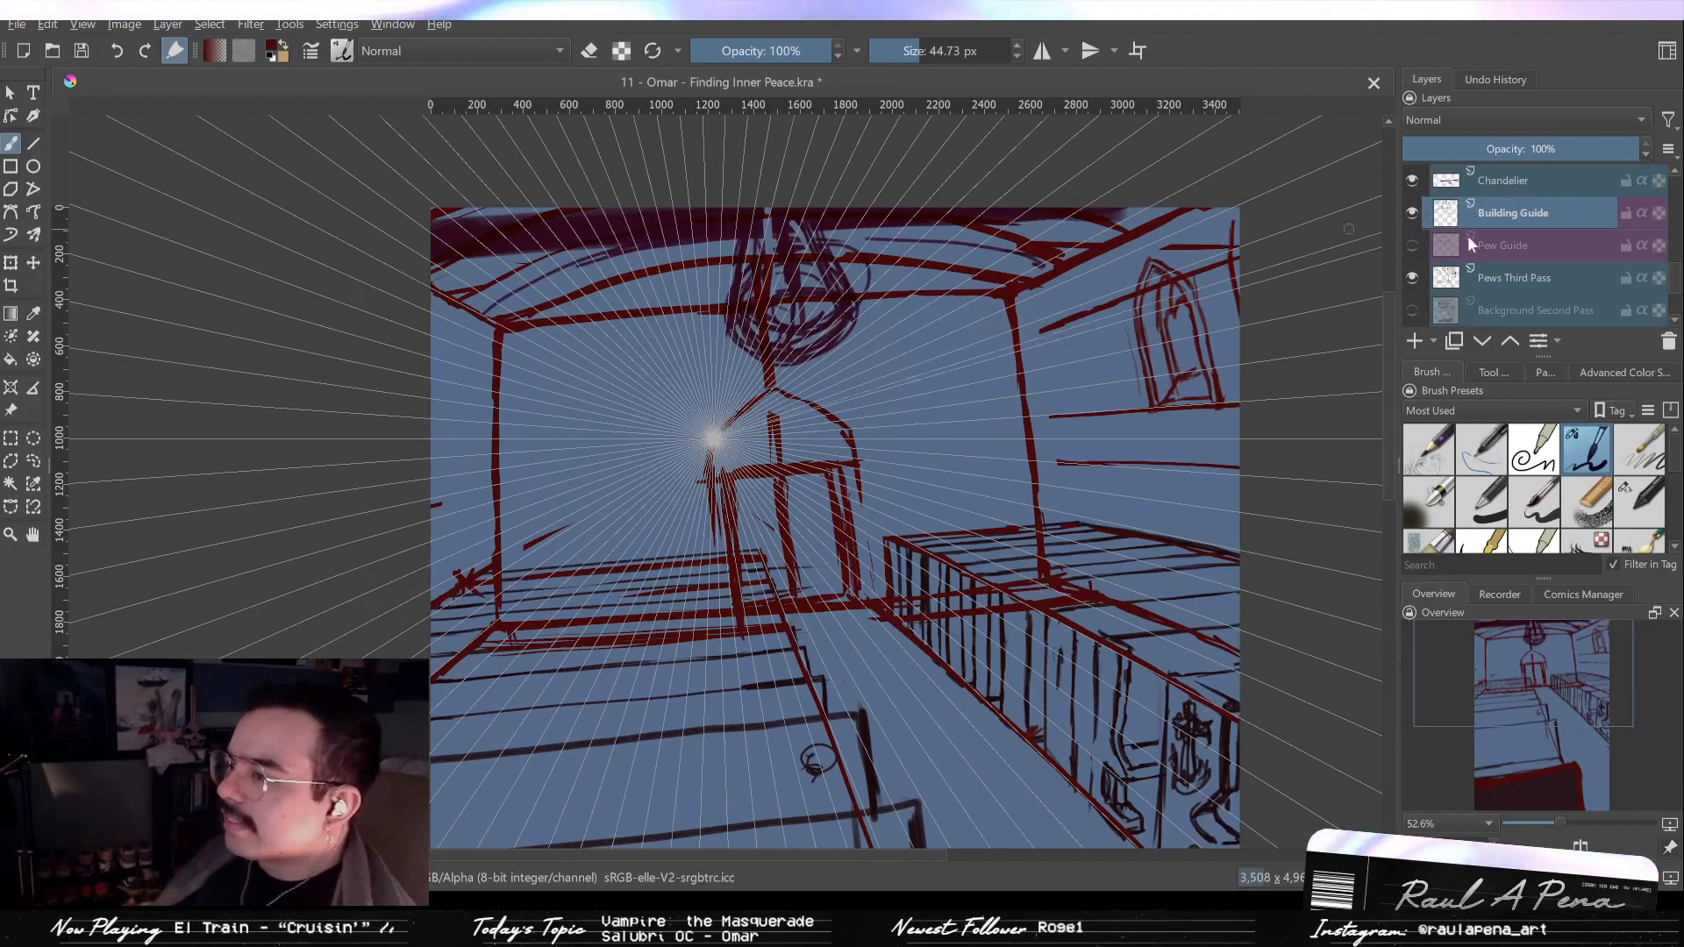
key(e)
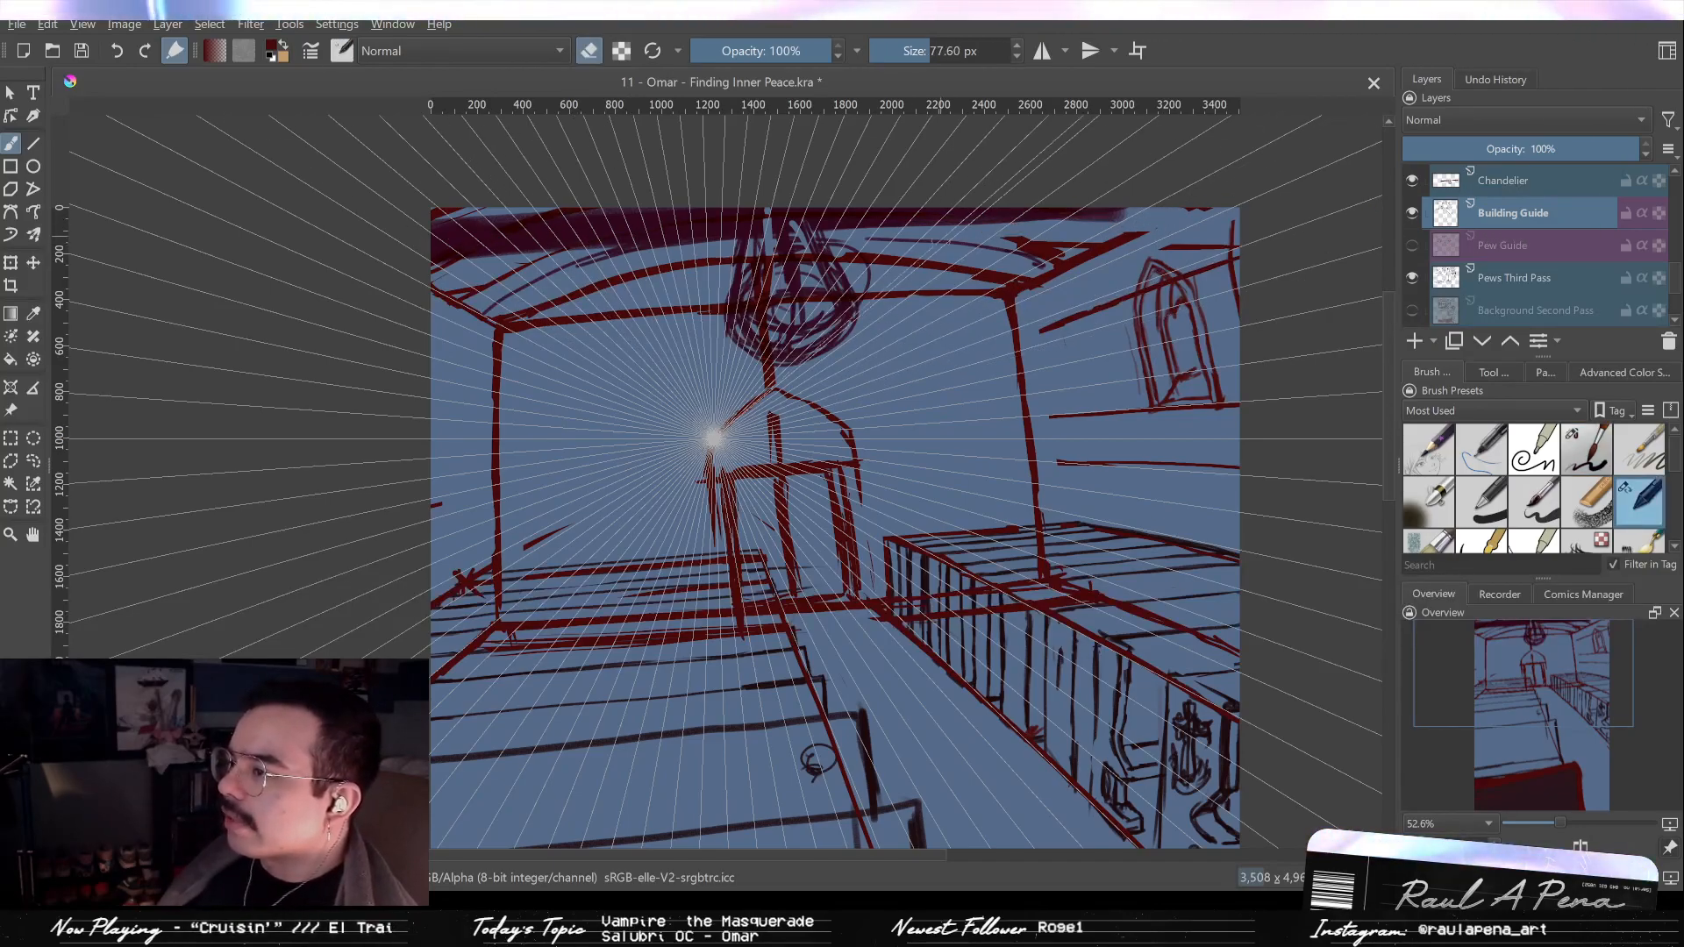
key(e)
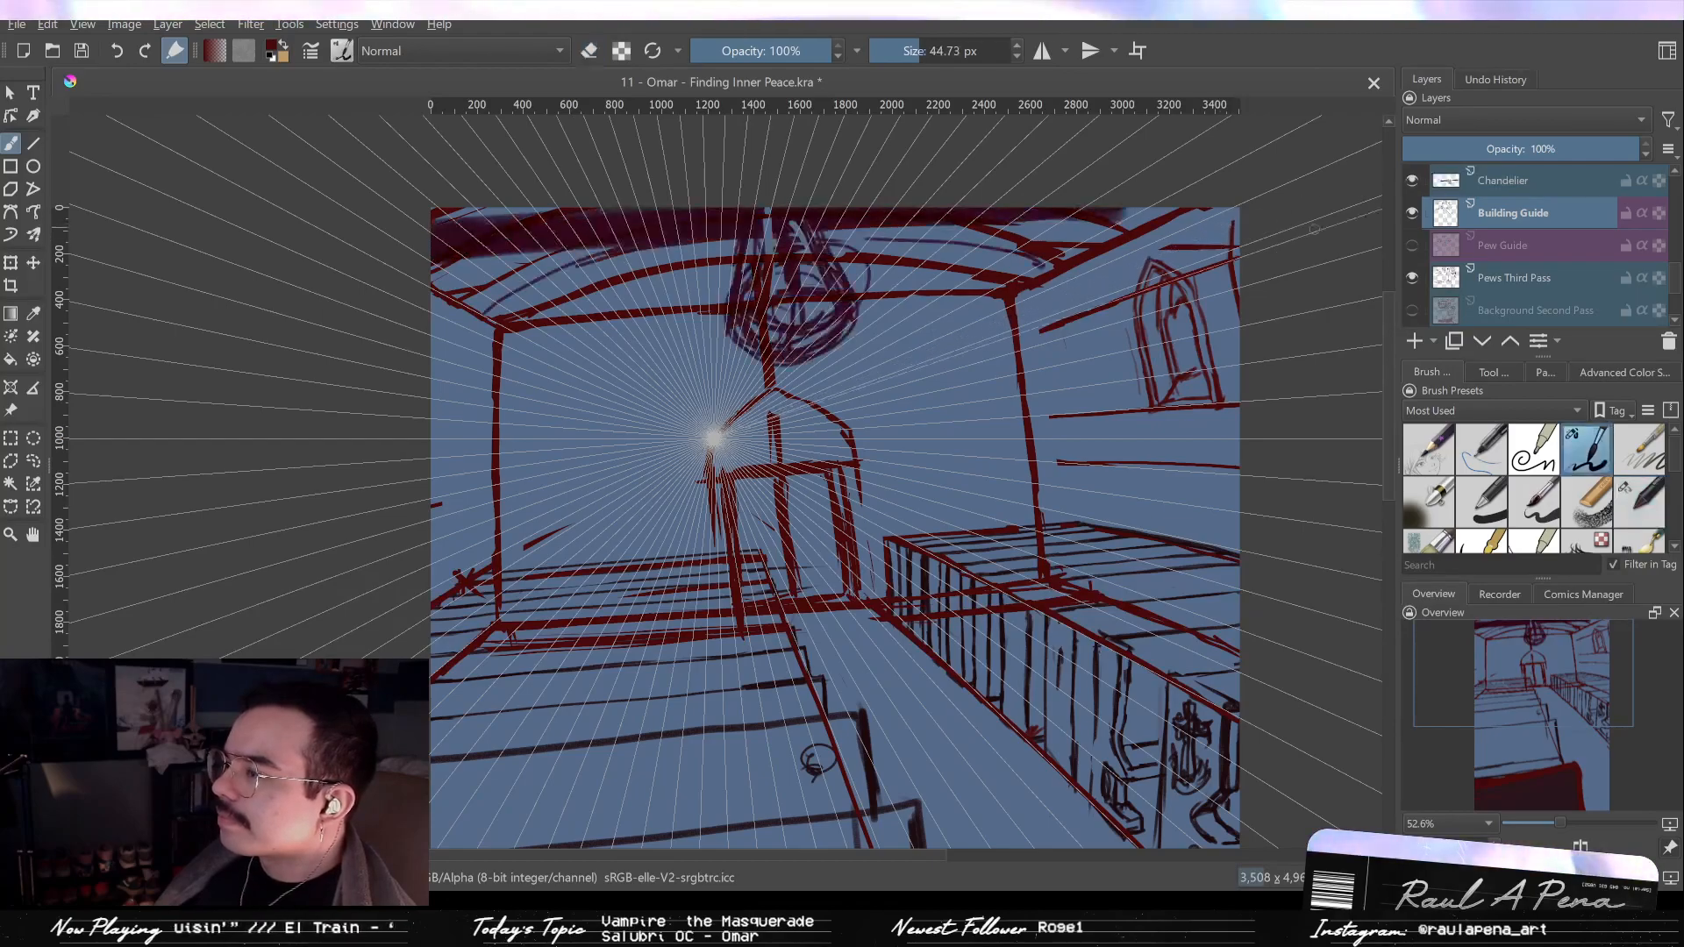
key(Page_Up)
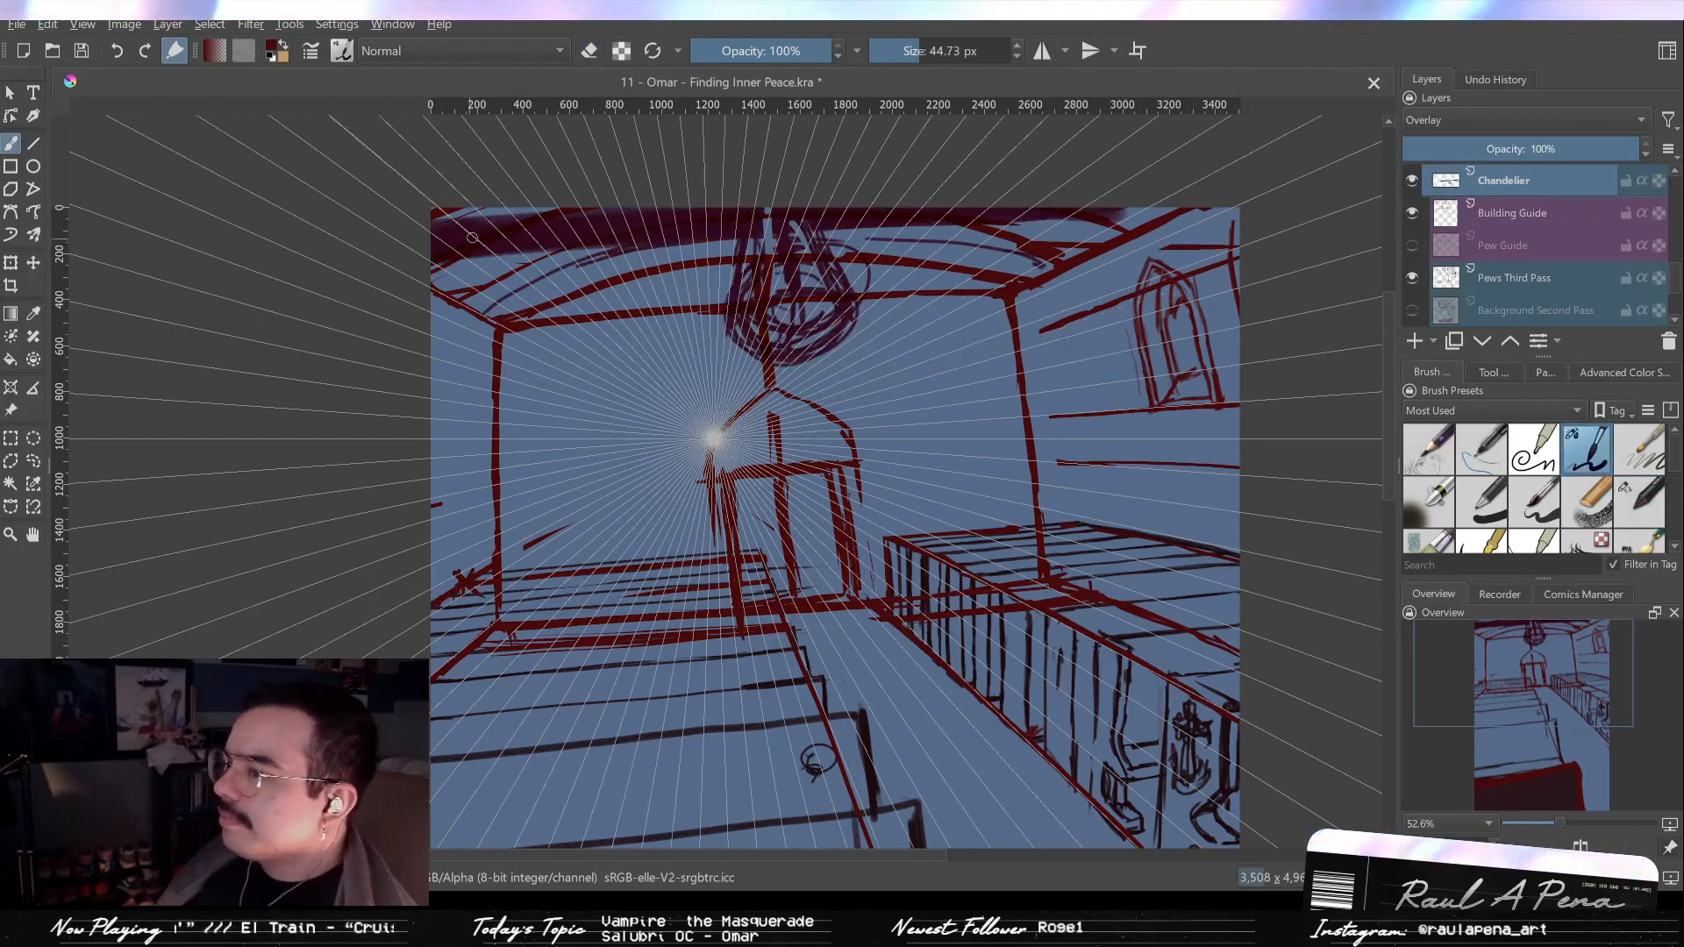
Paint a broad solid beam across the top of the ceiling on the Chandelier layer with the brush enlarged to 164.31 px.
shift+drag(640, 265, 695, 265)
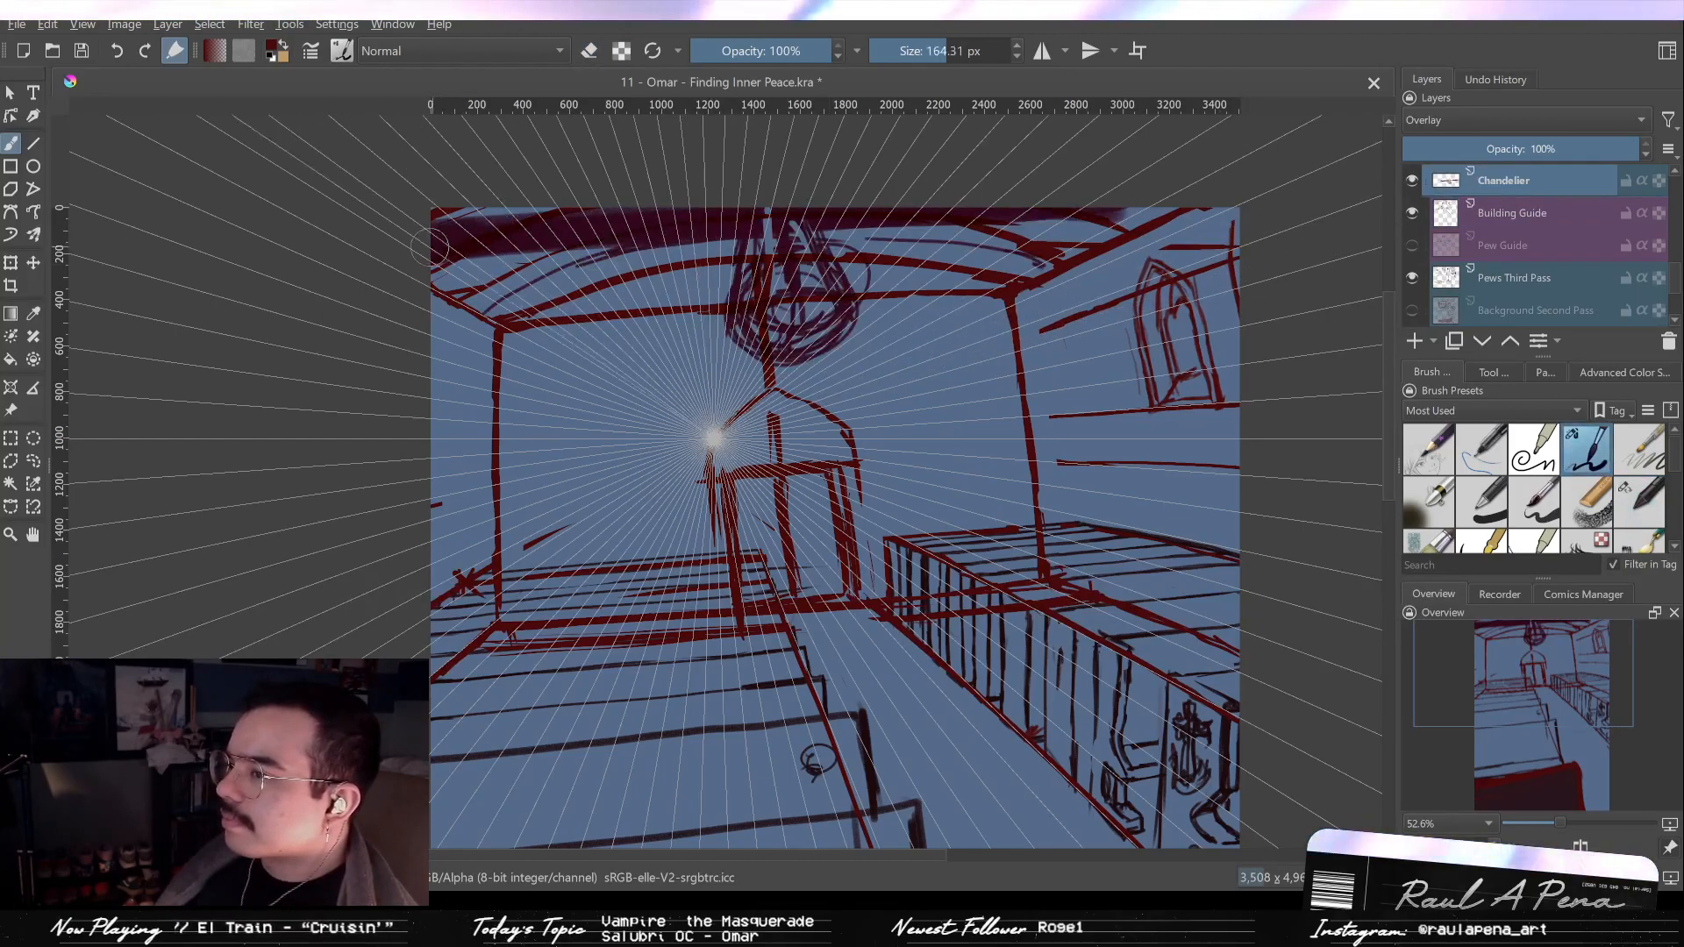
drag(430, 247, 1118, 226)
drag(439, 241, 1123, 220)
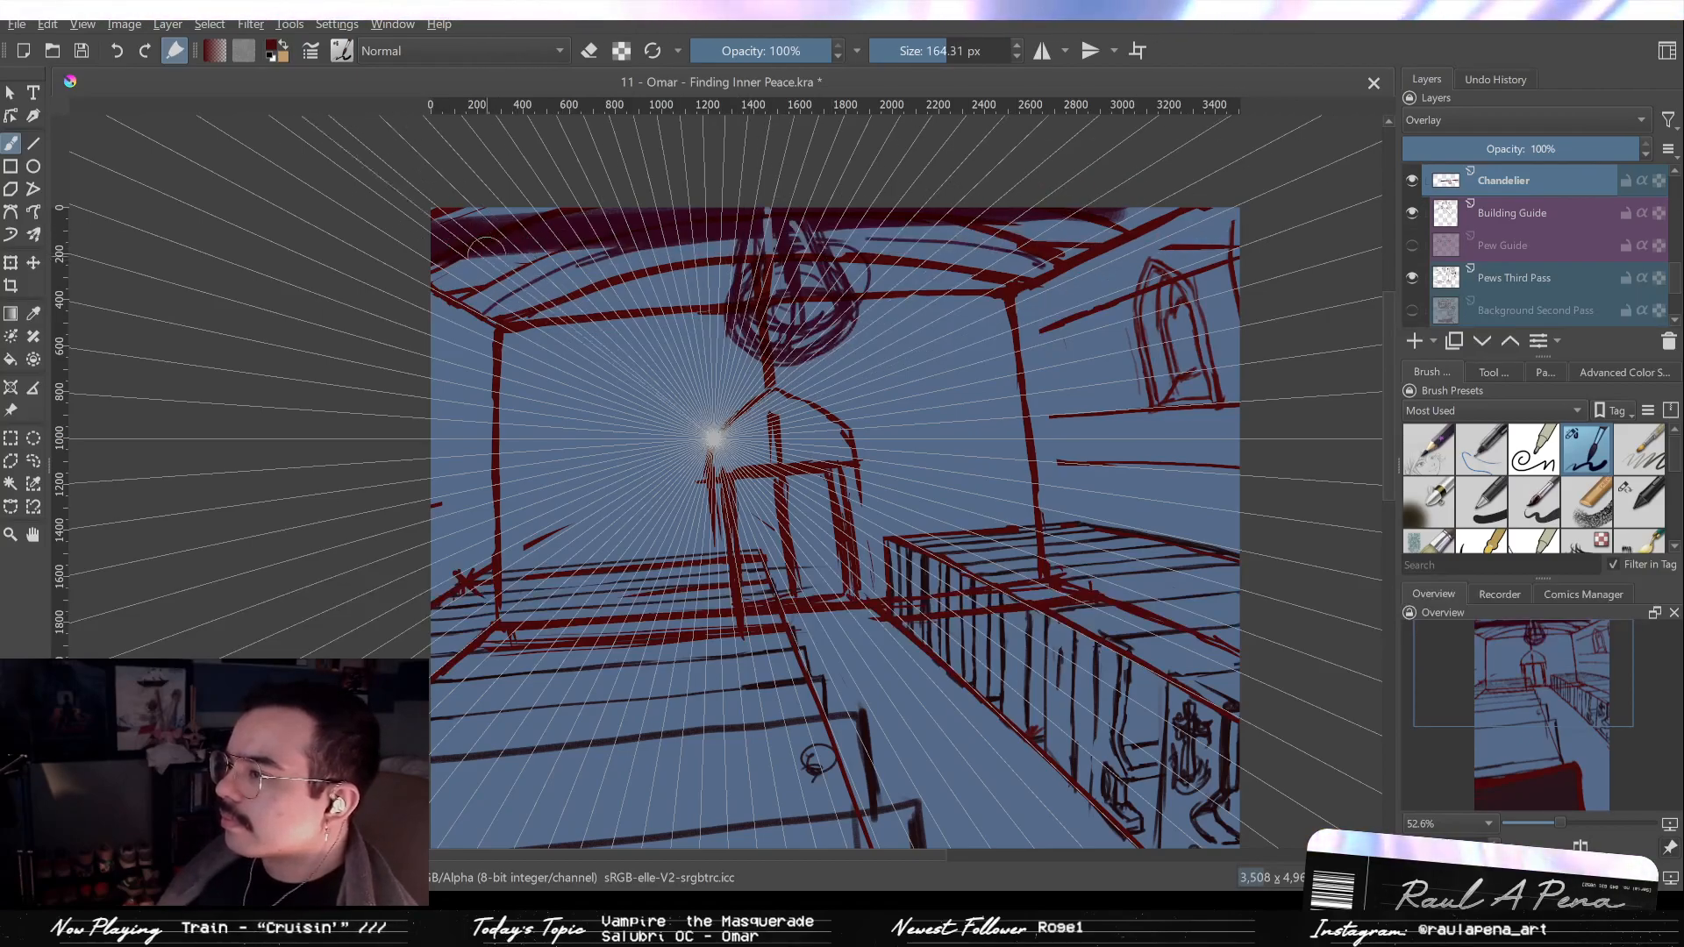
drag(489, 248, 1084, 213)
drag(684, 228, 1114, 208)
drag(909, 220, 1088, 211)
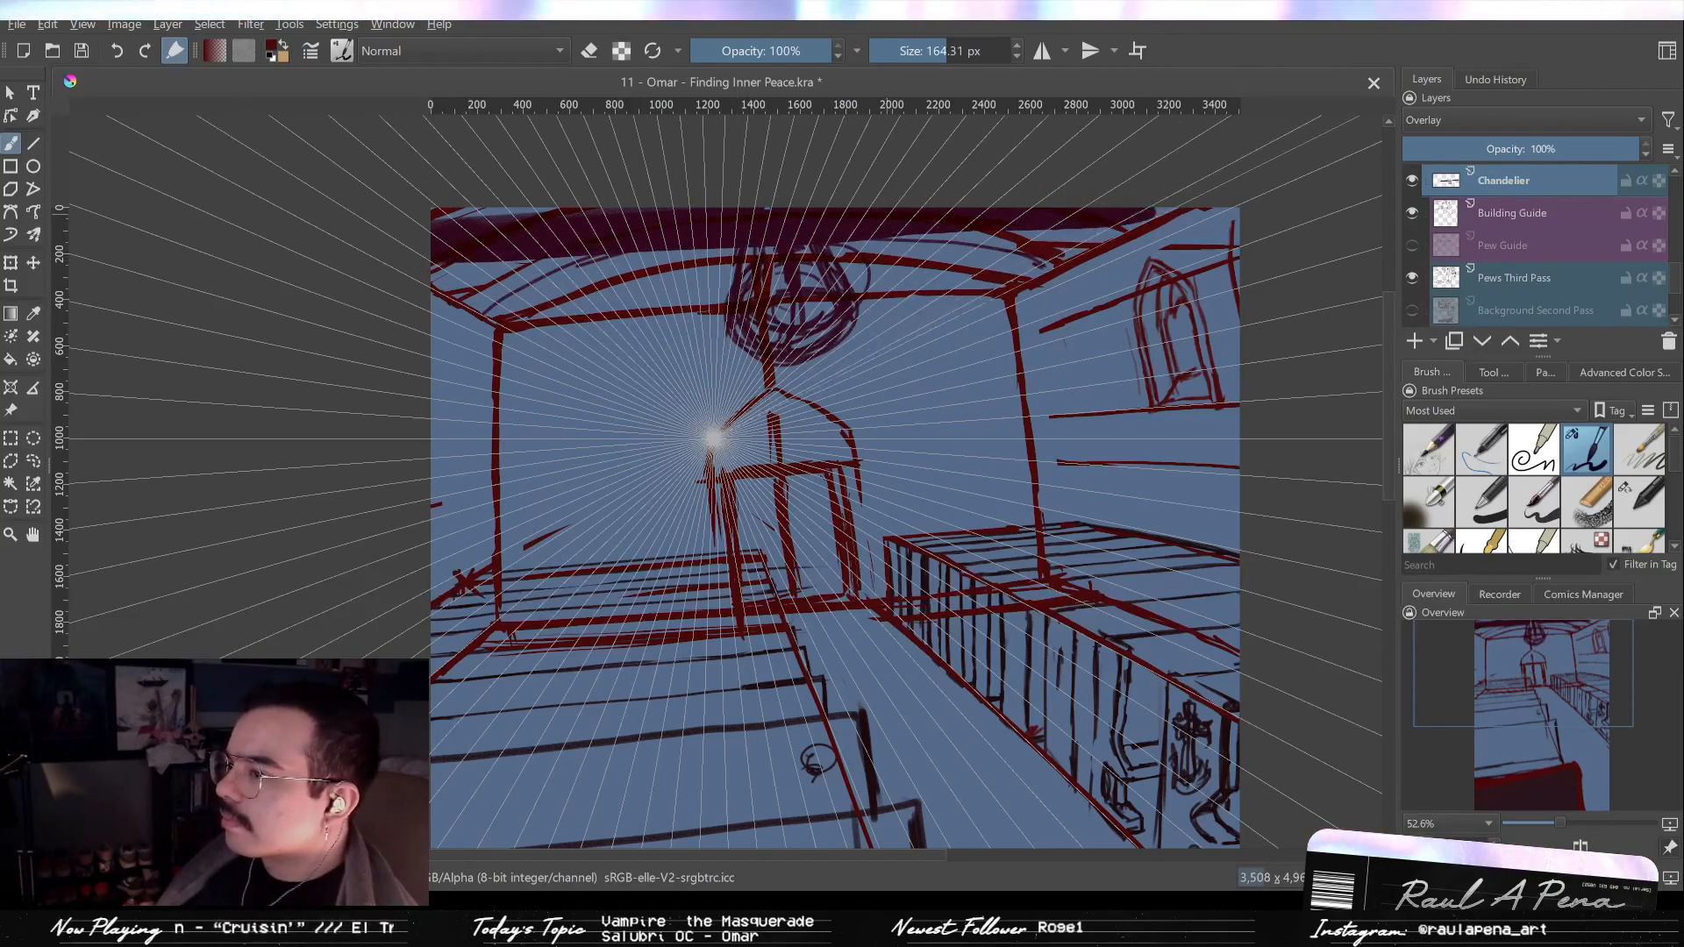
mouse_move(802, 230)
mouse_down()
mouse_move(1202, 207)
mouse_move(504, 251)
mouse_move(971, 213)
mouse_move(794, 225)
mouse_move(432, 268)
mouse_move(834, 226)
mouse_up()
drag(452, 255, 1141, 227)
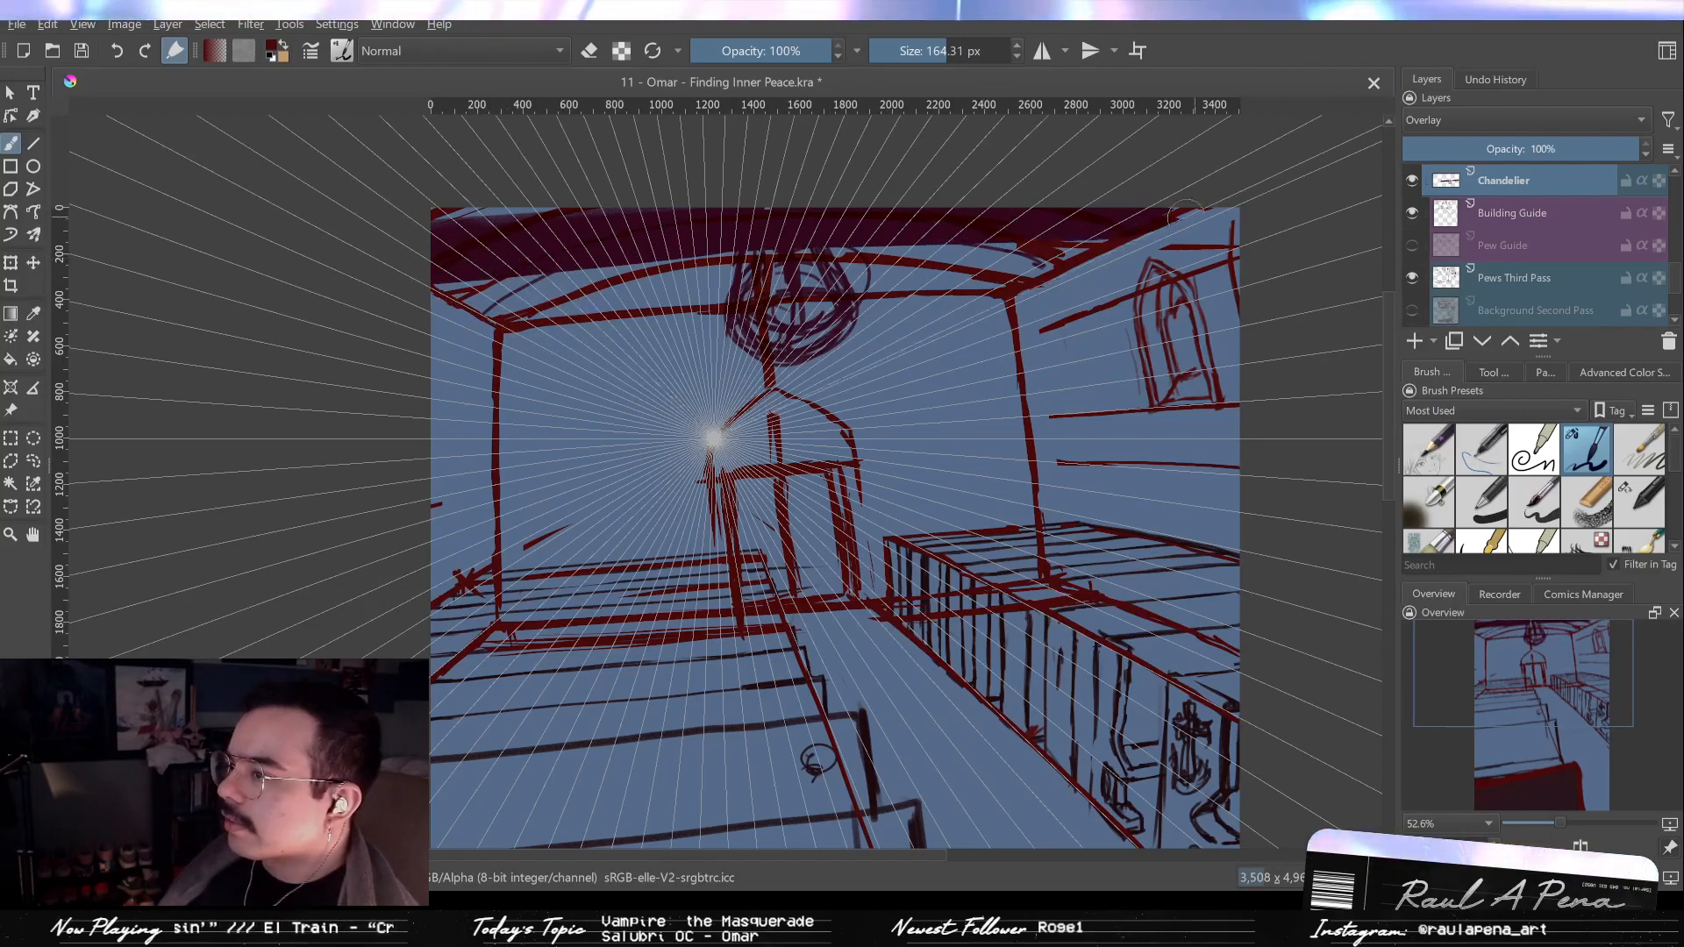
Trim the ceiling beam's upper left edge with the 77.60 px eraser and extend the beam to the canvas's right edge.
key(/)
drag(446, 241, 939, 206)
key(ctrl+z)
drag(430, 235, 772, 213)
key(ctrl+z)
drag(439, 229, 1174, 209)
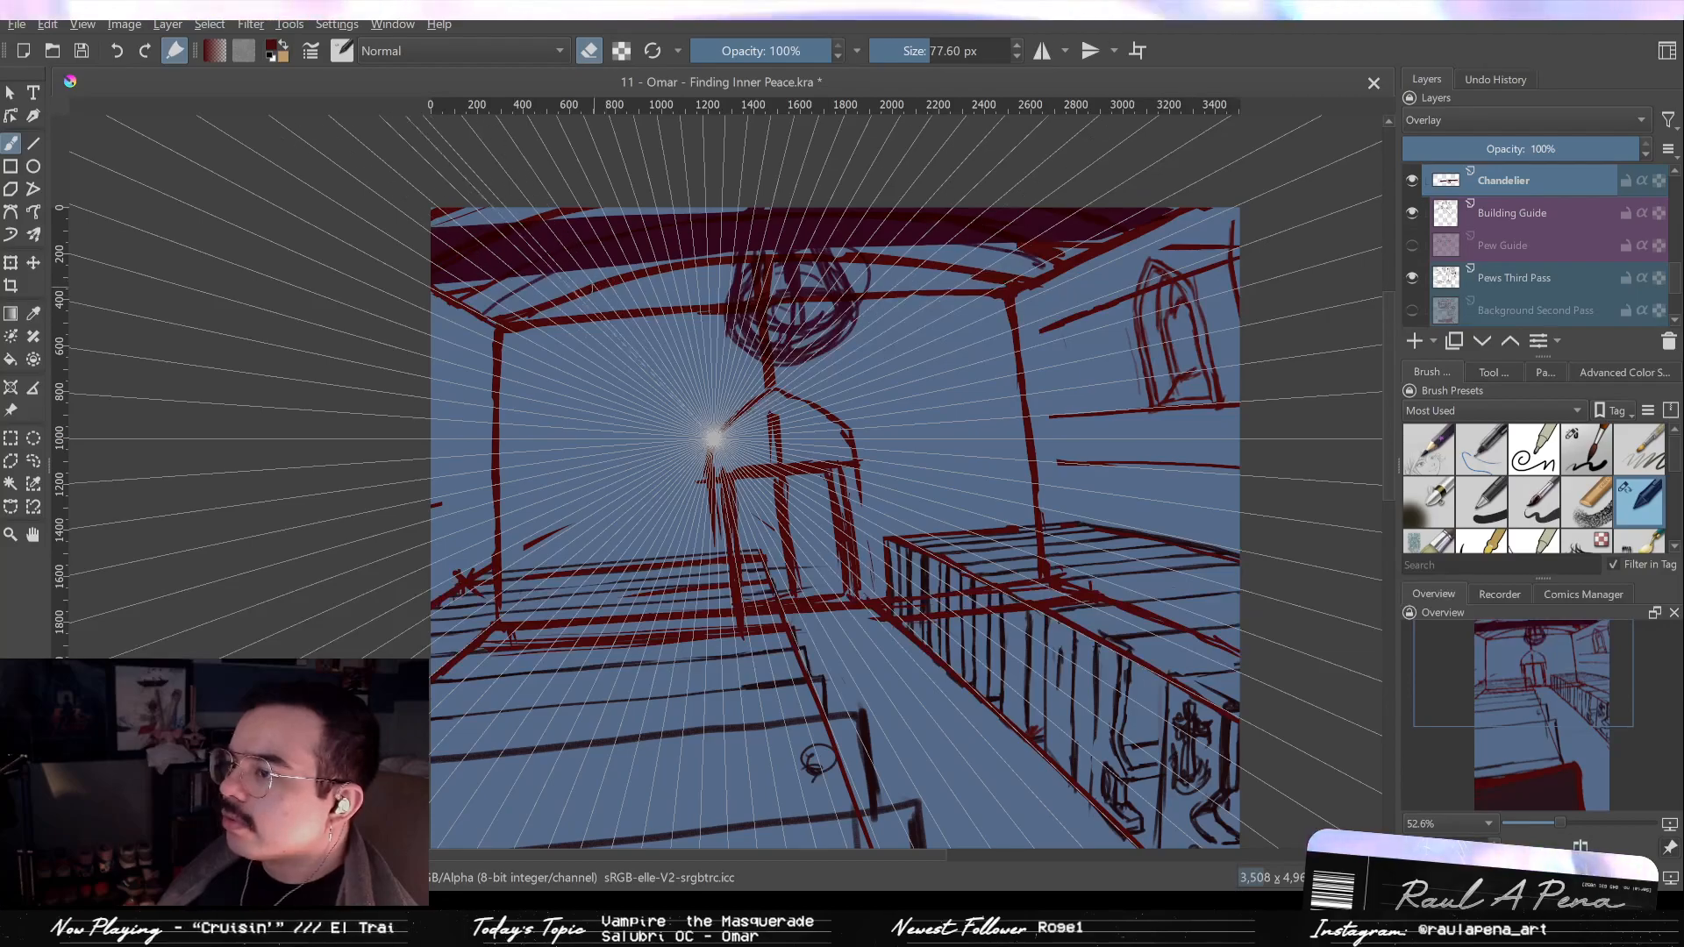
key(slash)
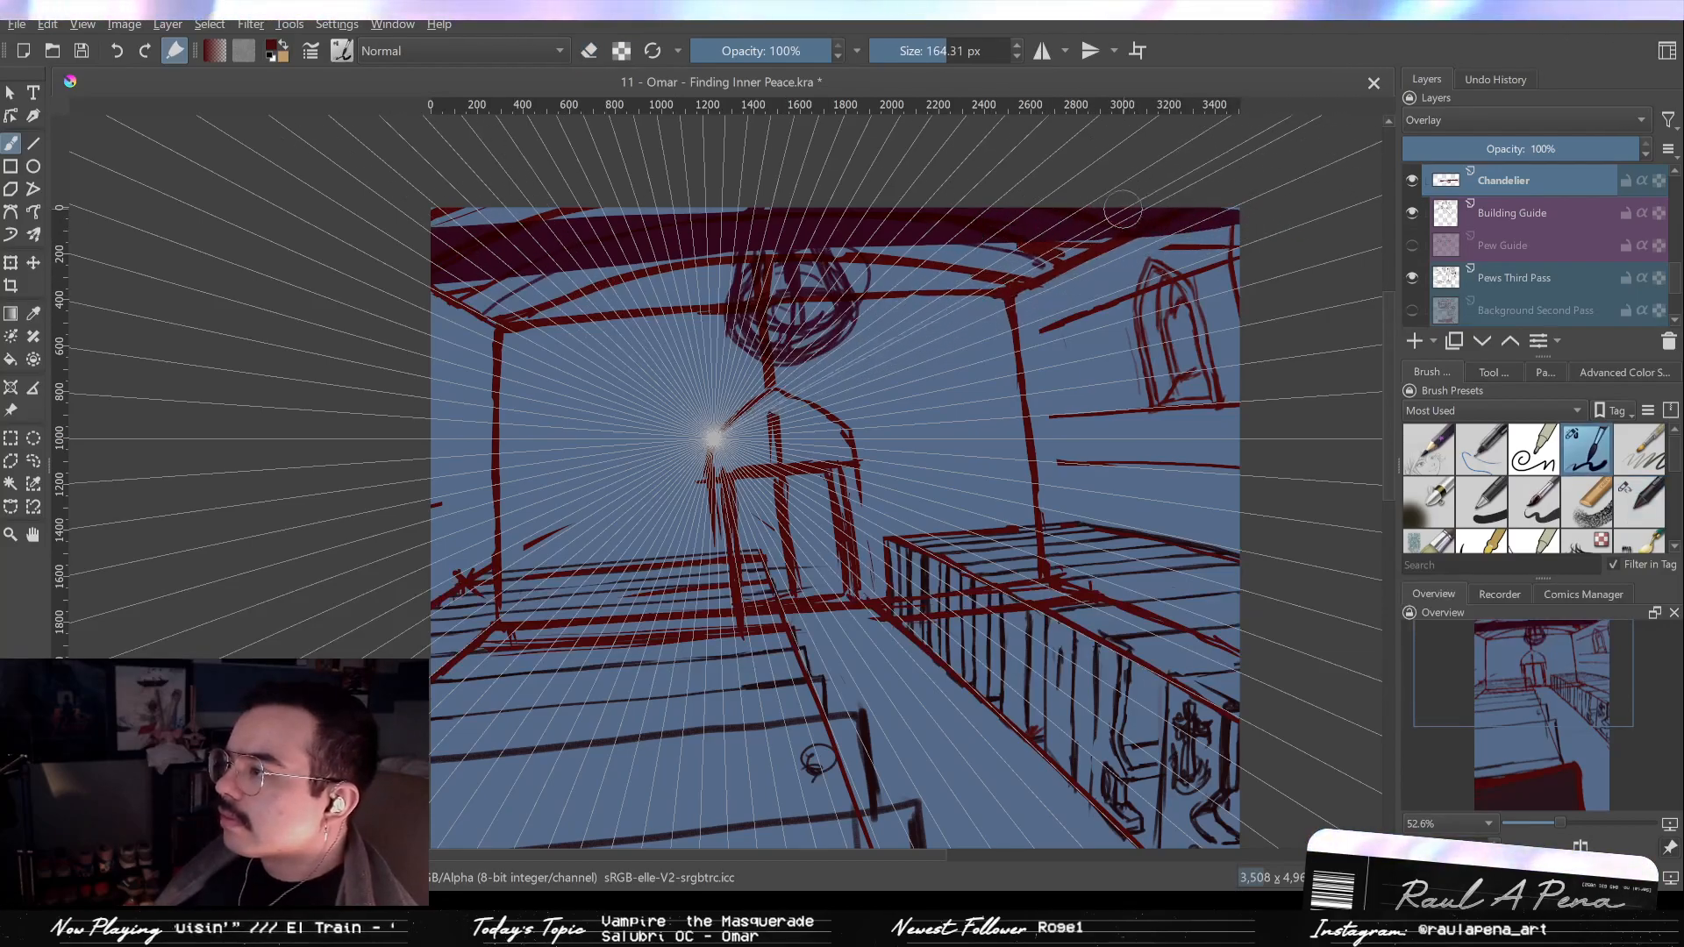
Erase the old round chandelier sketch hanging below the ceiling beam with the 77.60 px eraser.
key(slash)
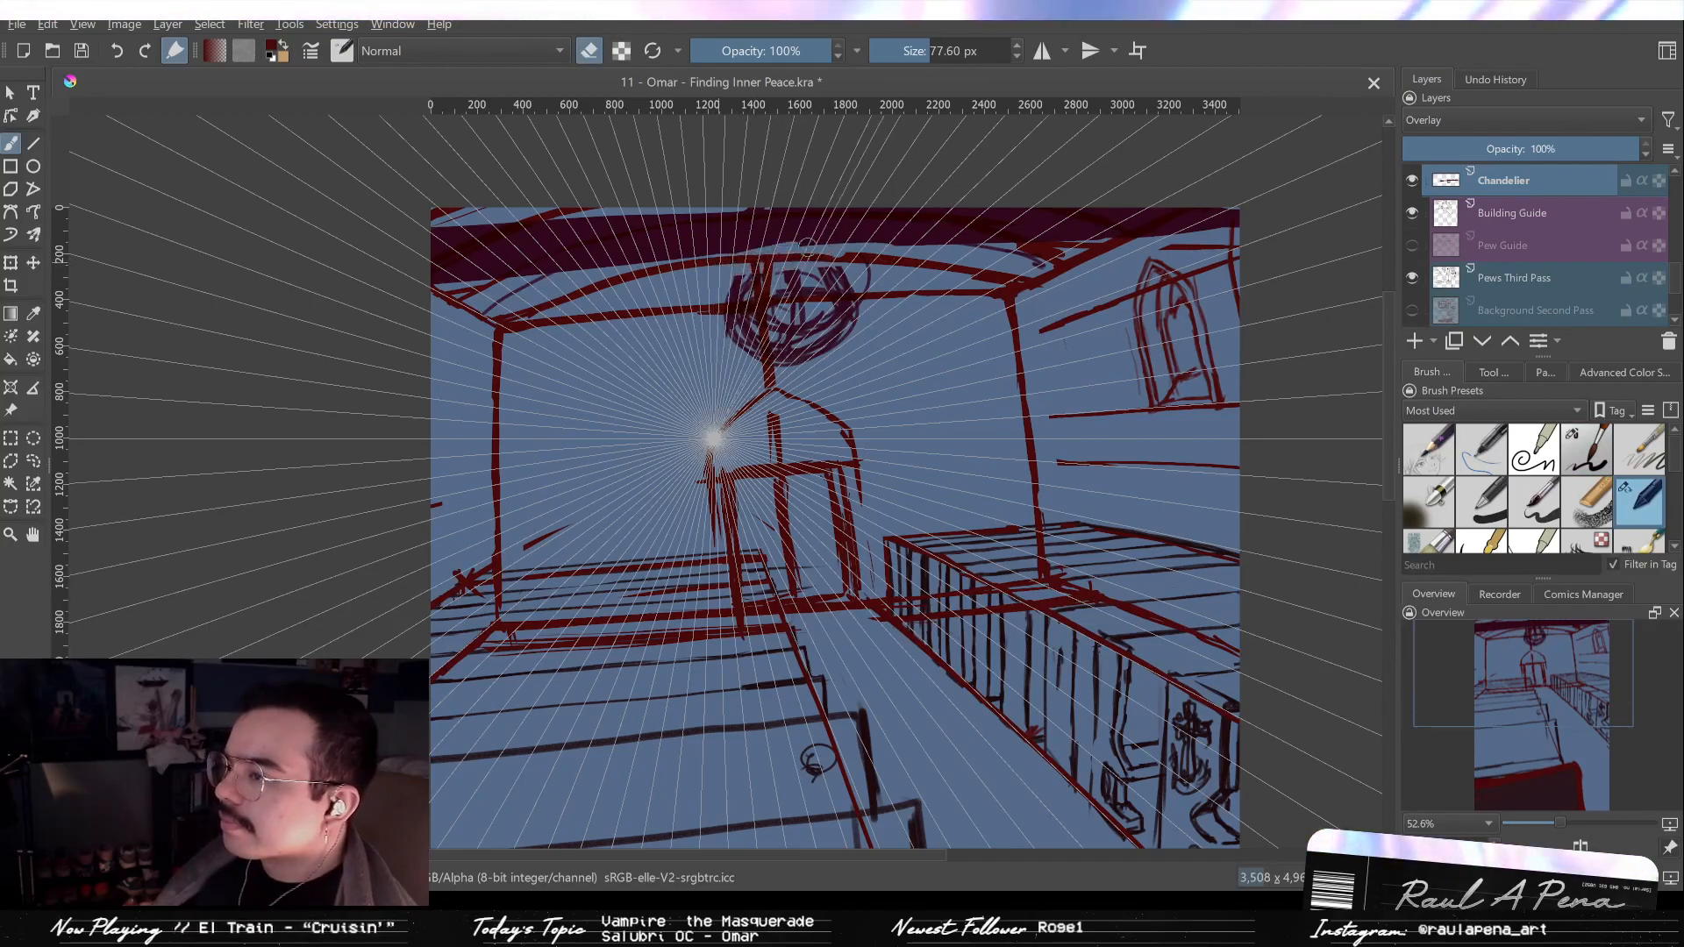
mouse_move(749, 261)
mouse_down()
mouse_move(864, 267)
mouse_move(733, 254)
mouse_up()
key(ctrl+z)
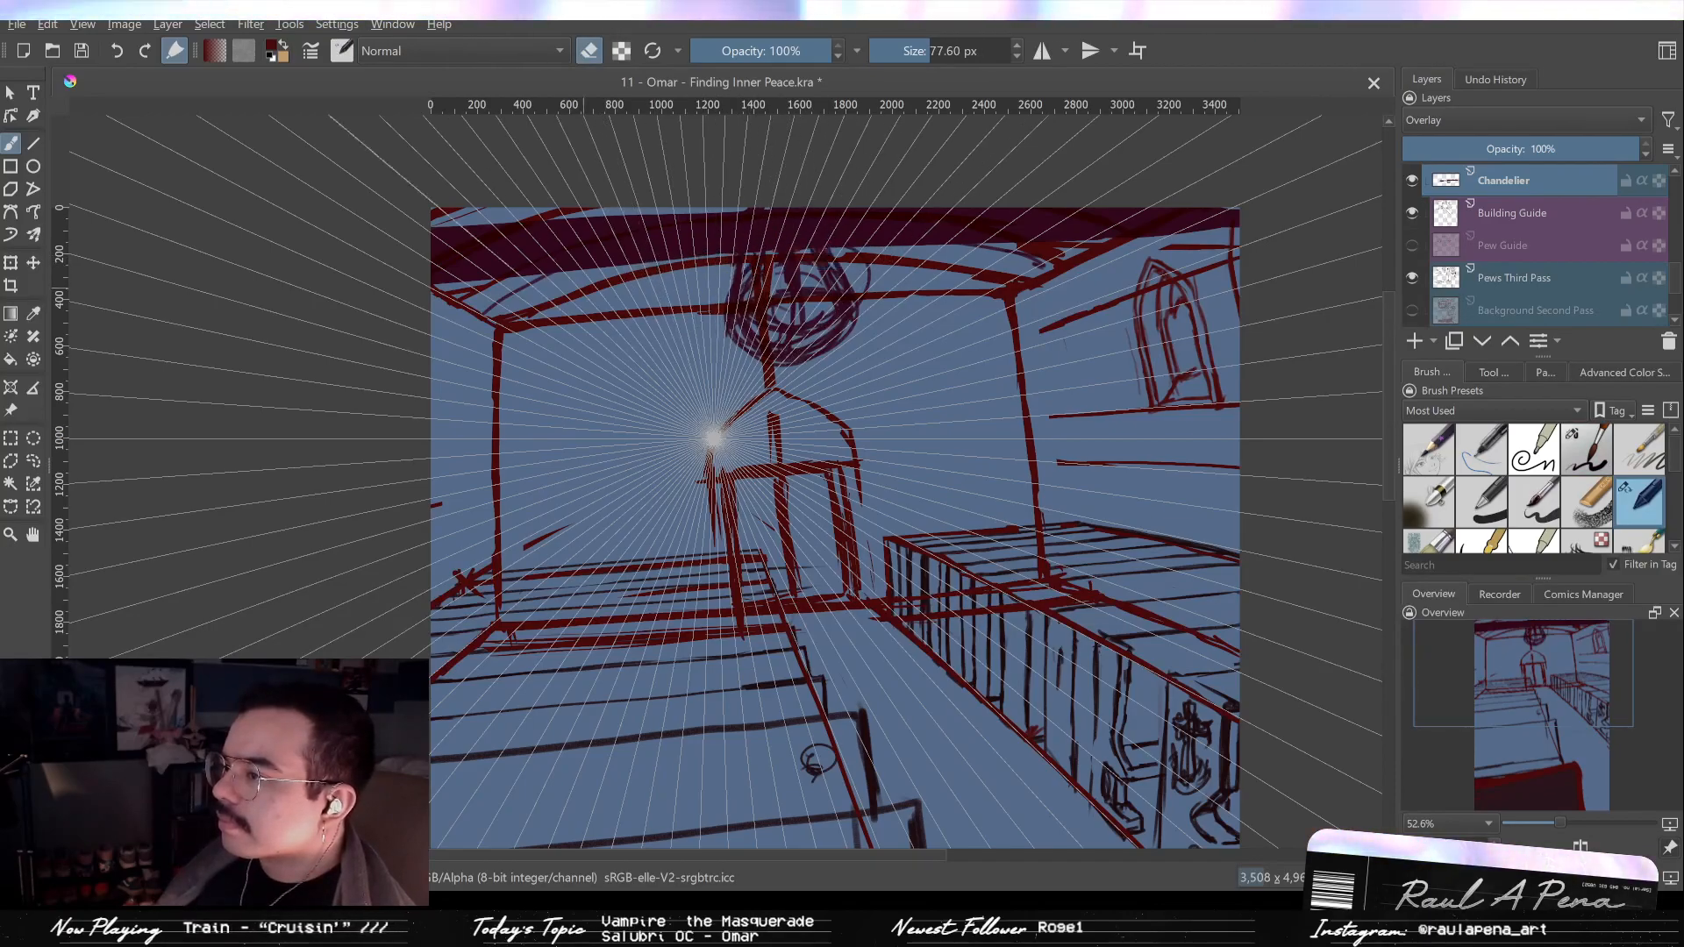
drag(730, 293, 921, 303)
mouse_move(747, 320)
mouse_down()
mouse_move(840, 320)
mouse_move(781, 358)
mouse_up()
Block in a new cone-shaped chandelier hanging from the beam above the doorway with the 164.31 px brush, widening toward its base.
key(slash)
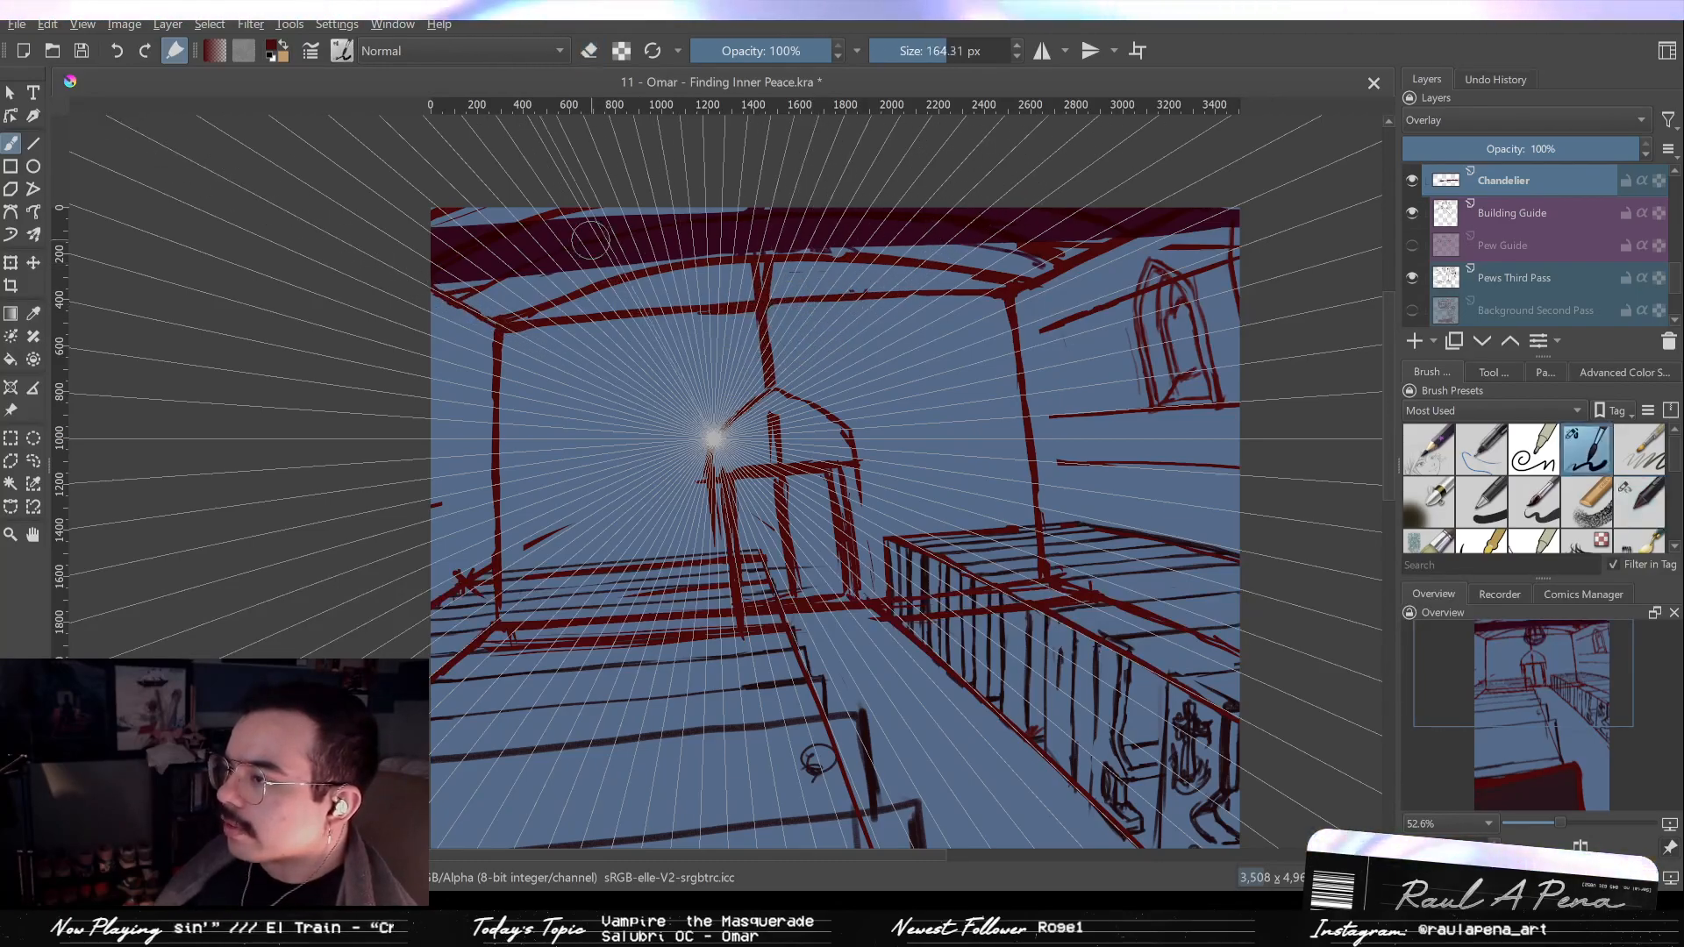
key(slash)
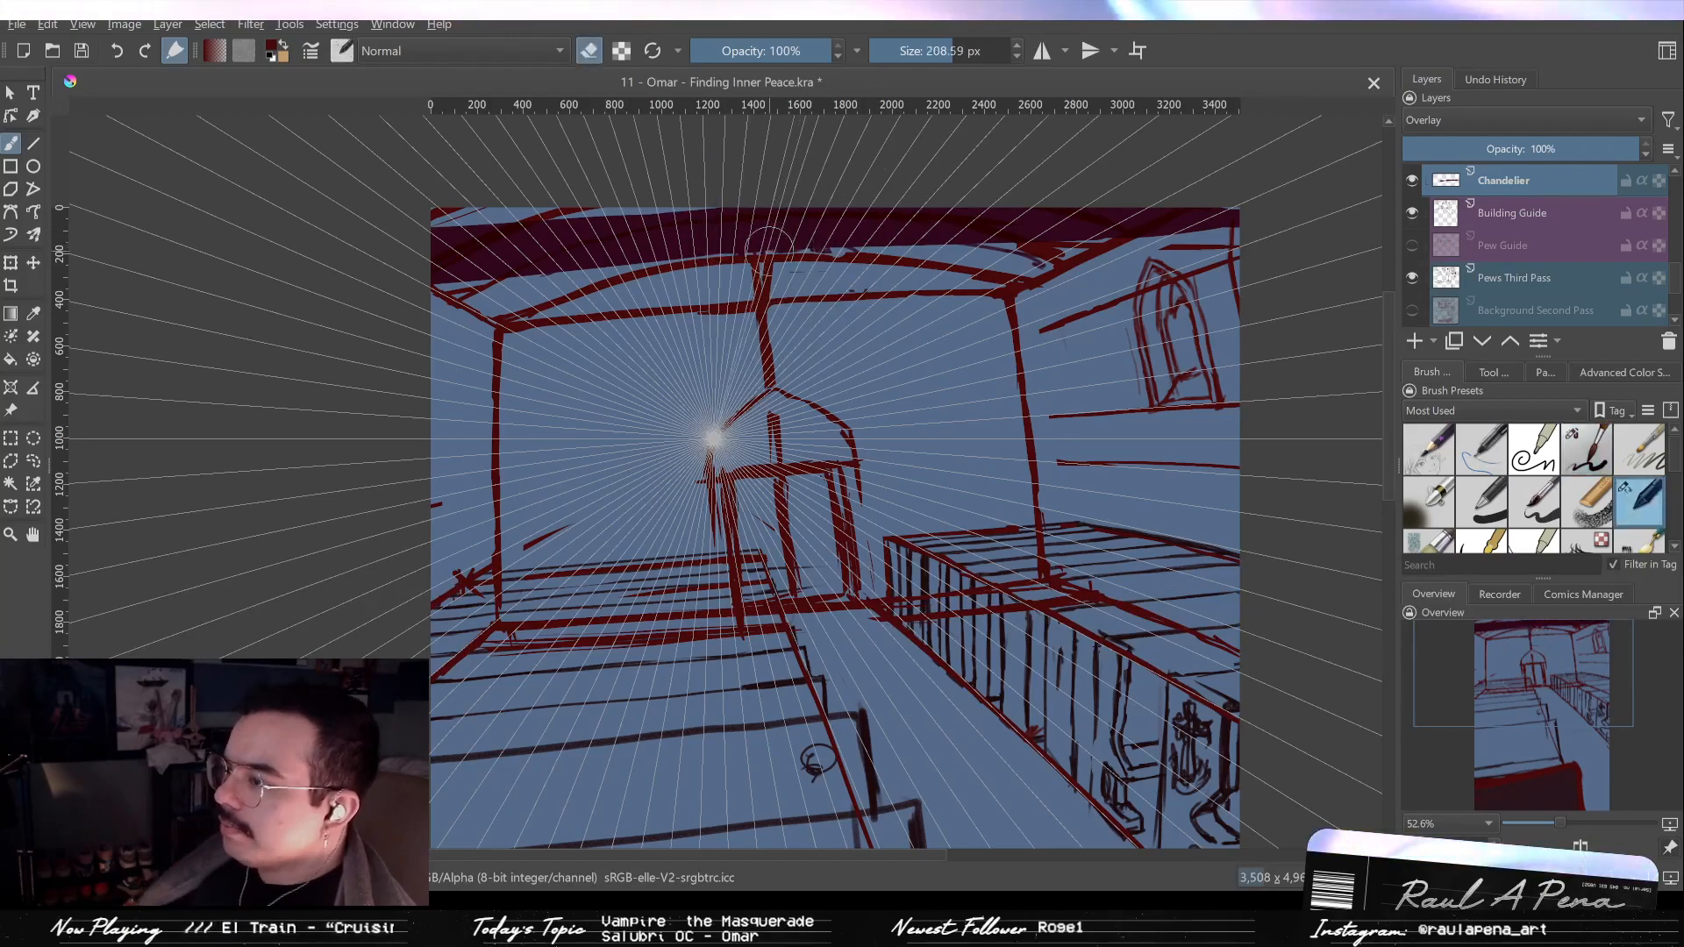
key(slash)
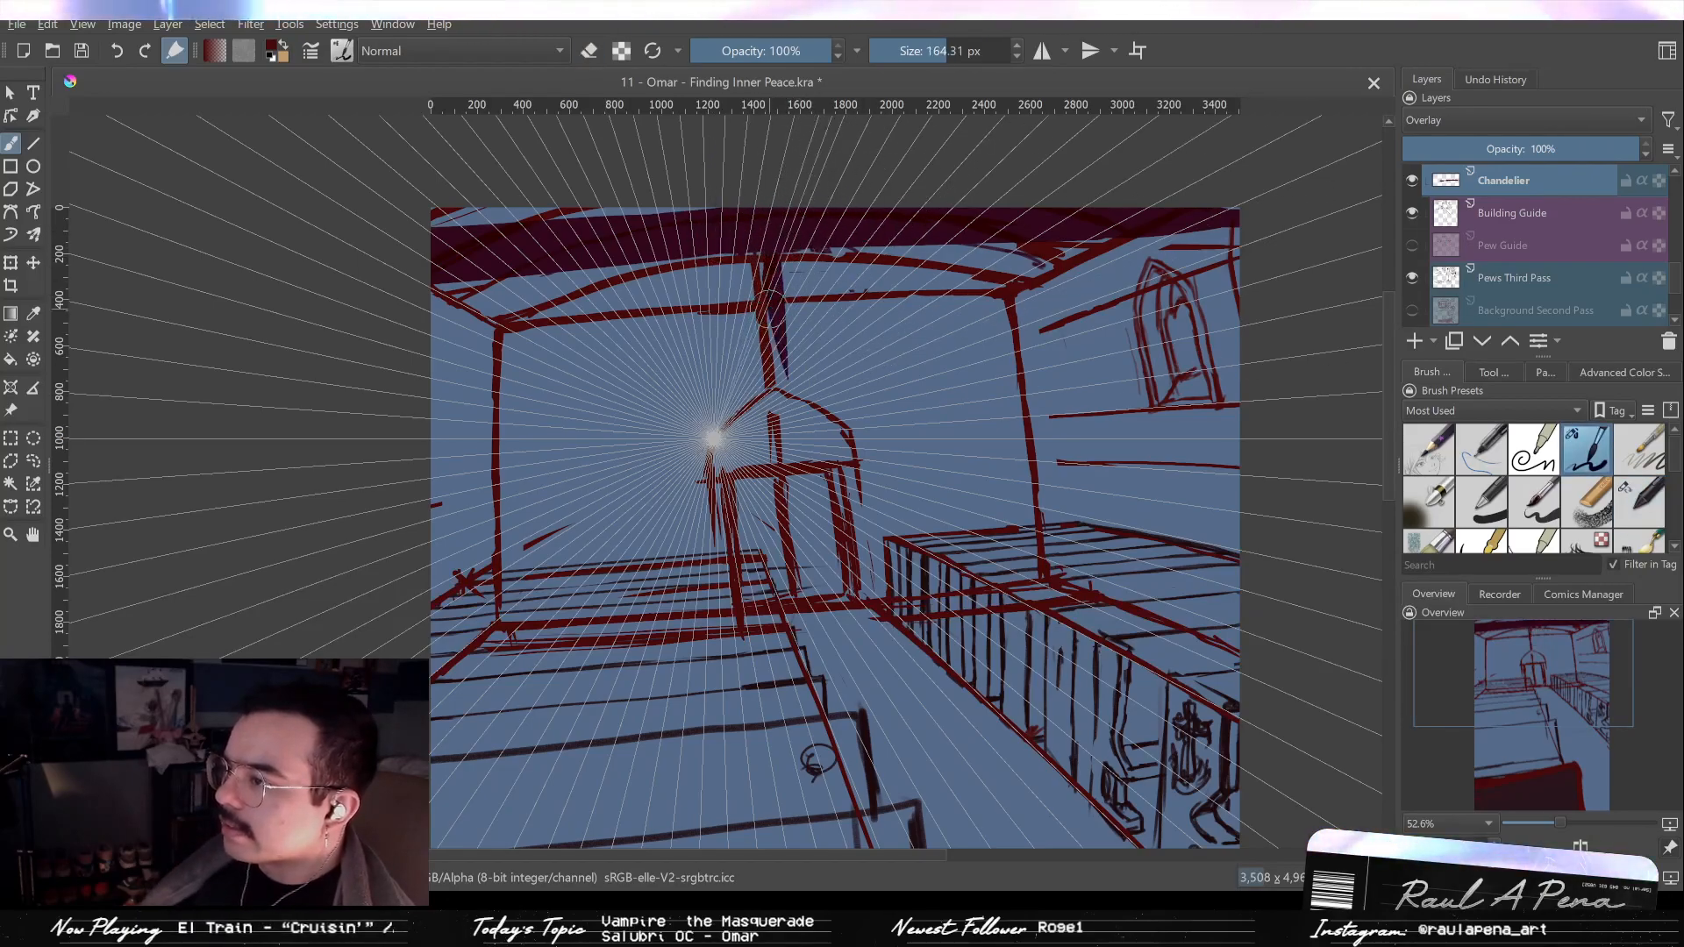
mouse_move(756, 260)
mouse_down()
mouse_move(734, 411)
mouse_move(730, 373)
mouse_move(821, 381)
mouse_move(790, 402)
mouse_move(789, 355)
mouse_up()
key(slash)
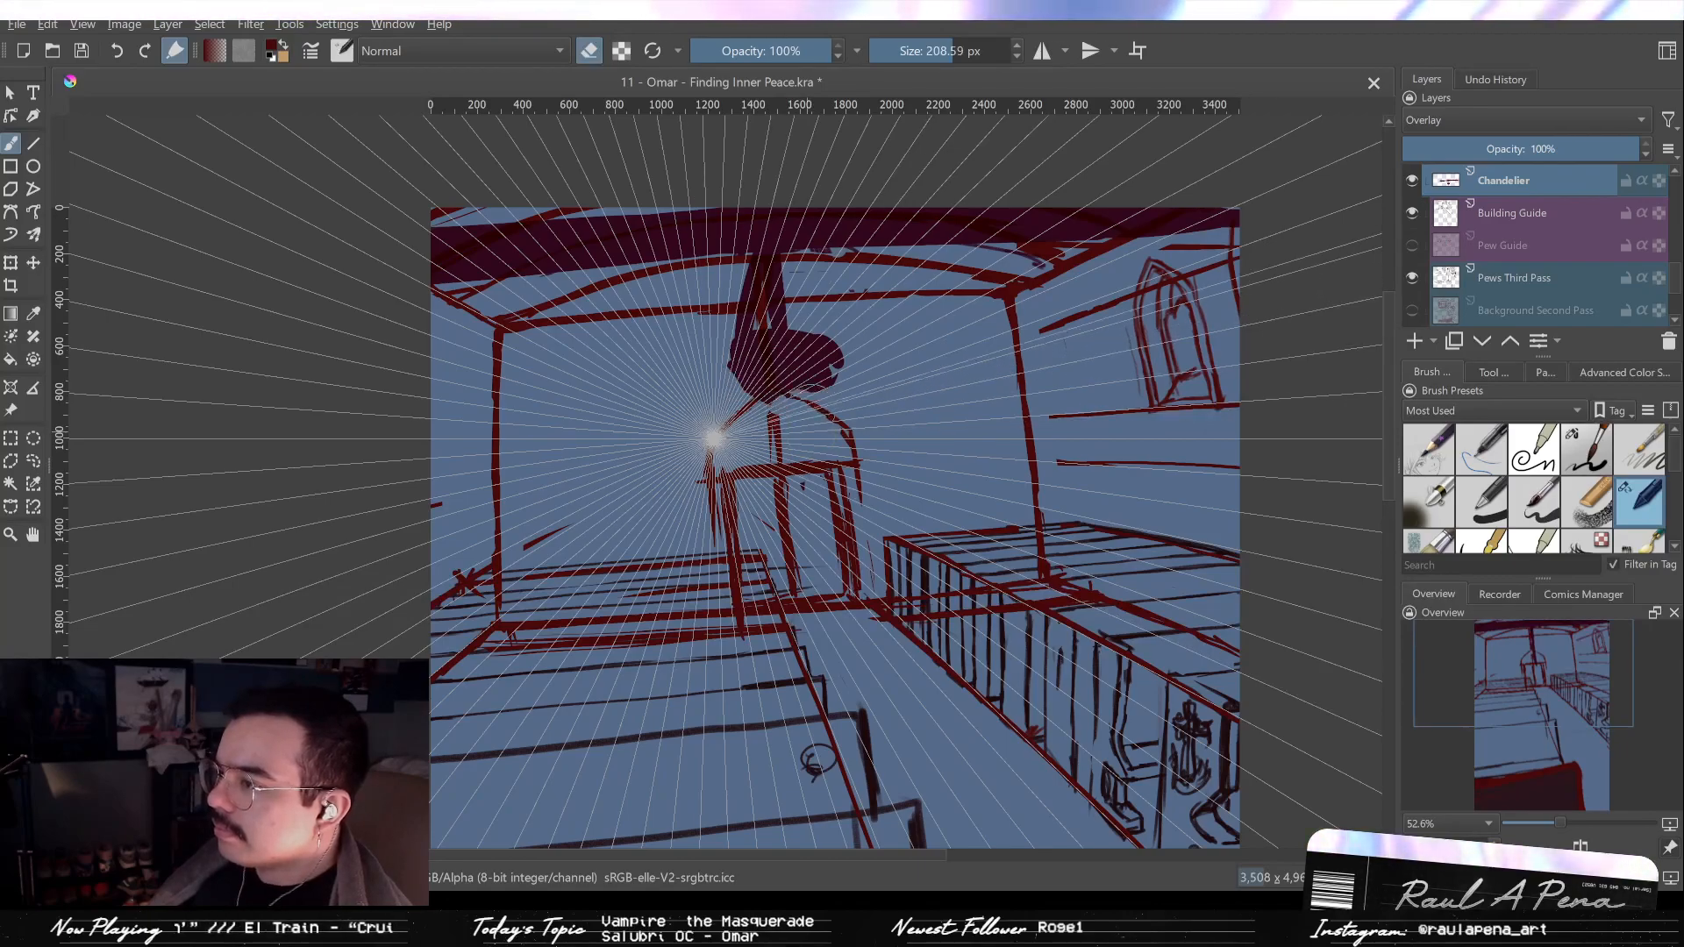
key(slash)
mouse_move(776, 244)
mouse_down()
mouse_move(794, 298)
mouse_move(741, 364)
mouse_up()
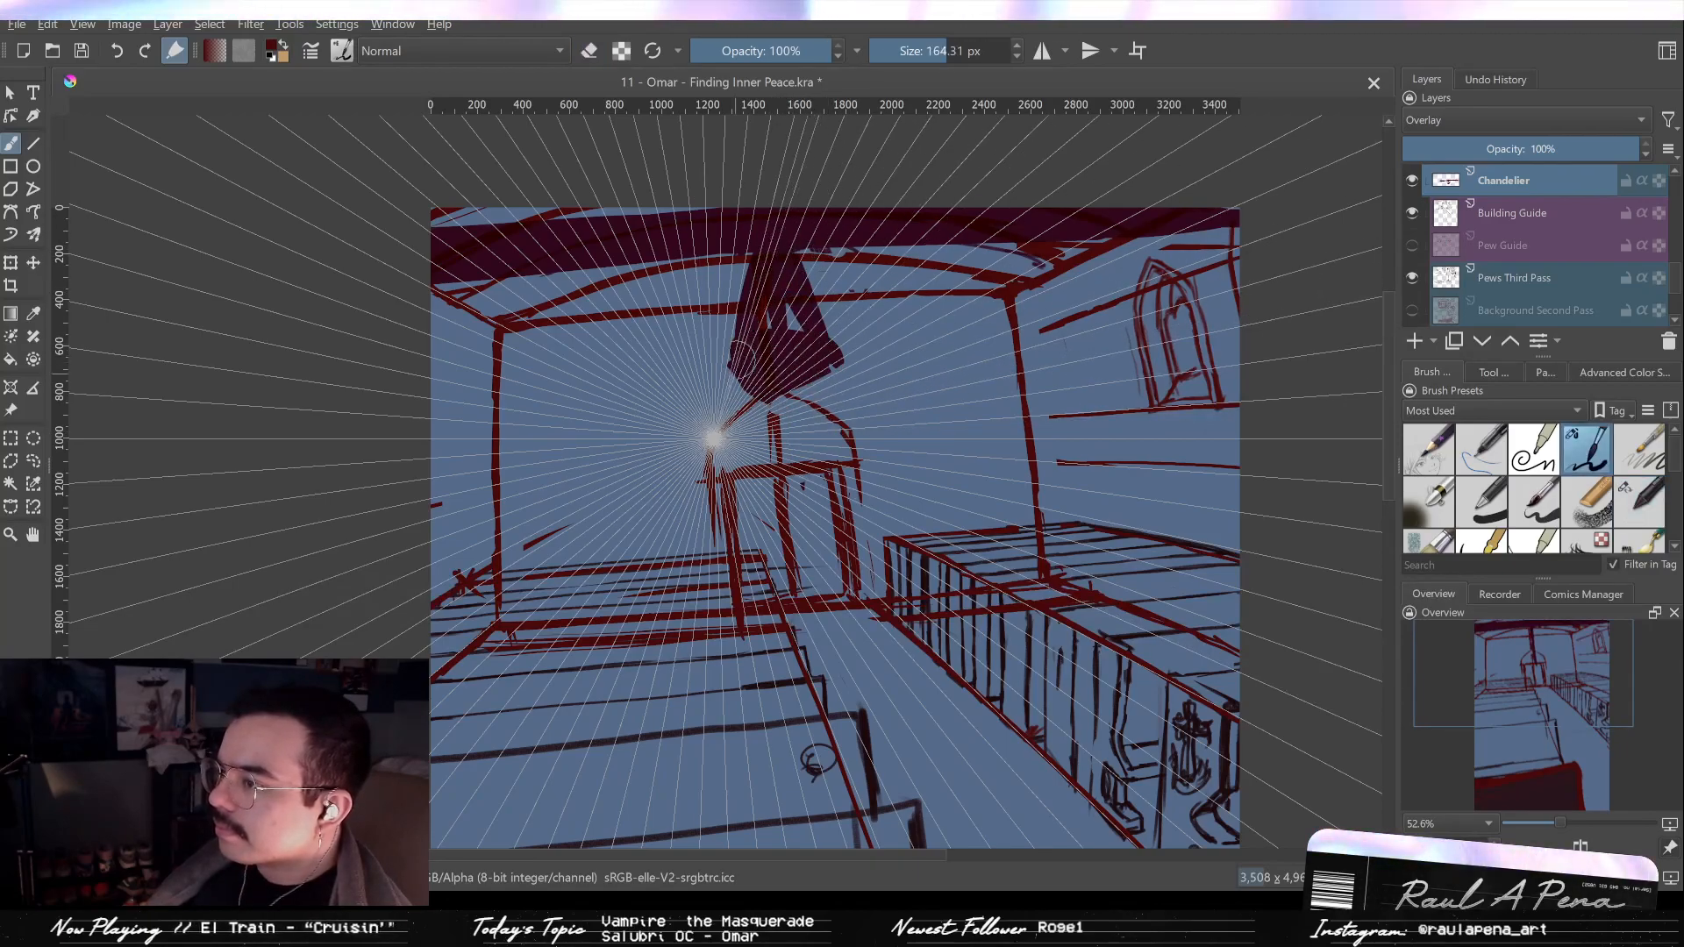
Round off the chandelier's base and carve openings into its bowl with the eraser reduced to 62.05 px.
key(slash)
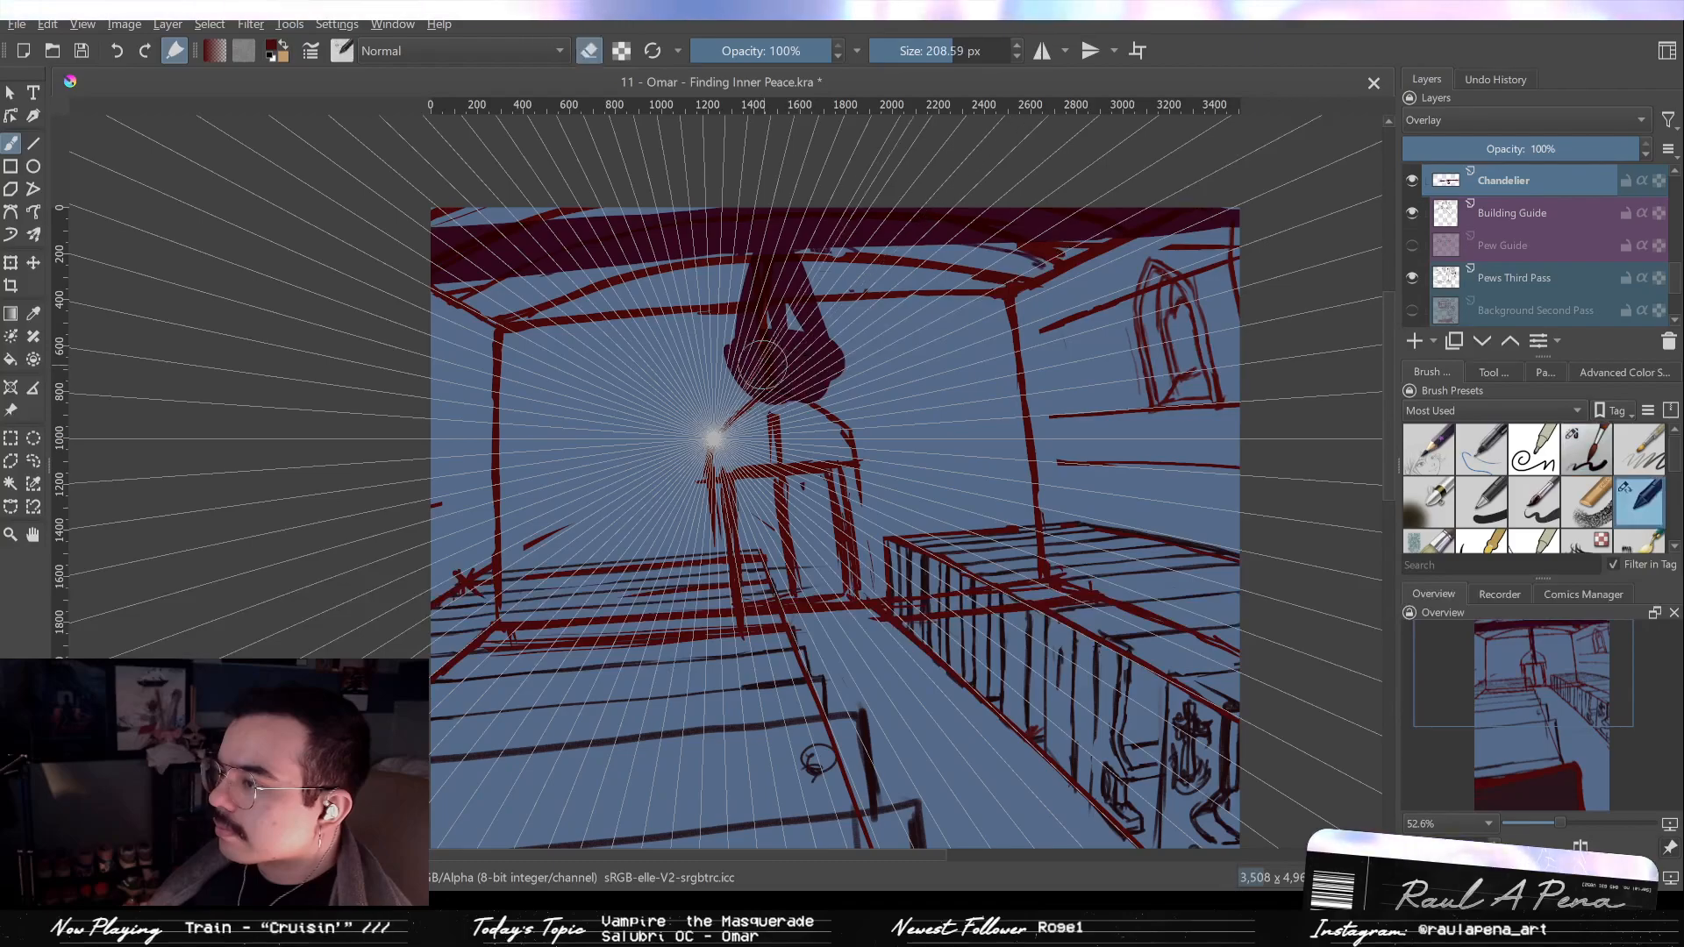
key(bracketleft)
key(bracketleft)
key(bracketleft)
key(bracketleft)
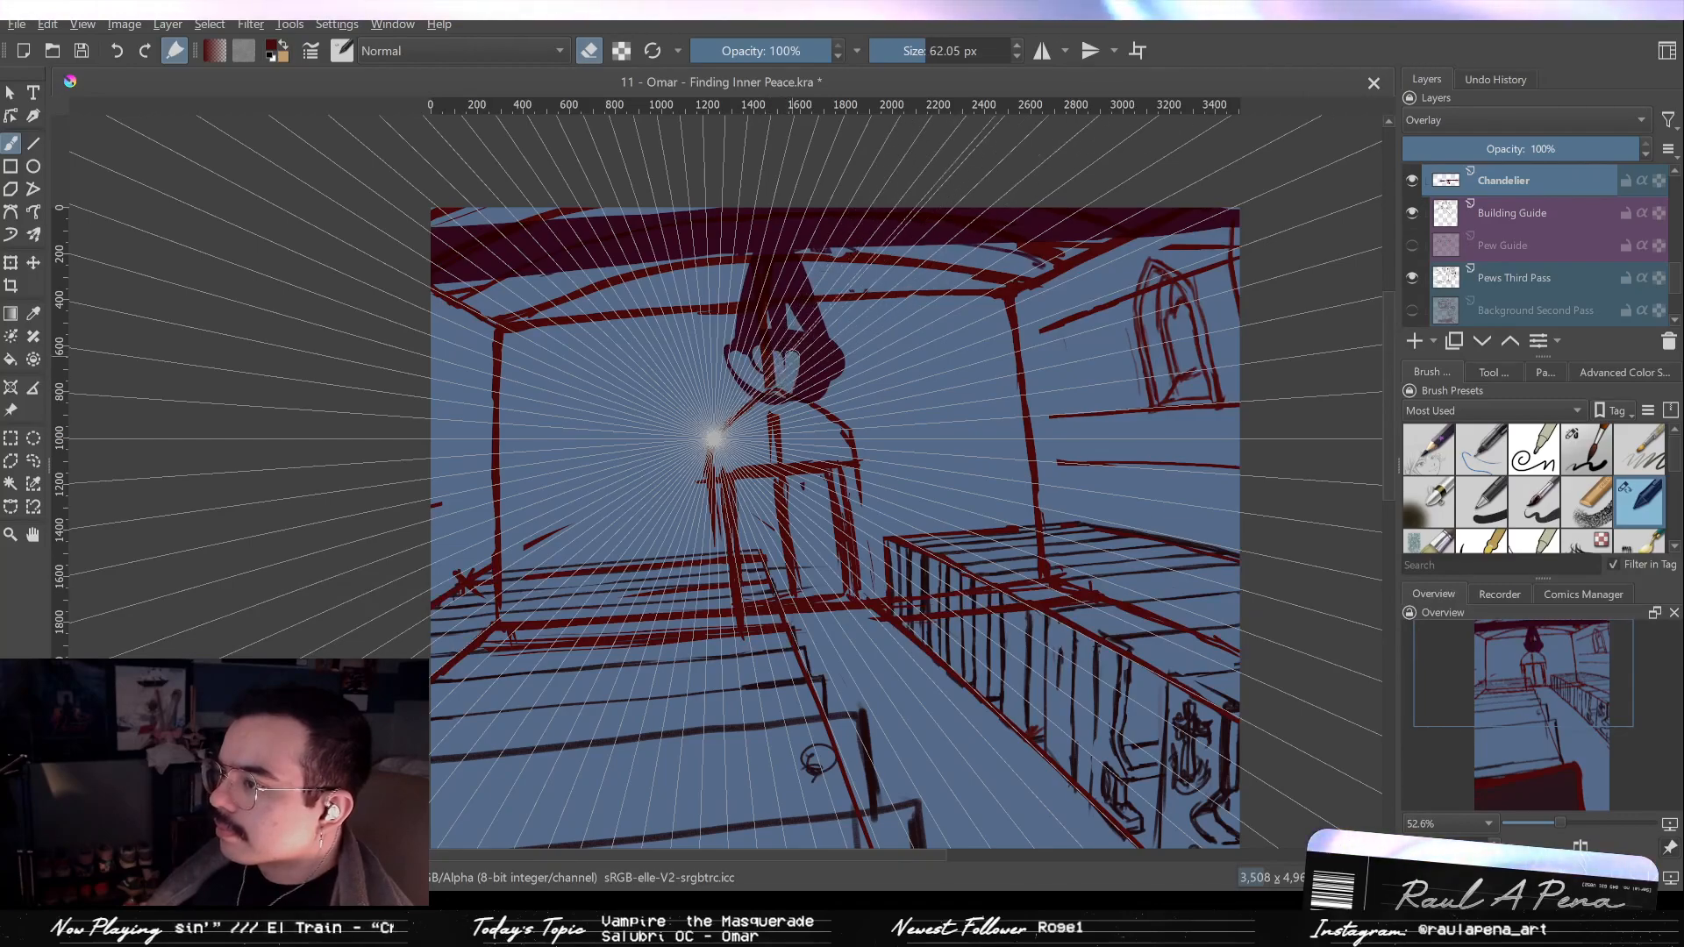
key(slash)
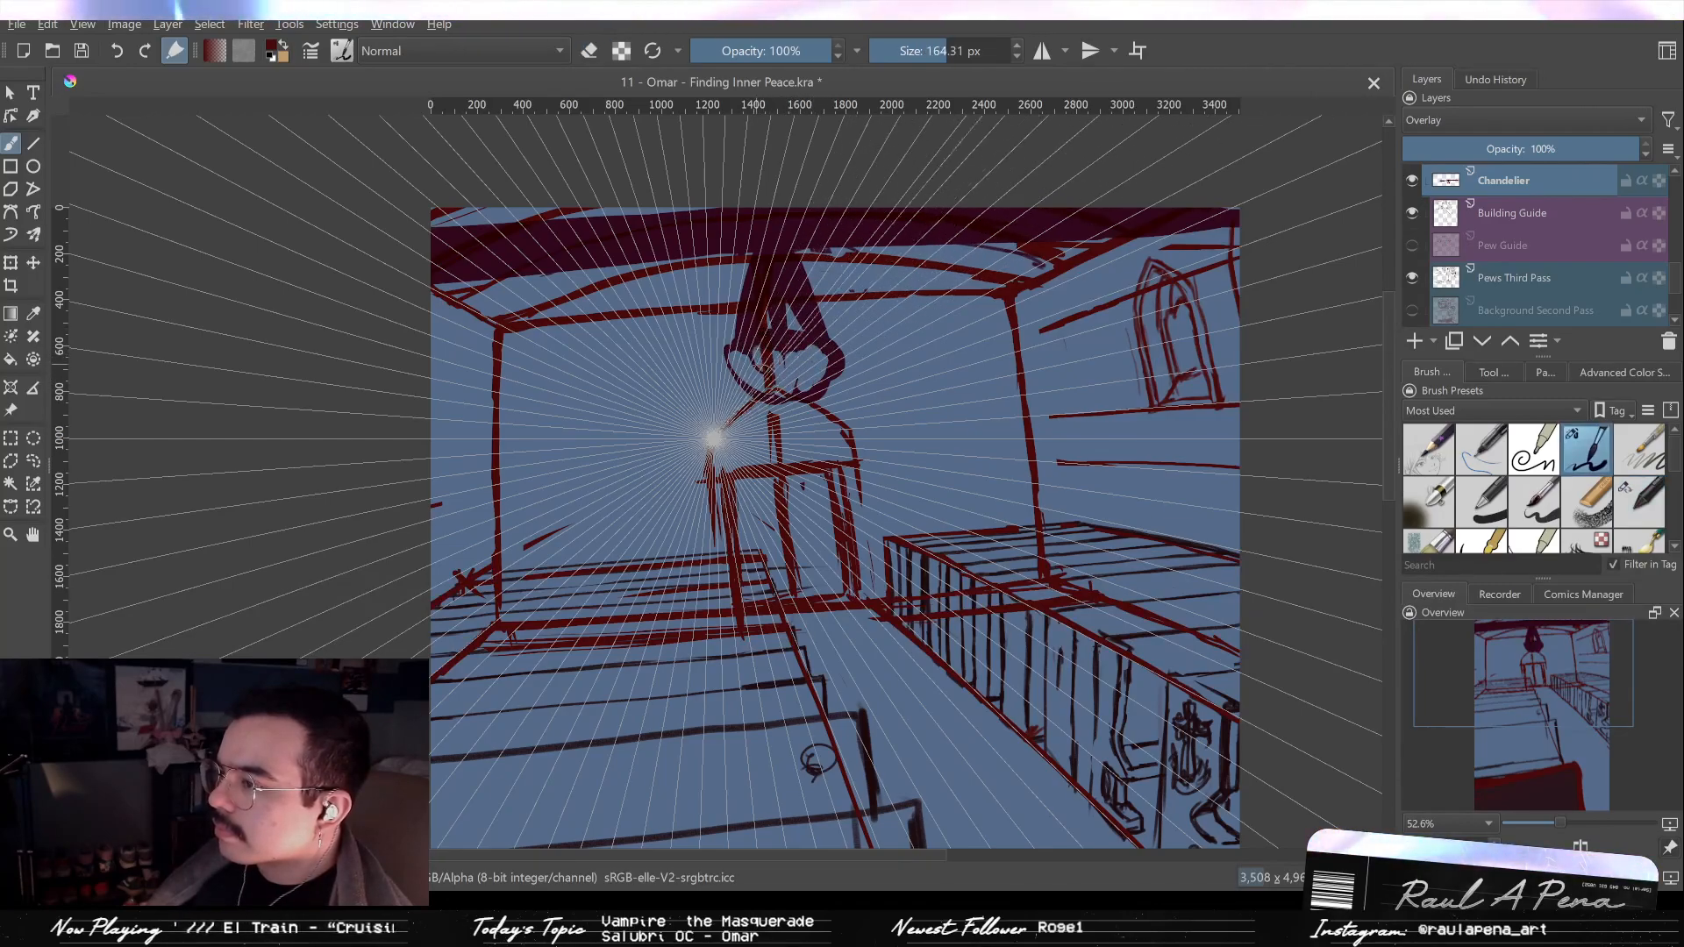
key(slash)
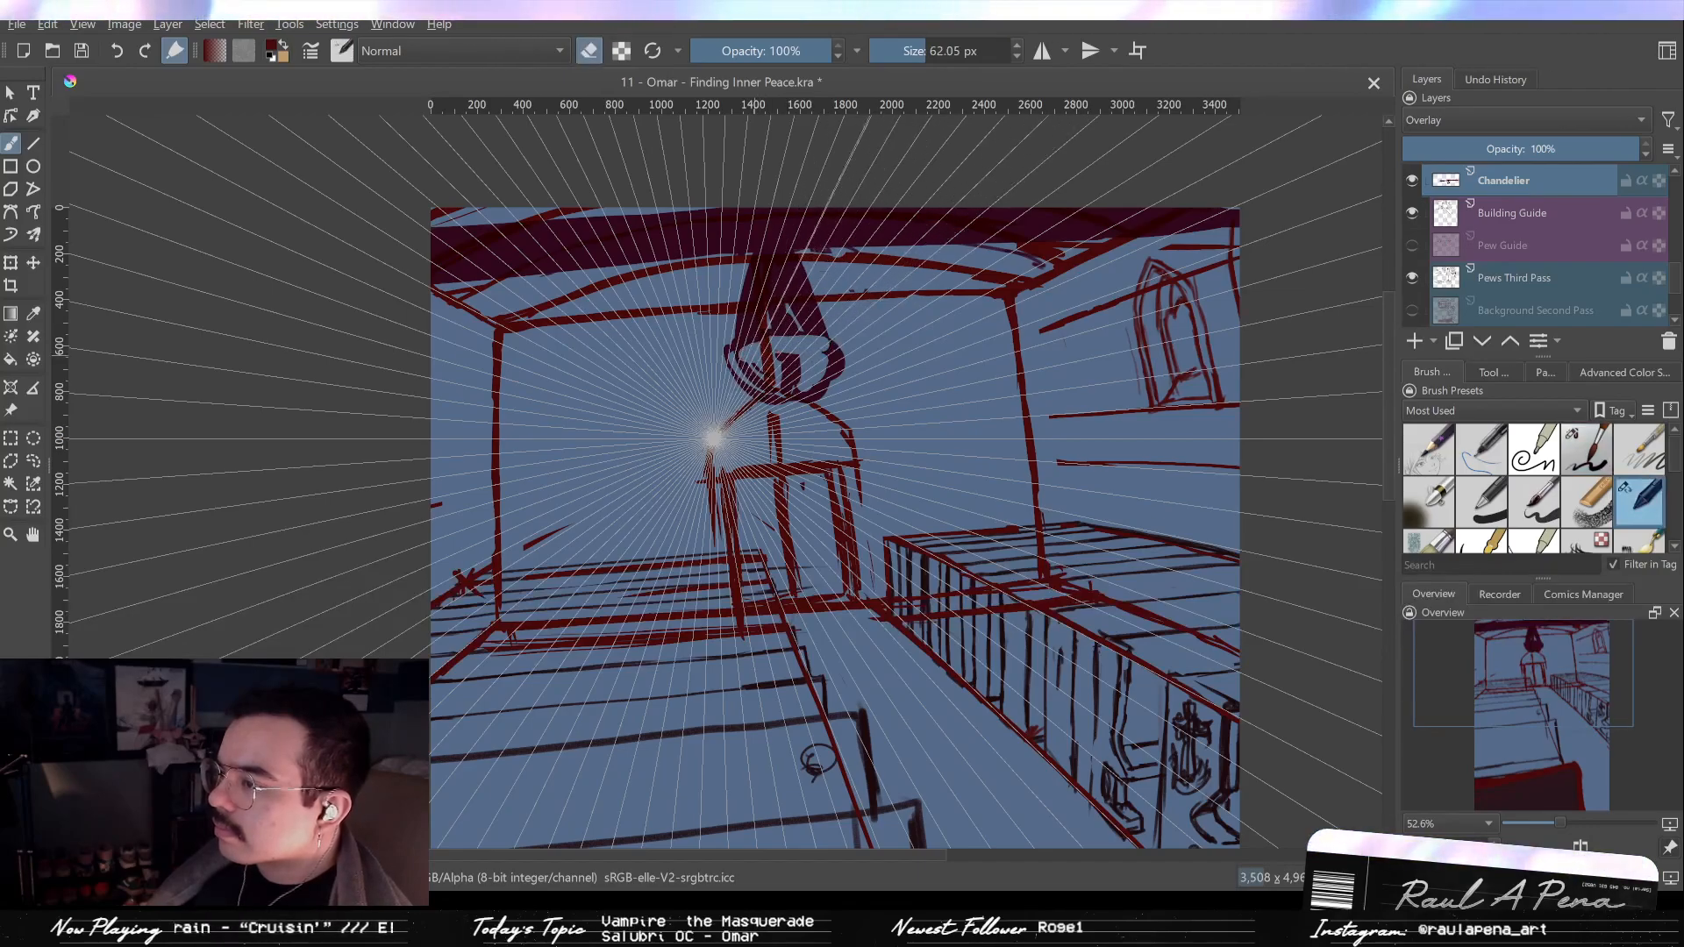
mouse_move(722, 360)
mouse_down()
mouse_move(786, 349)
mouse_move(727, 361)
mouse_up()
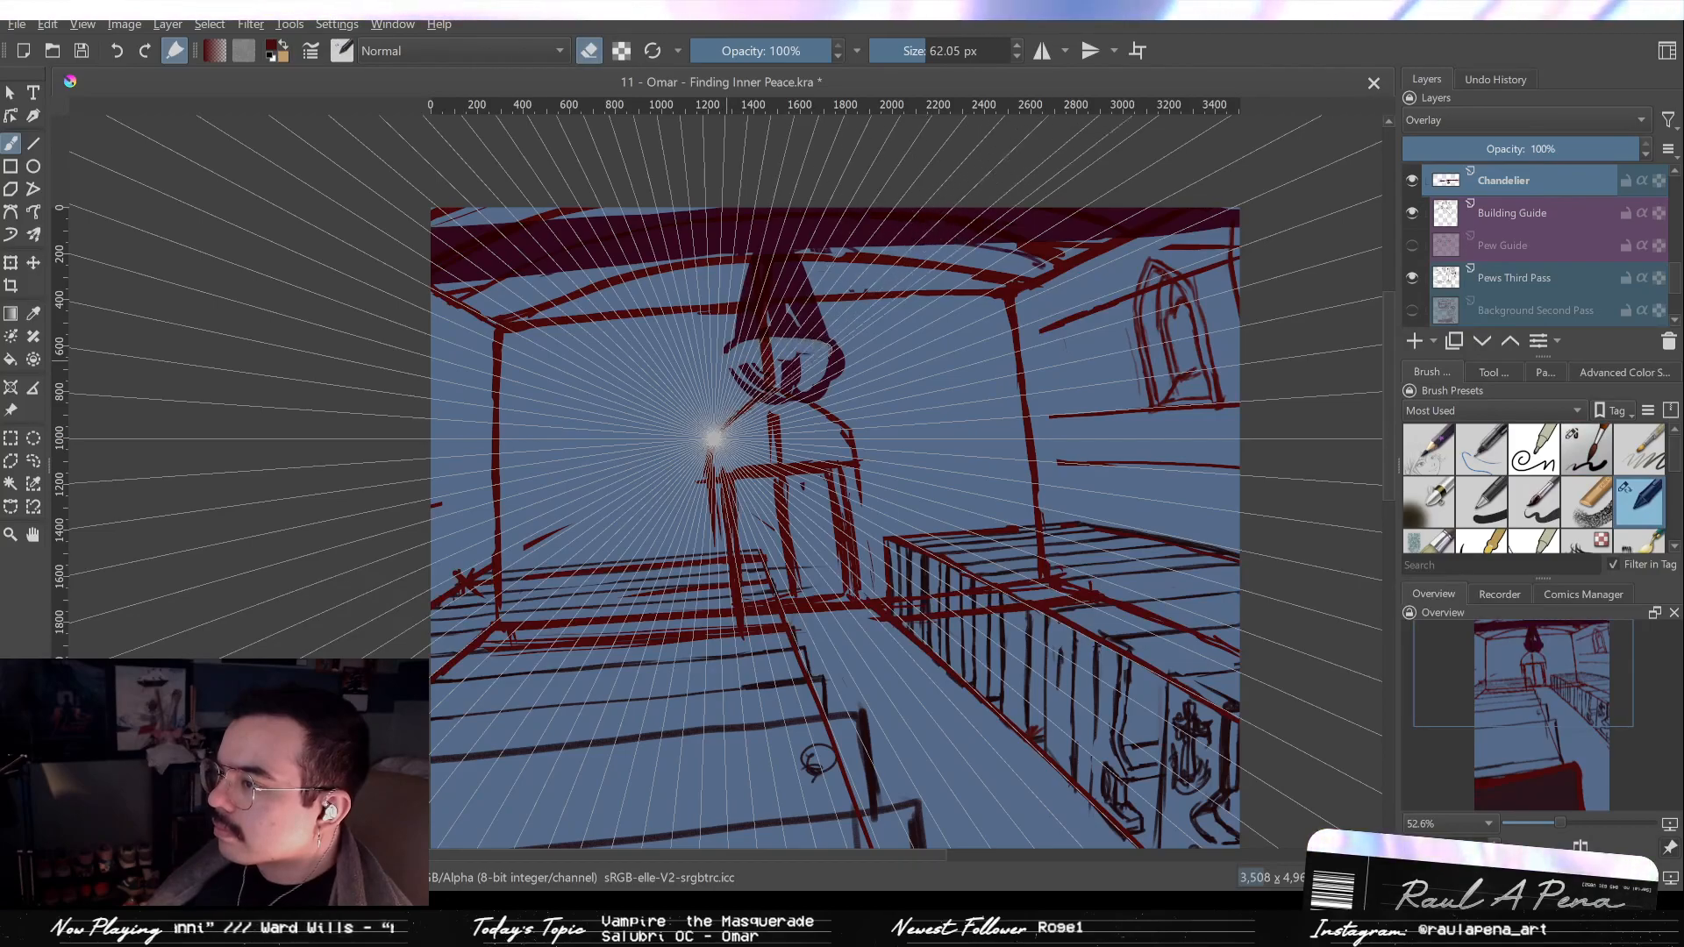
Refine the chandelier bowl's rim and sides, alternating the 164.31 px brush with the 62.05 px eraser.
click(1588, 449)
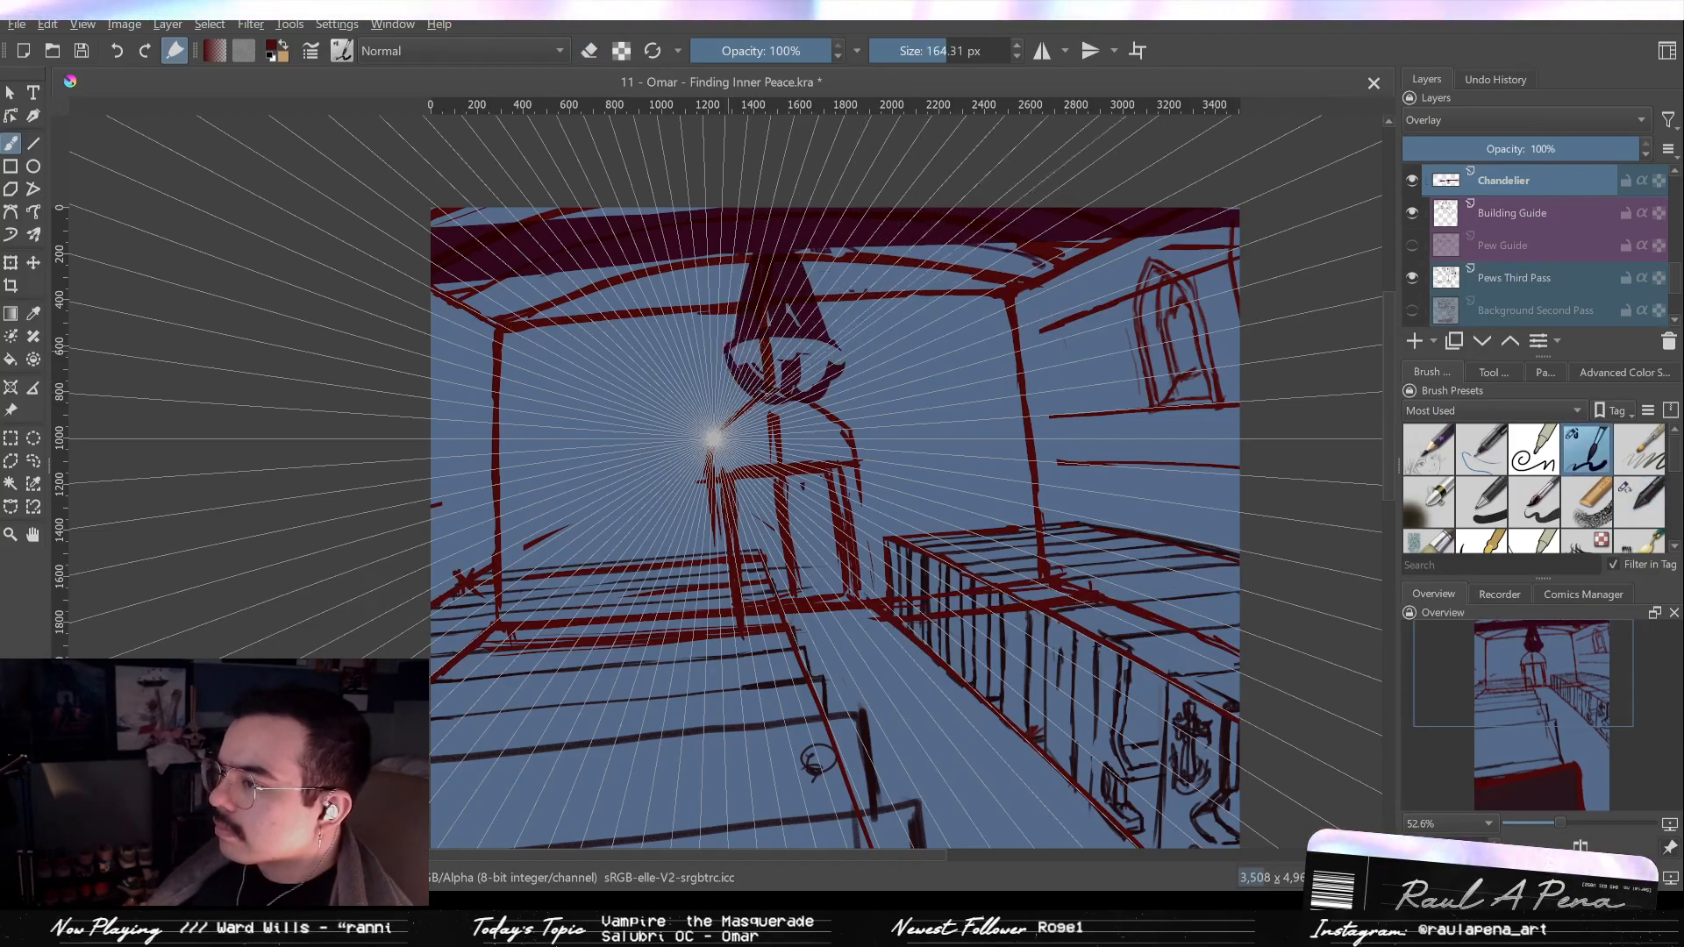
key(/)
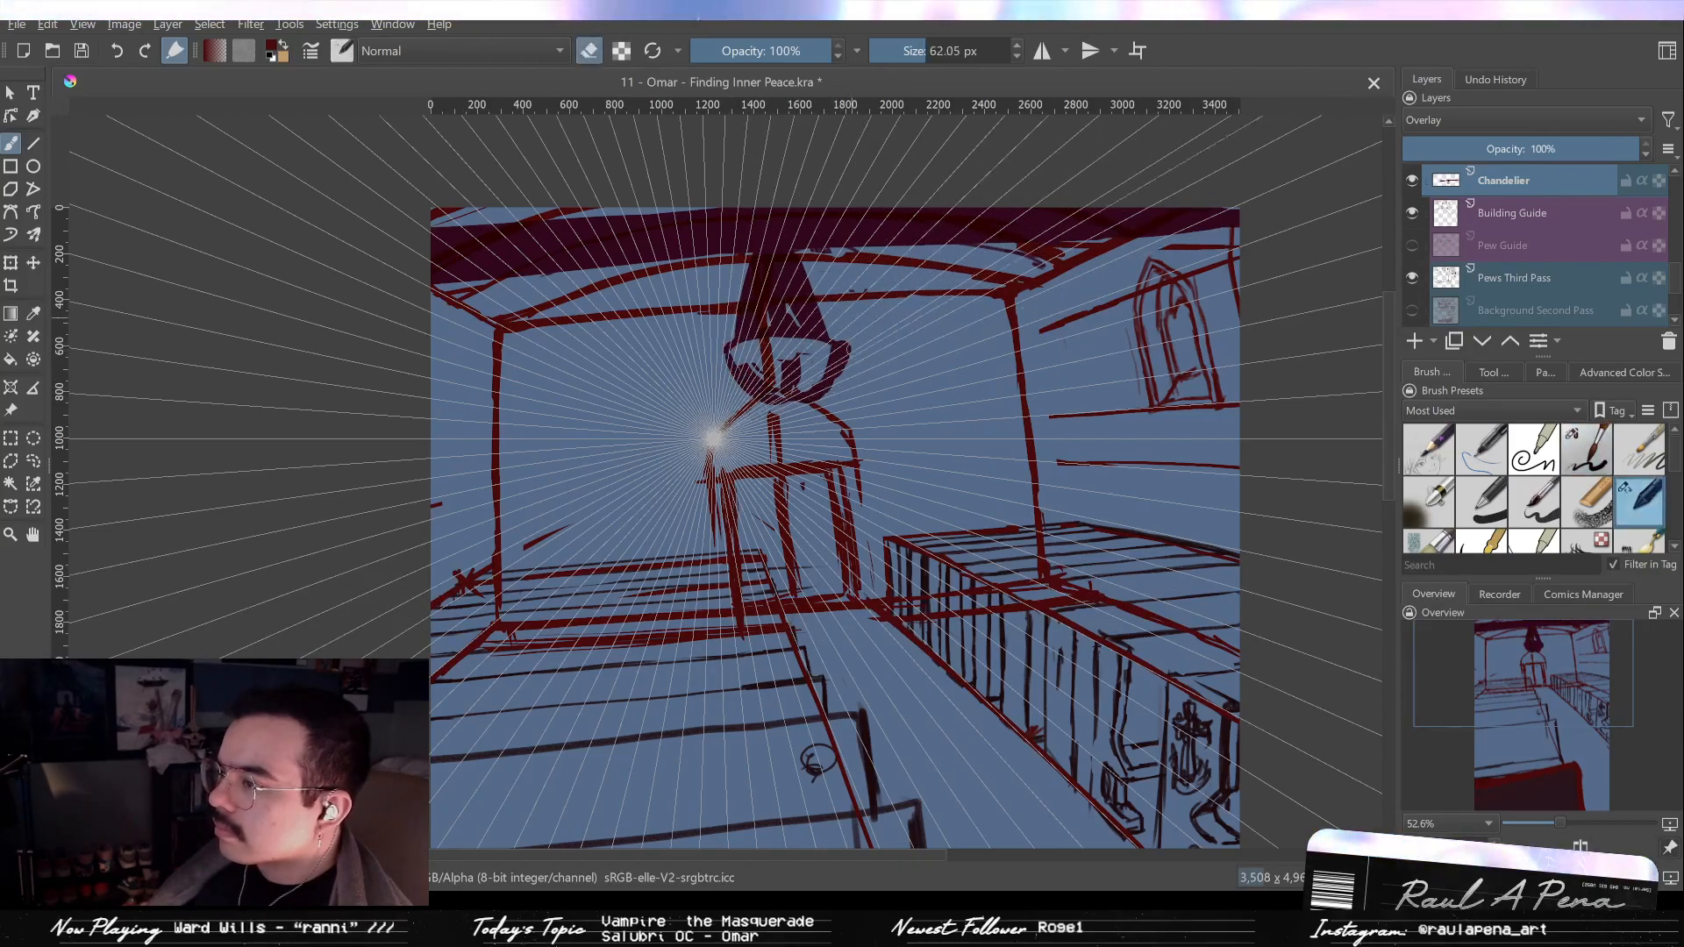
key(/)
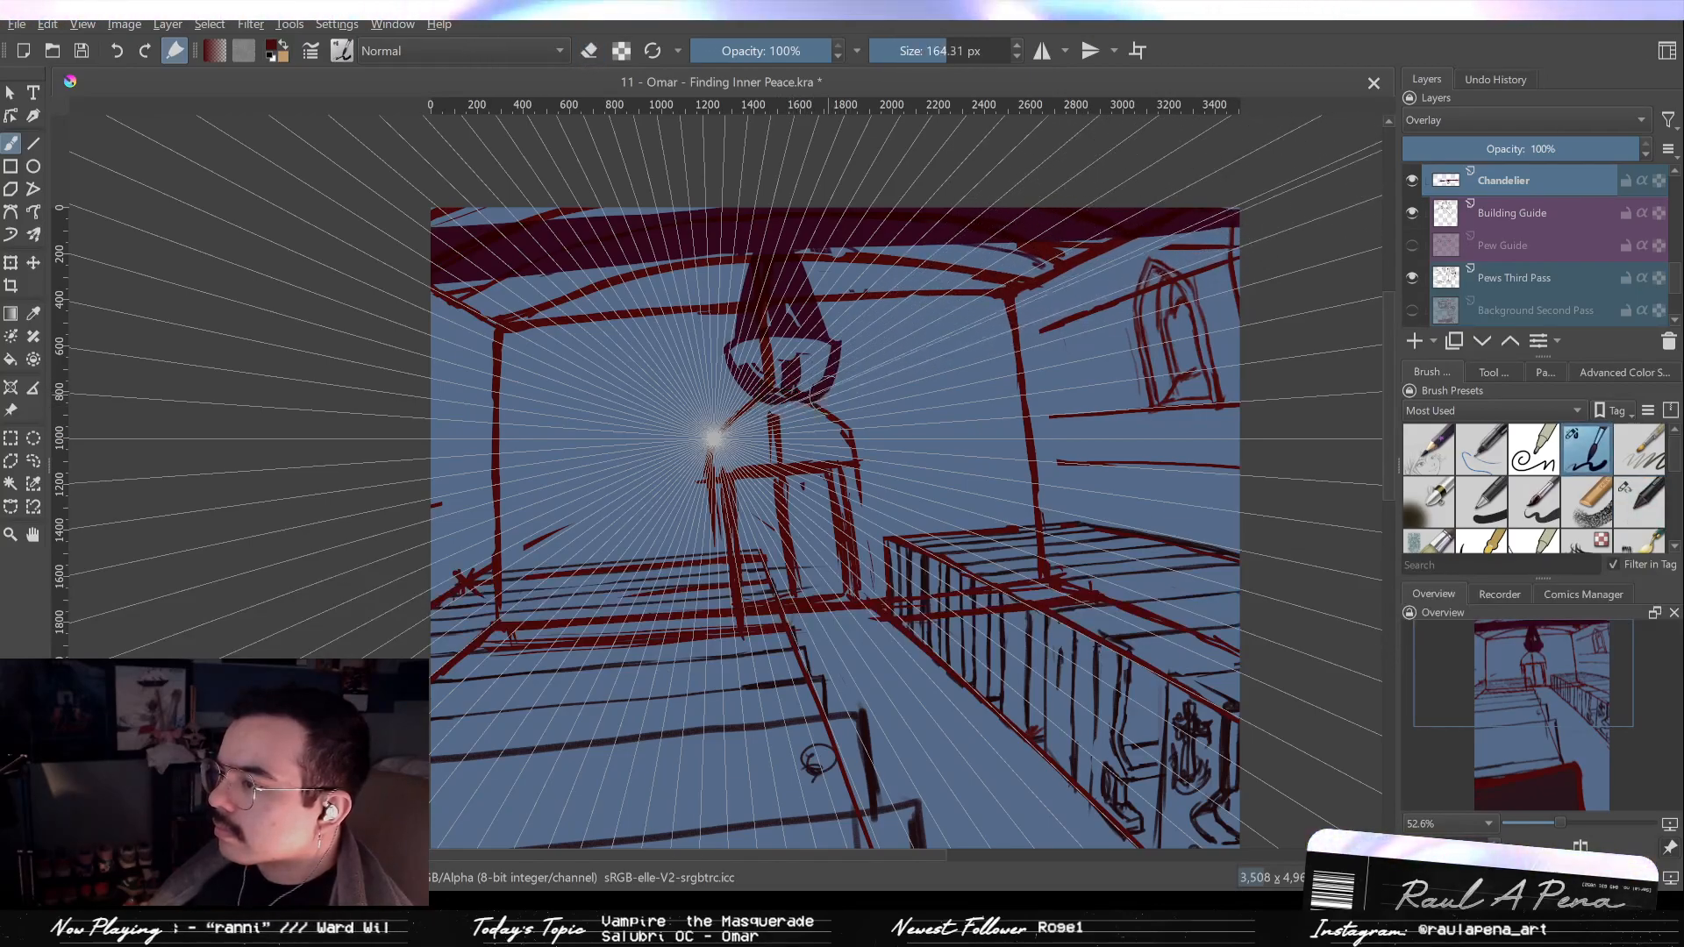
key(/)
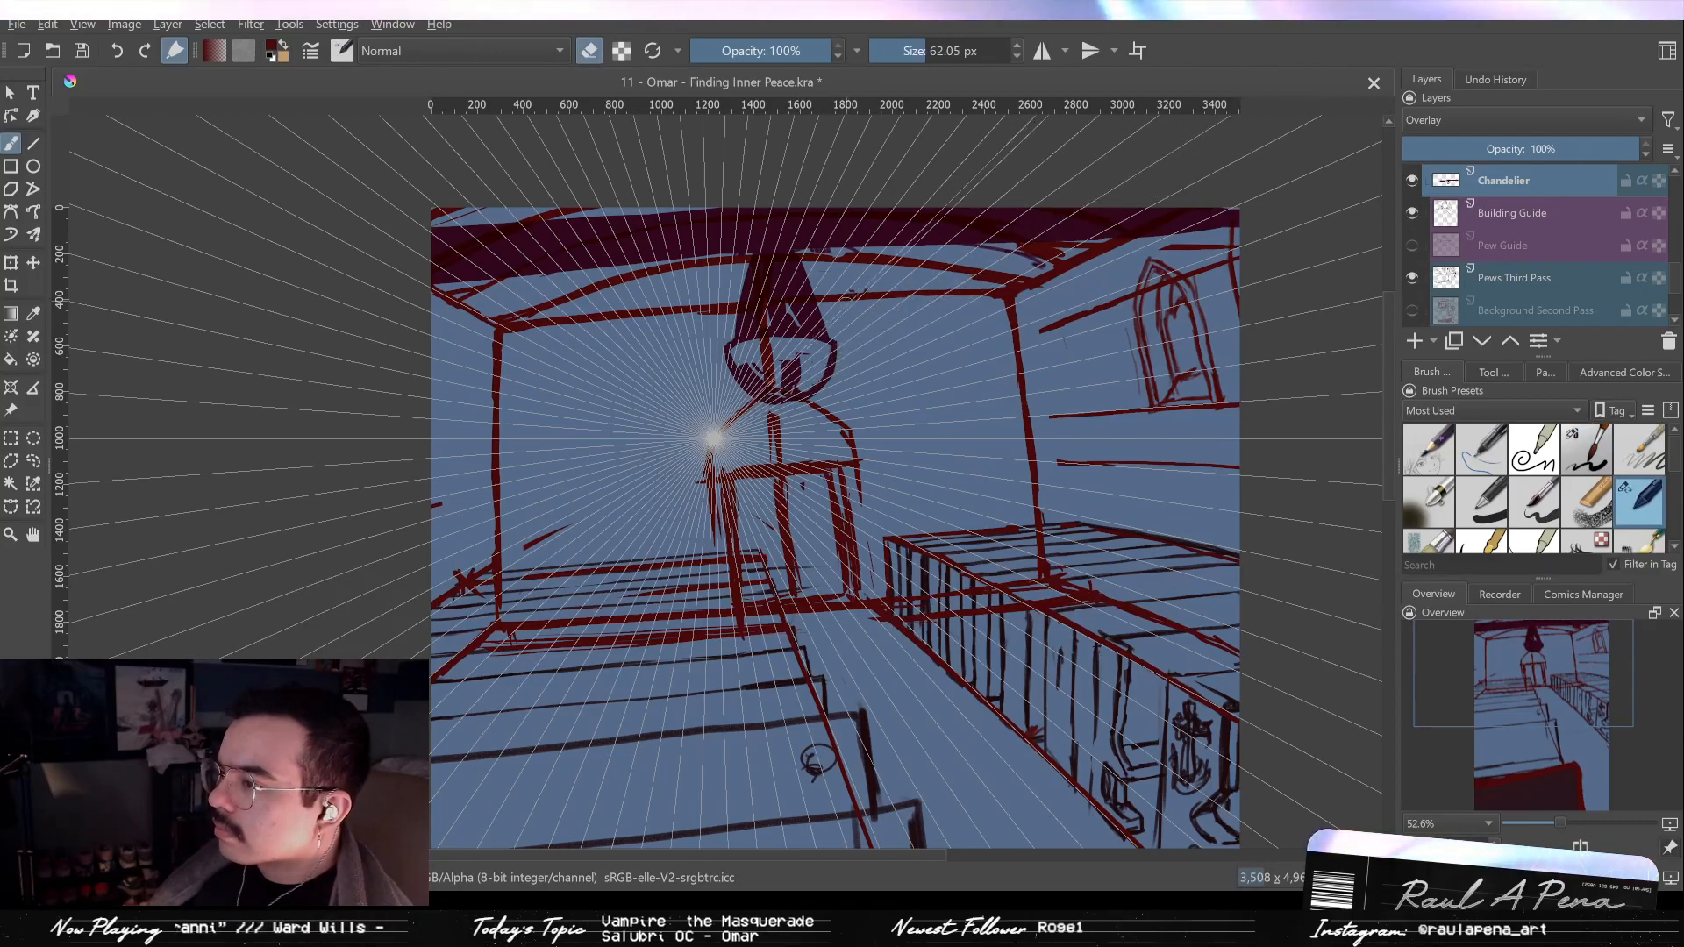
key(slash)
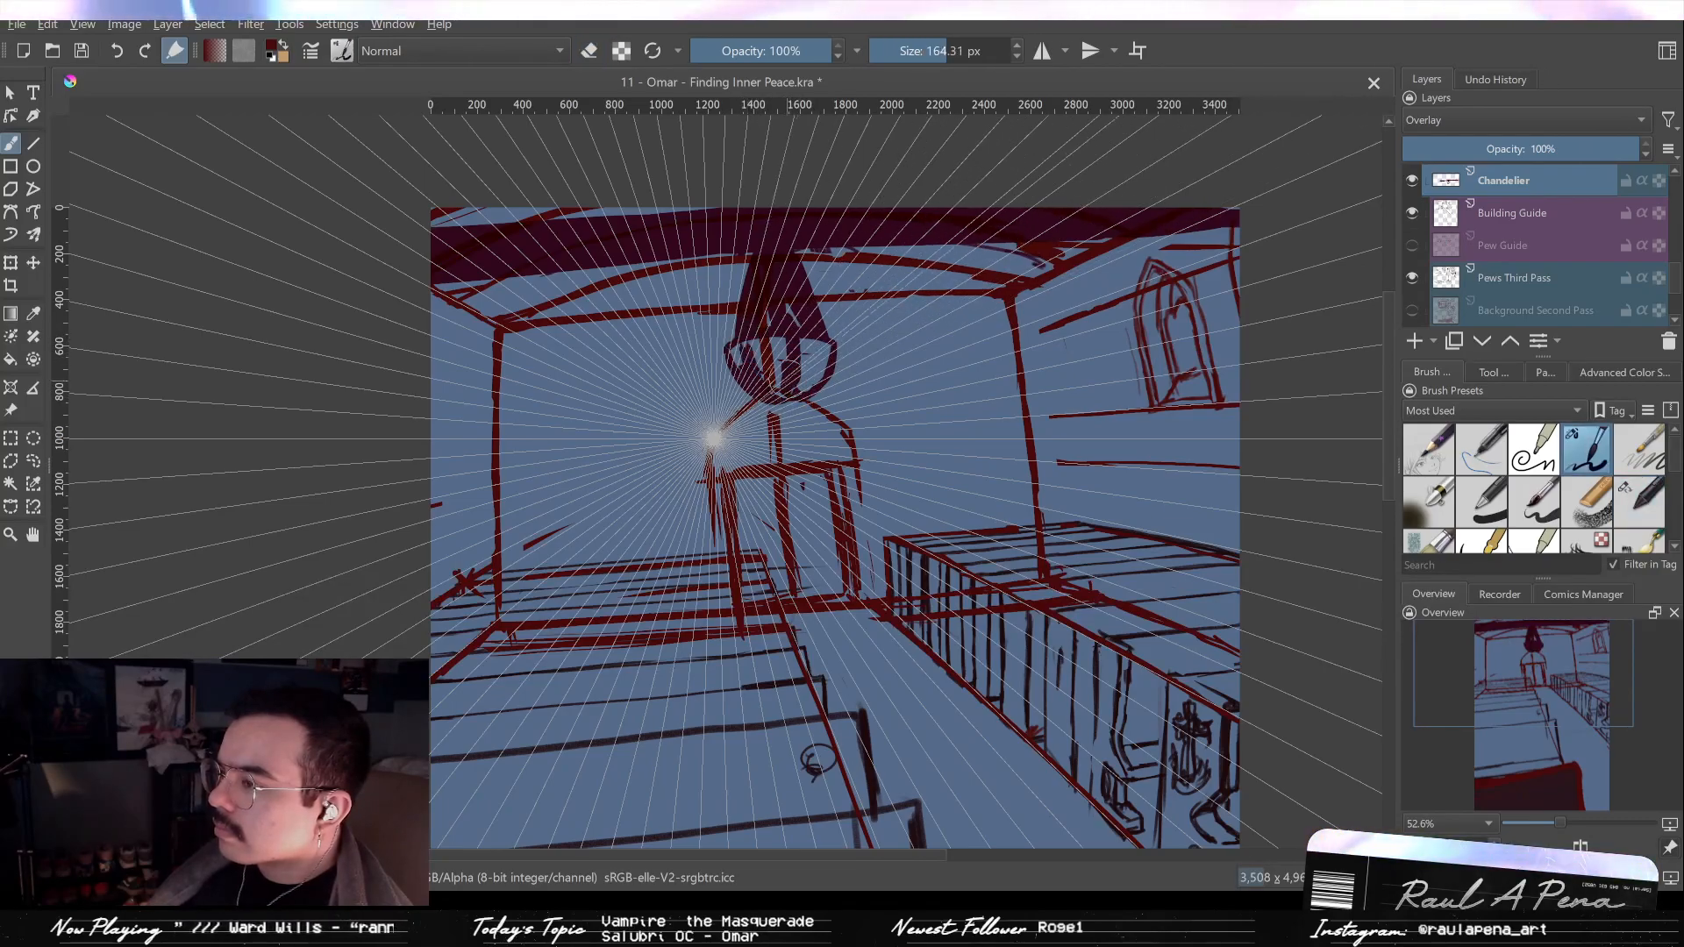
Reduce the brush to 82.13 px and add the bowl's crossbar details and hanging vertical strokes beneath the chandelier.
key(bracketleft)
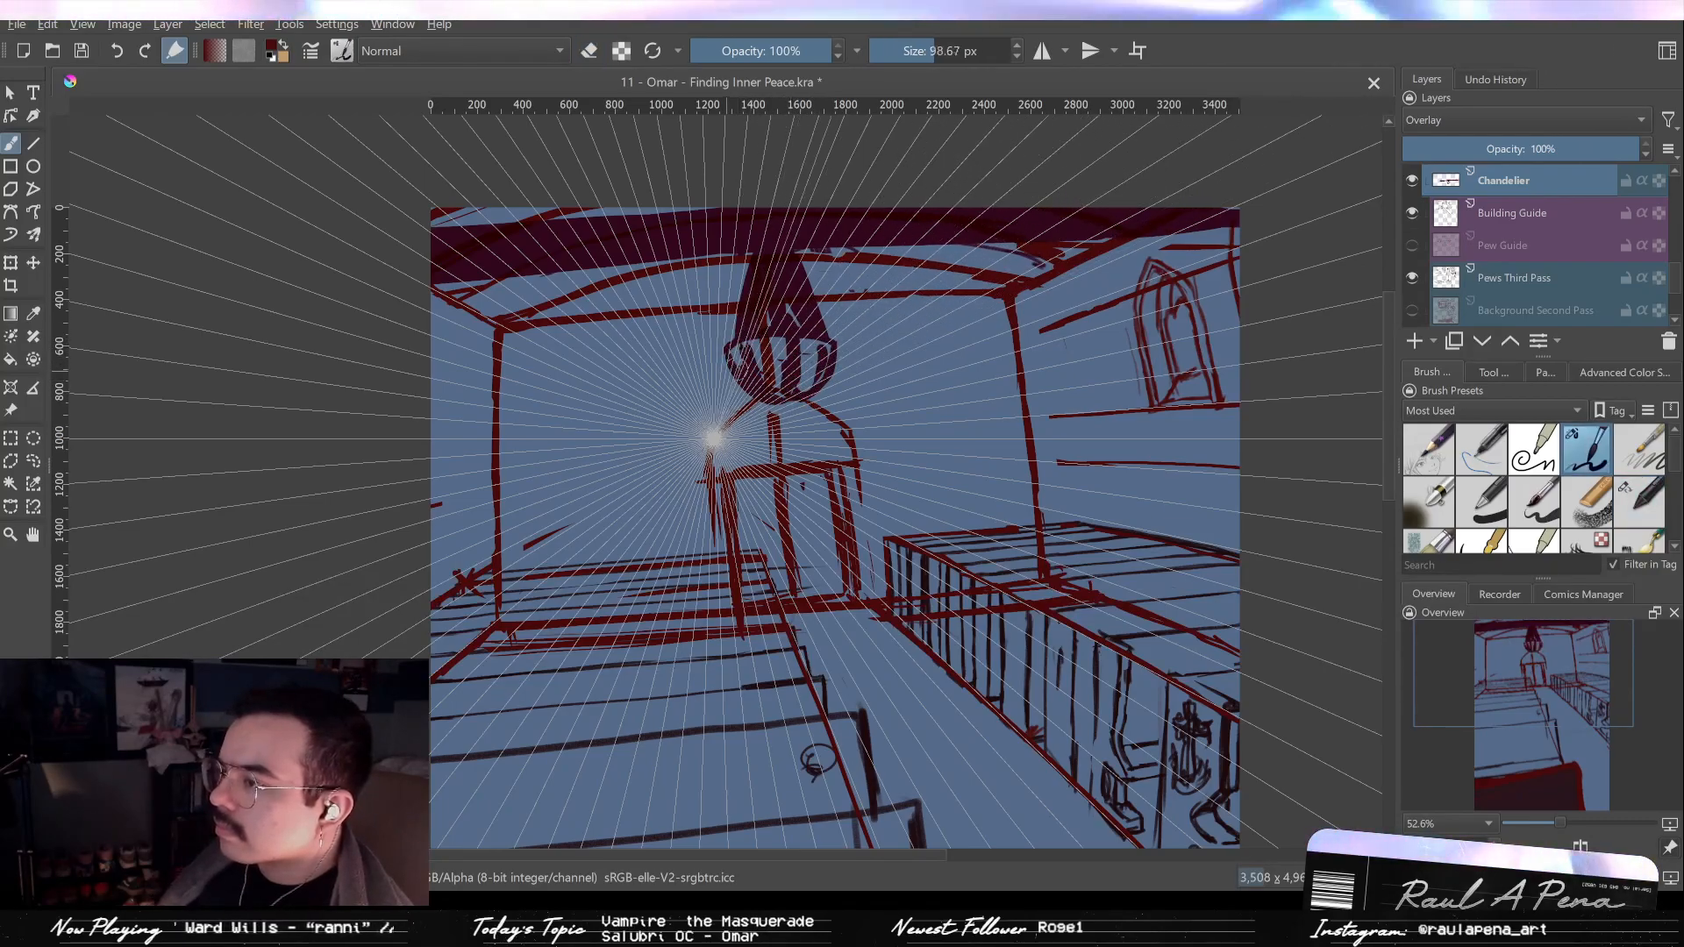
shift+drag(751, 335, 737, 335)
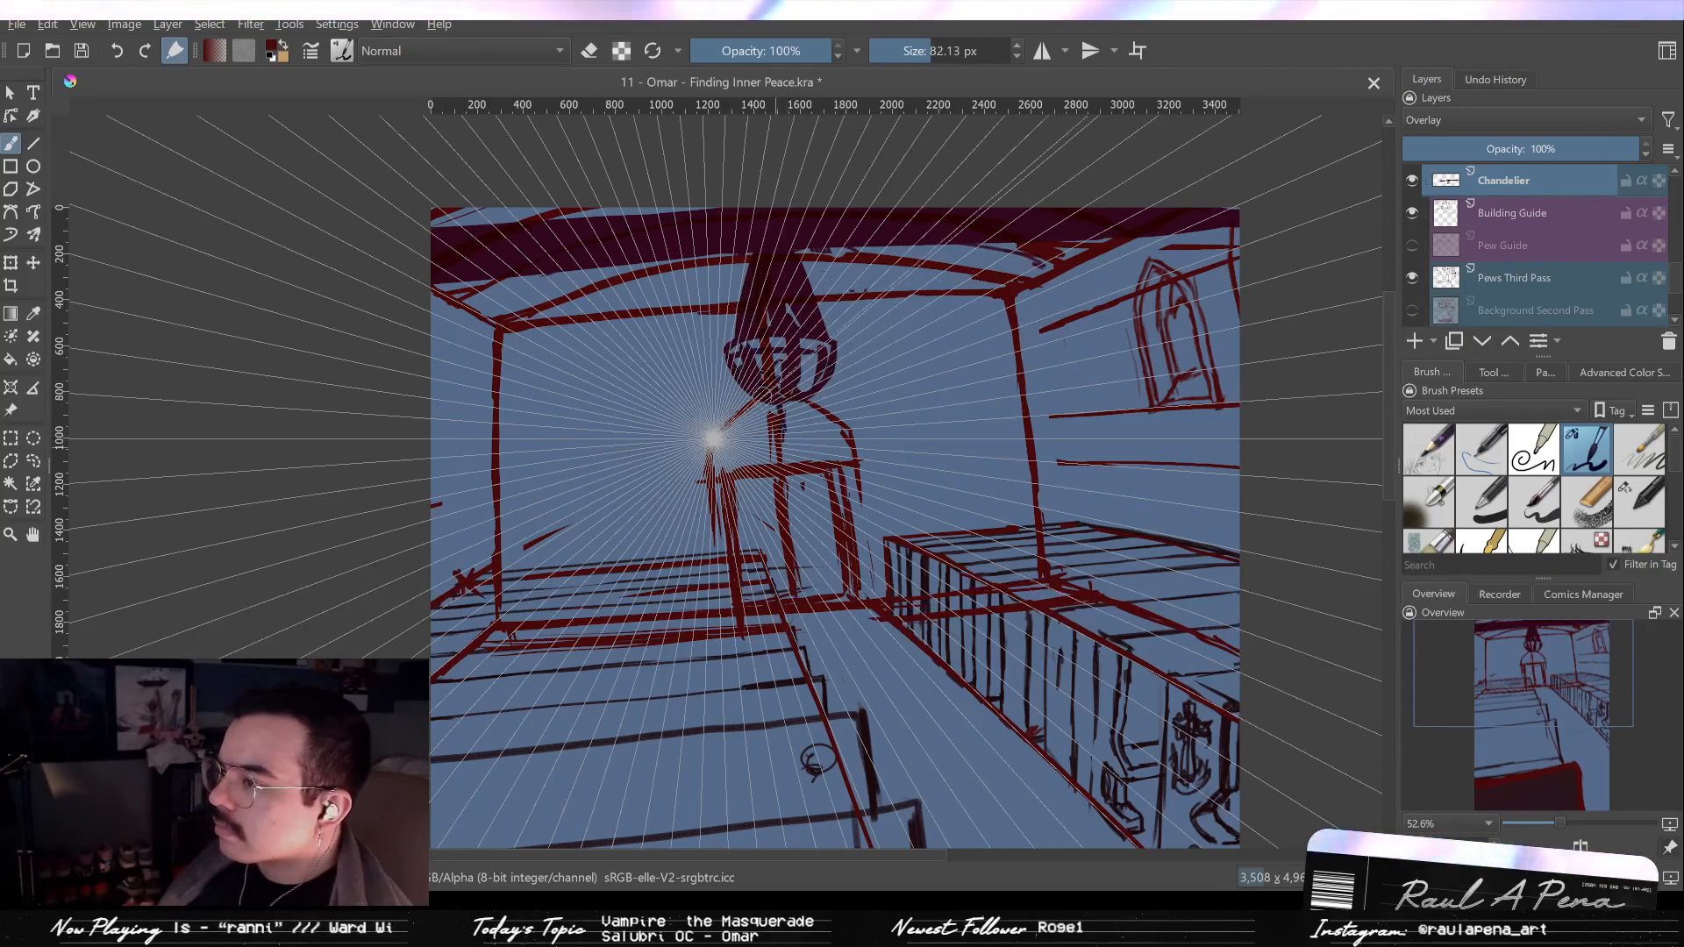
drag(804, 407, 802, 449)
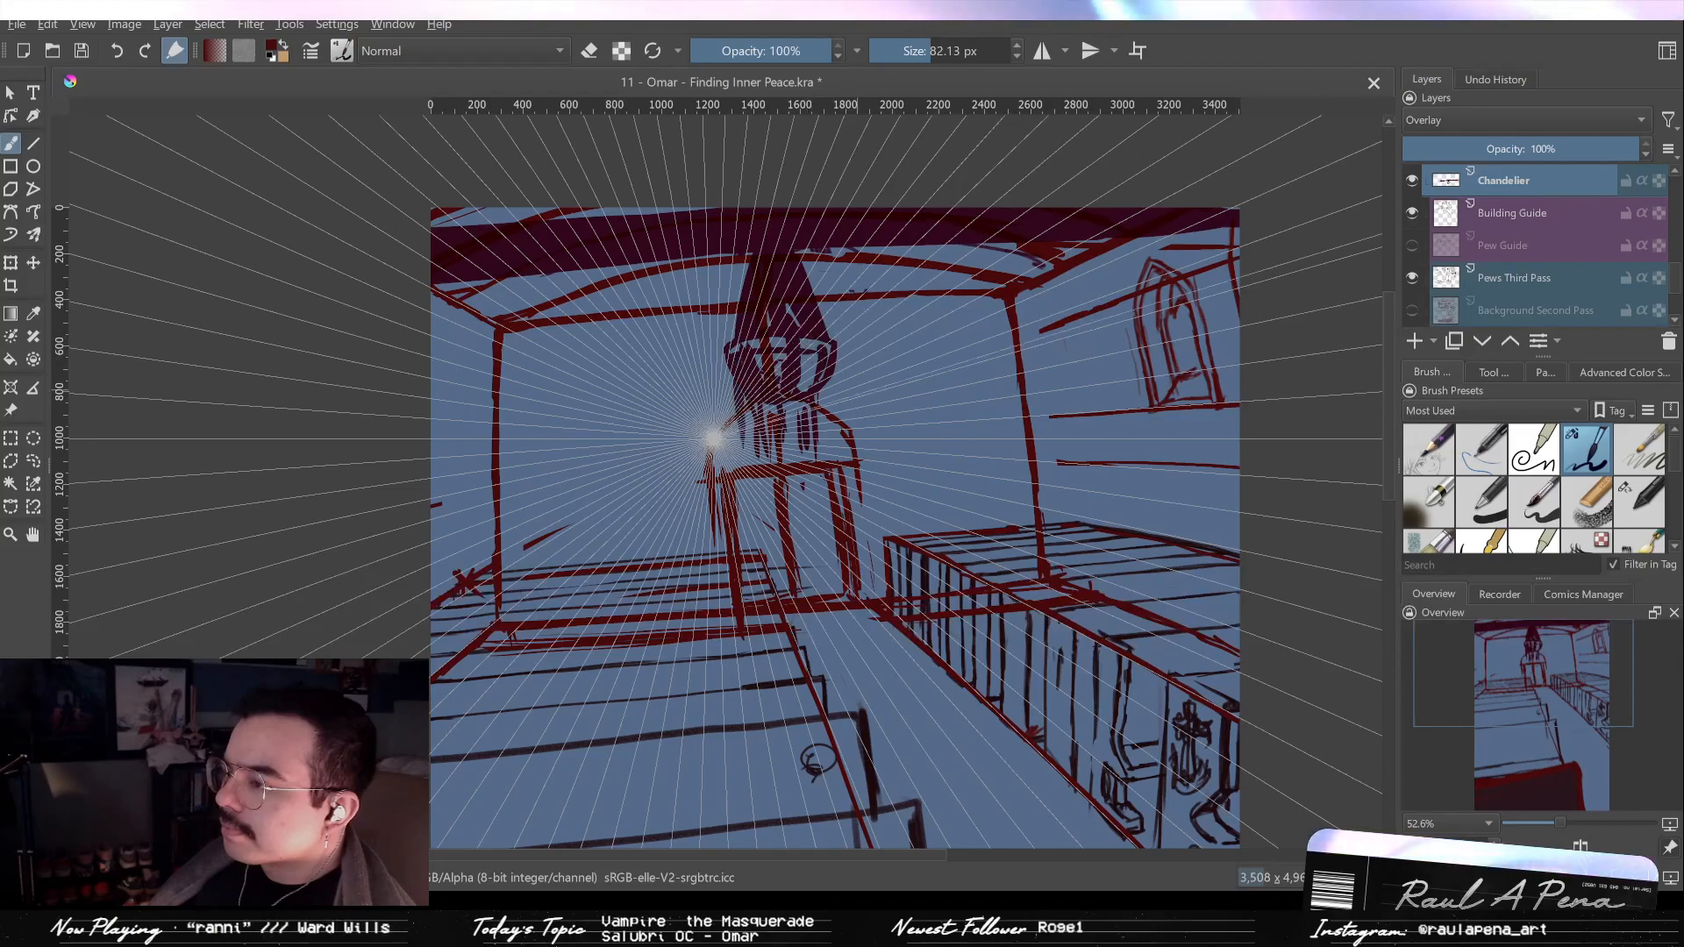
Make the Building Guide layer active and check its linework by toggling its visibility off and on.
click(1515, 220)
mouse_move(1132, 439)
mouse_down()
mouse_move(1133, 462)
mouse_move(1124, 391)
mouse_move(1150, 421)
mouse_move(1138, 439)
mouse_up()
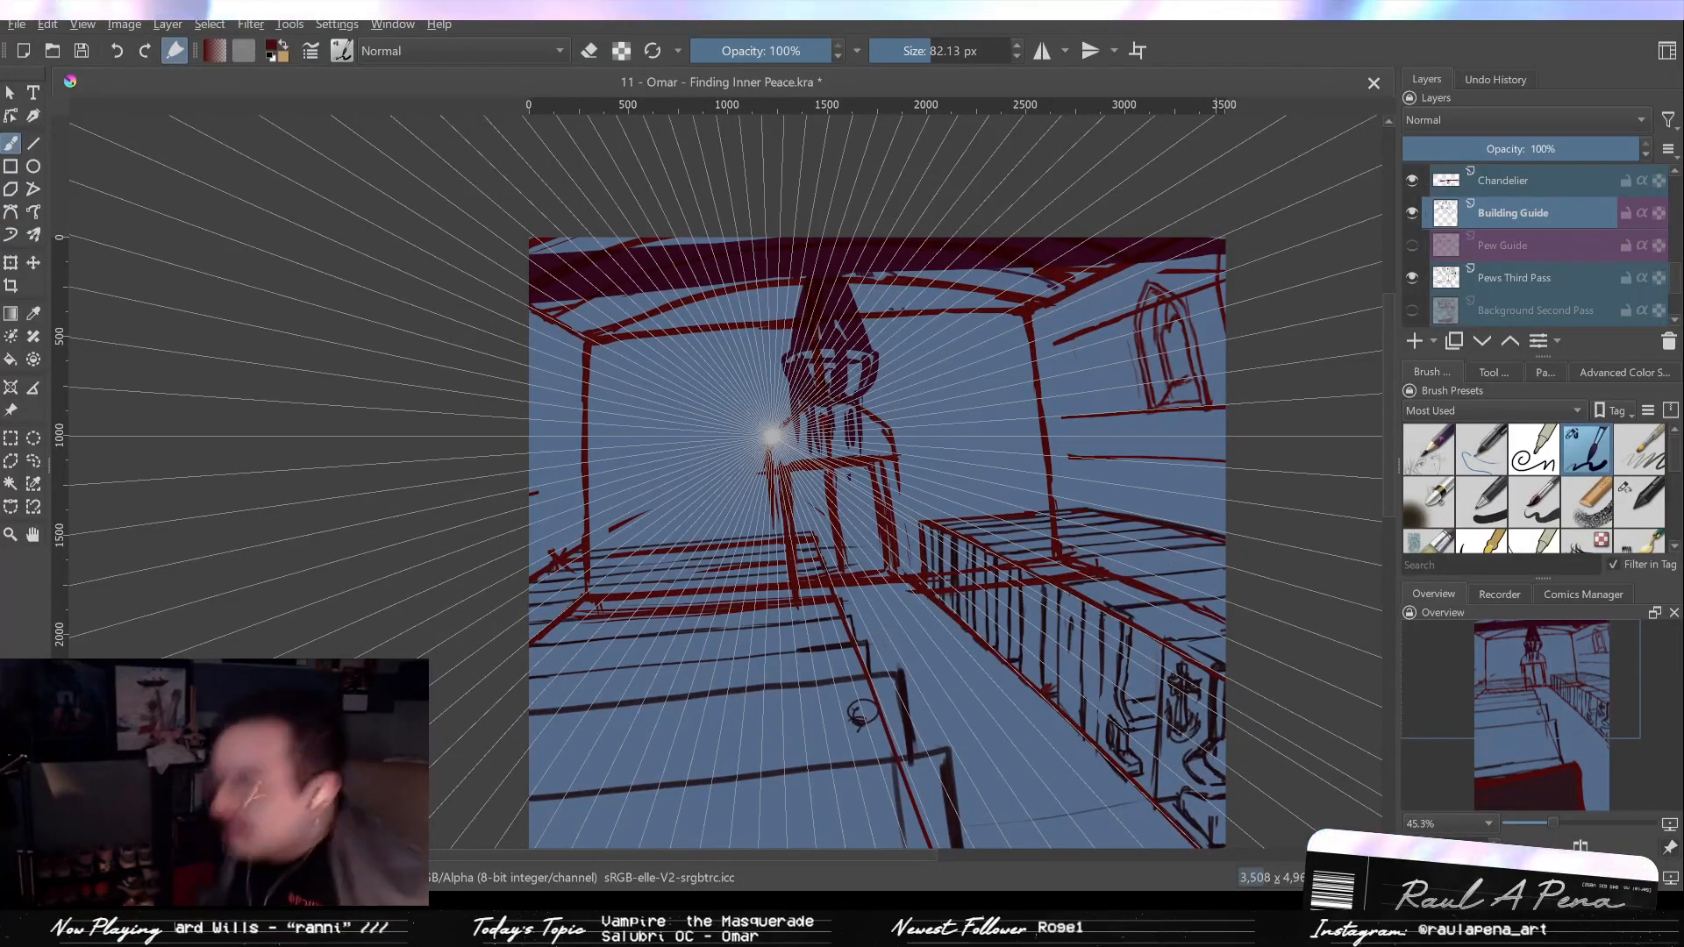
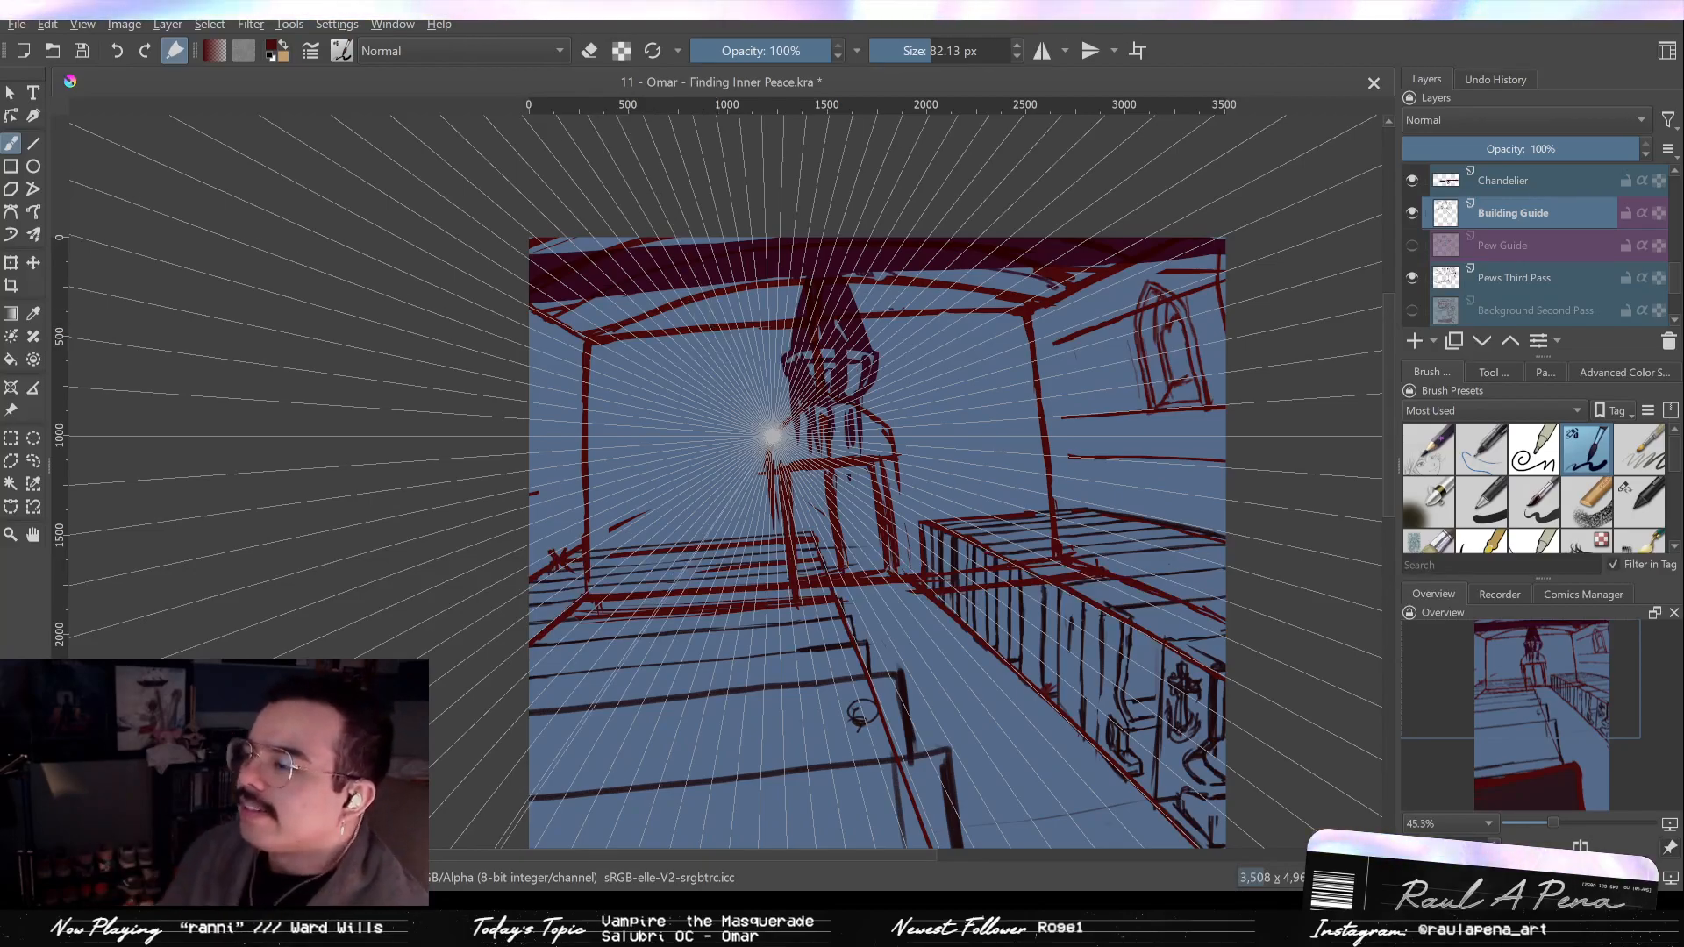
scroll(851, 408, up, 3)
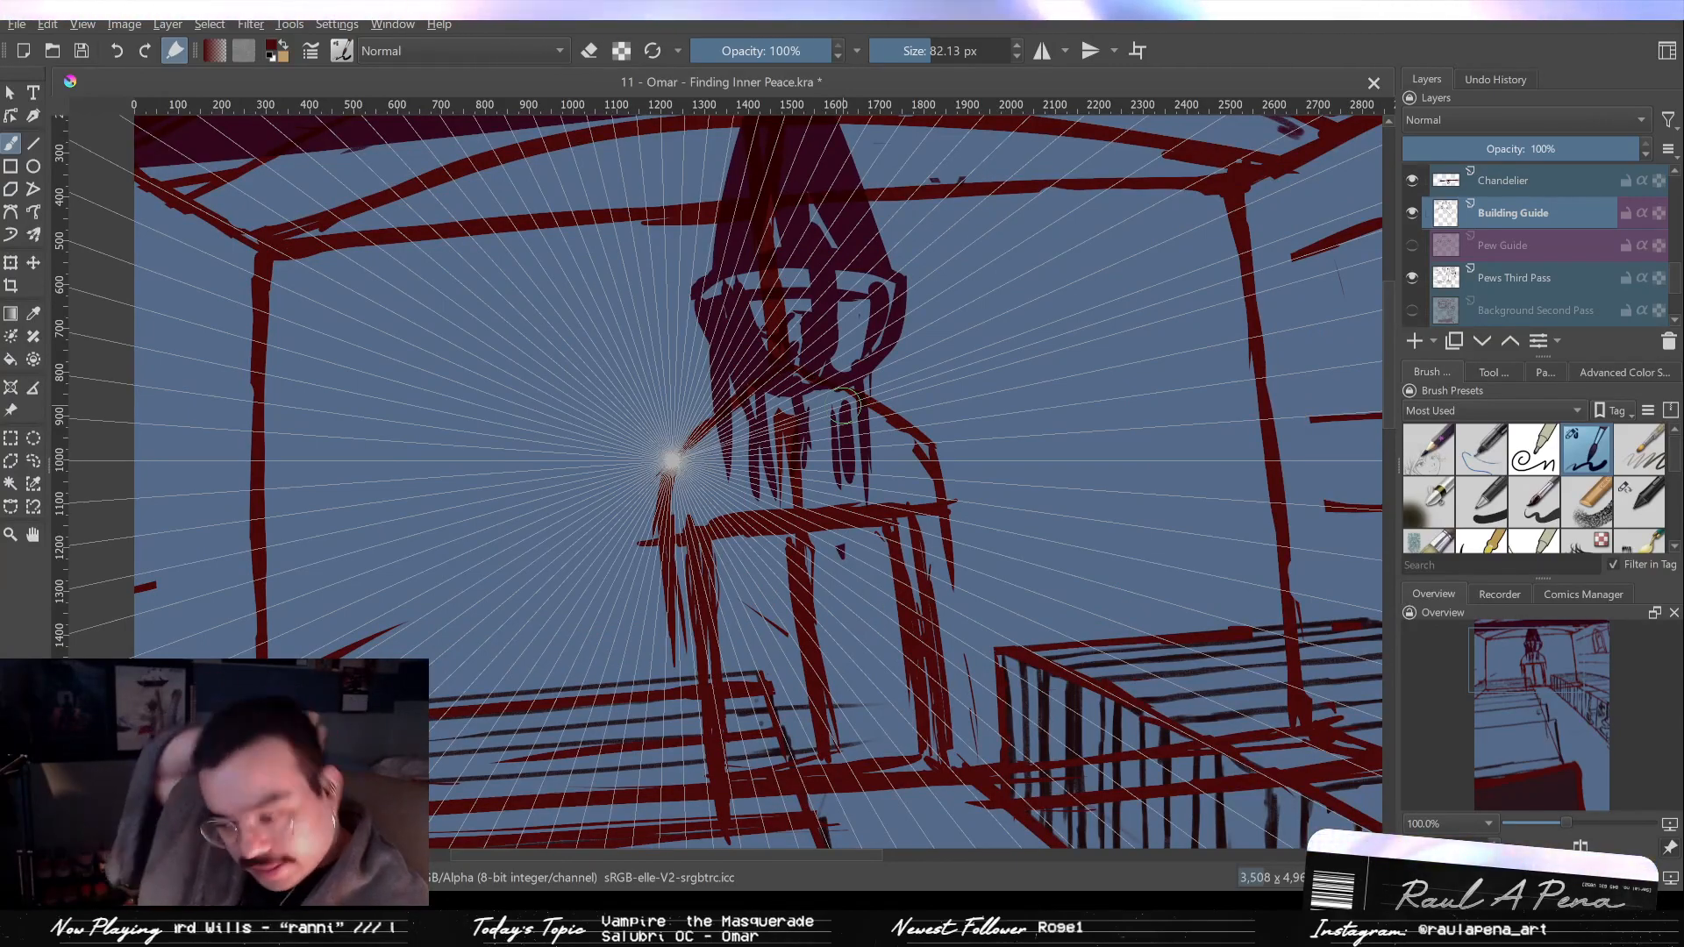
scroll(877, 513, down, 2)
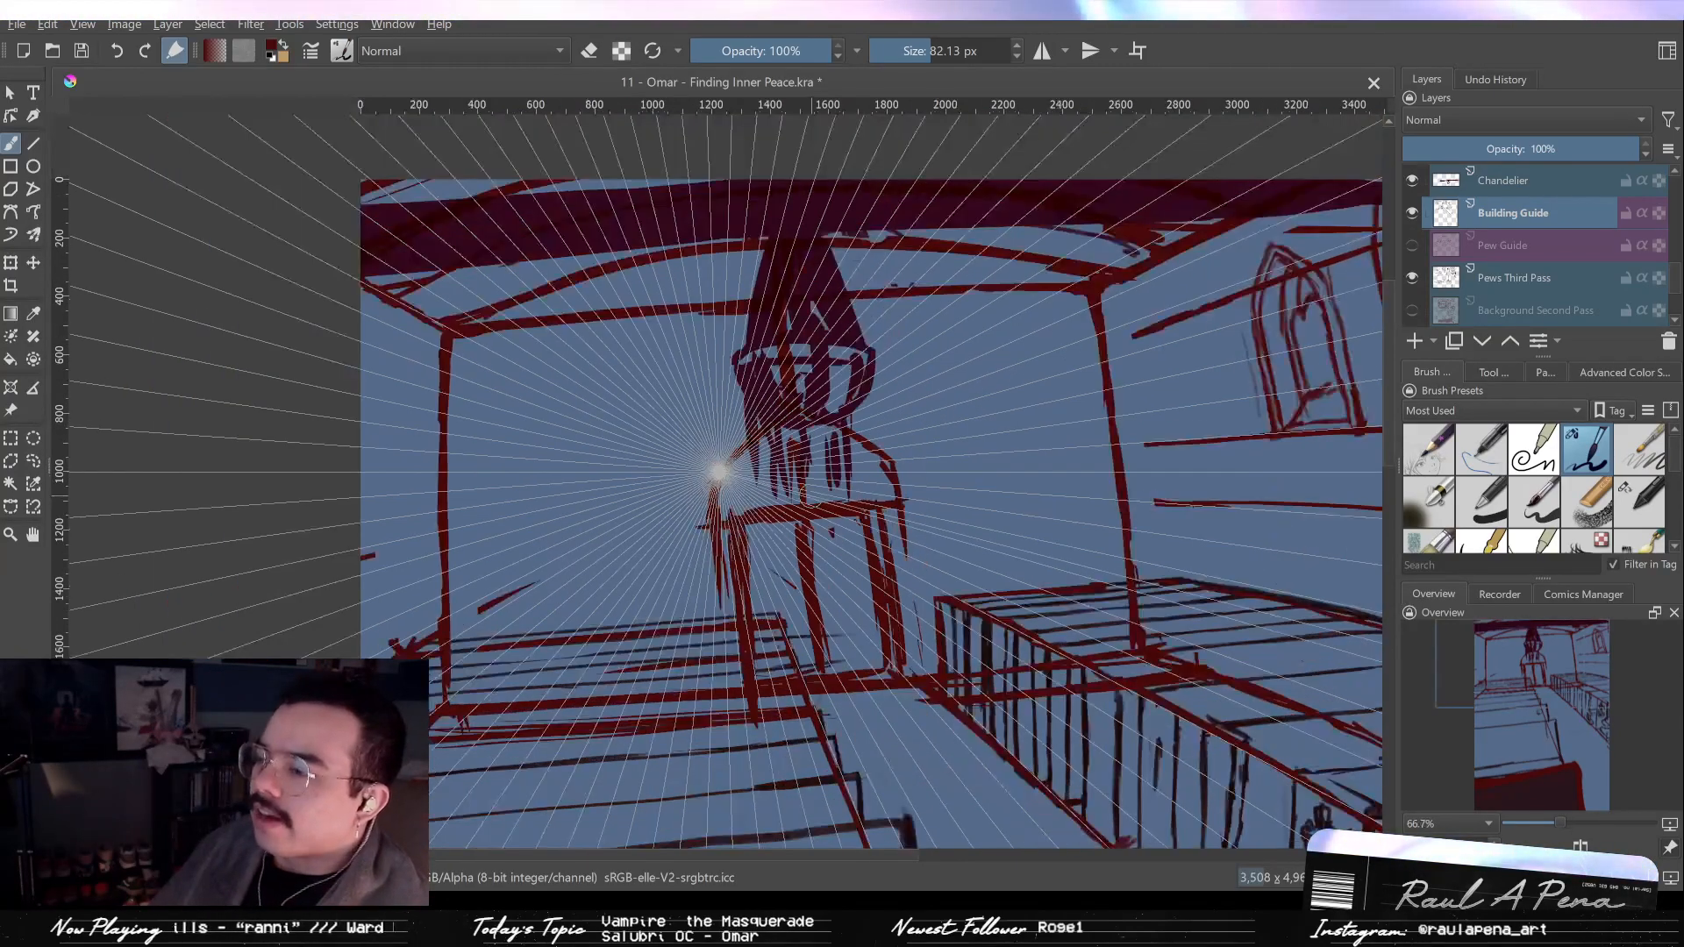
drag(840, 513, 601, 444)
drag(739, 405, 1018, 408)
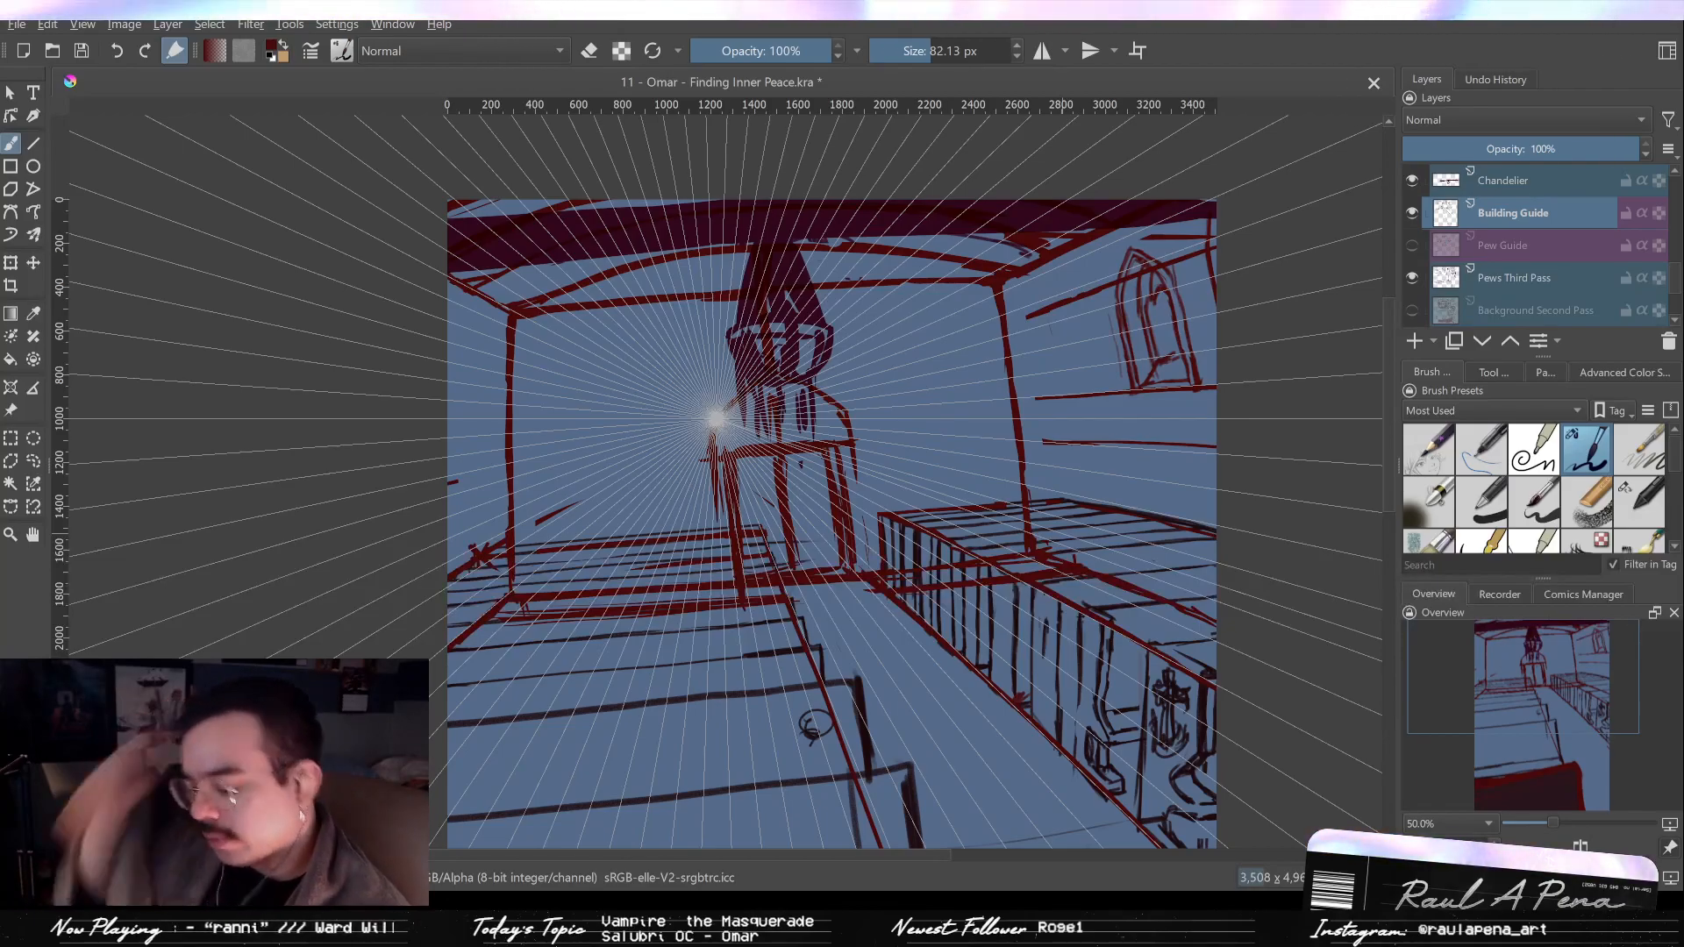
drag(859, 351, 972, 349)
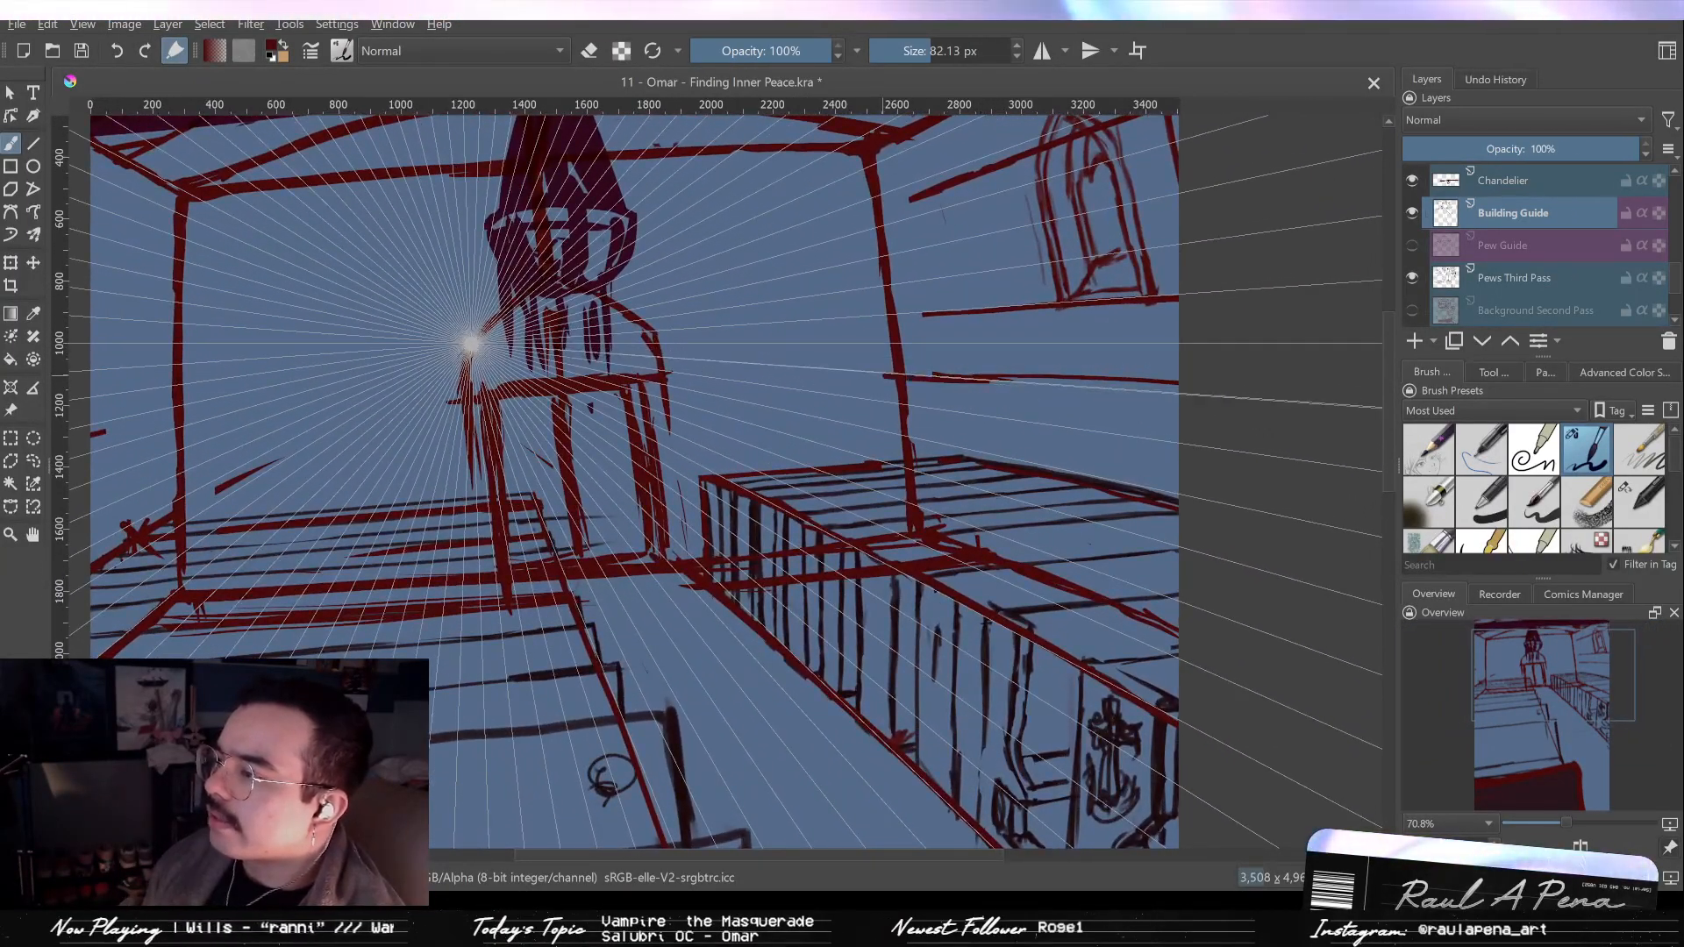
drag(995, 230, 1000, 317)
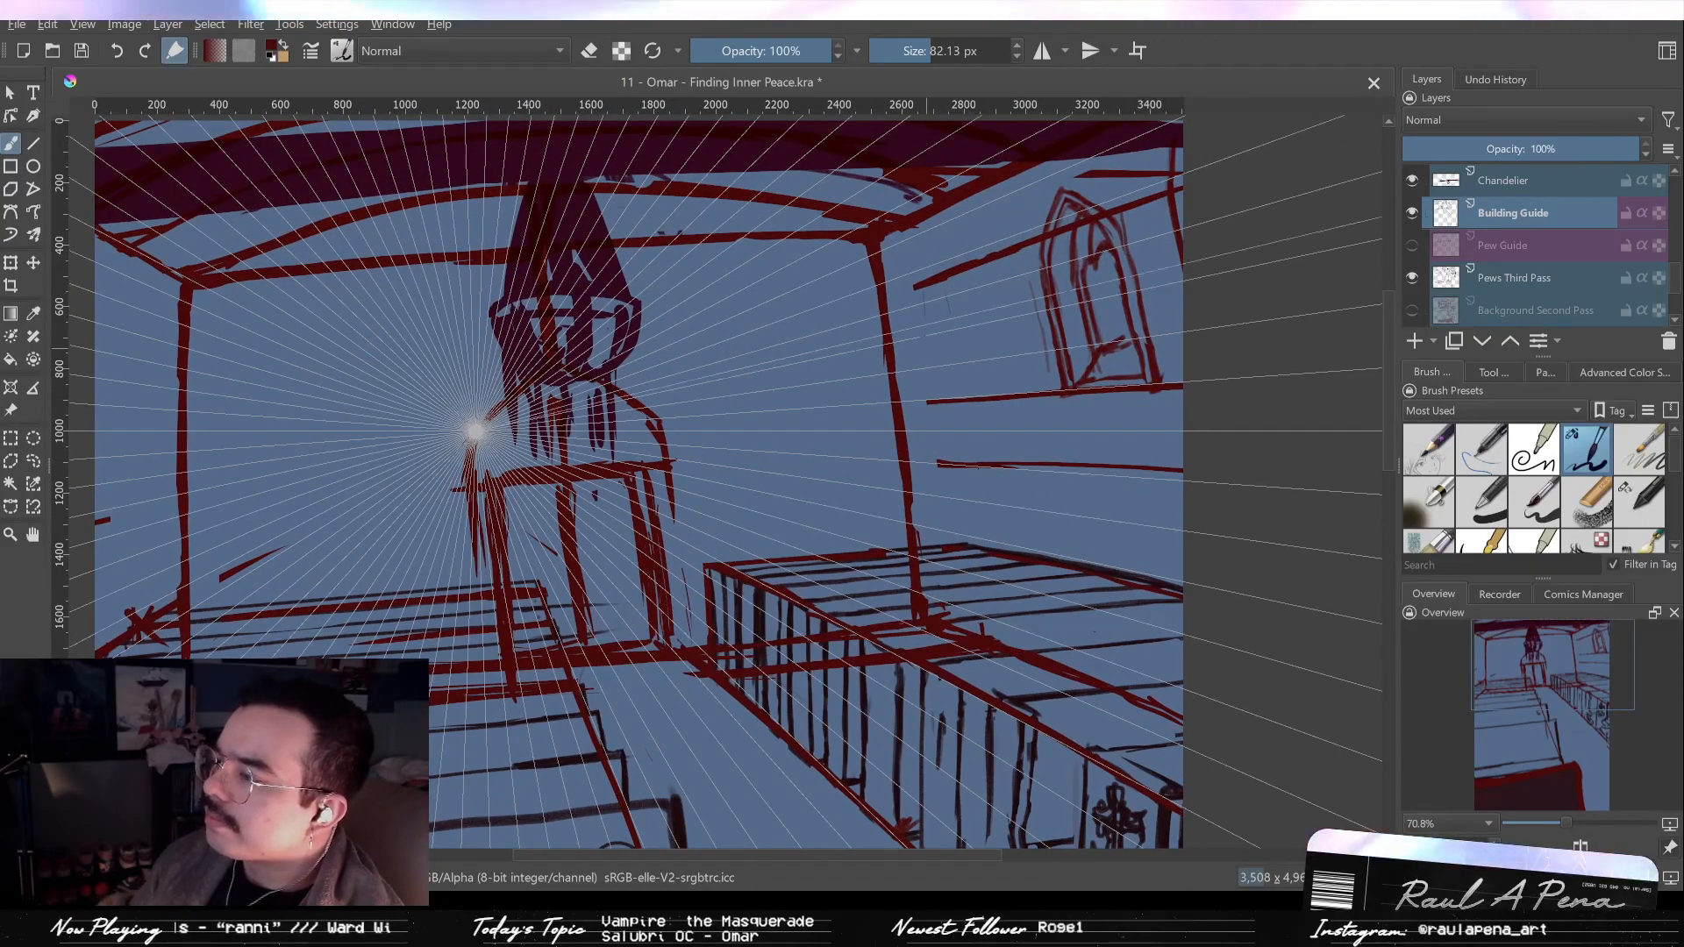
click(1413, 212)
click(1412, 212)
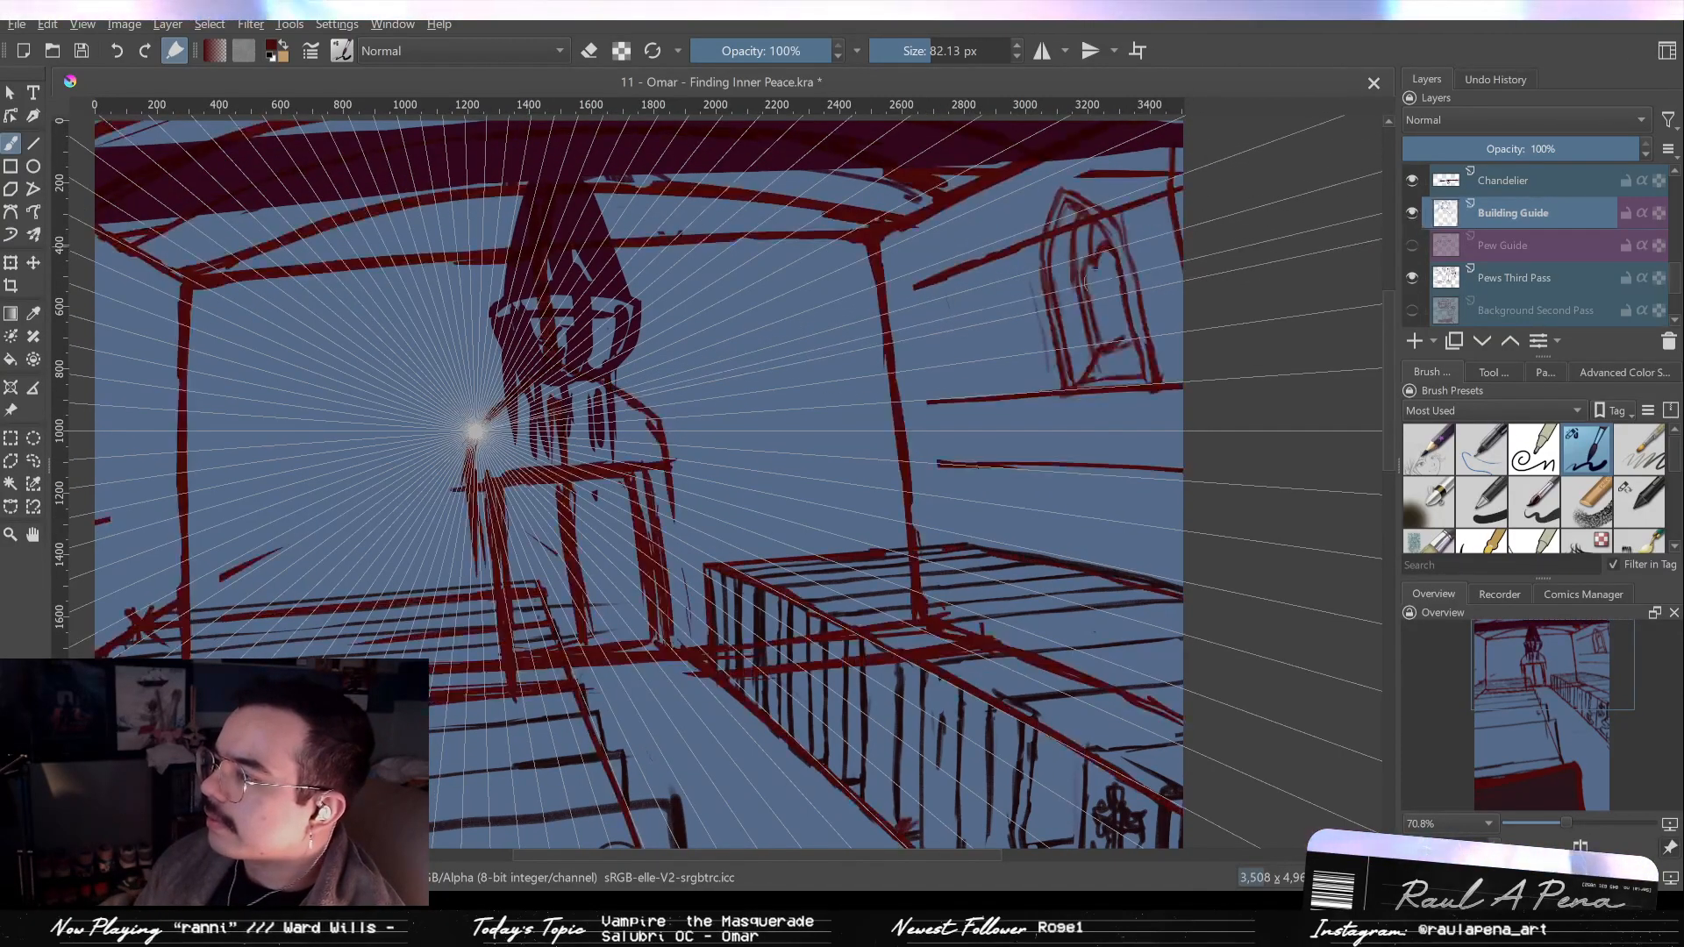
Reduce the brush to 52.21 px and sketch a second arched window on the right wall, beside the existing one toward the back.
shift+click(926, 293)
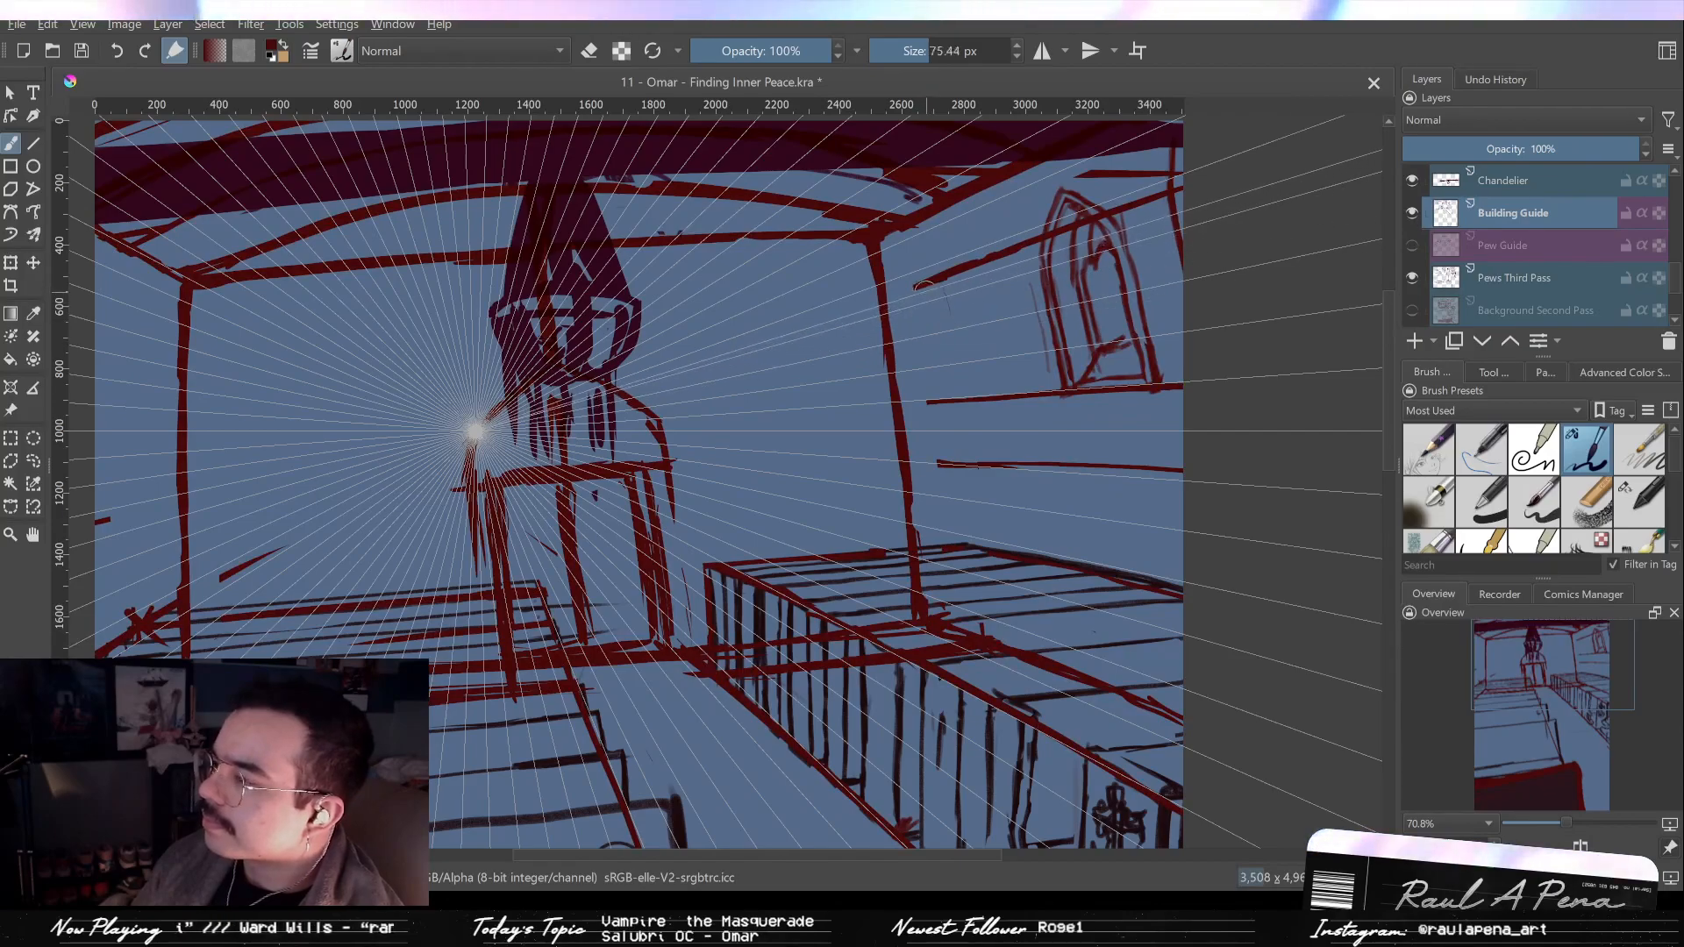
shift+drag(914, 287, 917, 346)
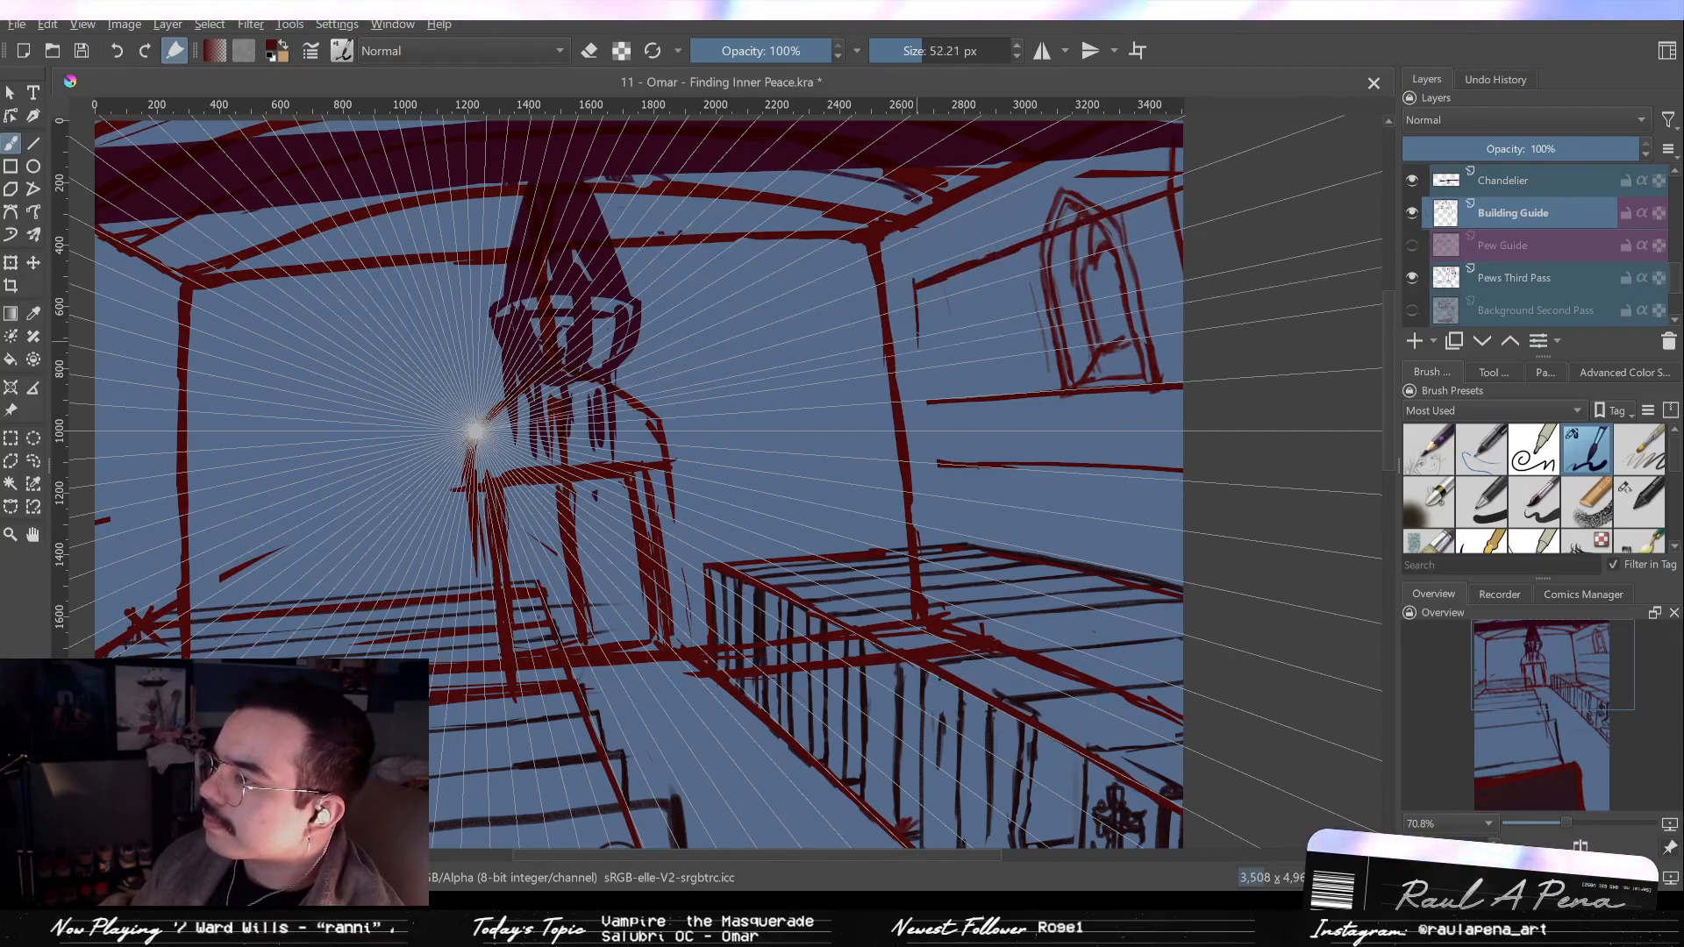
drag(968, 271, 989, 382)
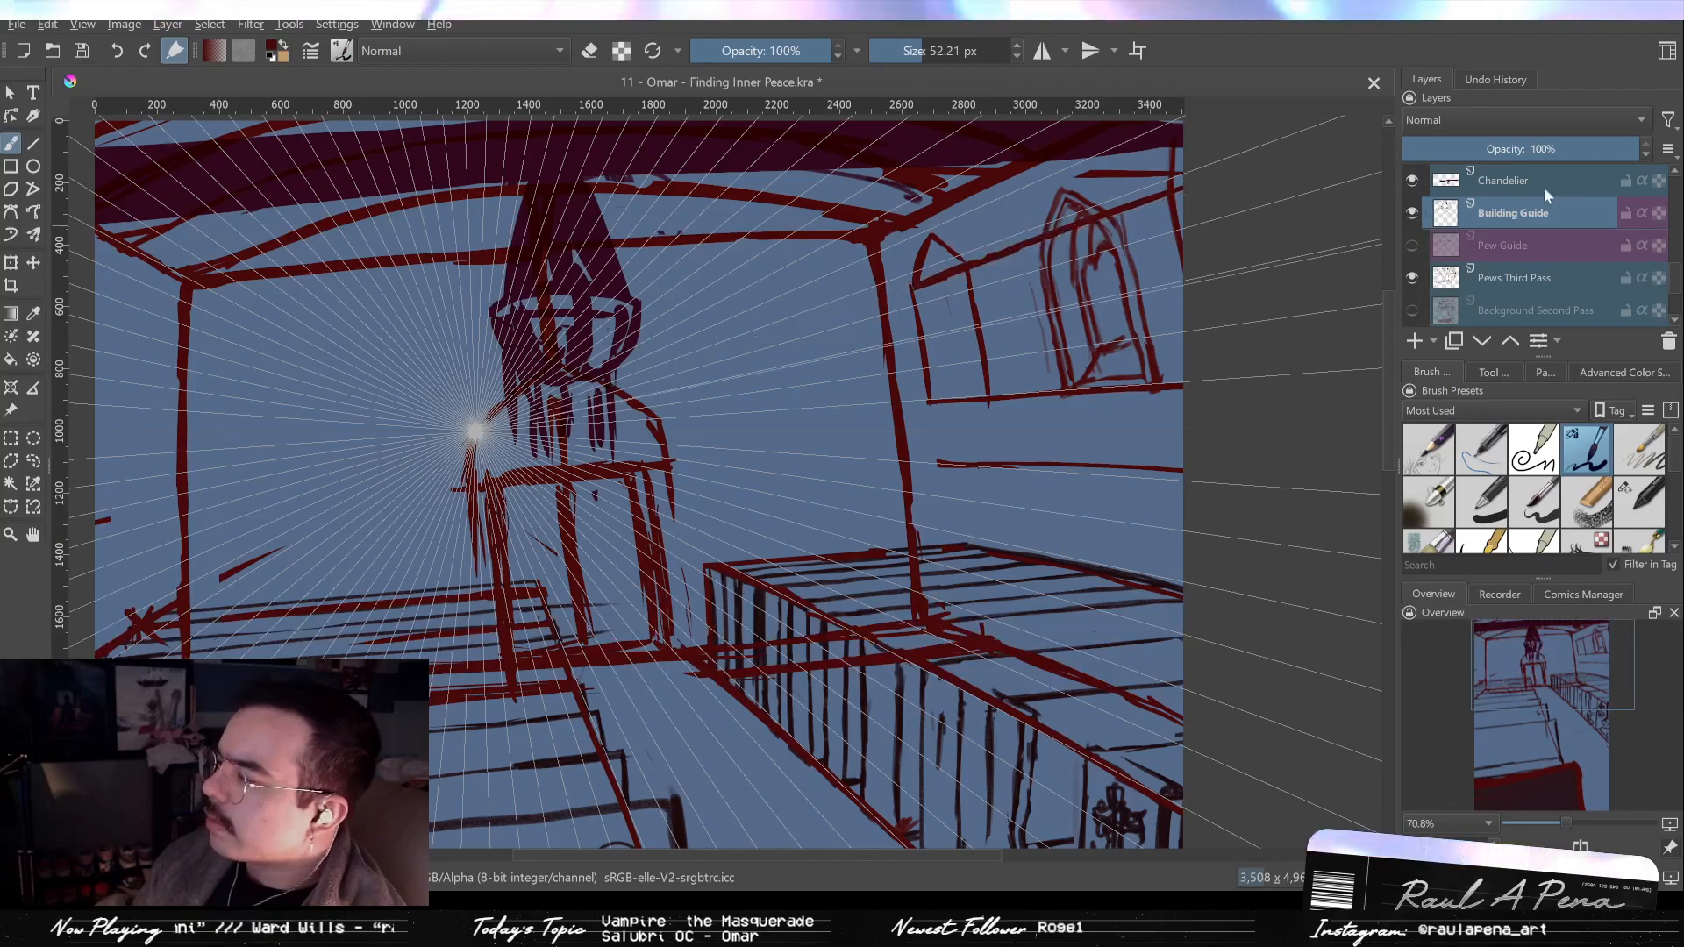
Show the Moonlight layer to compare its light beams with the right-wall windows, and hide it again.
drag(1674, 276, 1660, 219)
click(1415, 223)
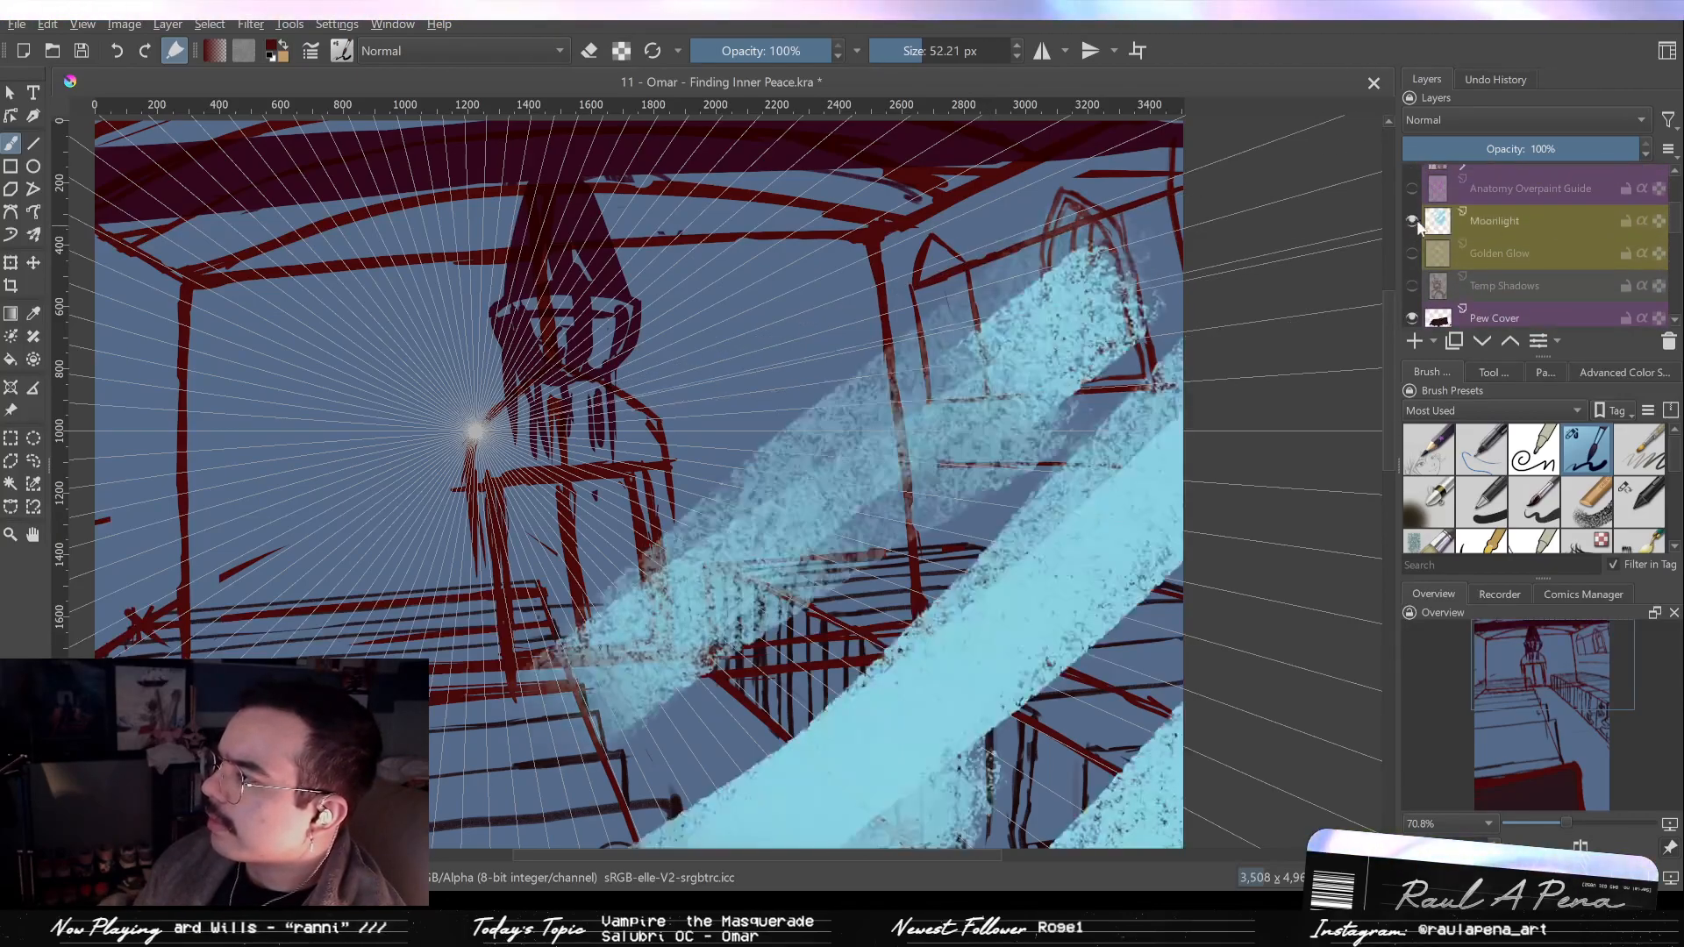
scroll(1018, 366, down, 3)
scroll(1017, 366, up, 3)
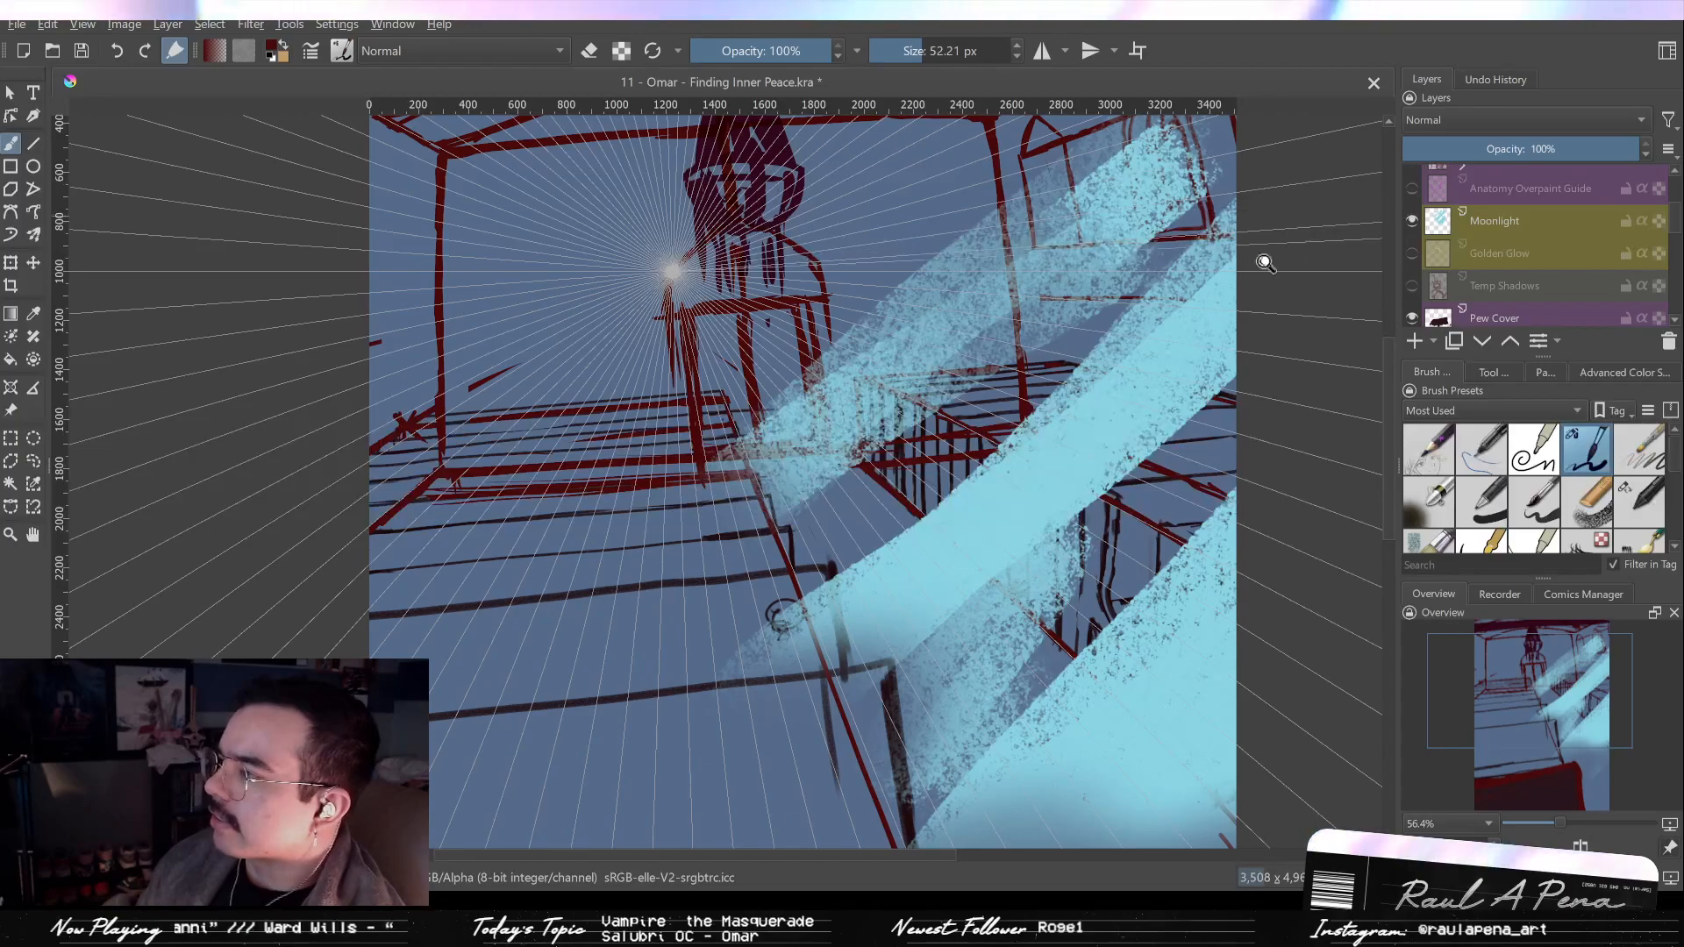
scroll(1161, 324, down, 2)
scroll(1161, 324, up, 2)
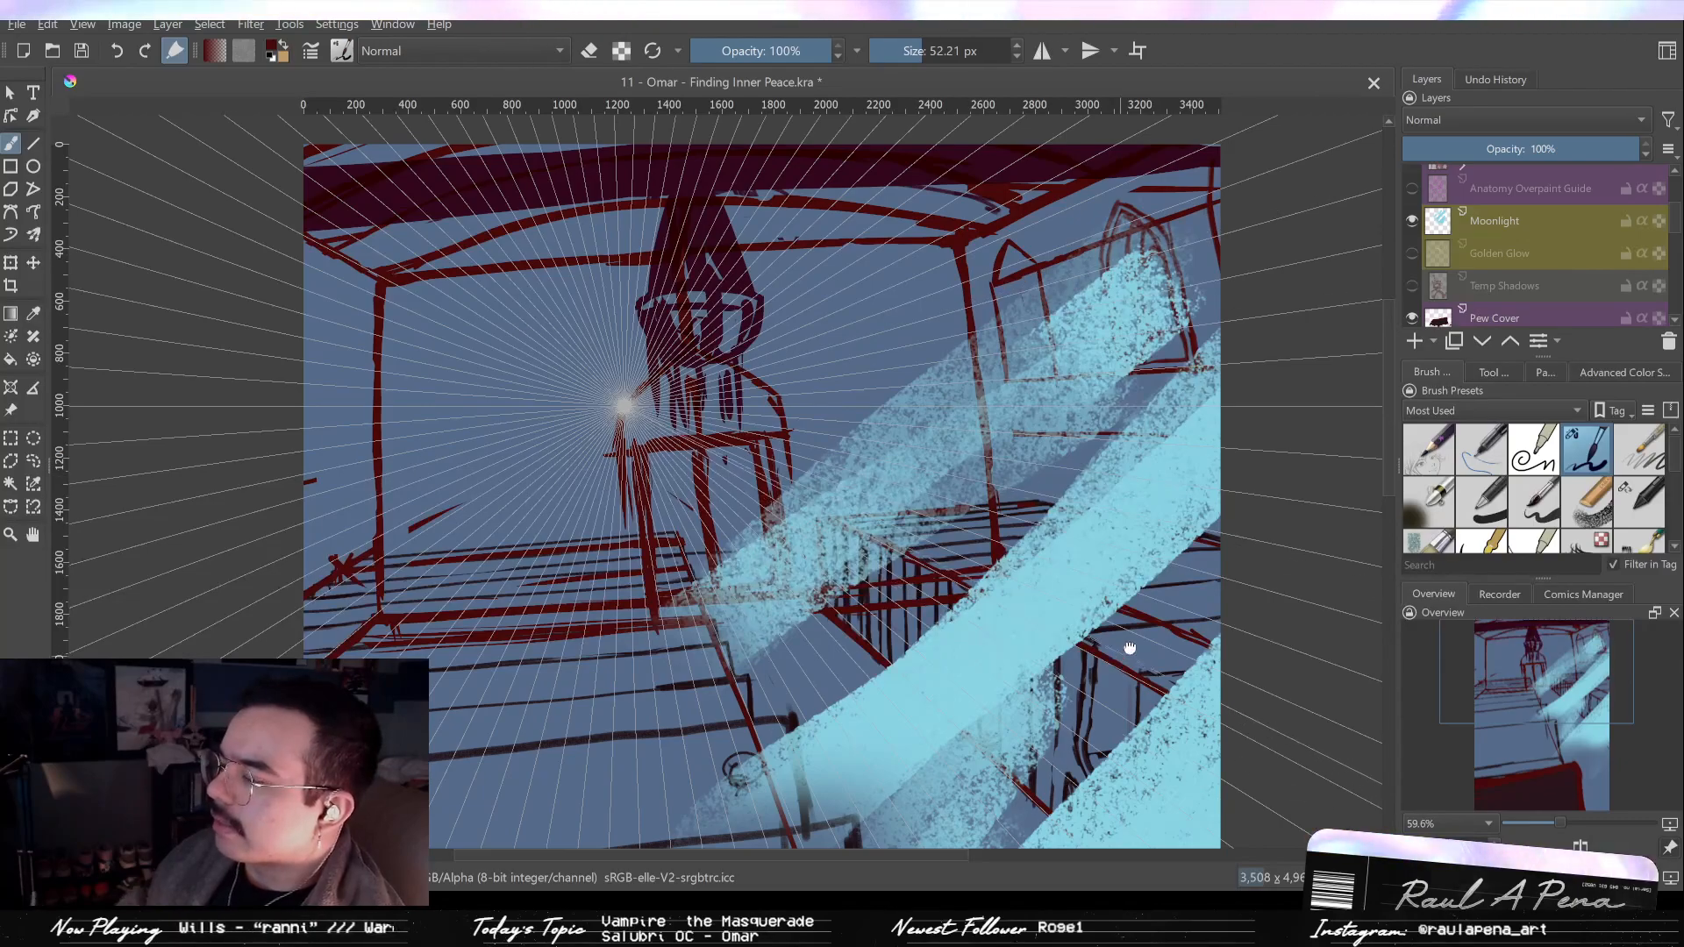
drag(1127, 651, 1138, 591)
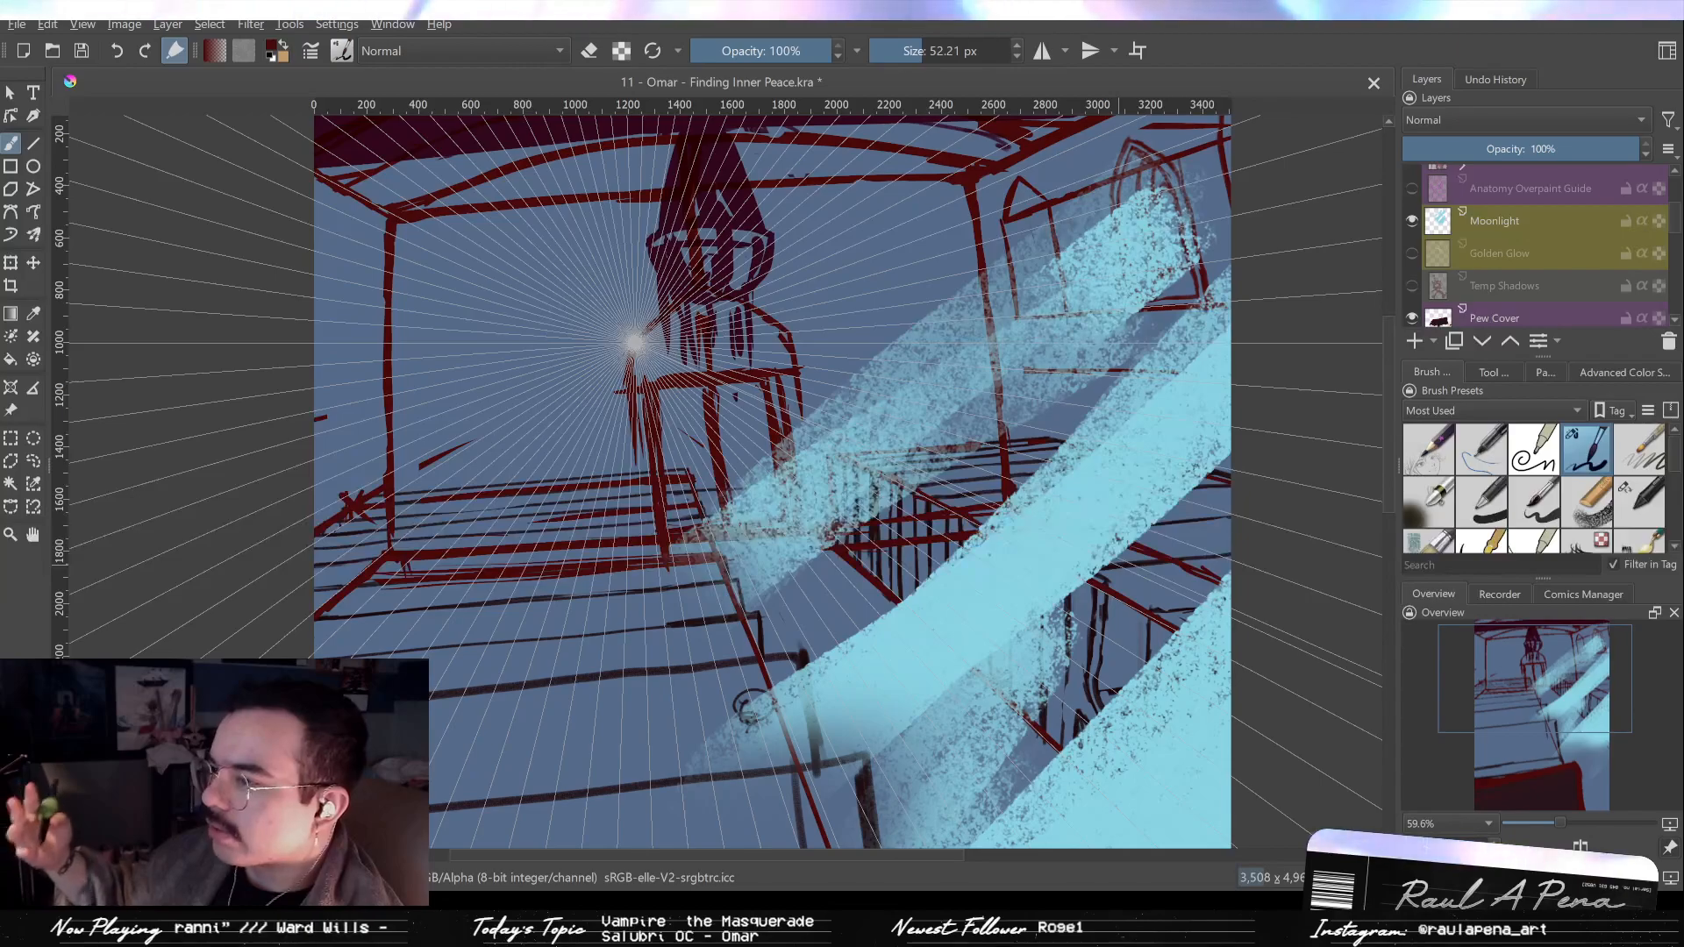
click(1413, 220)
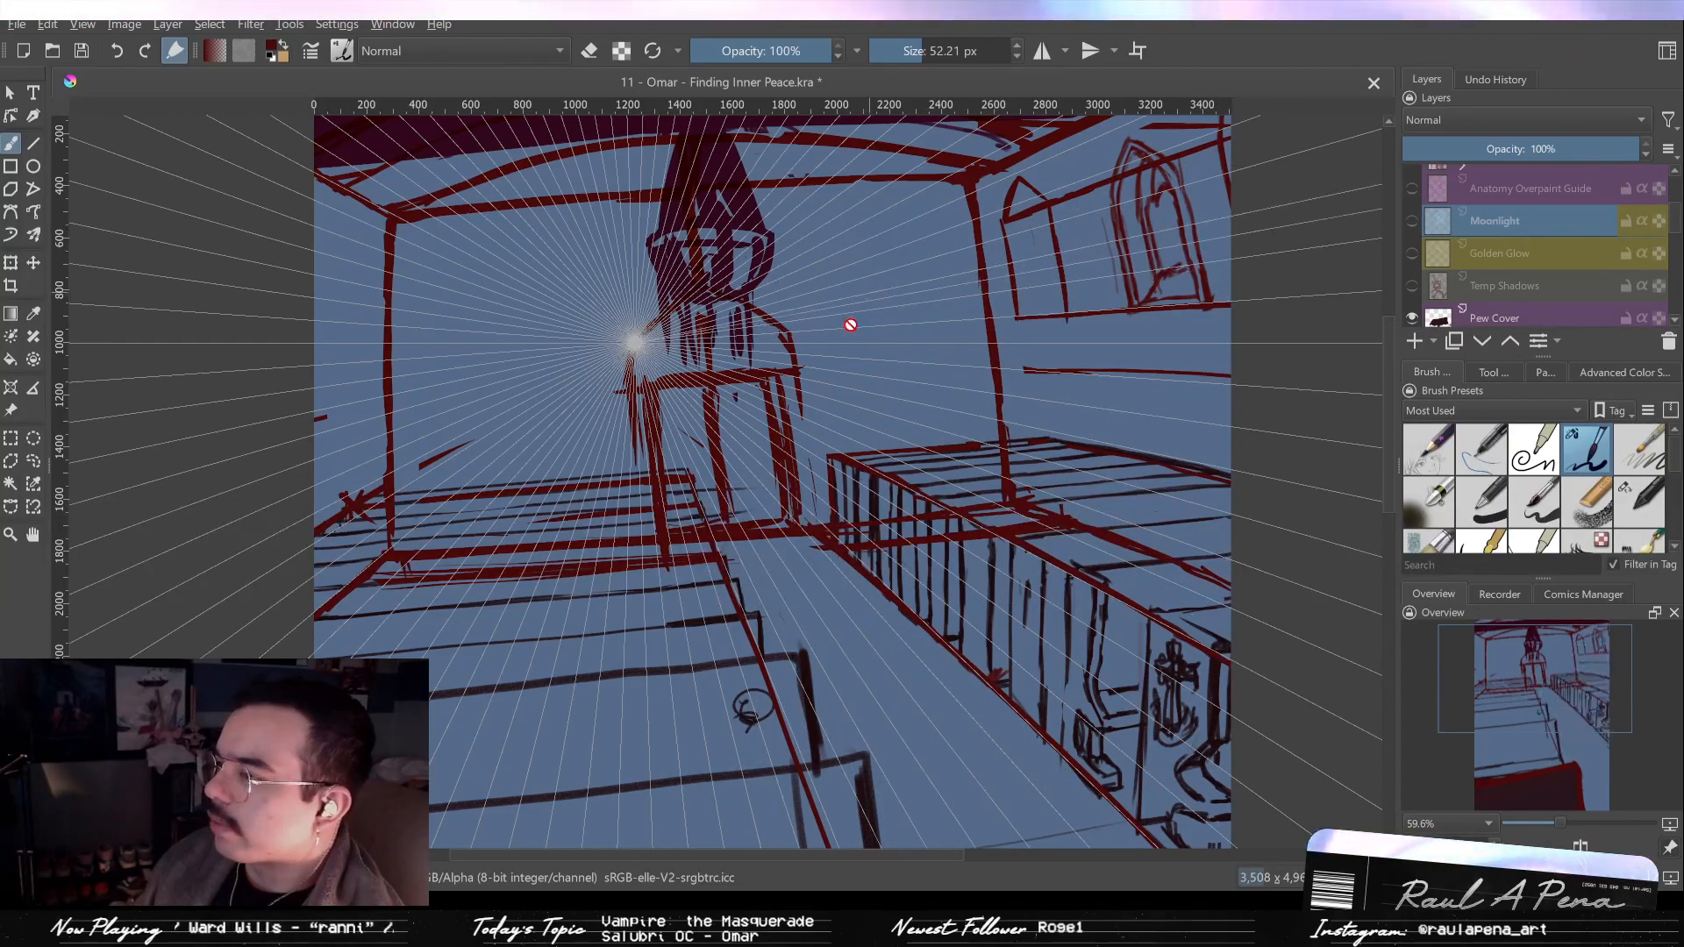
Make the Building Guide layer active again for more work on the church walls.
scroll(868, 338, down, 2)
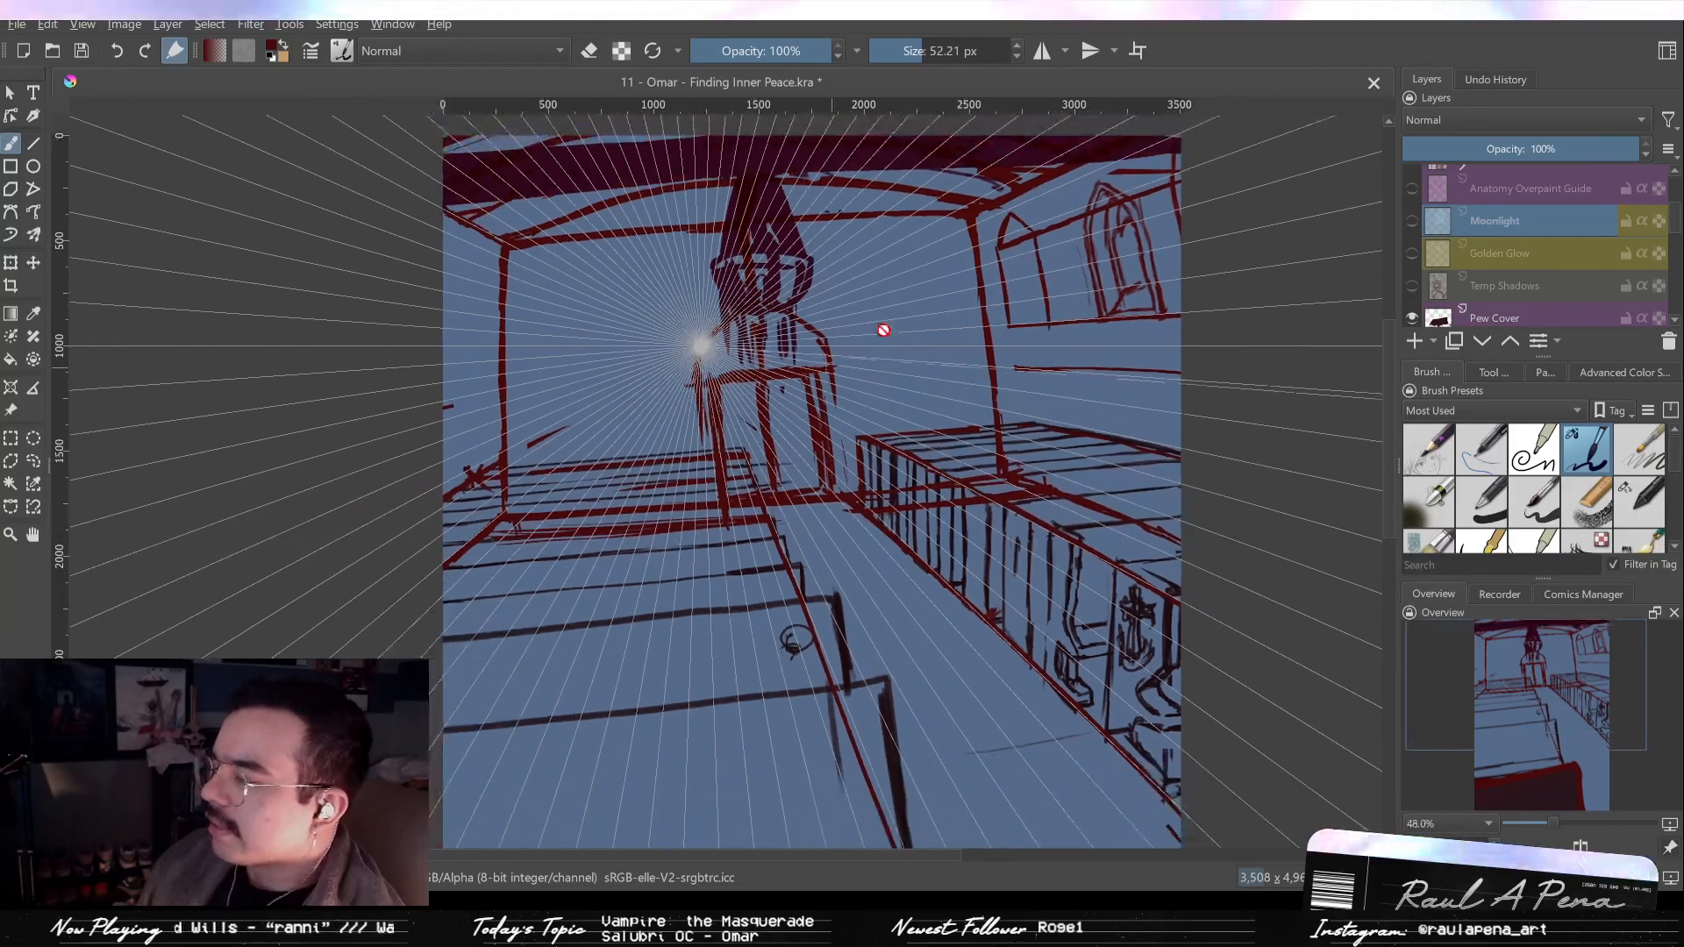
scroll(941, 342, up, 3)
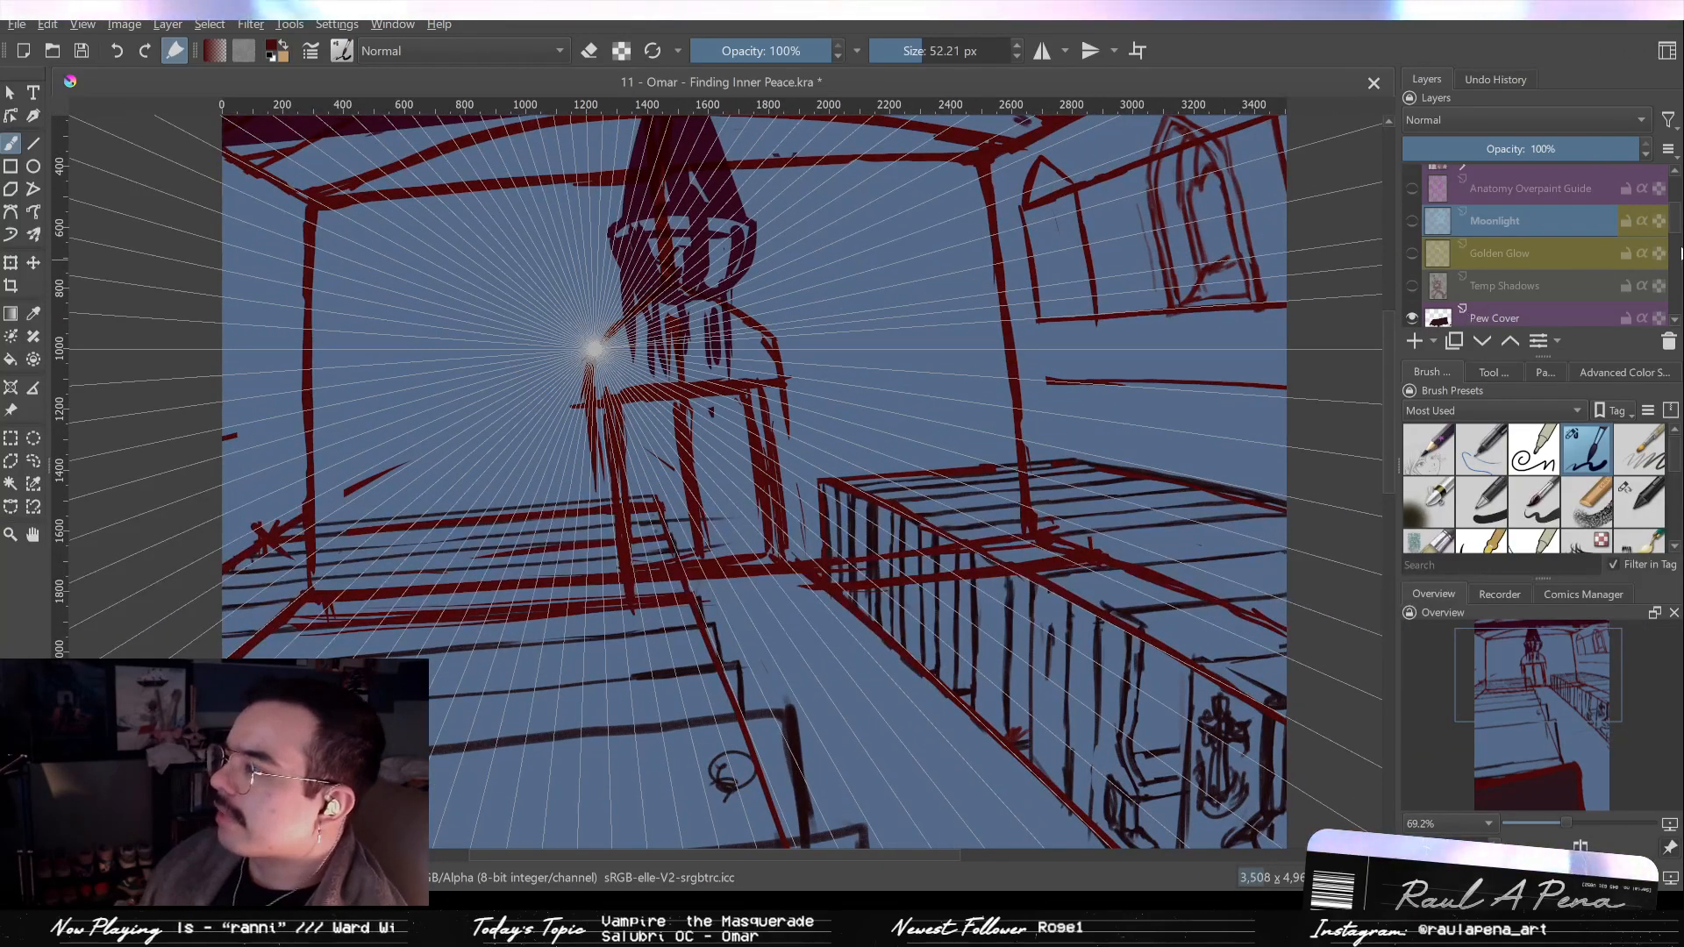
drag(1680, 253, 1674, 268)
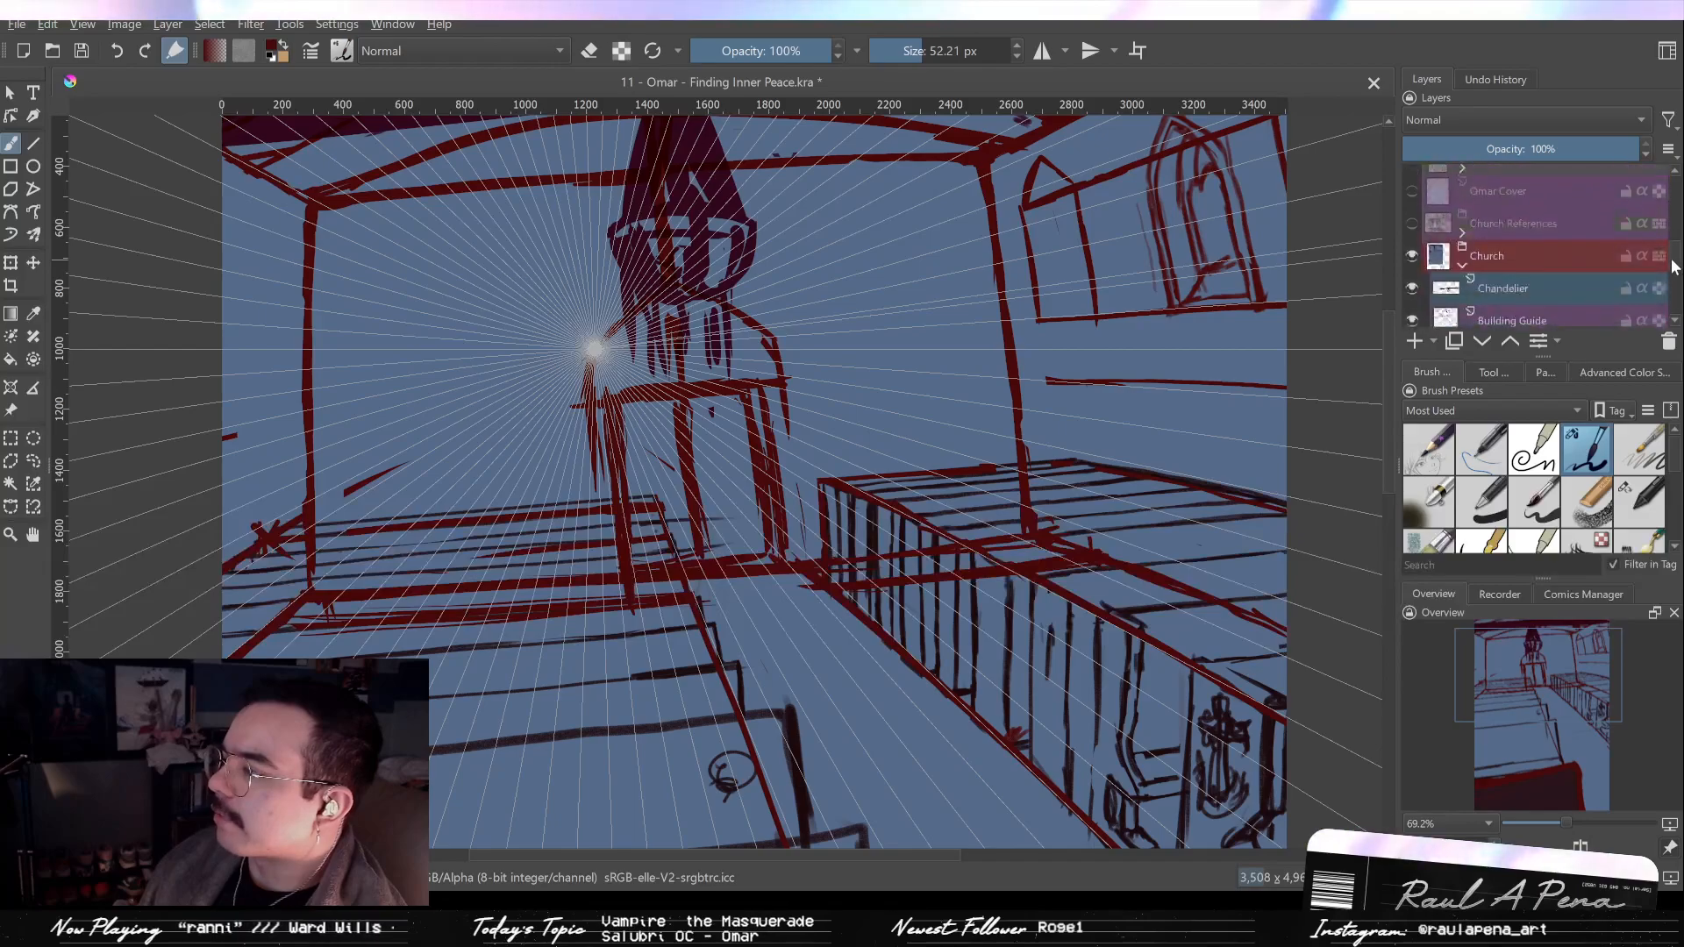
scroll(1632, 240, down, 1)
click(1529, 278)
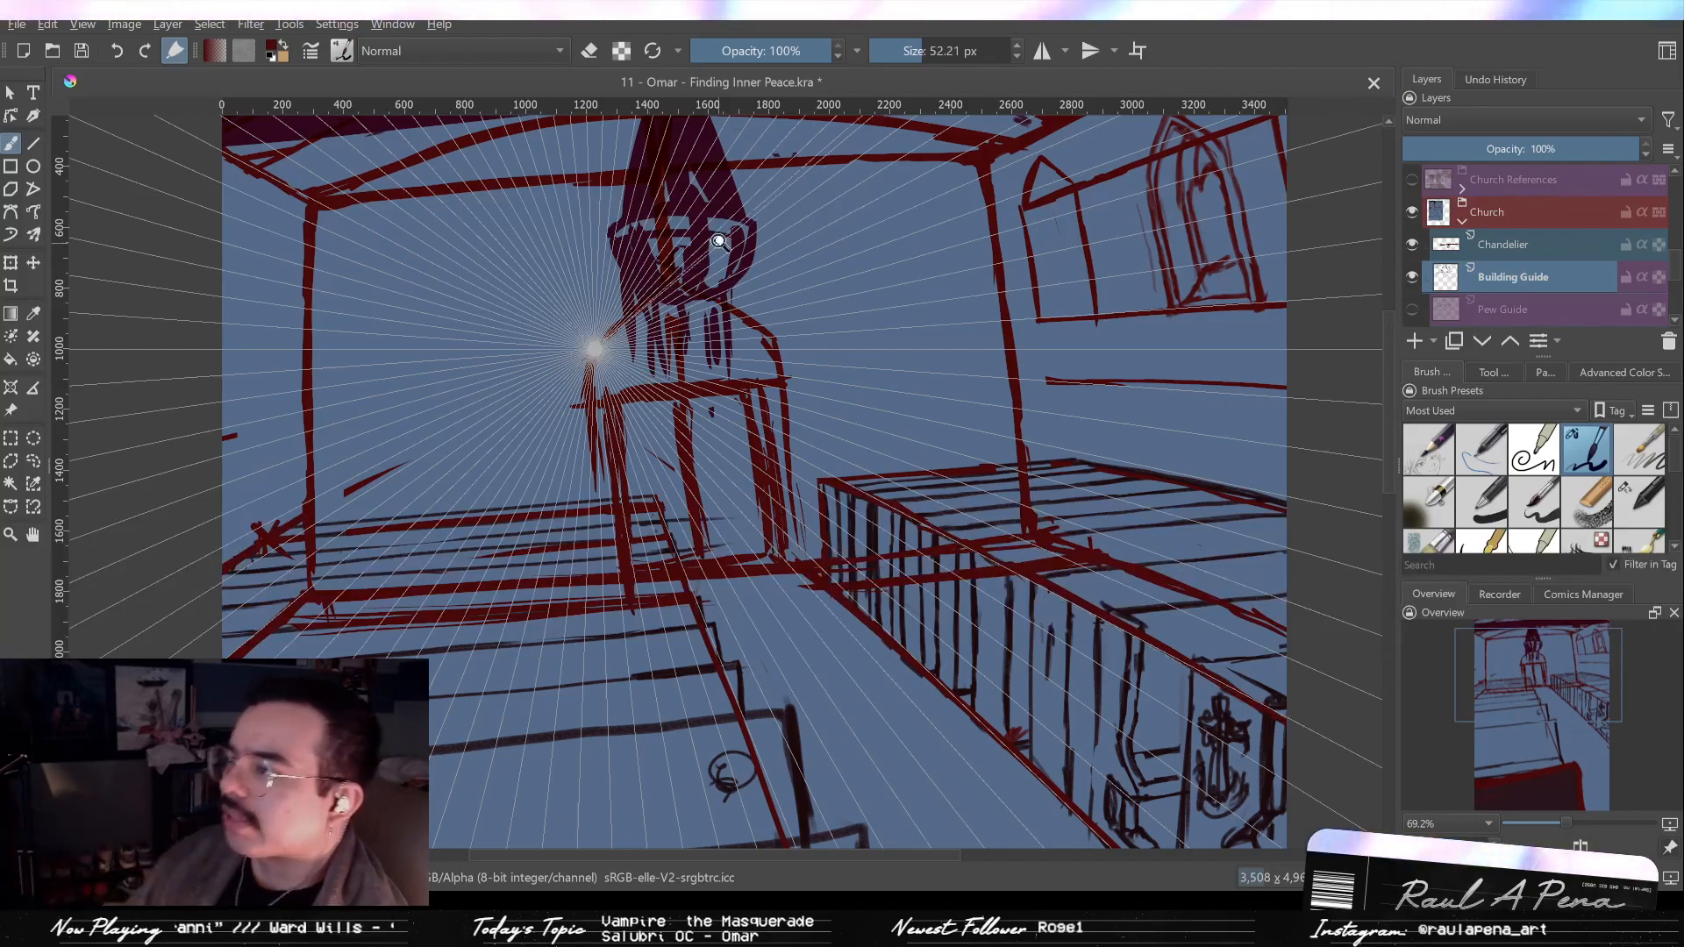
ctrl+drag(717, 239, 728, 258)
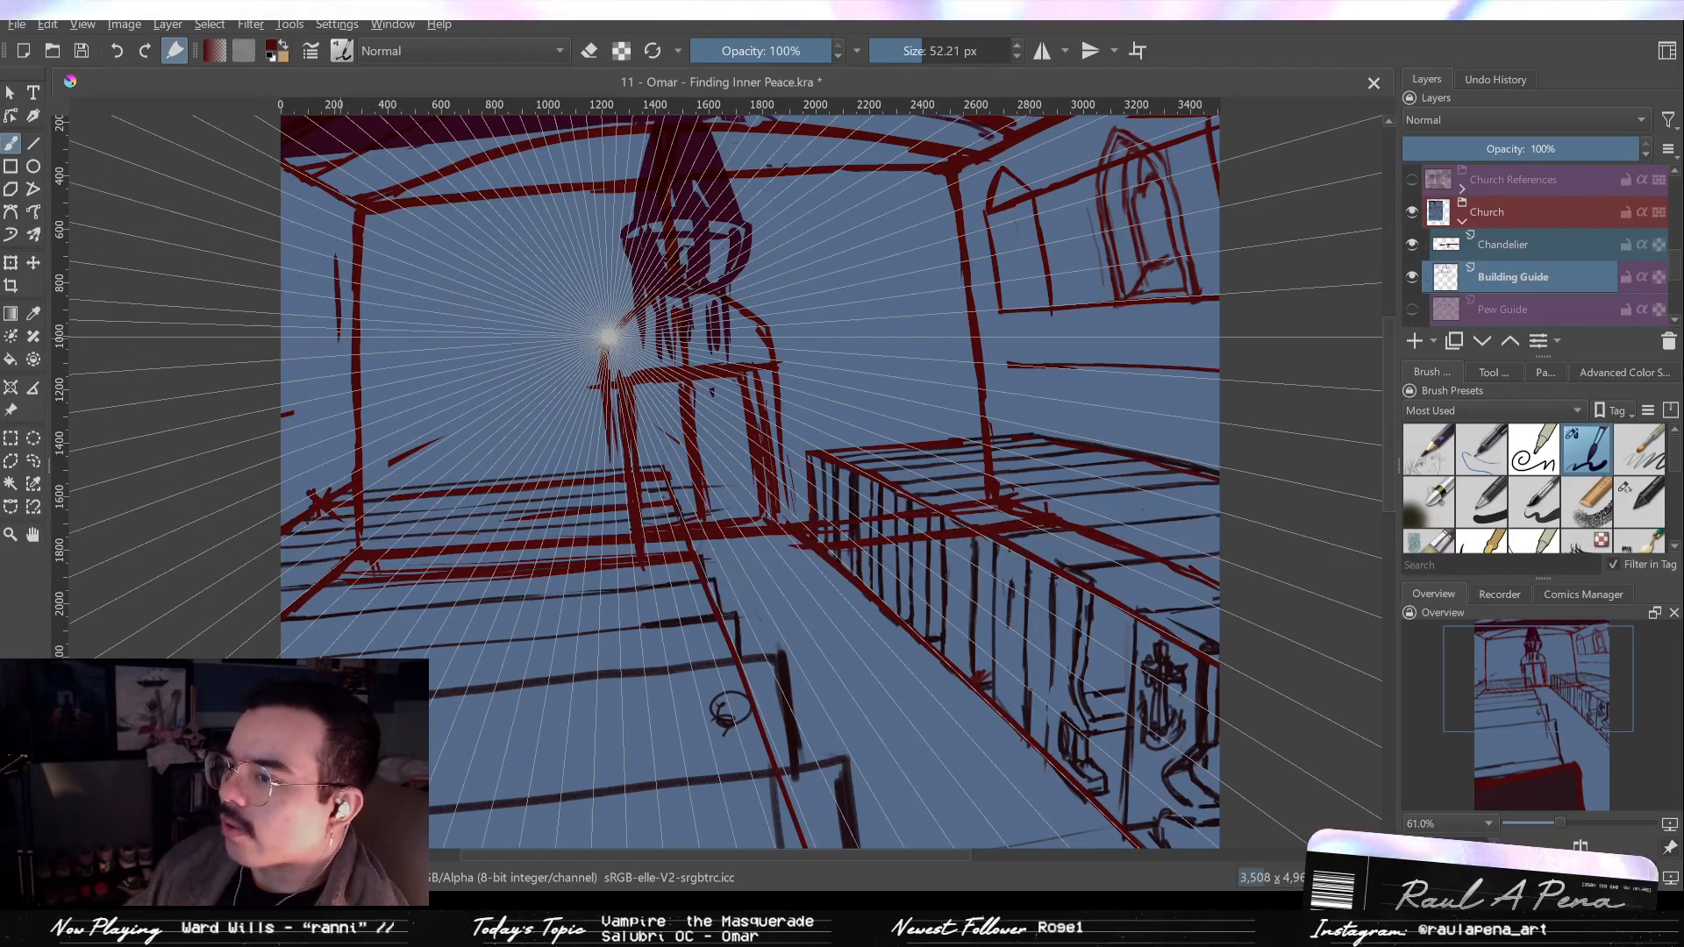
drag(342, 230, 343, 372)
key(ctrl+z)
key(ctrl+z)
drag(336, 235, 339, 378)
key(ctrl+z)
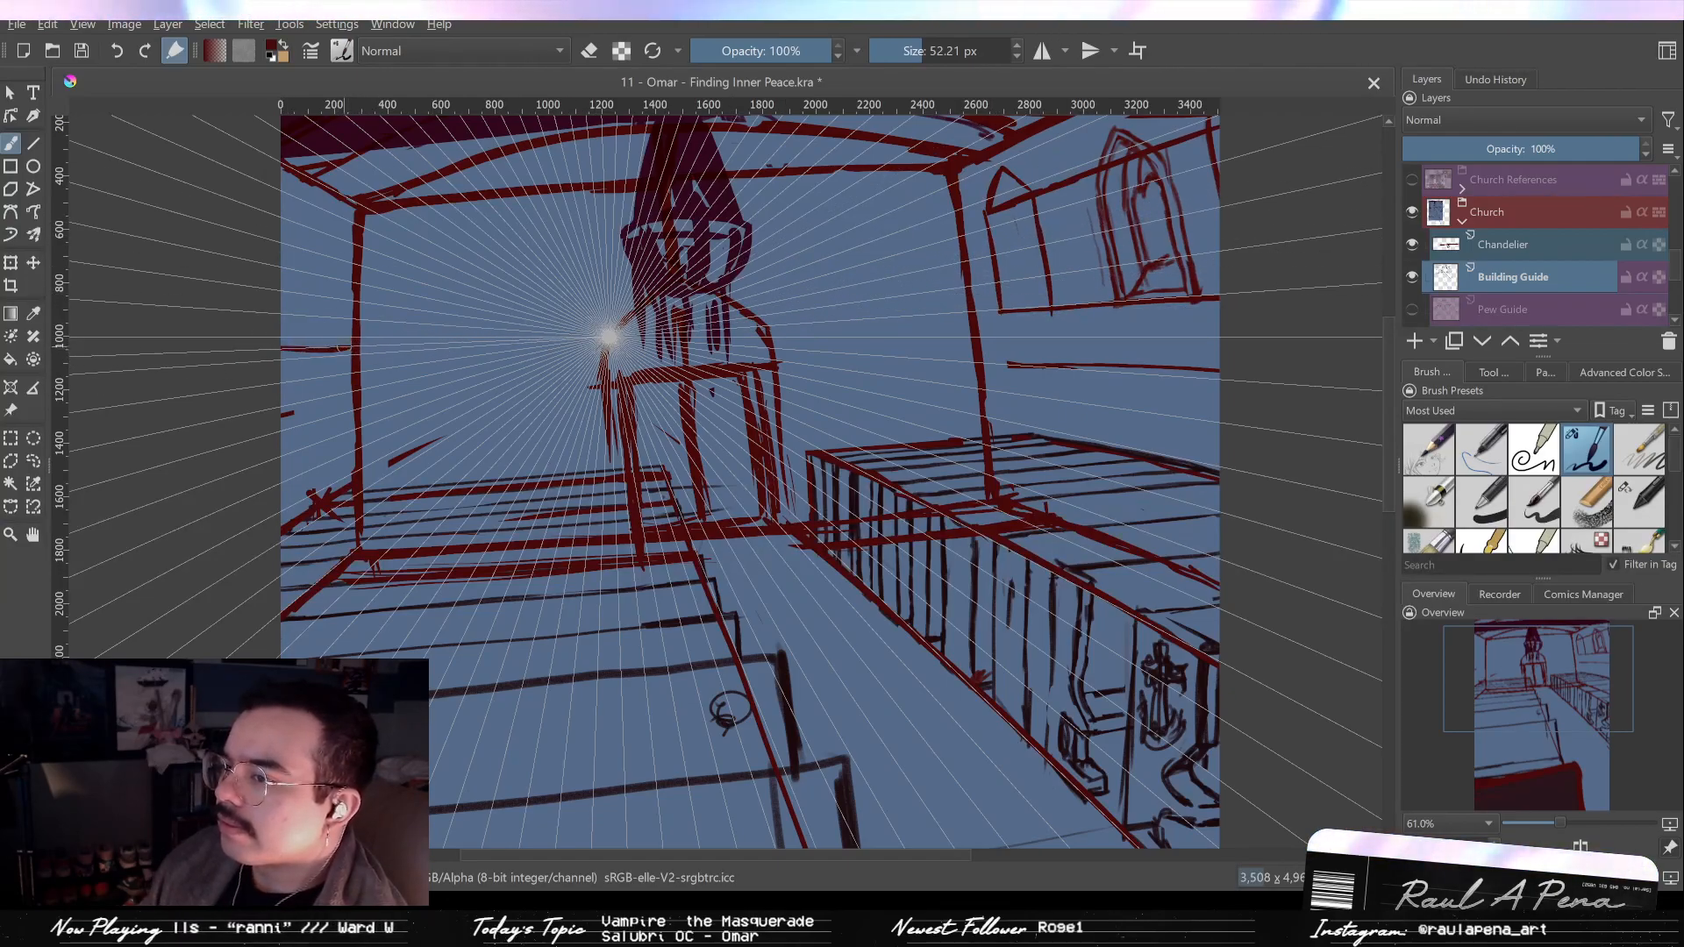
Try a straight horizontal line across the back wall, linking the left wall's line to the right wall's window ledge, and undo it.
key(e)
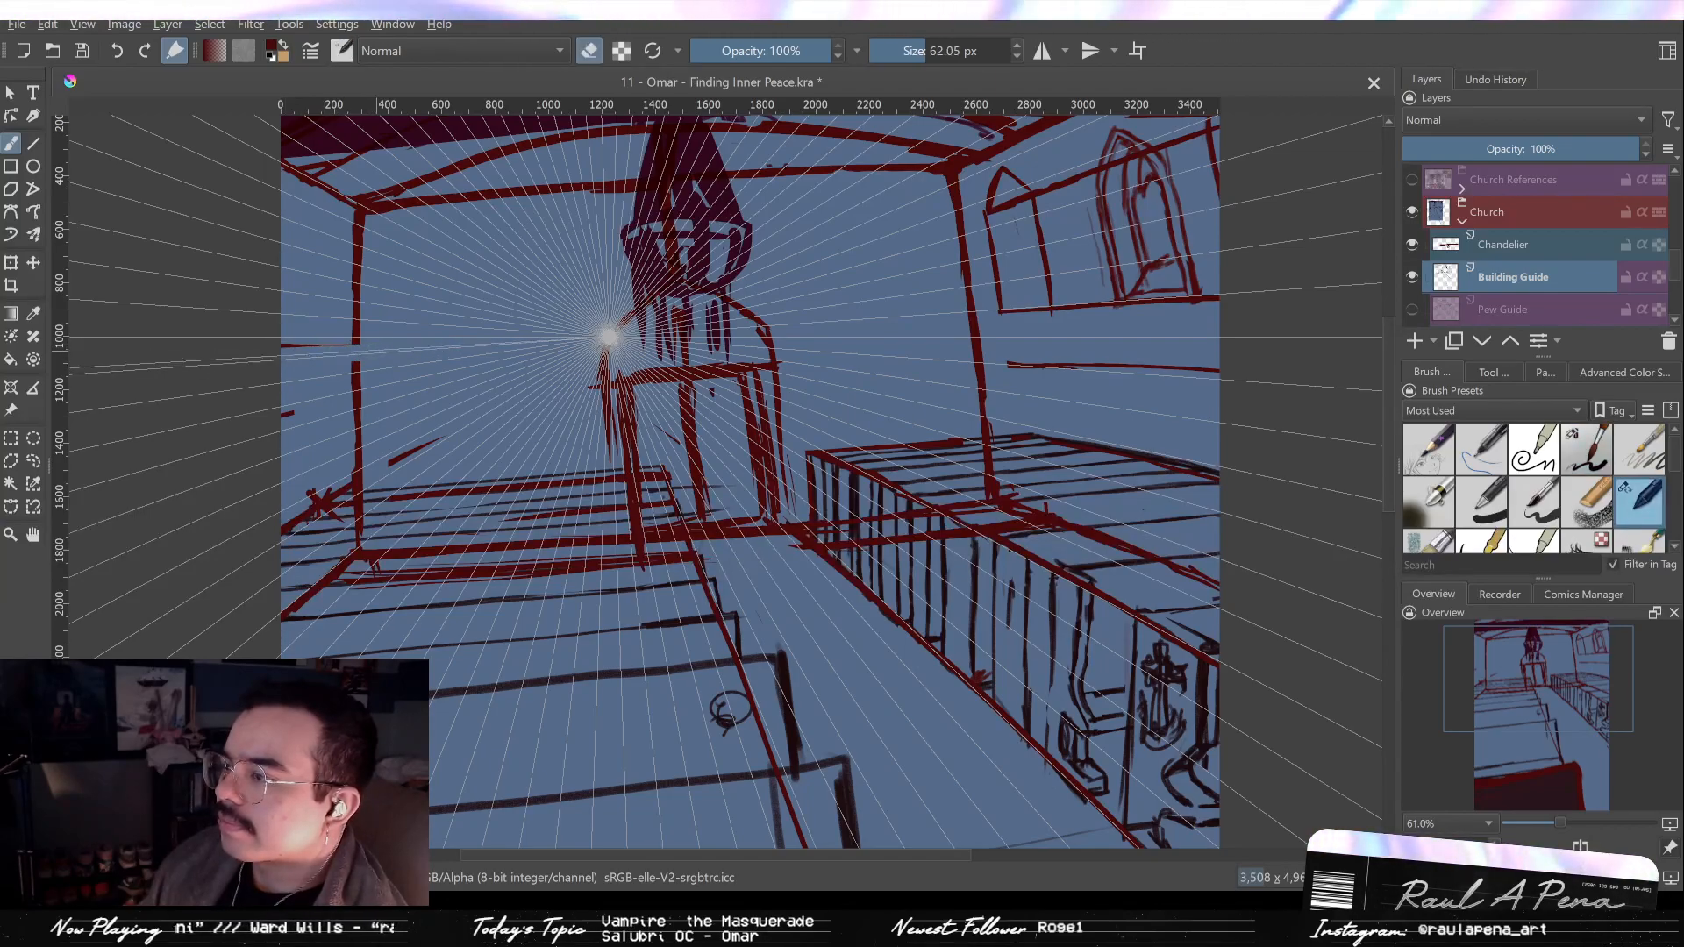
key(e)
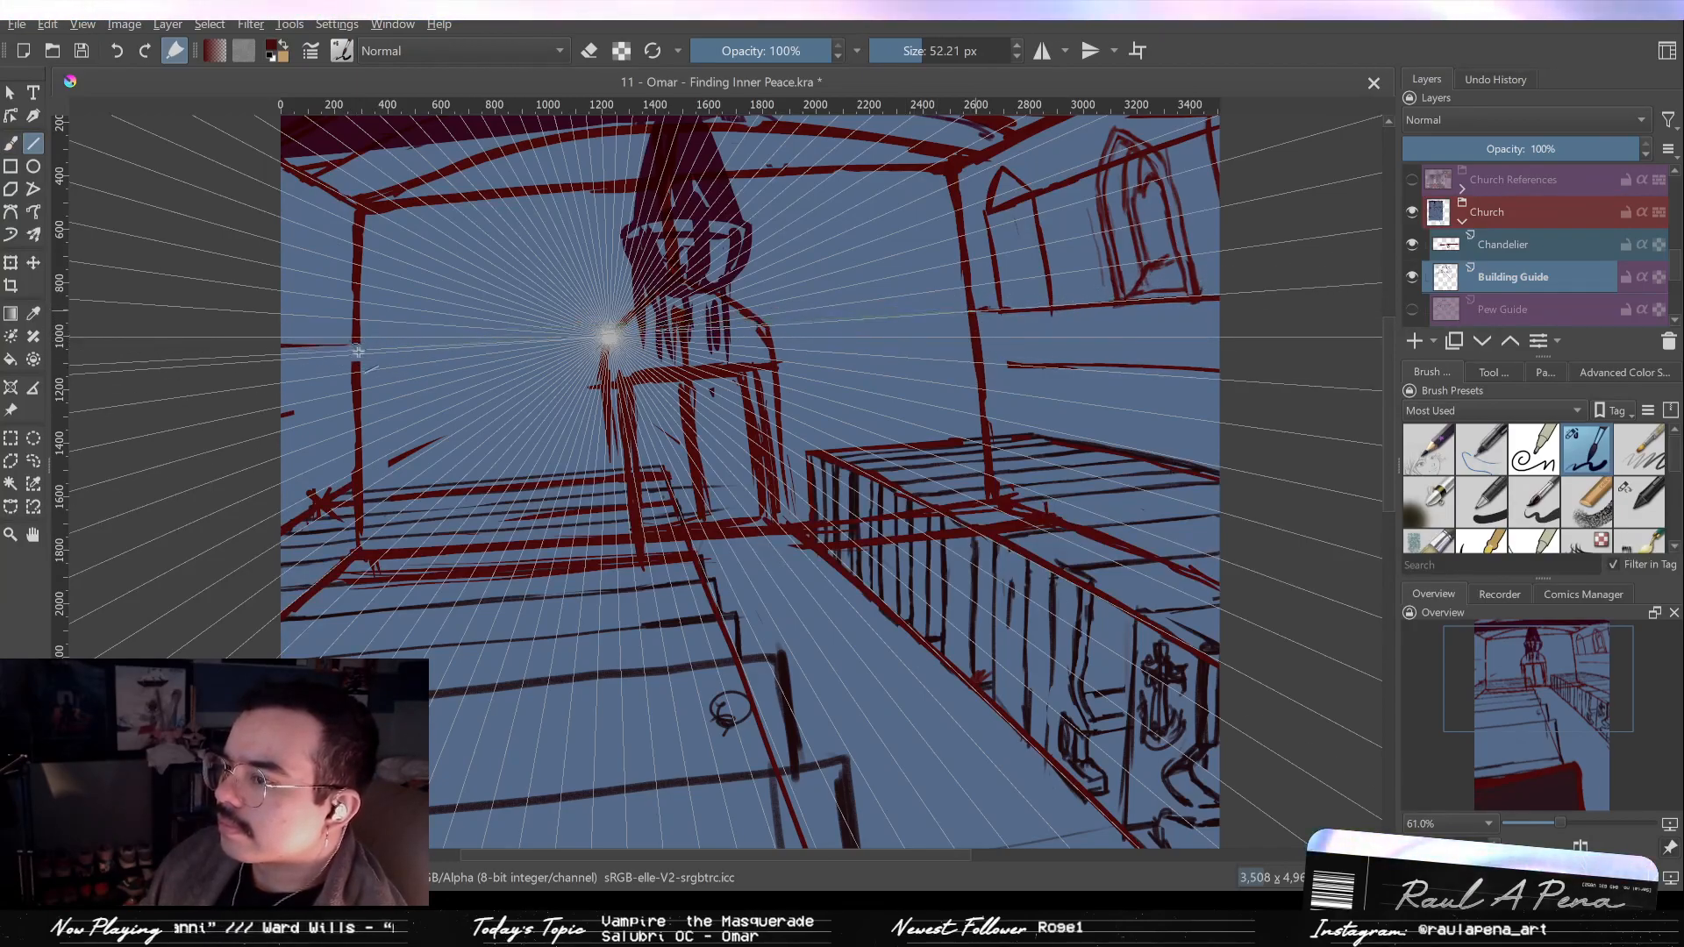
drag(361, 355, 971, 309)
drag(363, 356, 358, 351)
key(slash)
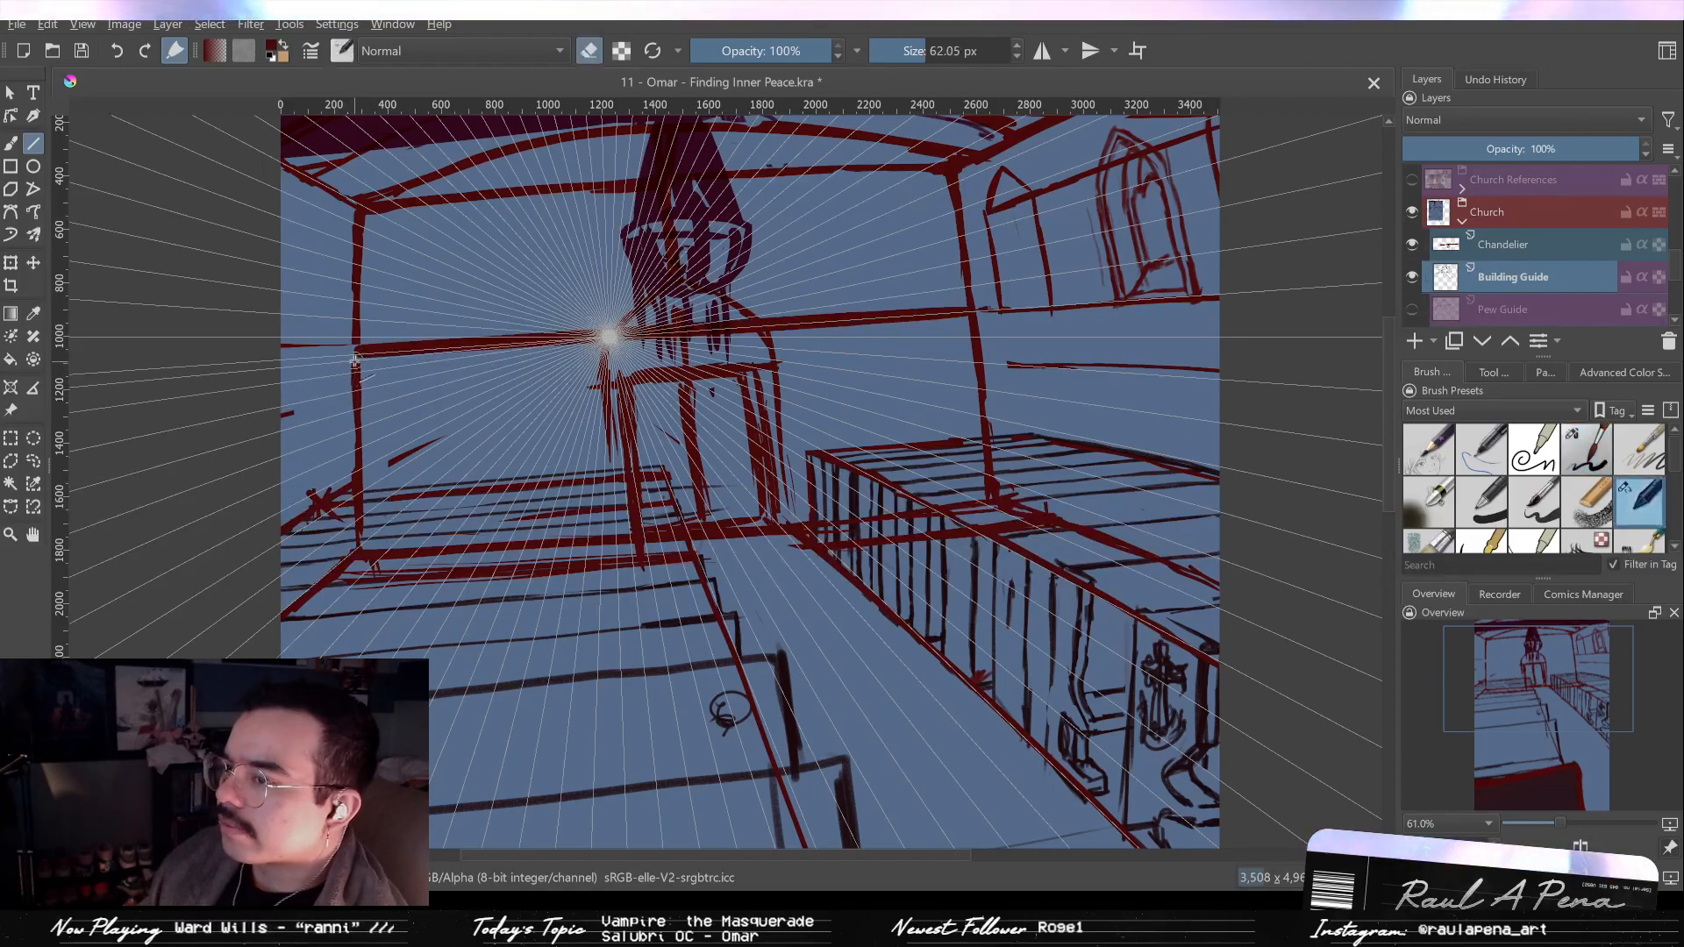
key(ctrl+z)
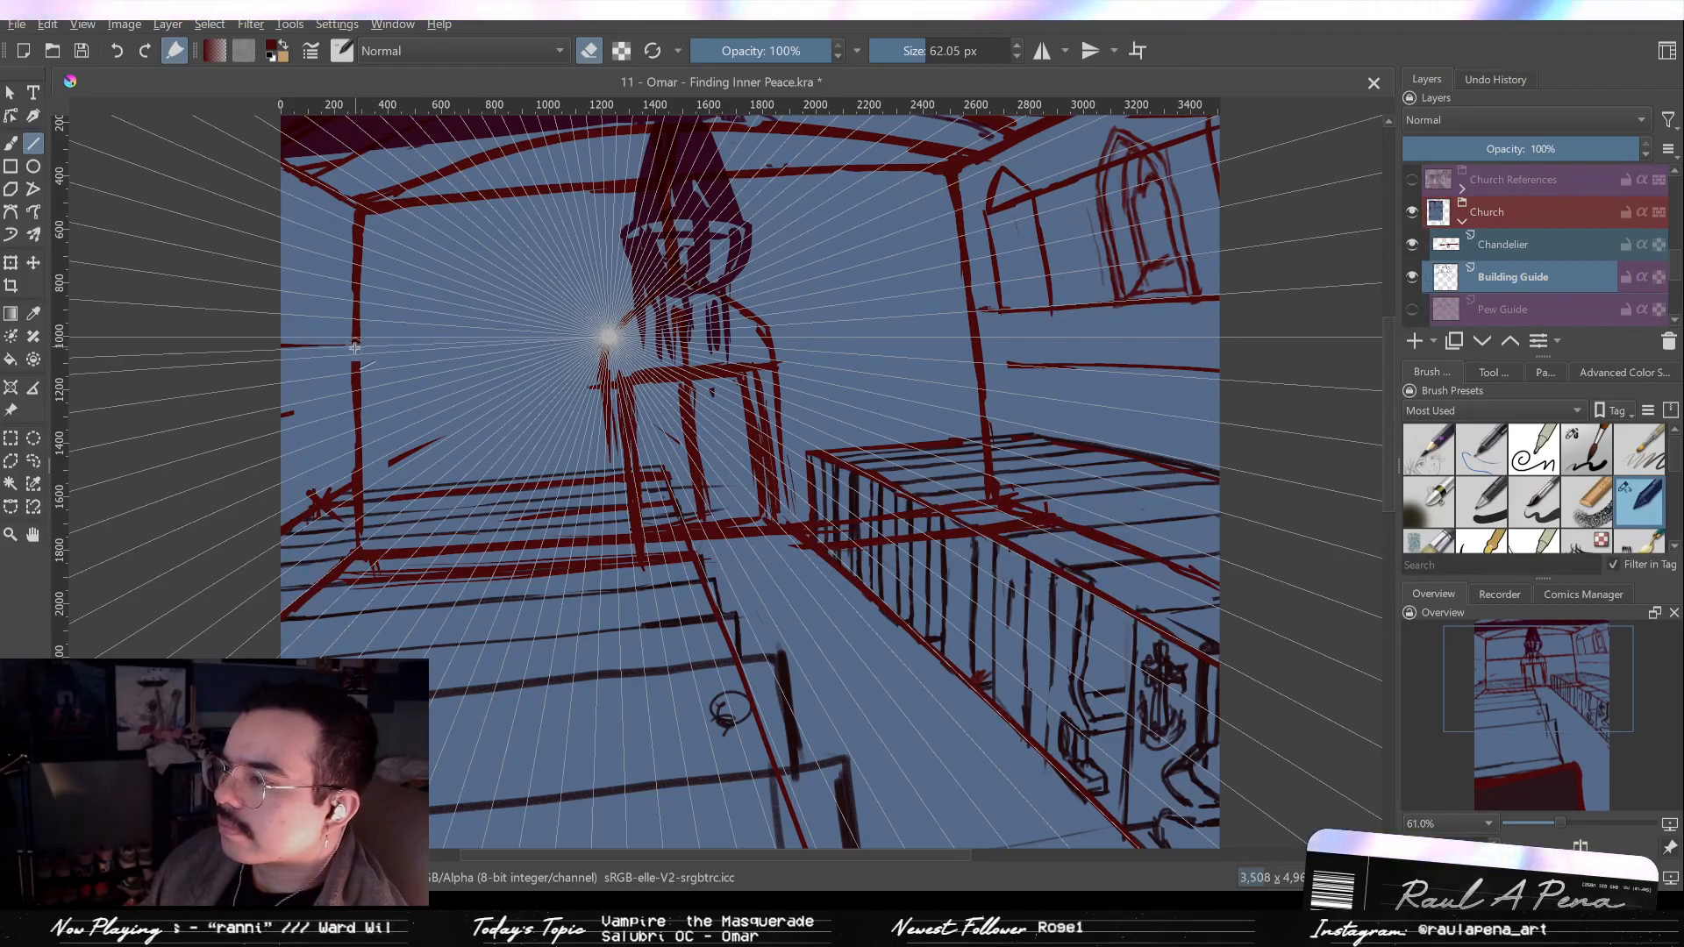
Erase the short horizontal line on the left wall and redraw it slightly lower with the 52.21 px brush.
key(slash)
key(slash)
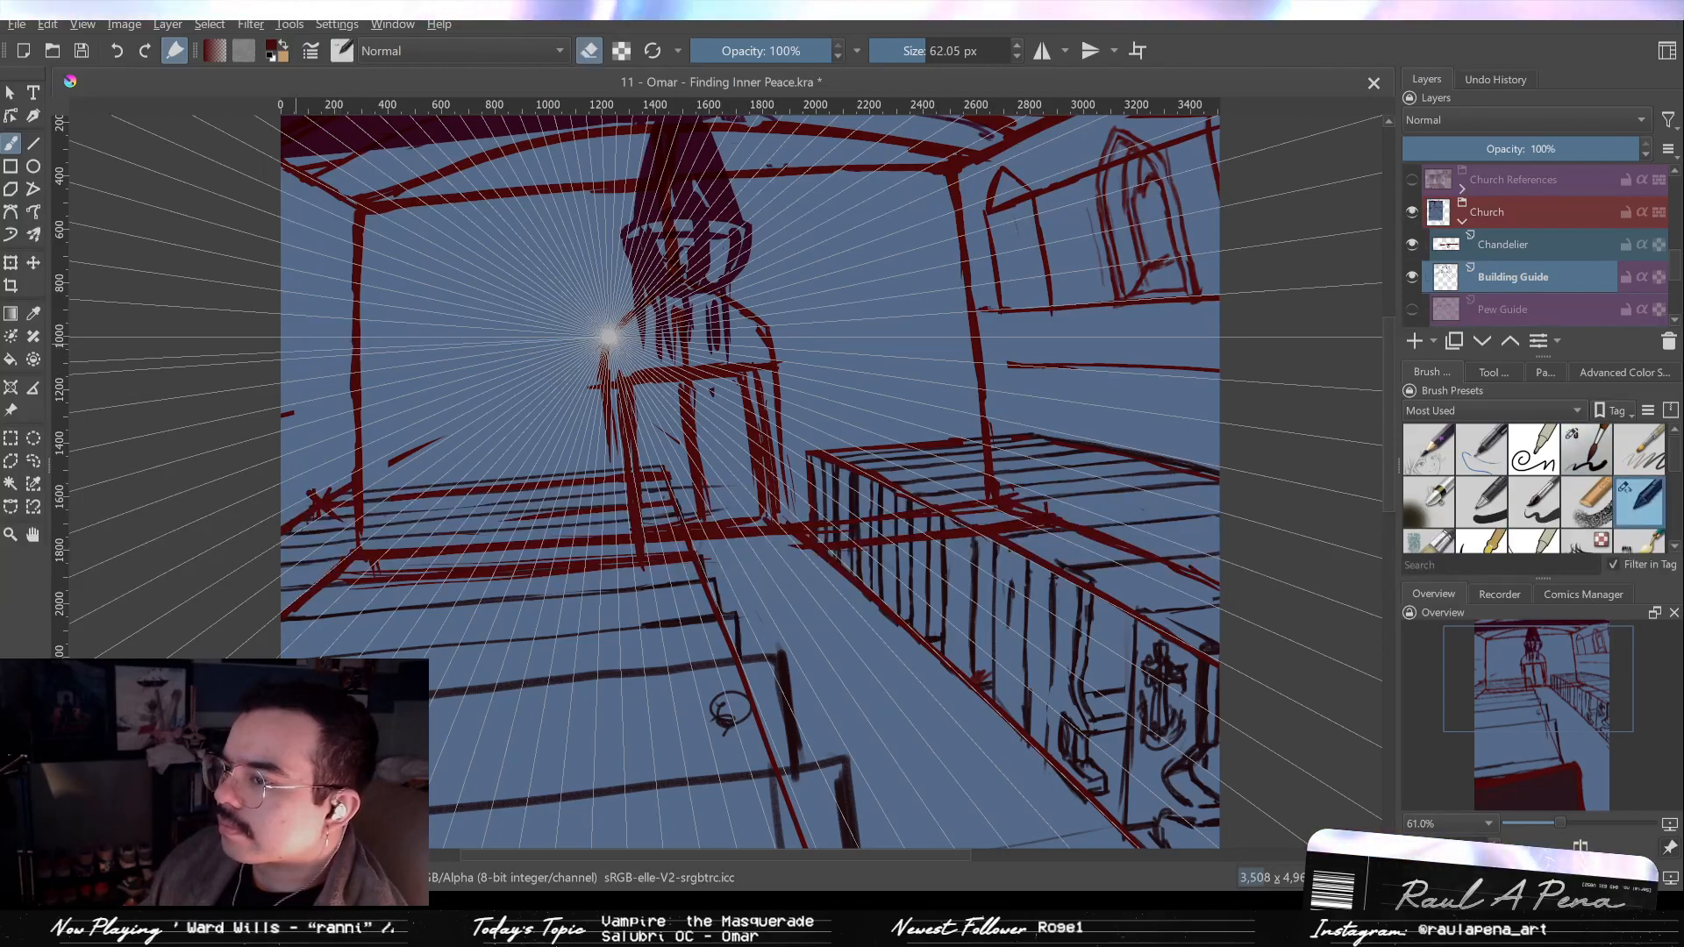
key(slash)
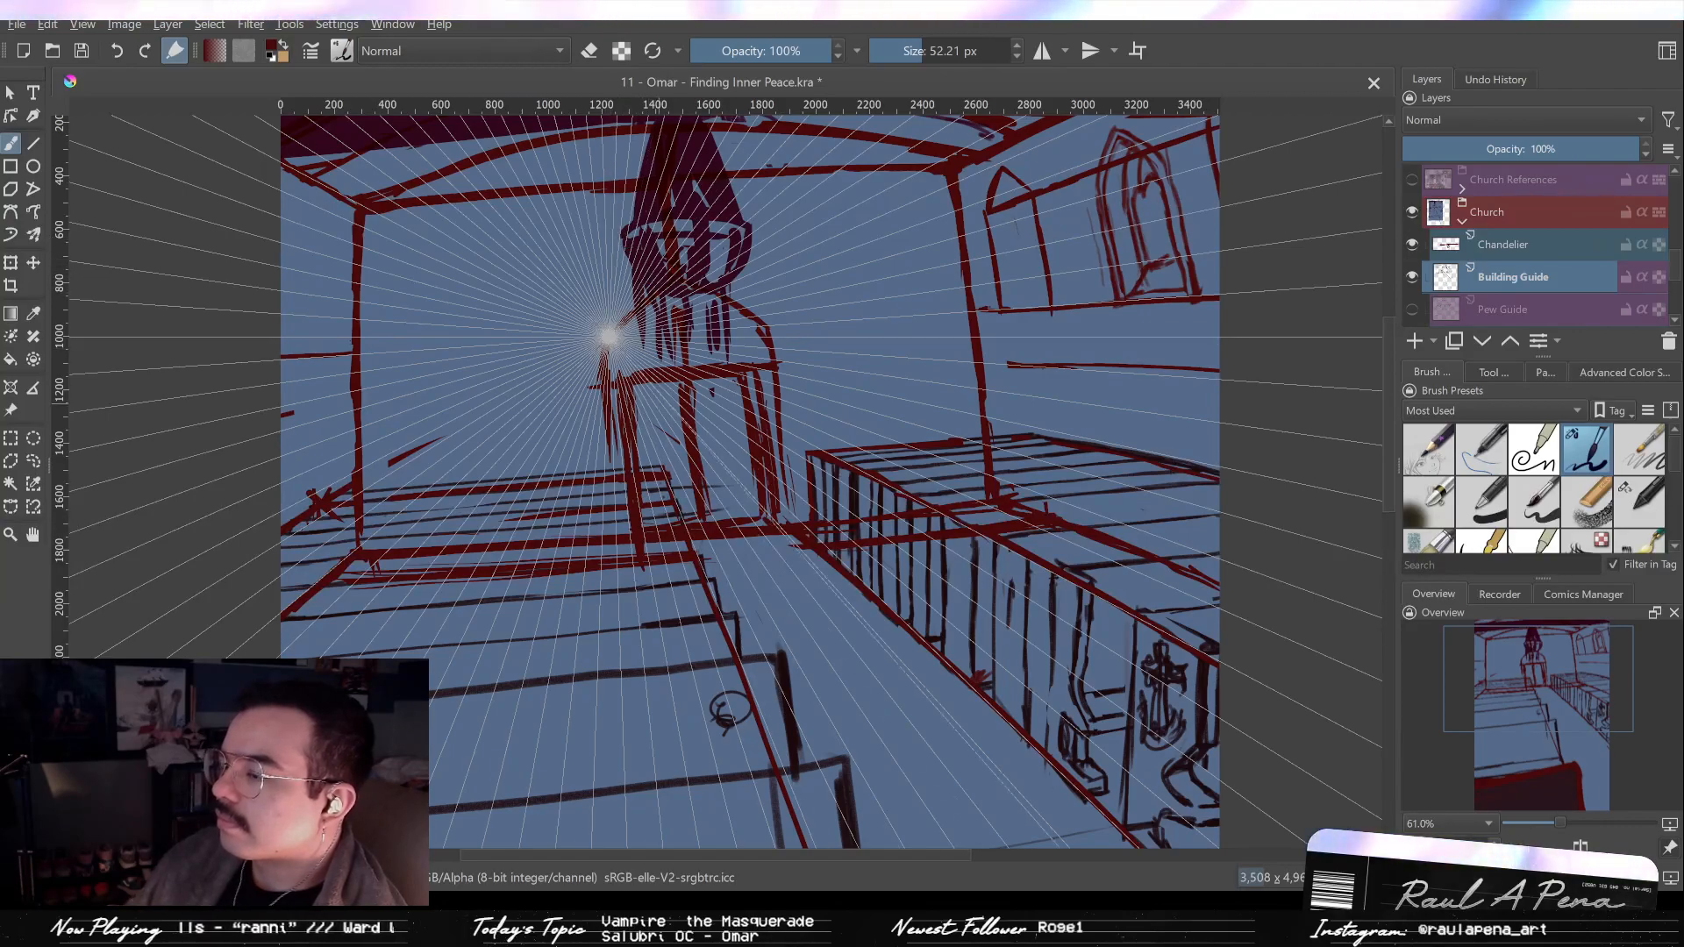
Thin out the doorway's right post with the eraser reduced to 20.41 px, touching up its edges with the 52.21 px brush.
key(slash)
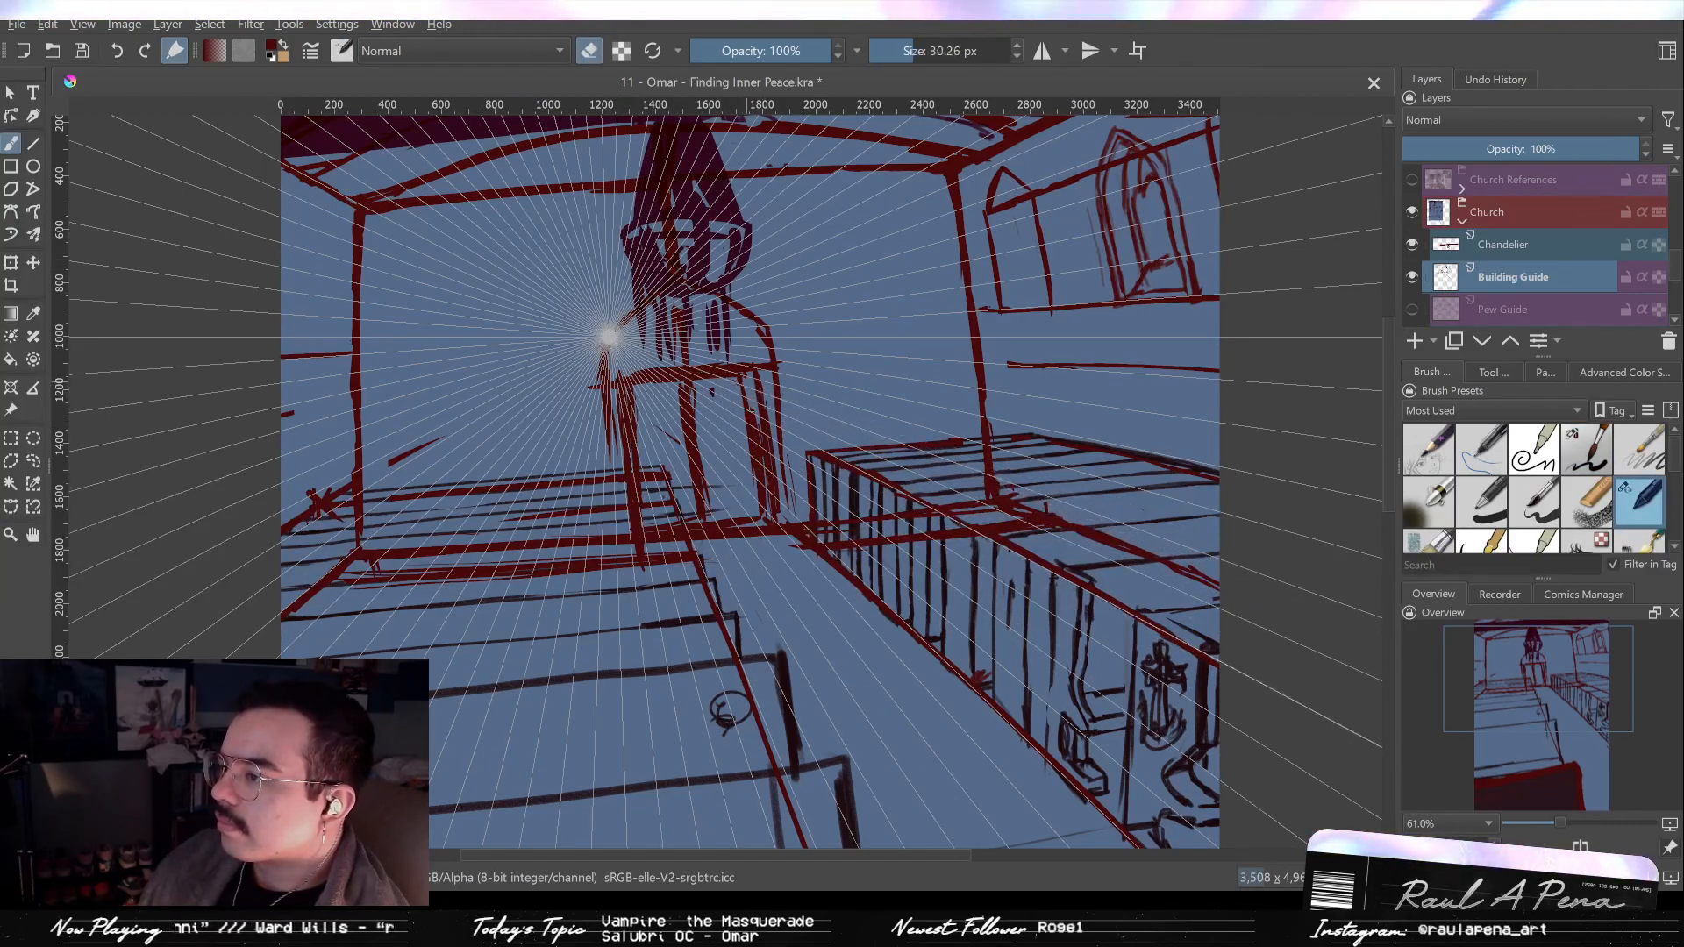
key(bracketleft)
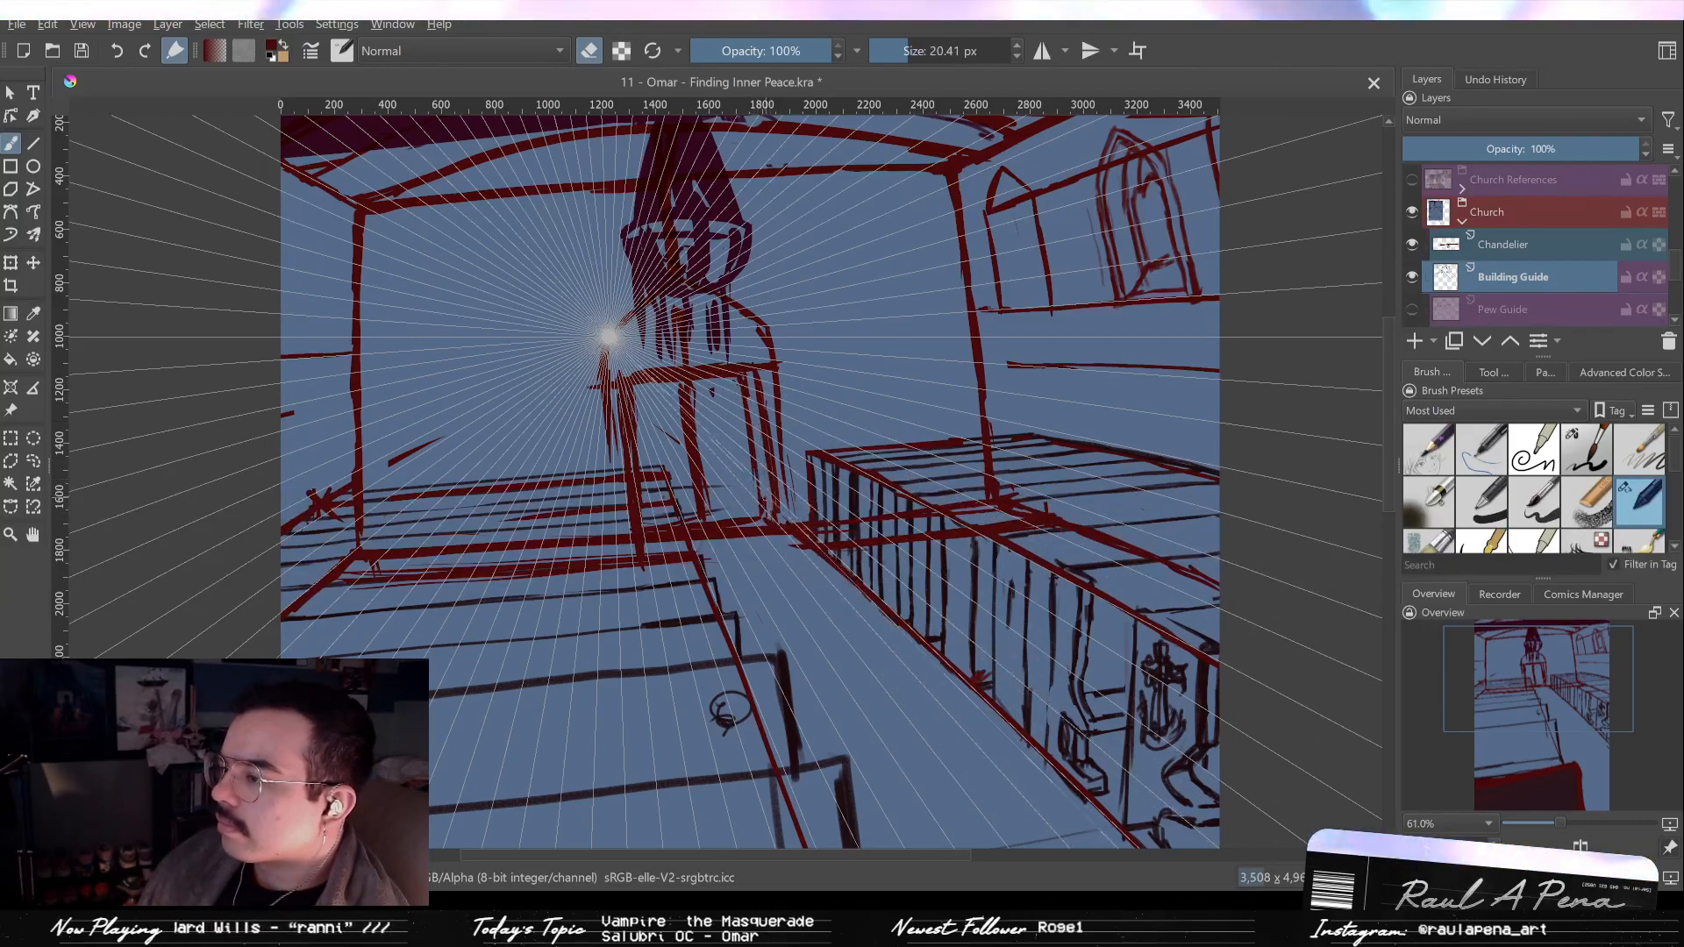
key(slash)
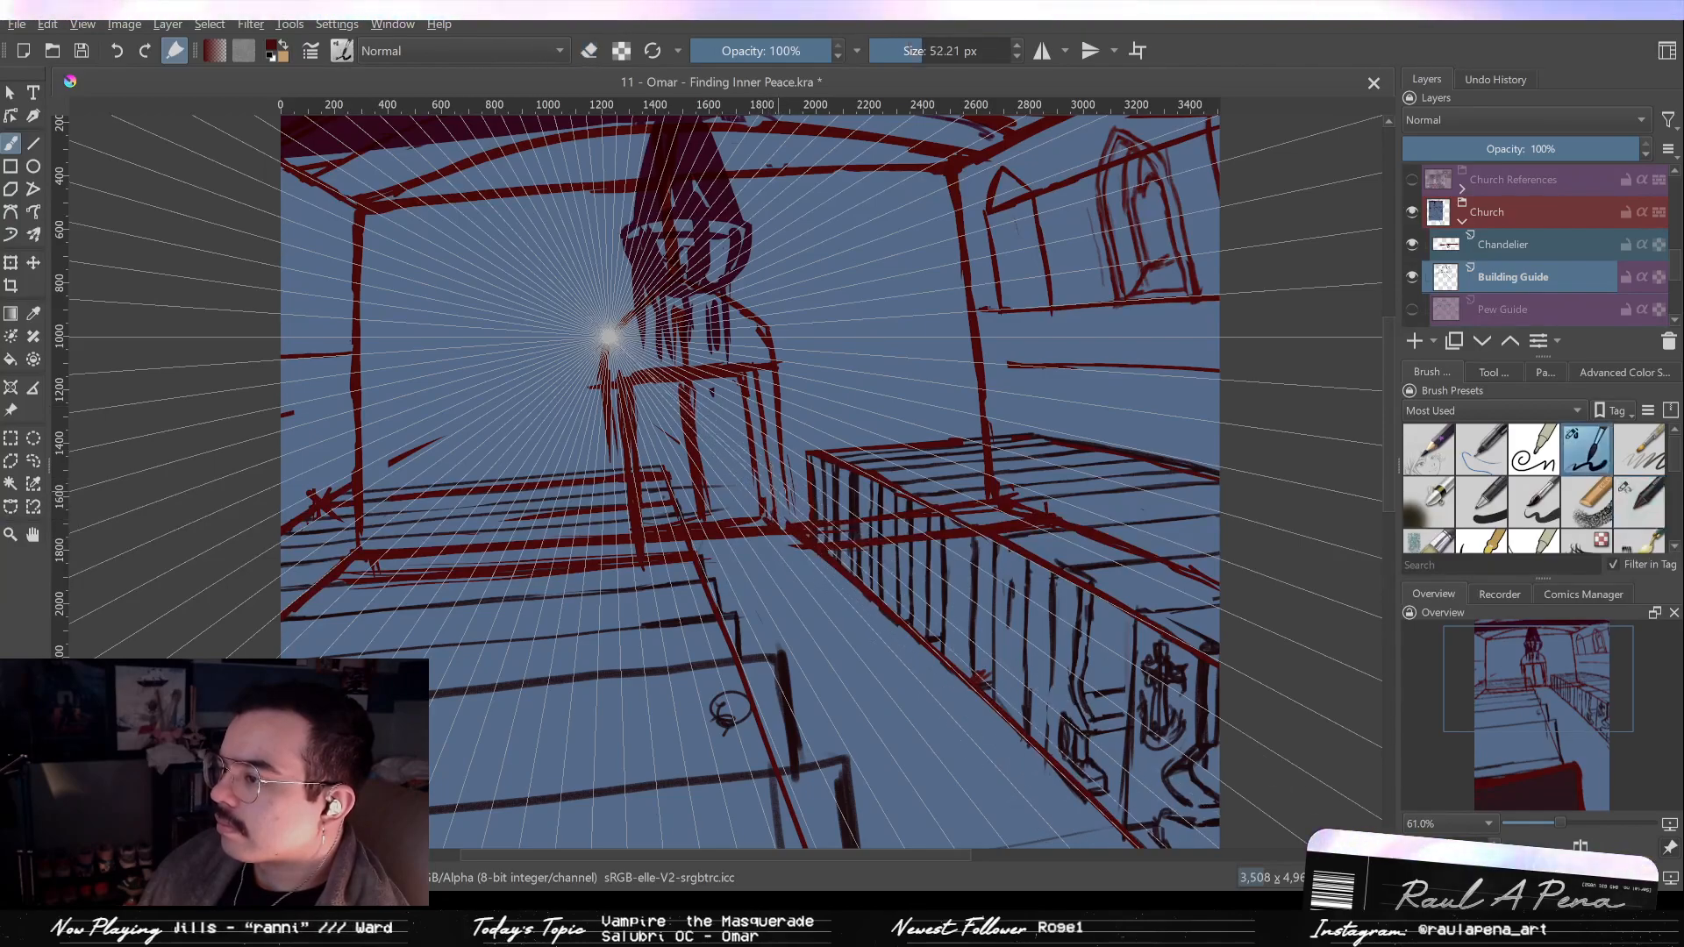
key(slash)
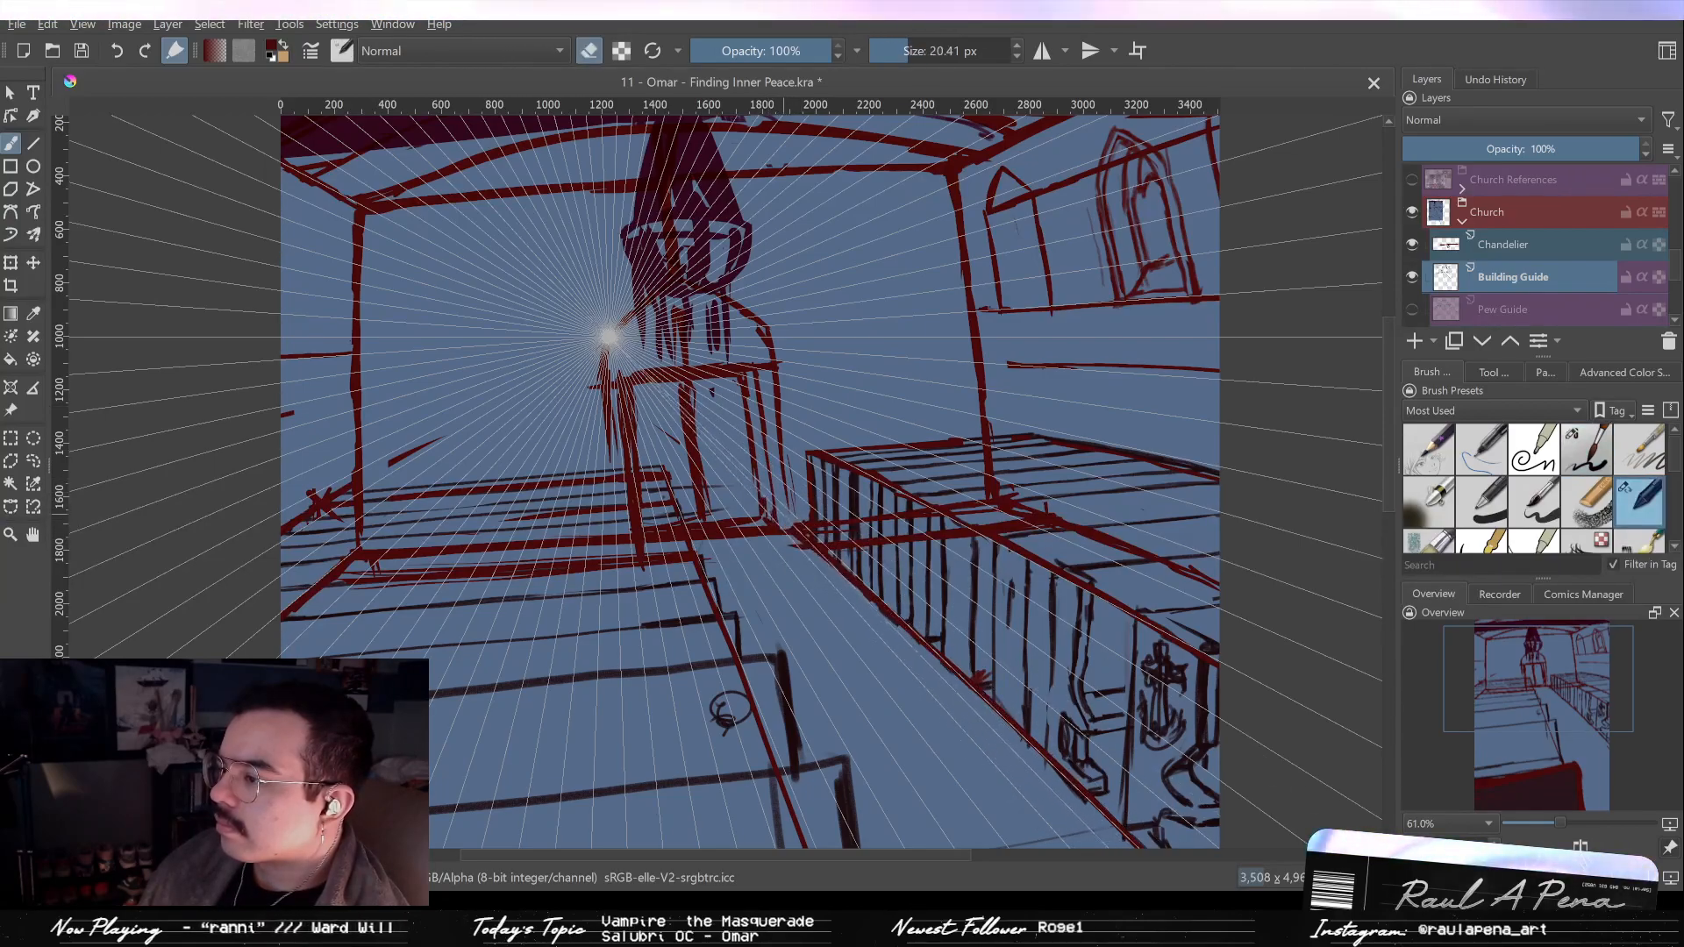
key(slash)
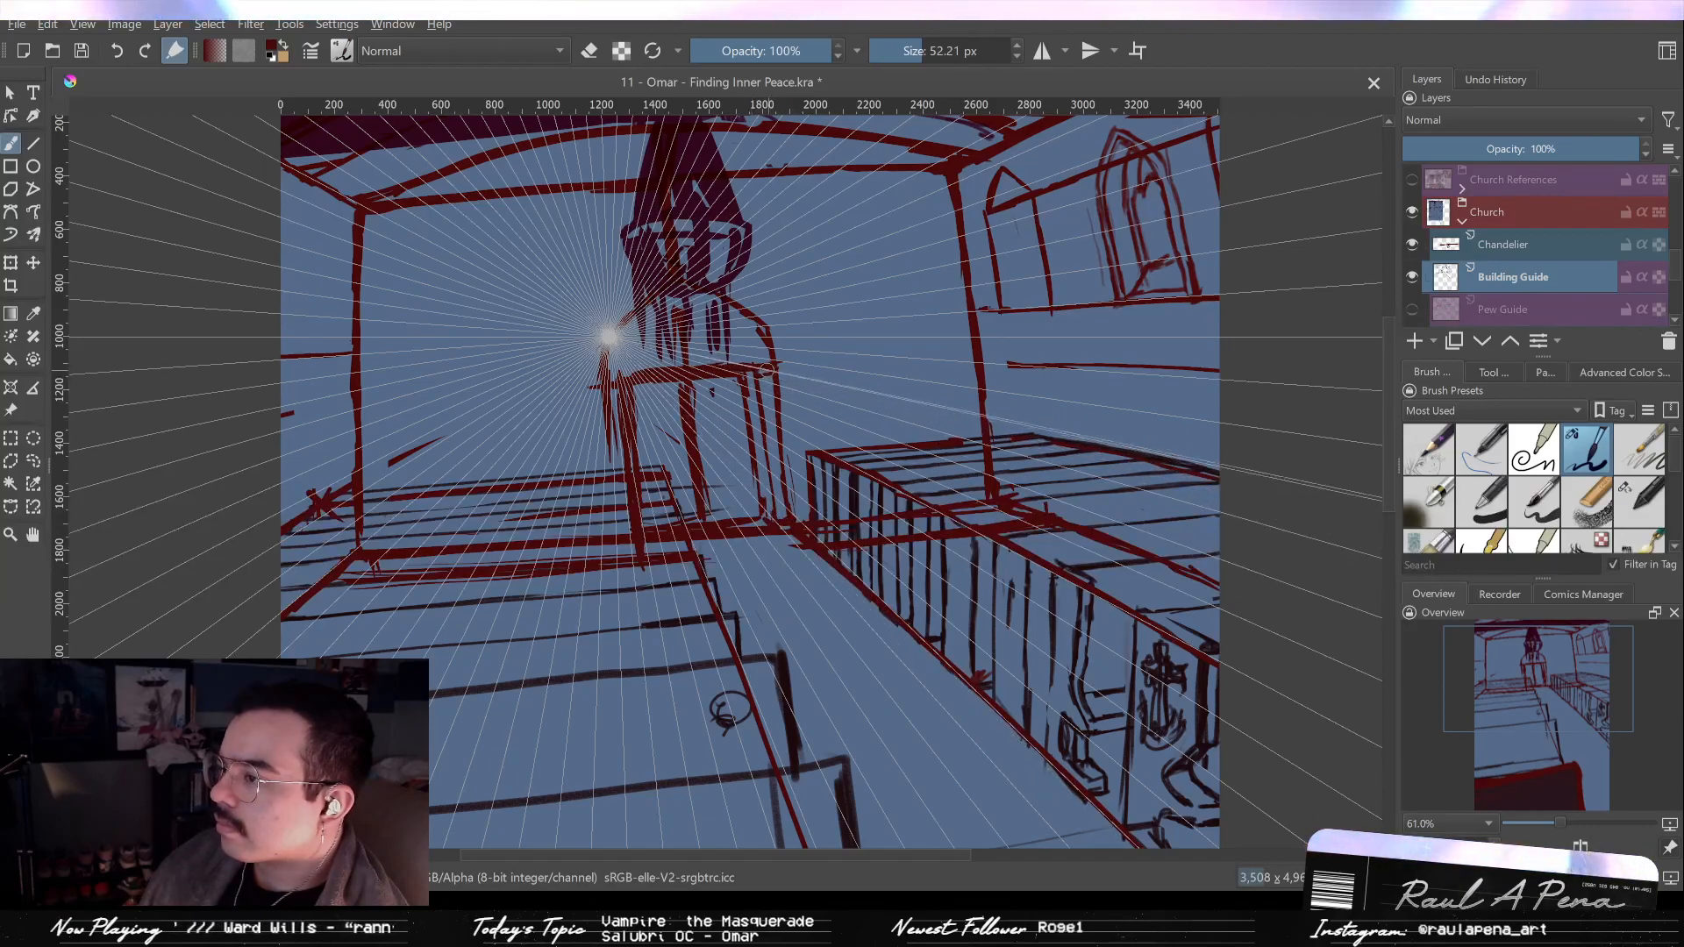
Draw a second horizontal line above the doorway's lintel with the 52.21 px brush and thin the left post with the 44.43 px eraser.
drag(706, 354, 772, 358)
drag(633, 344, 728, 339)
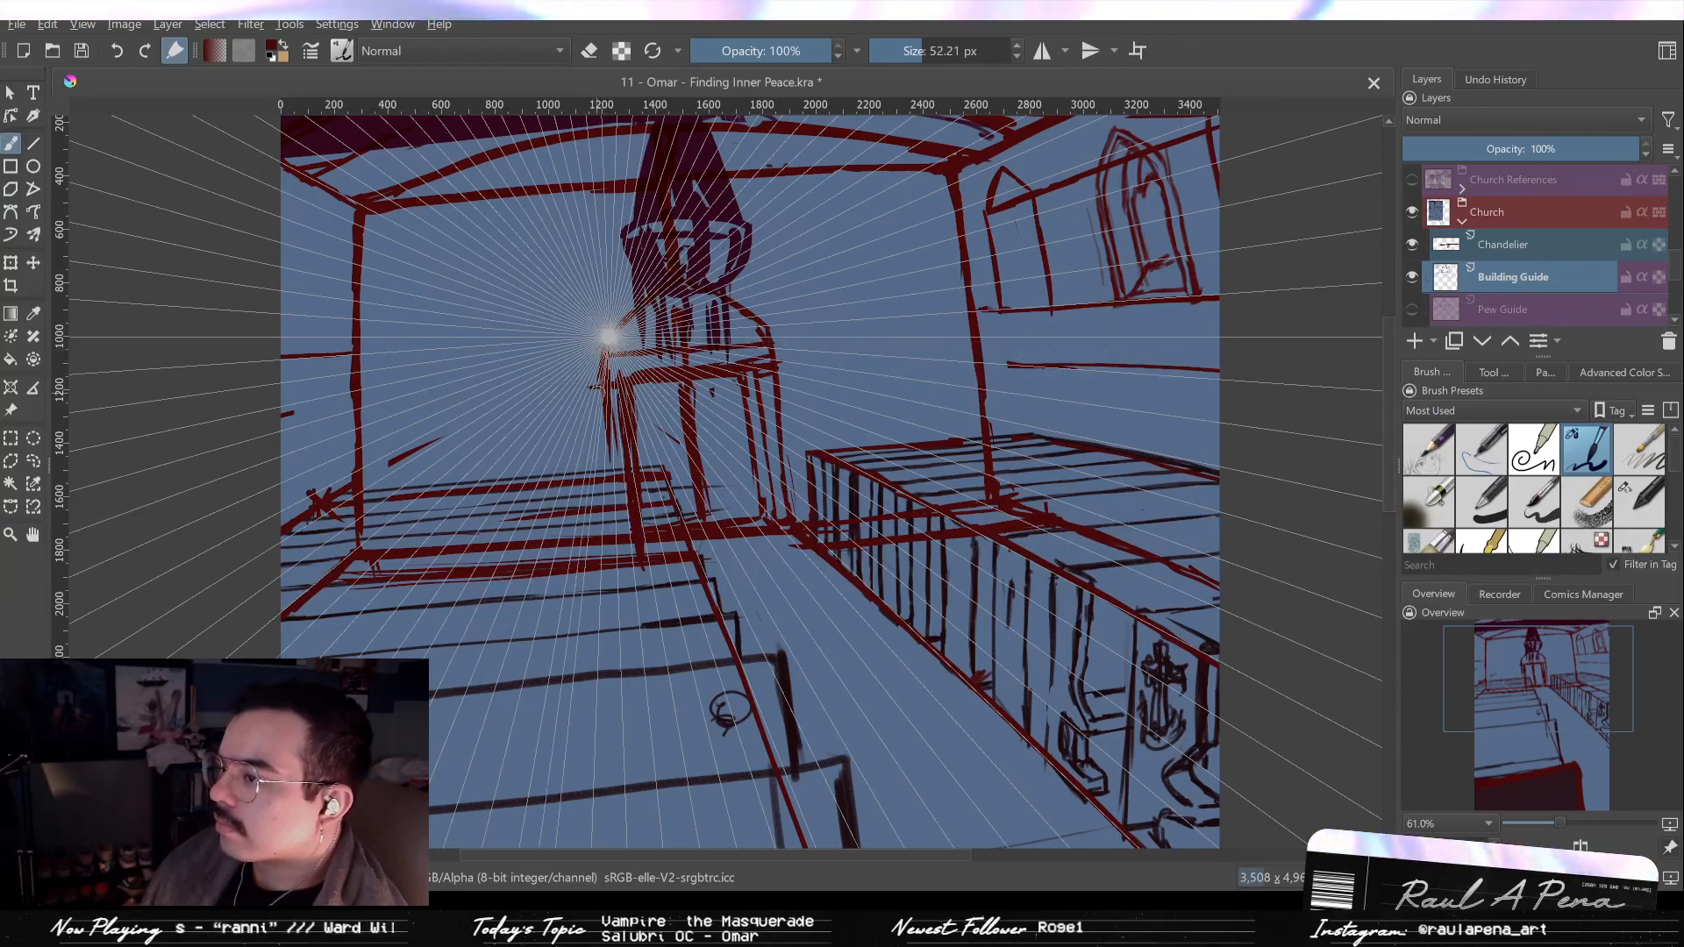
key(e)
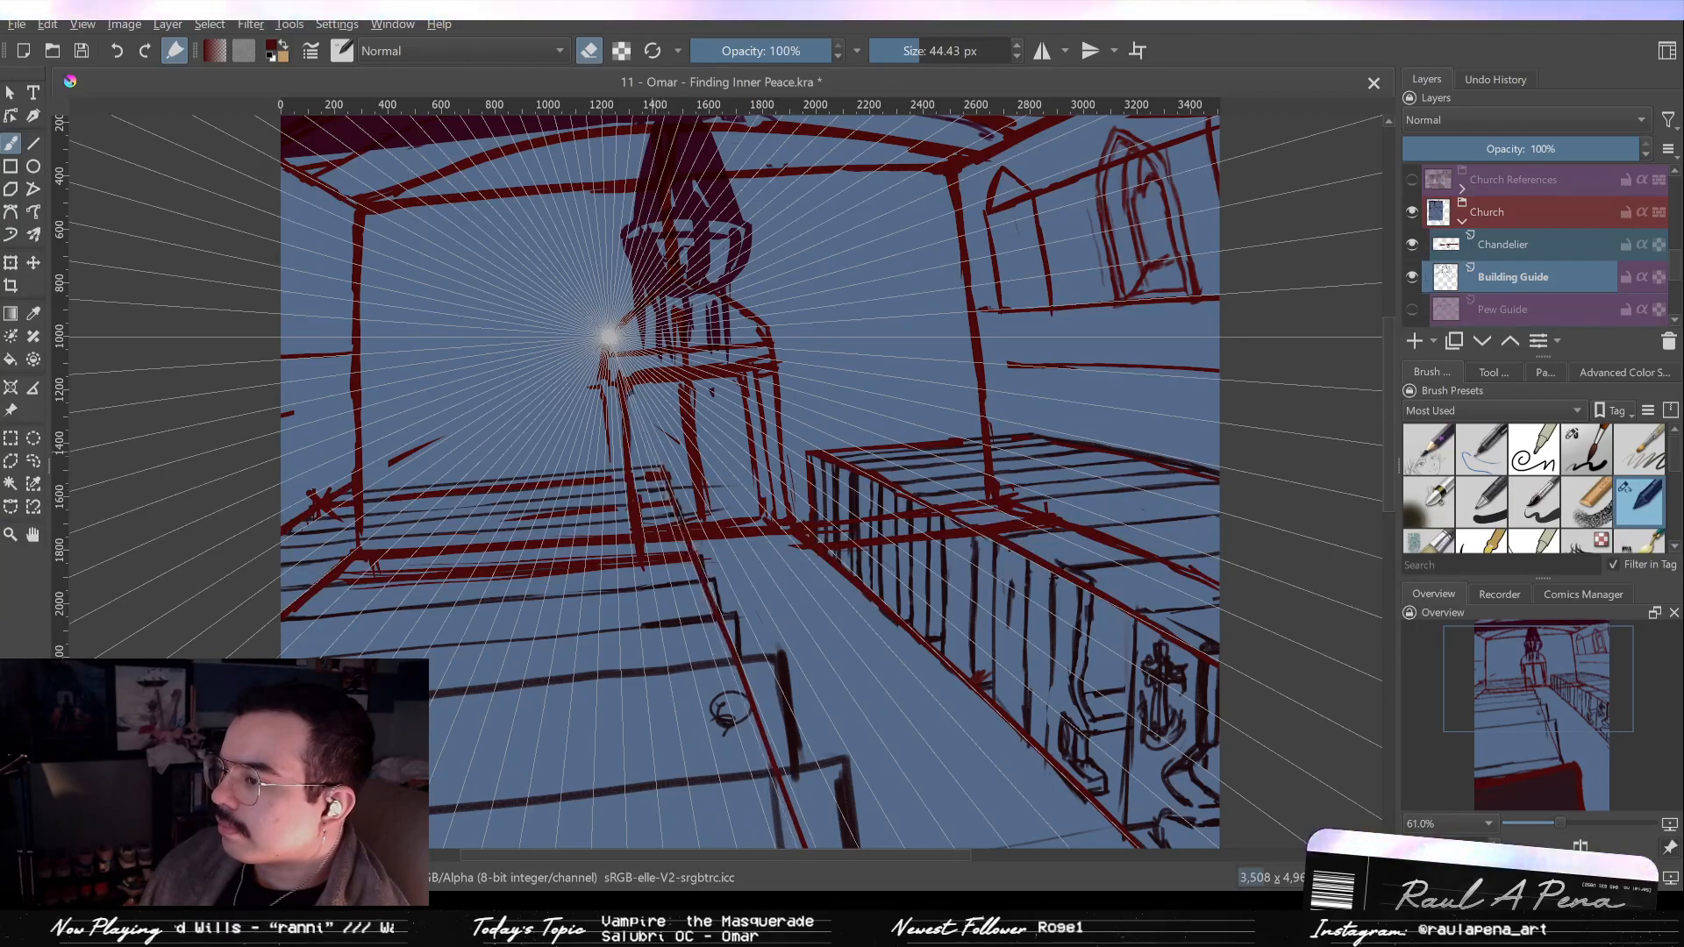
Touch up the doorway between its posts, alternating the 52.21 px brush with the eraser enlarged to 82.42 px.
key(/)
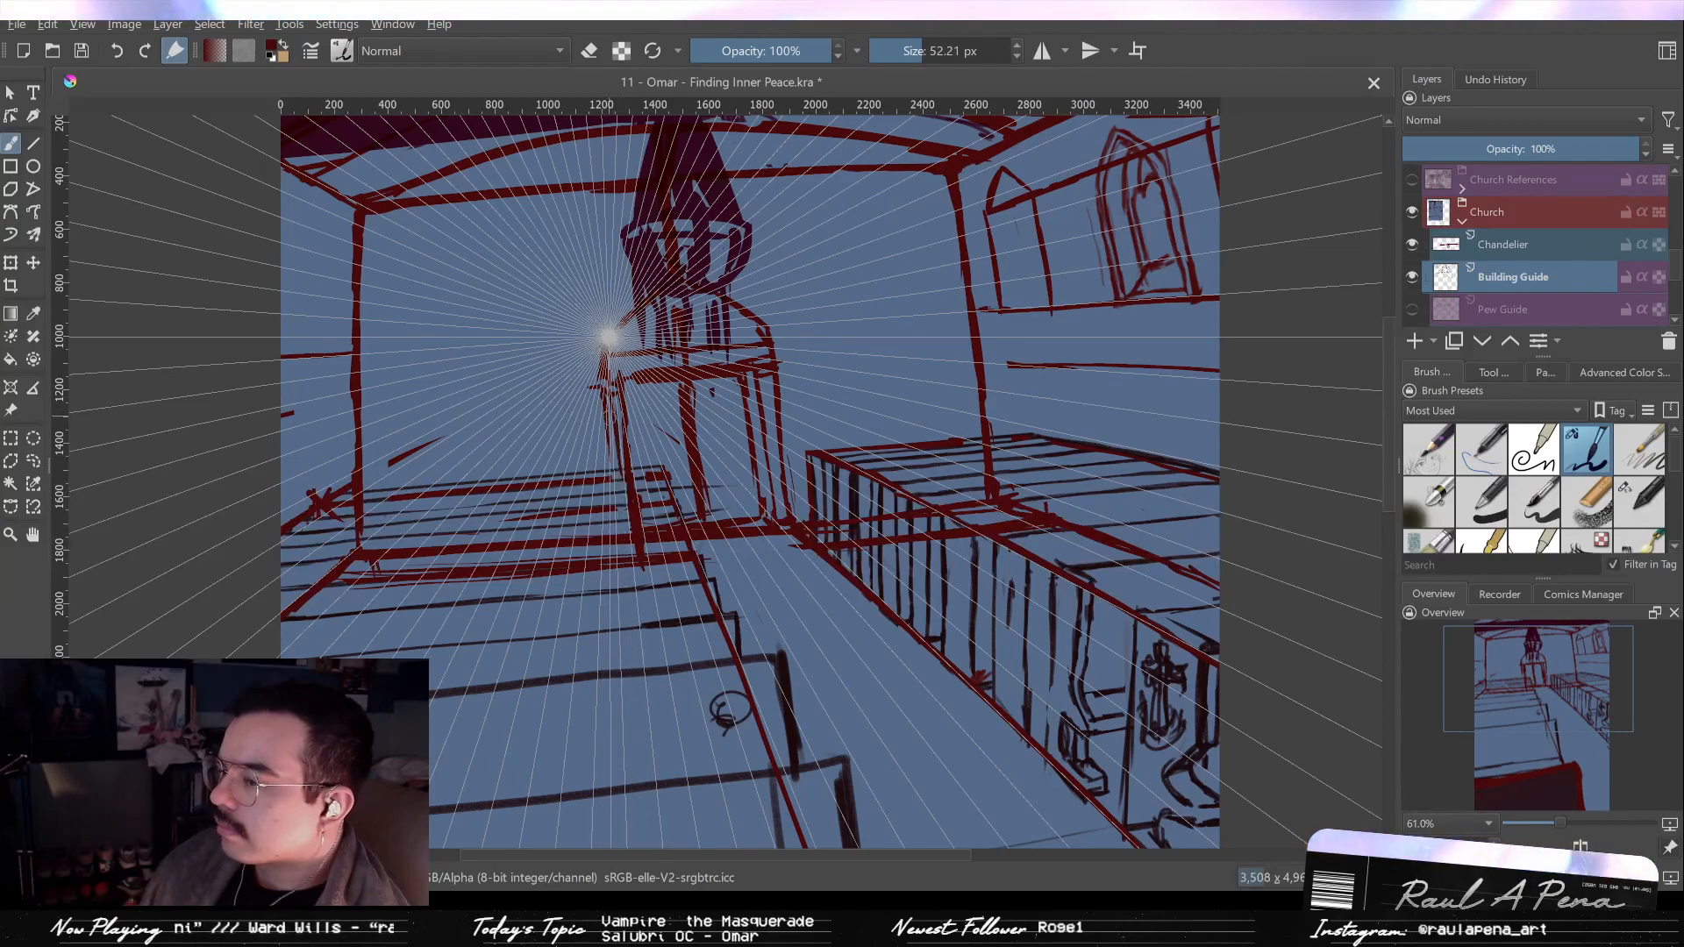
key(/)
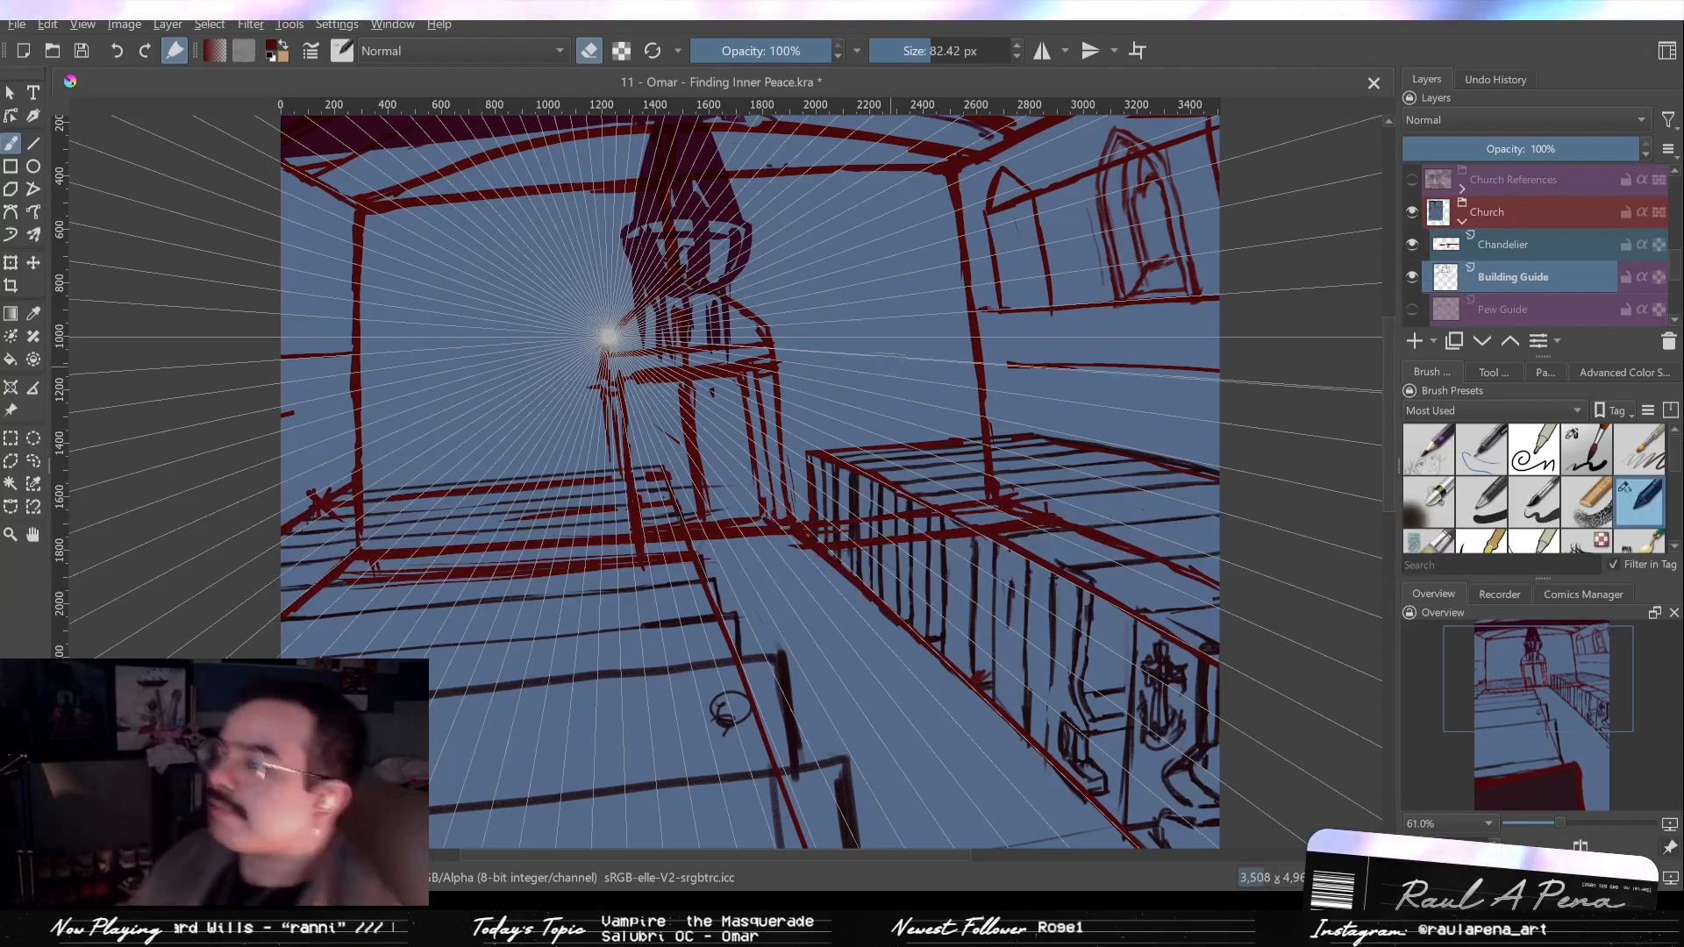
key(/)
drag(480, 301, 594, 383)
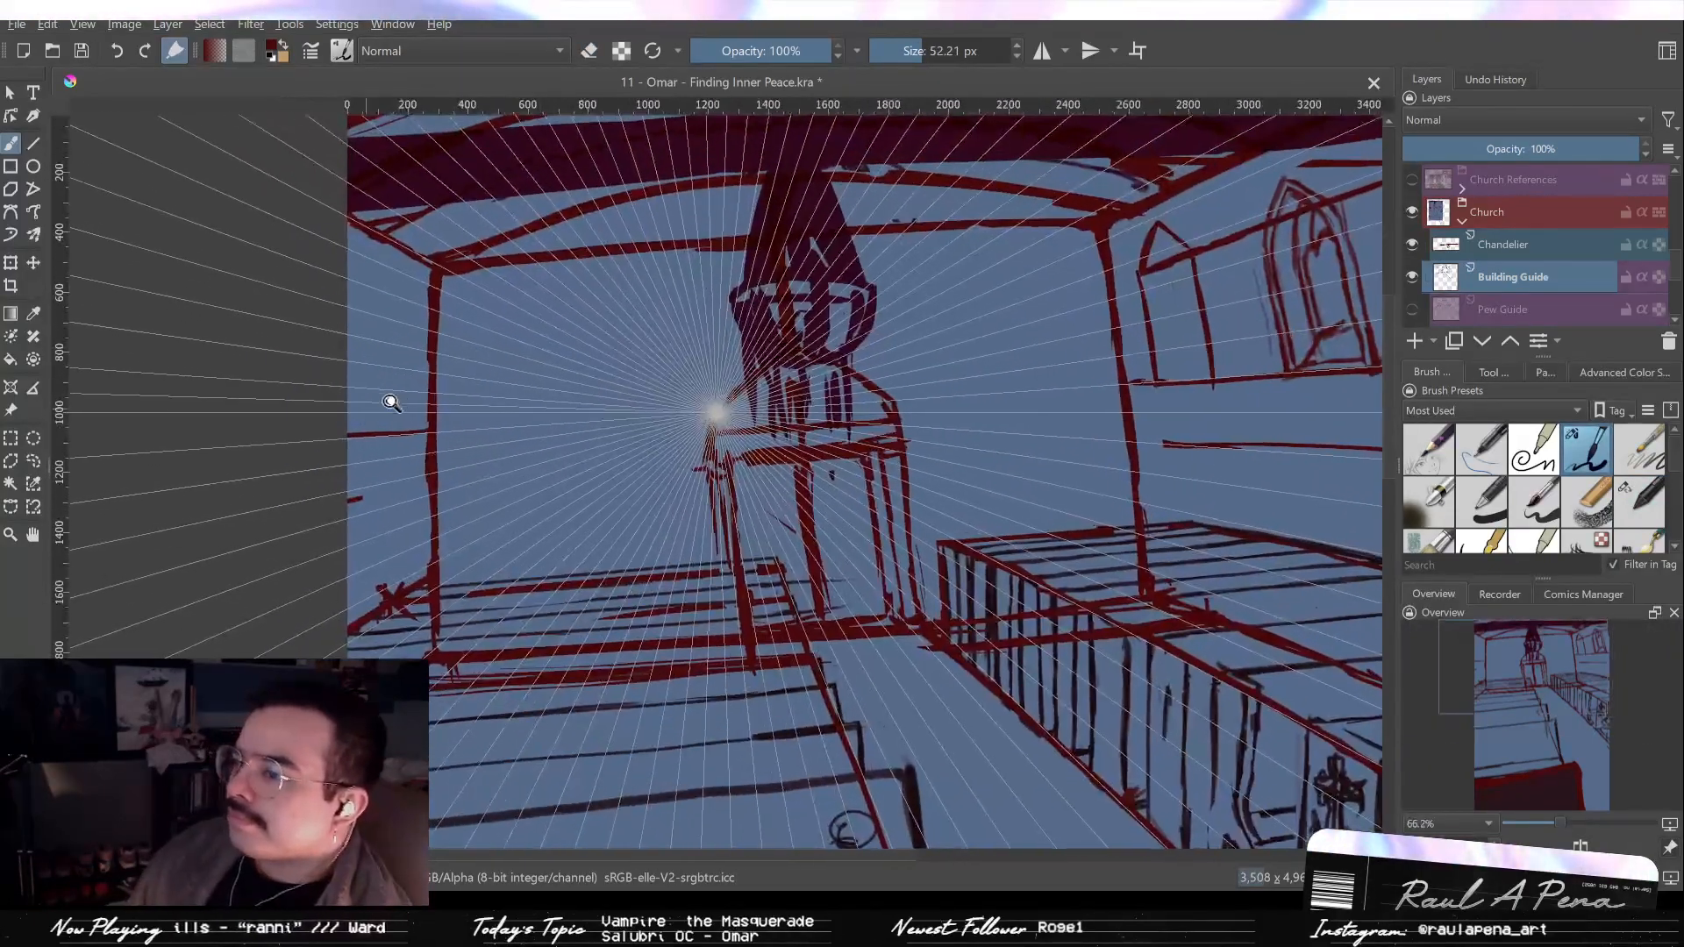
Sketch the right edge and pointed arch of a window on the left wall with the 52.21 px brush, retrying the vertical stroke.
key(ctrl+z)
drag(402, 300, 402, 408)
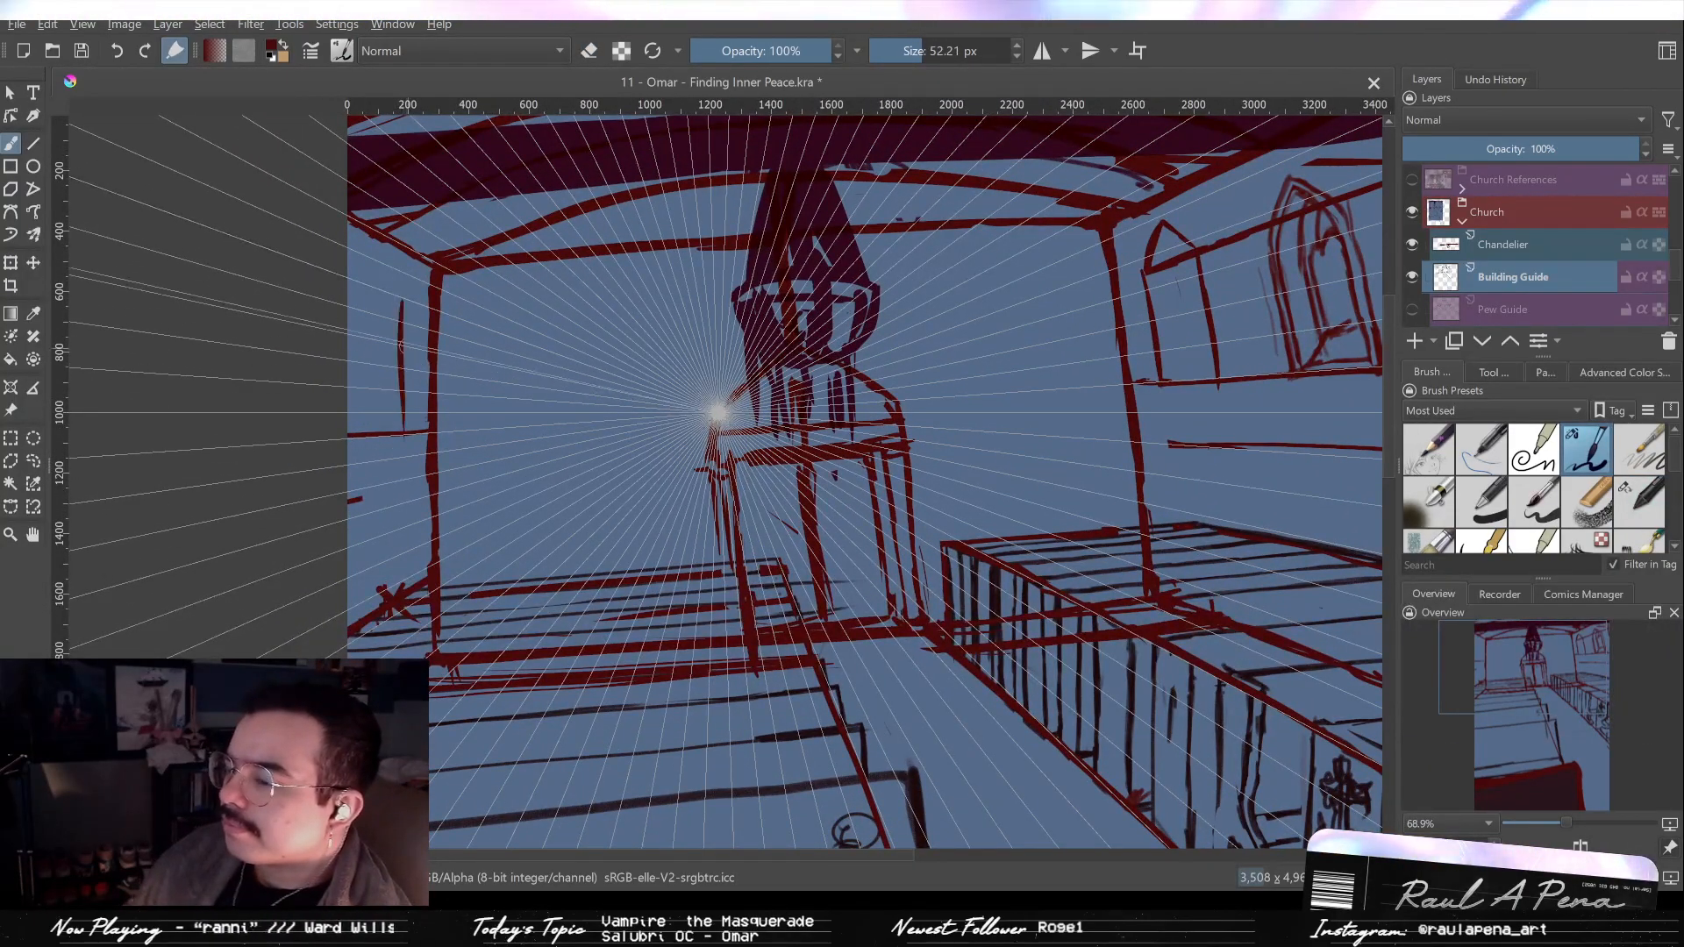
drag(403, 291, 401, 457)
key(ctrl+z)
key(ctrl+z)
drag(404, 305, 406, 452)
key(ctrl+z)
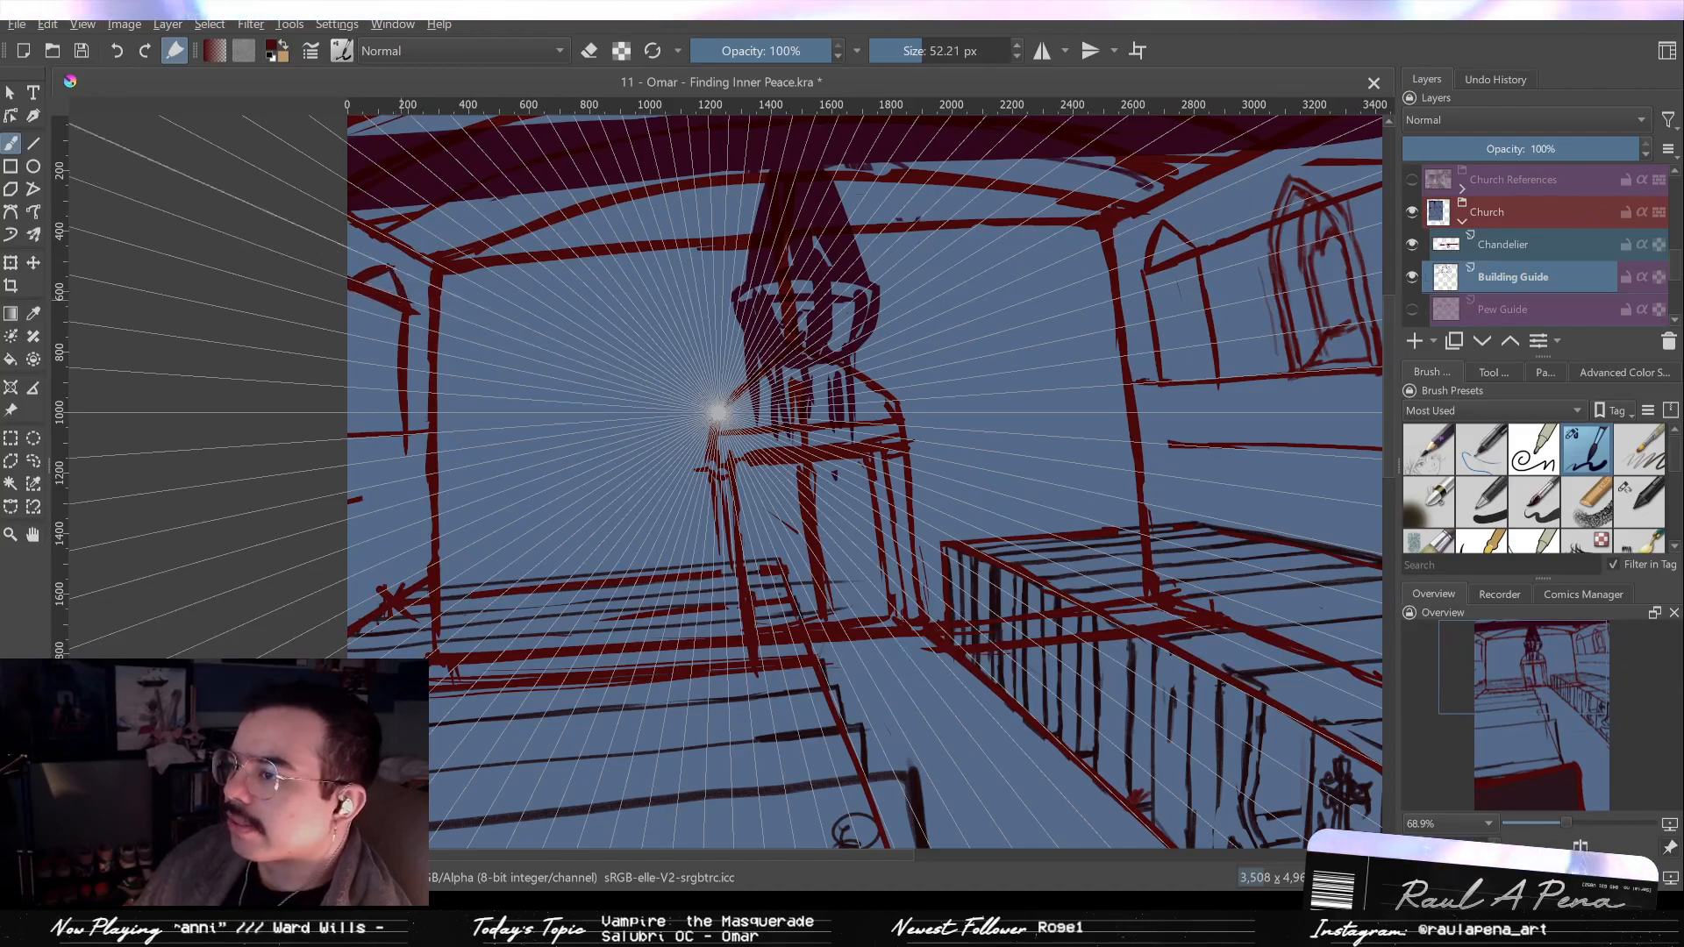
Complete the left wall window's outline, then draw its inner vertical frame lines and lower edge with the 52.21 px brush.
scroll(374, 300, down, 2)
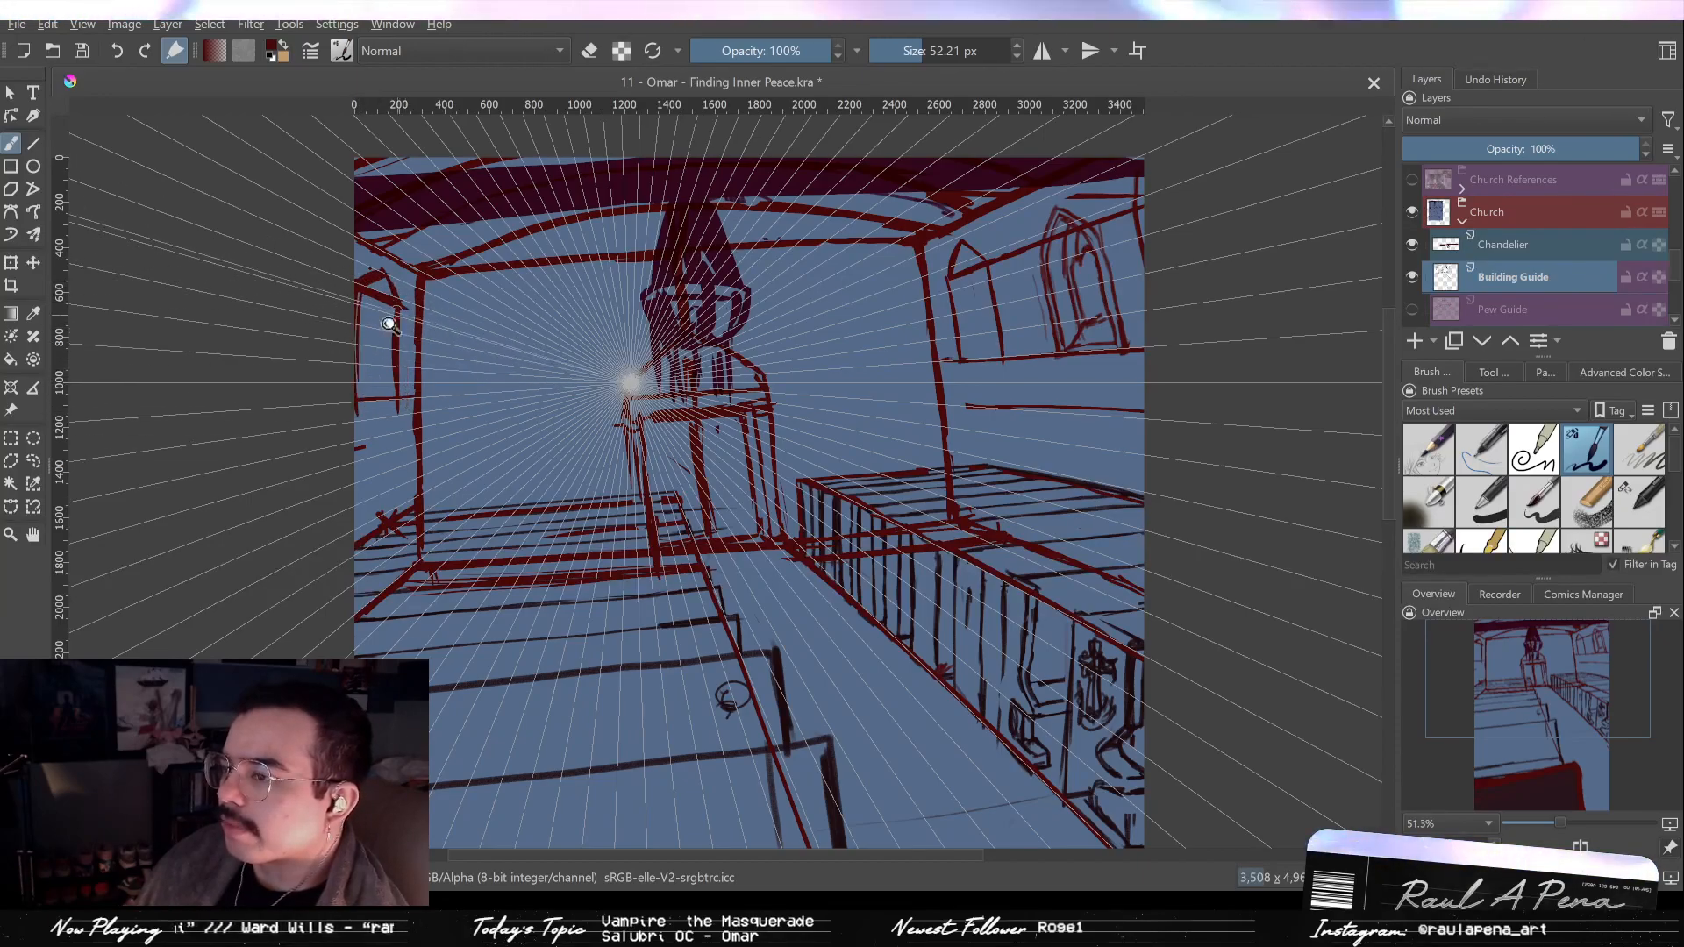
drag(390, 343, 400, 297)
key(slash)
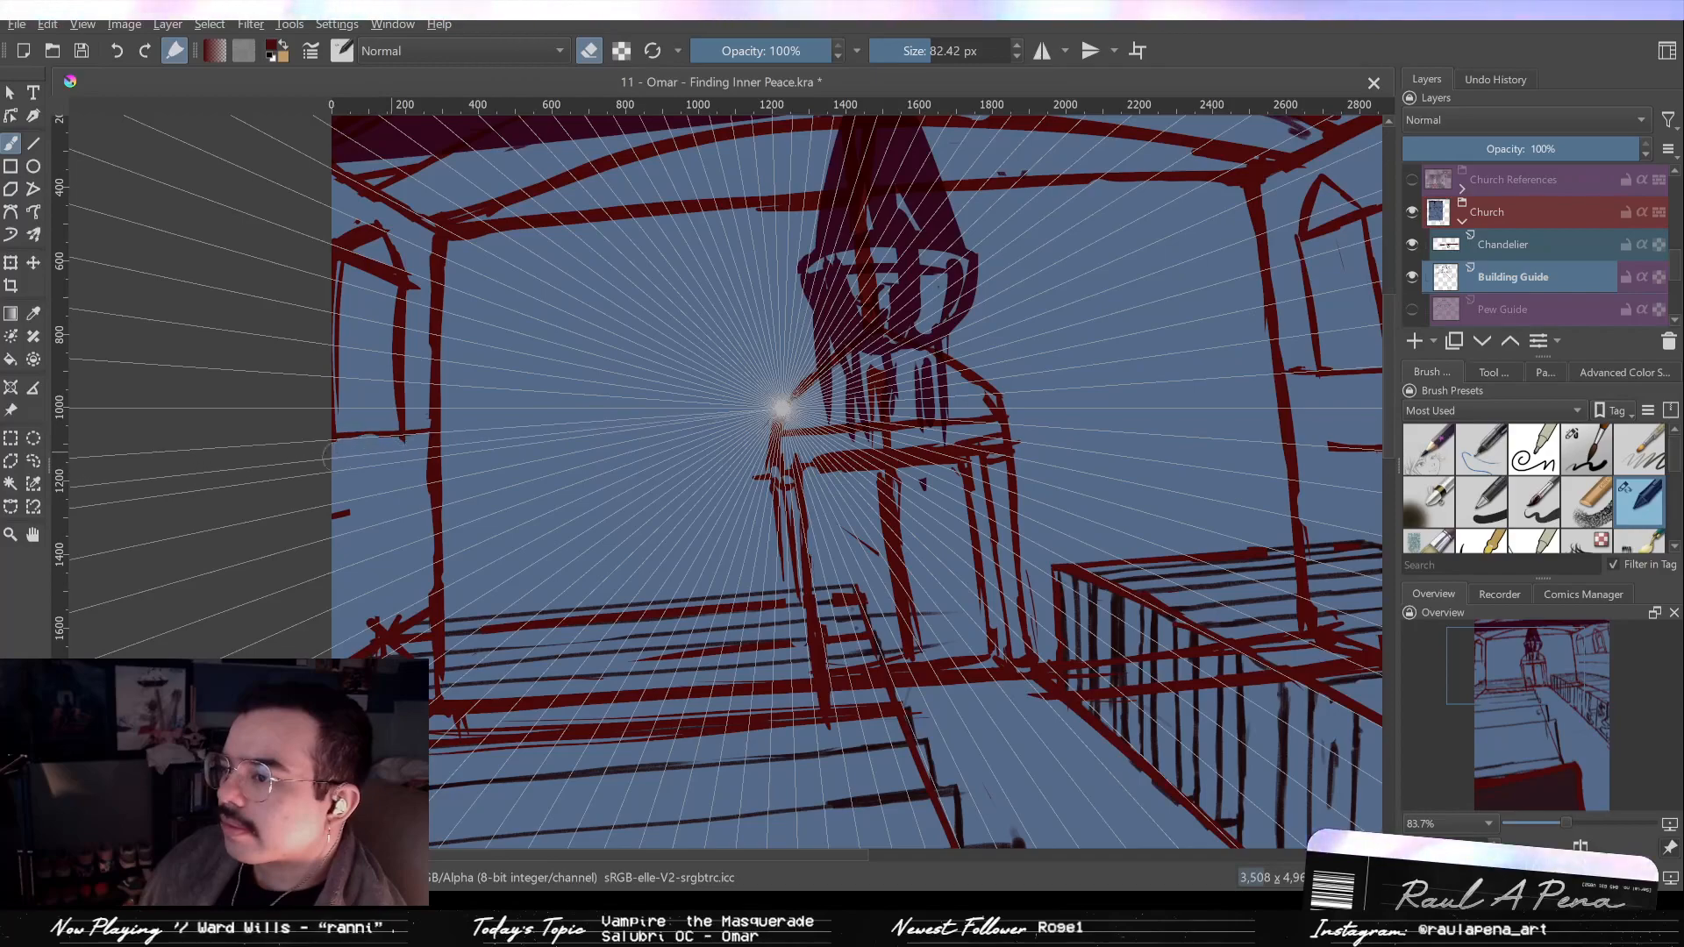
key(slash)
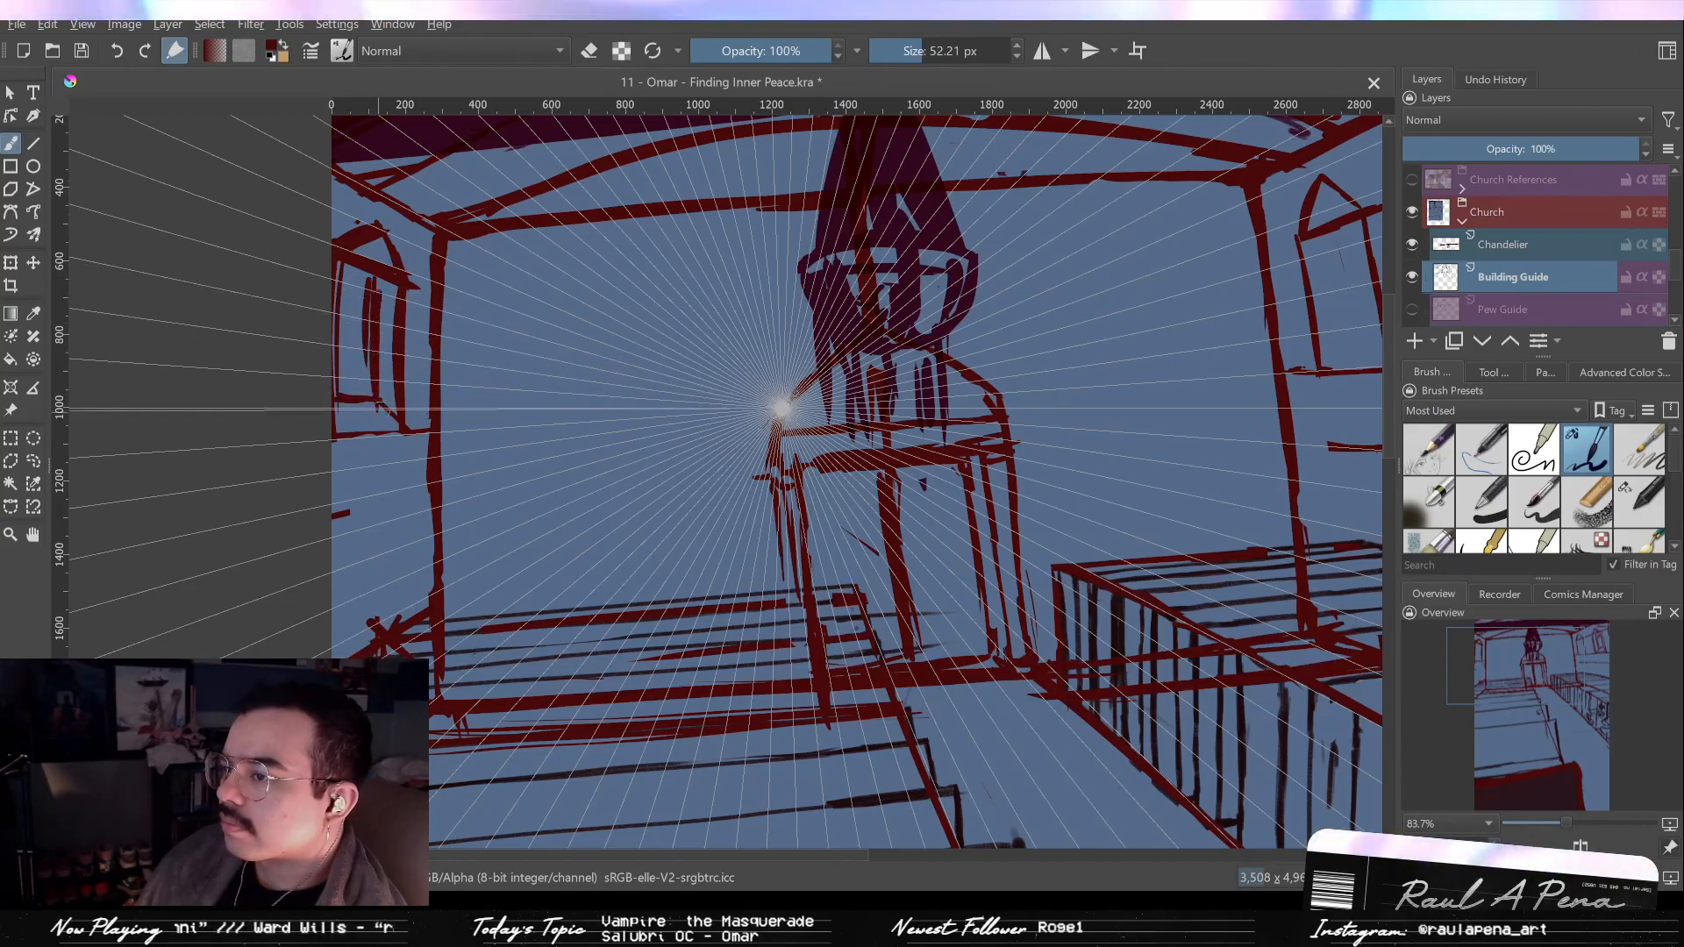
Clean the left window's inner frame with the eraser at 47.87 px and add hatching strokes along its sill.
key(slash)
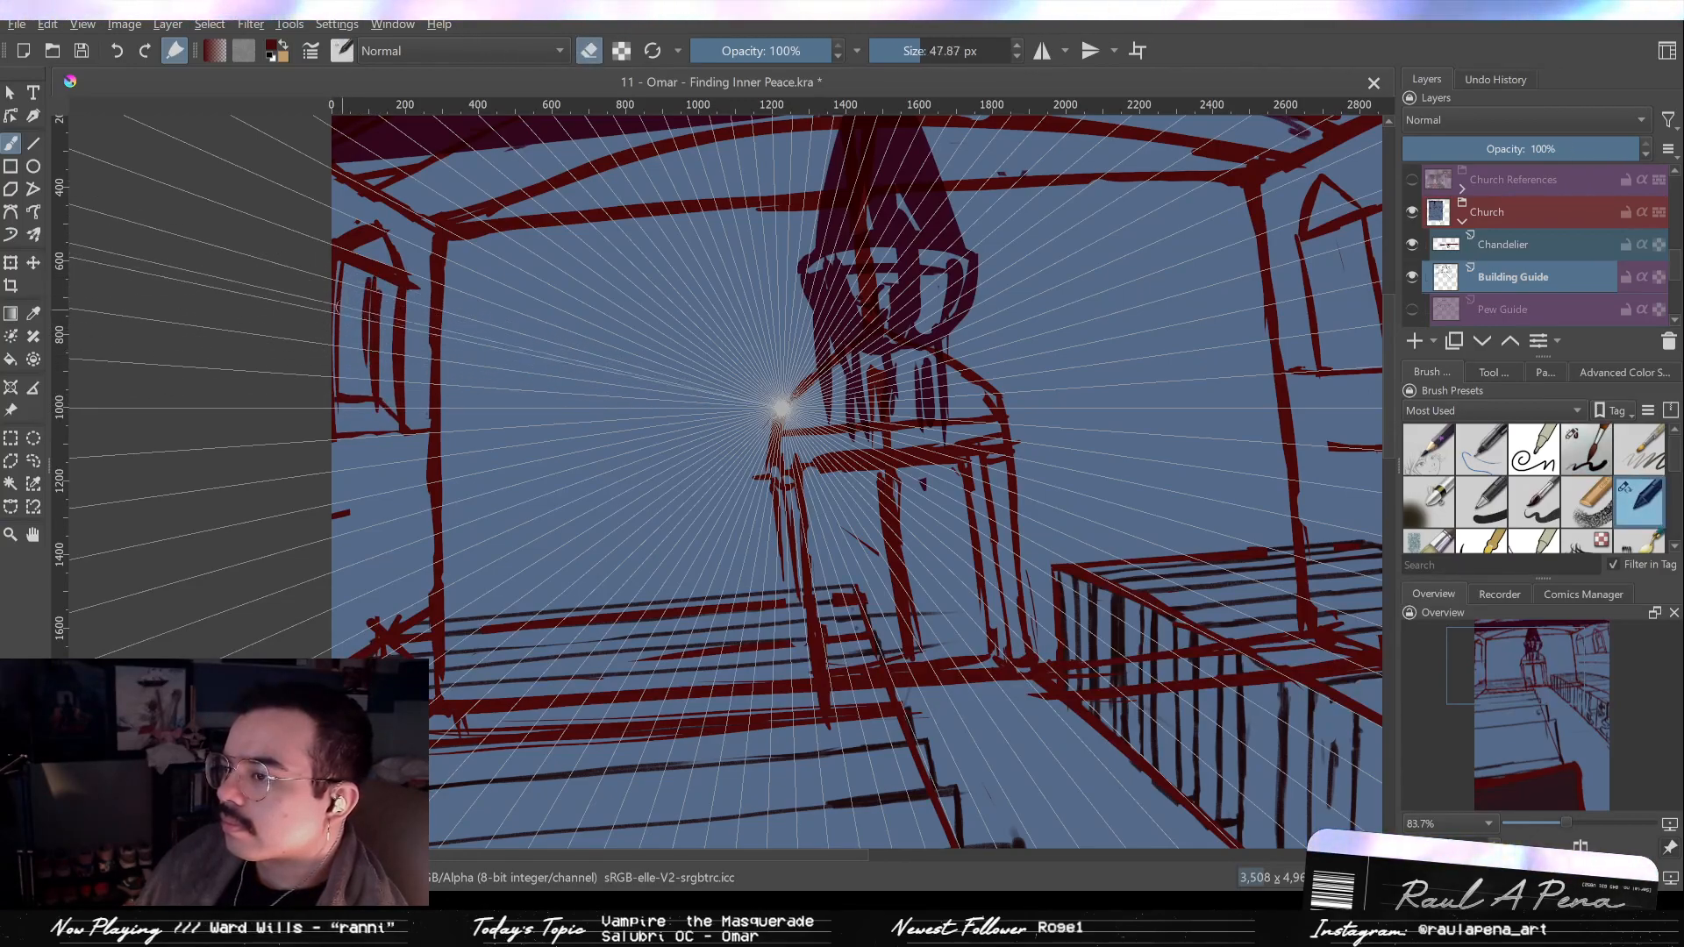
key(bracketleft)
key(slash)
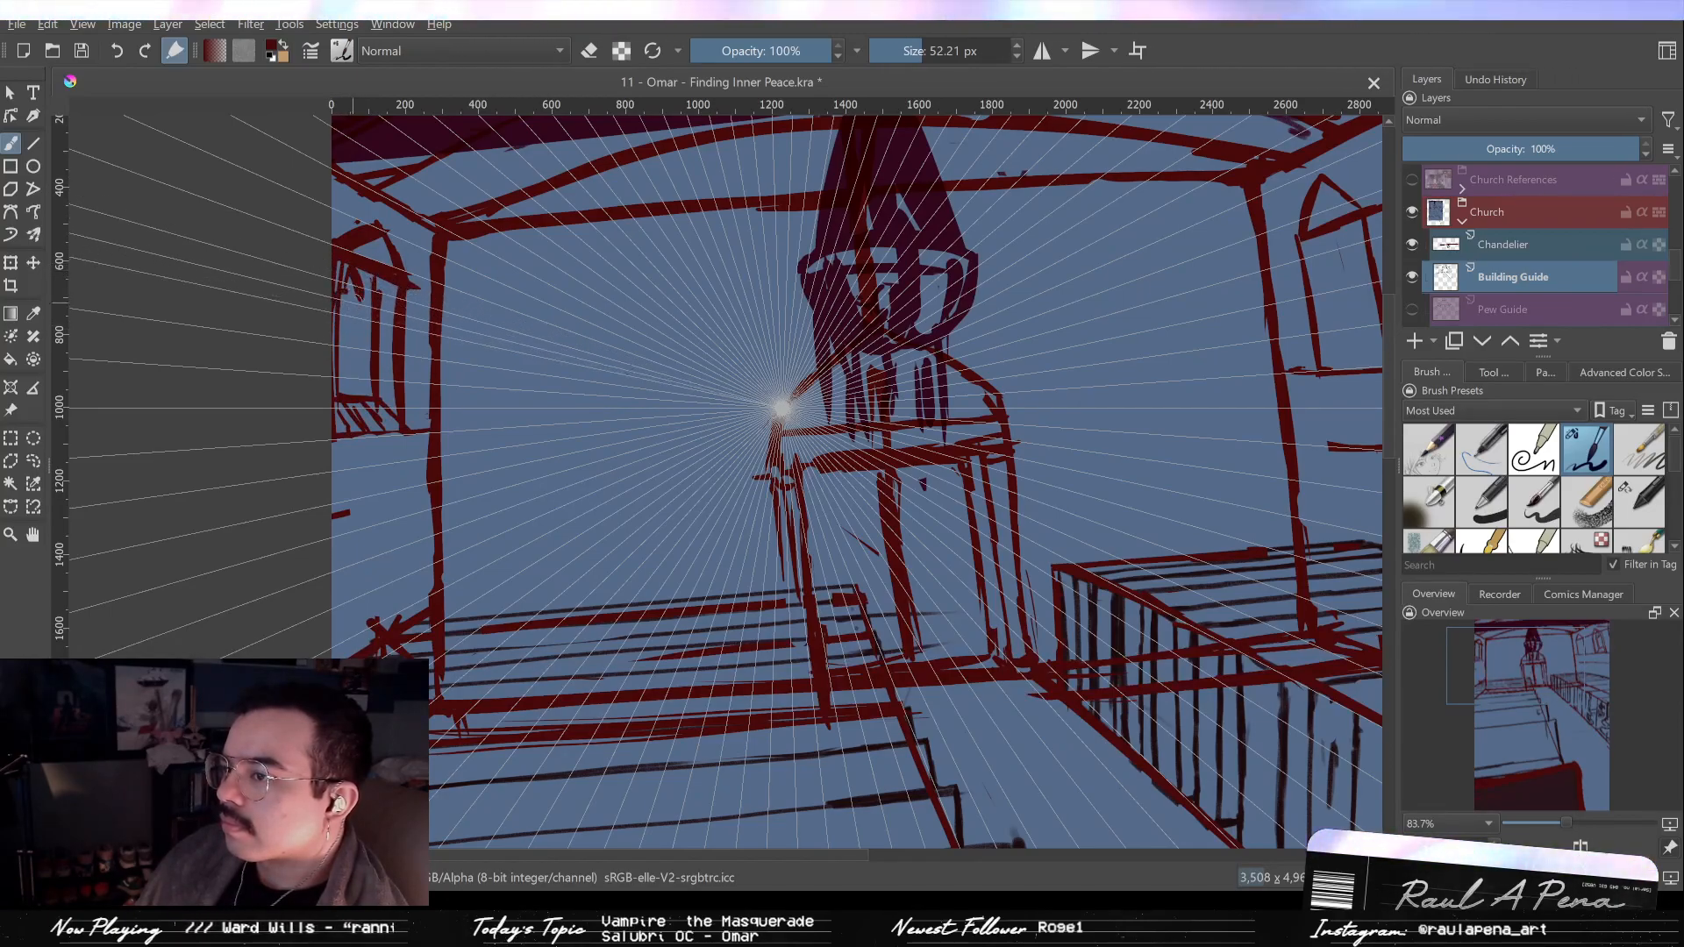
Compare with the right wall's windows, erase stray marks inside the left window at 47.87 px and sketch its inner arch.
drag(376, 327, 299, 434)
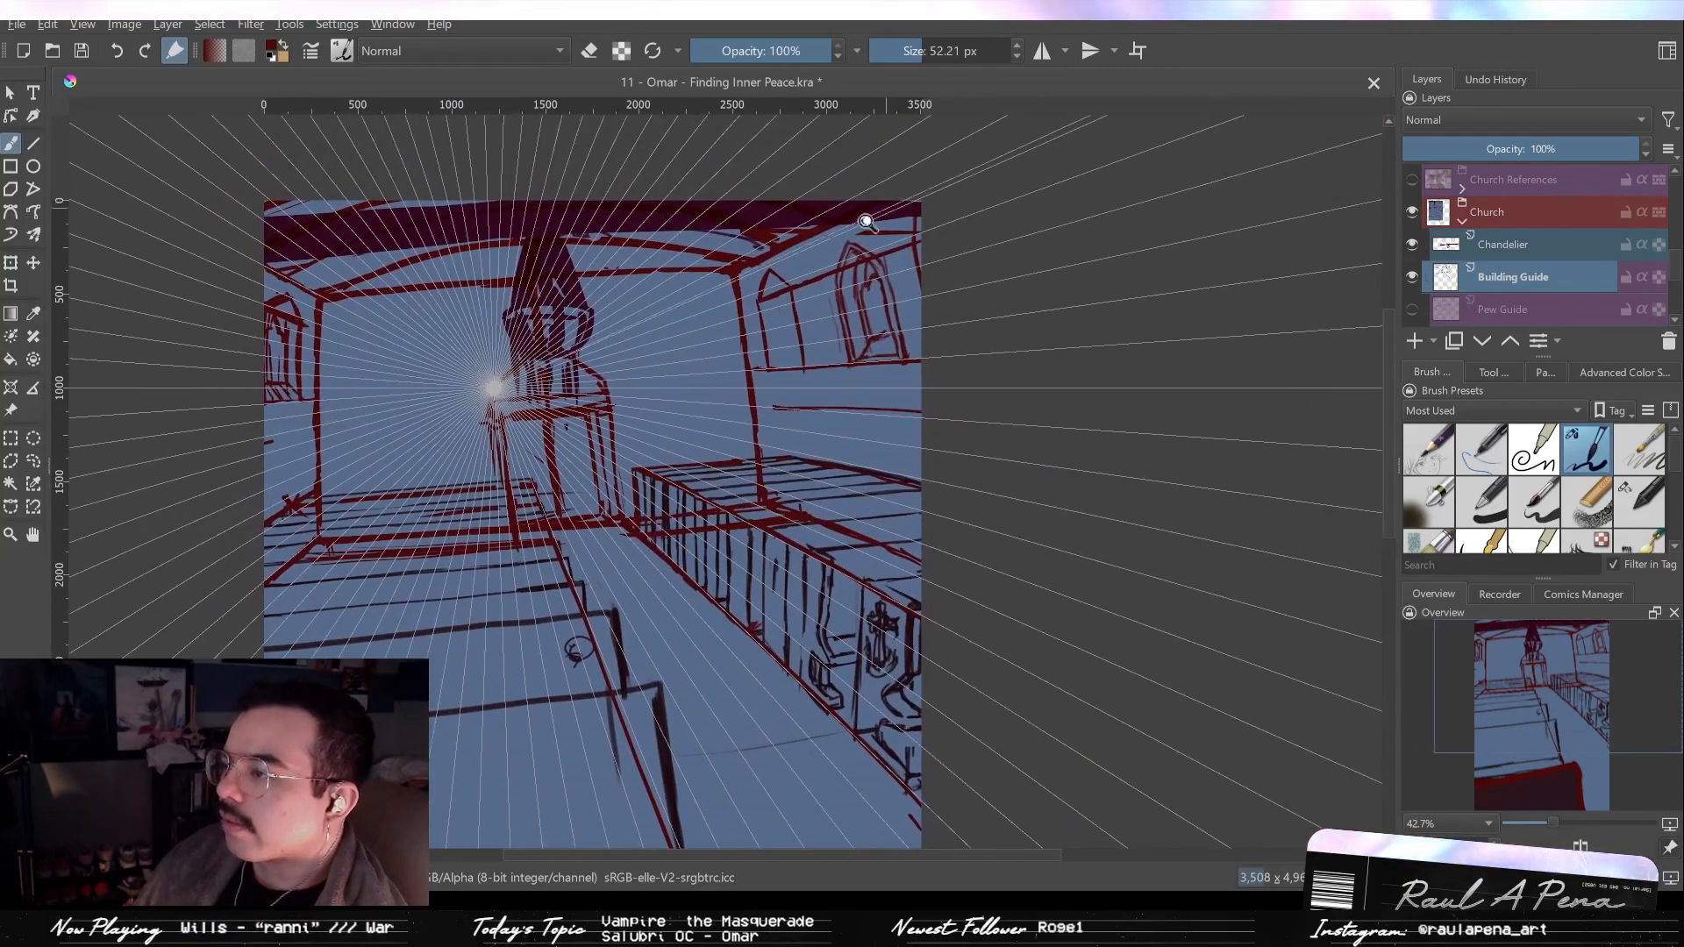
drag(869, 220, 869, 122)
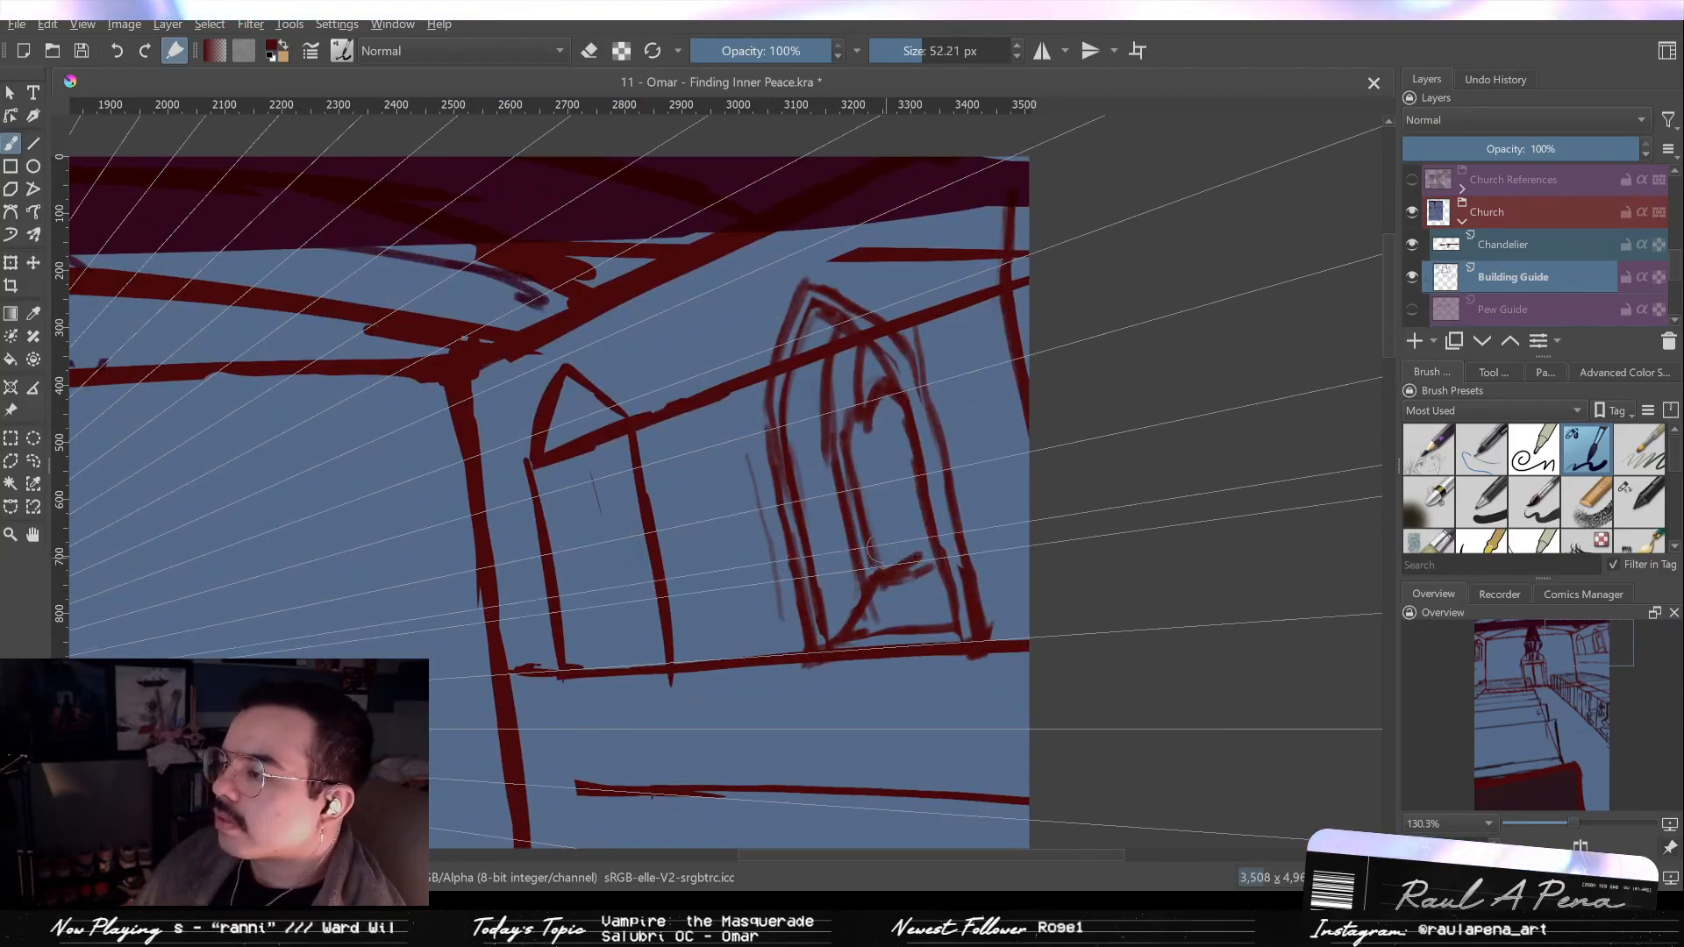
mouse_move(419, 369)
mouse_down()
mouse_move(419, 403)
mouse_move(1377, 307)
mouse_up()
drag(514, 448, 515, 399)
key(/)
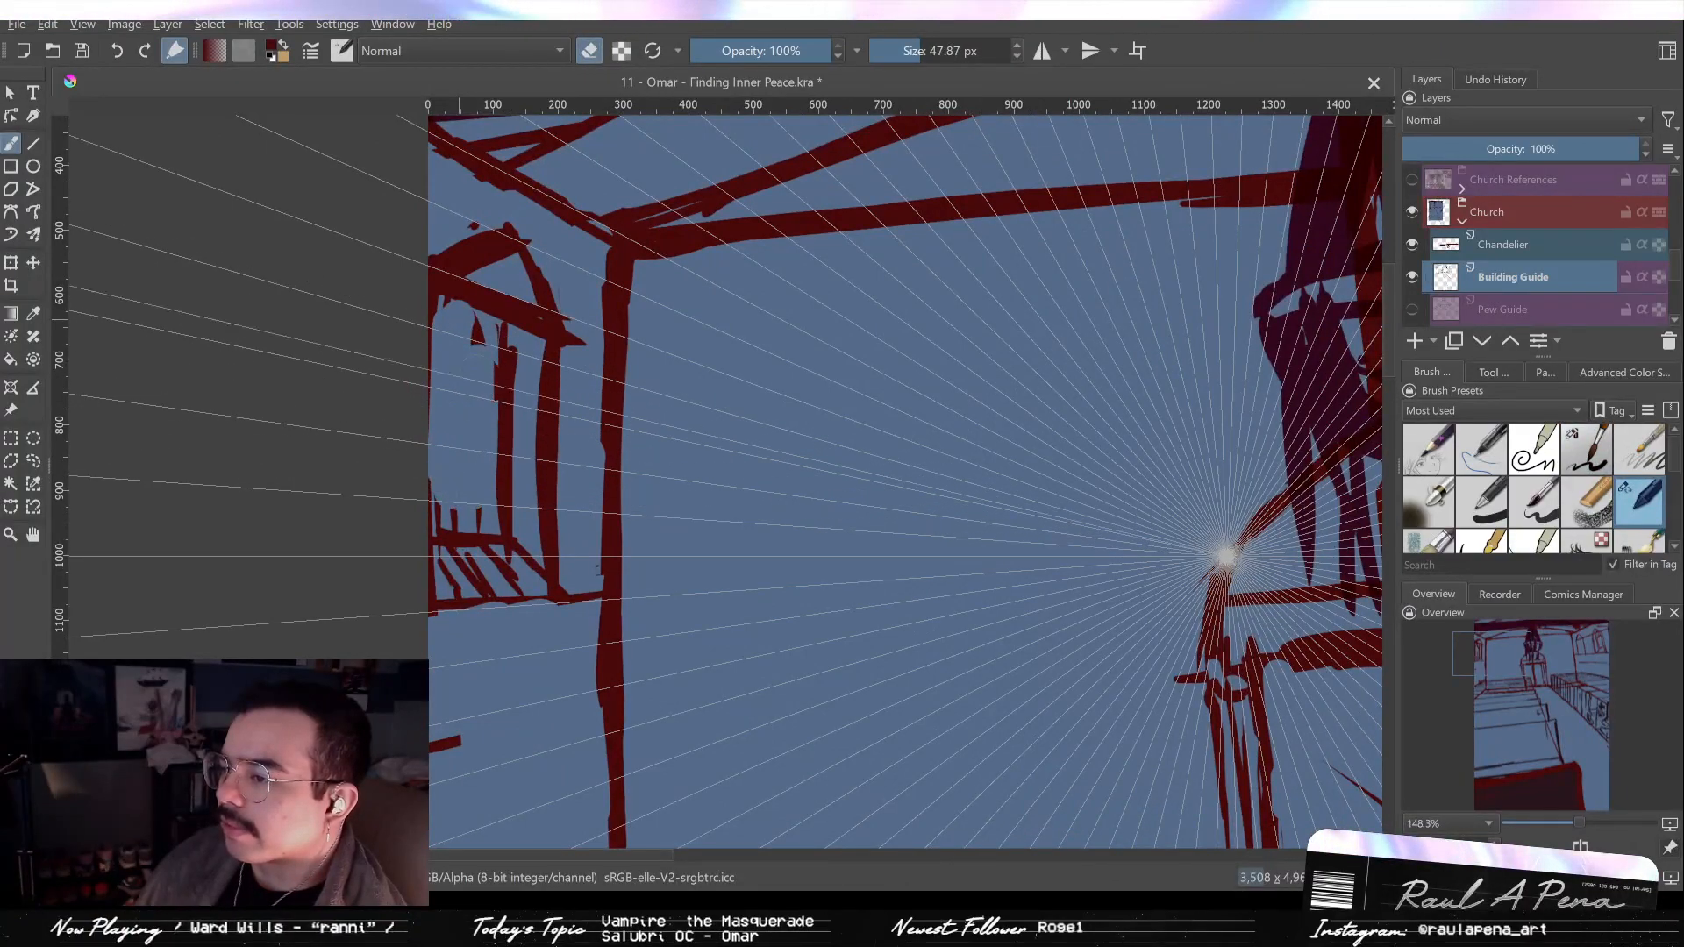
key(ctrl+z)
mouse_move(463, 379)
mouse_down()
mouse_move(454, 465)
mouse_move(464, 373)
mouse_up()
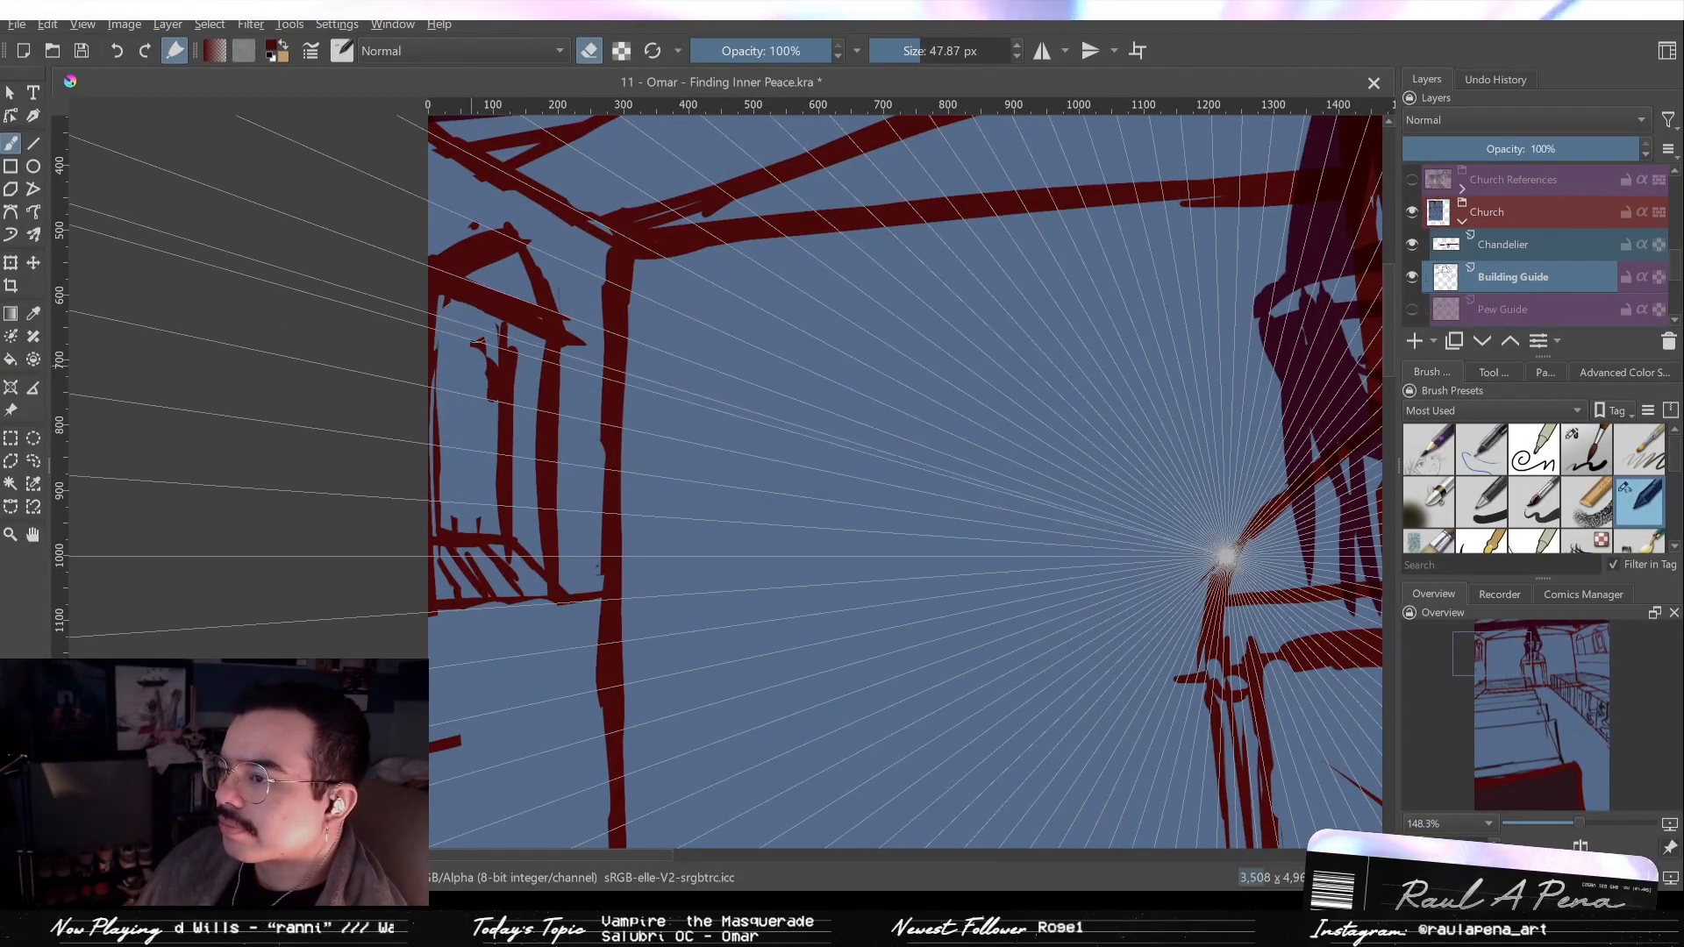
key(/)
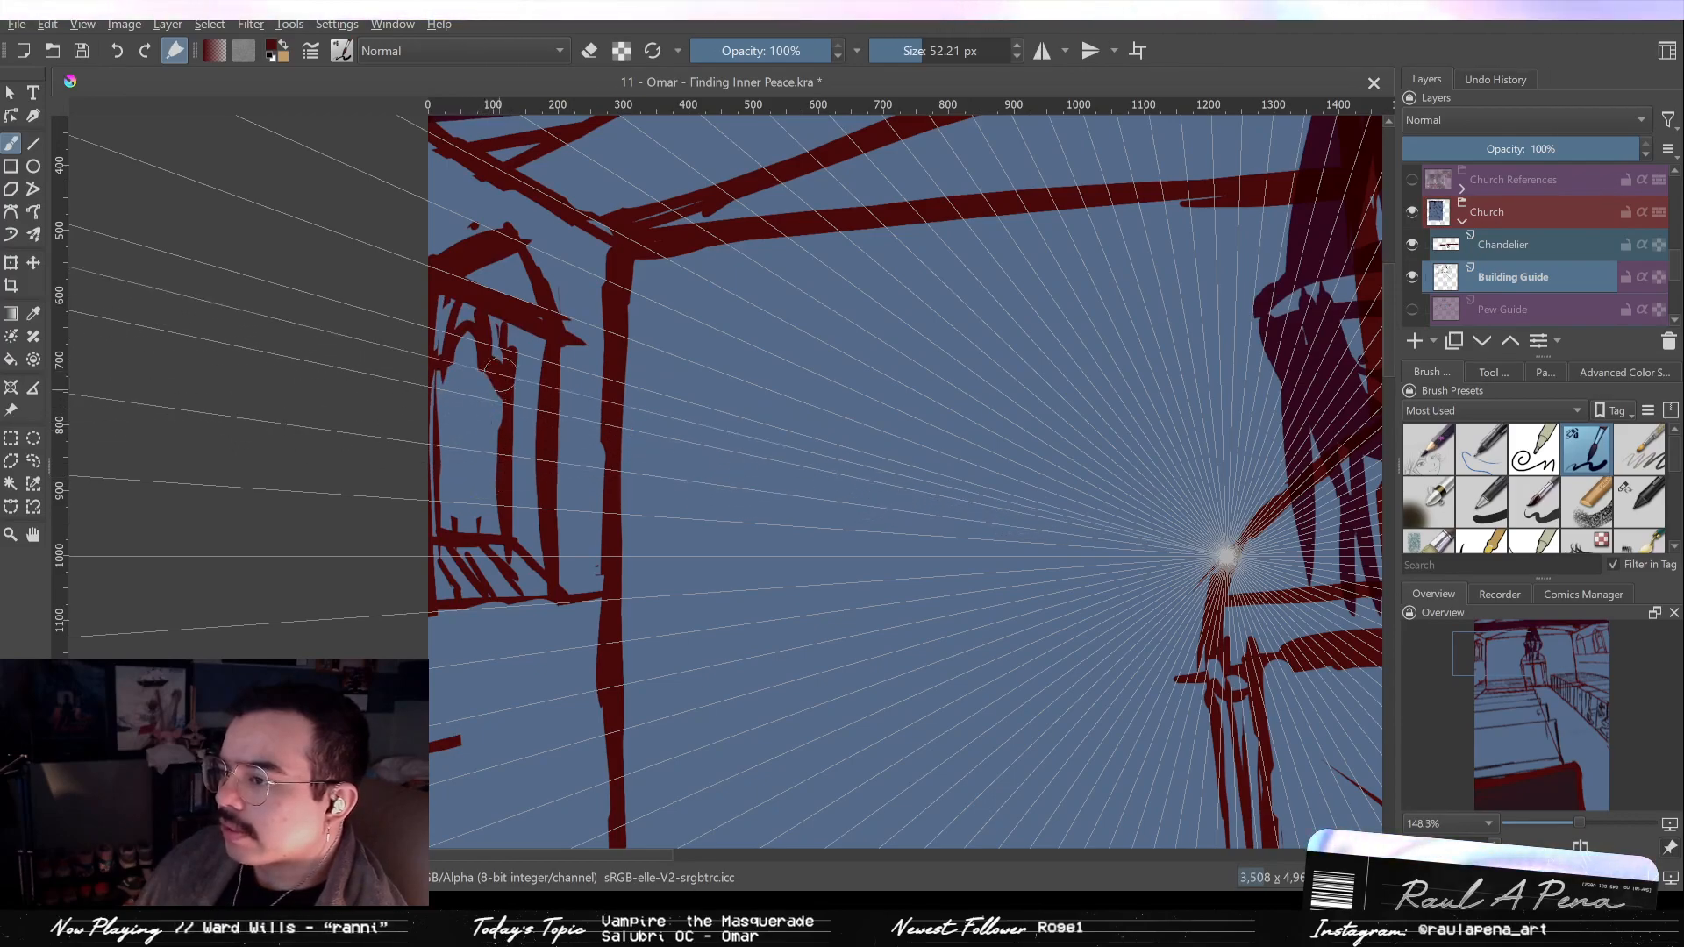
Refine the left window's inner right edge into thin double lines using the 27.80 px brush and 20.12 px eraser.
key(/)
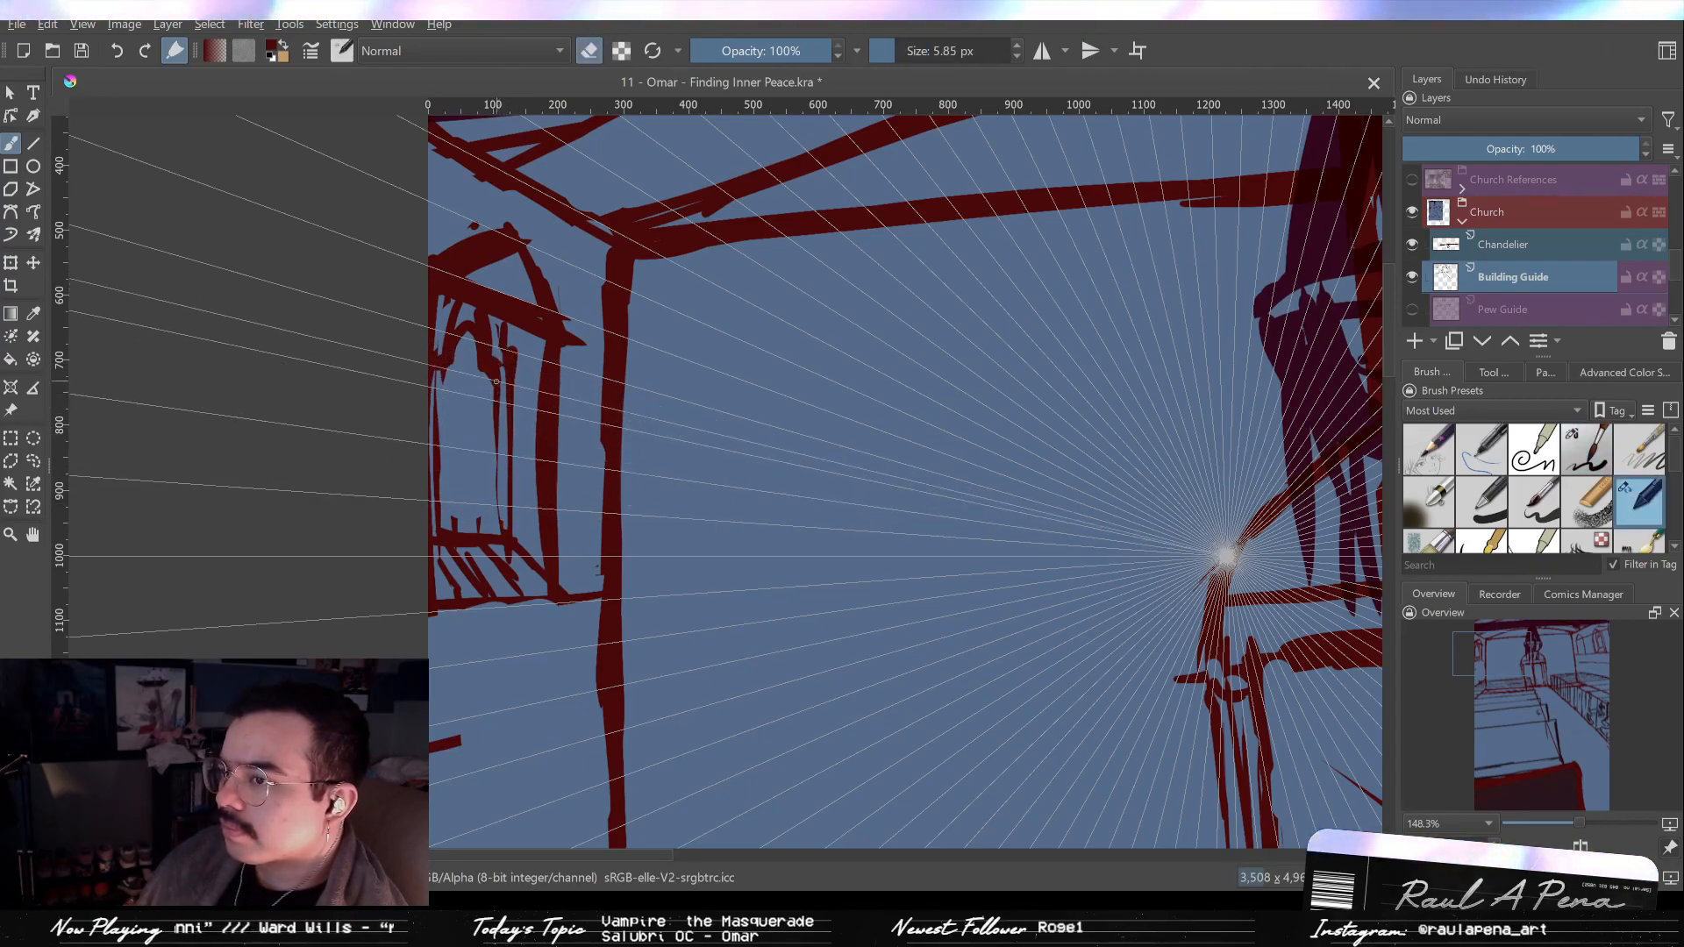
key(/)
mouse_move(493, 379)
mouse_down()
mouse_move(486, 472)
mouse_move(475, 413)
mouse_up()
key(ctrl+z)
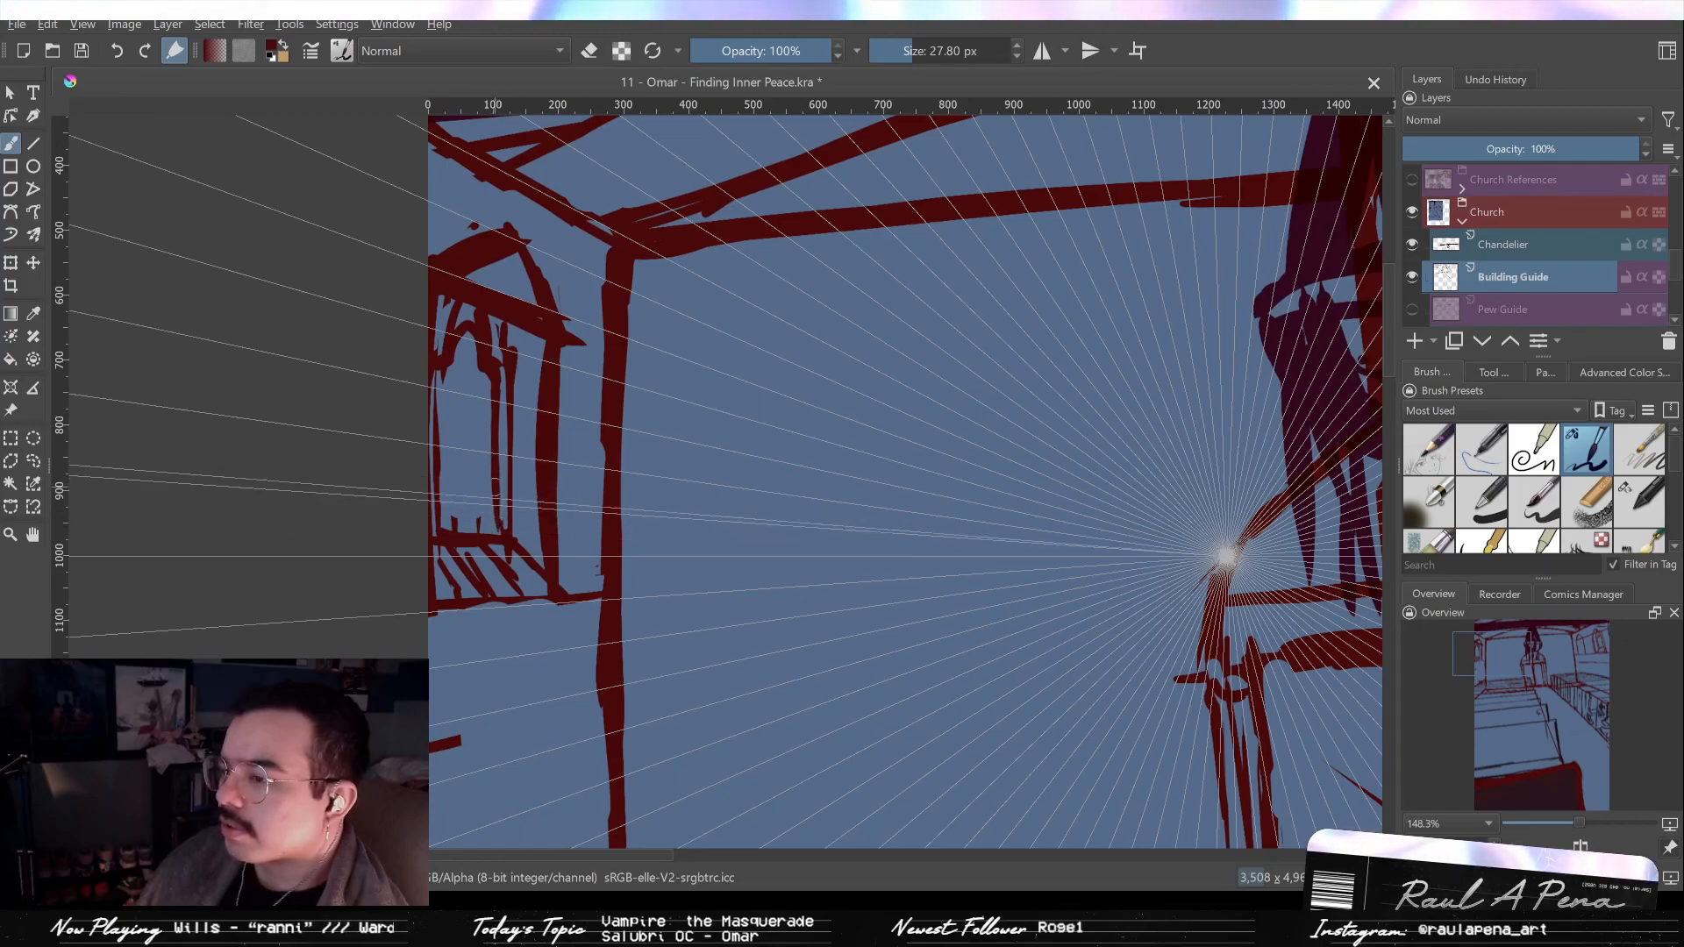
key(/)
shift+drag(478, 525, 503, 526)
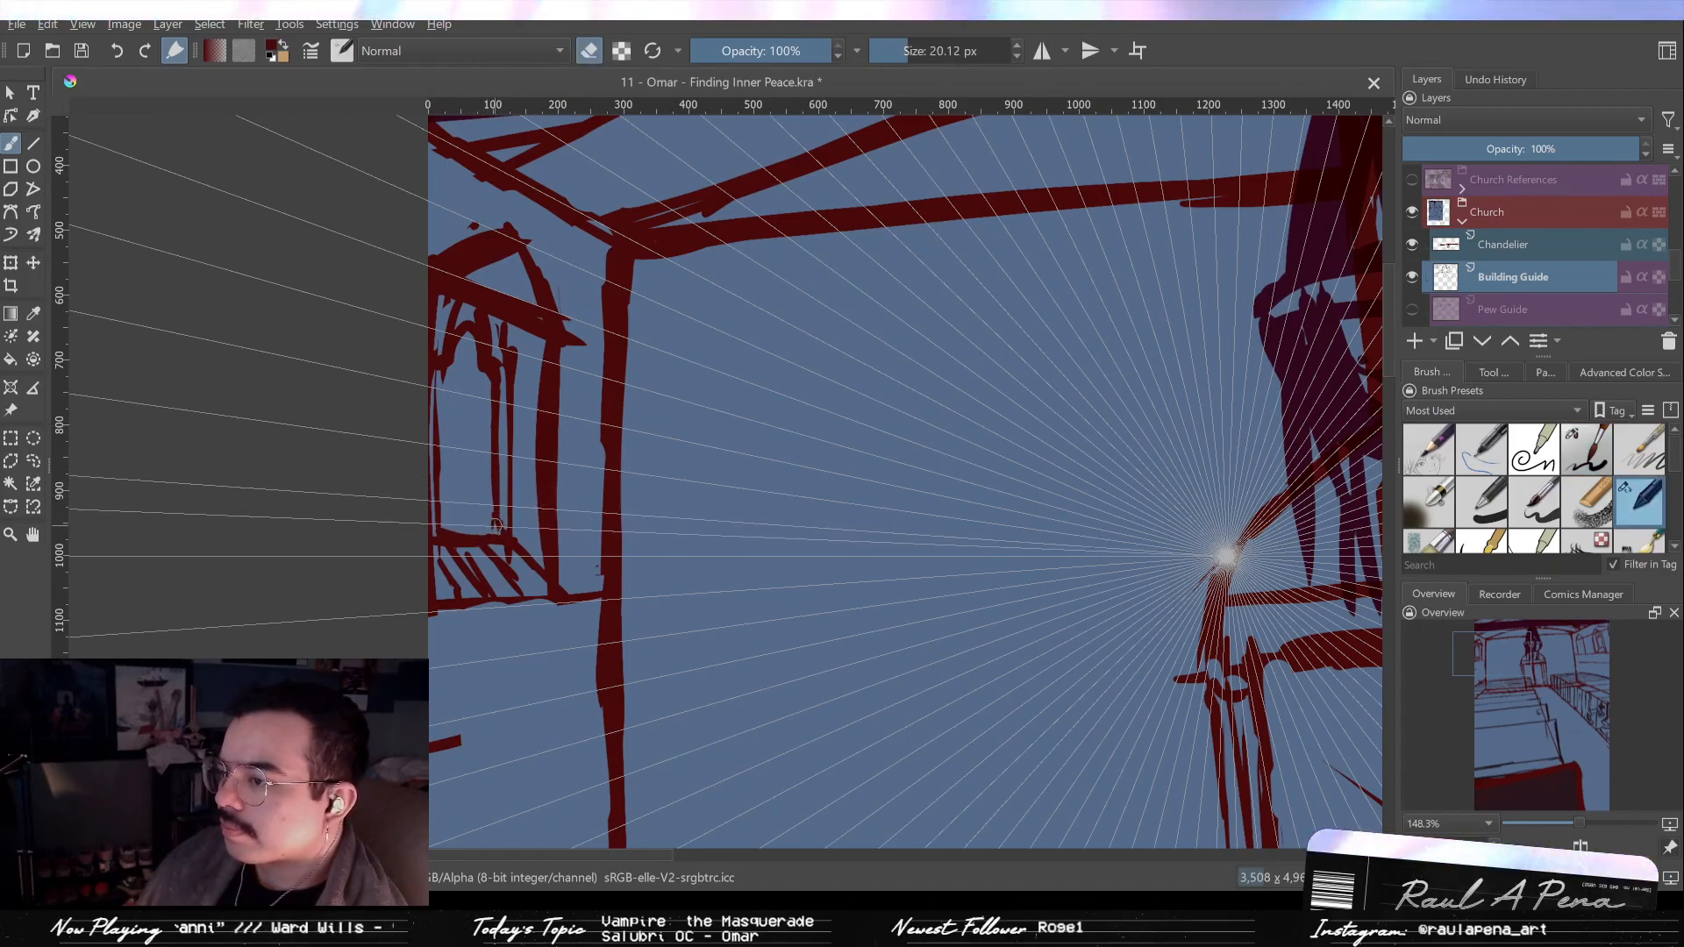
key(/)
Draw the inner frame's left side and arch in the right wall's farther window with the 27.80 px brush.
ctrl+scroll(513, 643, down, 5)
ctrl+drag(513, 644, 340, 522)
mouse_move(823, 415)
ctrl+mouse_down()
mouse_move(823, 333)
mouse_move(542, 455)
ctrl+mouse_up()
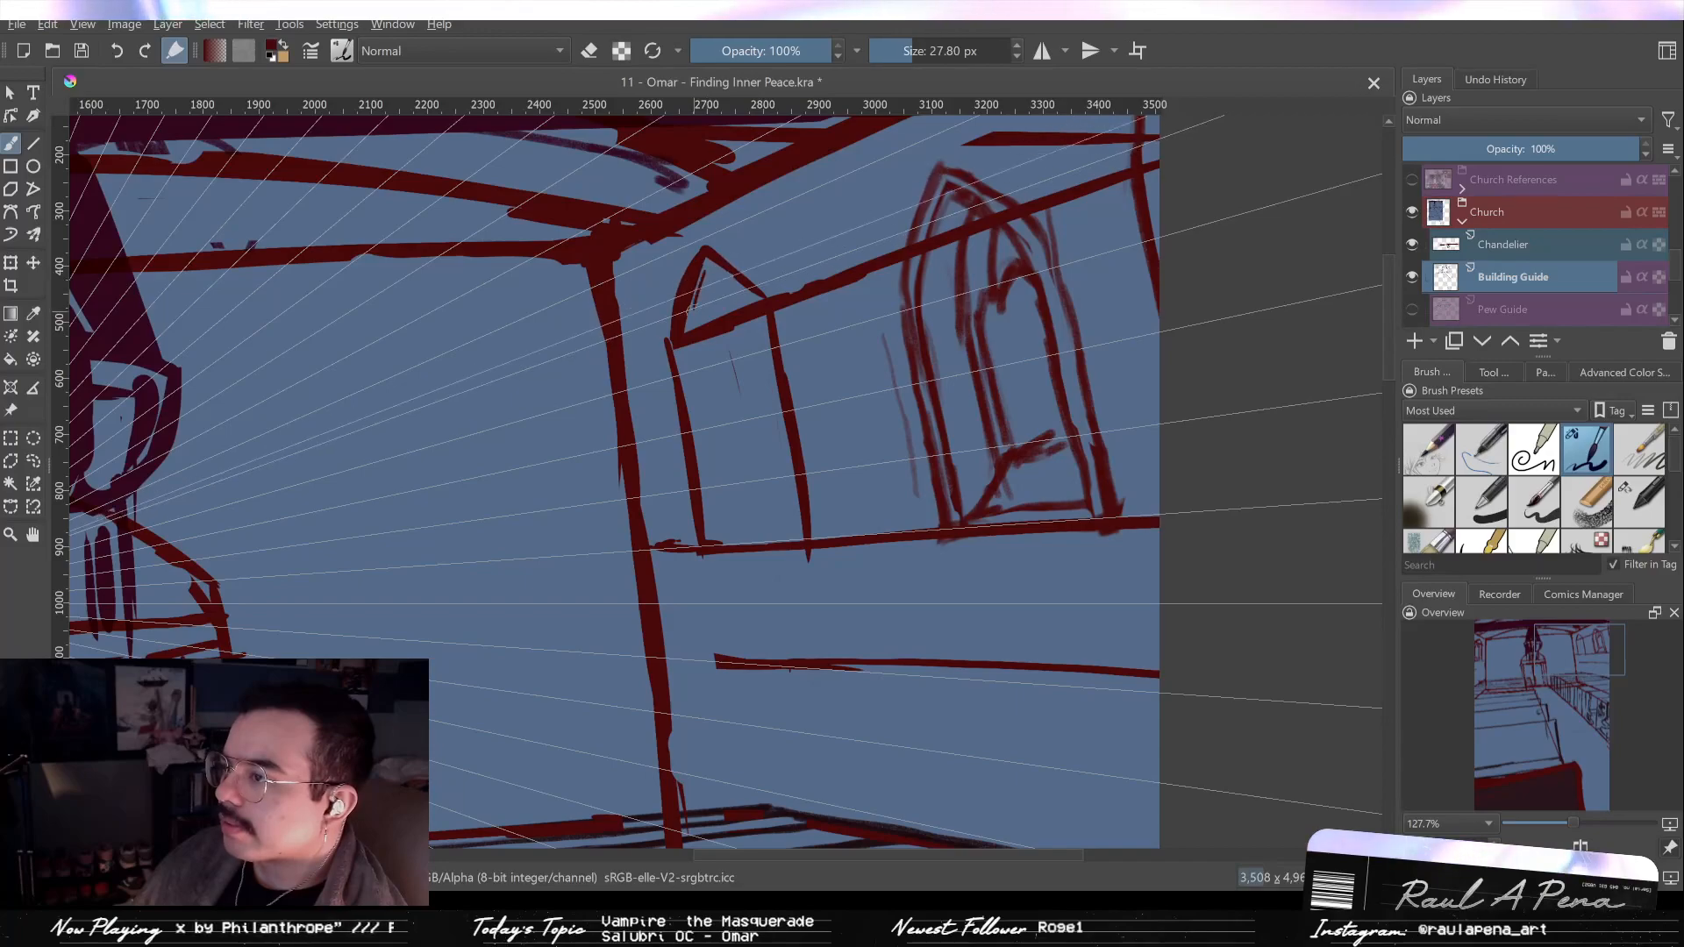
key(/)
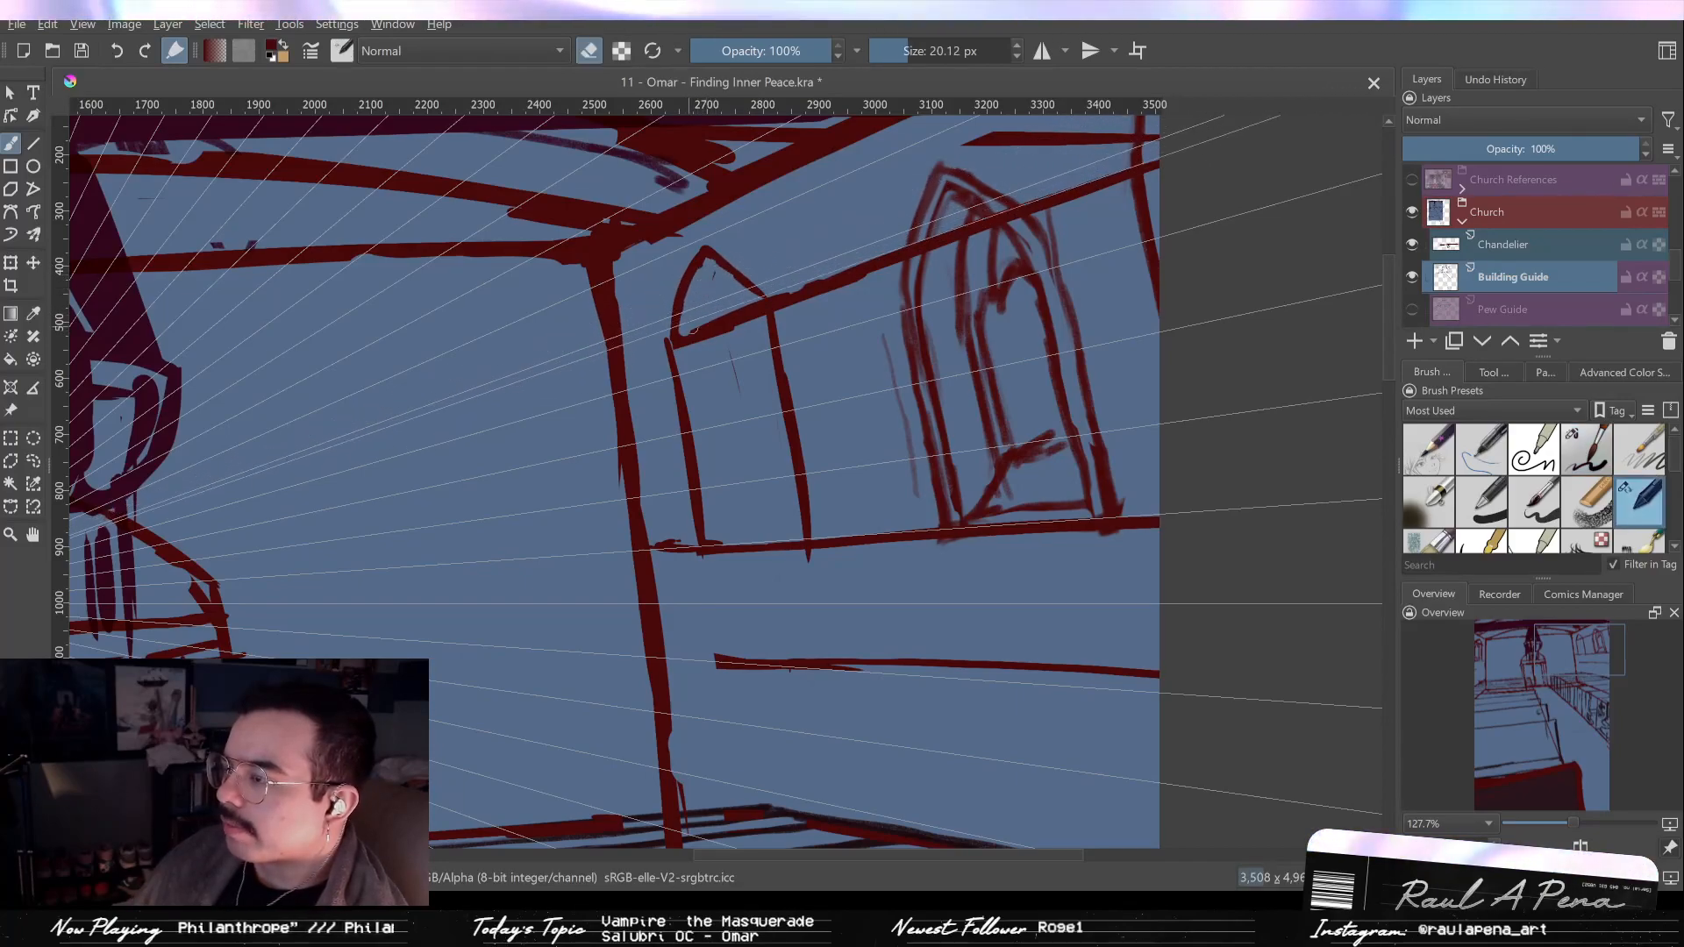
key(/)
mouse_move(708, 267)
mouse_down()
mouse_move(689, 331)
mouse_move(718, 518)
mouse_up()
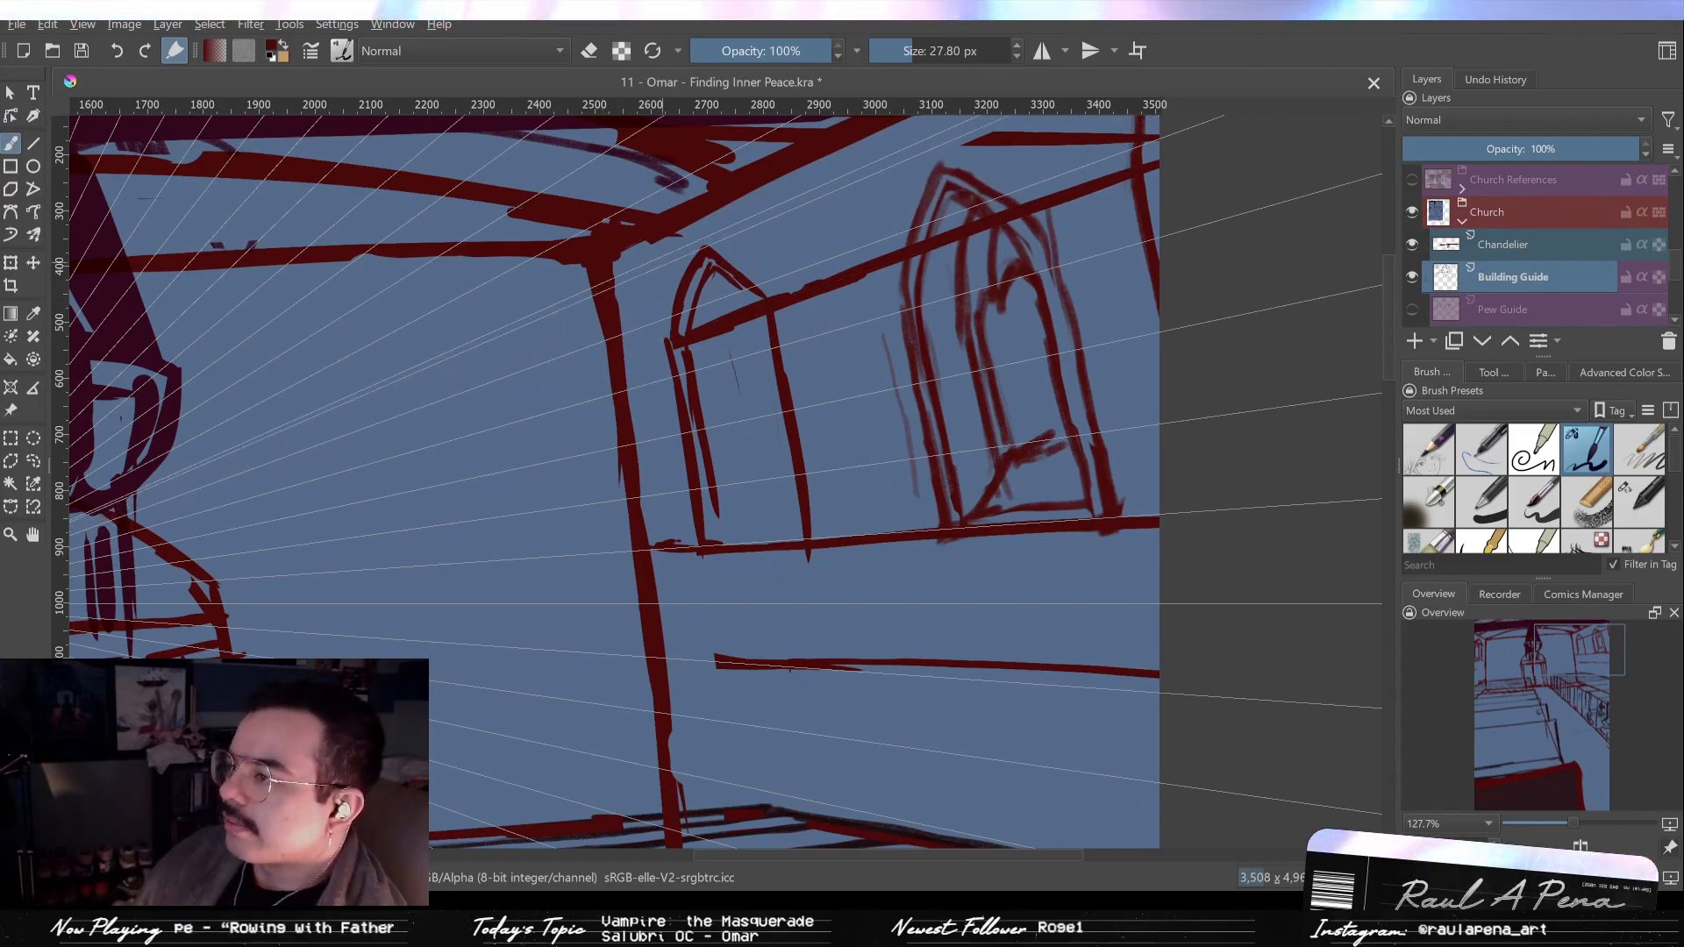
Add the inner frame's right side to the right wall's farther window, redoing the stroke so it reaches the ledge.
key(/)
key(/)
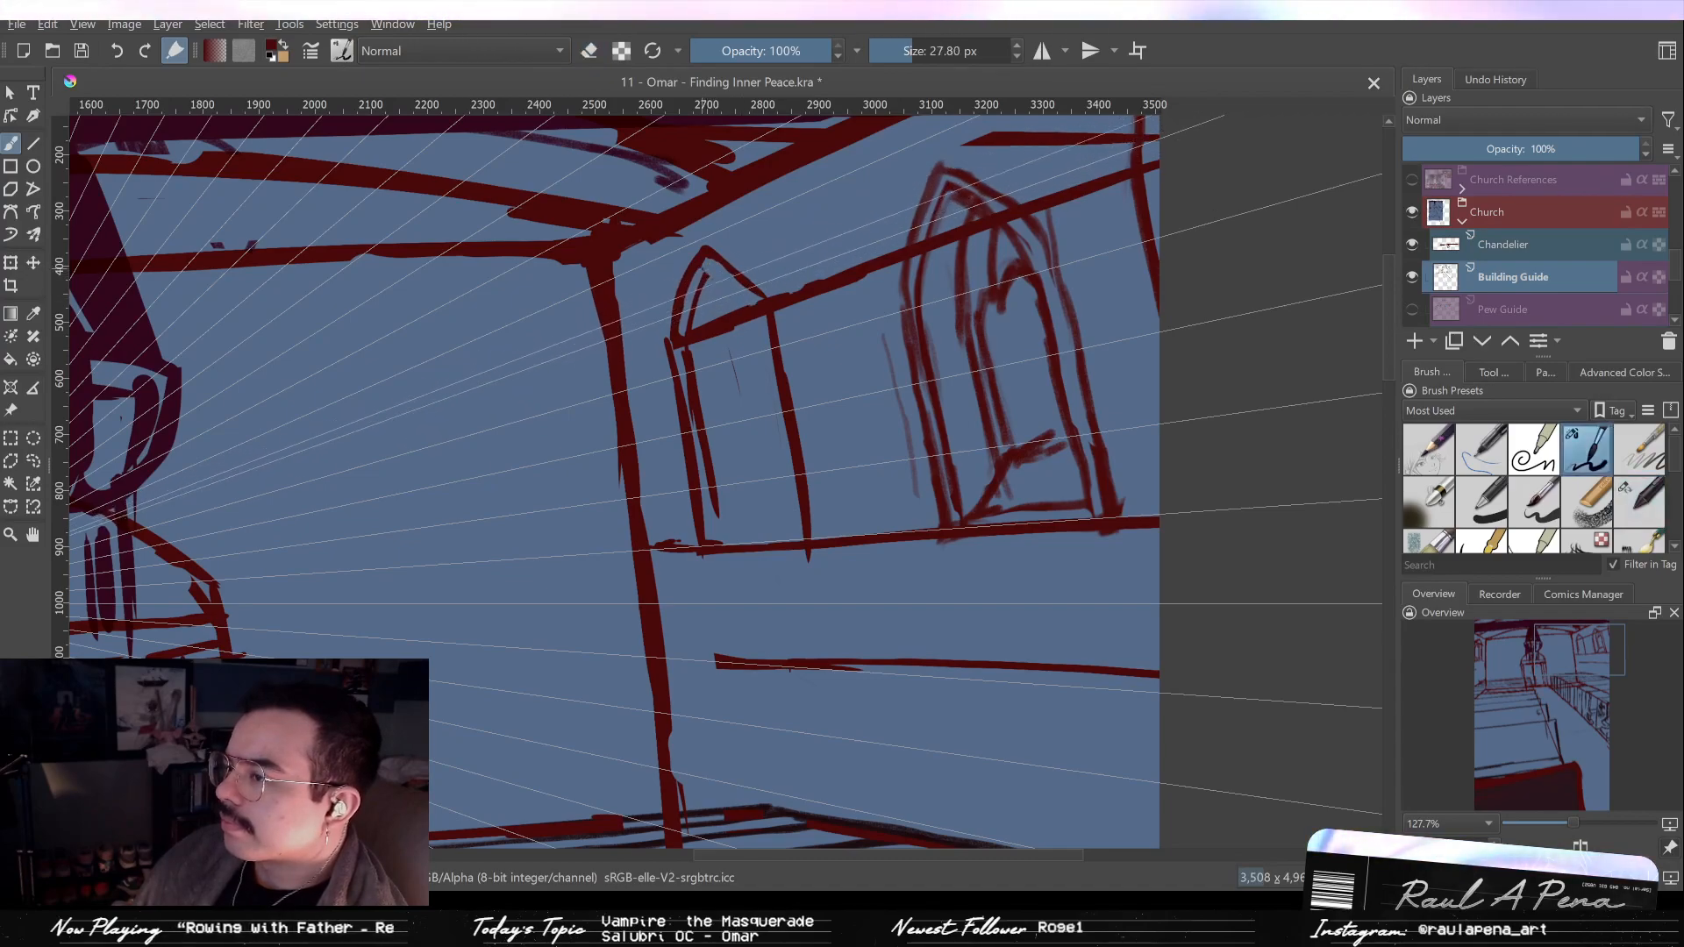
mouse_move(721, 282)
mouse_down()
mouse_move(759, 354)
mouse_move(763, 424)
mouse_up()
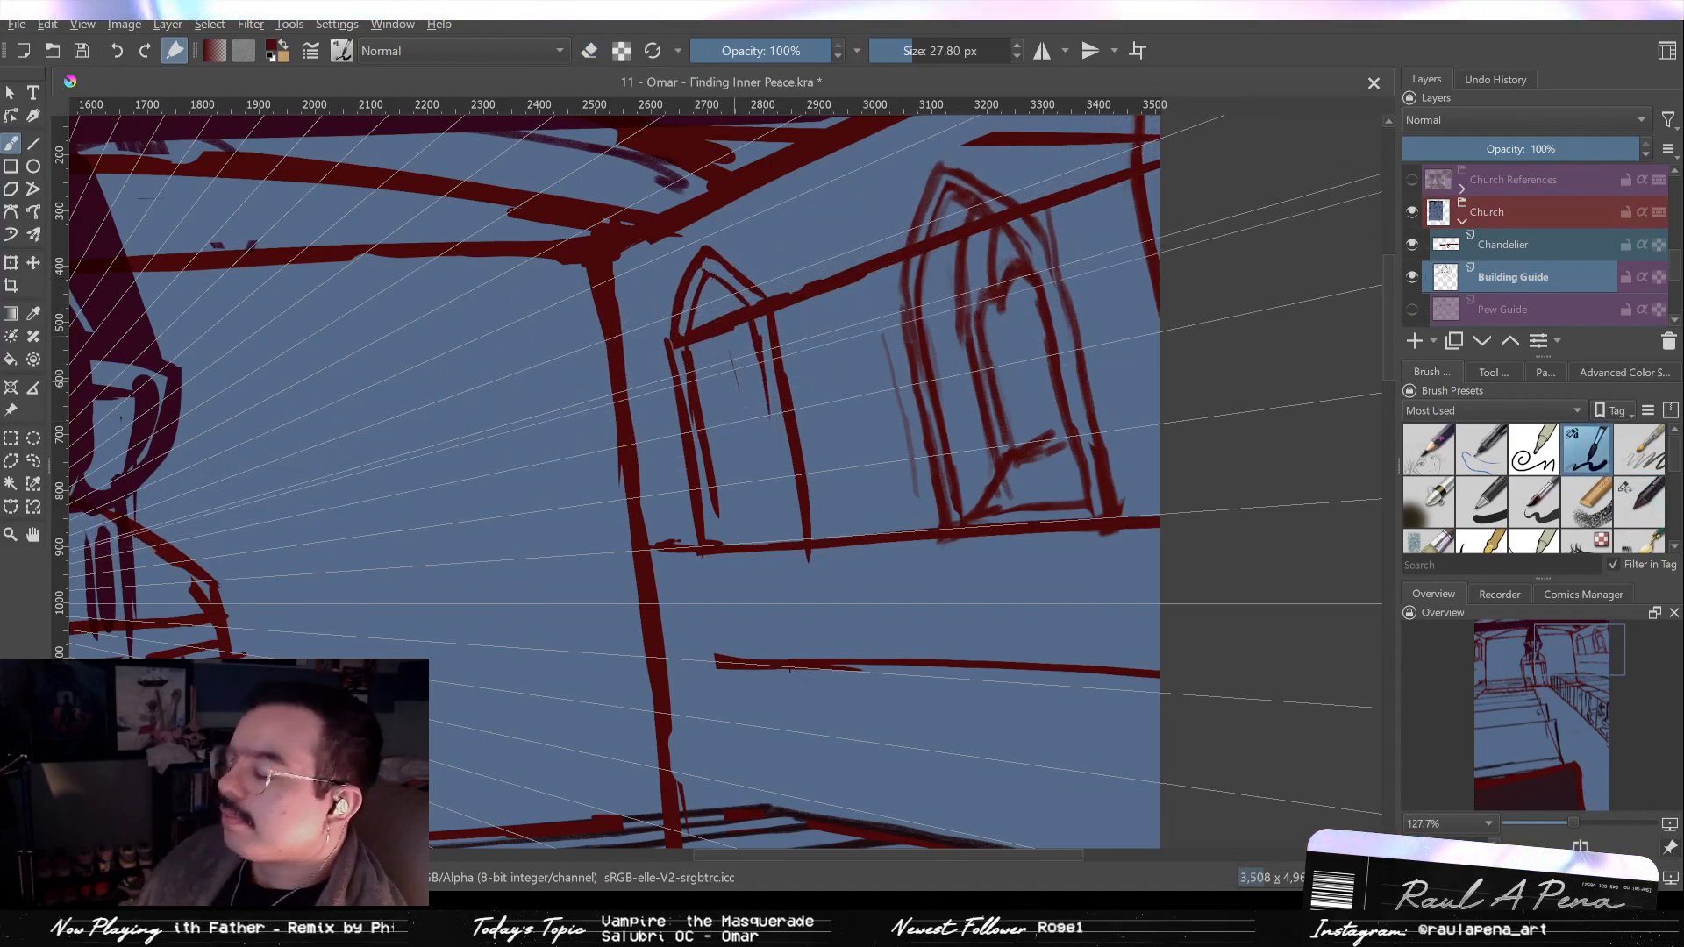
drag(759, 338, 769, 414)
key(ctrl+z)
mouse_move(760, 350)
mouse_down()
mouse_move(792, 532)
mouse_move(718, 541)
mouse_up()
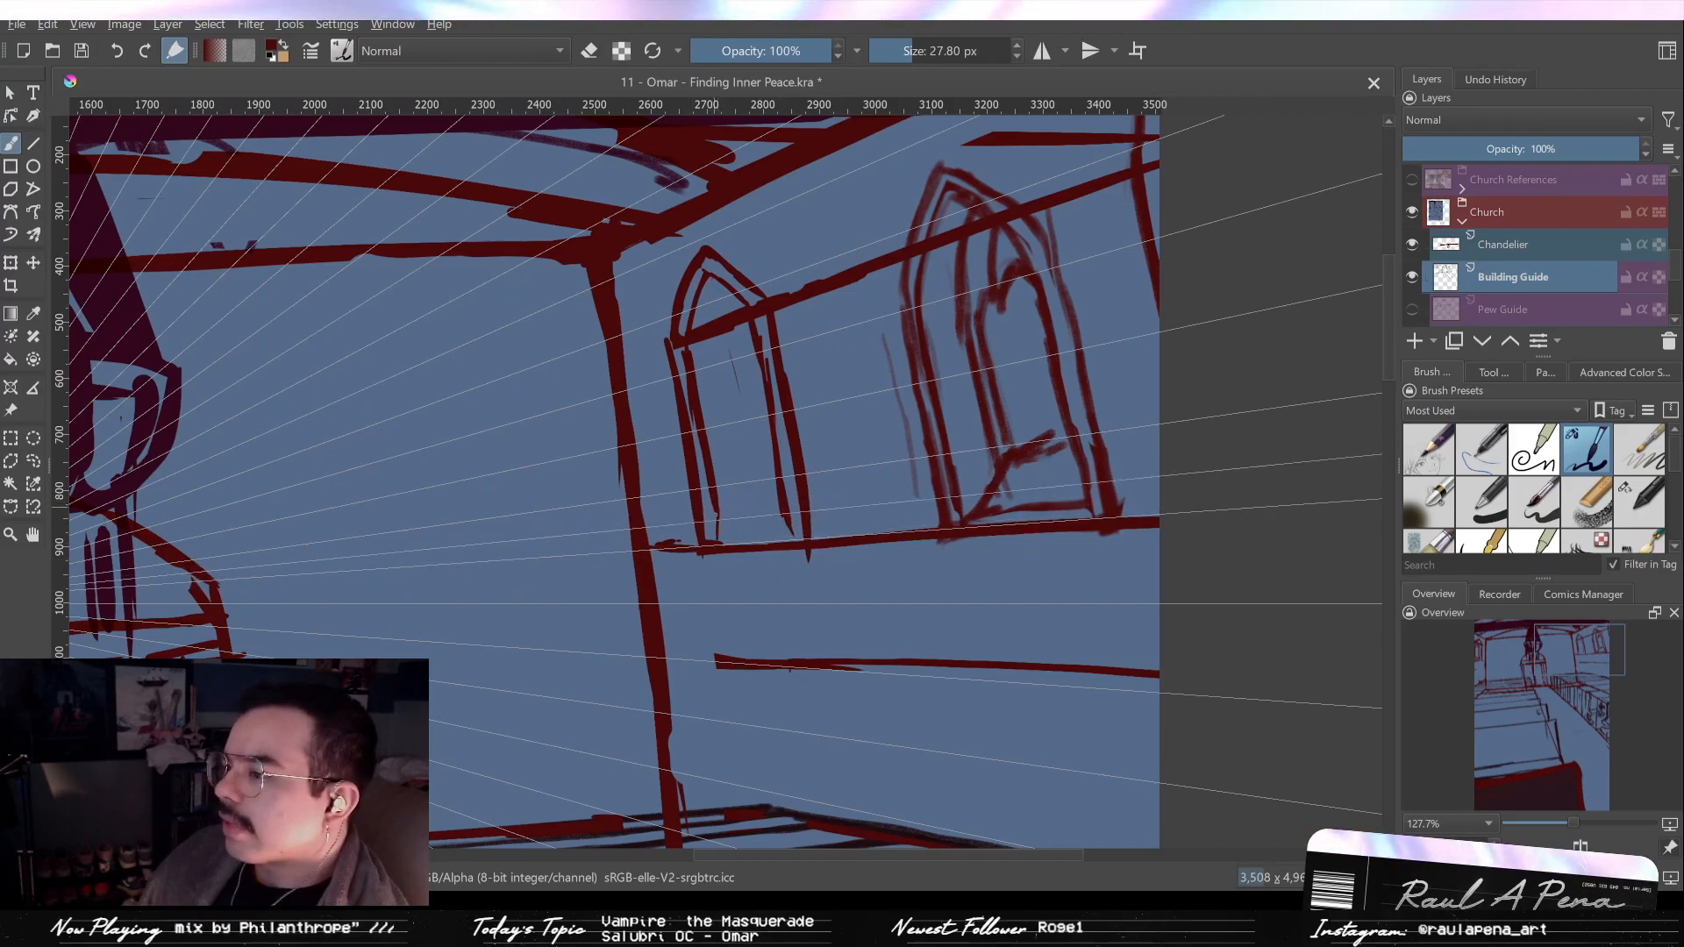
Thin the farther window's inner frame with the 20.12 px eraser and draw its lower edge with a 15.40 px brush.
key(slash)
drag(704, 452, 717, 526)
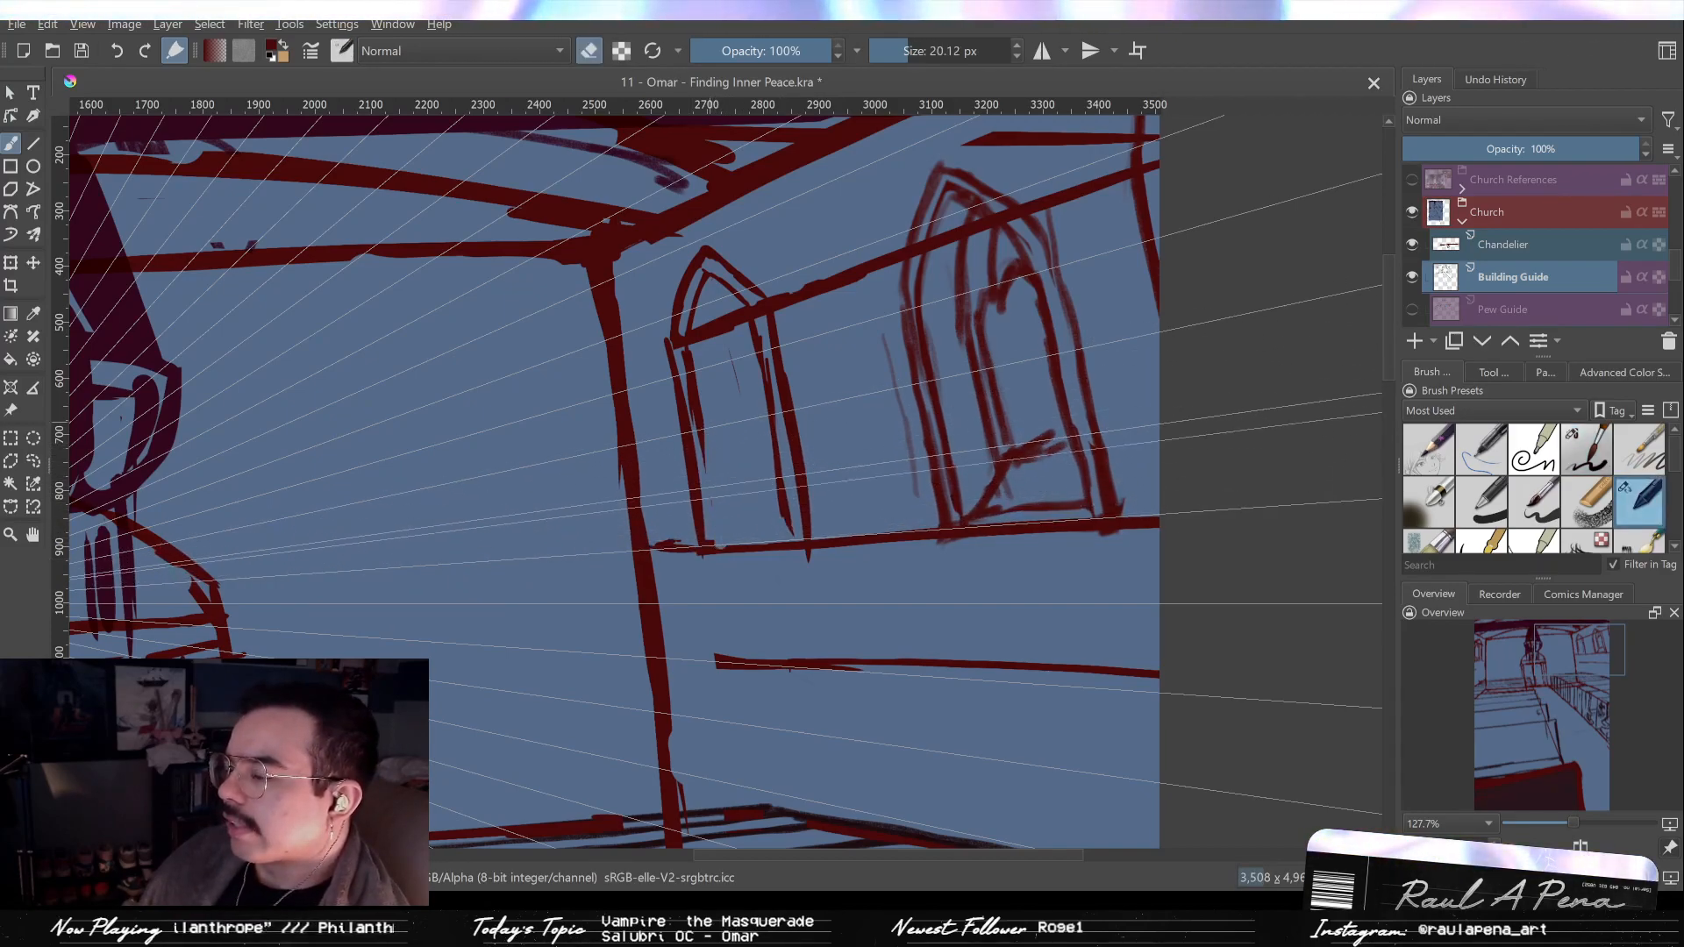
key(slash)
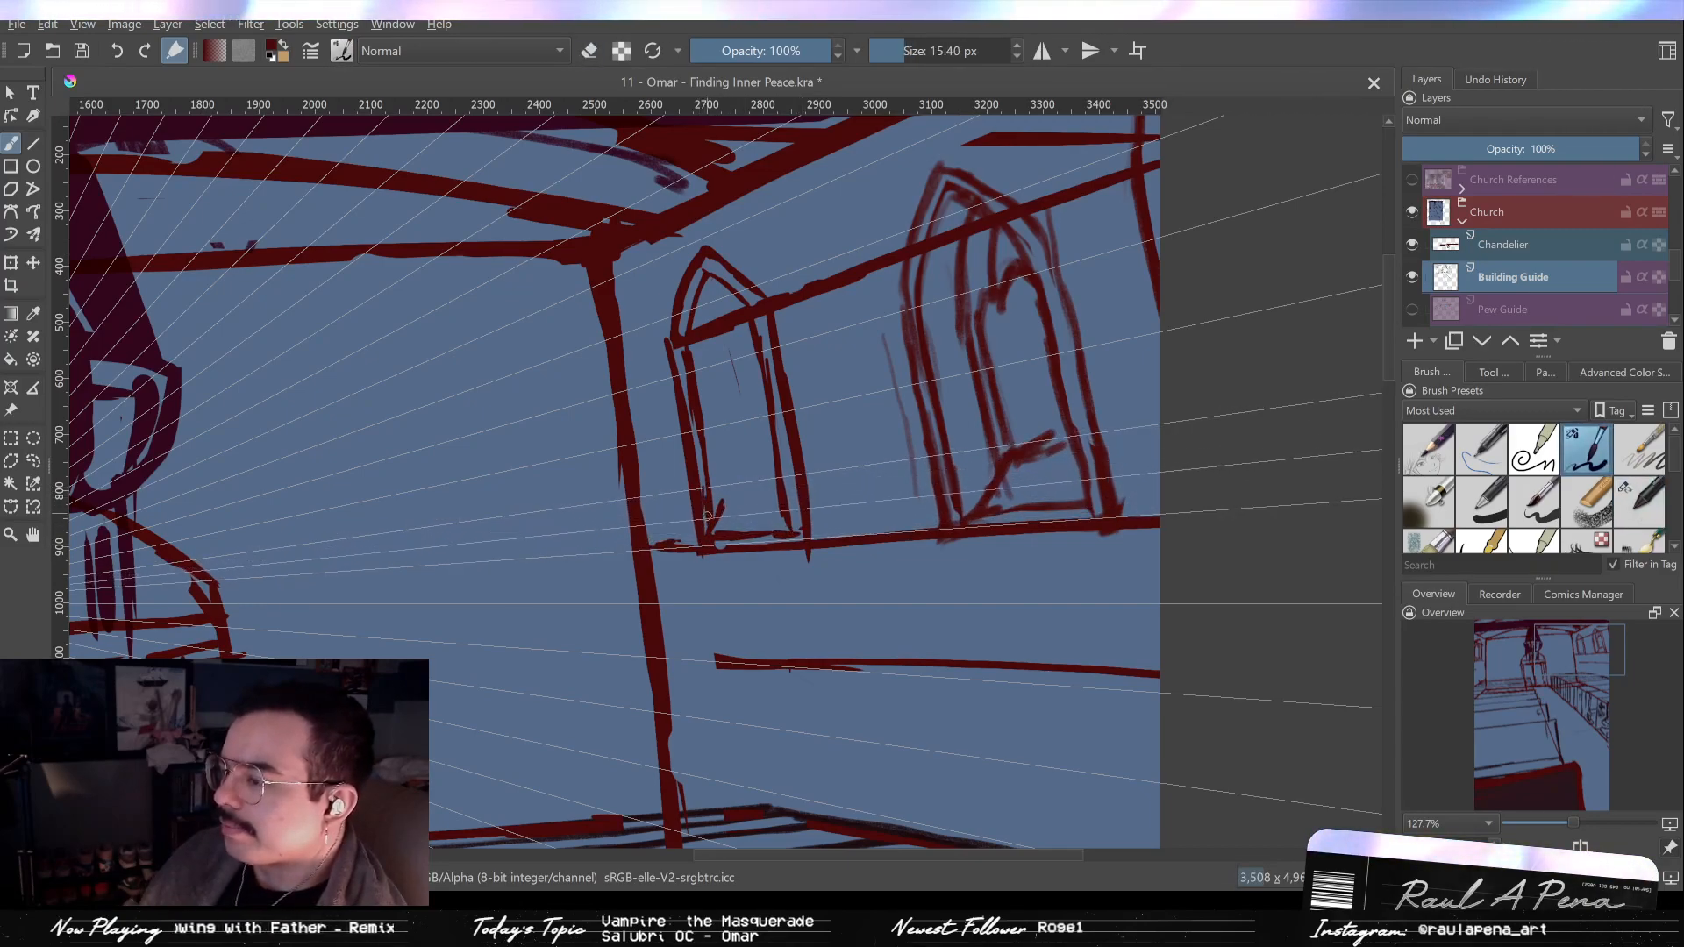
Trim the farther window's lower frame with the eraser at 11.36 px and outline its recessed sill with the 15.40 px brush.
key(/)
drag(707, 491, 707, 524)
key(bracketleft)
key(bracketleft)
key(bracketleft)
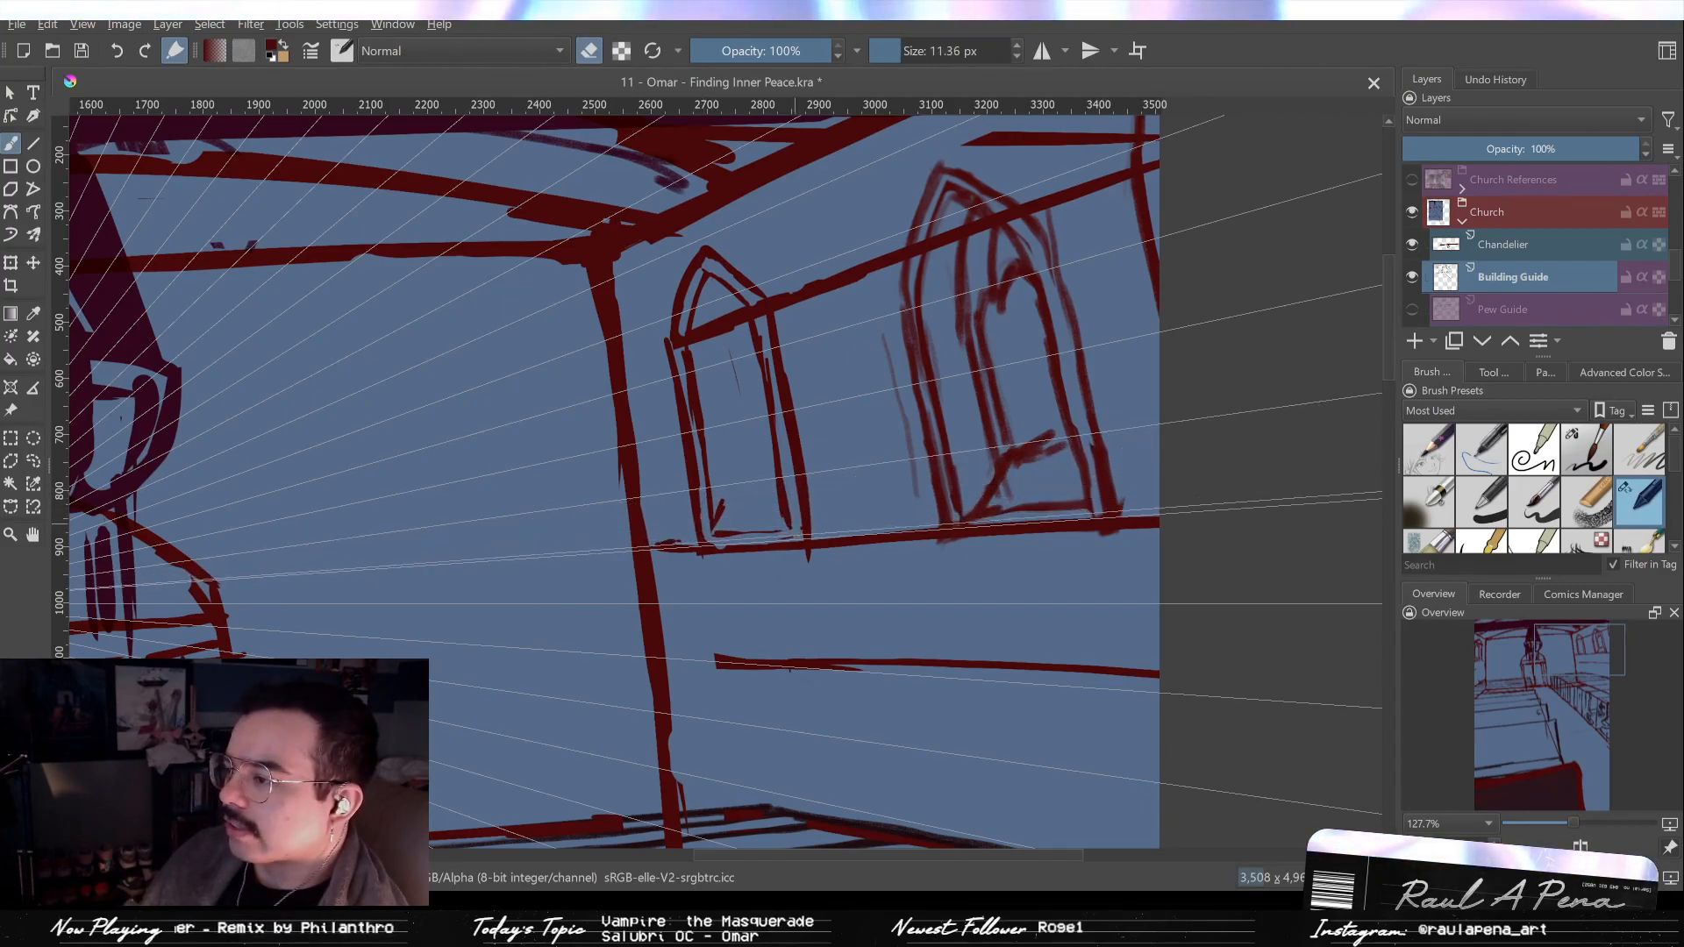
key(slash)
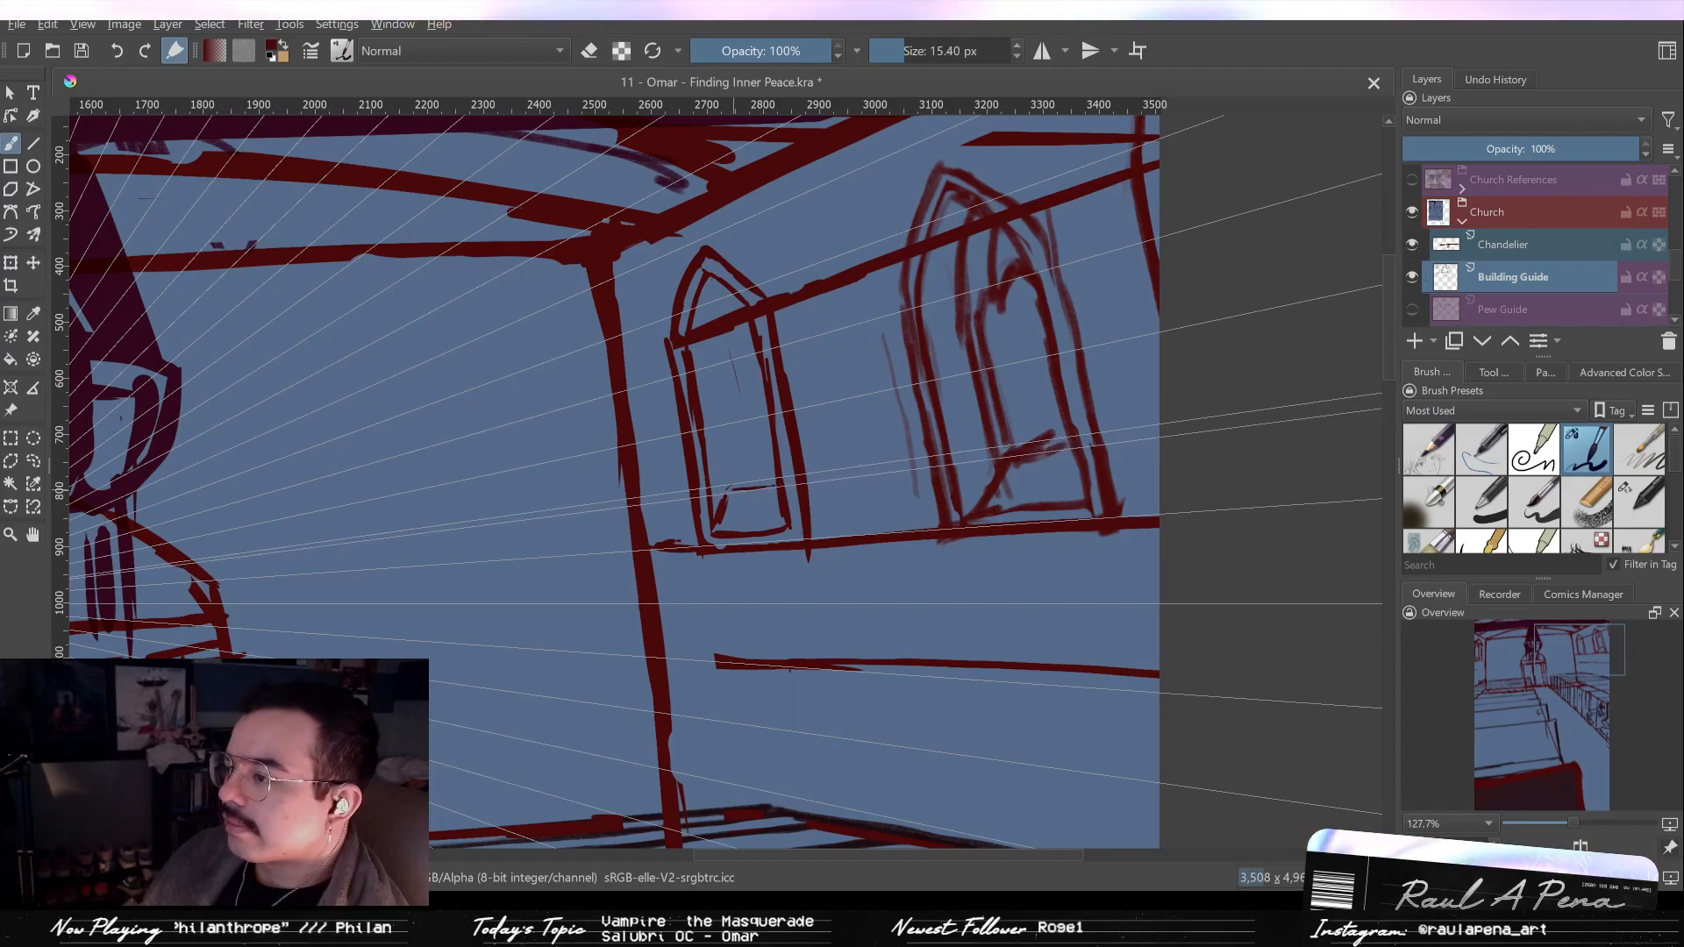
Erase the wall line crossing the farther window with the 11.36 px eraser and start its recessed inner arch at 15.40 px.
drag(714, 360, 711, 401)
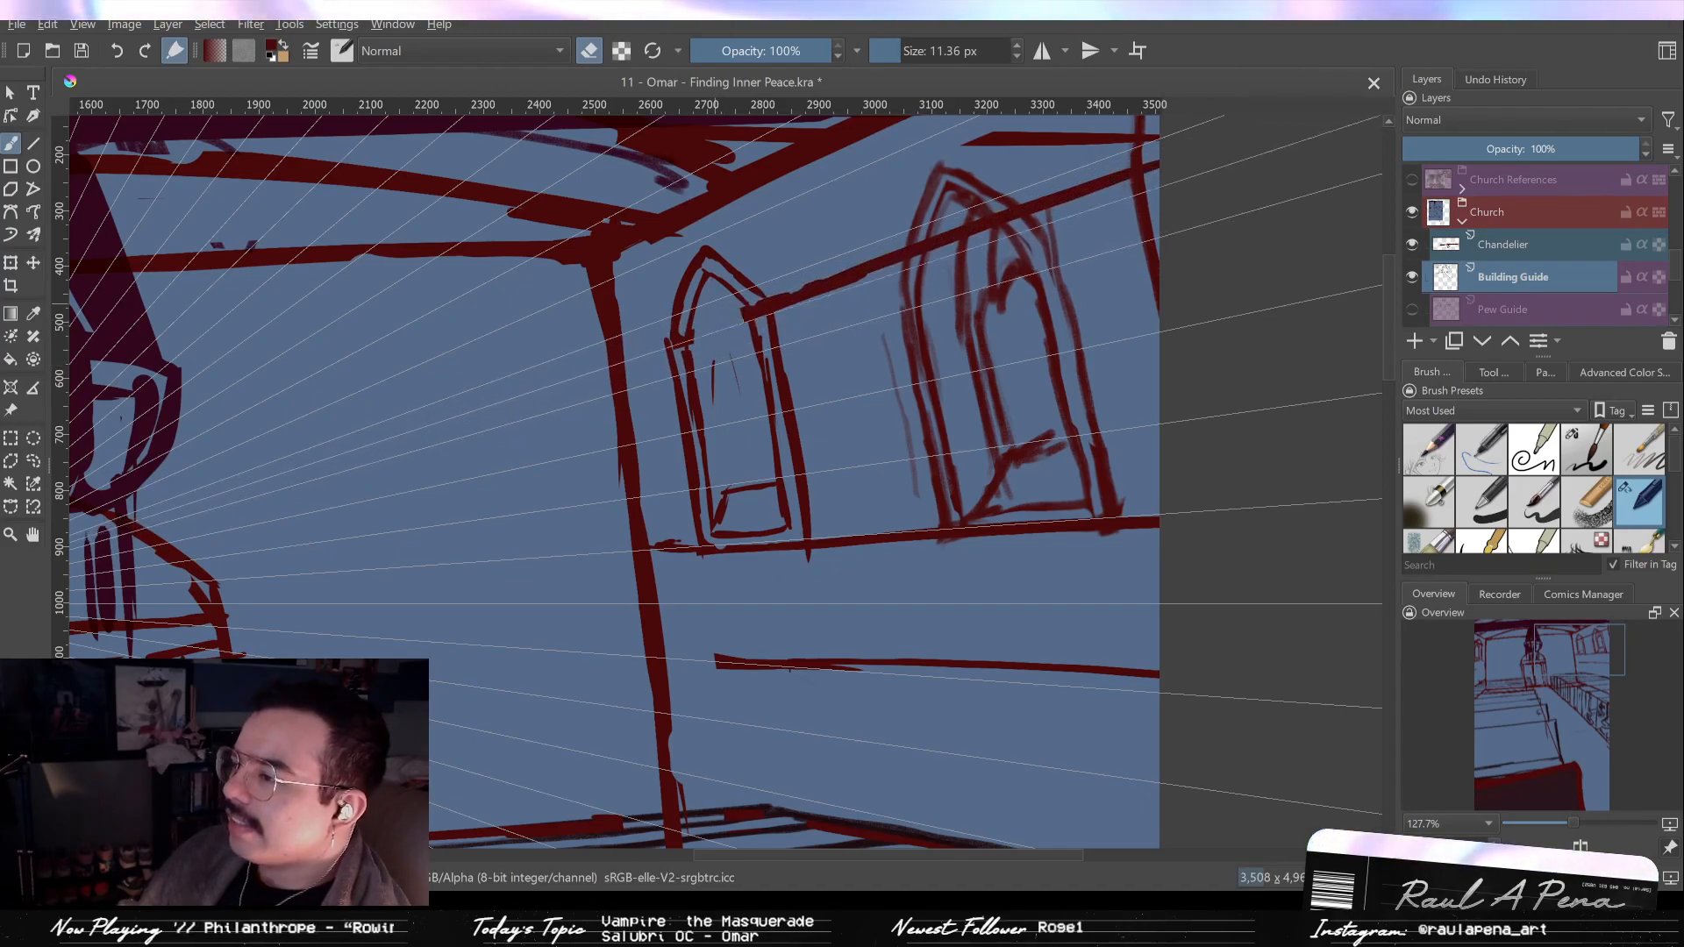
key(/)
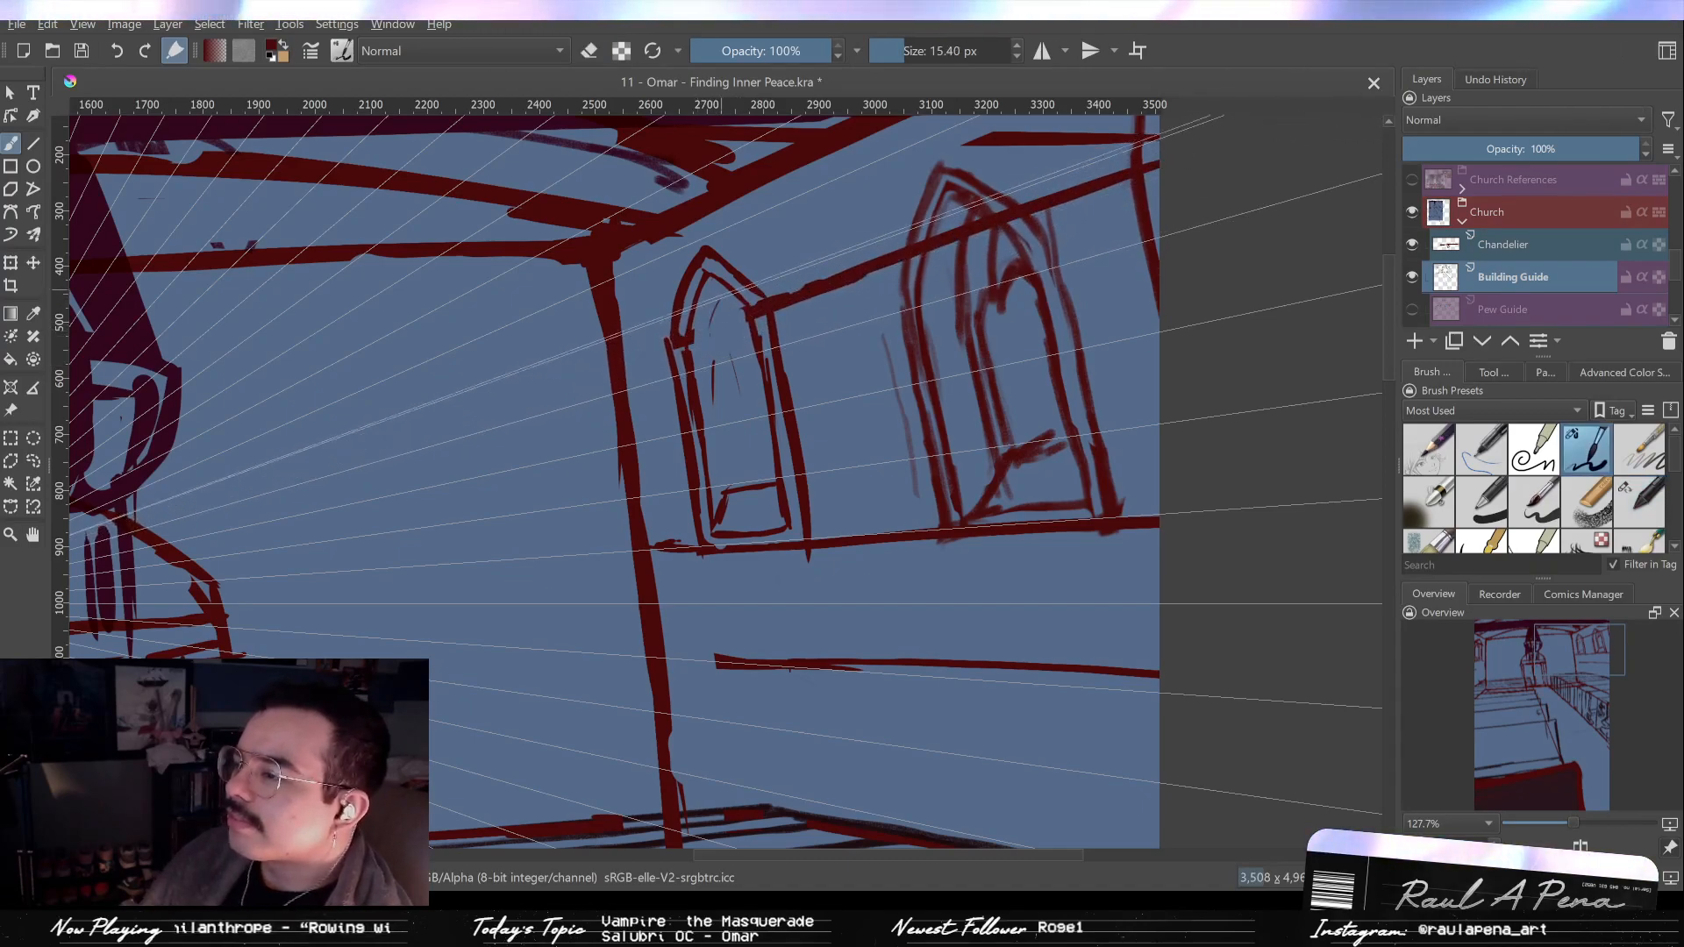
mouse_move(724, 293)
mouse_down()
mouse_move(710, 326)
mouse_move(721, 415)
mouse_up()
key(ctrl+z)
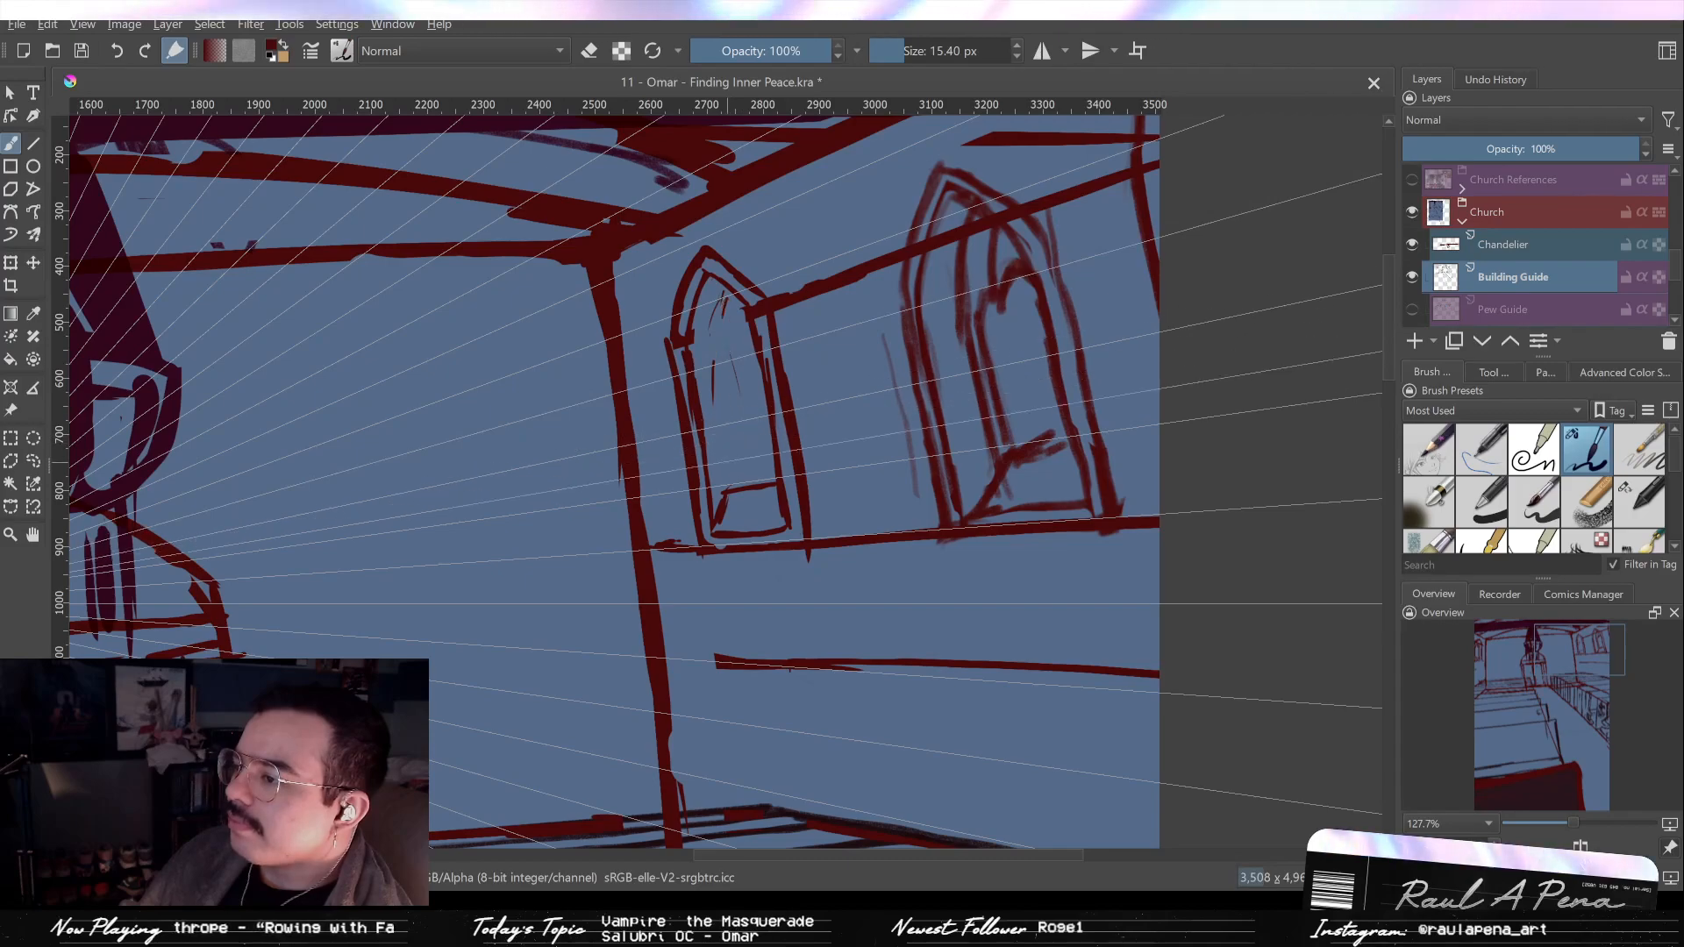
Erase the farther window's sill line at 33.11 px, then redraw the sill and recessed left edge with the 15.40 px brush.
key(/)
drag(734, 491, 727, 470)
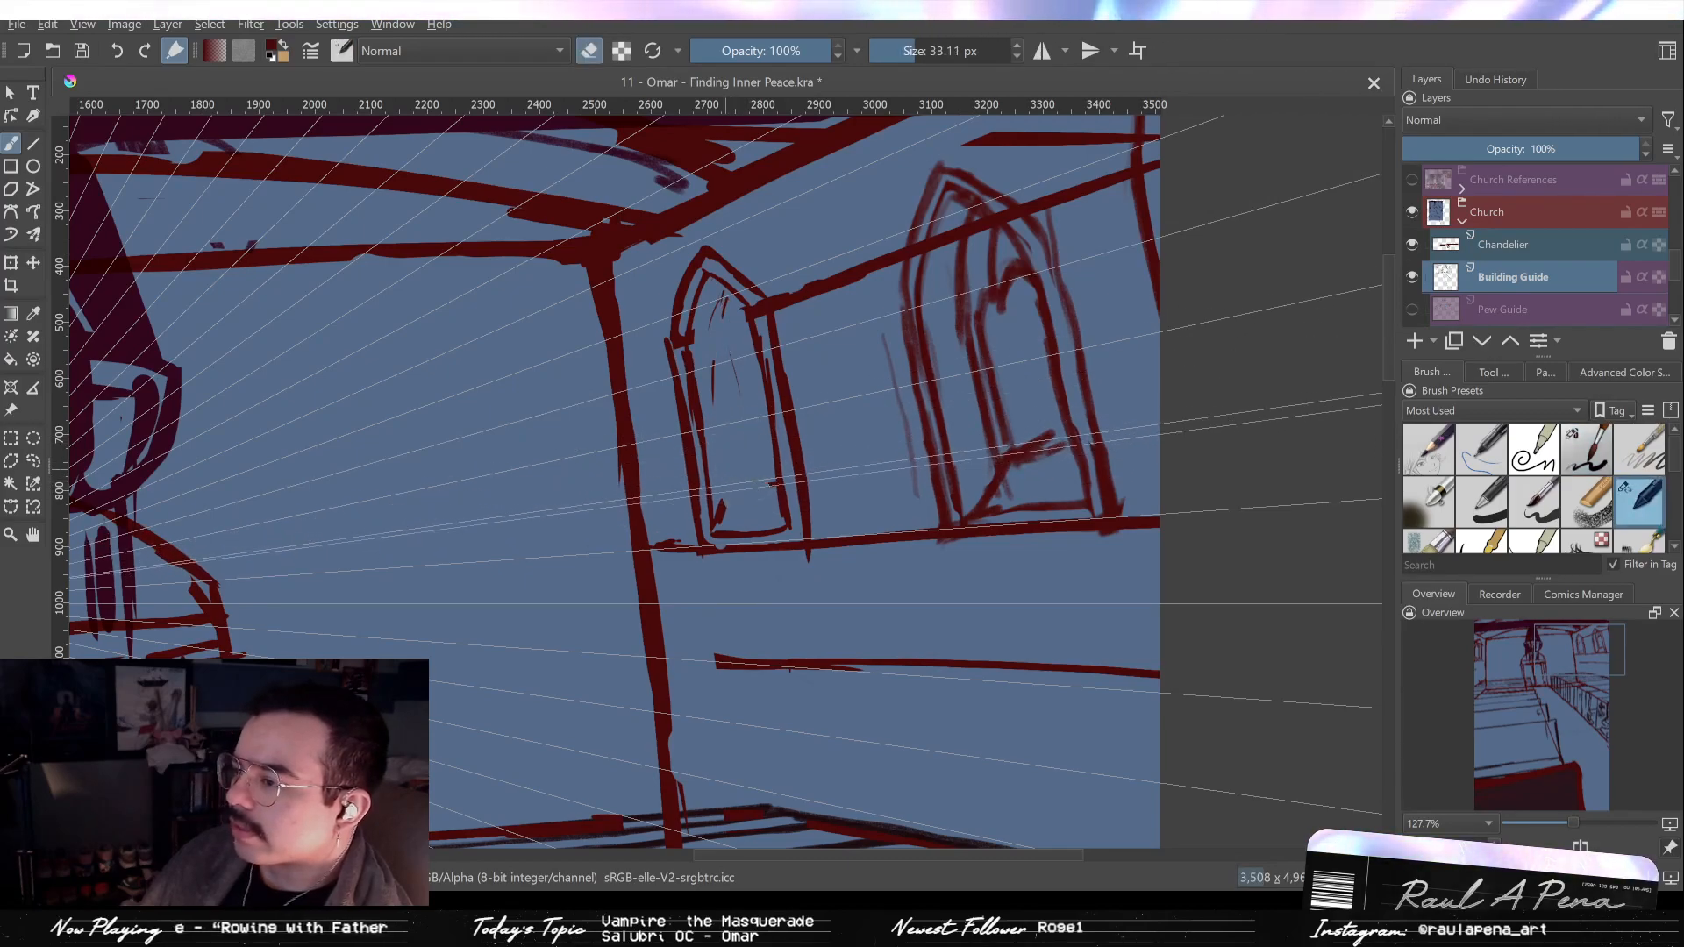
key(/)
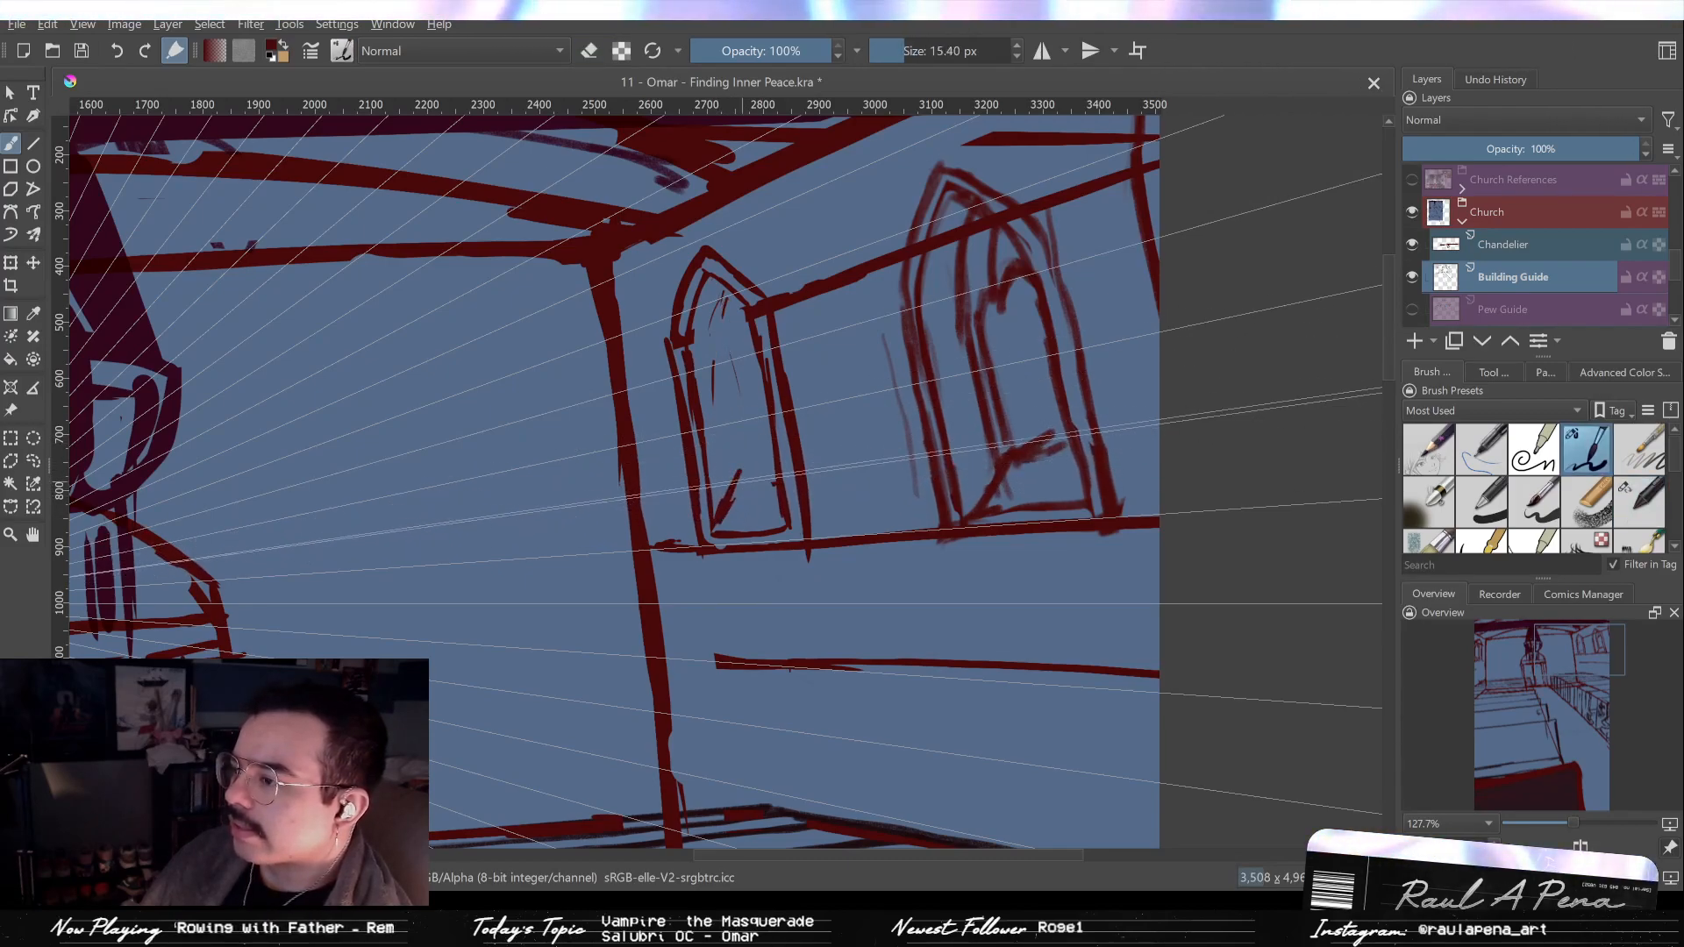
drag(739, 479, 730, 325)
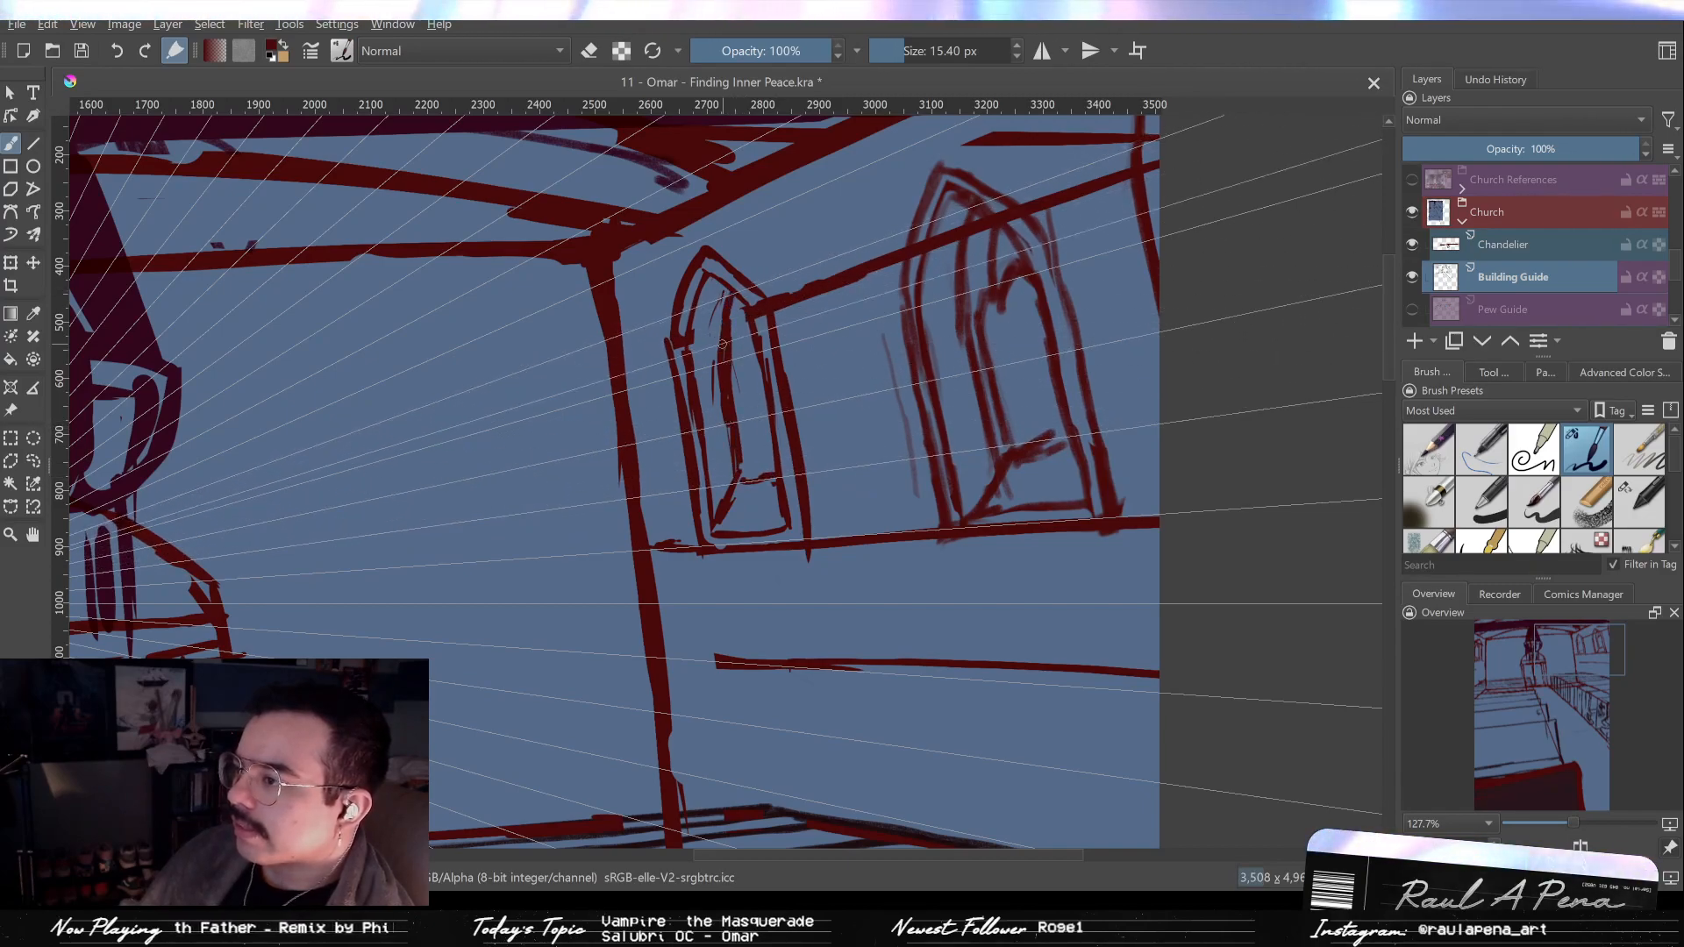
Try erasing part of the larger right window's inner arch and undo the last two strokes.
key(/)
drag(1004, 337, 986, 354)
key(/)
key(ctrl+z)
key(ctrl+z)
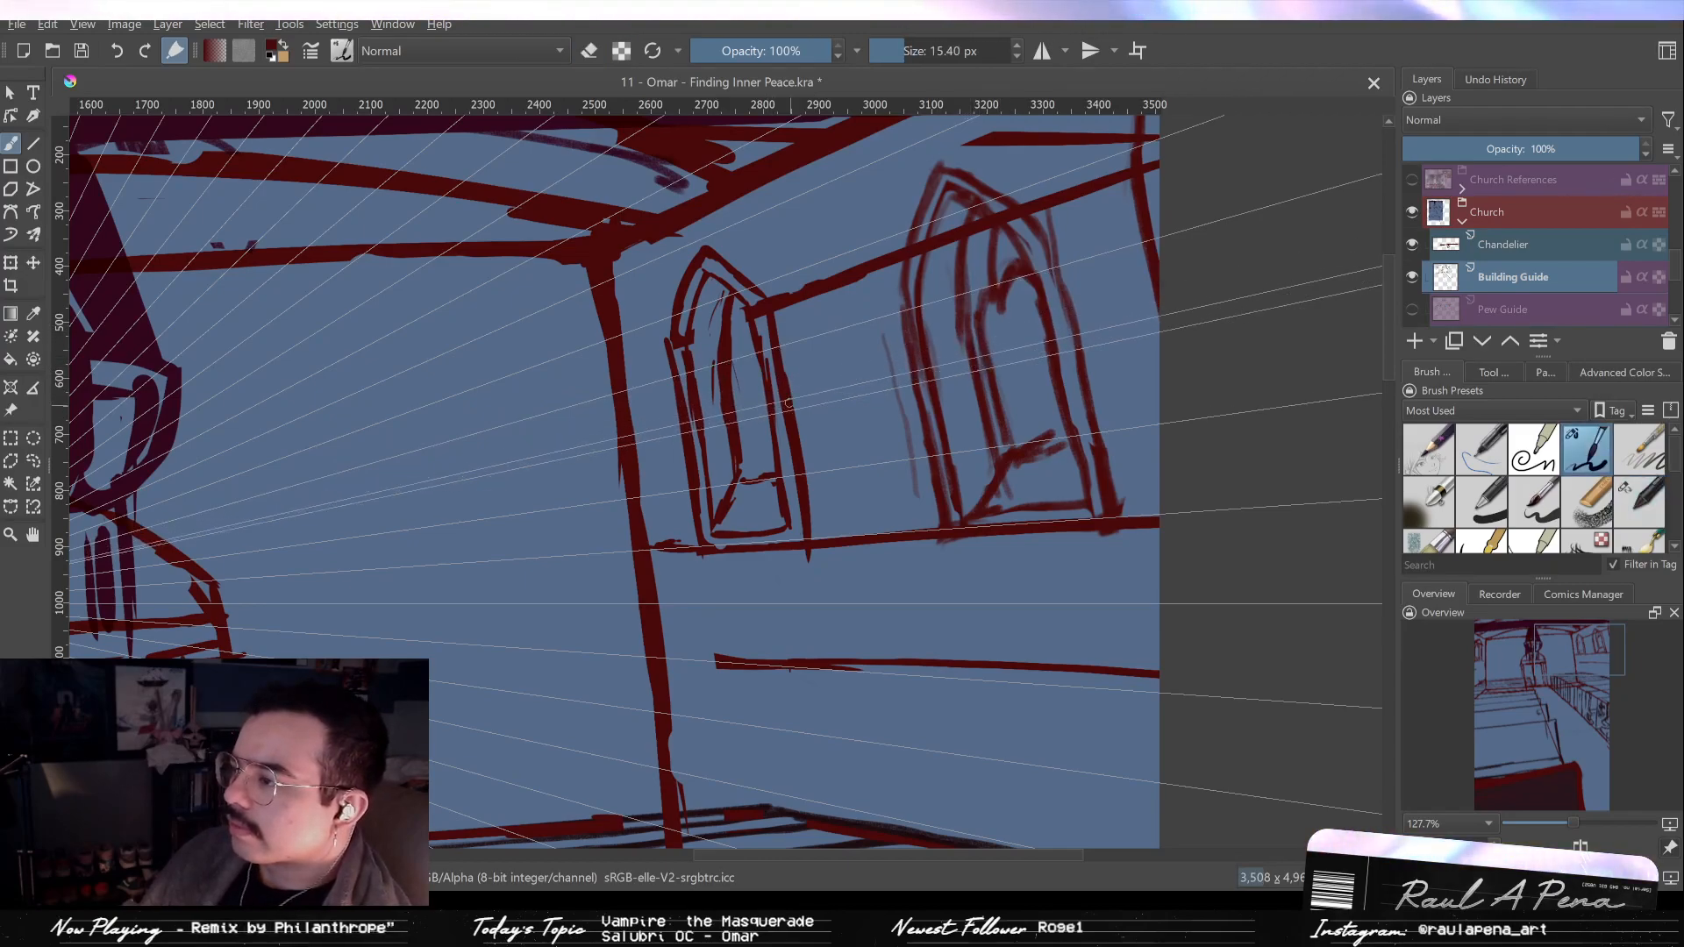
Erase the farther window's recessed left edge with the 33.11 px eraser and redraw it down to the sill at 15.40 px.
key(/)
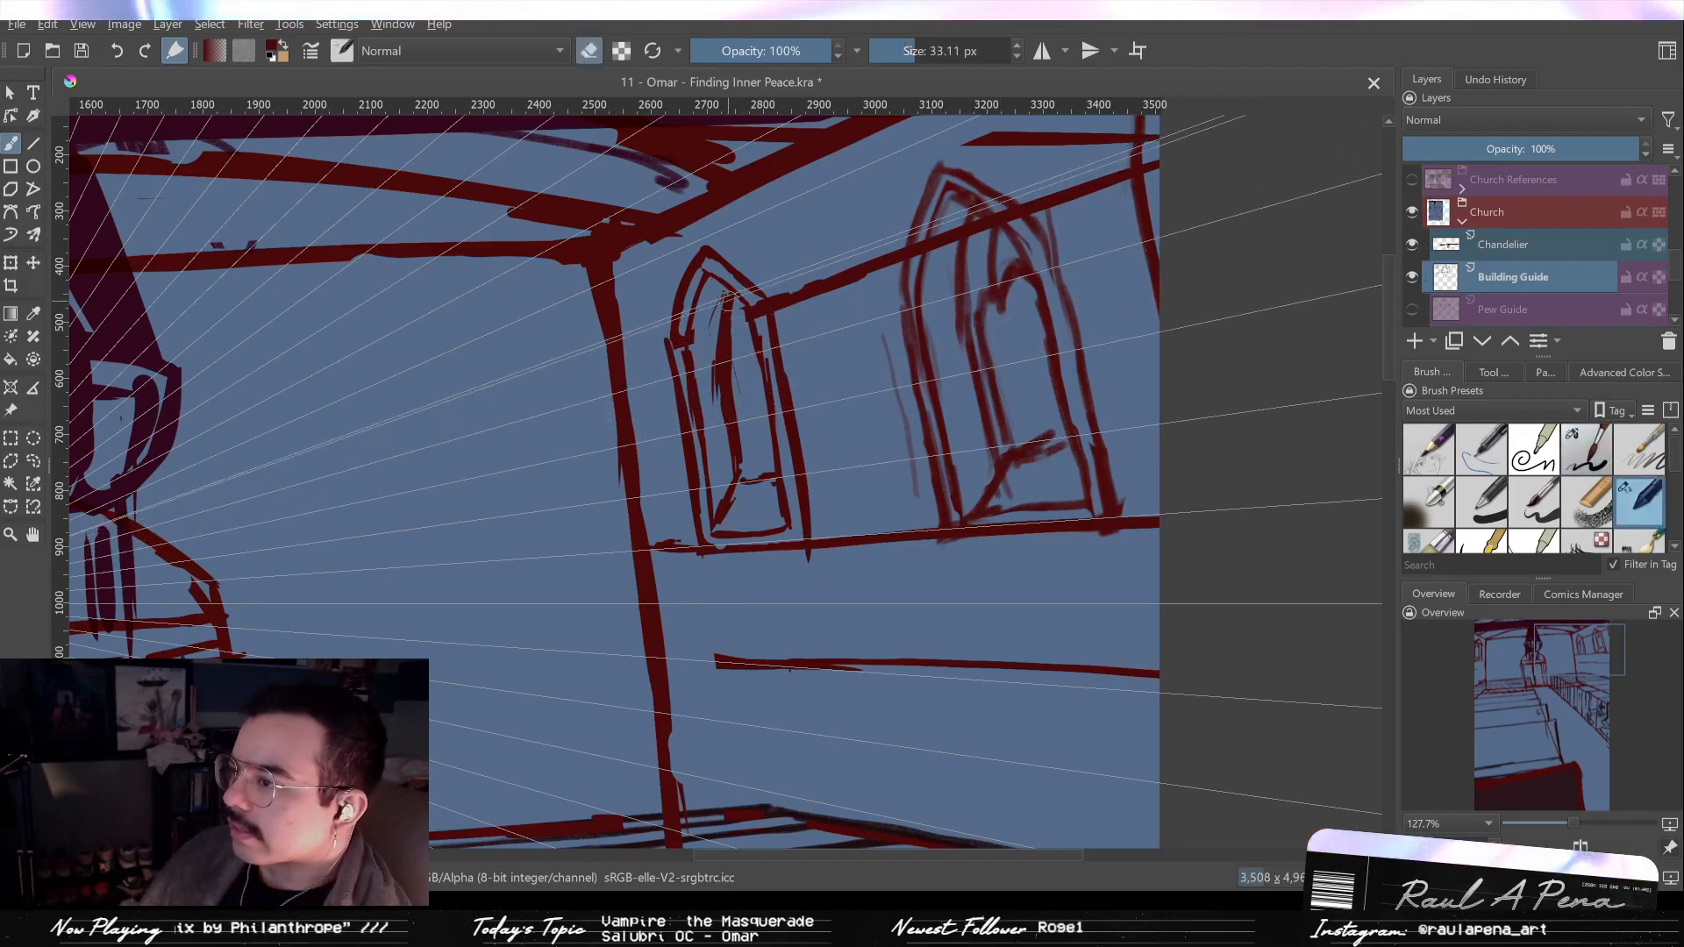
drag(728, 305, 720, 436)
key(/)
drag(742, 303, 743, 470)
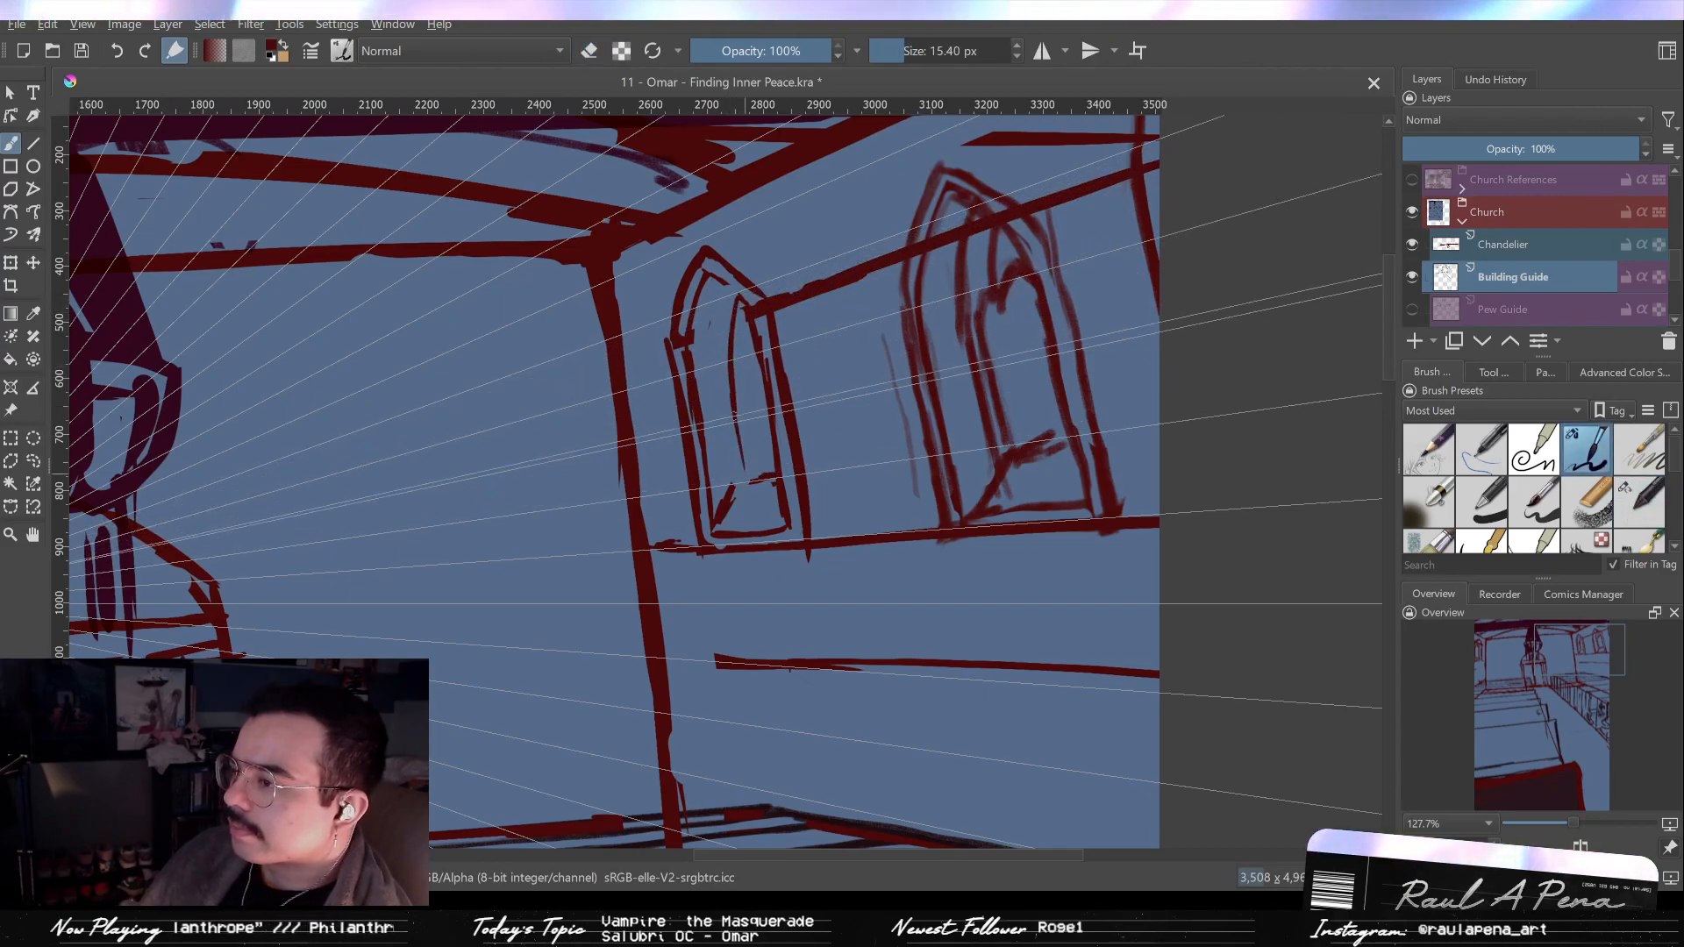
mouse_move(738, 307)
mouse_down()
mouse_move(736, 412)
mouse_move(756, 472)
mouse_up()
key(/)
key(/)
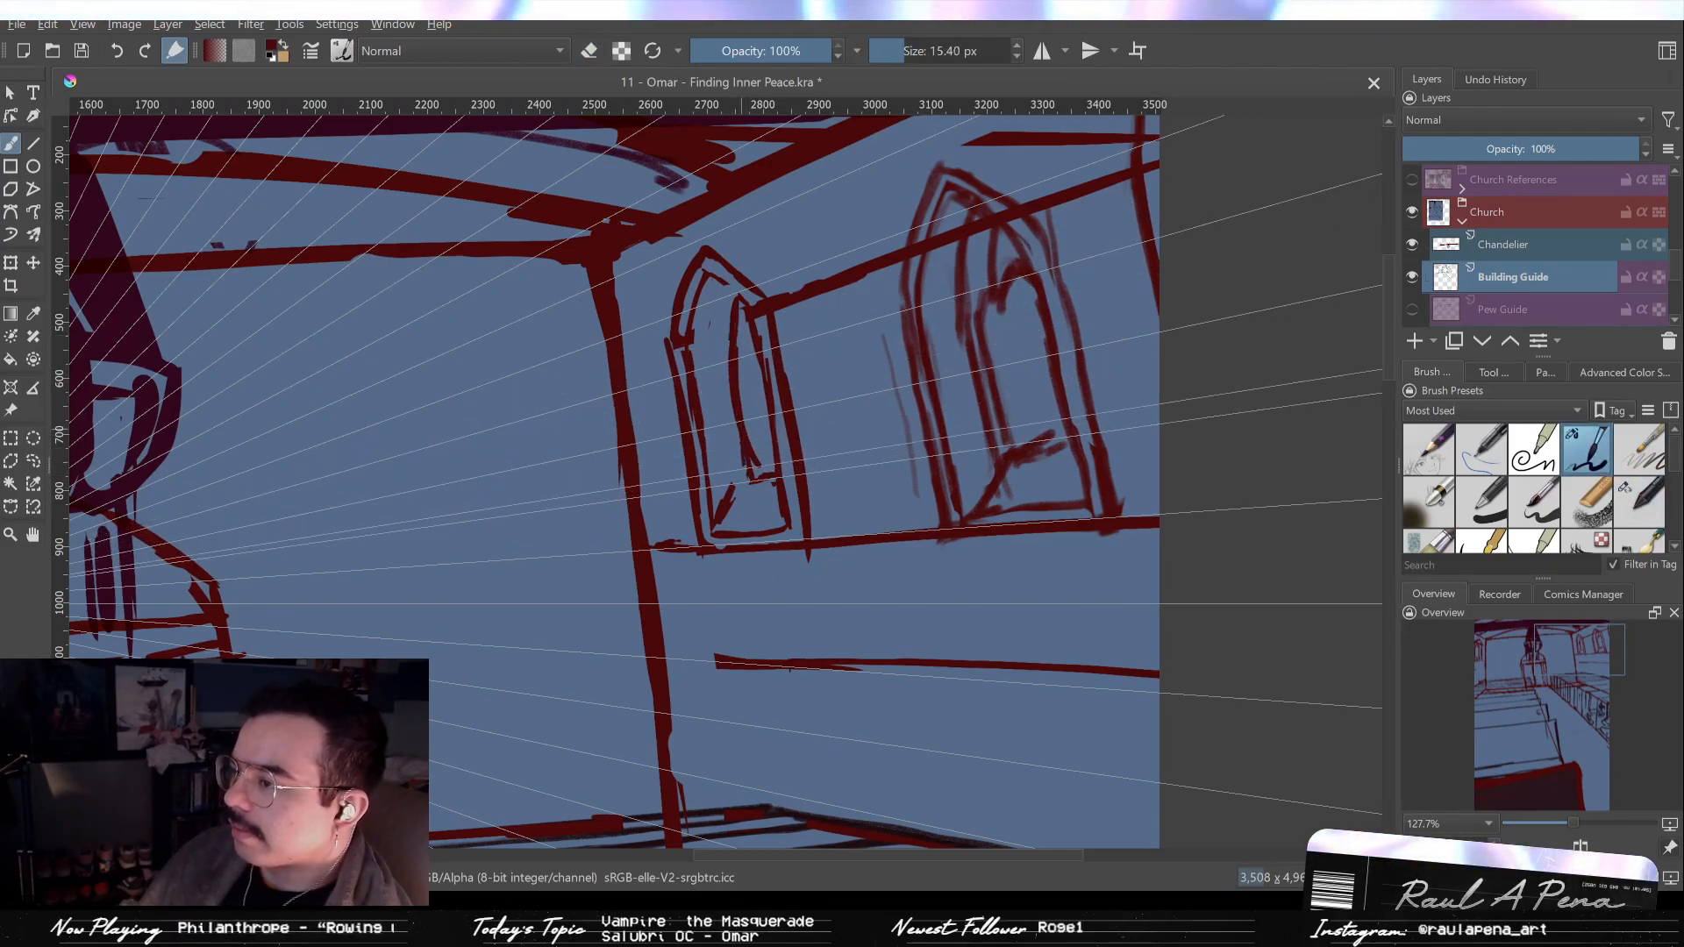
Rework the farther window's sill corner with the 33.11 px eraser, redrawing its diagonal and back edge with the 15.40 px brush.
key(/)
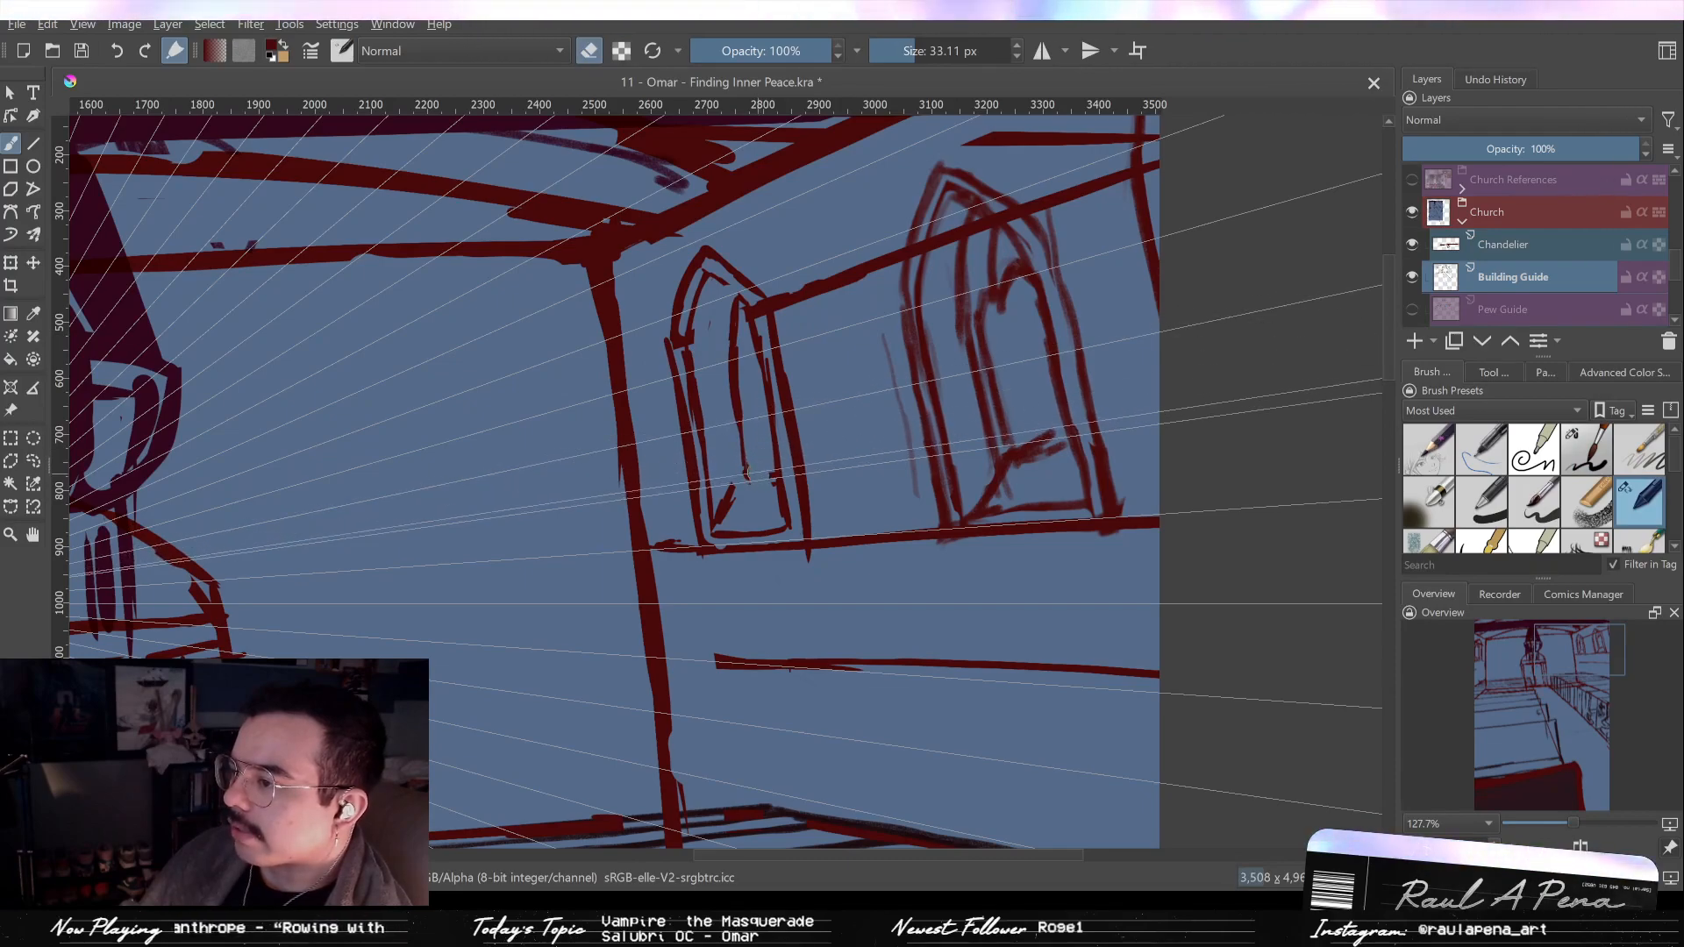
key(/)
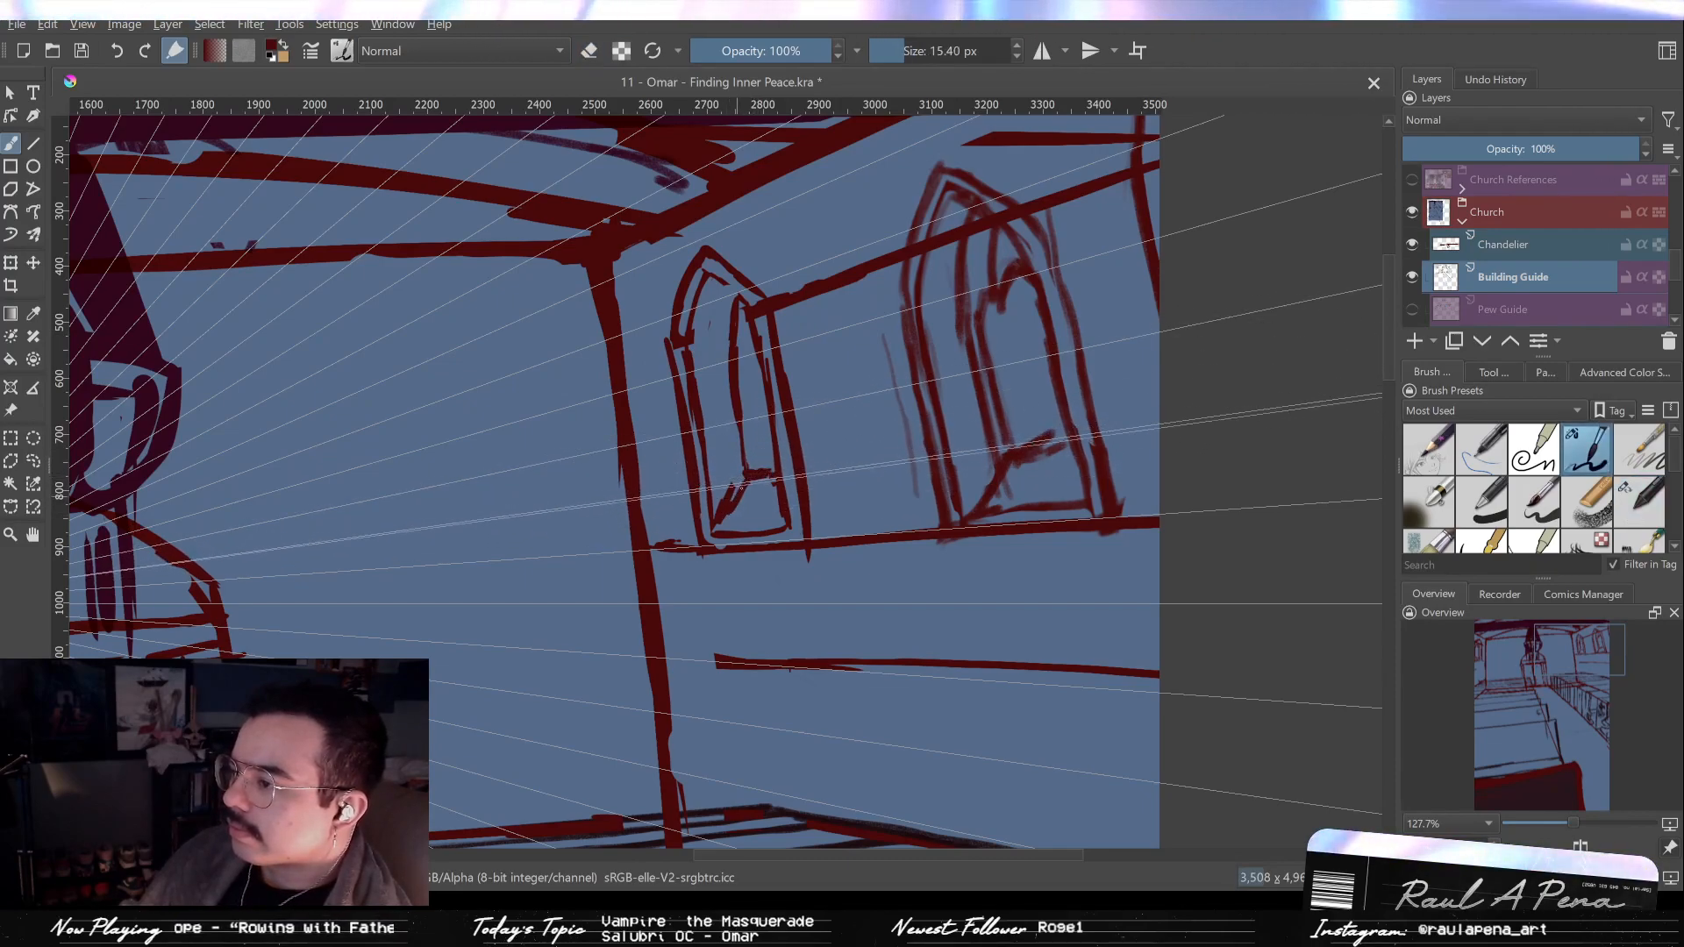
key(/)
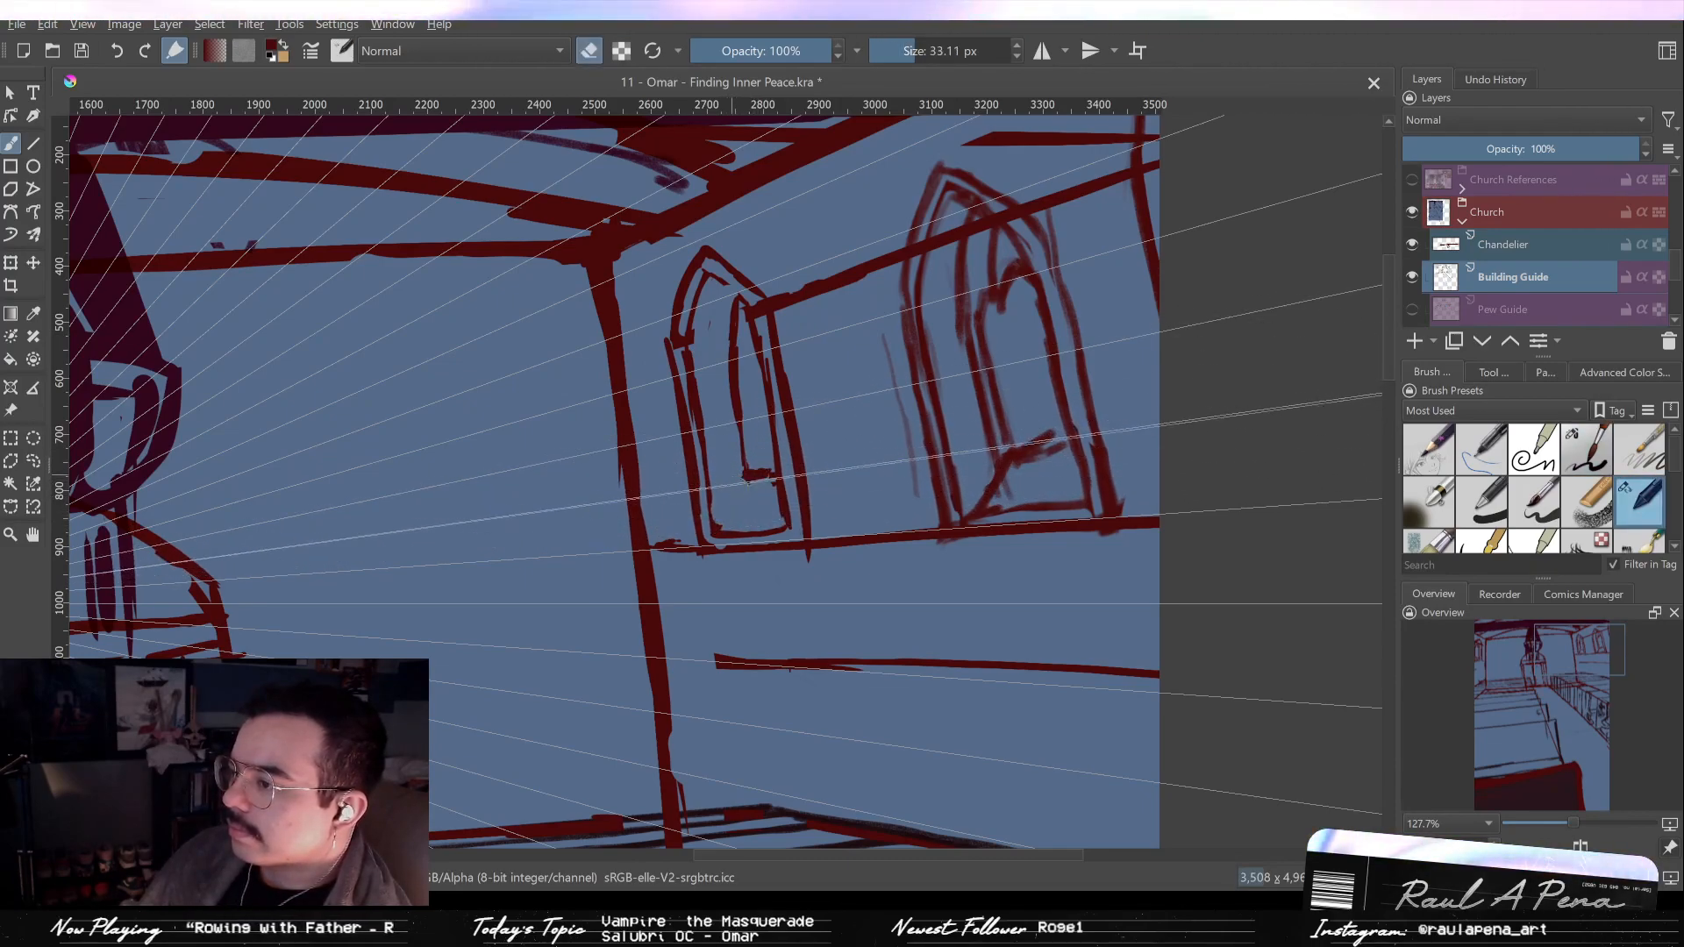
key(/)
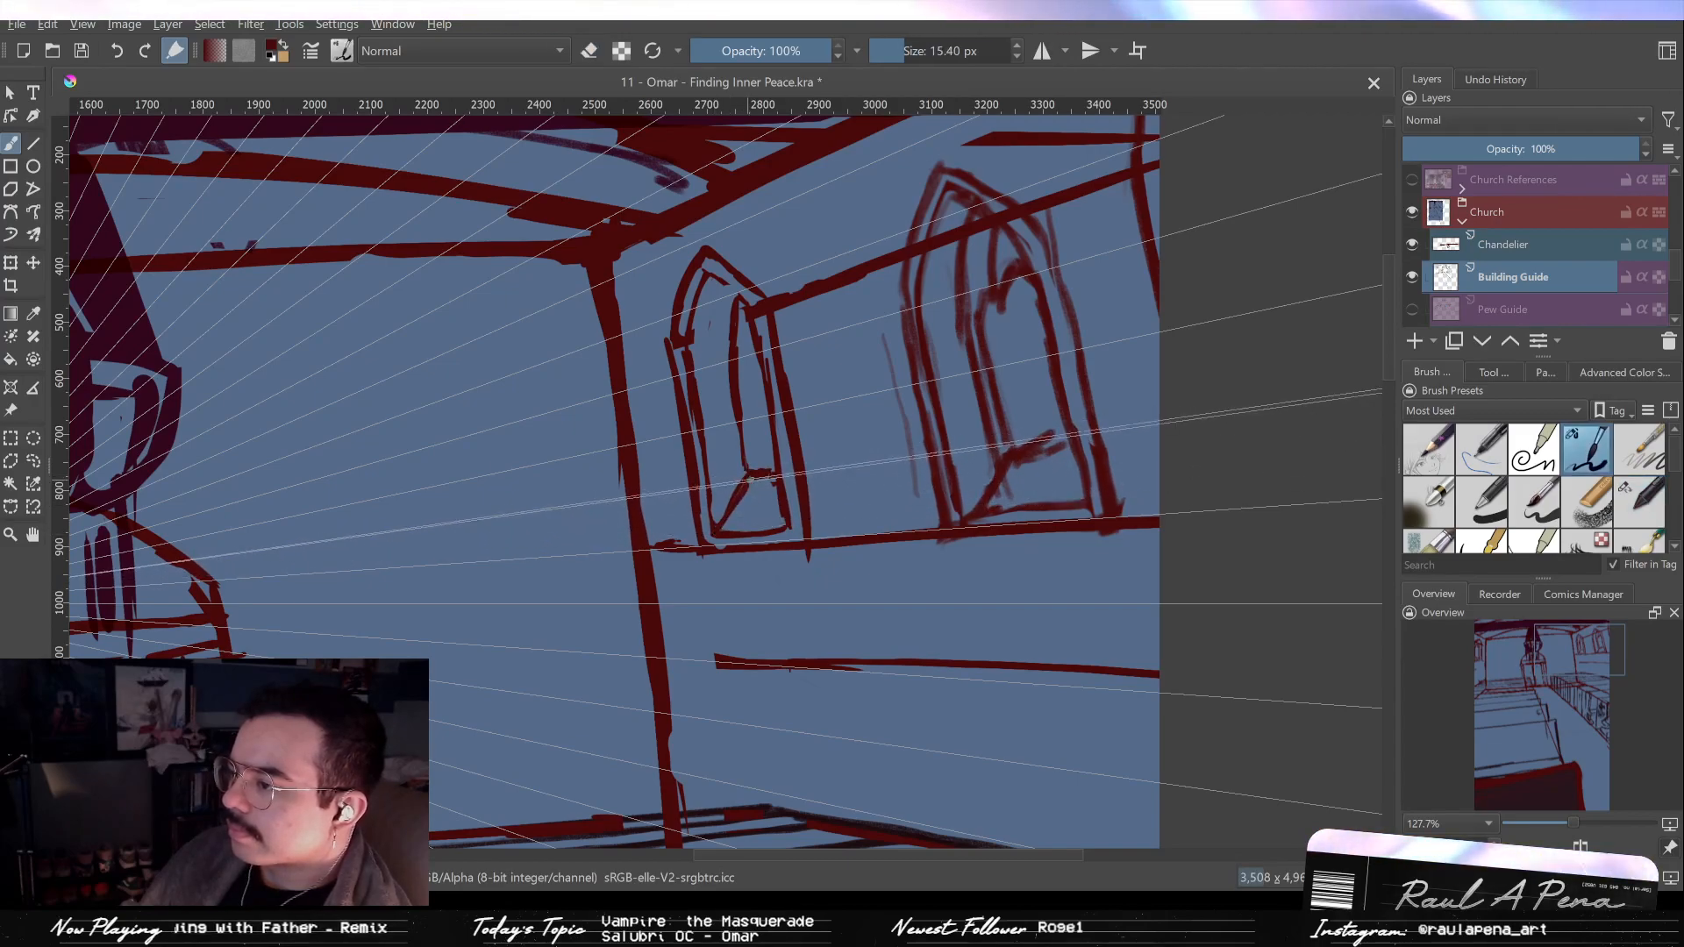
key(/)
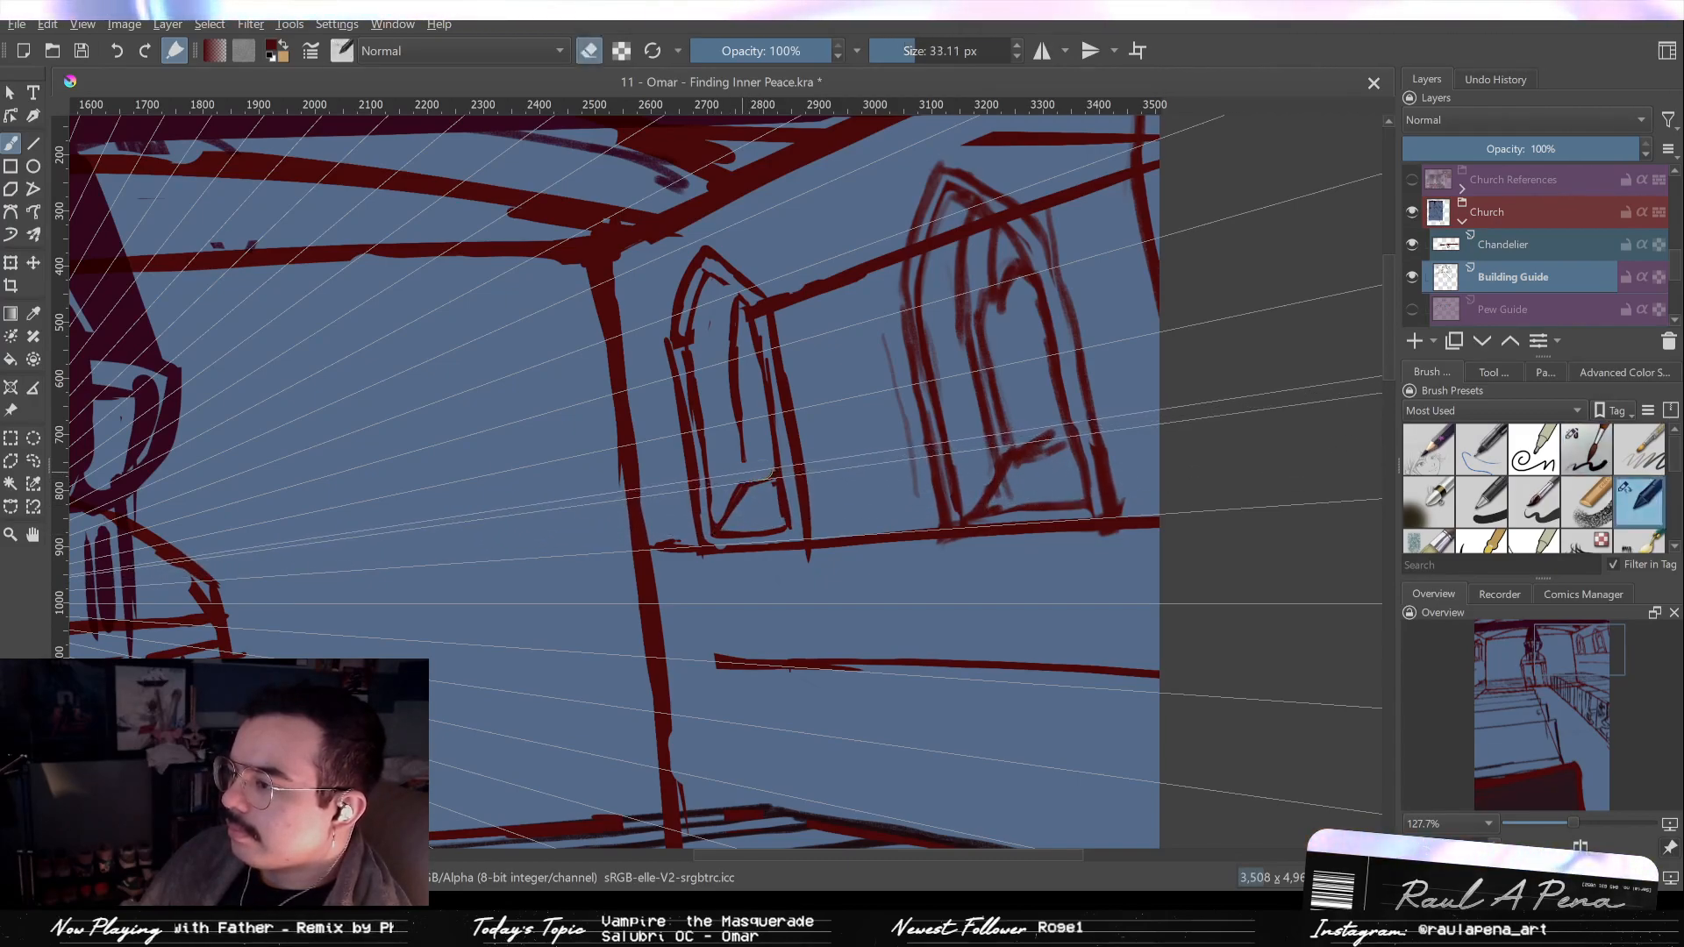
key(/)
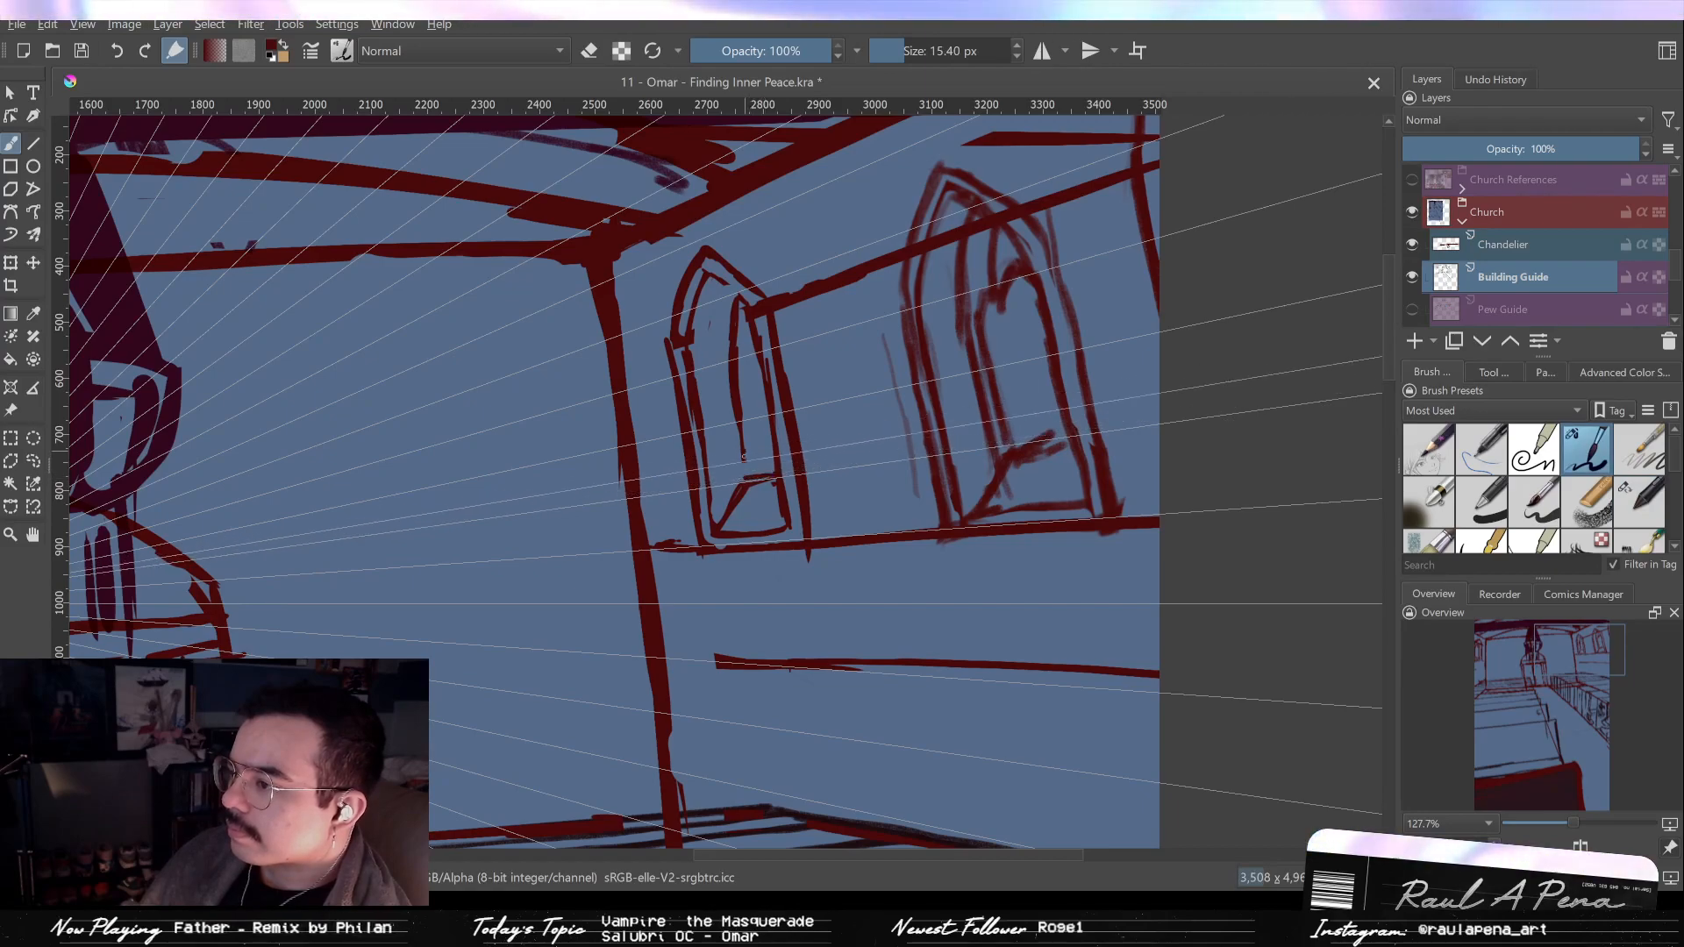
Extend the farther window's recessed left edge to the sill and add a parallel inner line beside it at 15.40 px.
drag(742, 429, 746, 476)
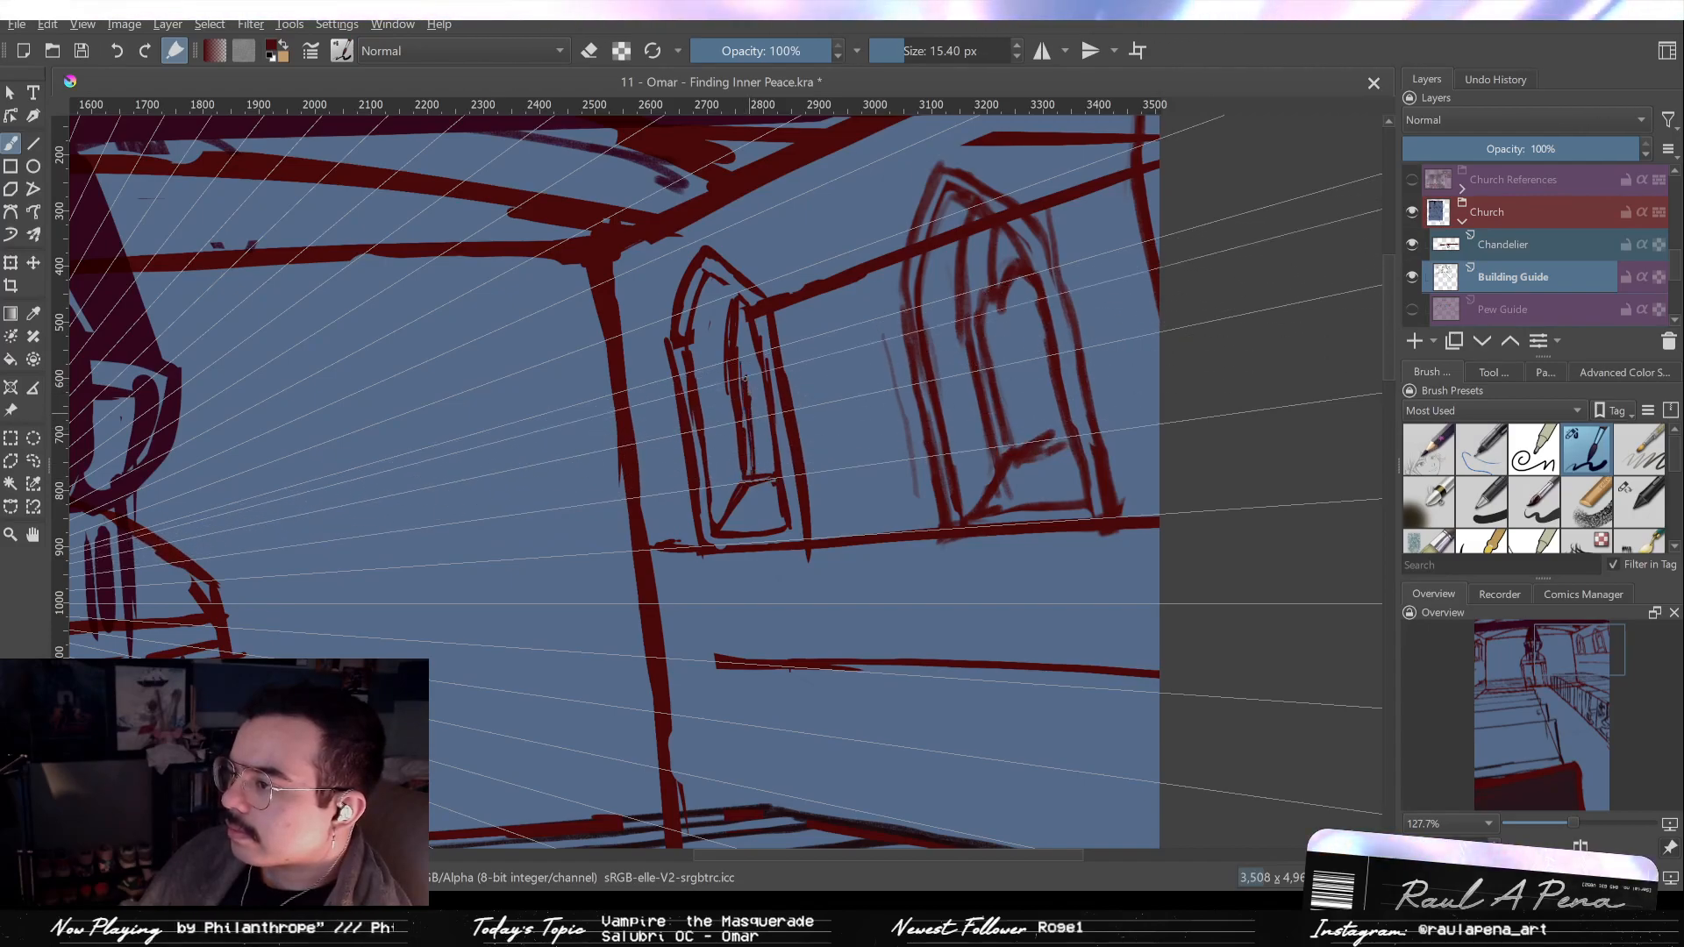
mouse_move(745, 378)
mouse_down()
mouse_move(755, 339)
mouse_move(778, 522)
mouse_move(751, 340)
mouse_up()
key(slash)
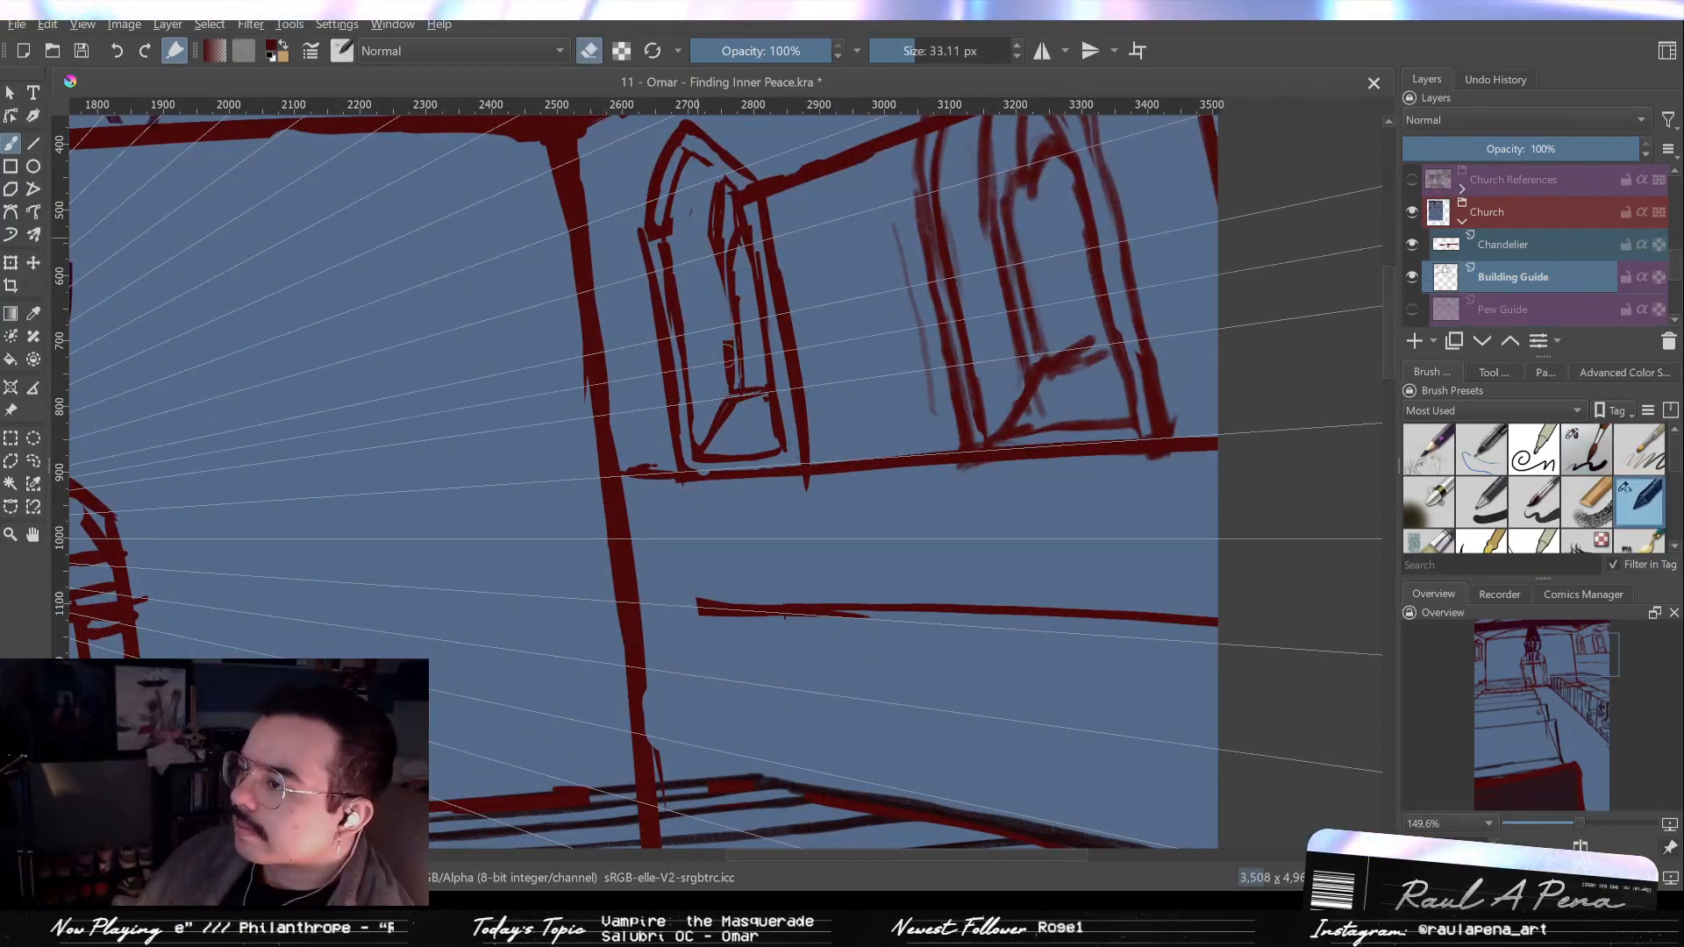
key(slash)
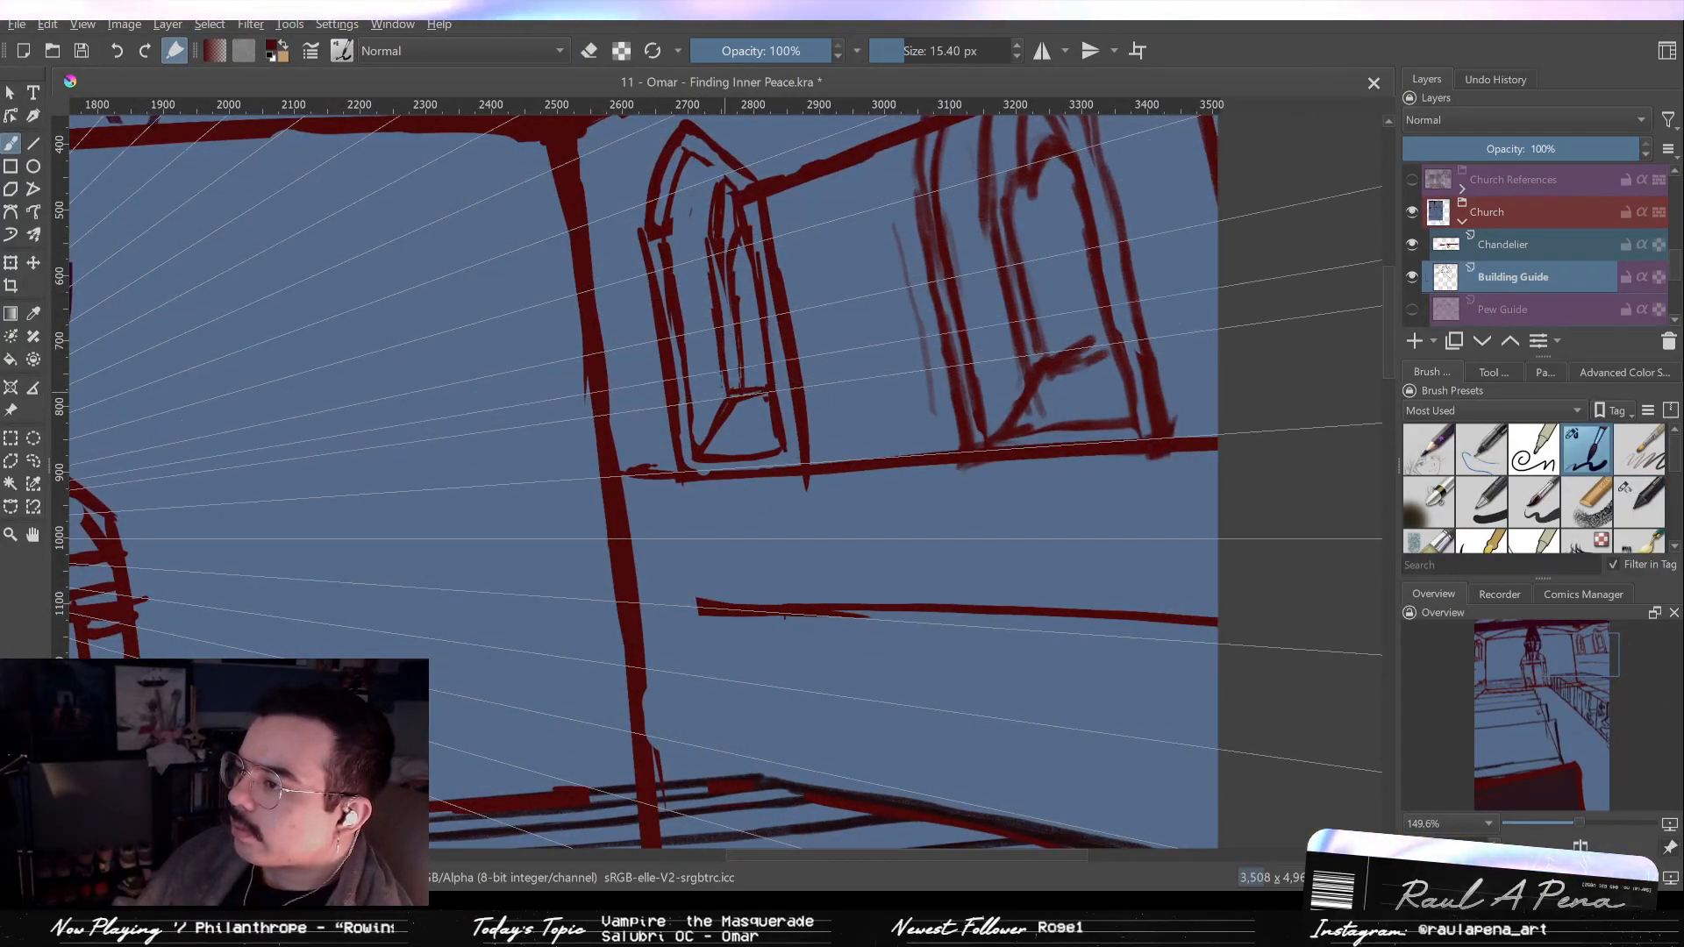
Trim the farther window's doubled inner lines with the 33.11 px eraser, redraw them at 15.40 px and undo the last stroke.
key(slash)
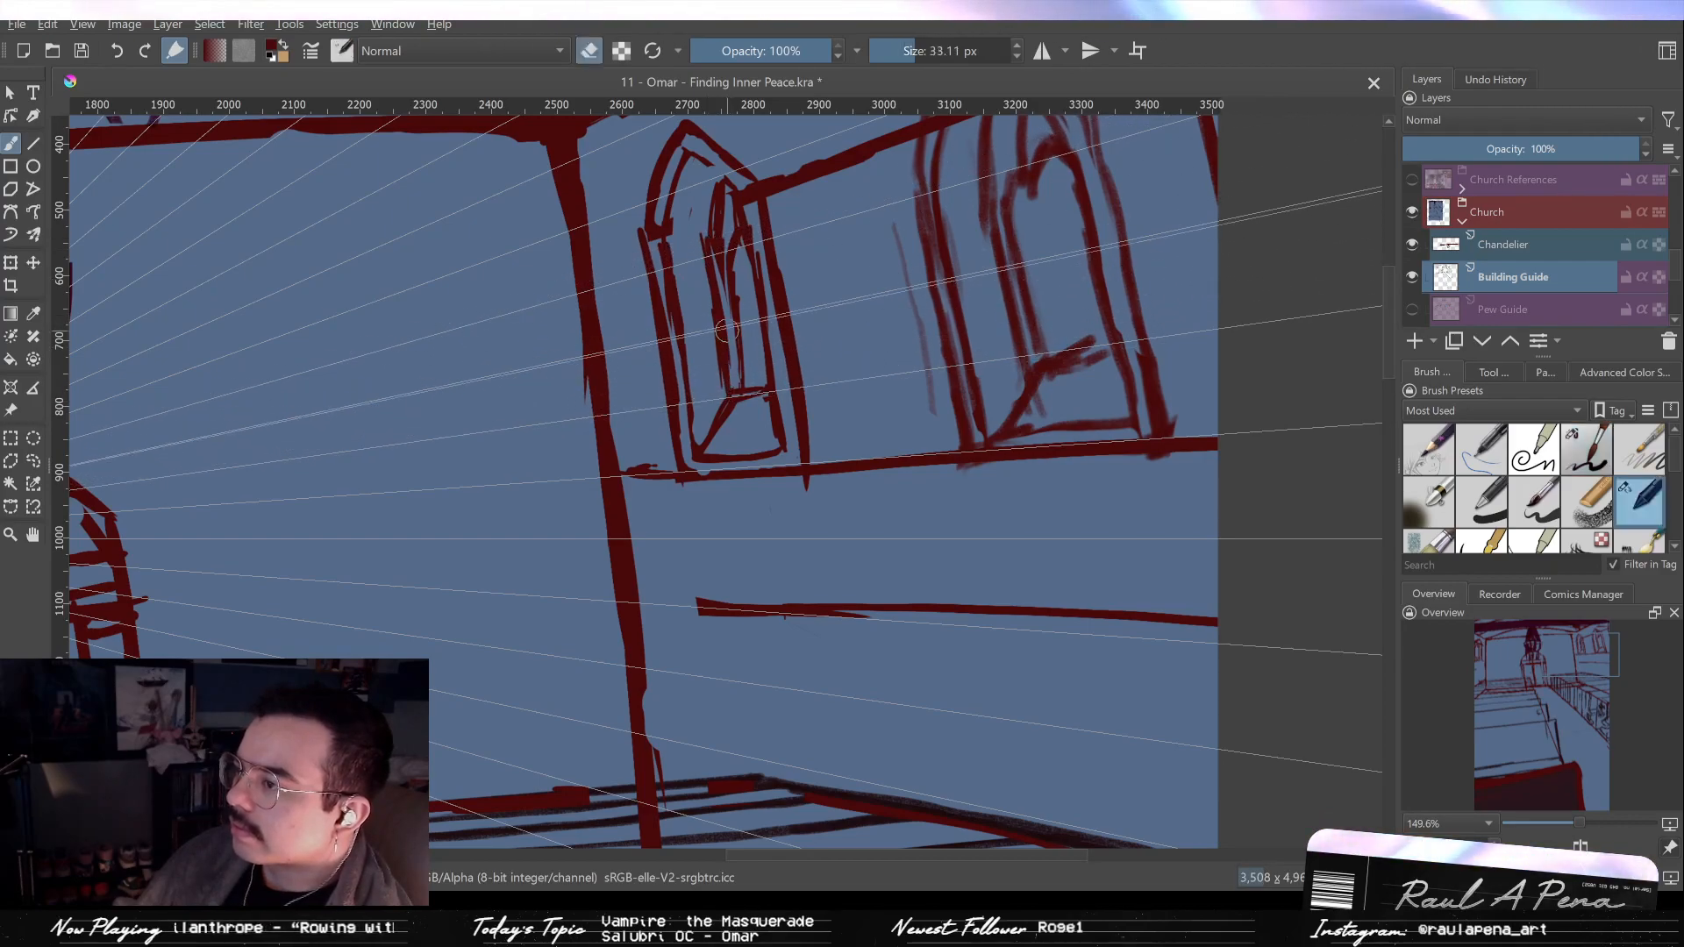
key(slash)
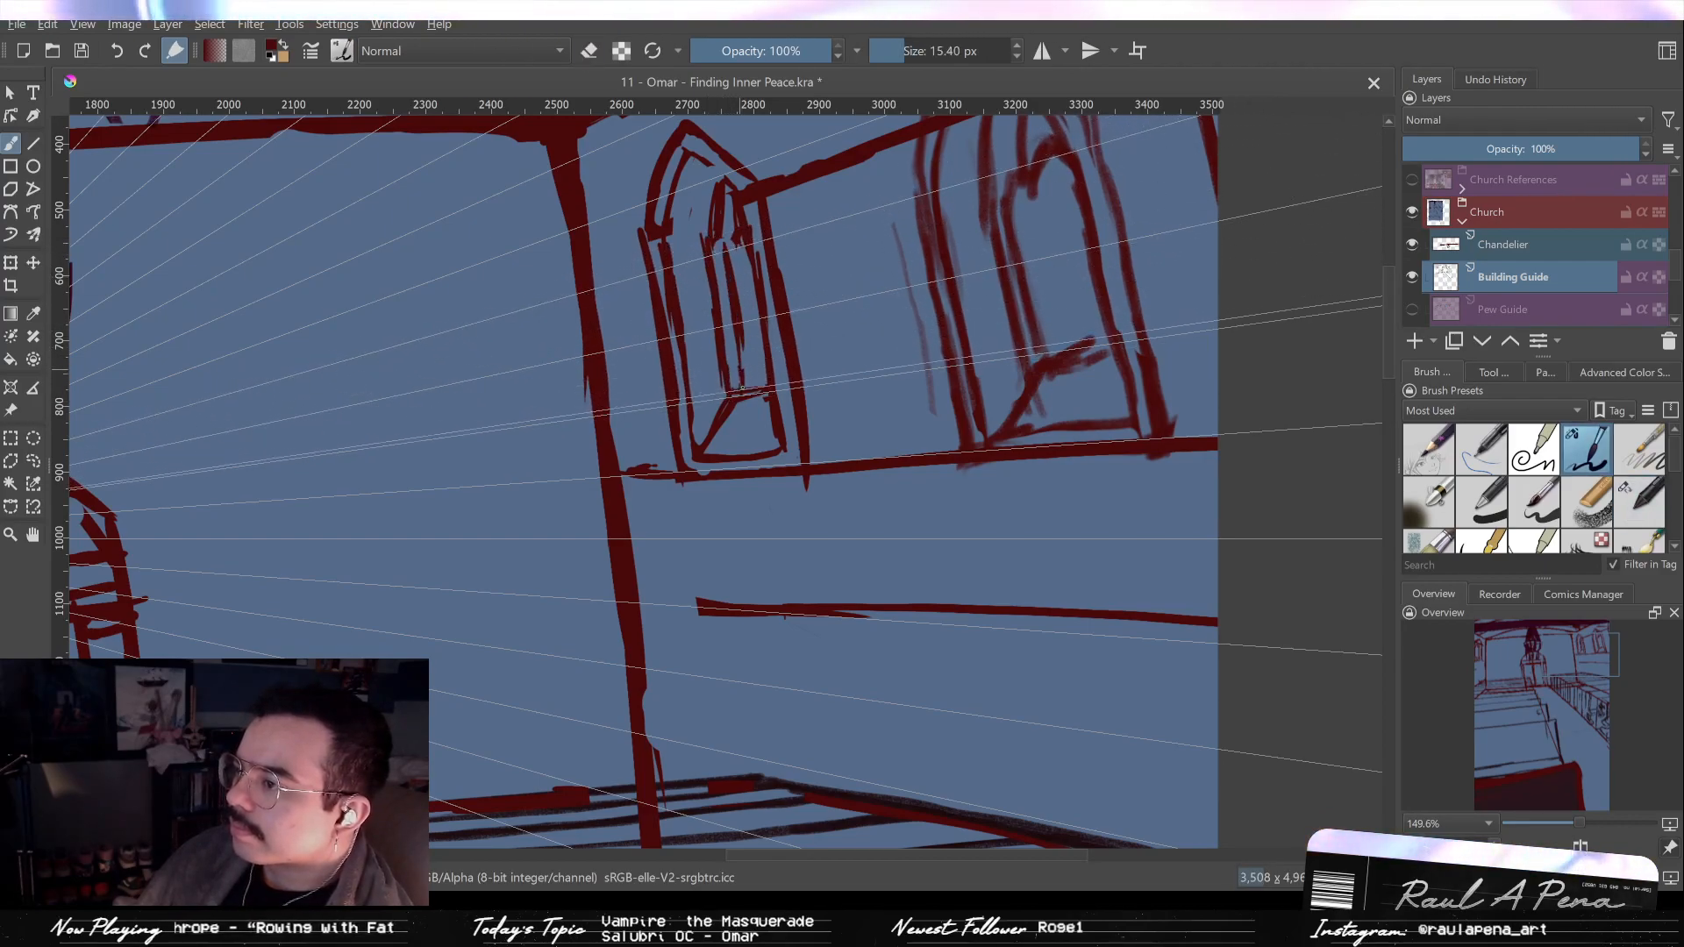
key(slash)
drag(736, 369, 726, 254)
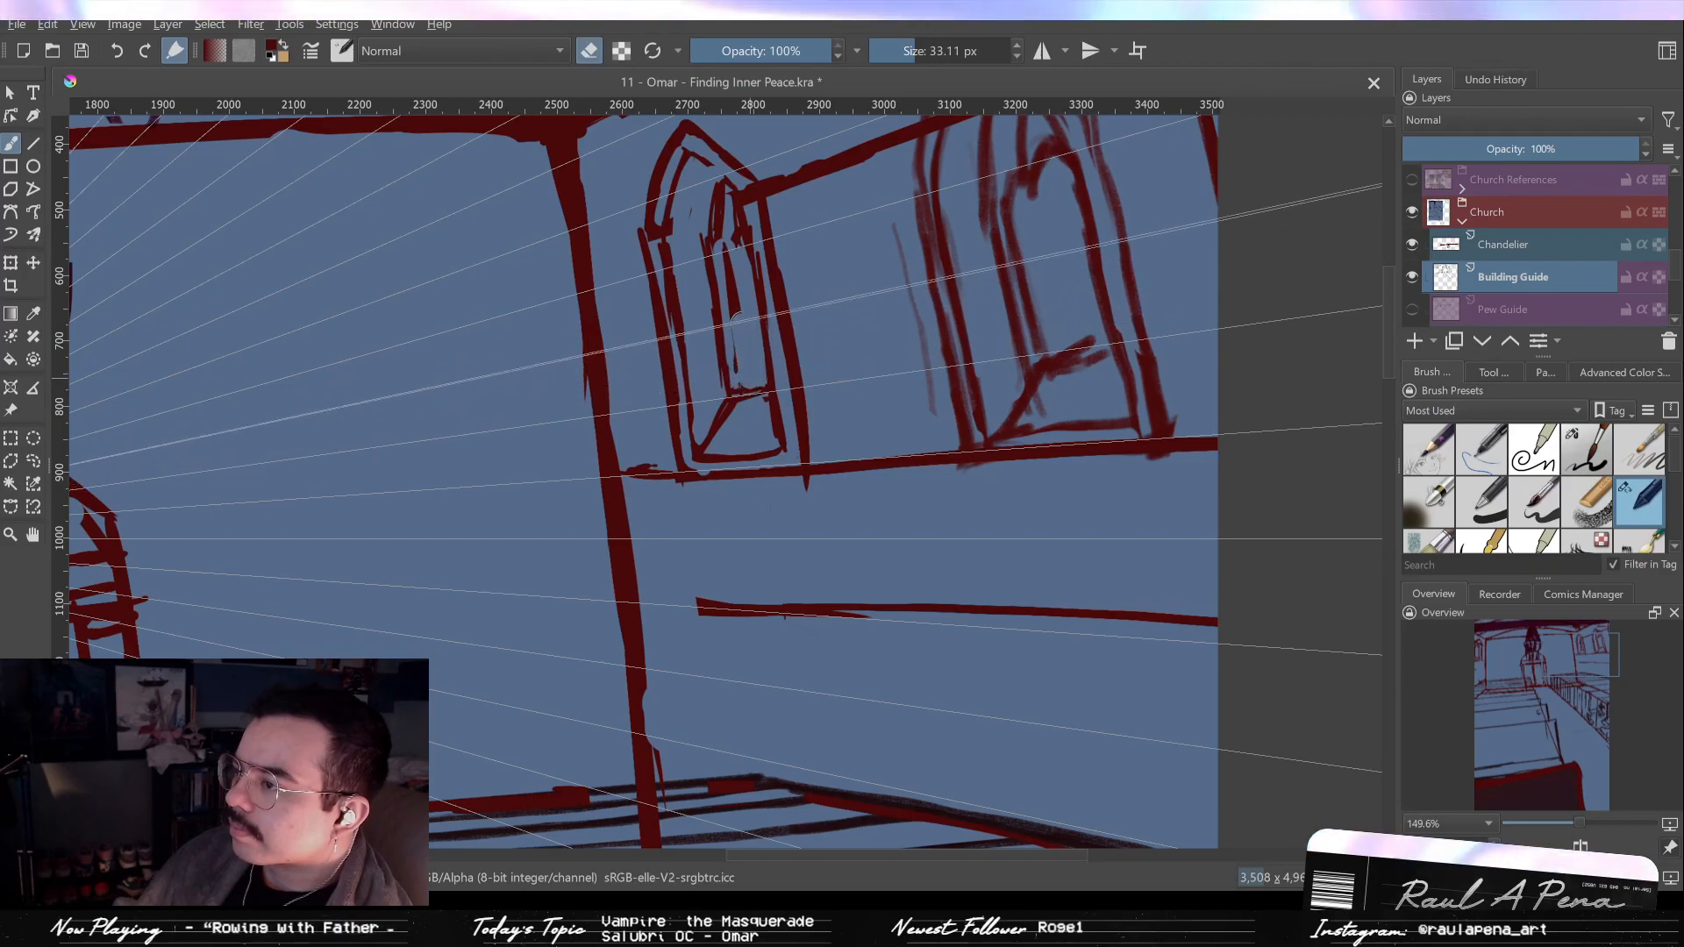
key(slash)
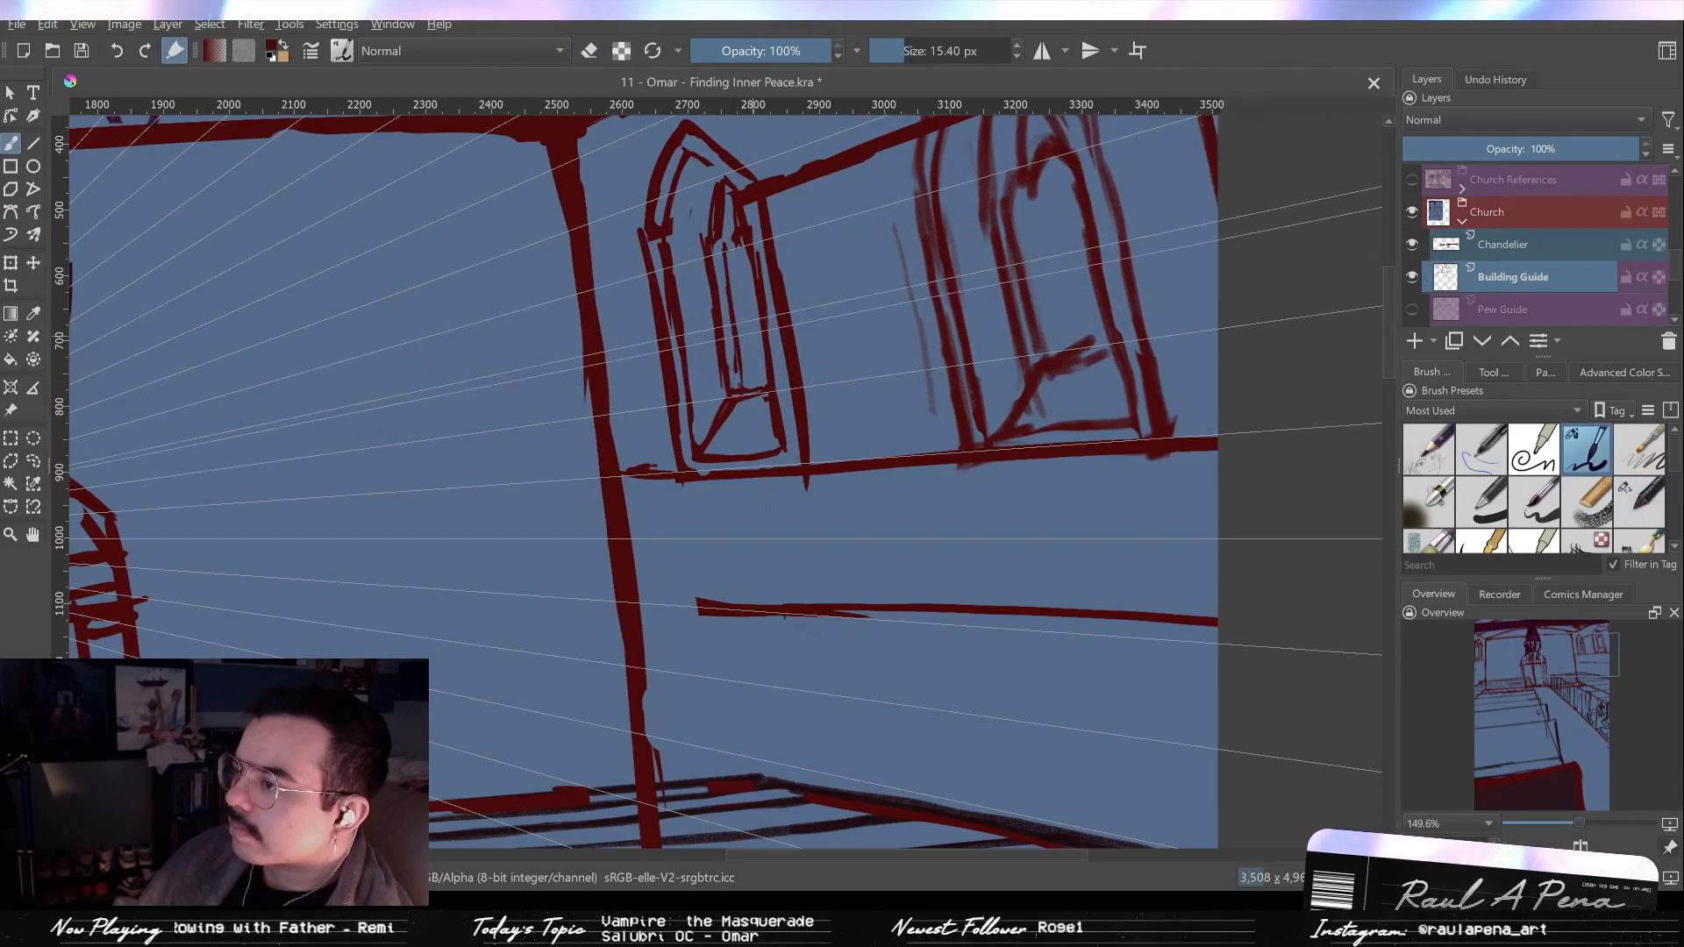
key(slash)
key(ctrl+z)
Erase the farther window's outer right frame line at 54.66 px and redraw it closer to the opening at 15.40 px.
mouse_move(789, 302)
mouse_down()
mouse_move(809, 371)
mouse_move(811, 347)
mouse_move(792, 371)
mouse_move(821, 465)
mouse_up()
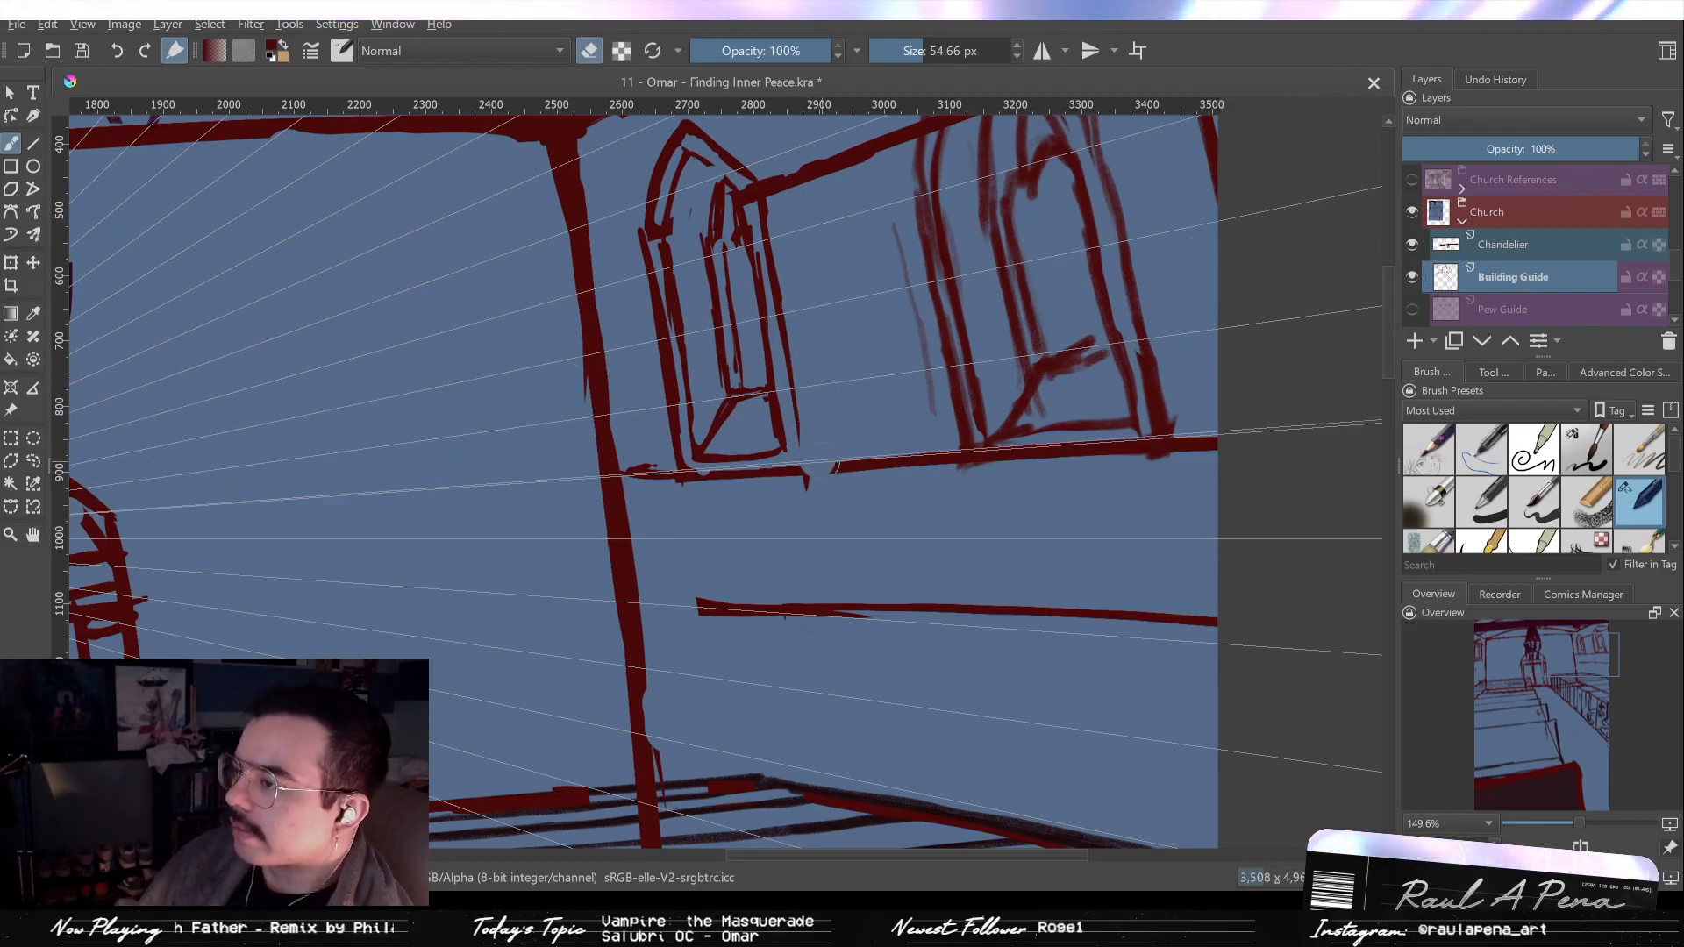
key(slash)
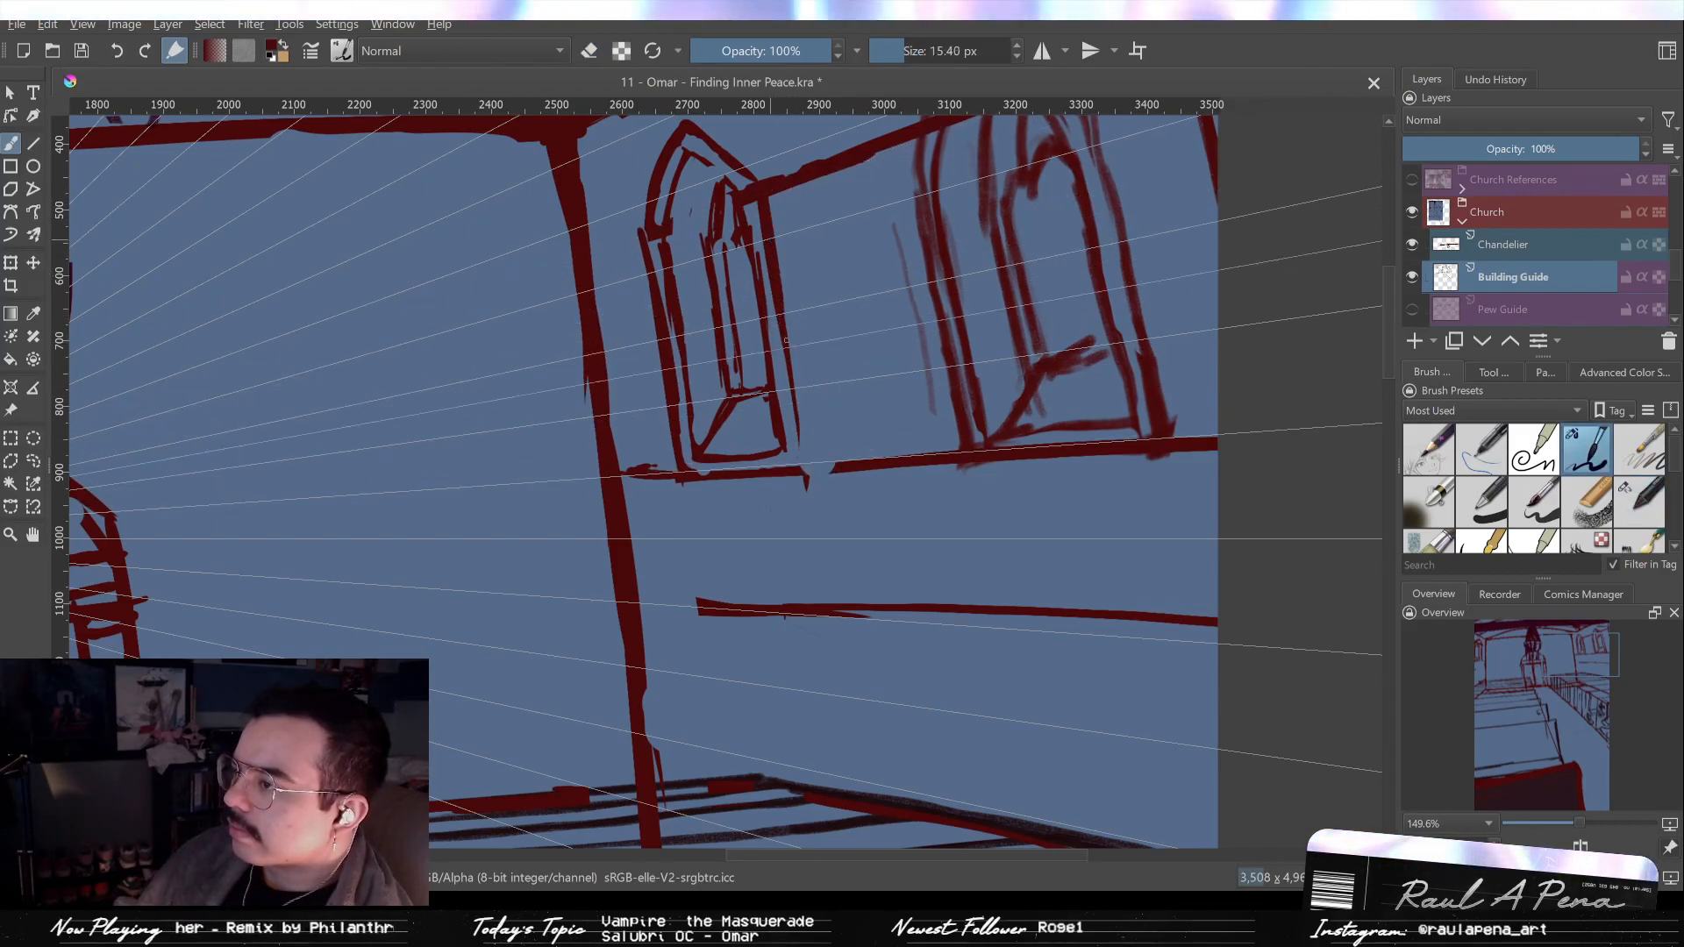
mouse_move(781, 306)
mouse_down()
mouse_move(781, 387)
mouse_move(779, 314)
mouse_up()
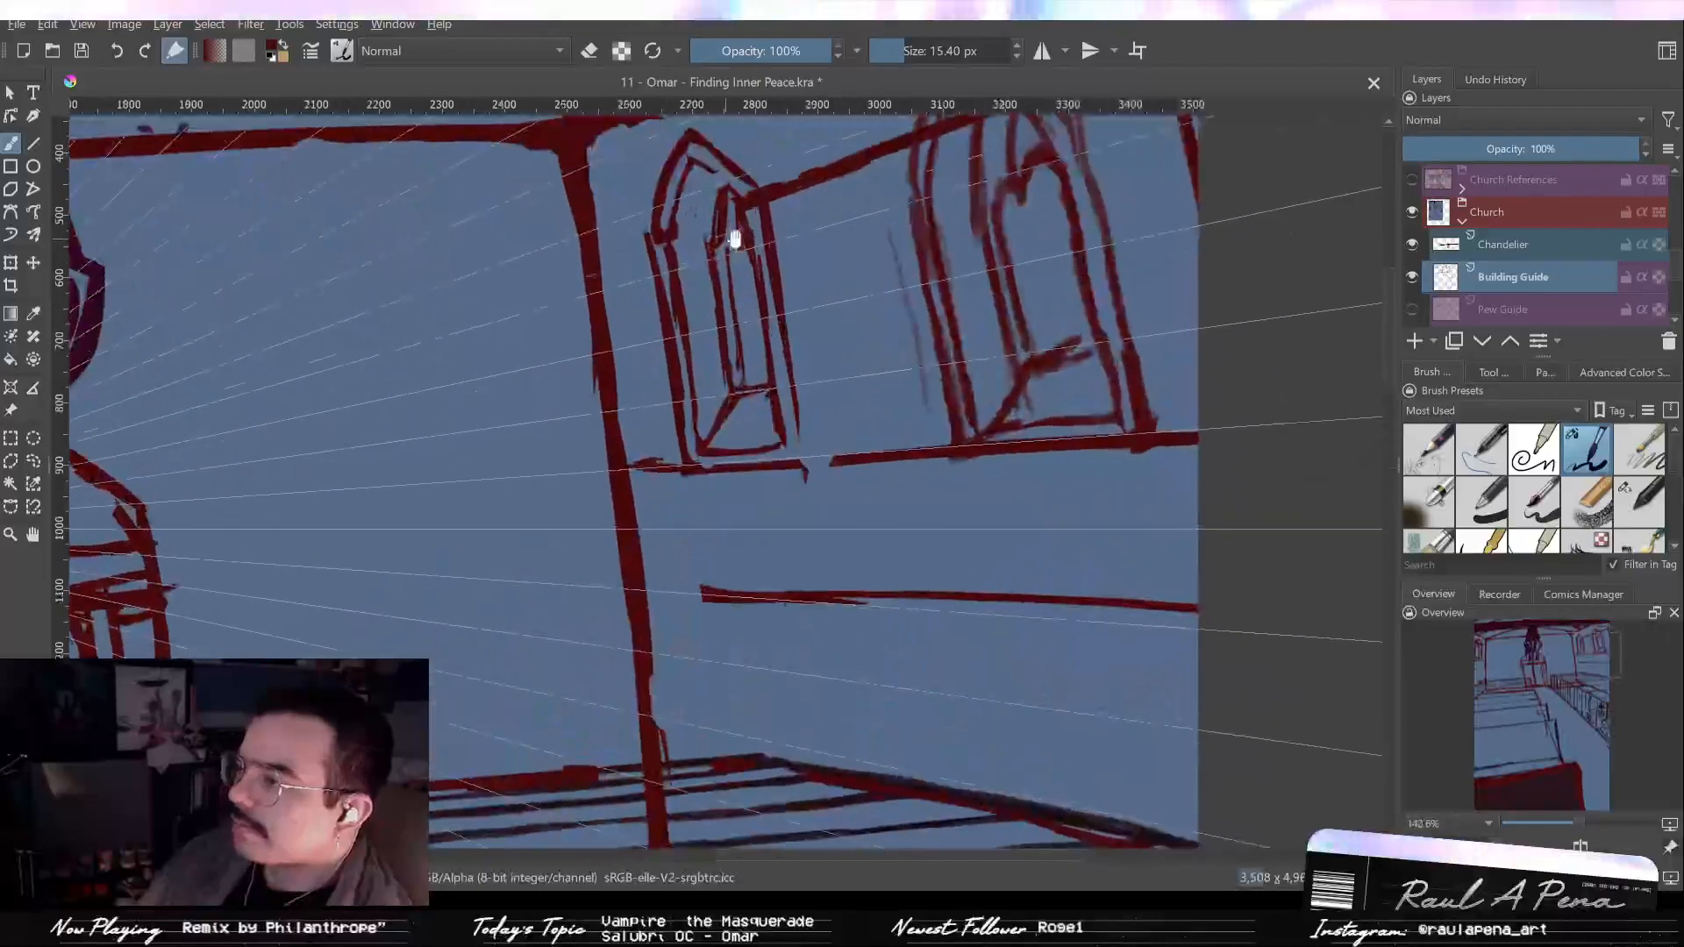
drag(729, 231, 760, 362)
Trim the farther window's left arch with the 13.52 px eraser and redraw its outer curve with the 15.40 px brush.
key(slash)
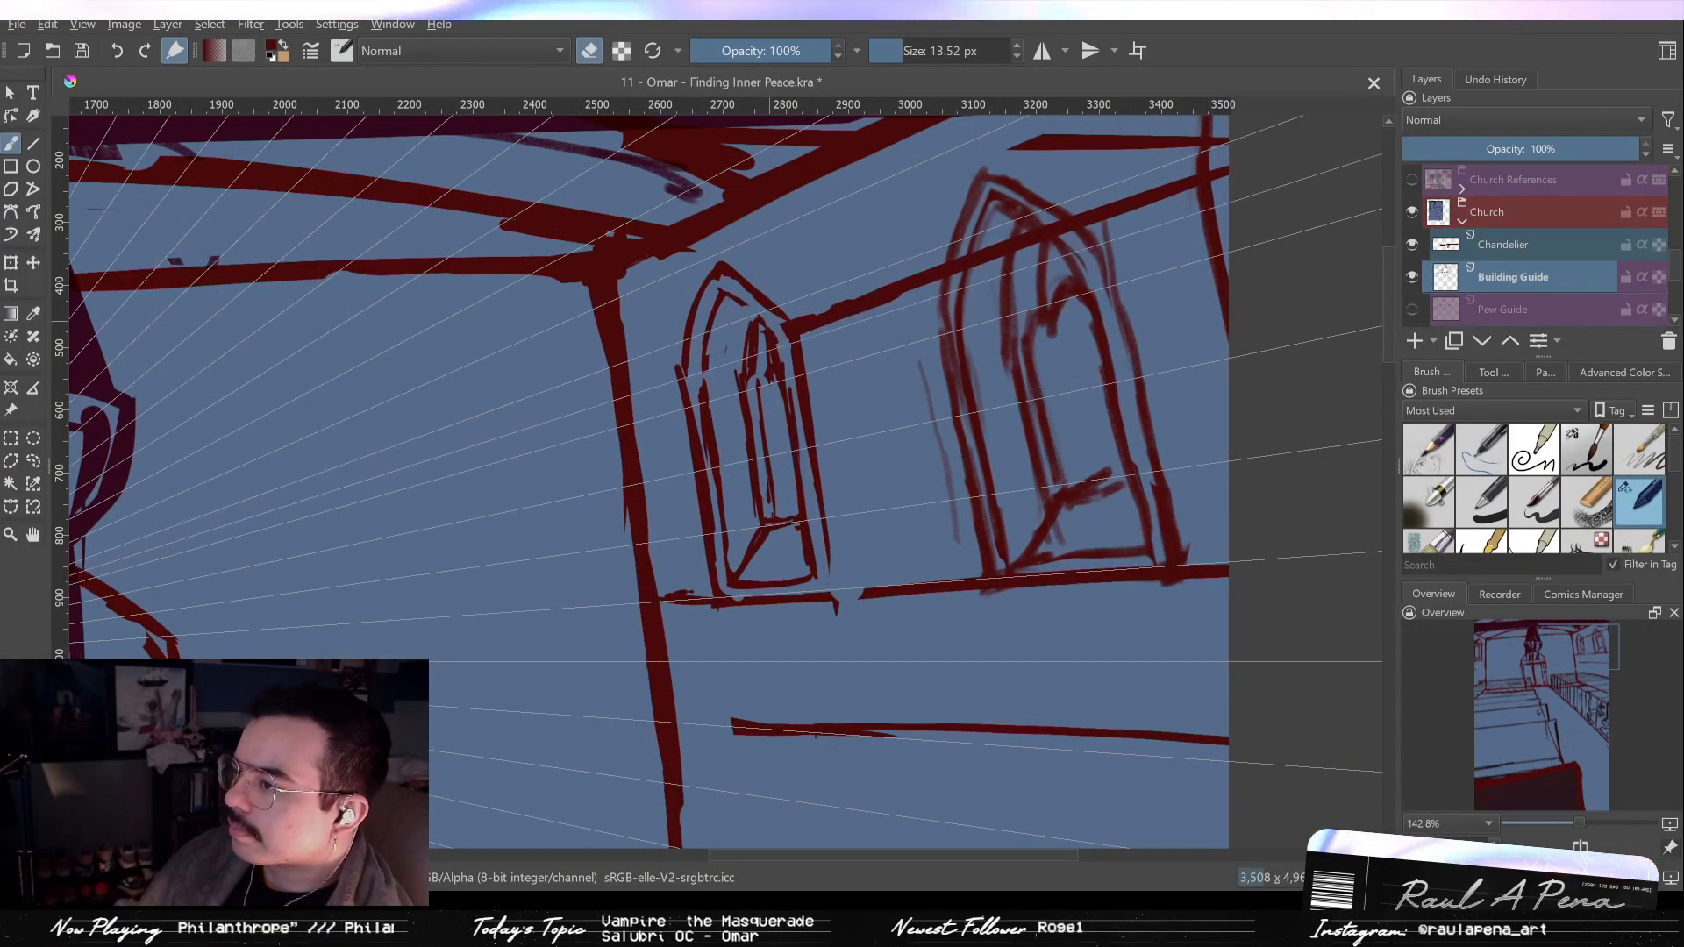
key(slash)
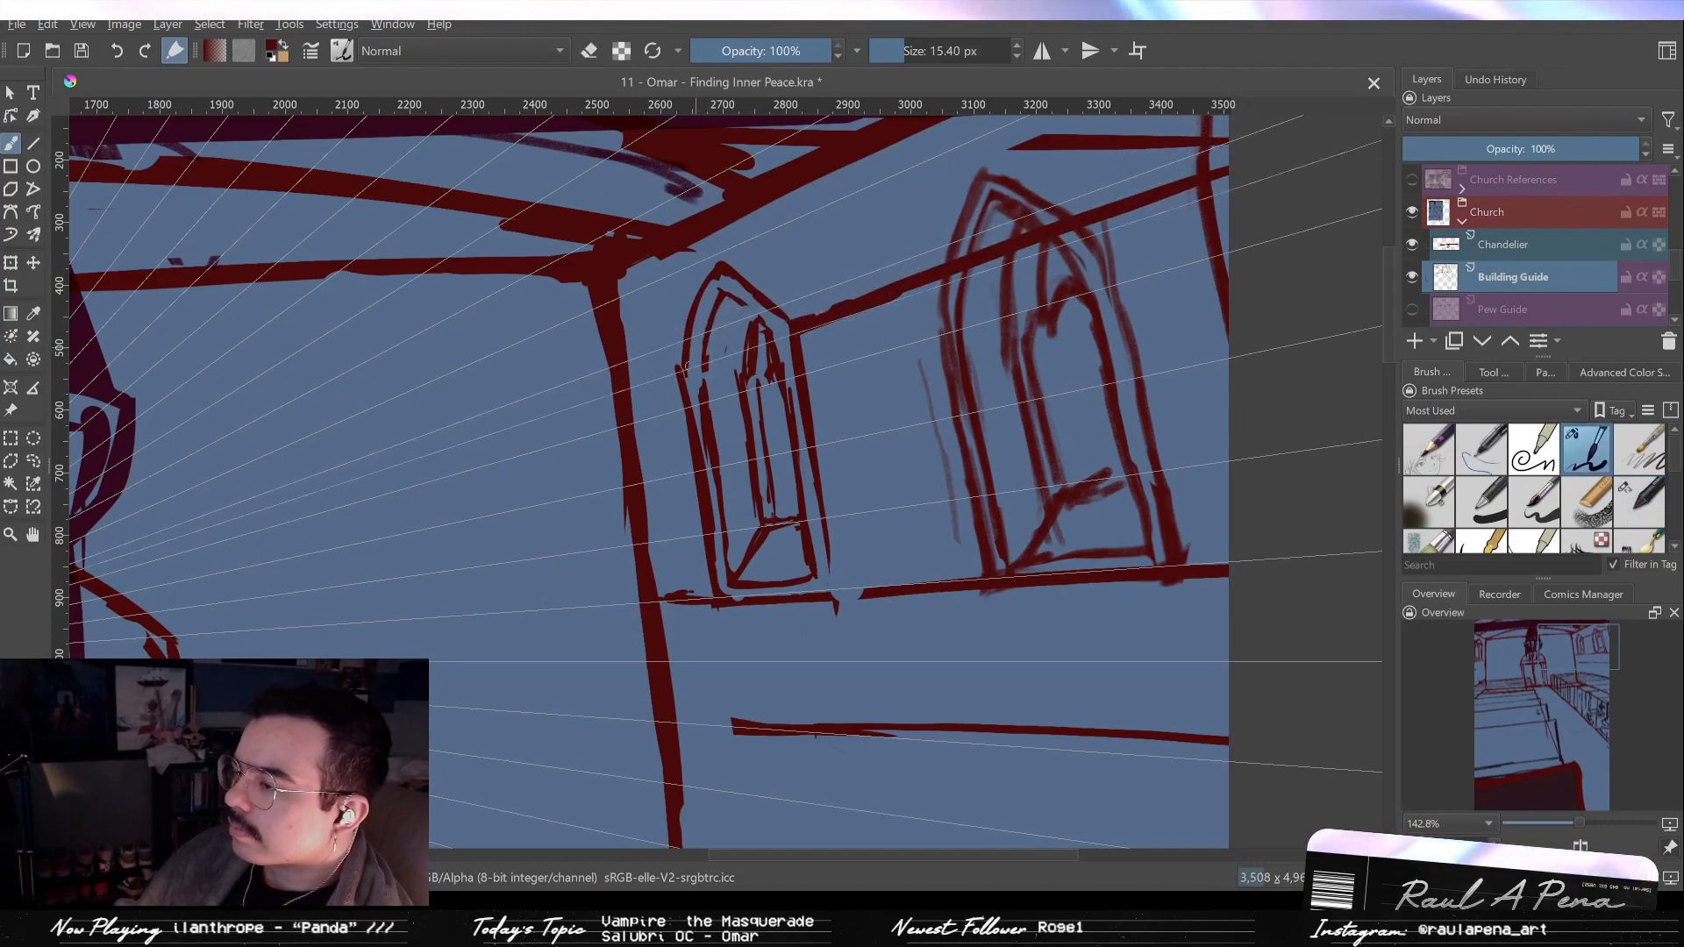
key(slash)
key(slash)
mouse_move(687, 349)
mouse_down()
mouse_move(690, 426)
mouse_move(686, 336)
mouse_up()
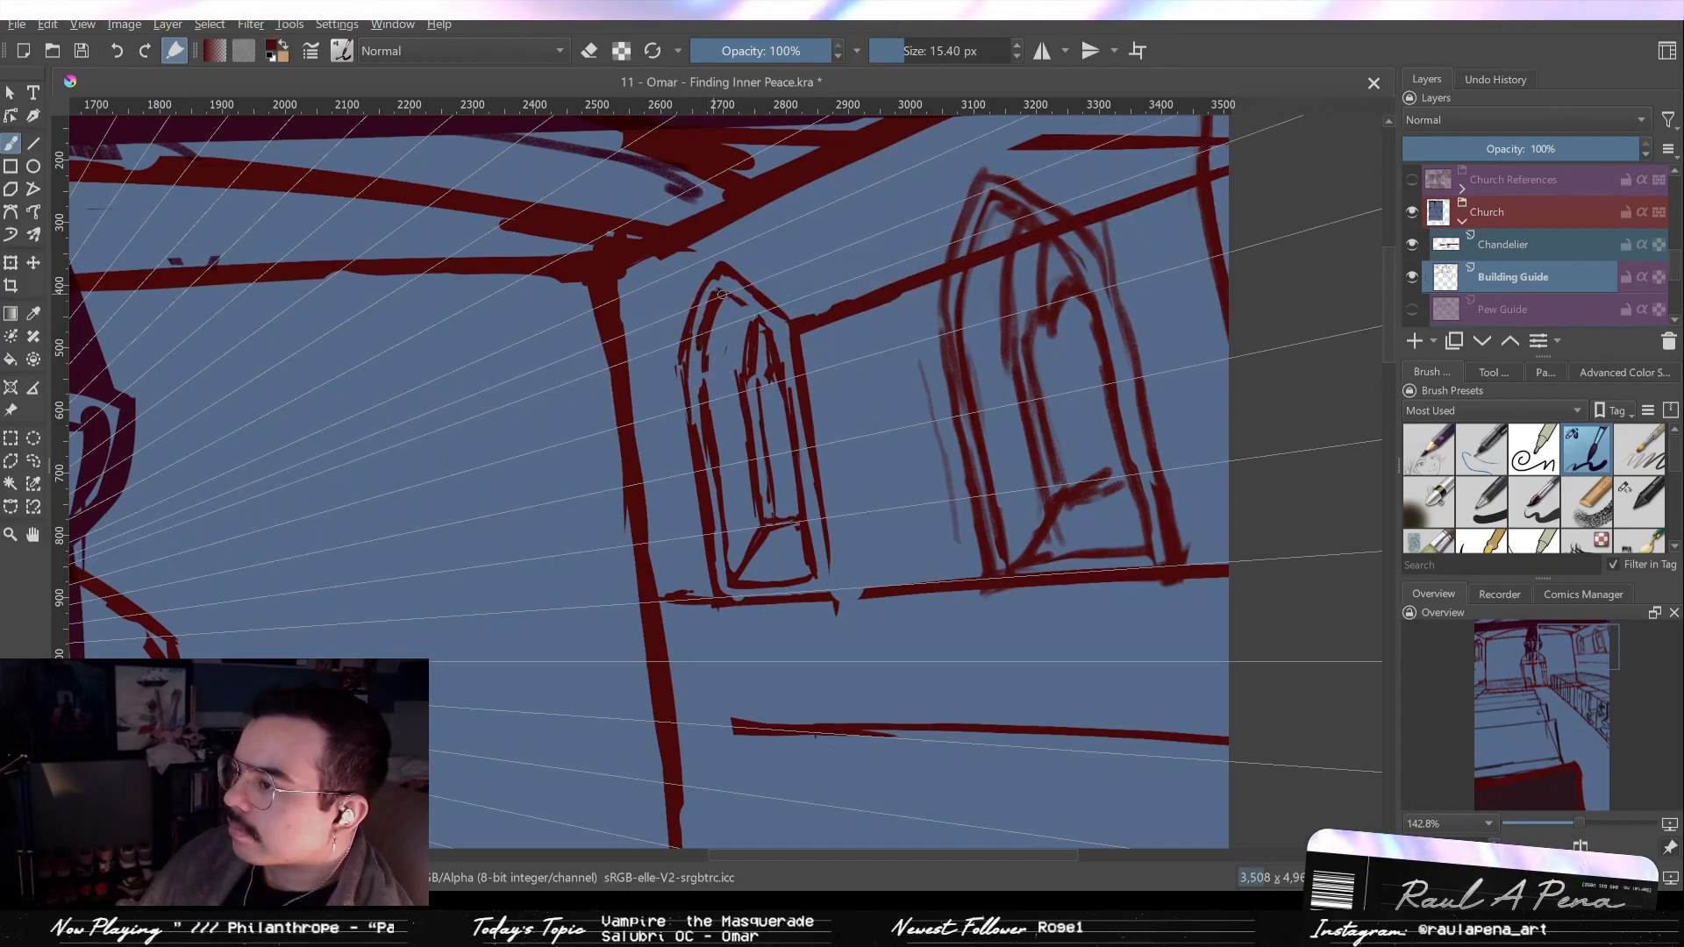
Thin the farther window's left frame lines with the eraser at 13.52 and 5.26 px, then redraw the frame's lower right corner at 15.40 px.
key(e)
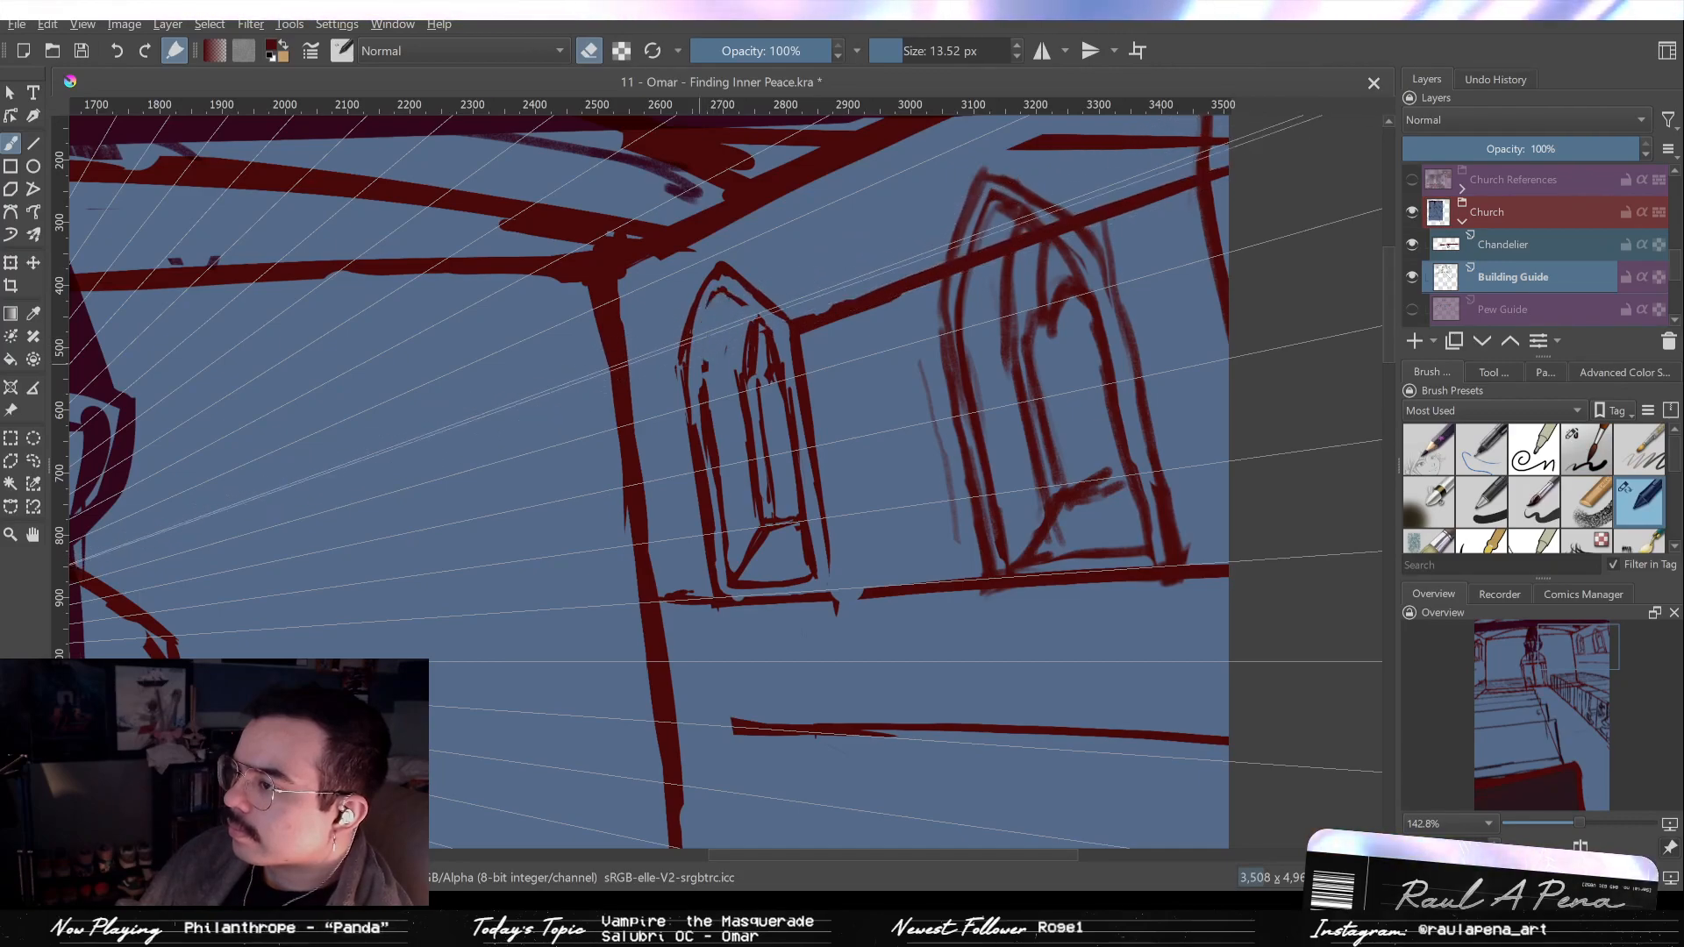
key(e)
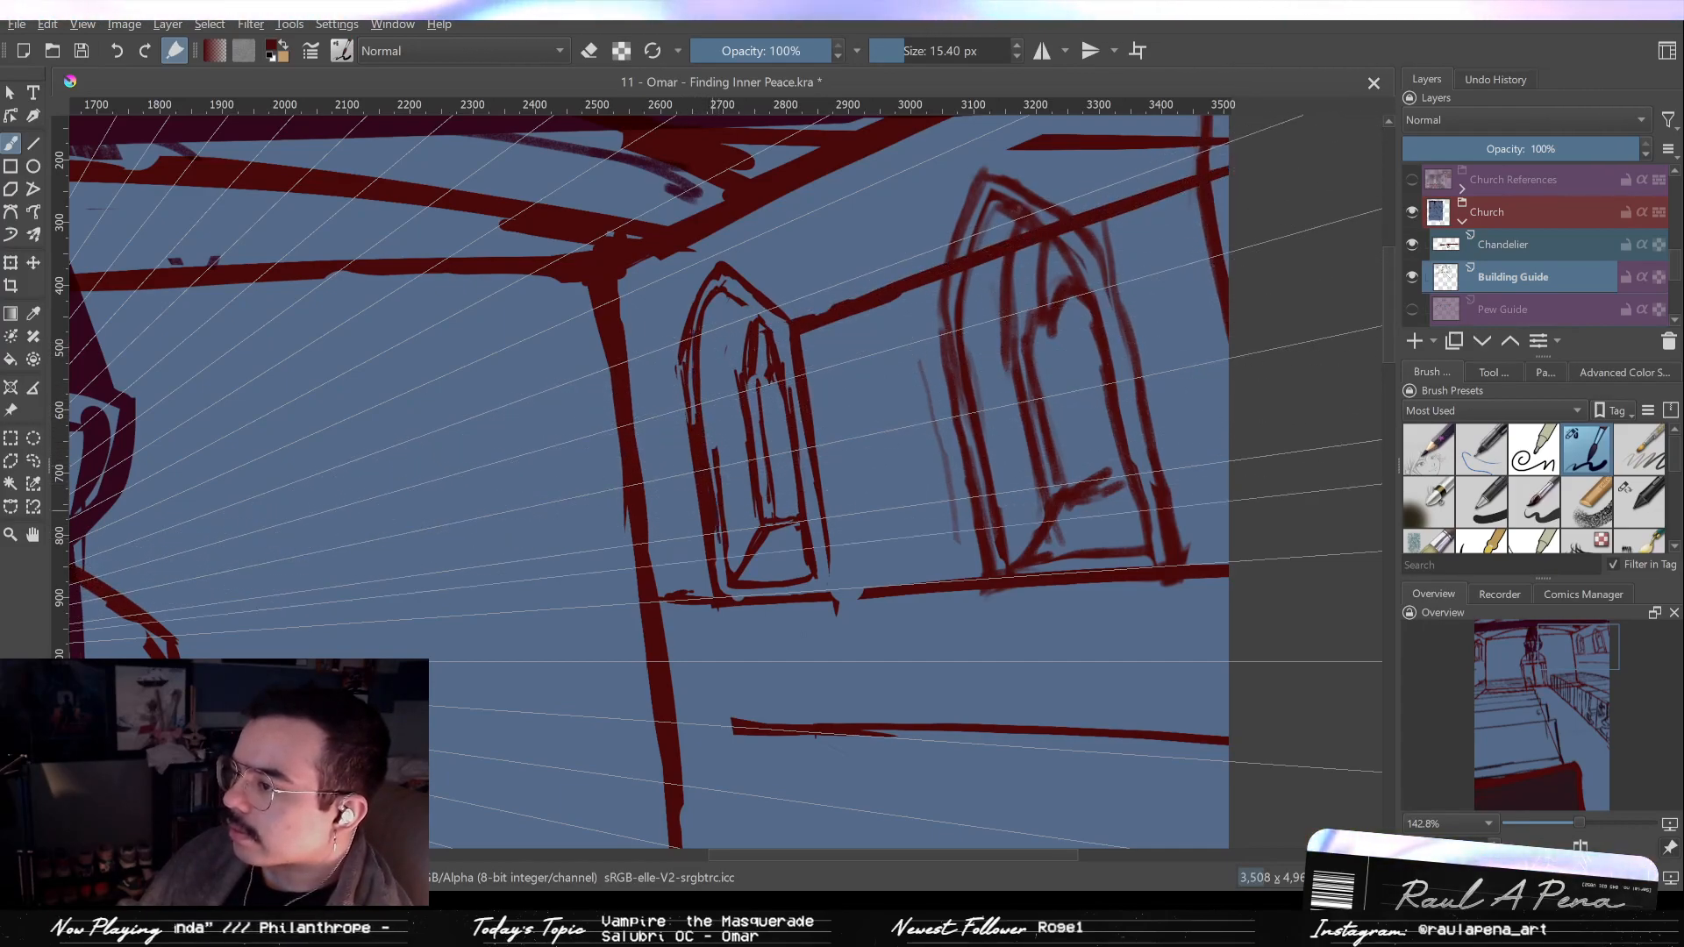
key(e)
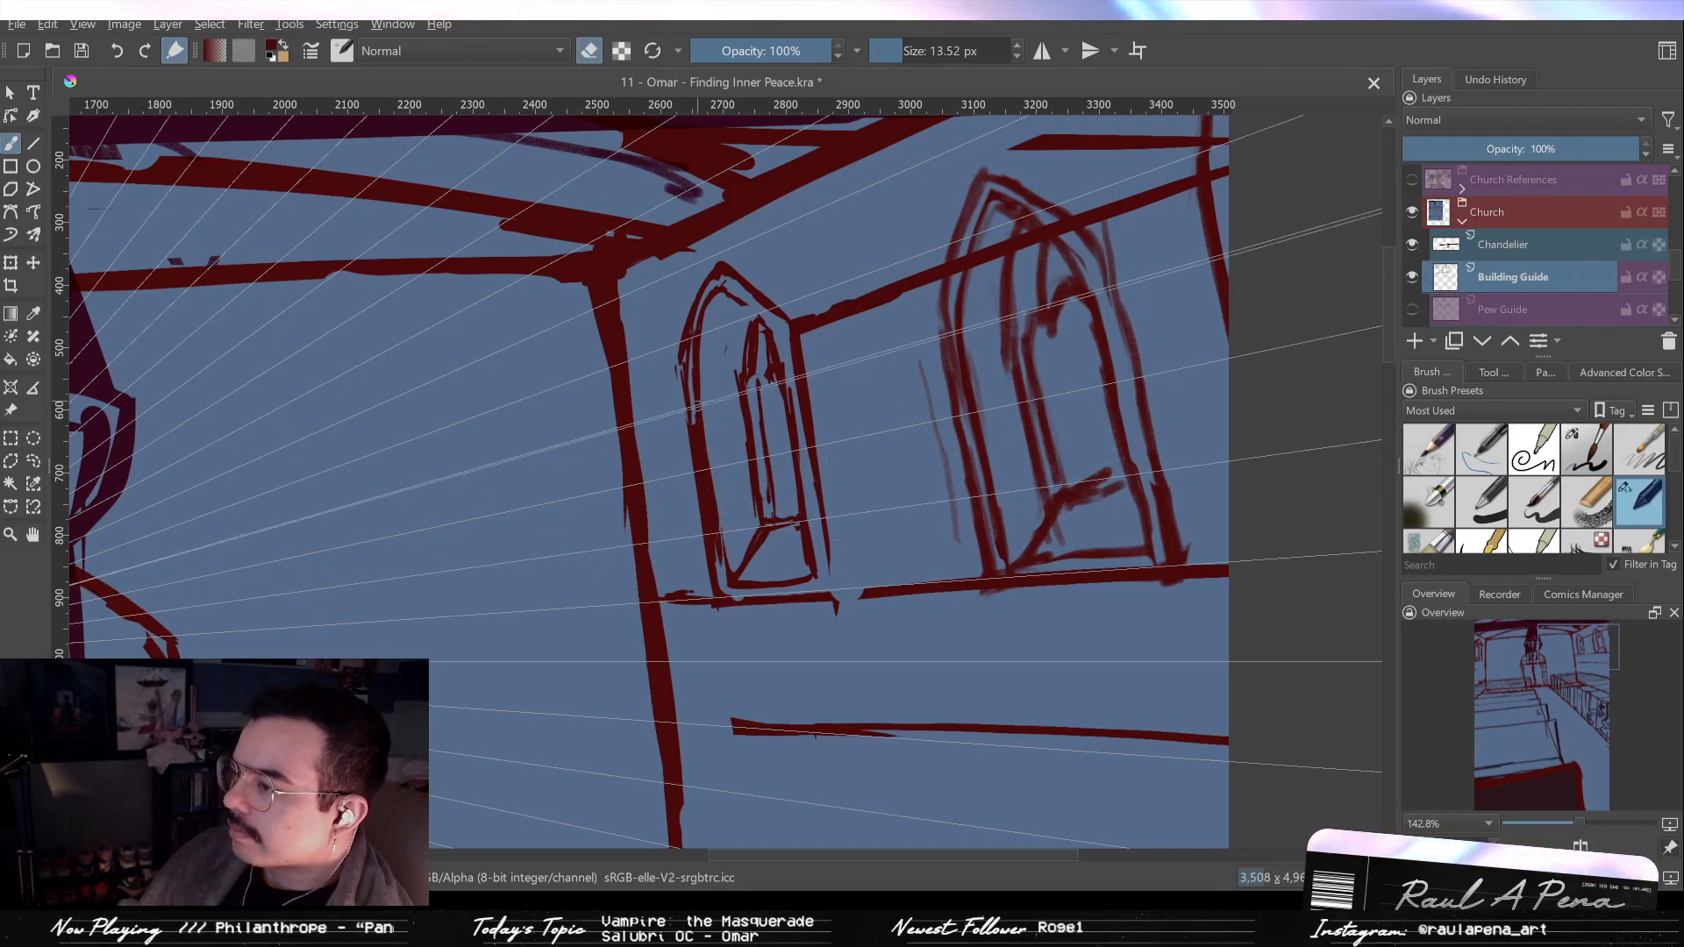
shift+drag(698, 401, 687, 401)
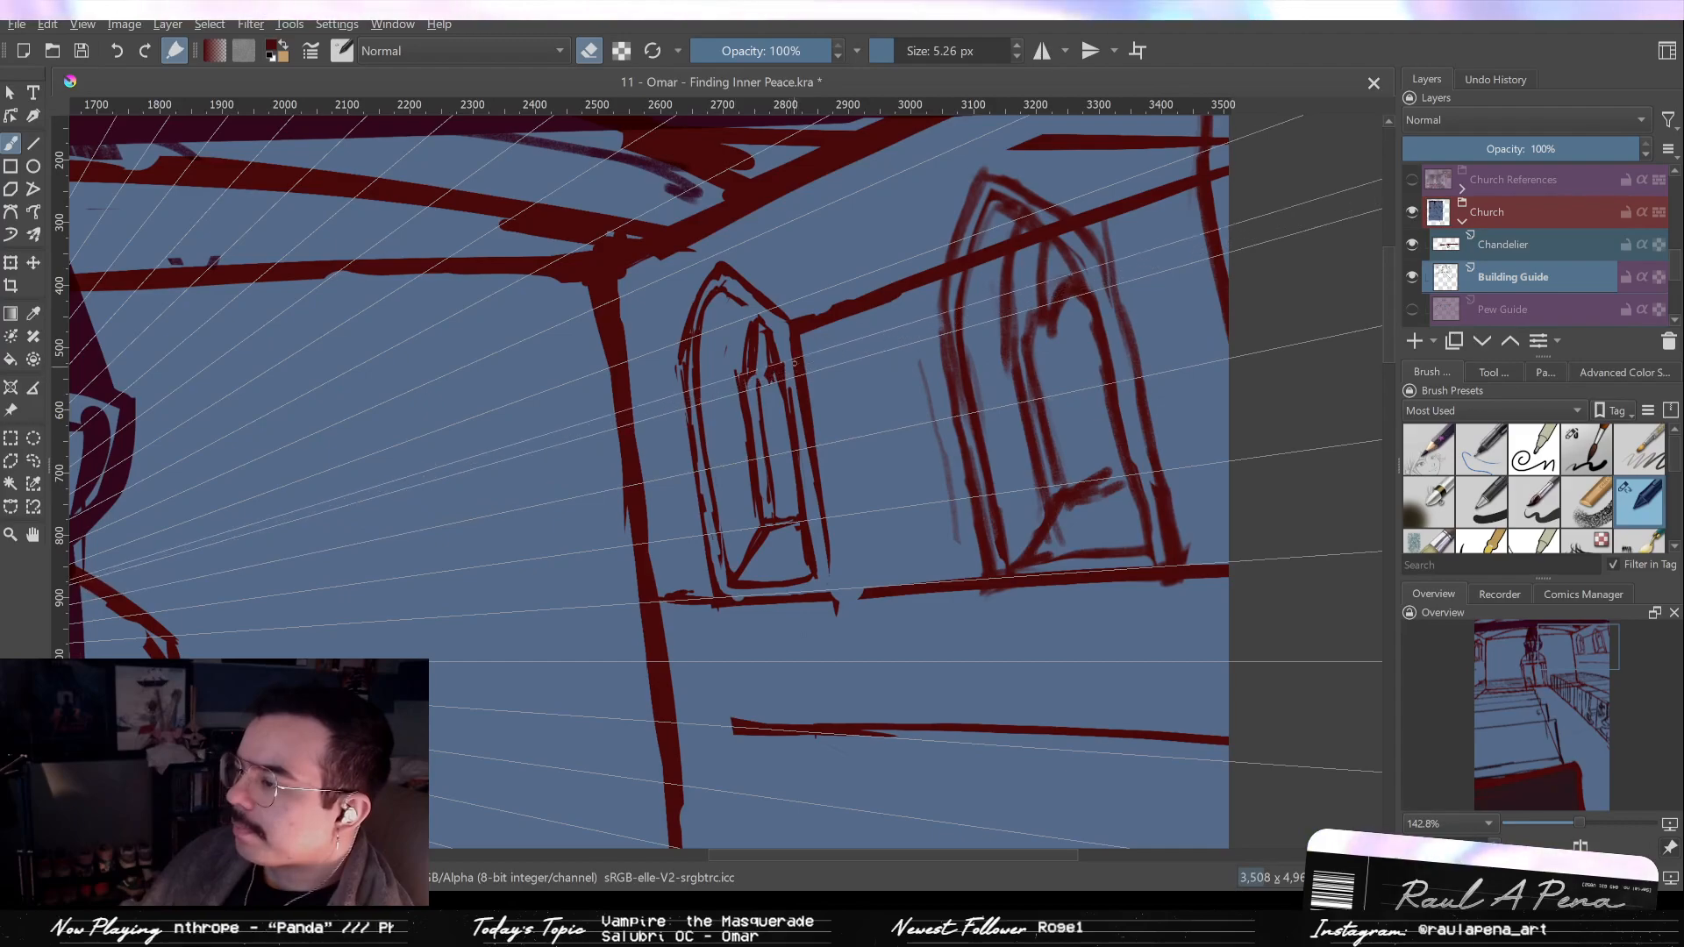
key(e)
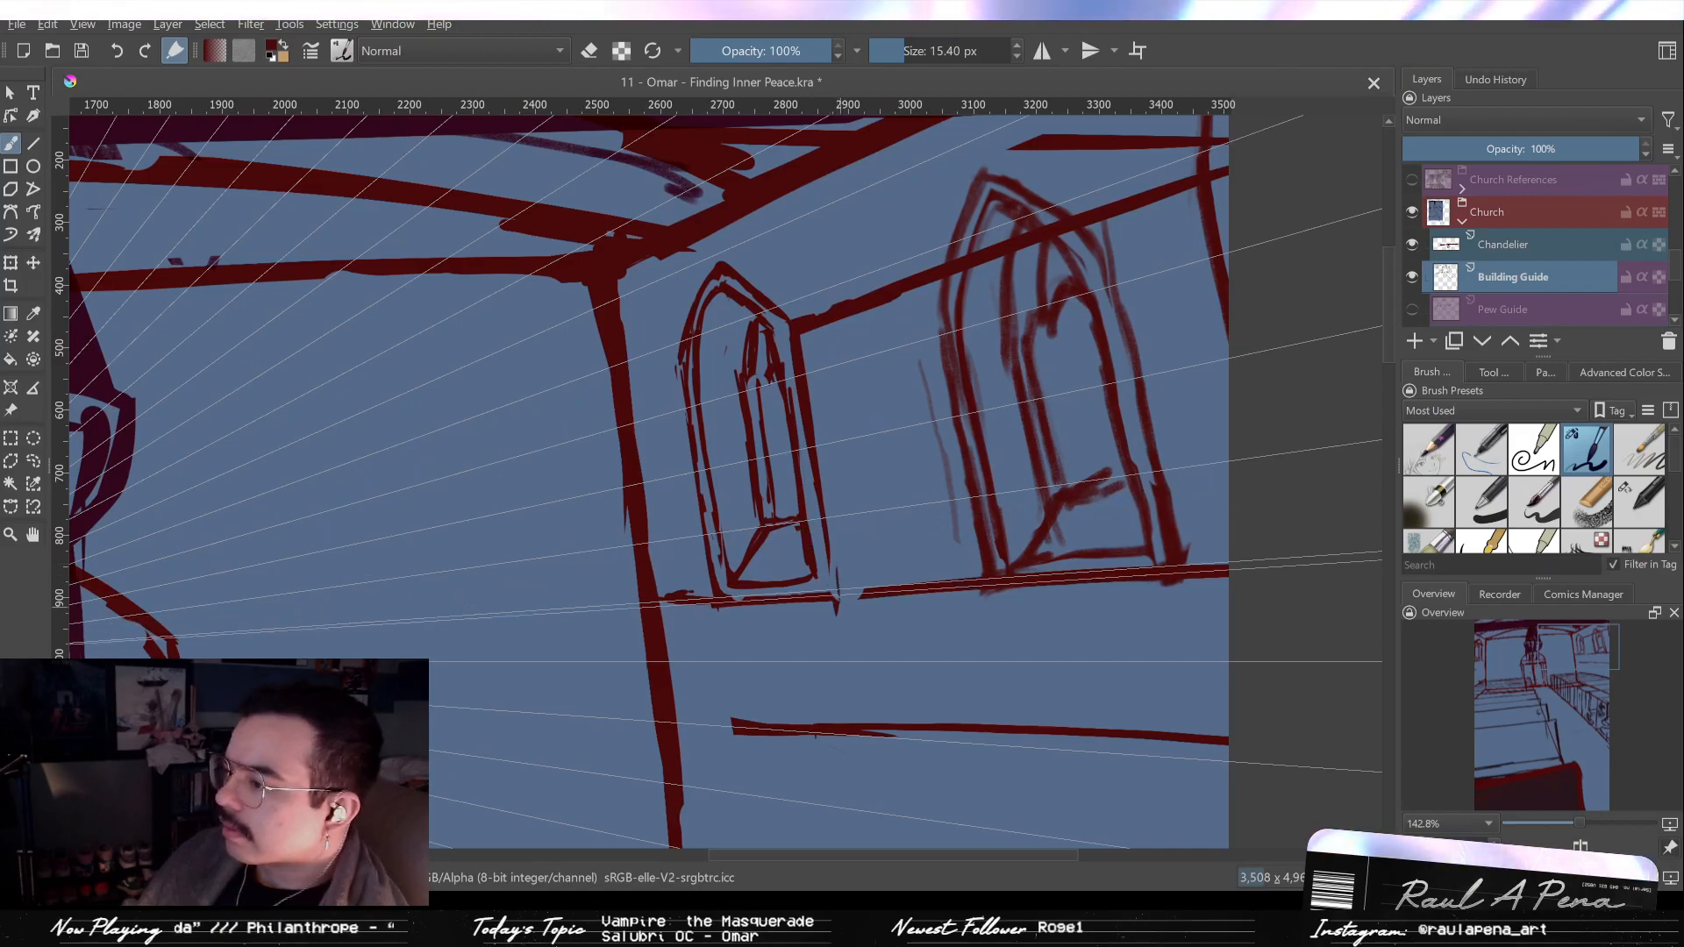
mouse_move(832, 554)
mouse_down()
mouse_move(834, 699)
mouse_move(831, 548)
mouse_up()
Erase the larger right window's rough sill line at 22.58 px and redraw the recessed sill with the 15.40 px brush.
key(slash)
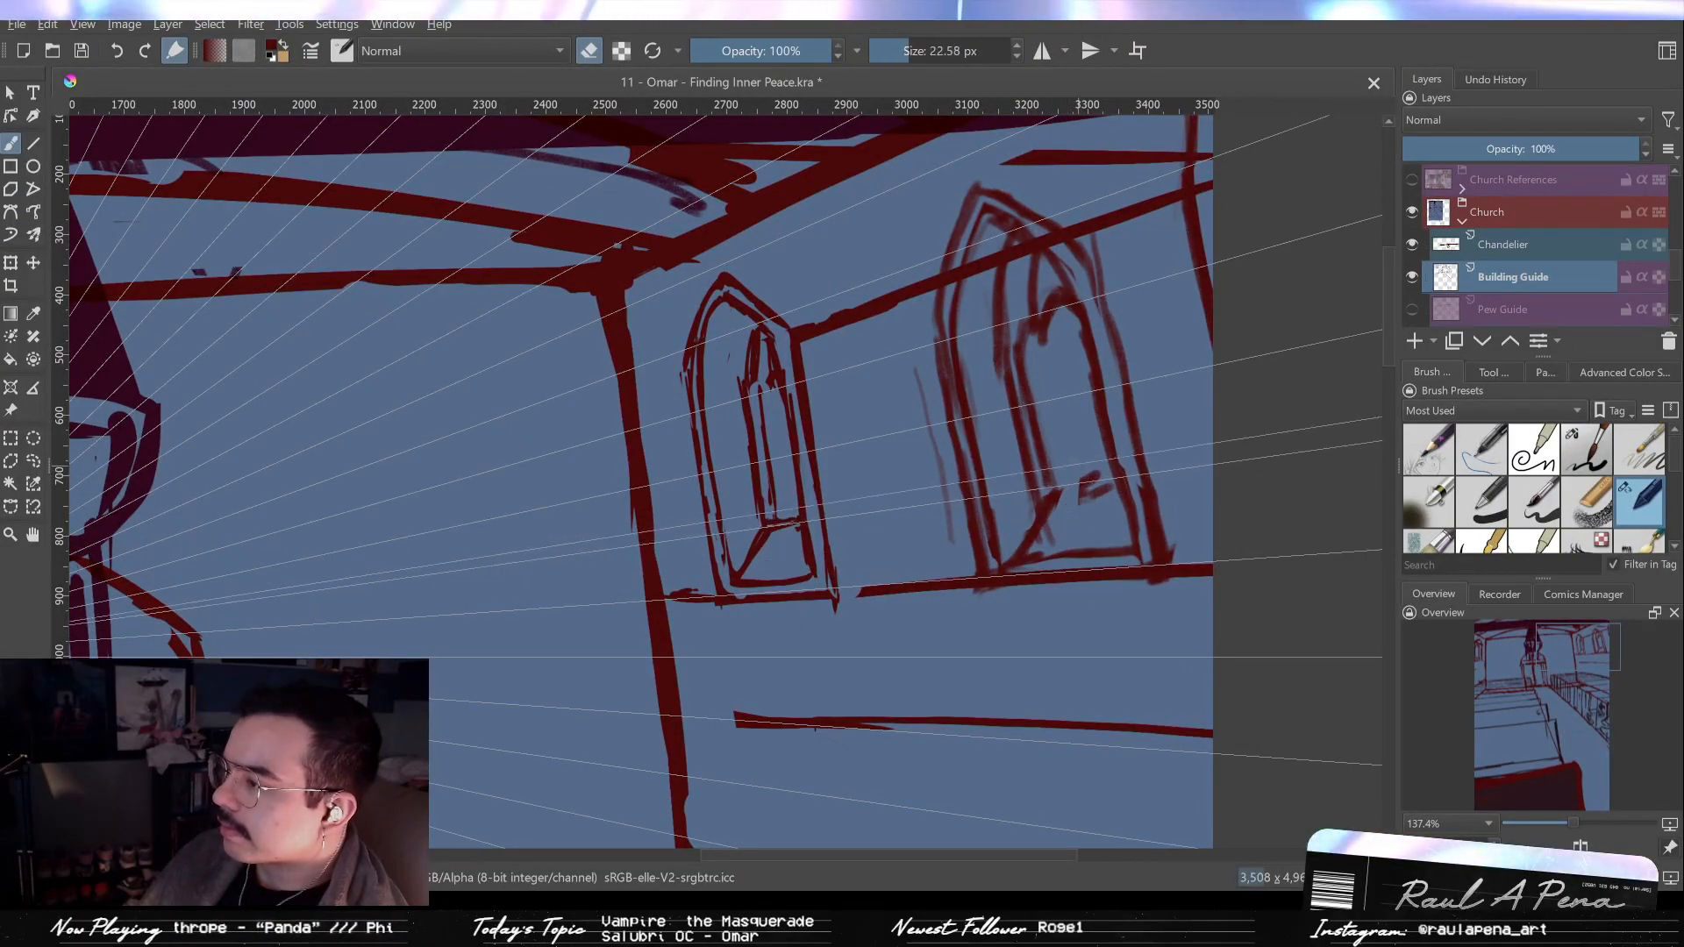
key(slash)
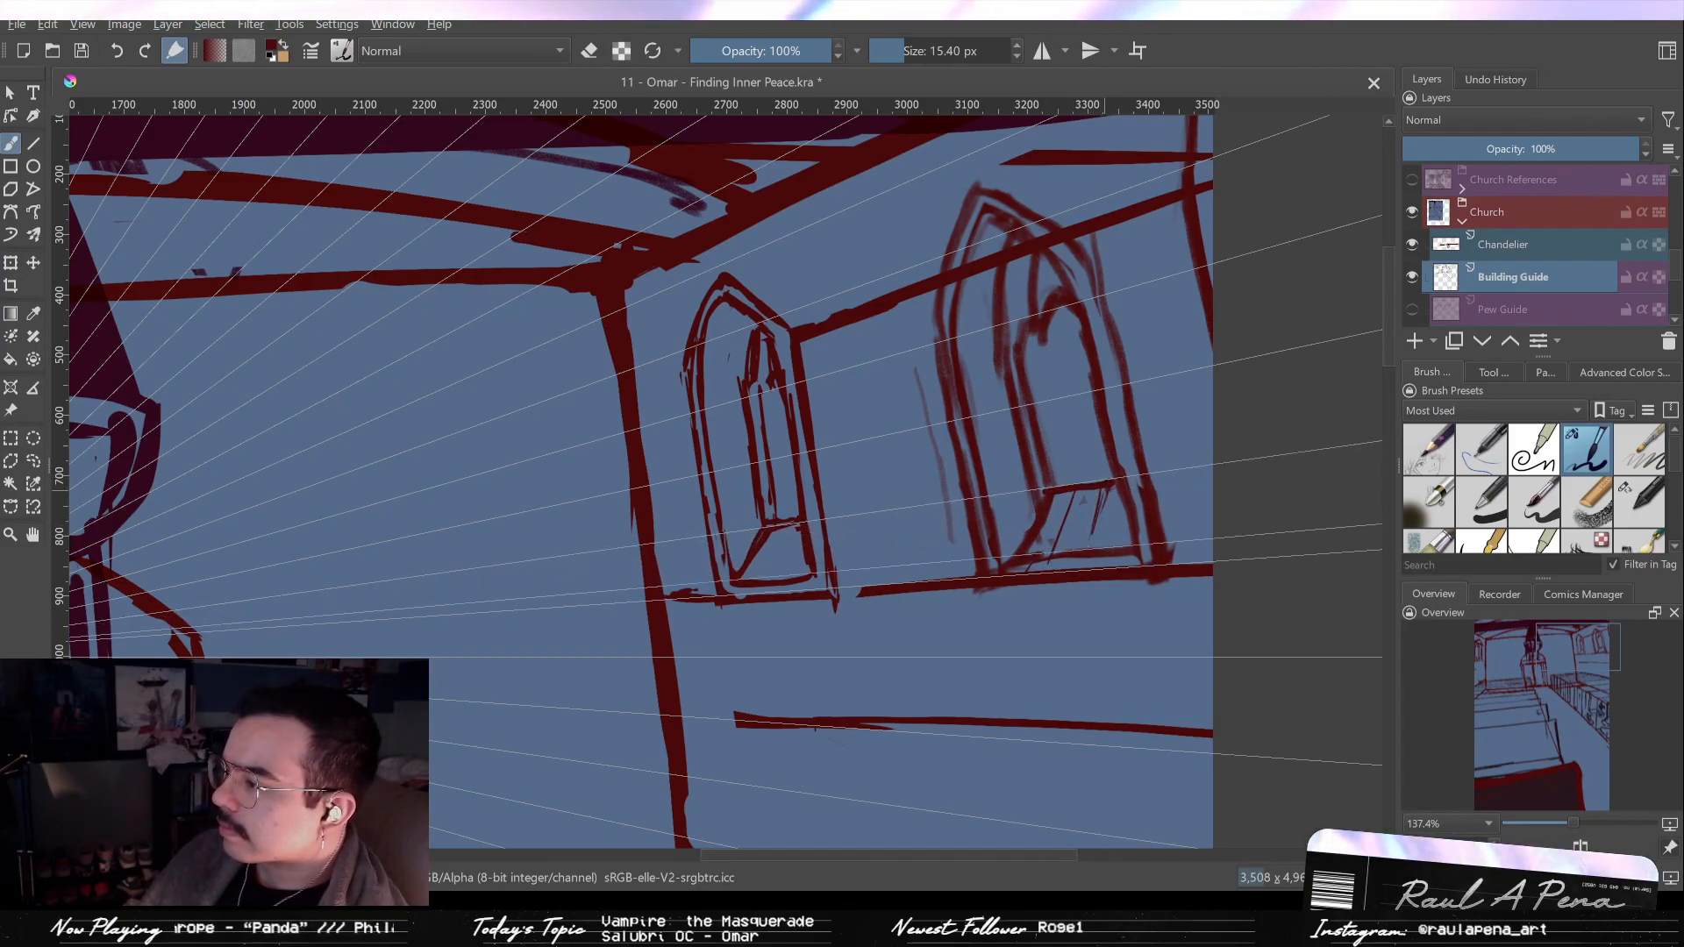
scroll(1072, 488, down, 3)
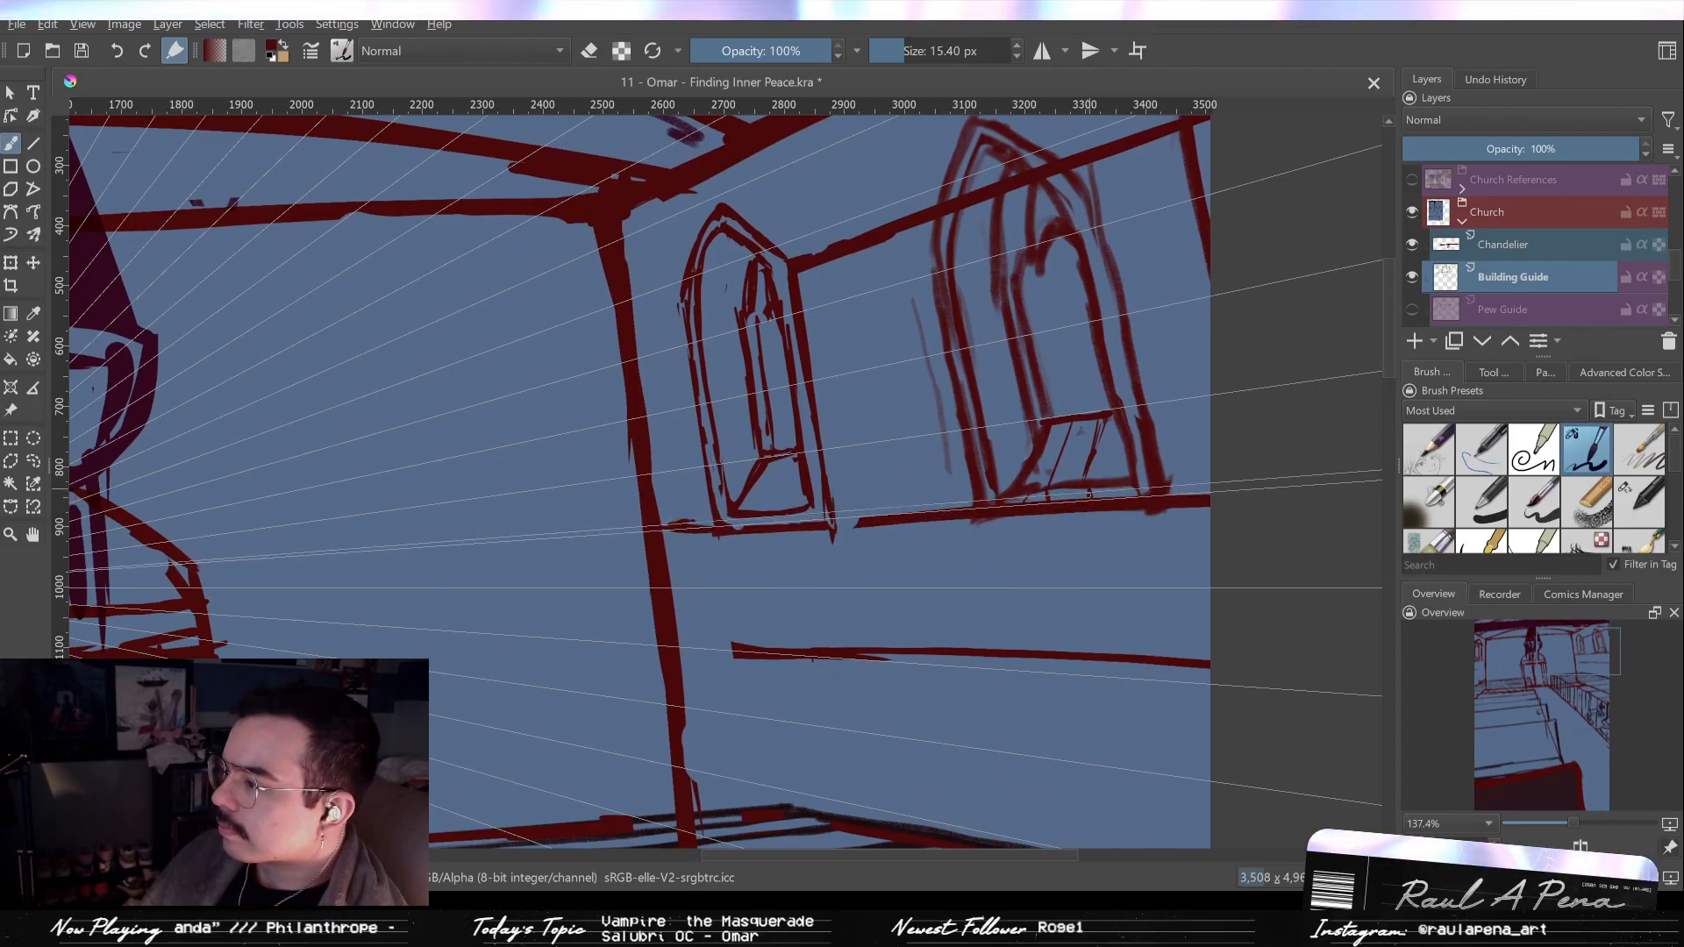
Trim the larger right window's lower left sill corner with the 22.58 px eraser and redraw its slanted edge at 15.40 px.
key(slash)
drag(1007, 488, 1007, 518)
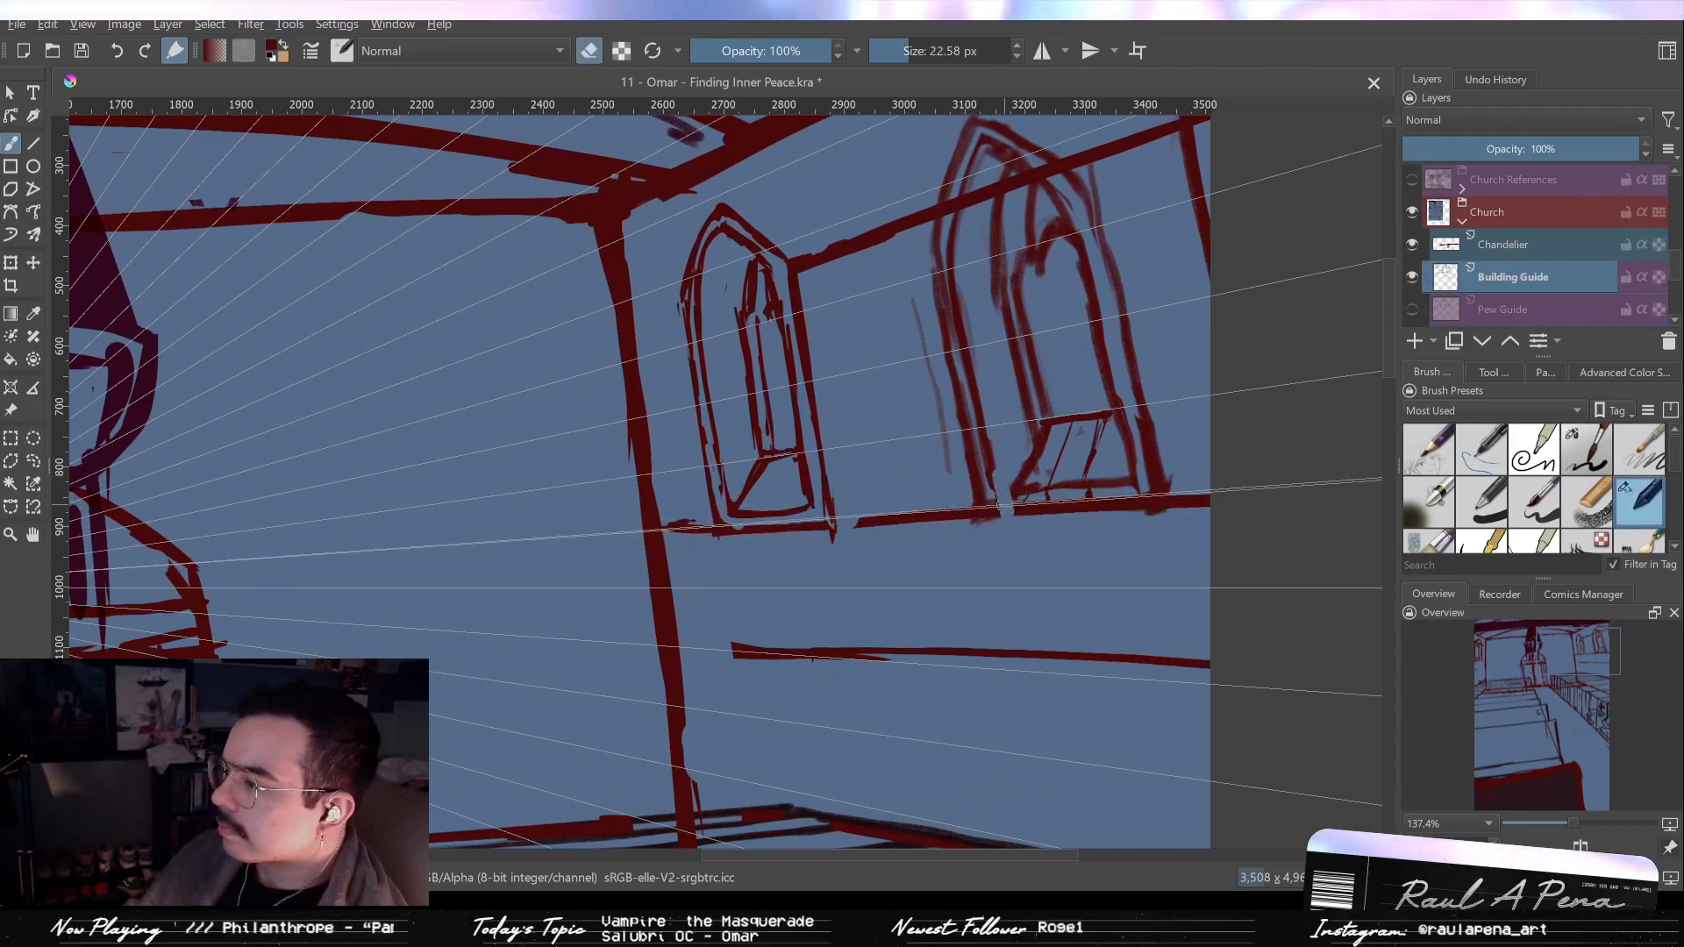
key(slash)
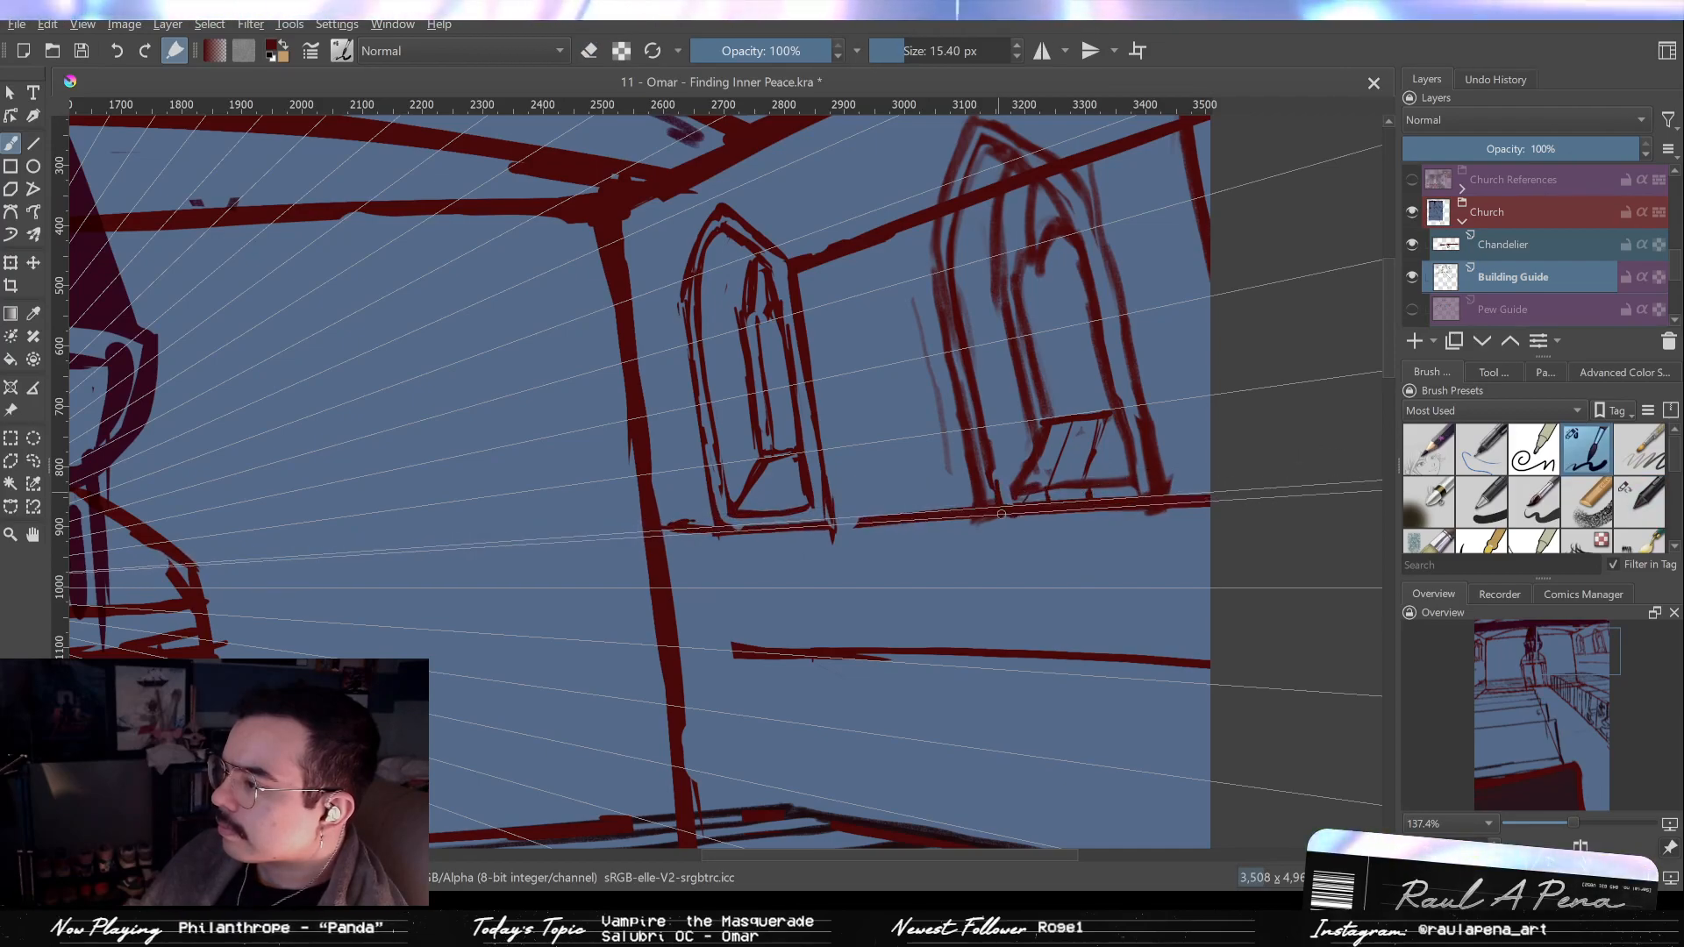
drag(1001, 493, 1041, 439)
key(slash)
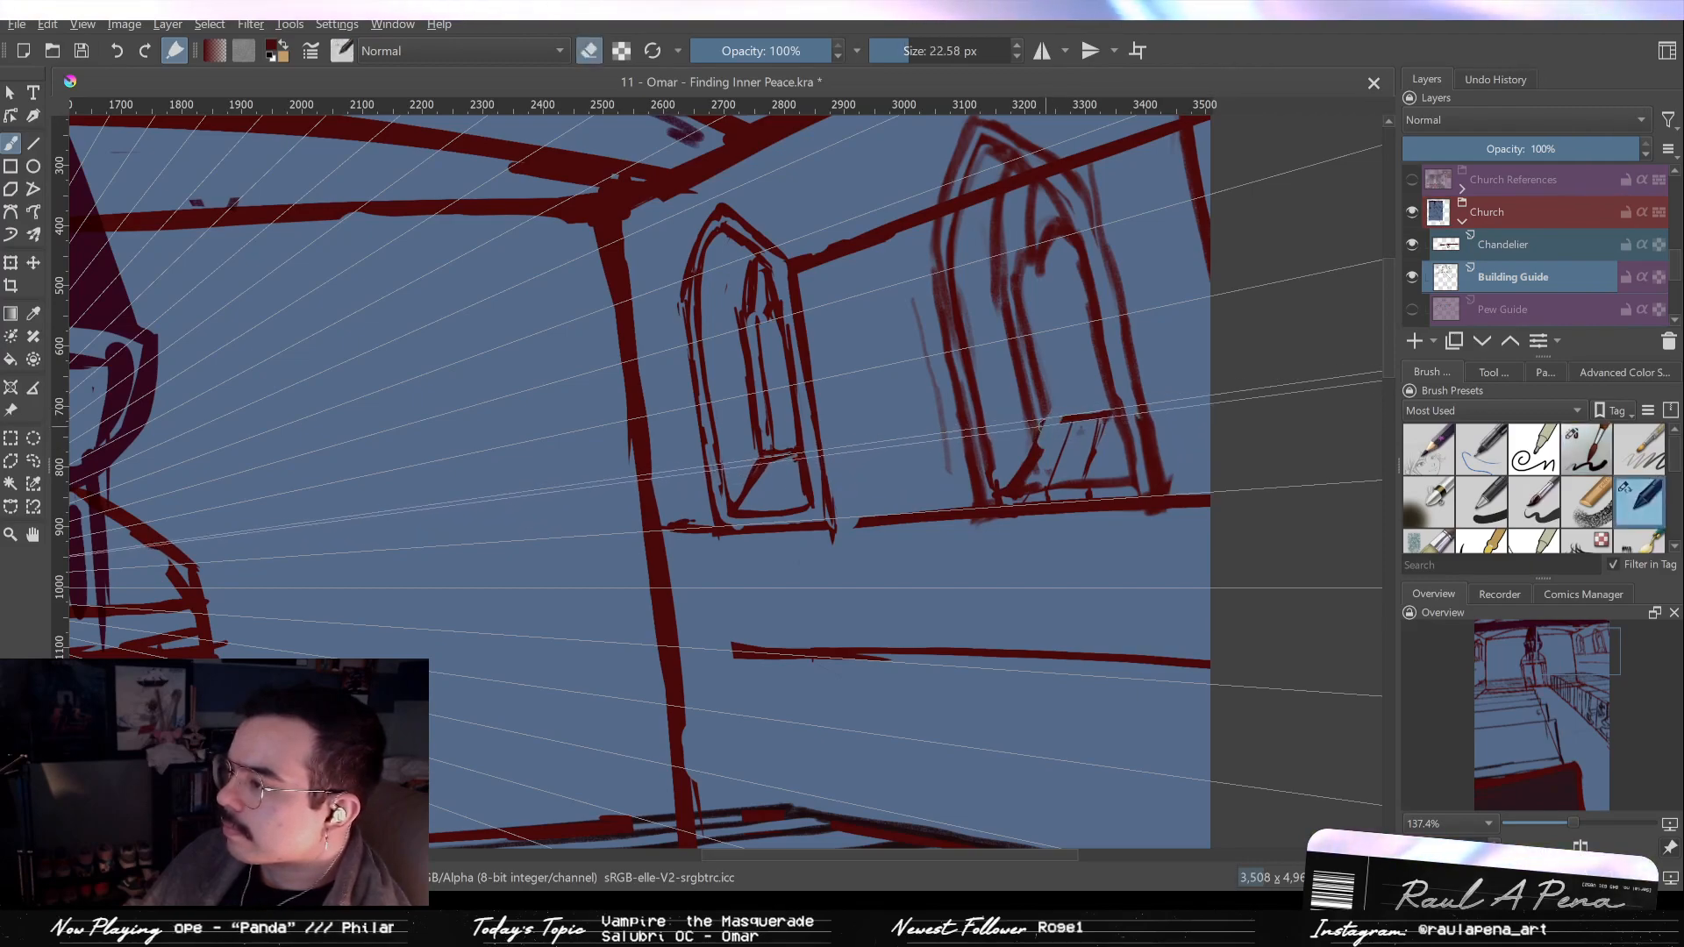
key(slash)
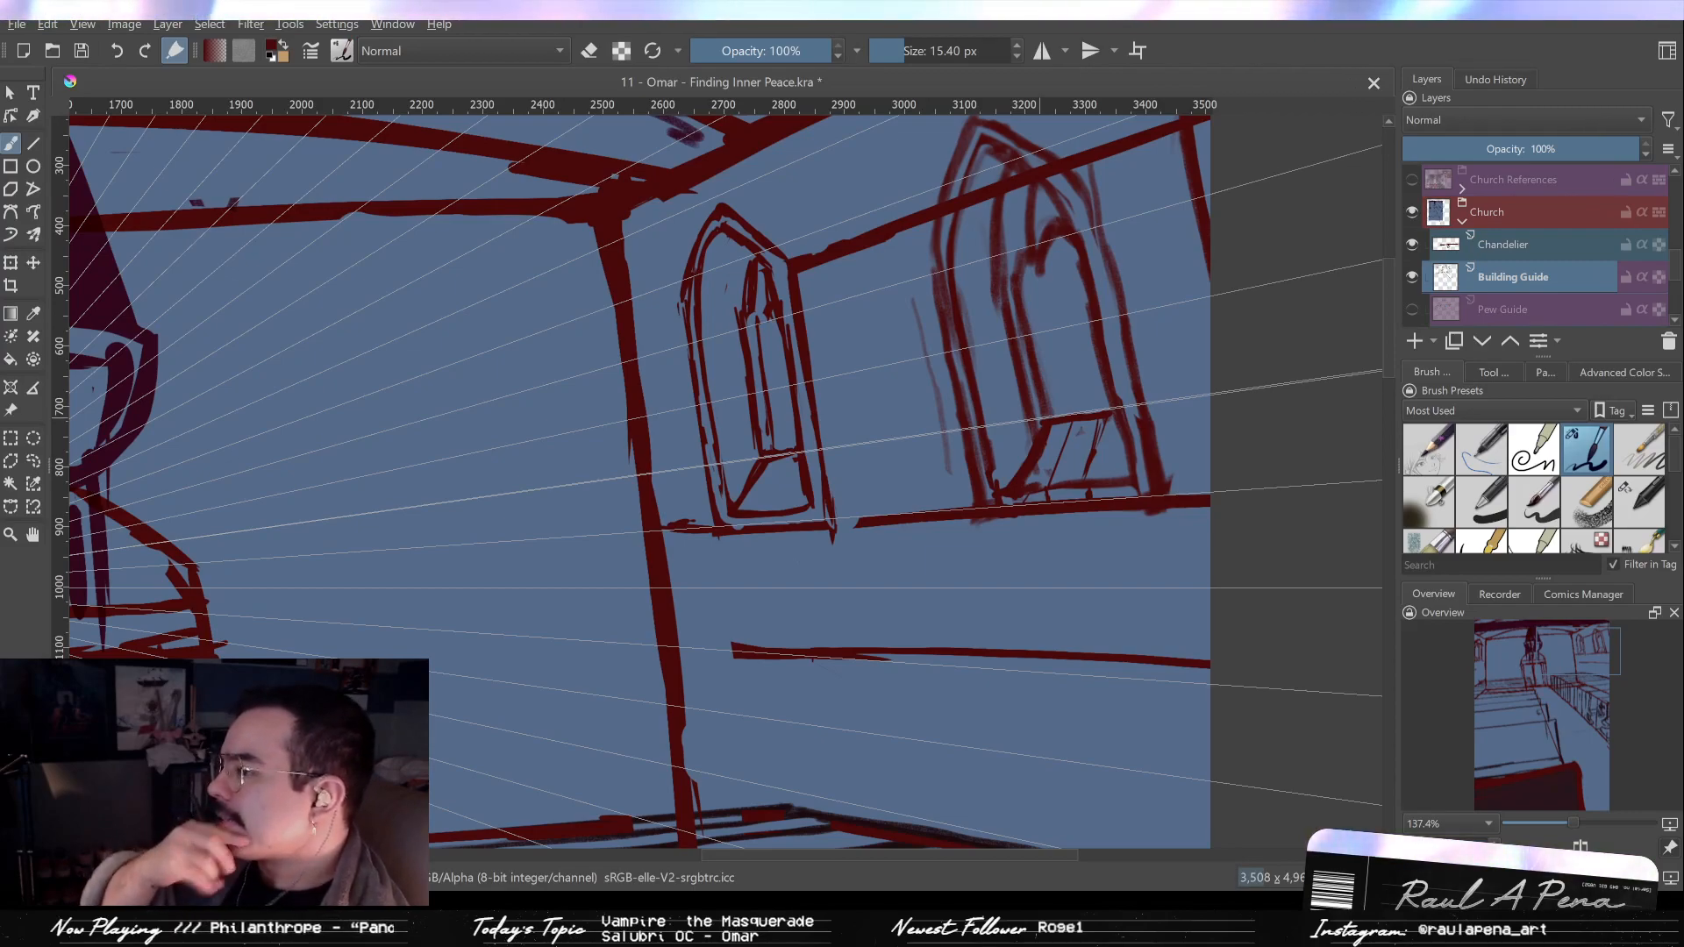
Add board lines and a front ledge to the farther window's sill at 15.40 px, cleaning up the lines with the 22.58 px eraser.
key(slash)
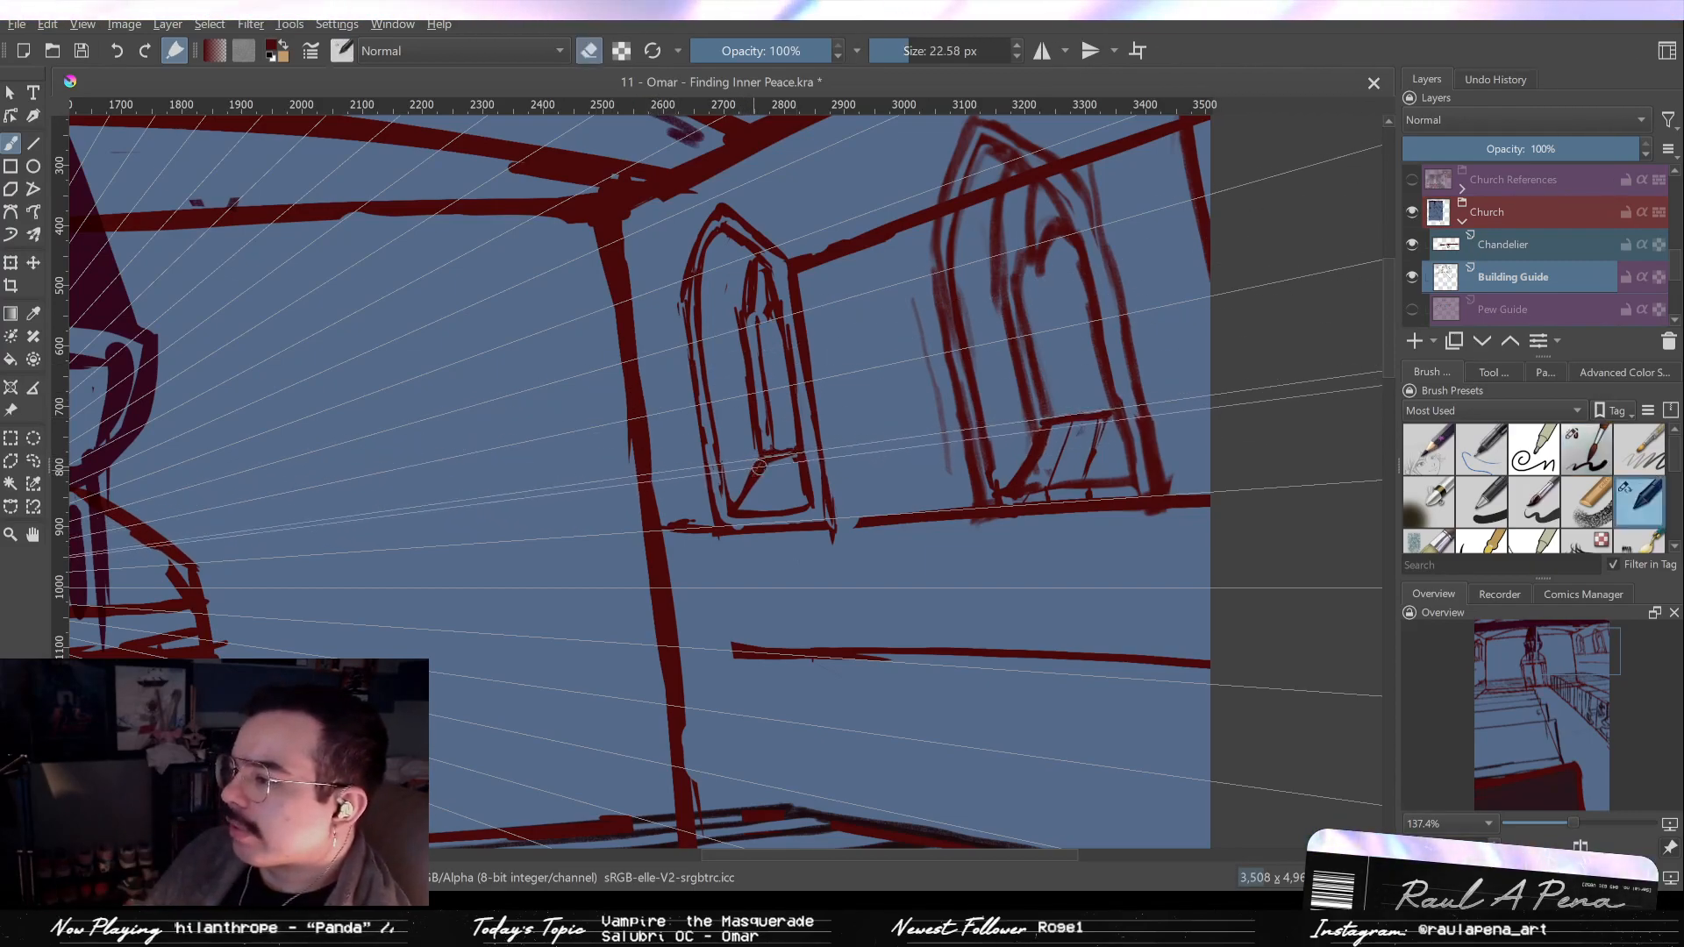
key(slash)
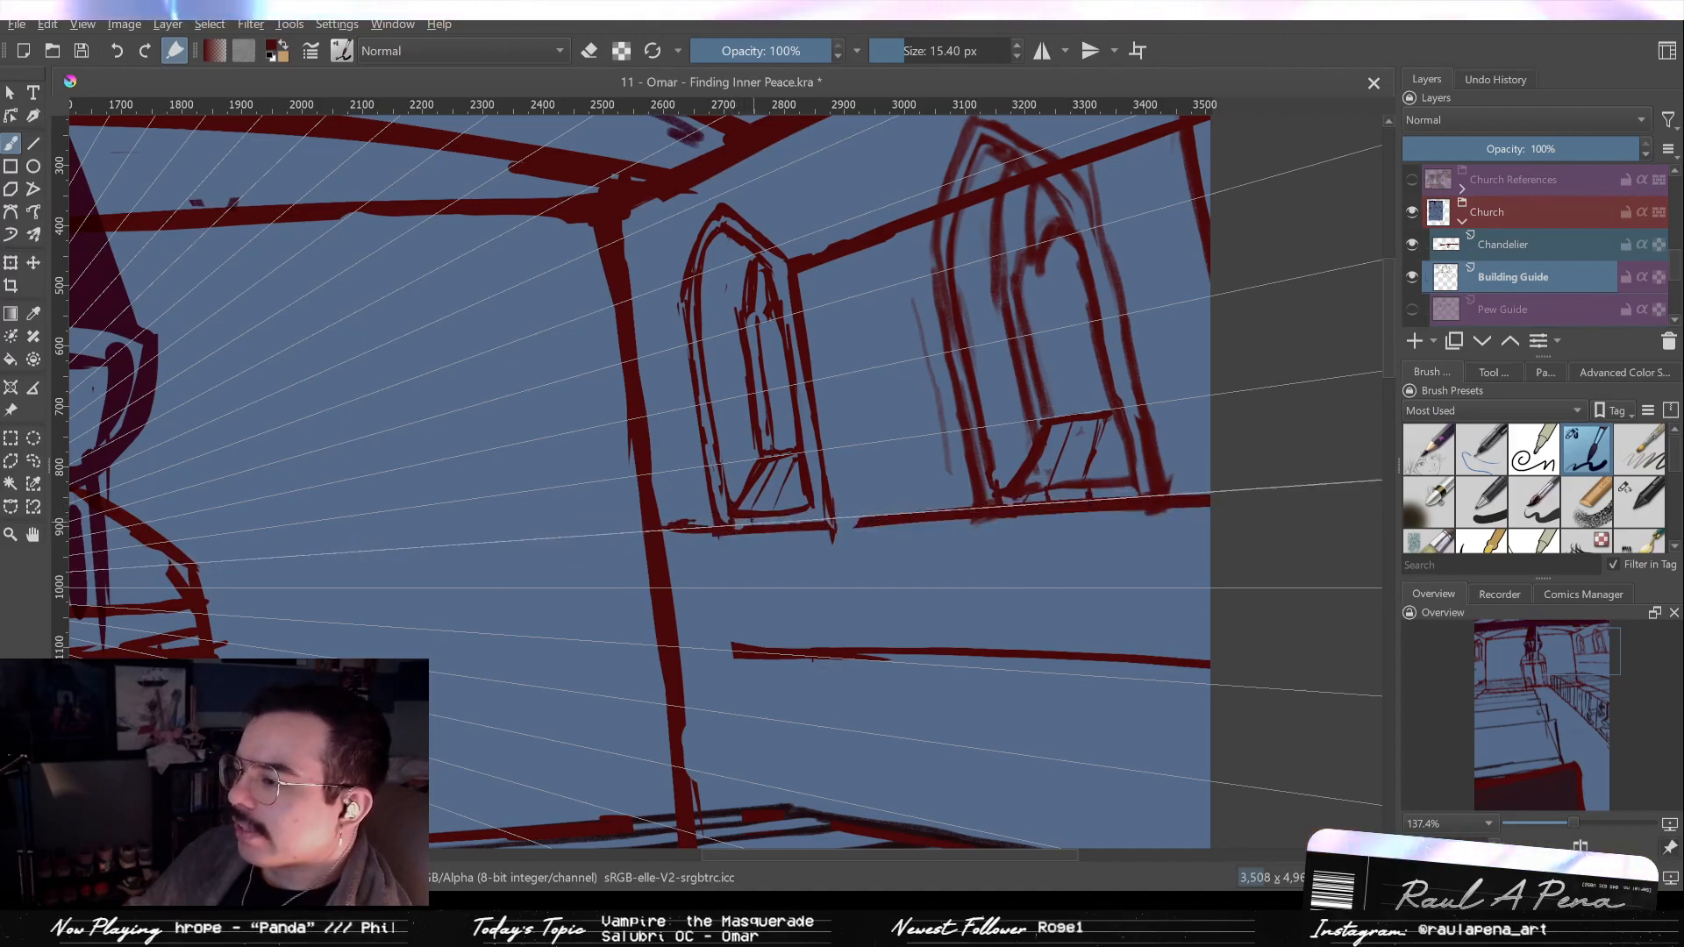
key(e)
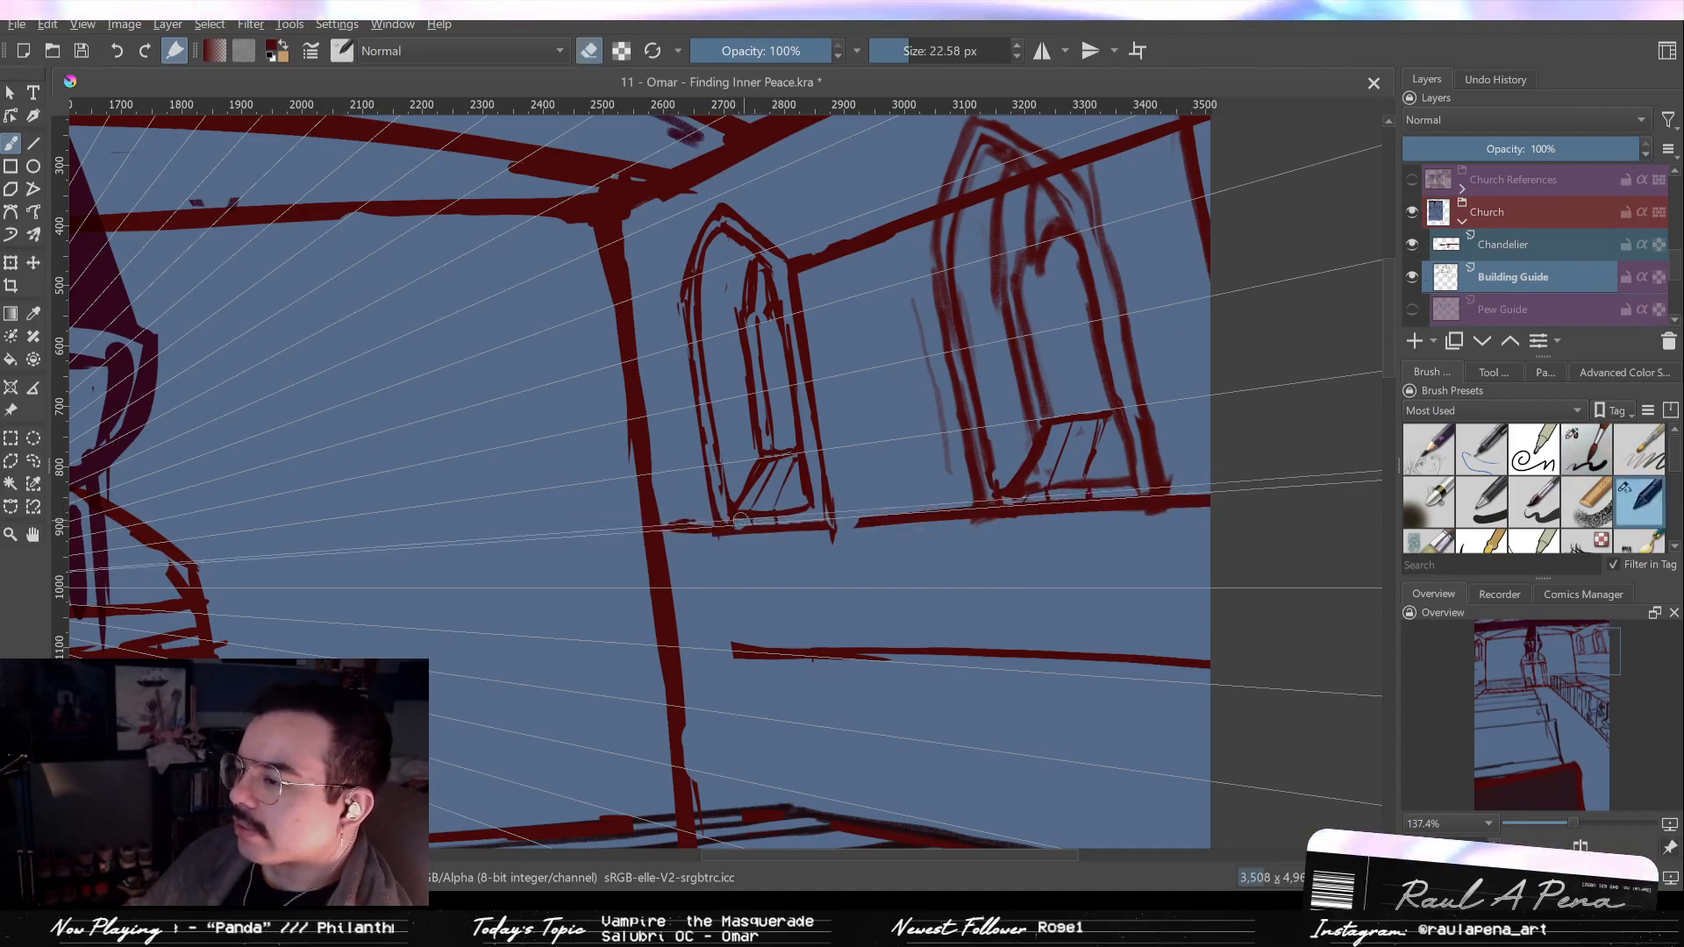
key(e)
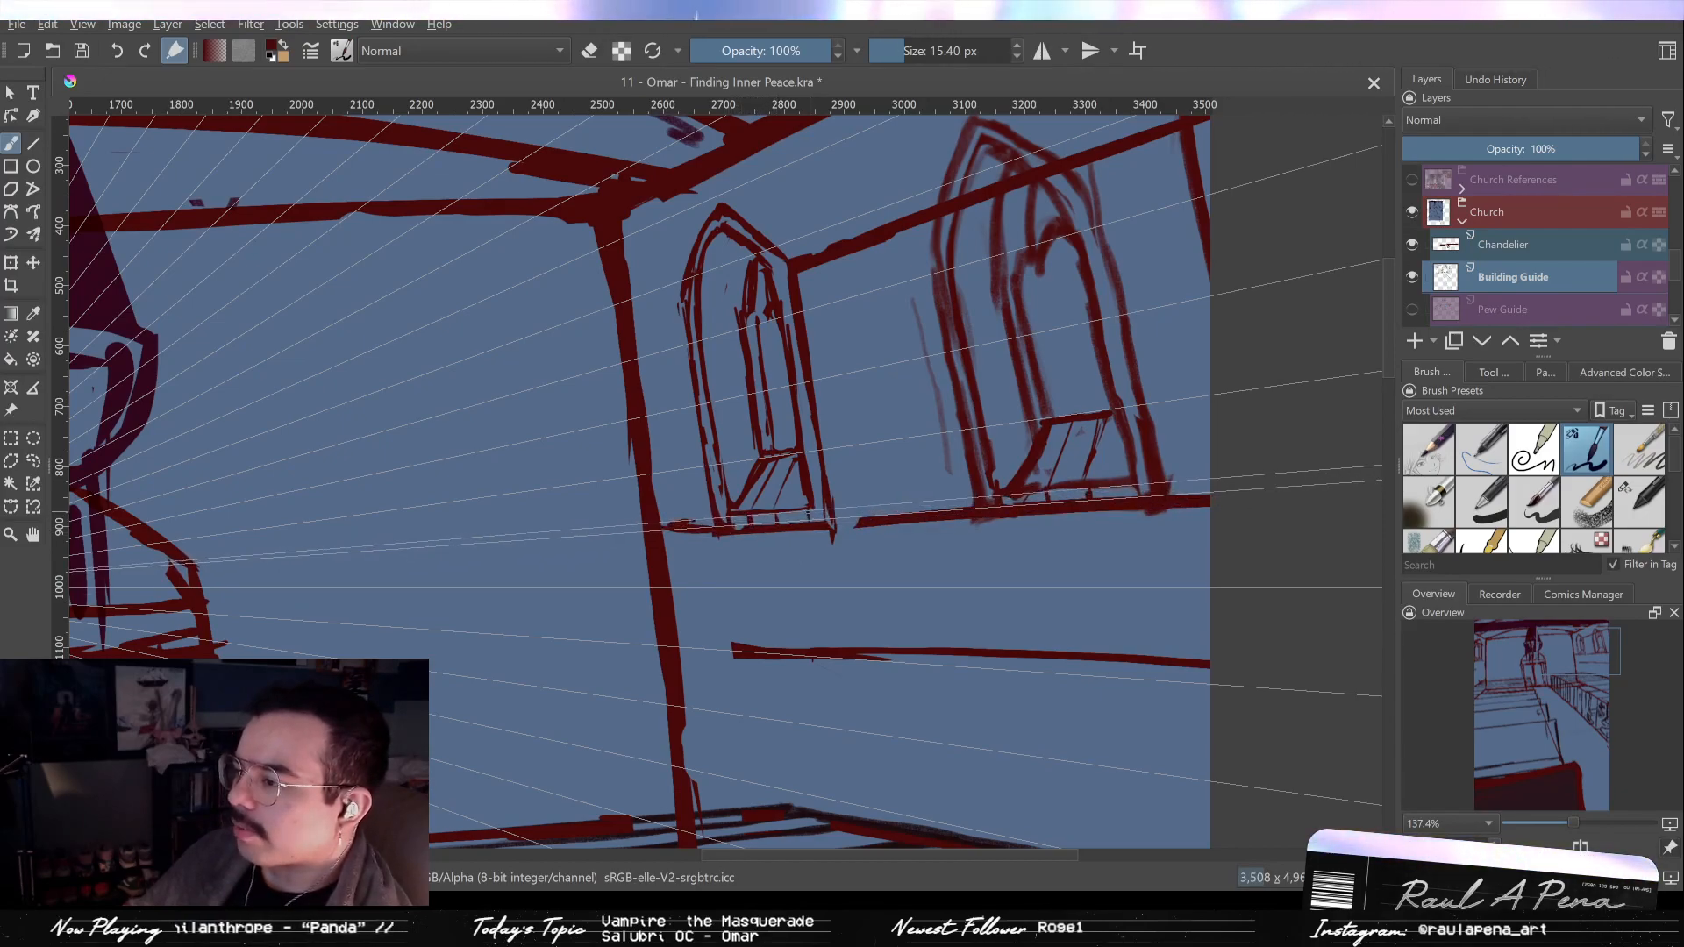
key(e)
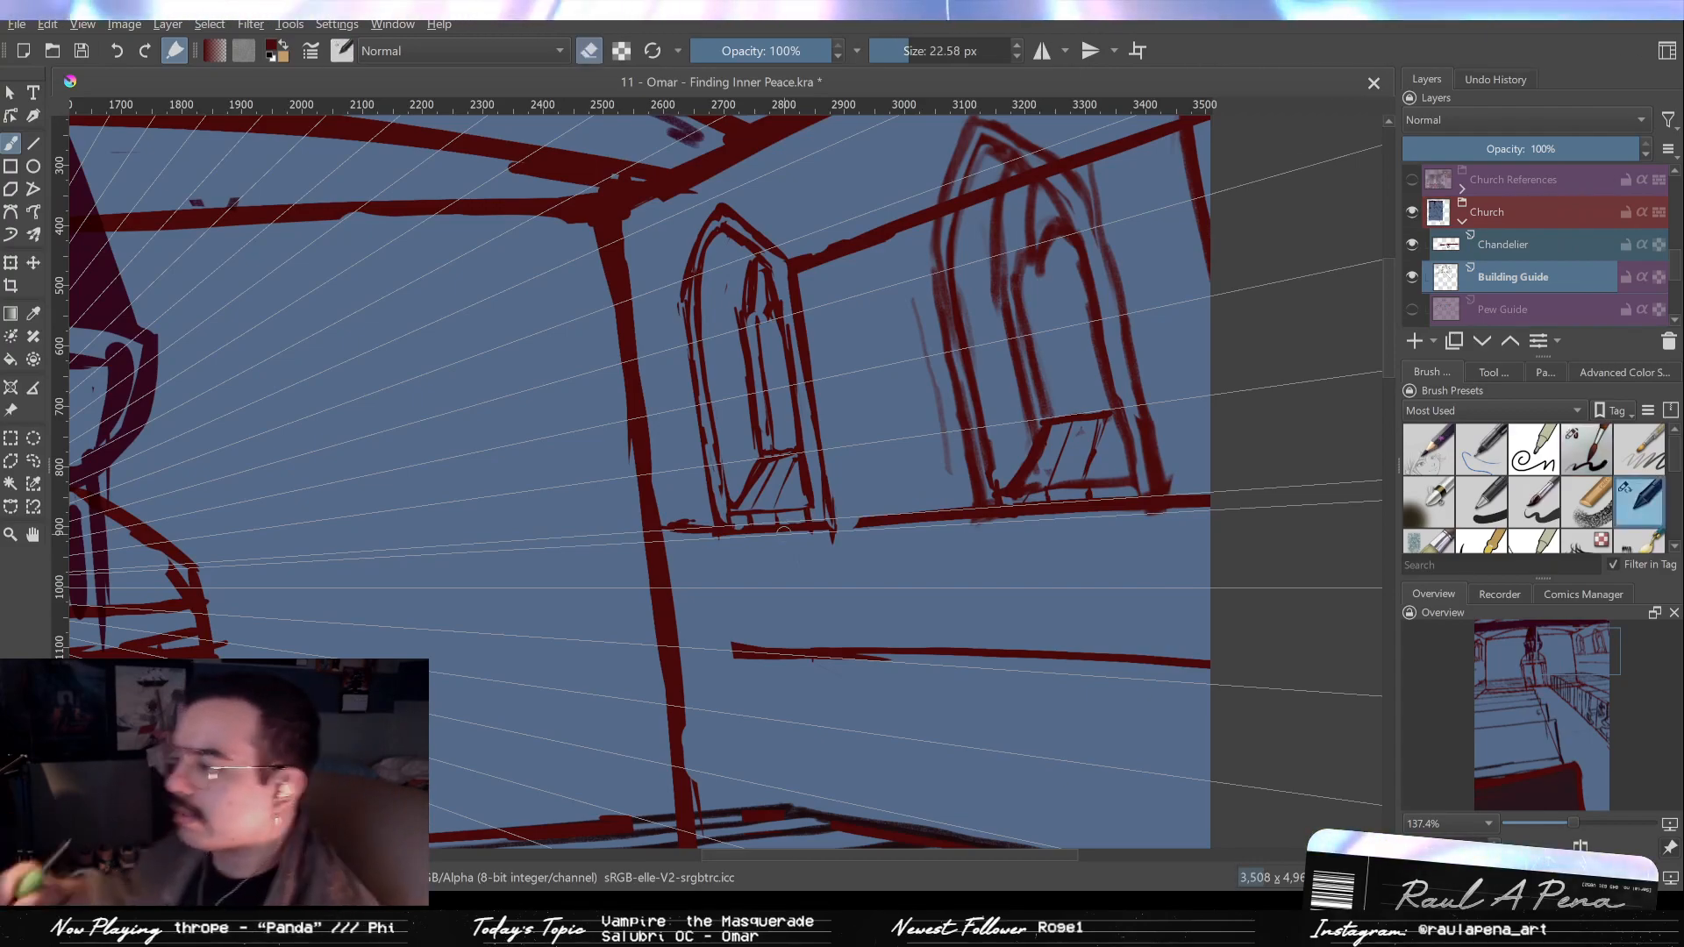
key(e)
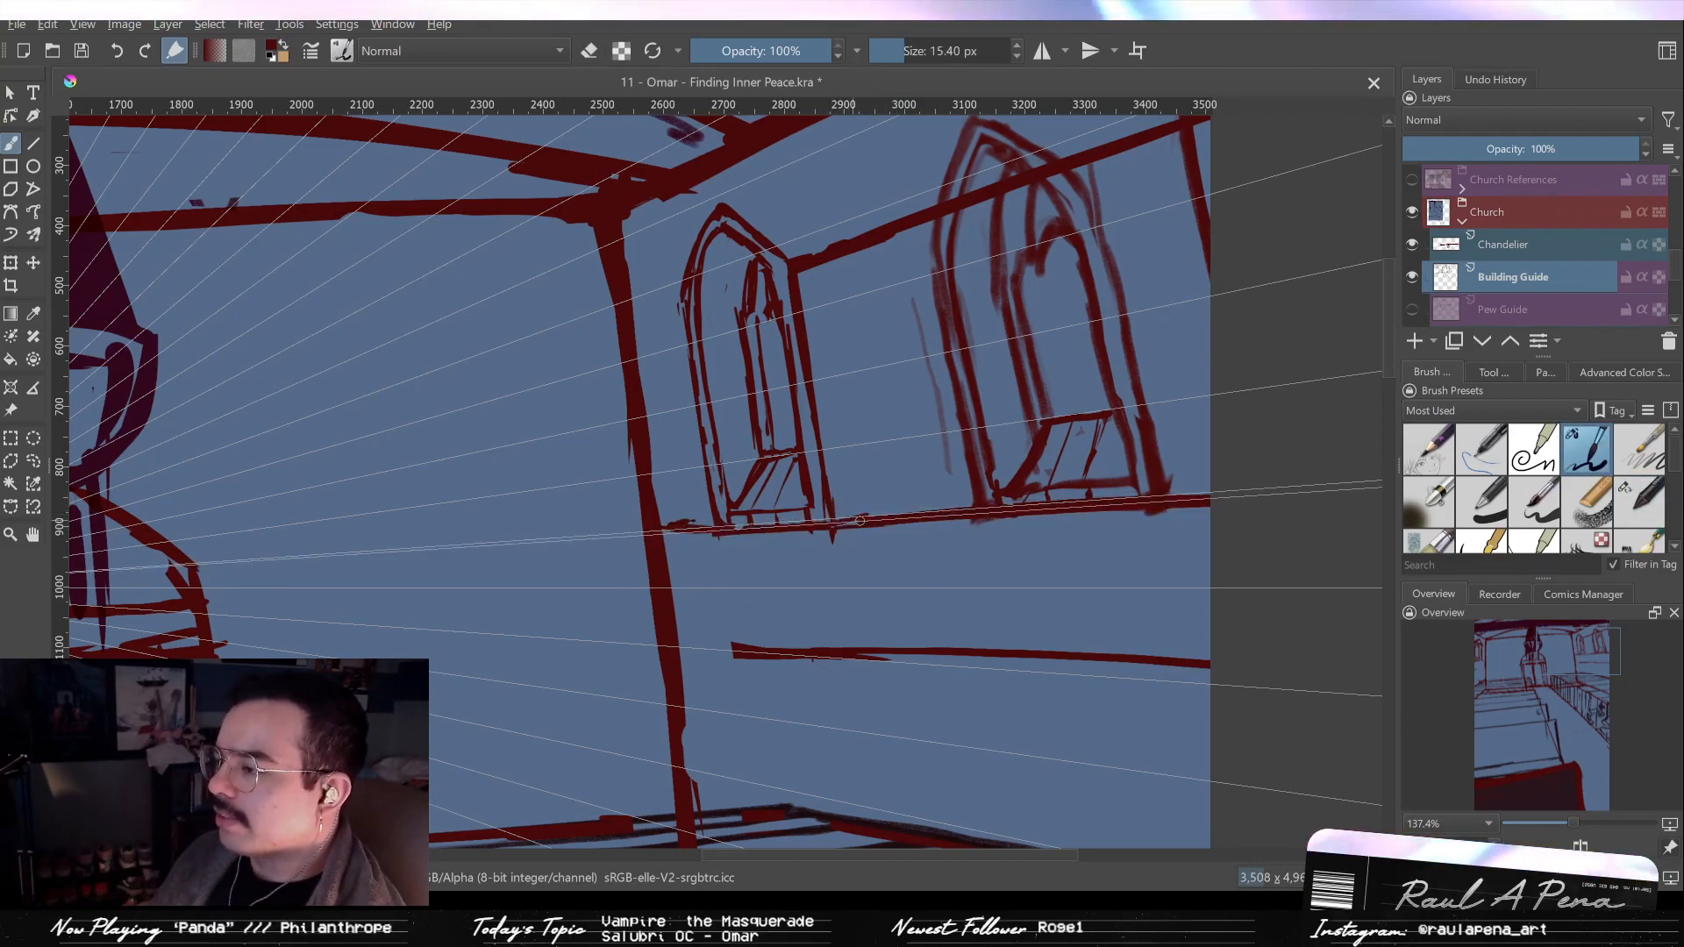
Erase the rough top of the farther window's inner arch at 22.58 px and redraw its curve with the 15.40 px brush.
drag(818, 438, 800, 351)
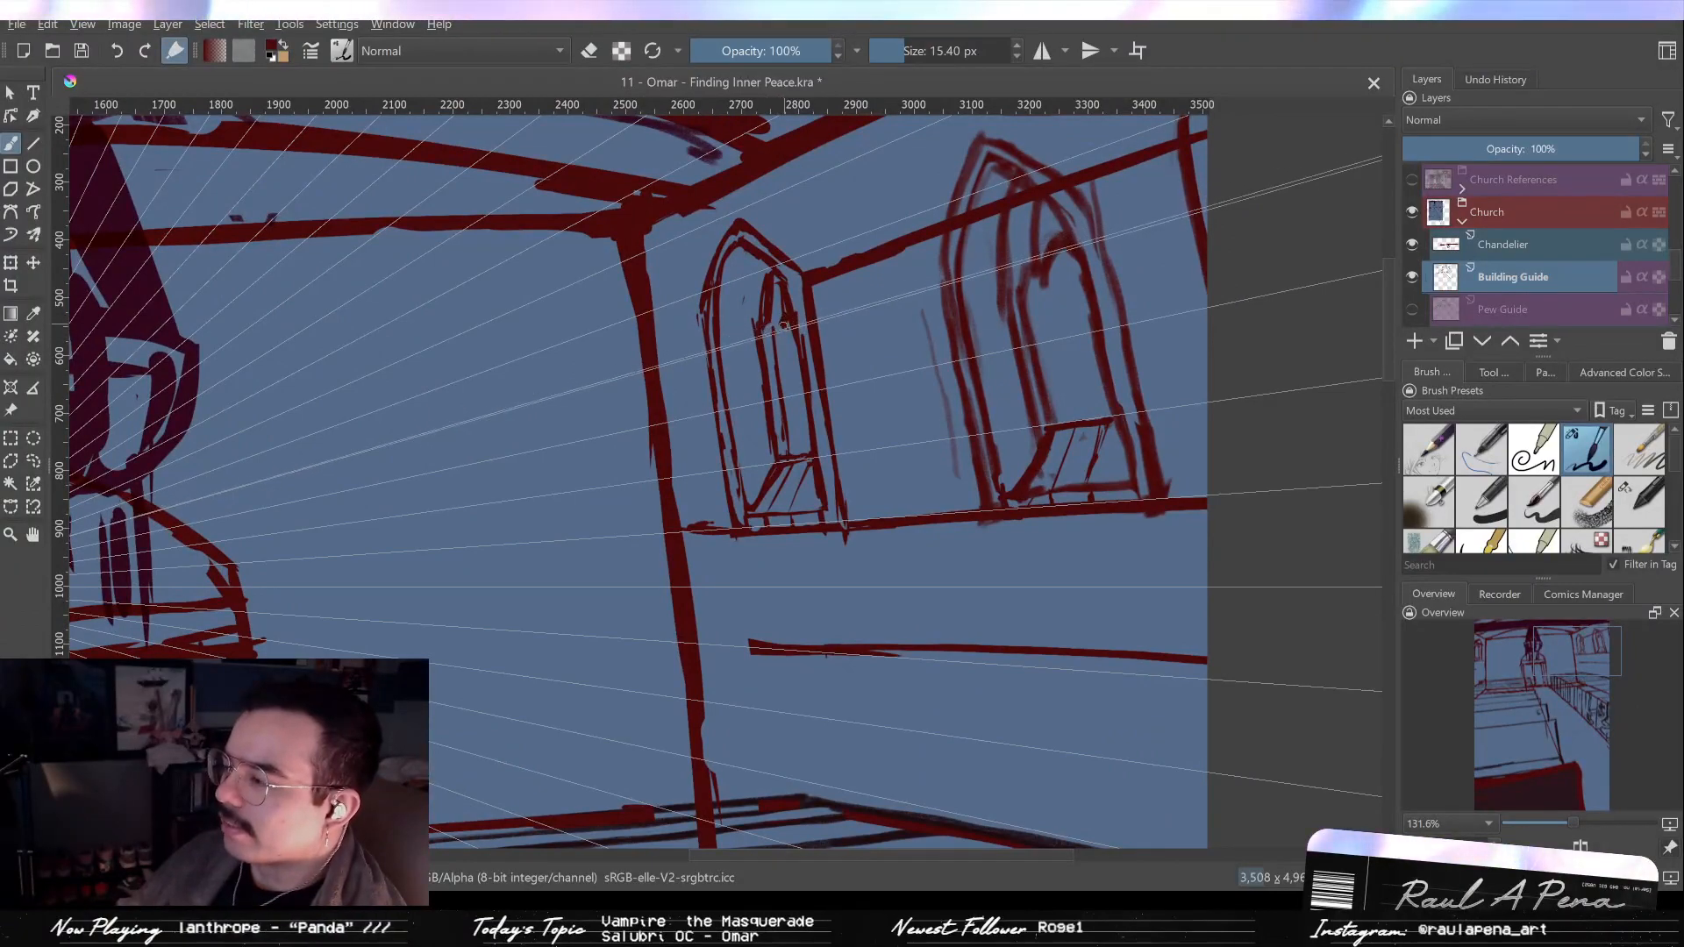
key(e)
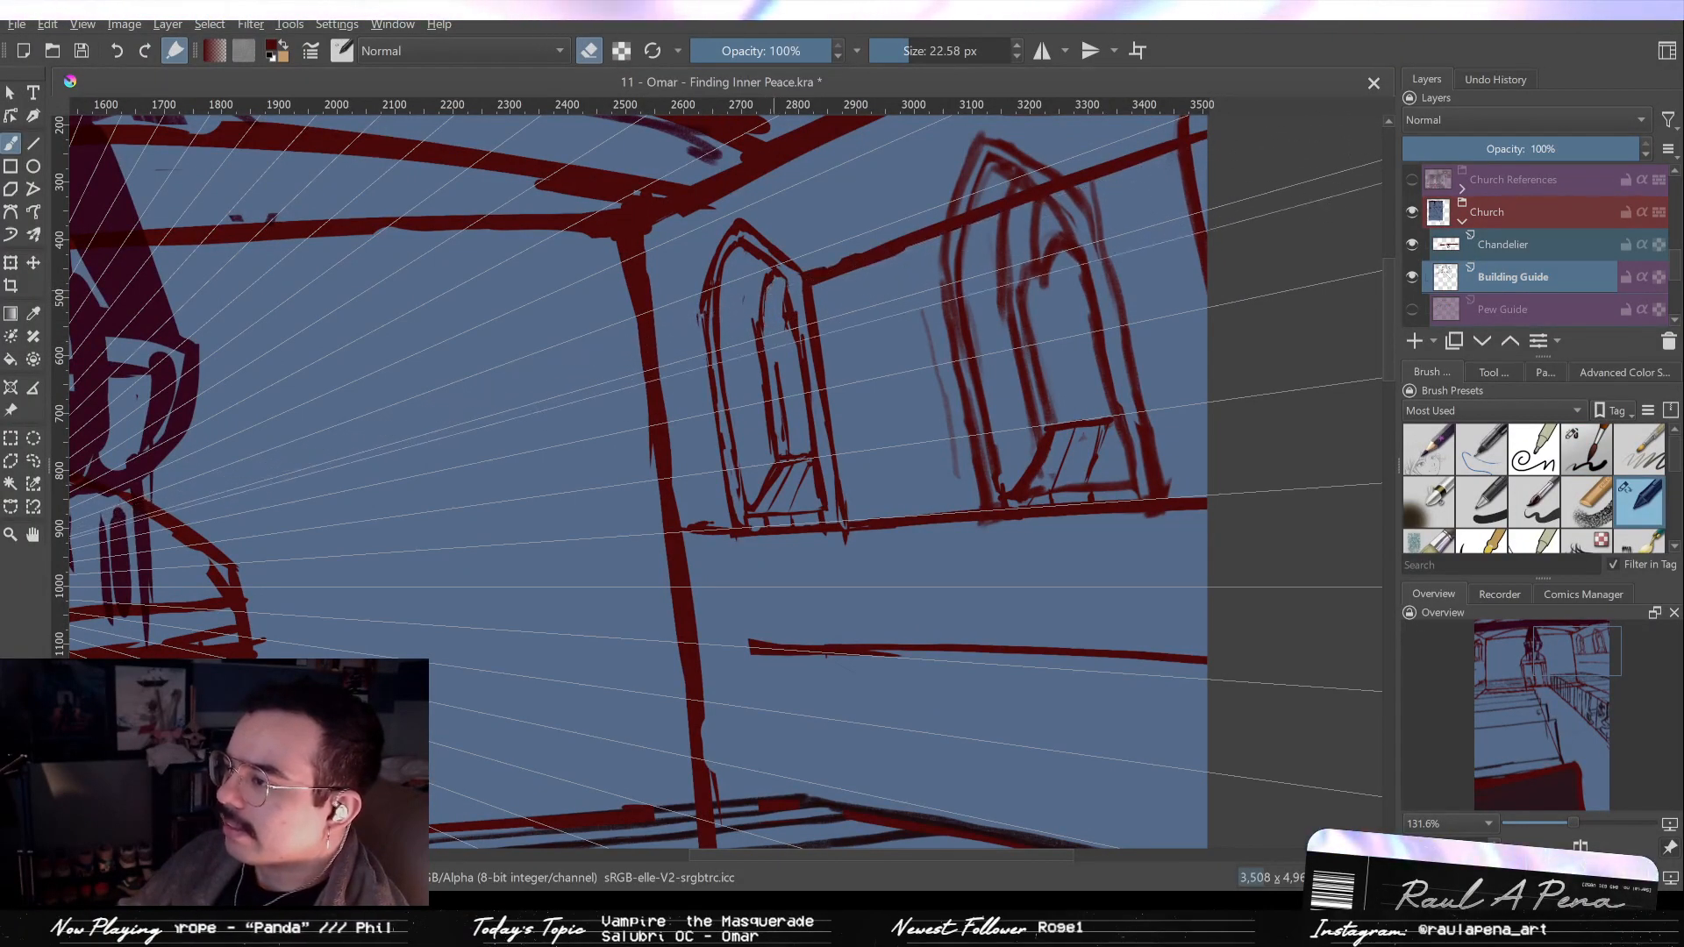
key(e)
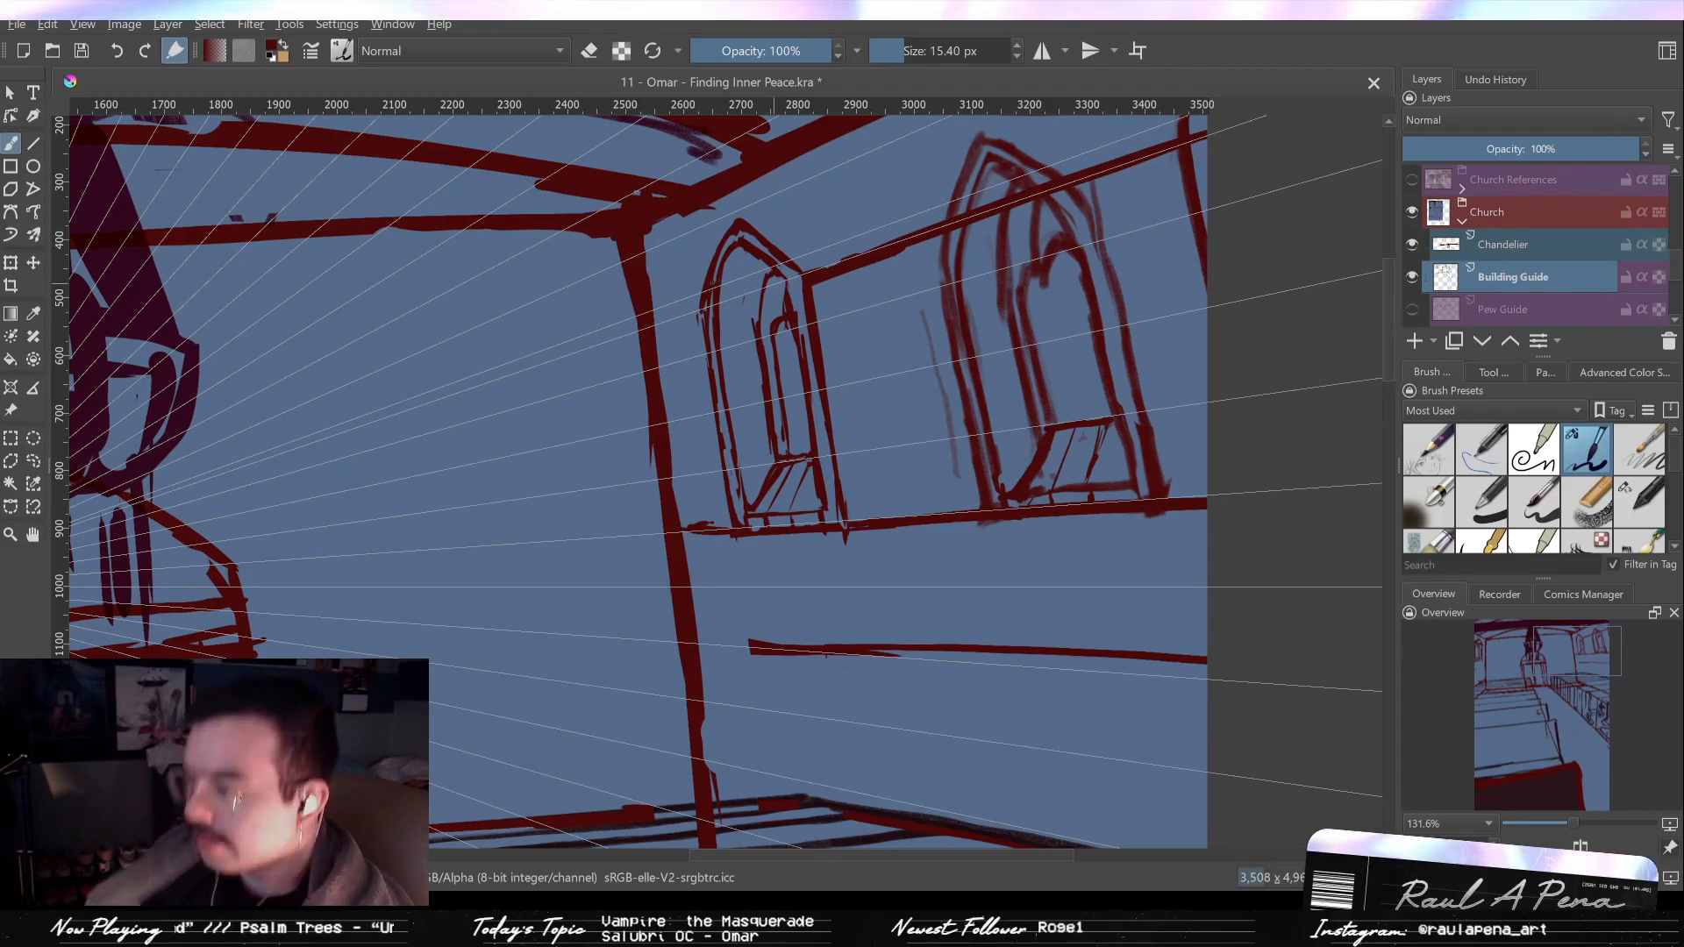
Erase the dark band across the ceiling on both sides of the cone on the Chandelier layer with the 129.96 px eraser.
drag(723, 449, 748, 615)
mouse_move(614, 456)
mouse_down()
mouse_move(981, 345)
mouse_move(972, 366)
mouse_move(903, 369)
mouse_move(989, 313)
mouse_move(925, 346)
mouse_move(986, 417)
mouse_up()
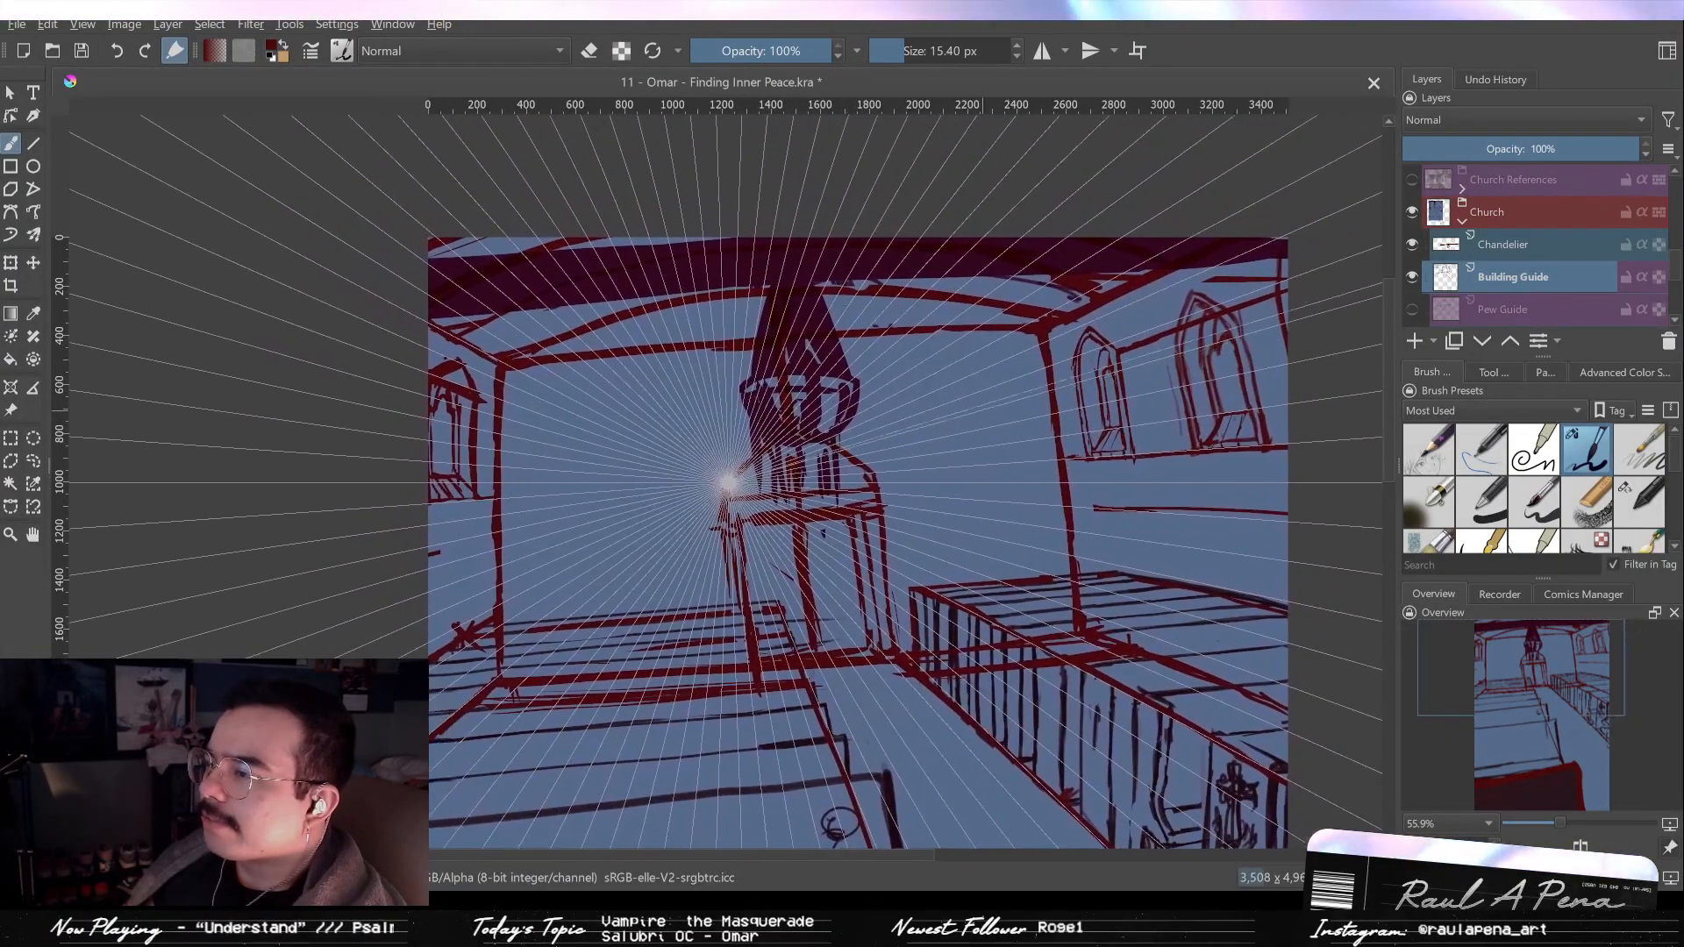
click(1500, 243)
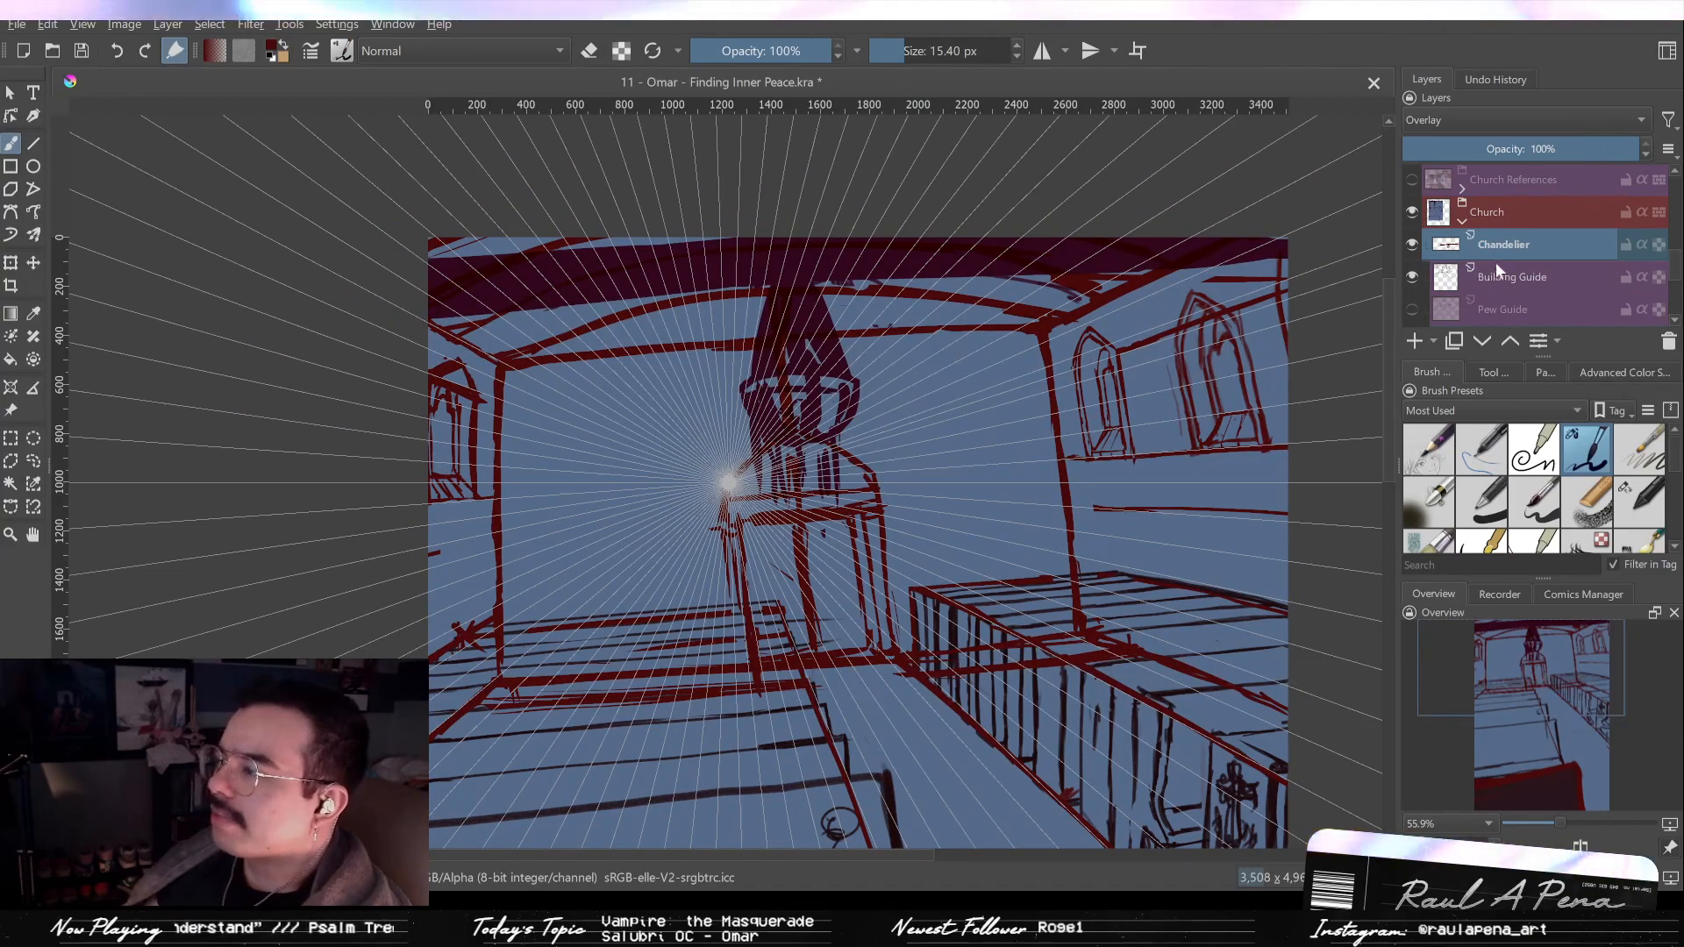
key(e)
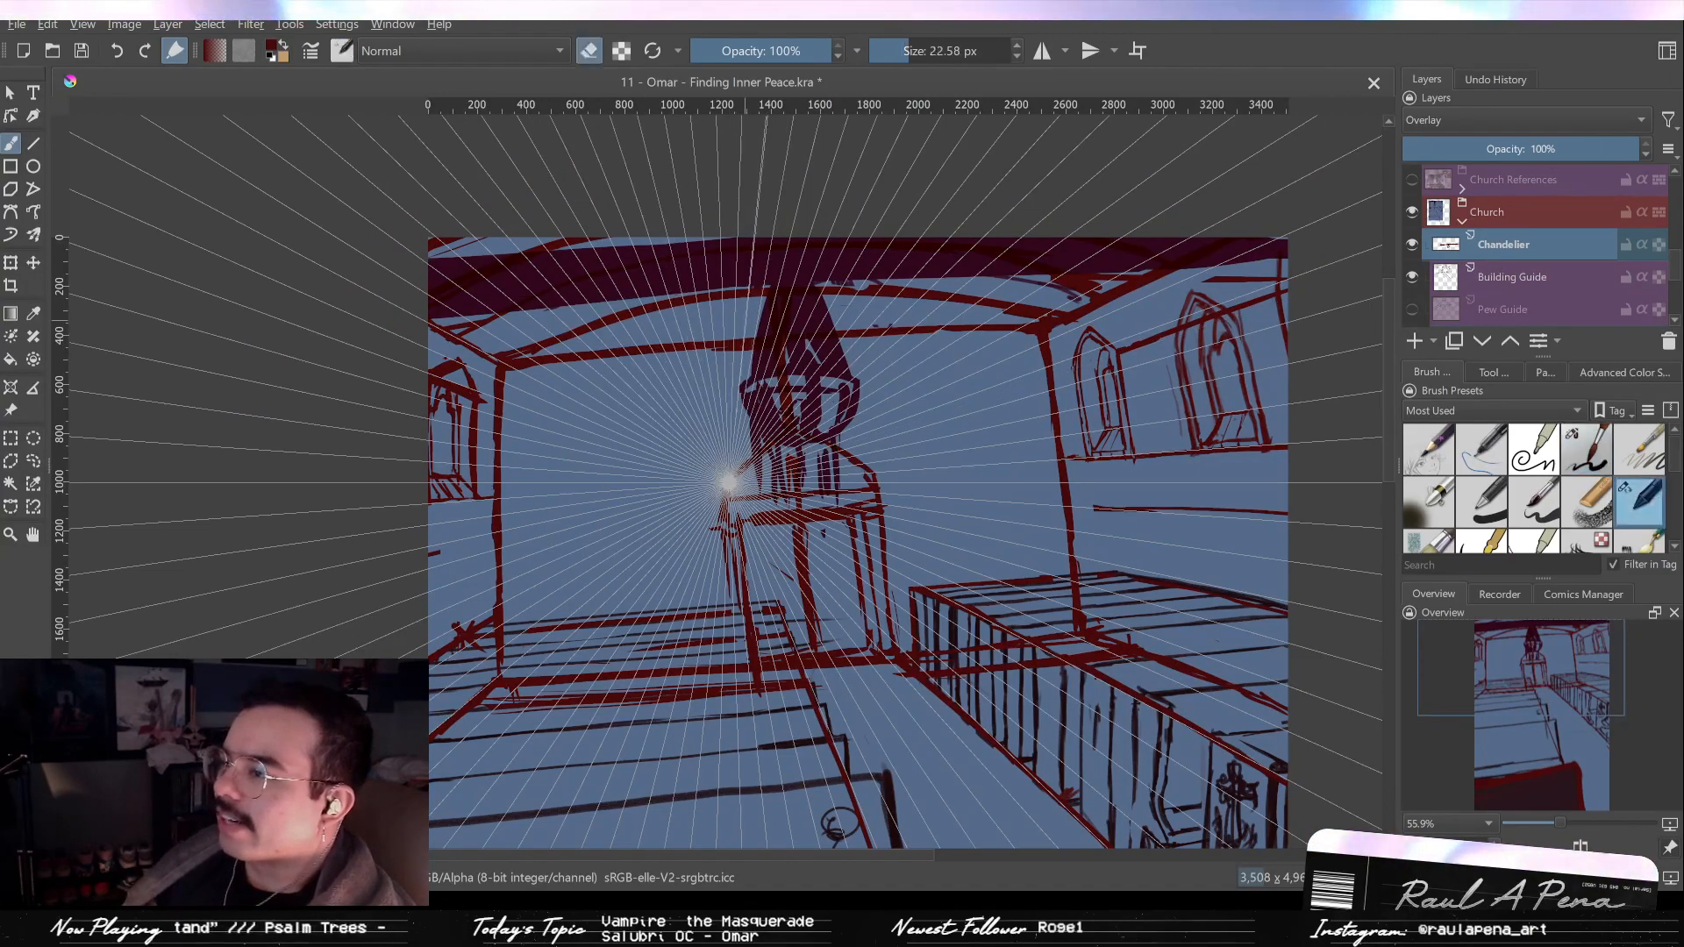
mouse_move(774, 219)
mouse_down()
mouse_move(751, 286)
mouse_move(732, 289)
mouse_move(667, 264)
mouse_move(465, 267)
mouse_move(526, 294)
mouse_up()
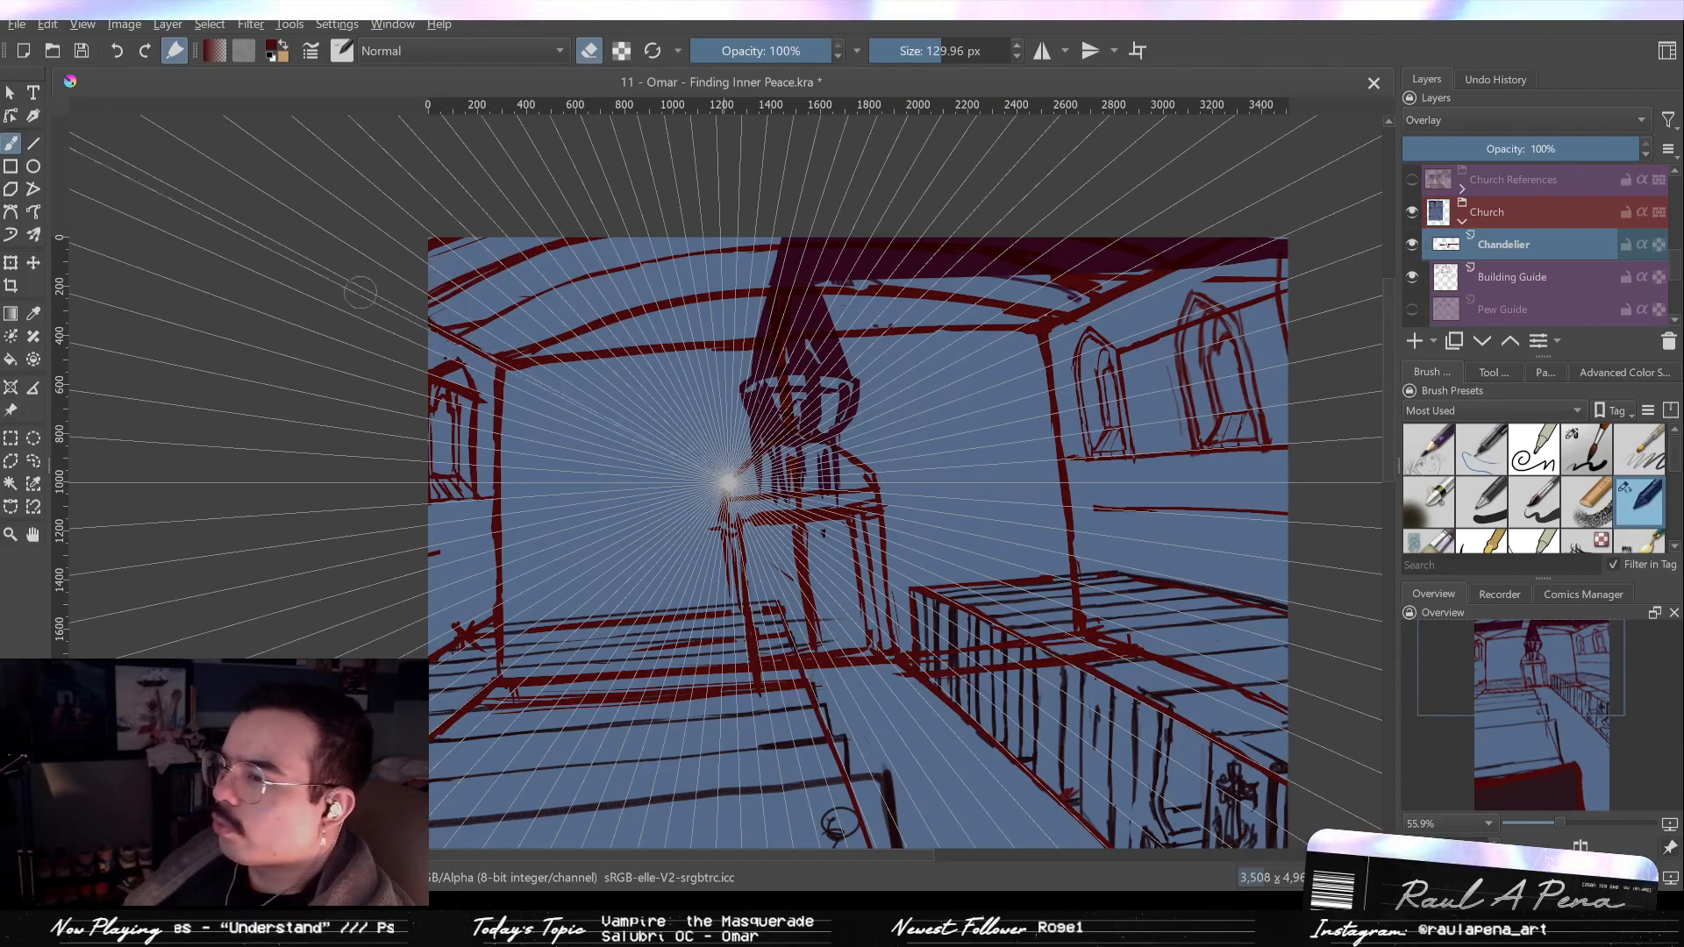
drag(826, 233, 855, 272)
mouse_move(821, 201)
mouse_down()
mouse_move(859, 230)
mouse_move(868, 213)
mouse_move(926, 211)
mouse_move(1117, 255)
mouse_move(1158, 232)
mouse_move(1264, 244)
mouse_up()
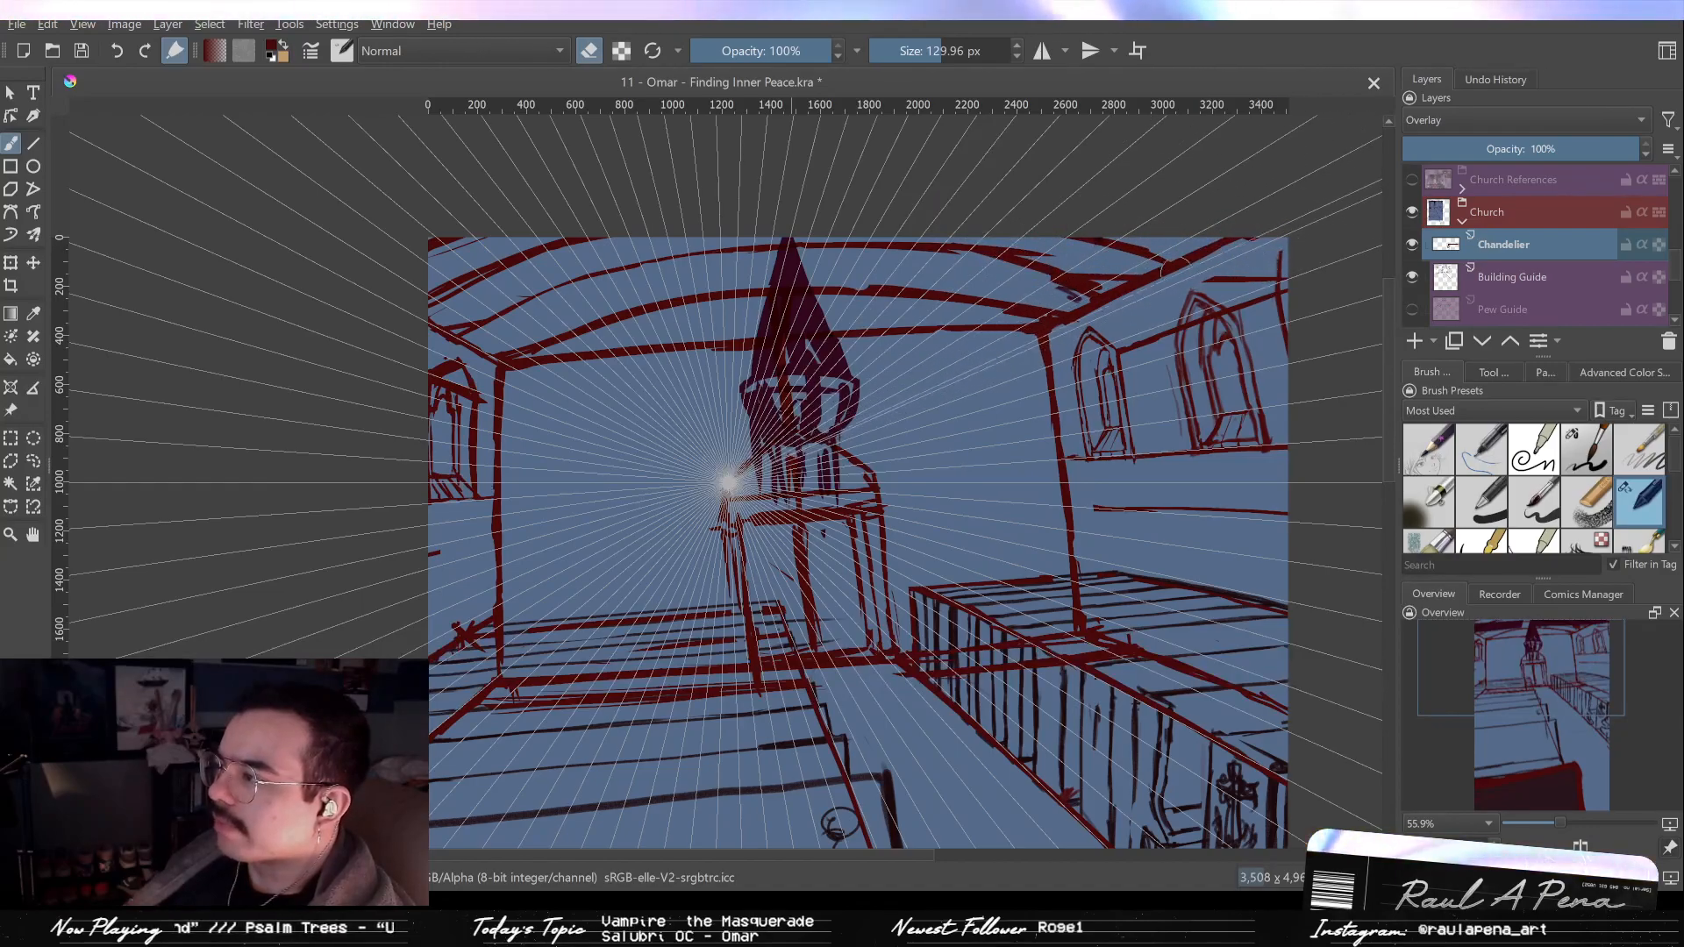
Switch from erasing to a 40.00 px brush preset for painting on the Chandelier layer.
click(1587, 449)
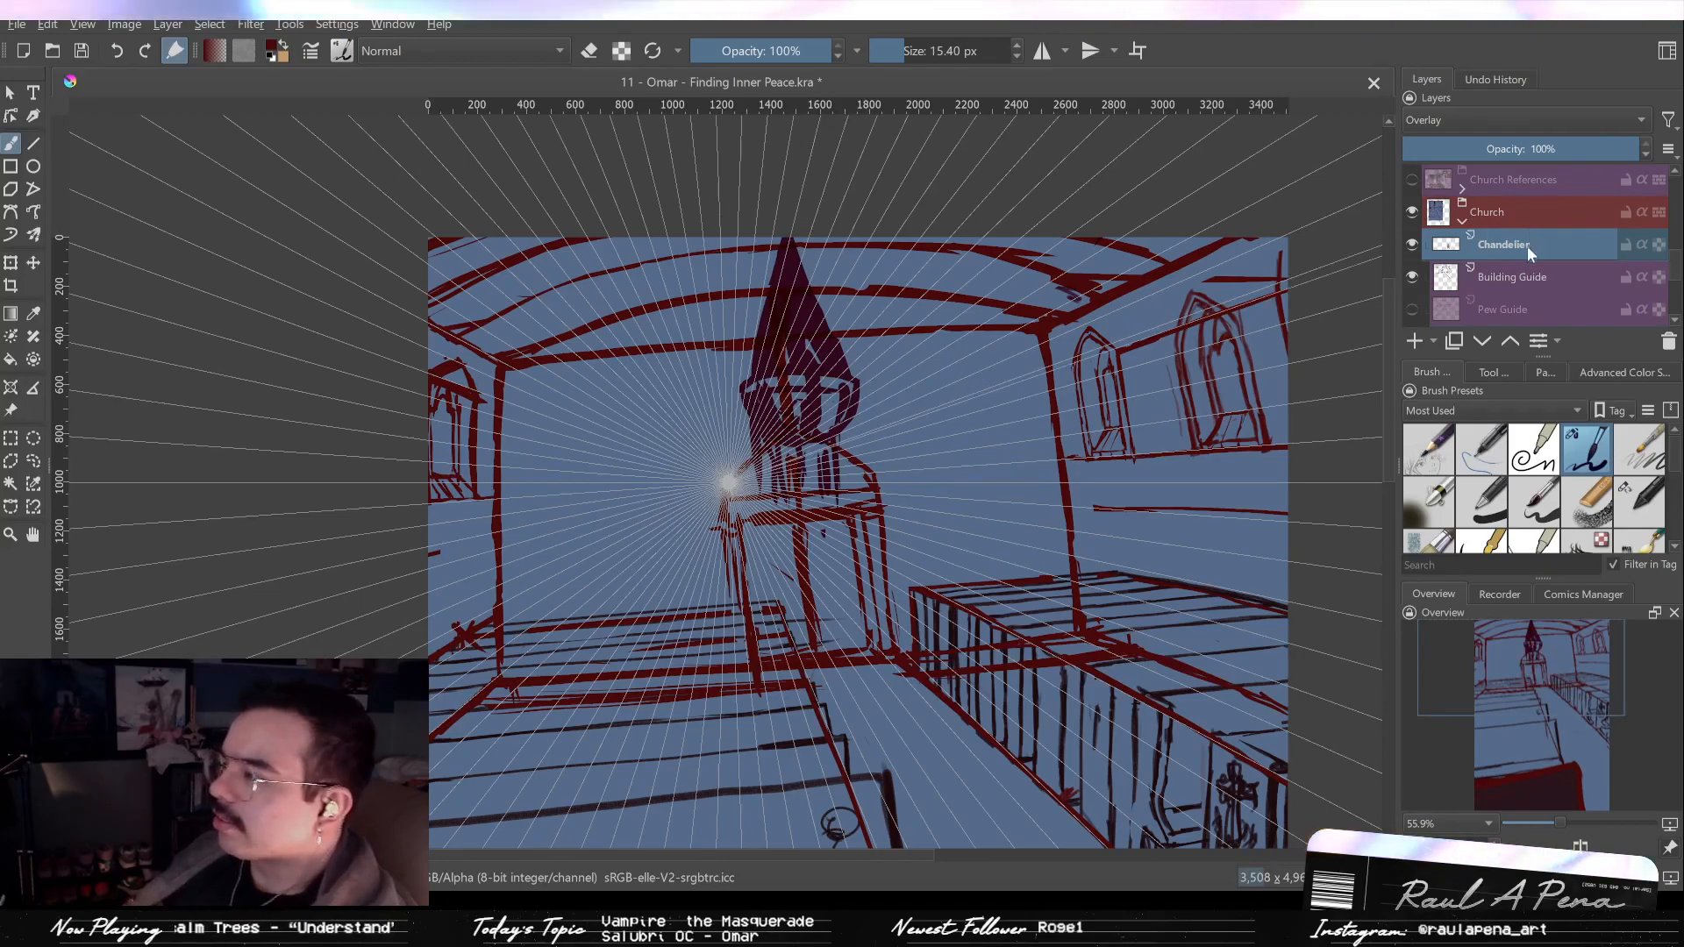
click(1491, 495)
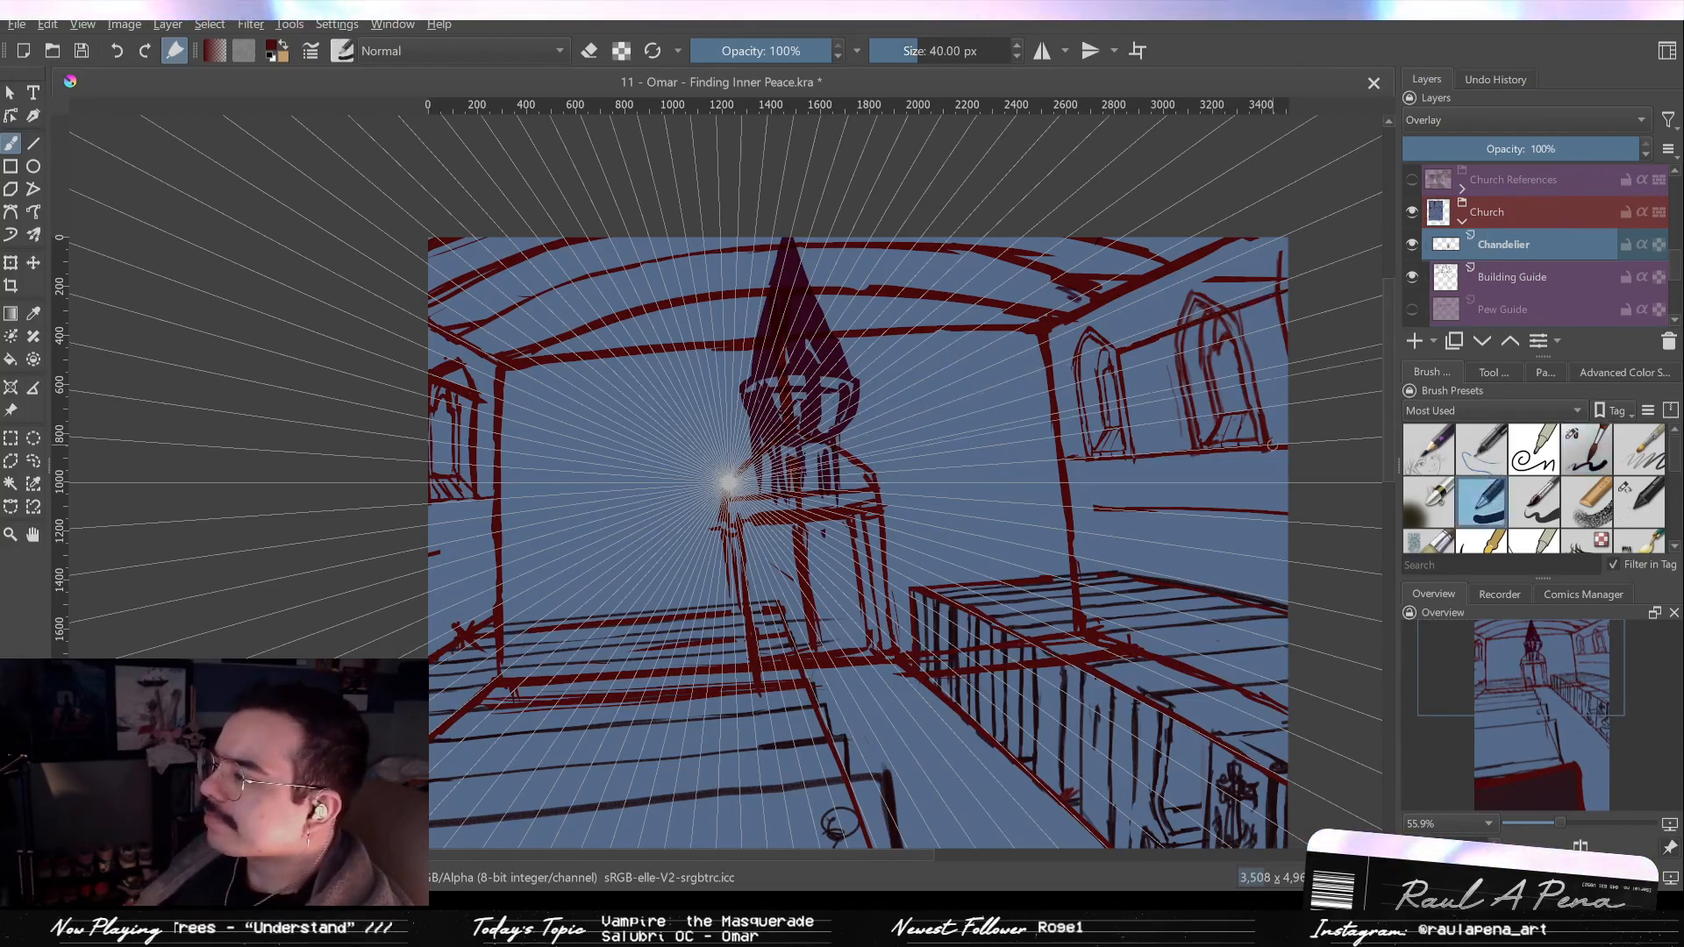
Increase the brush size to about 120 px for painting on the Chandelier layer.
click(938, 51)
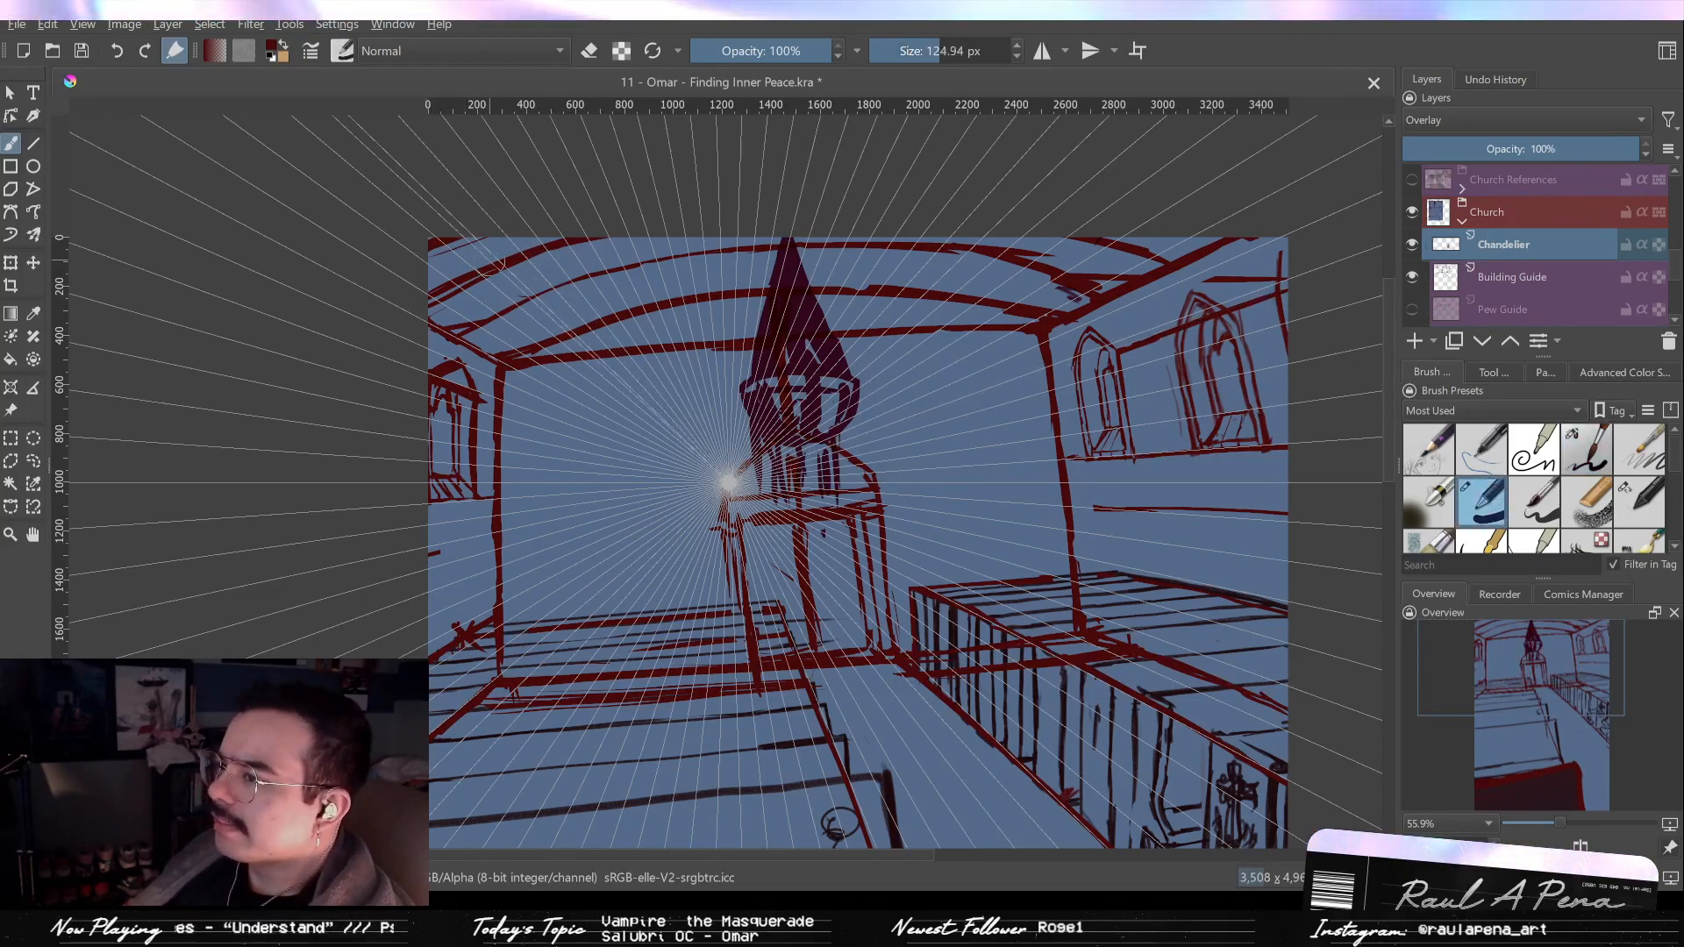
click(430, 260)
key(ctrl+z)
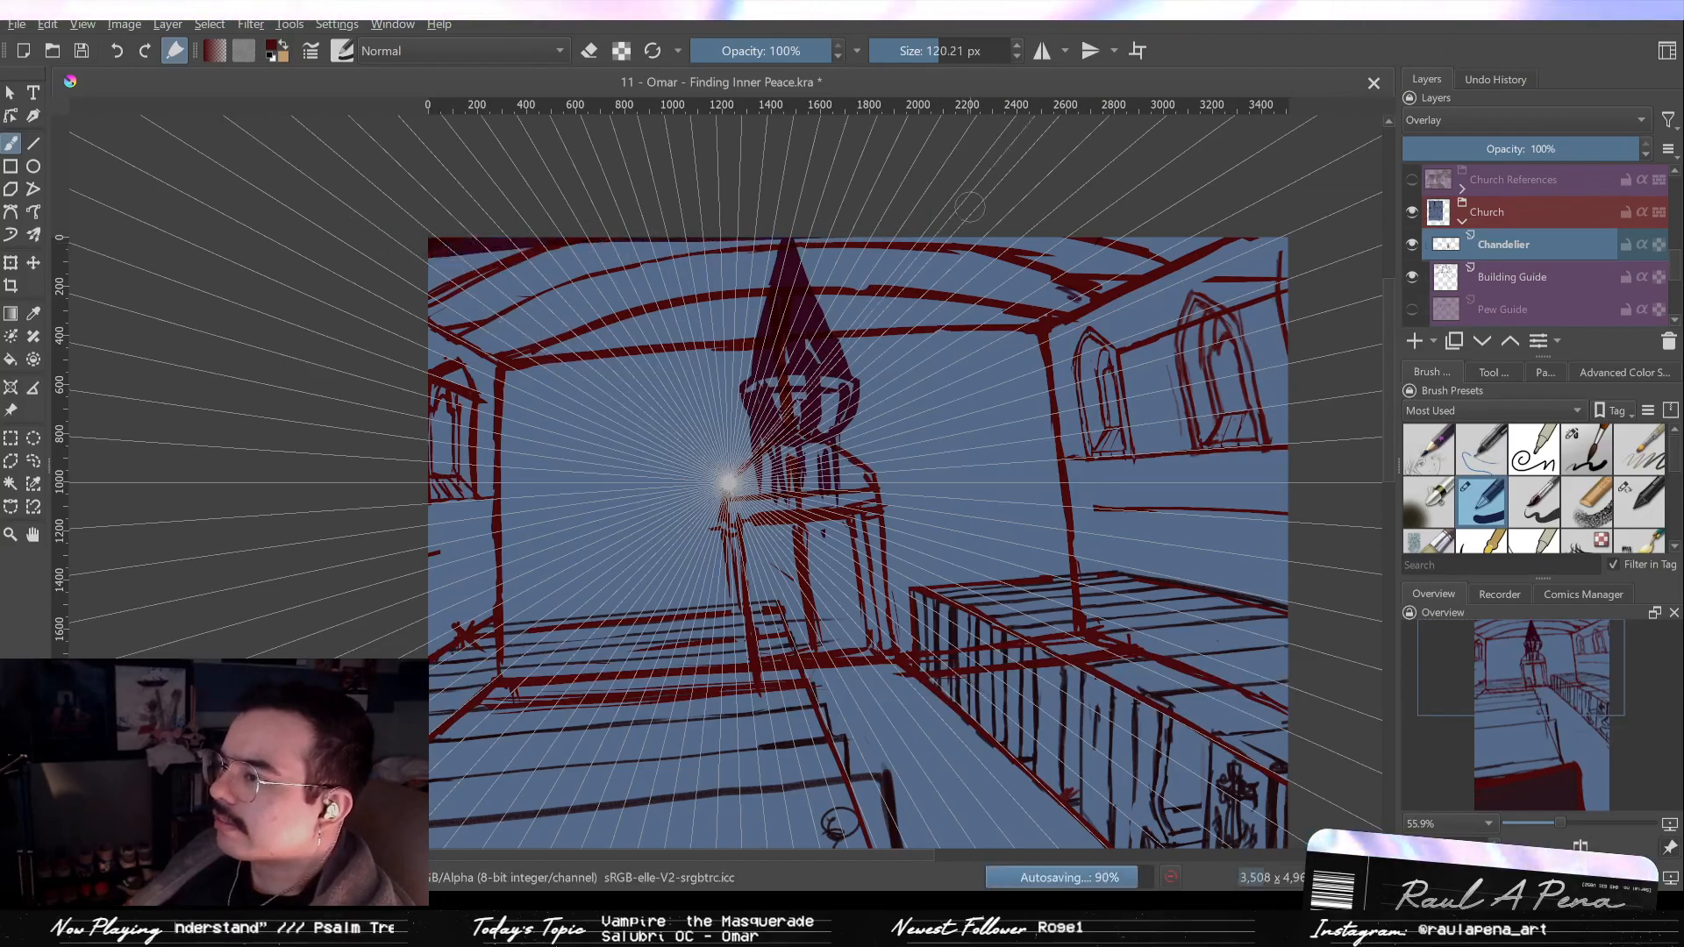
drag(413, 262, 913, 228)
key(ctrl+z)
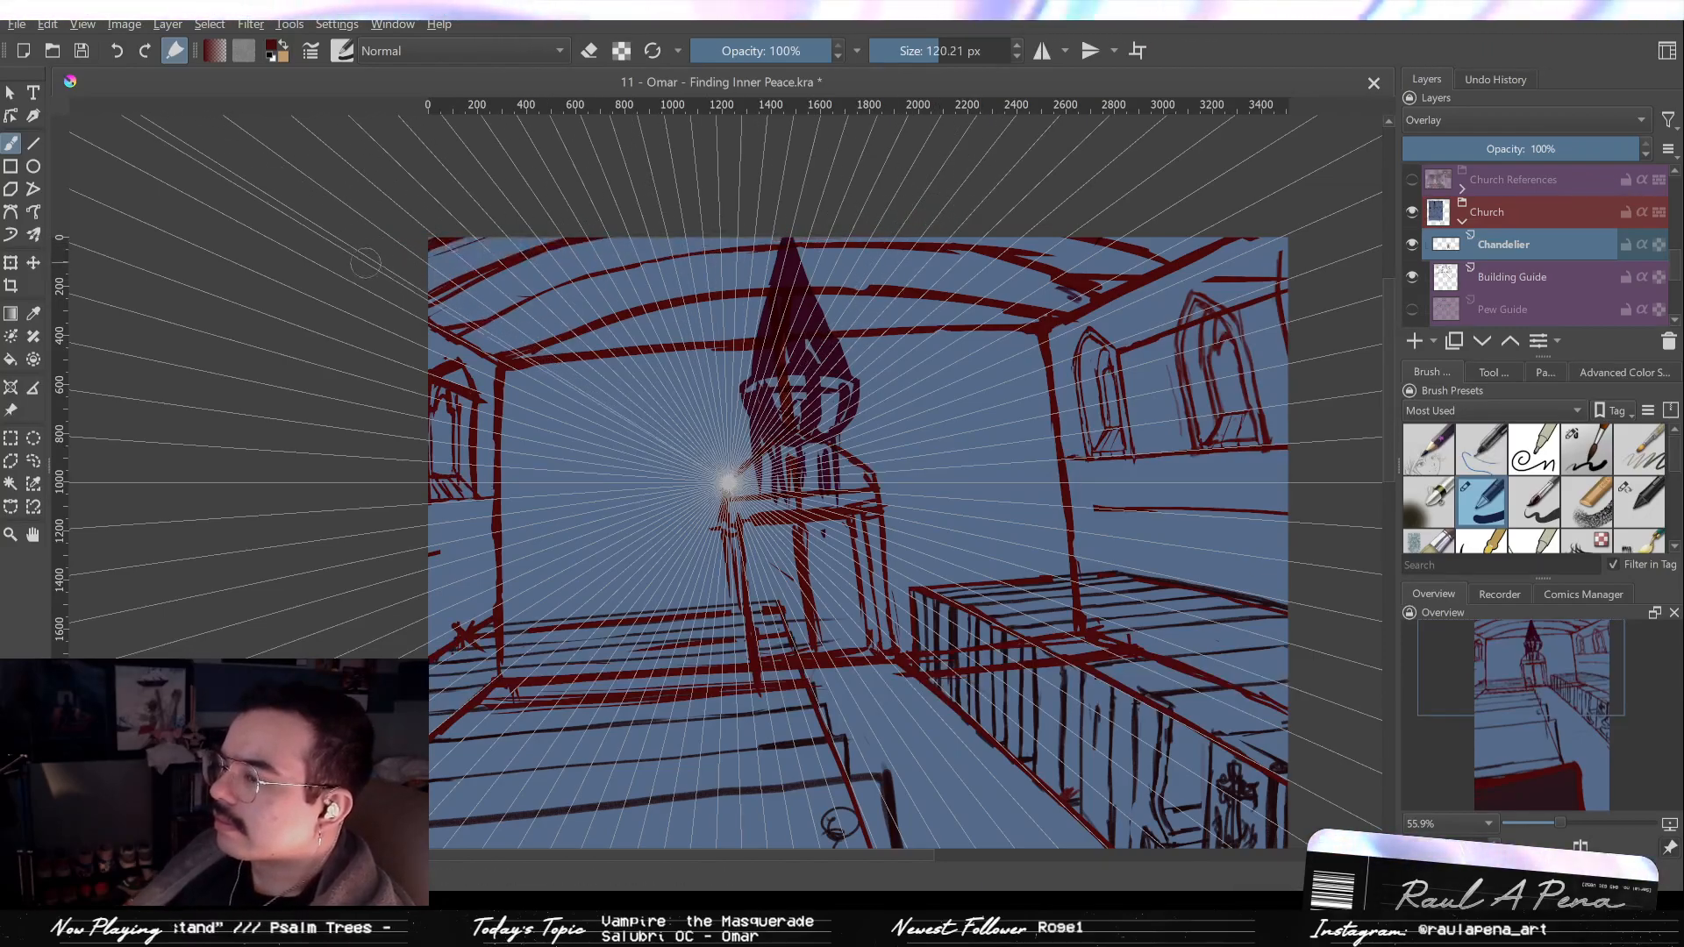
drag(386, 262, 913, 228)
key(ctrl+z)
drag(228, 268, 1312, 219)
key(ctrl+z)
drag(416, 262, 1089, 237)
key(ctrl+z)
drag(412, 259, 1215, 235)
key(ctrl+z)
drag(399, 259, 1158, 232)
key(ctrl+z)
drag(392, 273, 949, 228)
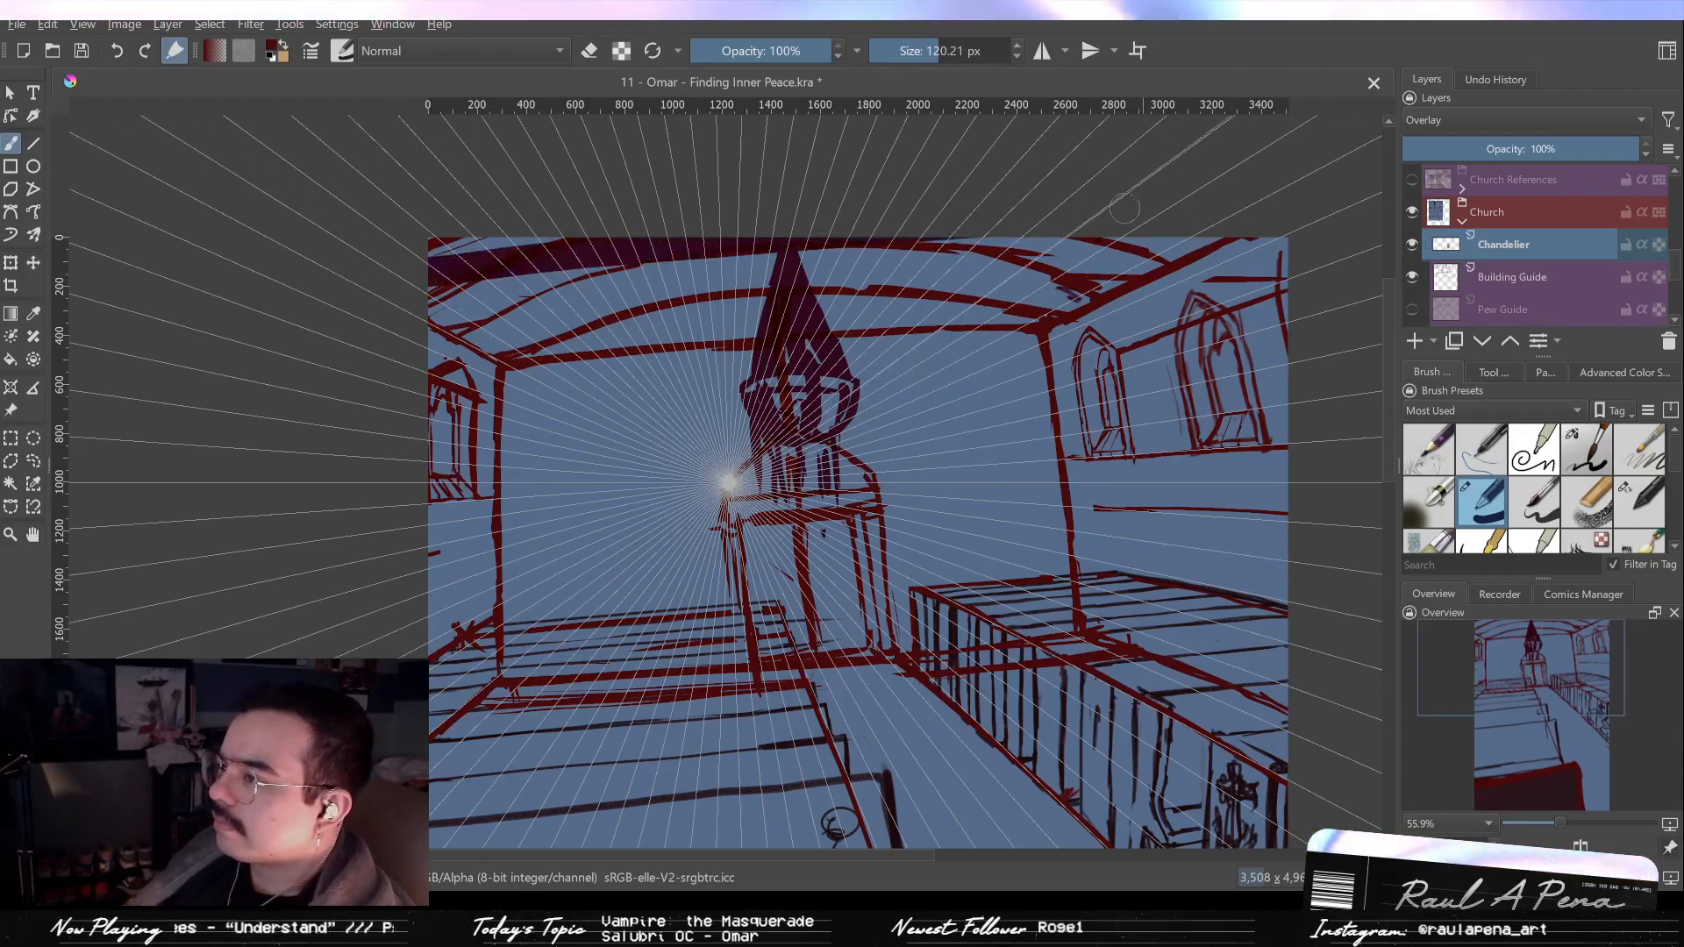
key(ctrl+z)
drag(379, 267, 1088, 227)
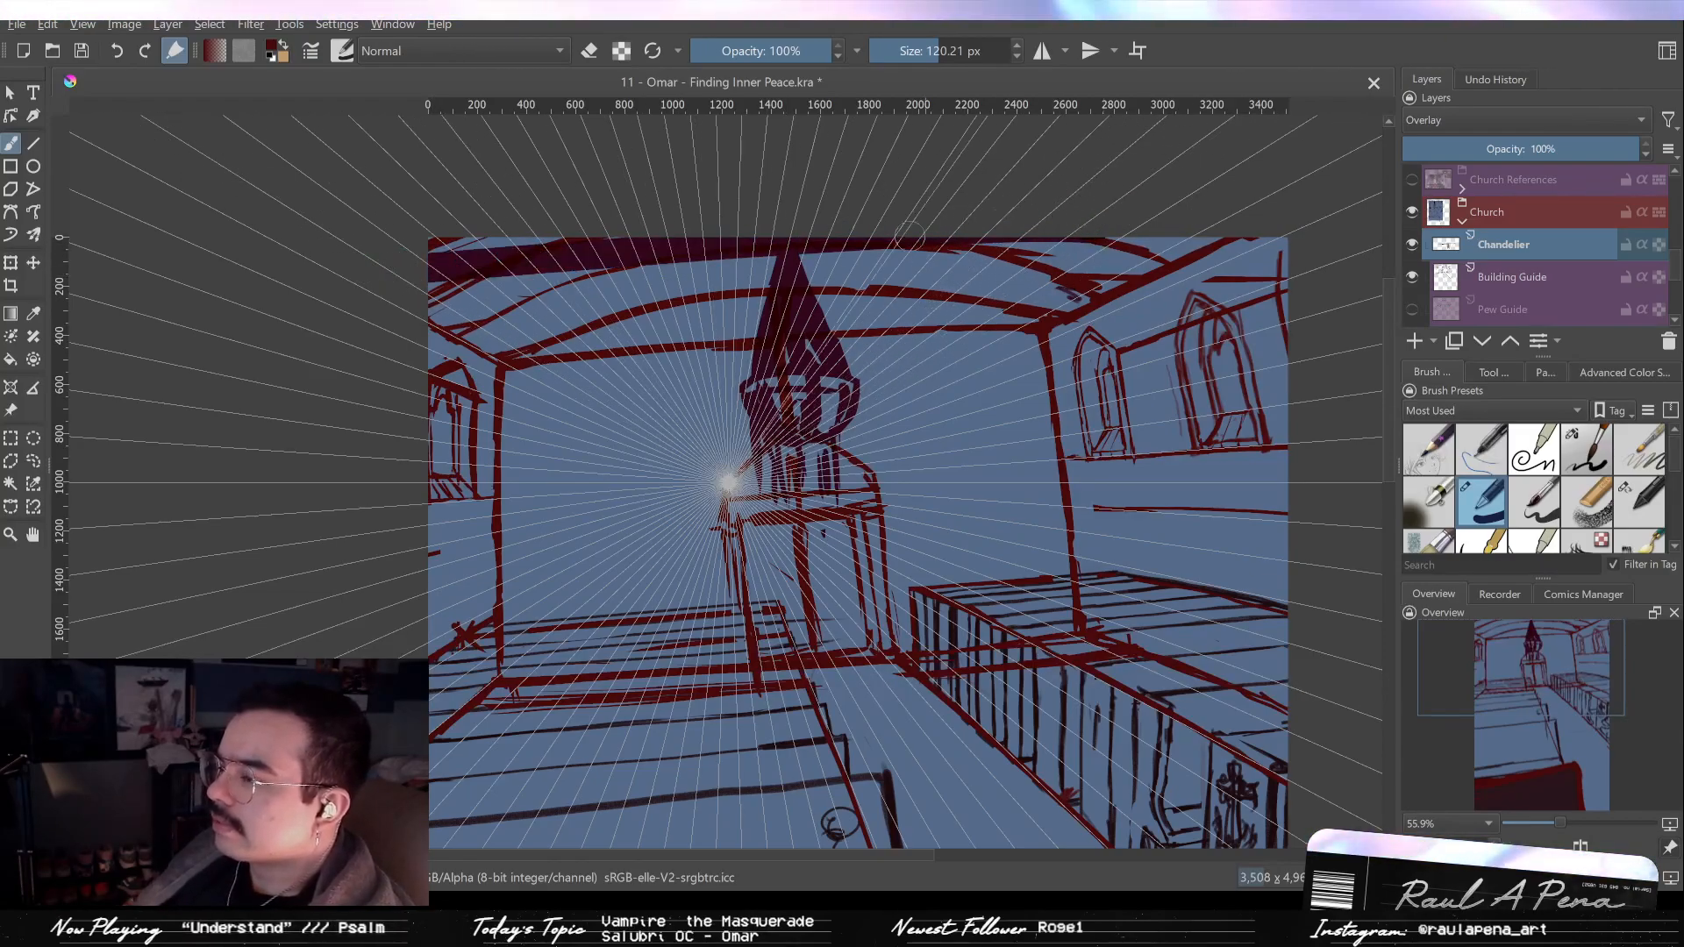
key(ctrl+z)
Paint a dark beam along the church ceiling's upper edge and switch to an erasing pen at about 130 px to trim it.
drag(386, 265, 1263, 232)
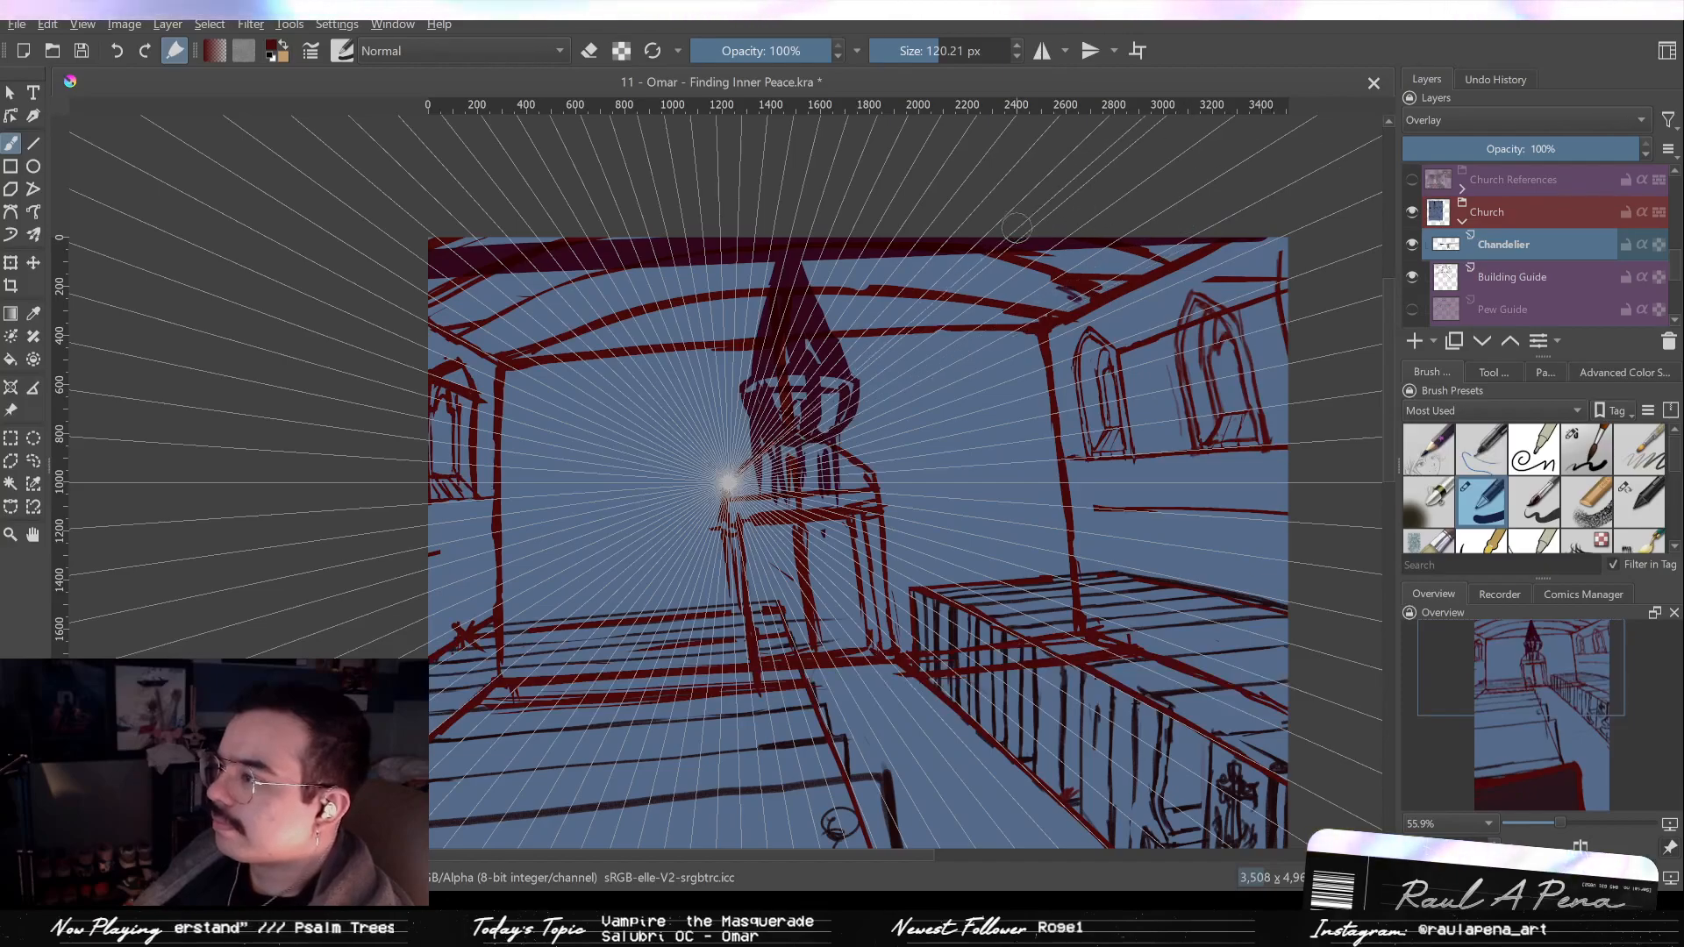
key(slash)
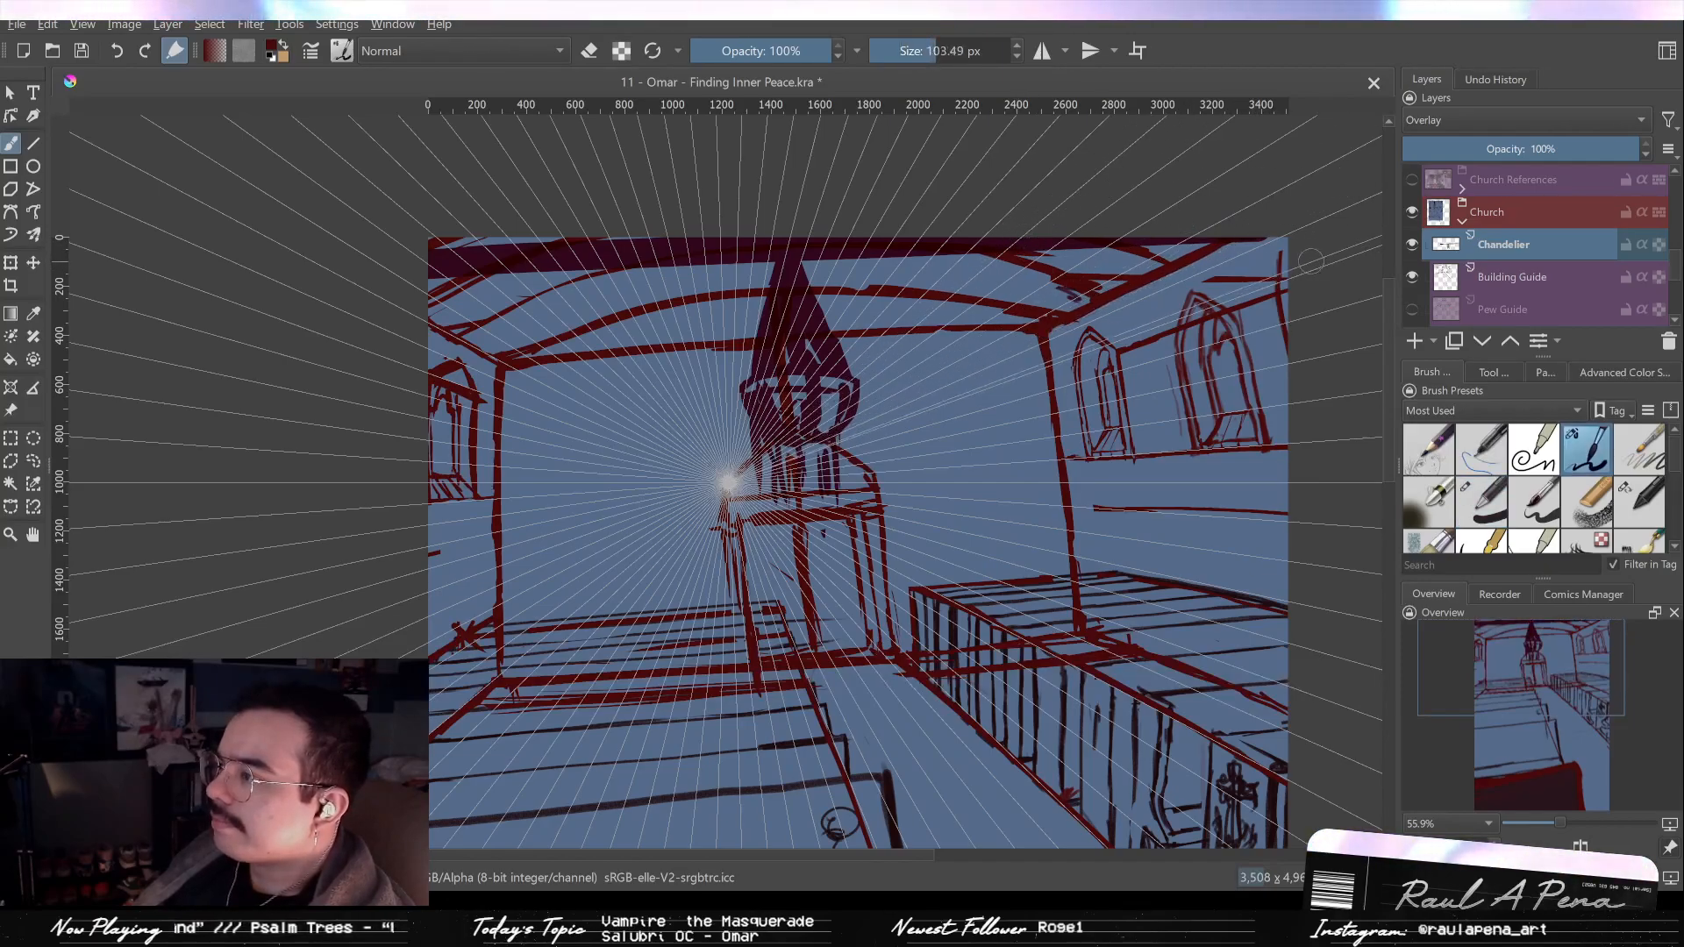
click(1480, 502)
click(1638, 502)
click(1586, 449)
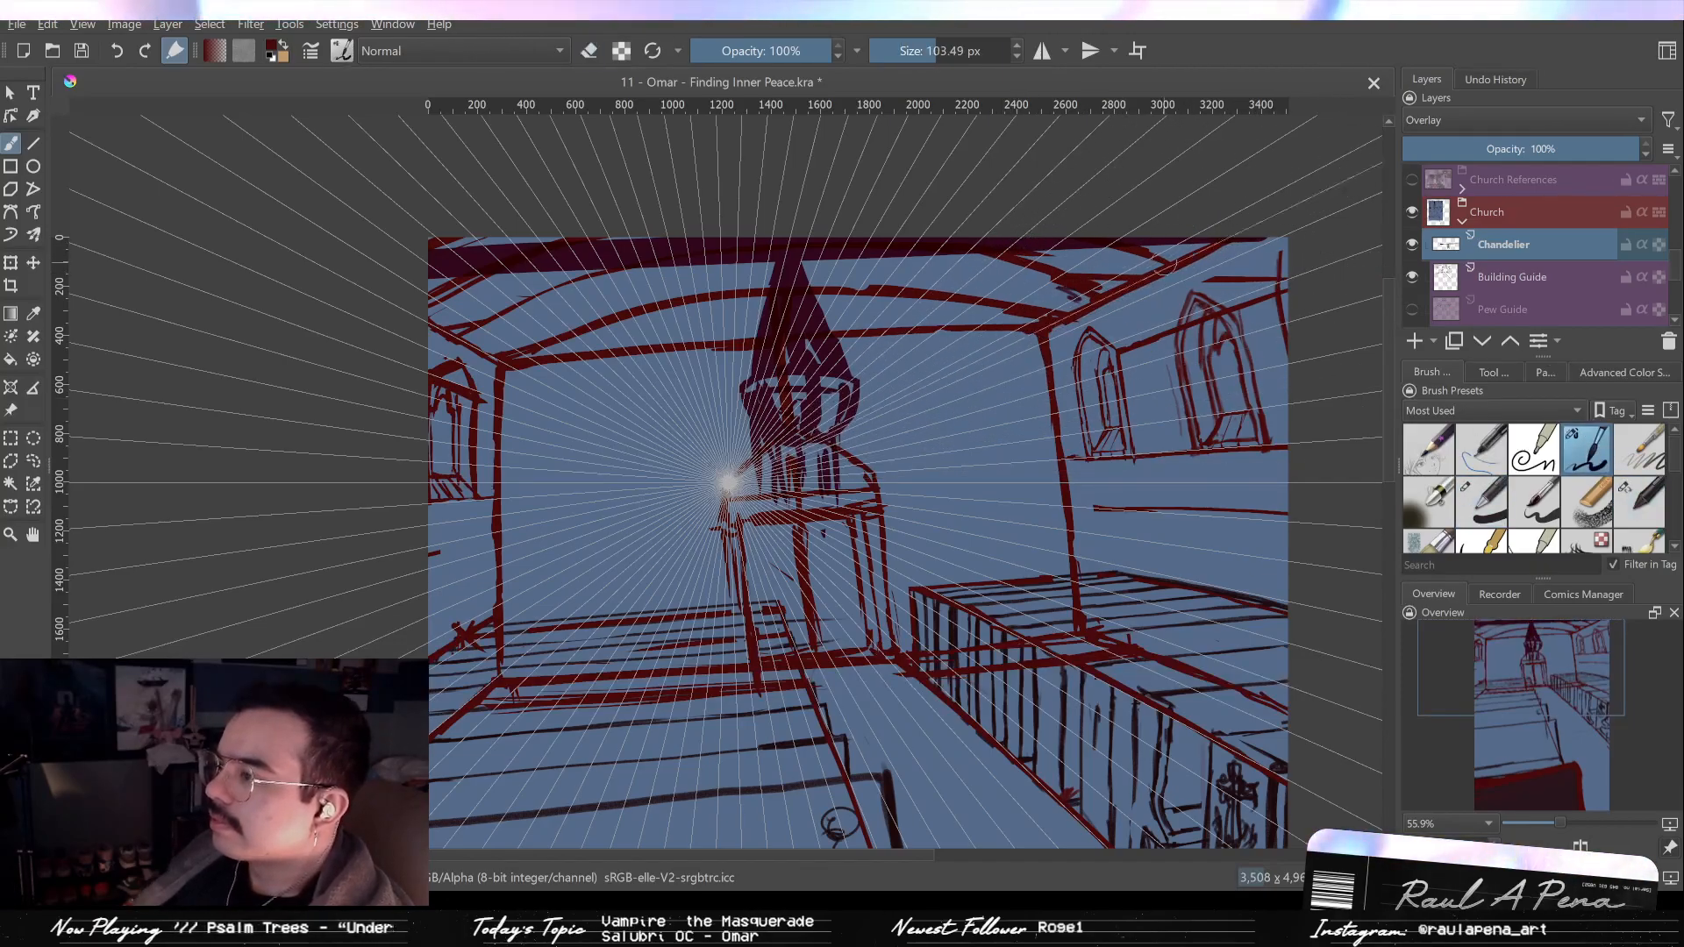
key(slash)
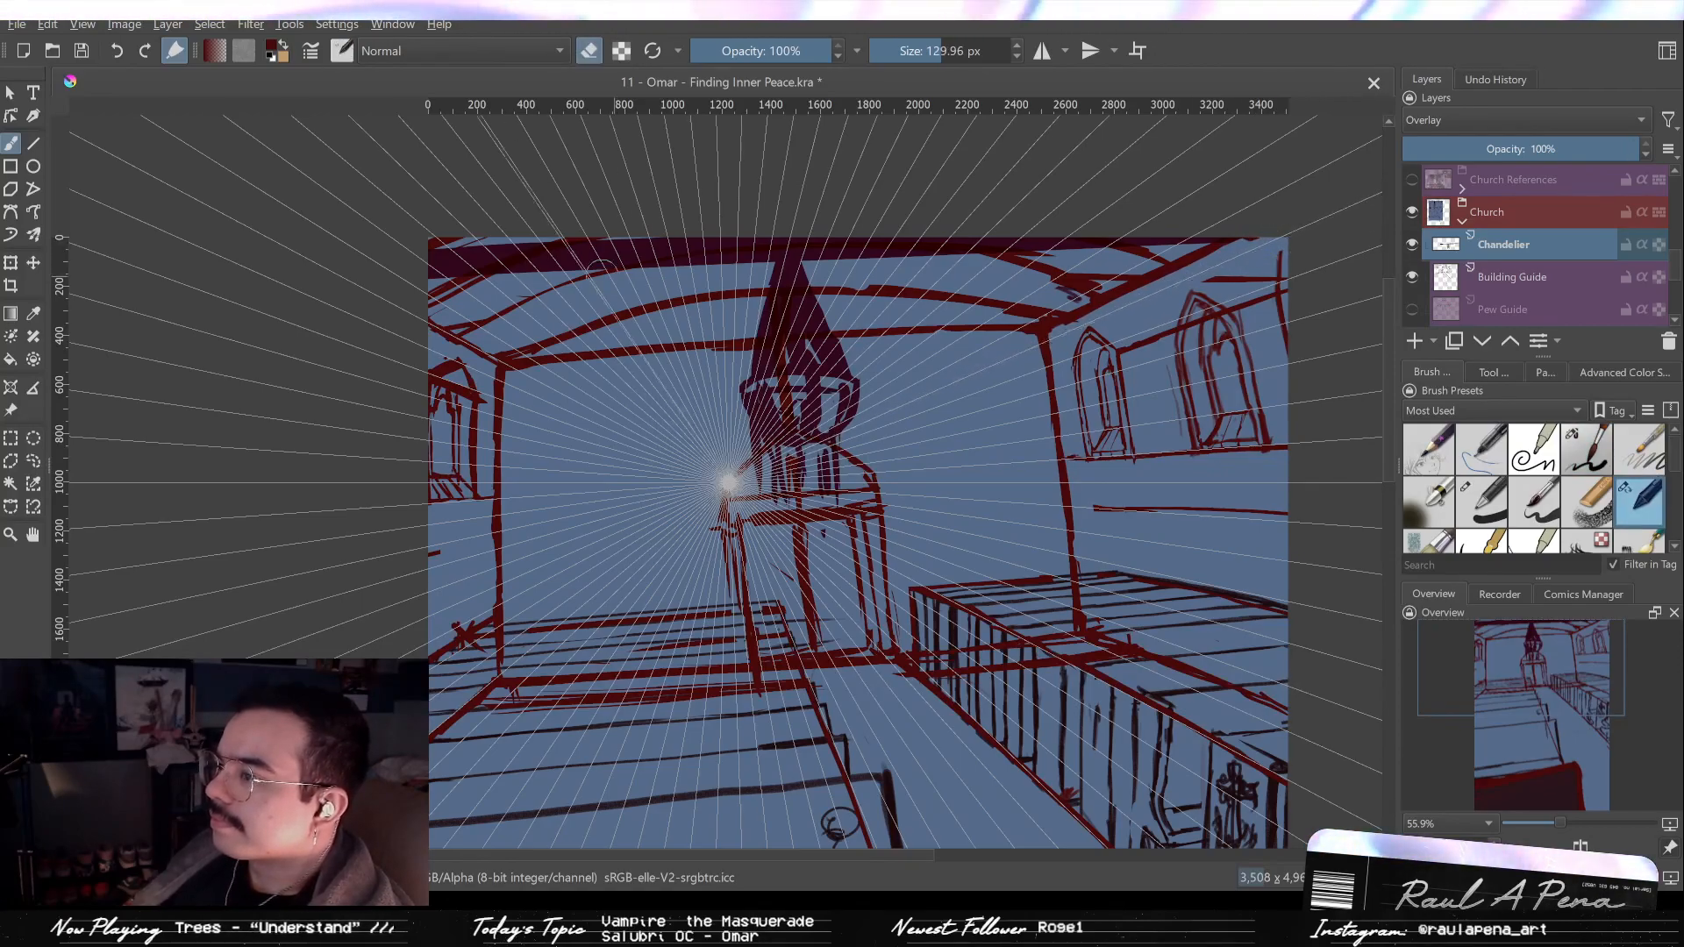
mouse_move(572, 328)
mouse_down()
mouse_move(535, 472)
mouse_move(540, 300)
mouse_up()
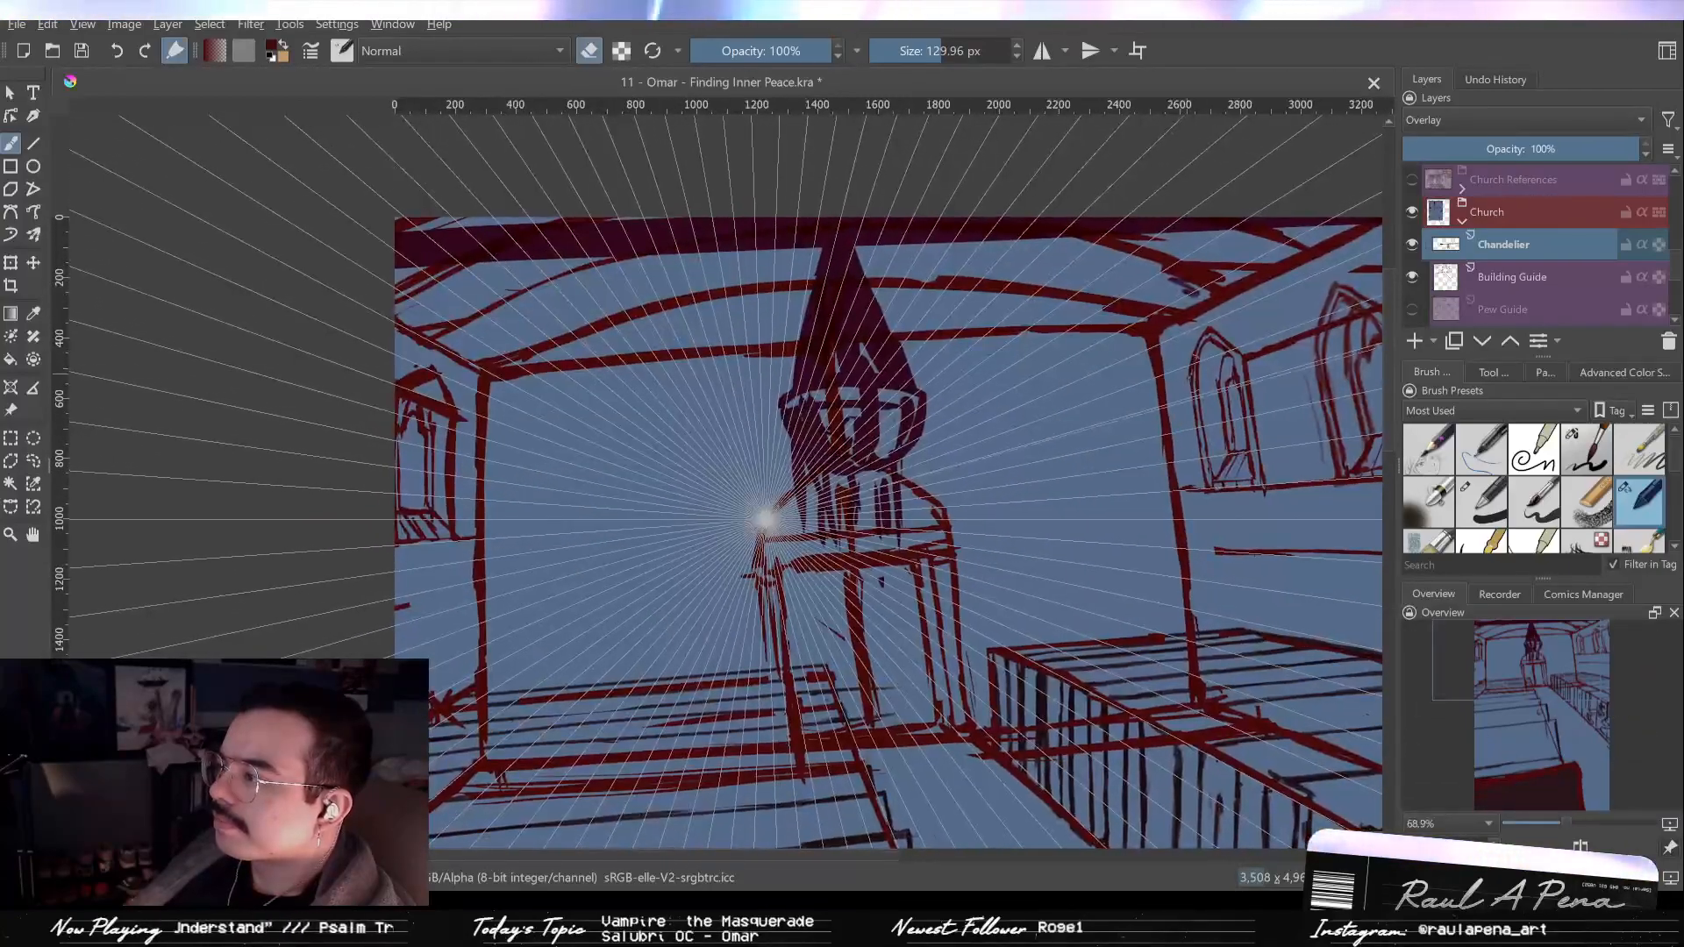
Switch to the blue distortion brush preset and set its size to about 325 px.
scroll(1669, 524, down, 3)
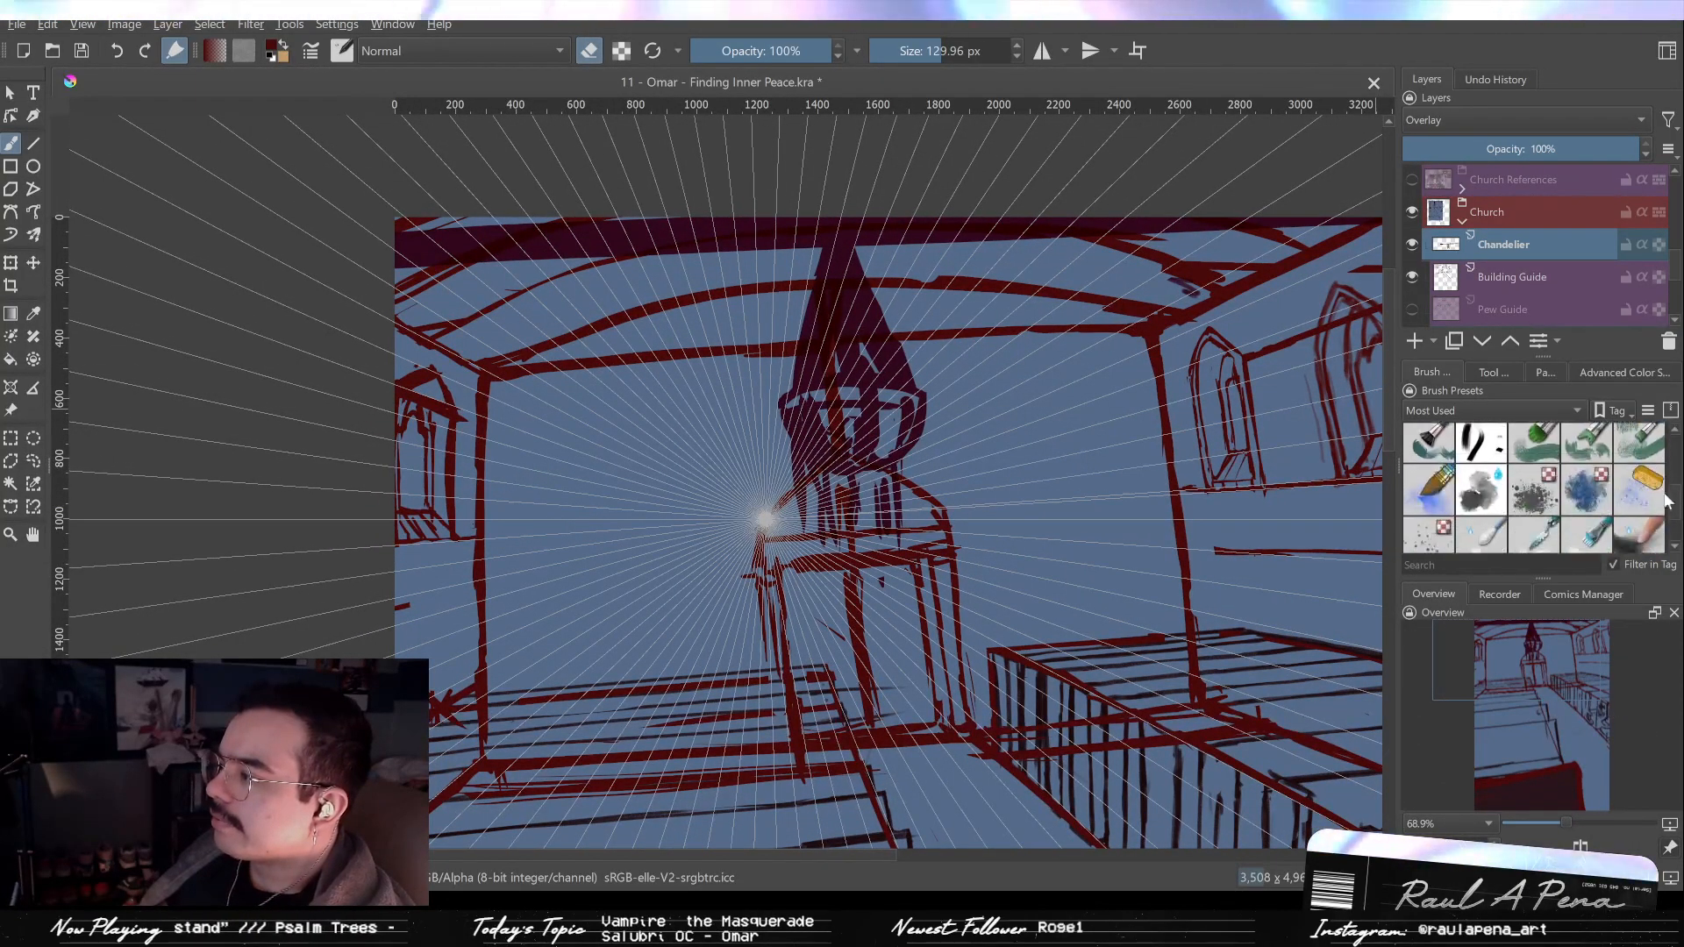
click(1481, 526)
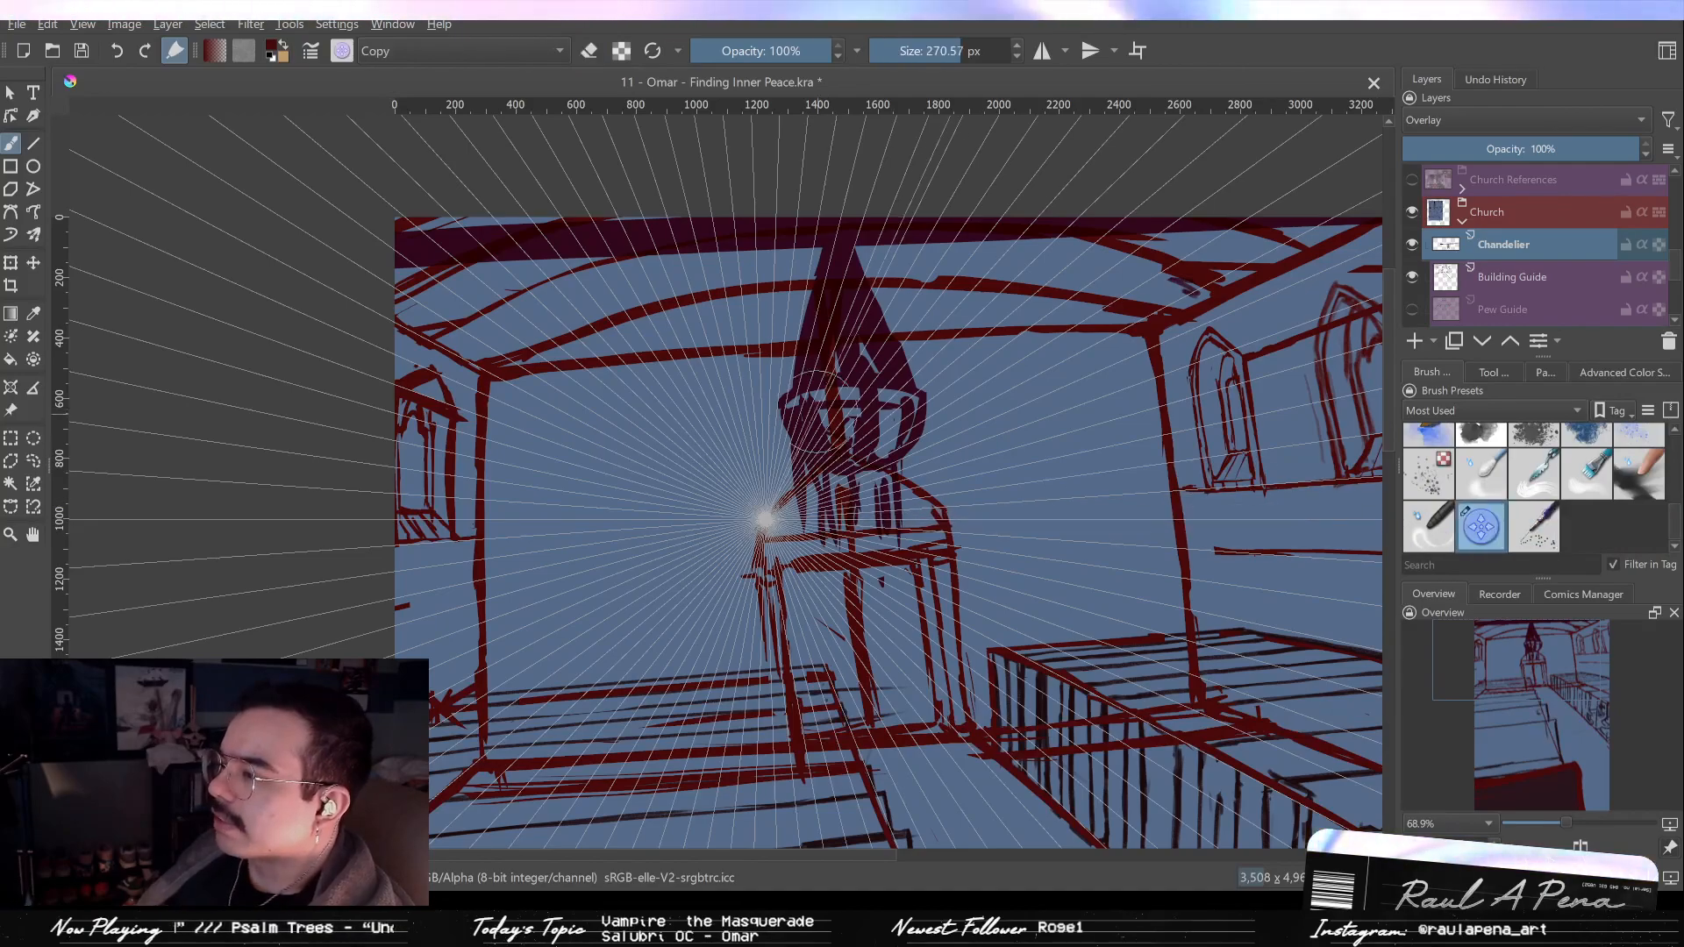
drag(950, 396, 926, 675)
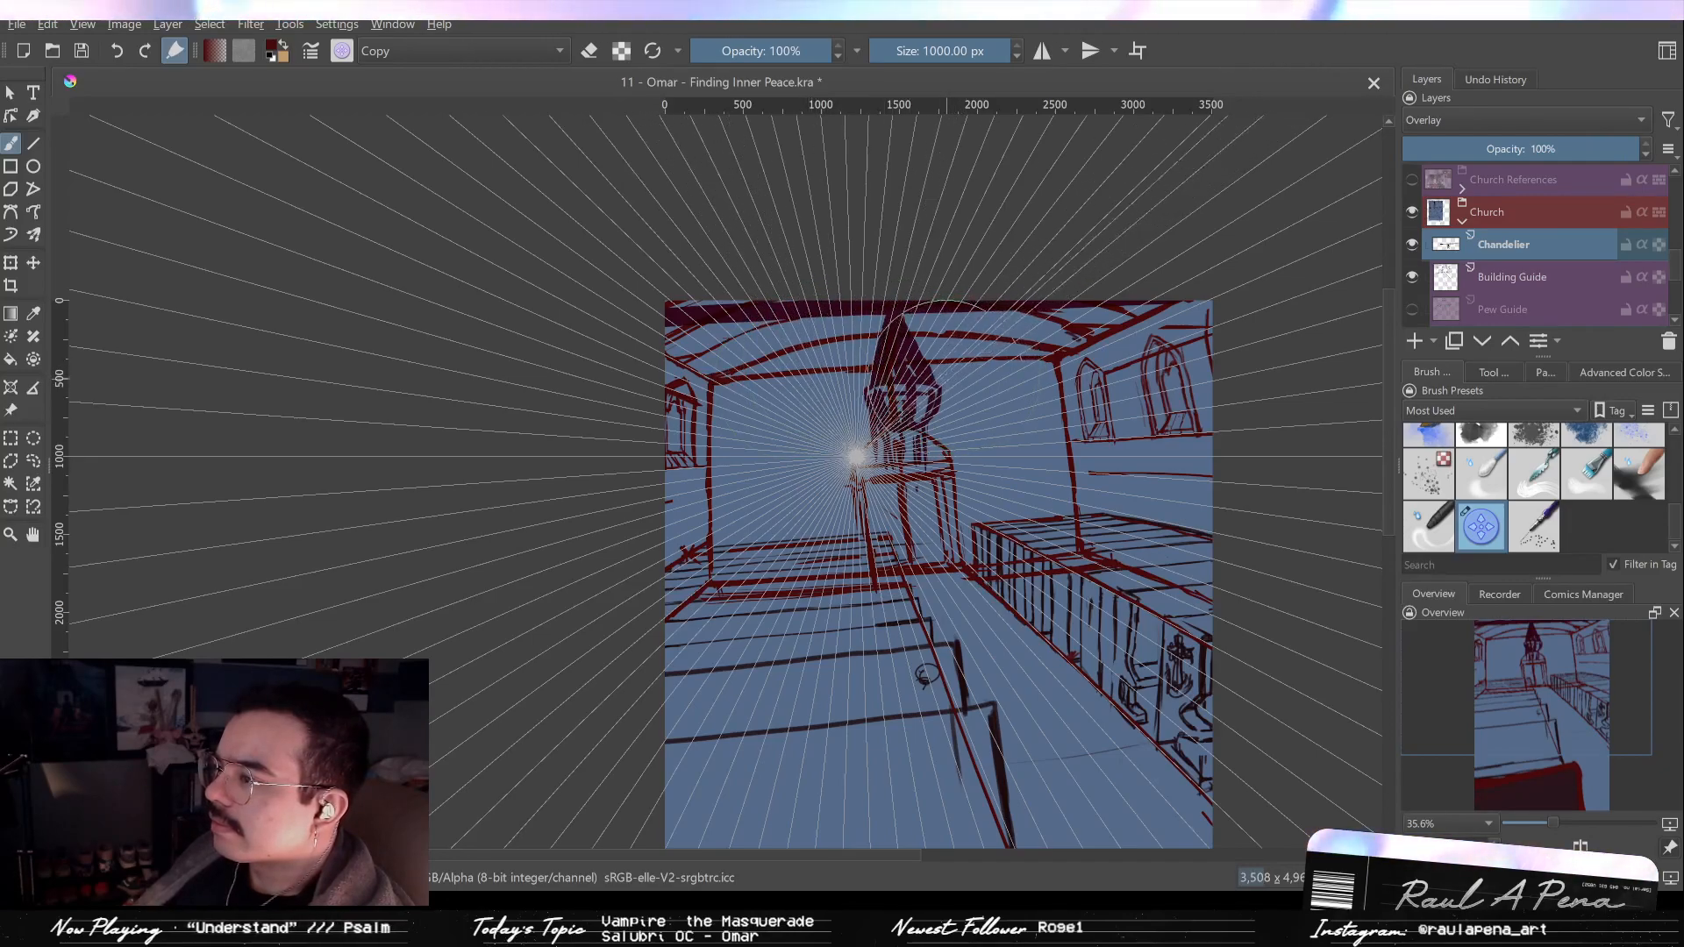
shift+drag(898, 369, 660, 370)
shift+drag(882, 405, 551, 404)
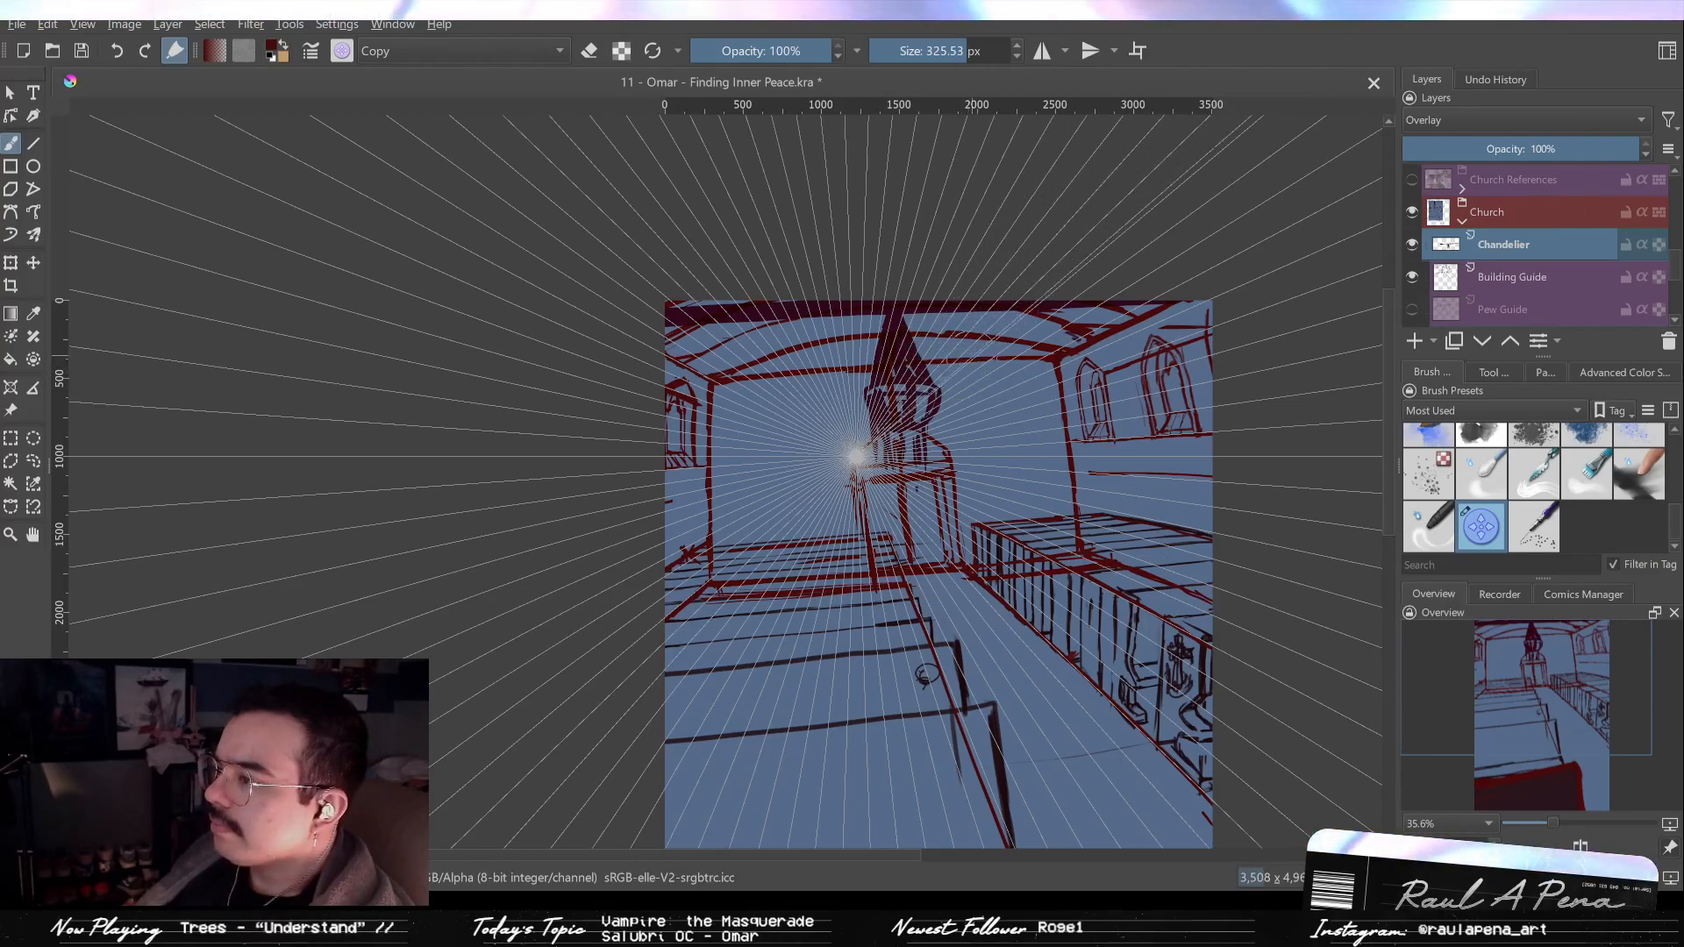
Toggle the Chandelier layer's visibility to compare the church with and without it.
key(slash)
click(1414, 248)
click(1414, 249)
drag(1177, 369, 1228, 395)
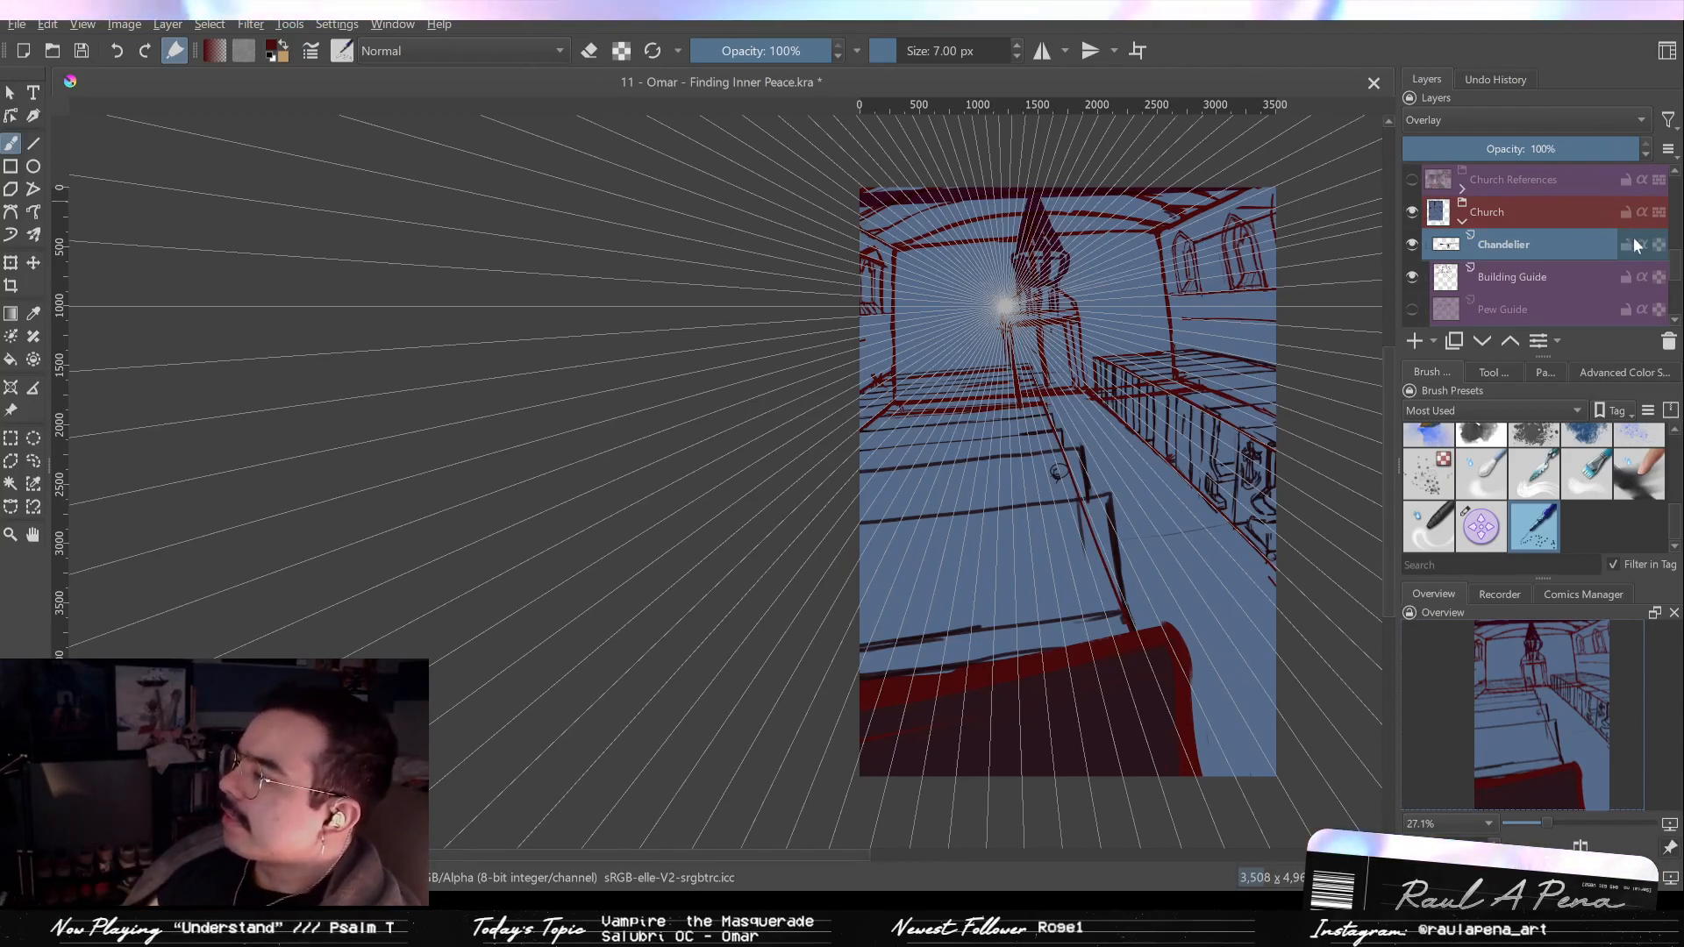
Show the Omar group and the Omar Cover layer over the church background.
scroll(1676, 279, down, 6)
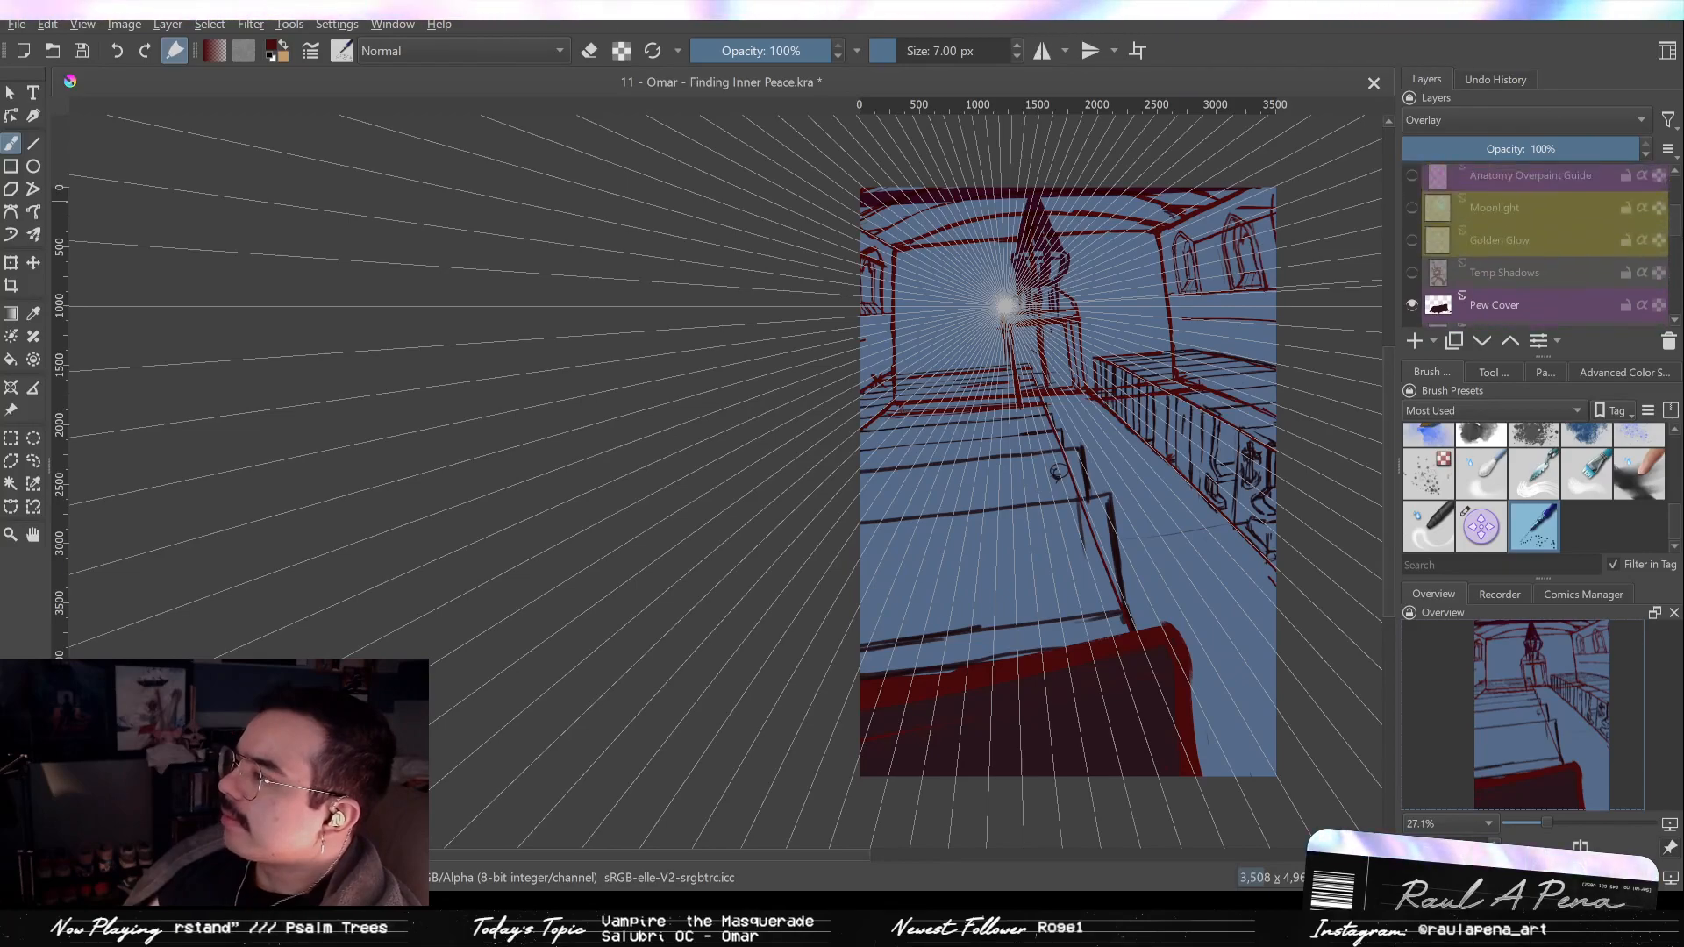
scroll(1544, 246, up, 3)
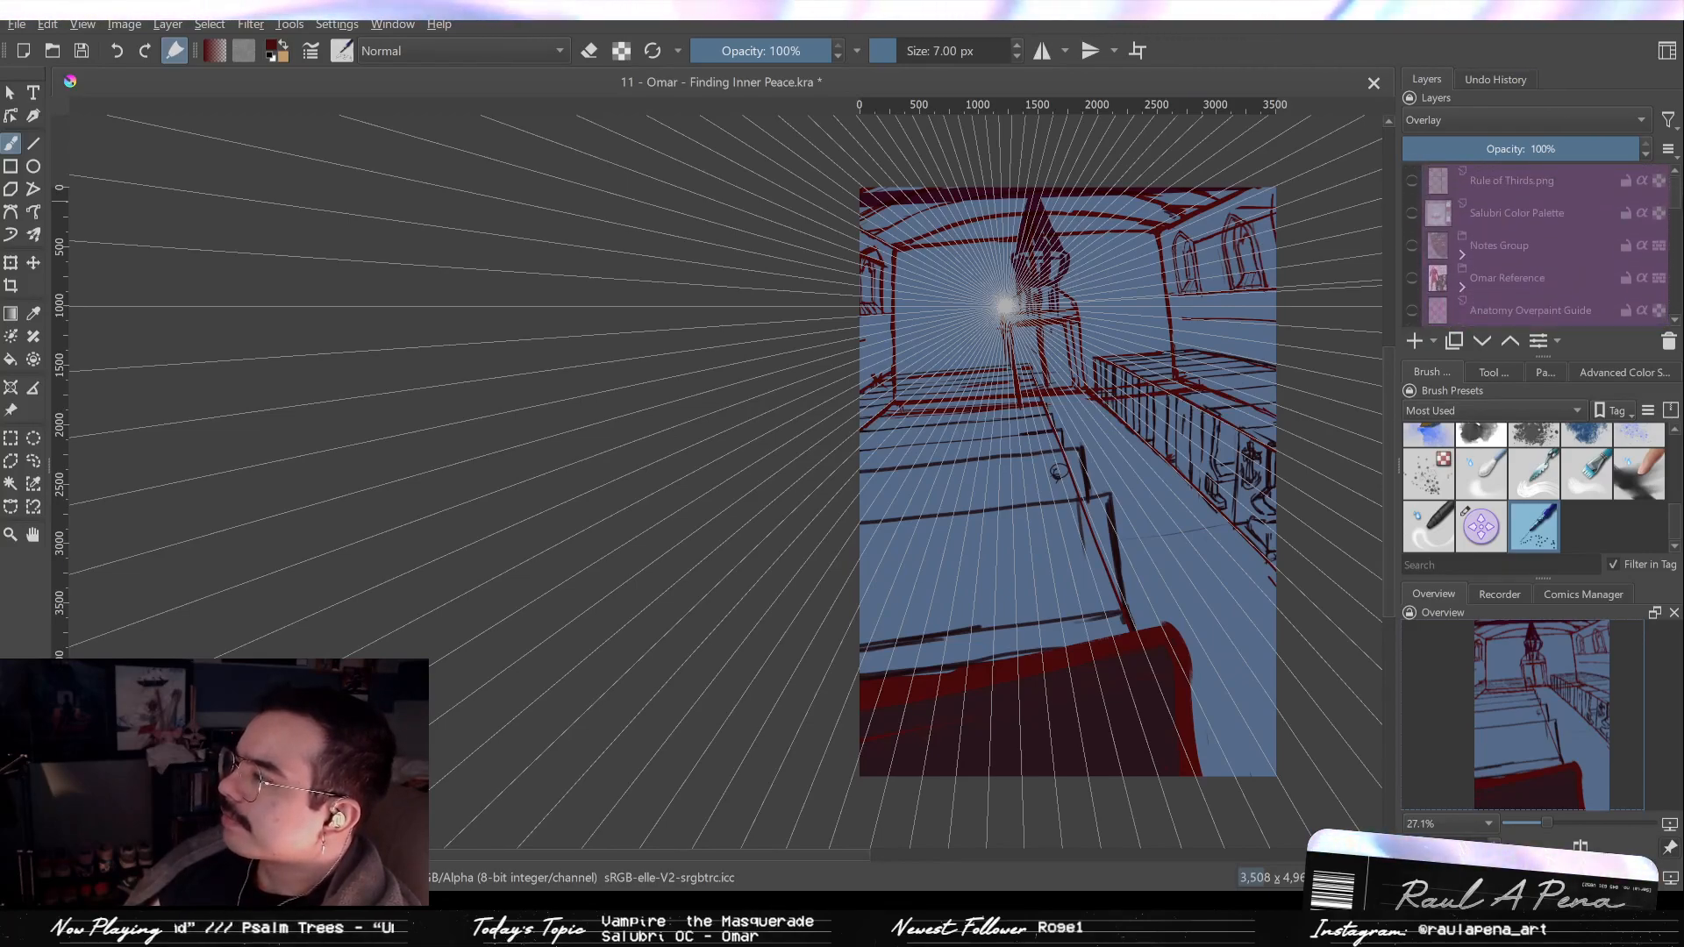
scroll(1619, 180, down, 1)
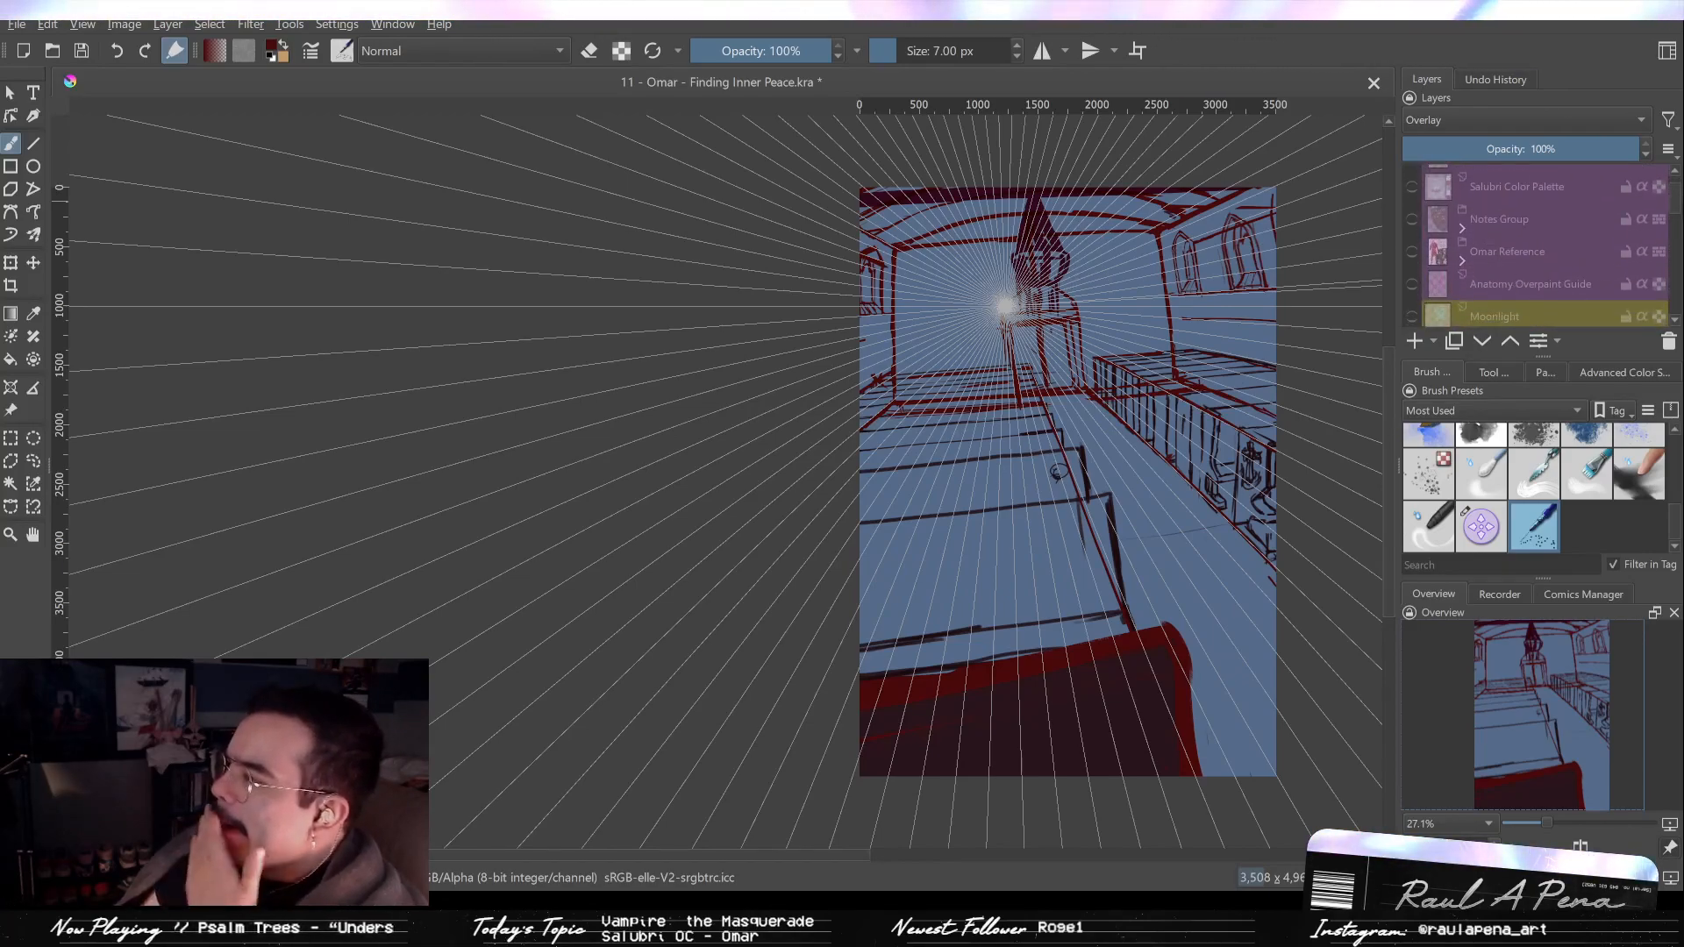
scroll(1575, 237, down, 4)
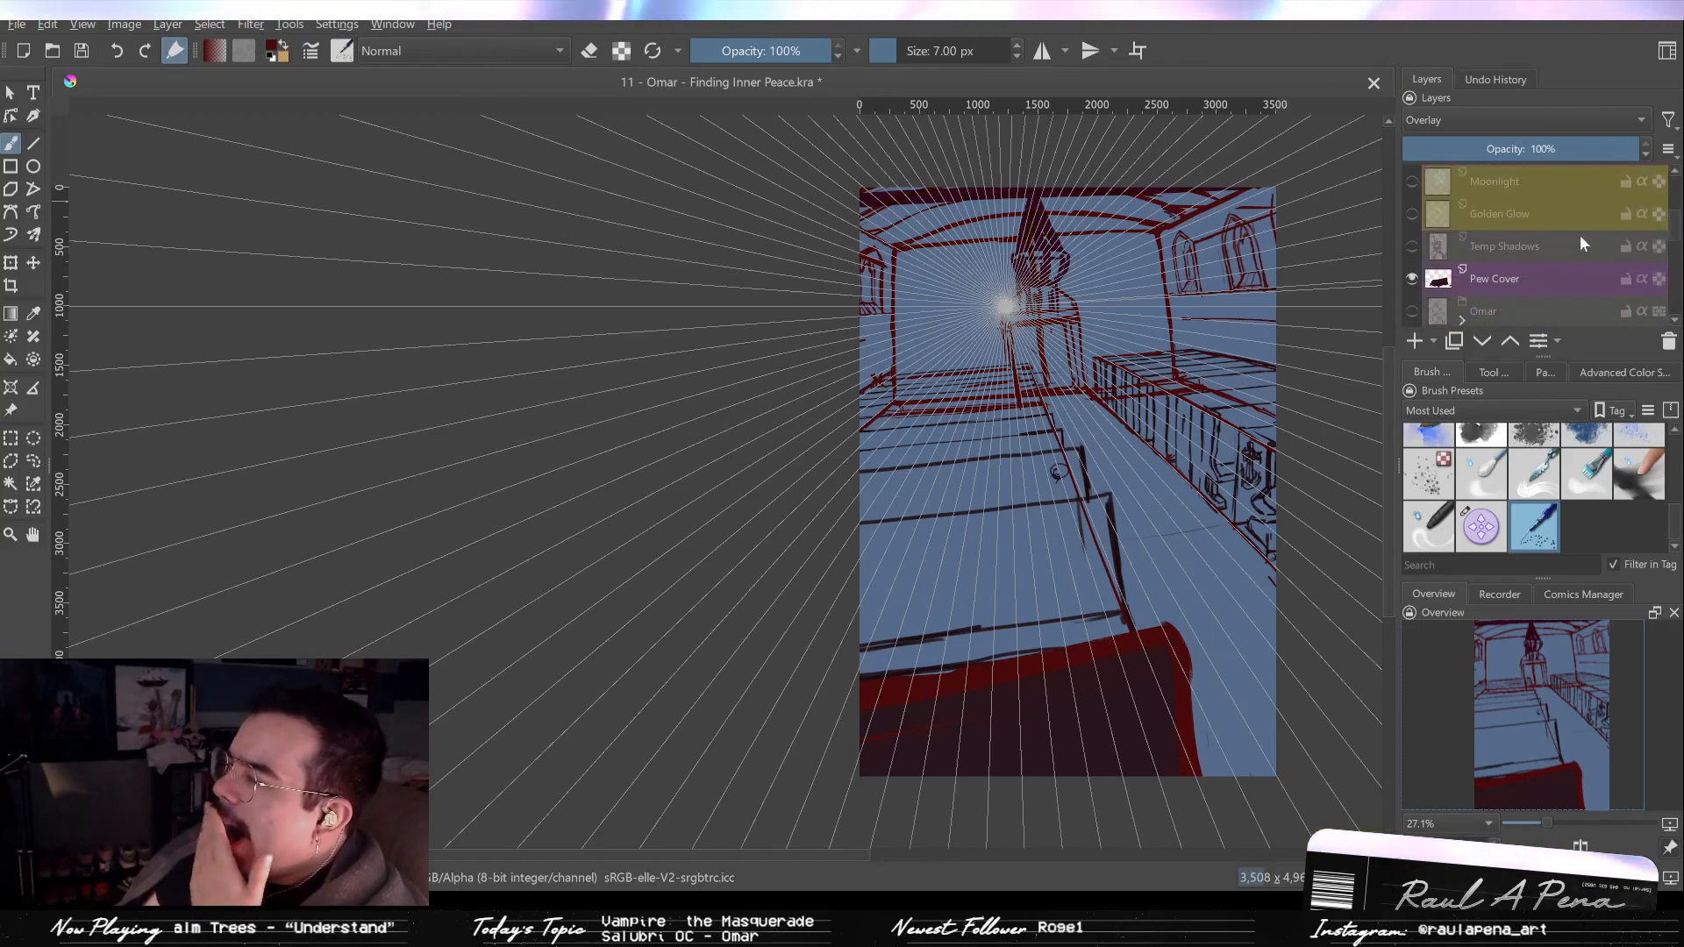
click(1414, 310)
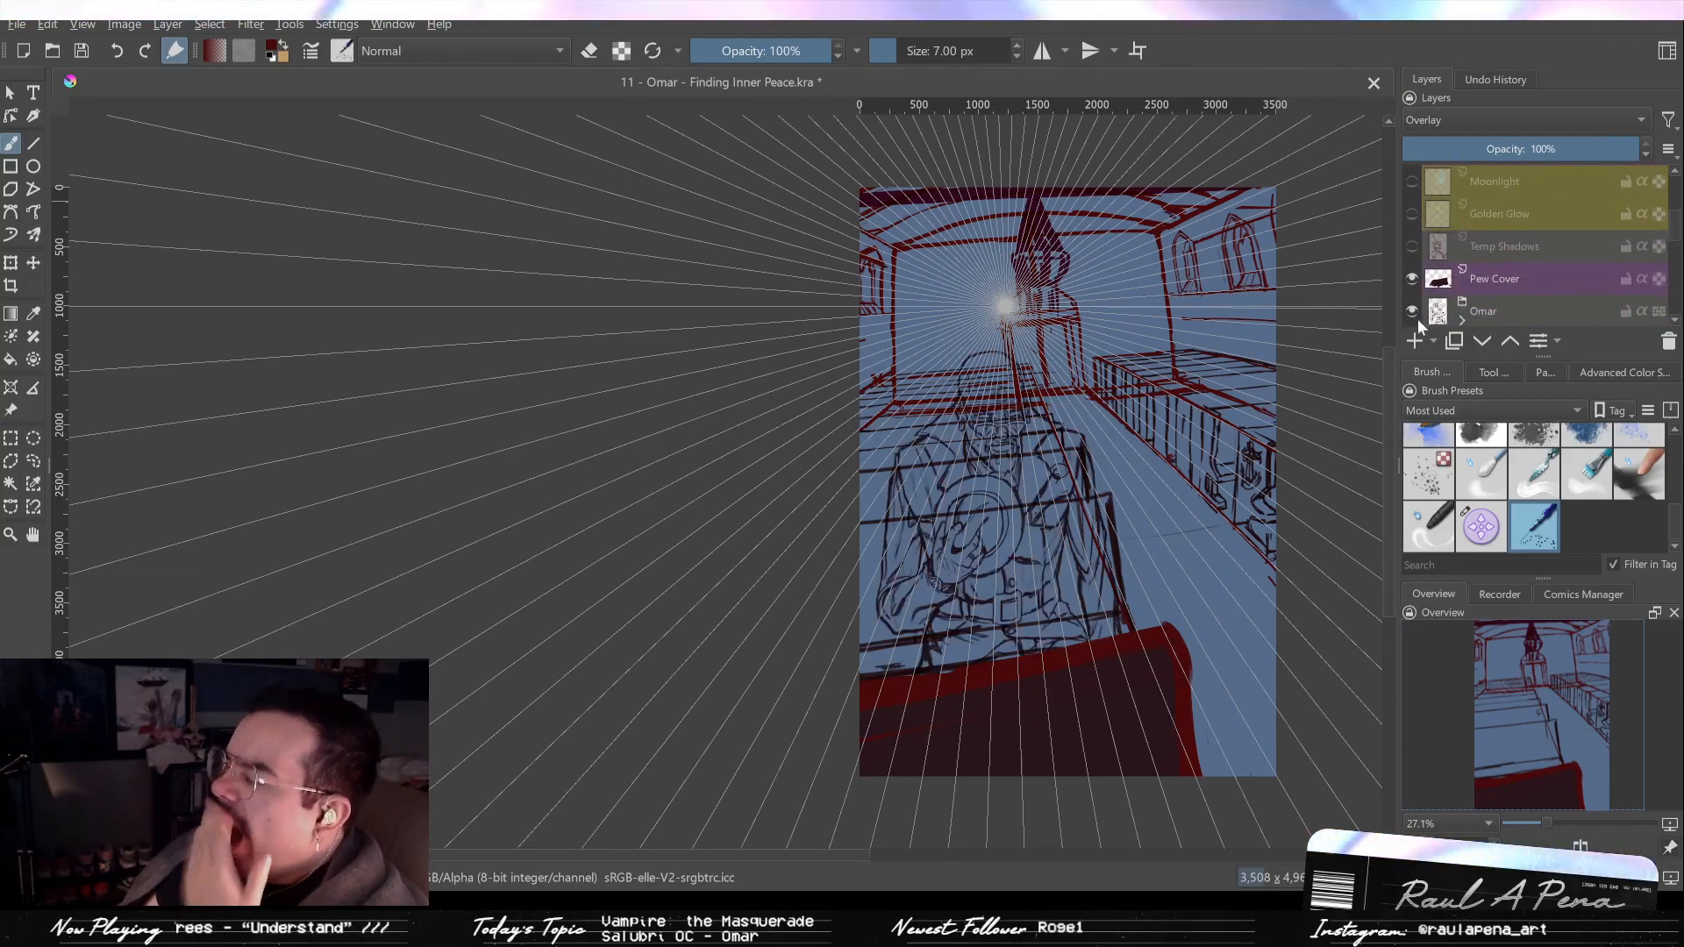
scroll(1665, 262, down, 3)
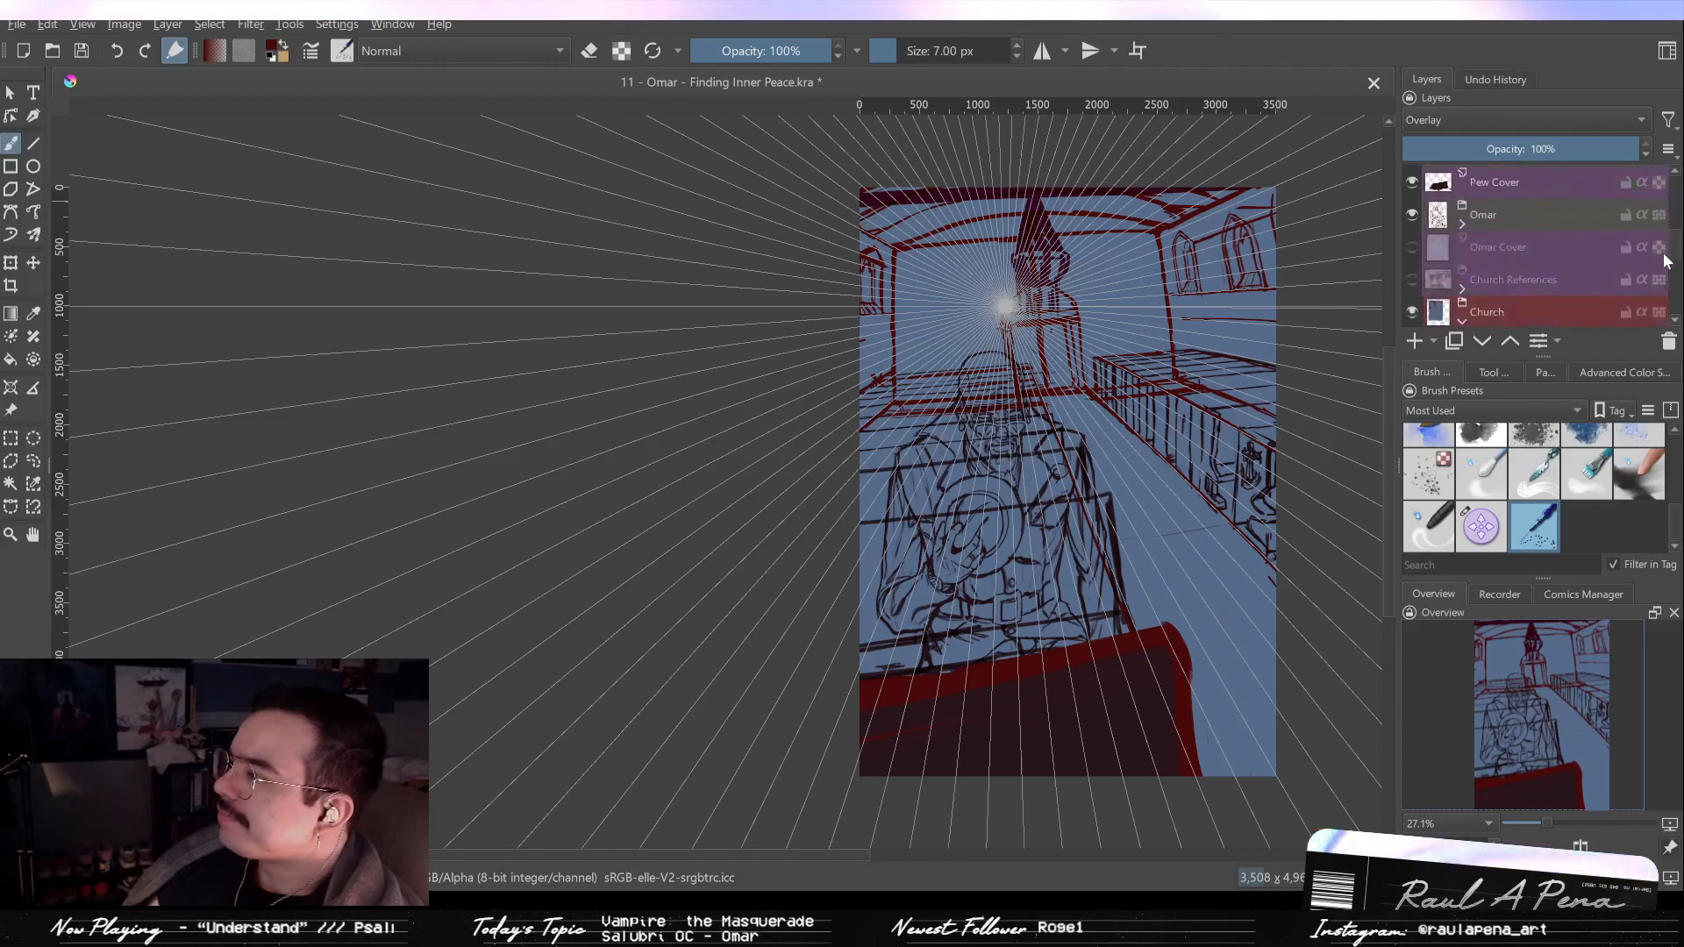
click(1412, 247)
drag(1184, 362, 1035, 345)
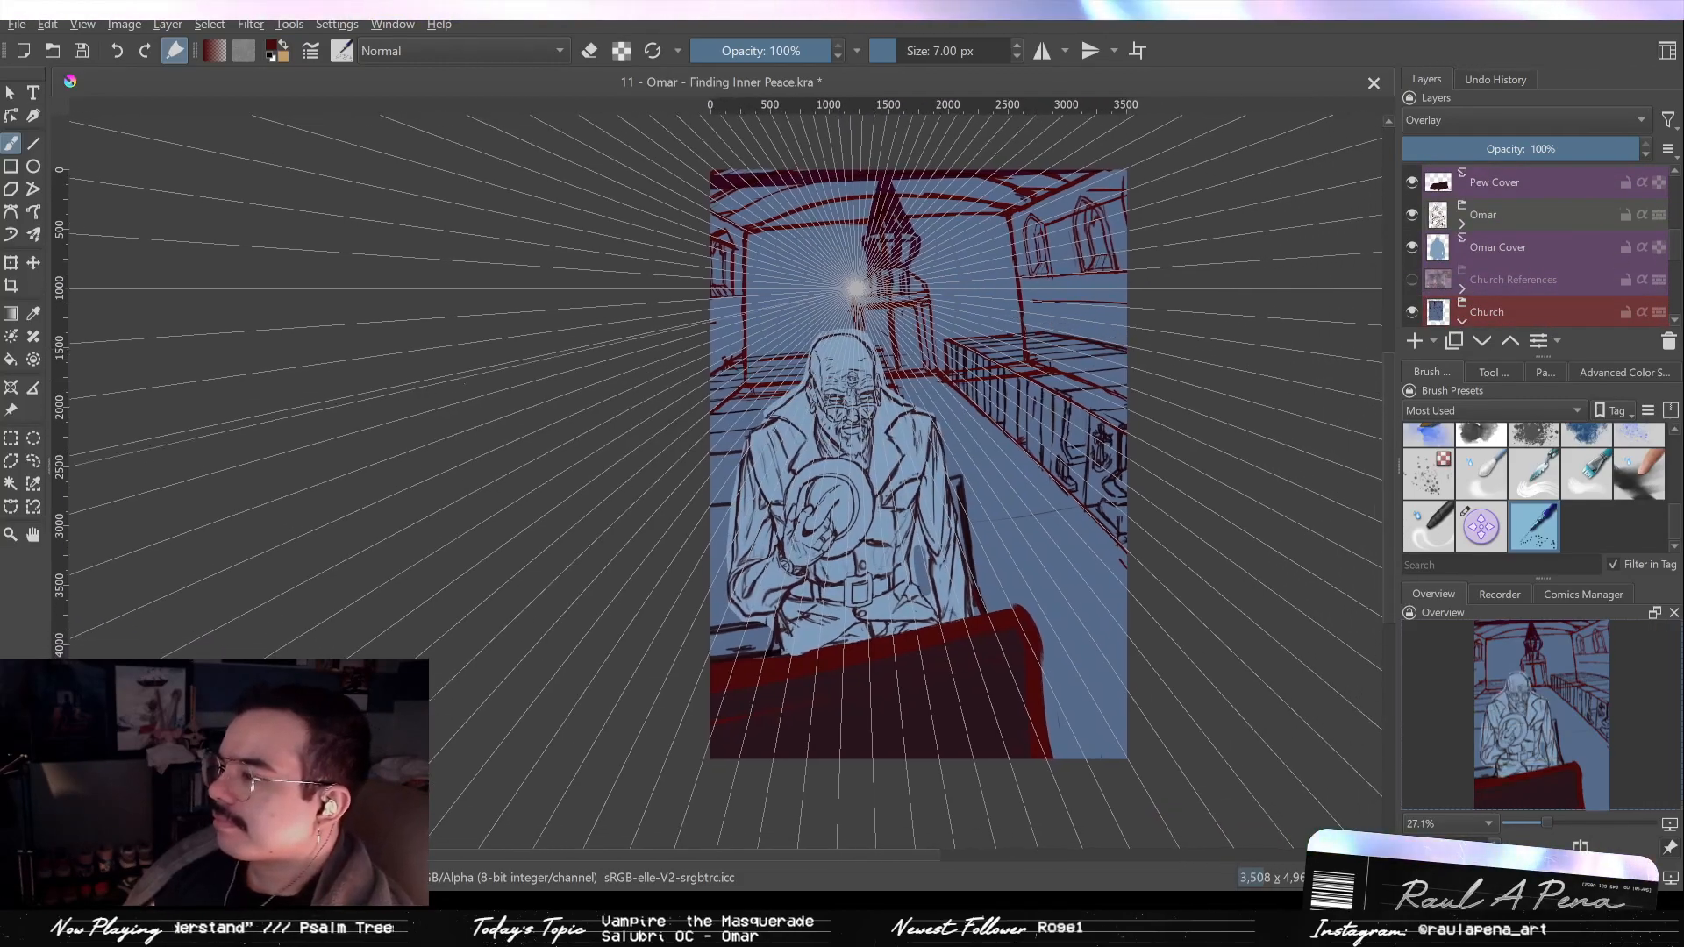
Hide the perspective assistant lines over the canvas.
click(10, 387)
click(912, 316)
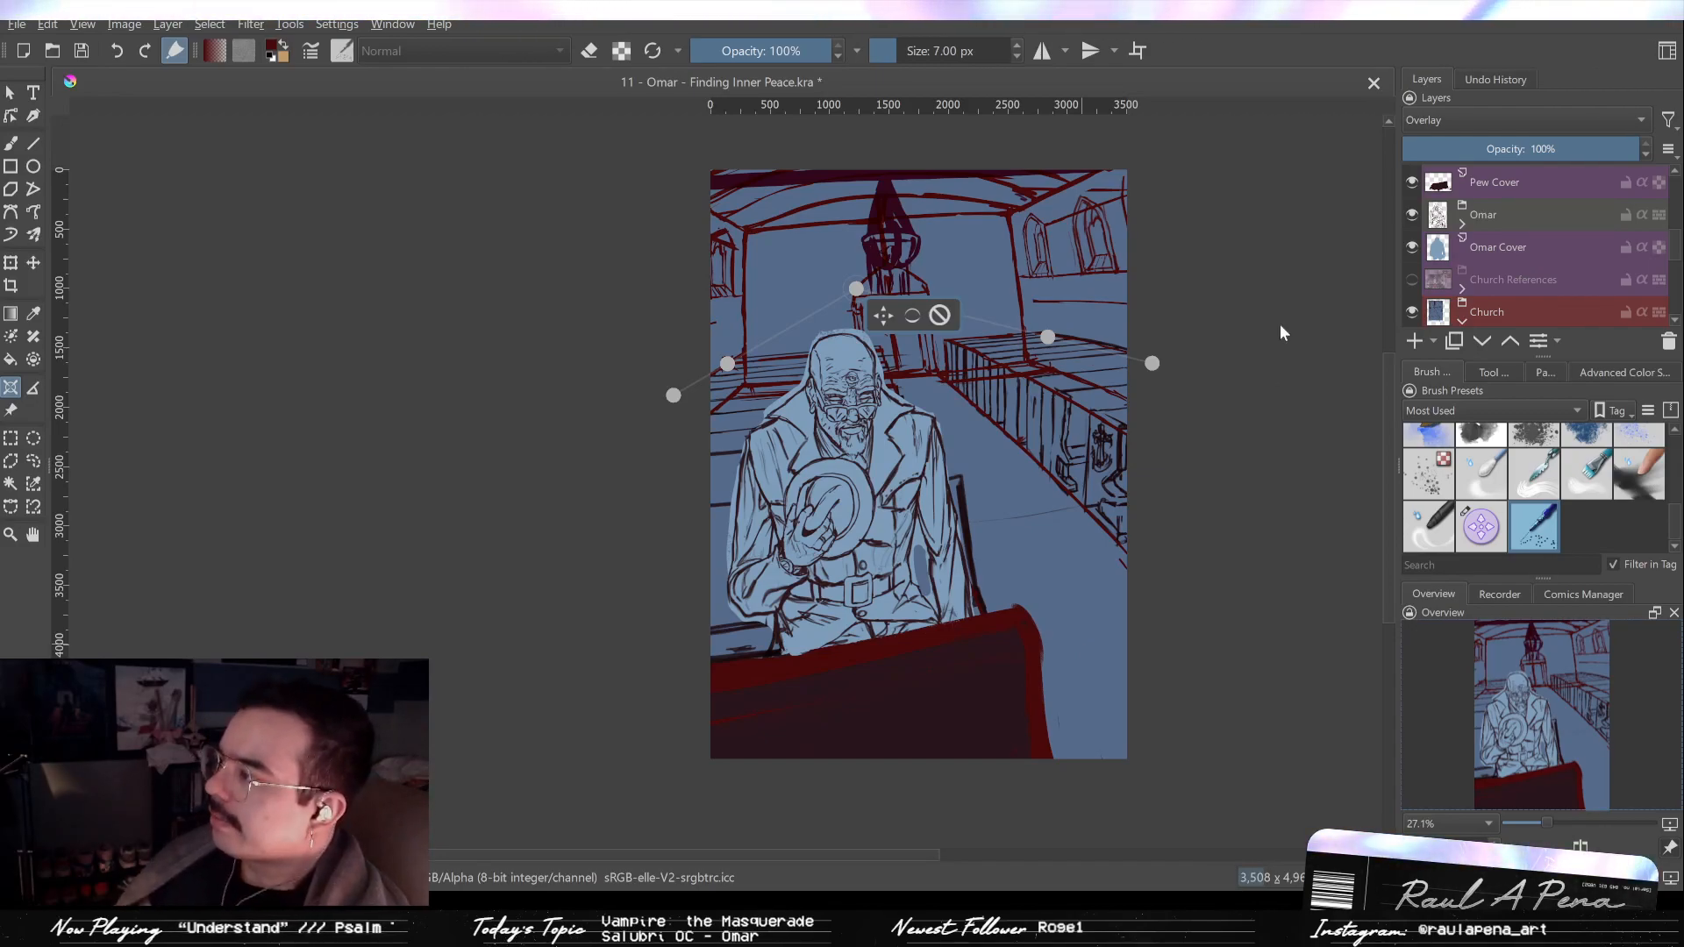
scroll(874, 353, up, 3)
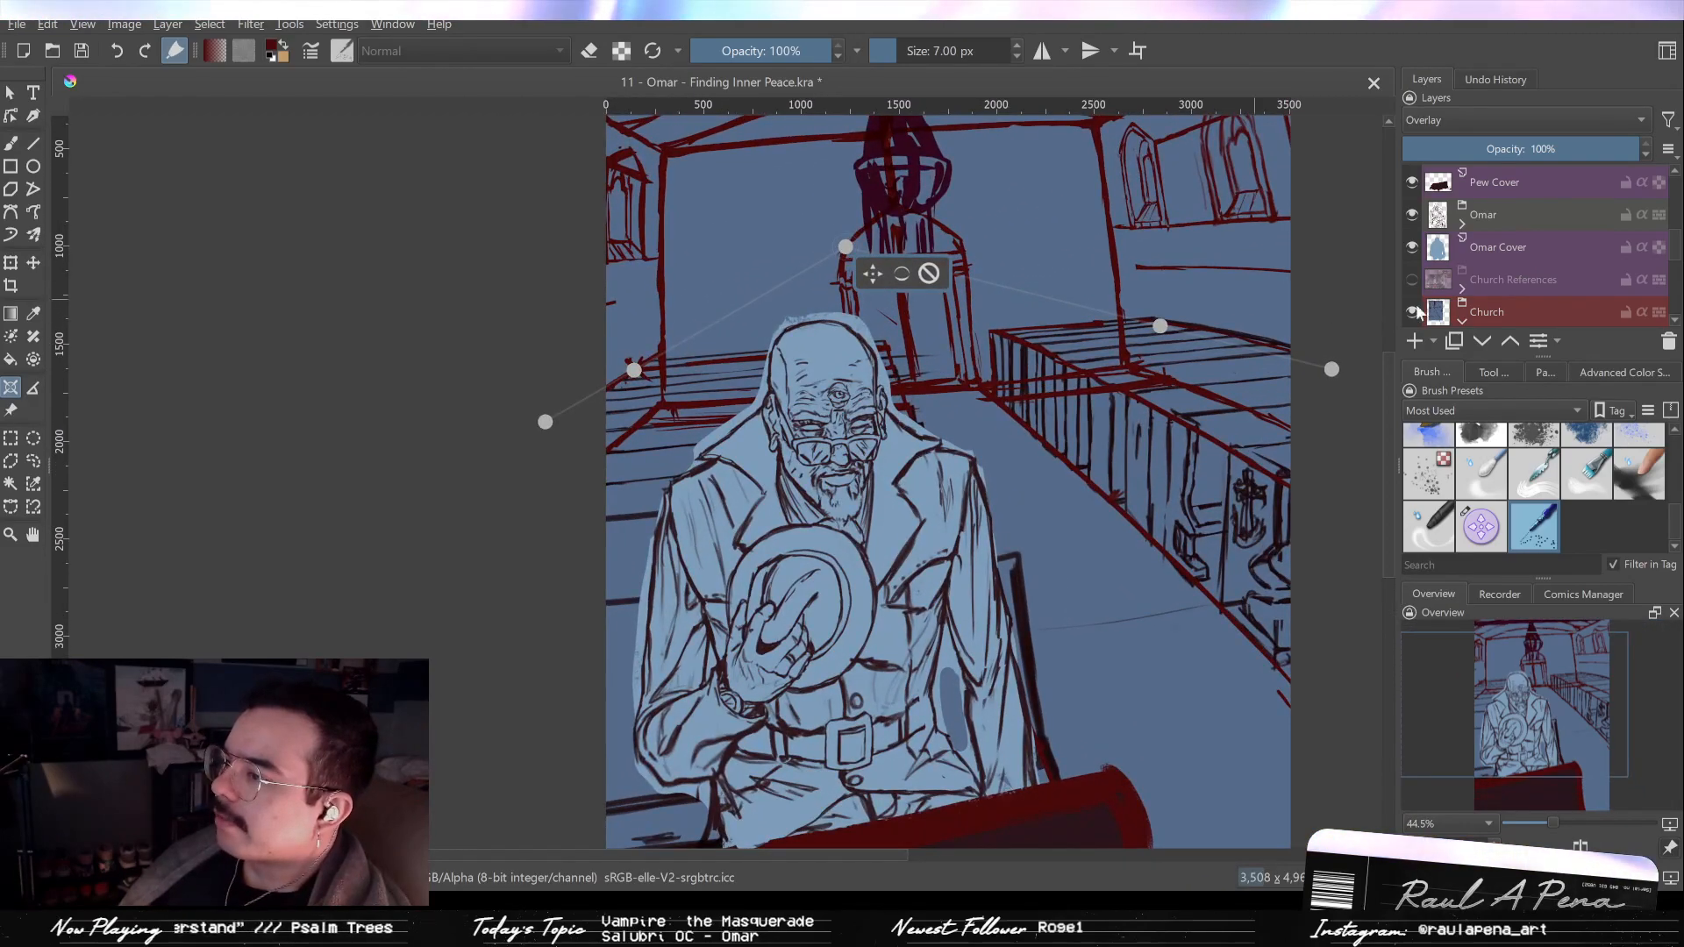
Add a paint layer above Chandelier in the Church group and select the green textured brush preset.
drag(1675, 257, 1675, 292)
scroll(1577, 239, up, 2)
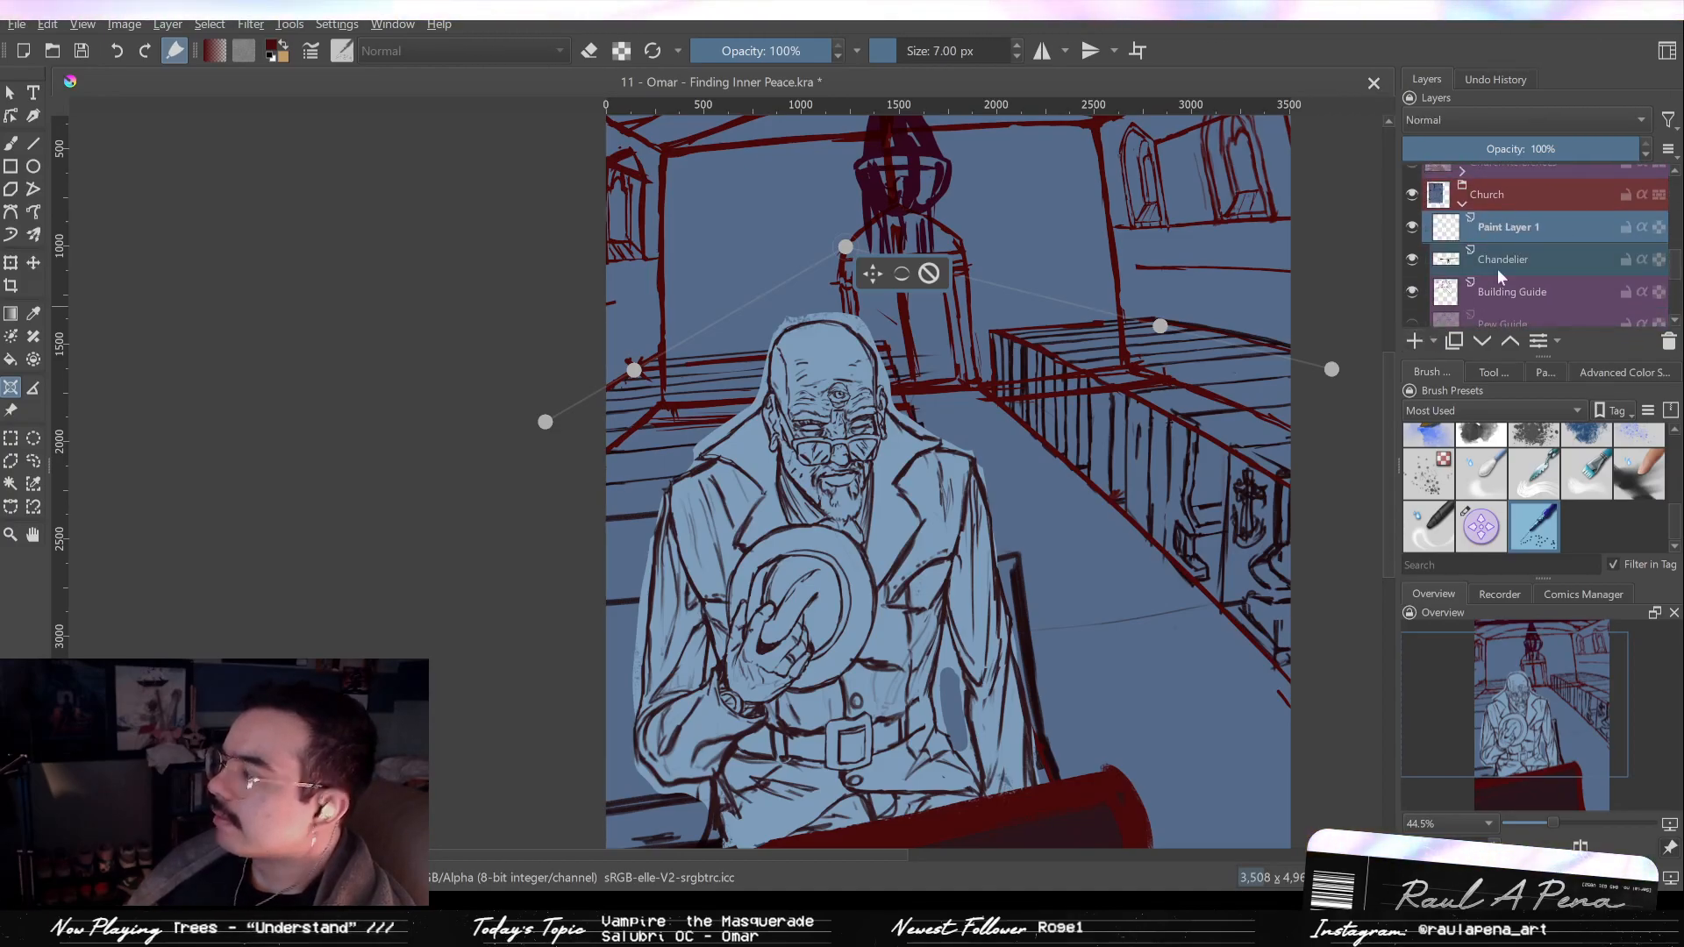
drag(1679, 521, 1677, 416)
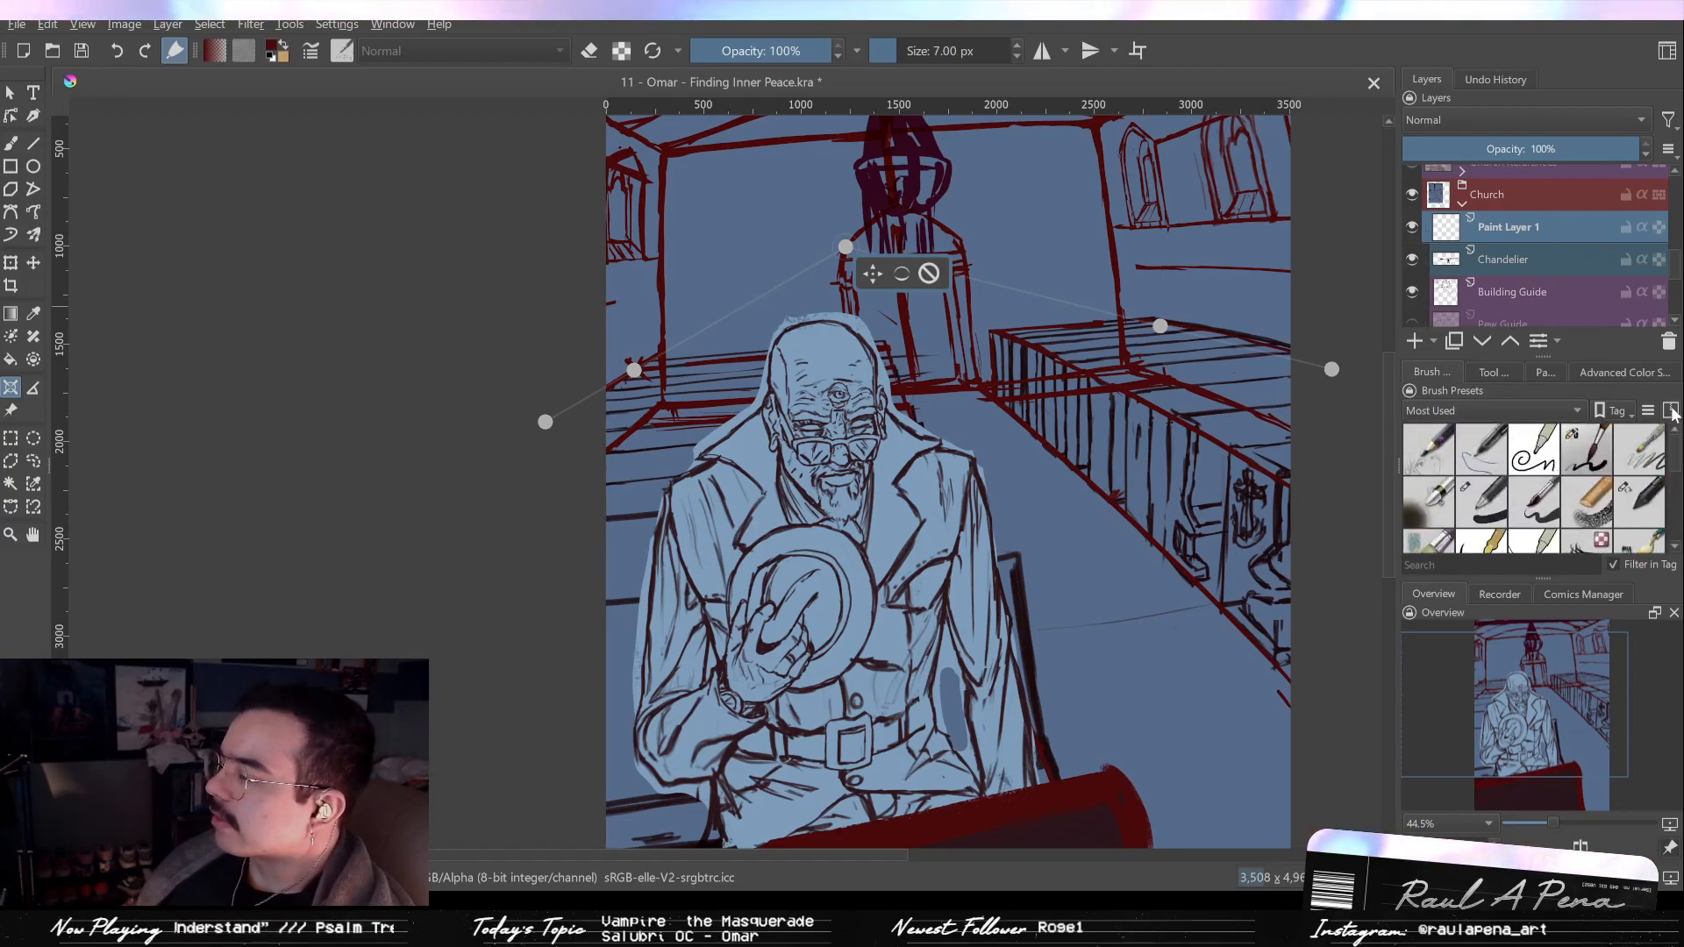
click(1587, 500)
drag(1114, 294, 1018, 309)
click(977, 344)
key(ctrl+z)
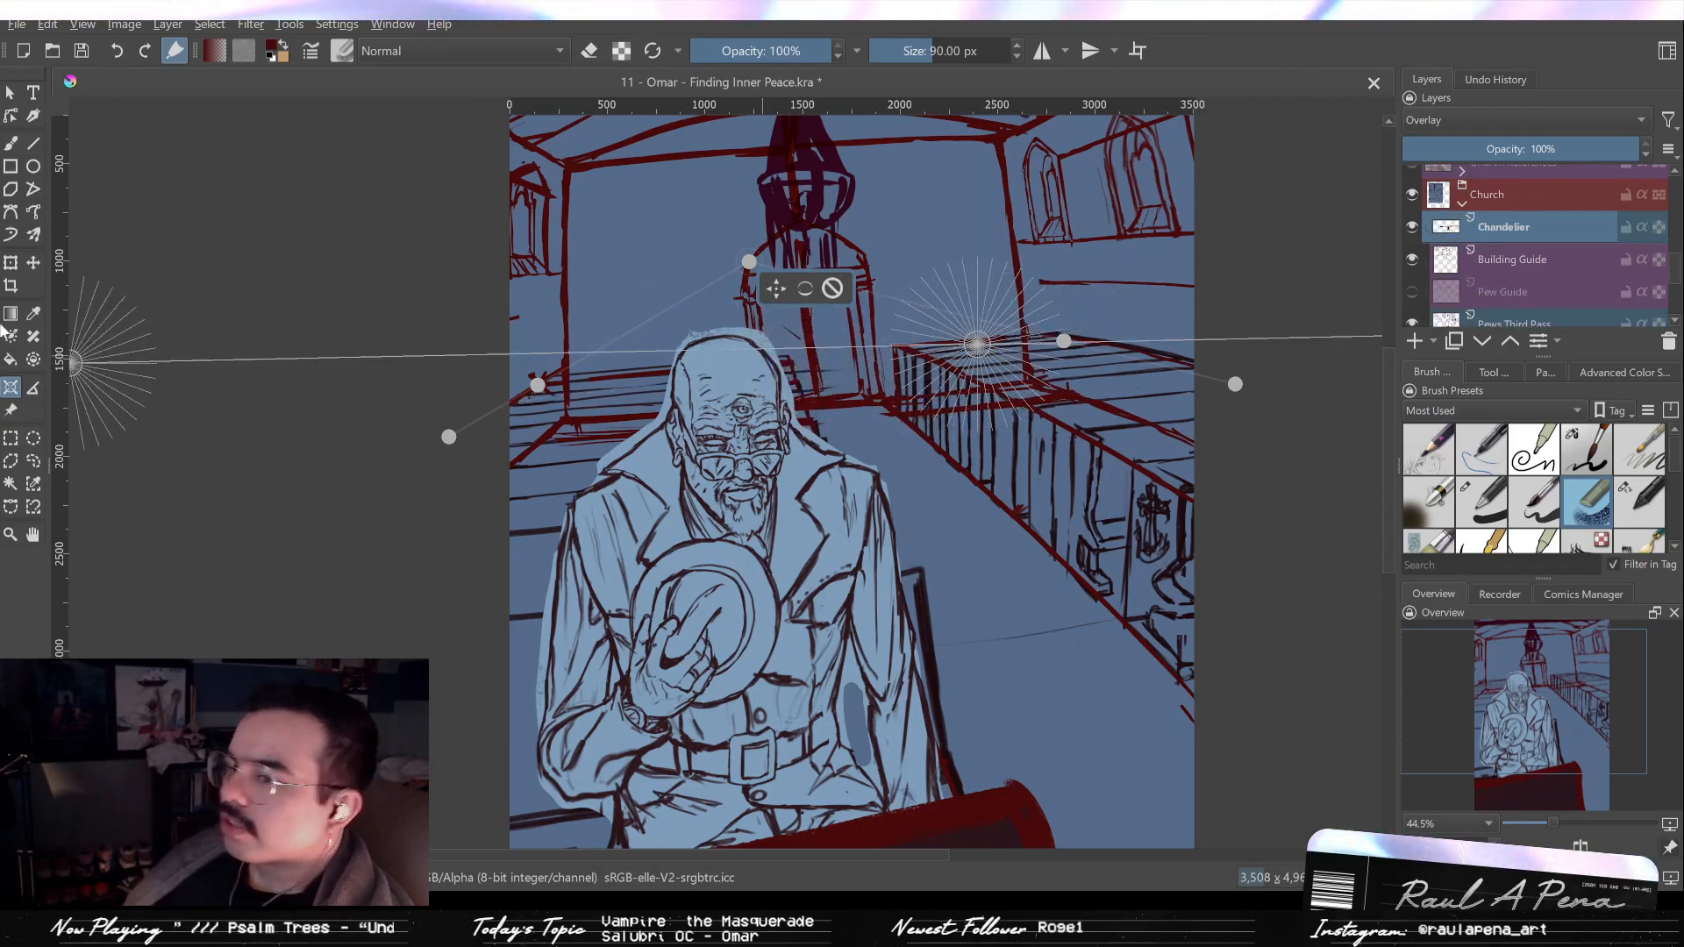
Block in rough dark figures among the far pews on both sides with the textured freehand brush at about 70 px.
click(30, 145)
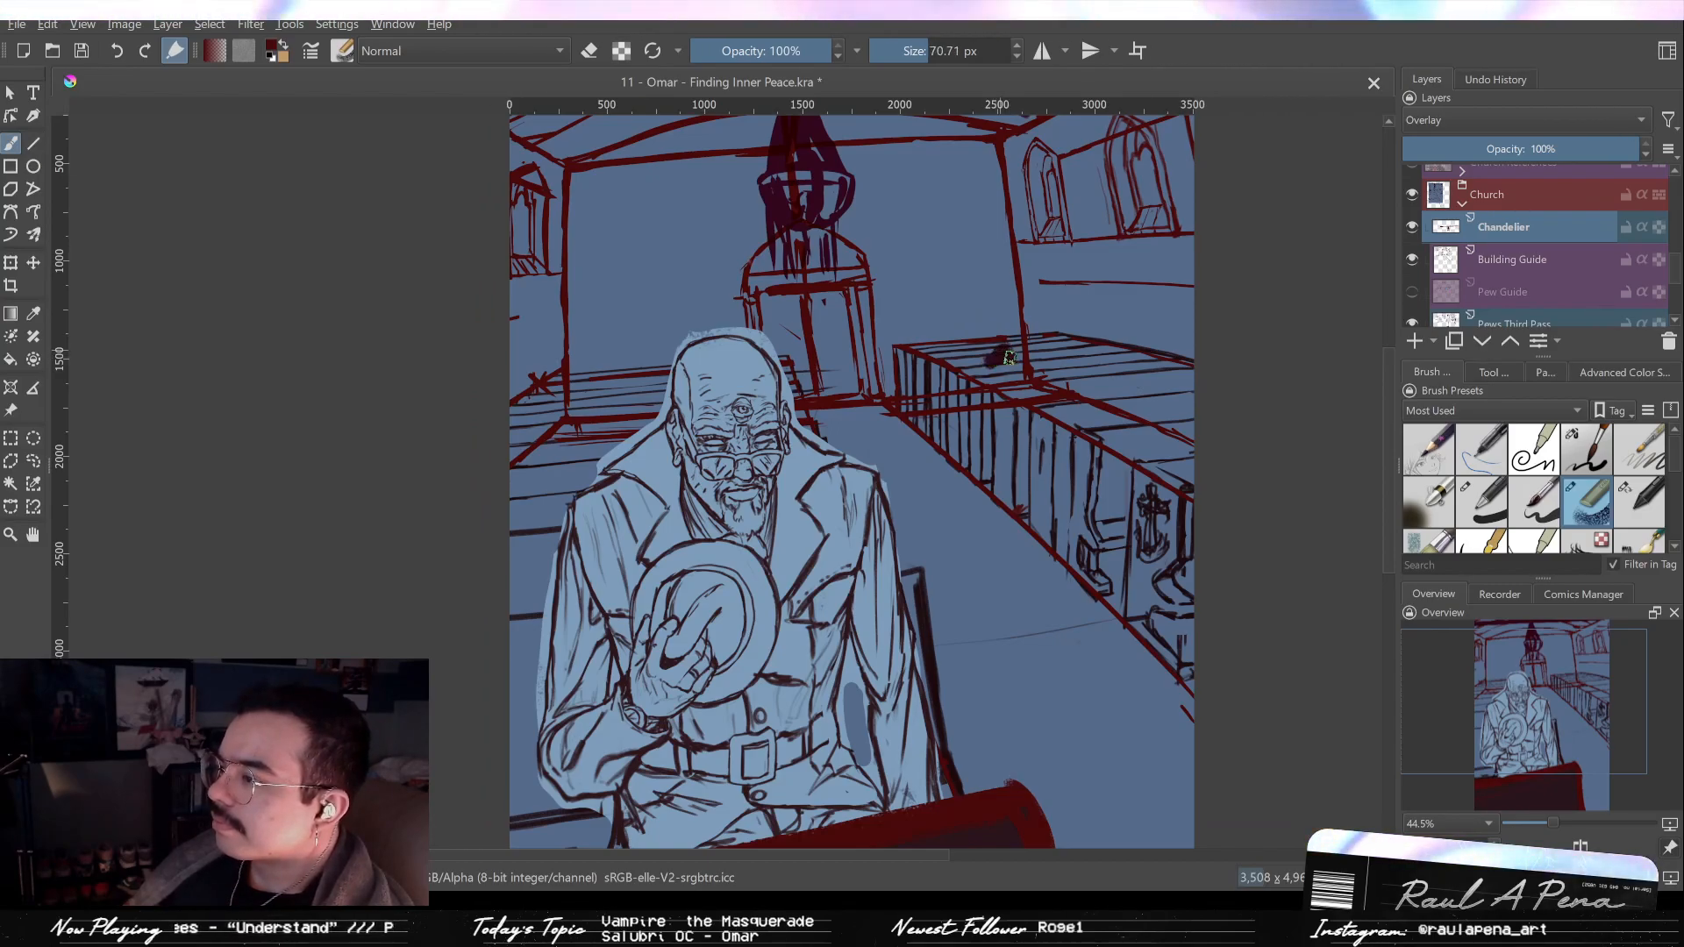
key(ctrl+z)
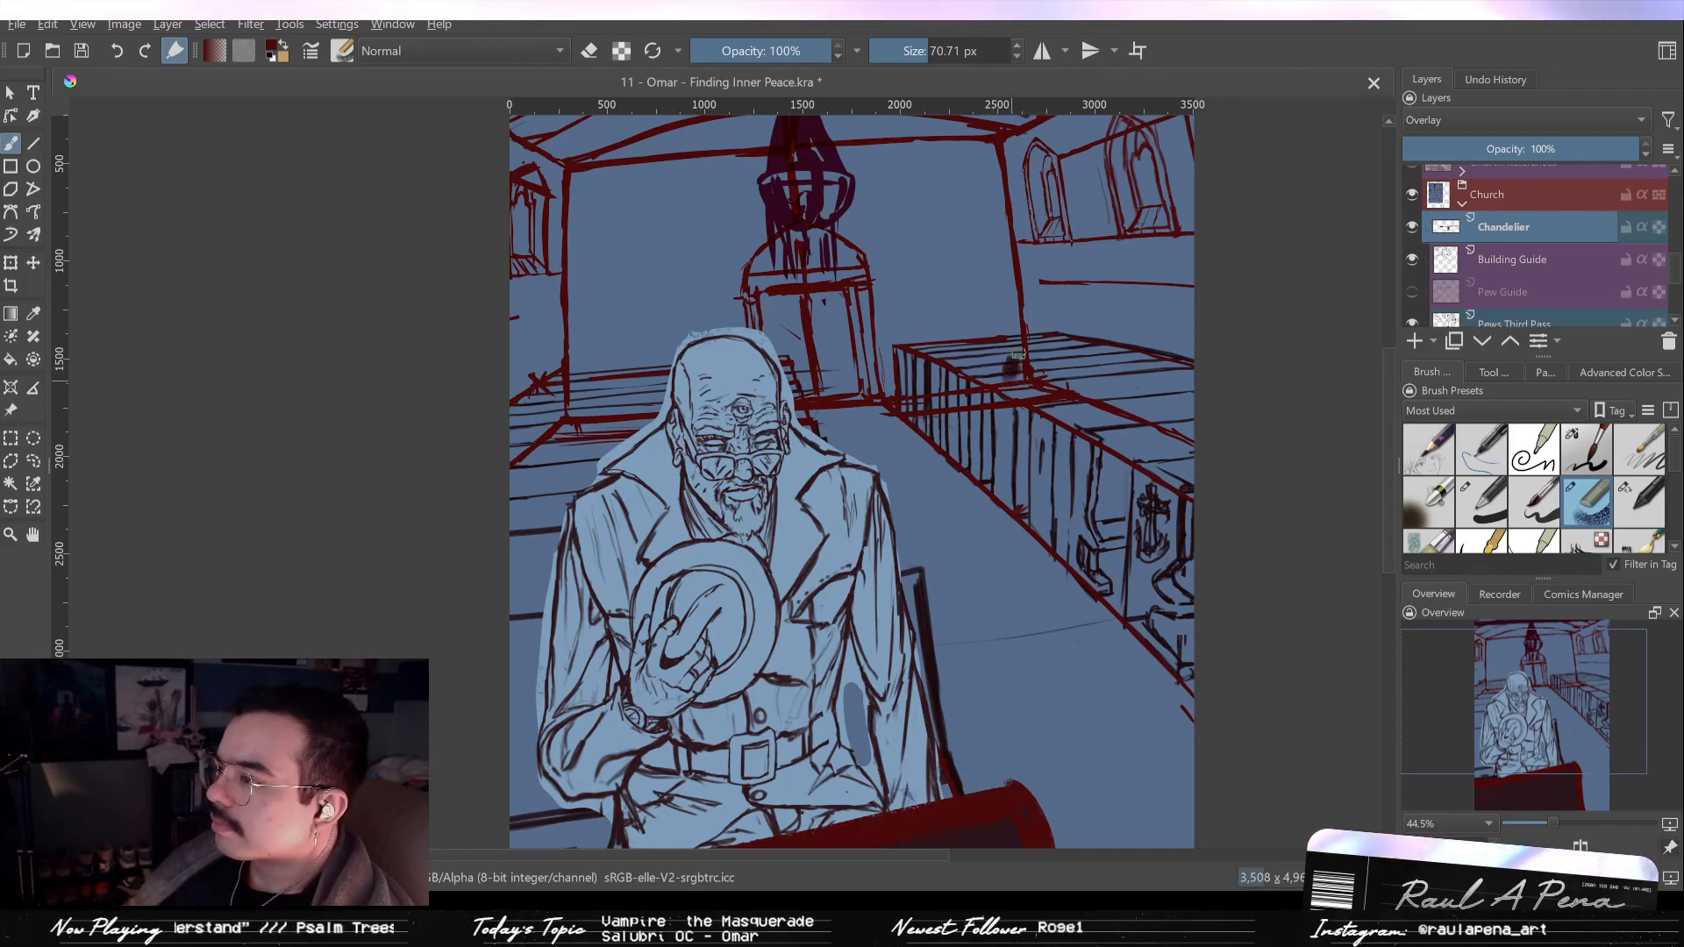
drag(1007, 372, 989, 474)
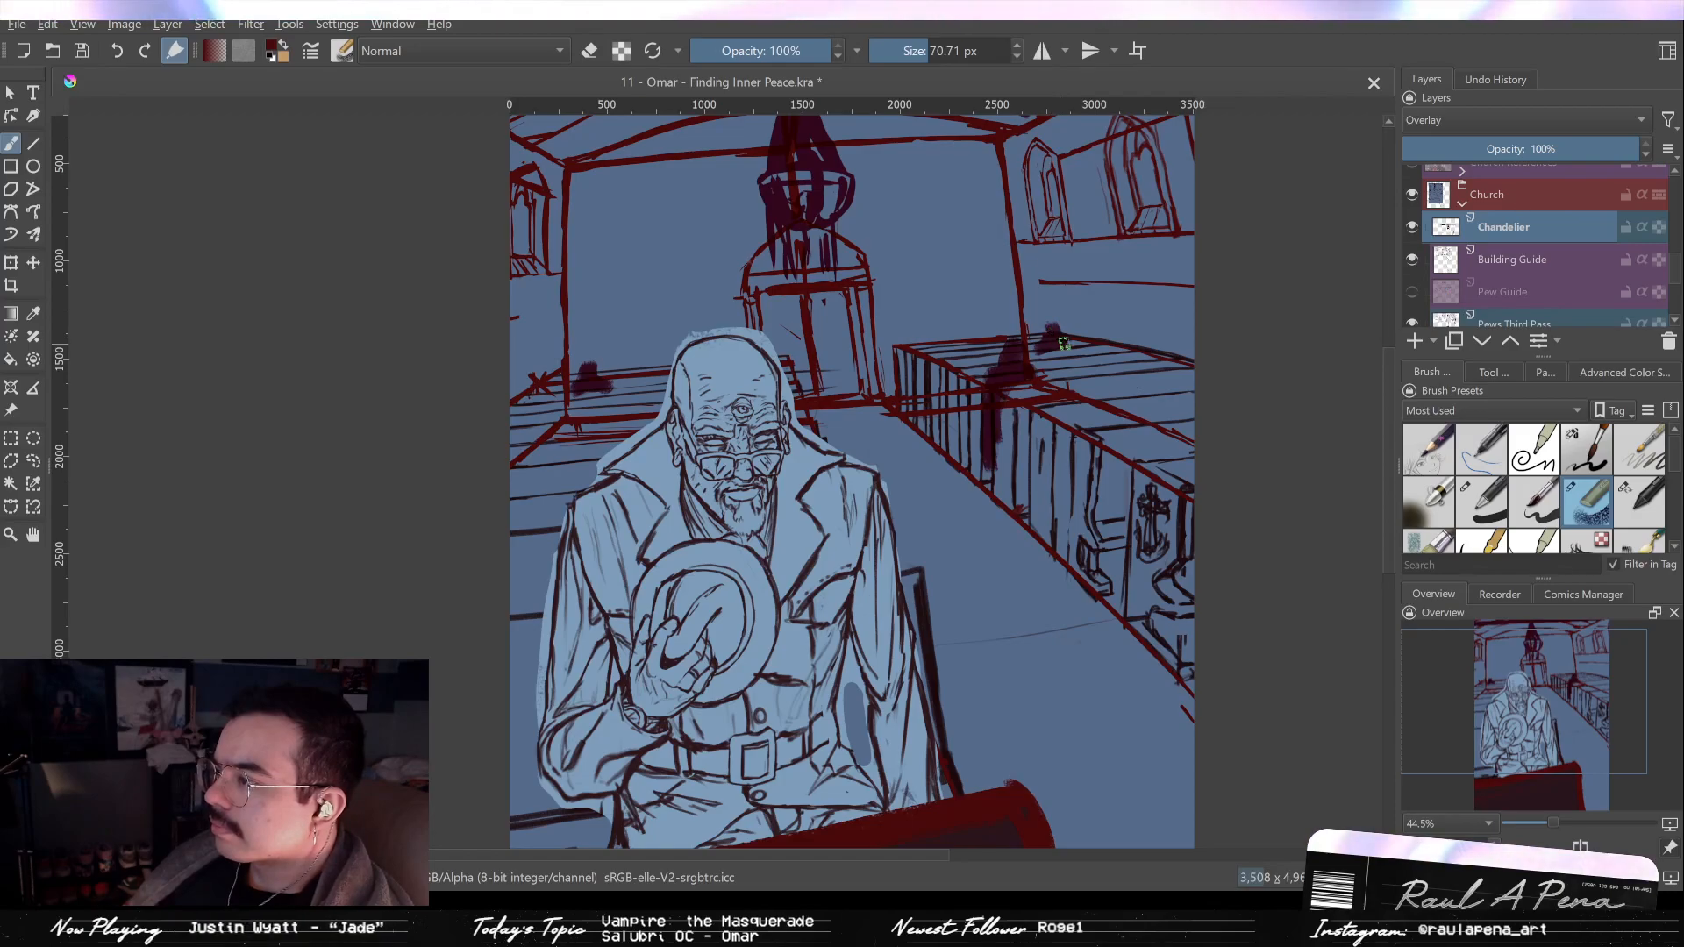
mouse_move(1111, 367)
mouse_down()
mouse_move(1113, 444)
mouse_move(1128, 330)
mouse_move(1120, 365)
mouse_up()
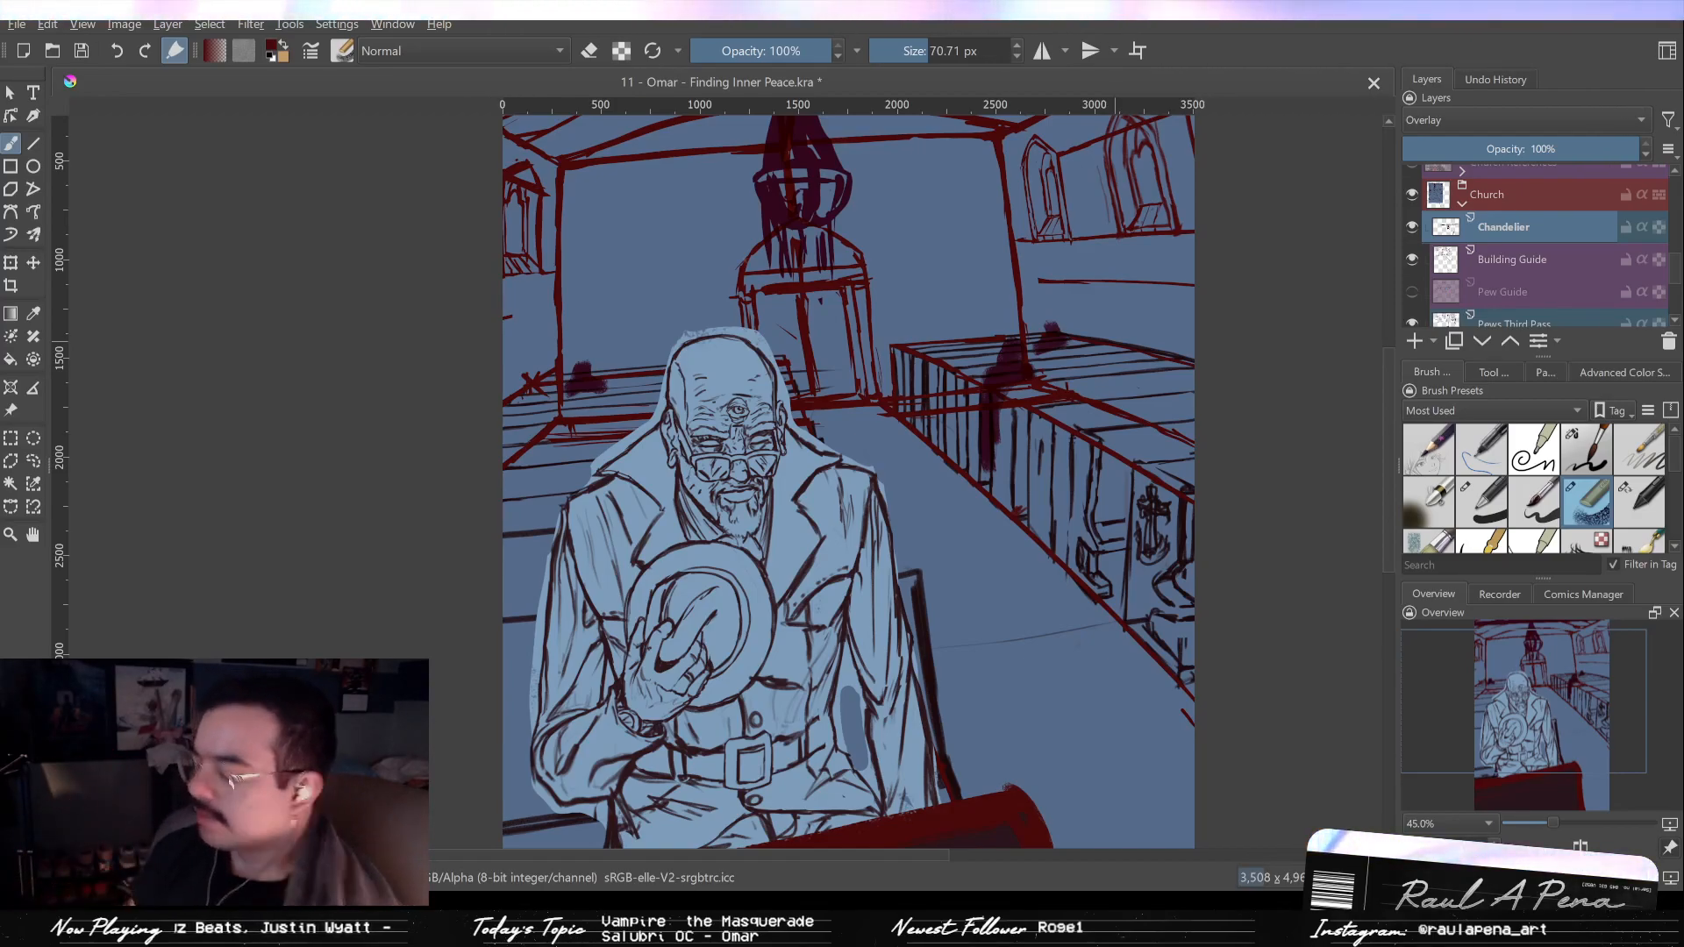
drag(768, 386, 864, 280)
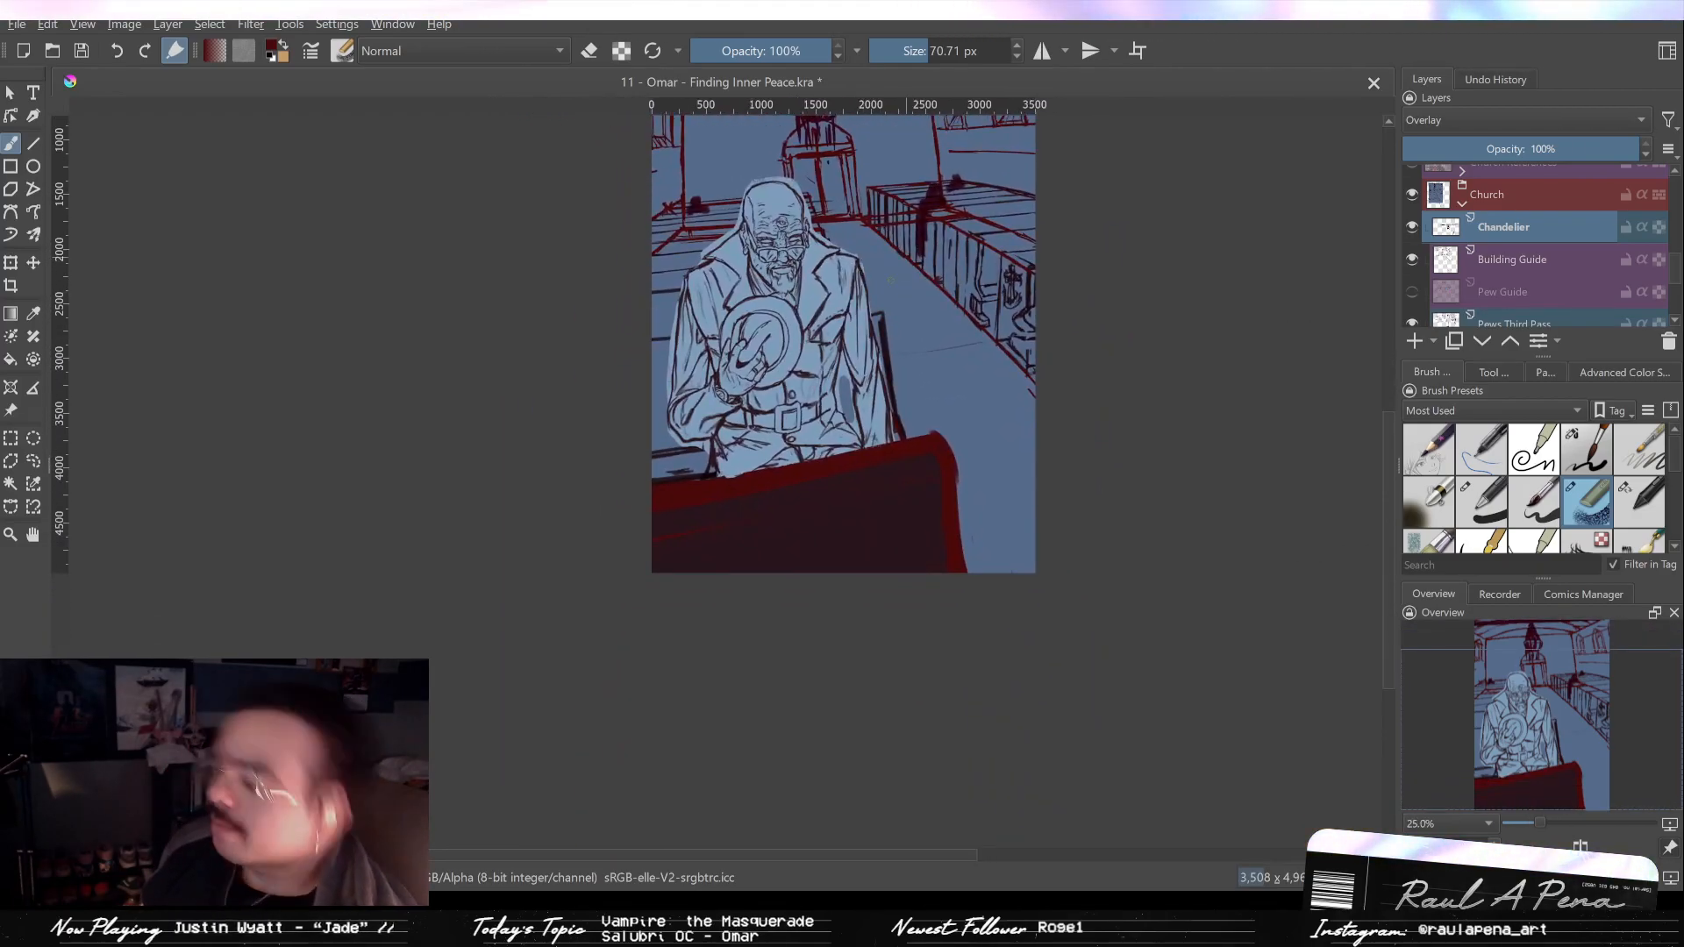
drag(855, 400, 864, 480)
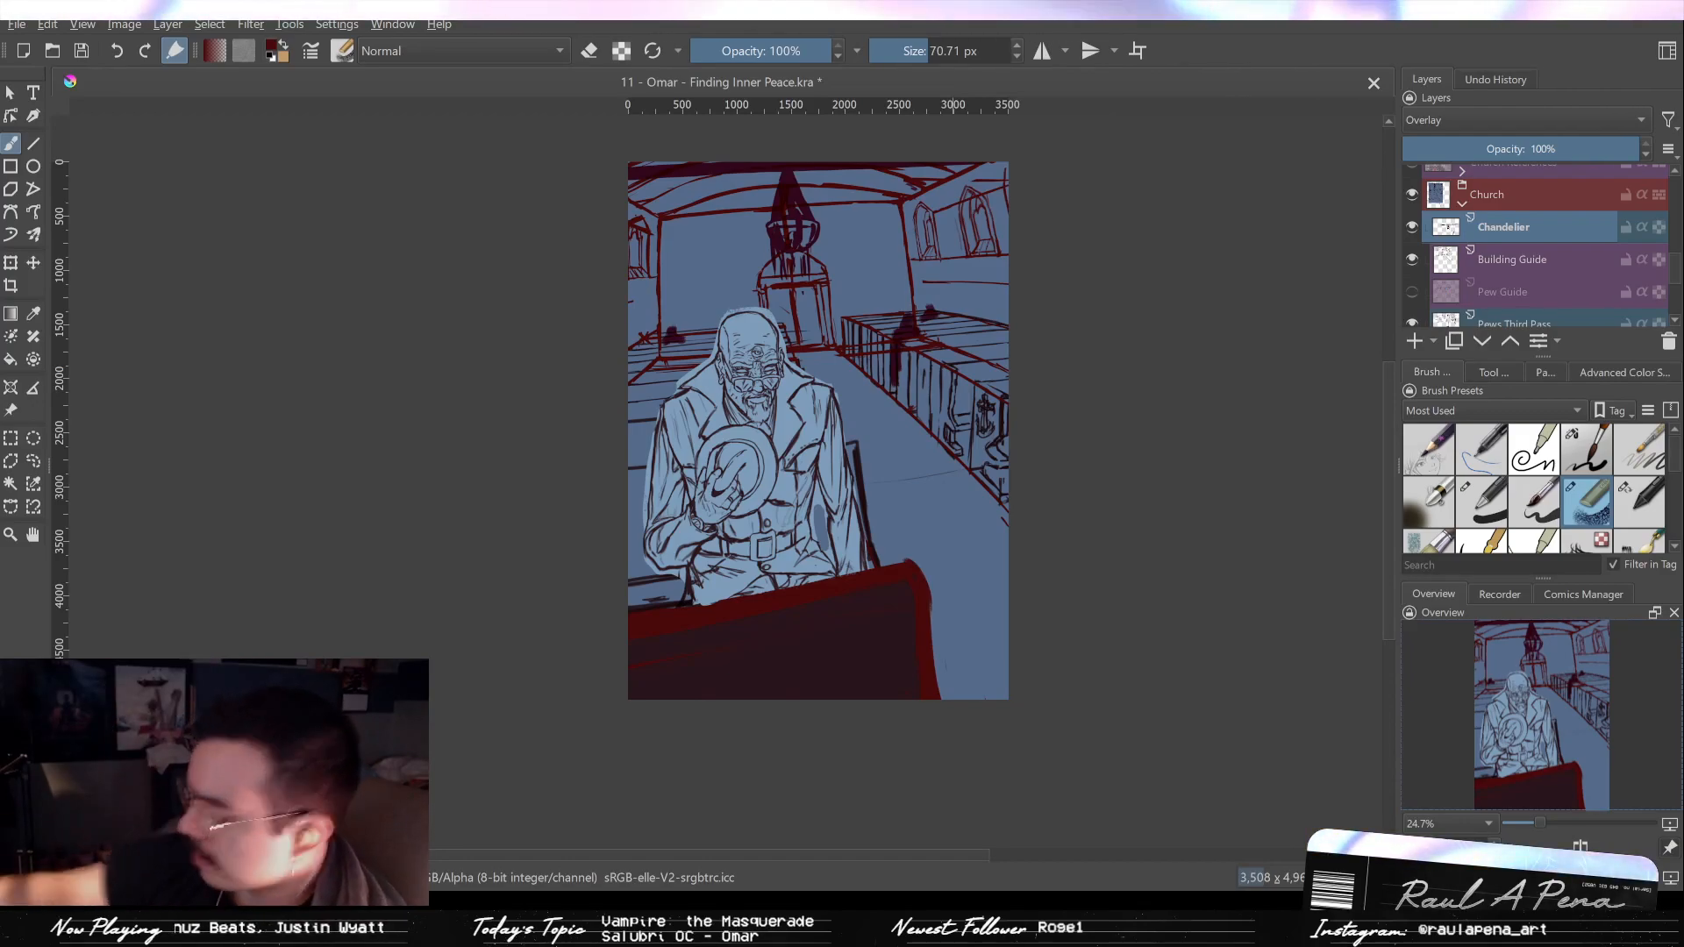
drag(863, 372, 861, 301)
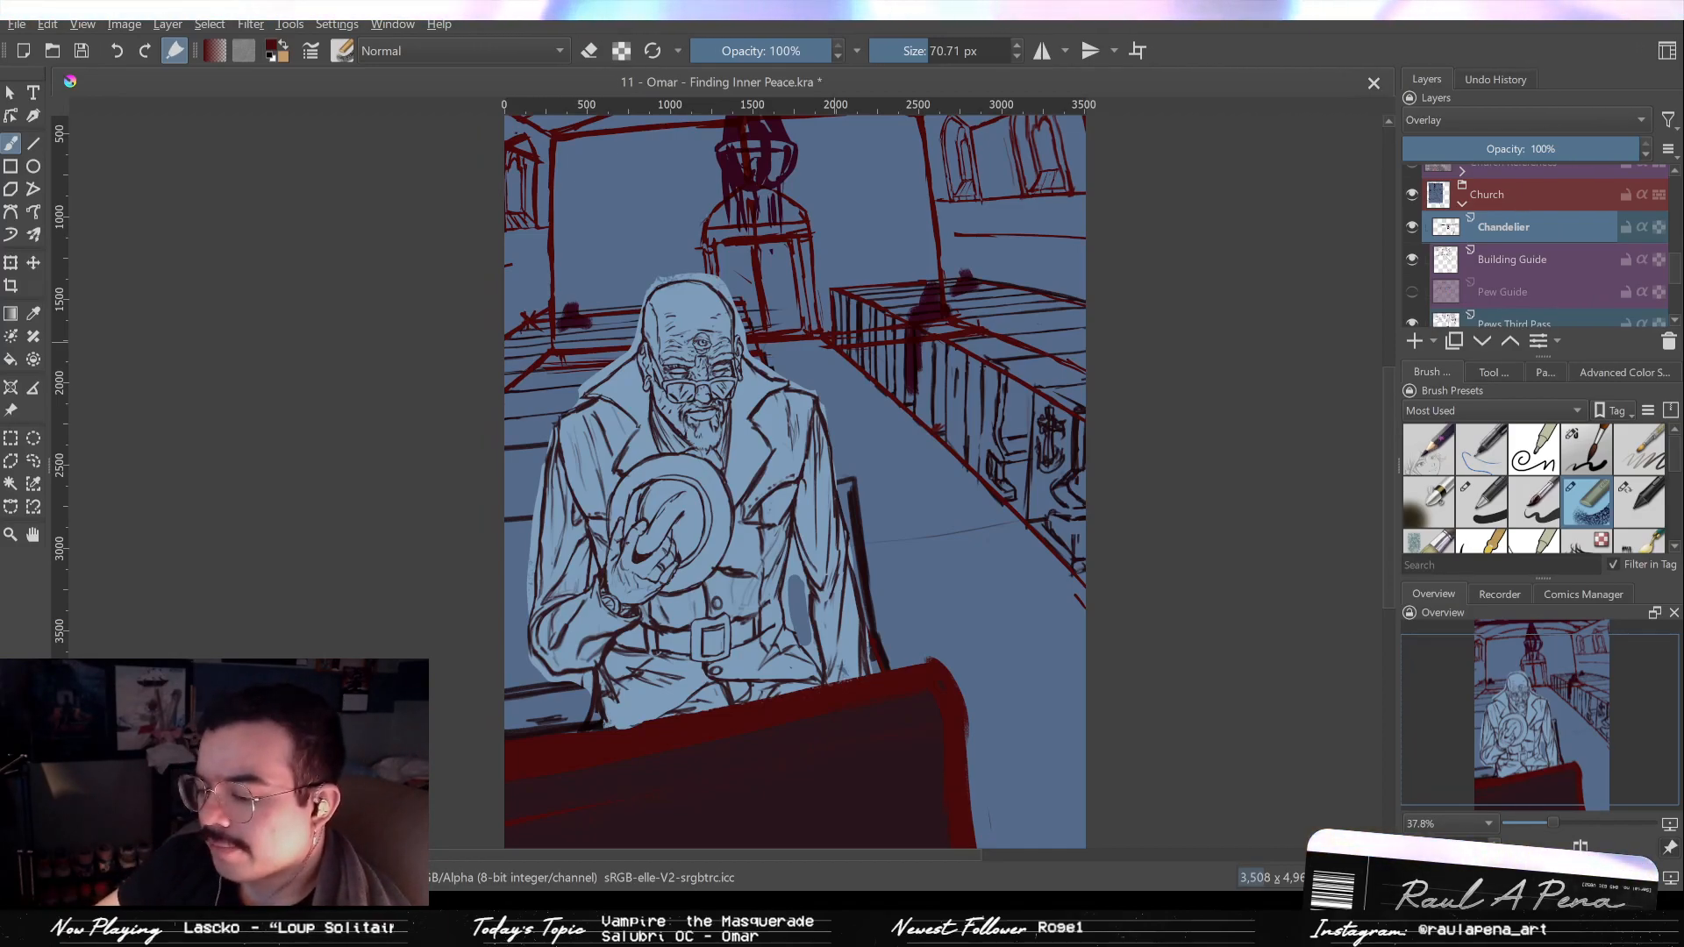
drag(838, 190, 848, 245)
drag(836, 206, 973, 314)
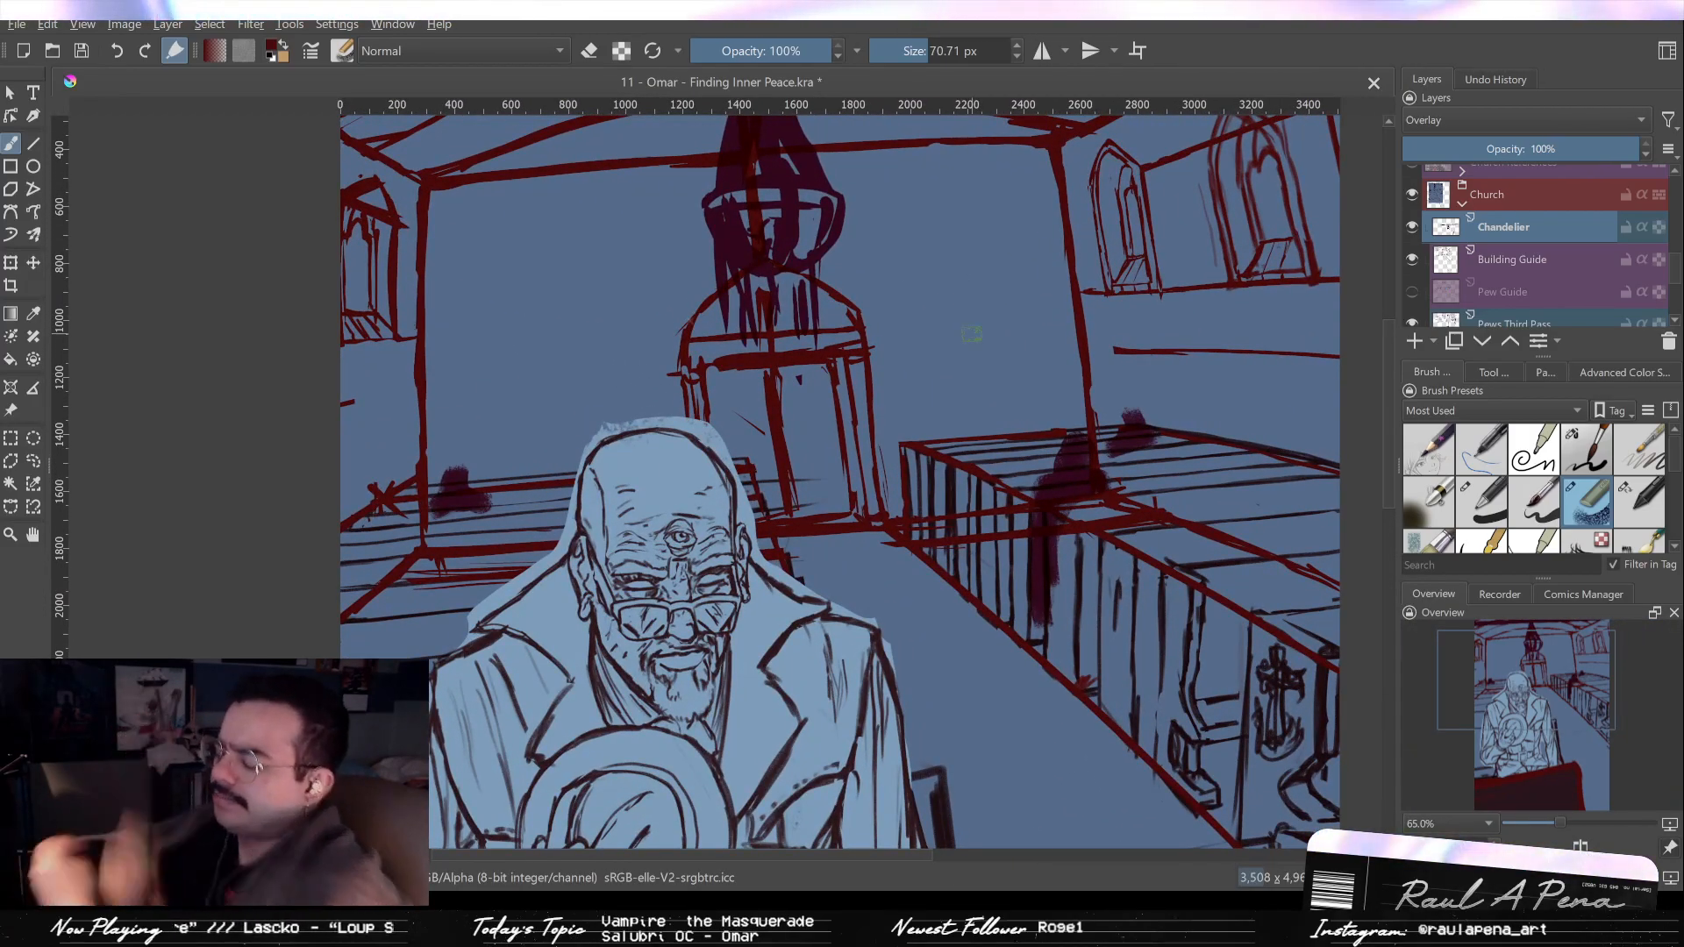
Examine the arched windows on the right wall and compare them with the window on the left wall.
drag(877, 335, 921, 386)
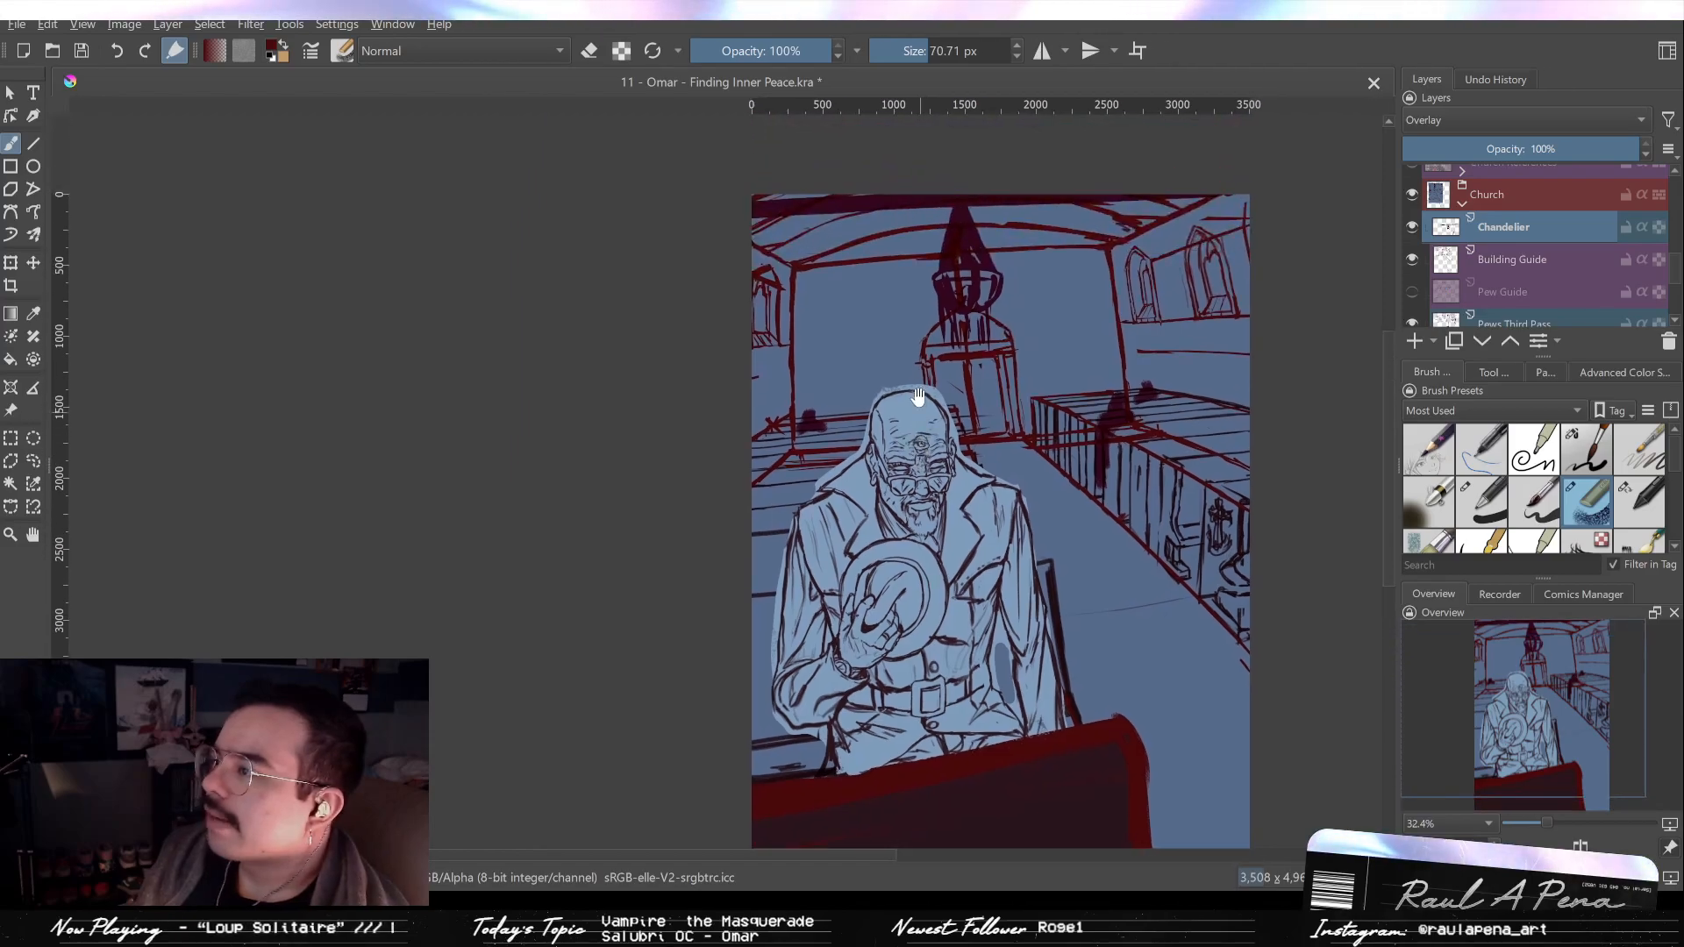
drag(895, 324, 880, 280)
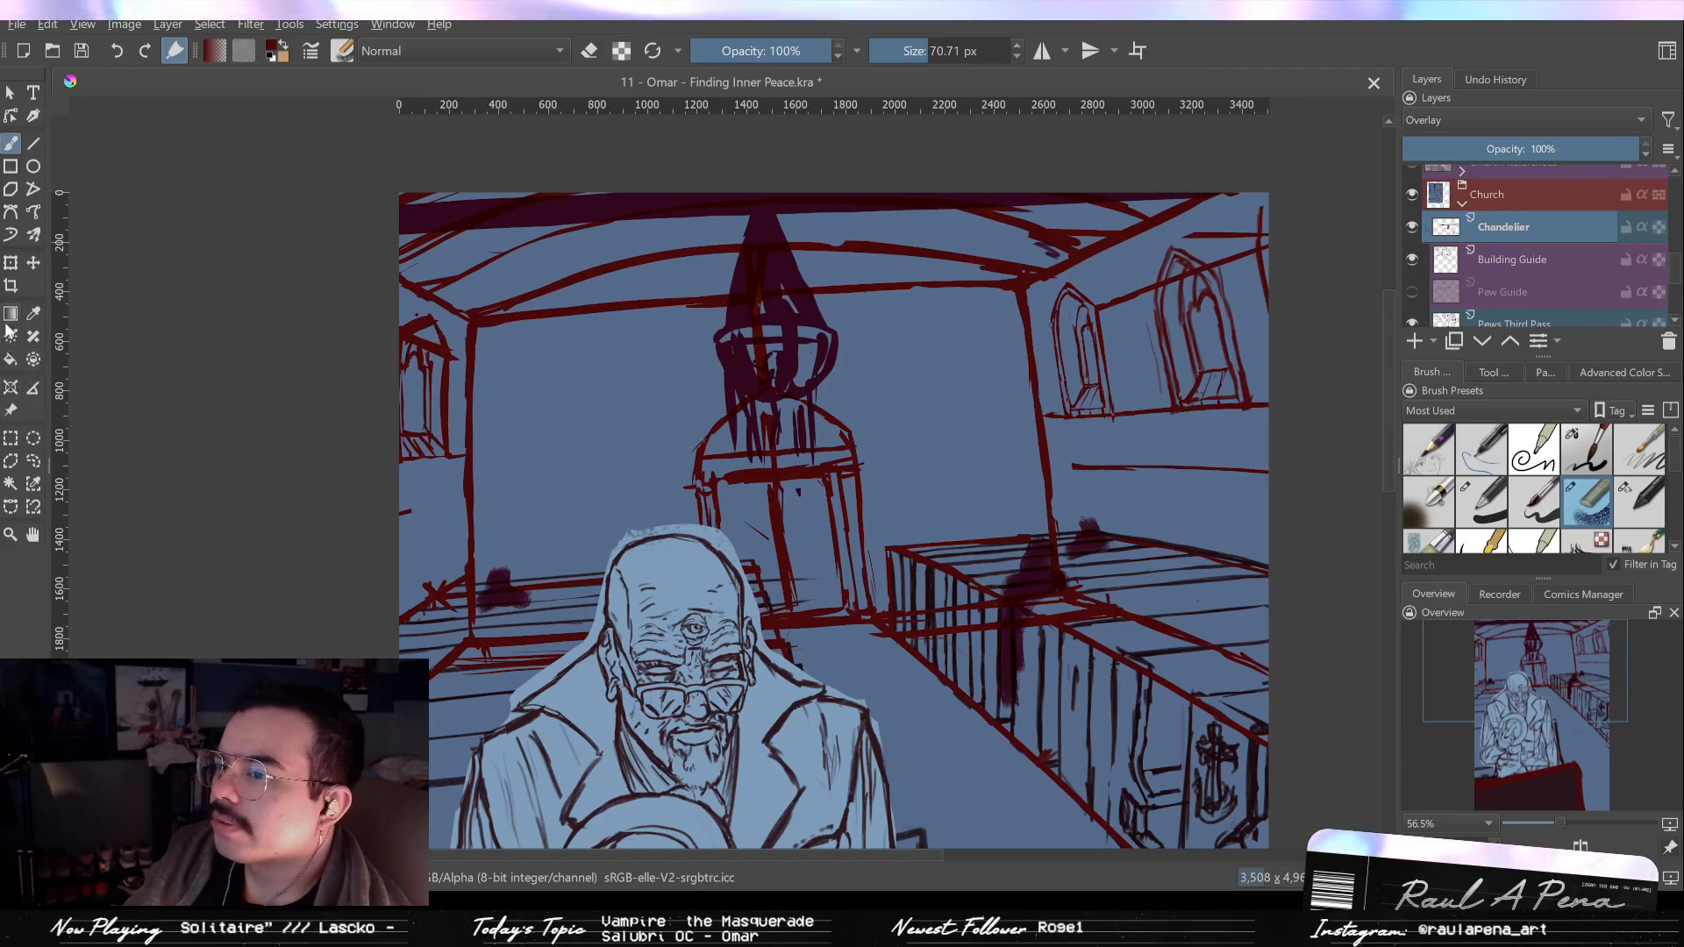
click(34, 388)
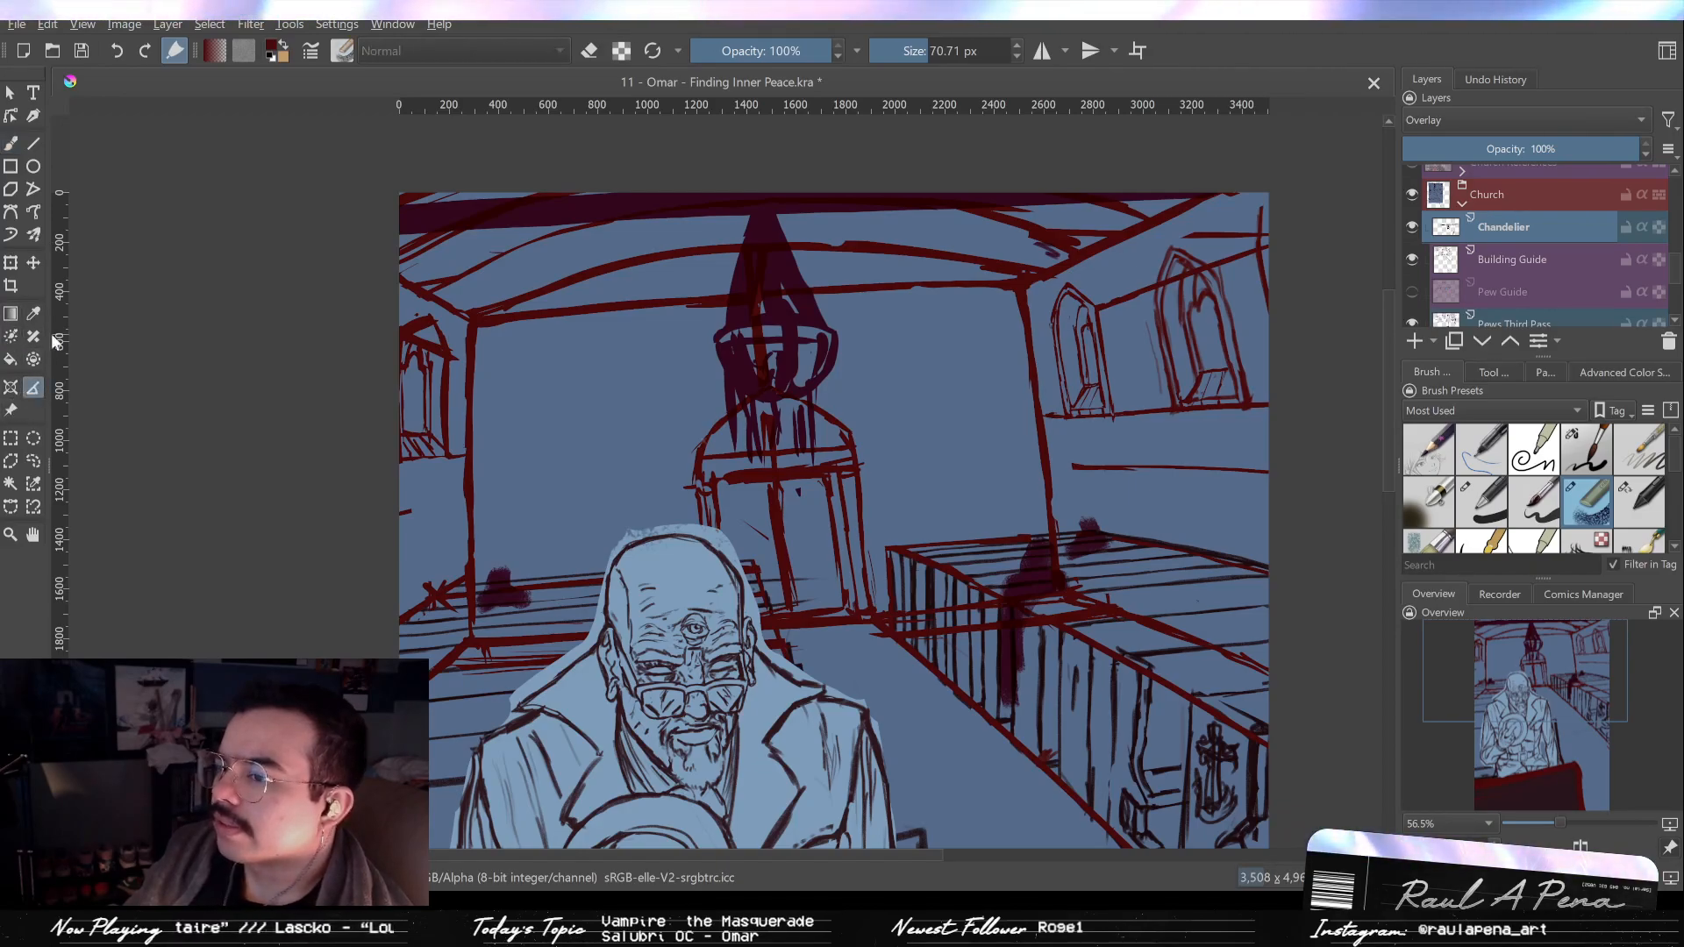
click(1180, 256)
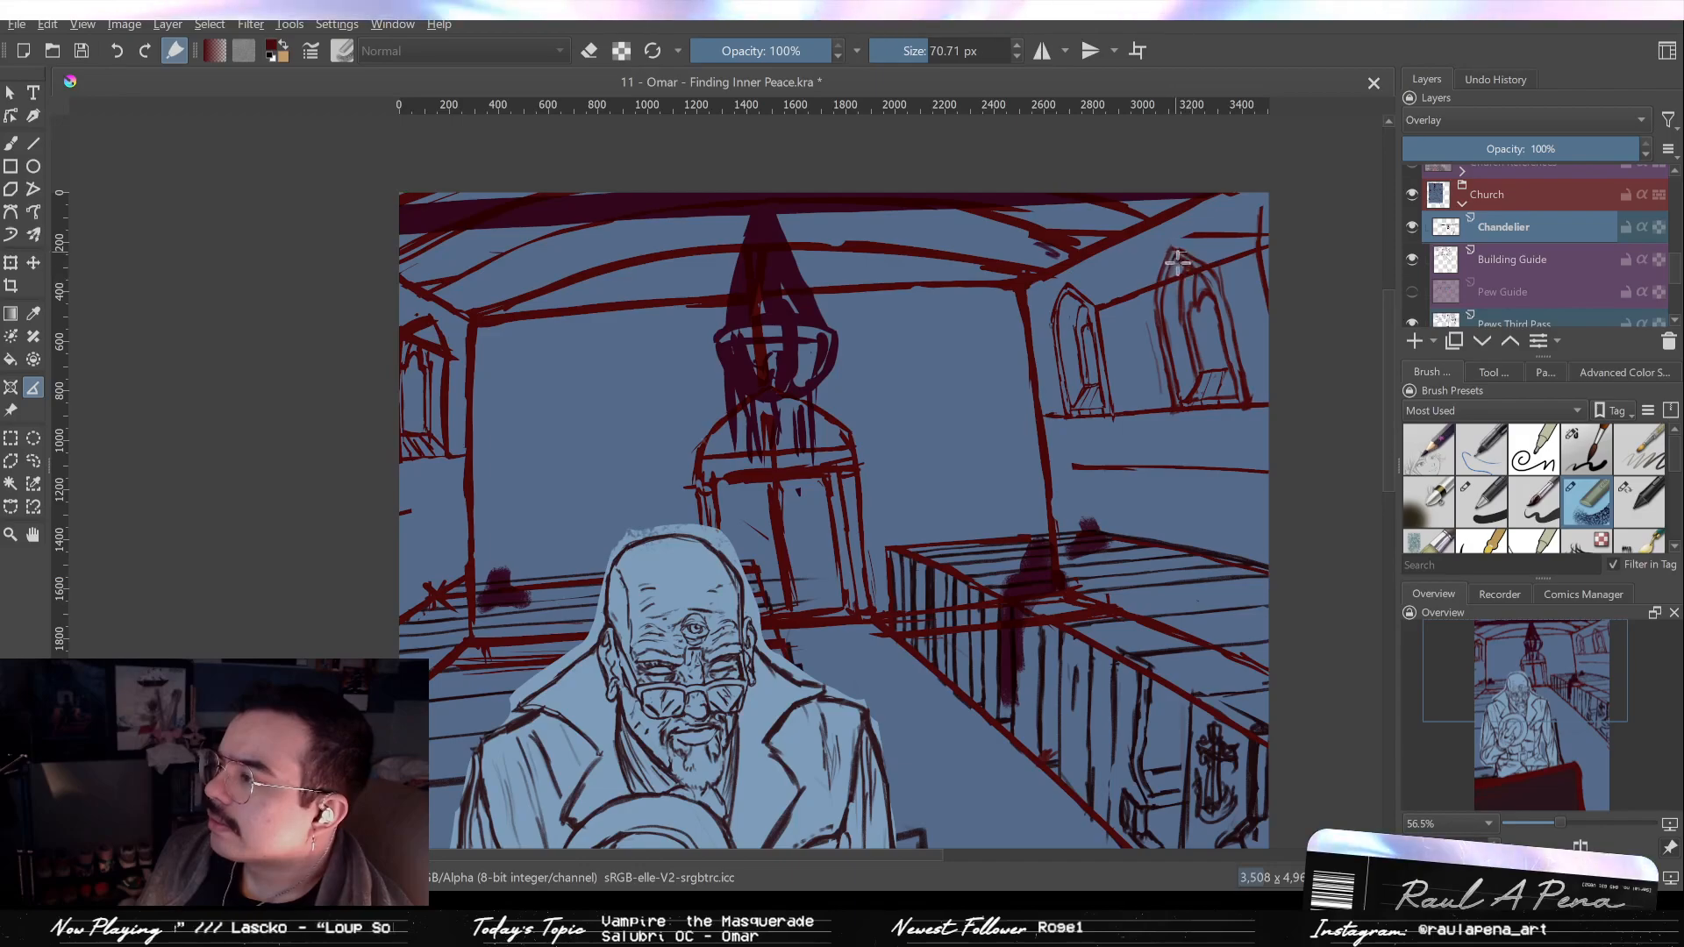
click(1209, 408)
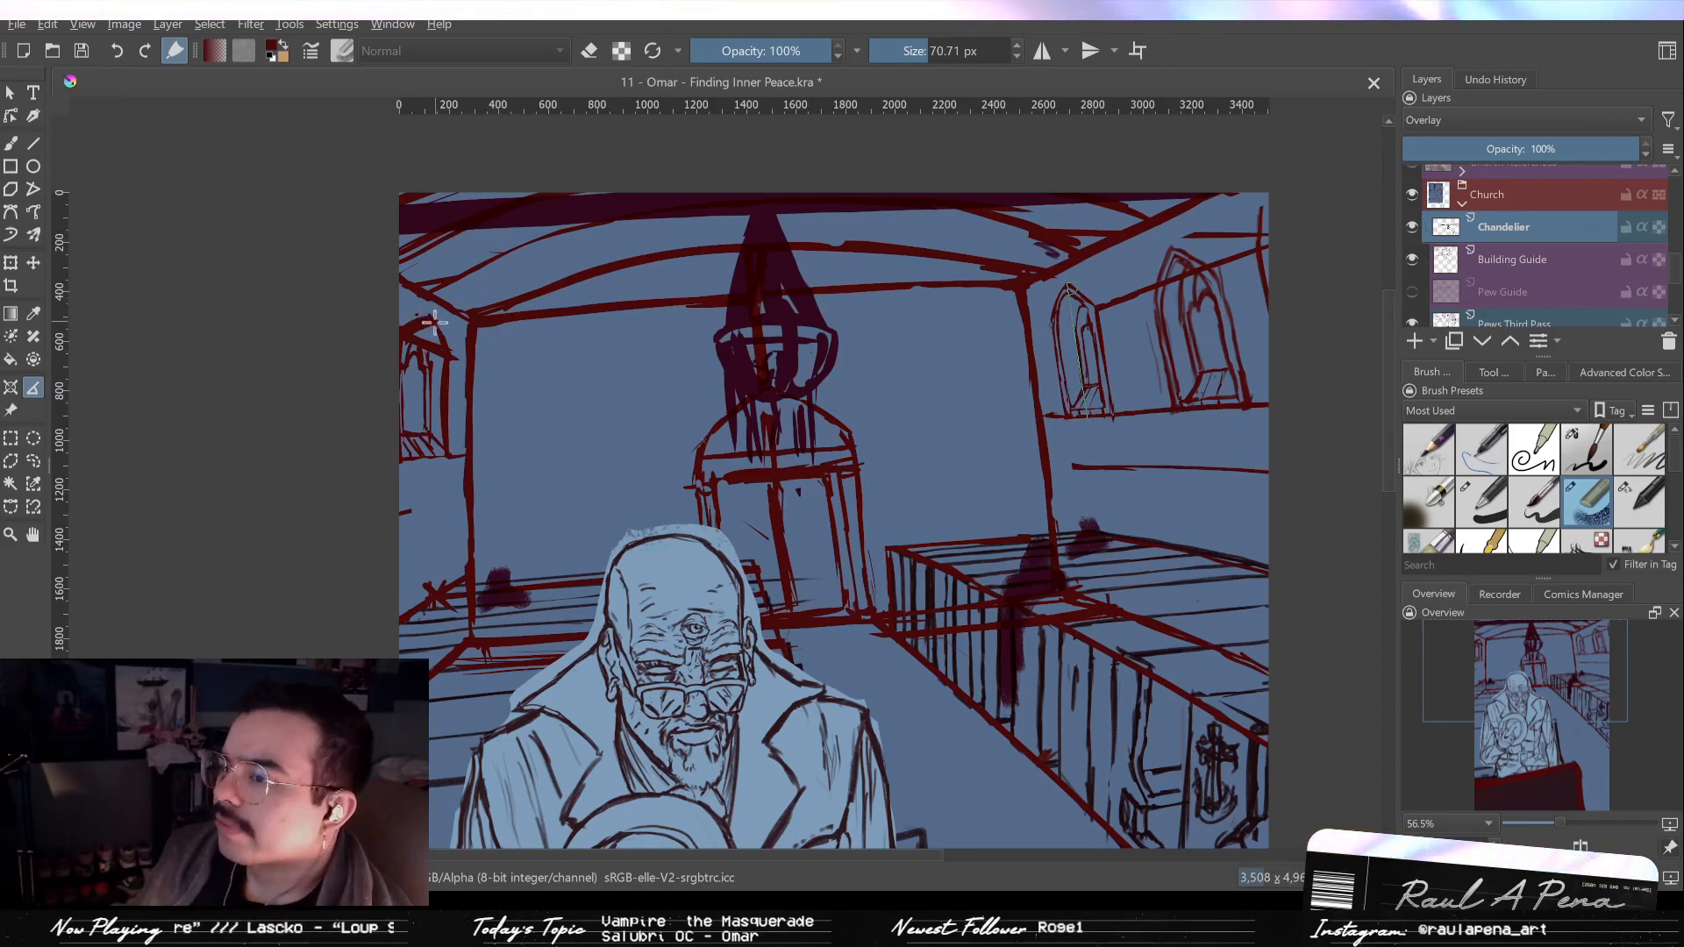
drag(1067, 286, 1088, 416)
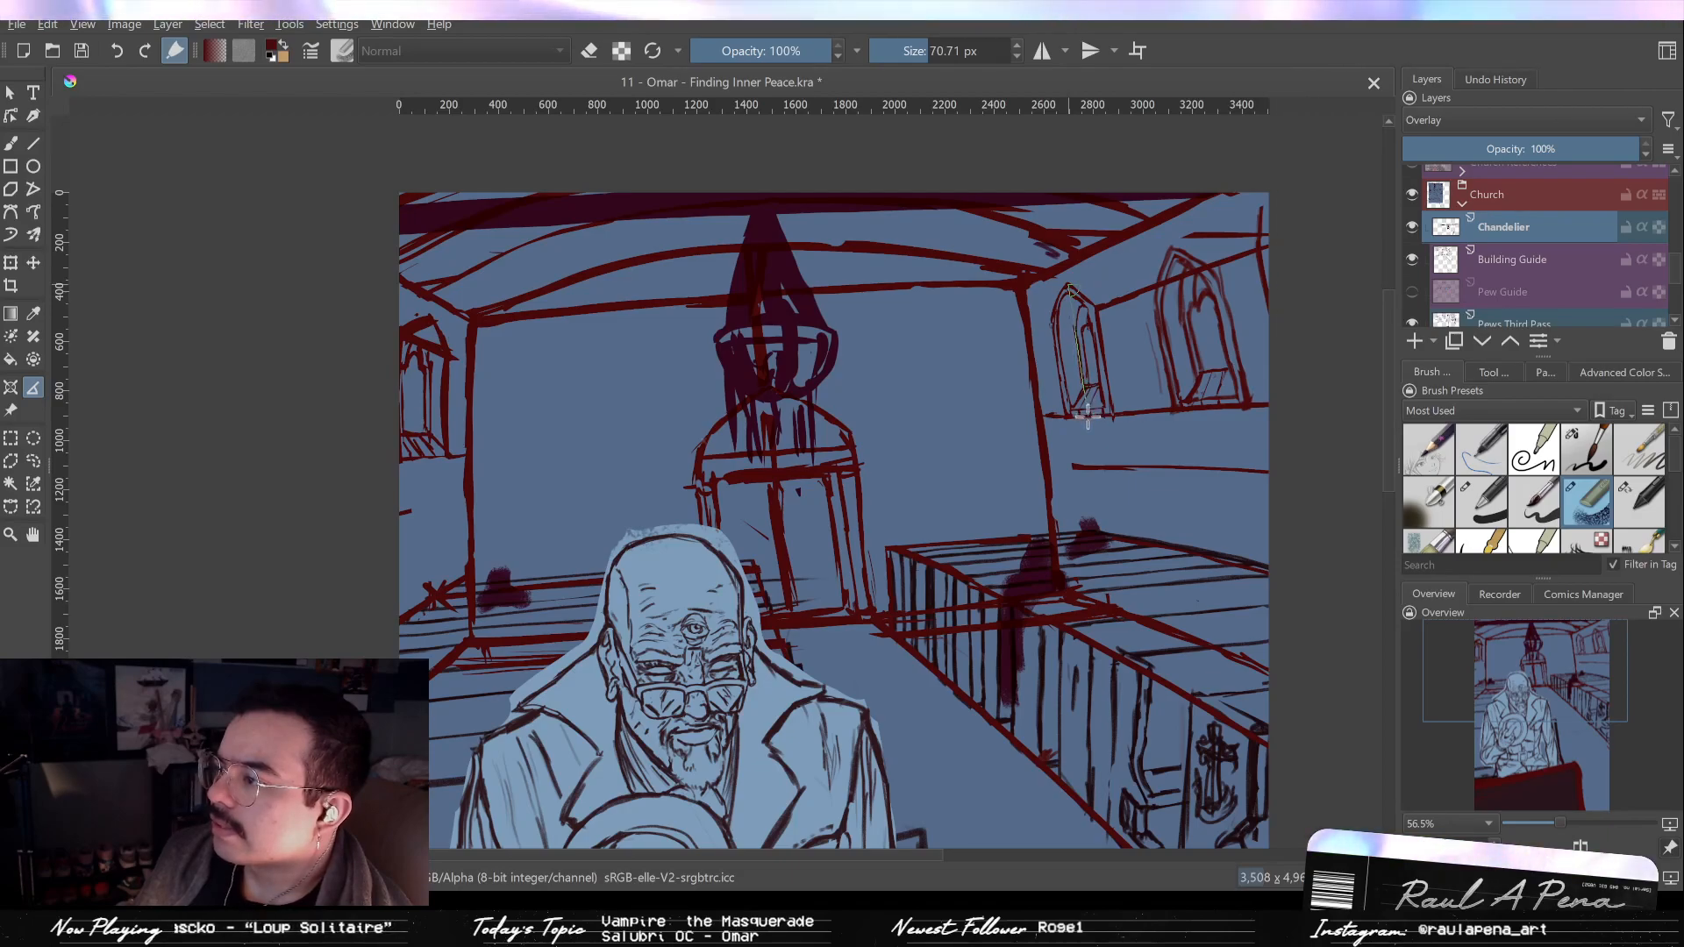
drag(430, 320, 442, 463)
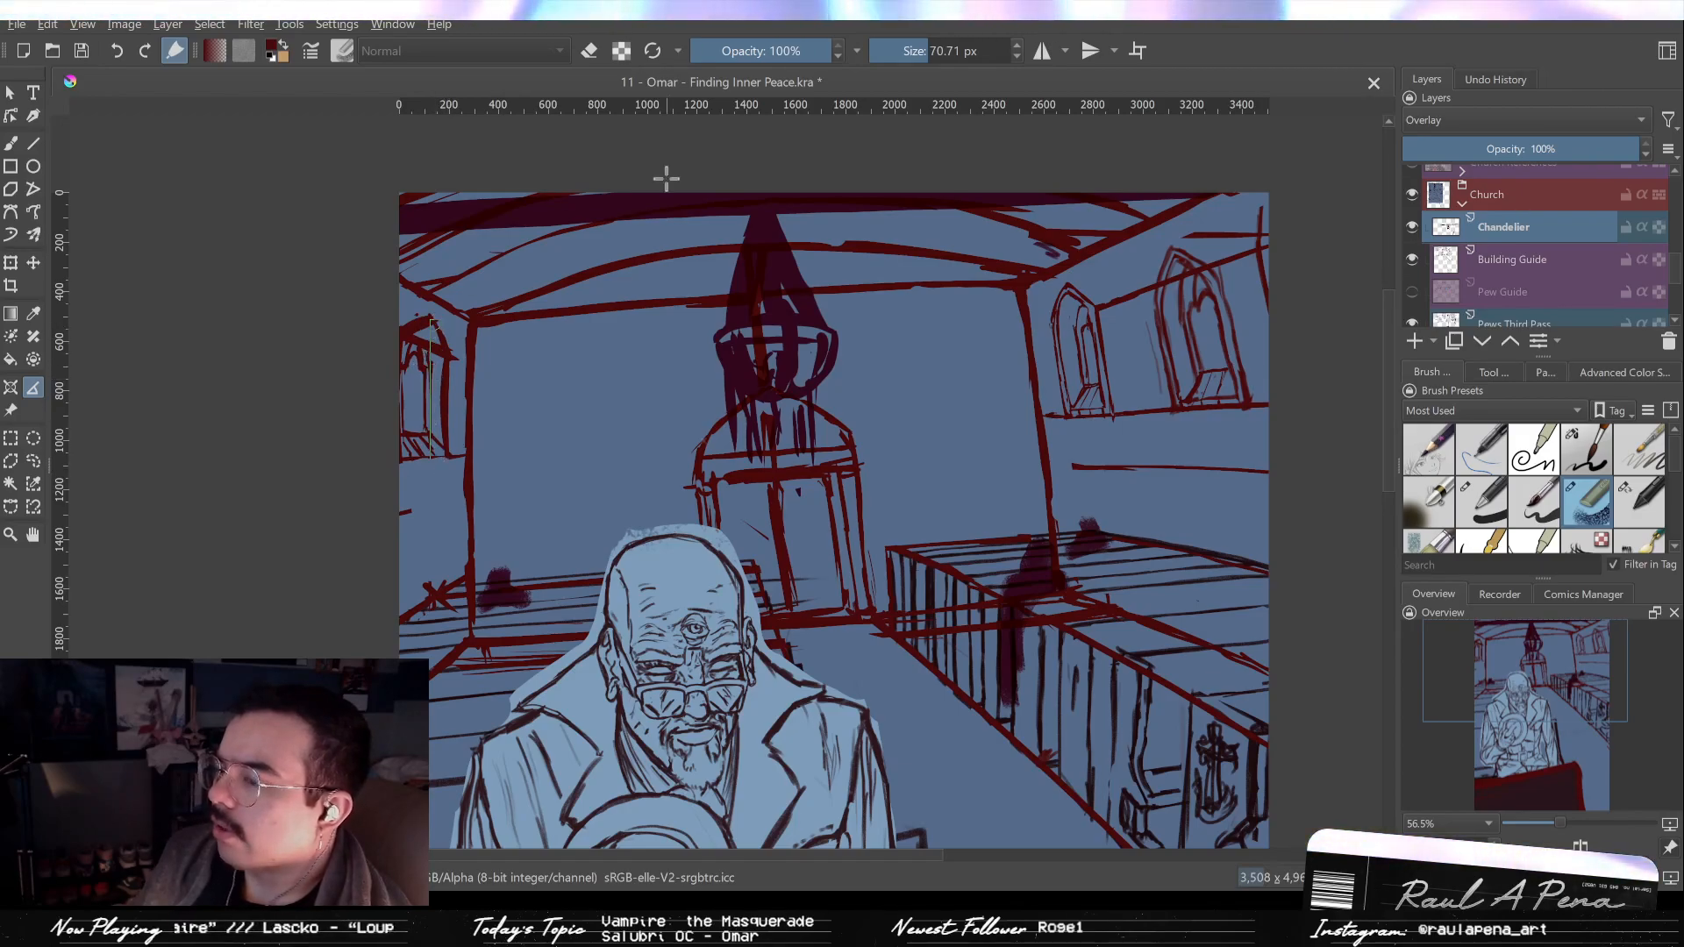
Make the Building Guide layer active and choose the eraser preset at about 130 px.
click(1558, 258)
click(1572, 230)
click(1577, 255)
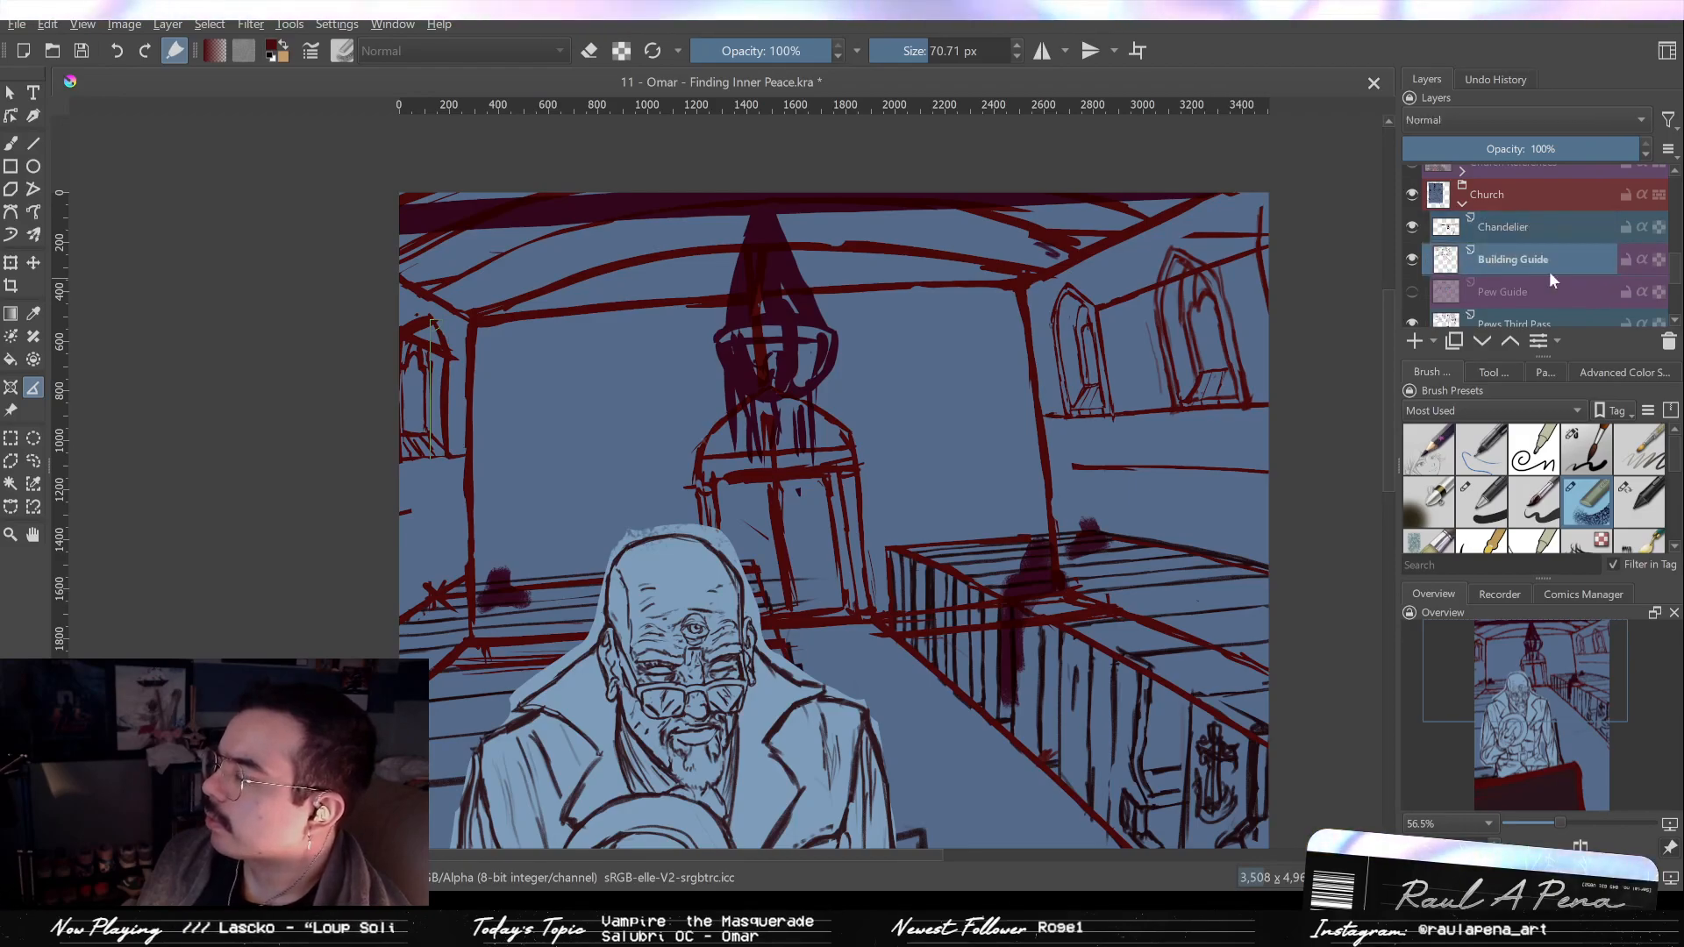
key(slash)
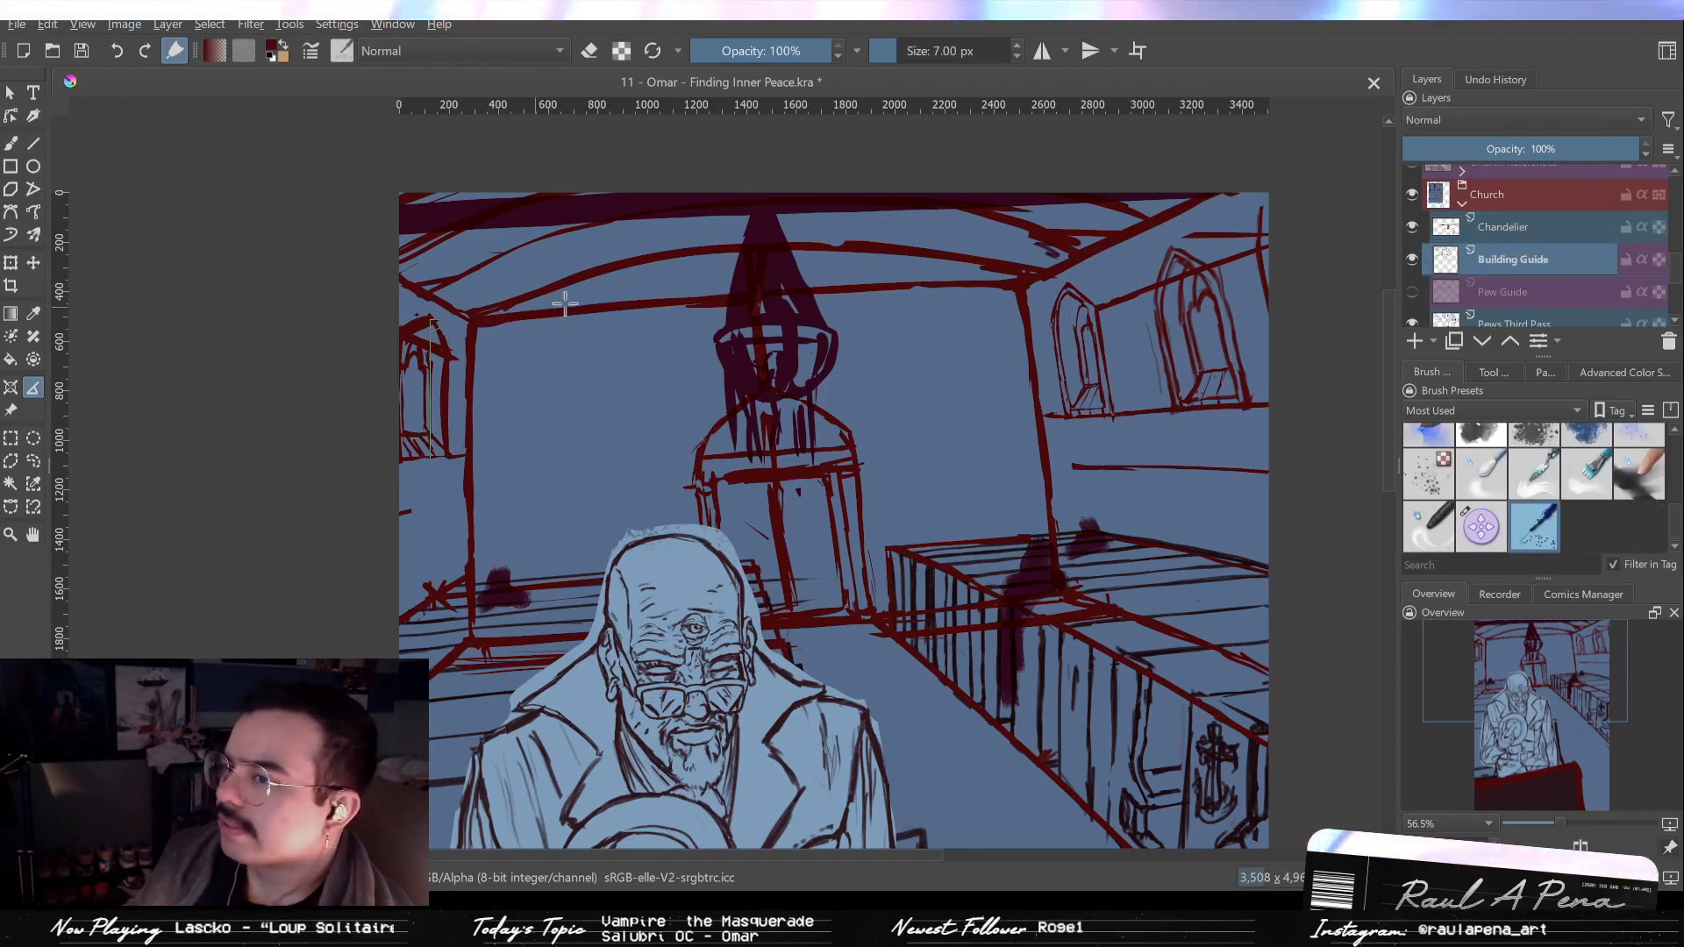
mouse_move(1676, 541)
mouse_down()
mouse_move(1661, 499)
mouse_move(1674, 480)
mouse_up()
click(1641, 475)
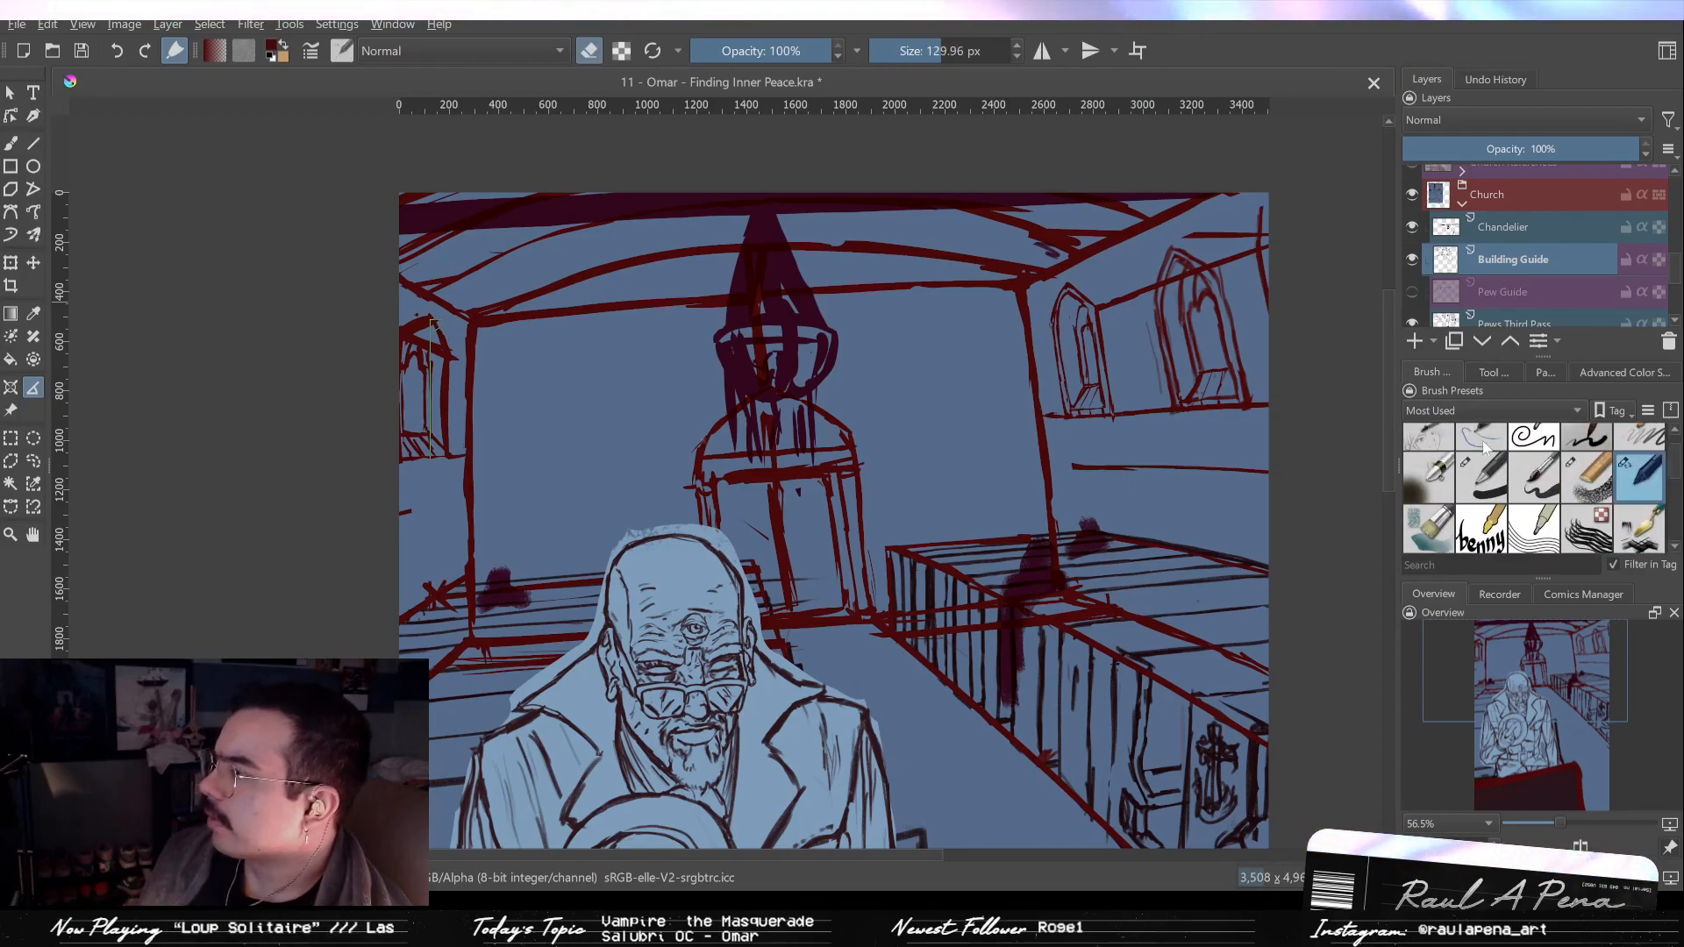
key(slash)
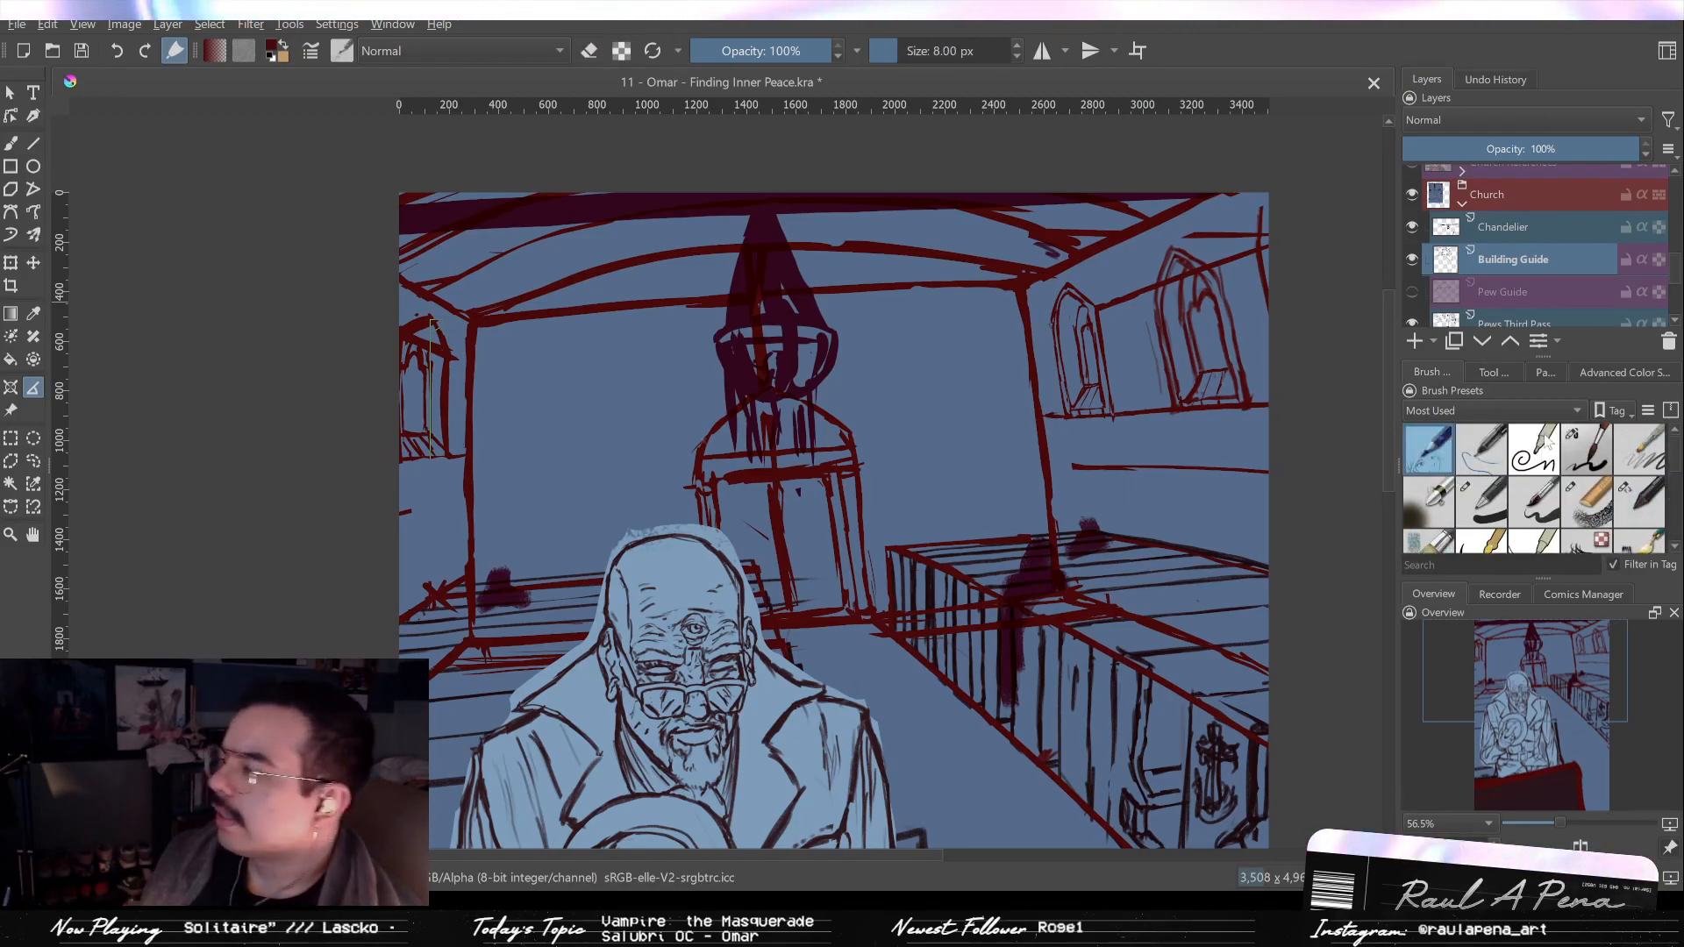
key(slash)
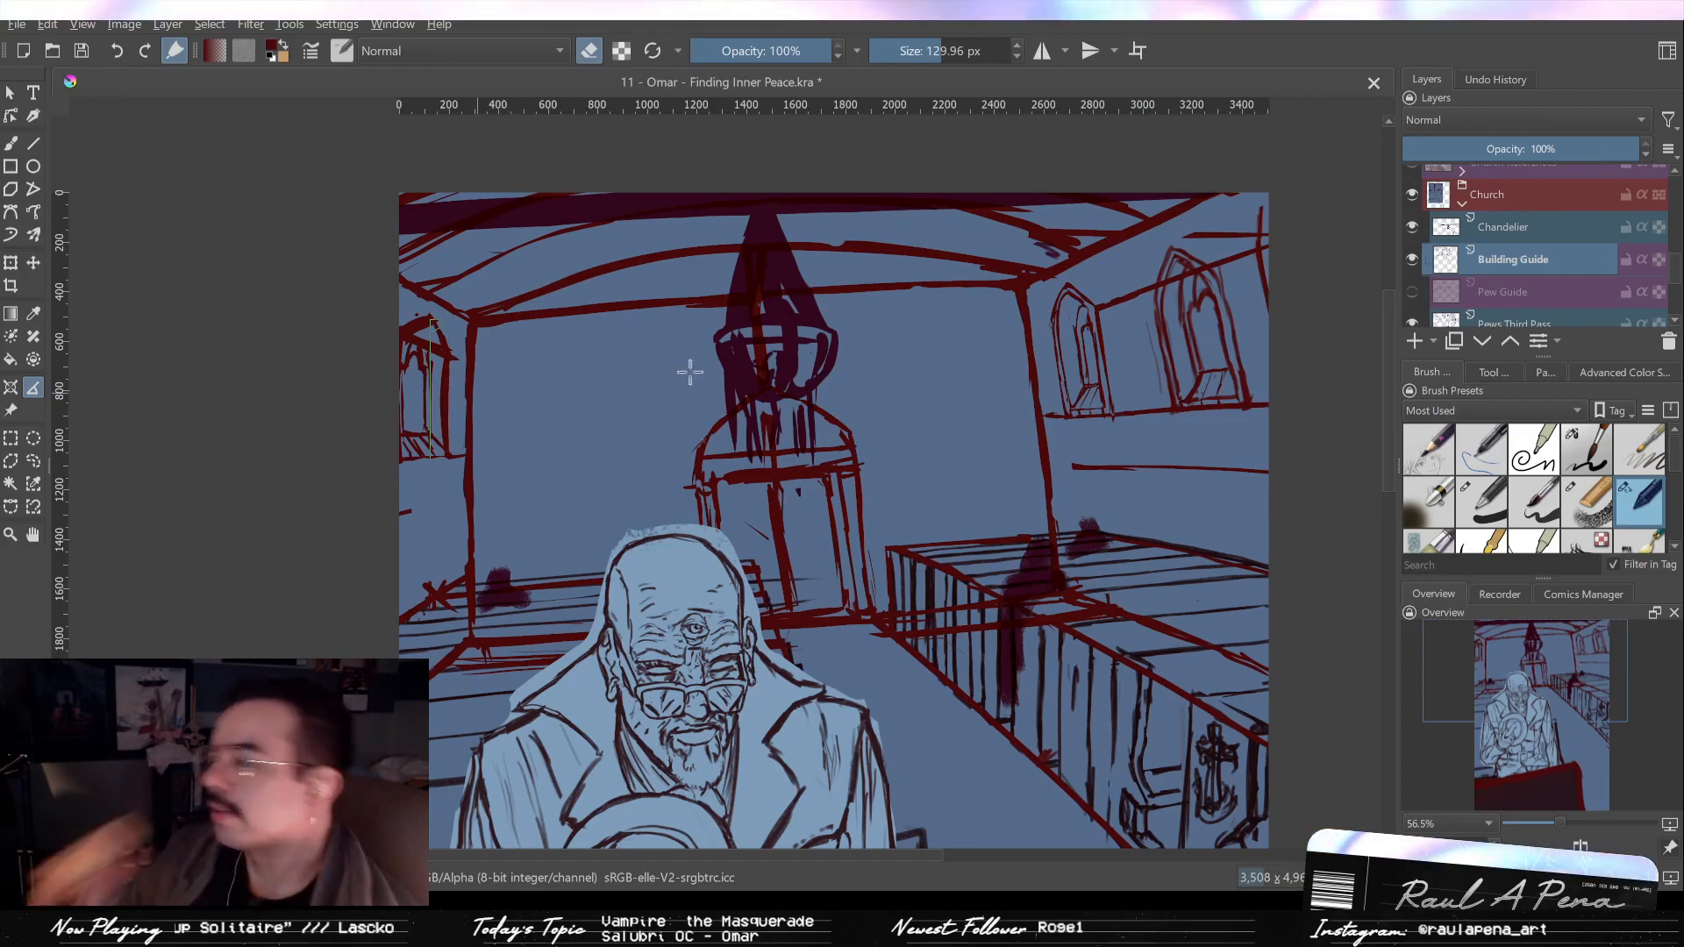
Toggle the visibility of the Building Guide and Chandelier layers to check what each holds, leaving Chandelier visible and active.
scroll(425, 358, up, 3)
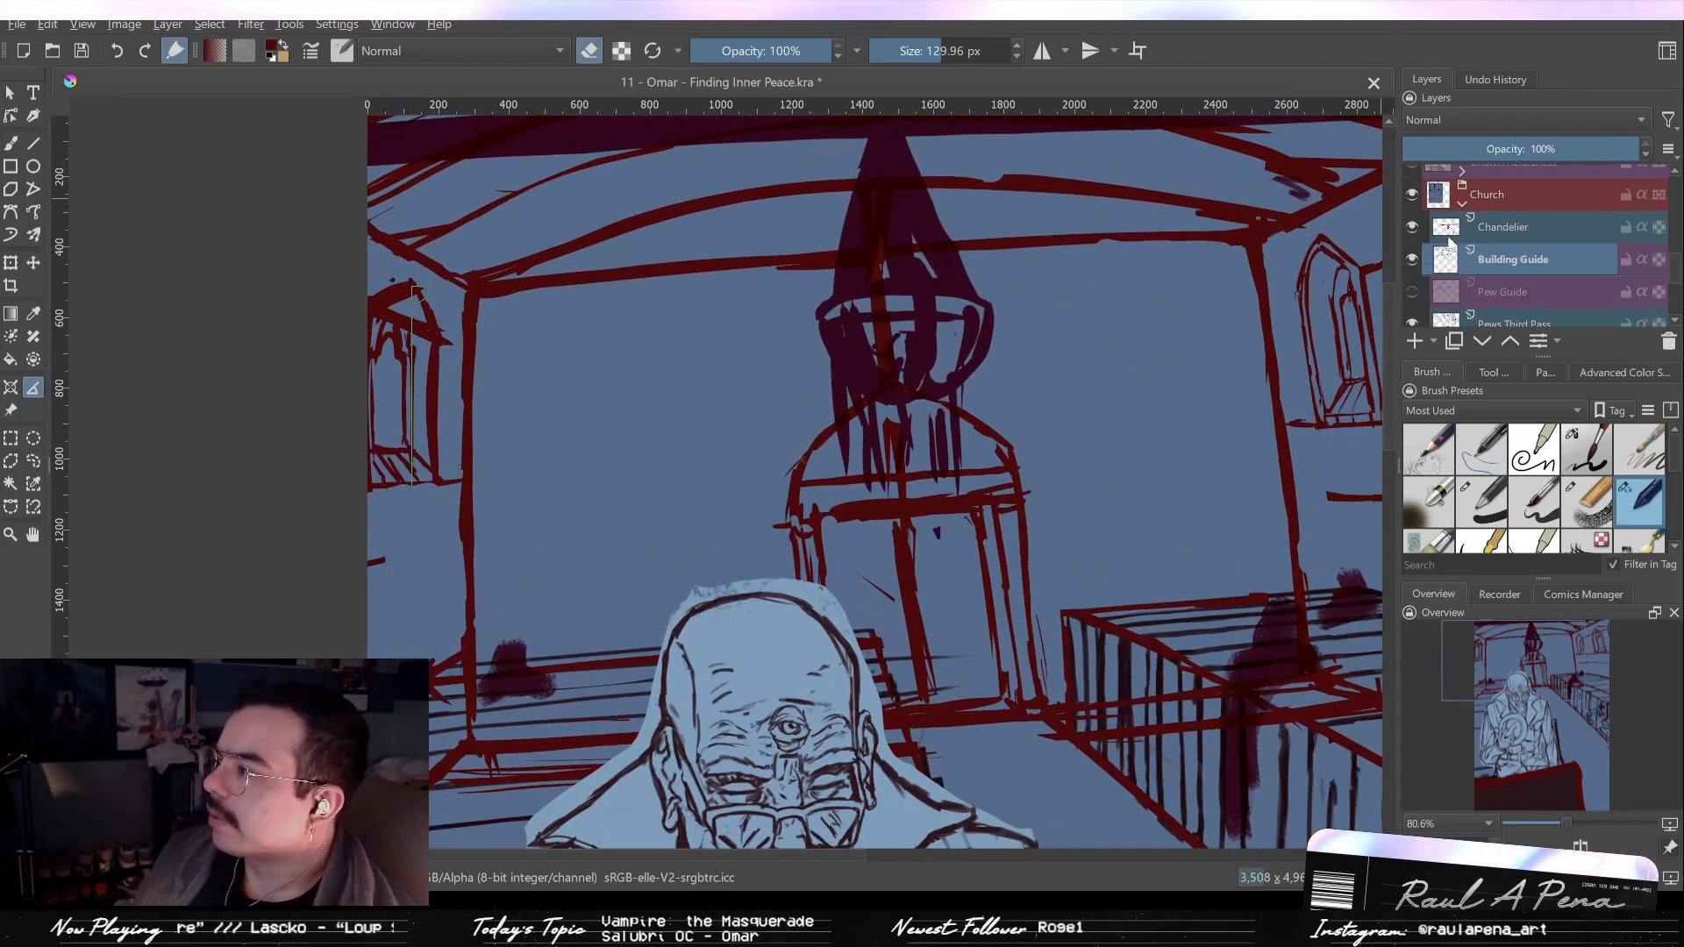
scroll(1527, 224, up, 1)
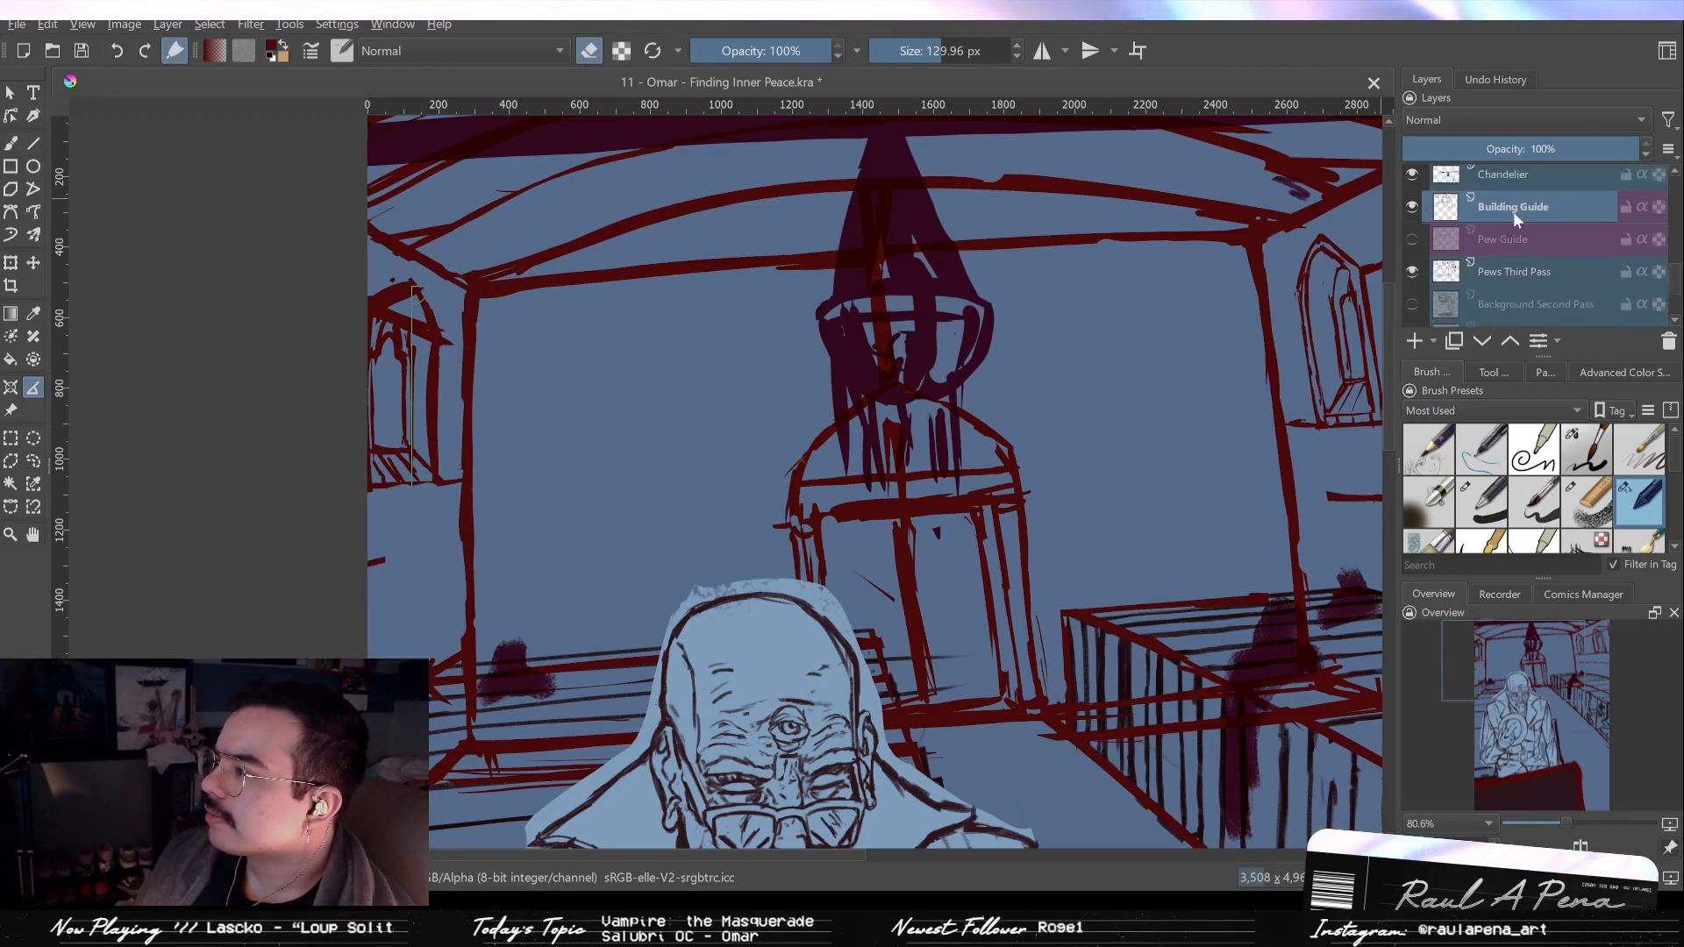
click(1419, 206)
click(1418, 206)
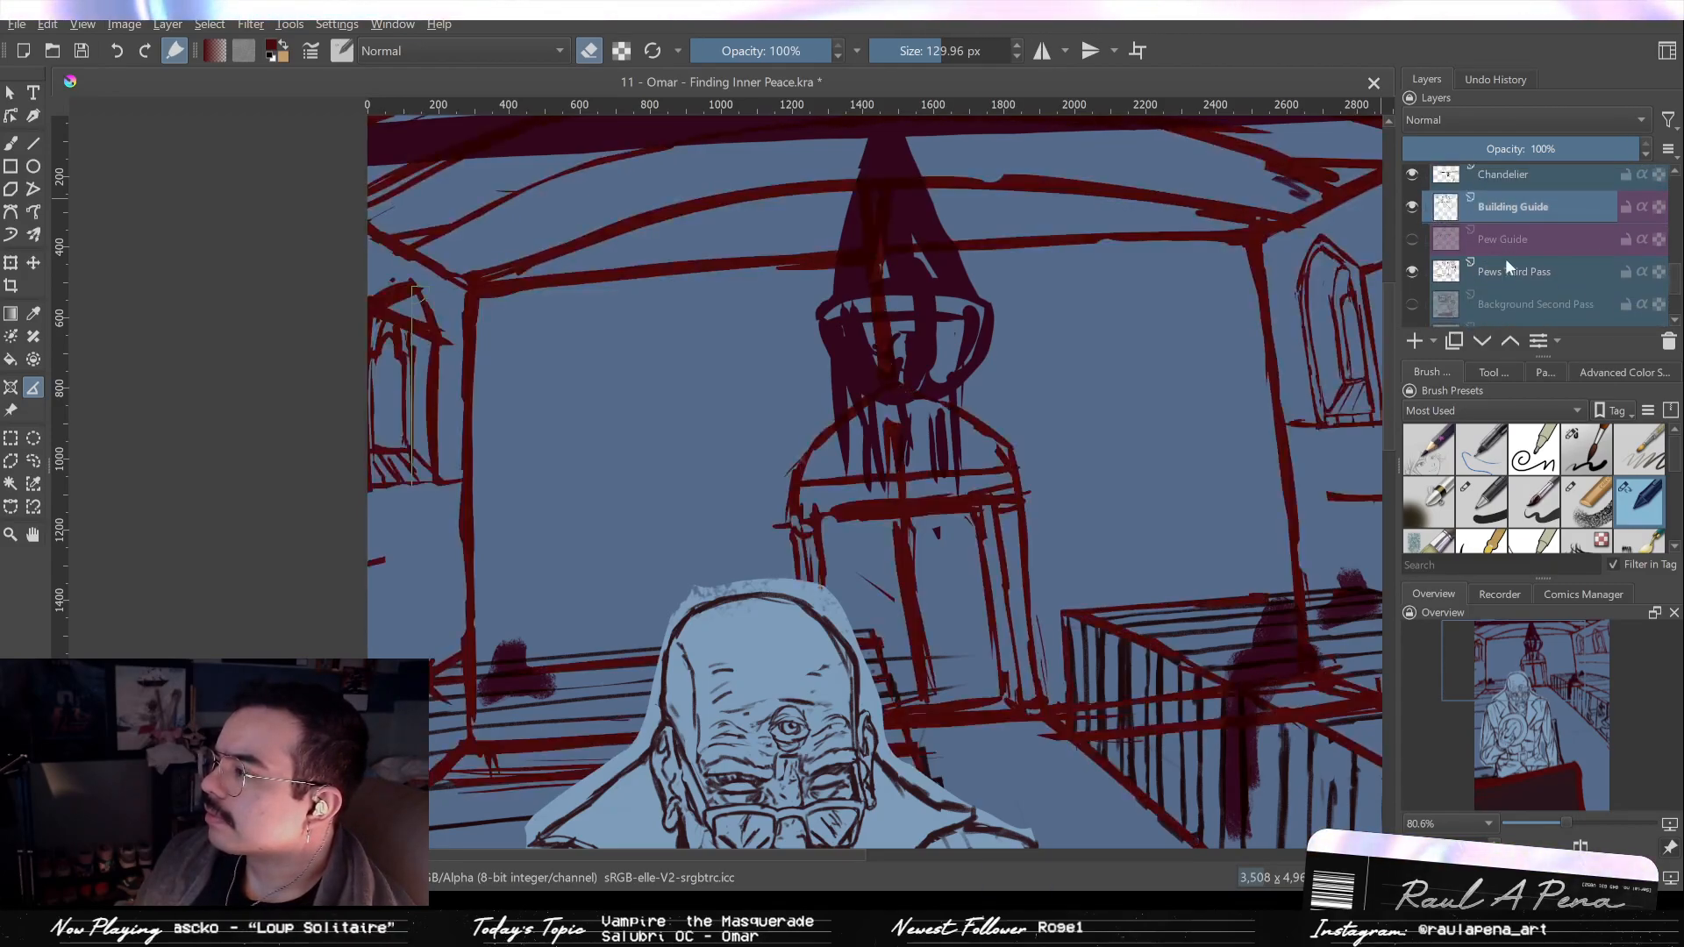
click(1417, 172)
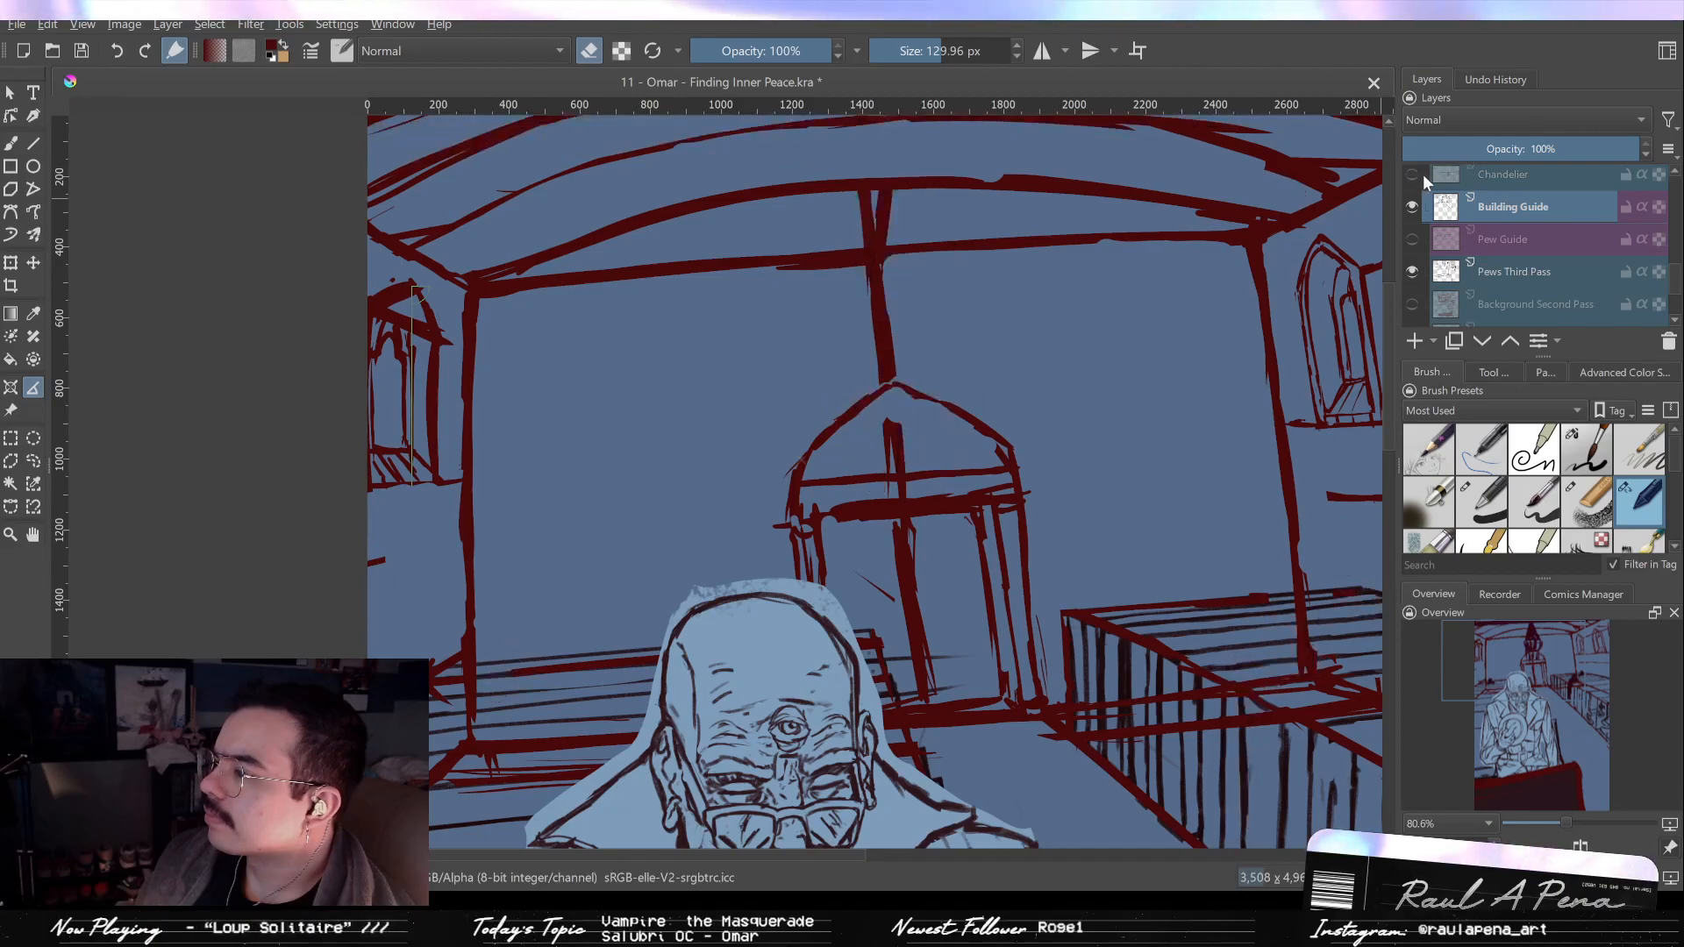
click(1423, 174)
click(1411, 184)
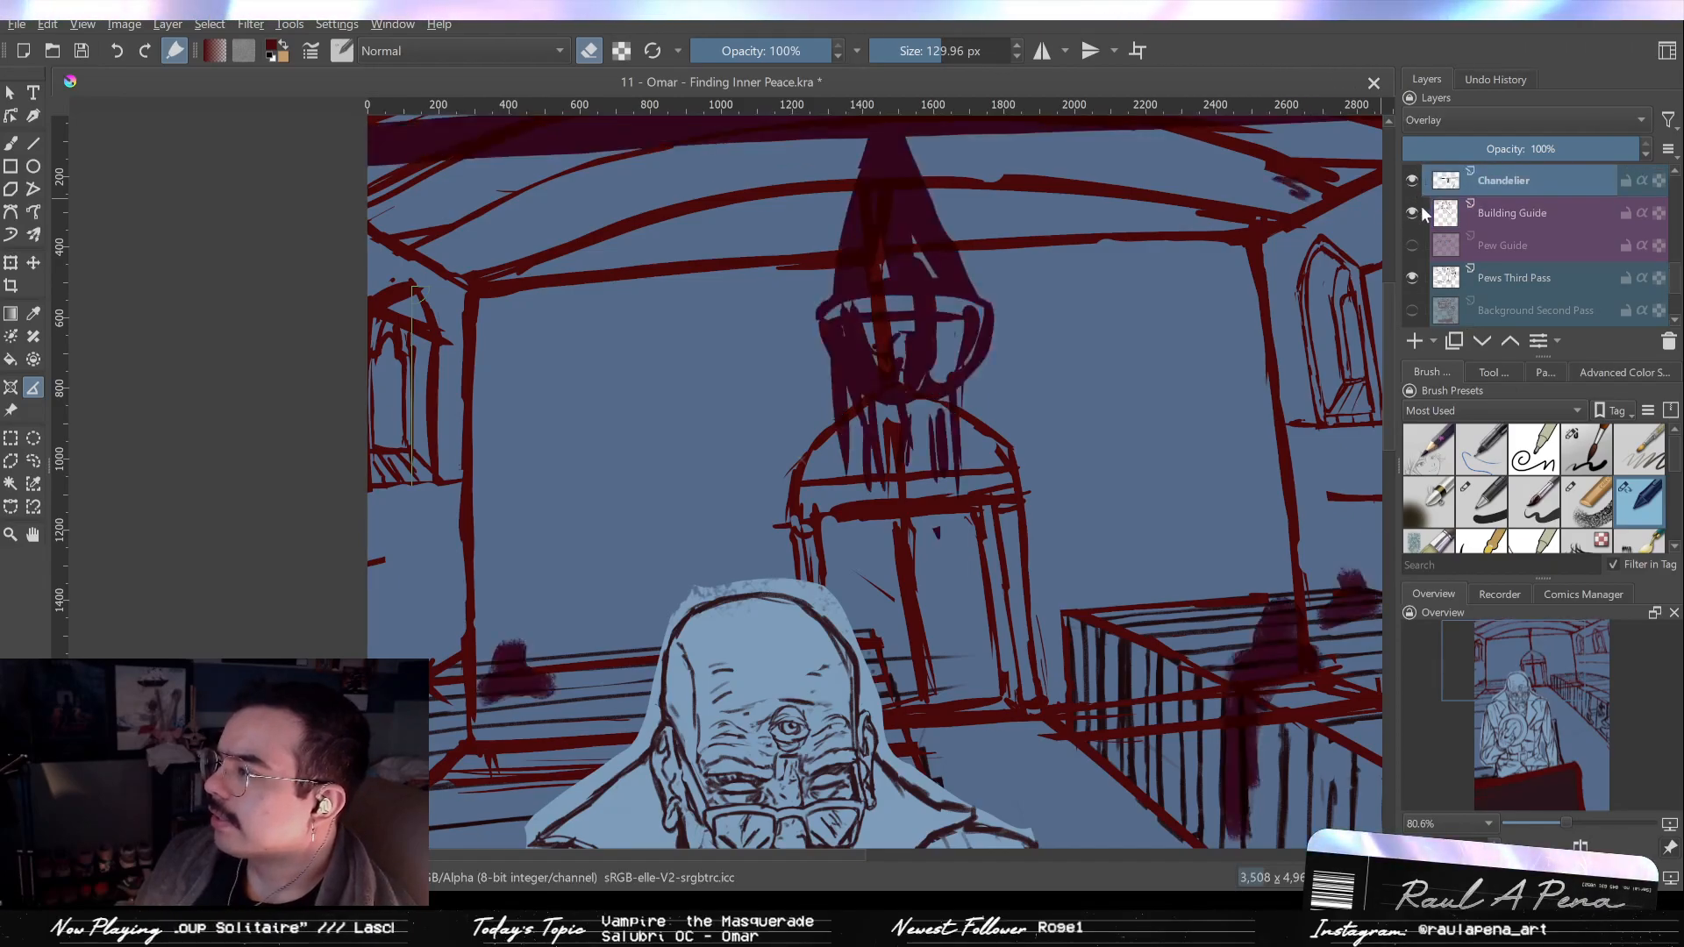
Outline the dark pew figures with a polygonal selection, cut them from the Chandelier layer onto a new layer, and deselect.
drag(1107, 256, 1198, 323)
drag(1082, 465, 891, 382)
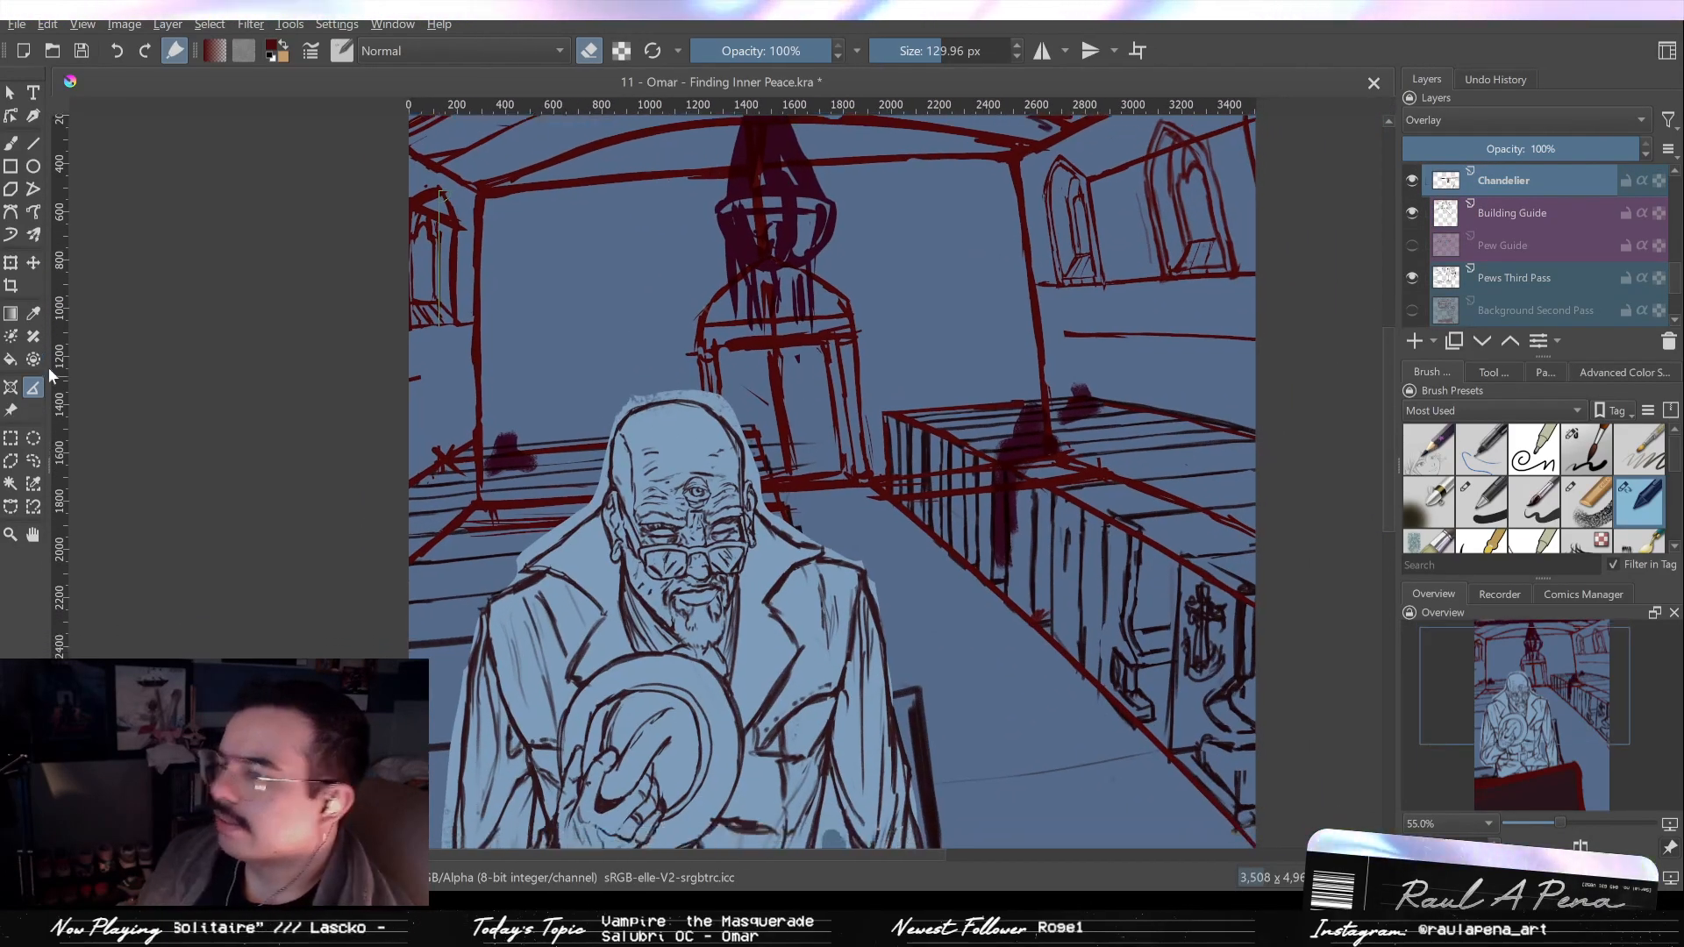
click(11, 461)
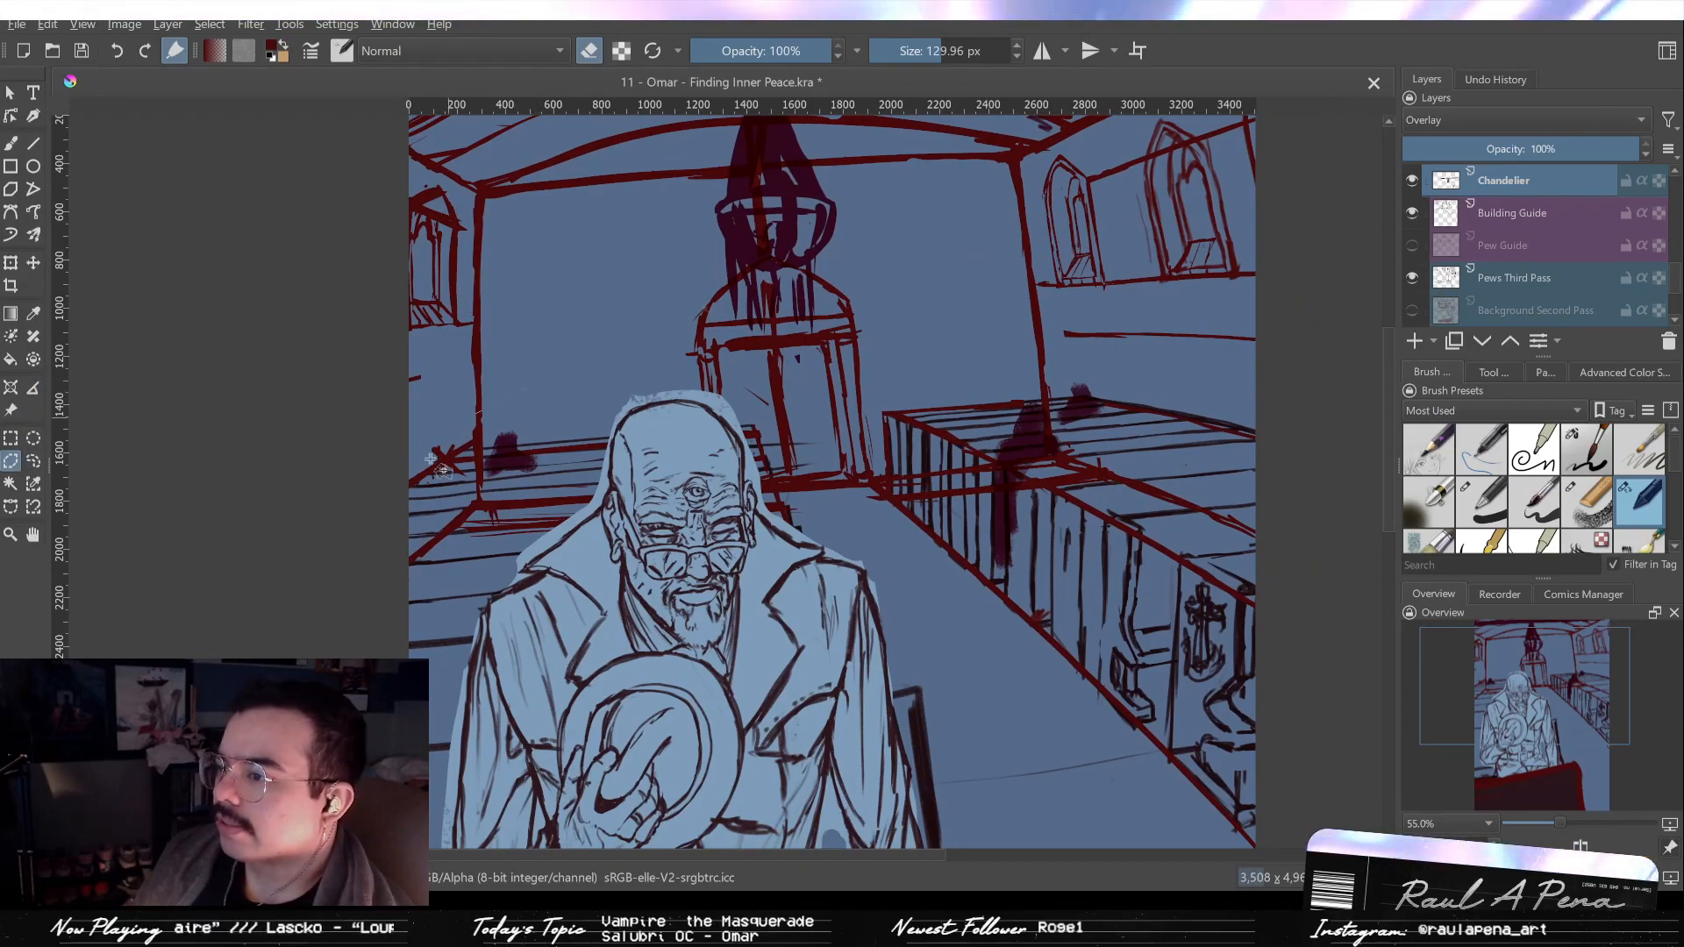
click(451, 484)
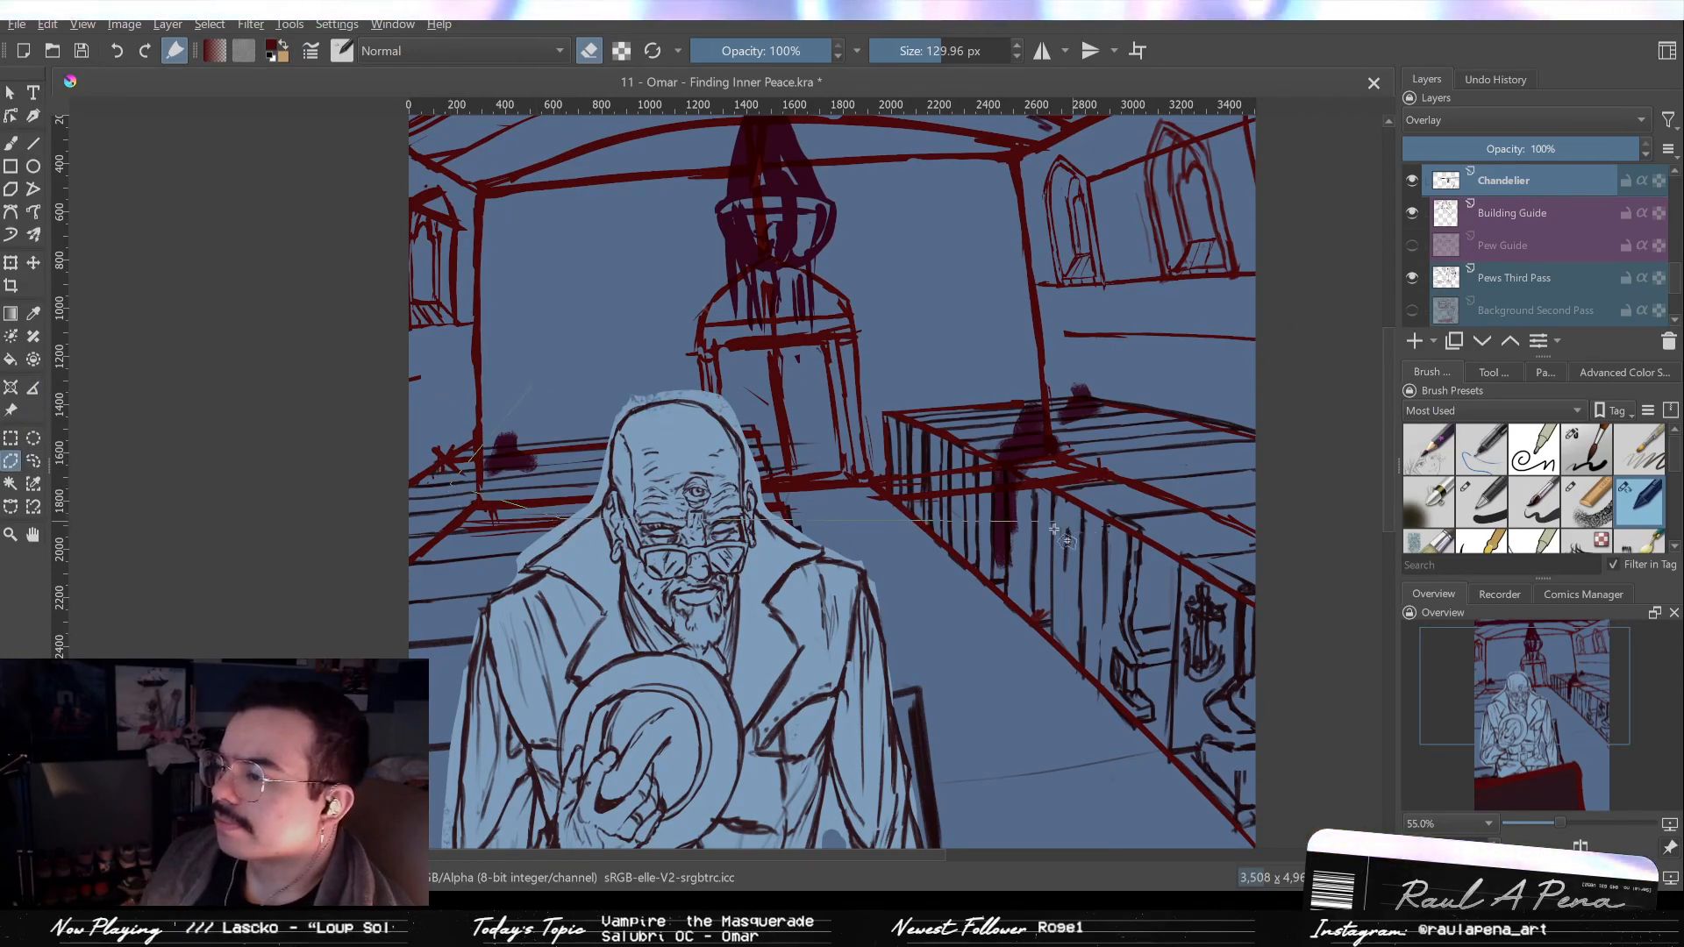
click(1007, 596)
click(1195, 443)
click(1151, 353)
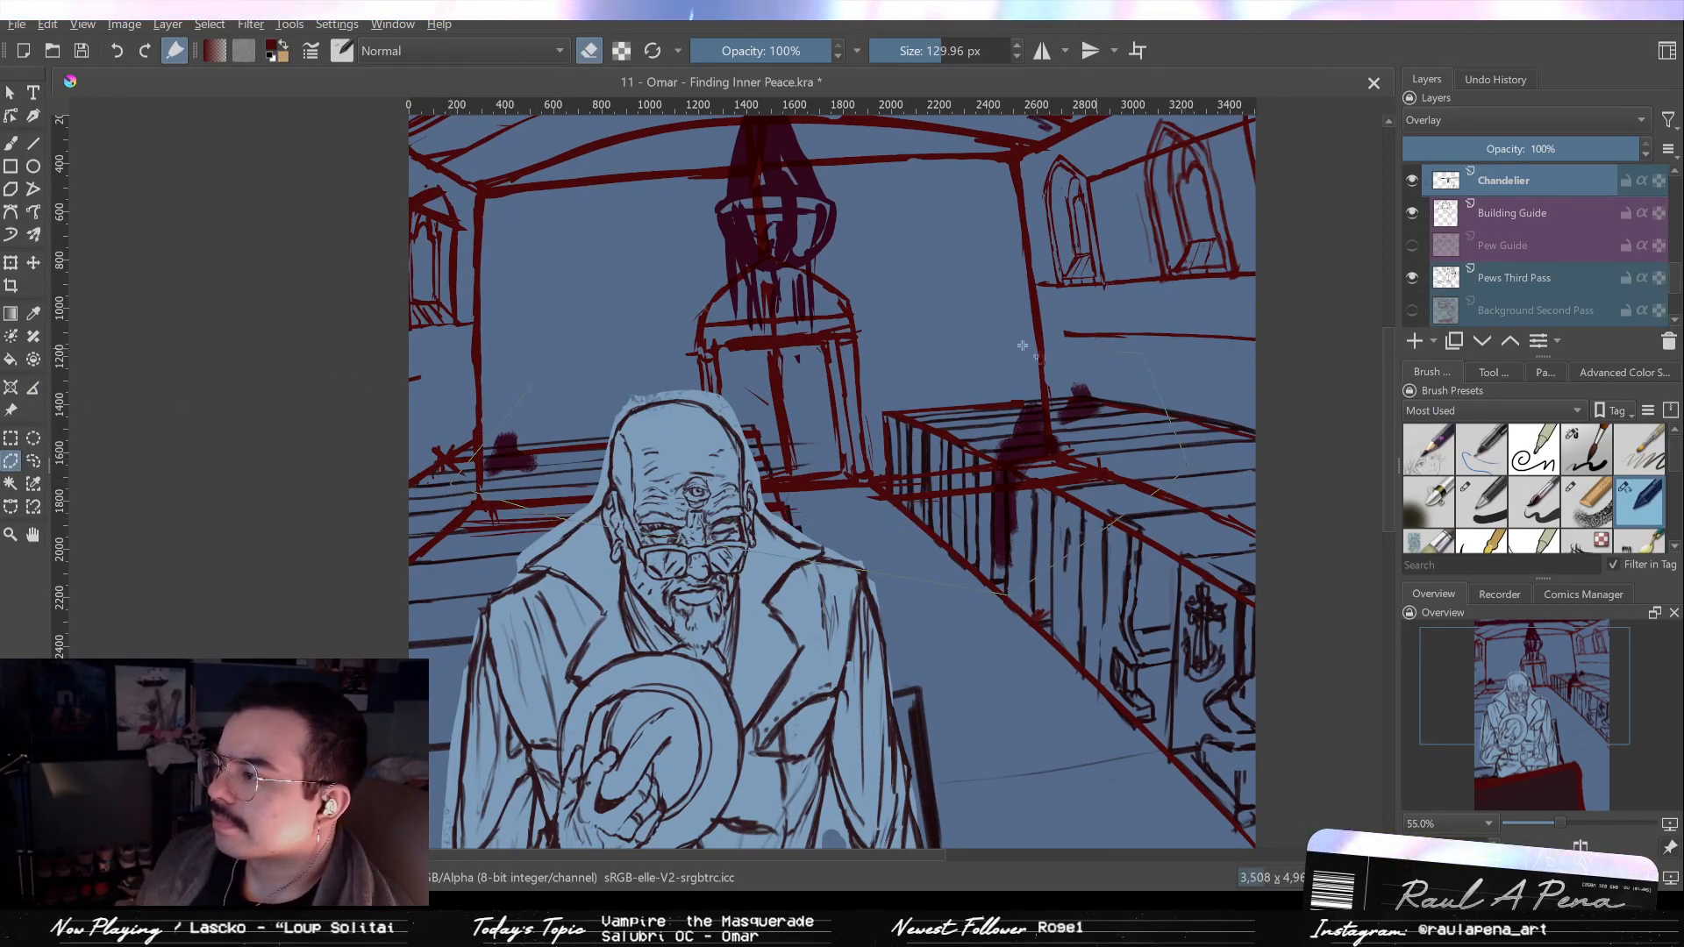
click(532, 384)
key(ctrl+shift+j)
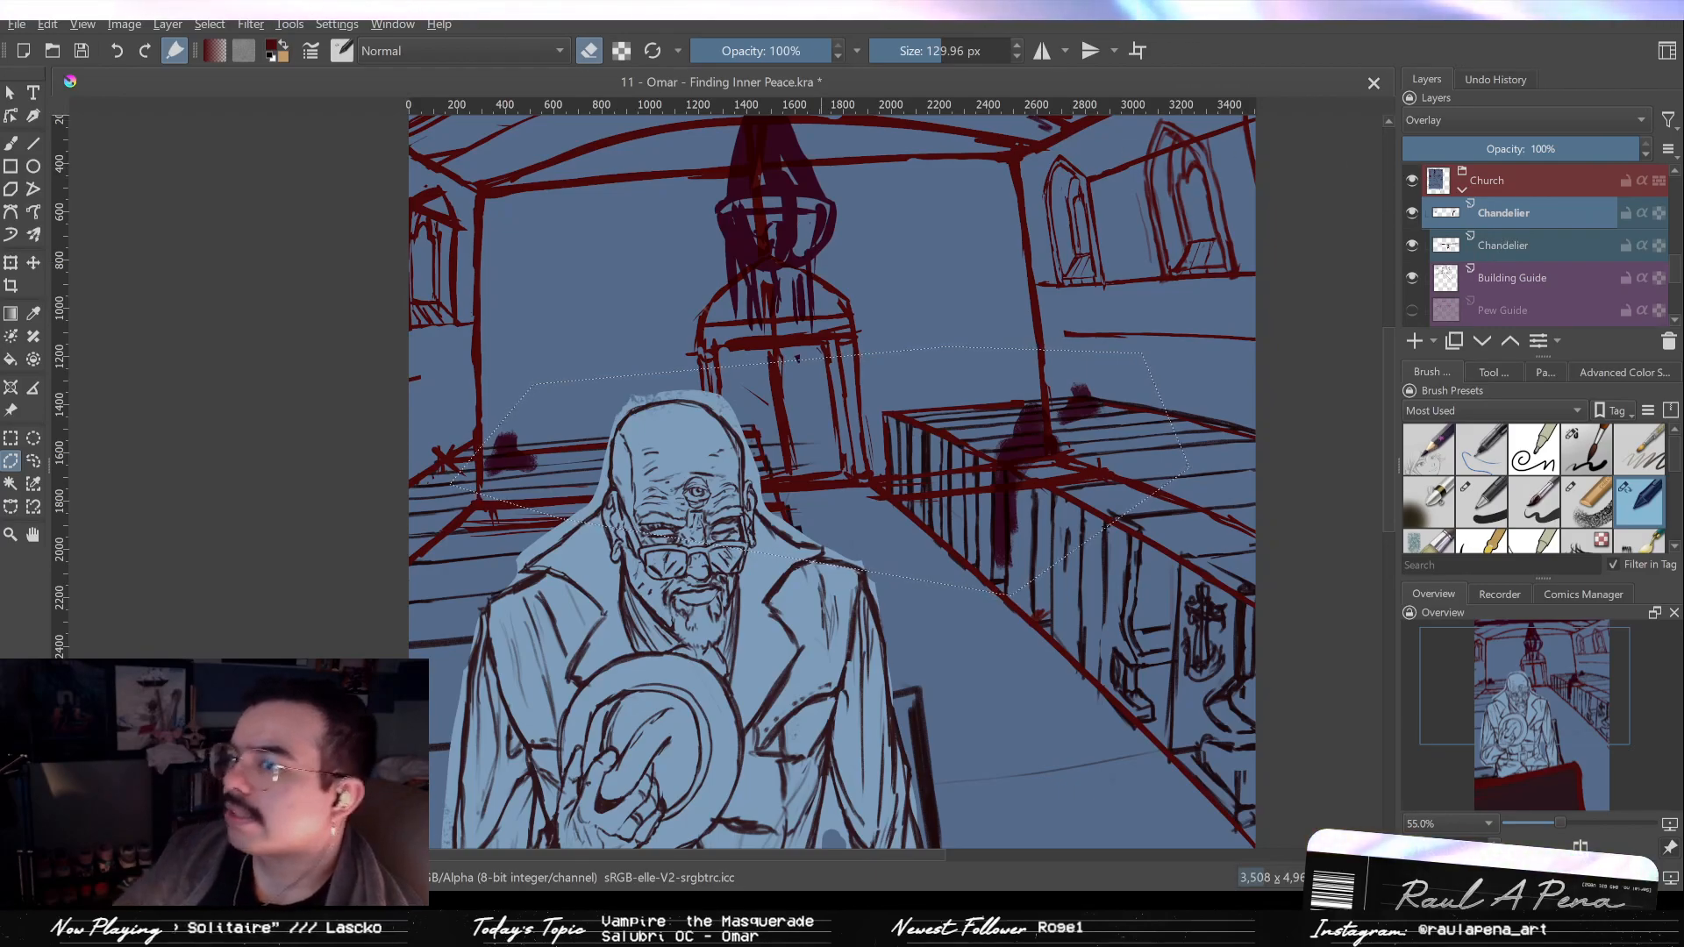
click(209, 28)
click(223, 71)
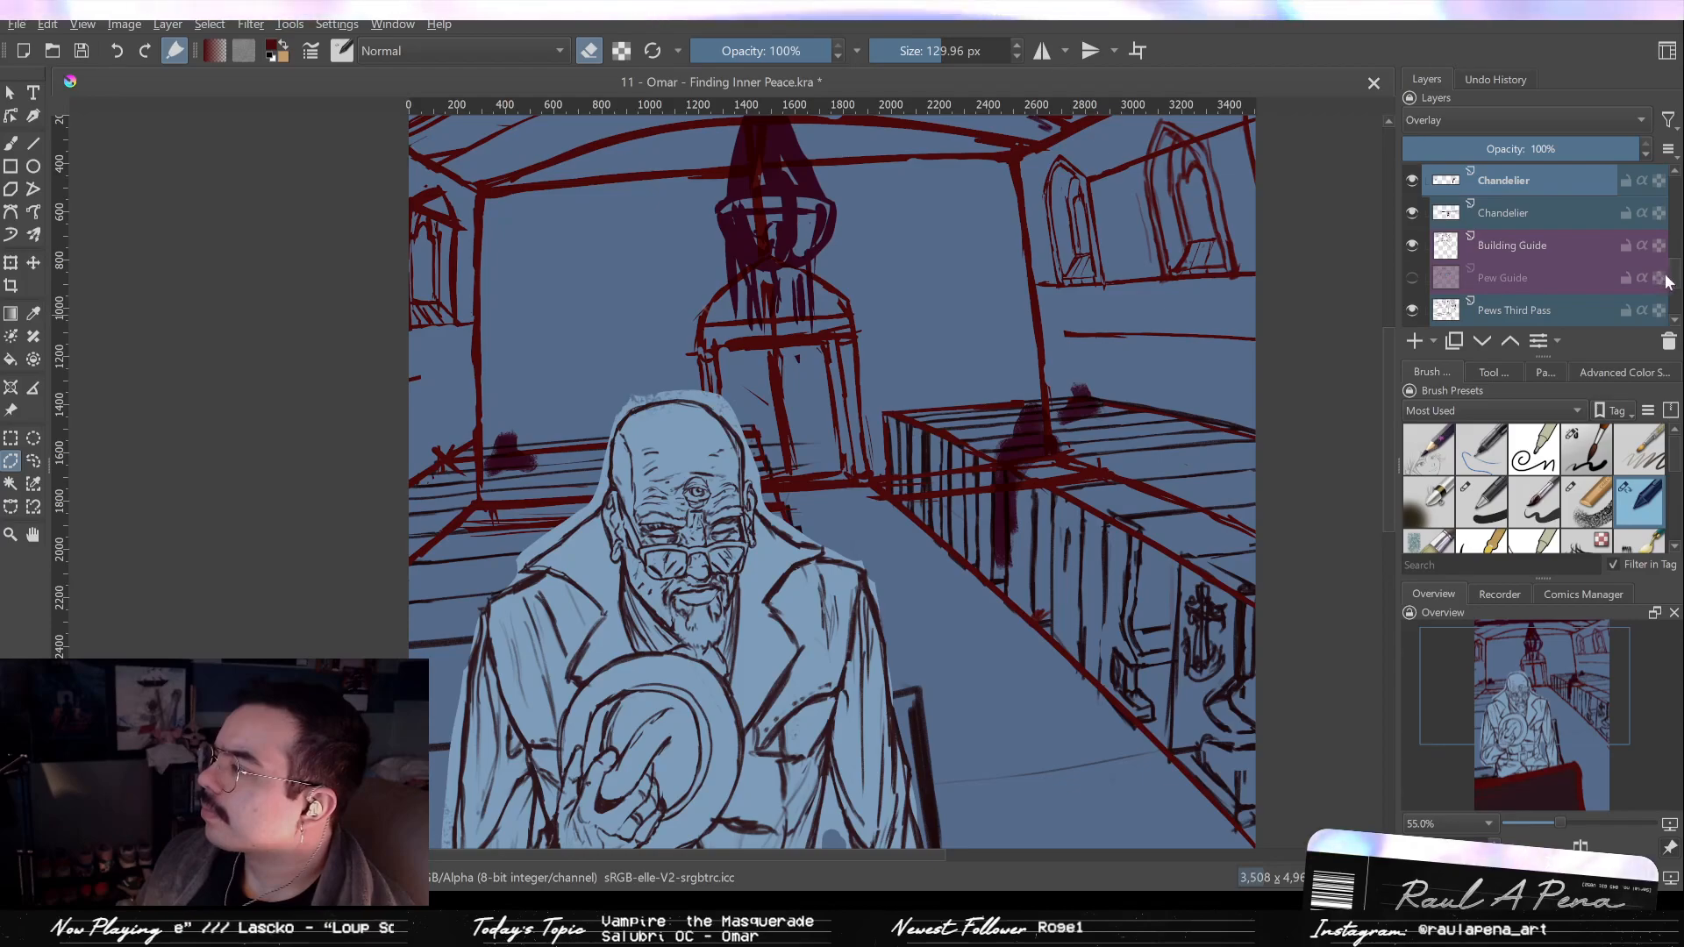
Activate the Building Guide layer and prepare the eraser at about 14 px and the ink brush at about 19 px.
mouse_move(1679, 273)
mouse_down()
mouse_move(1676, 302)
mouse_move(1675, 282)
mouse_up()
click(1559, 218)
mouse_move(371, 191)
mouse_down()
mouse_move(474, 181)
mouse_move(488, 144)
mouse_up()
key(b)
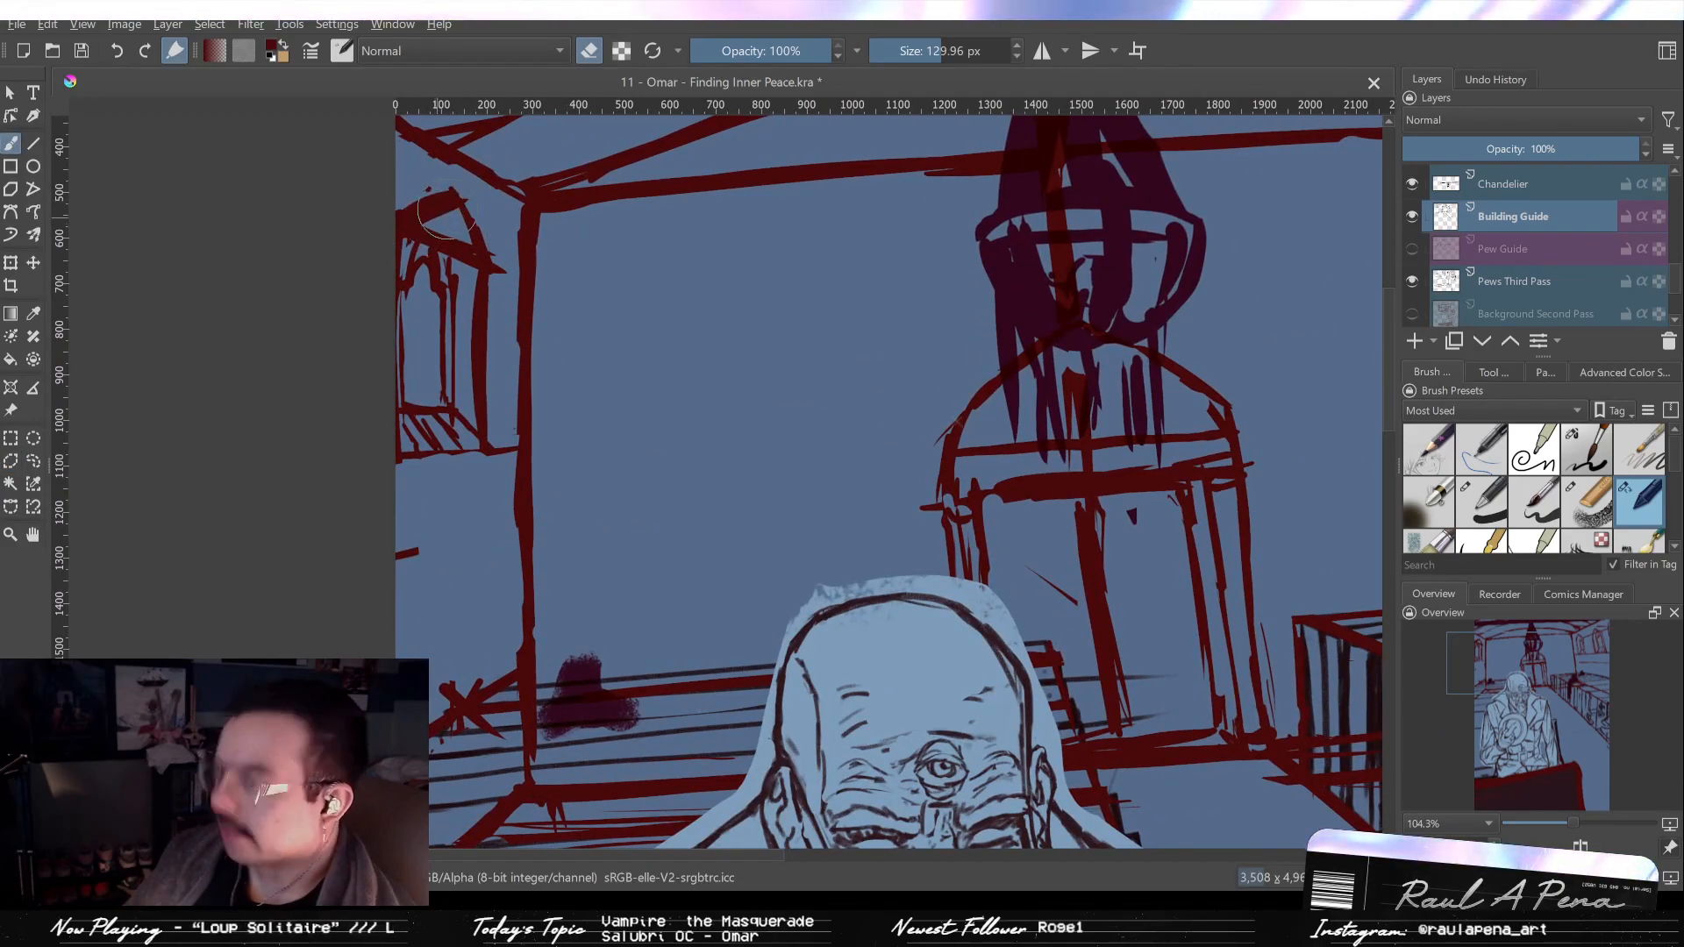
click(1586, 449)
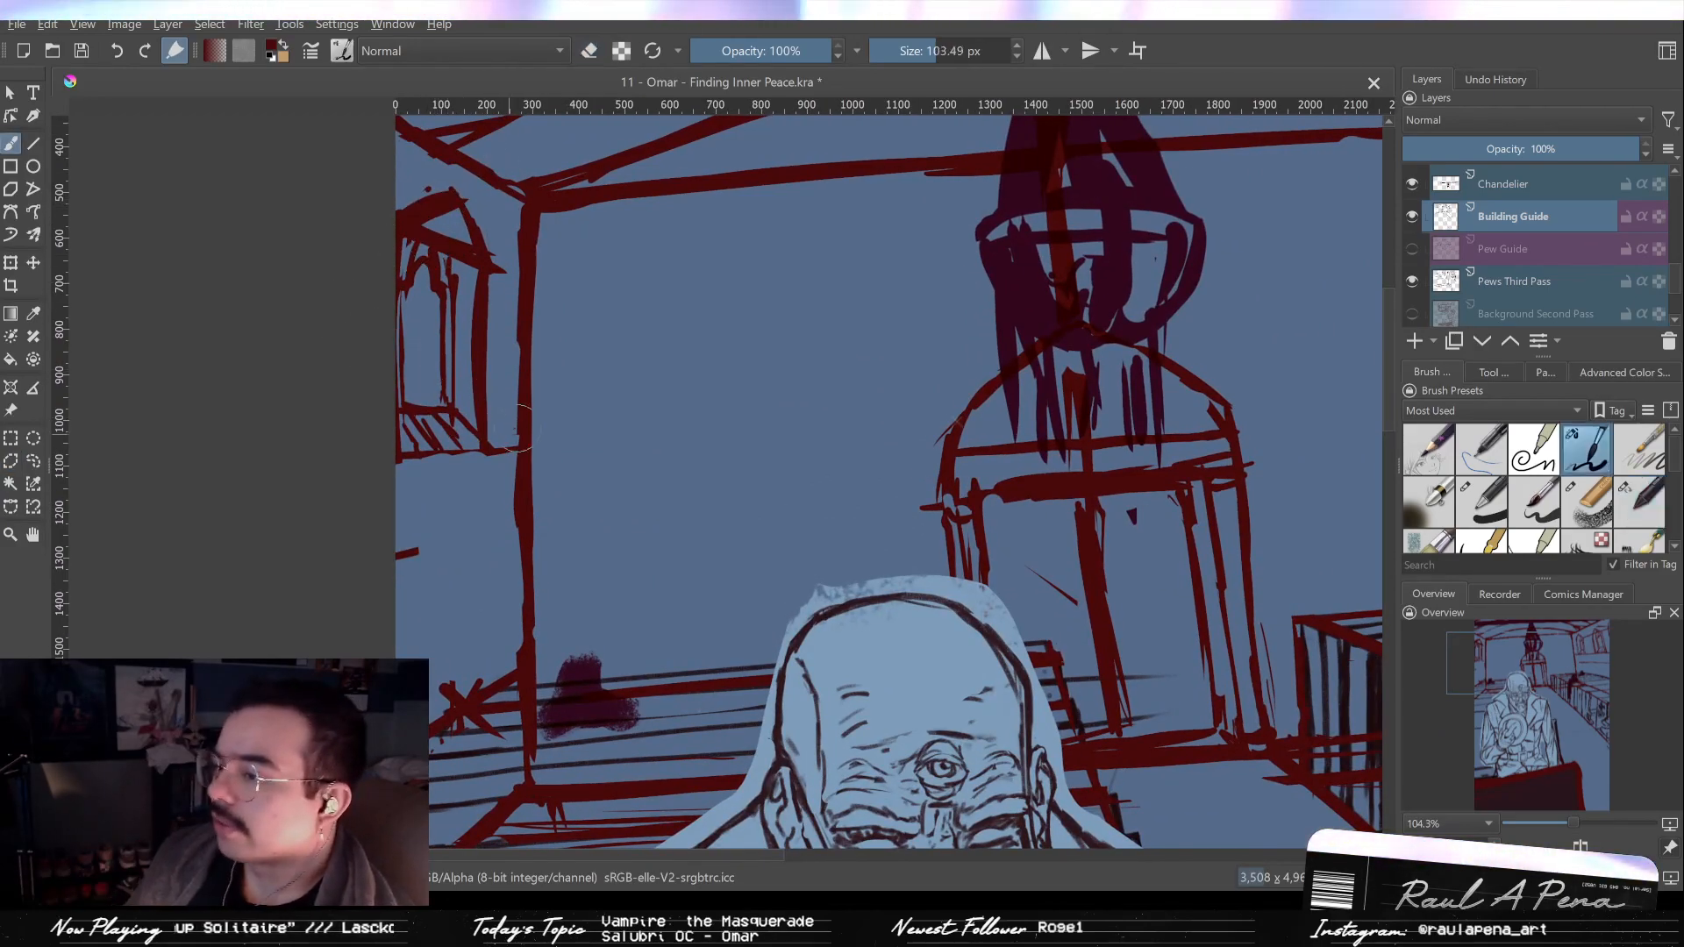
key(slash)
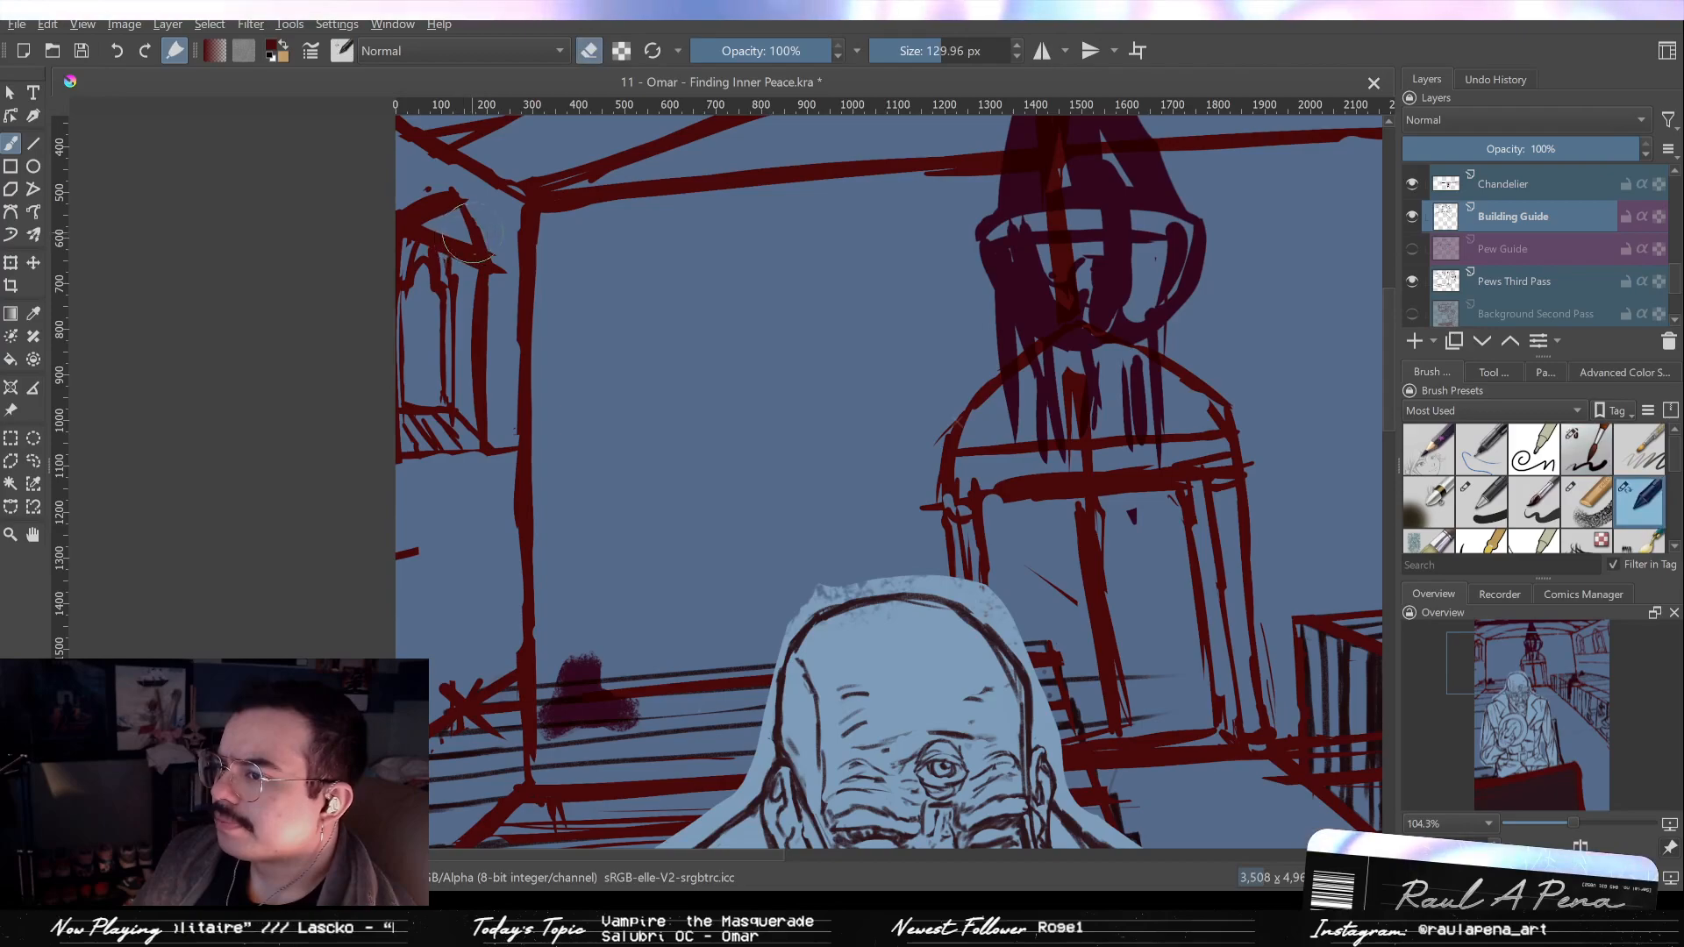
mouse_move(467, 227)
shift+mouse_down()
mouse_move(421, 215)
mouse_move(446, 211)
mouse_move(433, 203)
shift+mouse_up()
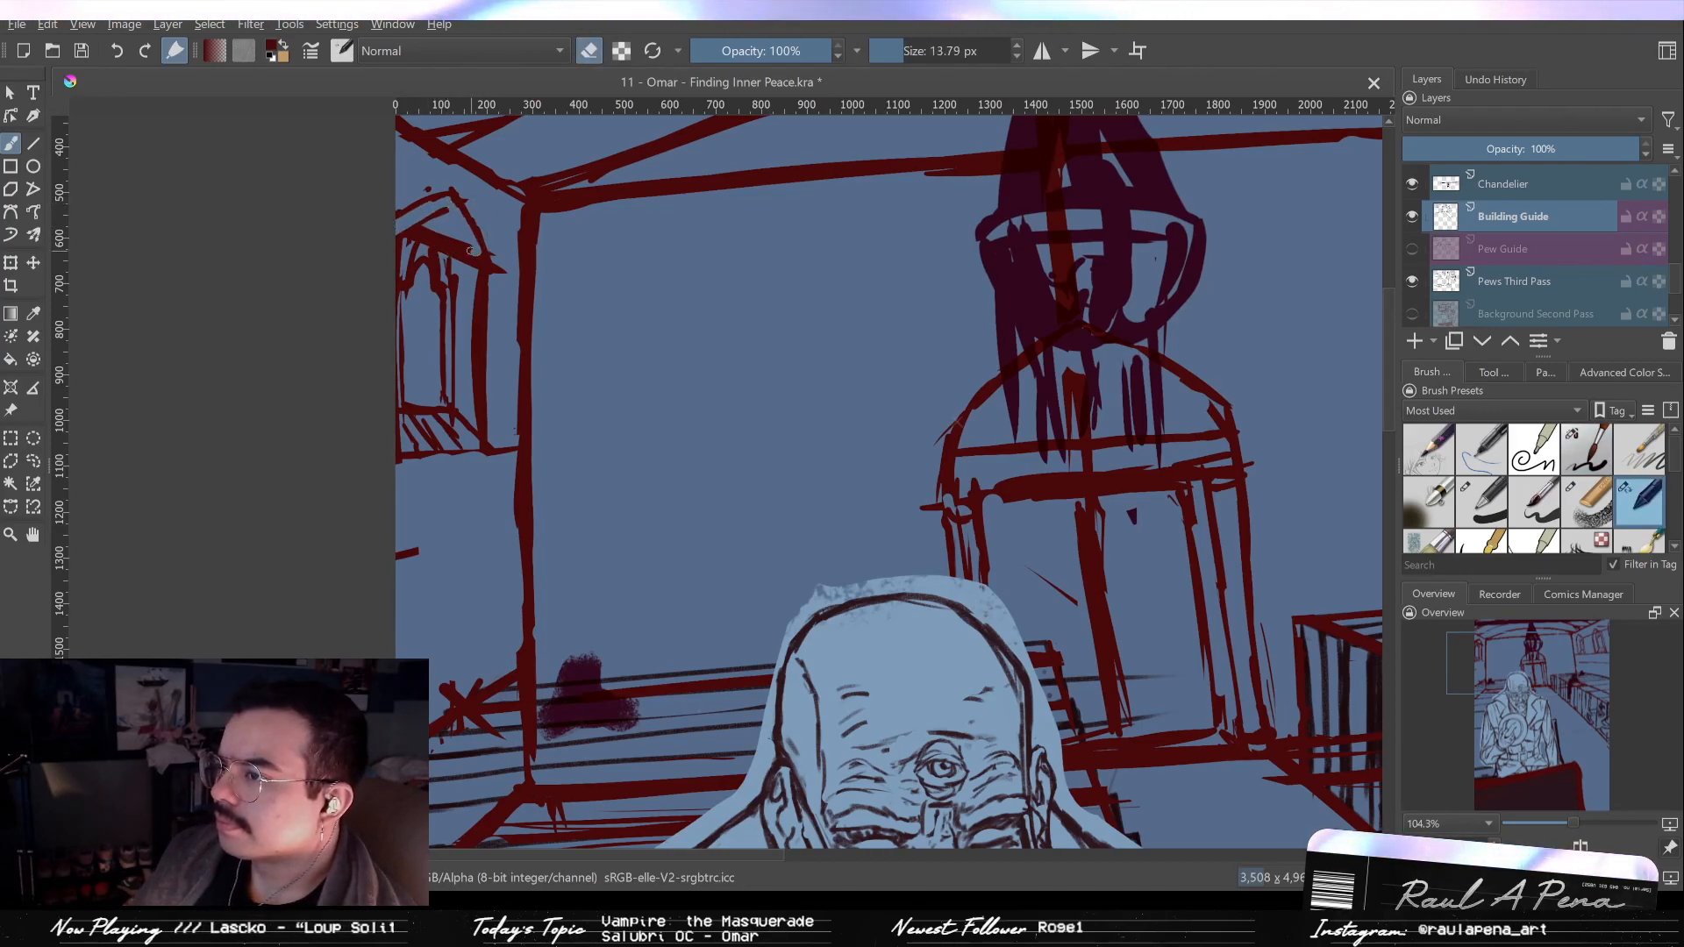
key(slash)
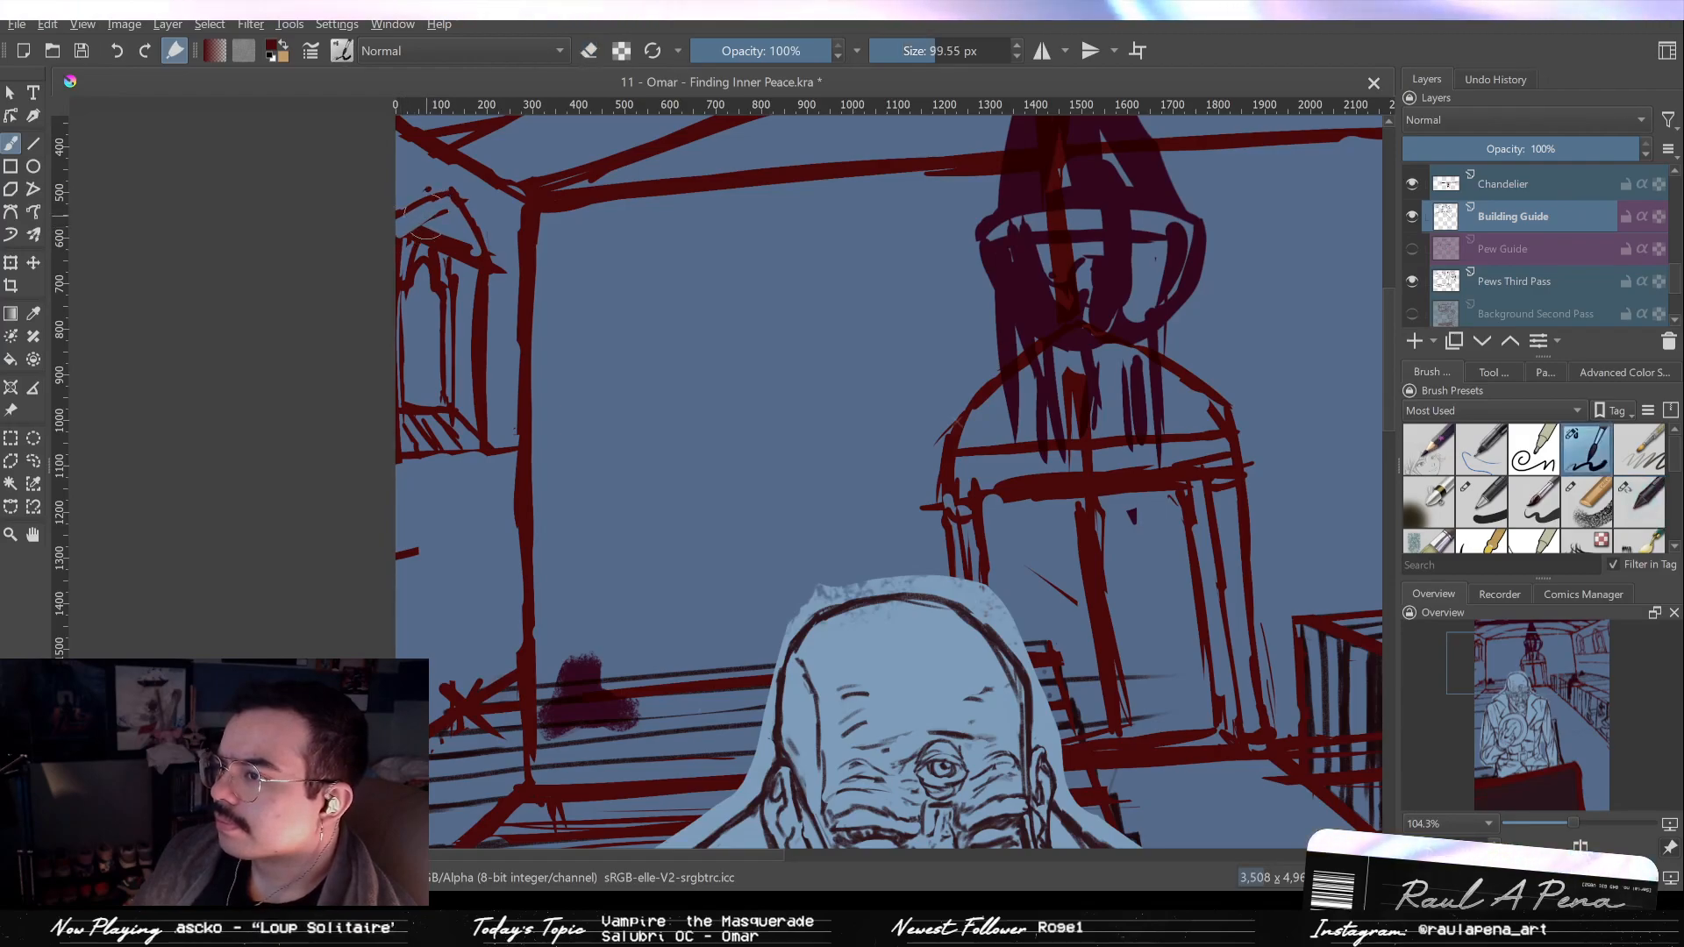
mouse_move(426, 211)
shift+mouse_down()
mouse_move(368, 210)
mouse_move(390, 235)
shift+mouse_up()
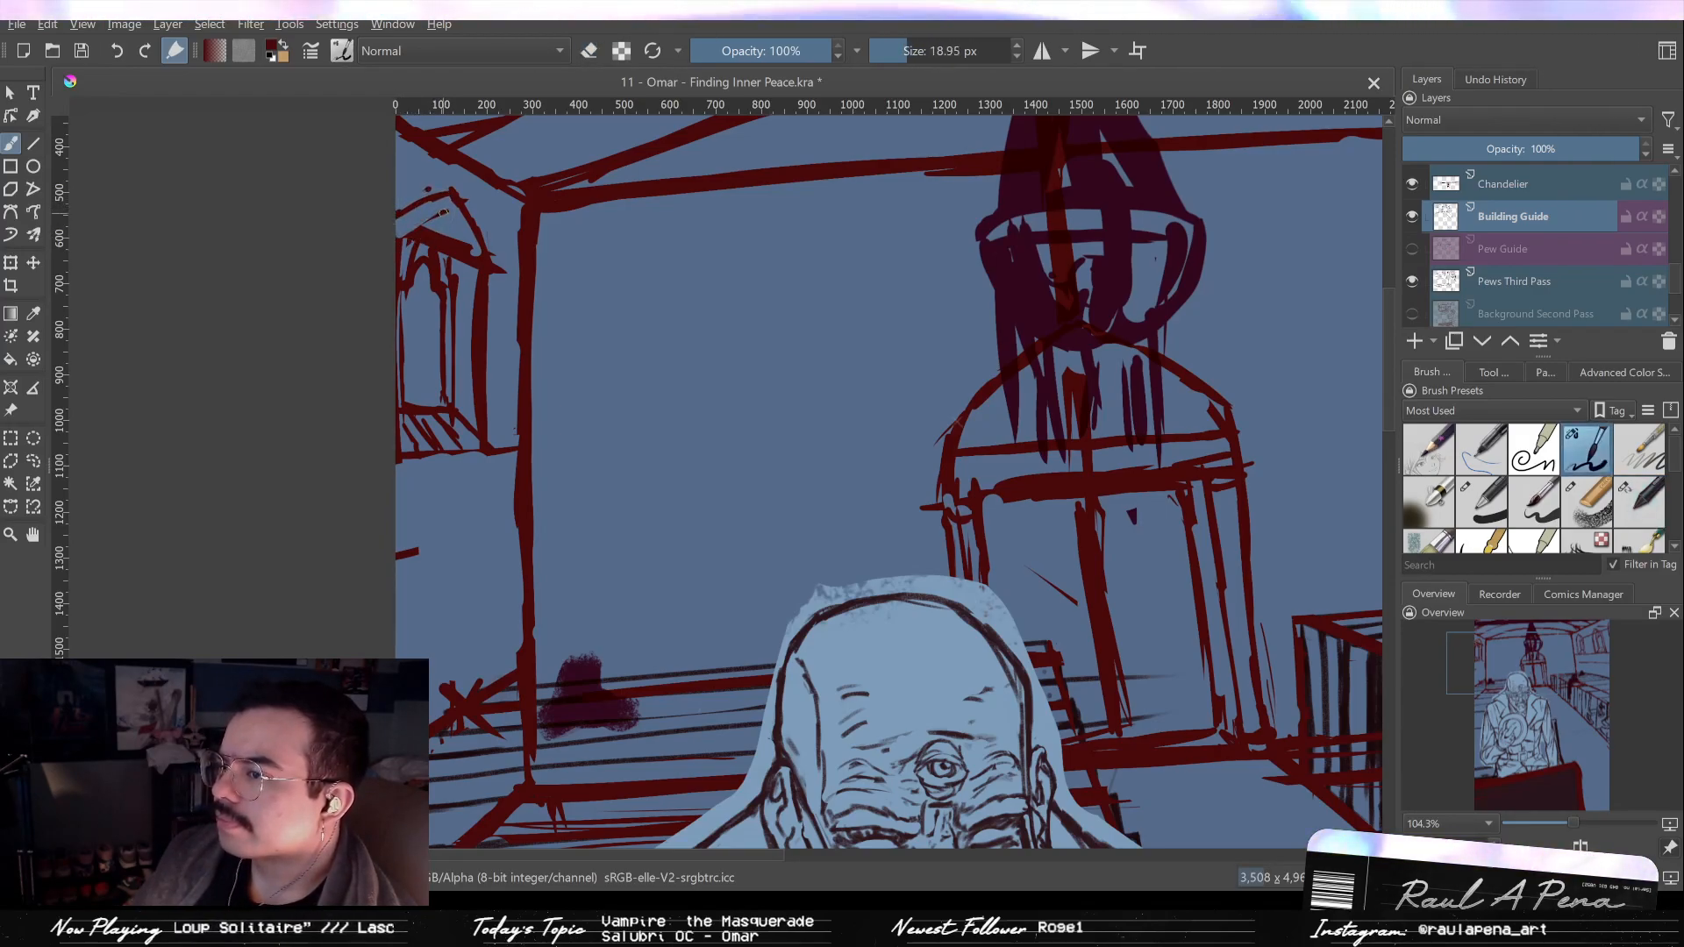
Refine the arched outline and outer right frame of the left wall's window, alternating the 19 px ink brush with the 14 px eraser.
key(slash)
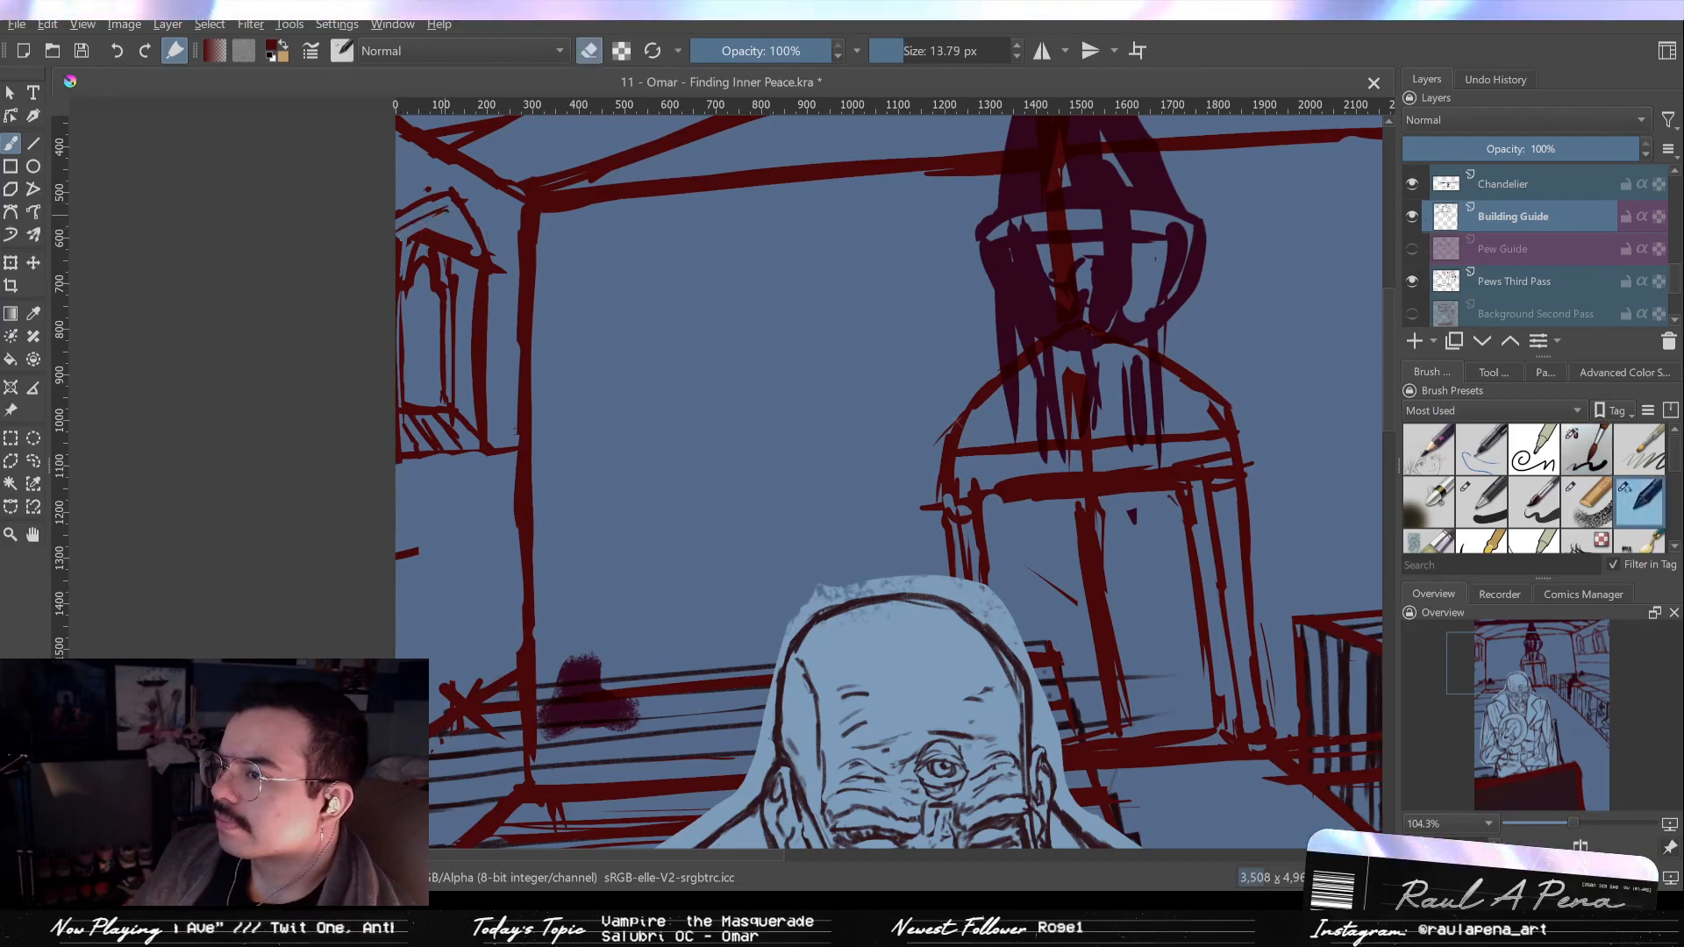
key(slash)
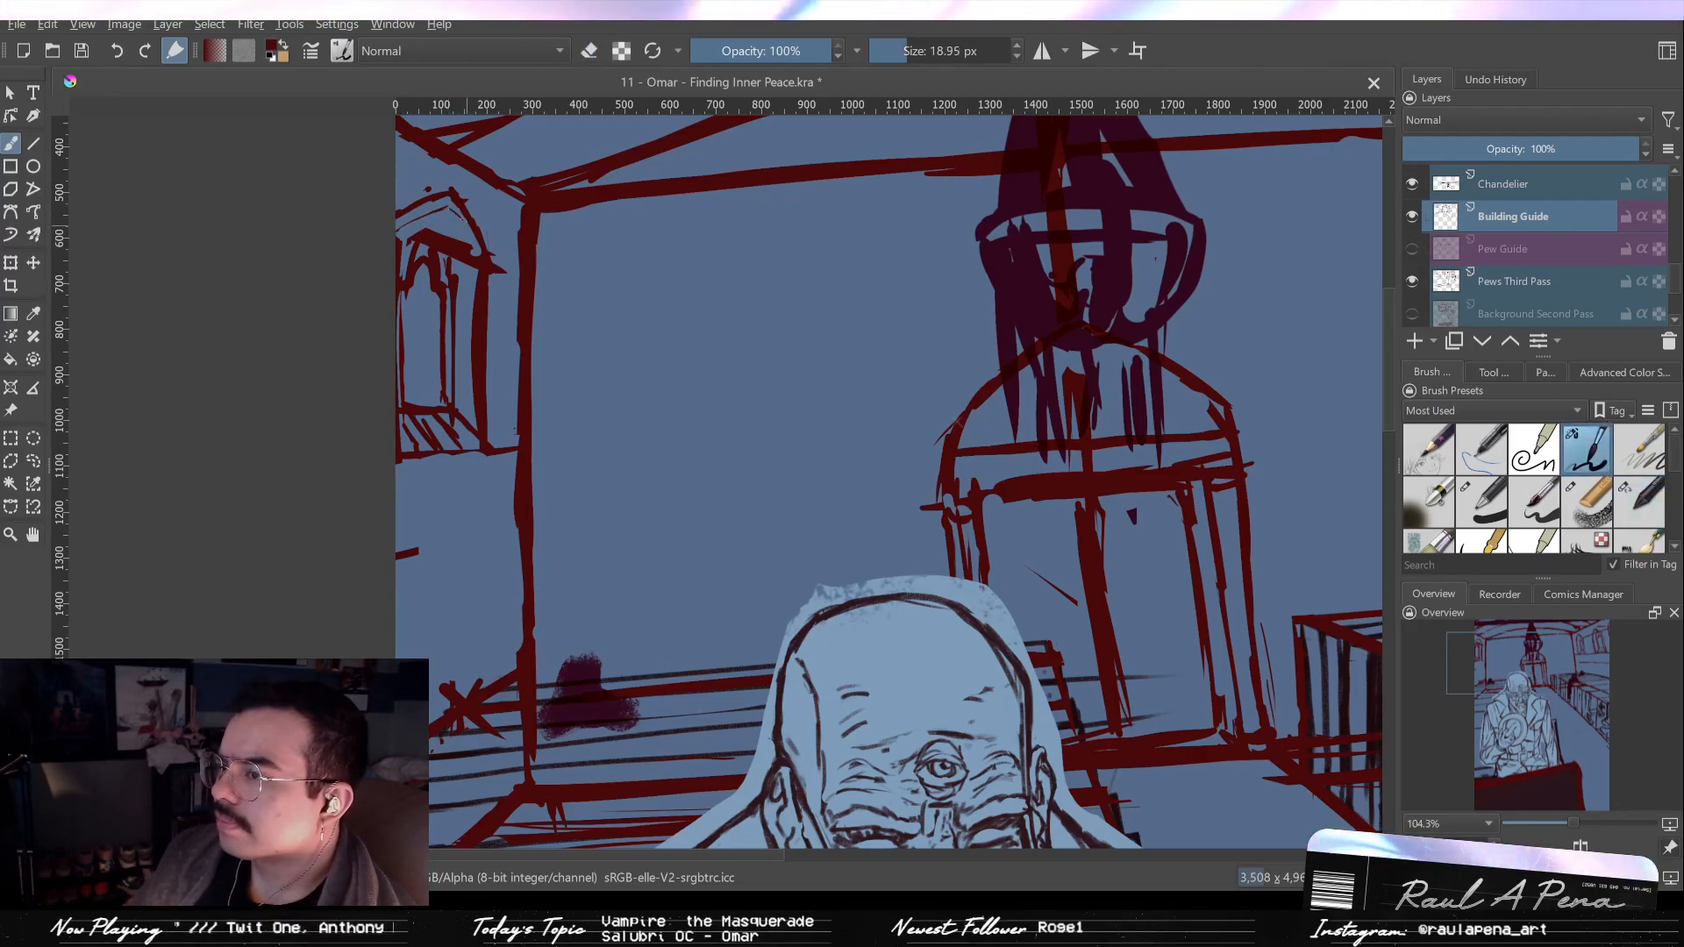
key(slash)
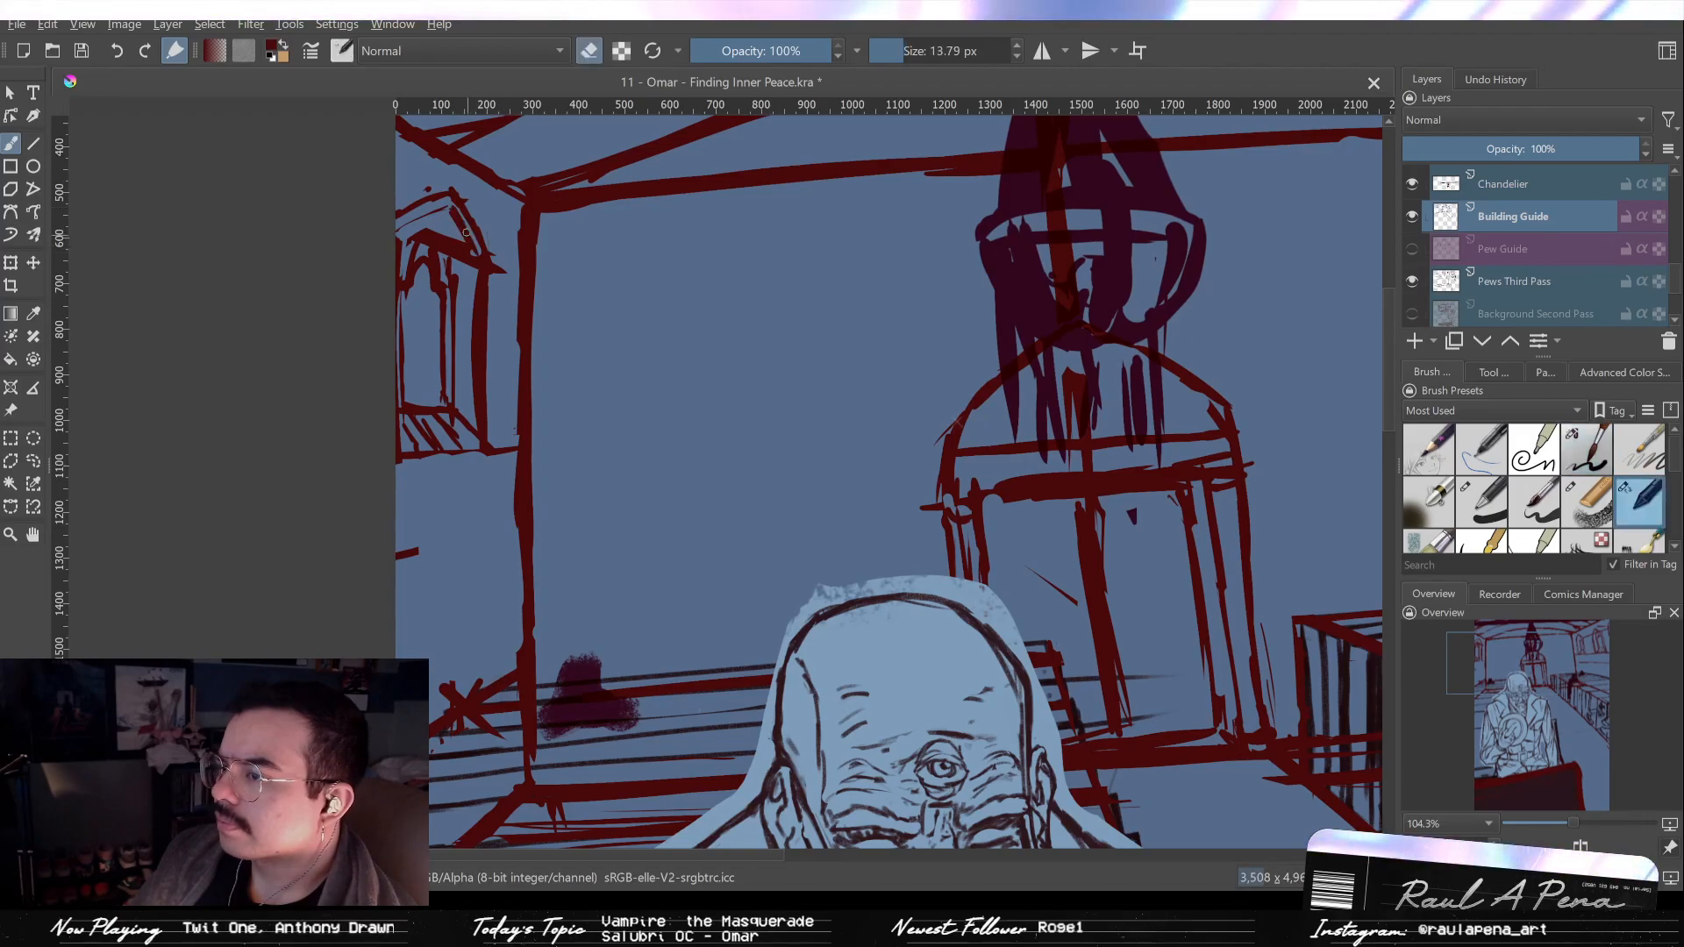
key(slash)
key(slash)
drag(474, 254, 479, 410)
key(slash)
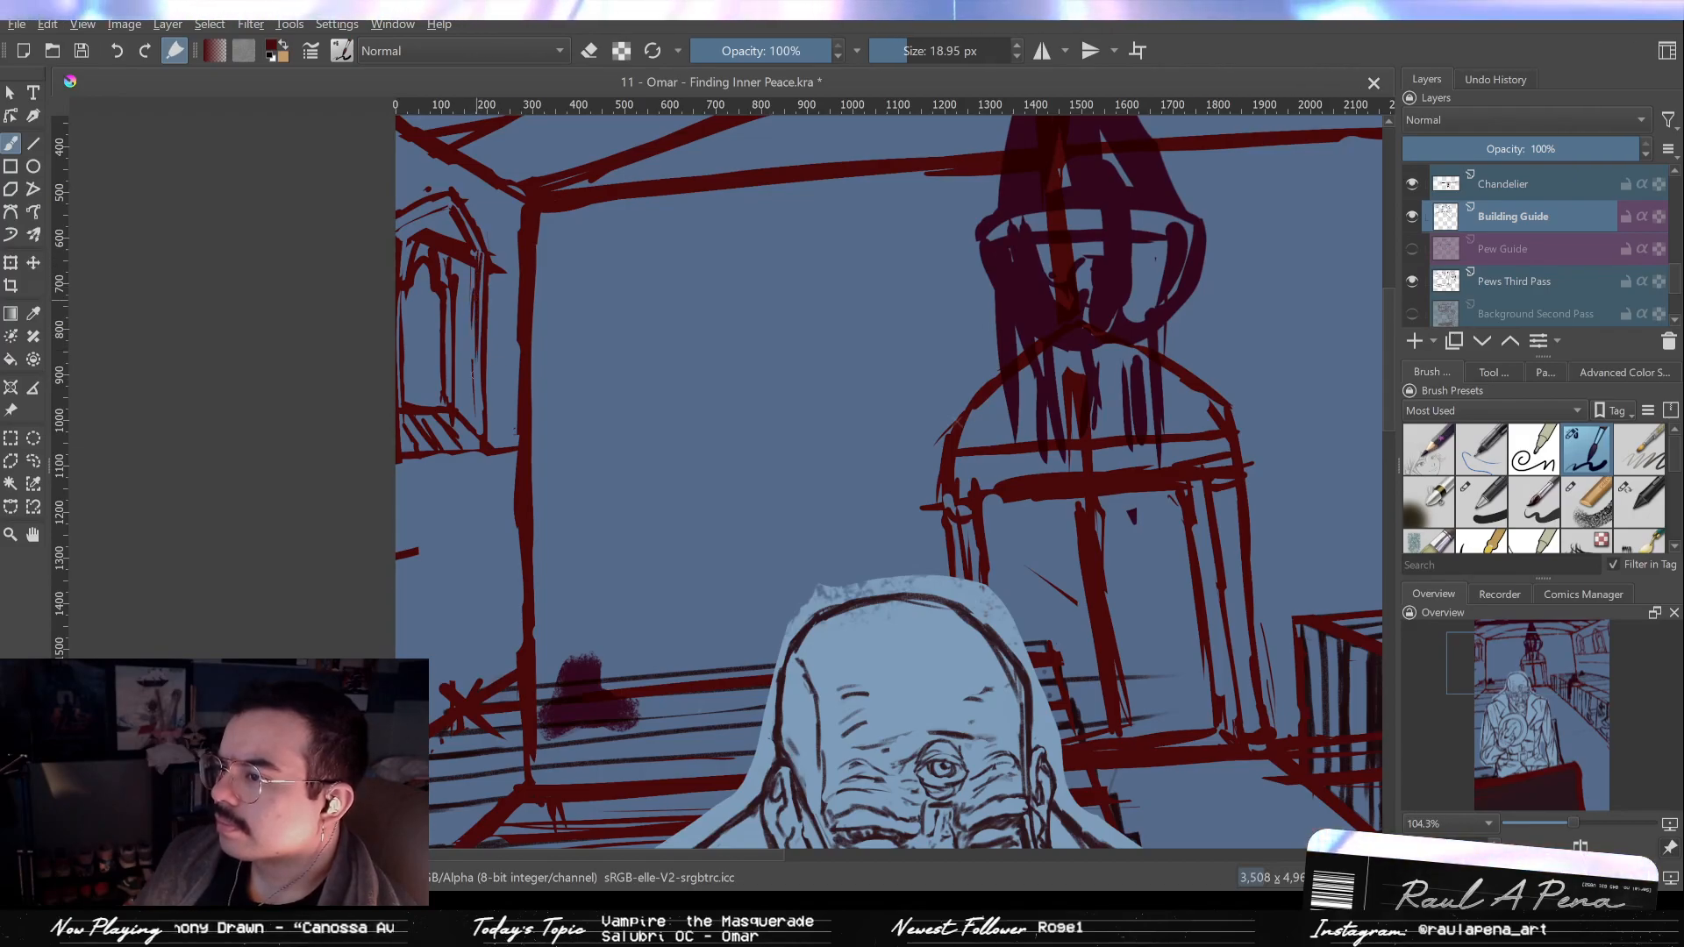
Redraw the left window's right-hand frame as thinner vertical lines reaching the sill and erase the excess ink.
drag(476, 338, 479, 428)
key(slash)
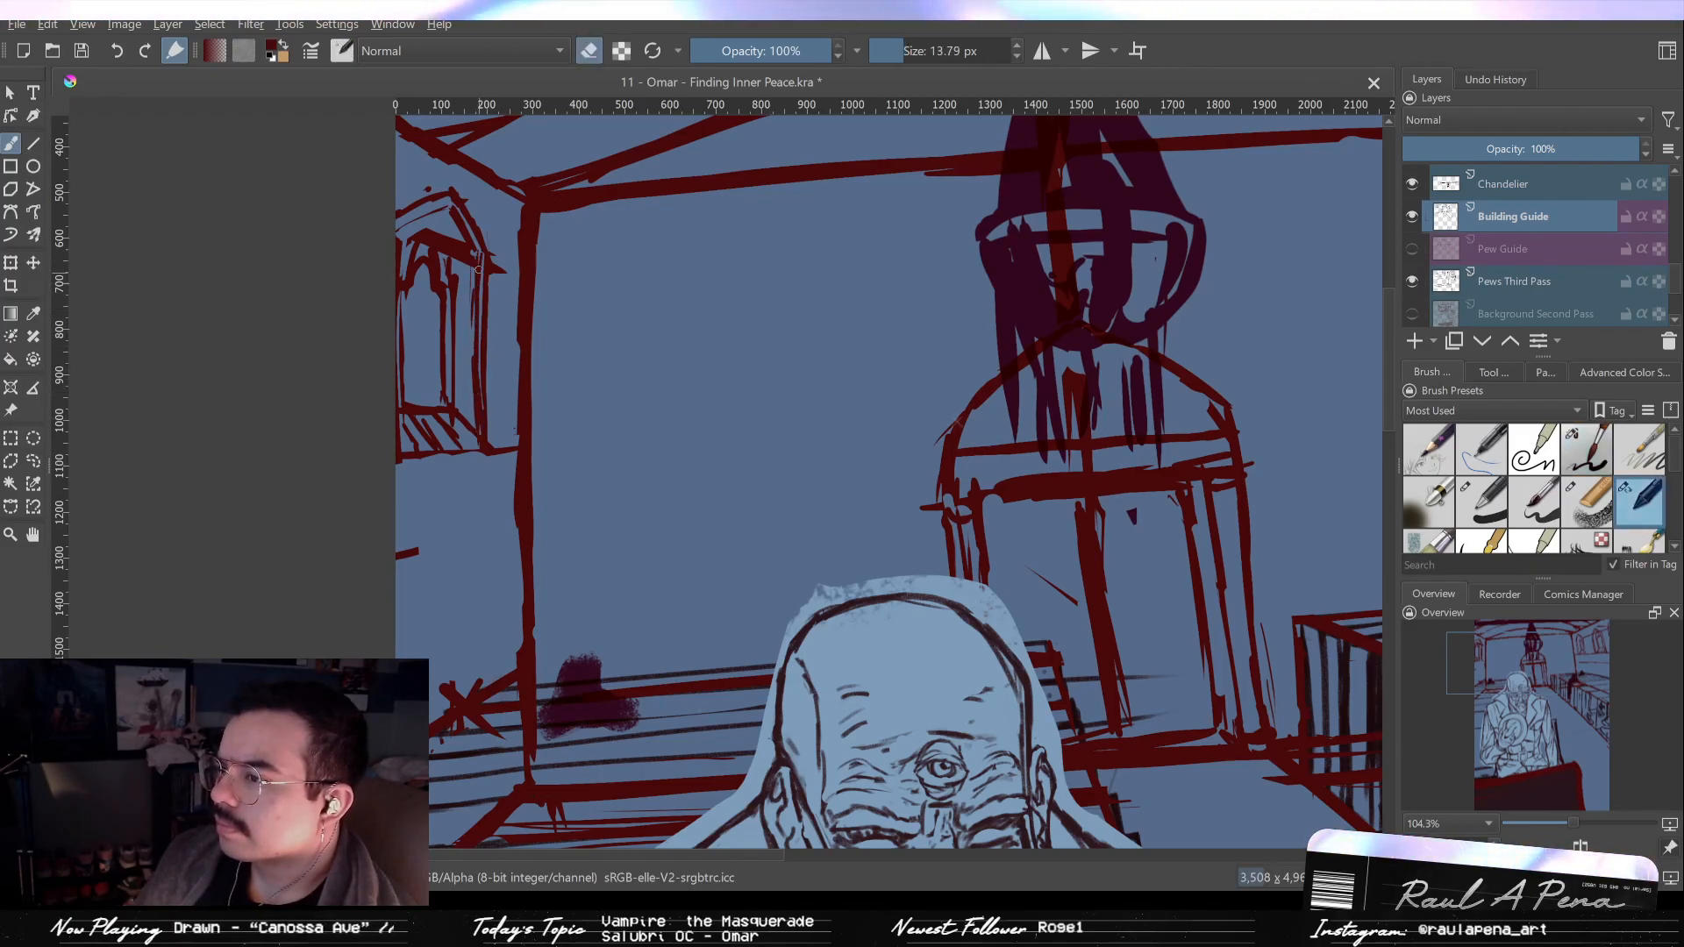
drag(479, 259, 479, 446)
key(slash)
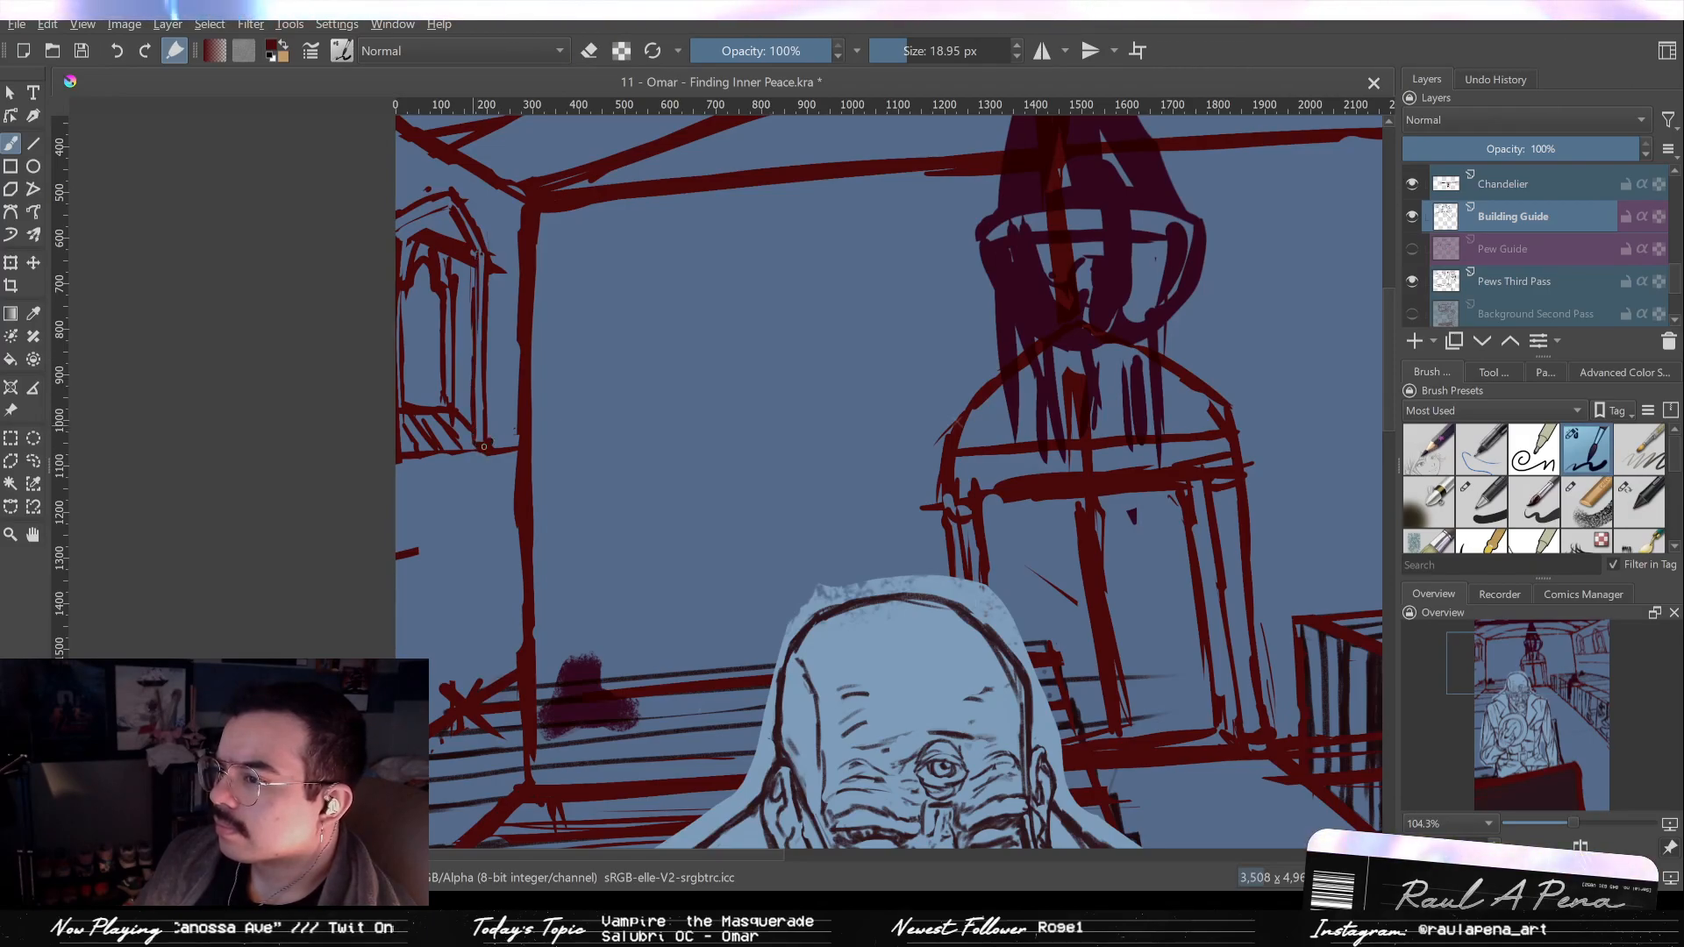
mouse_move(497, 360)
mouse_down()
mouse_move(498, 460)
mouse_move(460, 331)
mouse_move(473, 294)
mouse_move(467, 351)
mouse_move(456, 279)
mouse_move(476, 307)
mouse_move(466, 389)
mouse_up()
key(slash)
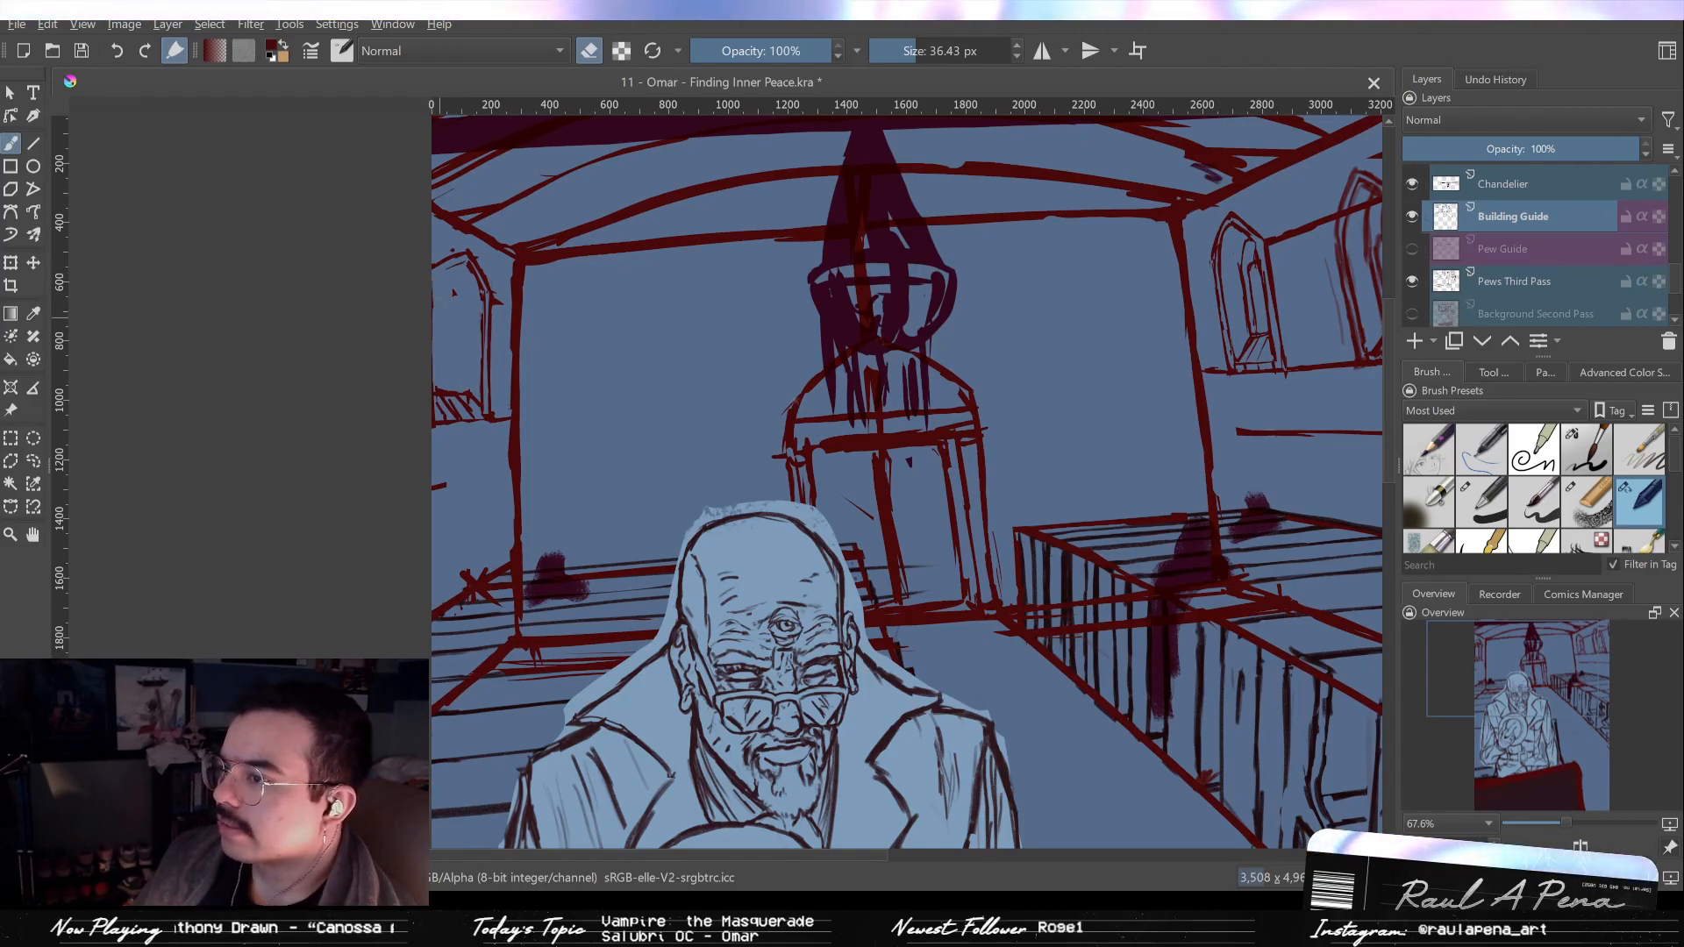
Rework the left window's inner arch lines, trimming them with the eraser at about 36 px and 23 px.
key(/)
drag(441, 267, 441, 344)
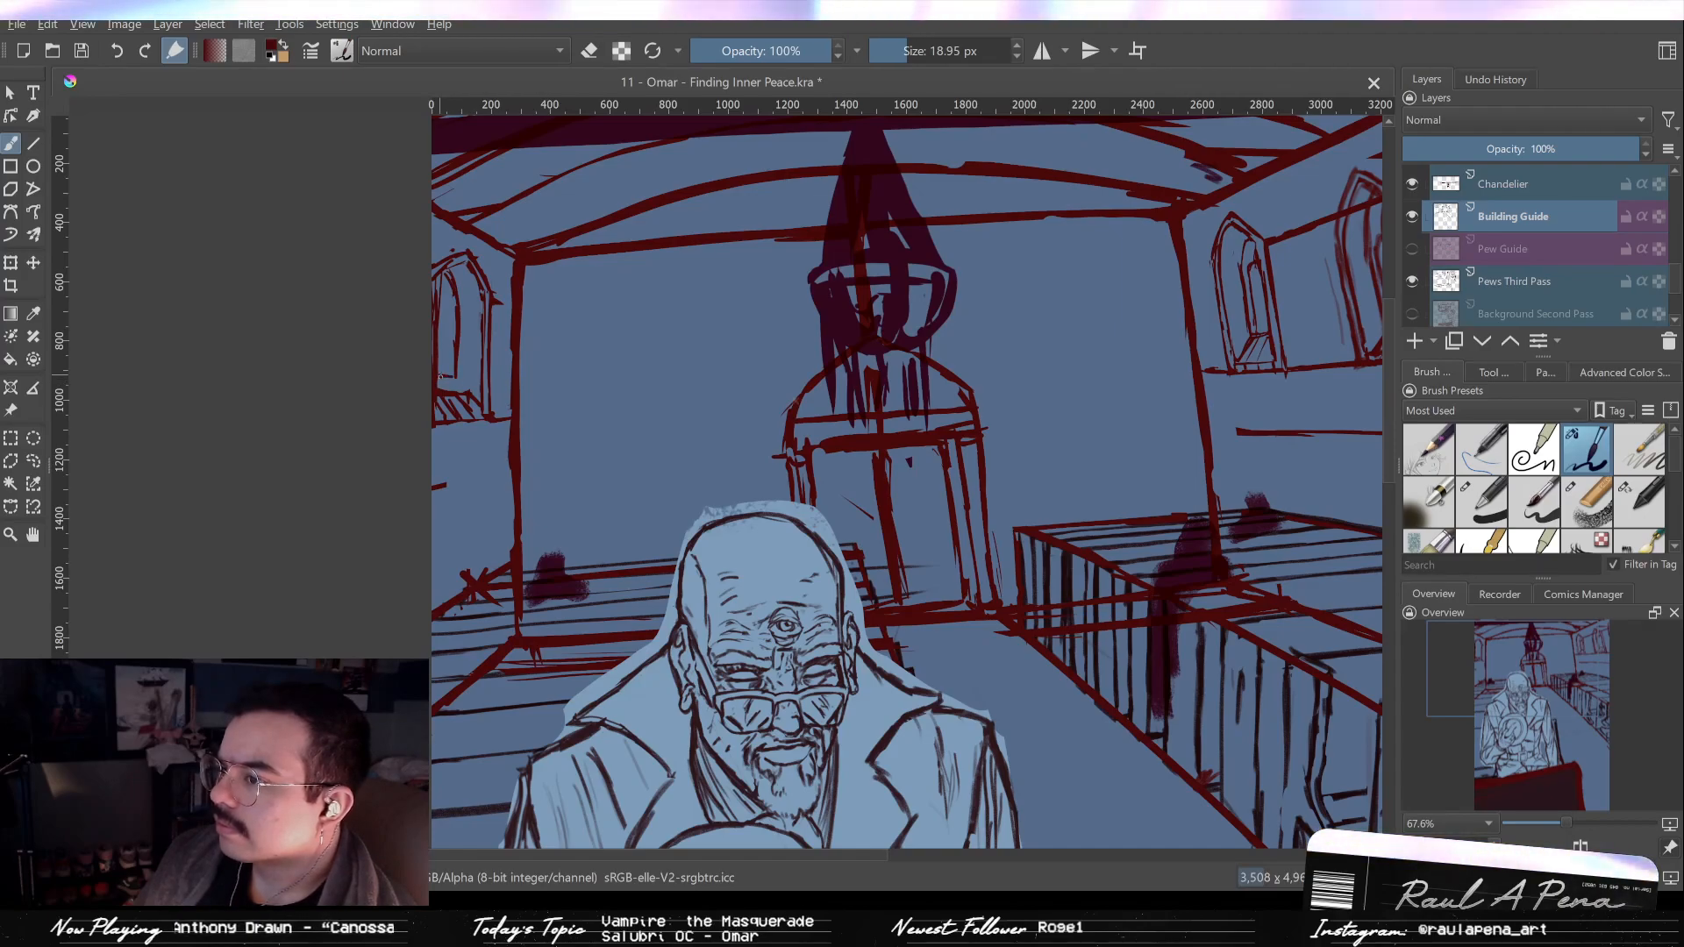
key(slash)
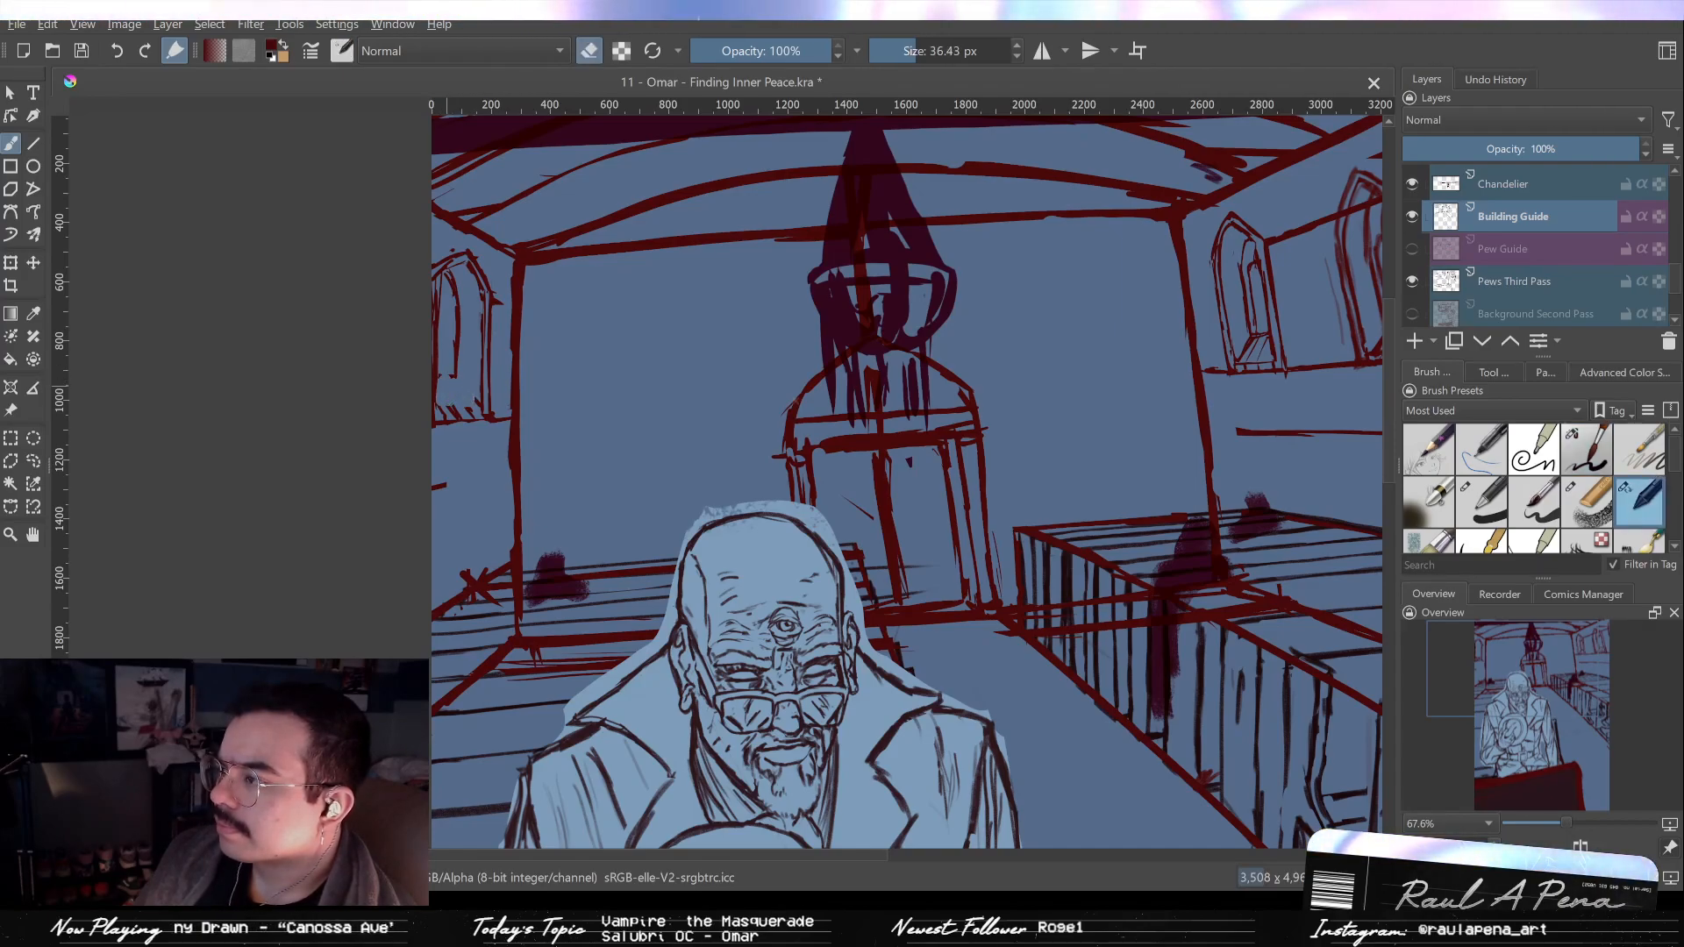
key(slash)
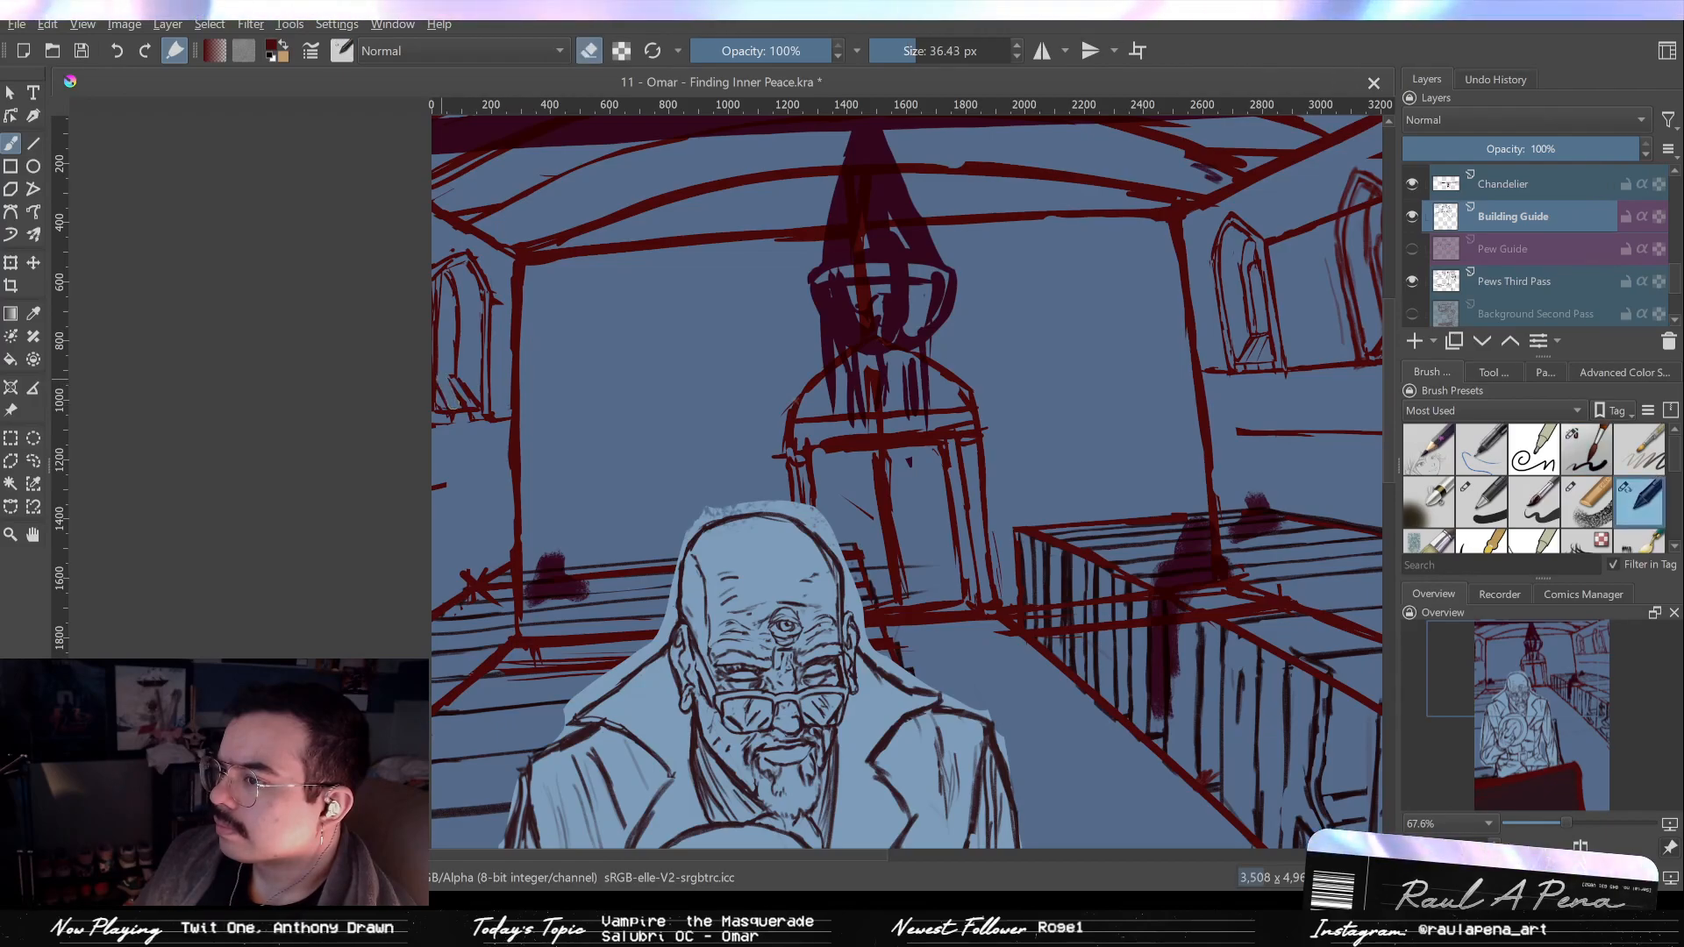
key(slash)
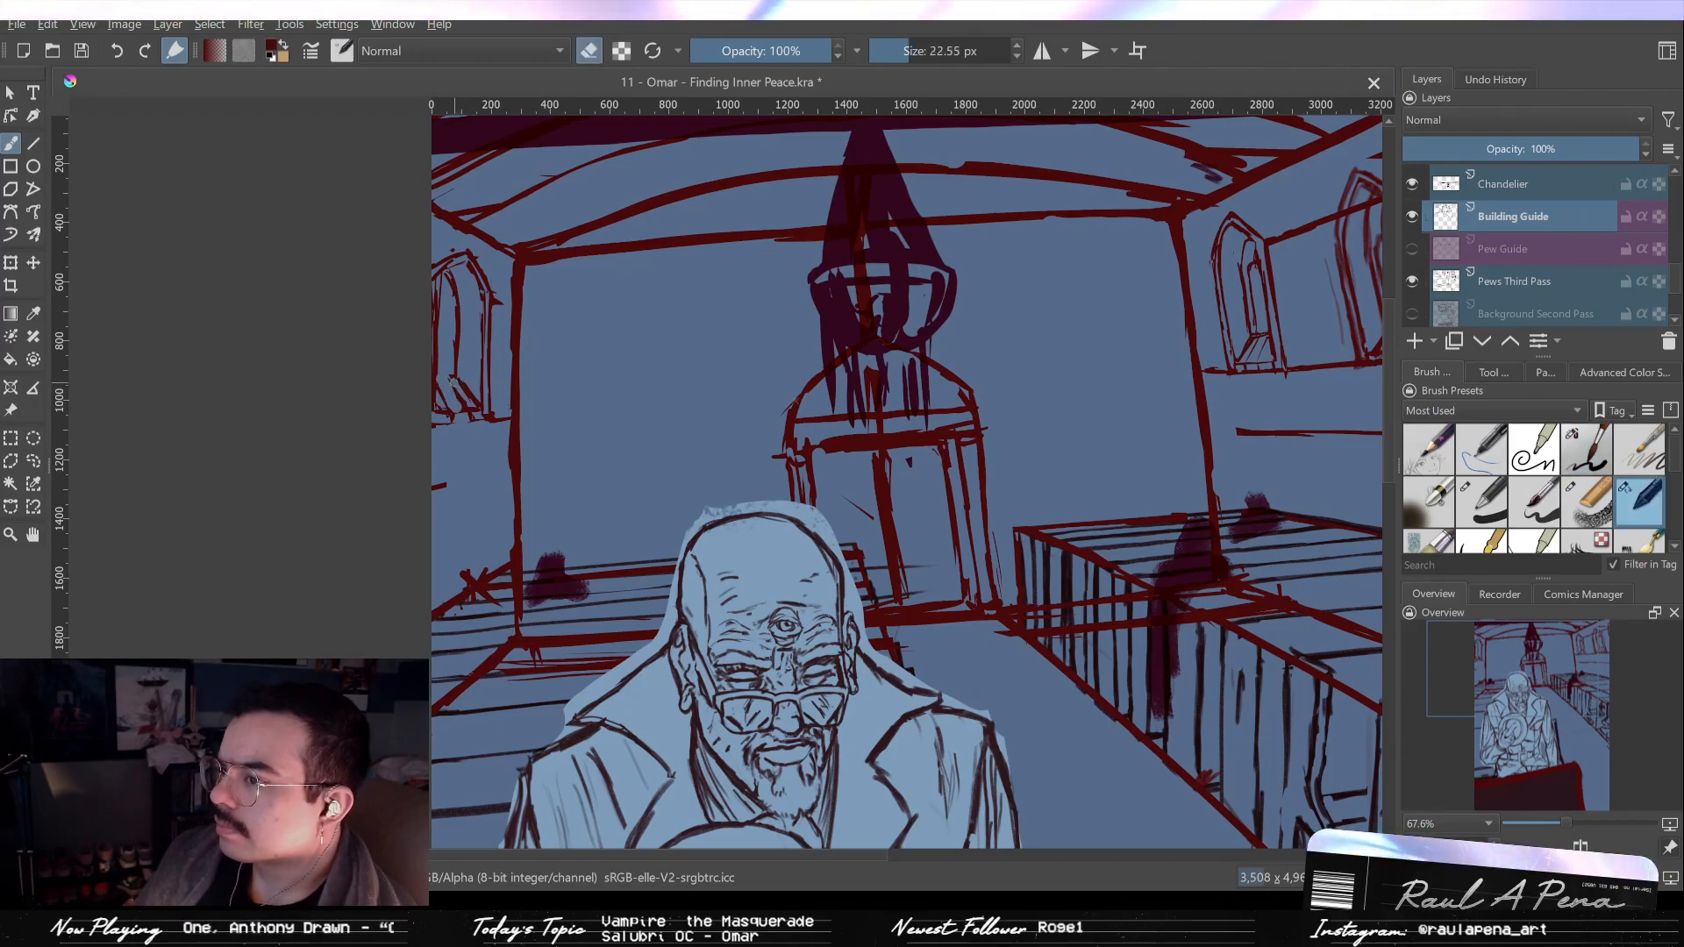
key(slash)
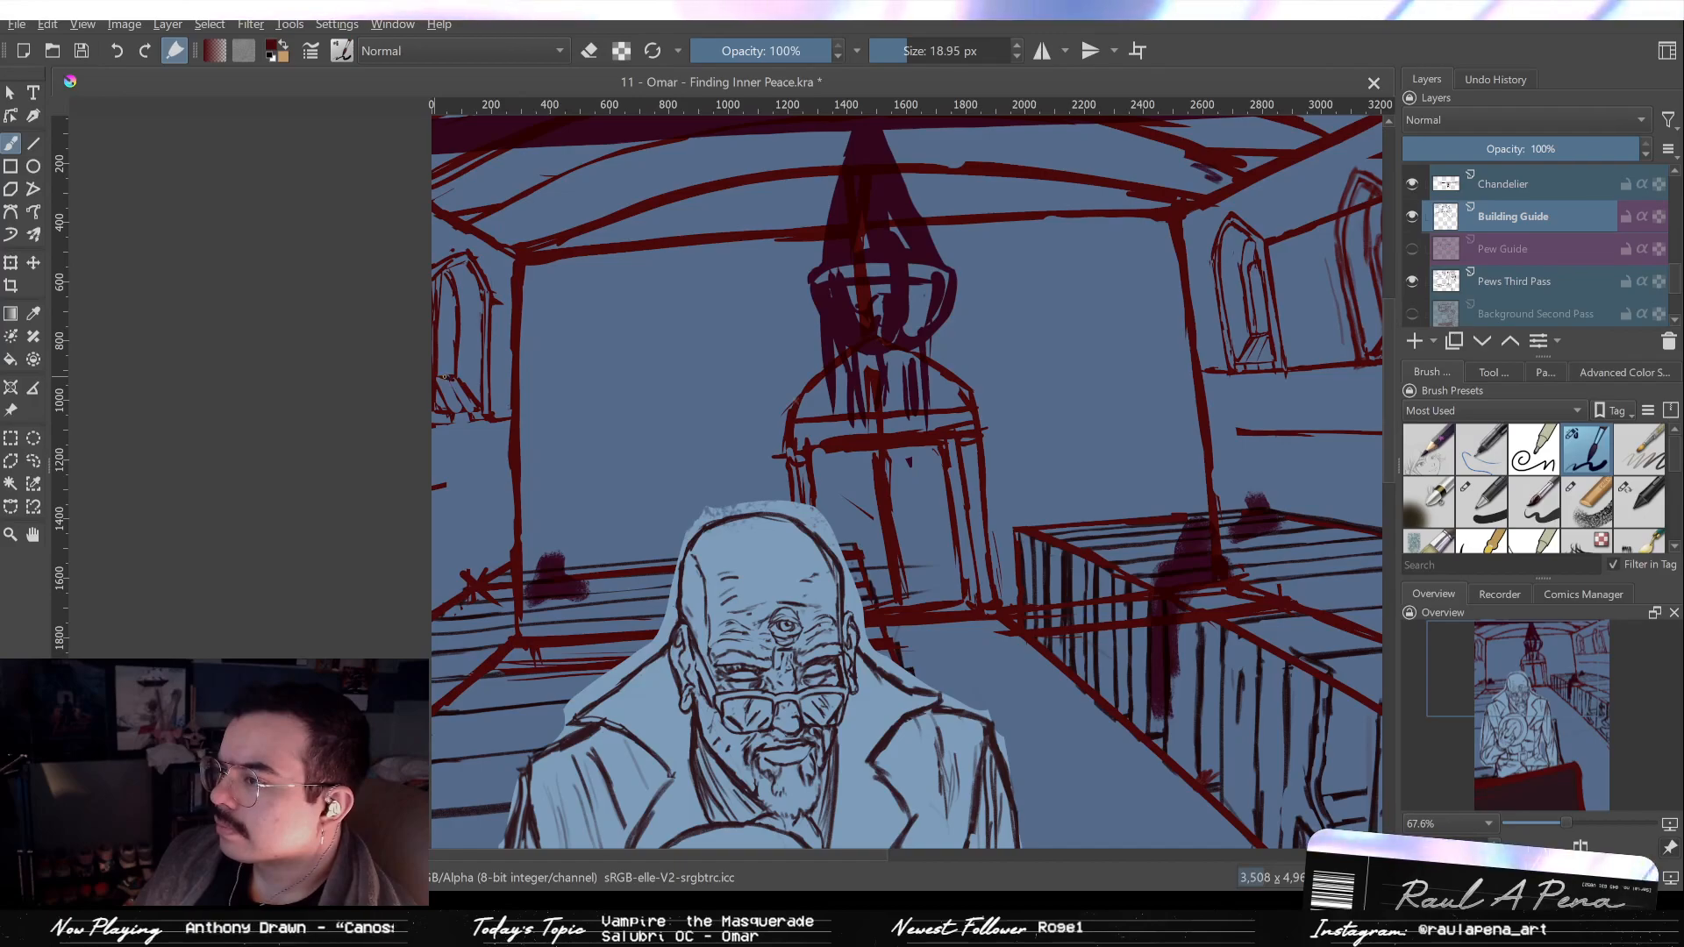
mouse_move(465, 358)
mouse_down()
mouse_move(459, 386)
mouse_move(466, 331)
mouse_move(452, 359)
mouse_up()
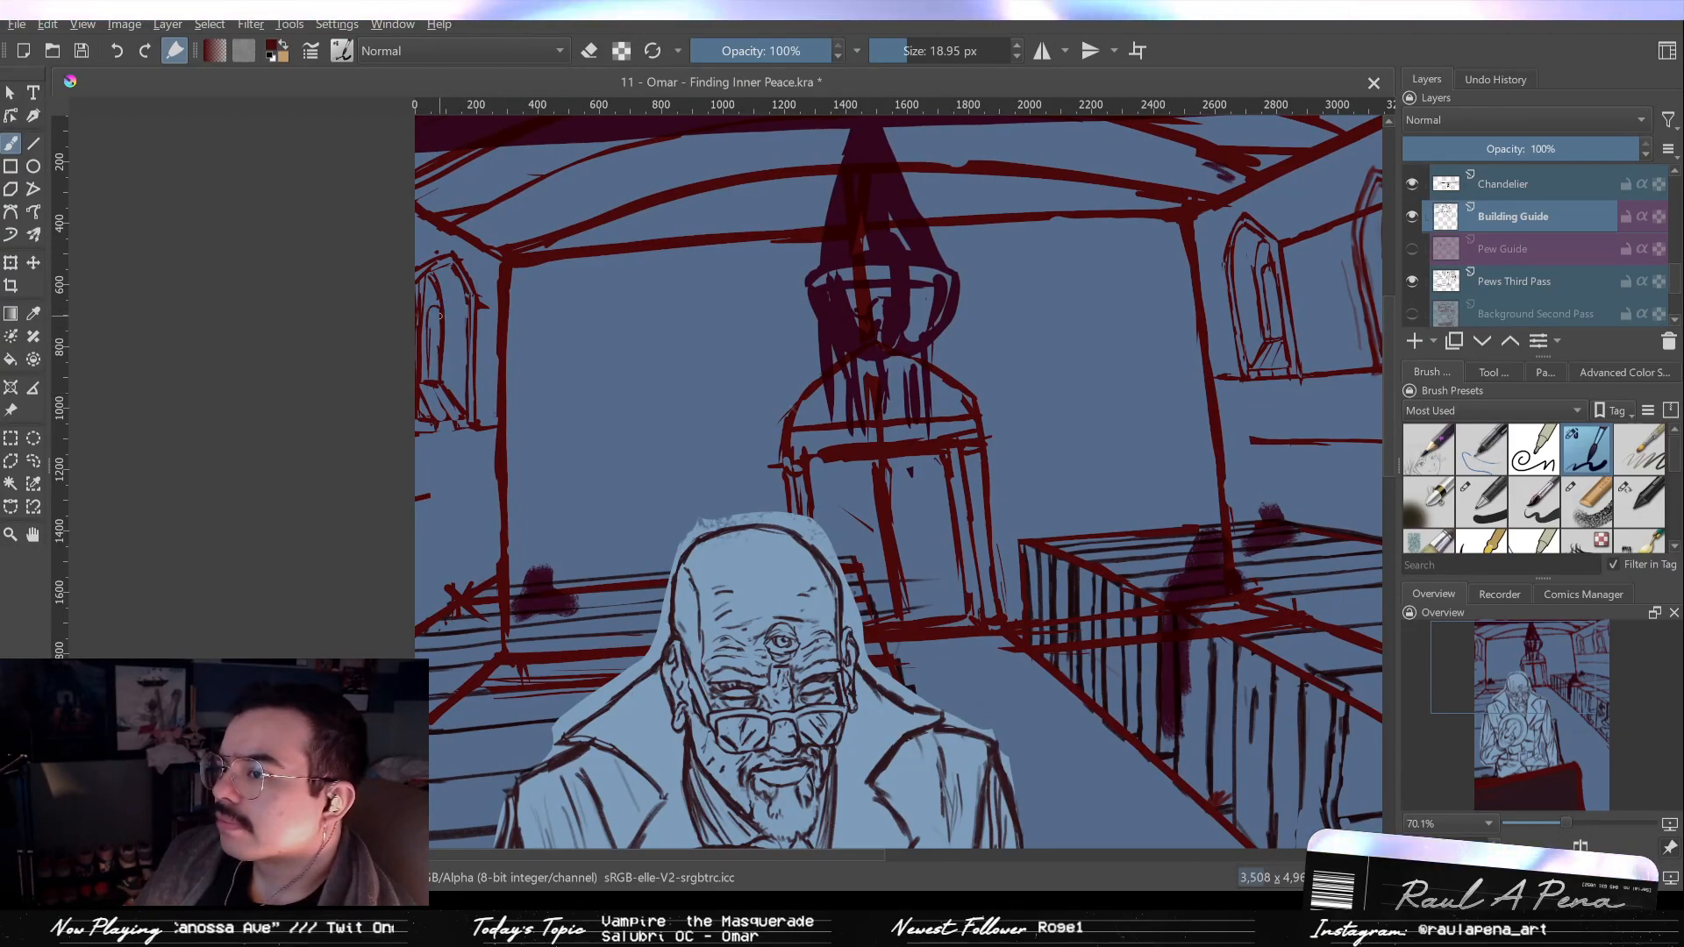
Touch up the inner frame and lower sill lines of the left wall's window.
key(e)
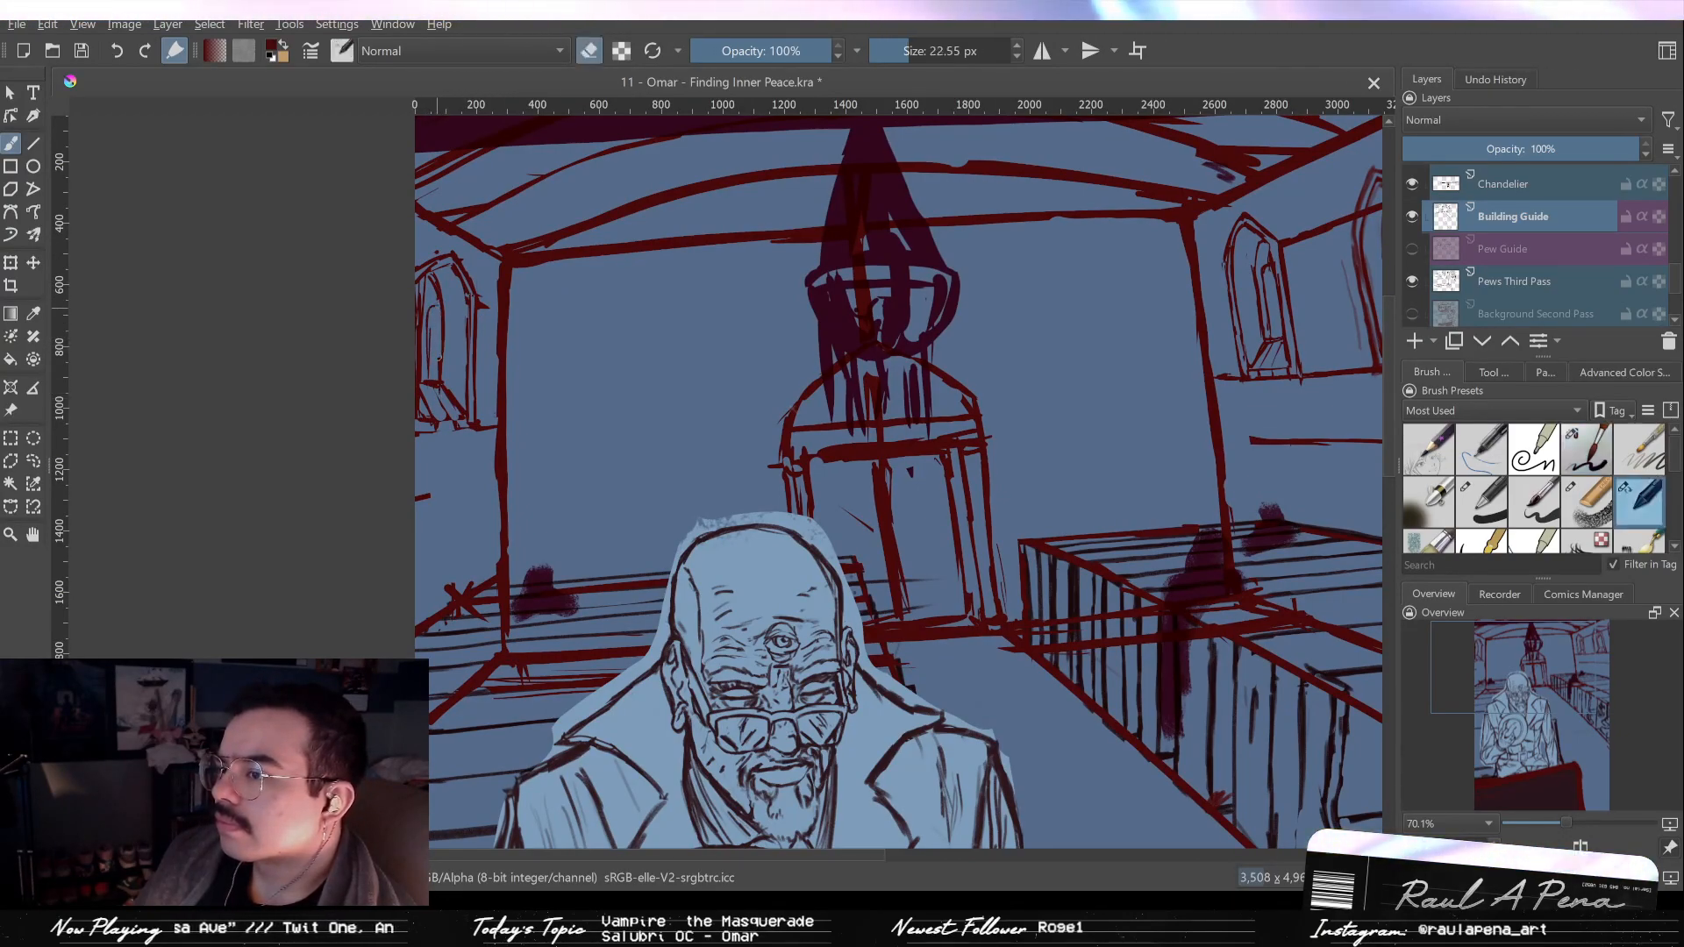
key(e)
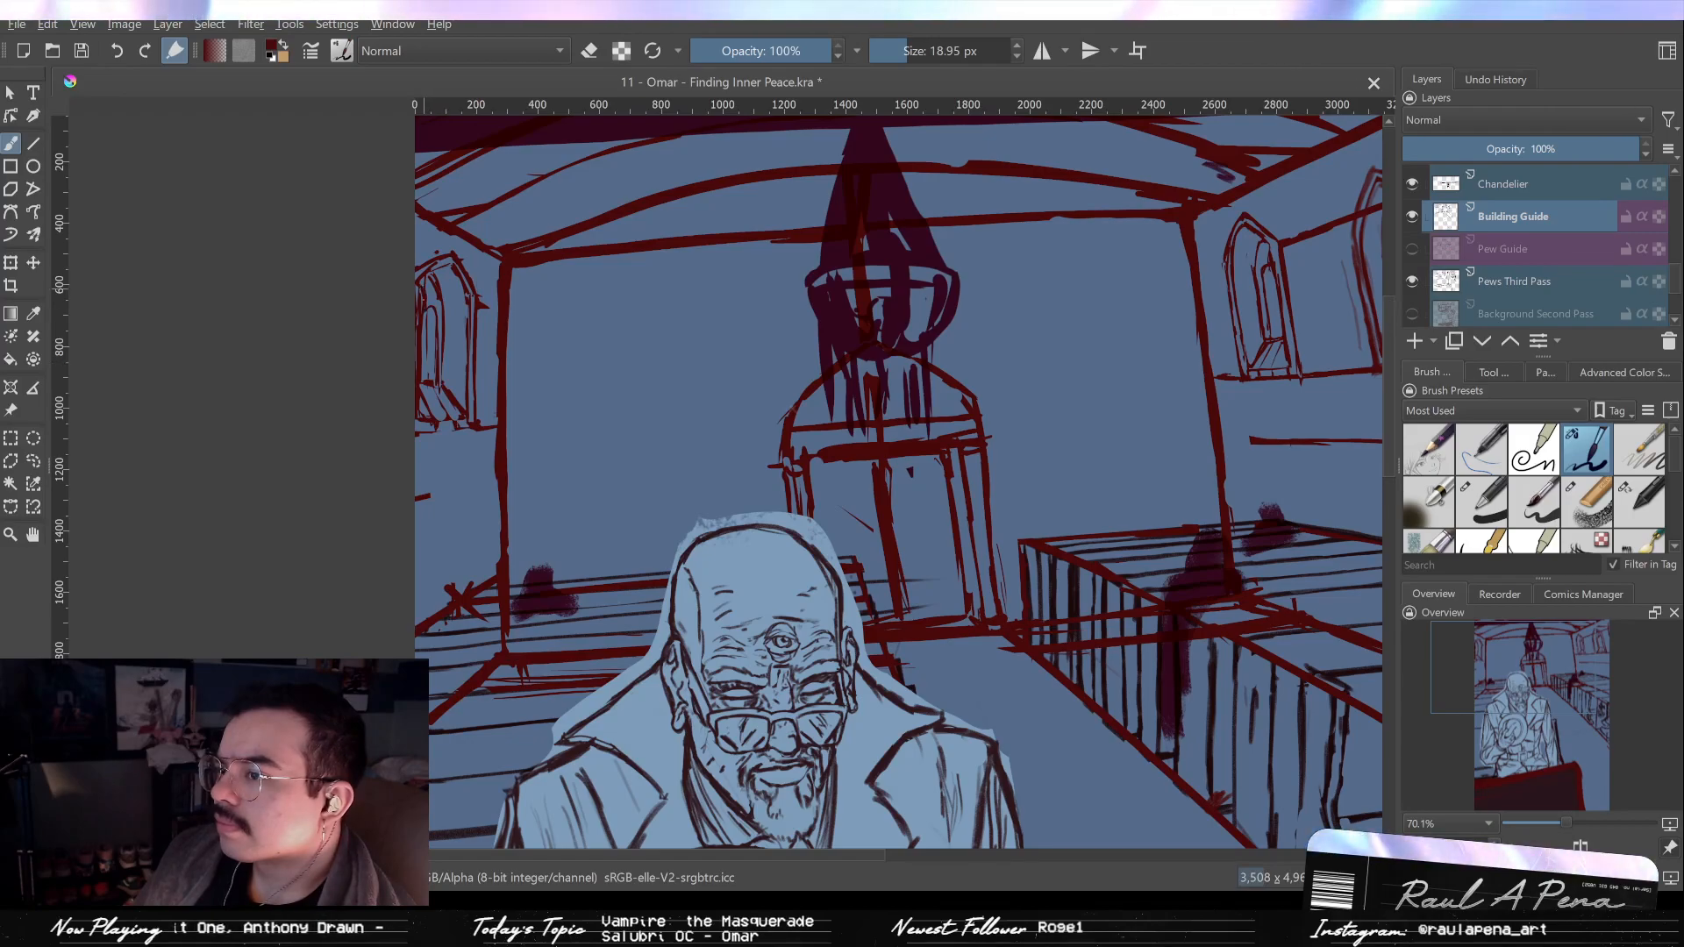
drag(429, 330, 516, 350)
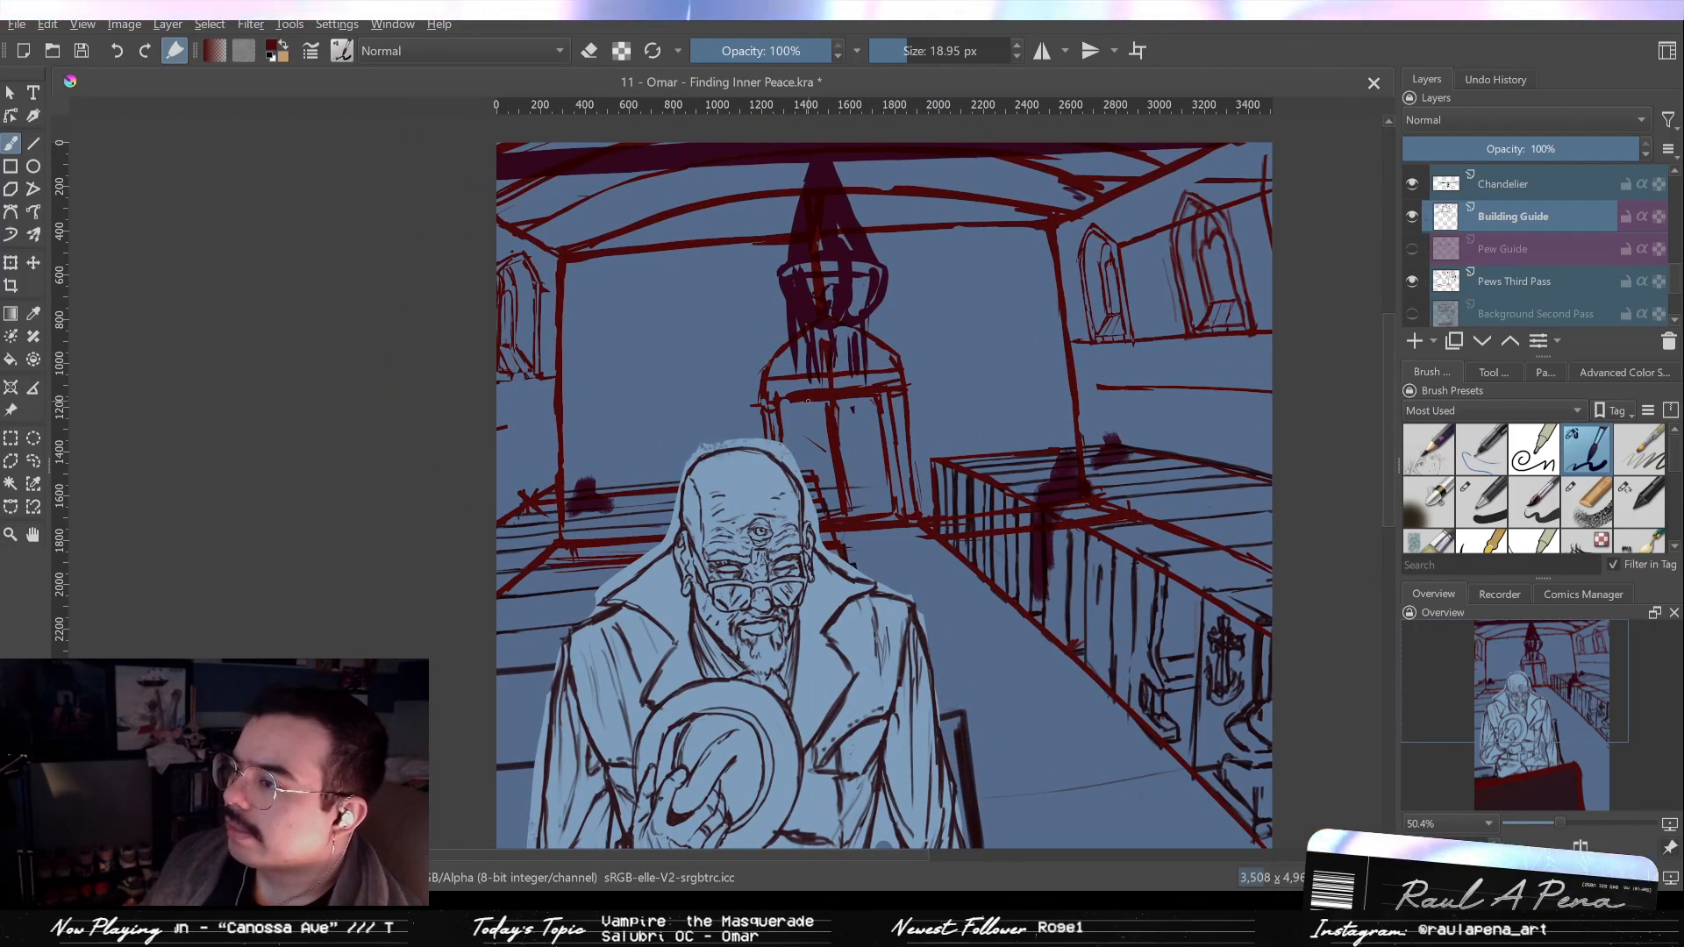
drag(617, 345, 816, 435)
drag(459, 262, 650, 377)
drag(395, 219, 609, 357)
drag(484, 323, 525, 444)
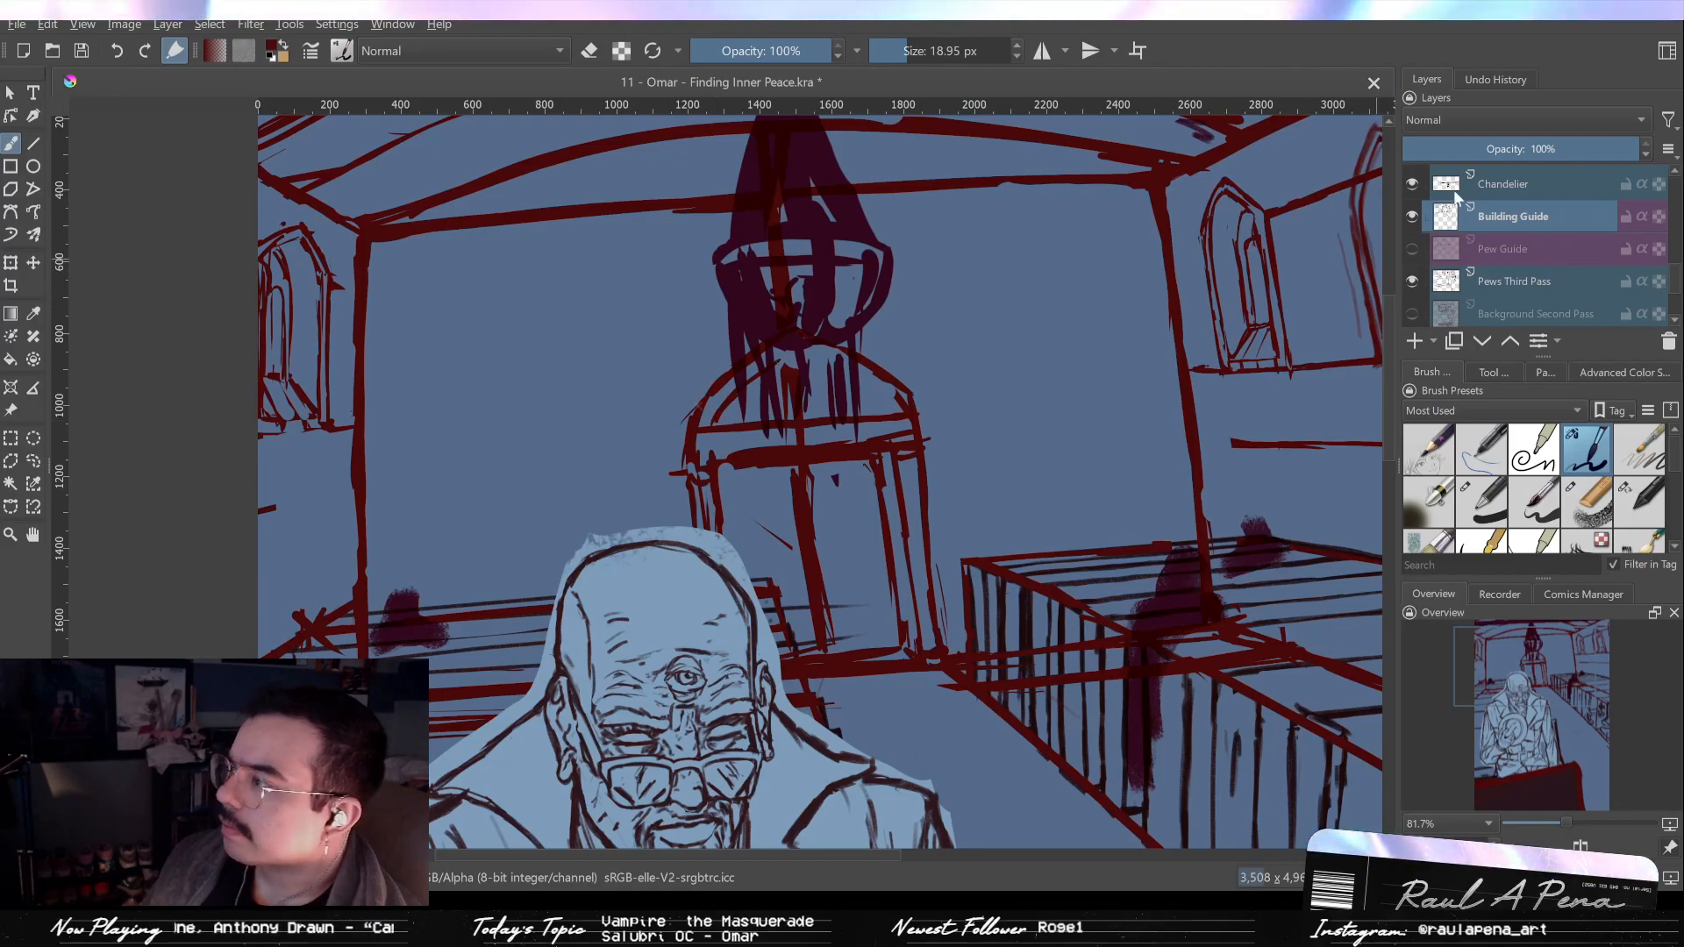
Hide the Chandelier layer, thin the doorway's vertical centre line with the 23 px eraser, and clean up the threshold line.
click(1412, 184)
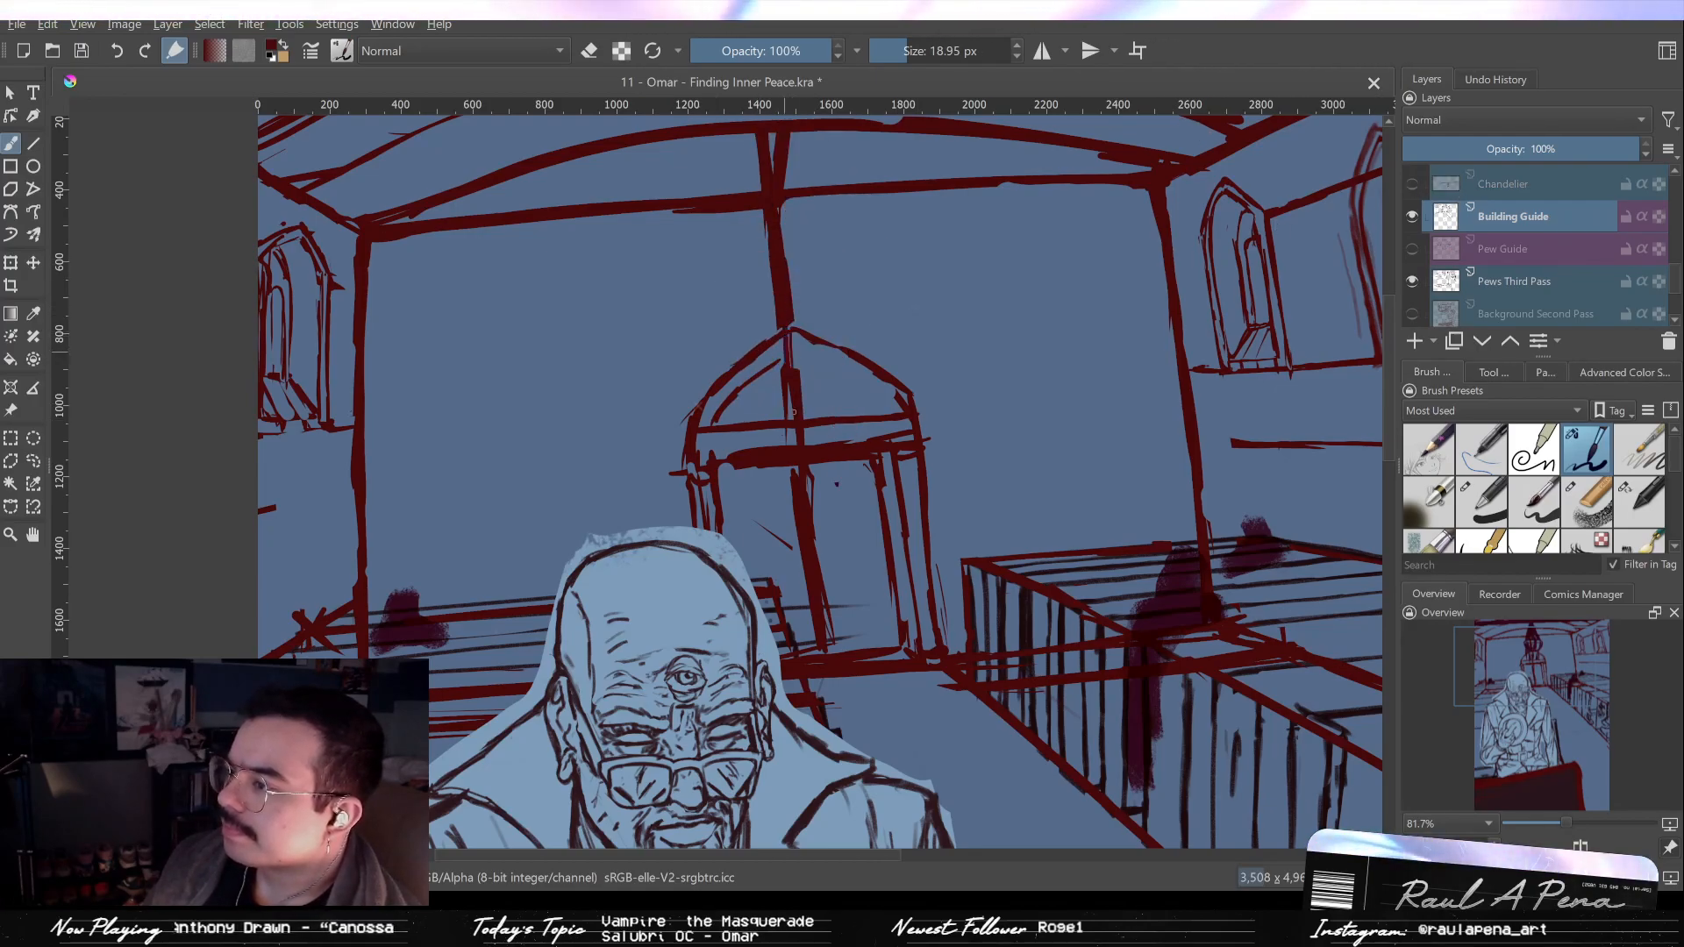
mouse_move(787, 321)
mouse_down()
mouse_move(809, 508)
mouse_move(797, 562)
mouse_up()
key(slash)
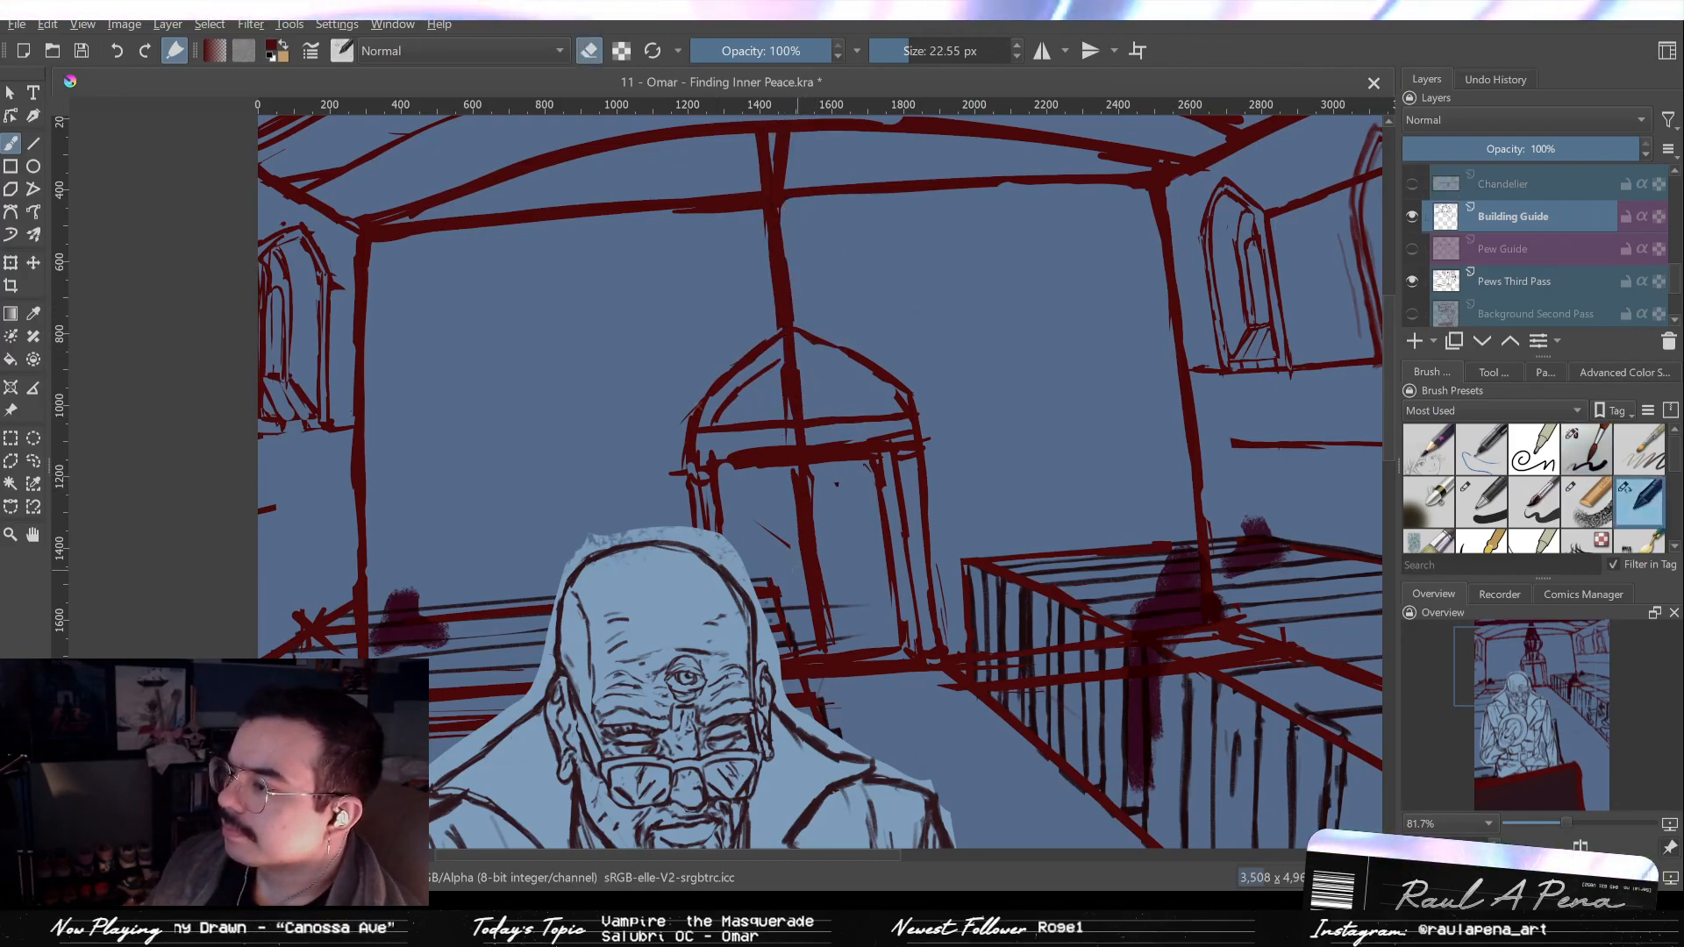
drag(805, 495, 822, 631)
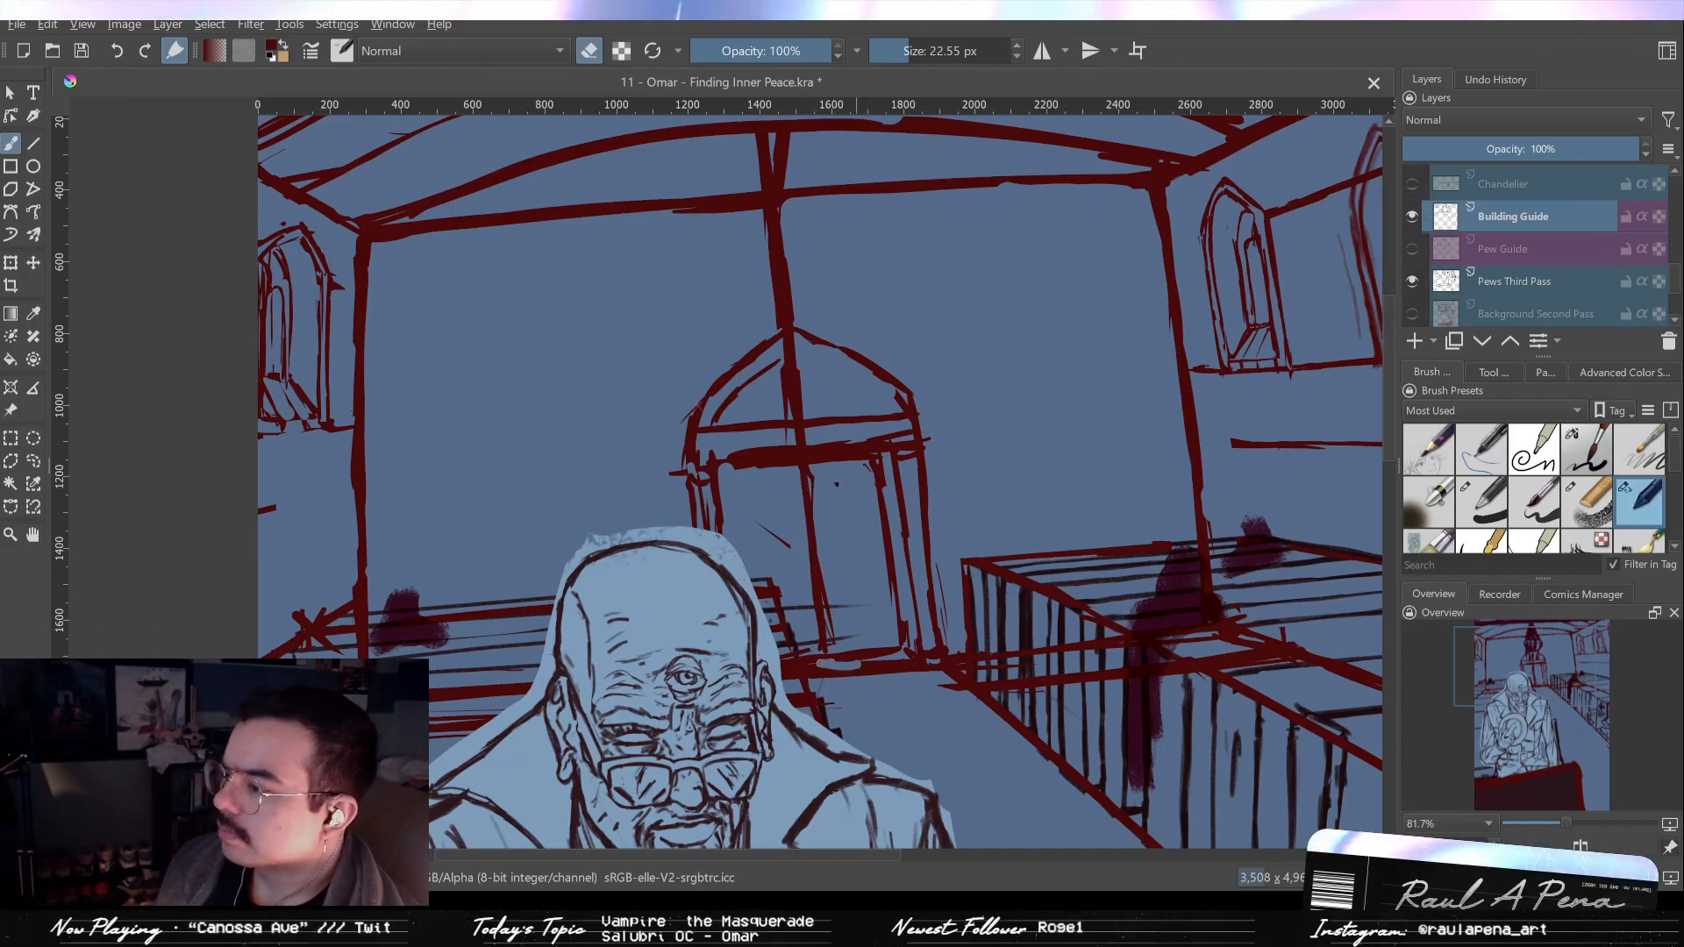
key(slash)
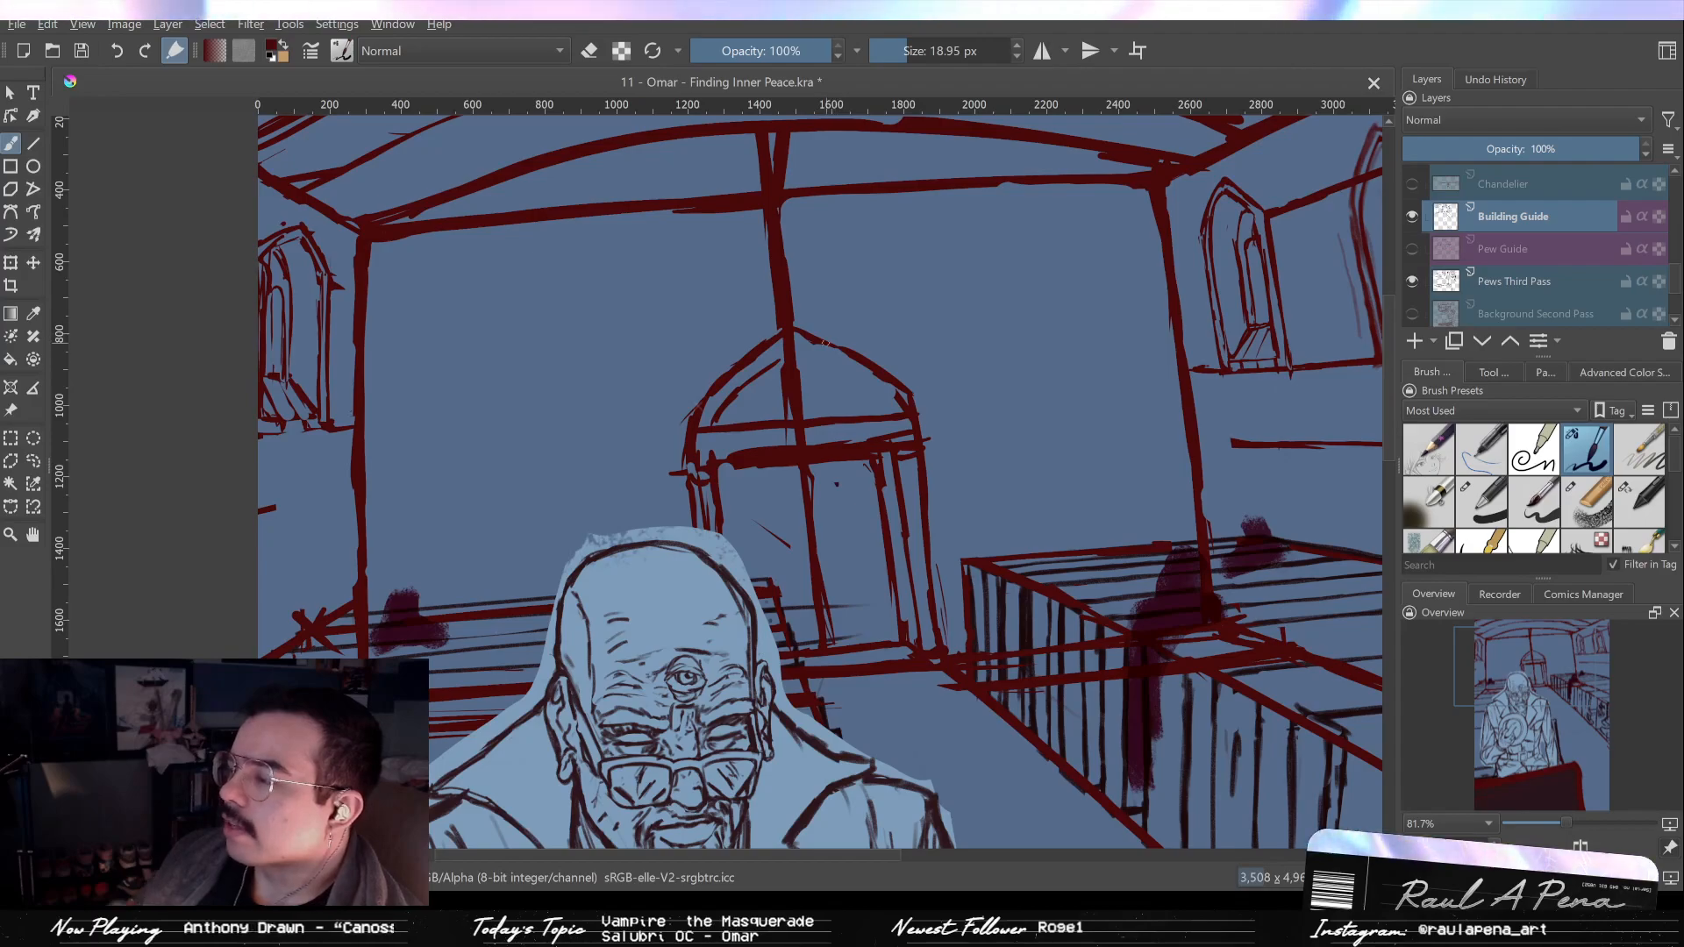
Sketch and rework inner curves that follow the door arch on both sides of its centre line.
key(ctrl+z)
drag(798, 353, 829, 370)
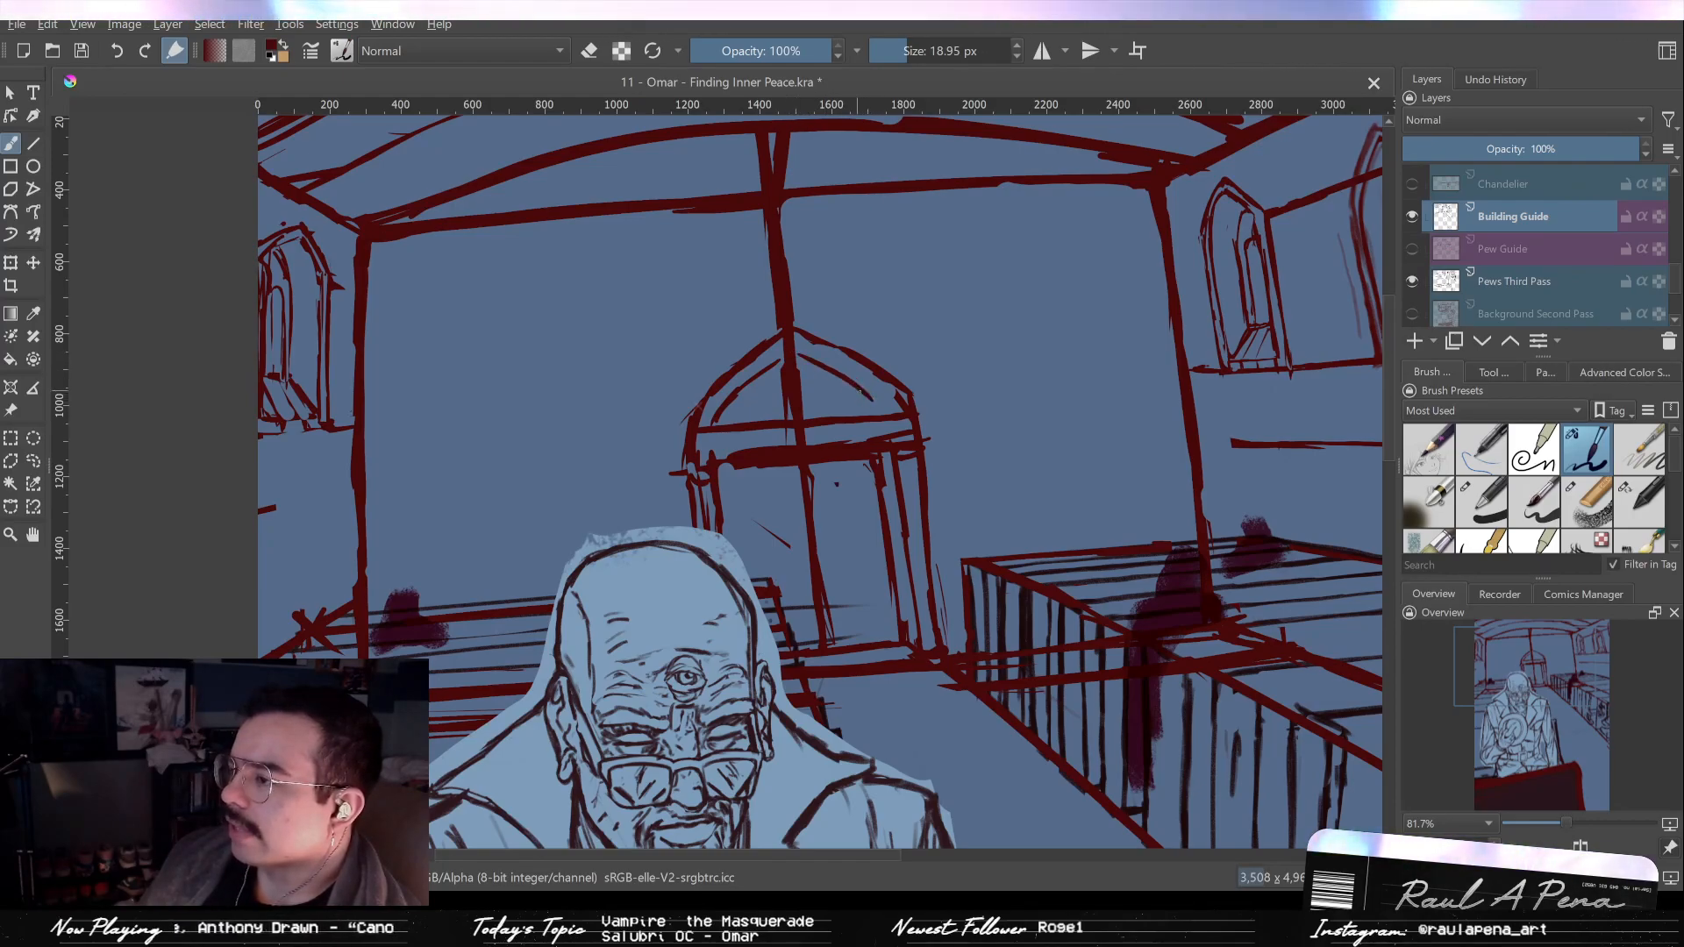
key(slash)
drag(869, 398, 811, 359)
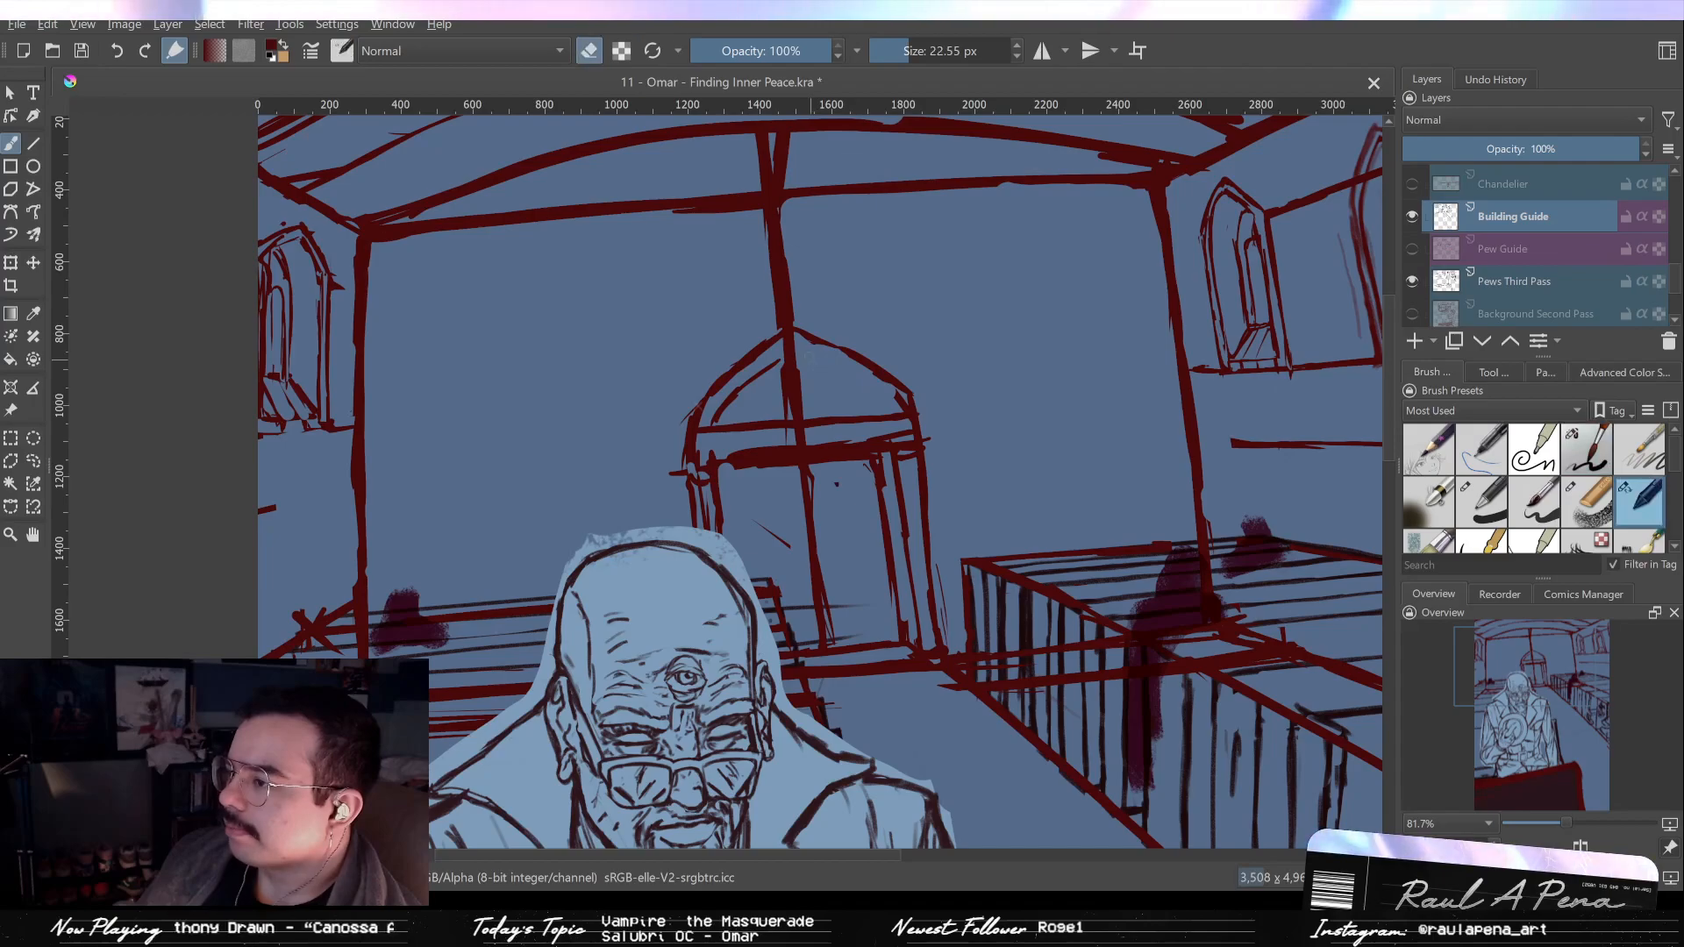
key(slash)
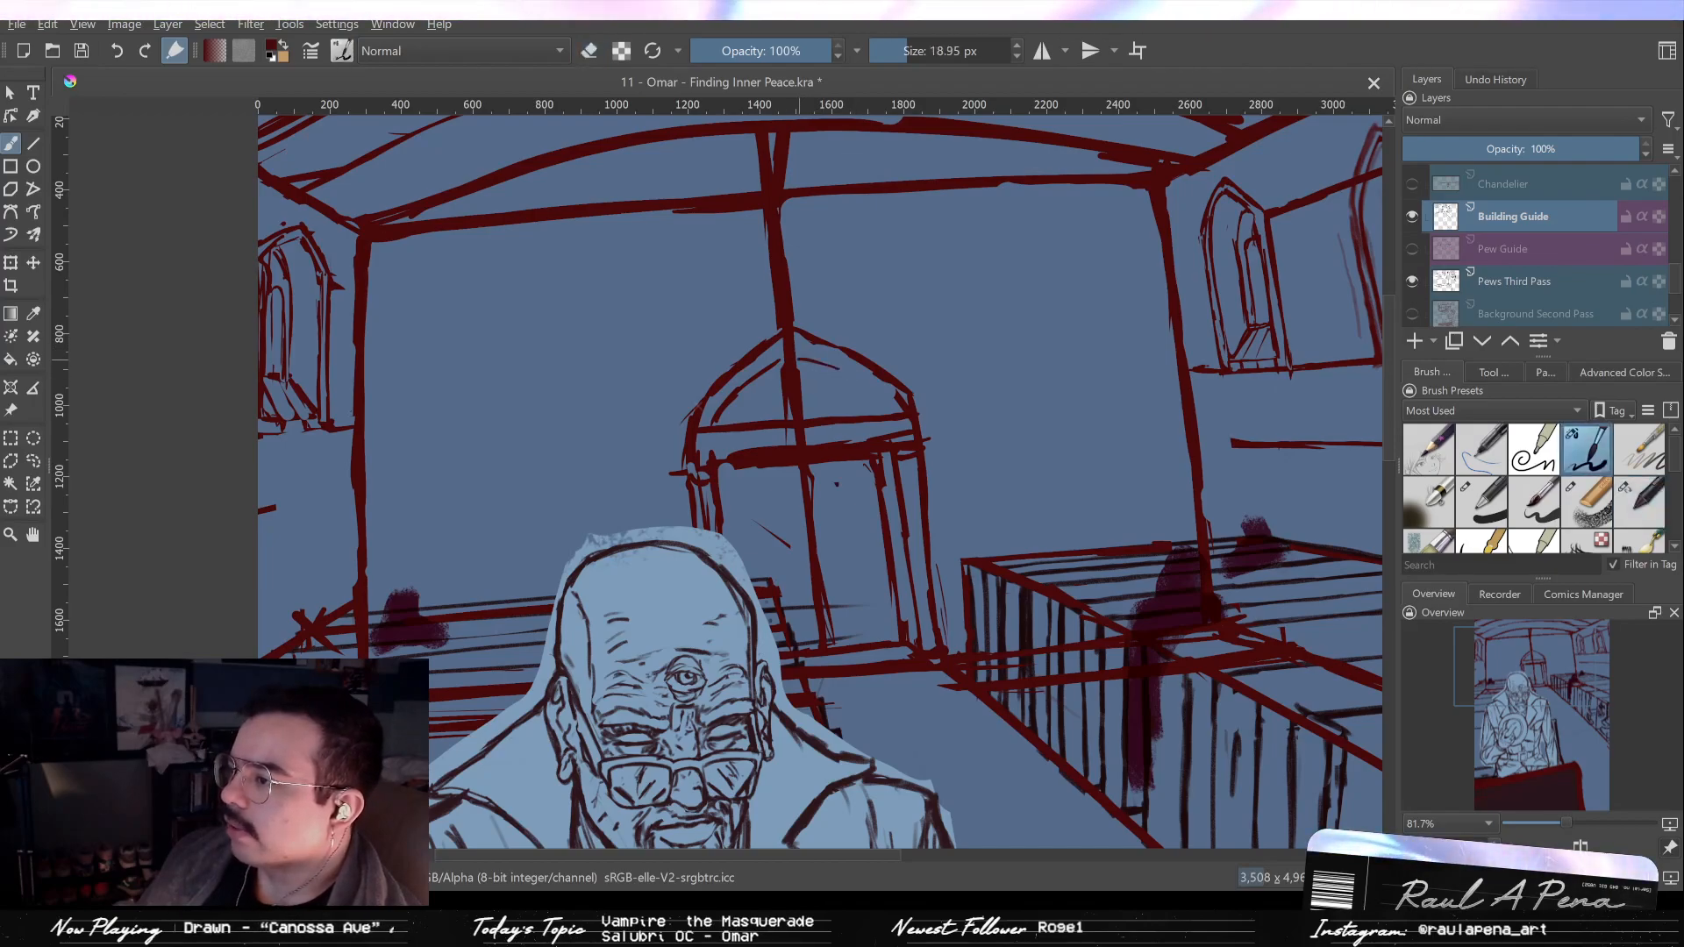
drag(872, 397, 790, 357)
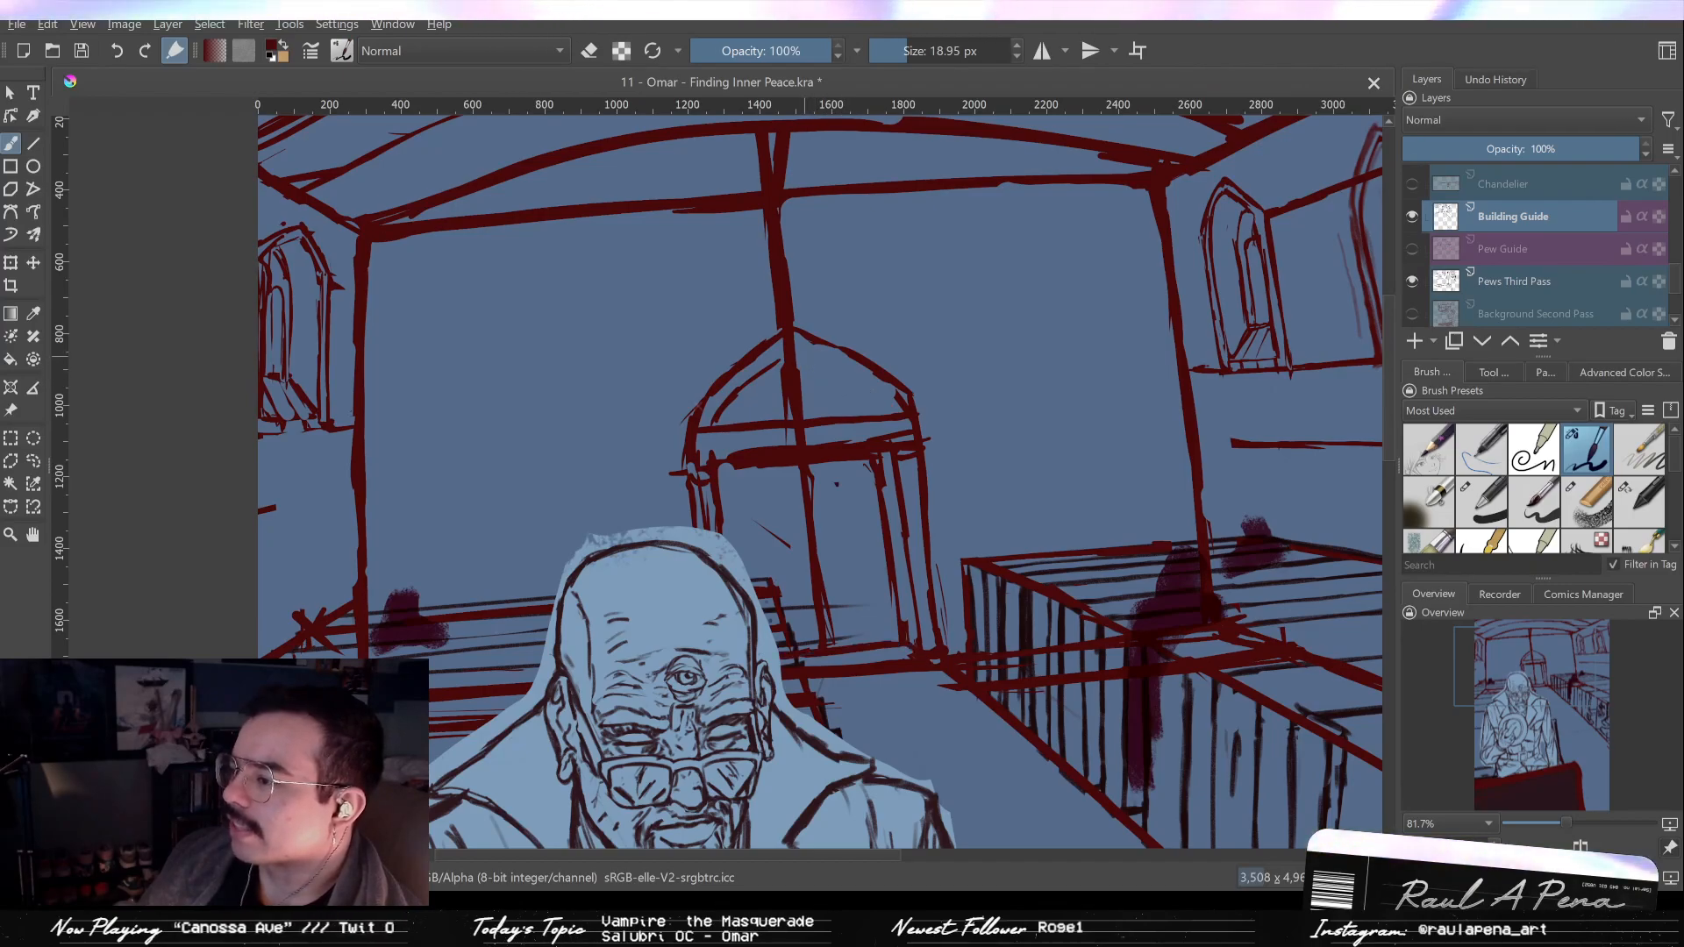
key(slash)
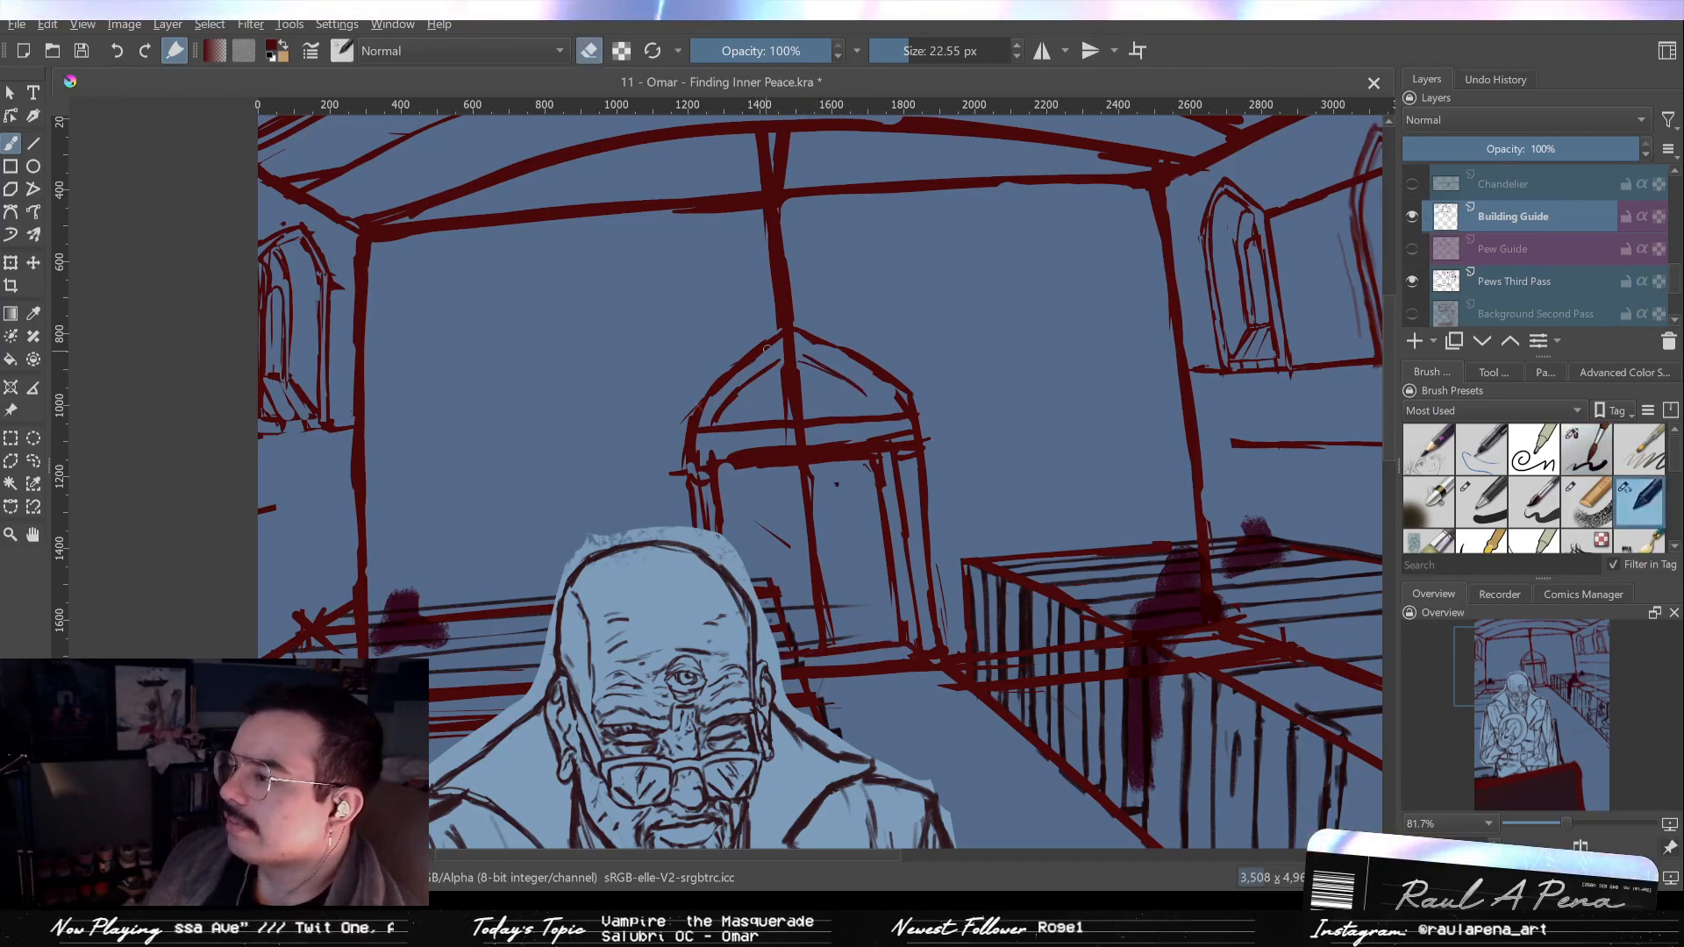
Redraw the doorway's left outer edge farther out and erase the old doubled jamb lines with the eraser at about 42 px.
key(slash)
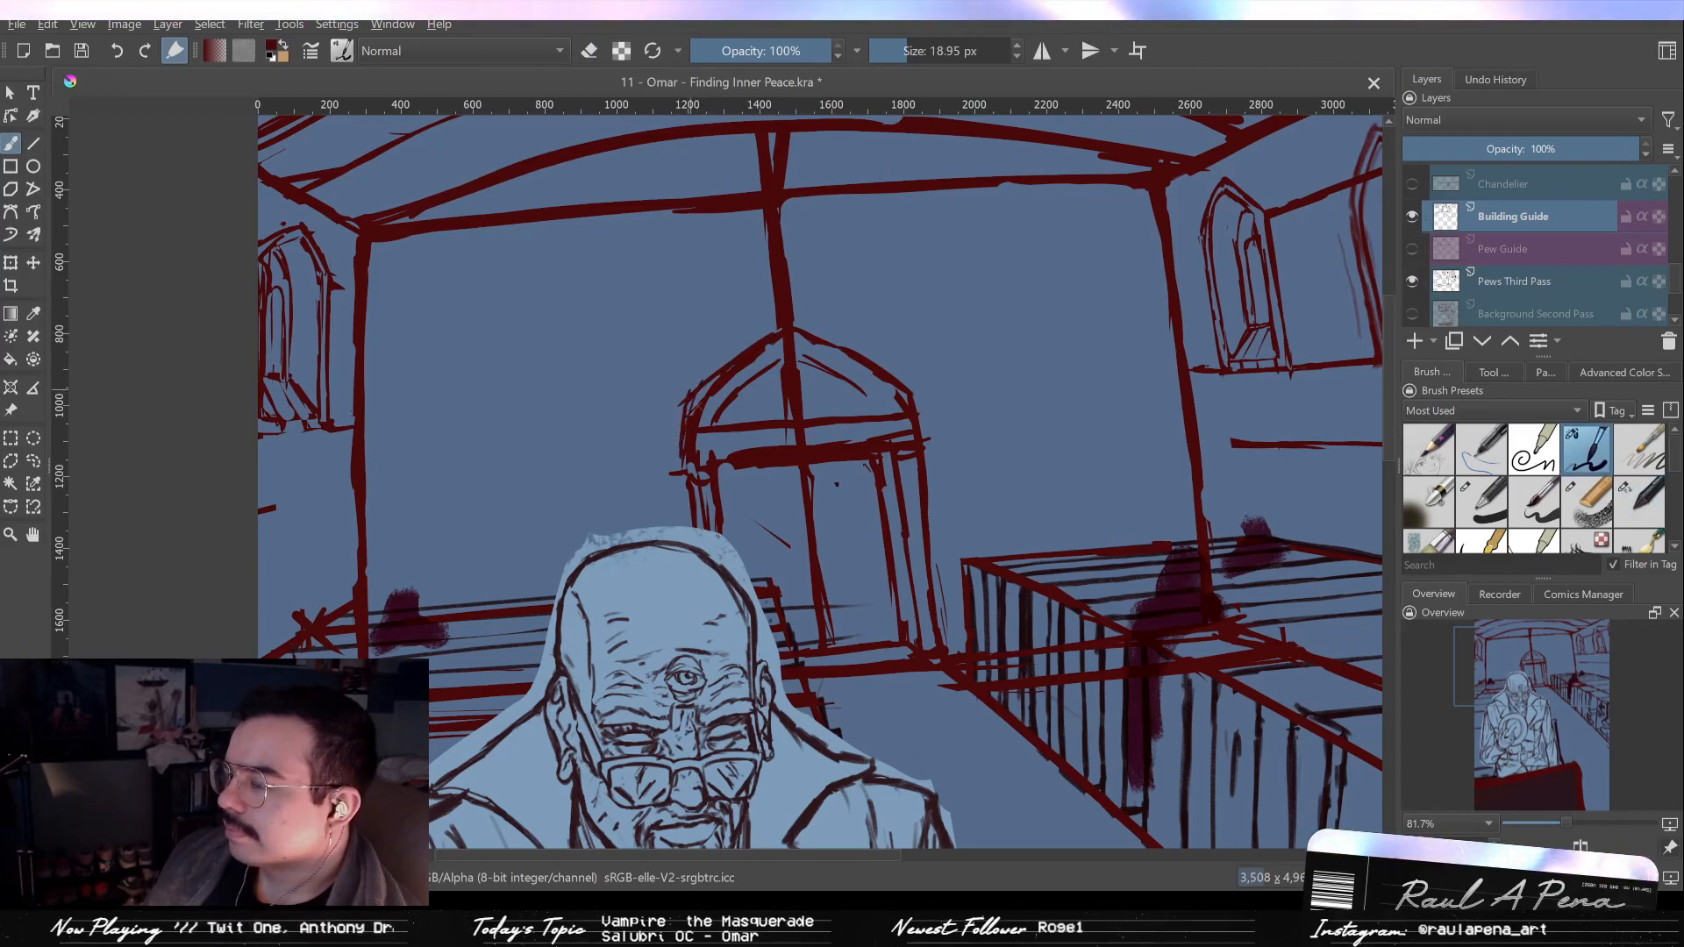
key(e)
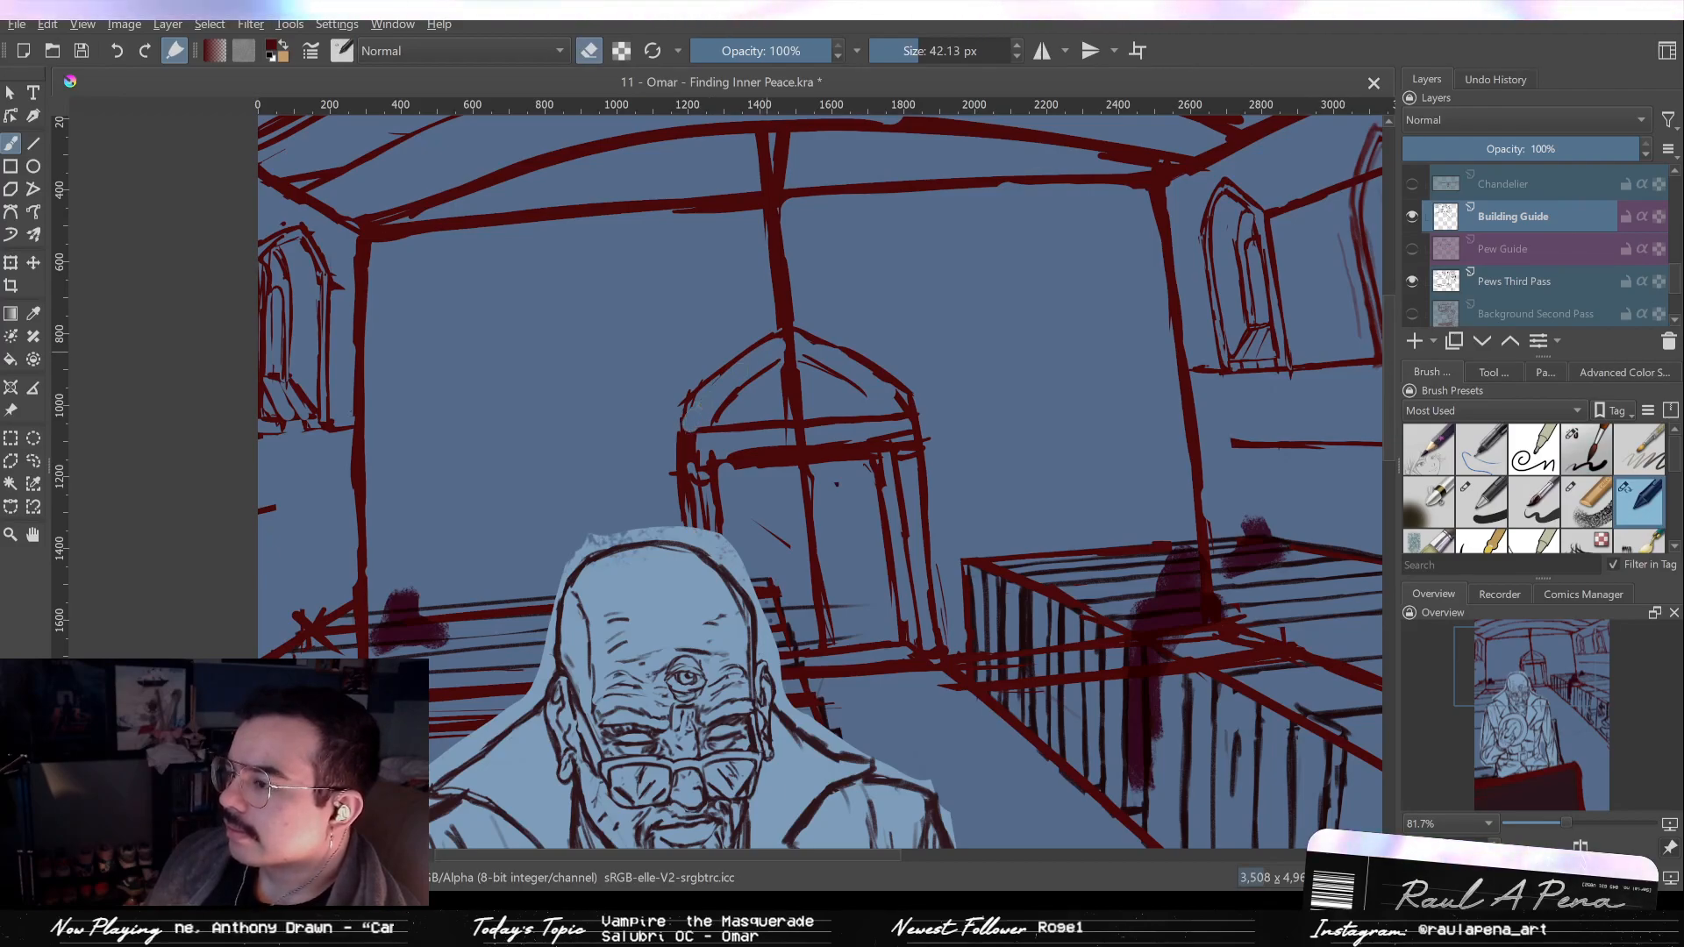
key(e)
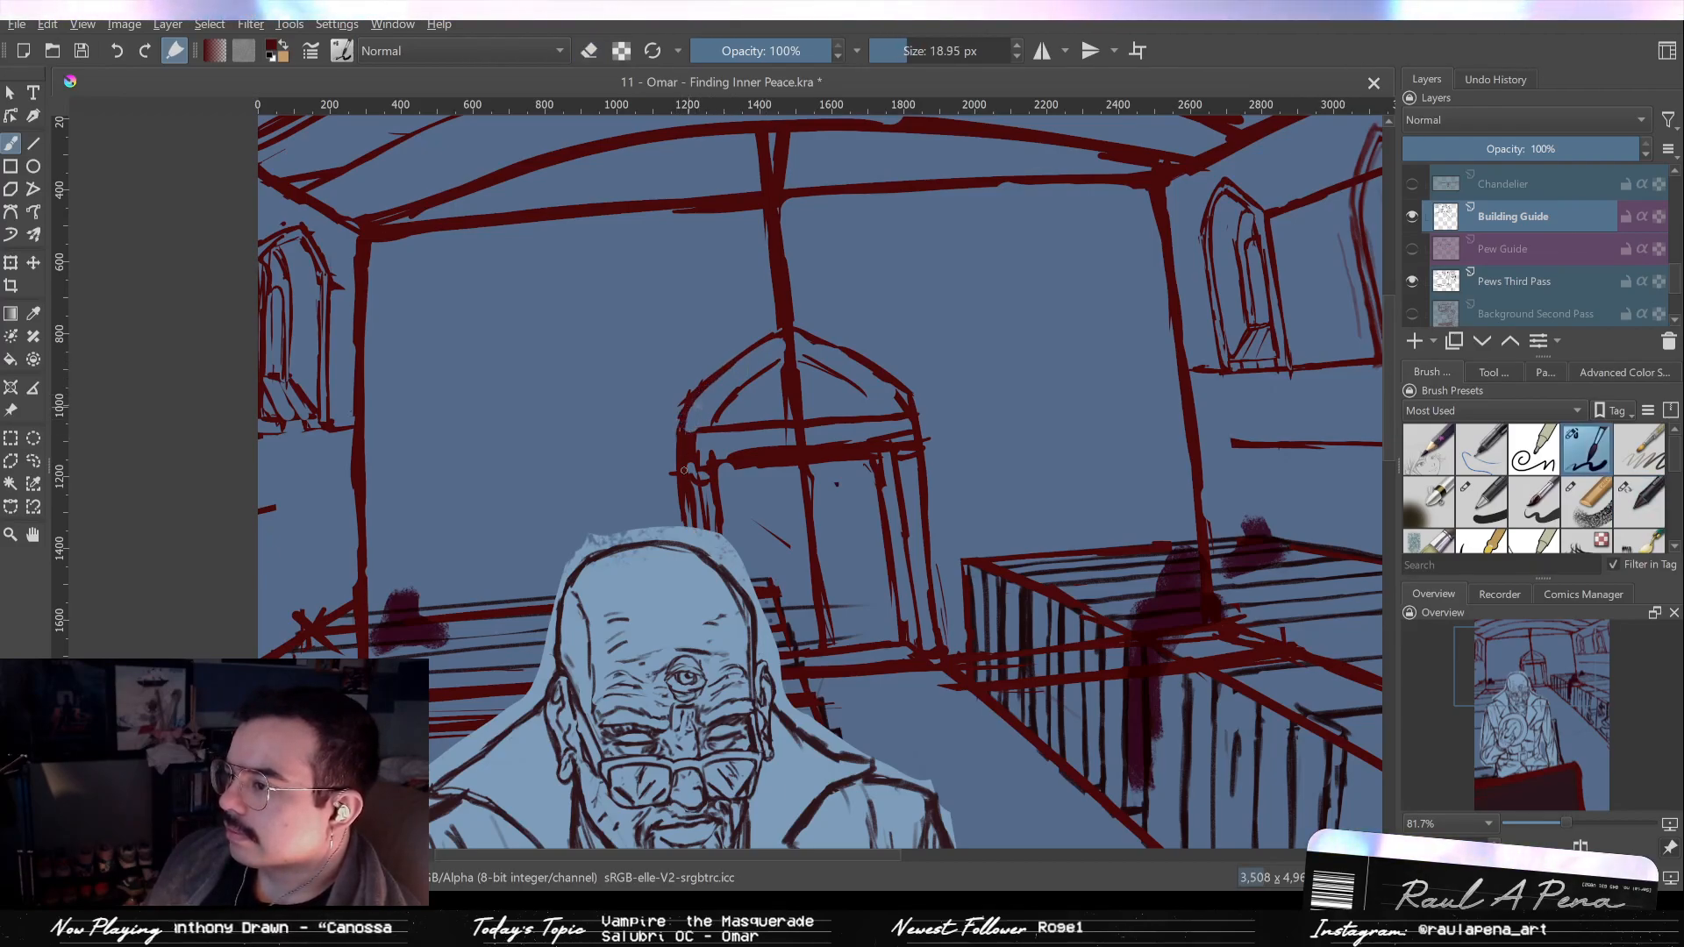
key(e)
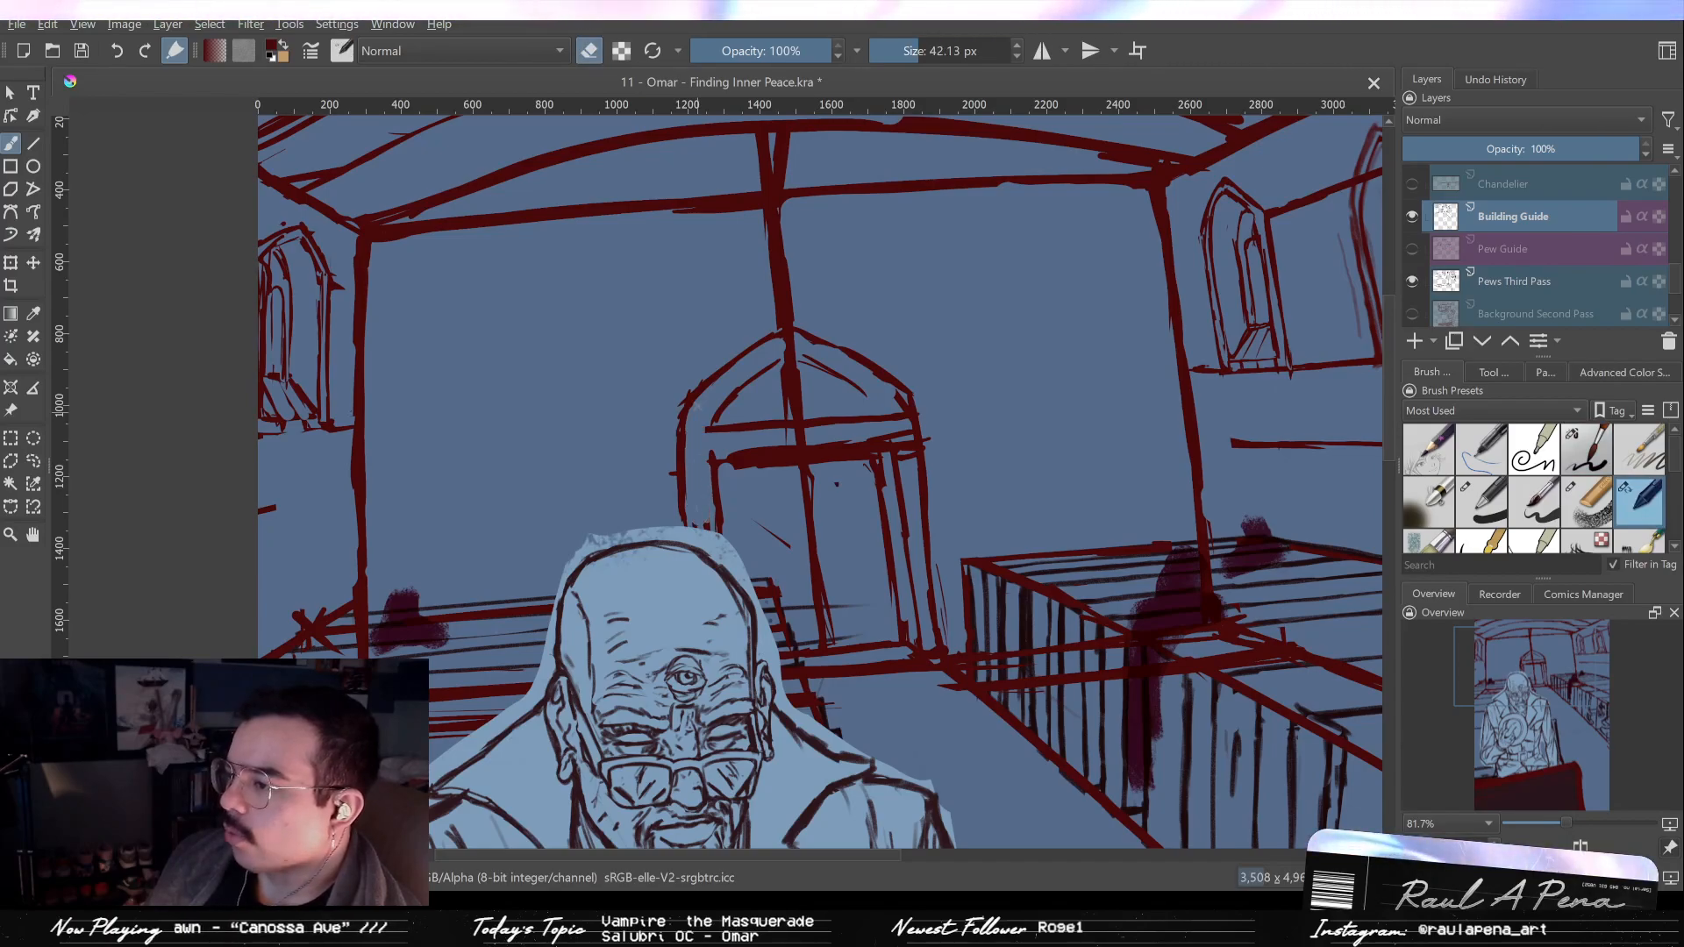
key(e)
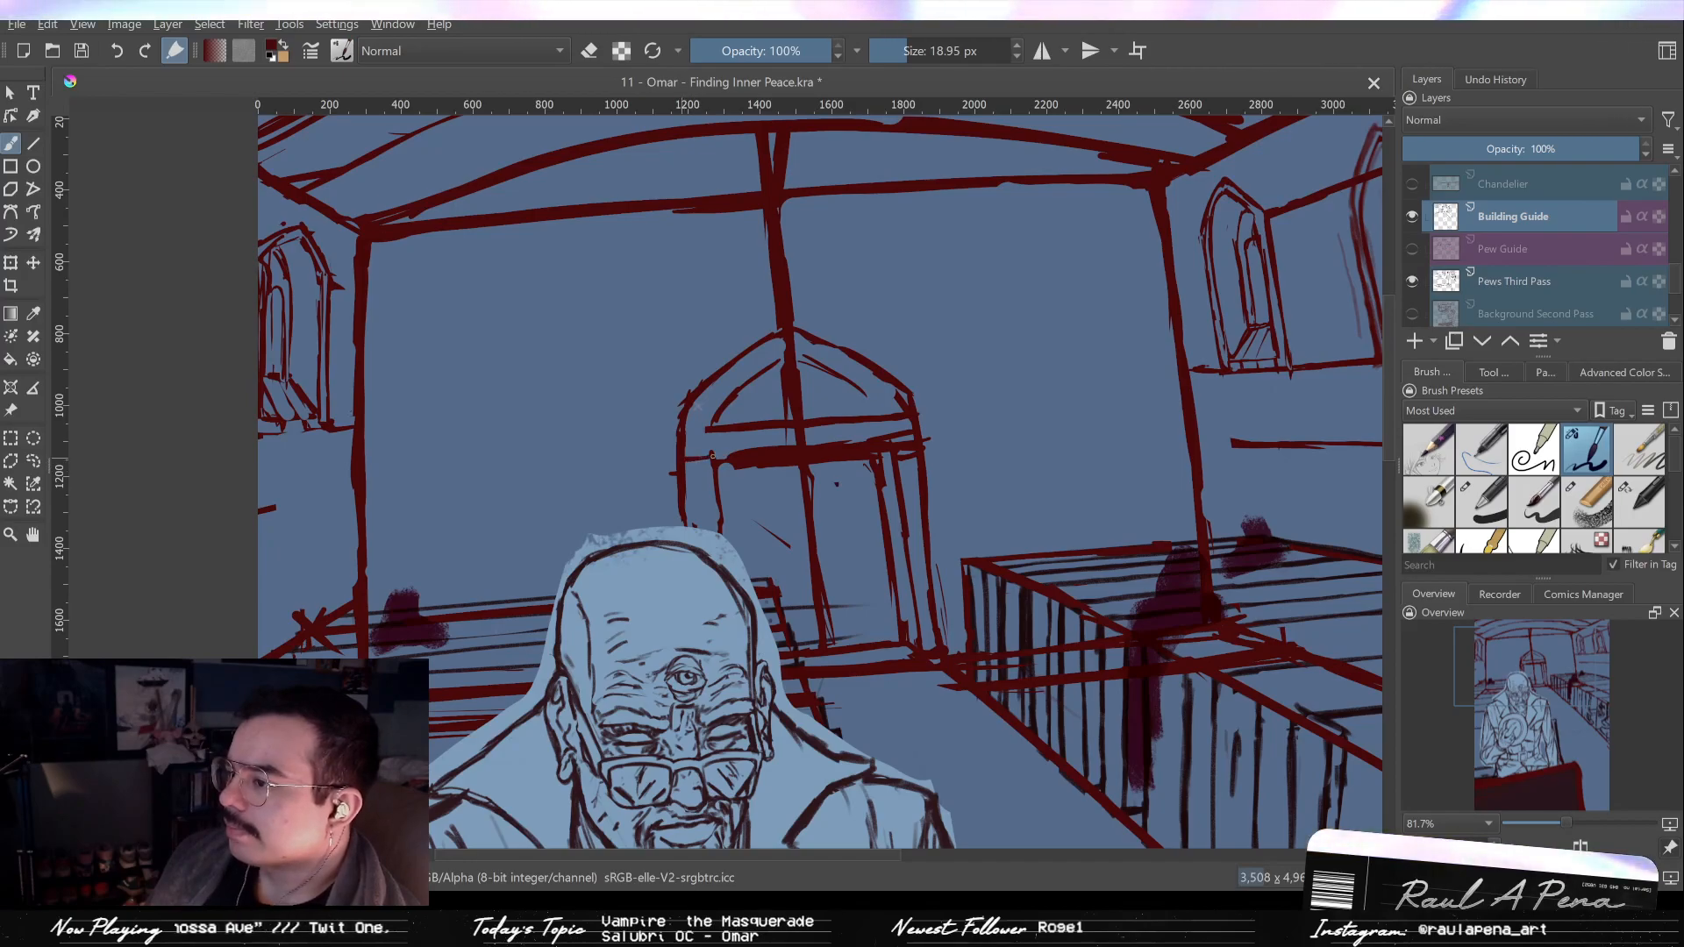
Extend the door lintel to the new left edge, redraw the inner left jamb, and erase the crossbar inside the arch.
key(e)
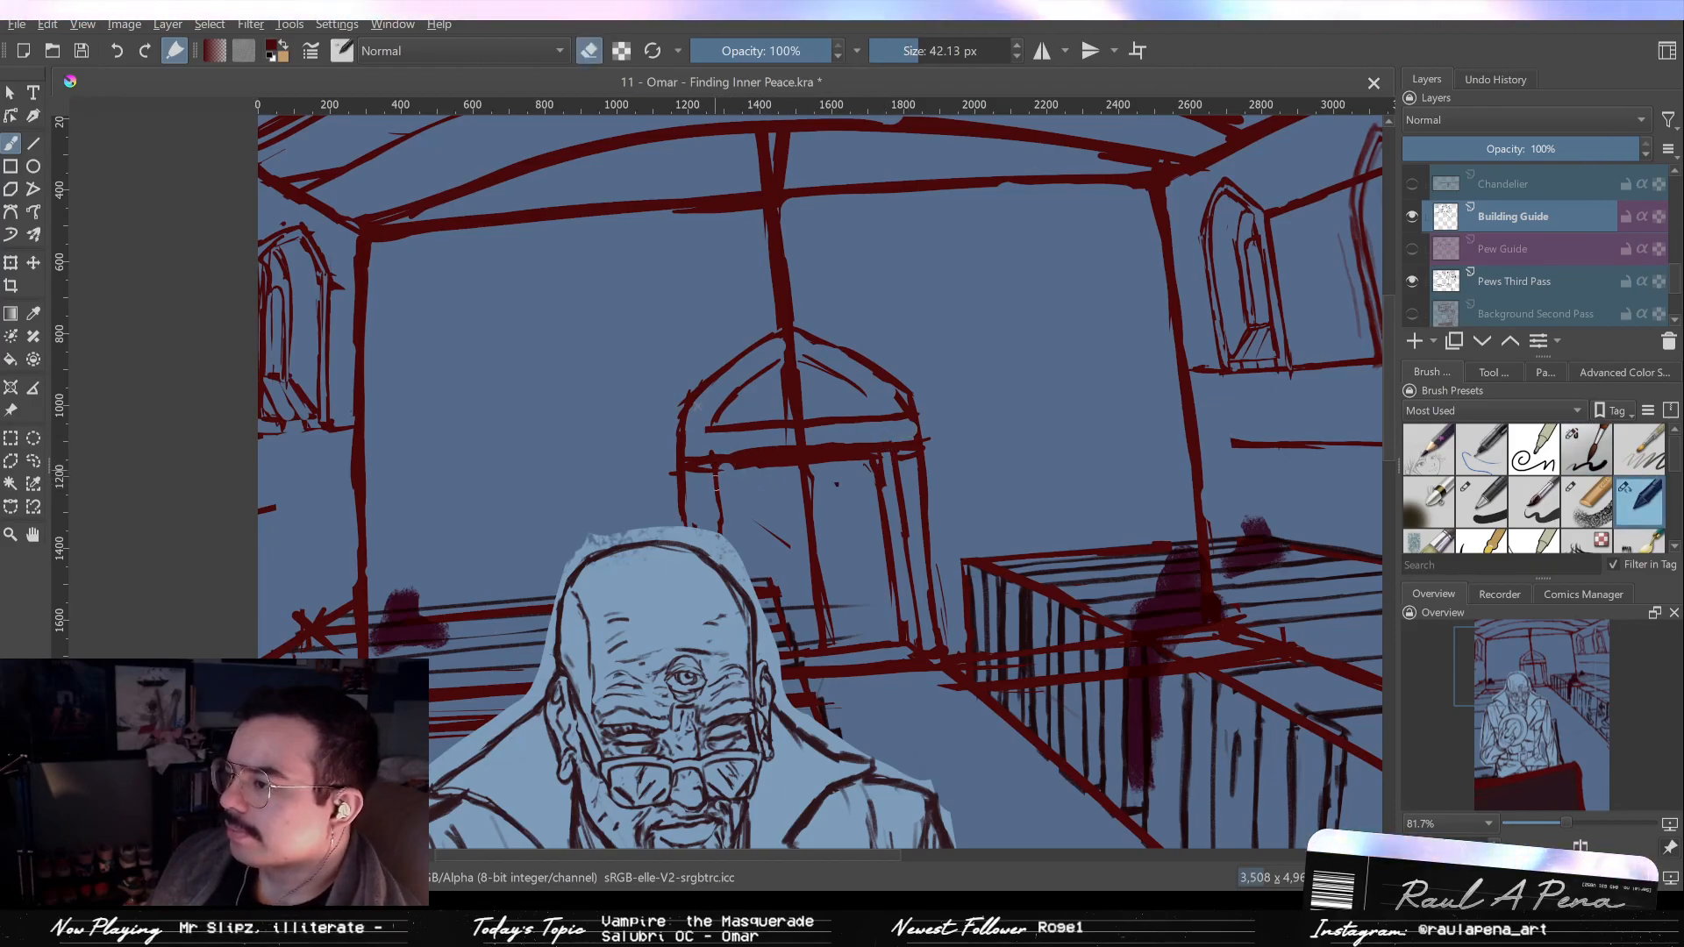
key(e)
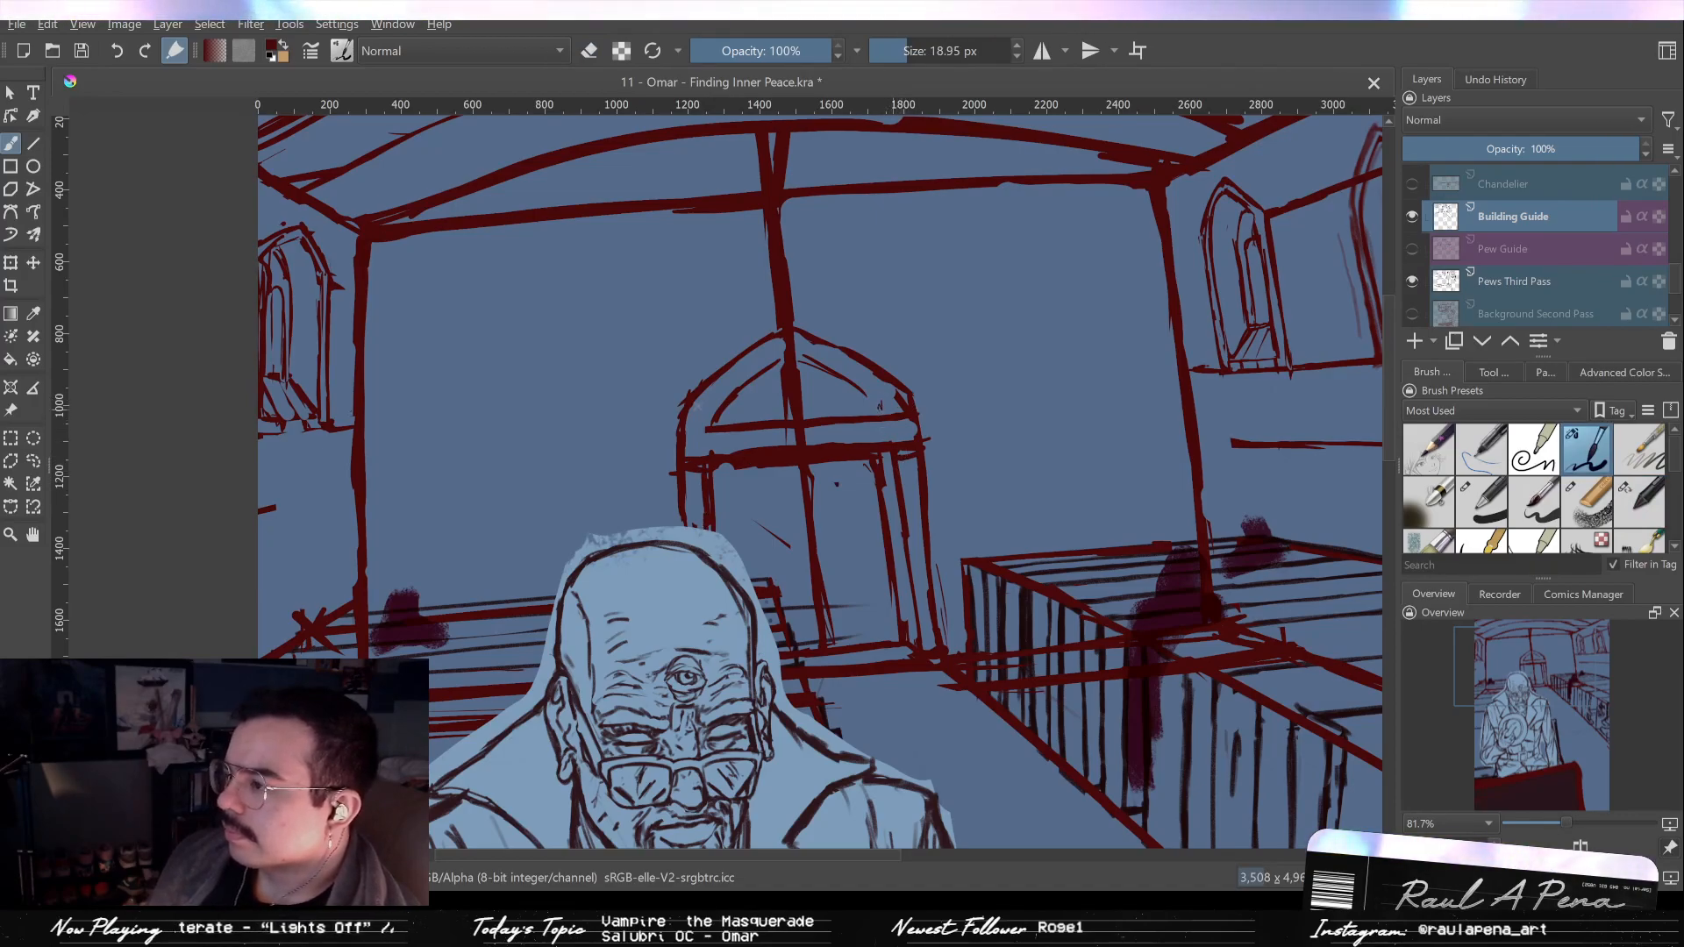
key(e)
drag(887, 420, 724, 429)
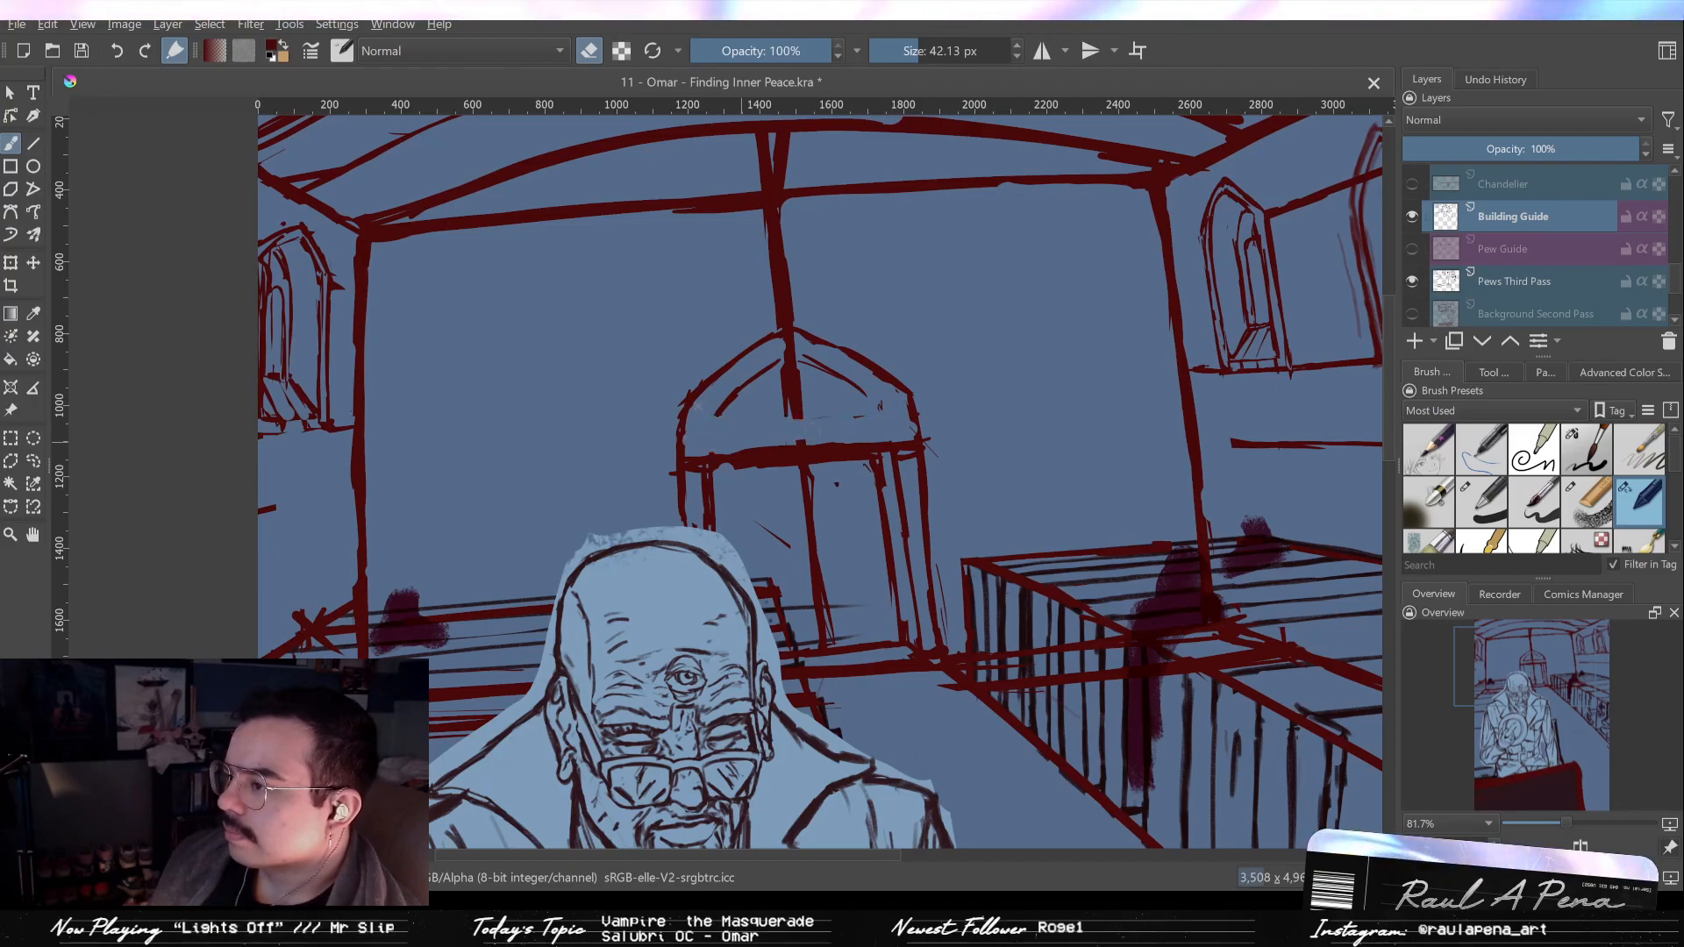
key(e)
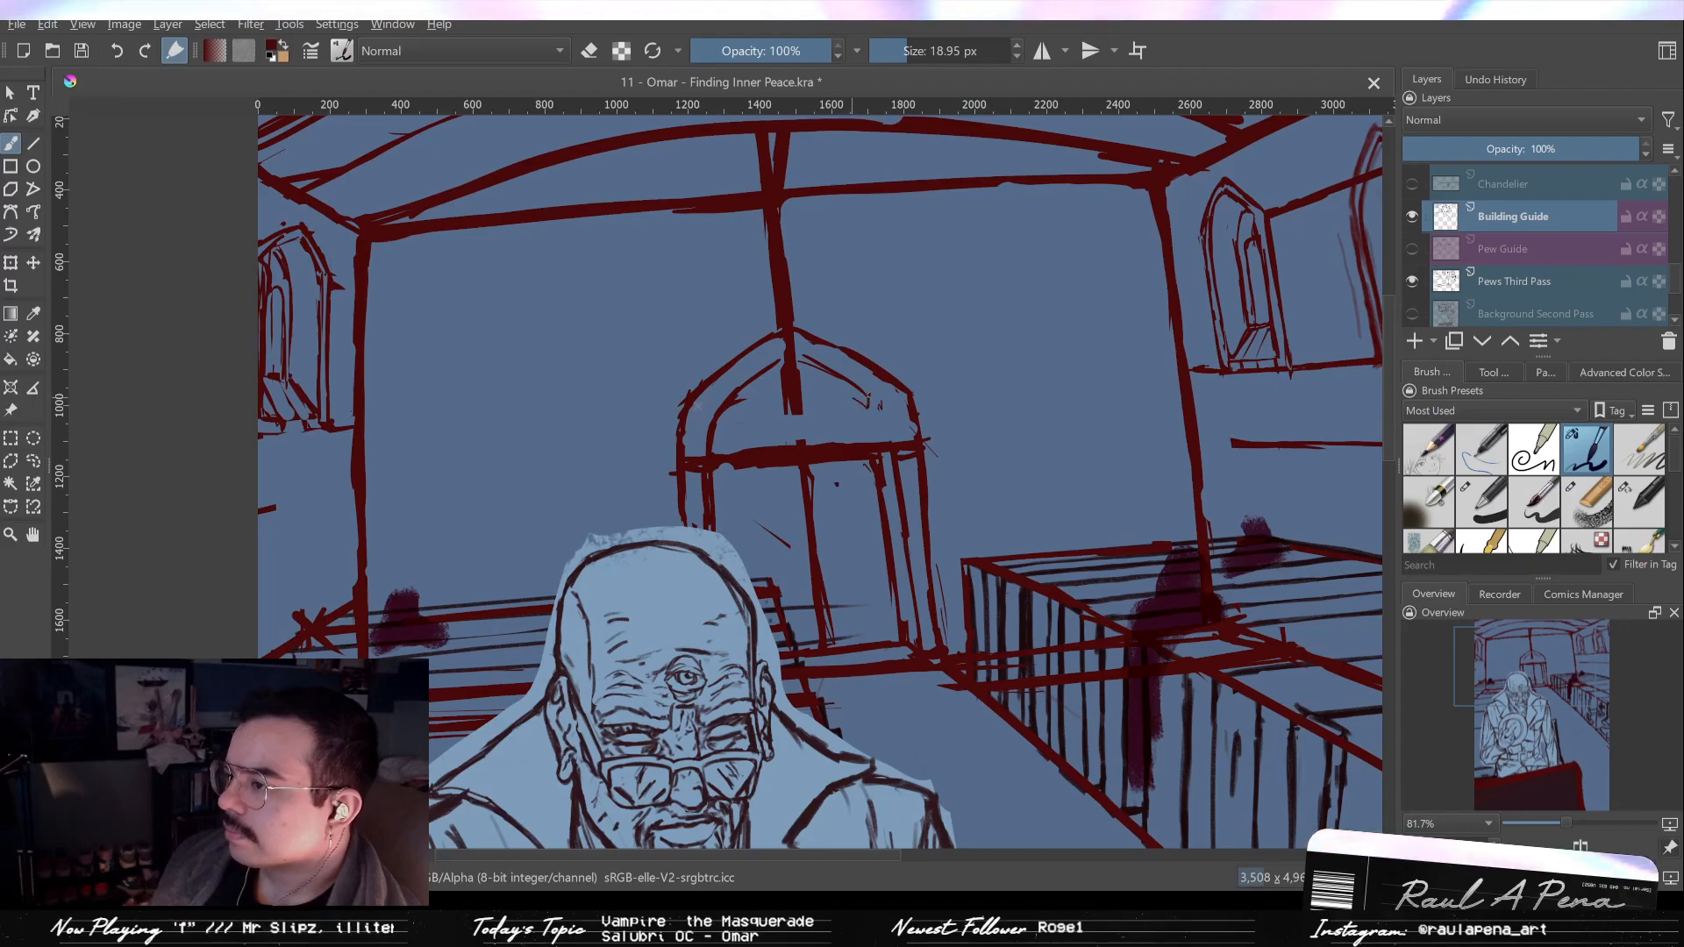
Sketch nested inner curves above the lintel inside the door arch, on both sides of the centre line, with the 18.95 px brush.
key(e)
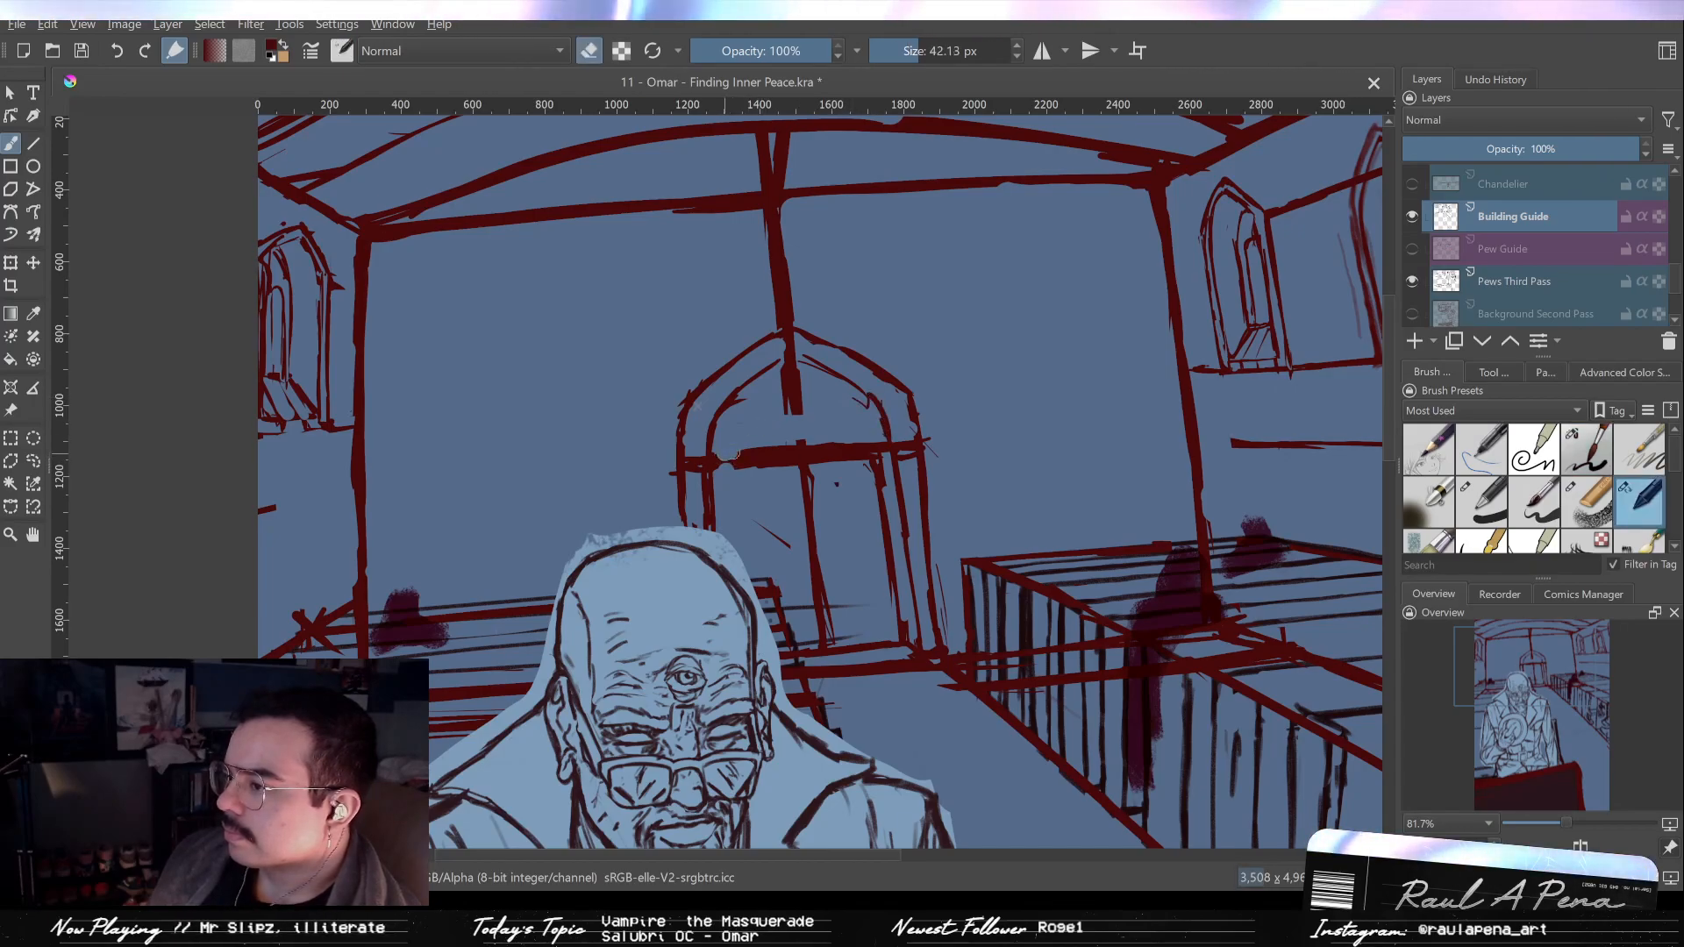
key(e)
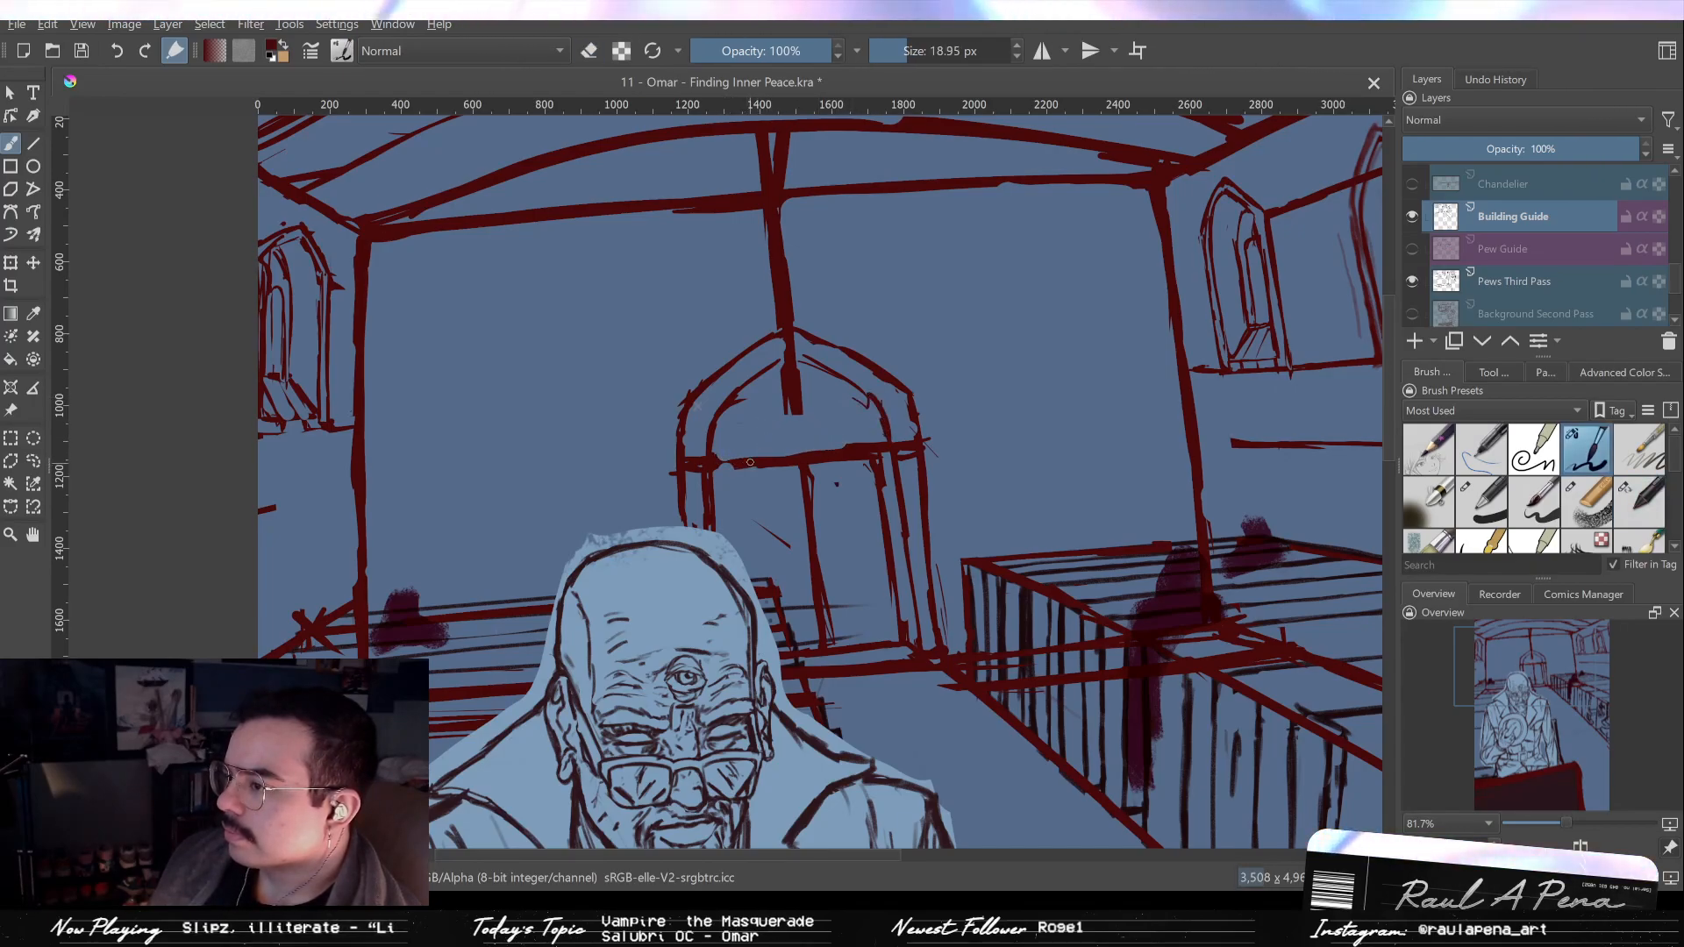
drag(750, 464, 789, 420)
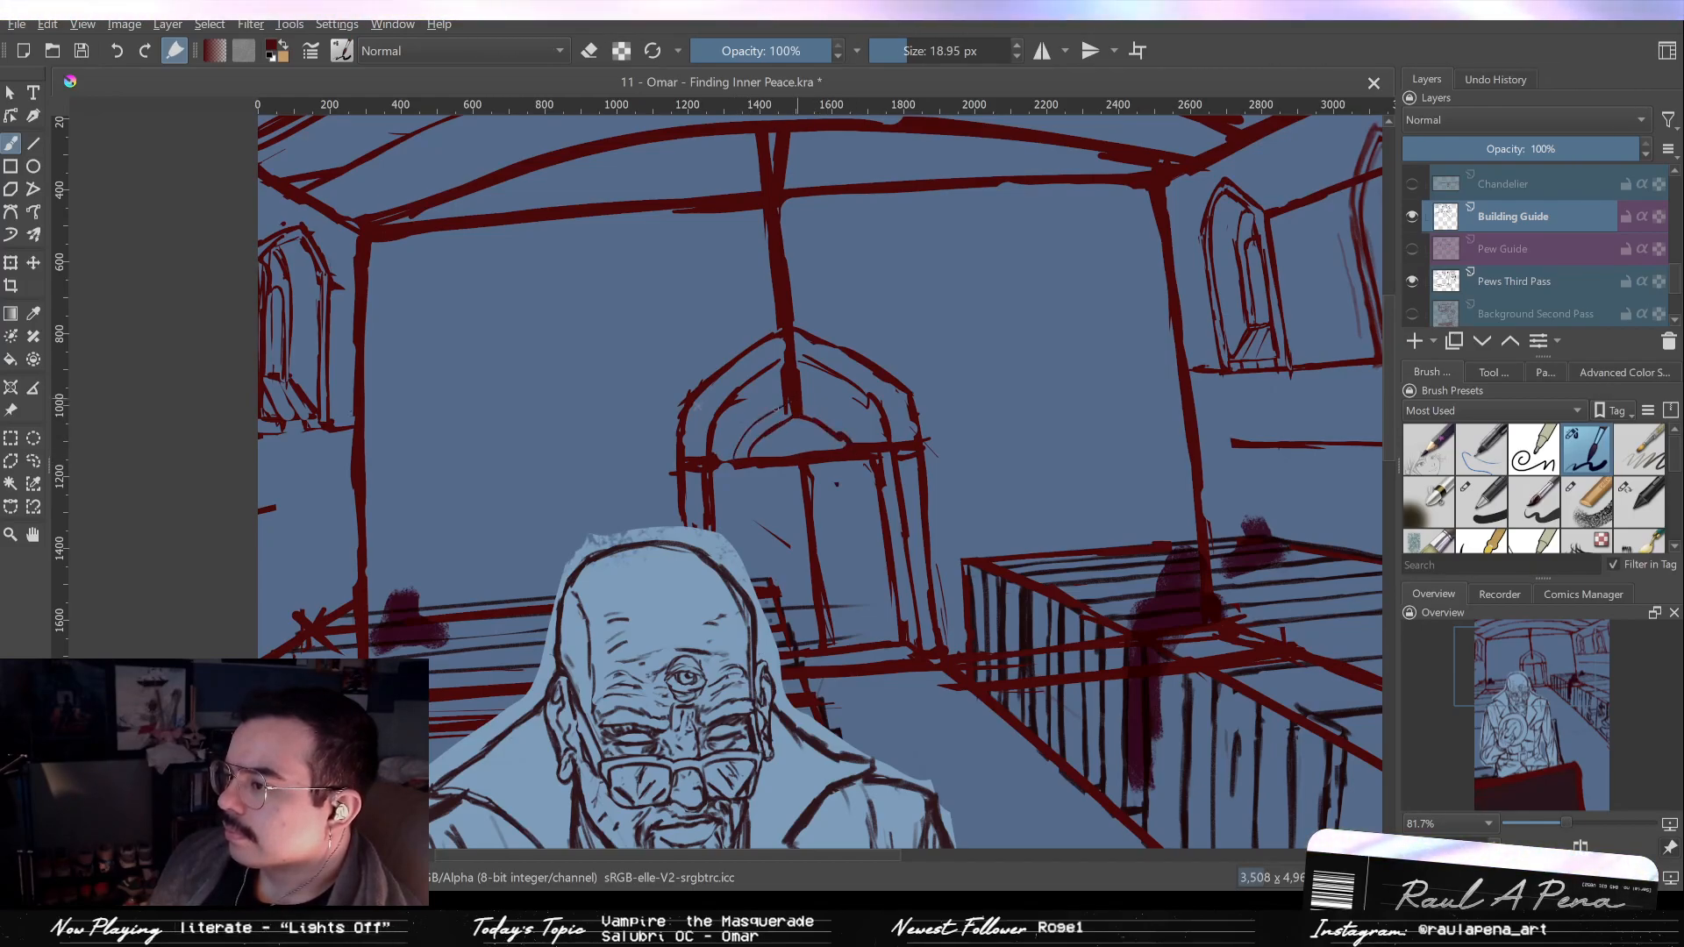
drag(727, 455, 746, 406)
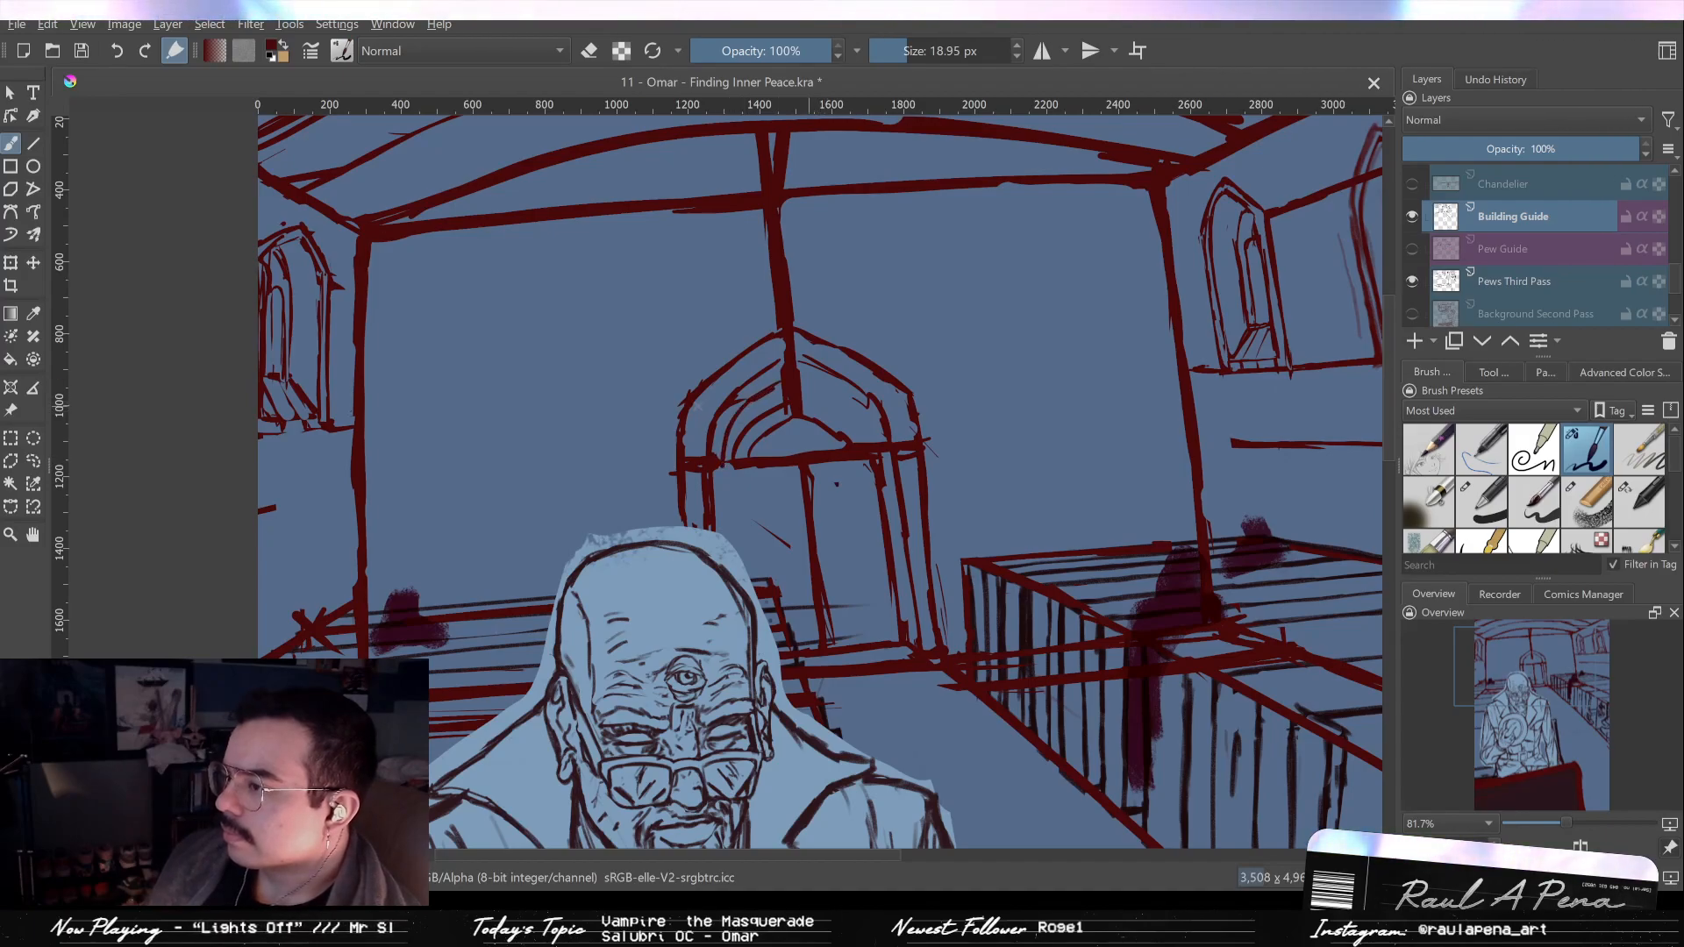
drag(800, 406, 868, 444)
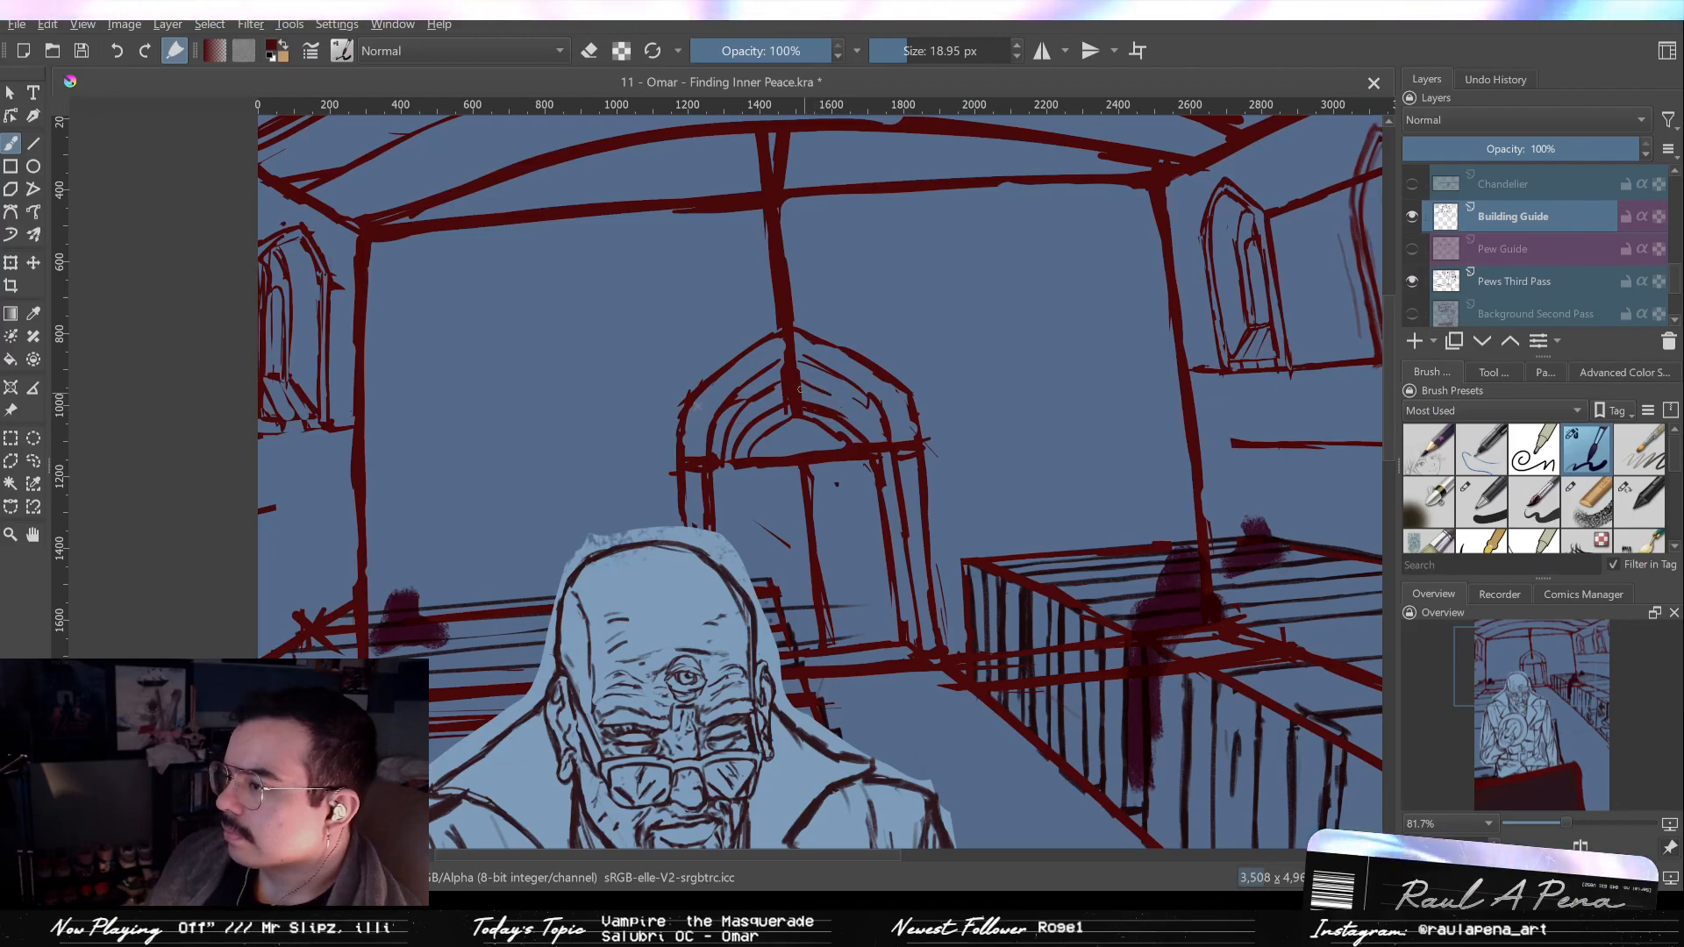
Add another curve to the right half of the door arch and trim the inner arch lines there with the eraser.
key(e)
drag(797, 392, 858, 433)
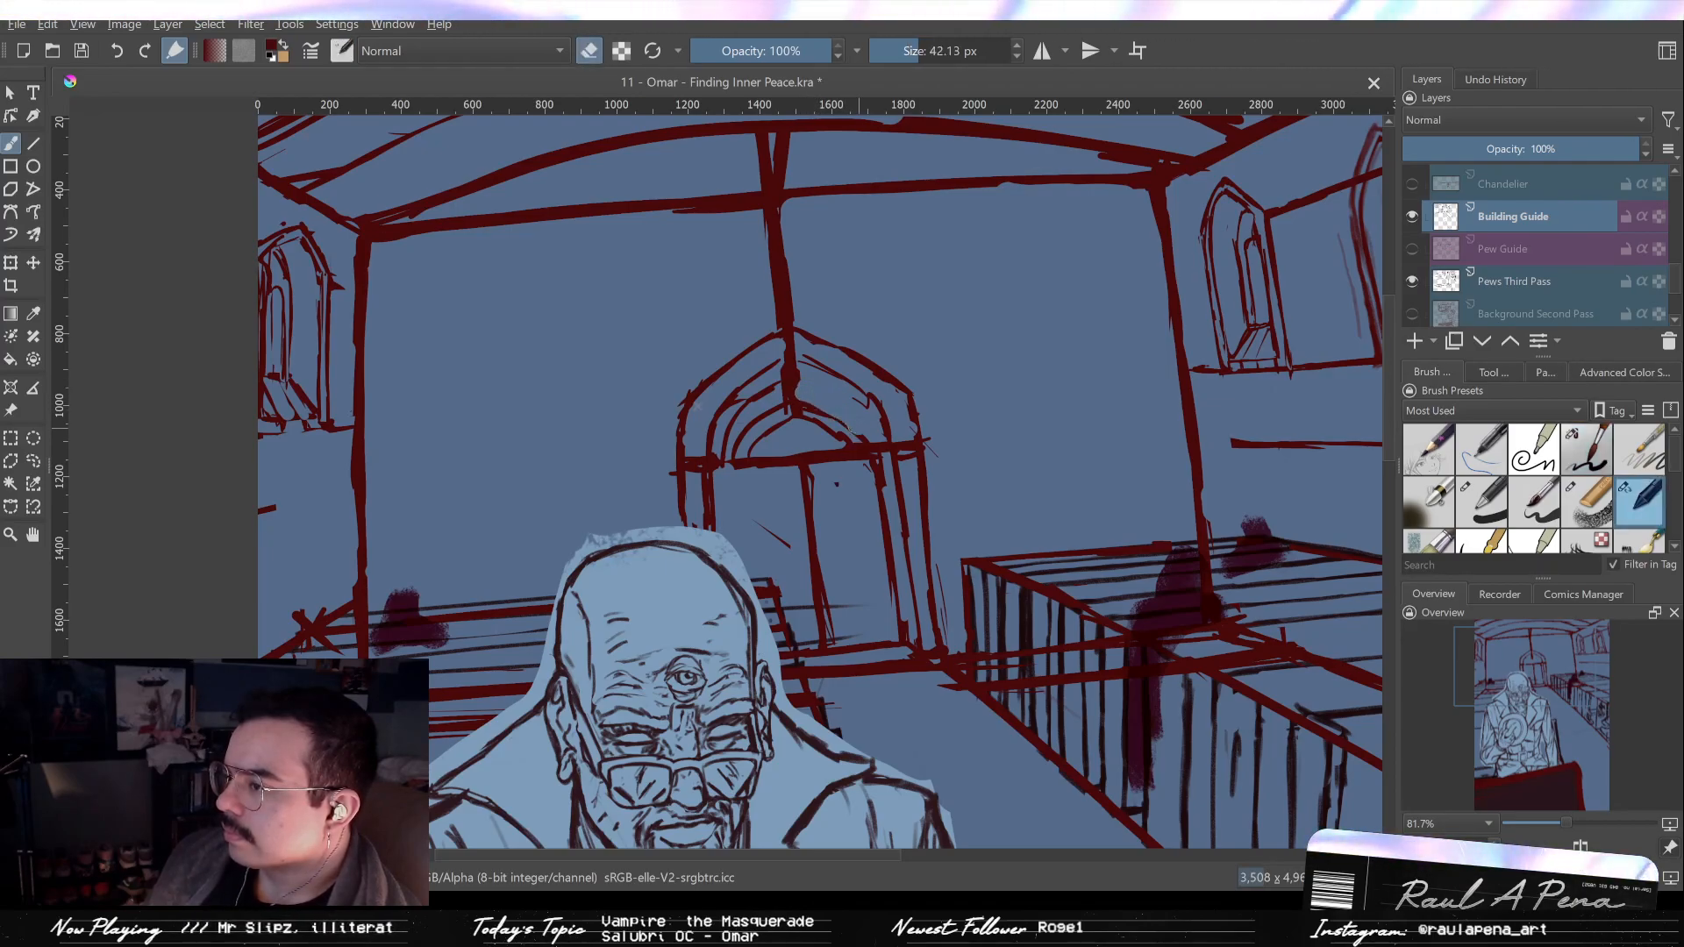
key(e)
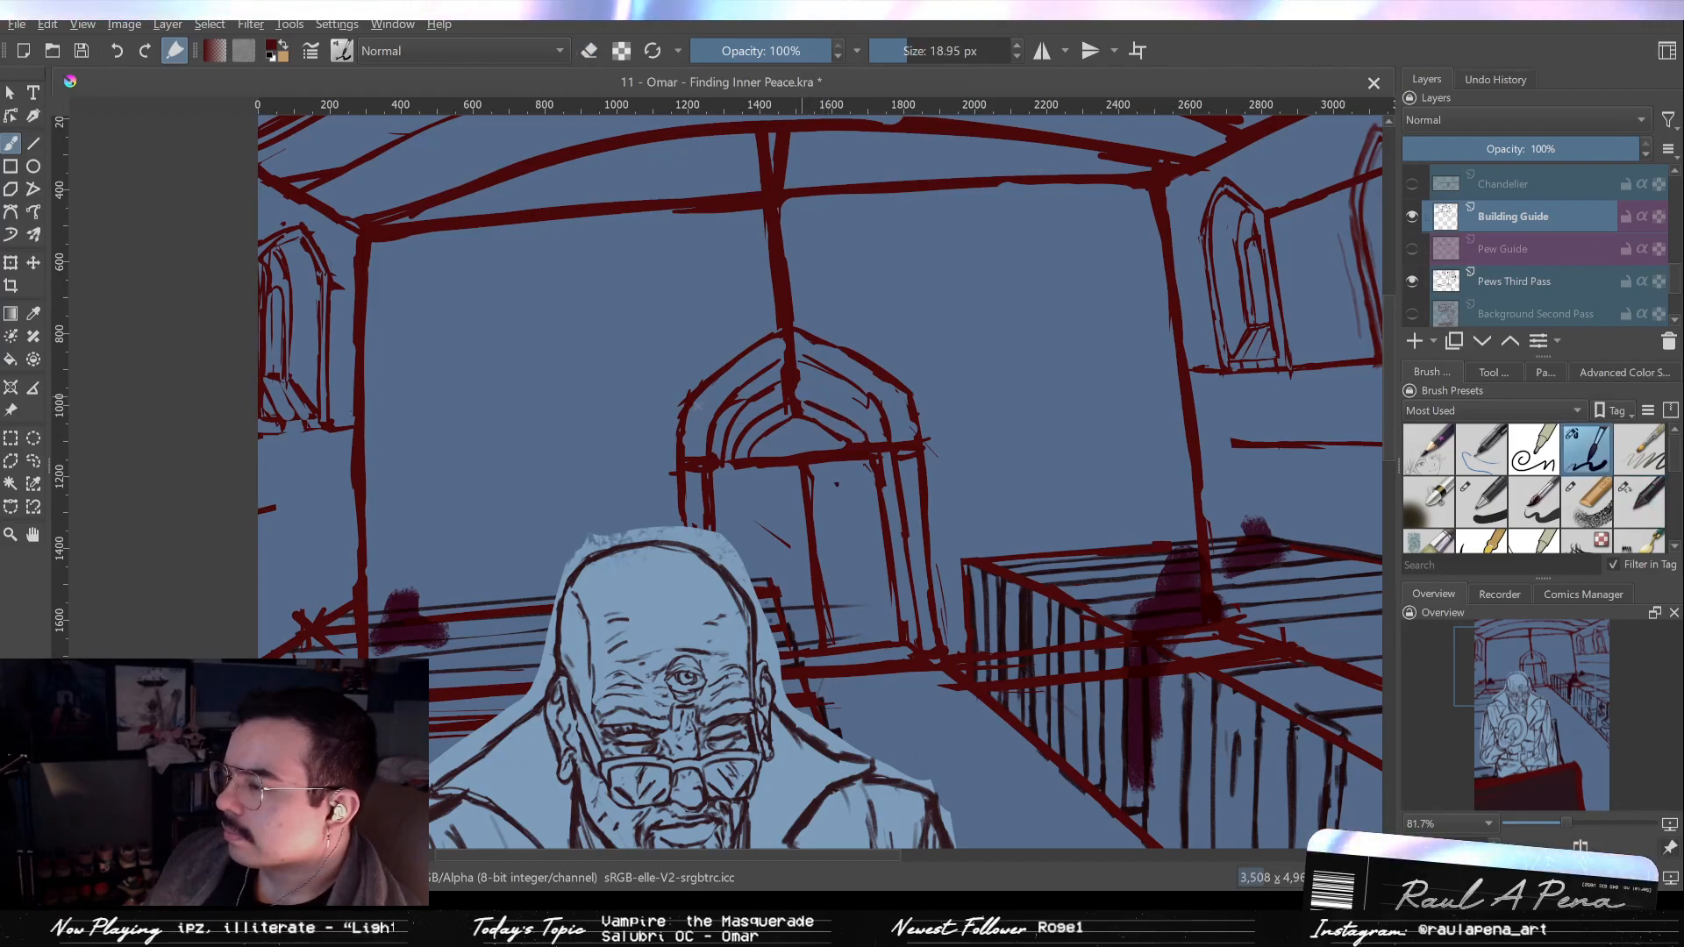
drag(805, 382, 833, 397)
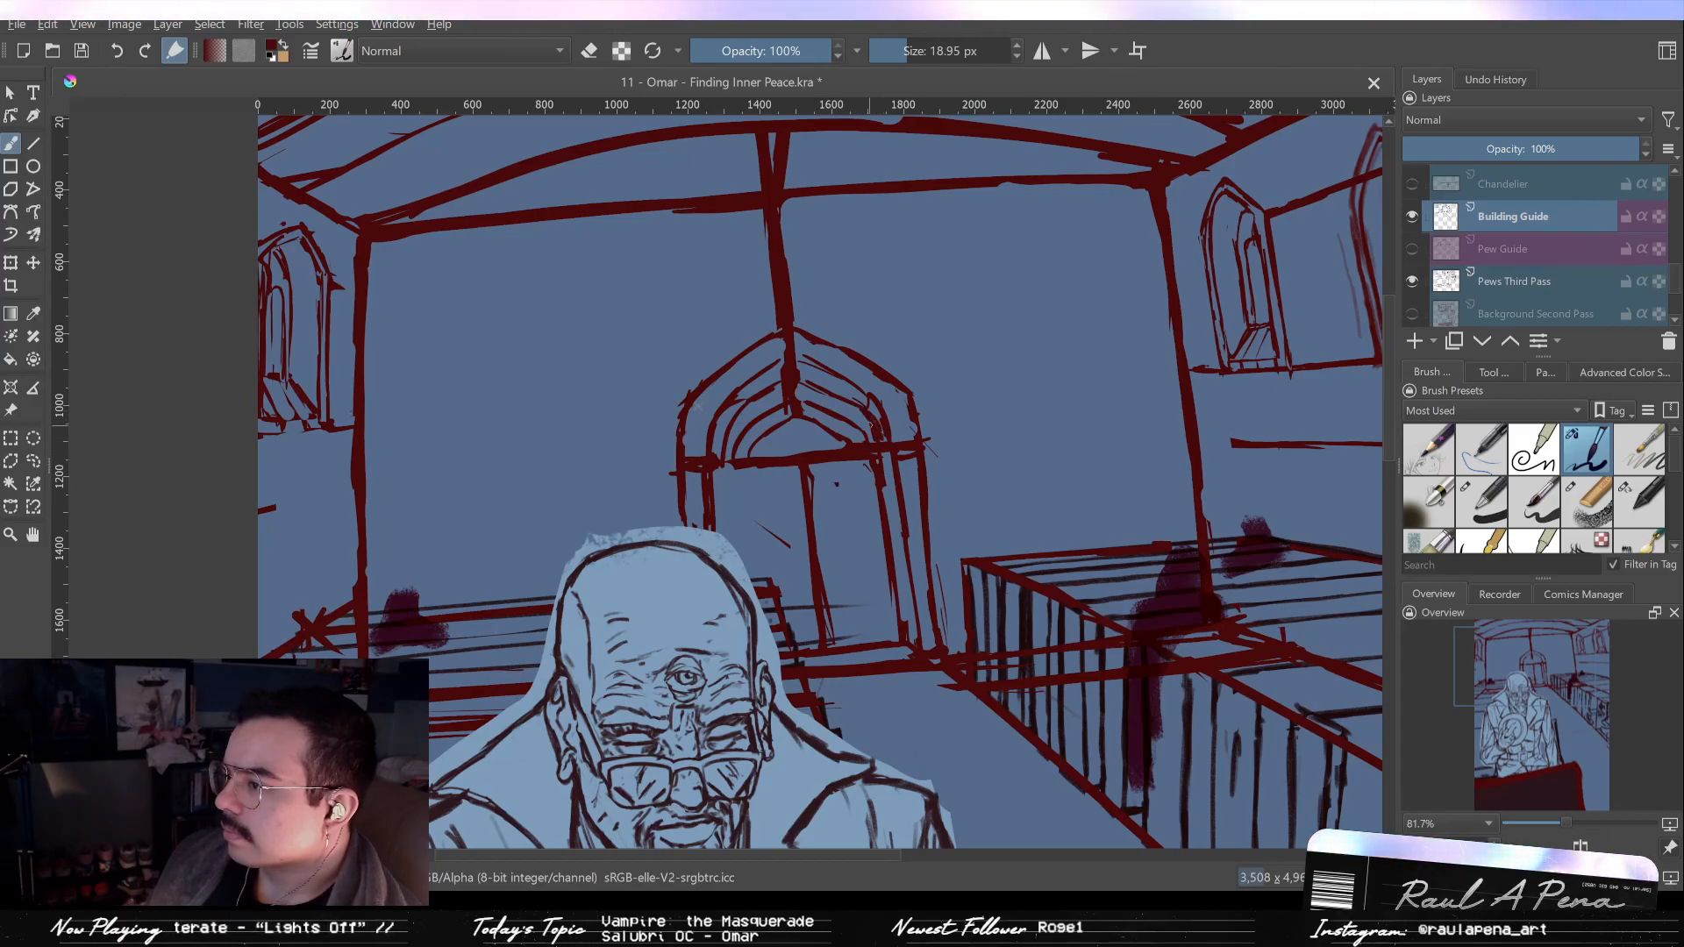
key(e)
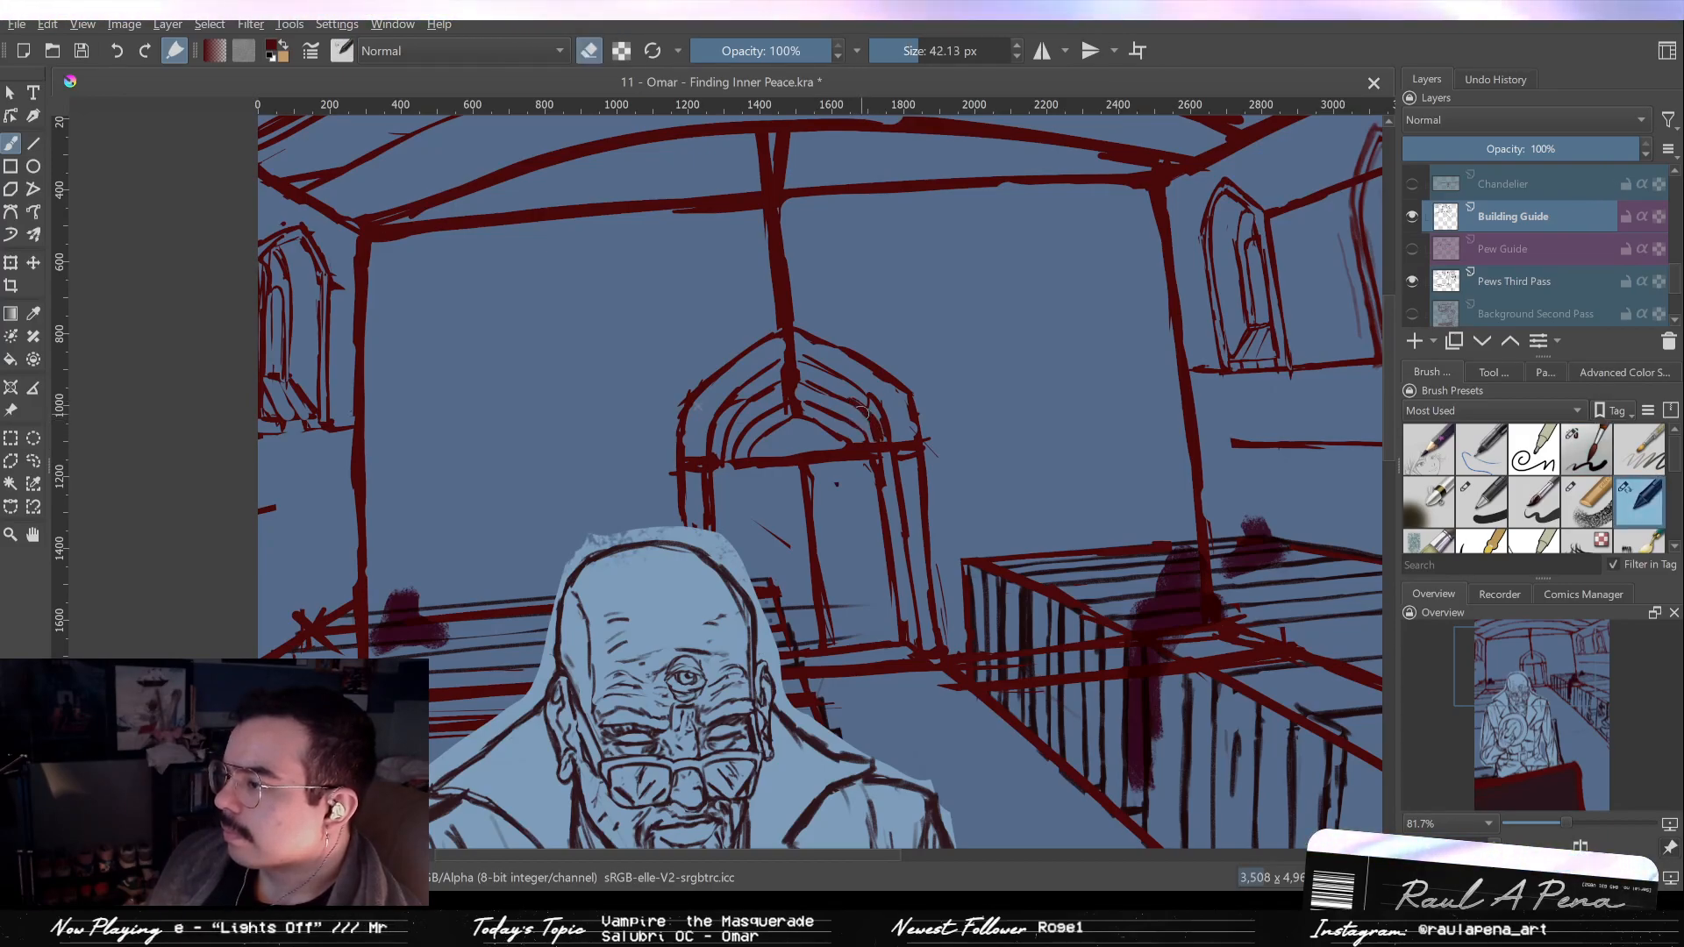
drag(874, 422, 864, 421)
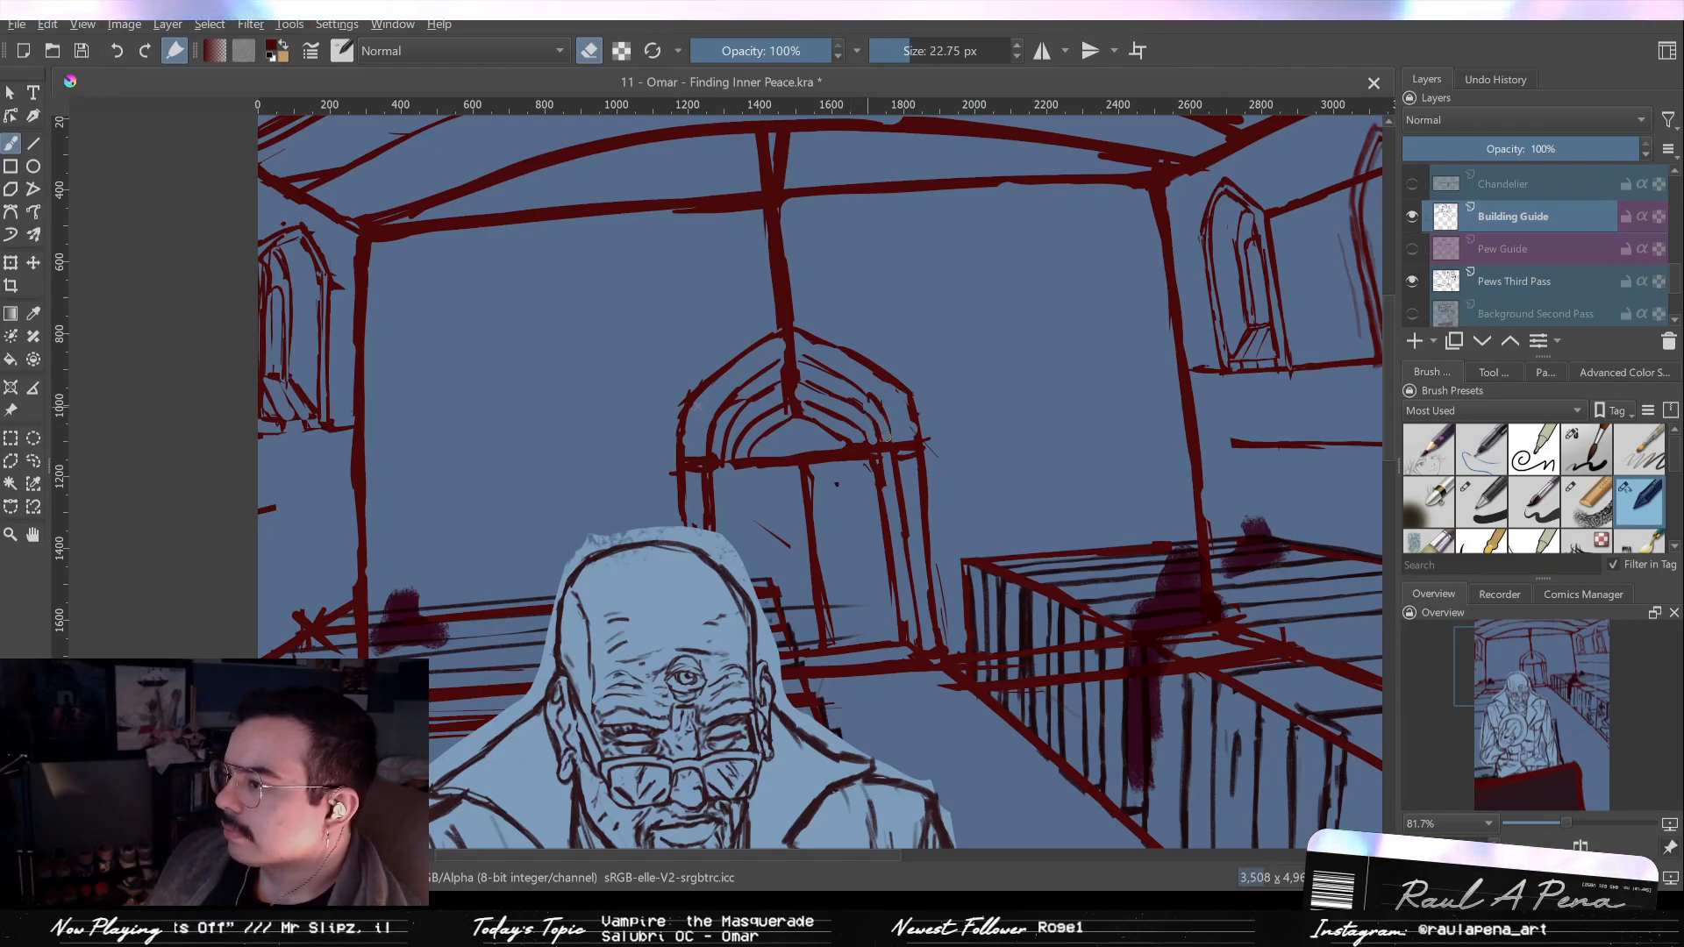
Thin the centre line inside the door arch with the 22.75 px eraser and touch up the adjoining arch curves.
key(e)
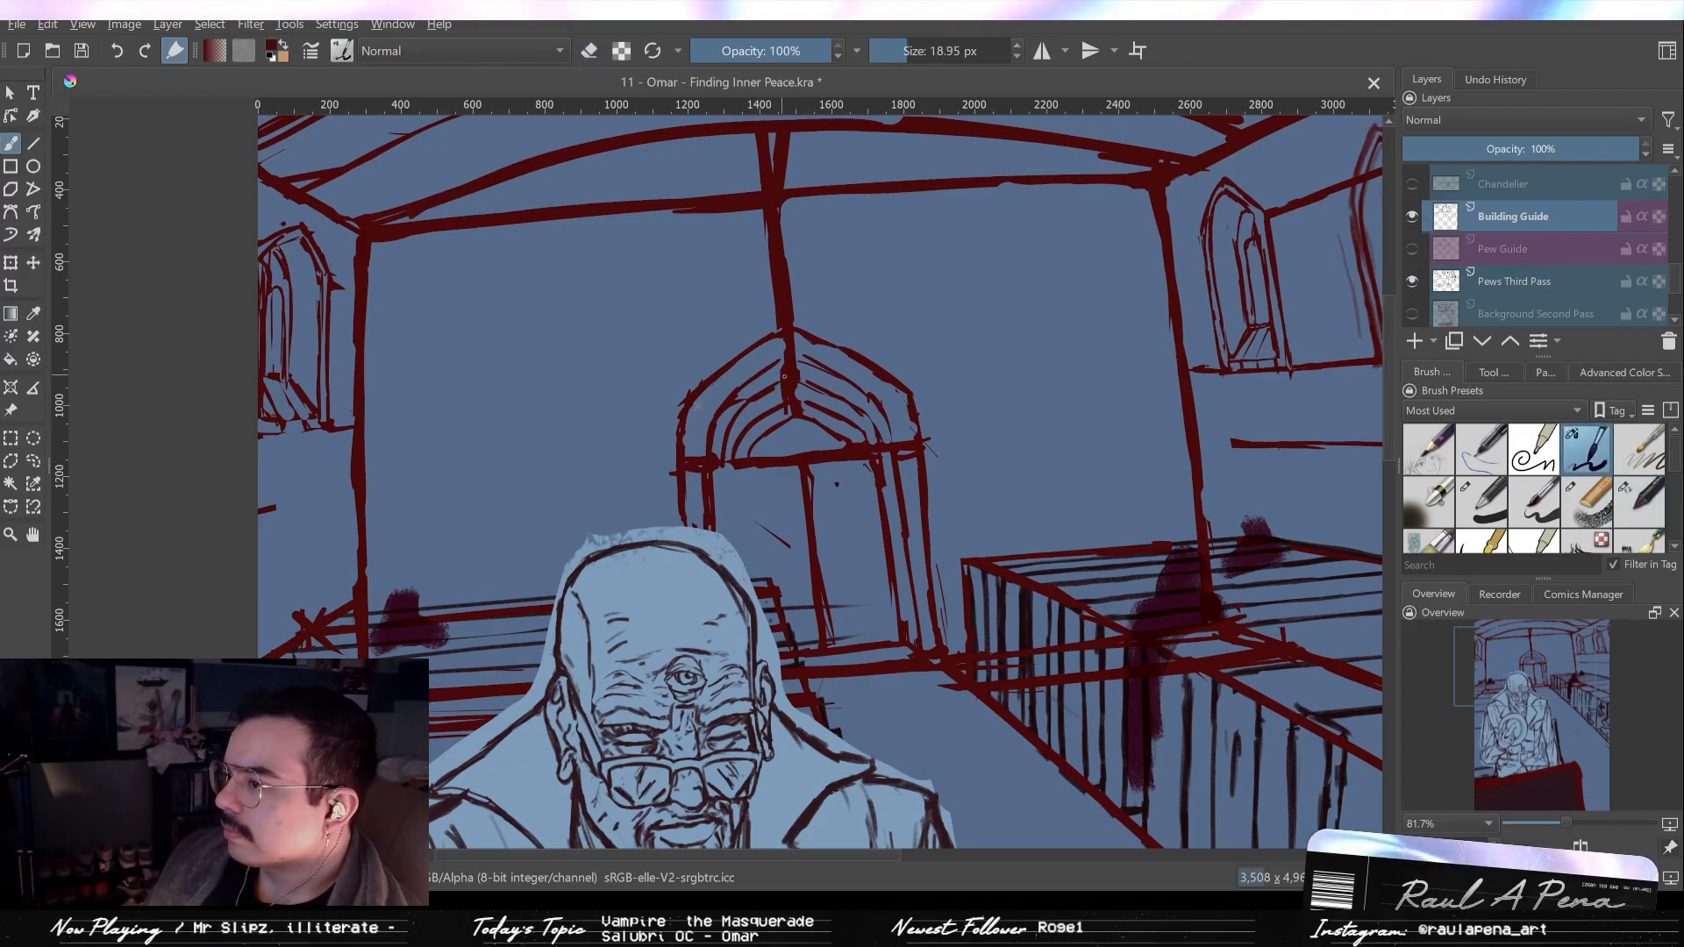
key(e)
drag(787, 362, 789, 408)
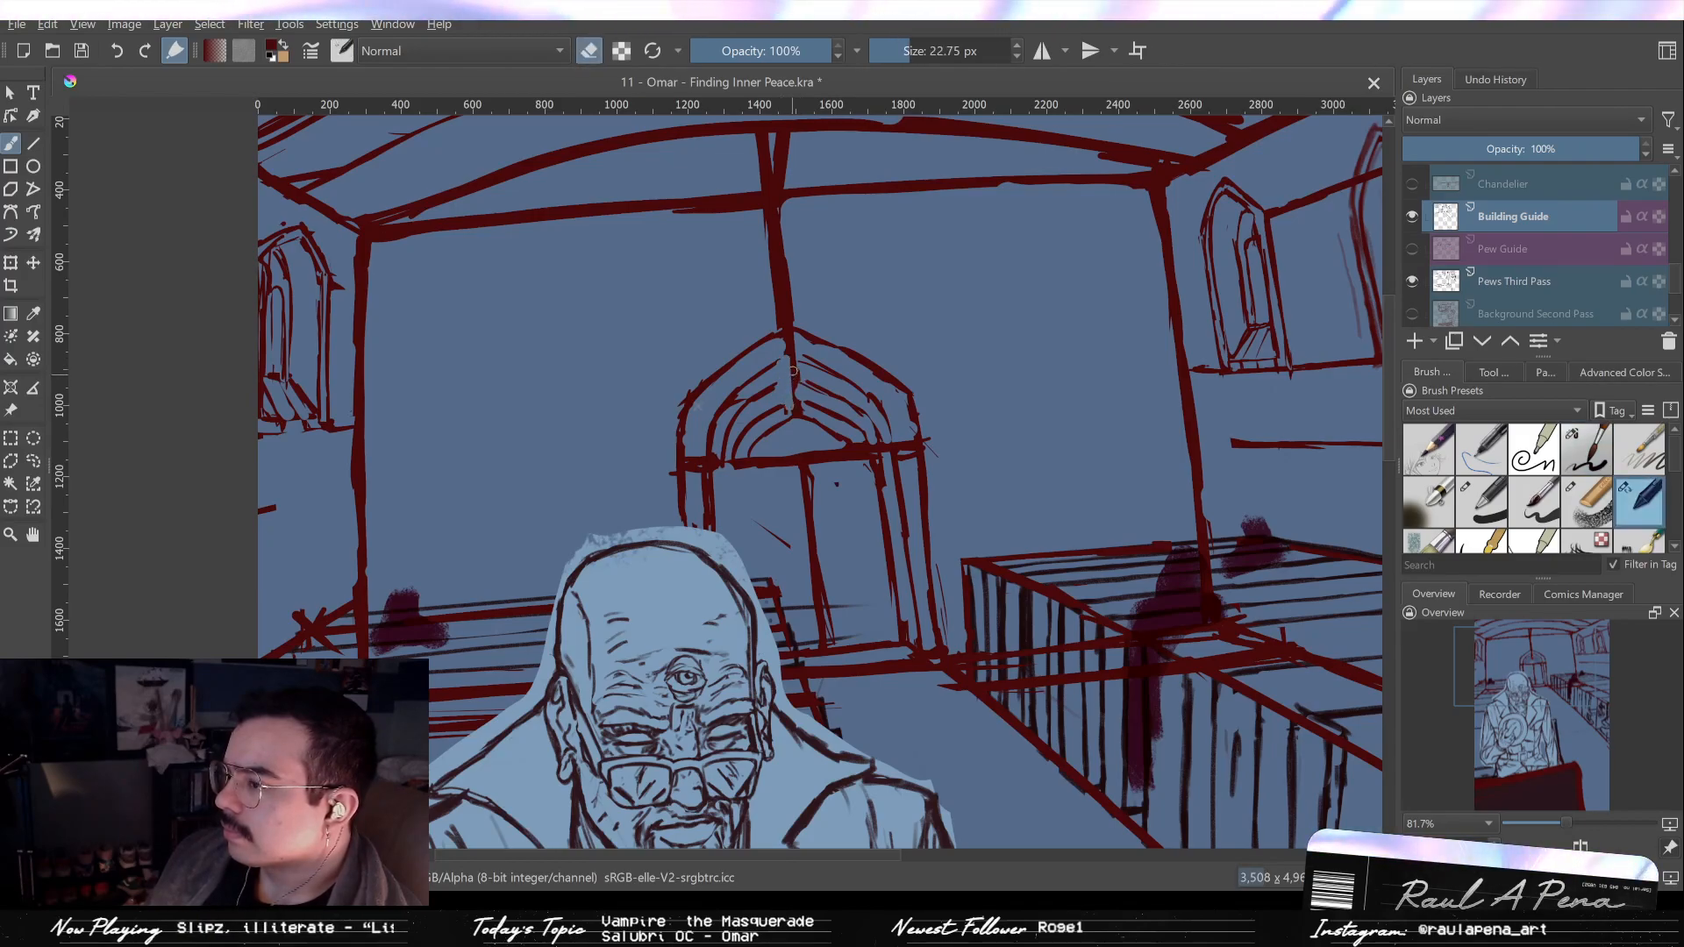
key(e)
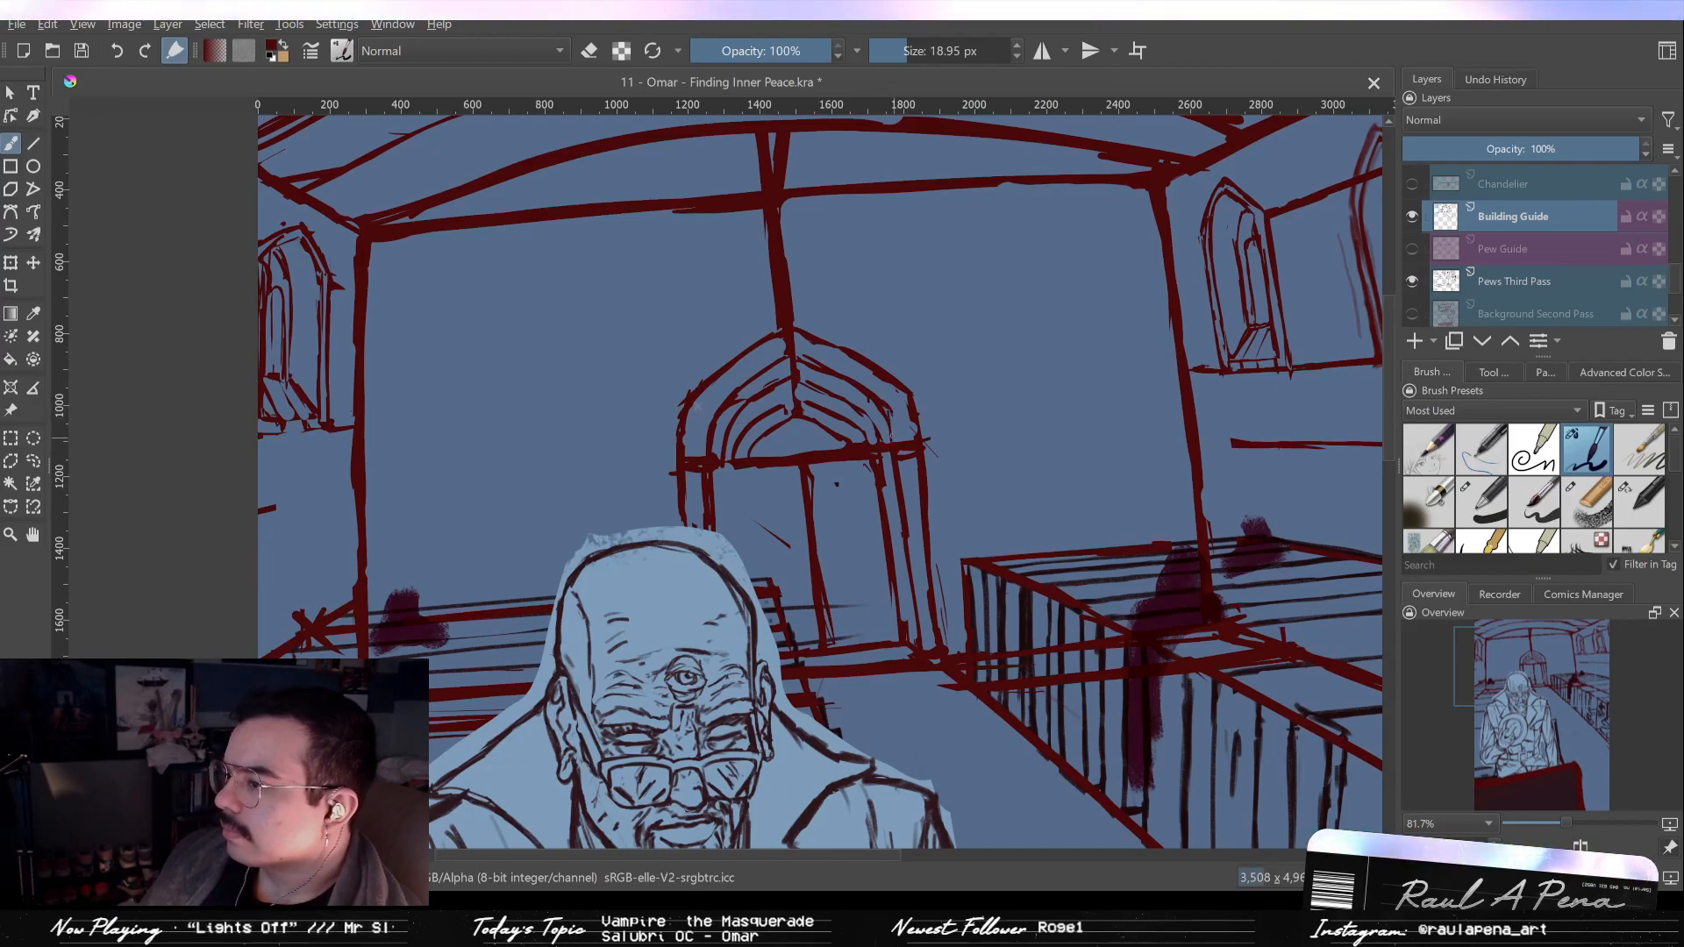
key(slash)
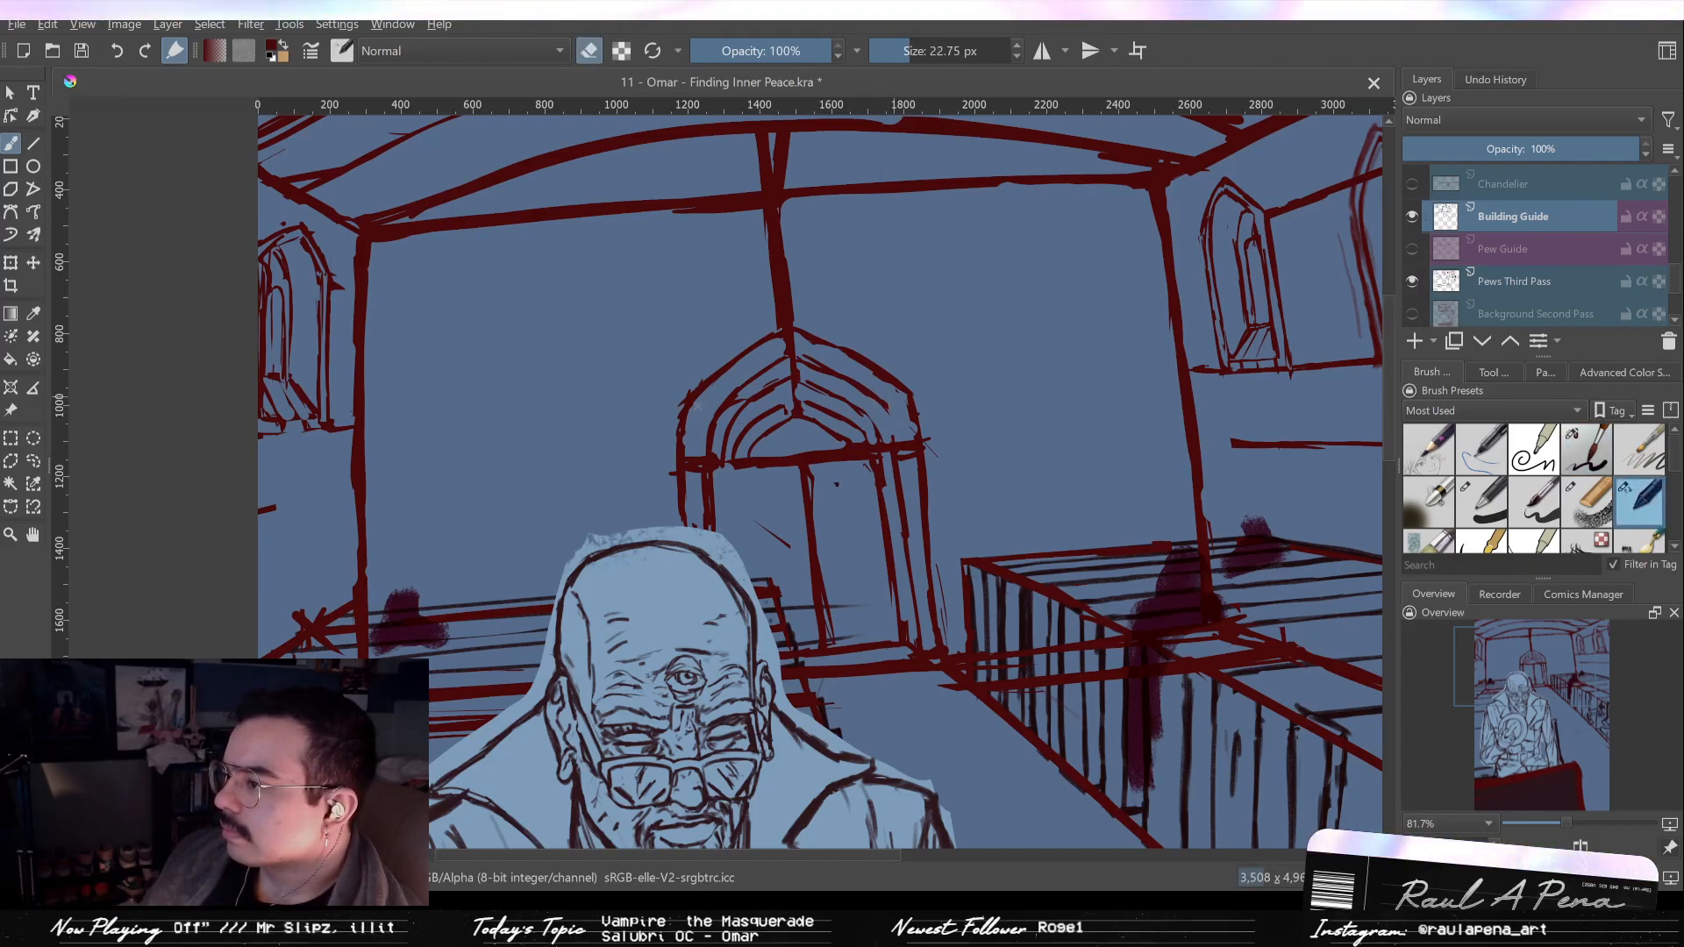
key(slash)
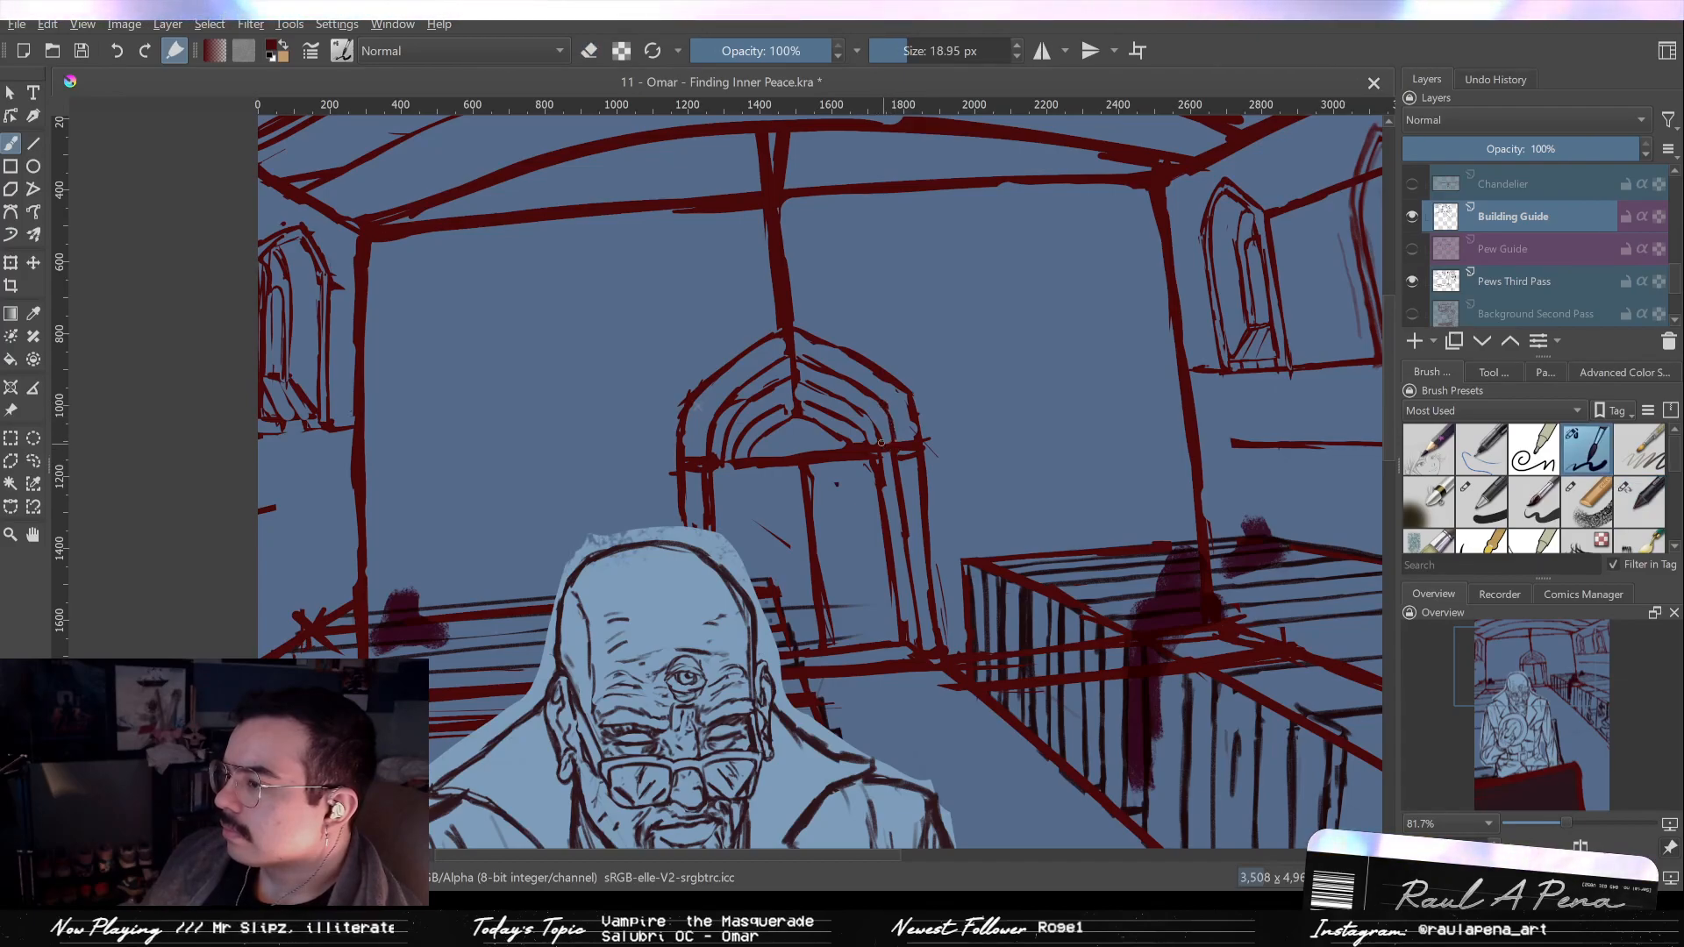
key(slash)
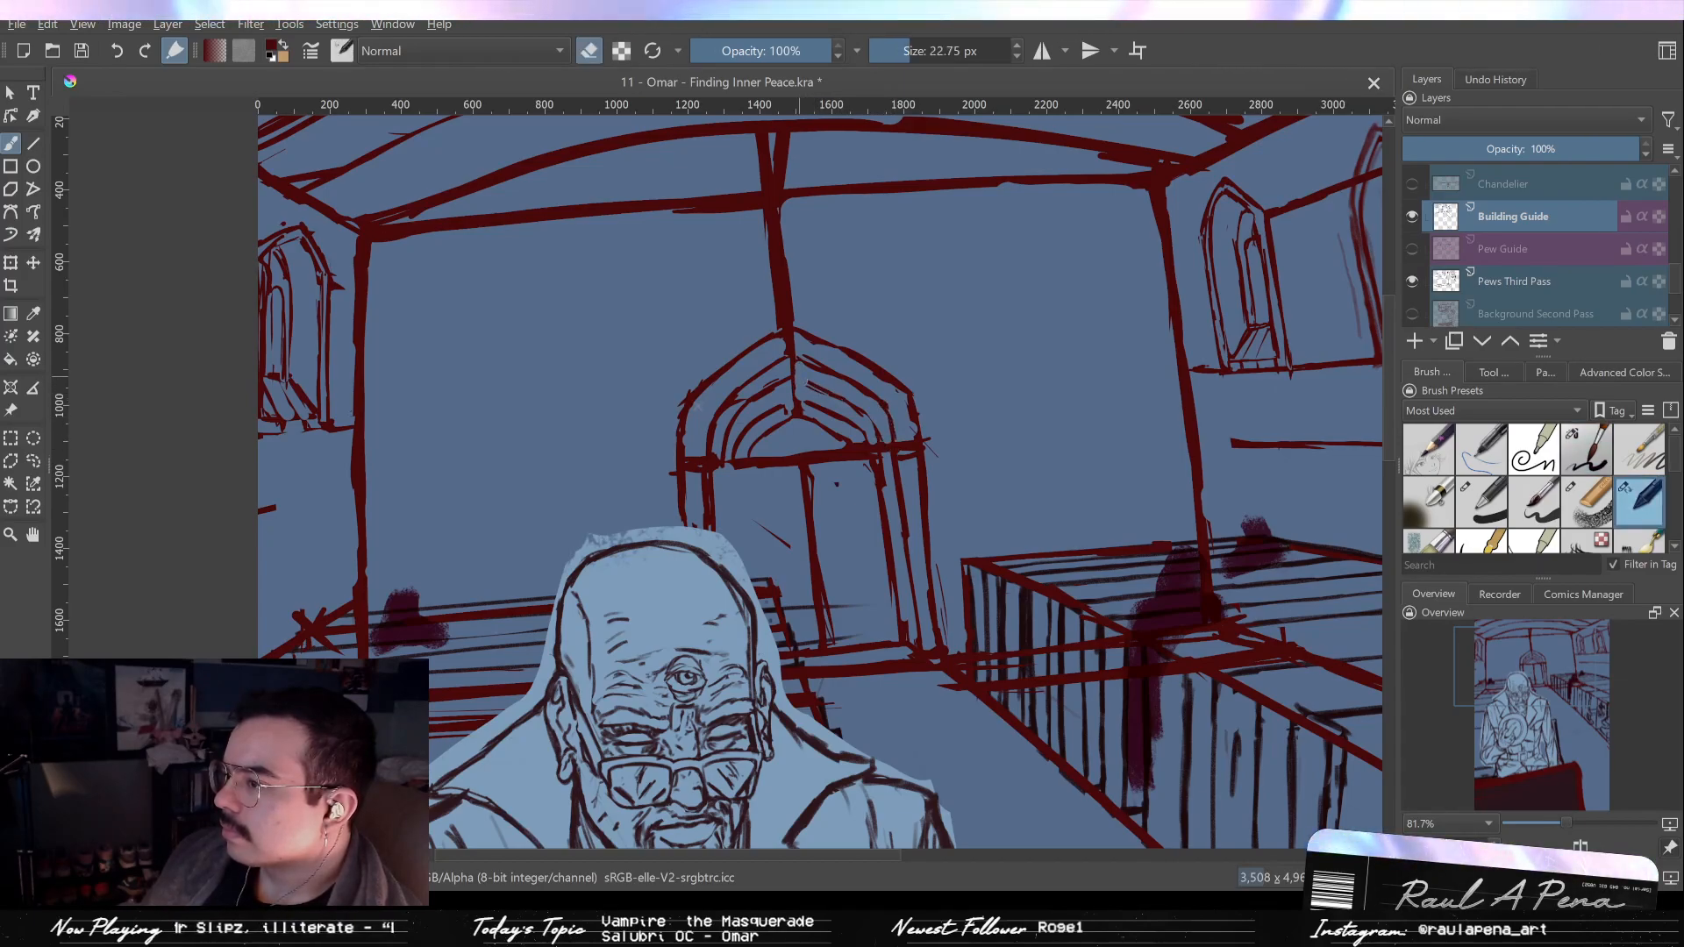
key(slash)
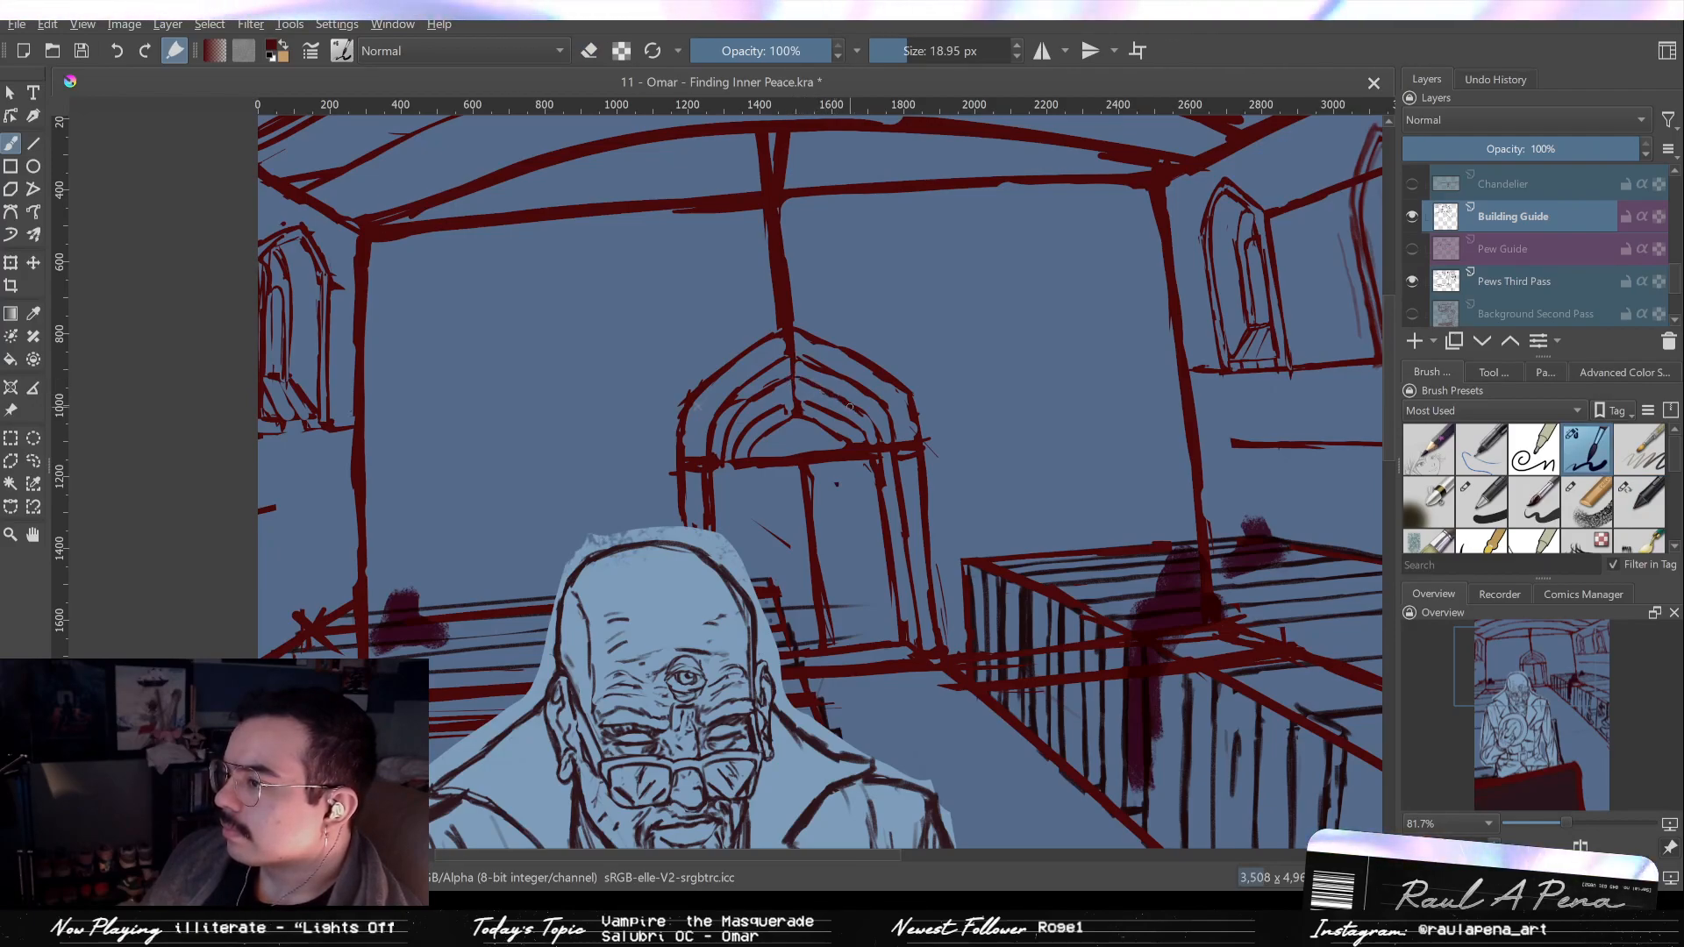
Rework the curves in the left half of the door arch and clean up the lower end of the centre line.
key(e)
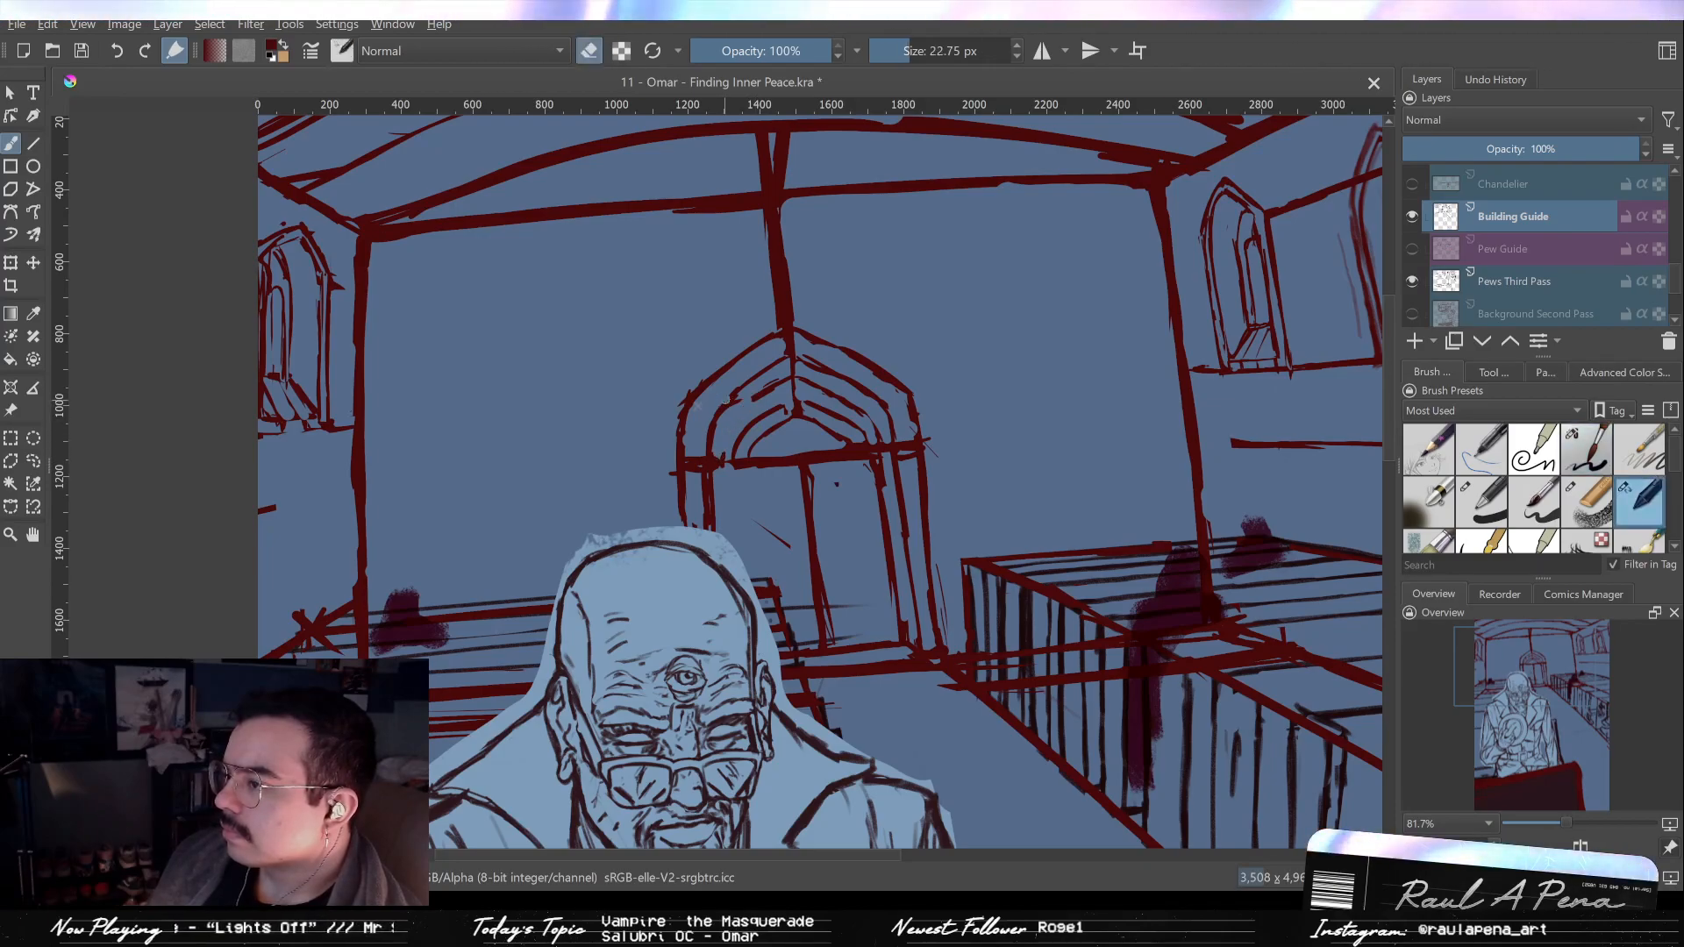
key(e)
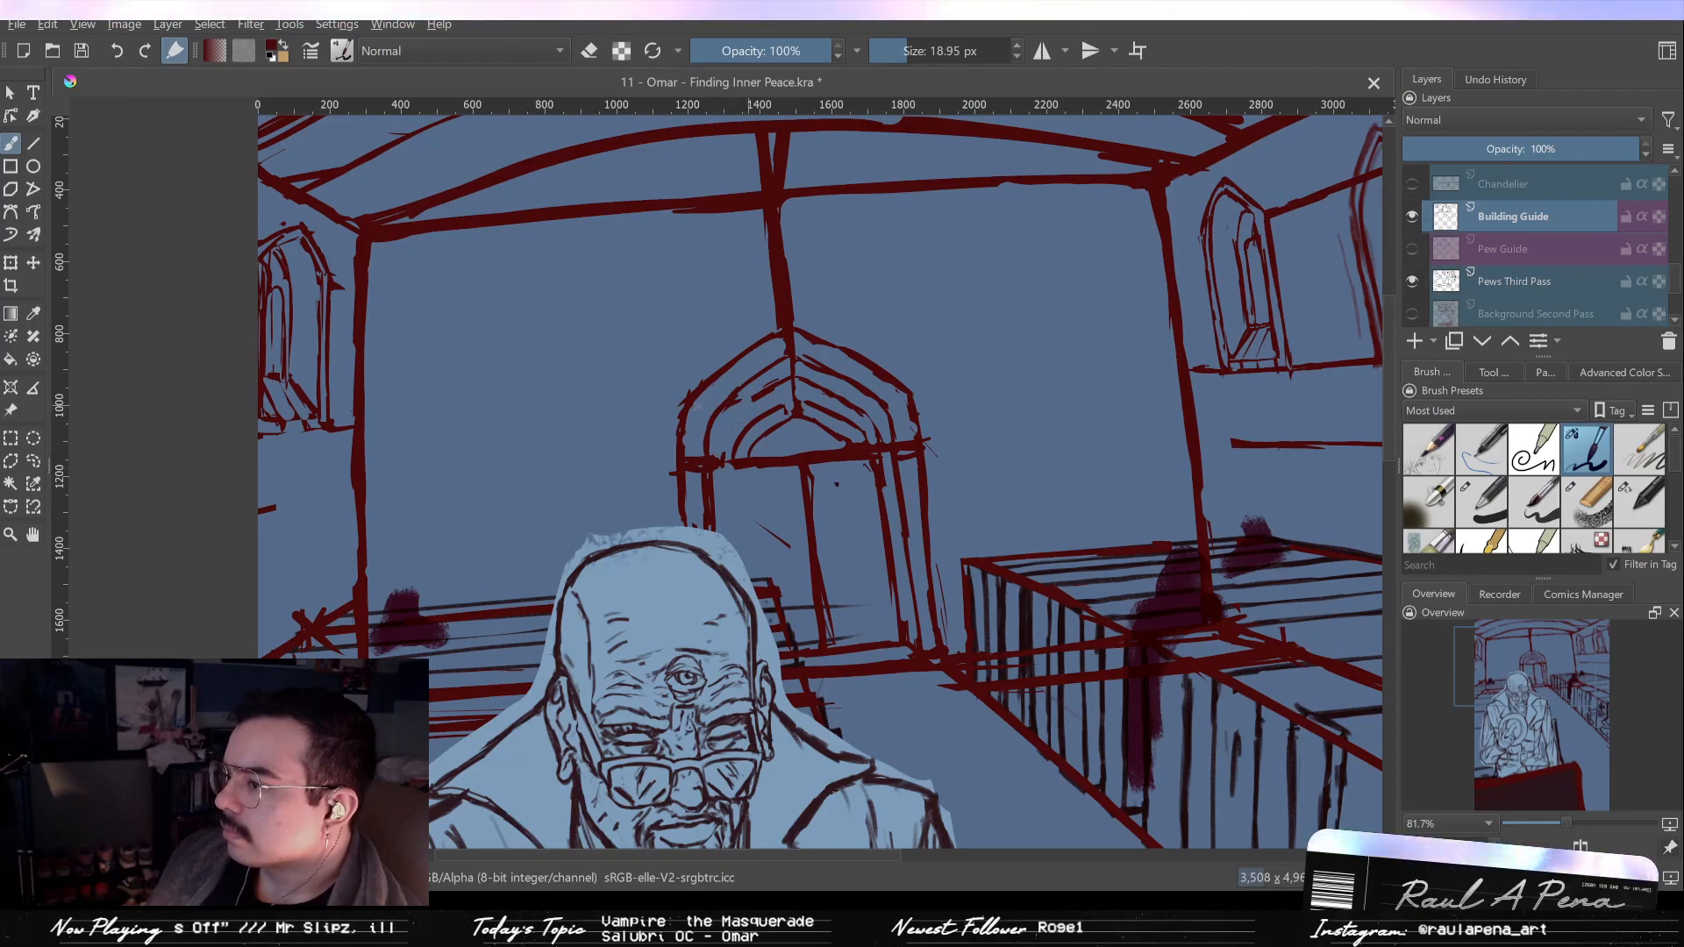
key(e)
key(e)
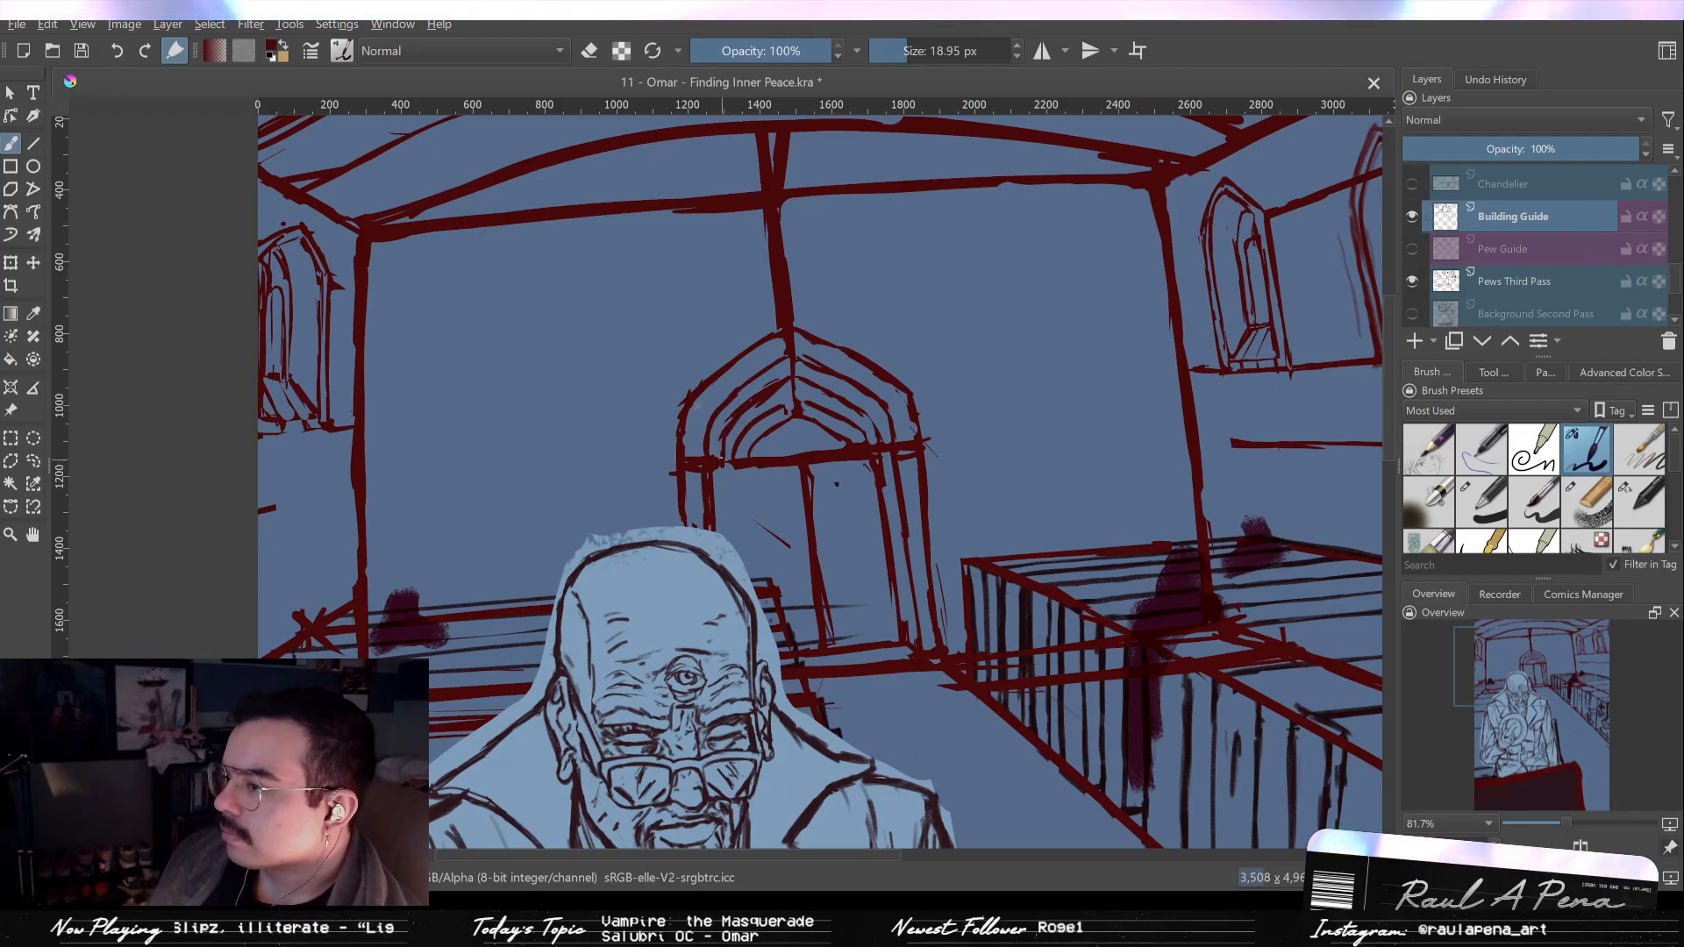
key(e)
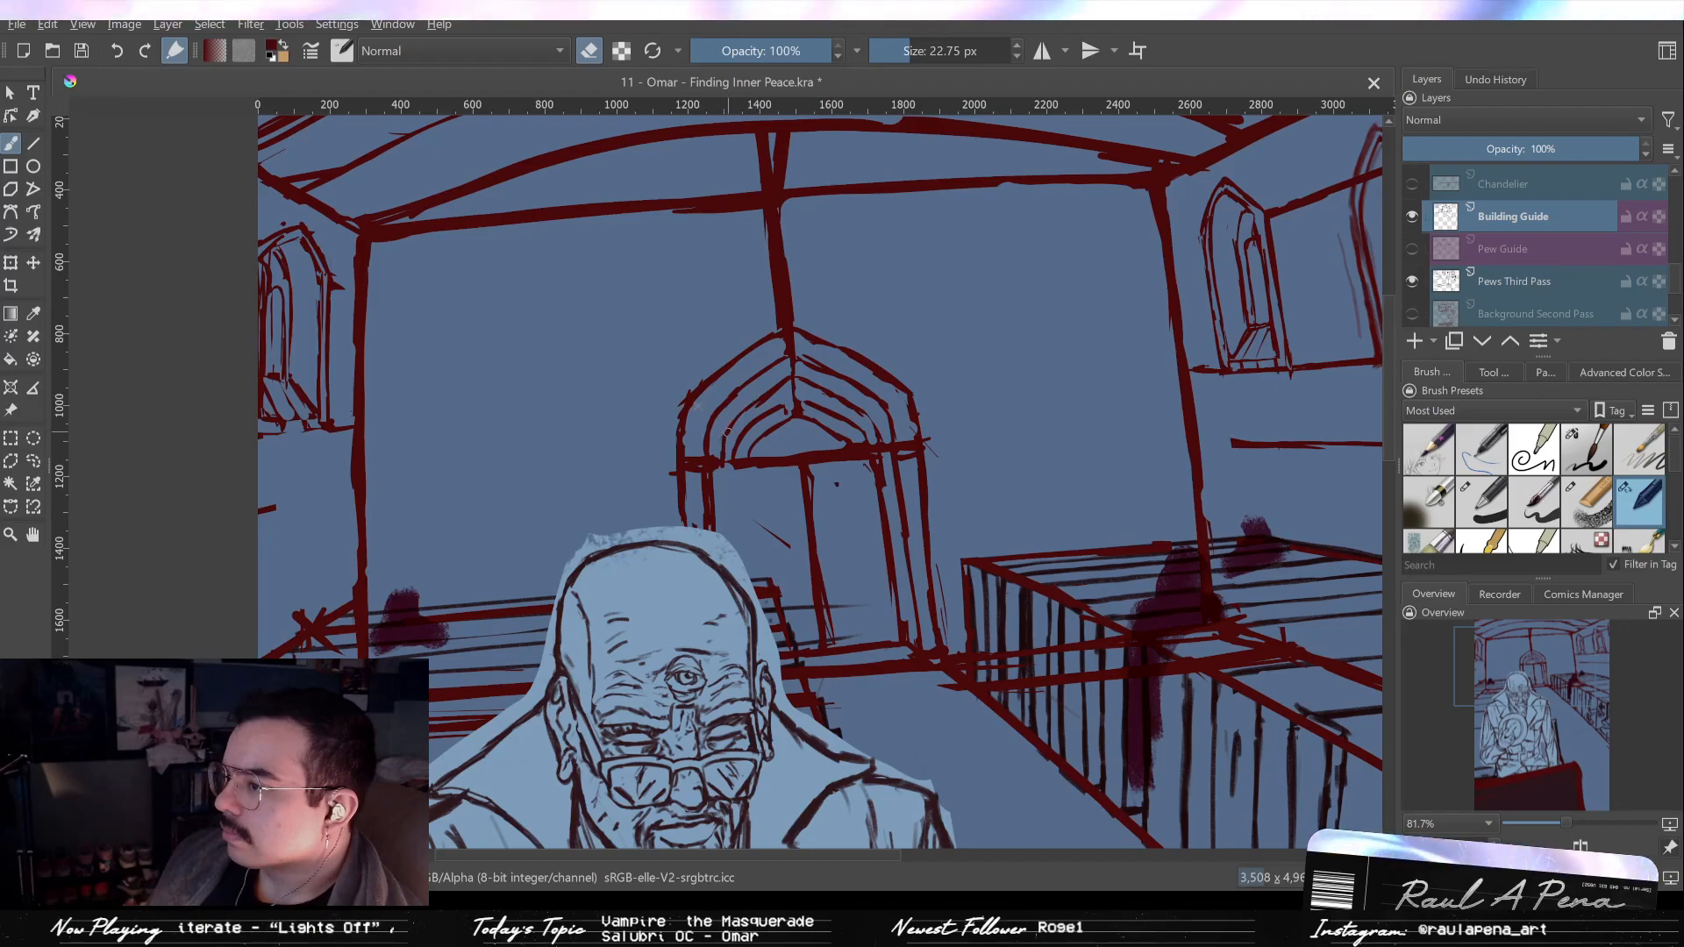
mouse_move(793, 417)
mouse_down()
mouse_move(804, 462)
mouse_move(805, 423)
mouse_up()
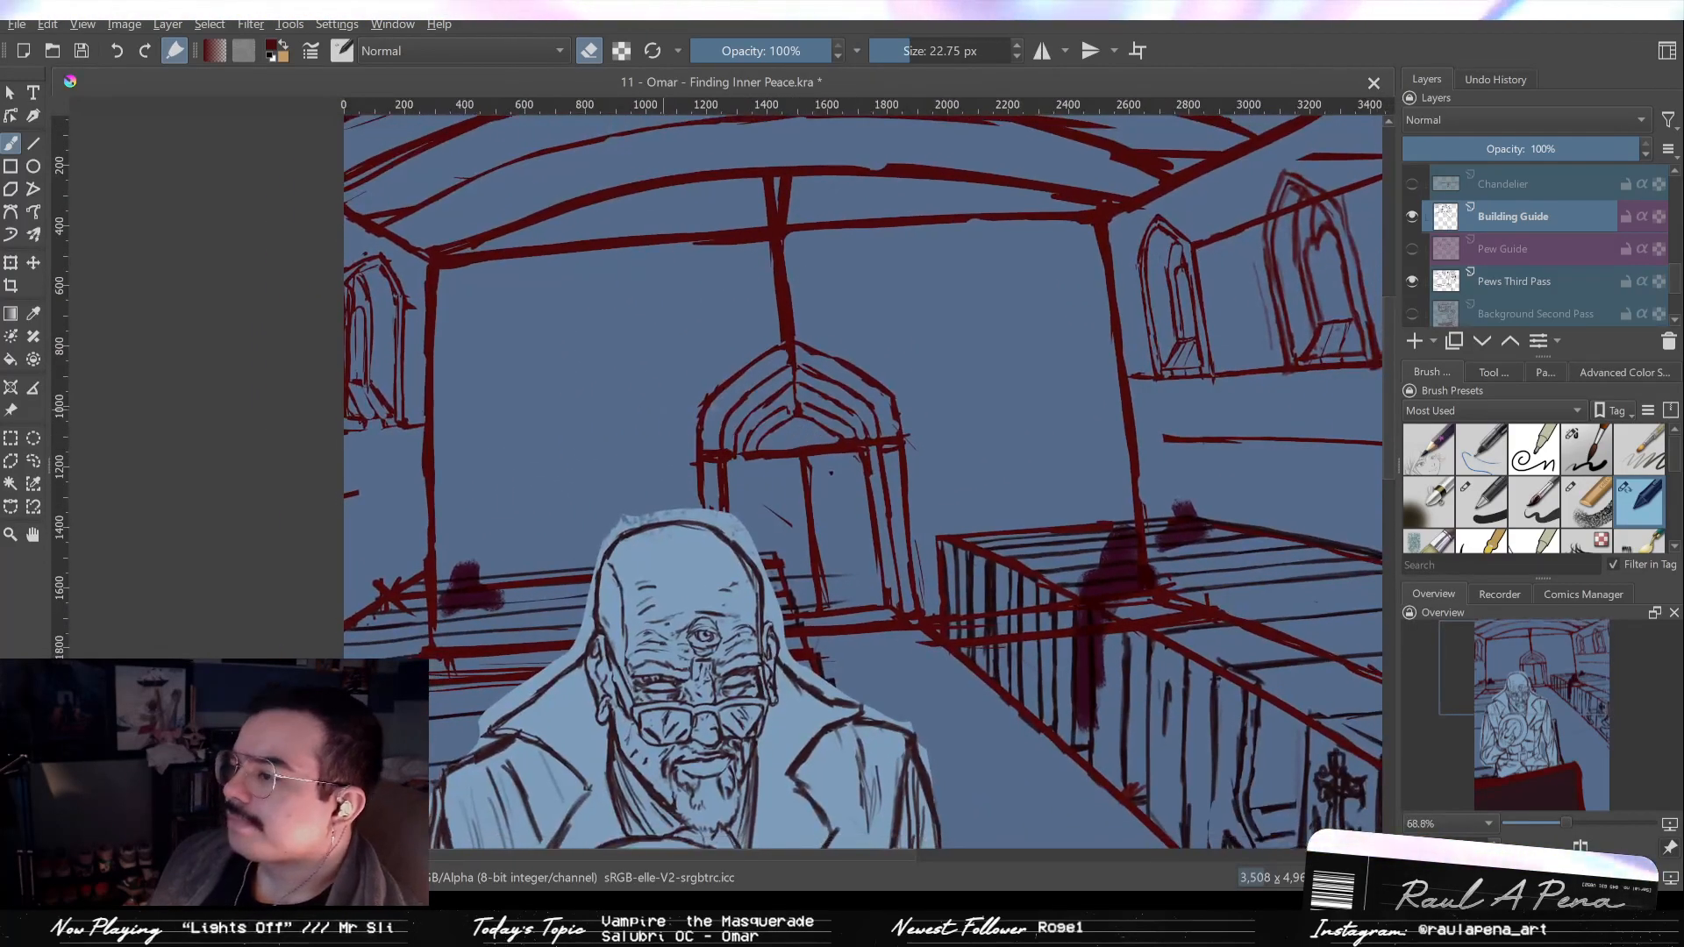
key(e)
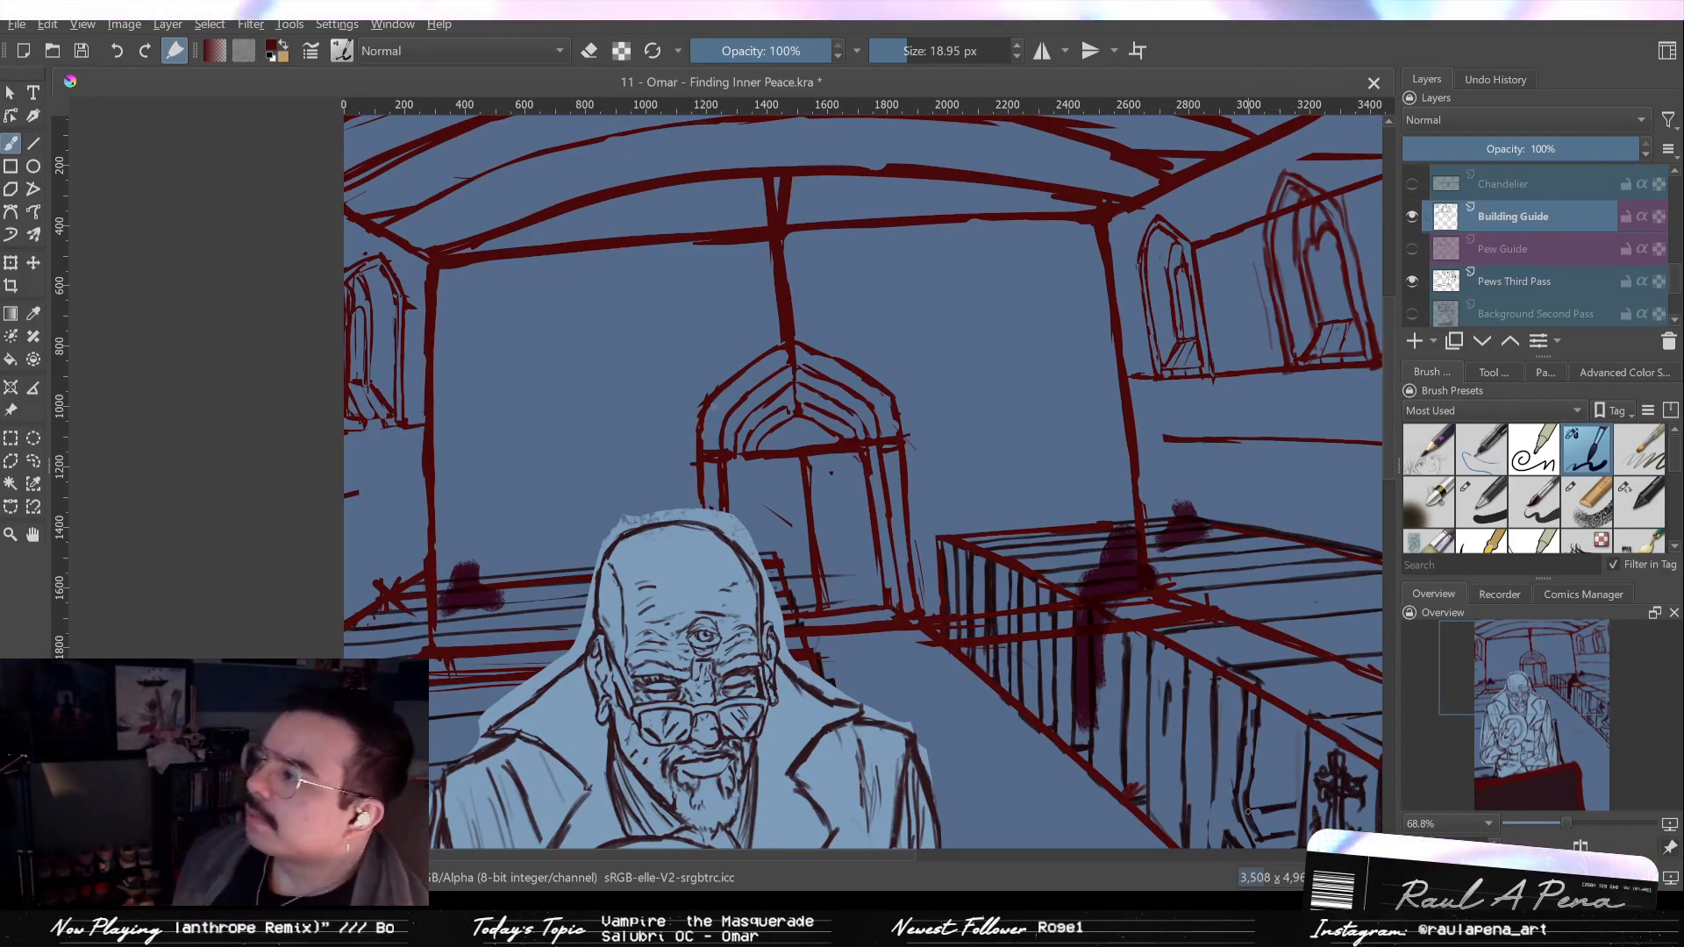
Show the Church References group and expand it to list its pasted images.
scroll(1502, 203, up, 5)
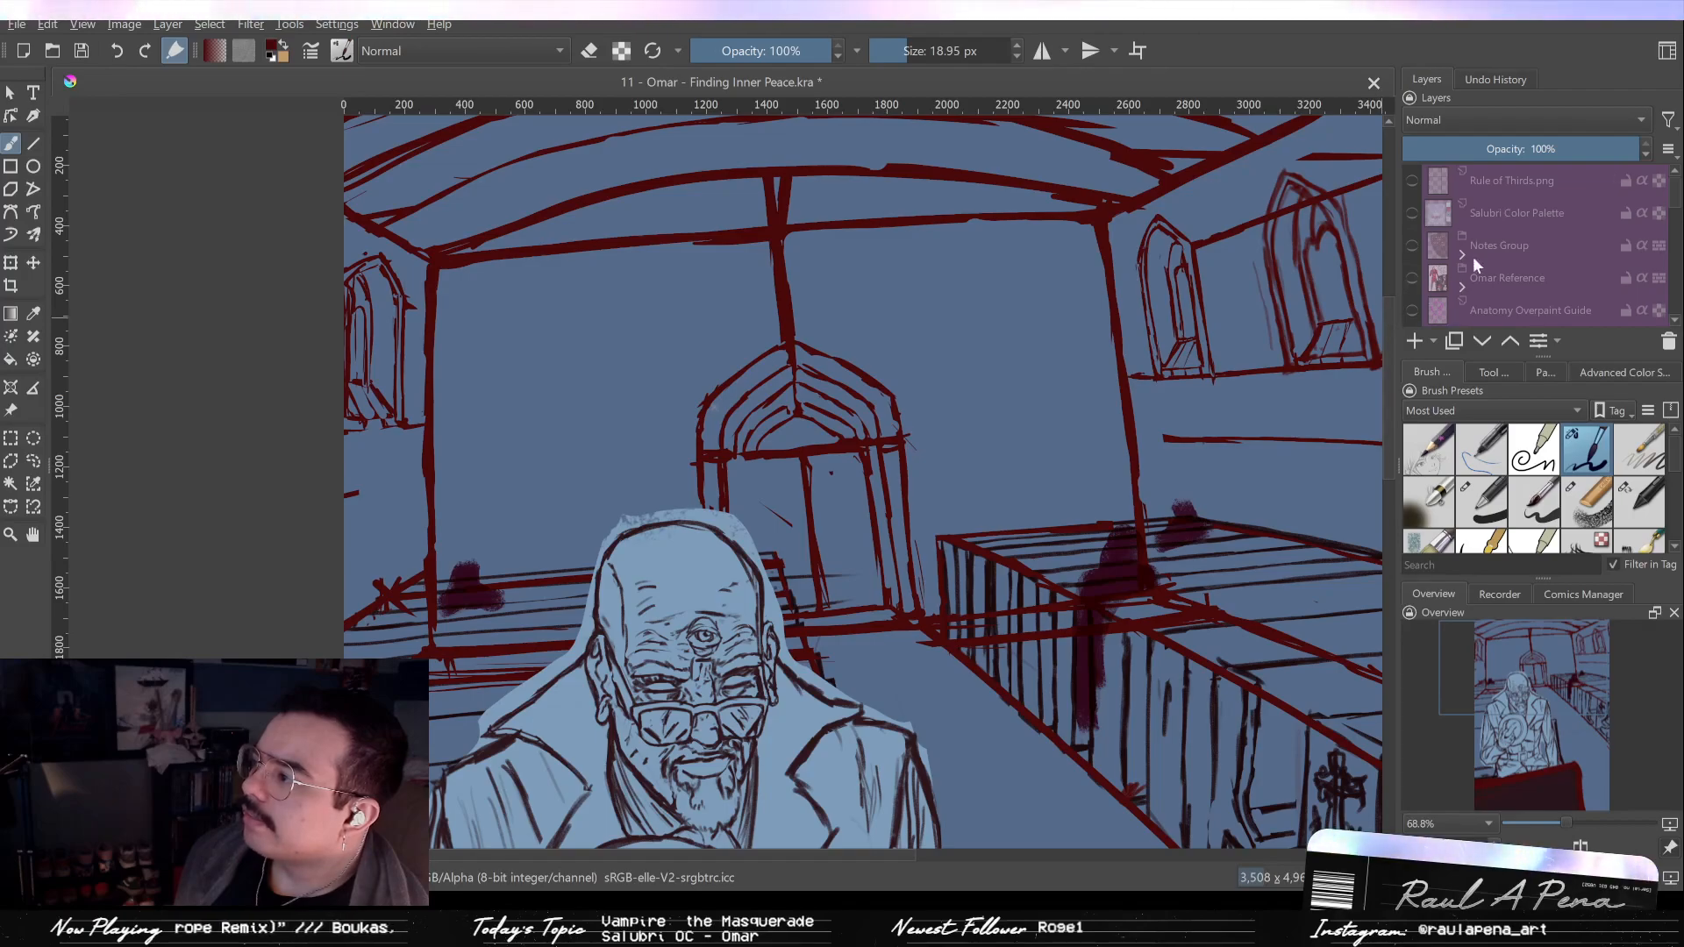
scroll(1450, 295, down, 5)
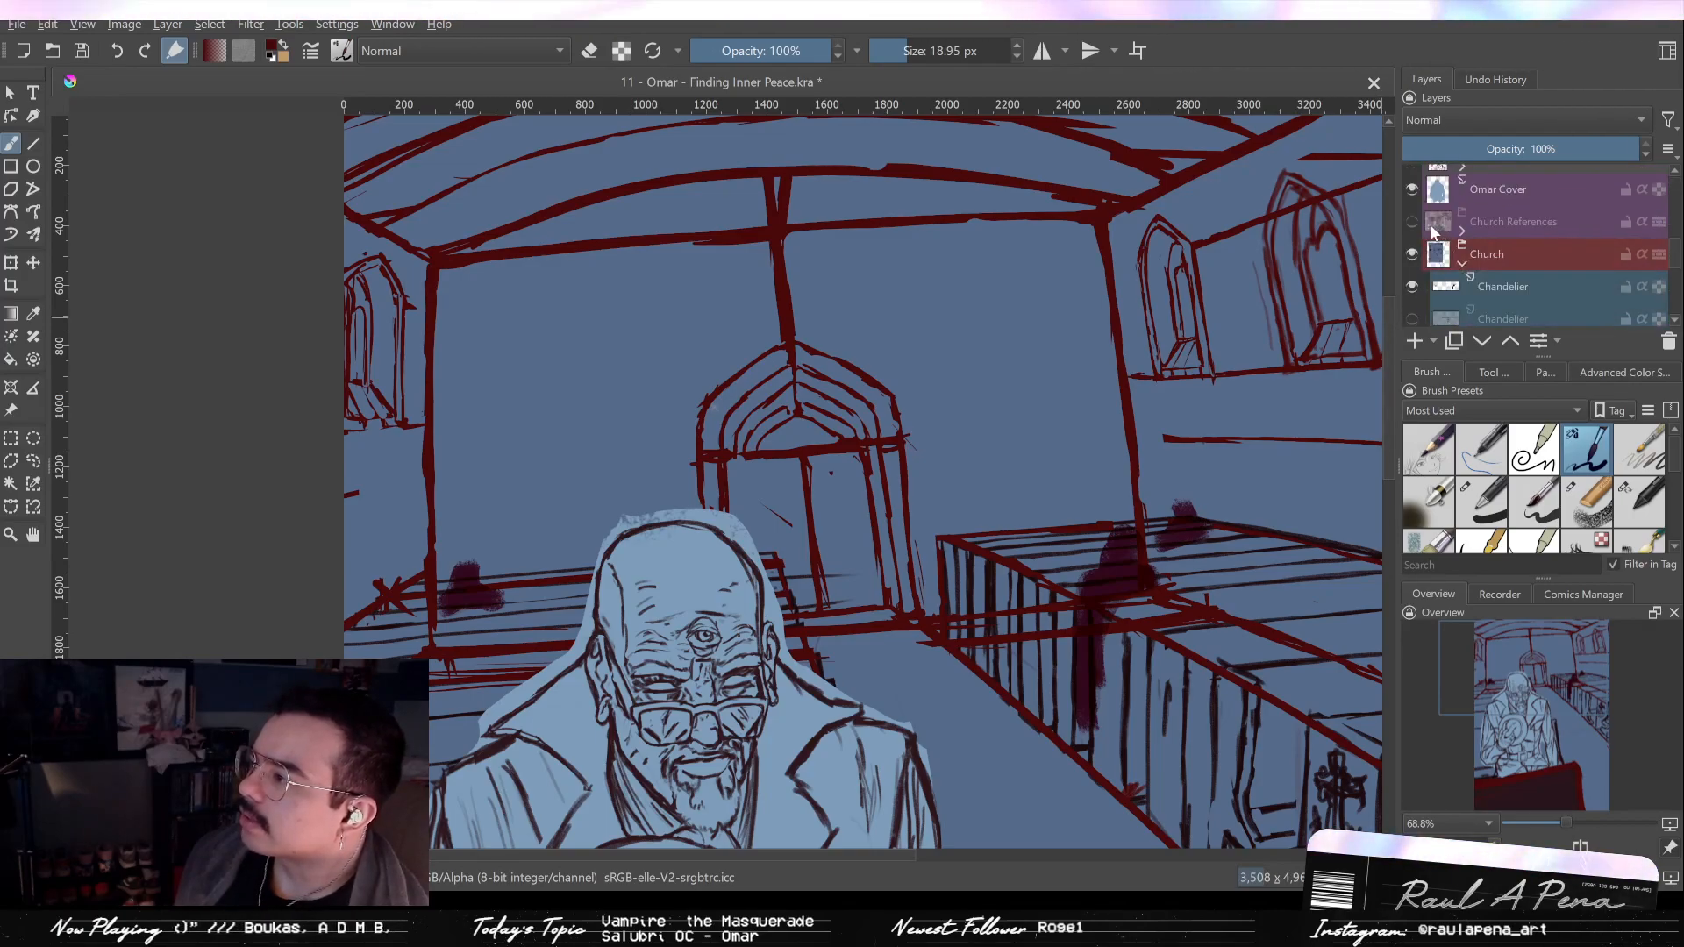
click(1430, 223)
click(1412, 222)
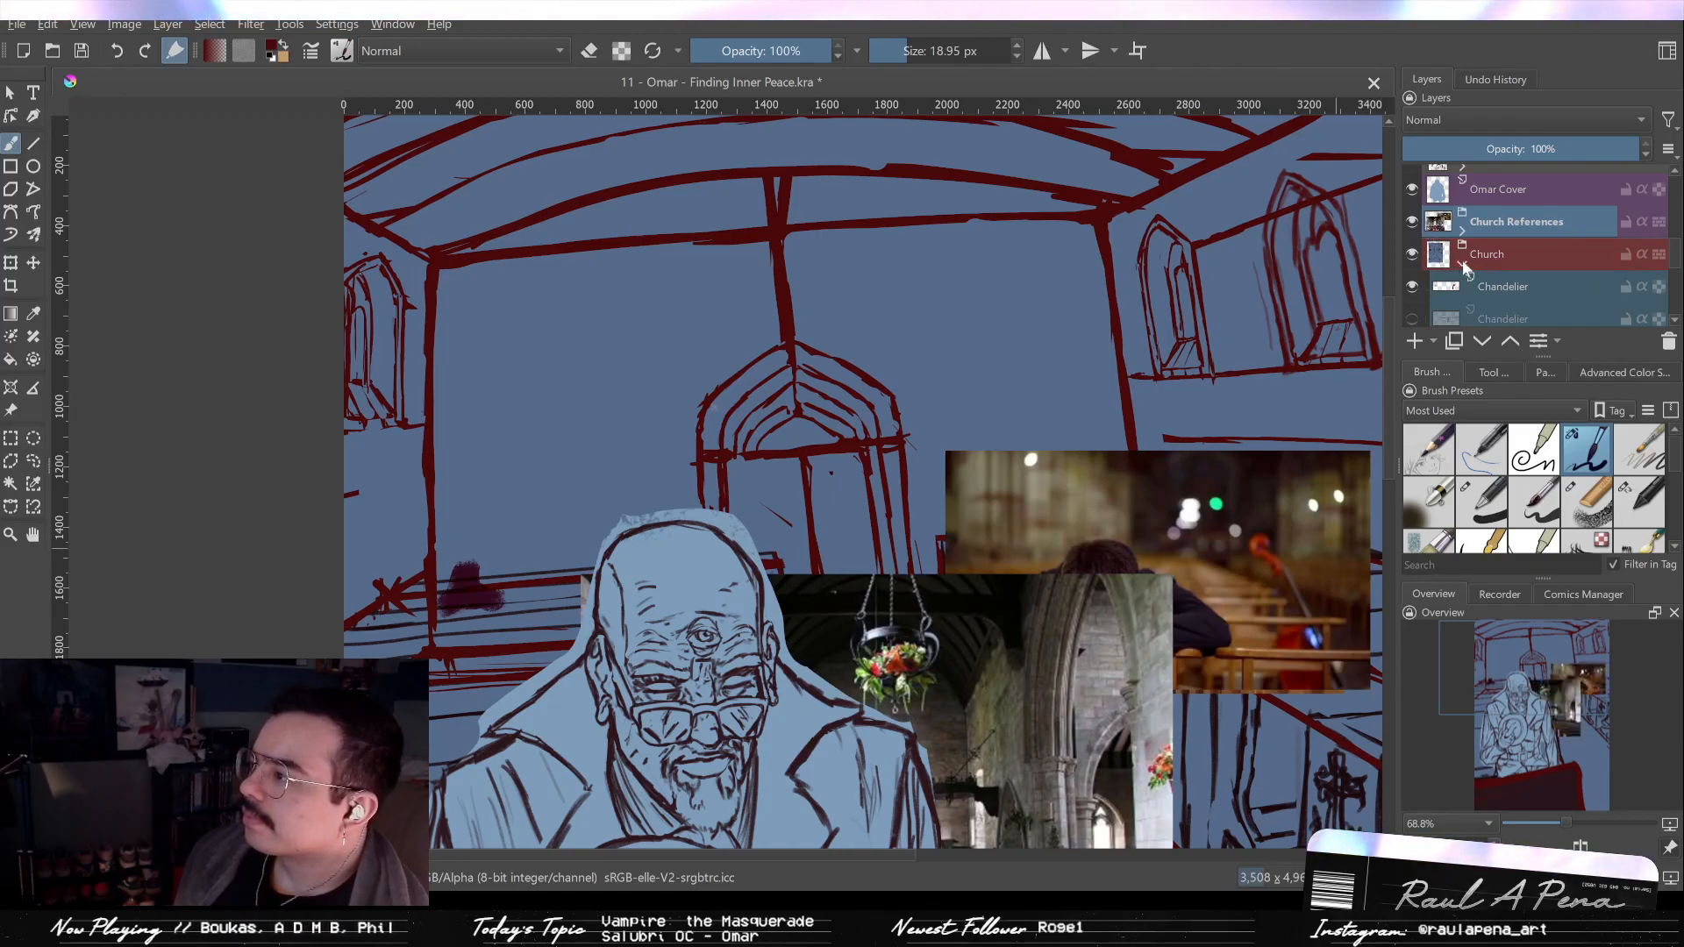
click(1462, 264)
click(1463, 255)
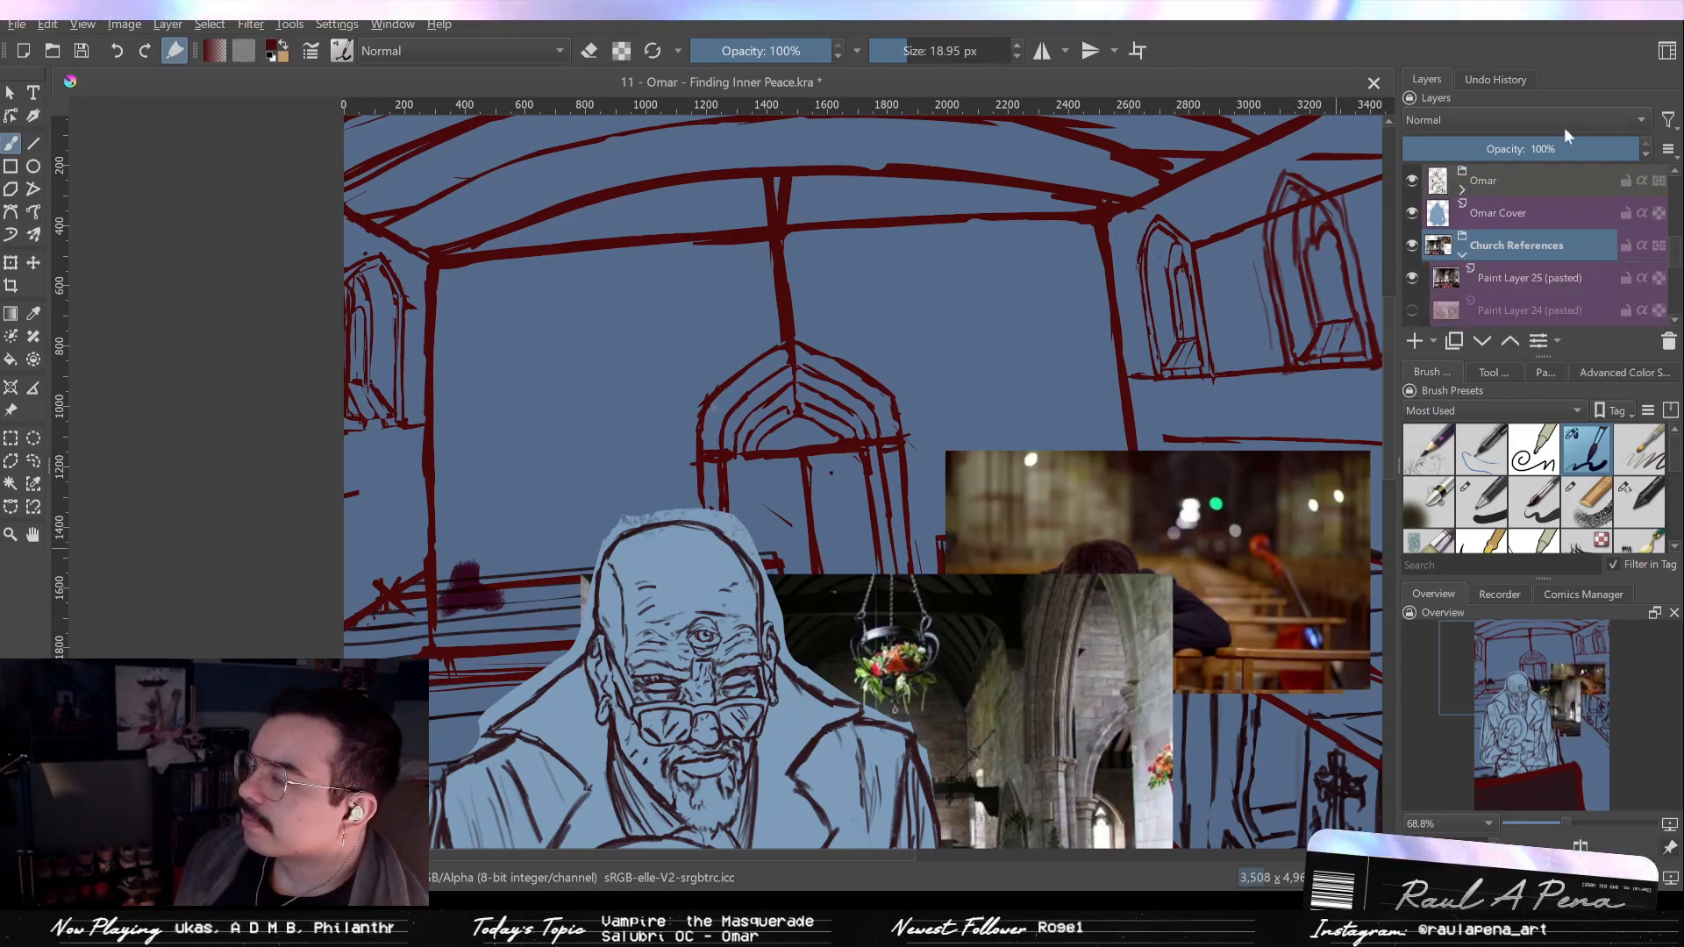
Hide the Omar group and the Omar Cover layer, and view the church interior reference photo at 100% zoom.
scroll(1465, 246, up, 3)
click(1412, 285)
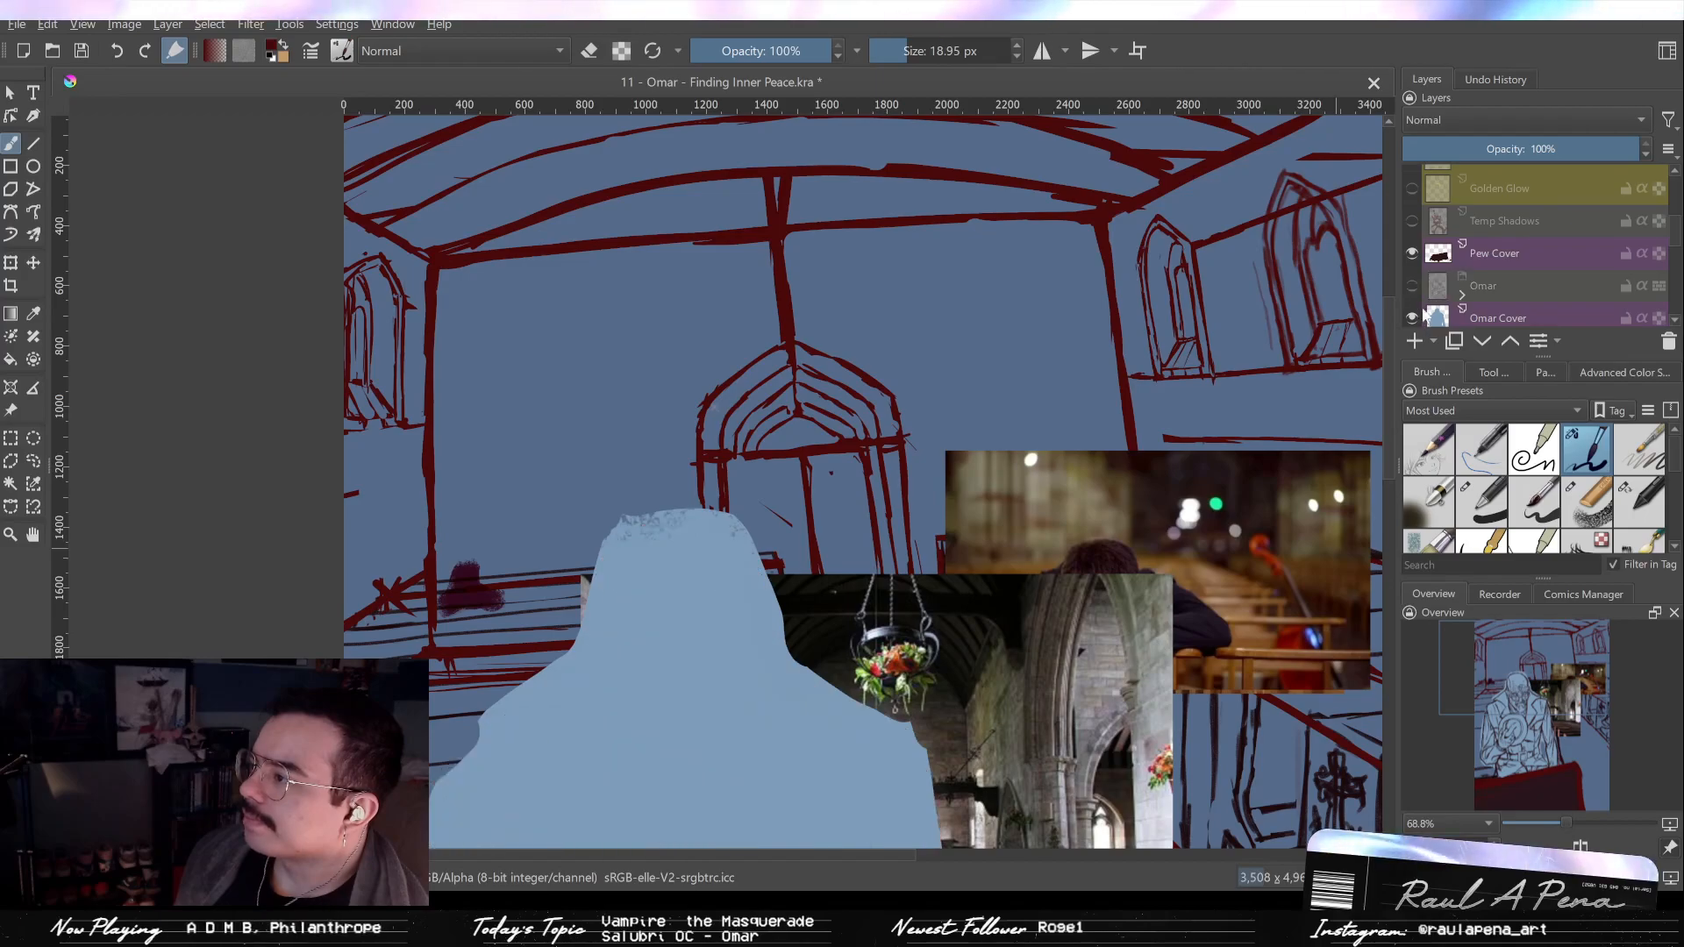
click(1432, 317)
click(1412, 311)
scroll(1422, 311, down, 6)
drag(929, 711, 767, 455)
key(1)
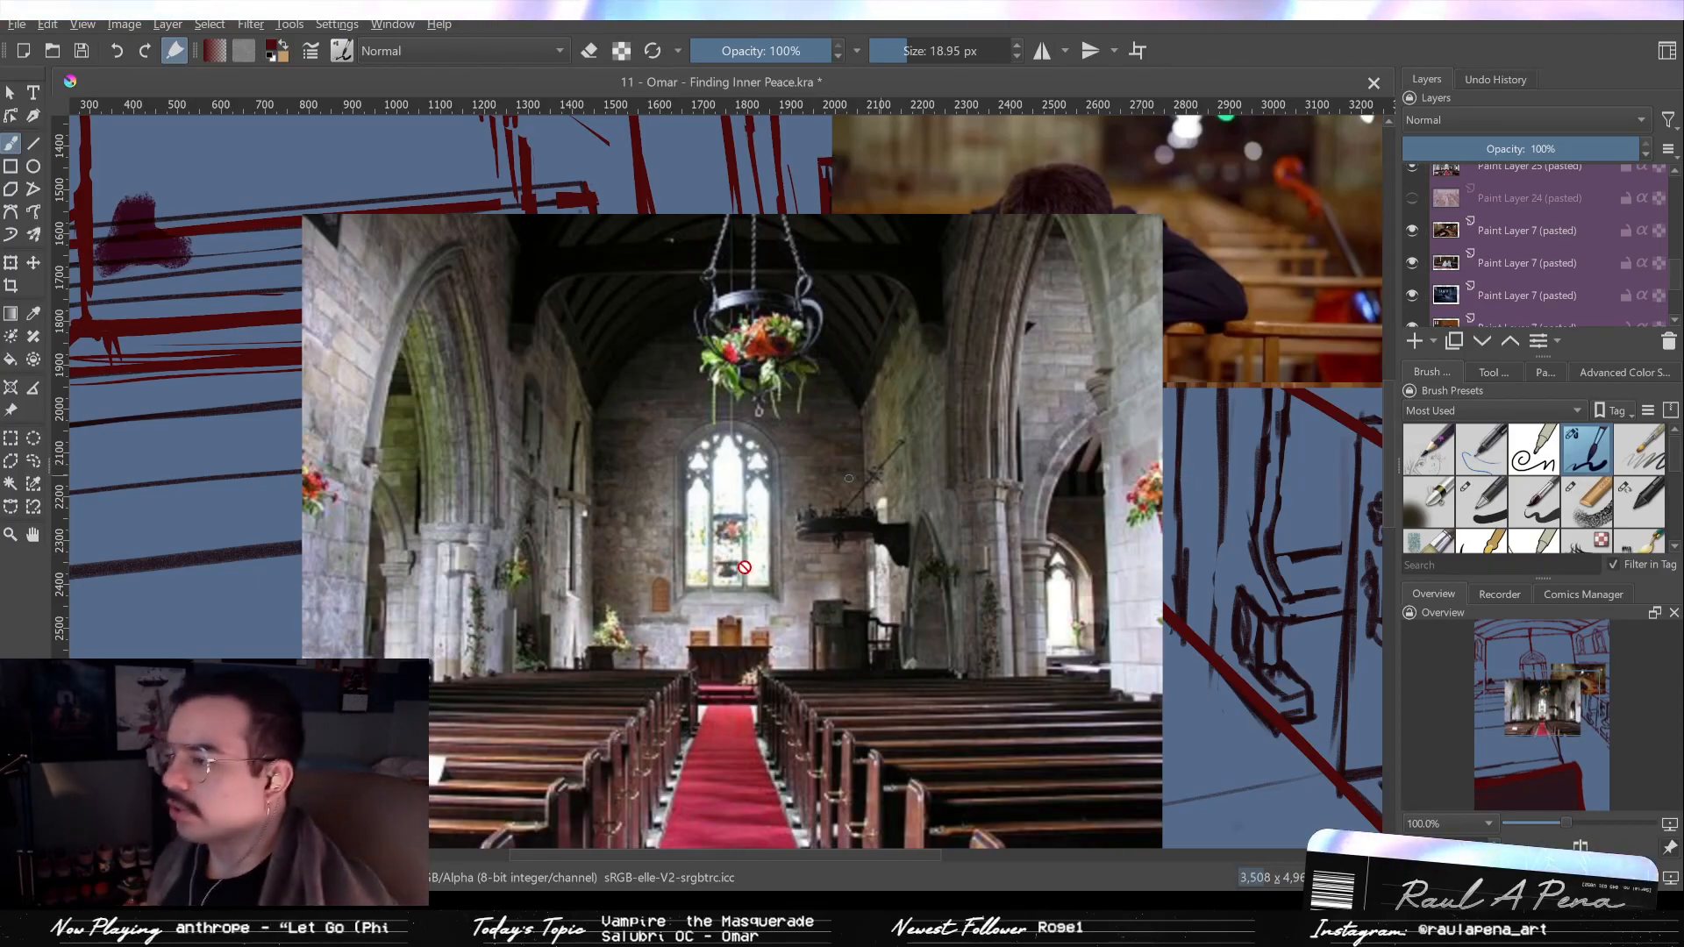
Hide the church interior photo on Paint Layer 25 in the Church References group.
scroll(785, 572, down, 1)
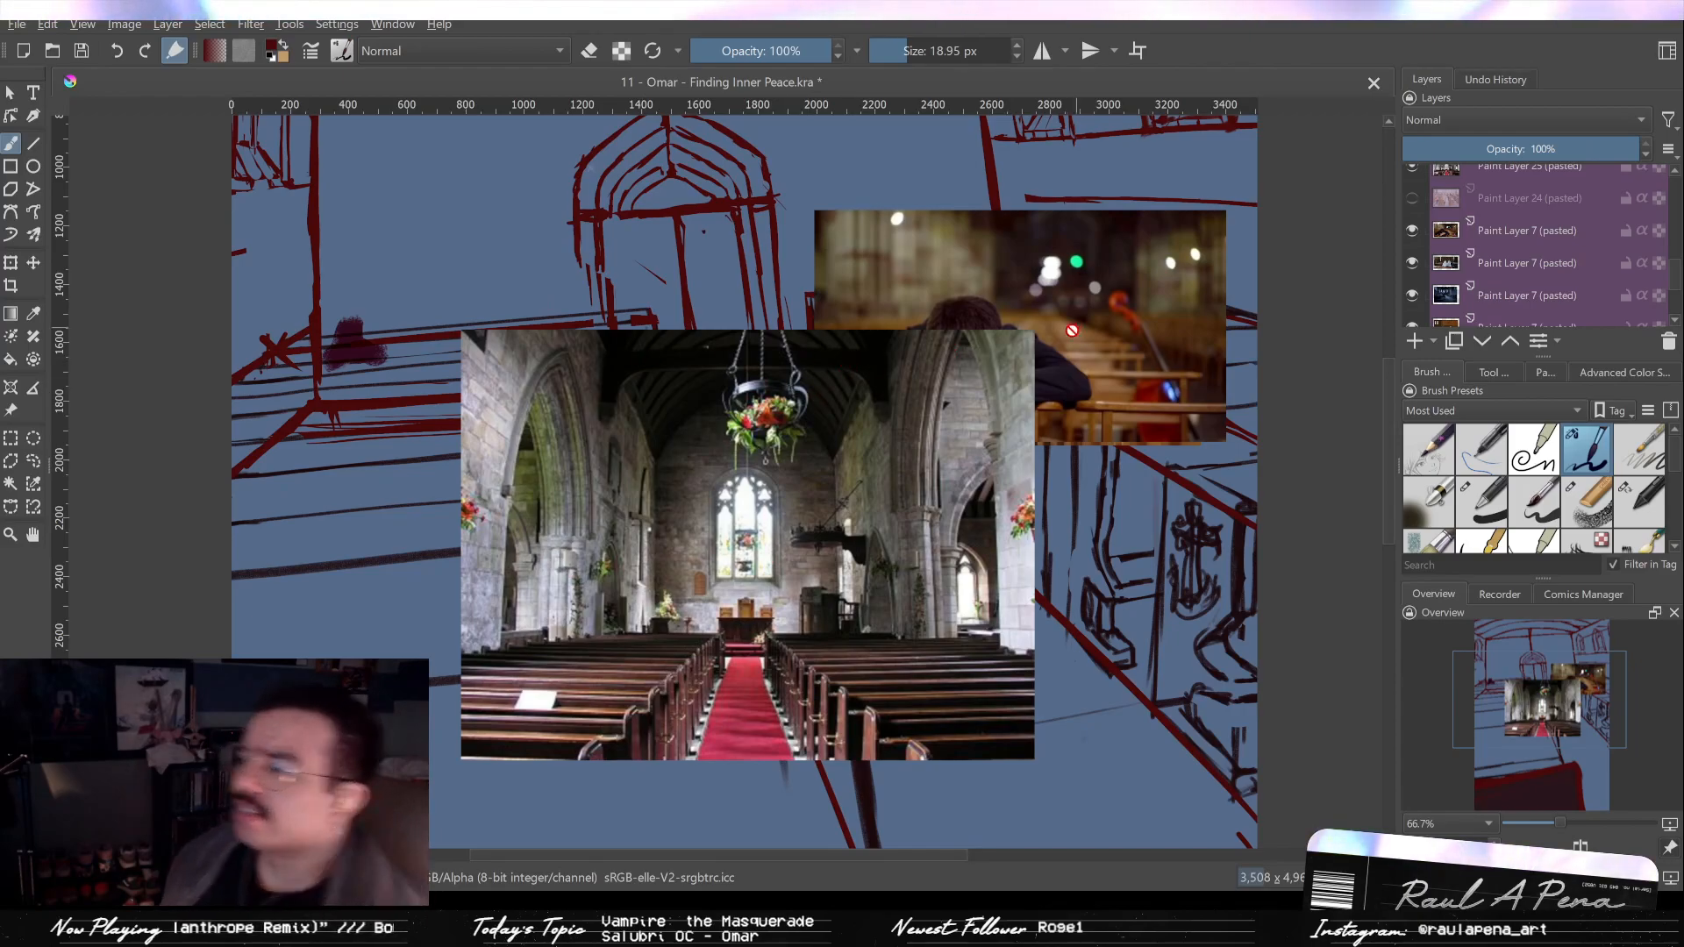
scroll(1455, 230, up, 2)
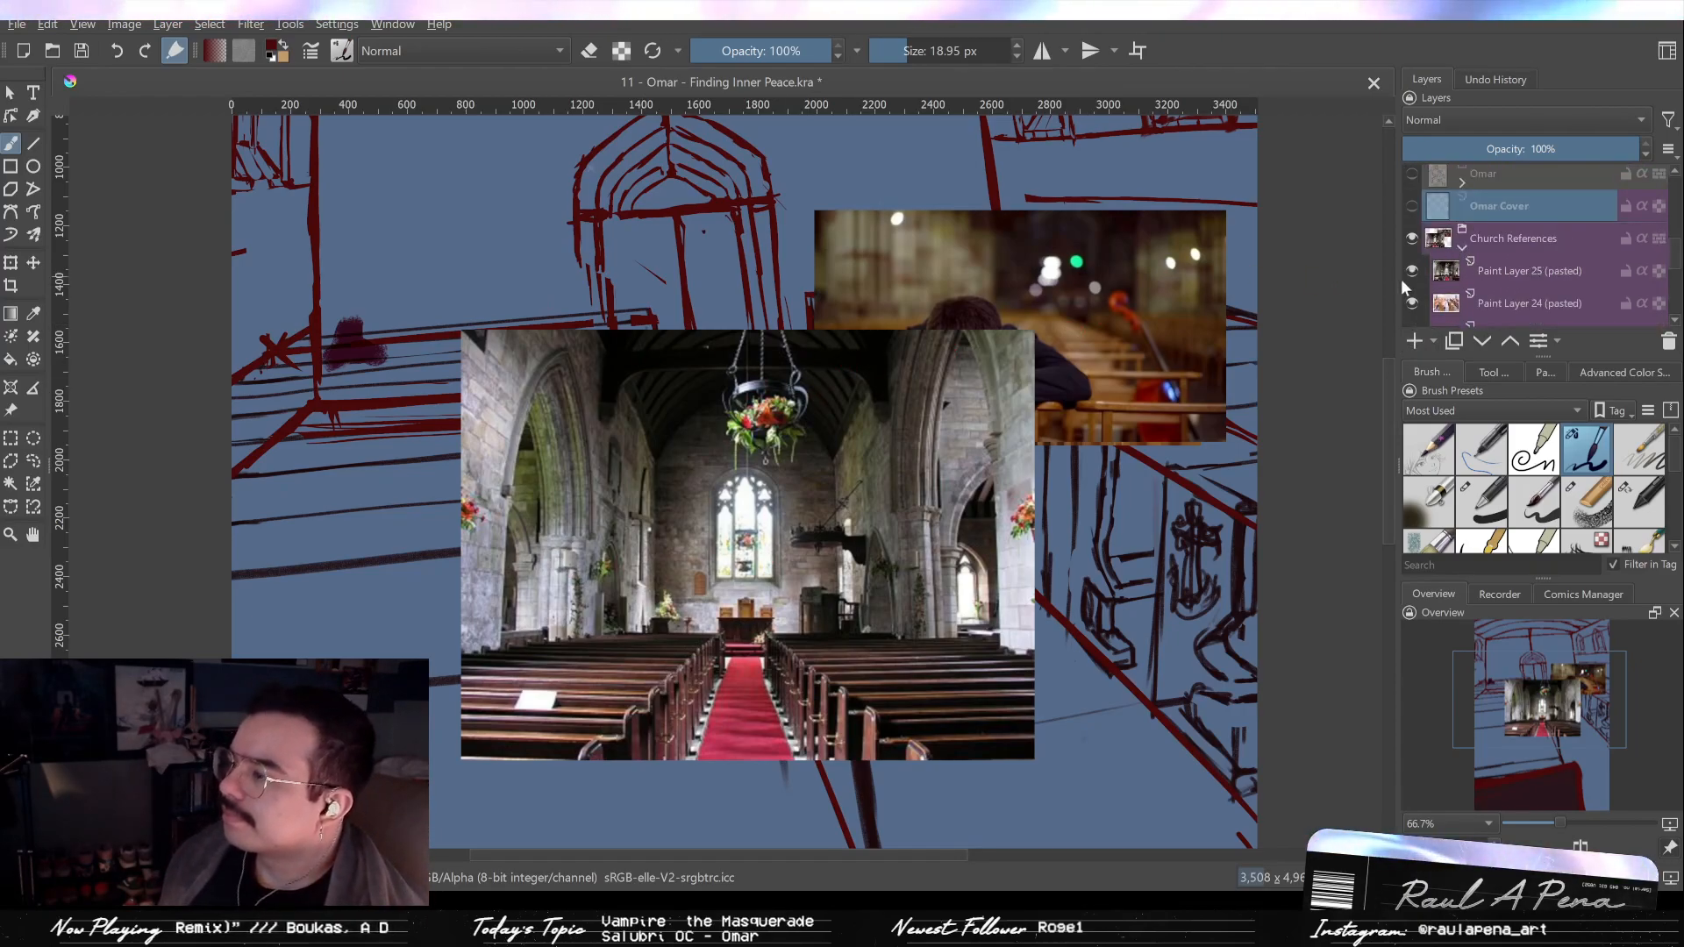
double_click(1421, 272)
click(1412, 274)
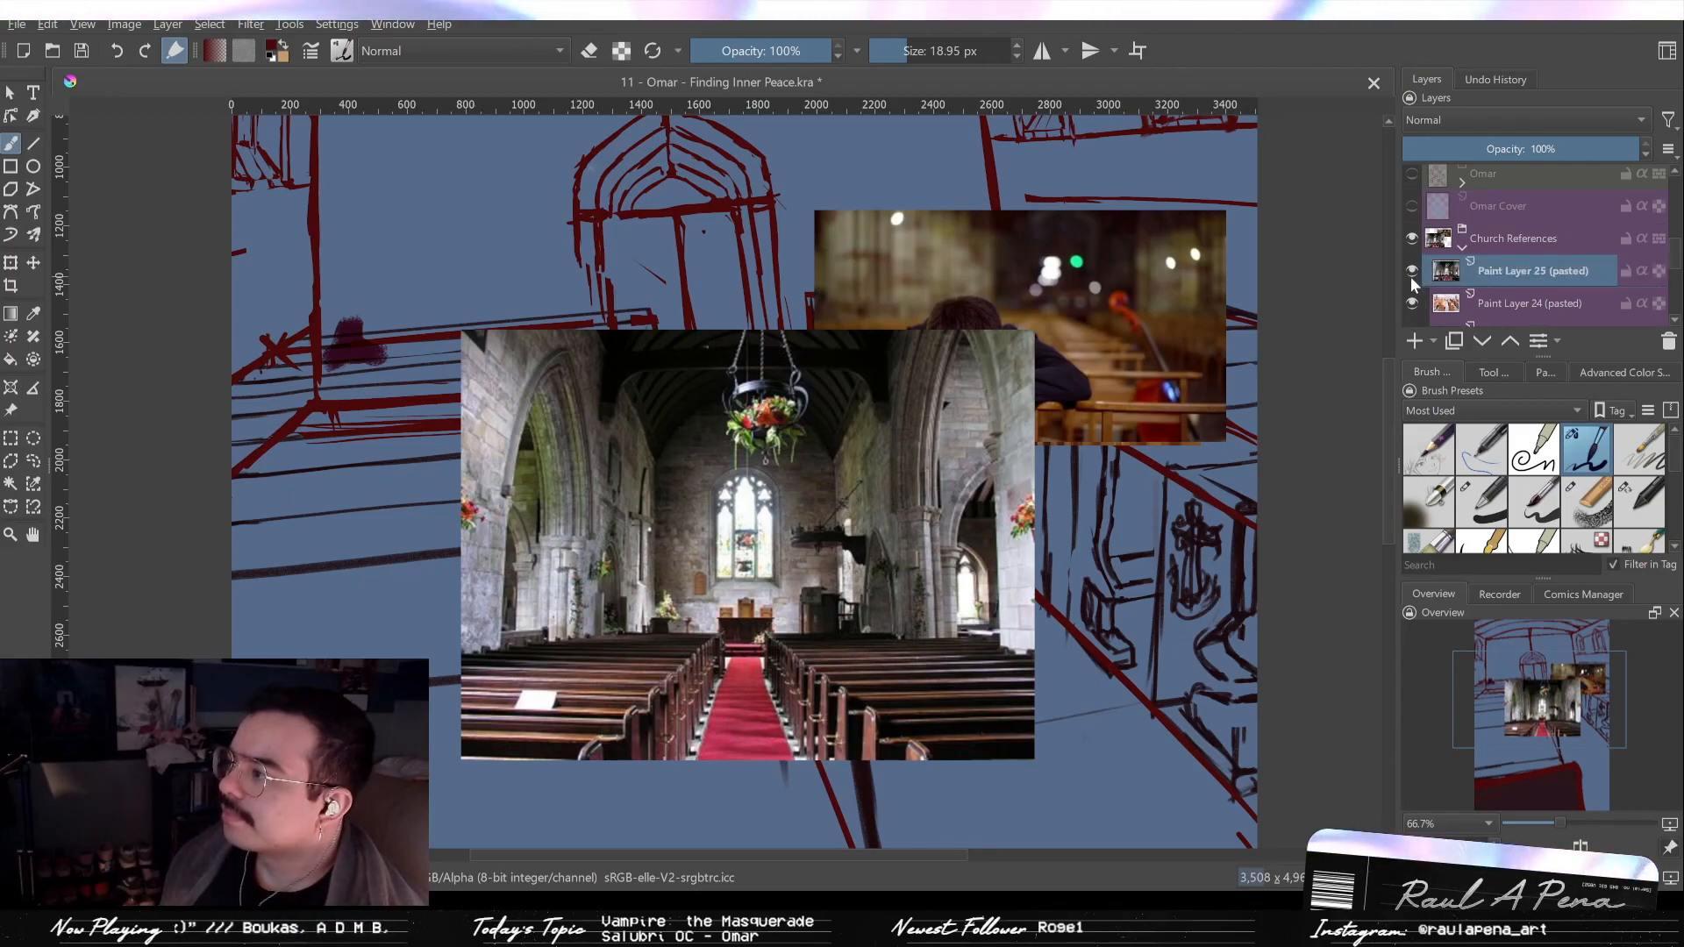
scroll(1409, 277, down, 2)
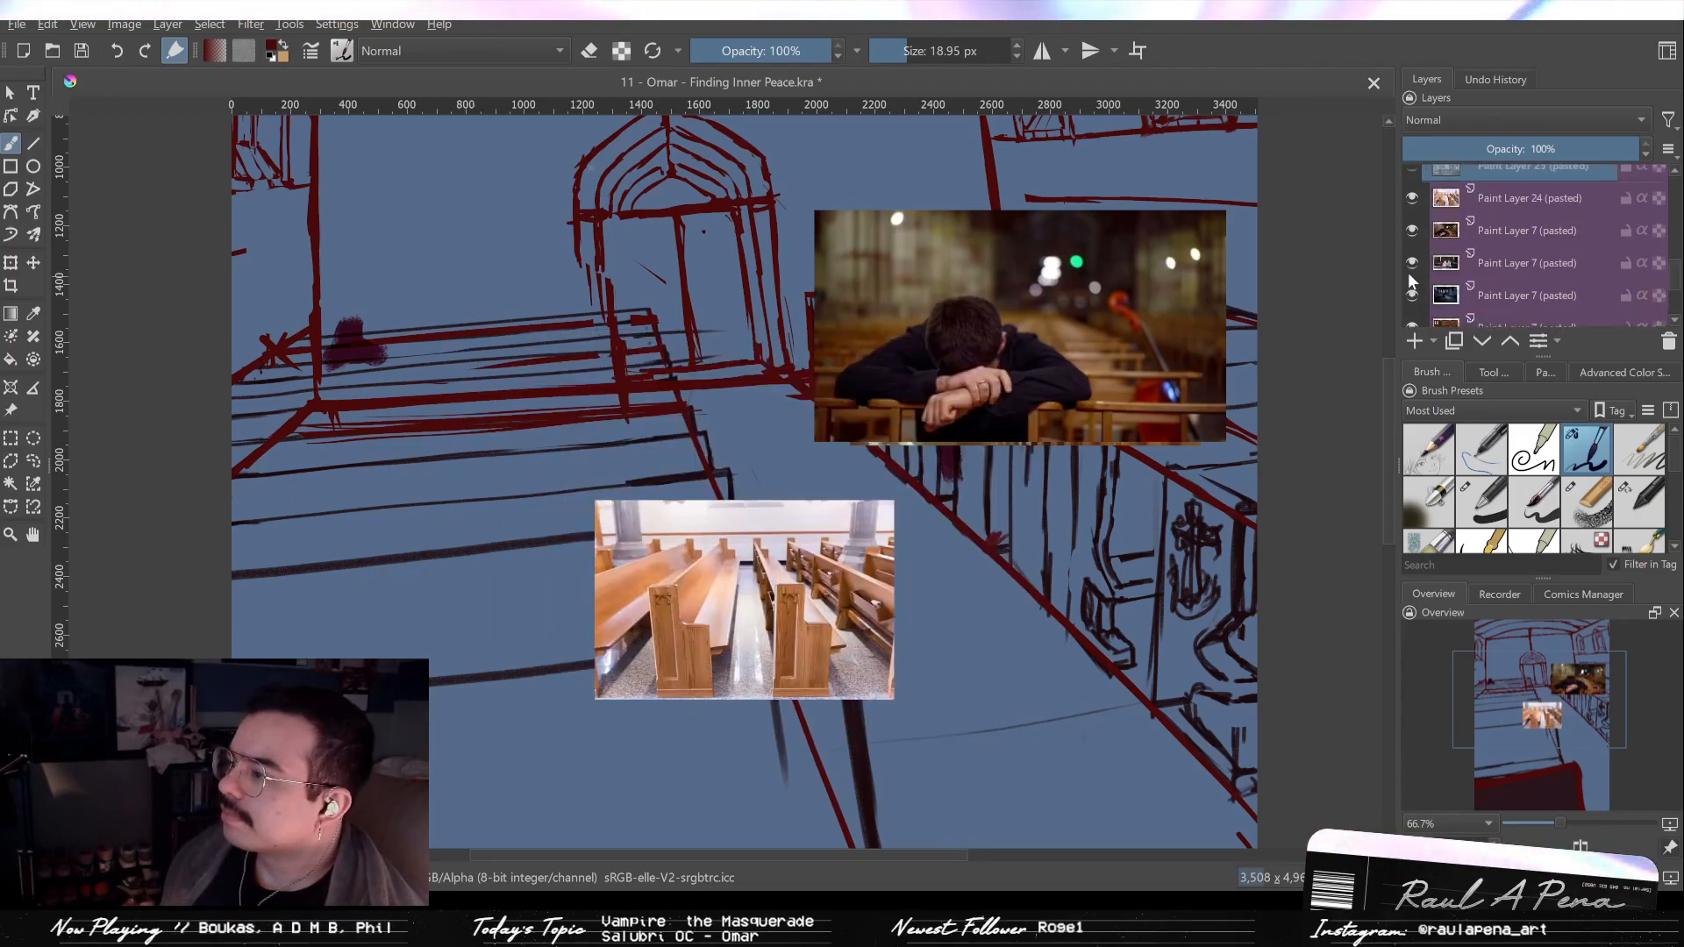
Hide the wooden pews photo on Paint Layer 24 and the photo of the man resting his head on a pew.
click(1408, 209)
click(1409, 209)
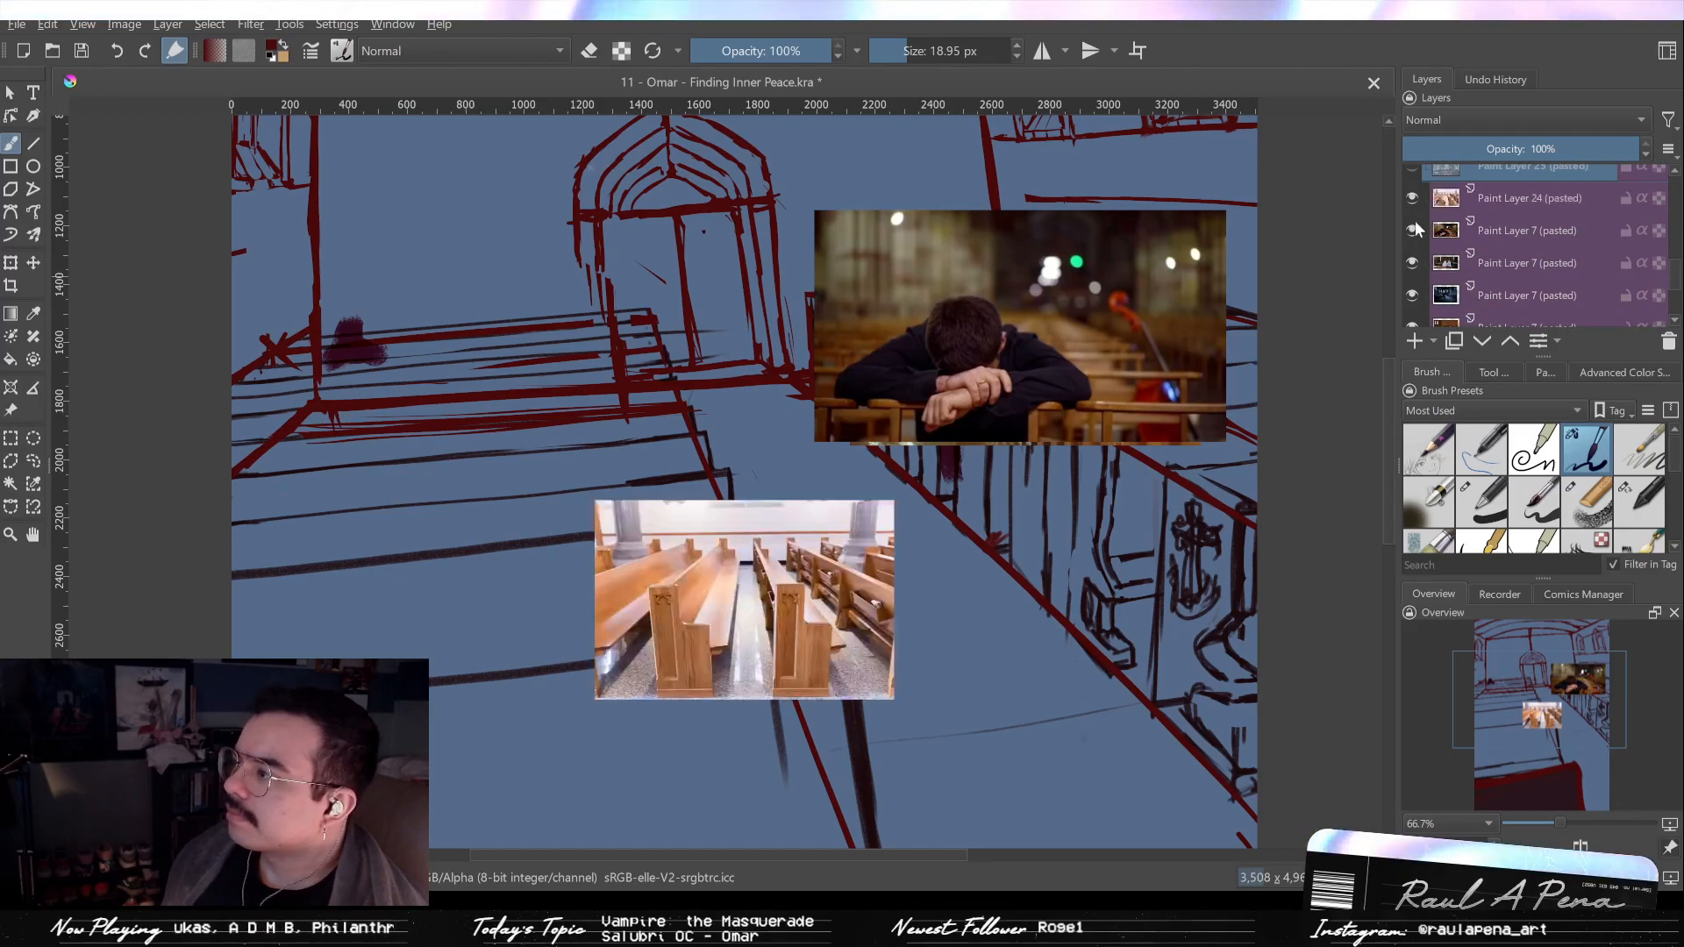
click(1416, 200)
click(1414, 203)
click(1413, 228)
click(1414, 212)
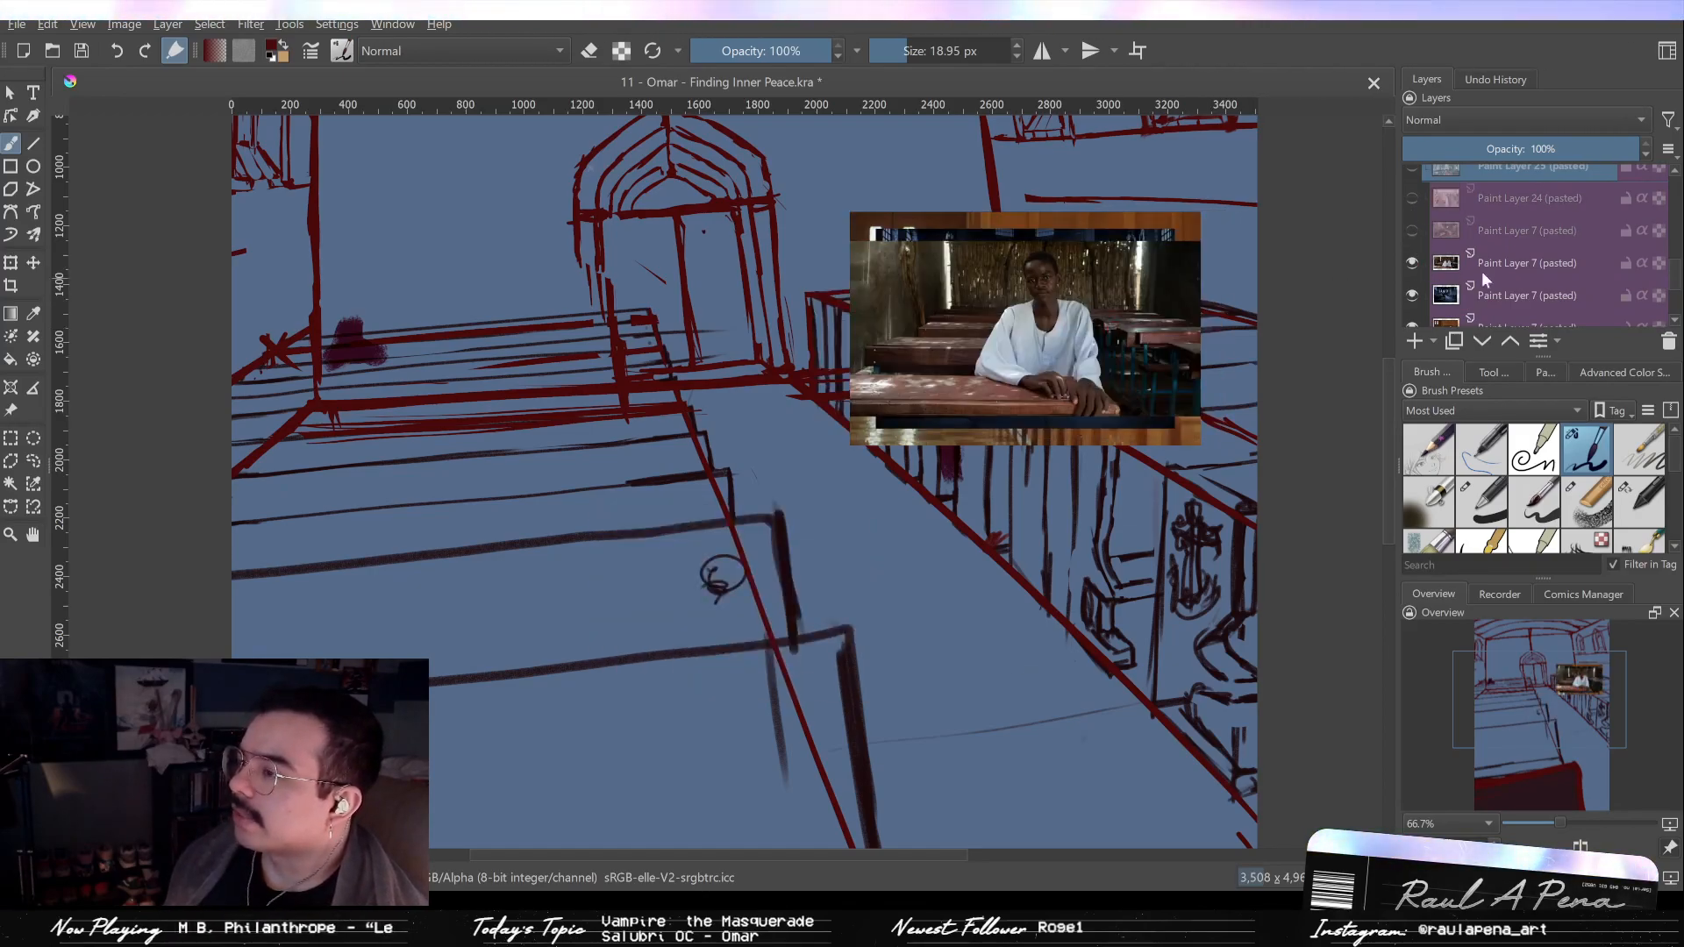
Hide the photo of the man in the white shirt and examine the dark blue church photo up close.
click(1412, 265)
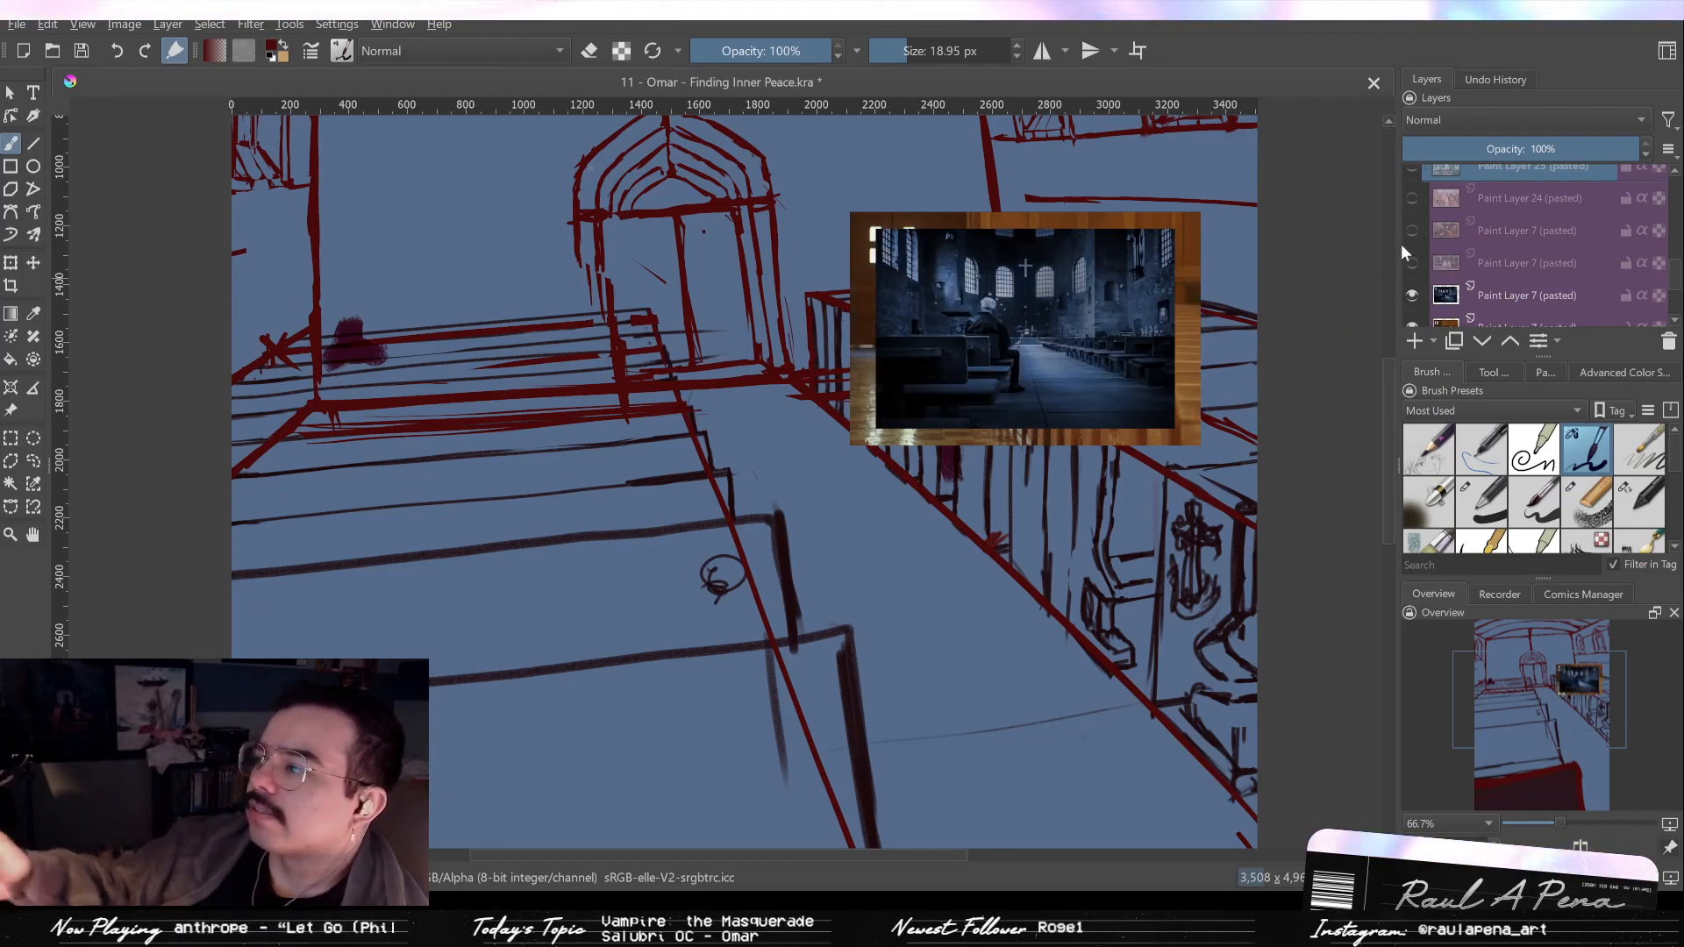
scroll(914, 298, up, 1)
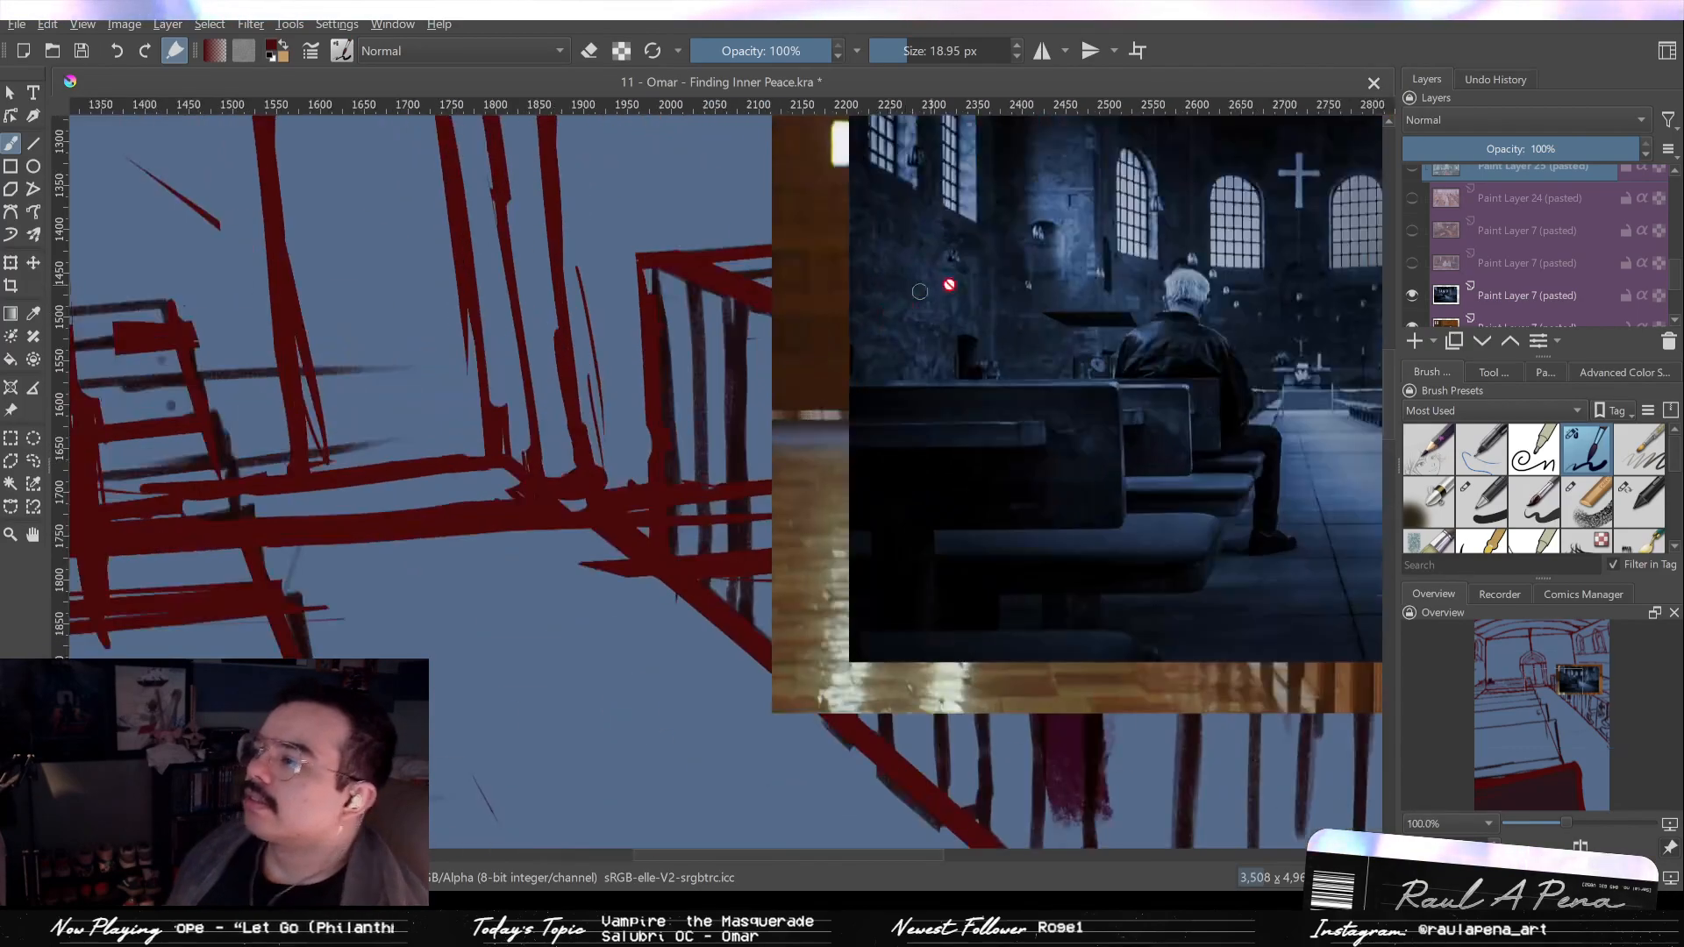
scroll(913, 298, up, 4)
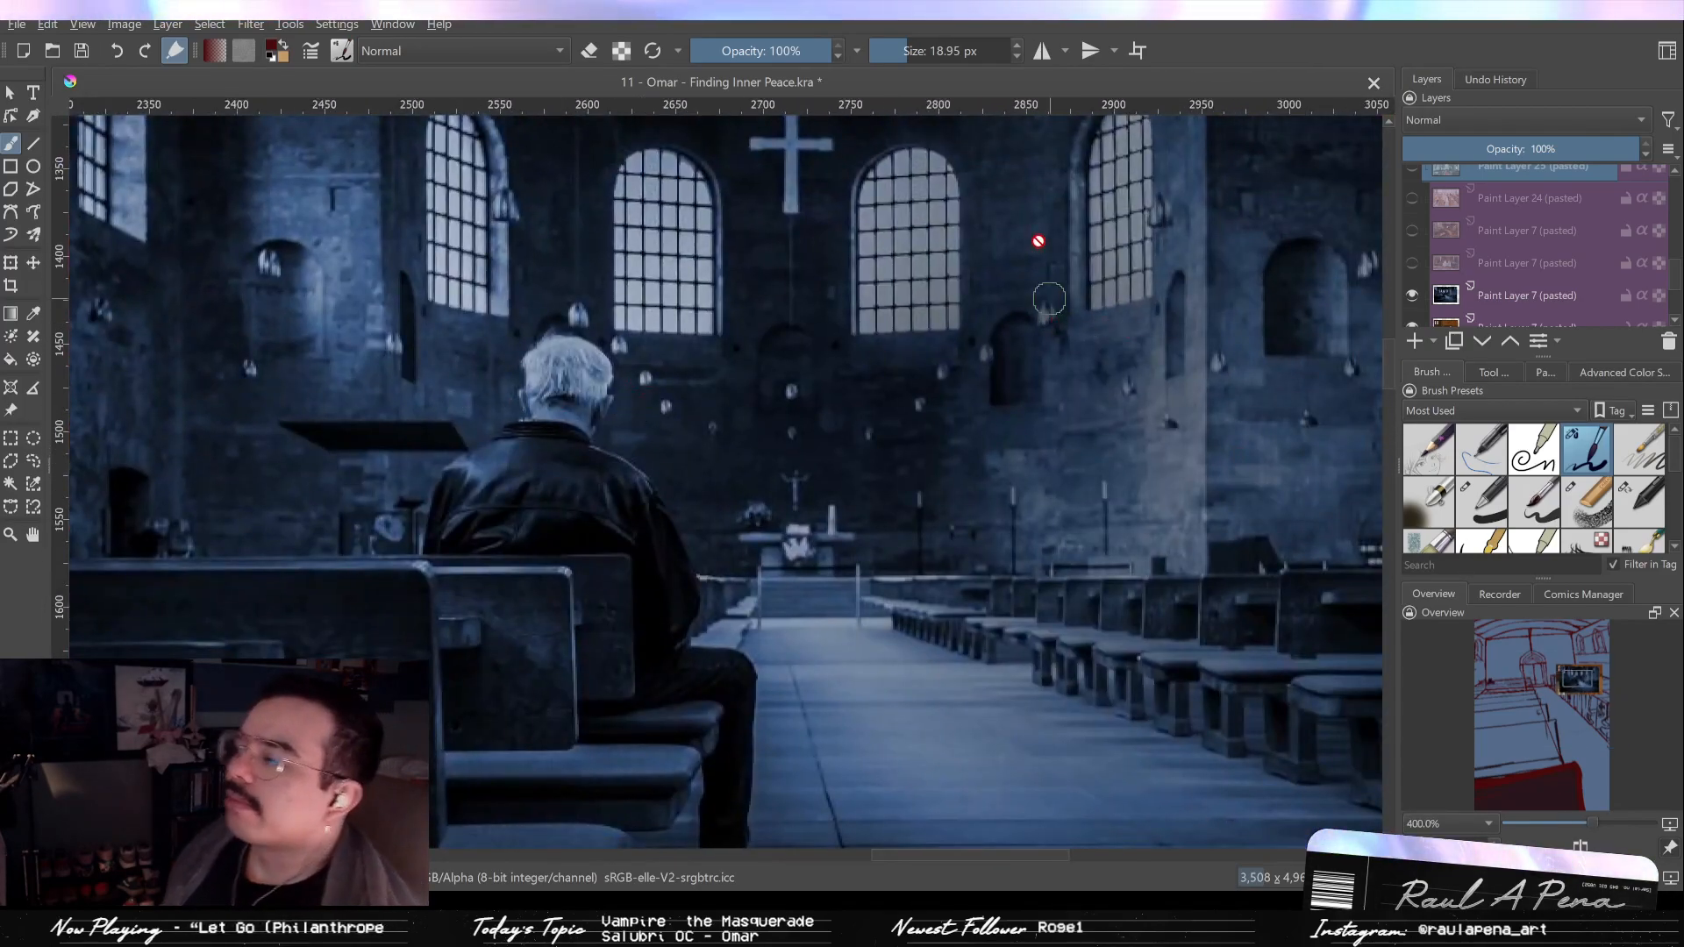
scroll(1041, 245, down, 1)
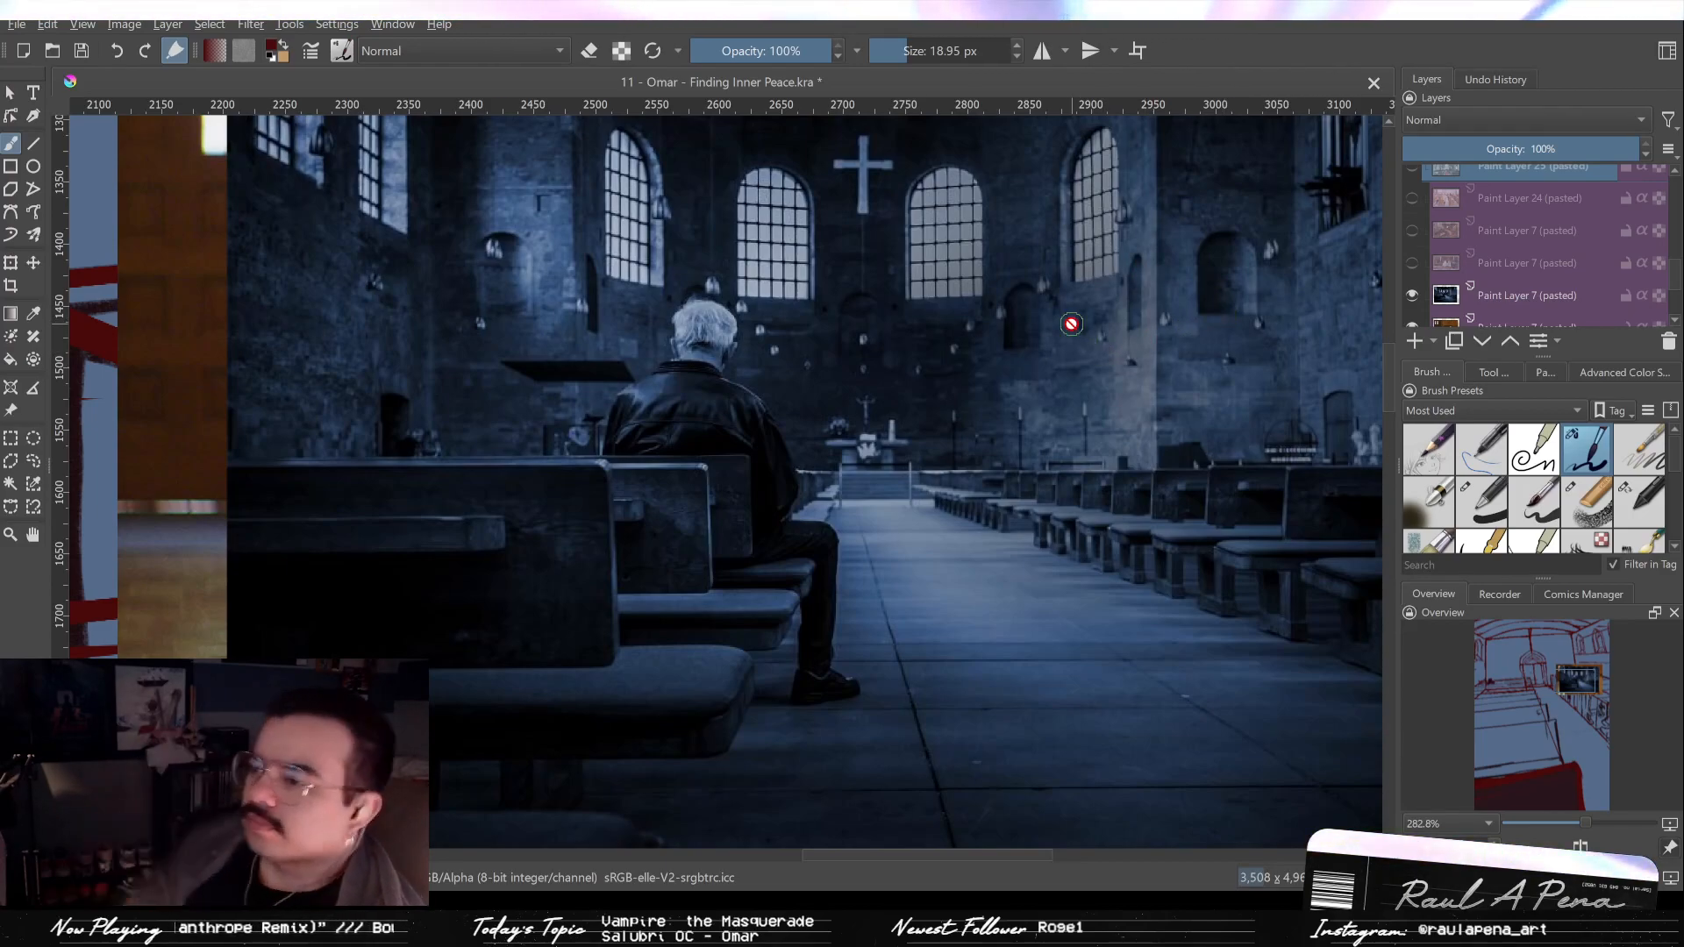
scroll(1492, 276, down, 3)
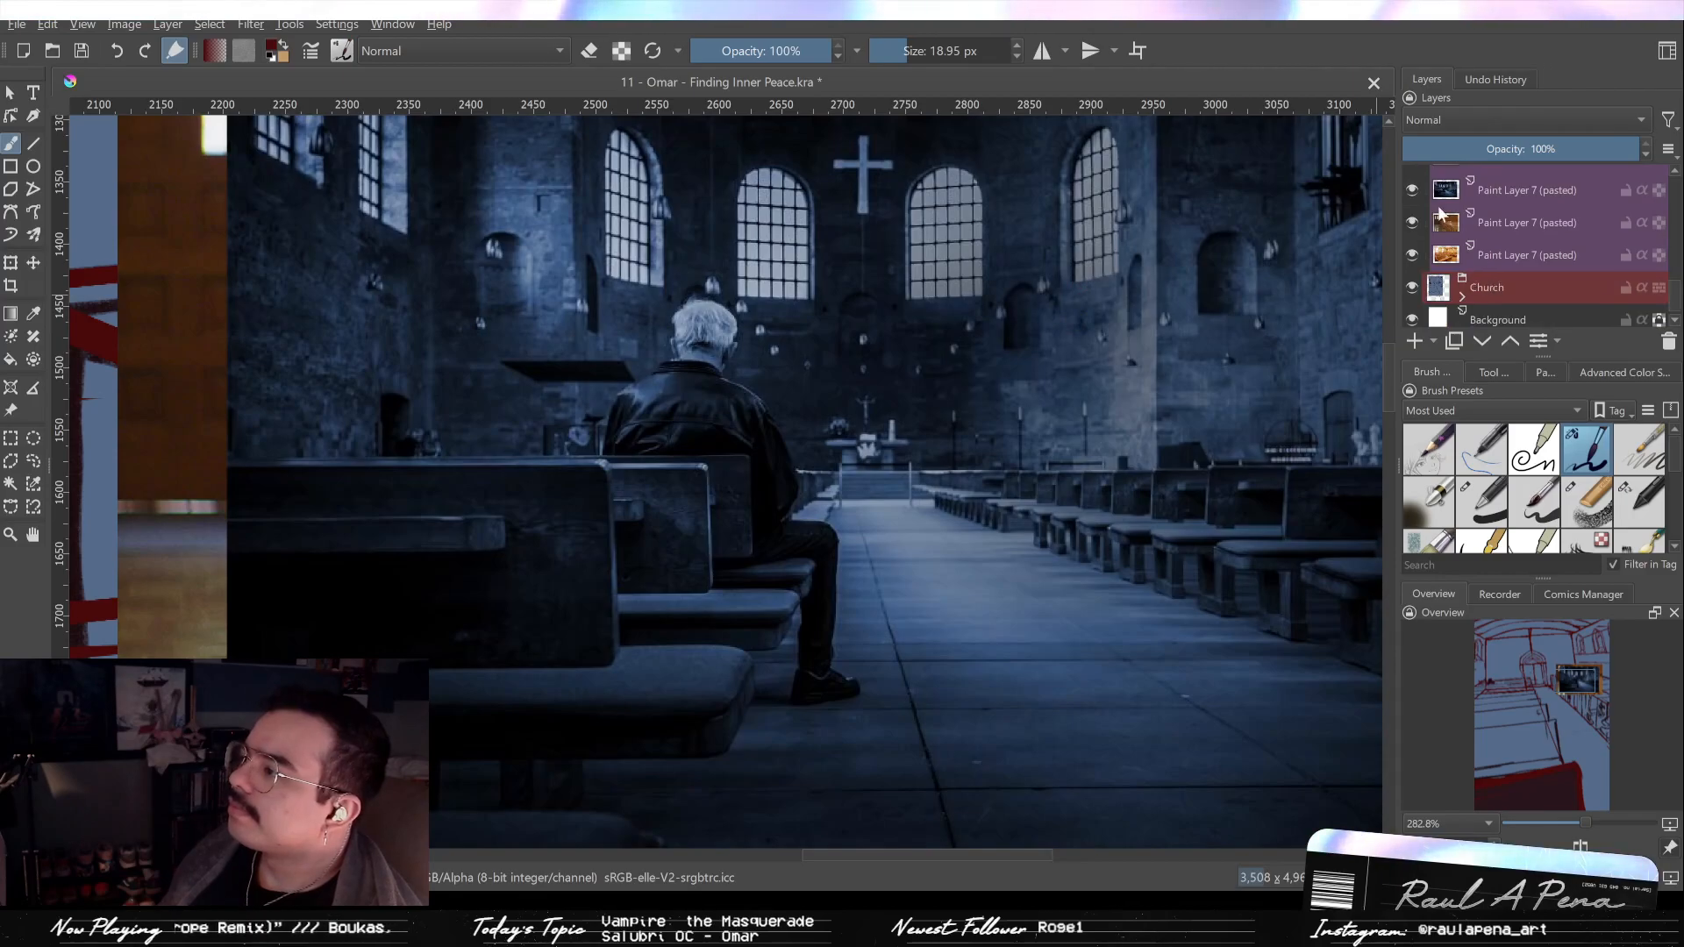
Hide the dark blue church photo and the photo of the suited man in wooden pews to view the cartoon pew image.
click(1415, 195)
scroll(1255, 262, down, 1)
mouse_move(1239, 237)
mouse_down()
mouse_move(1211, 462)
mouse_move(1176, 392)
mouse_up()
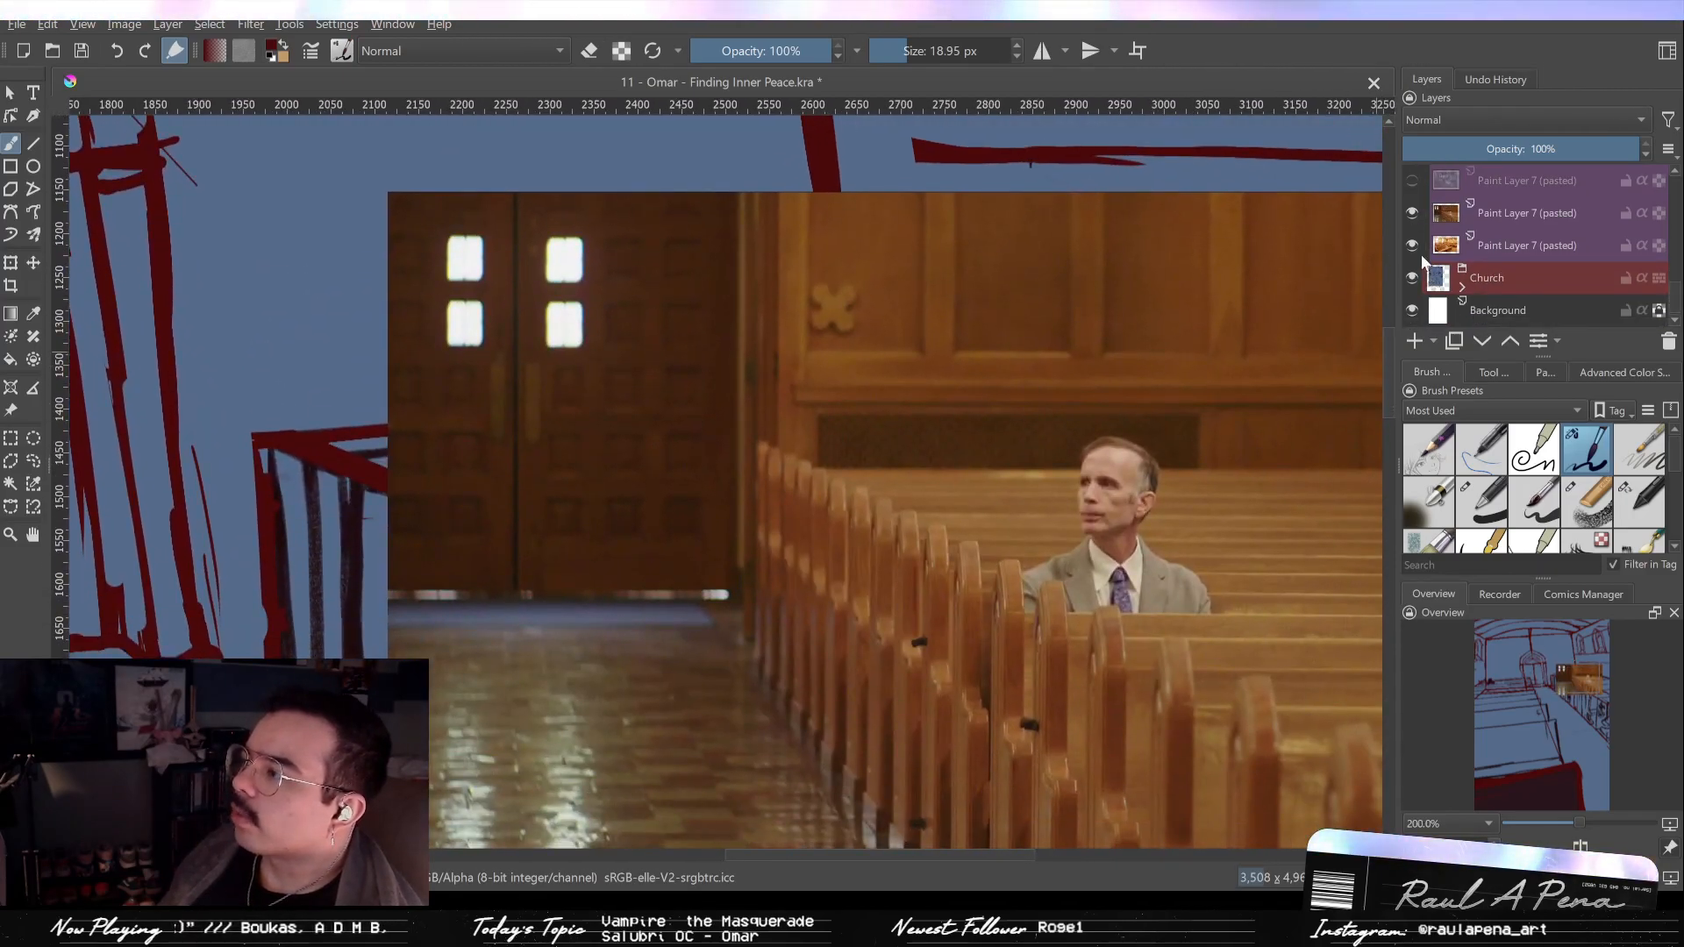
click(1413, 215)
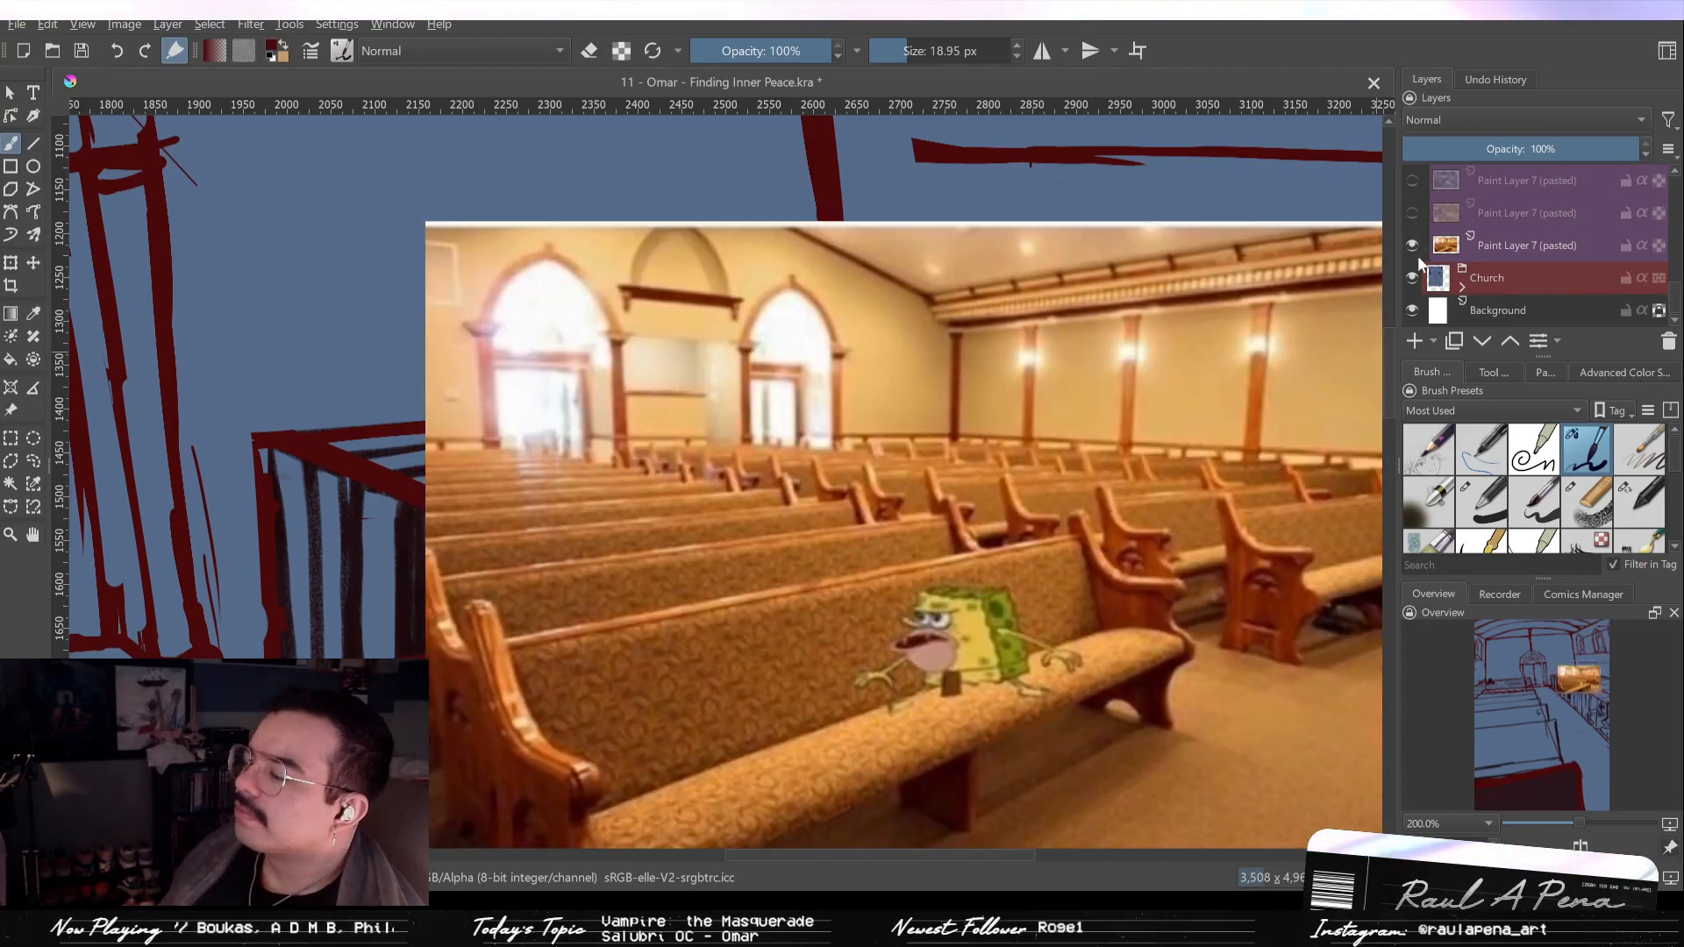
scroll(1224, 269, down, 1)
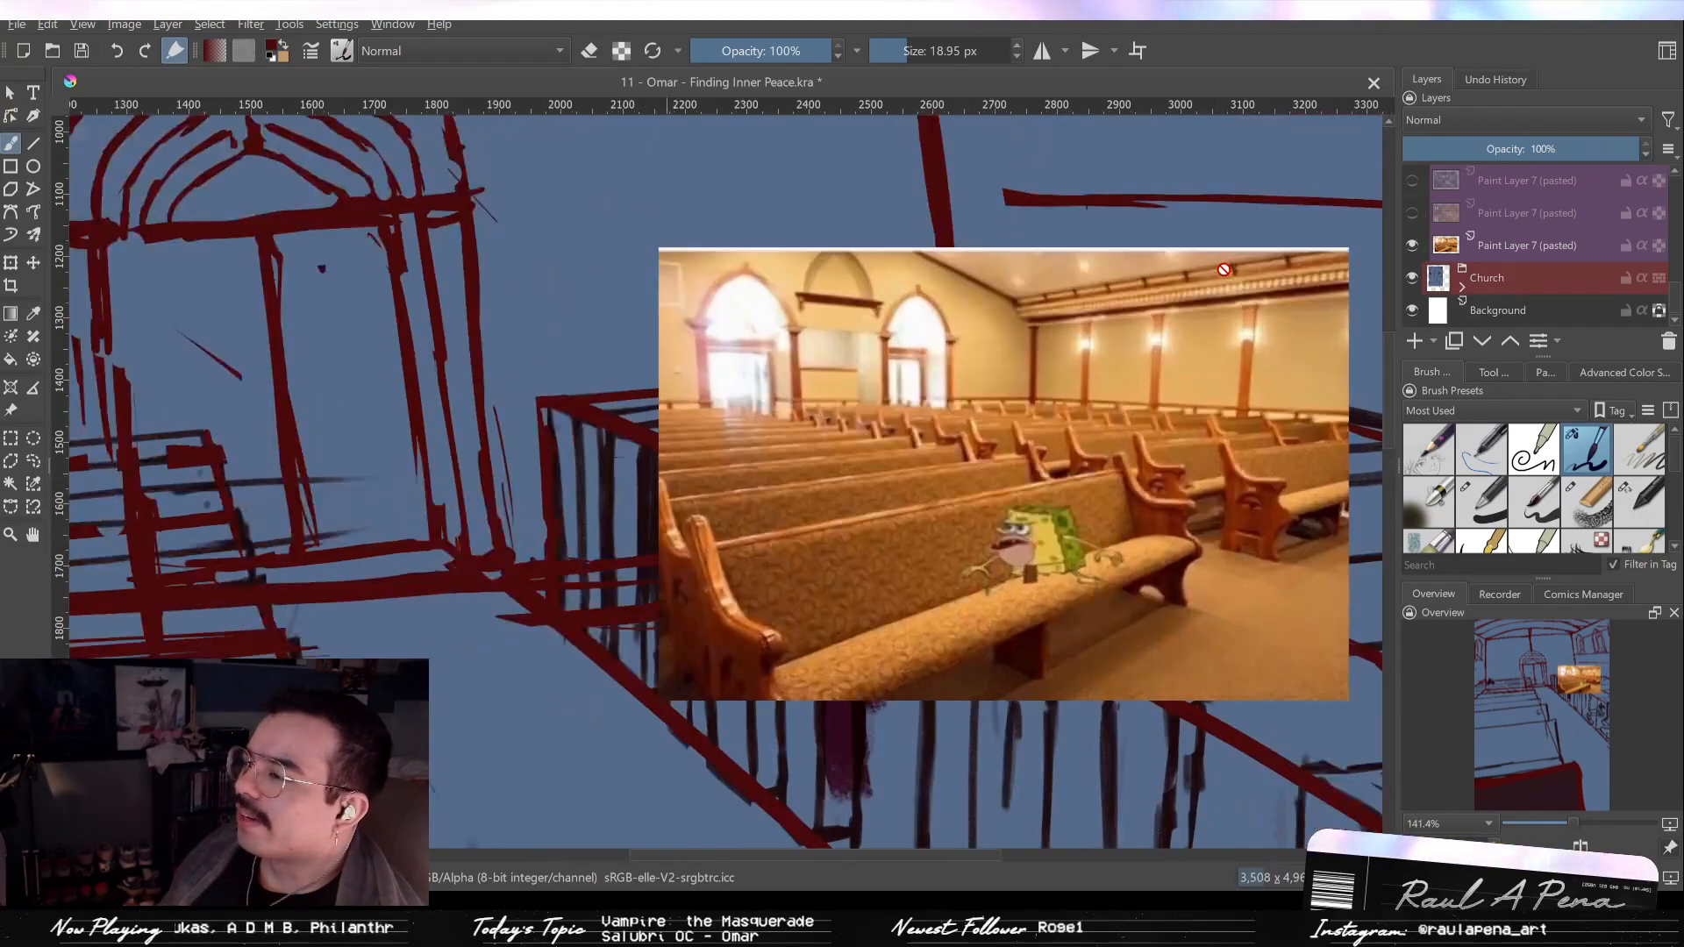
scroll(1224, 269, up, 1)
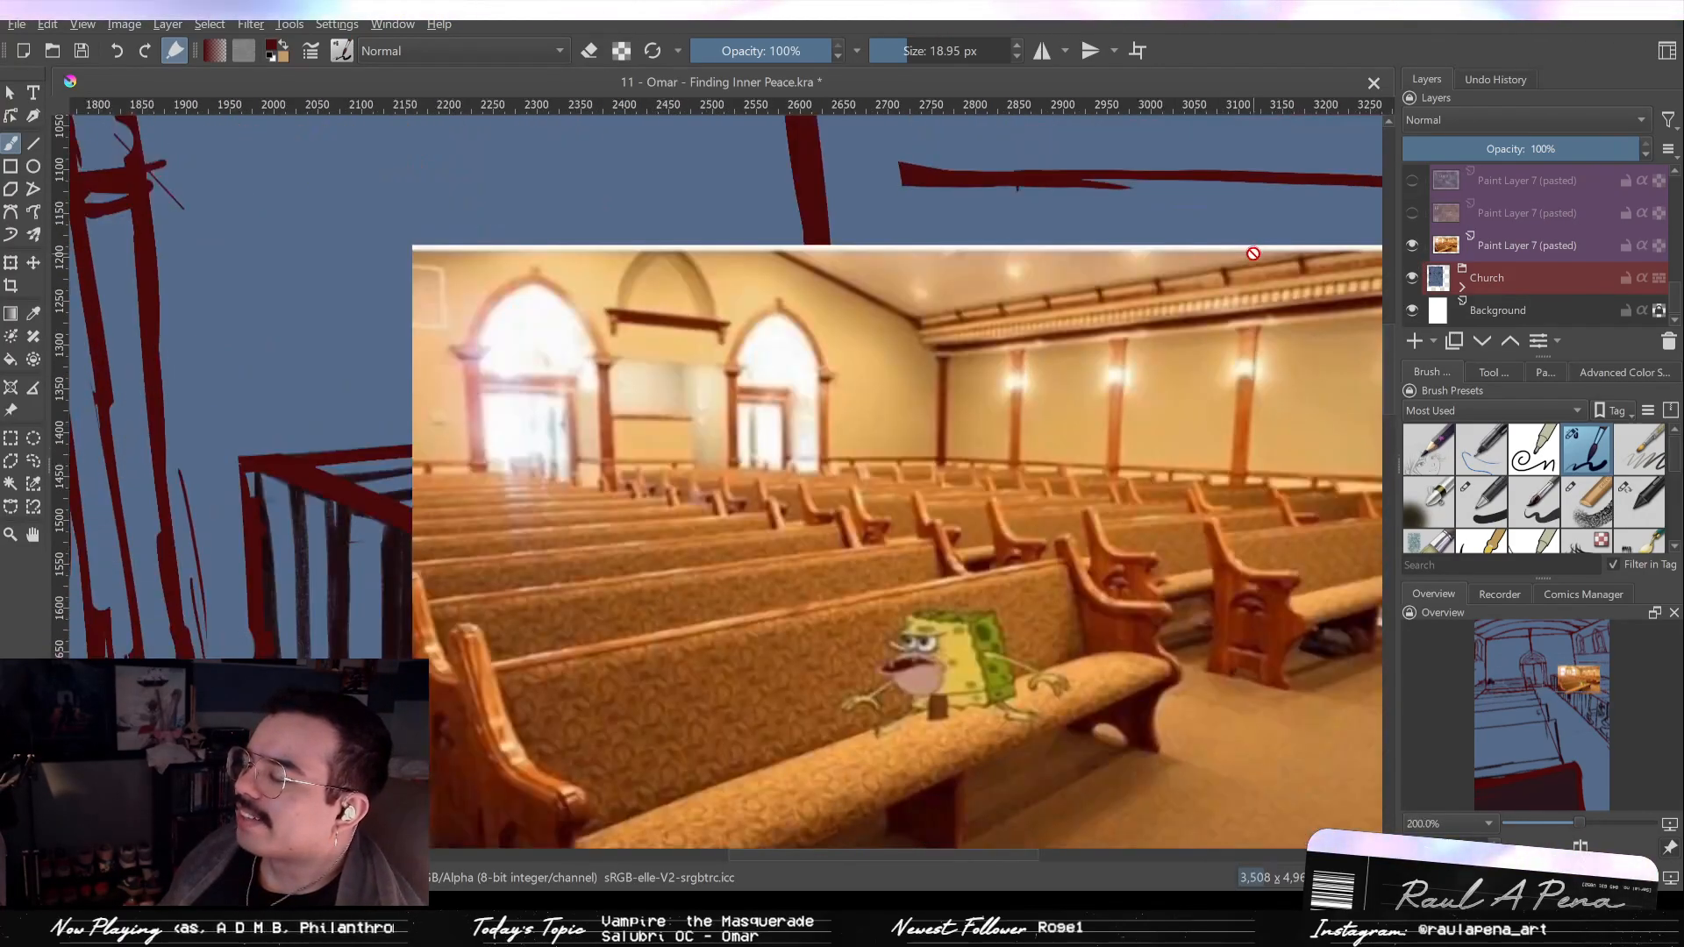
Make all the pasted photos in the Church References group visible again, including Paint Layer 24 and Paint Layer 25.
click(1417, 235)
click(1413, 212)
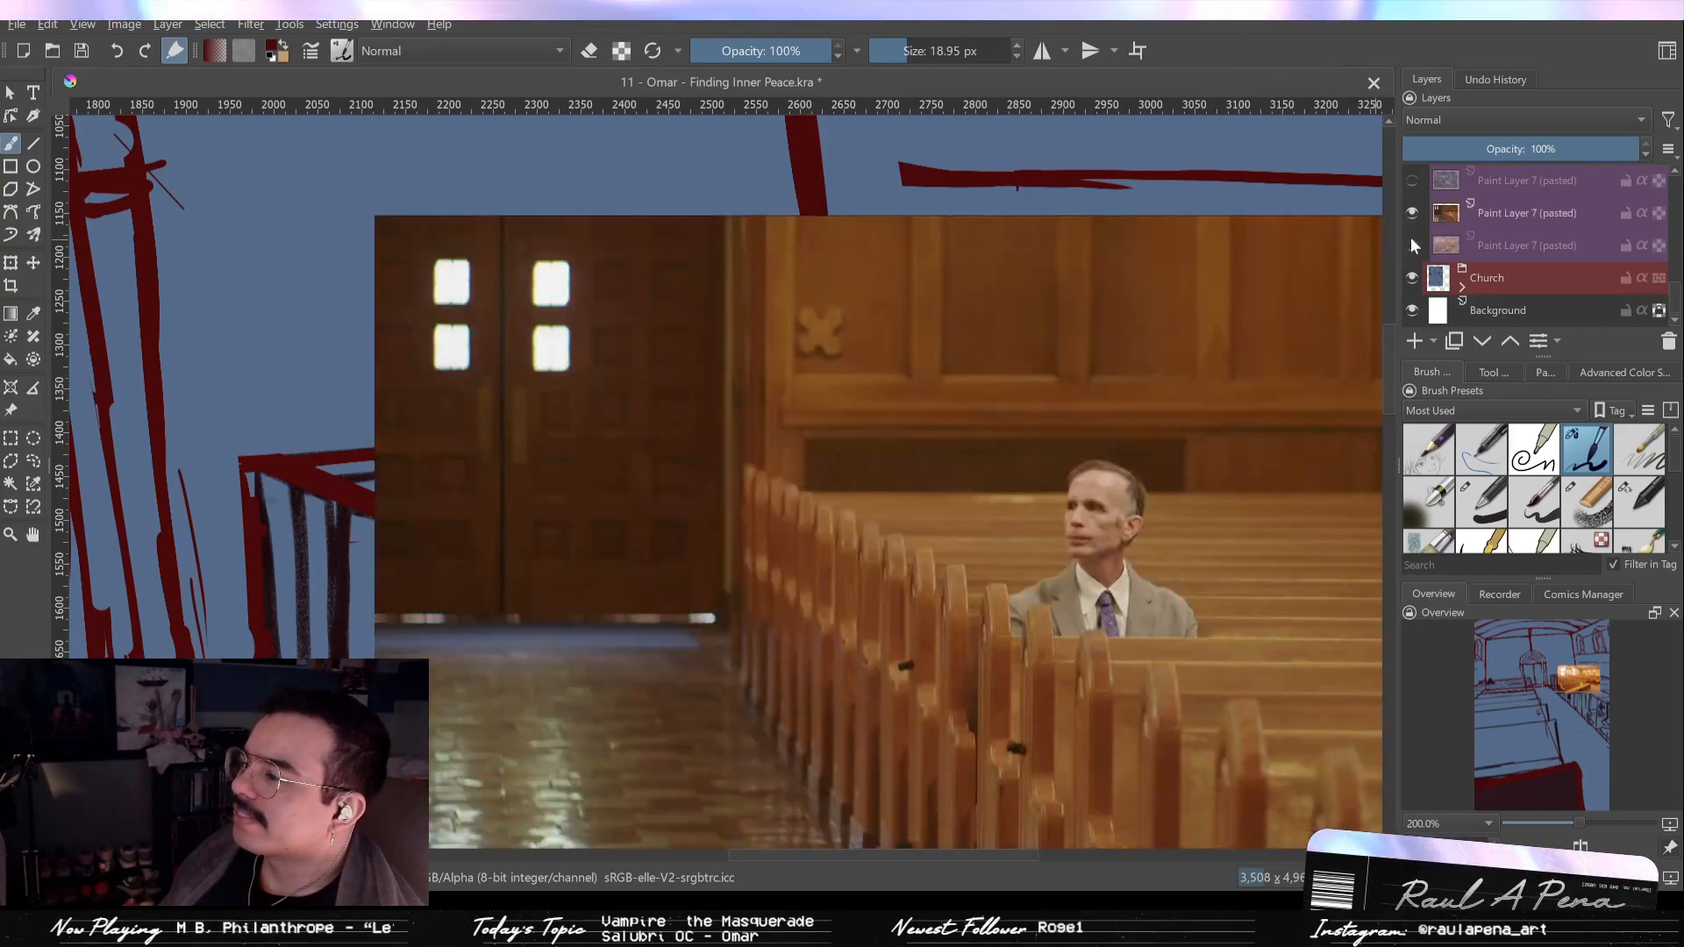
scroll(1405, 214, up, 2)
click(1413, 286)
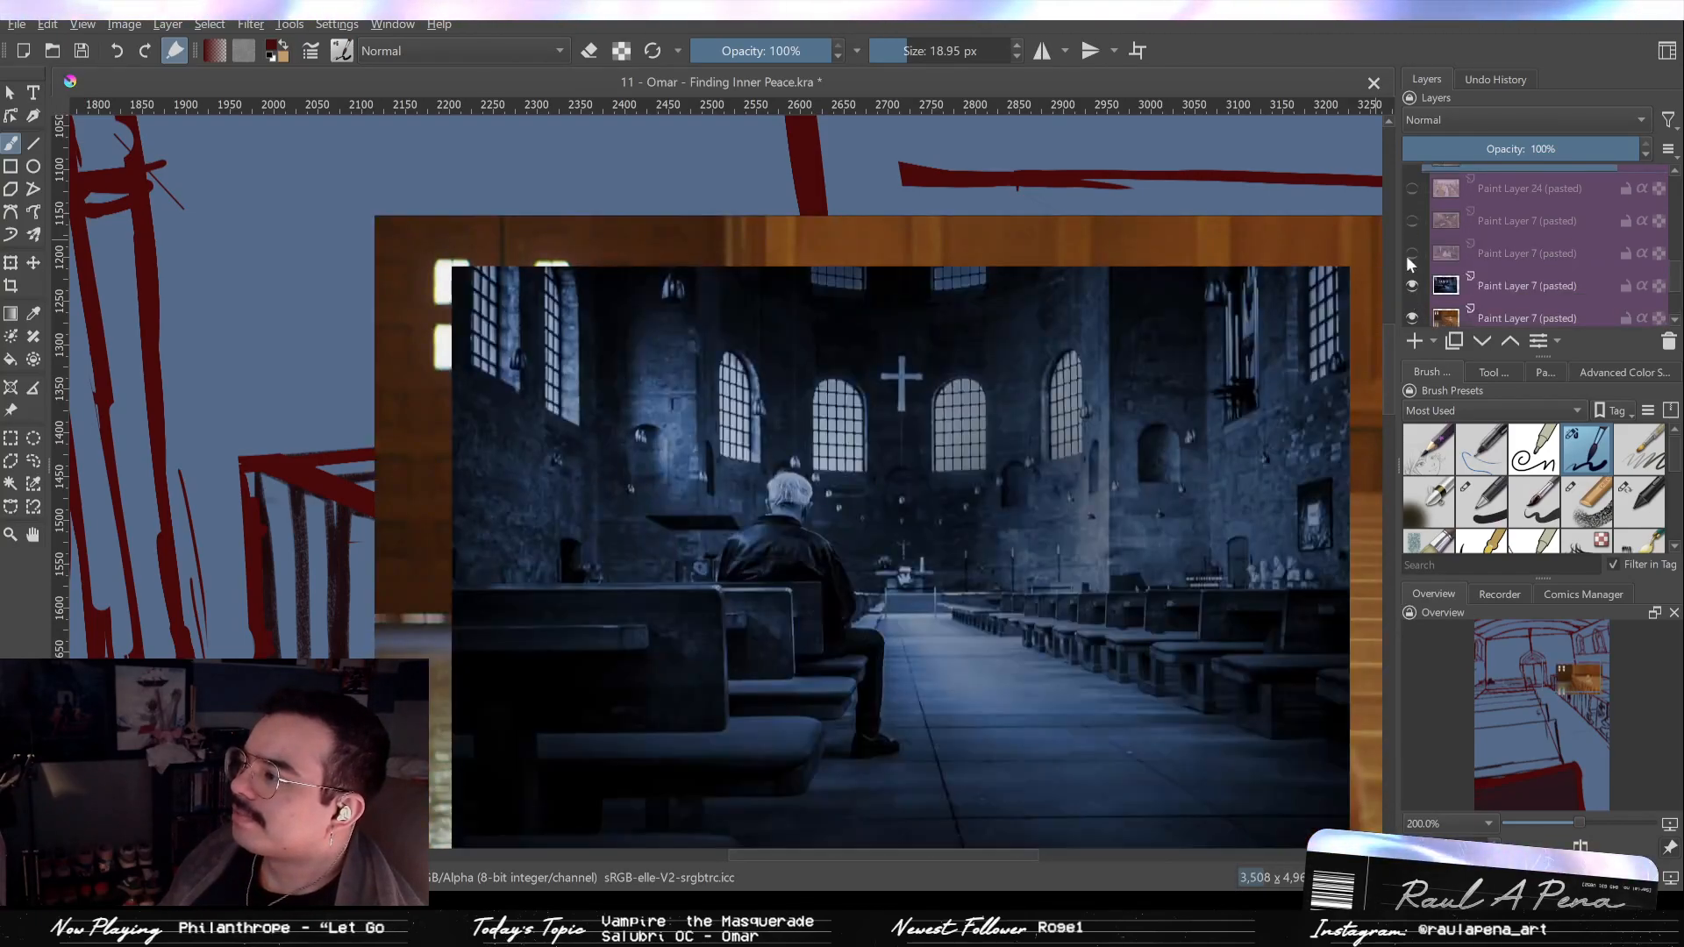
click(1412, 253)
click(1409, 222)
click(1413, 190)
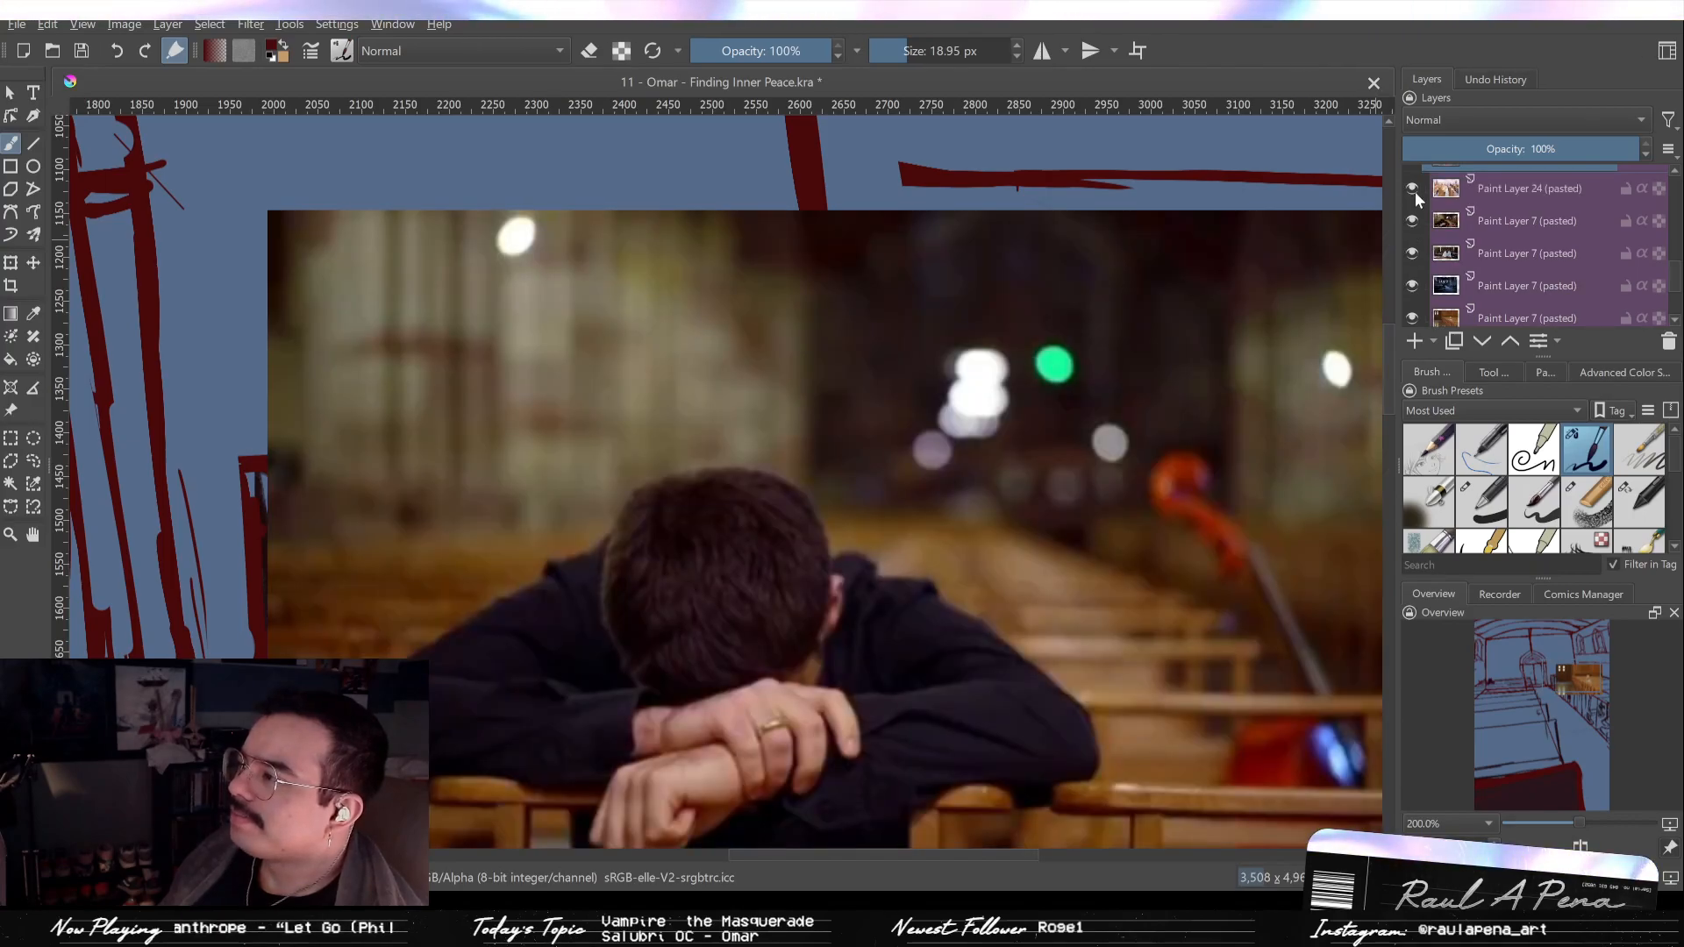
key(ctrl+v)
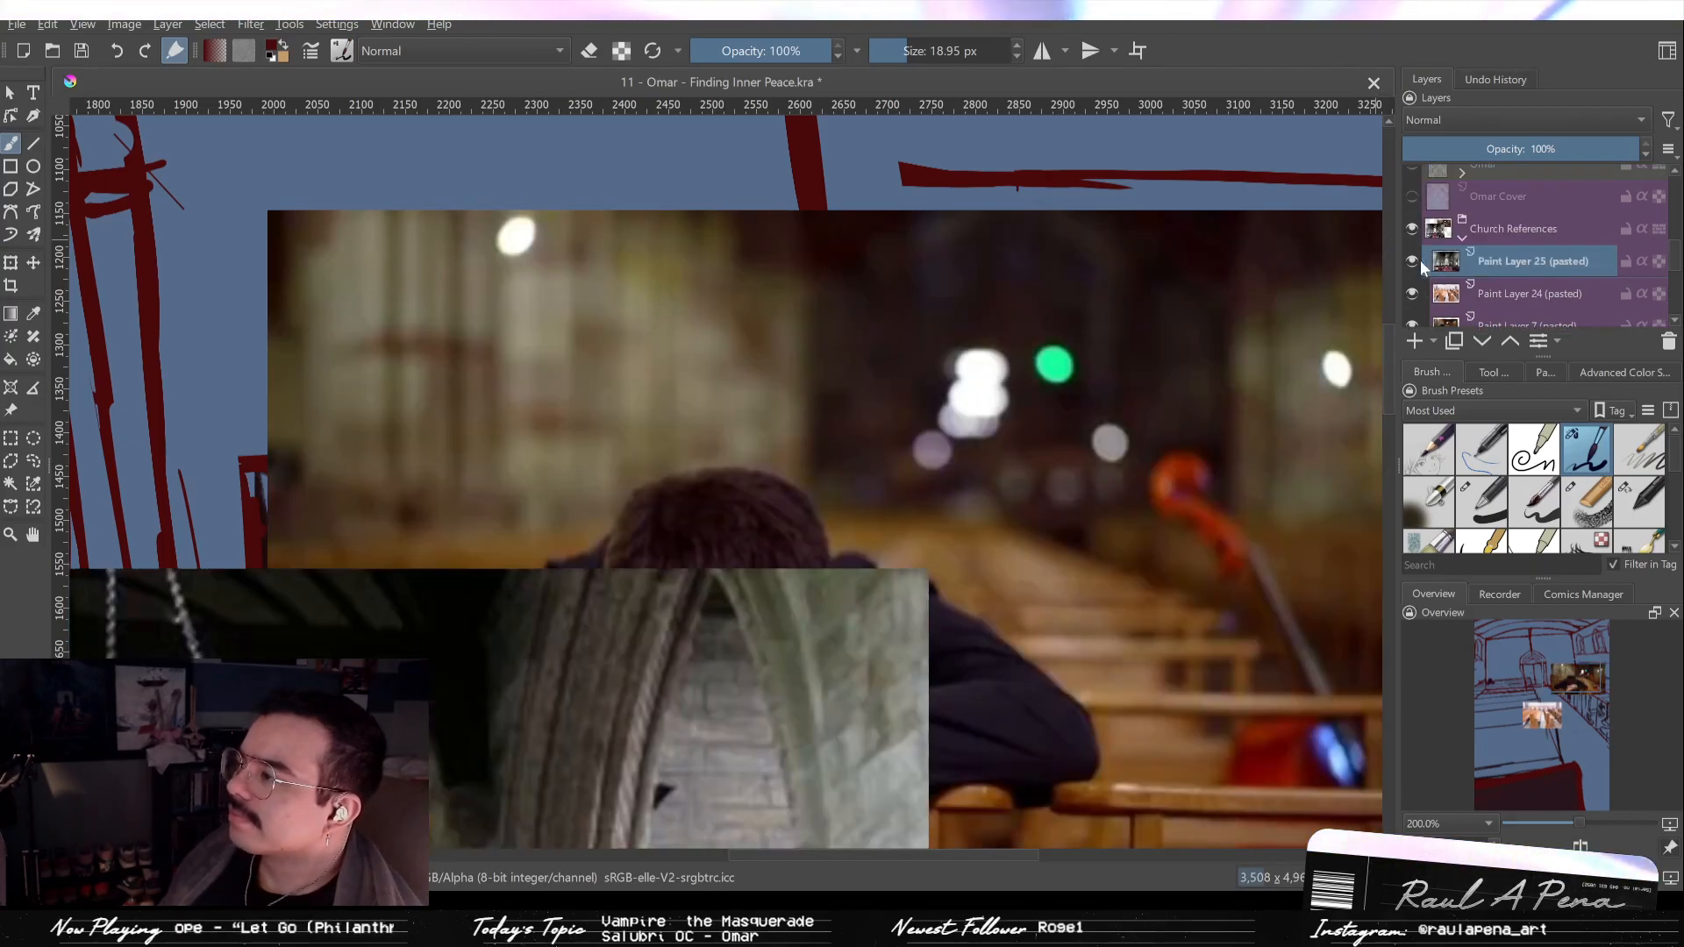
Examine the stone church interior photo on Paint Layer 25 at 100% zoom, and hide the Church References group.
scroll(701, 482, down, 3)
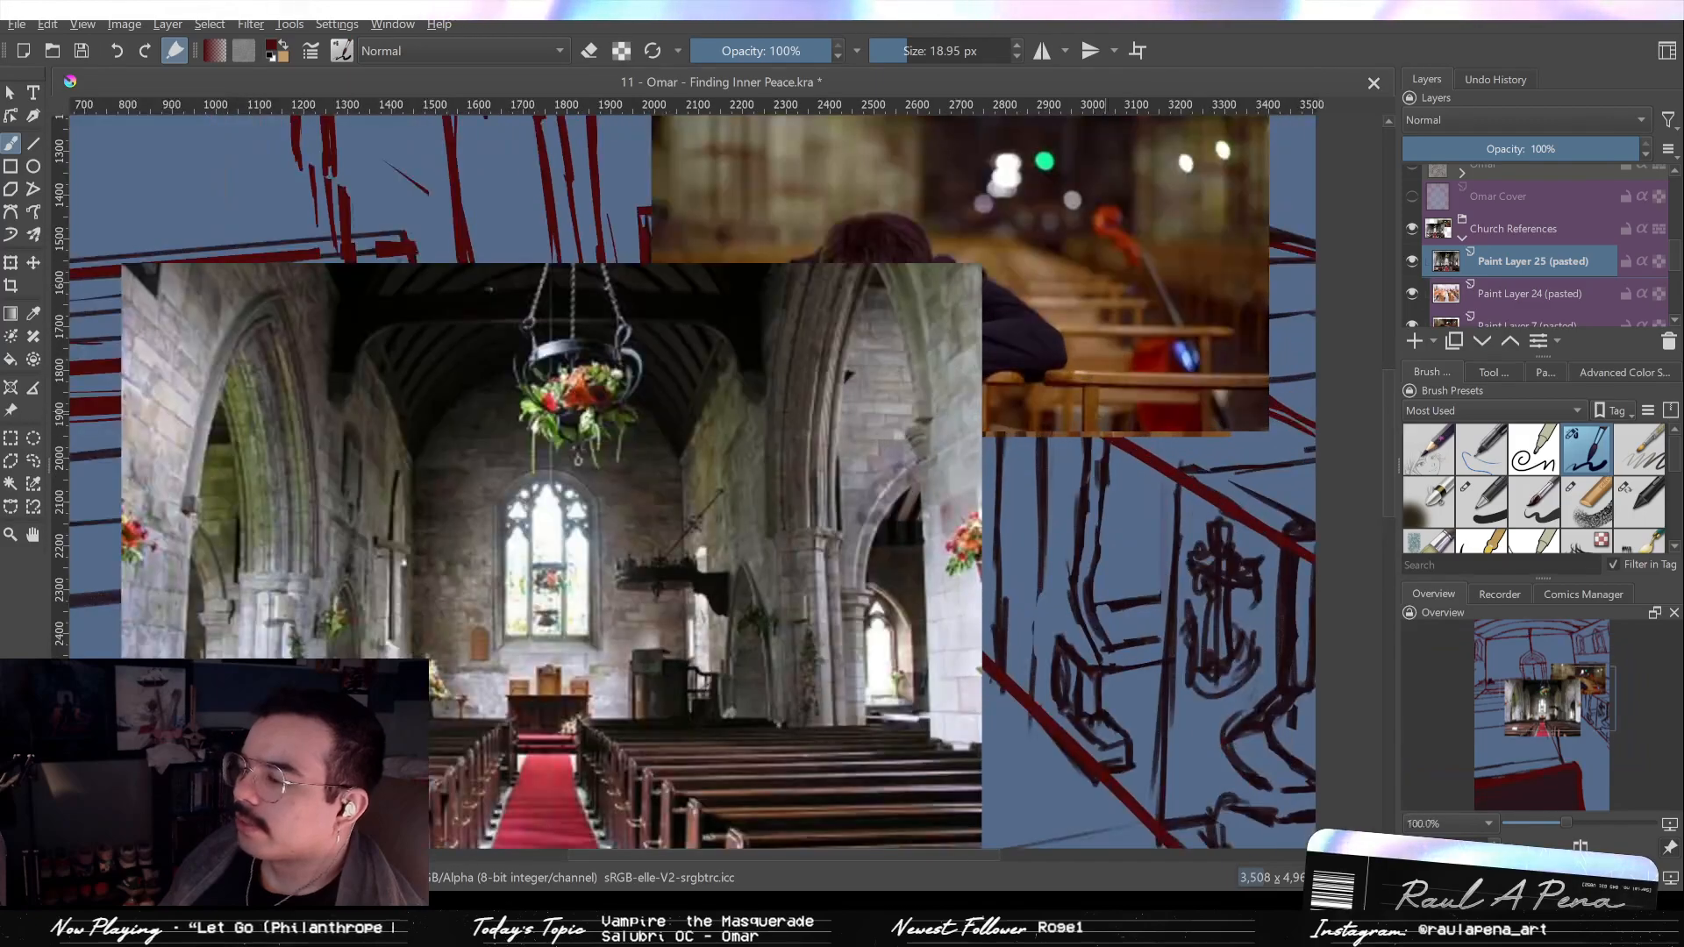
drag(703, 441, 962, 413)
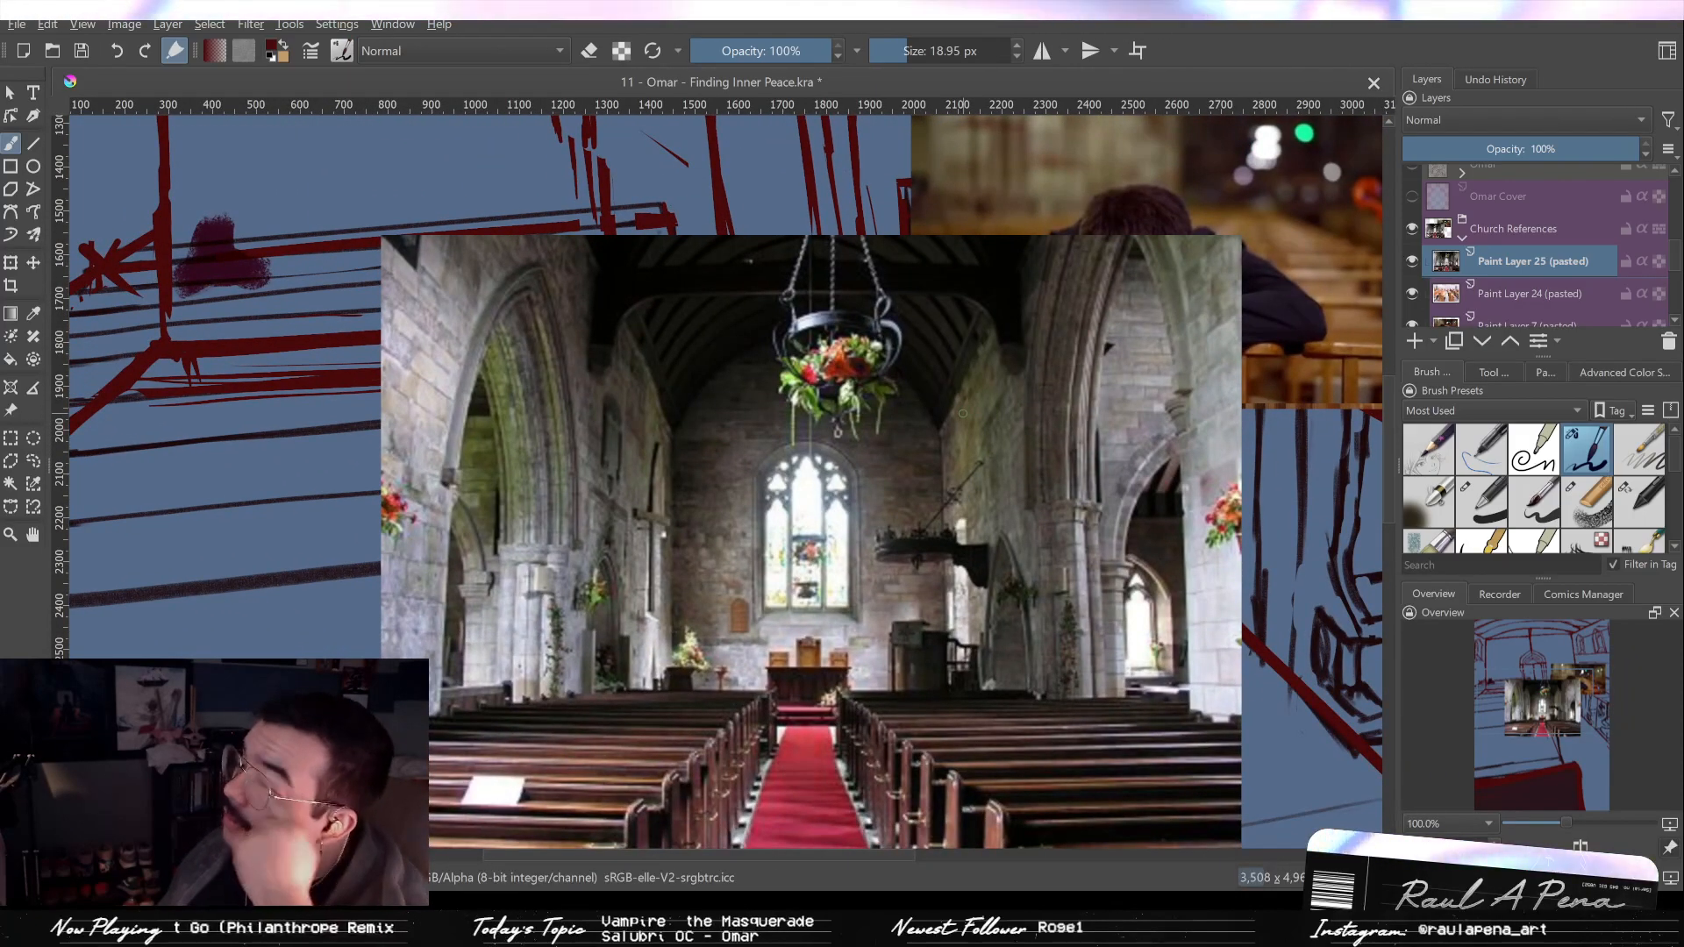
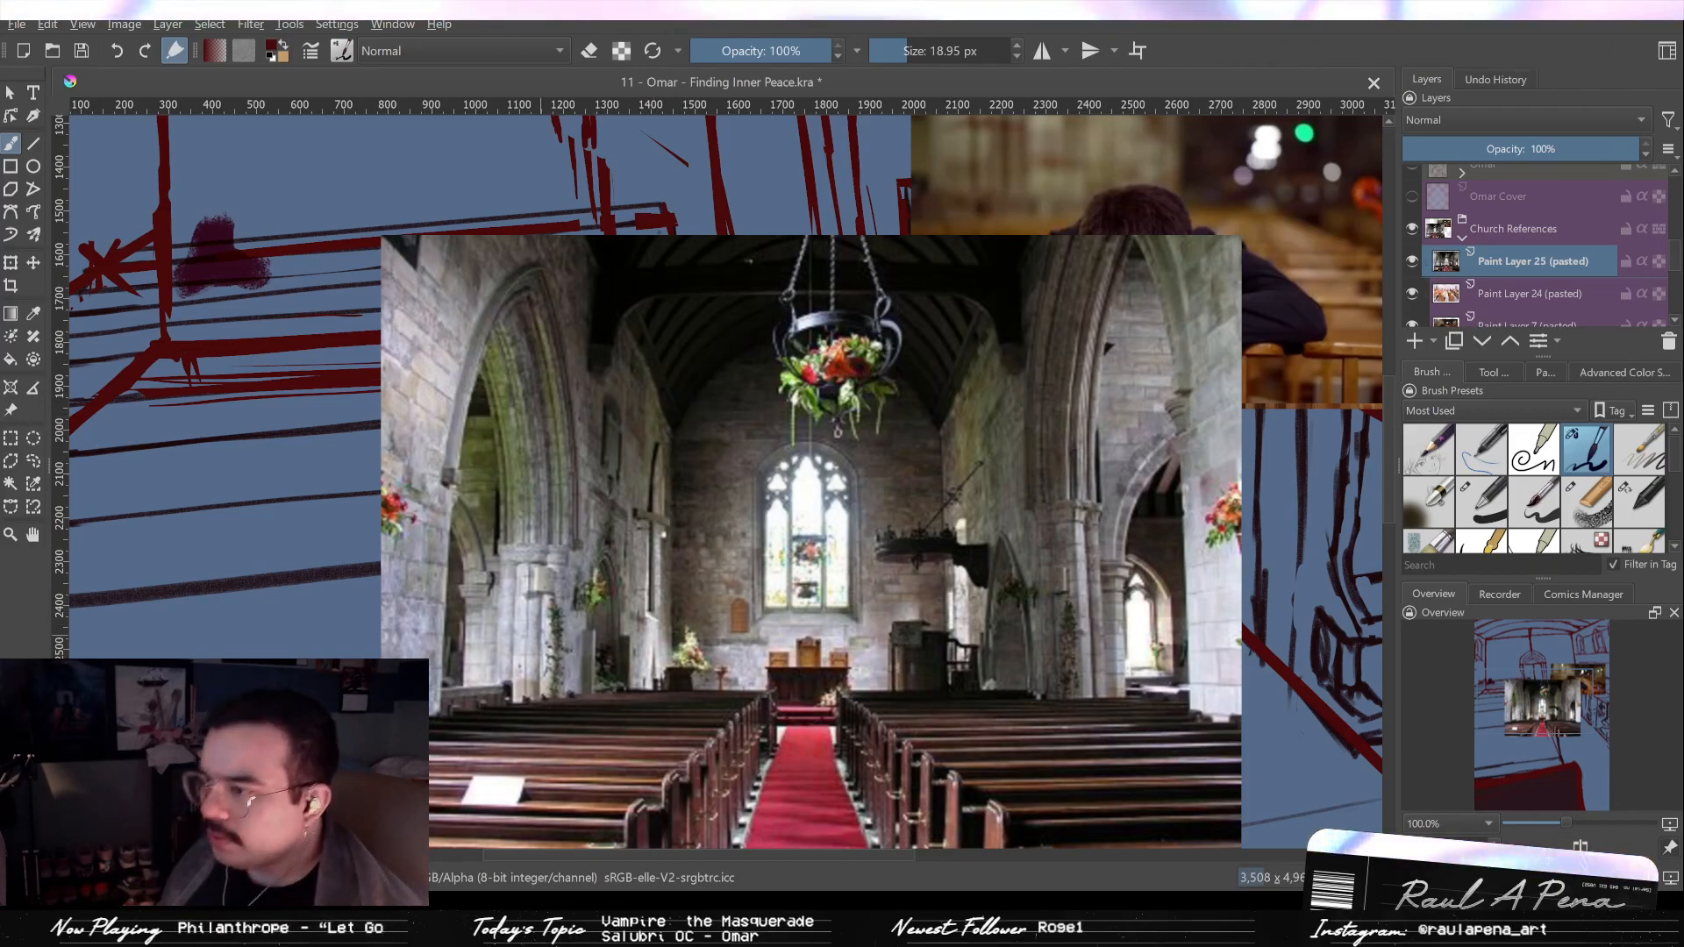
click(1413, 230)
Expand the Church group, show both Chandelier layers, and briefly check the Pew Guide layer against the sketch.
scroll(845, 282, down, 2)
mouse_move(845, 283)
mouse_down()
mouse_move(880, 488)
mouse_move(867, 472)
mouse_up()
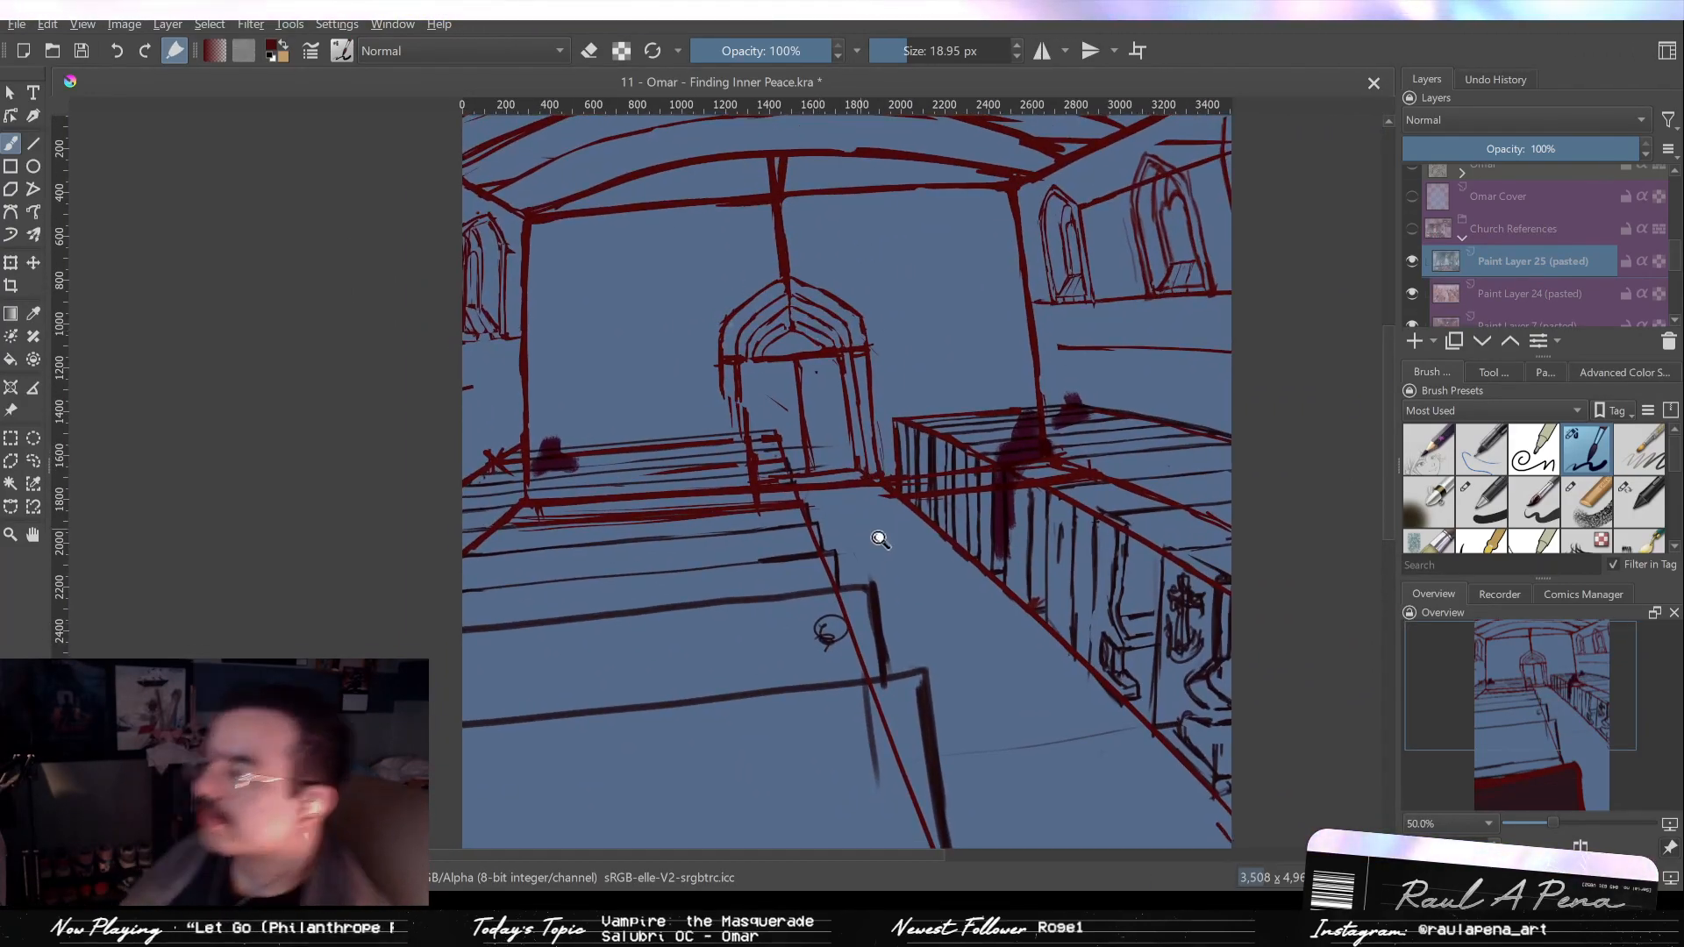
drag(875, 542, 1004, 357)
drag(1672, 263, 1667, 333)
click(1462, 288)
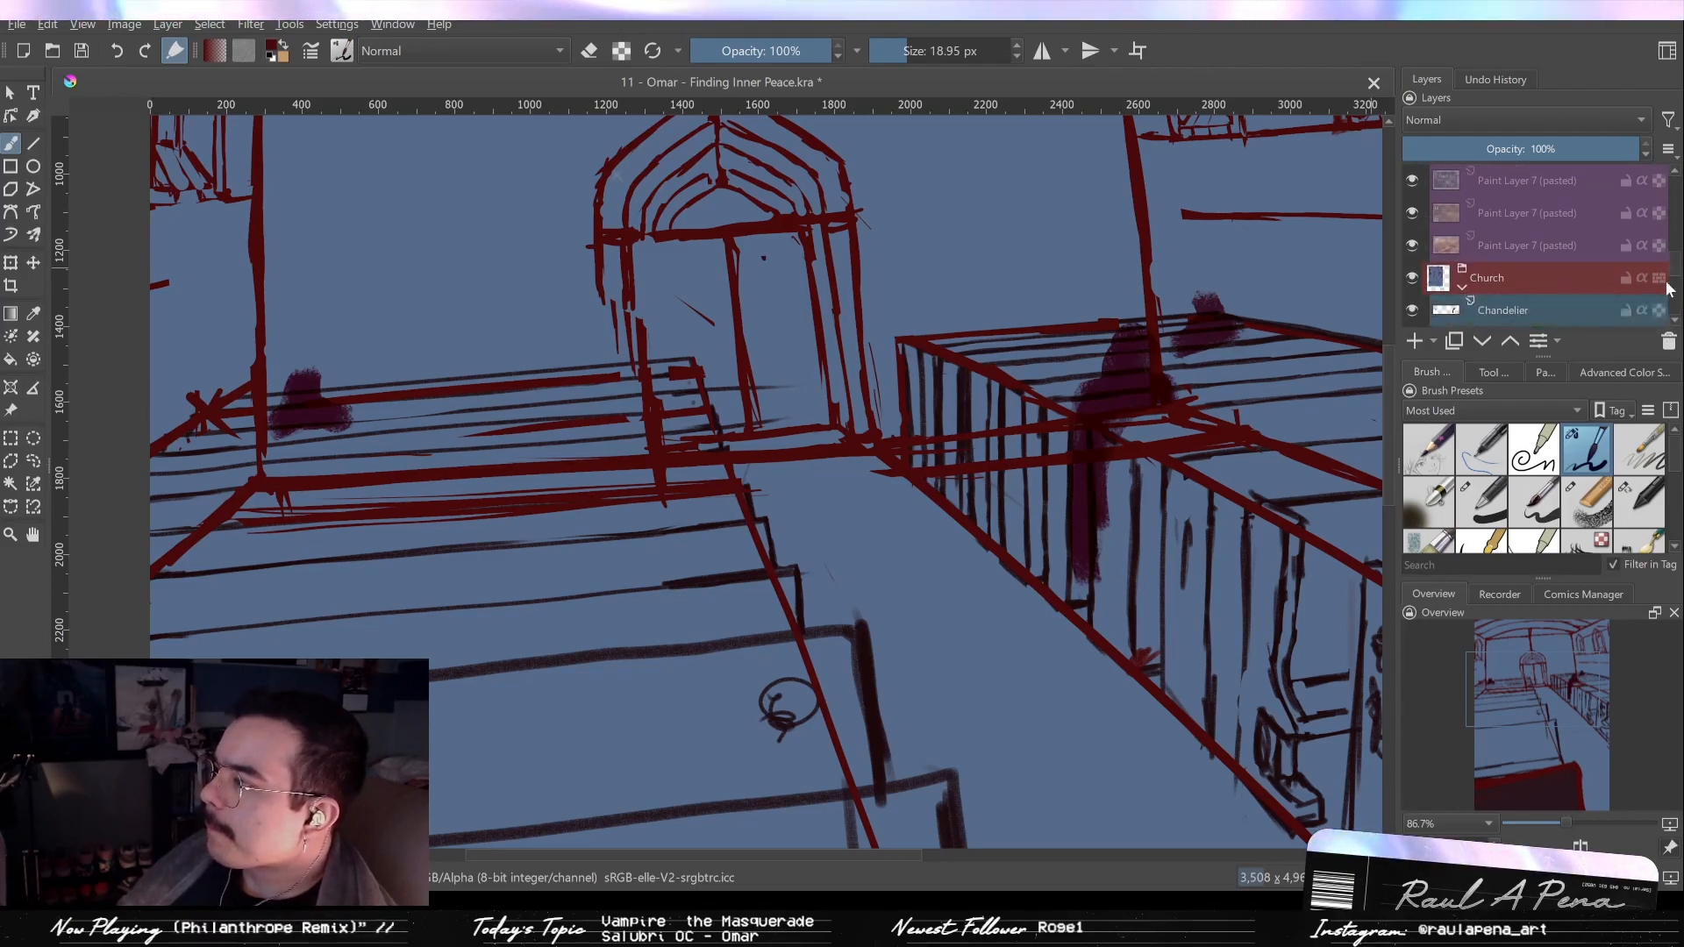
scroll(1674, 285, down, 2)
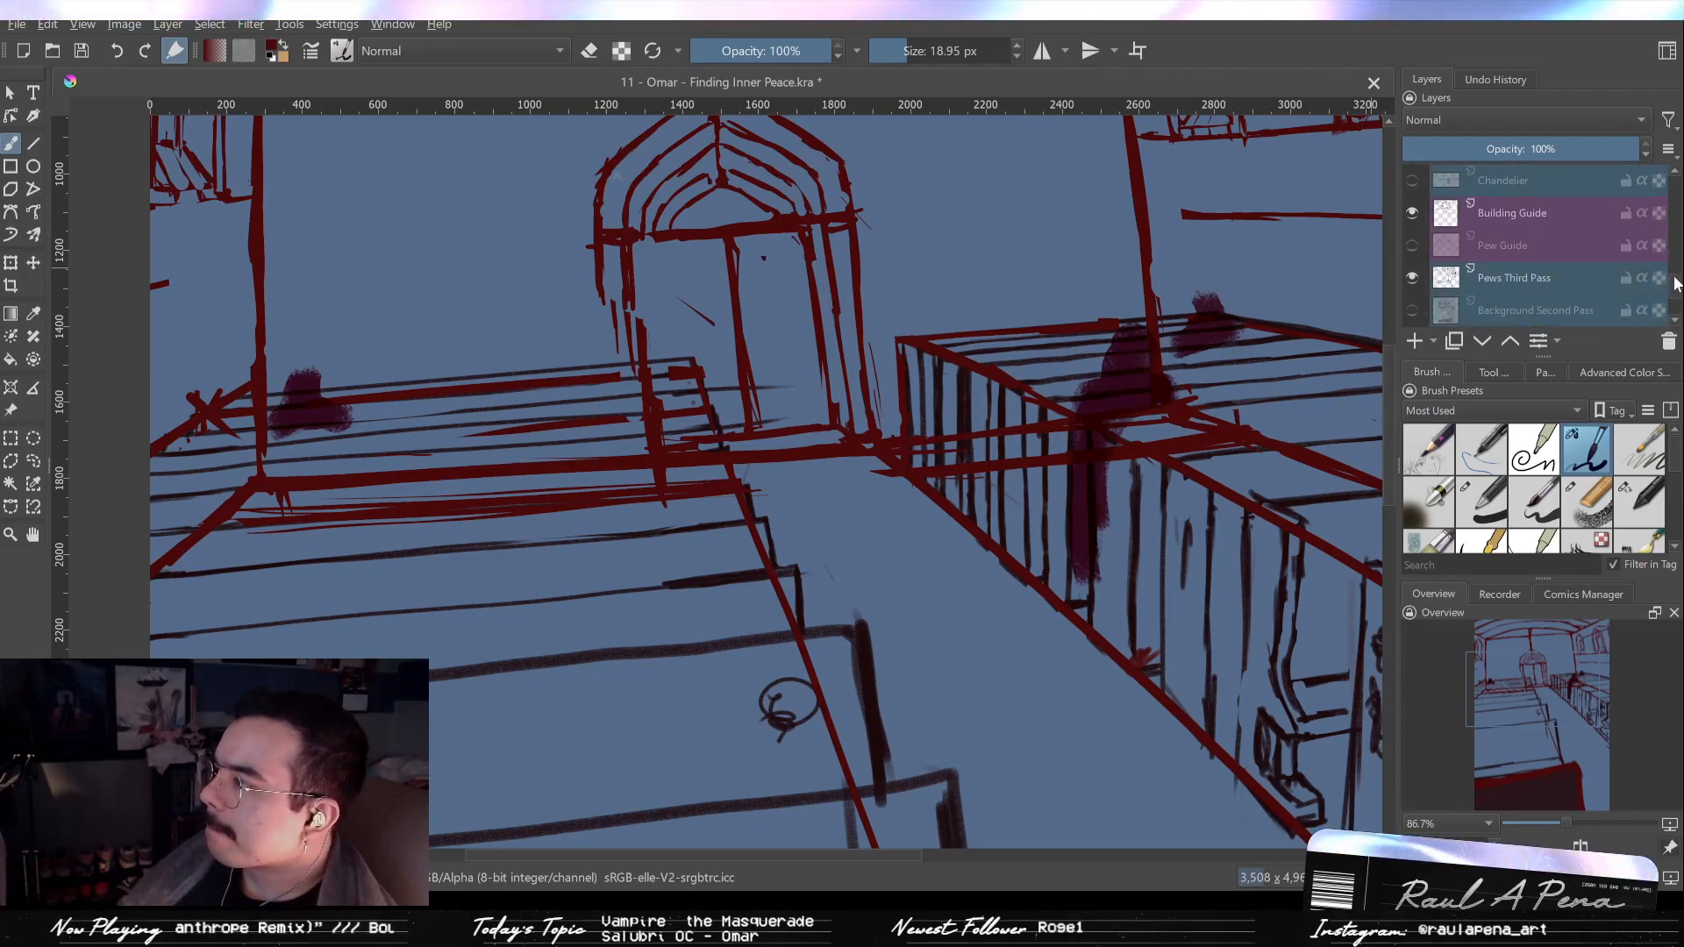
scroll(1441, 218, up, 1)
click(1413, 237)
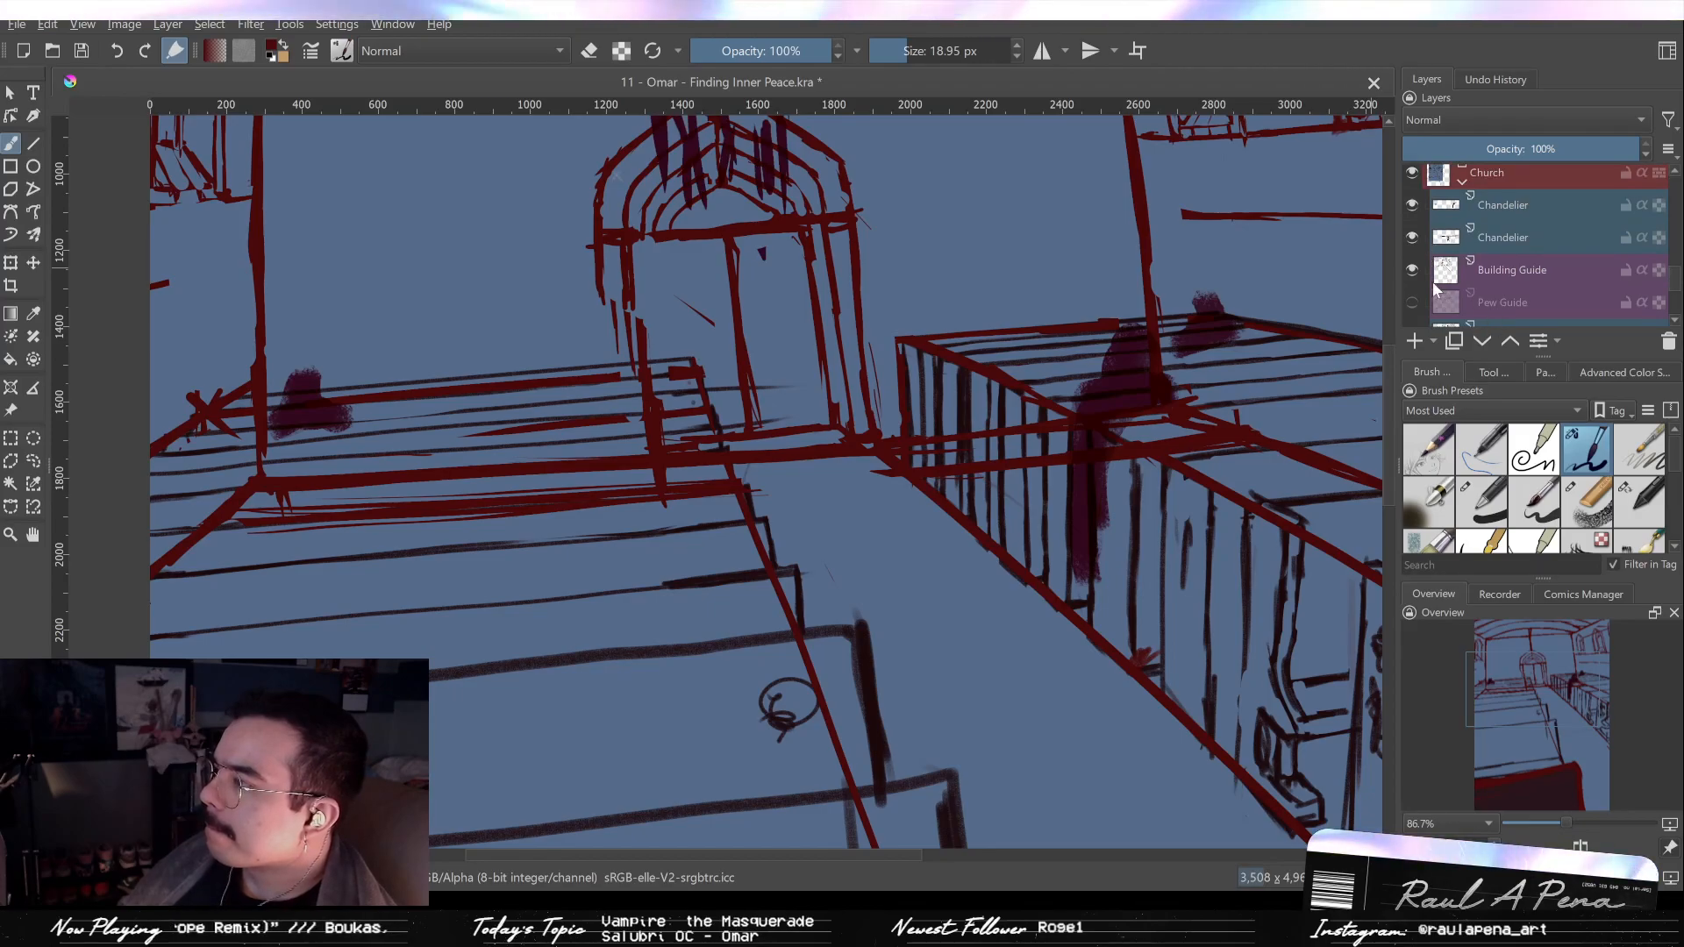
click(1415, 304)
click(1414, 302)
scroll(925, 340, down, 2)
drag(927, 367, 1015, 541)
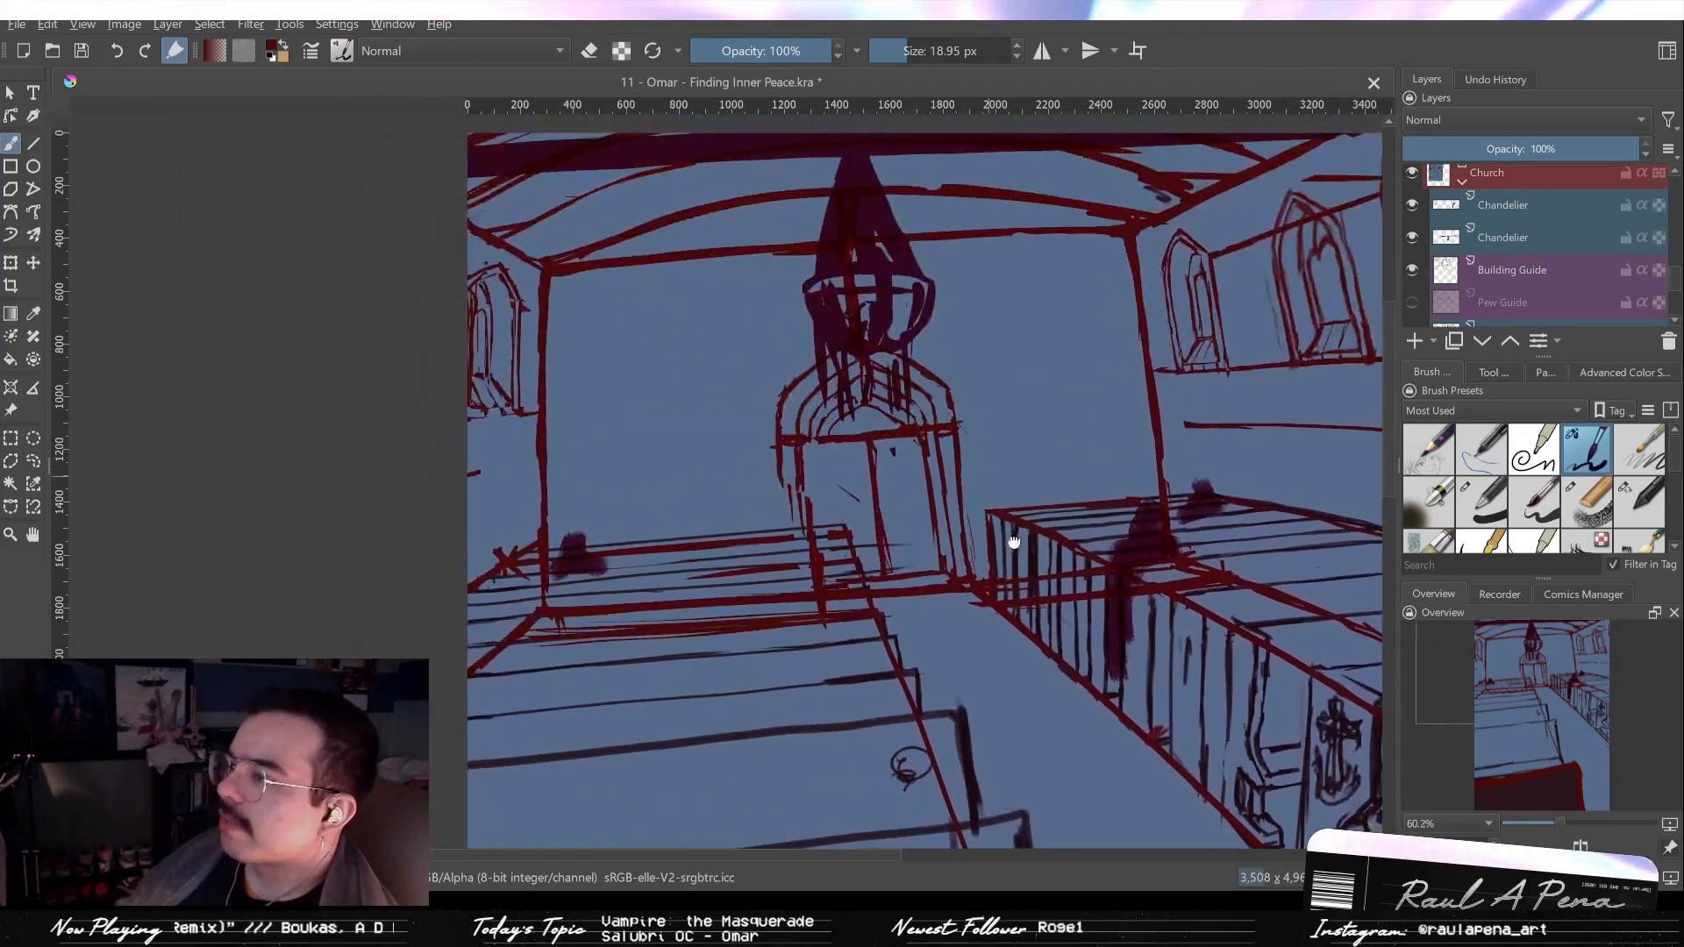
scroll(1014, 540, up, 2)
On the Building Guide layer, erase the rough strokes at the doorway's left jamb and redraw the inner jamb line.
click(1509, 270)
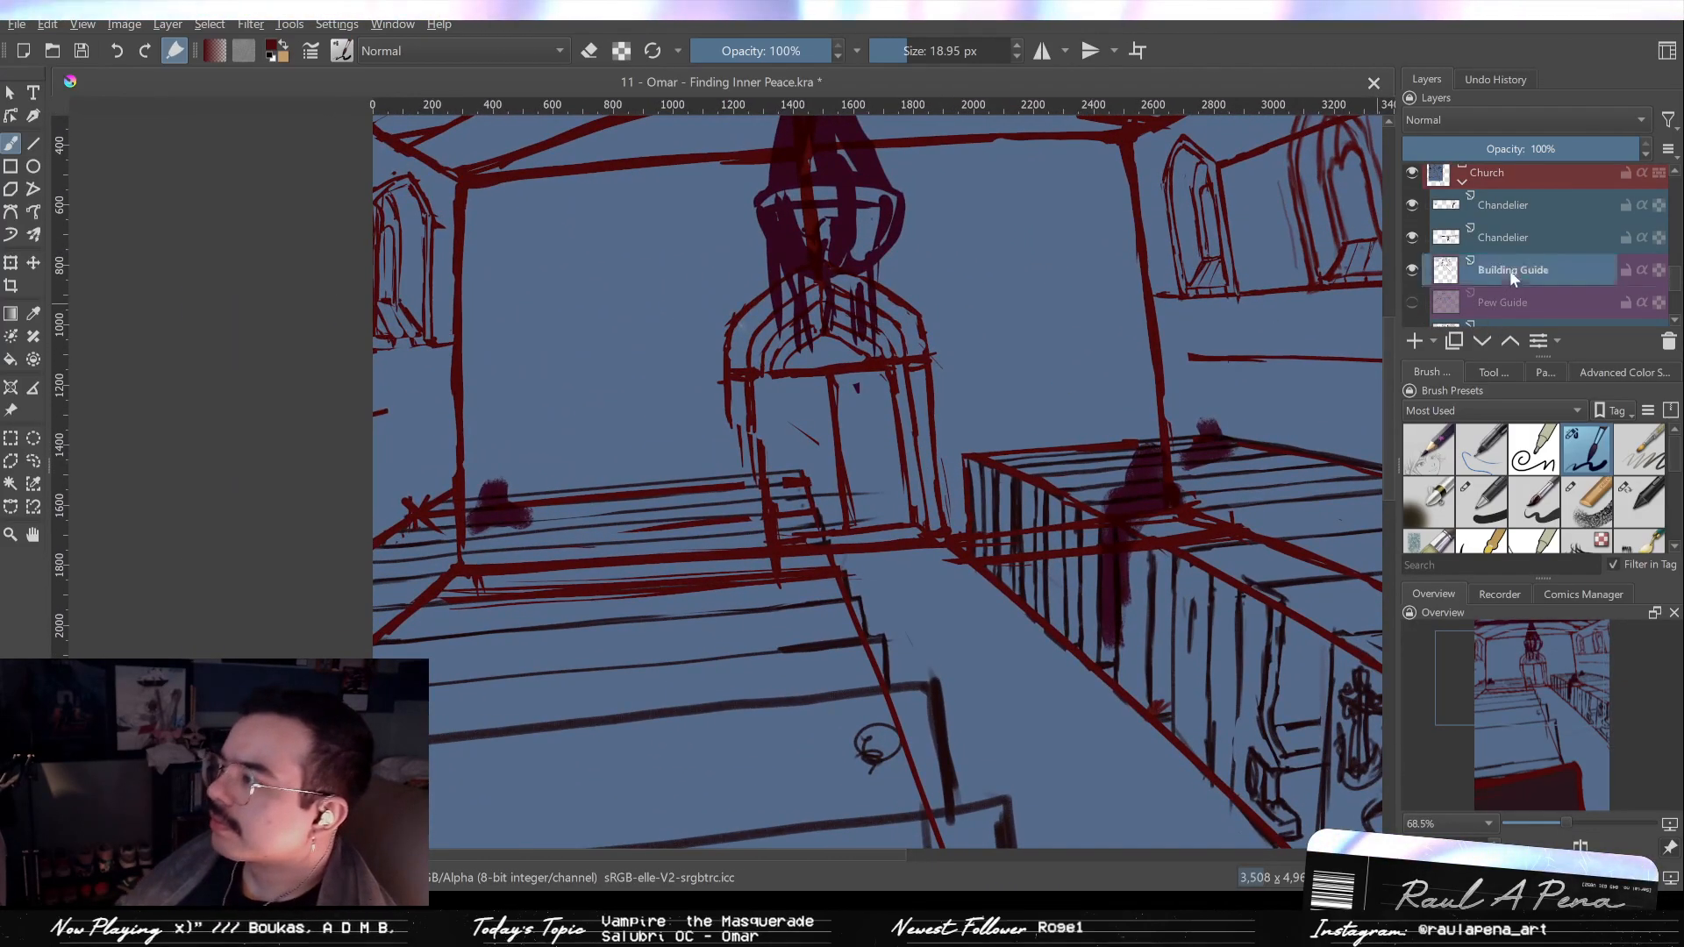
click(1412, 271)
click(1413, 270)
key(slash)
drag(739, 426, 743, 463)
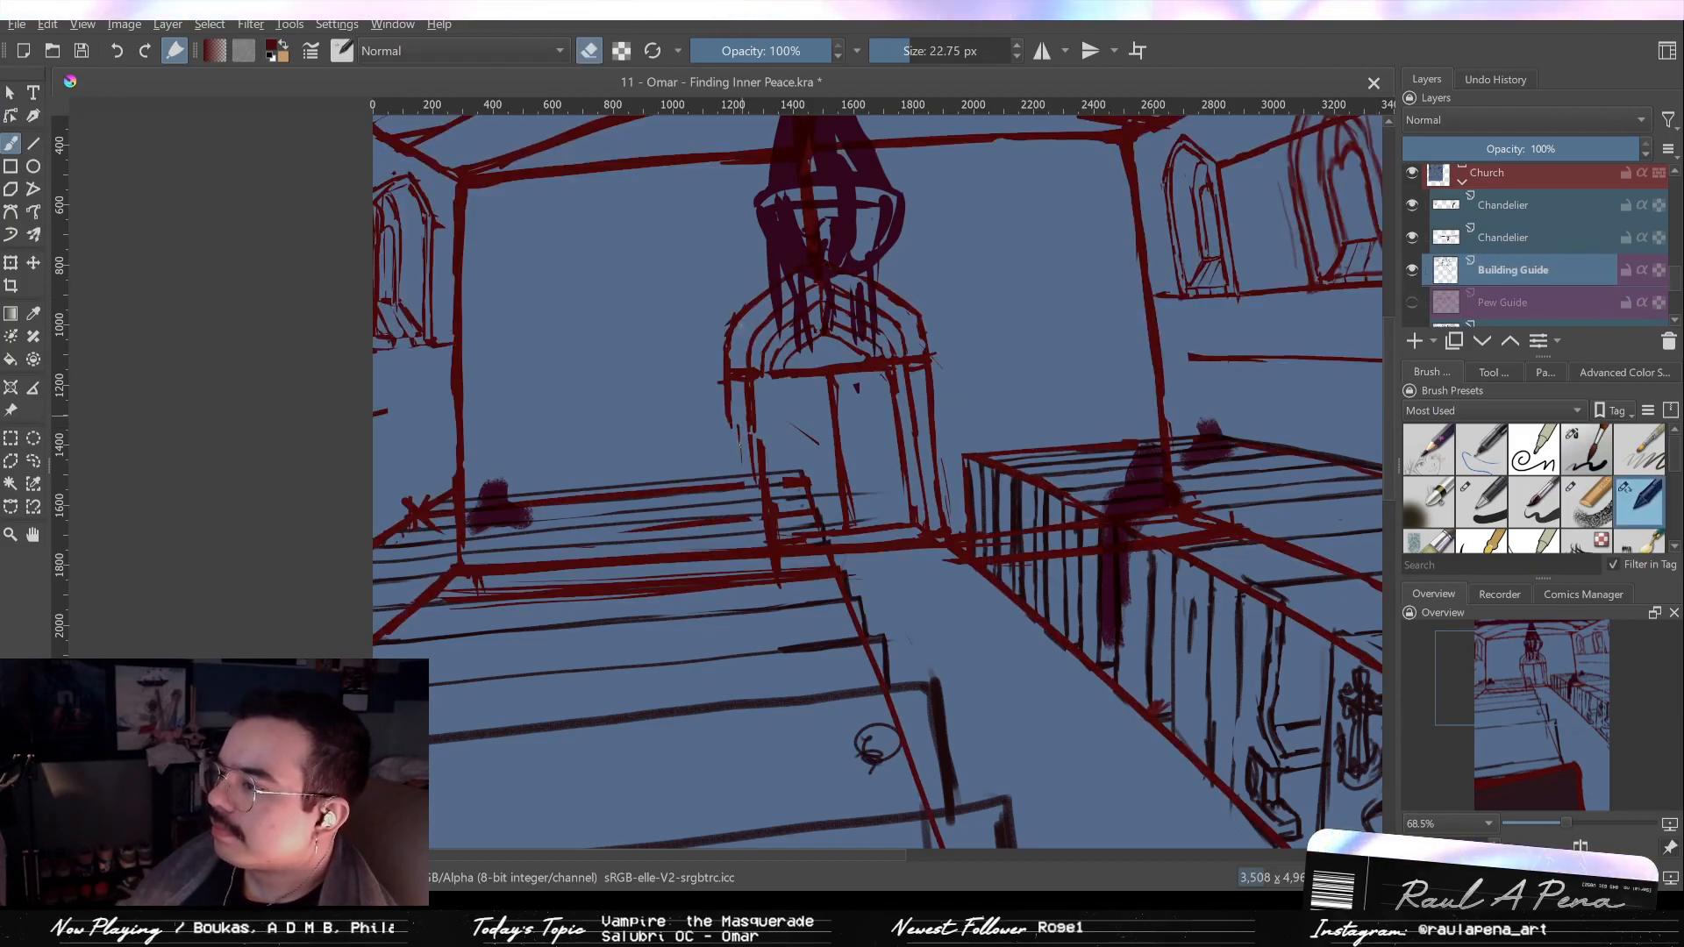
key(slash)
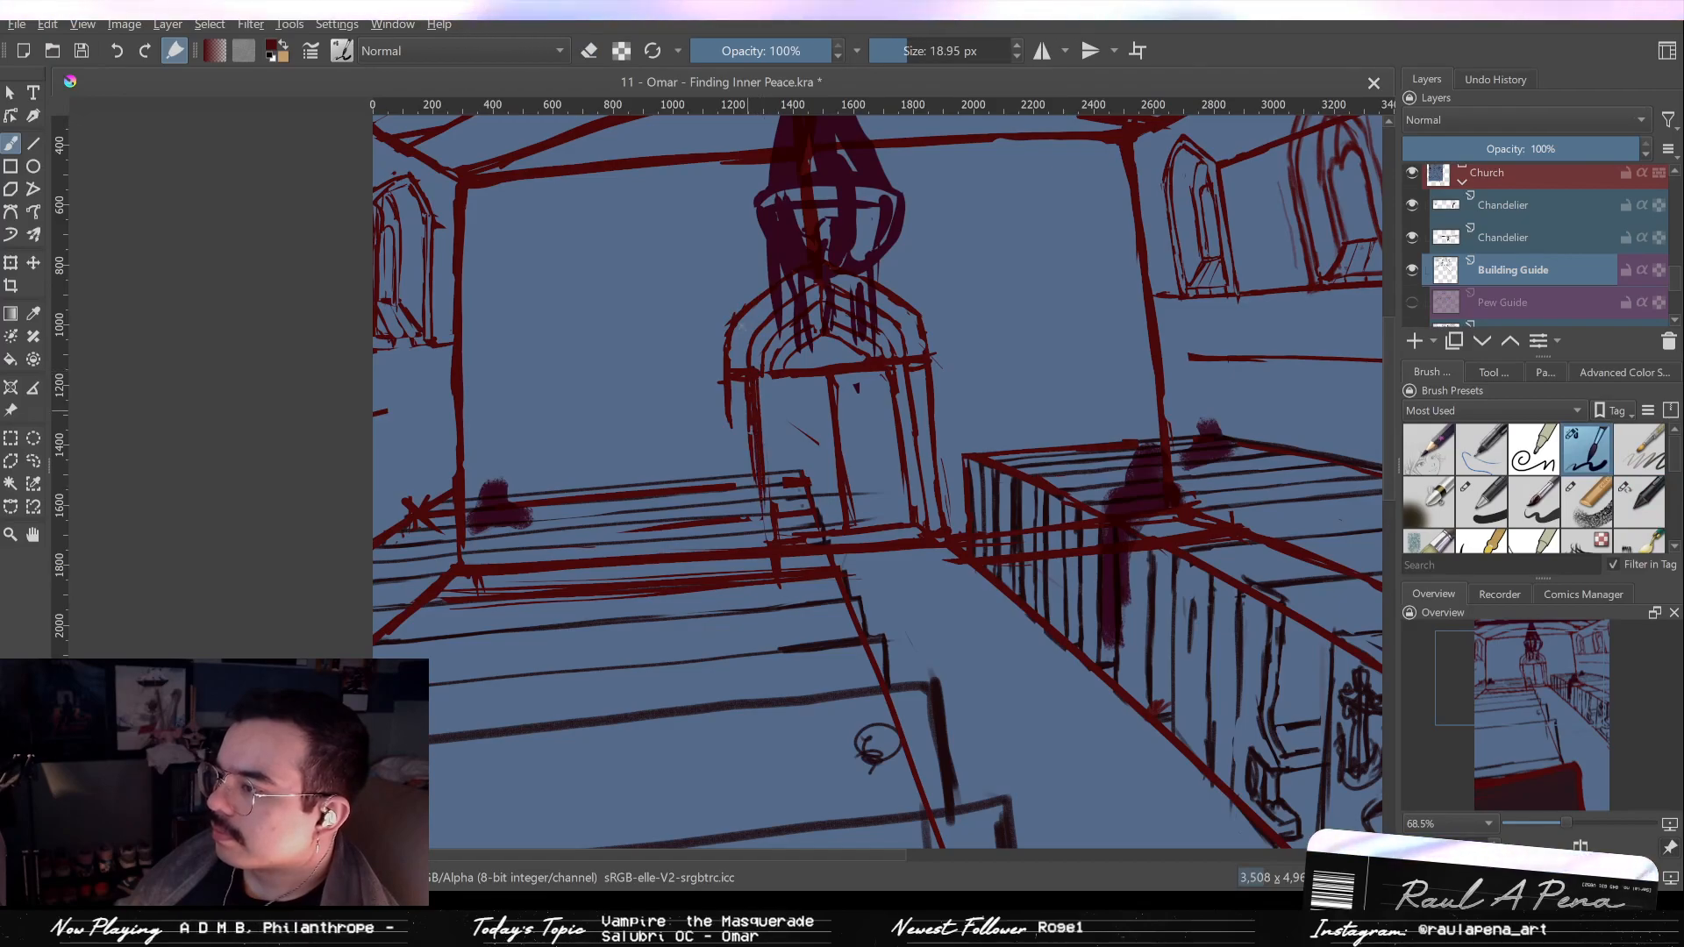
key(slash)
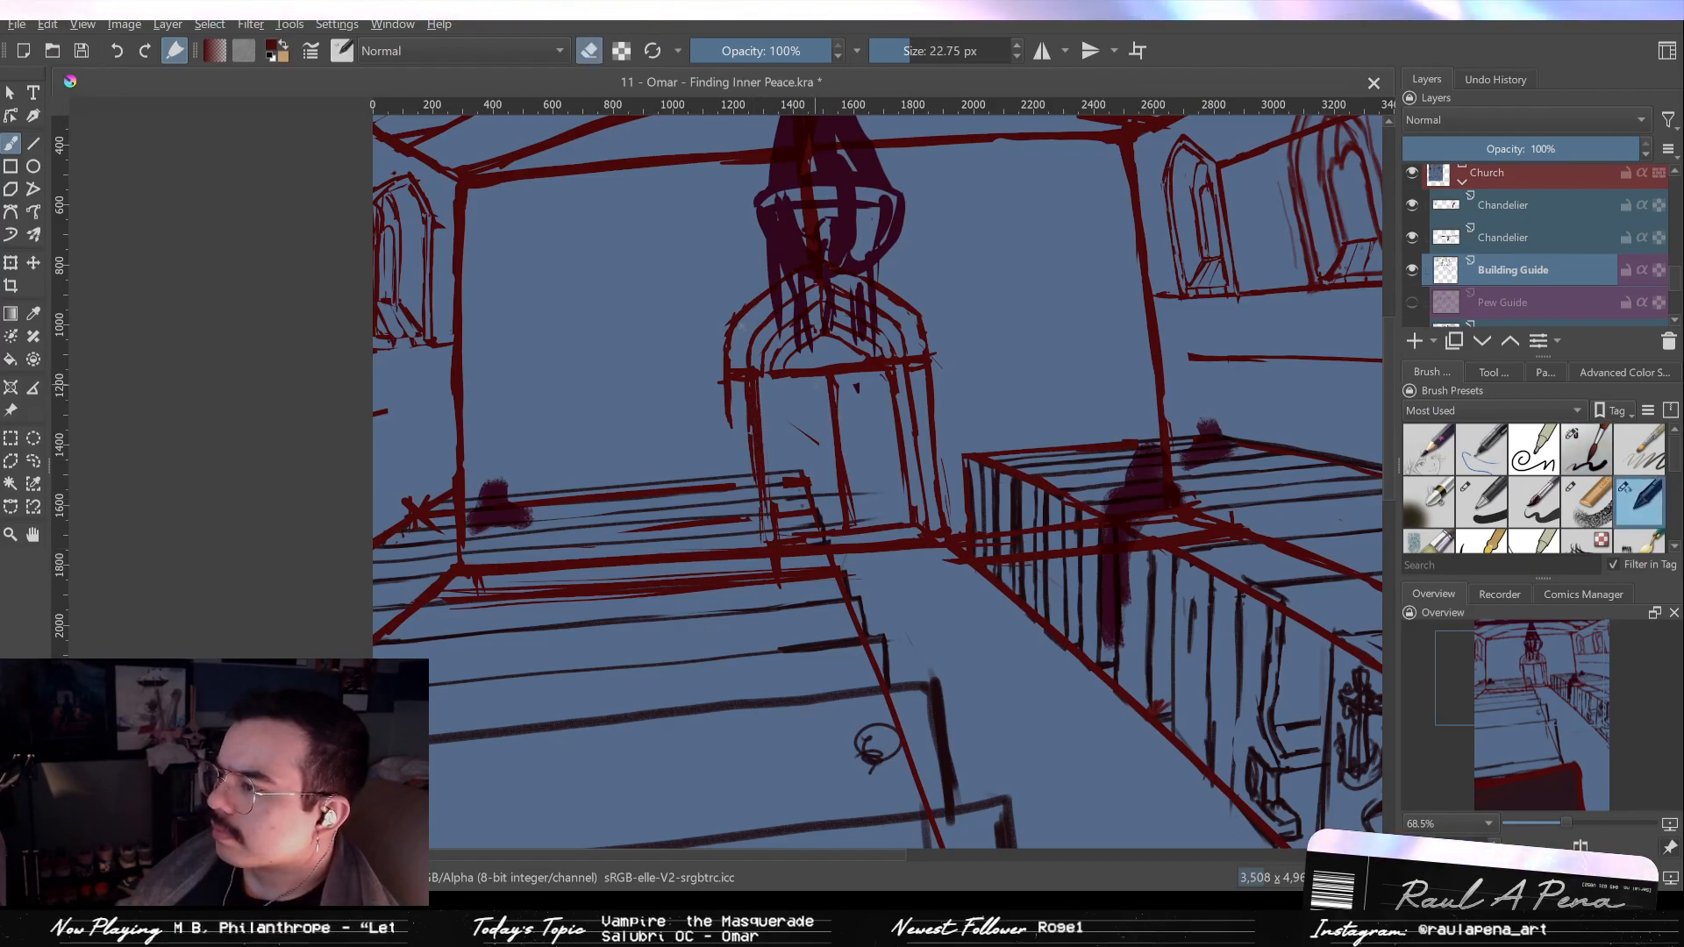
key(slash)
Rework the centre line between the doors and extend the doorway's outer left jamb down to the pews.
drag(824, 375, 838, 504)
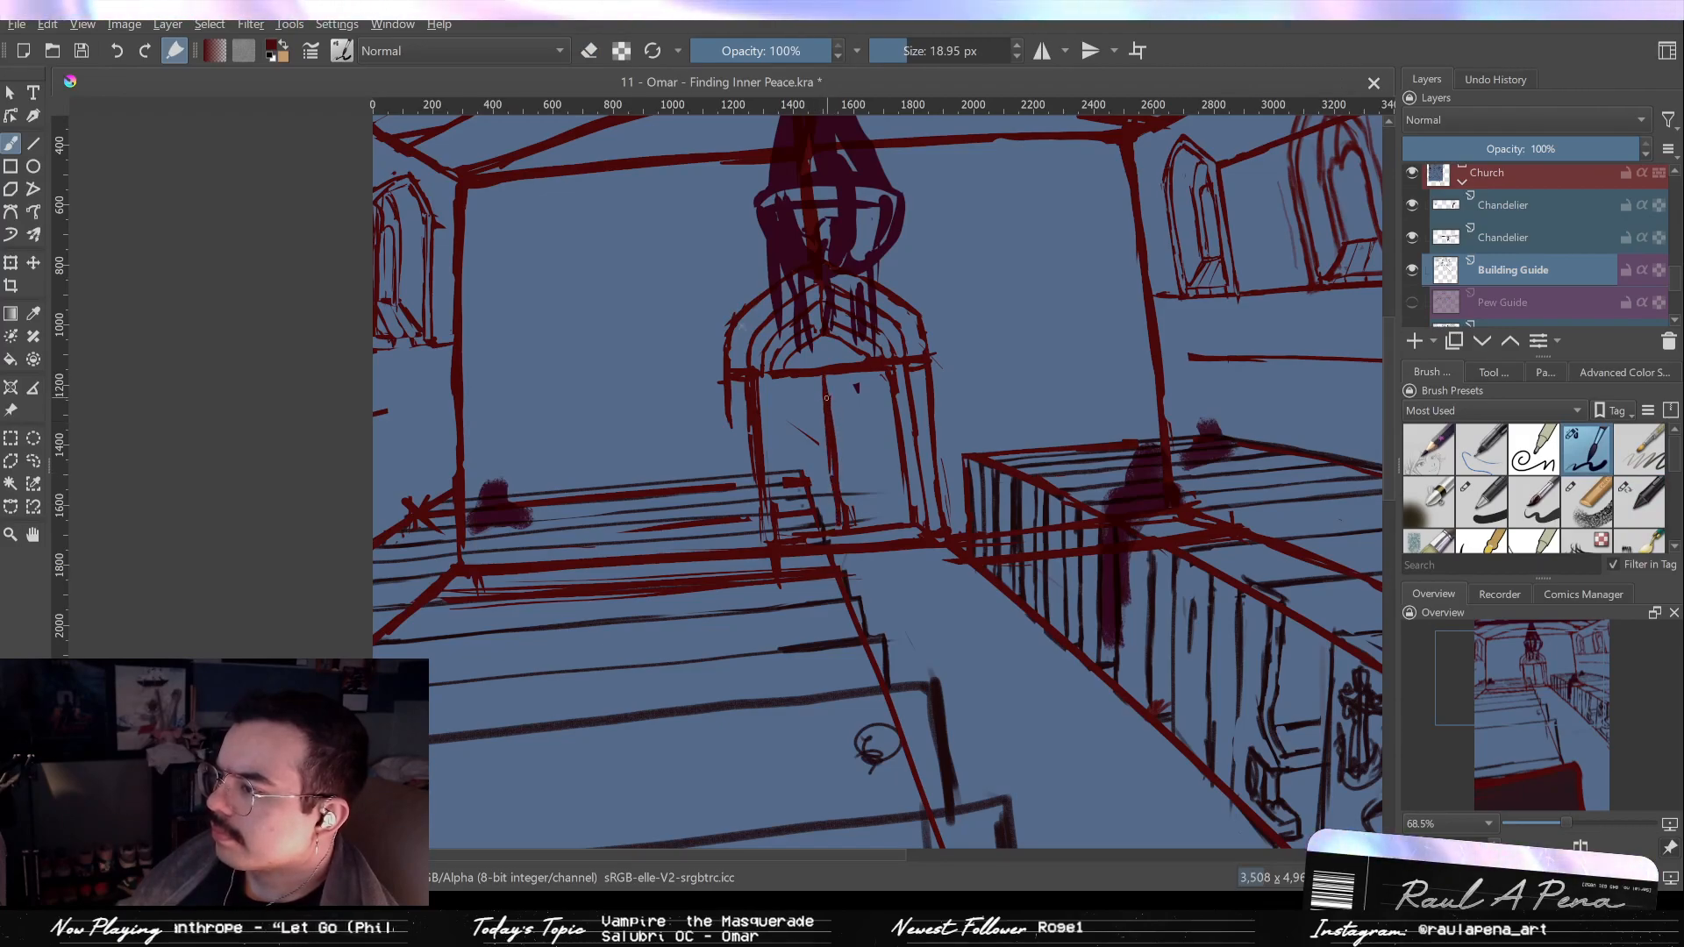
key(slash)
key(slash)
key(slash)
key(slash)
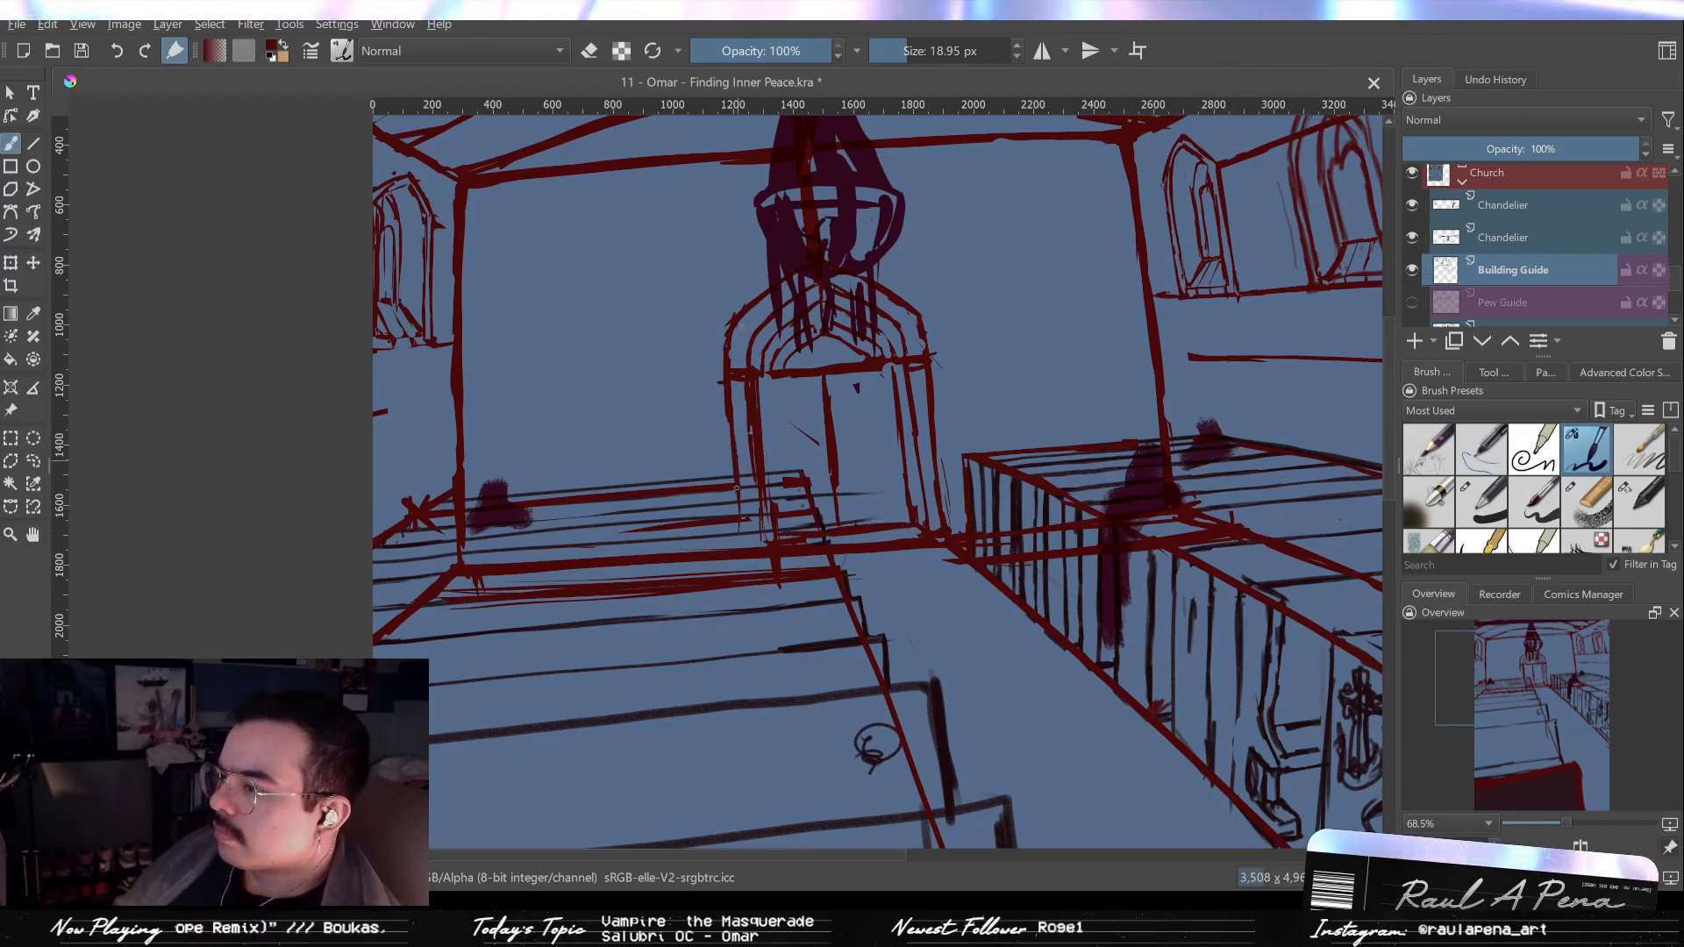
Sketch a shallow dome over a flat base line with small end caps on the wall left of the doorway.
drag(809, 373, 794, 341)
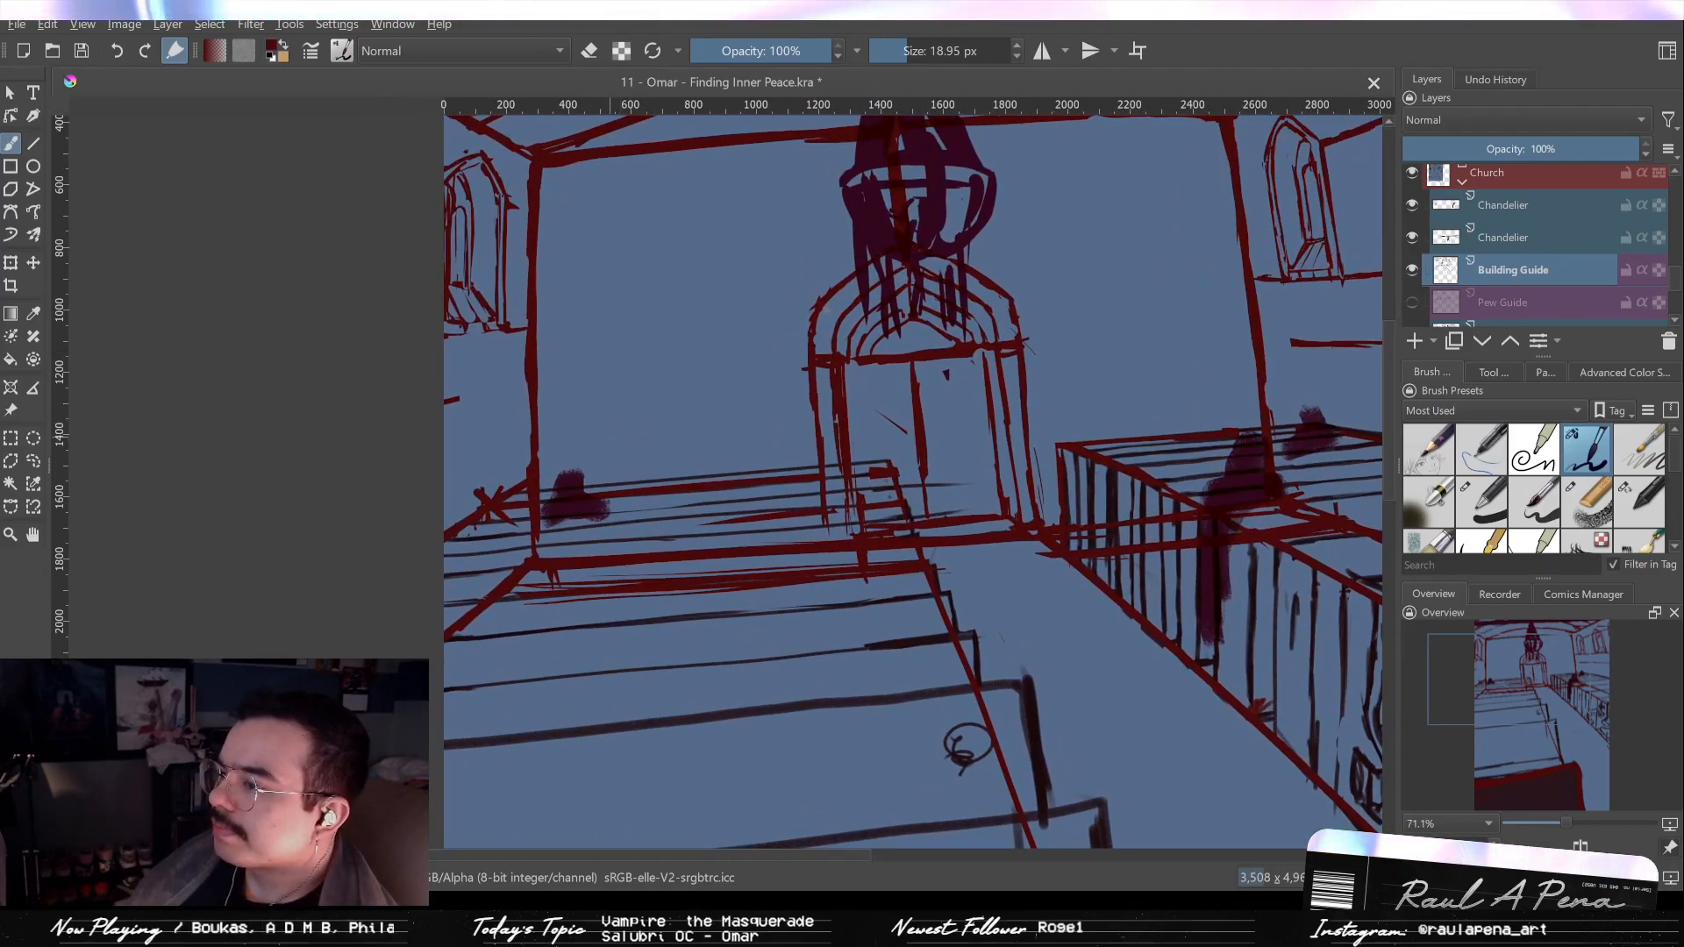
drag(604, 423, 575, 430)
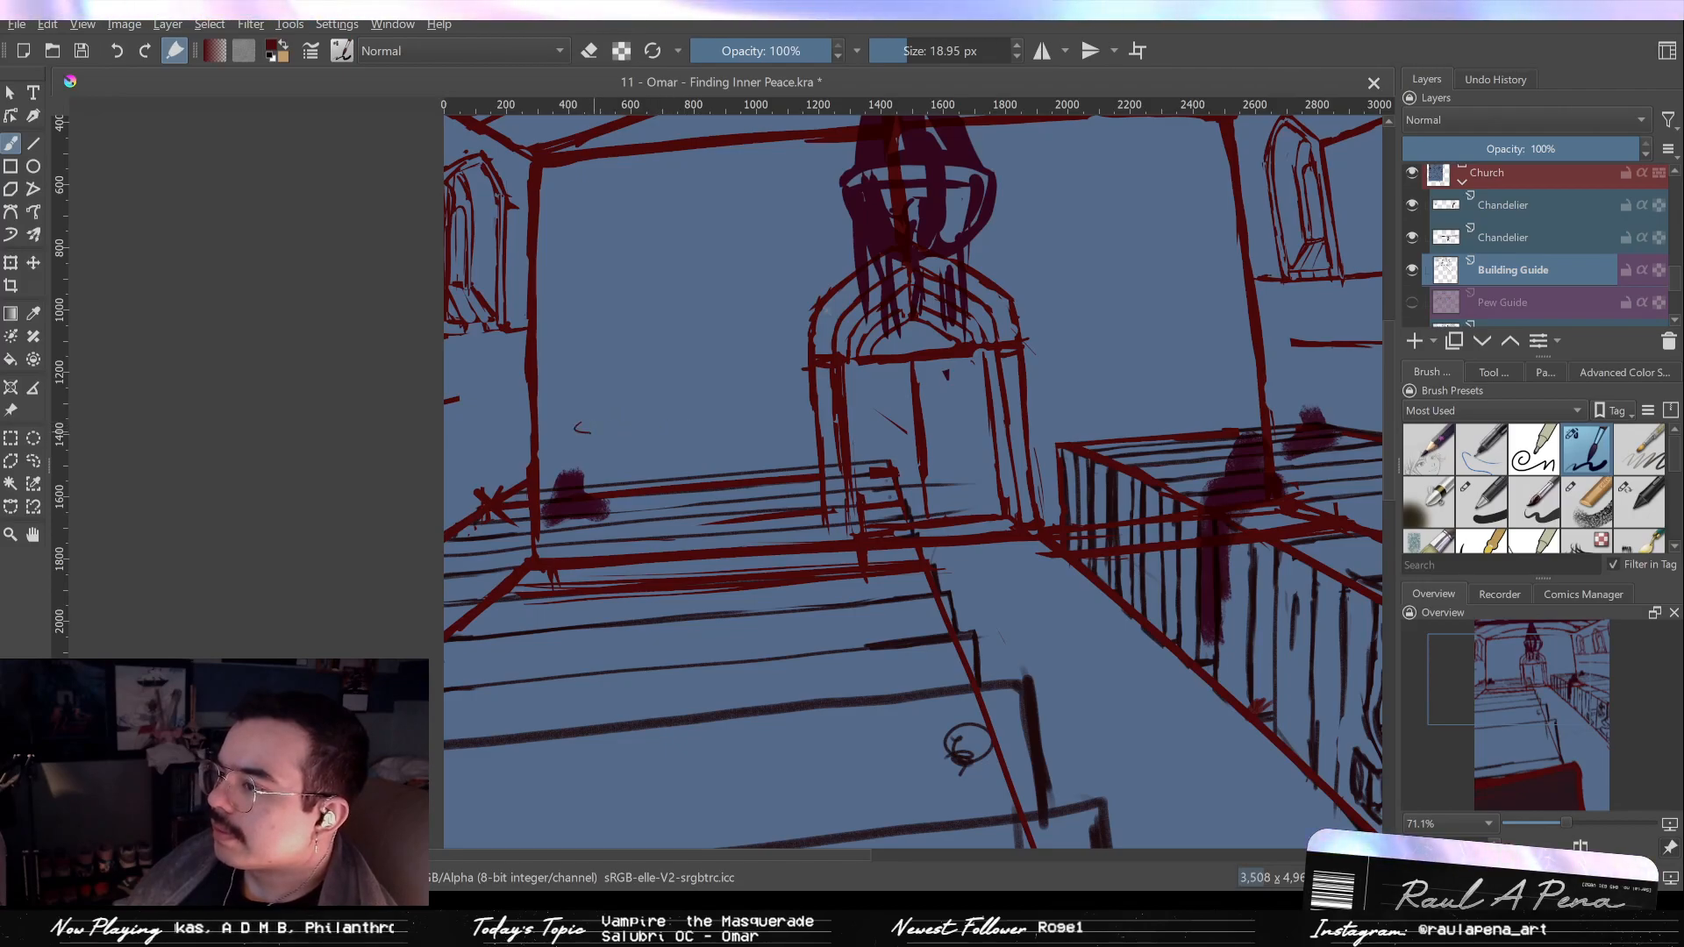
key(ctrl+z)
drag(566, 426, 719, 410)
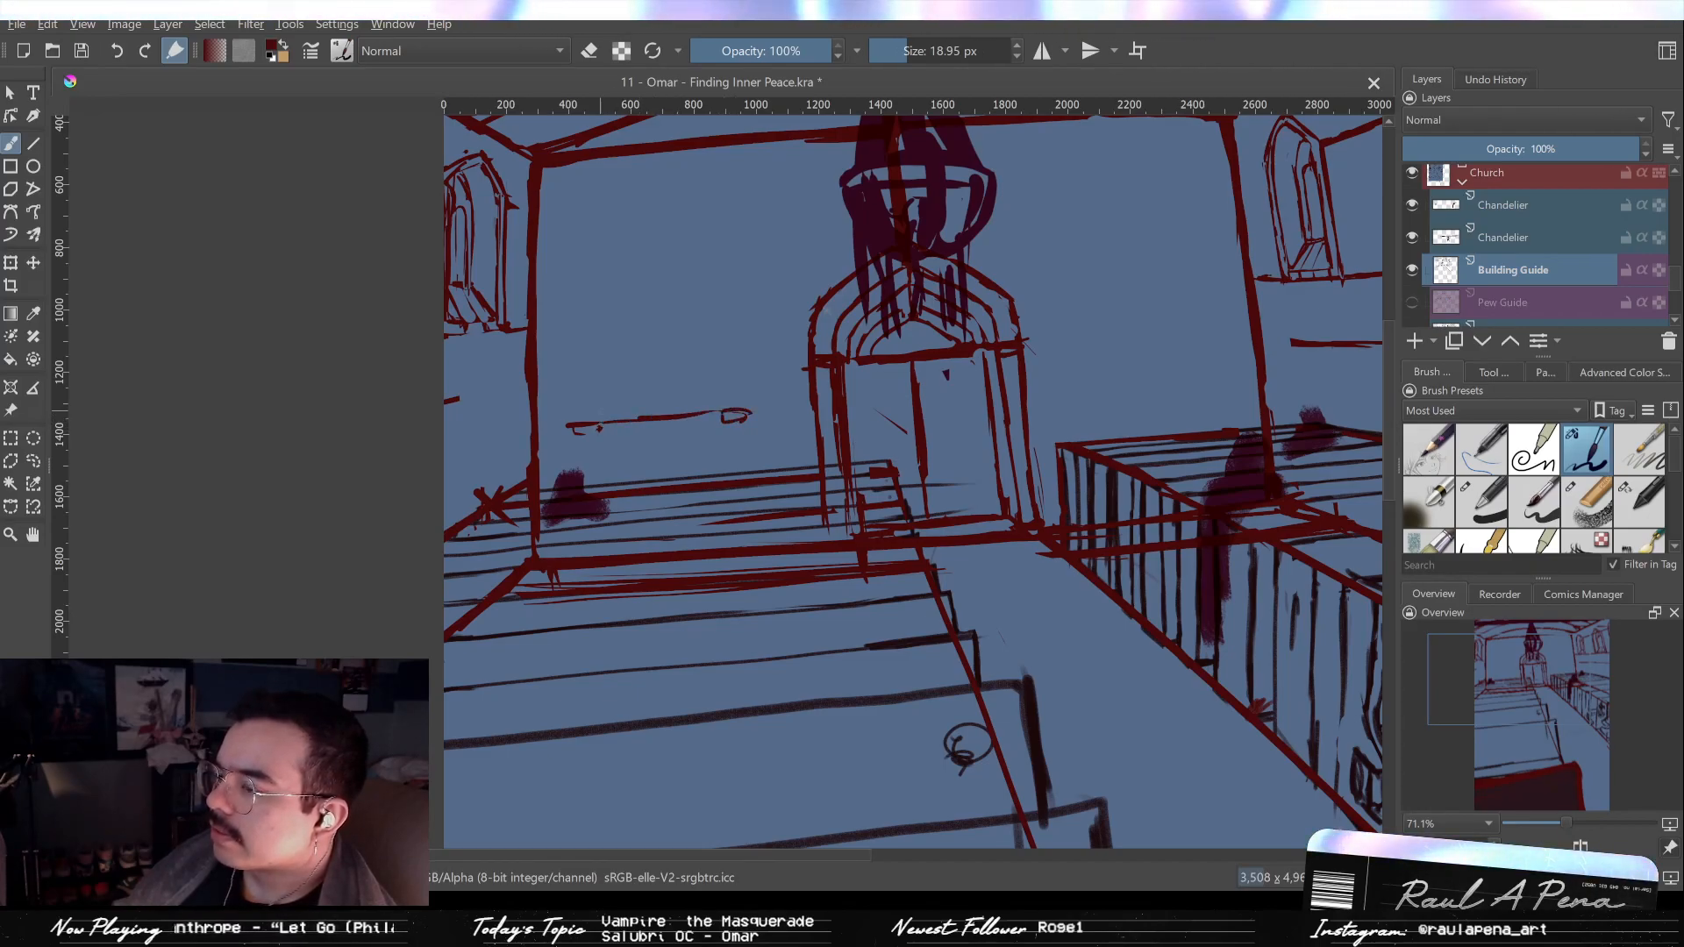
mouse_move(647, 373)
mouse_down()
mouse_move(714, 388)
mouse_move(602, 404)
mouse_move(732, 396)
mouse_up()
key(ctrl+z)
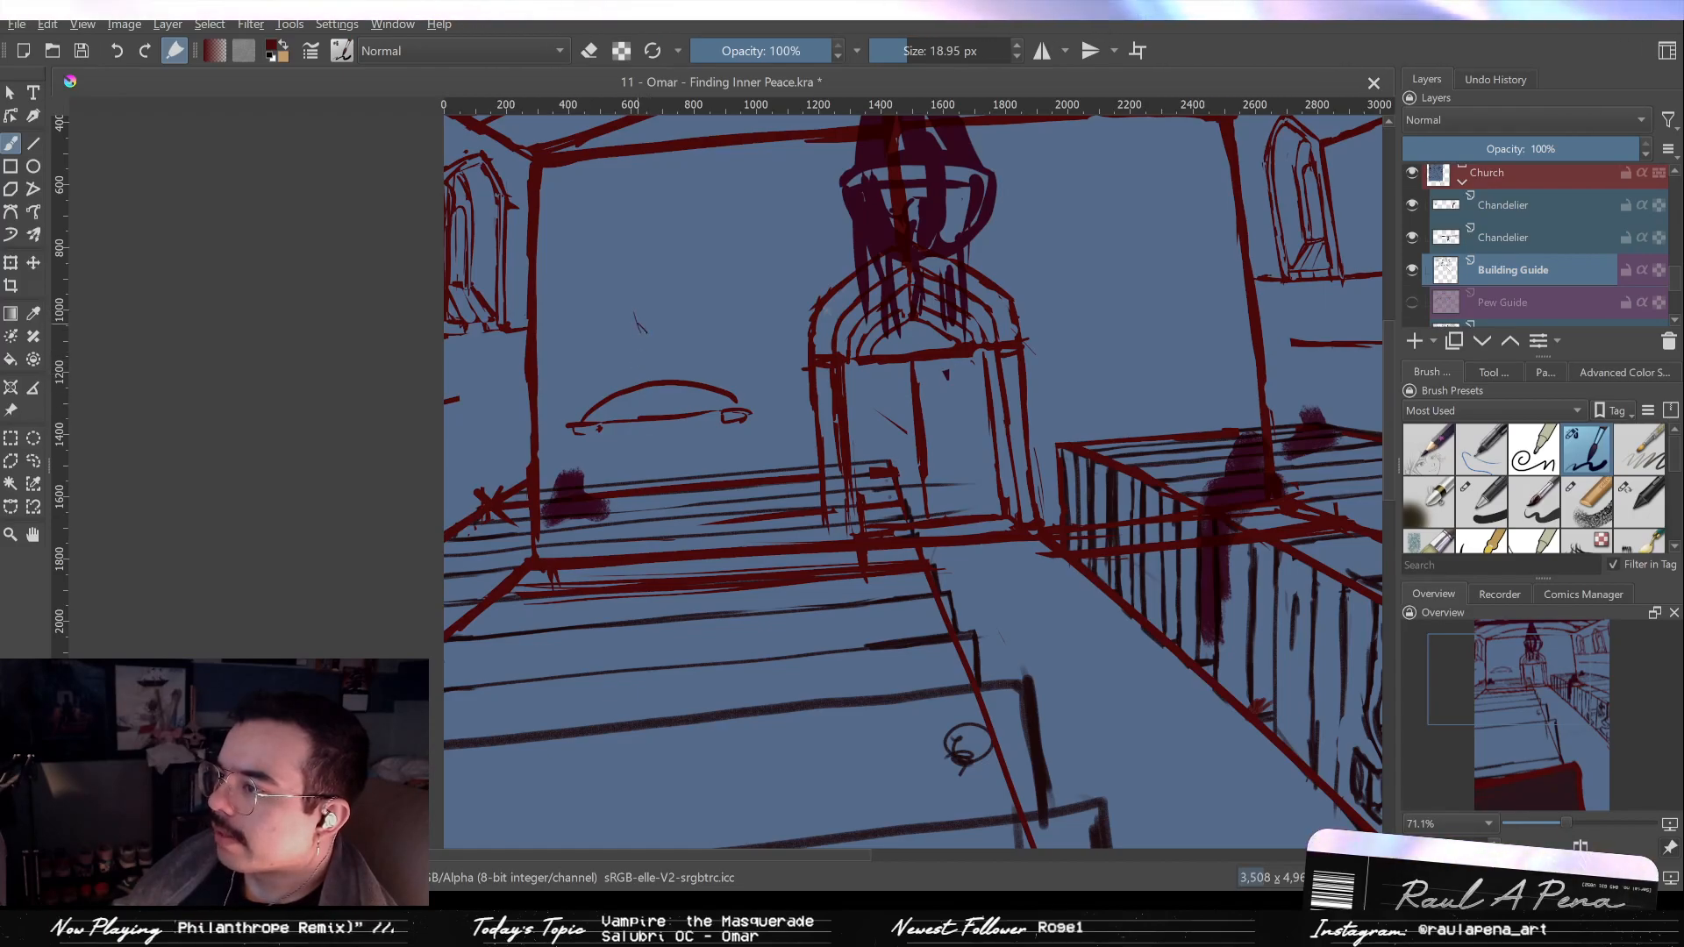
Sketch a small bowl filled with curly scribbles above the dome, with vertical lines running down from it to the dome.
mouse_move(622, 323)
mouse_down()
mouse_move(682, 339)
mouse_move(689, 318)
mouse_move(634, 314)
mouse_move(676, 310)
mouse_up()
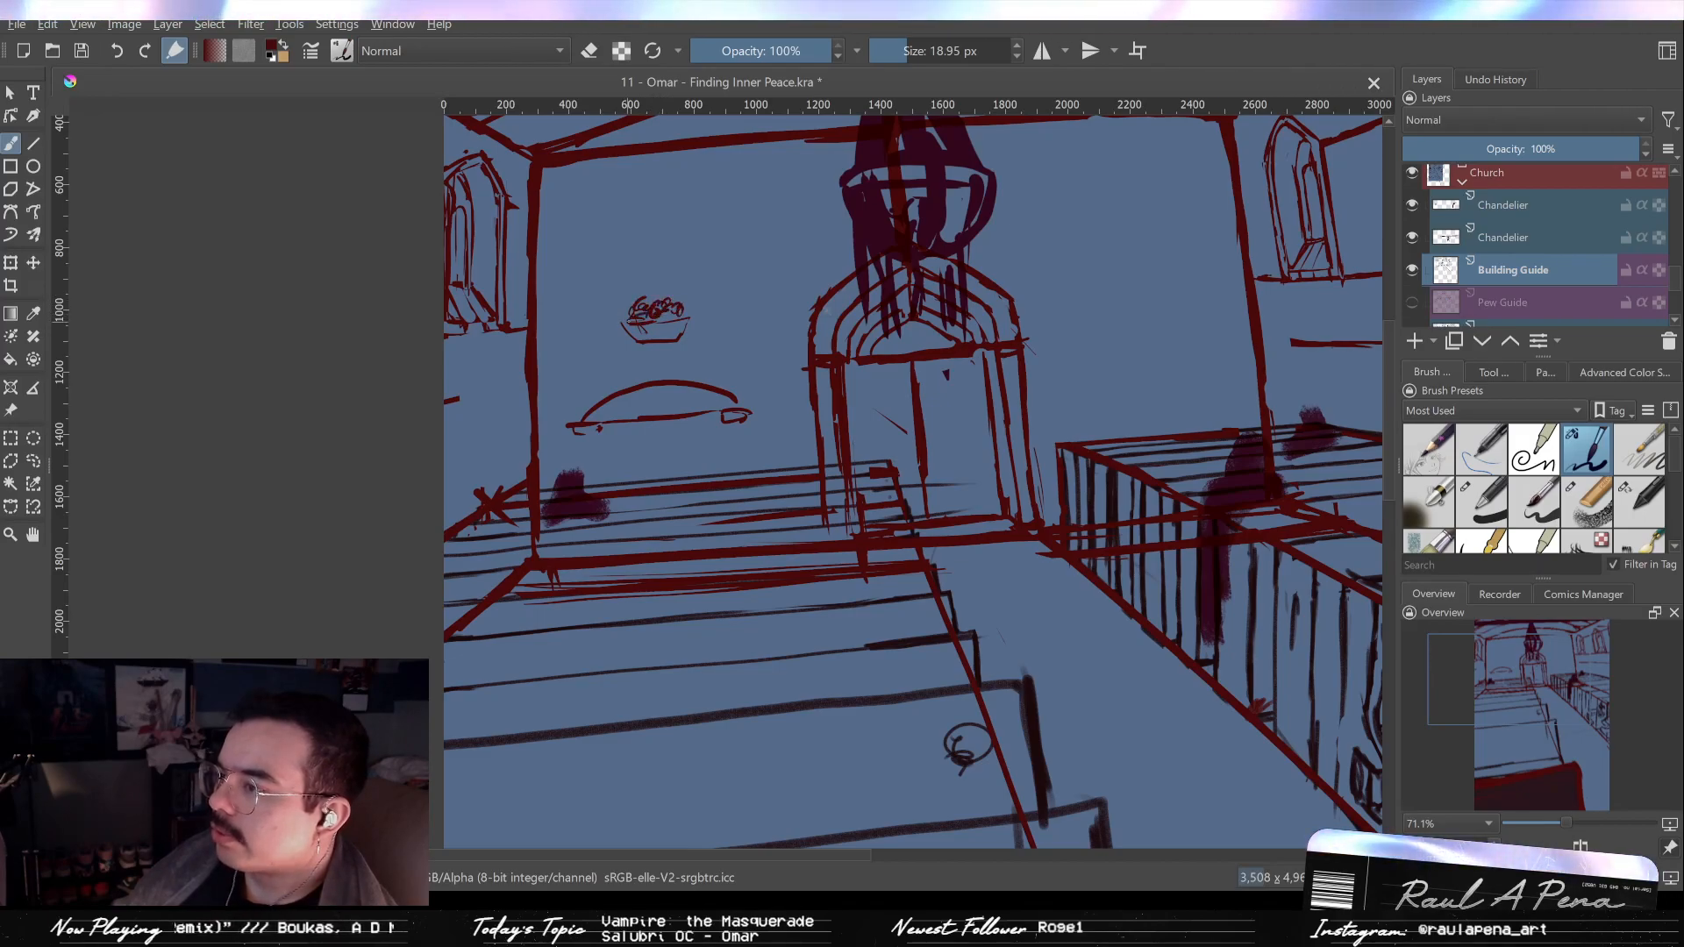
drag(656, 343, 655, 405)
drag(650, 343, 649, 382)
drag(674, 342, 674, 383)
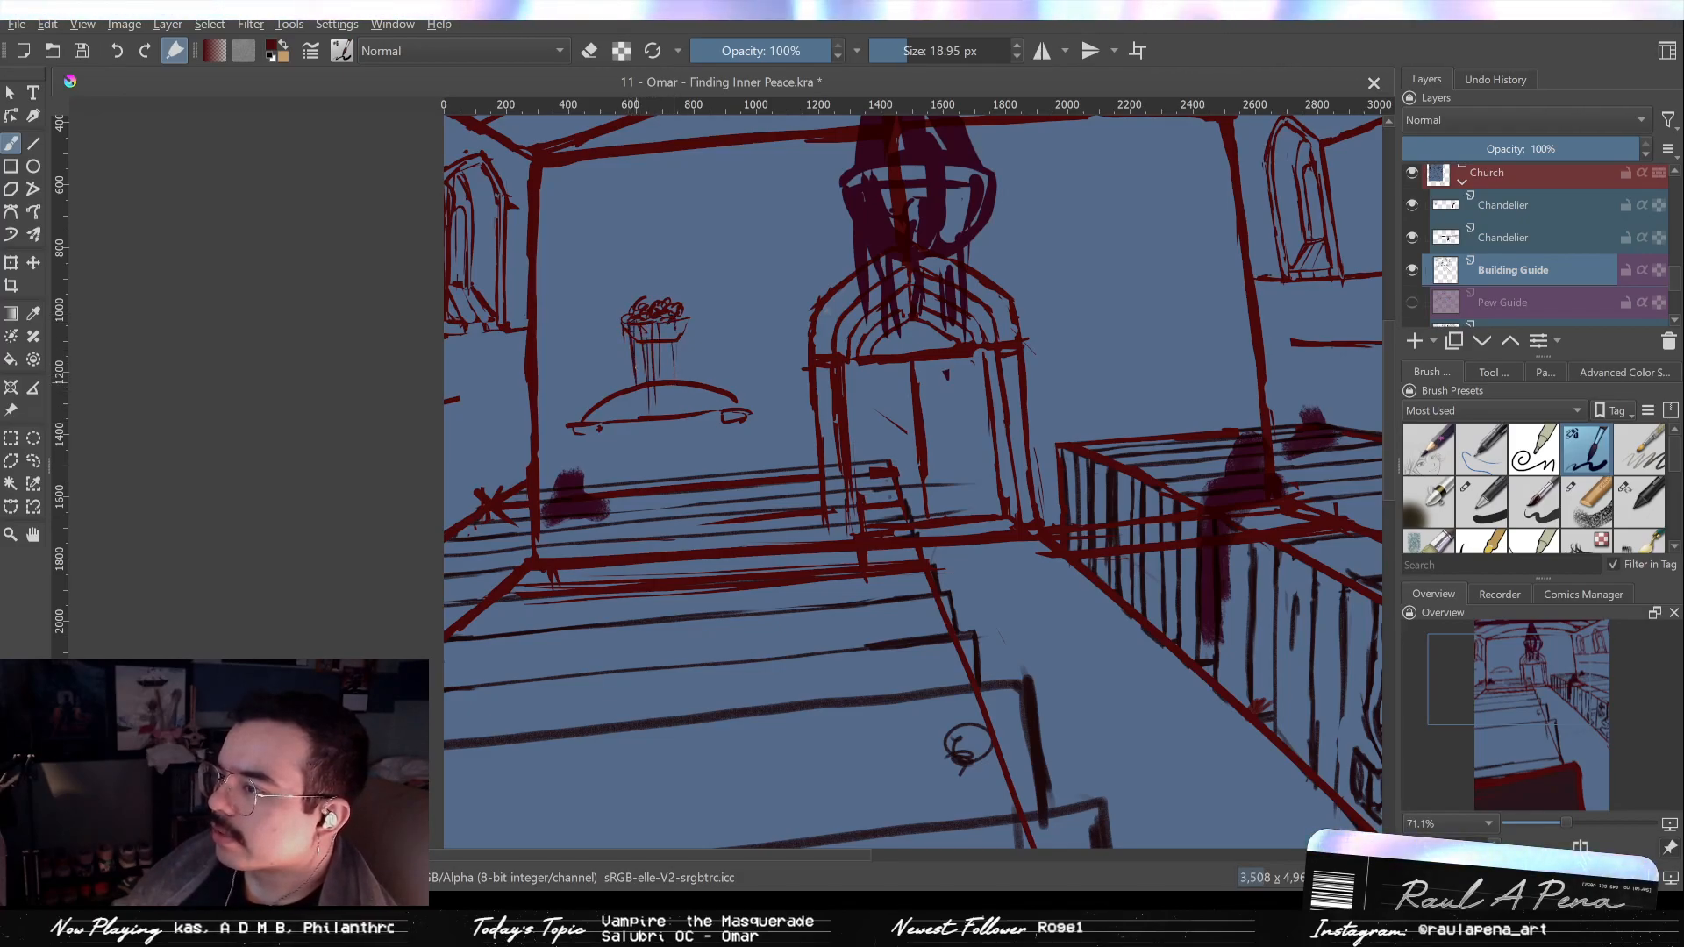
drag(911, 277, 934, 385)
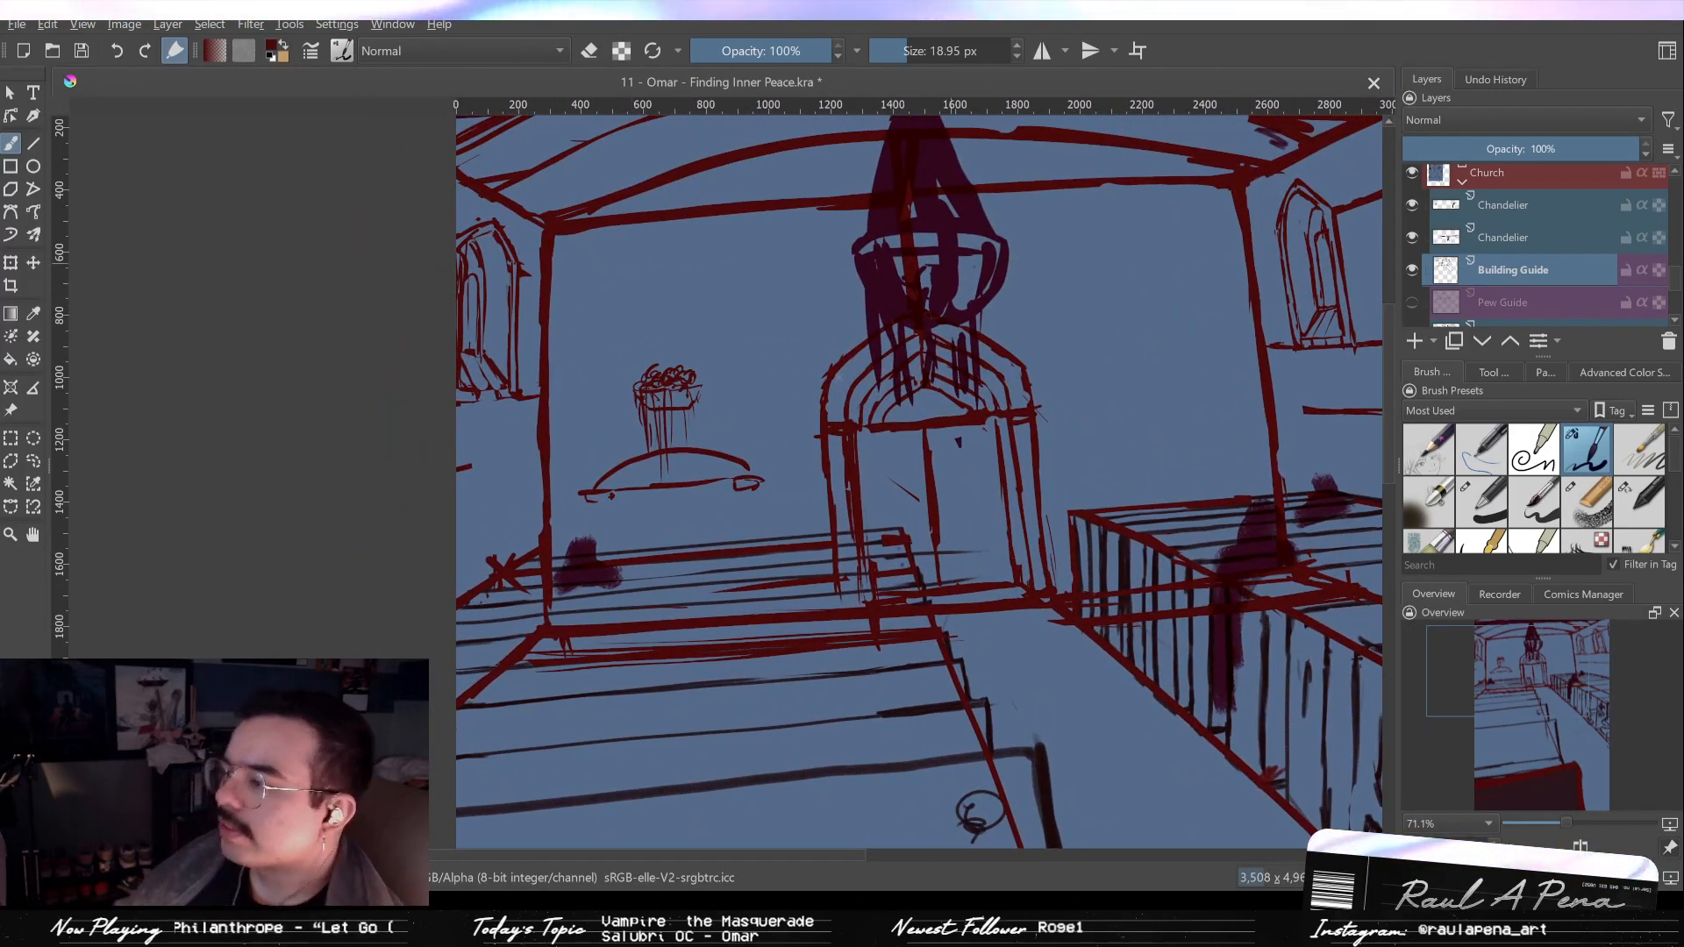
scroll(1679, 273, up, 5)
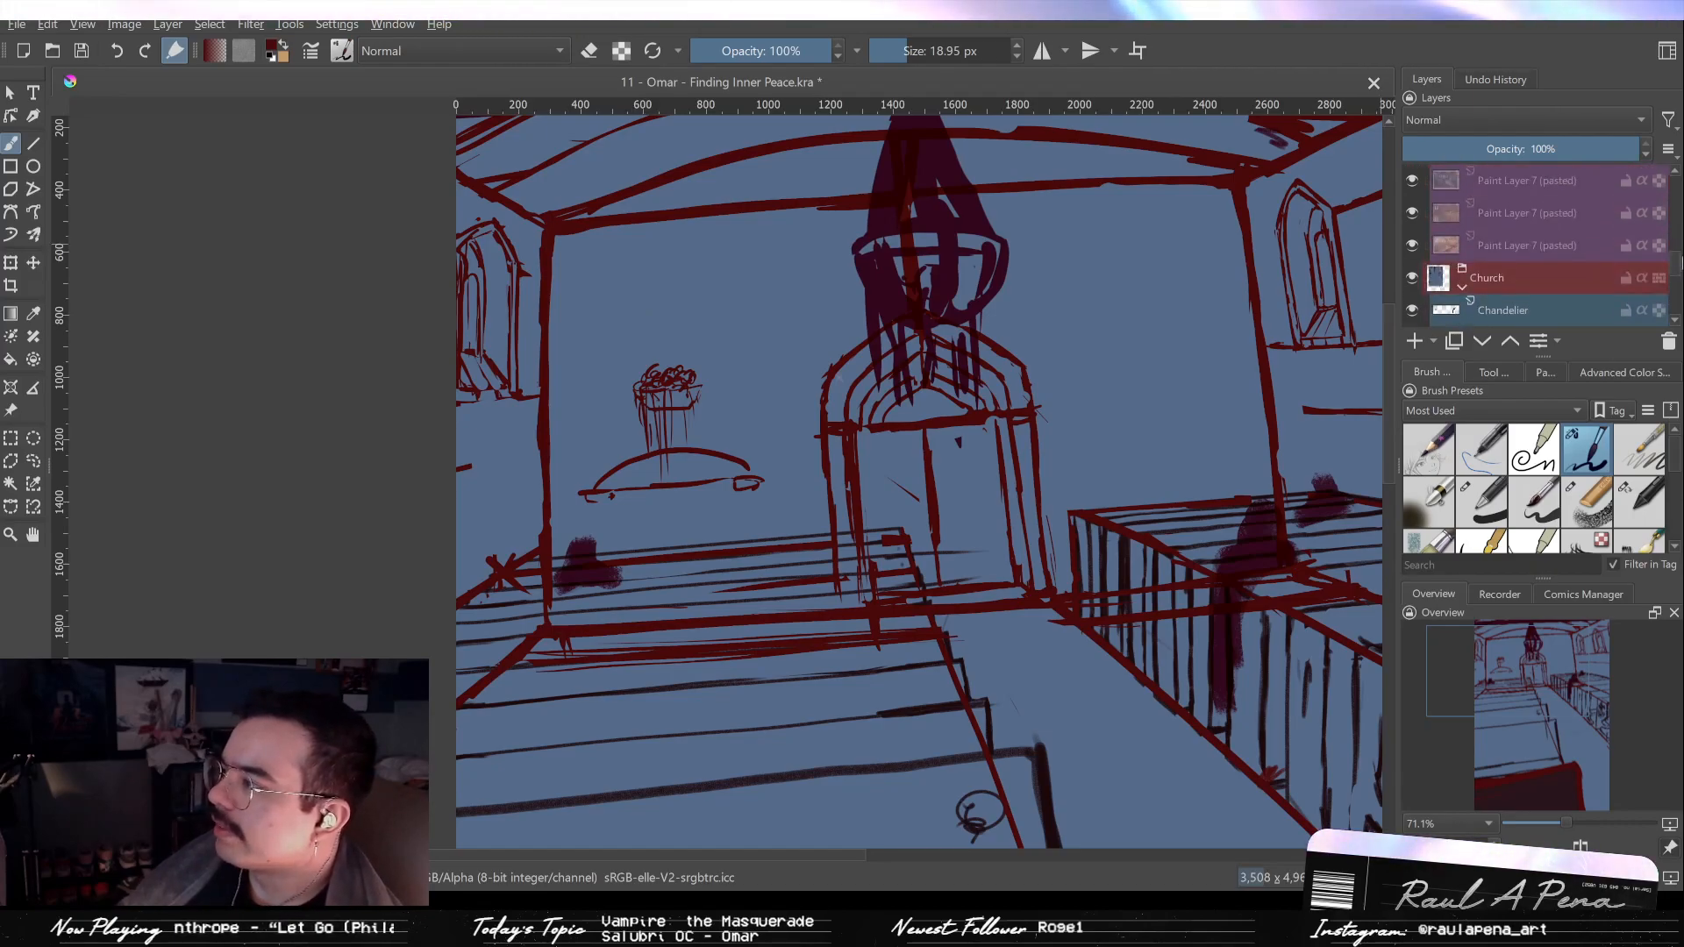
Show the Church References group and examine the church photos against the background sketch.
scroll(1678, 255, up, 3)
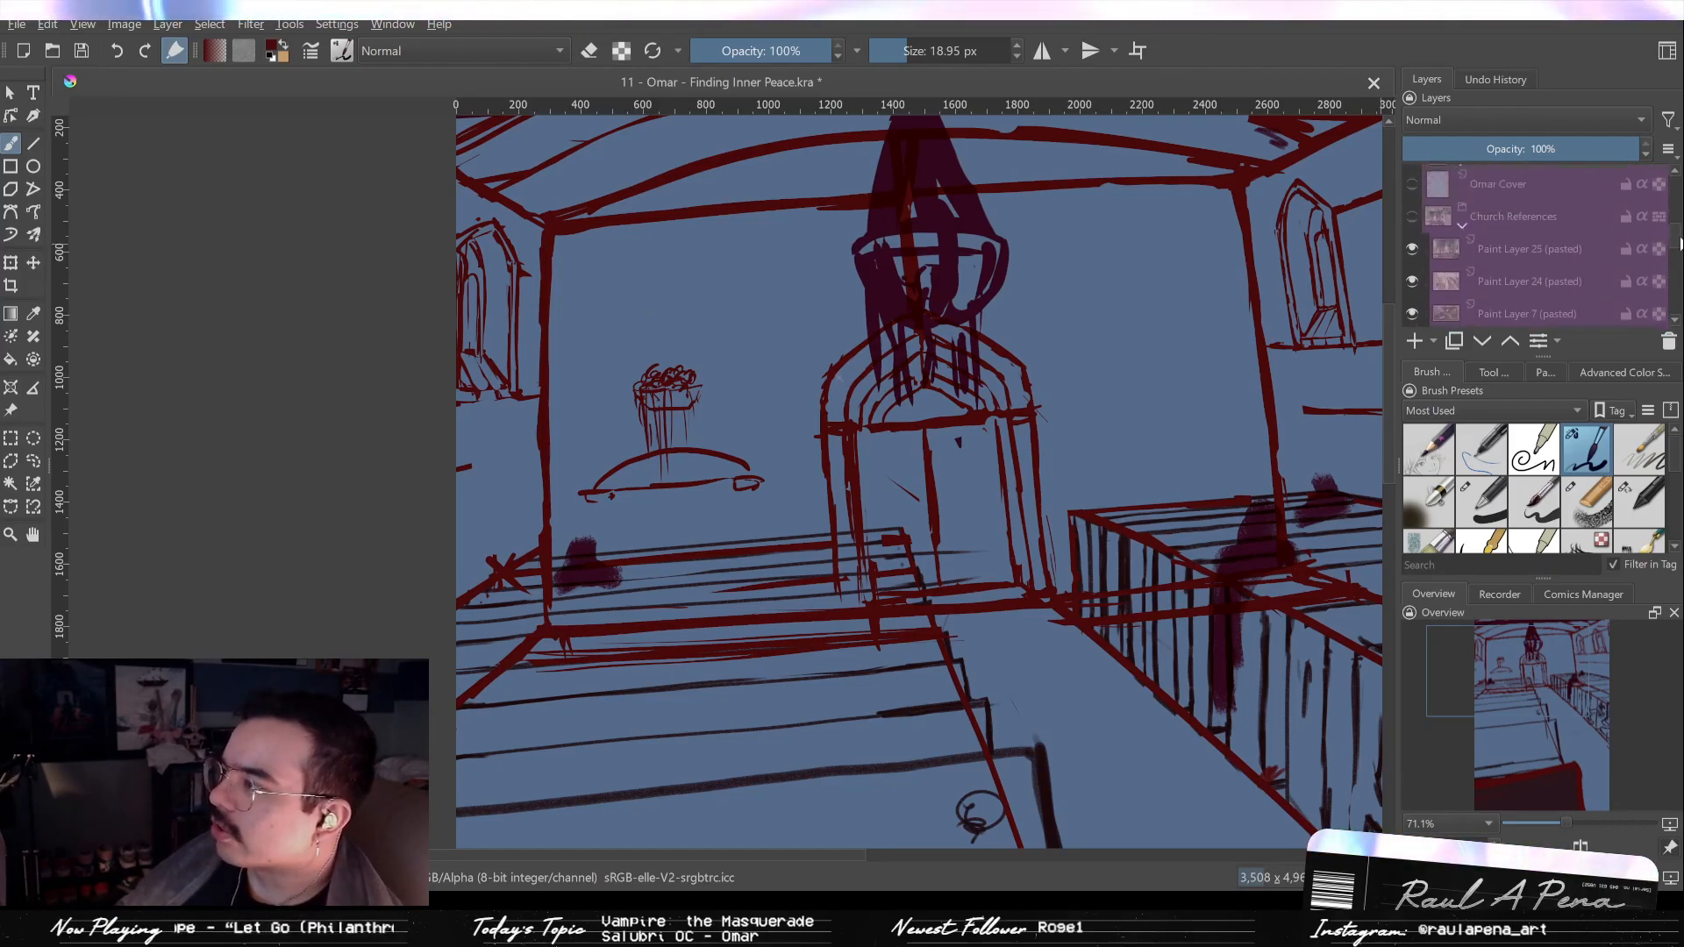
click(1414, 240)
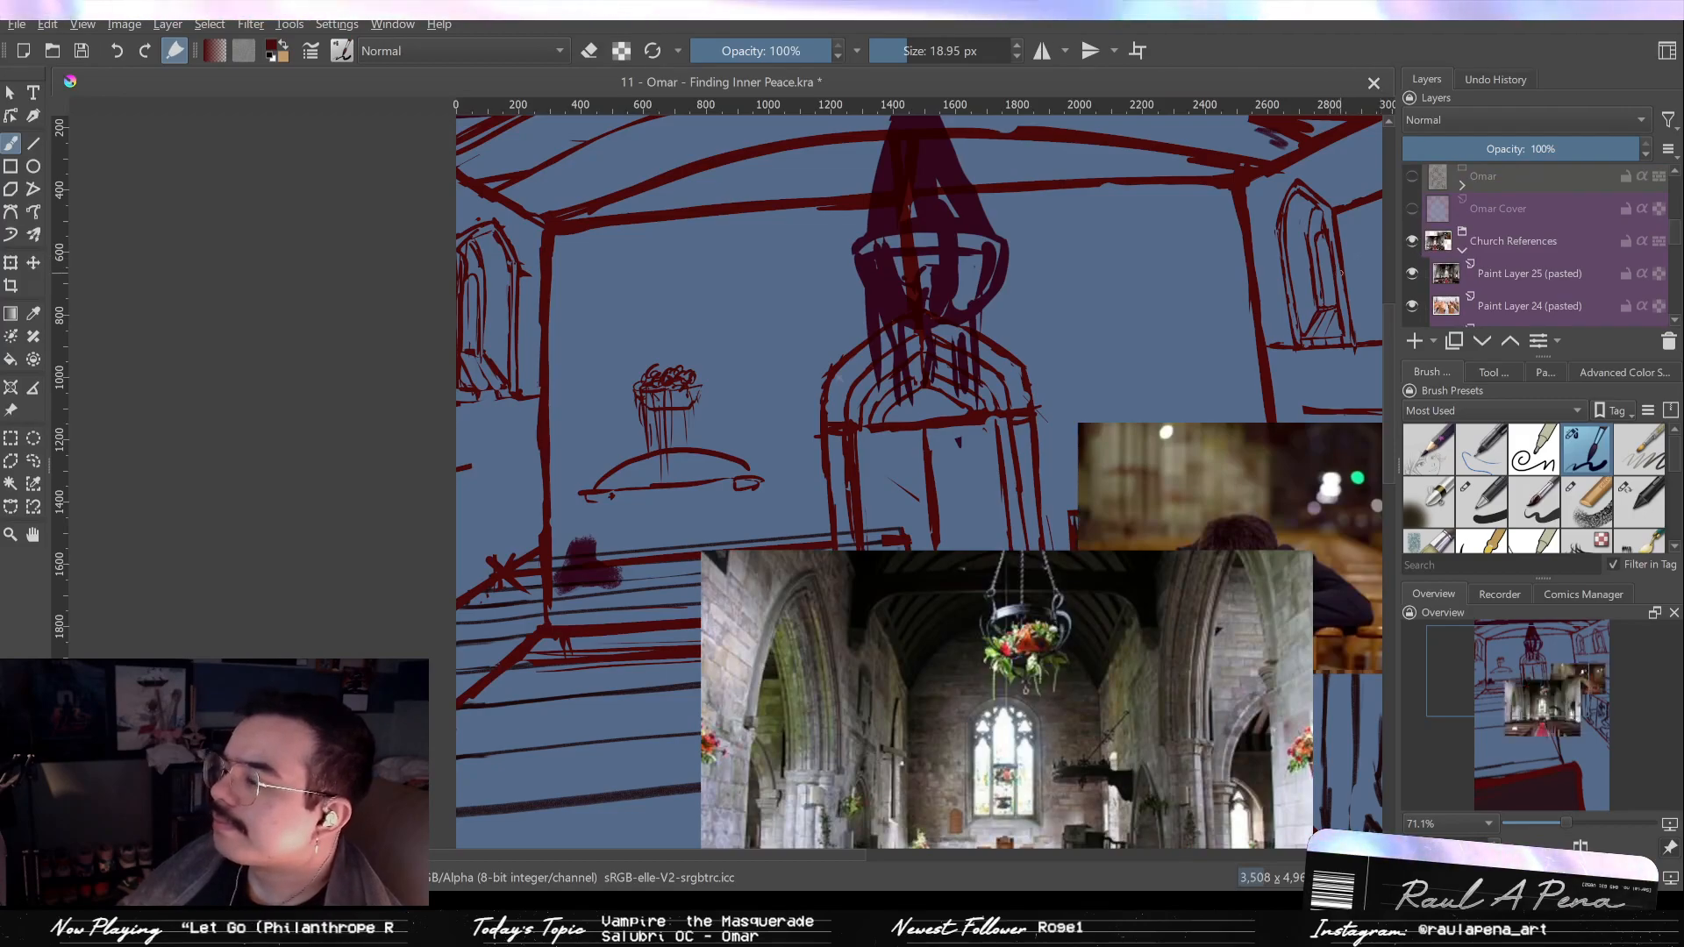
drag(790, 392, 808, 301)
drag(987, 438, 919, 215)
drag(1103, 409, 1080, 443)
mouse_move(923, 297)
mouse_down()
mouse_move(989, 368)
mouse_move(1027, 573)
mouse_up()
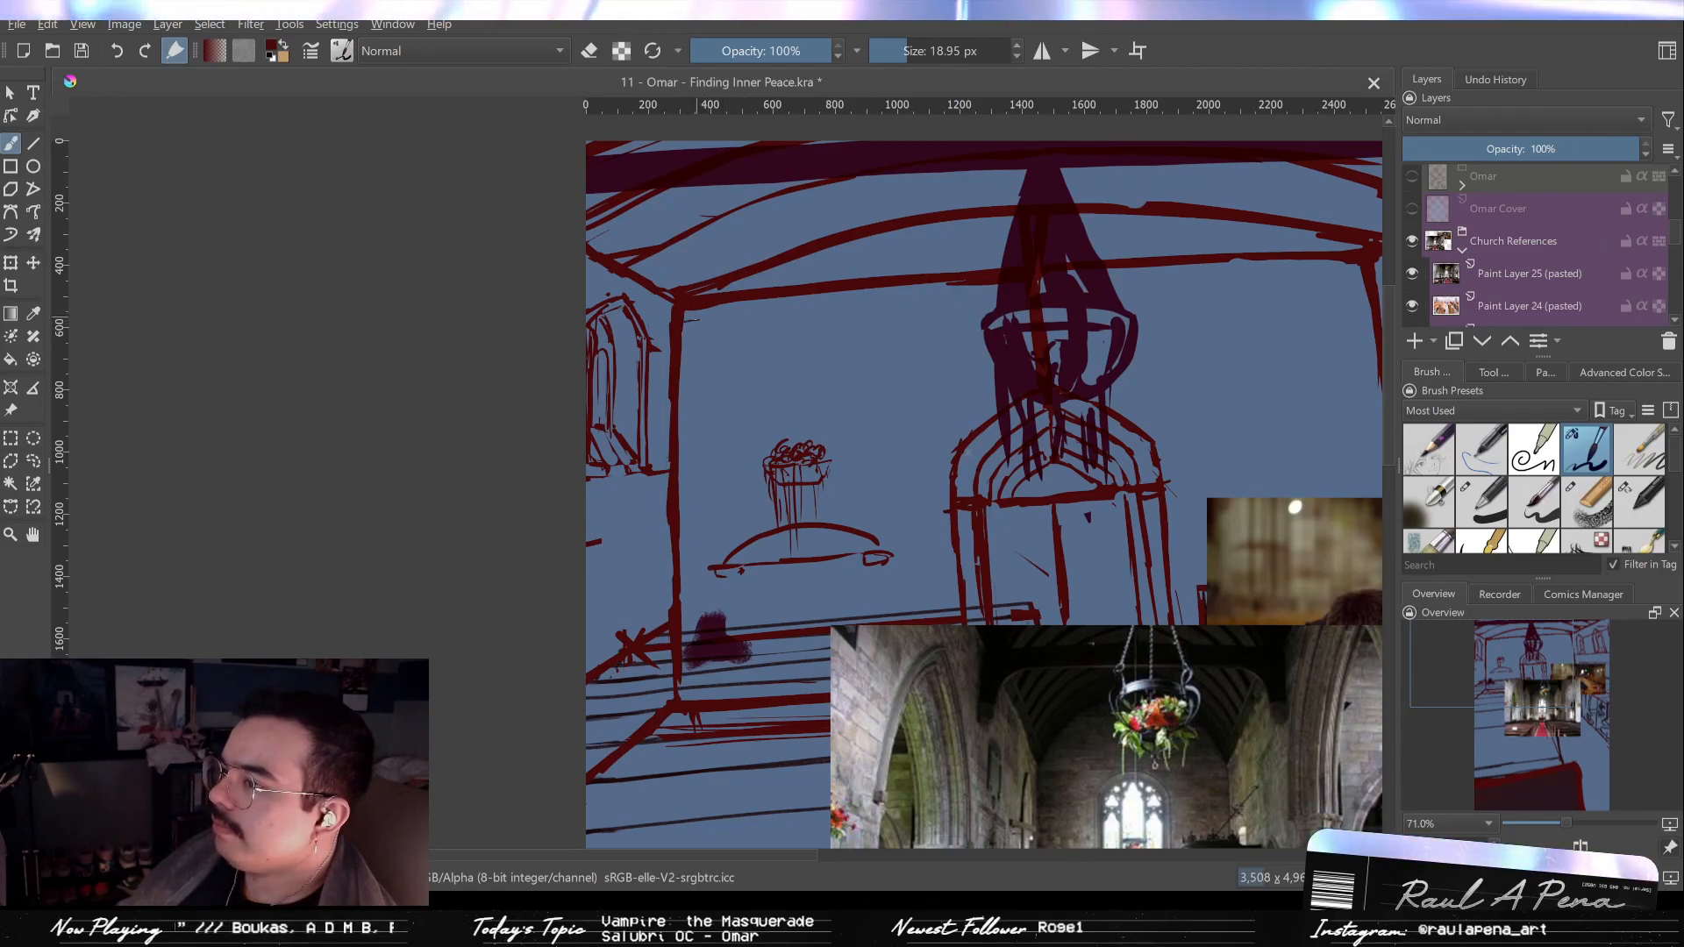
Sketch a thin second line just beneath the back wall's top edge, redrawing it until it follows the ceiling line.
drag(681, 312, 908, 300)
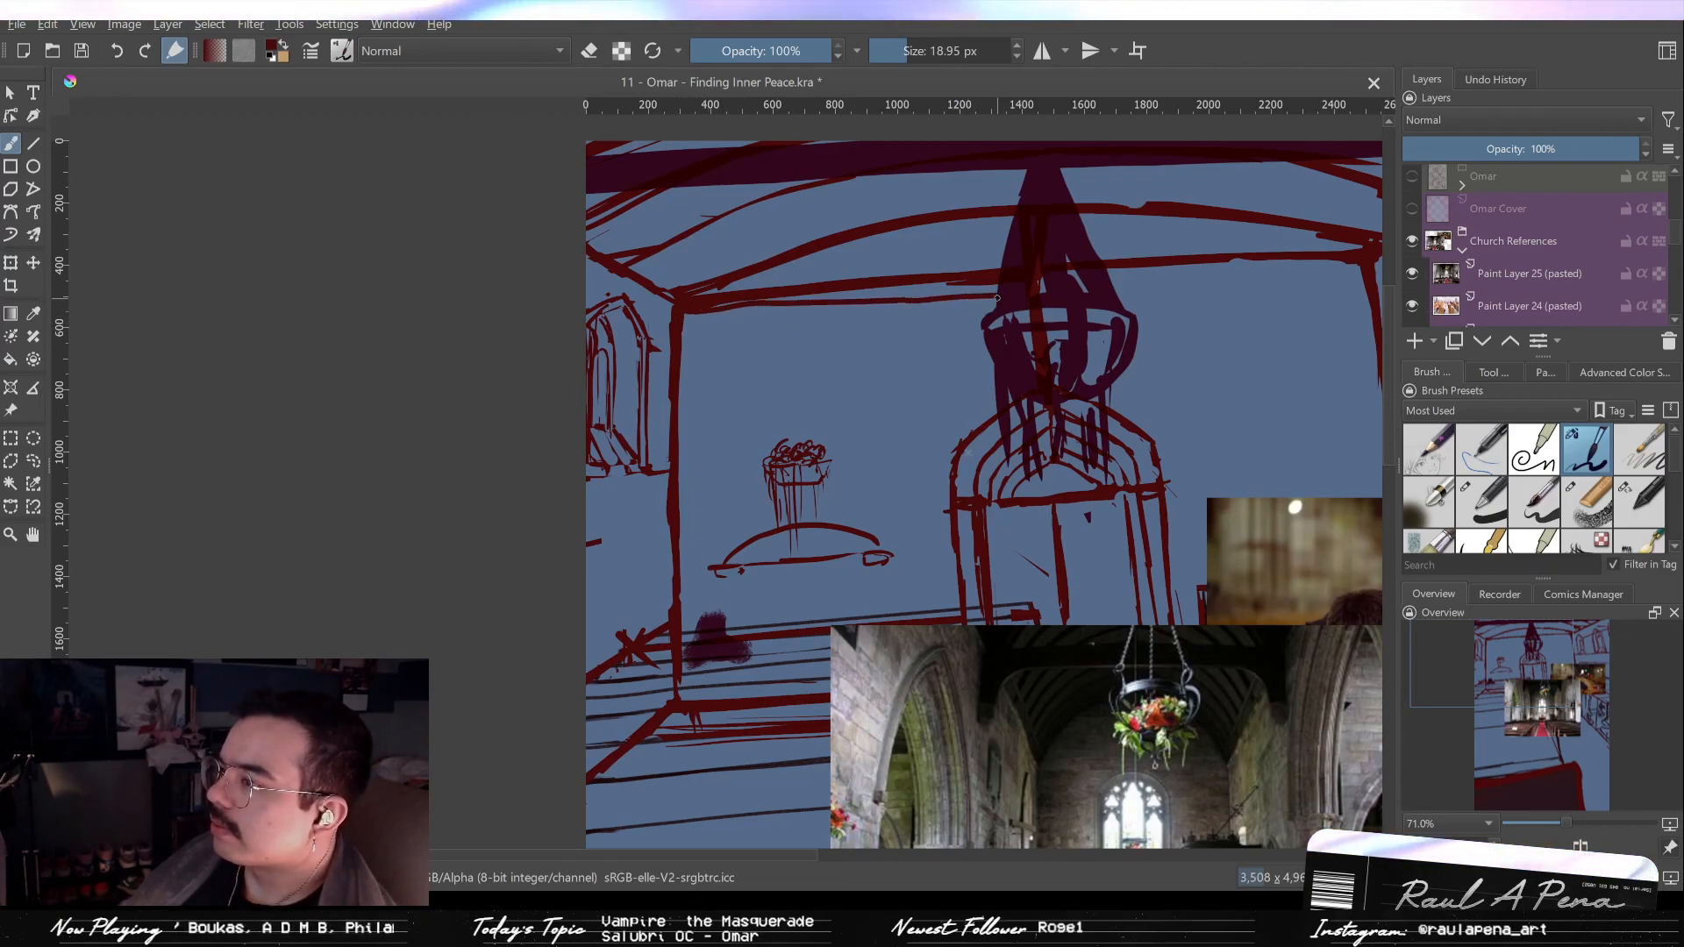
key(ctrl+z)
mouse_move(678, 310)
mouse_down()
mouse_move(852, 299)
mouse_move(571, 271)
mouse_move(589, 232)
mouse_up()
key(ctrl+z)
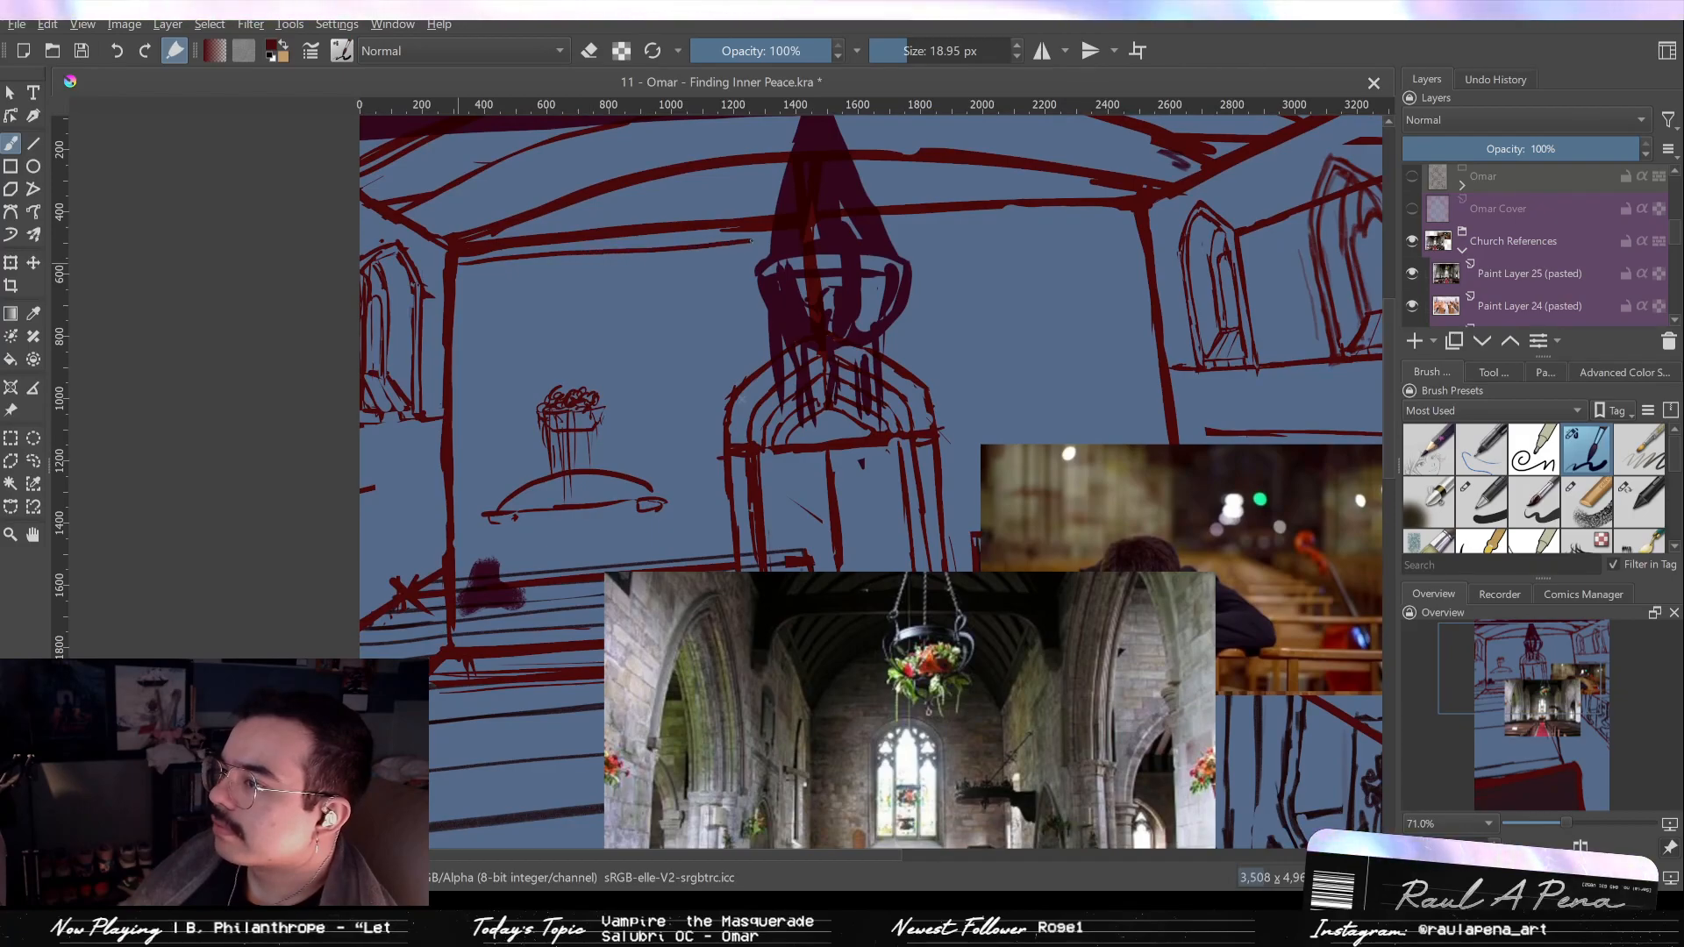
drag(462, 258, 984, 223)
mouse_move(1102, 219)
mouse_down()
mouse_move(1148, 218)
mouse_move(1017, 263)
mouse_up()
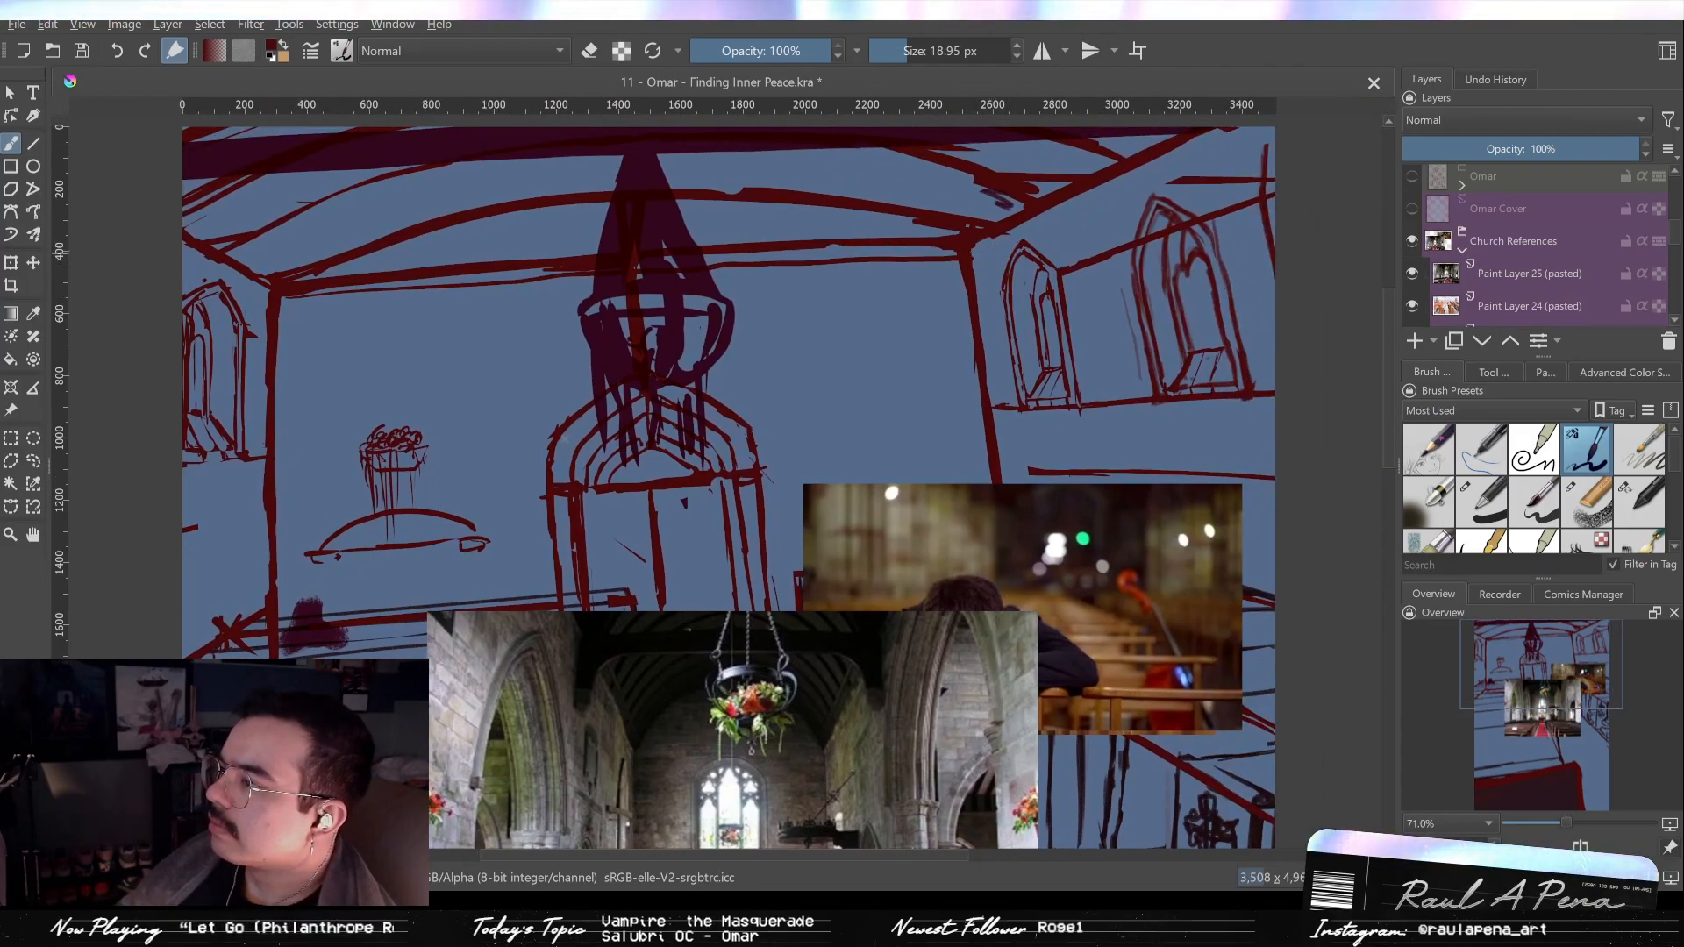
drag(1123, 207, 986, 261)
drag(872, 299, 1149, 215)
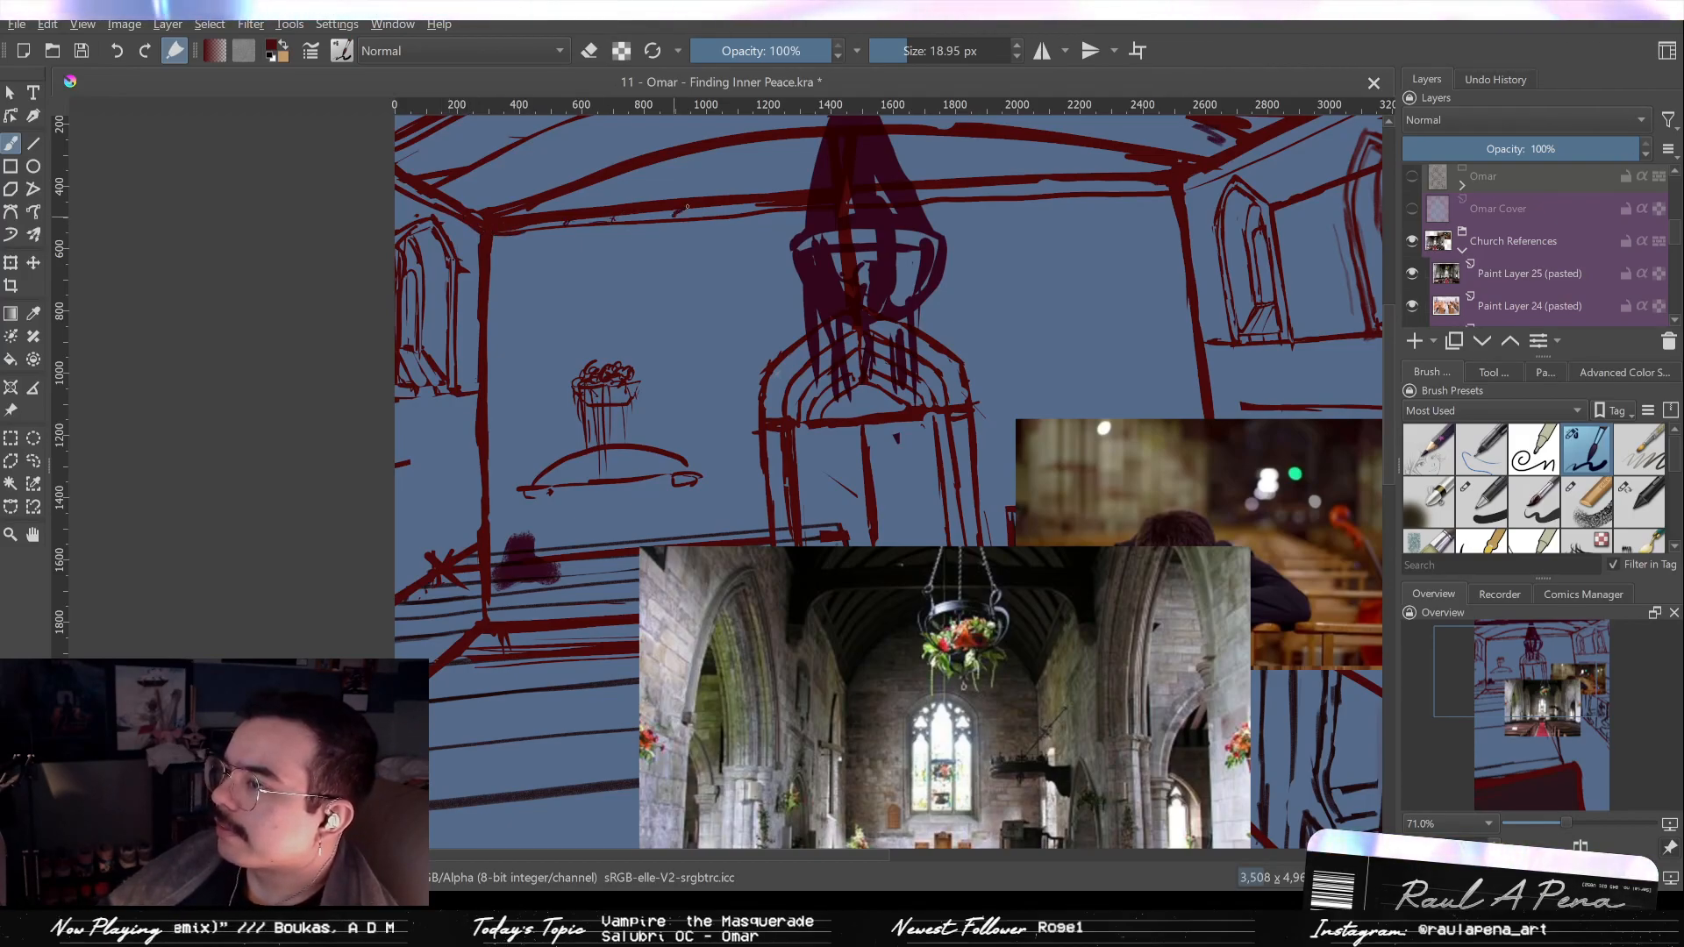
mouse_move(760, 302)
mouse_down()
mouse_move(763, 368)
mouse_move(762, 301)
mouse_up()
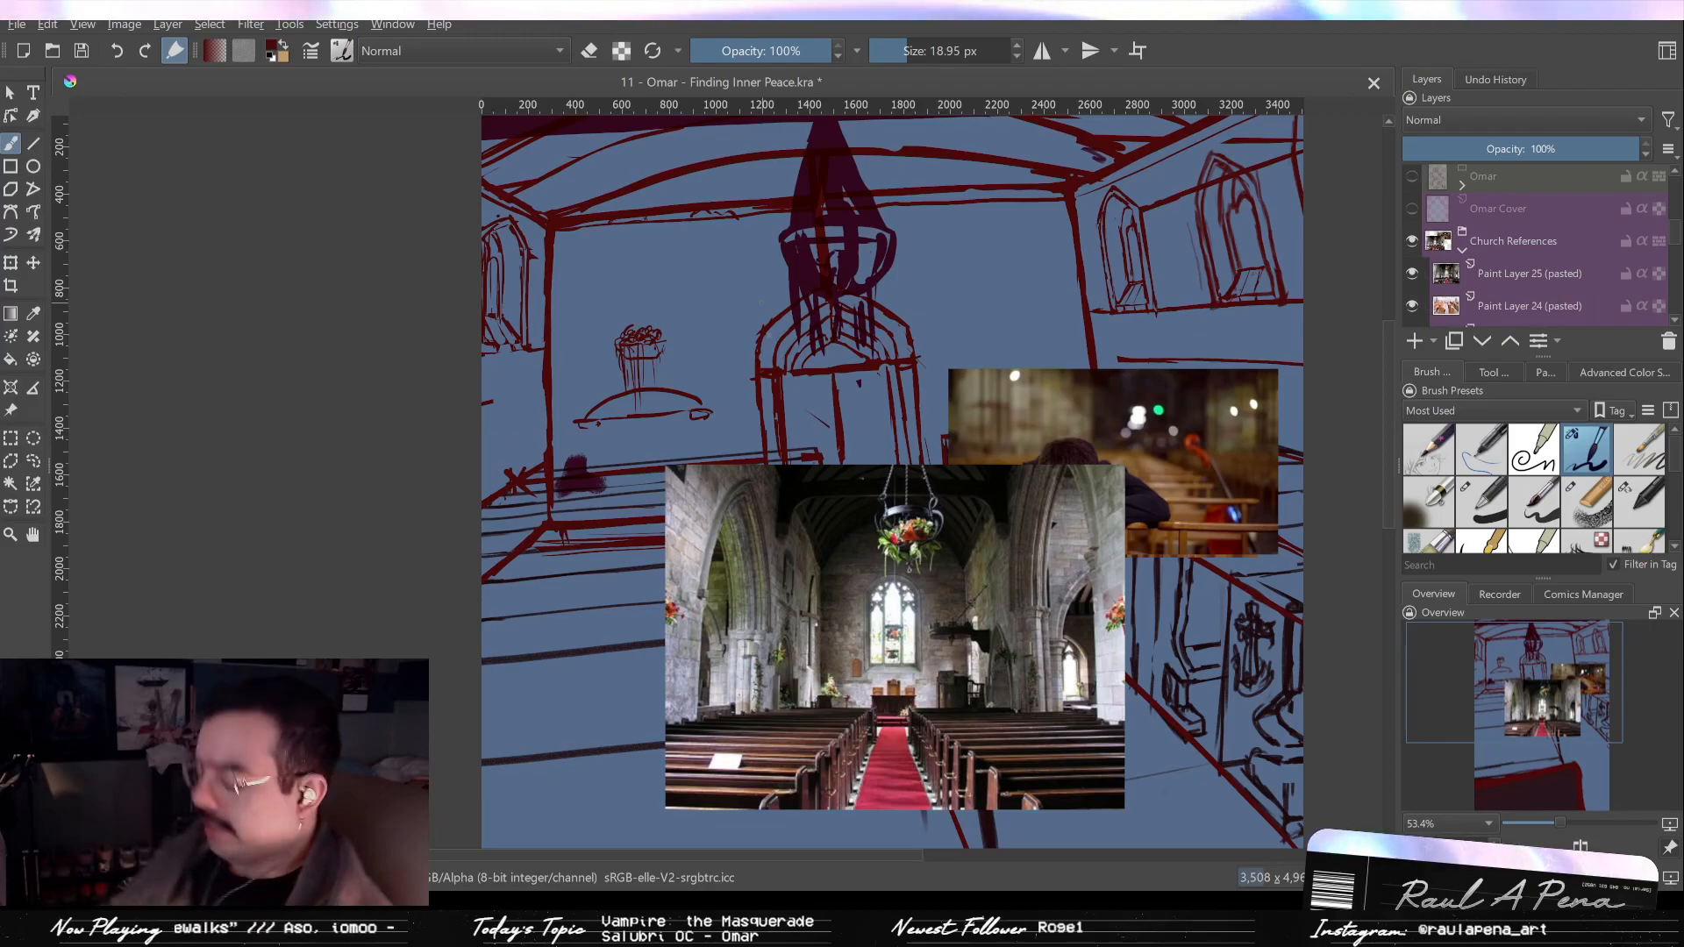
Hide the Church References group and sketch a shallow dome with small end caps on the wall right of the doorway.
scroll(750, 412, up, 2)
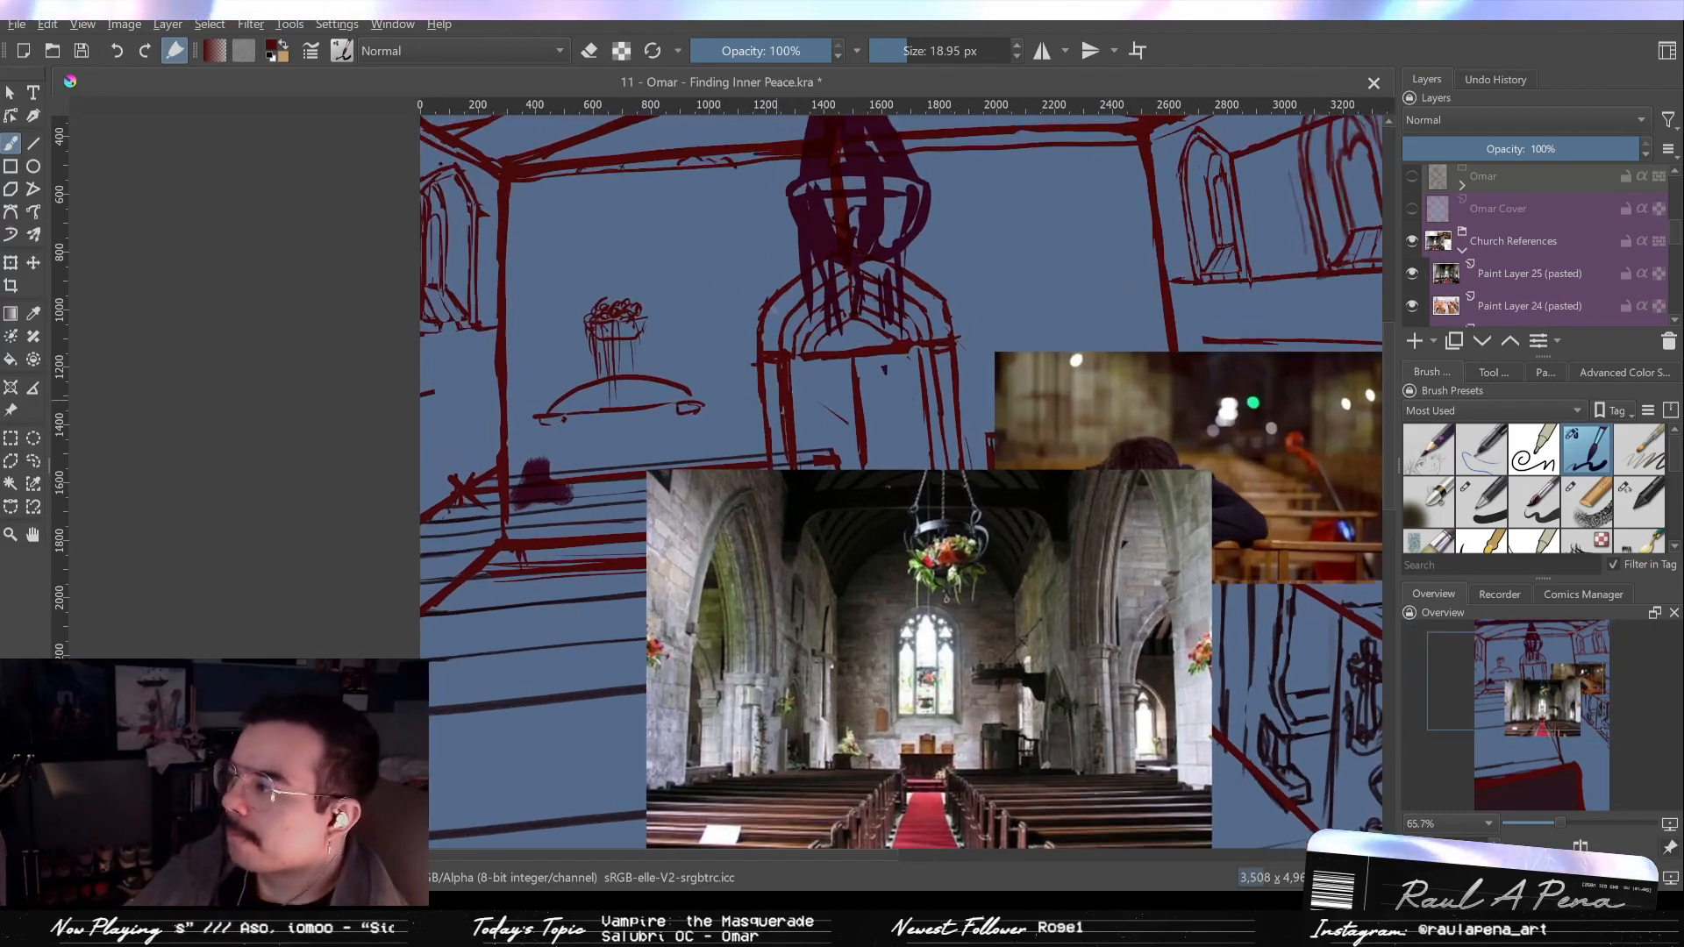
click(1412, 239)
drag(1060, 330, 1011, 427)
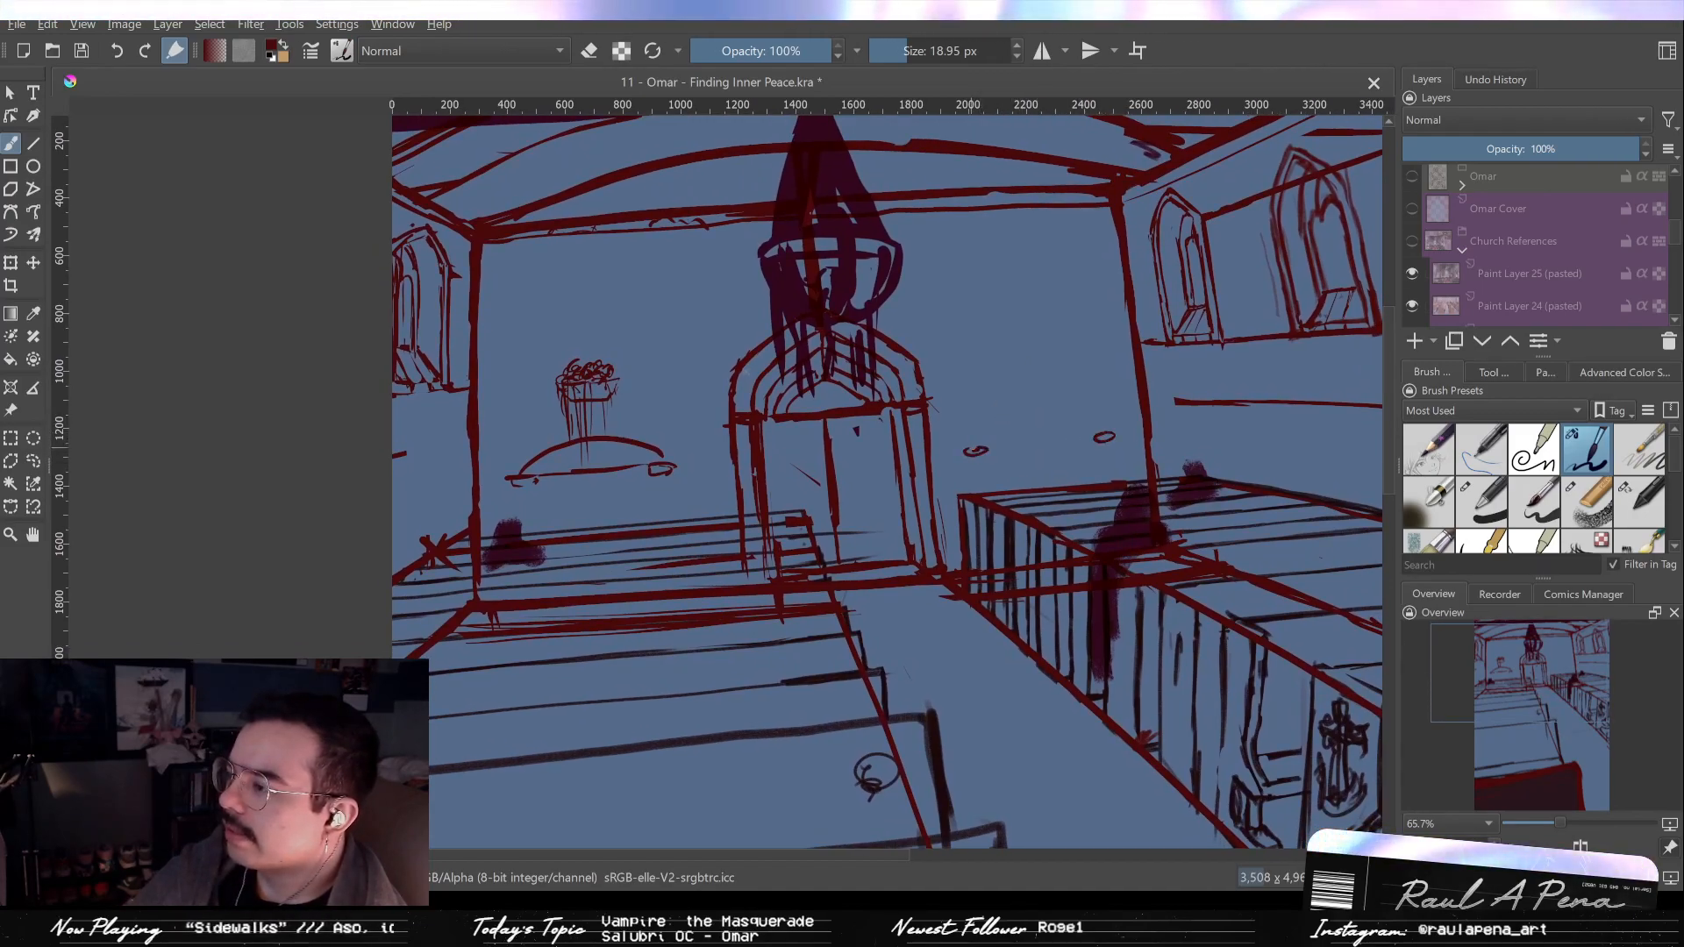
mouse_move(965, 452)
mouse_down()
mouse_move(1035, 416)
mouse_move(1104, 436)
mouse_up()
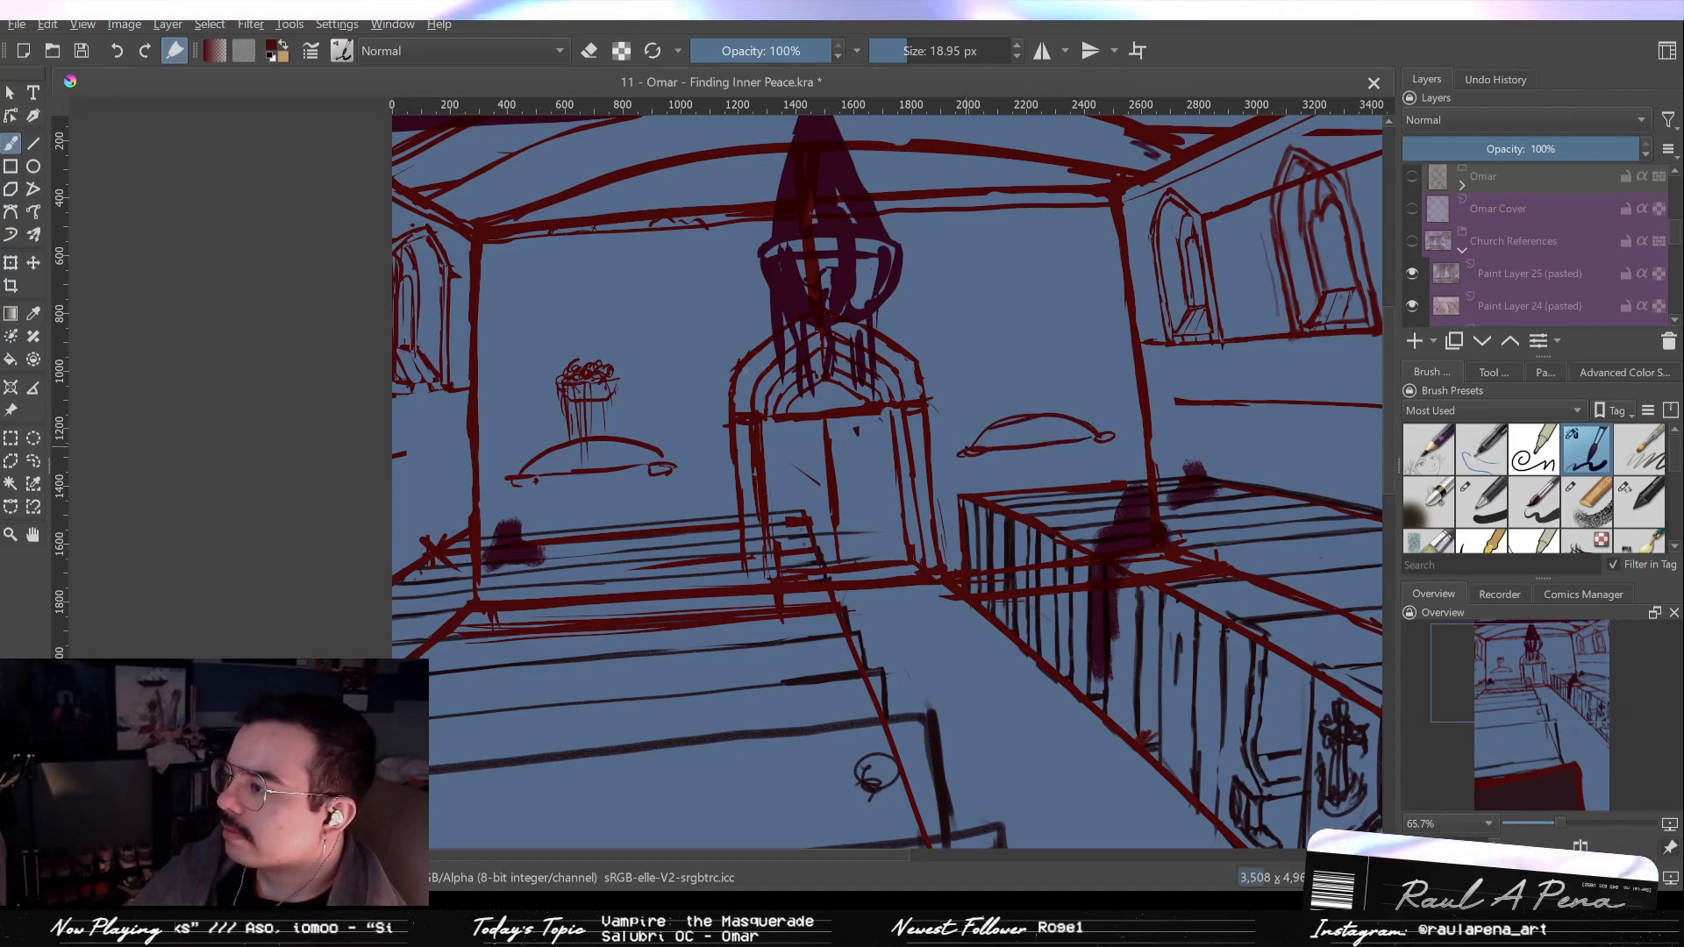
Sketch a small scribble-filled bowl above the right-hand dome, with vertical lines running down towards the dome.
mouse_move(1028, 349)
mouse_down()
mouse_move(1067, 346)
mouse_move(1026, 367)
mouse_move(998, 347)
mouse_move(1047, 335)
mouse_move(1022, 394)
mouse_up()
key(ctrl+z)
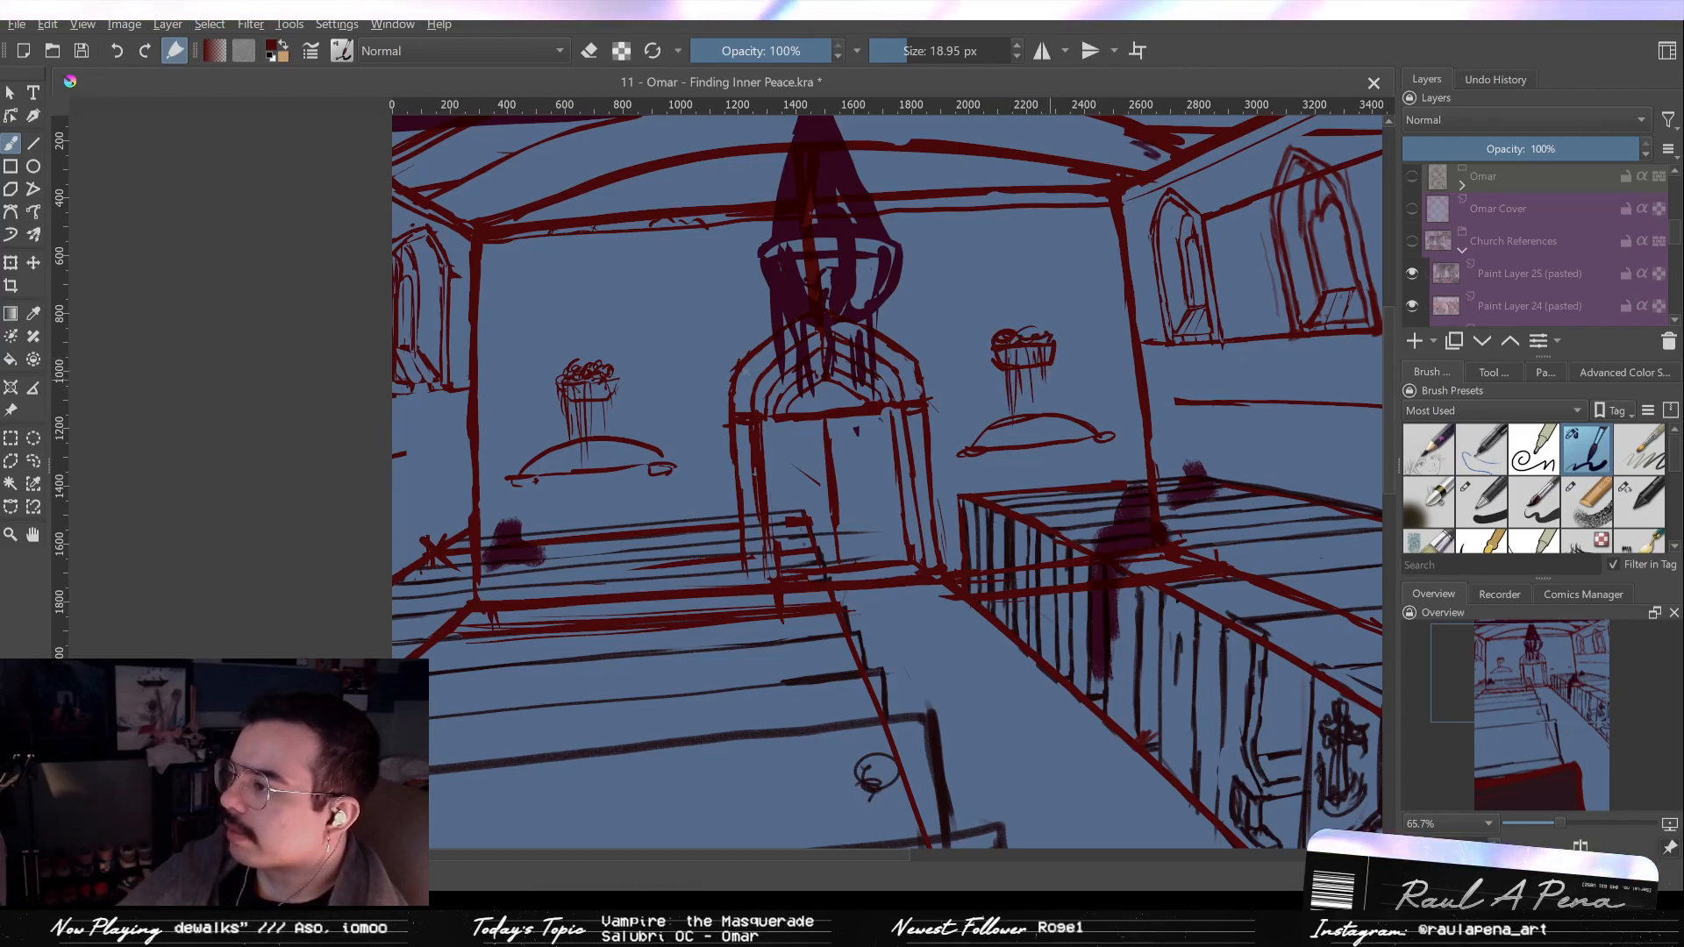
mouse_move(1048, 480)
mouse_down()
mouse_move(1052, 573)
mouse_move(1065, 500)
mouse_move(1117, 492)
mouse_move(1101, 354)
mouse_move(1071, 428)
mouse_move(1116, 455)
mouse_move(1110, 435)
mouse_up()
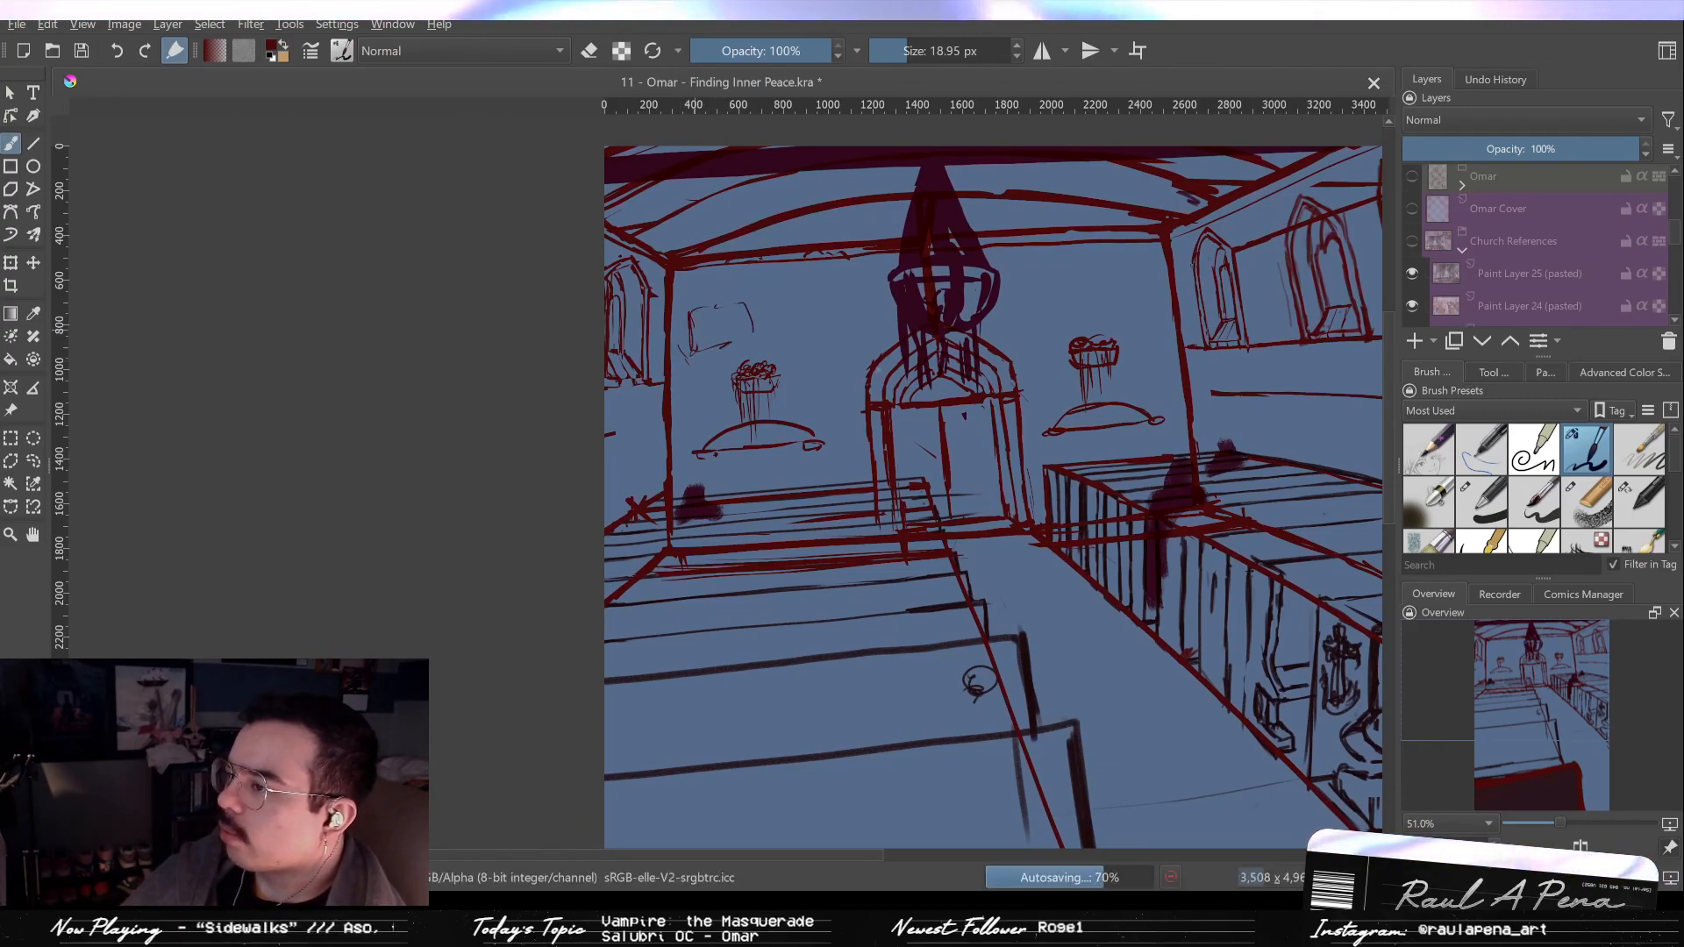
Try a rectangular panel on the wall above the left bowl, then undo and erase its strokes.
mouse_move(707, 312)
mouse_down()
mouse_move(694, 330)
mouse_move(723, 312)
mouse_move(803, 339)
mouse_up()
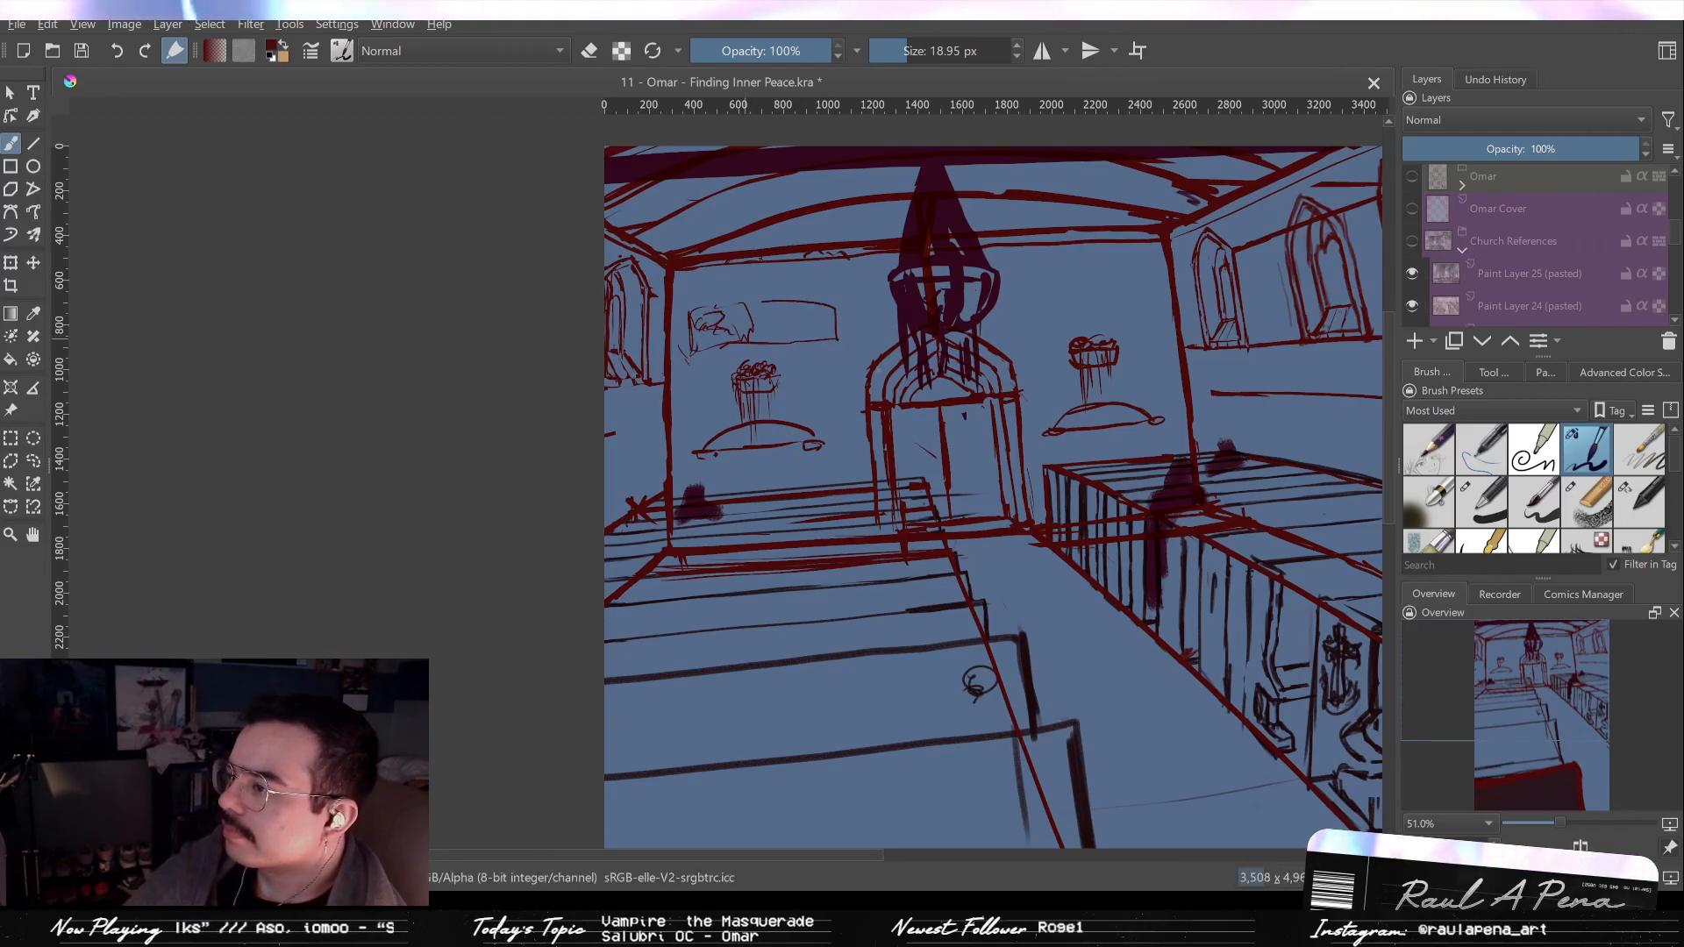
key(ctrl+z)
key(ctrl+z)
key(ctrl+z)
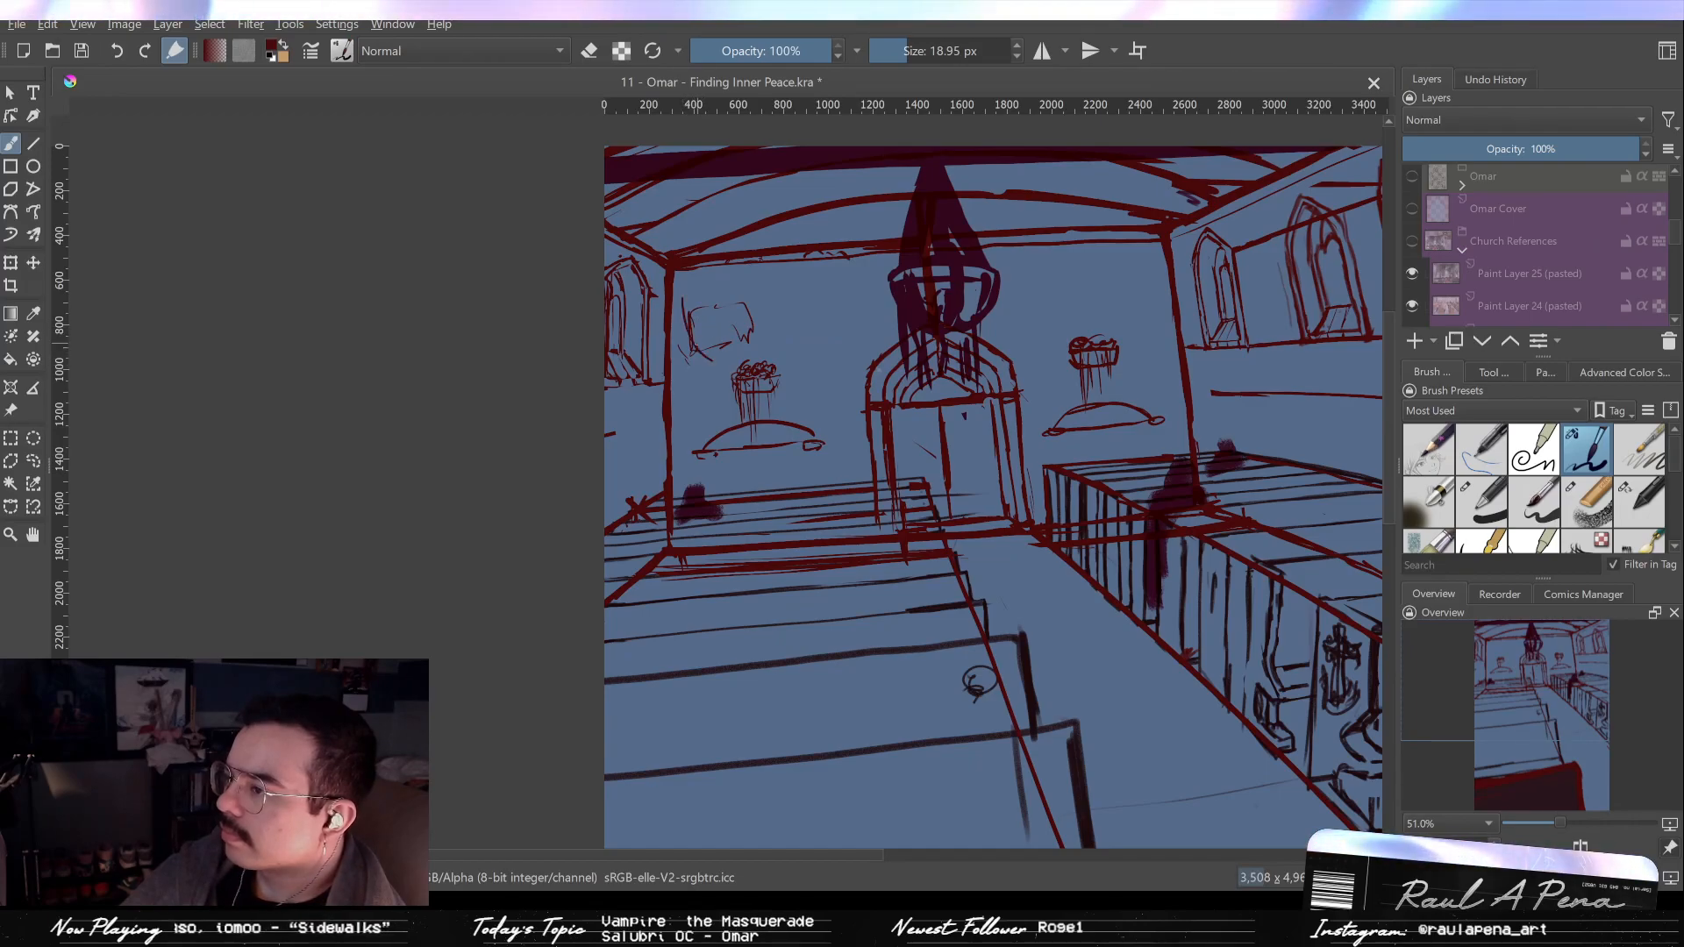
key(m)
key(m)
key(e)
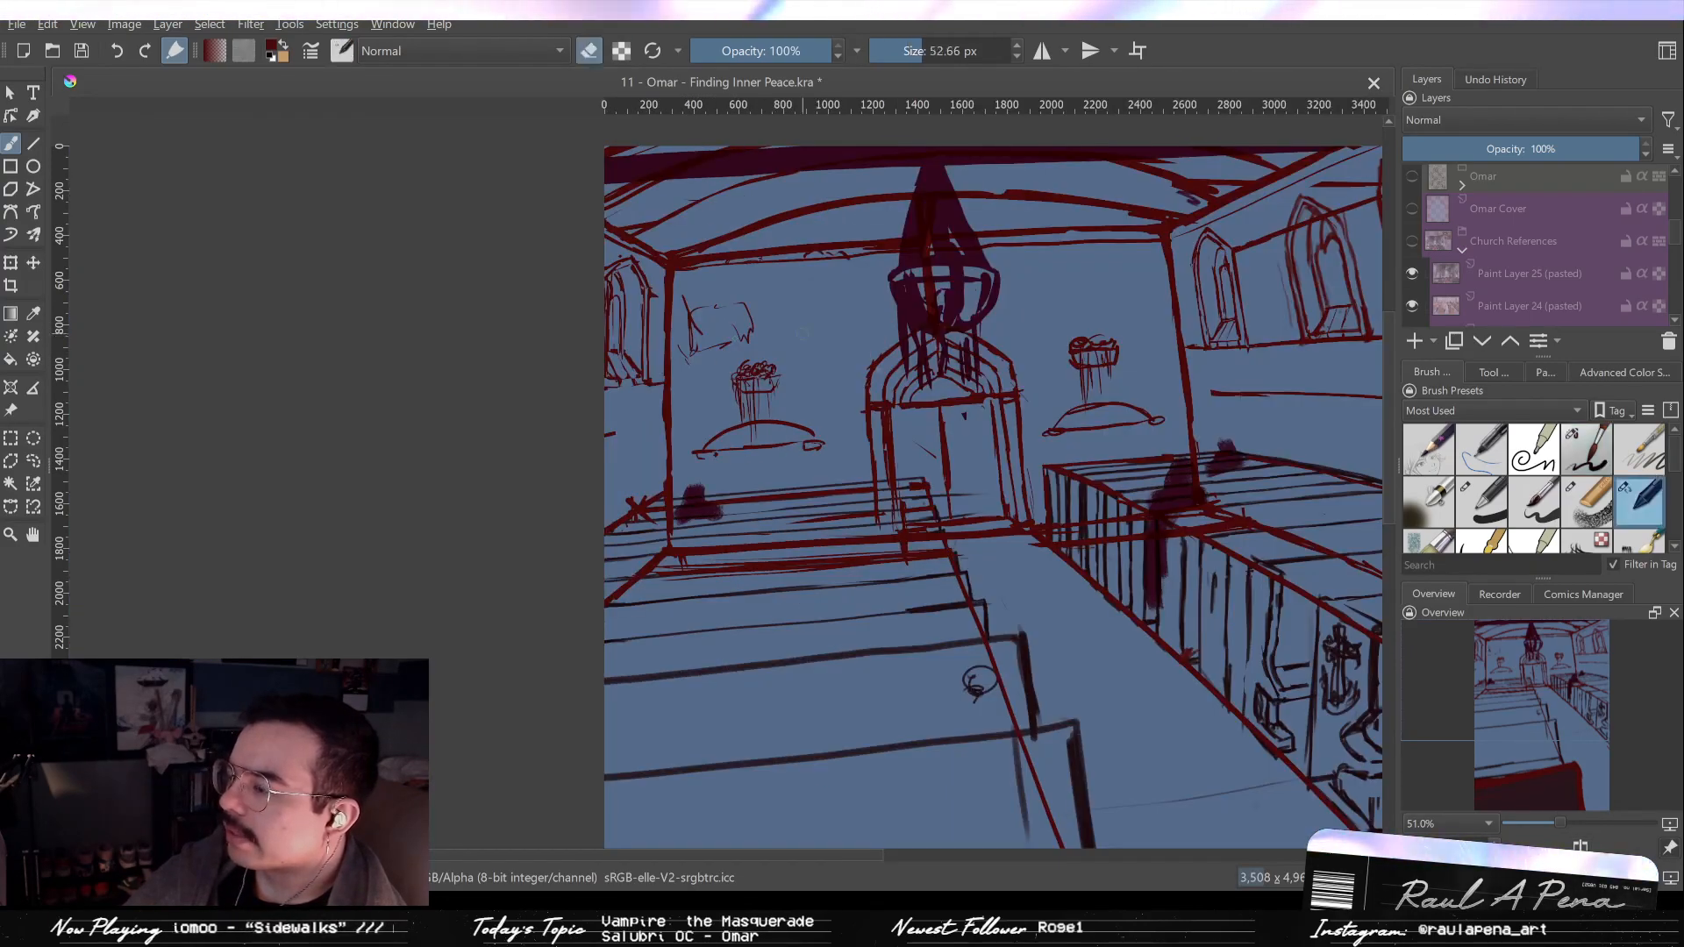
mouse_move(717, 324)
shift+mouse_down()
mouse_move(767, 342)
mouse_move(728, 337)
shift+mouse_up()
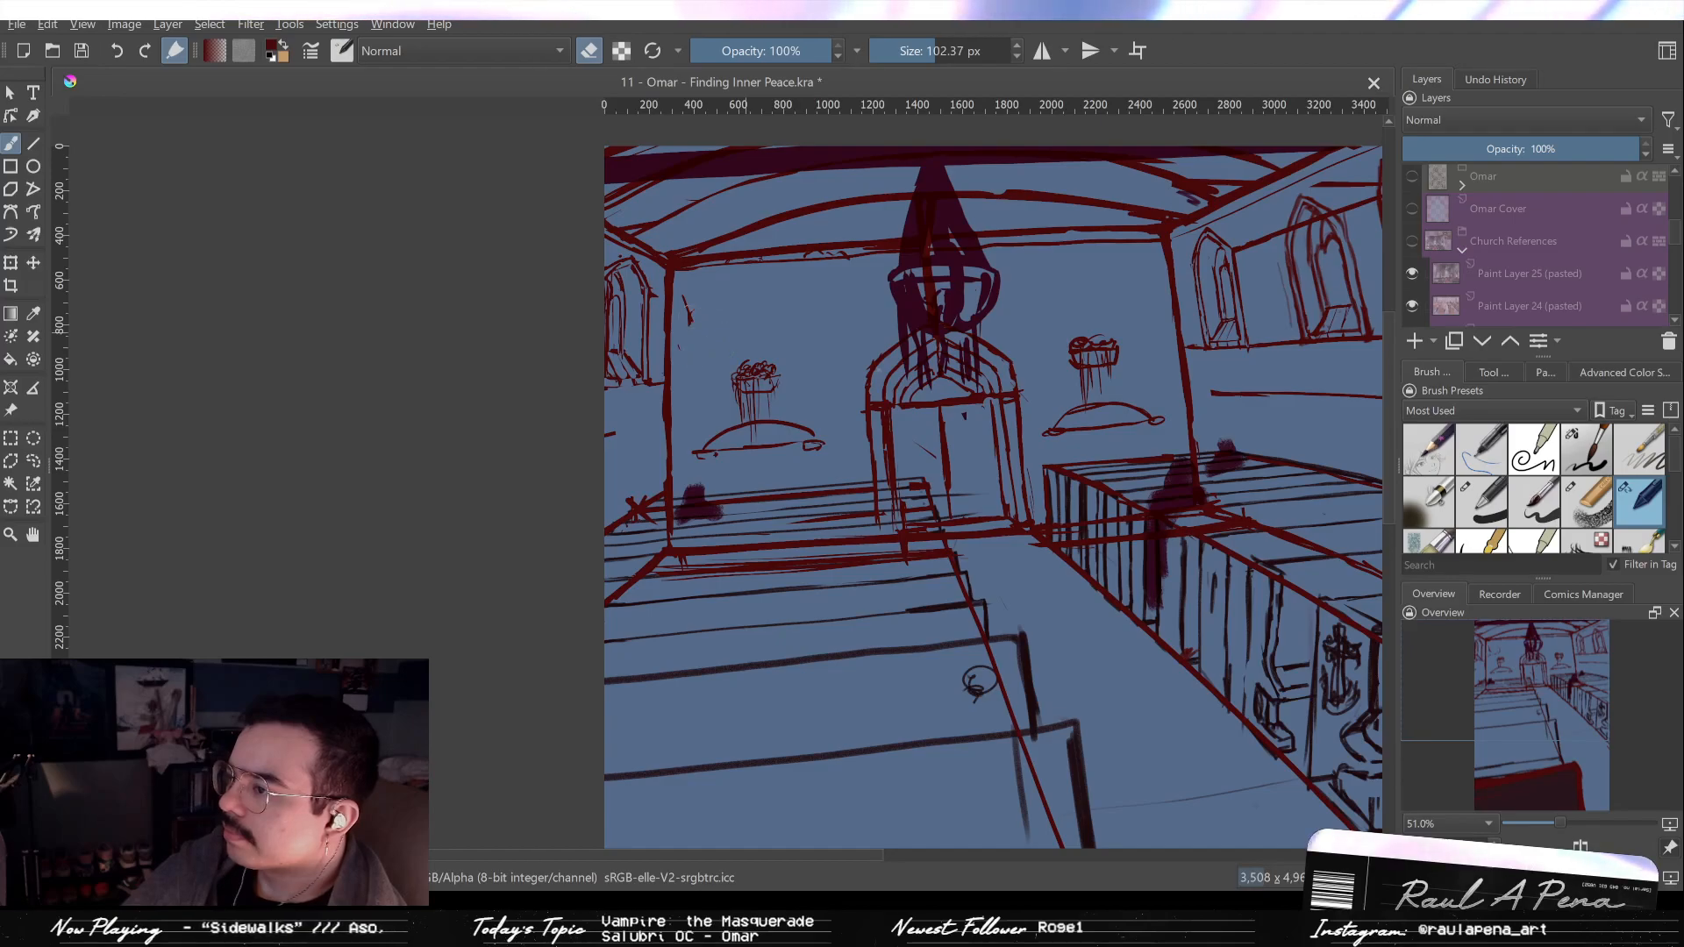
key(e)
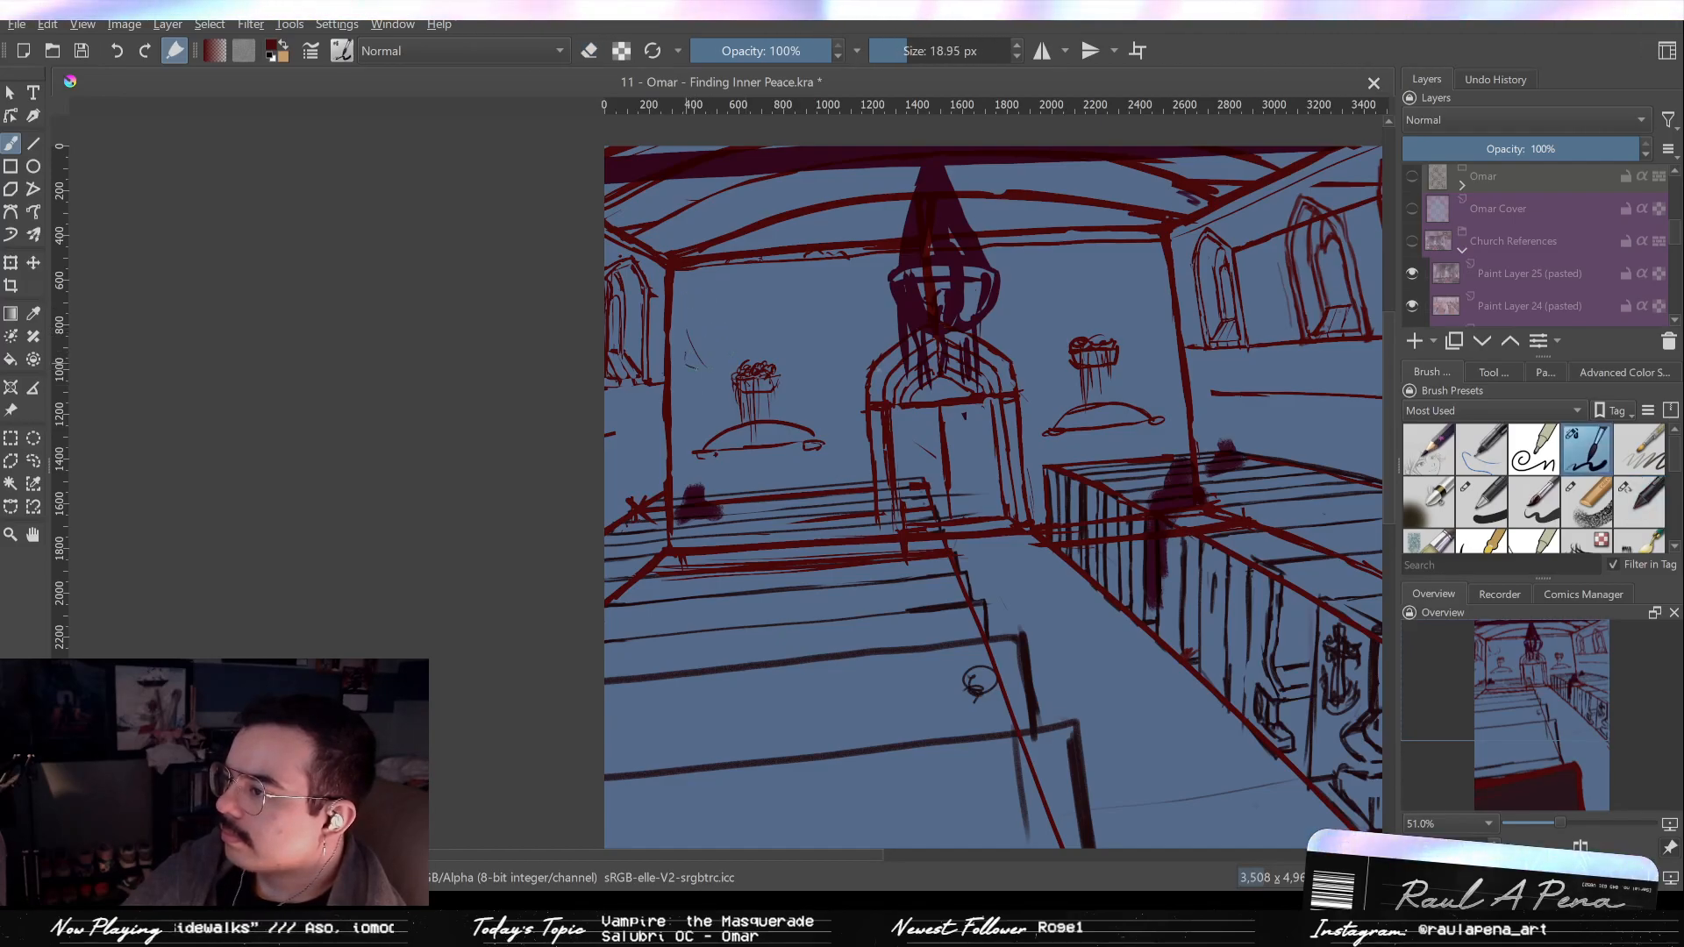
Sketch wavy guide lines across the back wall above the bowls and fill the areas over them with loose scribbled decoration.
key(ctrl+z)
drag(752, 349, 838, 346)
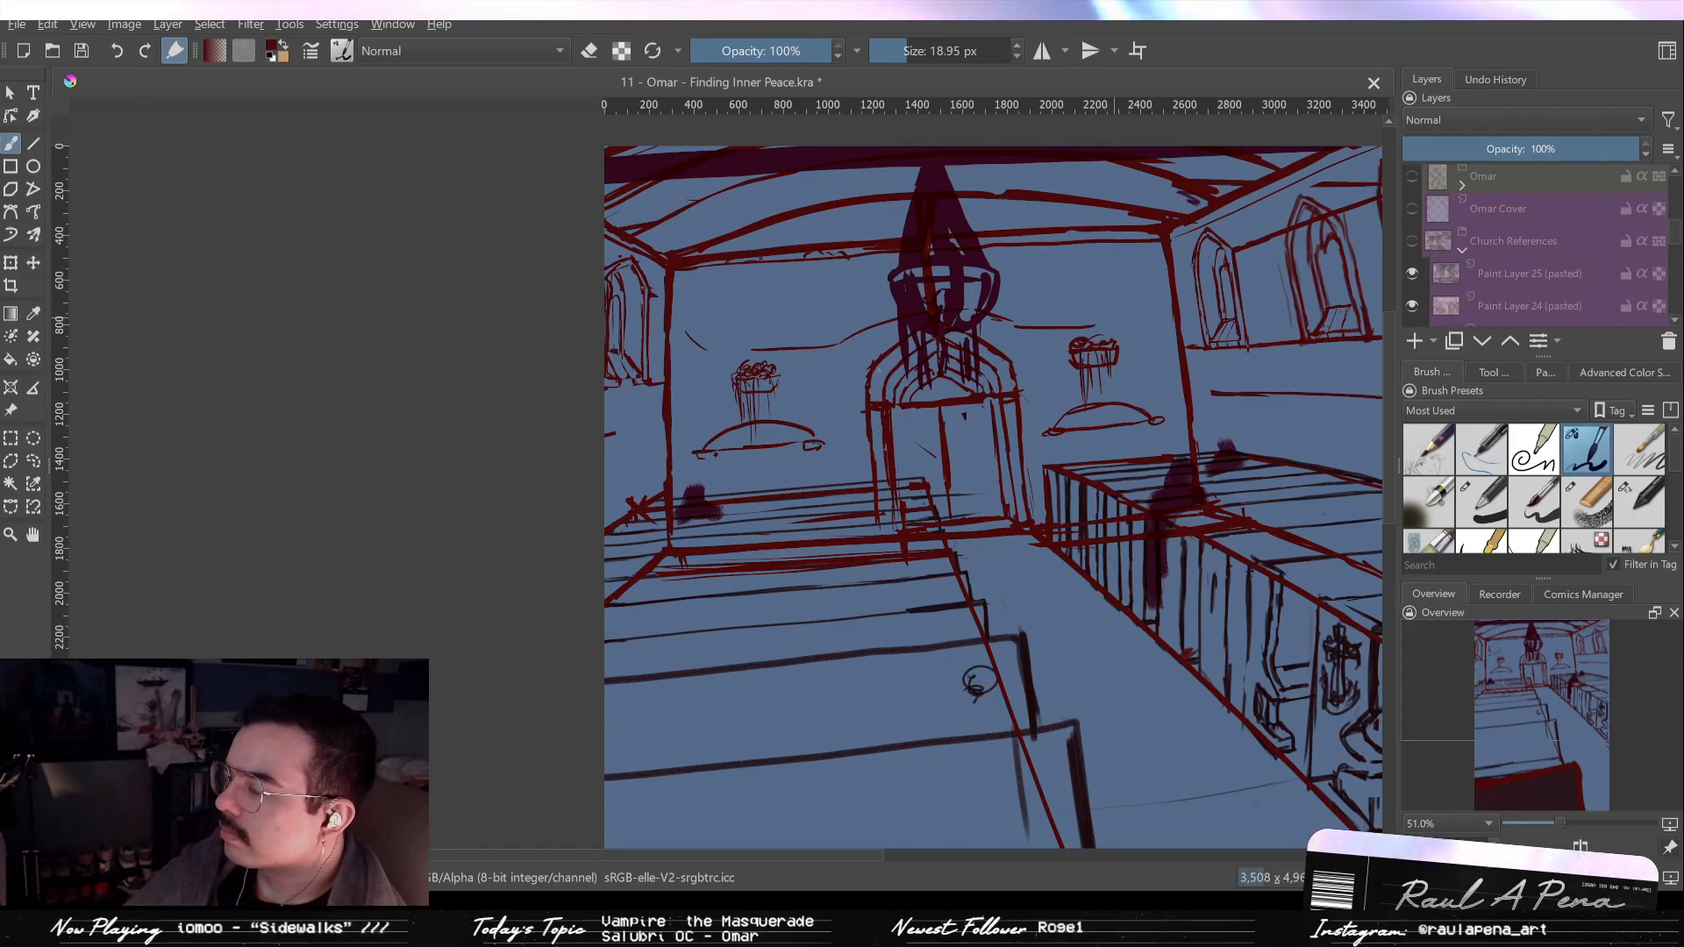
mouse_move(700, 299)
mouse_down()
mouse_move(746, 299)
mouse_move(764, 326)
mouse_up()
mouse_move(770, 321)
mouse_down()
mouse_move(814, 335)
mouse_move(814, 303)
mouse_move(796, 323)
mouse_move(765, 307)
mouse_up()
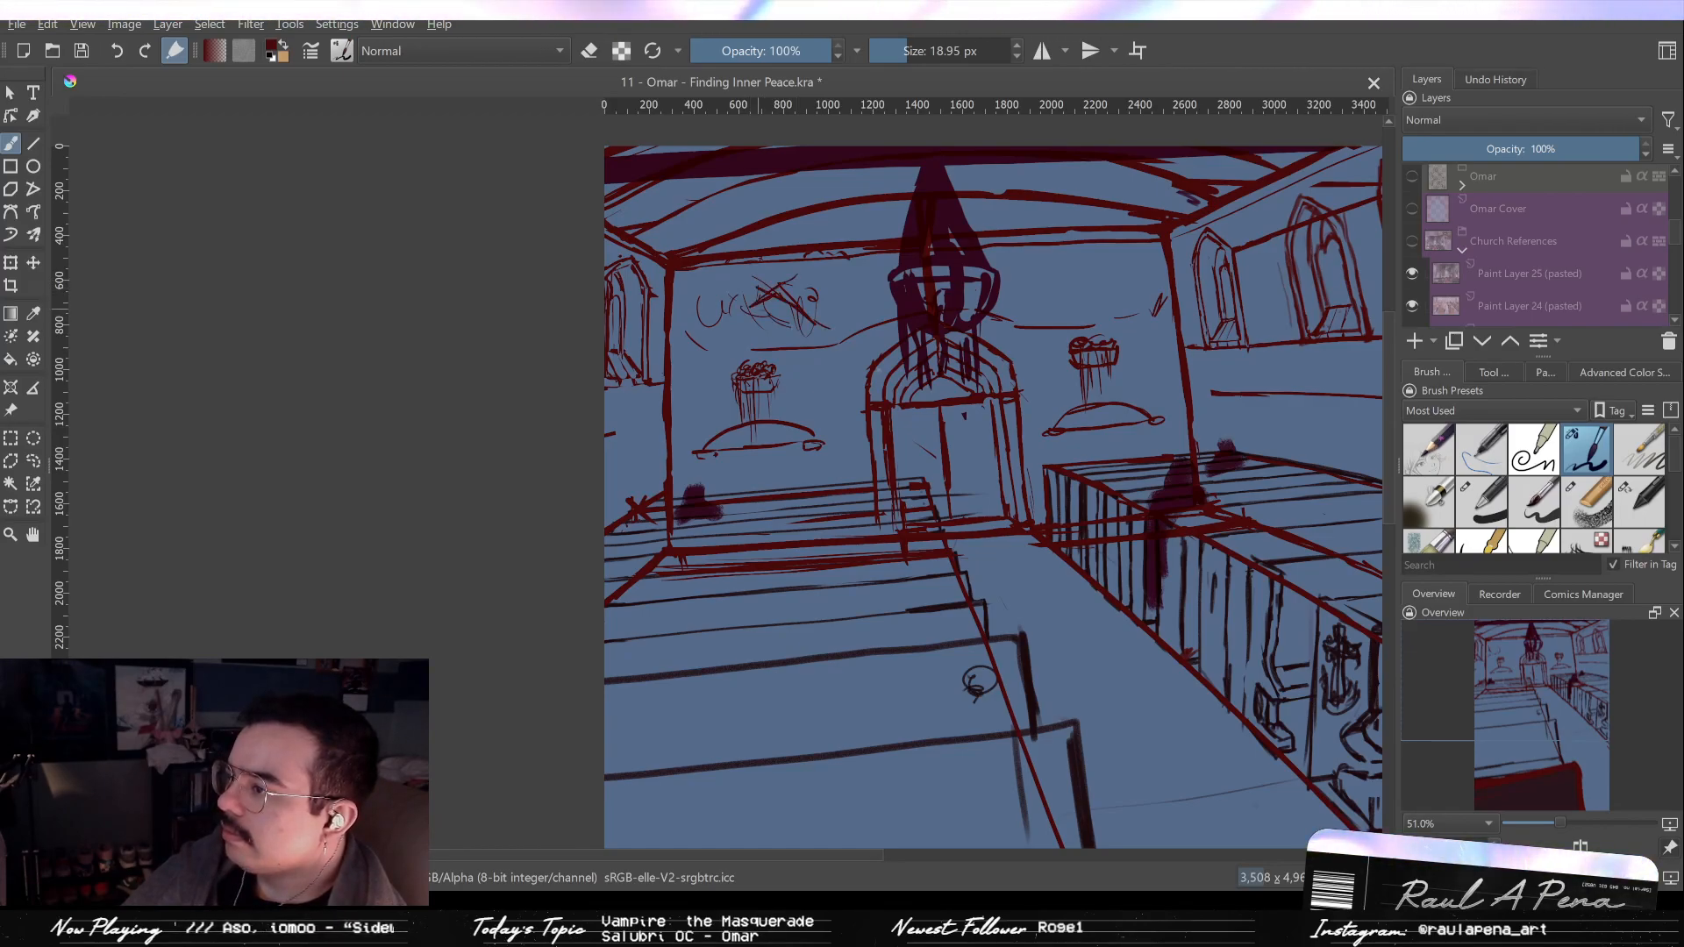
mouse_move(769, 333)
mouse_down()
mouse_move(791, 335)
mouse_move(774, 342)
mouse_up()
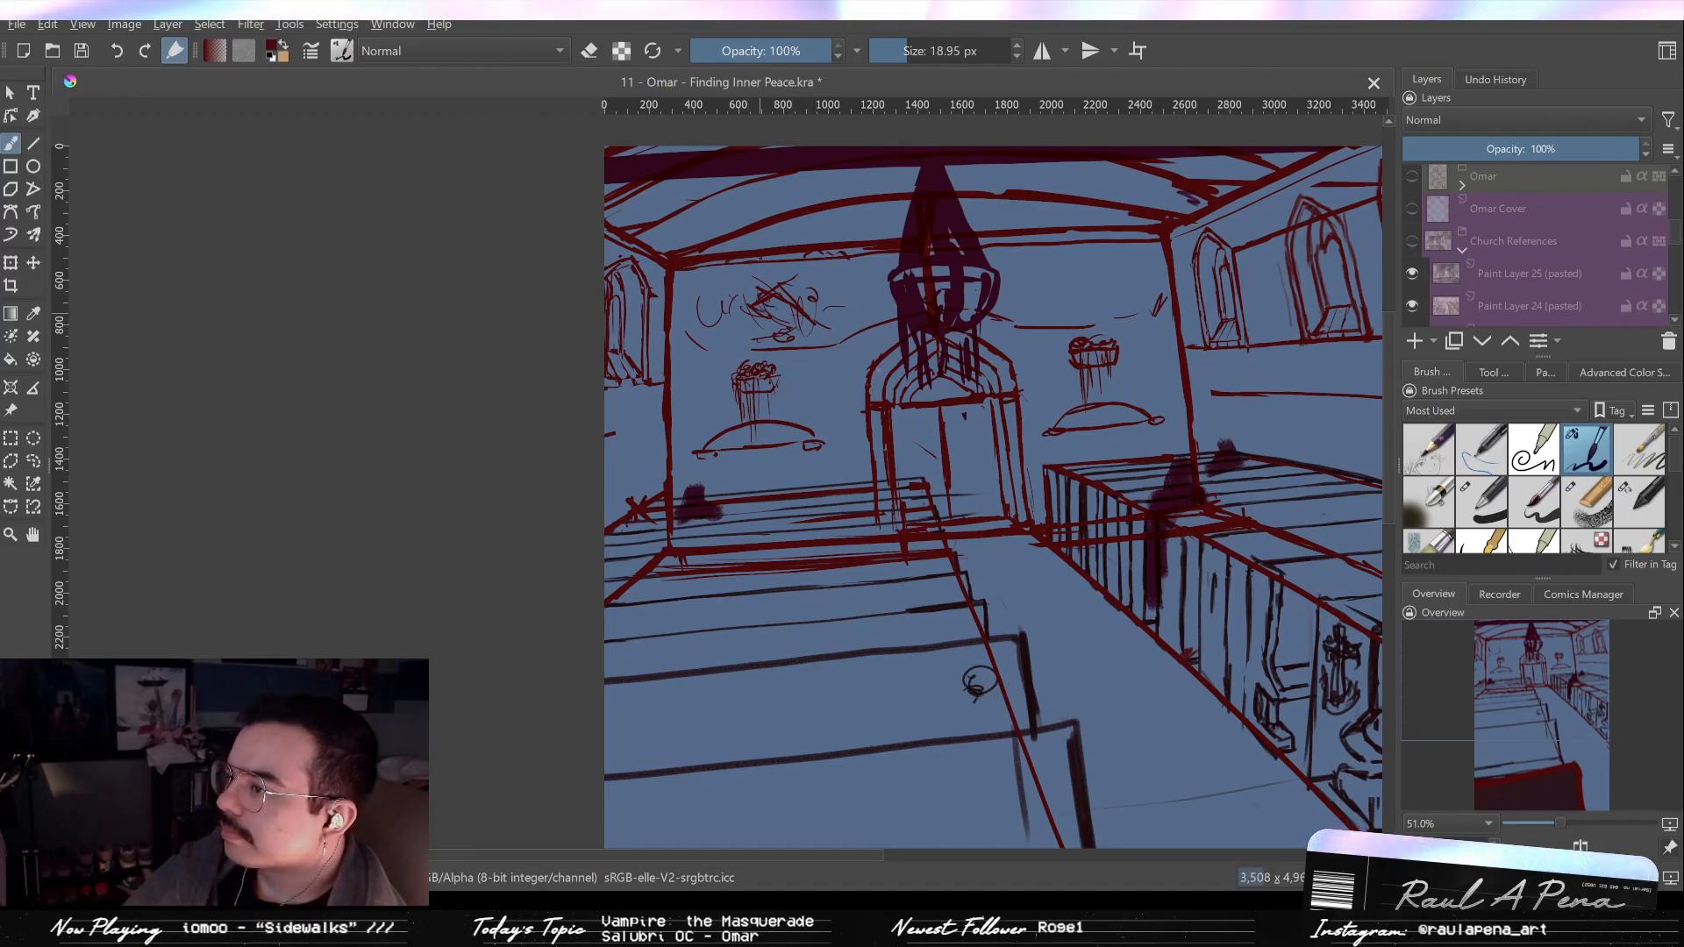
mouse_move(1110, 277)
mouse_down()
mouse_move(1102, 299)
mouse_move(1069, 299)
mouse_move(1023, 403)
mouse_move(1021, 339)
mouse_up()
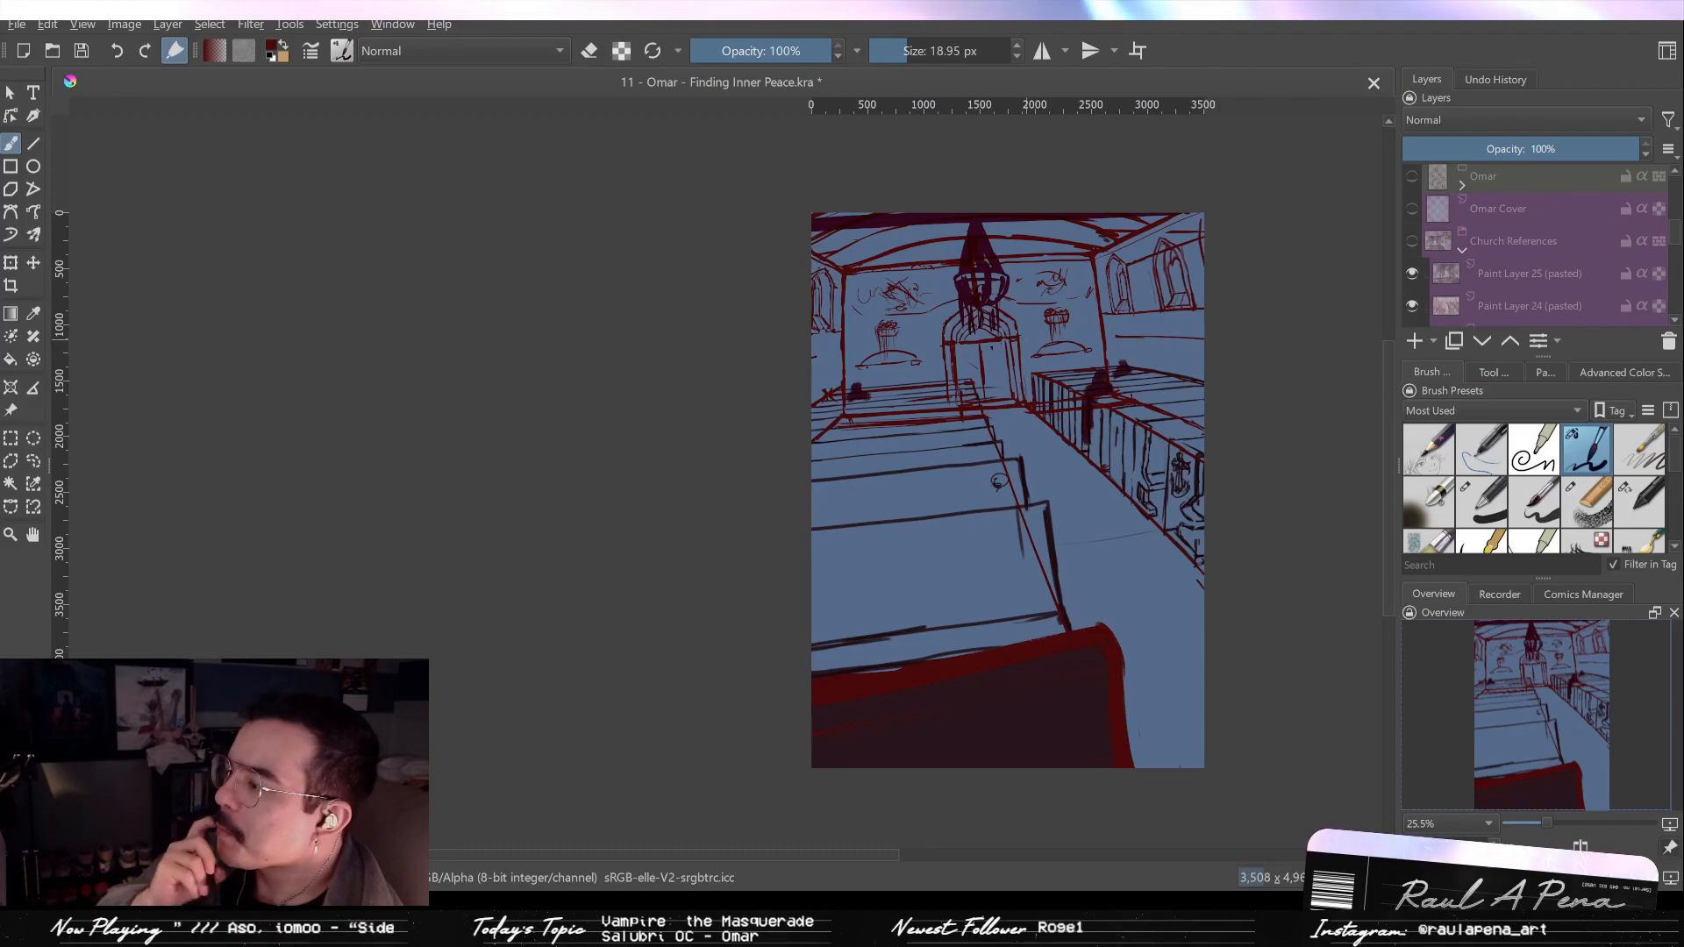
Show the Omar and Omar Cover layers to check the character against the church background, and hide both again.
drag(1023, 340, 845, 333)
click(1413, 209)
click(1412, 209)
click(1412, 209)
click(1413, 176)
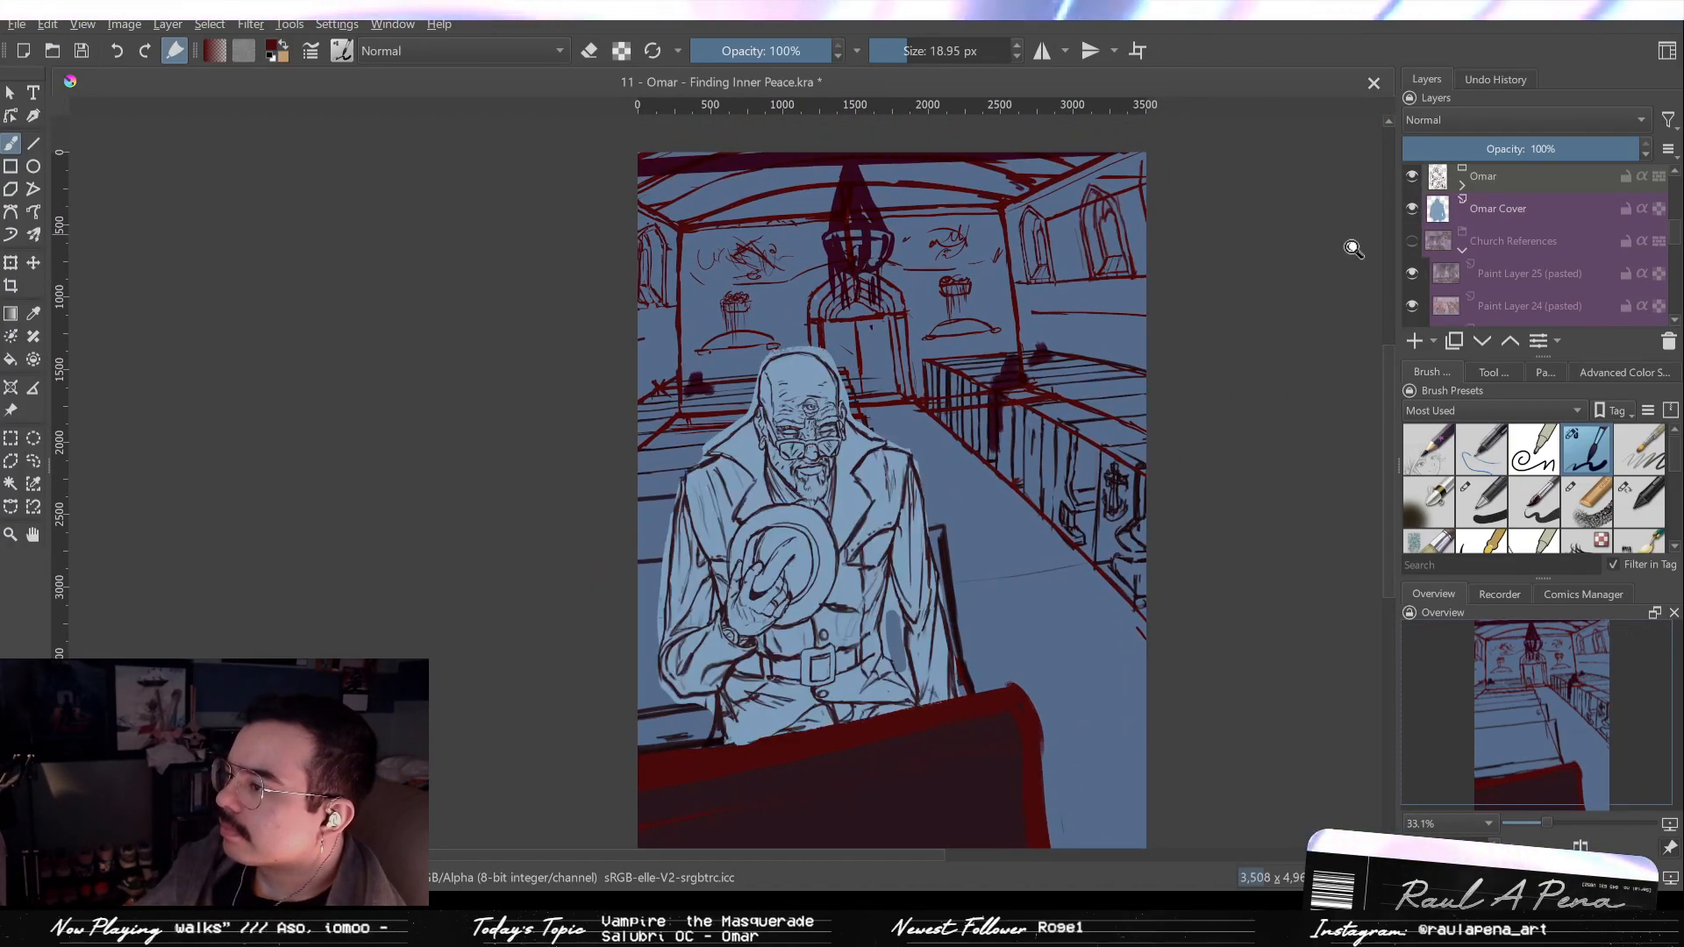
scroll(1257, 357, down, 1)
drag(1256, 357, 1262, 269)
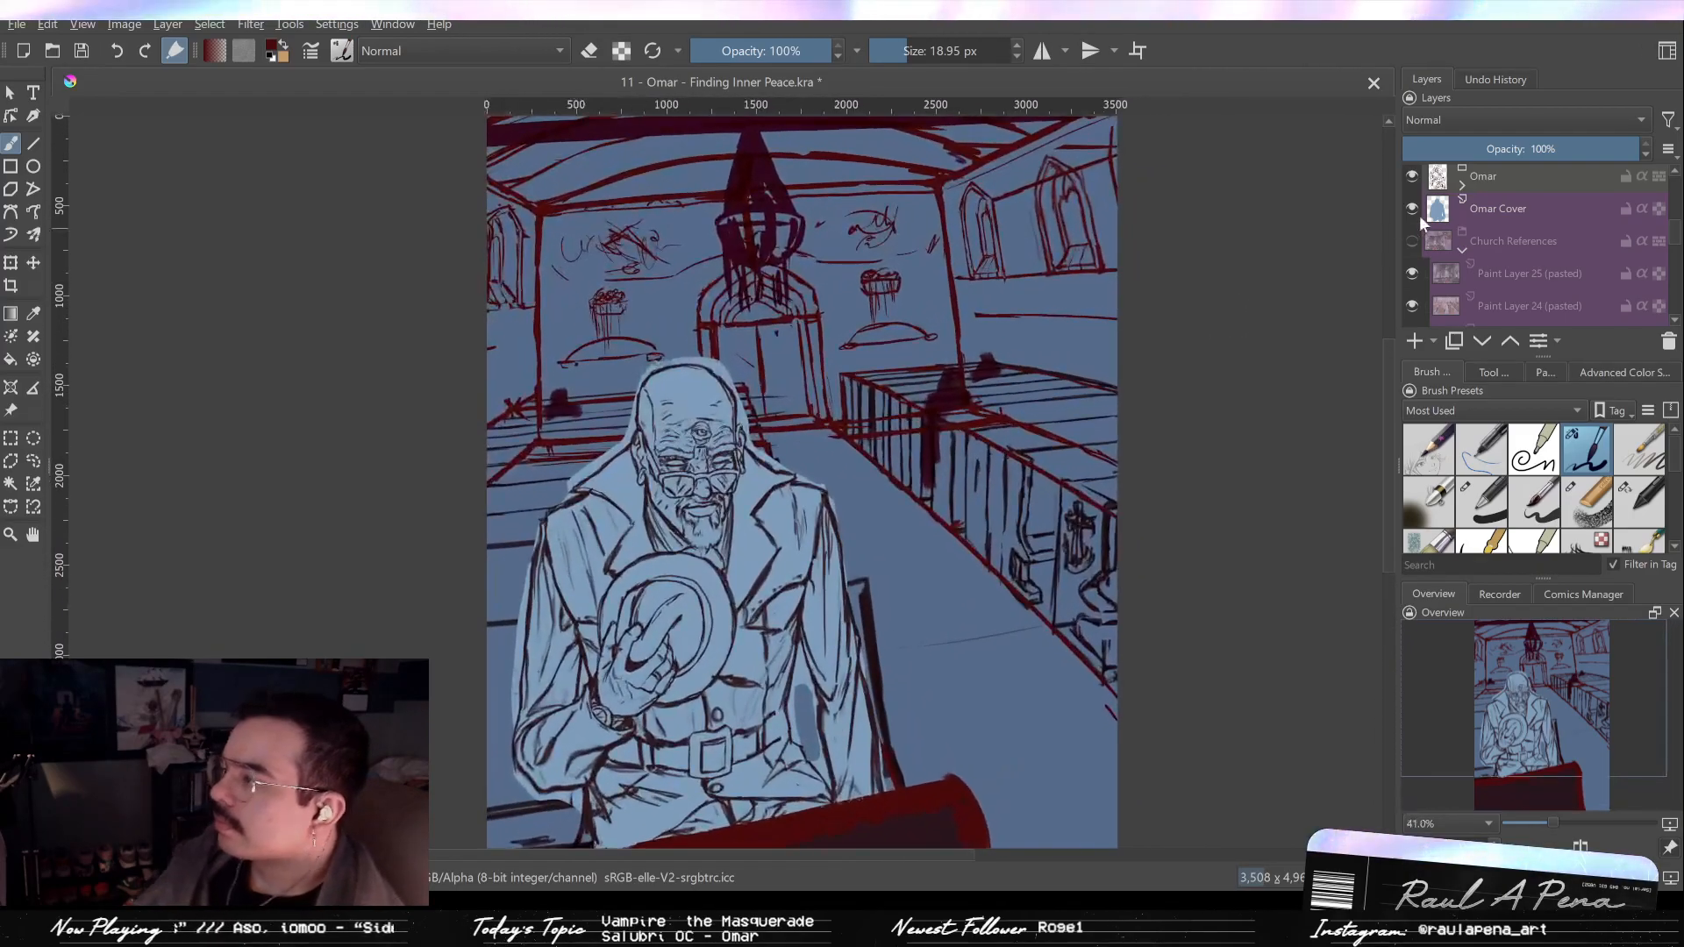
click(1413, 194)
click(1413, 186)
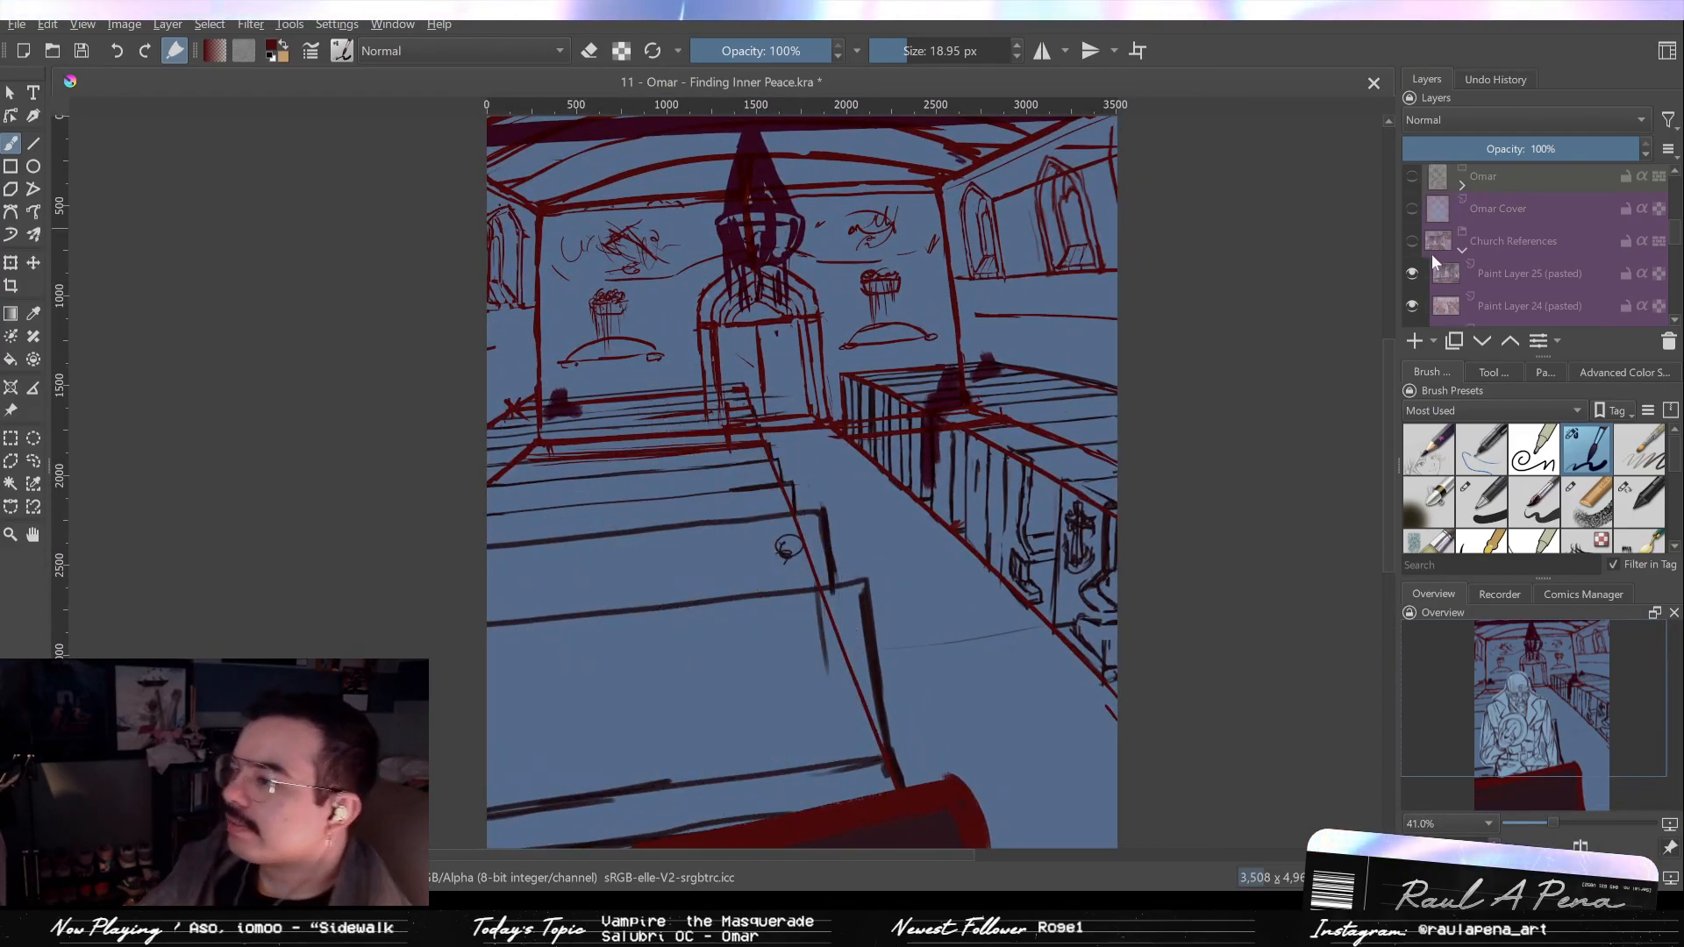
Check the Chandelier and Building Guide layers by toggling their visibility, leaving Building Guide selected and visible.
click(1556, 260)
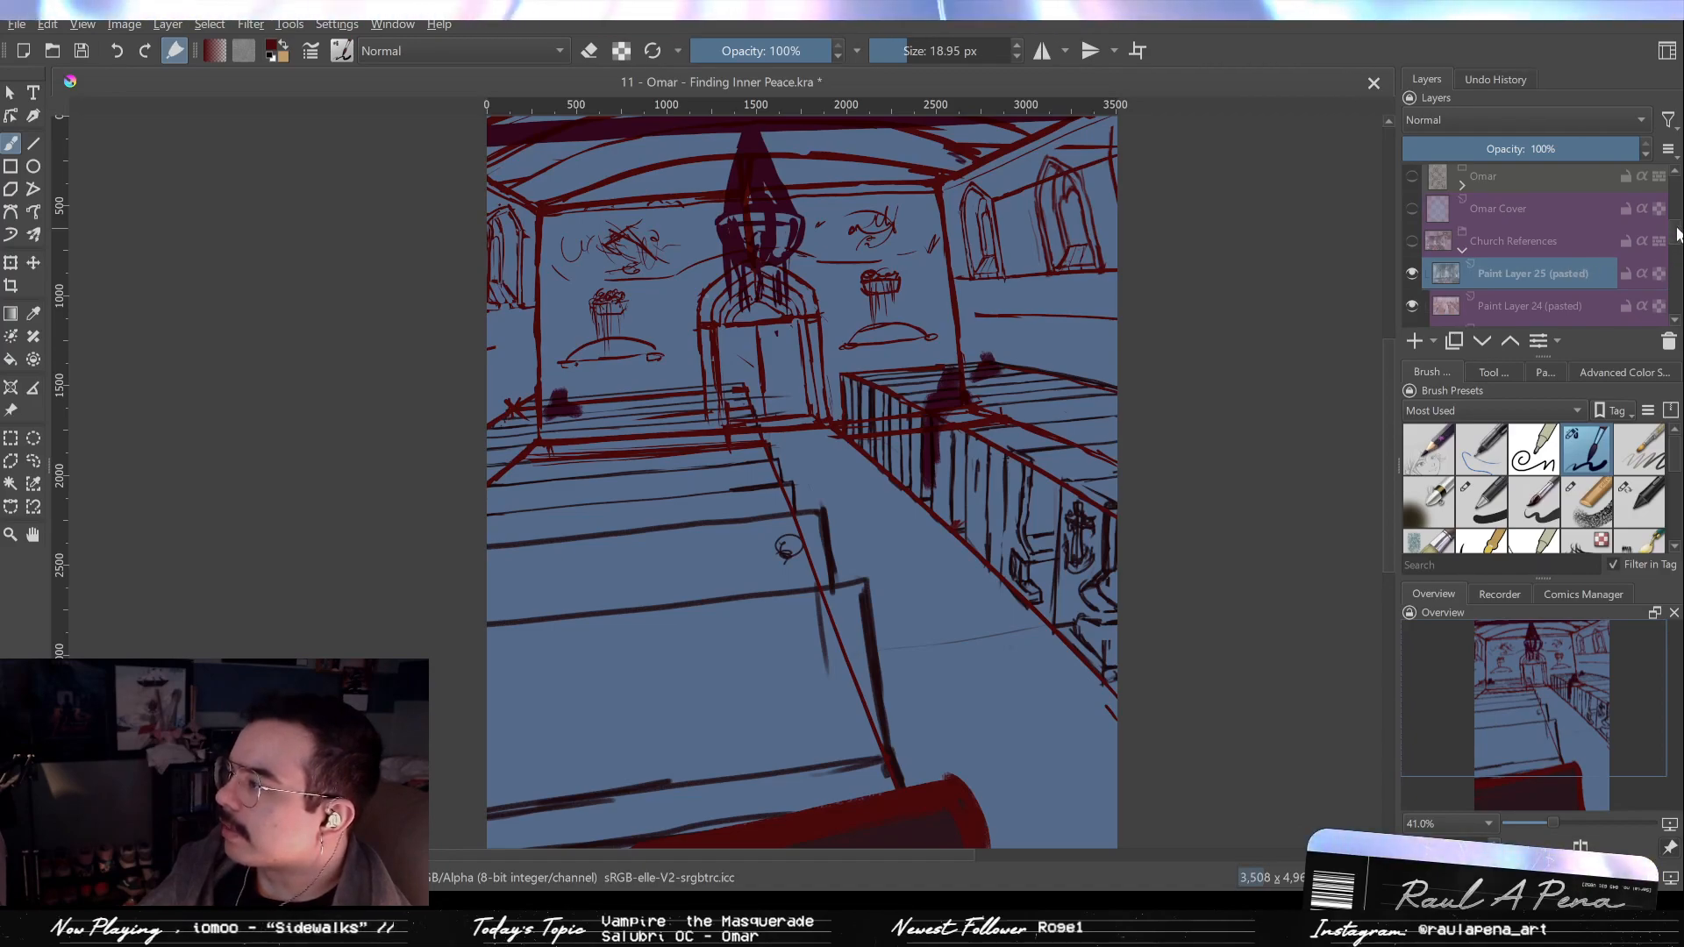
scroll(1549, 256, down, 5)
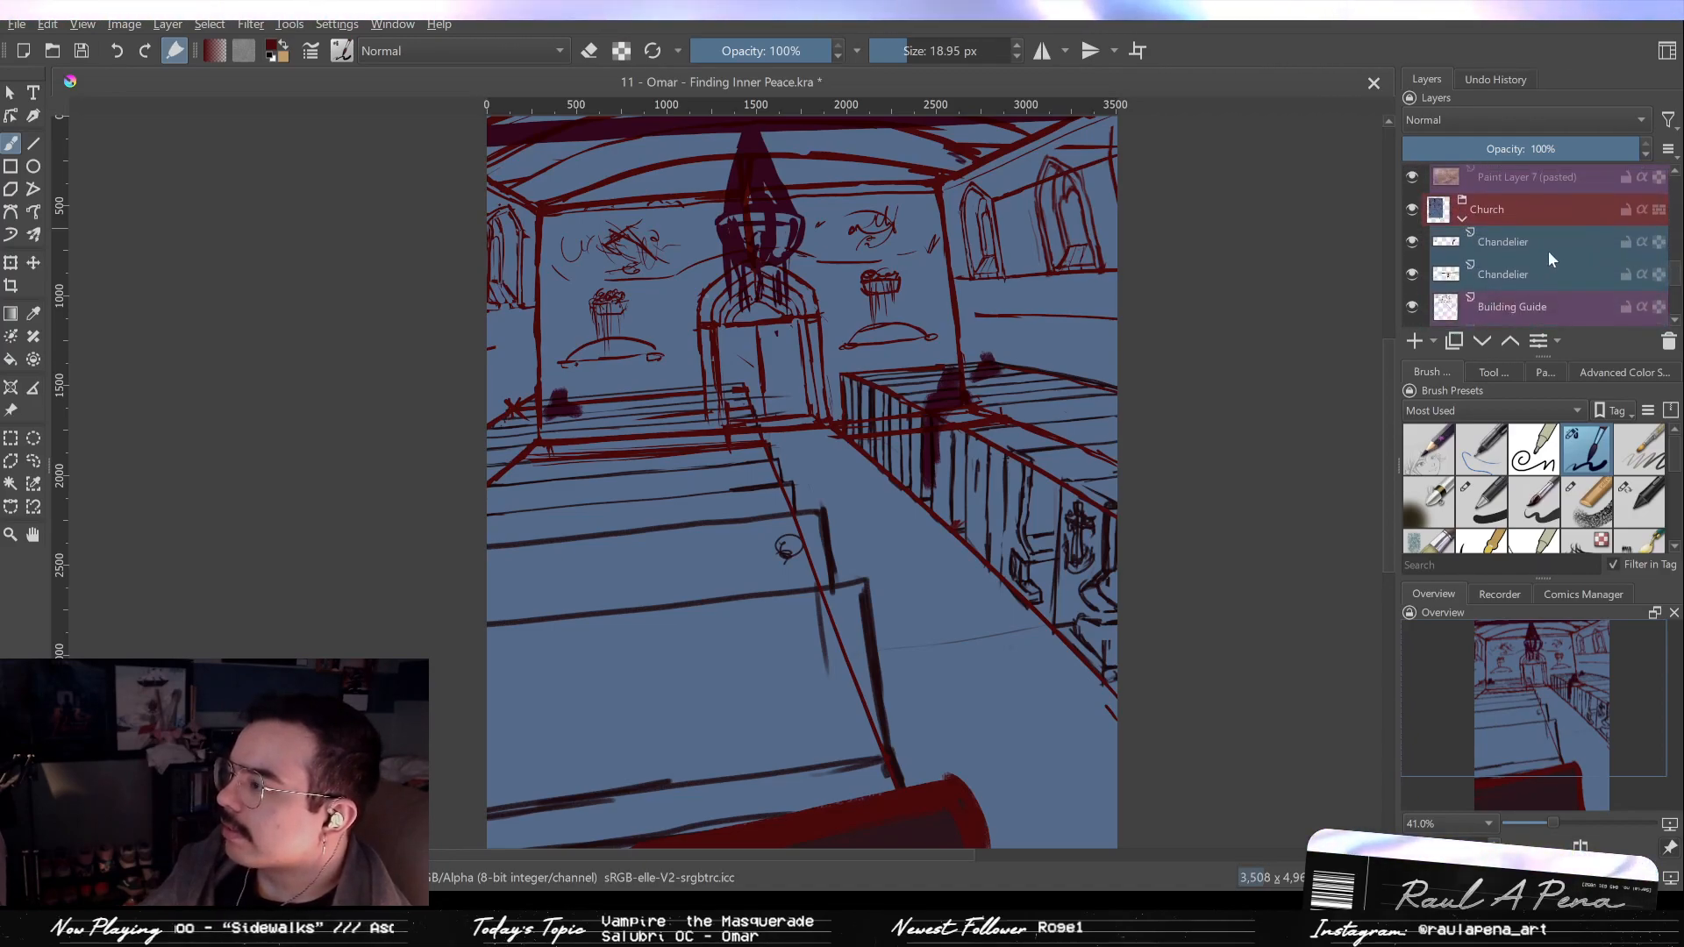
click(1534, 275)
click(1410, 243)
click(1410, 243)
click(1498, 305)
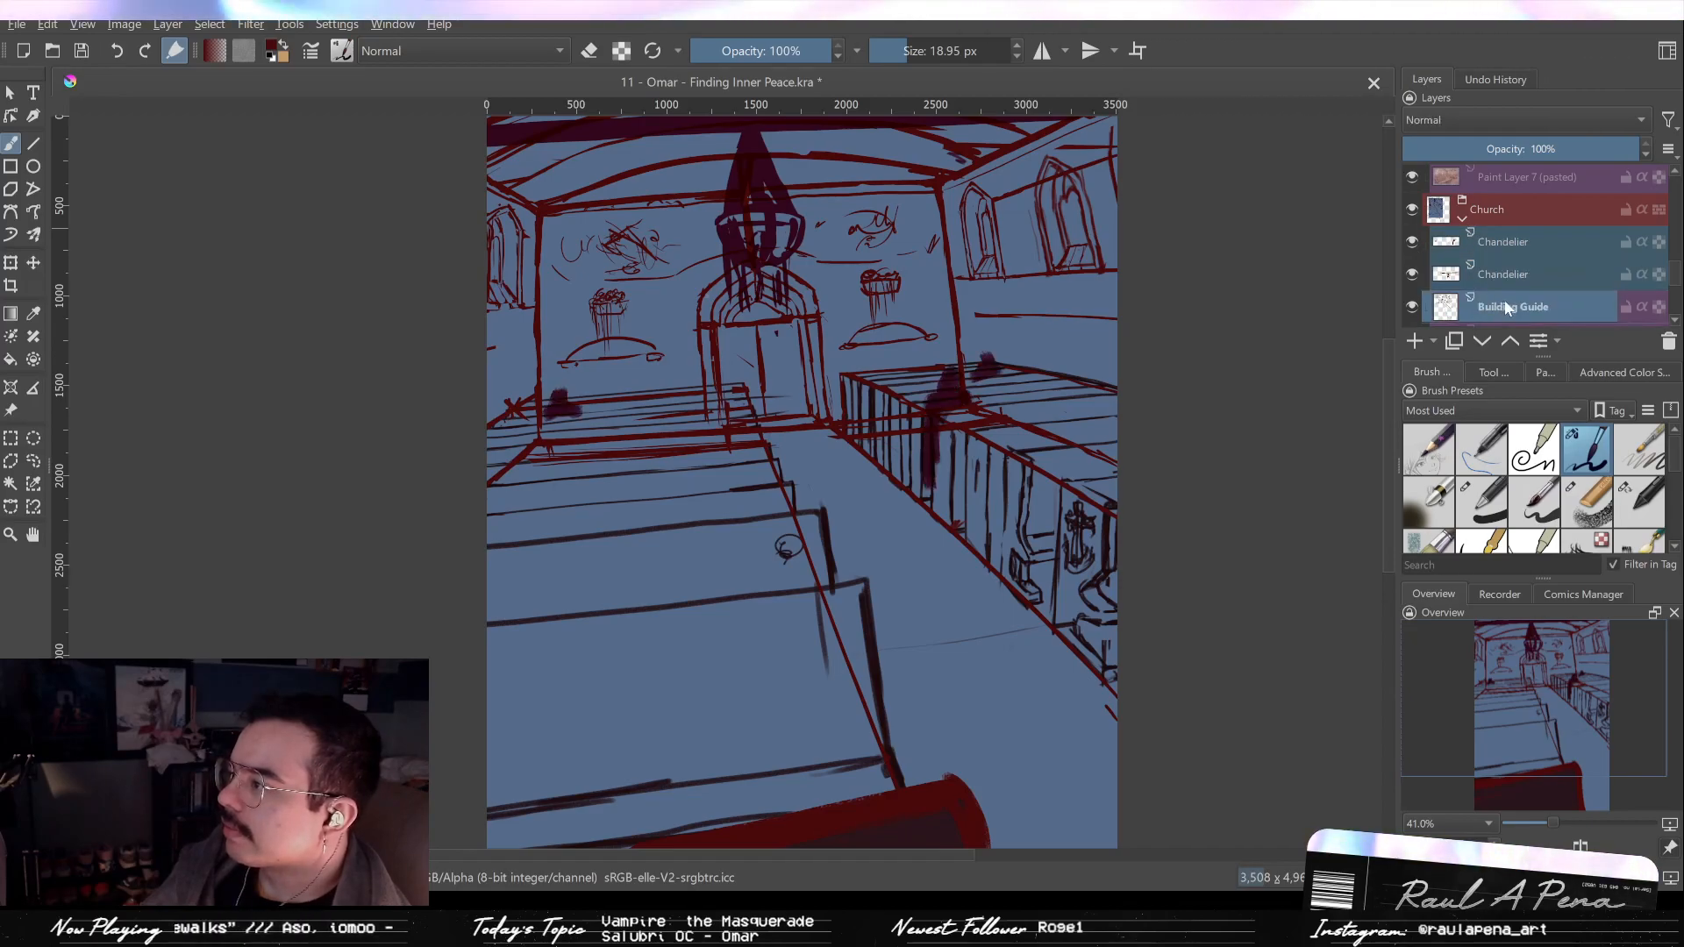
click(1412, 306)
click(1412, 306)
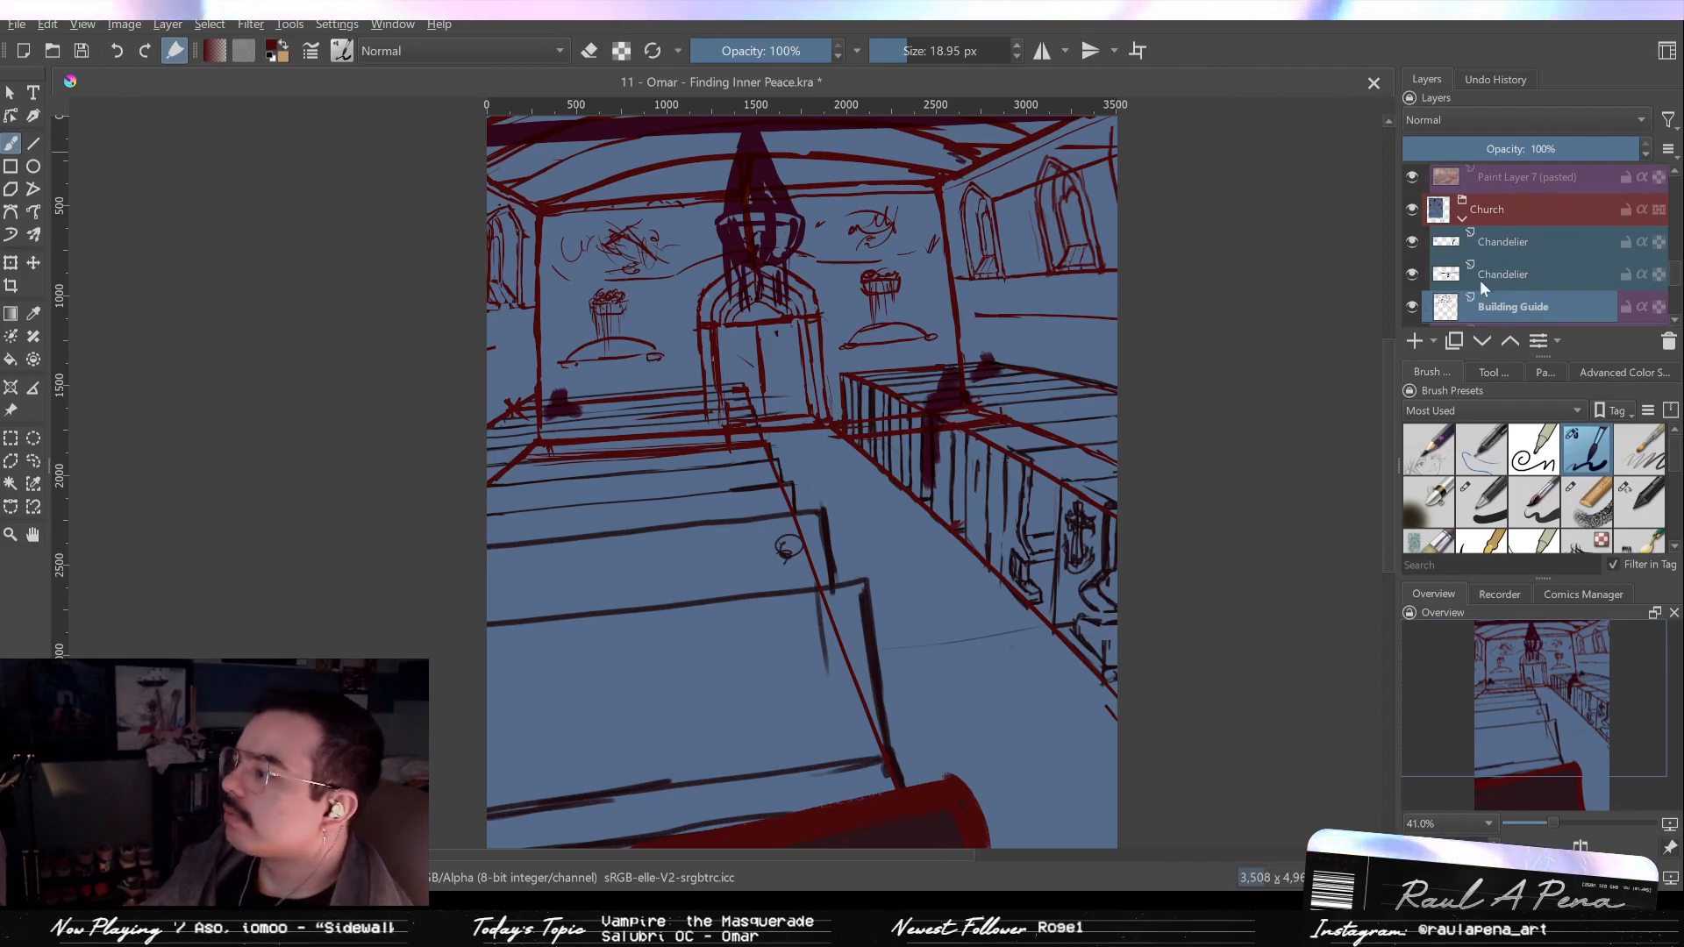
Show the Church References group and examine the nave photo with the pews and red carpet up close.
scroll(1602, 228, up, 5)
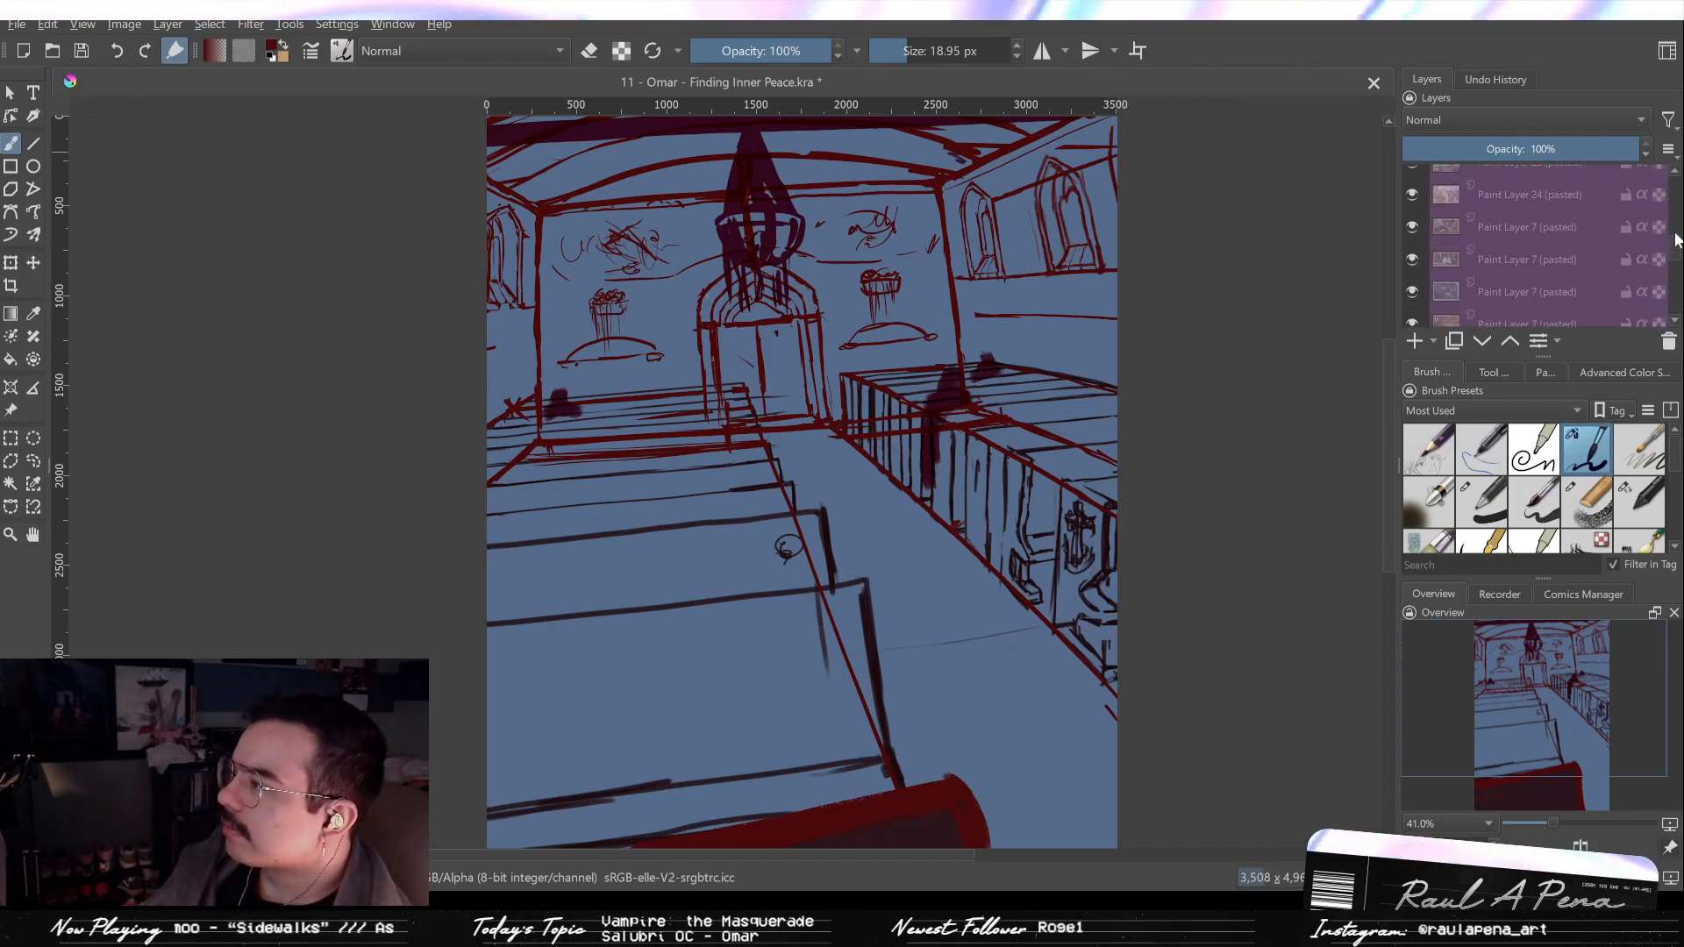
scroll(1438, 233, up, 2)
click(1413, 230)
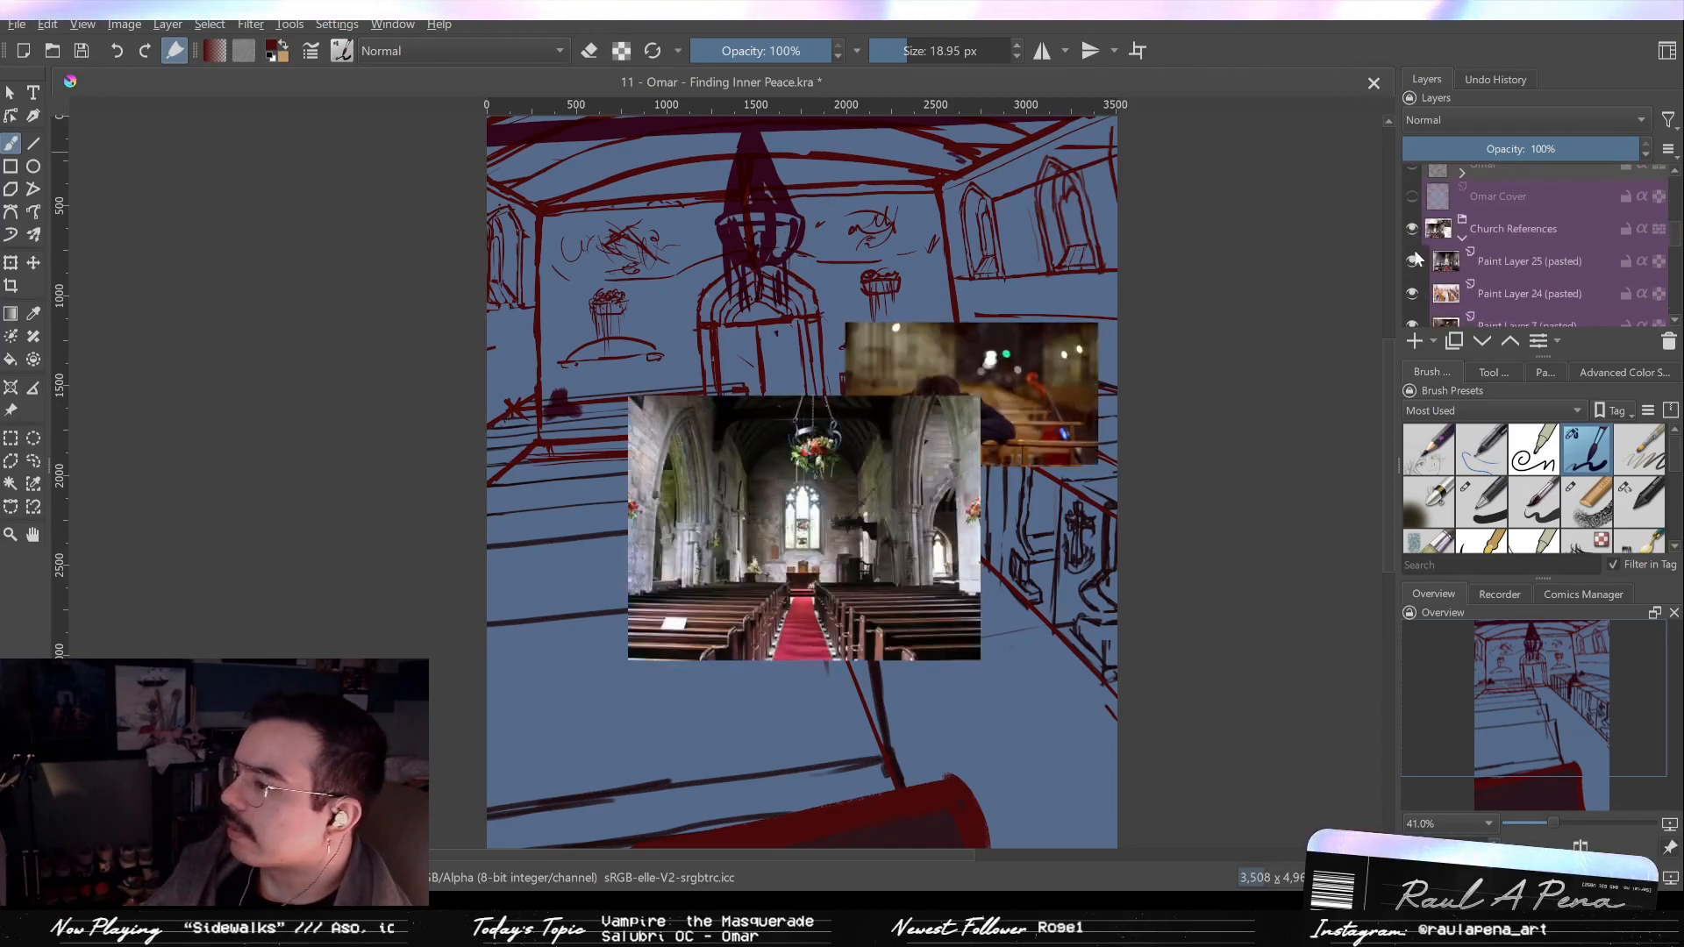
key(2)
drag(772, 513, 823, 466)
drag(823, 466, 950, 471)
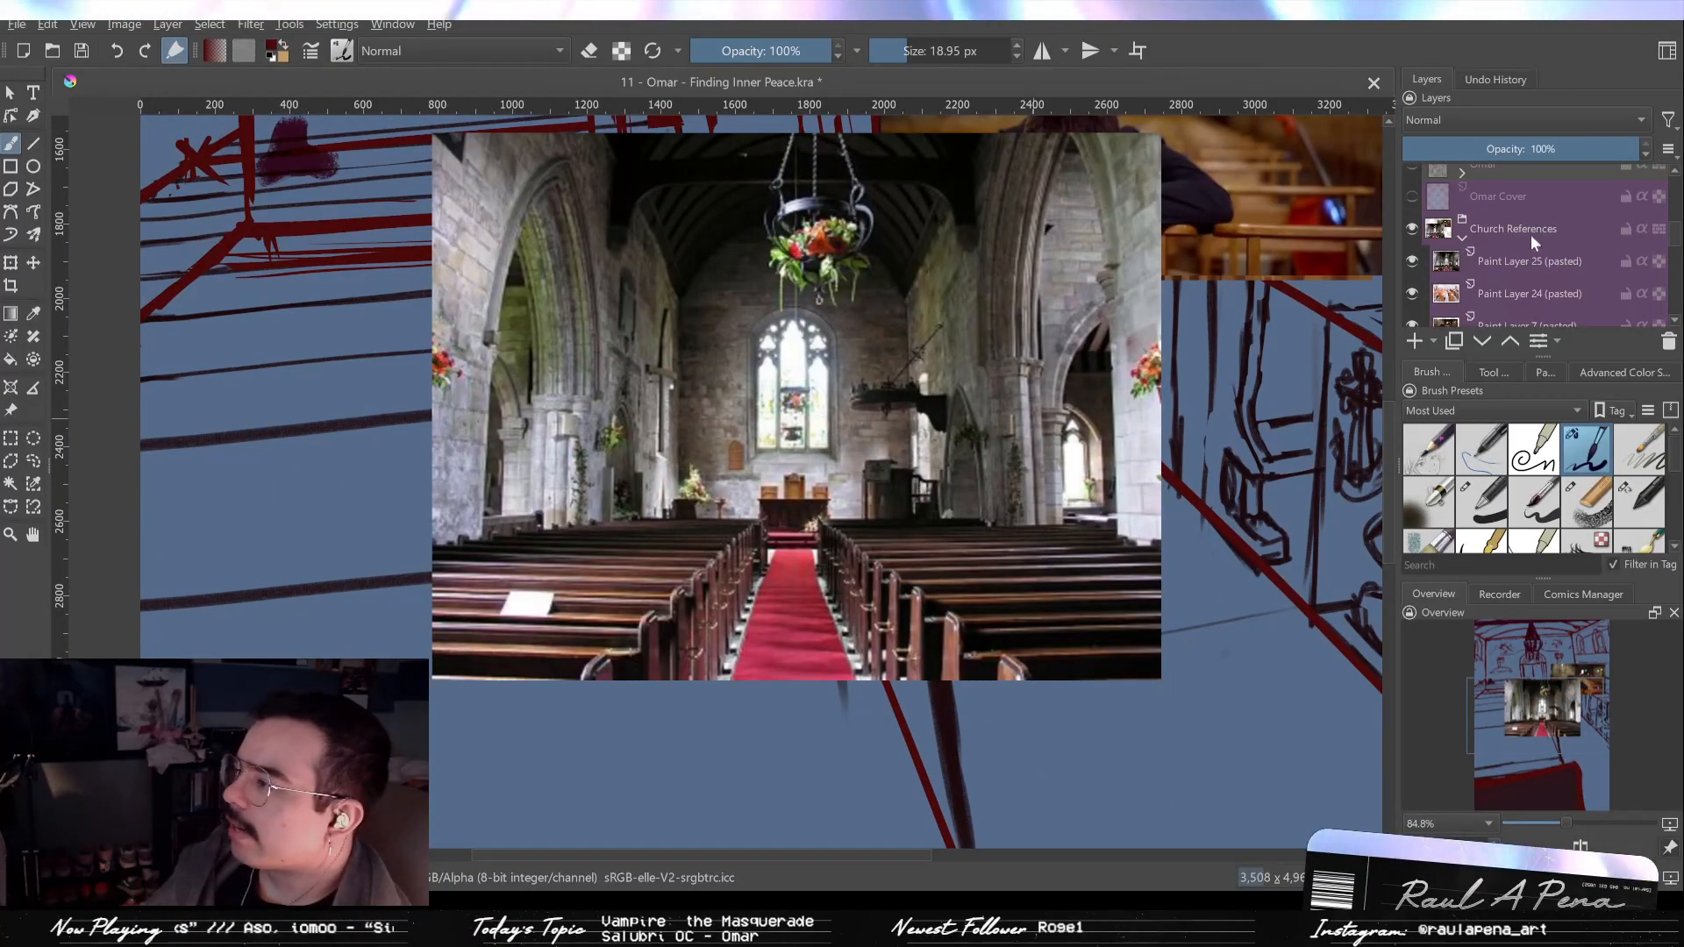
Hide the red-carpet nave photo, examine the wooden pews photo up close, and hide it and the photo of the man resting his head.
click(1429, 263)
click(1412, 261)
drag(1308, 214, 1243, 359)
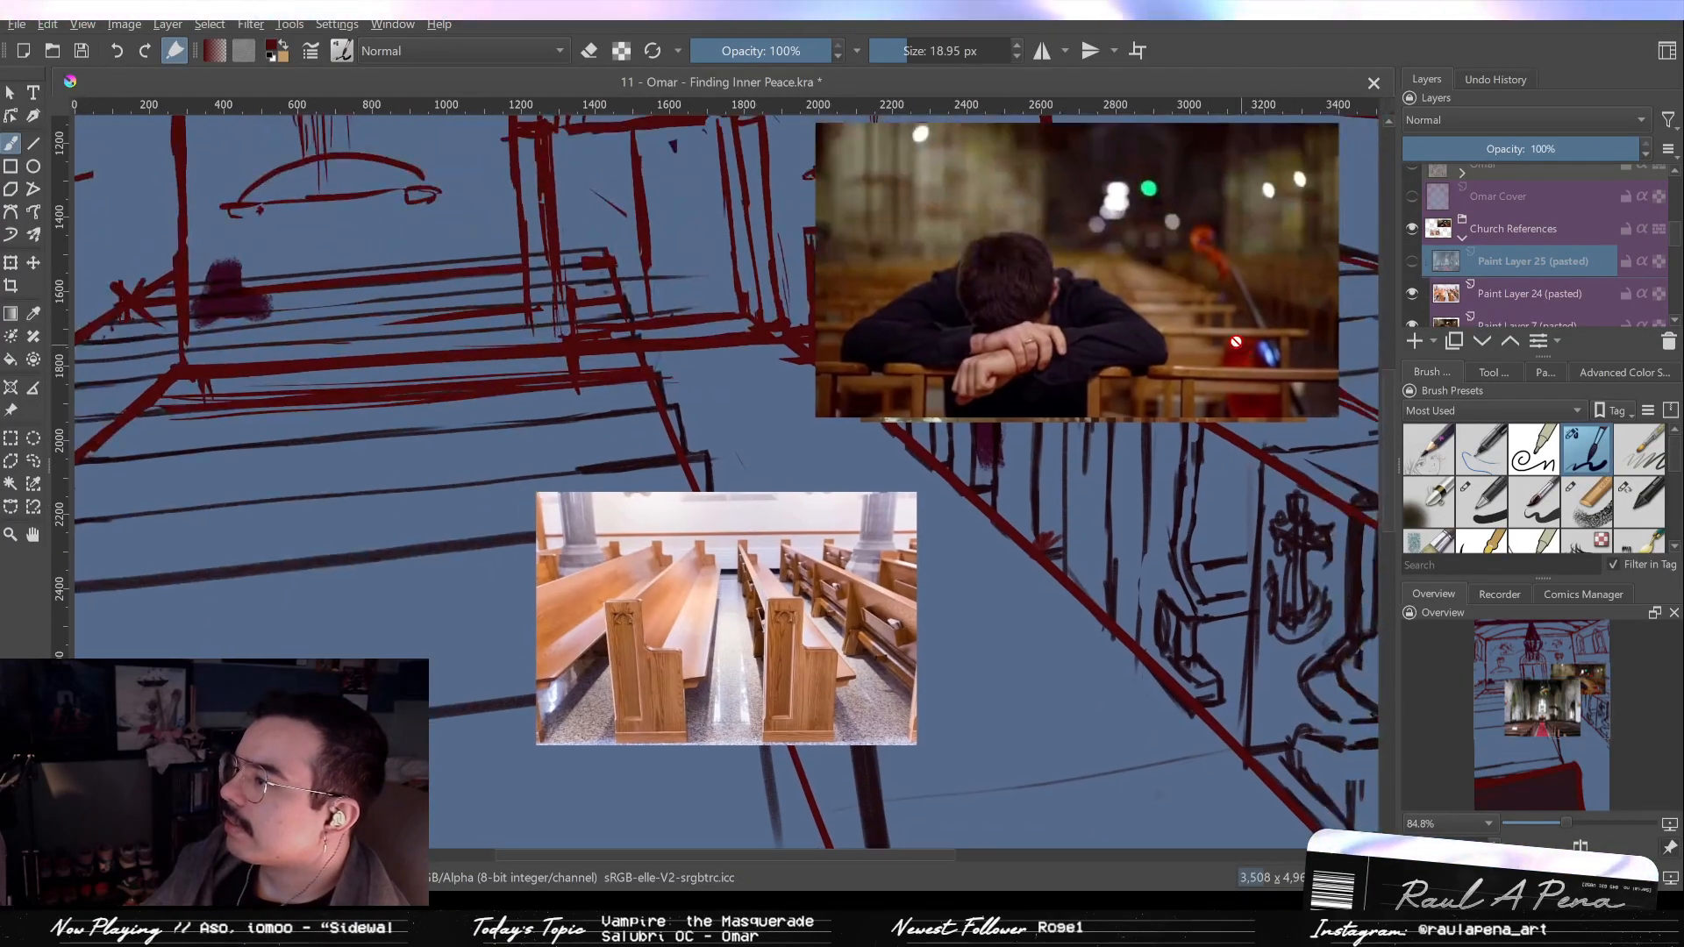
drag(670, 664, 678, 588)
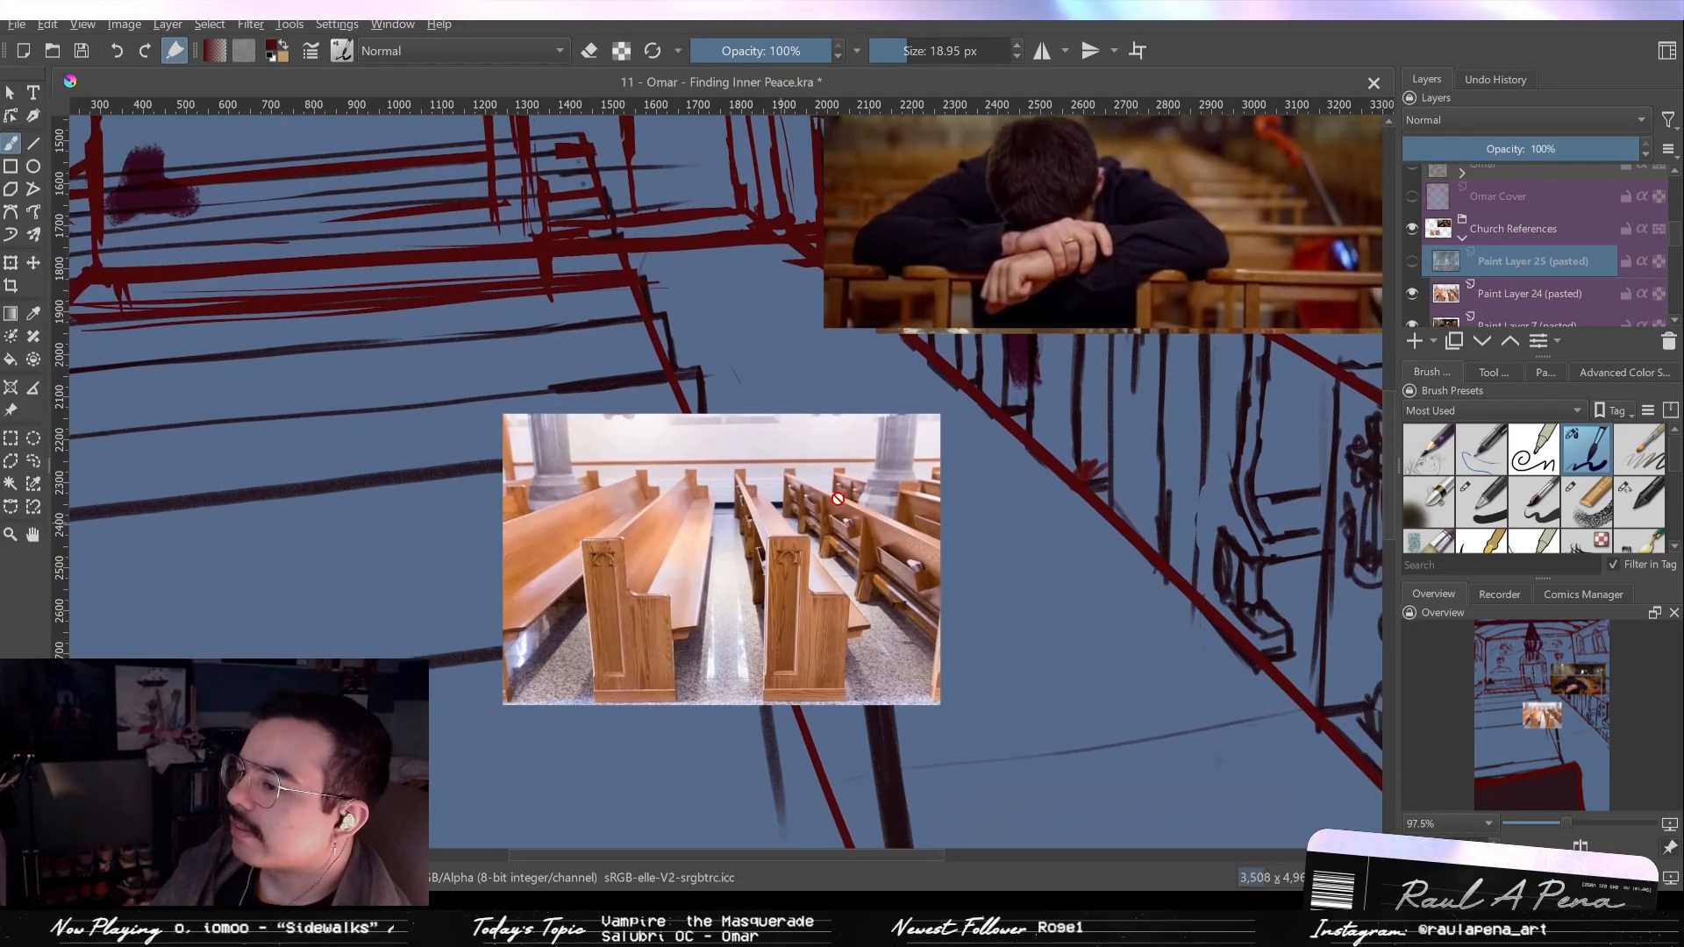
click(1415, 291)
click(1433, 311)
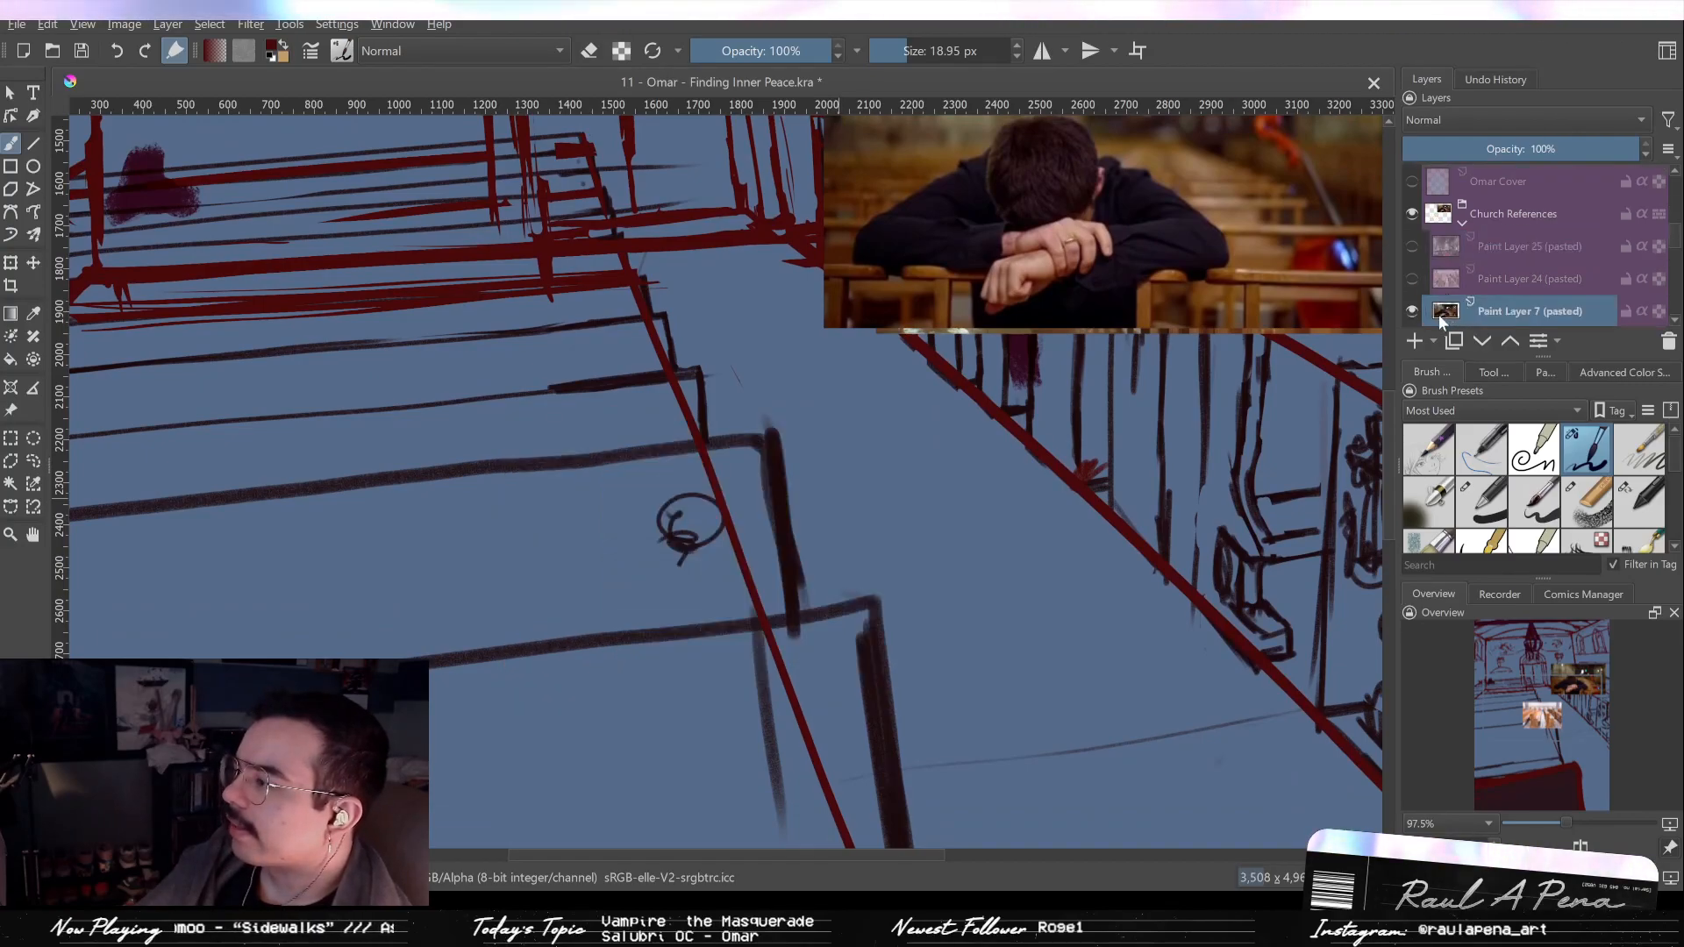
click(1413, 309)
drag(1316, 326, 1242, 398)
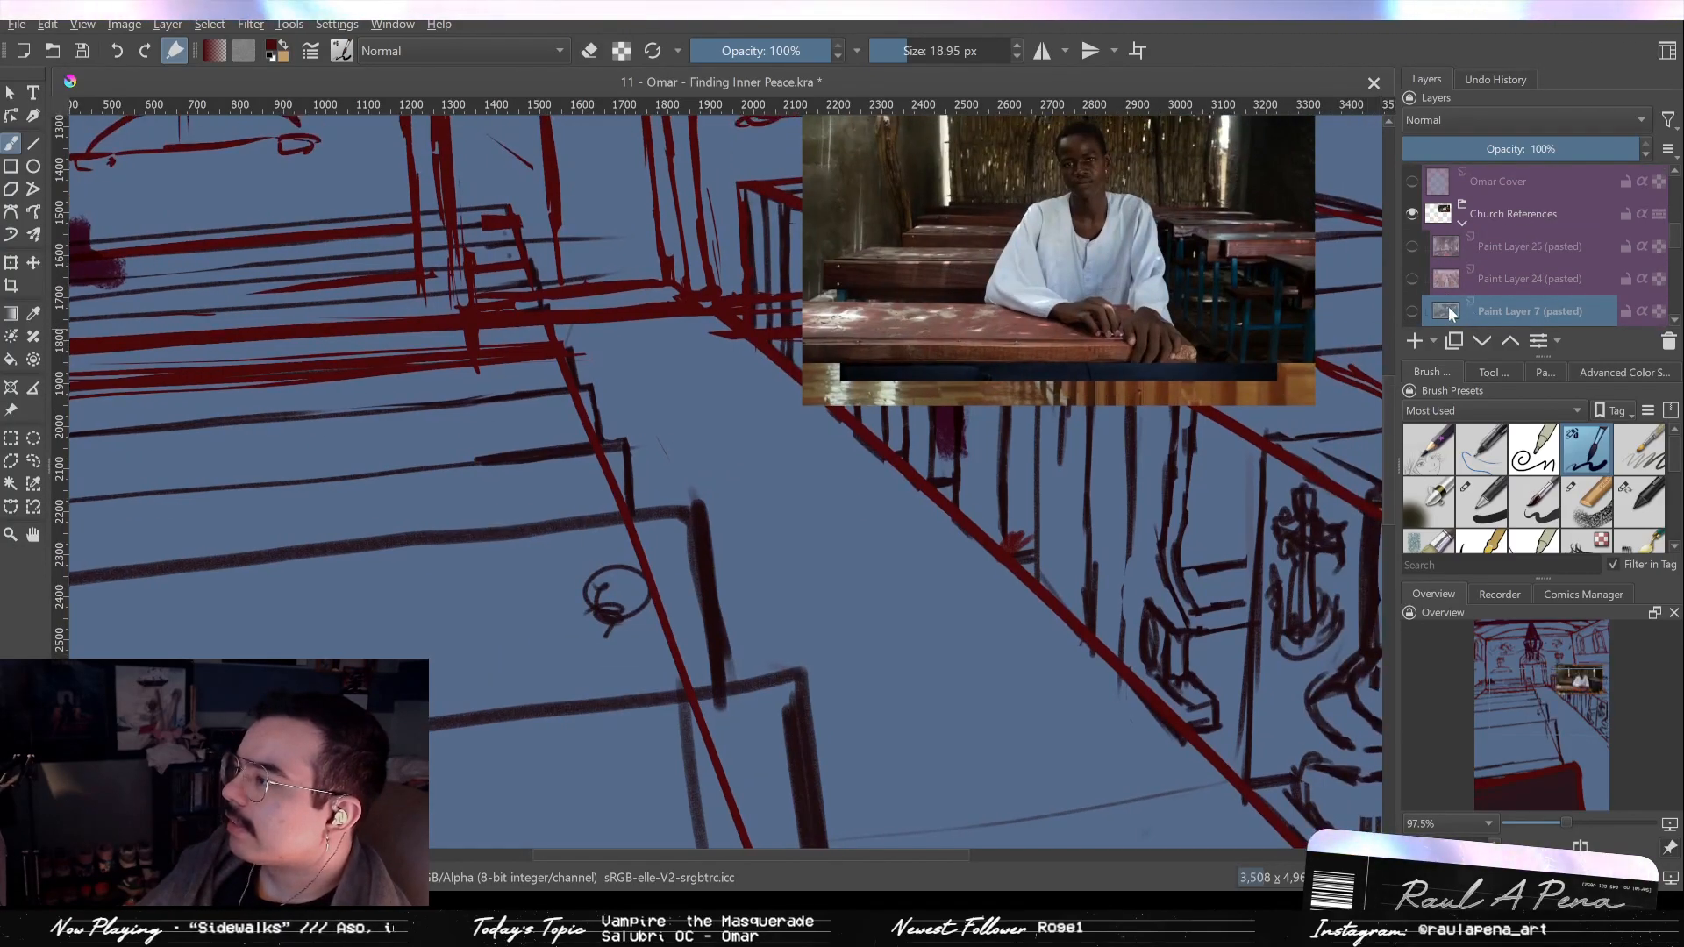
Hide the photo of the man in white and examine the benches in the dark blue nave photo up close.
scroll(1679, 255, down, 3)
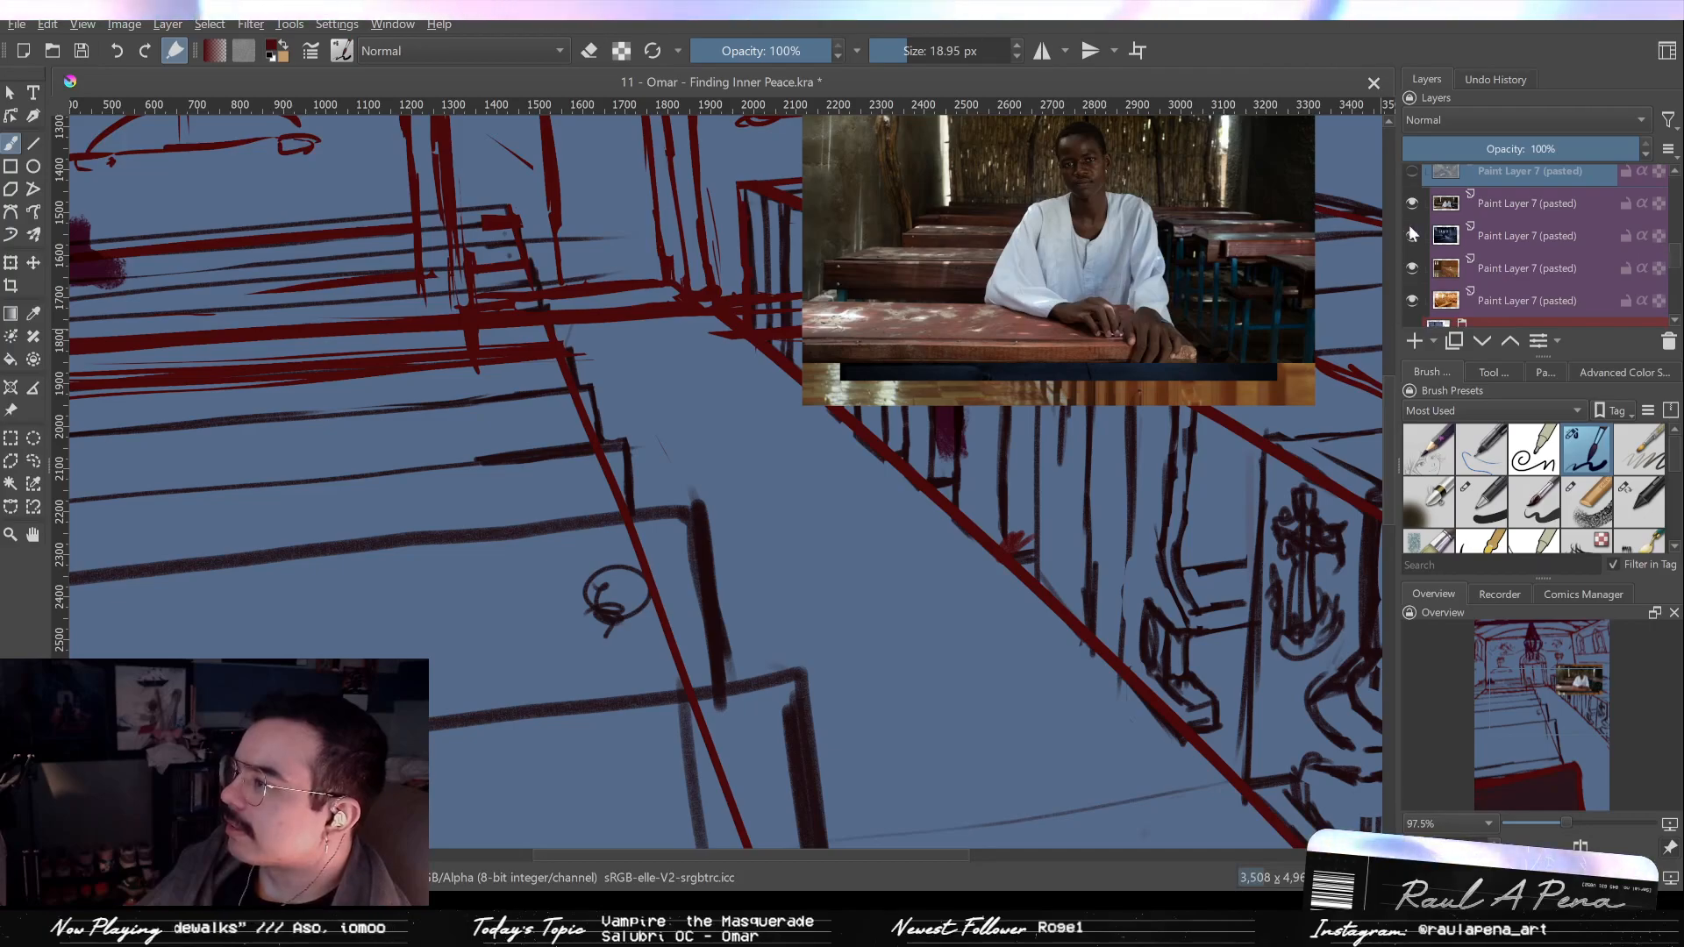
click(1411, 203)
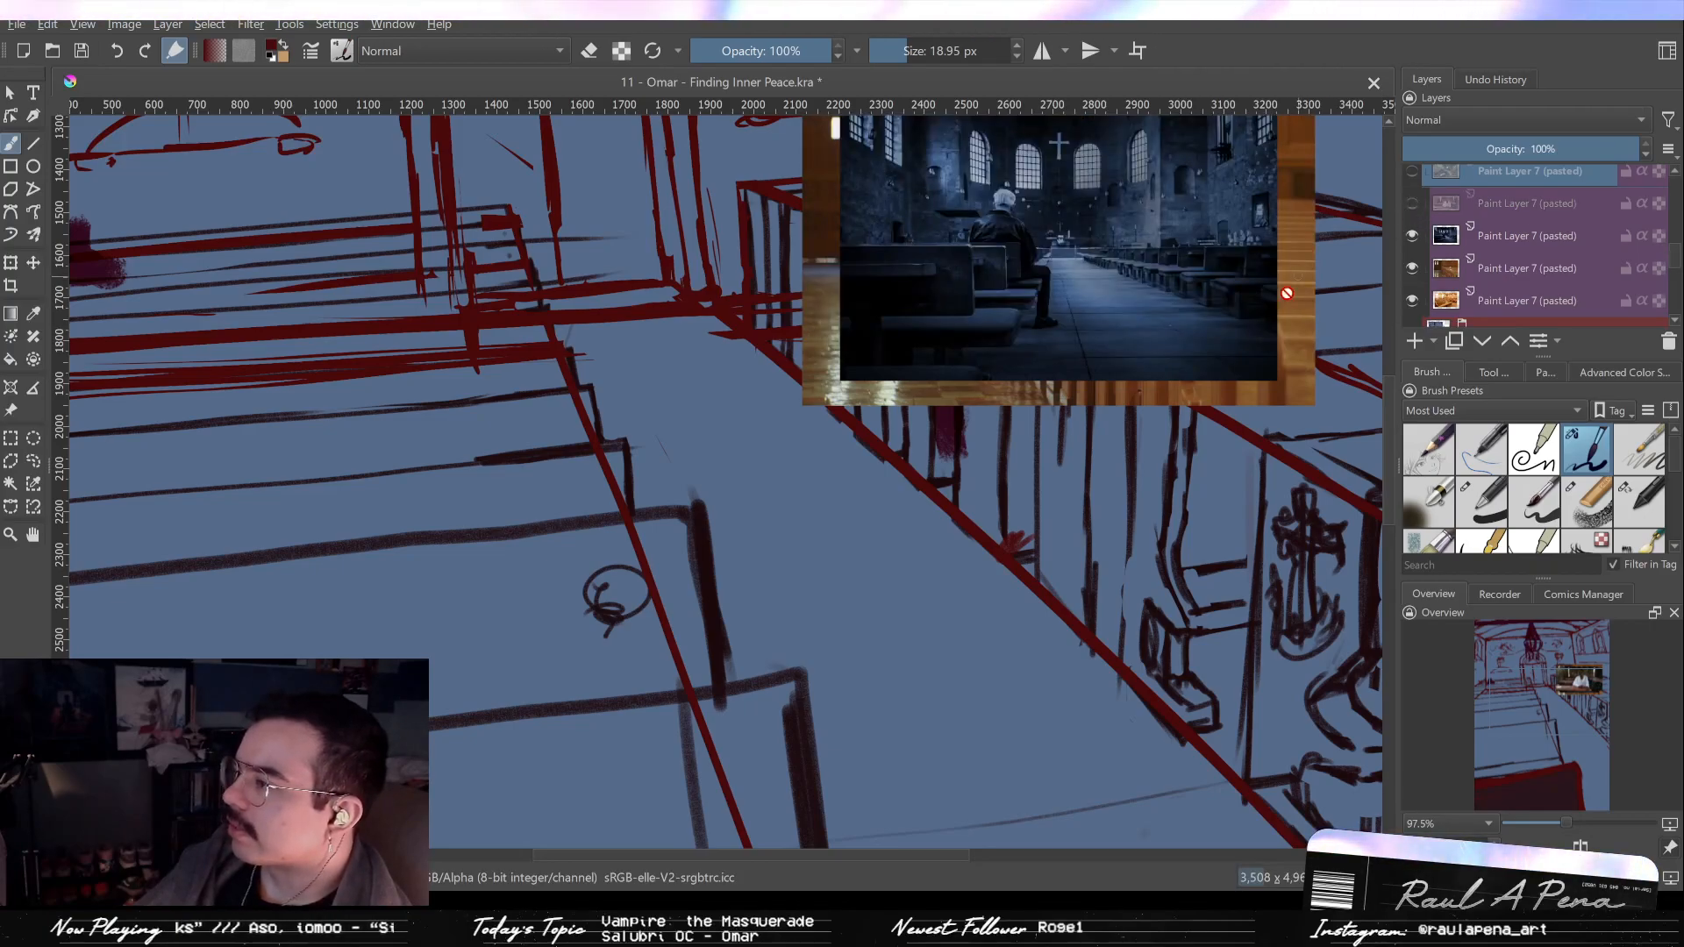
scroll(1286, 294, up, 4)
scroll(1062, 316, up, 3)
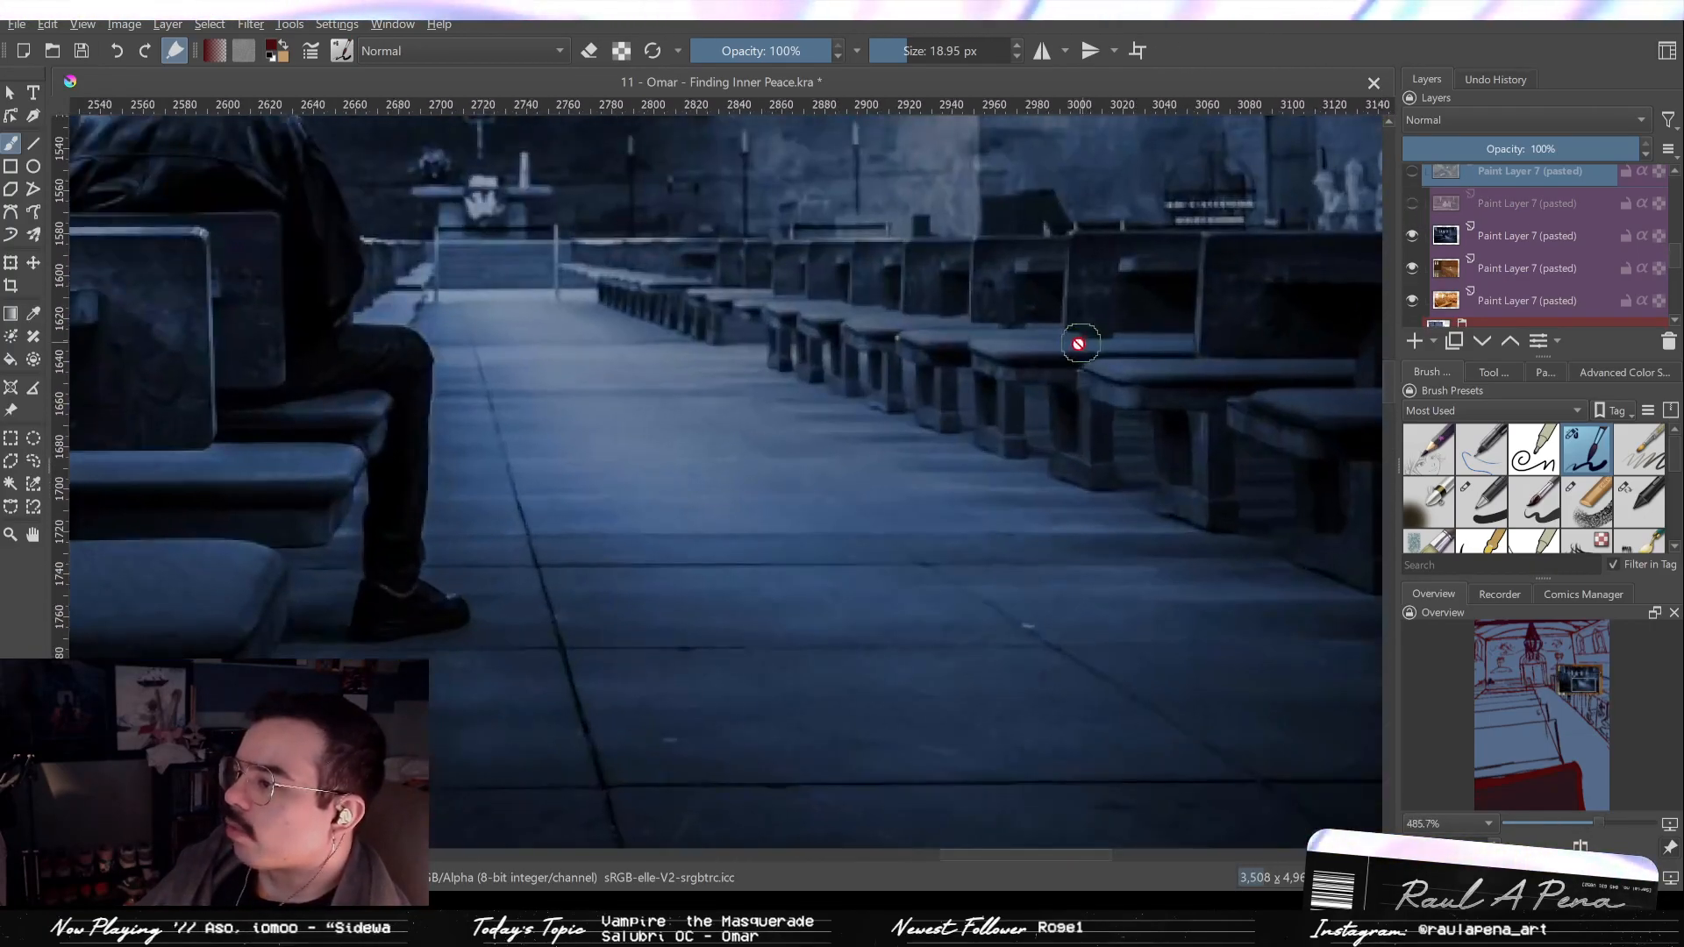
scroll(1090, 375, down, 1)
scroll(1098, 388, up, 2)
scroll(1092, 359, up, 3)
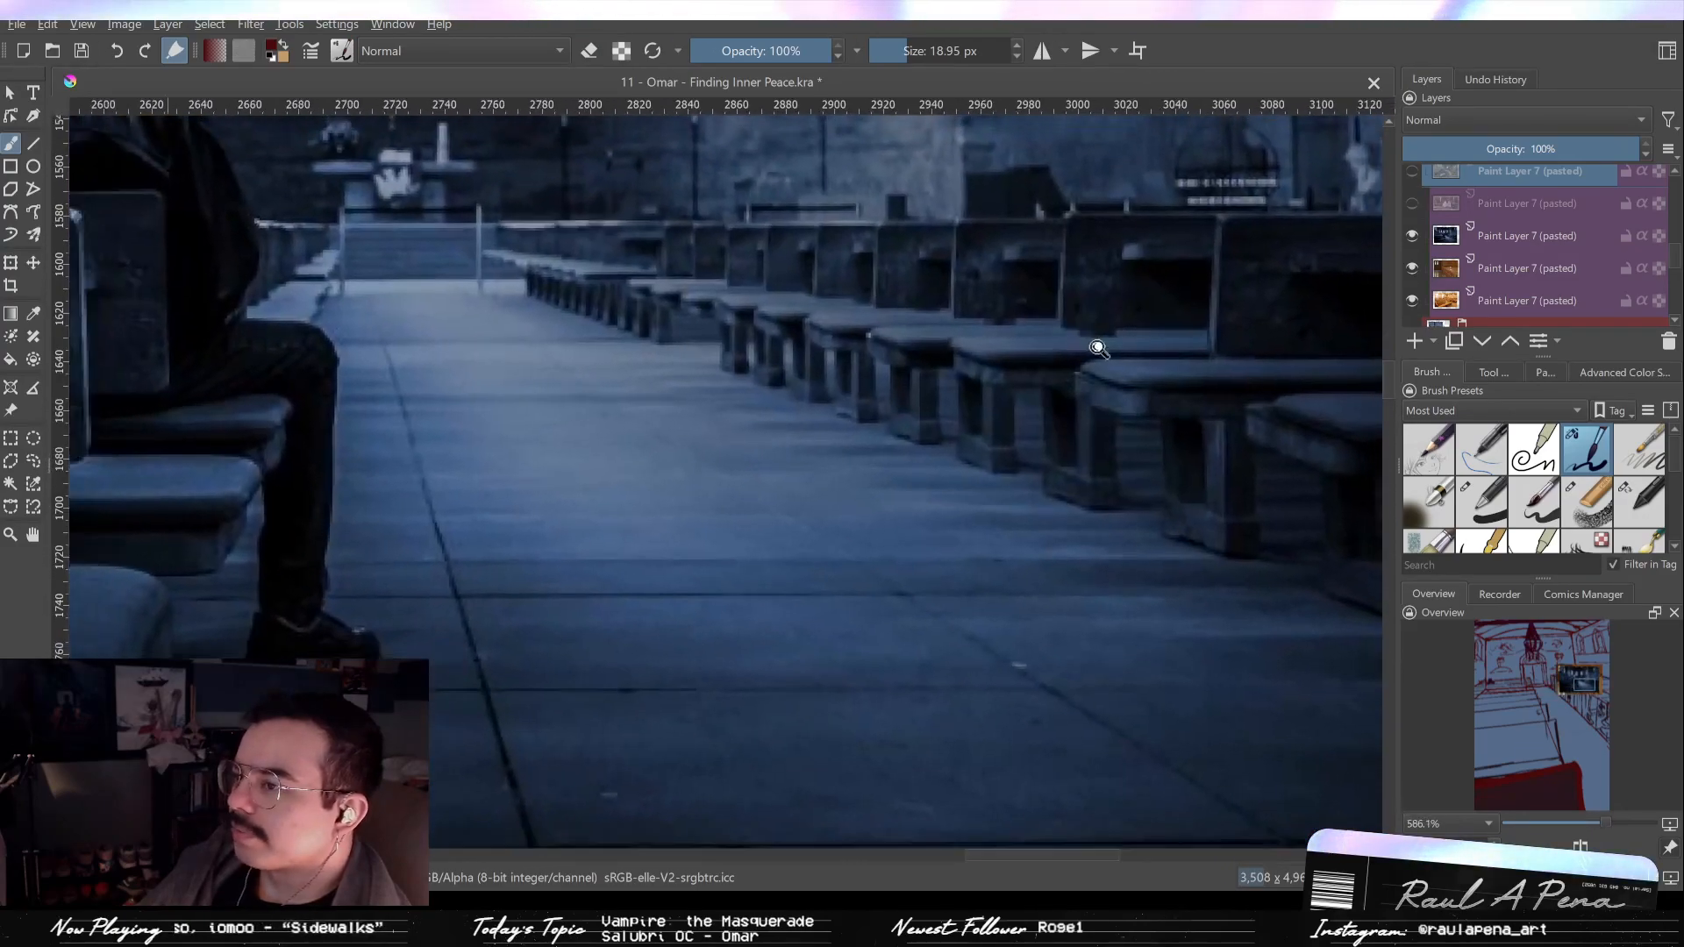
Hide the dark nave photo, examine the pew ends beside the tiled aisle, and hide the remaining church reference photos.
click(1412, 236)
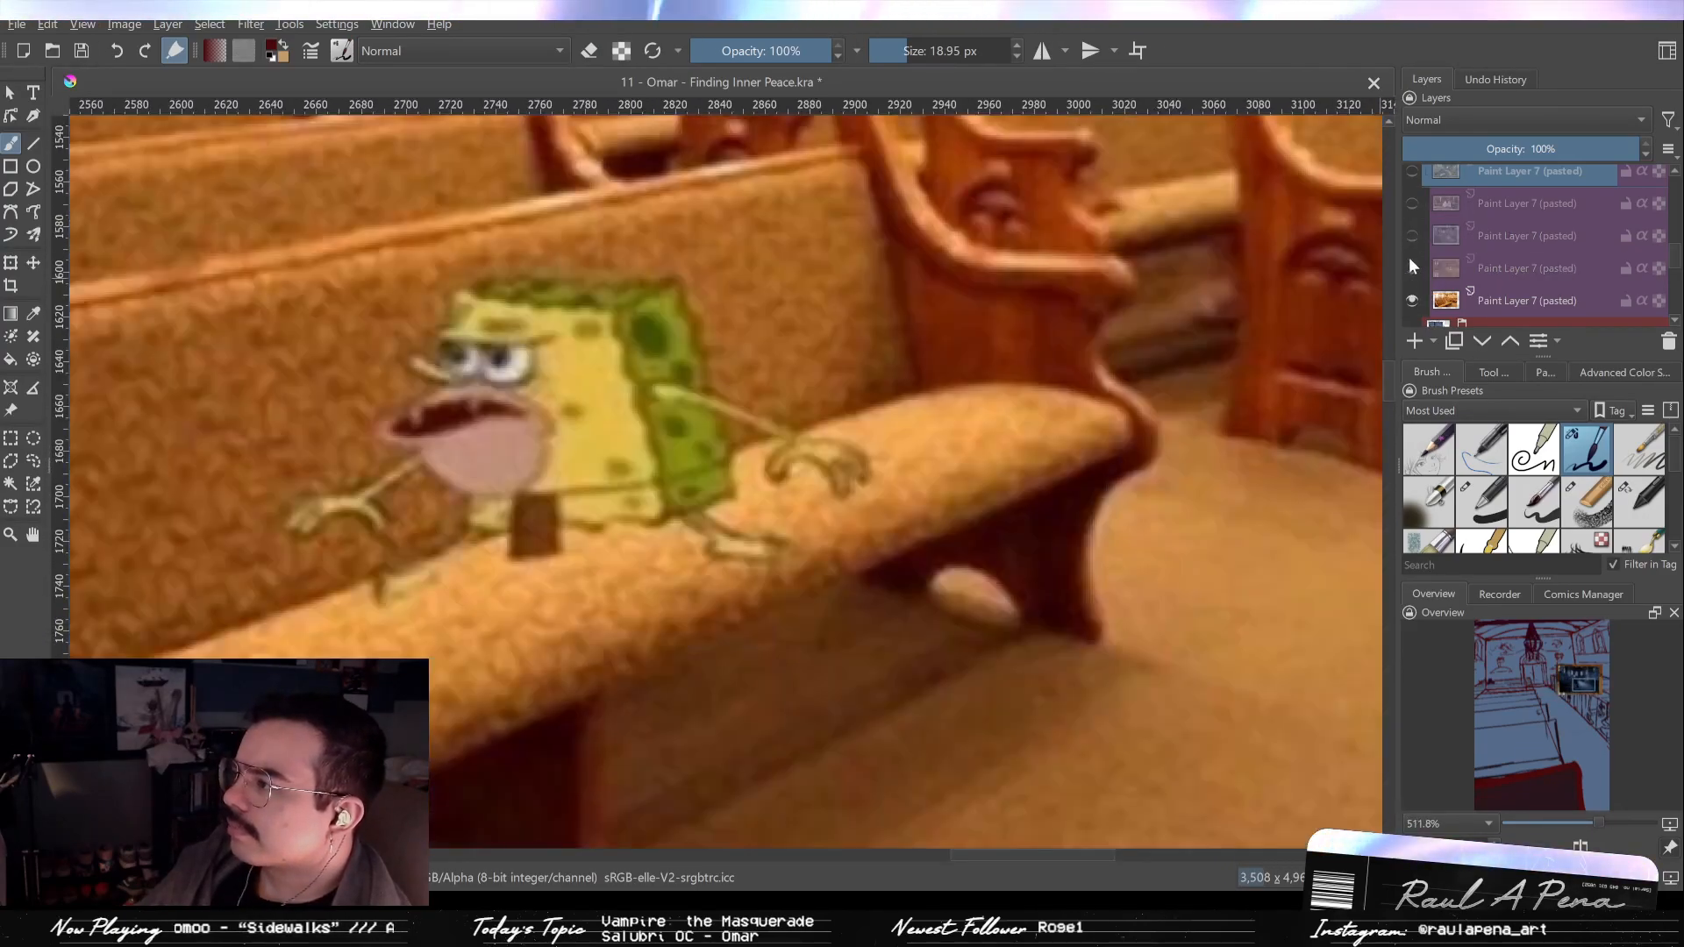
click(1412, 269)
scroll(1248, 406, down, 5)
scroll(1248, 407, up, 1)
drag(1110, 422, 1210, 496)
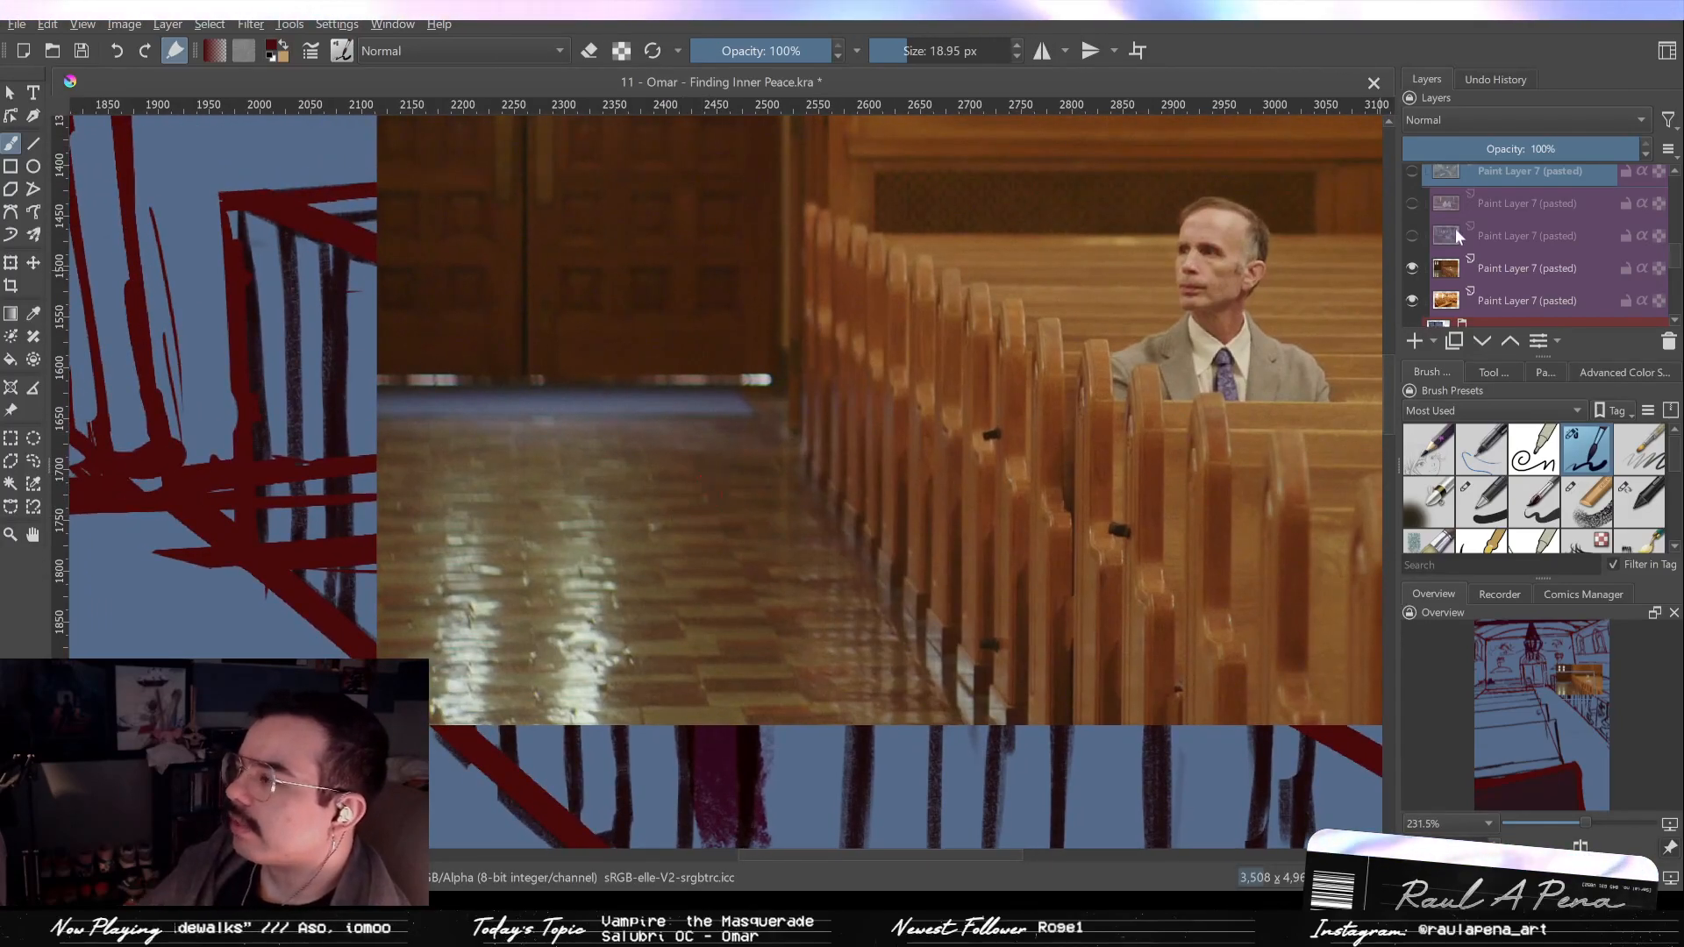
click(1412, 268)
drag(1255, 355, 1109, 362)
click(1410, 300)
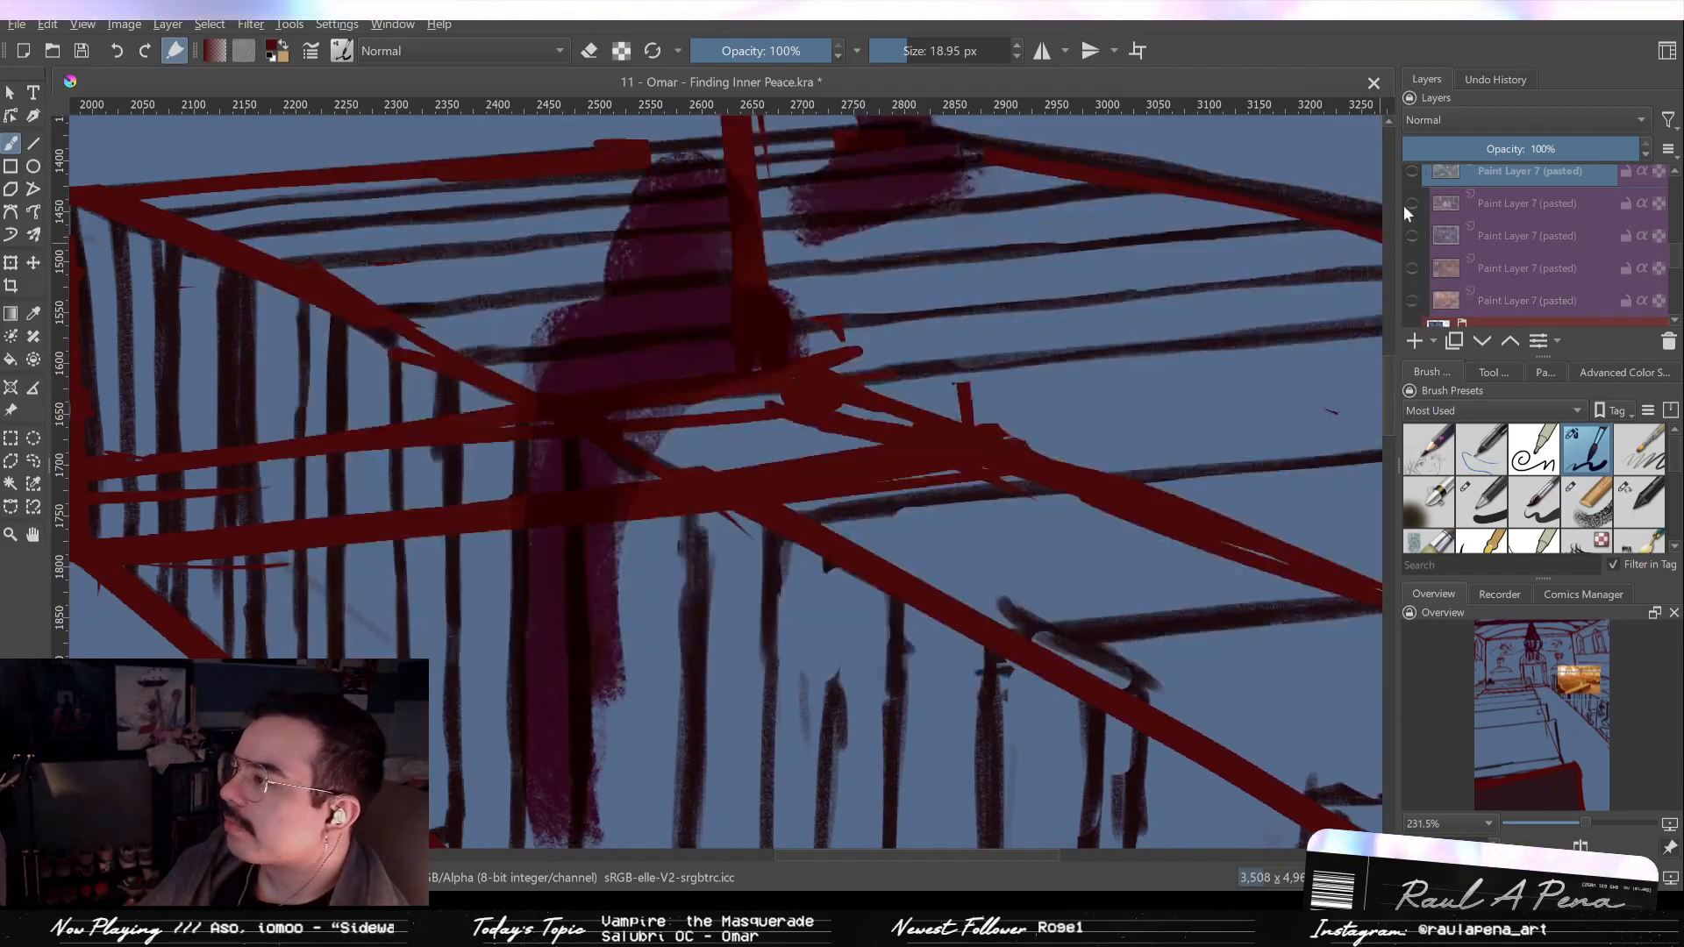
Show the photo of the man resting on the pew once more, hide it, and review the pews and aisle in the sketch.
click(1407, 205)
click(1411, 172)
click(1414, 200)
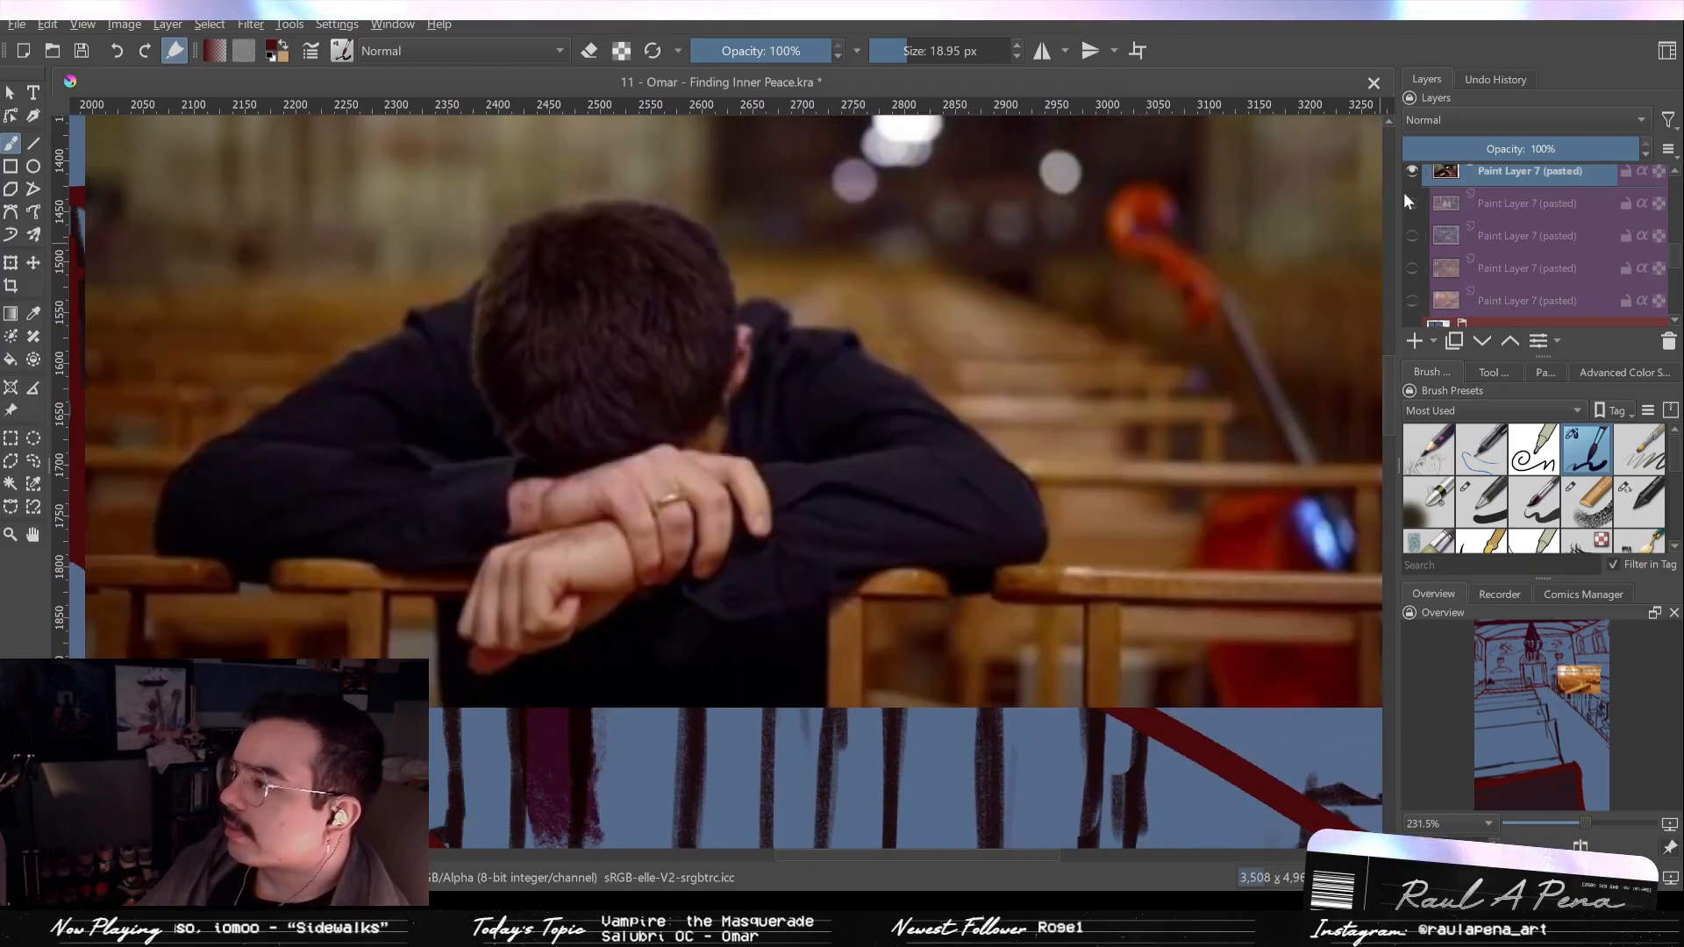
click(1412, 174)
drag(1222, 336, 1244, 497)
mouse_move(1053, 416)
mouse_down()
mouse_move(933, 386)
mouse_move(844, 389)
mouse_up()
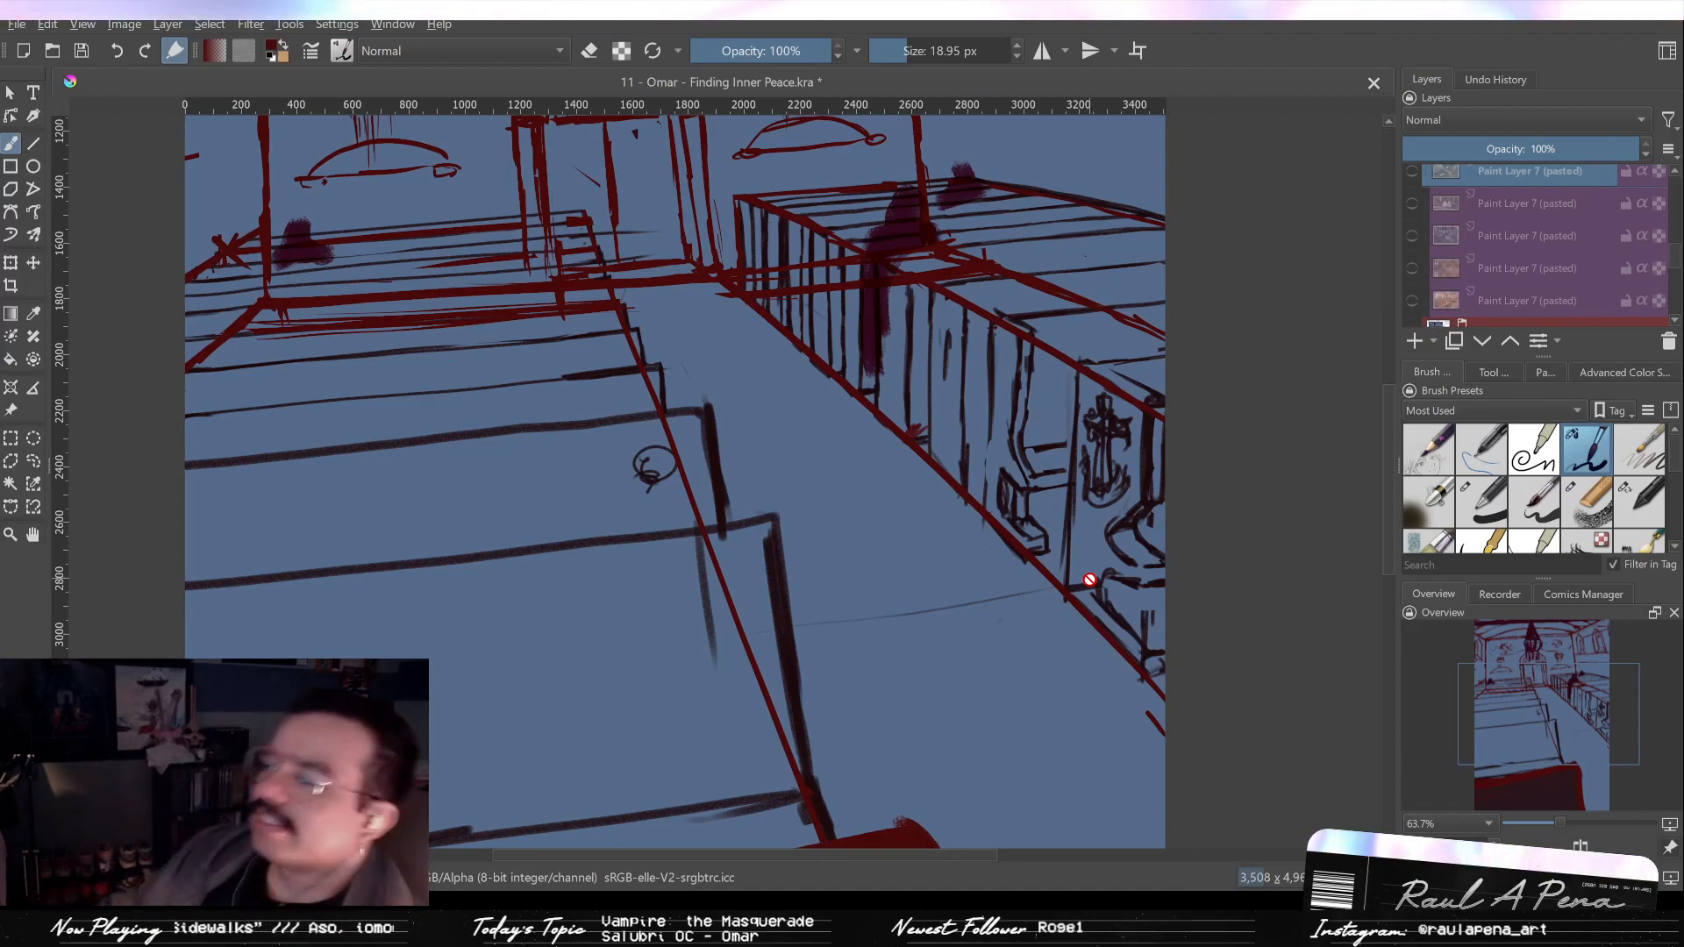
drag(780, 347, 729, 341)
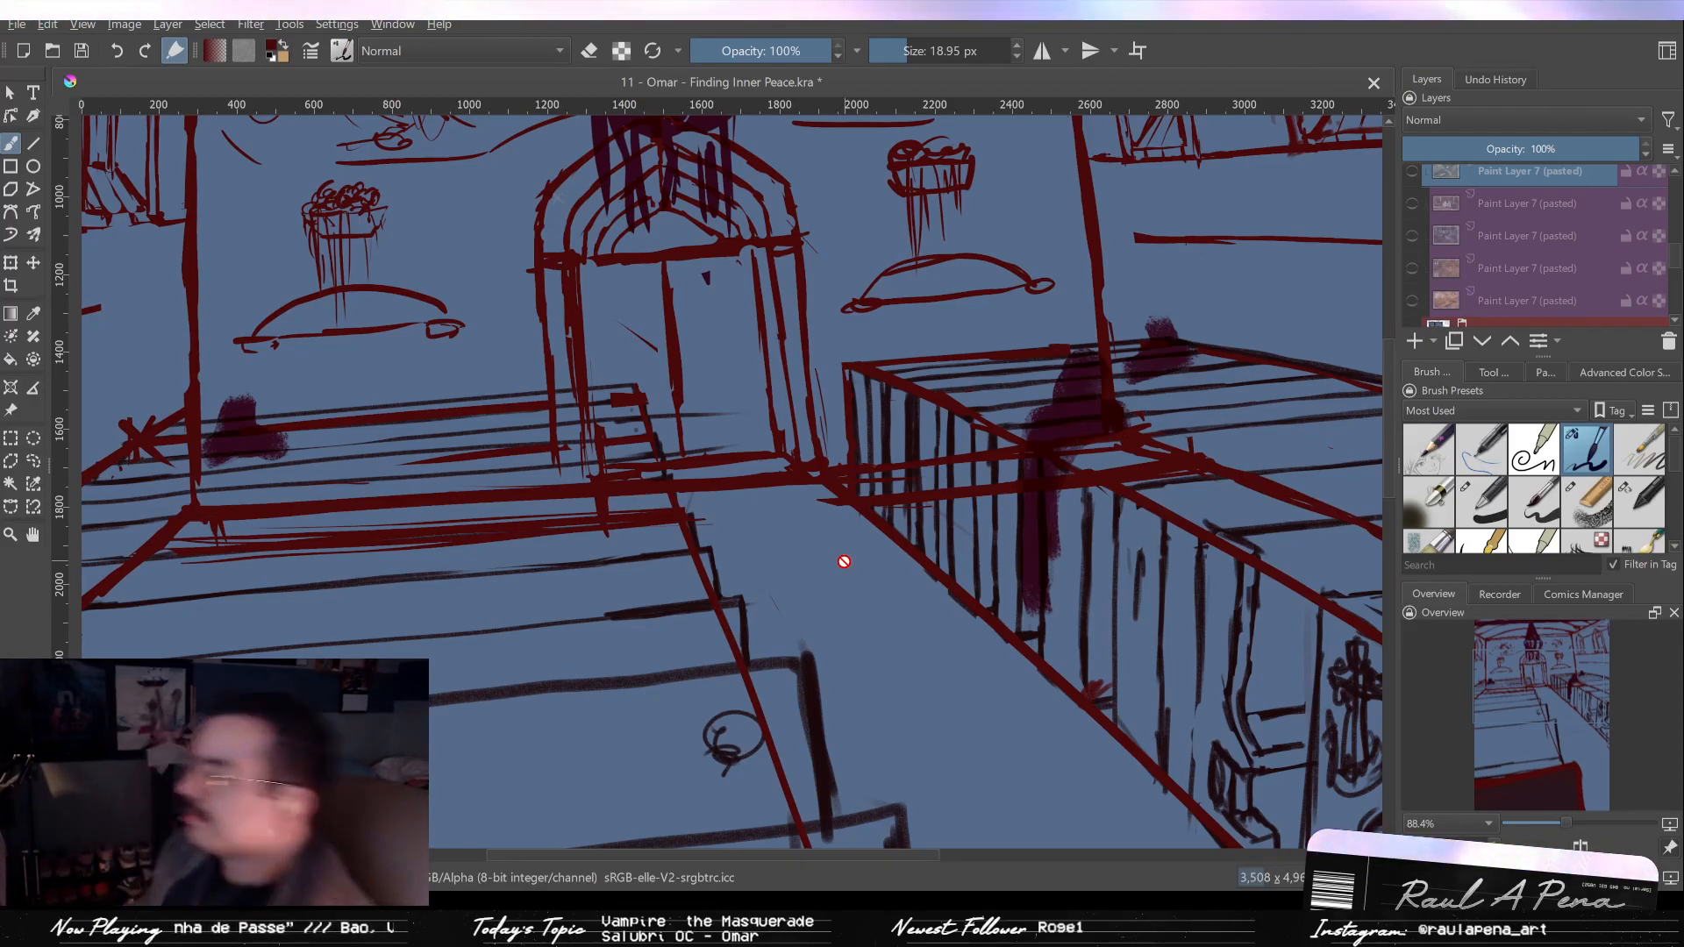
mouse_move(651, 480)
mouse_down()
mouse_move(647, 459)
mouse_move(725, 350)
mouse_move(834, 425)
mouse_move(799, 366)
mouse_up()
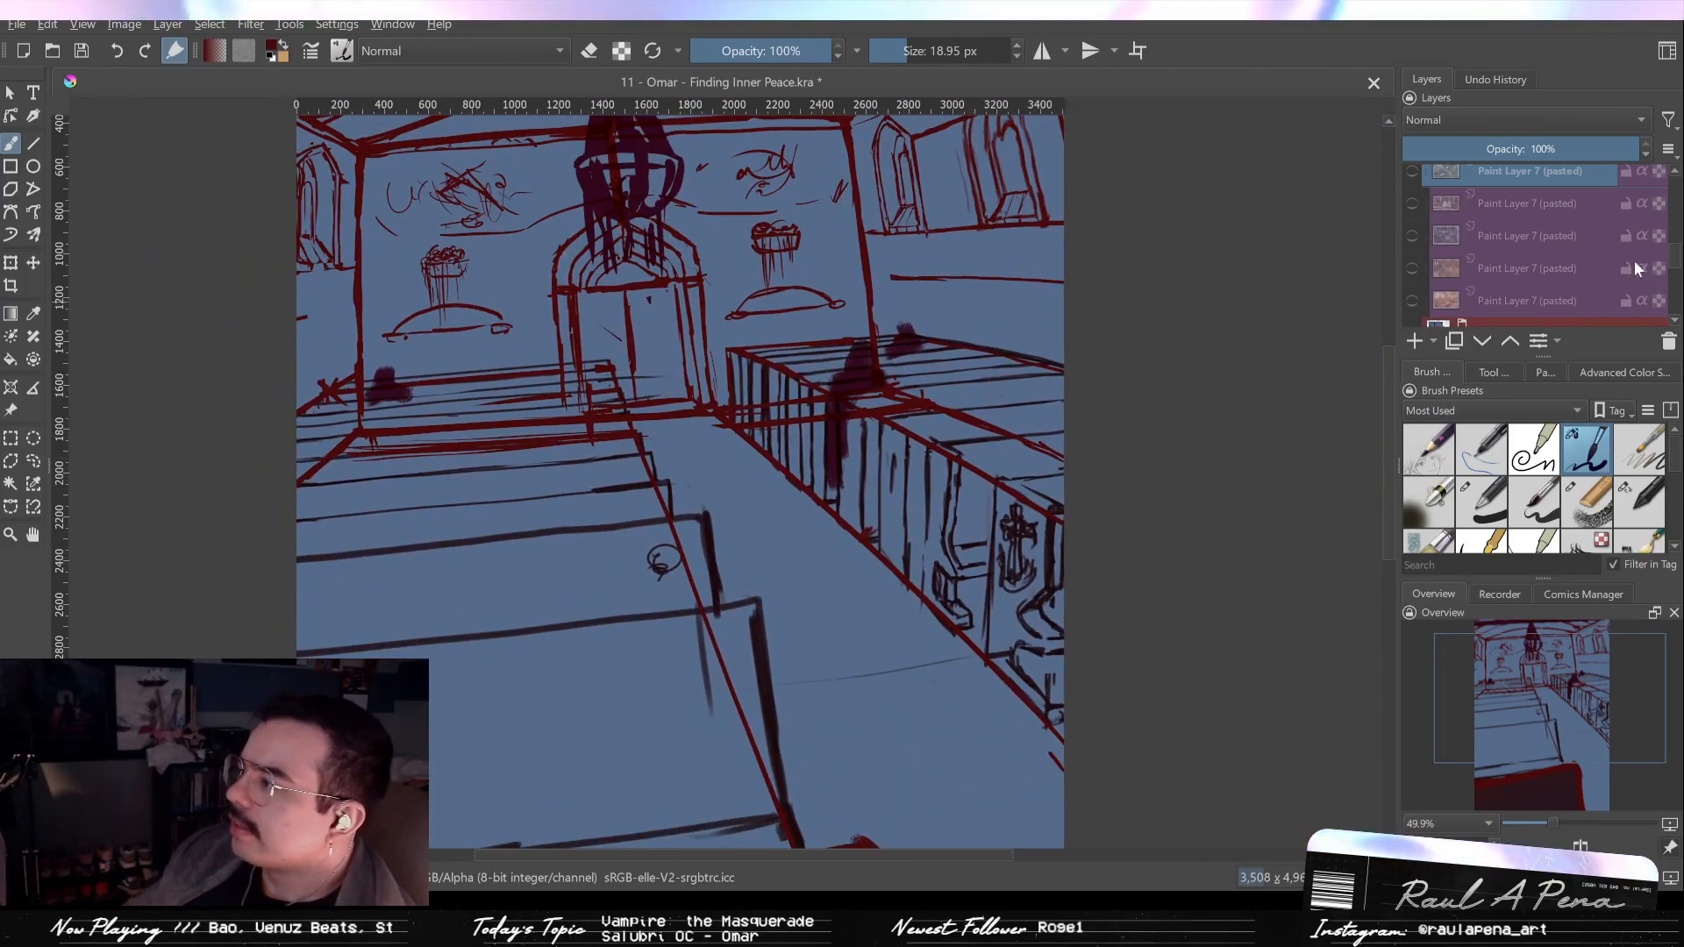
Select the Building Guide layer inside the Church group for sketching around the aisle.
scroll(1671, 283, down, 2)
click(1503, 314)
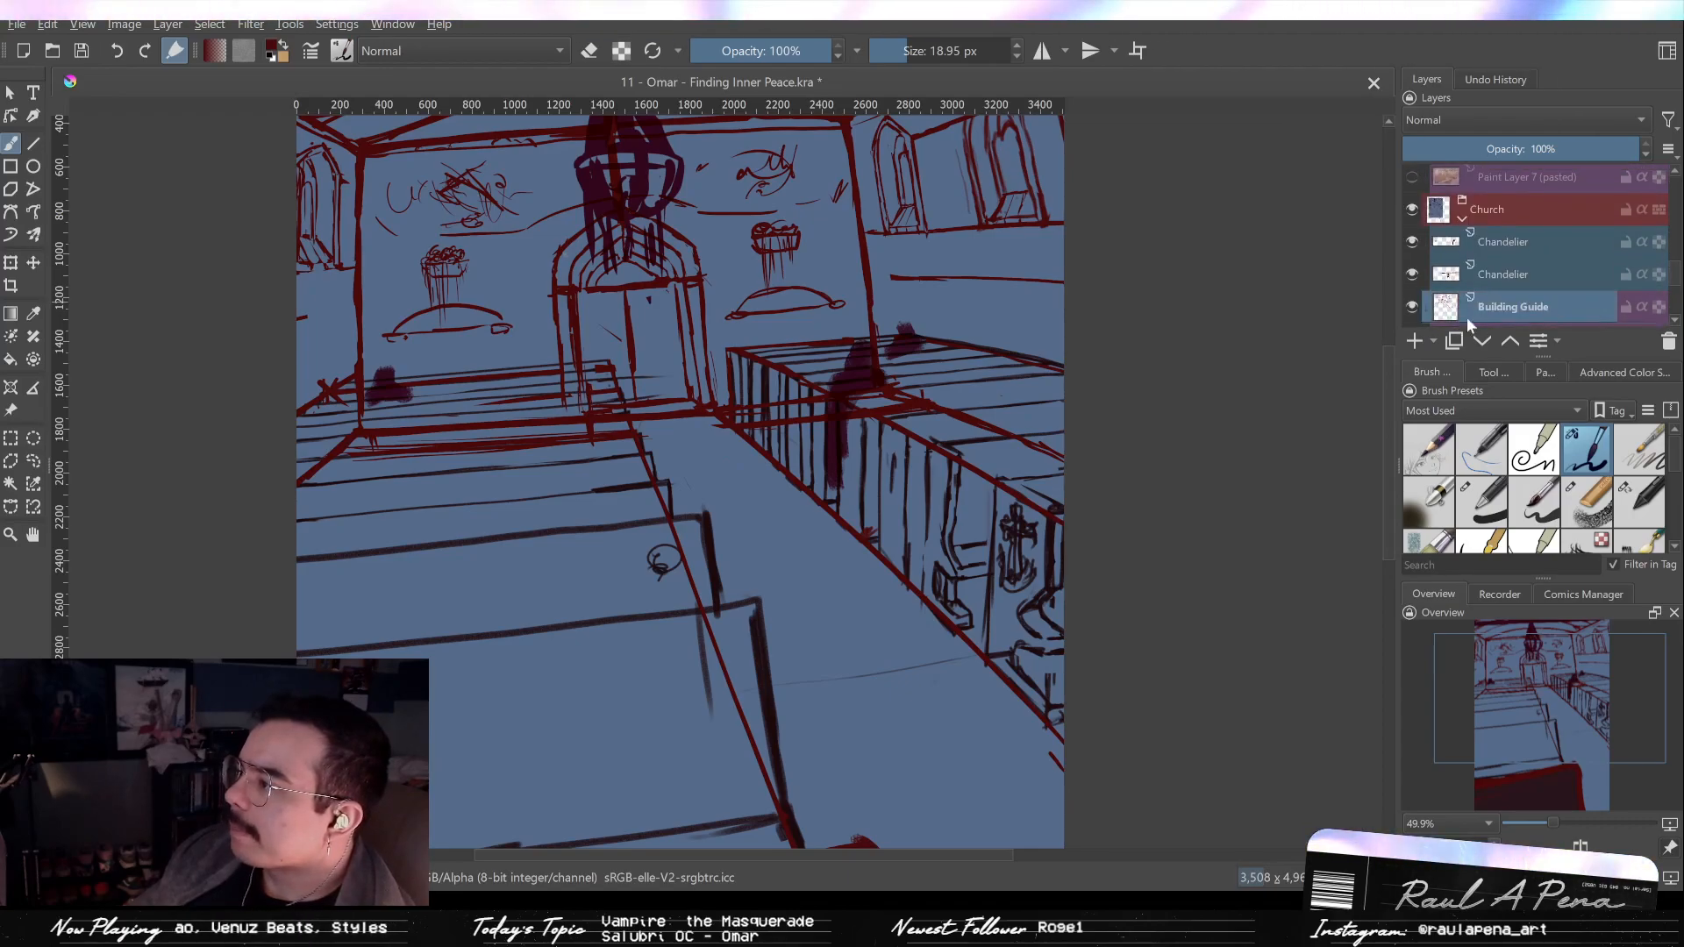
scroll(651, 419, up, 2)
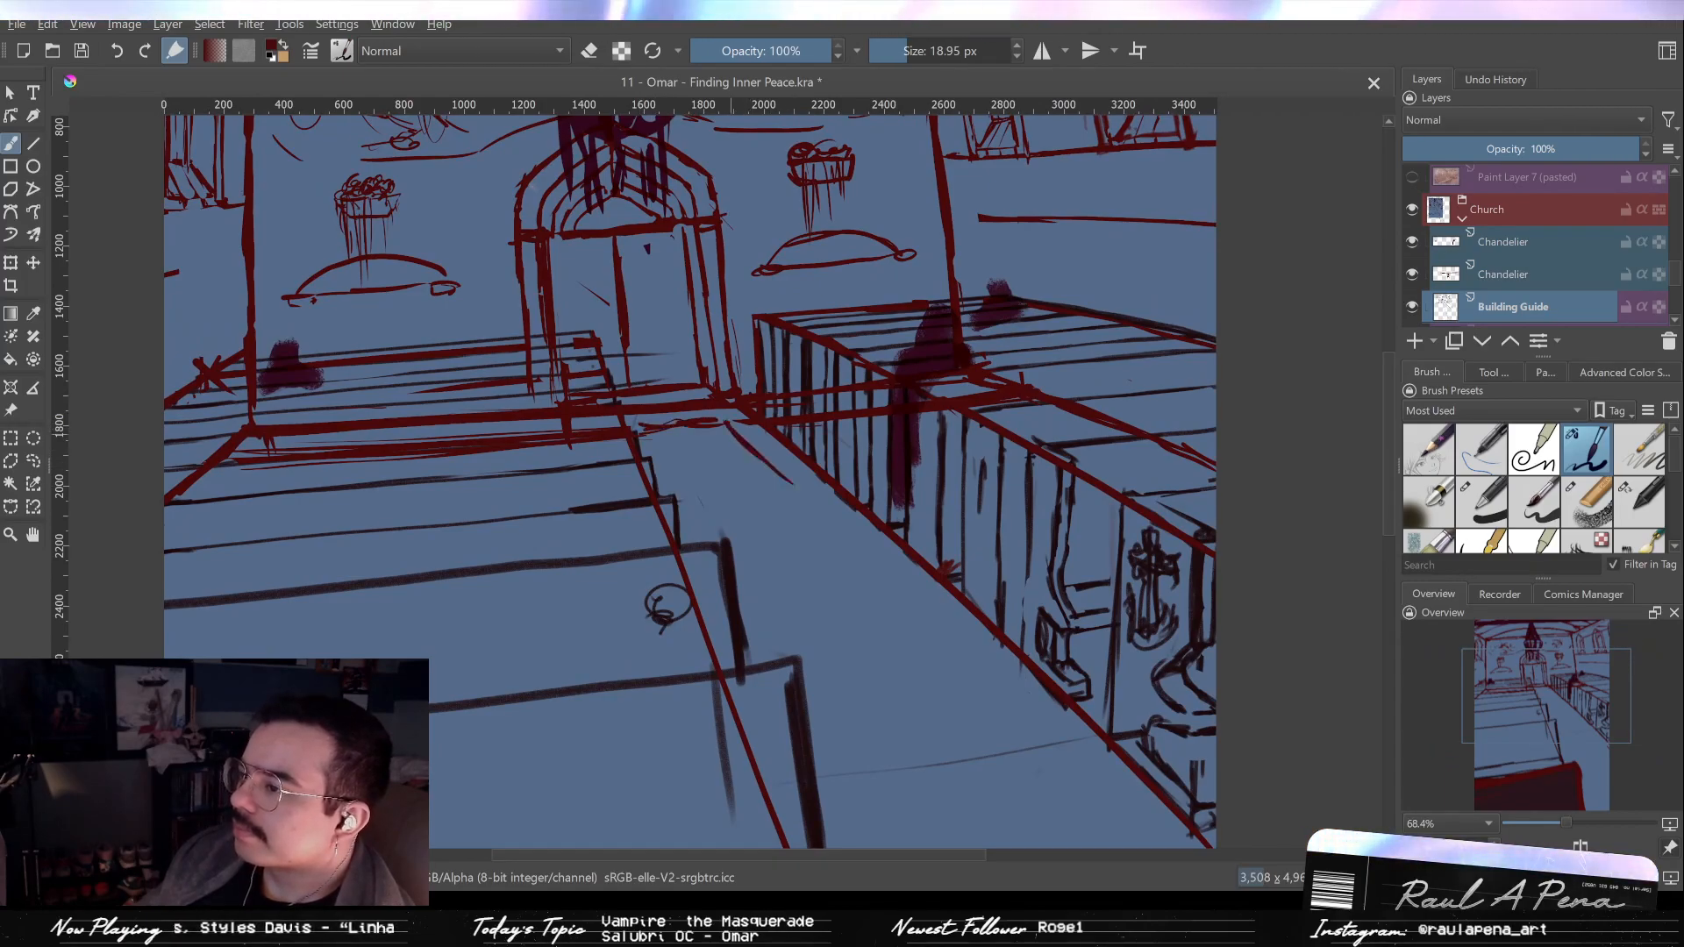
Sketch rough freehand guide lines on the floor along the base of the right-hand pews.
drag(797, 488, 626, 350)
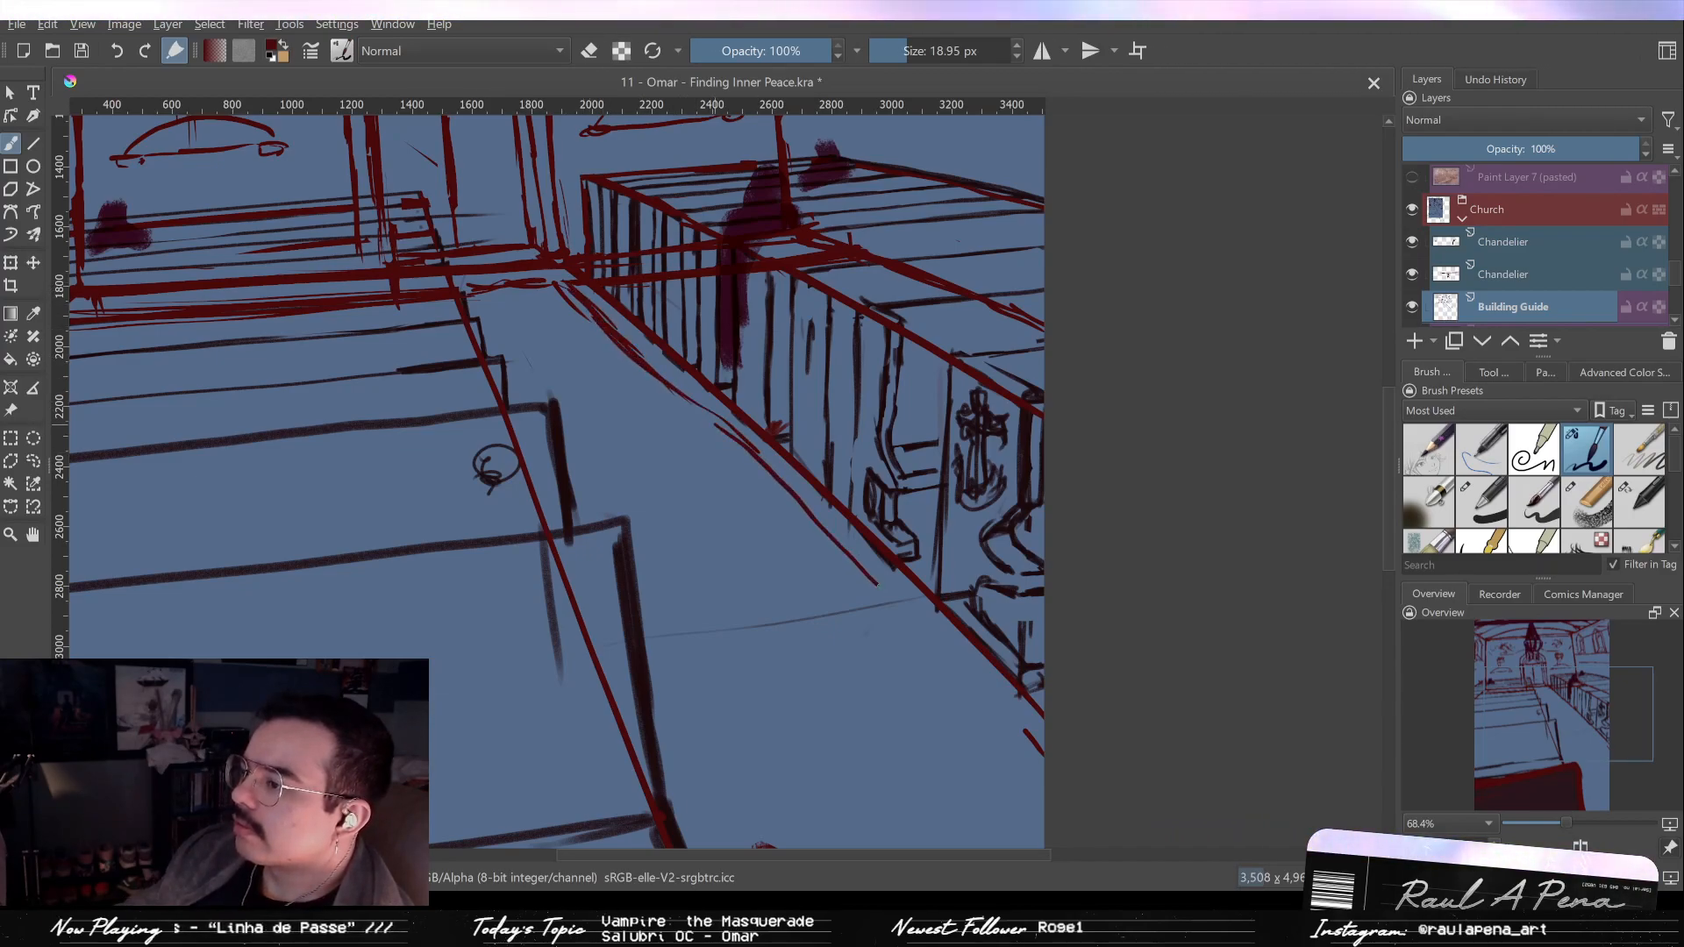
drag(1030, 740, 842, 553)
drag(767, 493, 946, 611)
mouse_move(687, 502)
mouse_down()
mouse_move(719, 574)
mouse_move(666, 500)
mouse_up()
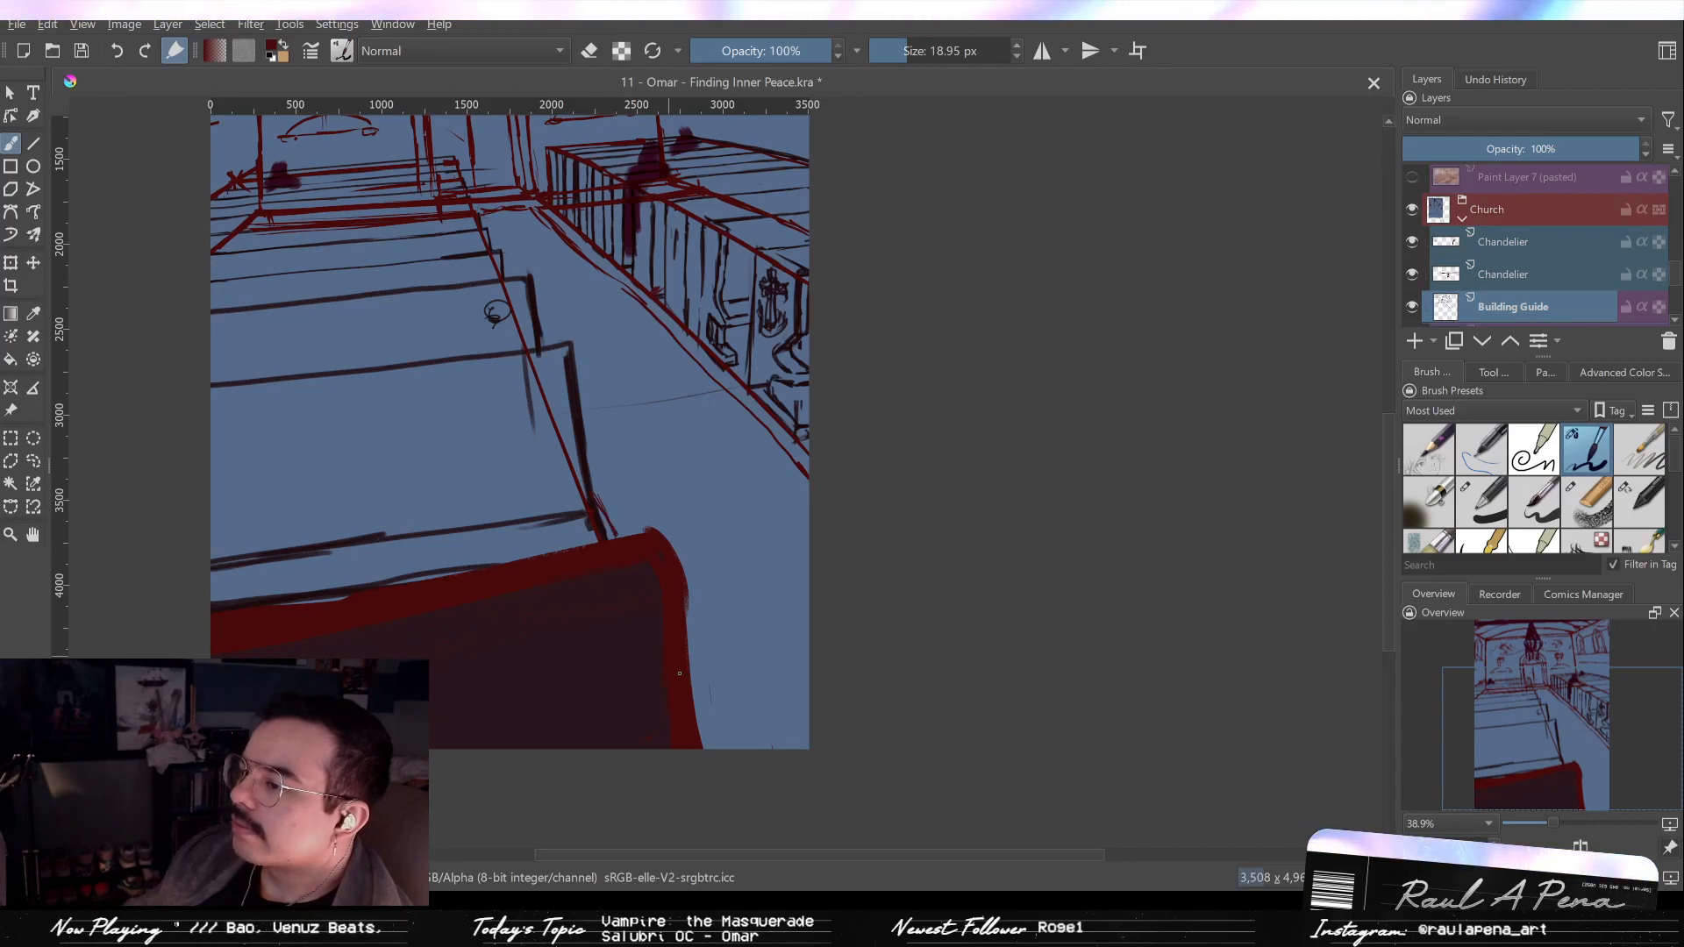
mouse_move(674, 623)
mouse_down()
mouse_move(707, 711)
mouse_move(684, 634)
mouse_up()
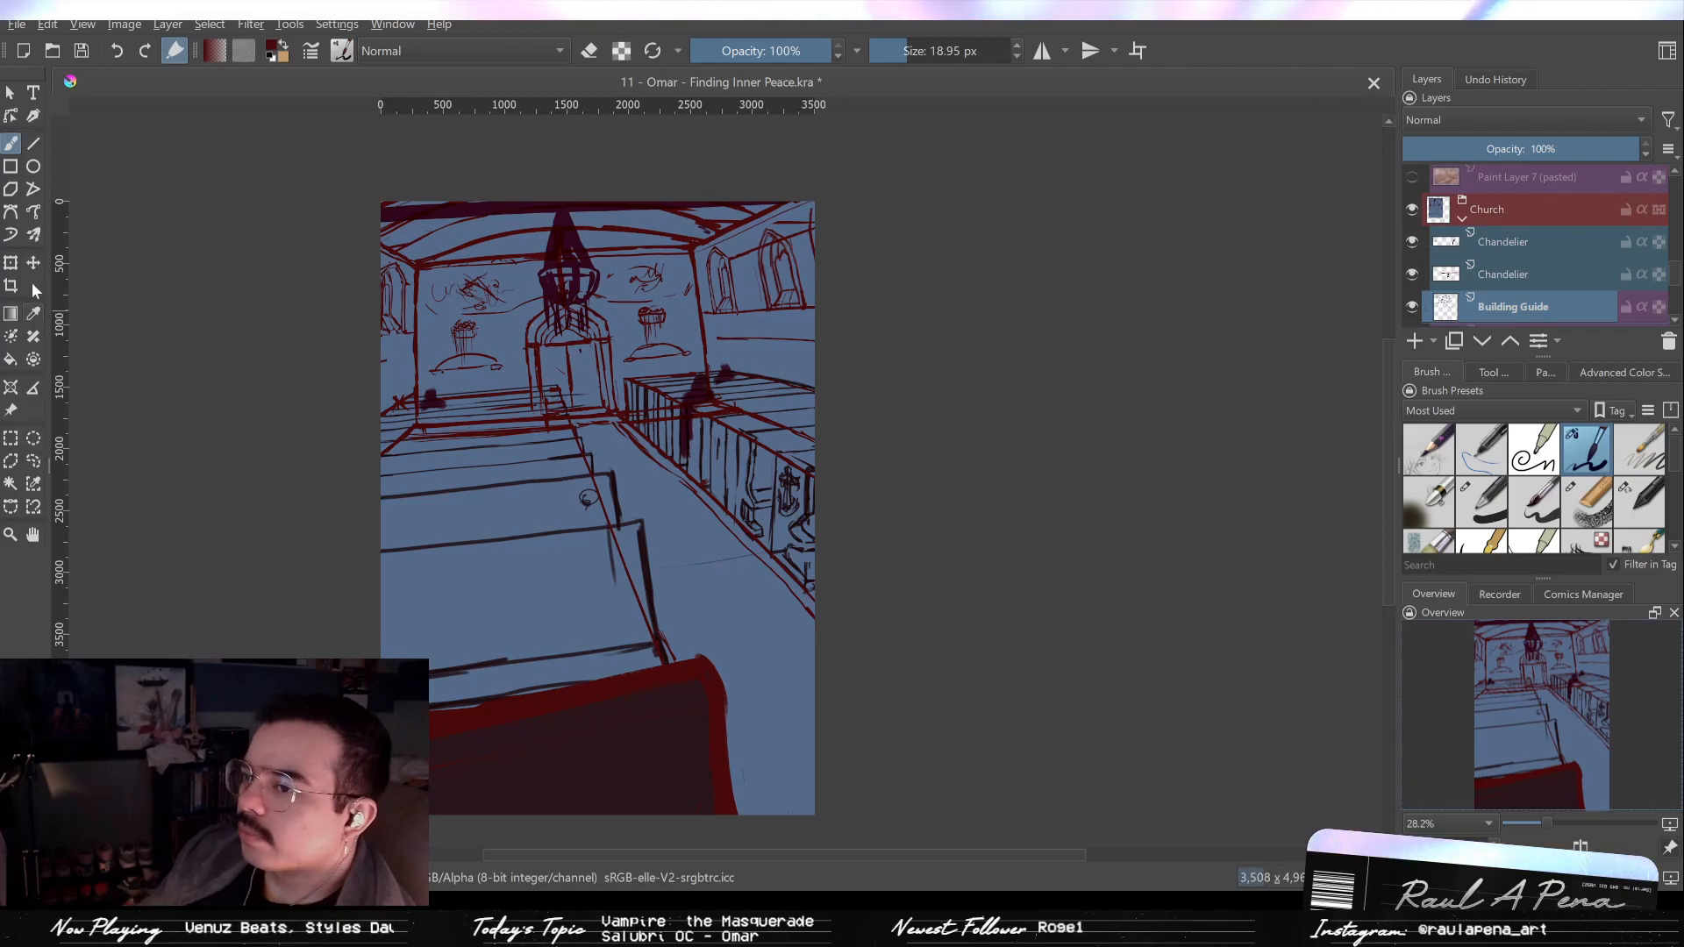
Turn on the vanishing point assistant's perspective lines and return to the 18.95 px sketching brush.
click(13, 391)
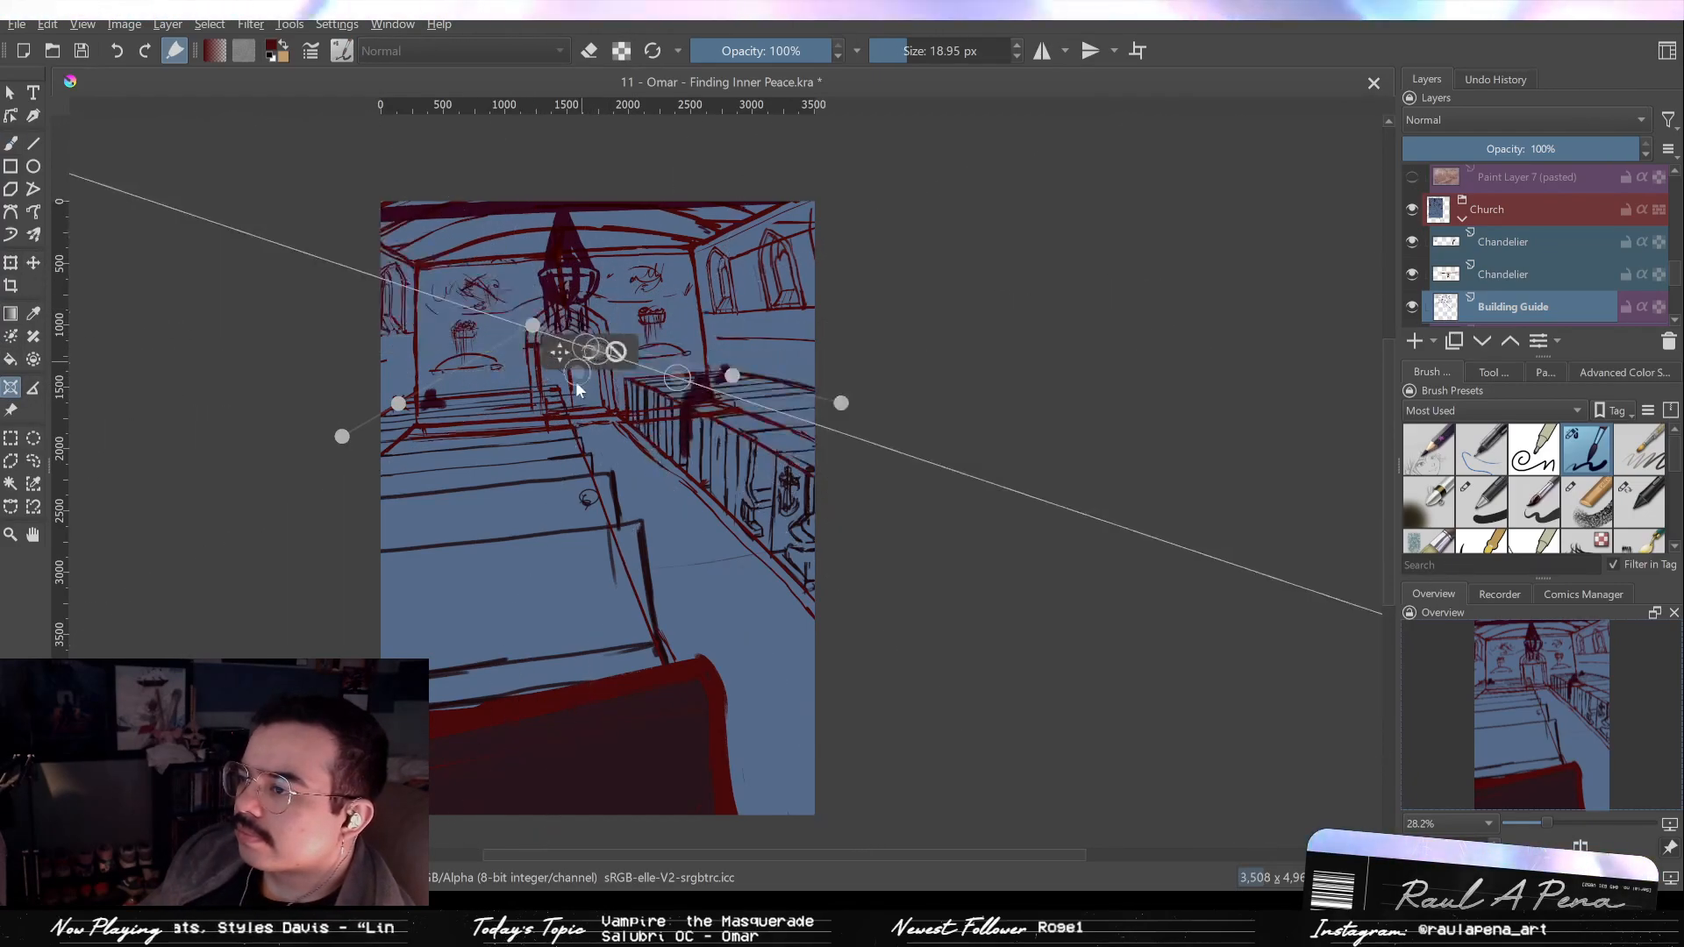
click(586, 395)
click(664, 421)
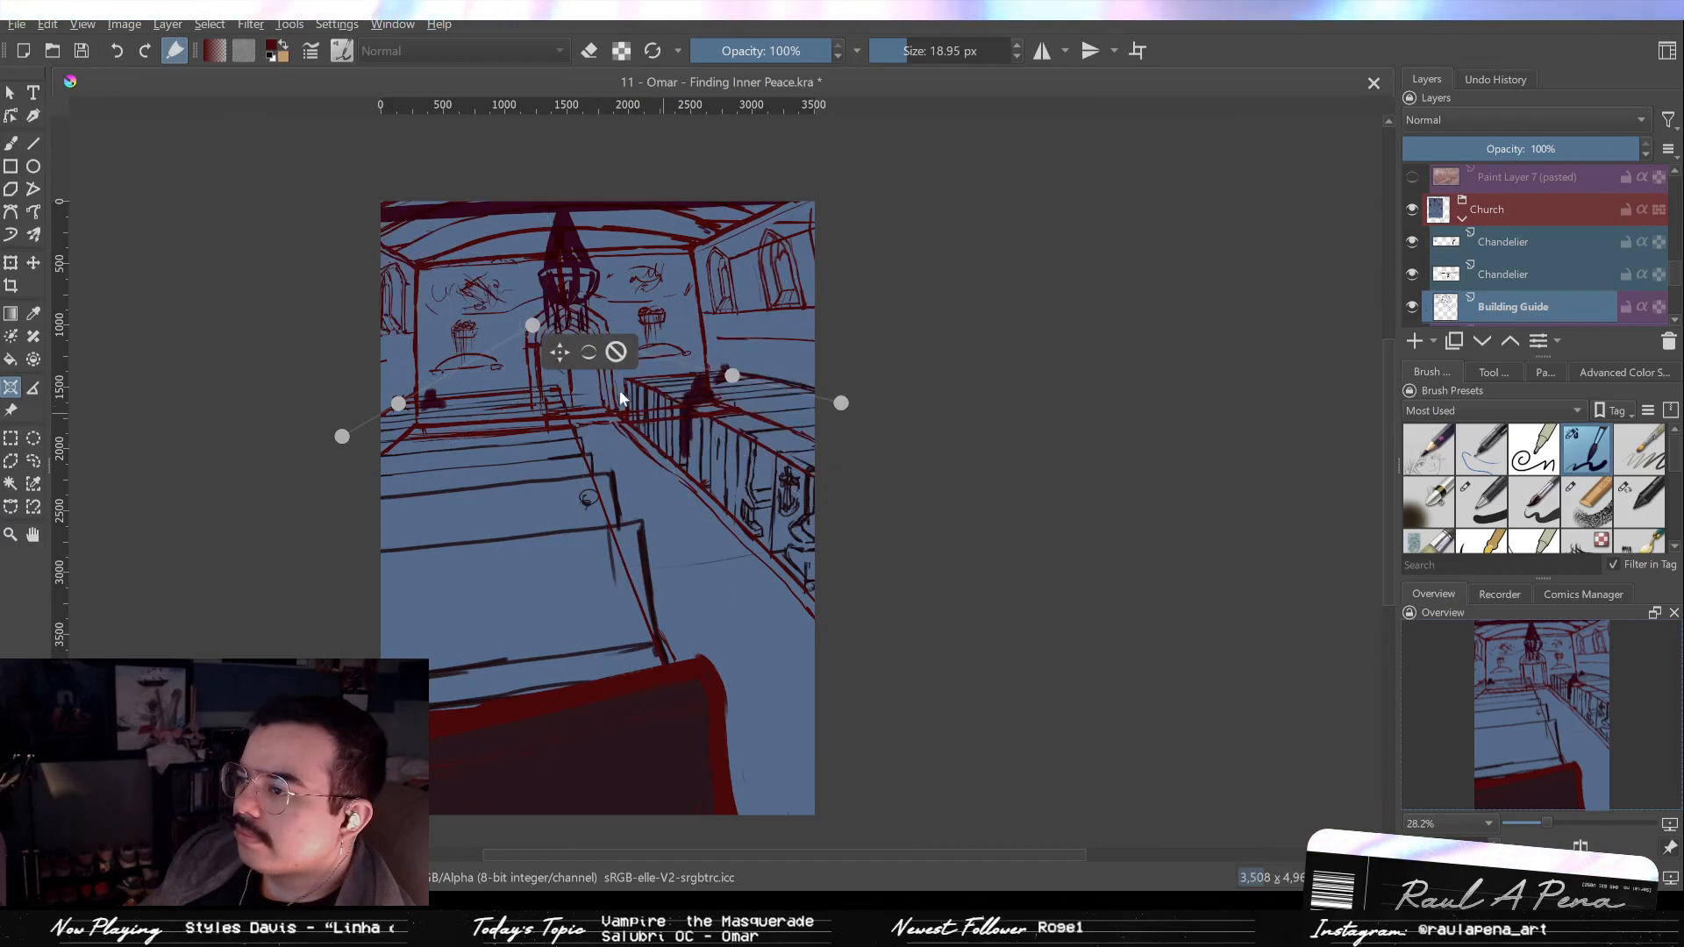
click(589, 354)
scroll(558, 421, up, 2)
drag(689, 590, 613, 464)
drag(640, 556, 648, 616)
key(/)
key(b)
key(m)
key(m)
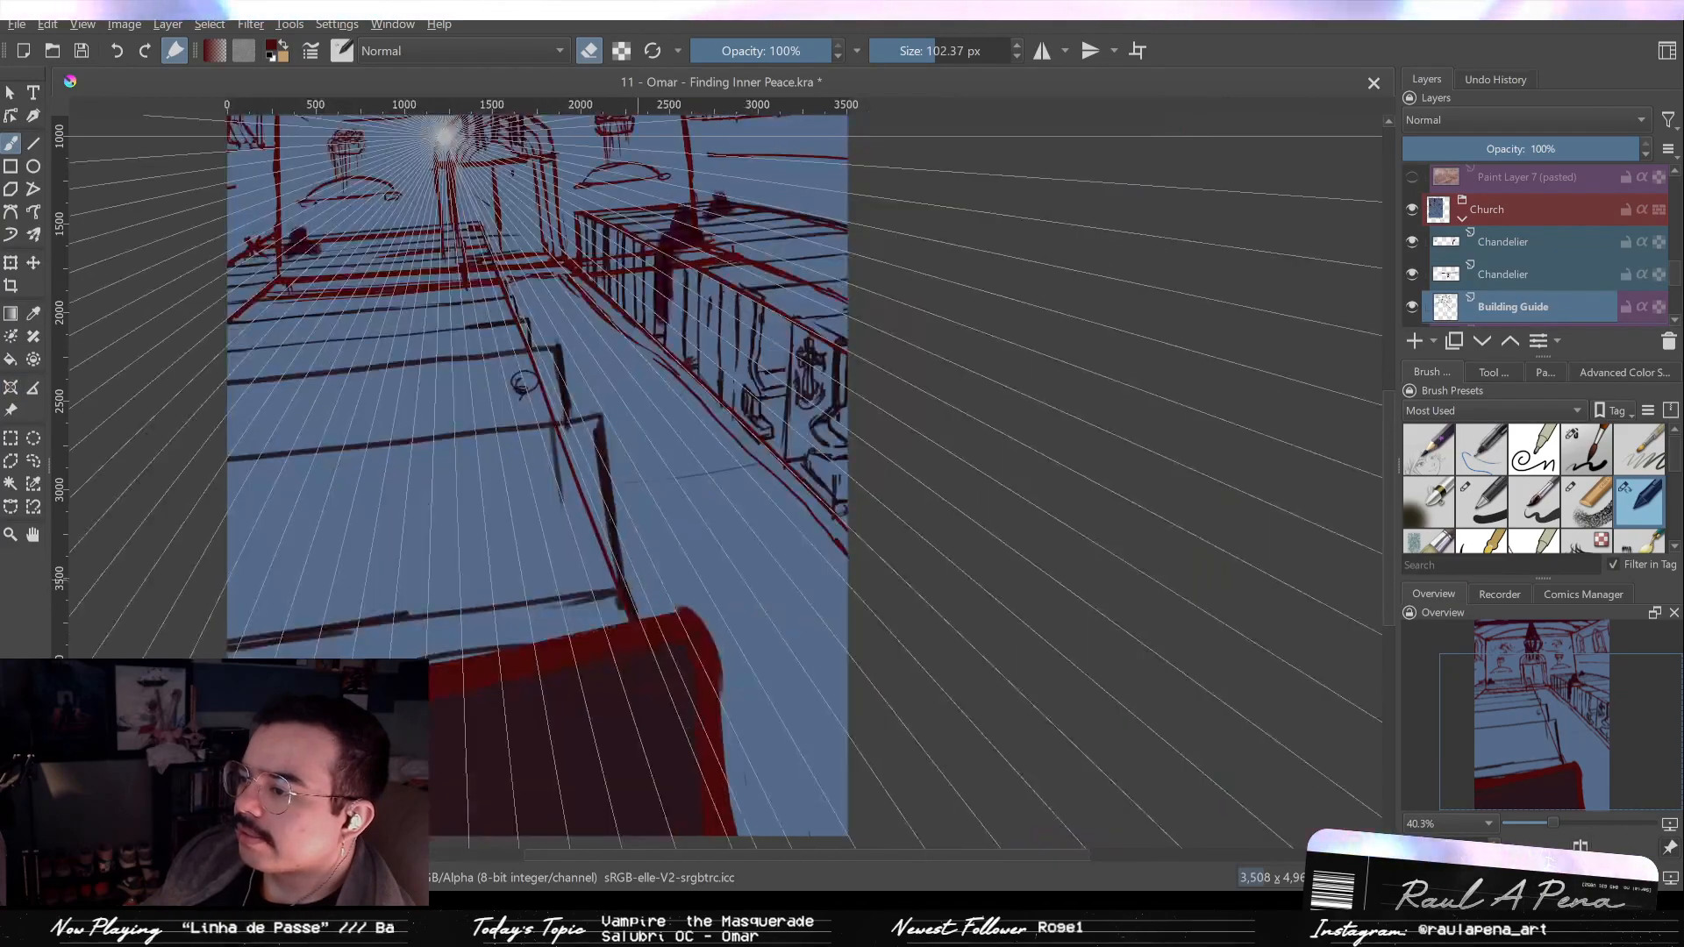
key(/)
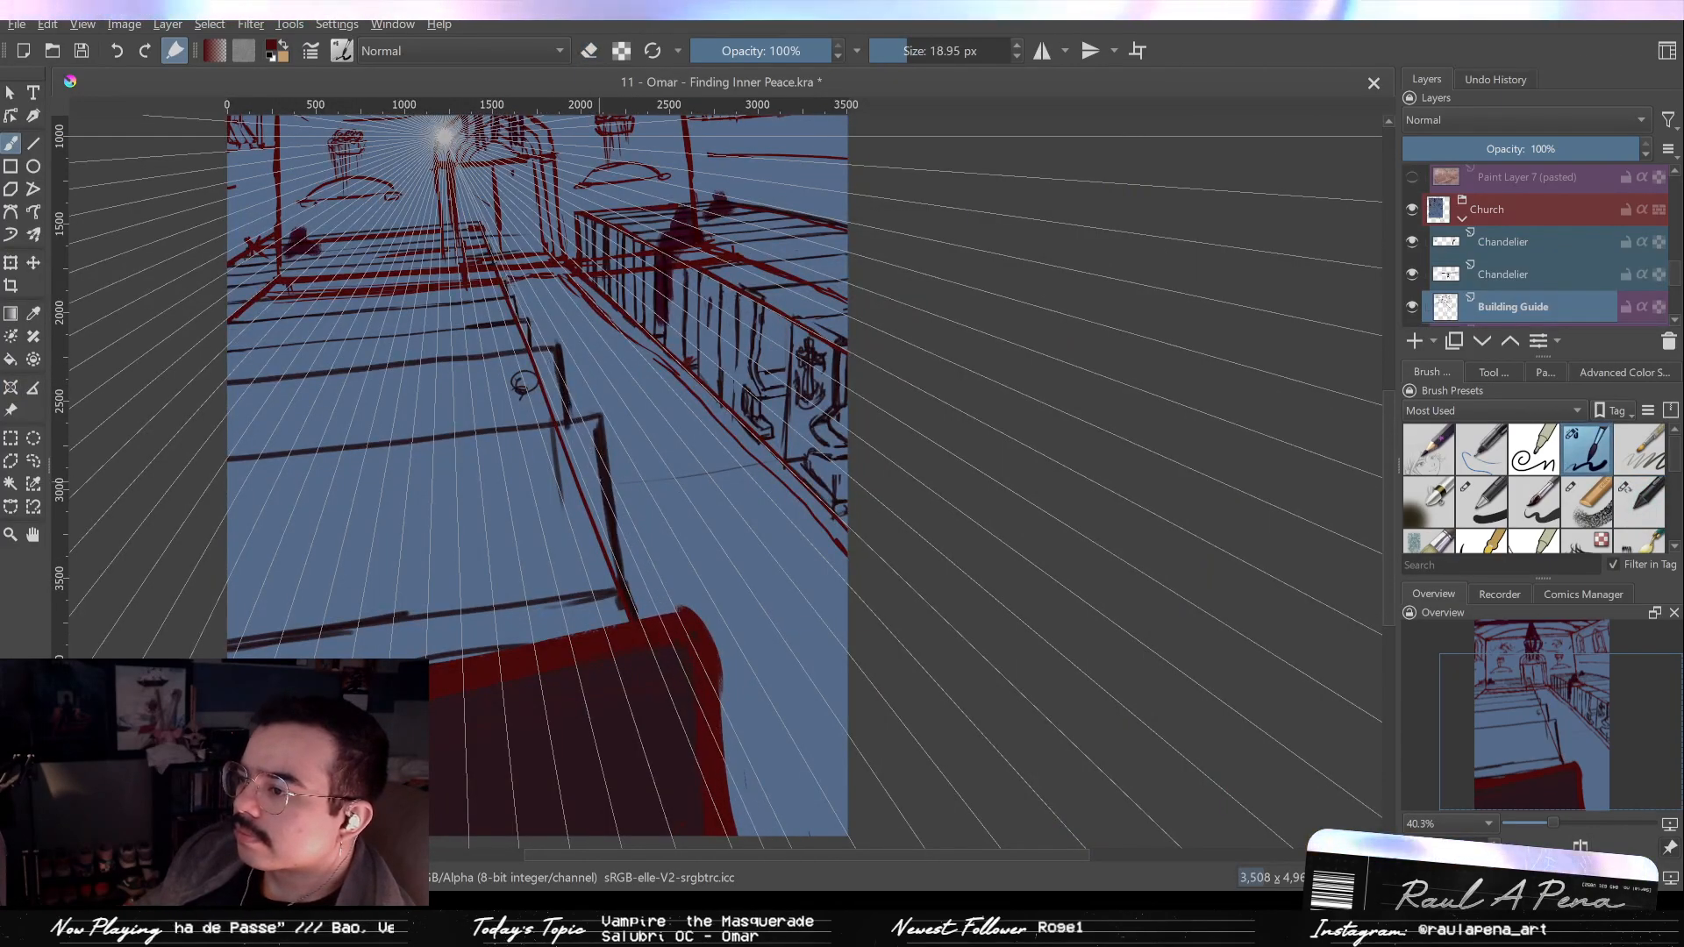
Erase the rough freehand guide lines on the floor beside the right-hand pews with the 102.37 px eraser.
scroll(524, 383, up, 3)
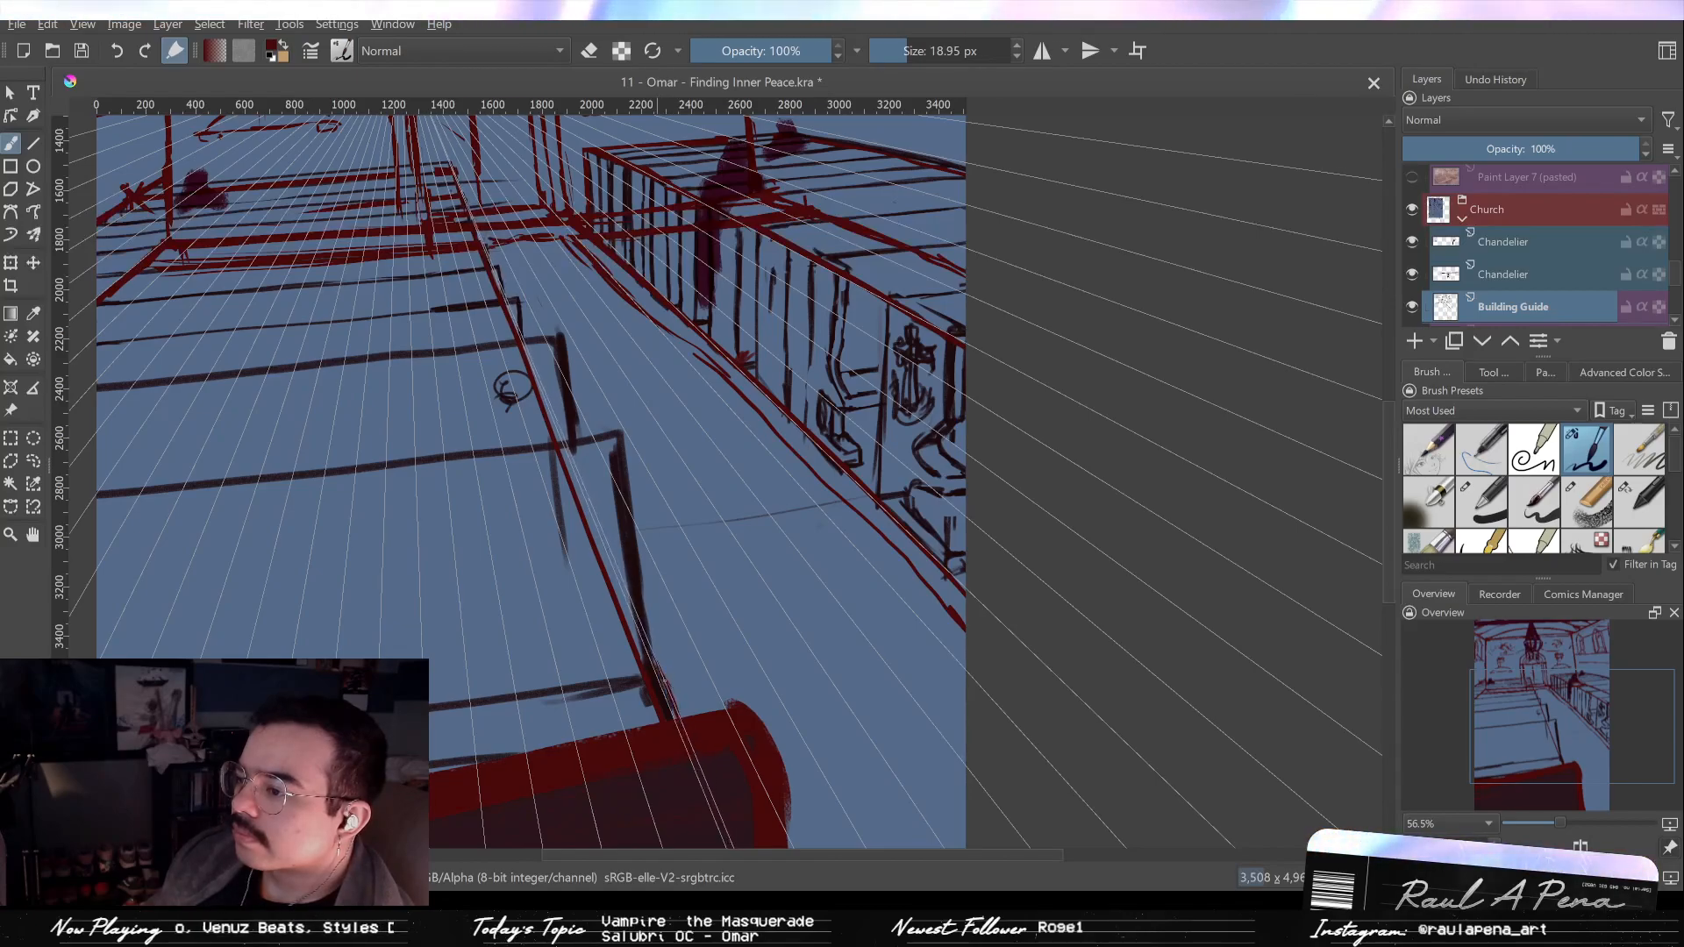
drag(648, 601, 696, 614)
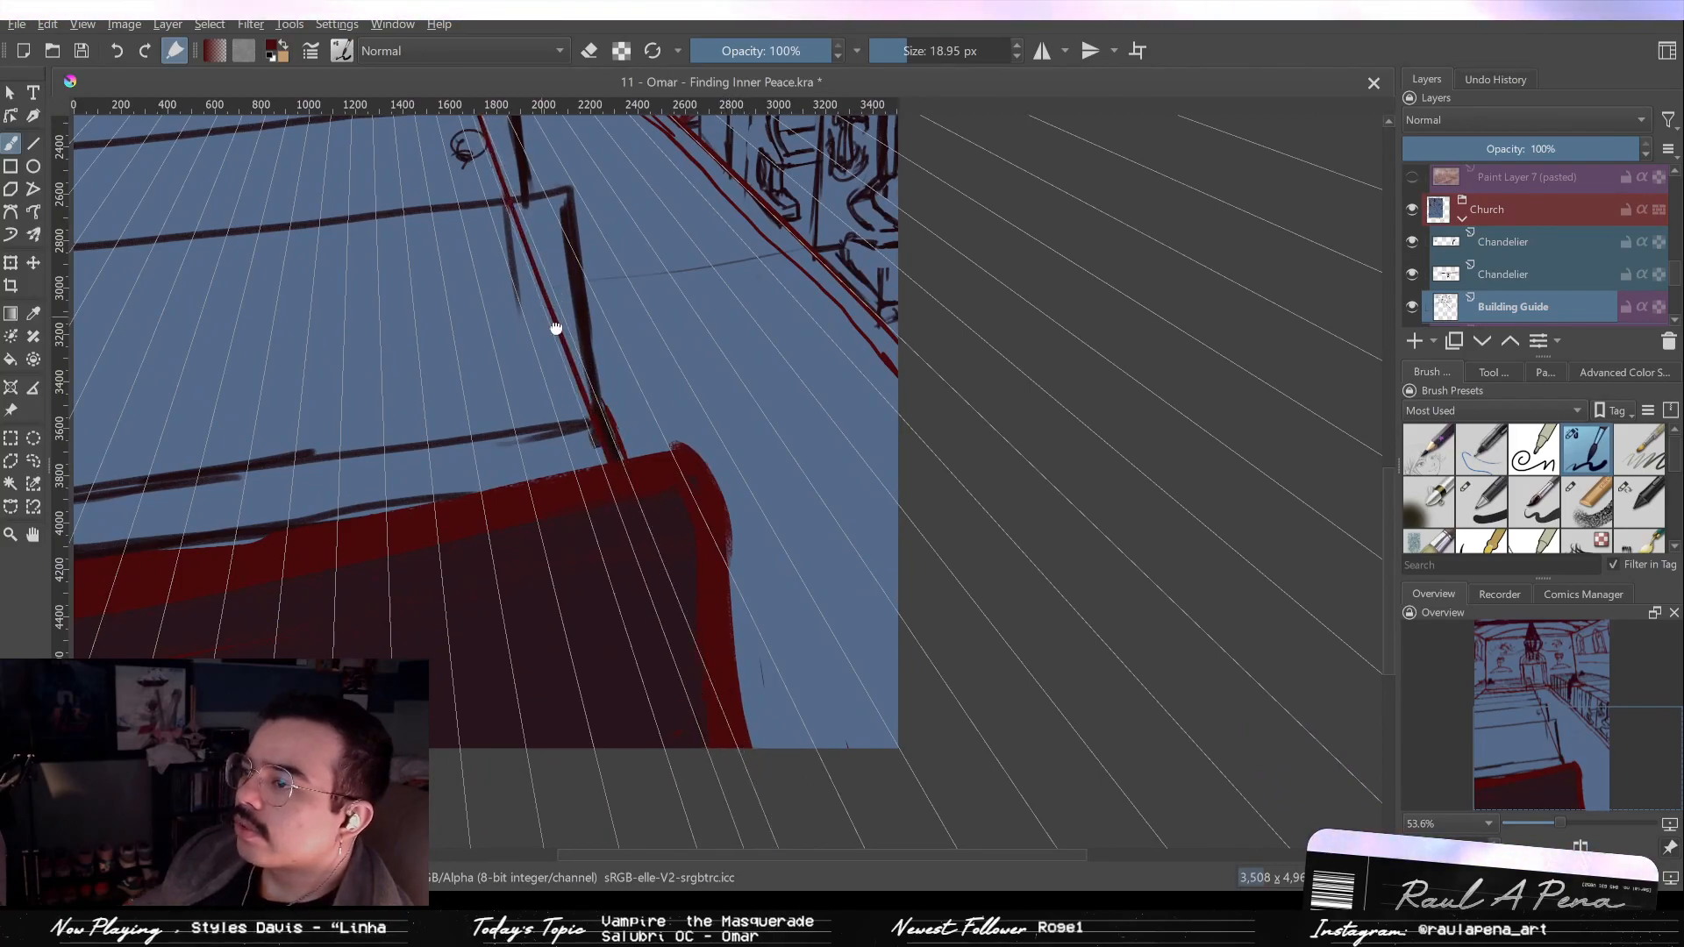
drag(556, 331, 664, 601)
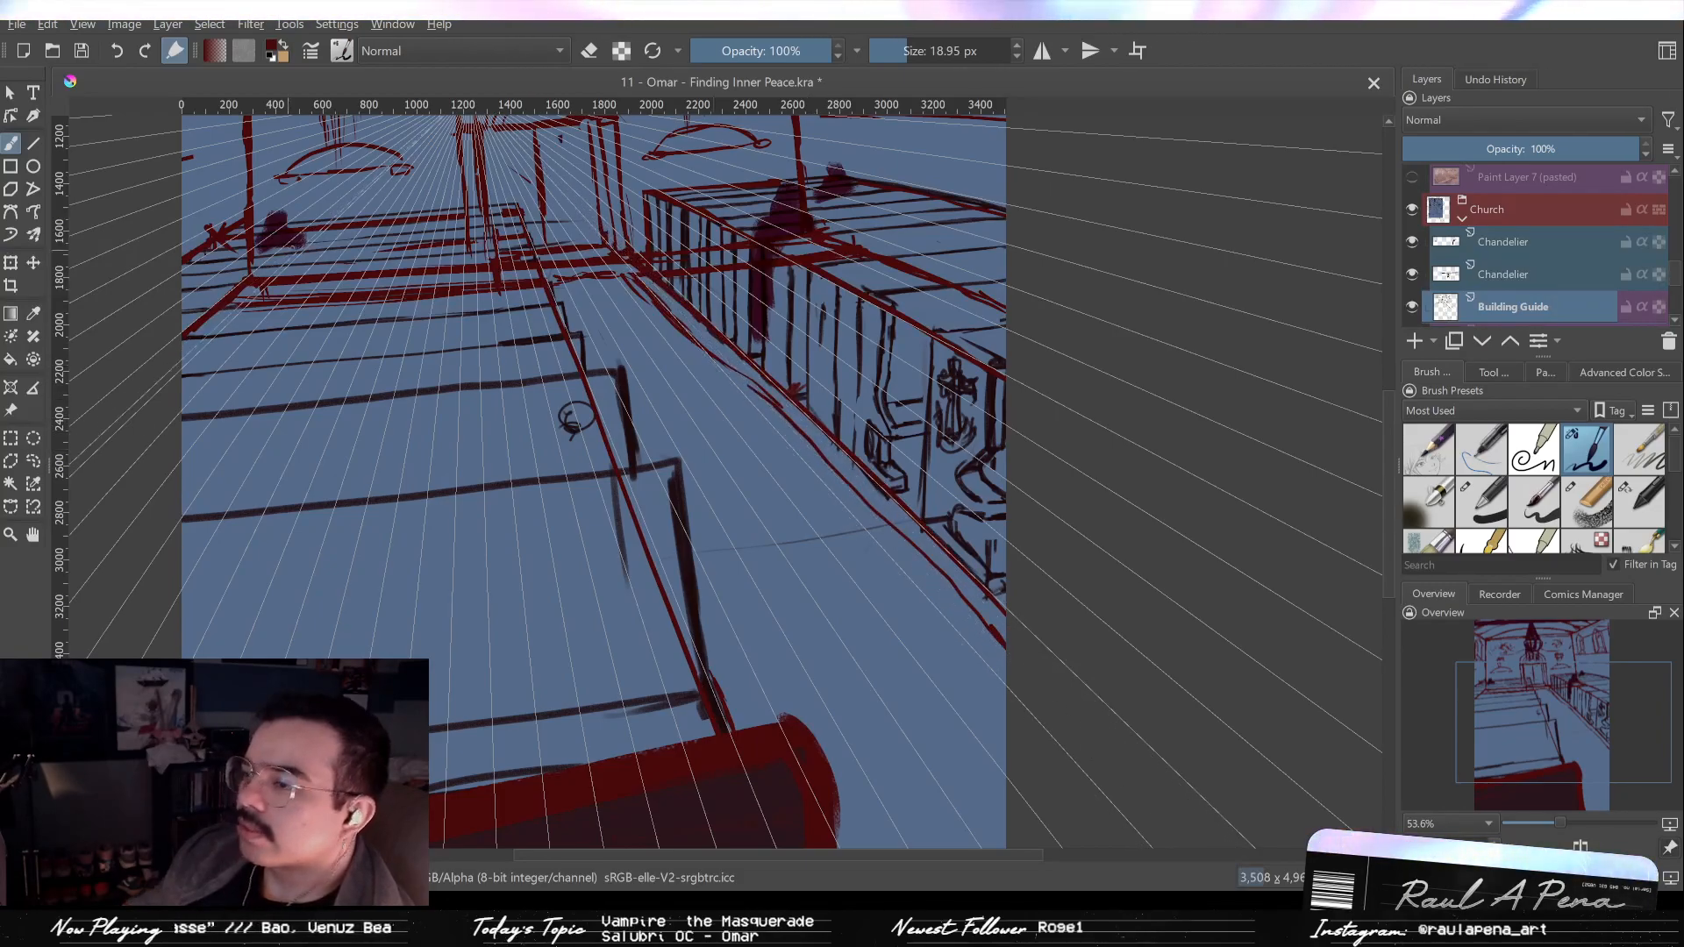
key(e)
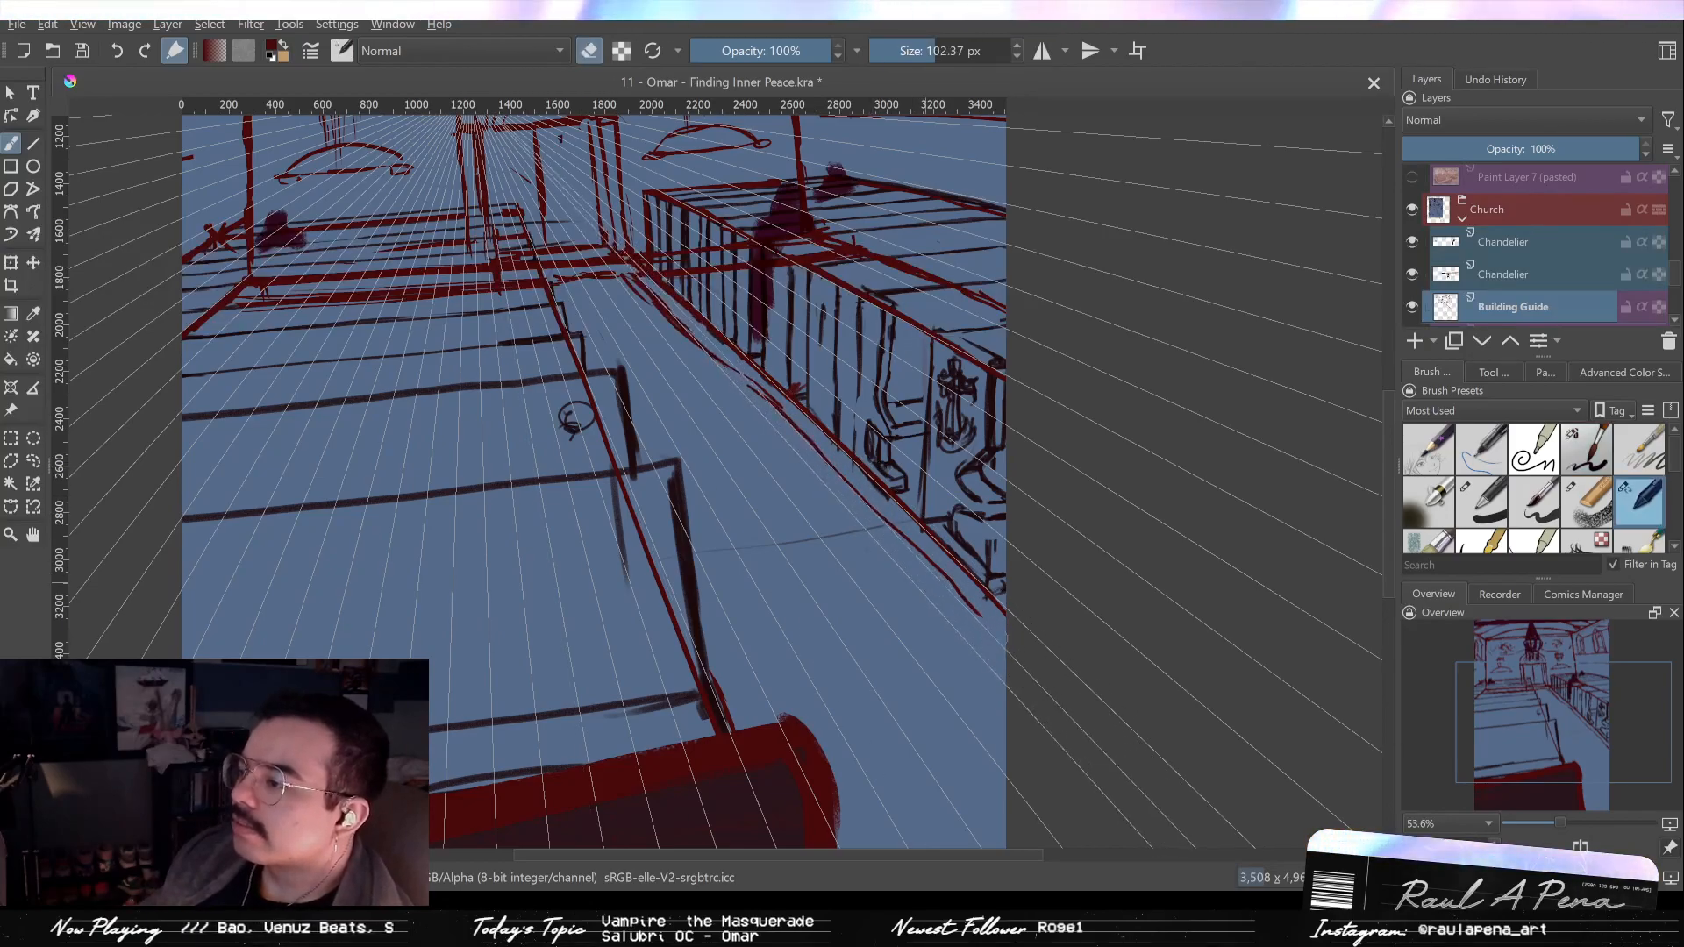
drag(838, 474, 787, 414)
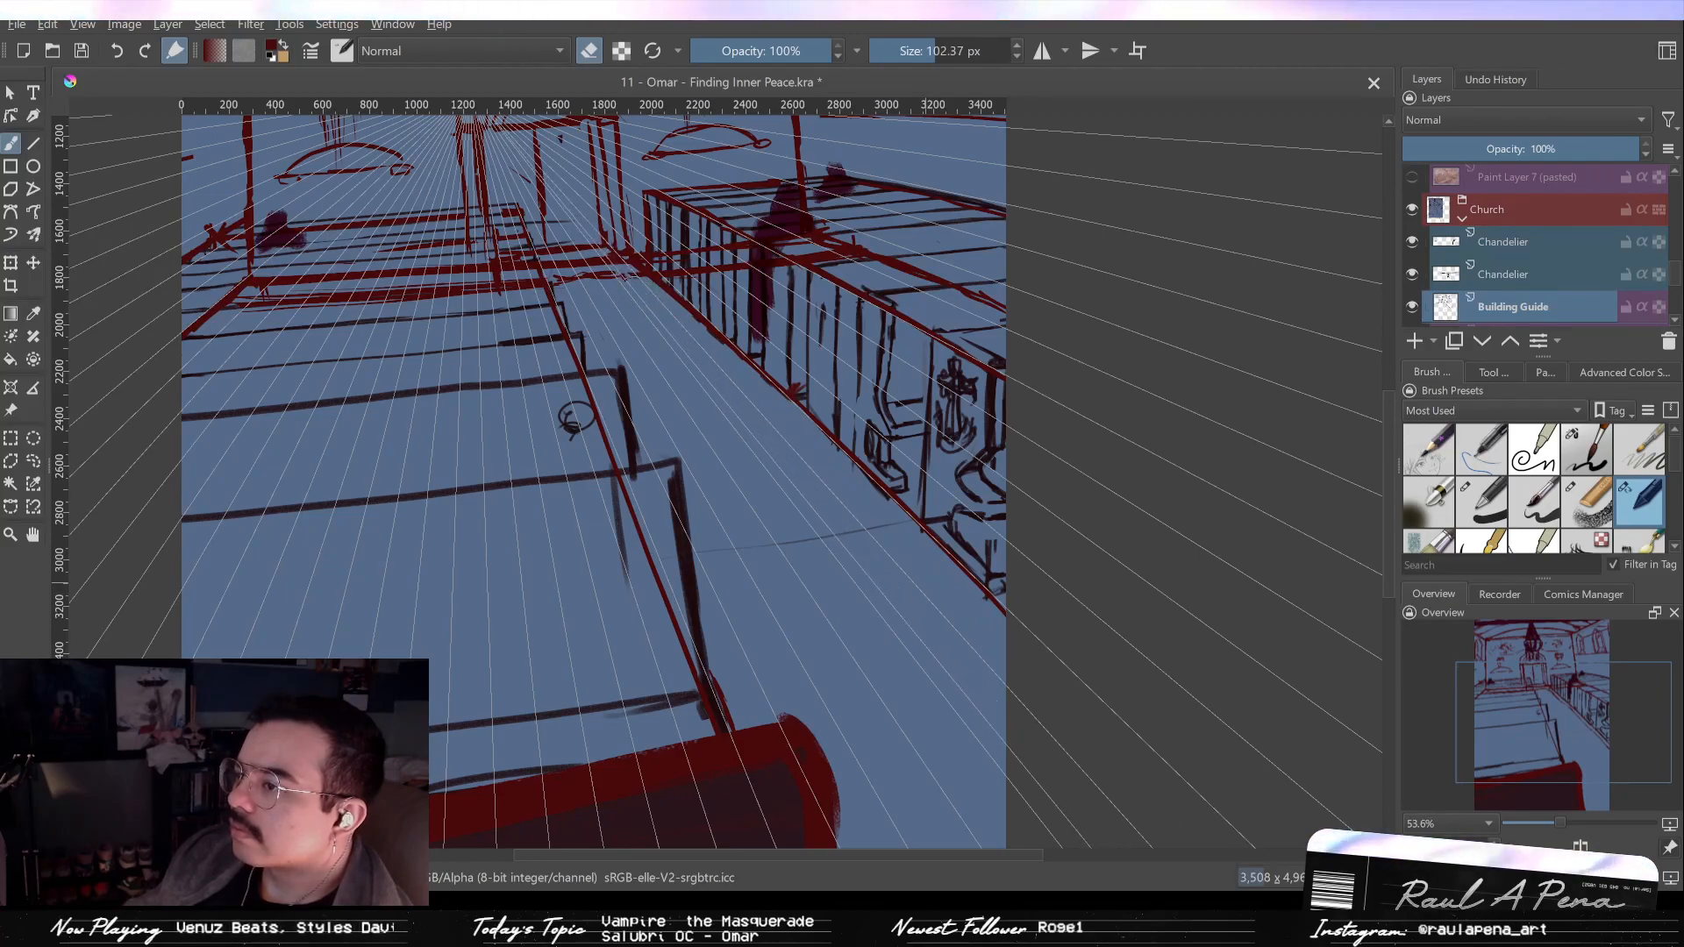
Draw a straight perspective line on the aisle floor from the doorway's base along the right-hand pews, and return to the freehand brush.
key(e)
click(33, 143)
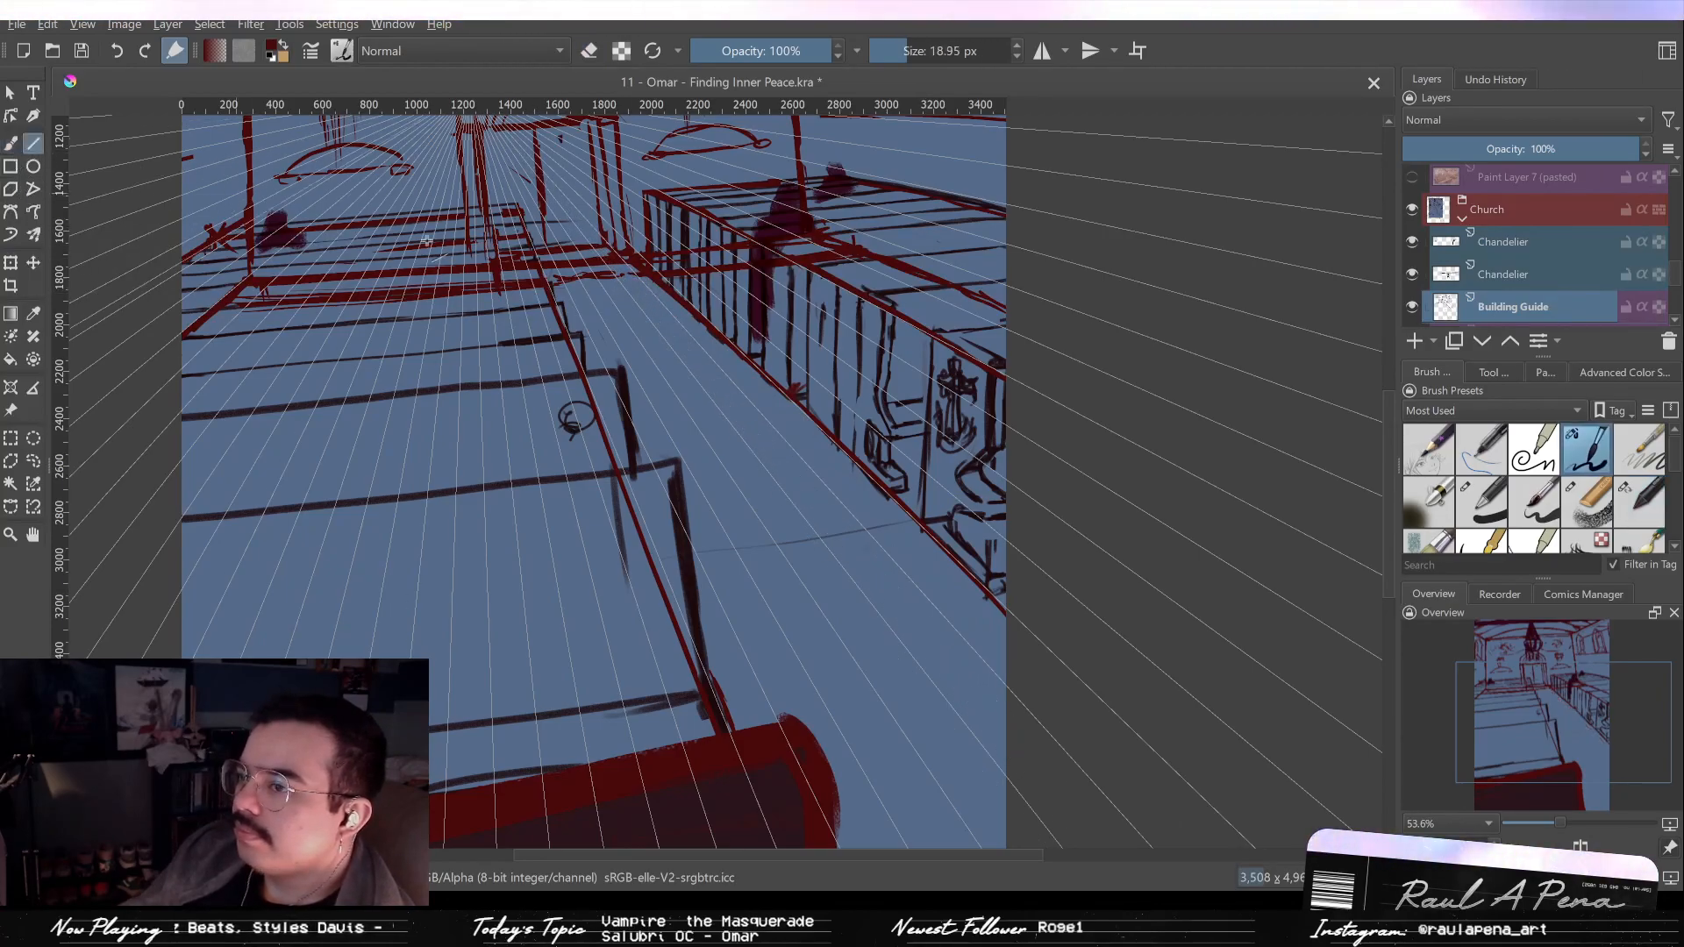
drag(642, 275, 984, 691)
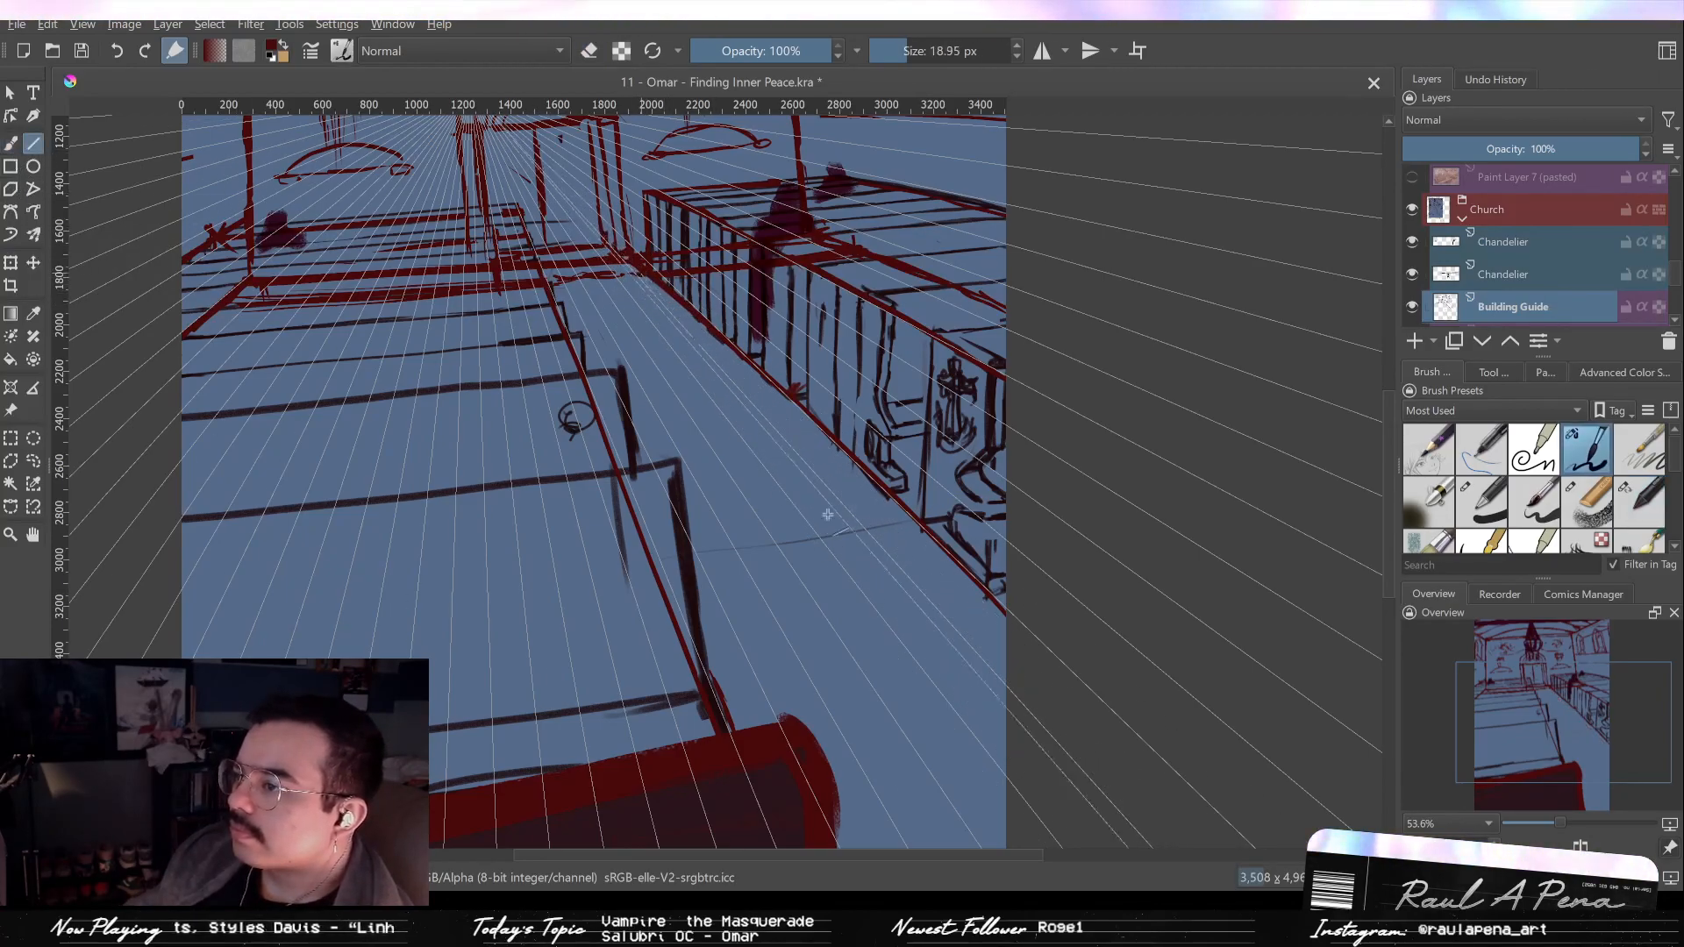
key(ctrl+z)
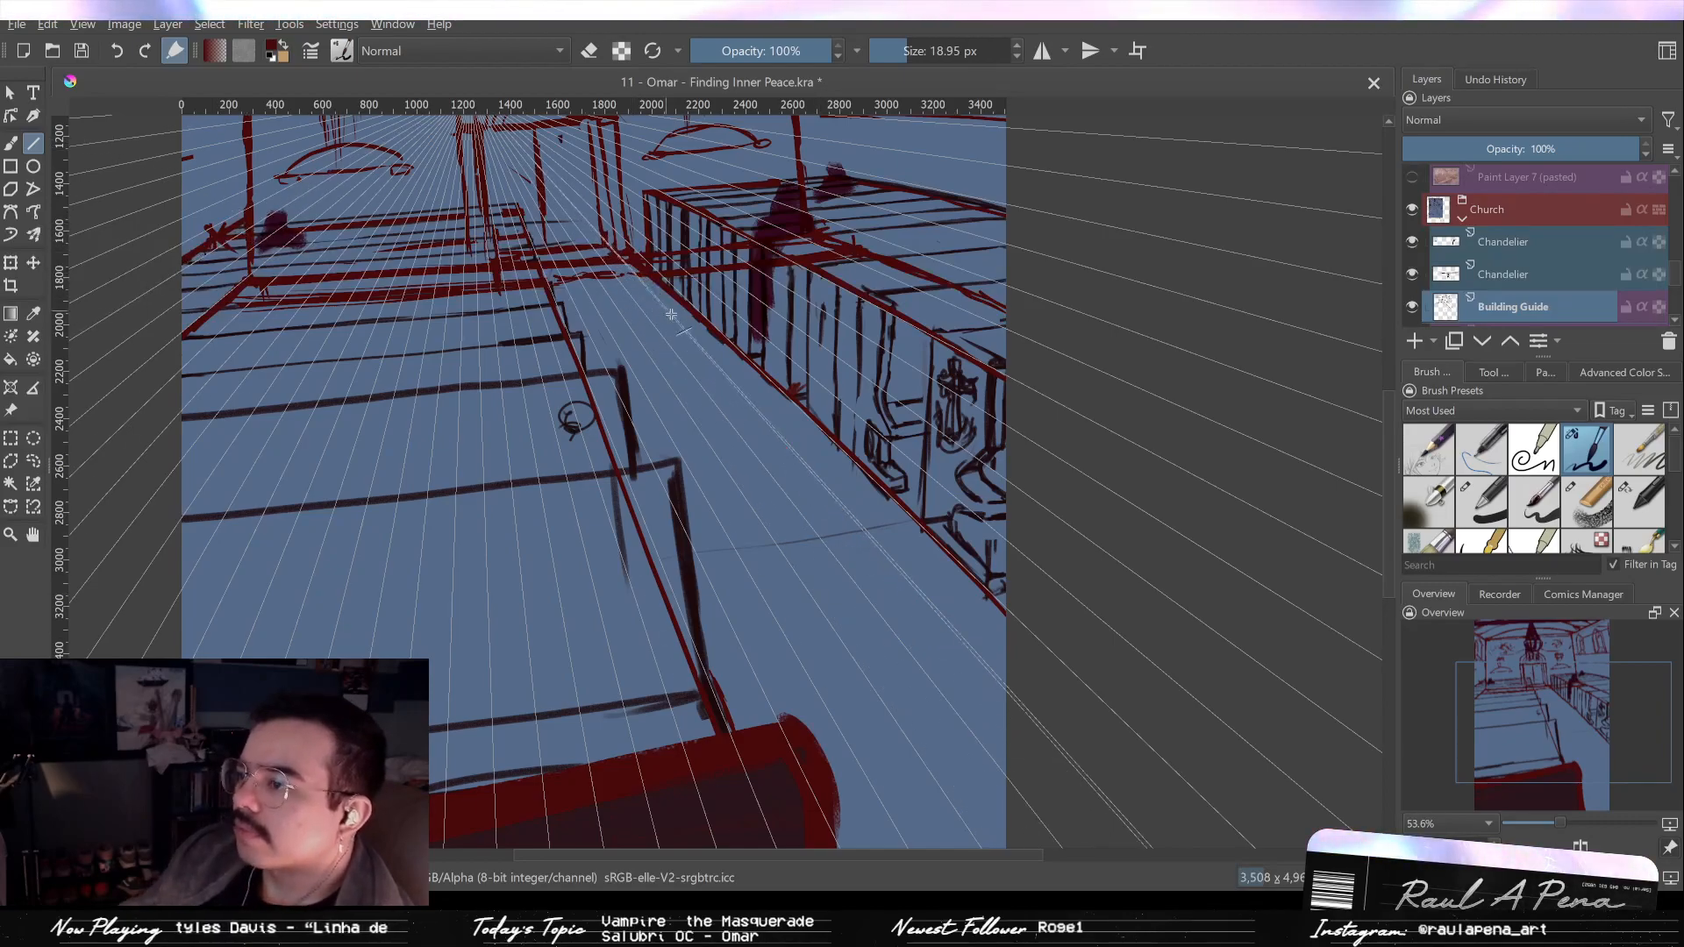
drag(637, 273, 1096, 765)
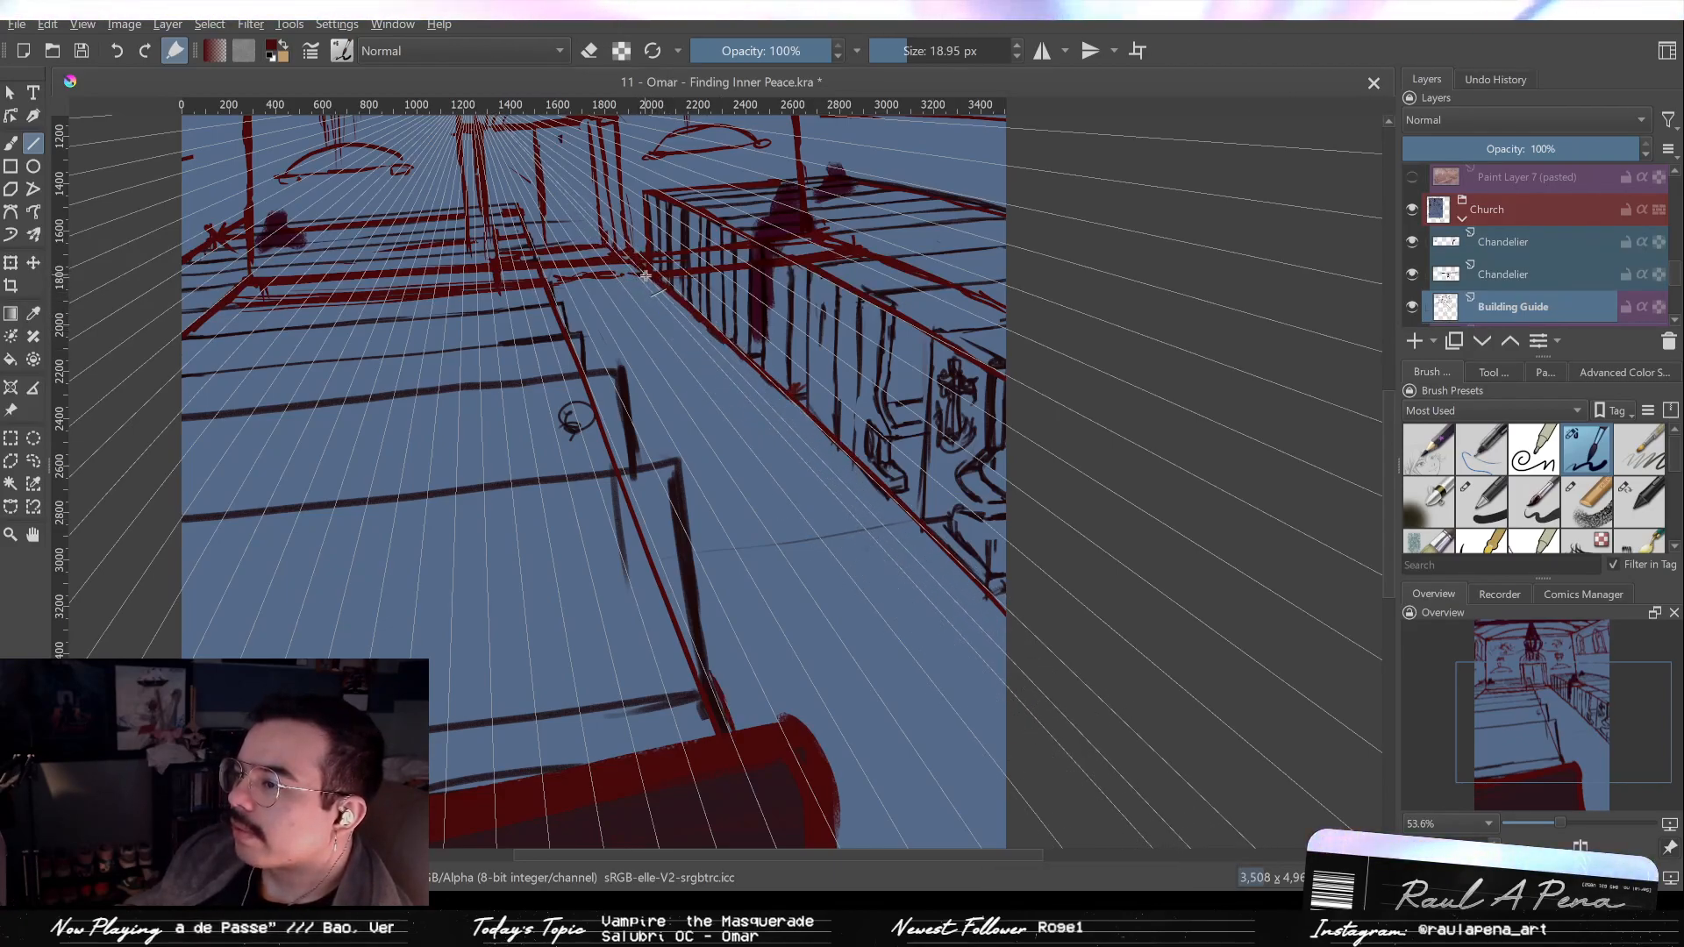
drag(884, 494, 1076, 765)
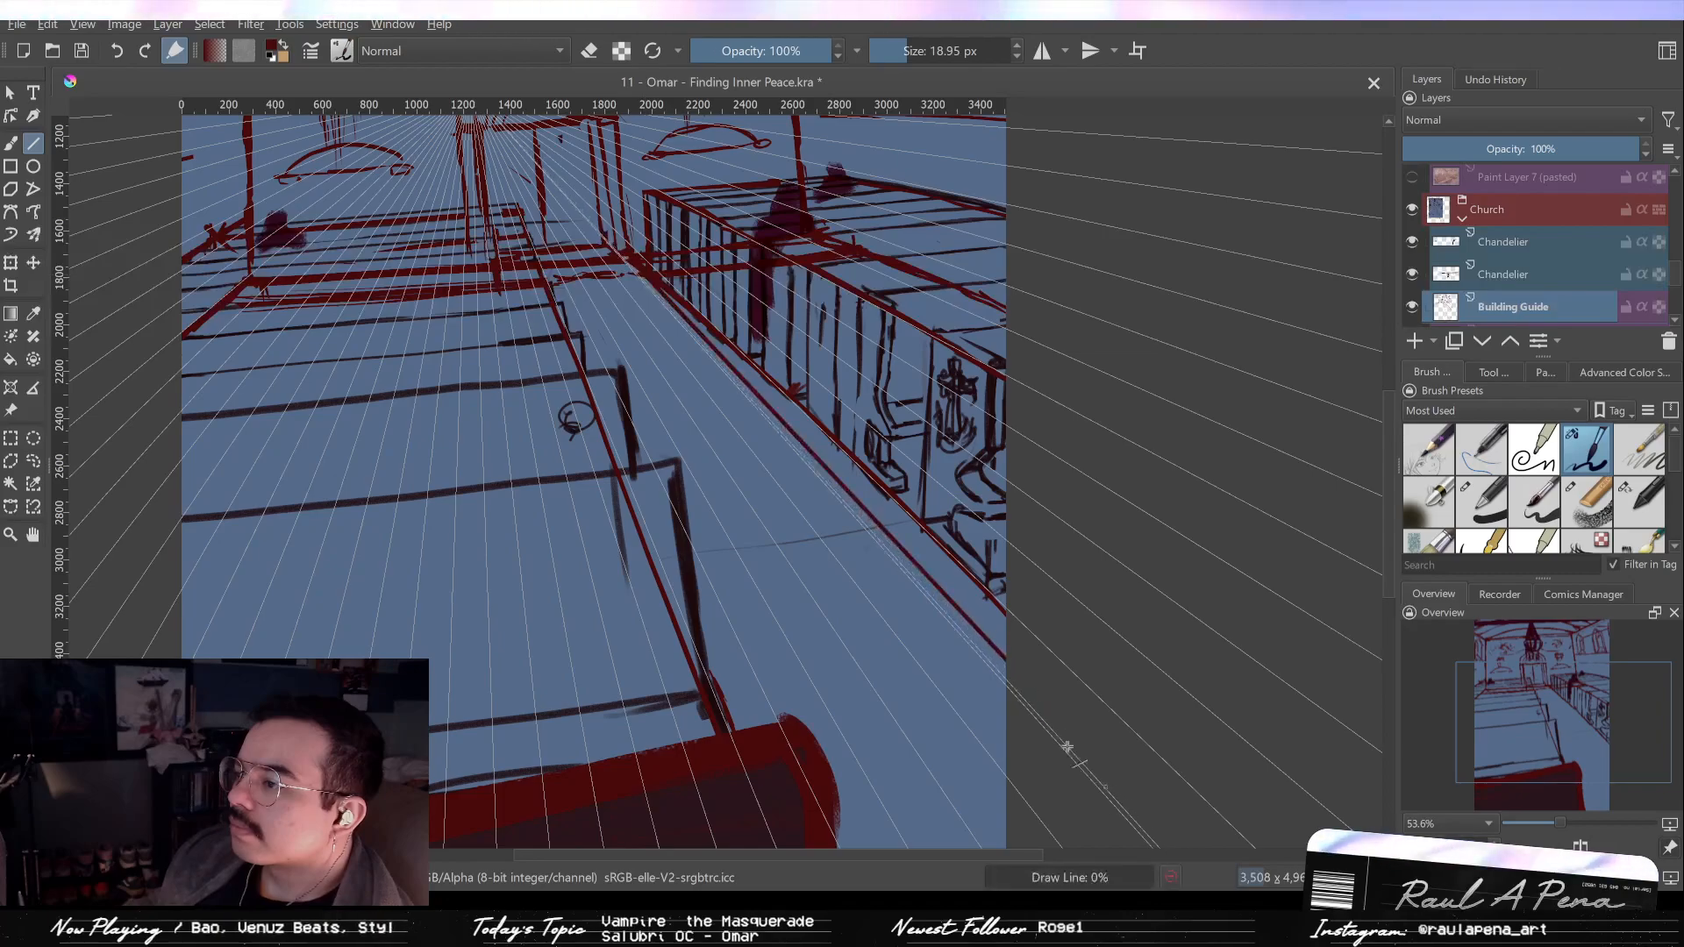
key(b)
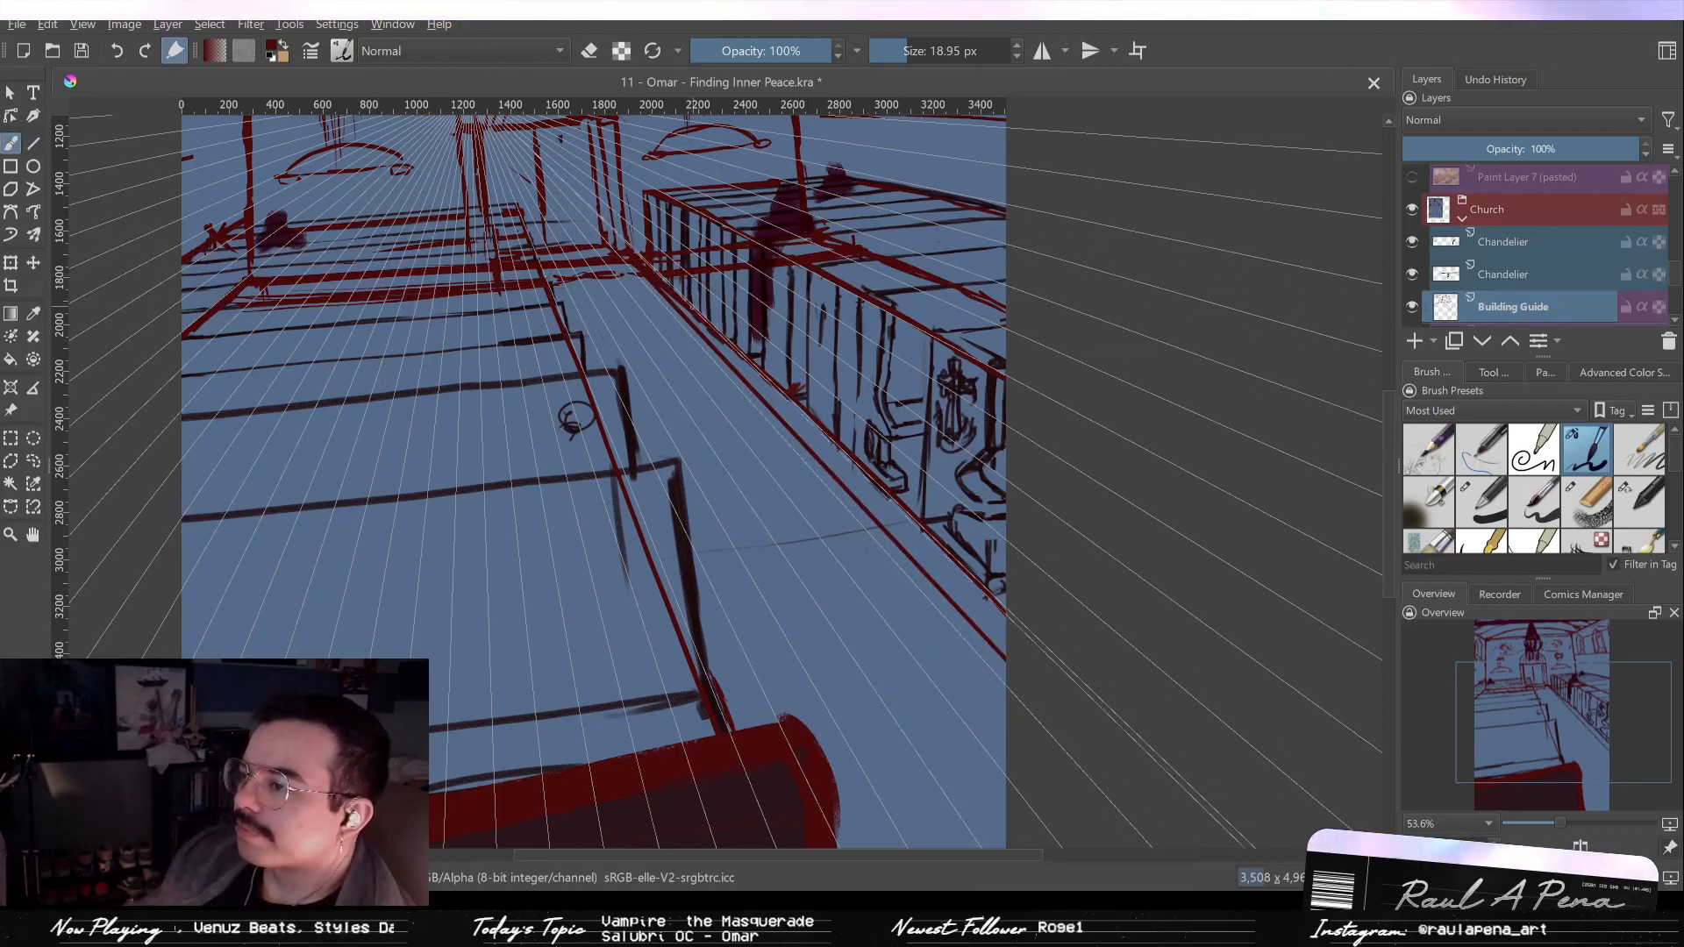
Show the Pew Guide layer and hide the Building Guide layer.
drag(841, 349, 760, 365)
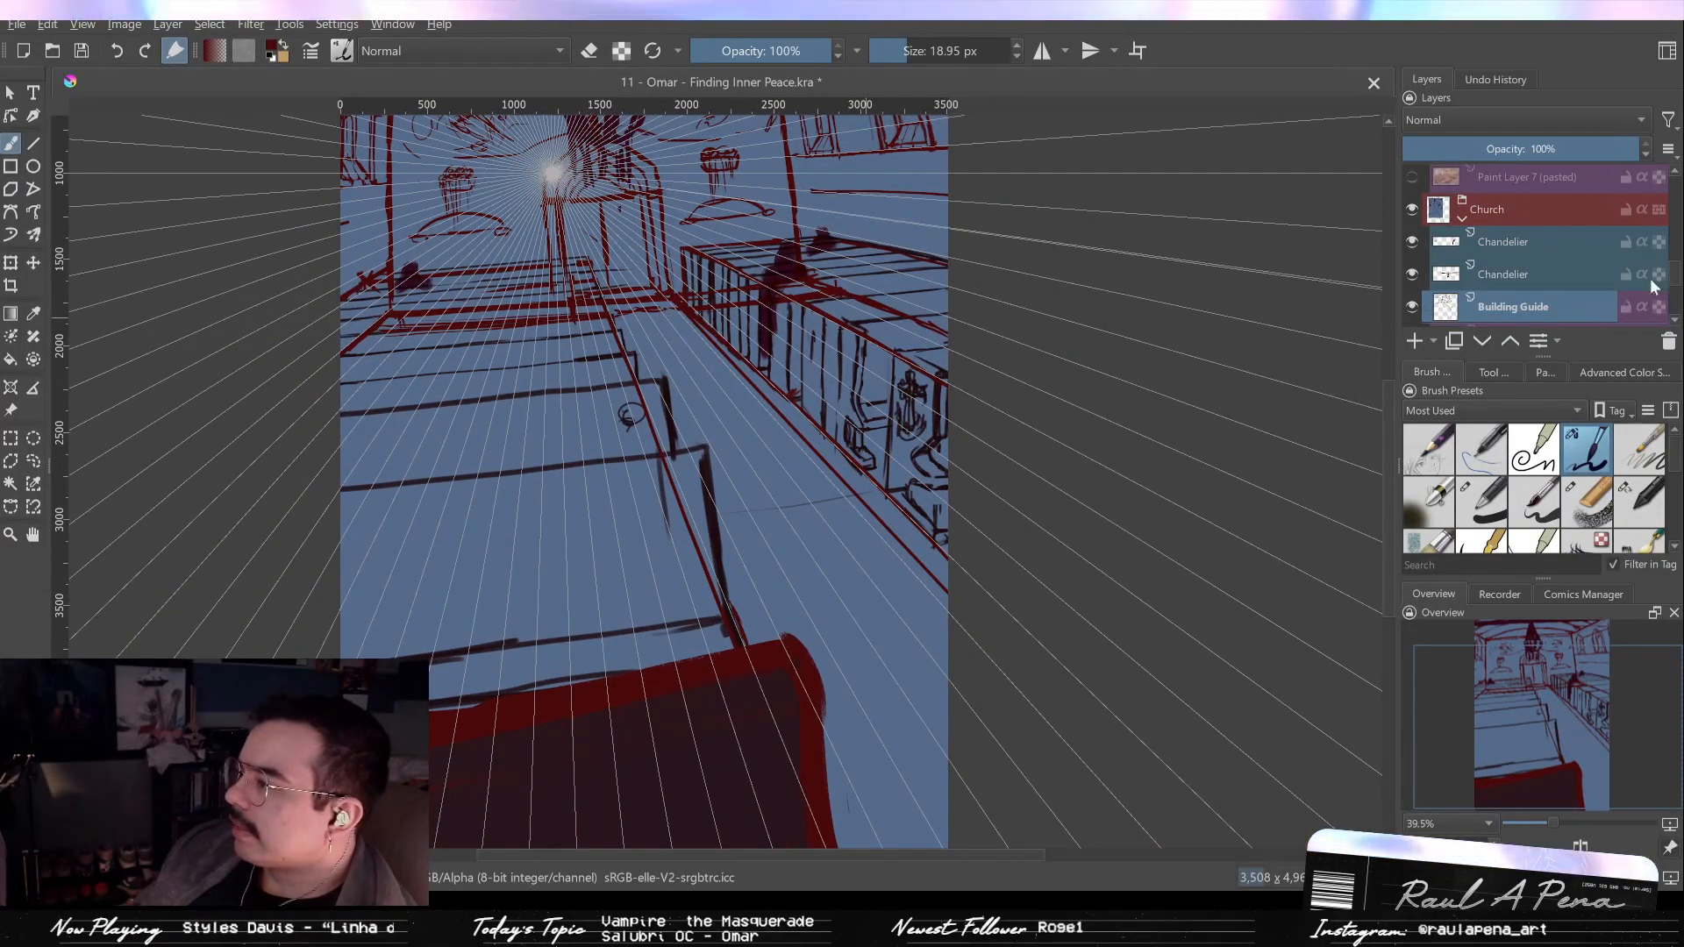
scroll(1678, 279, down, 3)
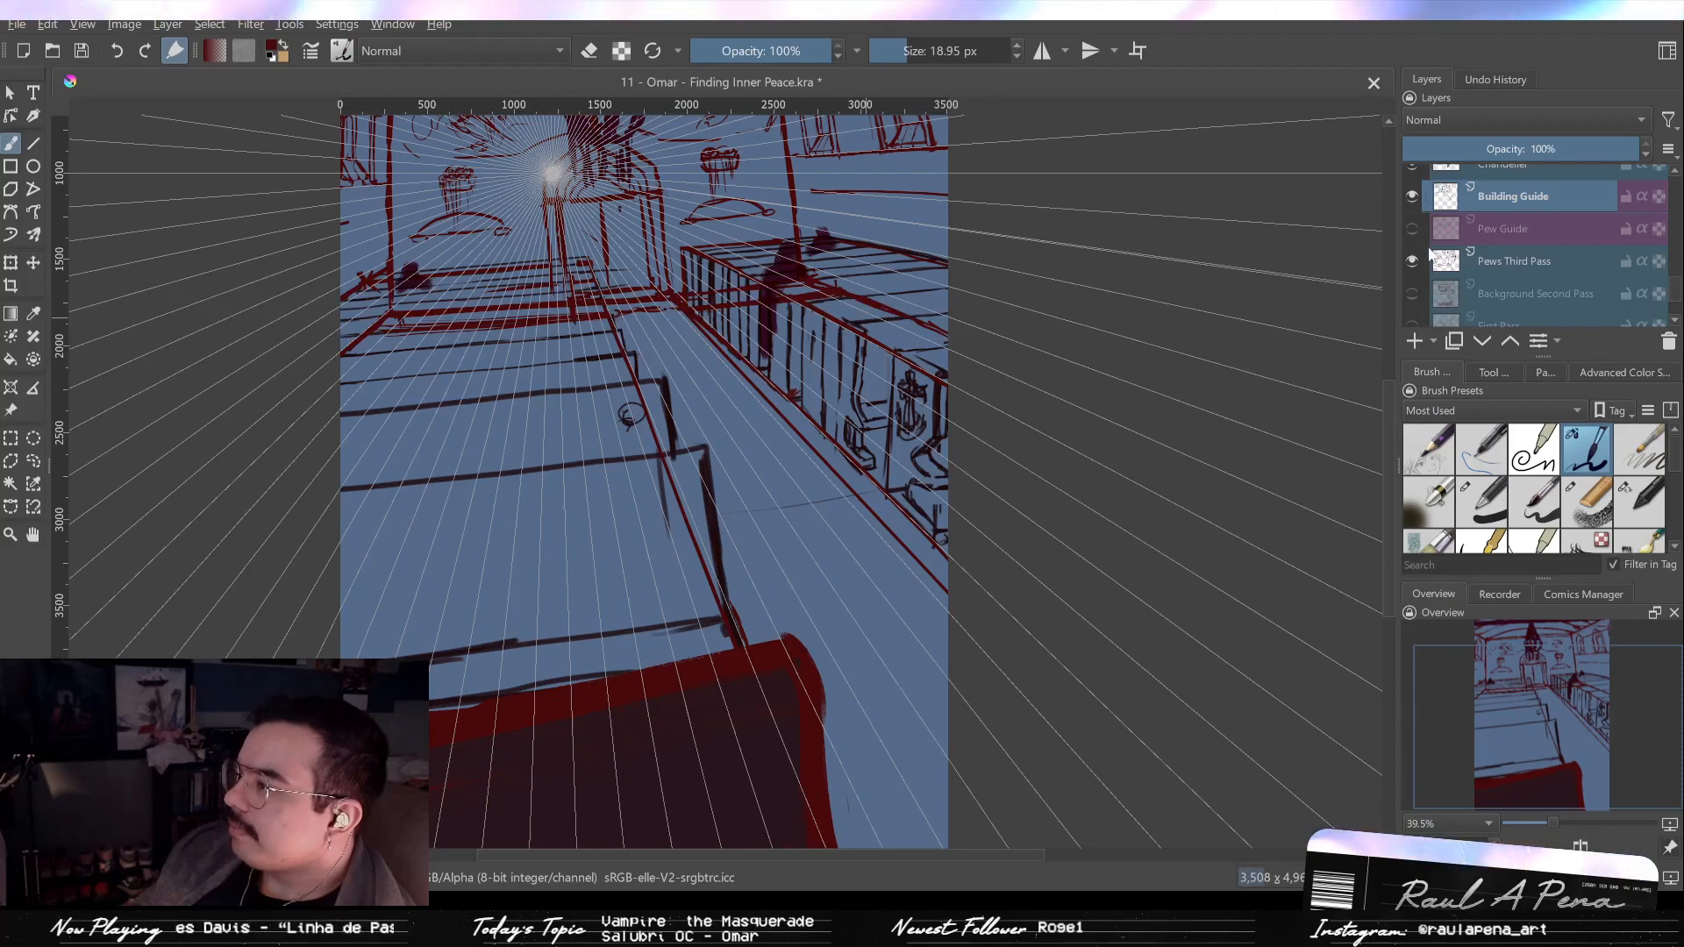
click(1412, 229)
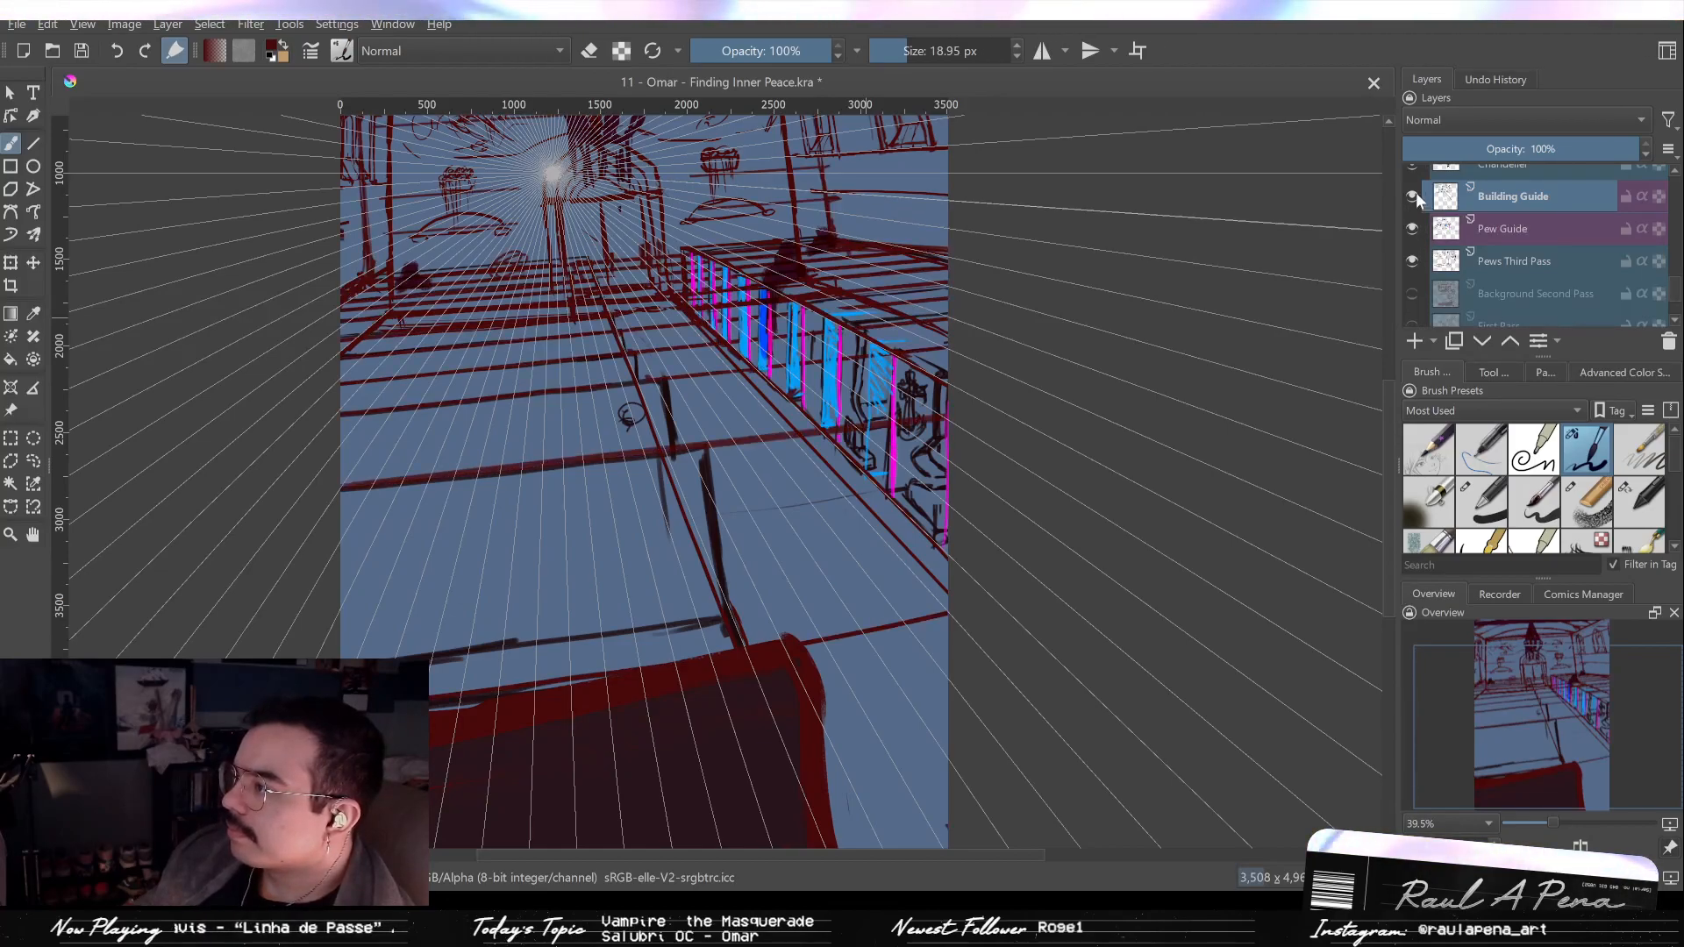
click(1414, 195)
click(1411, 249)
click(1410, 250)
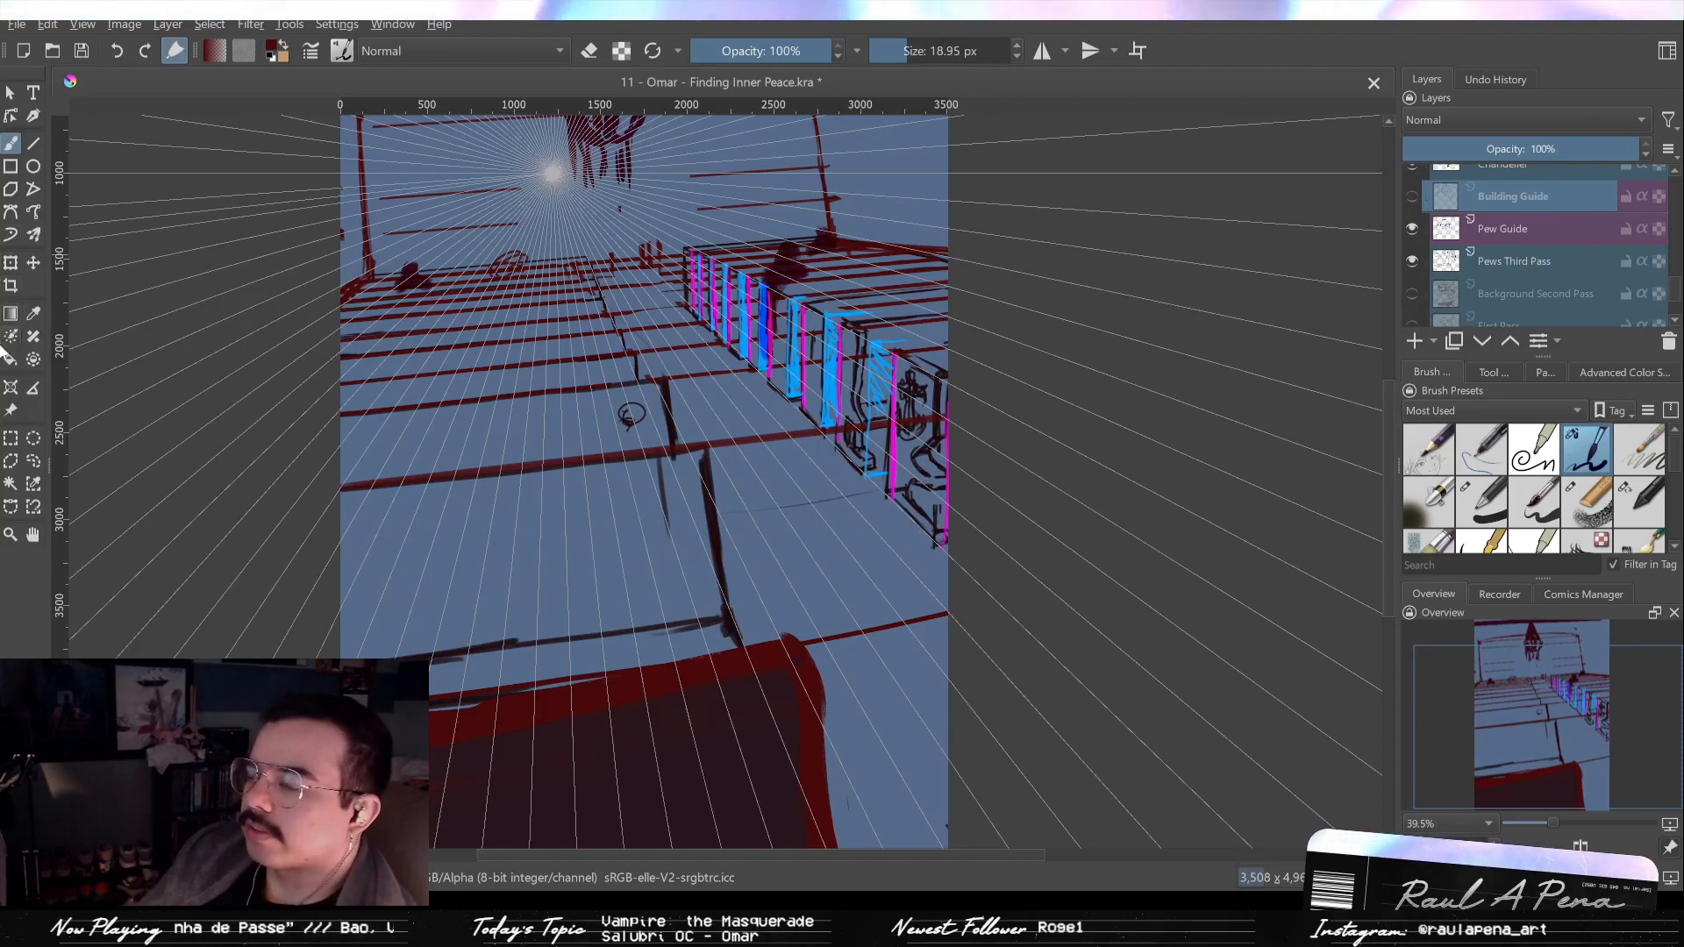
Make Pews Third Pass the active layer, switching its visibility off and on to check its linework.
drag(803, 376, 754, 214)
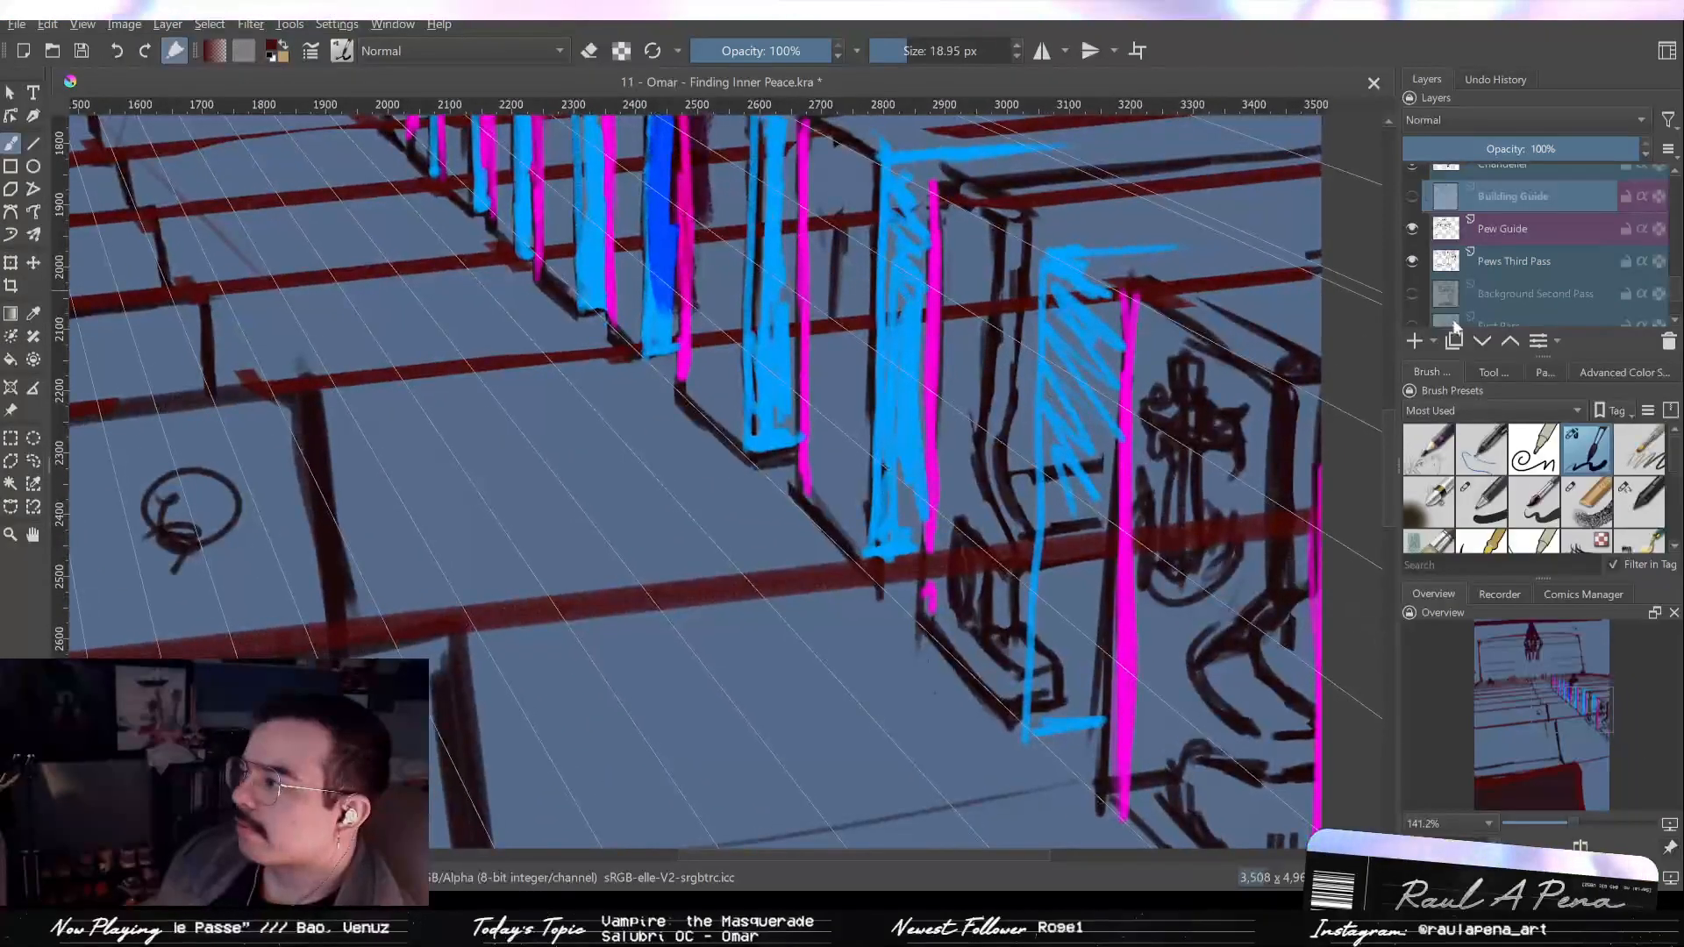
click(1514, 256)
click(1412, 261)
click(1411, 262)
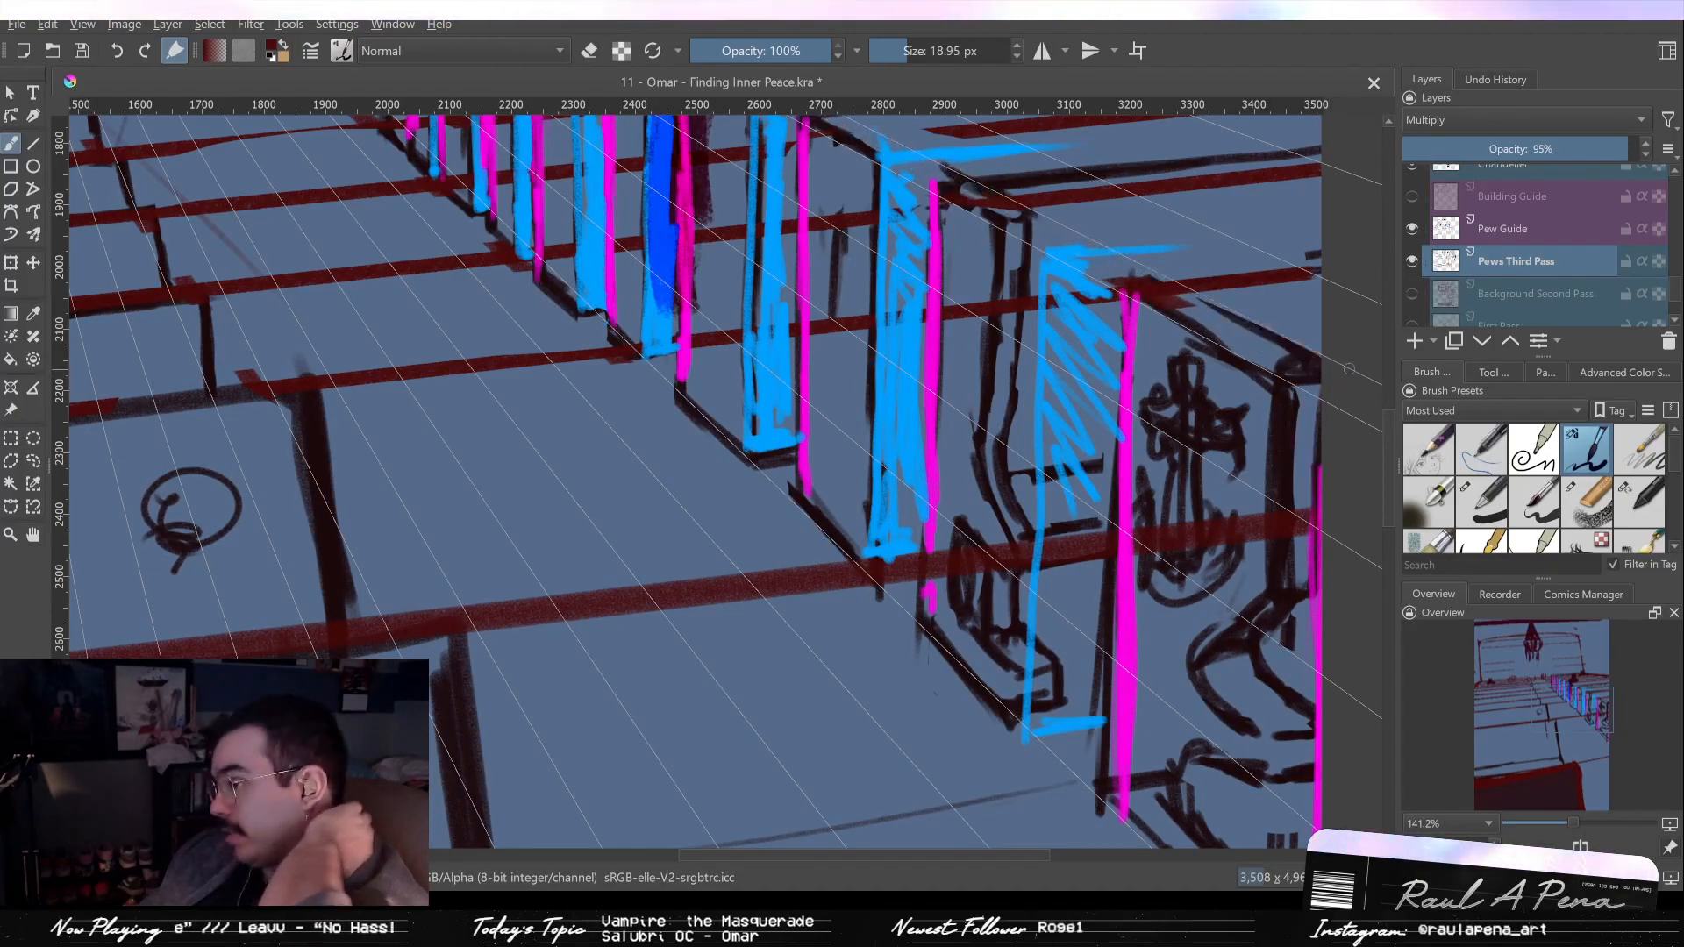
Erase stray linework around the lower side panel of the second-nearest right-hand pew with the 57.49 px eraser.
mouse_move(1230, 474)
mouse_down()
mouse_move(1244, 515)
mouse_move(966, 324)
mouse_move(987, 375)
mouse_move(1002, 339)
mouse_move(1009, 487)
mouse_move(1001, 415)
mouse_move(959, 369)
mouse_move(997, 523)
mouse_up()
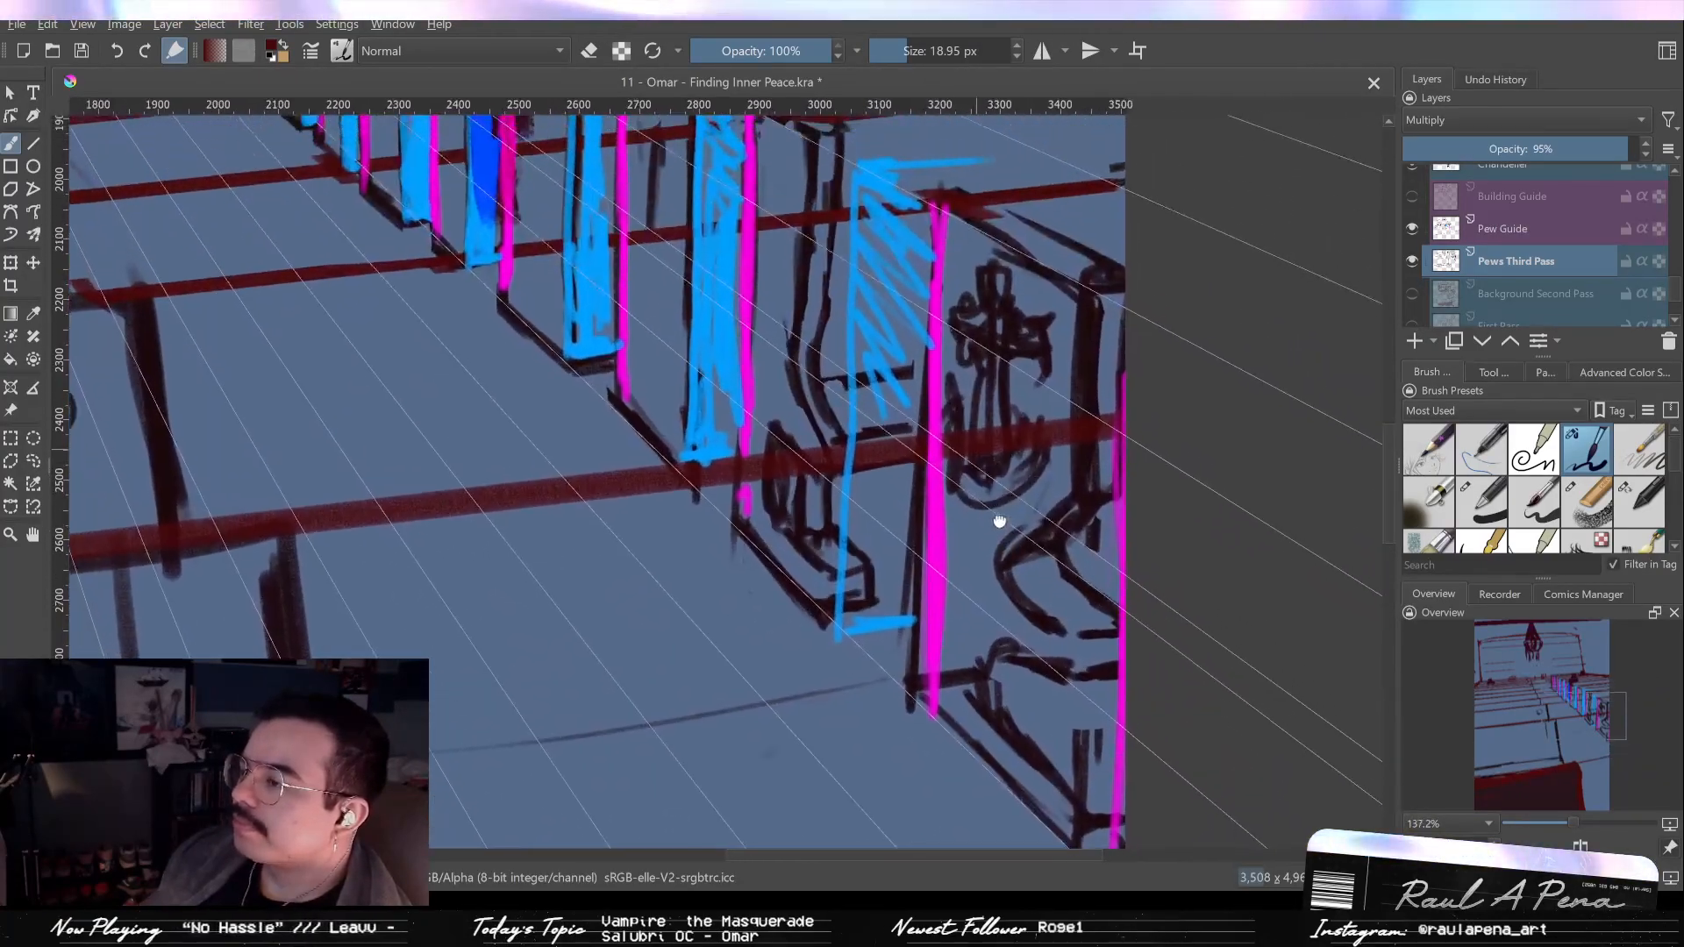
key(/)
key(ctrl+z)
drag(772, 430, 816, 465)
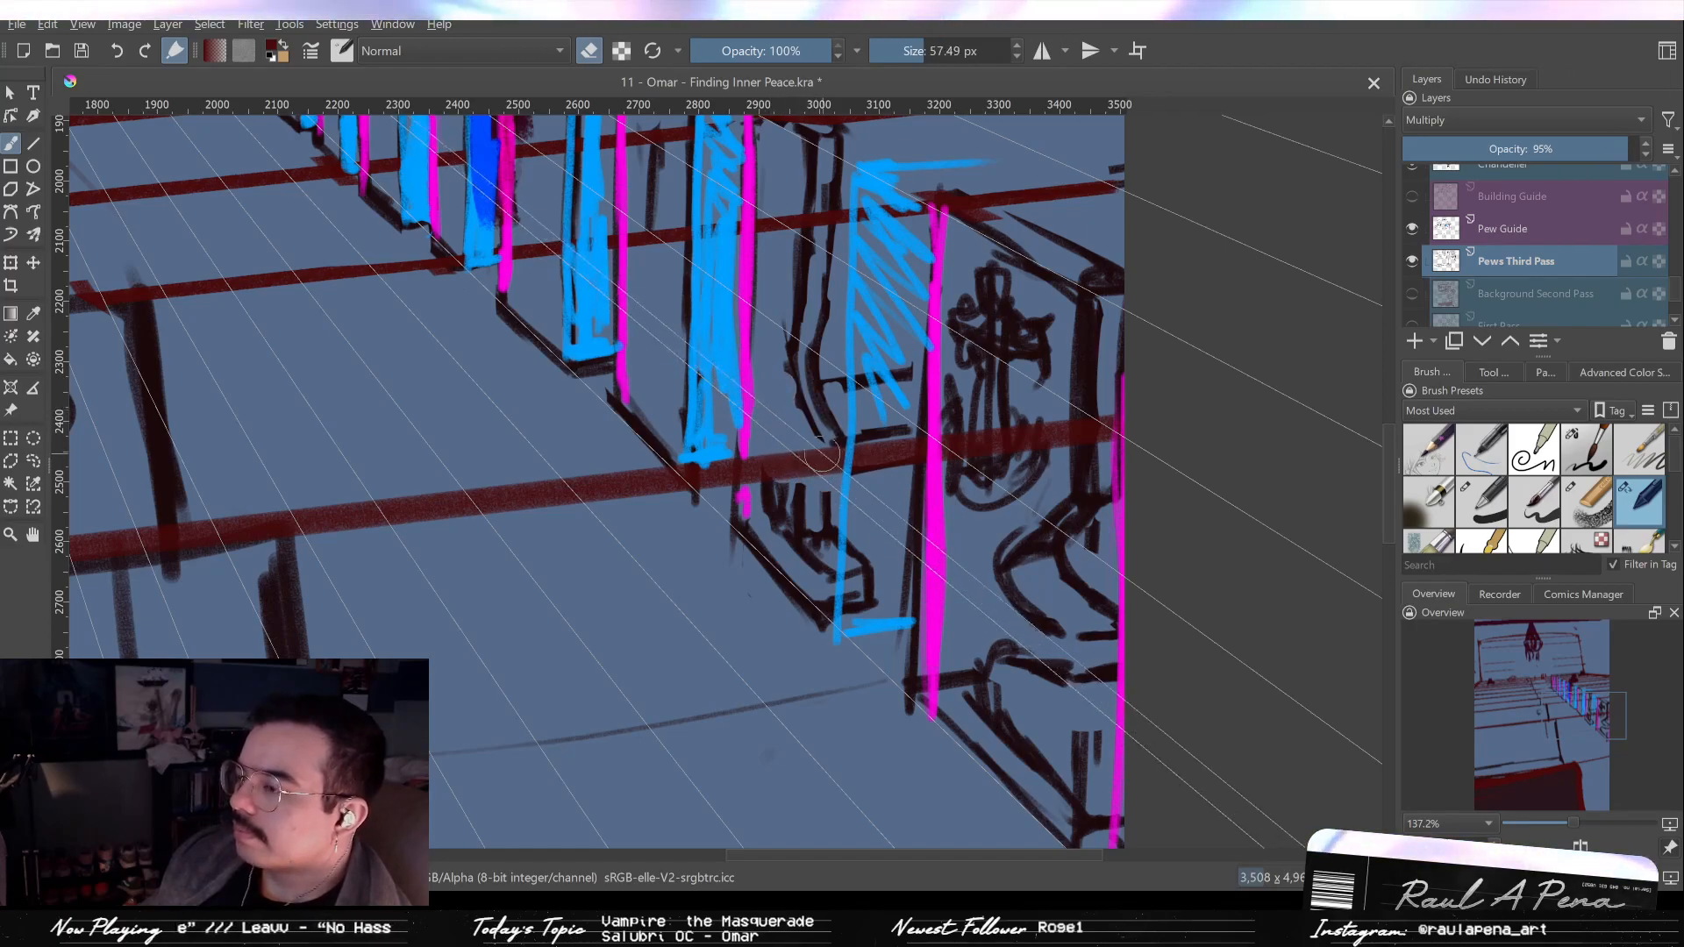
Hide the Pew Guide layer and the perspective assistant's lines, and return to the freehand brush.
click(1413, 228)
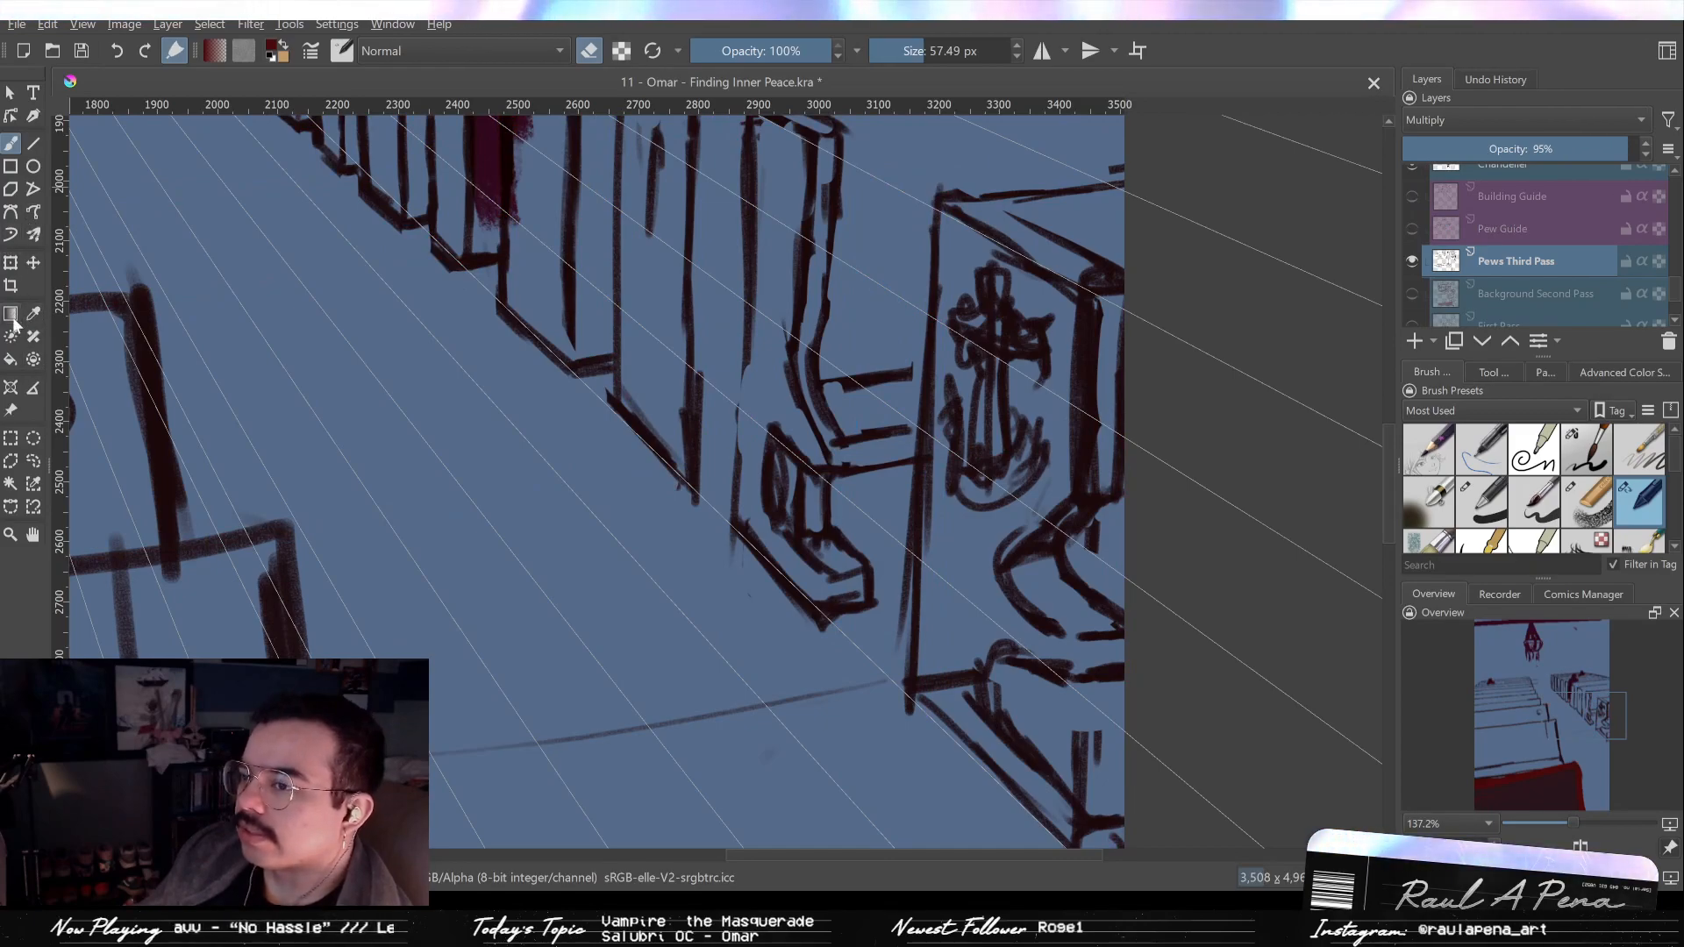
click(12, 385)
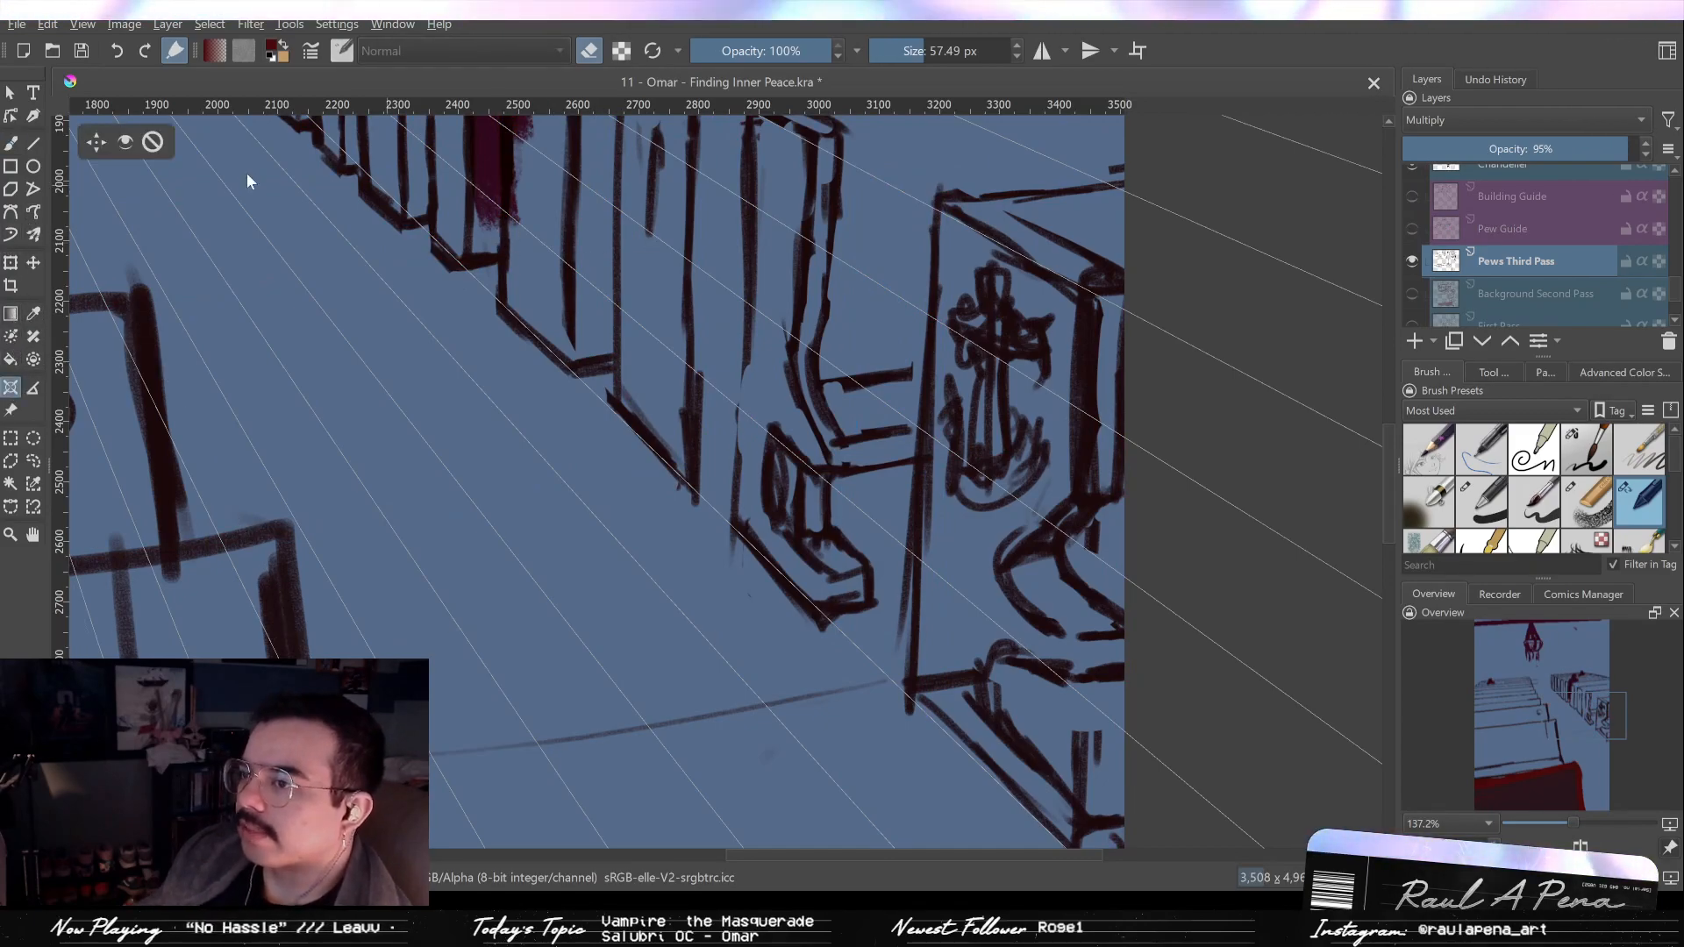
click(128, 143)
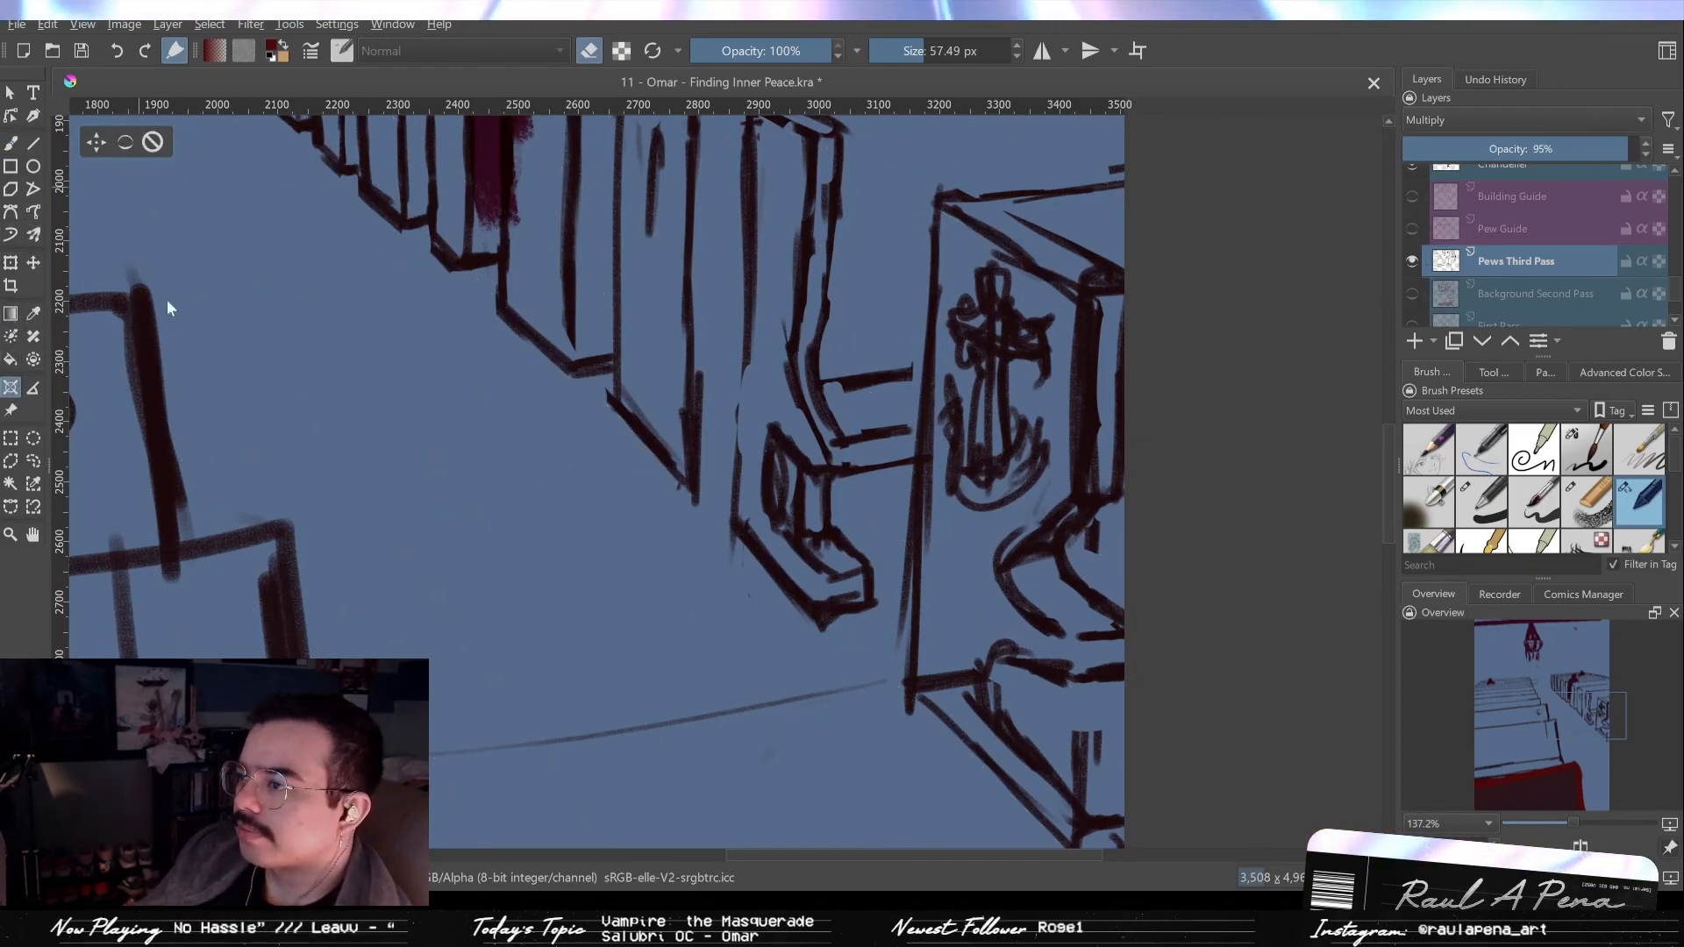
click(12, 142)
Redraw the front vertical edge of the second-nearest pew's end panel with the 8 px brush, and erase the top of its foot.
click(1446, 467)
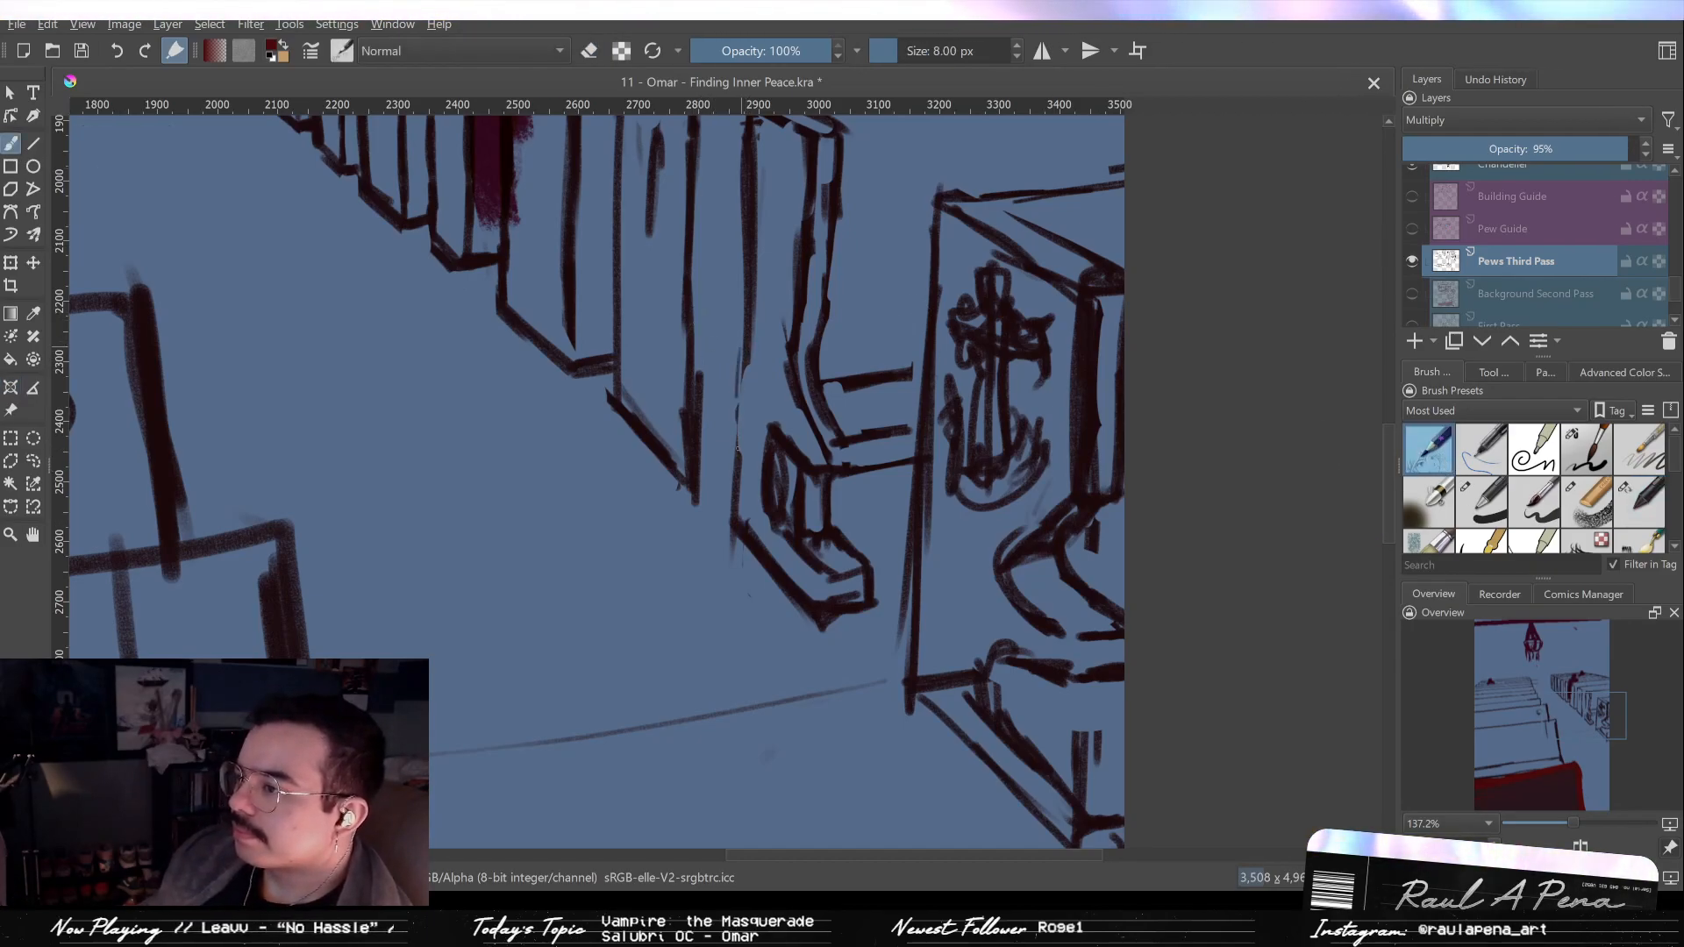
drag(737, 361, 742, 497)
click(1639, 501)
mouse_move(765, 439)
mouse_down()
mouse_move(798, 474)
mouse_move(778, 453)
mouse_move(767, 500)
mouse_move(779, 465)
mouse_move(822, 475)
mouse_move(788, 473)
mouse_up()
key(slash)
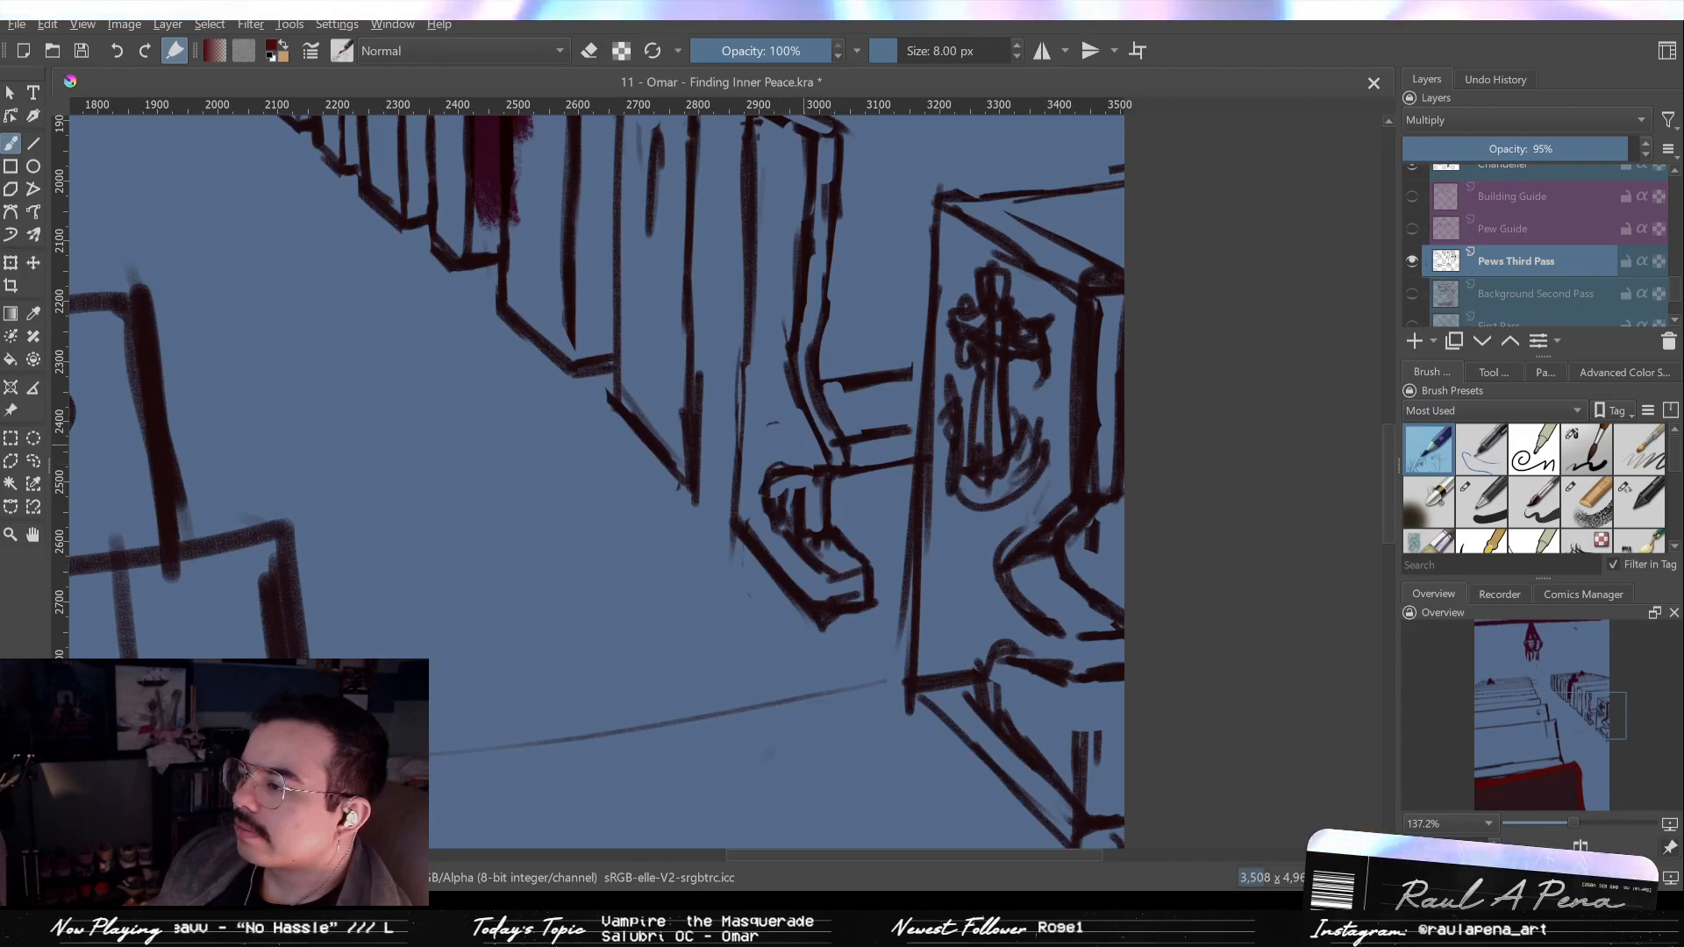
Sketch a small round ornament on the pew's end panel and thin its seat lines with the 8 px brush and 34.75 px eraser.
mouse_move(770, 426)
mouse_down()
mouse_move(802, 440)
mouse_move(756, 457)
mouse_move(768, 419)
mouse_up()
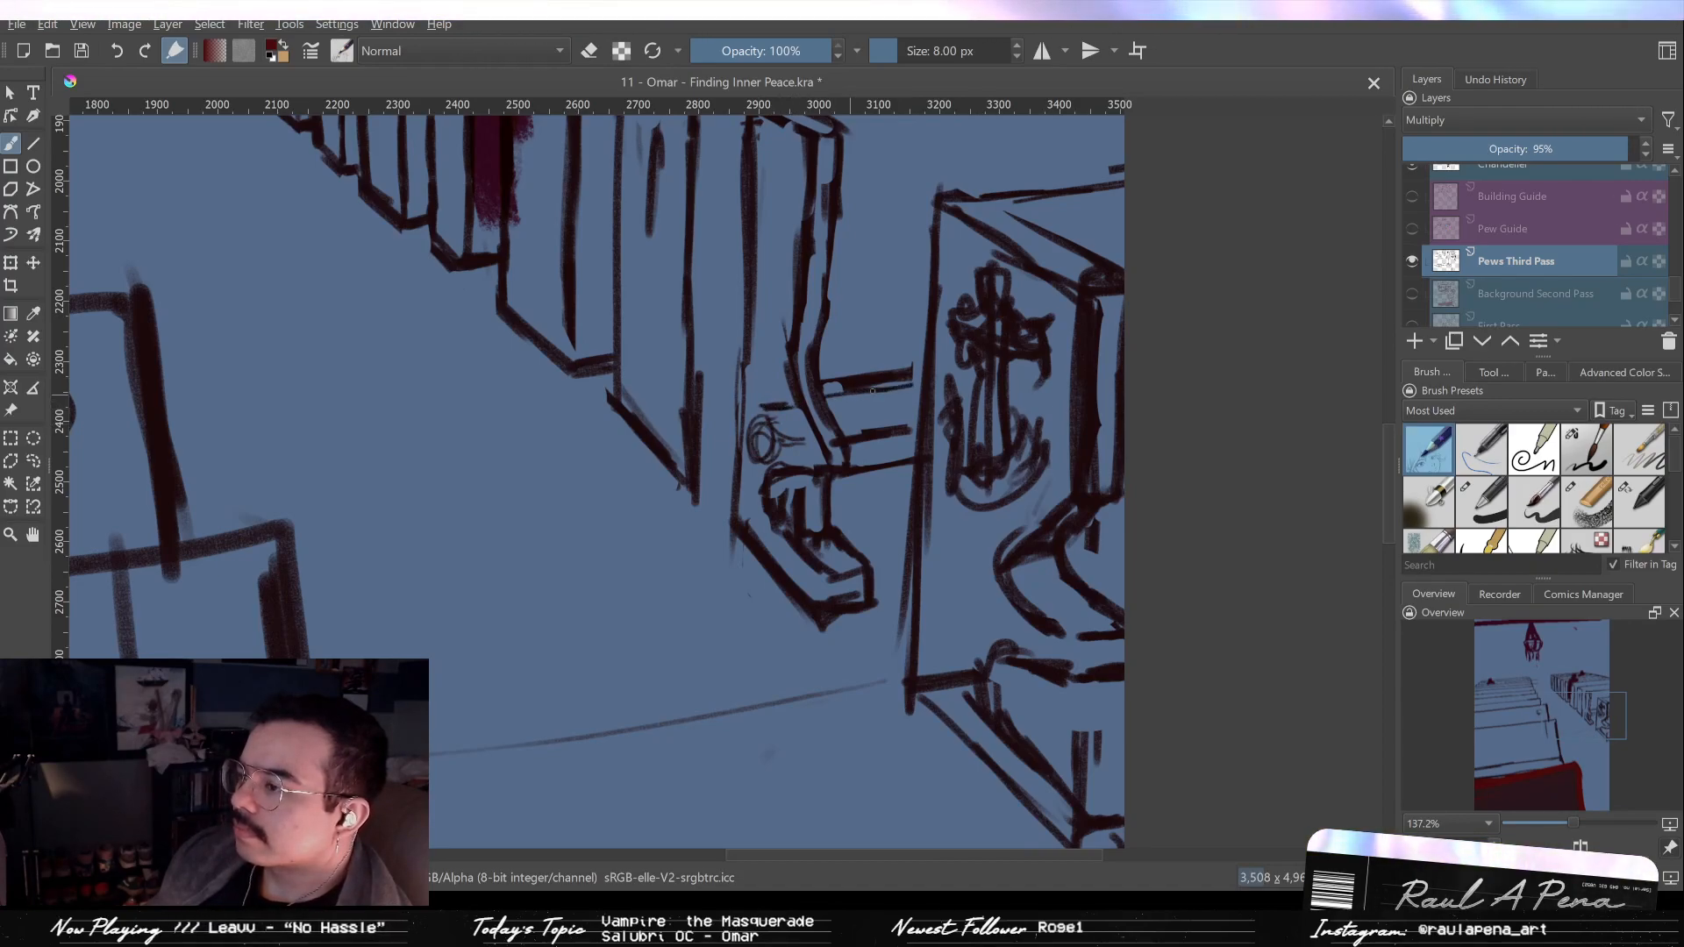
drag(882, 389, 917, 384)
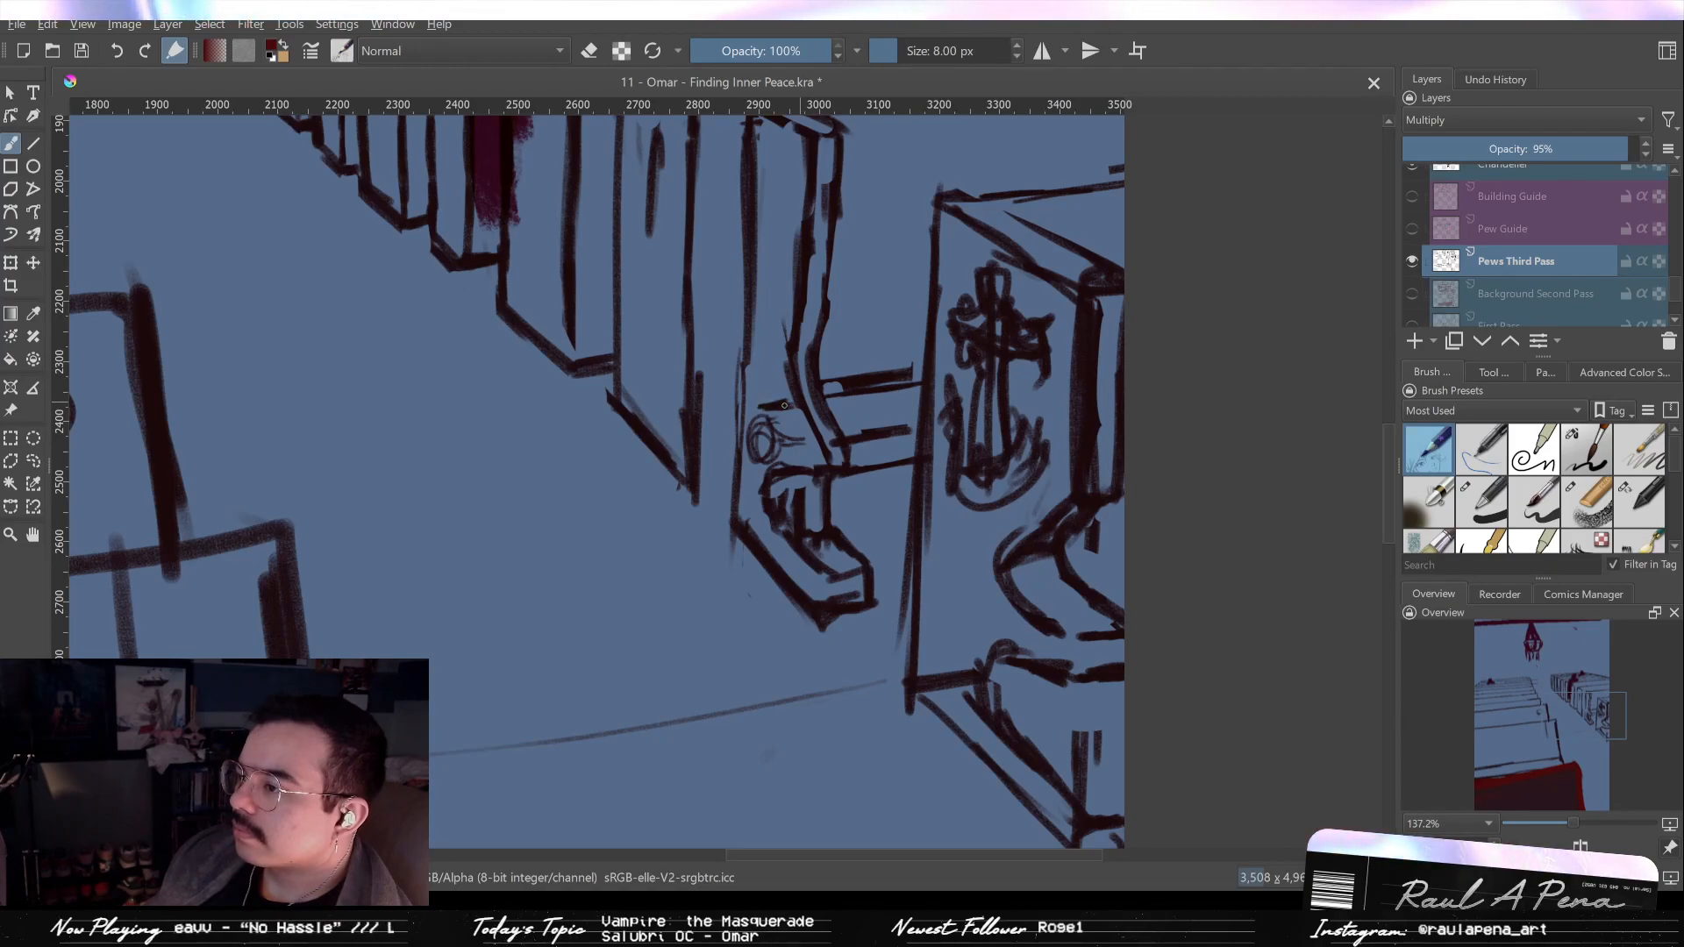
key(e)
shift+drag(883, 369, 915, 369)
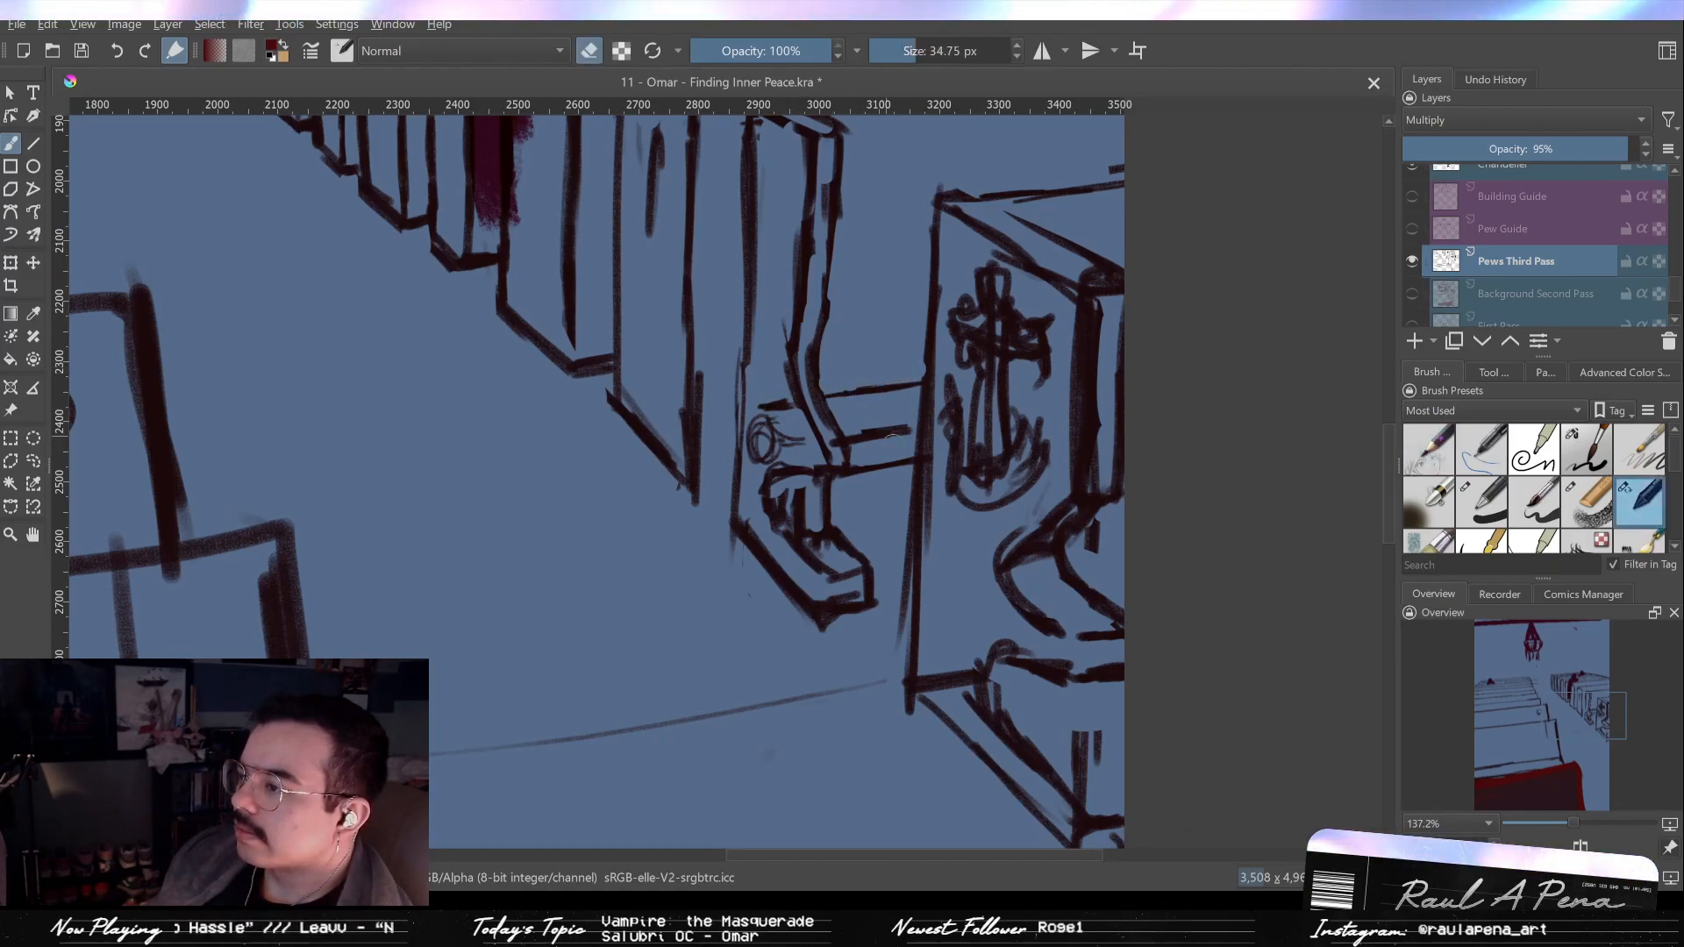
key(e)
drag(844, 452, 917, 432)
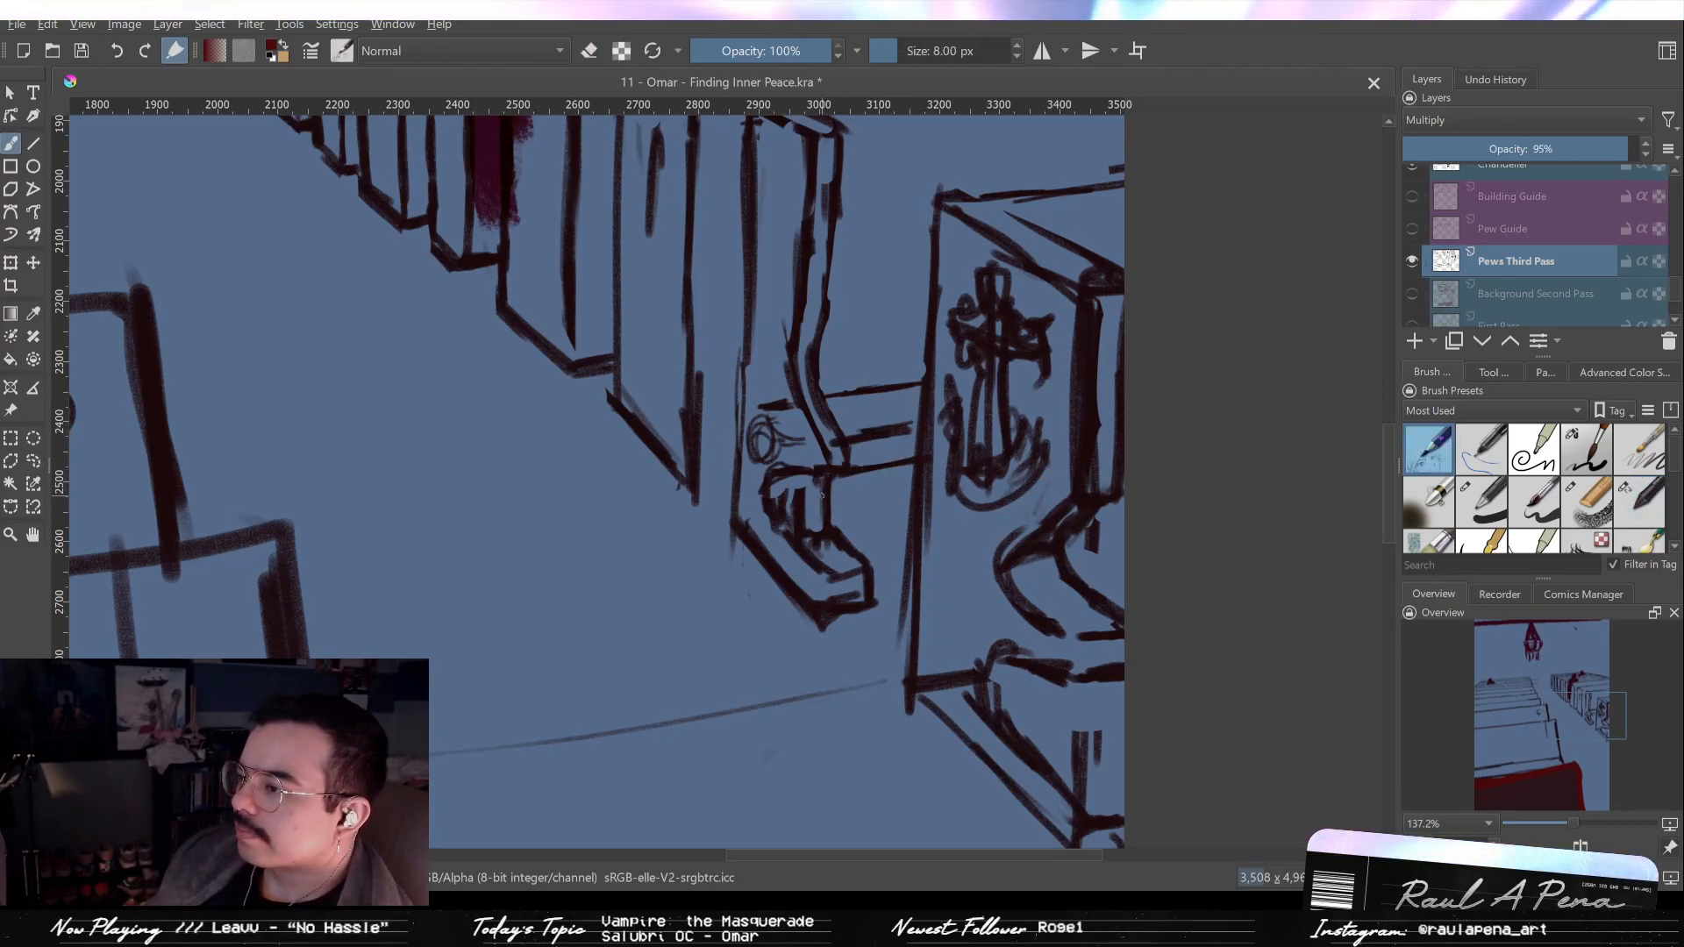
Clean the junction of the pew's curved support and foot with the 17.63 px eraser, and redraw its edge with the 8 px brush.
key(e)
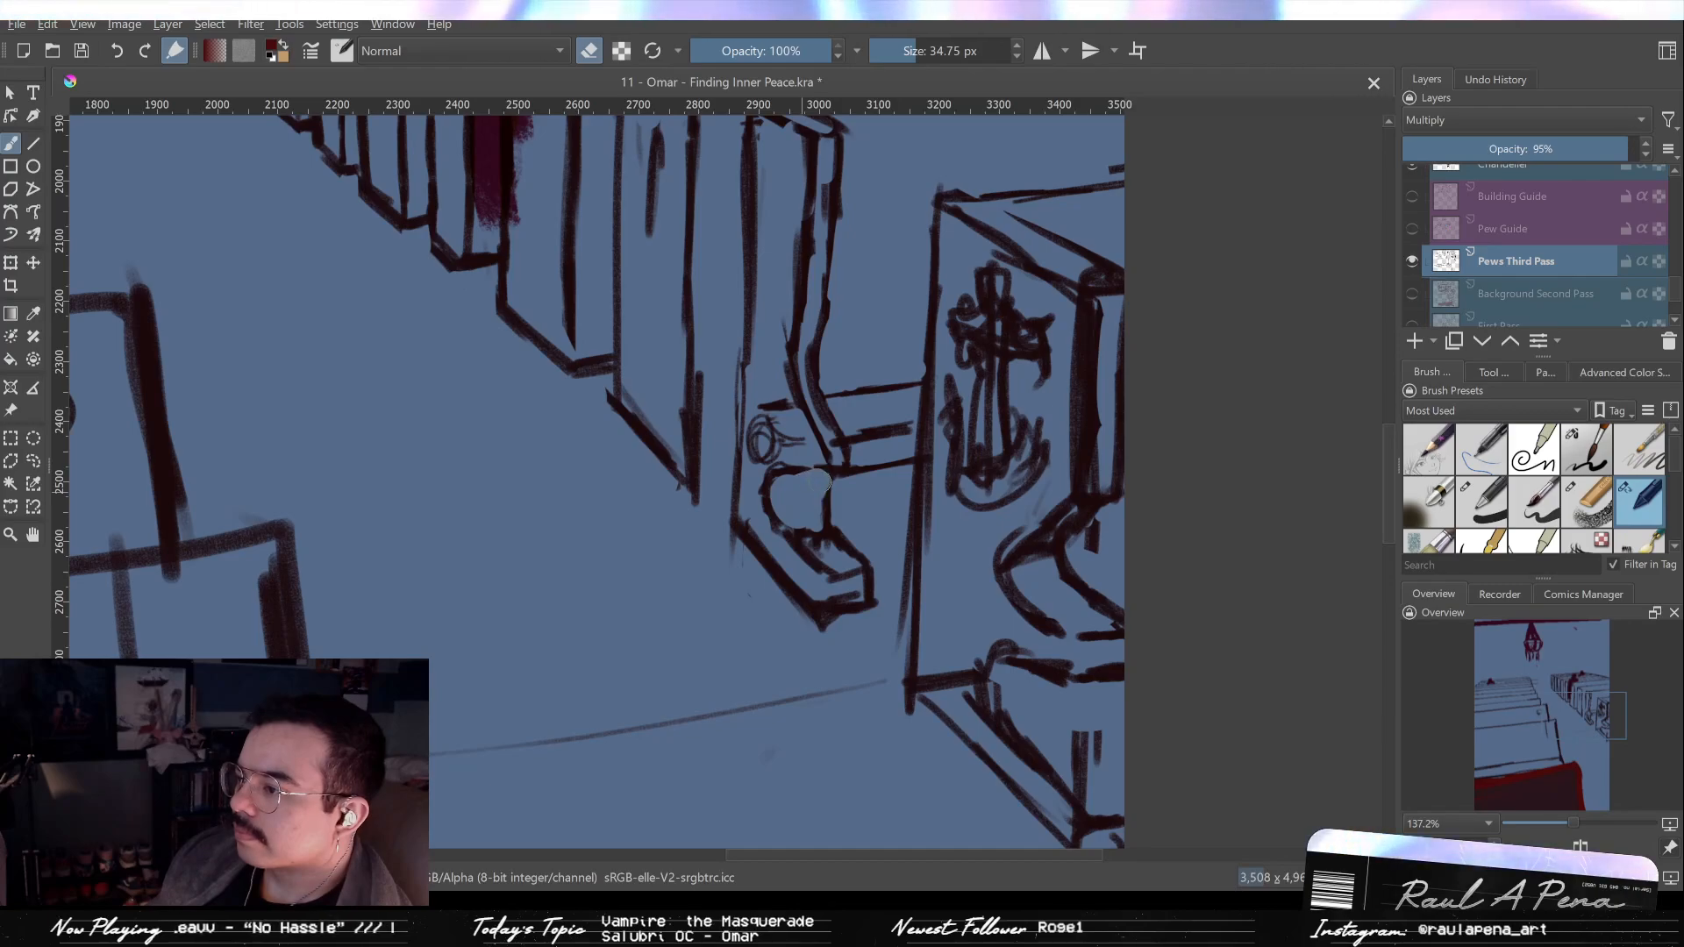
drag(819, 481, 829, 483)
key(ctrl+z)
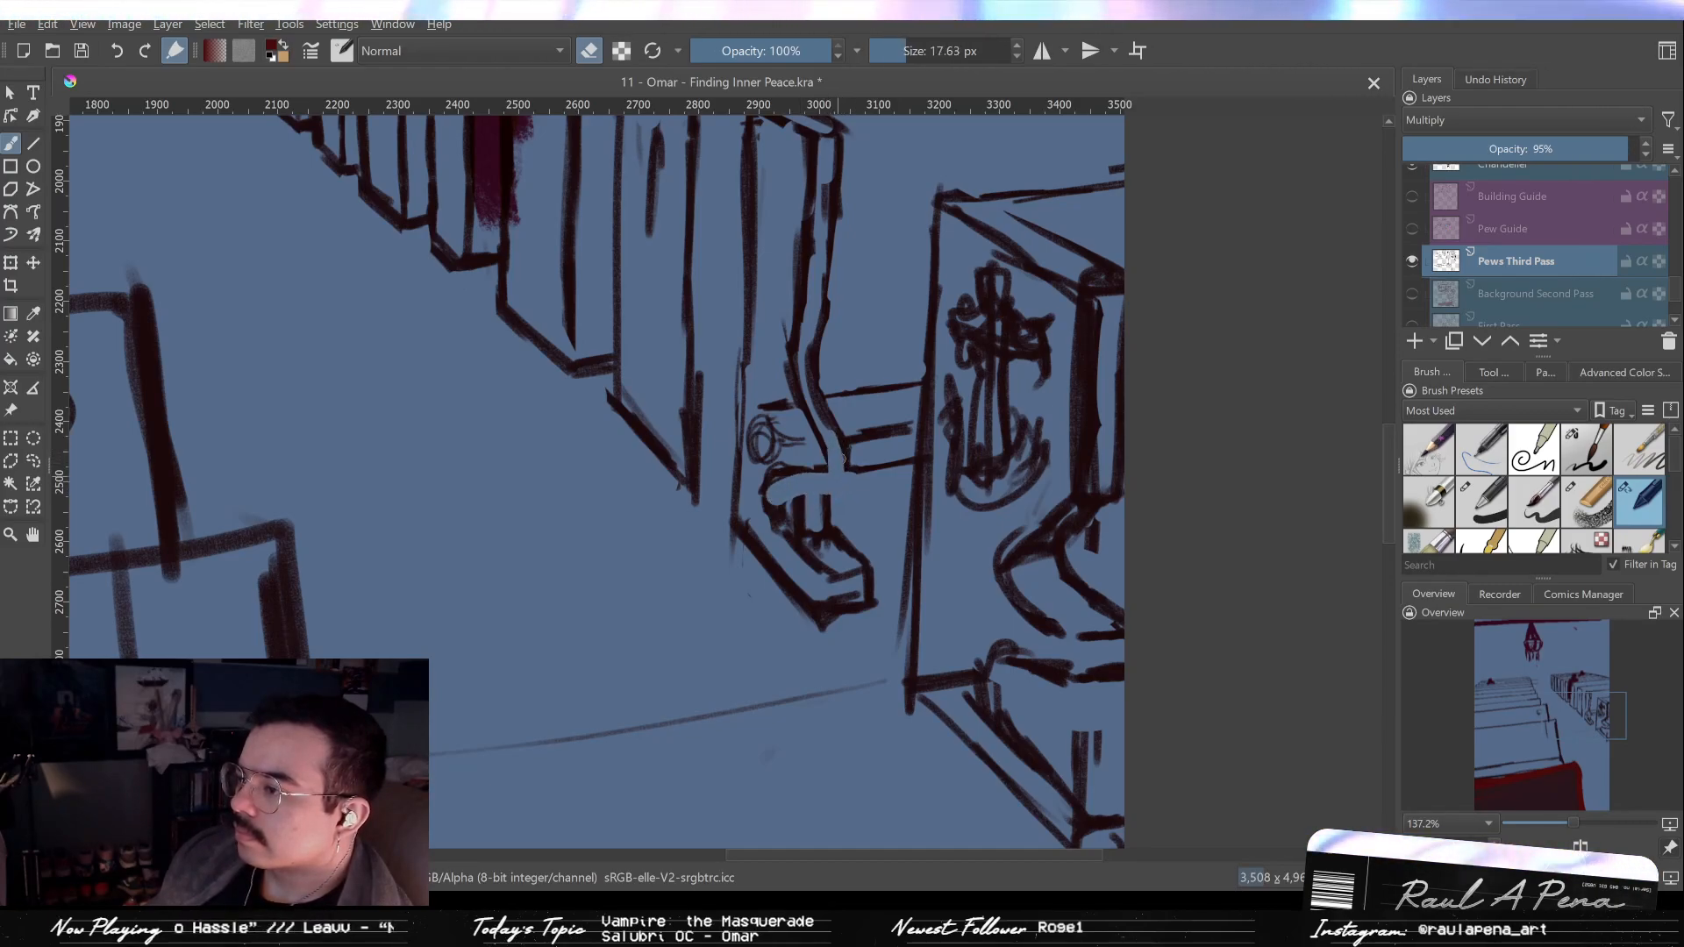
key(e)
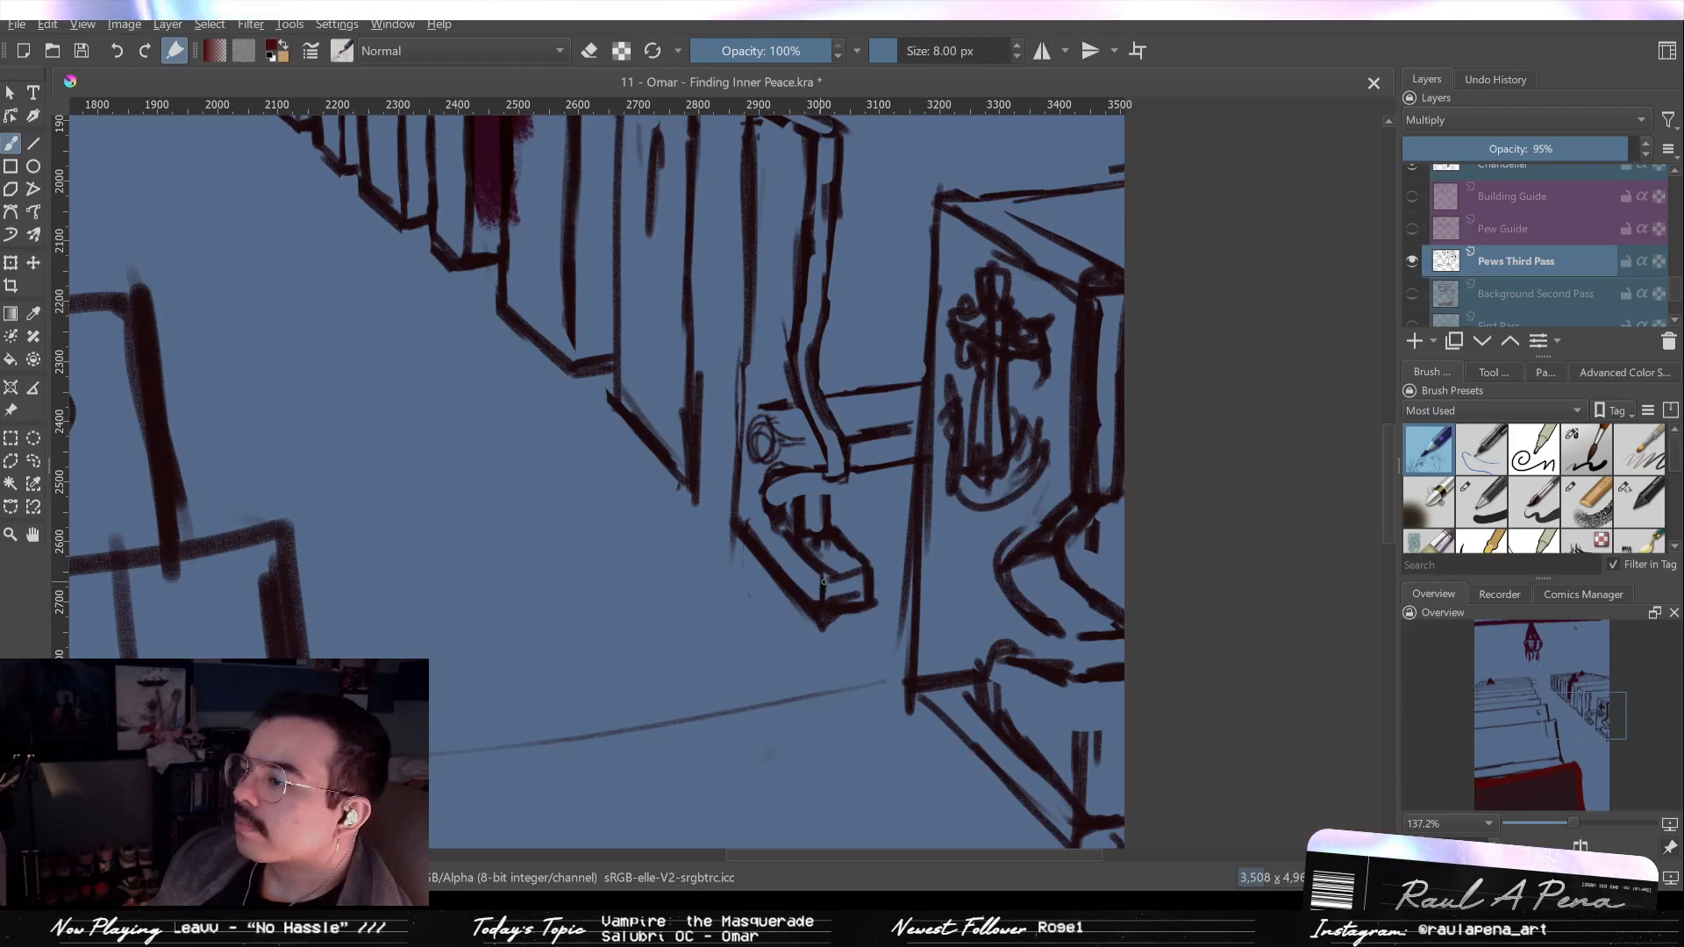
Trim the outer and bottom edges of the pew's foot with the 17.63 px eraser, and return to the 8 px brush.
key(e)
drag(820, 627, 872, 606)
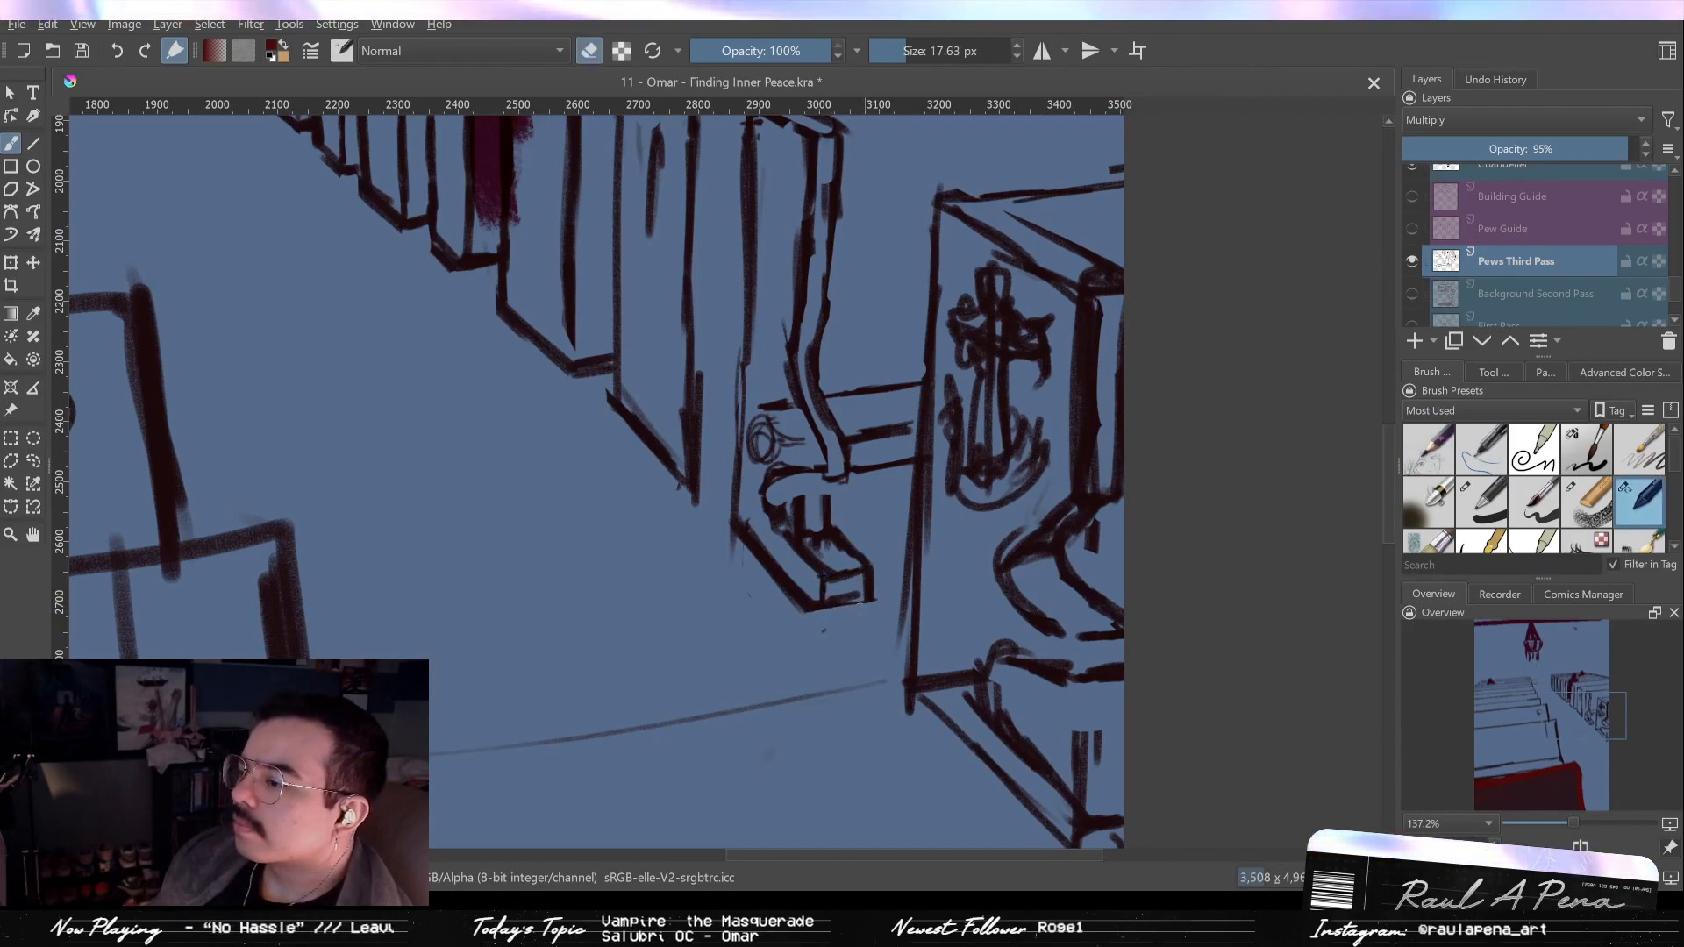
key(e)
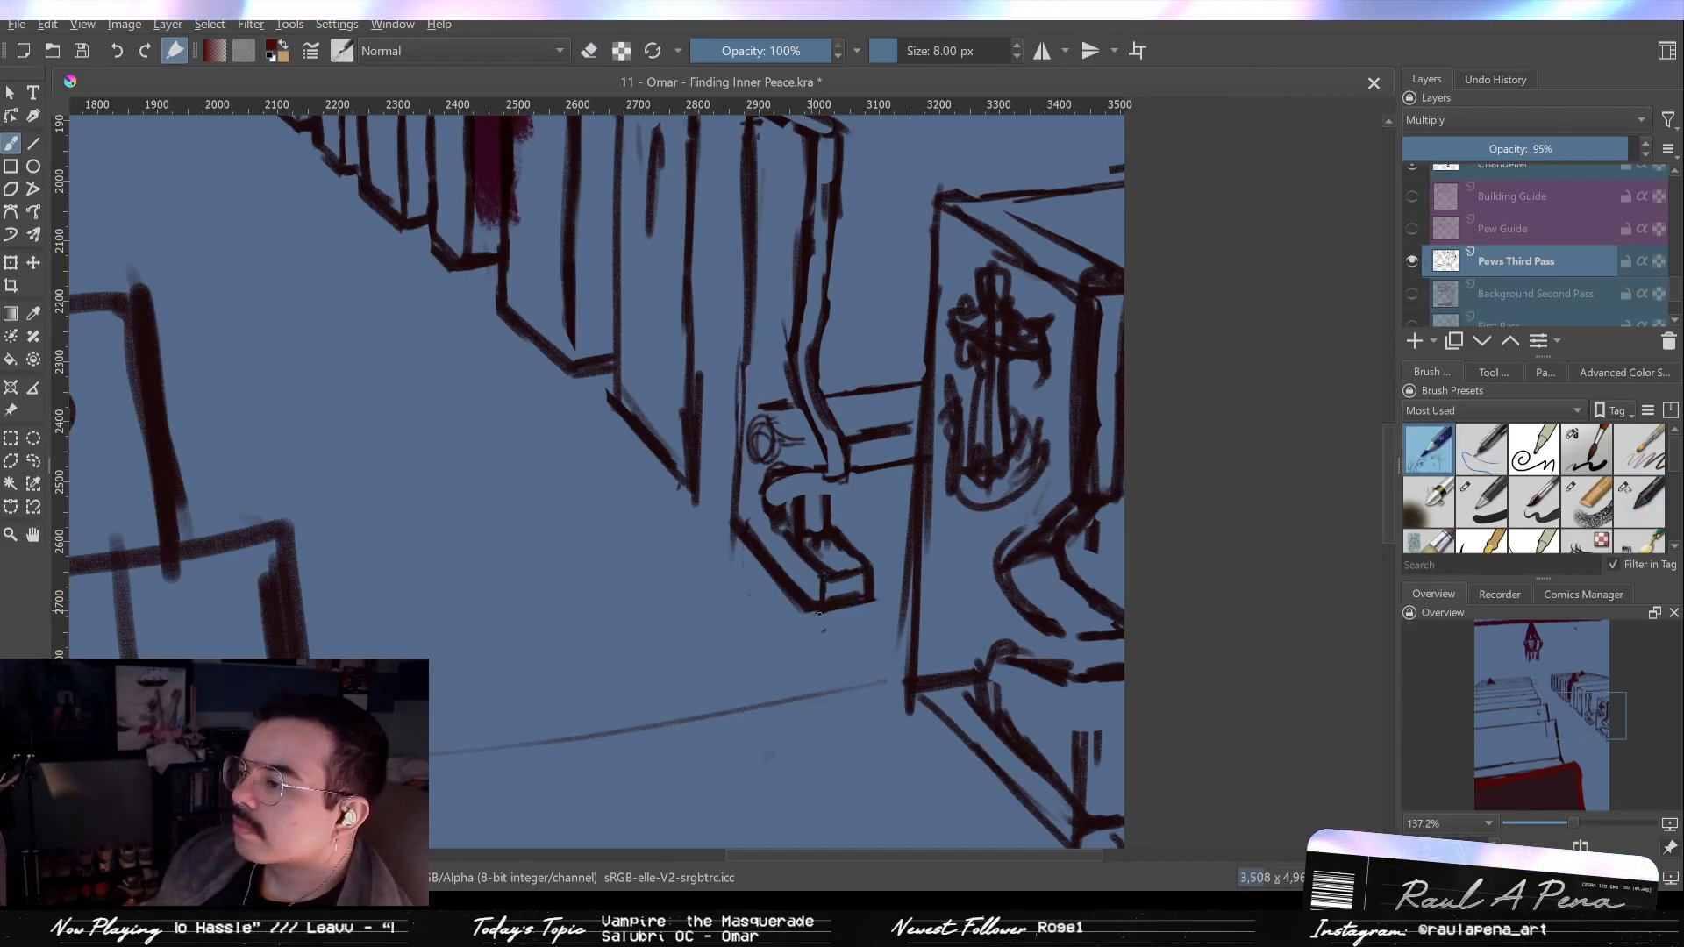
key(e)
drag(785, 601, 811, 614)
drag(735, 531, 794, 590)
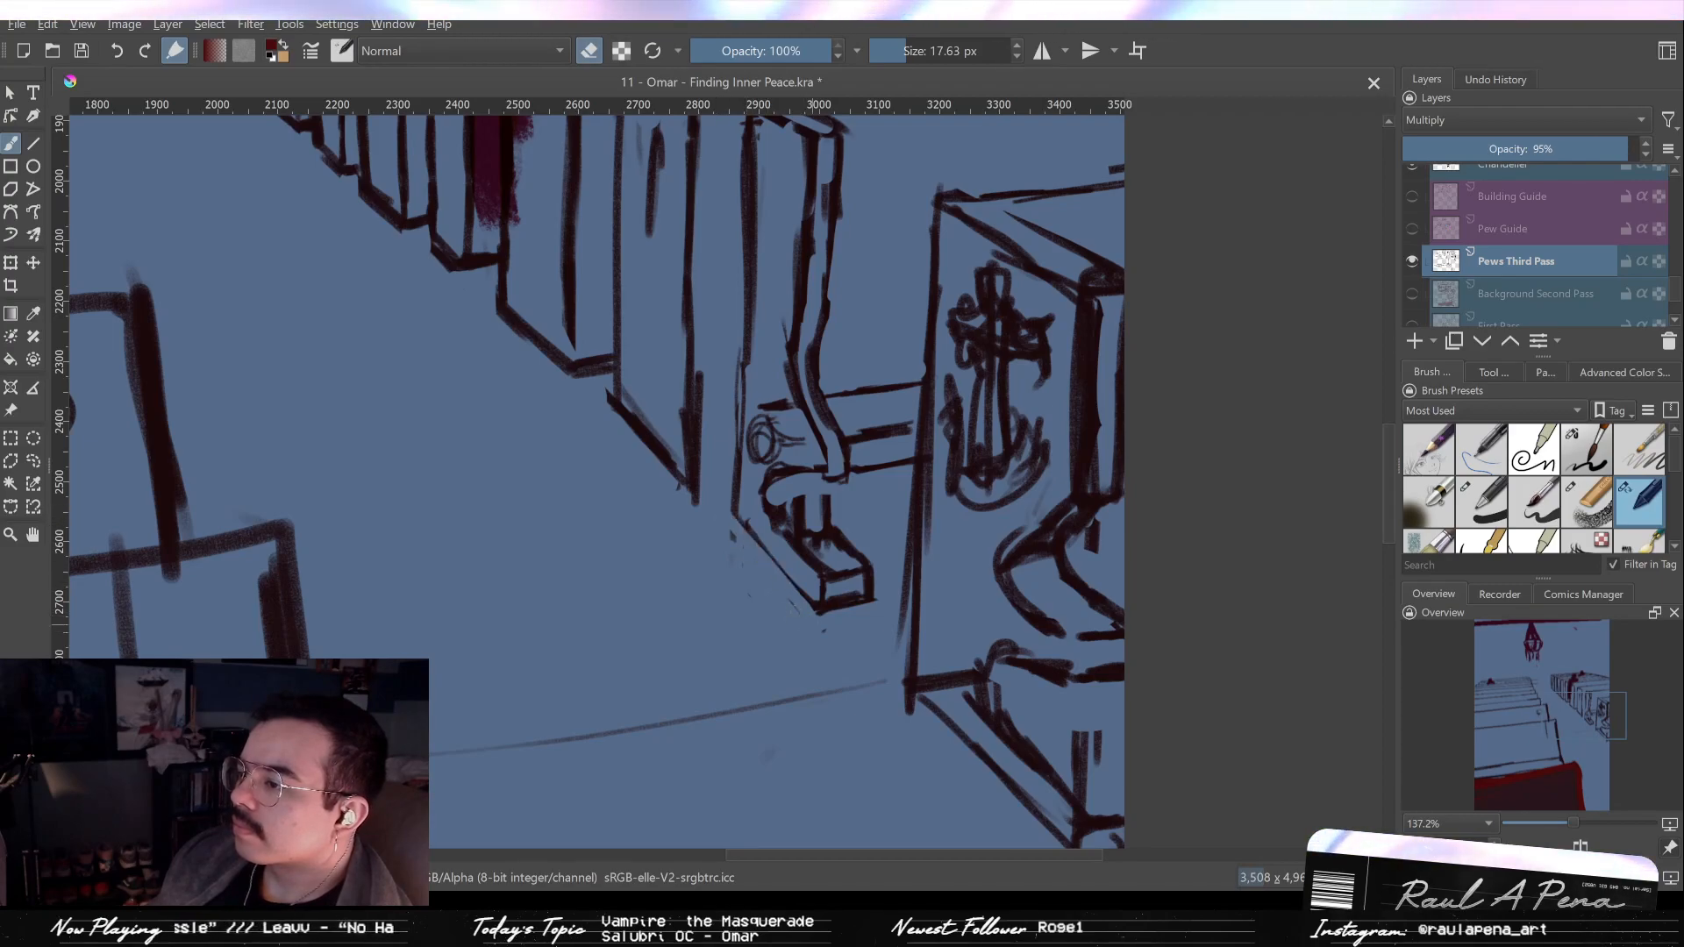
key(ctrl+z)
drag(736, 529, 774, 574)
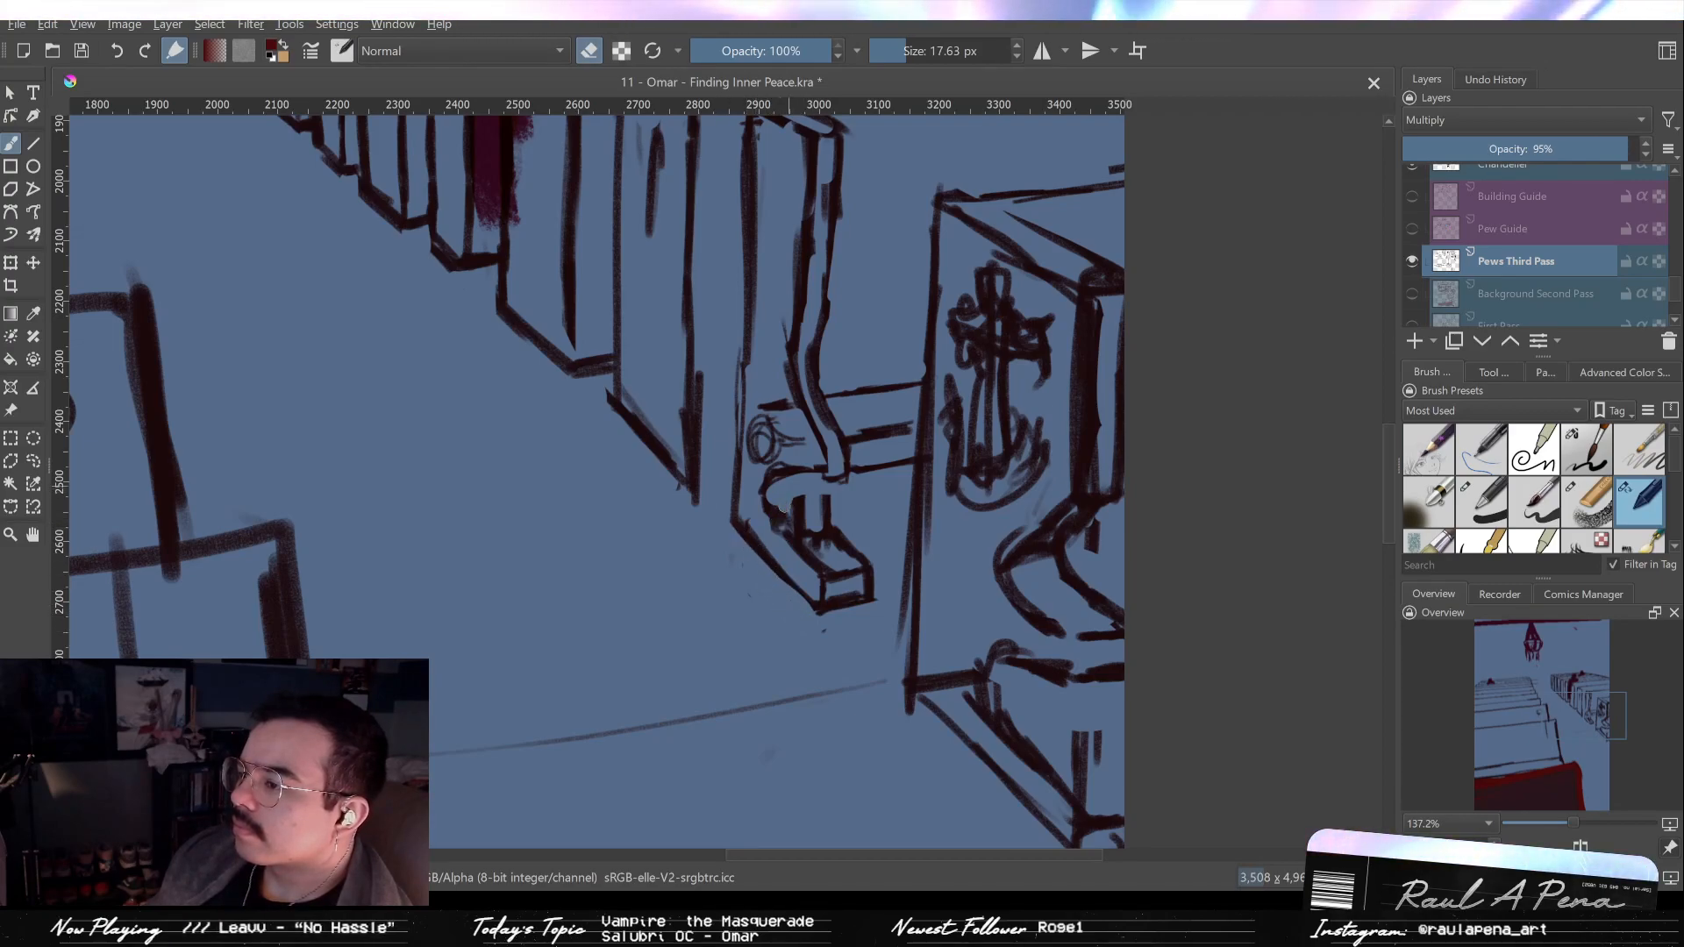
key(e)
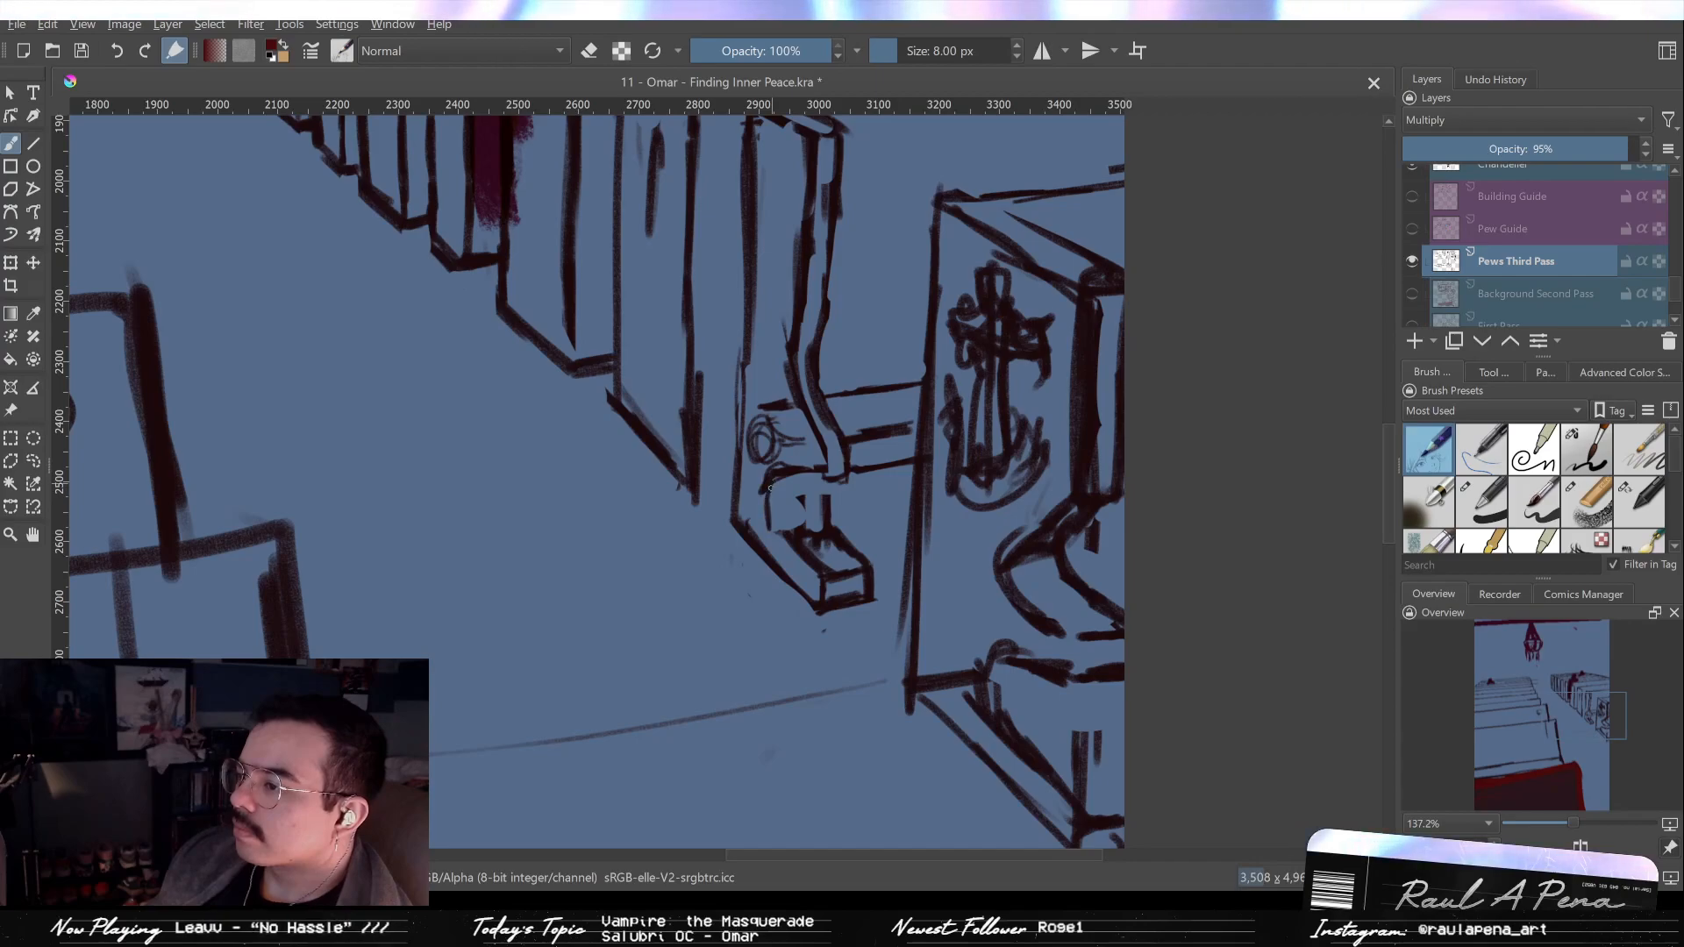
Erase the vertical strokes inside the pew's foot and redraw its curved inner edge with the 8 px brush.
key(e)
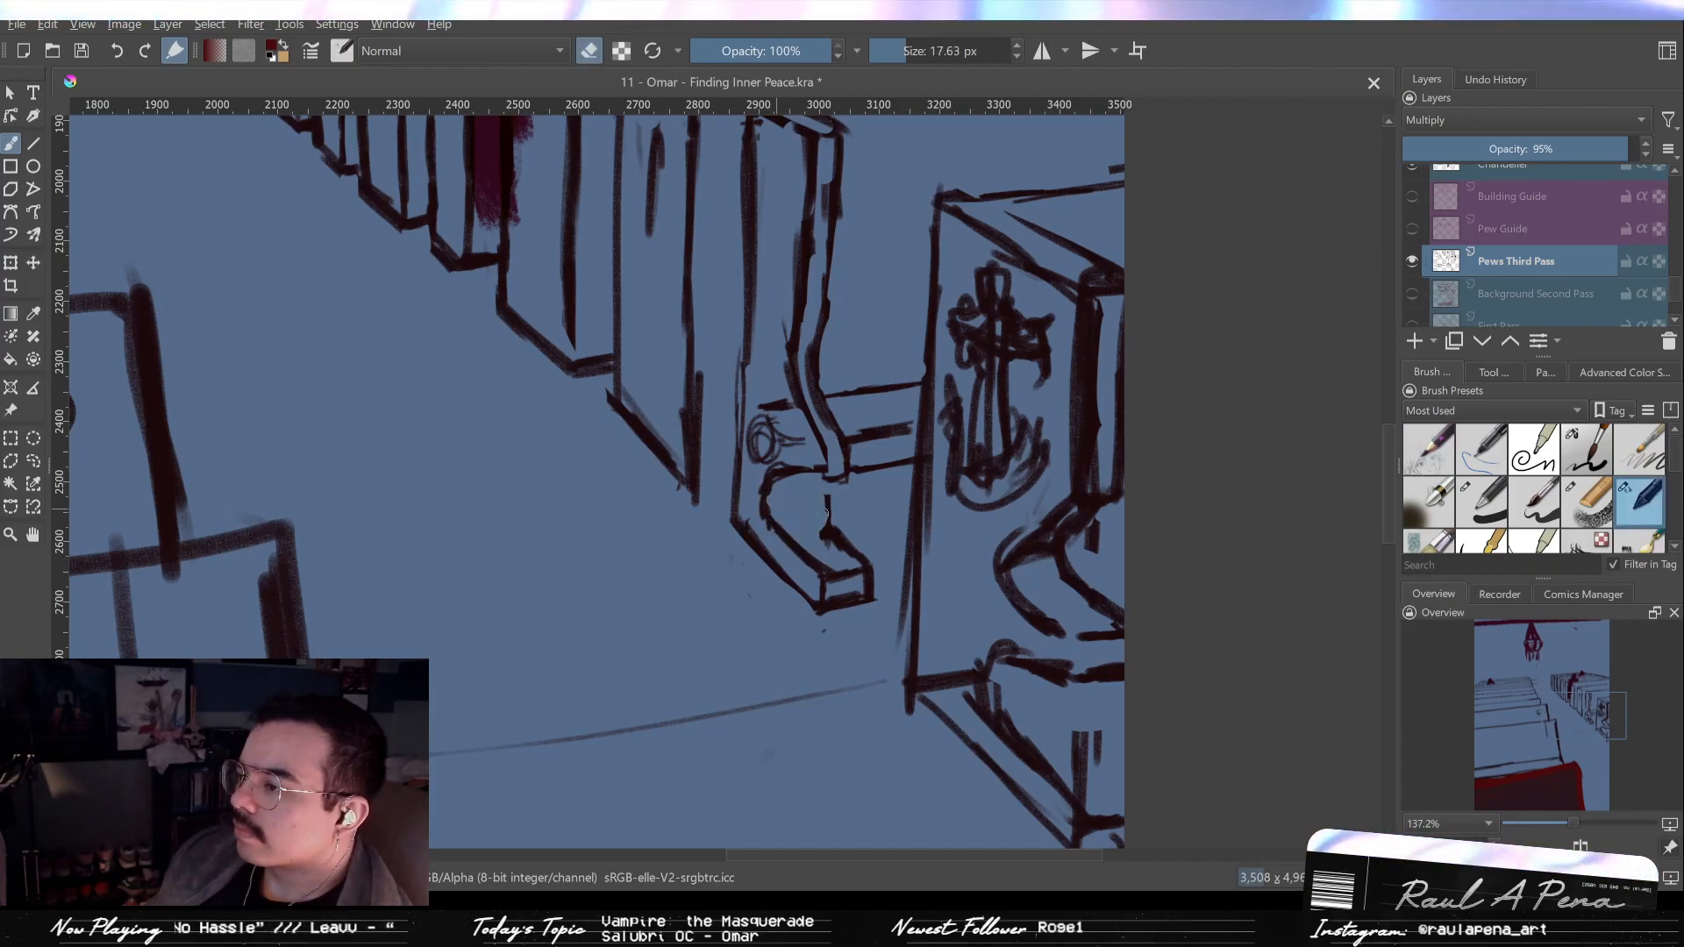
key(e)
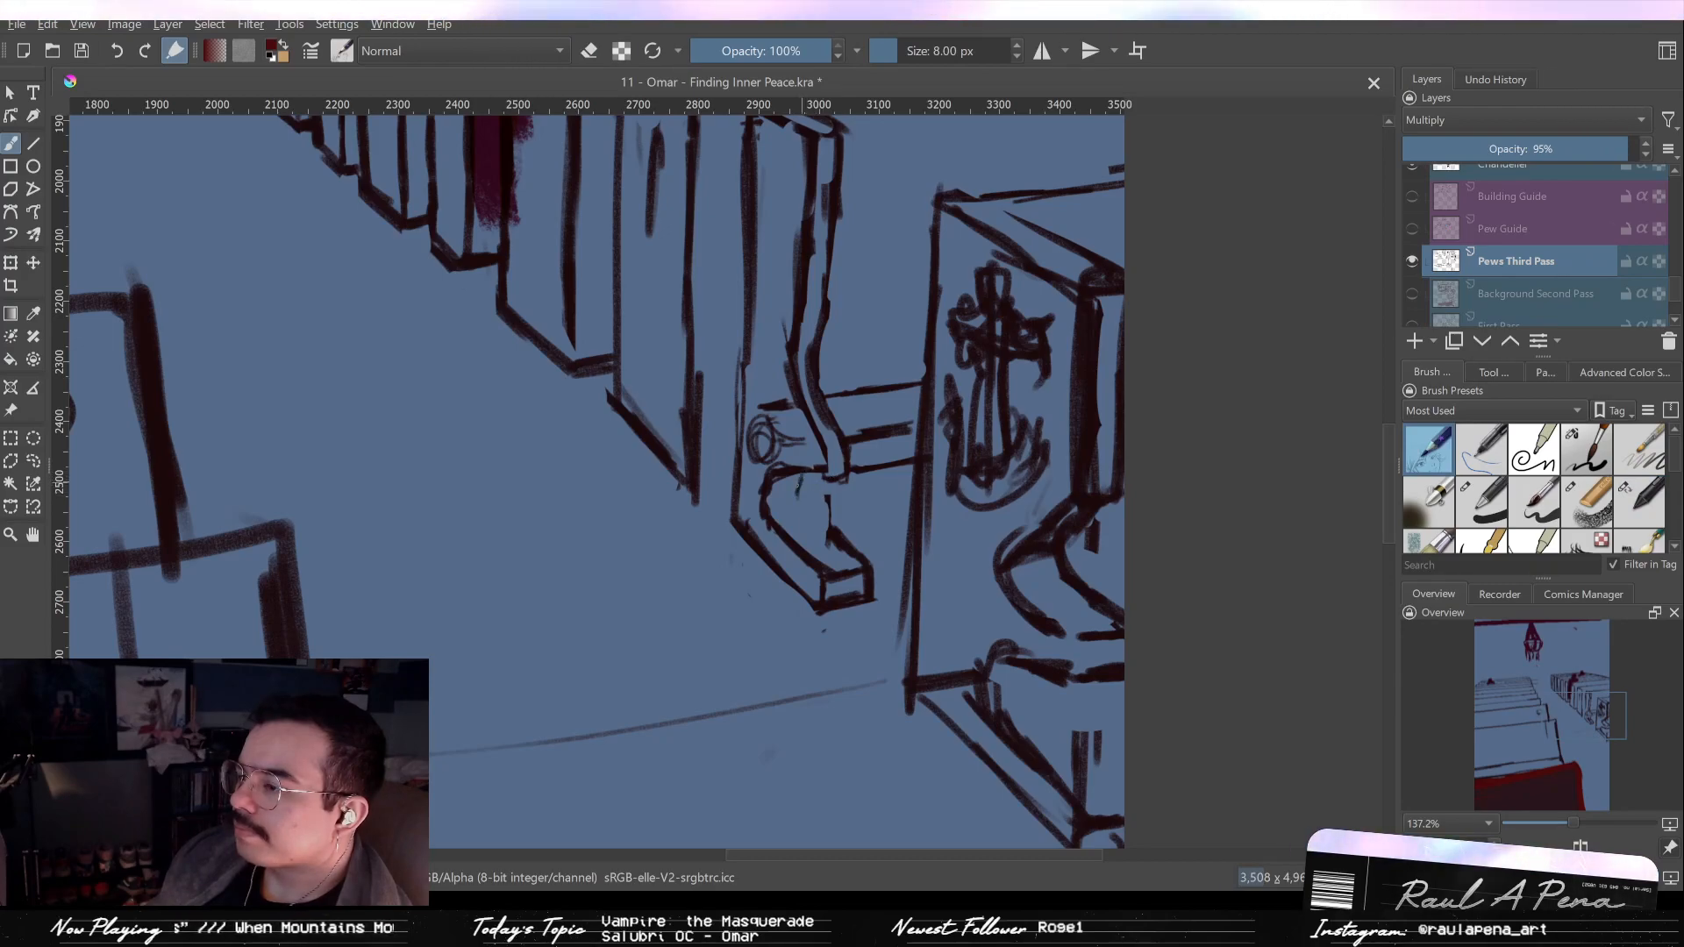
drag(808, 521, 781, 511)
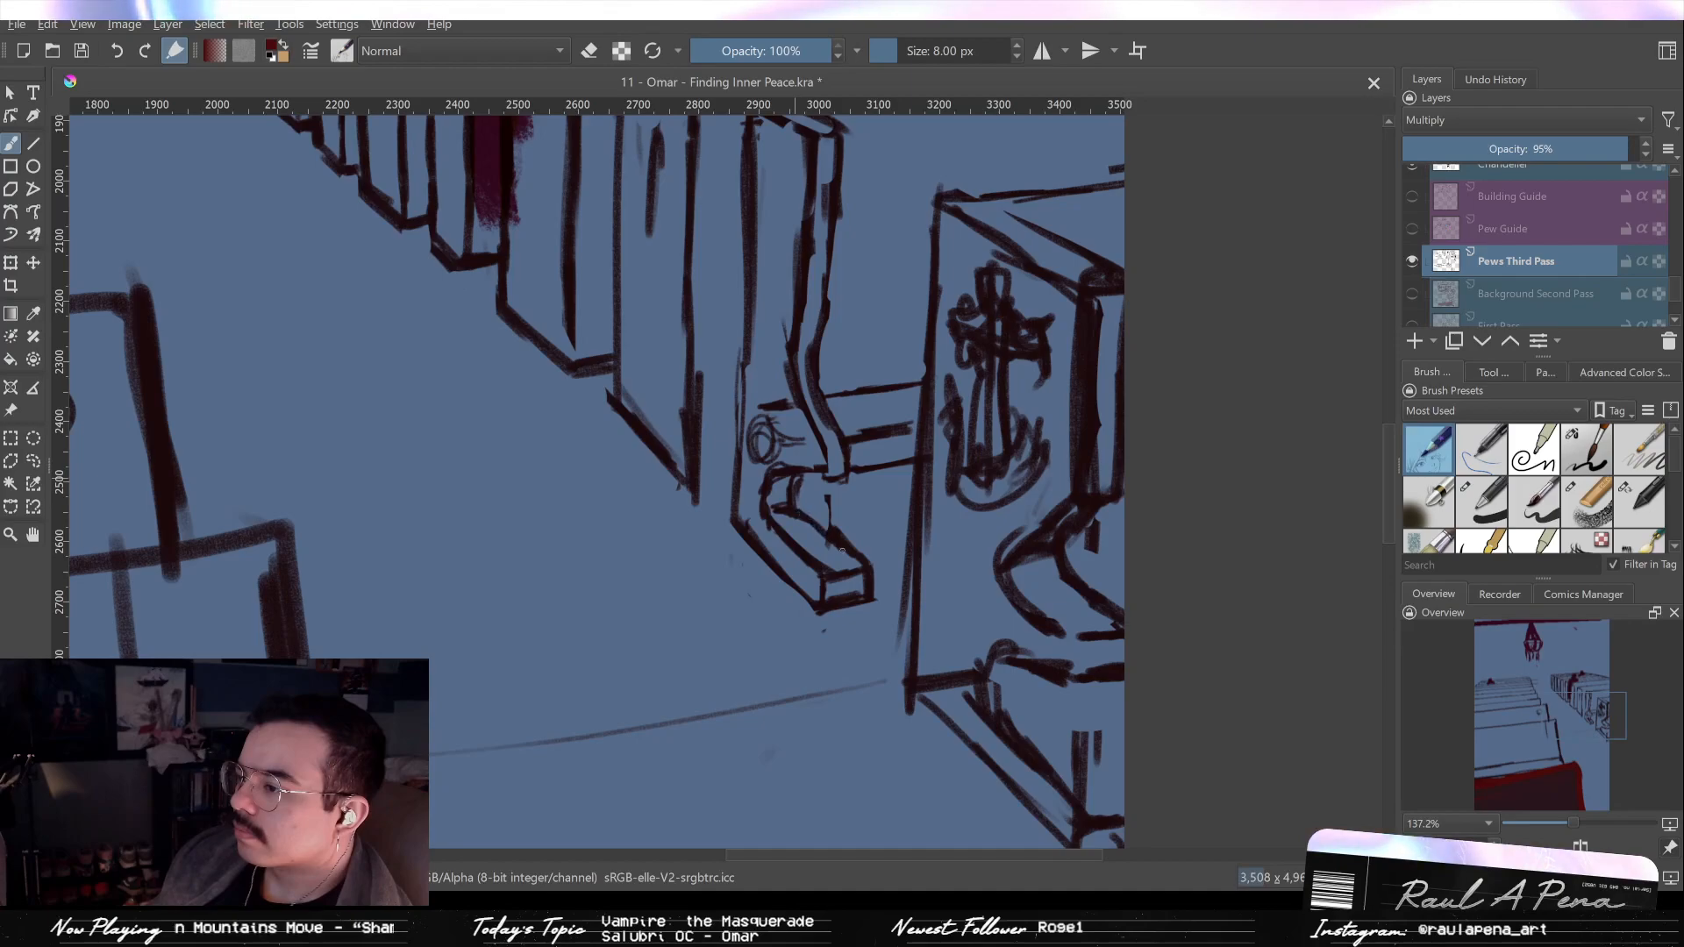
key(e)
mouse_move(790, 513)
mouse_down()
mouse_move(861, 554)
mouse_move(823, 528)
mouse_move(865, 547)
mouse_move(851, 524)
mouse_move(901, 620)
mouse_move(846, 513)
mouse_move(882, 619)
mouse_move(856, 473)
mouse_up()
key(e)
click(856, 473)
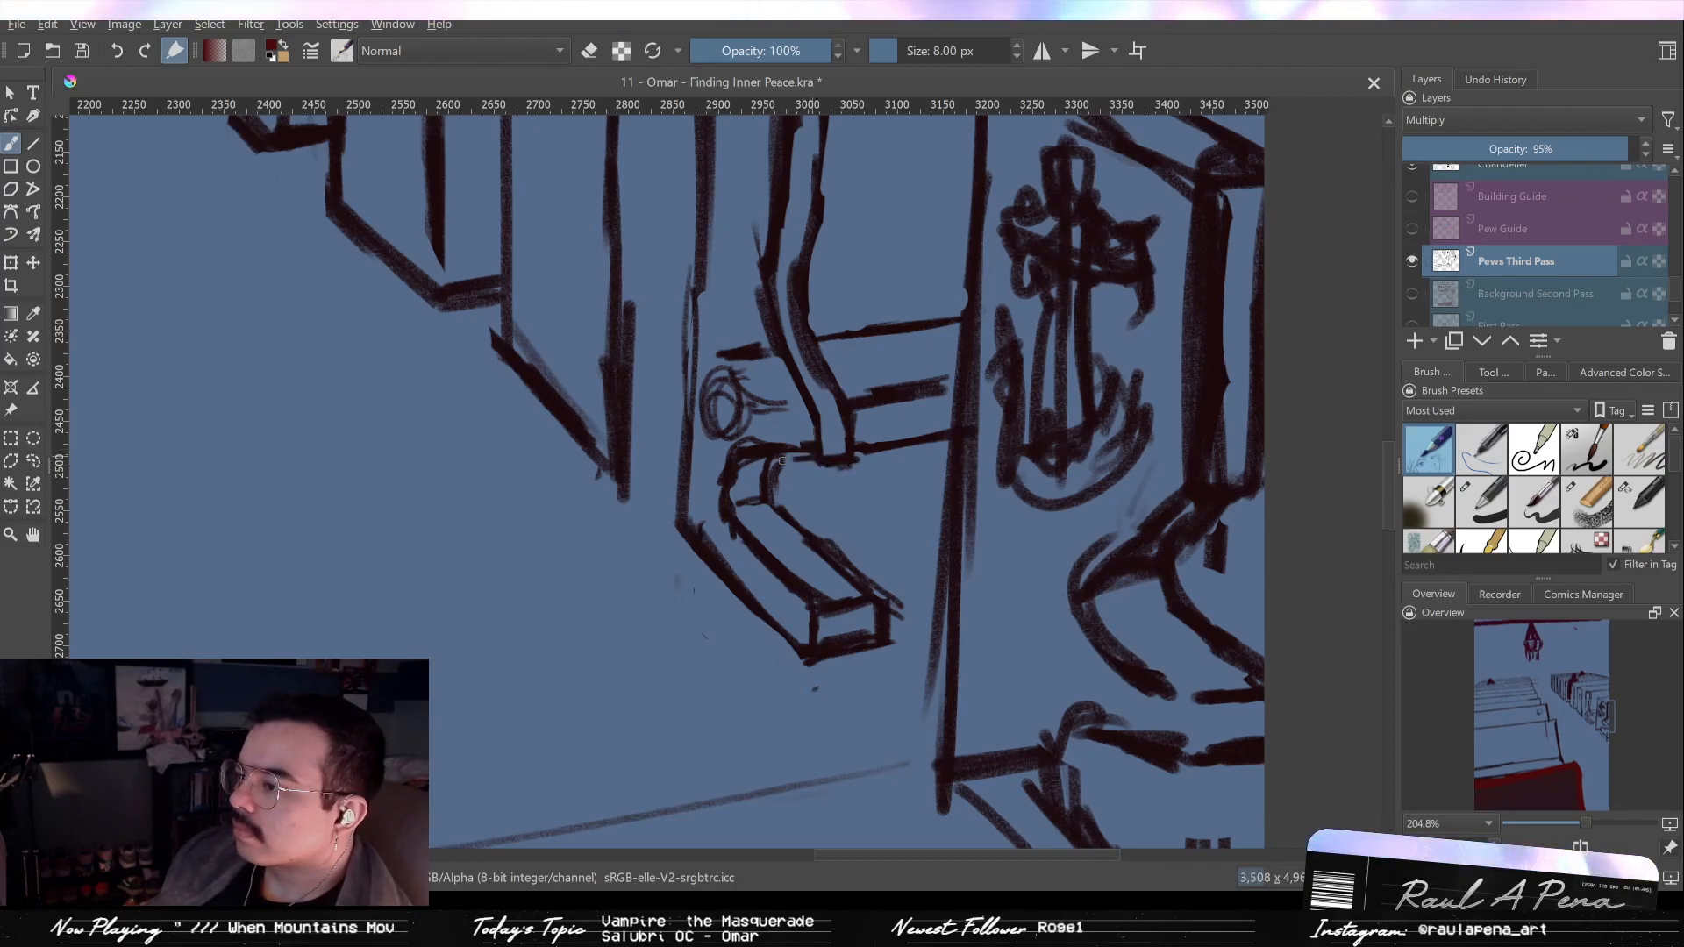
Try erasing the end of the lower seat line beside the pew's curved support with the 17.63 px eraser.
key(e)
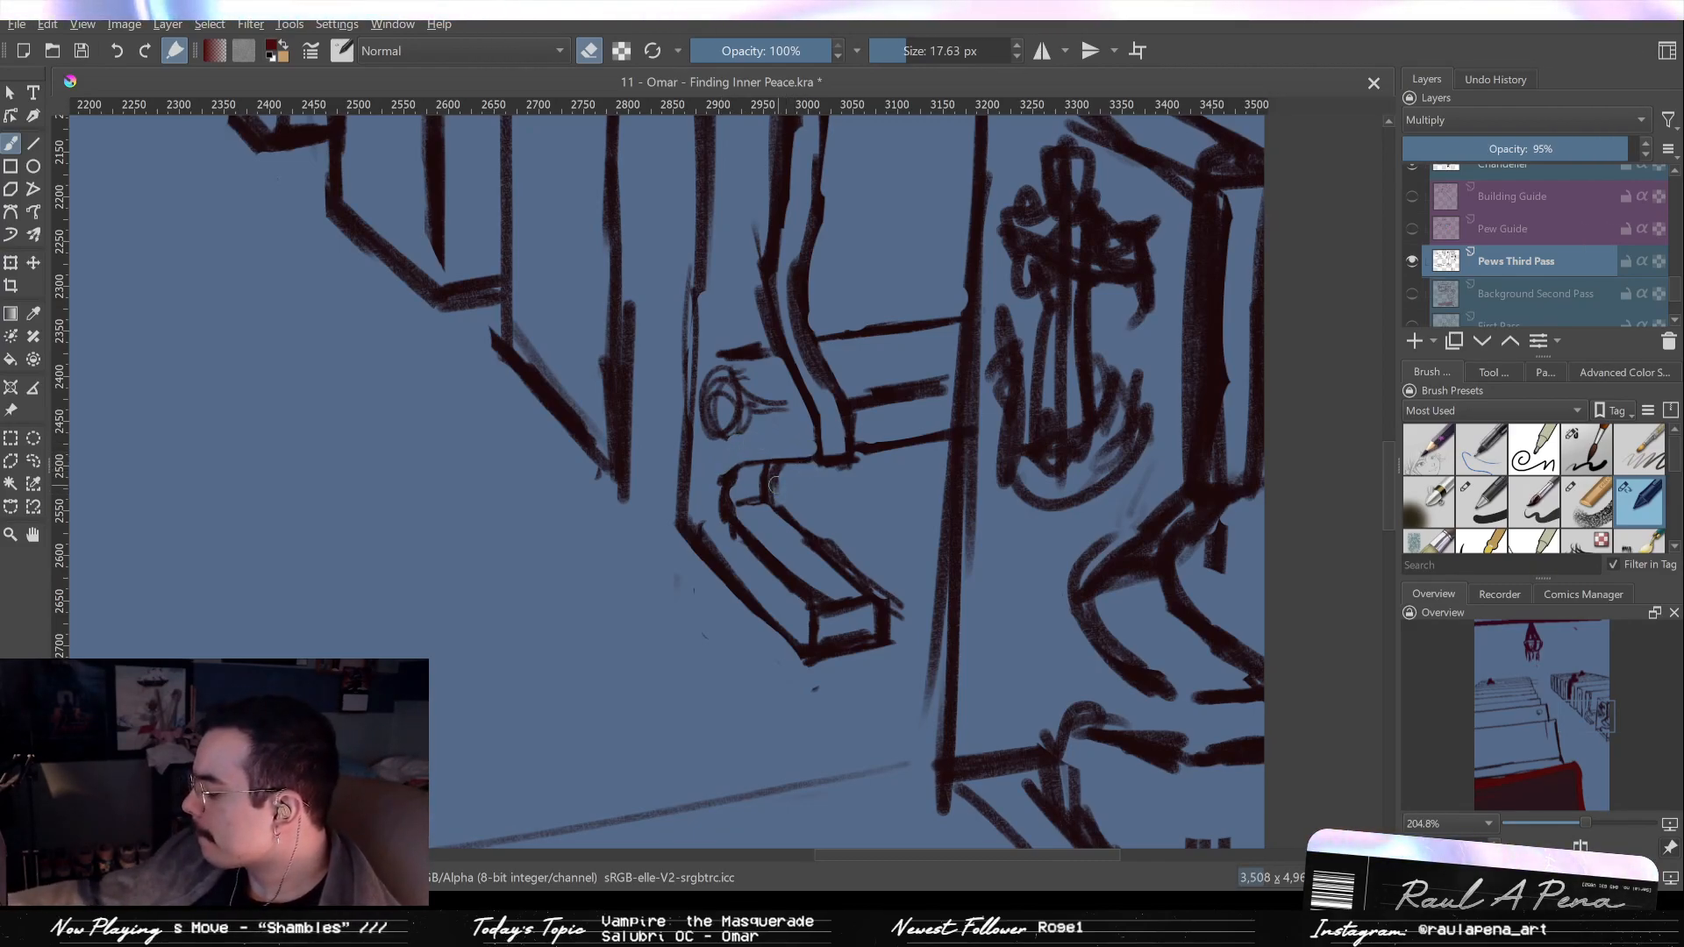
drag(873, 441, 872, 448)
key(ctrl+z)
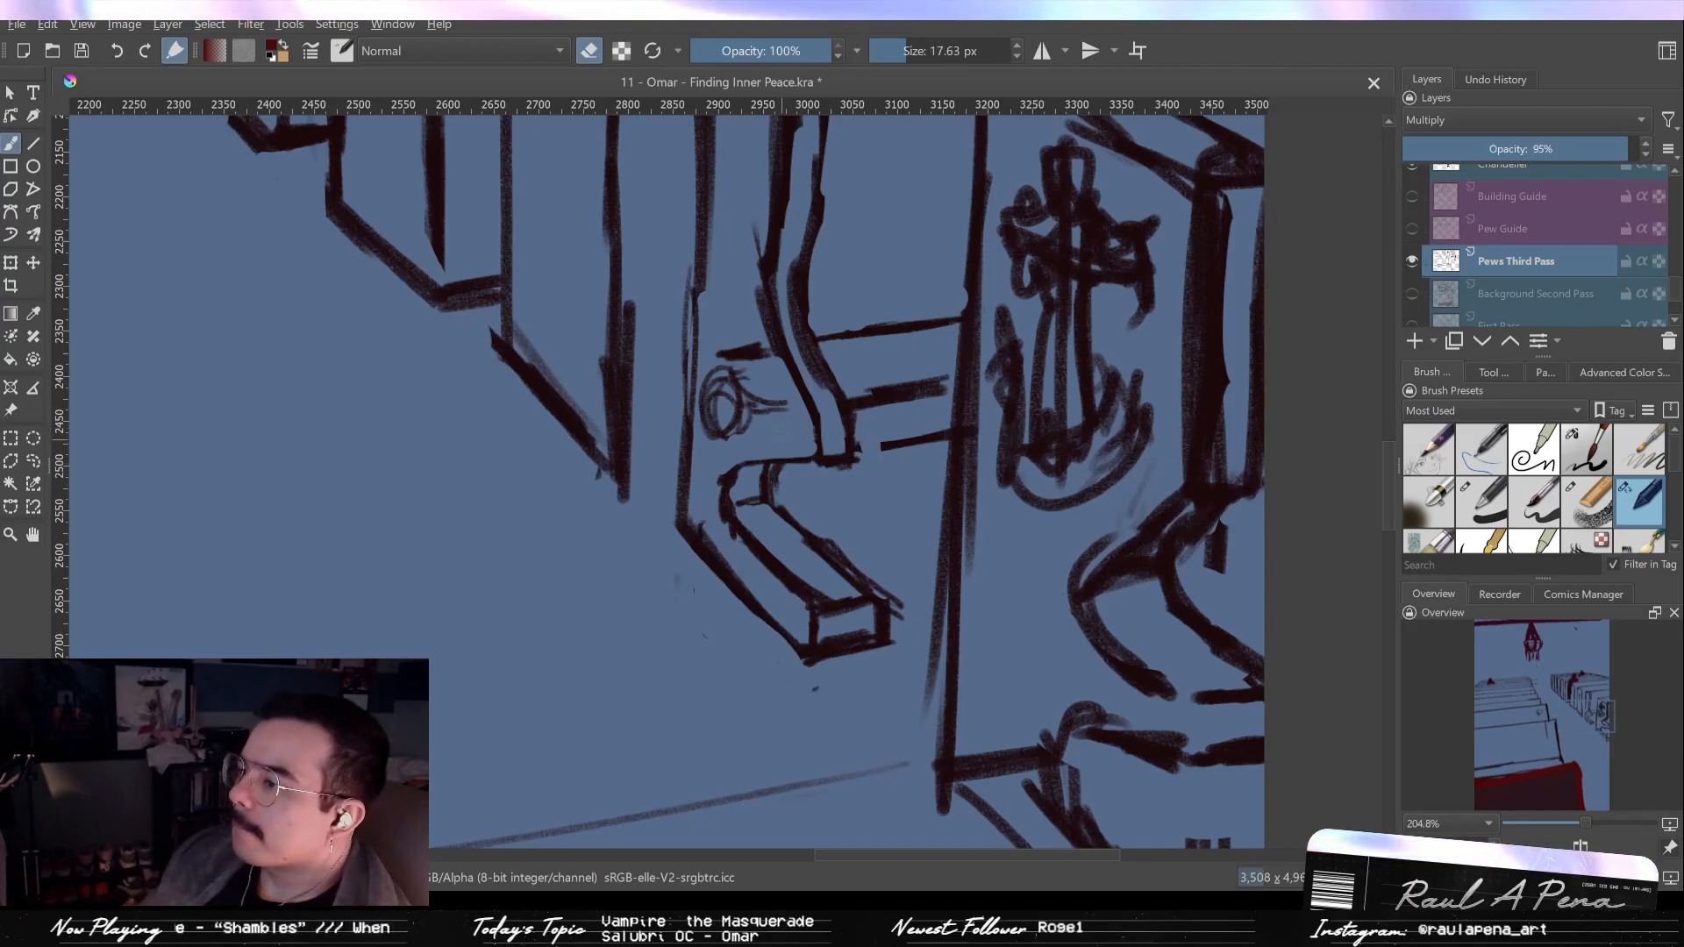
Erase the overlapping strokes at the top corner of the pew's end panel with the eraser at 29.04 px and 8.77 px.
drag(779, 409, 766, 372)
mouse_move(866, 404)
mouse_down()
mouse_move(839, 549)
mouse_move(876, 379)
mouse_move(866, 523)
mouse_move(855, 509)
mouse_up()
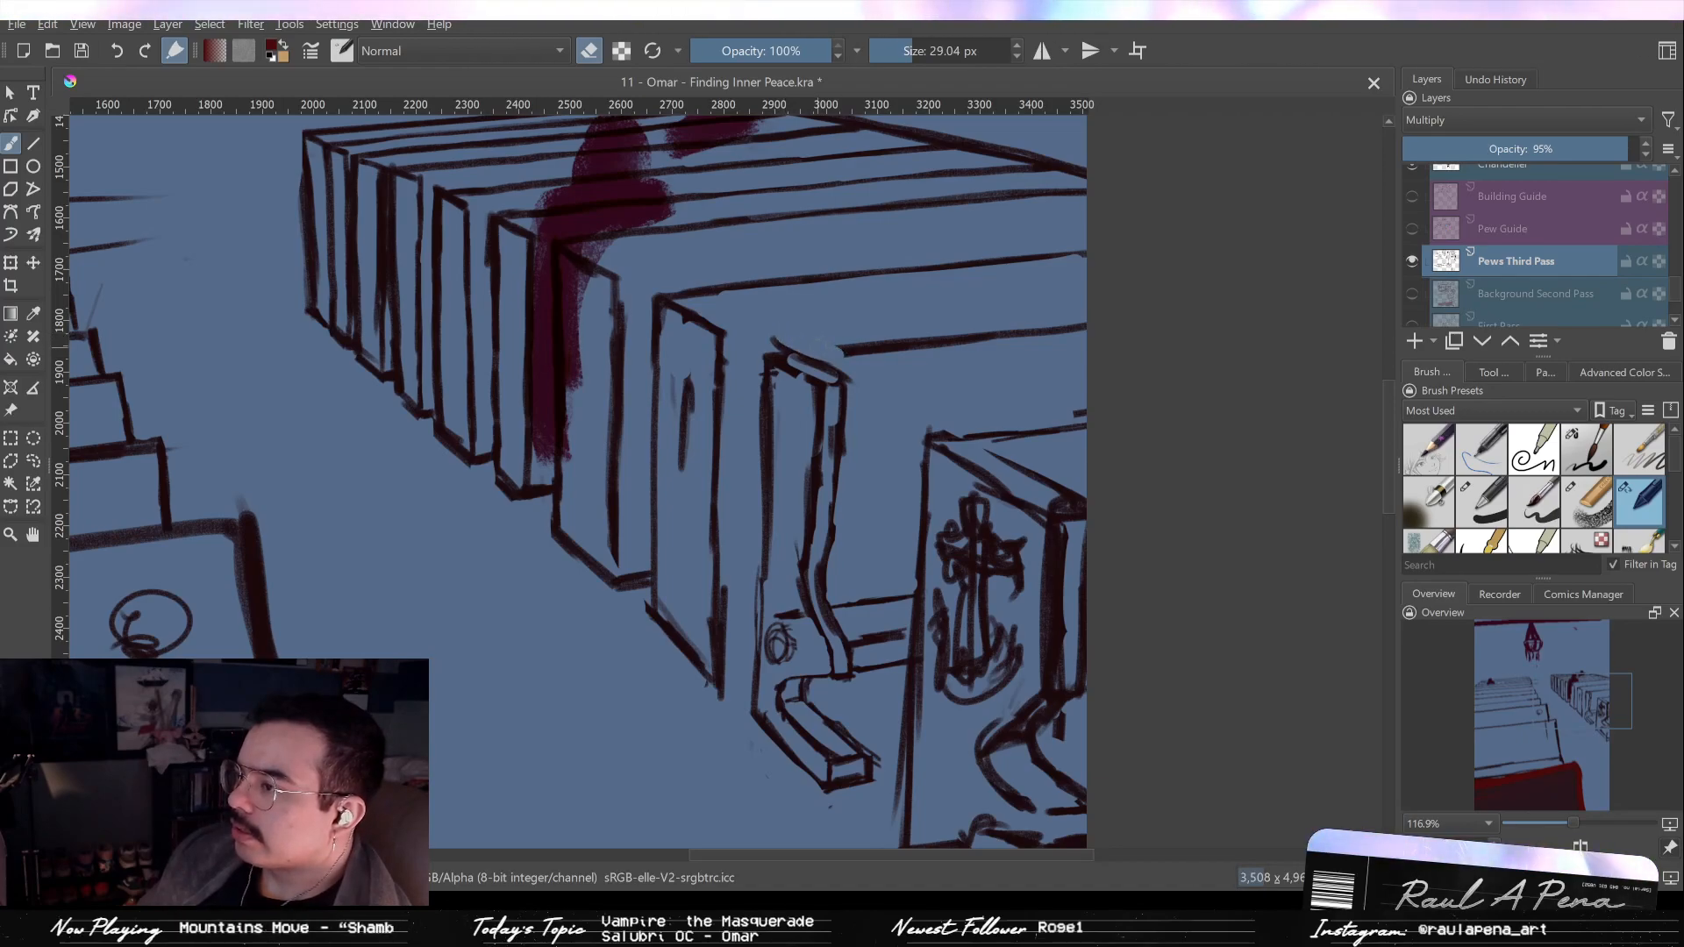
key(slash)
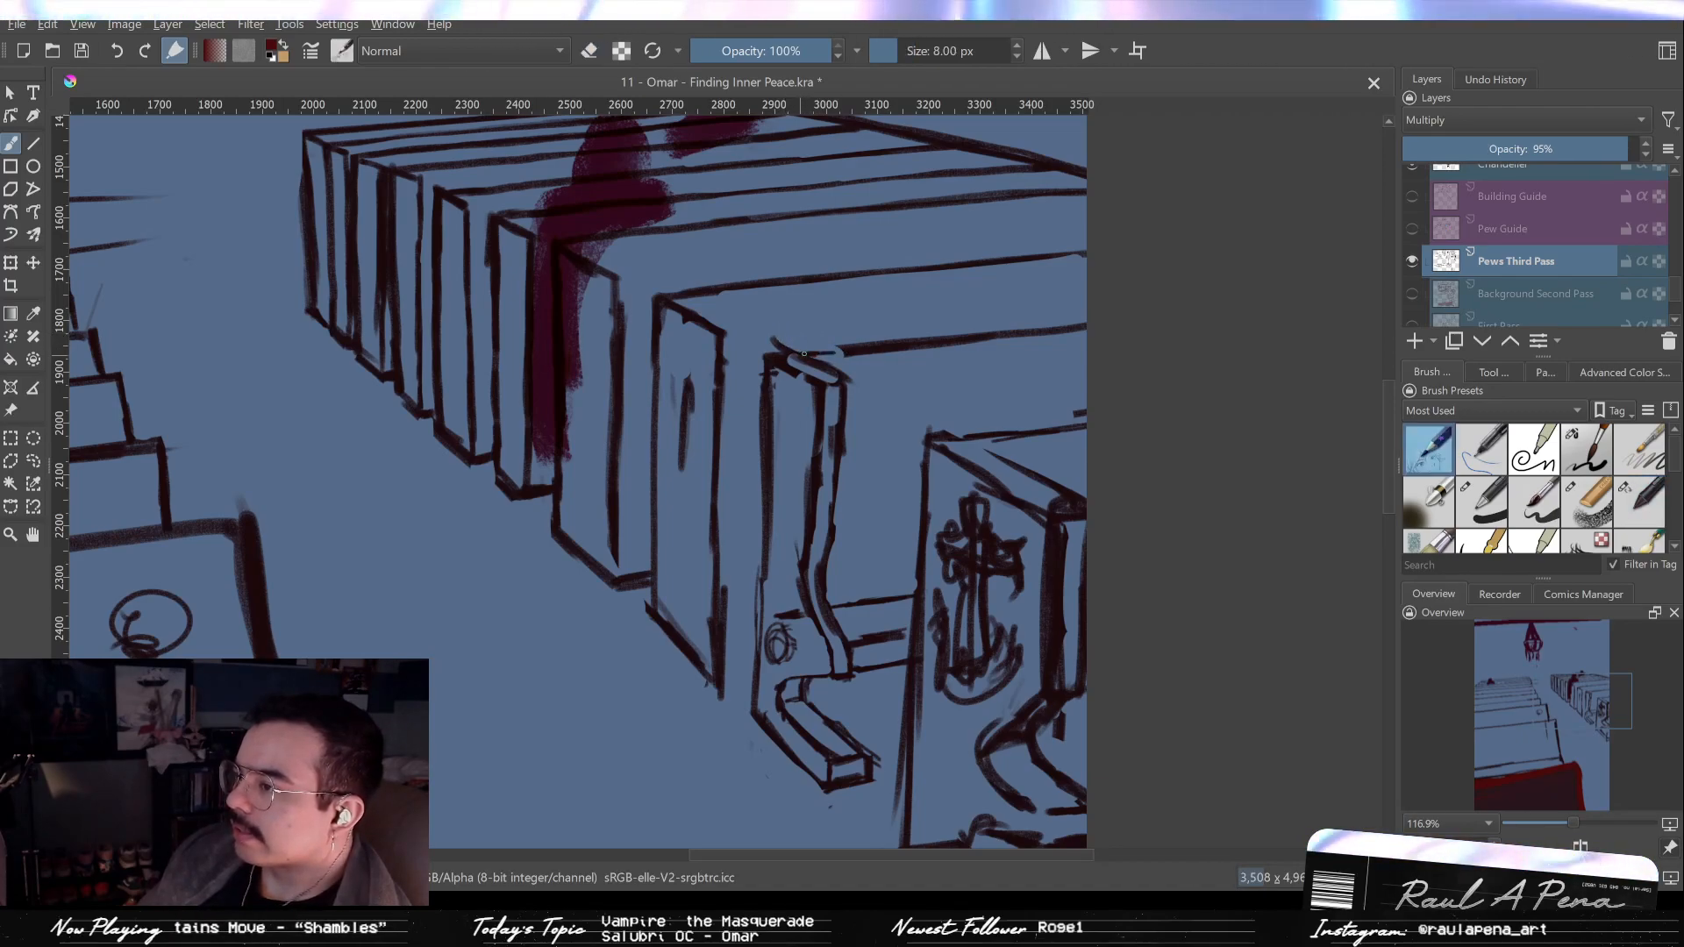
scroll(798, 354, up, 2)
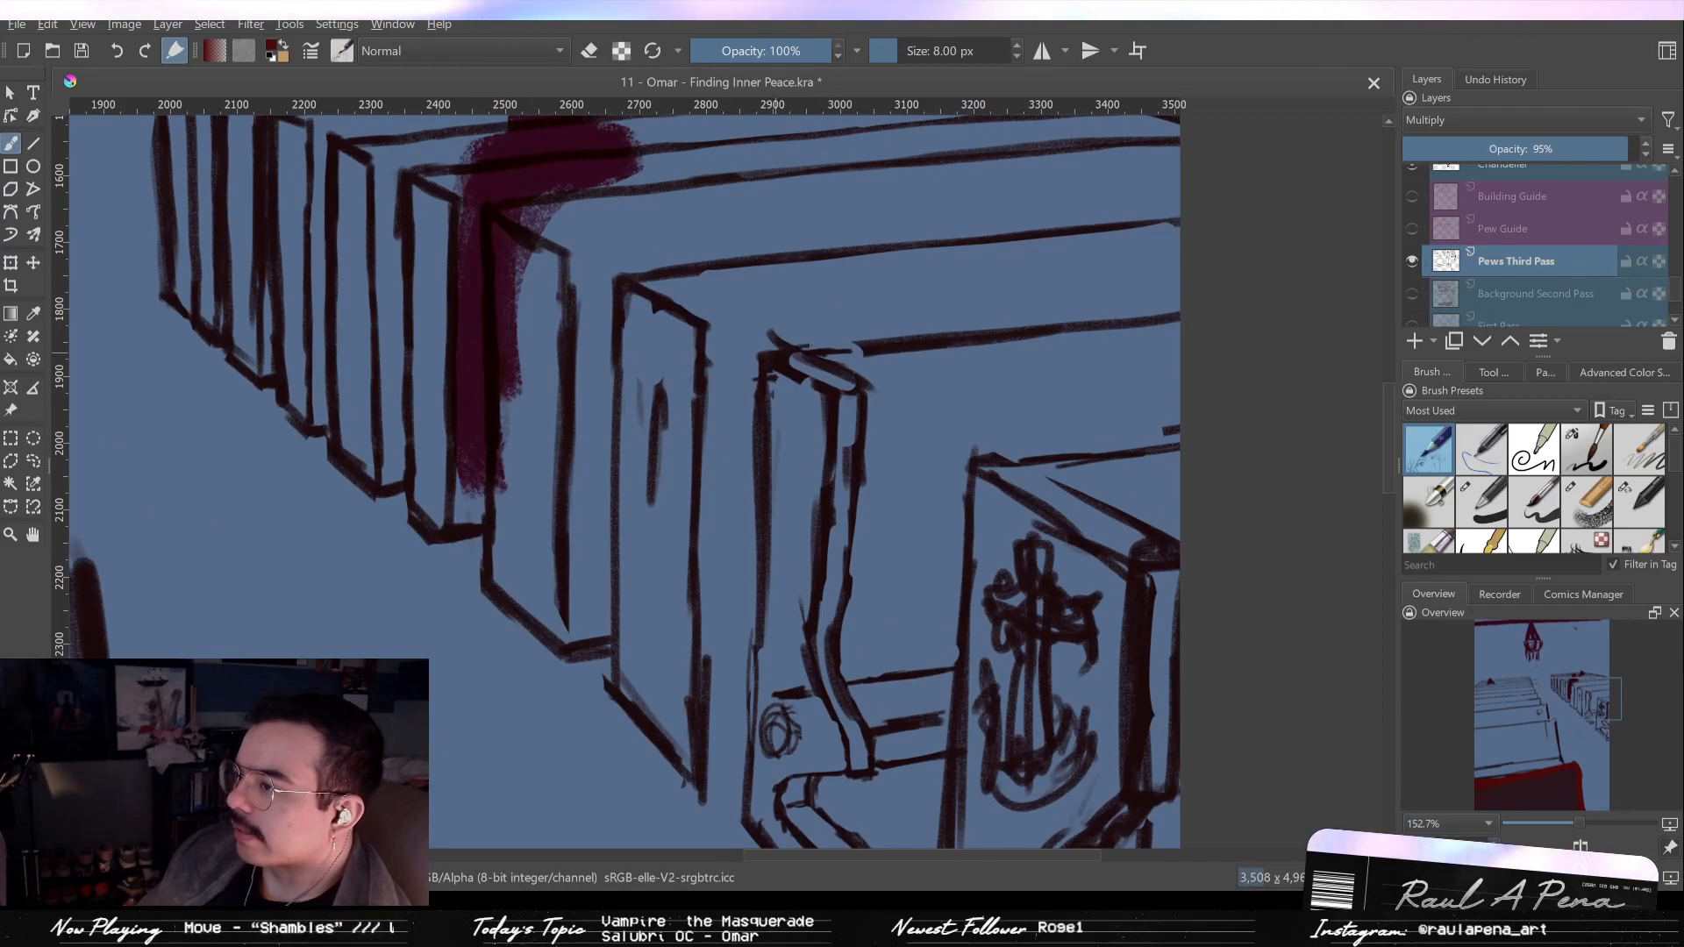
key(slash)
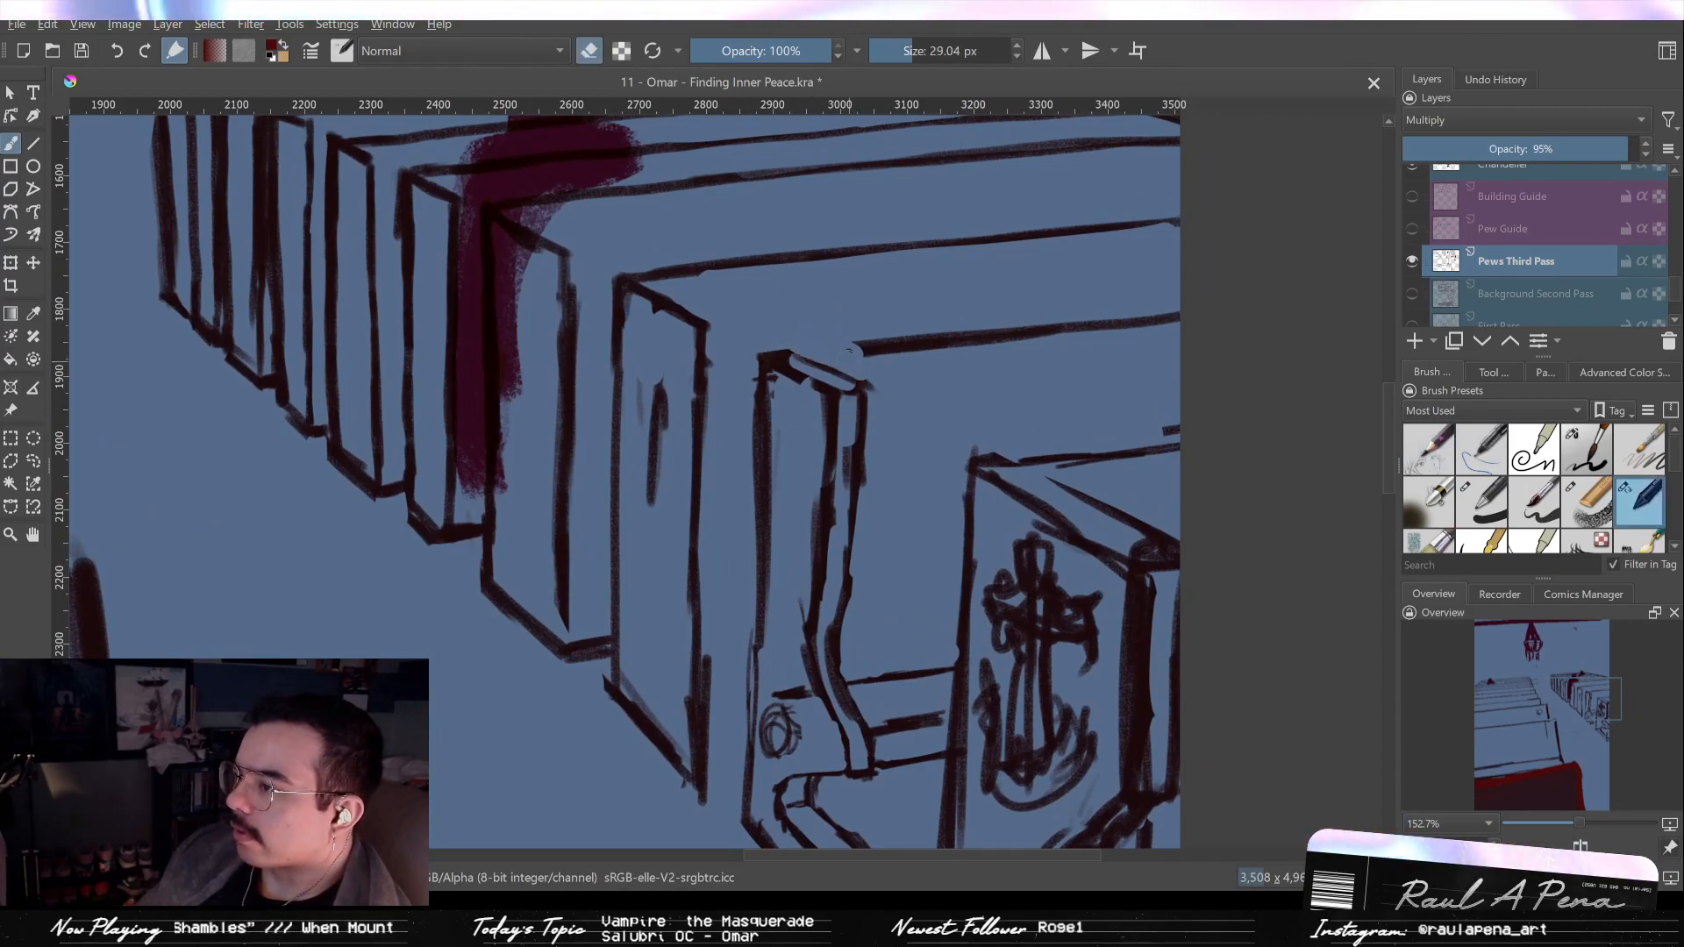
key(bracketleft)
key(bracketleft)
key(bracketleft)
key(bracketleft)
key(bracketleft)
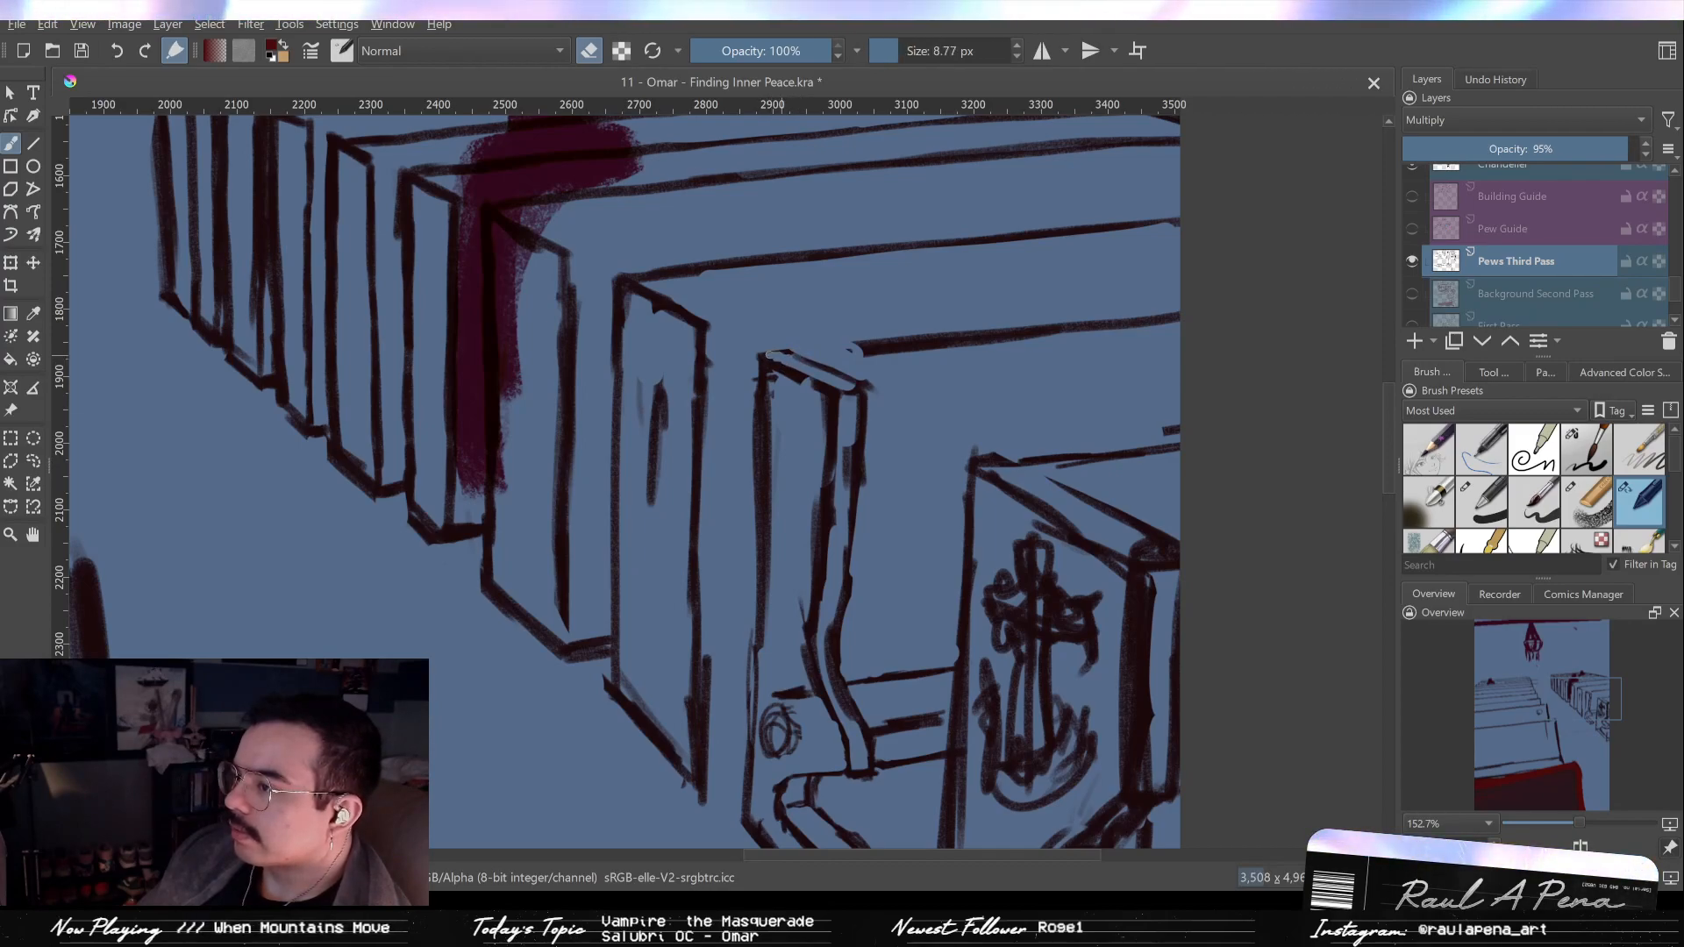
Extend the pew's top backrest line to its end panel with the 8 px brush and trim it with the 15.76 px eraser.
key(slash)
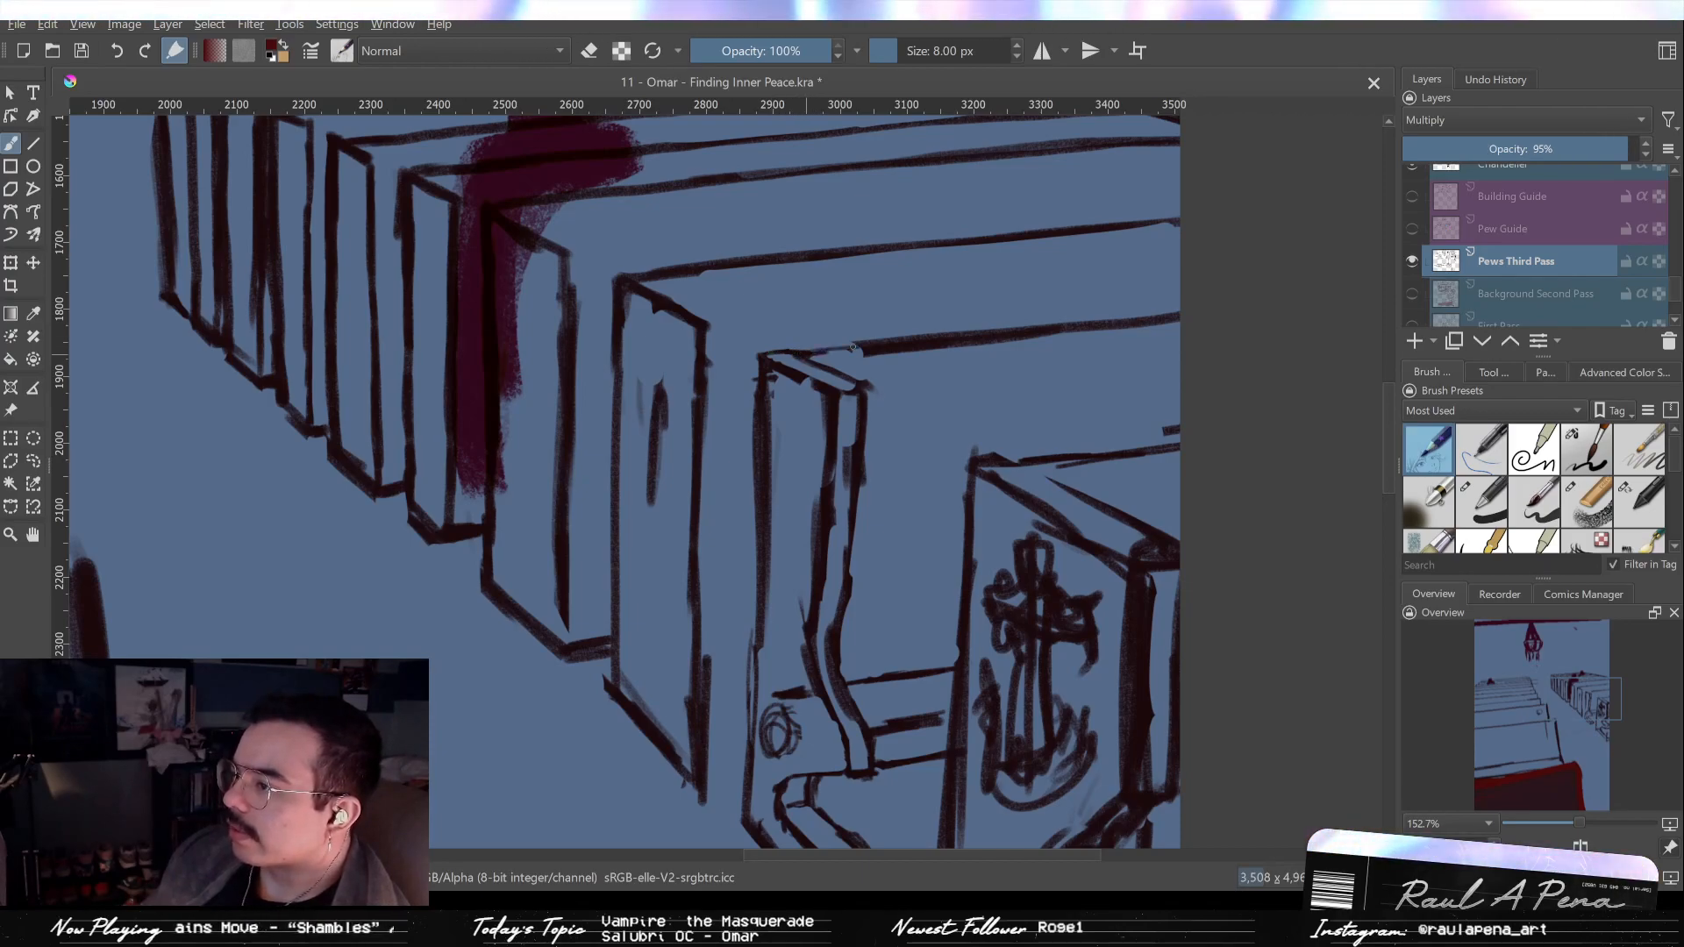
key(slash)
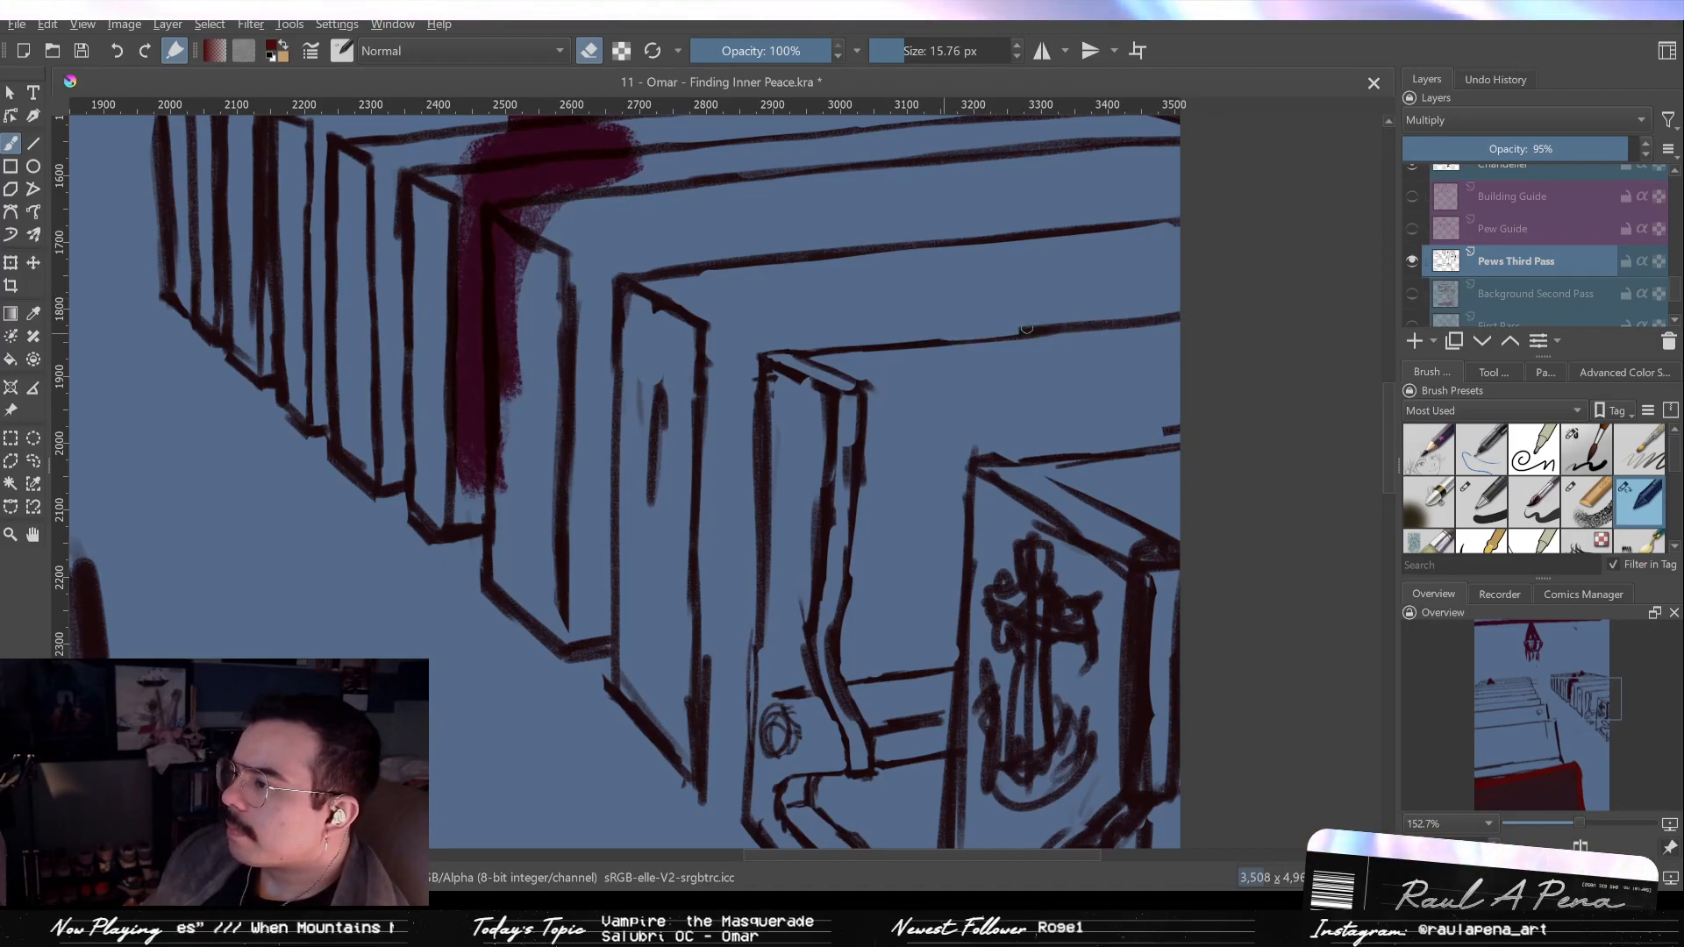
drag(1167, 303, 1136, 465)
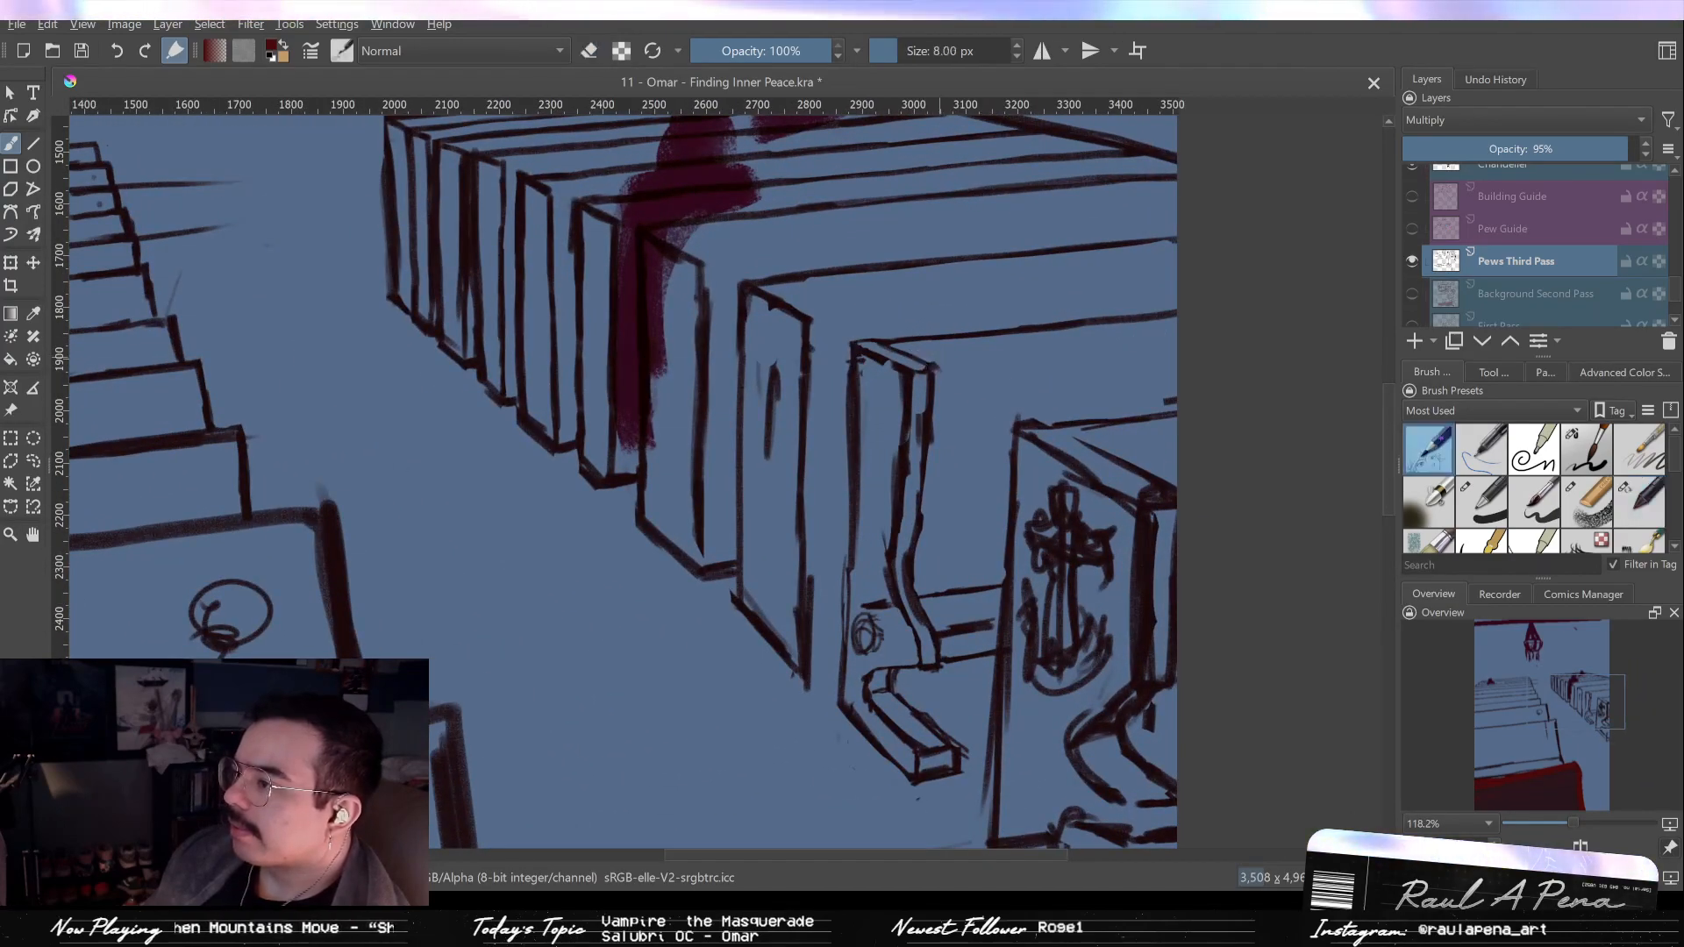
Erase the round ornament on the pew's end panel with the 30.32 px eraser and sketch curved strokes there with the 8 px brush.
key(/)
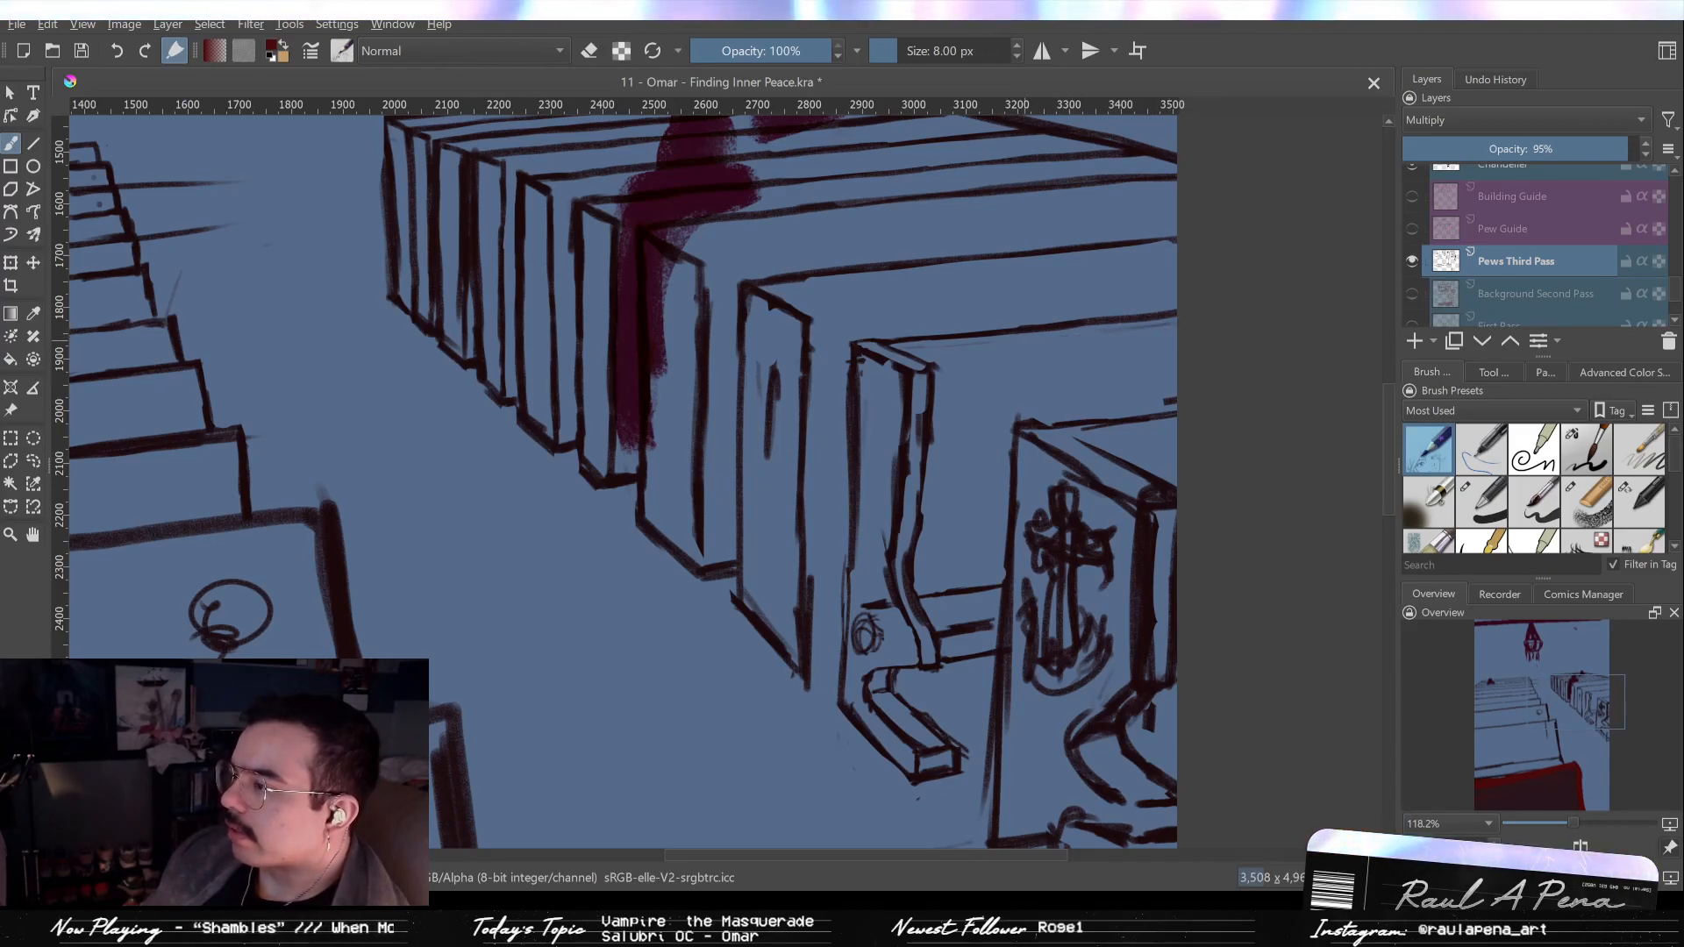
mouse_move(1122, 331)
mouse_down()
mouse_move(1071, 377)
mouse_move(1116, 328)
mouse_up()
mouse_move(995, 455)
mouse_down()
mouse_move(1023, 606)
mouse_move(1035, 584)
mouse_move(1019, 587)
mouse_move(990, 517)
mouse_move(919, 528)
mouse_move(902, 552)
mouse_move(915, 579)
mouse_up()
key(slash)
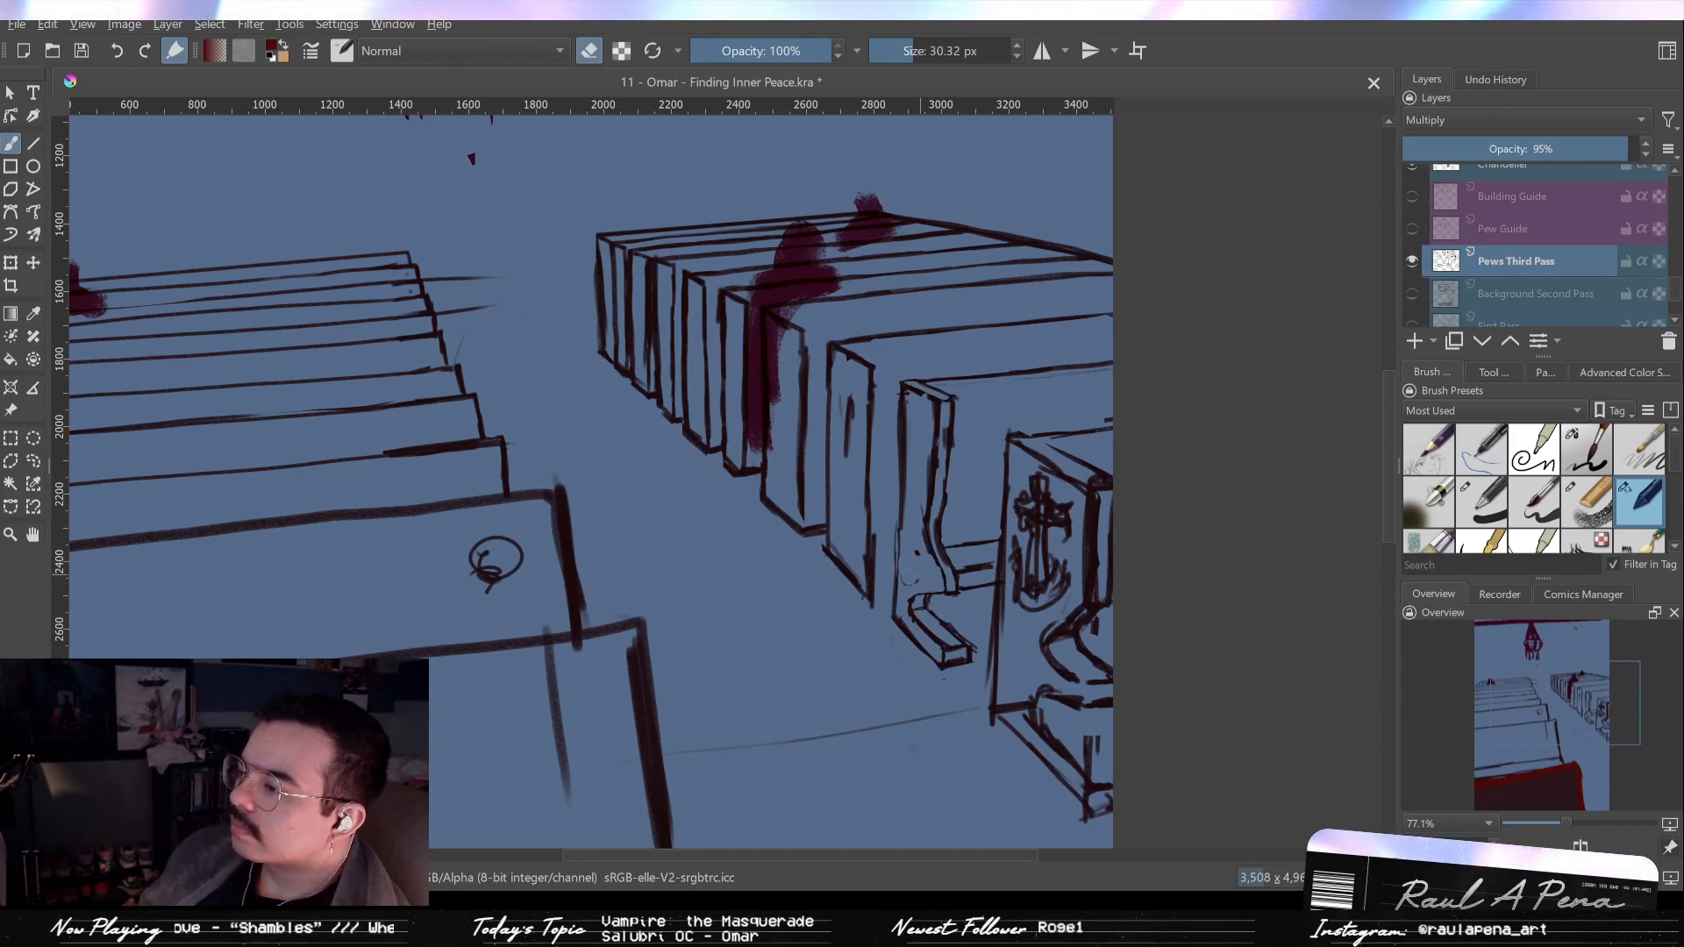
key(slash)
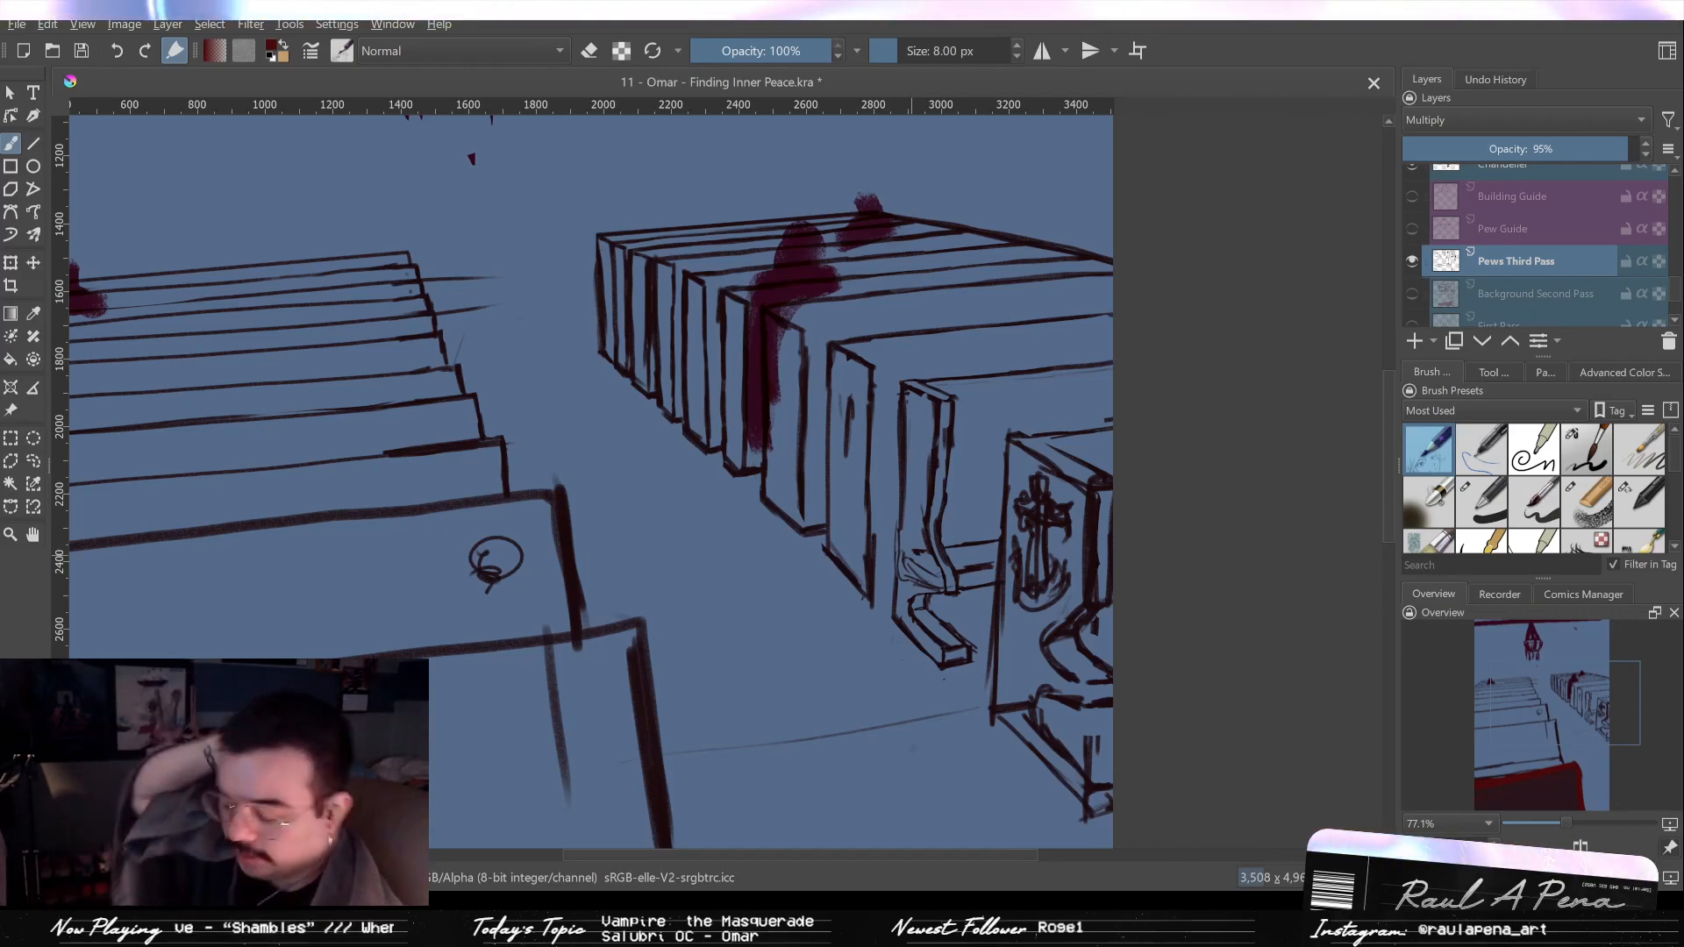
drag(964, 458, 918, 474)
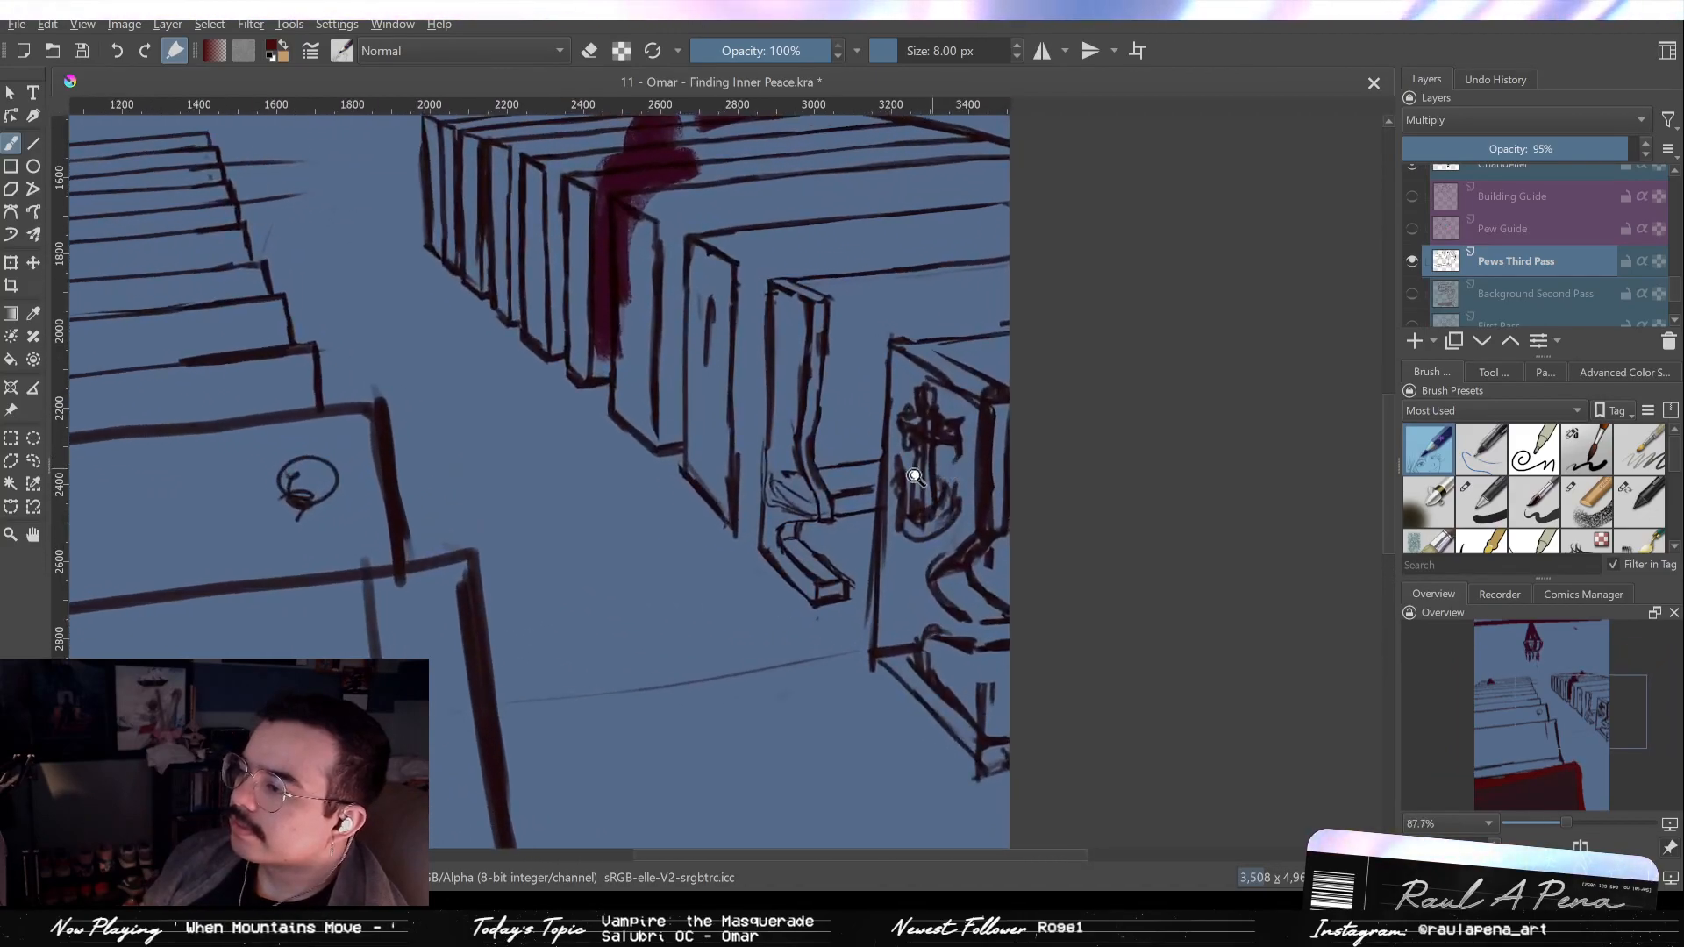
Compare the pews against the Pew Guide layer, leave the guide shown, and reselect the Pews Third Pass layer.
key(/)
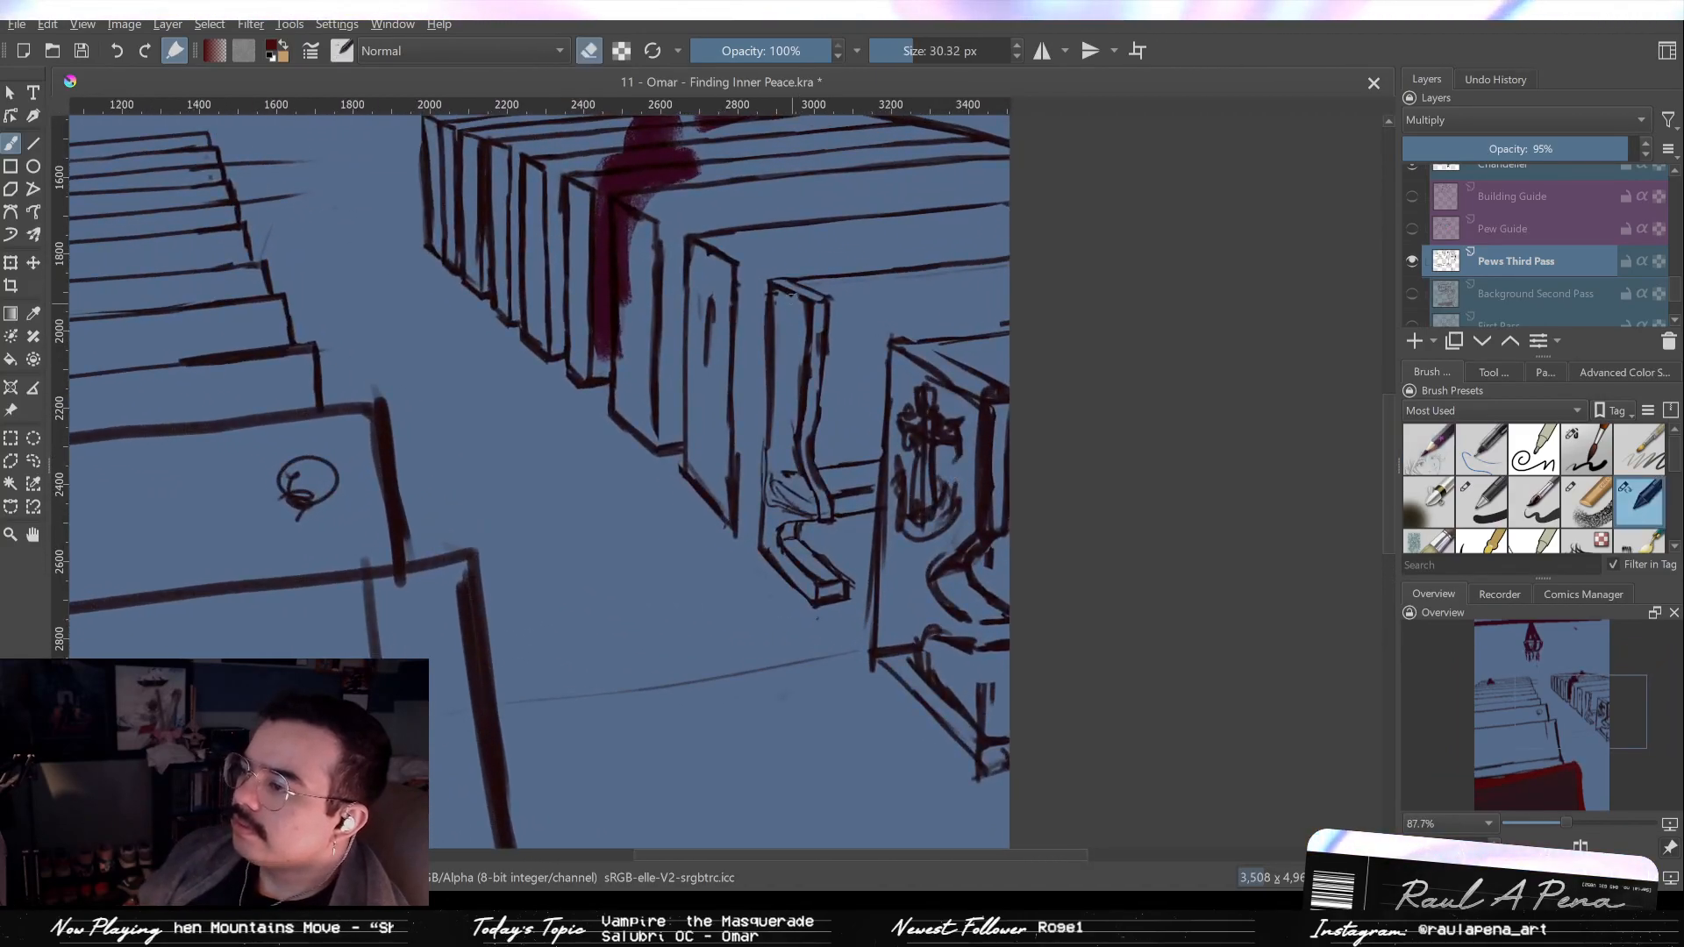
click(1426, 221)
click(1412, 228)
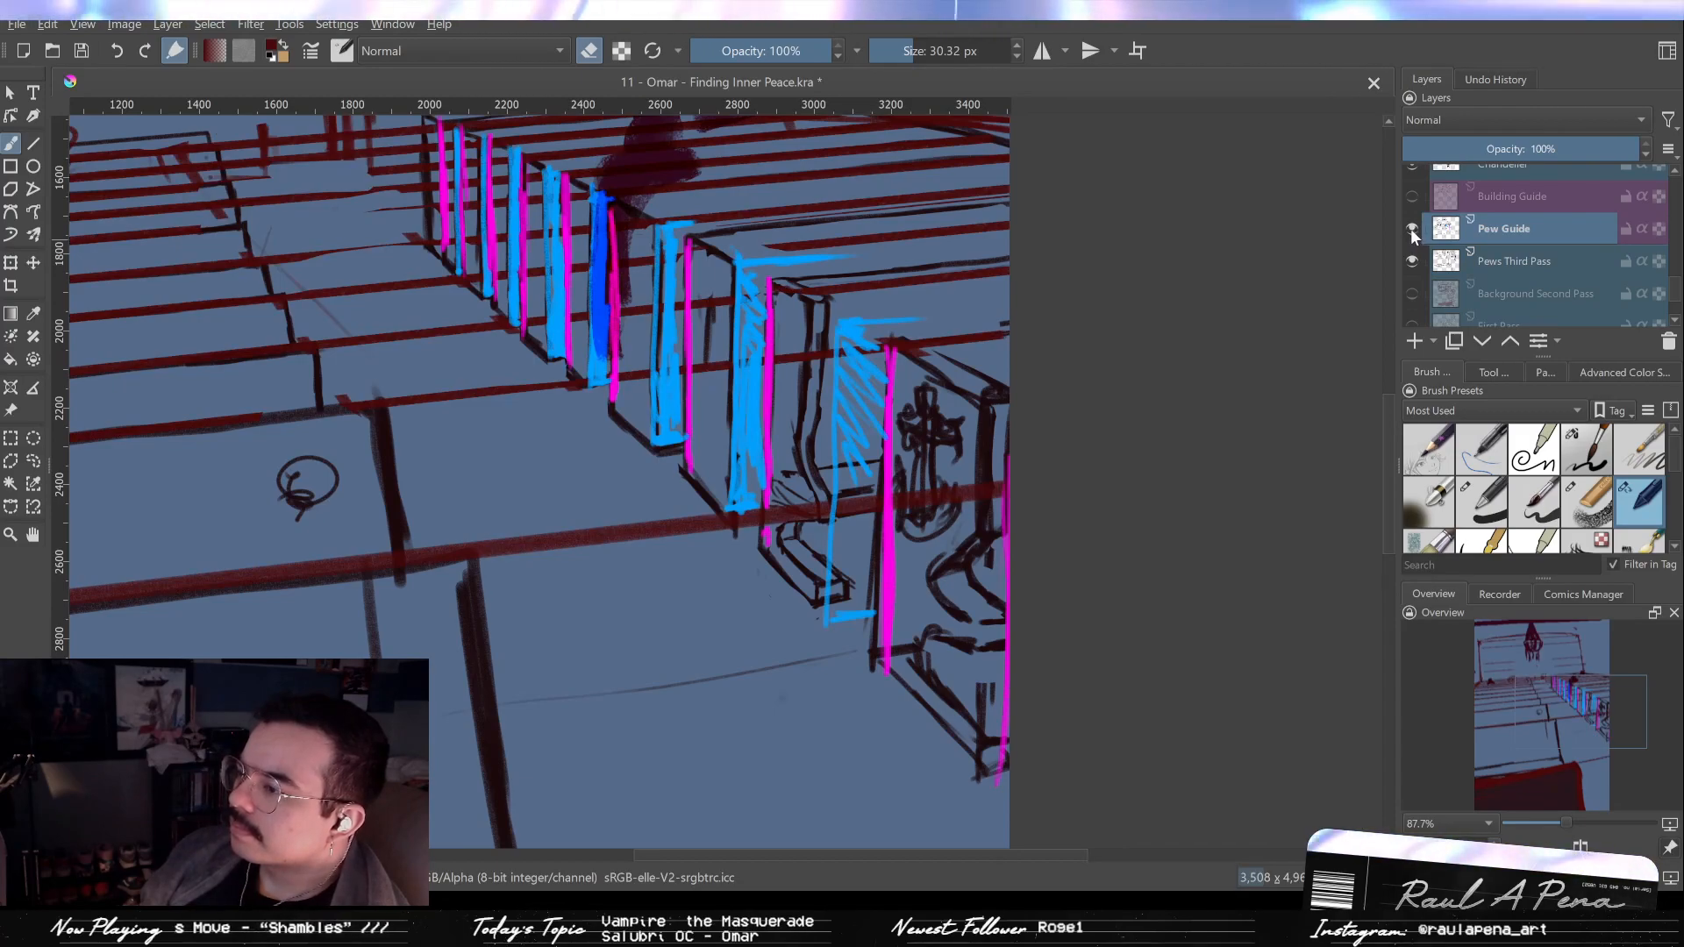
click(1413, 229)
click(1413, 229)
click(1412, 229)
click(1412, 229)
key(slash)
key(slash)
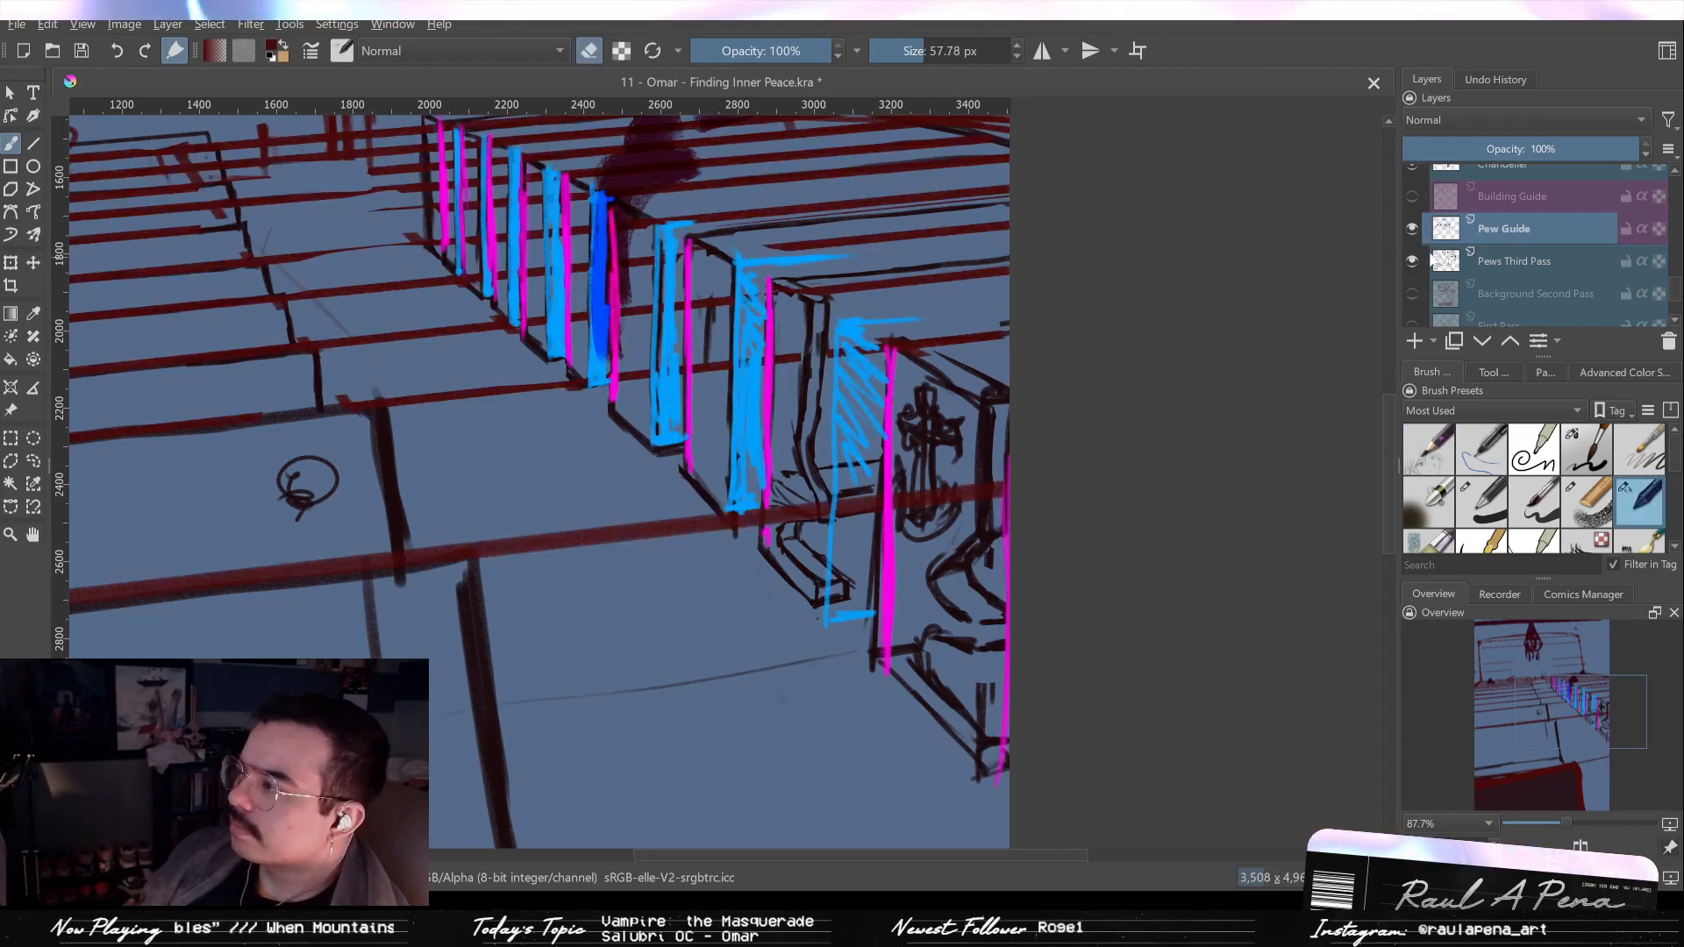
click(1486, 256)
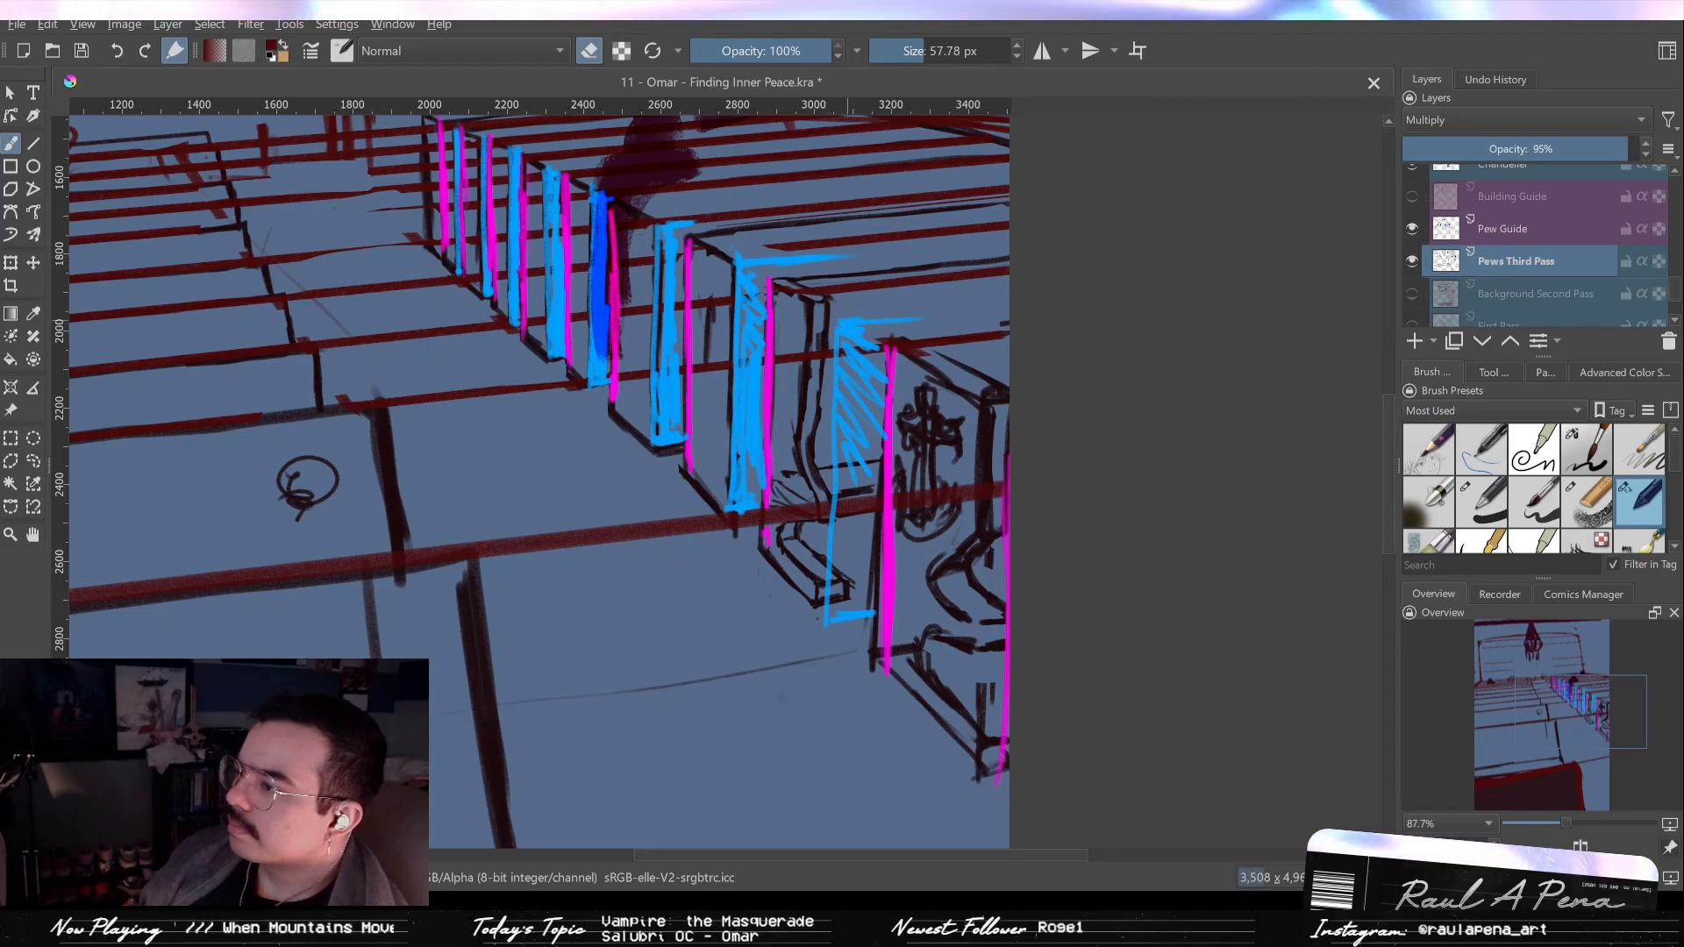
Erase the pew's curved upright with the 57.78 px eraser and redraw the upright and top corner against the guide with the 8 px brush.
key(slash)
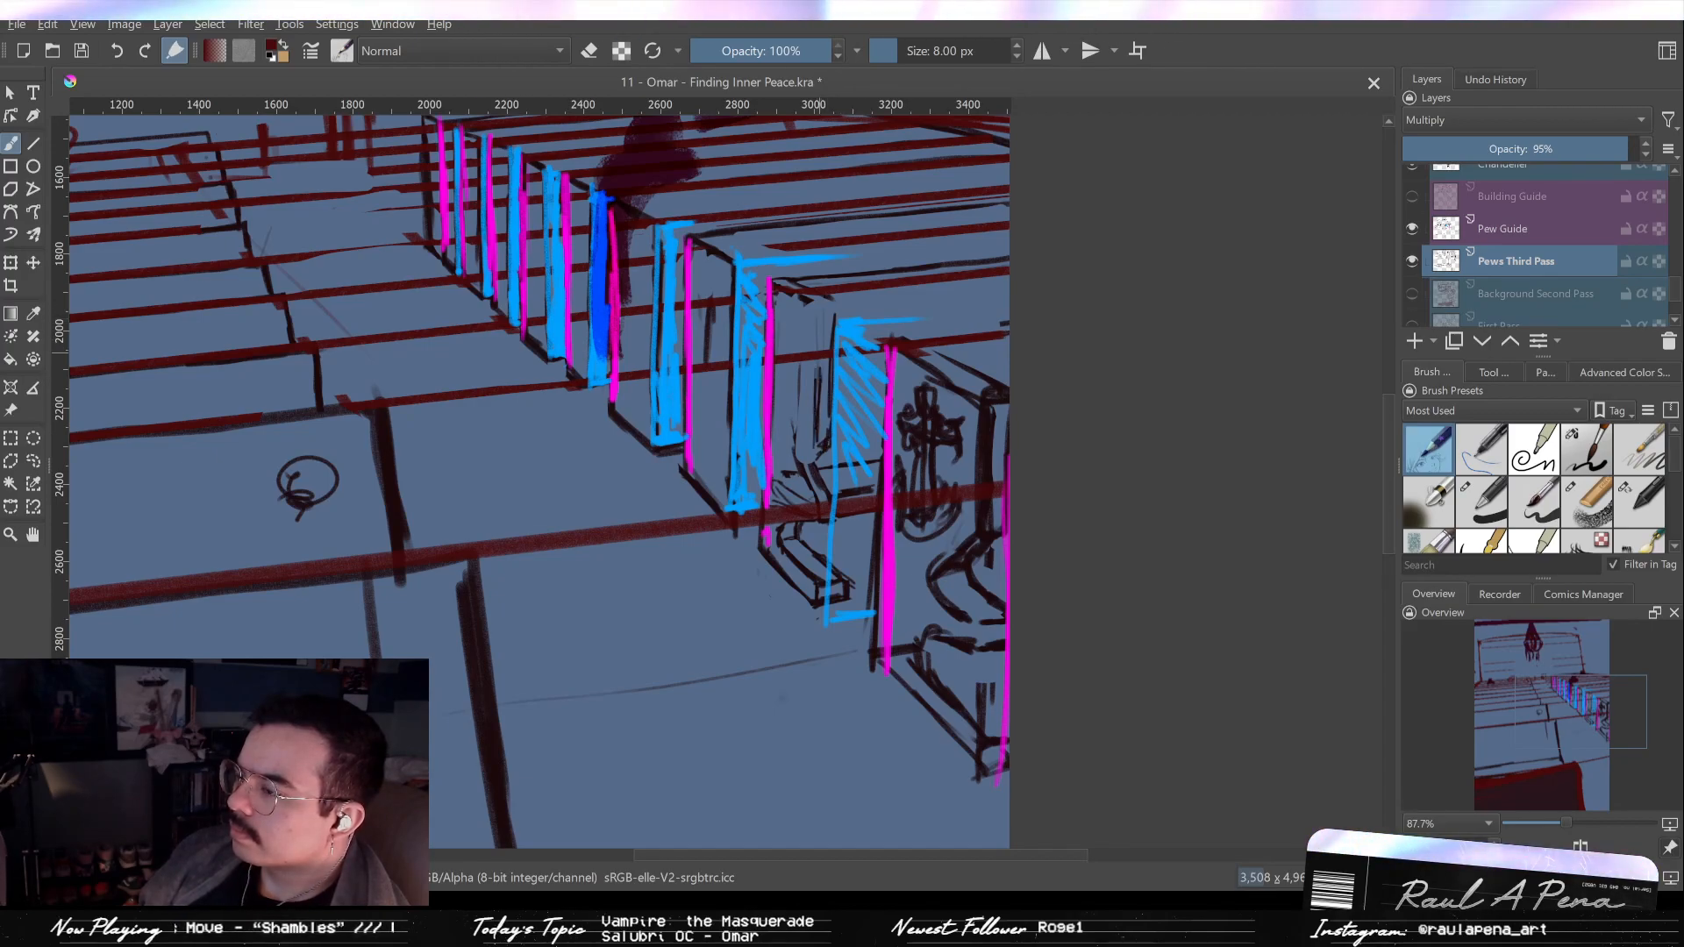
drag(823, 360, 817, 434)
drag(823, 312, 820, 358)
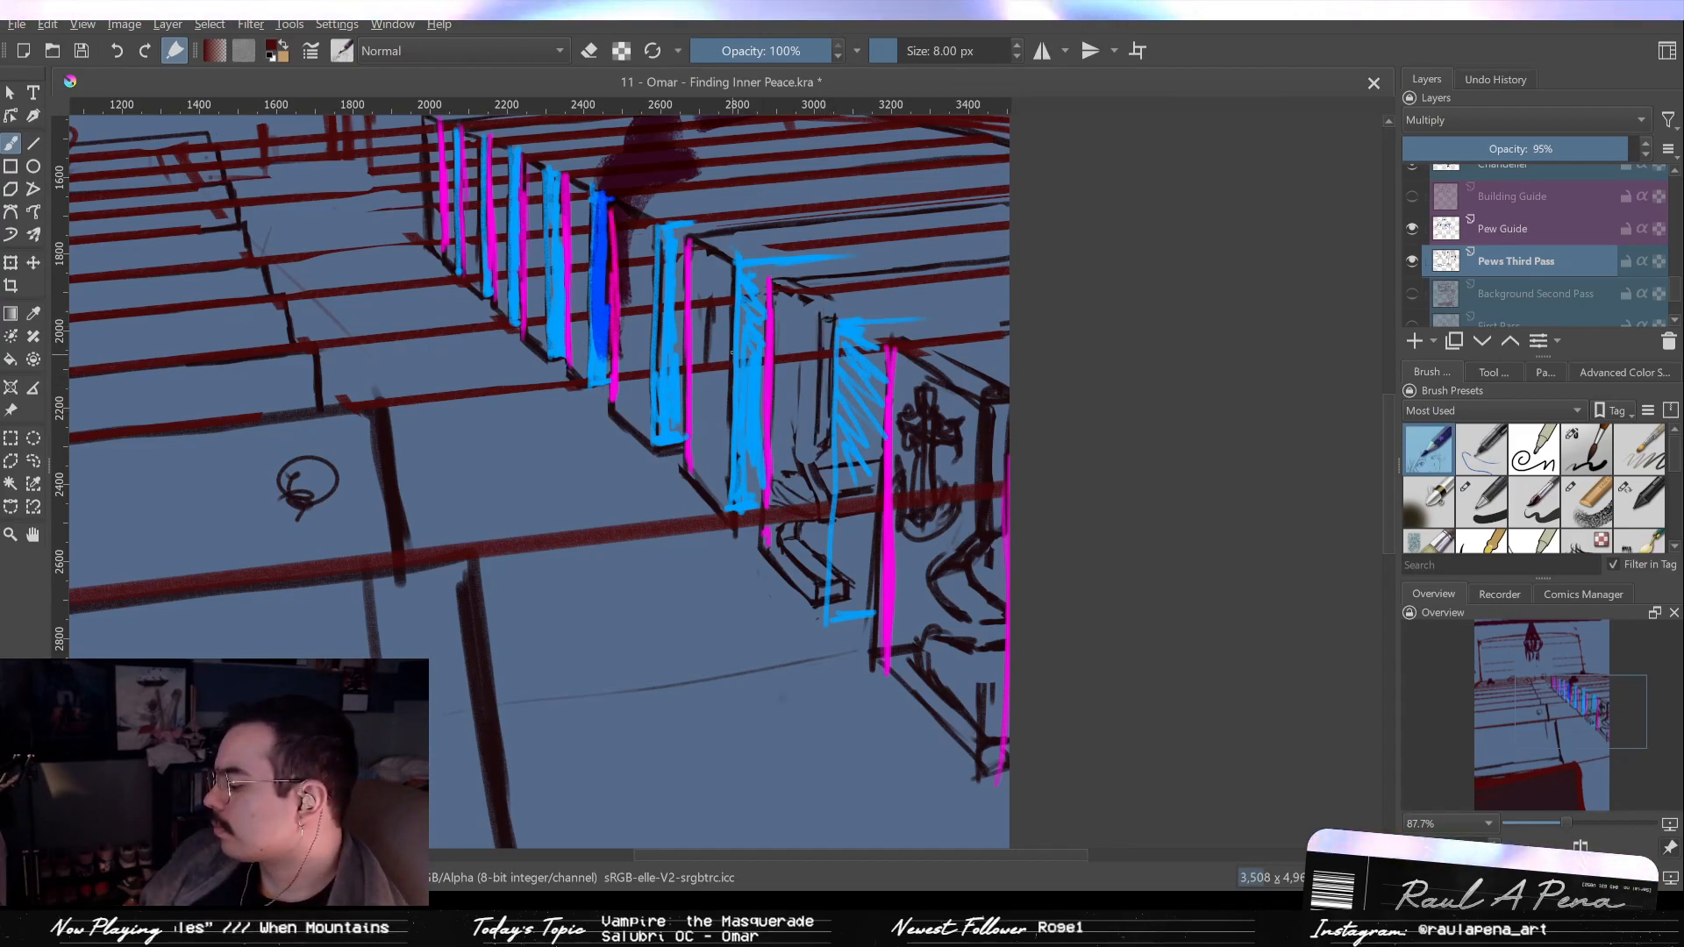
key(e)
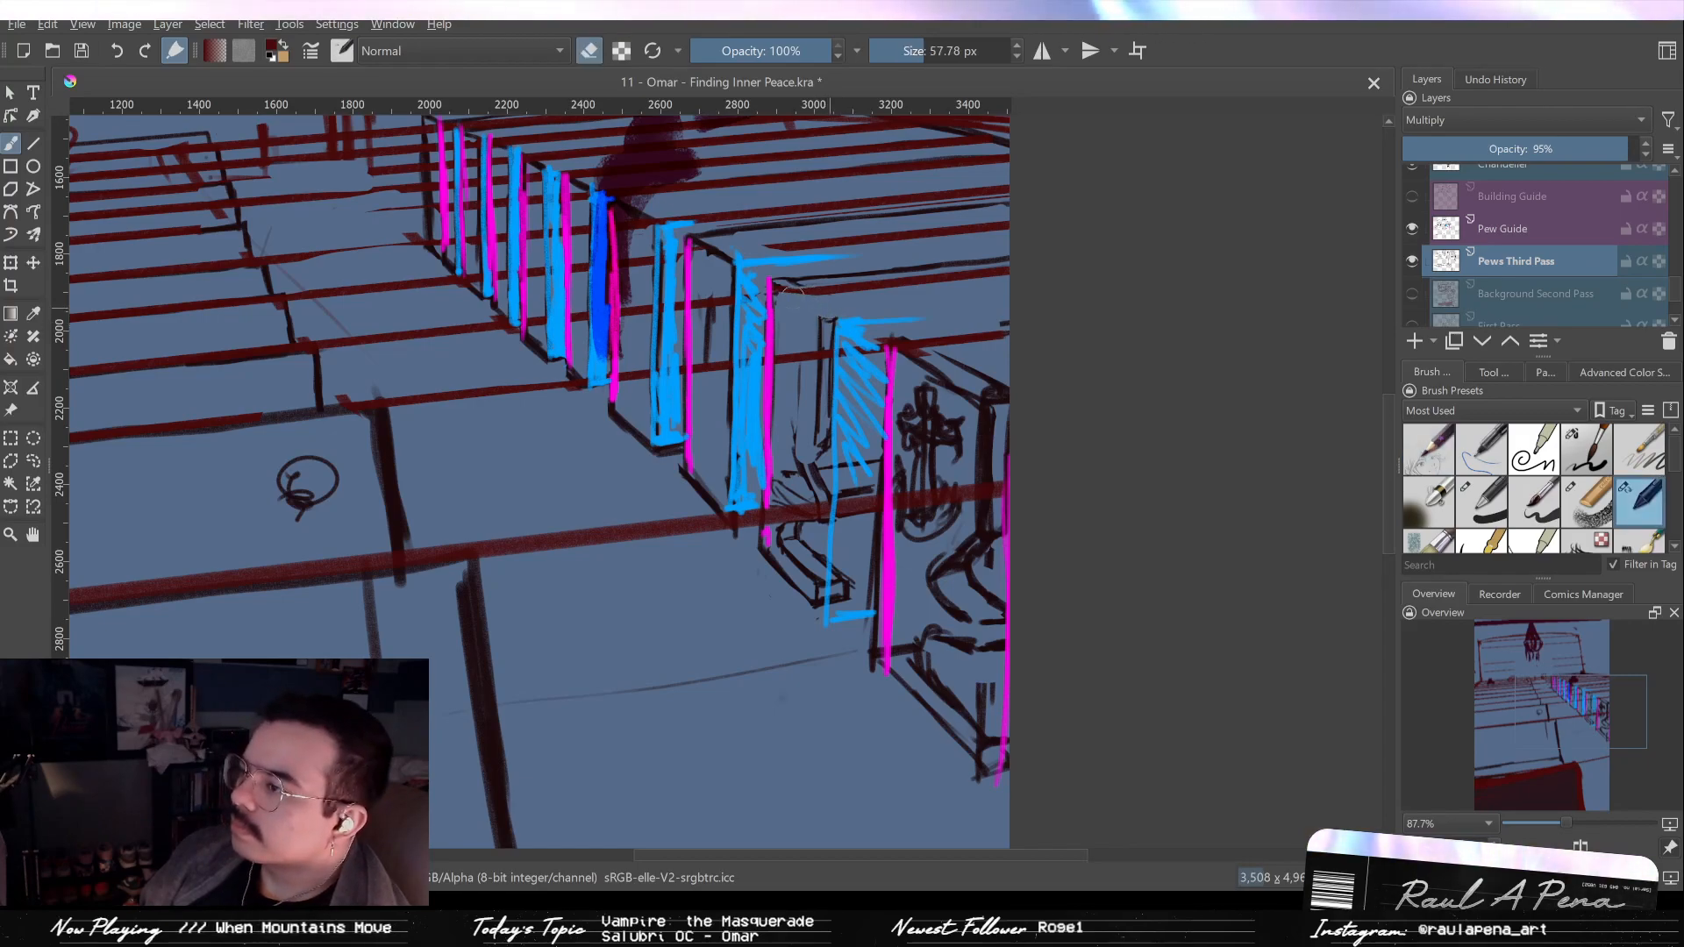
key(e)
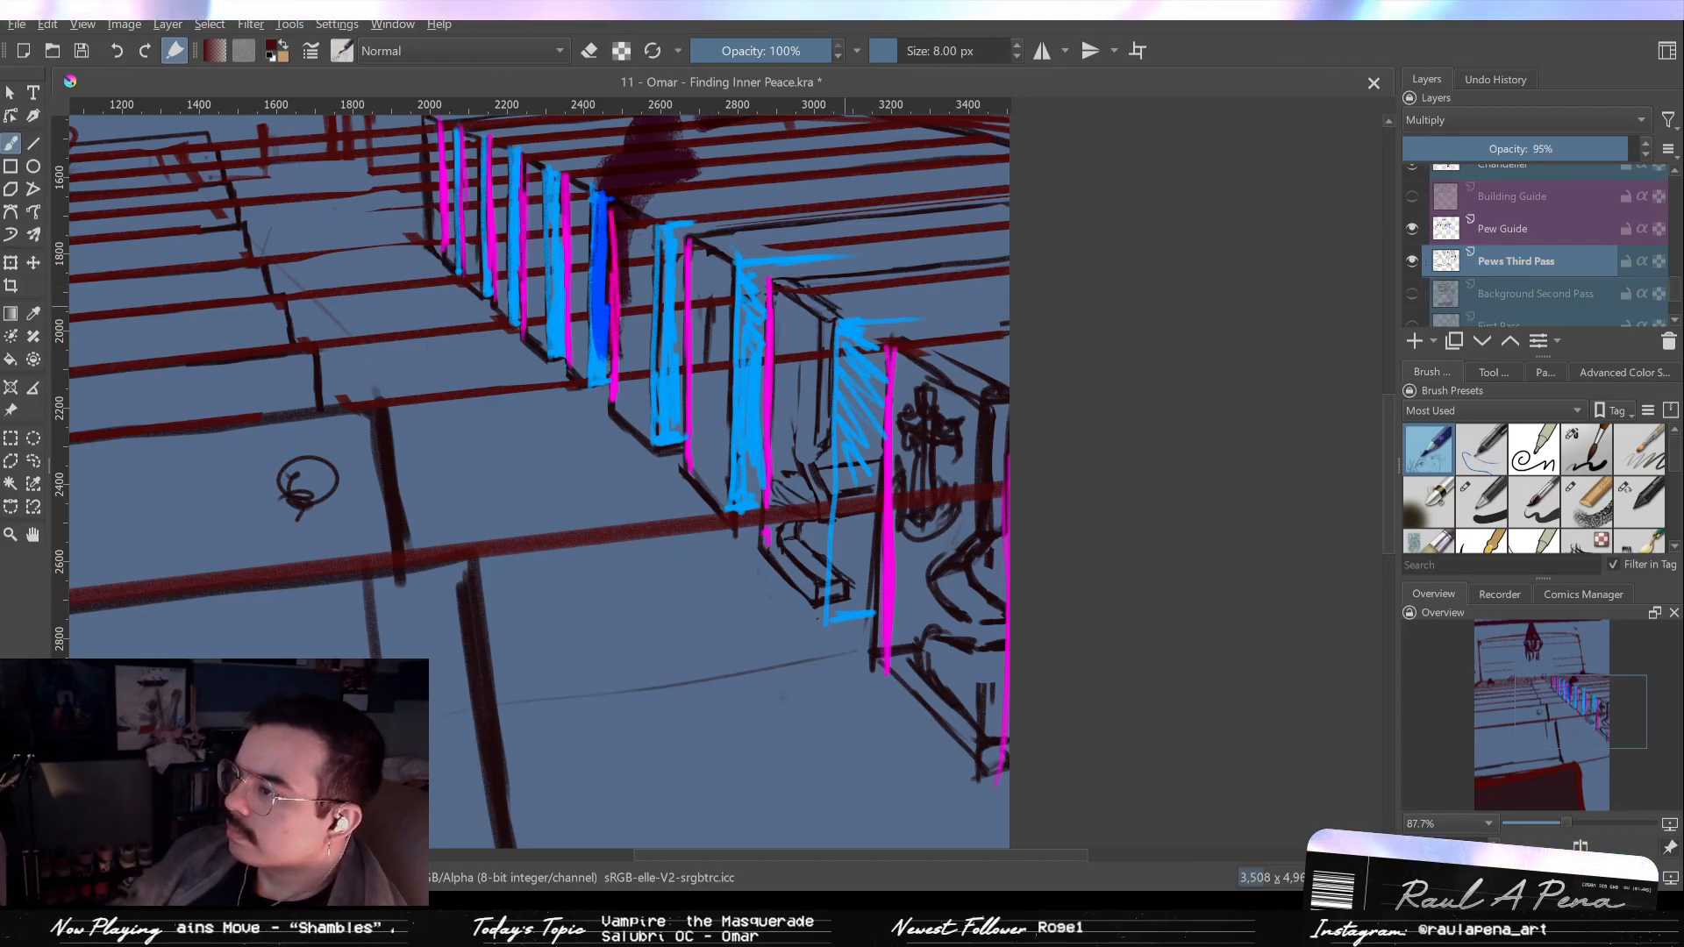
drag(838, 351, 835, 279)
Refine the lower end of the pew's upright with the 40.17 px eraser and 8 px brush, and hide the Pew Guide layer.
key(slash)
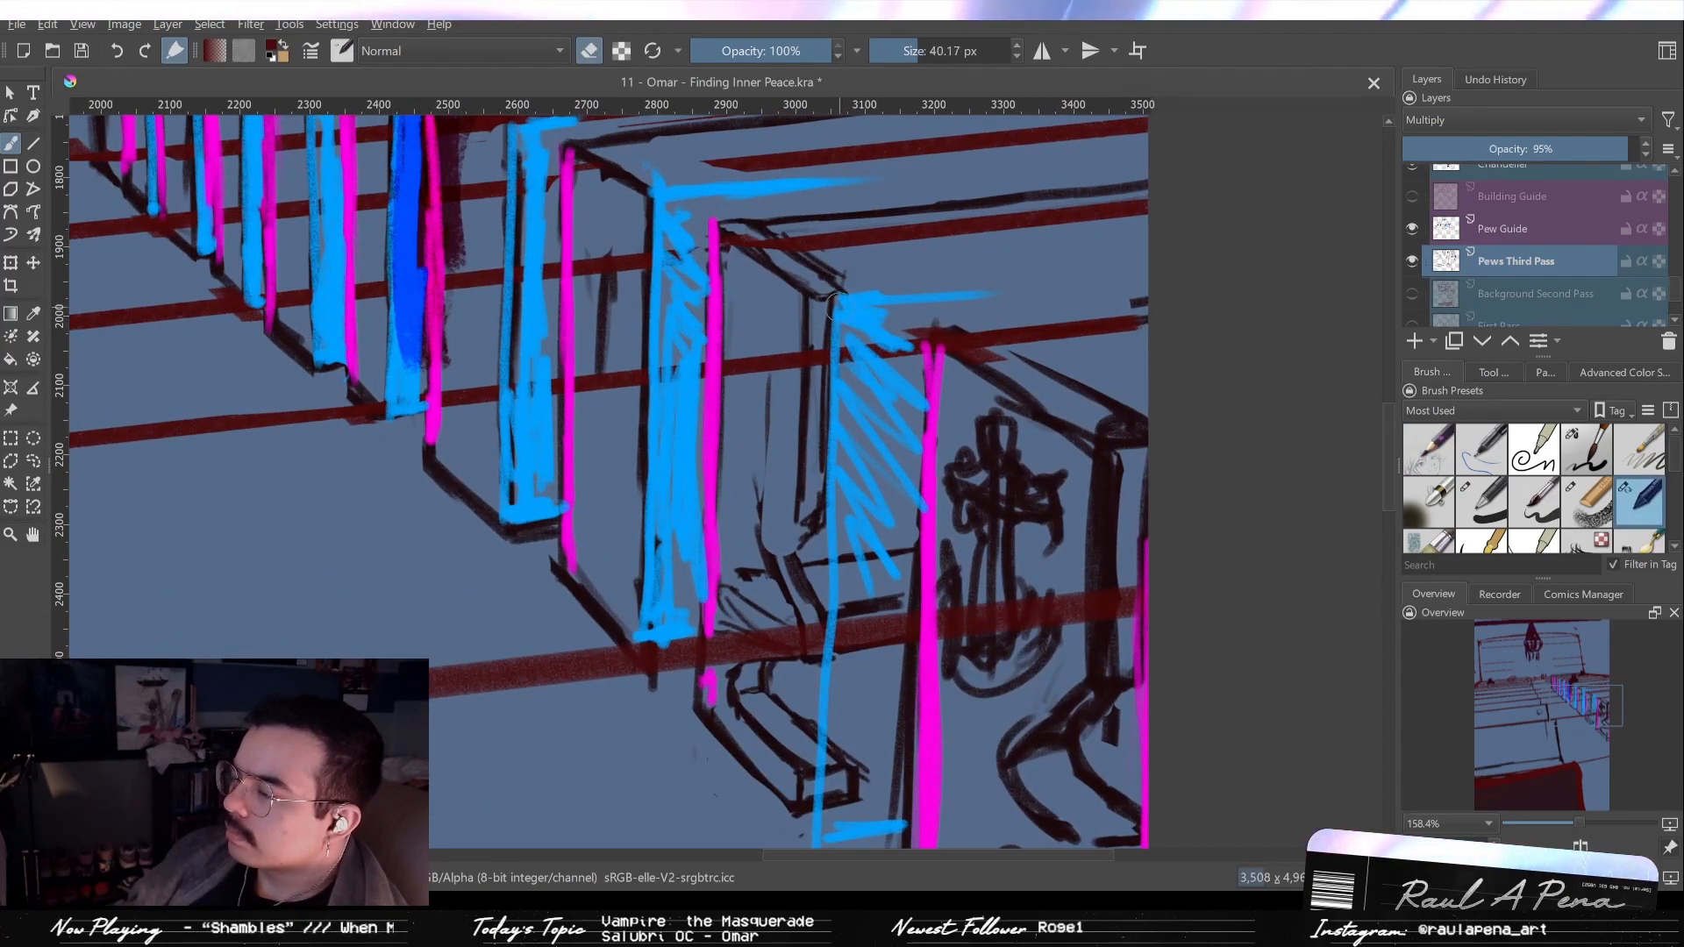
key(slash)
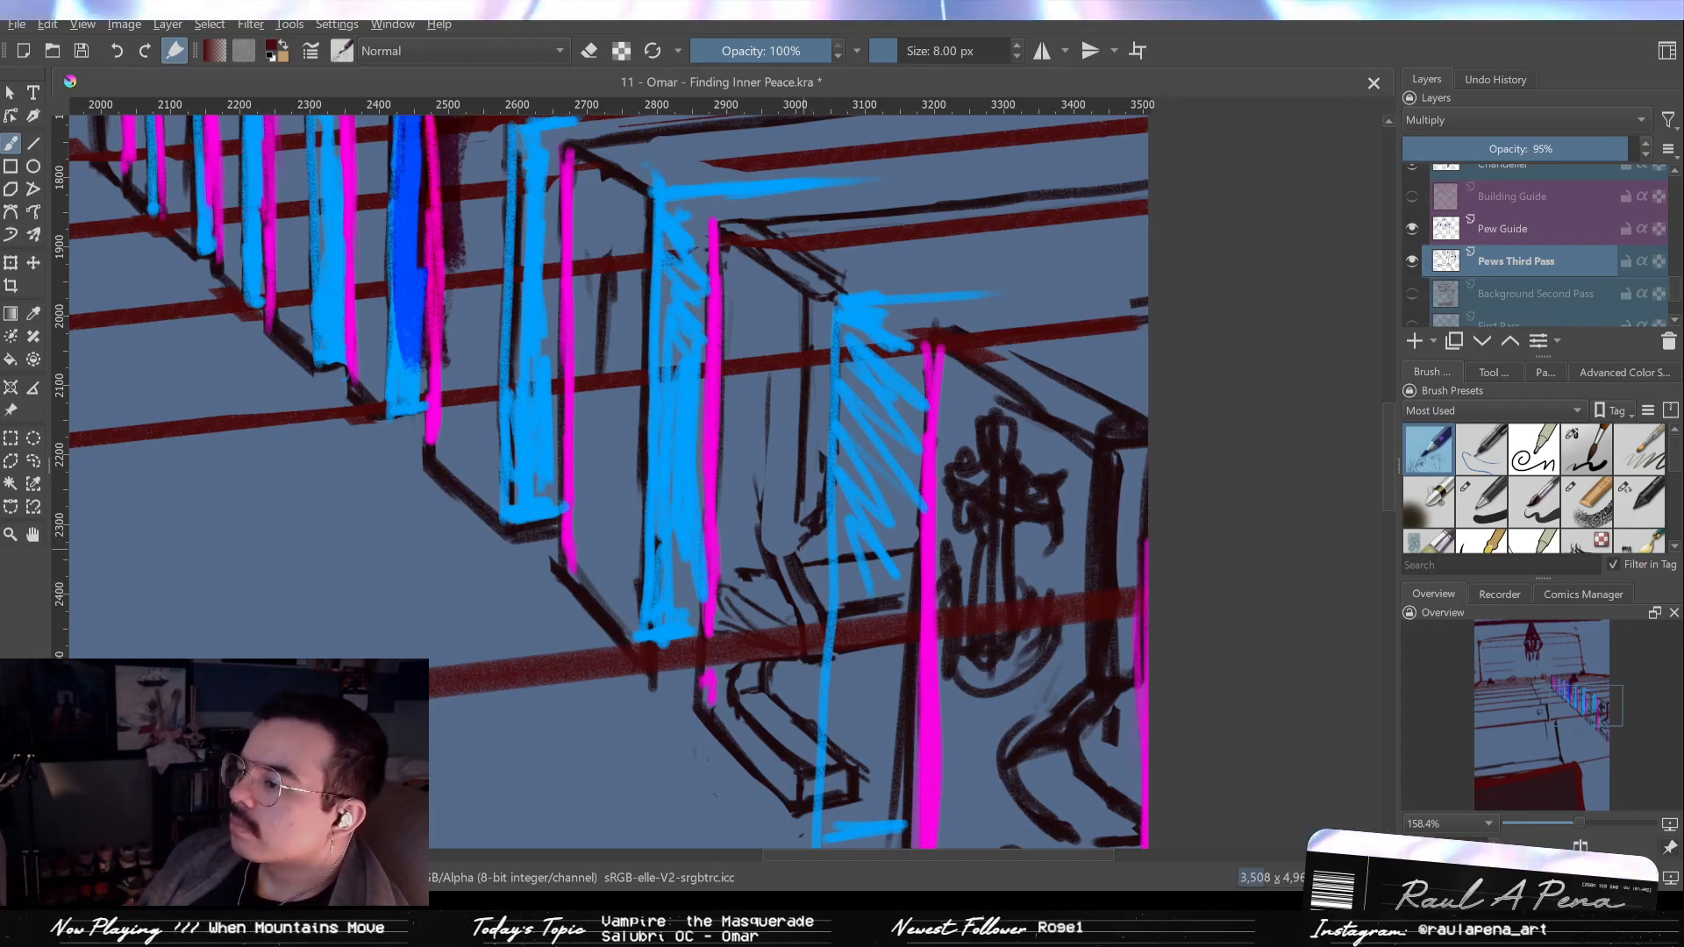
click(1412, 228)
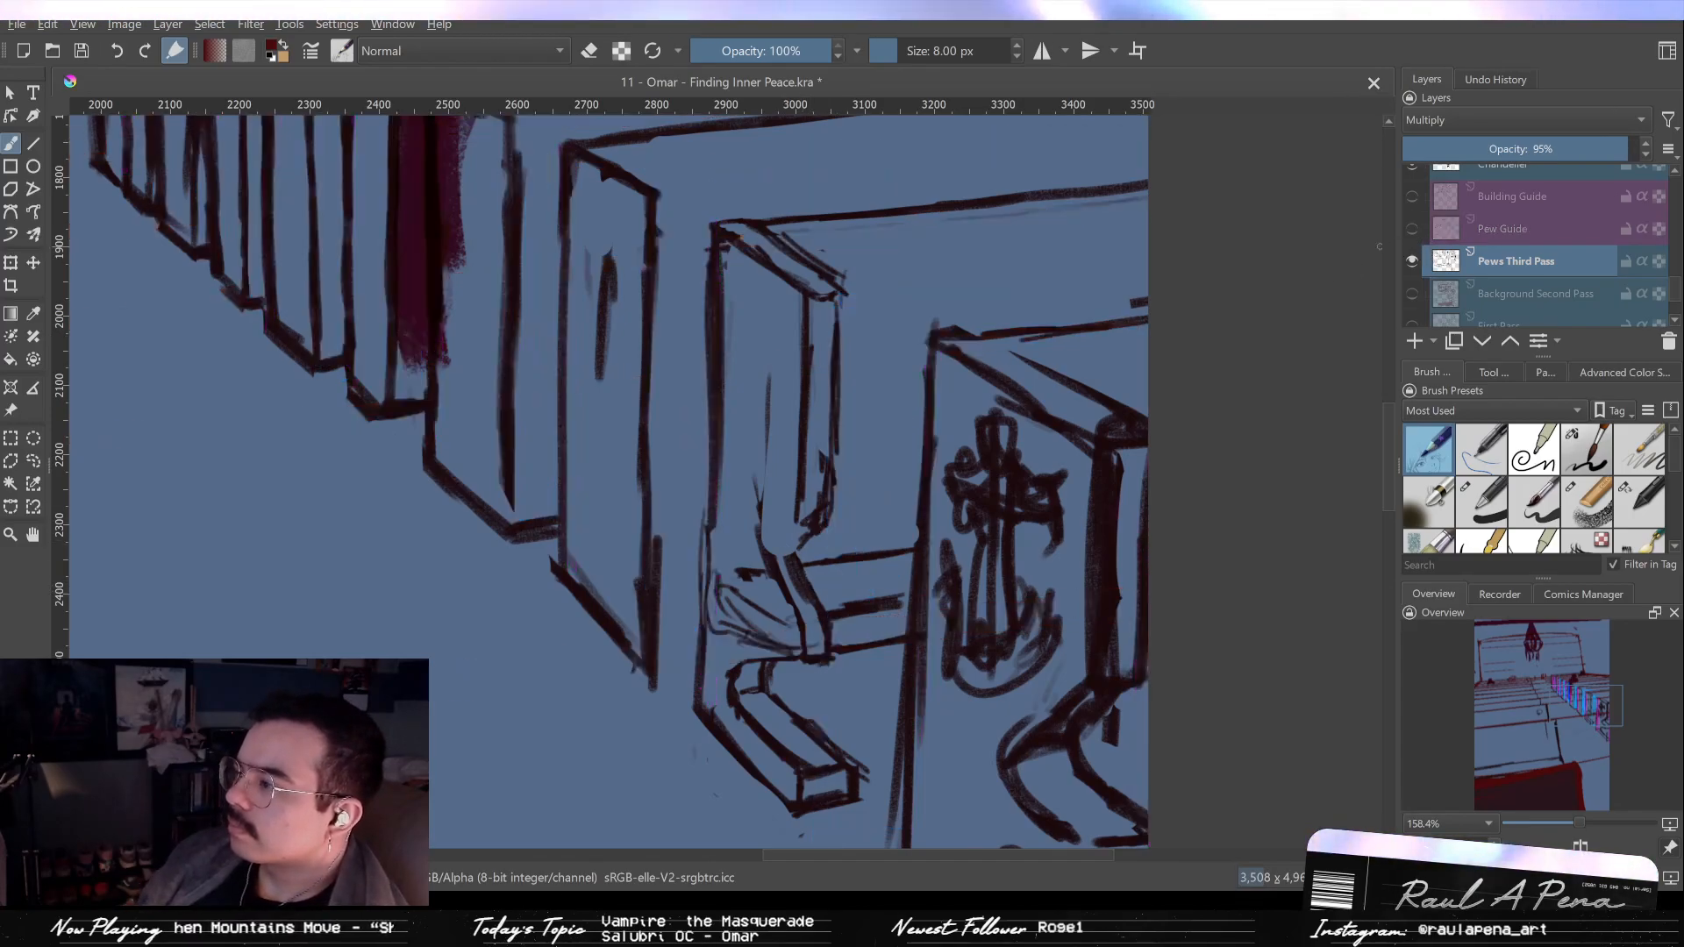
Erase the inner vertical line and curved sketch strokes inside the pew's end panel with the eraser at 36.52 px and 45.68 px.
key(slash)
key(slash)
mouse_move(768, 386)
mouse_down()
mouse_move(761, 504)
mouse_move(767, 400)
mouse_up()
key(slash)
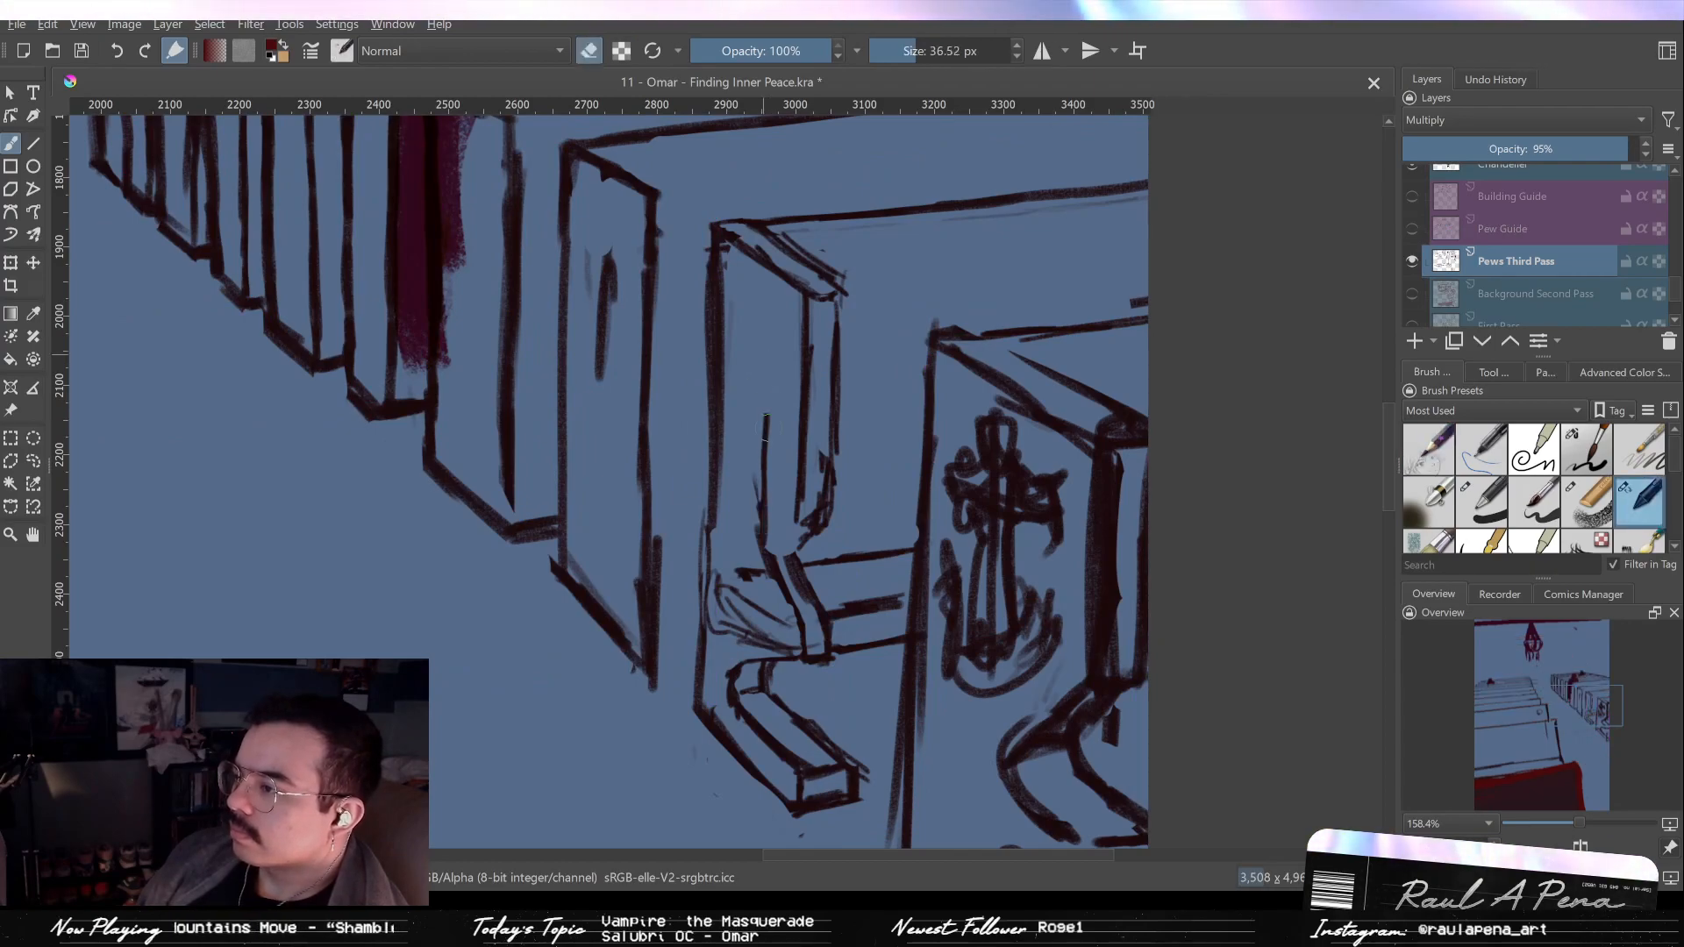
mouse_move(769, 517)
mouse_down()
mouse_move(723, 625)
mouse_move(727, 604)
mouse_up()
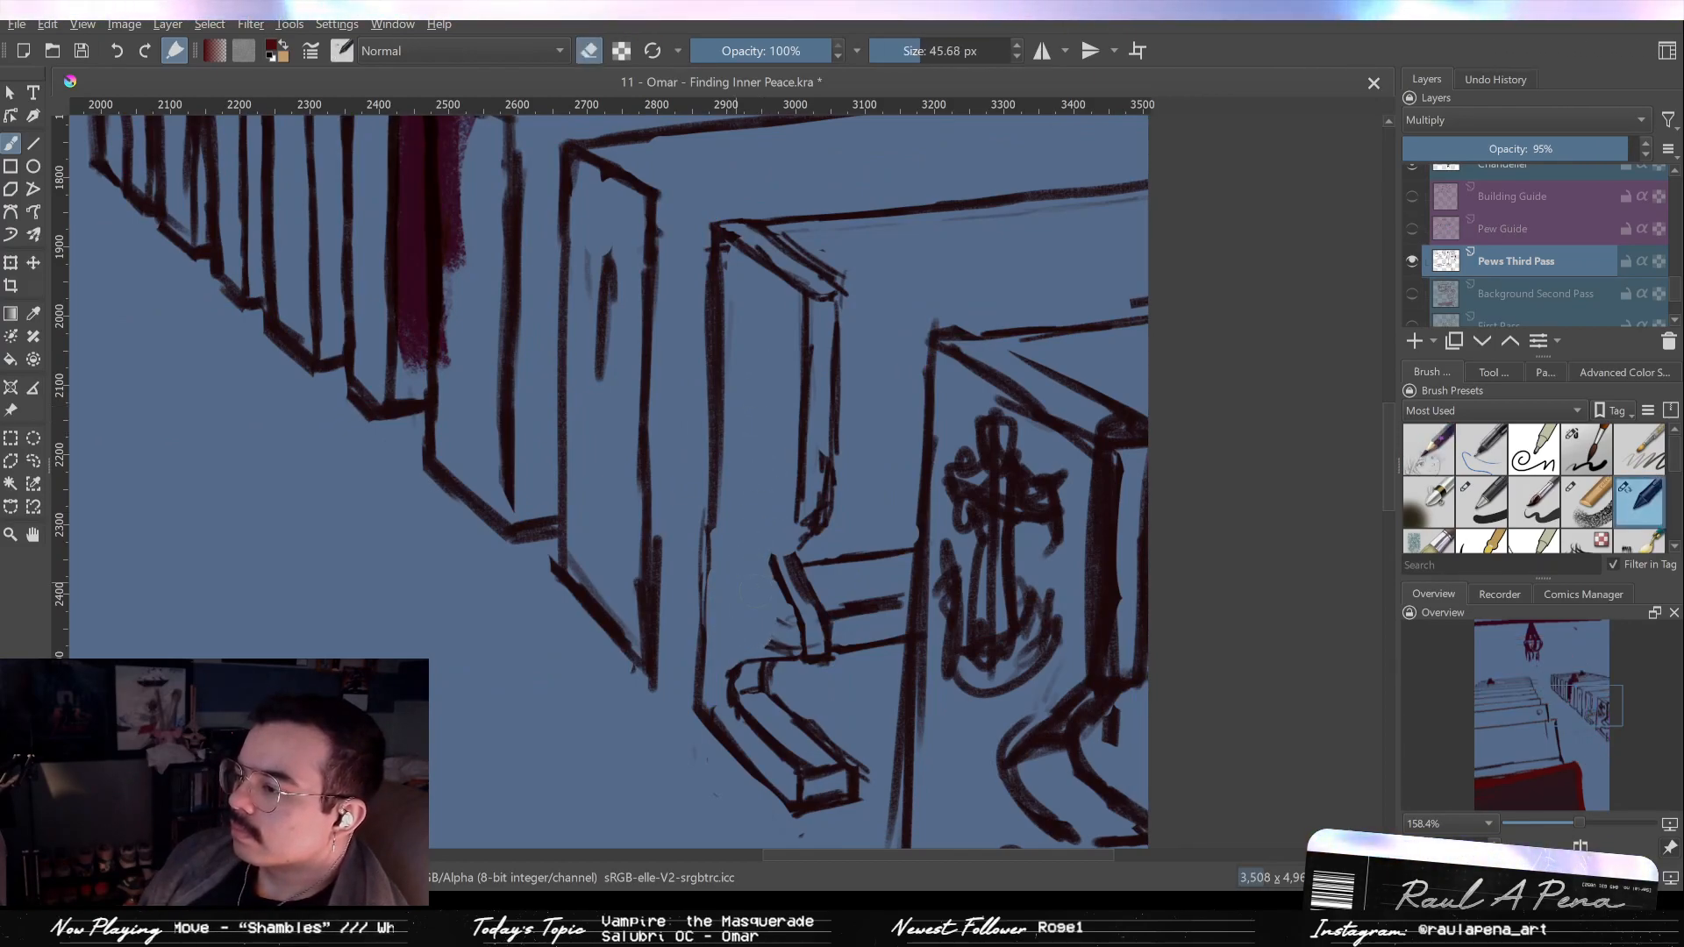
Draw the curved edge joining the pew's upright to the seat support with the 8 px brush, cleaning strokes with the 45.68 px eraser.
key(slash)
drag(708, 326, 776, 498)
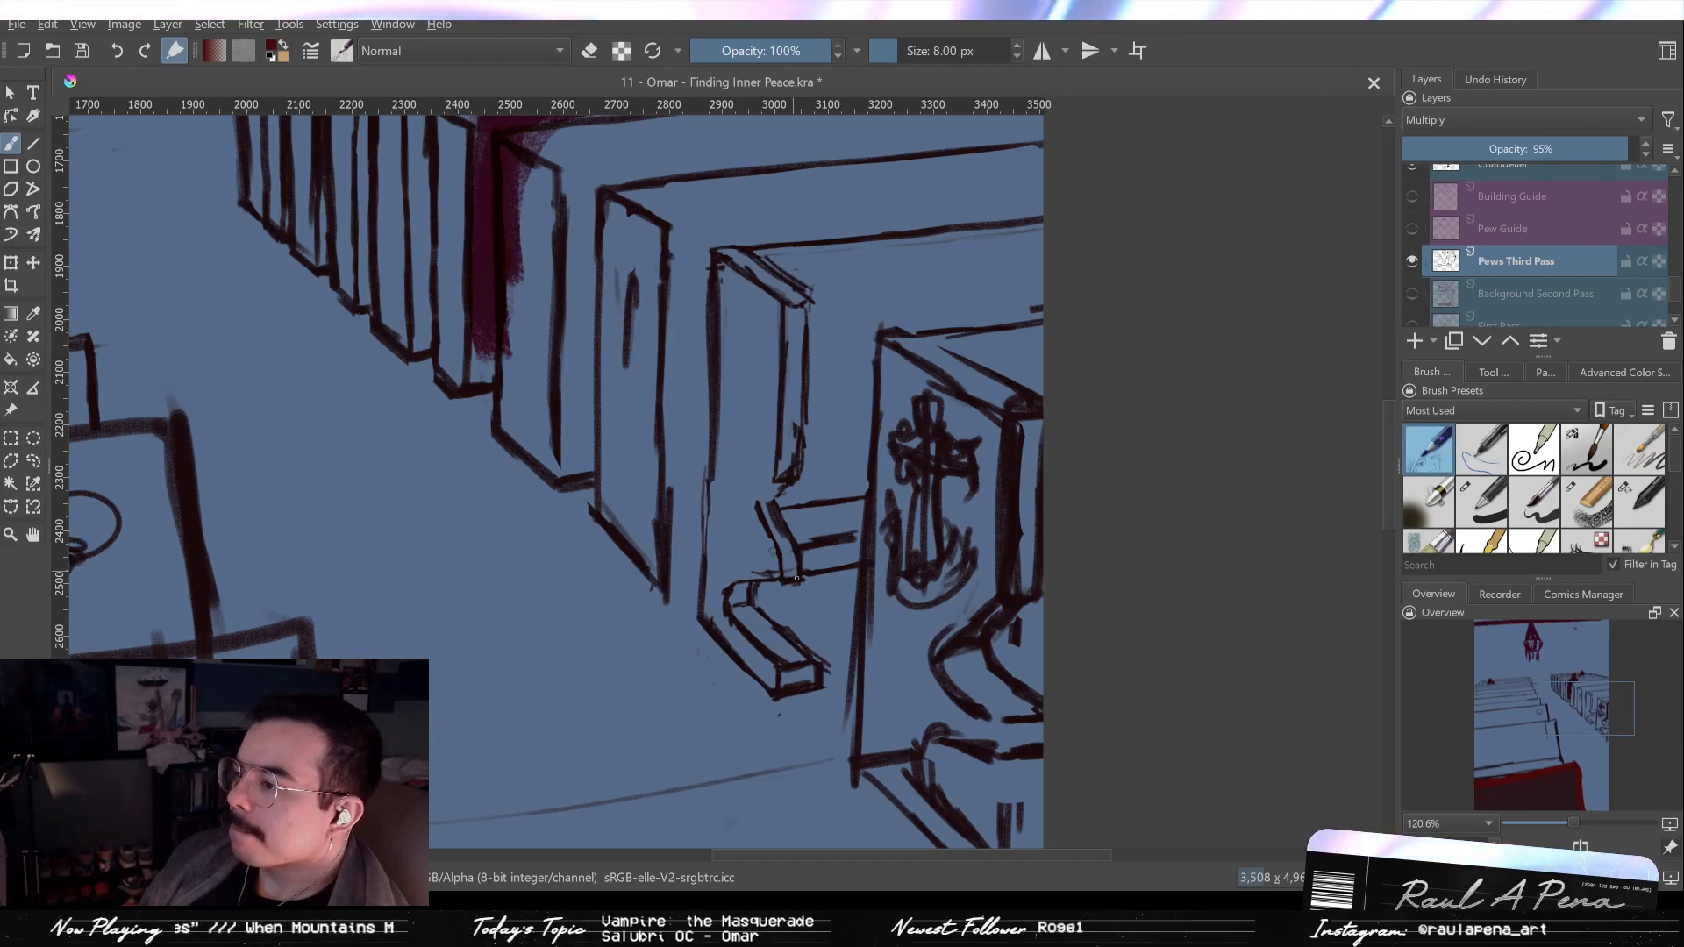
key(e)
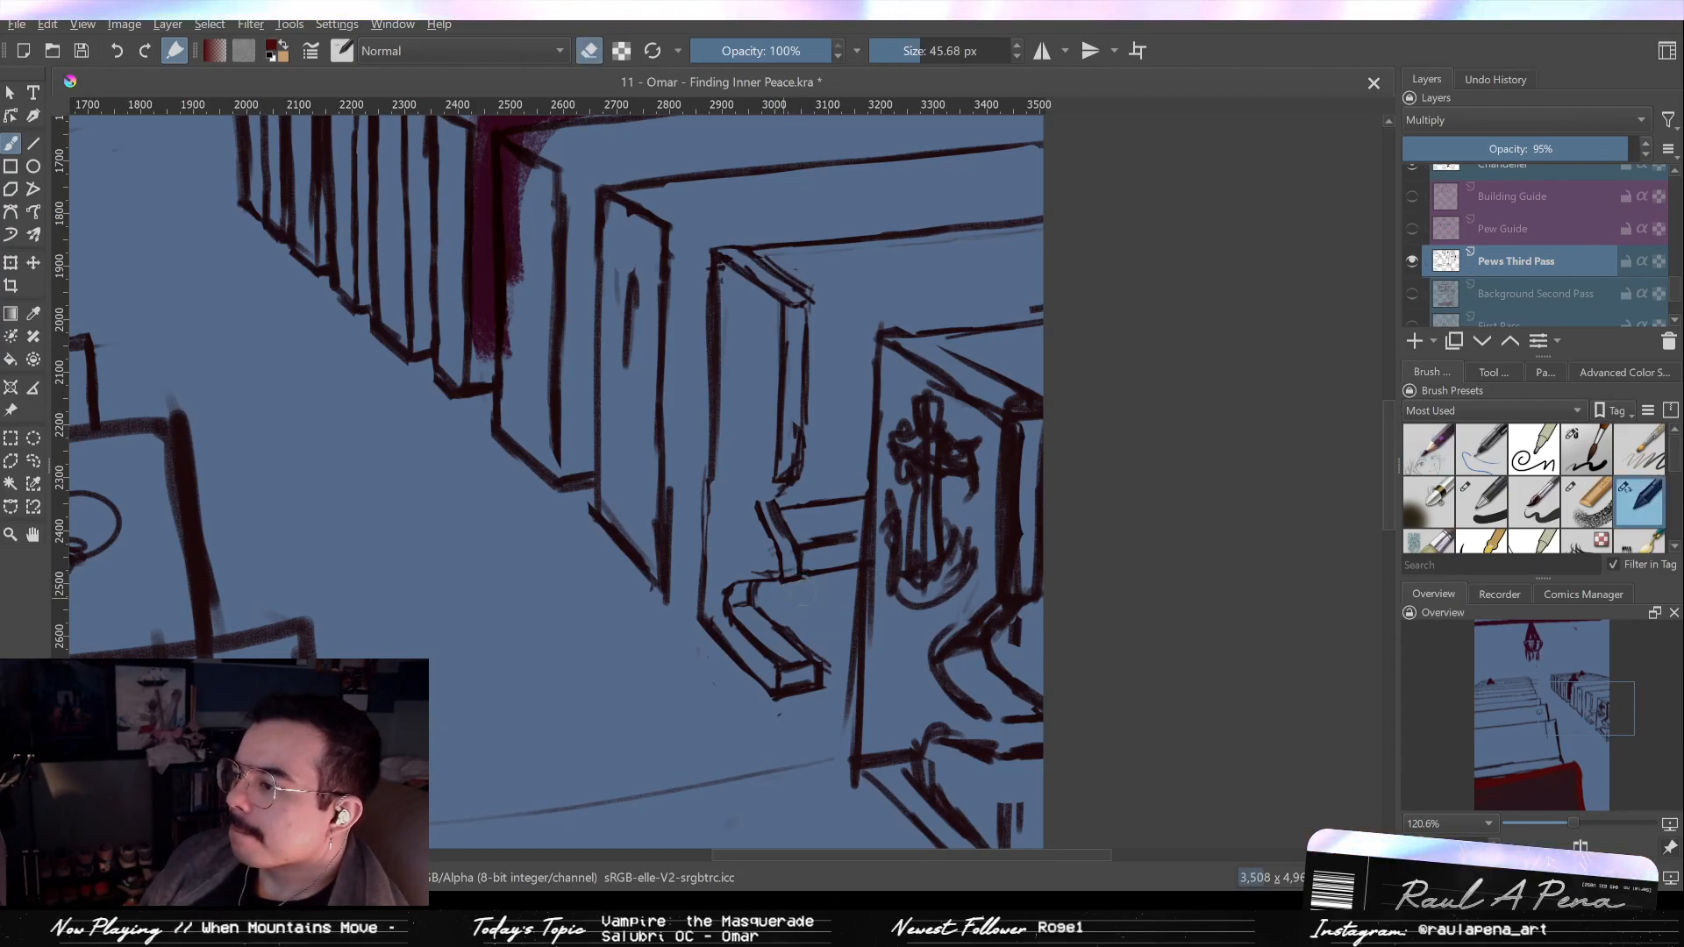
key(e)
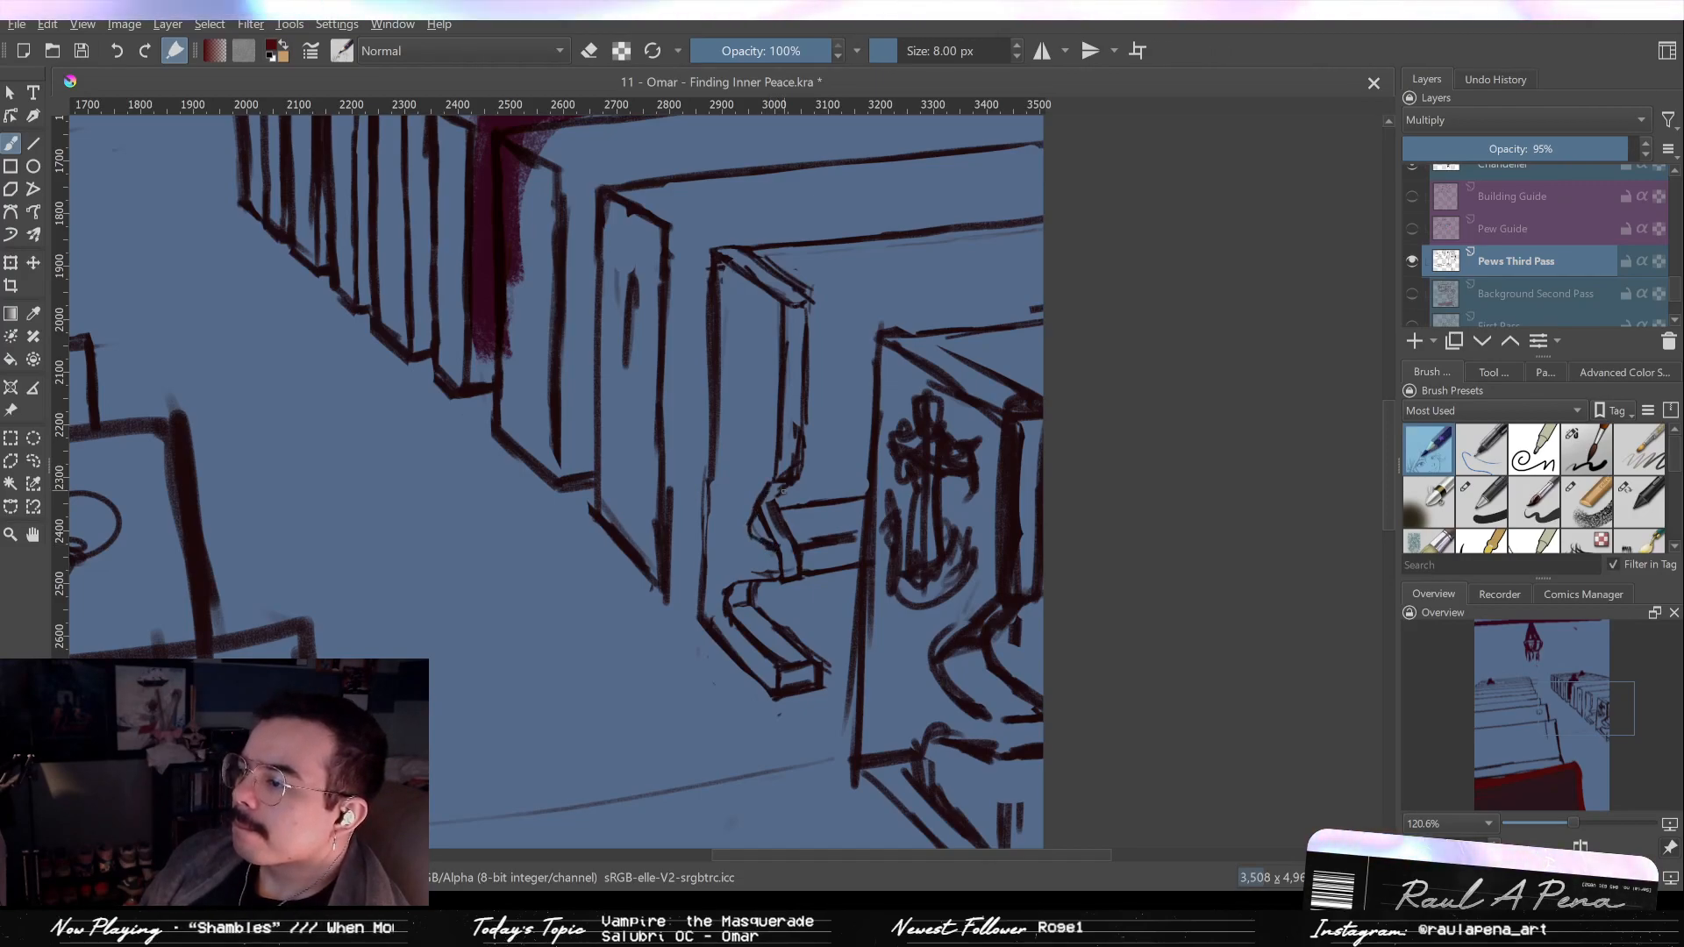
Erase the old upper part of the seat support and redraw its bend and the upper seat line with the 8 px brush.
key(e)
drag(767, 492, 783, 512)
key(e)
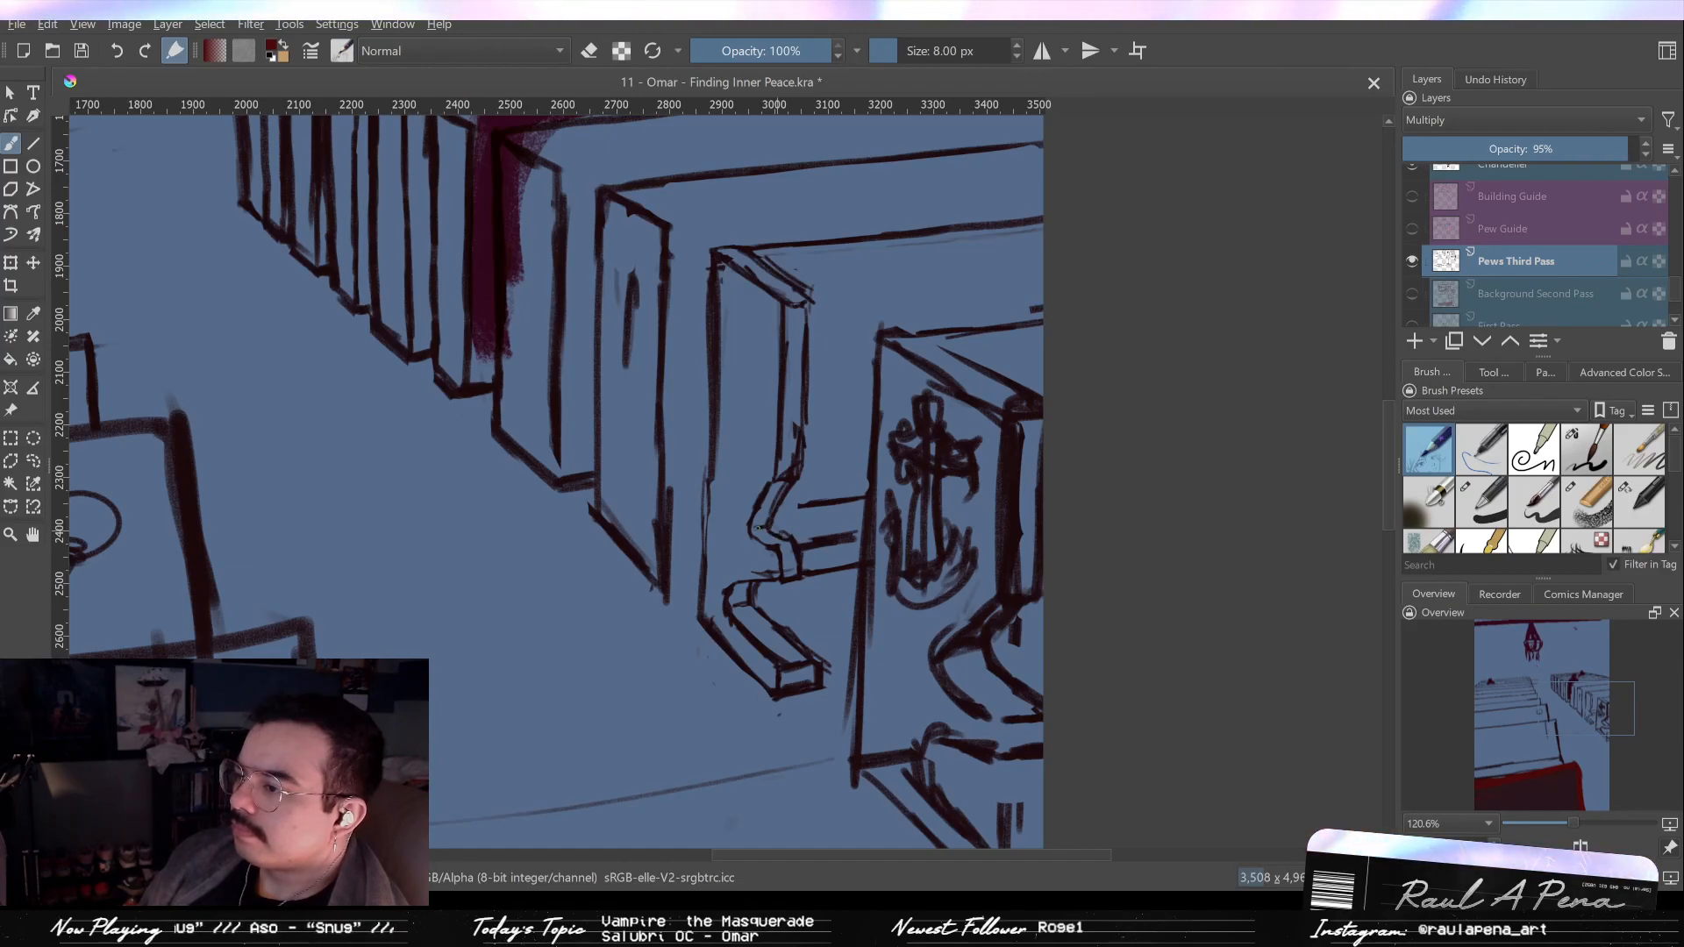
key(/)
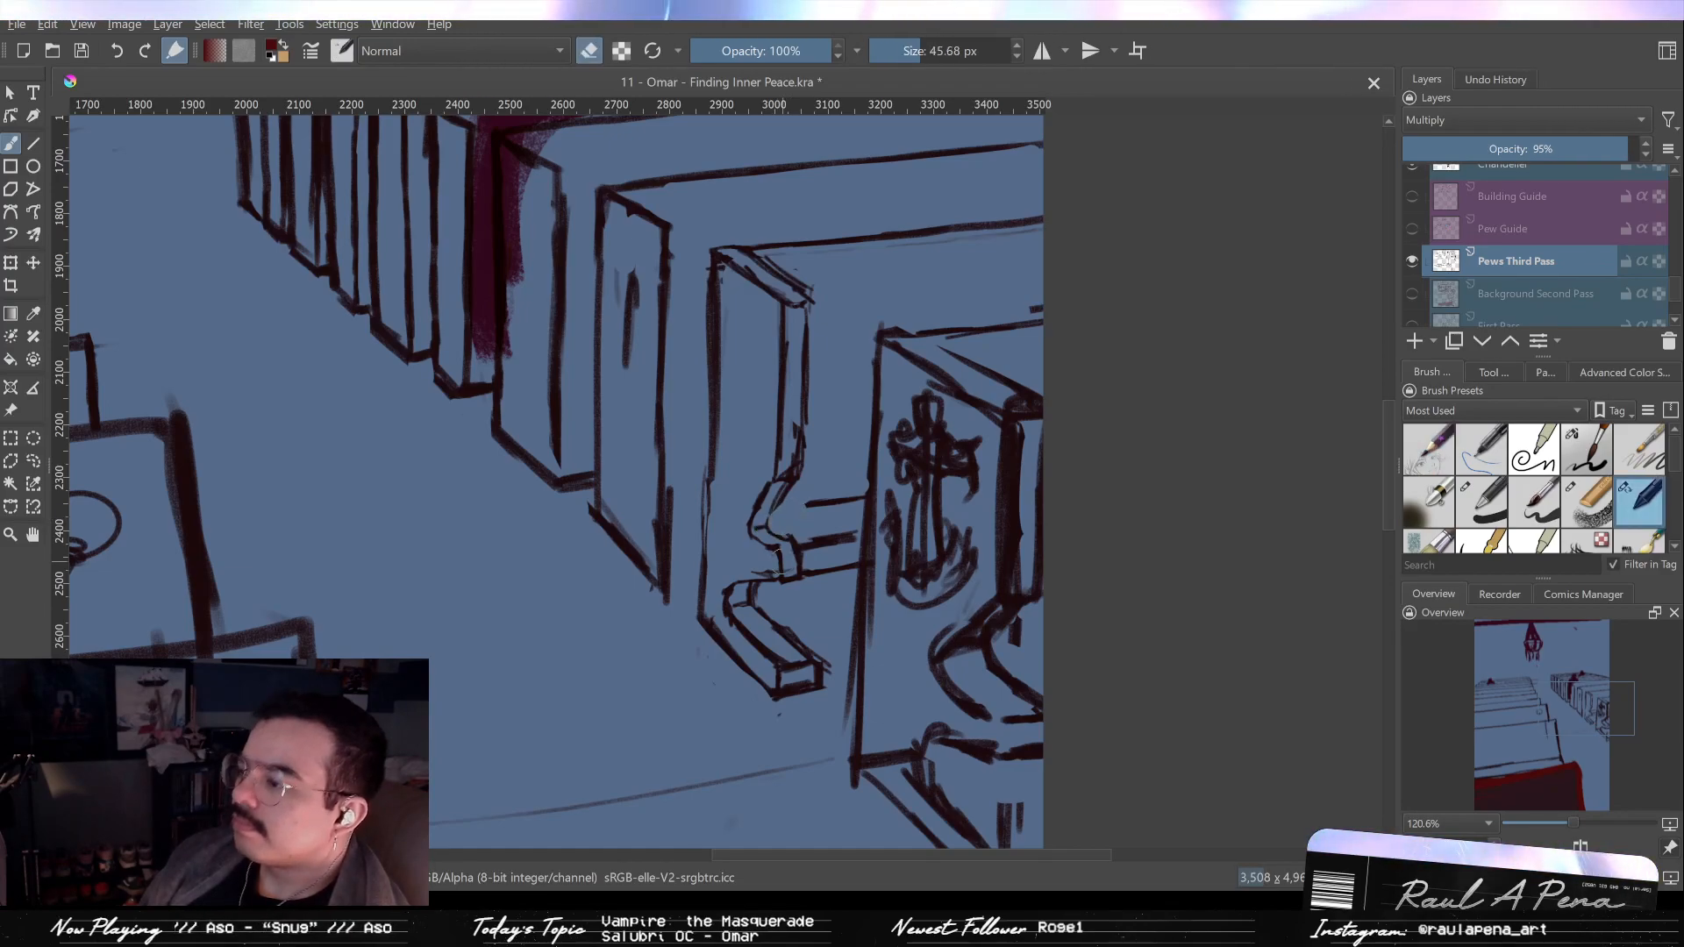
key(/)
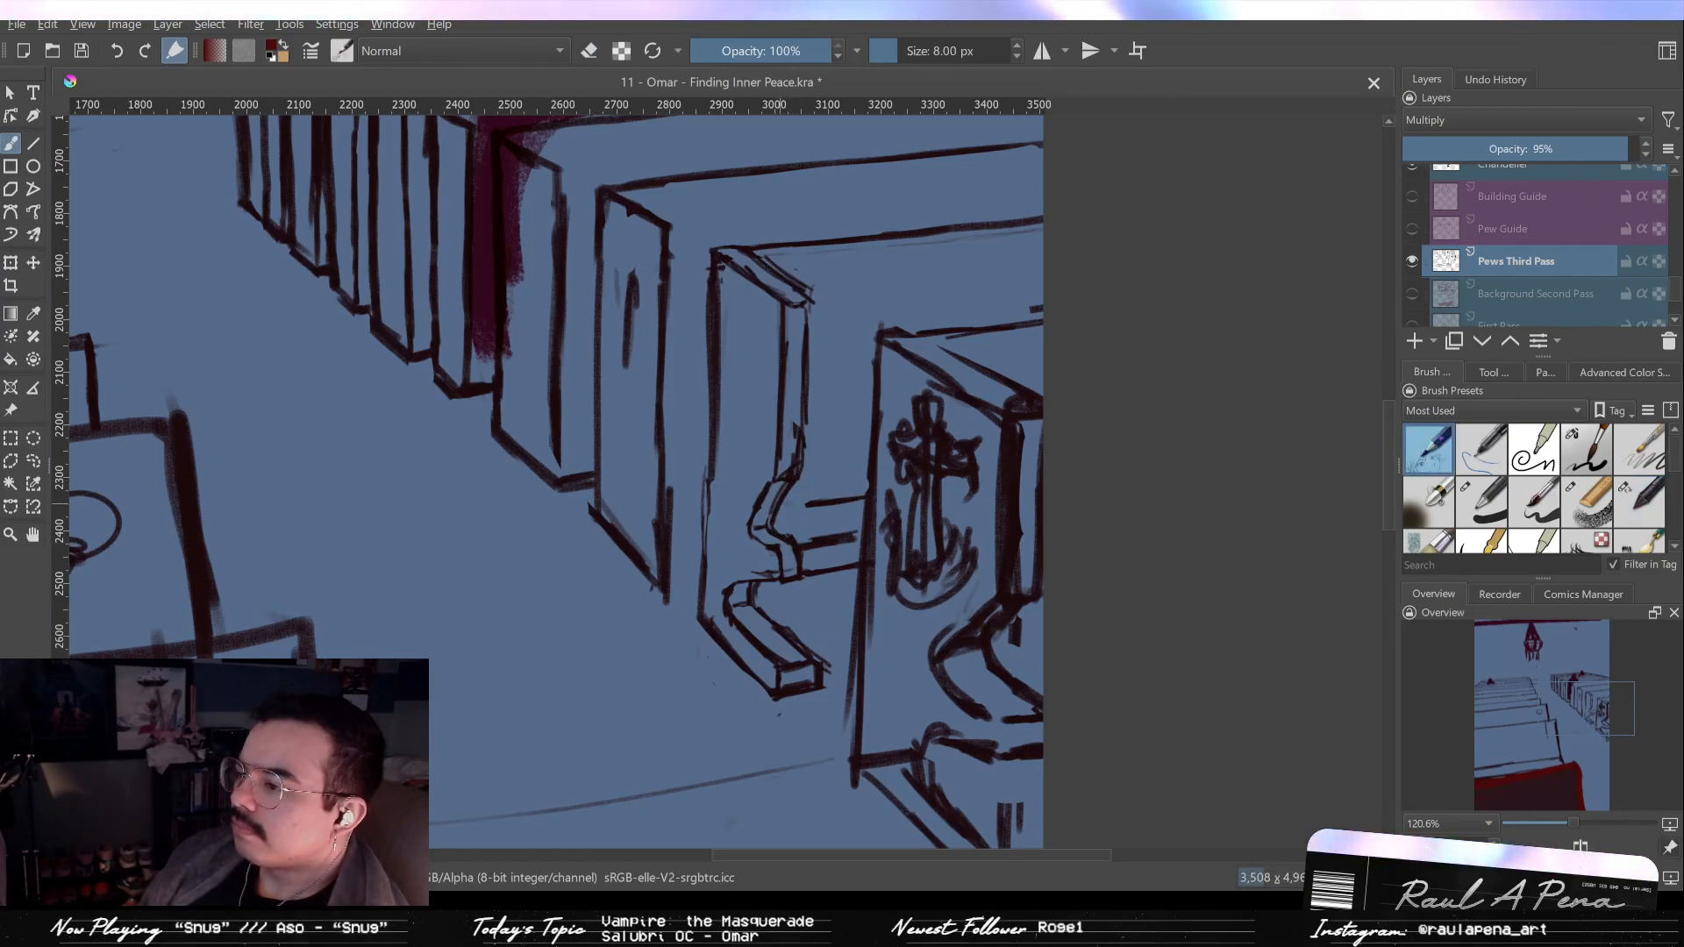
mouse_move(832, 487)
mouse_down()
mouse_move(846, 512)
mouse_move(820, 640)
mouse_move(853, 544)
mouse_move(829, 502)
mouse_up()
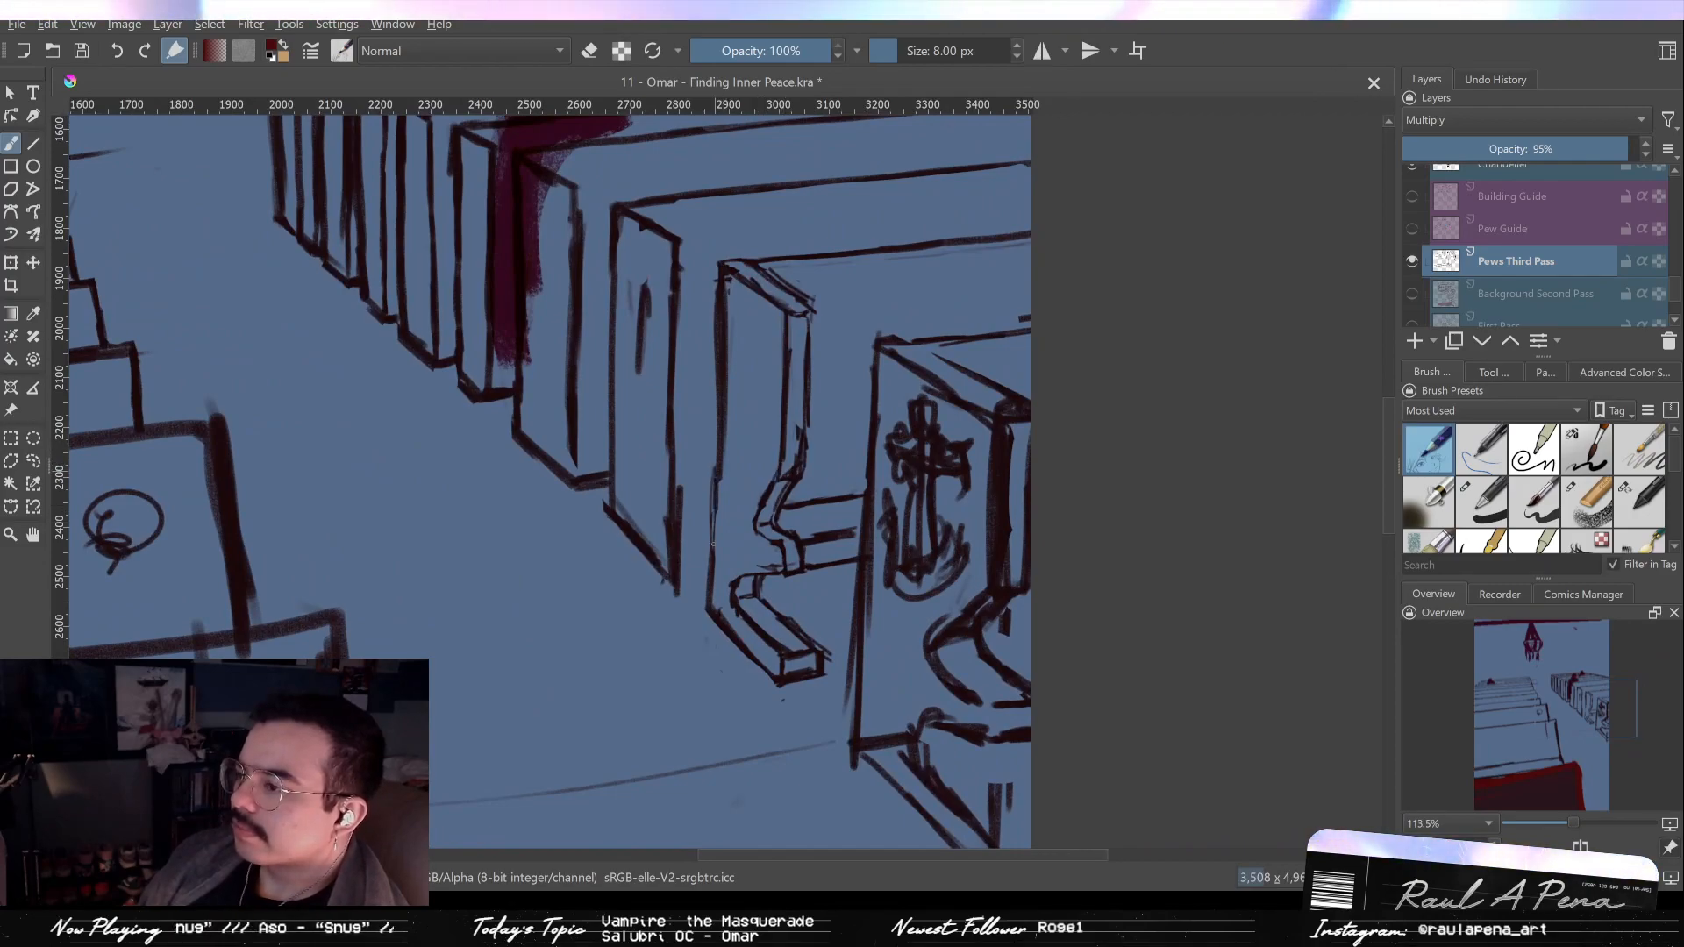
Clean up the outer vertical edge of the pew's end panel with the 8 px brush and eraser, undoing unwanted strokes.
drag(723, 457, 724, 614)
key(ctrl+z)
mouse_move(743, 530)
mouse_down()
mouse_move(743, 614)
mouse_move(741, 523)
mouse_up()
key(/)
drag(714, 356, 710, 500)
key(ctrl+z)
mouse_move(715, 277)
mouse_down()
mouse_move(712, 439)
mouse_move(718, 325)
mouse_up()
key(/)
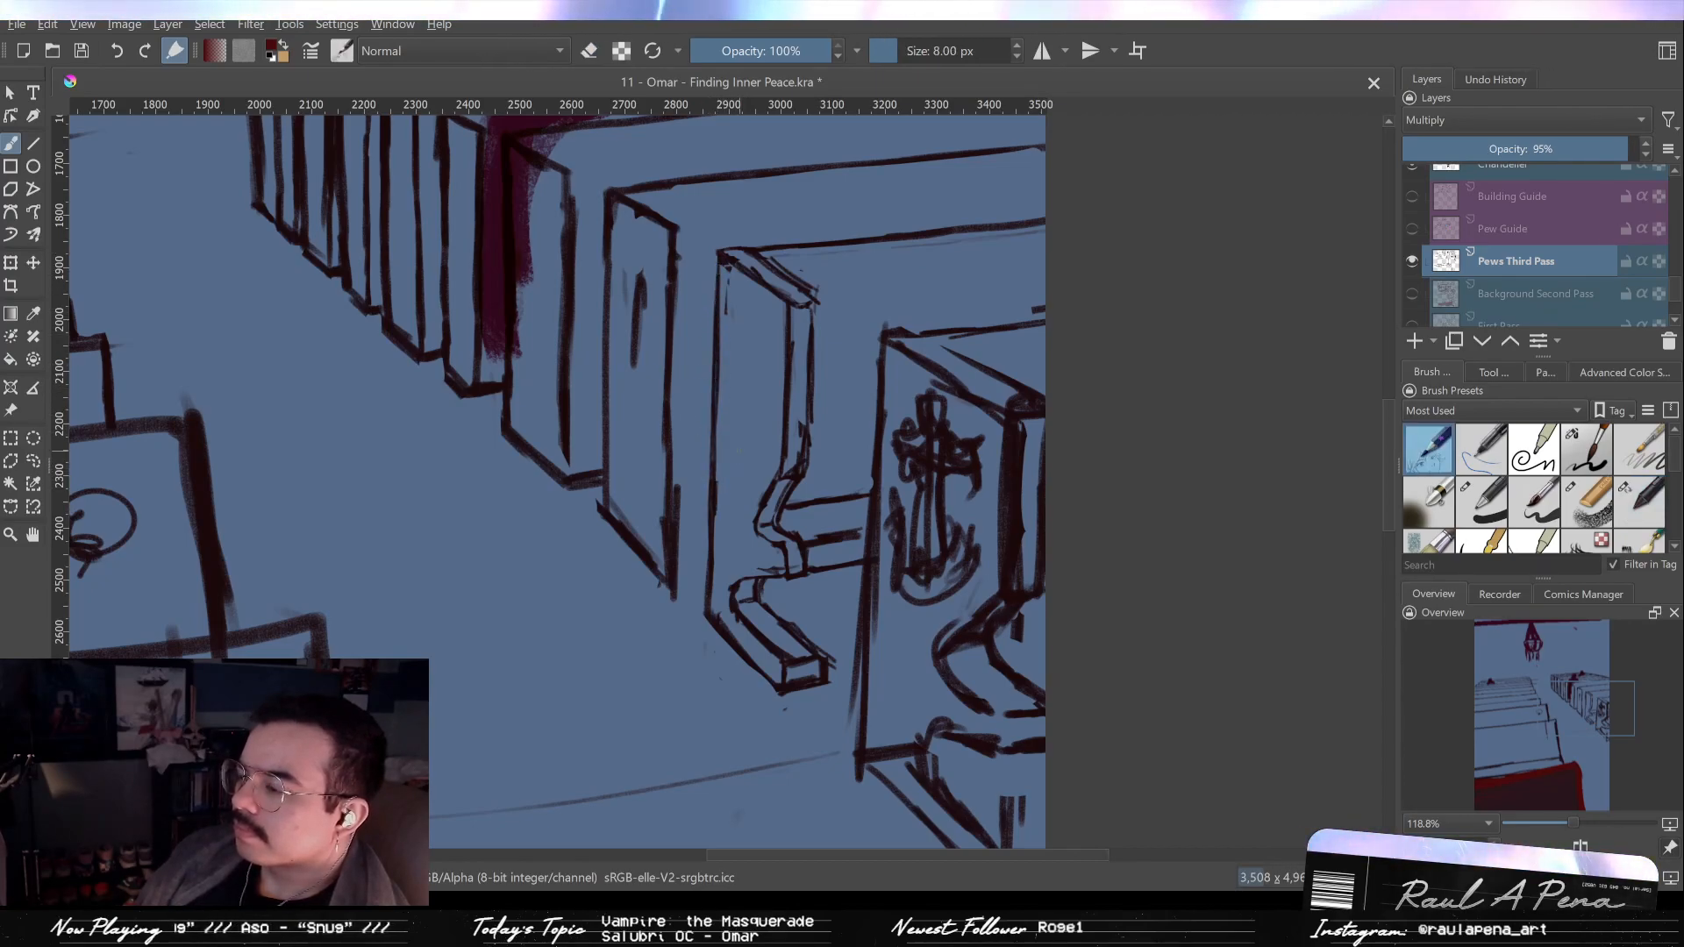
Sketch a thin cross with a small scroll ornament beneath it on the second-nearest pew's end panel using the 8 px brush.
drag(737, 444, 750, 448)
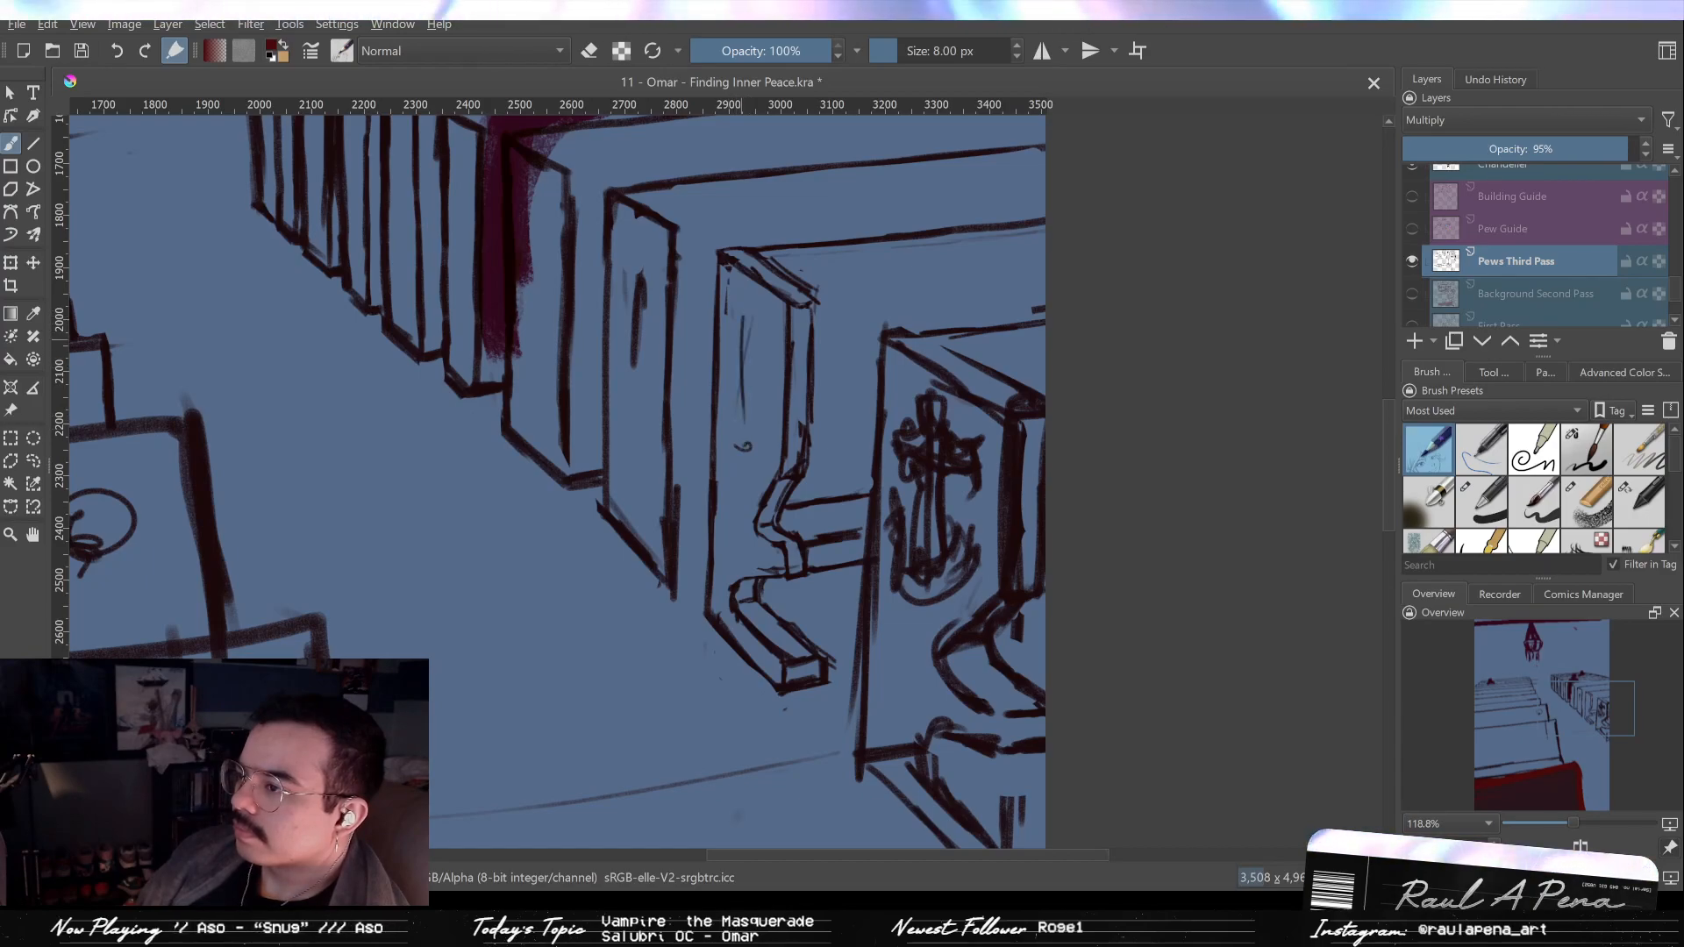
drag(747, 311, 742, 444)
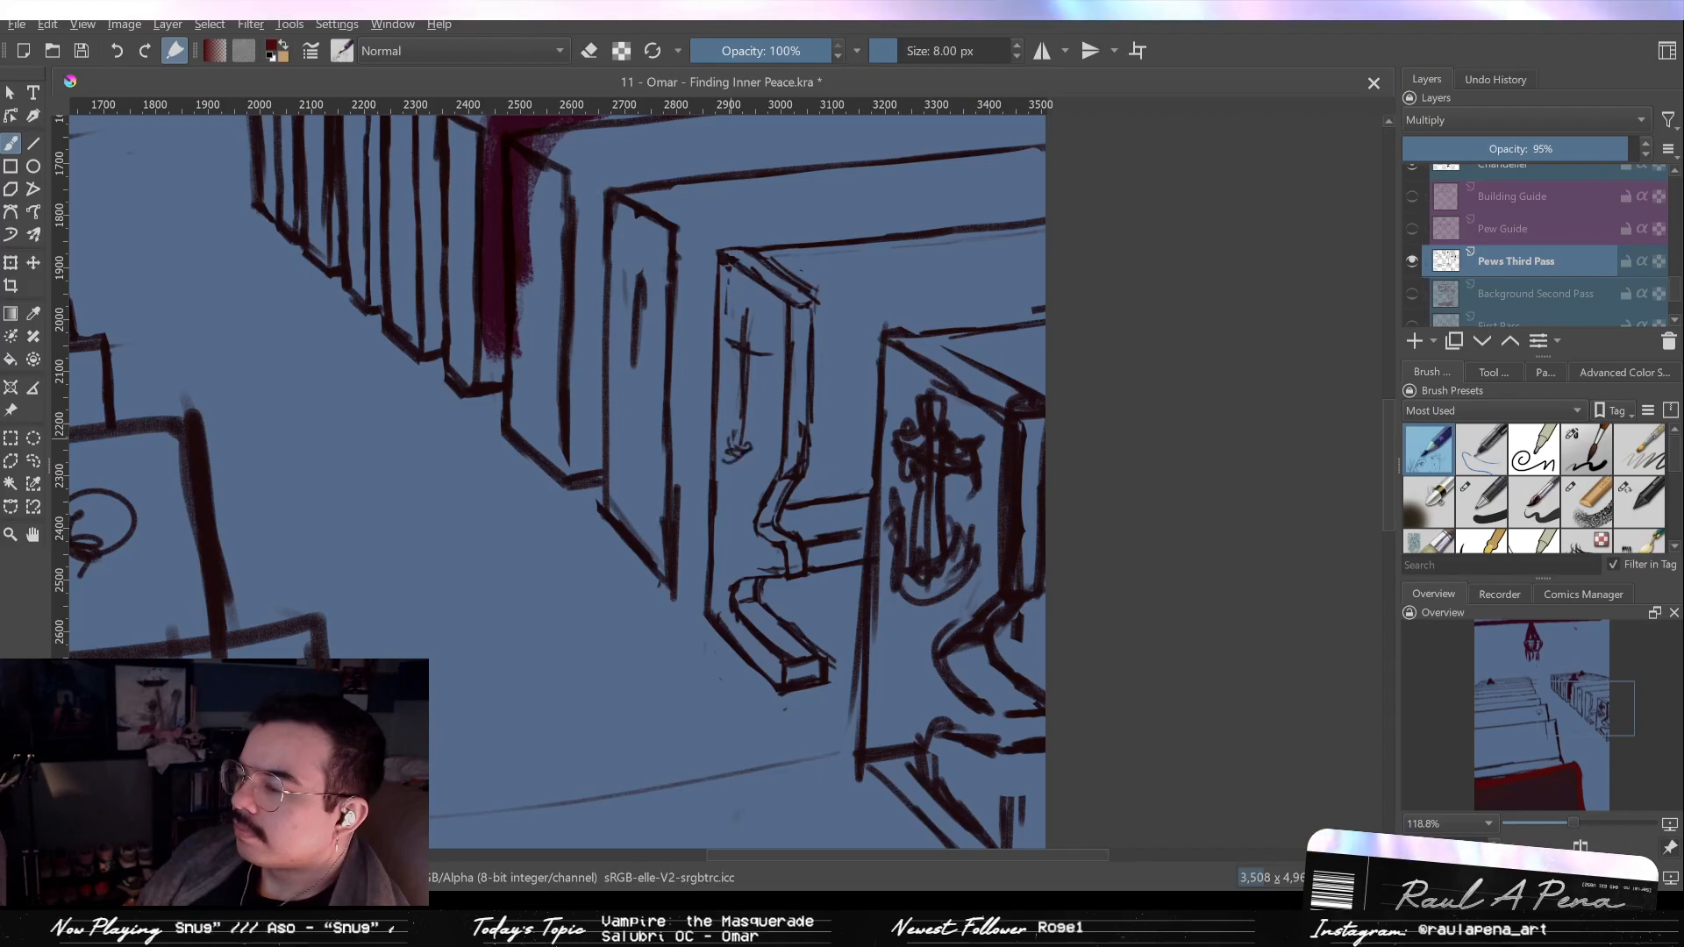
mouse_move(738, 470)
mouse_down()
mouse_move(744, 623)
mouse_move(743, 551)
mouse_up()
drag(816, 646, 696, 440)
Erase the nearest pew's old base strokes with the 45.68 px eraser and redraw its lower slanted edges with the 8 px brush.
key(slash)
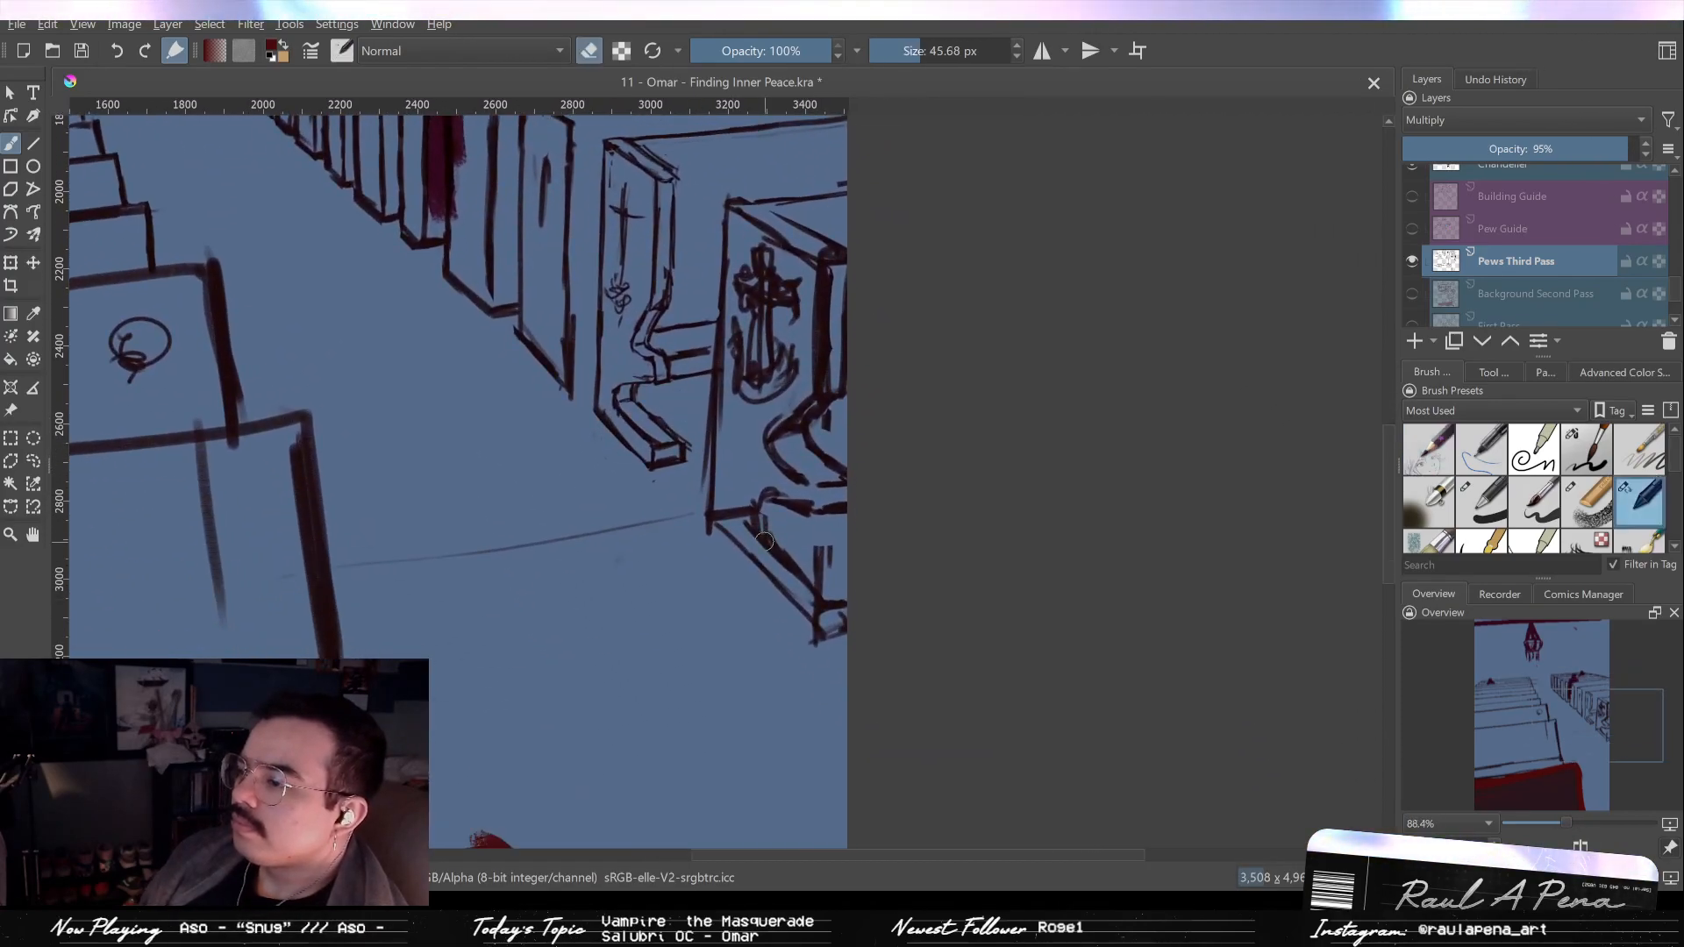
drag(725, 517, 745, 515)
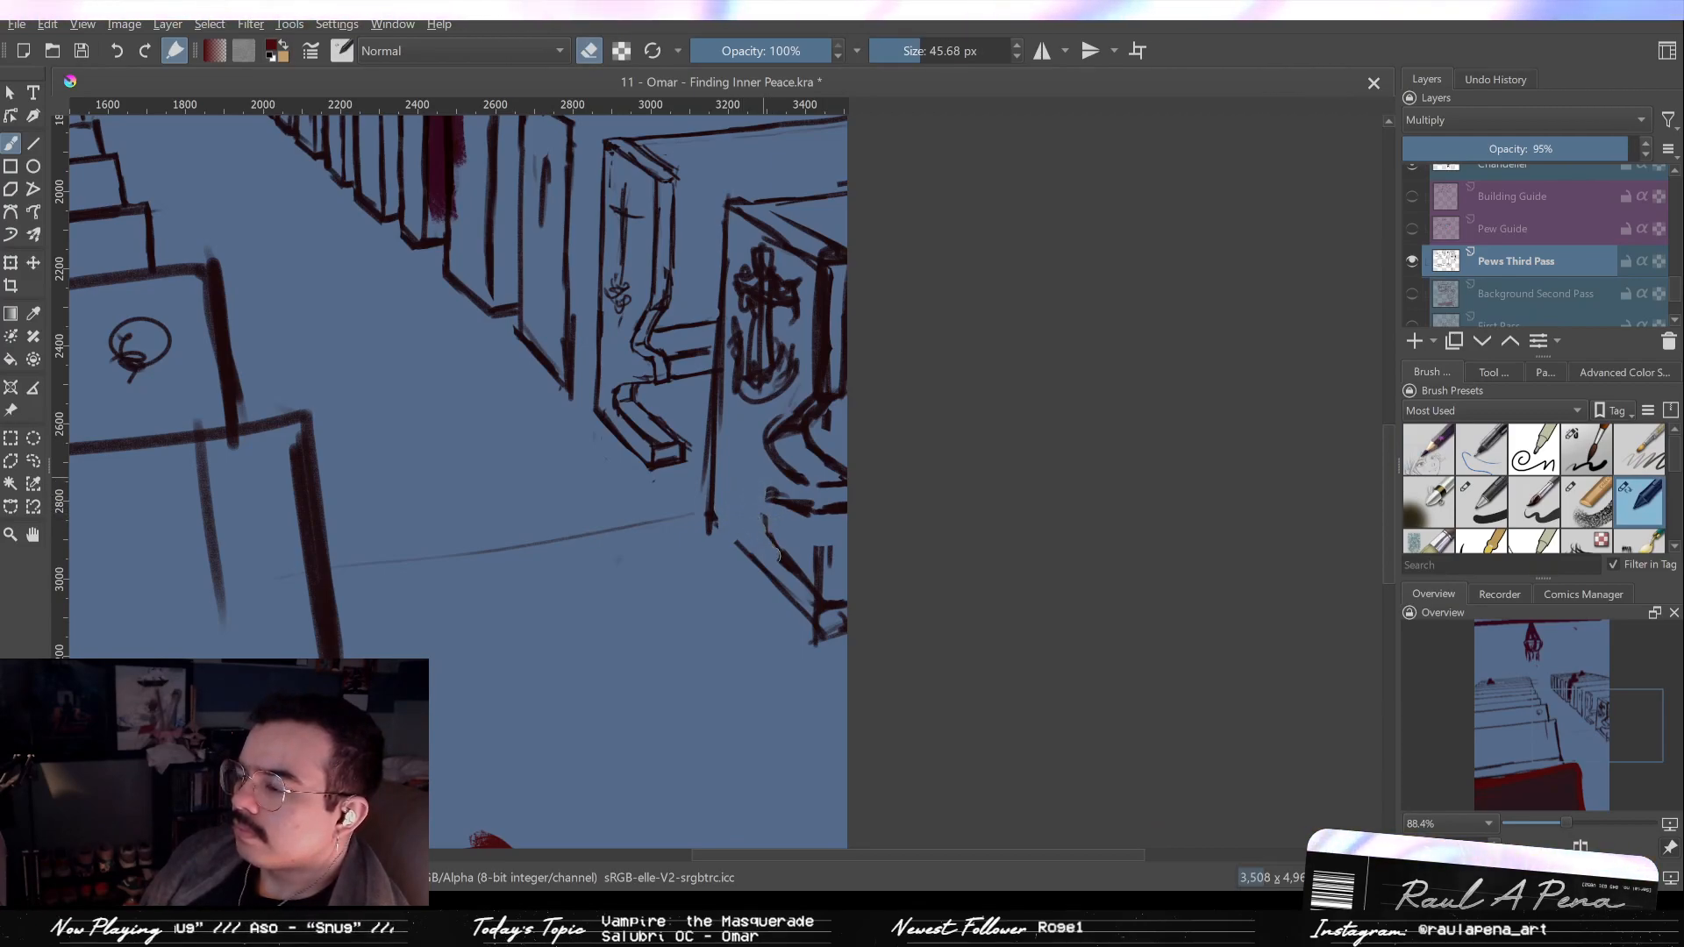
drag(818, 593, 769, 523)
key(slash)
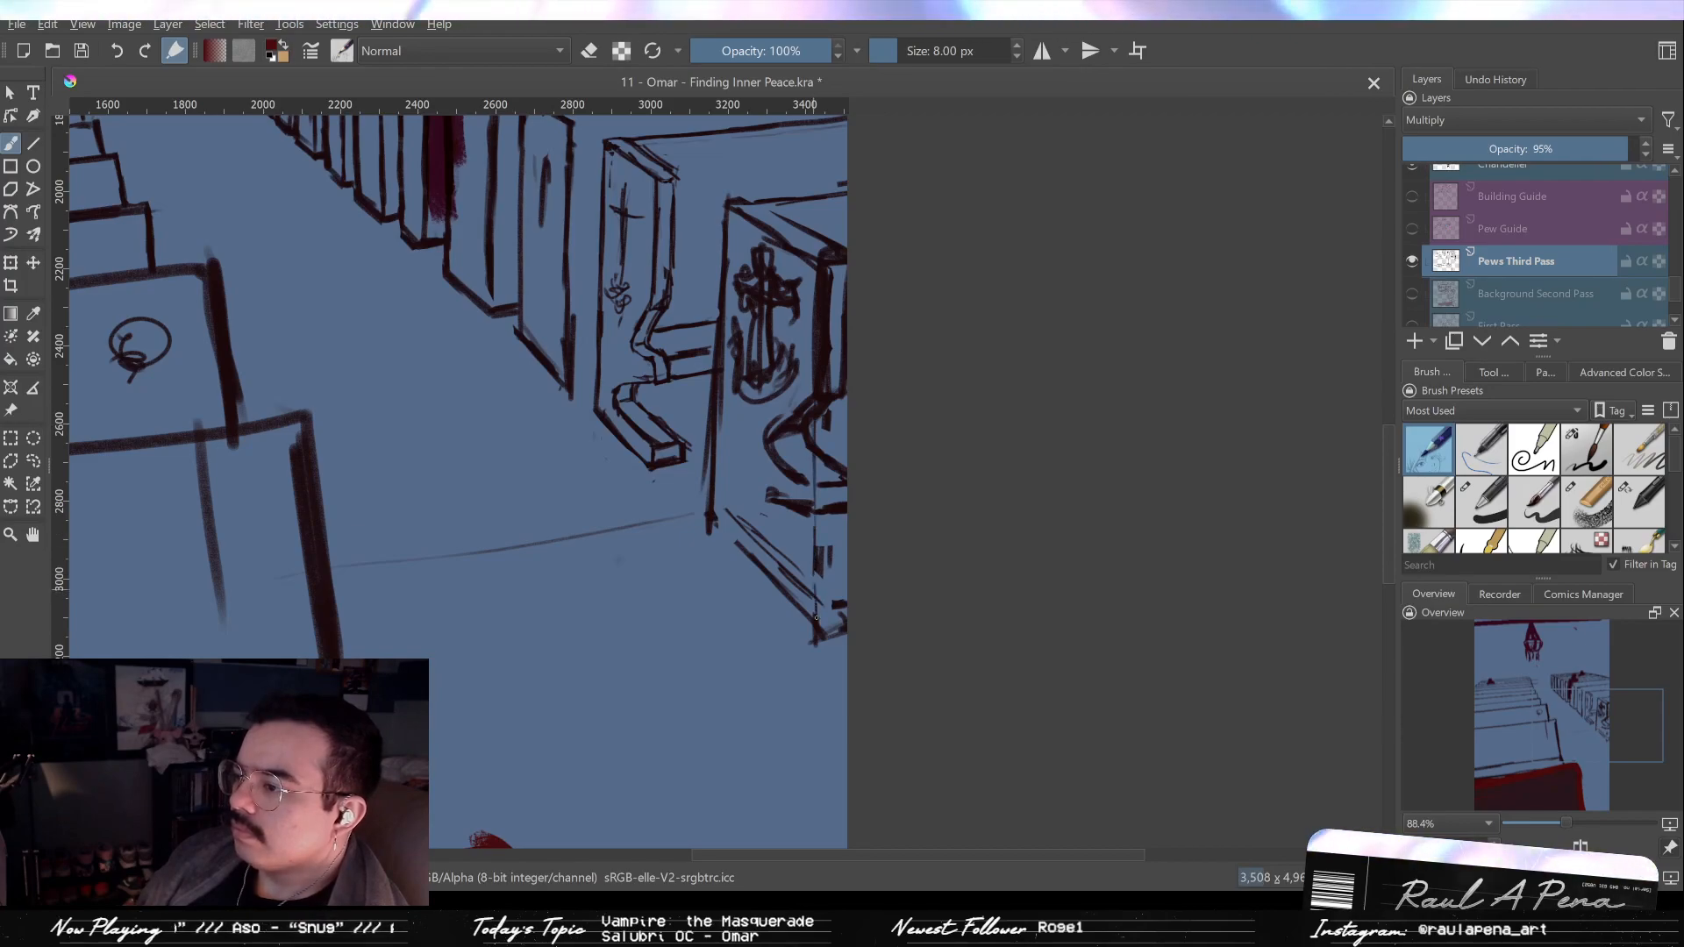
key(slash)
drag(820, 618, 811, 649)
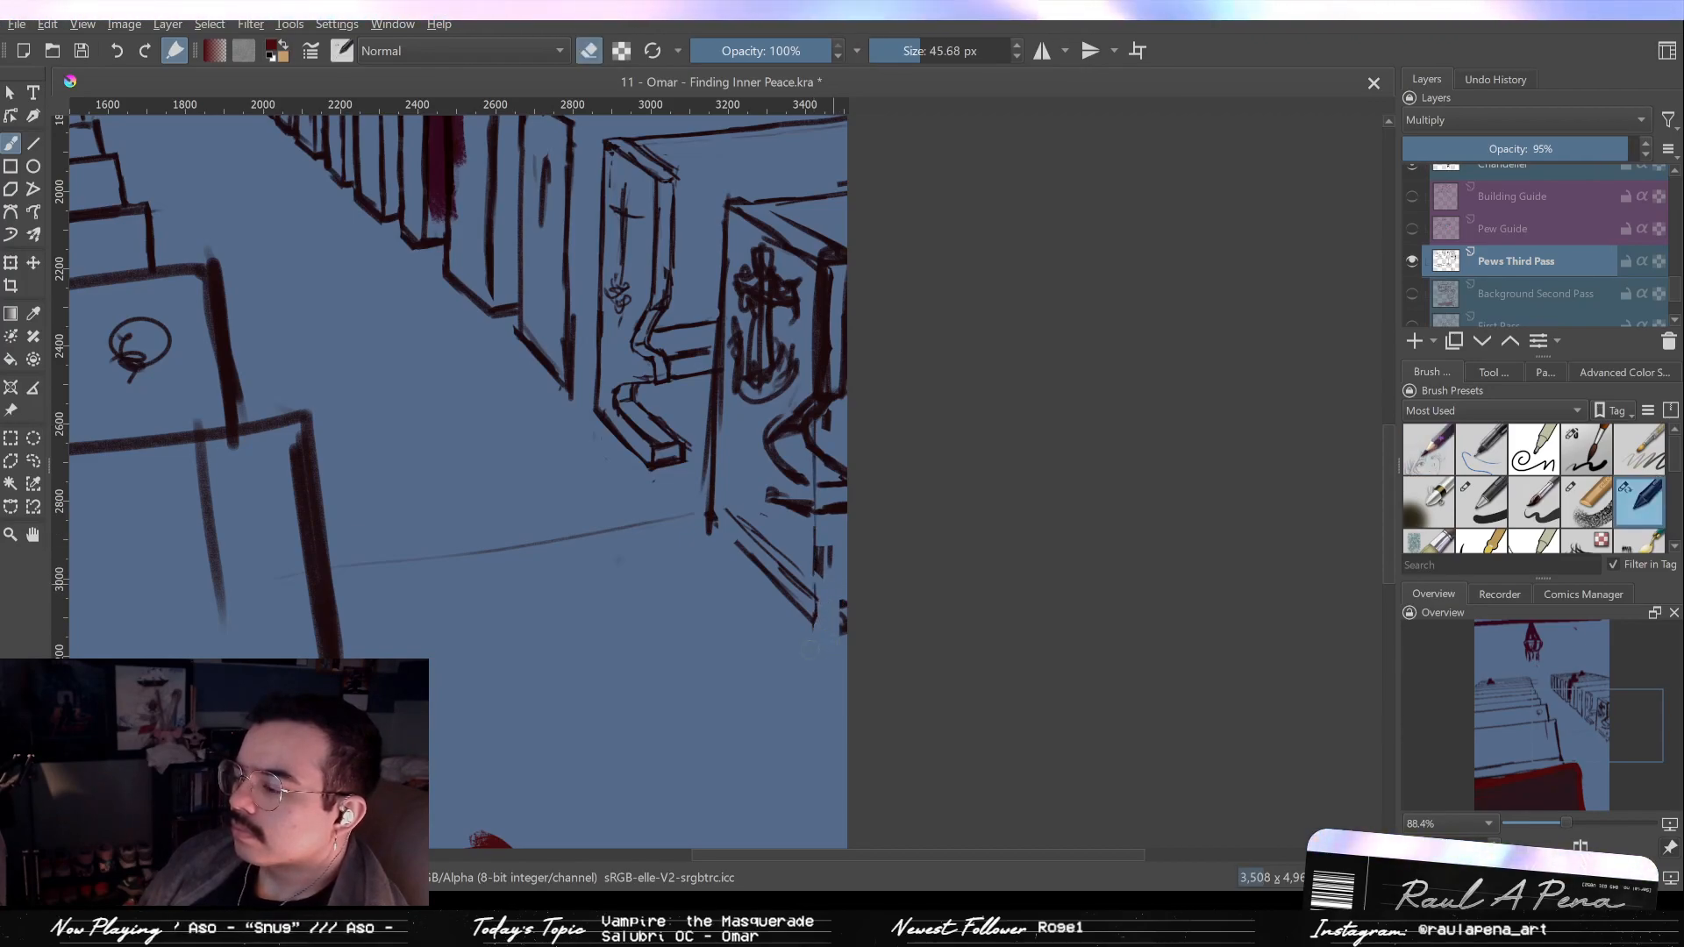
key(slash)
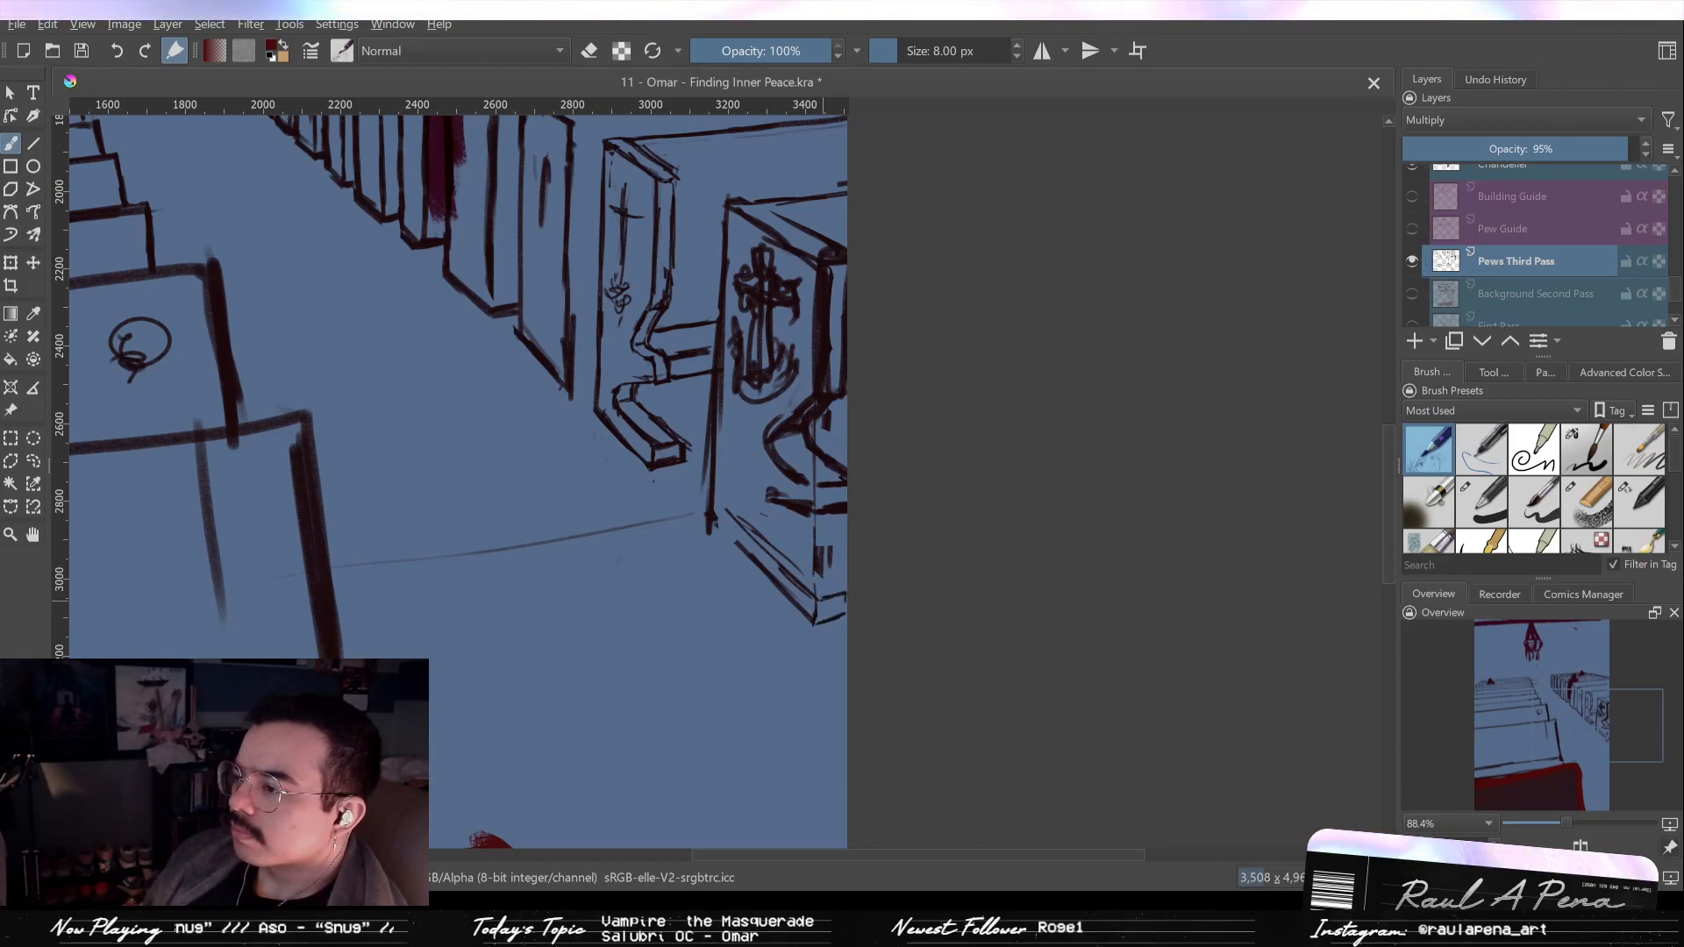
Erase leftover strokes around the nearest pew's base and sketch the rounded outline of its foot with the 8 px brush.
key(slash)
drag(818, 540, 820, 574)
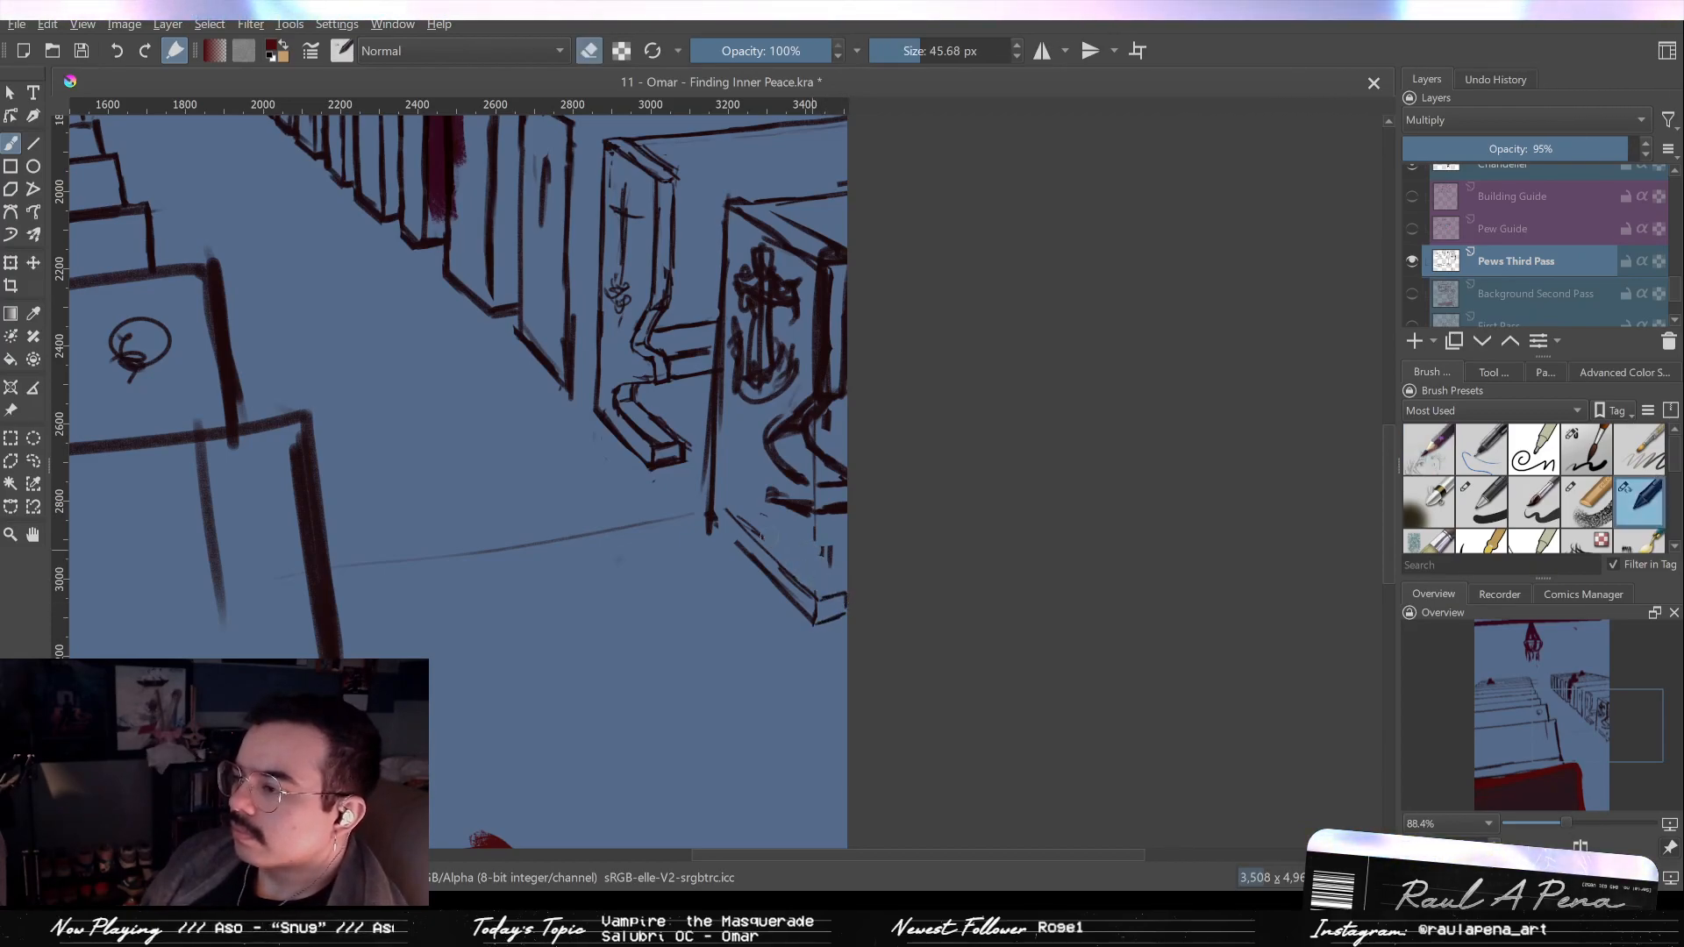
key(slash)
drag(748, 523, 766, 518)
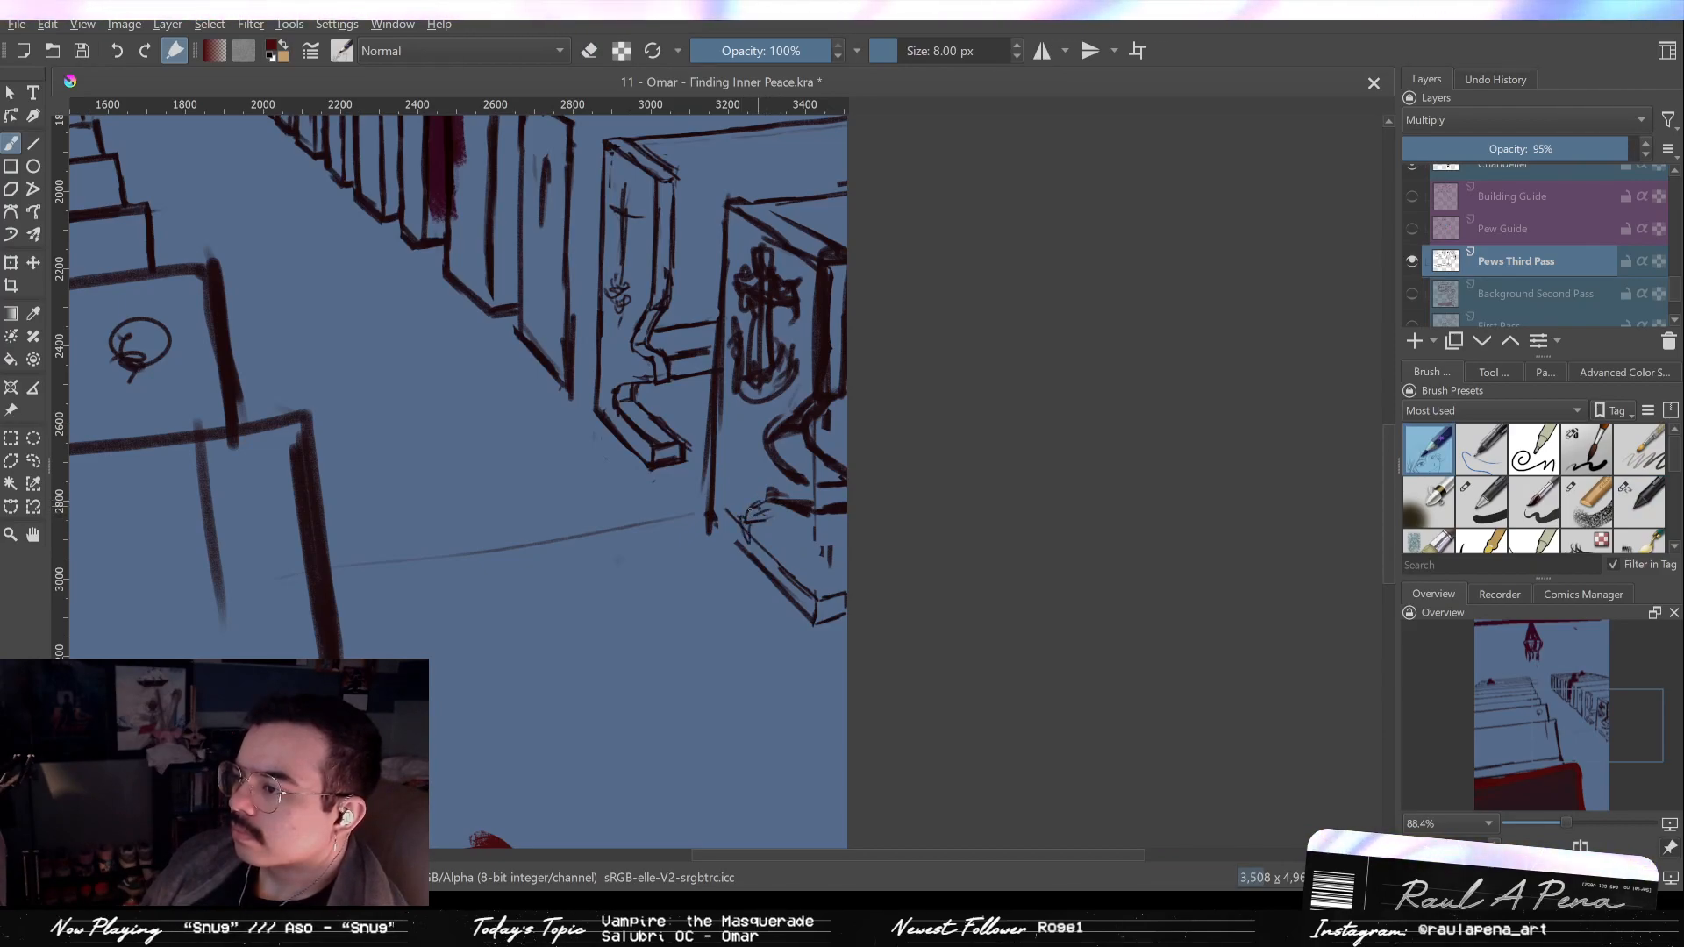
key(slash)
mouse_move(759, 493)
mouse_down()
mouse_move(822, 517)
mouse_move(800, 506)
mouse_up()
key(slash)
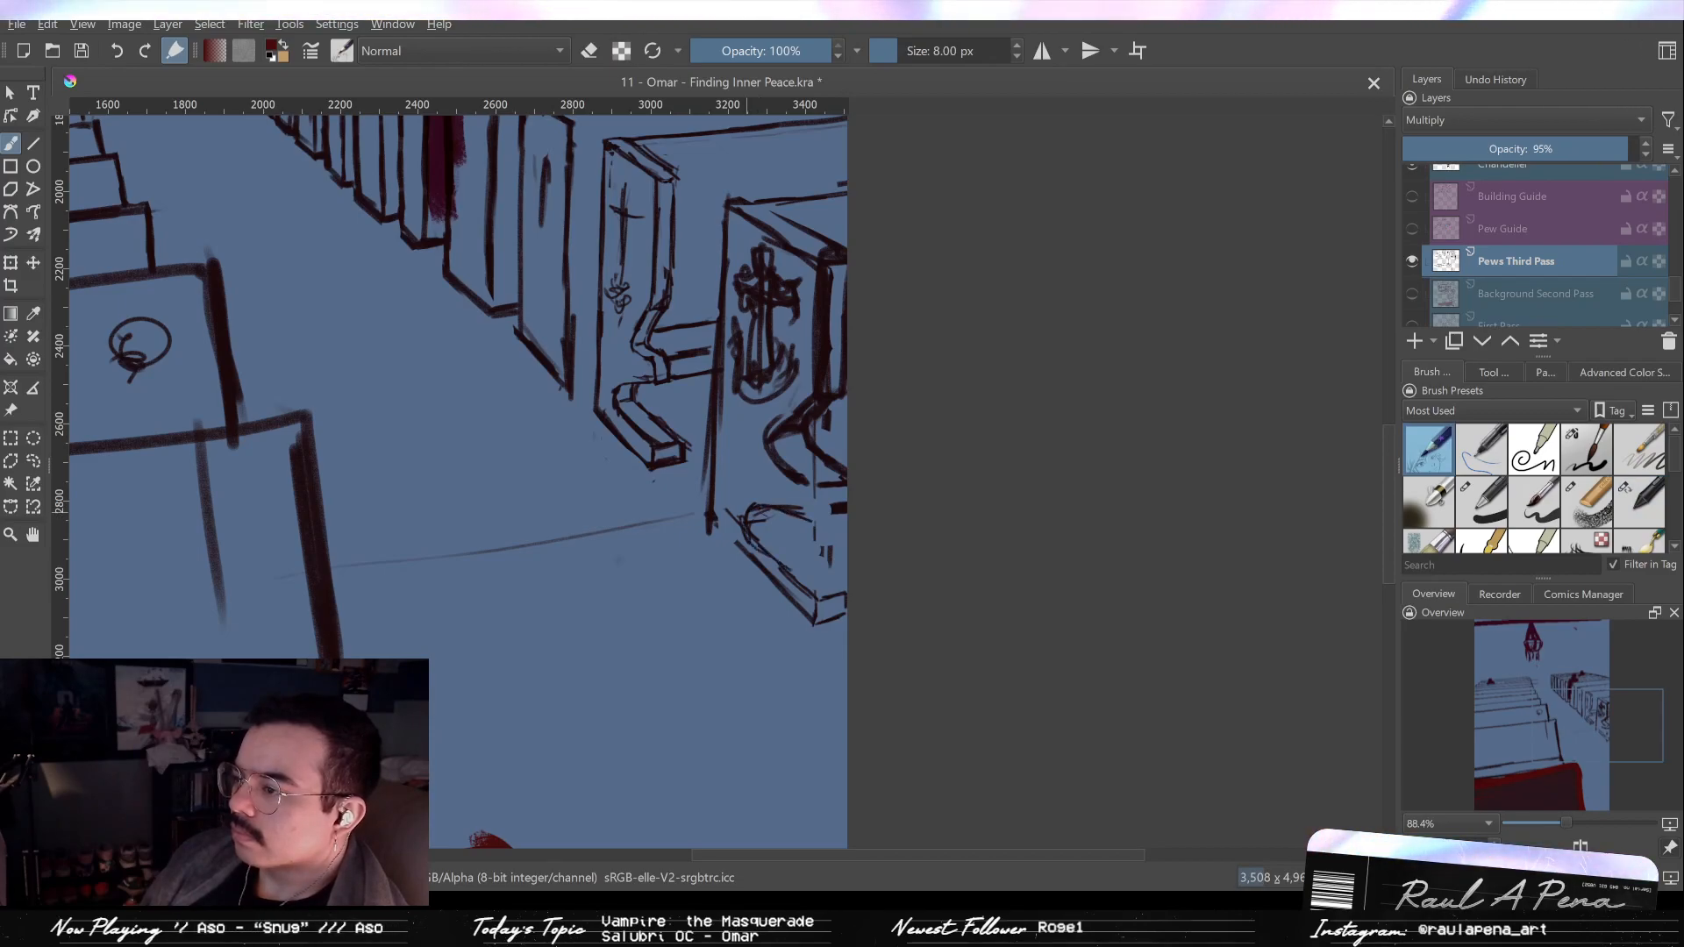
scroll(808, 524, down, 3)
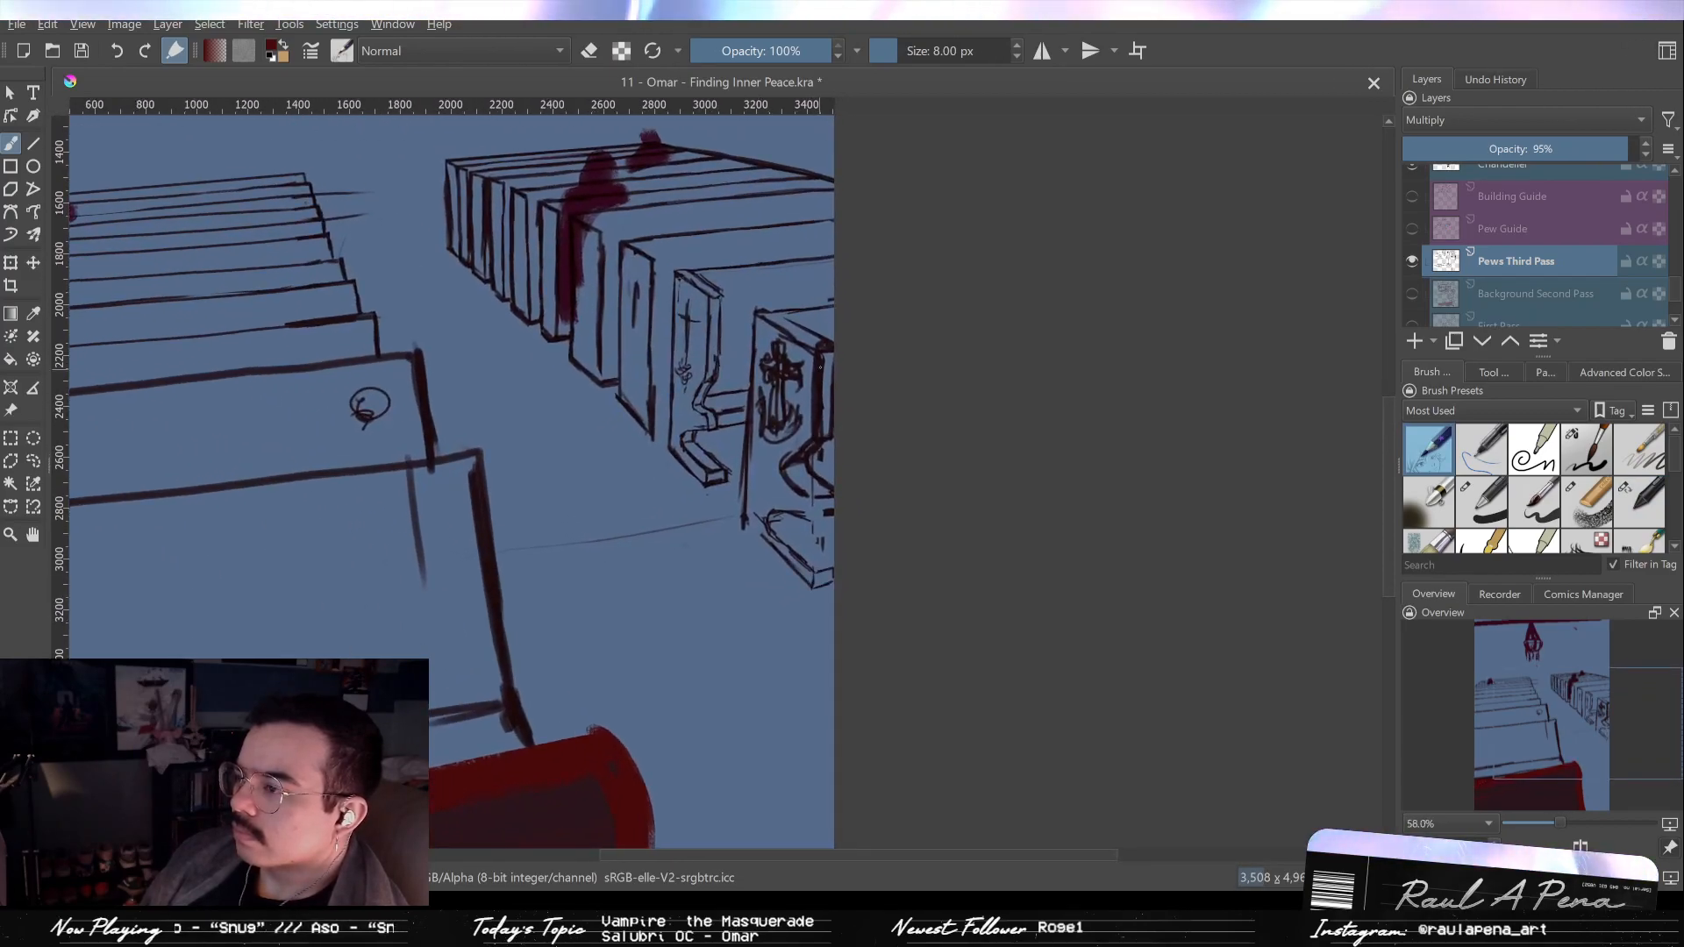
Draw the vertical edges joining the nearest pew's end panel to its base, and erase the stray marks outside the outer edge.
drag(808, 475, 809, 535)
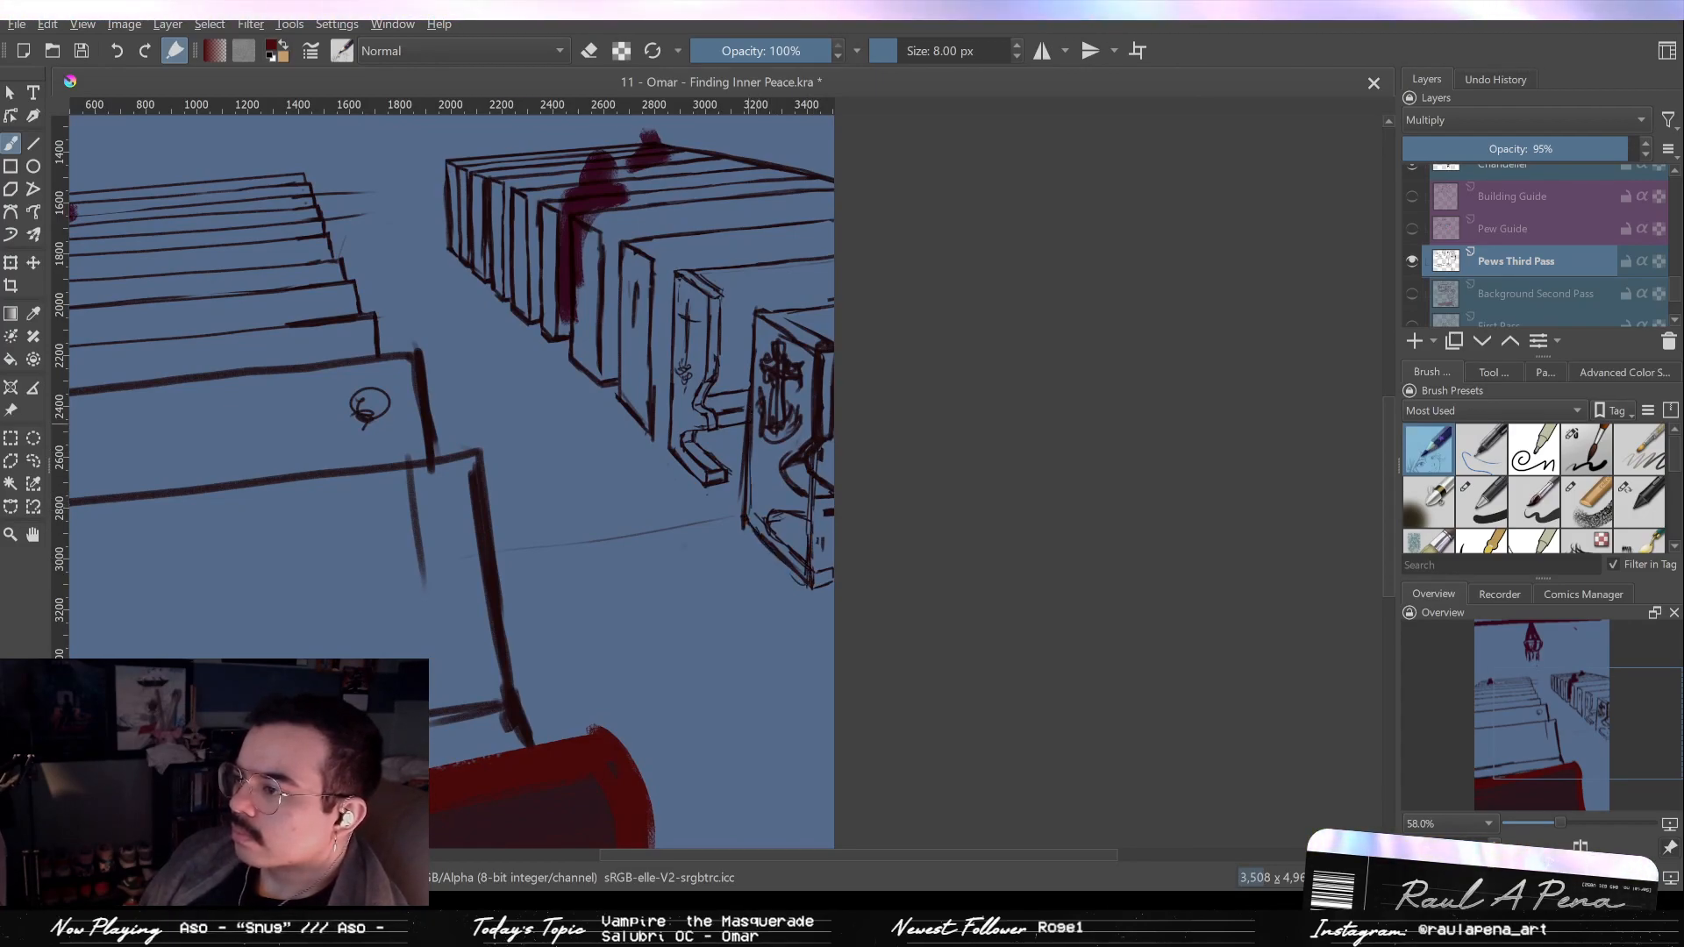
key(e)
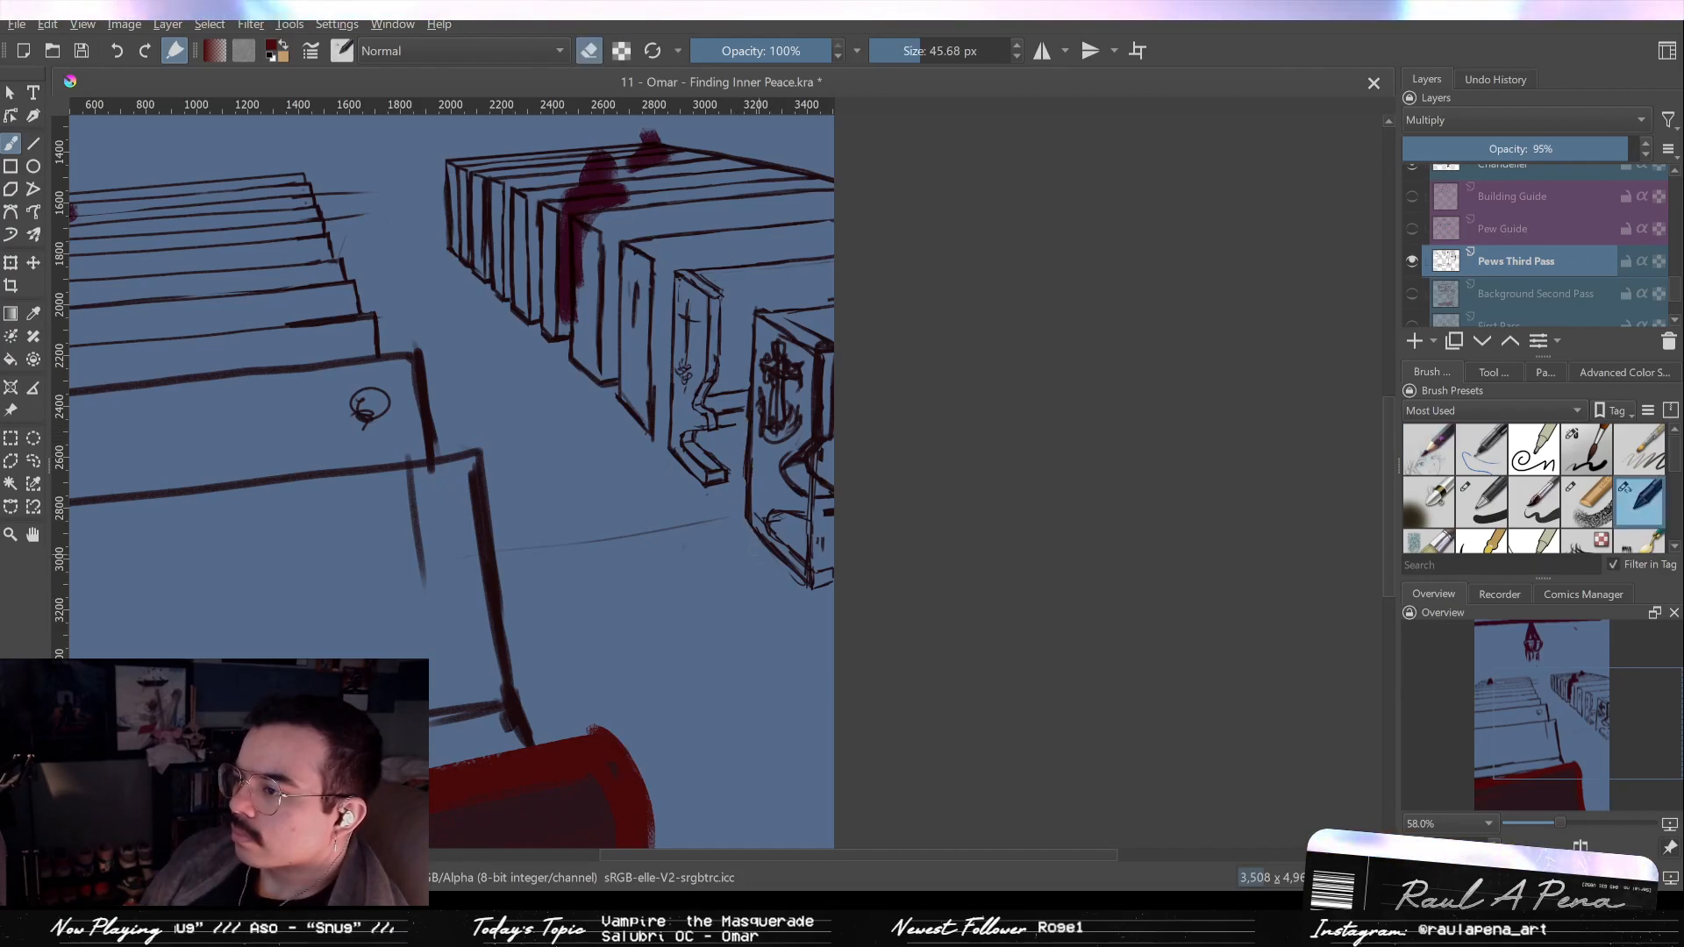
ctrl+scroll(780, 544, up, 4)
key(e)
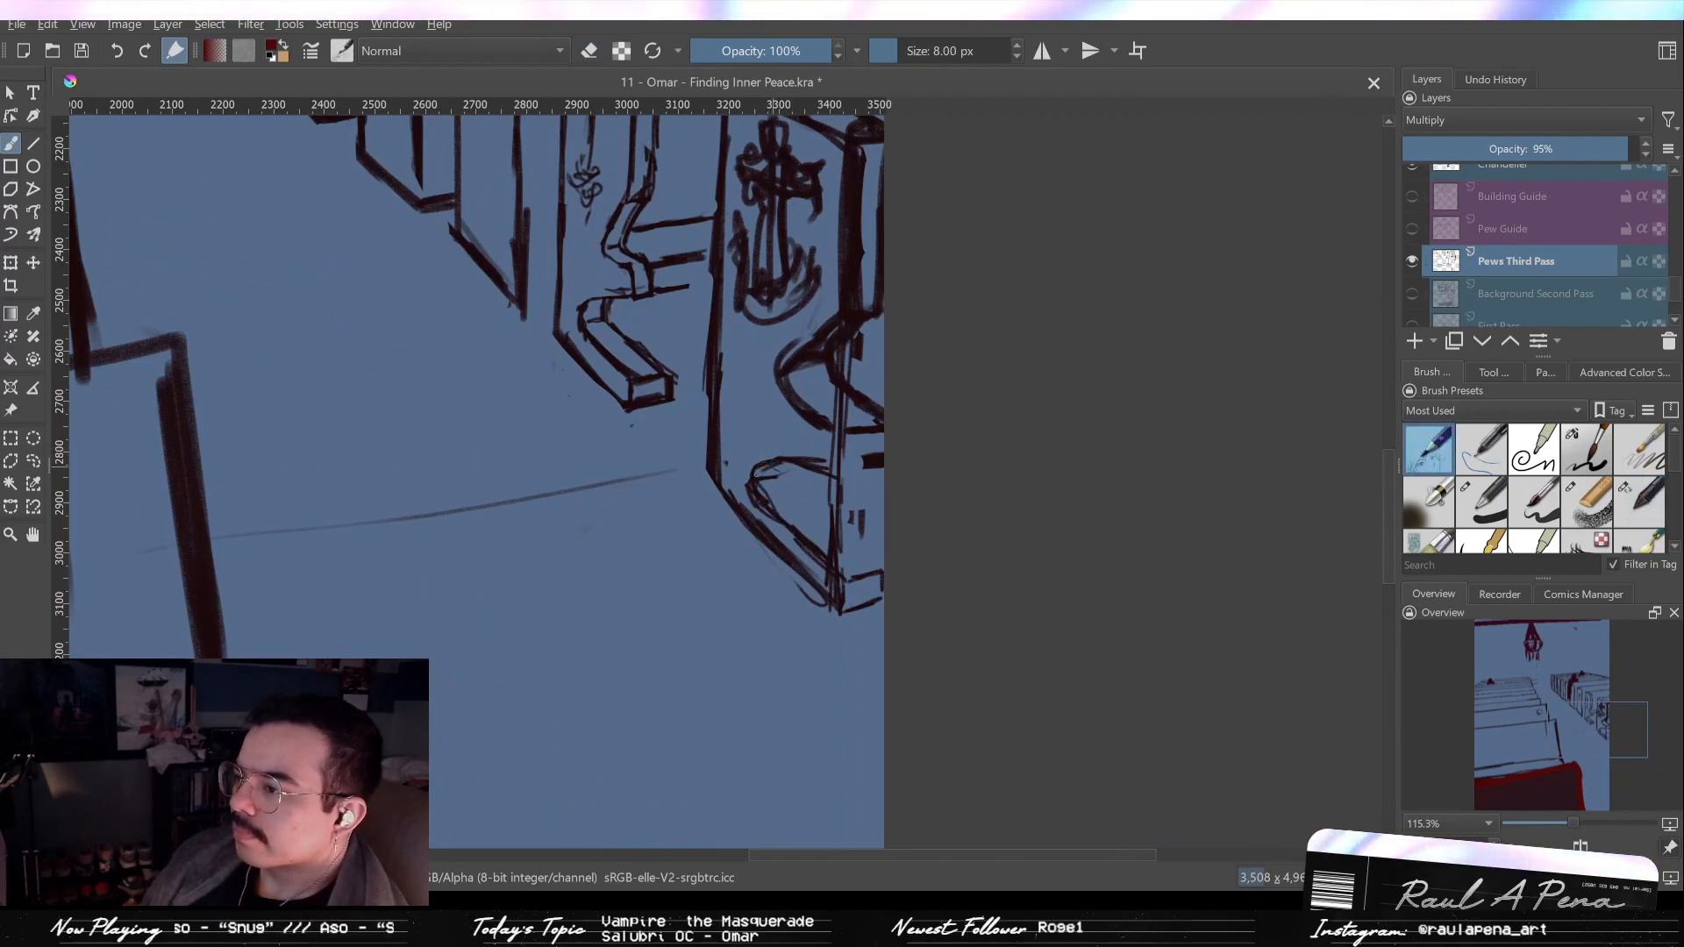
Redraw the foot's upper line on the nearest pew and rework the vertical strokes crossing it with the brush and 45.68 px eraser.
drag(808, 461, 752, 477)
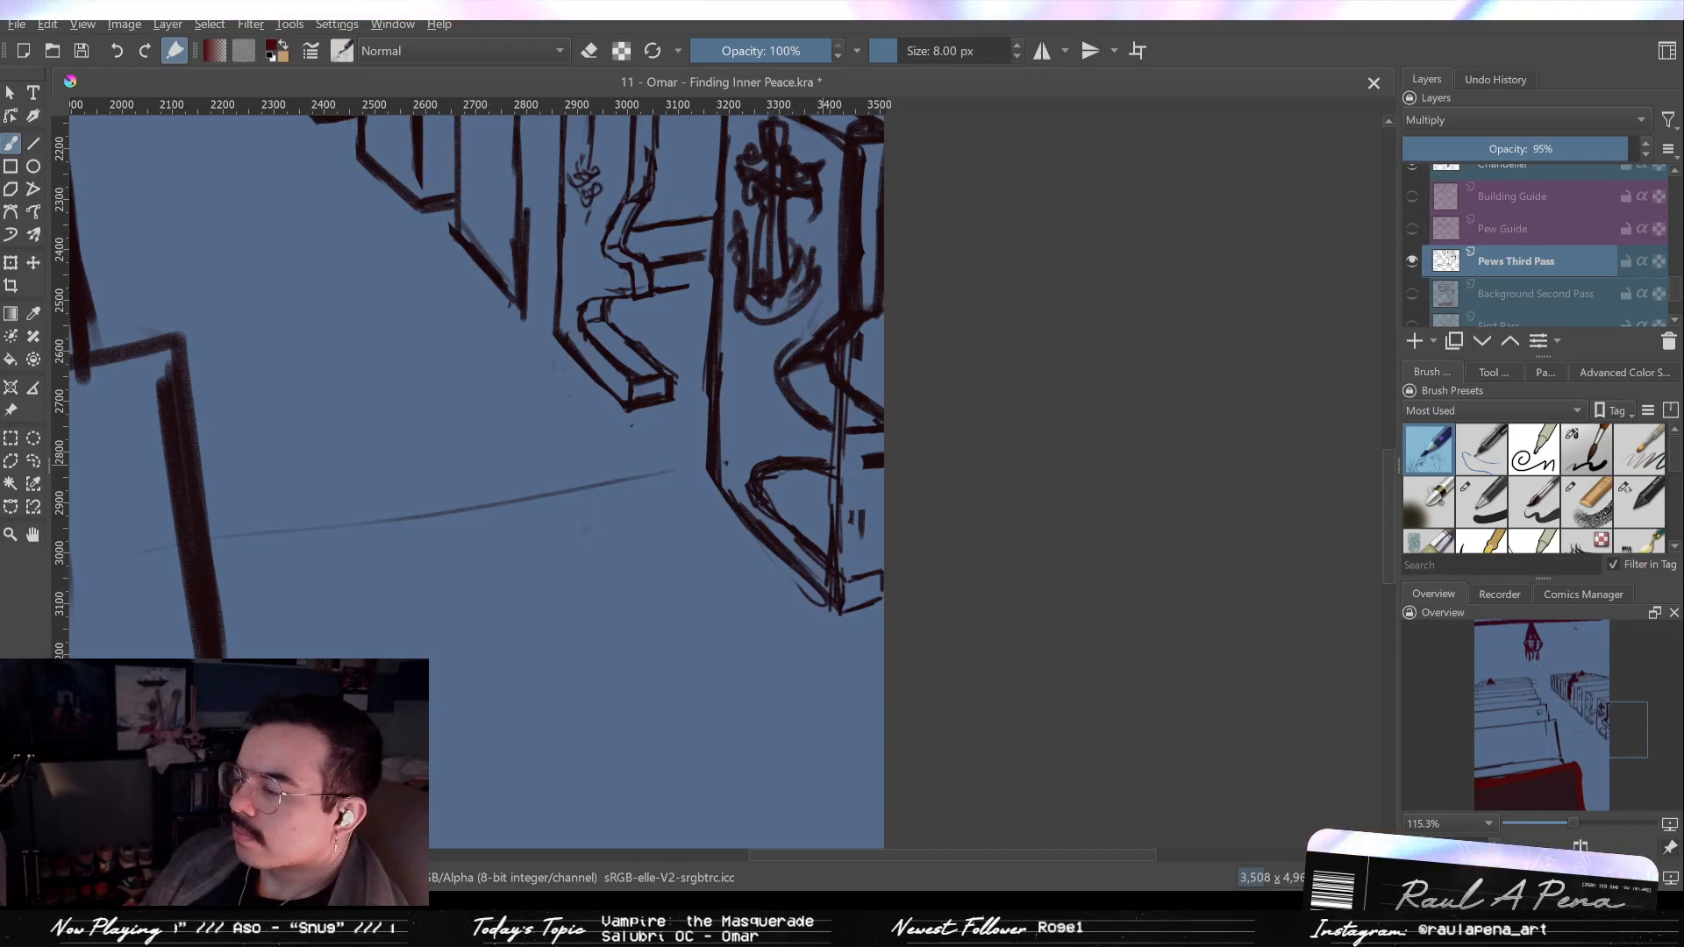
key(e)
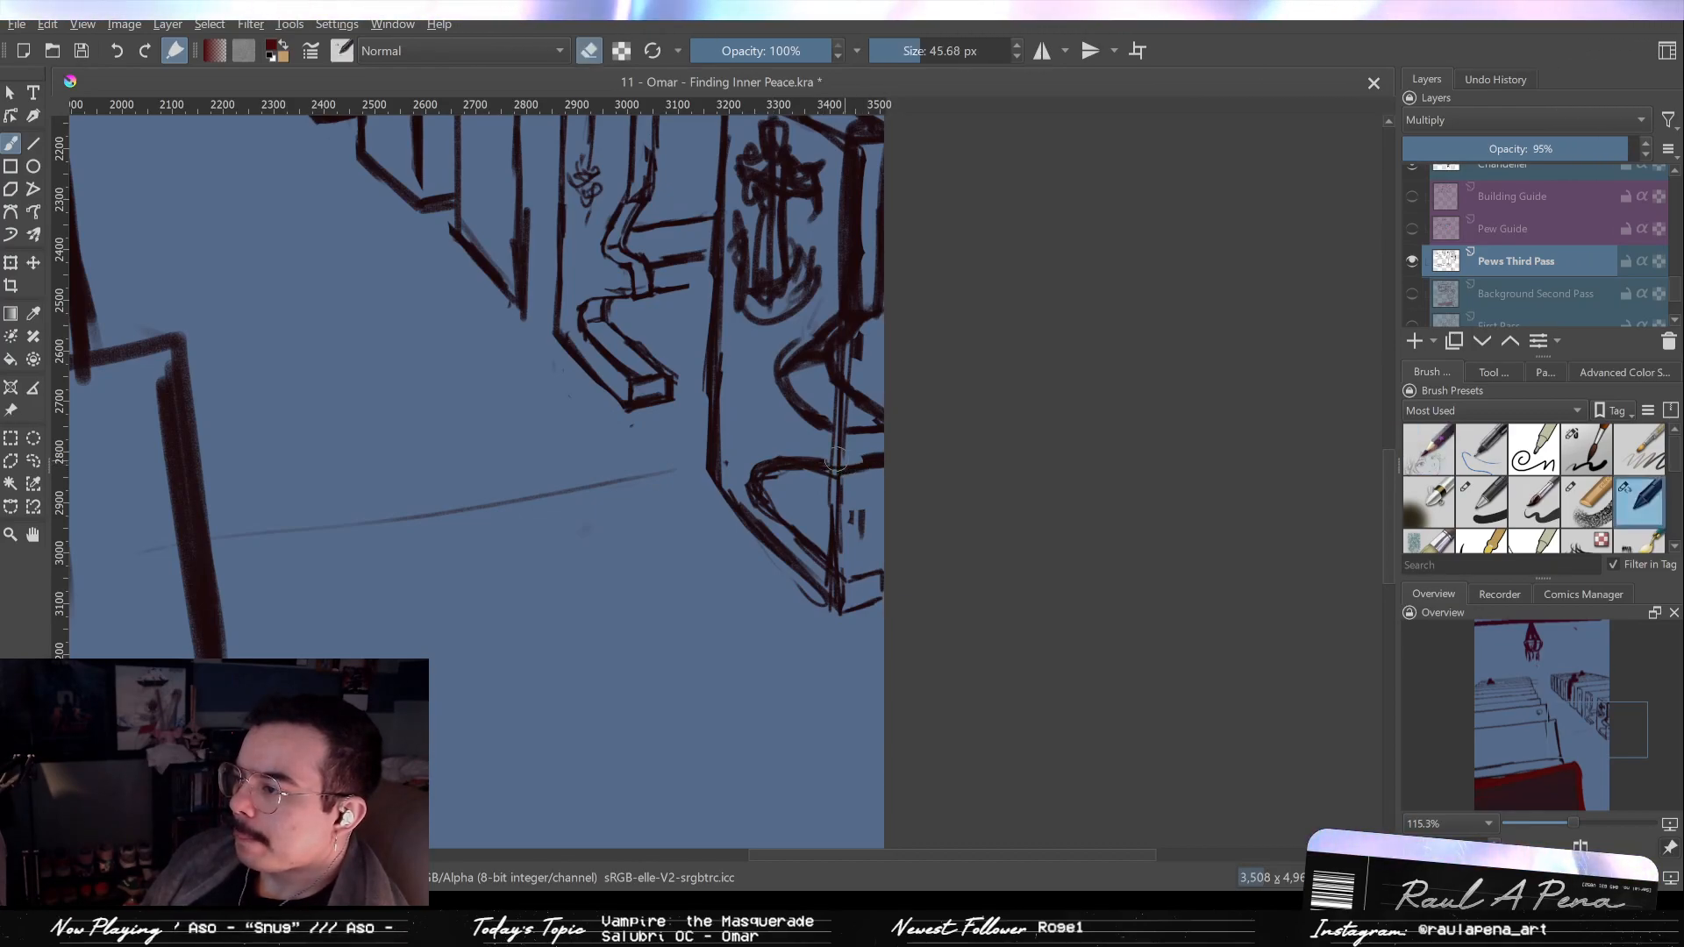
drag(829, 463, 763, 474)
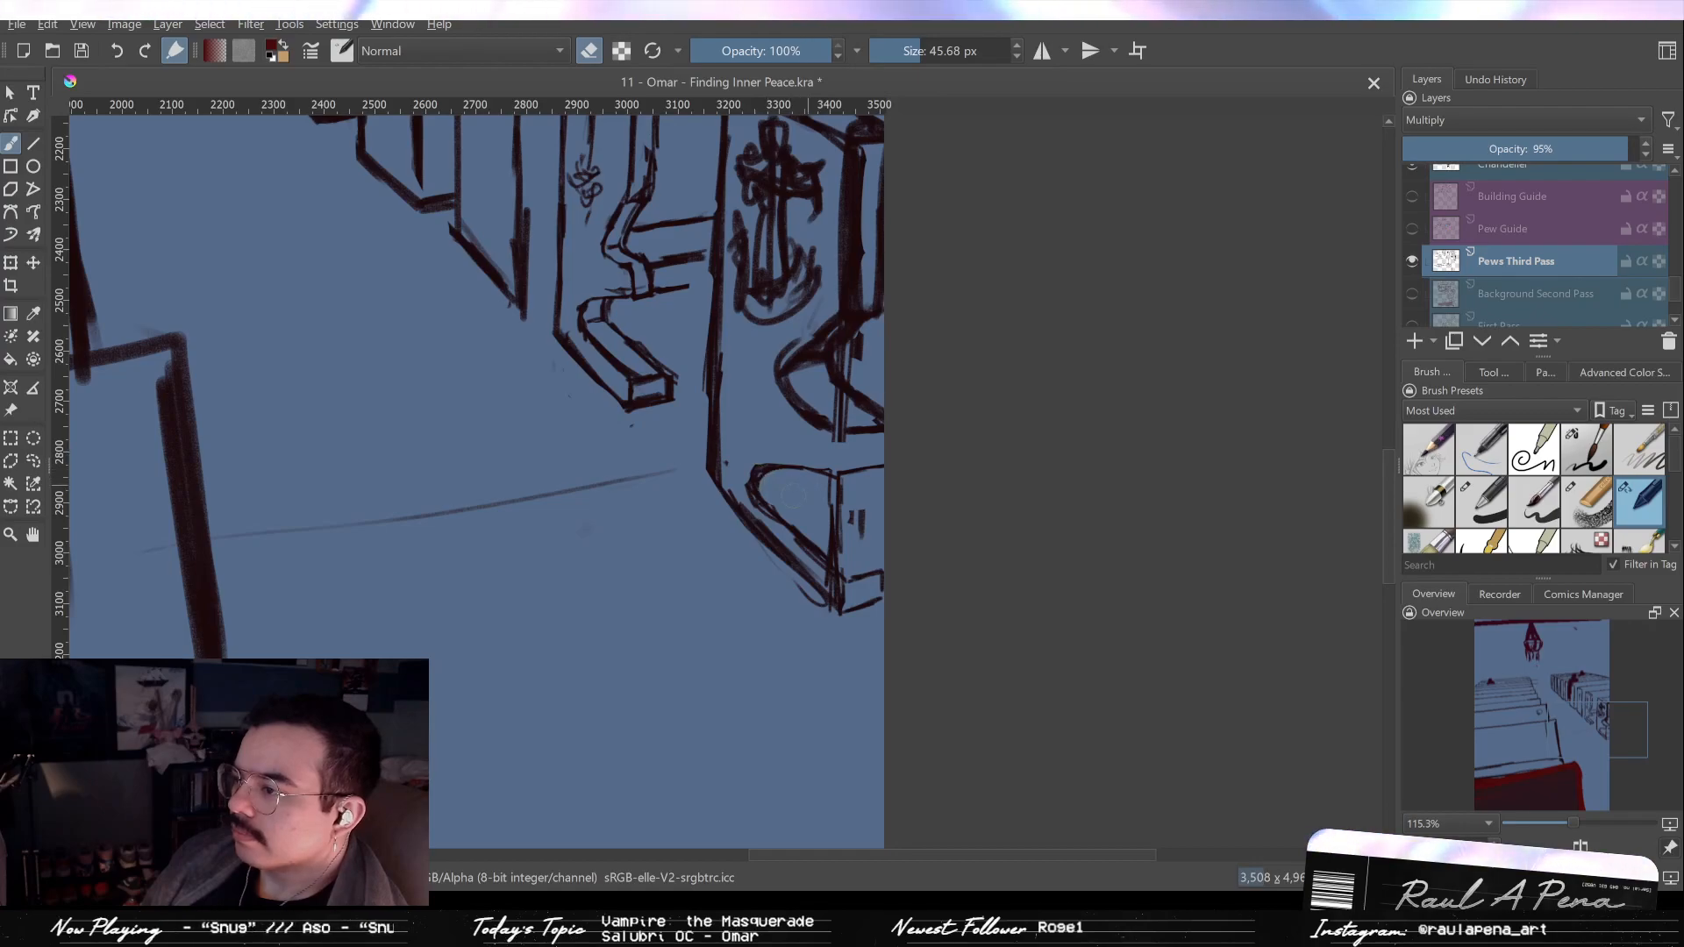
key(e)
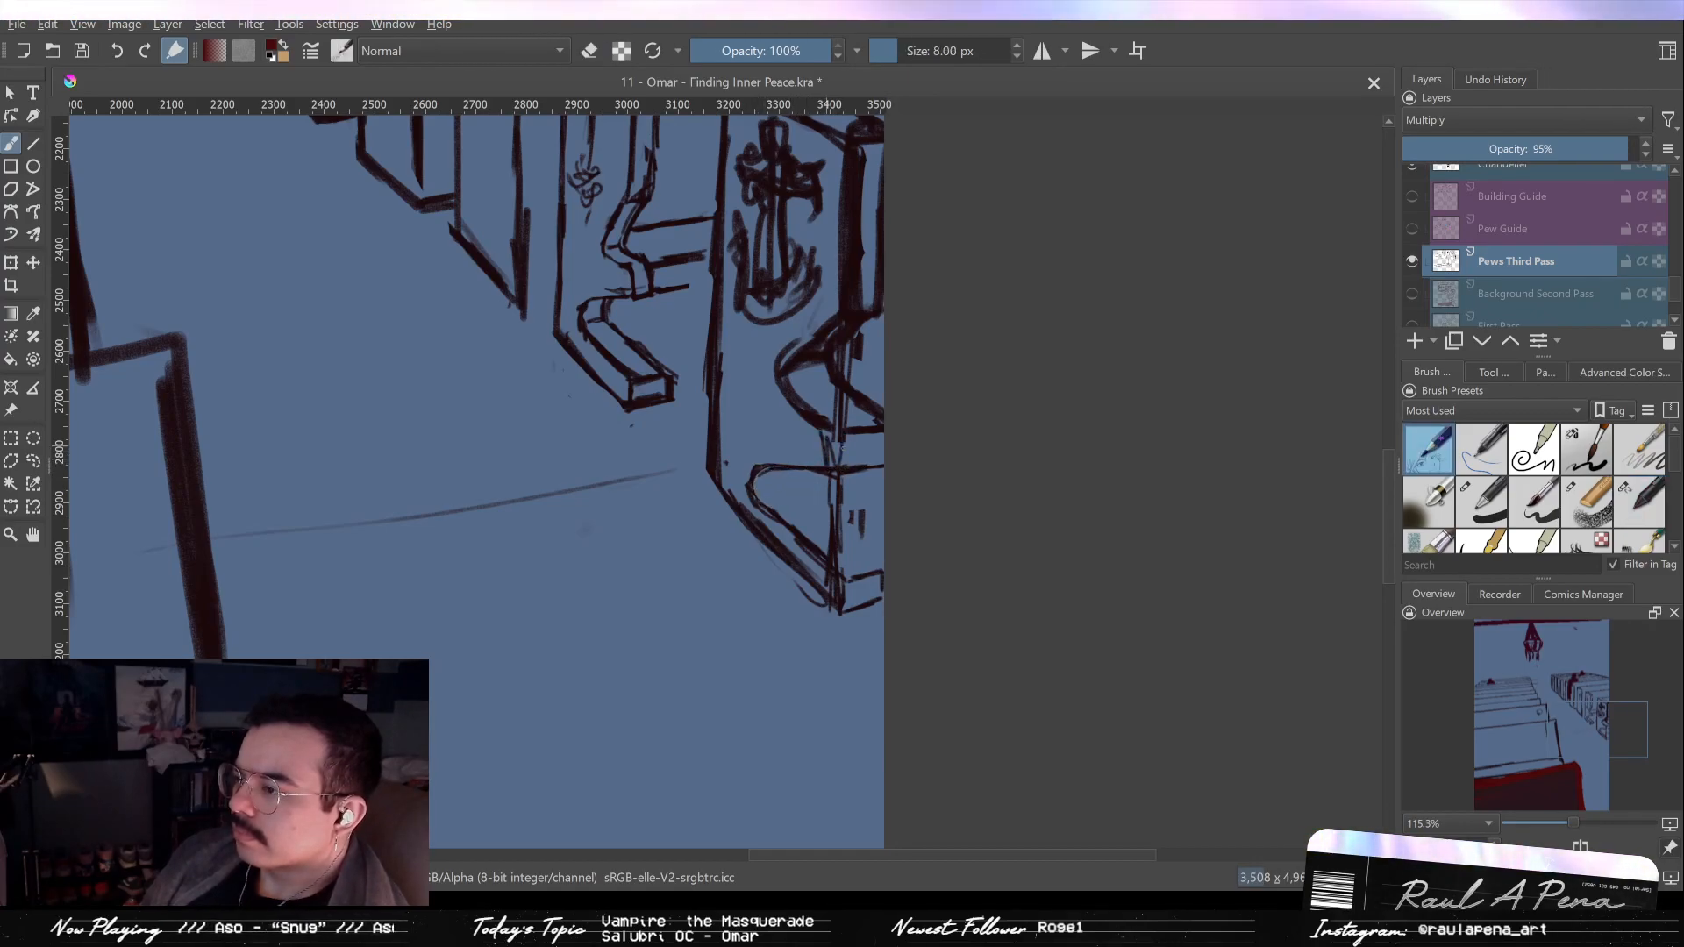
Erase the short marks and vertical strokes inside the nearest pew's foot, and draw its inner slanted edge with the 8 px brush.
key(e)
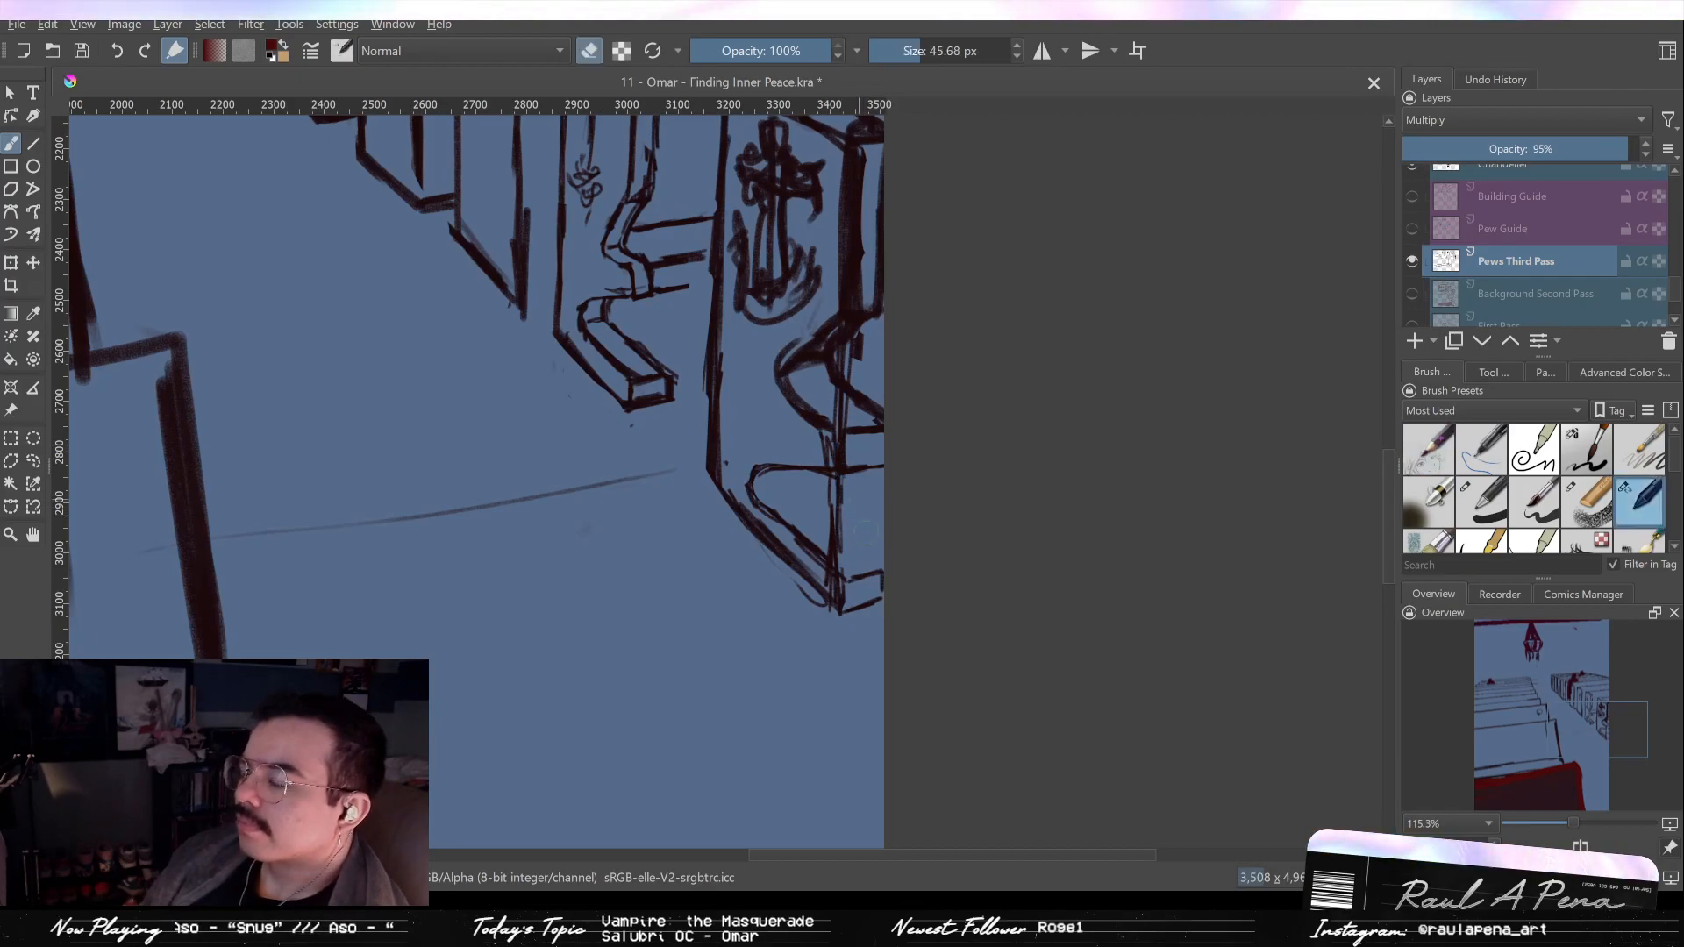
drag(849, 504, 854, 524)
key(e)
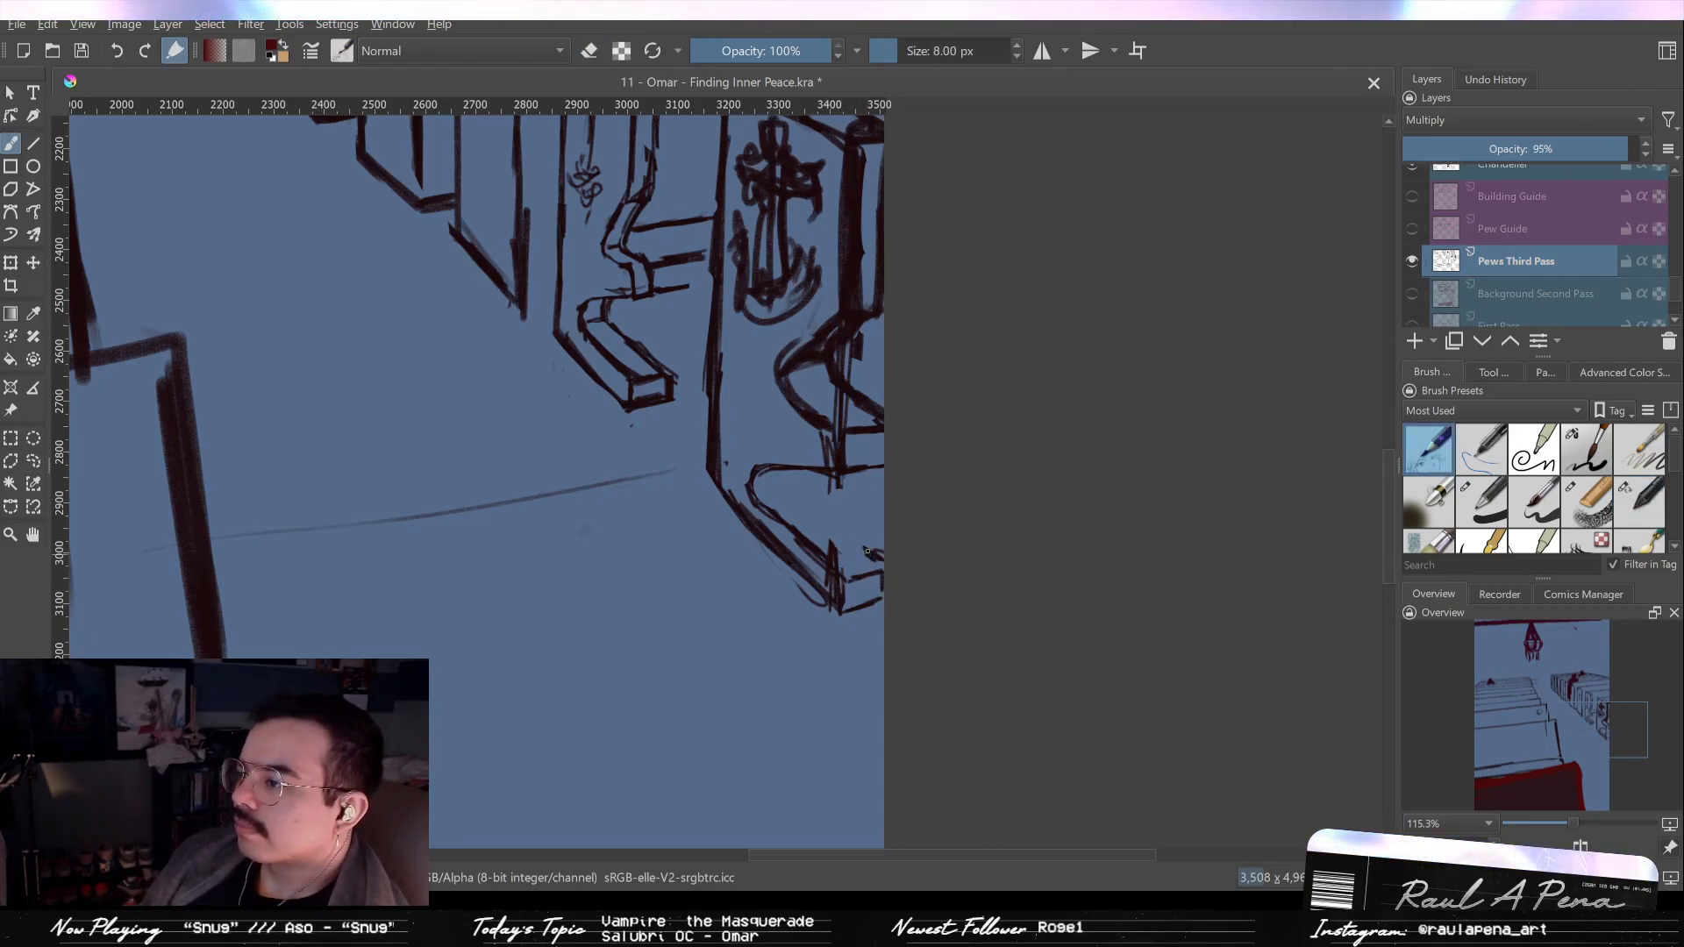
key(e)
key(e)
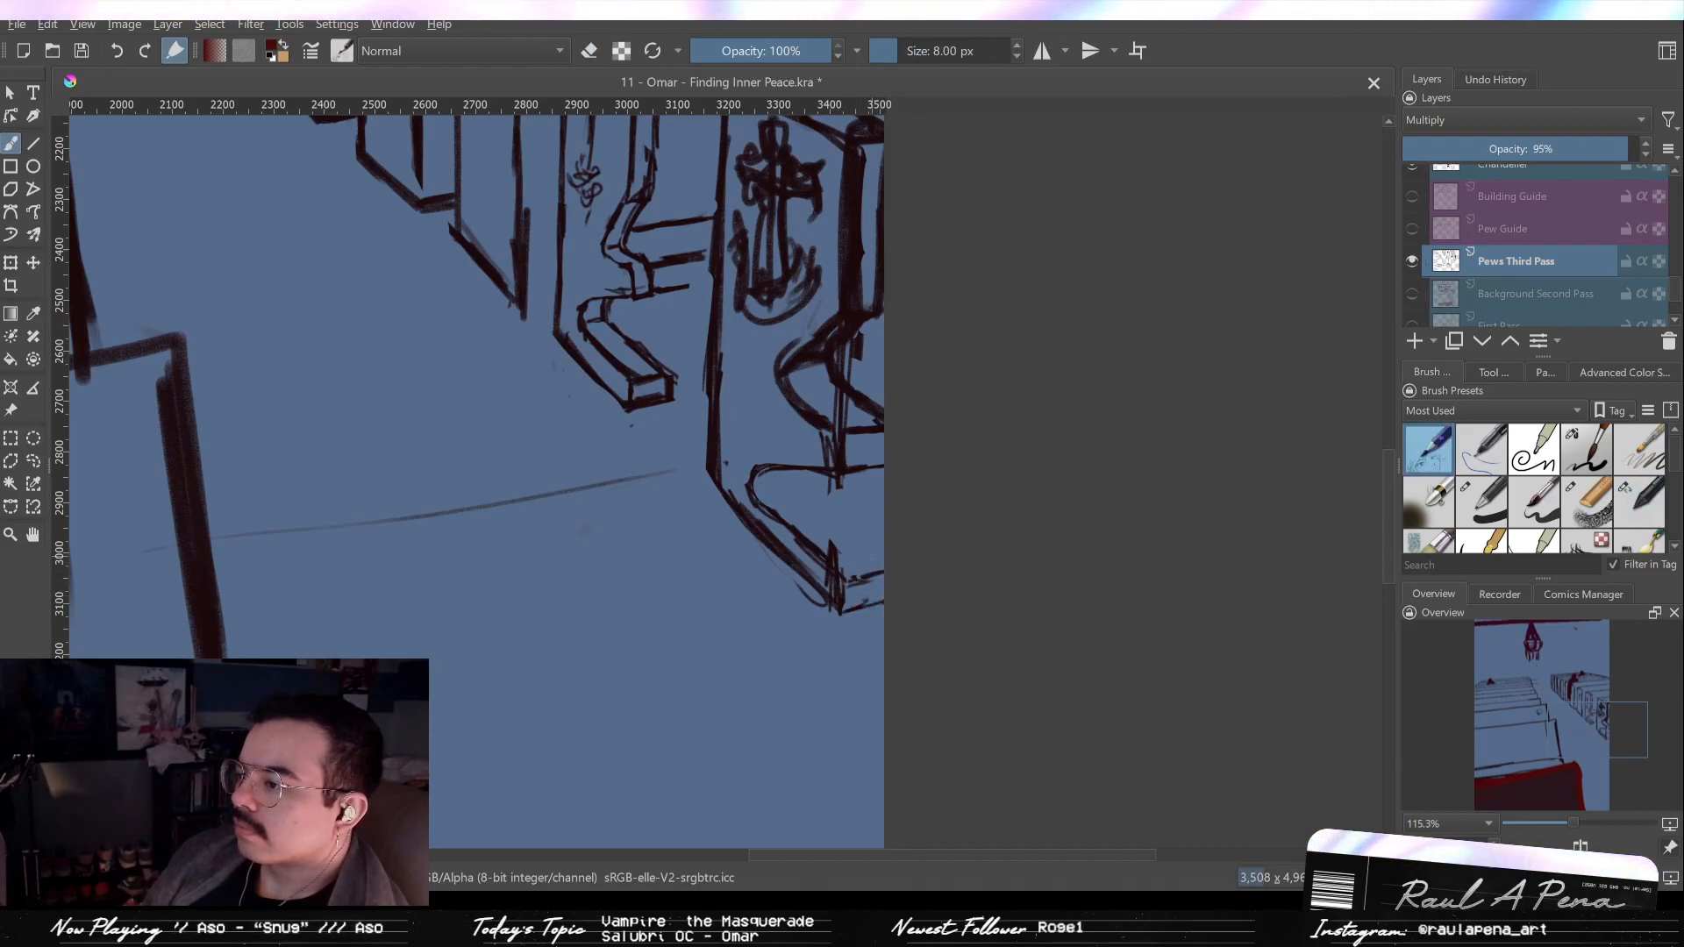
mouse_move(823, 518)
mouse_down()
mouse_move(847, 537)
mouse_move(807, 506)
mouse_up()
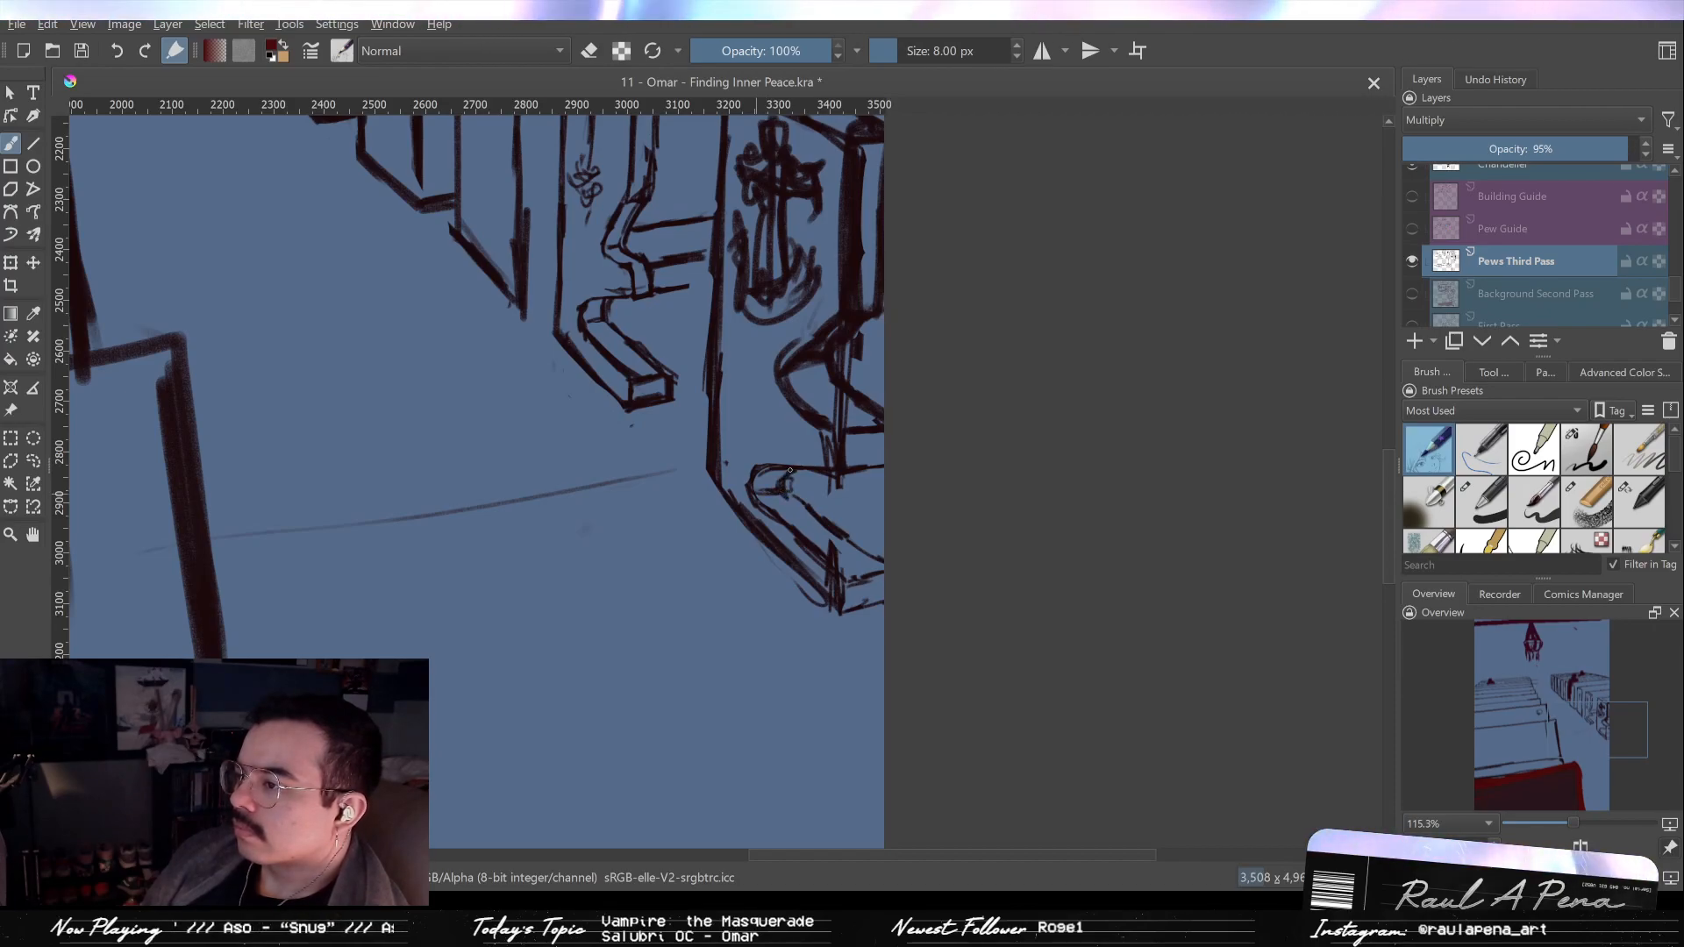
mouse_move(805, 499)
mouse_down()
mouse_move(883, 597)
mouse_move(838, 501)
mouse_up()
Erase most of the nearest pew's old curved seat support and thin its heavy vertical edge with the 45.68 px eraser.
key(slash)
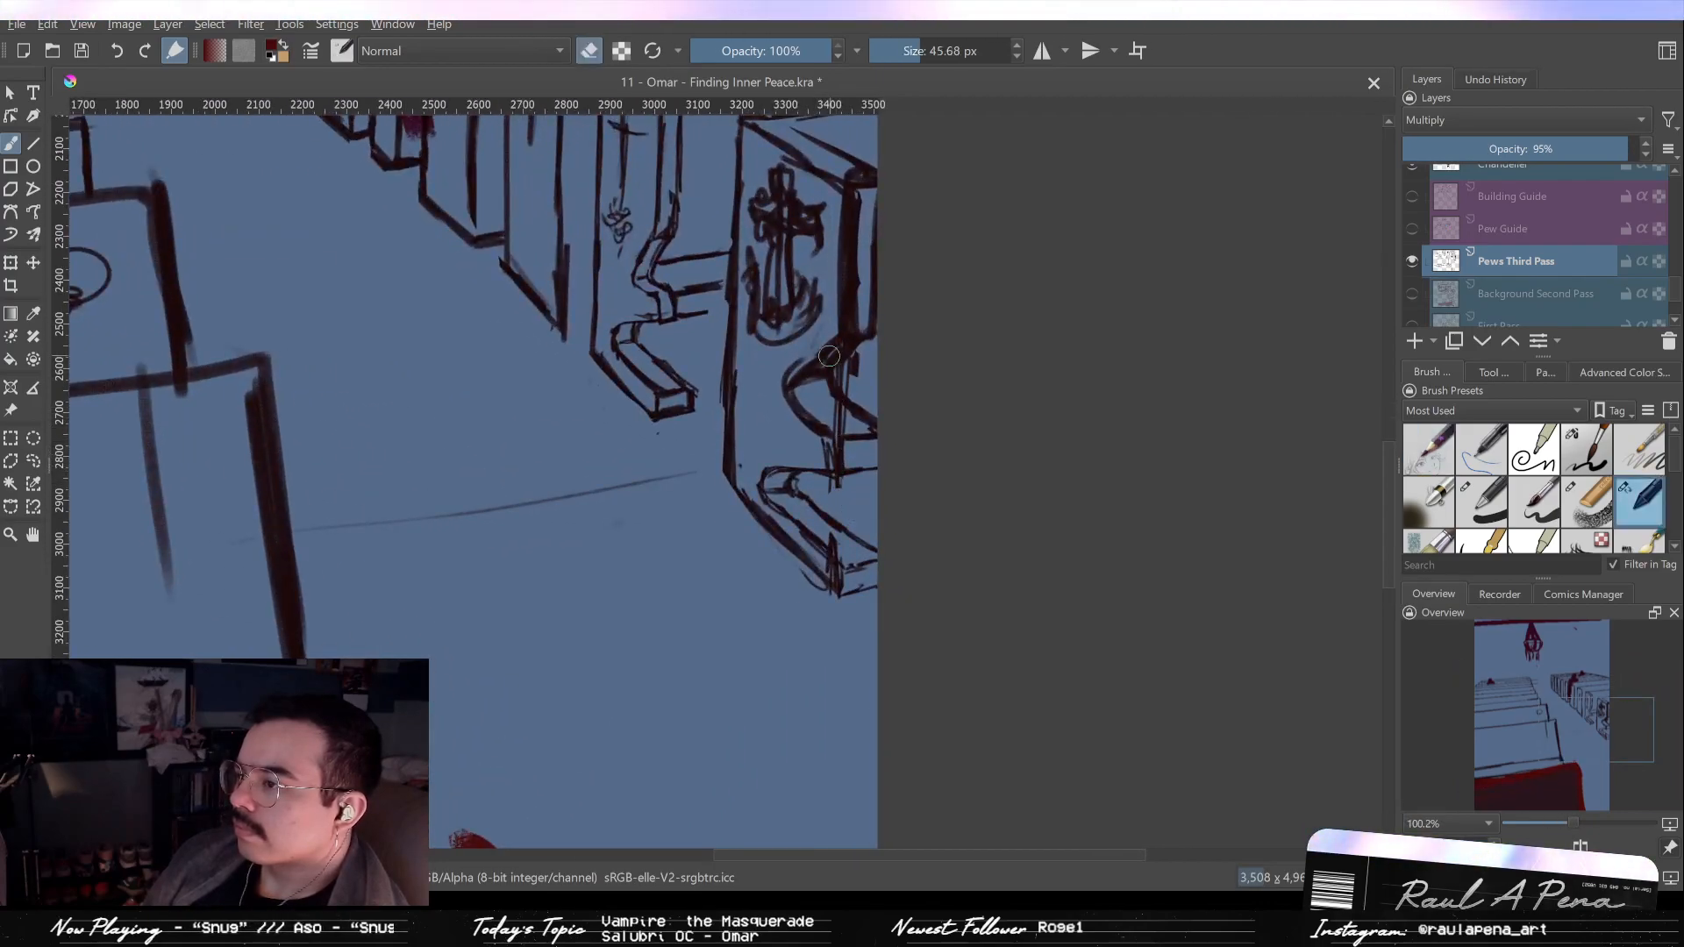
key(ctrl+z)
mouse_move(840, 421)
mouse_down()
mouse_move(858, 373)
mouse_move(837, 420)
mouse_up()
mouse_move(844, 355)
mouse_down()
mouse_move(859, 331)
mouse_move(842, 392)
mouse_up()
mouse_move(850, 285)
mouse_down()
mouse_move(840, 379)
mouse_move(850, 363)
mouse_up()
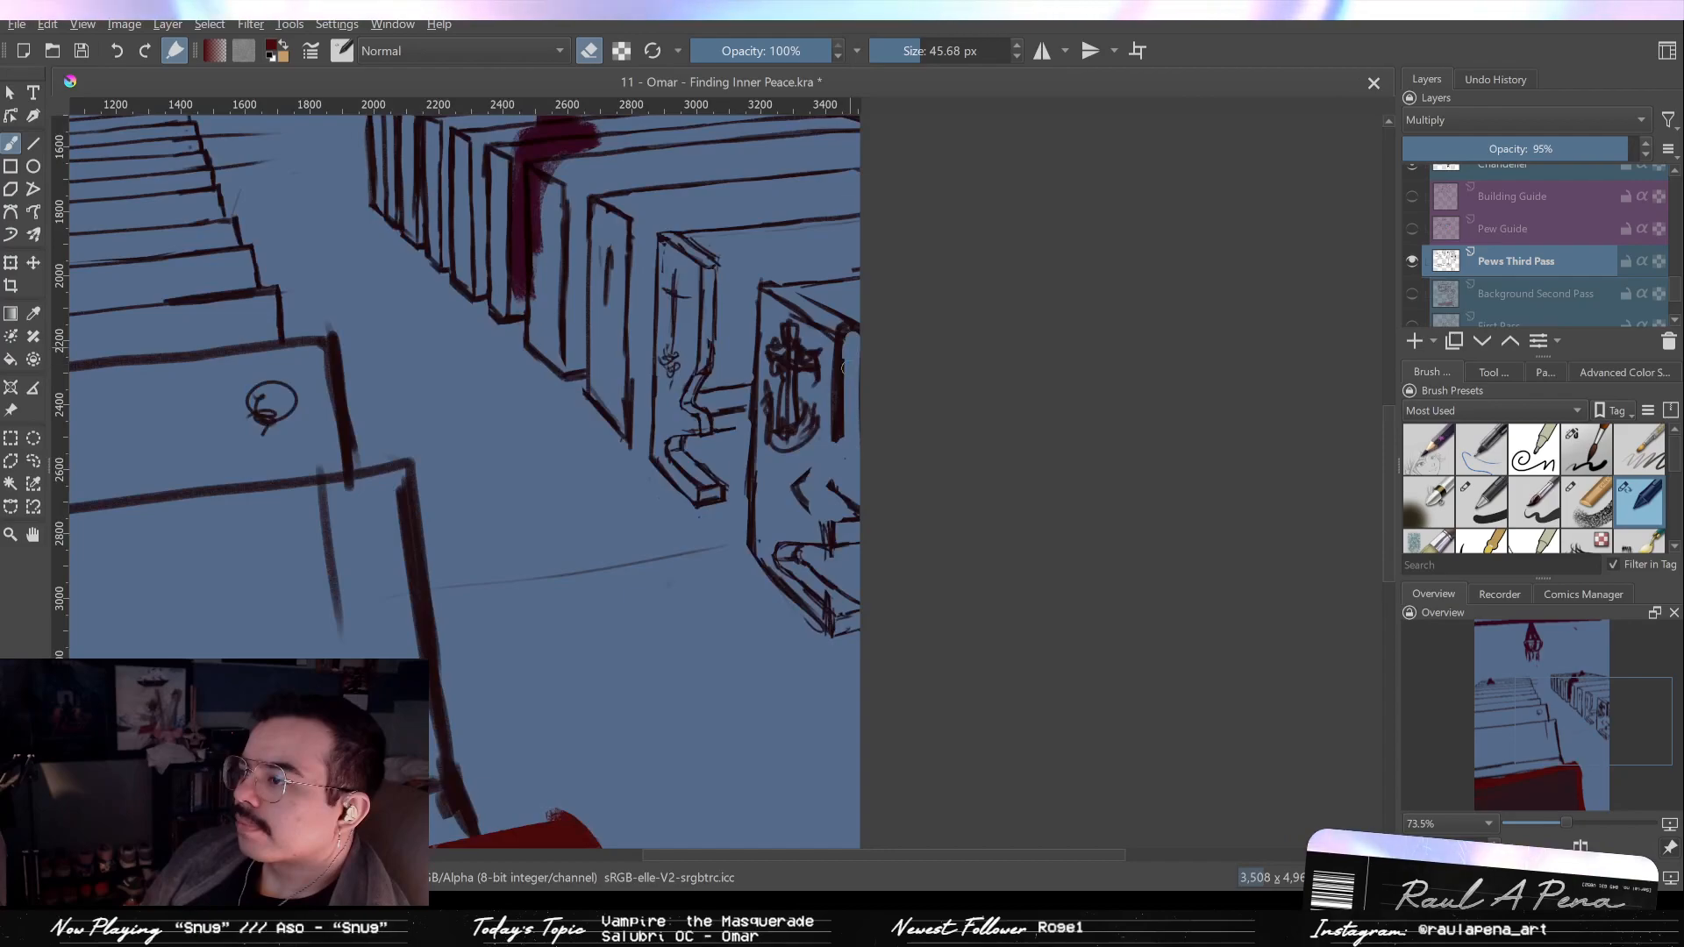
Refine the upper corner and vertical edge of the nearest pew's end panel, alternating the 8 px brush and 45.68 px eraser.
key(slash)
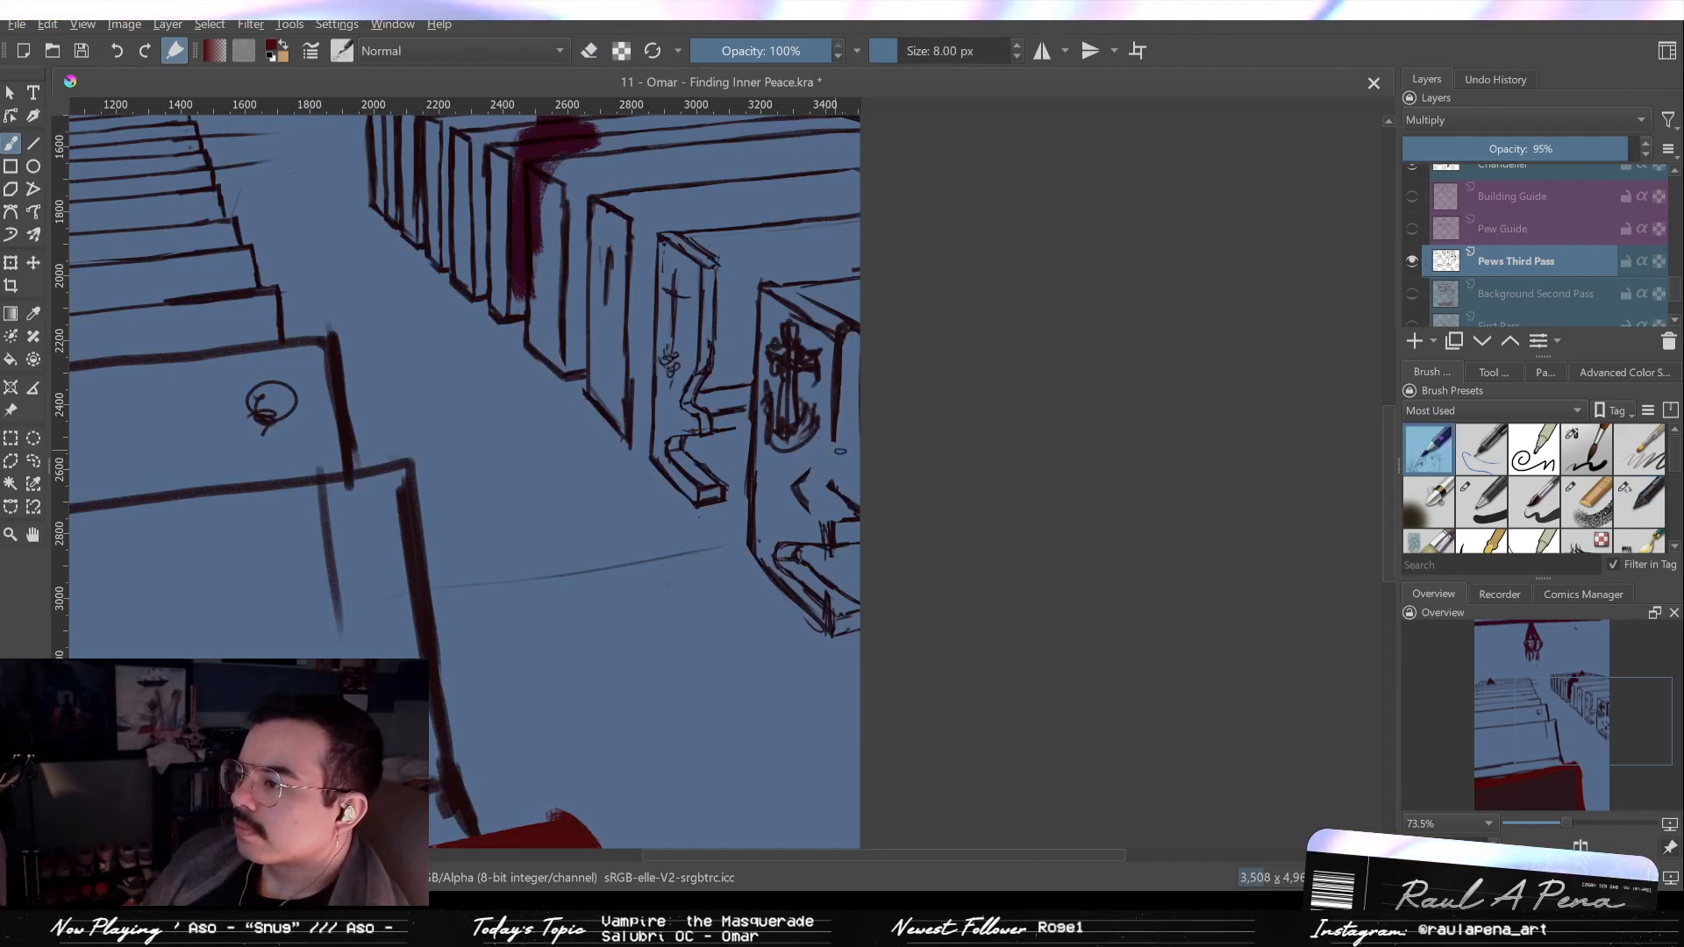
key(slash)
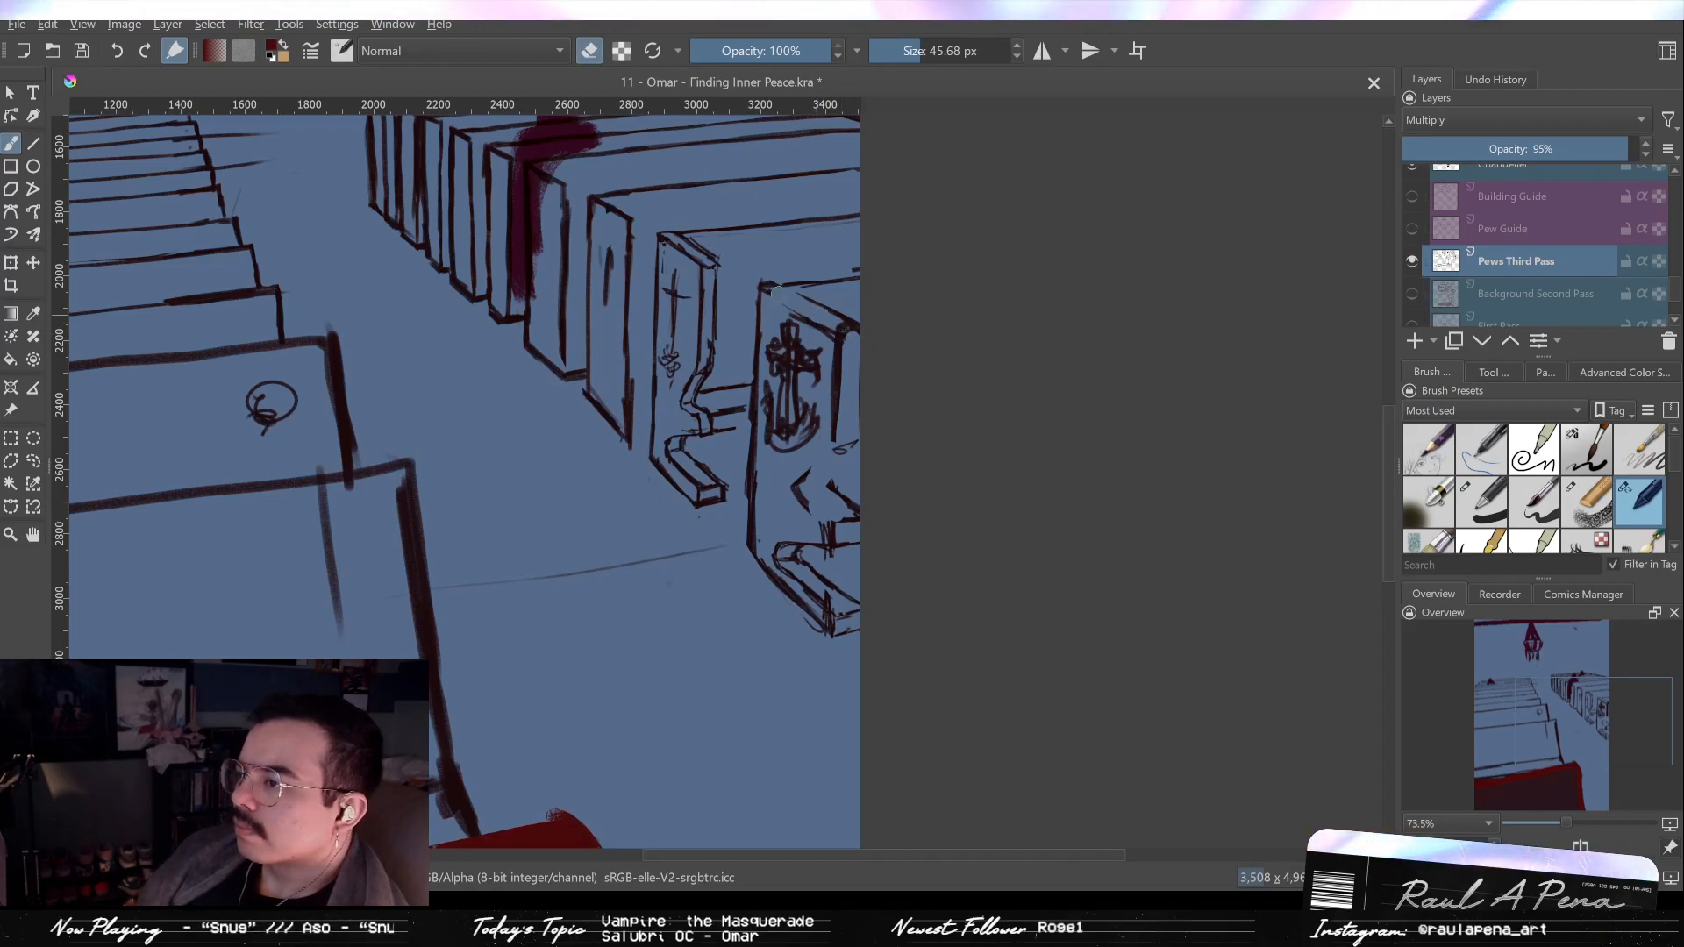
key(slash)
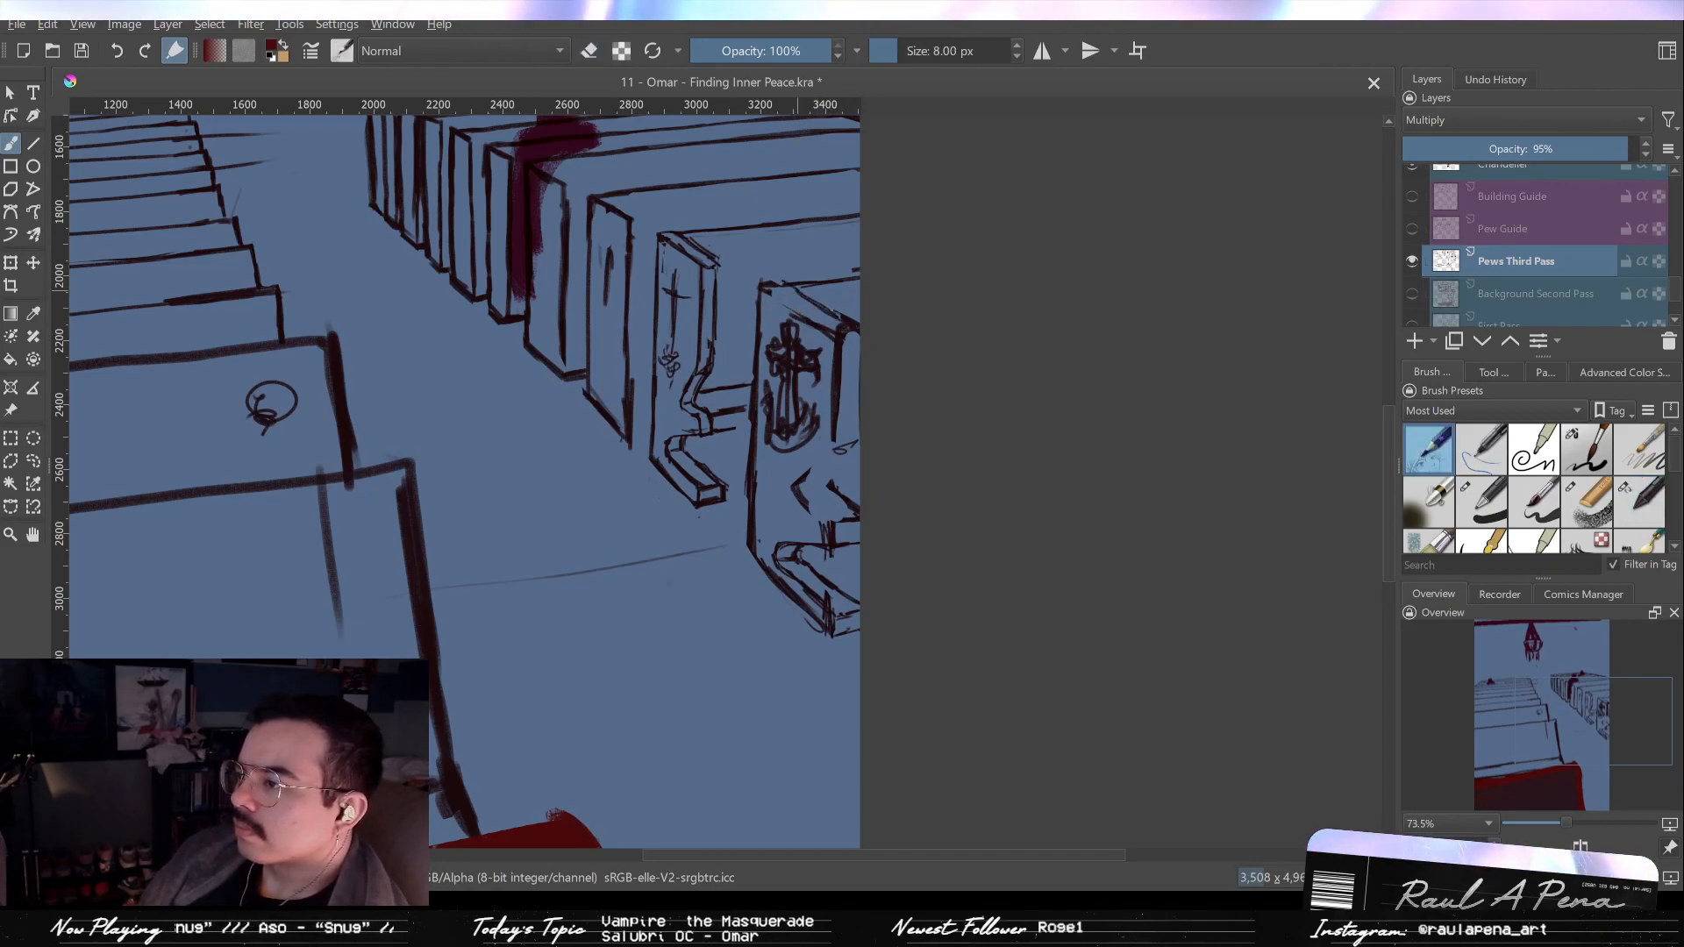
mouse_move(837, 362)
mouse_down()
mouse_move(796, 275)
mouse_move(691, 307)
mouse_move(714, 311)
mouse_move(640, 281)
mouse_move(809, 393)
mouse_up()
Scribble a small looped mark in the aisle beside the pews and undo it.
mouse_move(524, 416)
mouse_down()
mouse_move(586, 486)
mouse_move(547, 400)
mouse_up()
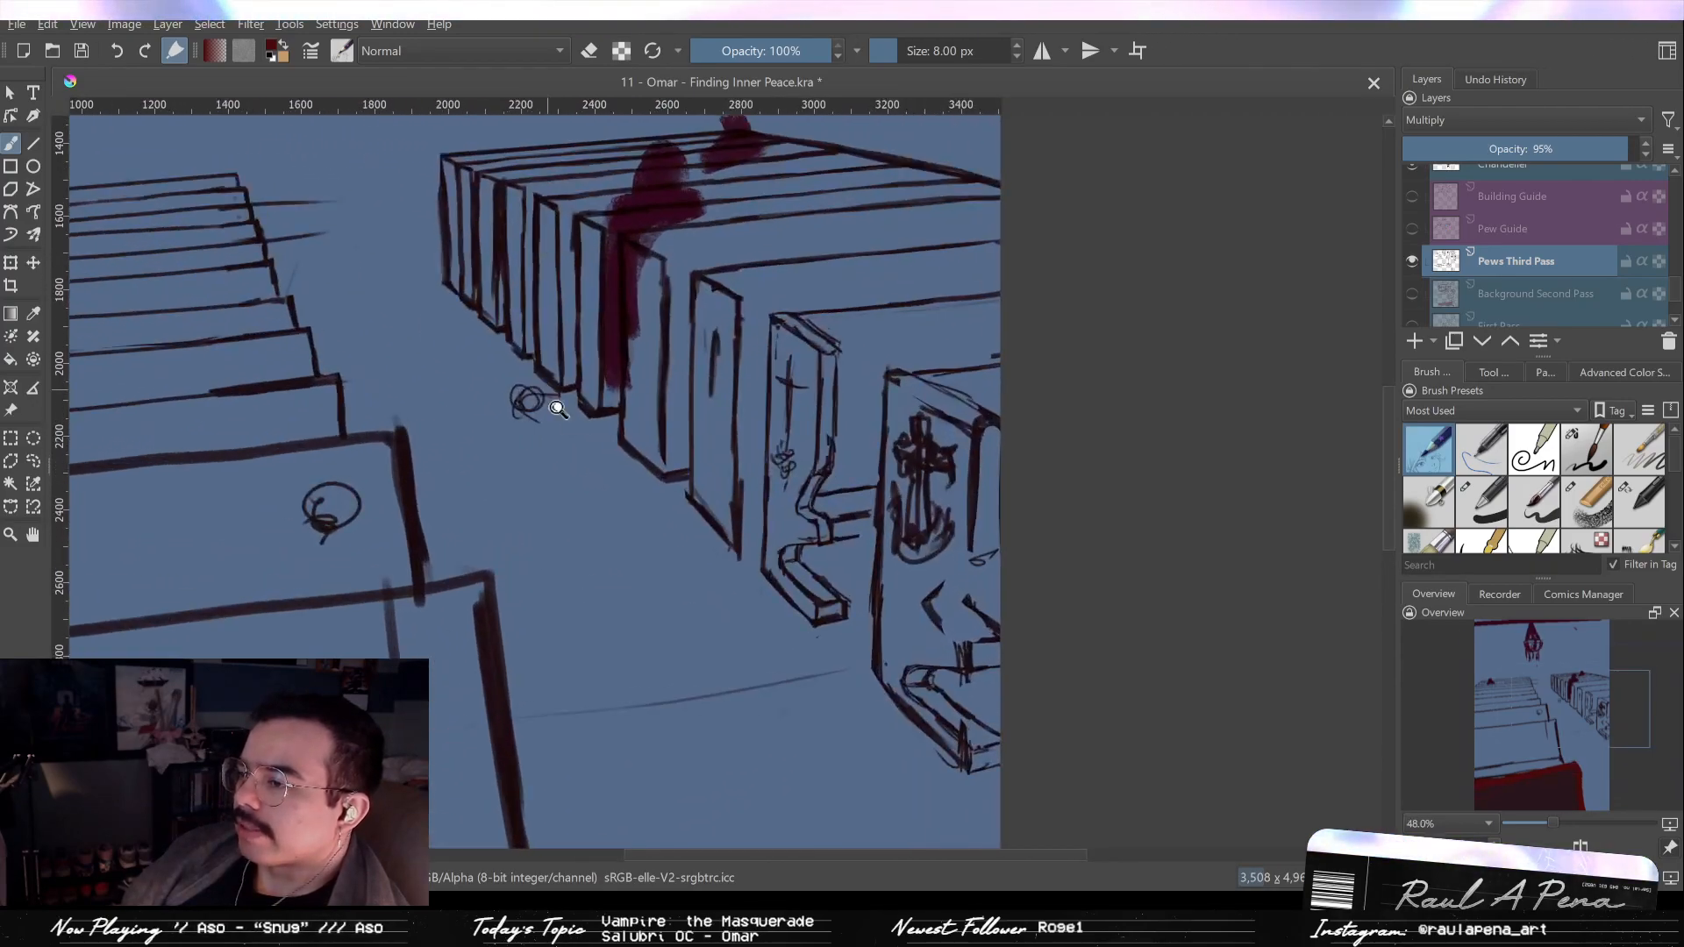
key(ctrl+z)
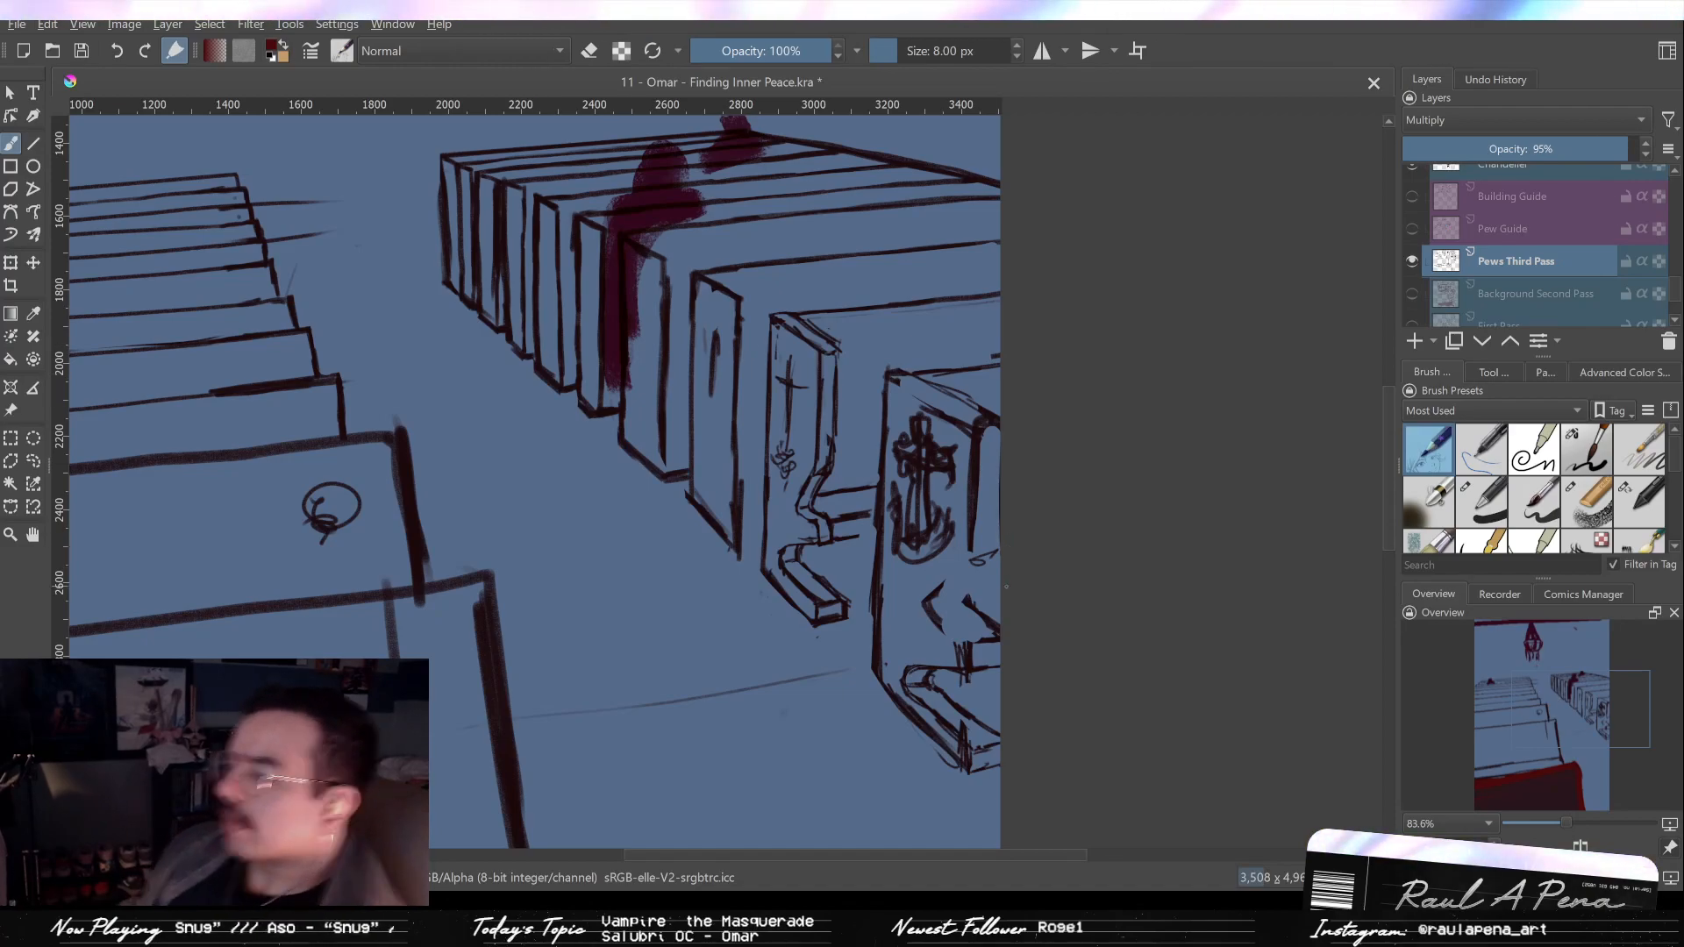
drag(933, 527, 842, 461)
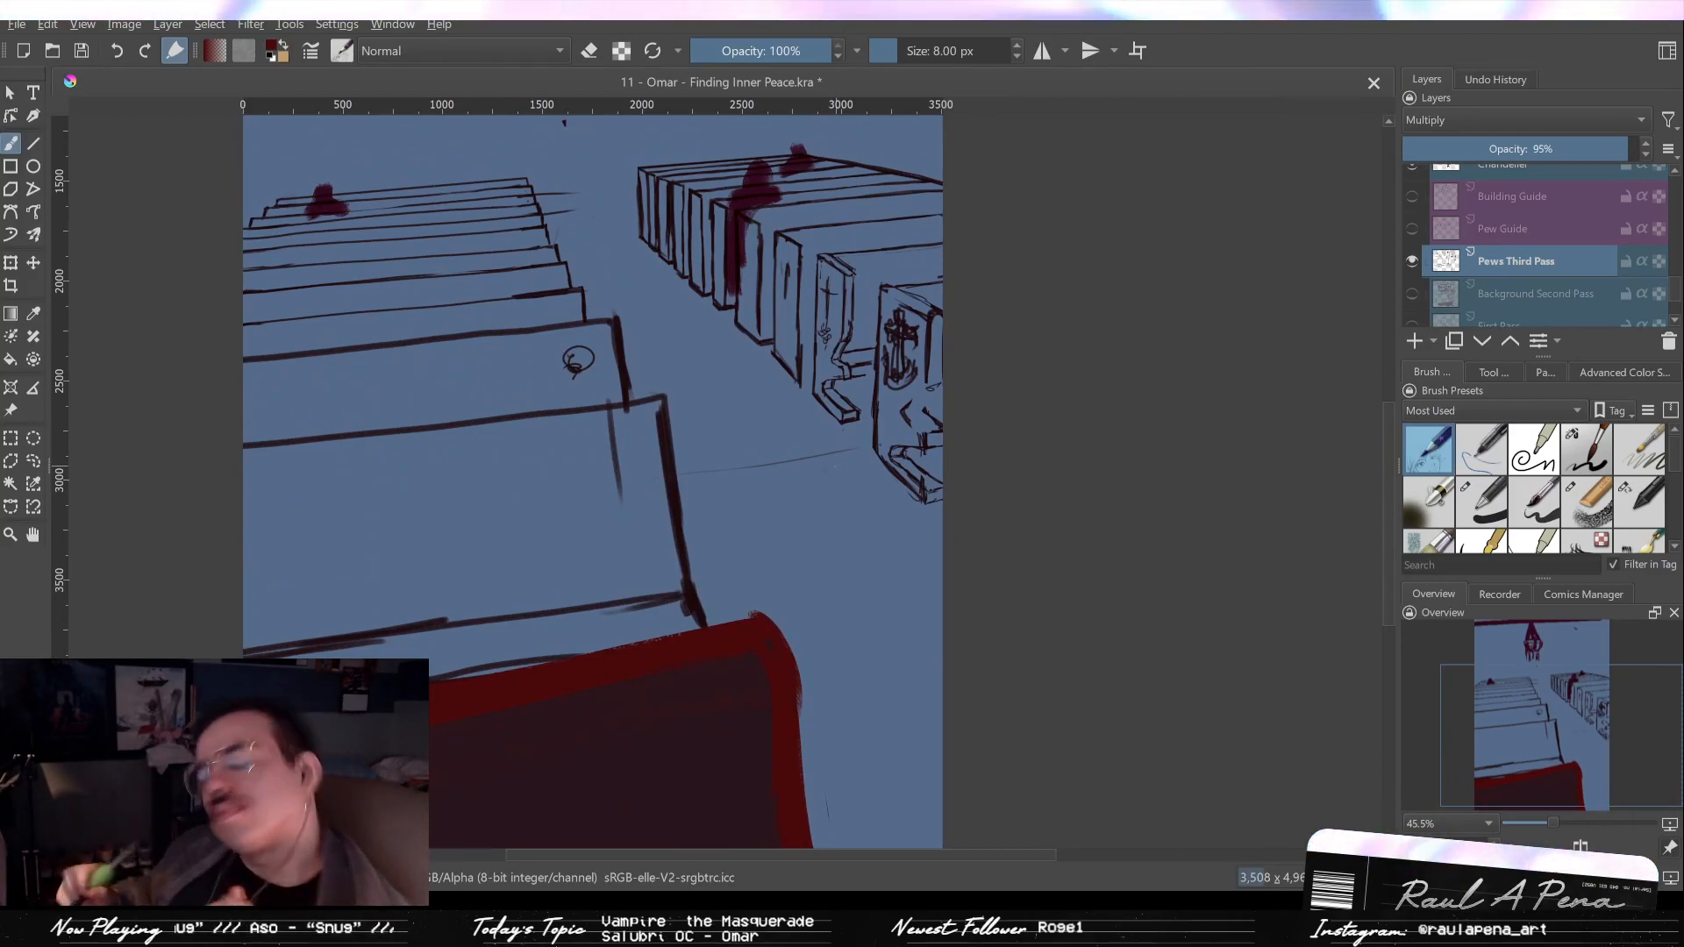
drag(904, 443, 875, 414)
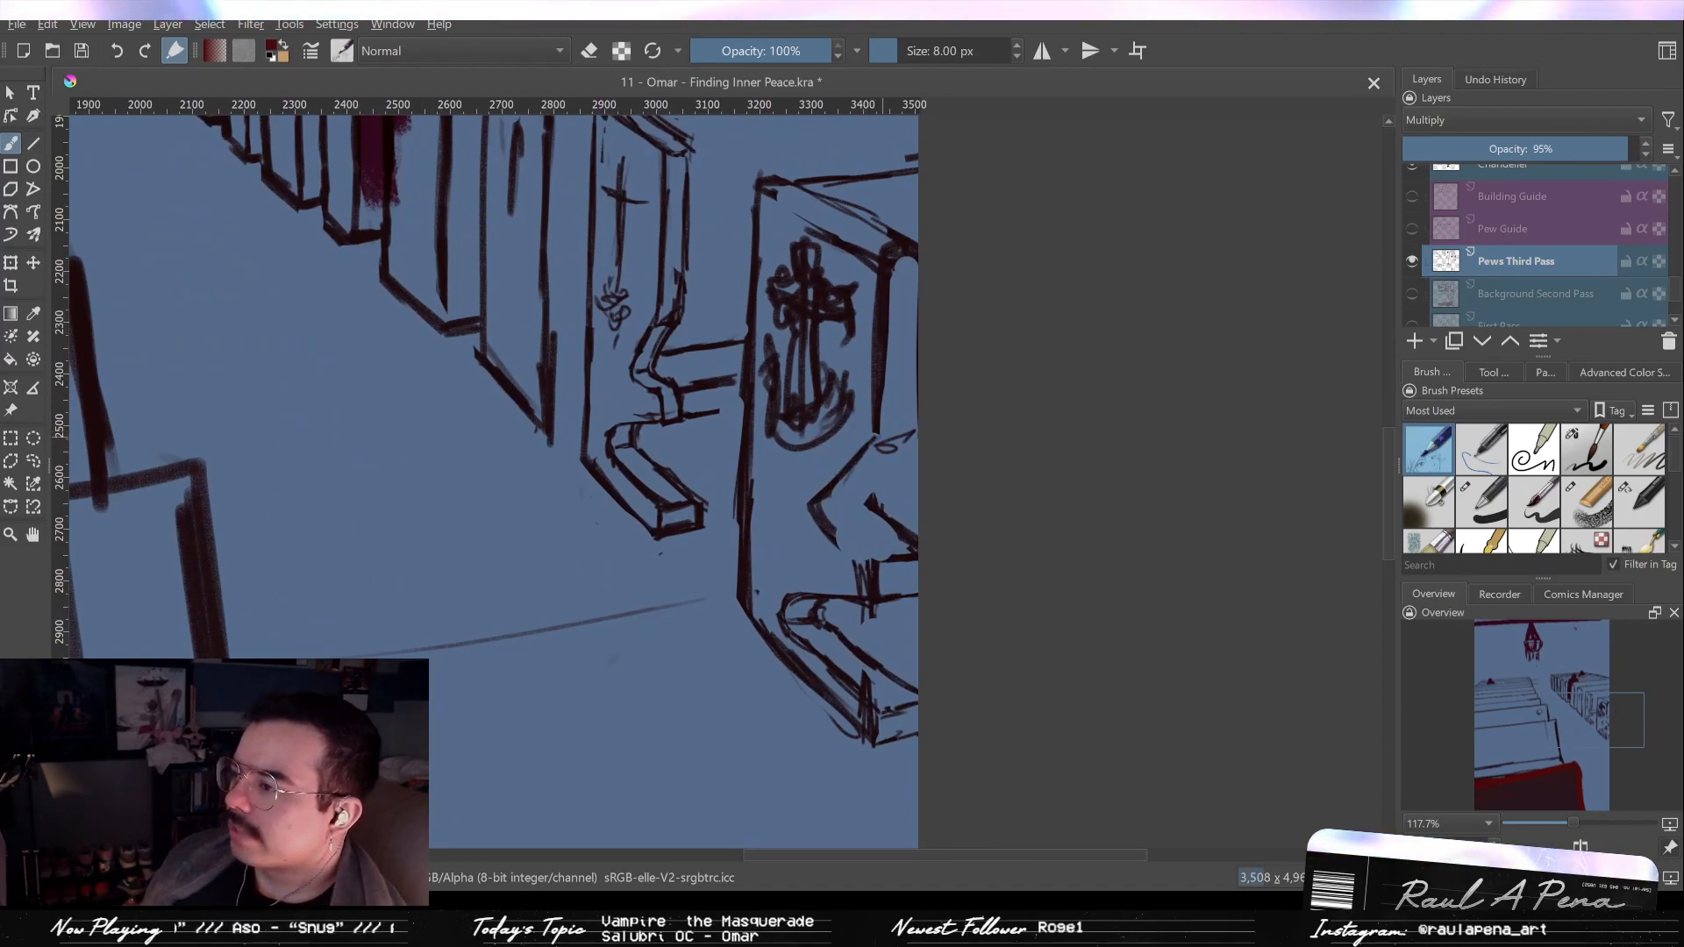
Erase the small loop and the angular support lines below the nearest pew's vertical edge with the 45.68 px eraser.
key(e)
key(e)
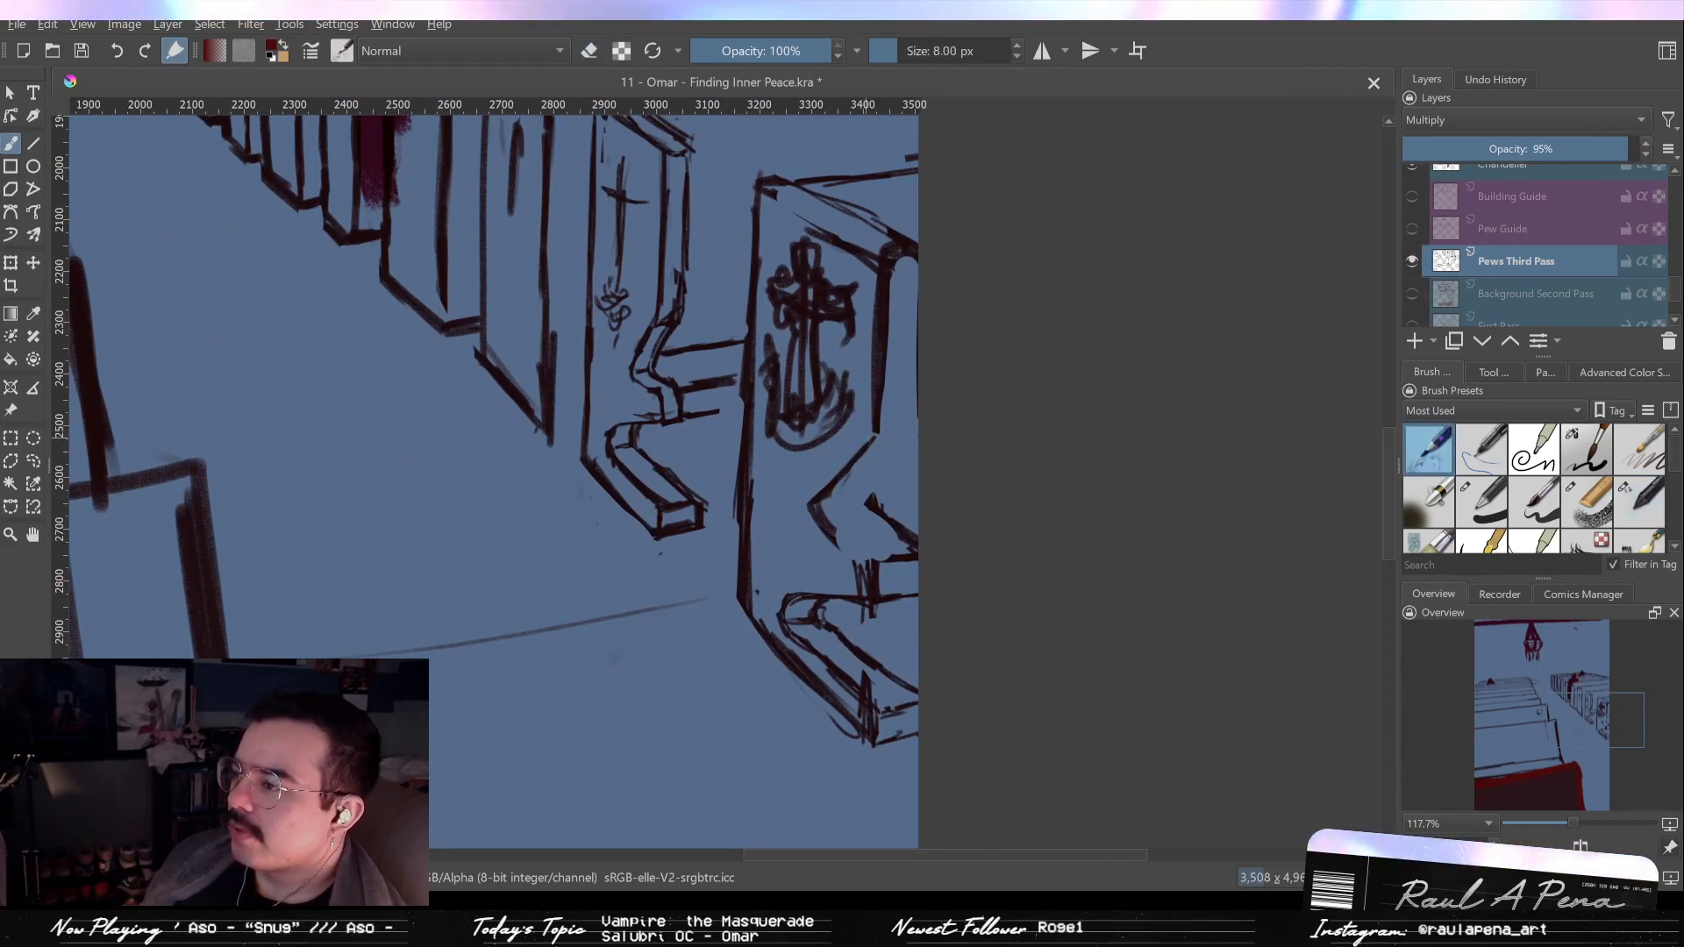
key(e)
drag(851, 465, 814, 507)
key(e)
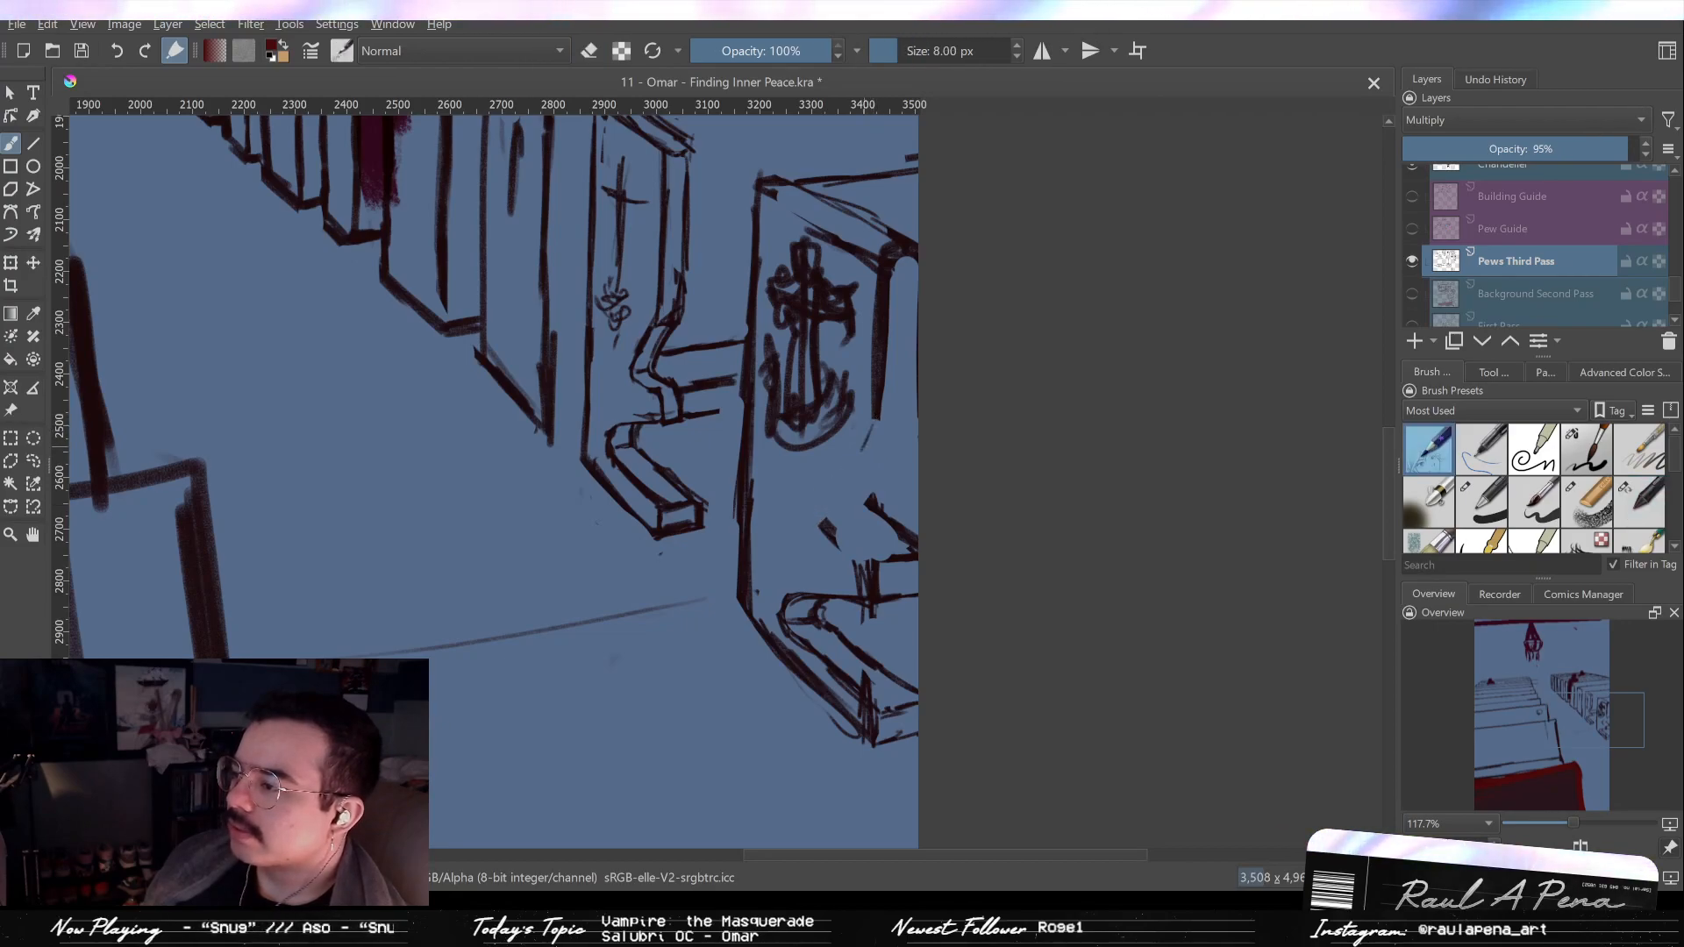
Draw the nearest pew's curved support edge with the 8 px brush and replace the short vertical strokes beneath the seat with cleaner lines.
mouse_move(868, 421)
mouse_down()
mouse_move(825, 488)
mouse_move(823, 521)
mouse_move(854, 562)
mouse_move(840, 553)
mouse_move(880, 561)
mouse_move(878, 617)
mouse_up()
key(e)
drag(855, 561, 861, 614)
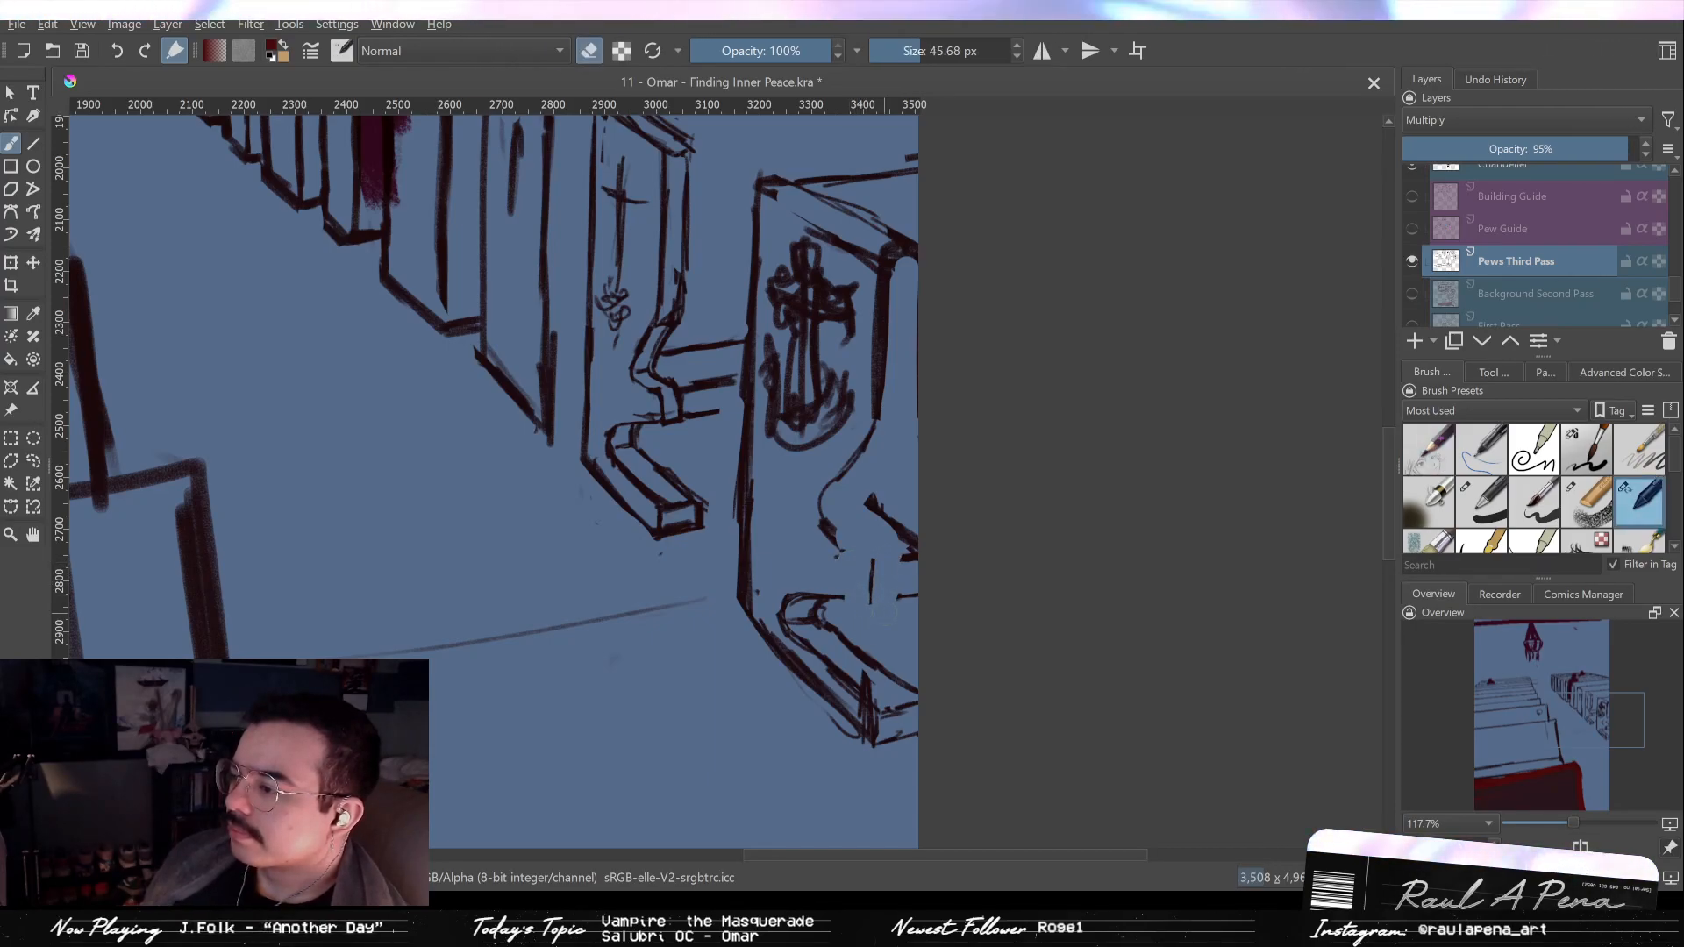
key(e)
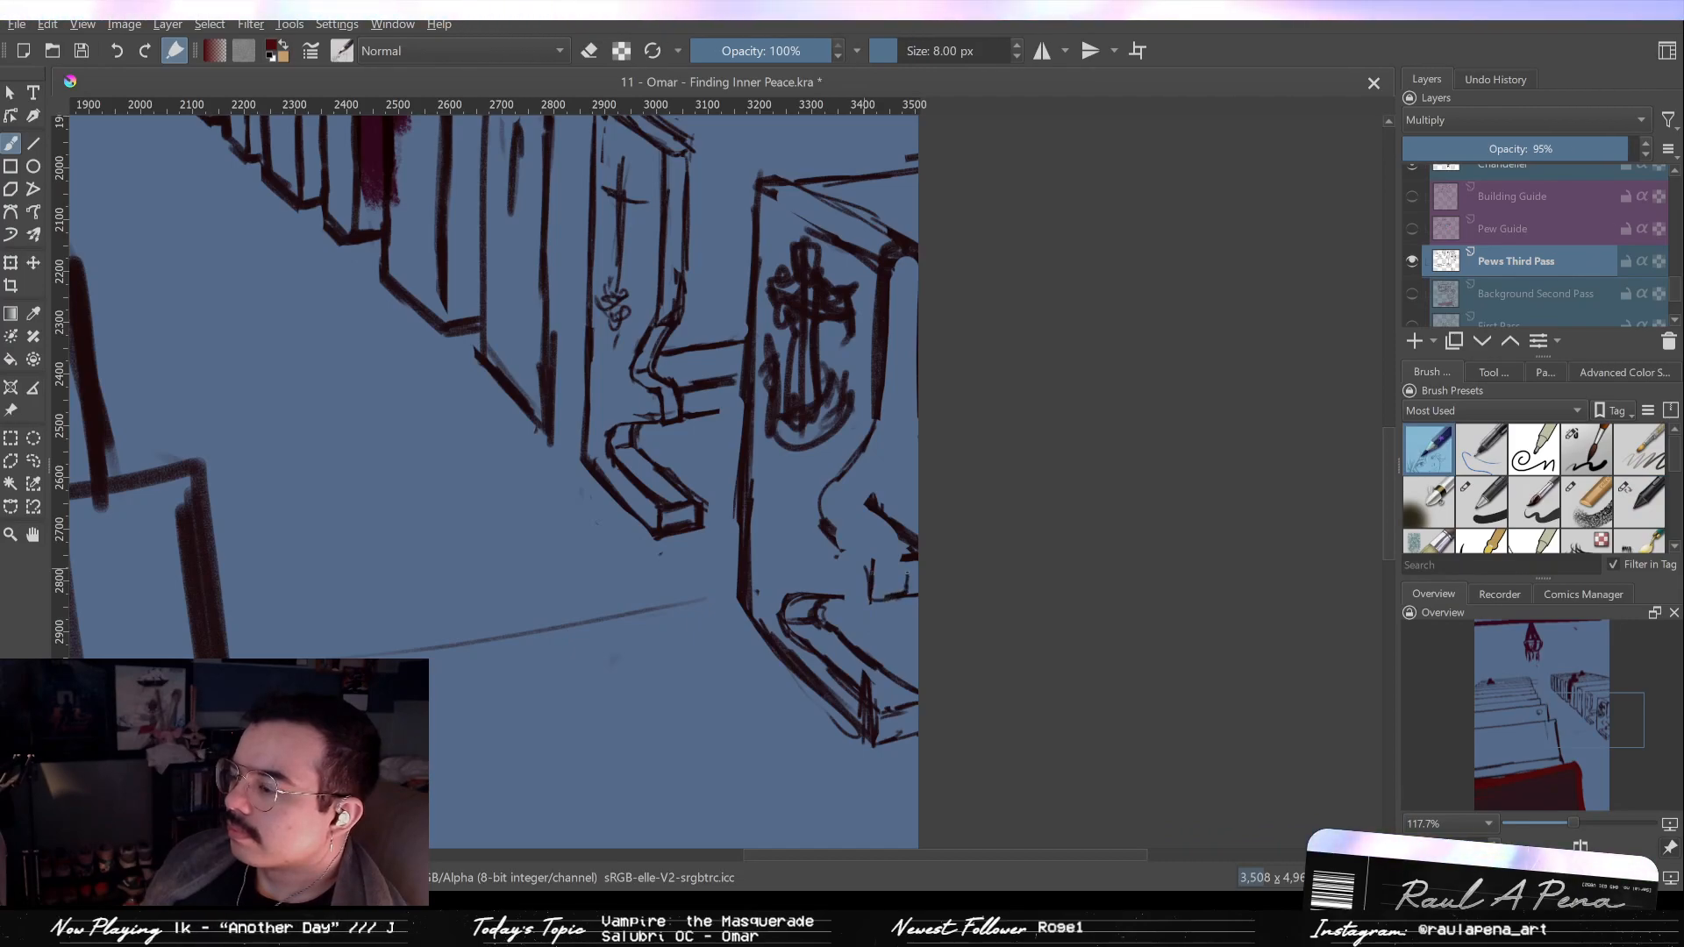
Rework the lines joining the nearest pew's seat support to its base, alternating the 45.68 px eraser and 8 px brush.
key(e)
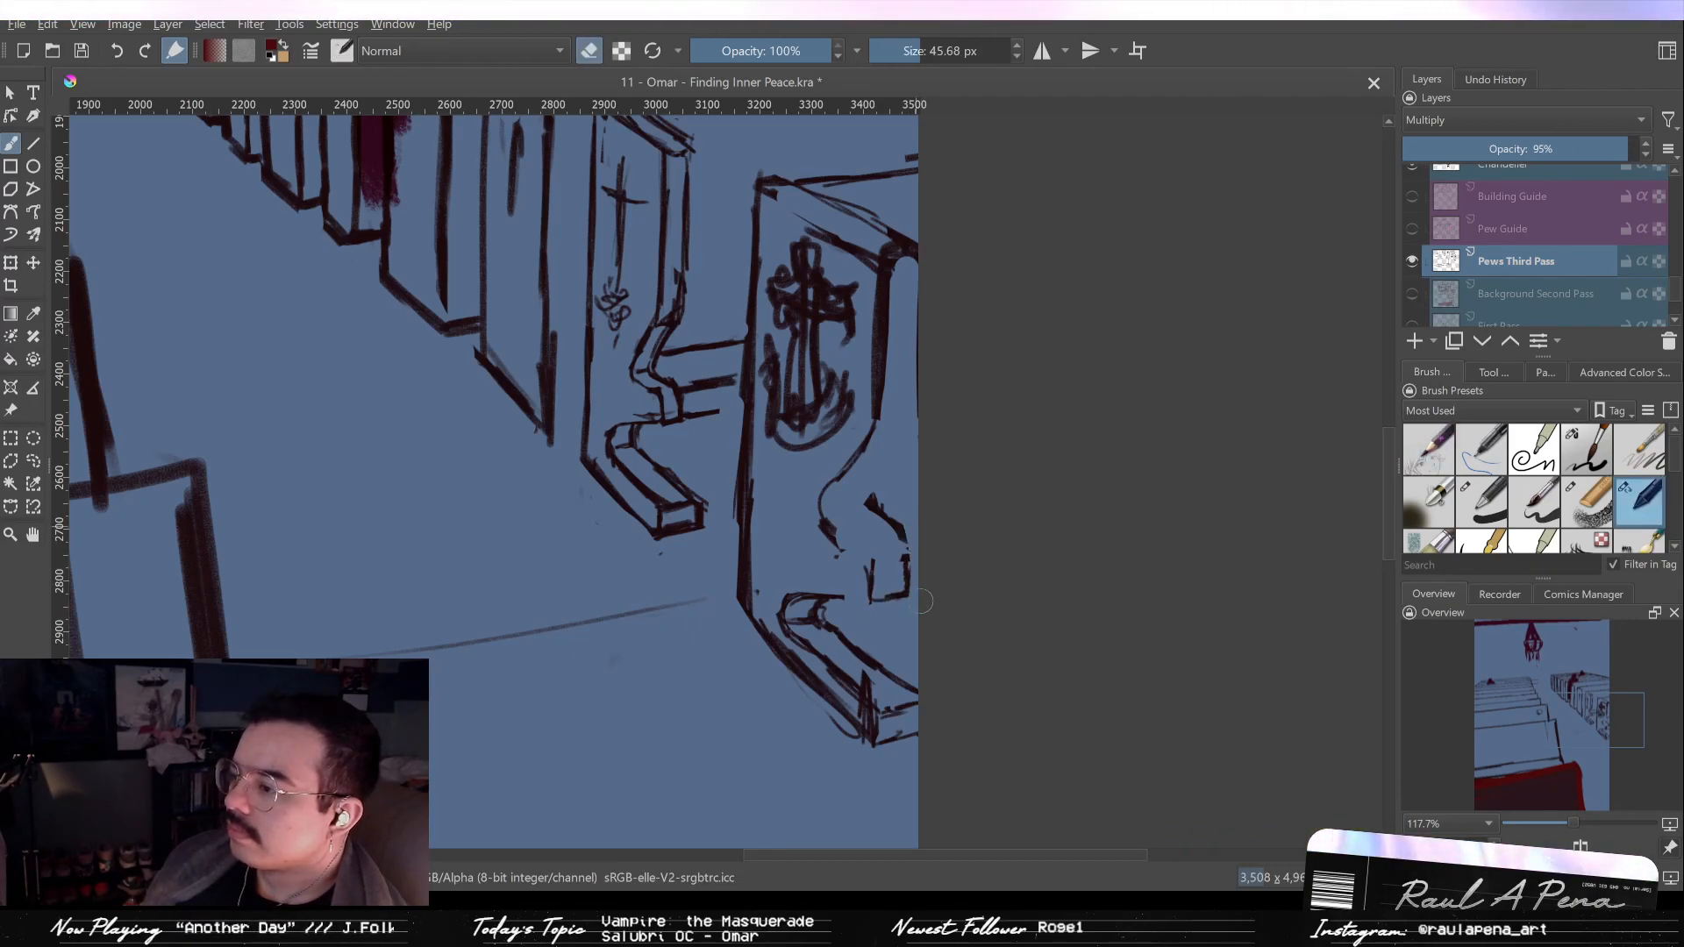
mouse_move(870, 571)
mouse_down()
mouse_move(883, 601)
mouse_move(901, 596)
mouse_move(792, 599)
mouse_up()
key(e)
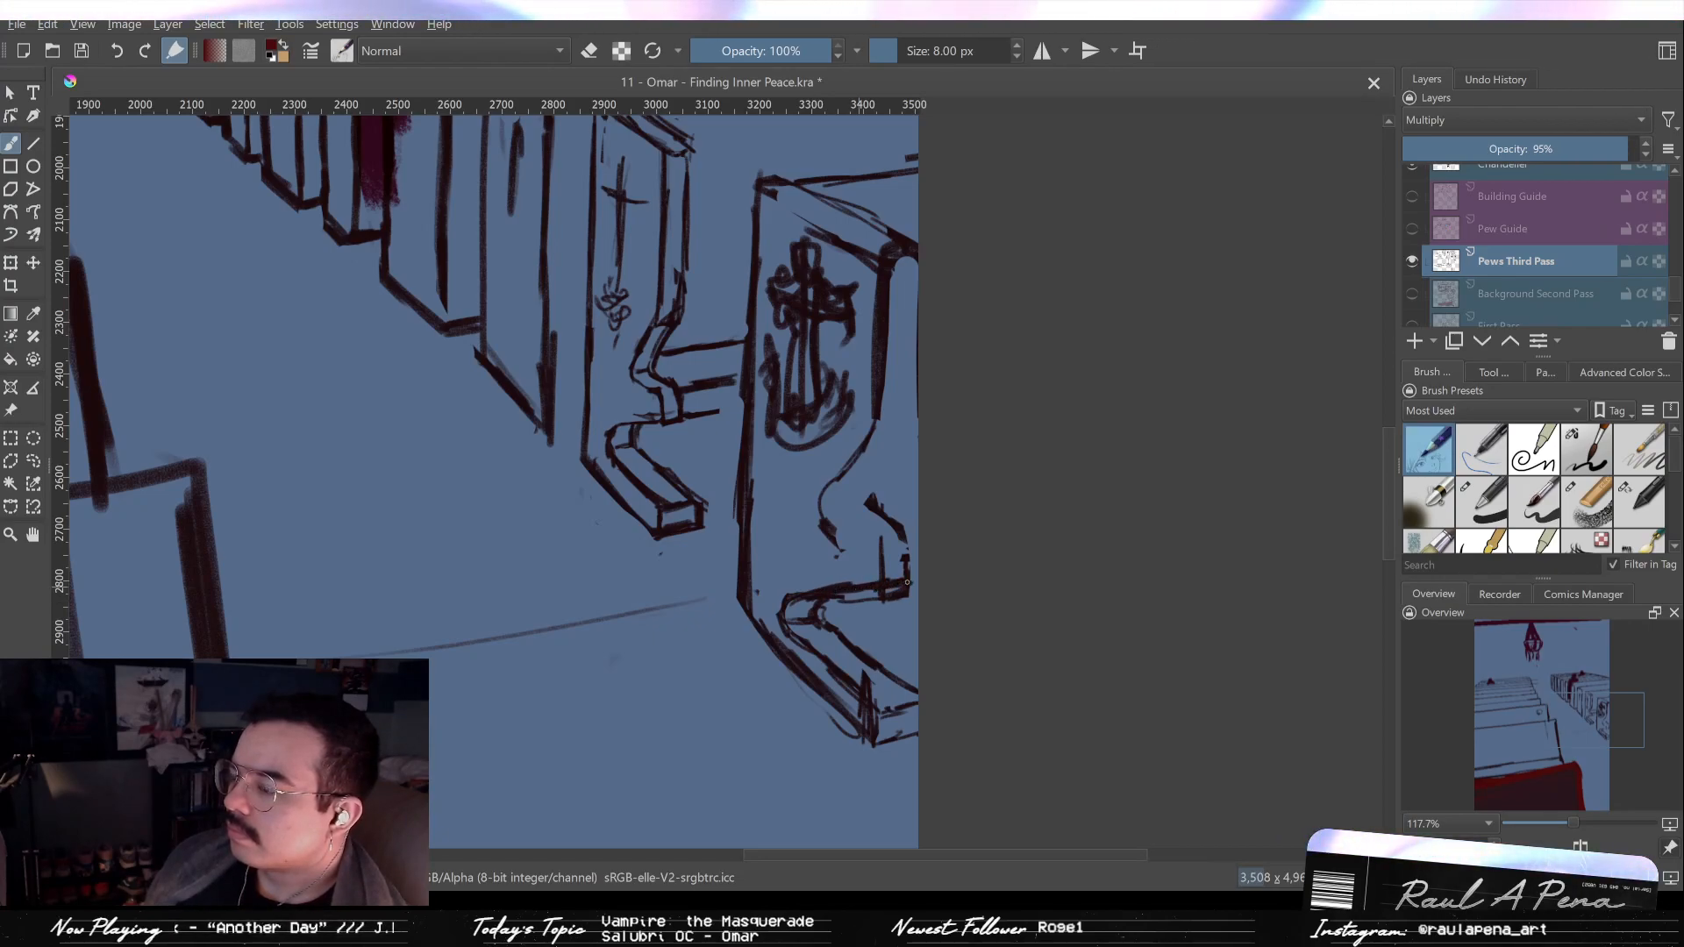
key(e)
drag(888, 592, 849, 603)
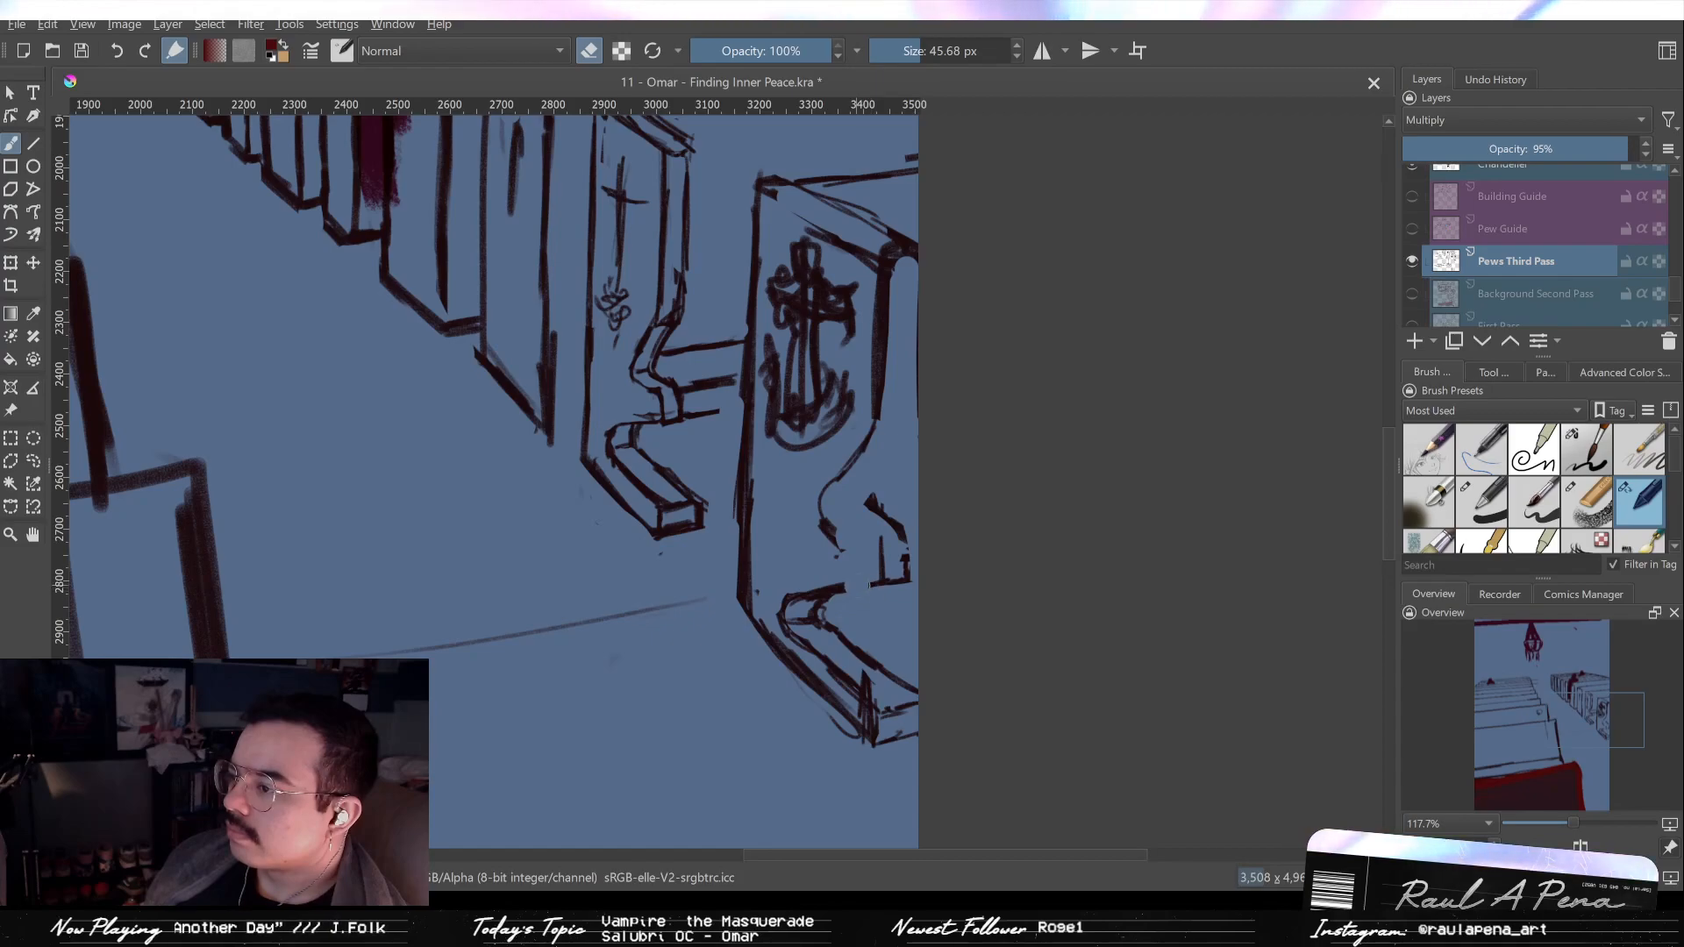
key(e)
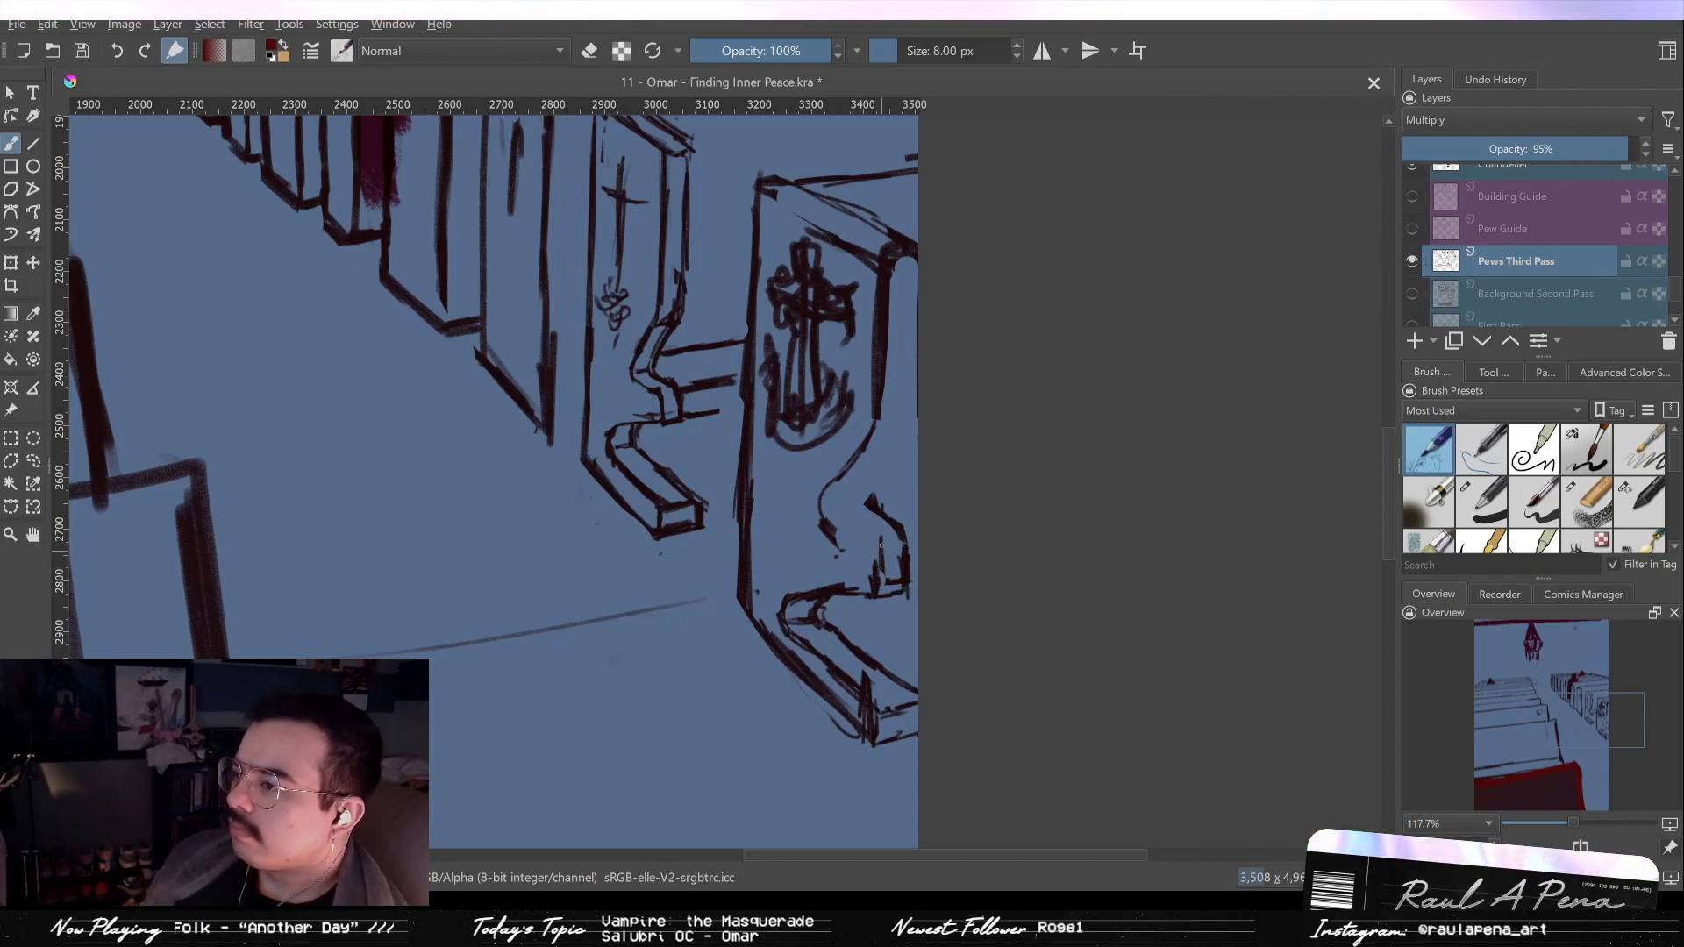
Erase the overlapping strokes at the nearest end panel's upper corner and redraw its slanted top edges with the 8 px brush.
key(e)
key(e)
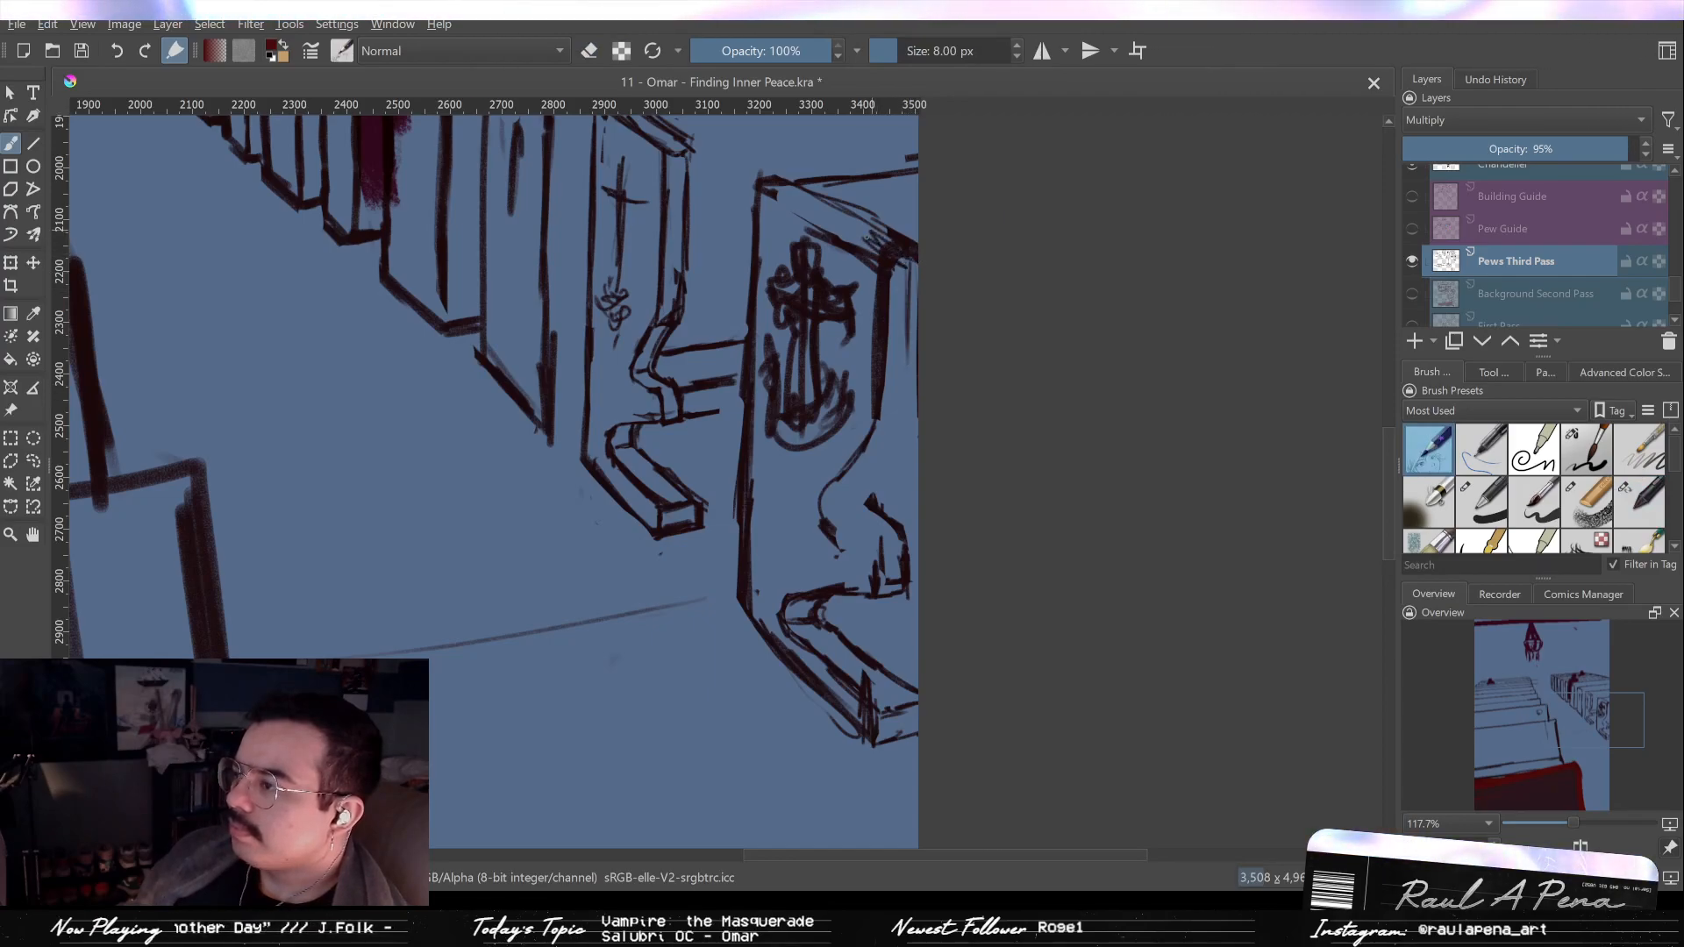
key(e)
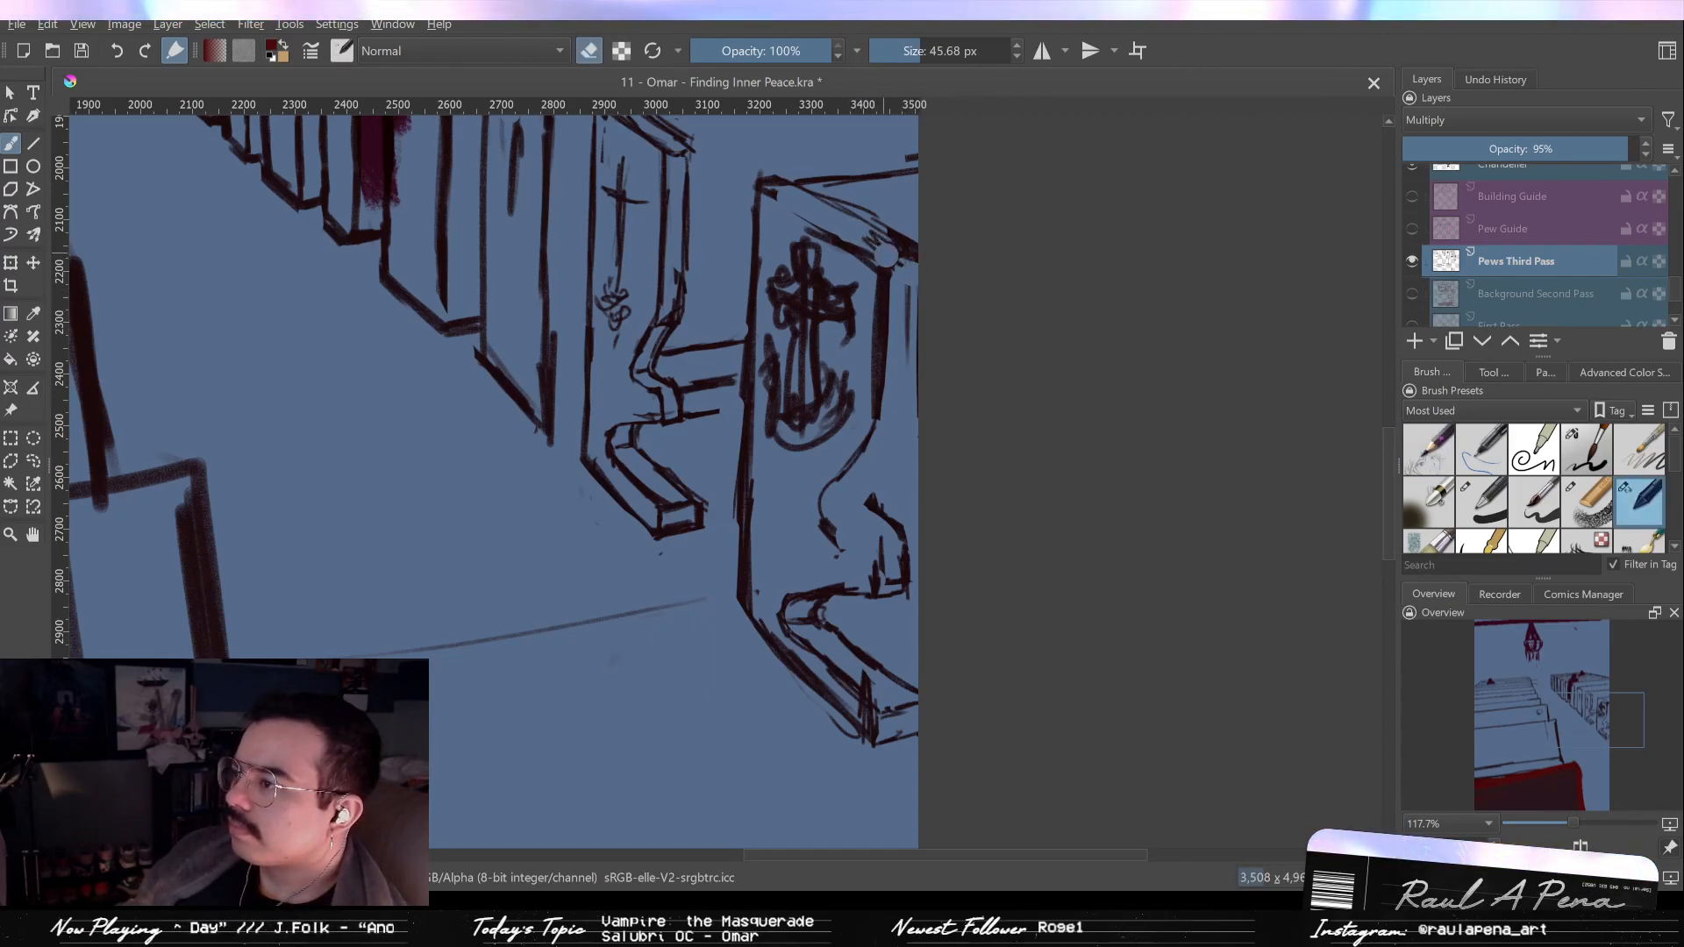
drag(886, 255, 864, 234)
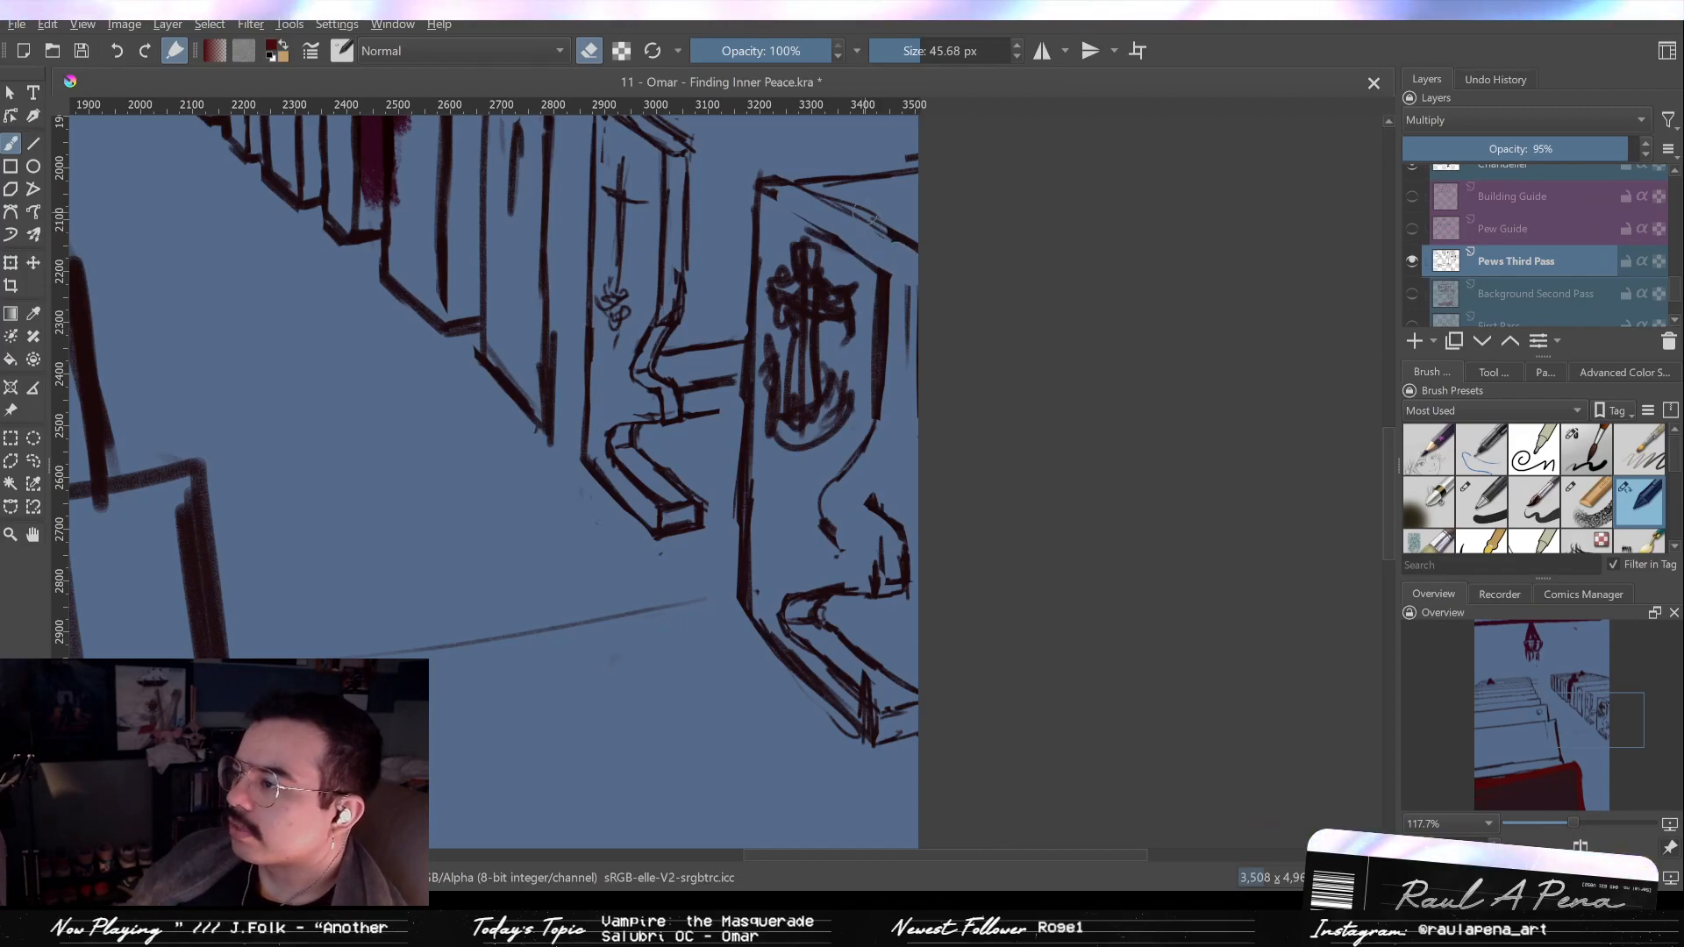
key(e)
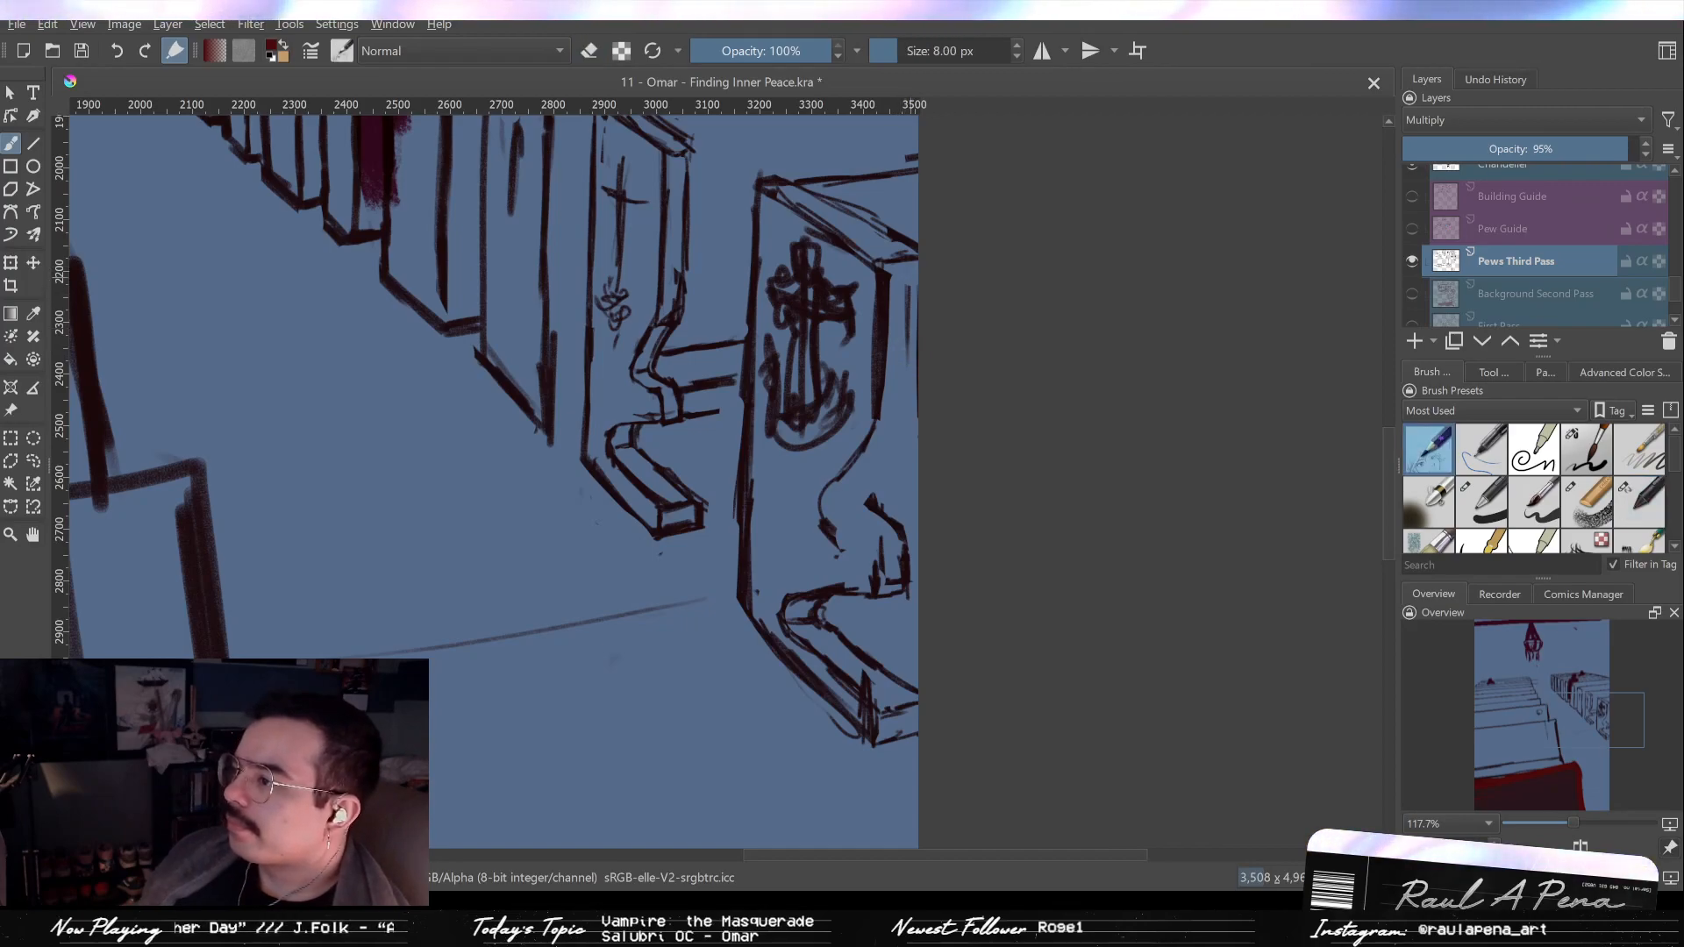
Thin the nearest end panel's thick vertical edge and erase the doubled lines along its slanted top with the 45.68 px eraser.
key(/)
drag(913, 289, 910, 376)
key(/)
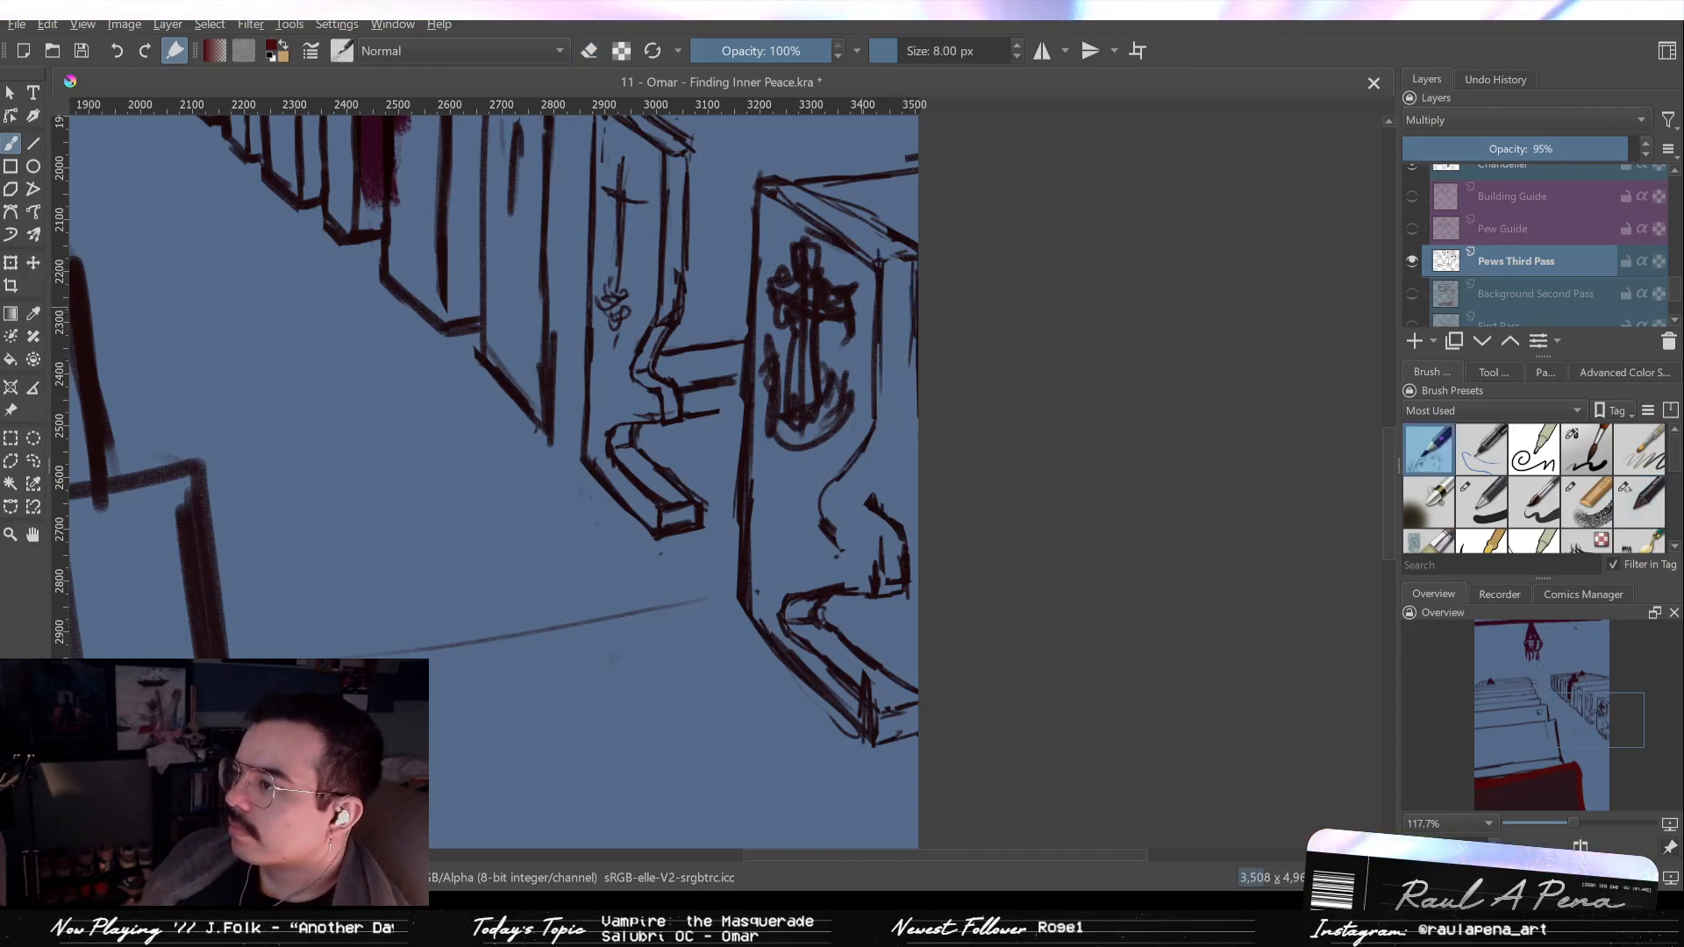
key(/)
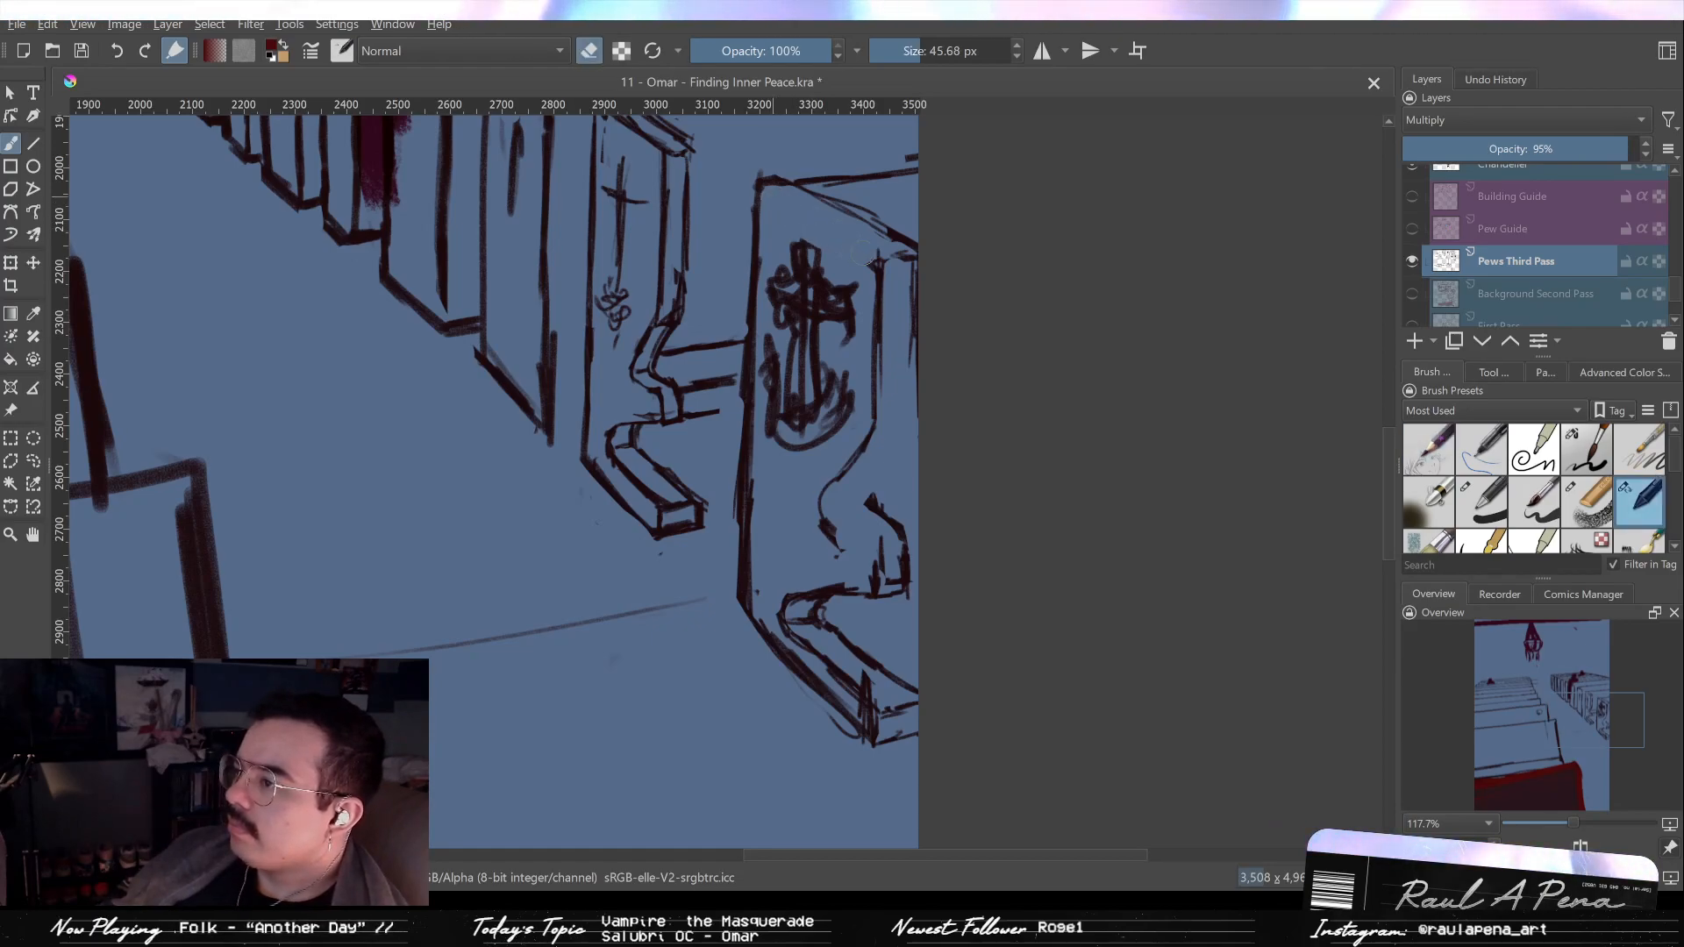
drag(862, 253, 902, 324)
Try a straight 8 px line from the farther pew's top corner through the nearest pew's upper corner, and undo it.
key(v)
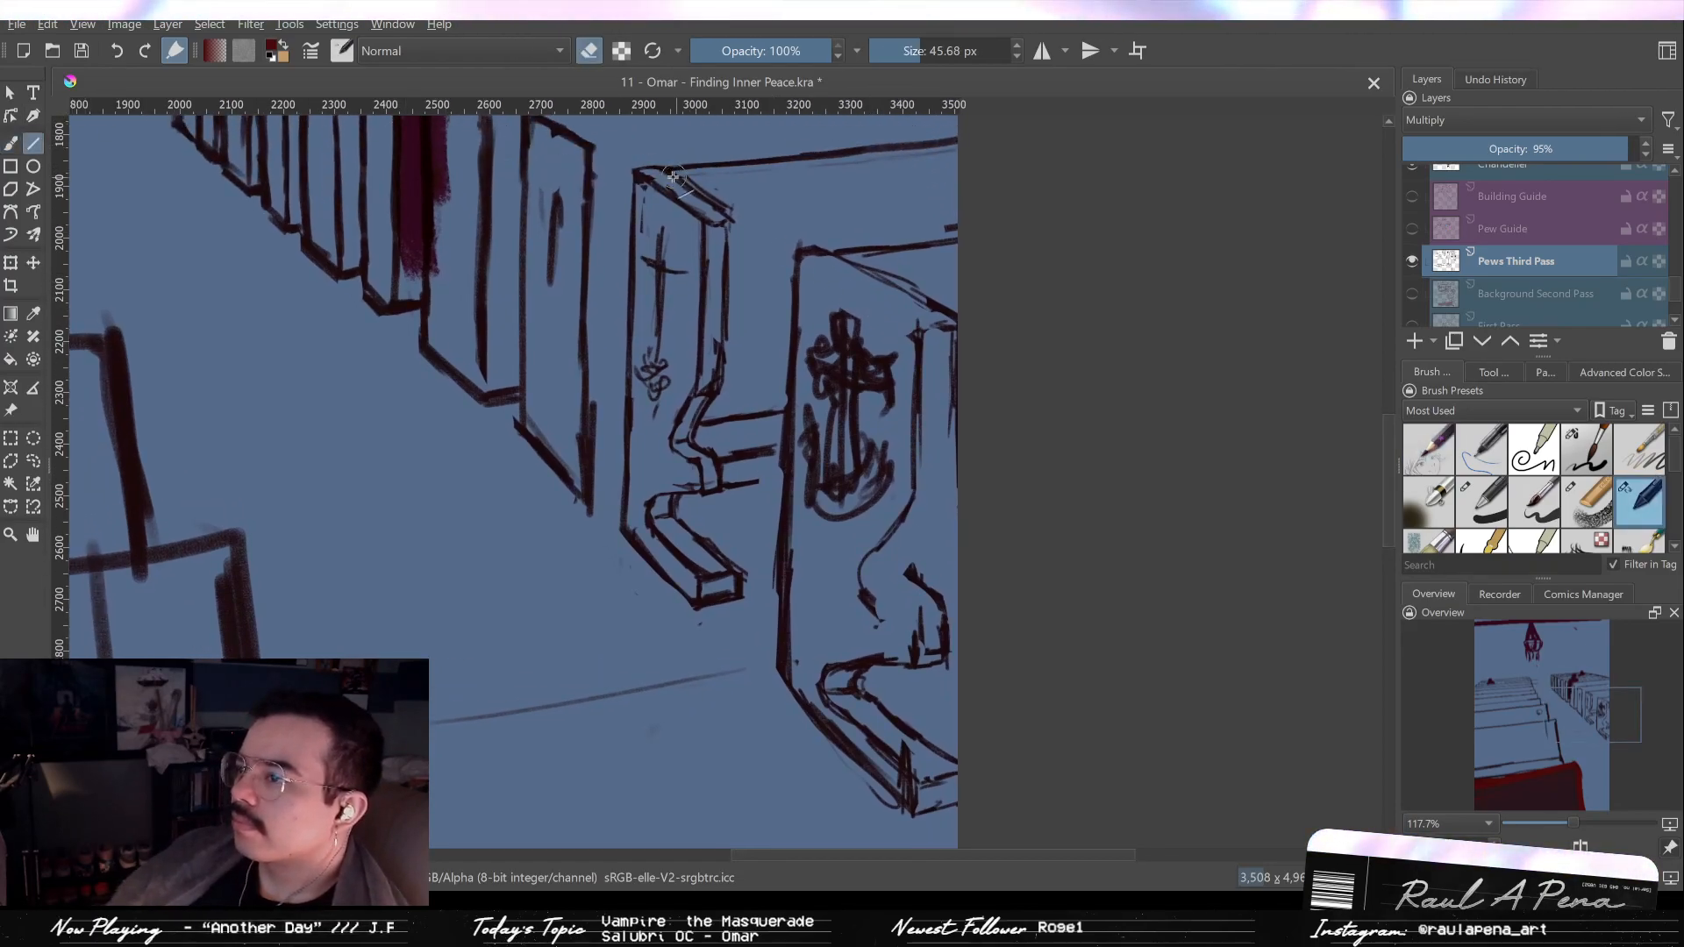
key(/)
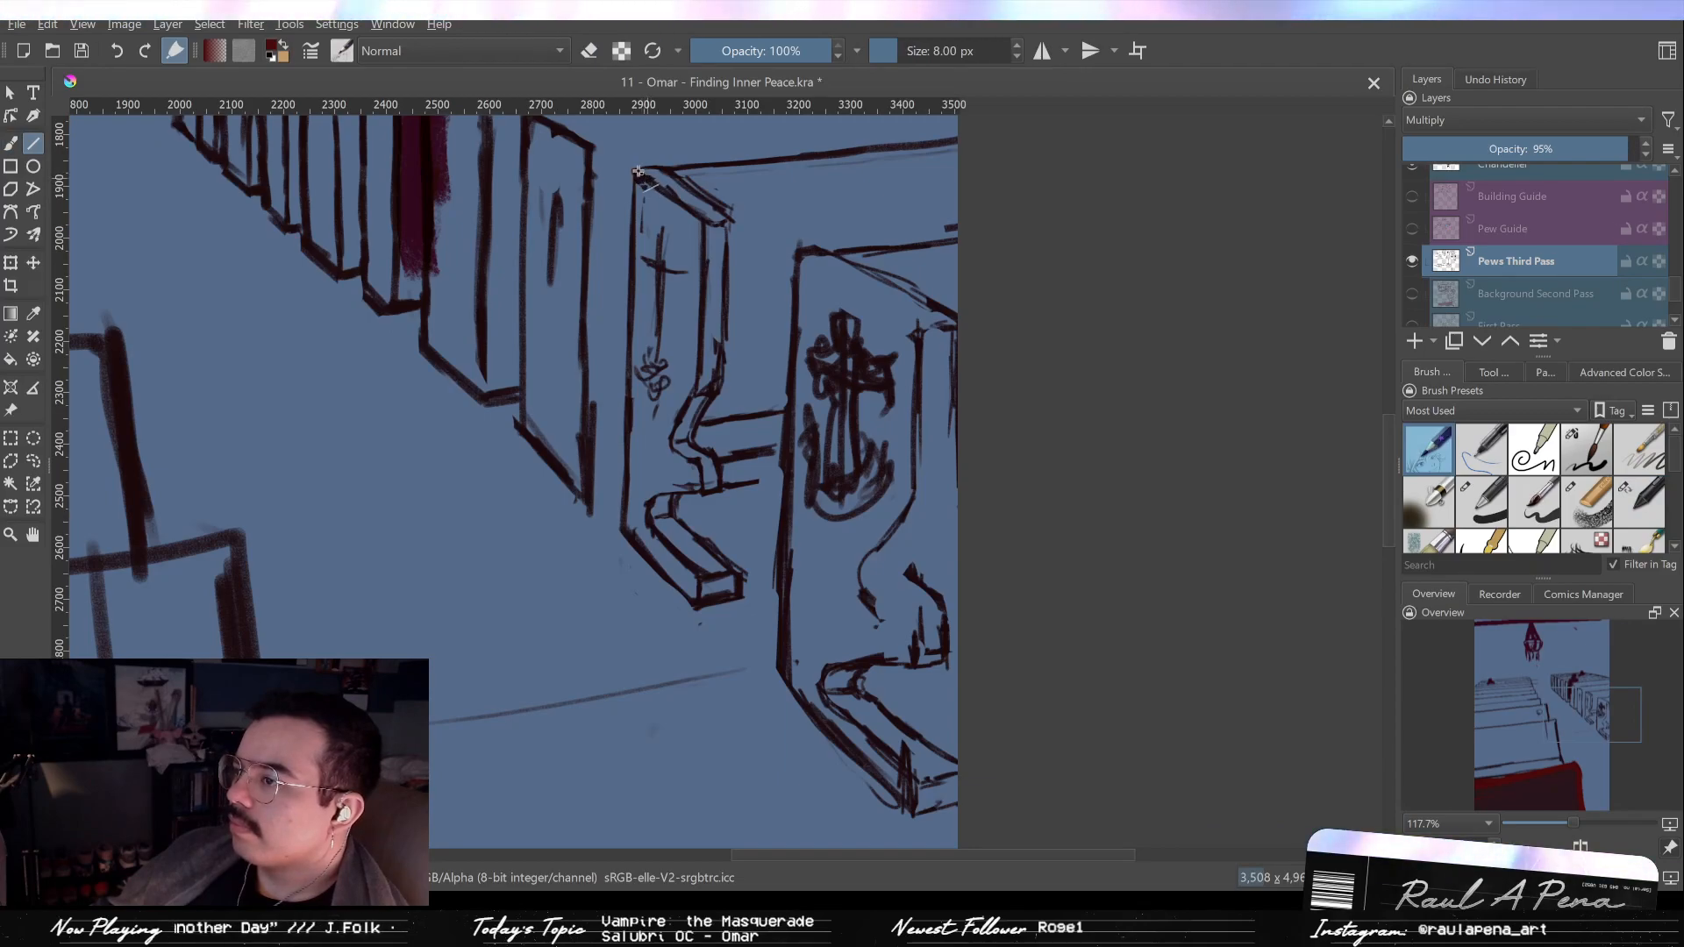
mouse_move(944, 341)
mouse_down()
mouse_move(917, 343)
mouse_move(930, 333)
mouse_up()
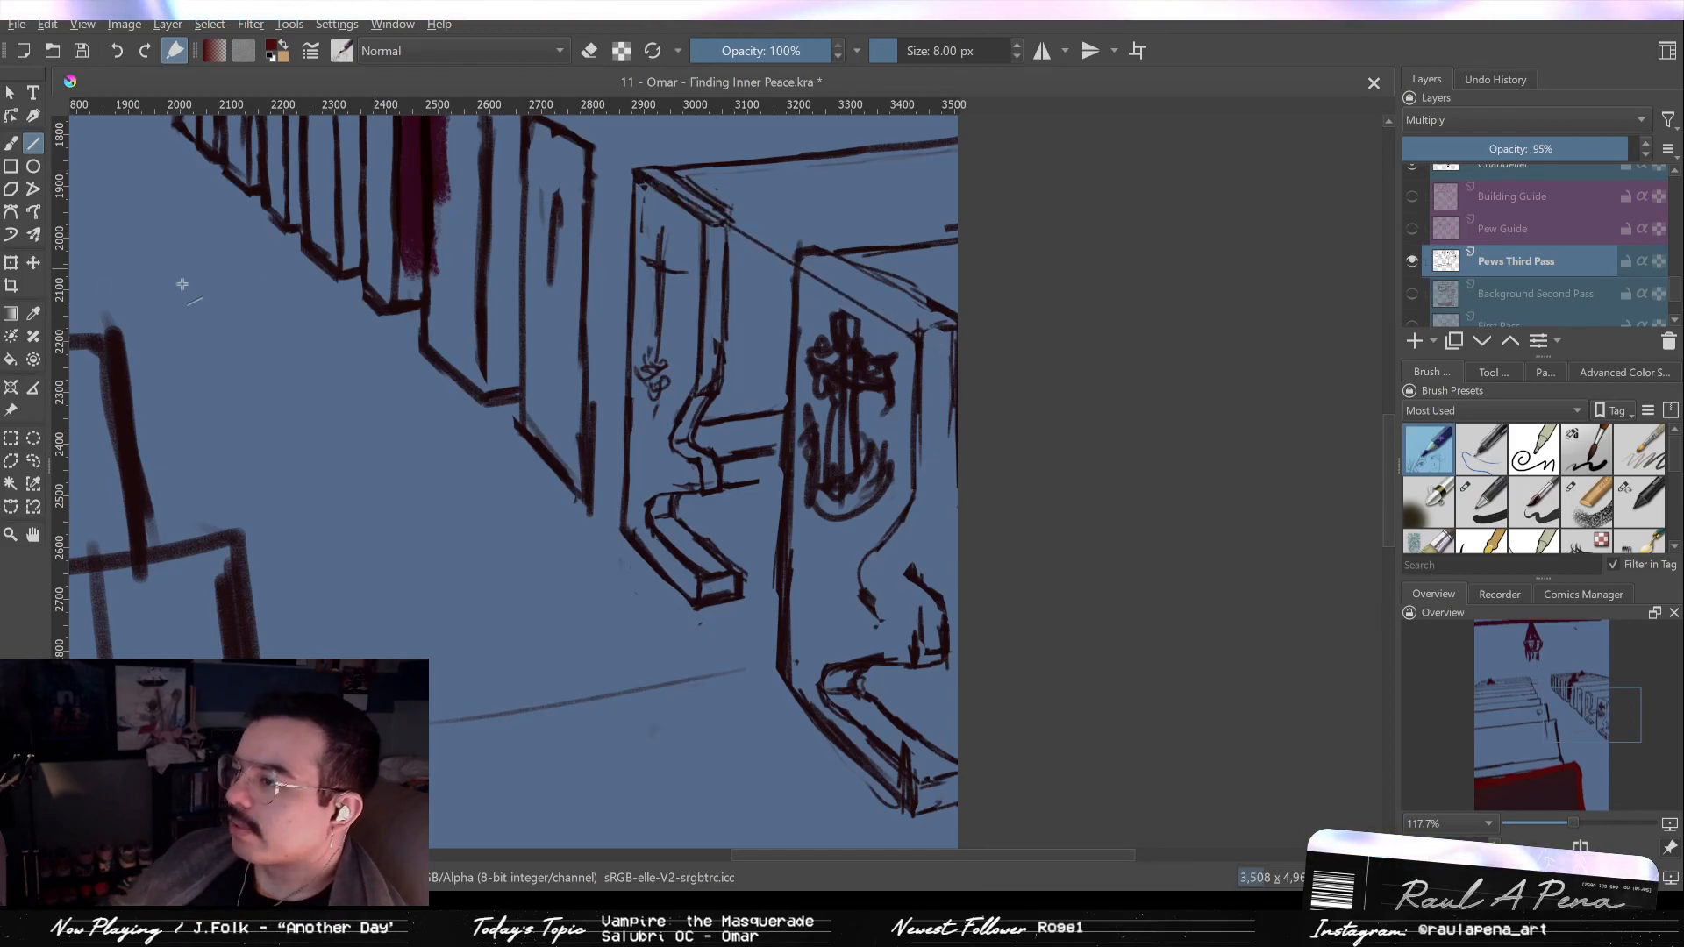
key(ctrl+z)
Show the perspective assistant's guide lines over the pews and return to freehand drawing with the 45.68 px eraser.
key(ctrl+t)
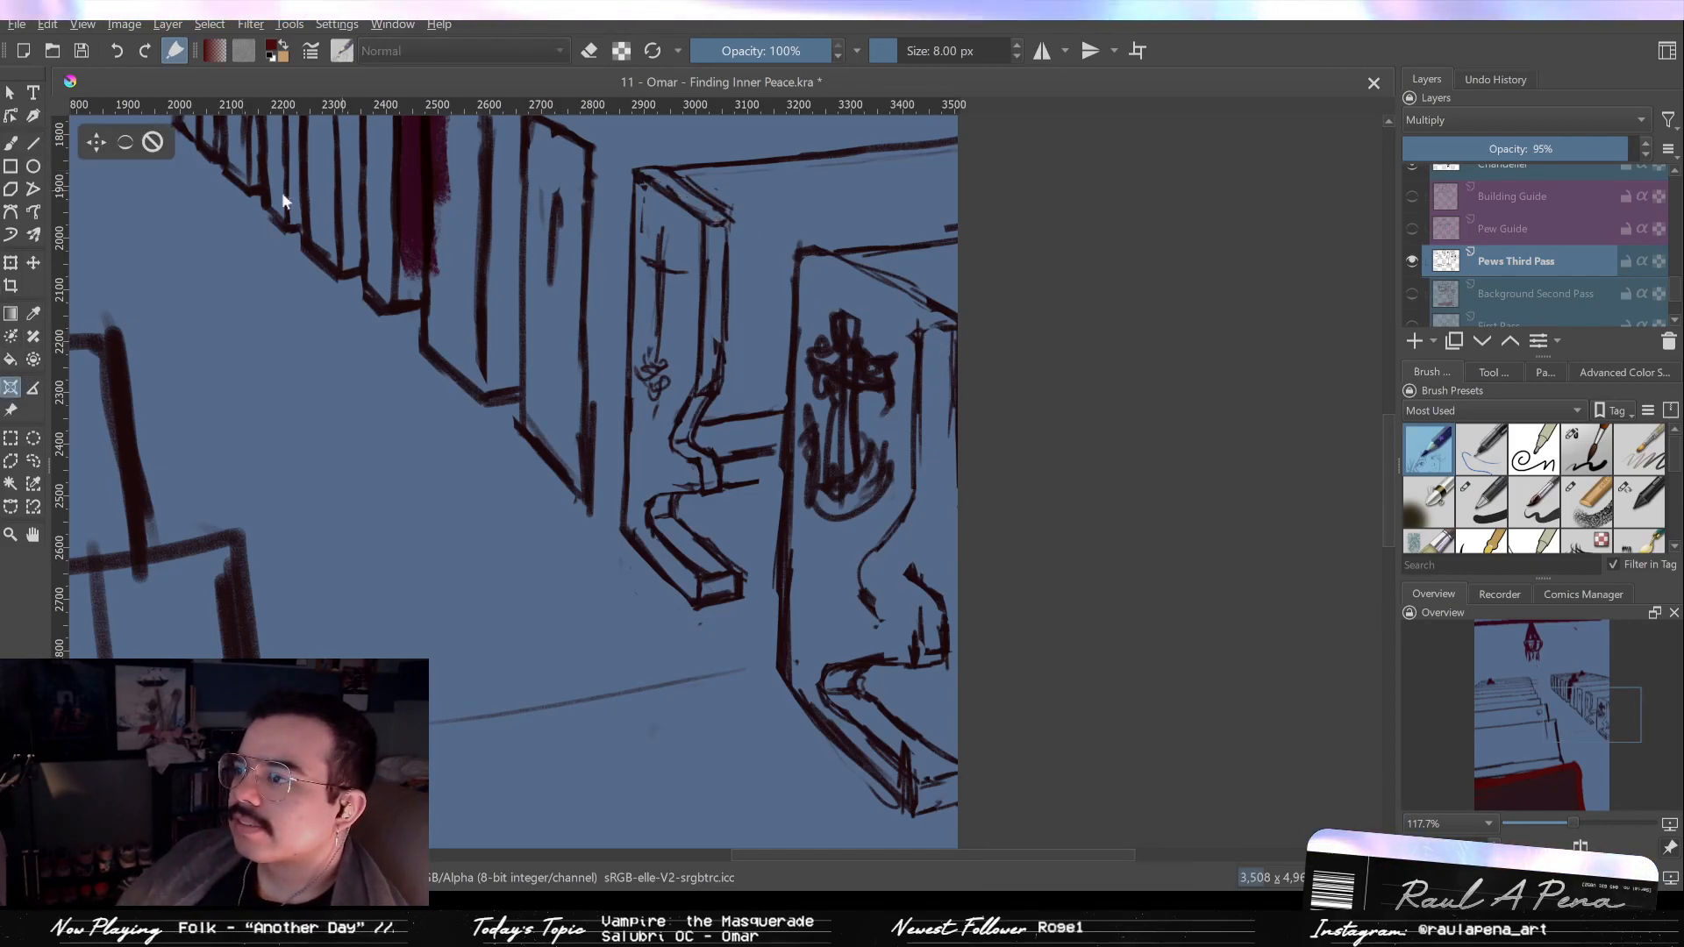
click(125, 142)
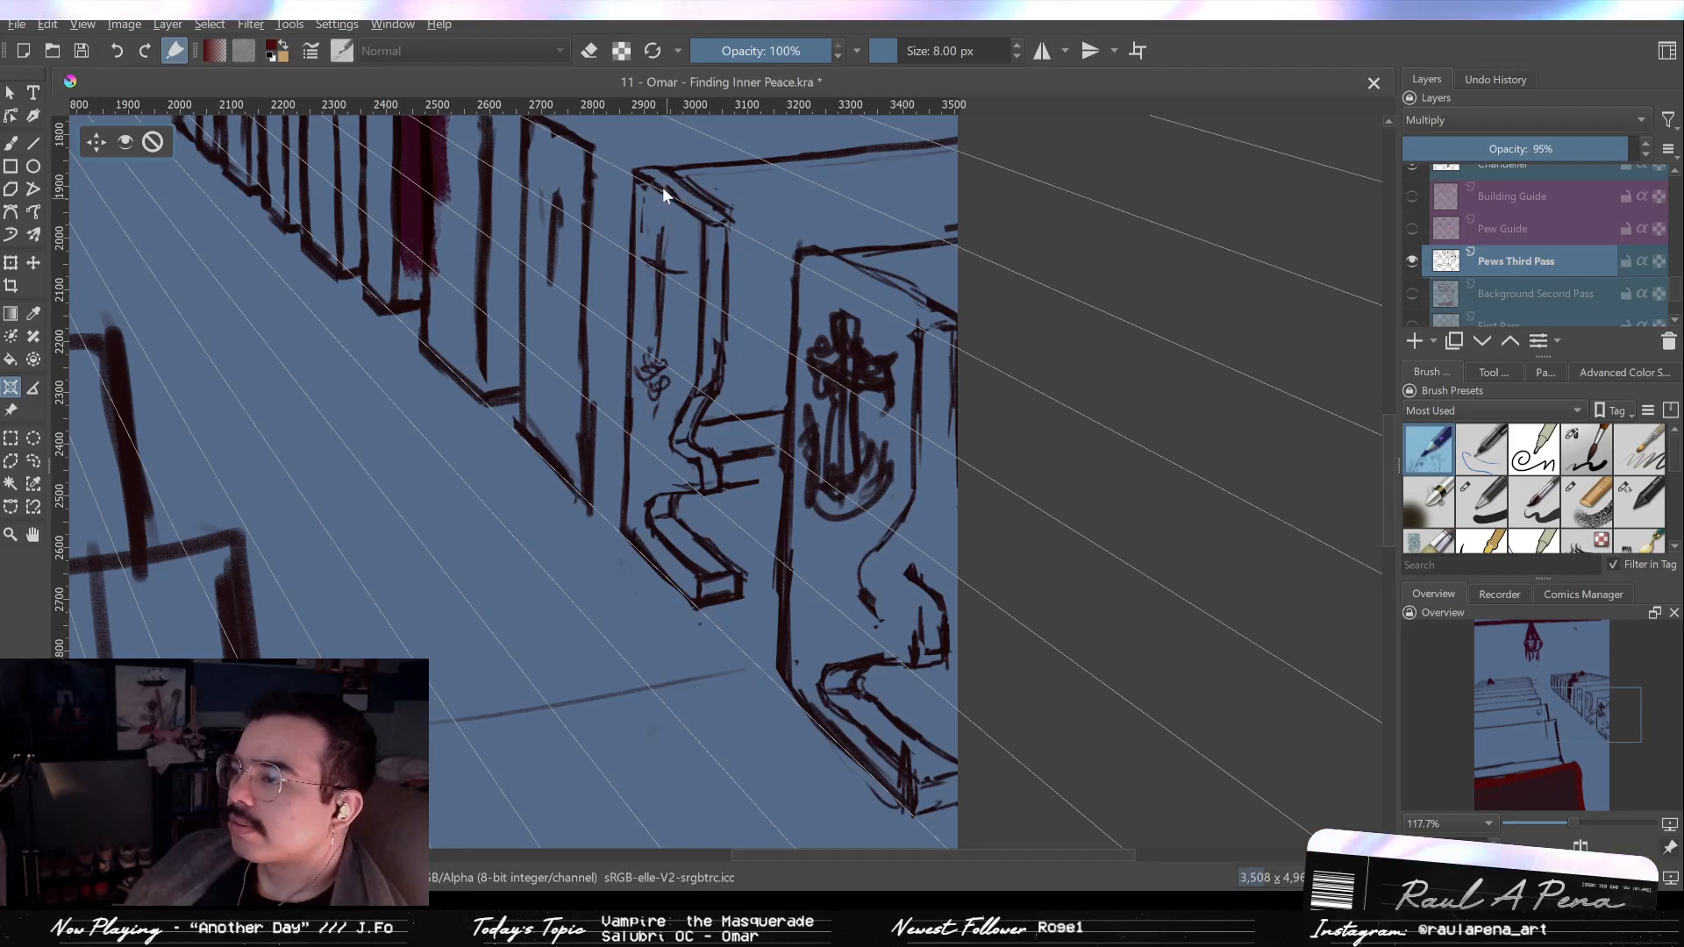
key(b)
key(/)
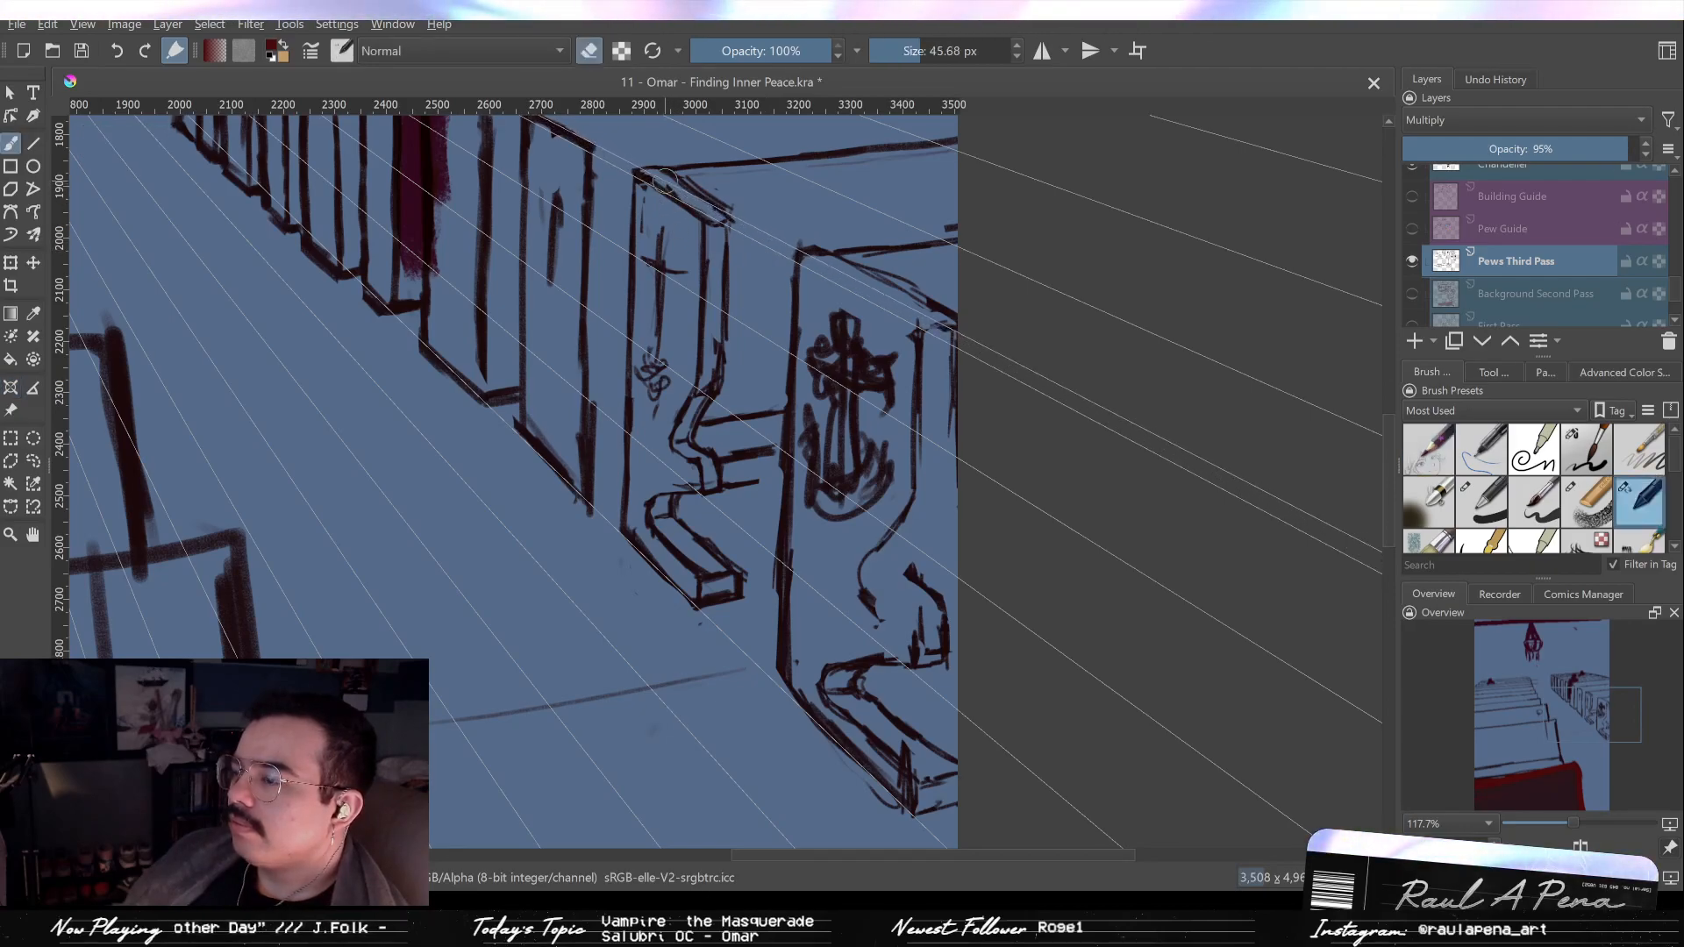
Reduce the eraser to 18.41 px and clean up the outline and foot of the pew with the small cross.
drag(646, 173, 629, 174)
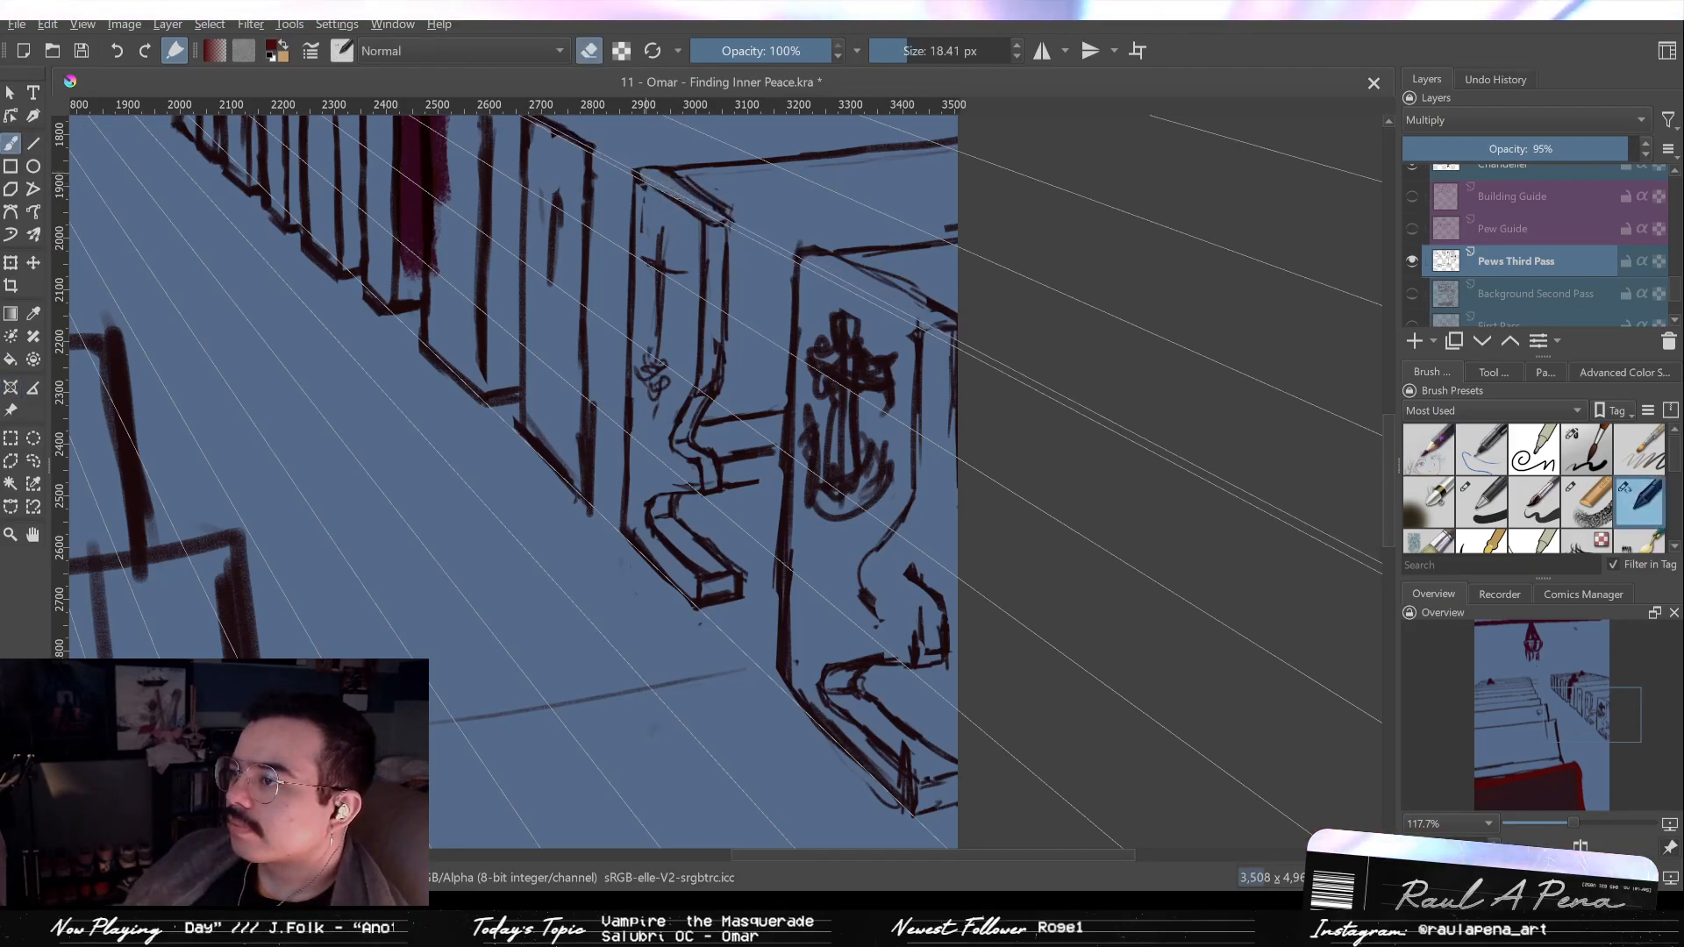
key(/)
key(/)
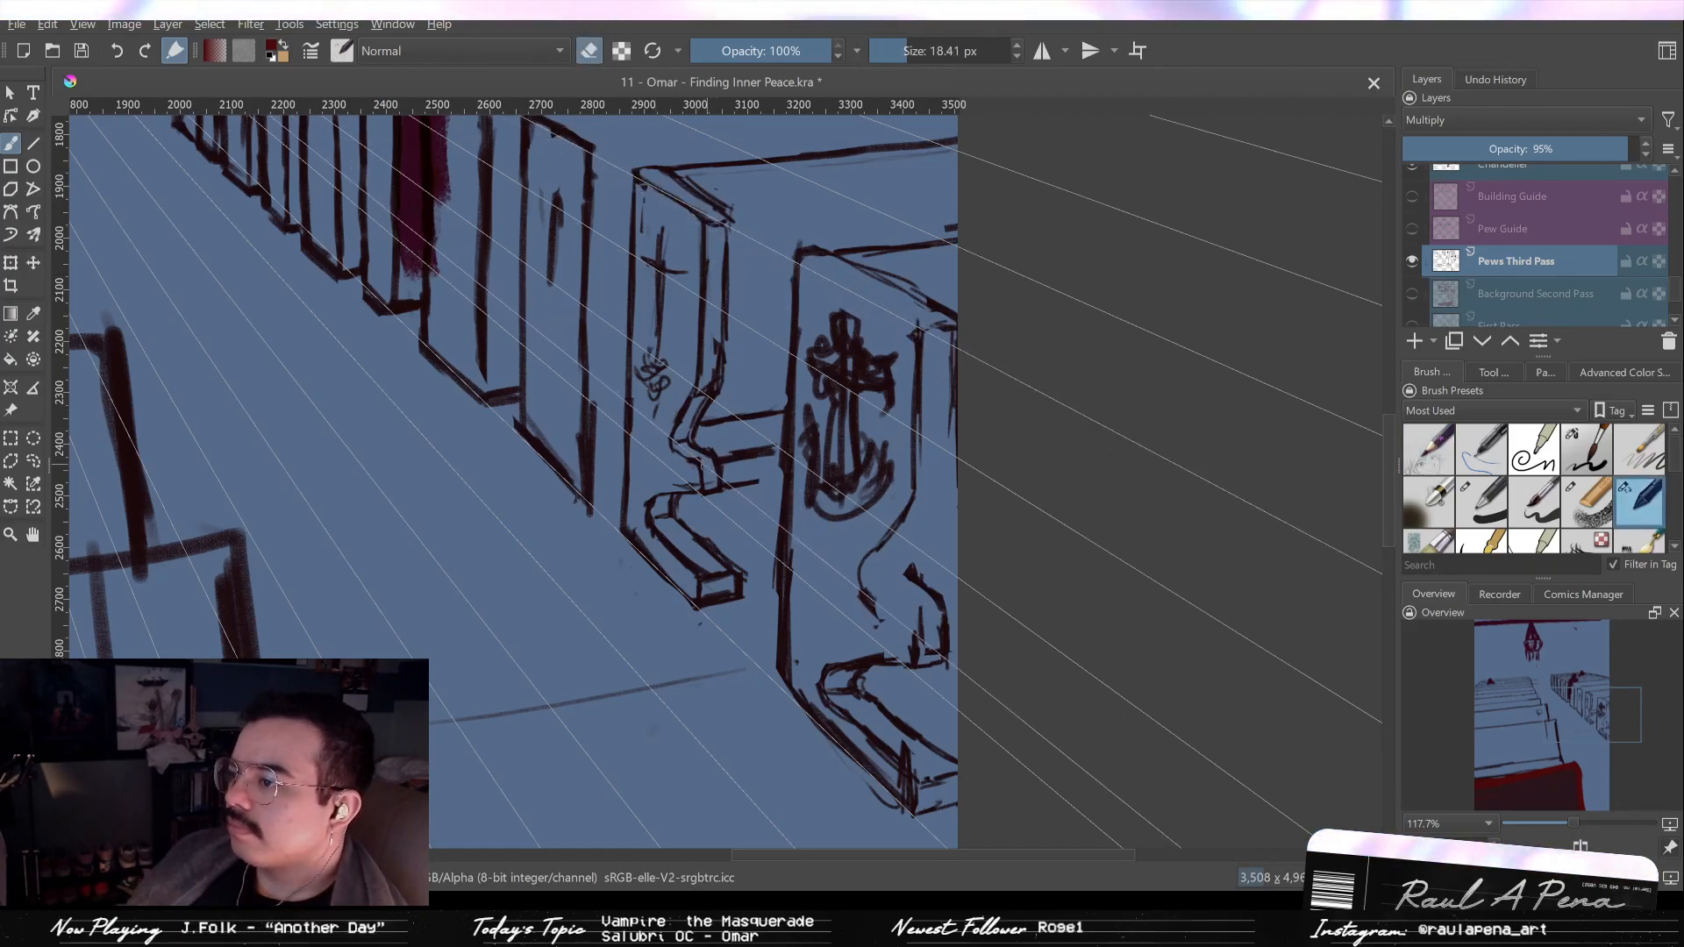
drag(685, 558, 713, 551)
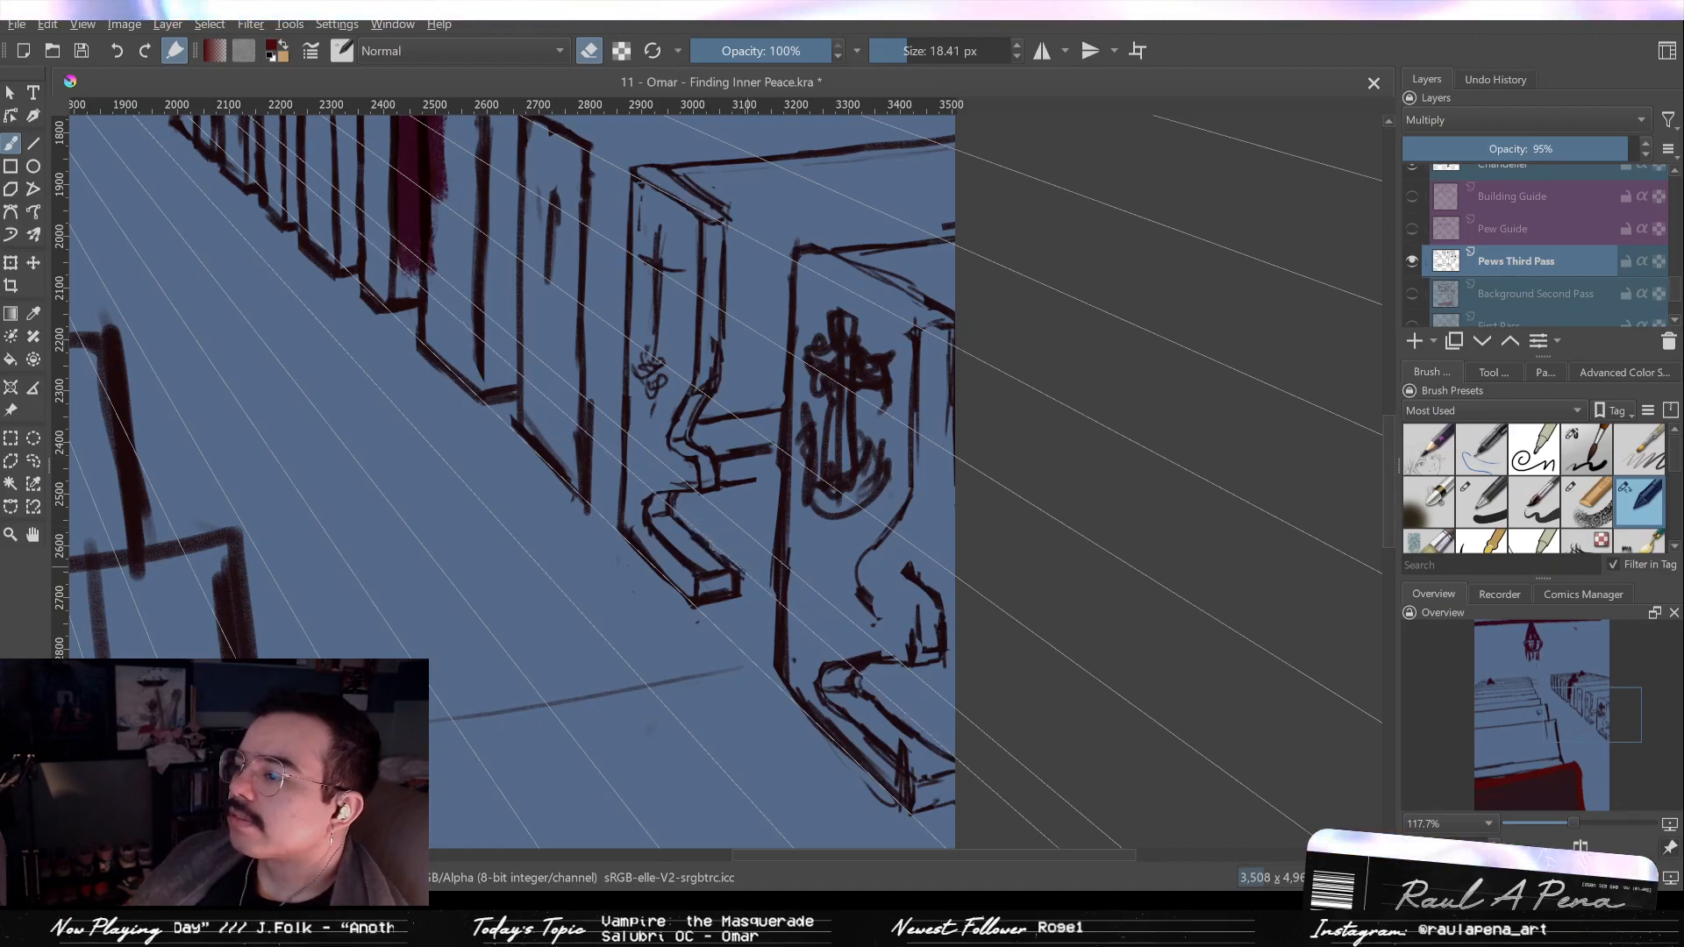
key(slash)
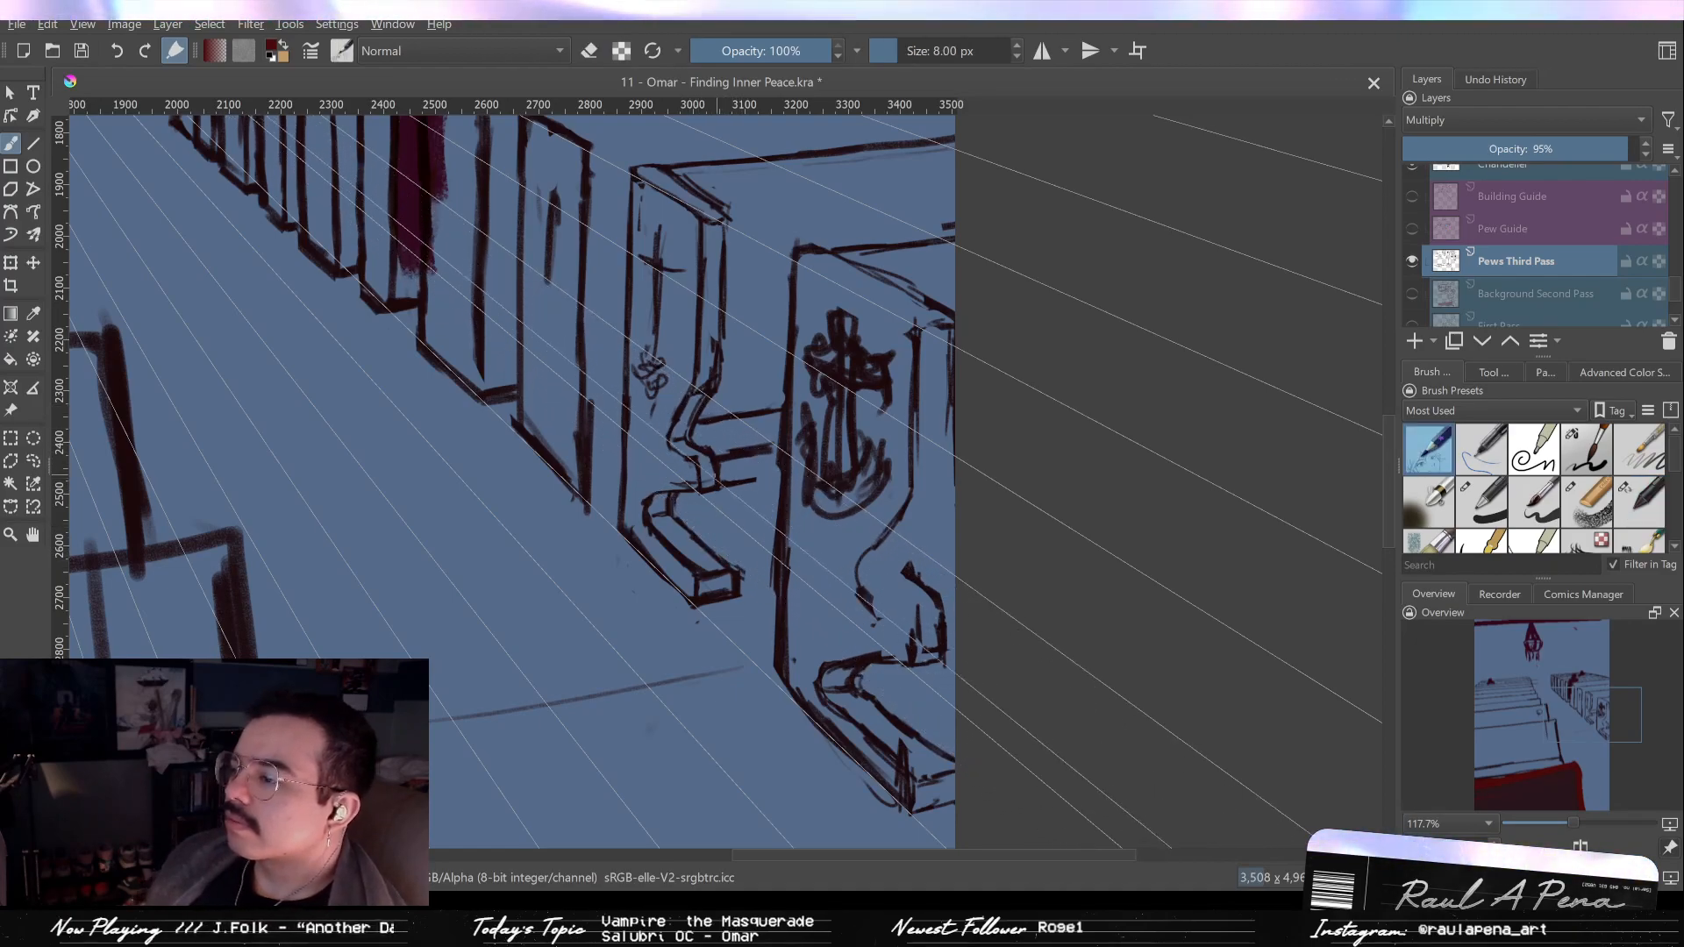
Sketch the armrest curve and its front block on the nearest pew with the 8 px brush, erasing rough marks.
drag(783, 473, 706, 474)
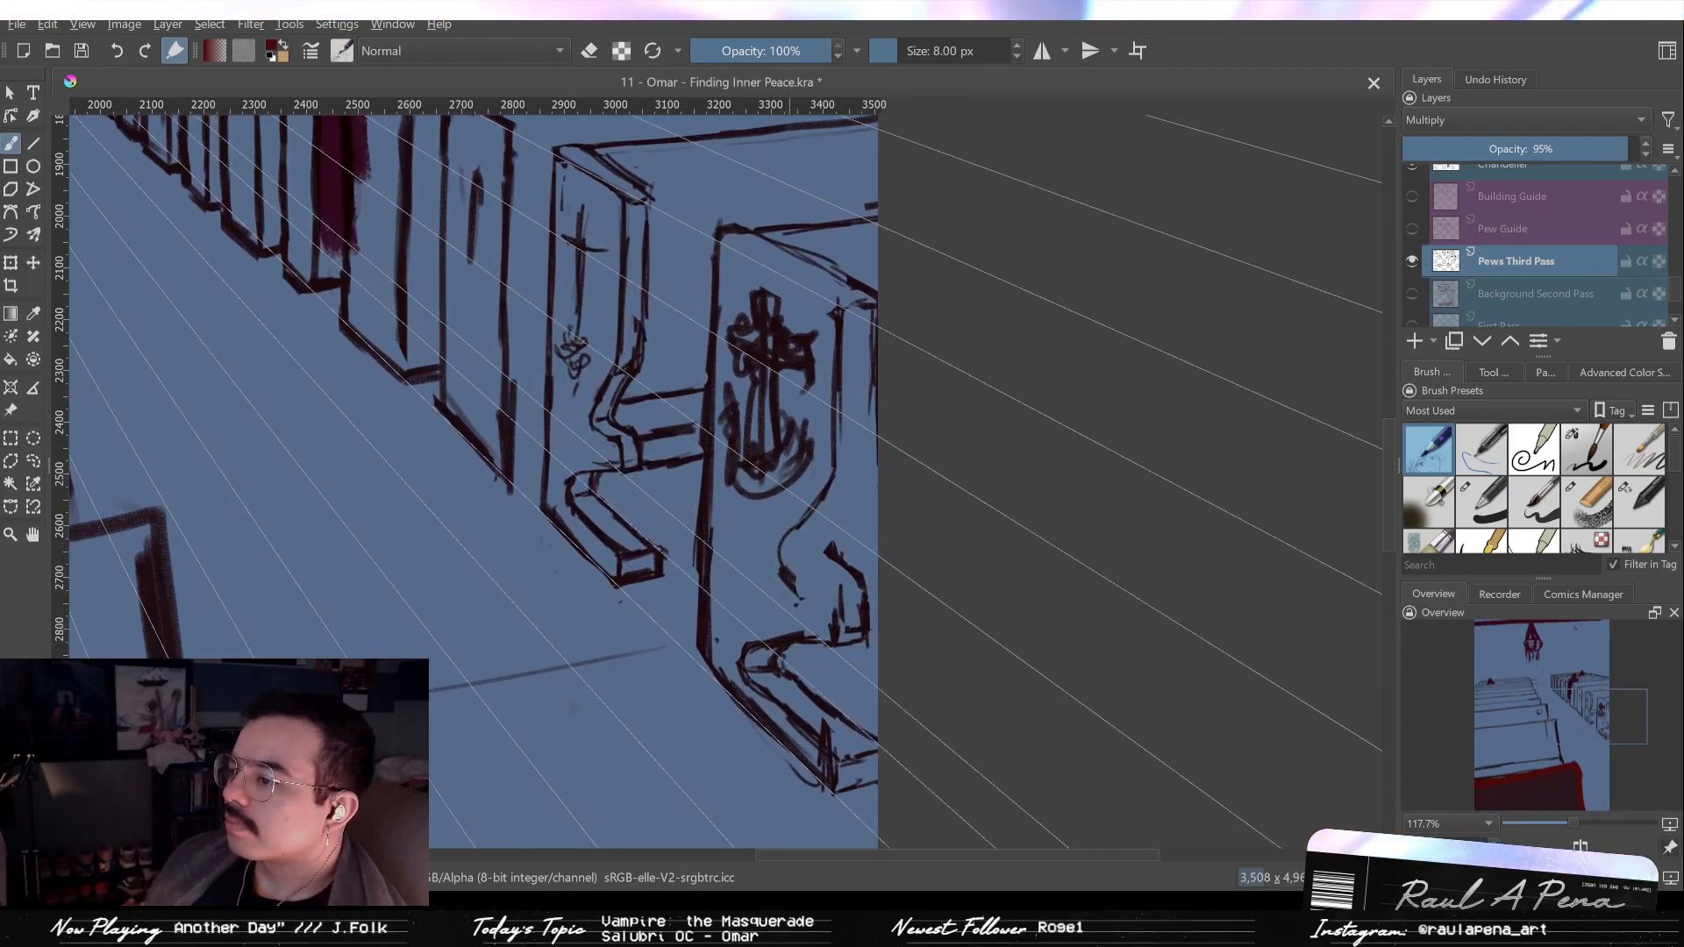
key(e)
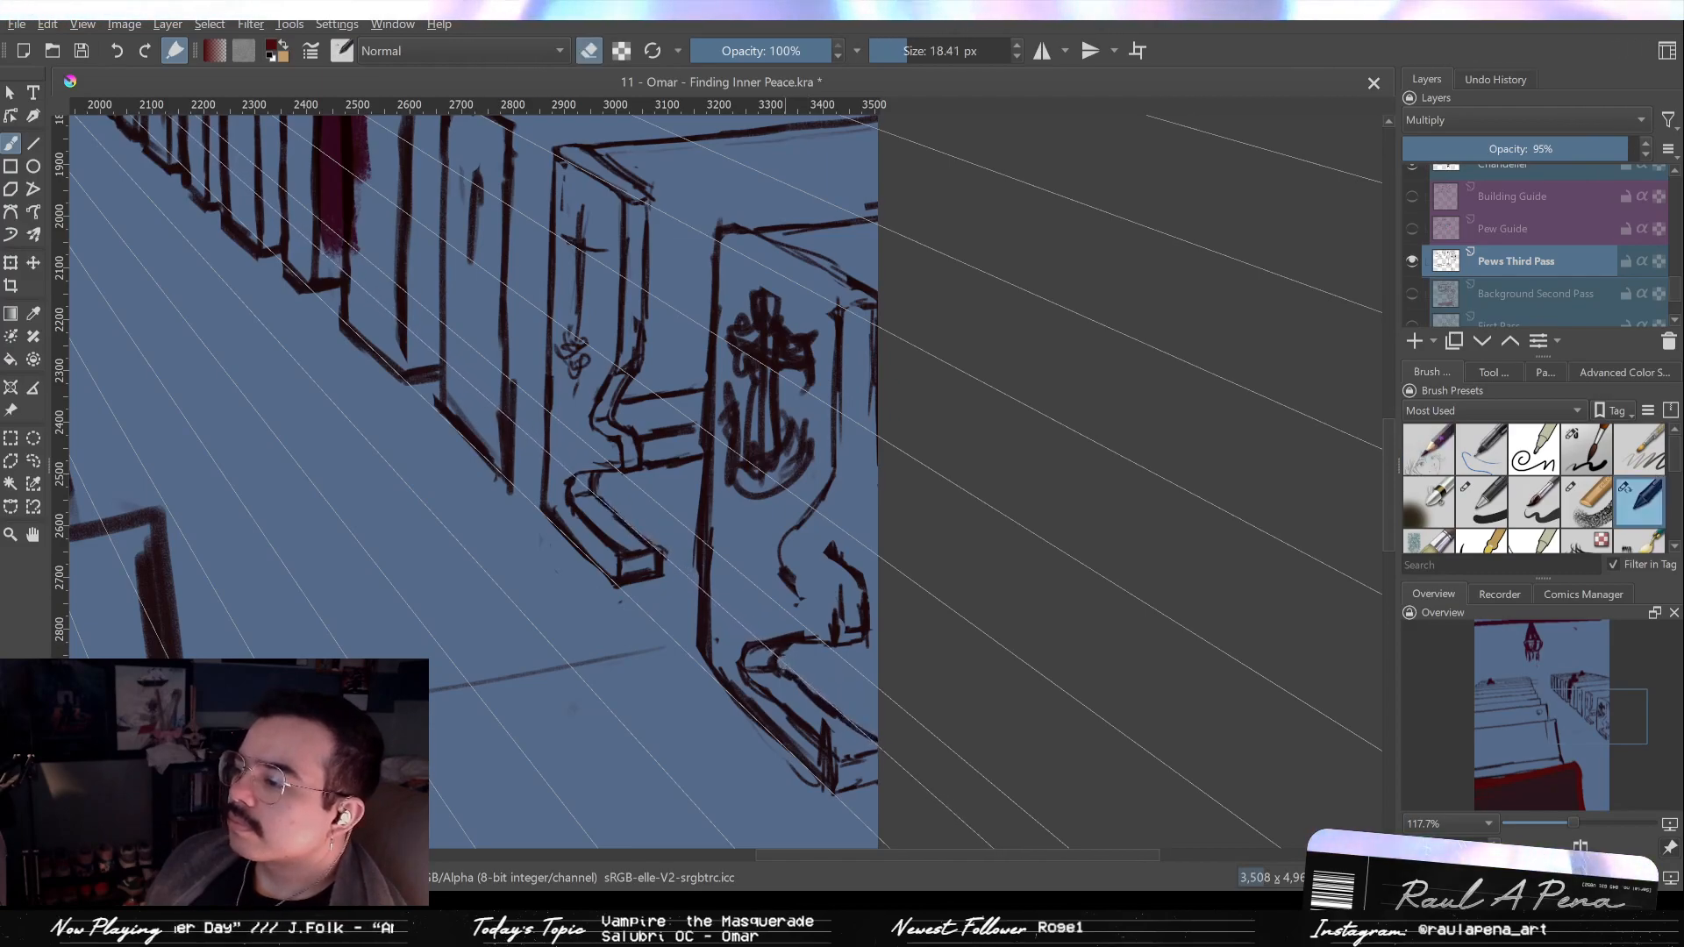
key(e)
key(e)
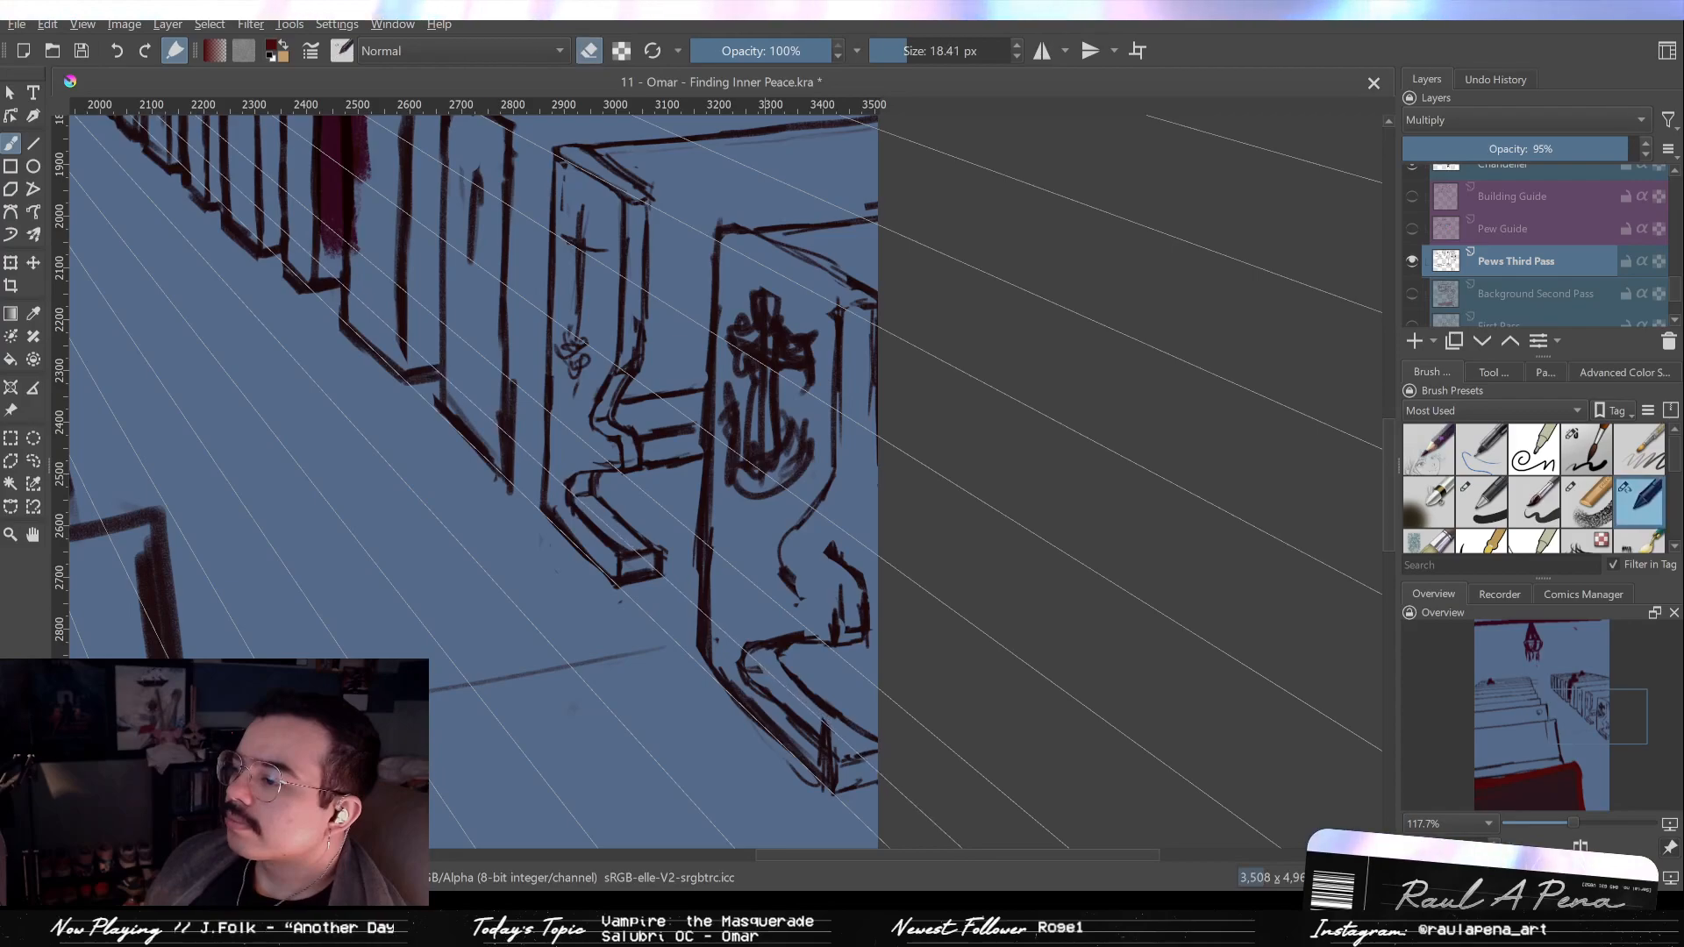
key(e)
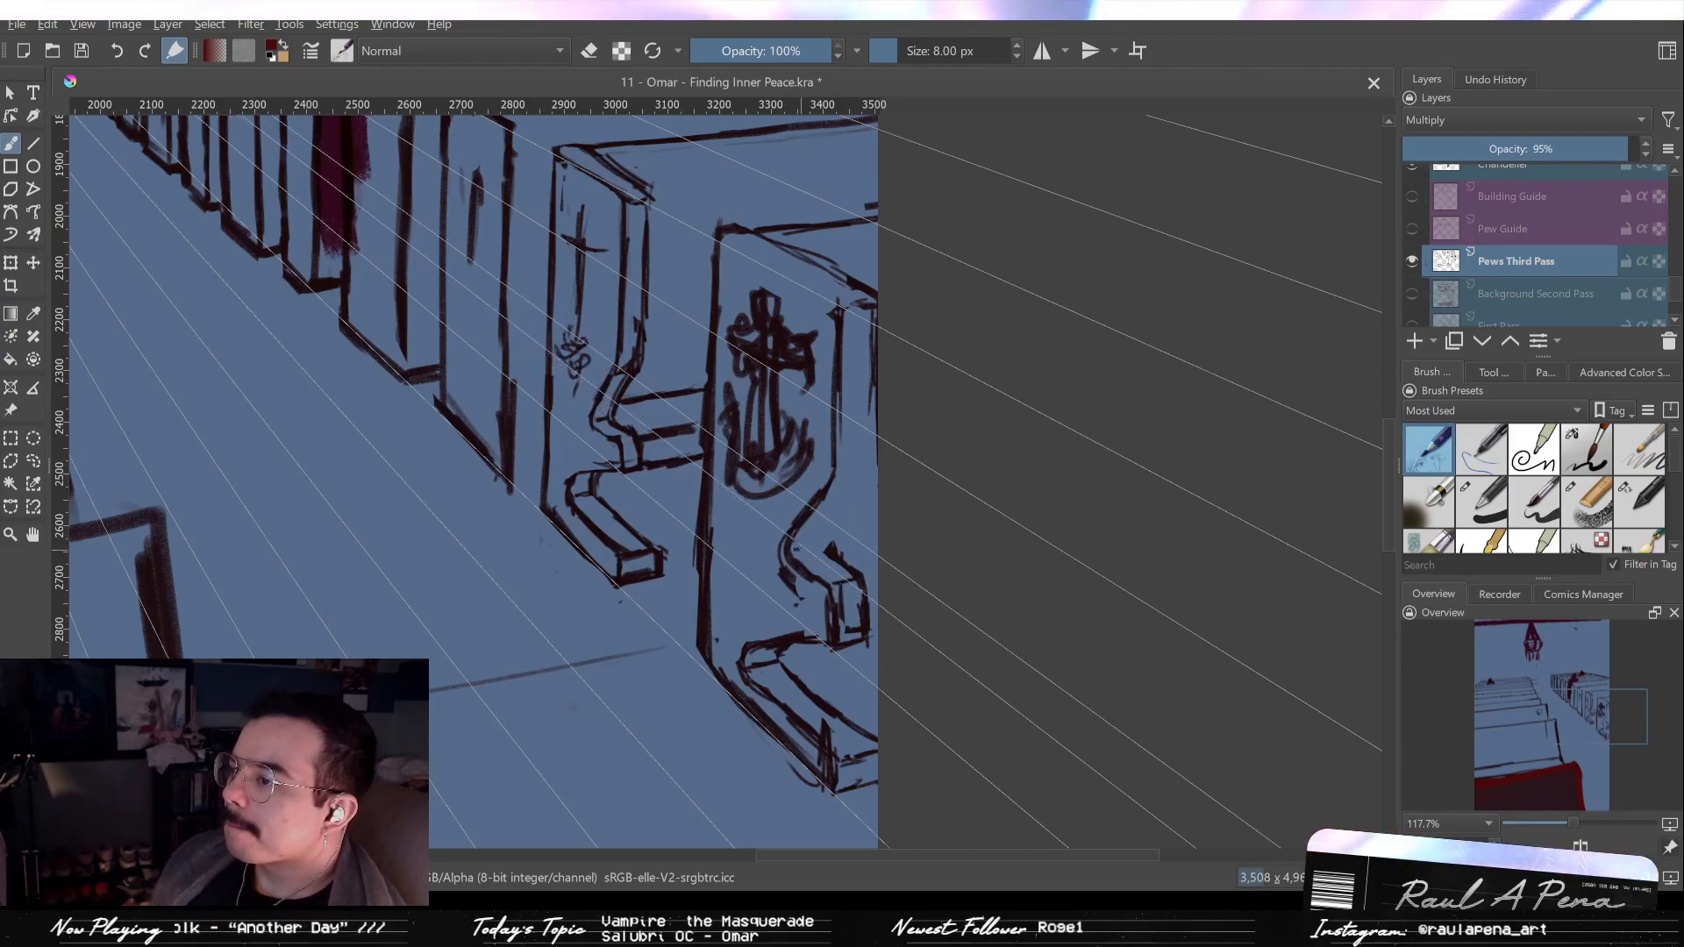
Erase the inner scribbles of the nearest pew's armrest block and redraw its front face with clean 8 px lines.
key(e)
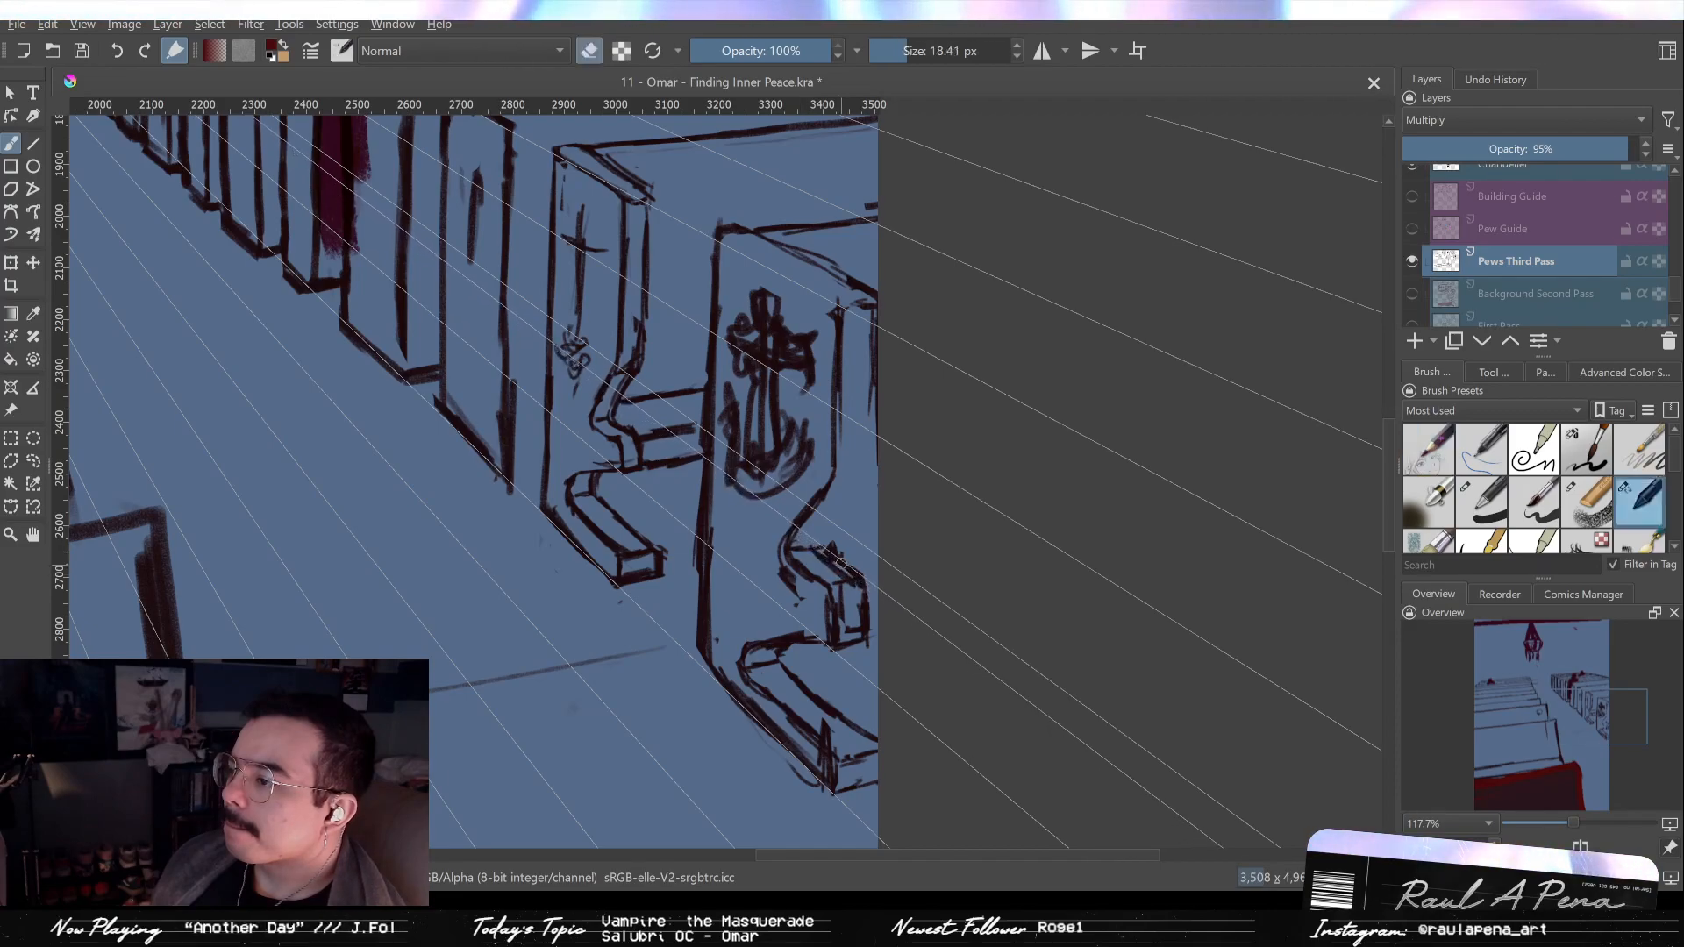
key(e)
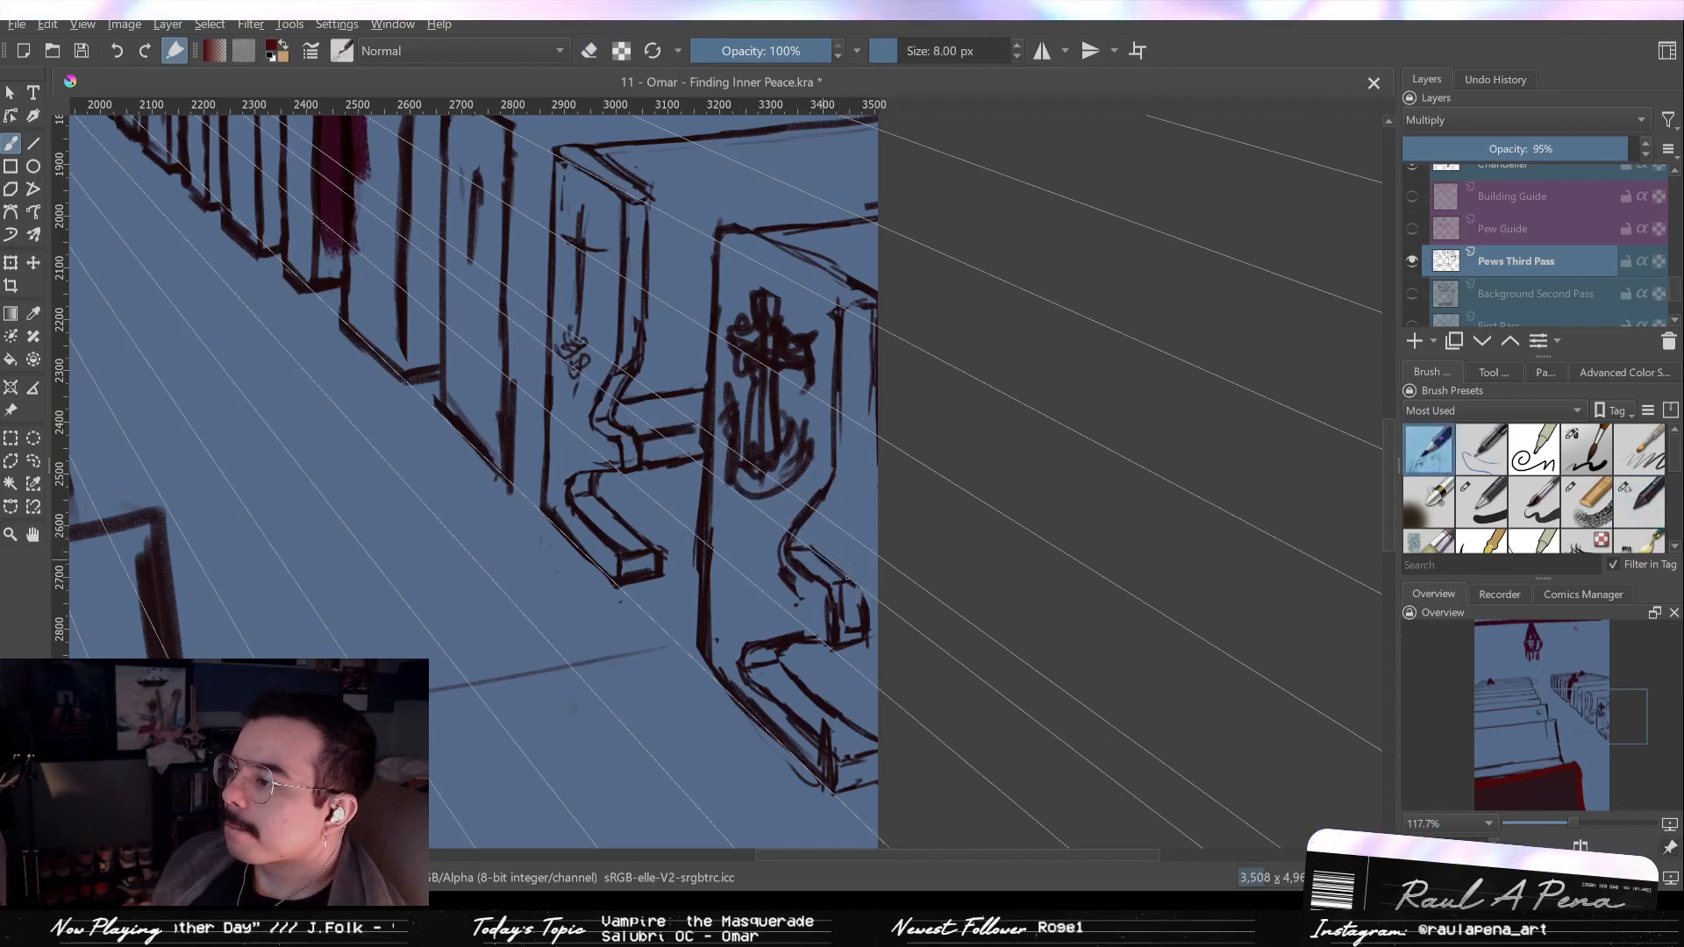
key(e)
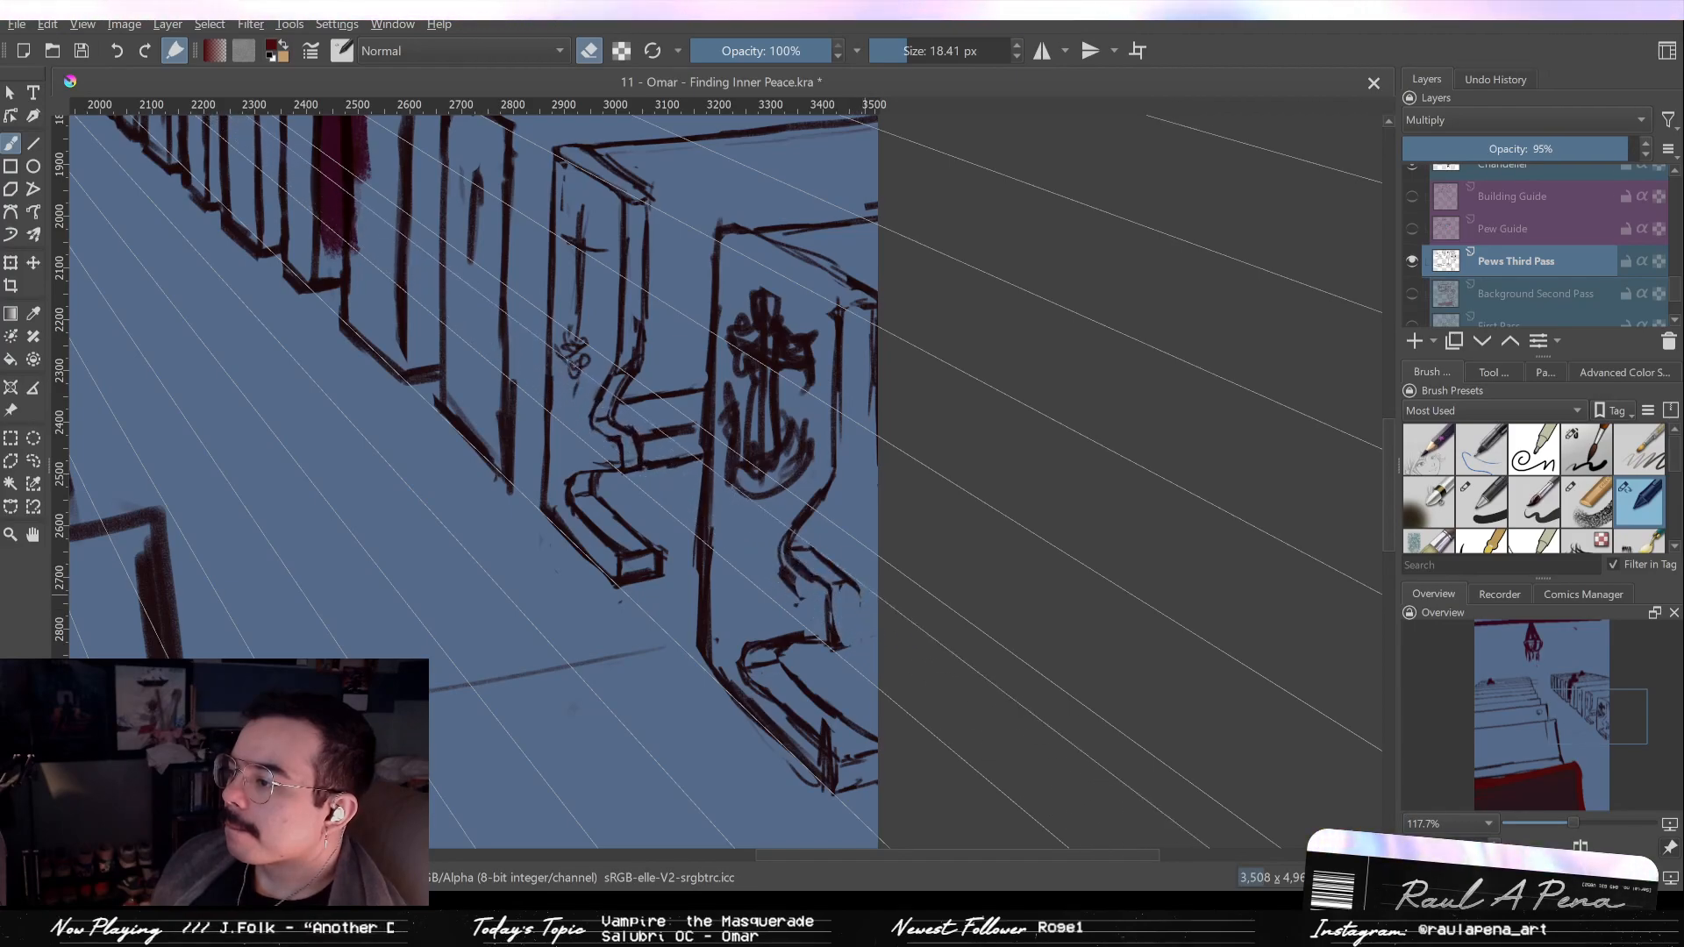
key(e)
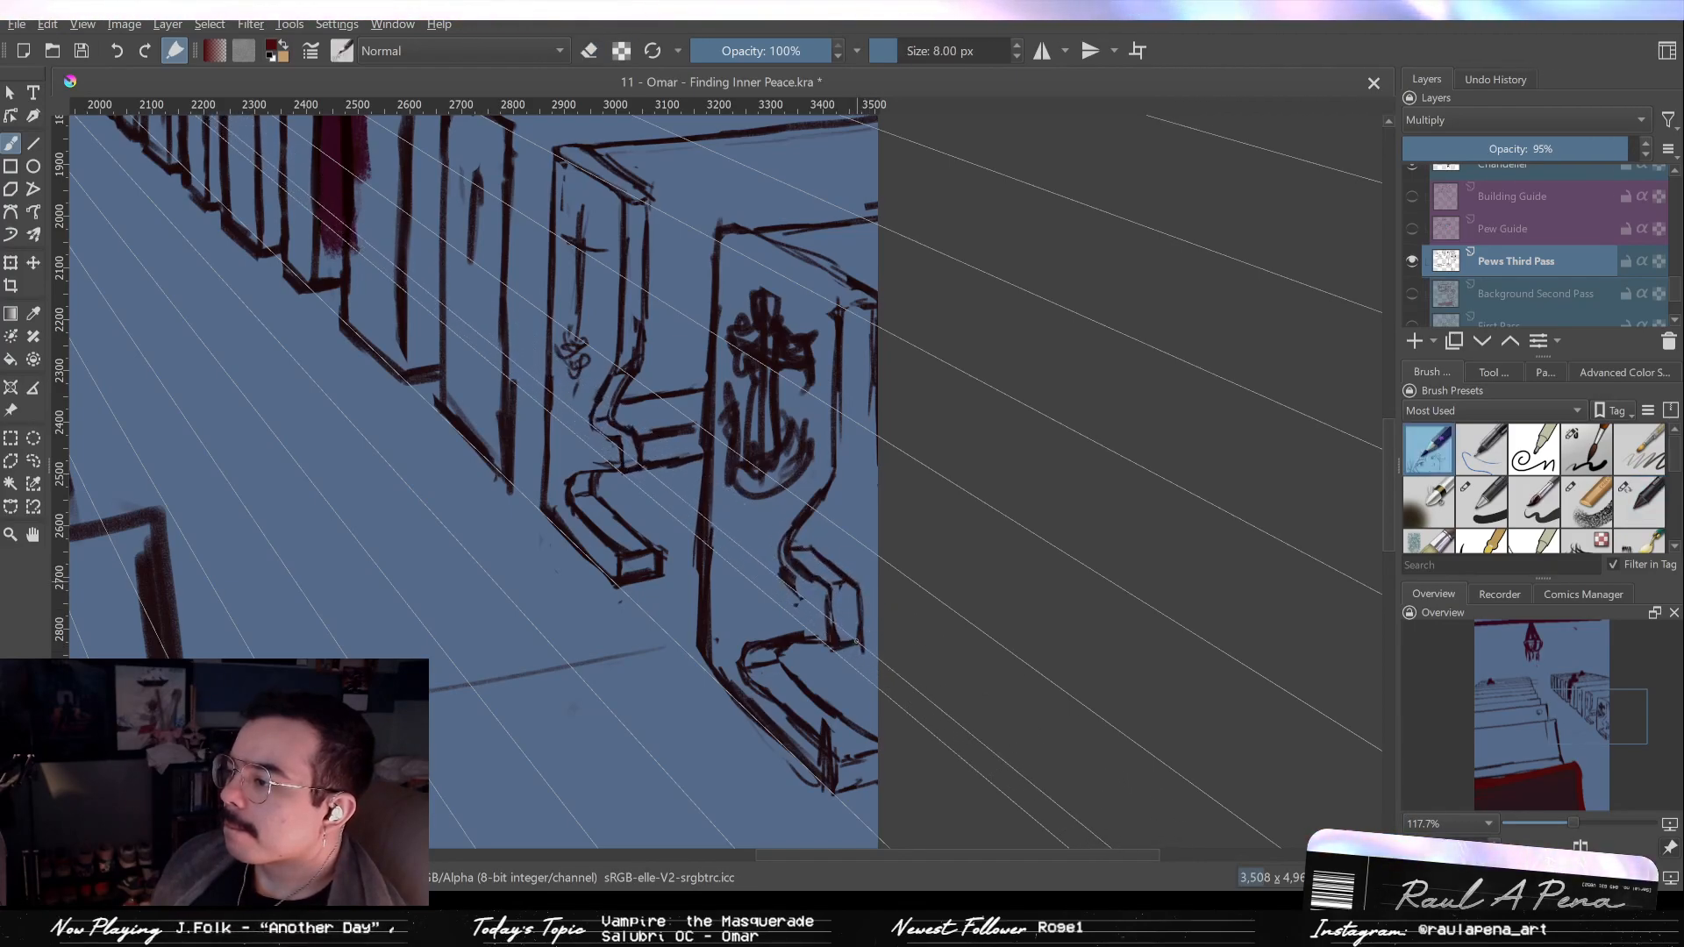
key(e)
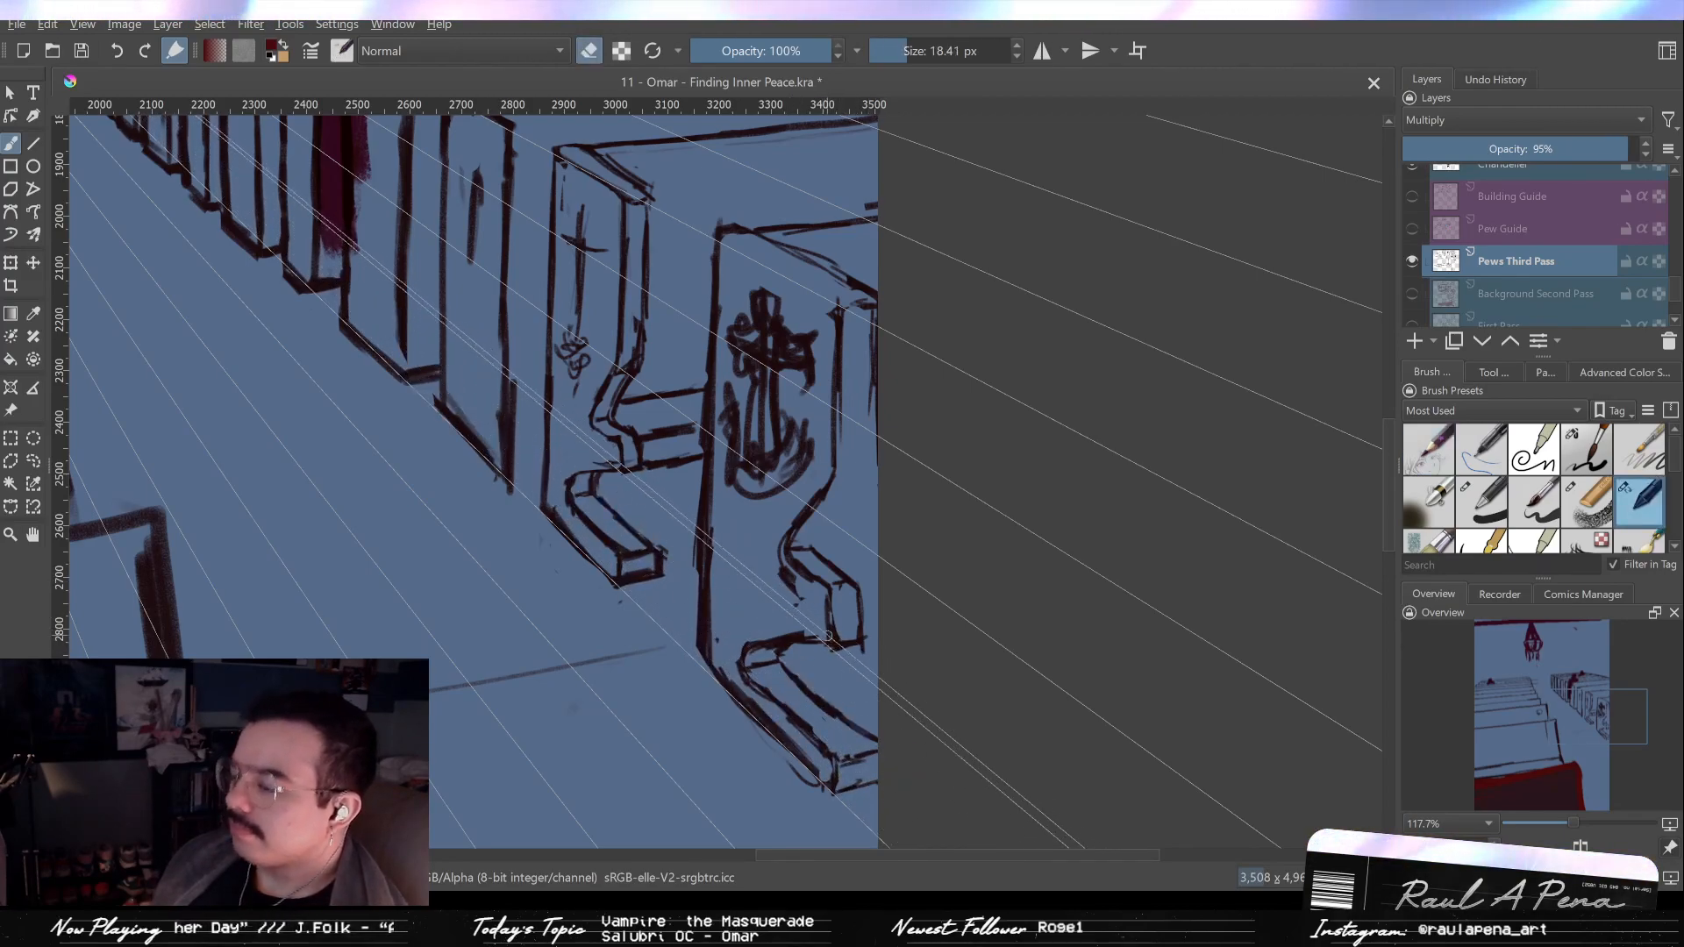
Draw the nearest pew's slanted top edge along the perspective guides and the armrest's upper line, erasing overlapping strokes at 18.41 px.
key(e)
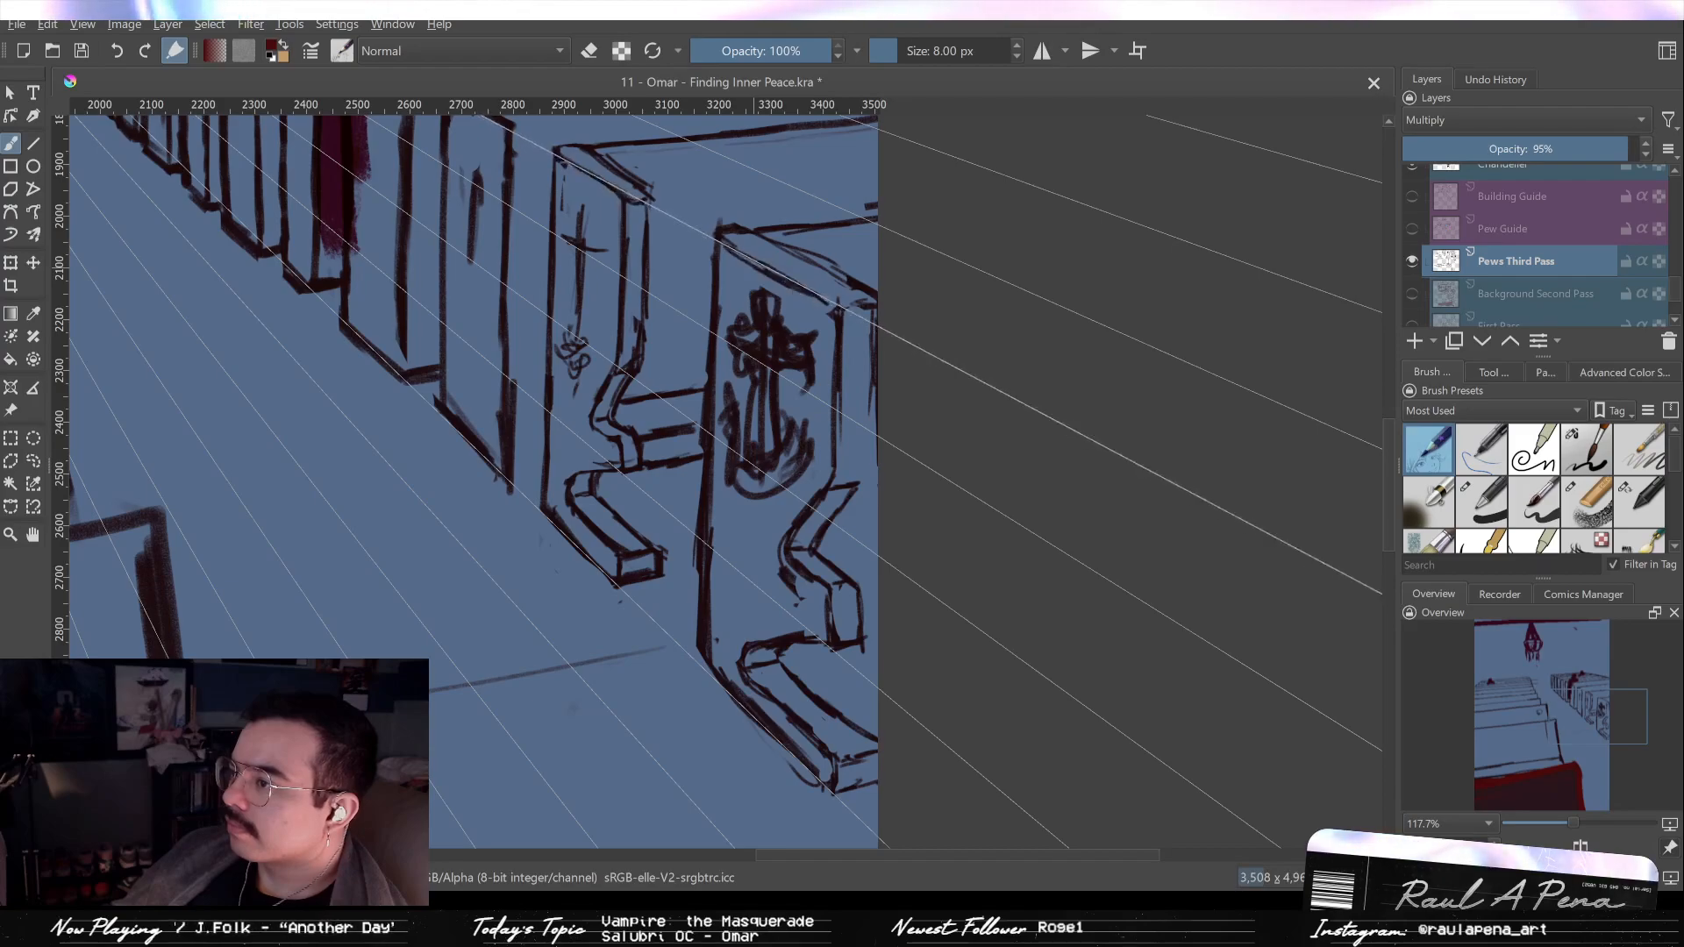
key(slash)
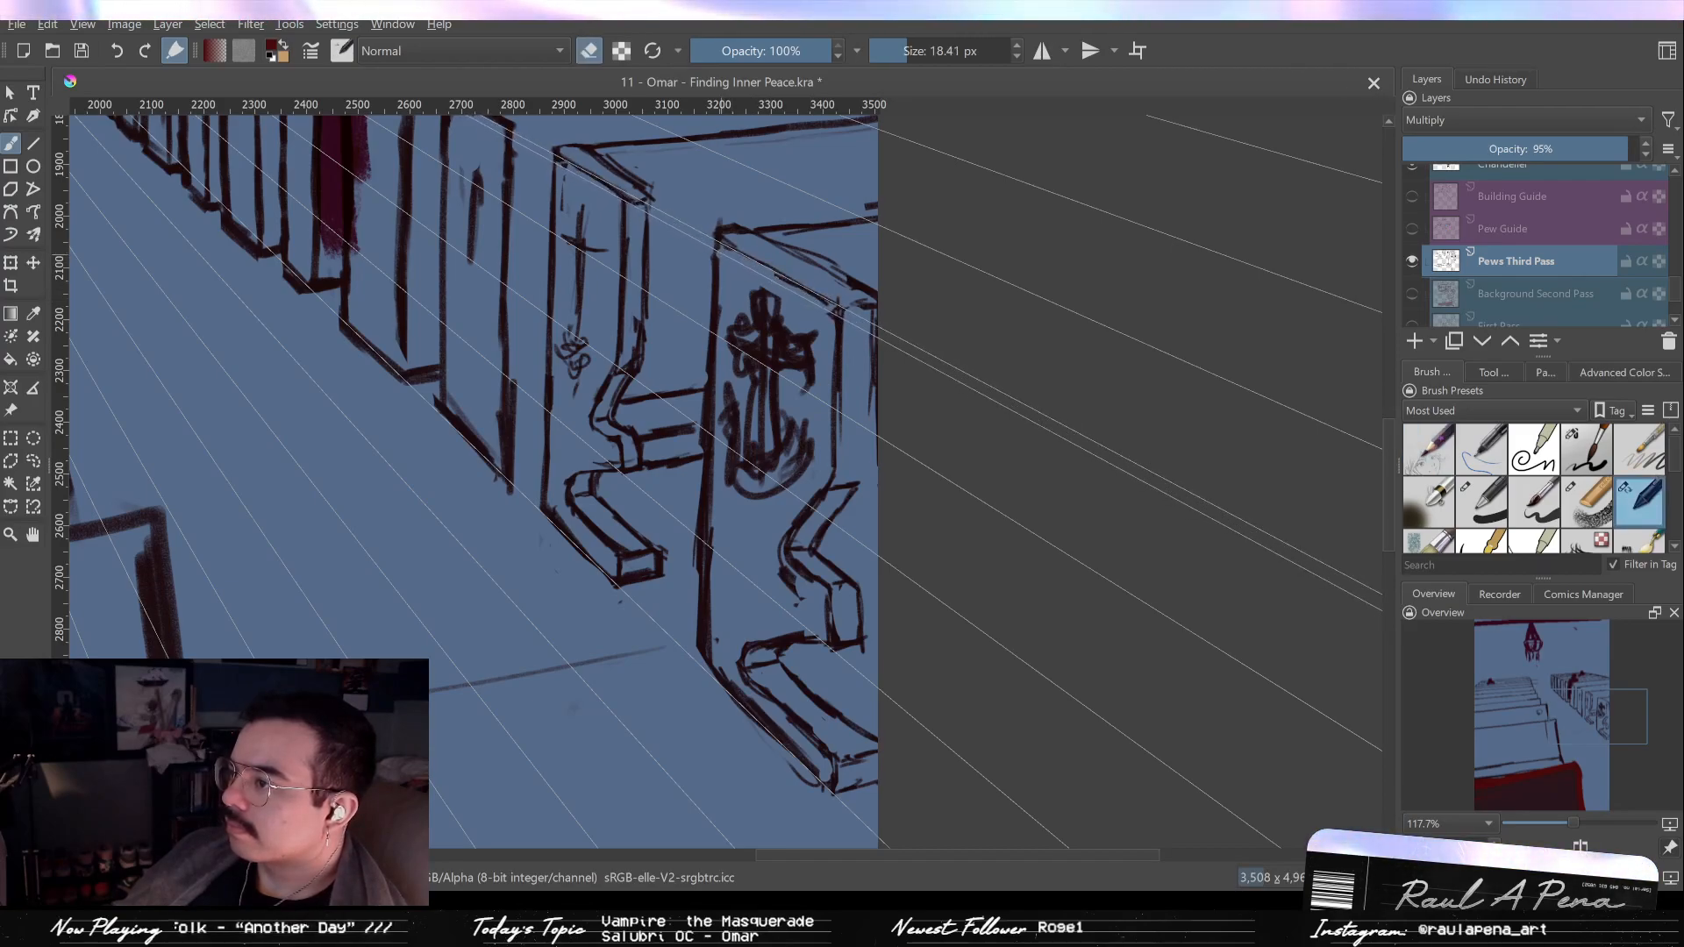
key(slash)
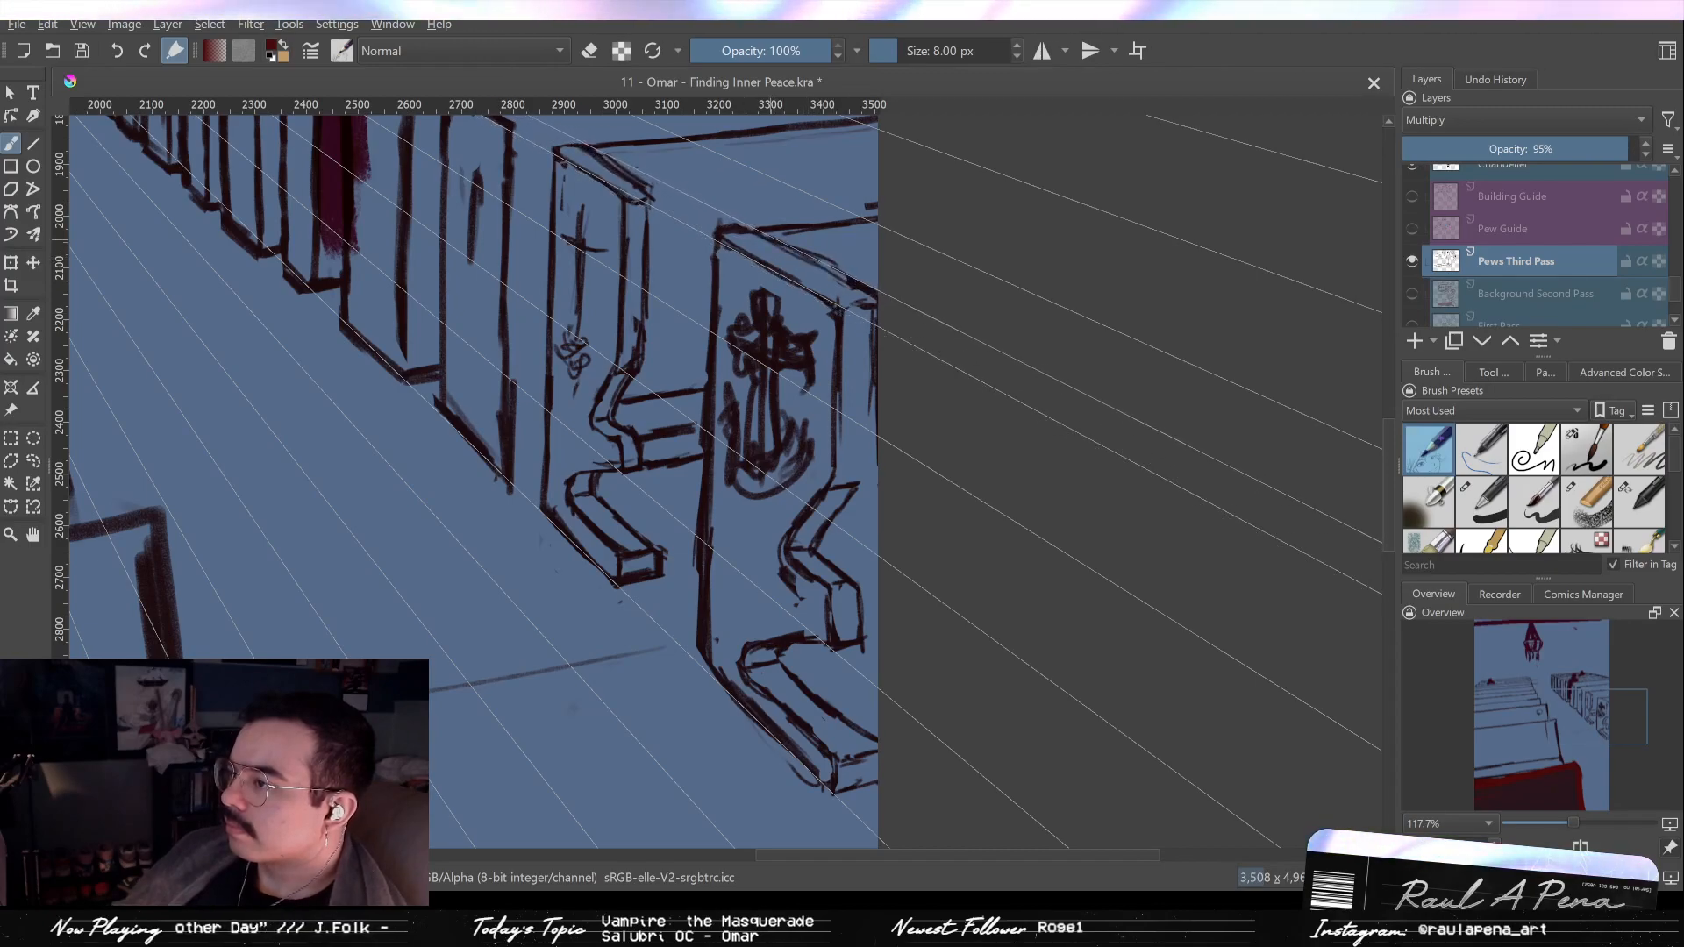
key(slash)
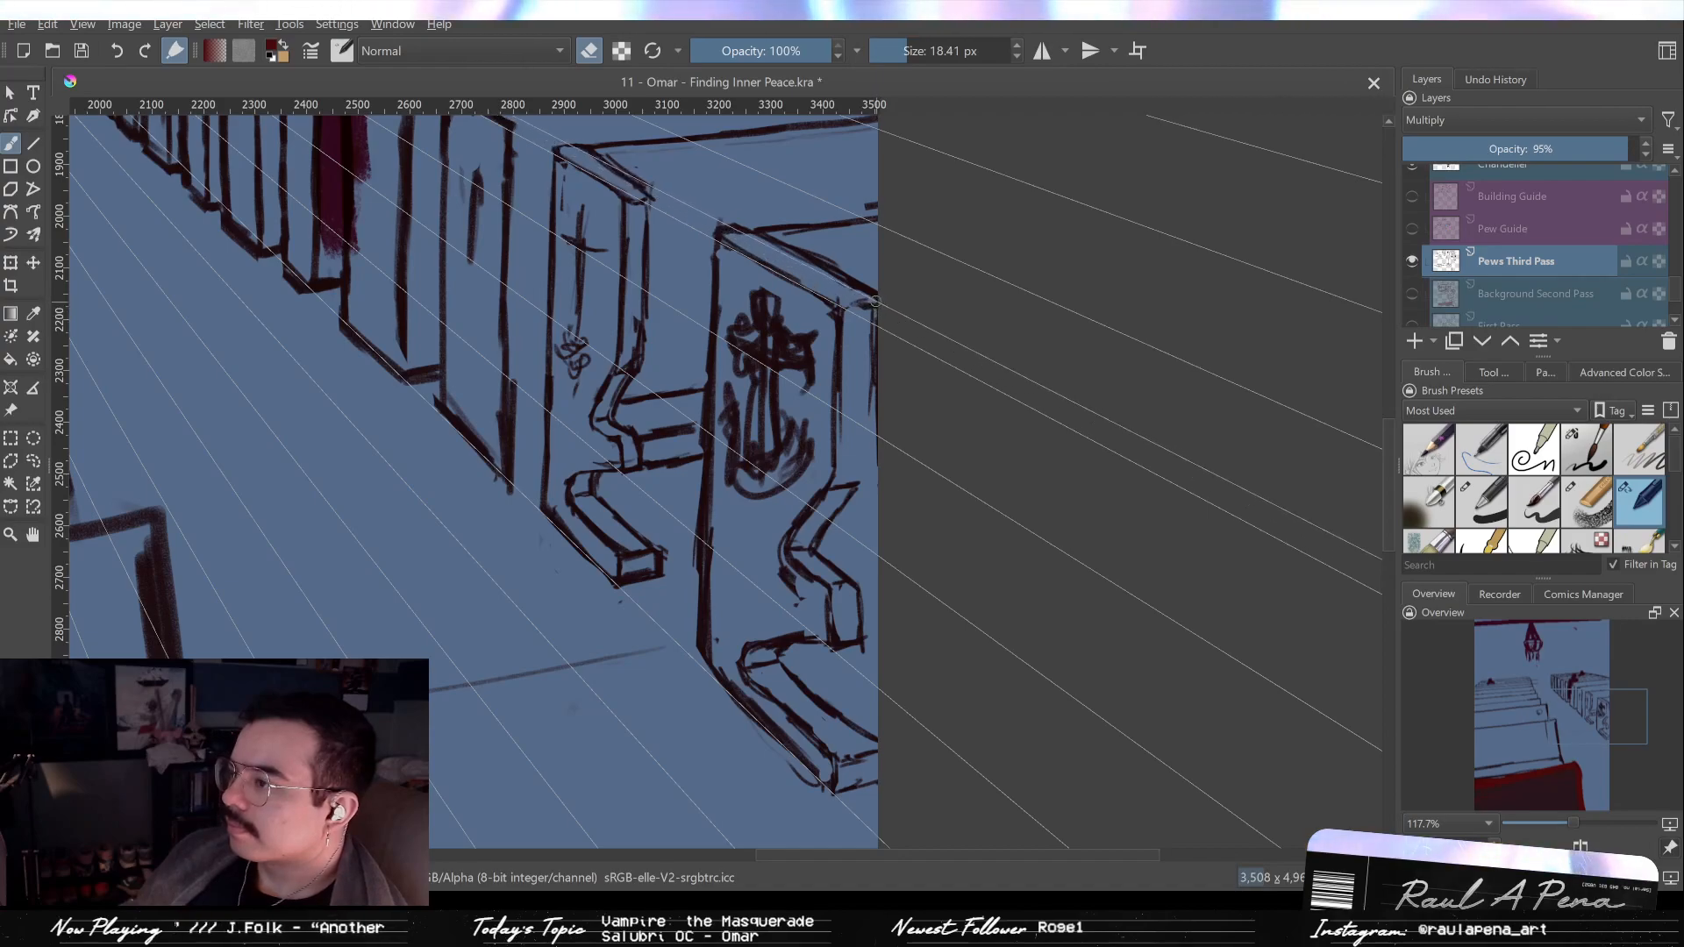
key(slash)
key(slash)
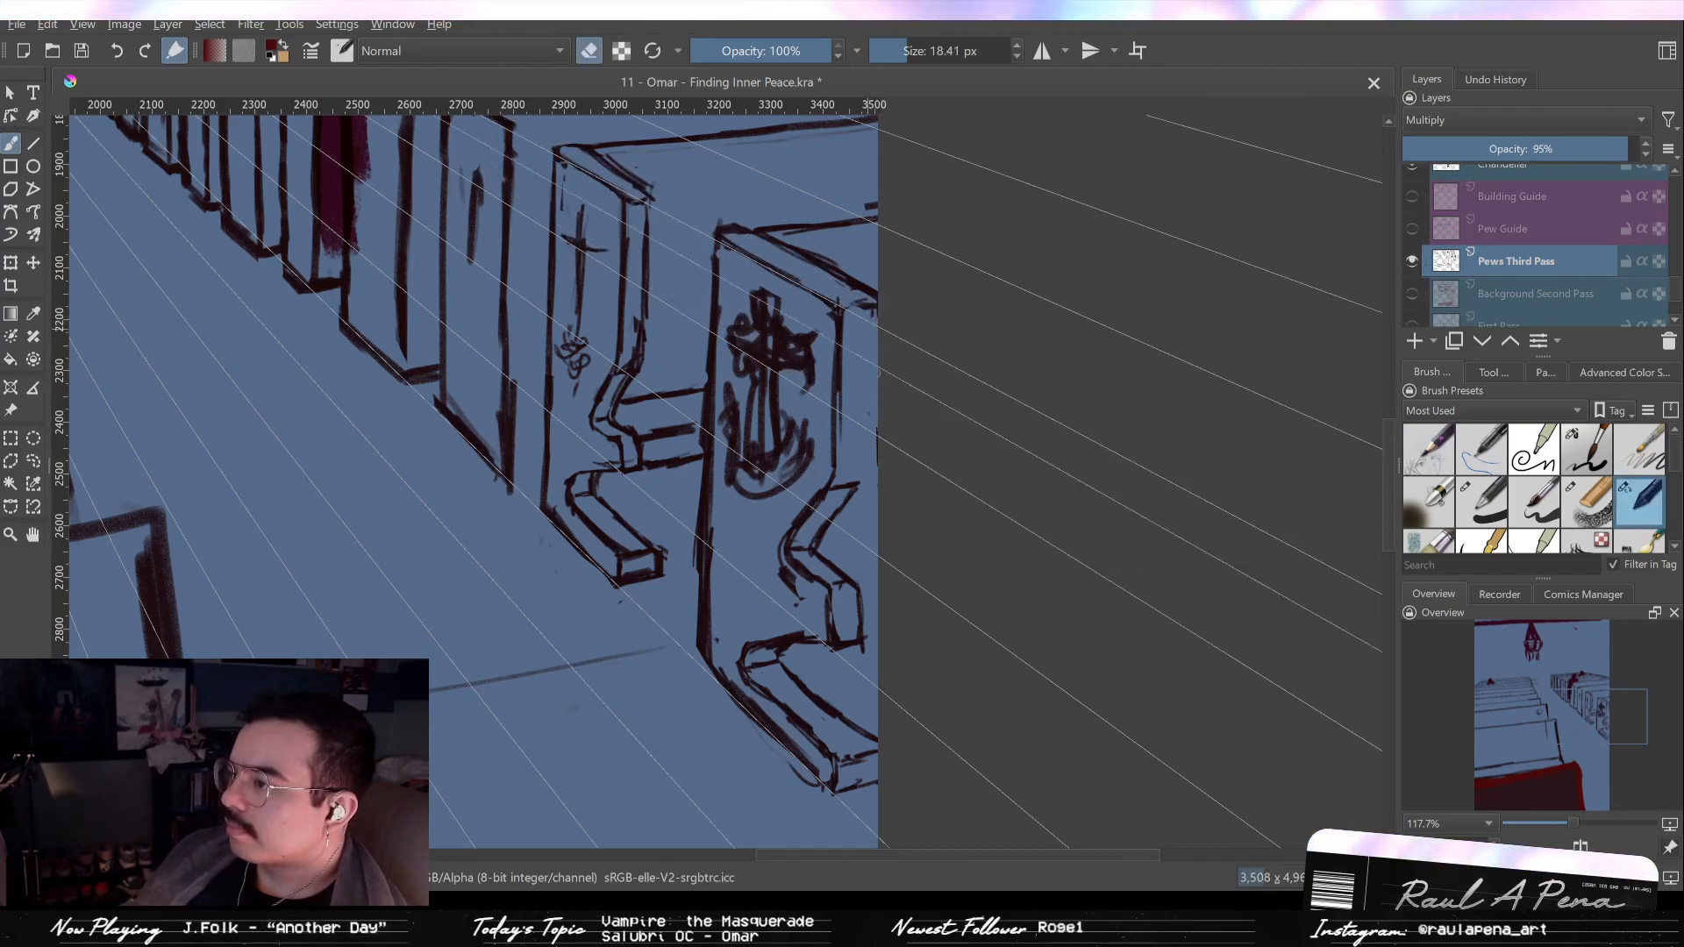
key(slash)
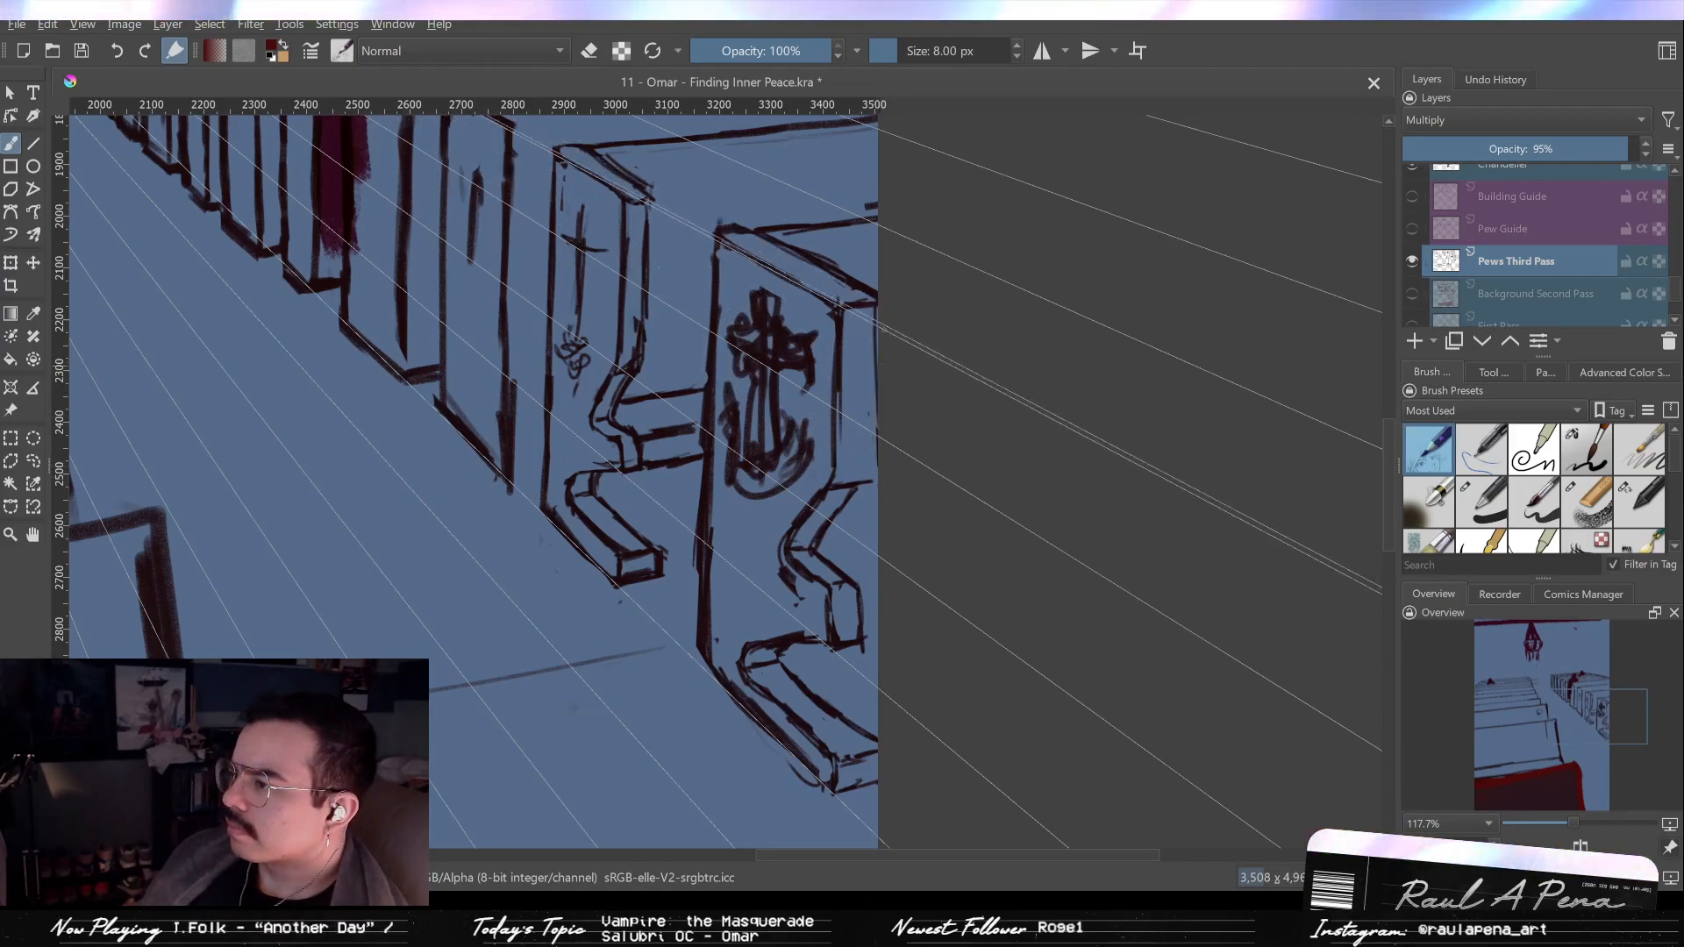
Redraw the vertical edge of the nearest pew's end panel from the top corner down to the armrest.
key(/)
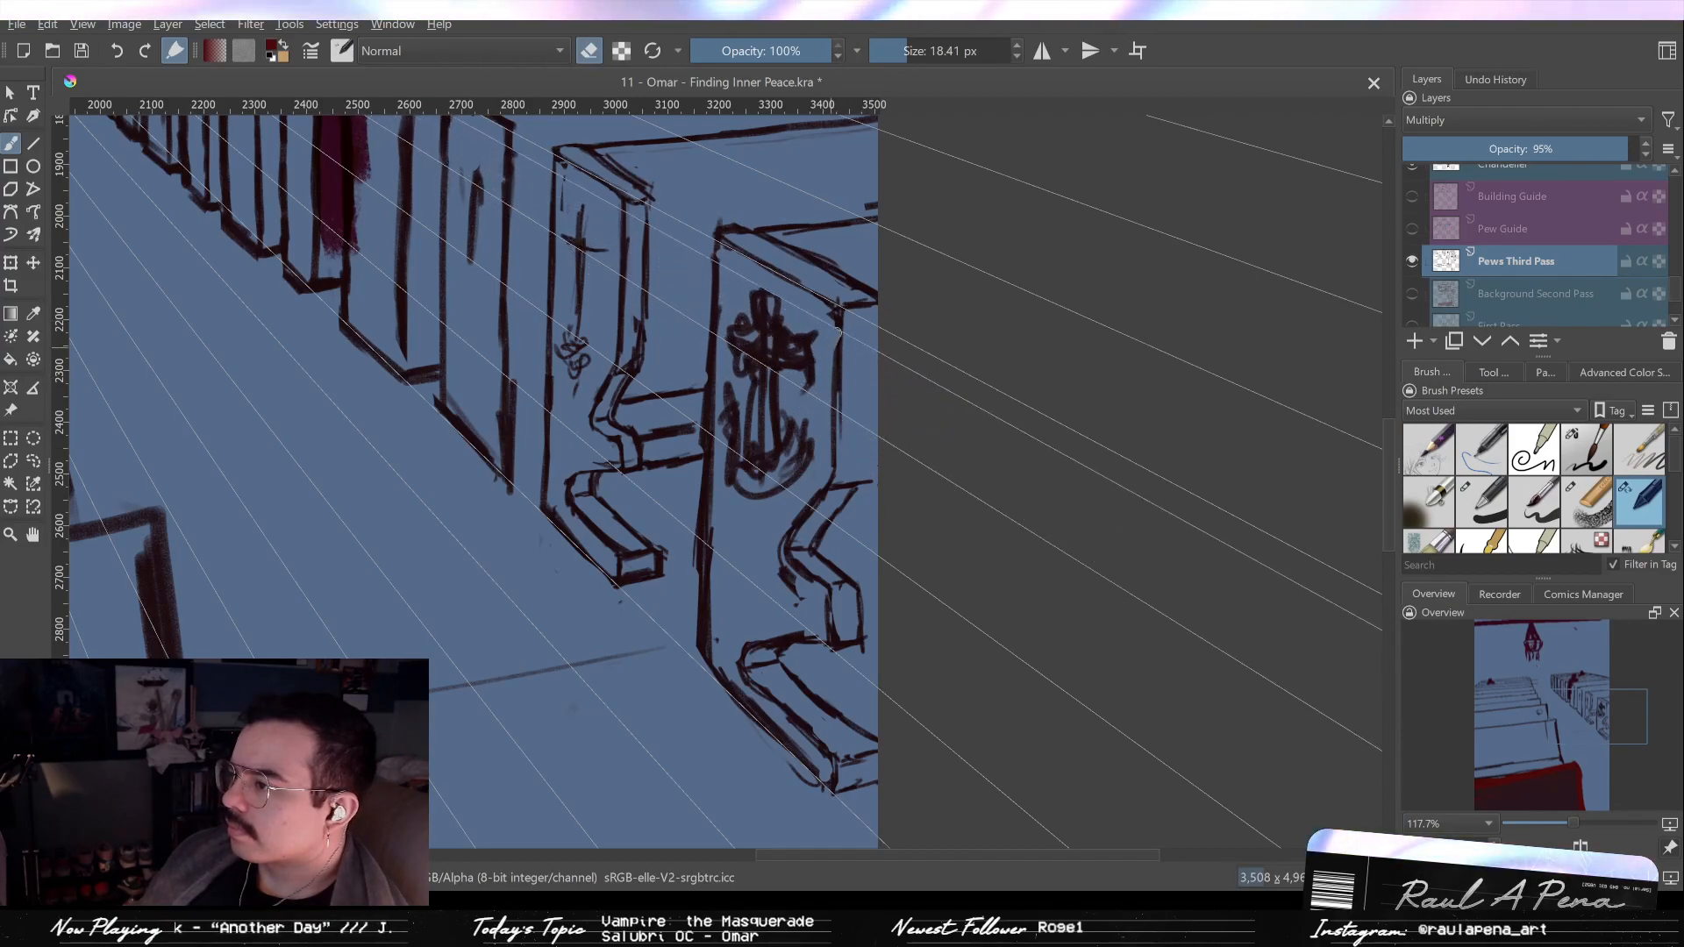
key(/)
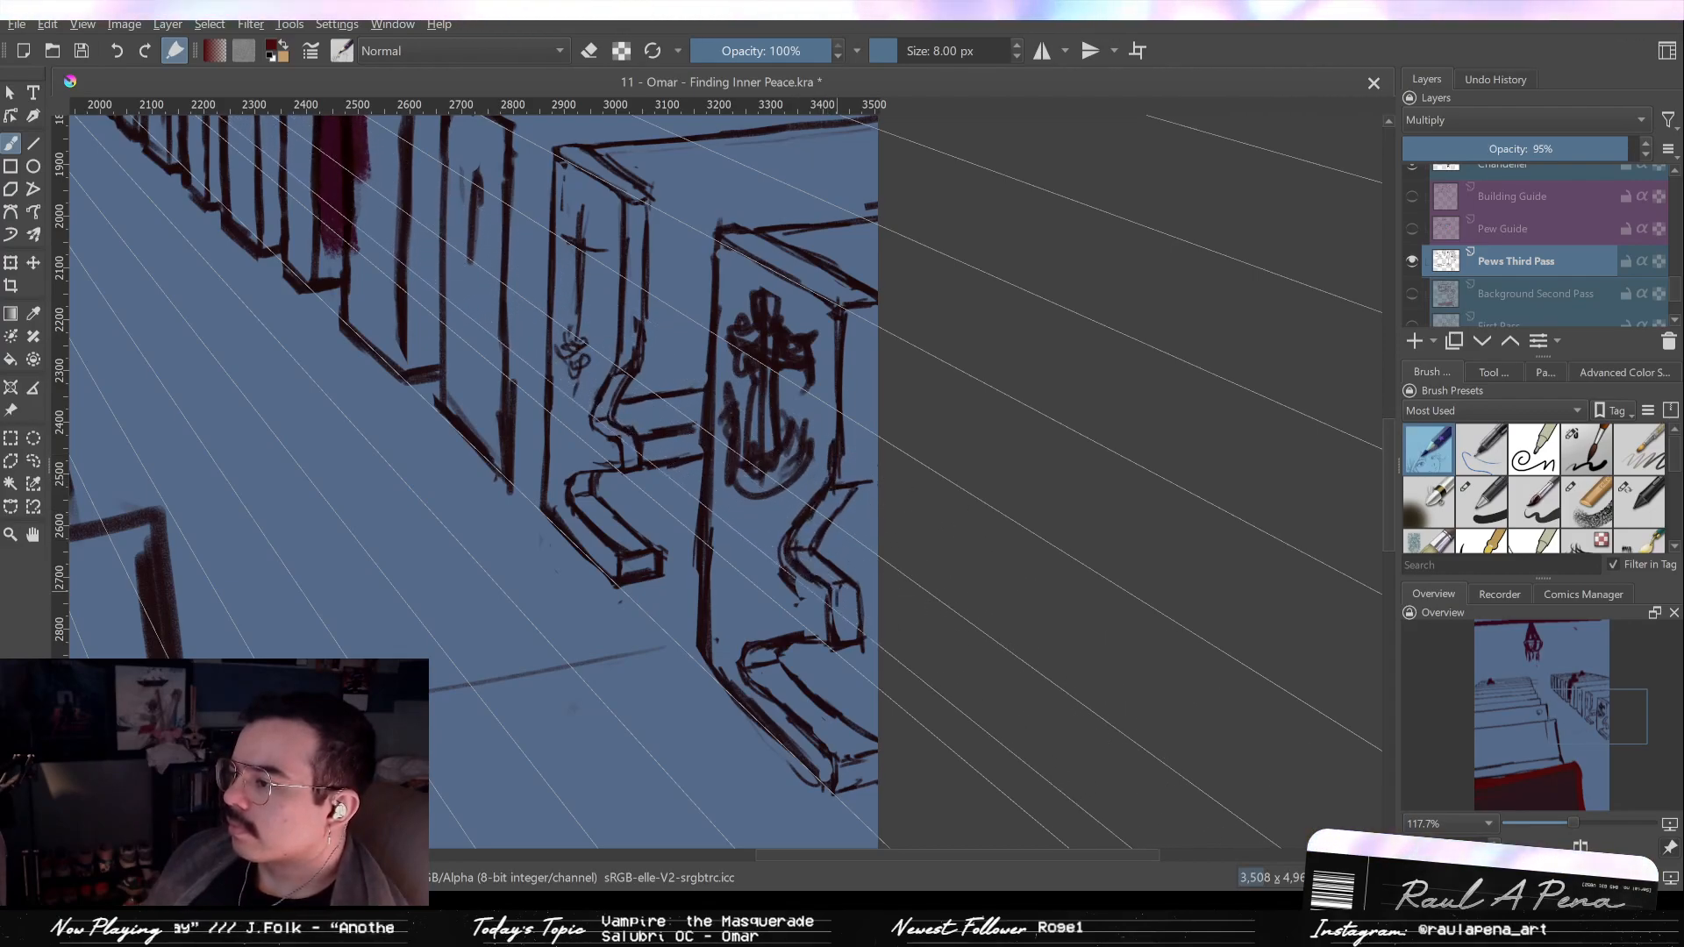
key(/)
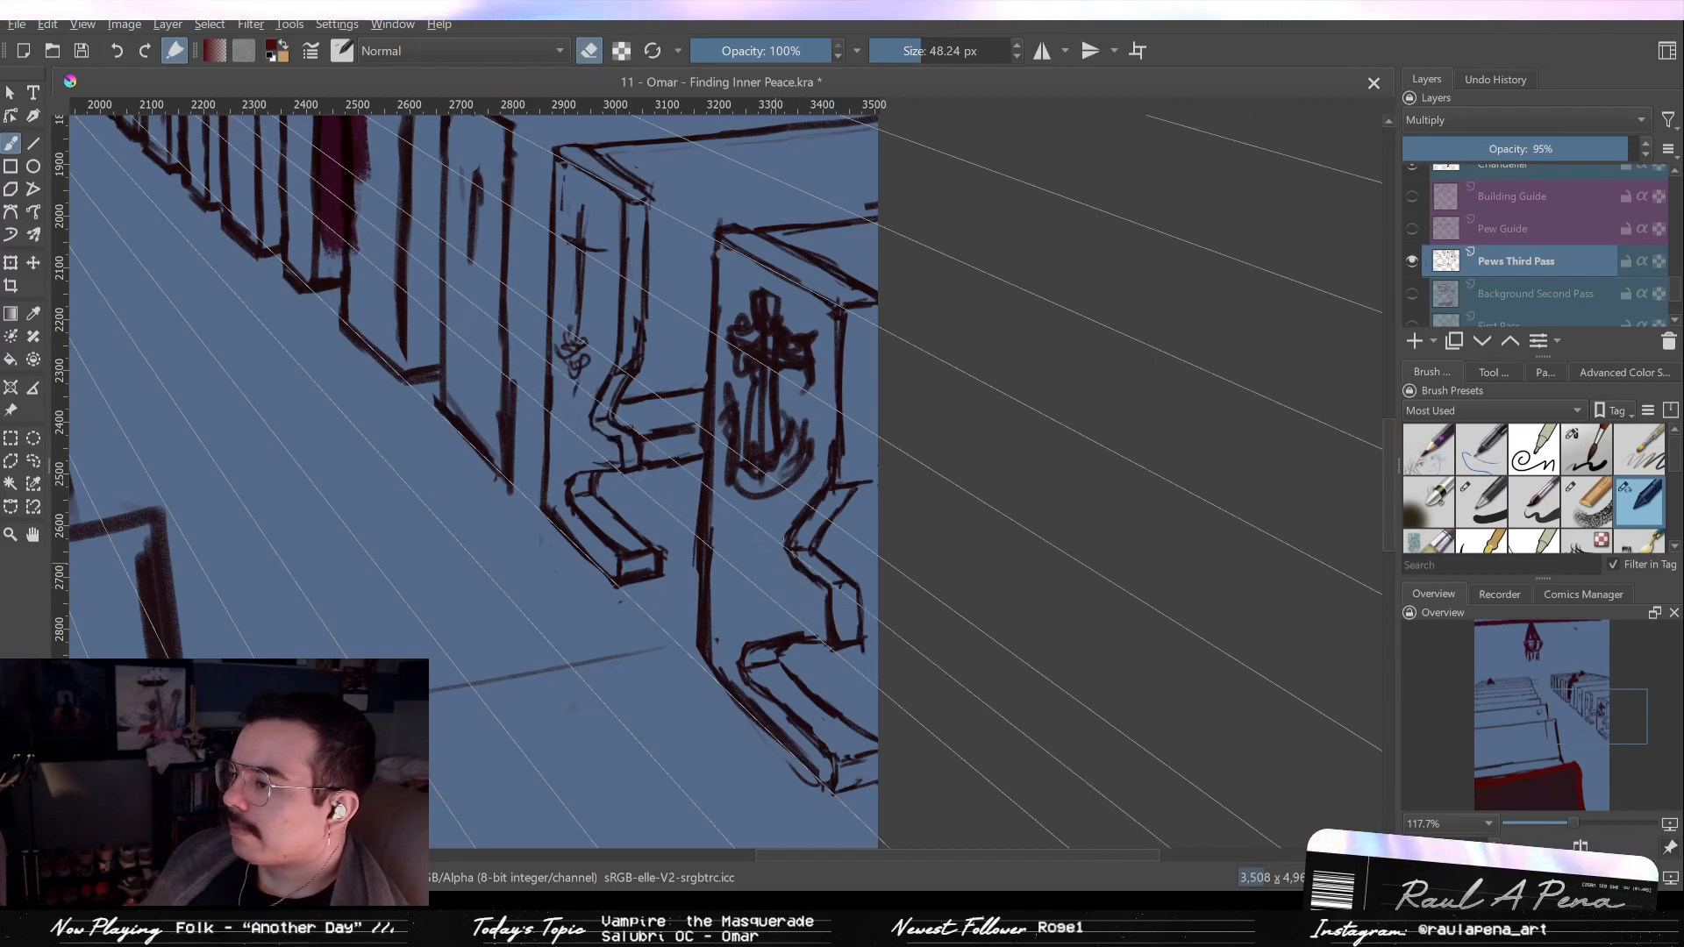
Rework the bend of the nearest pew's armrest, erasing at 48.24 px and redrawing the contour with the 8 px brush.
key(/)
key(/)
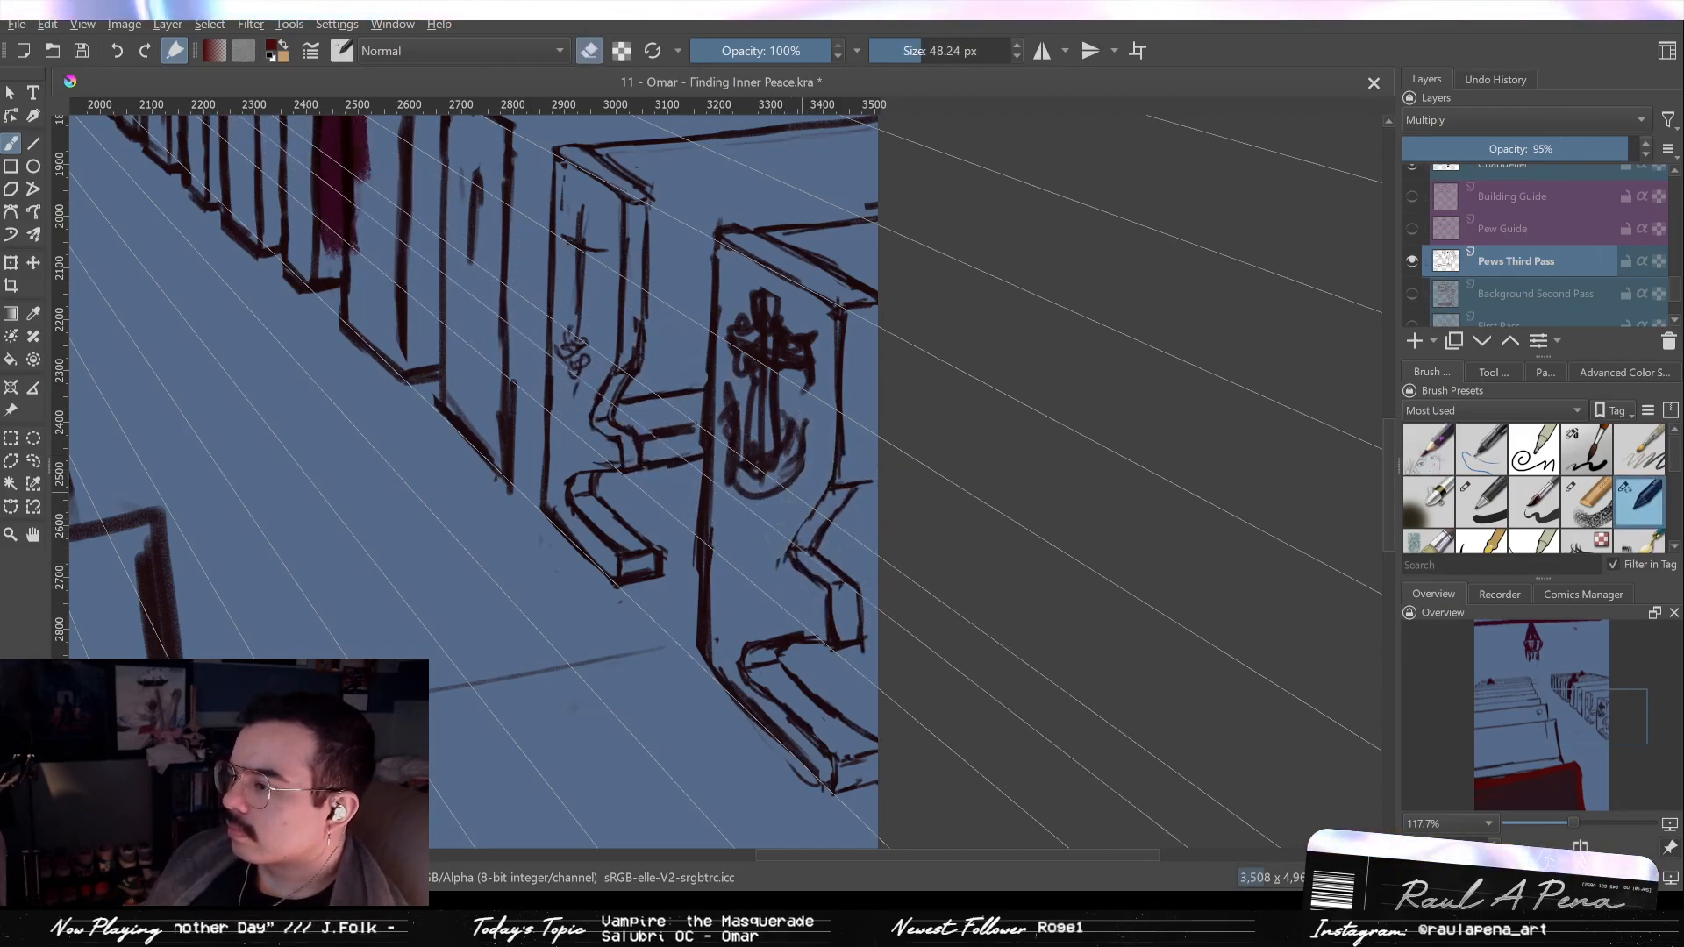
key(/)
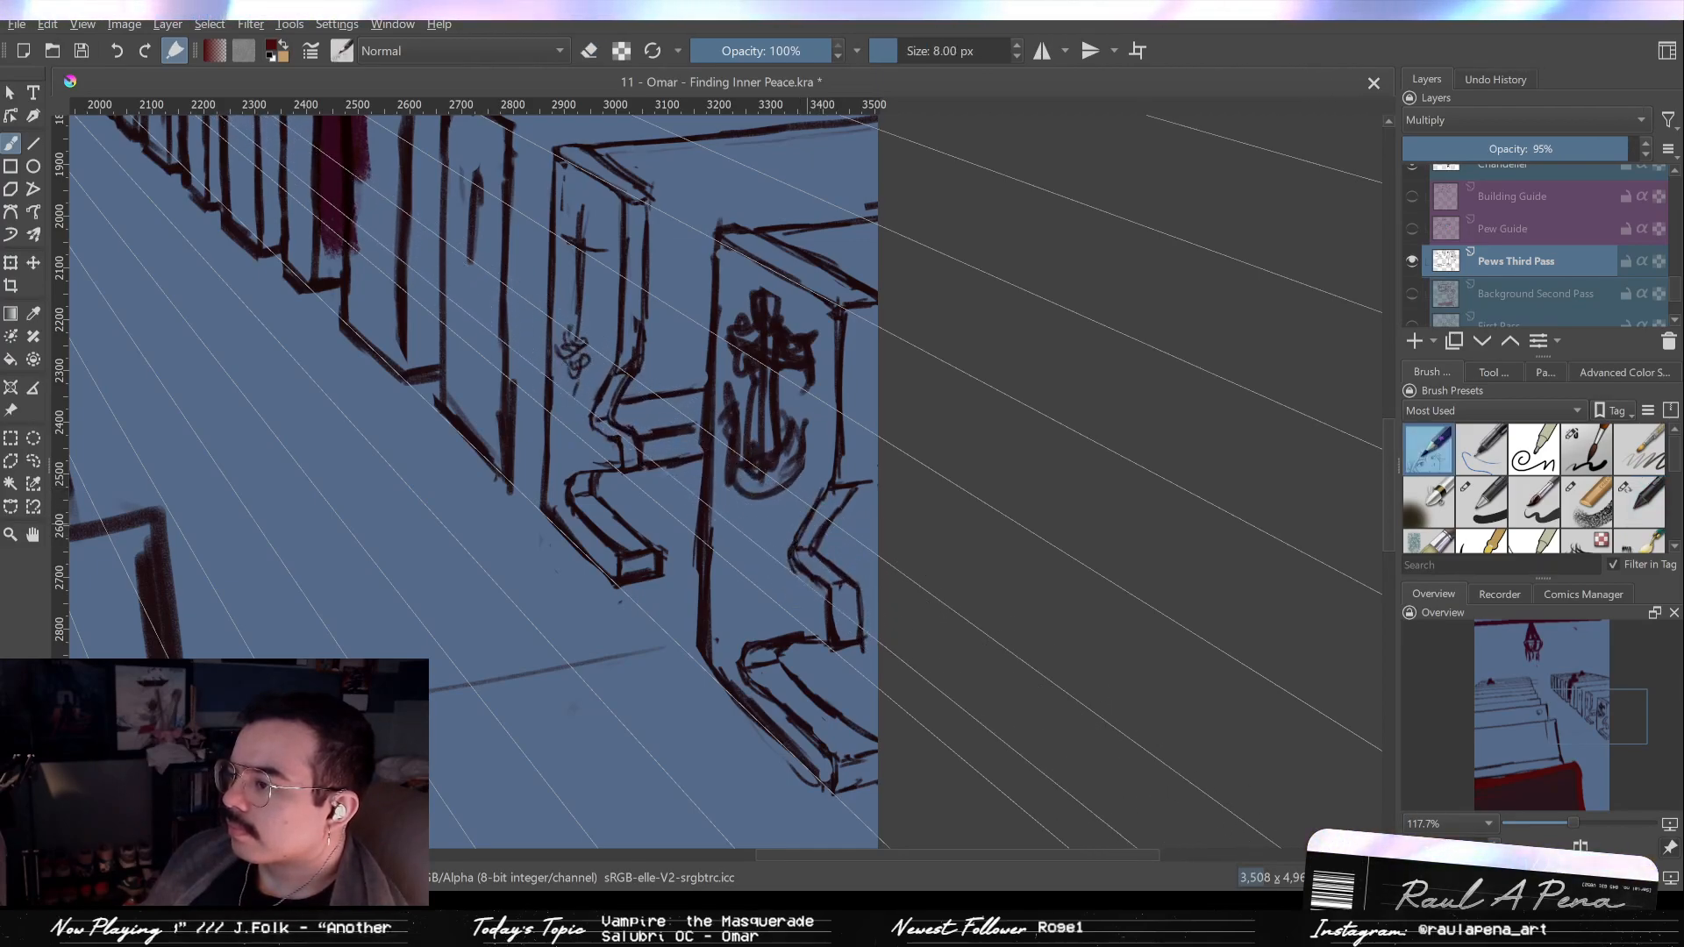
key(/)
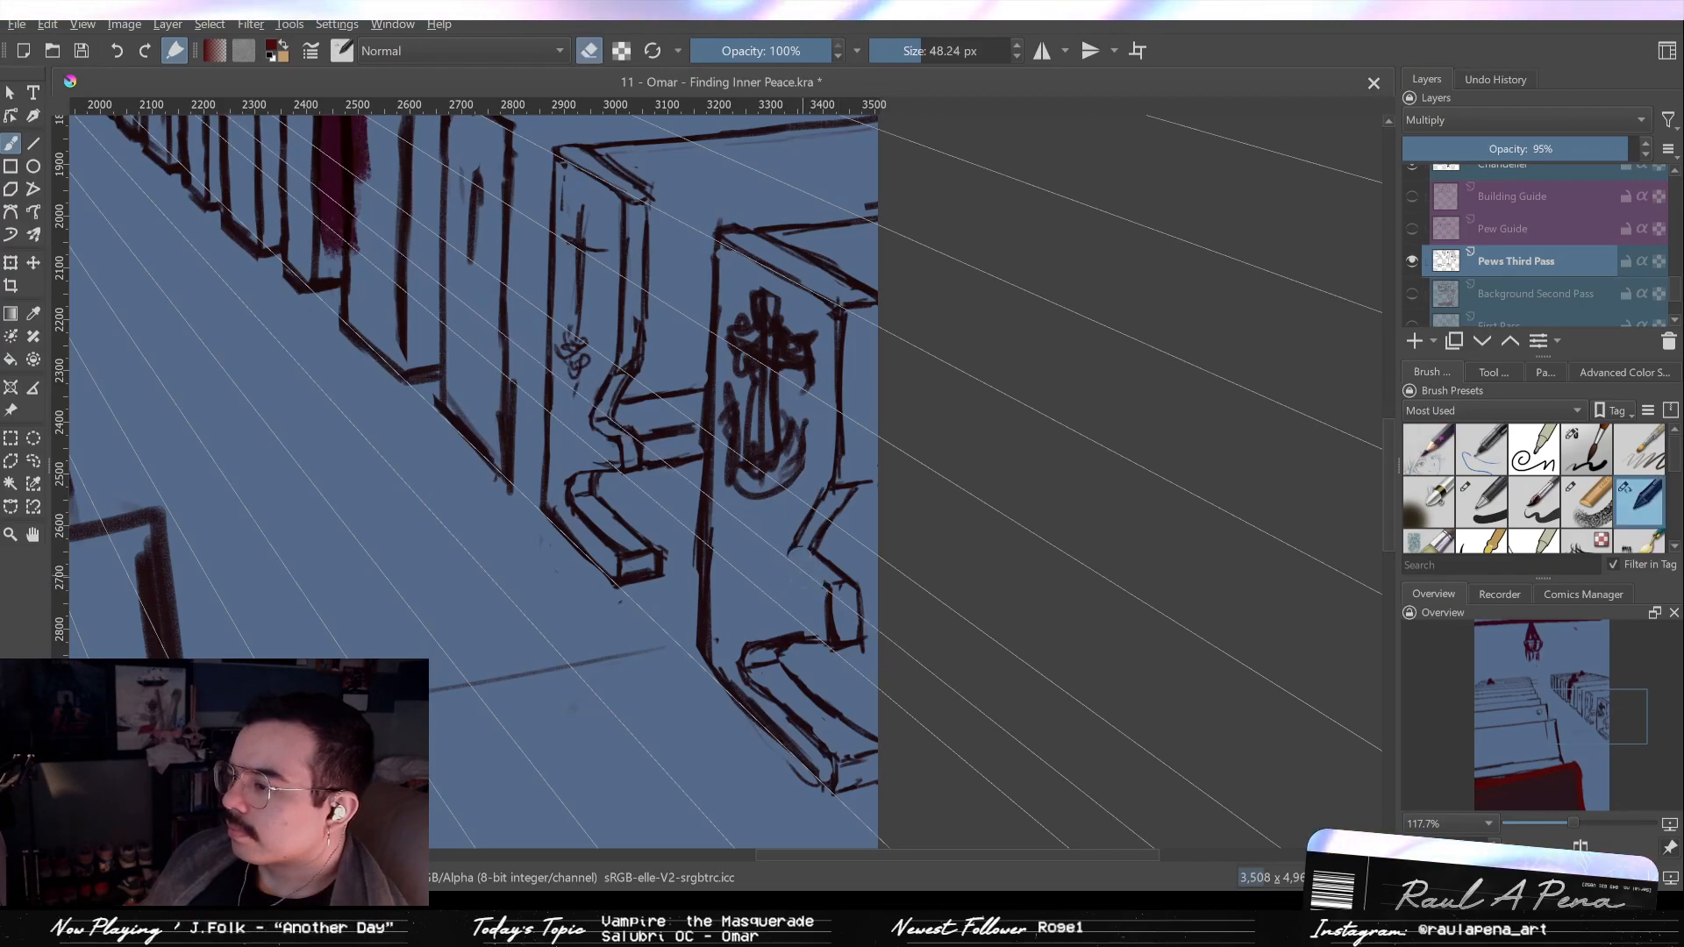
key(/)
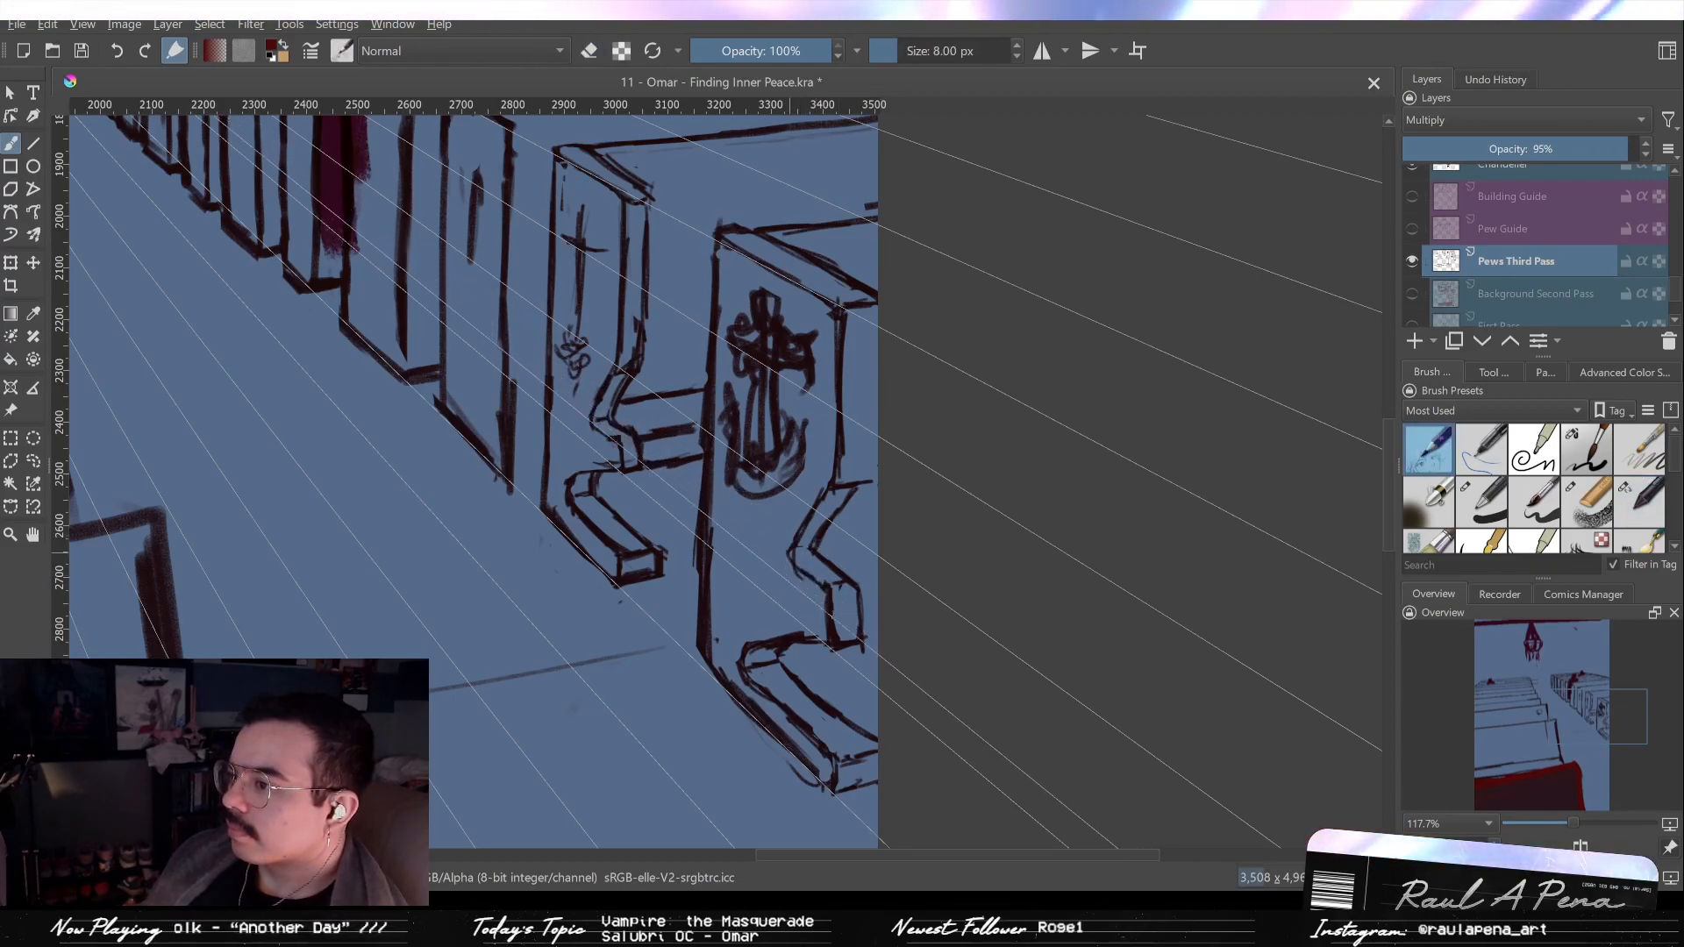
key(/)
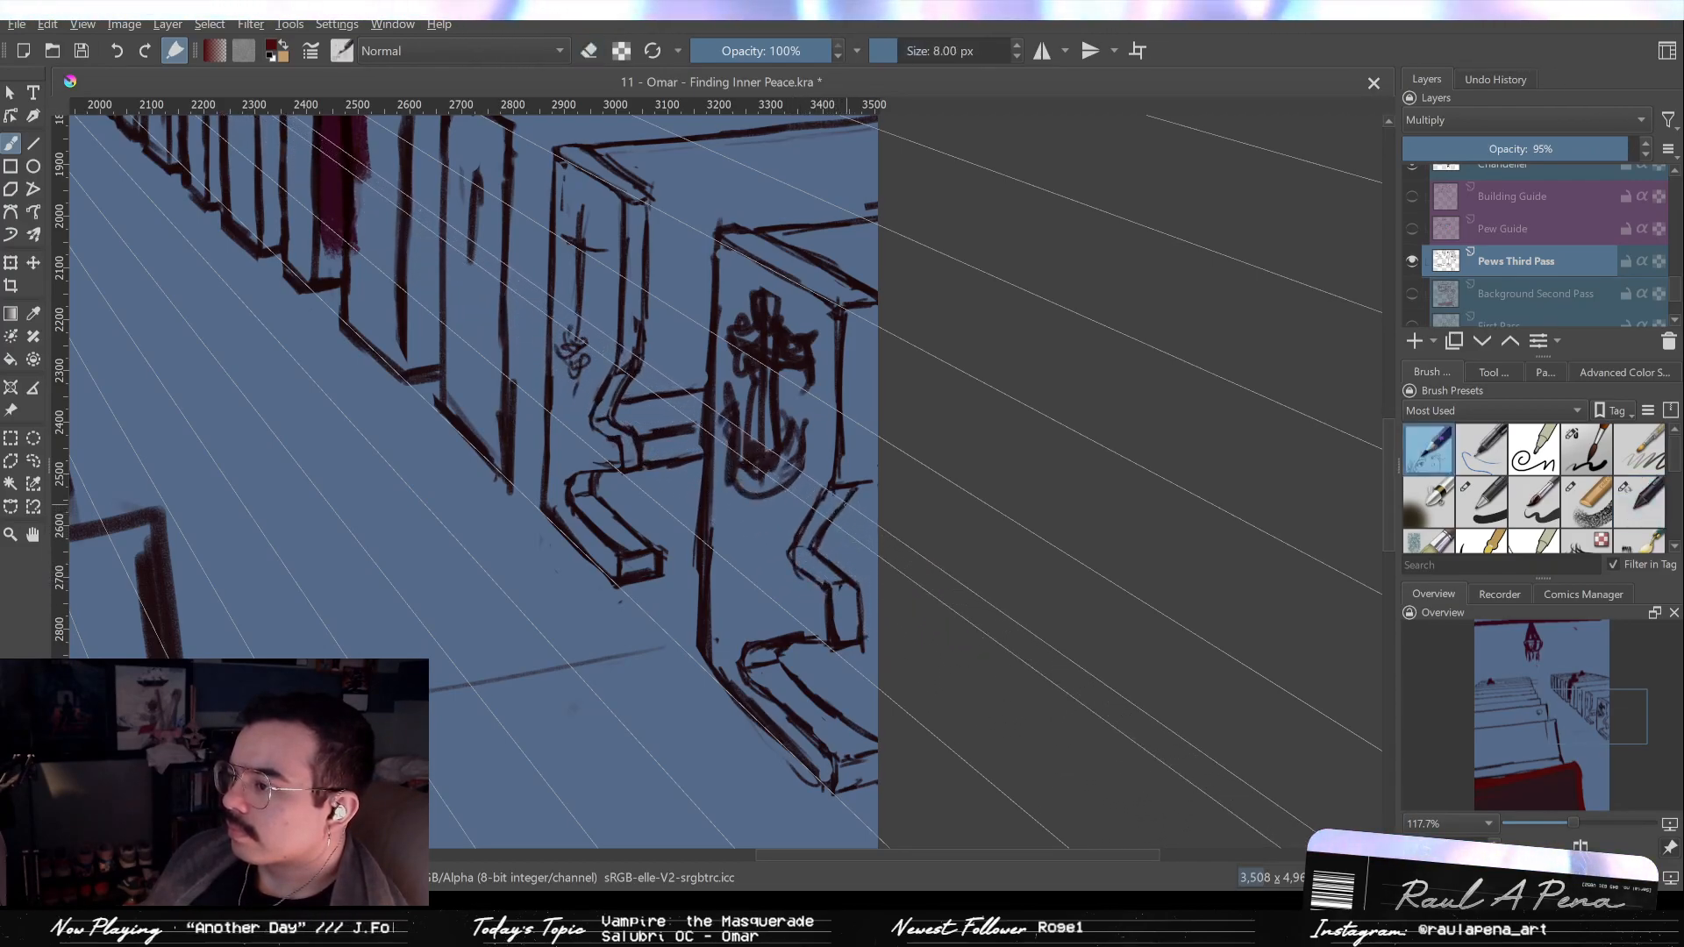
key(/)
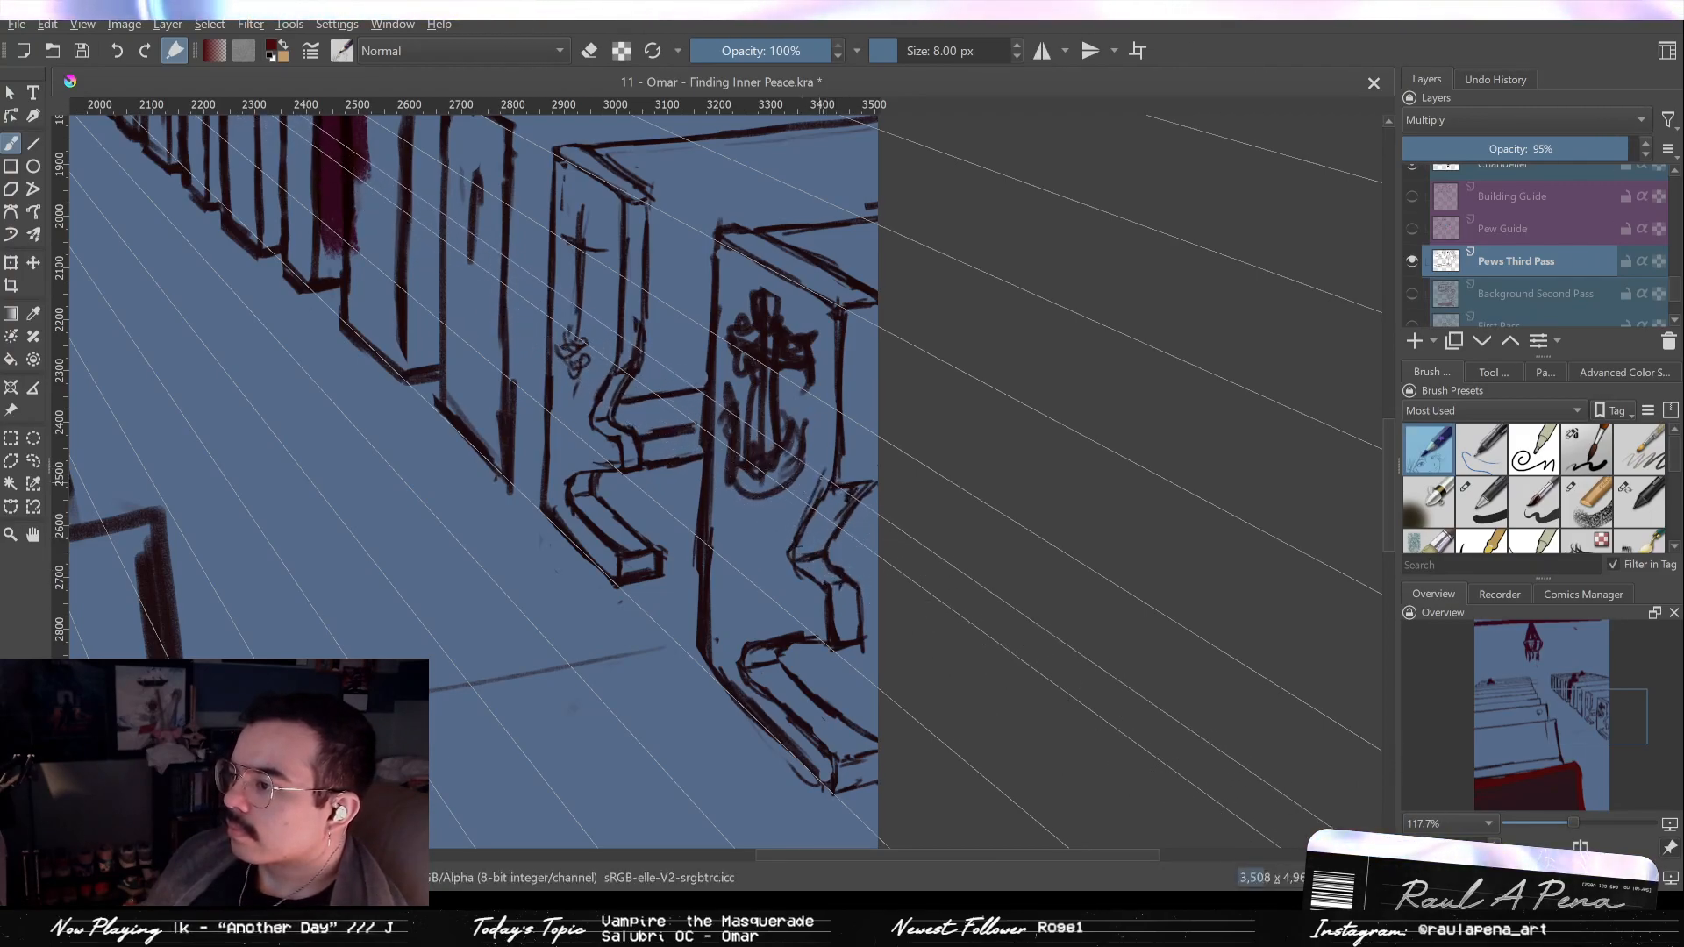
Erase the doubled outer line of the nearest pew's armrest and redraw it as a single slanted contour.
key(slash)
drag(818, 488, 793, 550)
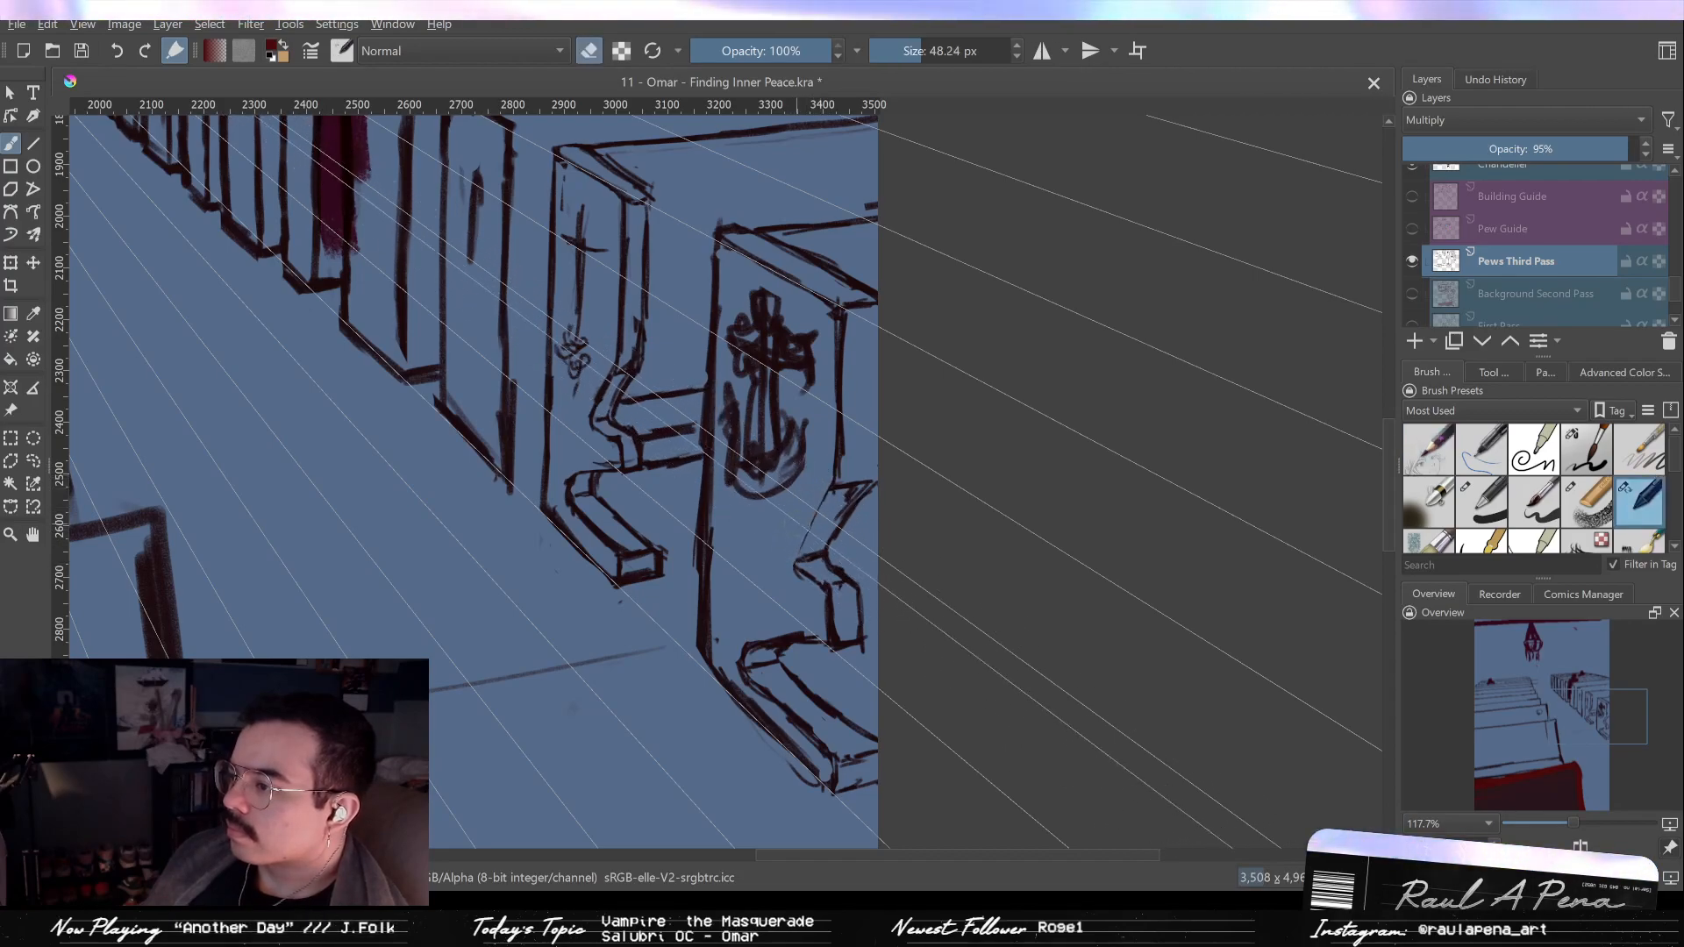
key(slash)
mouse_move(833, 495)
mouse_down()
mouse_move(797, 533)
mouse_move(805, 572)
mouse_up()
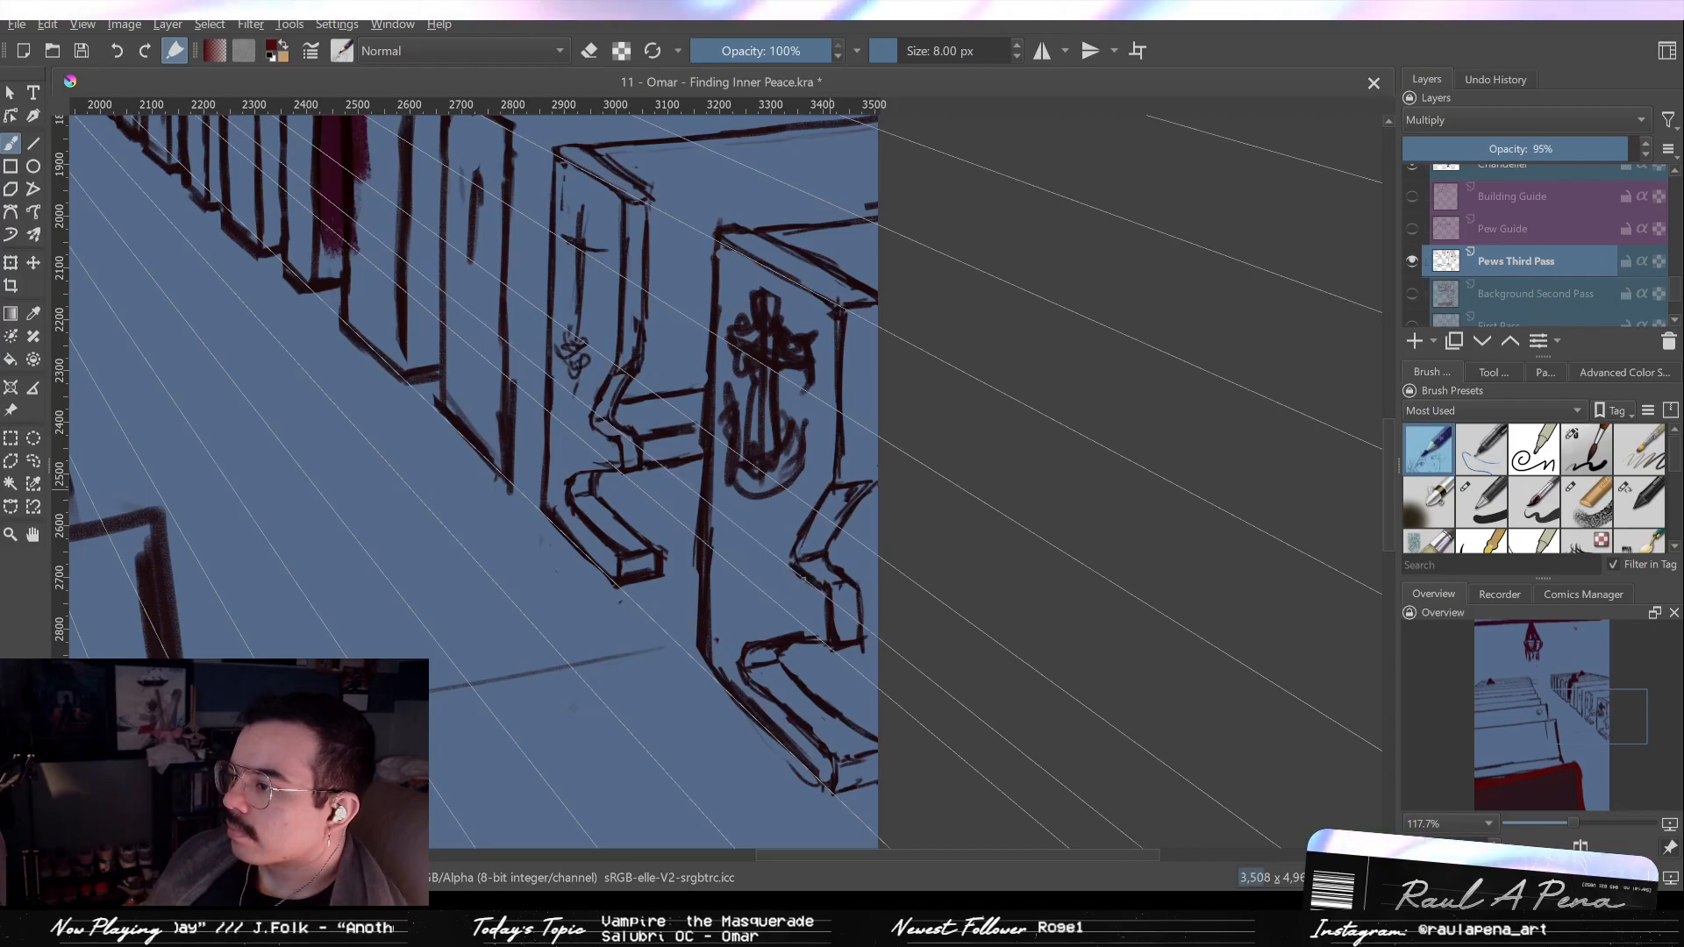
Erase the curved start of the nearest pew's foot and redraw its upper edge and the line below the armrest block.
mouse_move(819, 645)
mouse_down()
mouse_move(842, 718)
mouse_move(855, 685)
mouse_move(903, 798)
mouse_move(876, 647)
mouse_move(851, 605)
mouse_move(808, 605)
mouse_up()
key(/)
drag(711, 669, 744, 669)
key(/)
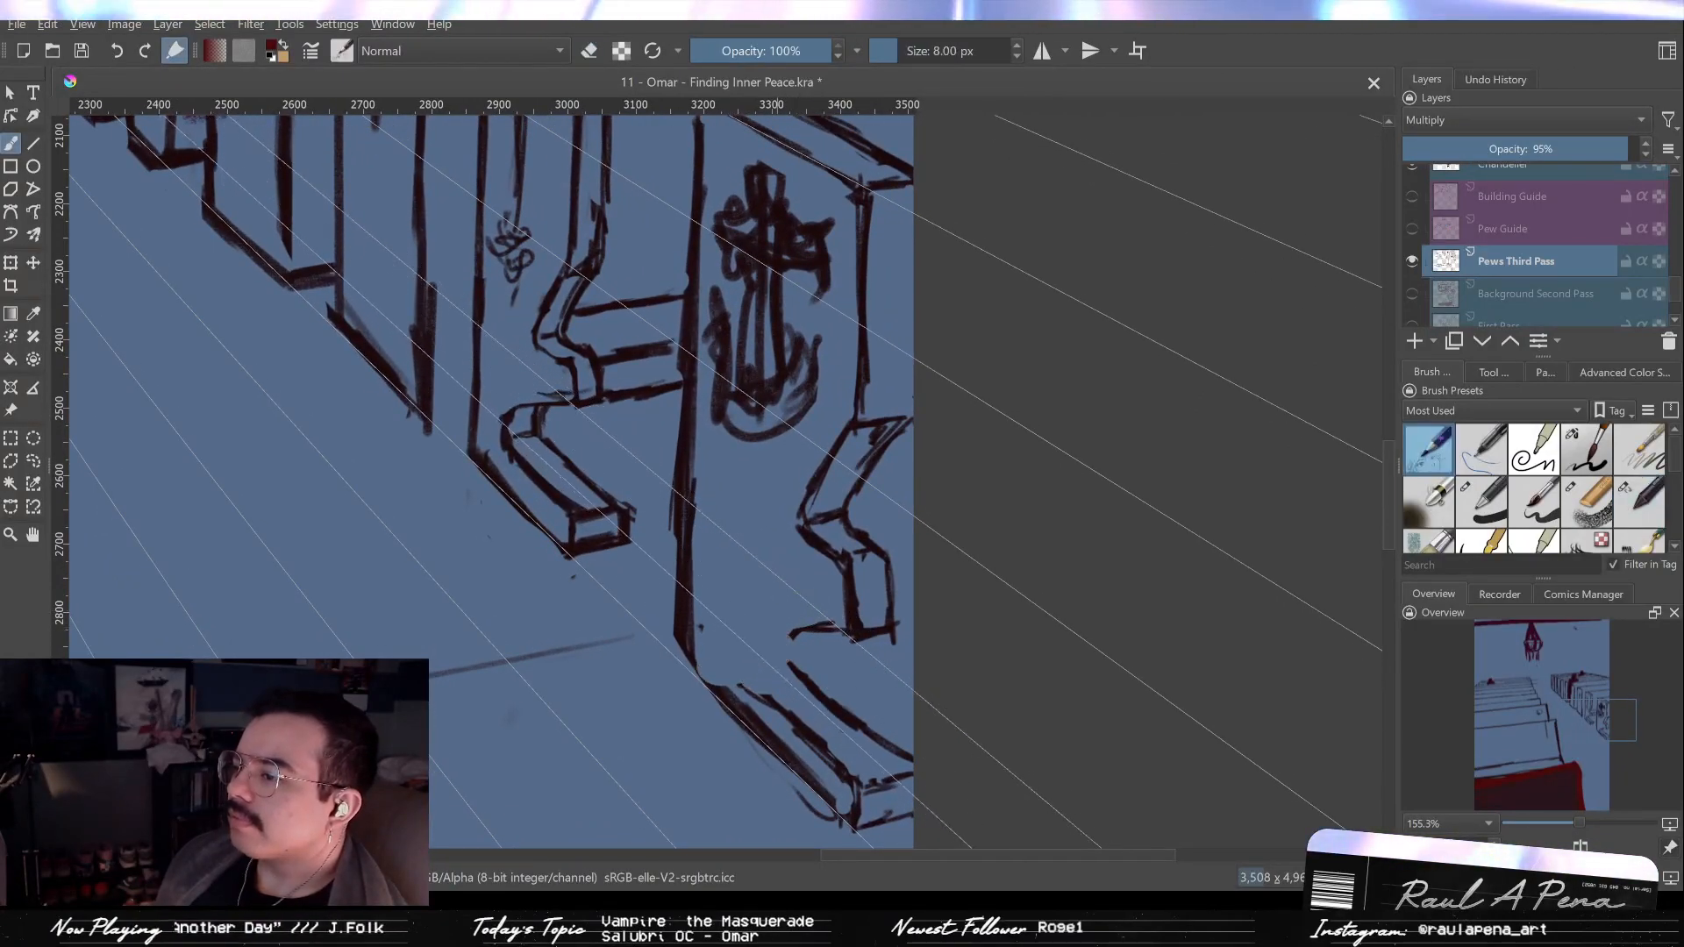
Thin the thick long vertical edge of the nearest pew's end panel with the 48.24 px eraser.
key(/)
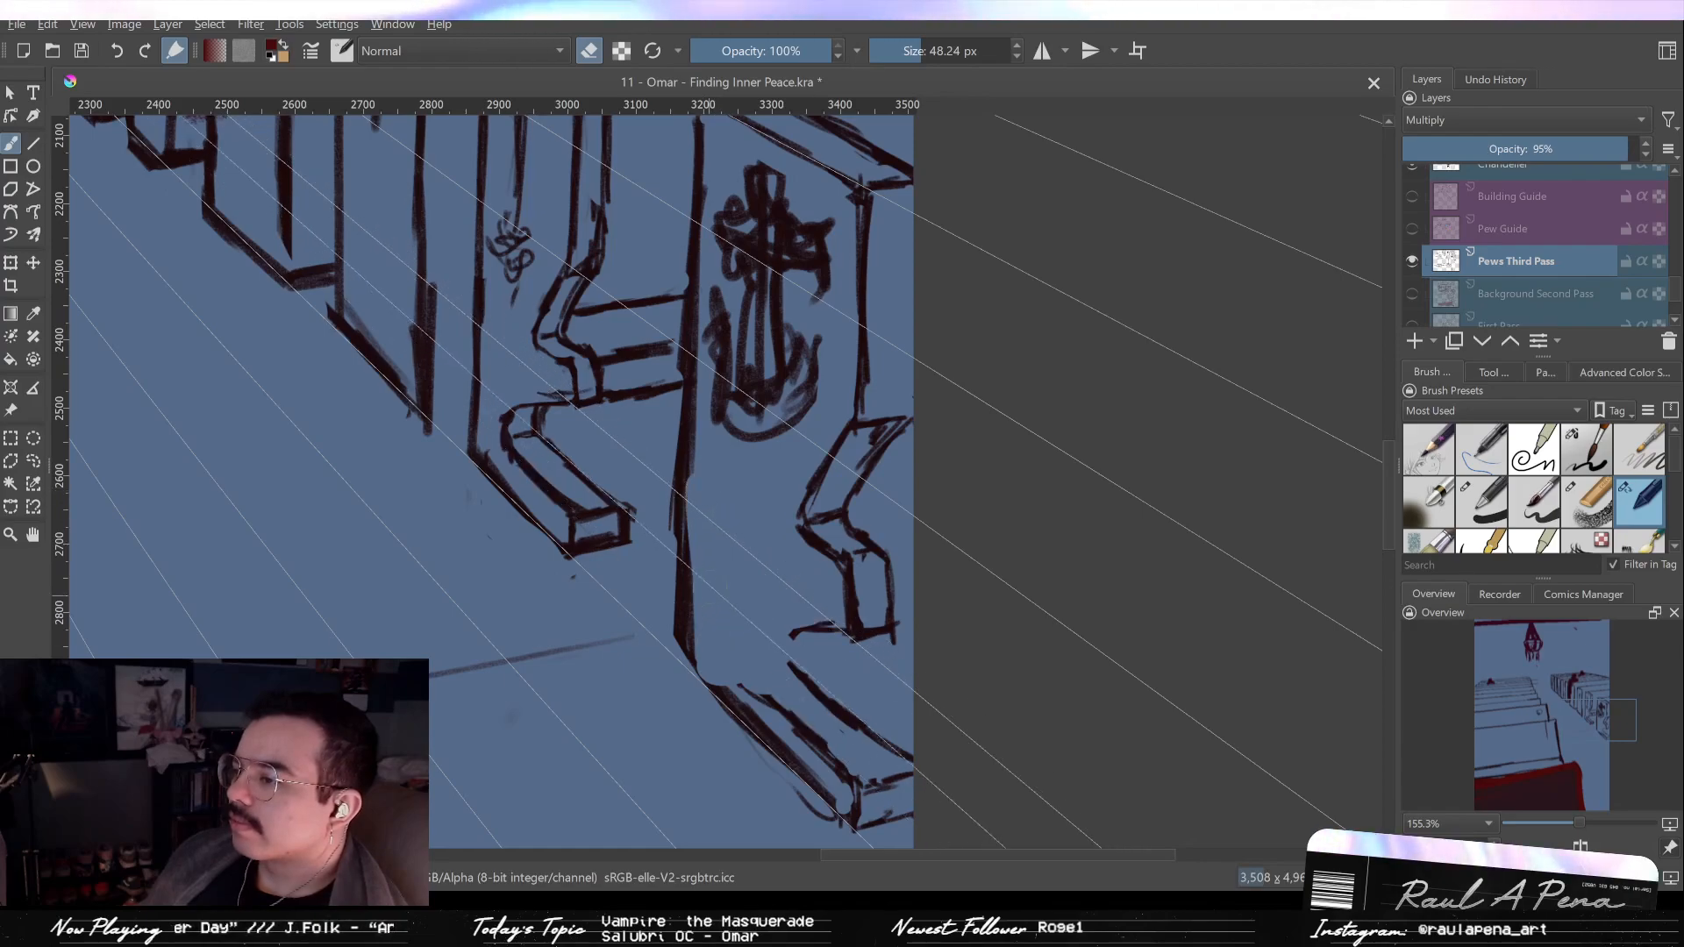
key(/)
mouse_move(688, 598)
mouse_down()
mouse_move(686, 638)
mouse_move(659, 475)
mouse_up()
key(/)
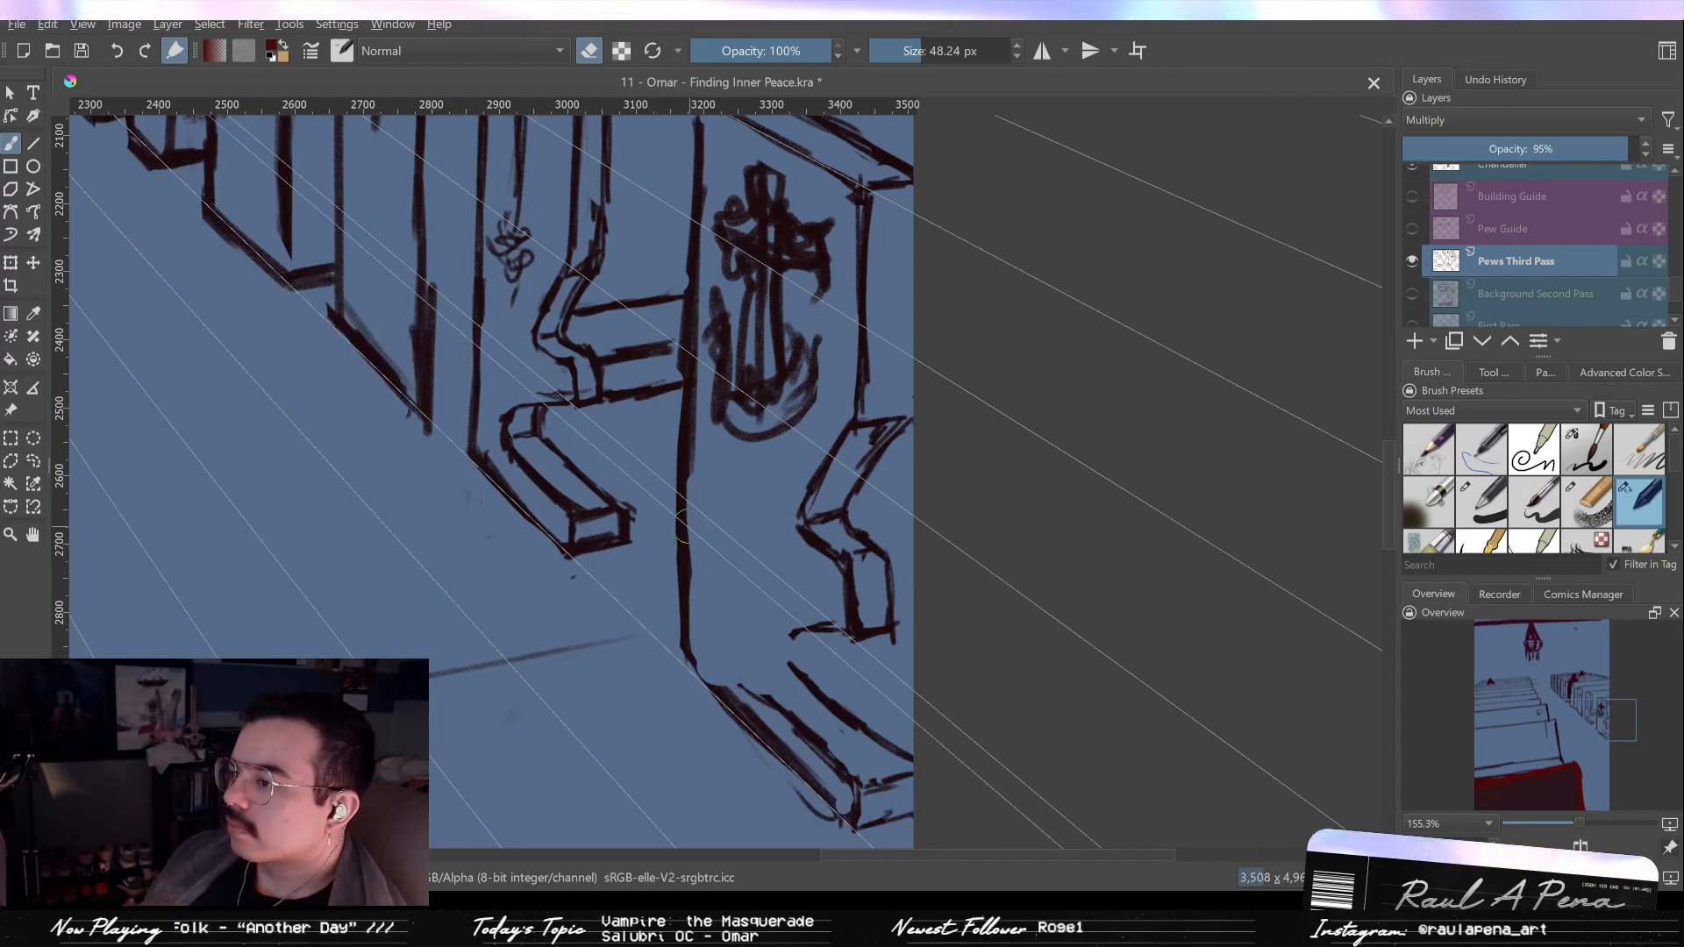
Draw the curved top of the nearest pew's foot and clean up the doubled lines along its sloping base.
key(/)
mouse_move(820, 632)
mouse_down()
mouse_move(794, 479)
mouse_move(772, 475)
mouse_up()
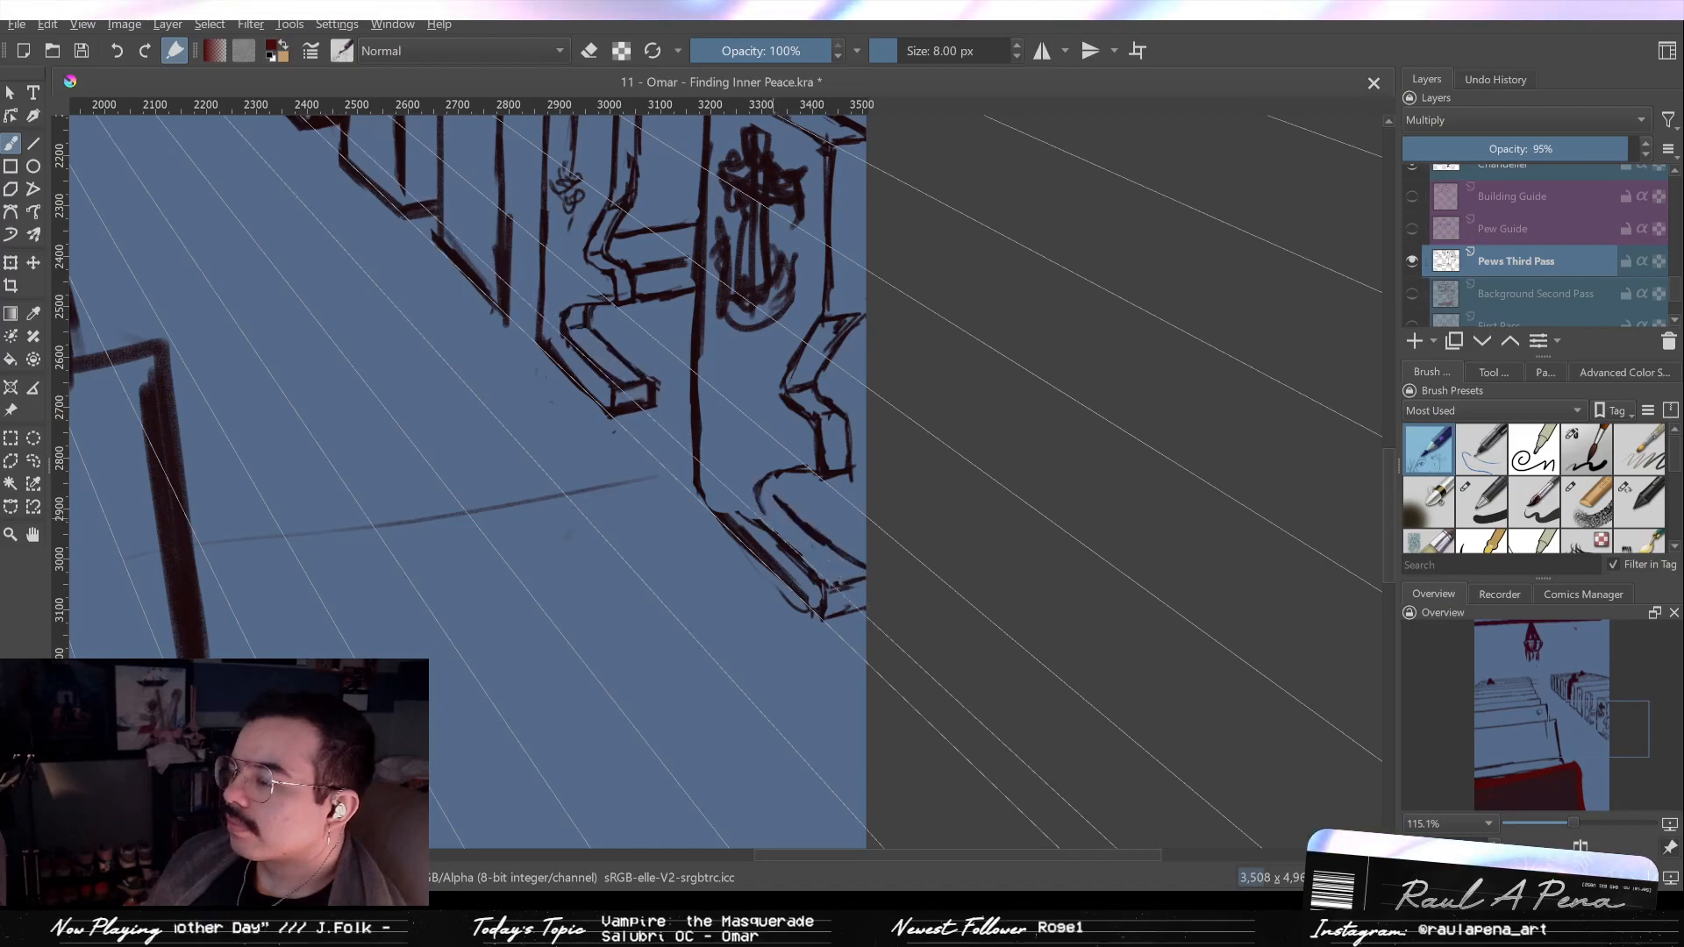
key(slash)
drag(733, 496, 782, 556)
key(slash)
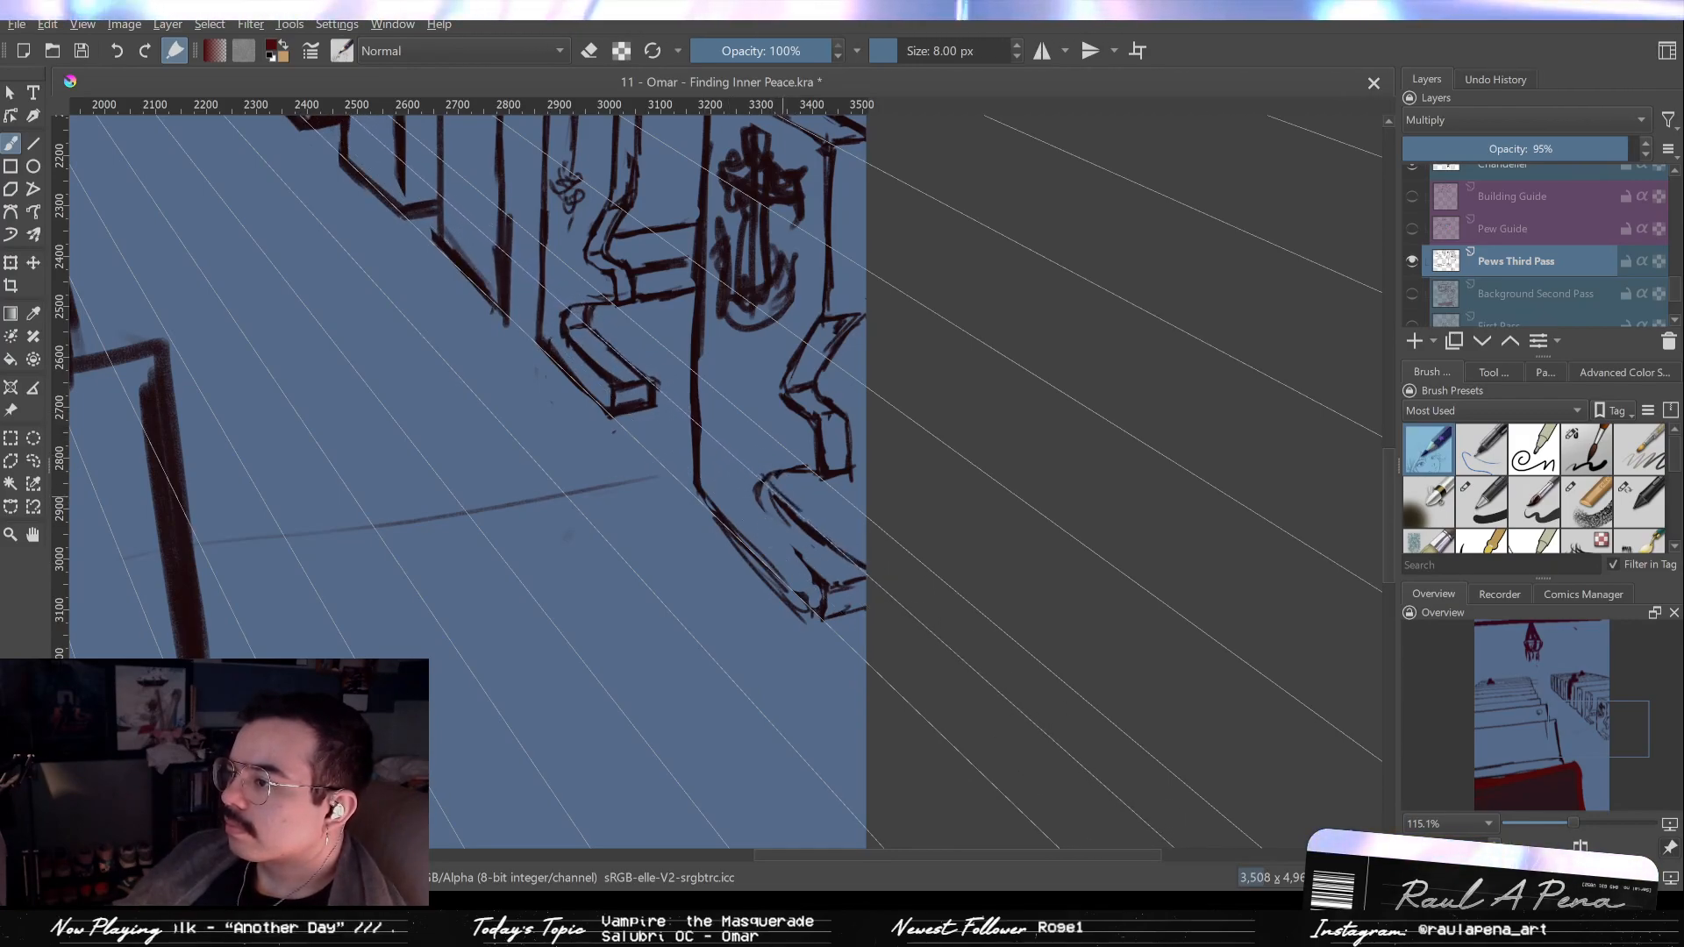
Erase the curved inner line of the nearest pew's foot and thin the doubled strokes along its upper edge.
key(slash)
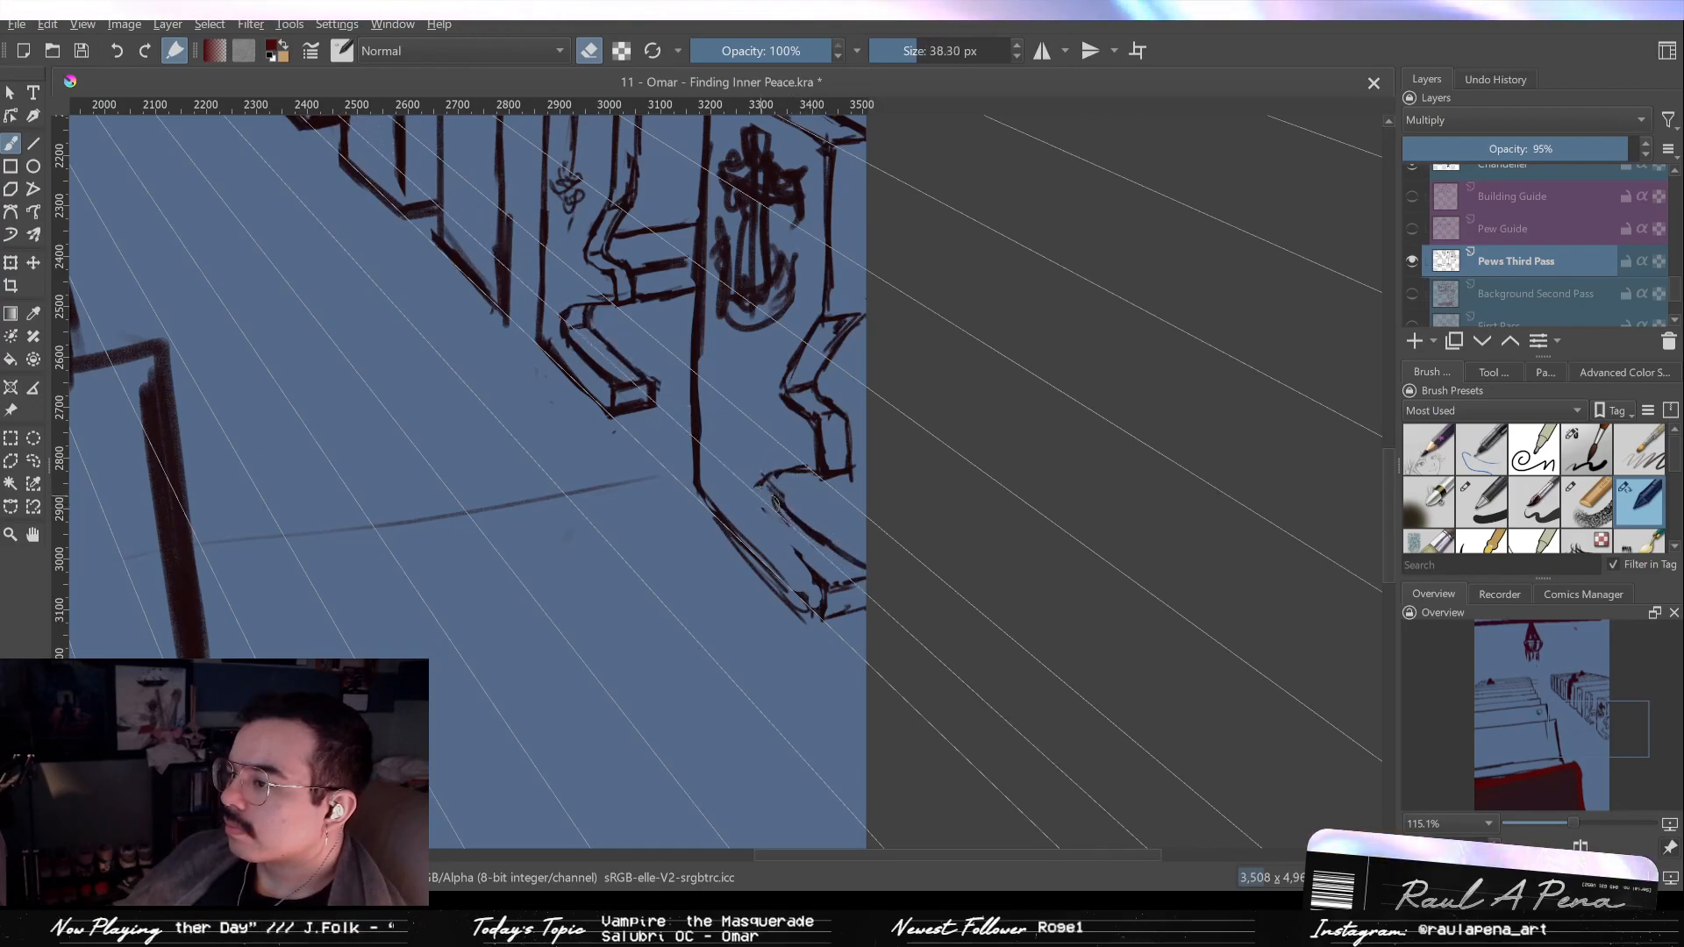
key(slash)
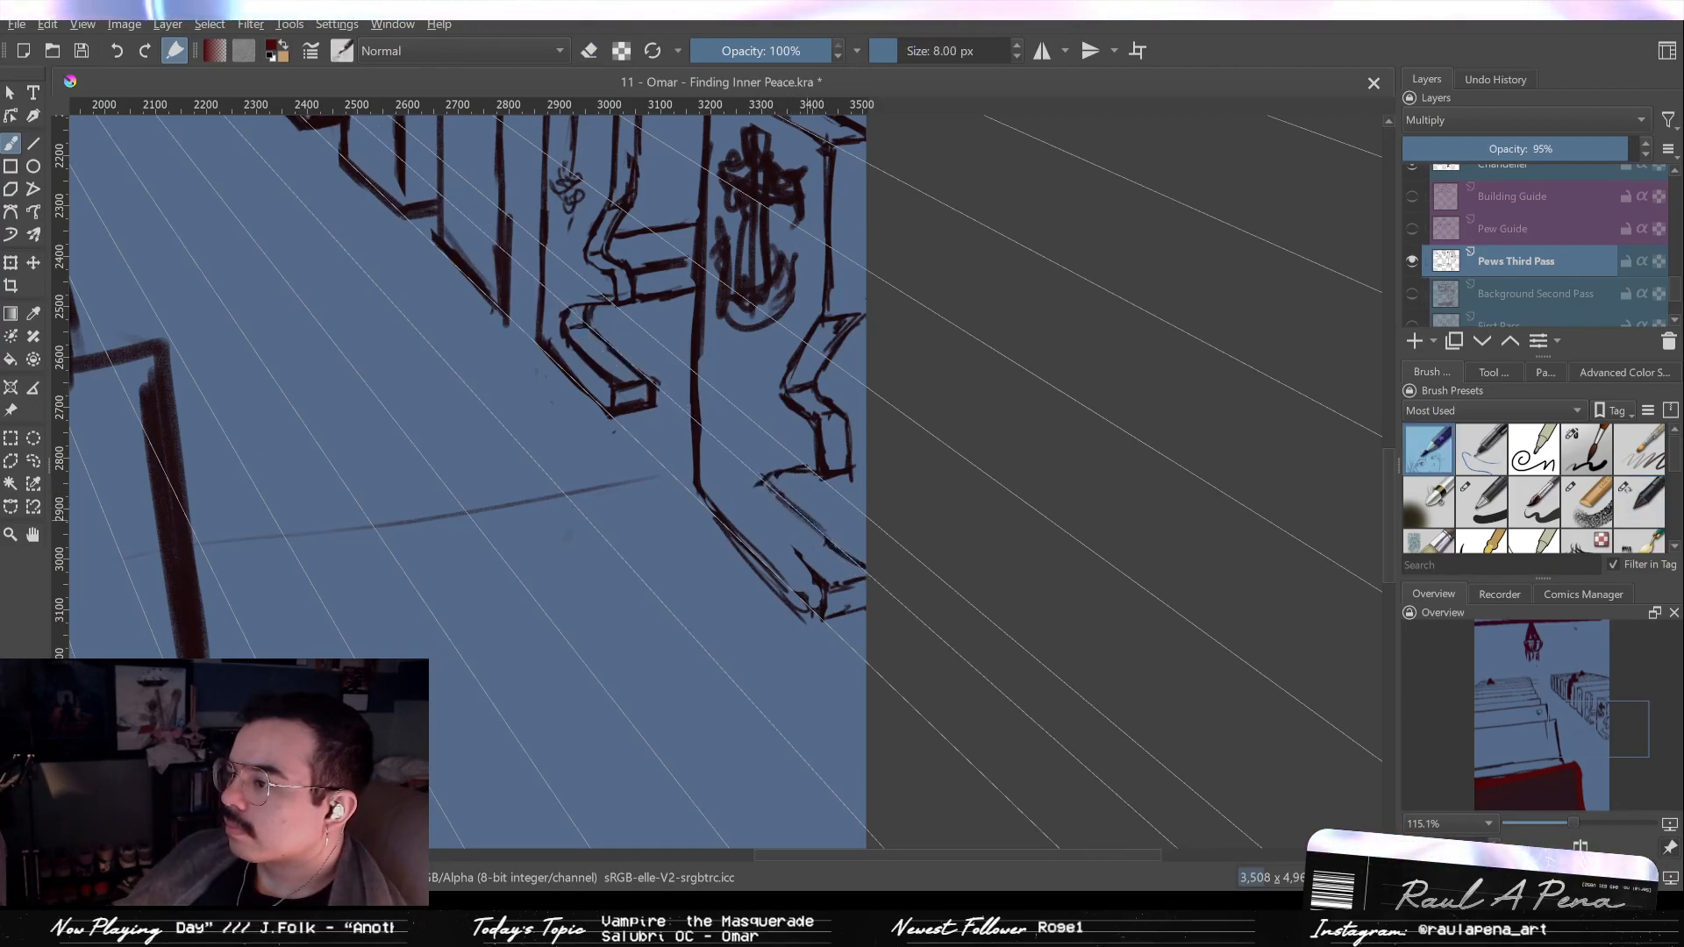
key(slash)
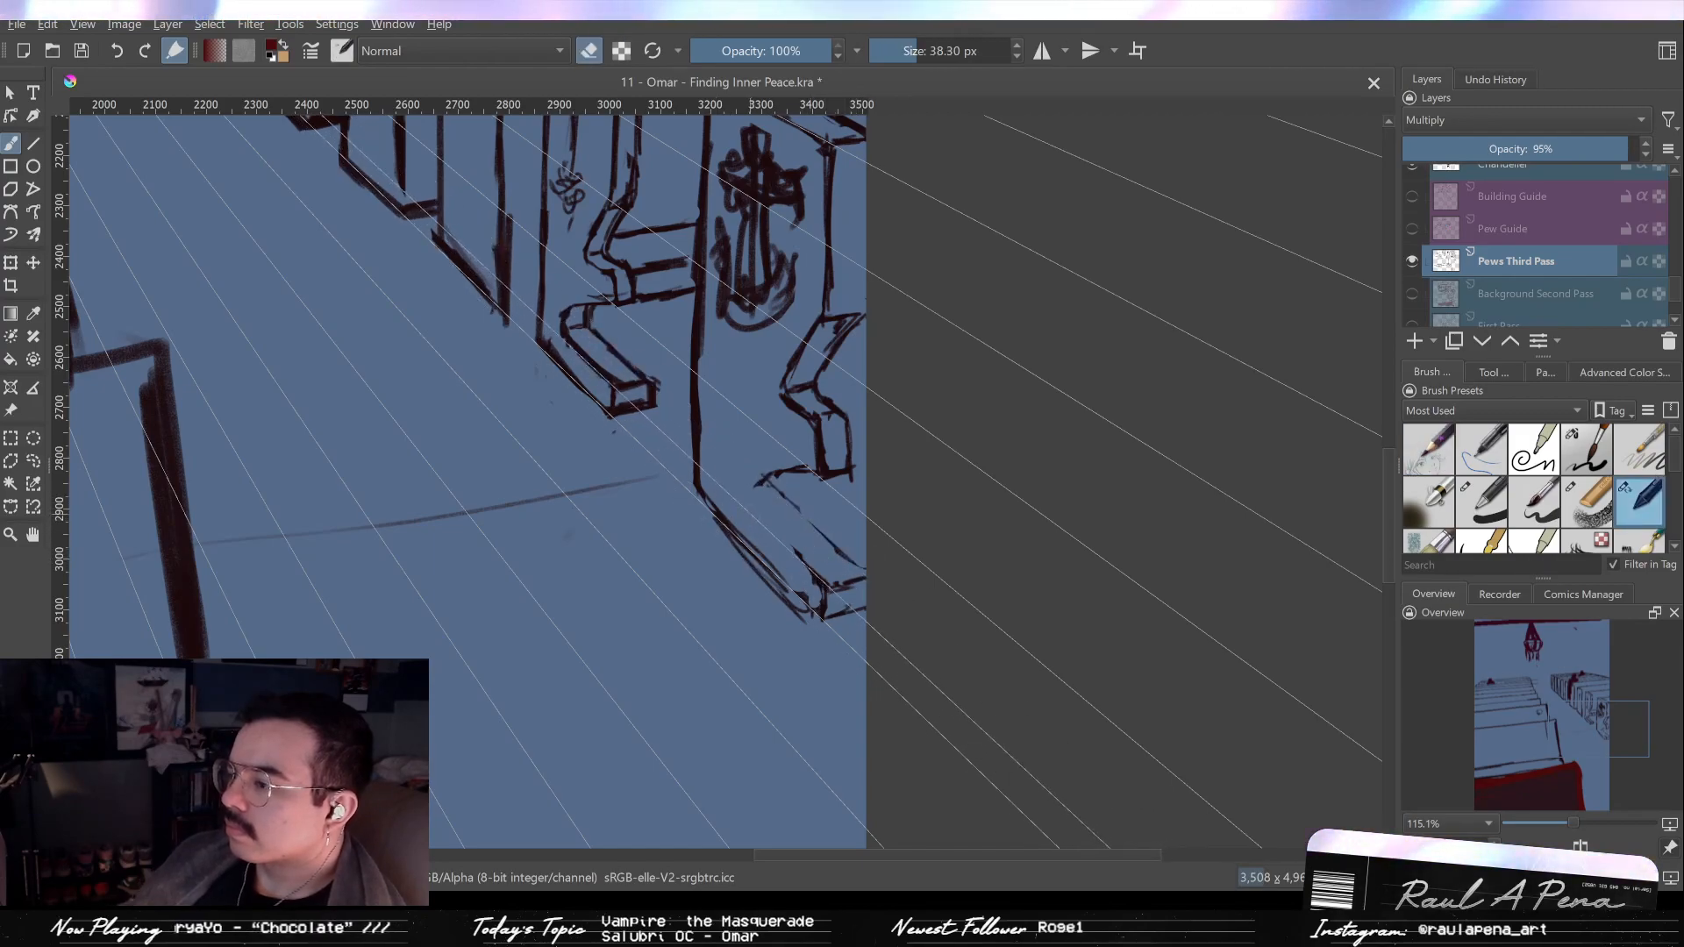
key(slash)
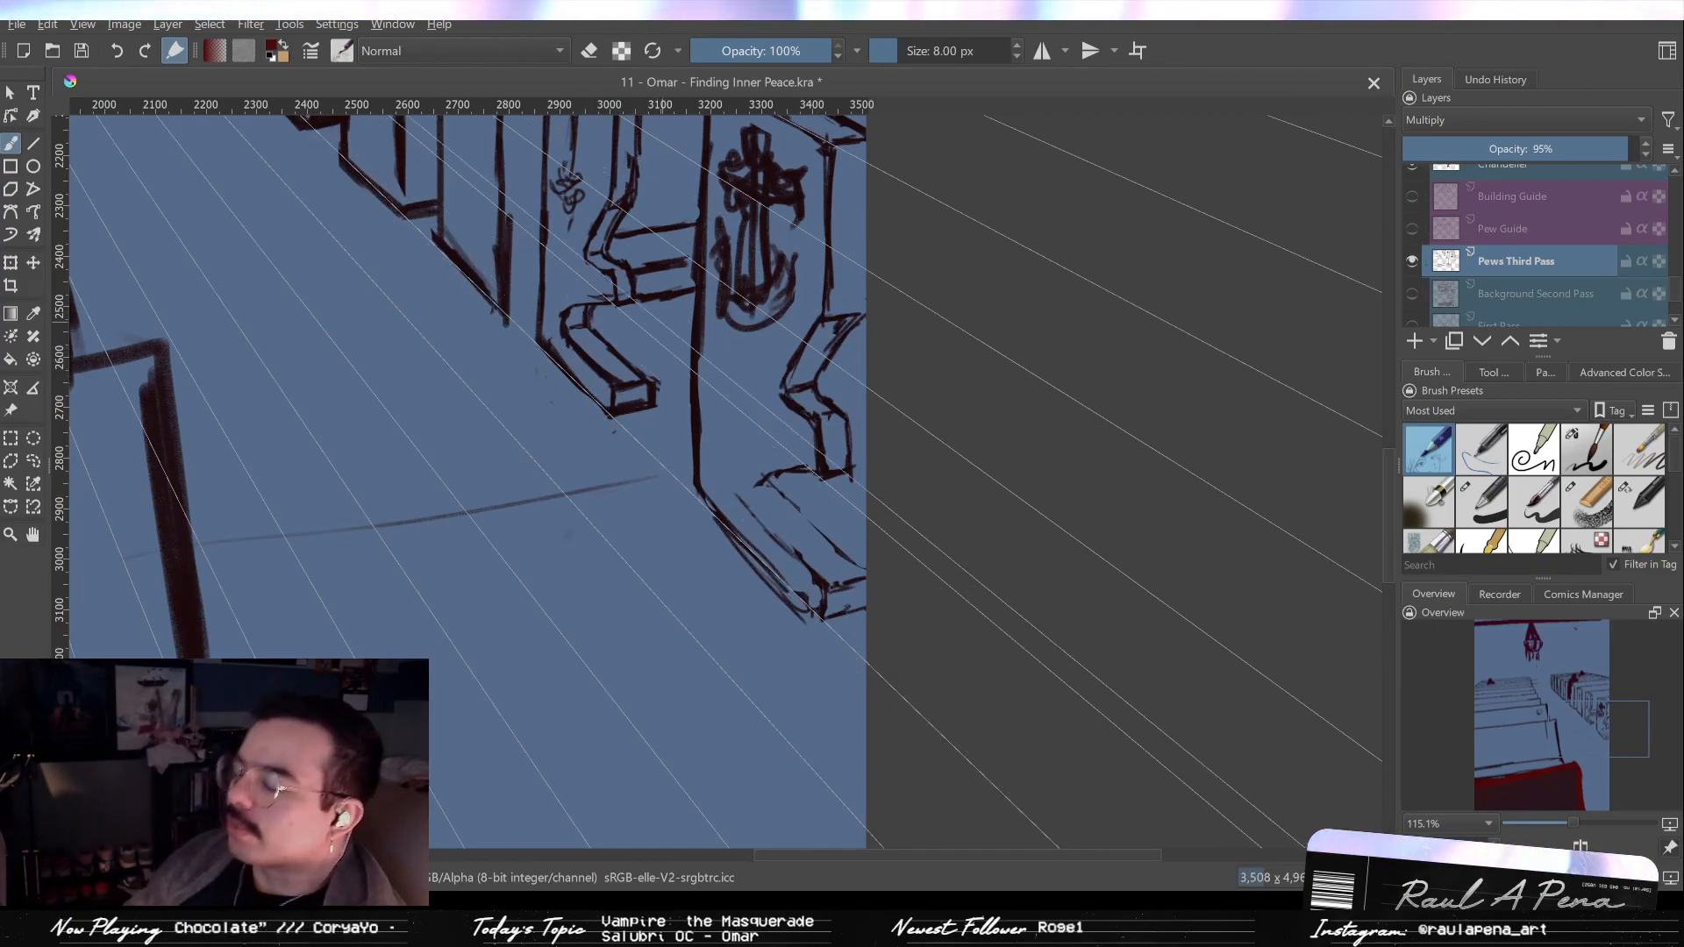
Clean up the doubled sloping base line of the nearest pew's foot and redraw it as one firm edge down to the front corner.
drag(651, 388, 716, 456)
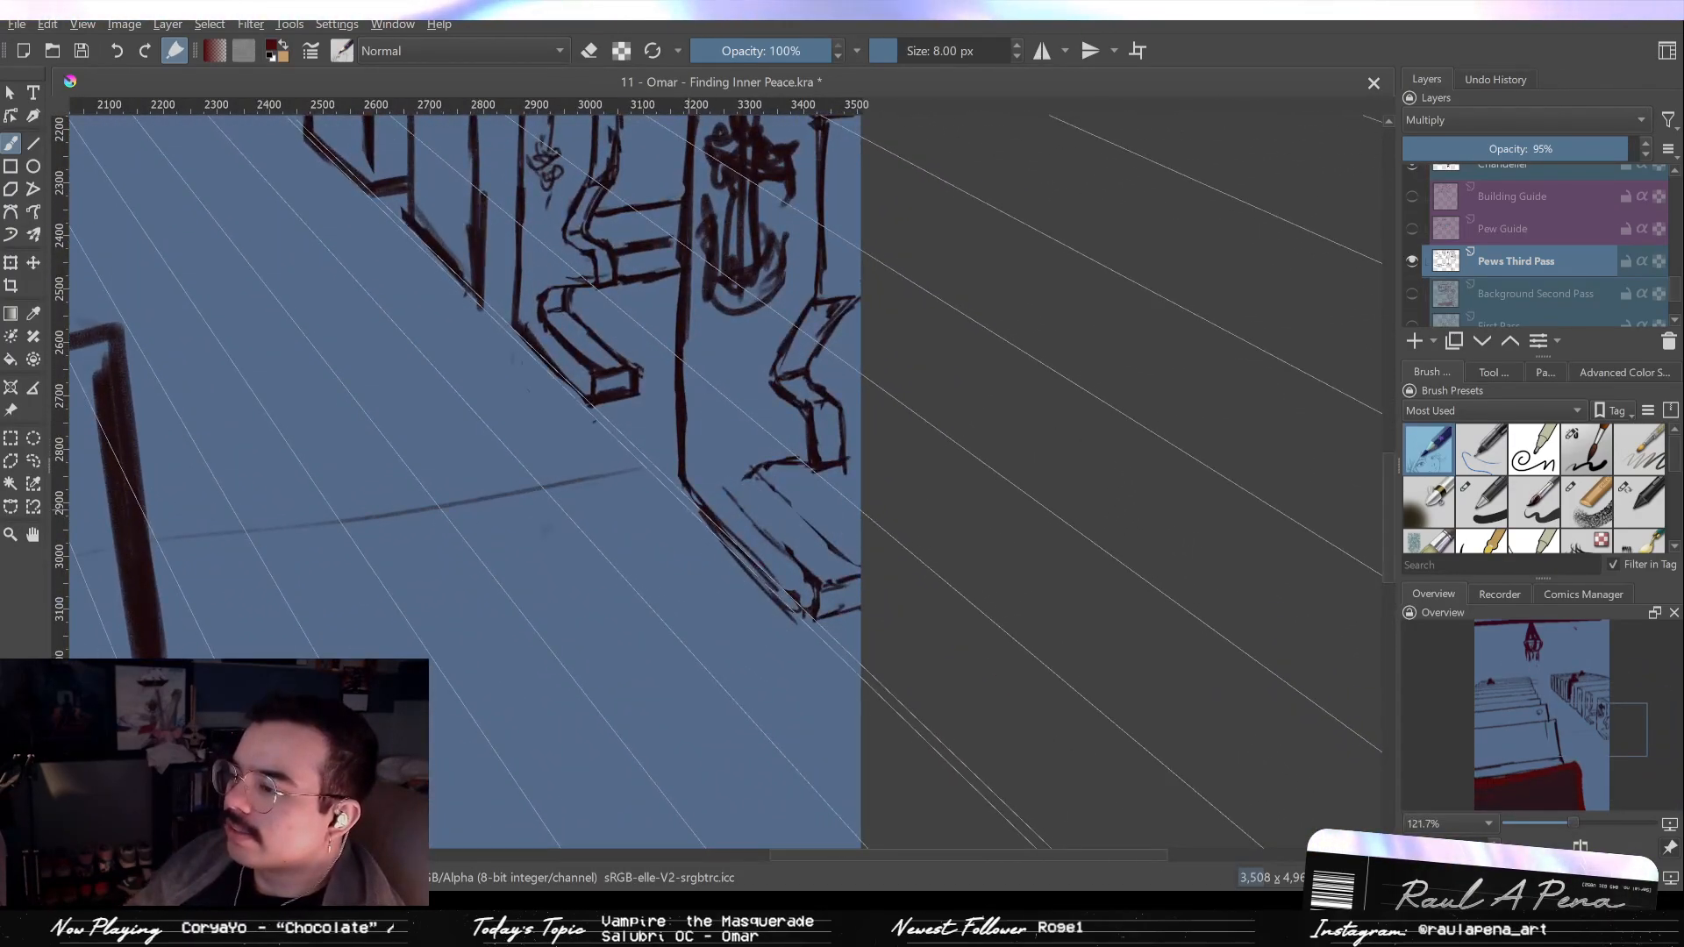
key(e)
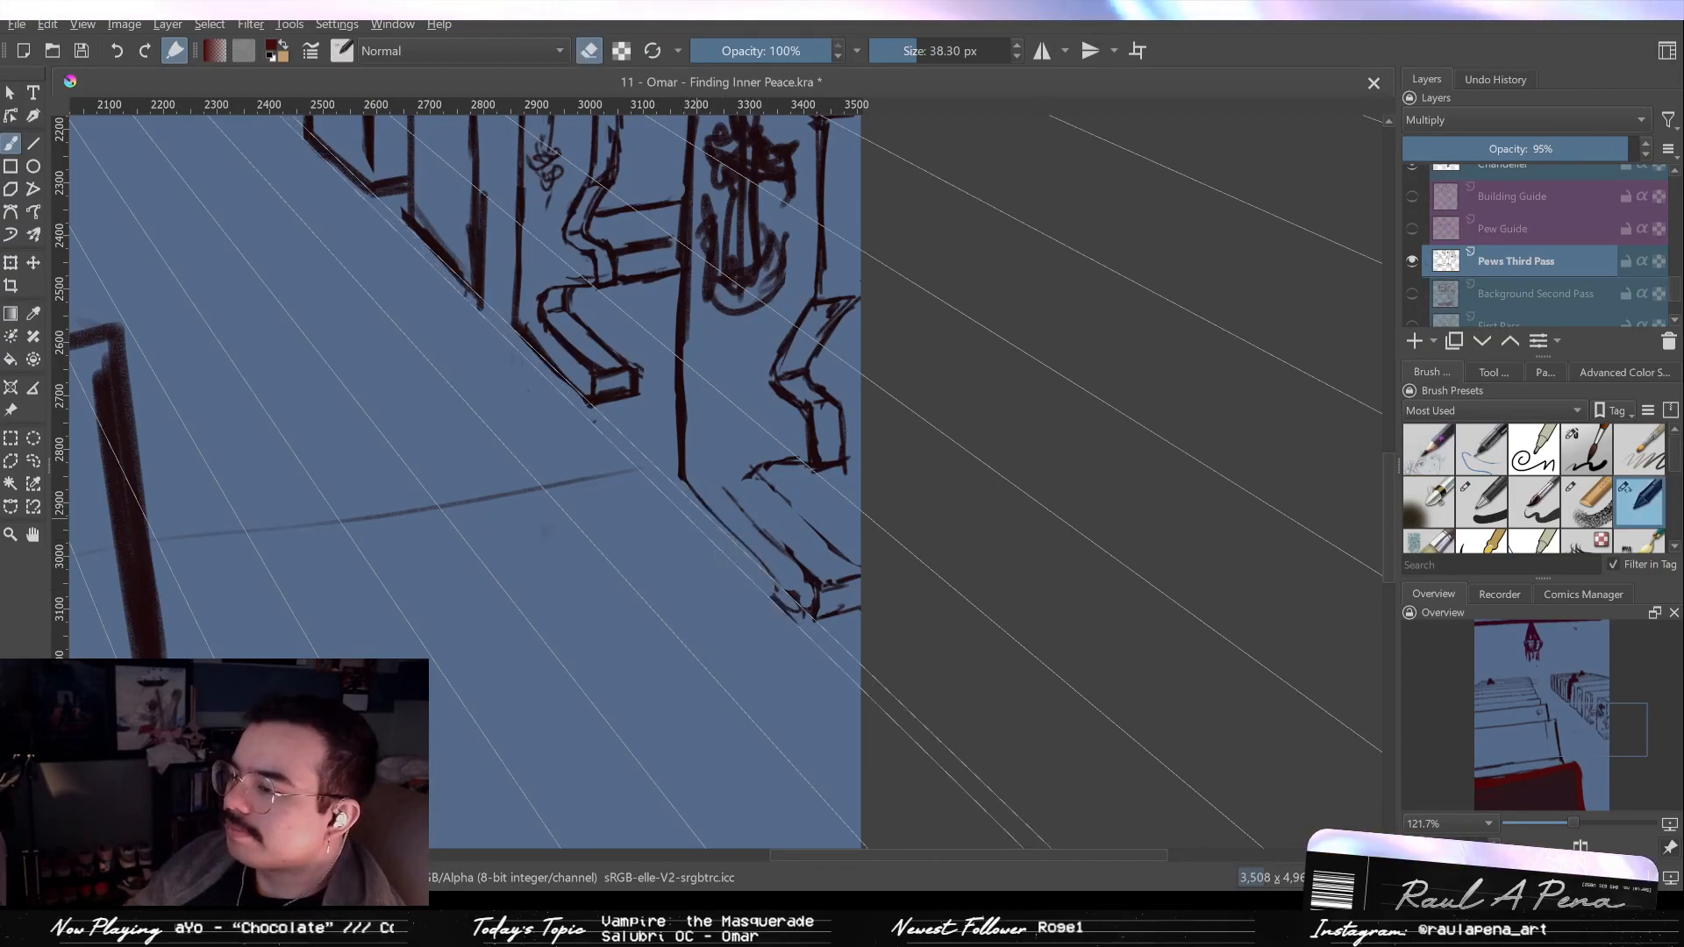
key(e)
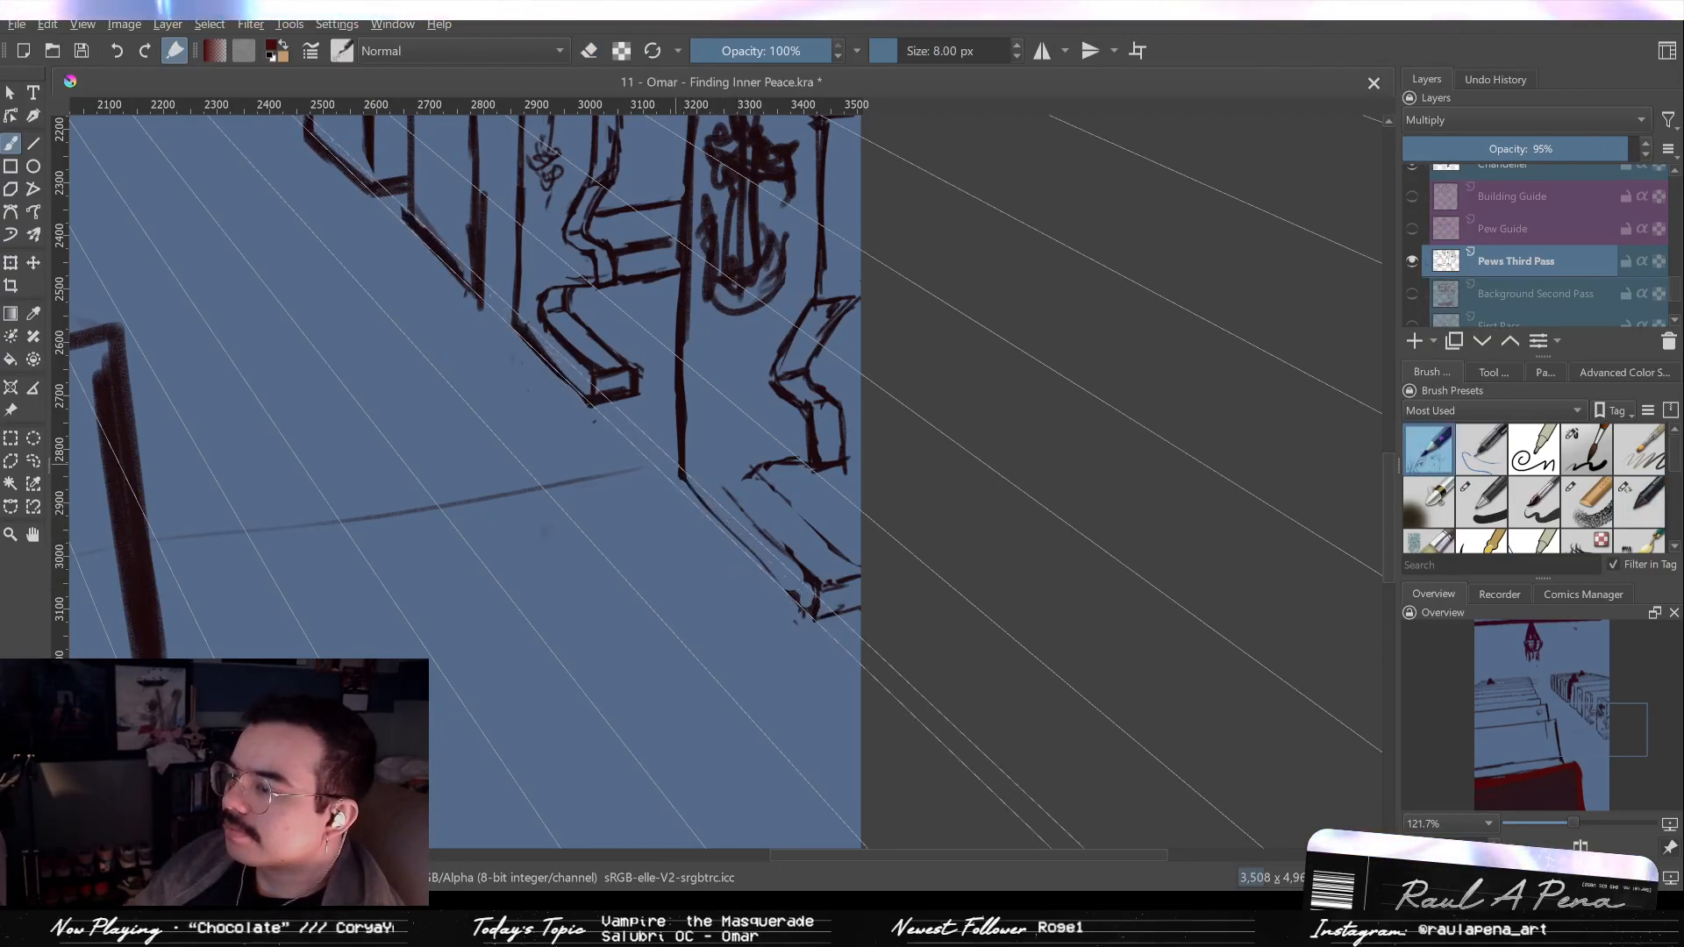
drag(303, 132, 816, 618)
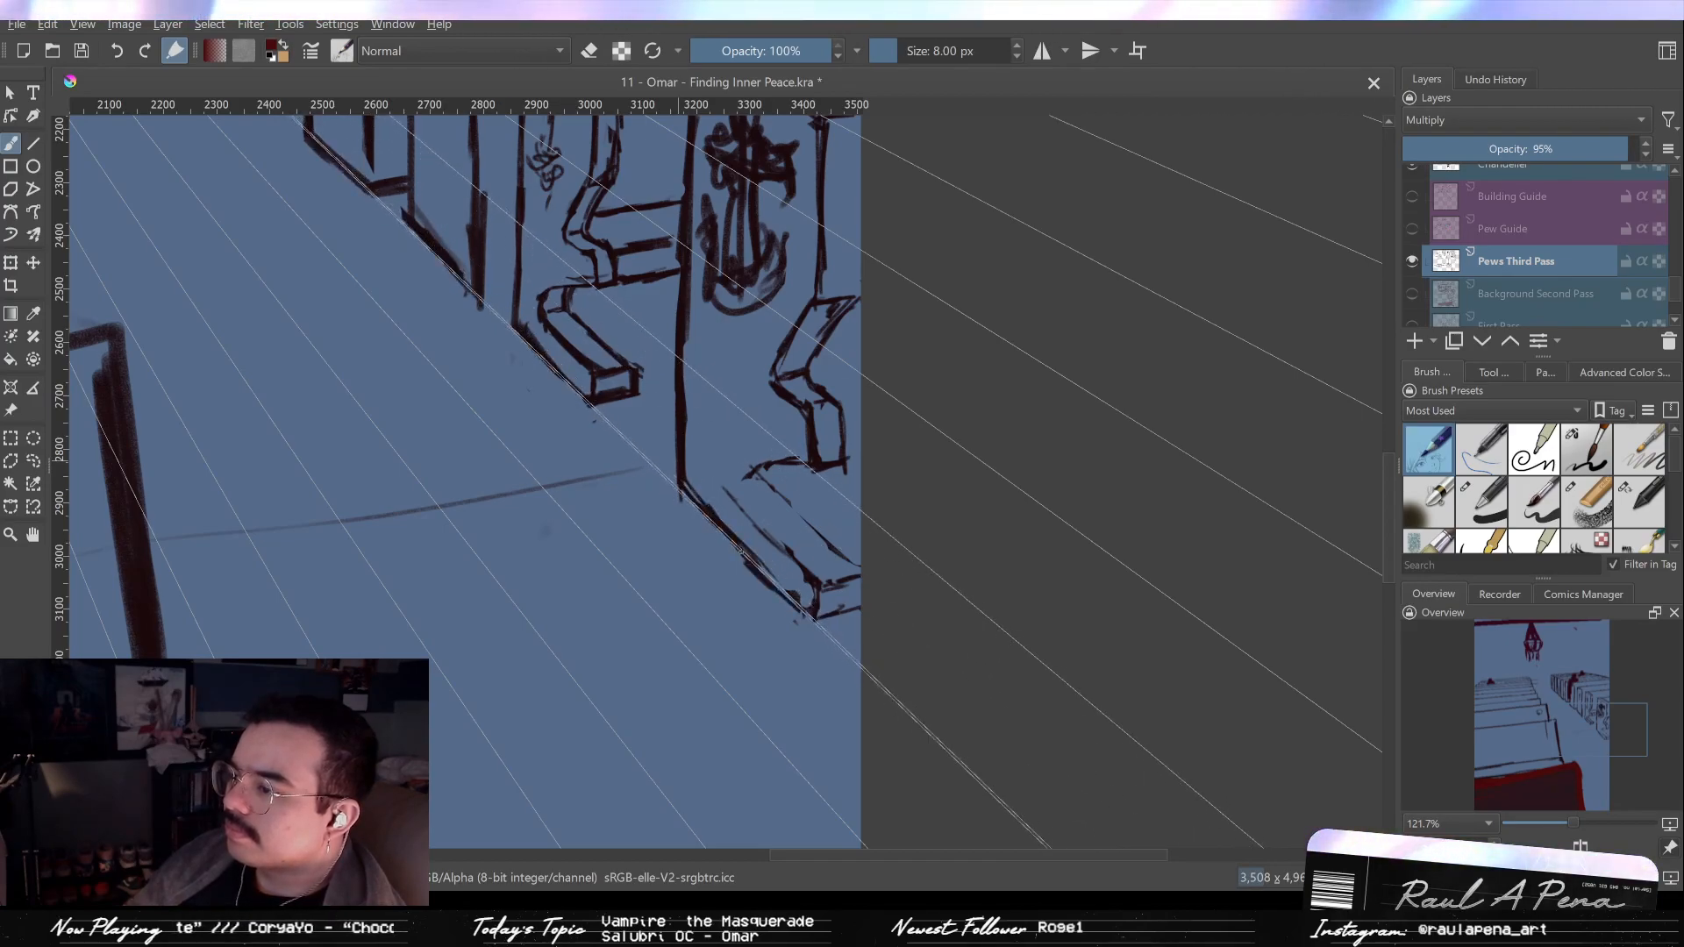
key(e)
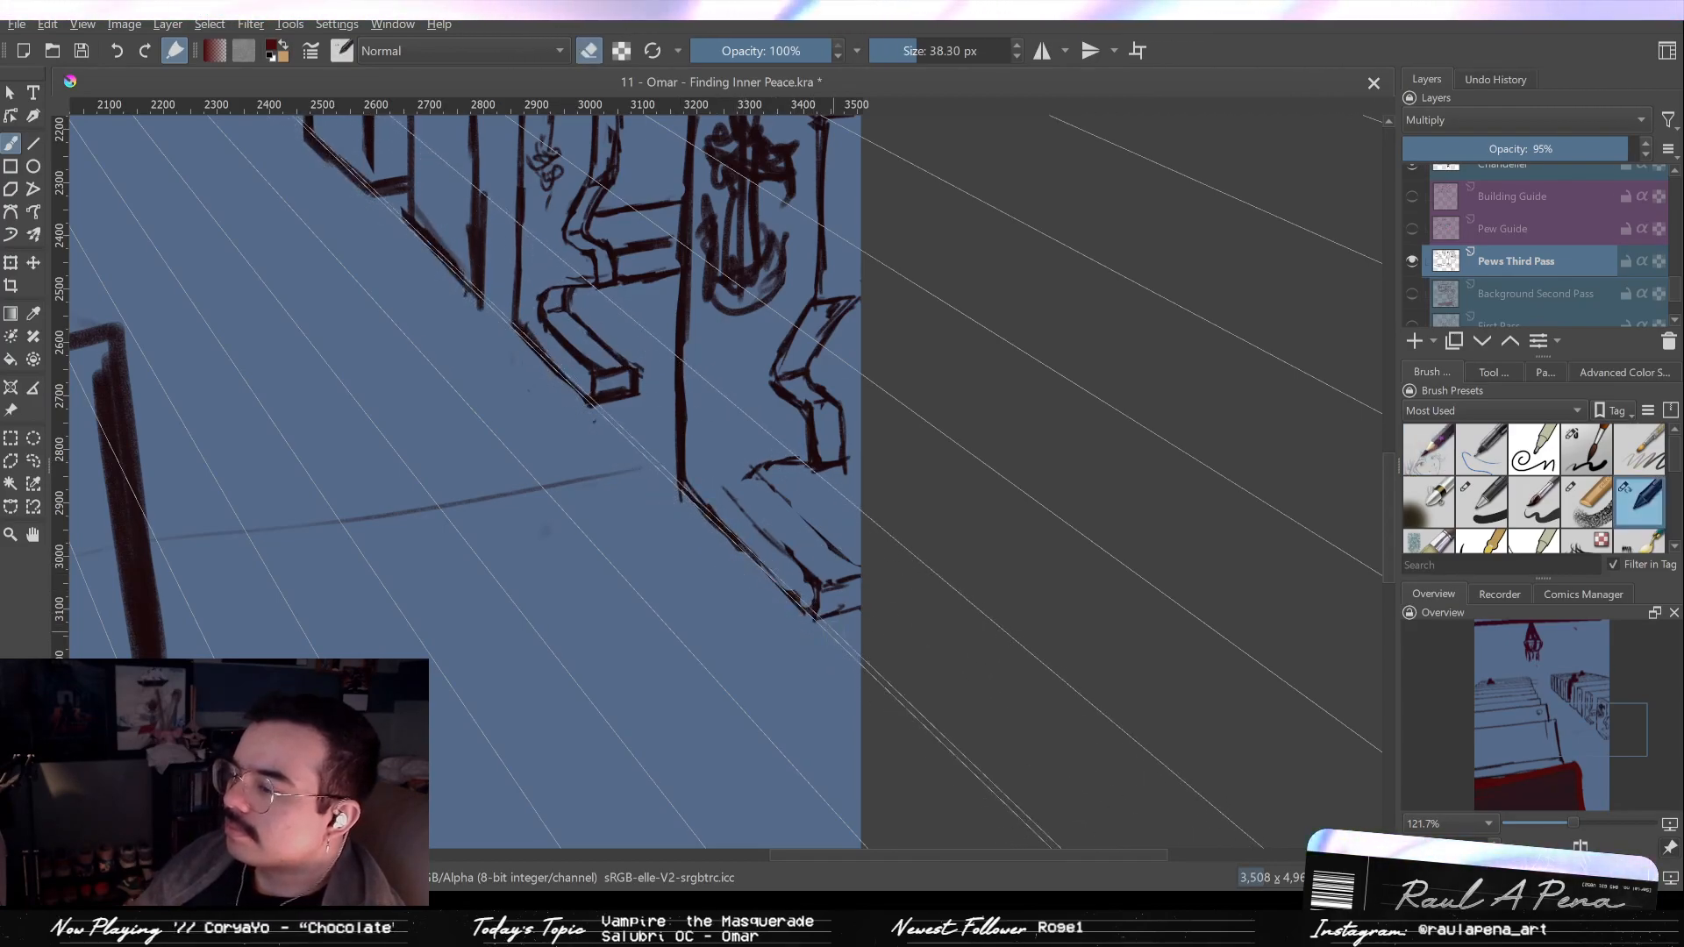
key(e)
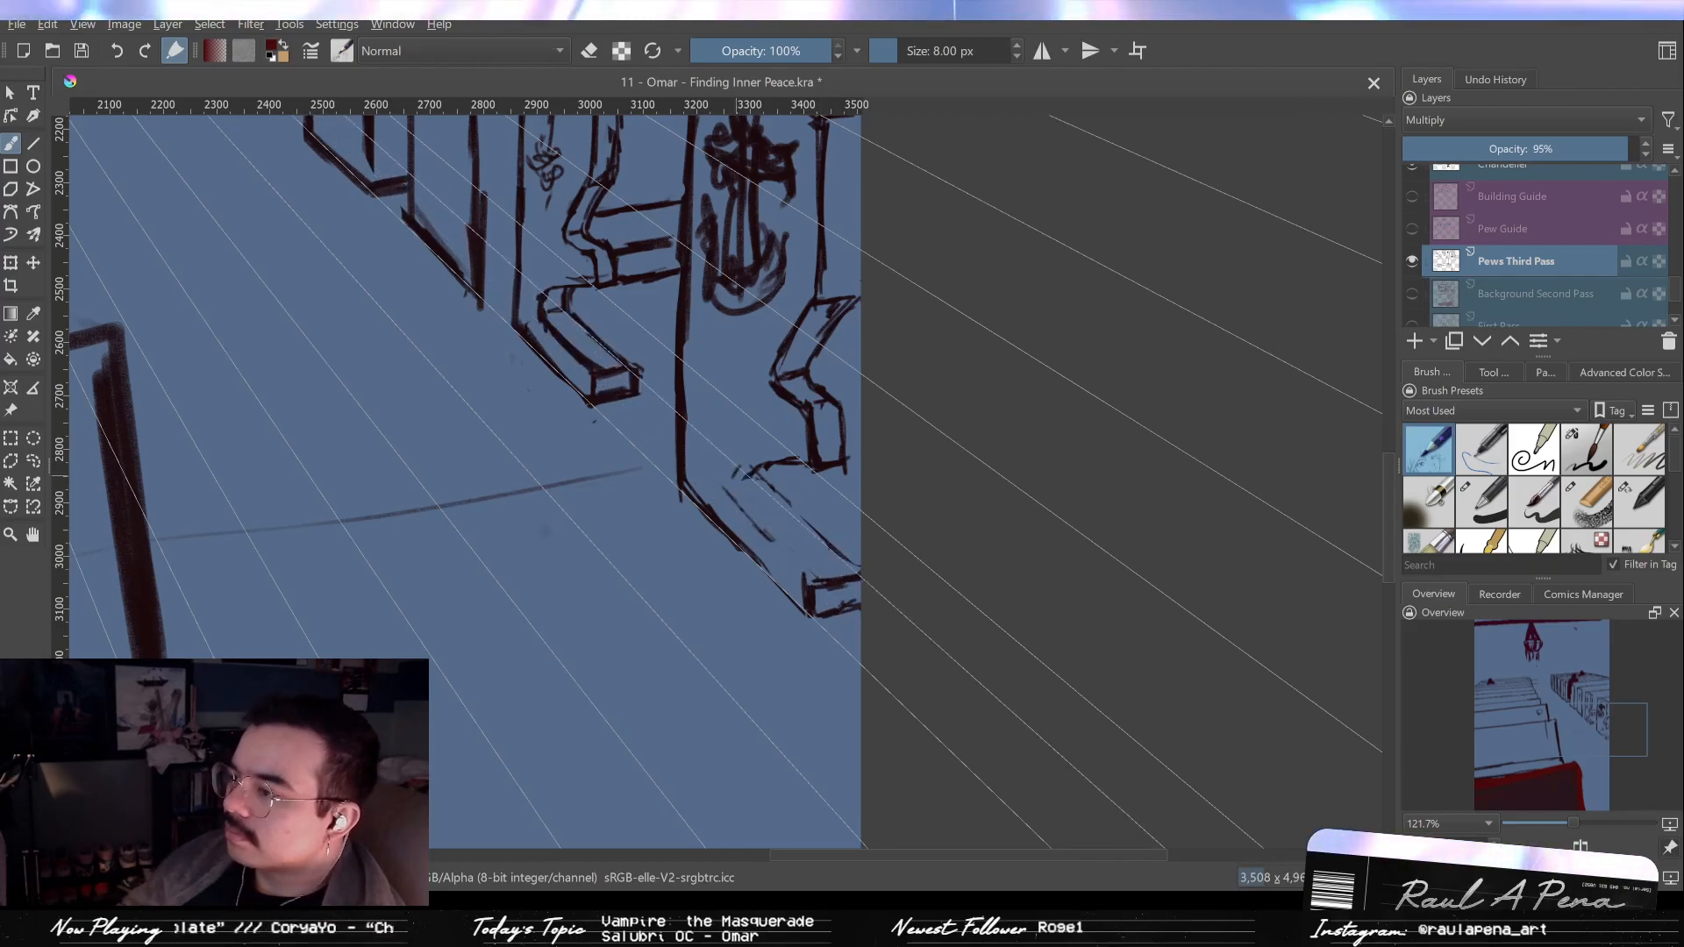
Erase the upper edge of the nearest pew's foot and shorten the armrest block above it with a redrawn bottom edge.
mouse_move(751, 473)
mouse_down()
mouse_move(739, 497)
mouse_move(735, 482)
mouse_up()
key(/)
key(/)
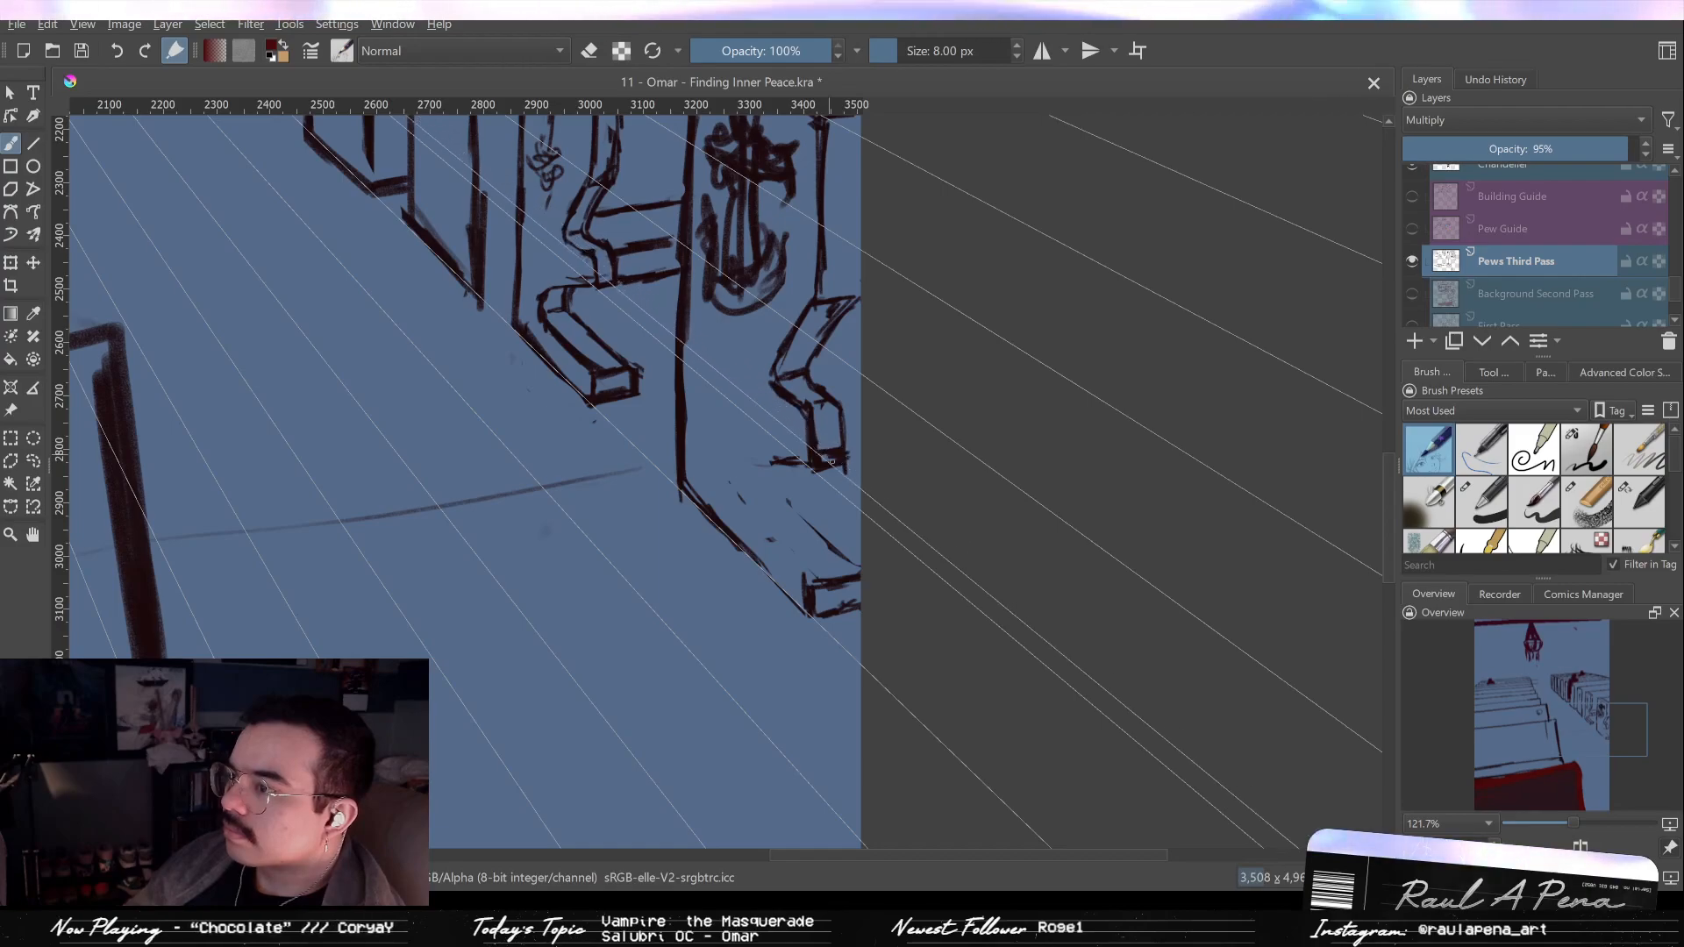
key(/)
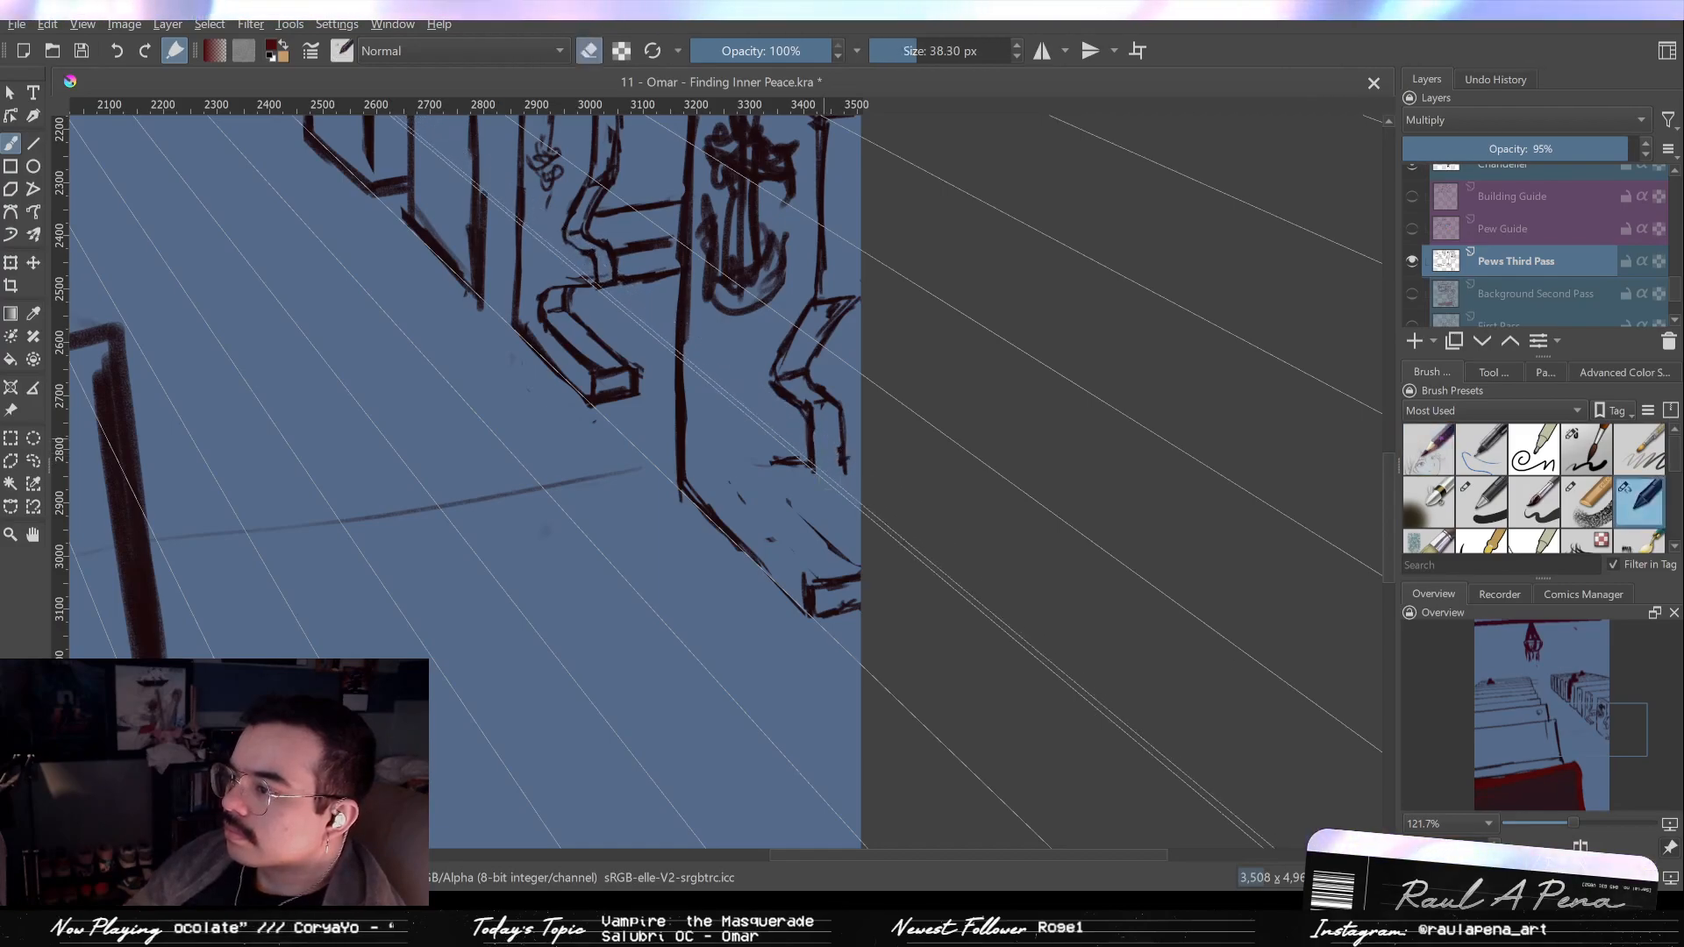
key(/)
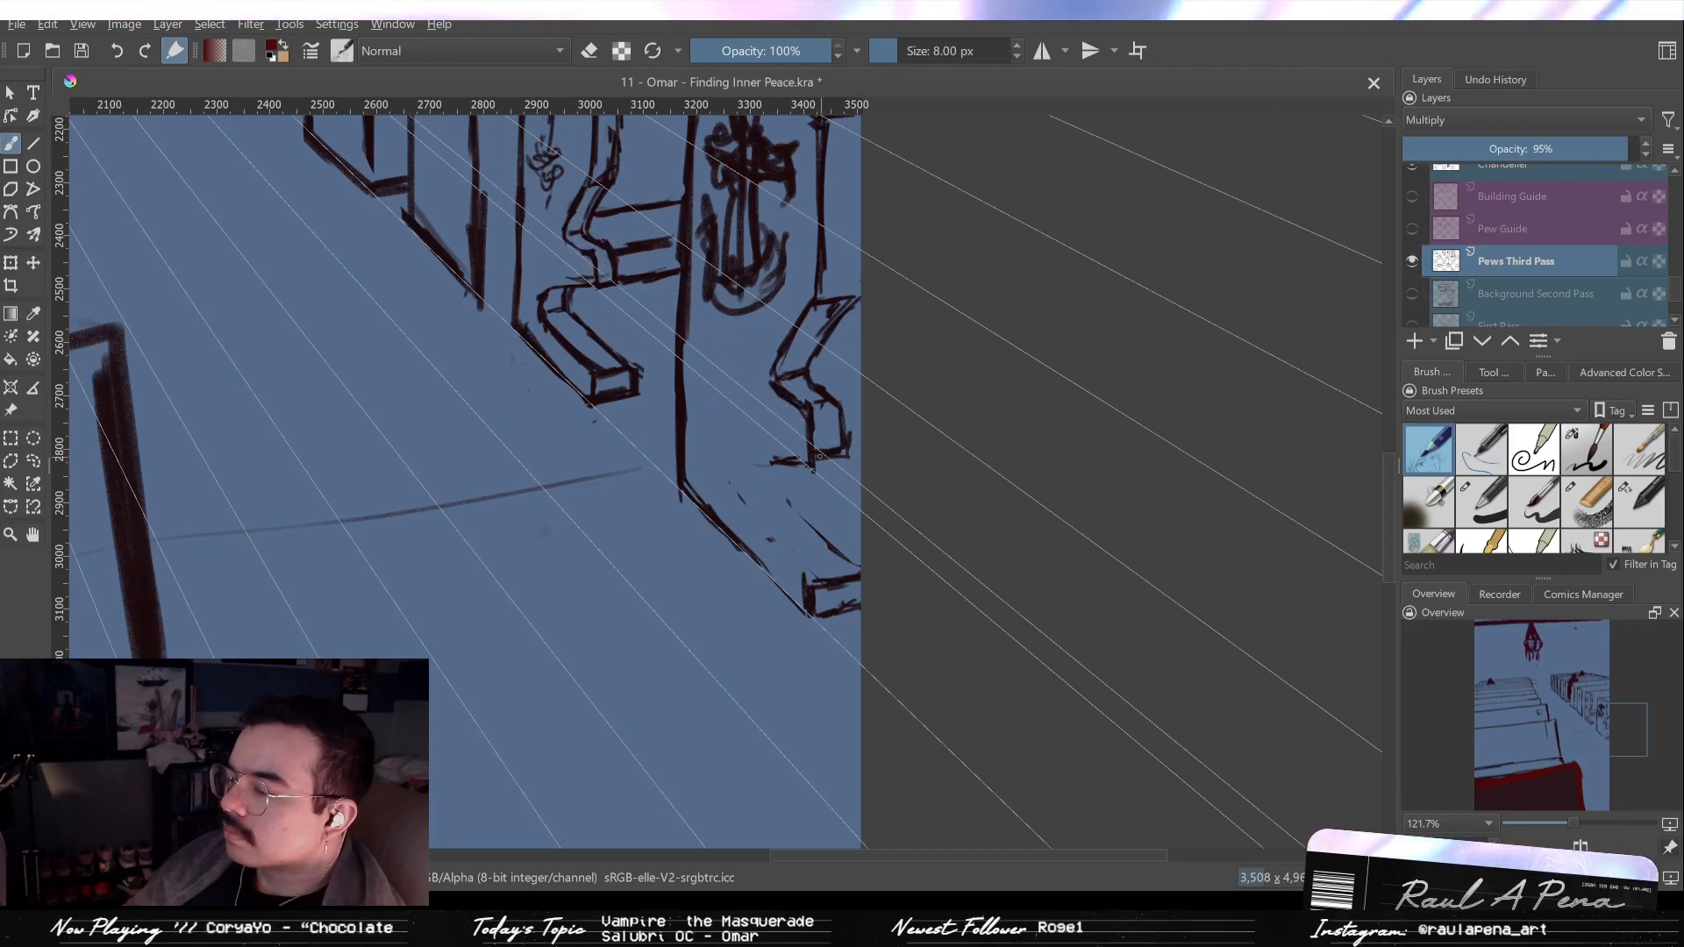
key(/)
key(/)
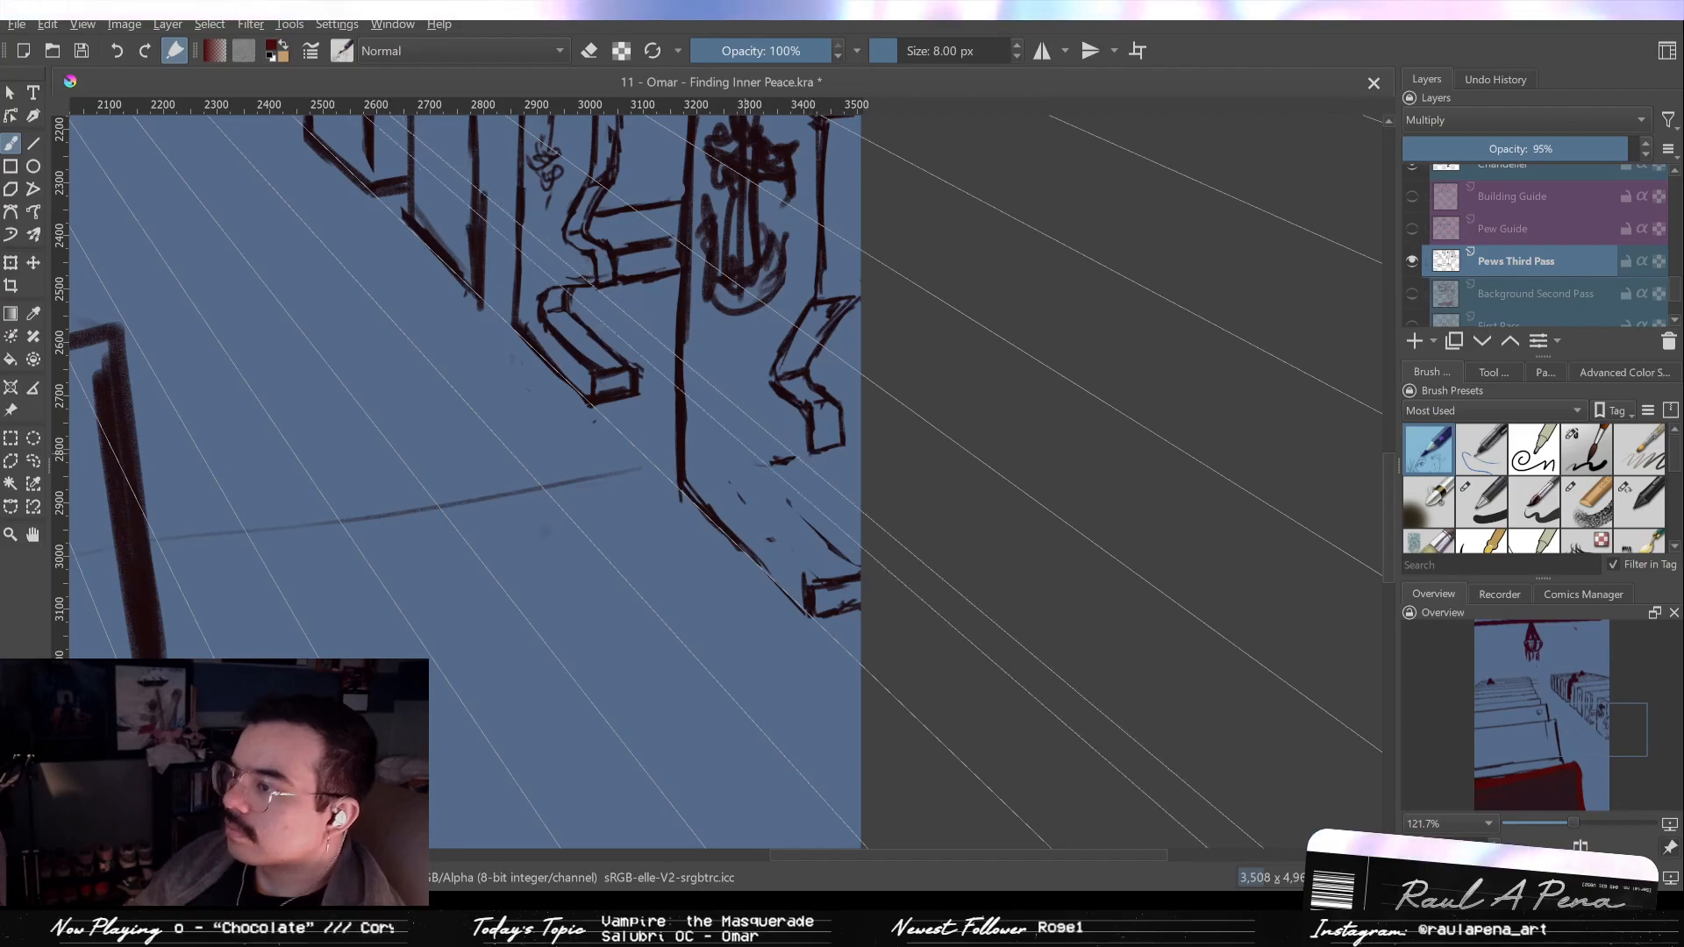
Redraw the nearest pew's foot with a curved top joined to the armrest block and parallel edges sloping to the front face.
mouse_move(800, 454)
mouse_down()
mouse_move(746, 459)
mouse_move(742, 500)
mouse_up()
mouse_move(753, 467)
mouse_down()
mouse_move(765, 531)
mouse_move(803, 576)
mouse_up()
mouse_move(748, 502)
mouse_down()
mouse_move(775, 498)
mouse_move(855, 563)
mouse_up()
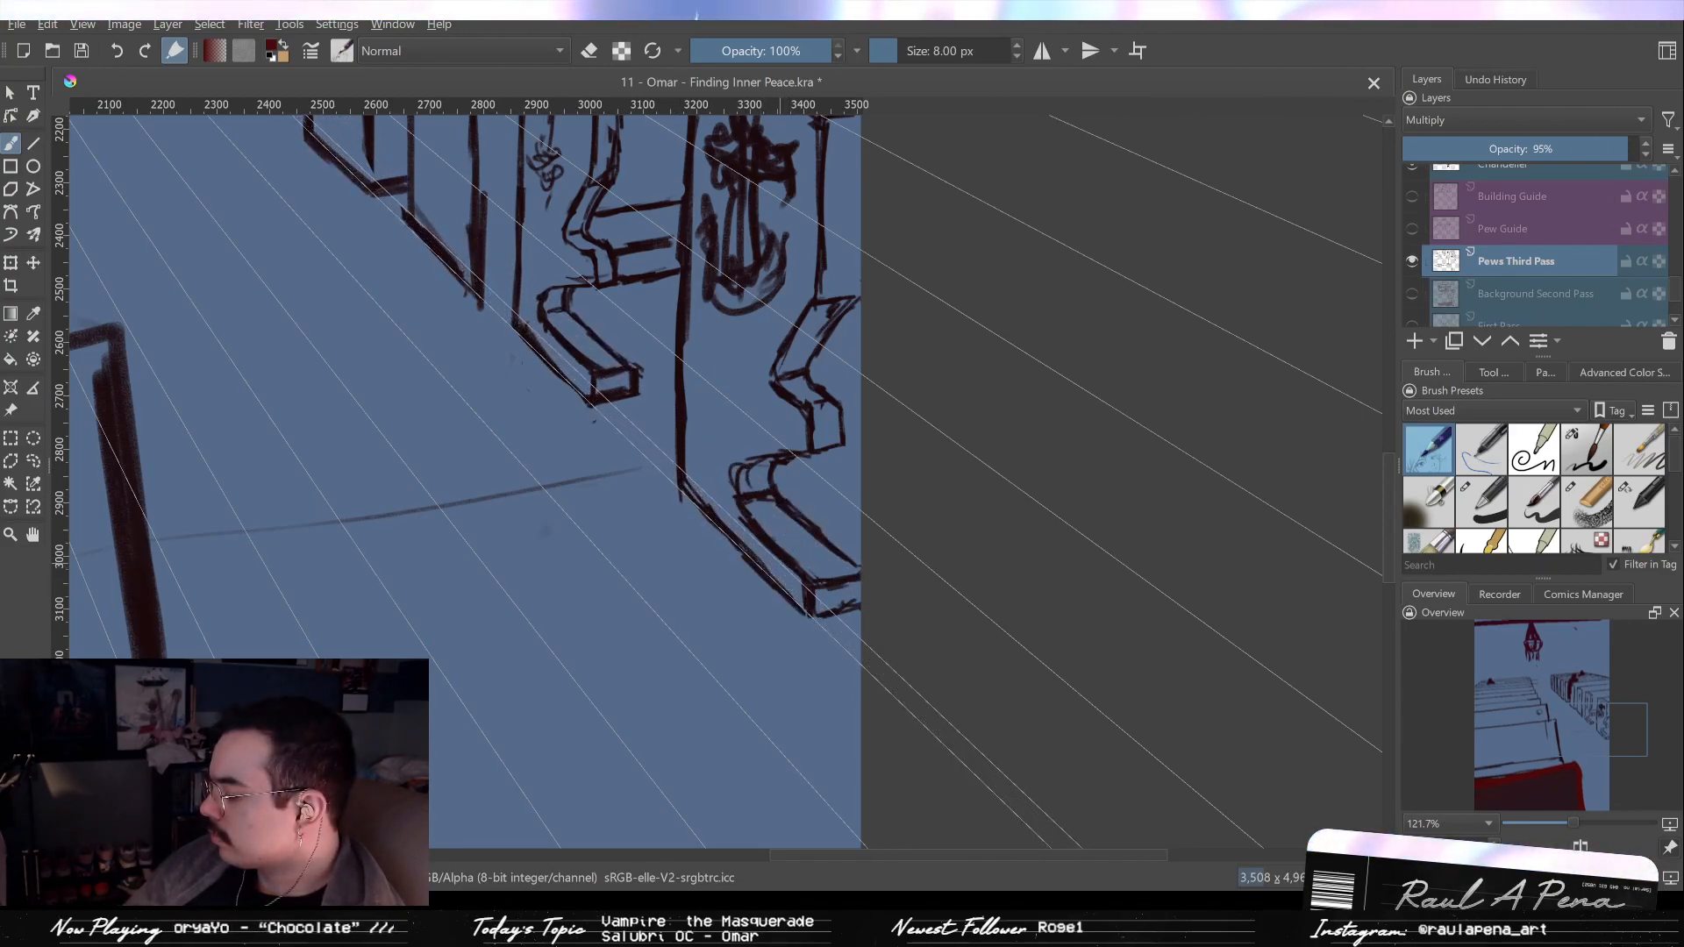
key(/)
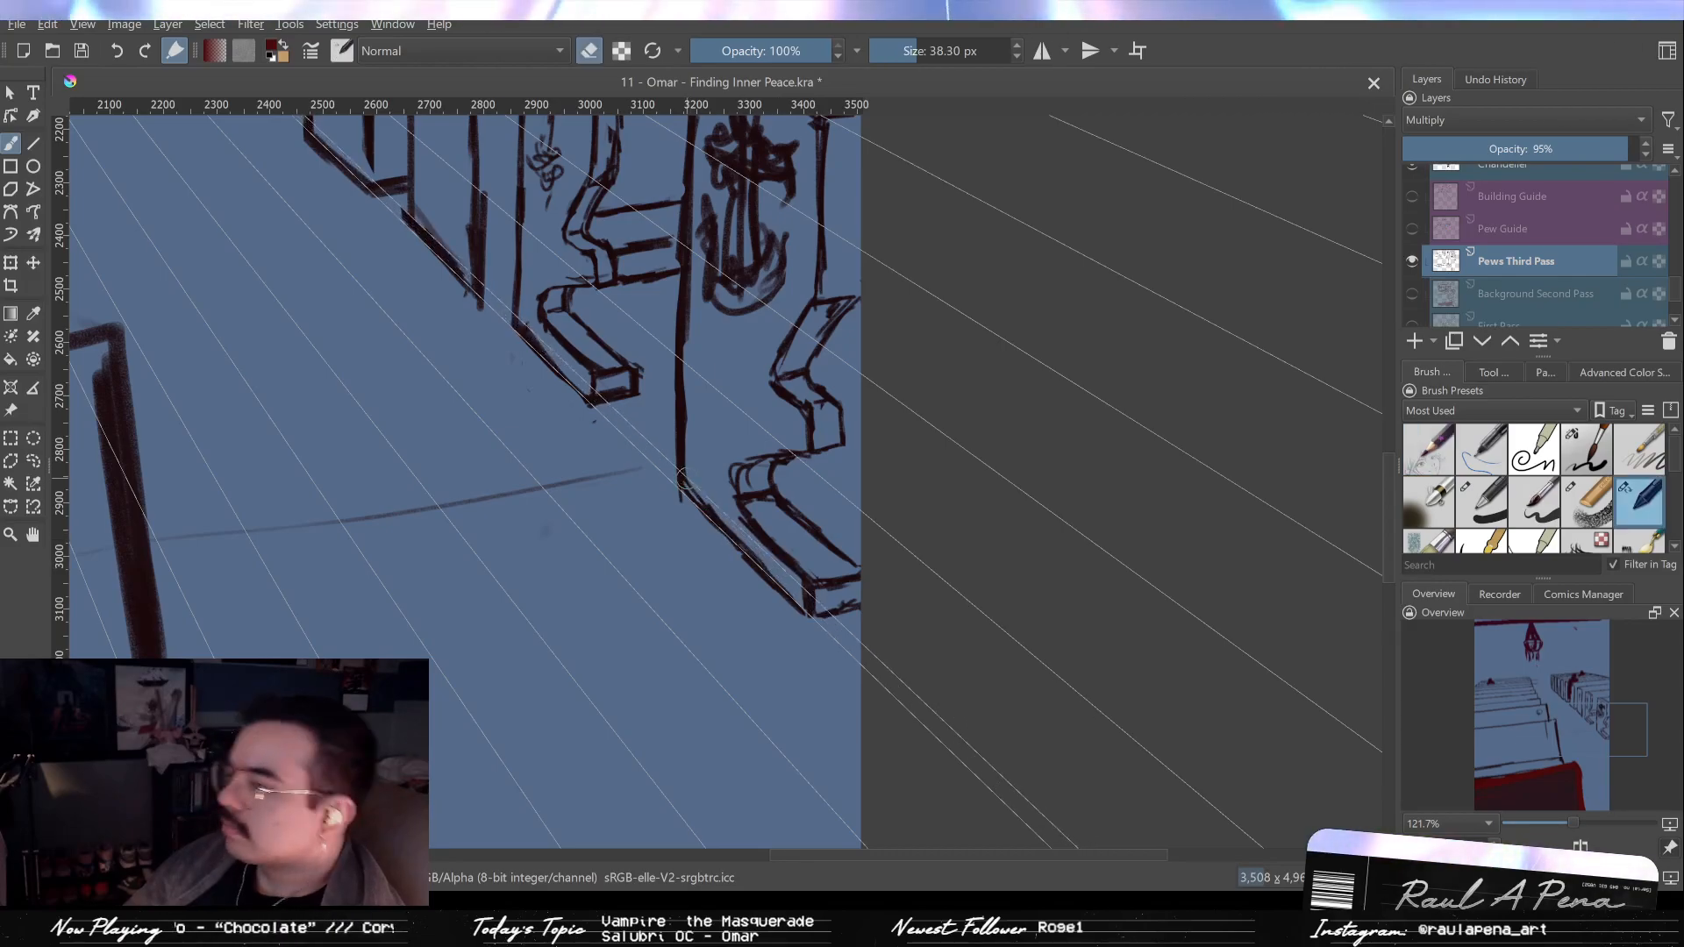
mouse_move(714, 502)
mouse_down()
mouse_move(733, 492)
mouse_move(771, 583)
mouse_move(765, 541)
mouse_move(767, 651)
mouse_up()
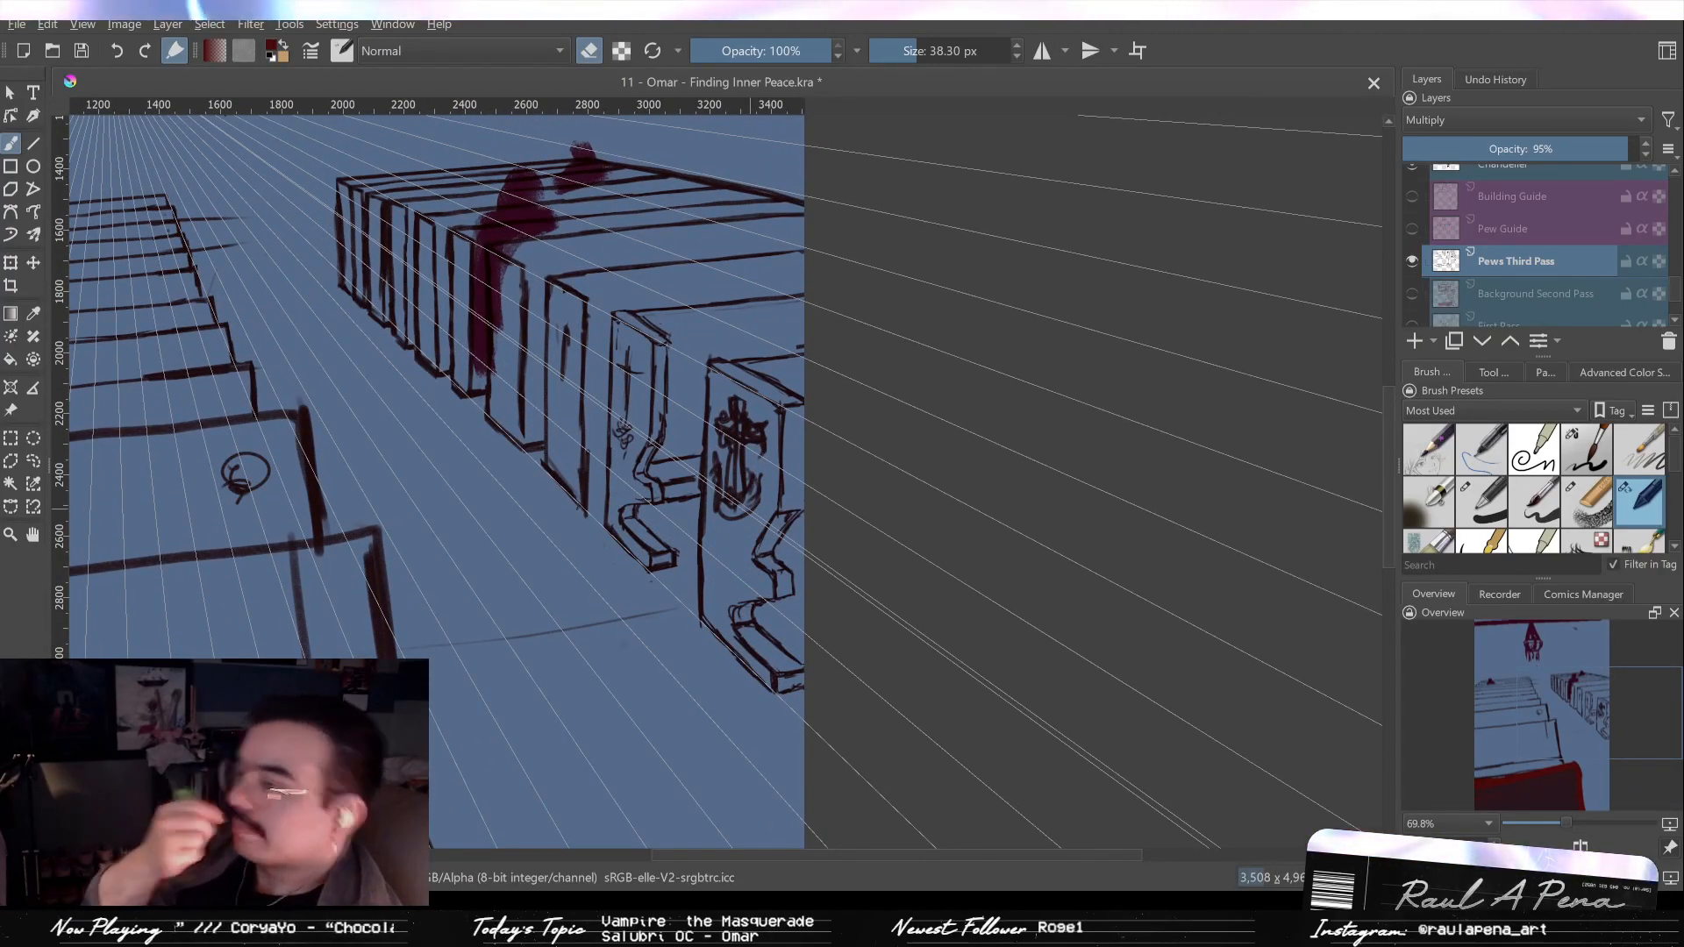
Show the Pew Guide layer, make it active, and set up a 70.71 px brush in bright blue.
click(1413, 229)
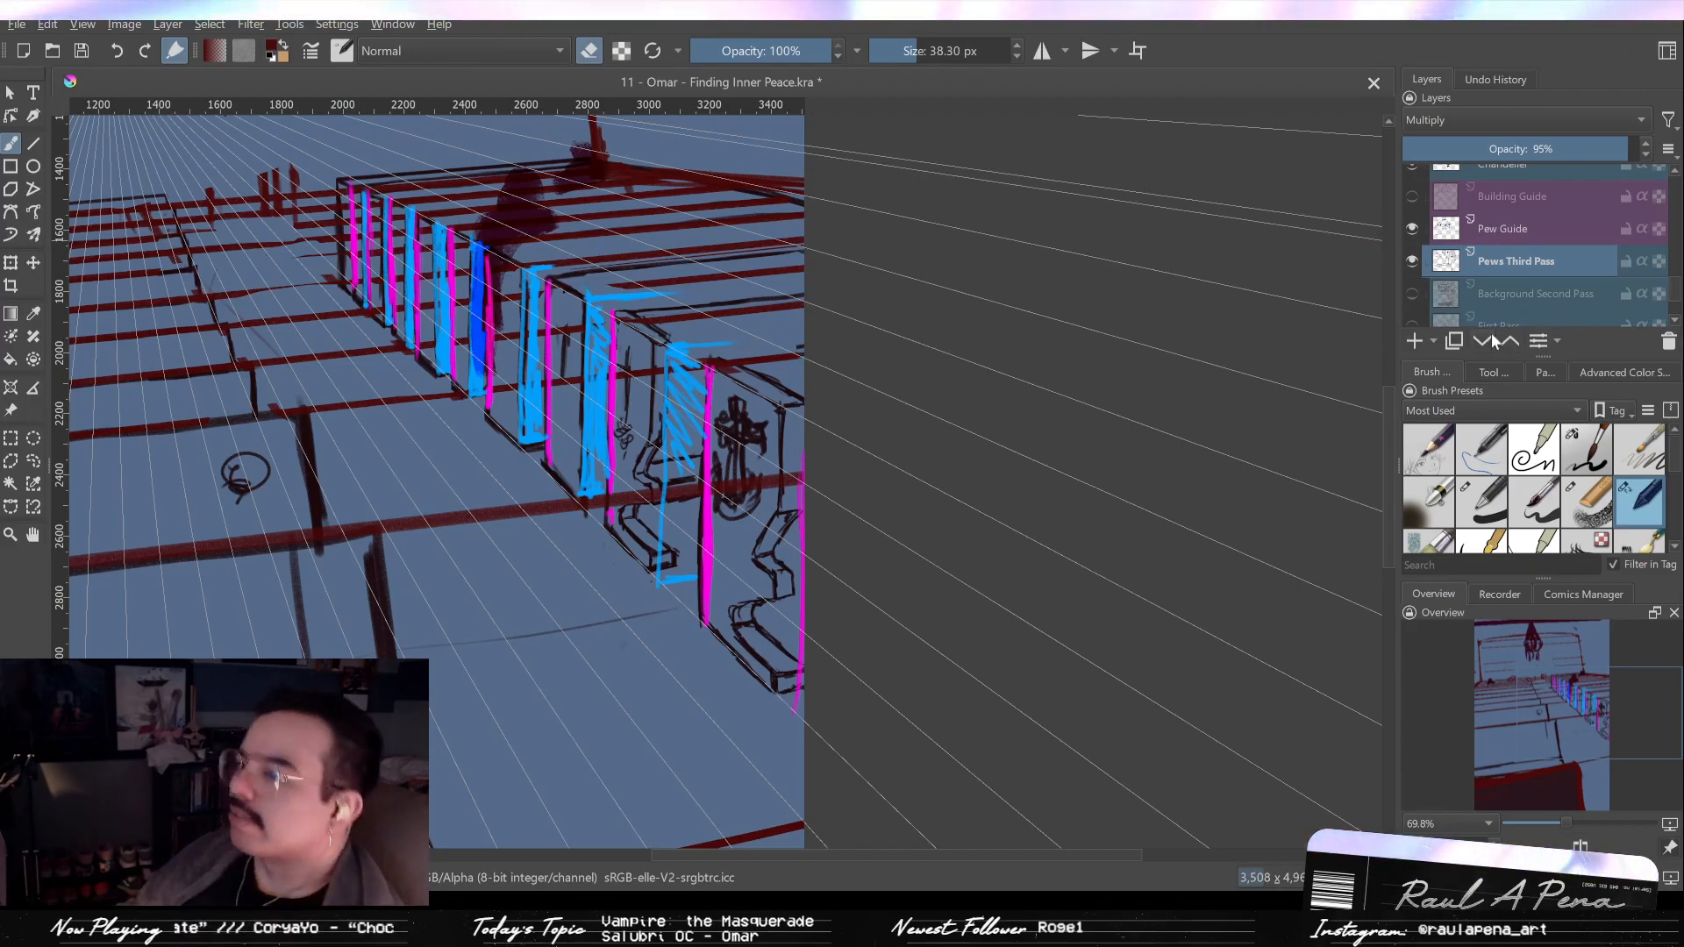
click(1586, 500)
drag(712, 414, 771, 345)
click(1548, 373)
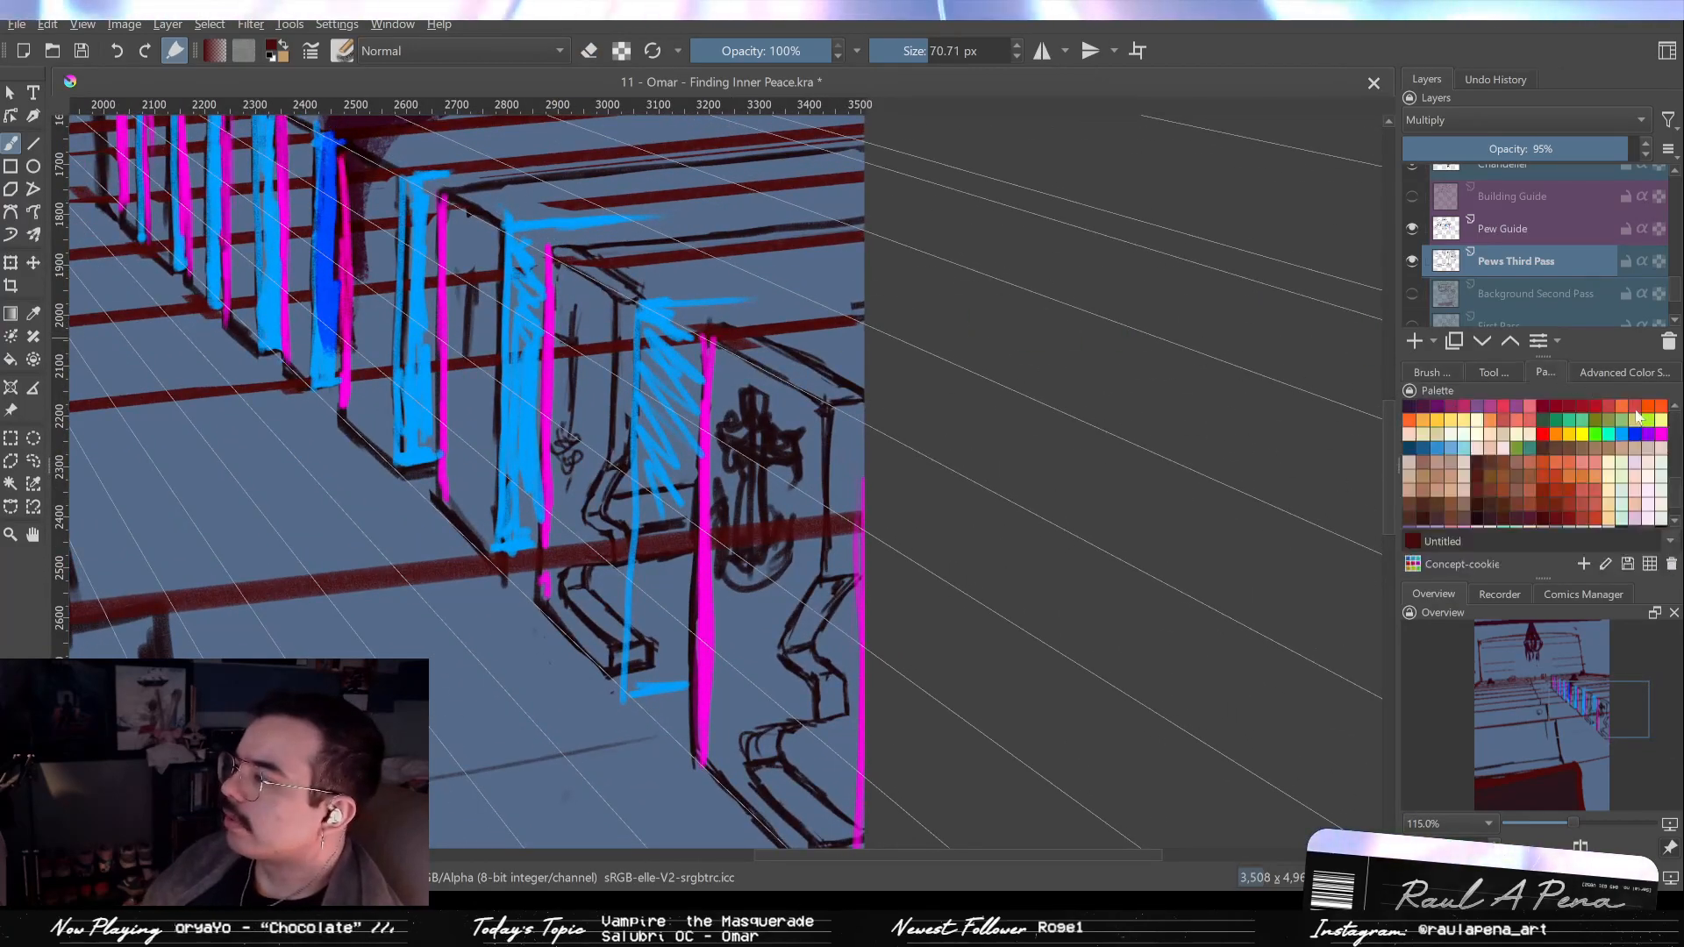
click(1631, 439)
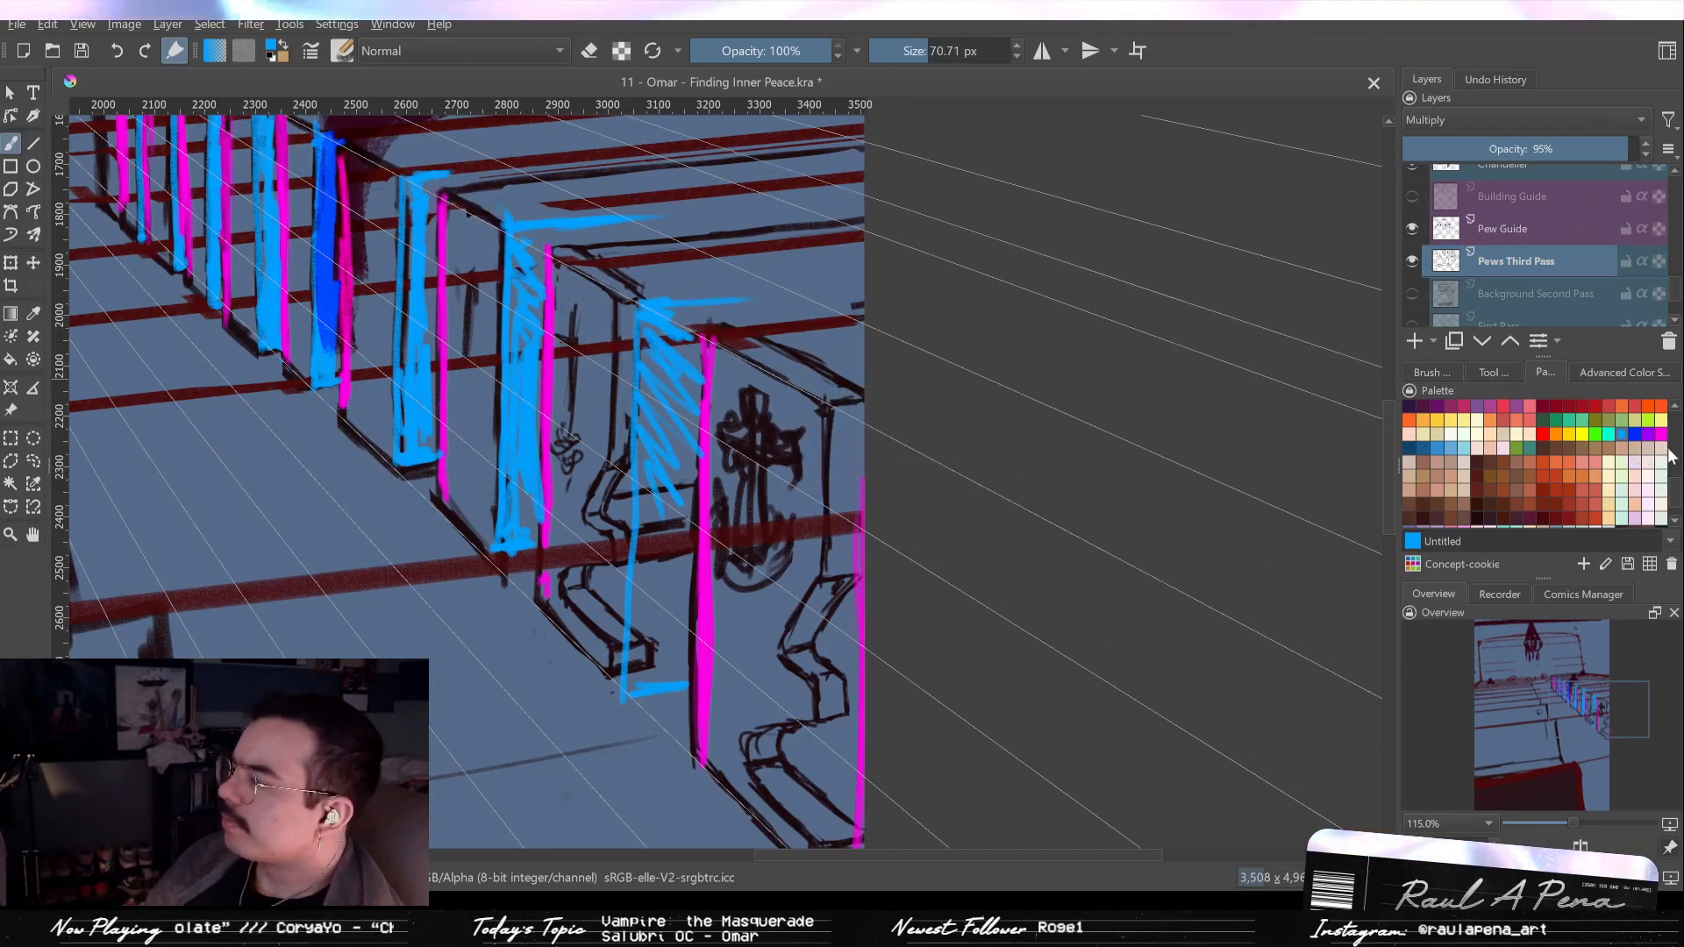
scroll(1672, 473, up, 3)
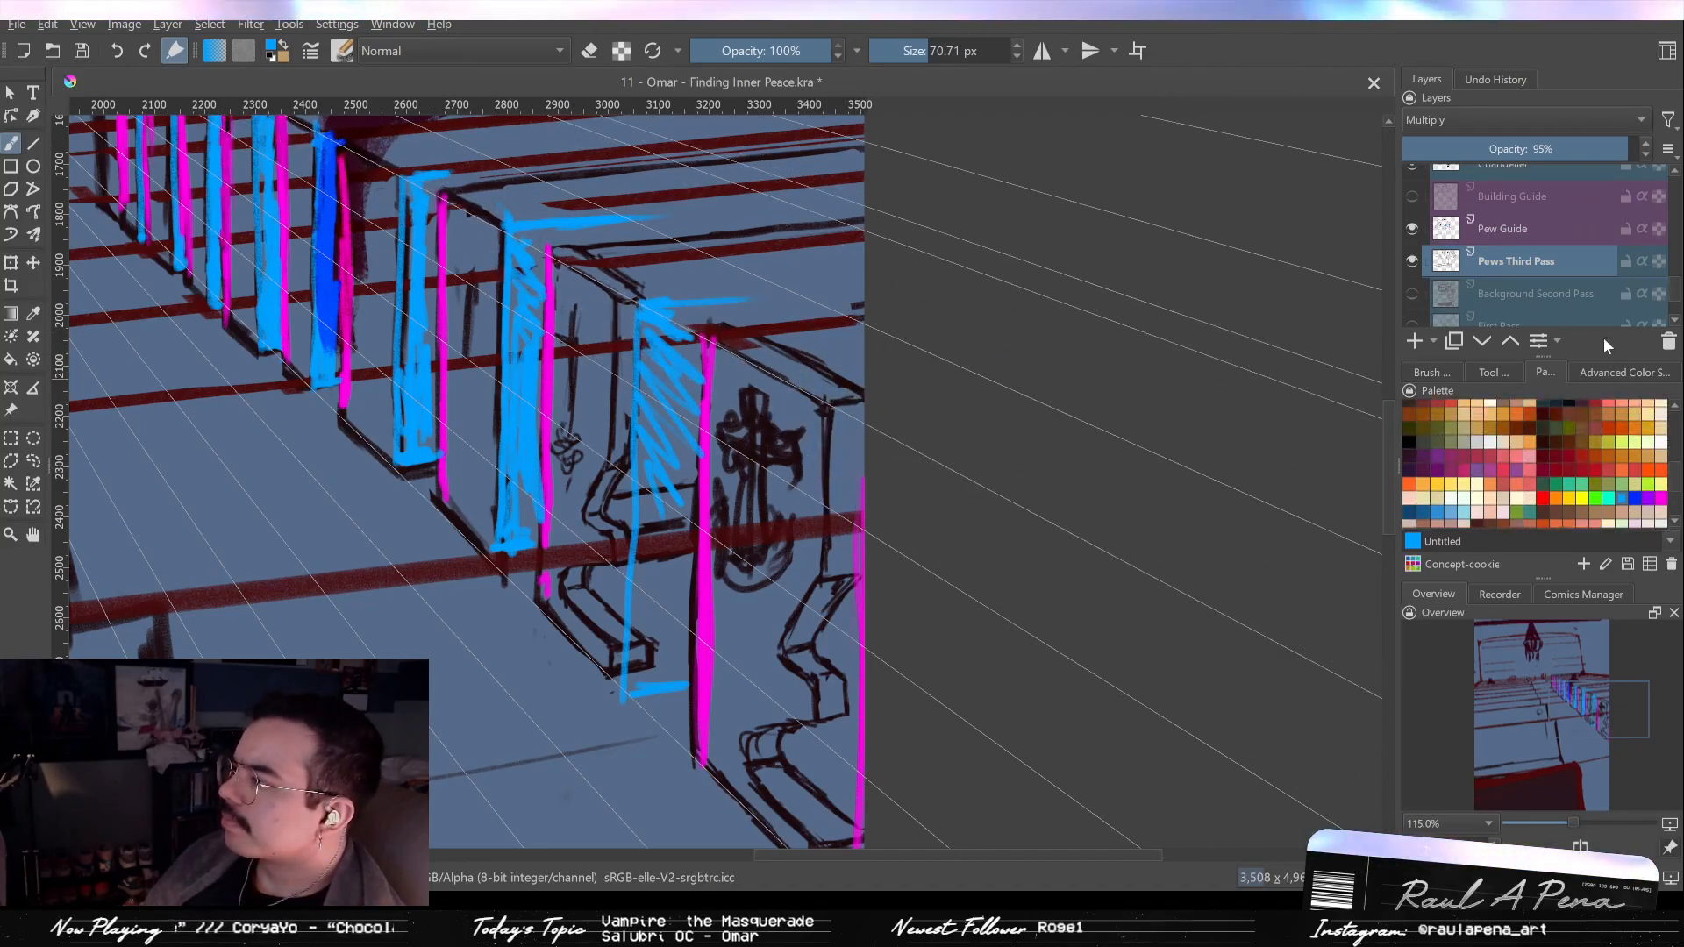
click(1570, 236)
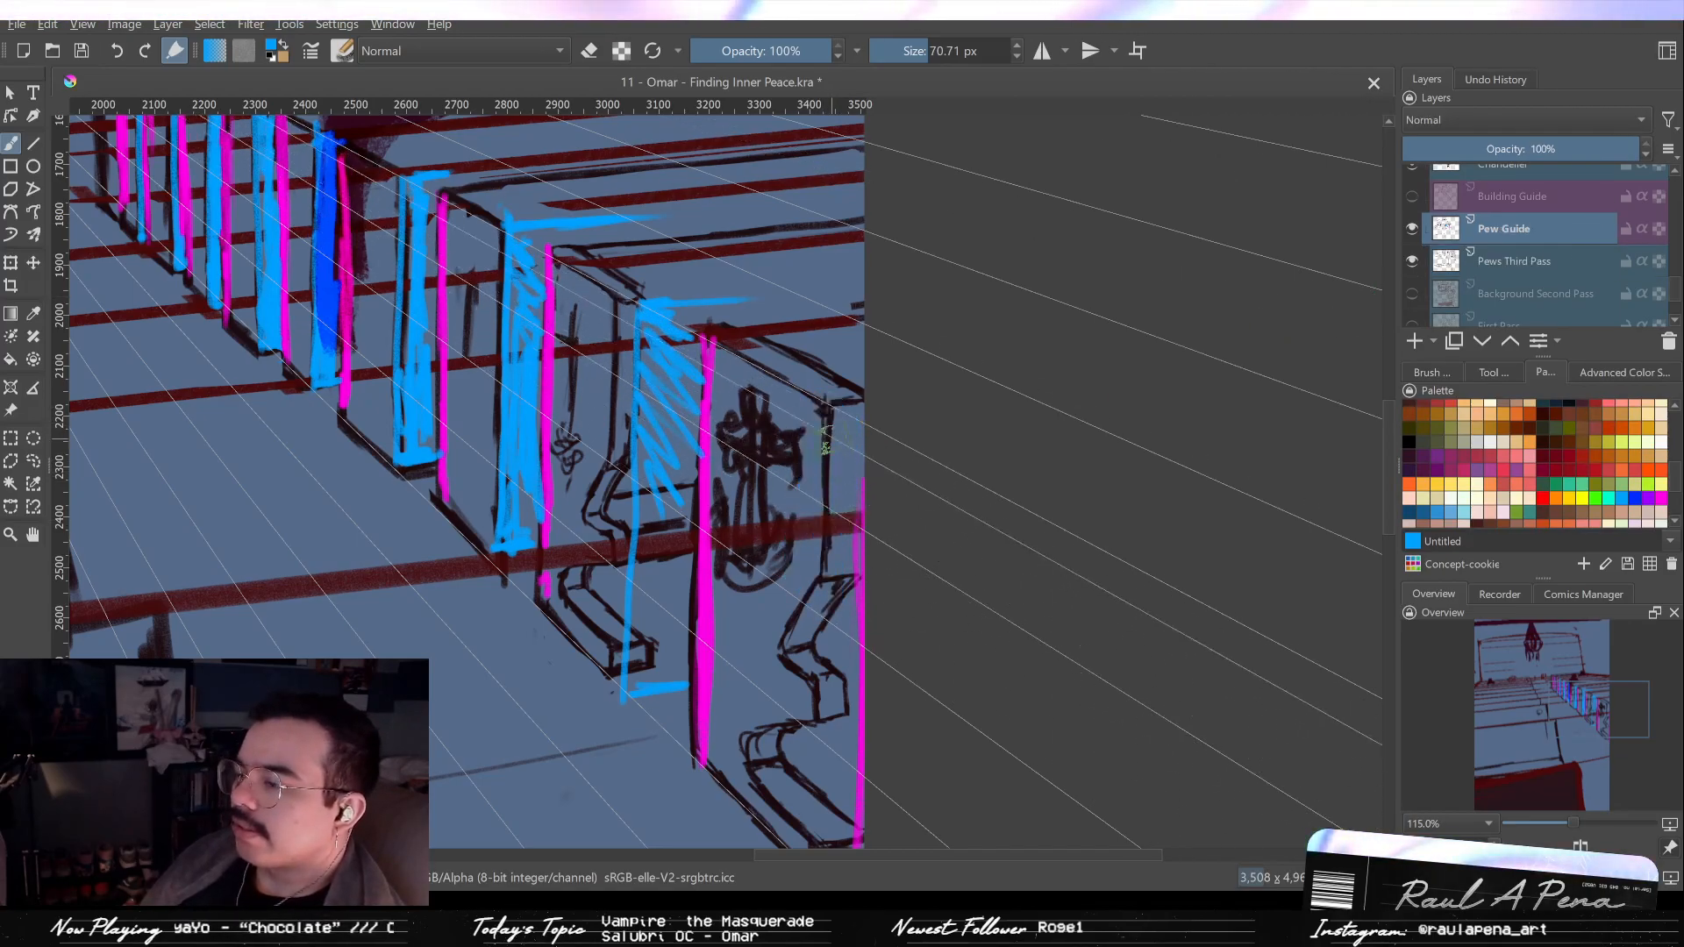
Paint a solid blue vertical guide block over the front side of the nearest pew at the canvas edge.
mouse_move(822, 405)
mouse_down()
mouse_move(866, 449)
mouse_move(860, 540)
mouse_up()
key(ctrl+z)
mouse_move(844, 470)
mouse_down()
mouse_move(843, 524)
mouse_move(838, 469)
mouse_up()
mouse_move(839, 404)
mouse_down()
mouse_move(838, 503)
mouse_move(838, 420)
mouse_up()
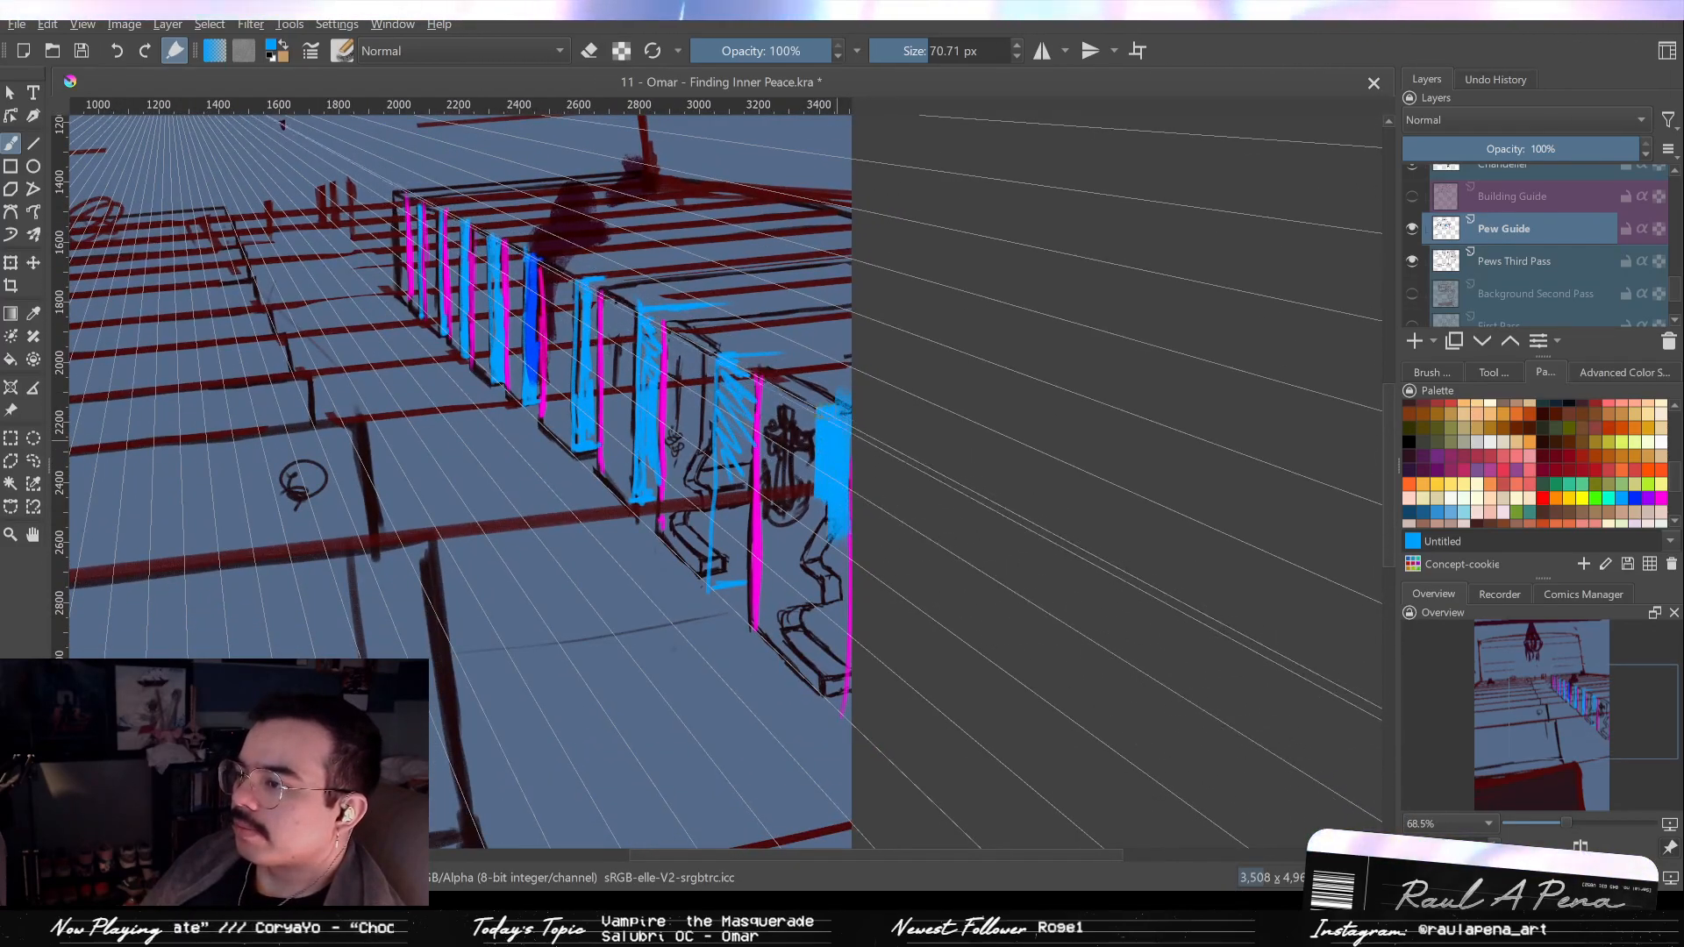
mouse_move(829, 419)
mouse_down()
mouse_move(816, 392)
mouse_move(829, 500)
mouse_move(835, 440)
mouse_up()
drag(834, 527, 838, 711)
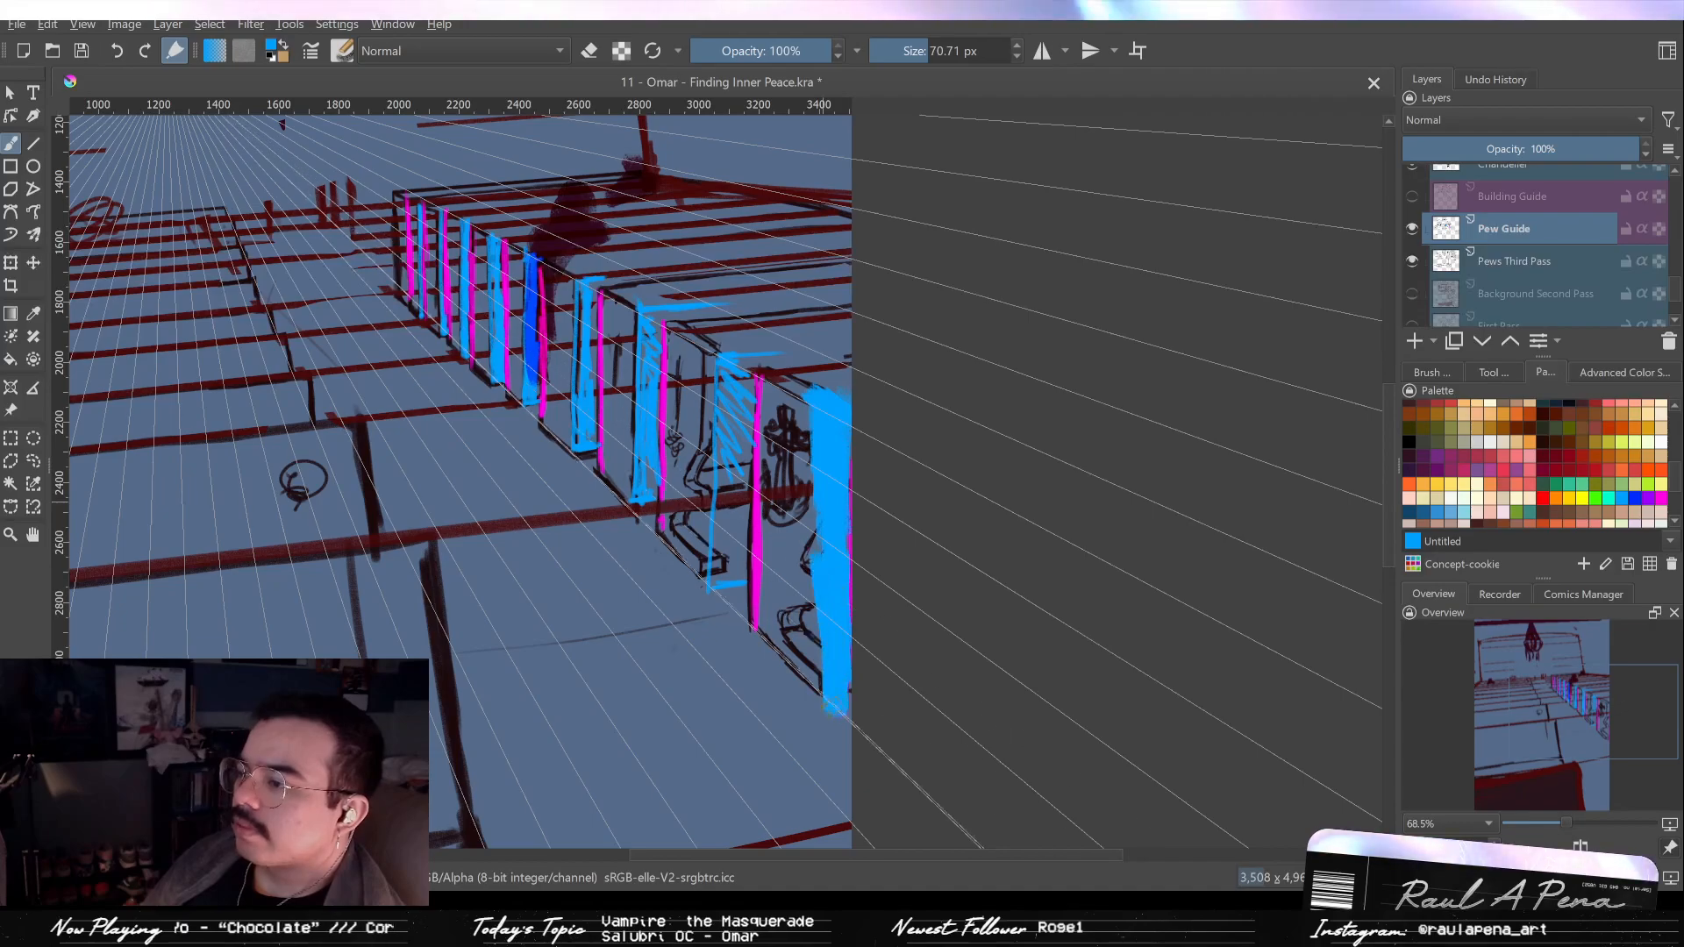
mouse_move(823, 581)
mouse_down()
mouse_move(817, 679)
mouse_move(813, 583)
mouse_move(811, 624)
mouse_up()
Check the blue guide block in mirrored view and erase its overshoot along the pew's sloping base.
key(m)
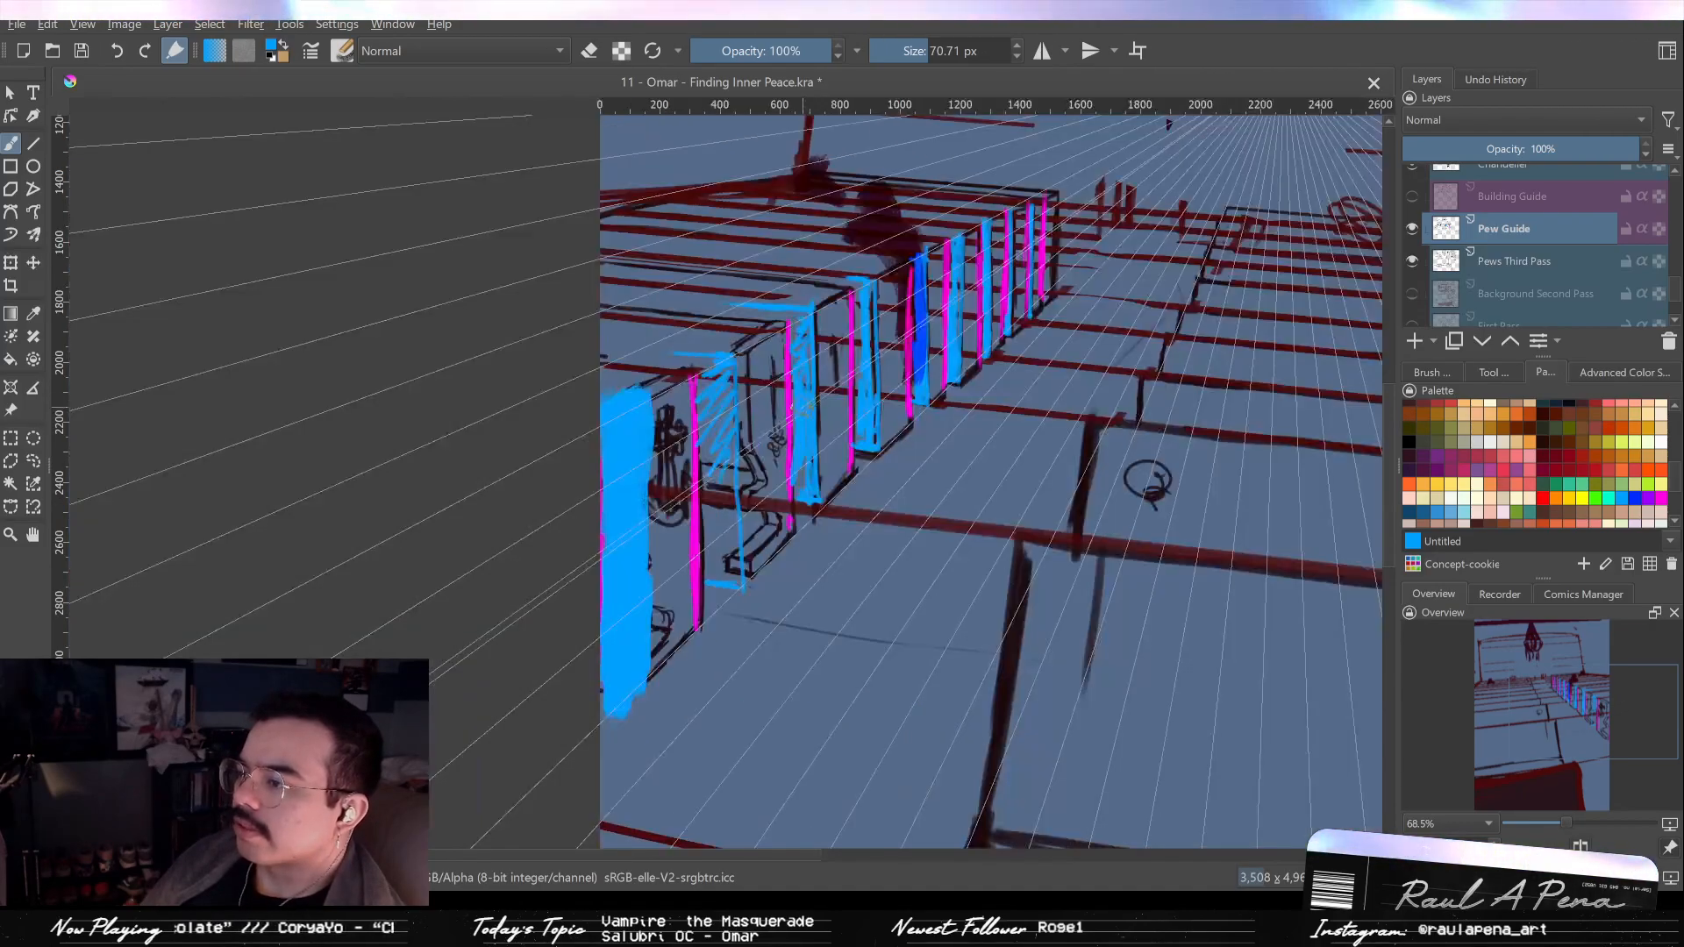
key(m)
key(e)
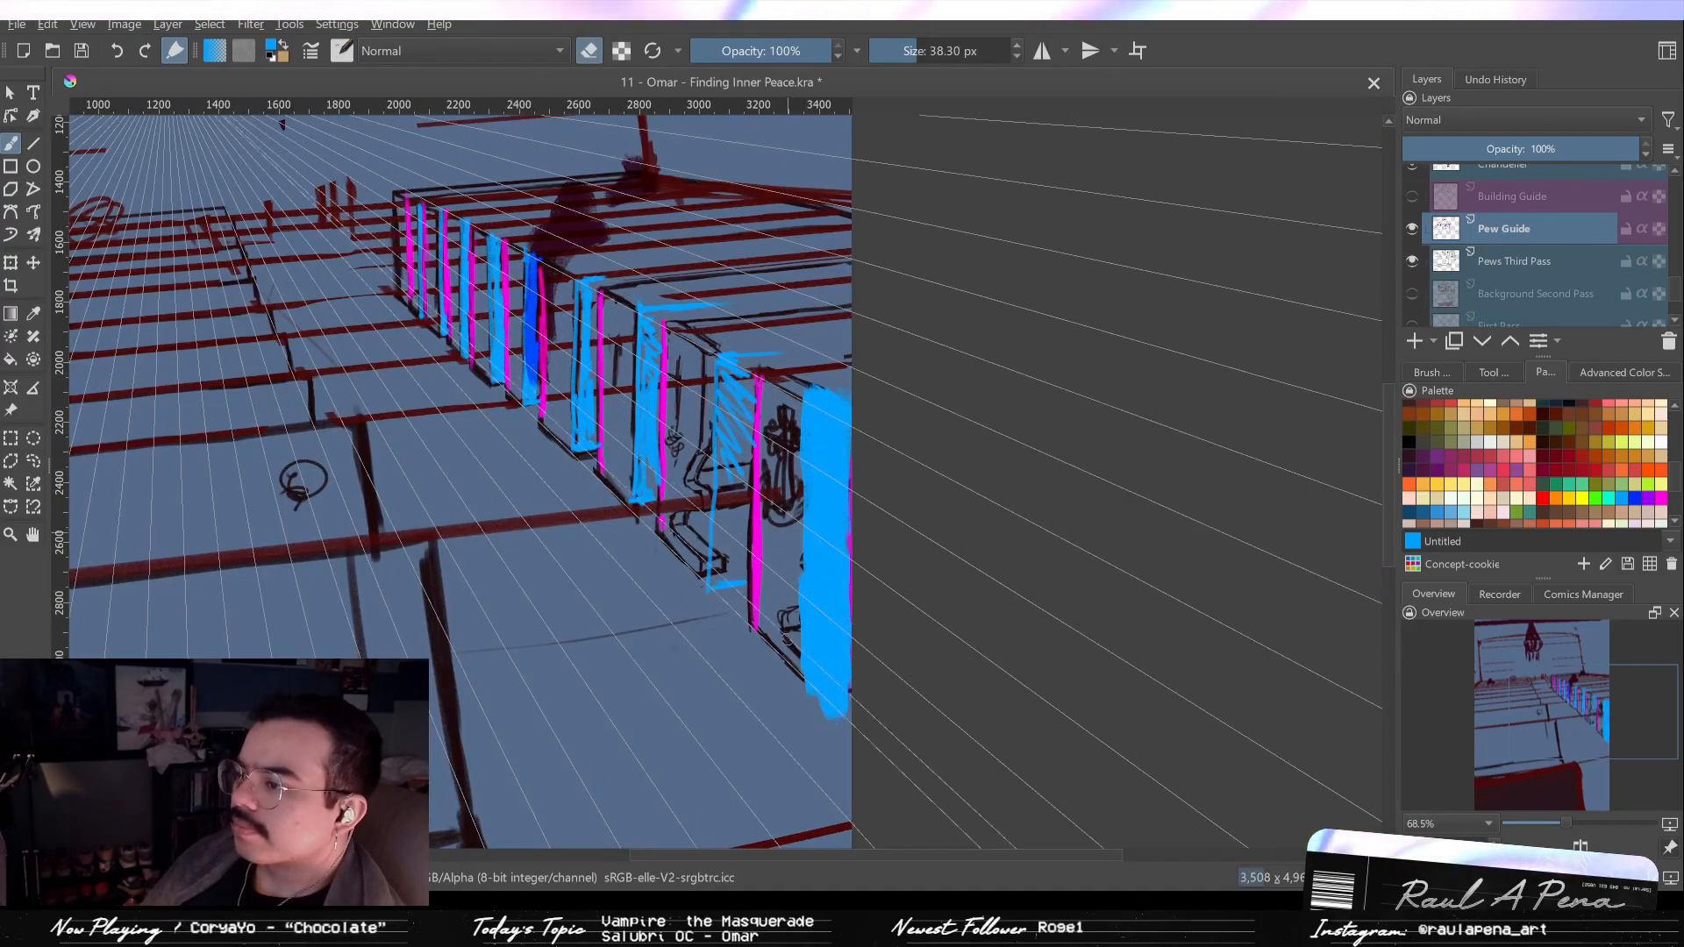
drag(794, 676, 838, 719)
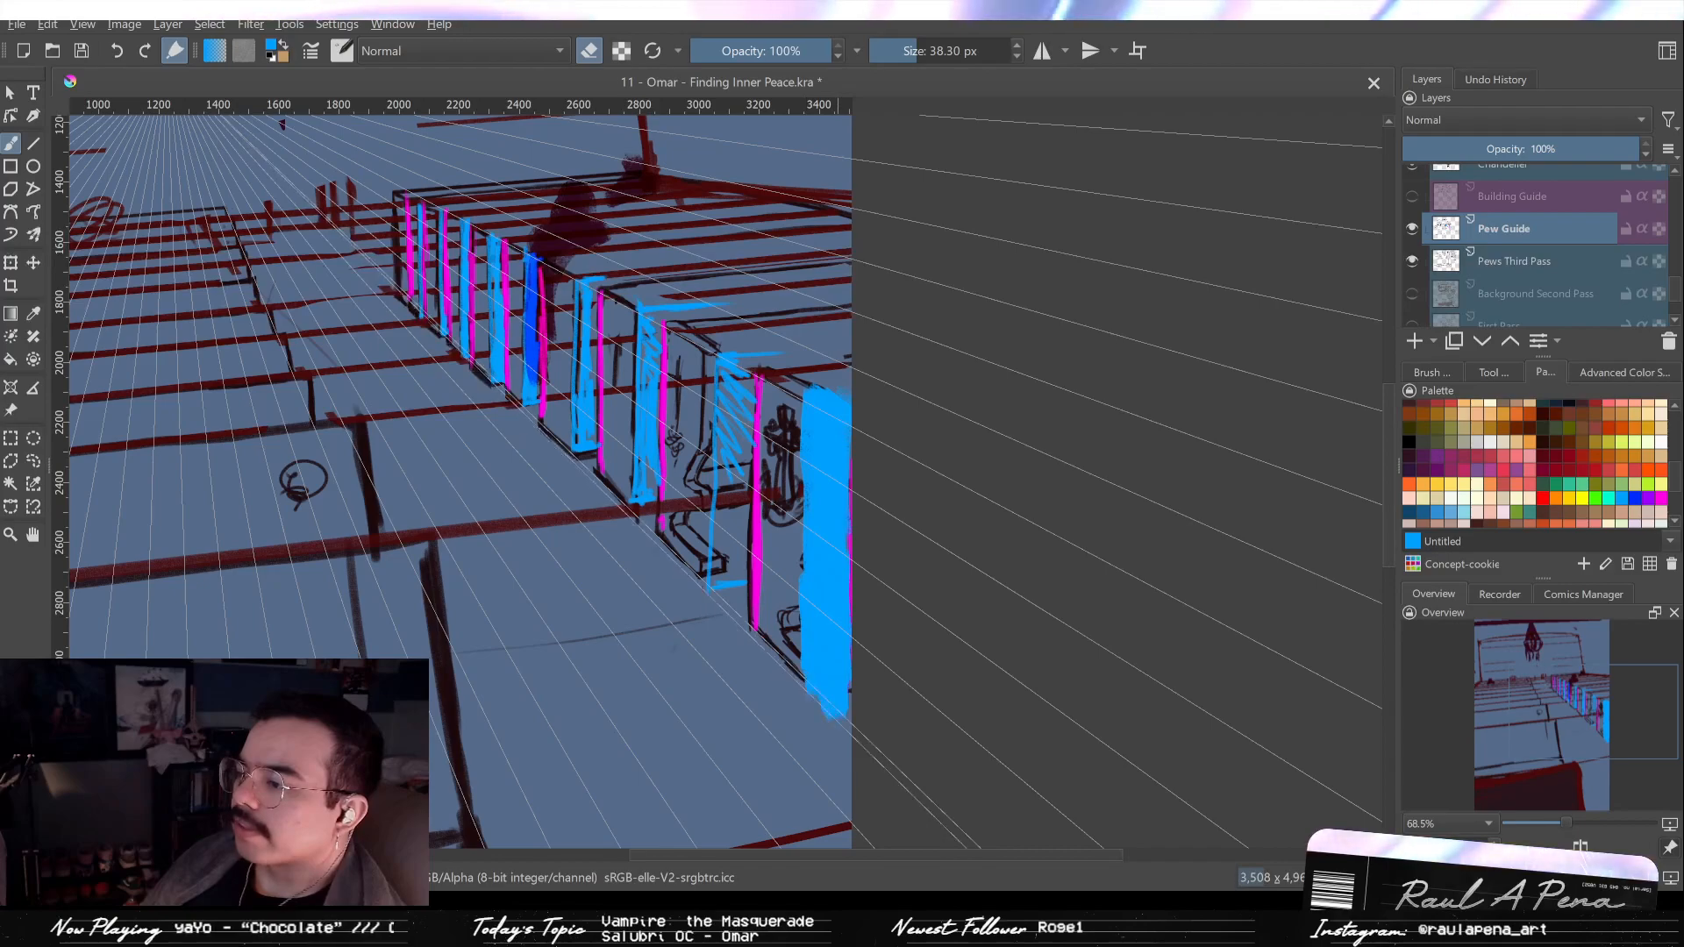
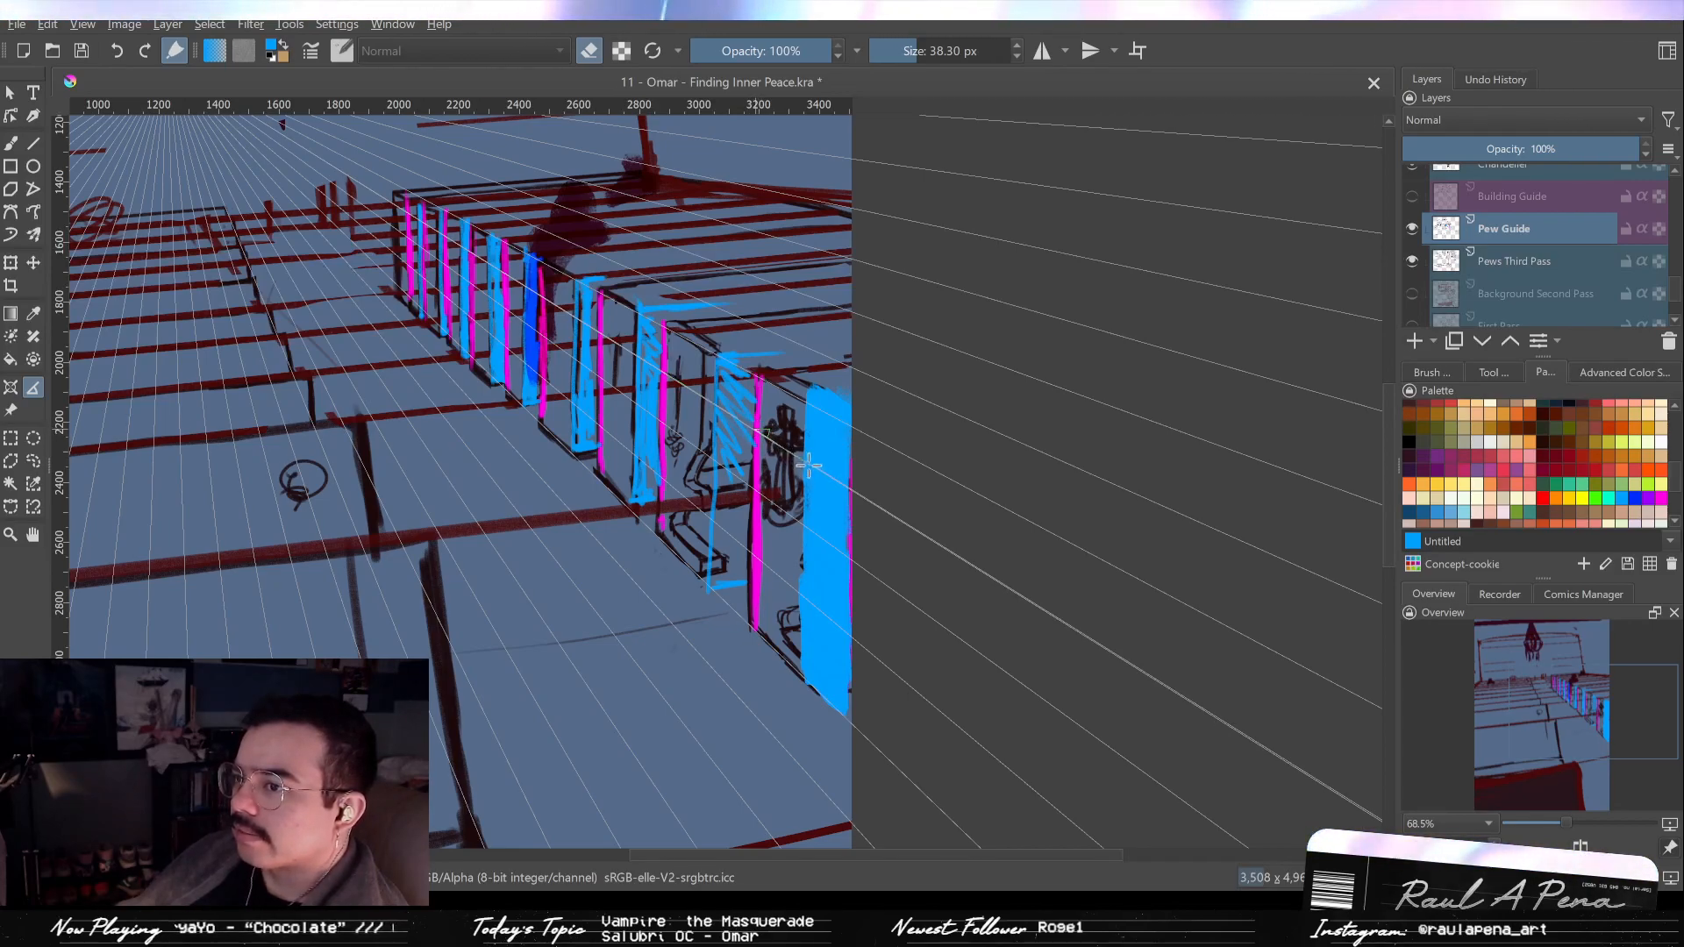
Trim the inner vertical edge of the blue guide block on the Pew Guide layer with the 38.30 px eraser.
click(1525, 271)
click(1529, 234)
key(e)
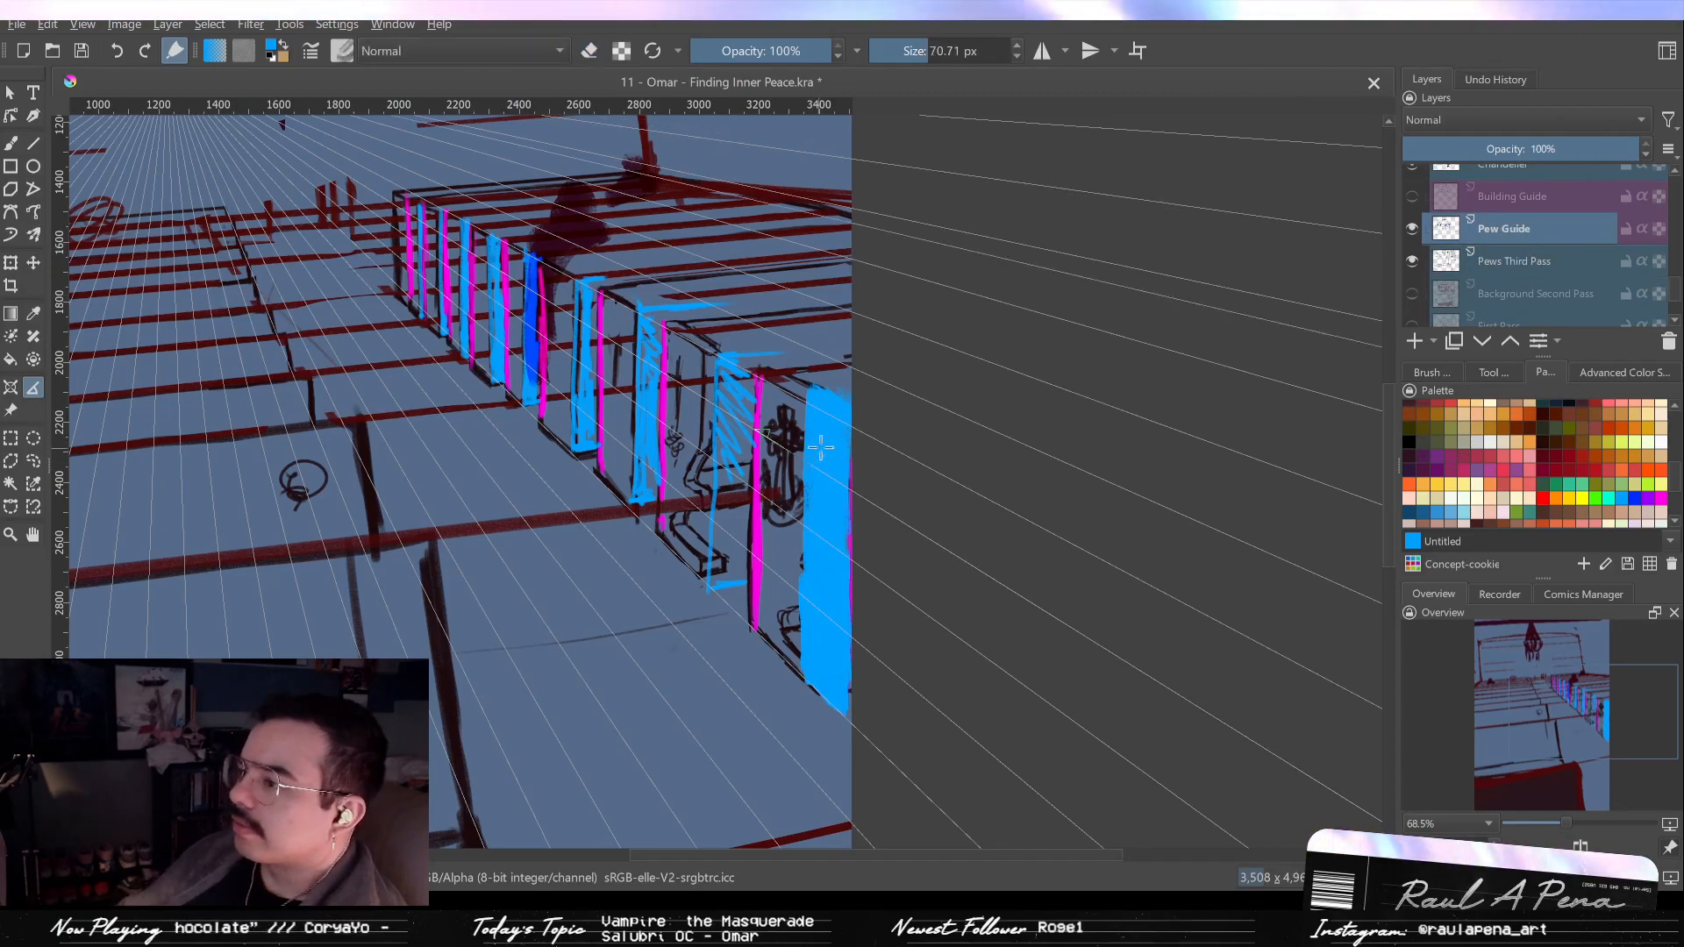
key(b)
key(e)
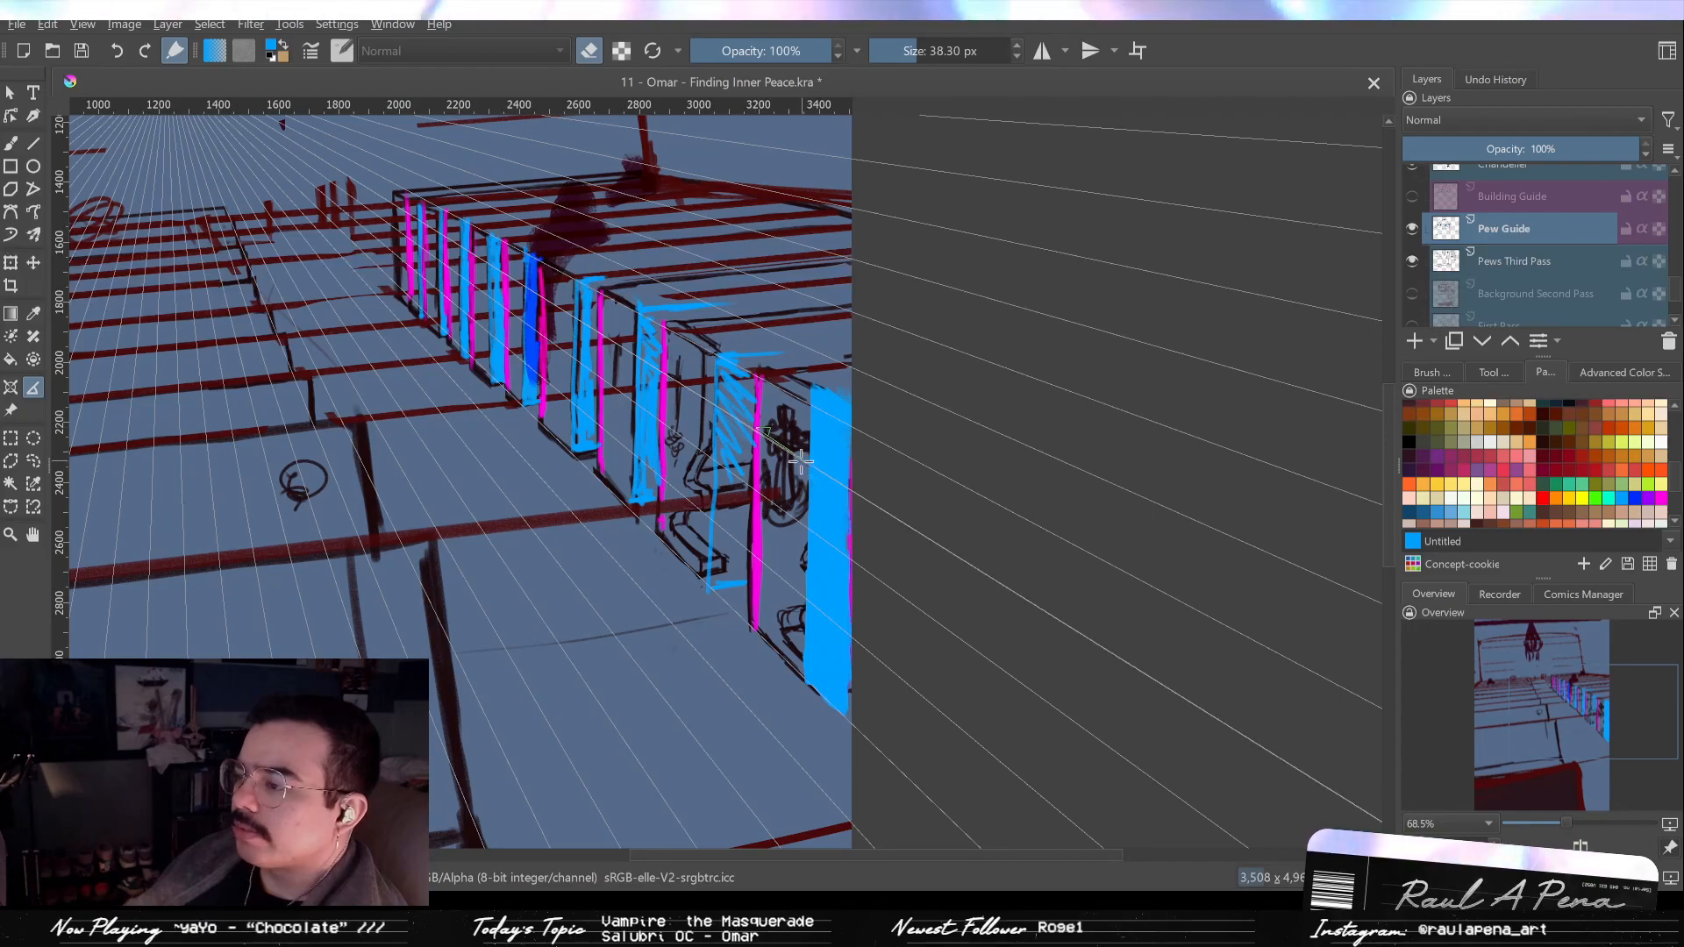
scroll(800, 458, up, 2)
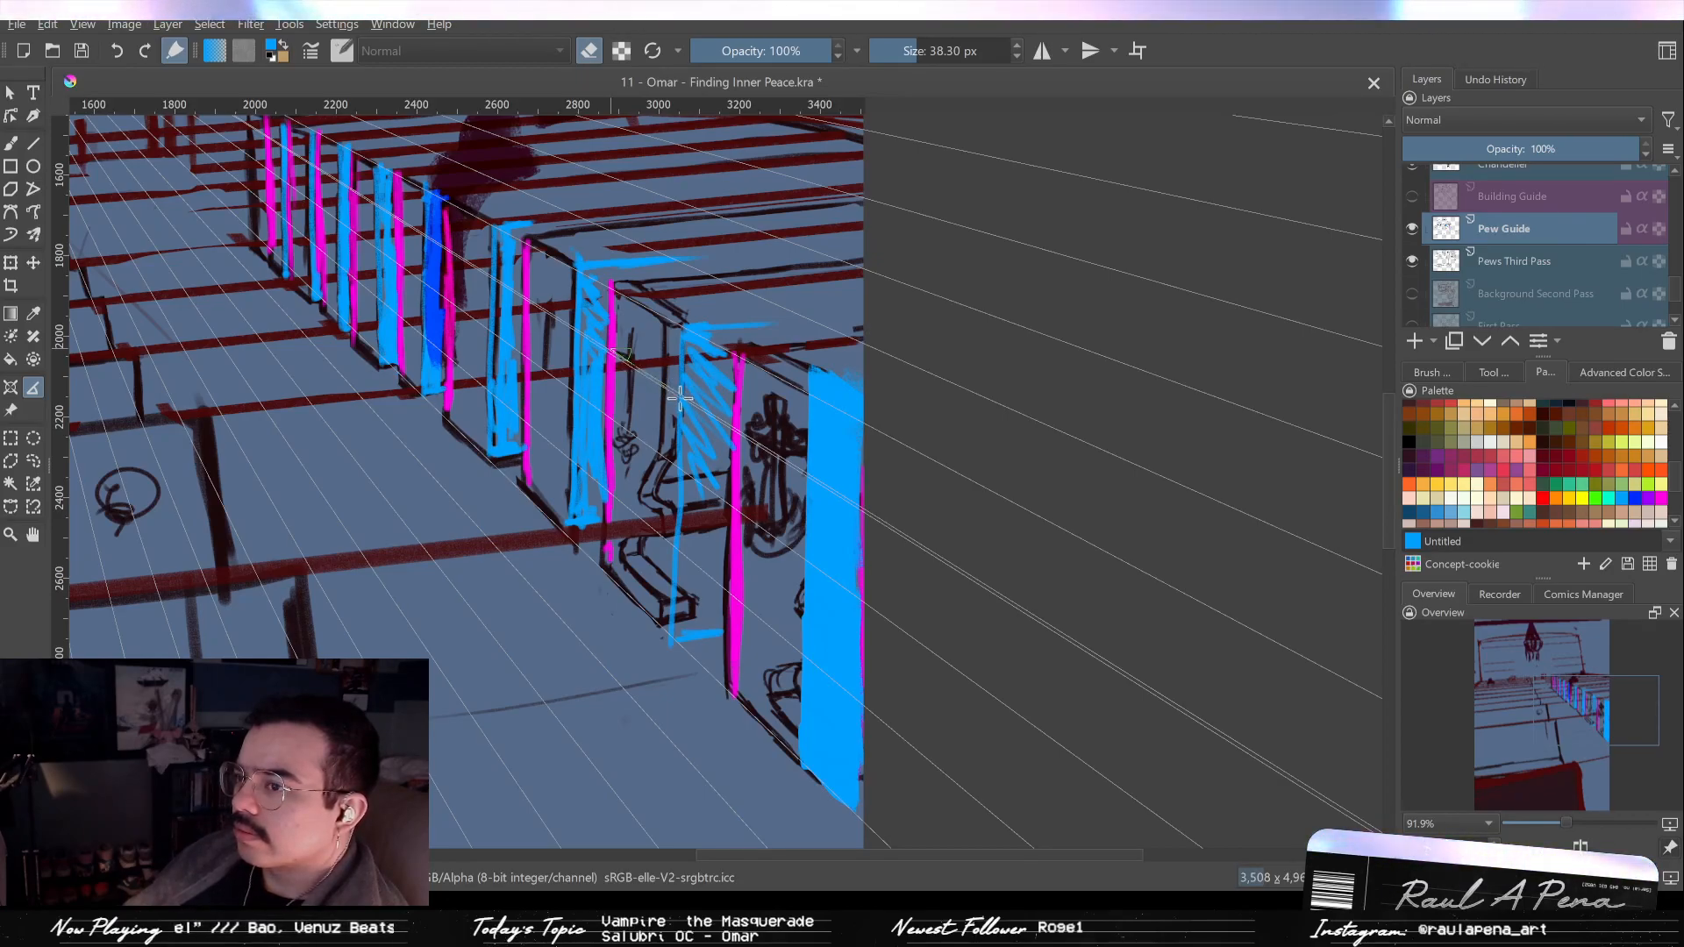
Set the Pews Third Pass layer to 100% opacity and Pew Guide to 34%, and make Pews Third Pass active for painting.
click(1502, 261)
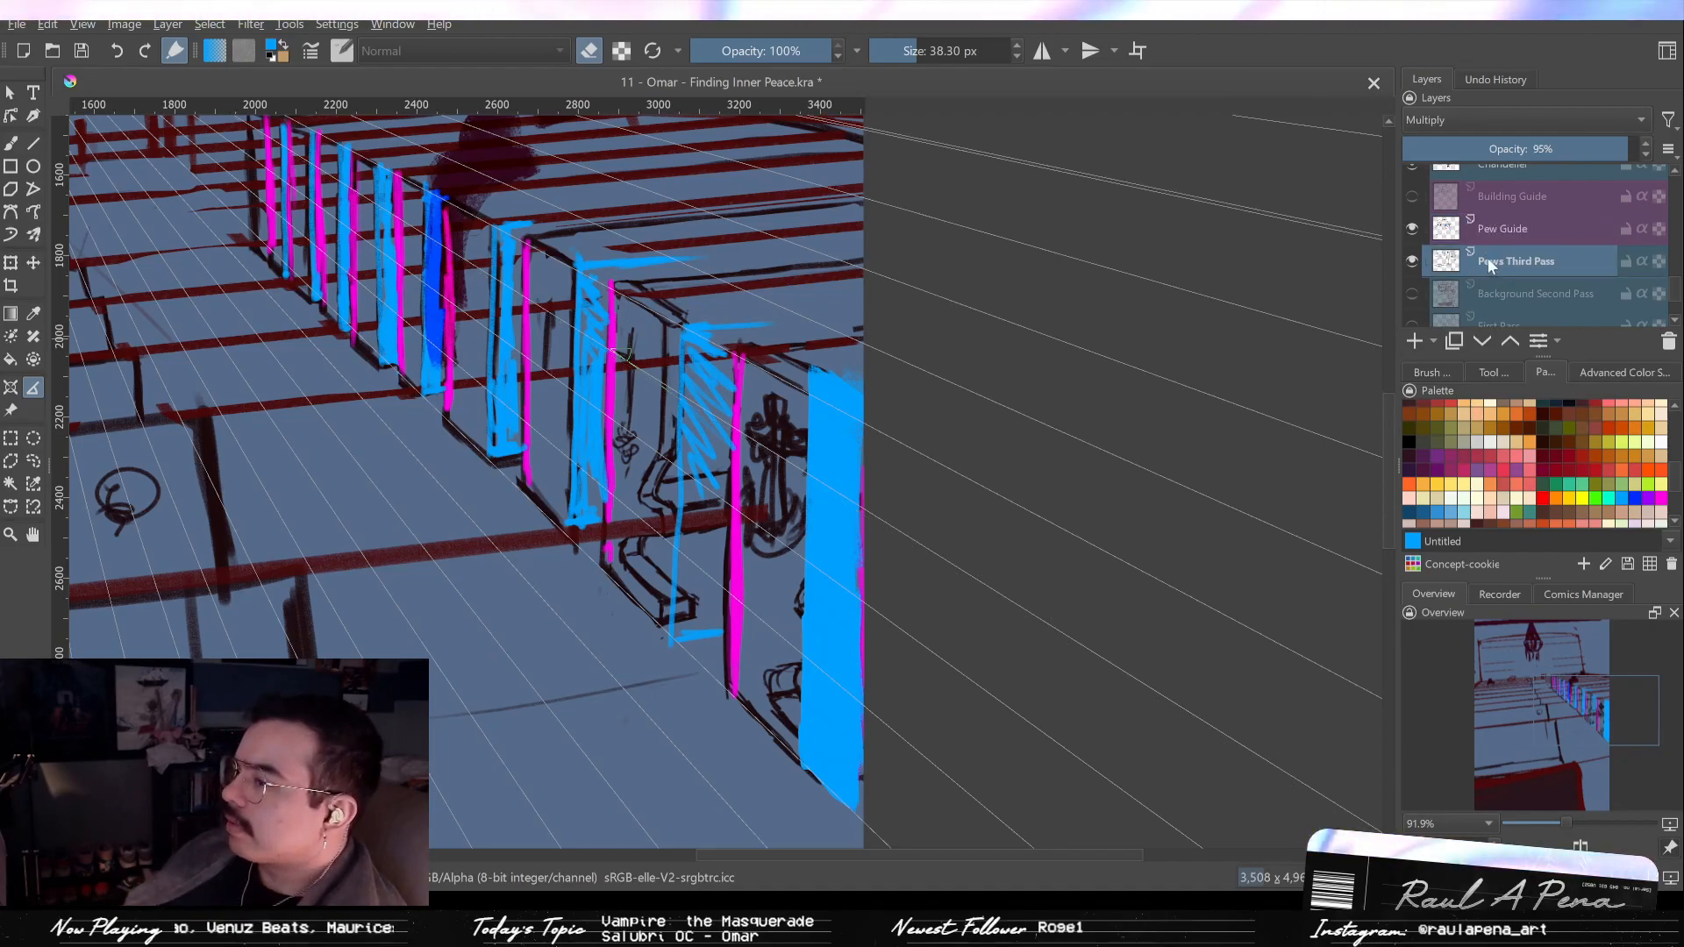
mouse_move(1513, 147)
mouse_down()
mouse_move(1499, 147)
mouse_move(1640, 149)
mouse_up()
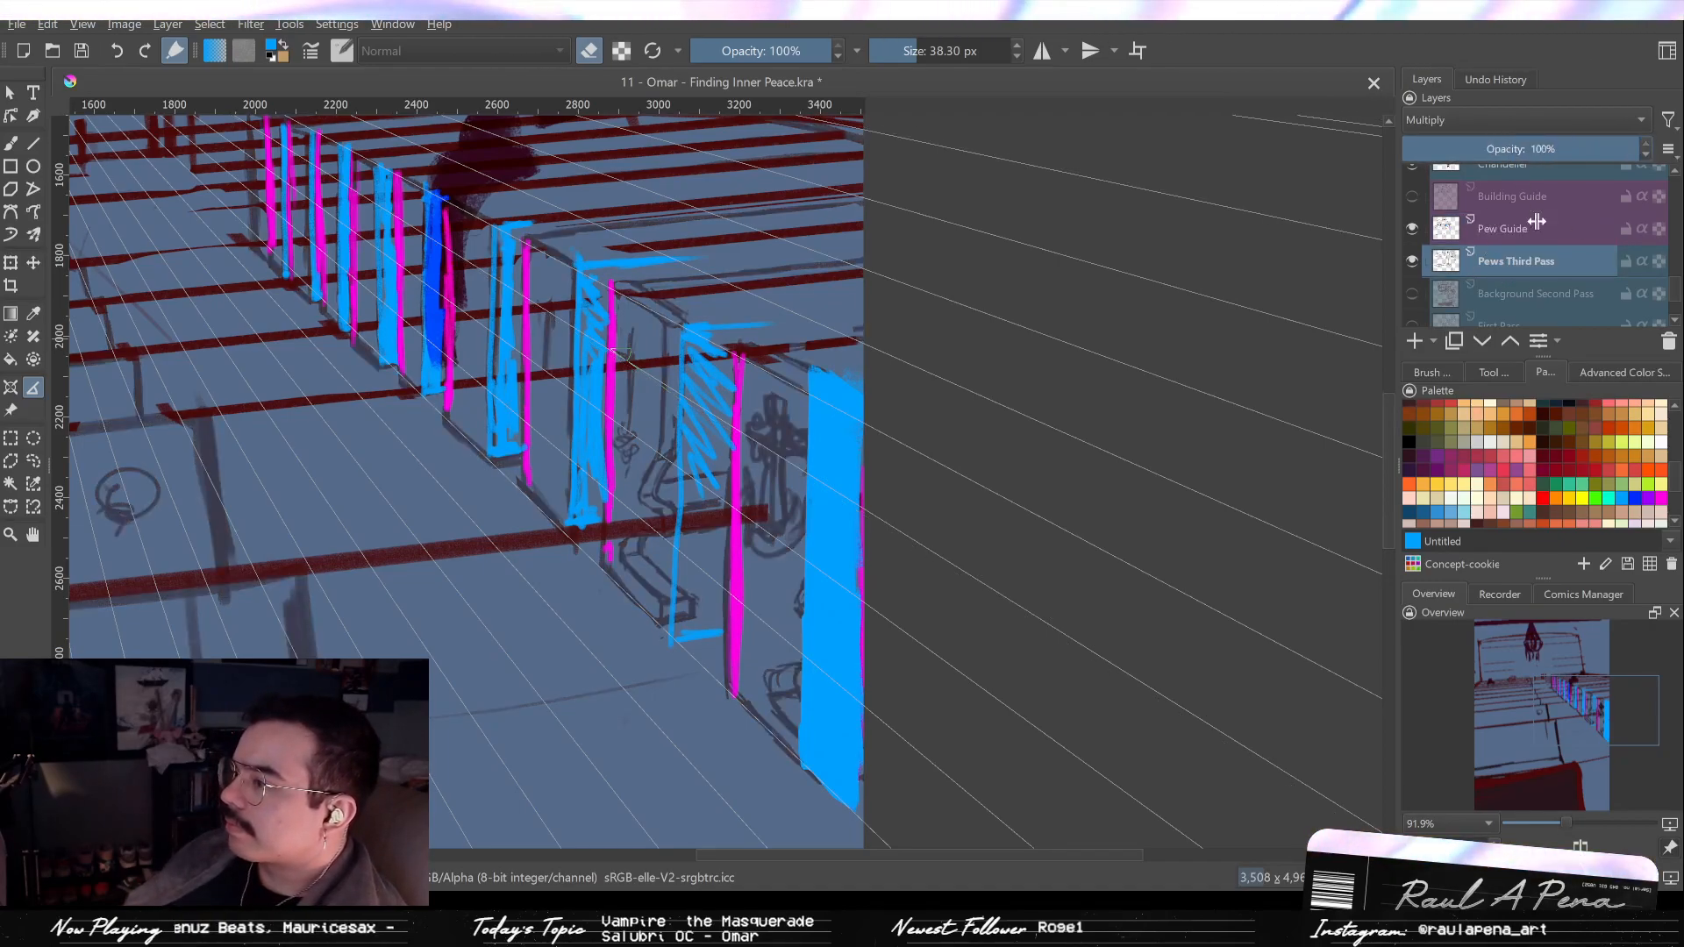
click(1536, 223)
drag(1530, 151, 1482, 143)
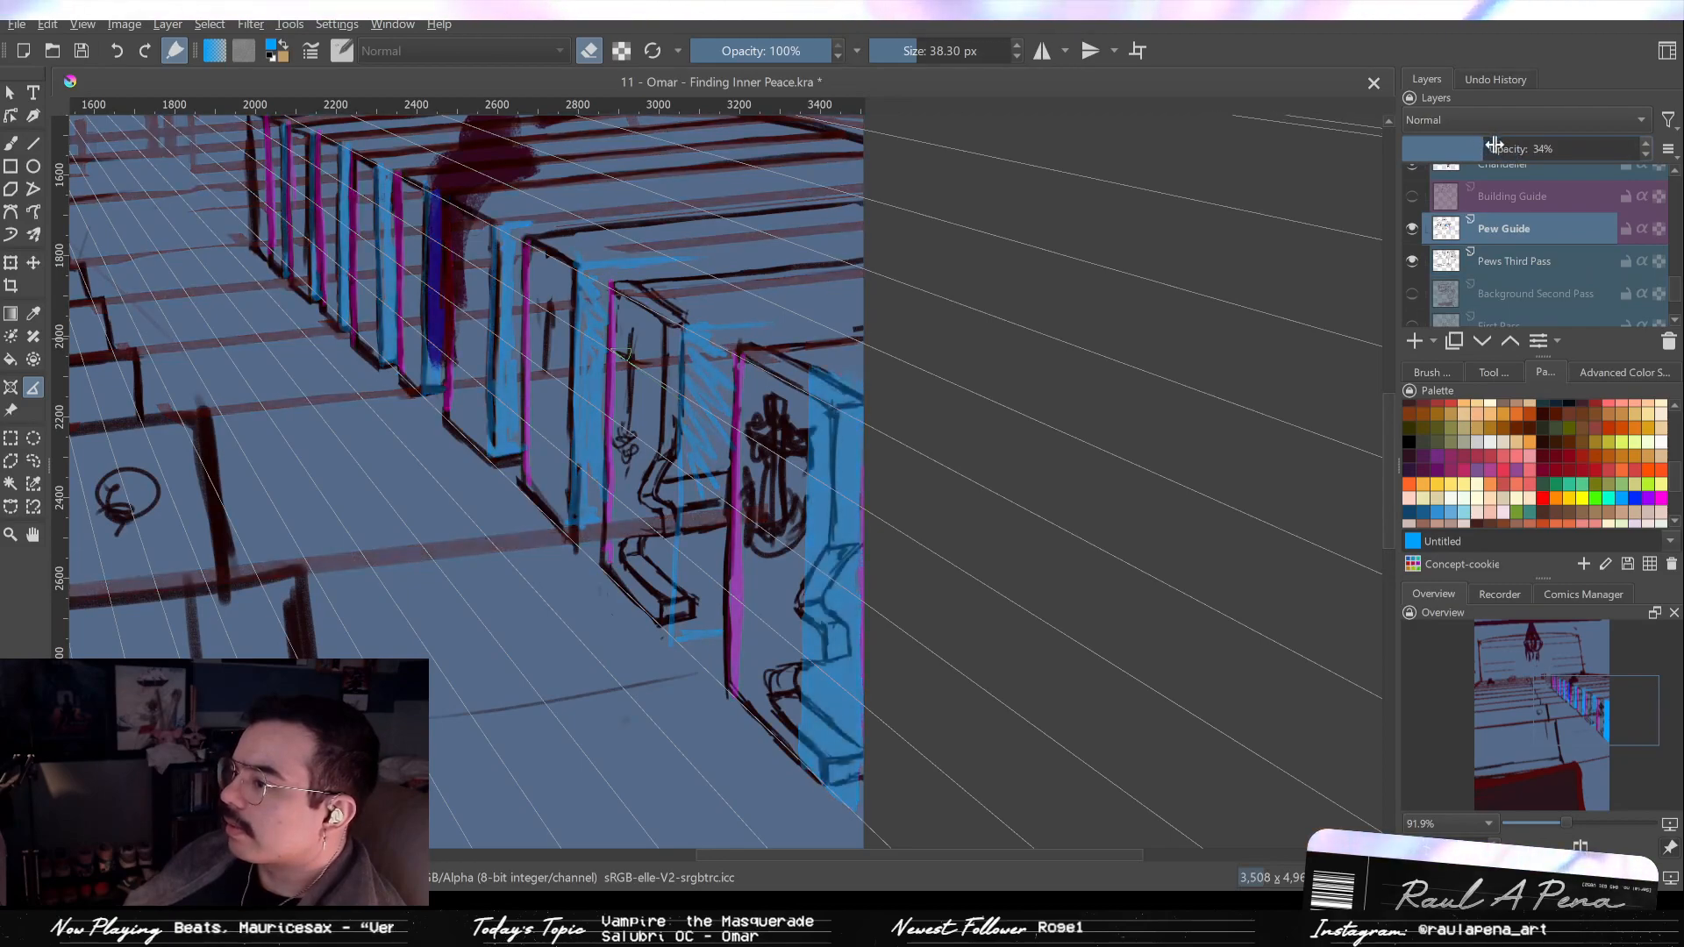
click(1523, 263)
key(e)
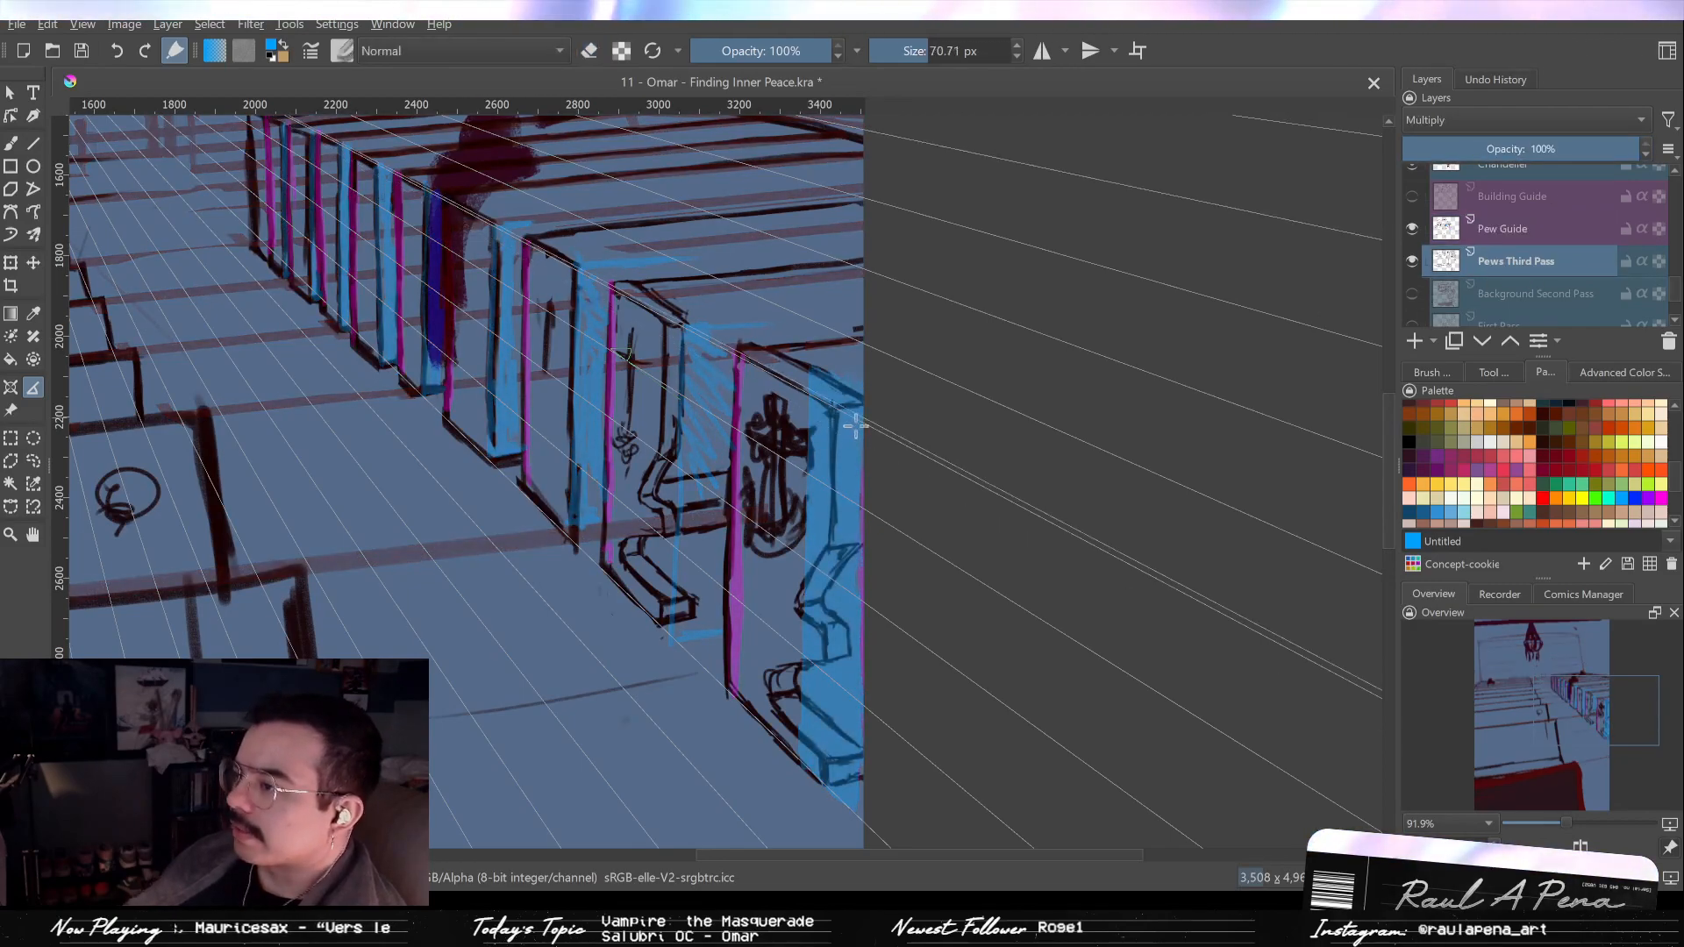
Choose the 8.00 px sketching brush preset and the dark maroon palette colour for the pew line work.
click(1428, 372)
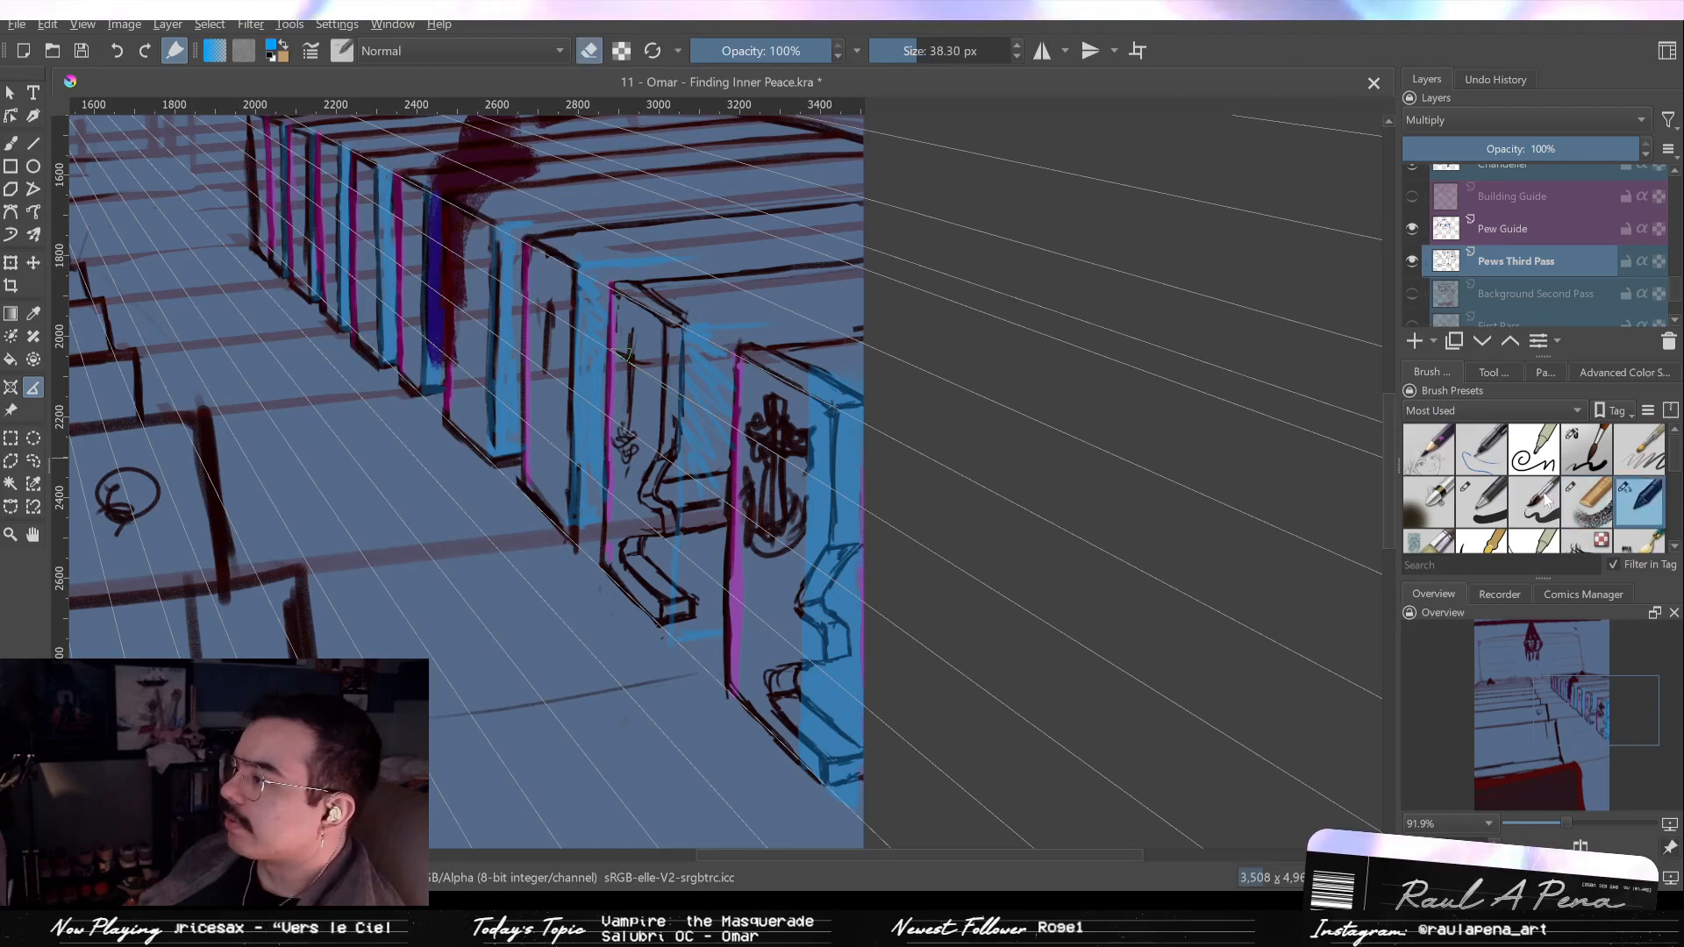
click(1428, 449)
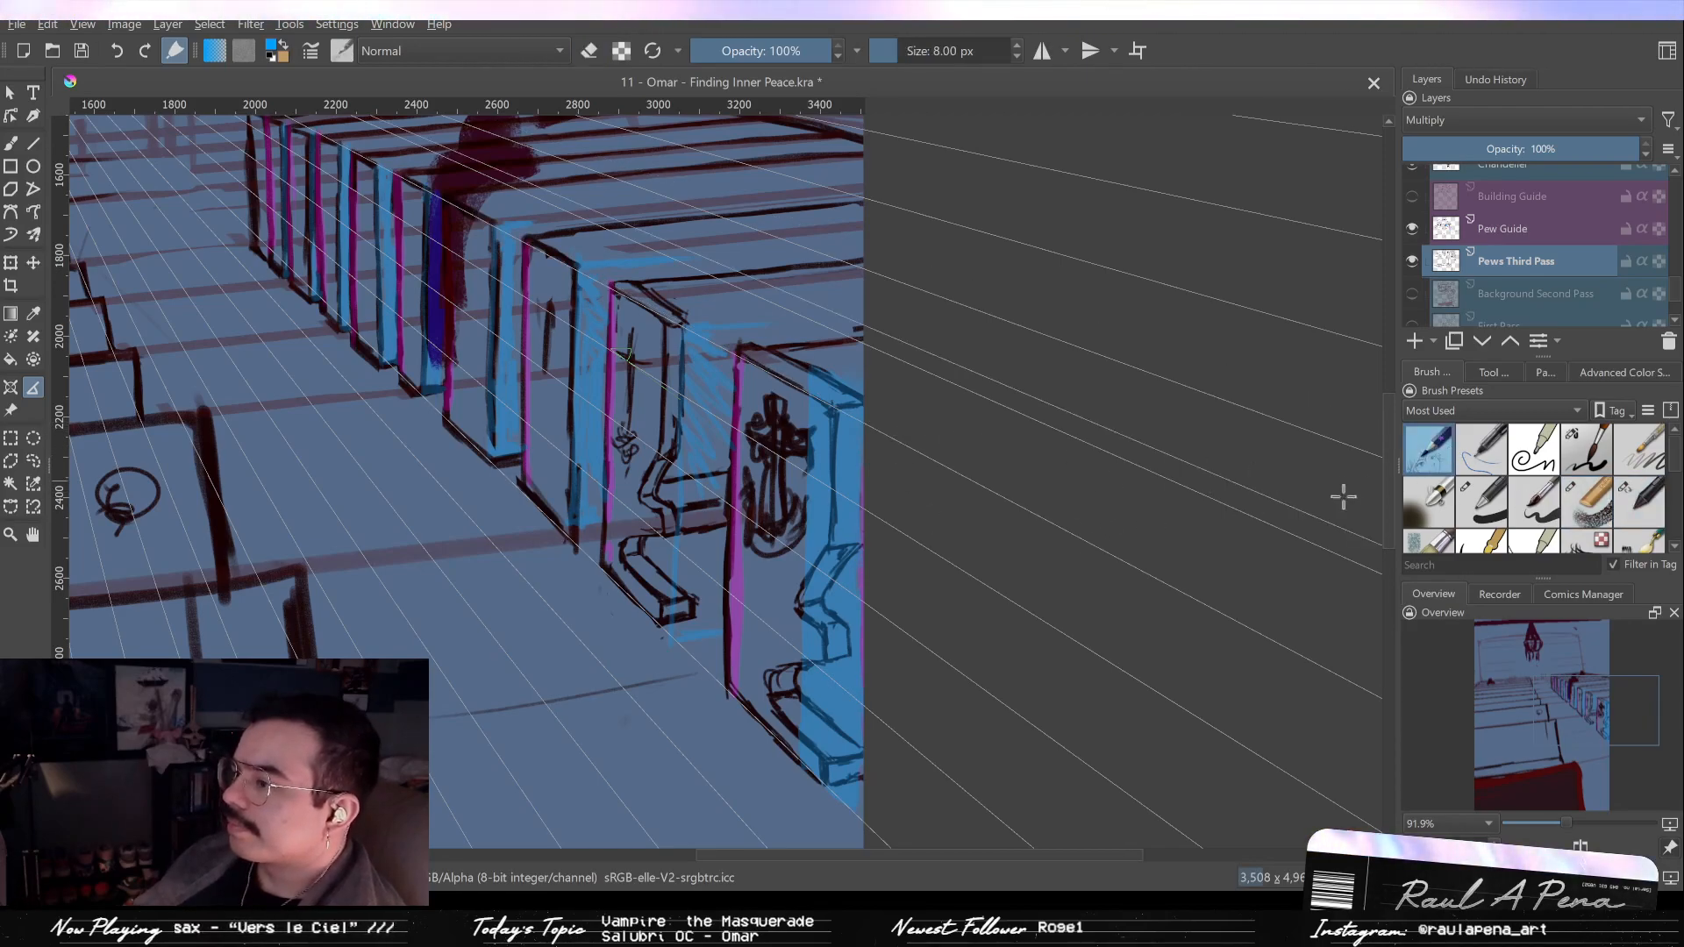
click(1551, 372)
drag(1670, 476, 1656, 516)
click(1542, 492)
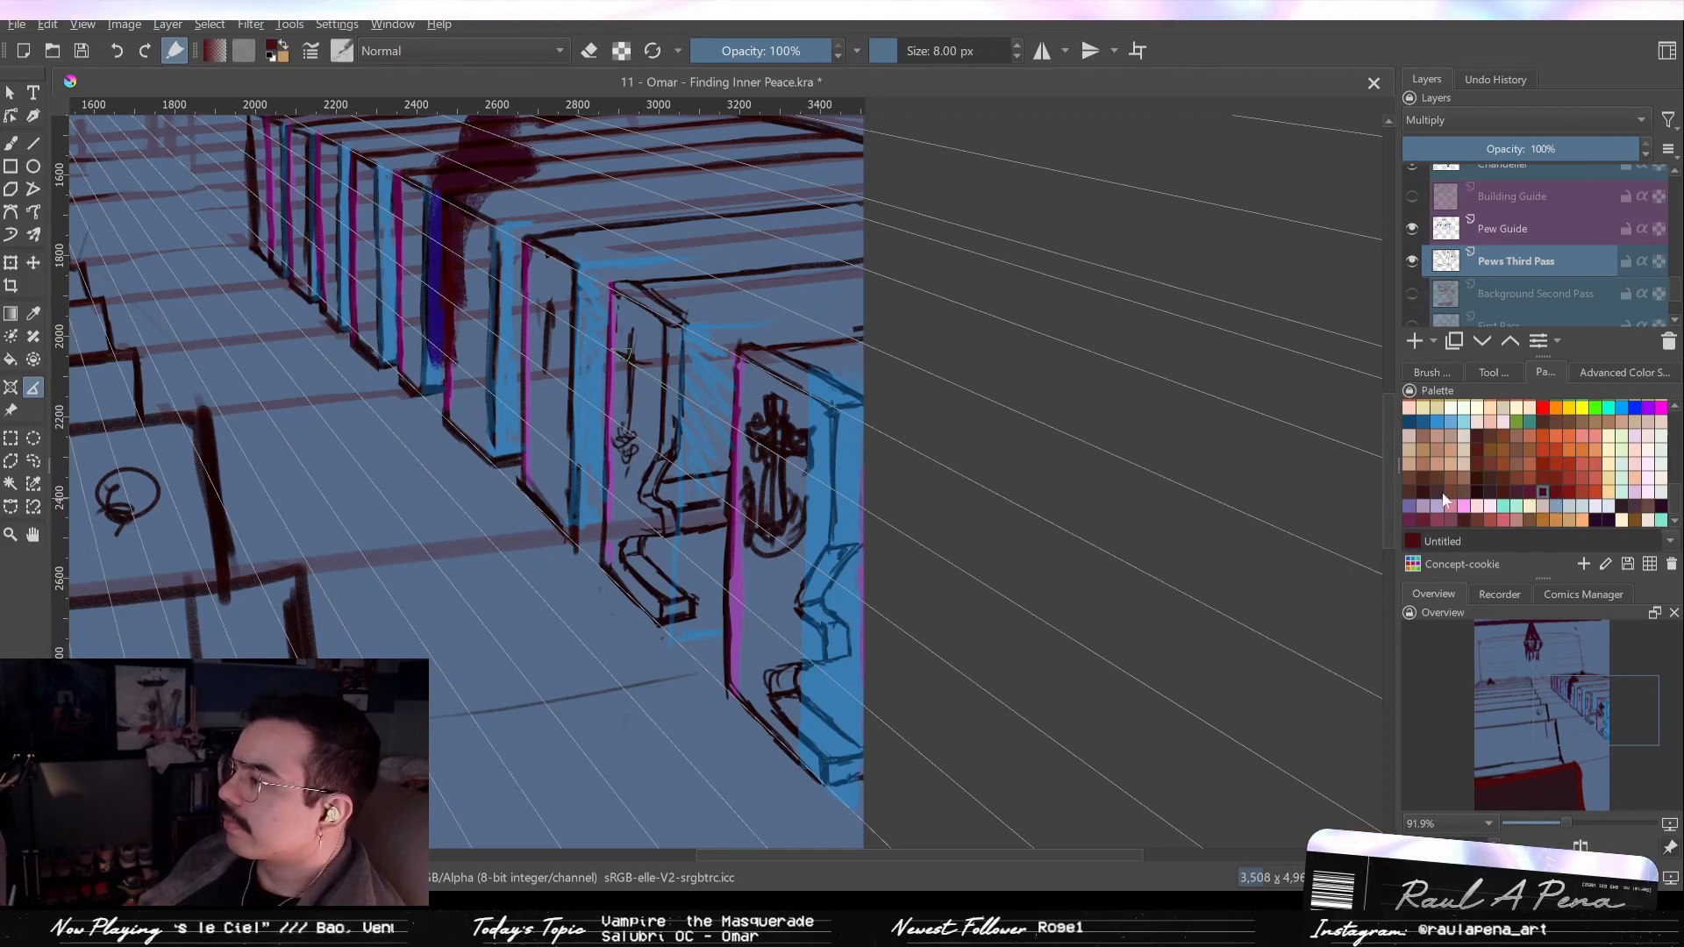
Erase the old profile and foot lines over the blue guide block on the nearest pew with the 38.30 px eraser.
key(b)
key(e)
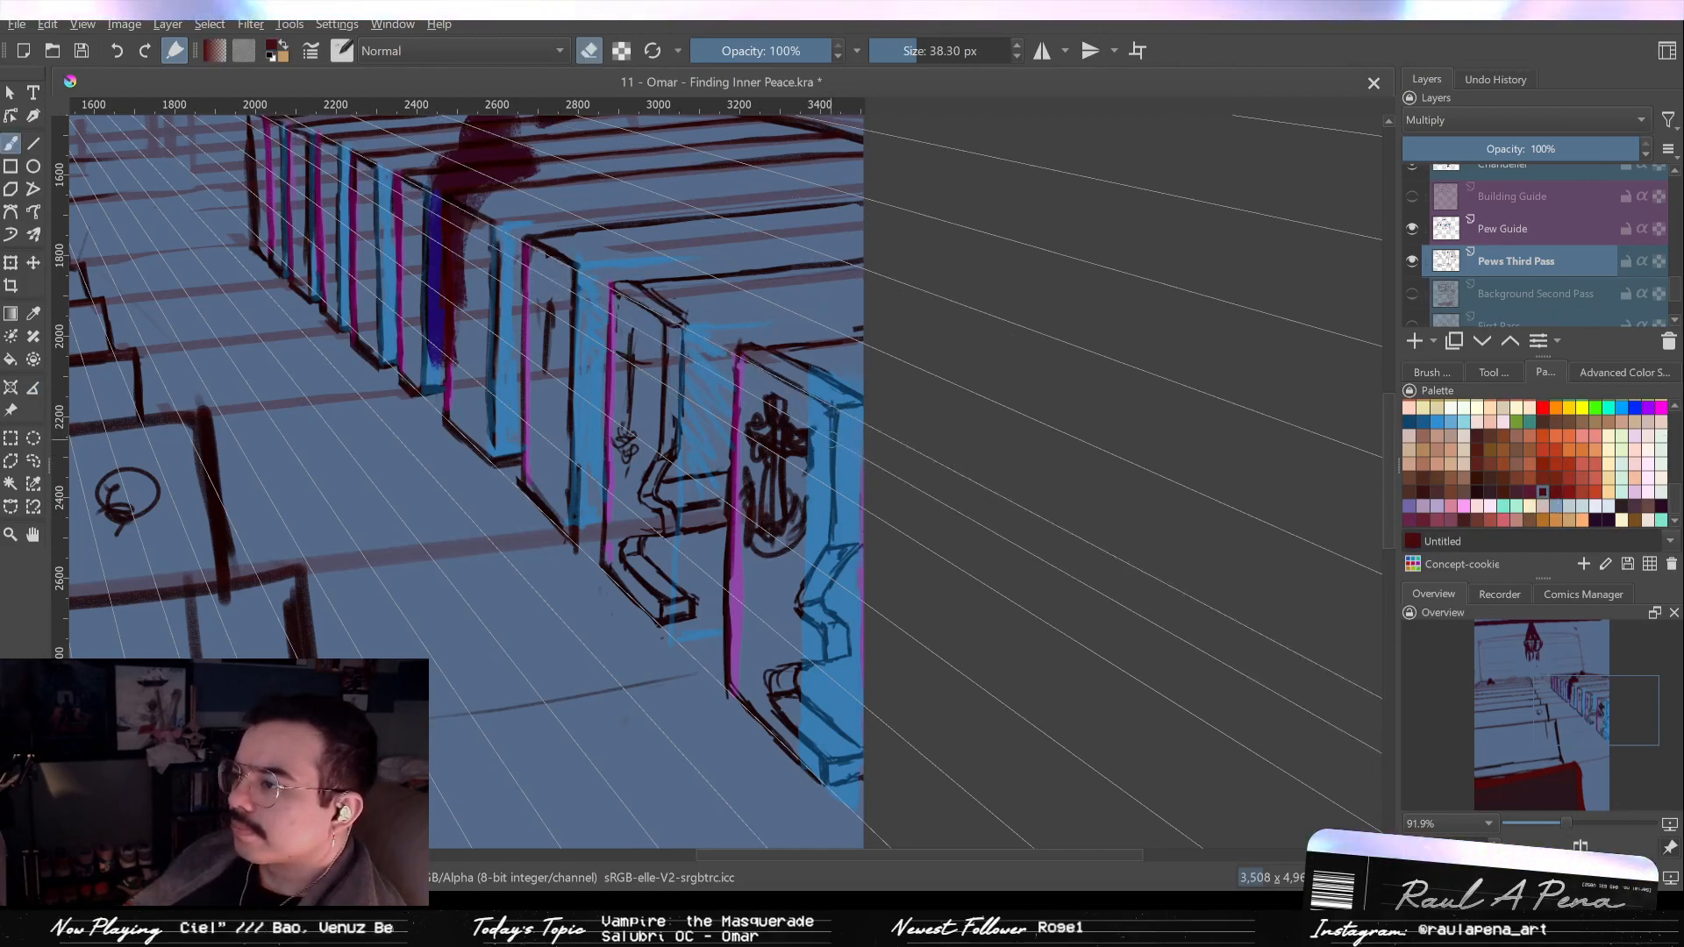
drag(789, 474, 767, 535)
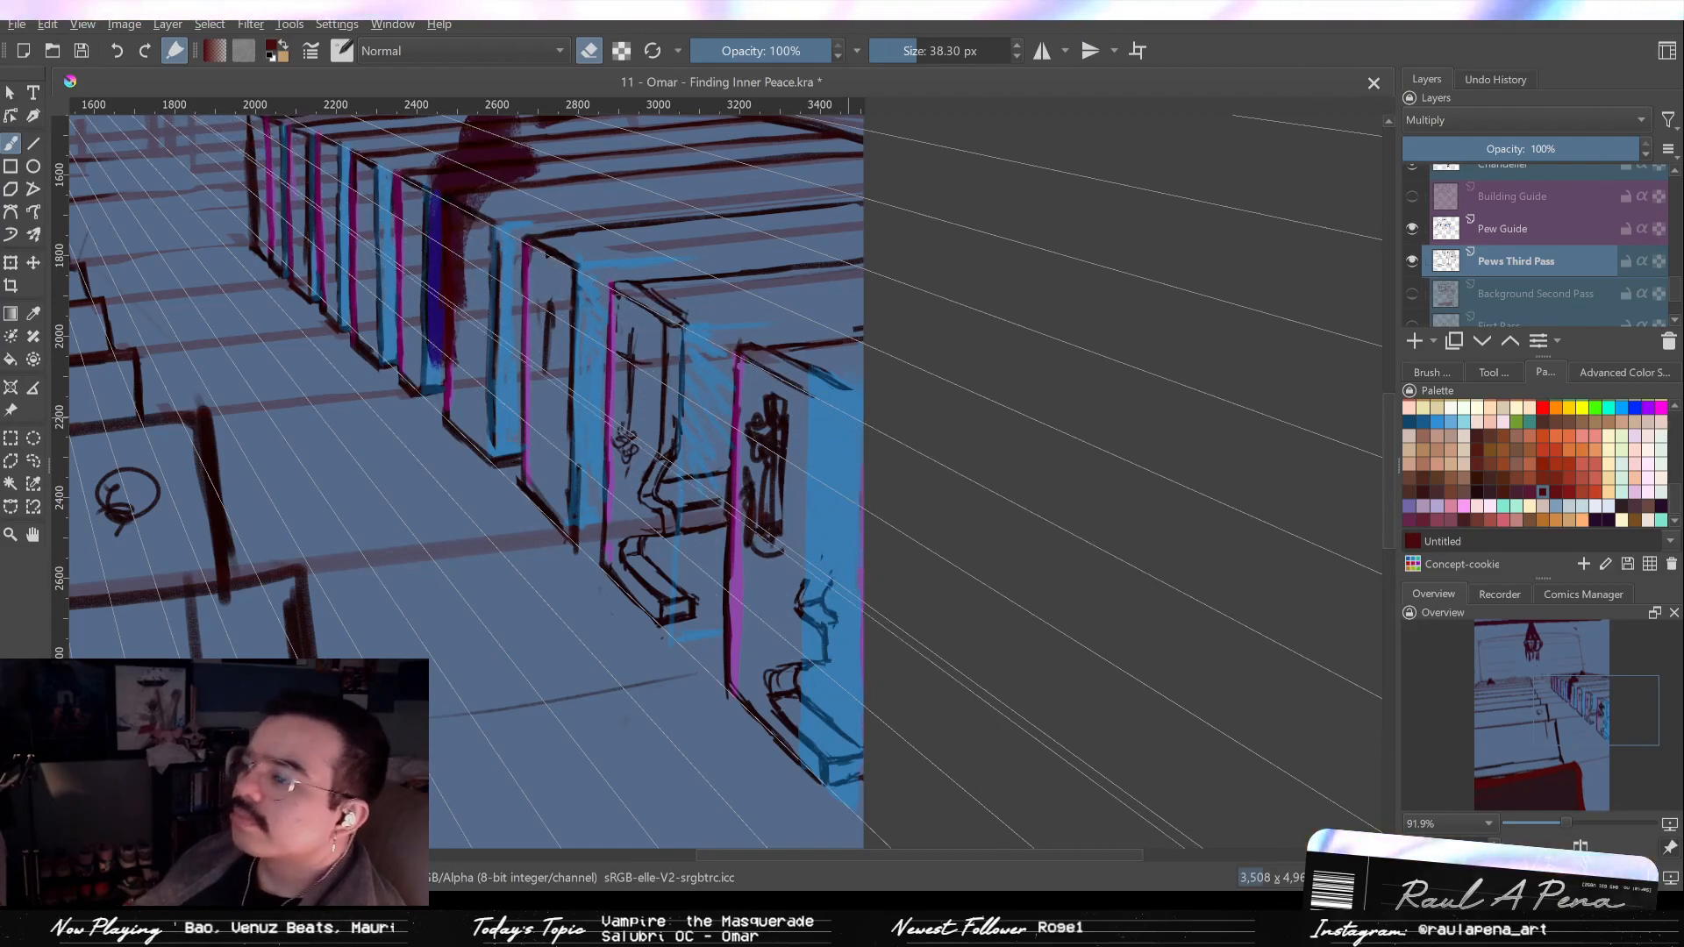
drag(812, 597, 838, 654)
drag(803, 741, 834, 776)
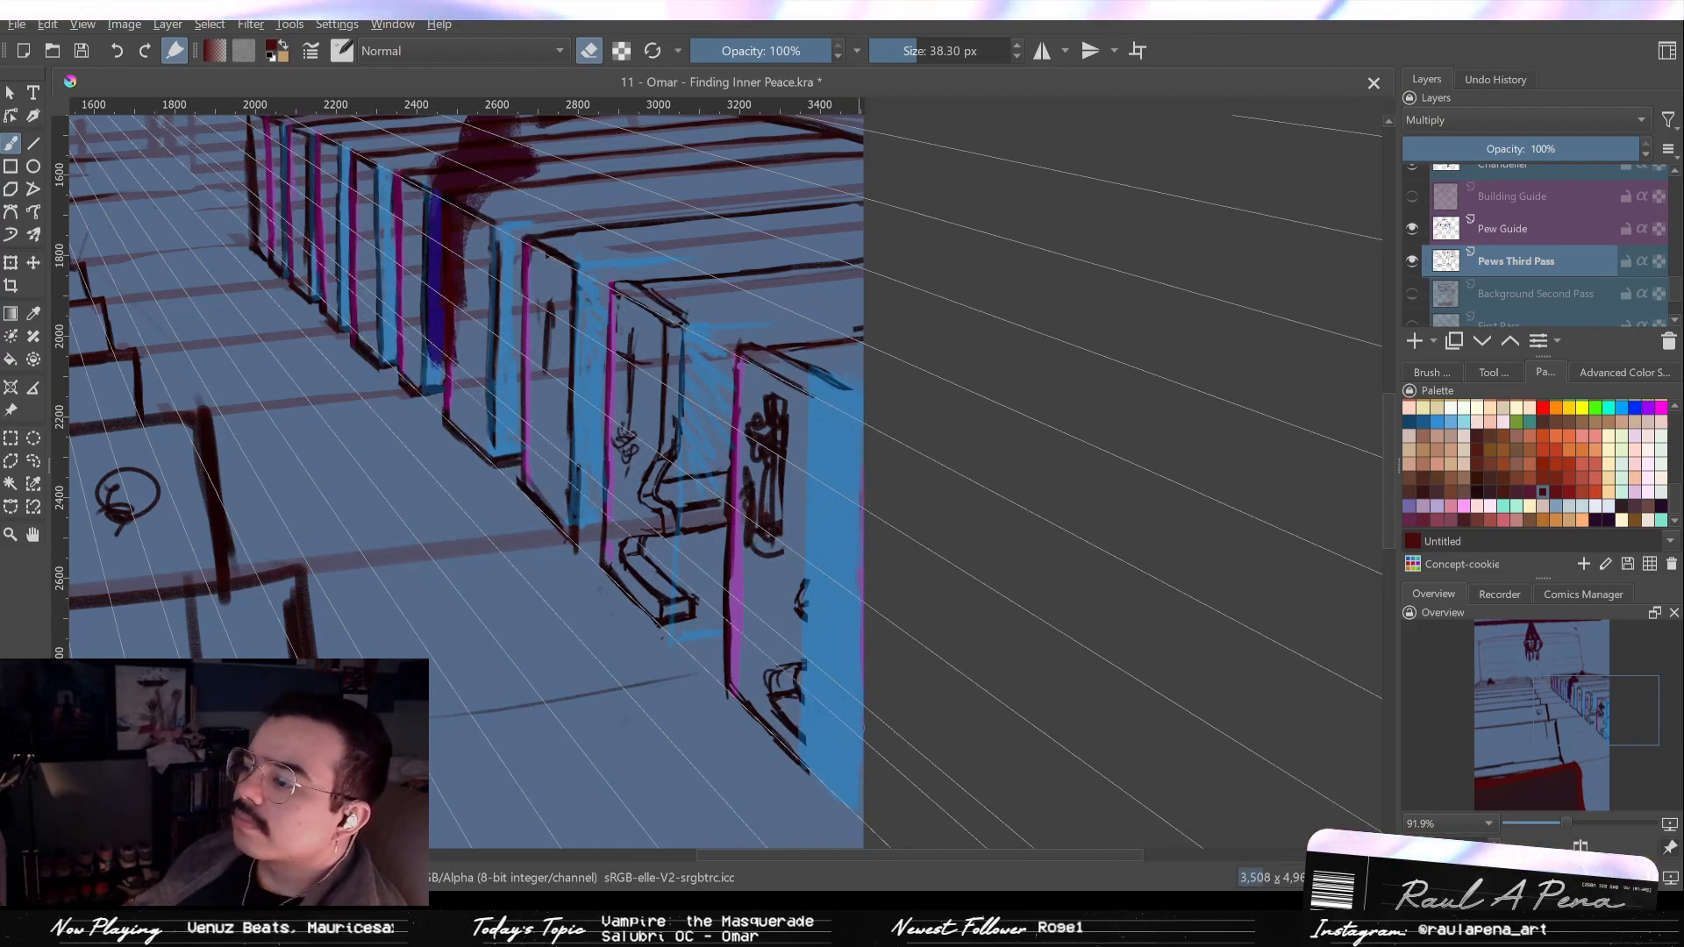
mouse_move(781, 685)
mouse_down()
mouse_move(790, 745)
mouse_move(802, 702)
mouse_up()
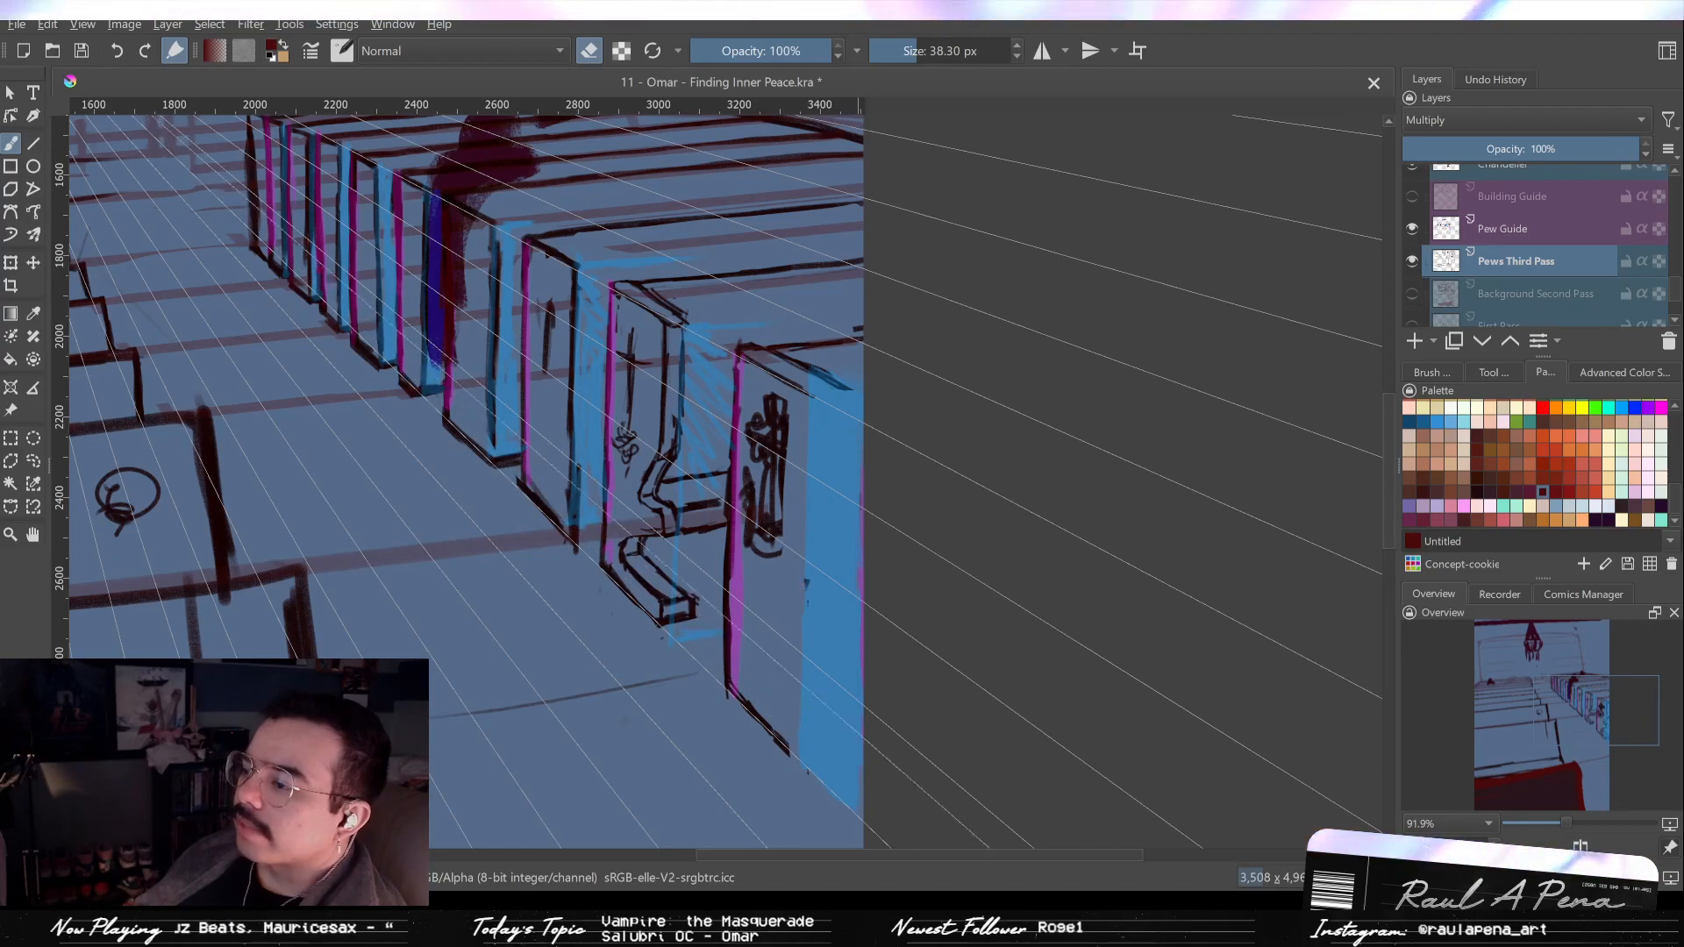
scroll(816, 553, up, 3)
drag(812, 433, 812, 474)
Redraw the nearest pew's base line, vertical front edges and the start of the curve beneath them along the blue guide.
key(e)
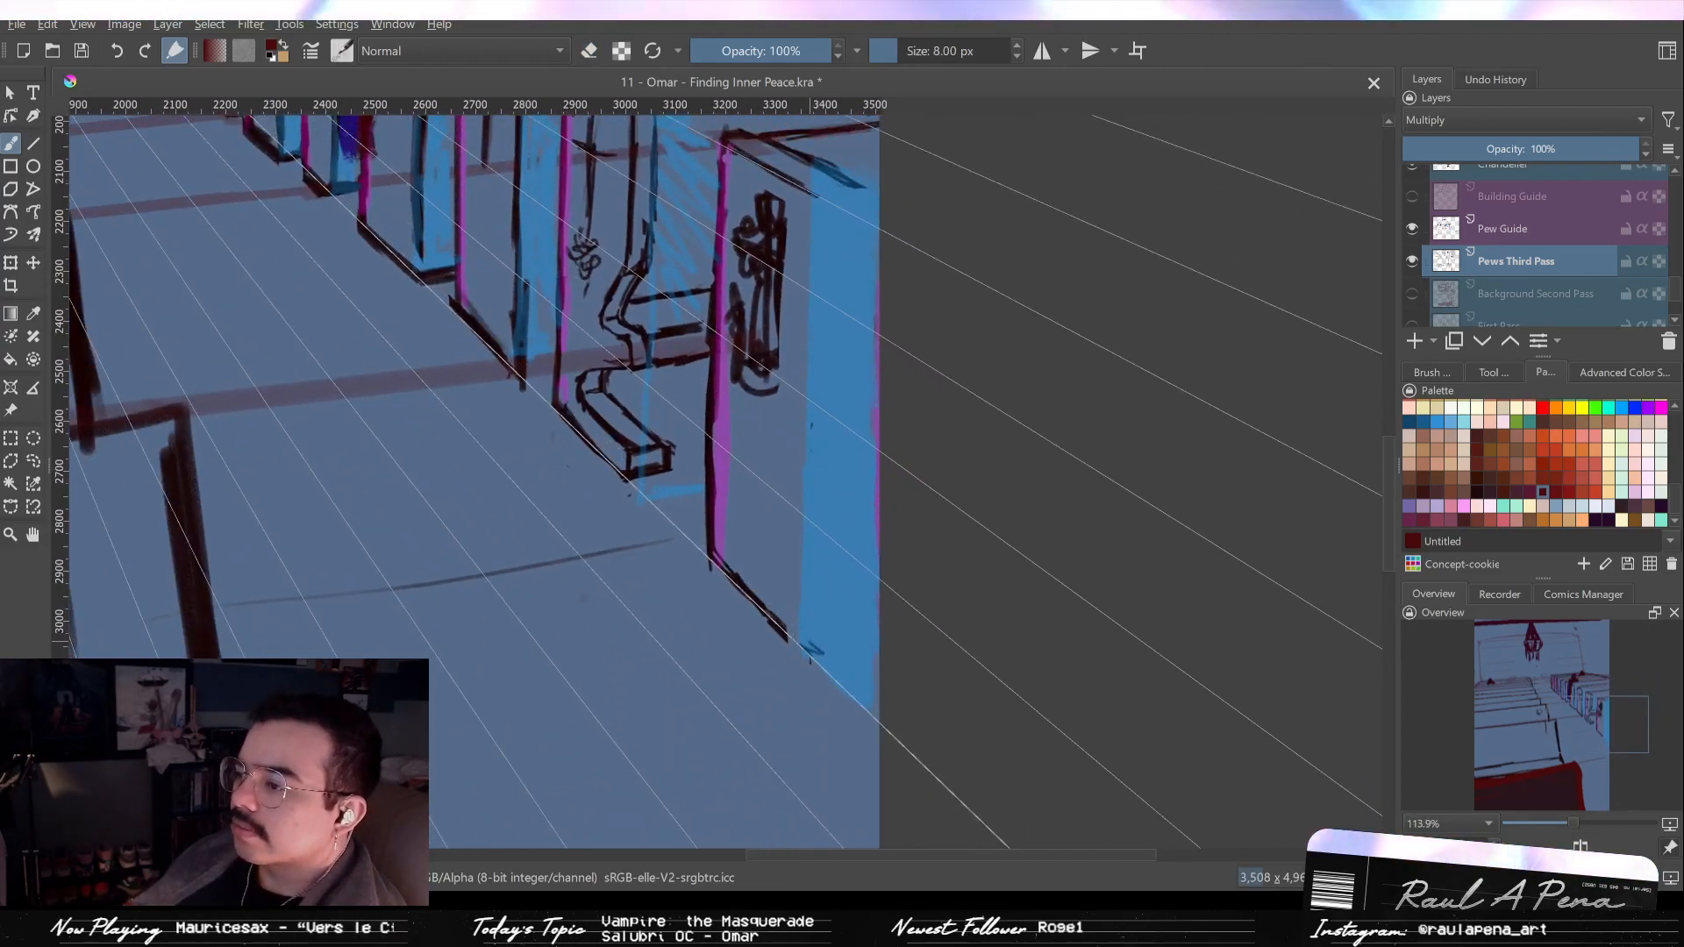
mouse_move(737, 586)
mouse_down()
mouse_move(812, 661)
mouse_move(817, 620)
mouse_move(837, 660)
mouse_up()
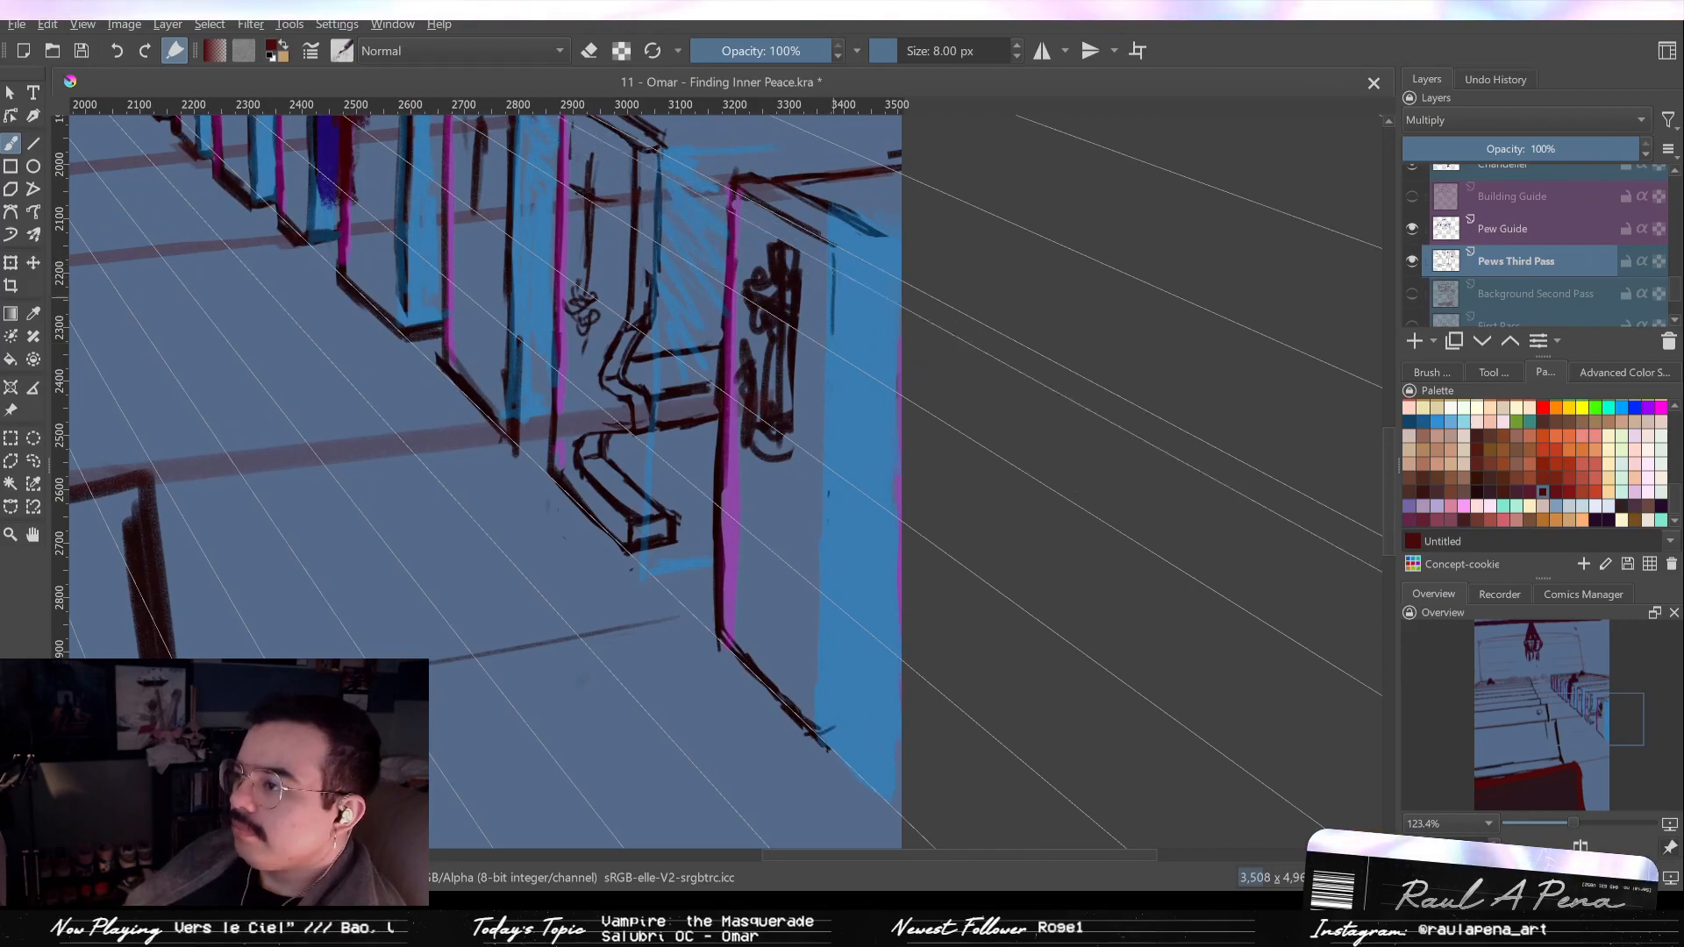
drag(833, 256, 832, 335)
mouse_move(838, 246)
mouse_down()
mouse_move(880, 235)
mouse_move(860, 481)
mouse_move(823, 439)
mouse_move(822, 386)
mouse_up()
drag(823, 456, 822, 506)
mouse_move(861, 437)
mouse_down()
mouse_move(857, 483)
mouse_move(858, 460)
mouse_move(797, 494)
mouse_move(794, 531)
mouse_move(815, 494)
mouse_move(794, 542)
mouse_up()
key(e)
key(e)
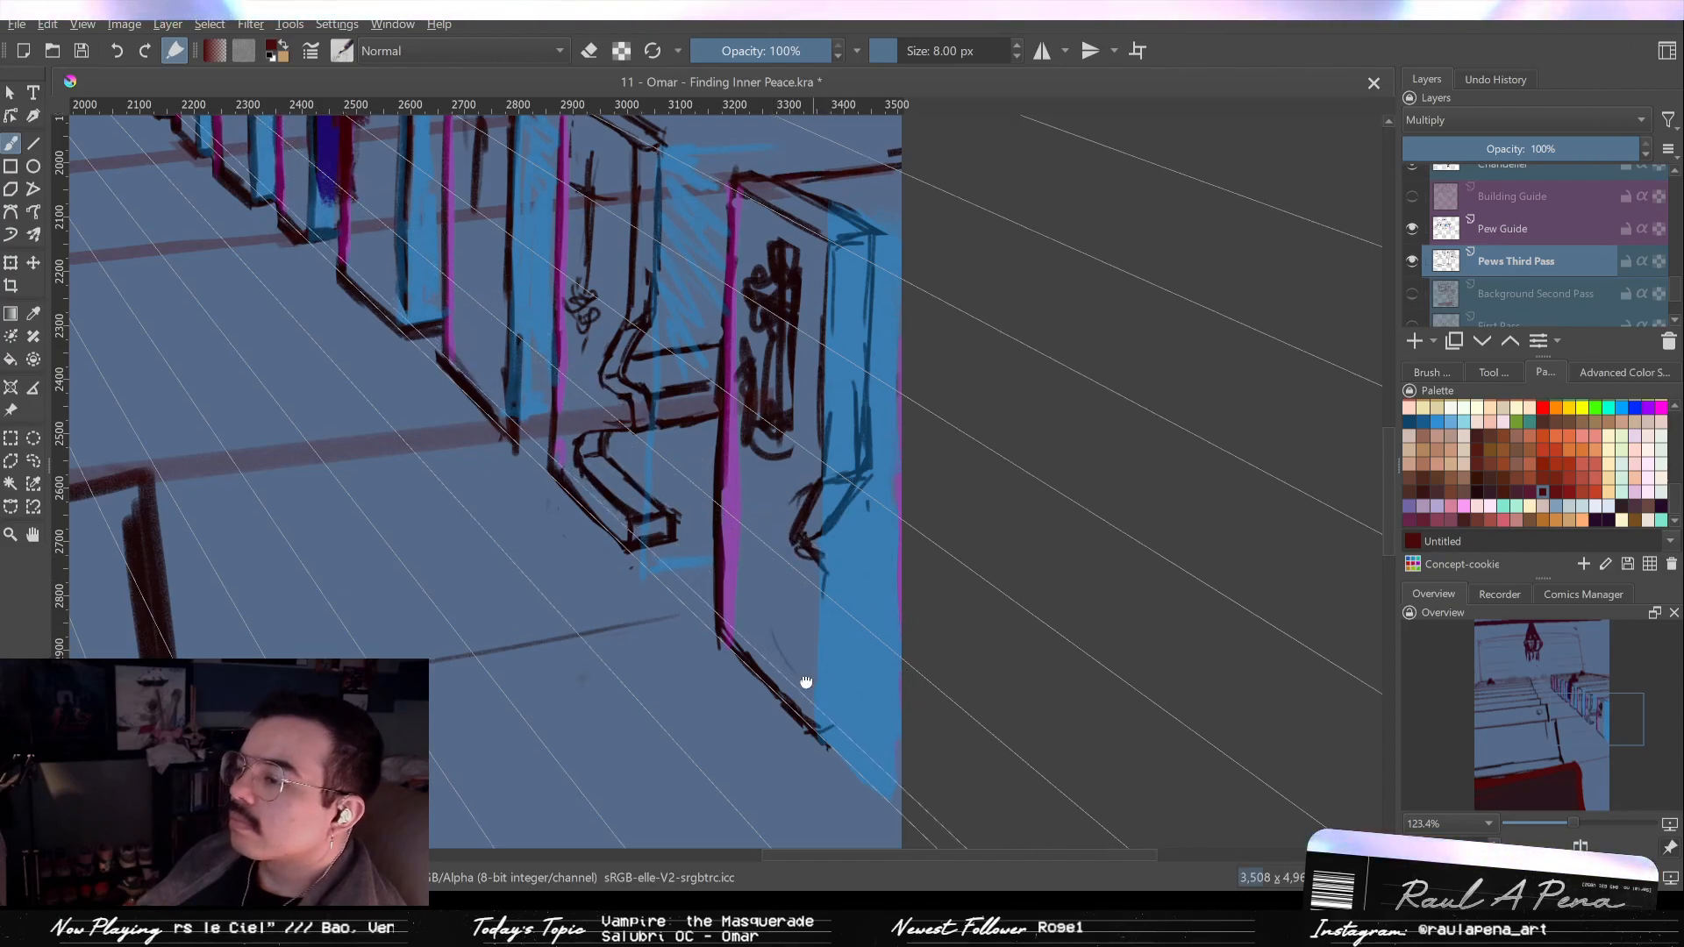
Sketch the nearest pew's projecting foot as a sloping block with a boxed front end and a notch above it.
drag(809, 696, 775, 546)
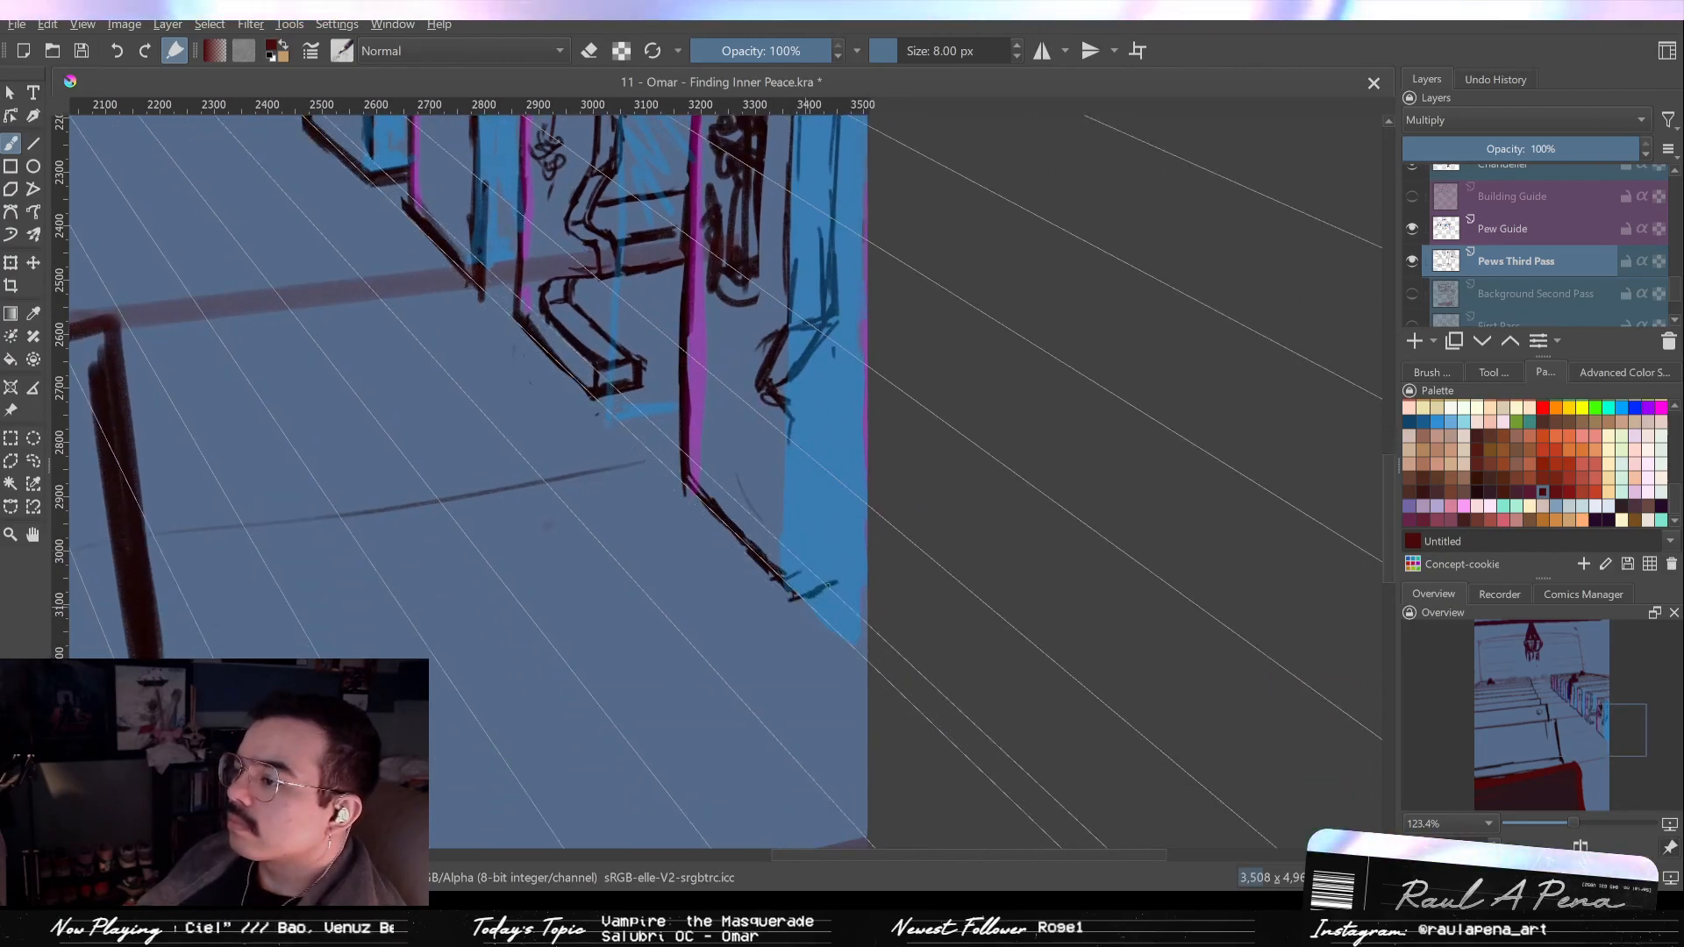
drag(808, 514, 825, 529)
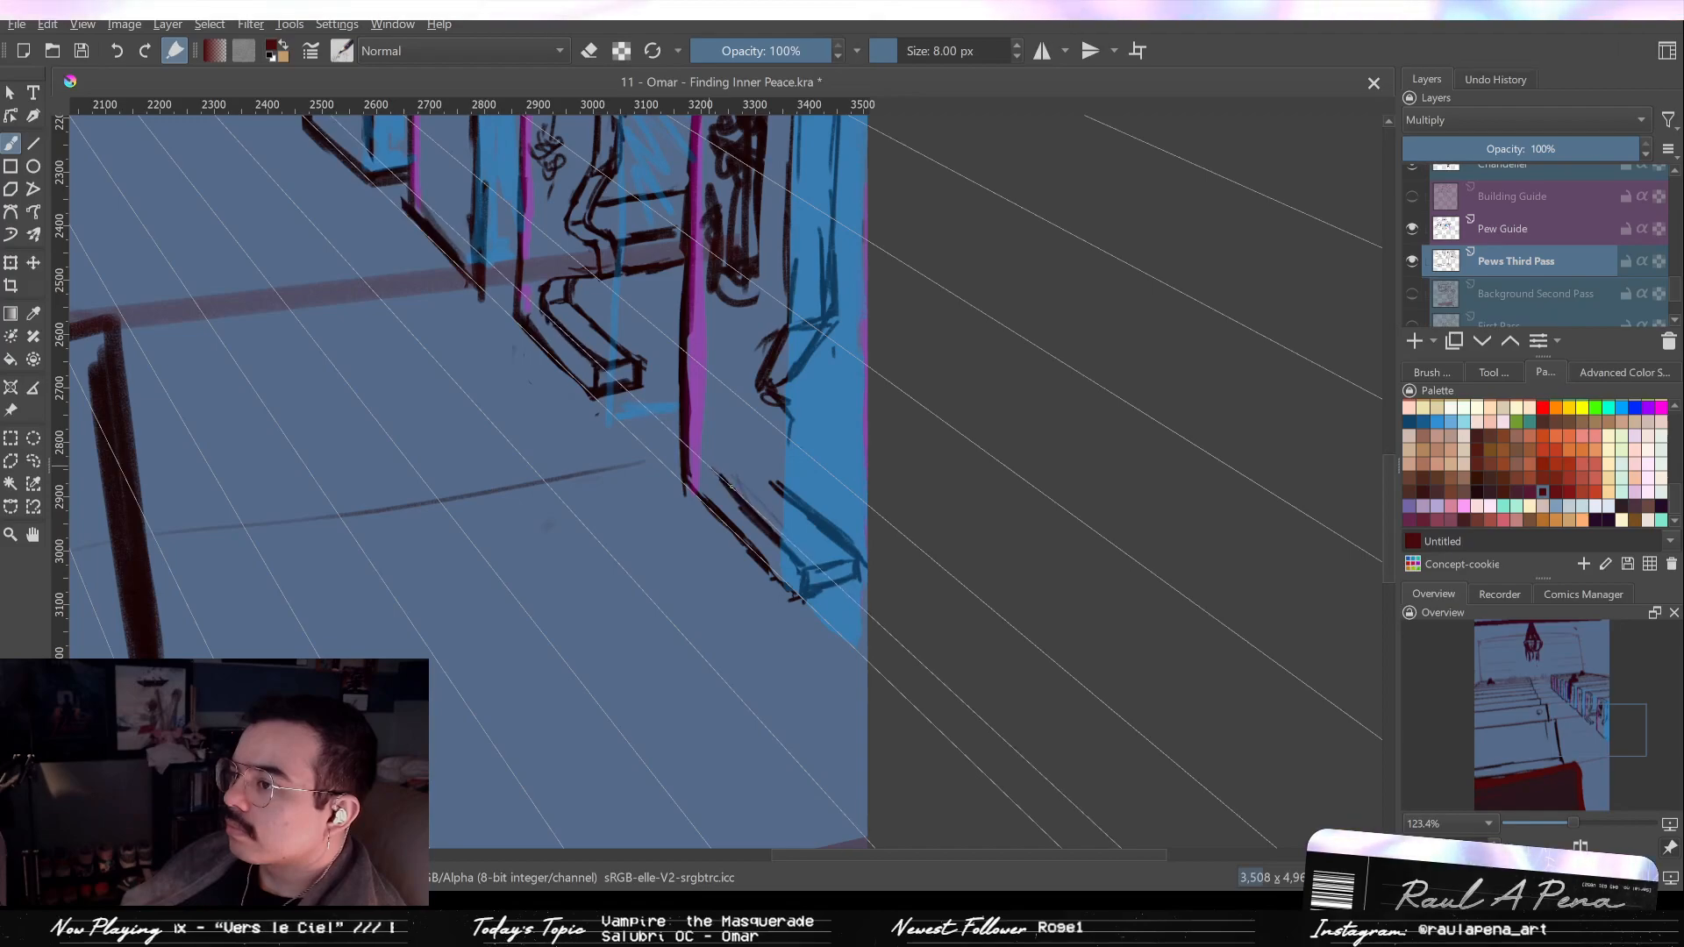
mouse_move(729, 482)
mouse_down()
mouse_move(759, 479)
mouse_move(730, 460)
mouse_move(794, 428)
mouse_move(772, 597)
mouse_up()
drag(776, 537, 776, 439)
Rework the cross carving on the nearest pew's side panel, erasing stray marks and redrawing its arms and base.
key(e)
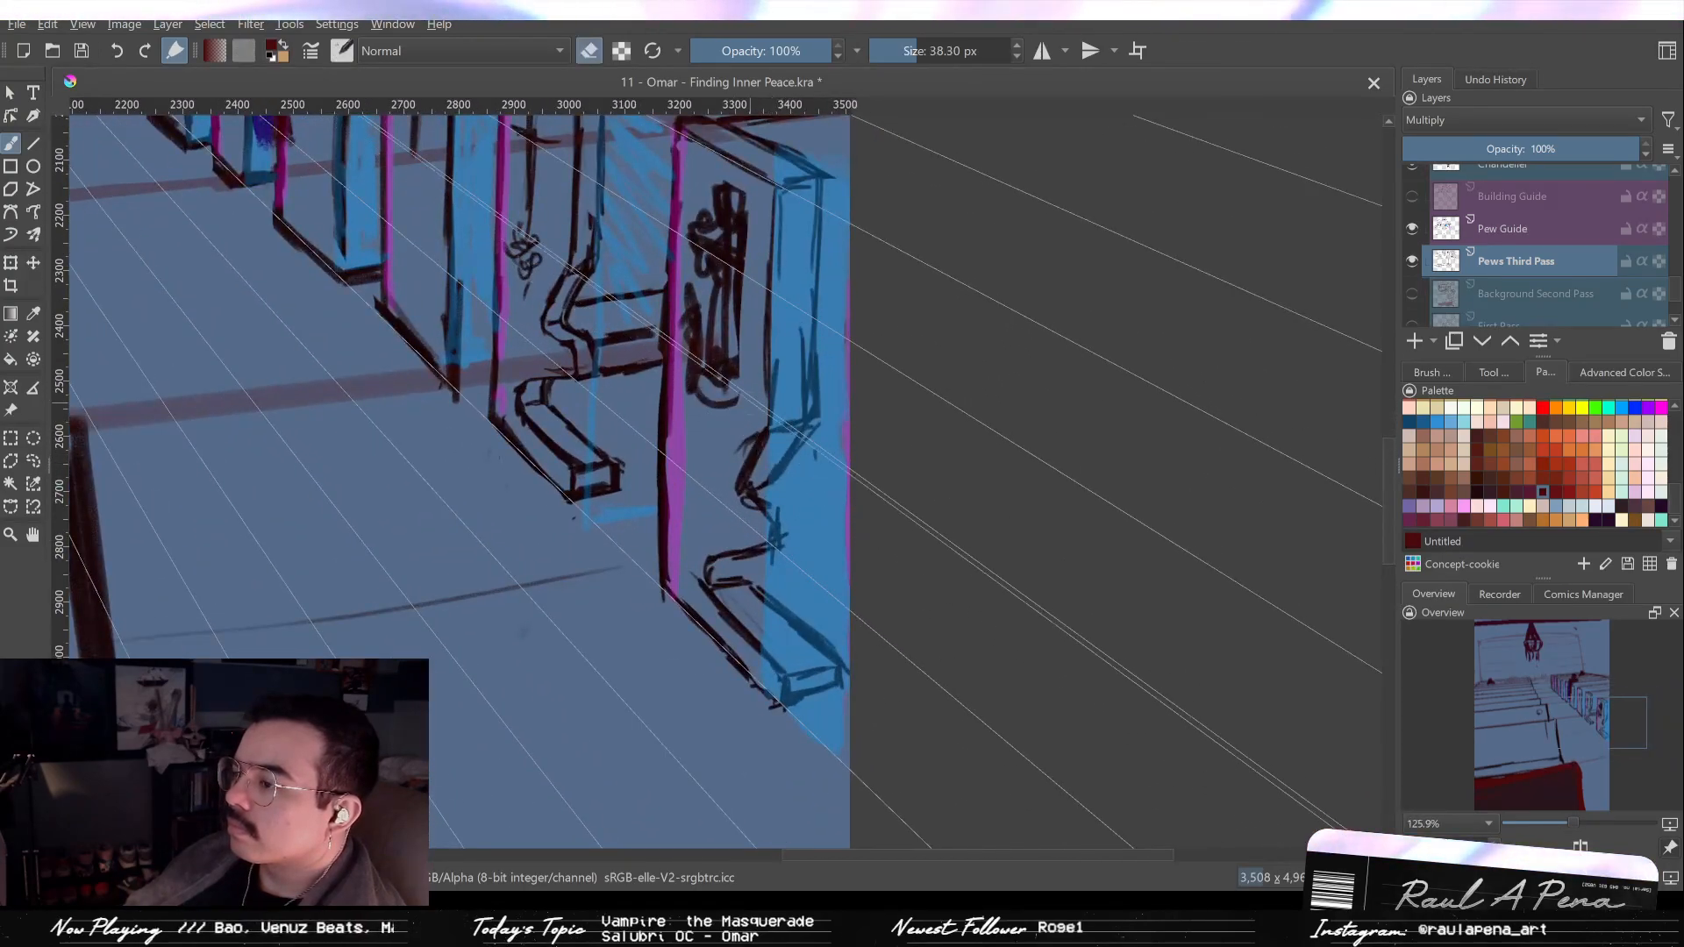
mouse_move(741, 294)
mouse_down()
mouse_move(756, 345)
mouse_move(772, 306)
mouse_move(759, 327)
mouse_up()
key(e)
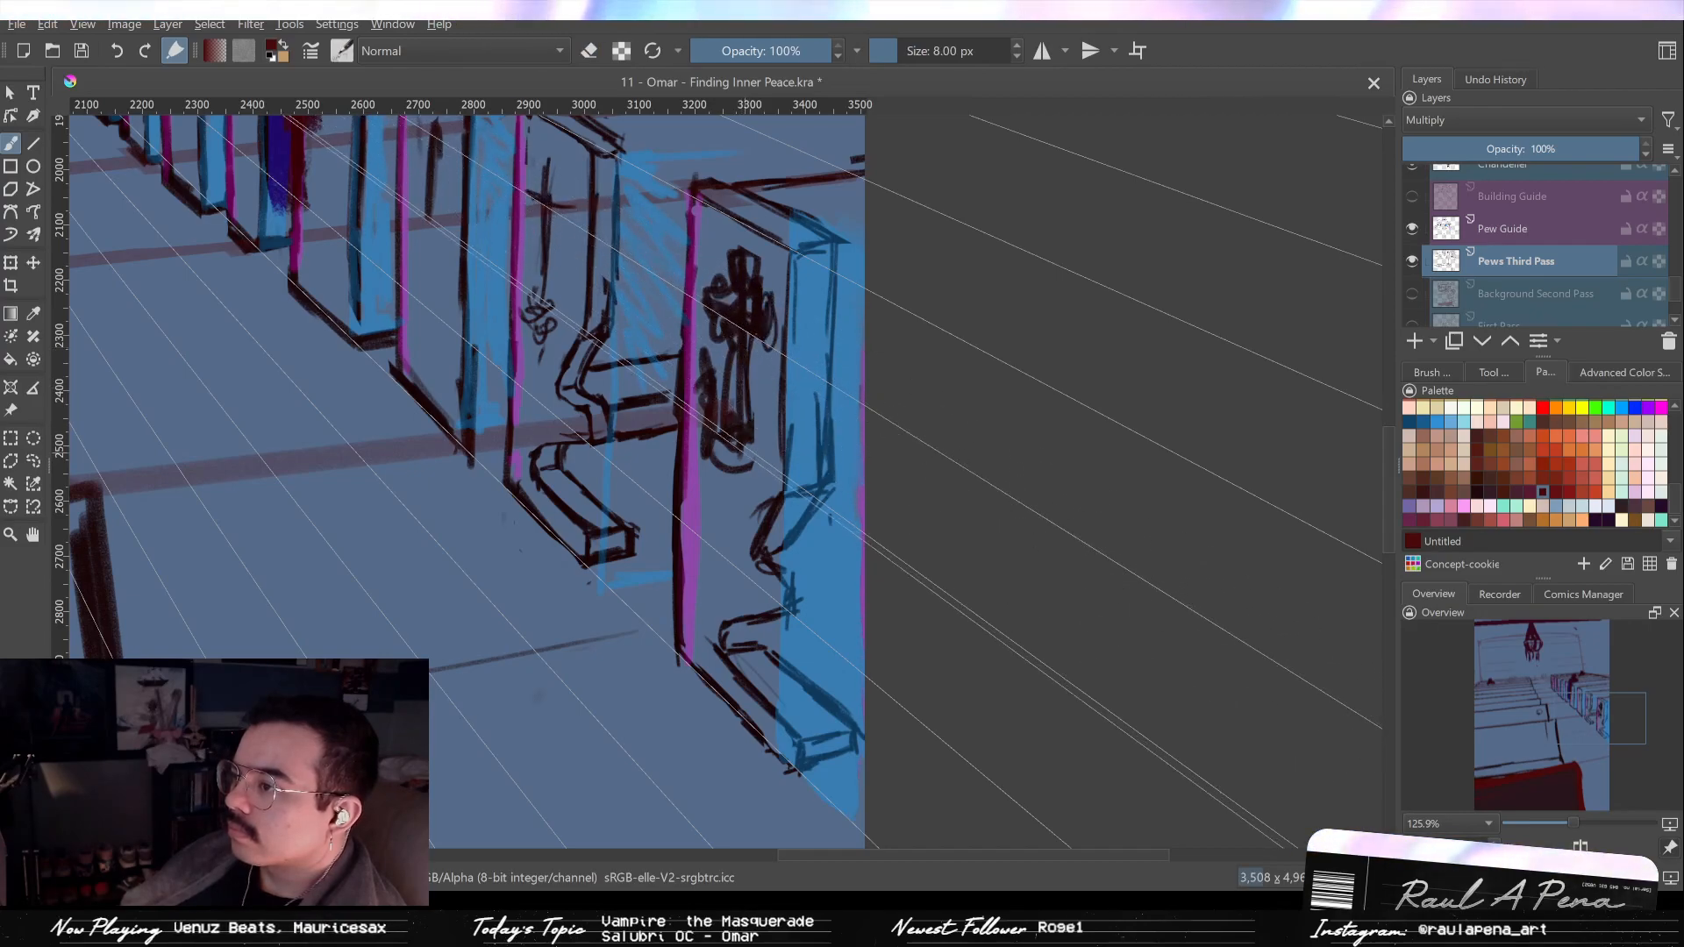
drag(750, 459, 763, 430)
key(e)
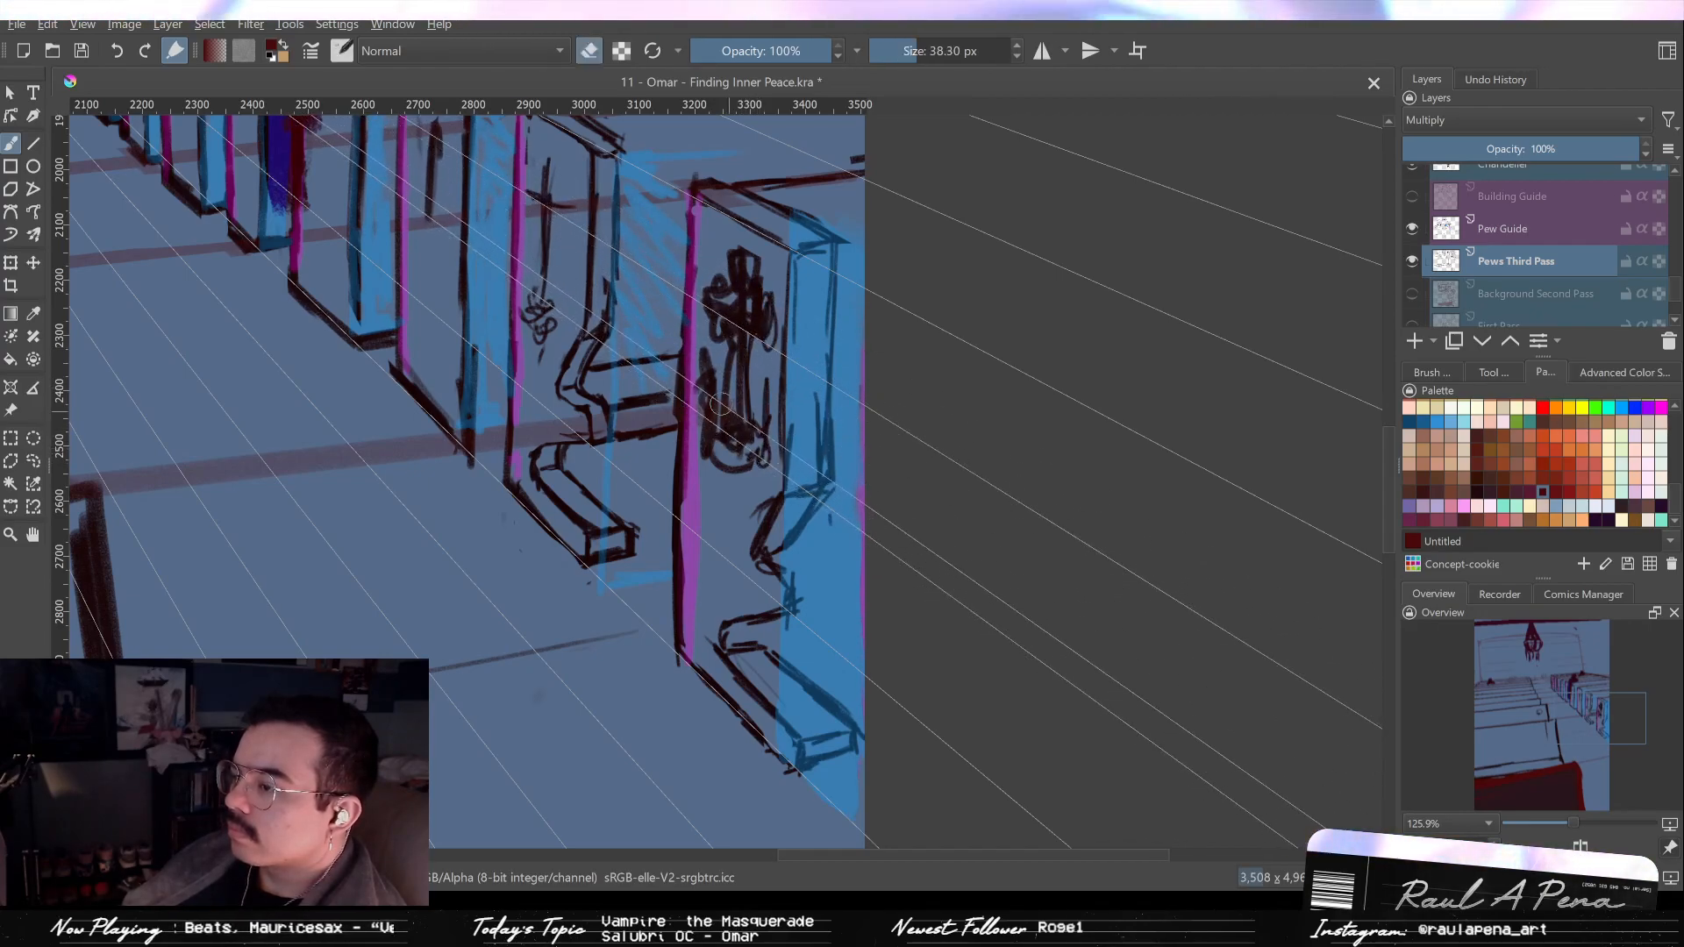
key(e)
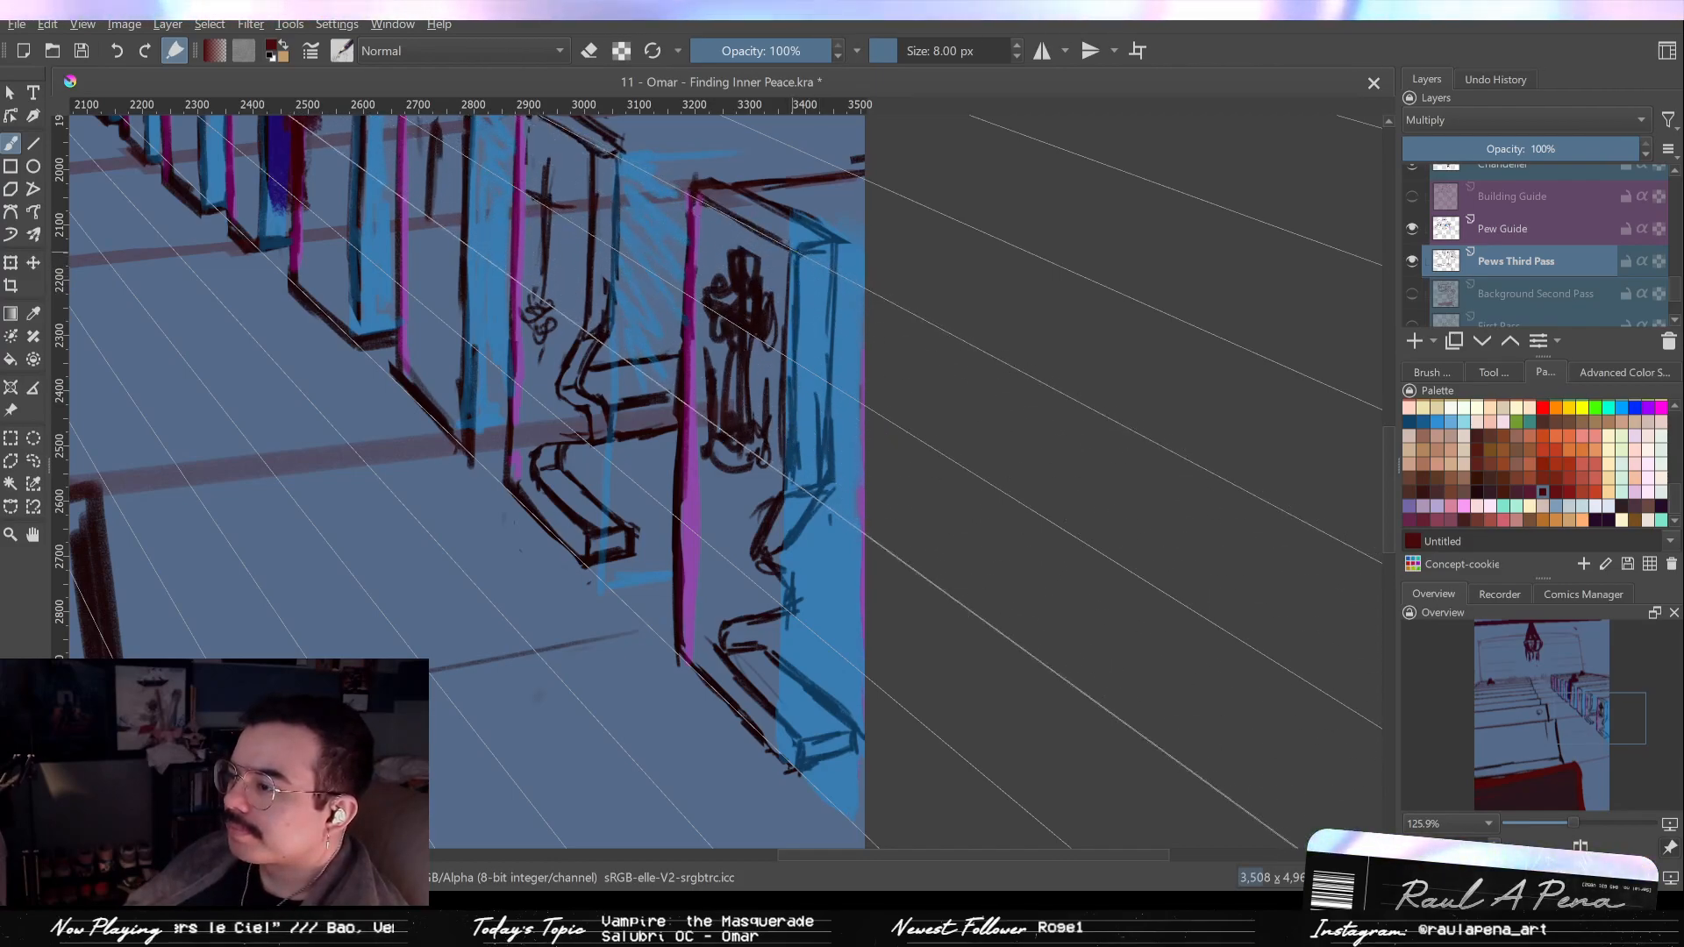
Refine the nearest pew's curved profile between panel and foot with the 22.45 px eraser and 8.00 px brush, checking the mirrored view.
key(e)
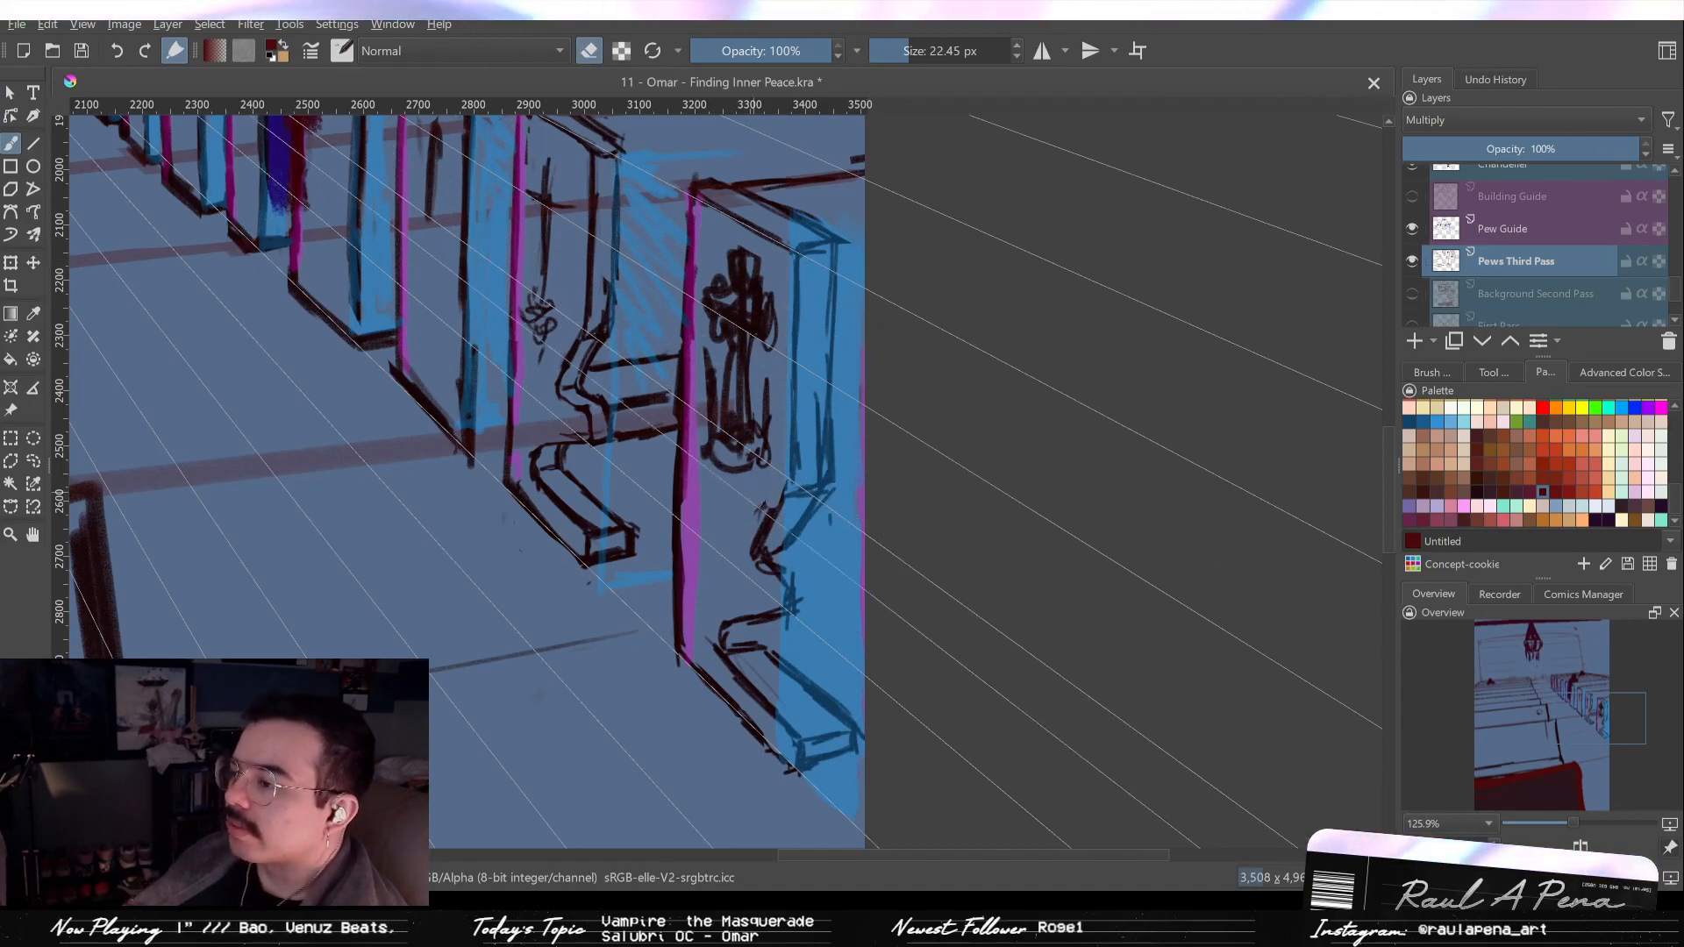
key(m)
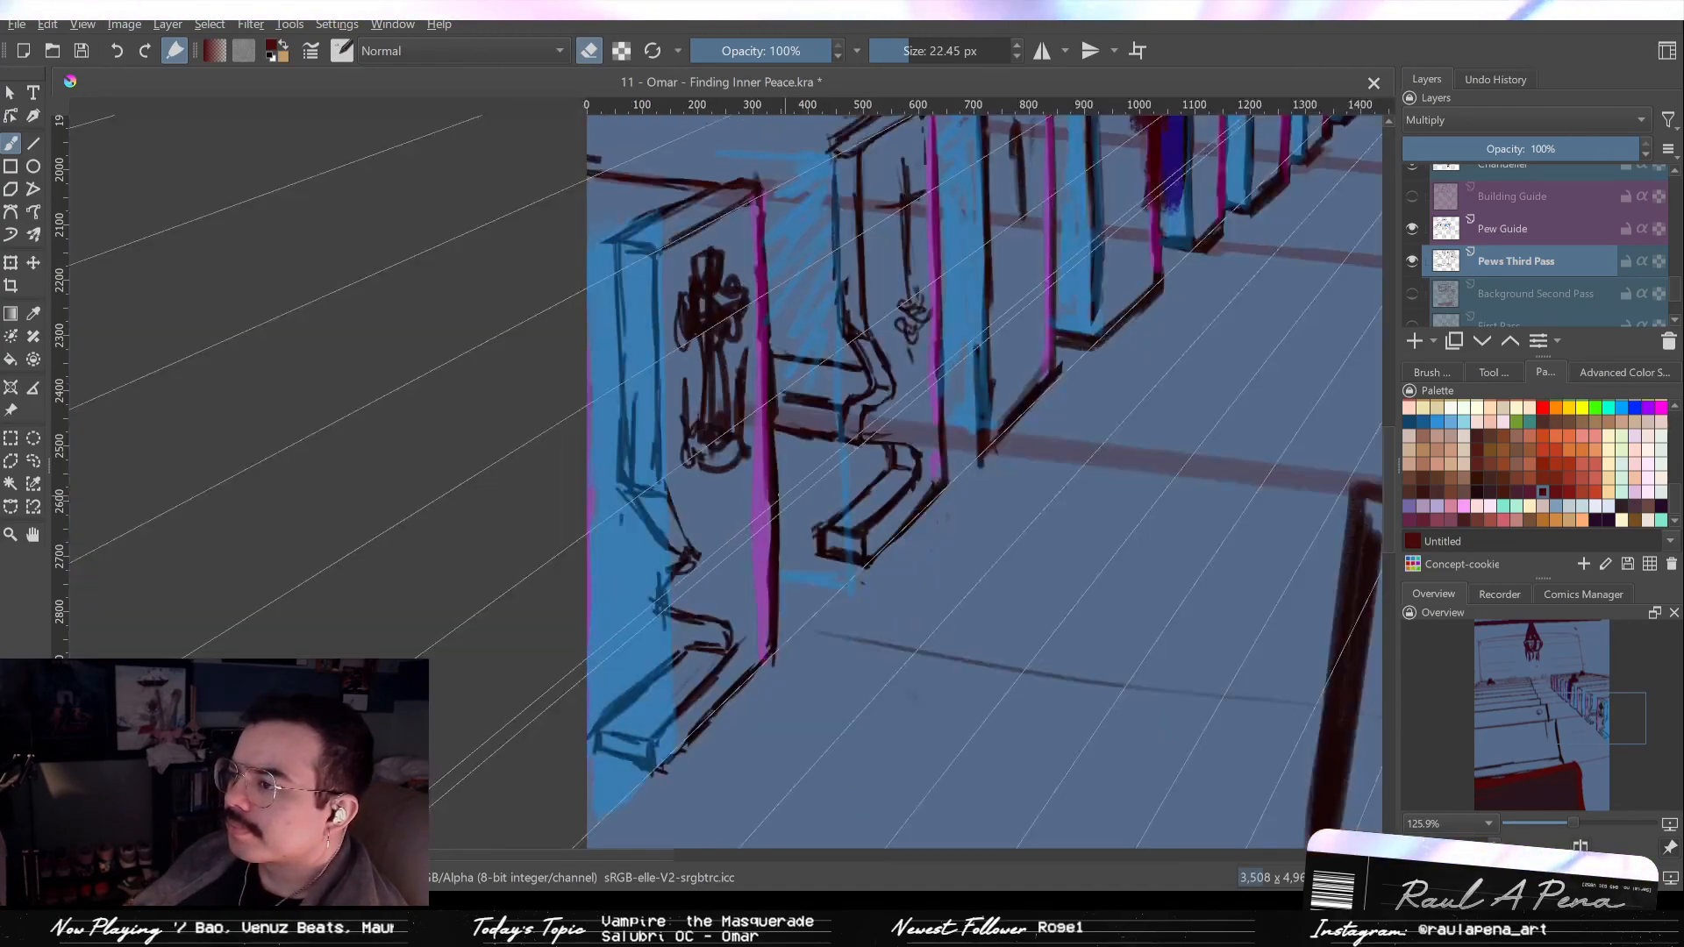
key(m)
key(e)
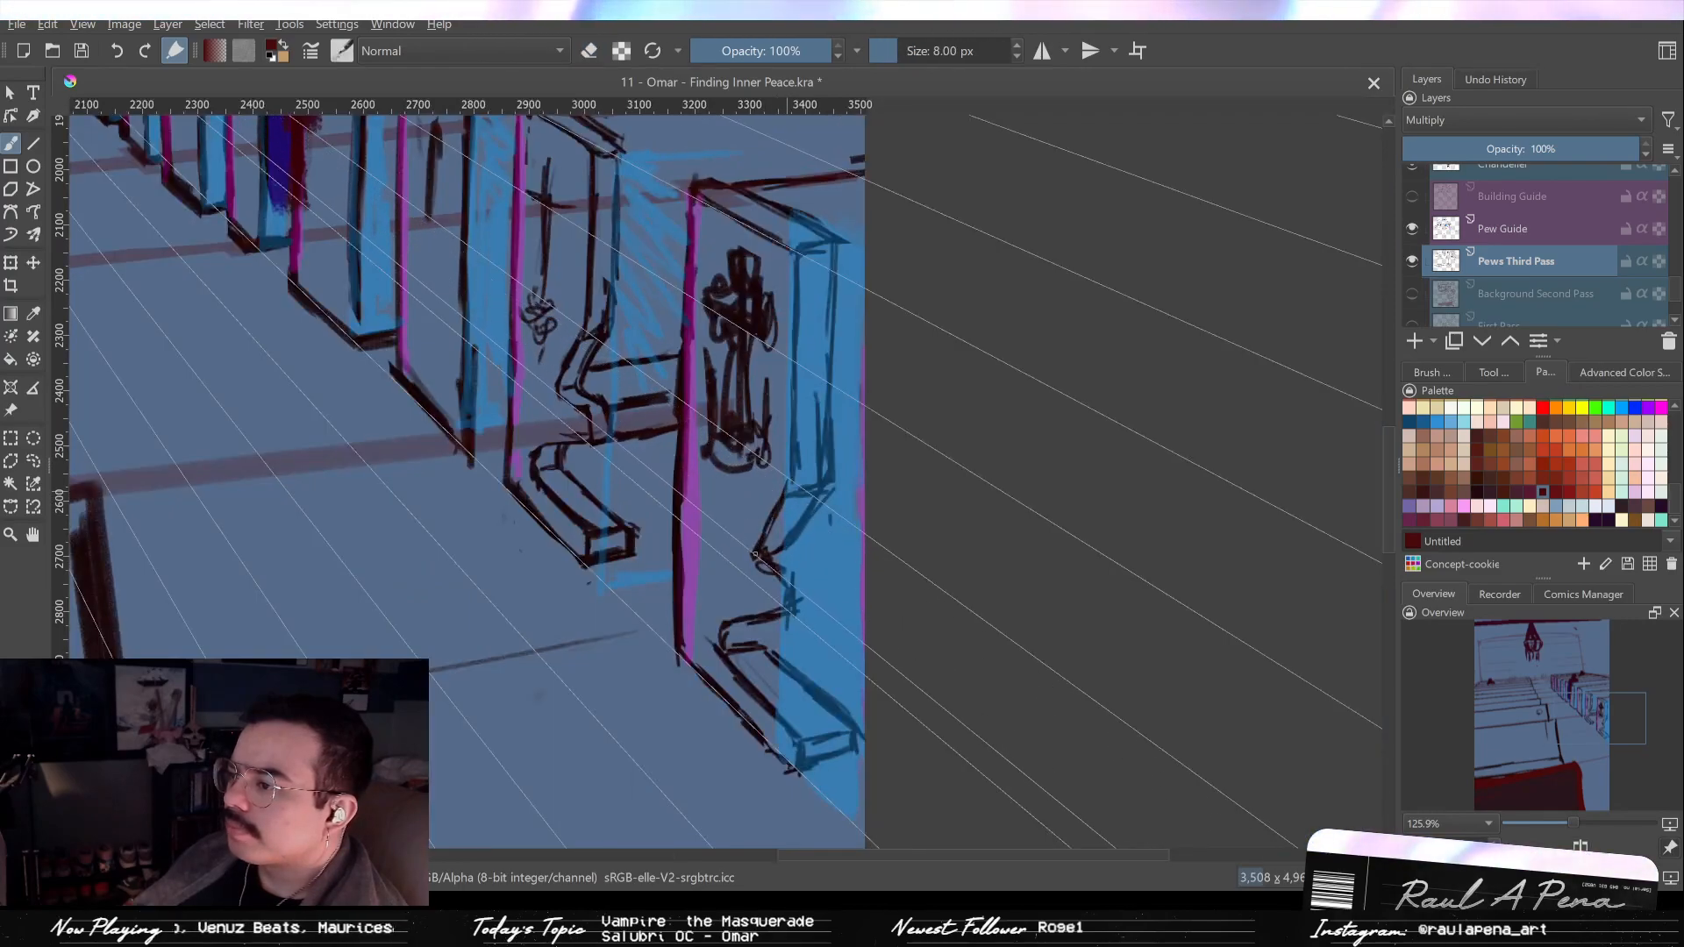
key(e)
key(m)
key(m)
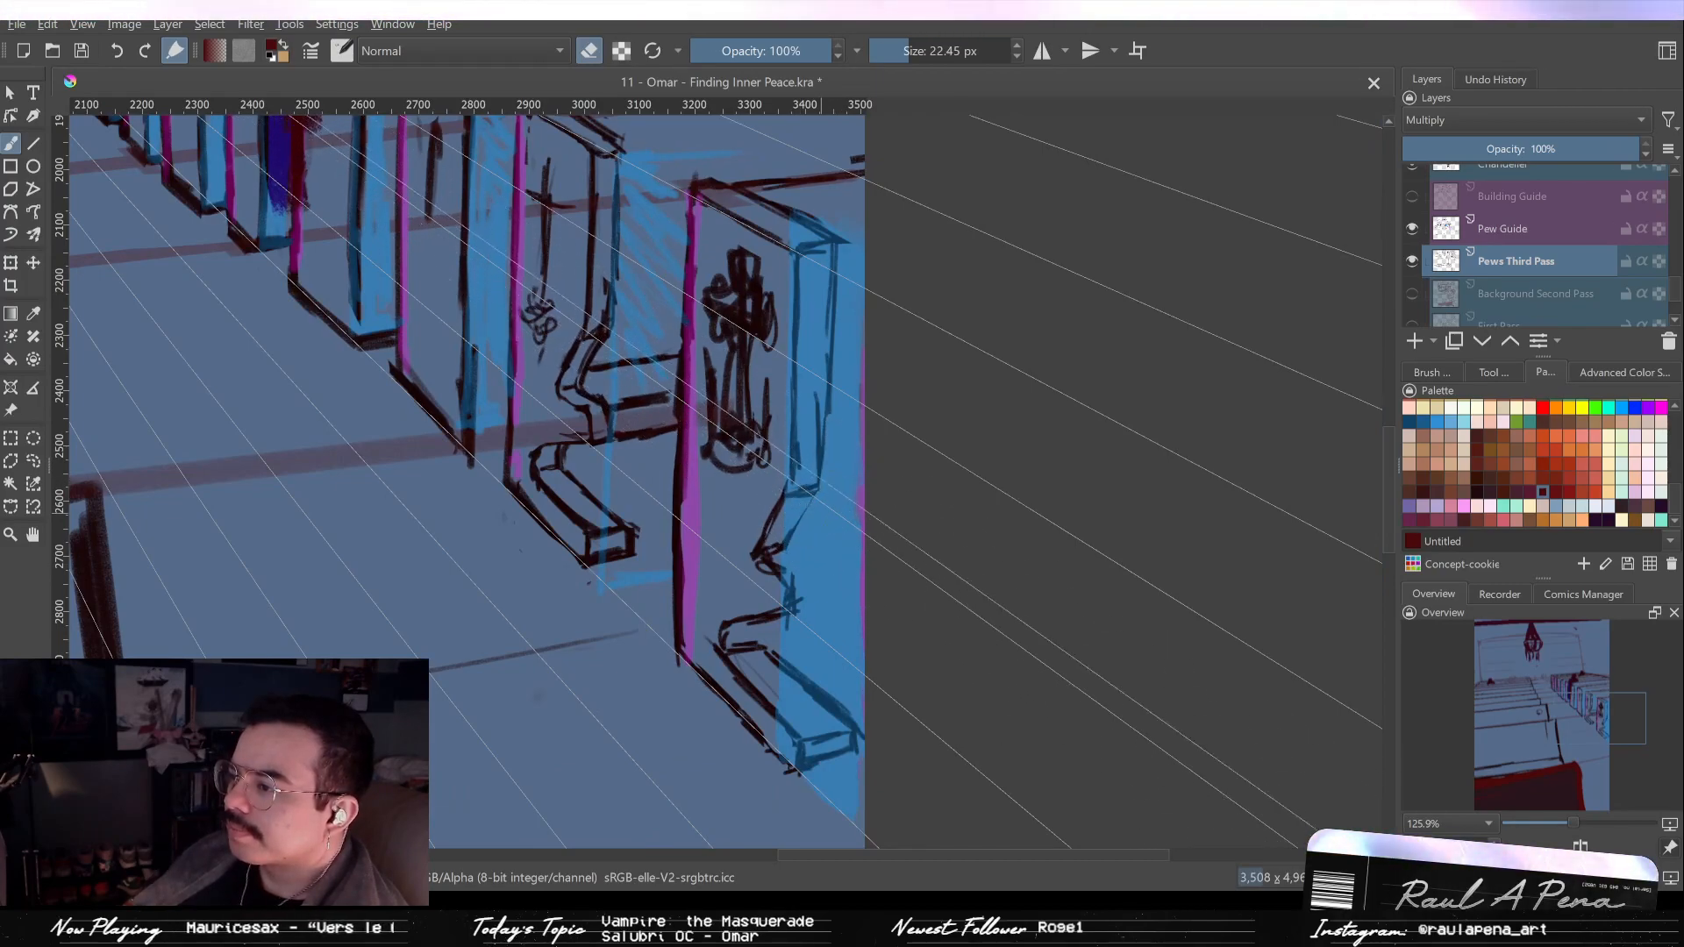
key(e)
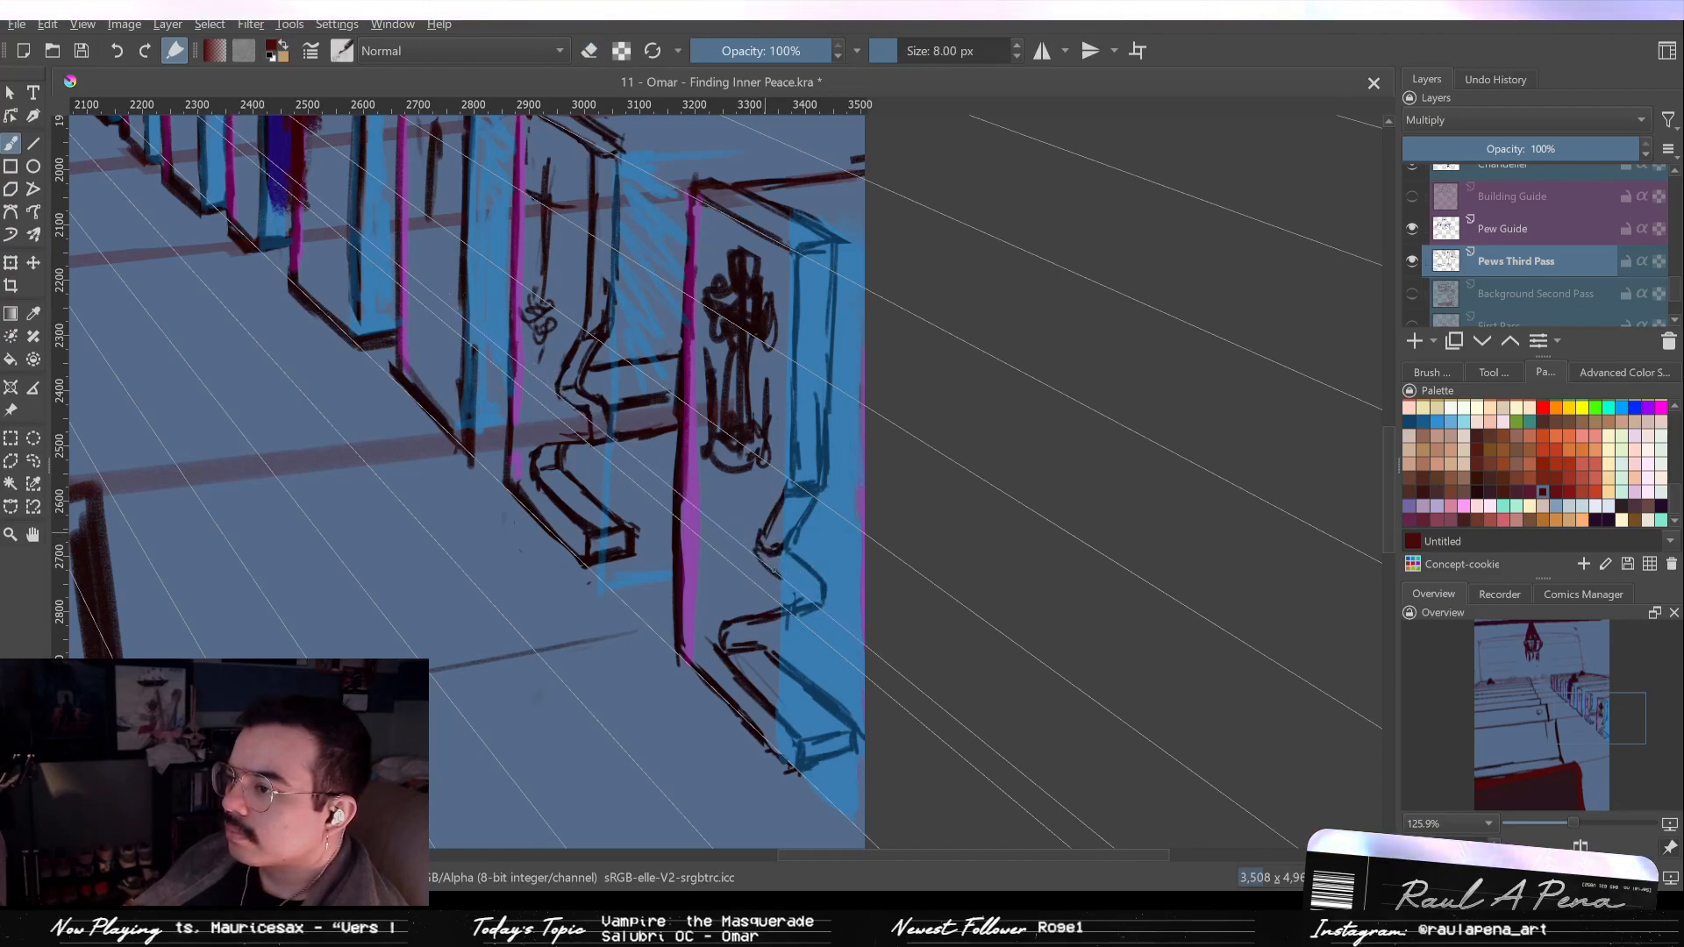
key(e)
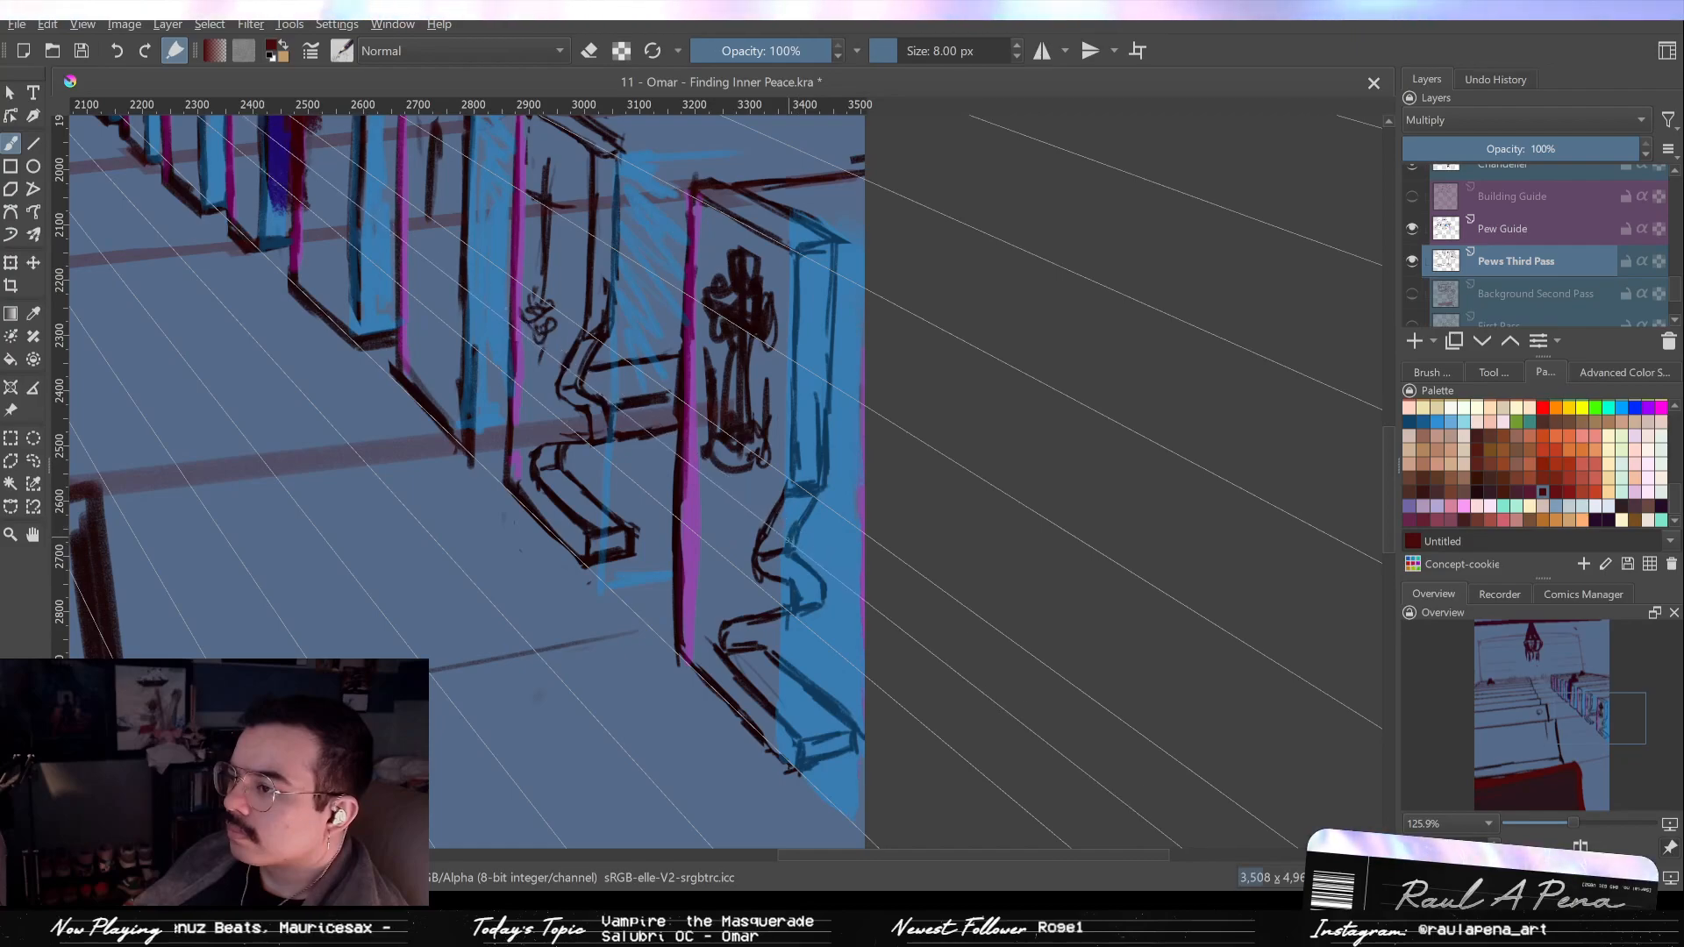
Clean up the small boxed seat end above the nearest pew's foot by erasing its overlapping strokes.
mouse_move(812, 383)
mouse_down()
mouse_move(813, 518)
mouse_move(813, 397)
mouse_up()
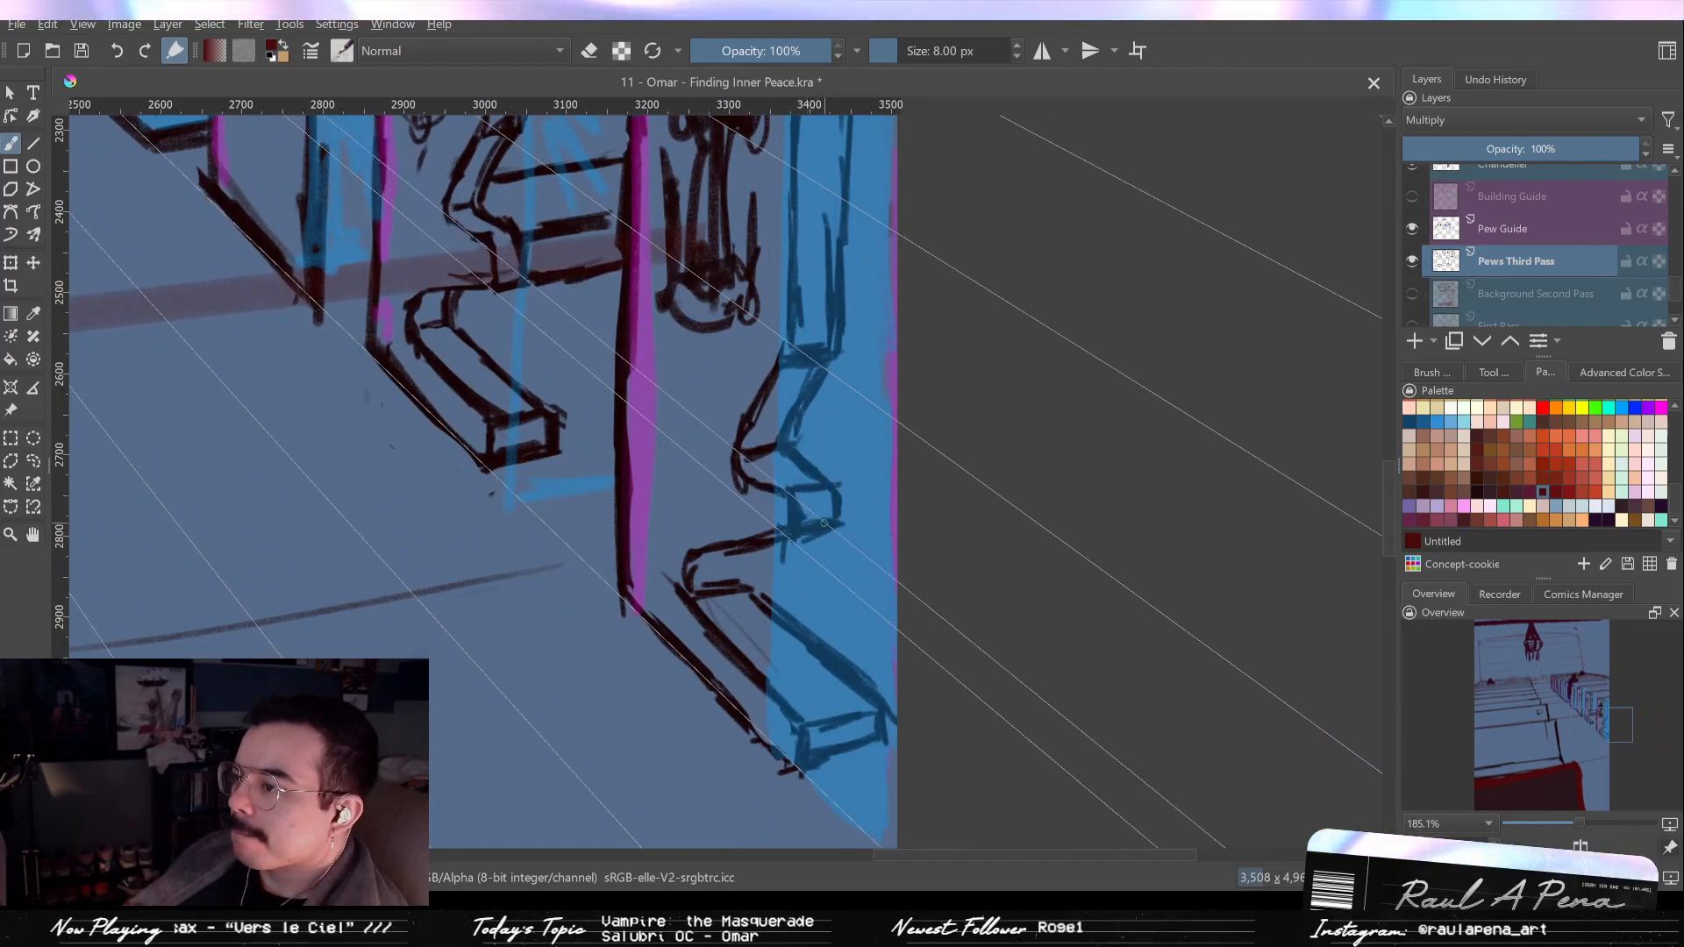
key(e)
drag(792, 497, 785, 519)
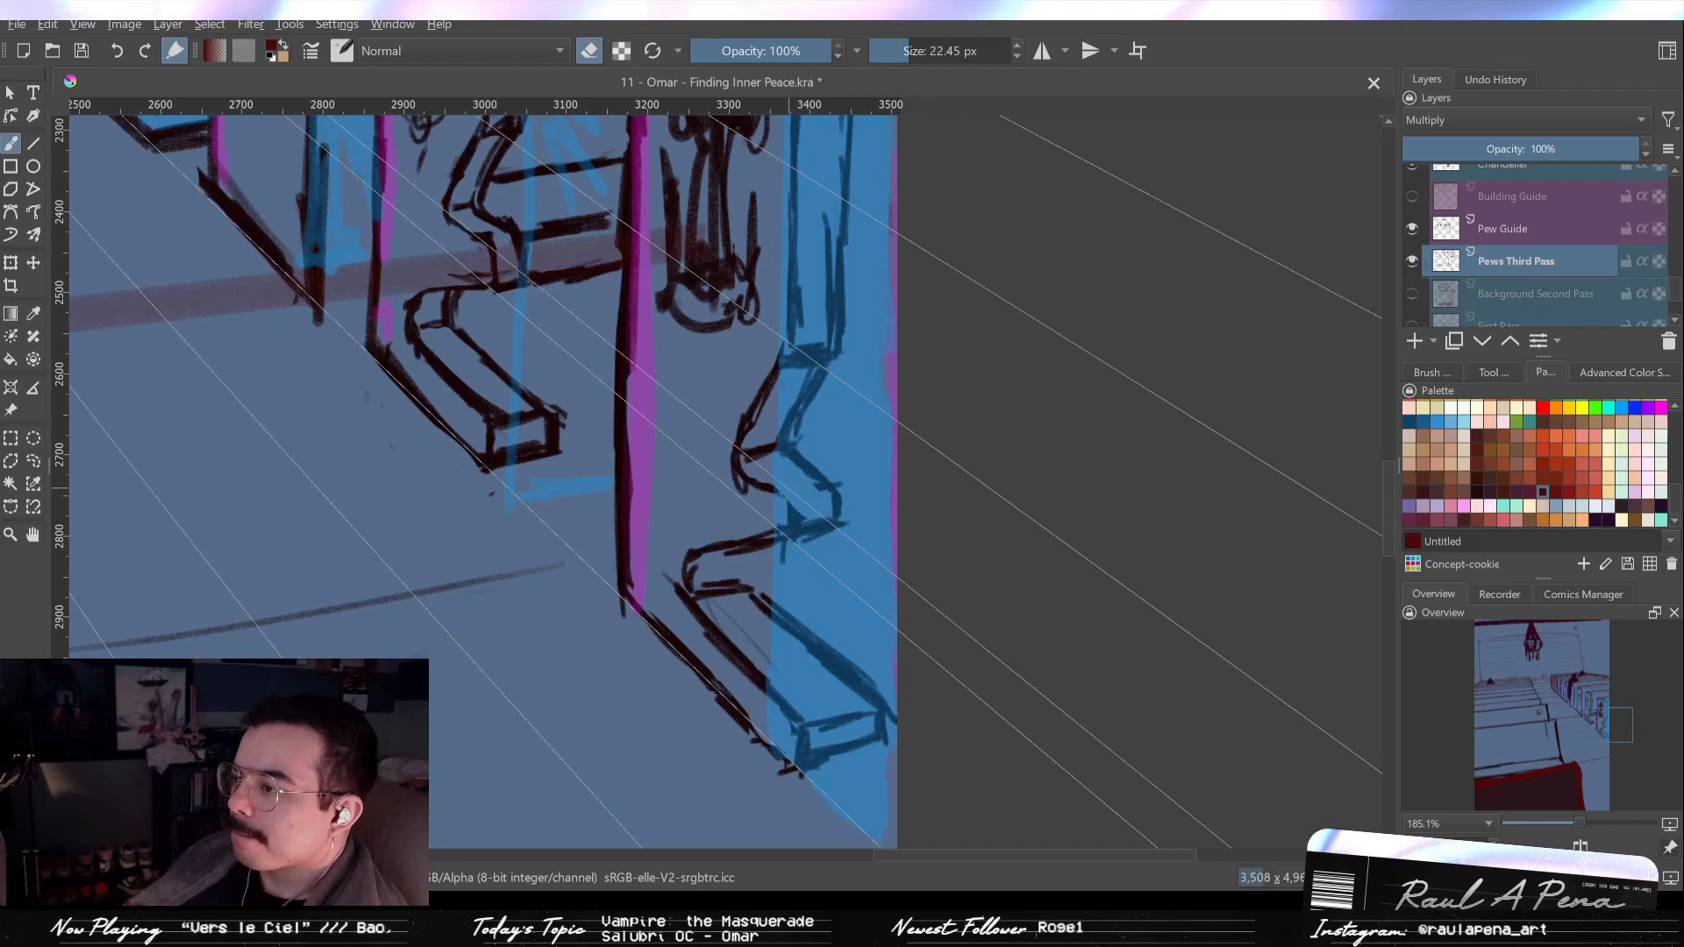
key(e)
key(e)
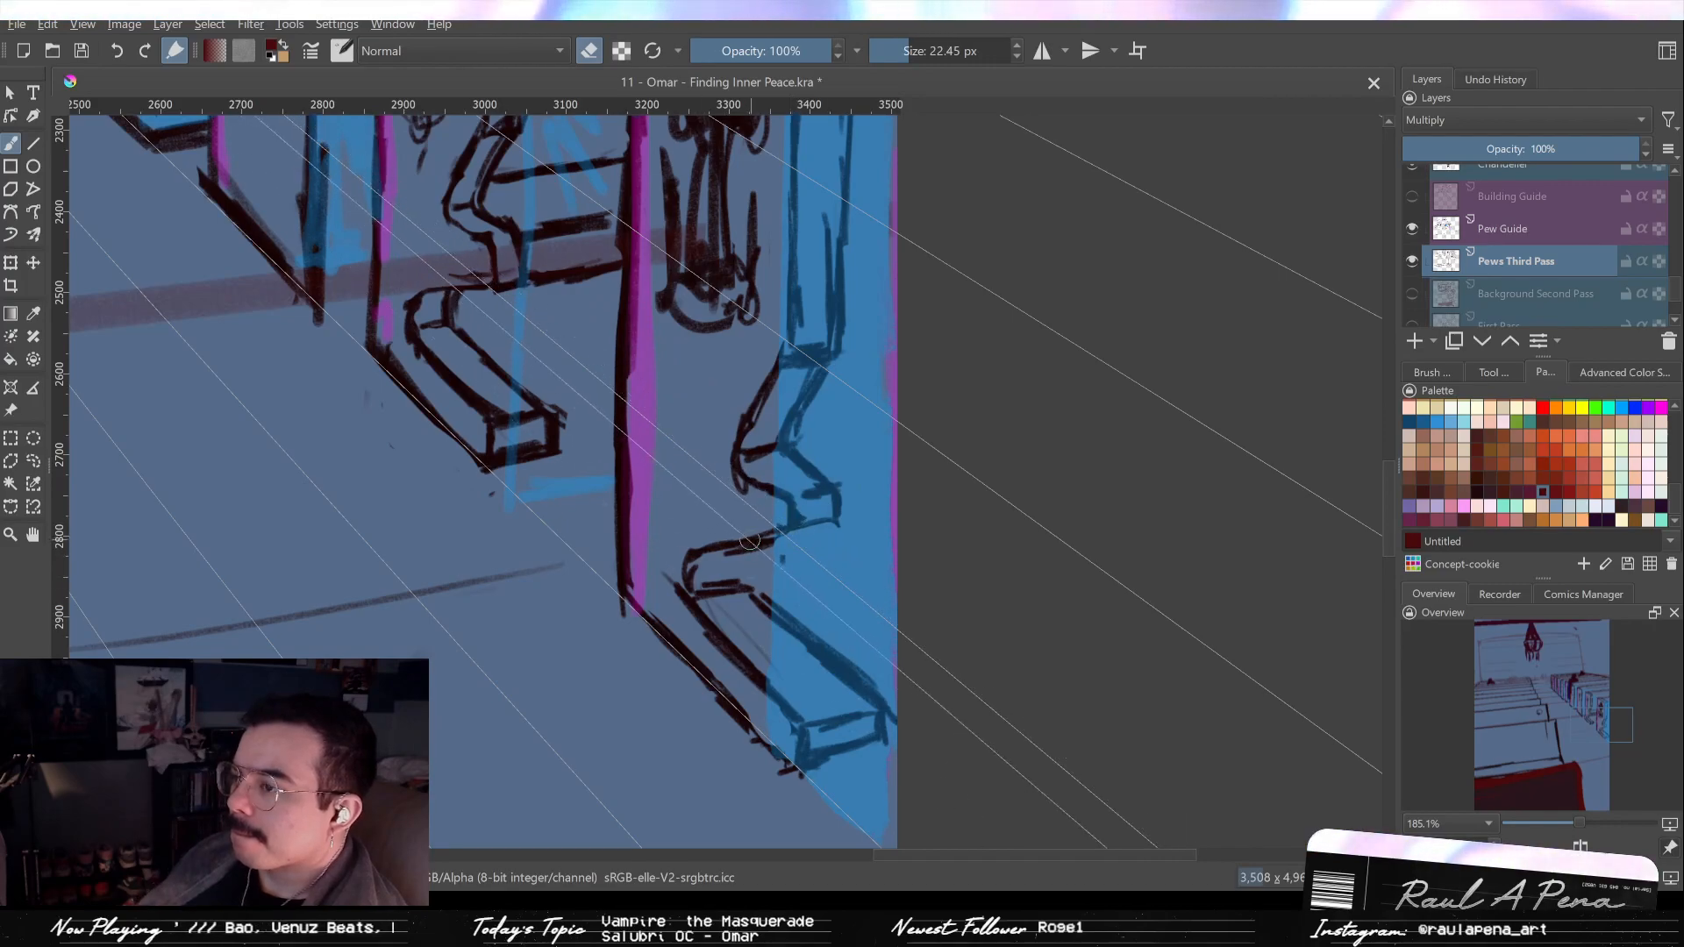
Reshape the rear end of the nearest pew's foot, undo the last change there, and tidy its inner lines.
key(e)
key(e)
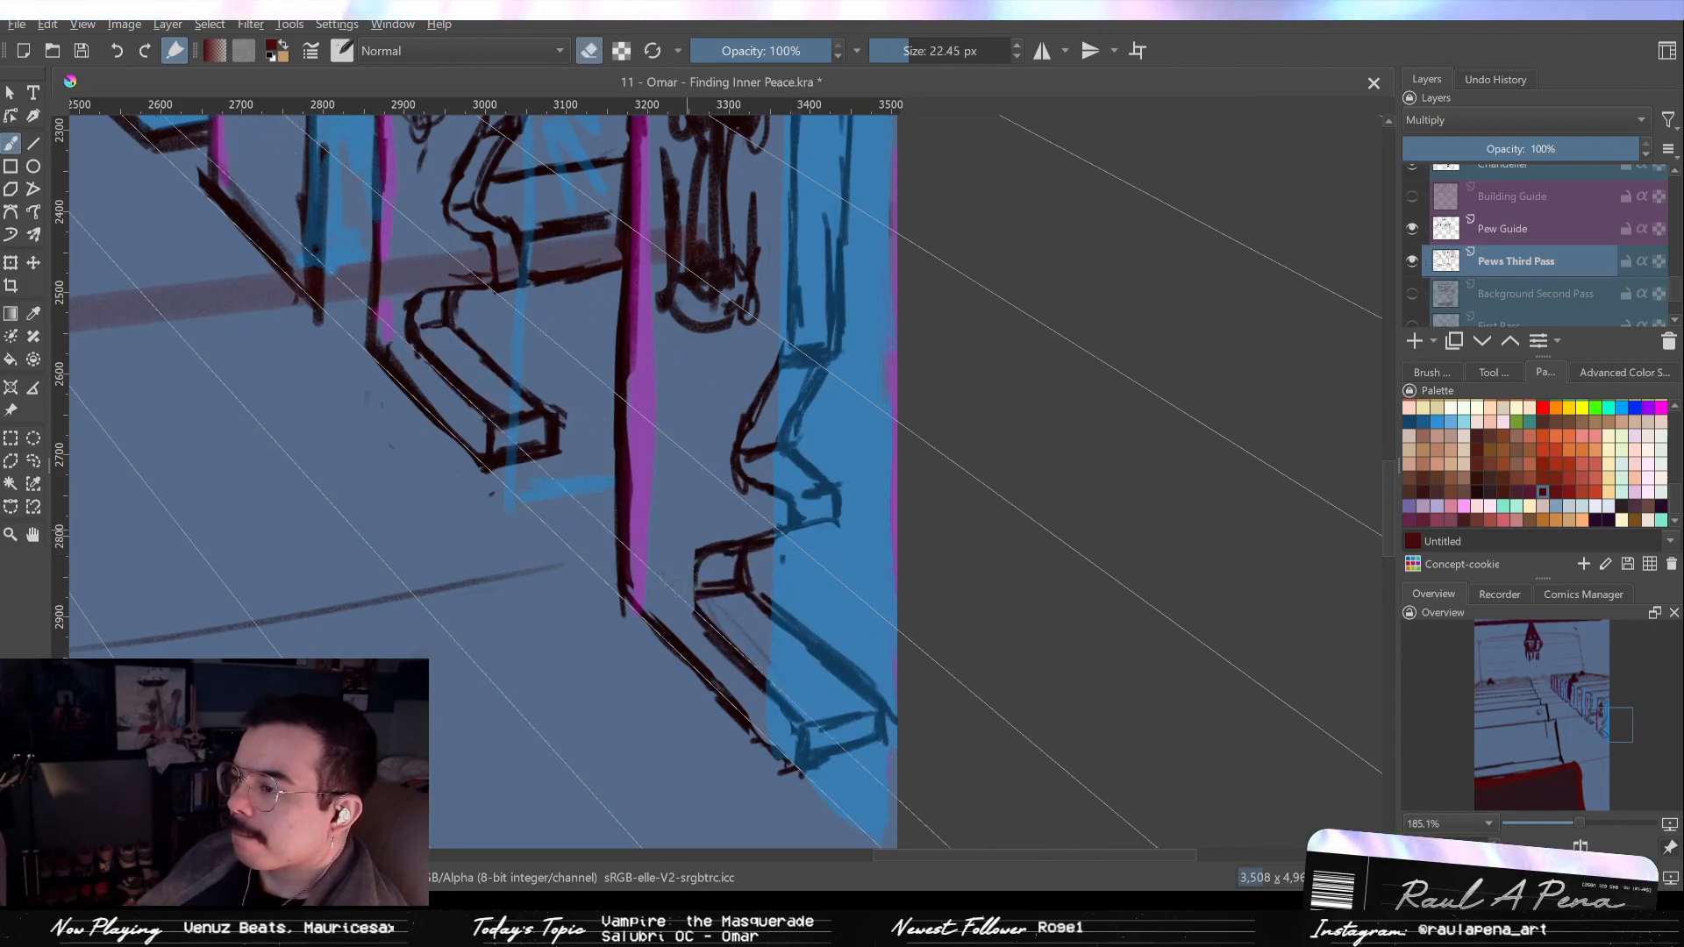
key(e)
key(e)
key(ctrl+z)
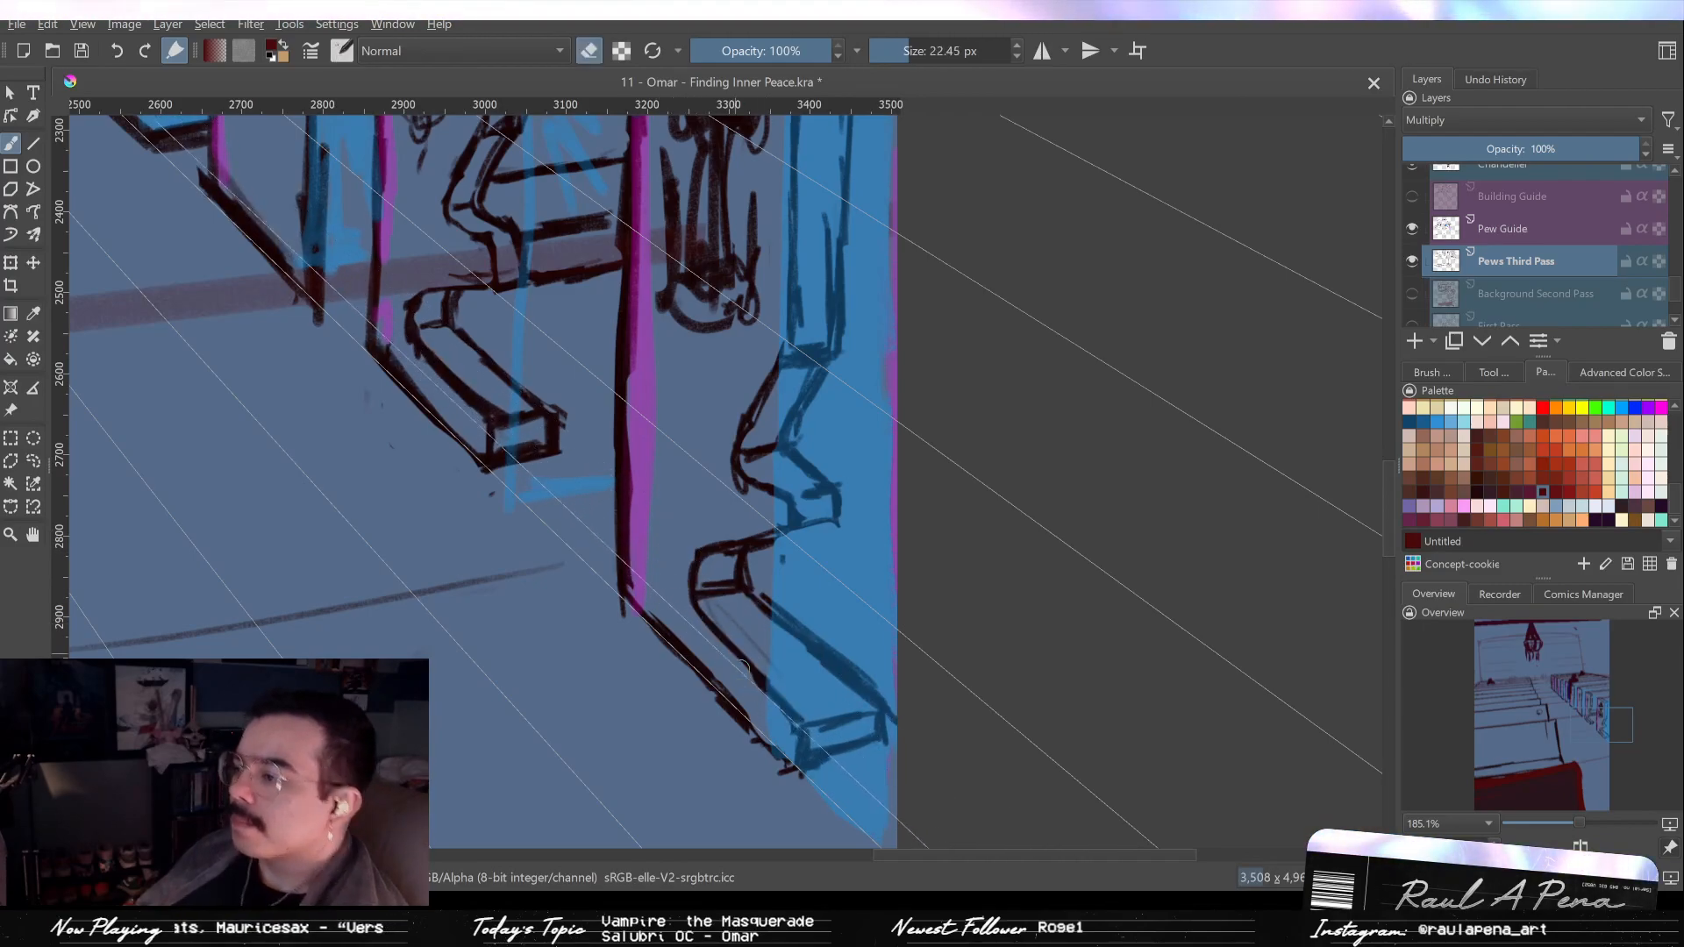
mouse_move(734, 628)
mouse_down()
mouse_move(767, 693)
mouse_move(751, 602)
mouse_up()
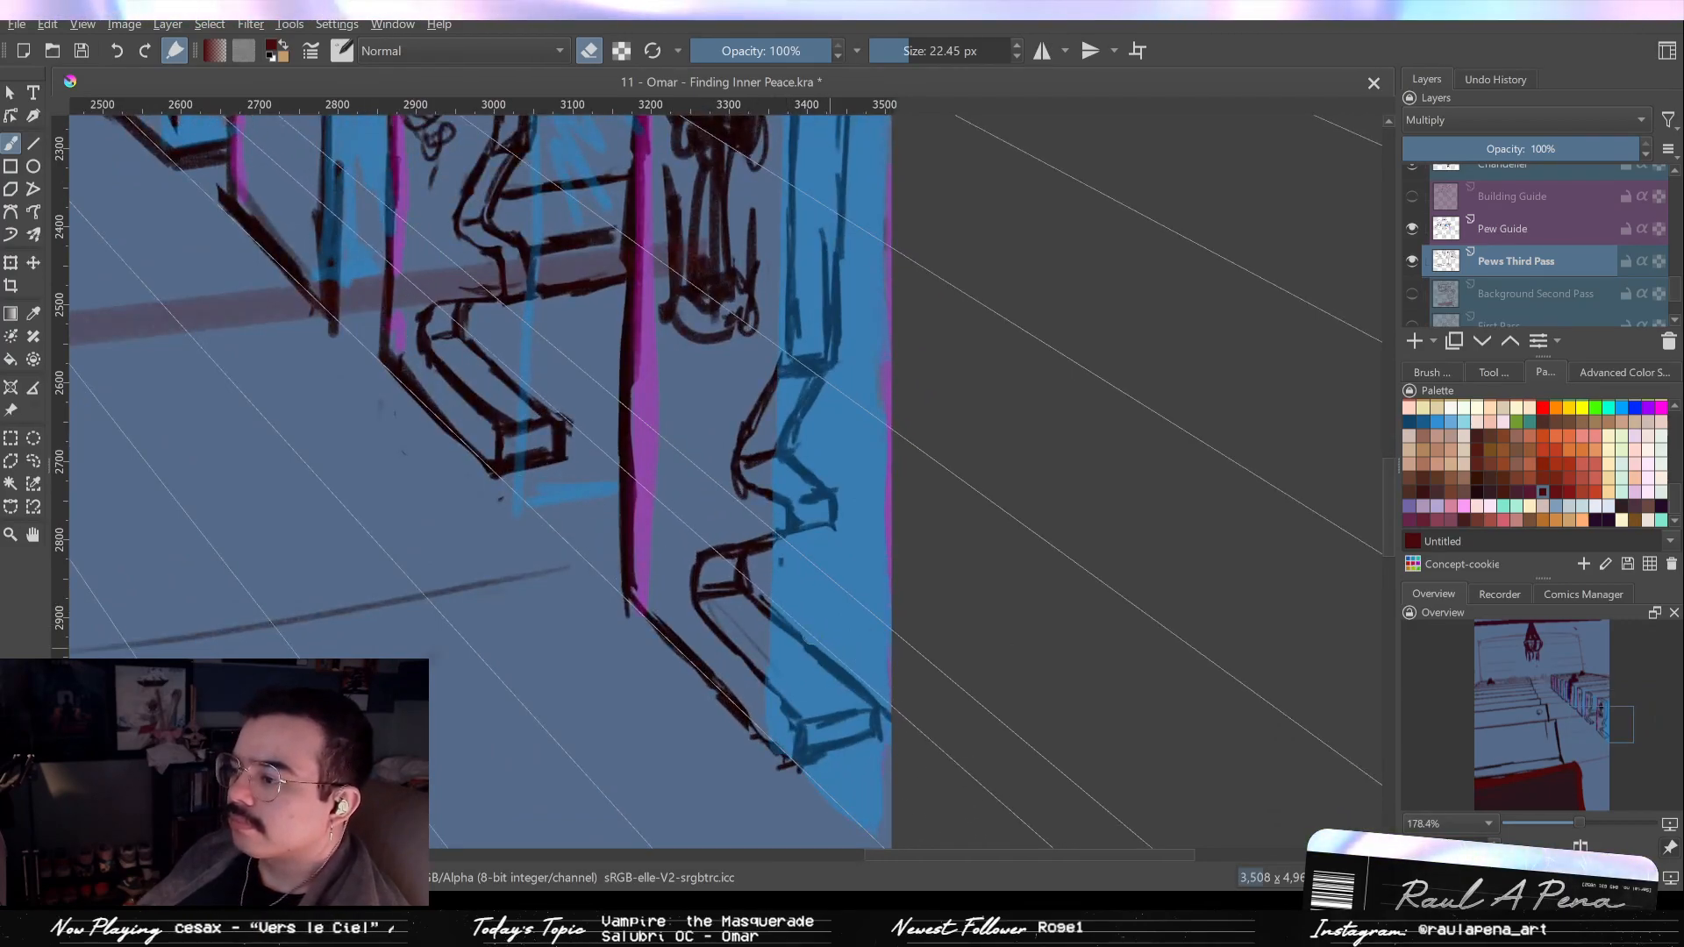
Redraw the nearest pew's seat end and extend the seat edges across the blue guide to the canvas edge.
drag(836, 630, 818, 643)
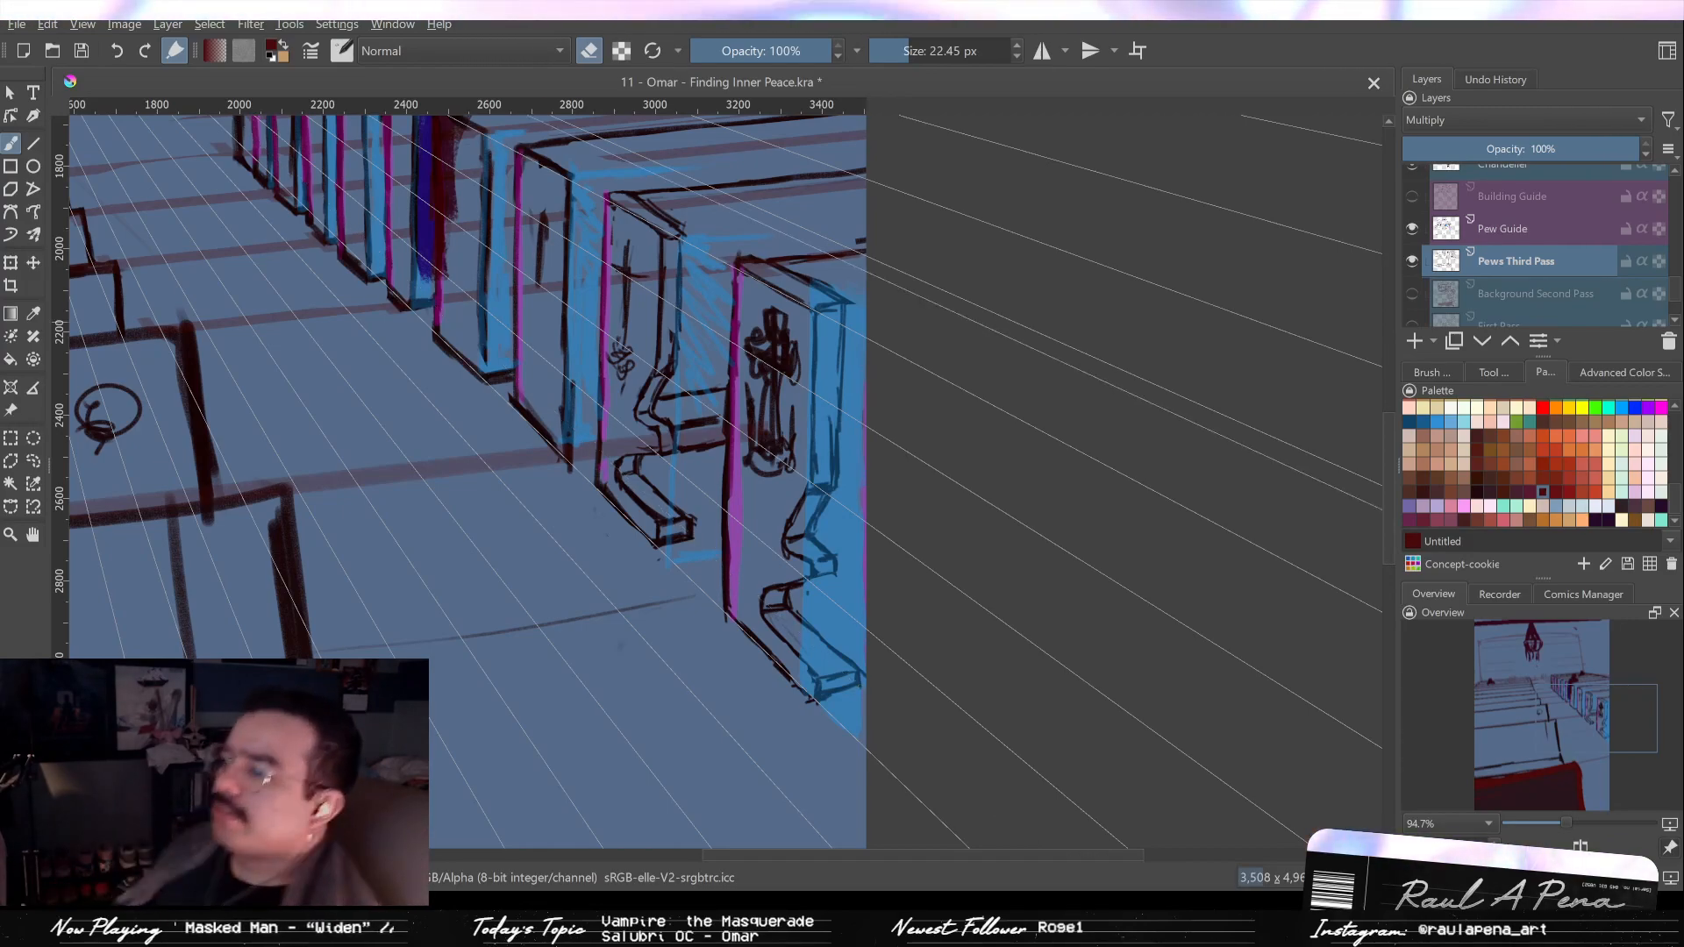
scroll(820, 543, up, 2)
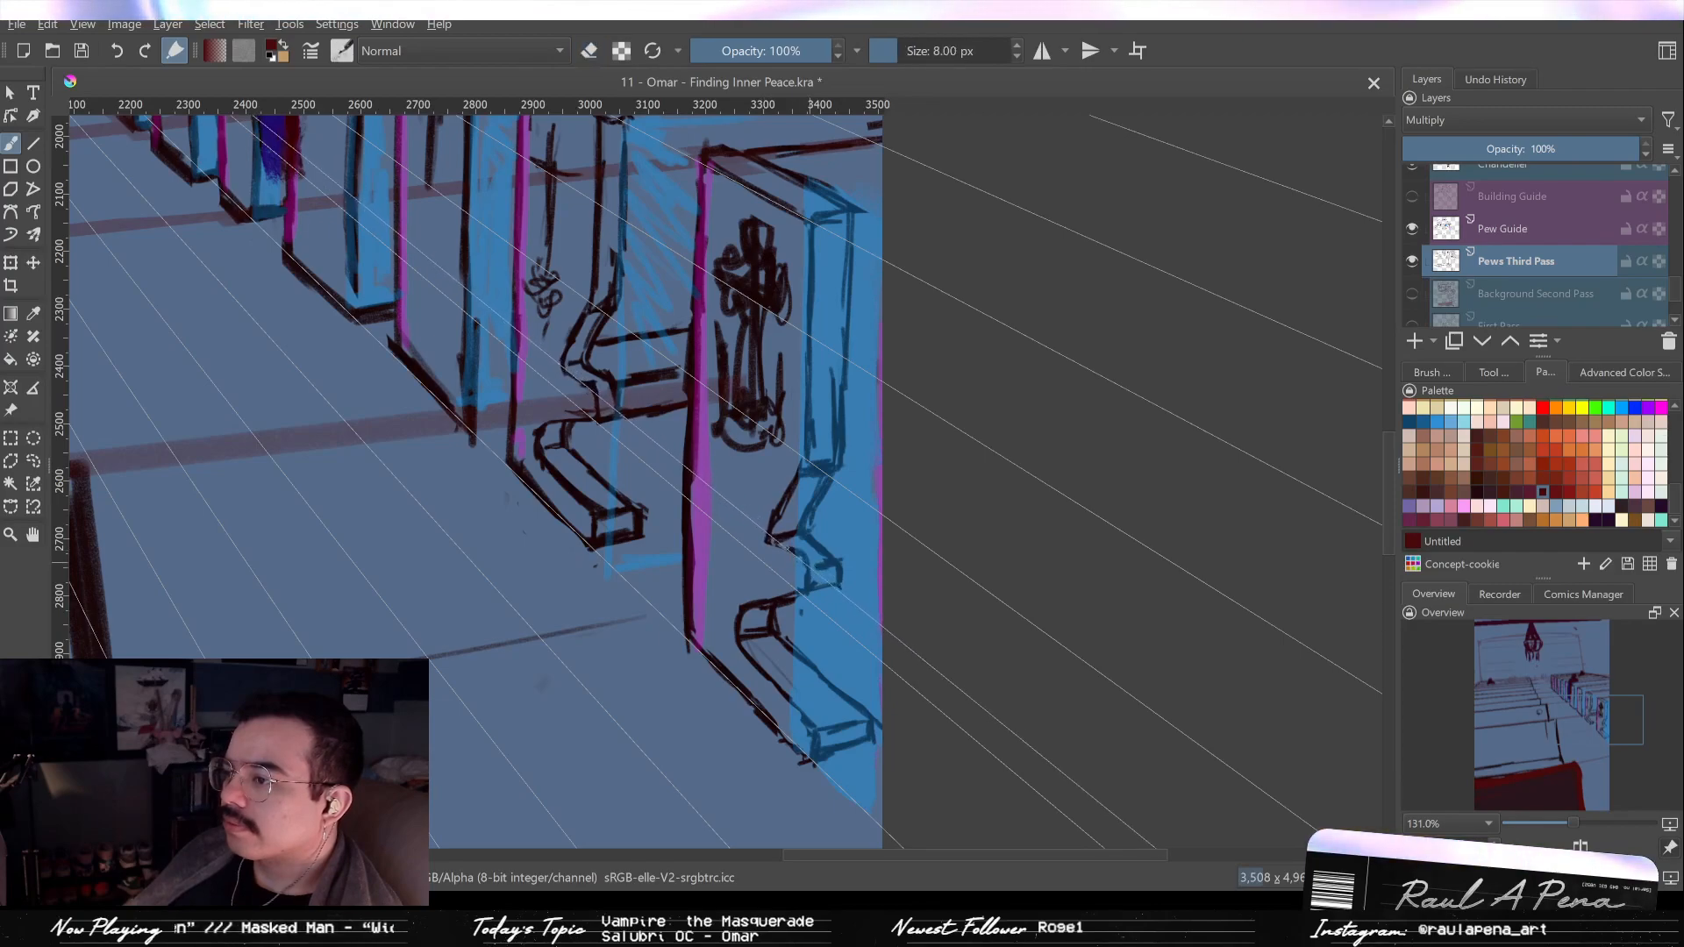
key(e)
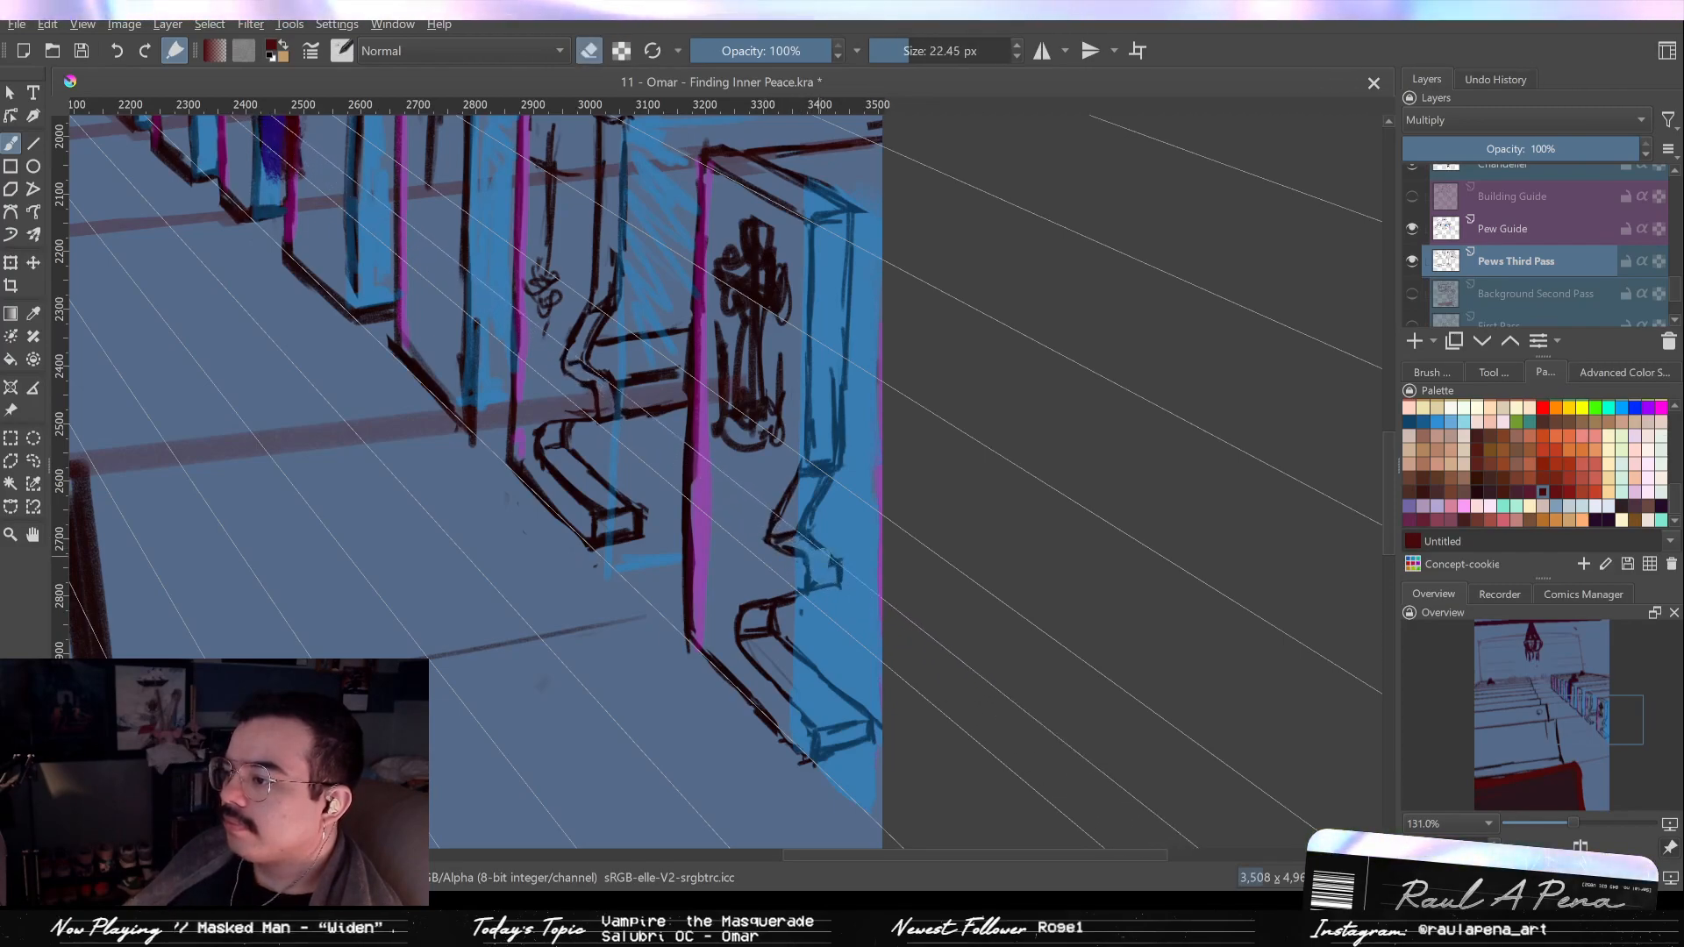
key(e)
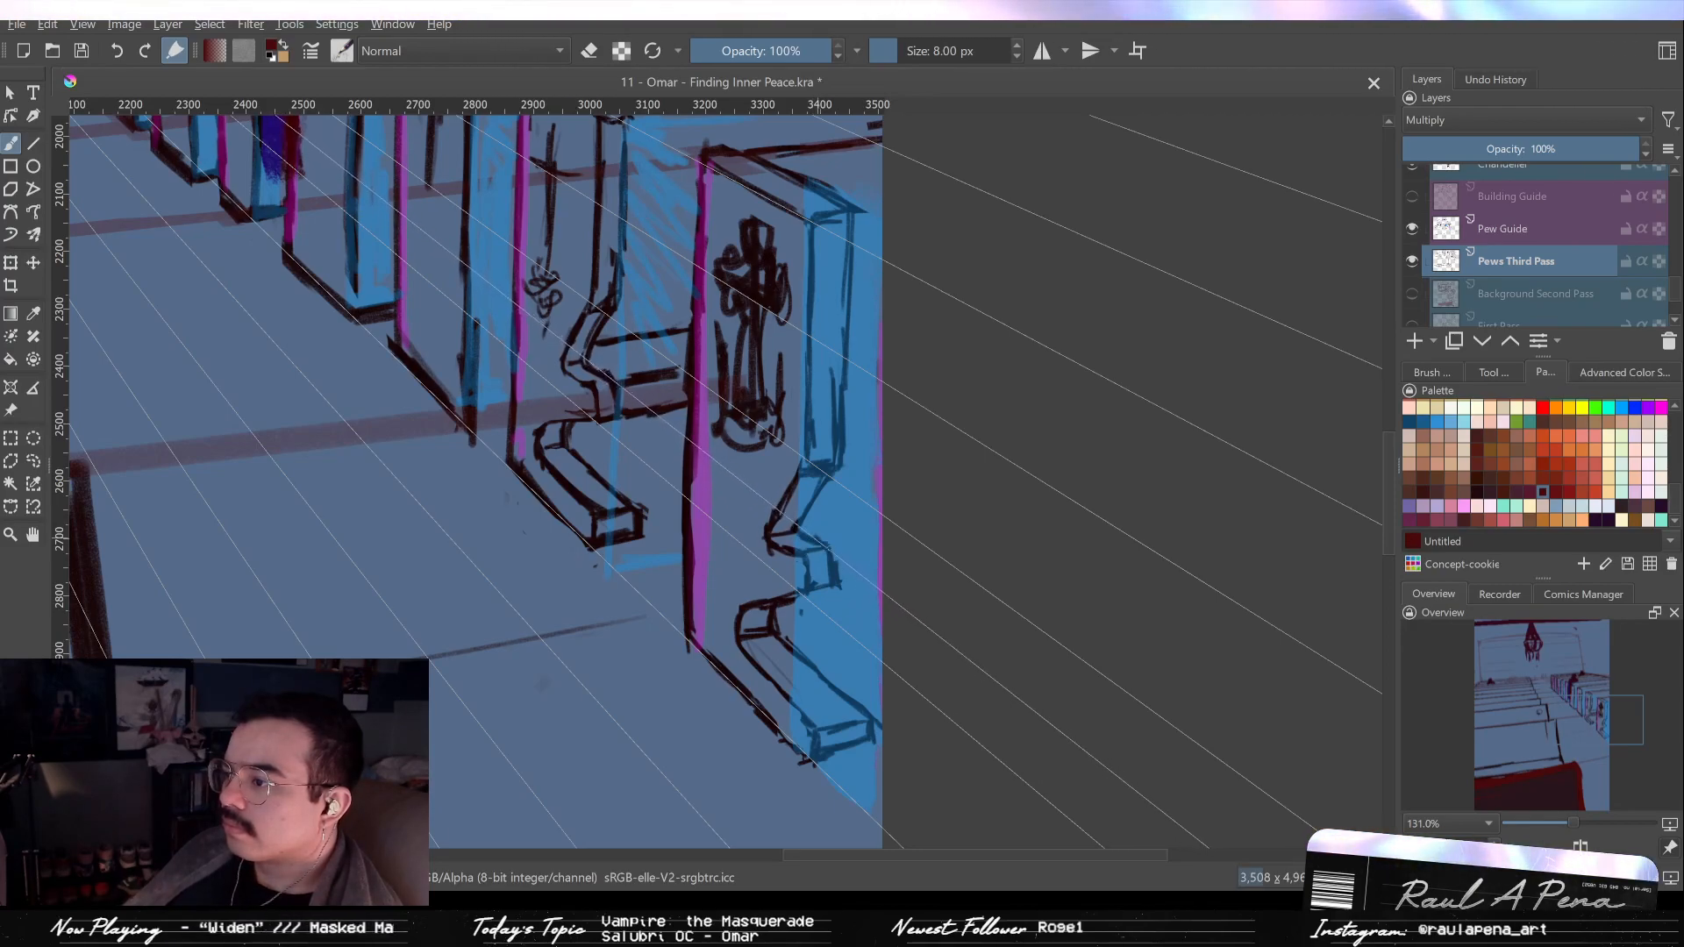
Erase the seat construction line that crosses the nearest pew's side panel with the 22.45 px eraser.
key(e)
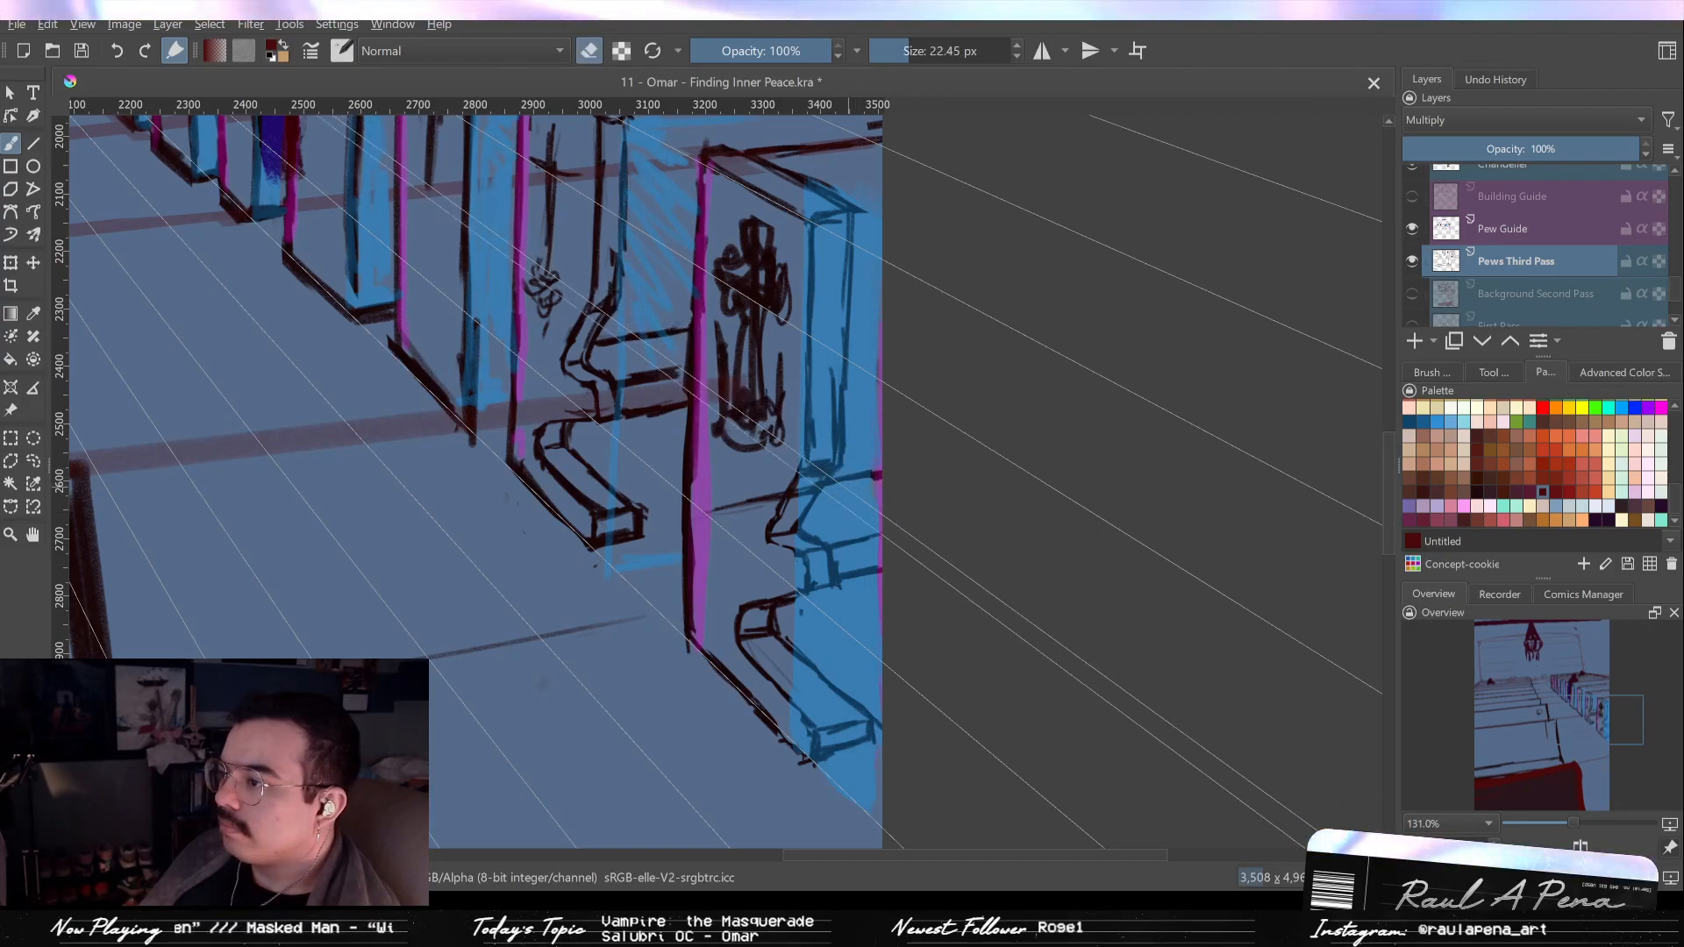
mouse_move(794, 493)
mouse_down()
mouse_move(715, 511)
mouse_move(777, 505)
mouse_up()
mouse_move(777, 437)
mouse_down()
mouse_move(770, 533)
mouse_move(766, 484)
mouse_up()
Extend the ornament on the nearest pew's side panel downward with a pointed pendant, using the 8 px brush.
key(e)
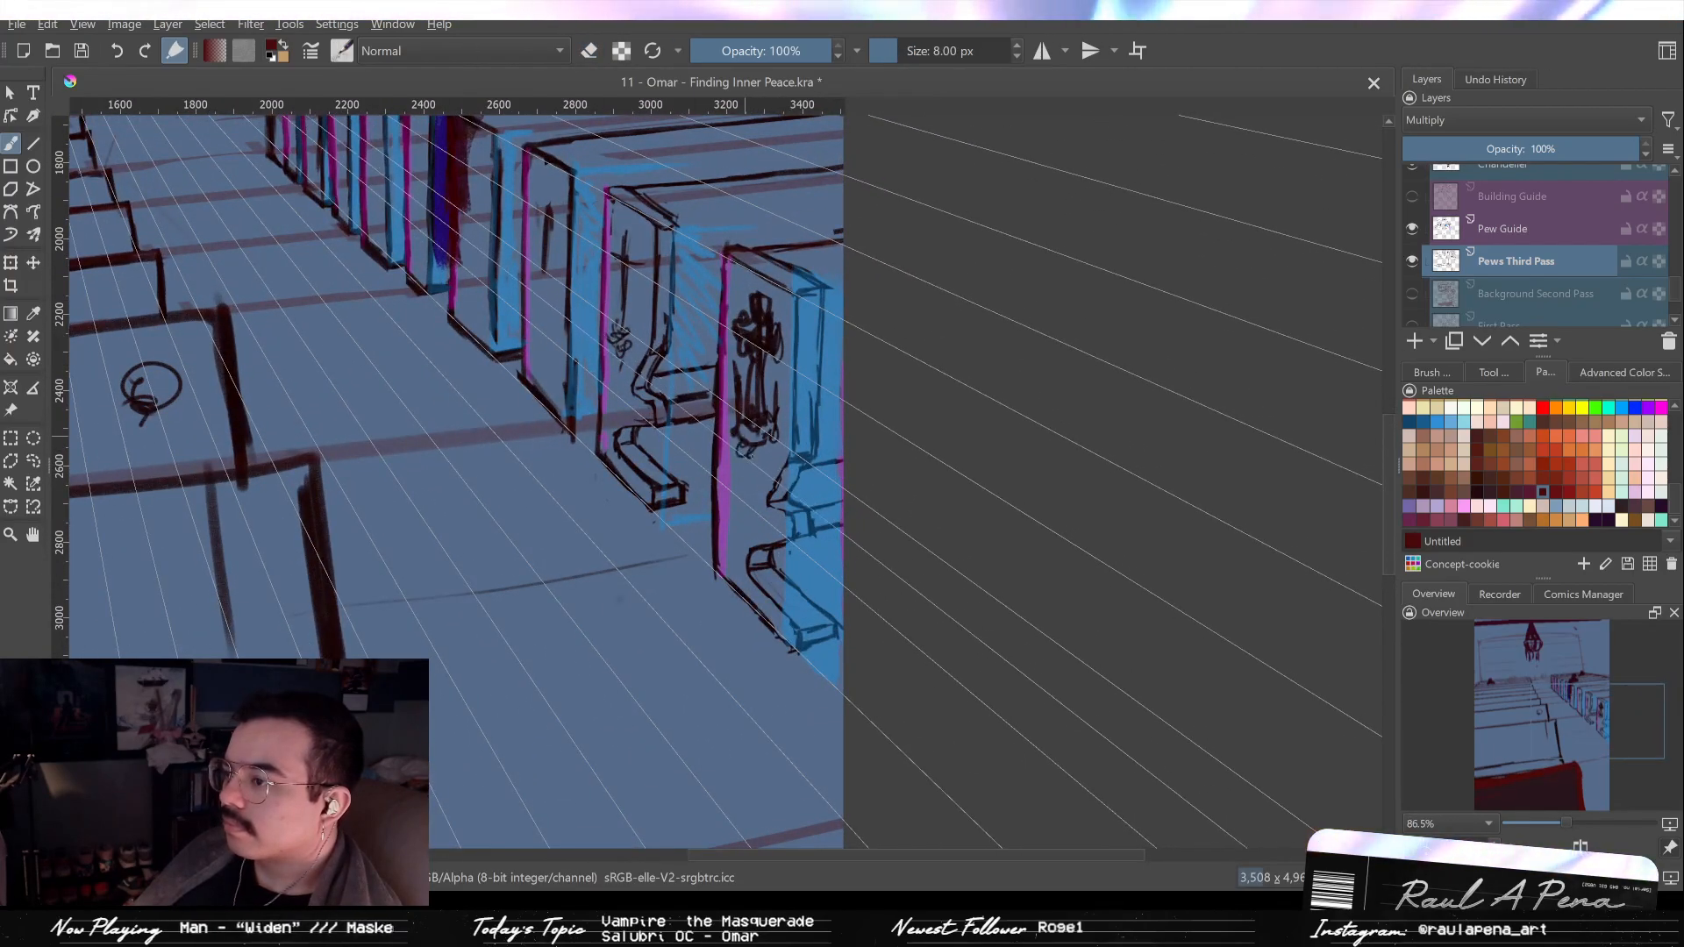
drag(773, 436, 788, 303)
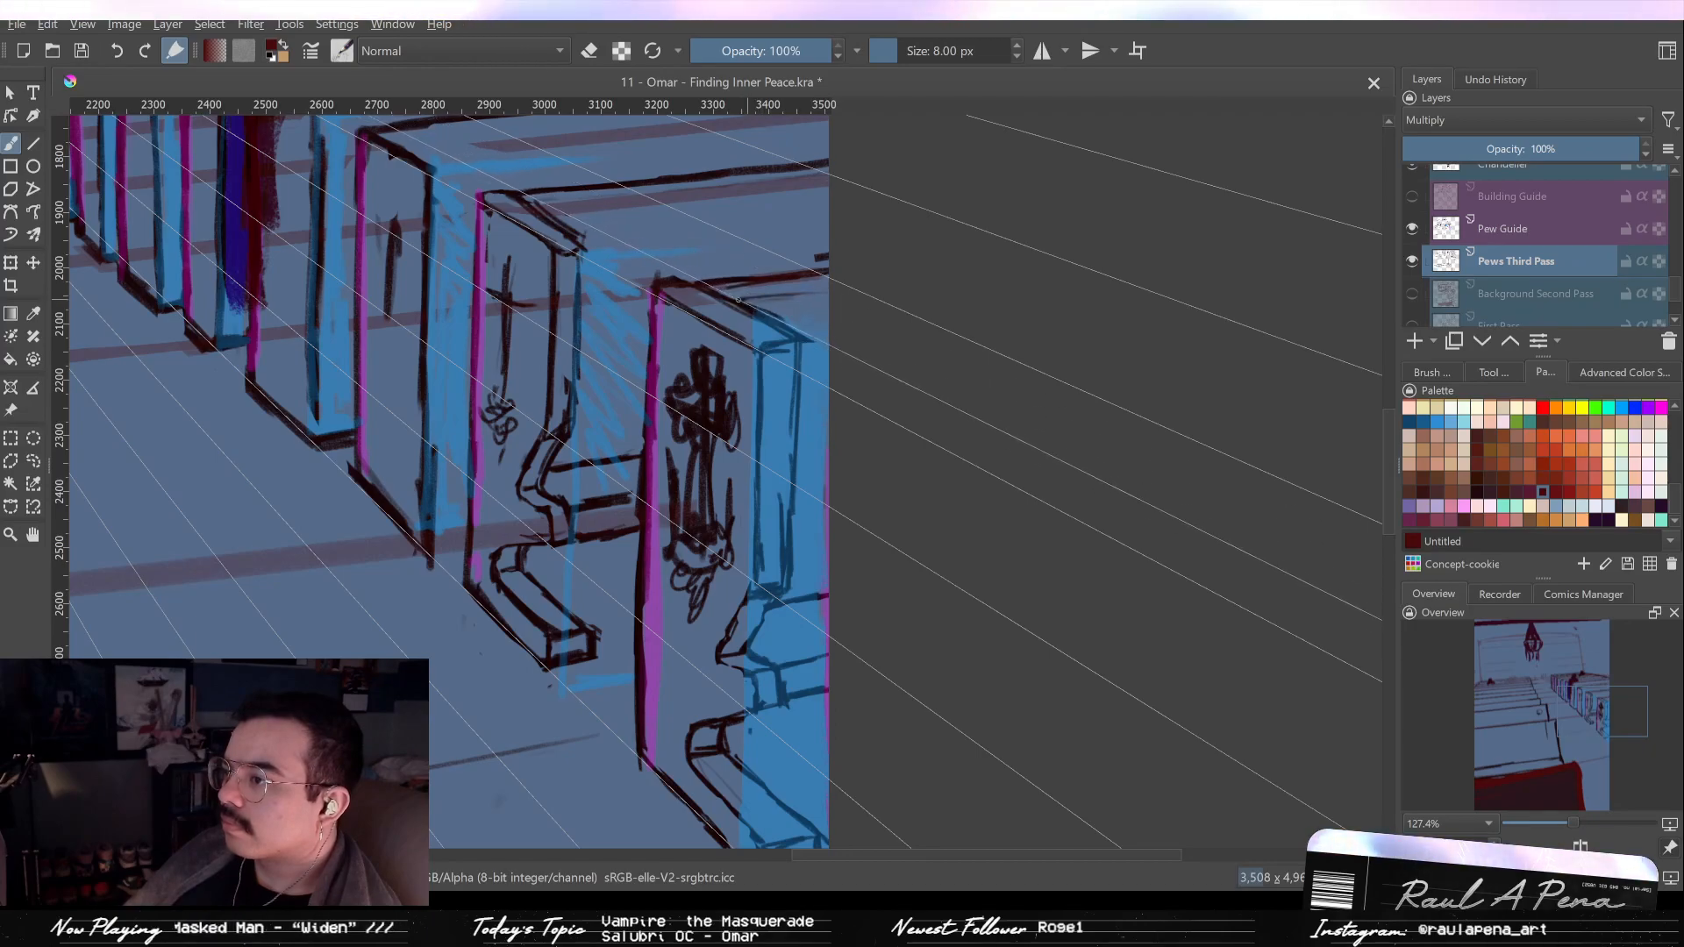
mouse_move(827, 289)
mouse_down()
mouse_move(807, 327)
mouse_move(823, 368)
mouse_move(883, 334)
mouse_move(880, 225)
mouse_up()
drag(658, 250, 885, 386)
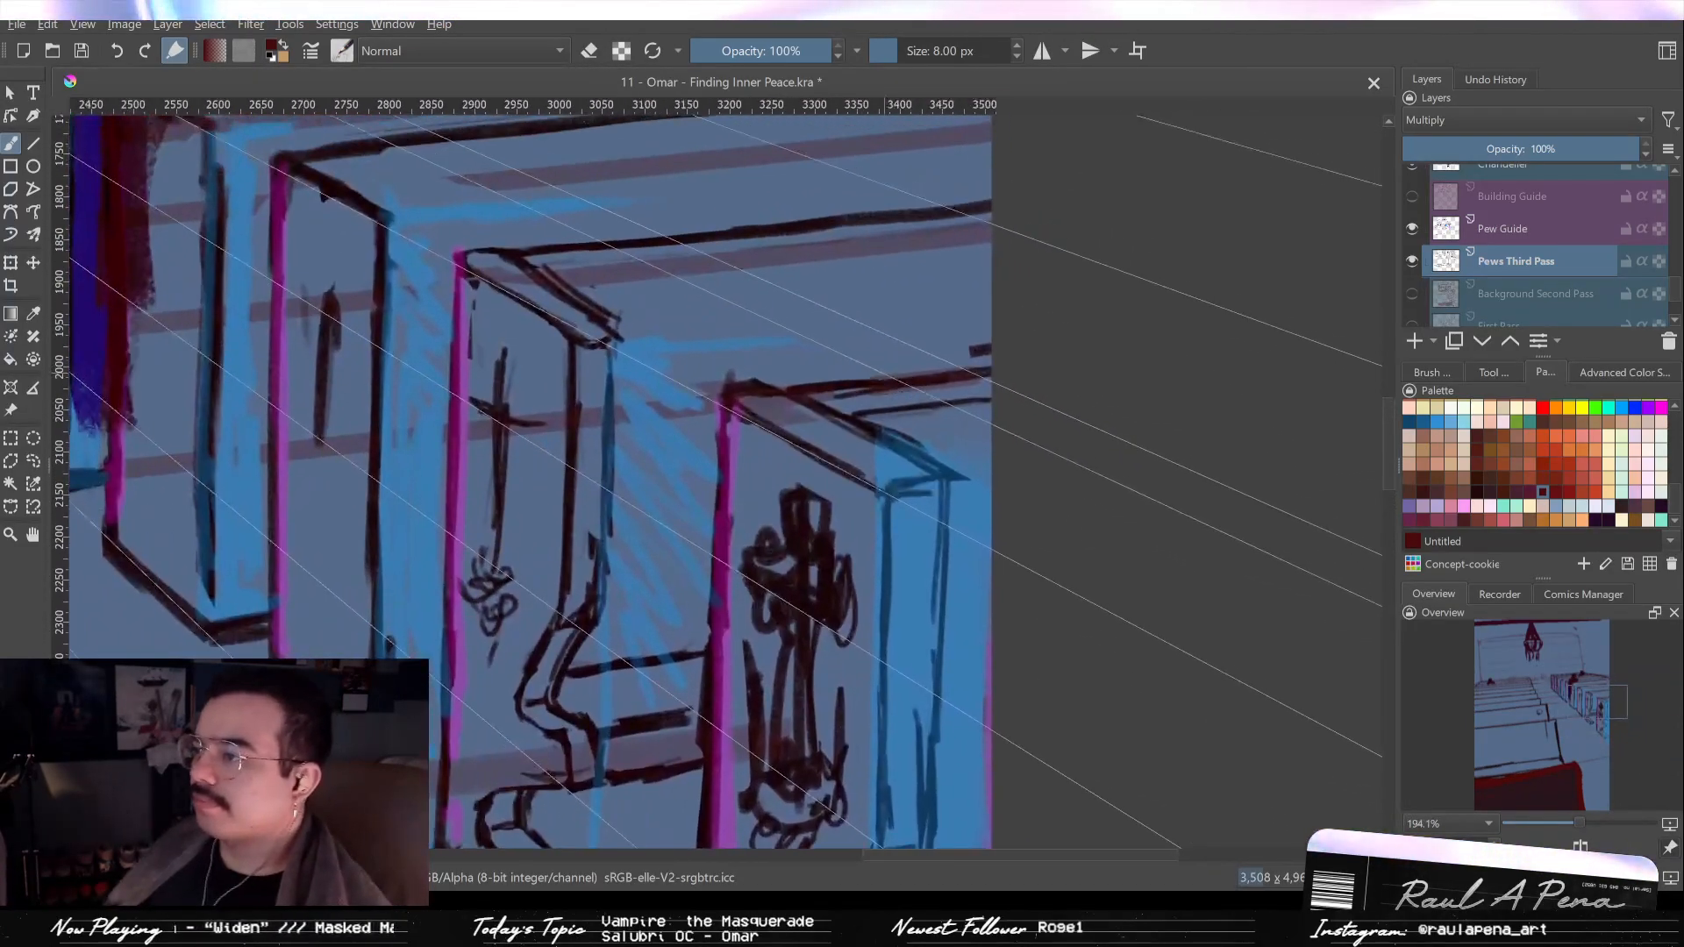
Erase the stray strokes along the nearest pew's top rail and tidy the second-nearest pew's top front corner.
key(e)
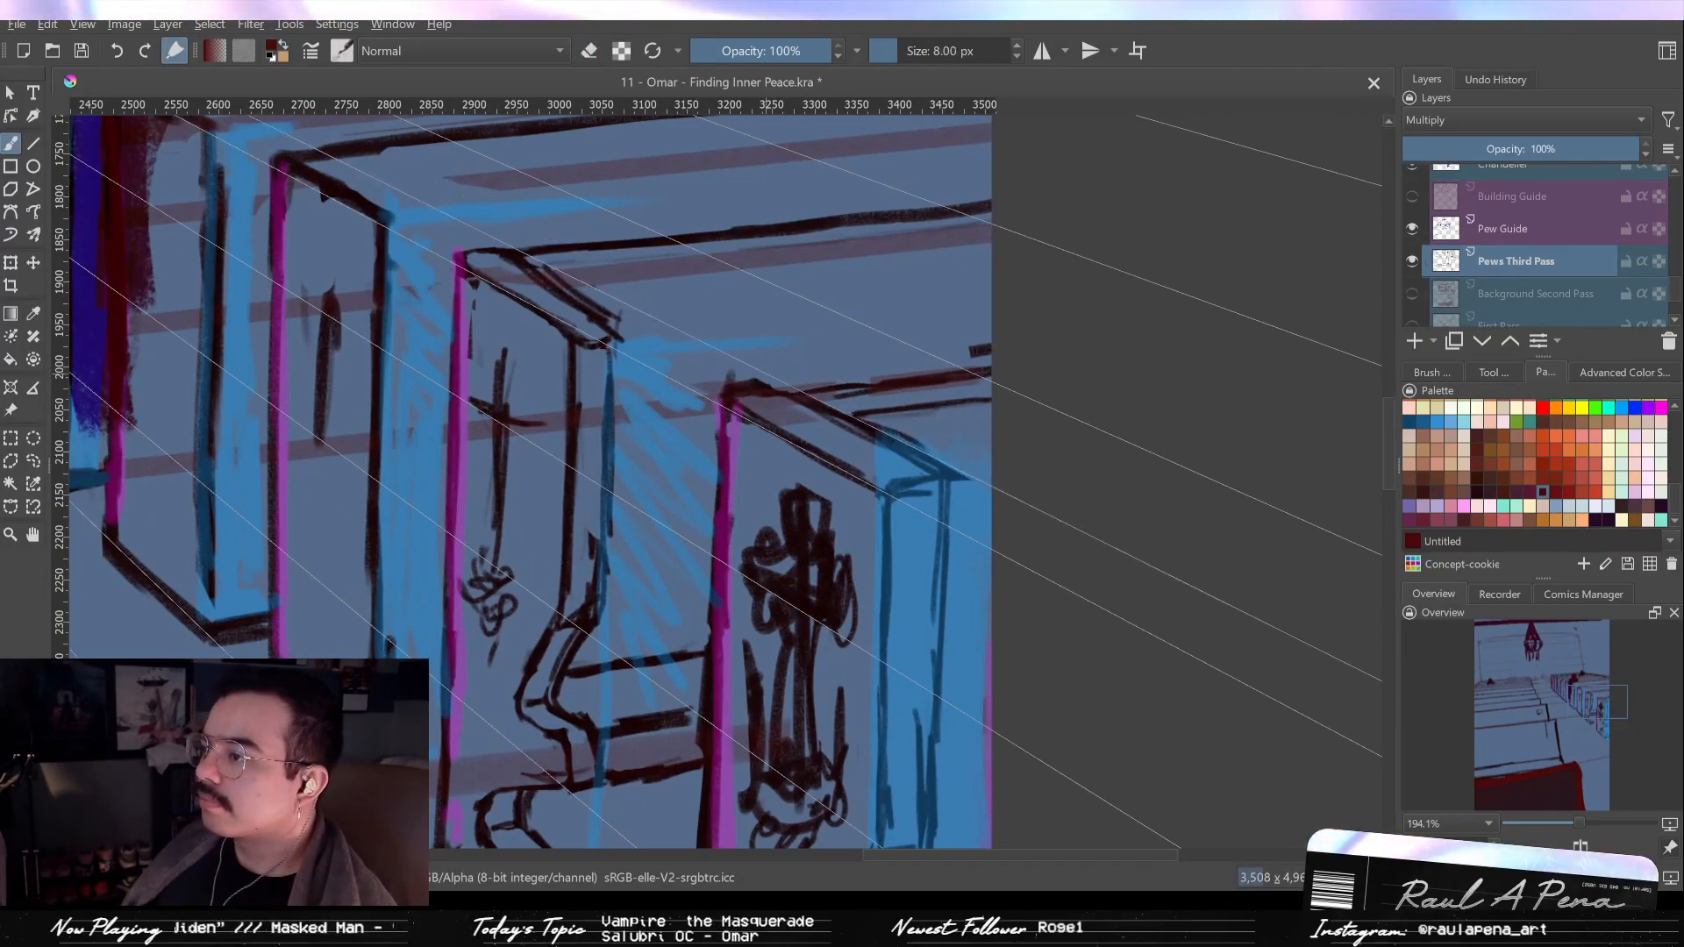
key(e)
drag(755, 372, 829, 413)
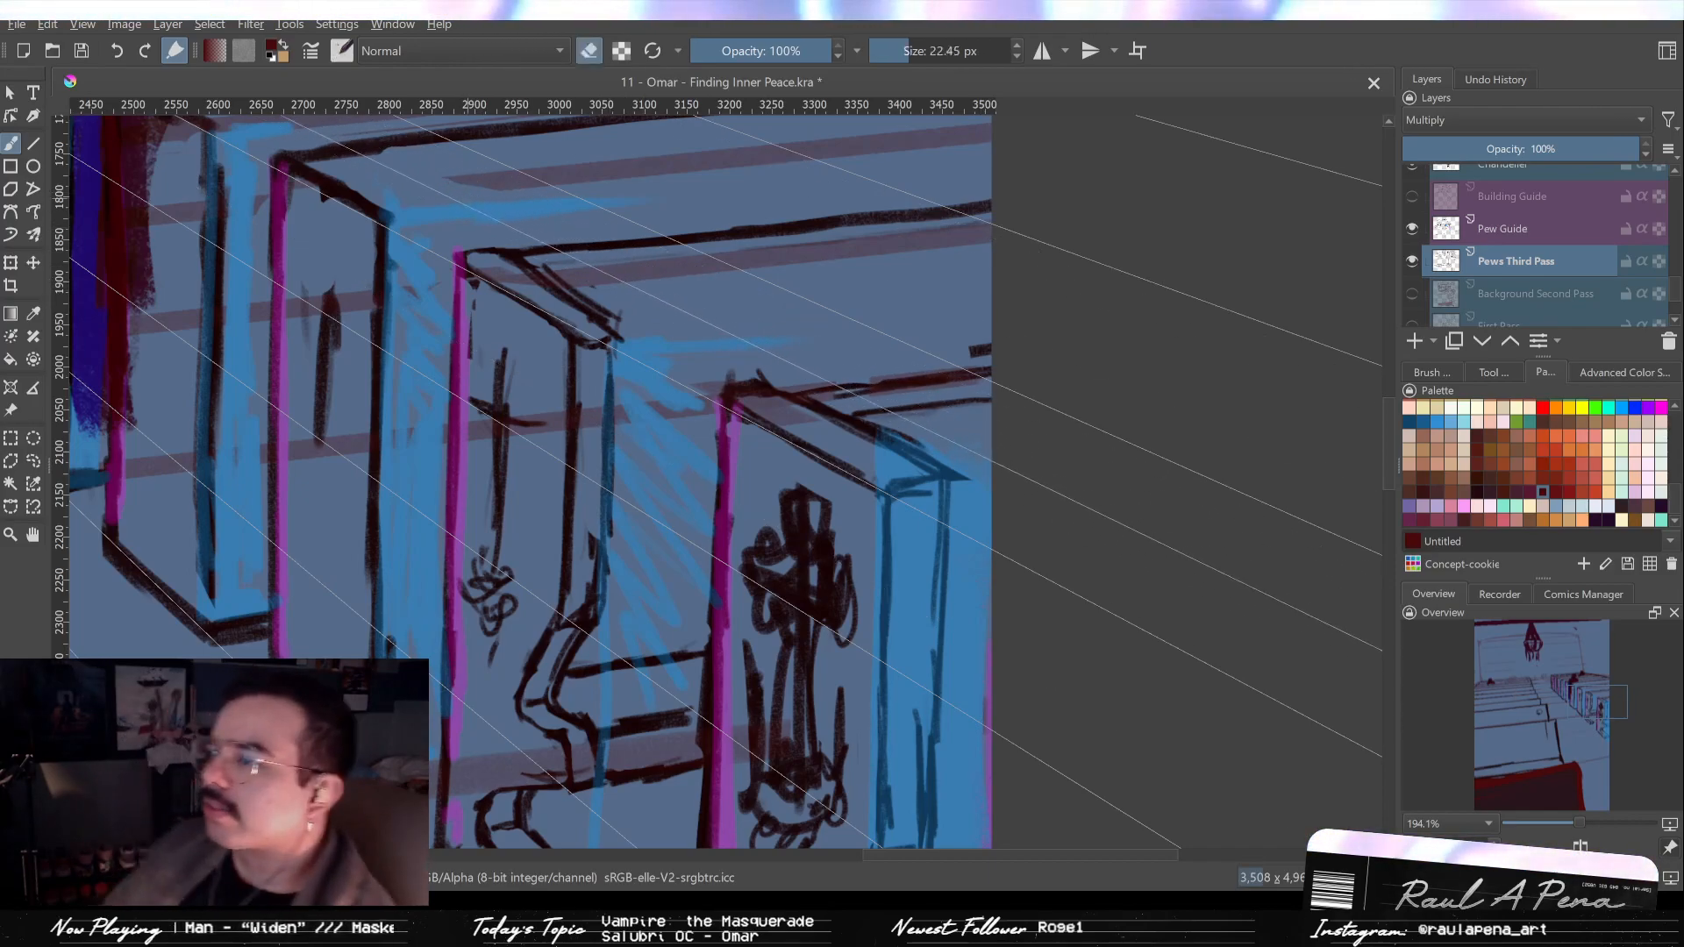
key(e)
drag(561, 247, 517, 259)
key(e)
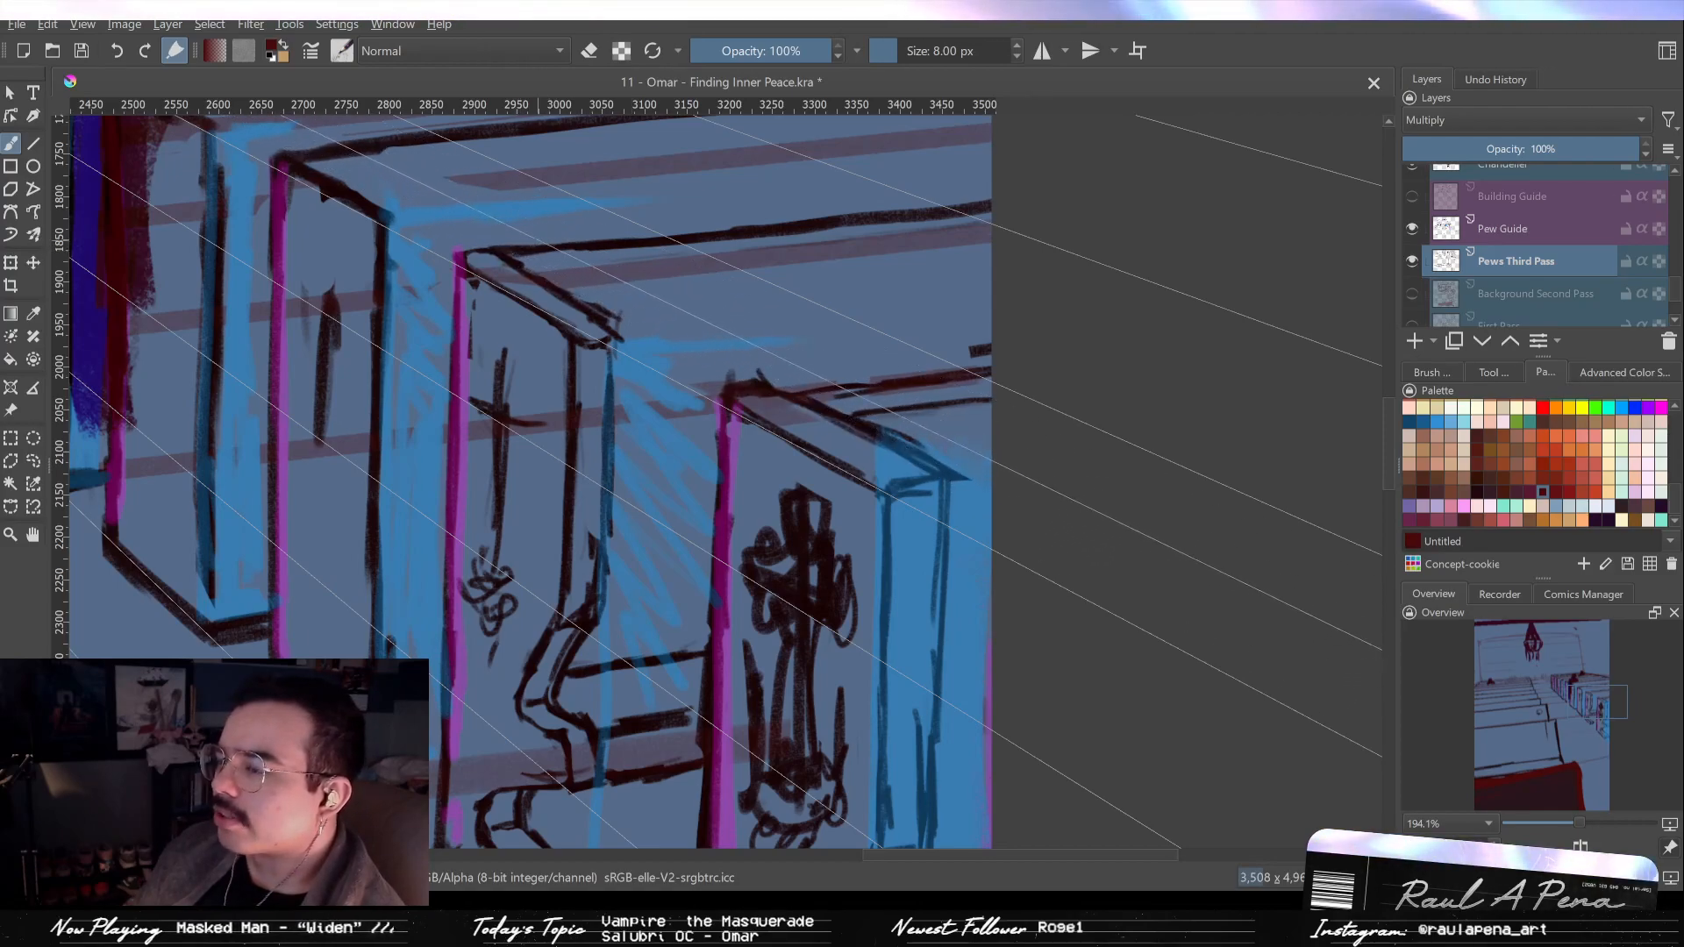
drag(508, 254, 602, 242)
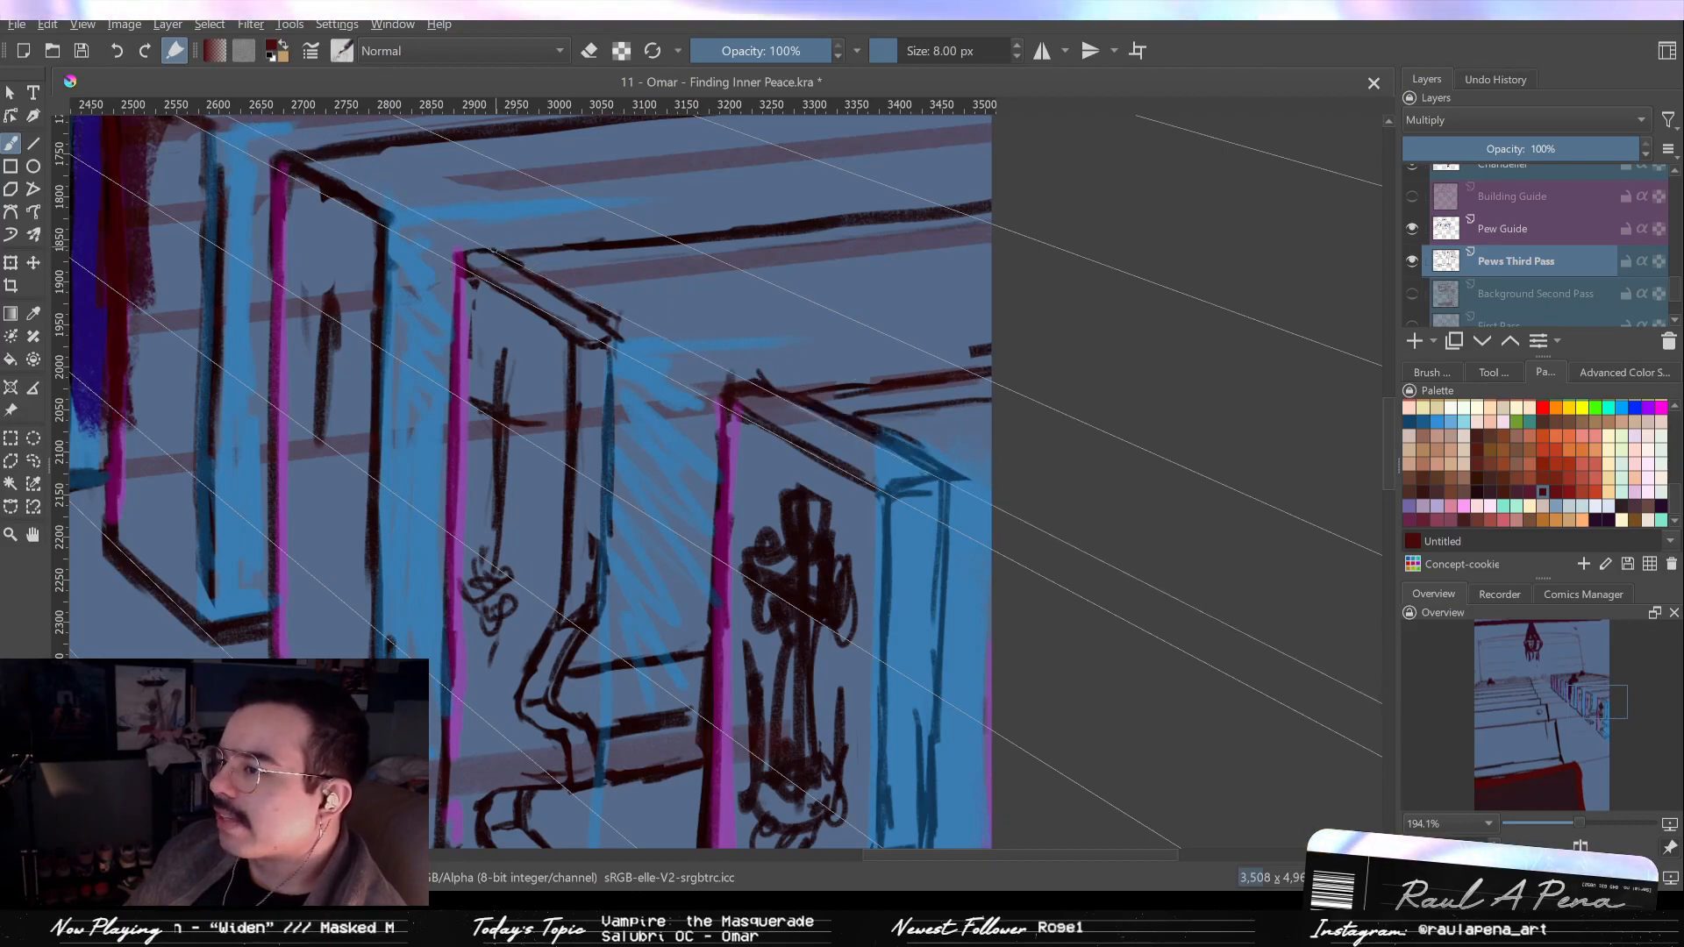
Toggle the Pew Guide layer's visibility to examine the pew line work with and without the guide.
drag(580, 272, 838, 403)
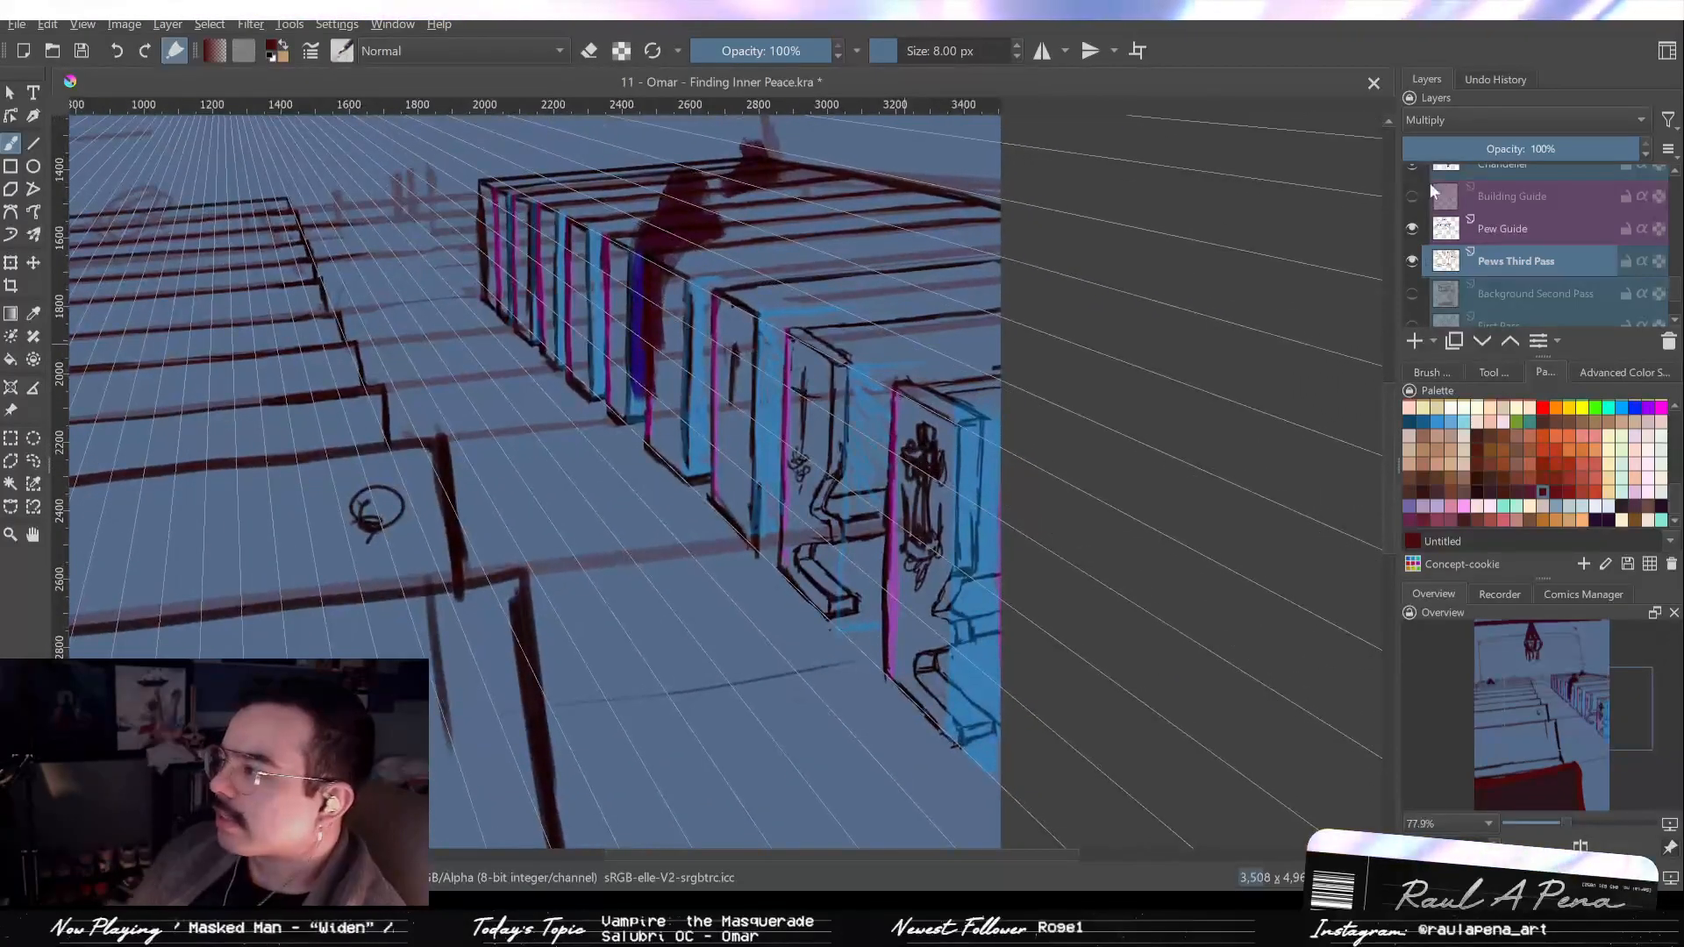
click(1413, 229)
drag(1344, 260, 1303, 298)
mouse_move(932, 588)
mouse_down()
mouse_move(952, 479)
mouse_move(992, 403)
mouse_move(990, 338)
mouse_up()
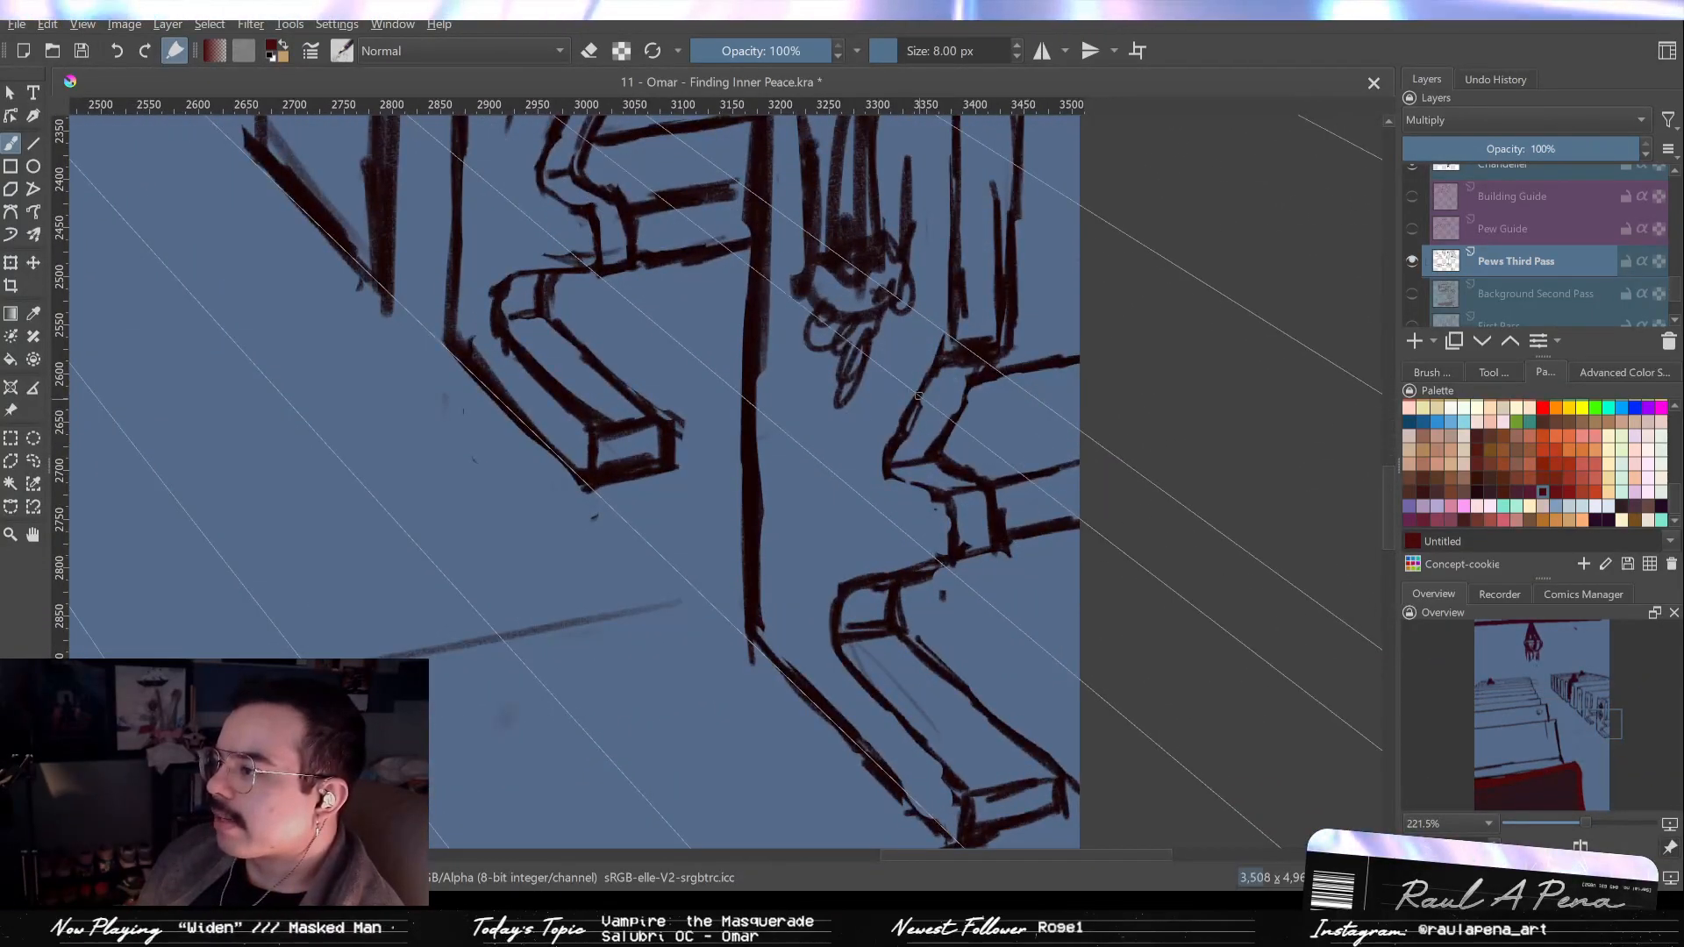
drag(910, 376, 891, 588)
drag(894, 503, 895, 647)
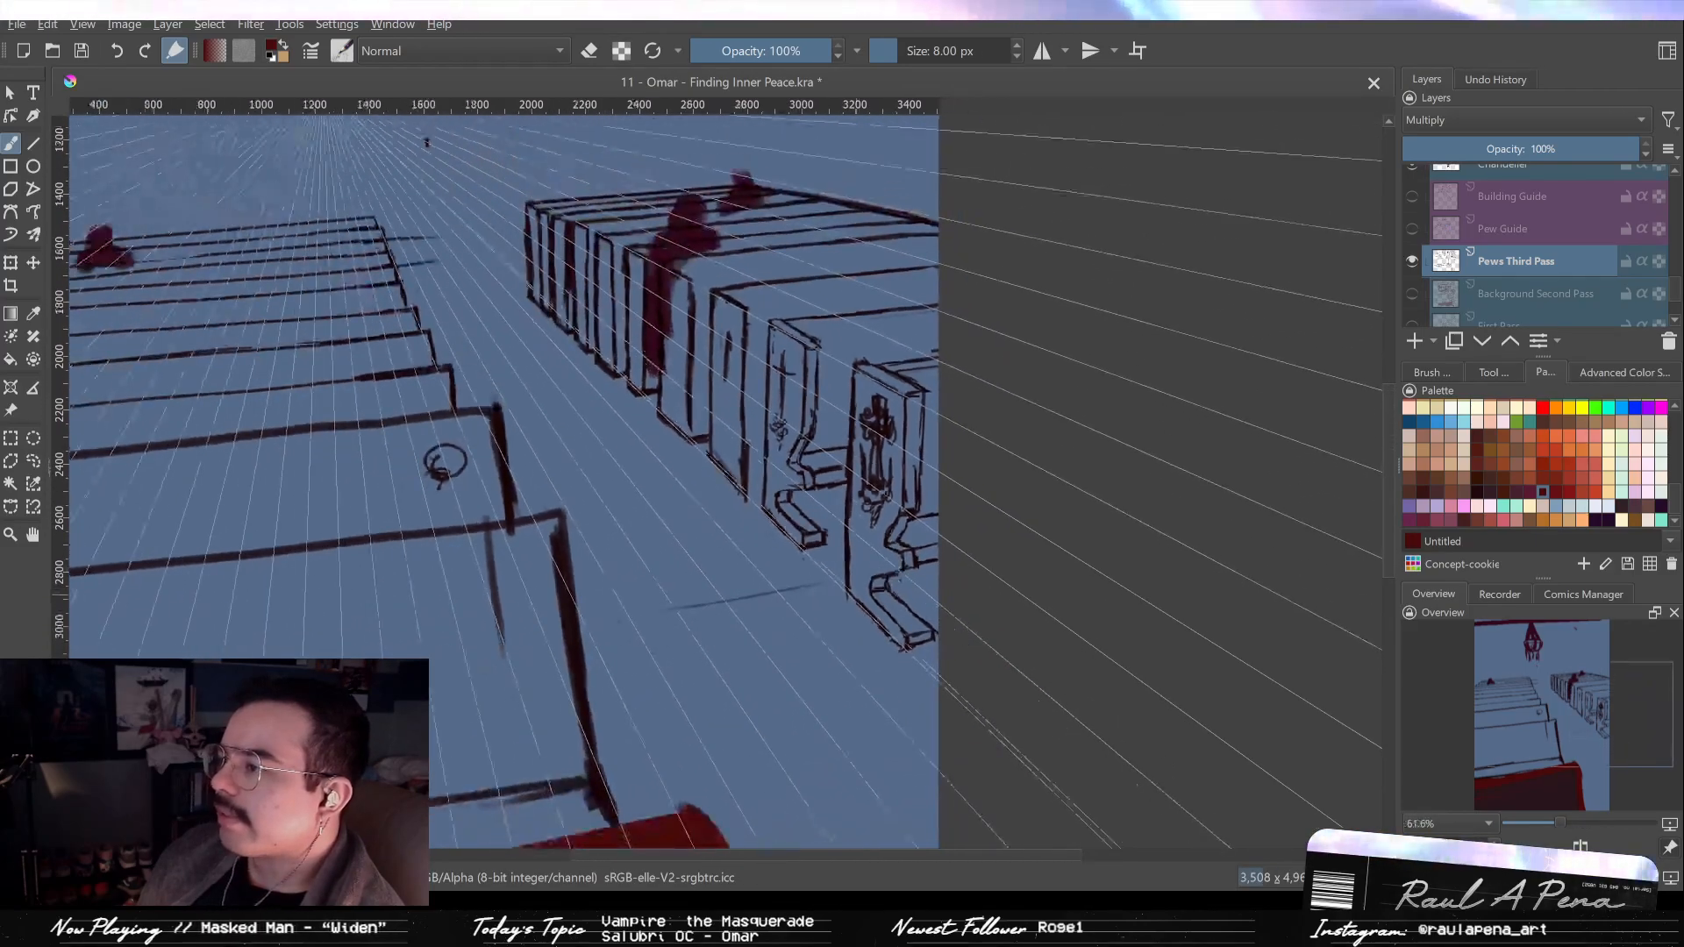
drag(1002, 396, 1007, 291)
drag(650, 304, 819, 385)
drag(756, 526, 756, 488)
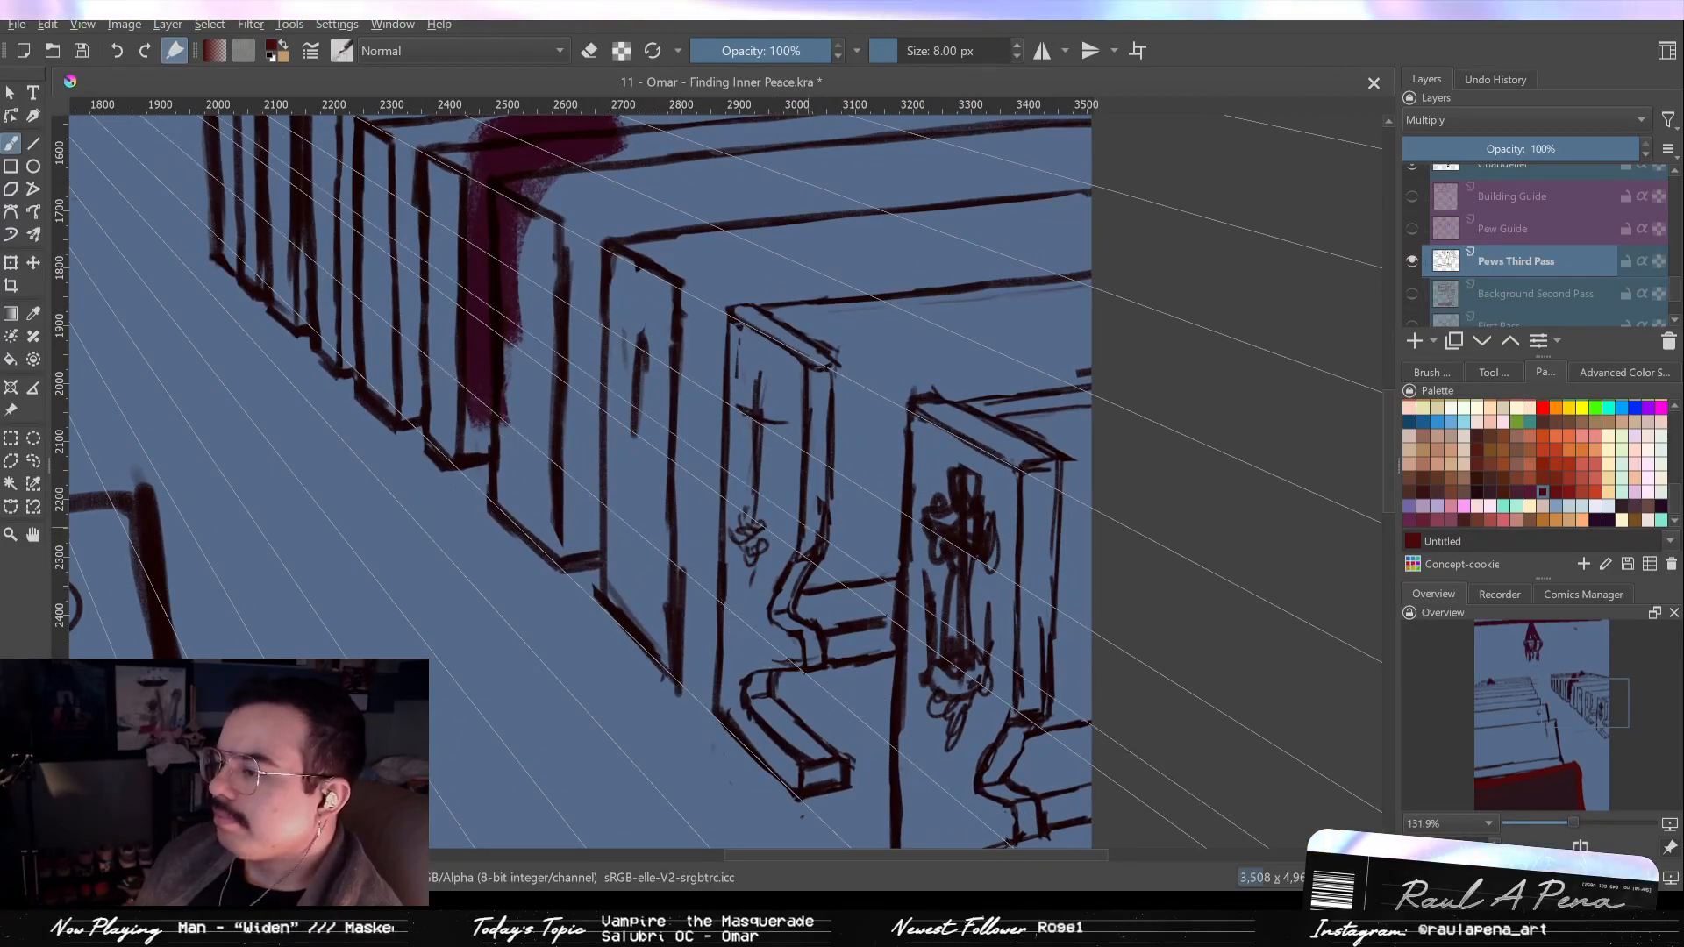
click(1412, 228)
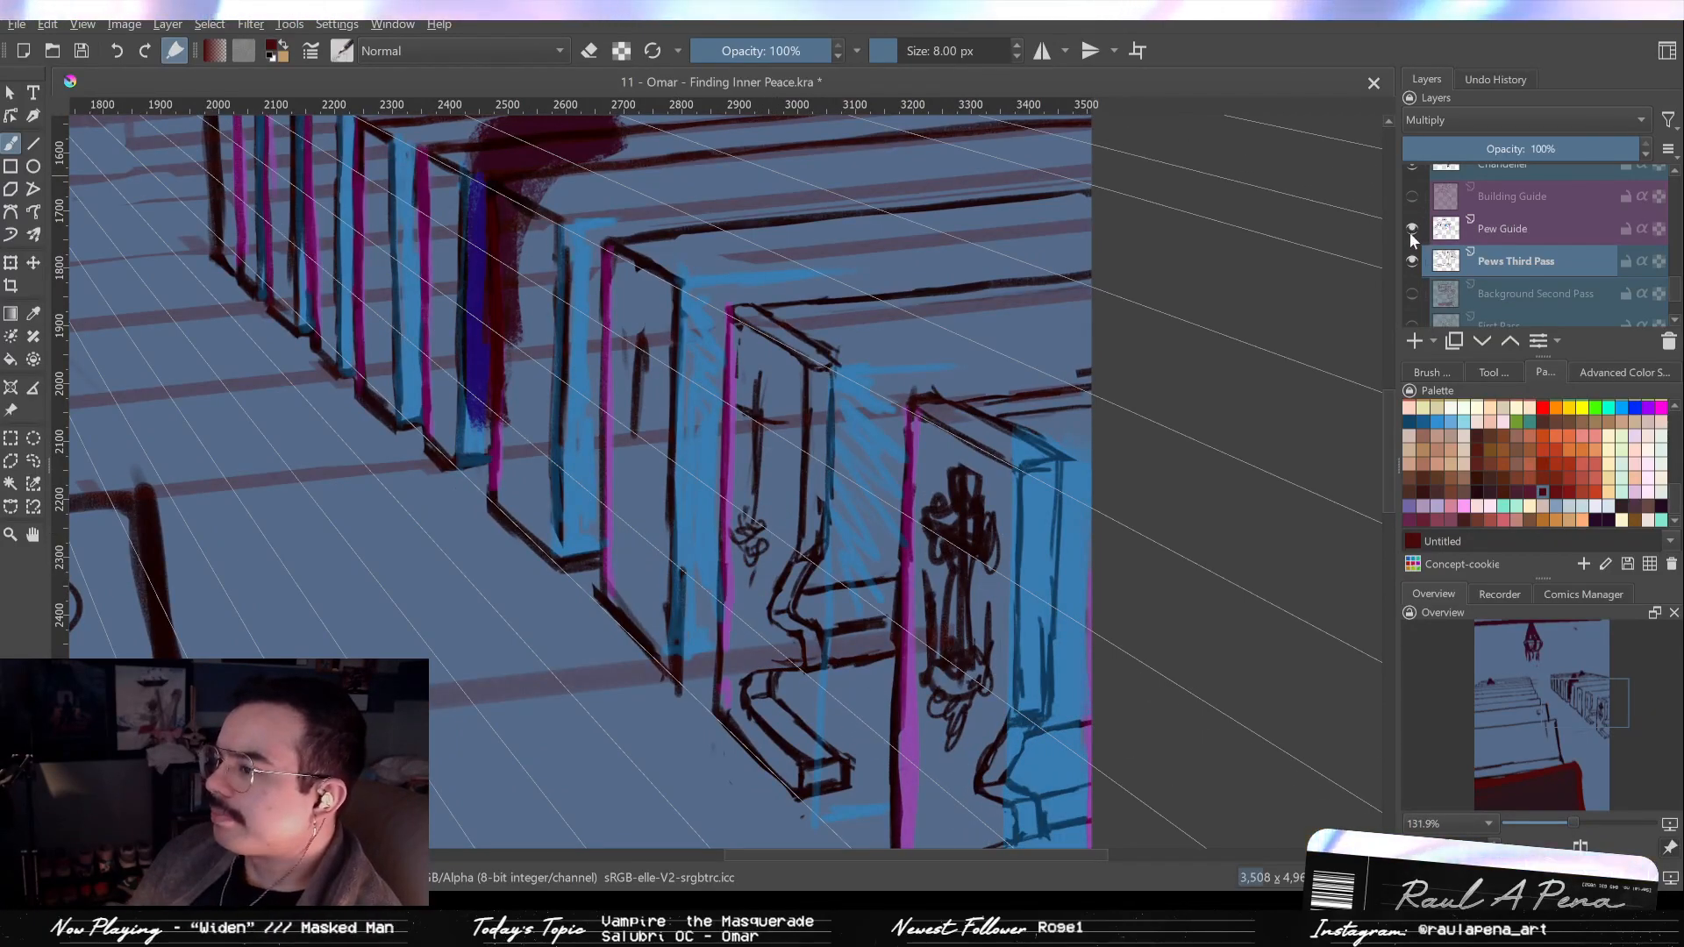
click(1409, 234)
click(1409, 233)
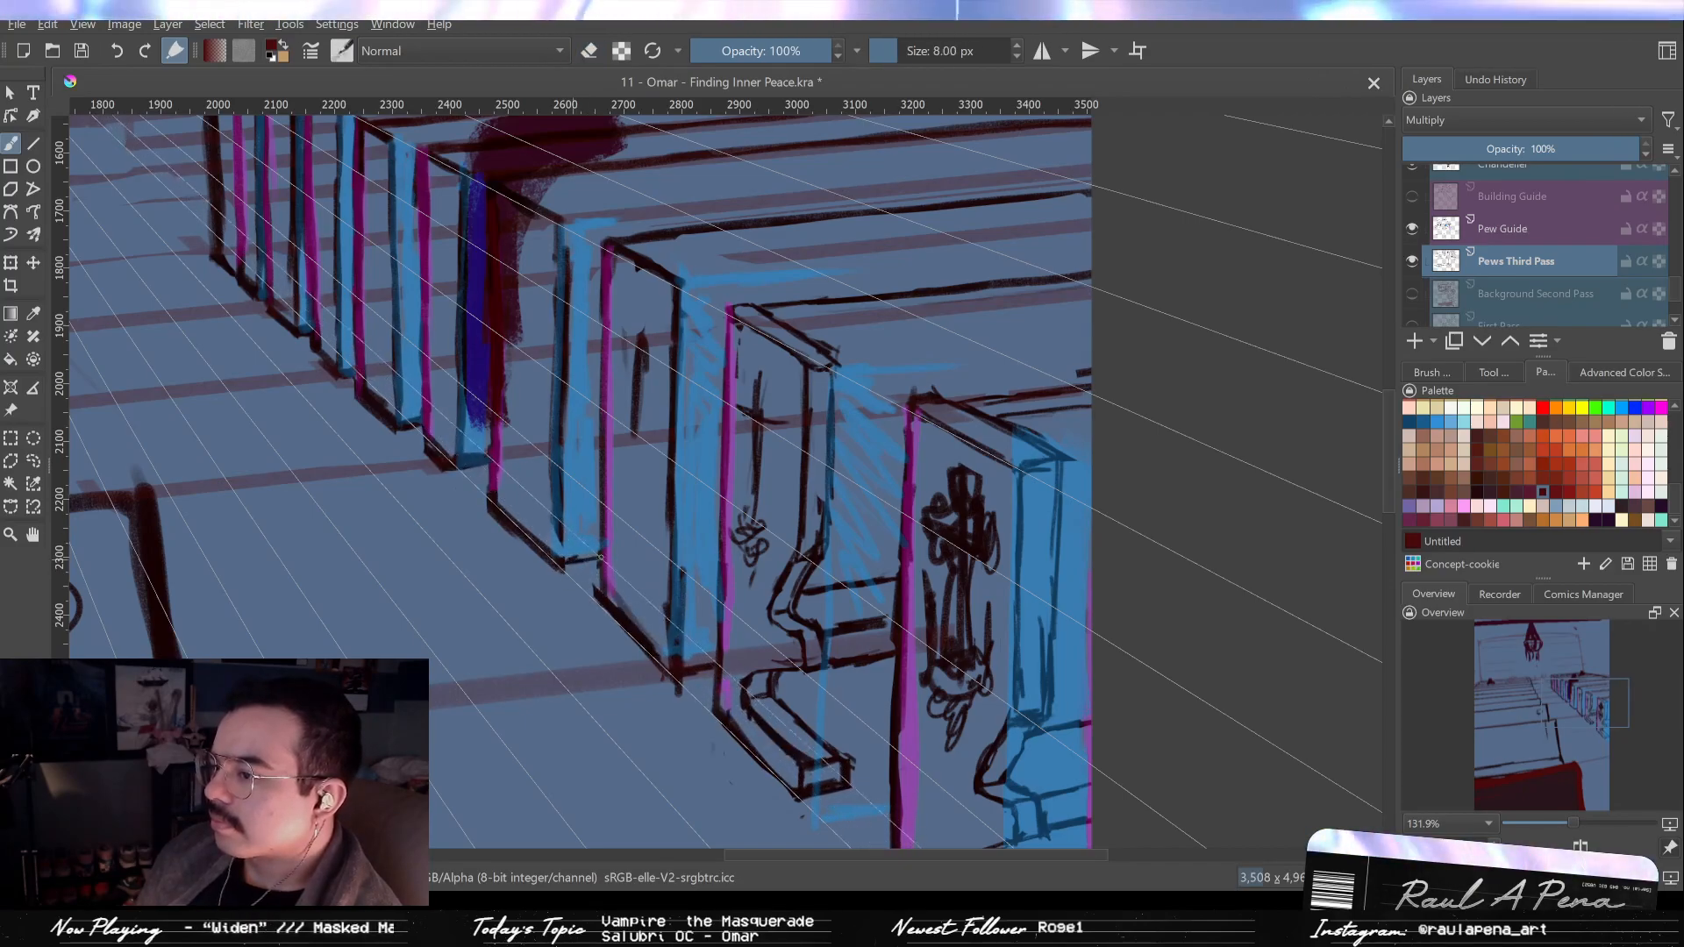
Sketch a small looped mark on the floor beside the far end of the guided pew row.
drag(569, 565, 728, 610)
mouse_move(643, 526)
mouse_down()
mouse_move(674, 620)
mouse_move(646, 556)
mouse_move(636, 597)
mouse_move(602, 614)
mouse_move(556, 413)
mouse_up()
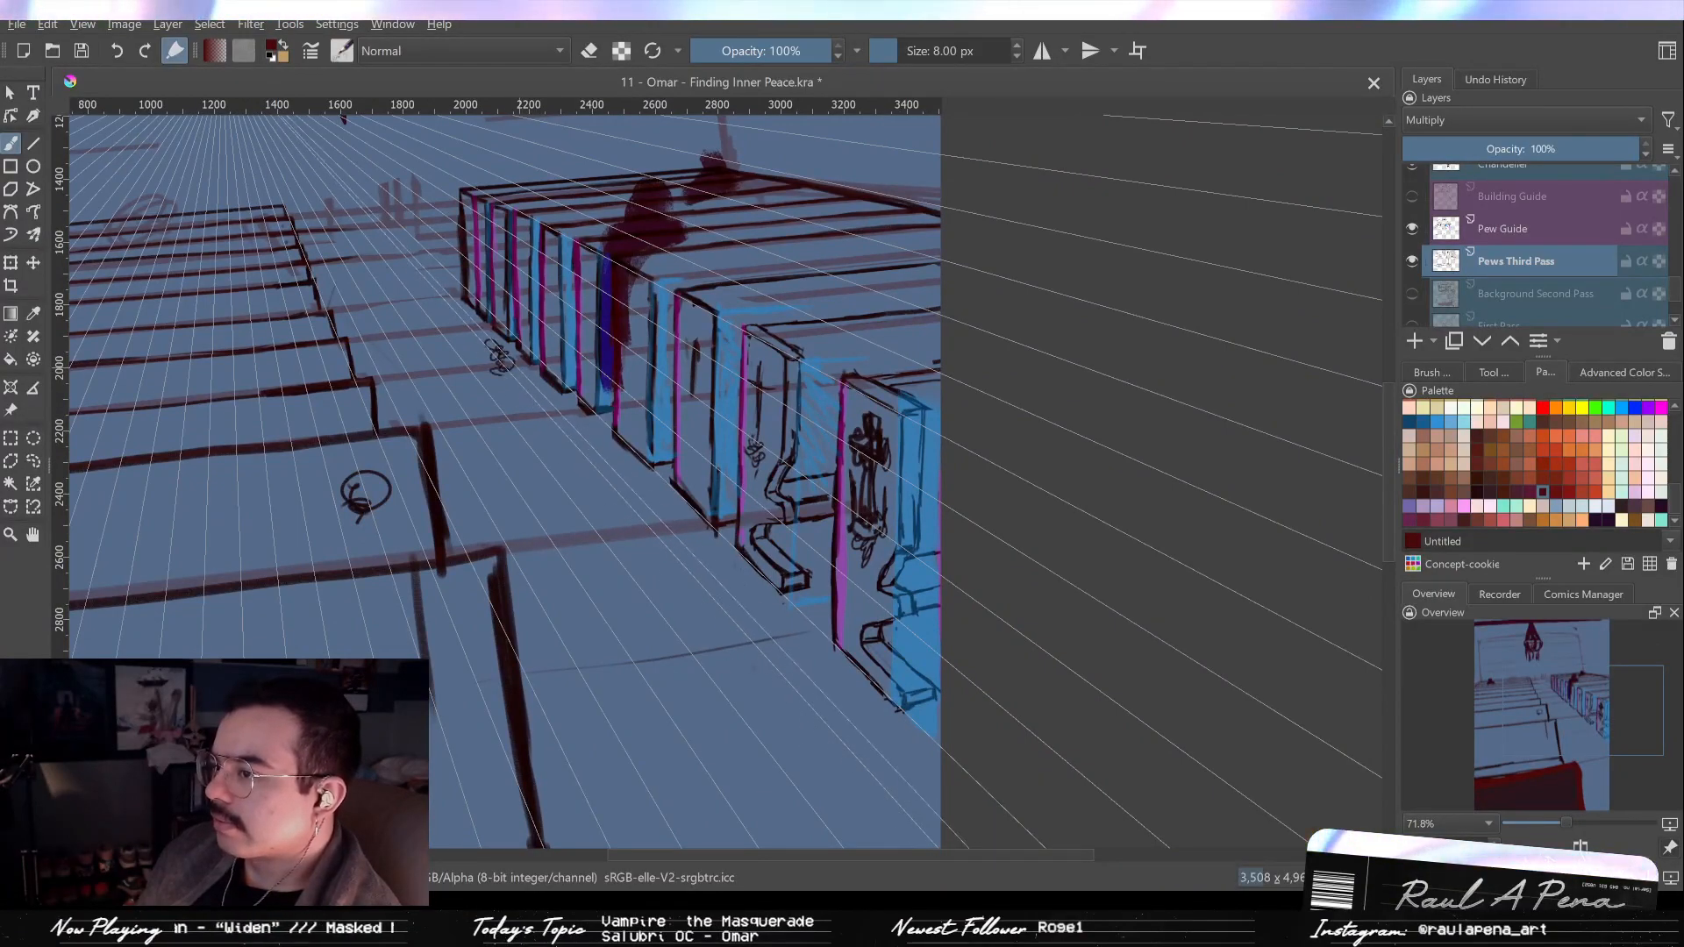
drag(550, 369, 630, 511)
drag(863, 493, 871, 402)
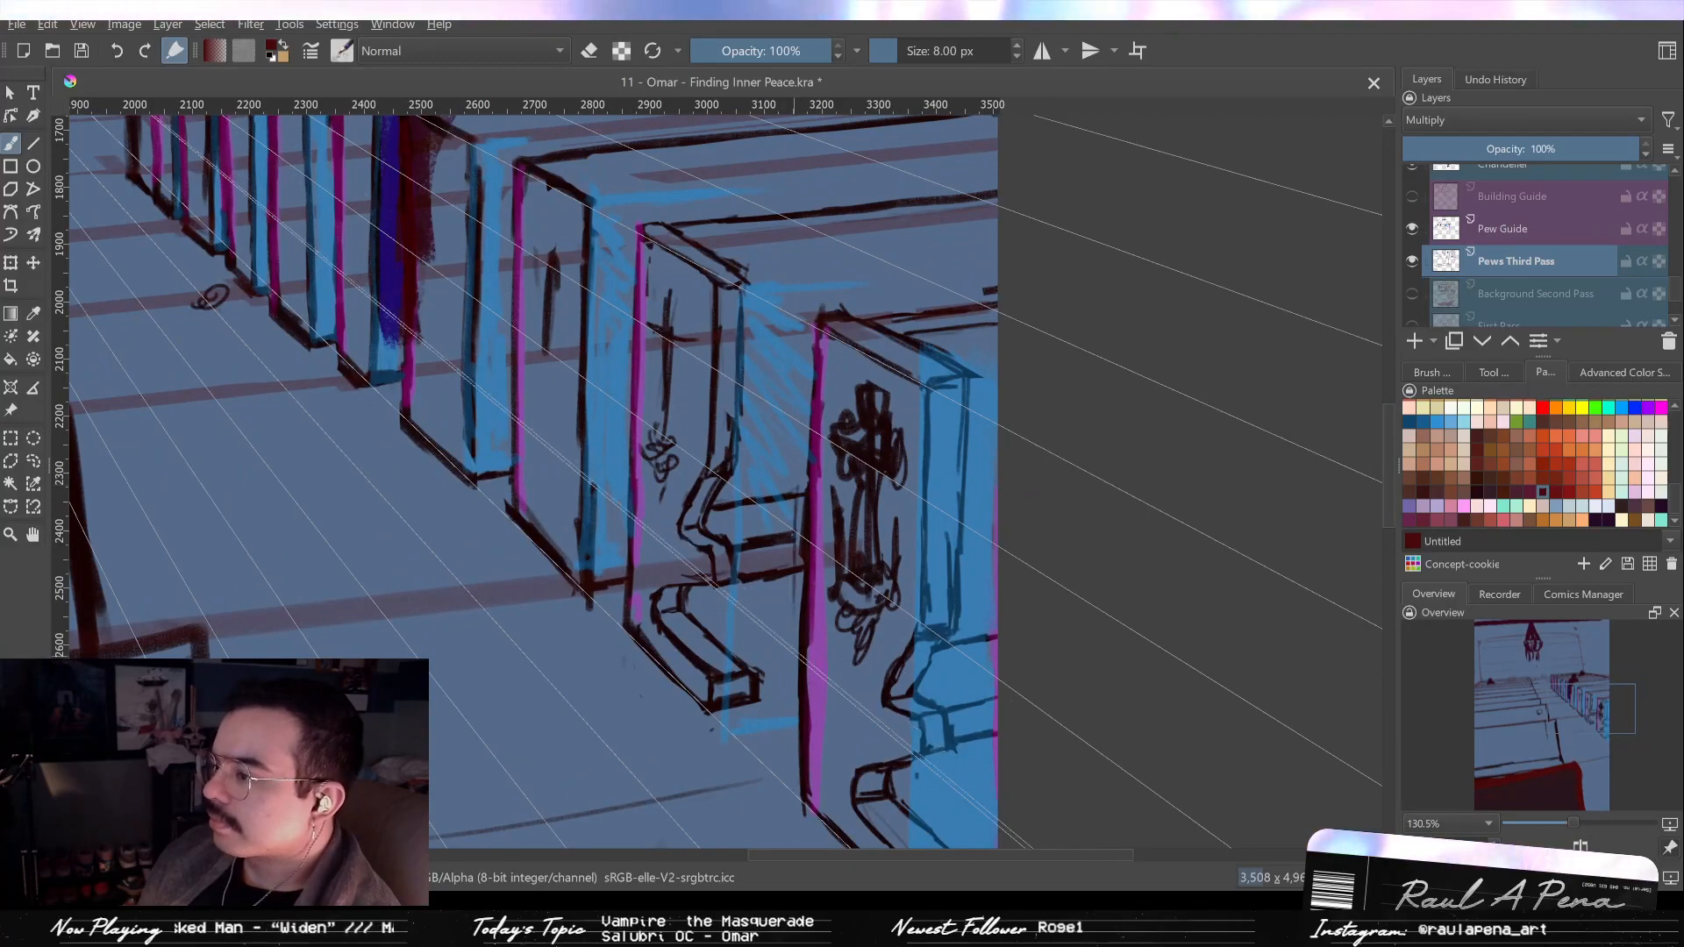
Rework the nearest pew's front vertical edge where the neighbouring seat meets it, using the 22.45 px eraser and 8 px brush.
drag(804, 524, 782, 445)
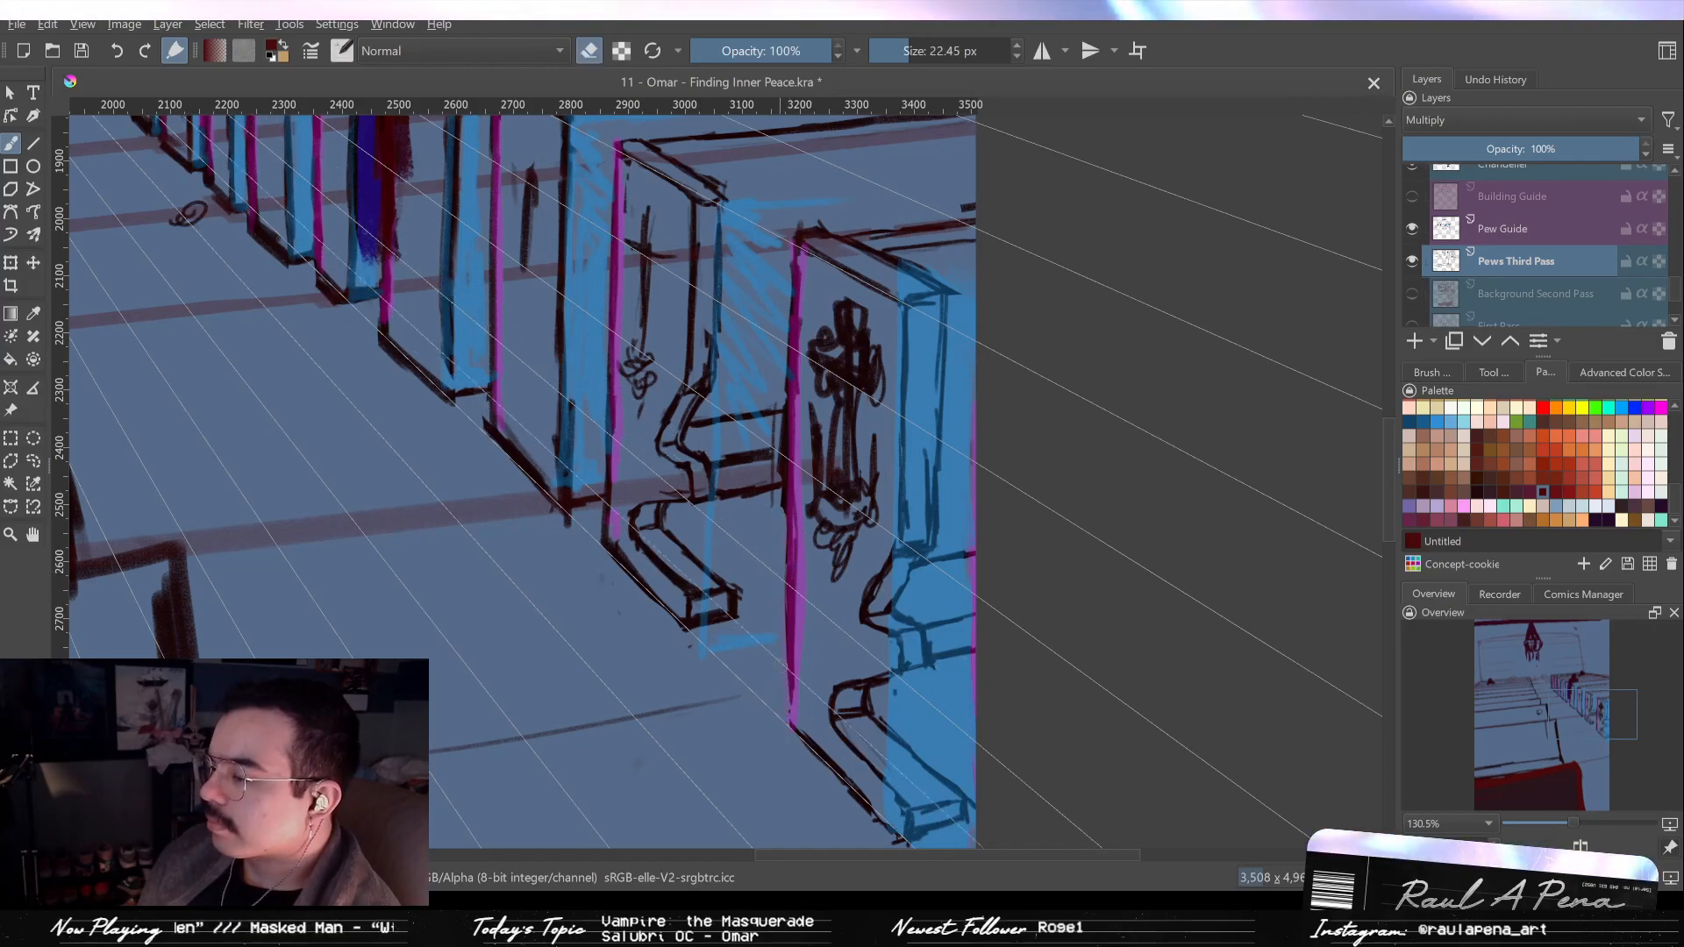
mouse_move(785, 484)
mouse_down()
mouse_move(789, 715)
mouse_move(805, 676)
mouse_move(797, 700)
mouse_move(902, 640)
mouse_move(825, 584)
mouse_up()
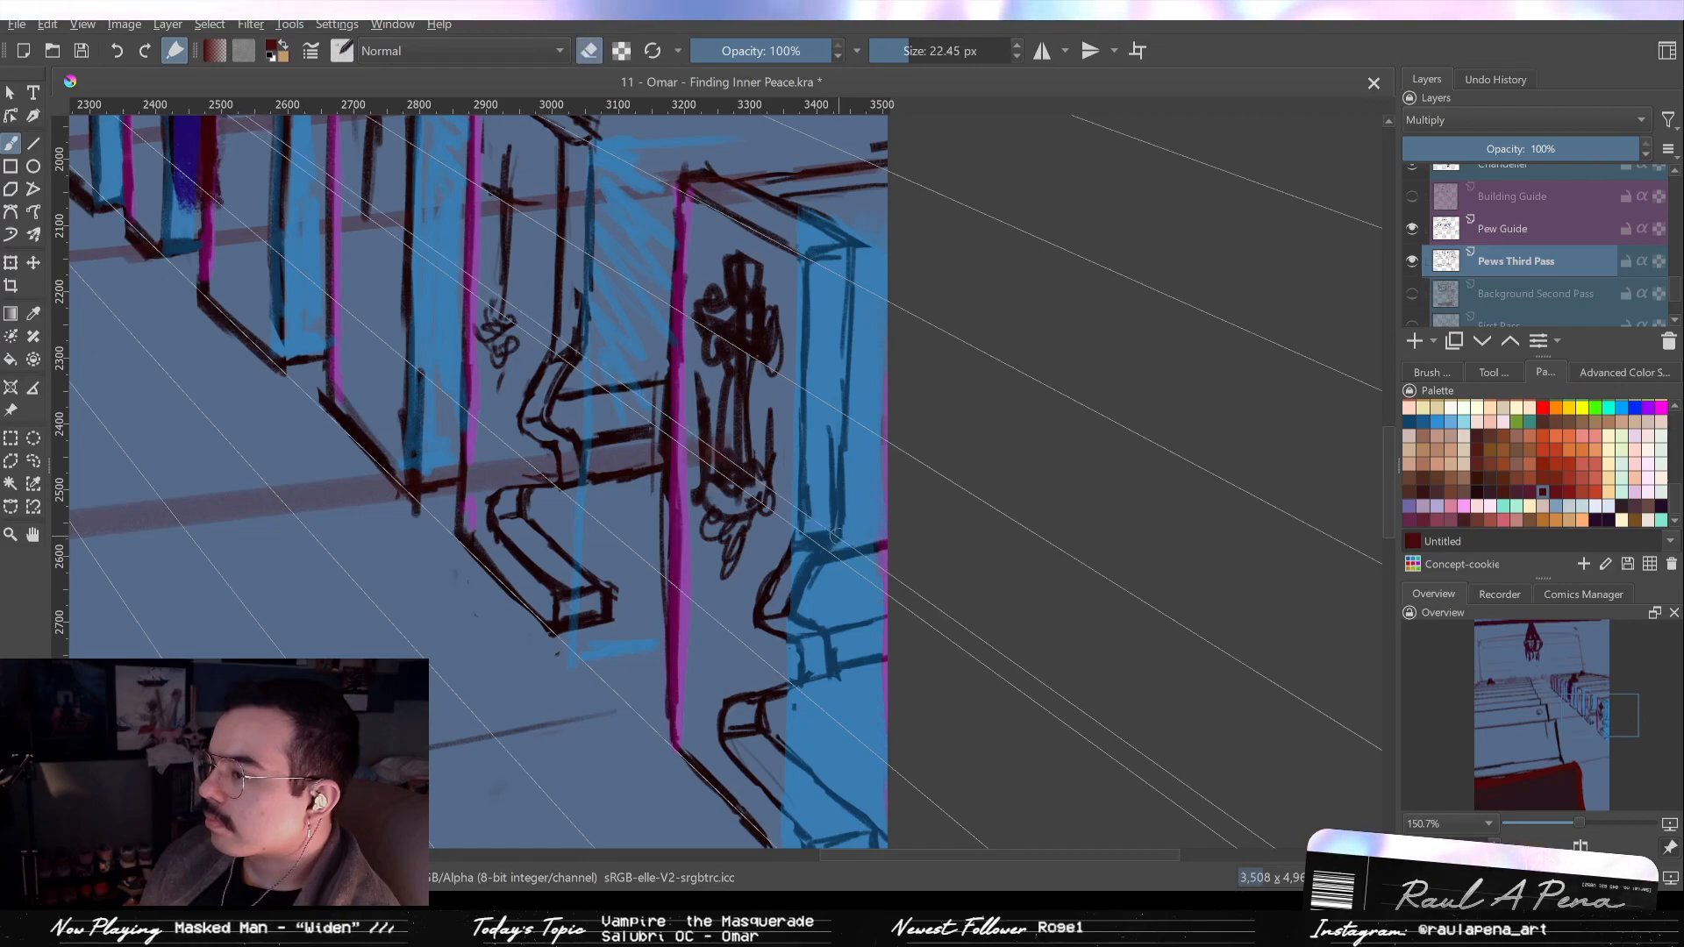
key(e)
key(e)
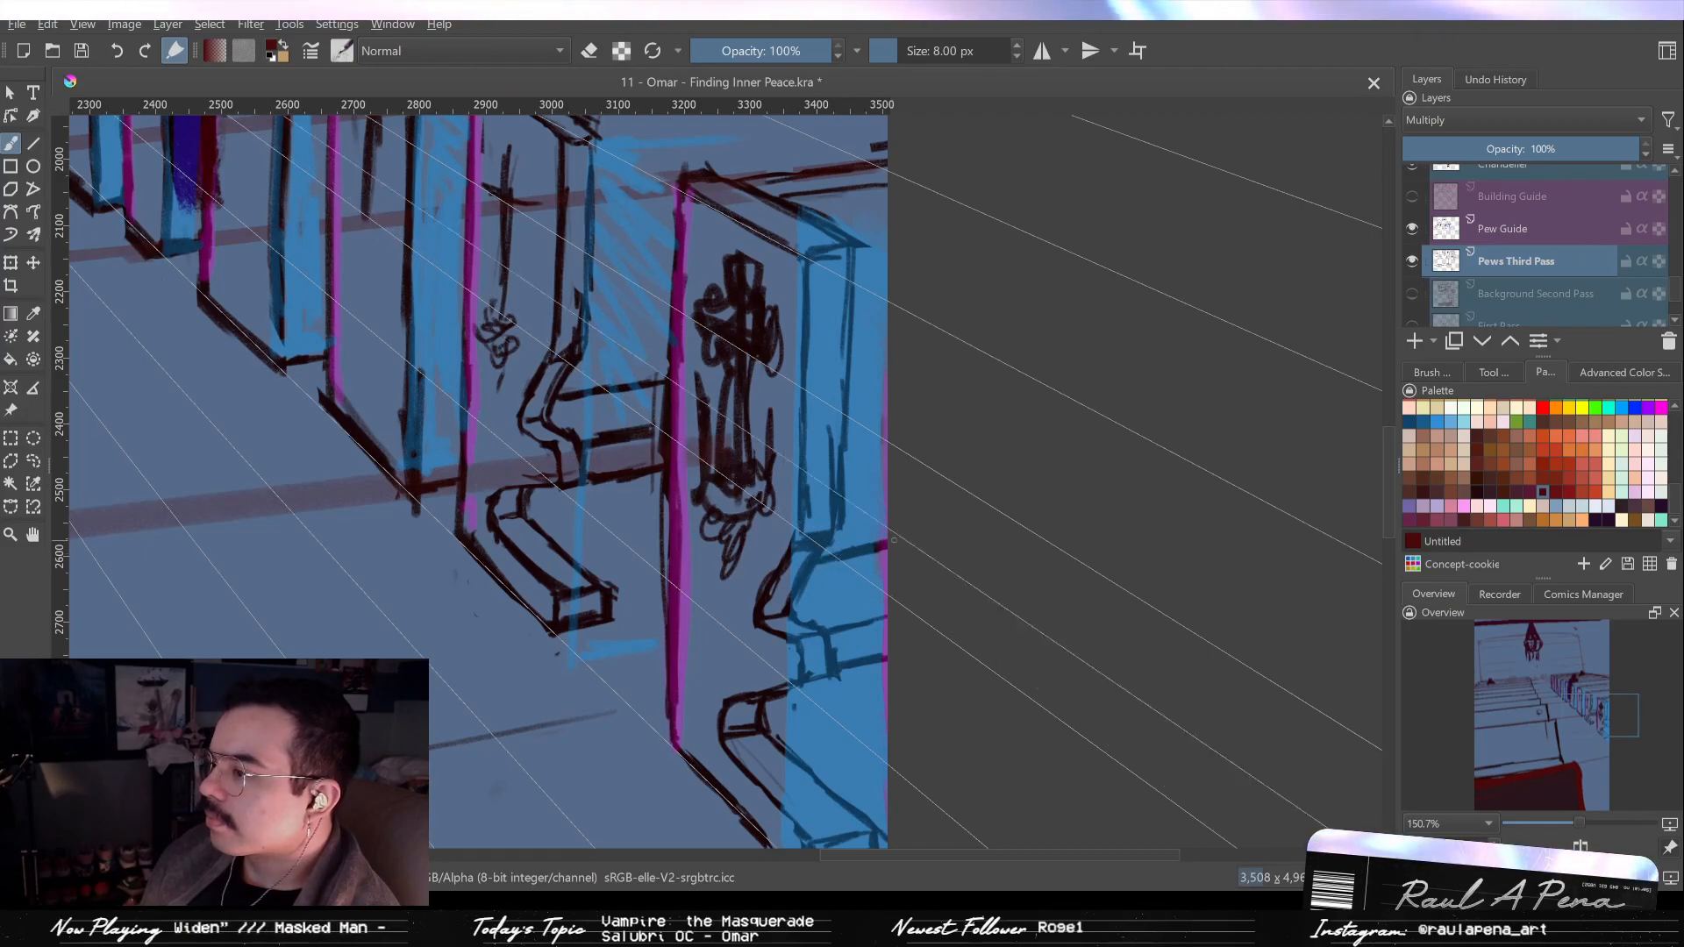
mouse_move(914, 551)
mouse_down()
mouse_move(913, 591)
mouse_move(913, 561)
mouse_up()
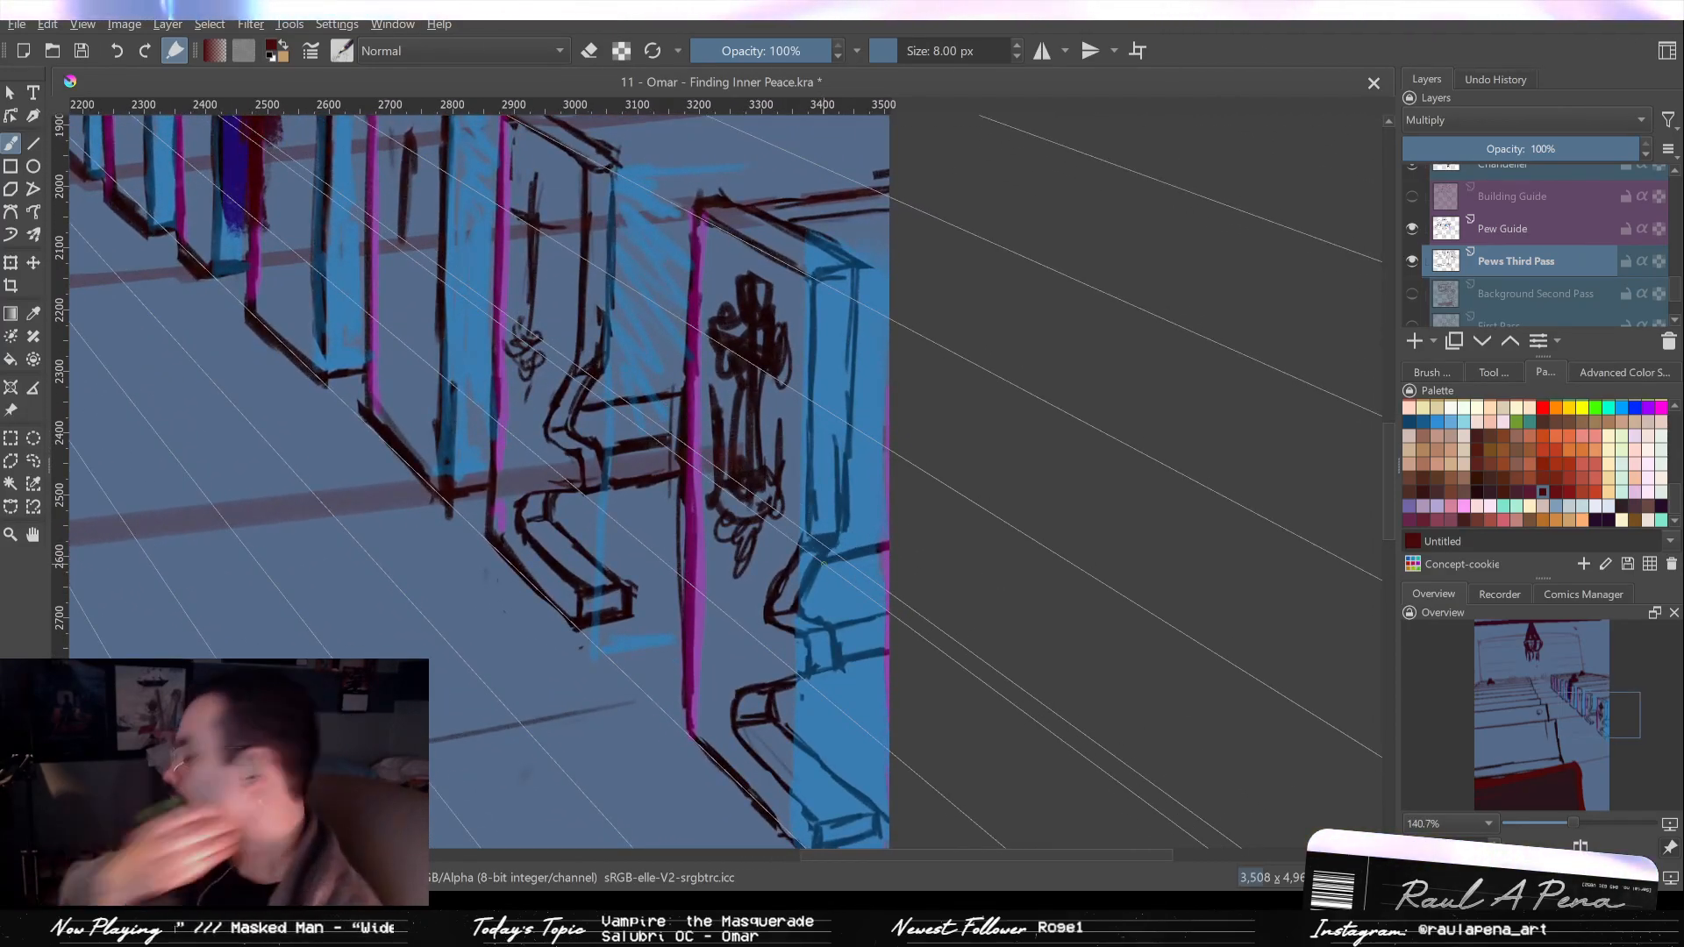
mouse_move(760, 339)
mouse_down()
mouse_move(764, 307)
mouse_move(858, 452)
mouse_up()
key(e)
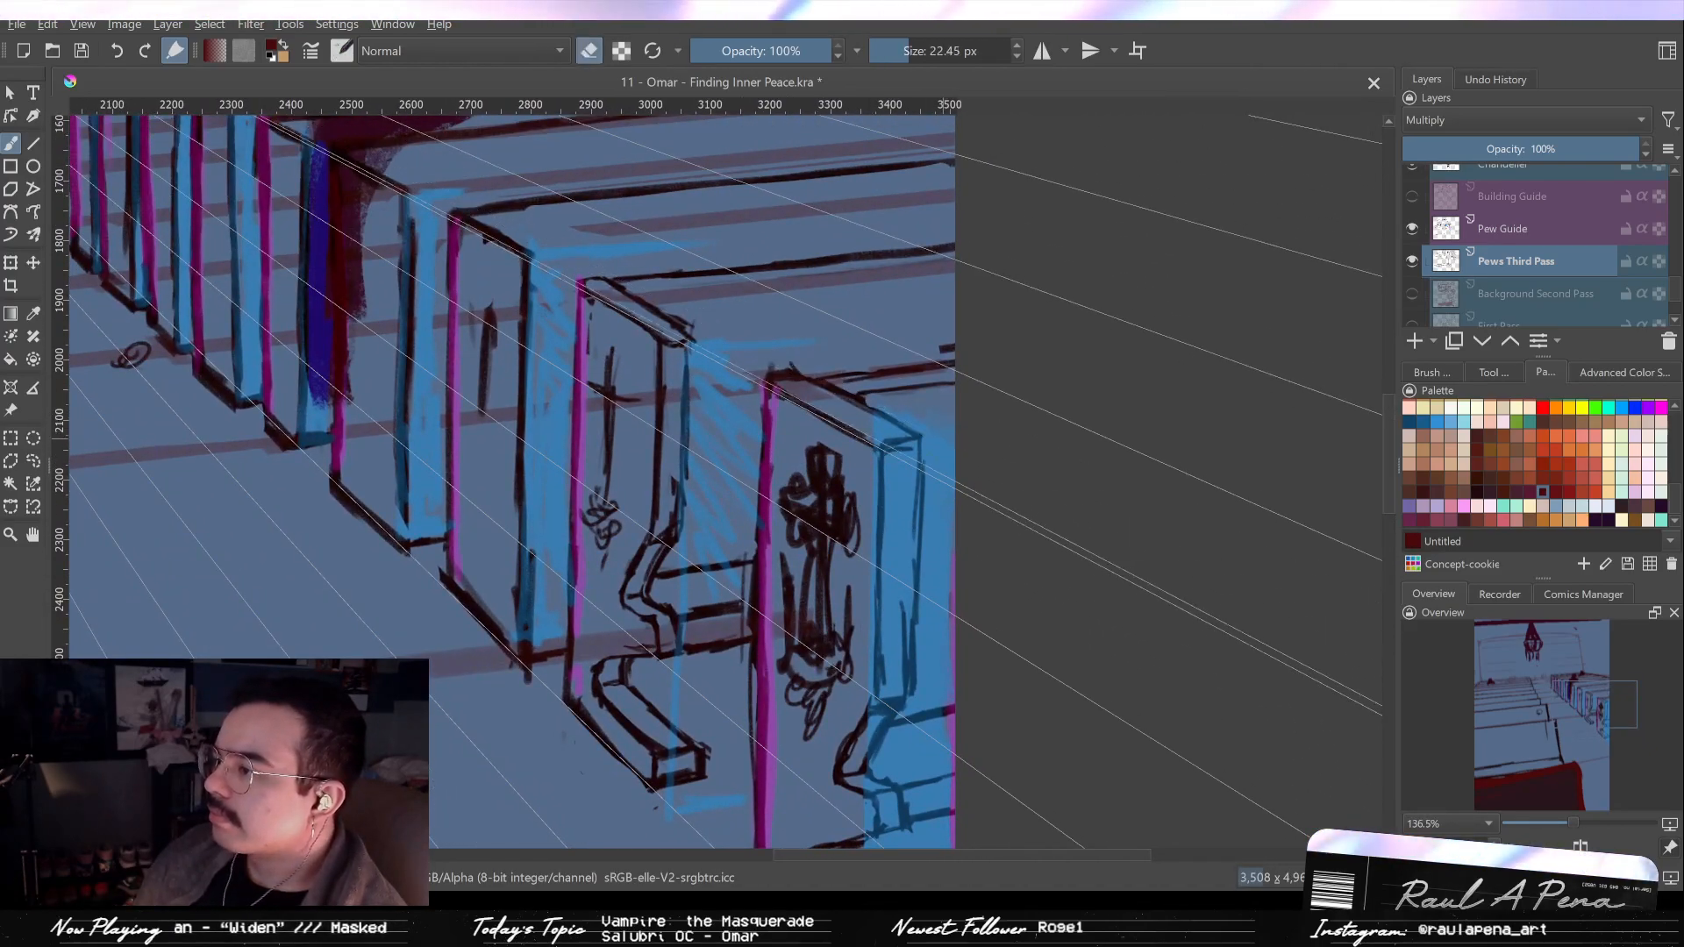
key(e)
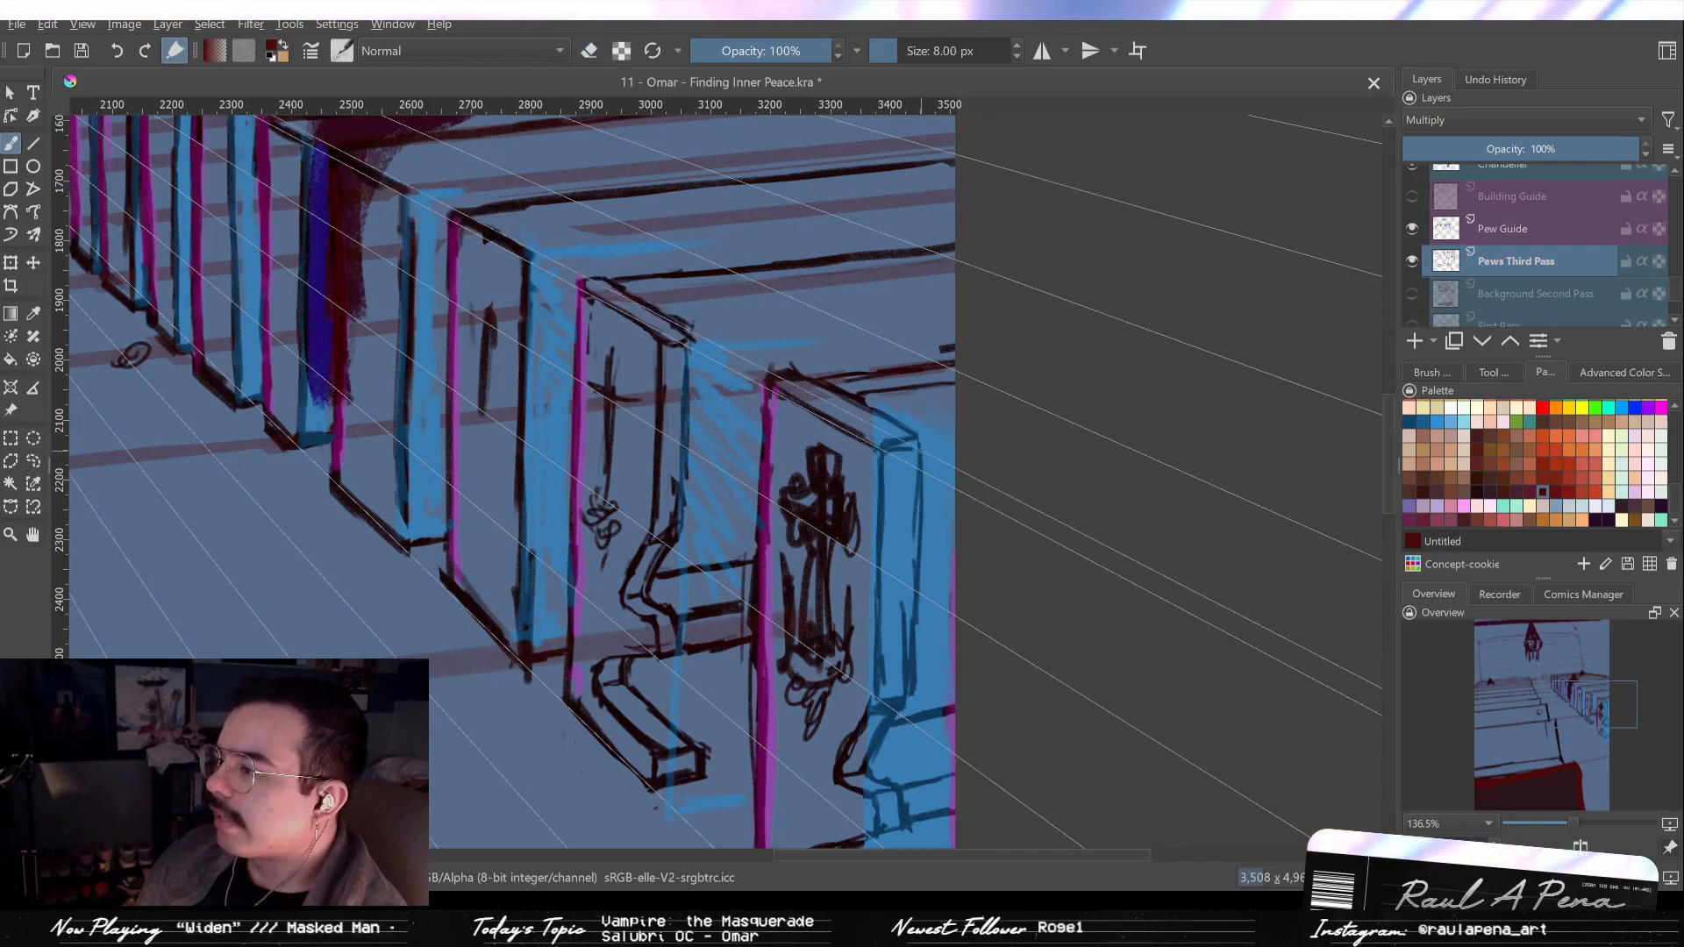
Draw the top thickness edge of the third-nearest pew and rework the second-nearest pew's top edge and rear corner.
drag(919, 405, 1015, 523)
drag(722, 405, 722, 372)
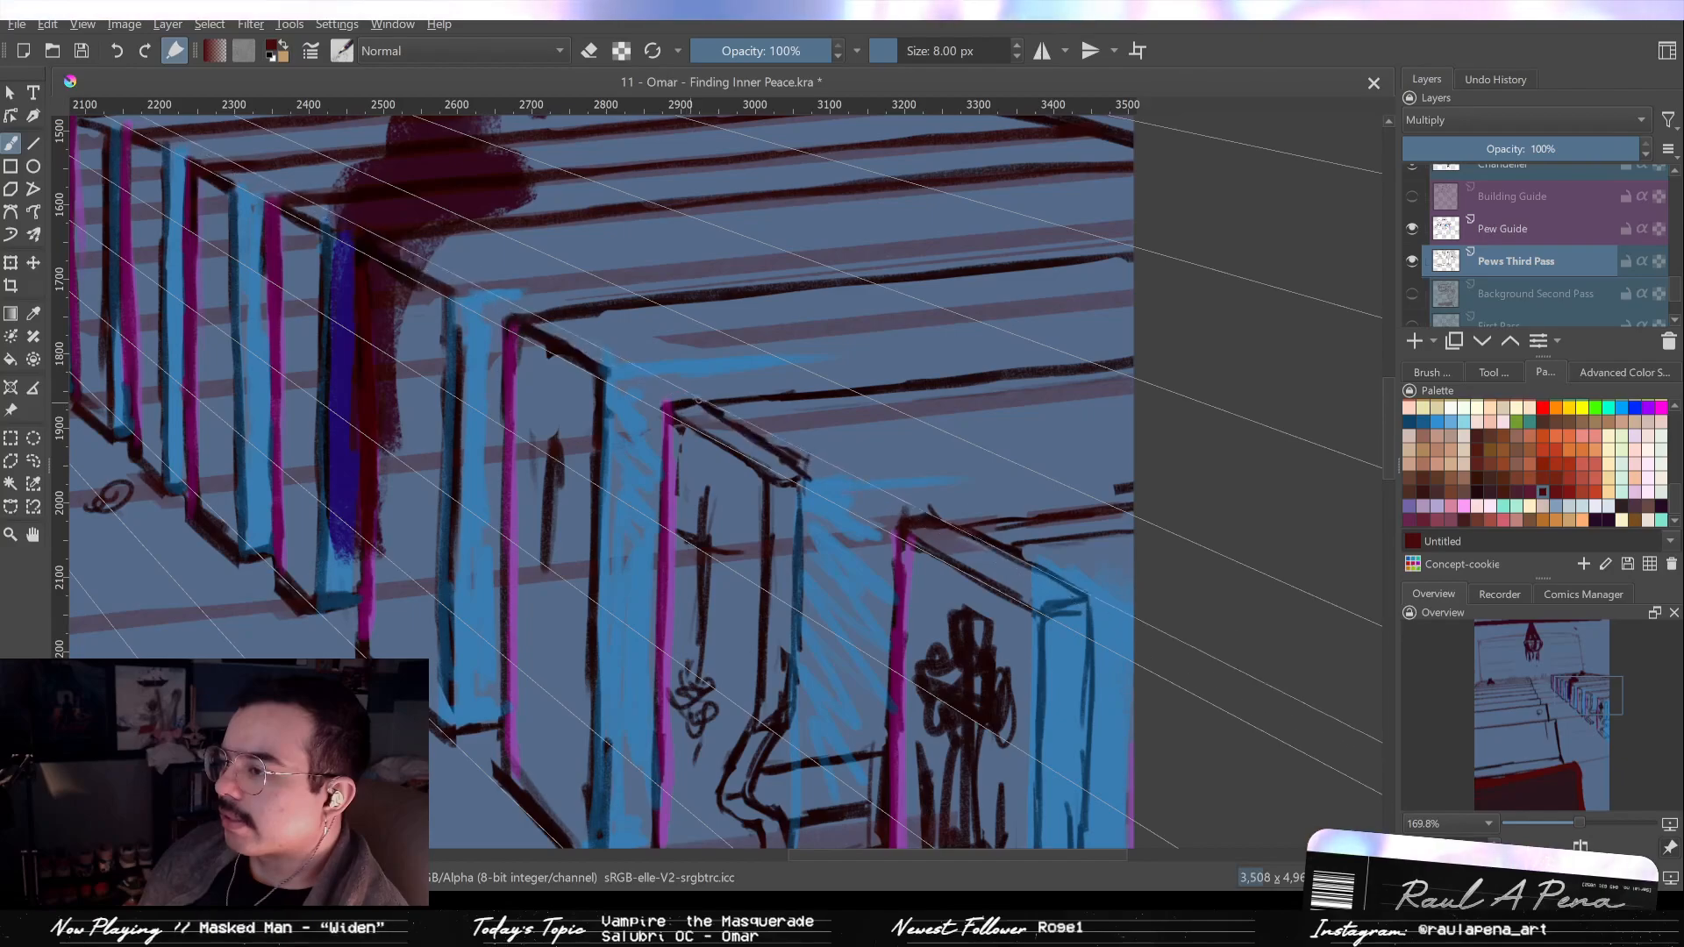
drag(576, 418, 575, 393)
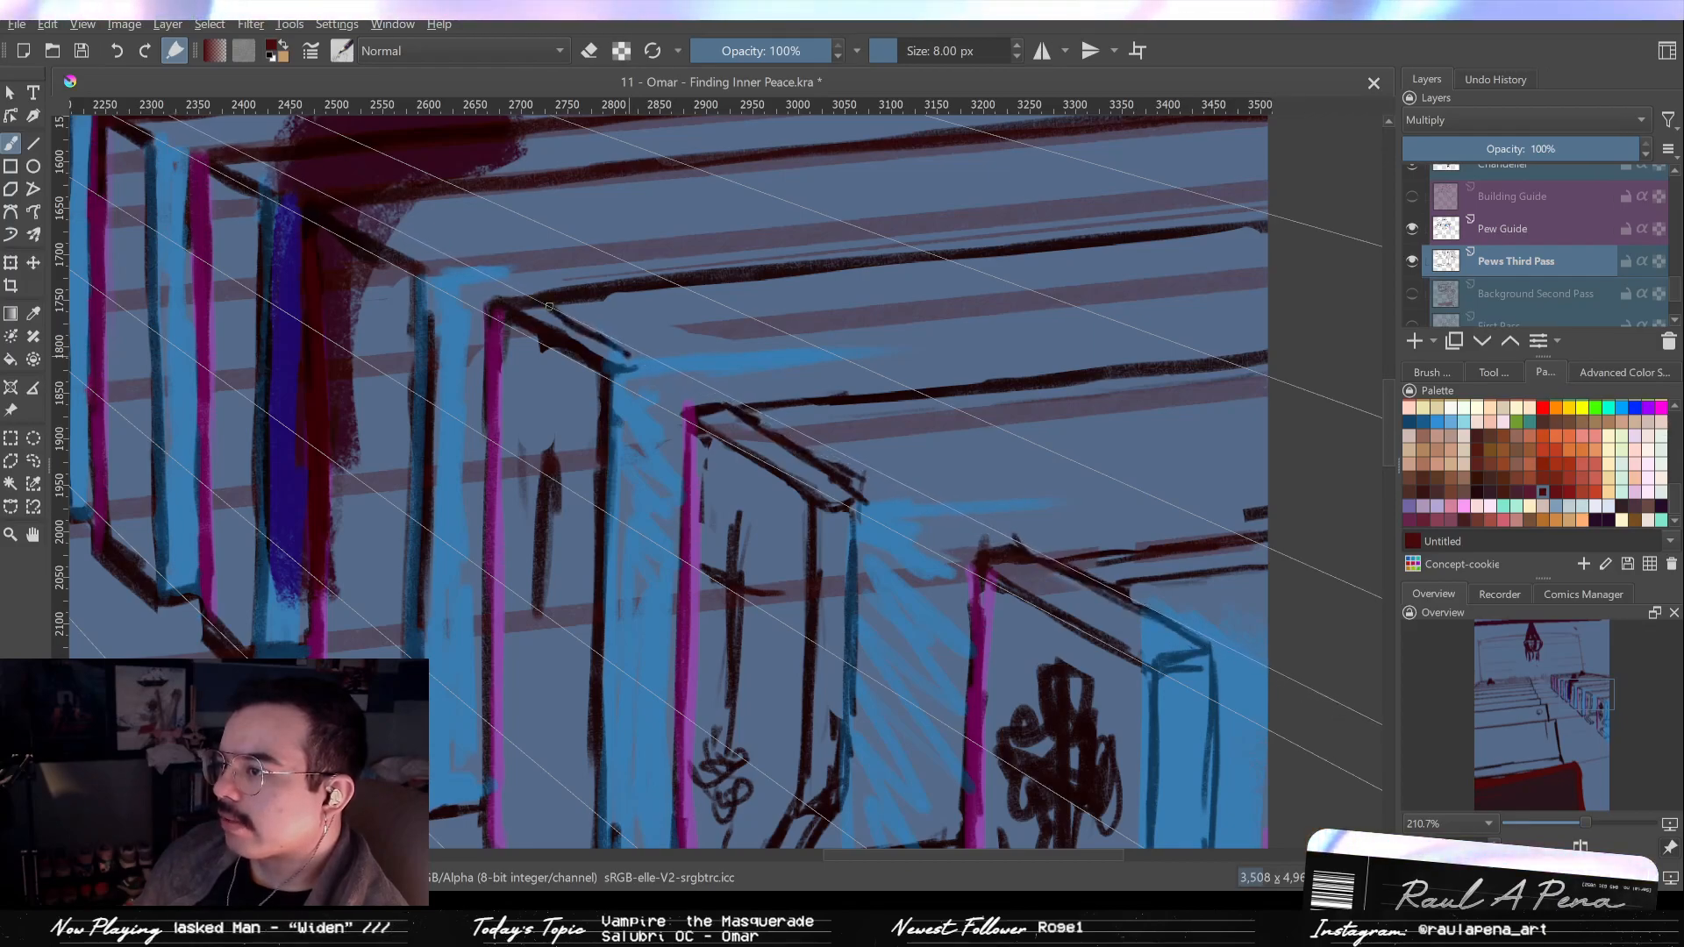
key(e)
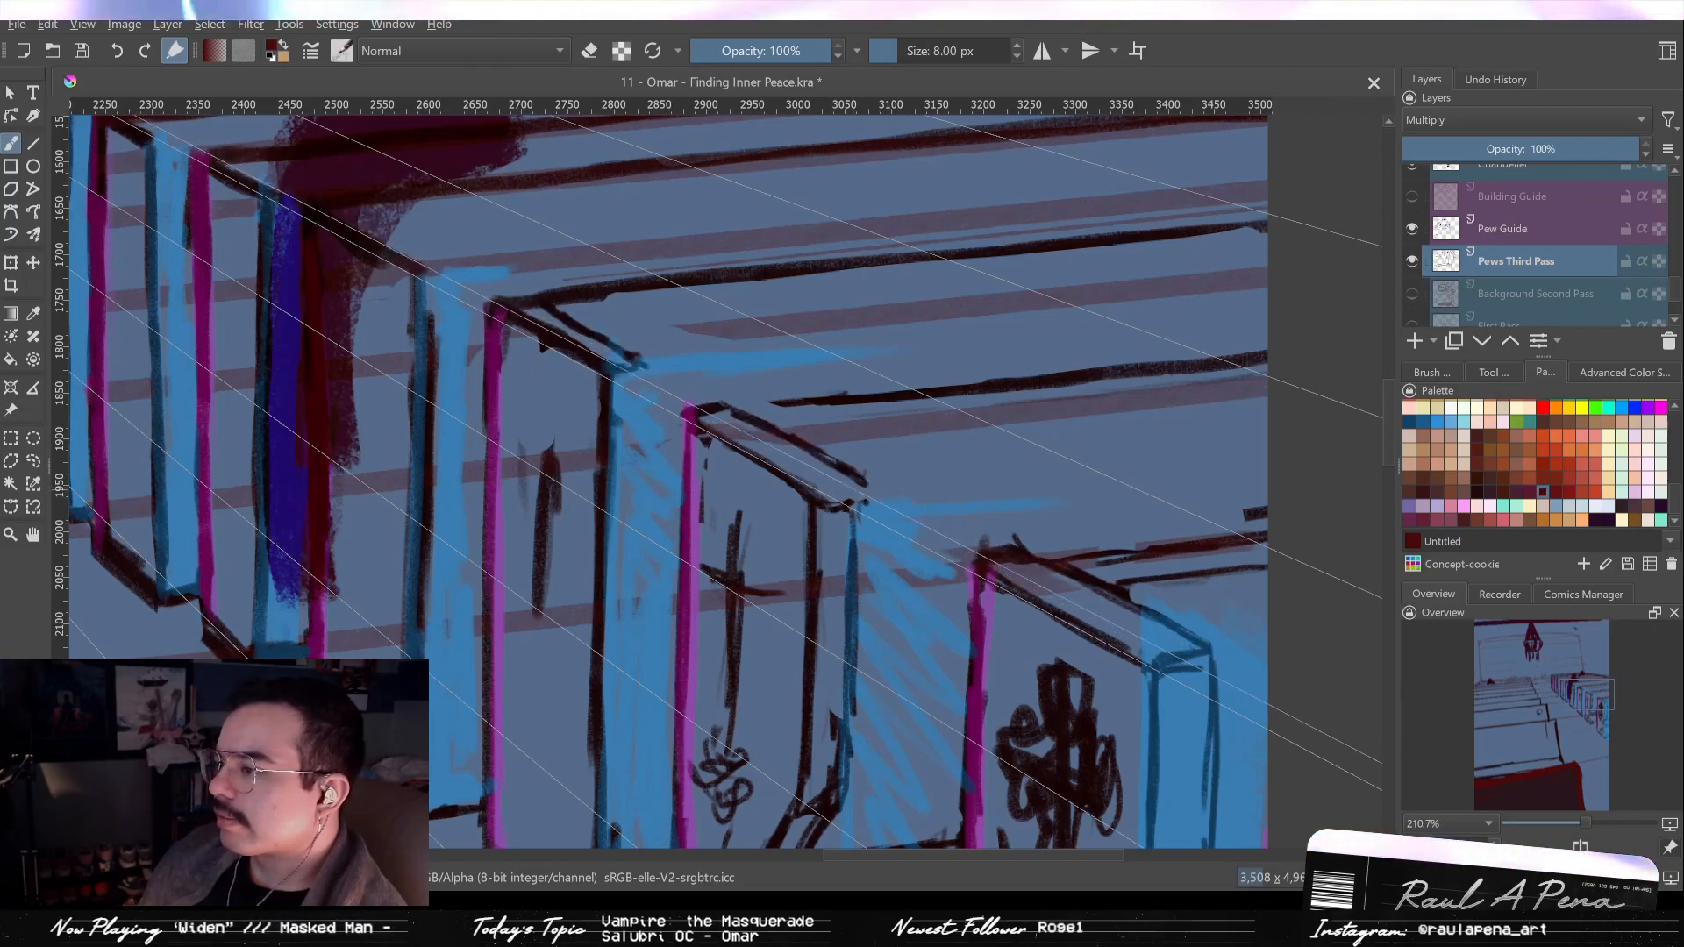
key(e)
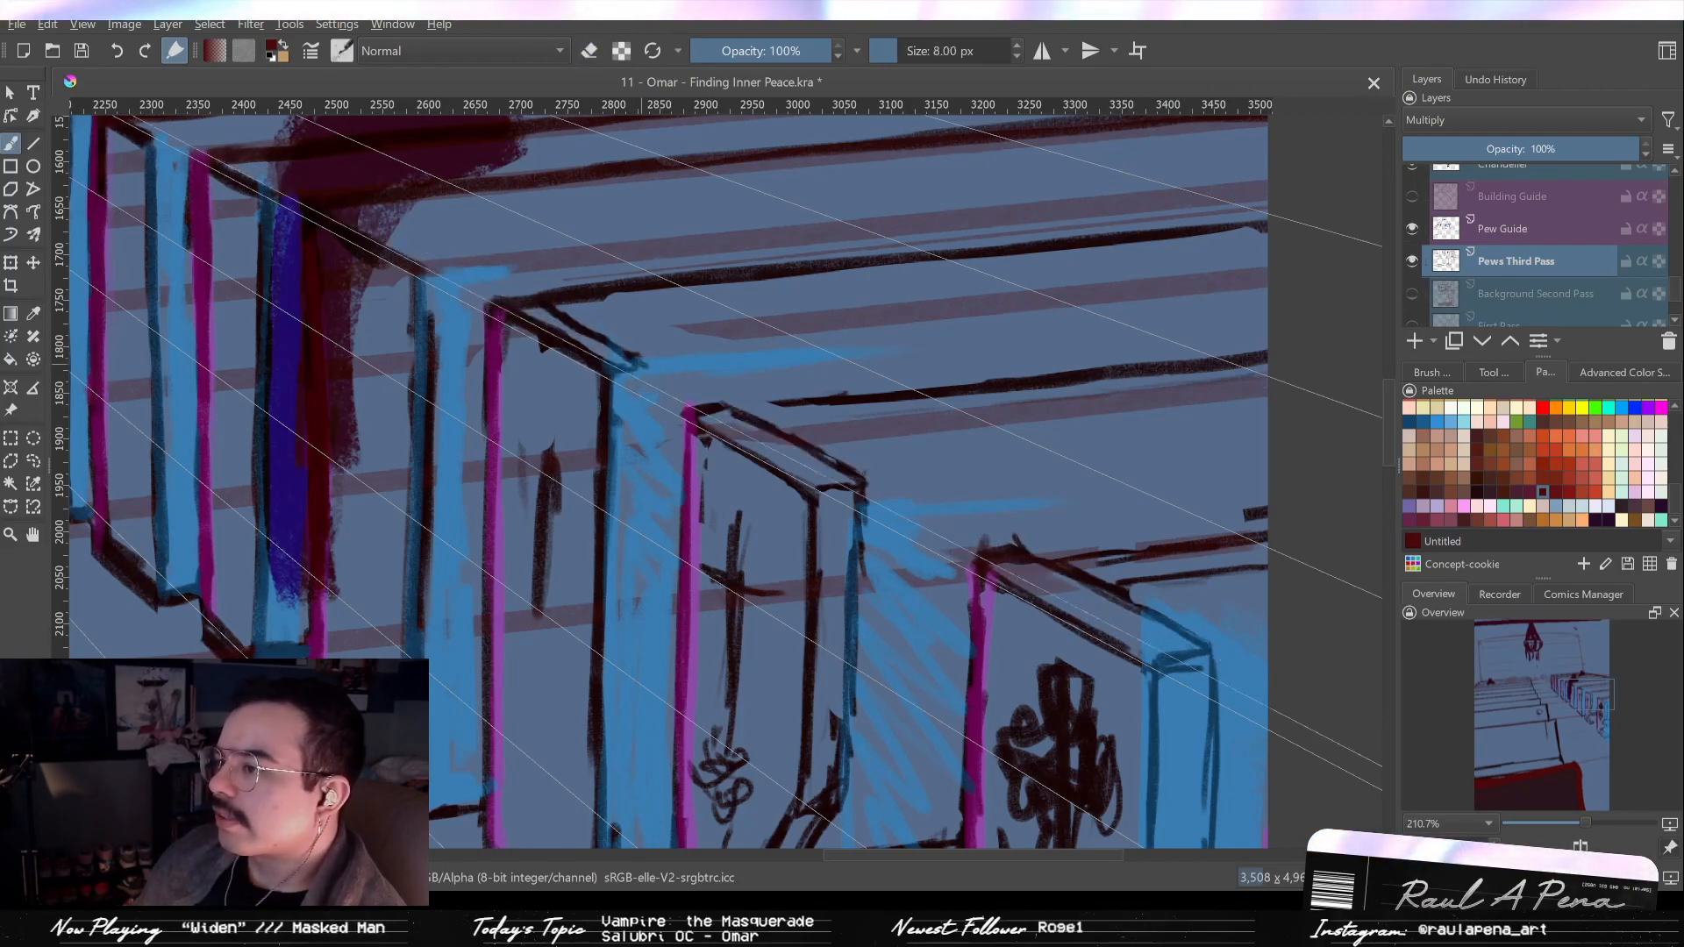
Draw the third-nearest pew's rear vertical edges over the blue guide and clean up its sloping top edge.
drag(642, 381, 642, 531)
mouse_move(646, 420)
mouse_down()
mouse_move(658, 498)
mouse_move(651, 440)
mouse_up()
key(e)
drag(621, 359, 561, 320)
key(e)
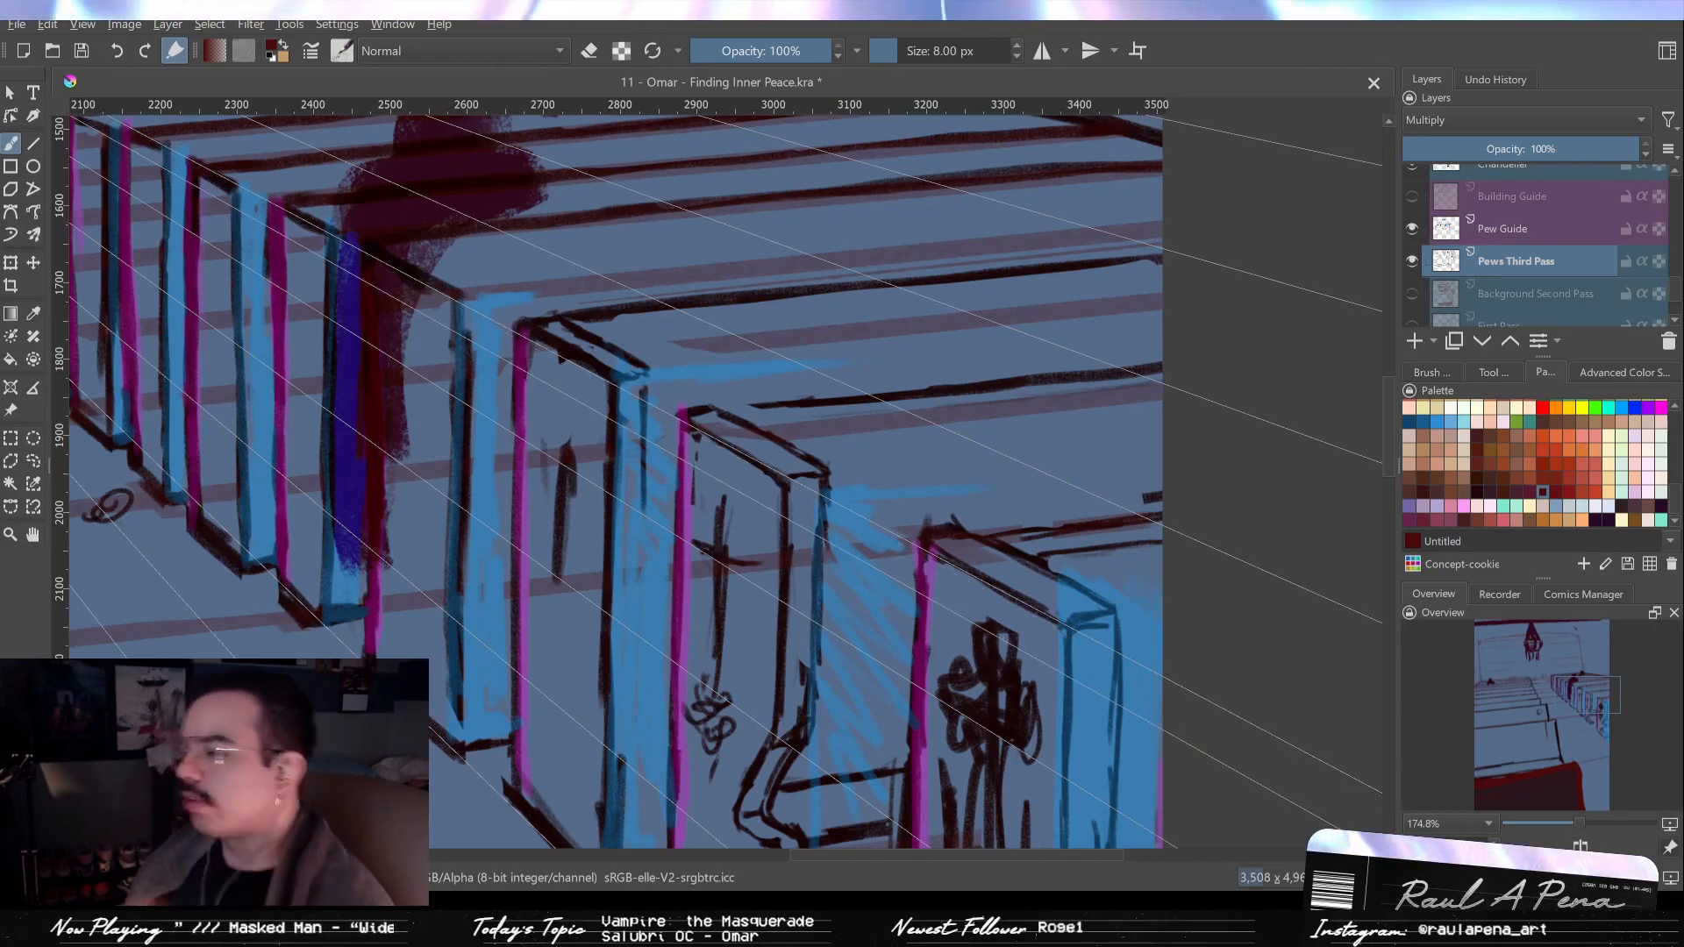
Undo the last stroke on the third-nearest pew, sketch its notched seat end and foot, and trim the overshoot below.
drag(782, 429, 793, 487)
drag(972, 572, 856, 517)
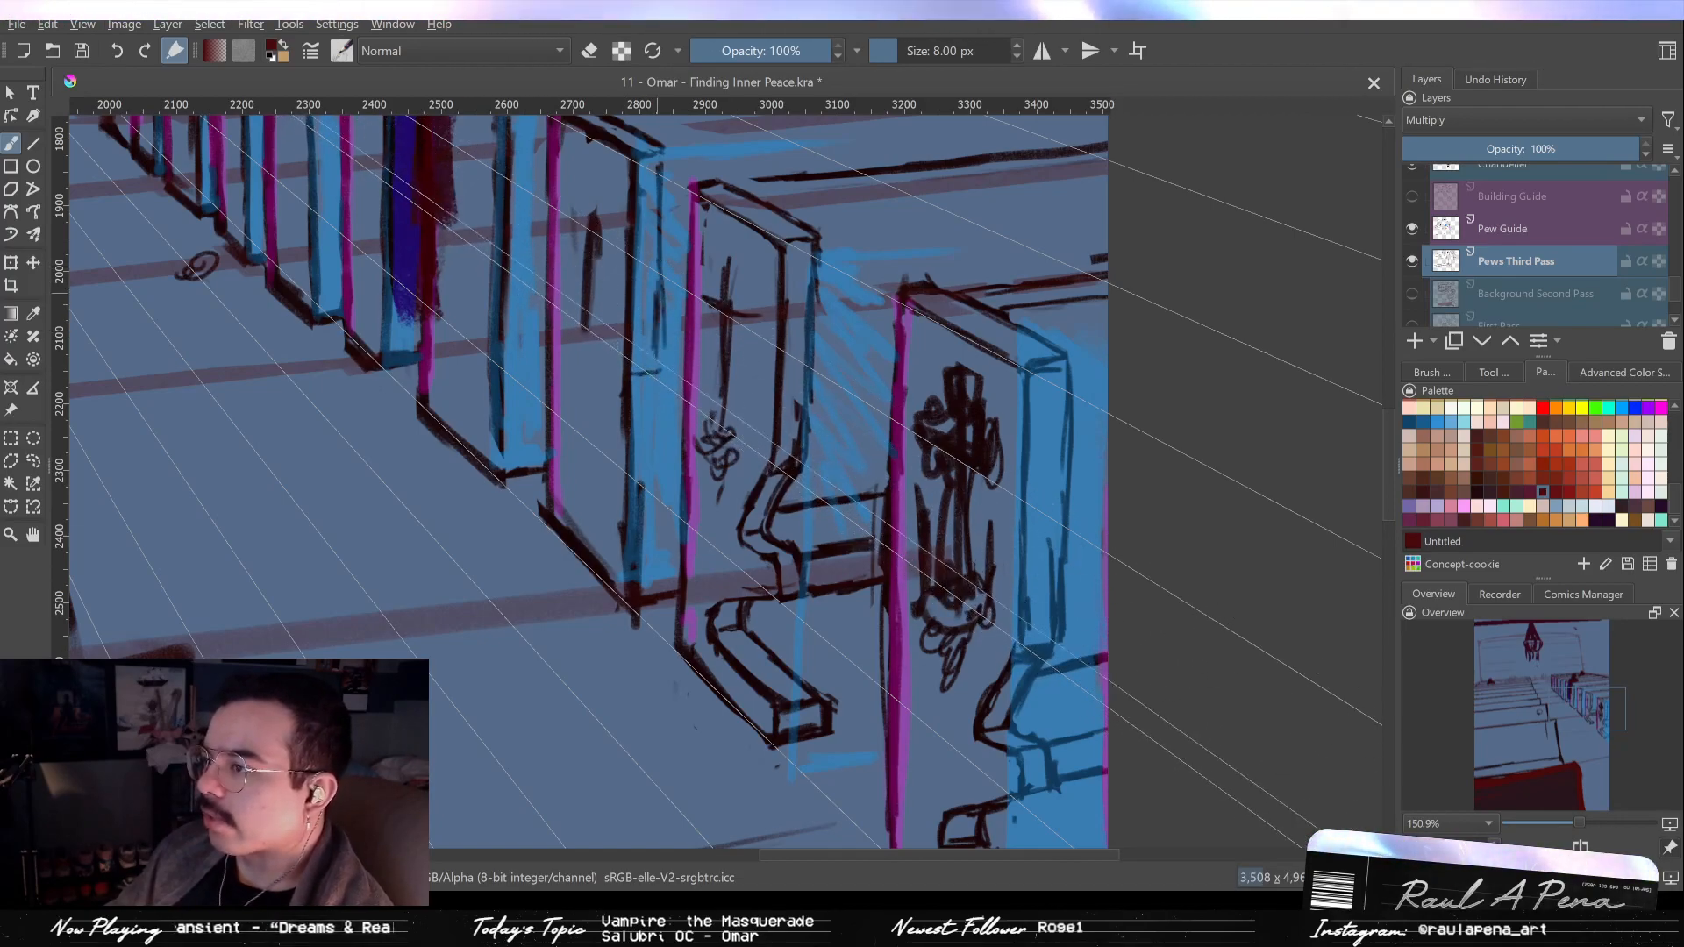
key(ctrl+z)
drag(646, 373, 650, 403)
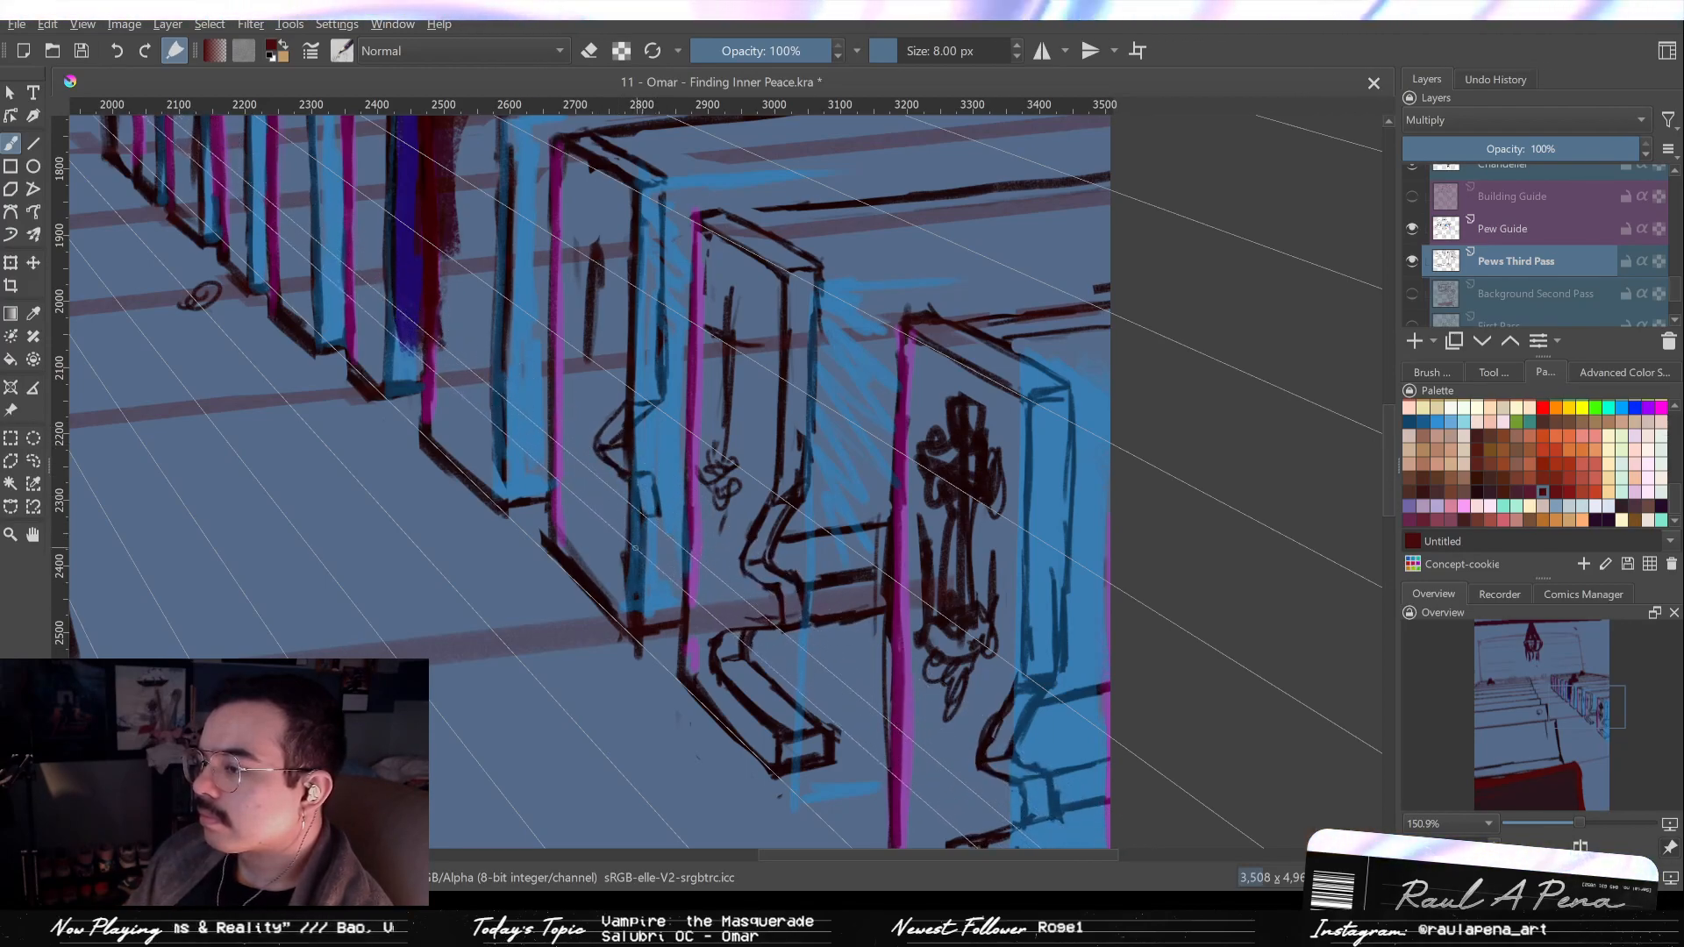
mouse_move(621, 584)
mouse_down()
mouse_move(587, 544)
mouse_move(636, 597)
mouse_up()
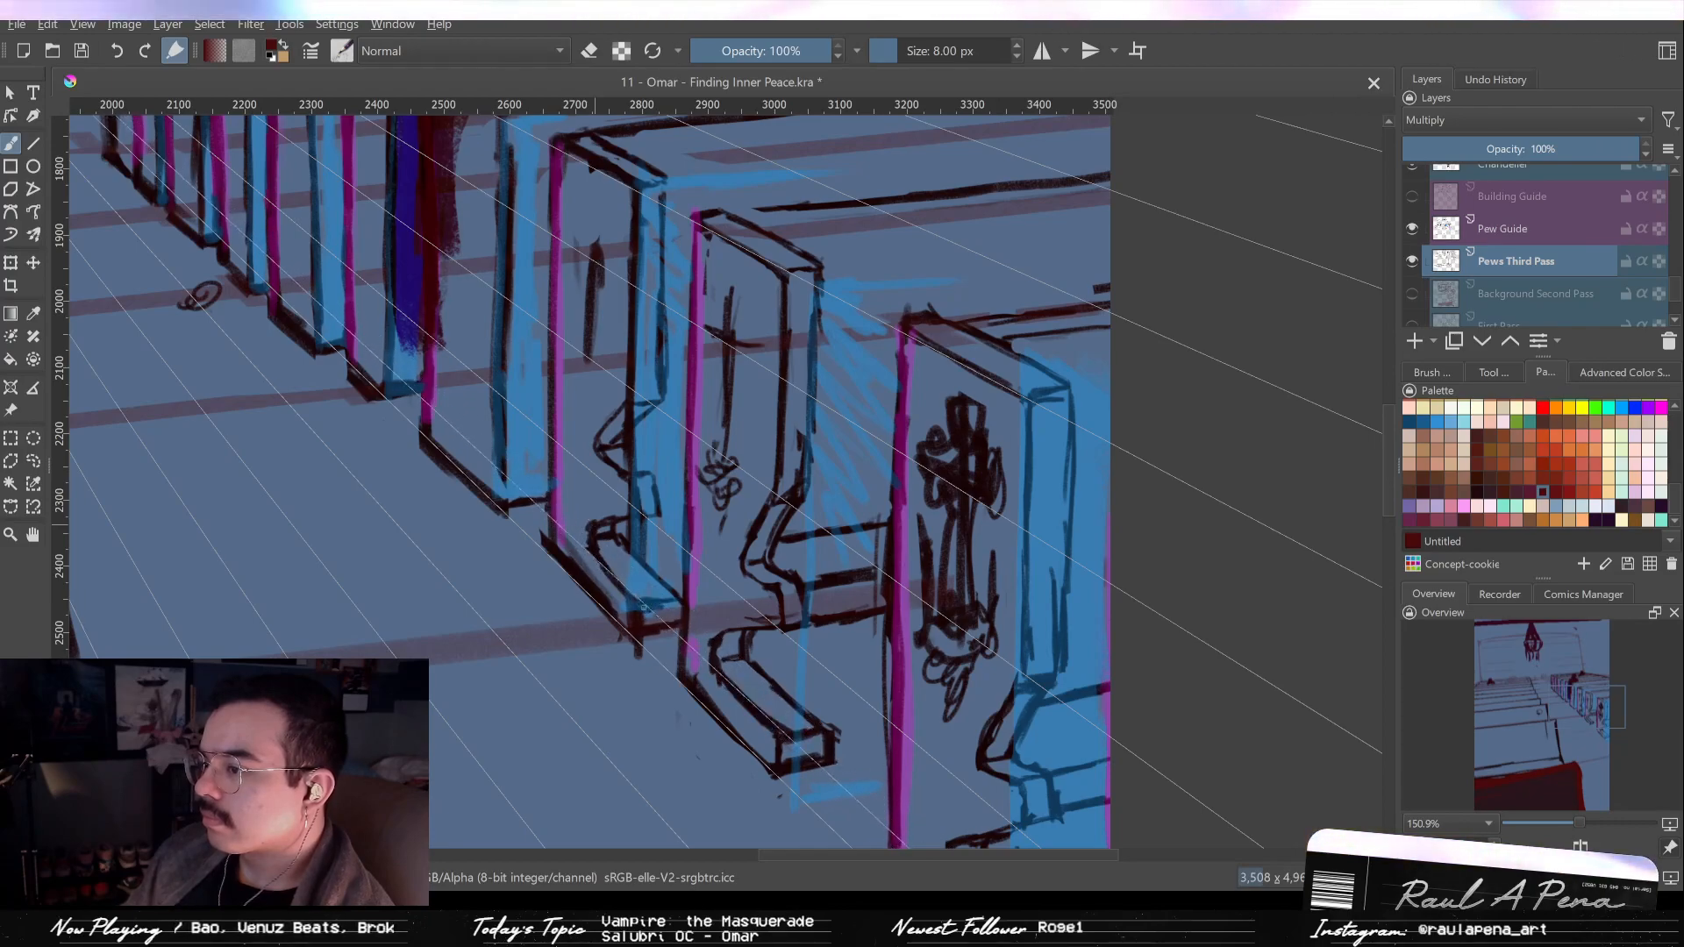
key(e)
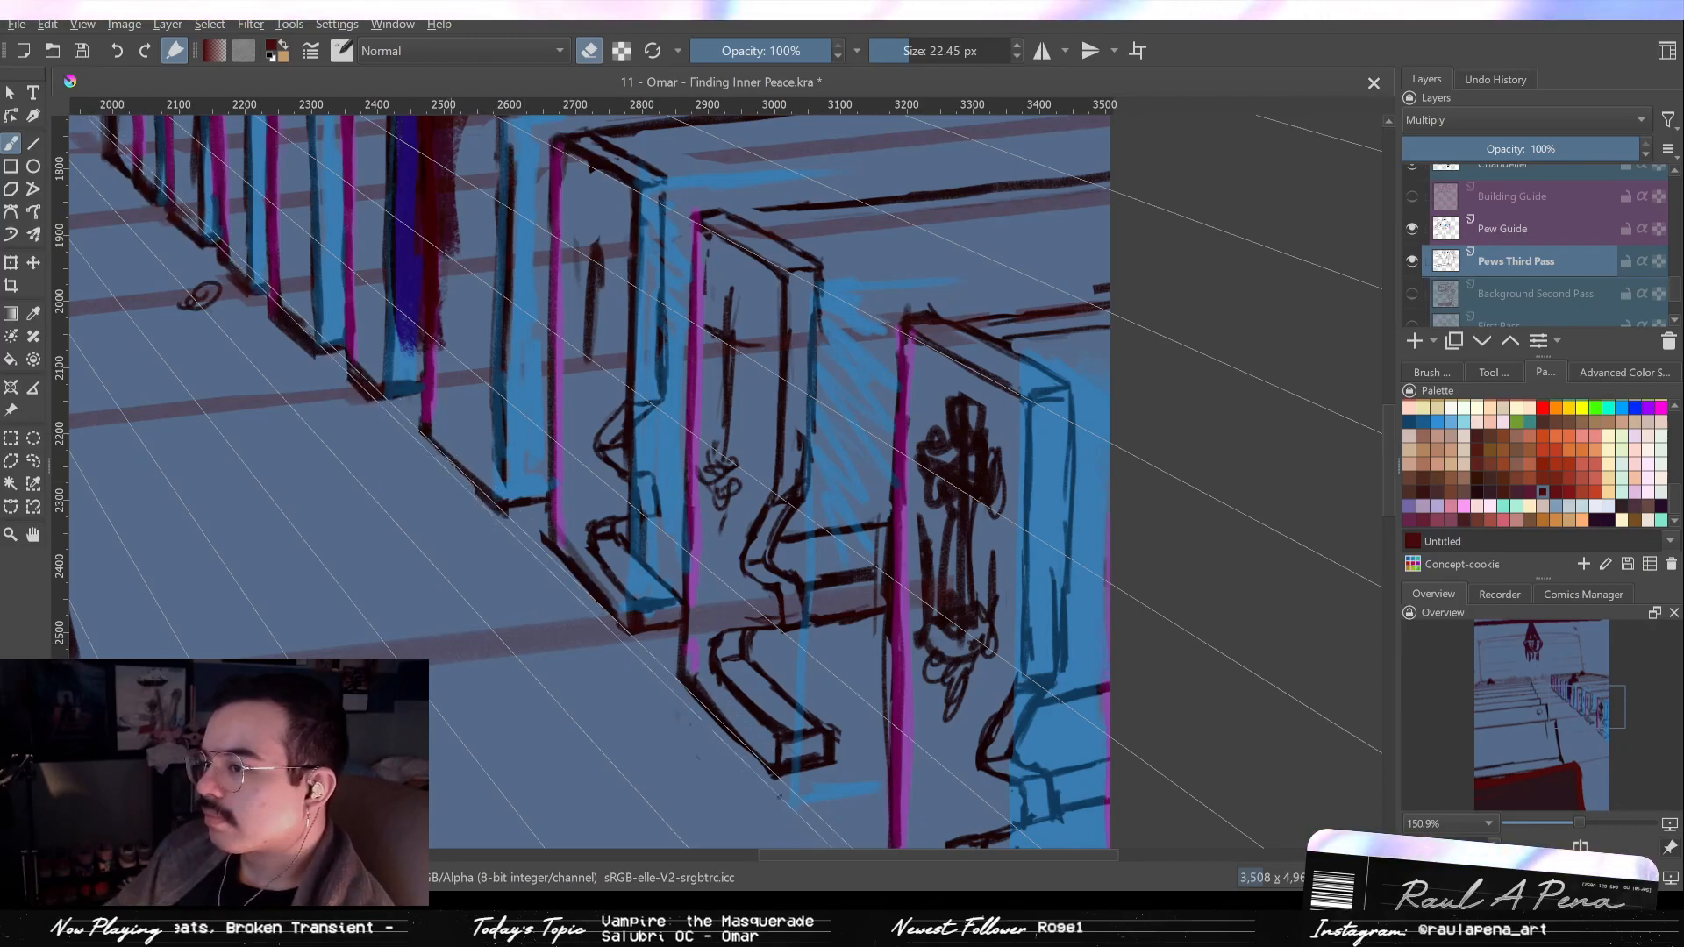
Refine the third-nearest pew's seat notch with the 8 px brush and an eraser reduced to 13.30 px.
key(e)
mouse_move(513, 476)
mouse_down()
mouse_move(545, 564)
mouse_move(515, 507)
mouse_move(567, 473)
mouse_move(502, 526)
mouse_move(582, 473)
mouse_up()
key(e)
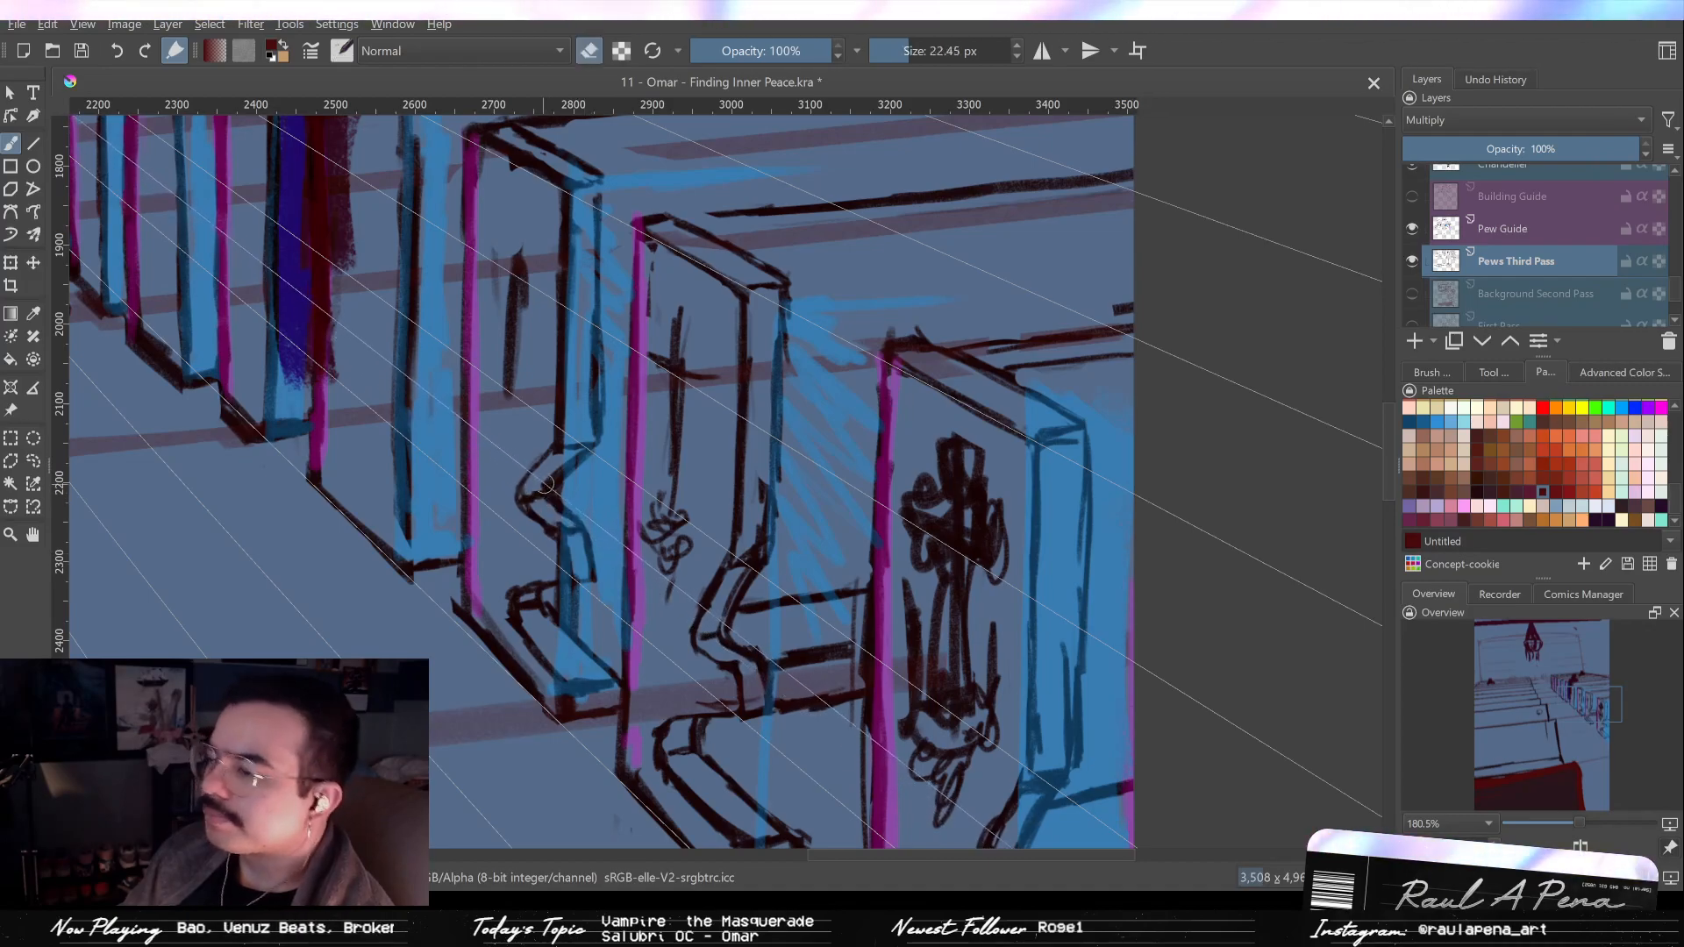
shift+drag(557, 470, 547, 482)
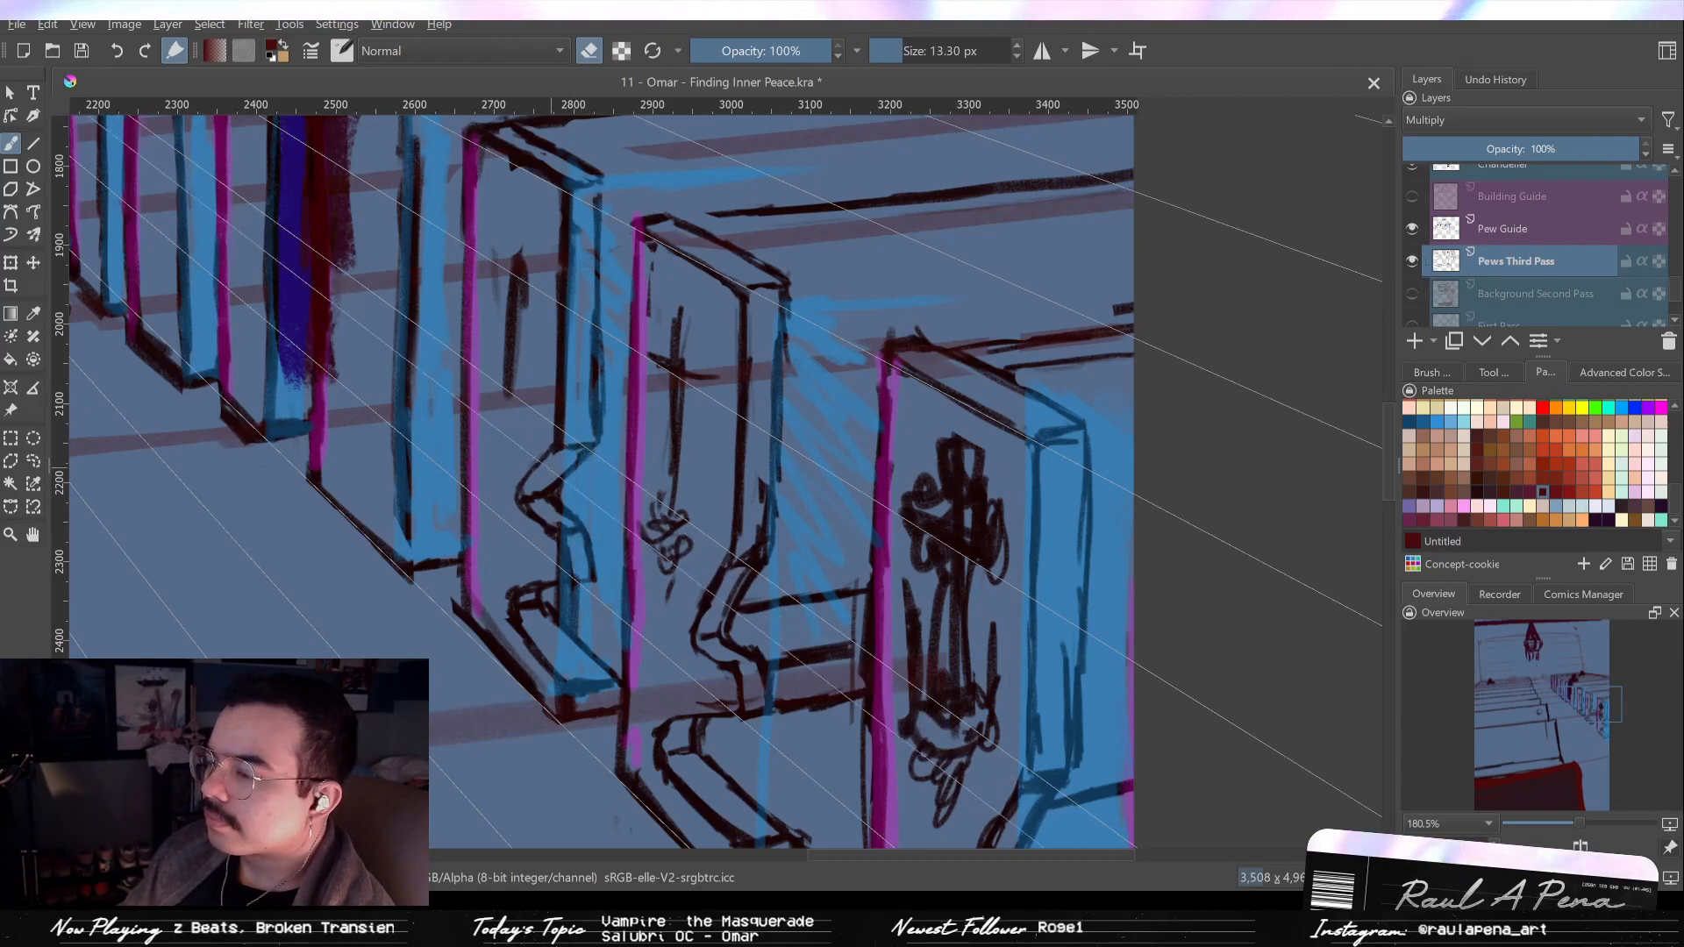
mouse_move(575, 509)
ctrl+mouse_down()
mouse_move(598, 556)
mouse_move(584, 514)
ctrl+mouse_up()
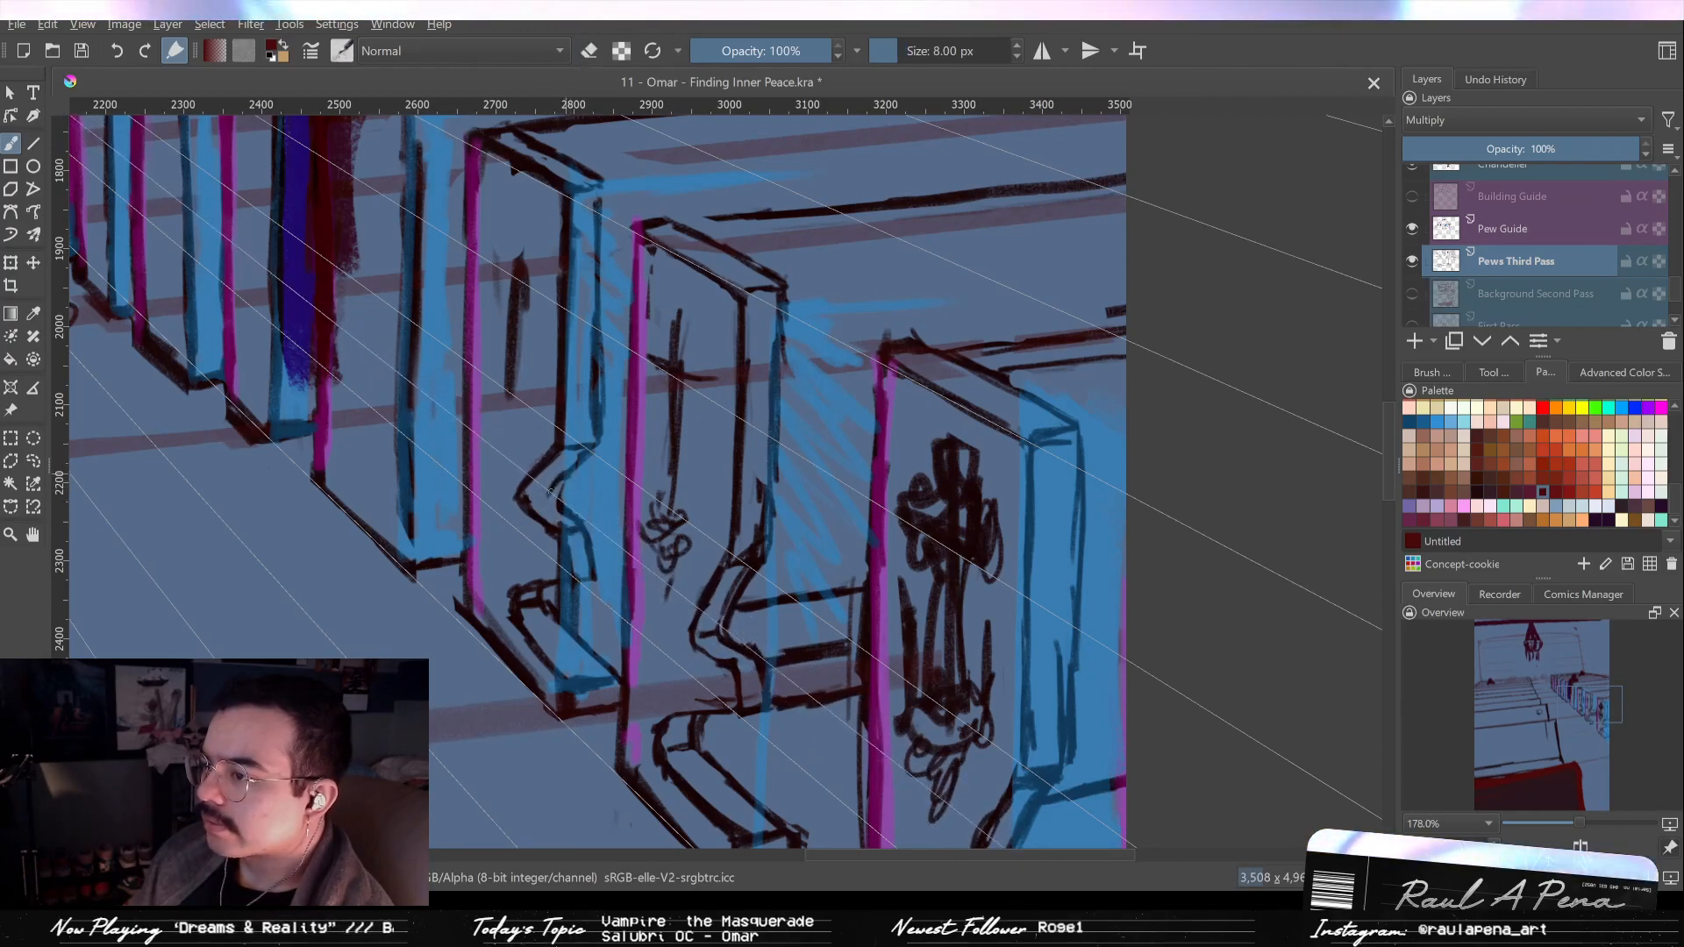
key(e)
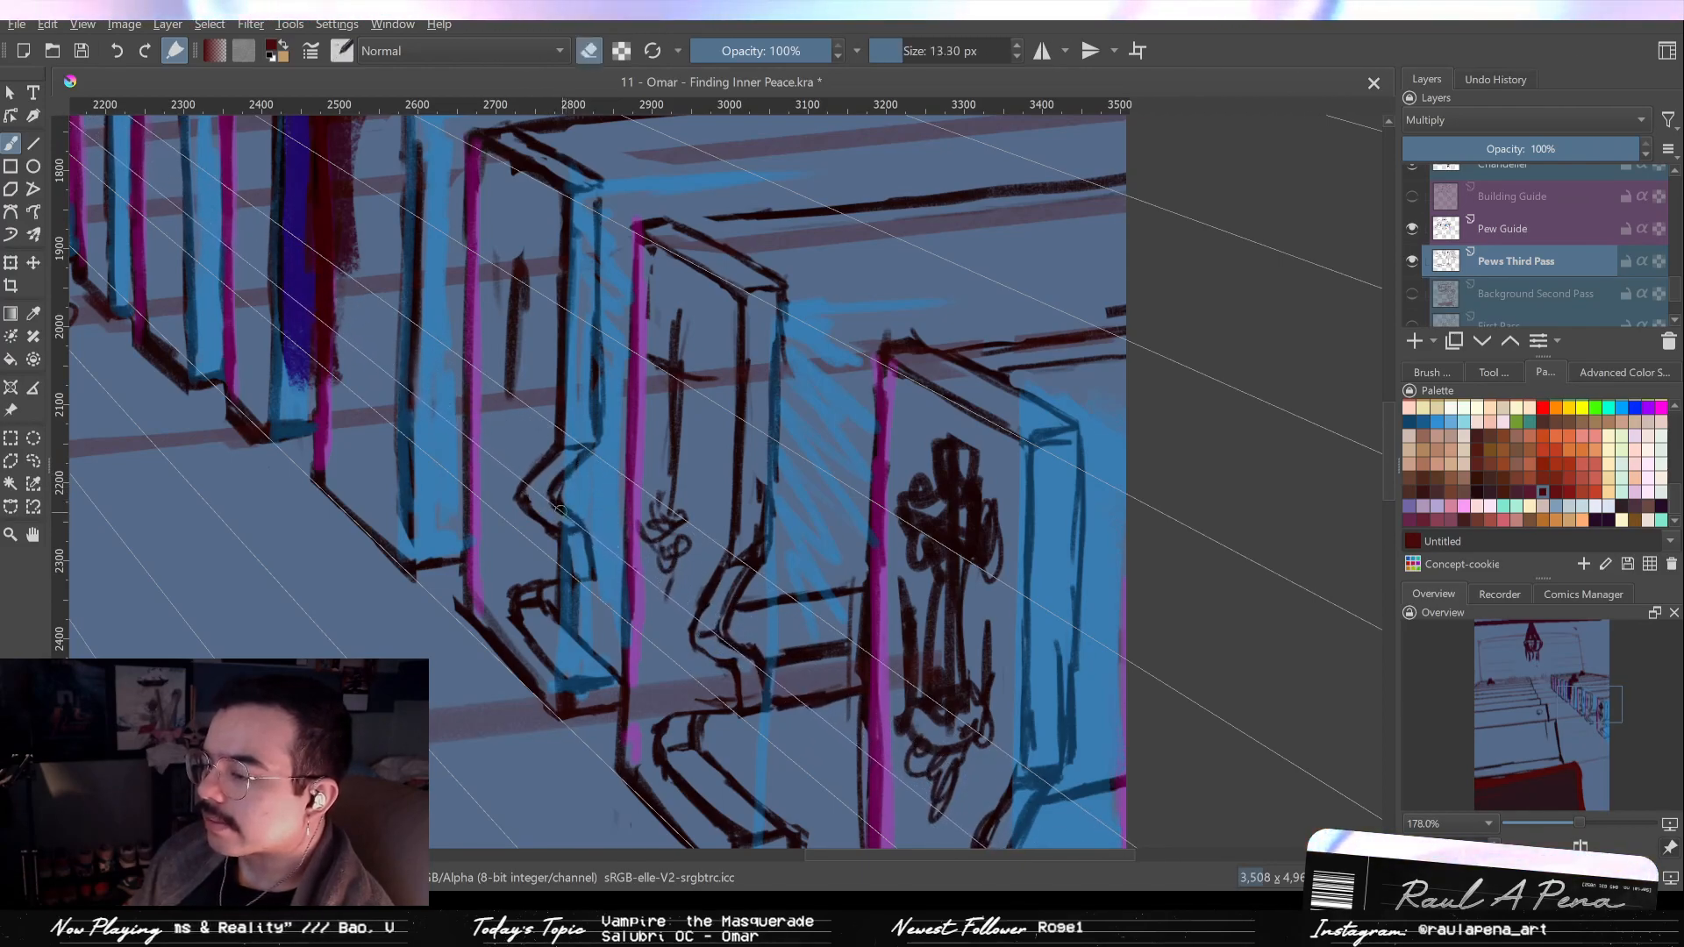
key(e)
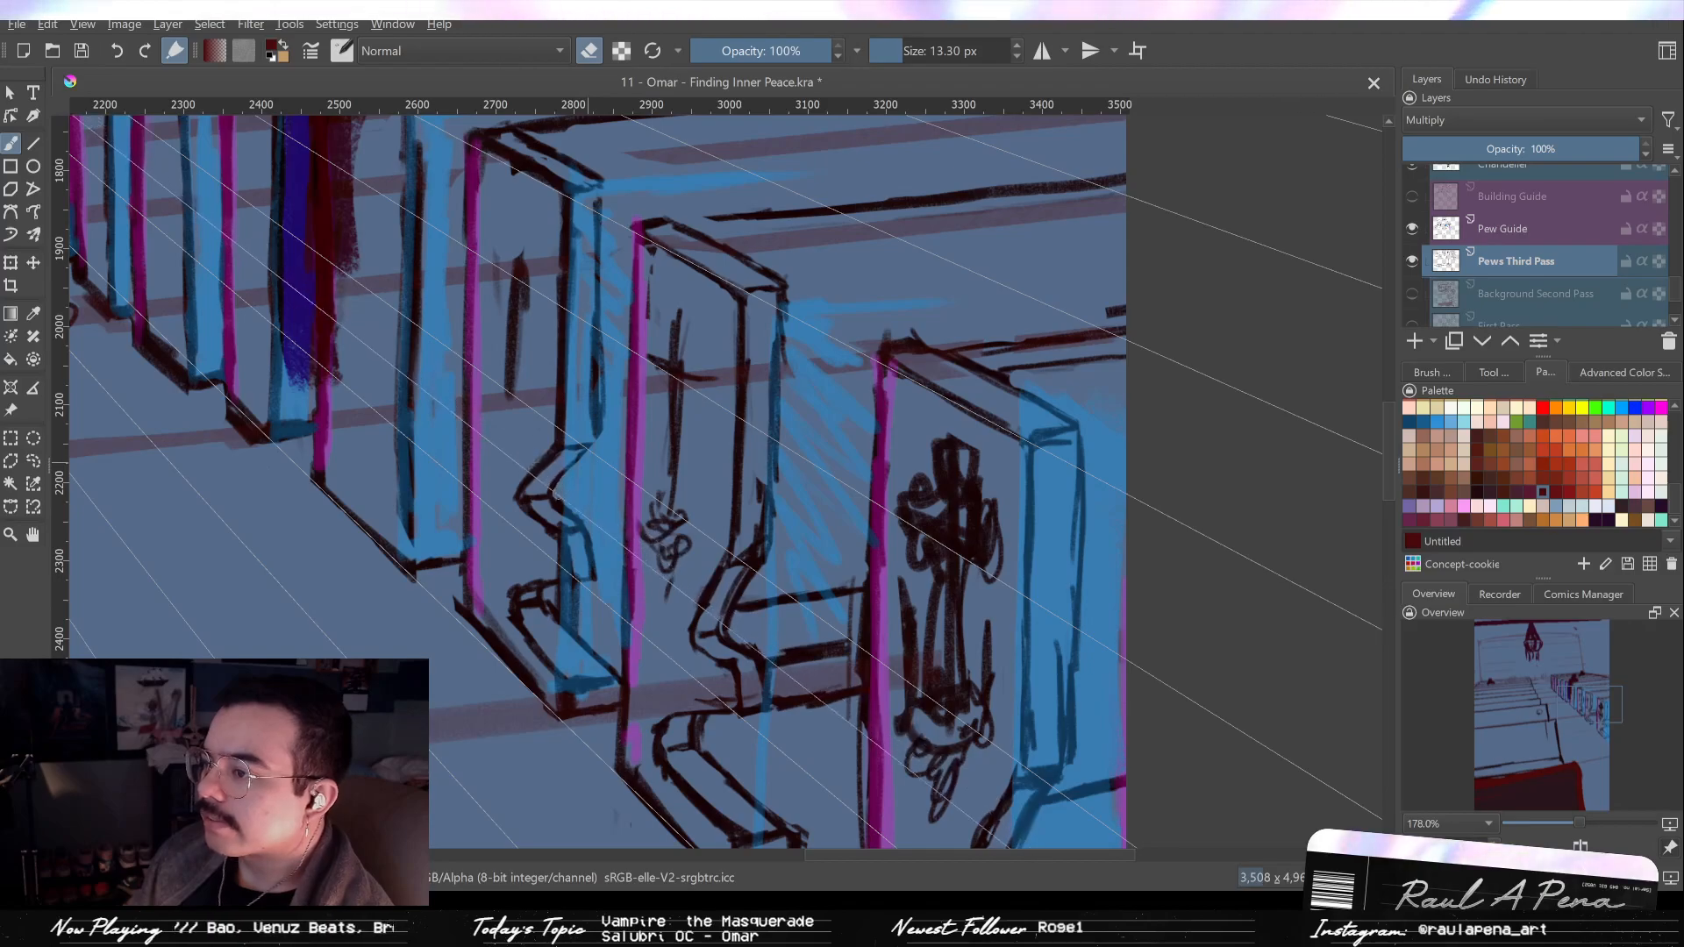
Rework the third-nearest pew's foot and connect its upper edge to the seat notch using the 8 px brush.
scroll(588, 464, down, 1)
drag(588, 464, 582, 416)
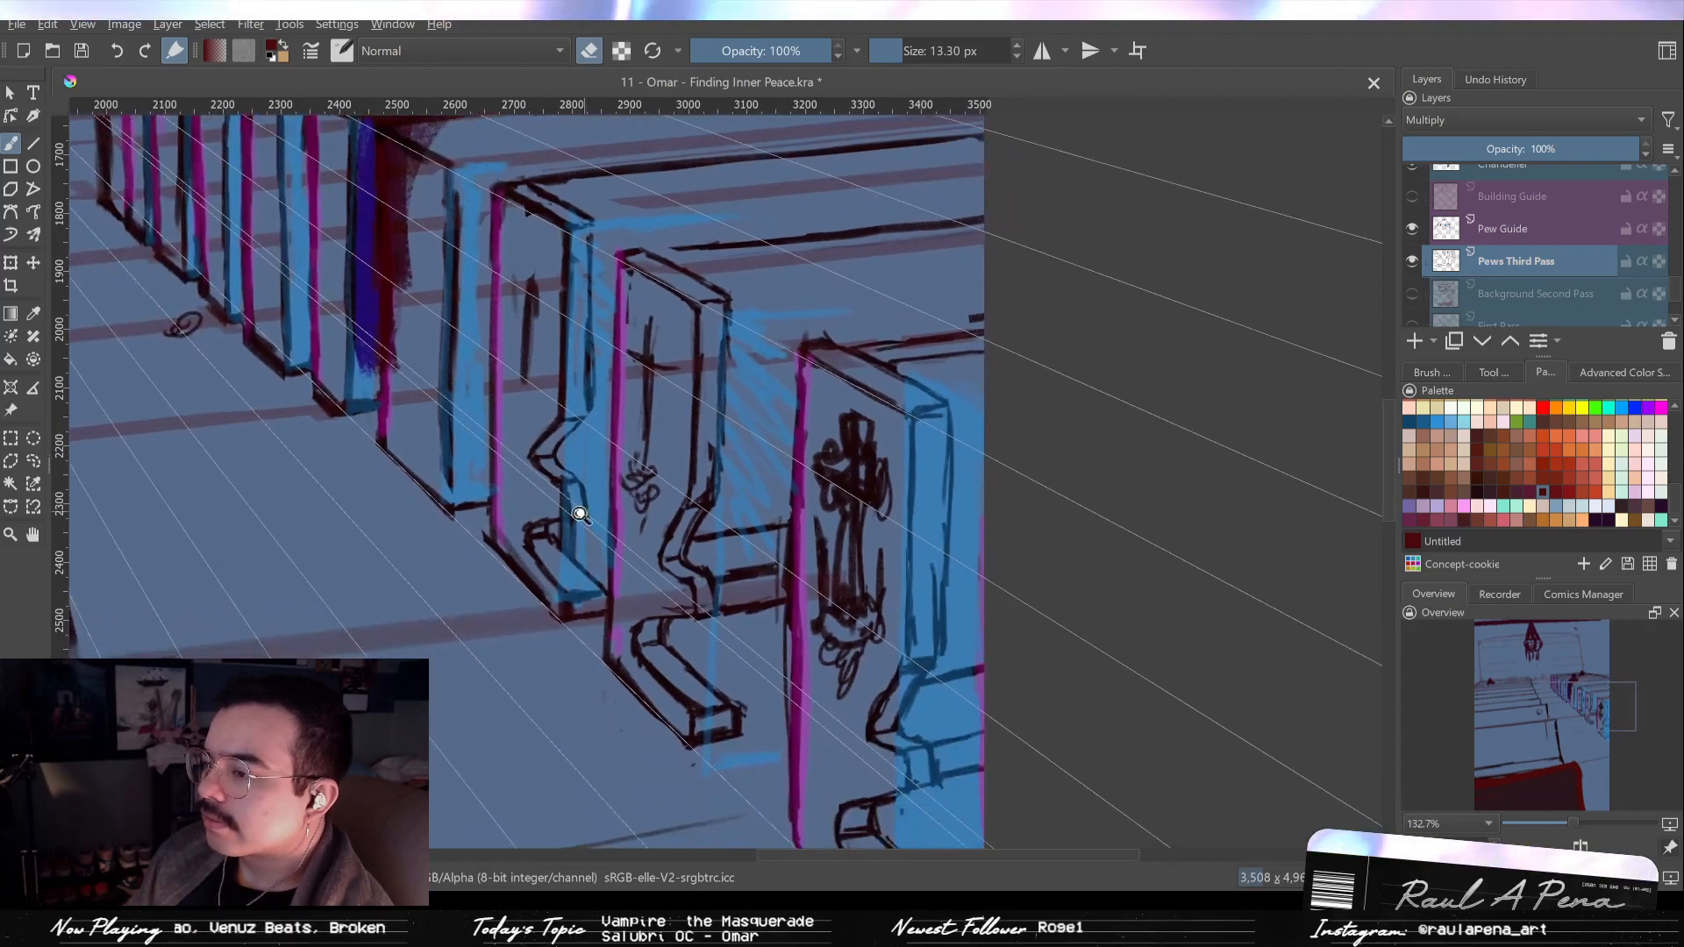
scroll(586, 460, up, 1)
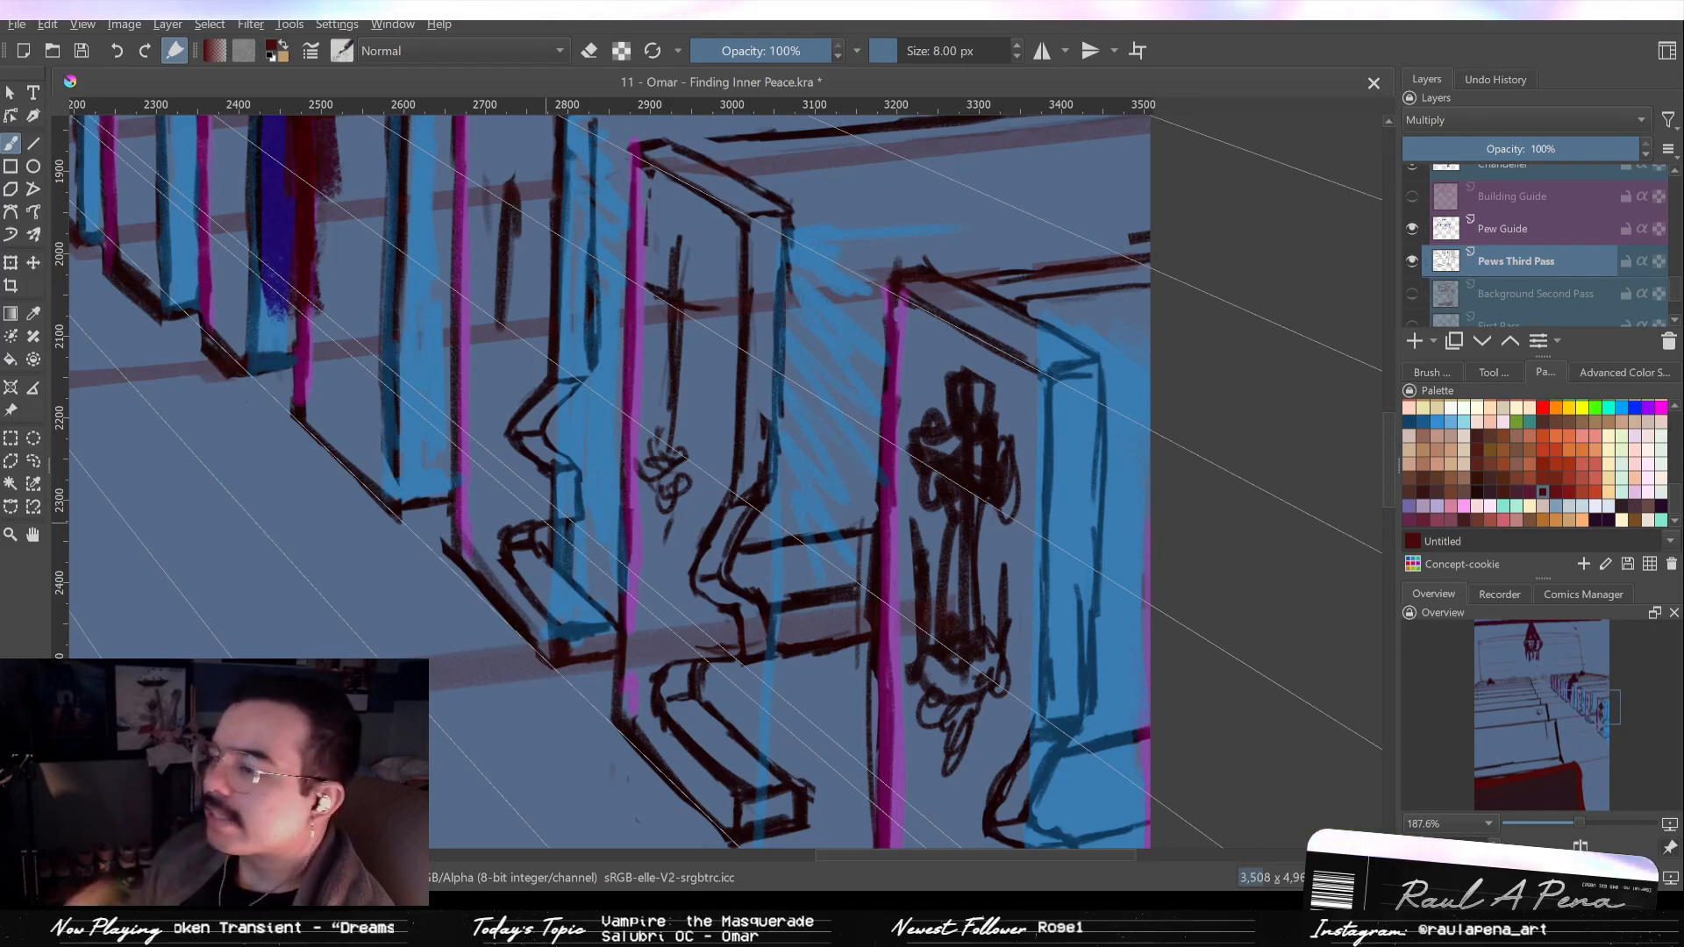
mouse_move(526, 498)
mouse_down()
mouse_move(550, 569)
mouse_move(552, 512)
mouse_up()
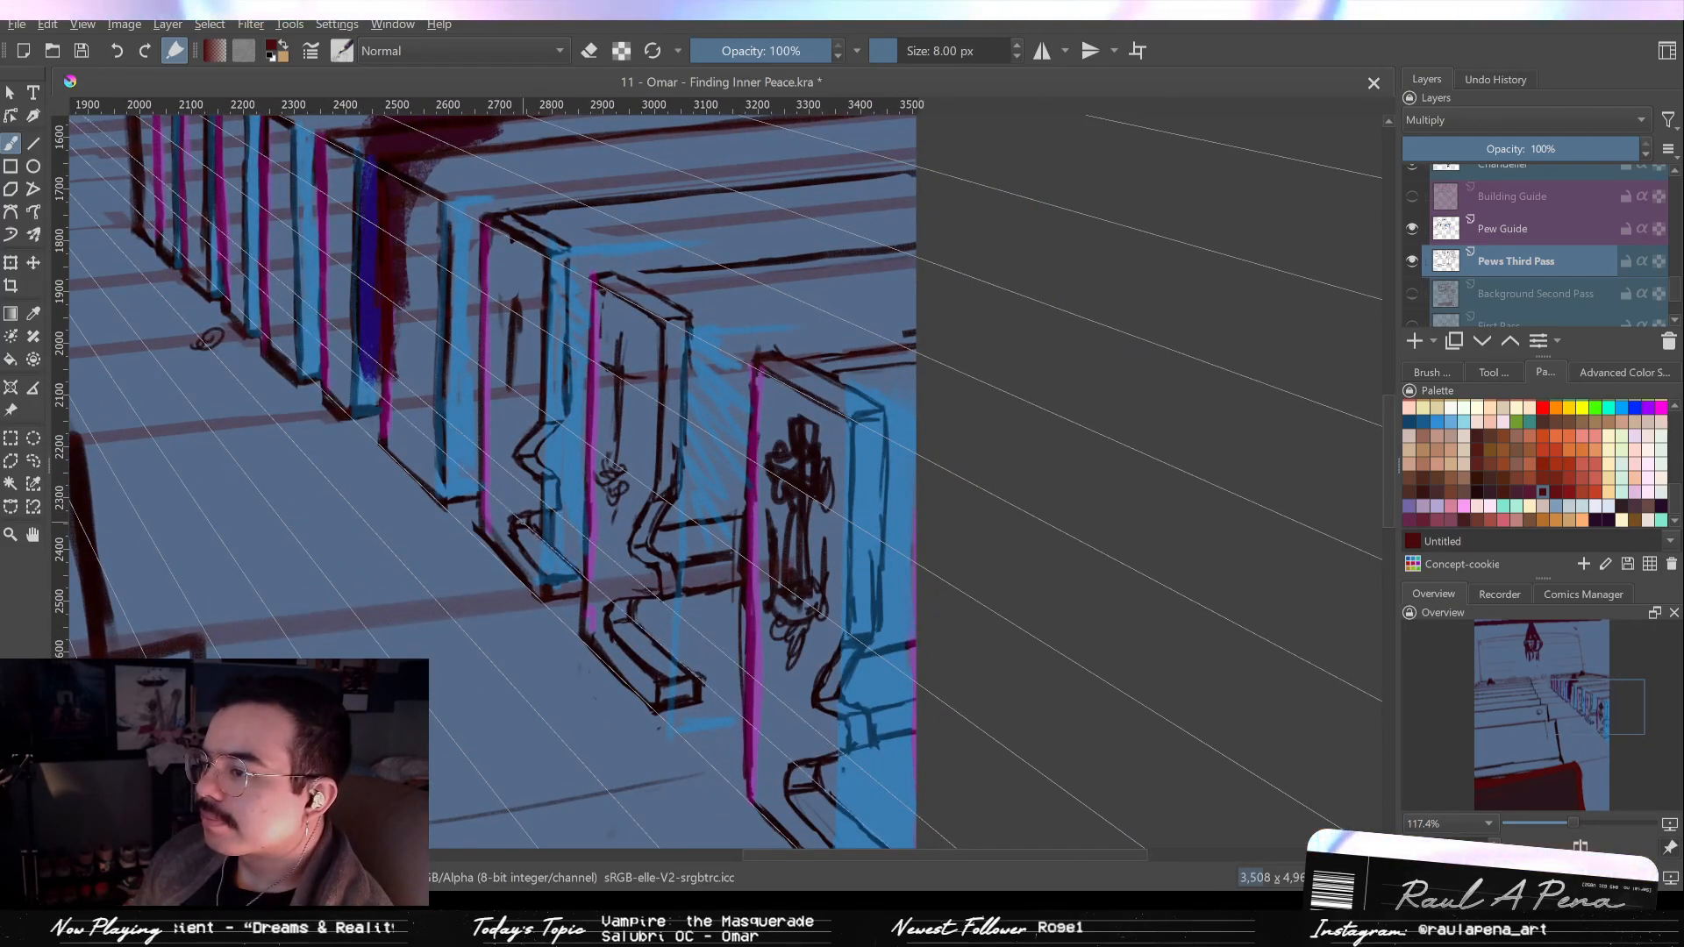
drag(518, 521, 524, 438)
key(e)
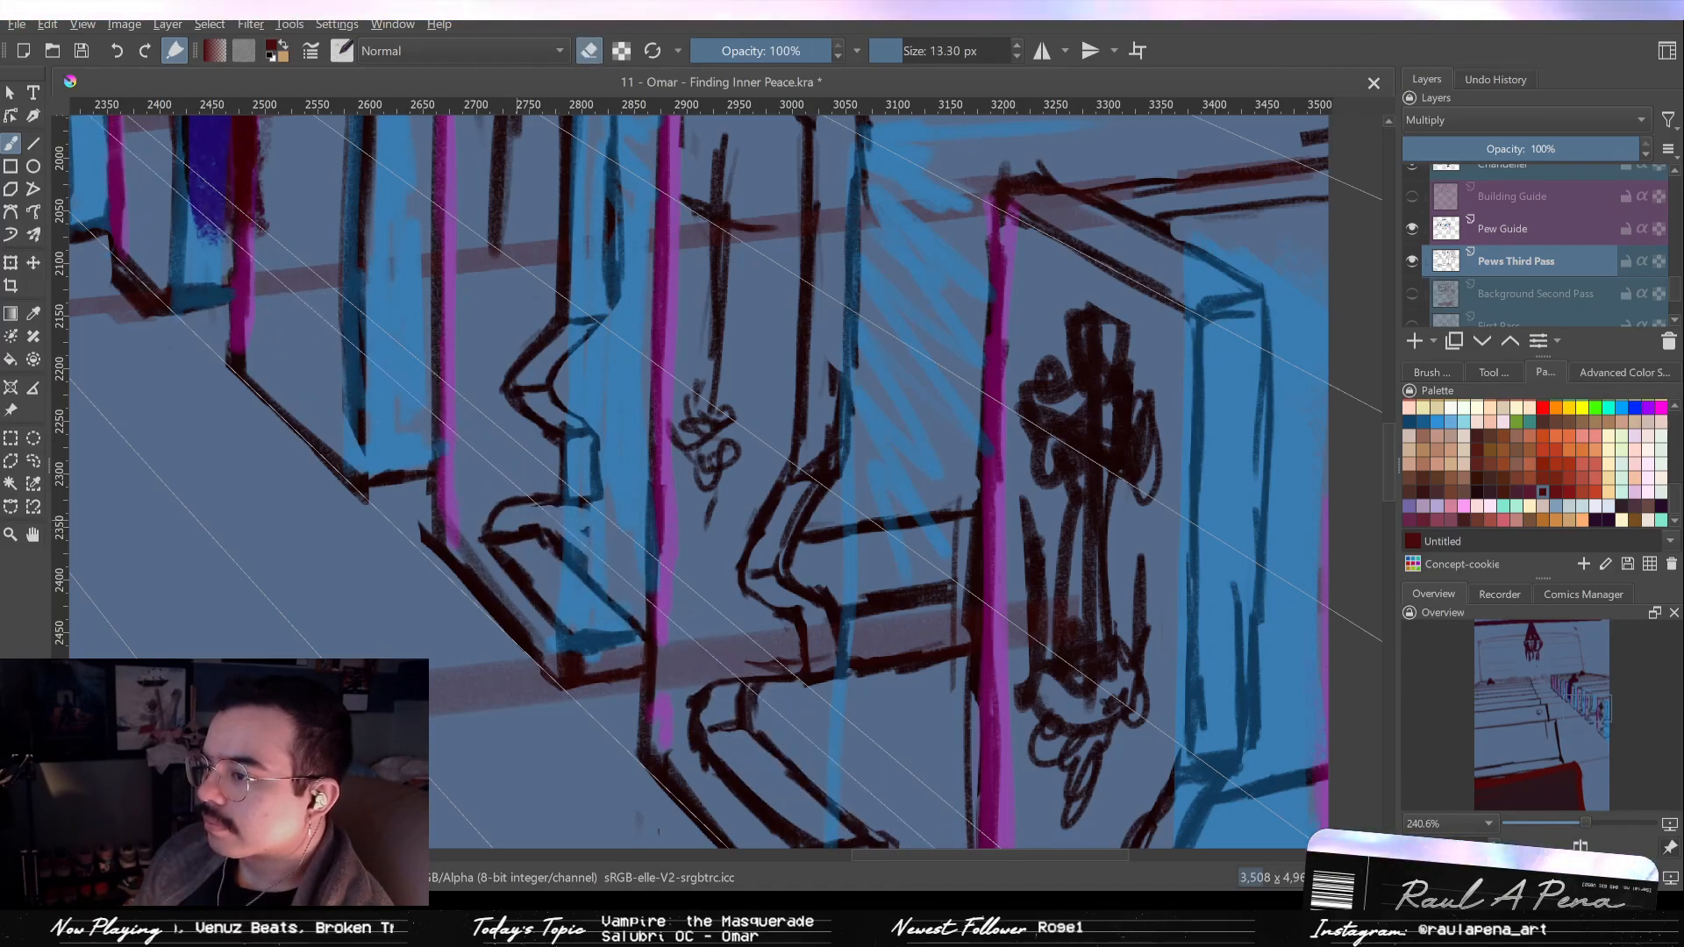
Draw the seat plank lines running back from the third-nearest pew's notch and thin the foot's bottom edge with the 13.30 px eraser.
key(e)
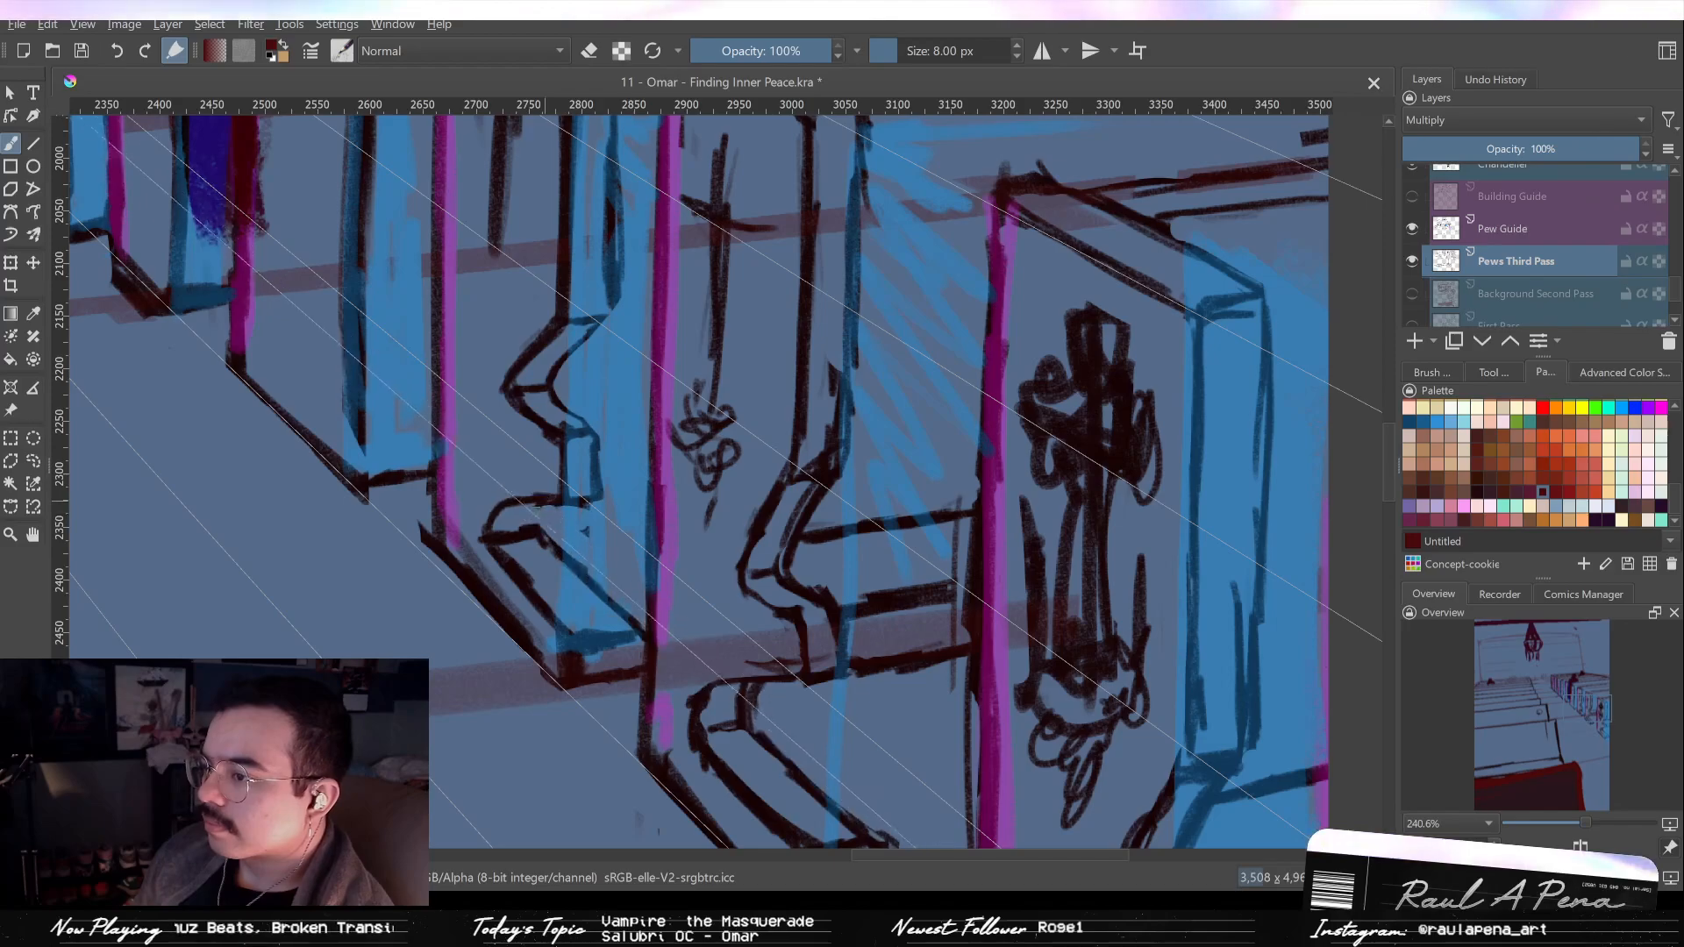
drag(563, 522, 563, 562)
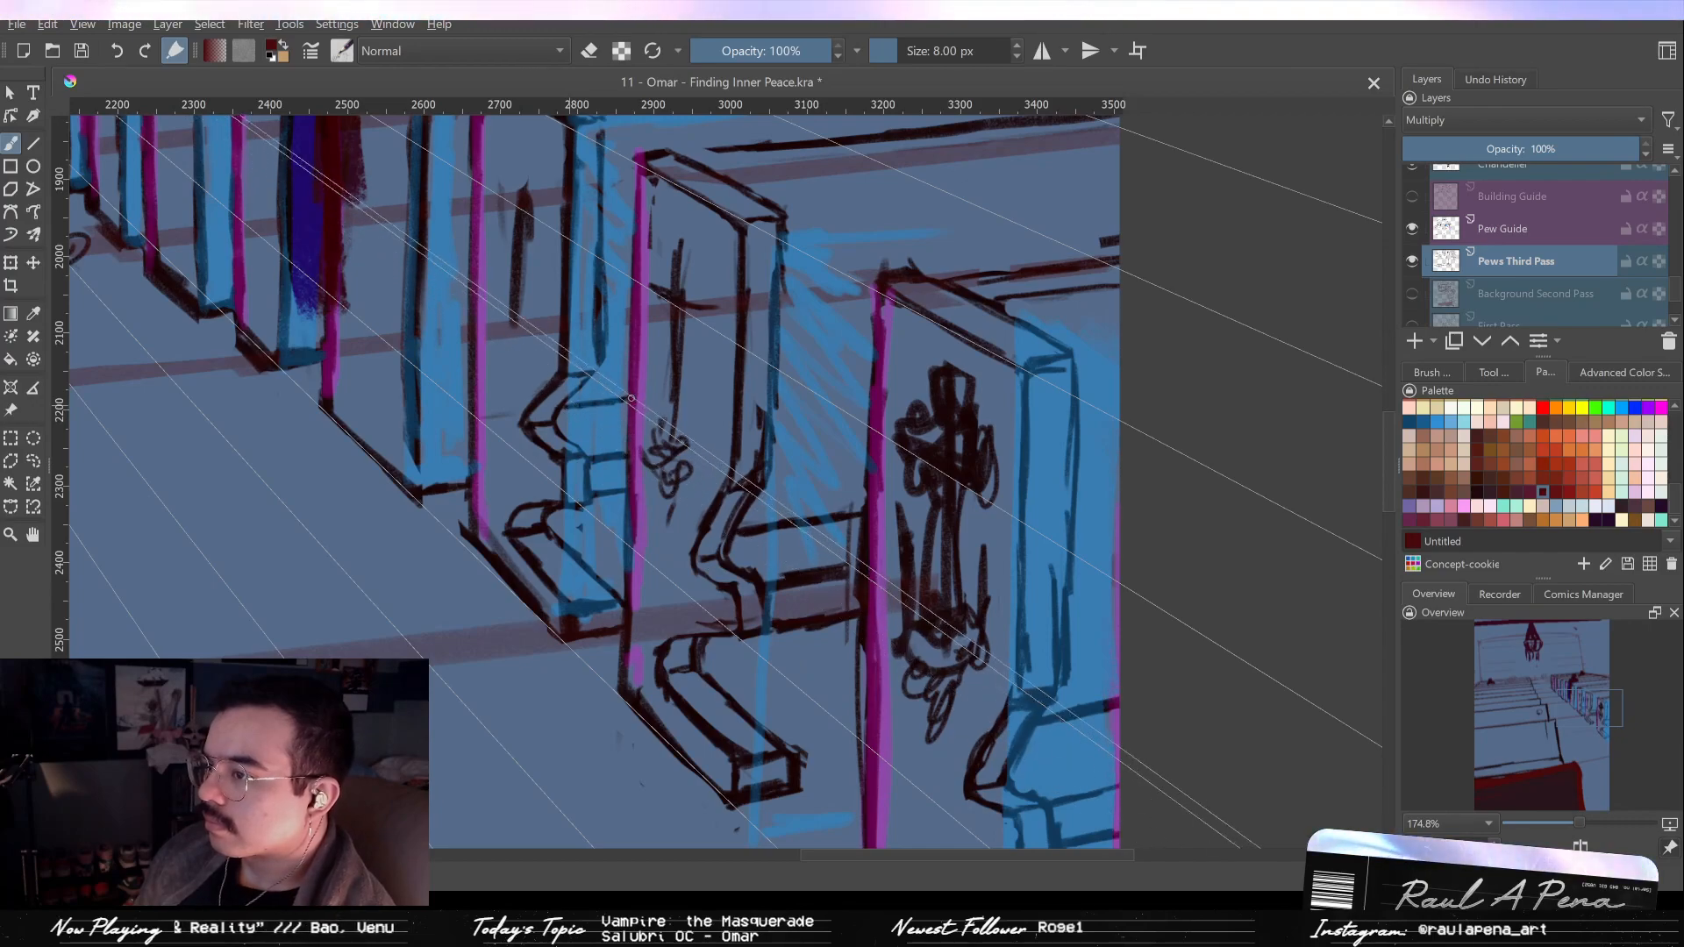
key(e)
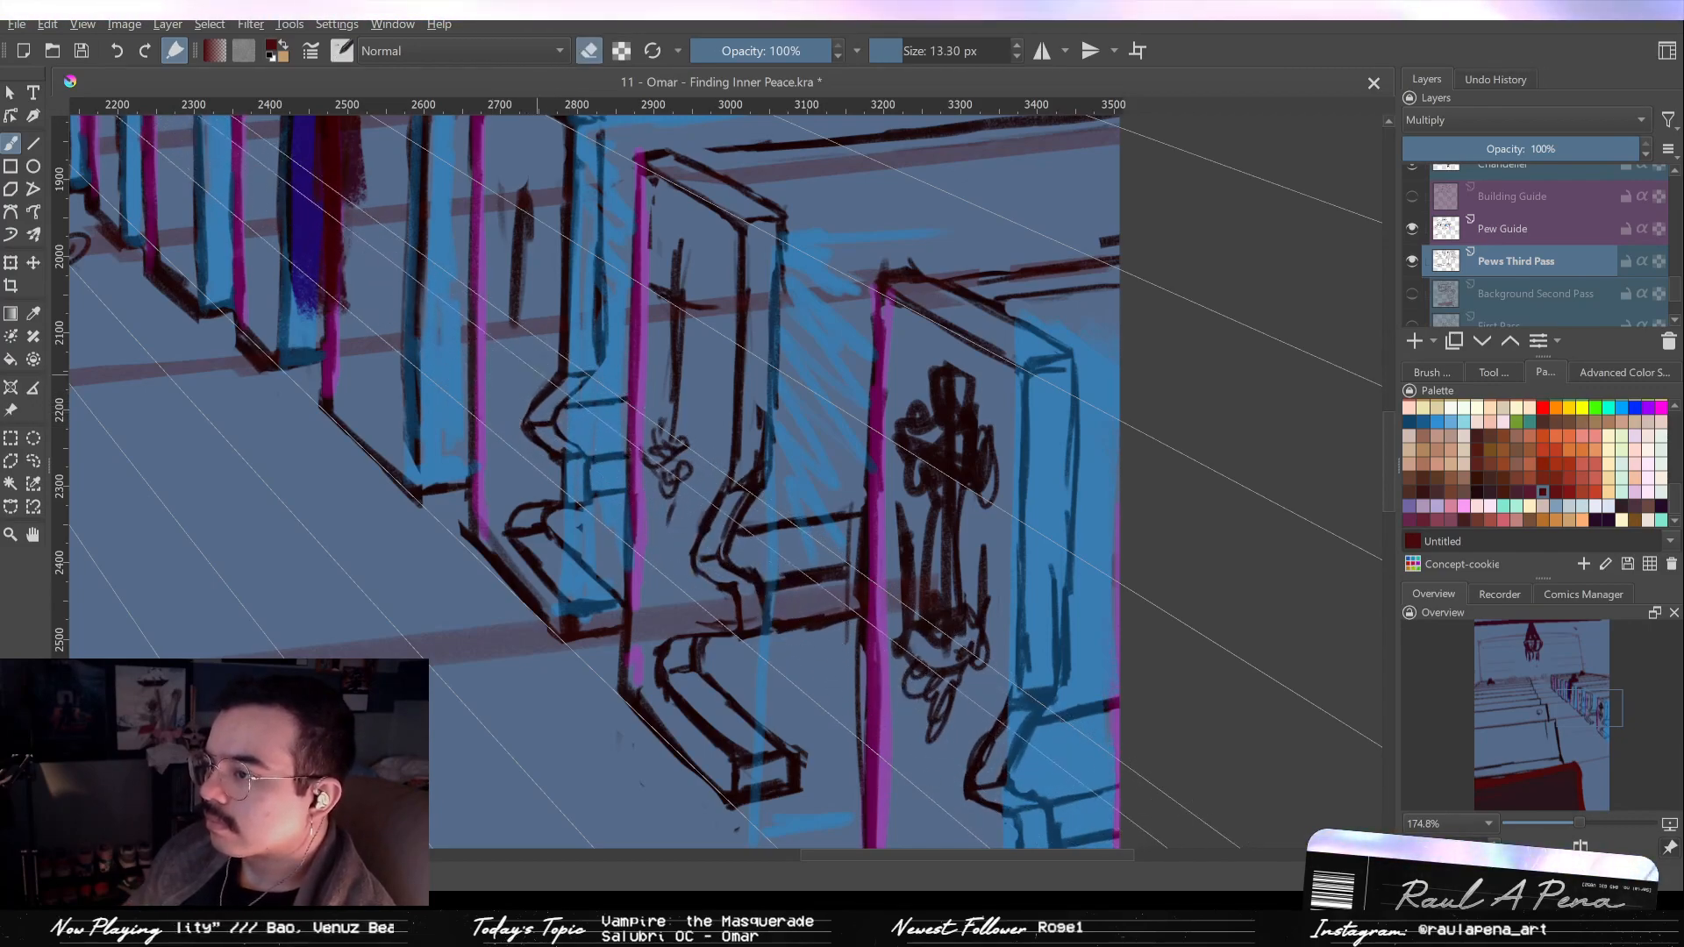
key(e)
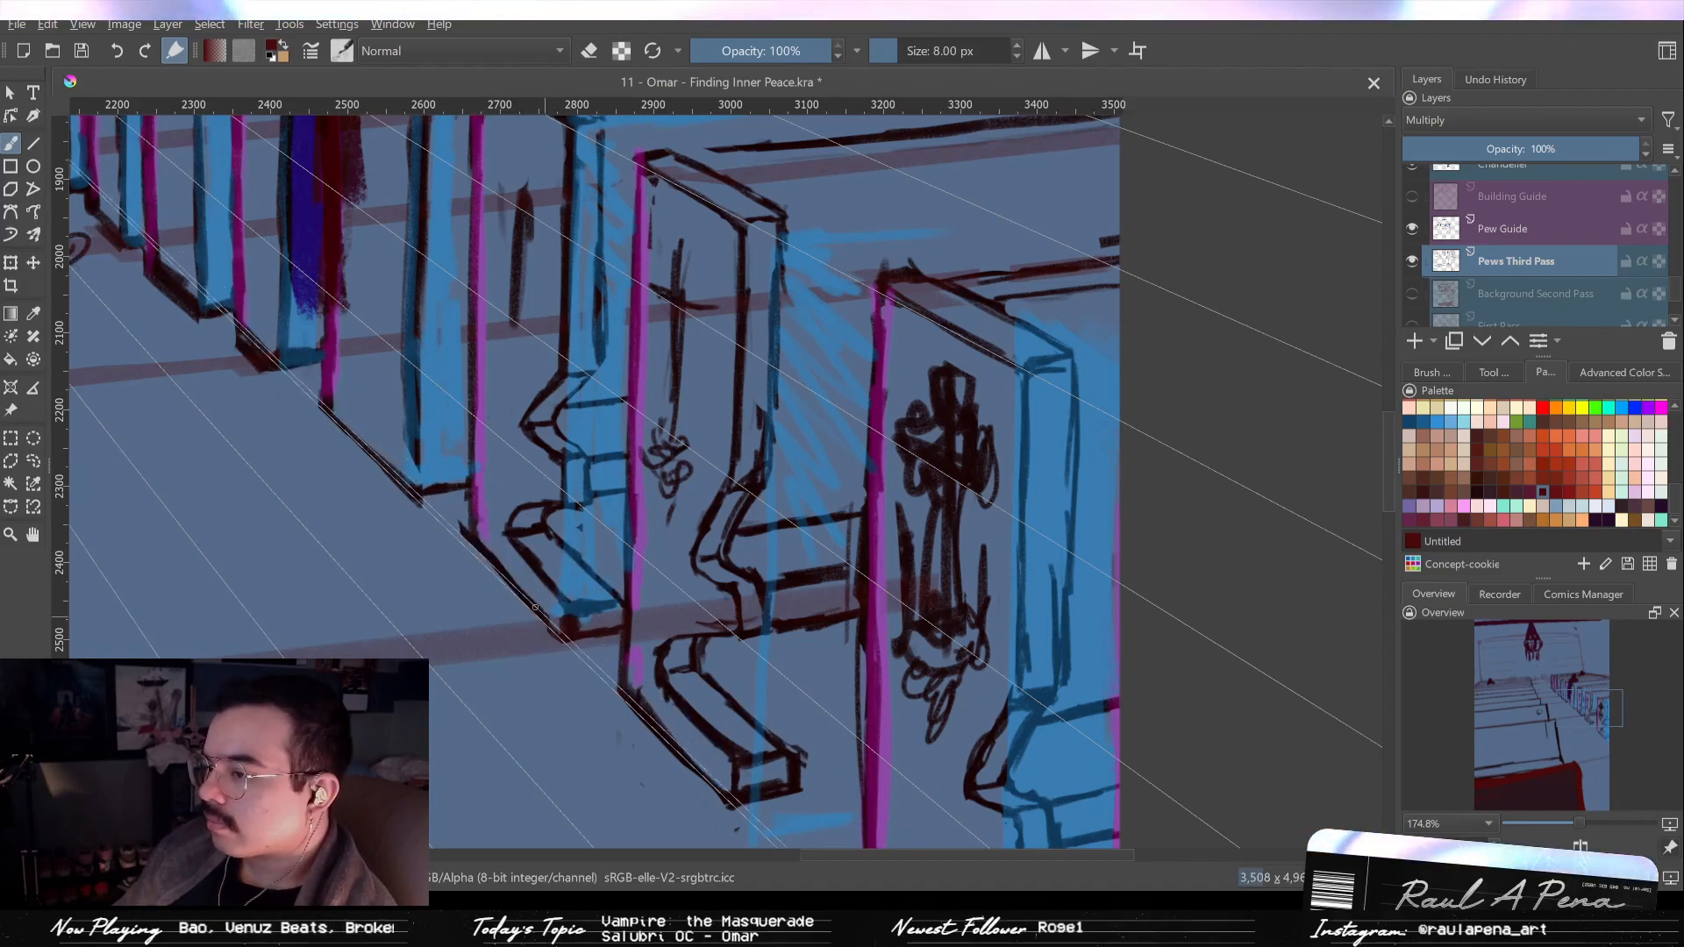
drag(412, 492, 478, 581)
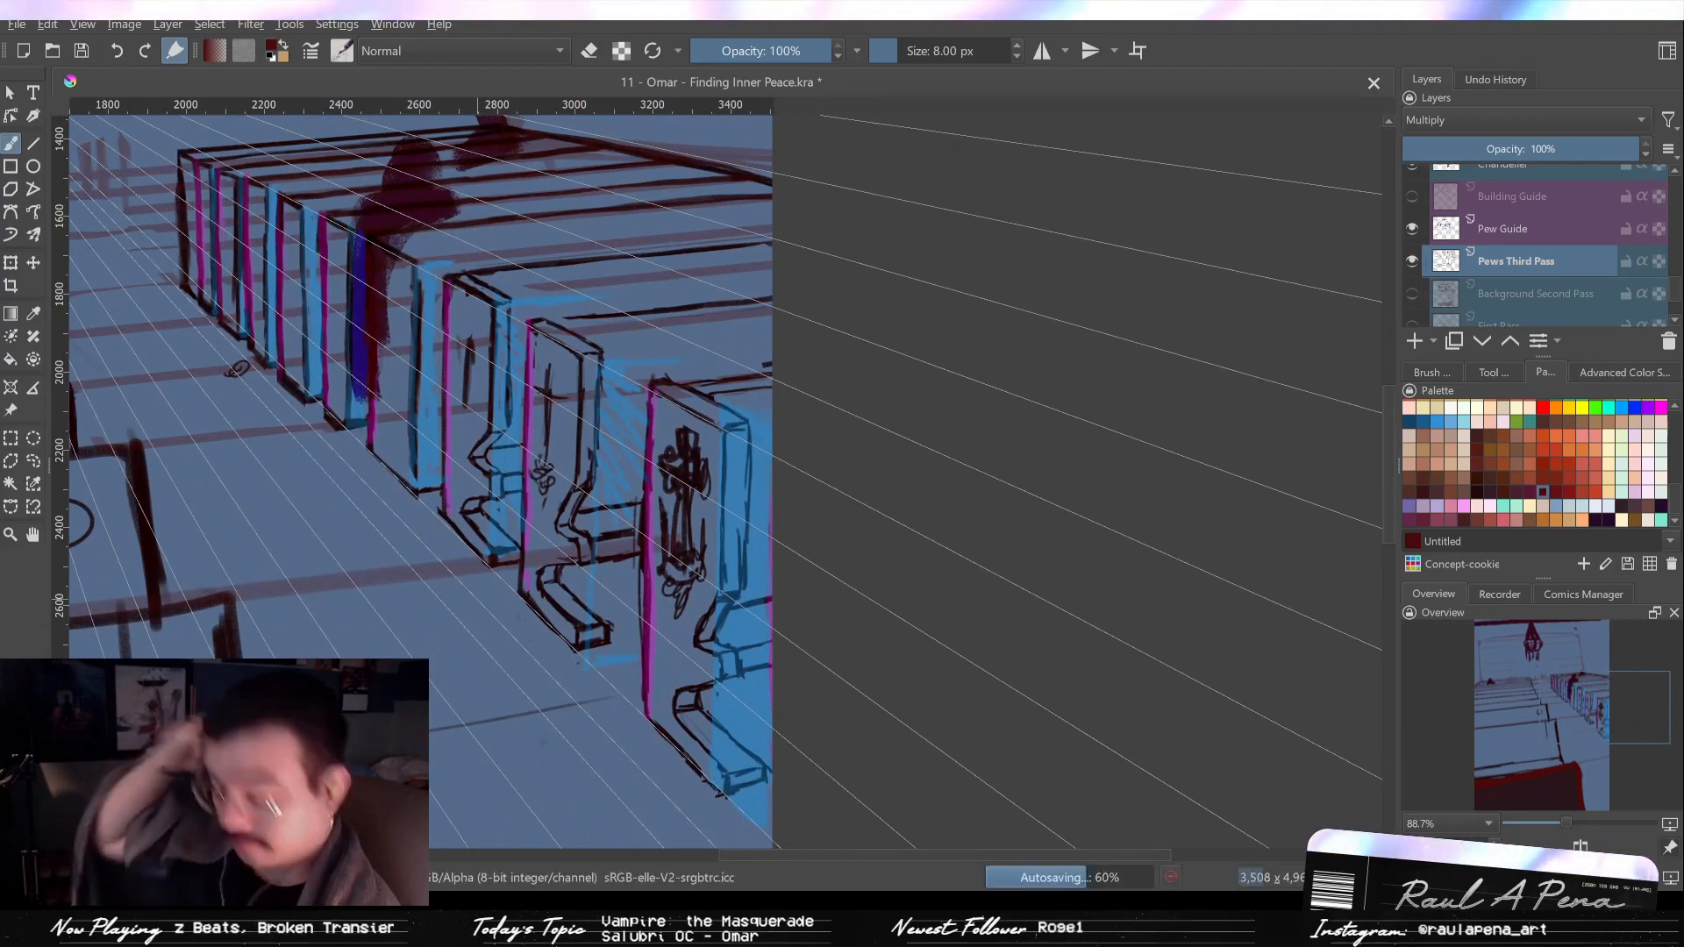
Sketch a small cross on the upper part of the third-nearest pew's end panel, erasing and undoing stray marks.
mouse_move(596, 309)
mouse_down()
mouse_move(600, 228)
mouse_move(920, 204)
mouse_up()
key(e)
drag(691, 364, 686, 414)
key(e)
mouse_move(669, 340)
mouse_down()
mouse_move(699, 360)
mouse_move(675, 345)
mouse_move(695, 323)
mouse_move(683, 423)
mouse_up()
key(ctrl+z)
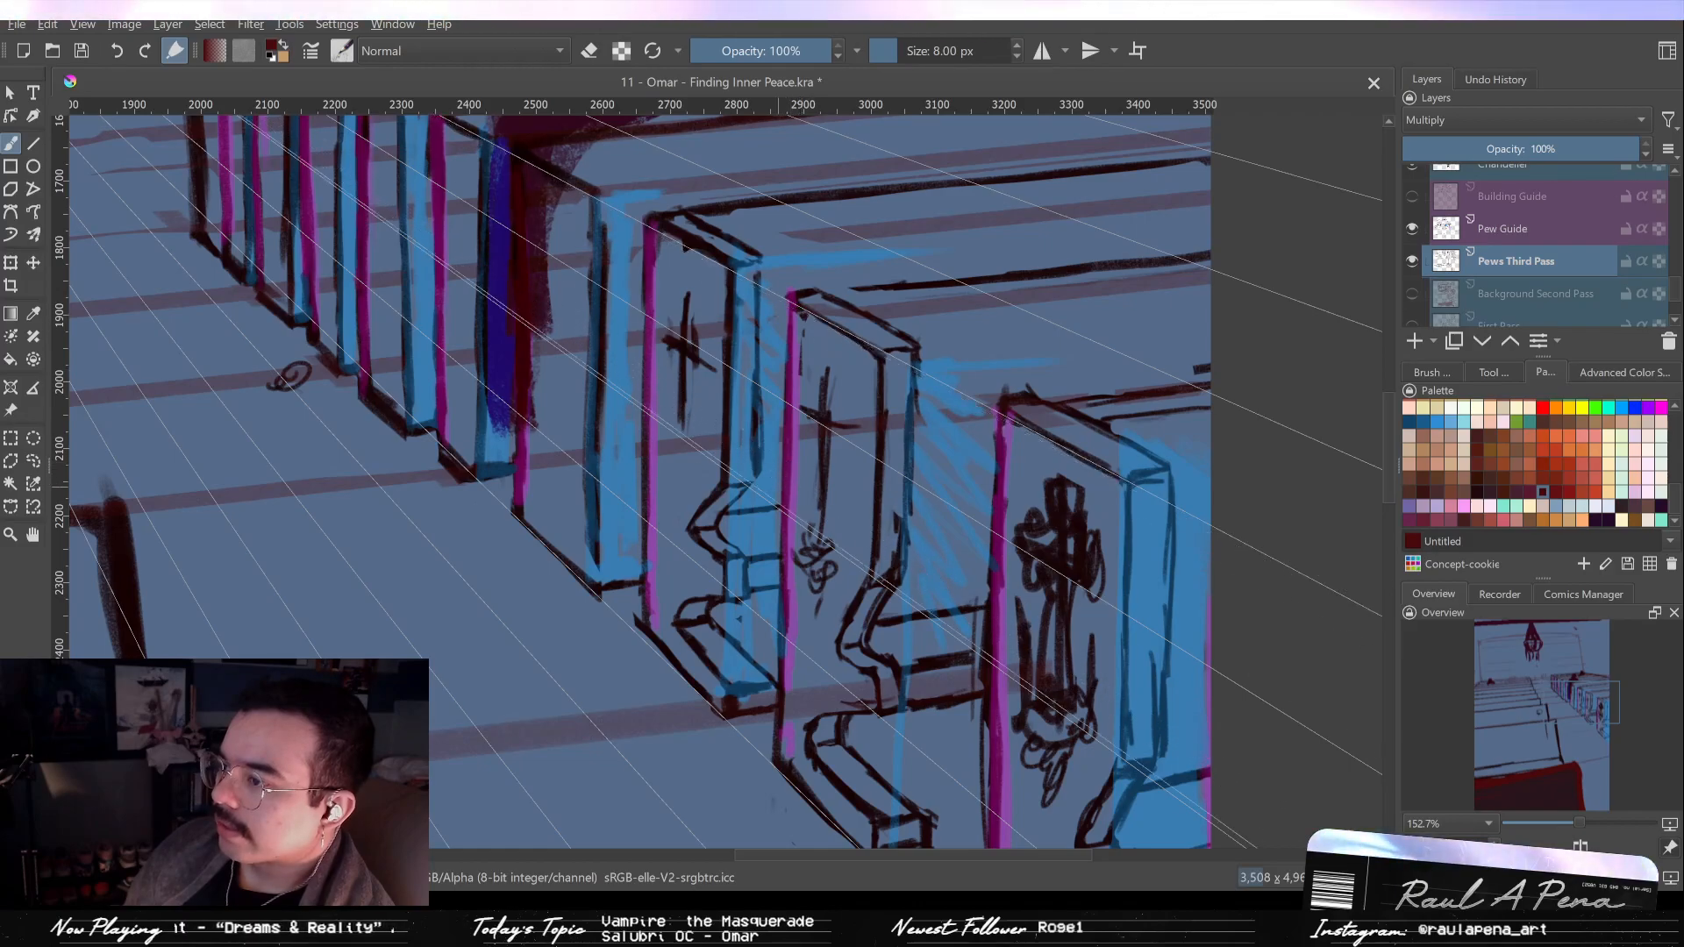
mouse_move(772, 466)
mouse_down()
mouse_move(779, 552)
mouse_move(787, 485)
mouse_up()
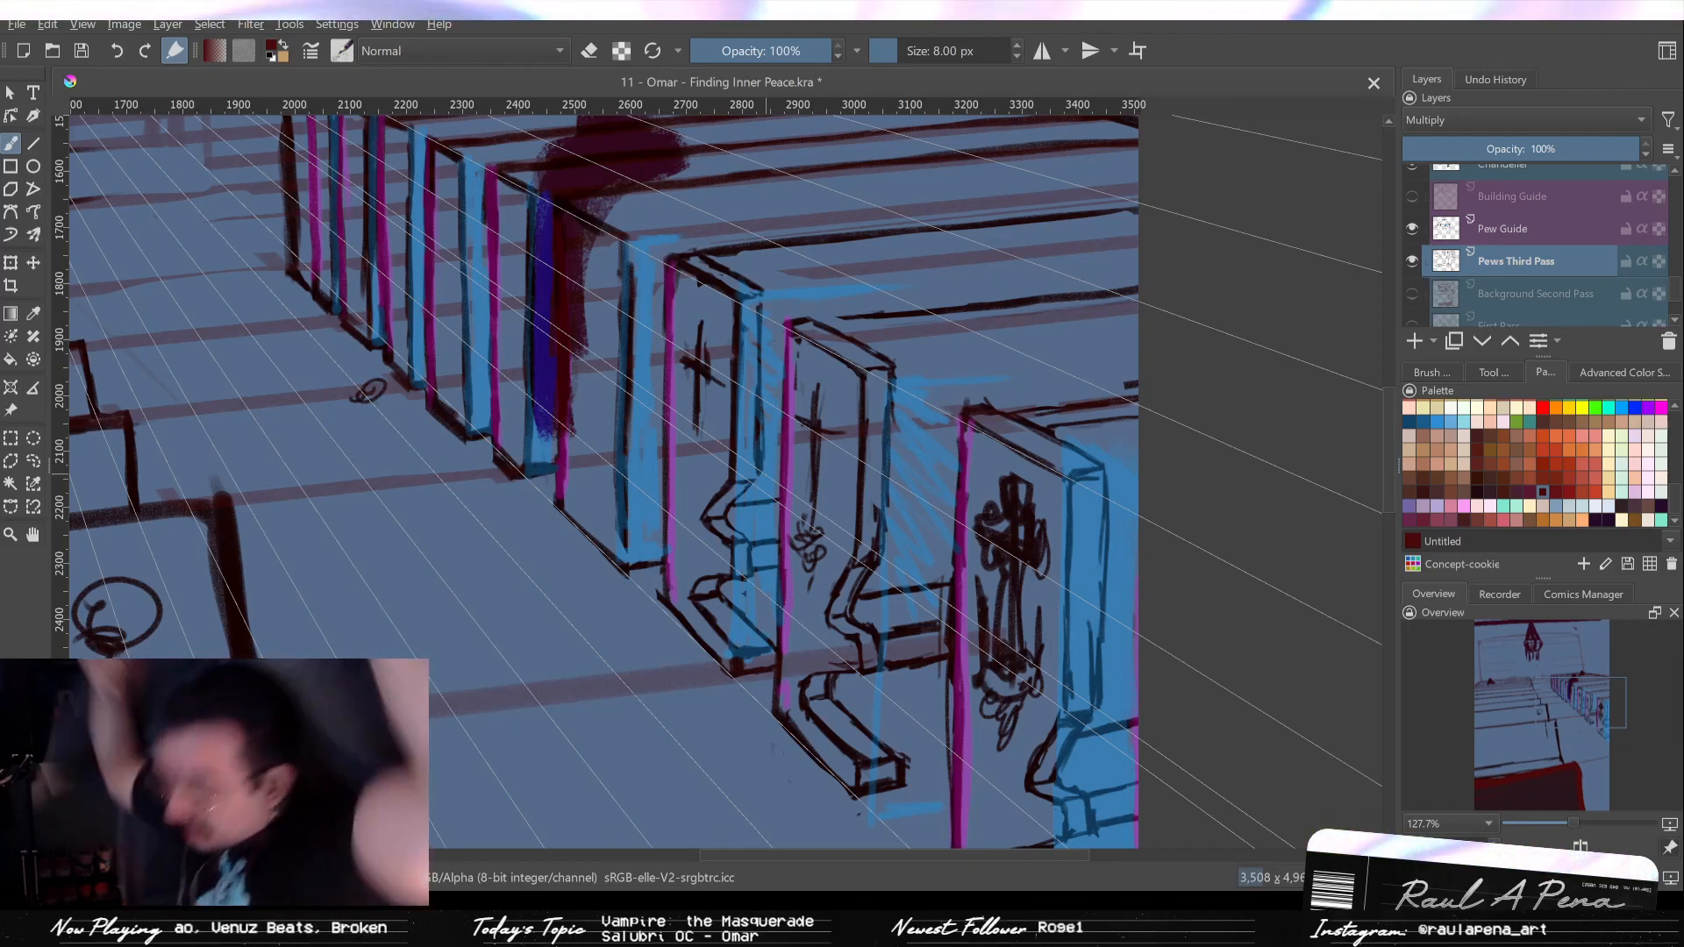
Hide the vanishing point assistant's guide lines and examine the row of pews without them.
drag(750, 415, 776, 521)
drag(810, 419, 608, 465)
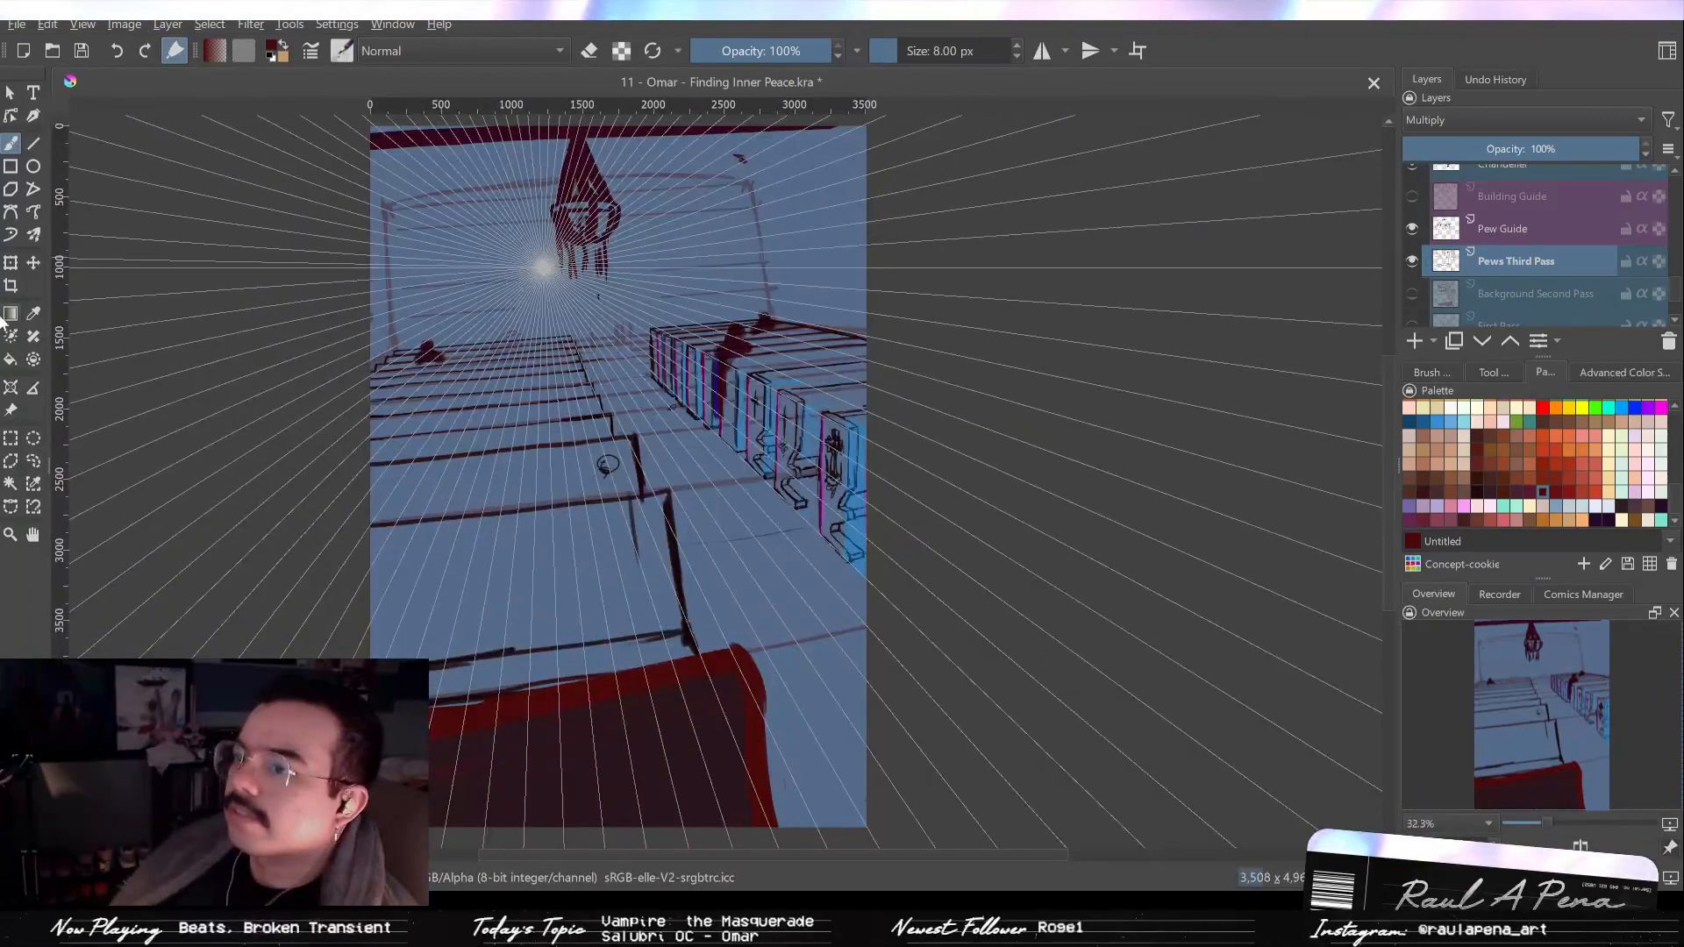
click(11, 390)
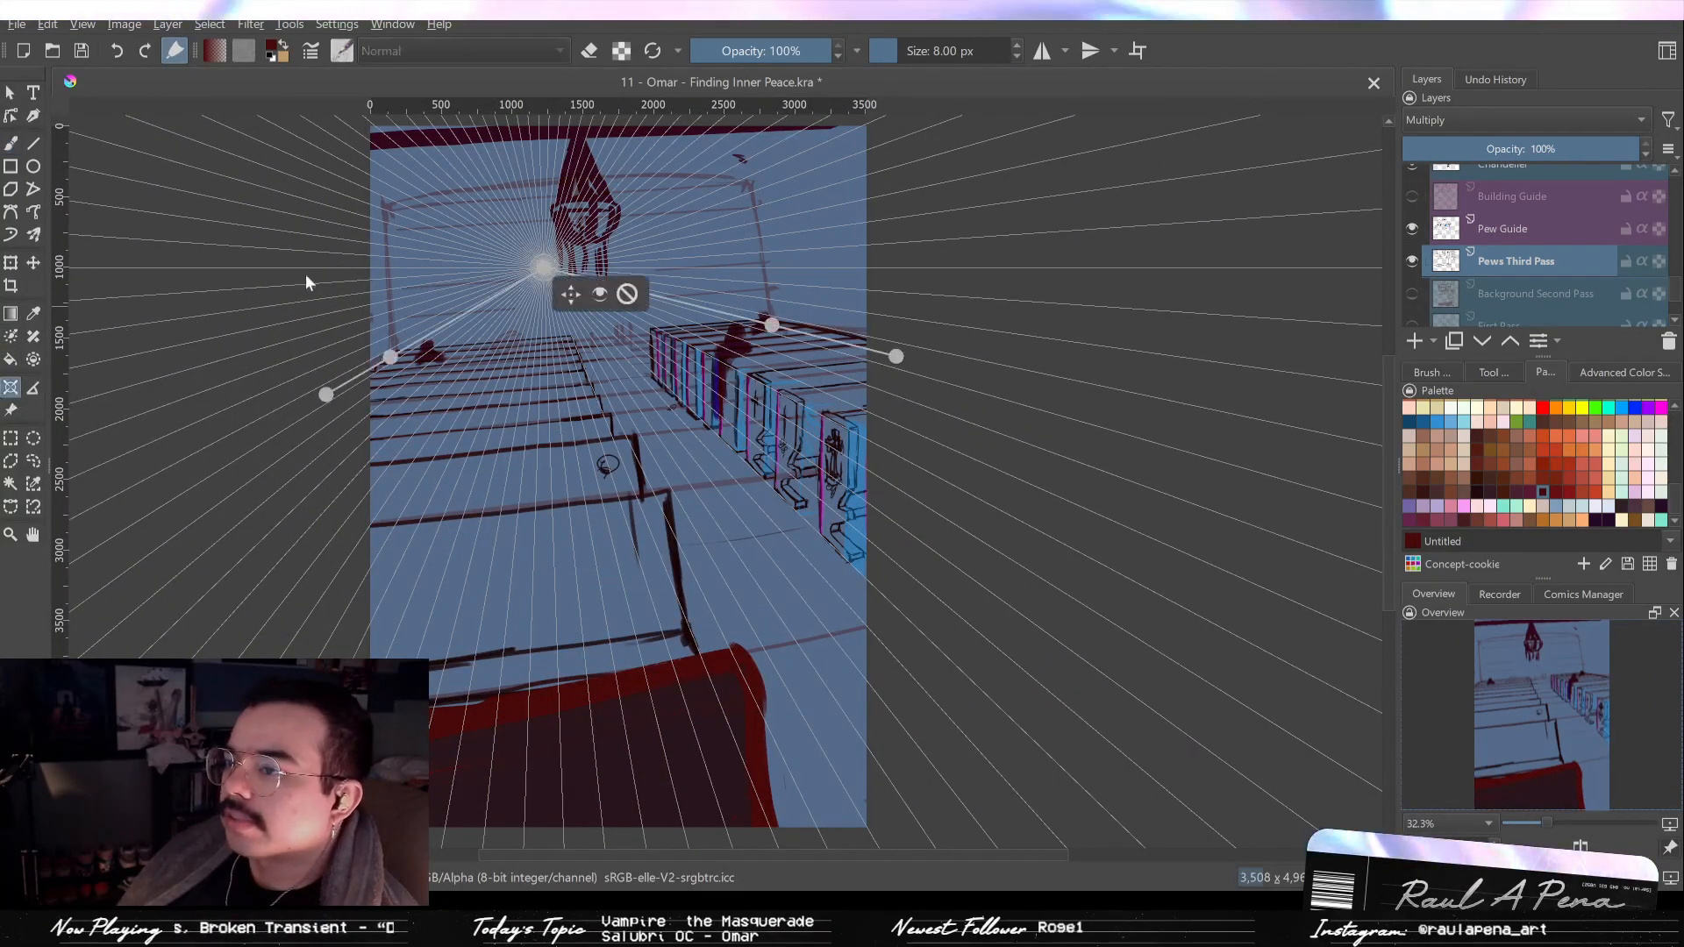
click(600, 294)
drag(803, 420, 797, 298)
drag(741, 345, 762, 327)
drag(927, 521, 885, 433)
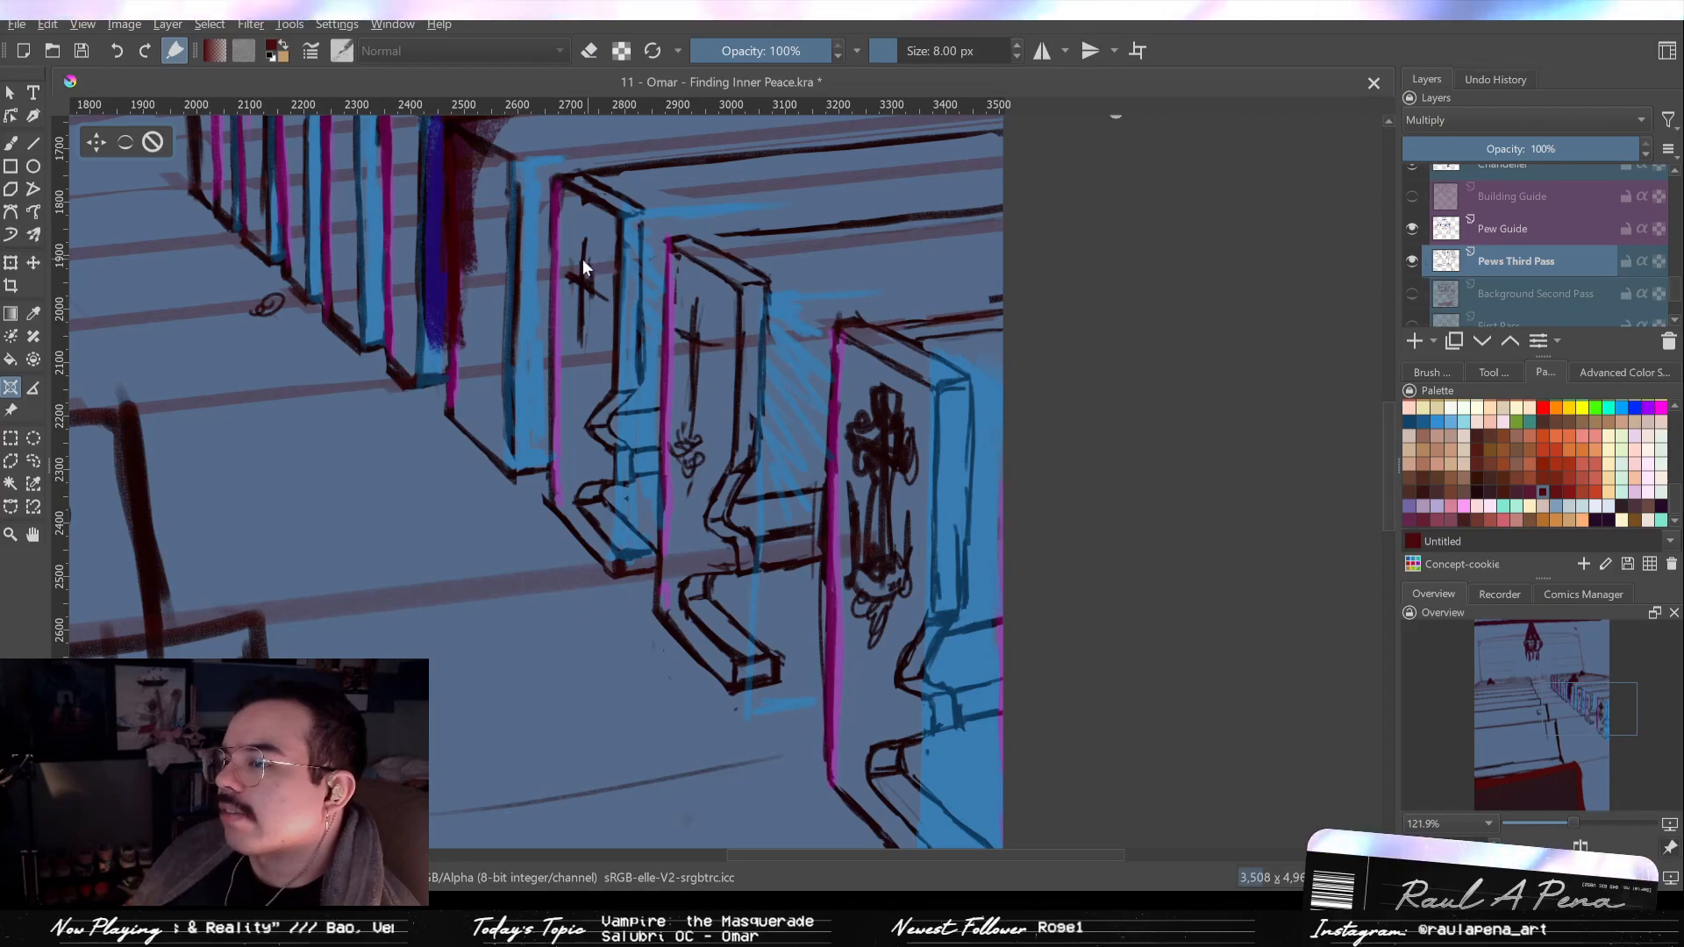
mouse_move(572, 291)
mouse_down()
mouse_move(657, 351)
mouse_move(592, 308)
mouse_up()
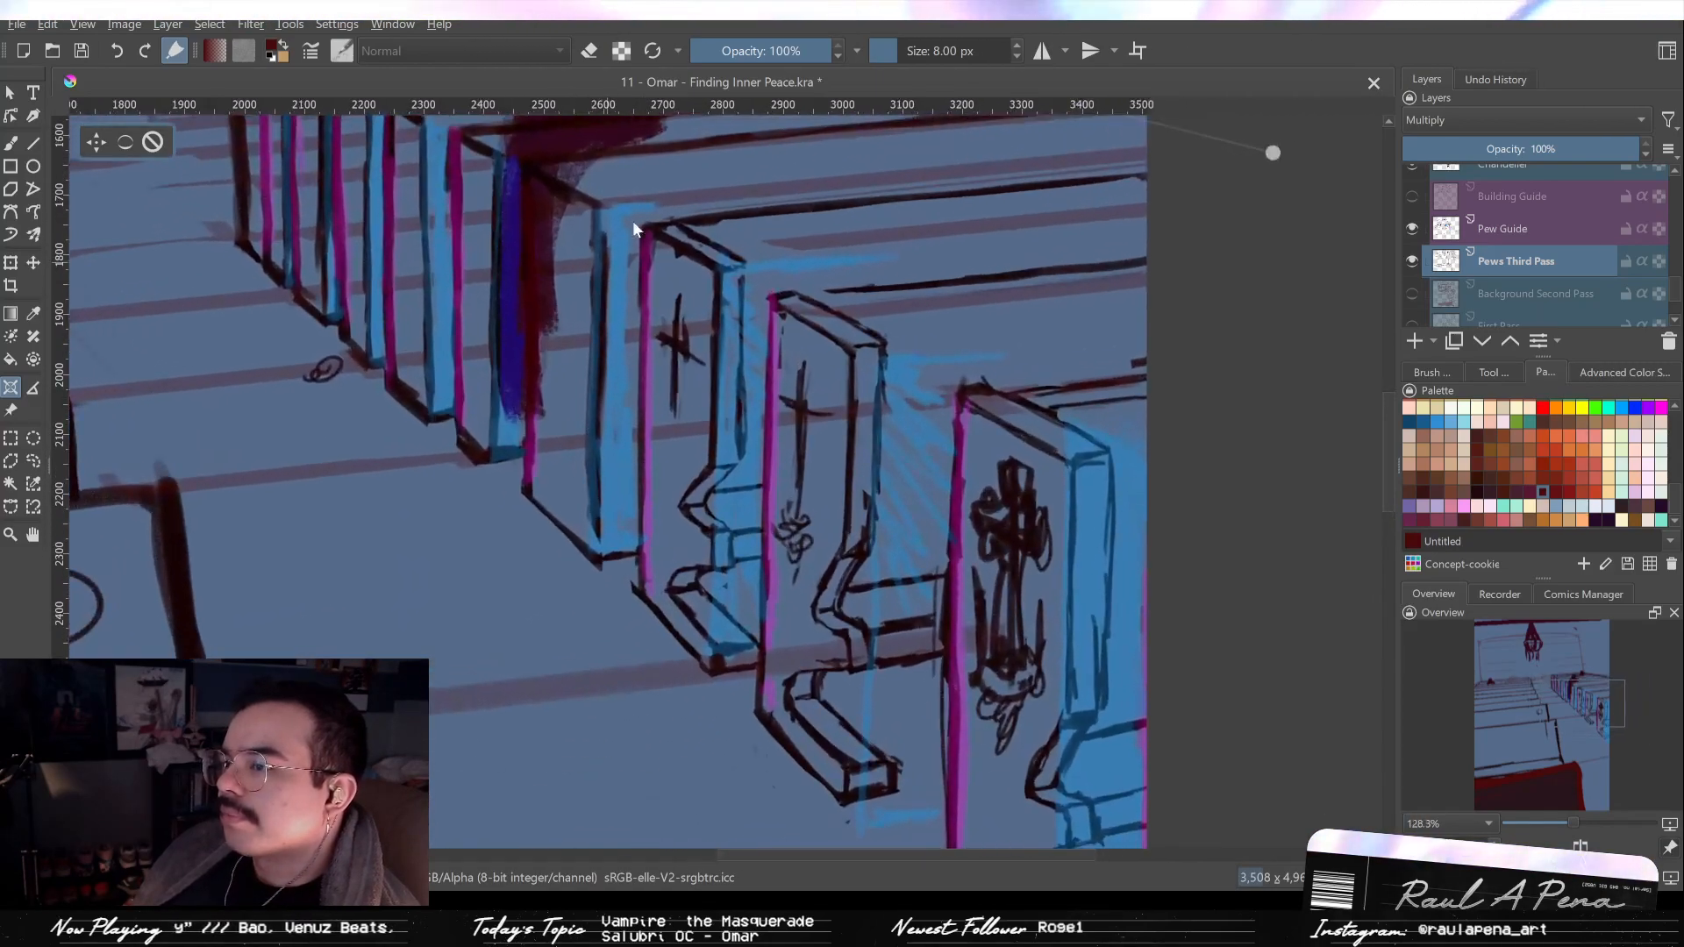
drag(500, 365, 653, 412)
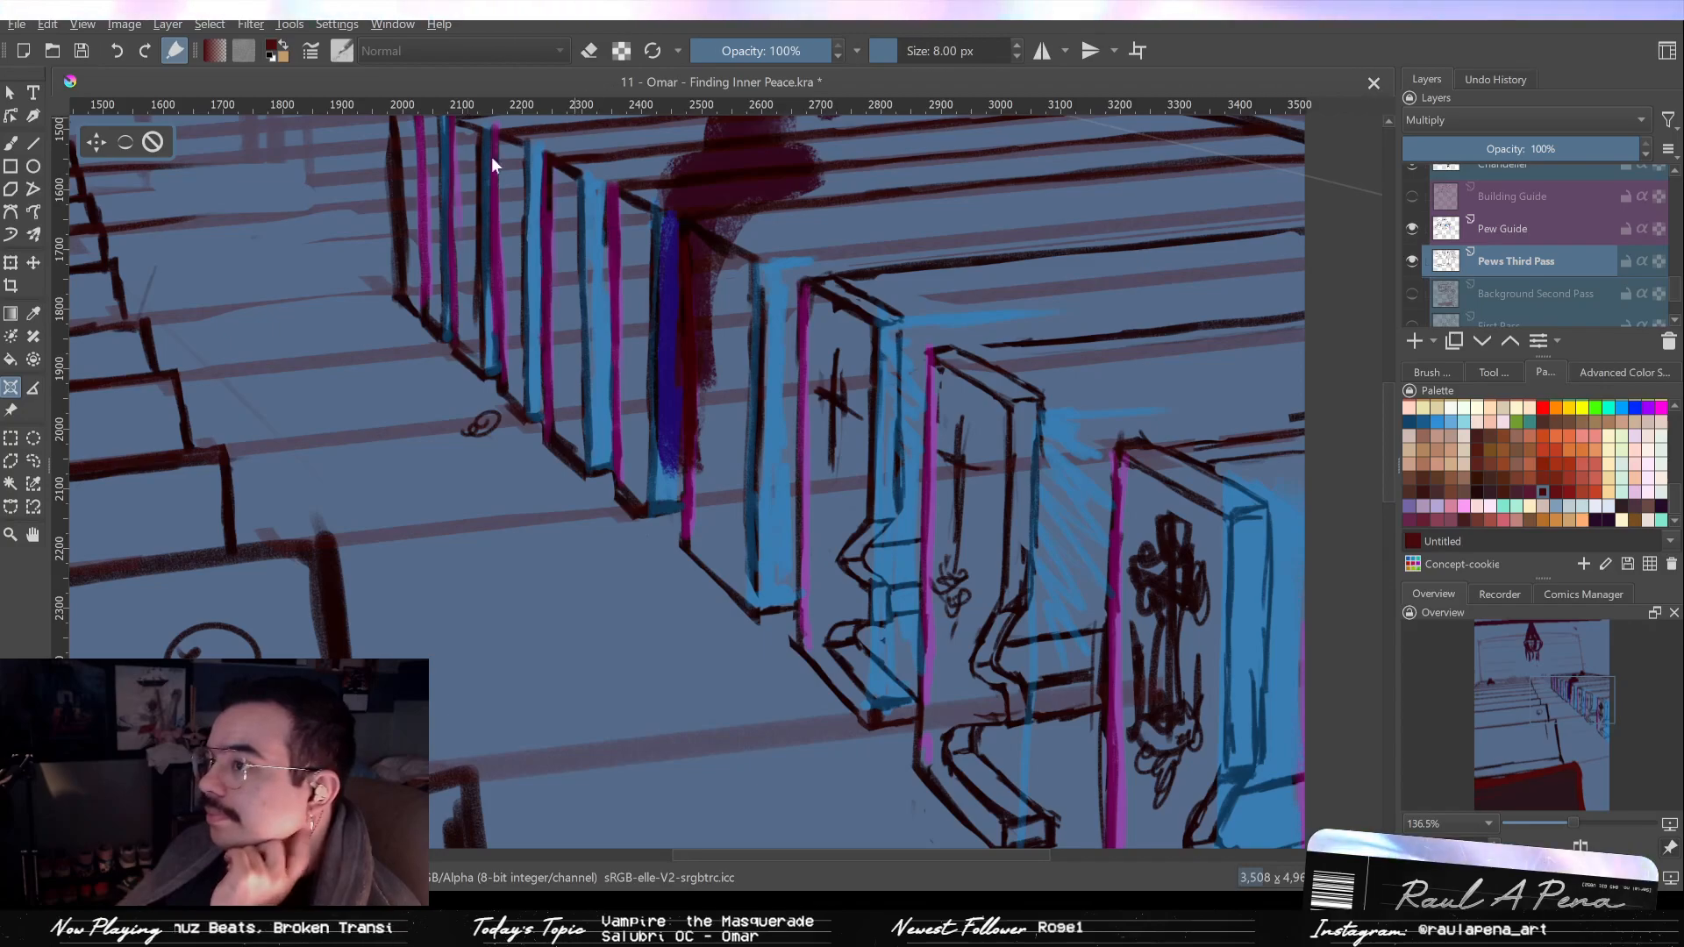
Sketch the fourth-nearest pew's foot and the seat plank behind its end panel with the 8 px brush.
key(b)
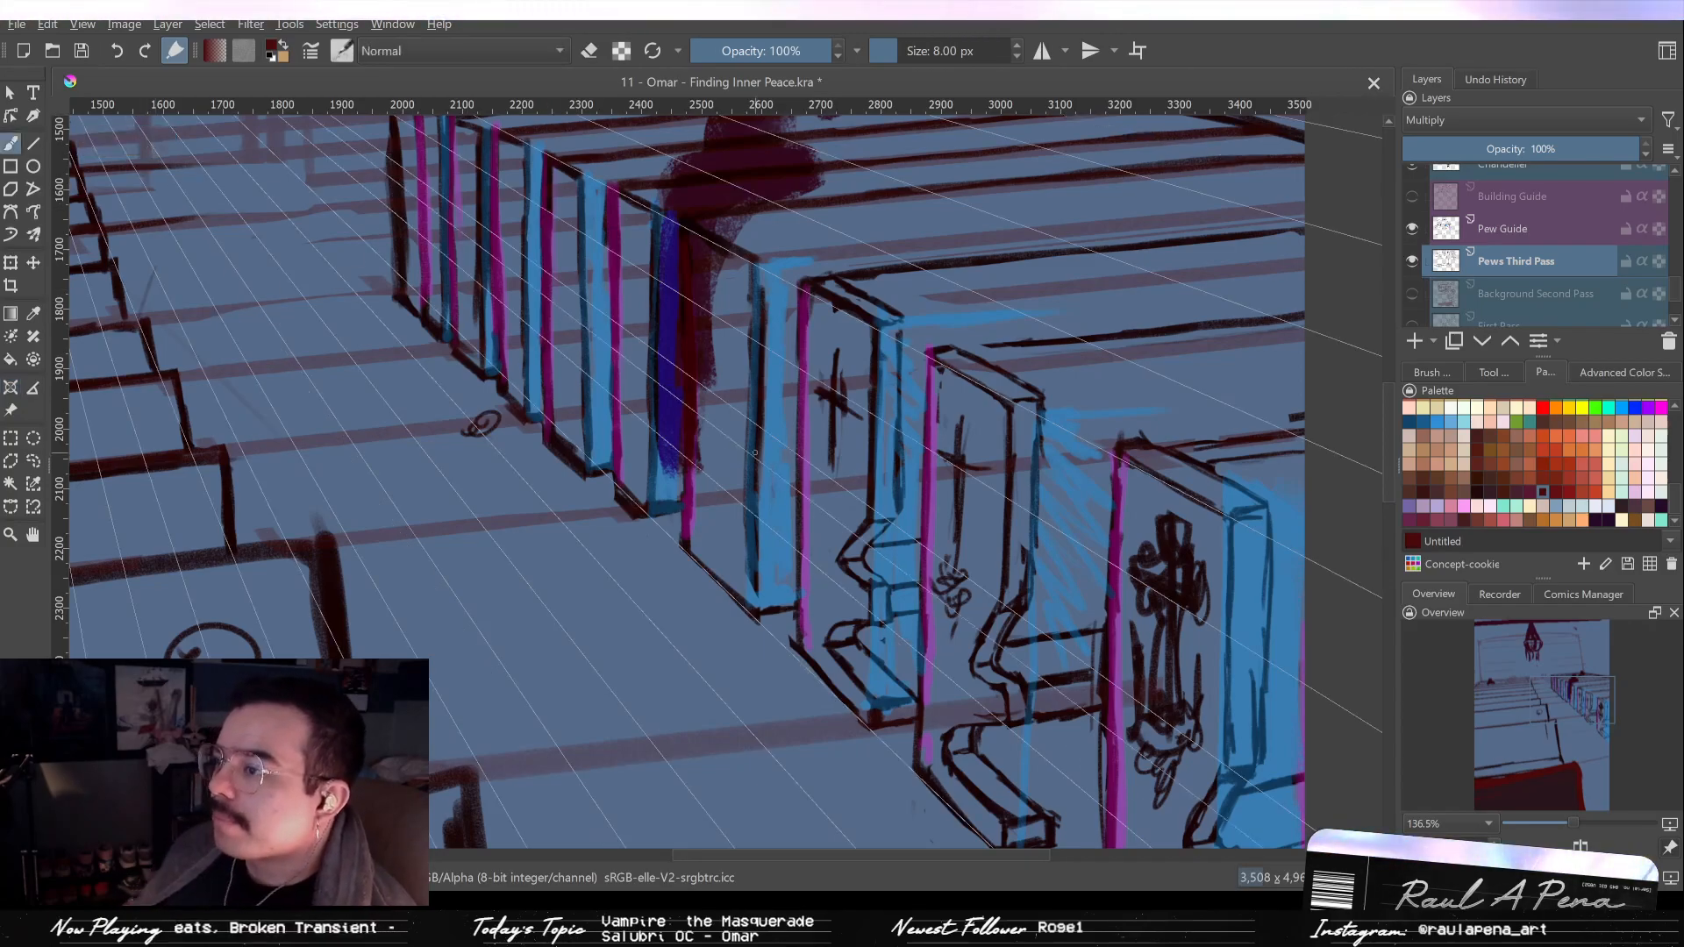
scroll(731, 477, up, 3)
scroll(731, 476, up, 1)
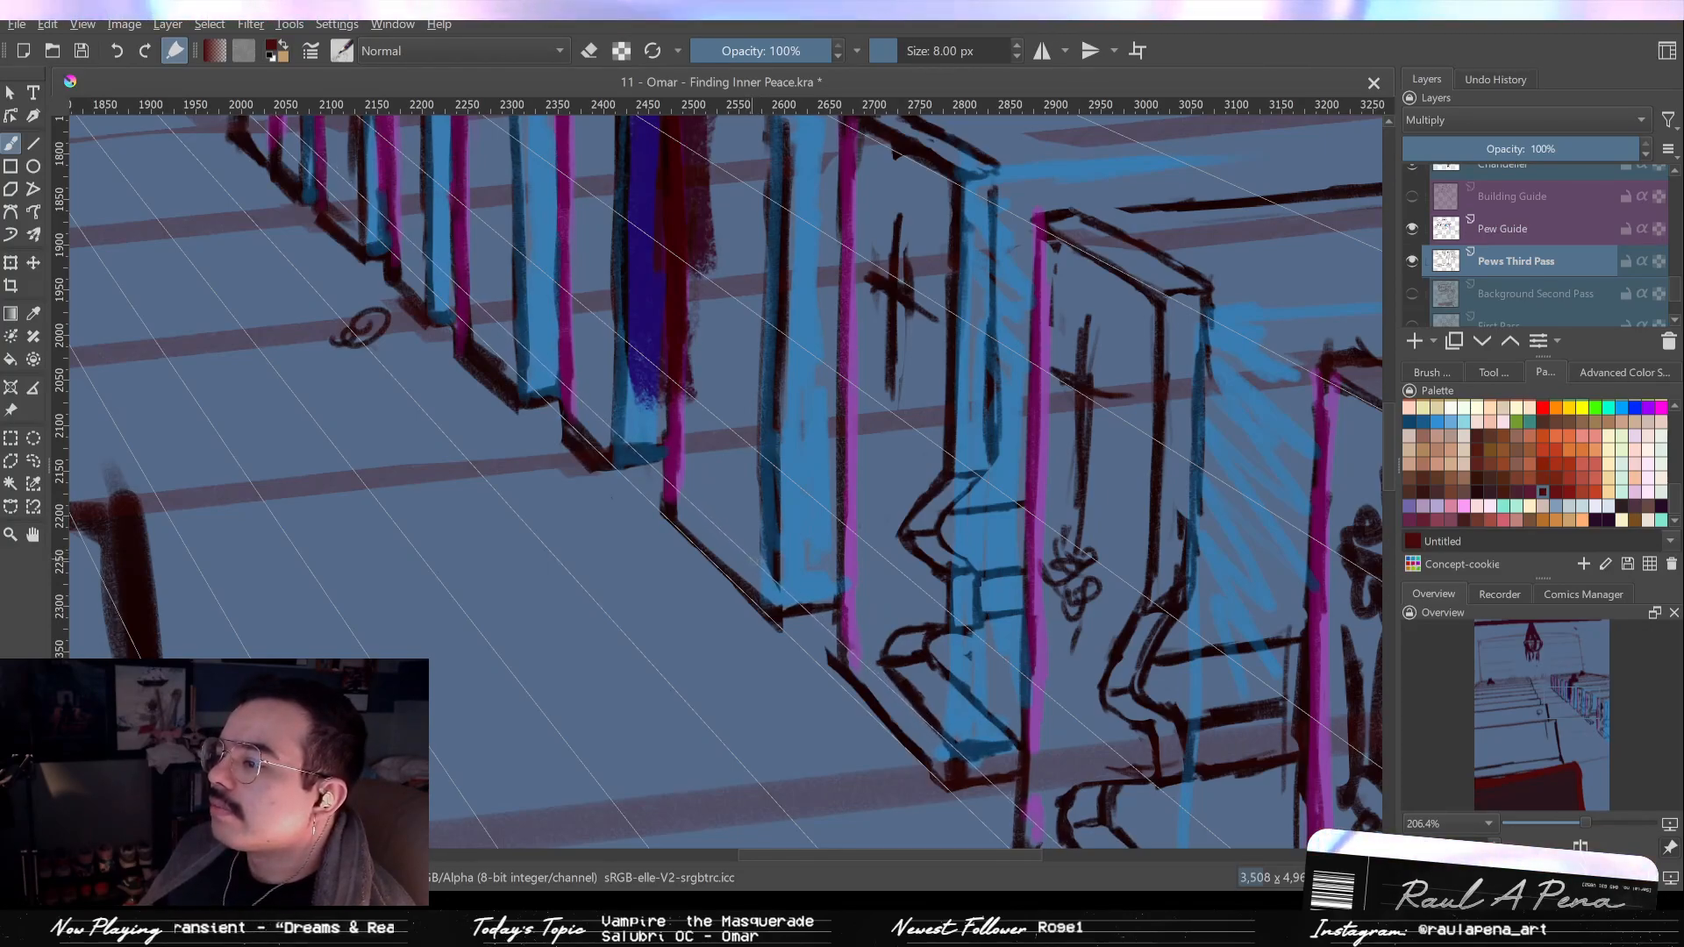
mouse_move(702, 503)
mouse_down()
mouse_move(756, 562)
mouse_move(831, 571)
mouse_up()
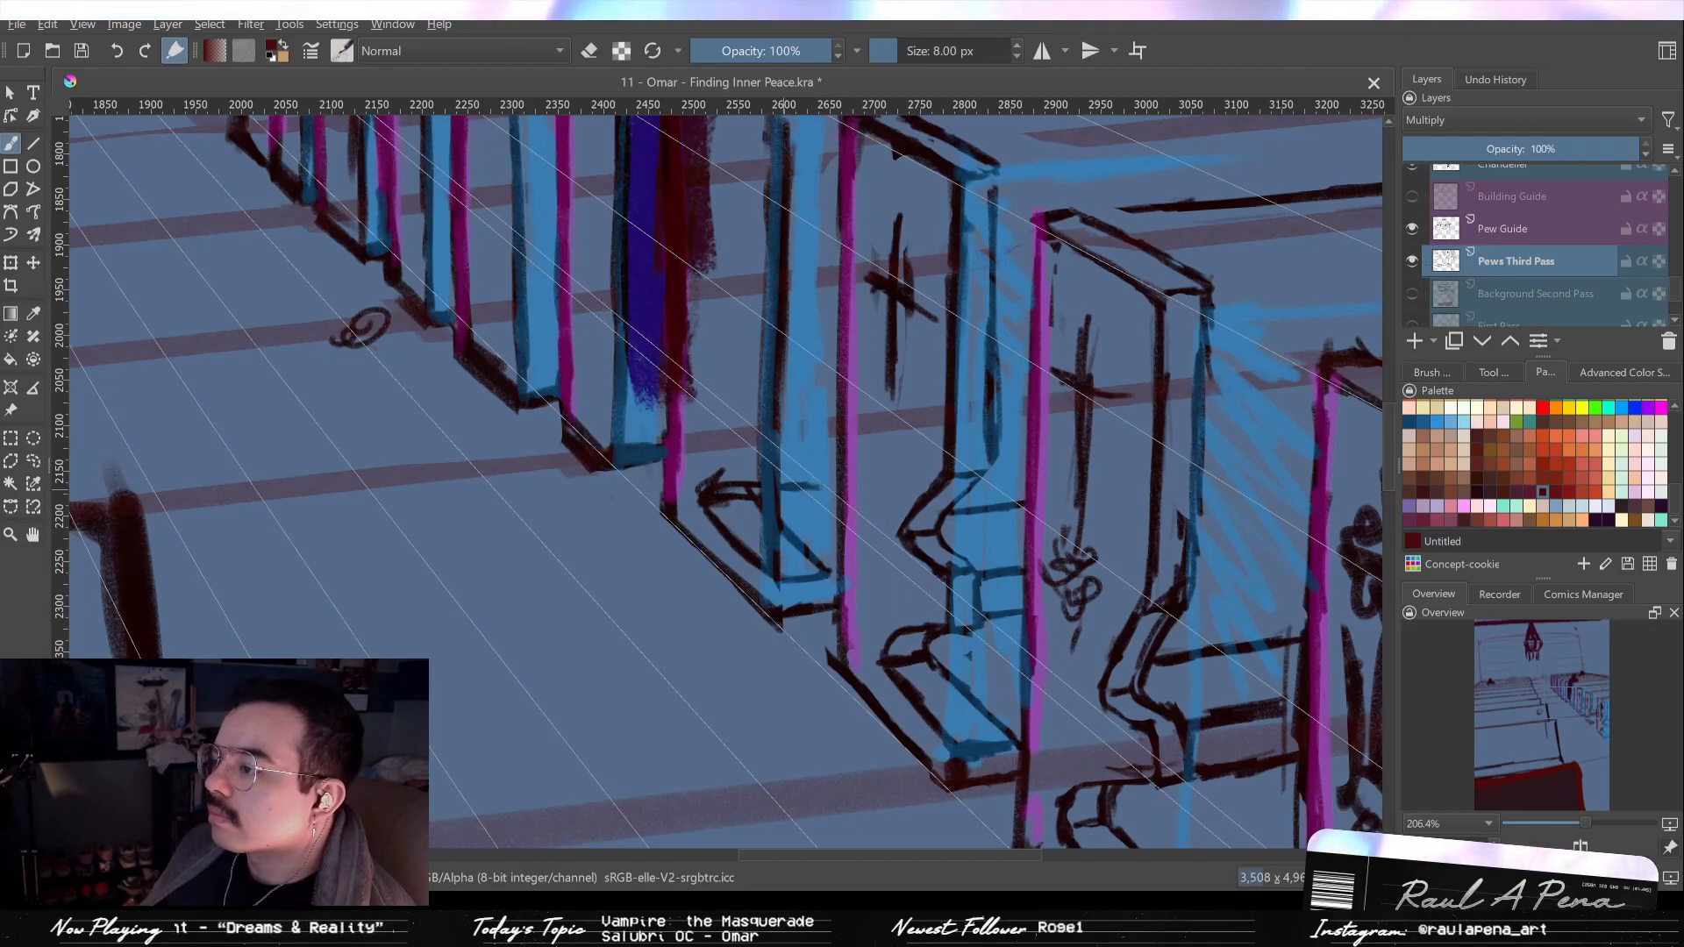
drag(812, 484, 797, 431)
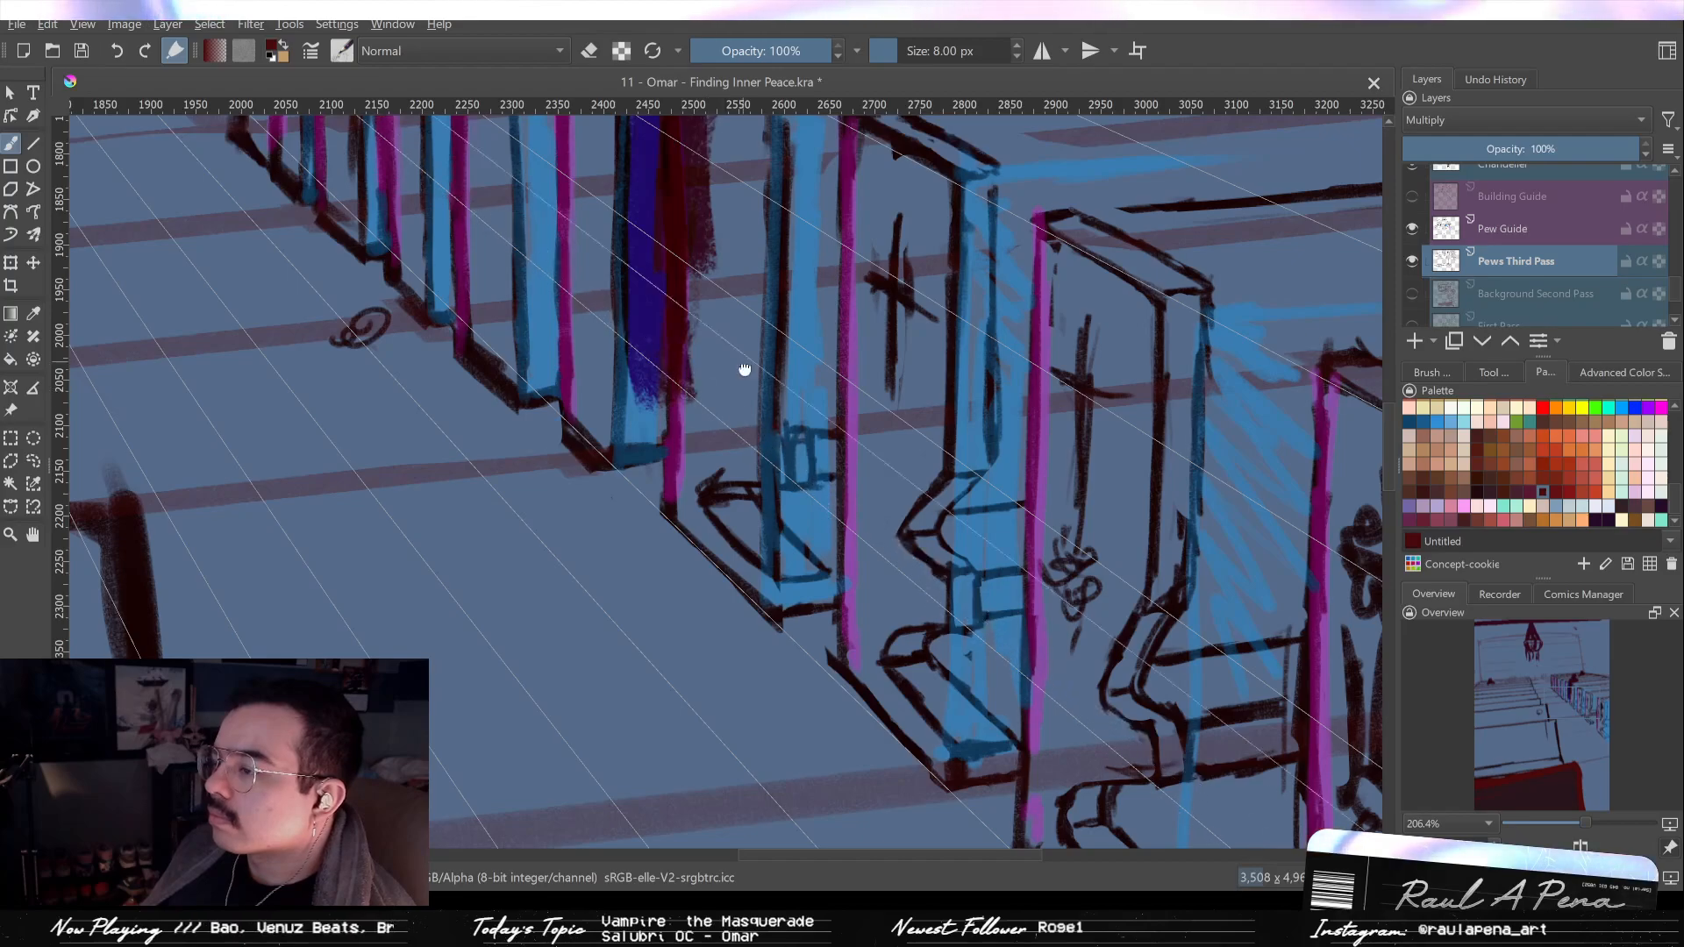
Draw the angled seat notch on the fourth-nearest pew's end panel and clean up its lines with the 13.30 px eraser.
drag(745, 360, 795, 496)
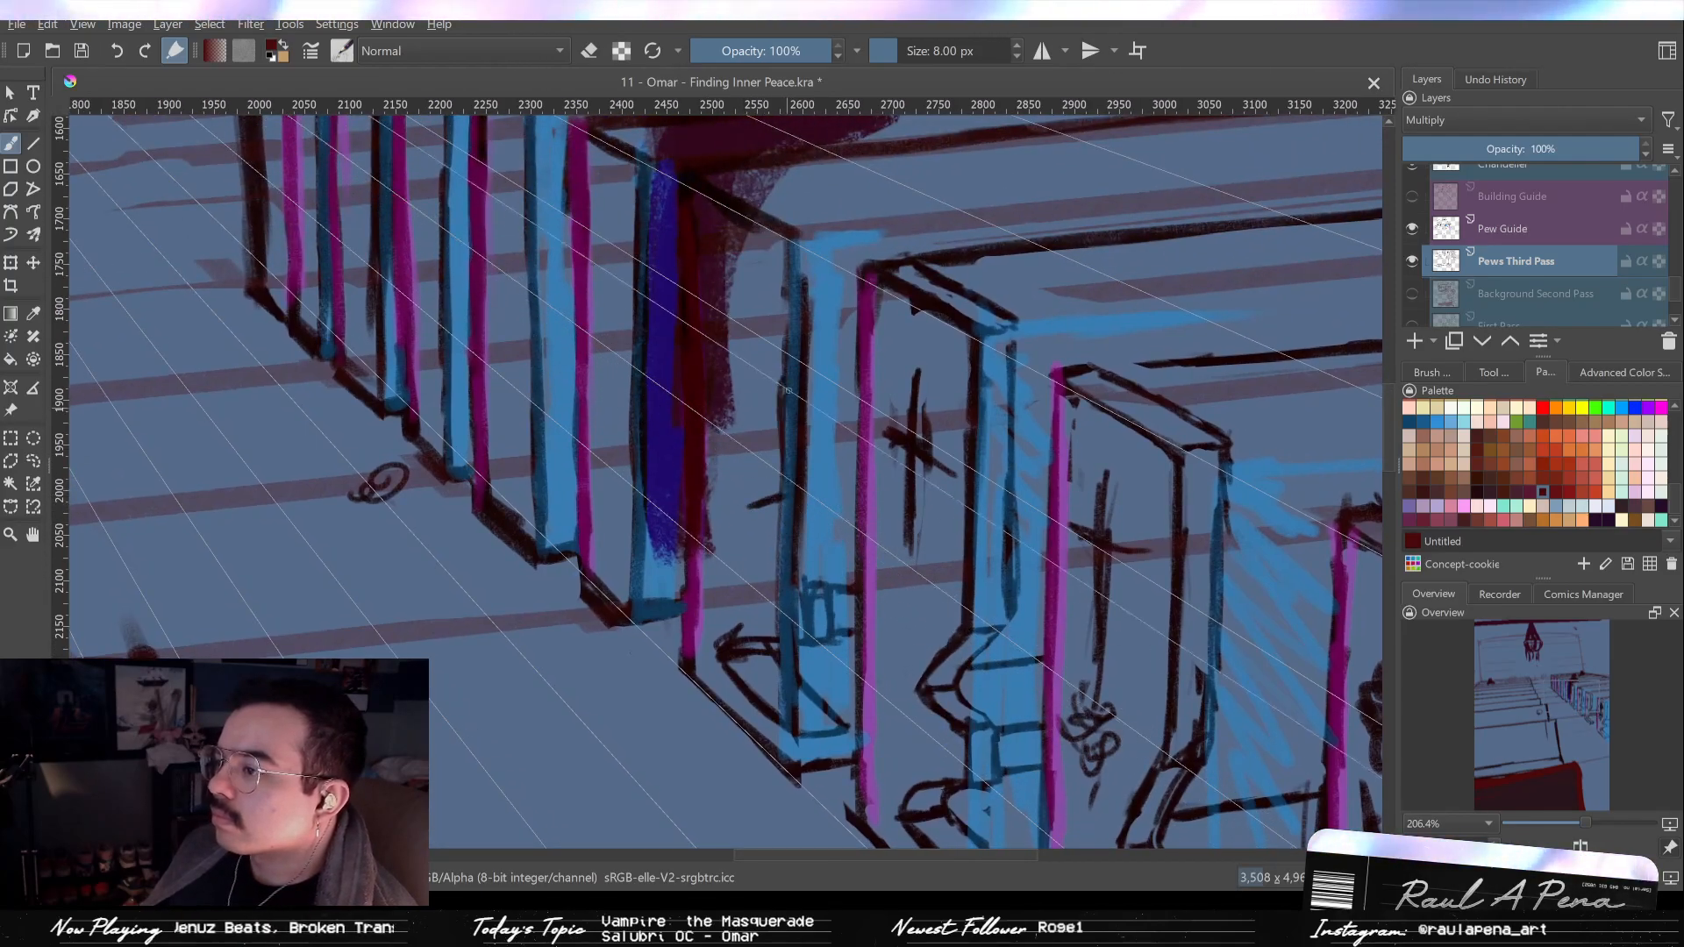
key(e)
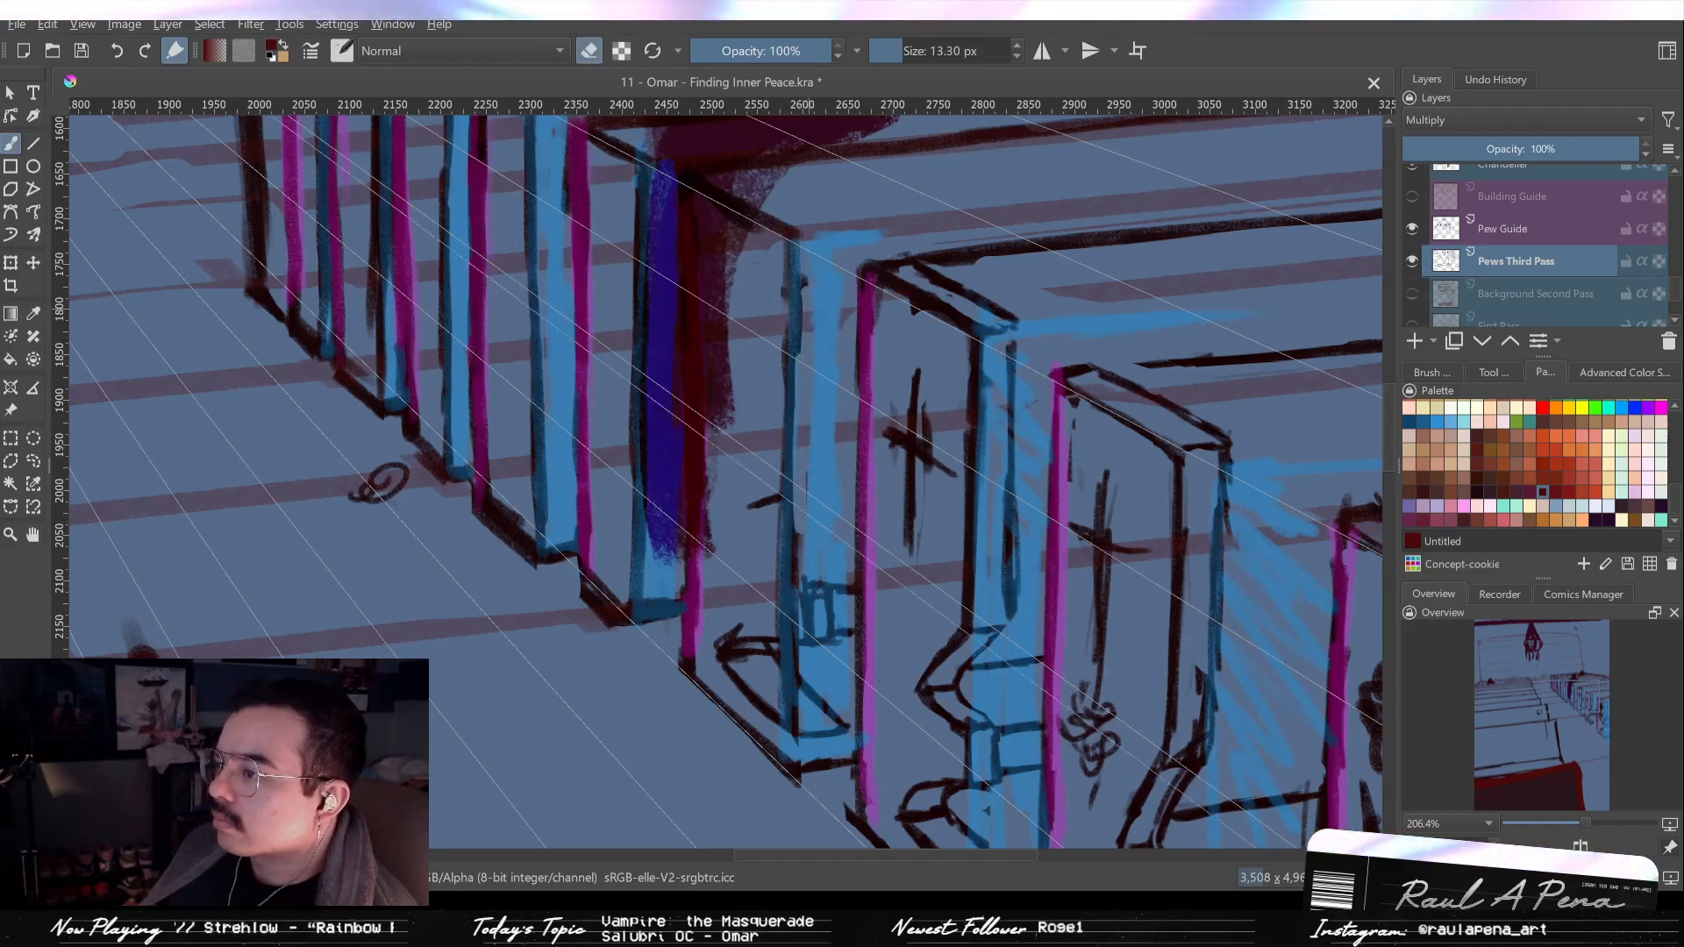
key(e)
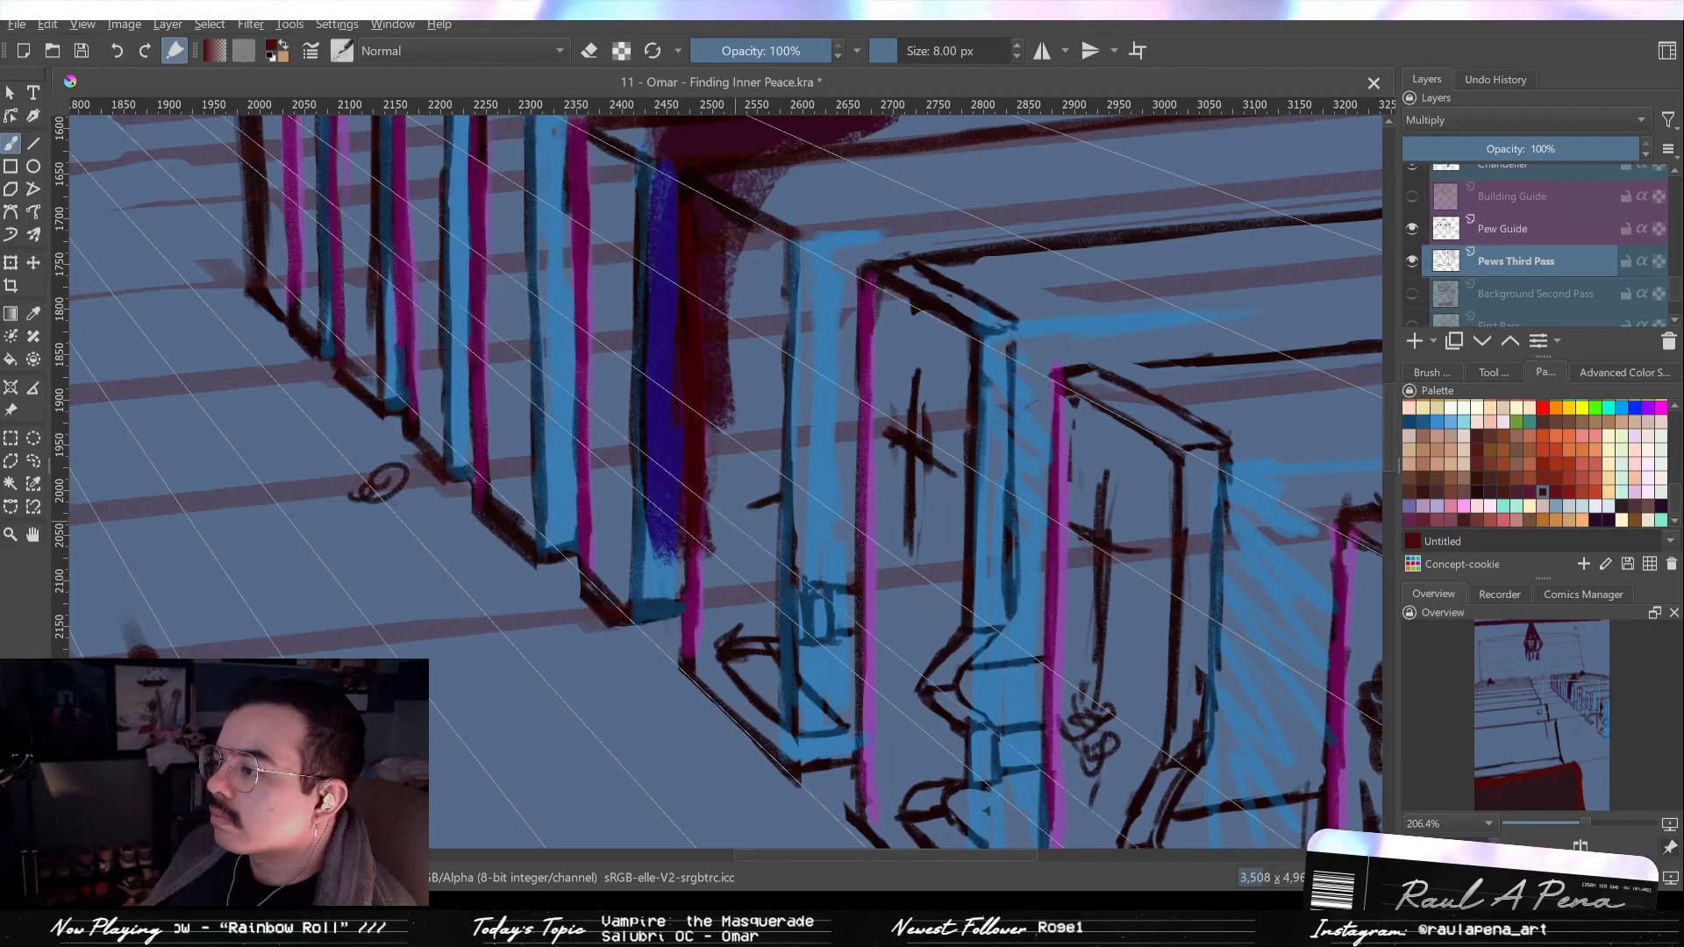
key(e)
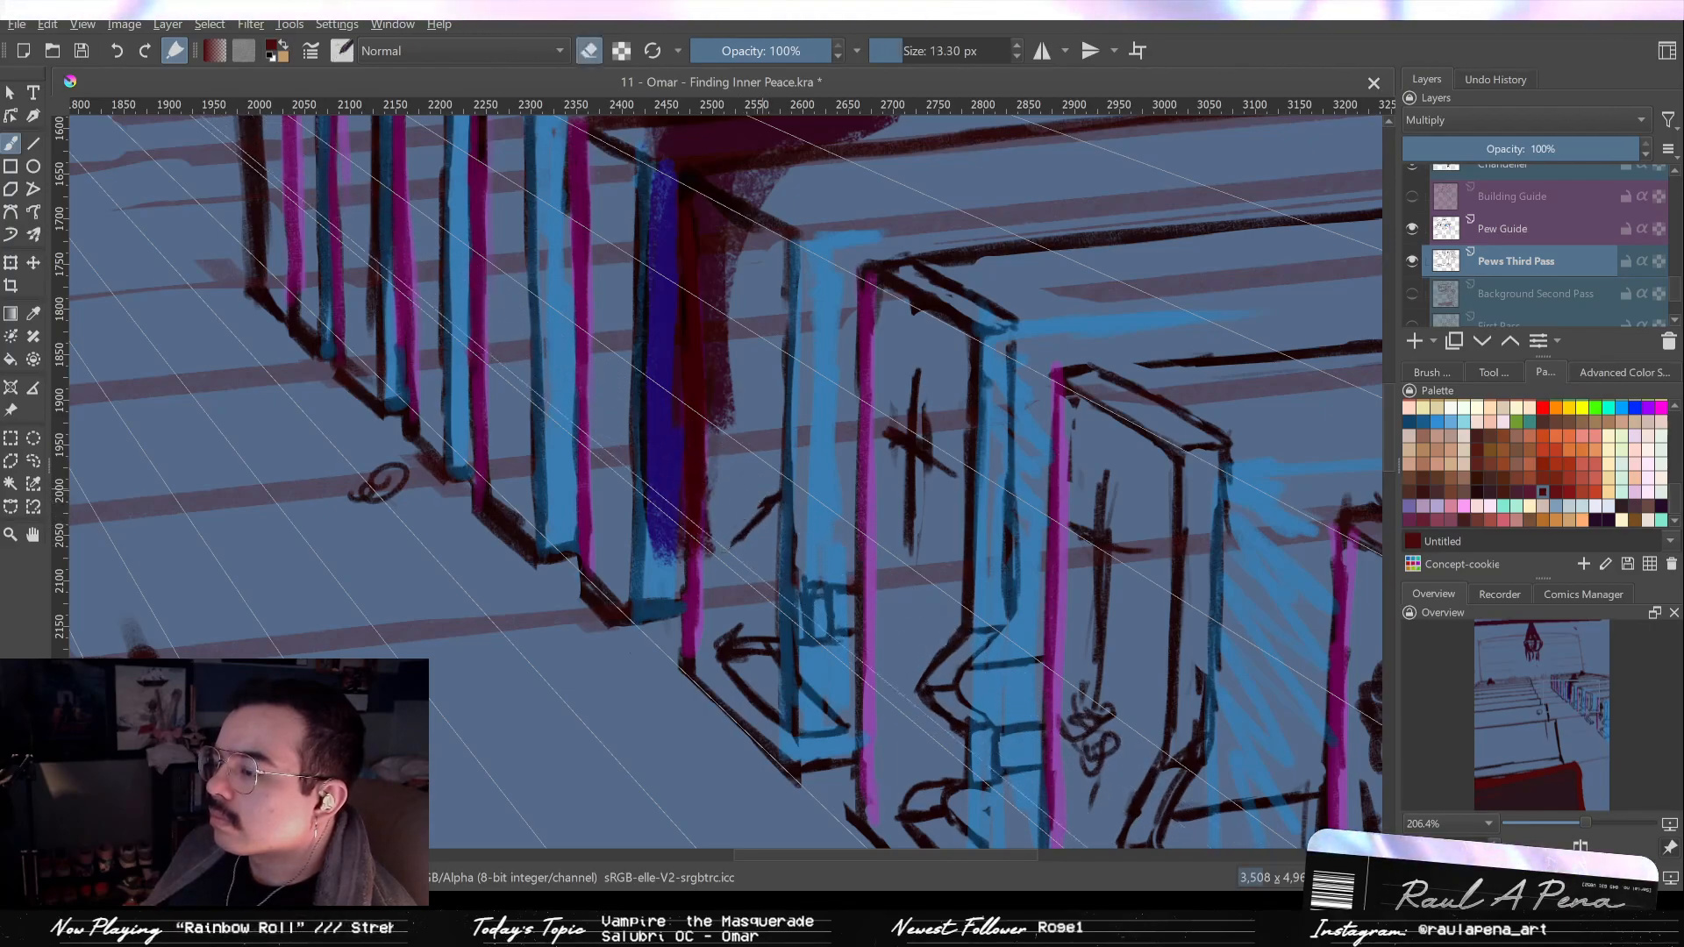
key(e)
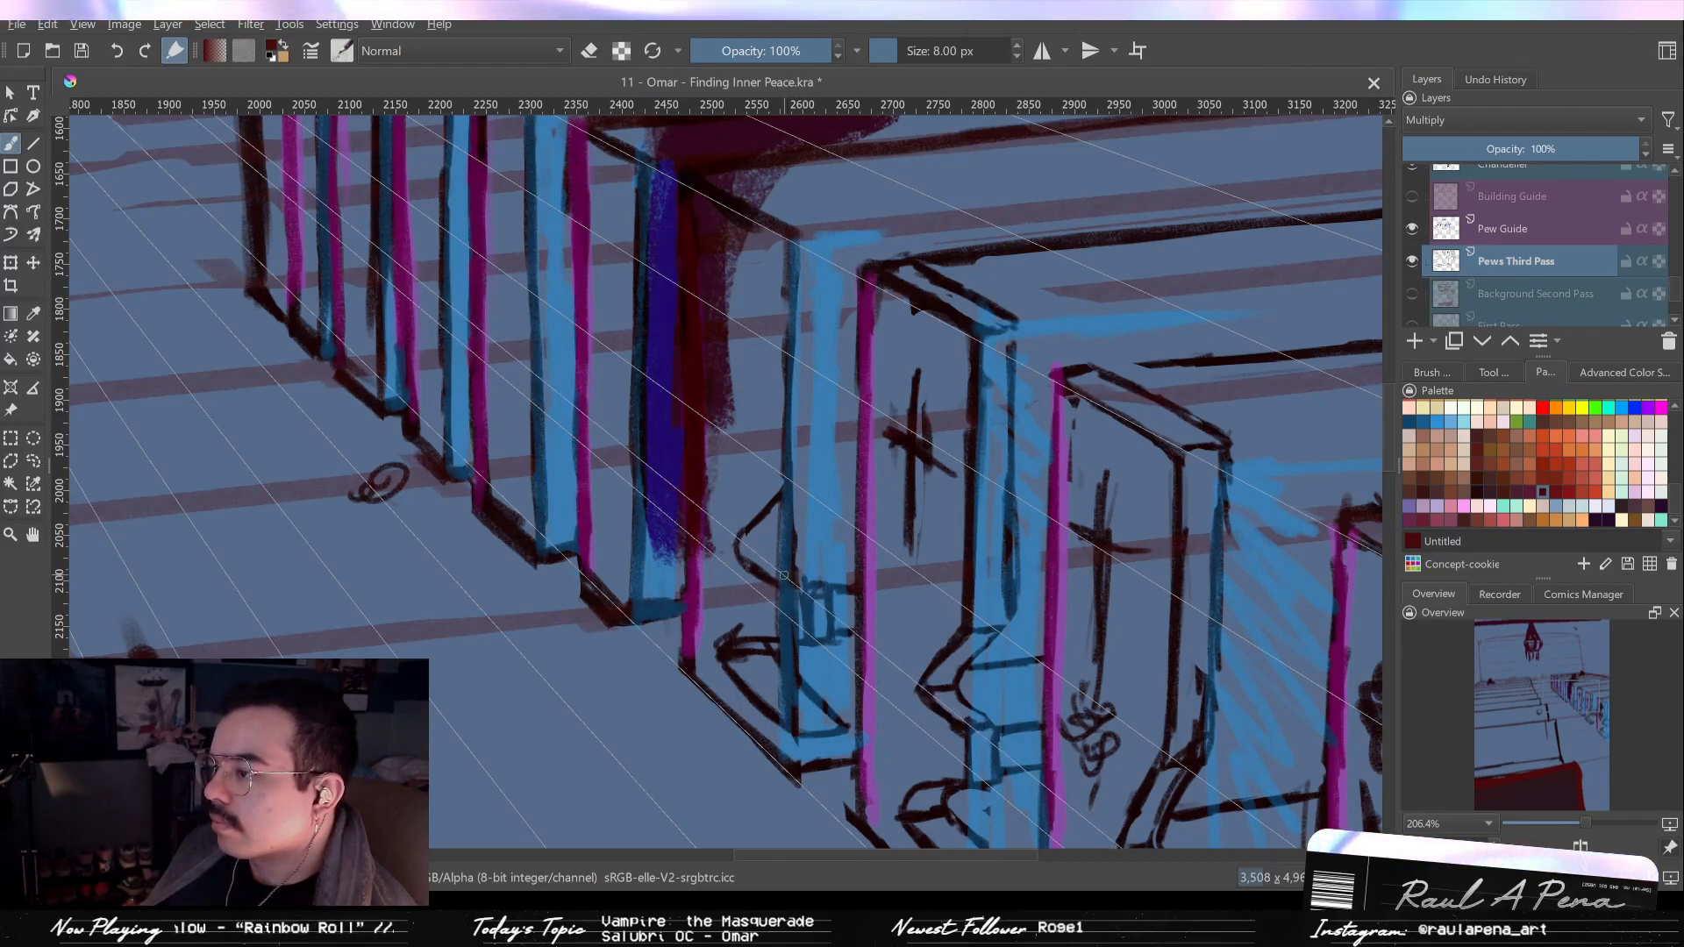
key(e)
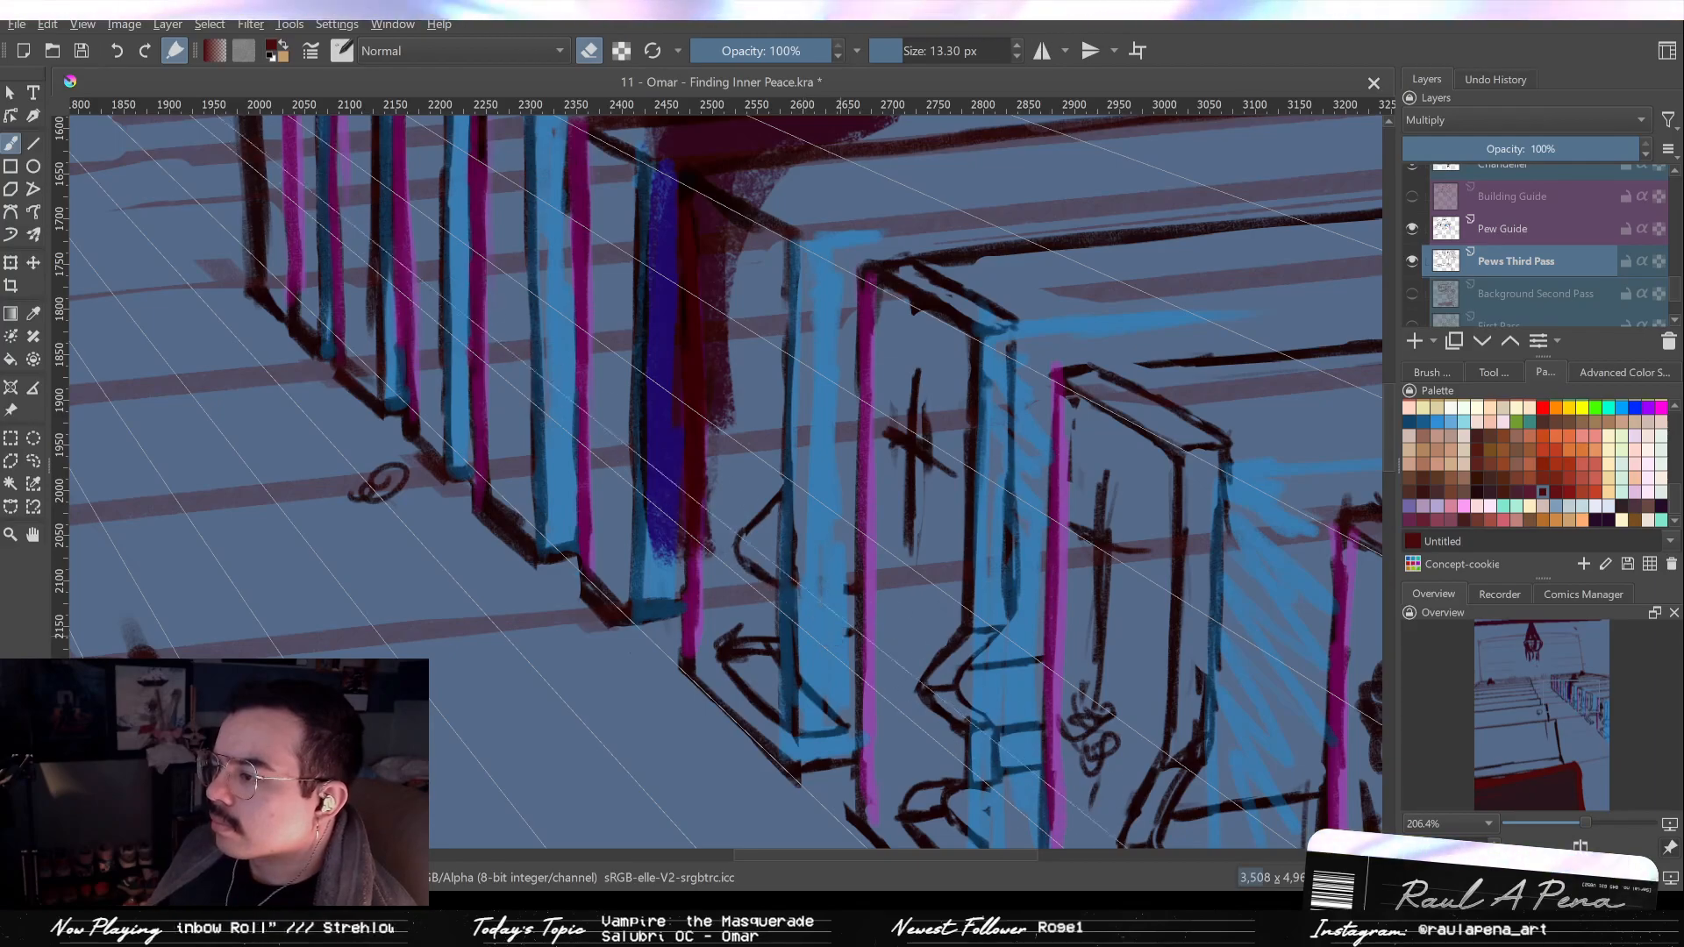
drag(832, 583, 810, 408)
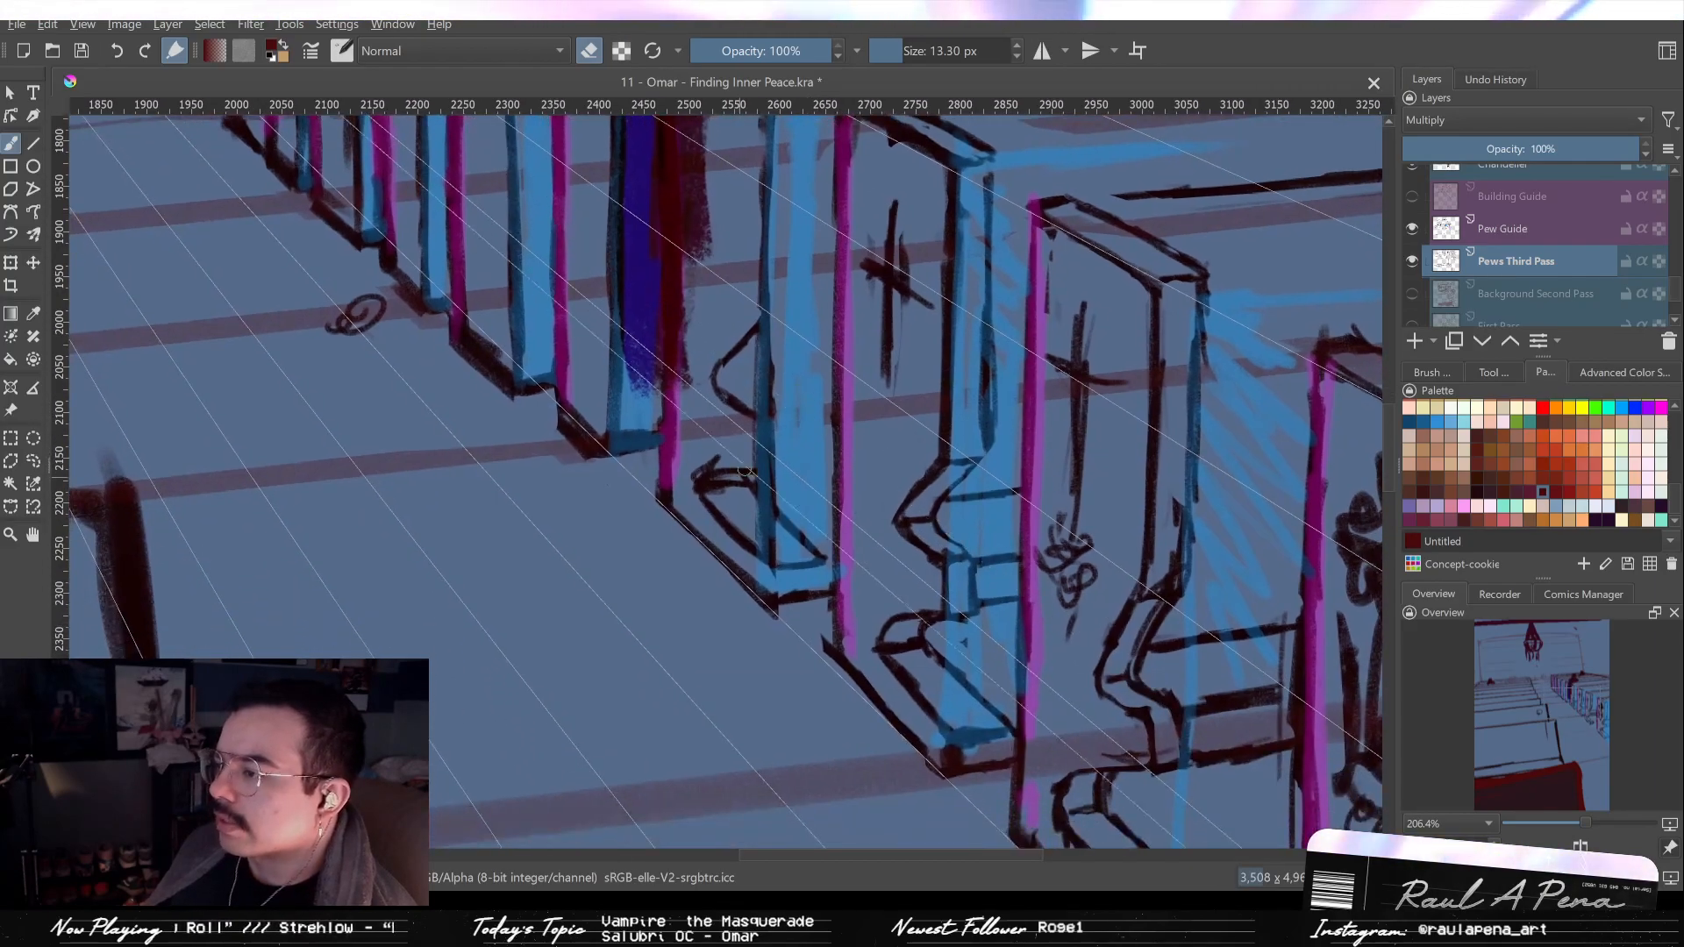
key(e)
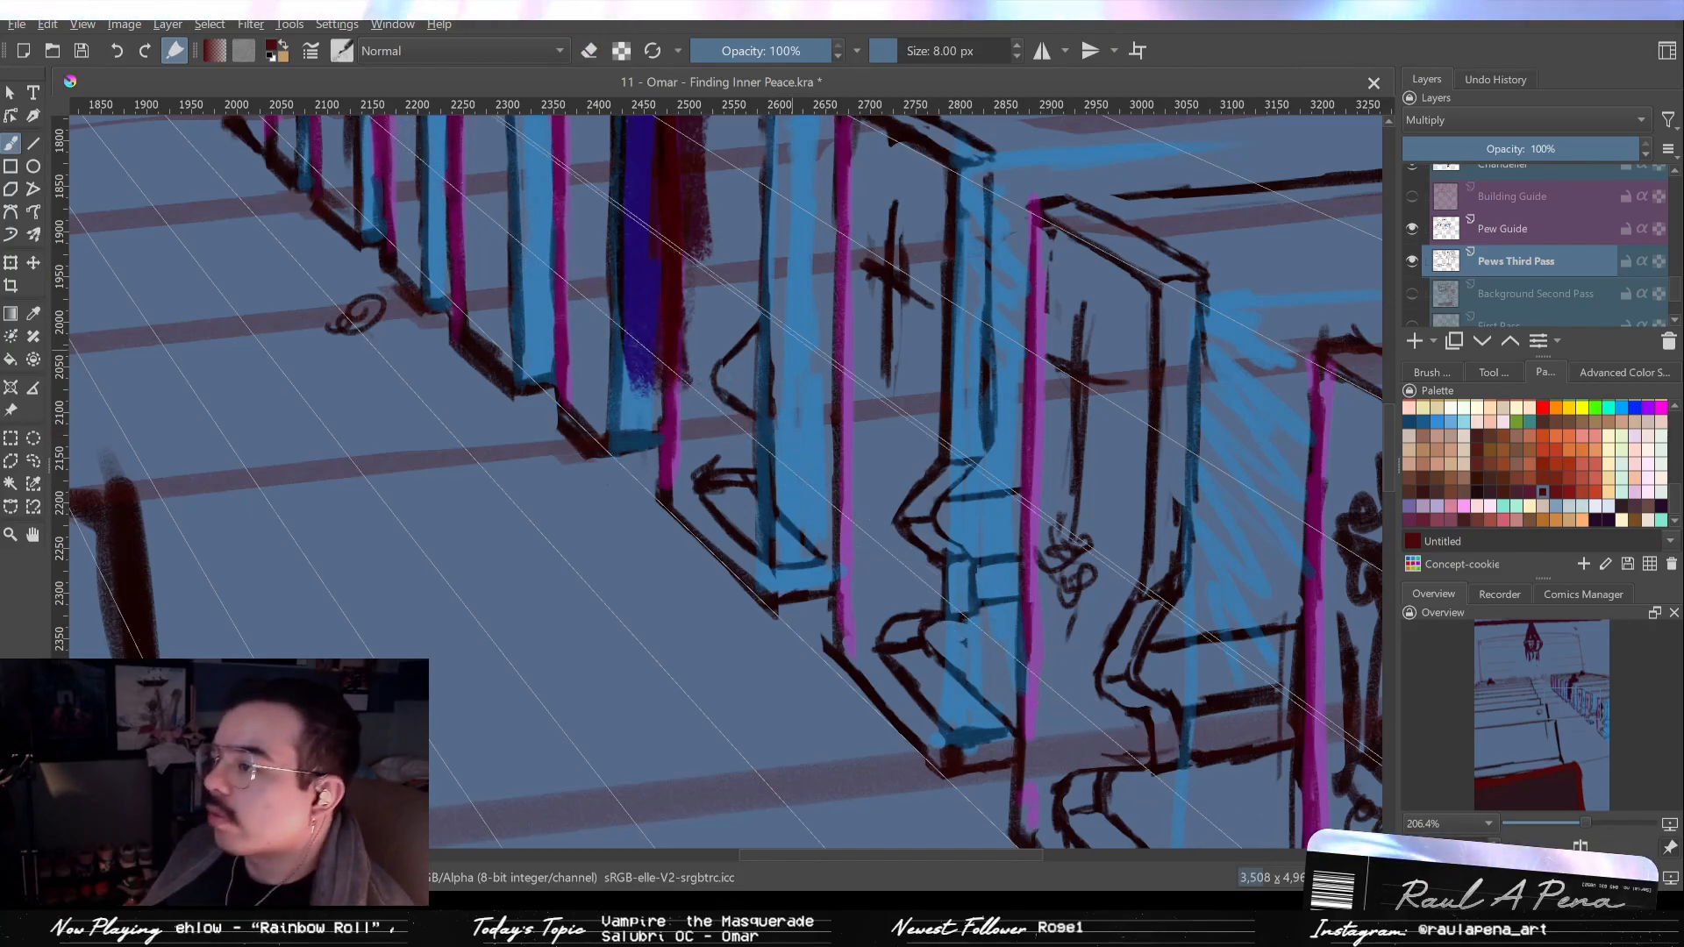
drag(787, 445, 819, 516)
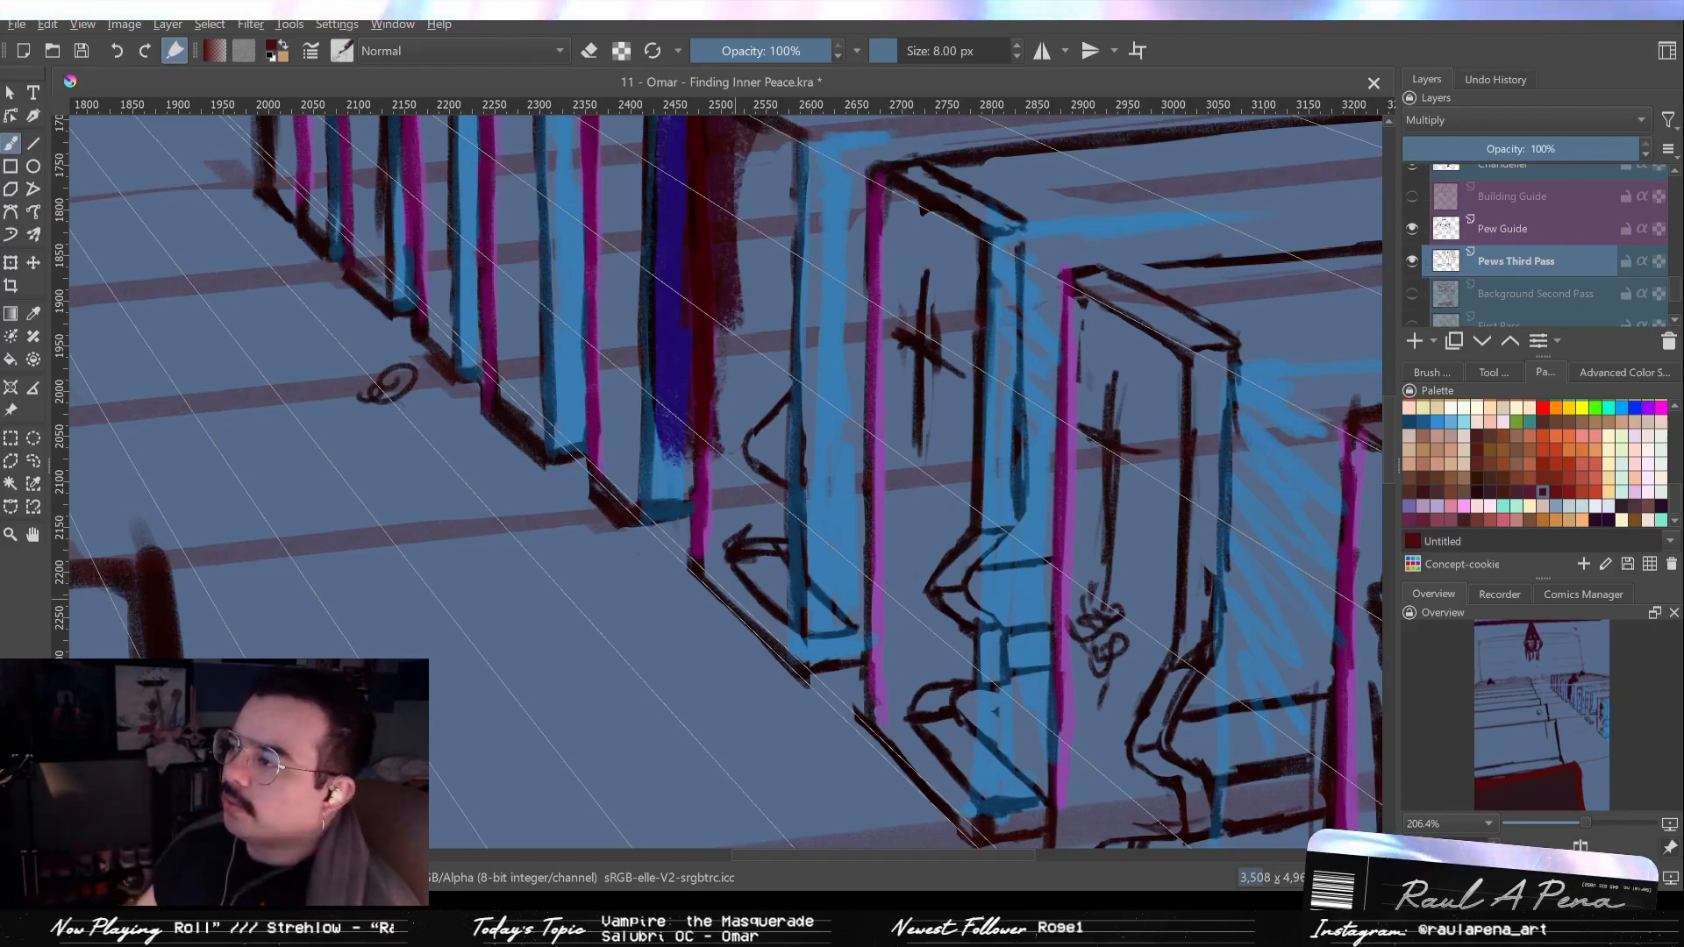
drag(1283, 472, 1167, 377)
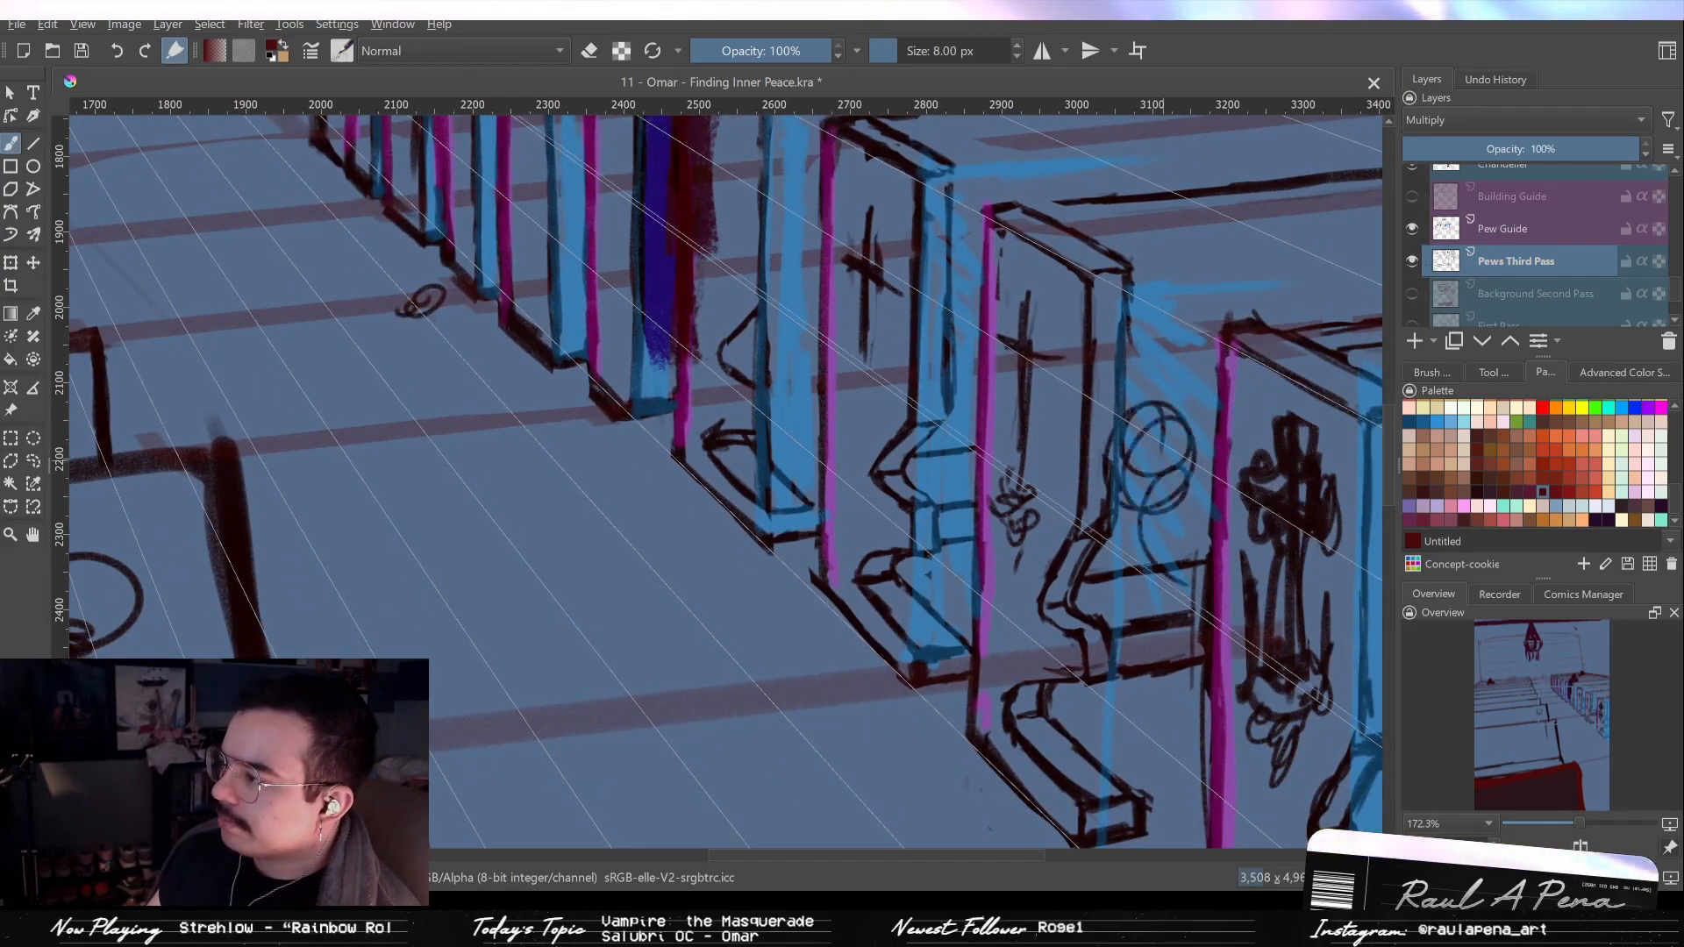
key(ctrl+z)
key(ctrl+z)
mouse_move(1123, 468)
mouse_down()
mouse_move(1057, 400)
mouse_move(985, 466)
mouse_up()
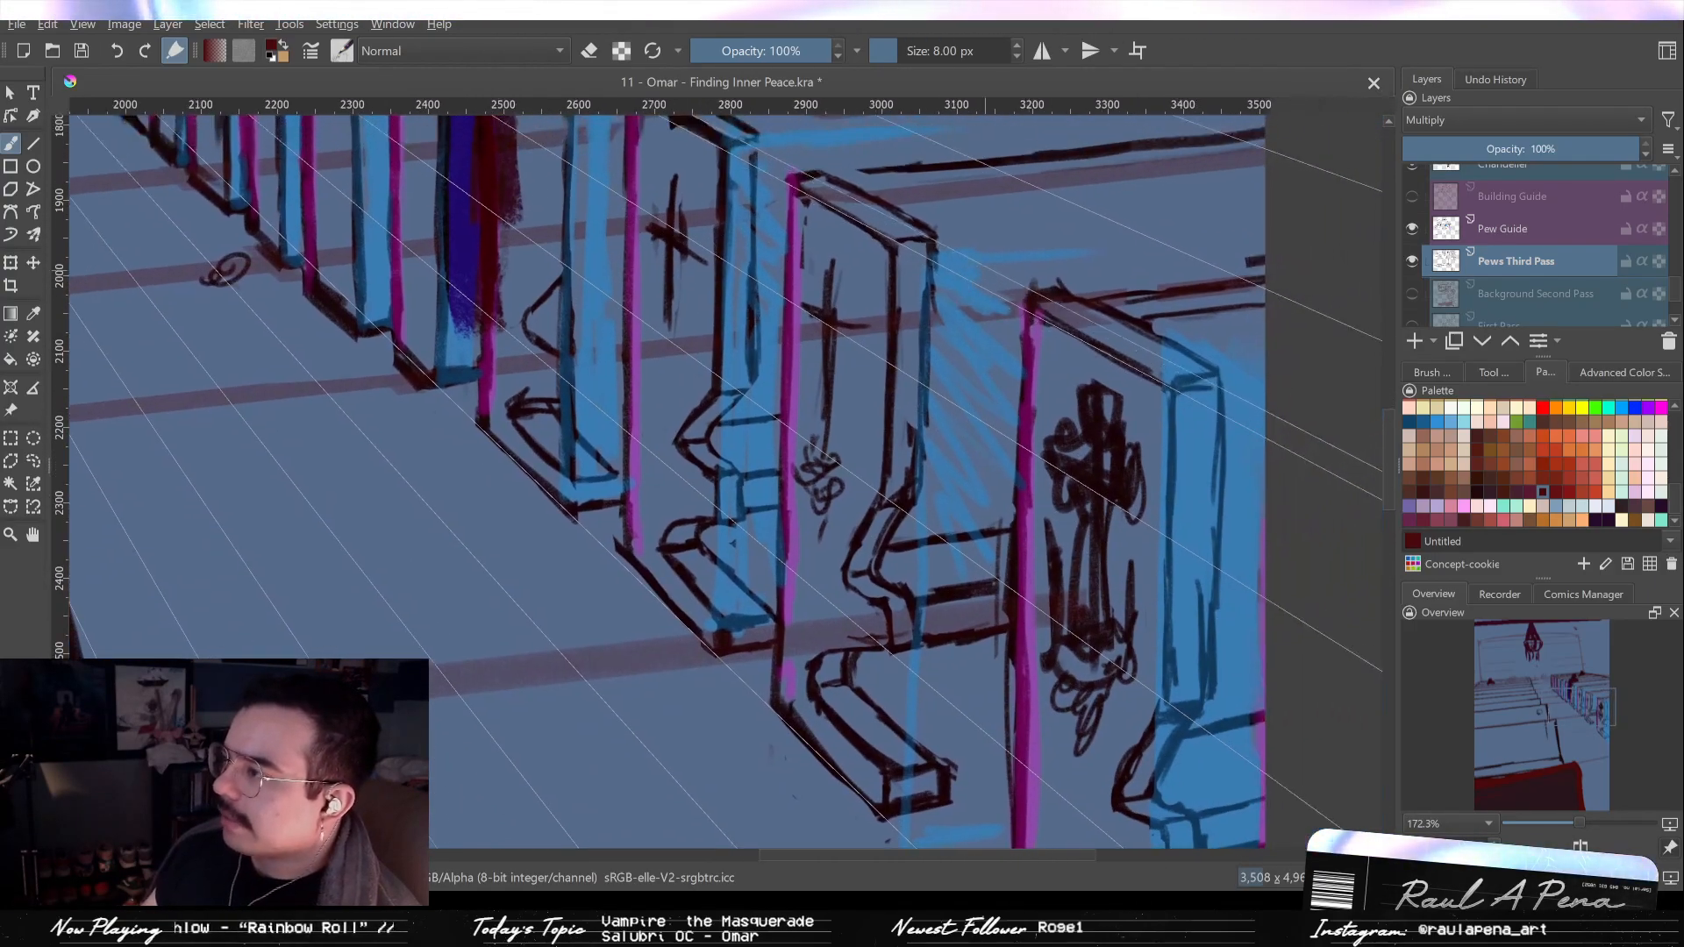
drag(954, 249, 1239, 216)
drag(1039, 270, 1226, 250)
drag(923, 288, 1176, 276)
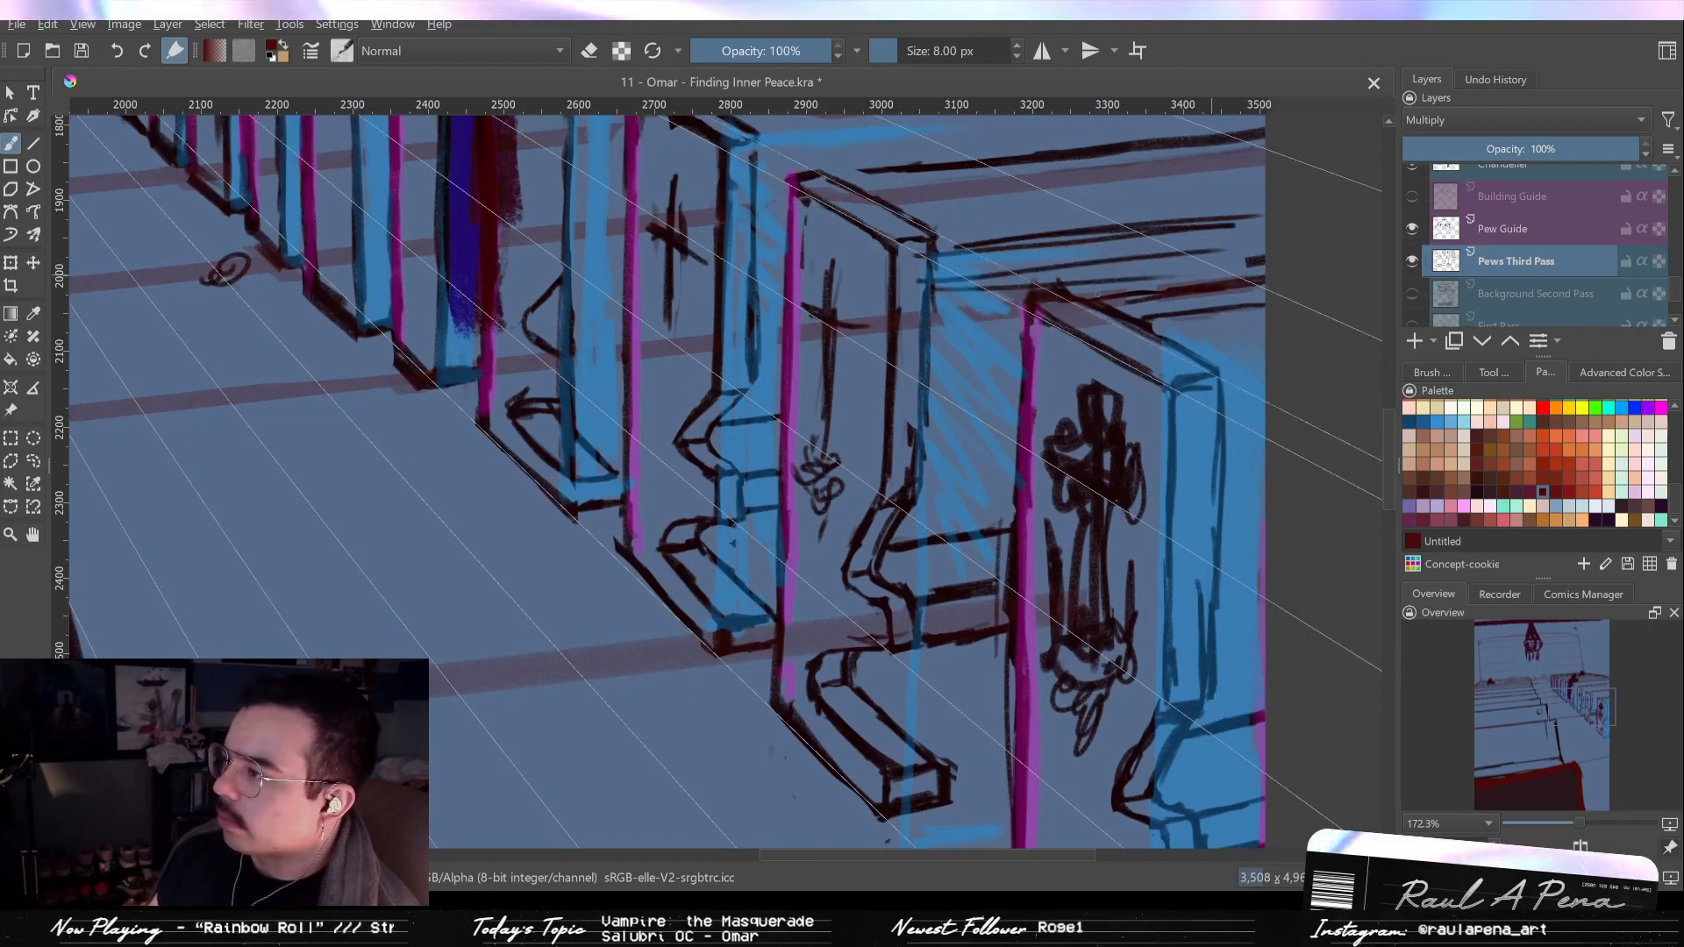
drag(900, 358, 1035, 332)
drag(950, 384, 1058, 371)
drag(935, 423, 996, 393)
drag(928, 465, 944, 517)
key(ctrl+z)
key(ctrl+z)
key(ctrl+z)
key(ctrl+z)
key(ctrl+z)
key(ctrl+z)
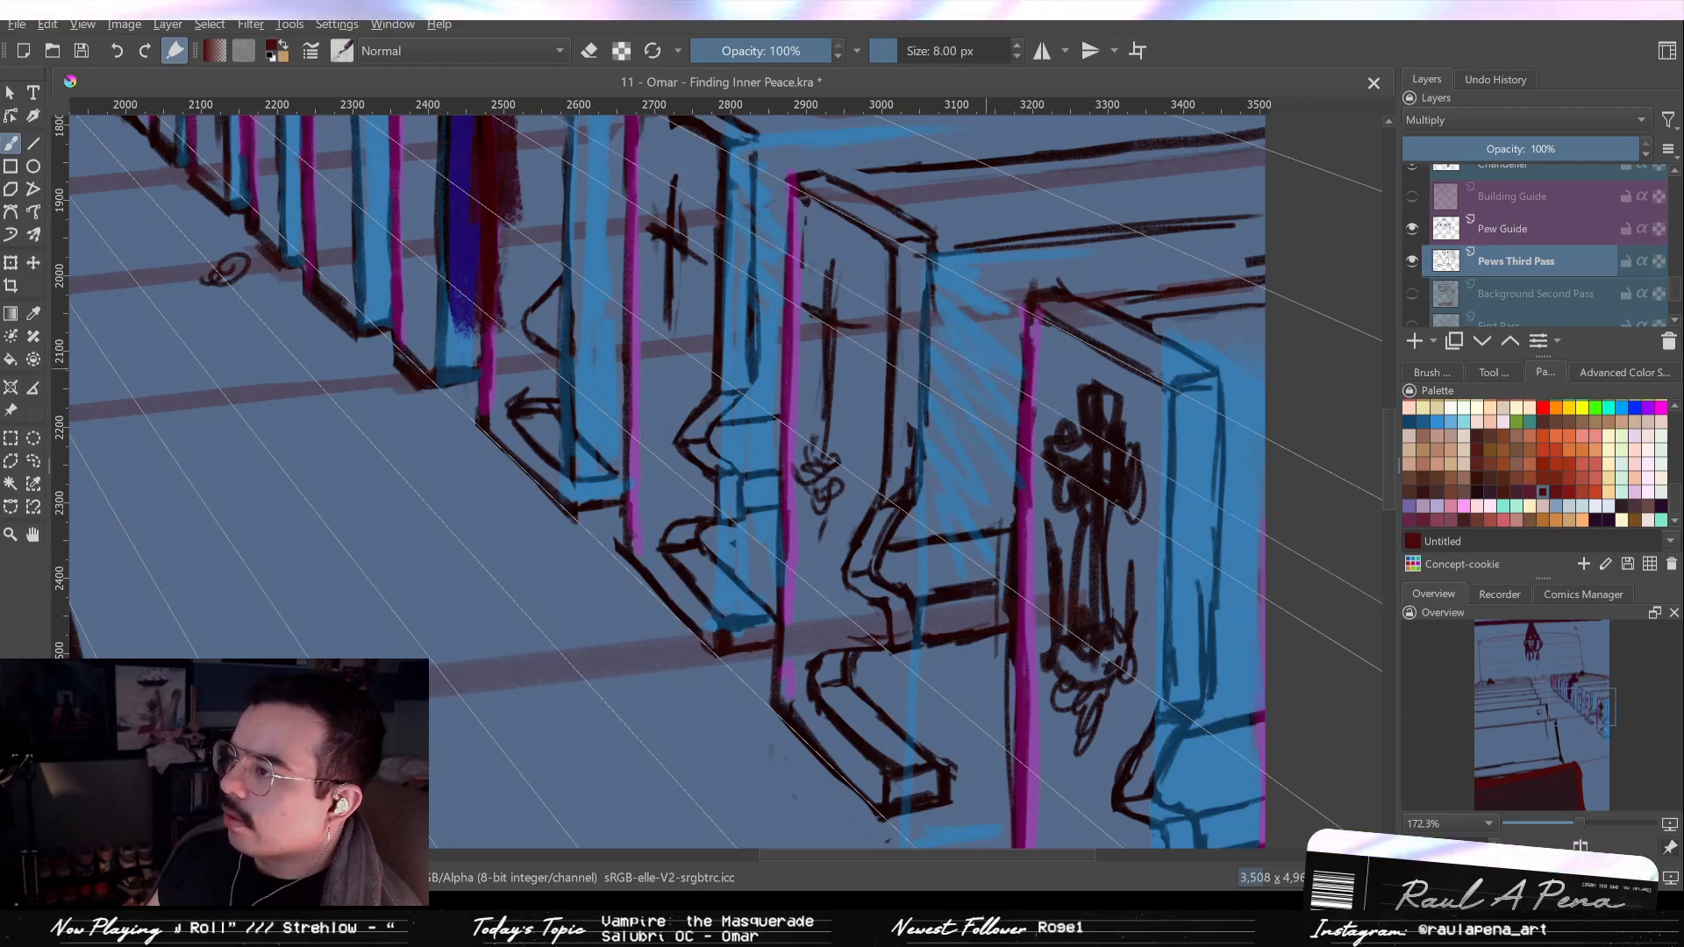
key(ctrl+z)
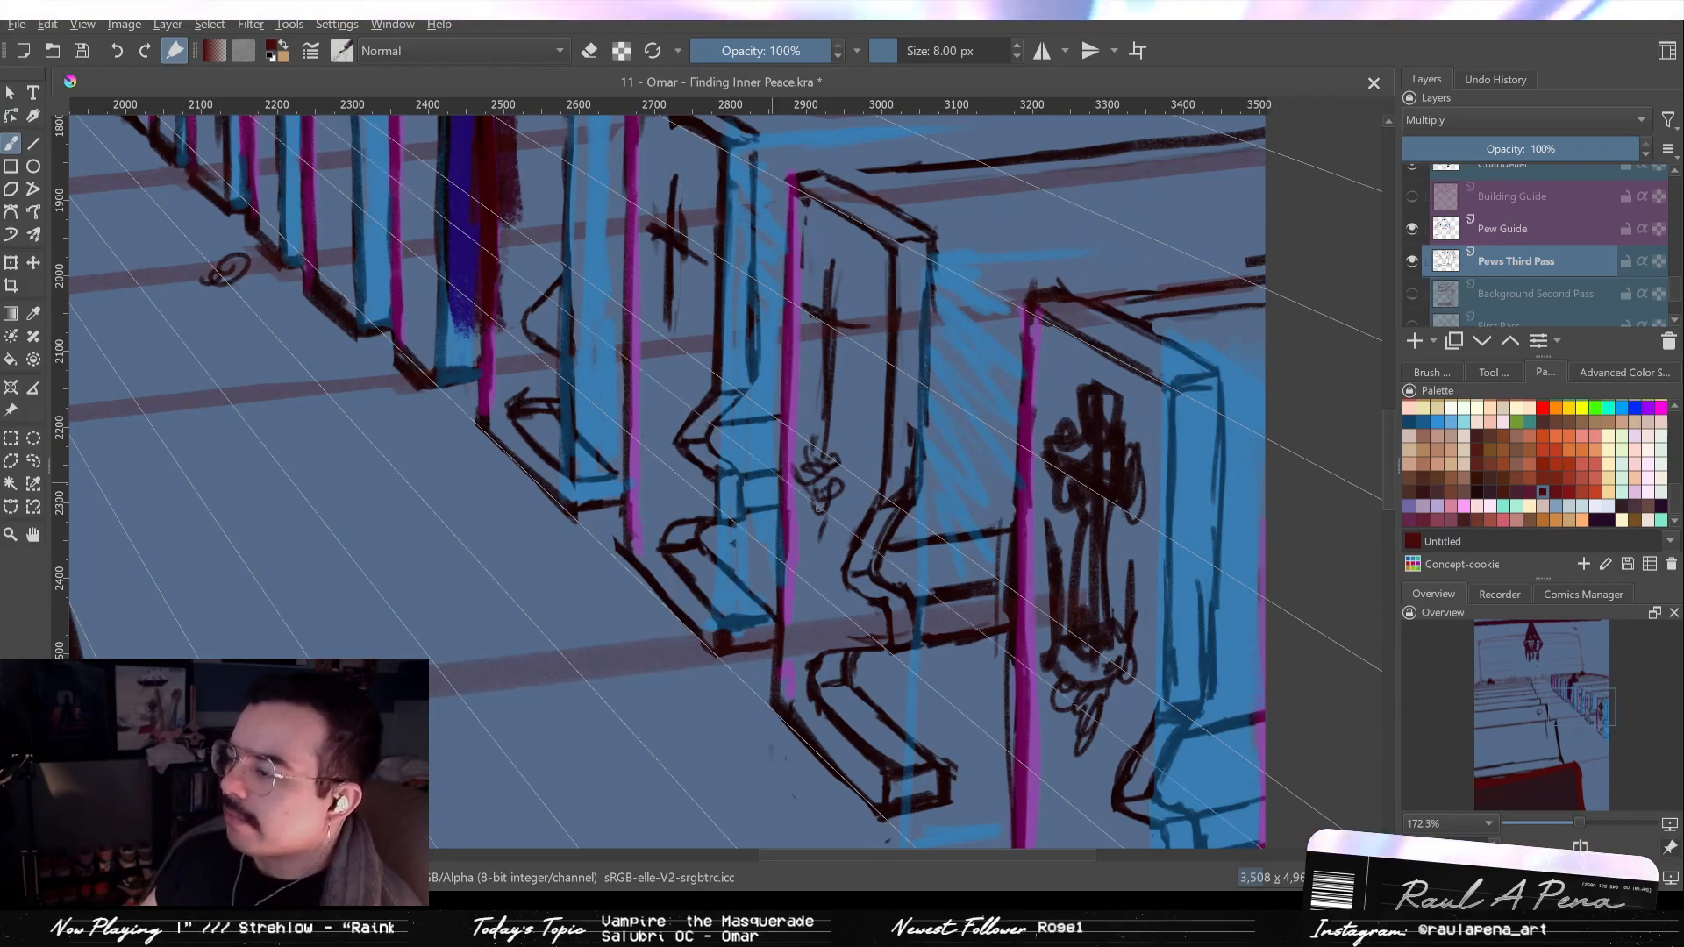
scroll(891, 545, down, 3)
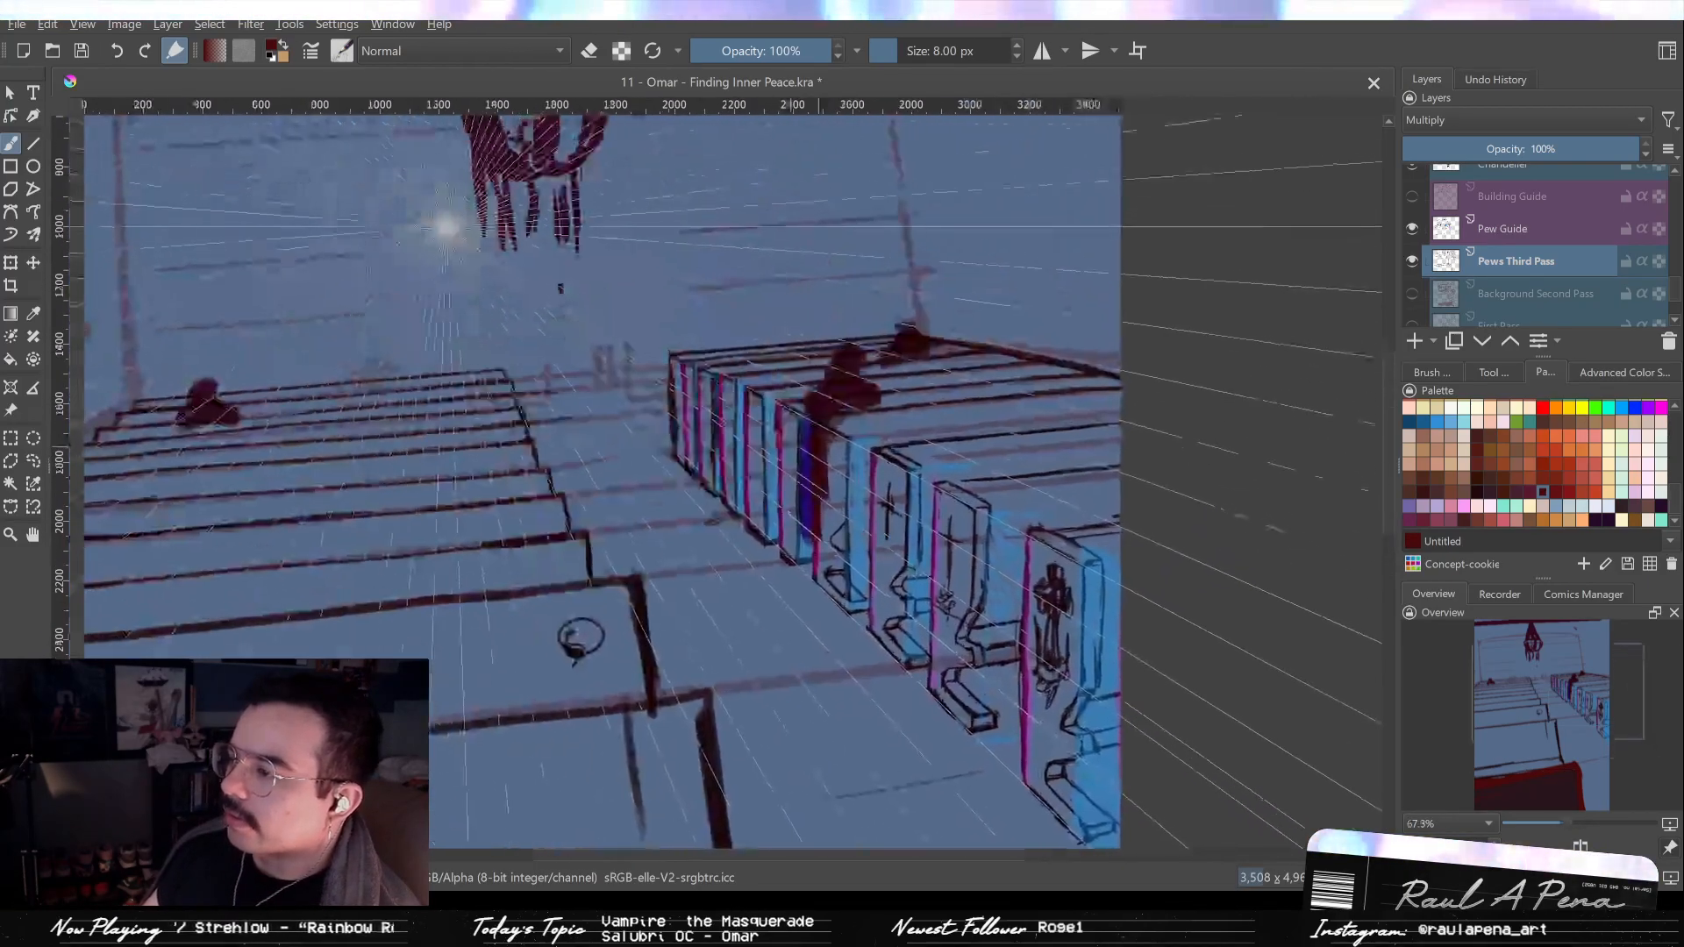
key(ctrl+z)
key(ctrl+z)
mouse_move(884, 181)
mouse_down()
mouse_move(945, 292)
mouse_move(973, 259)
mouse_move(996, 289)
mouse_up()
drag(769, 544, 785, 618)
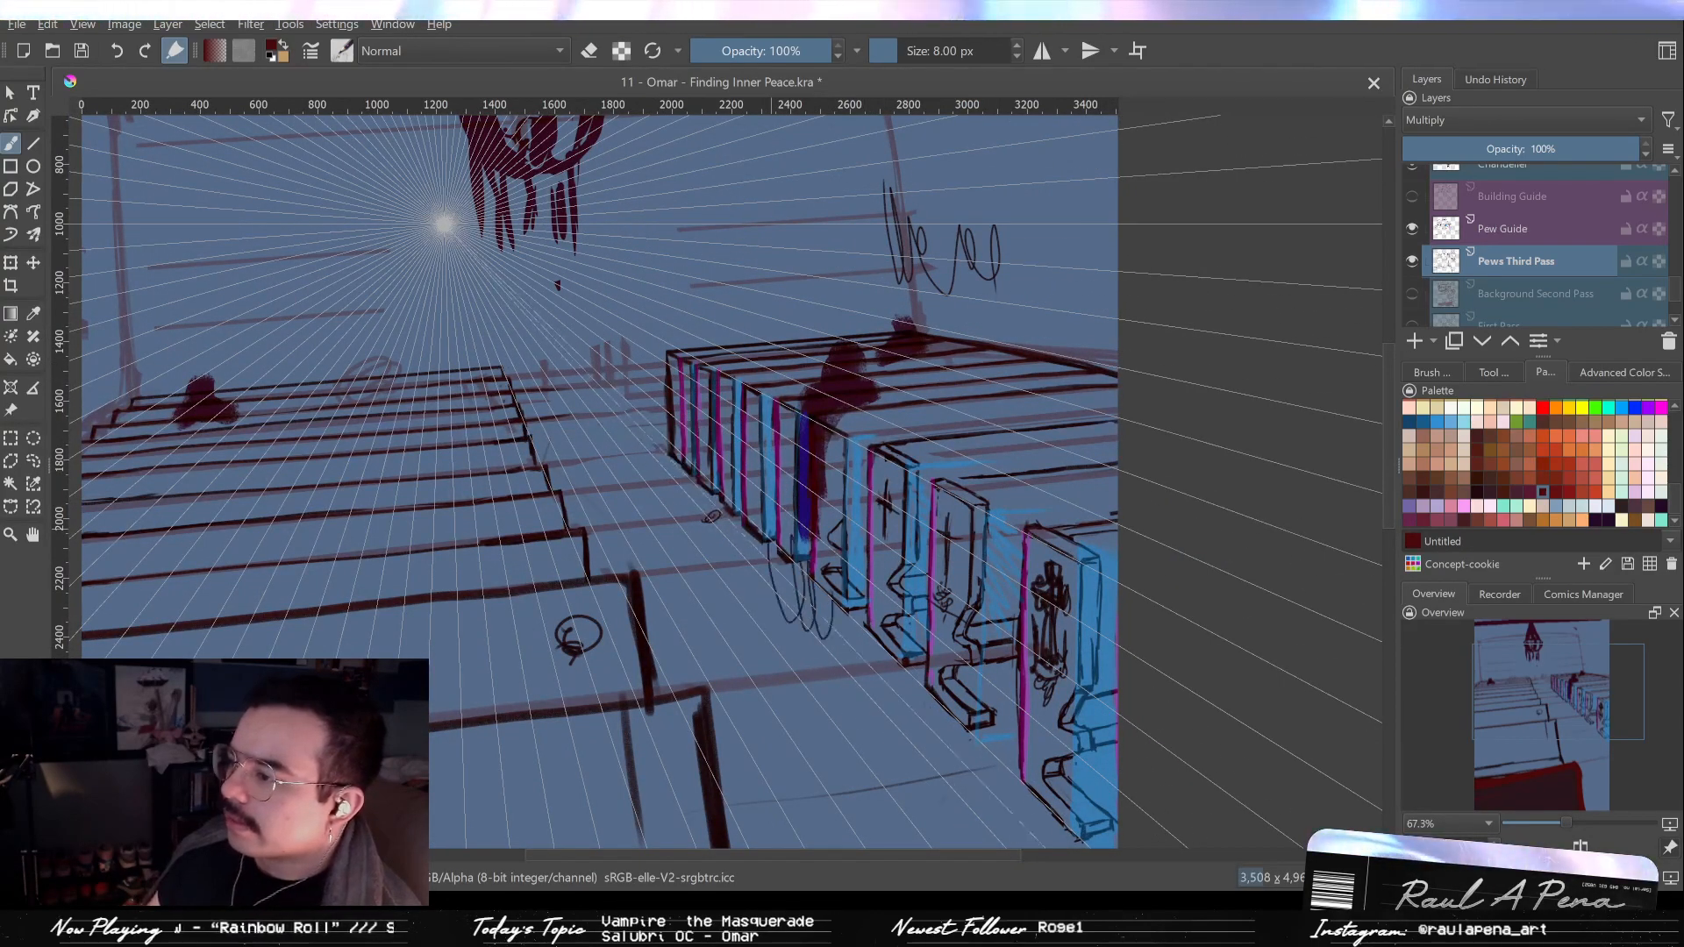
key(ctrl+z)
key(ctrl+z)
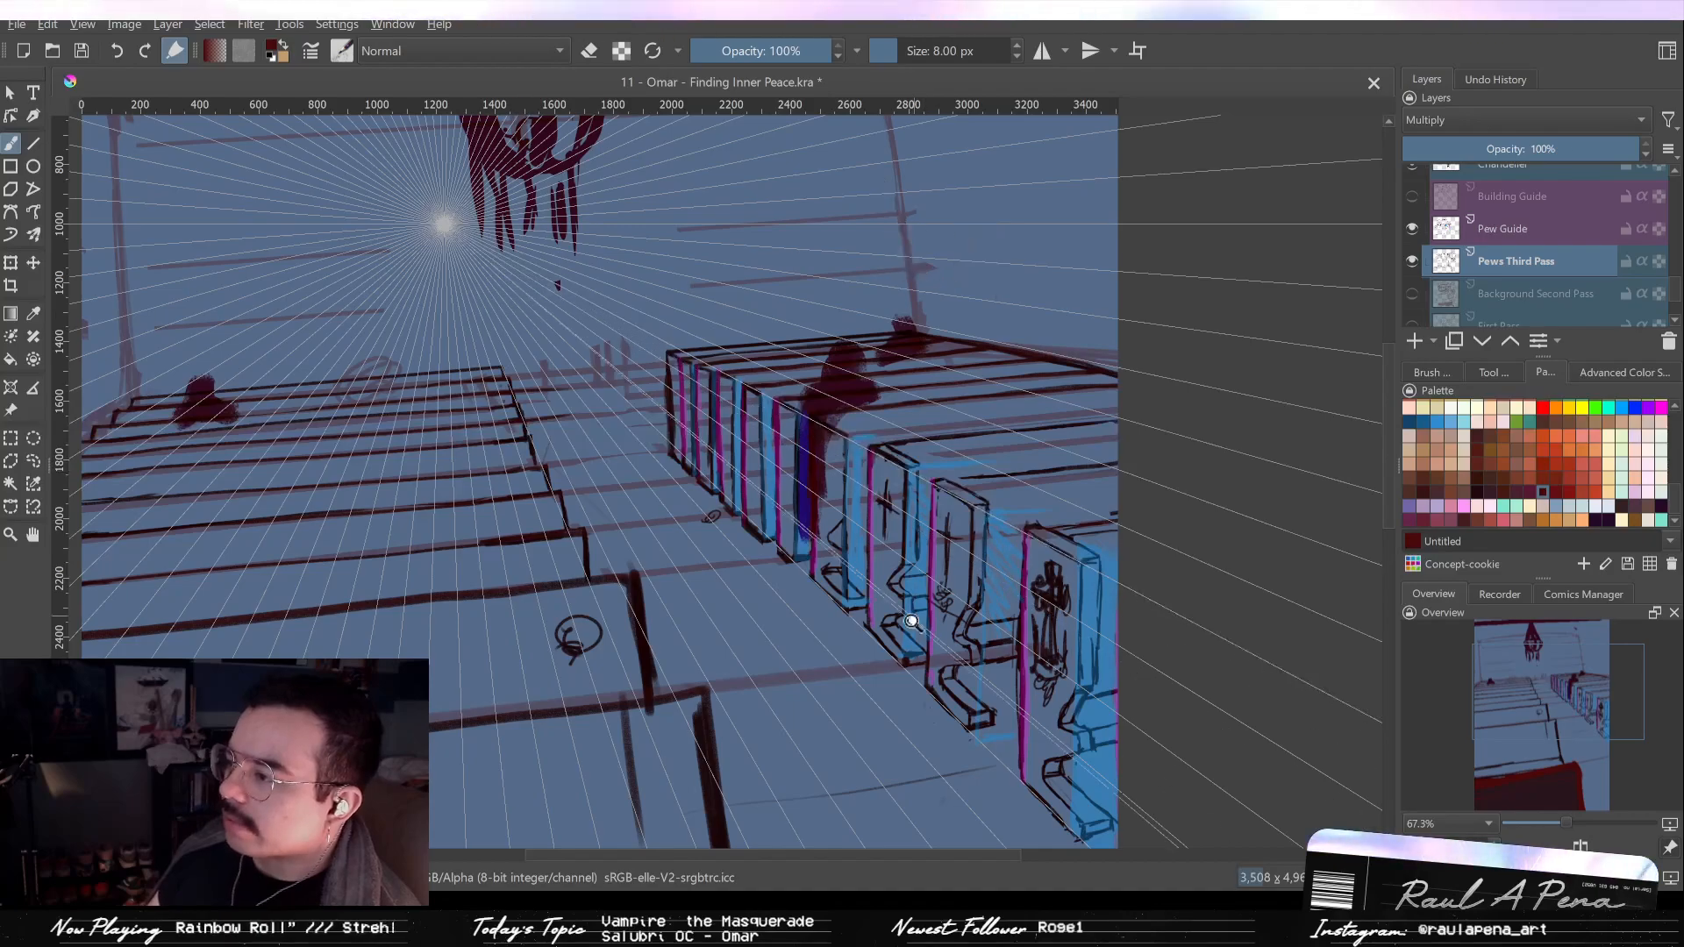
Draw a long line from the upper rear corner of the second-nearest pew's end panel to the canvas edge.
scroll(939, 544, up, 5)
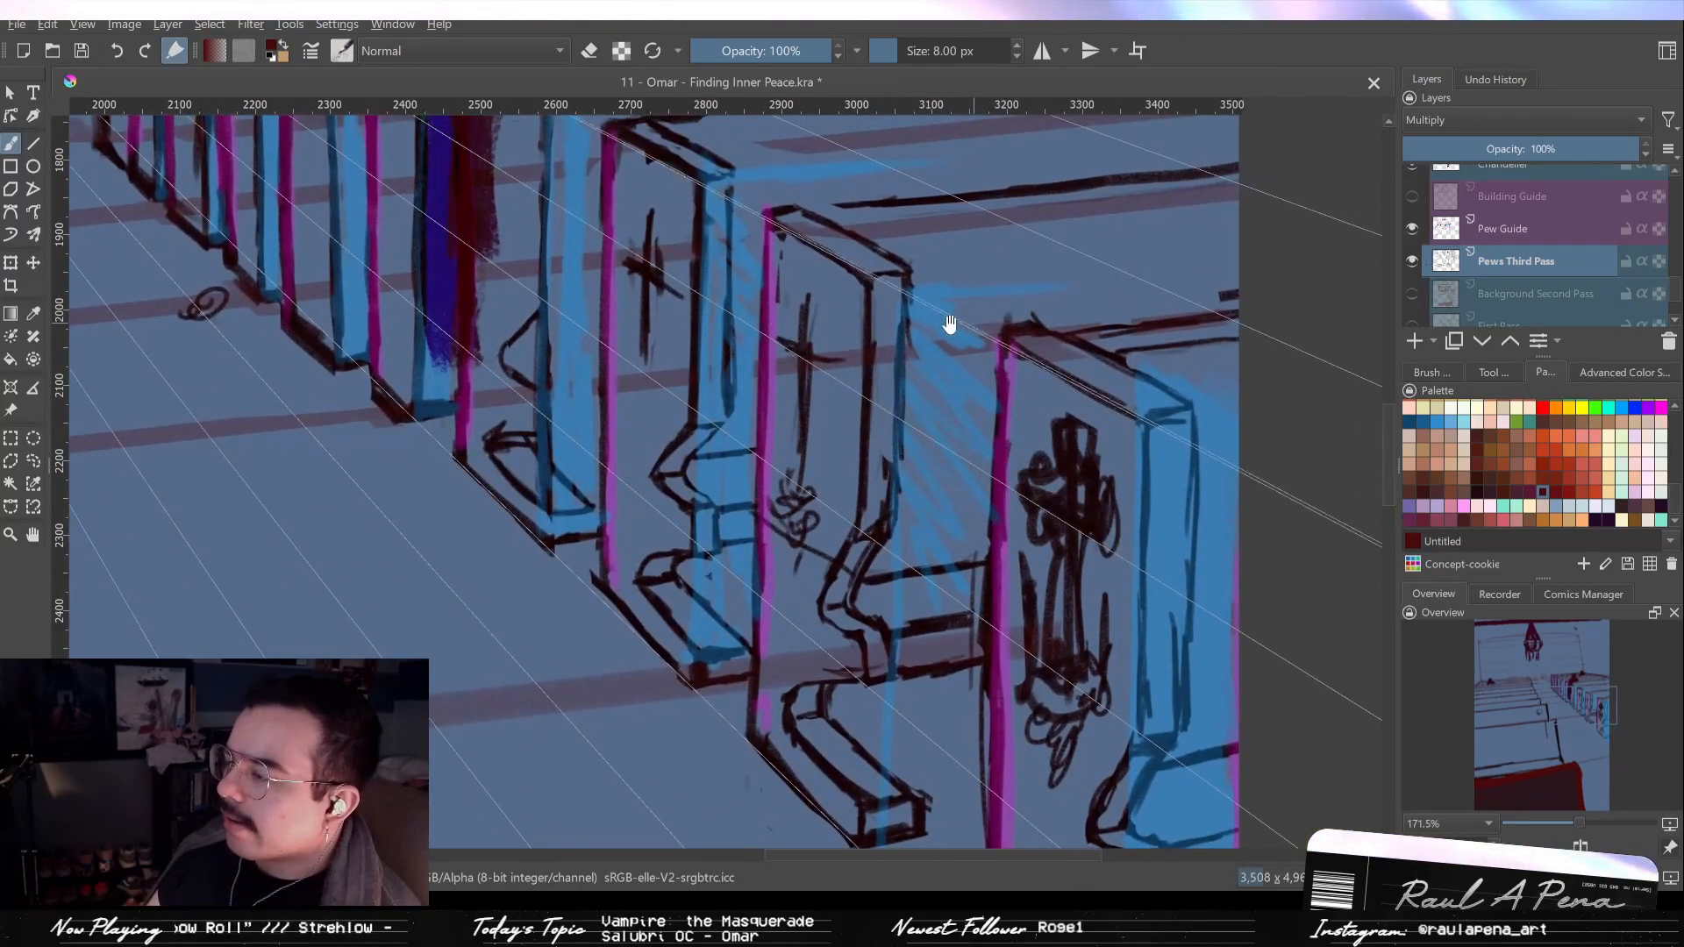
drag(991, 295, 1237, 262)
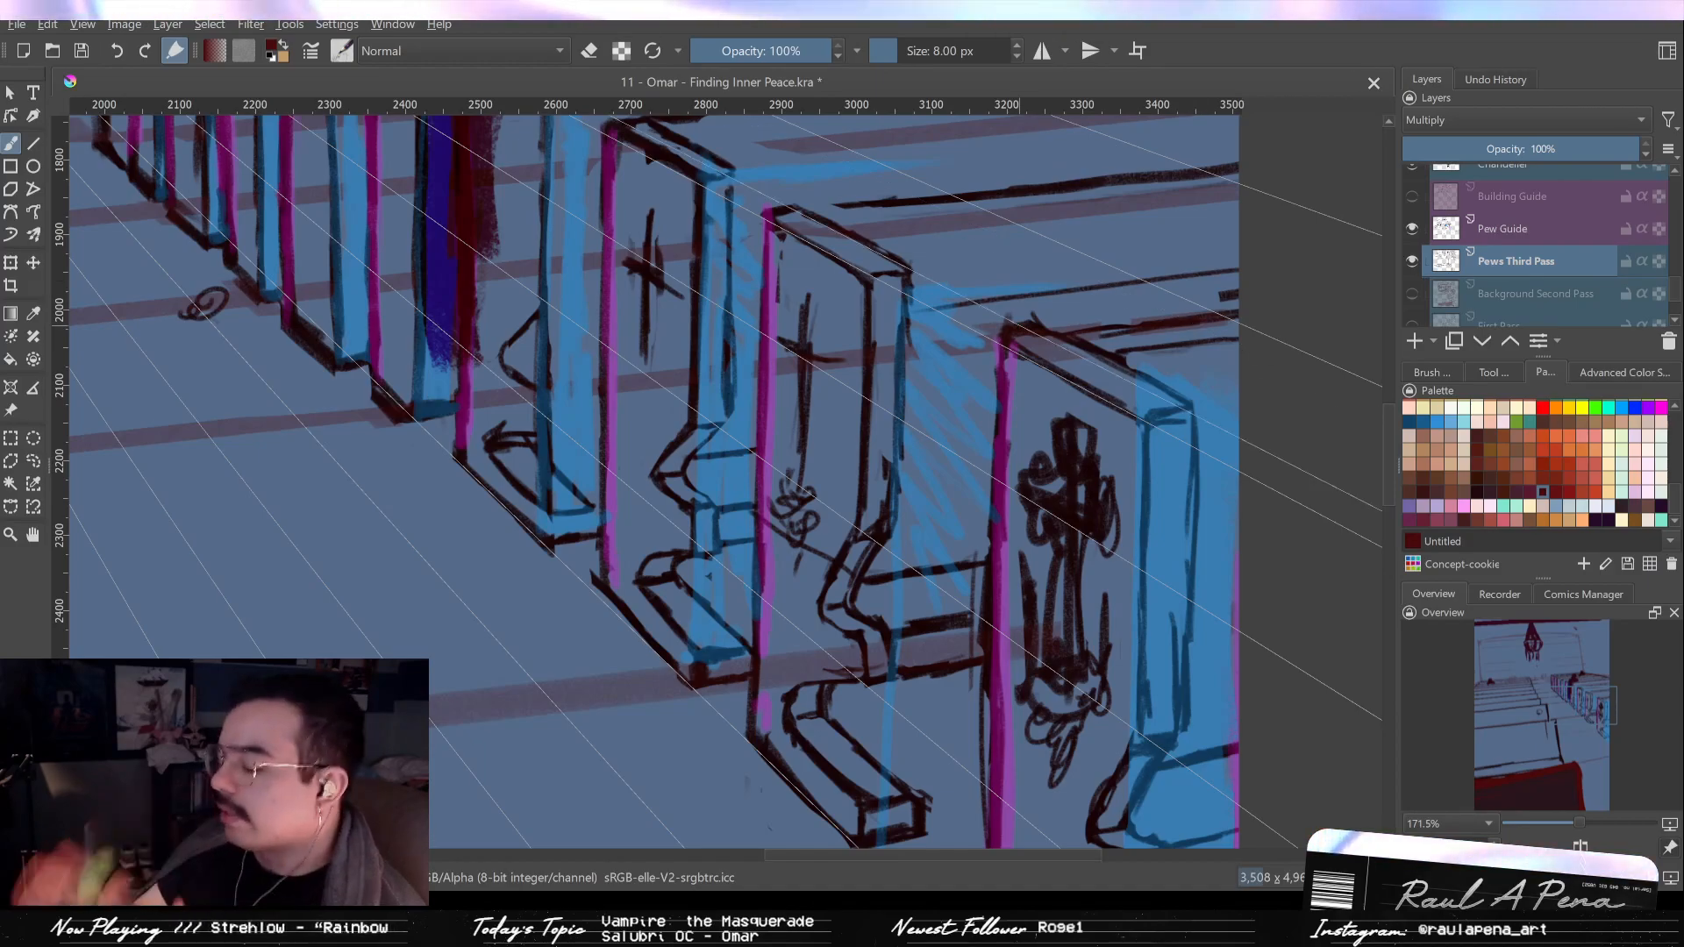
Clean up the fourth-nearest pew's foot and sketch the seat planks and seat notch edges, alternating the 8 px brush and 13.30 px eraser.
mouse_move(640, 421)
mouse_down()
mouse_move(974, 489)
mouse_move(801, 395)
mouse_move(798, 281)
mouse_up()
scroll(778, 350, up, 3)
mouse_move(779, 350)
mouse_down()
mouse_move(801, 372)
mouse_move(671, 271)
mouse_up()
scroll(781, 439, up, 3)
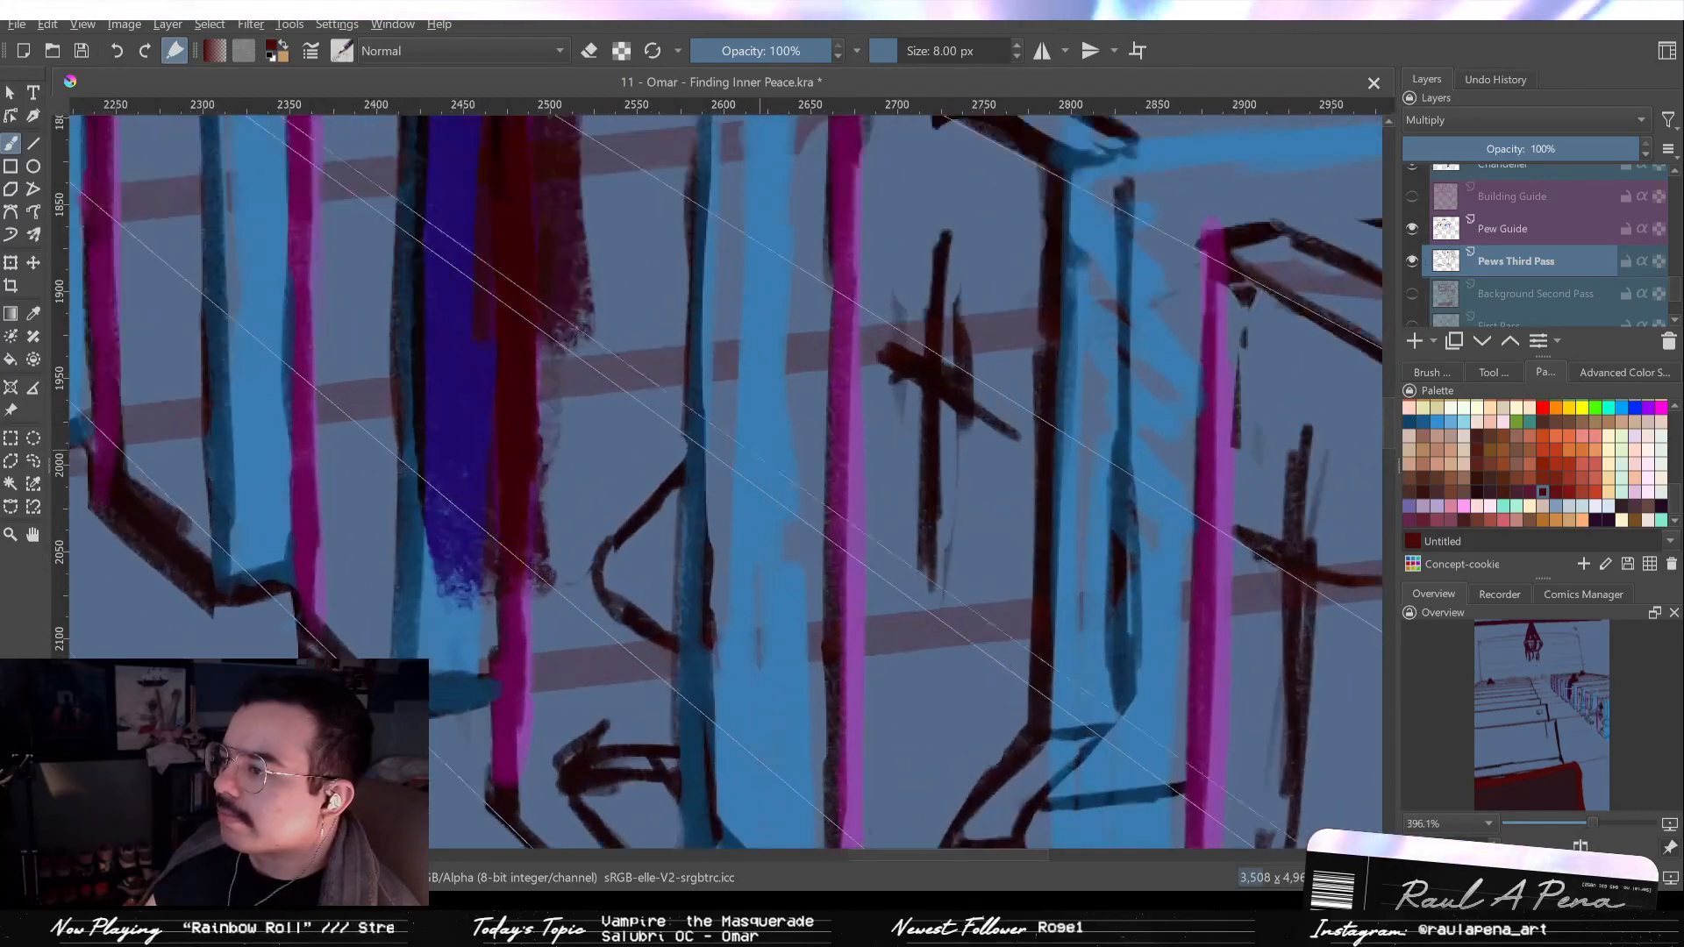
scroll(751, 444, down, 3)
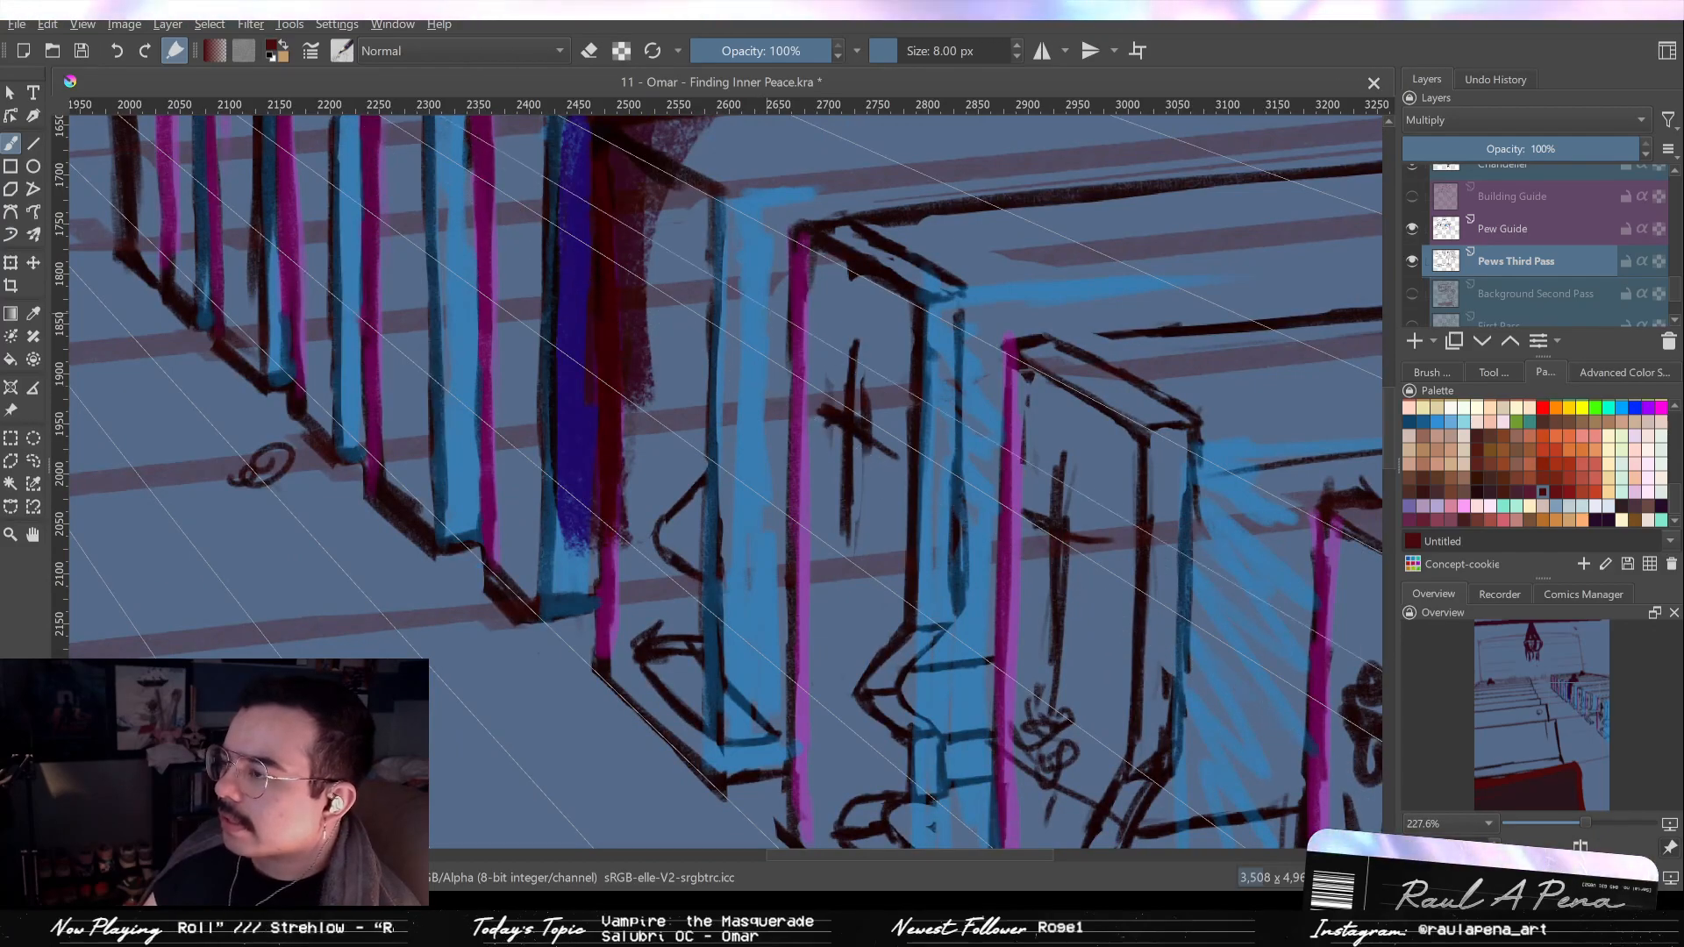
scroll(698, 524, up, 2)
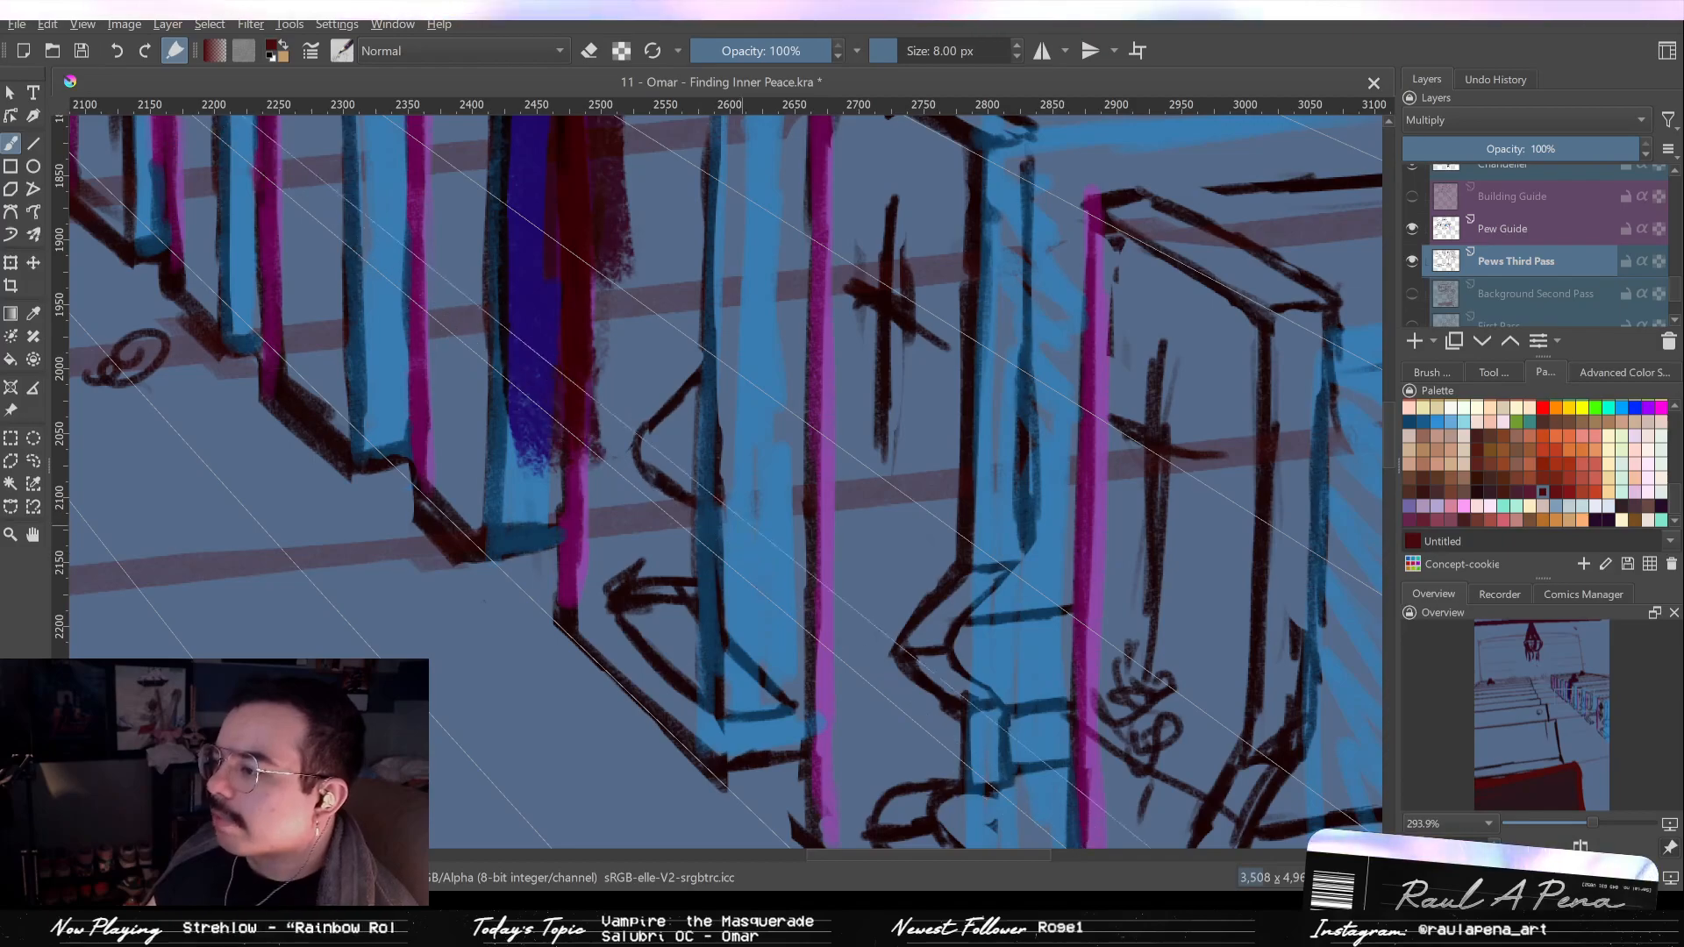
scroll(763, 538, down, 2)
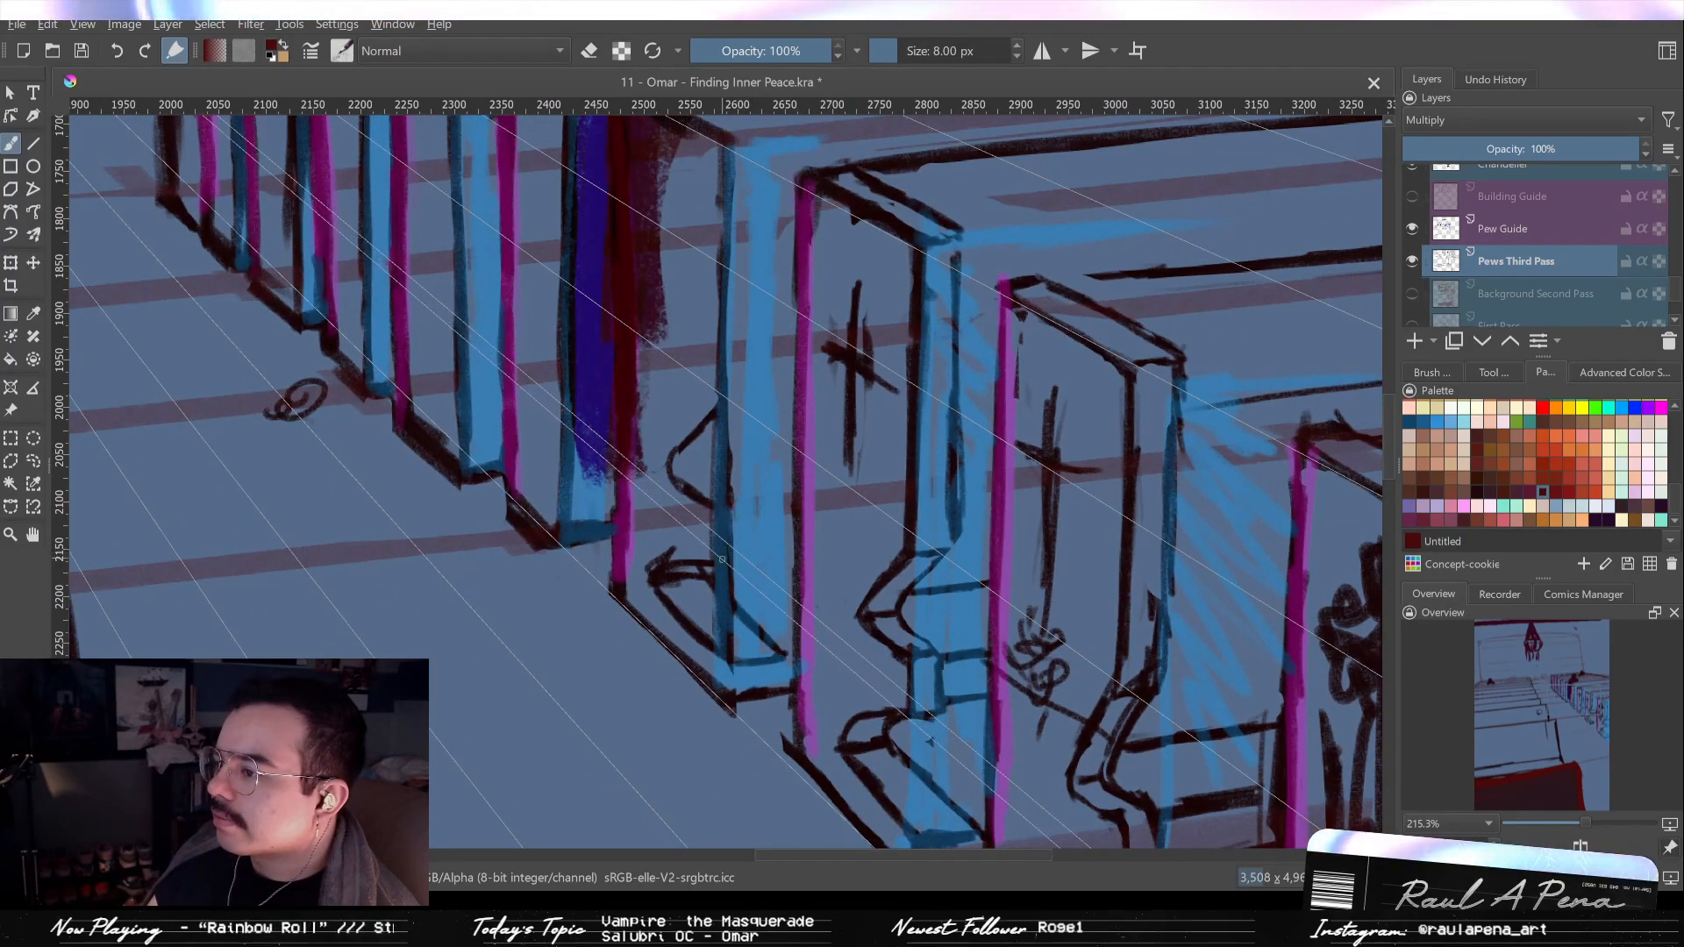
key(e)
drag(706, 561, 649, 592)
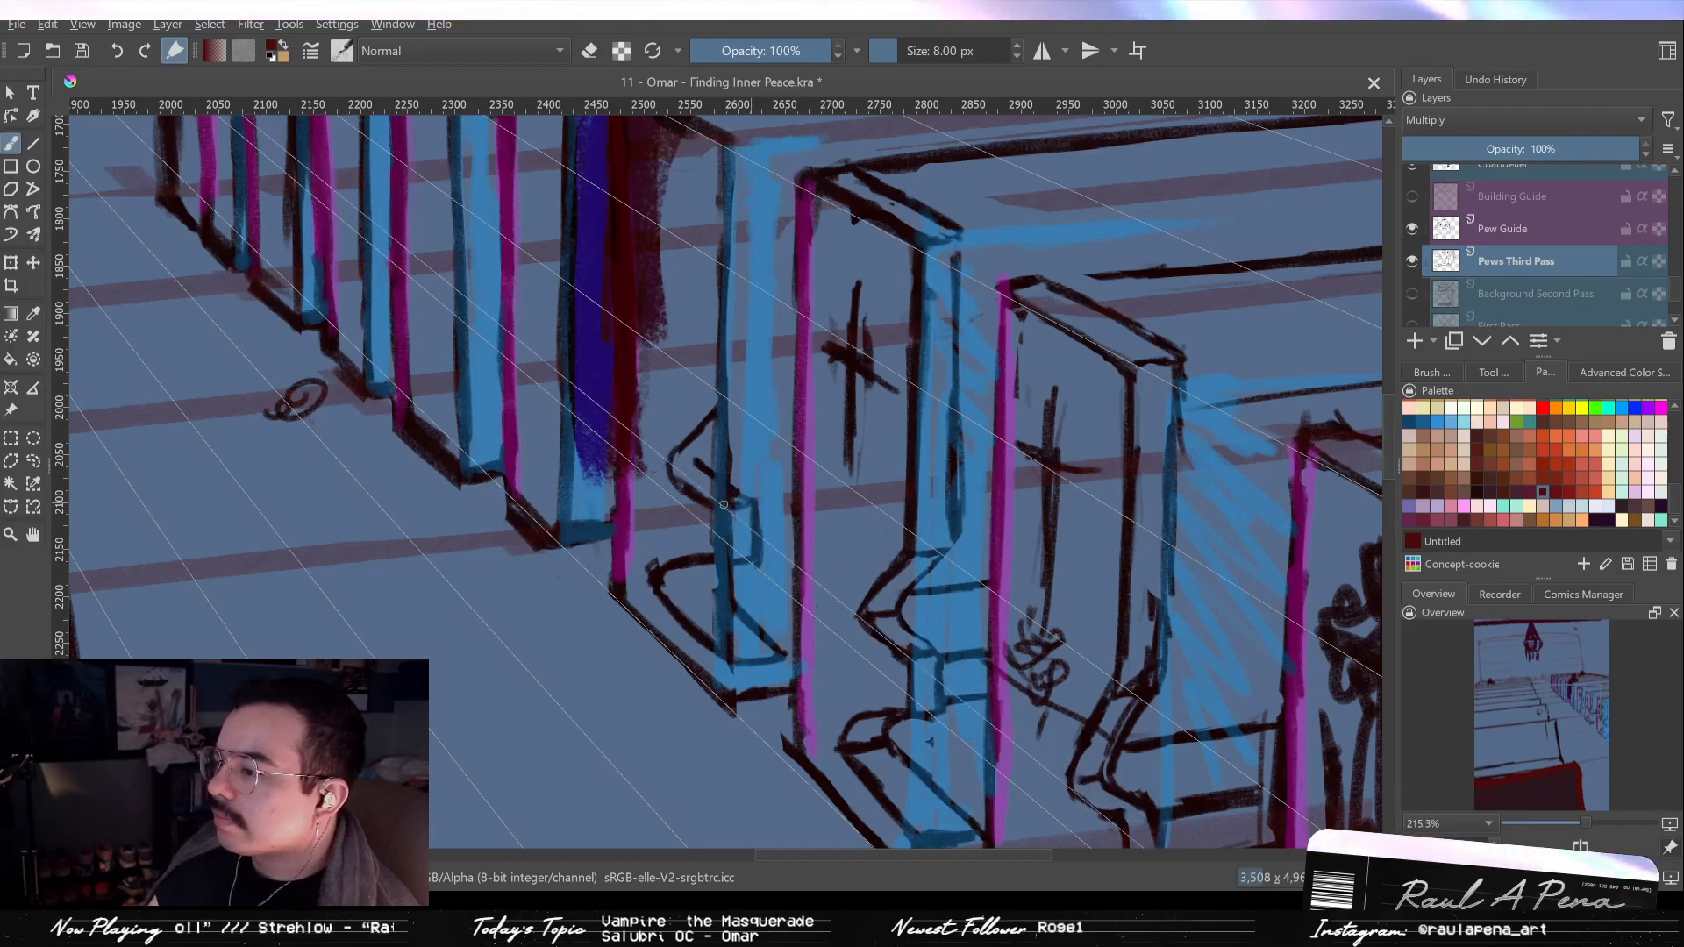
key(e)
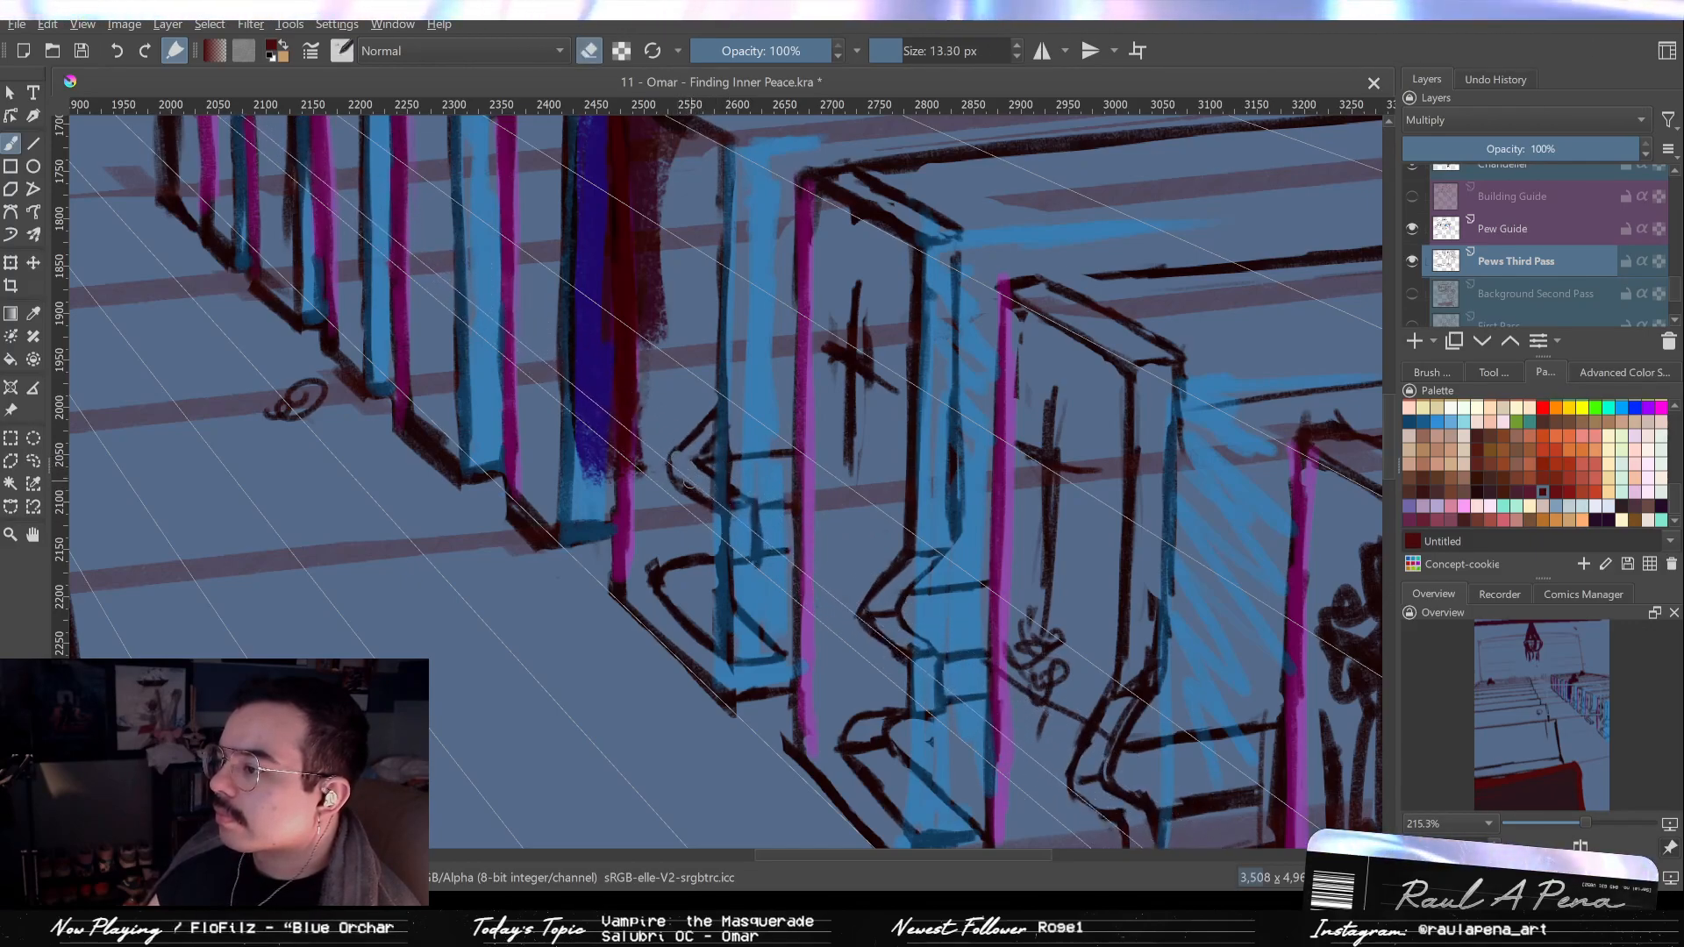
scroll(695, 462, up, 2)
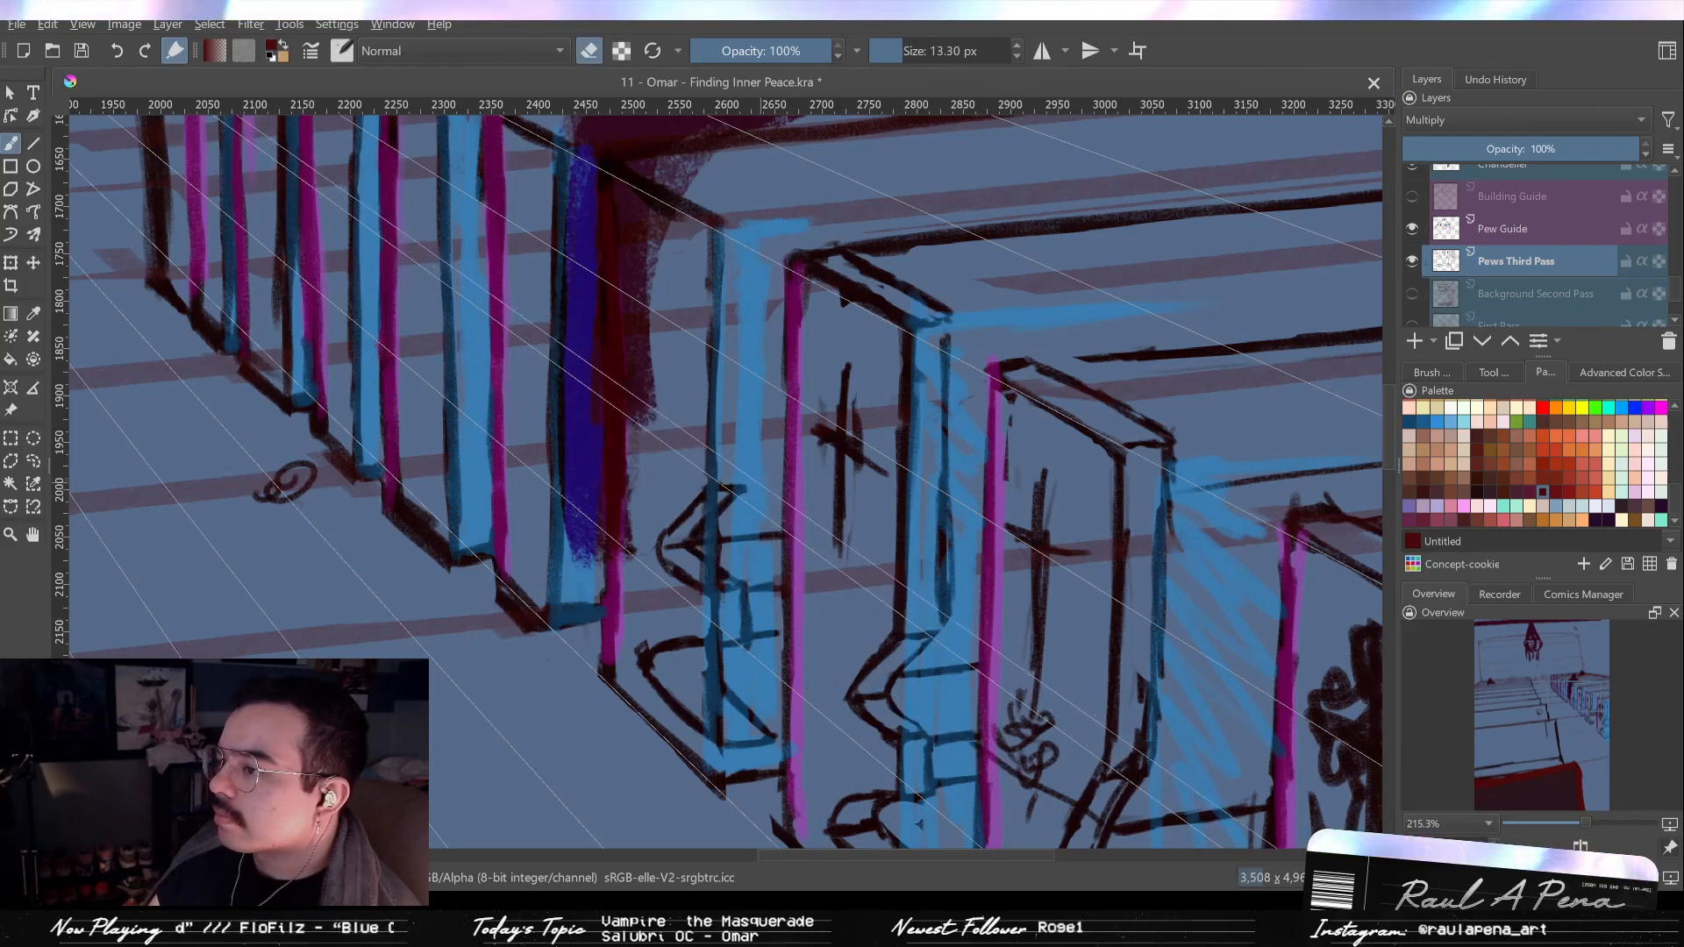
key(e)
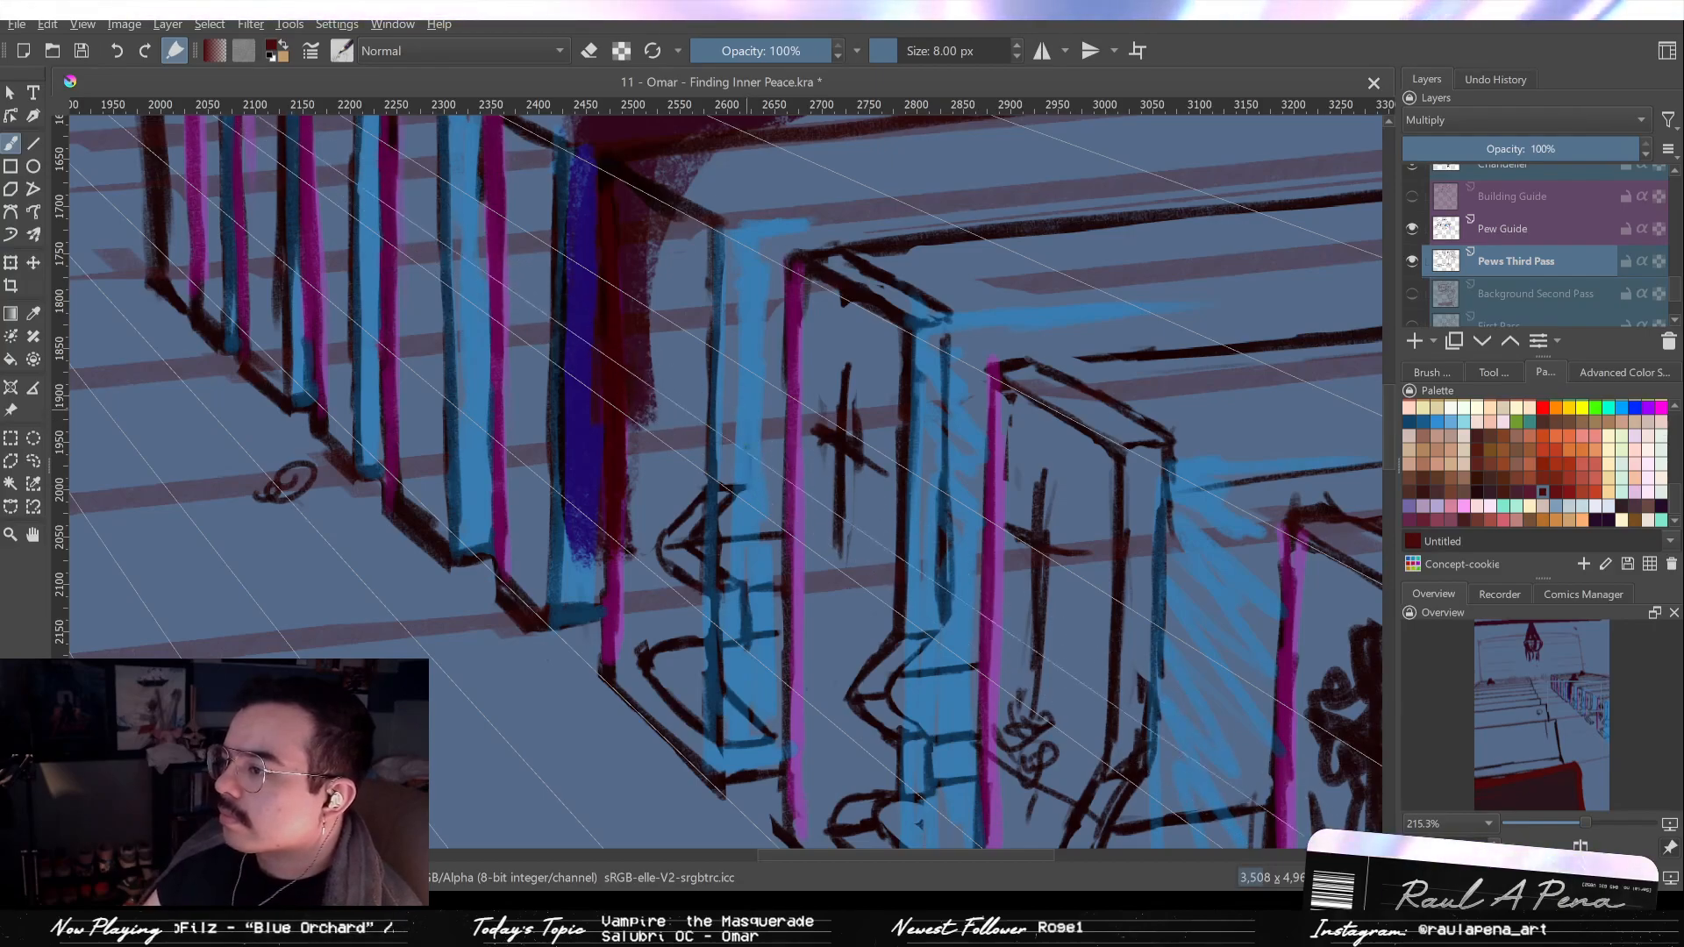
Draw the rear vertical edge and top edge that give the fourth-nearest pew's end panel its thickness, trimming with the eraser.
scroll(741, 340, up, 3)
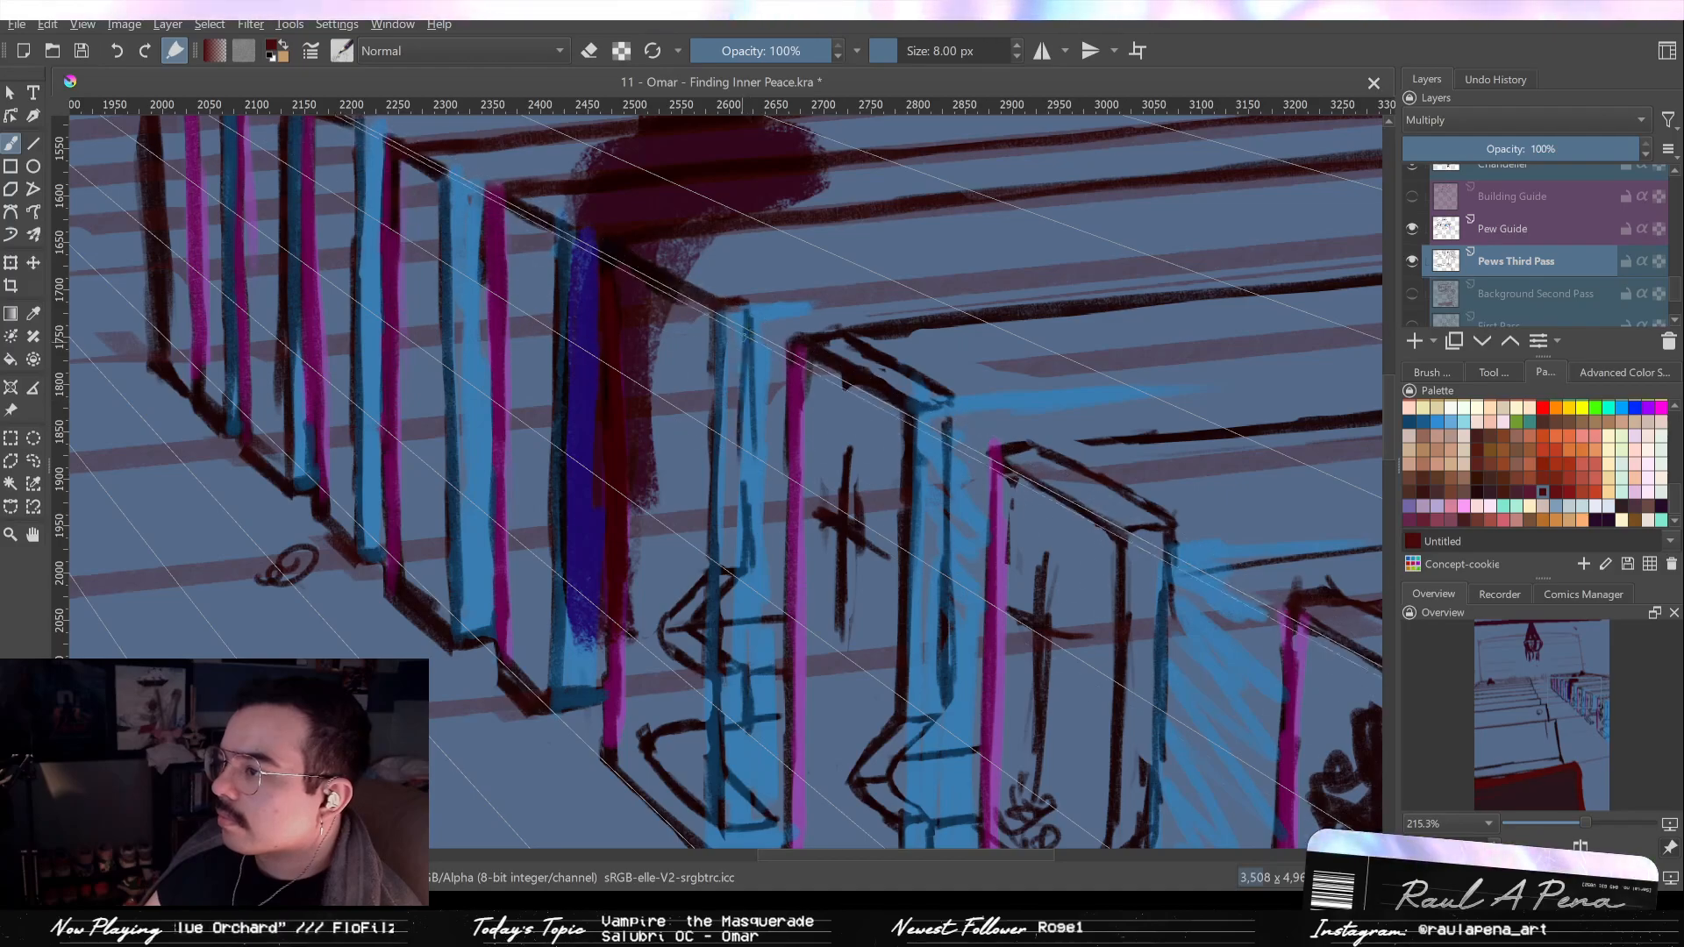
key(e)
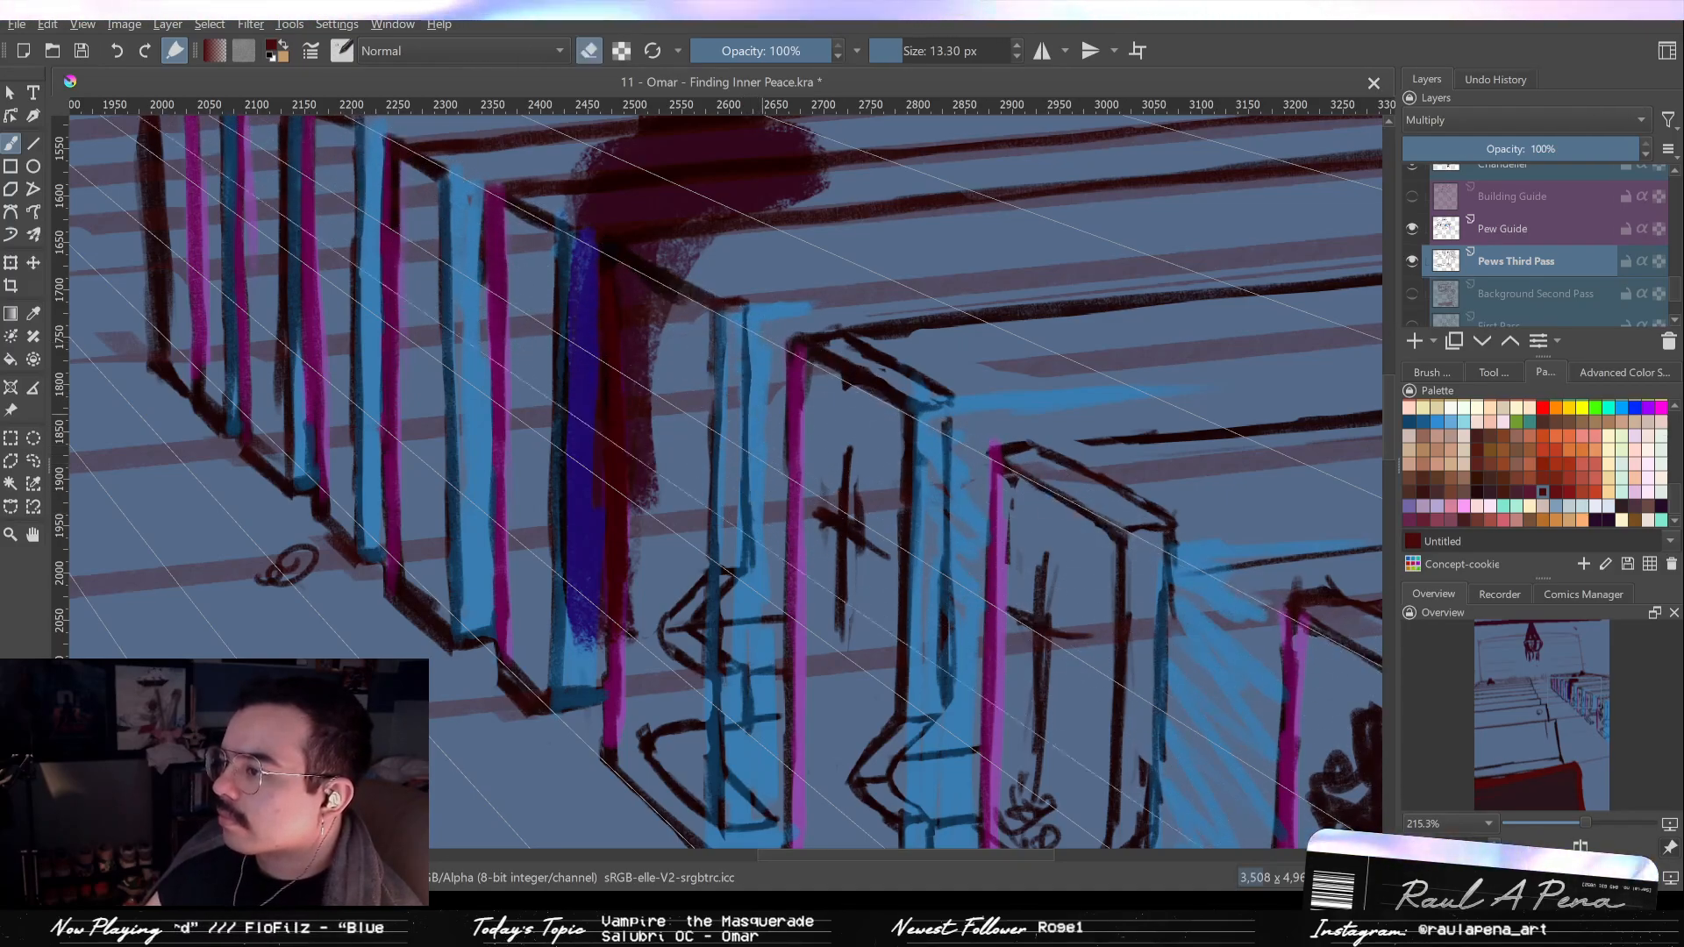
key(e)
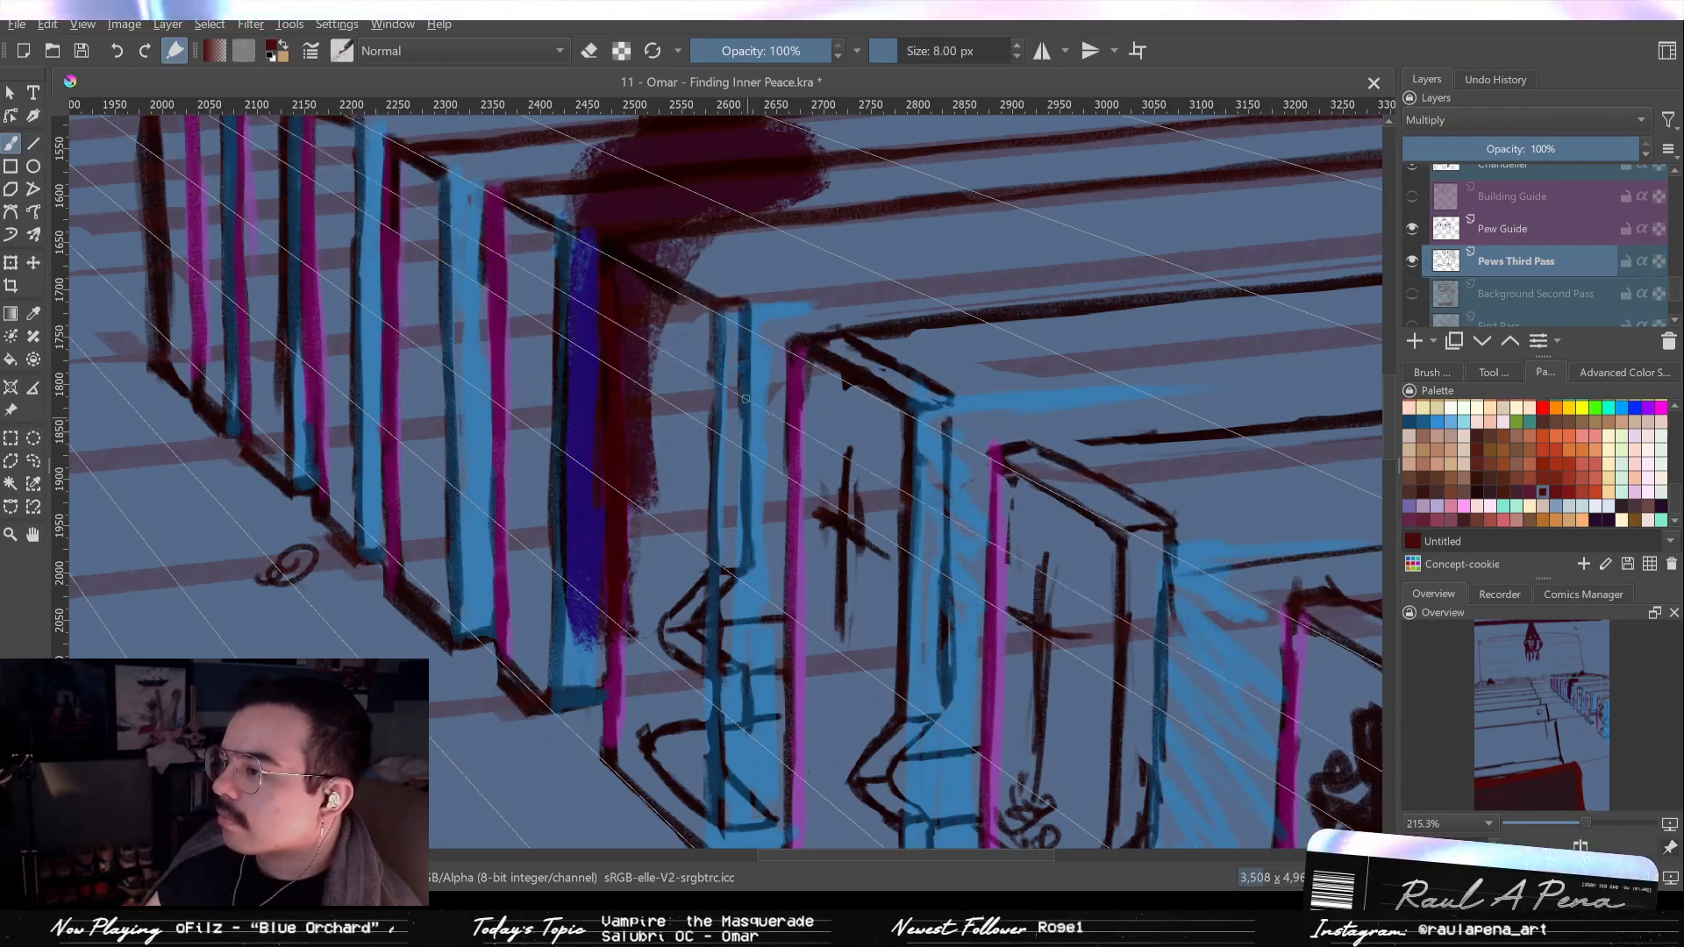
key(e)
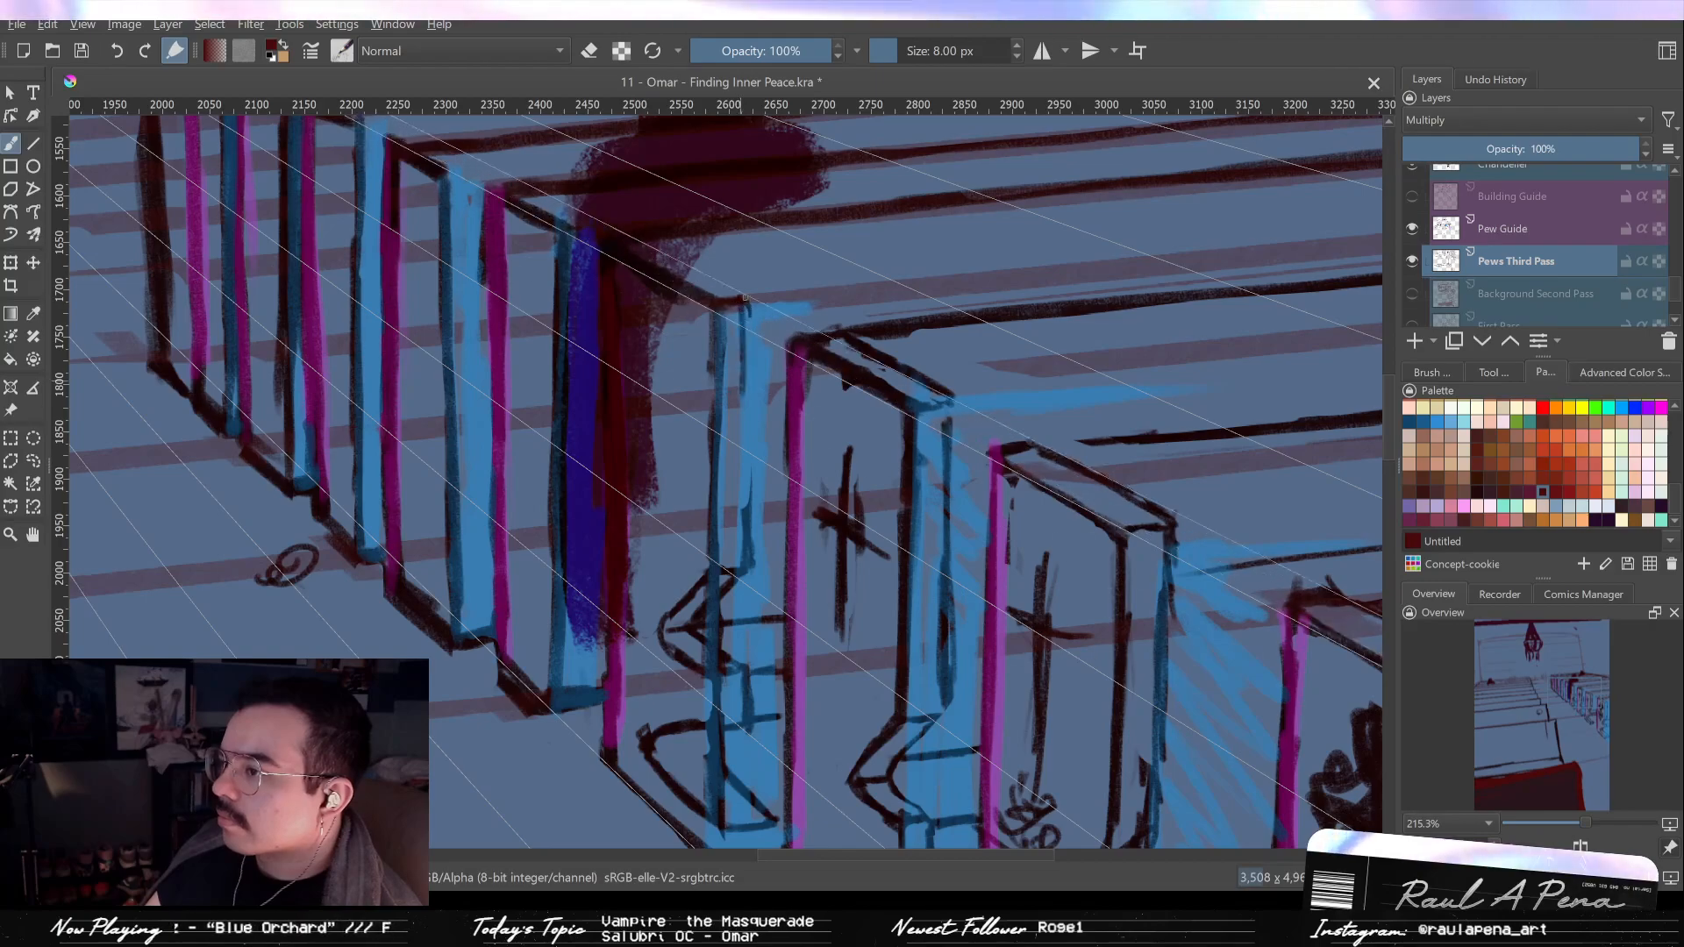
drag(753, 296, 753, 359)
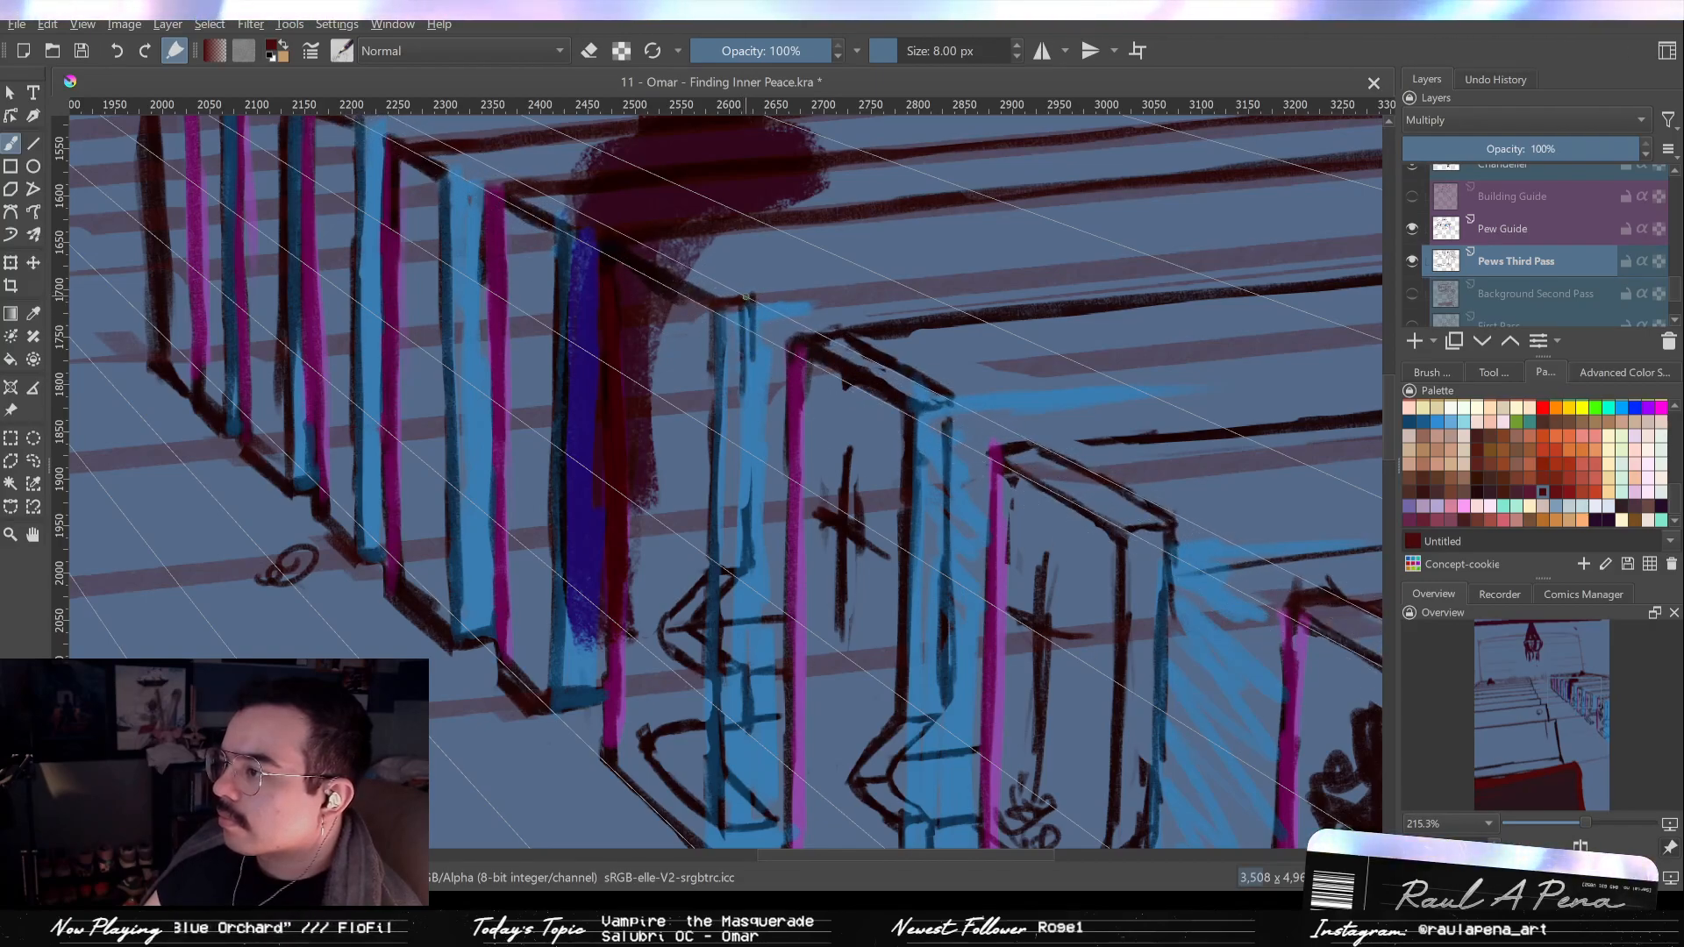
key(e)
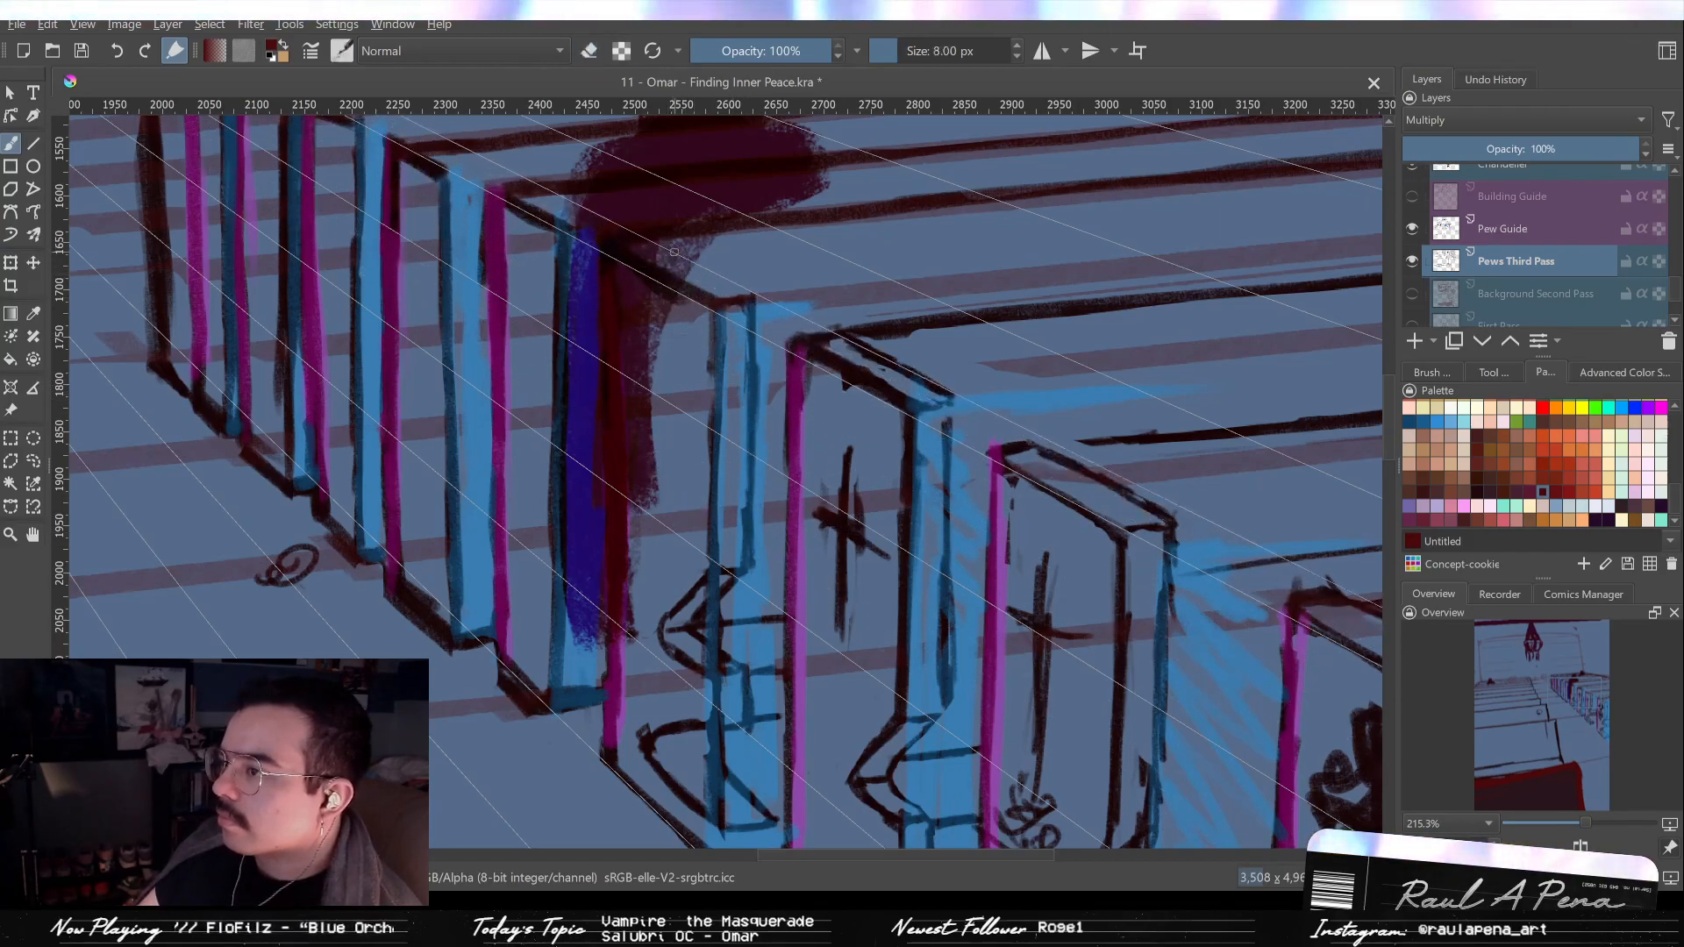
key(e)
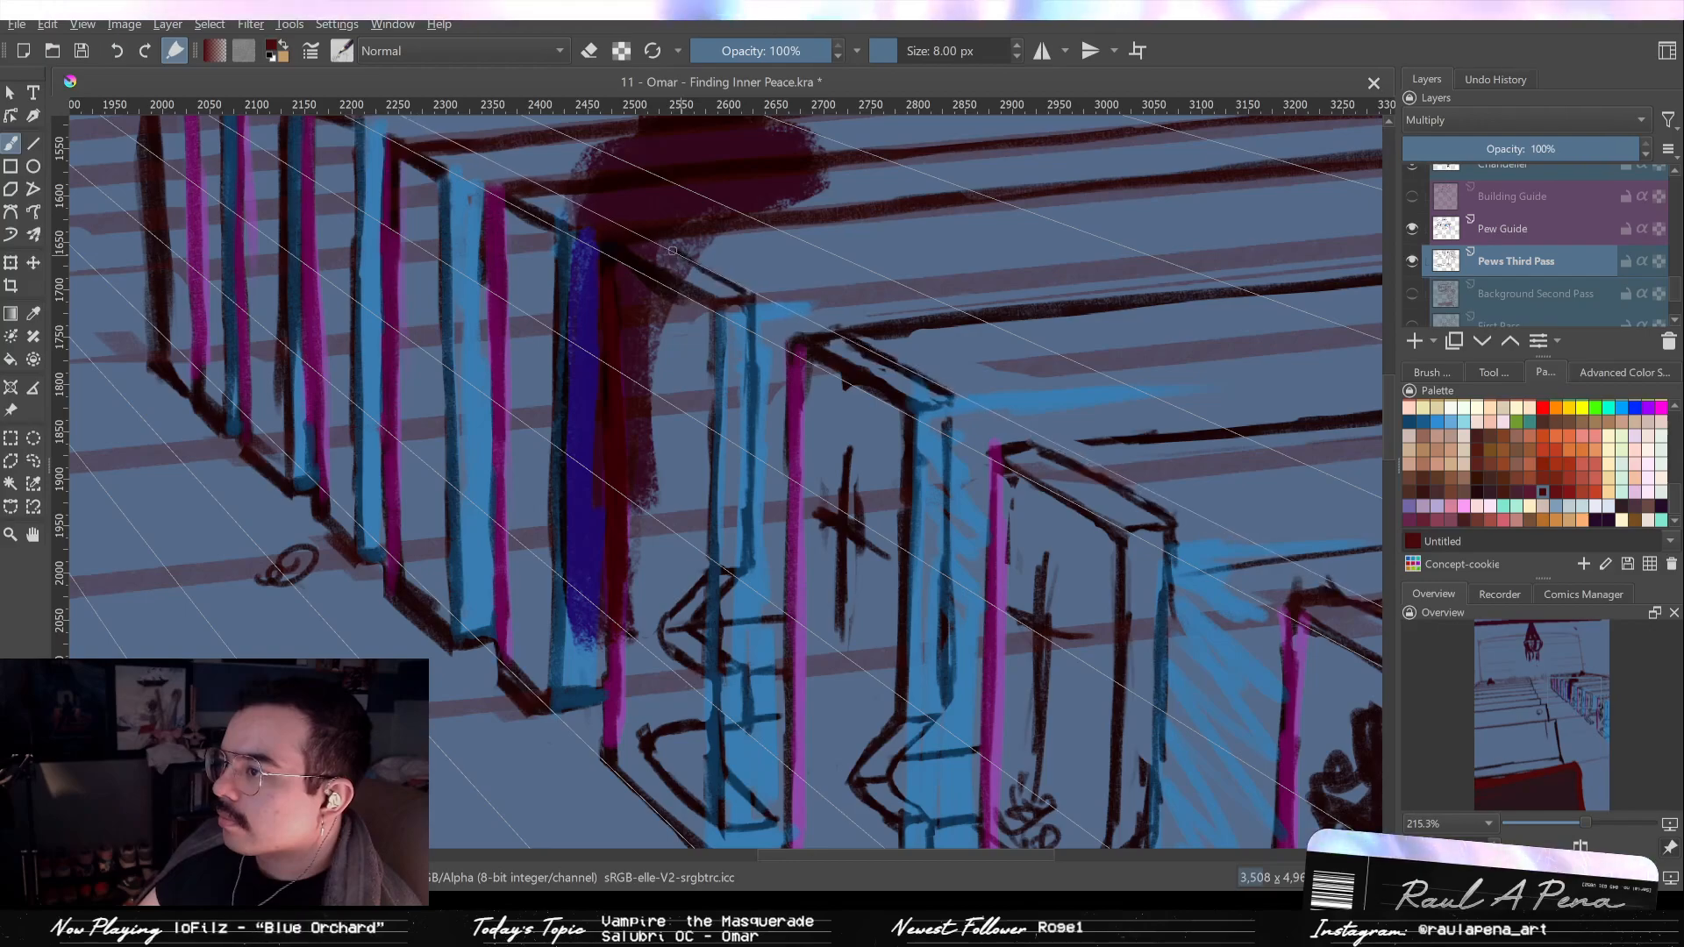
mouse_move(781, 466)
mouse_down()
mouse_move(797, 491)
mouse_move(789, 442)
mouse_up()
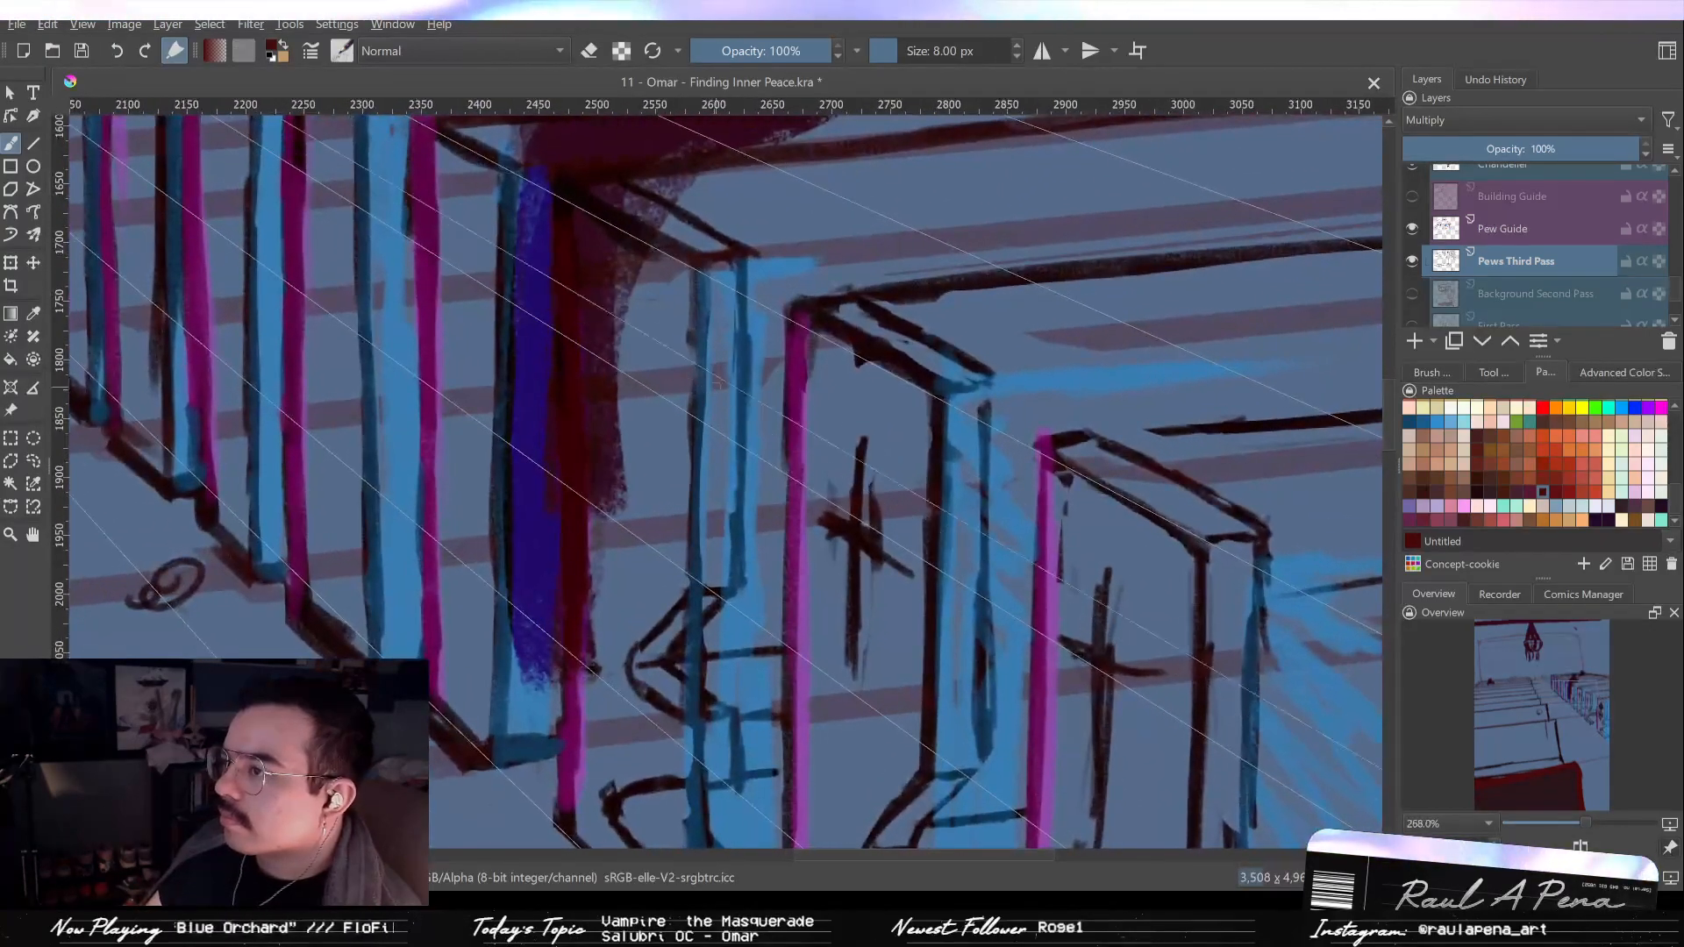
Hide the Pew Guide and Chandelier layers.
drag(638, 188, 628, 367)
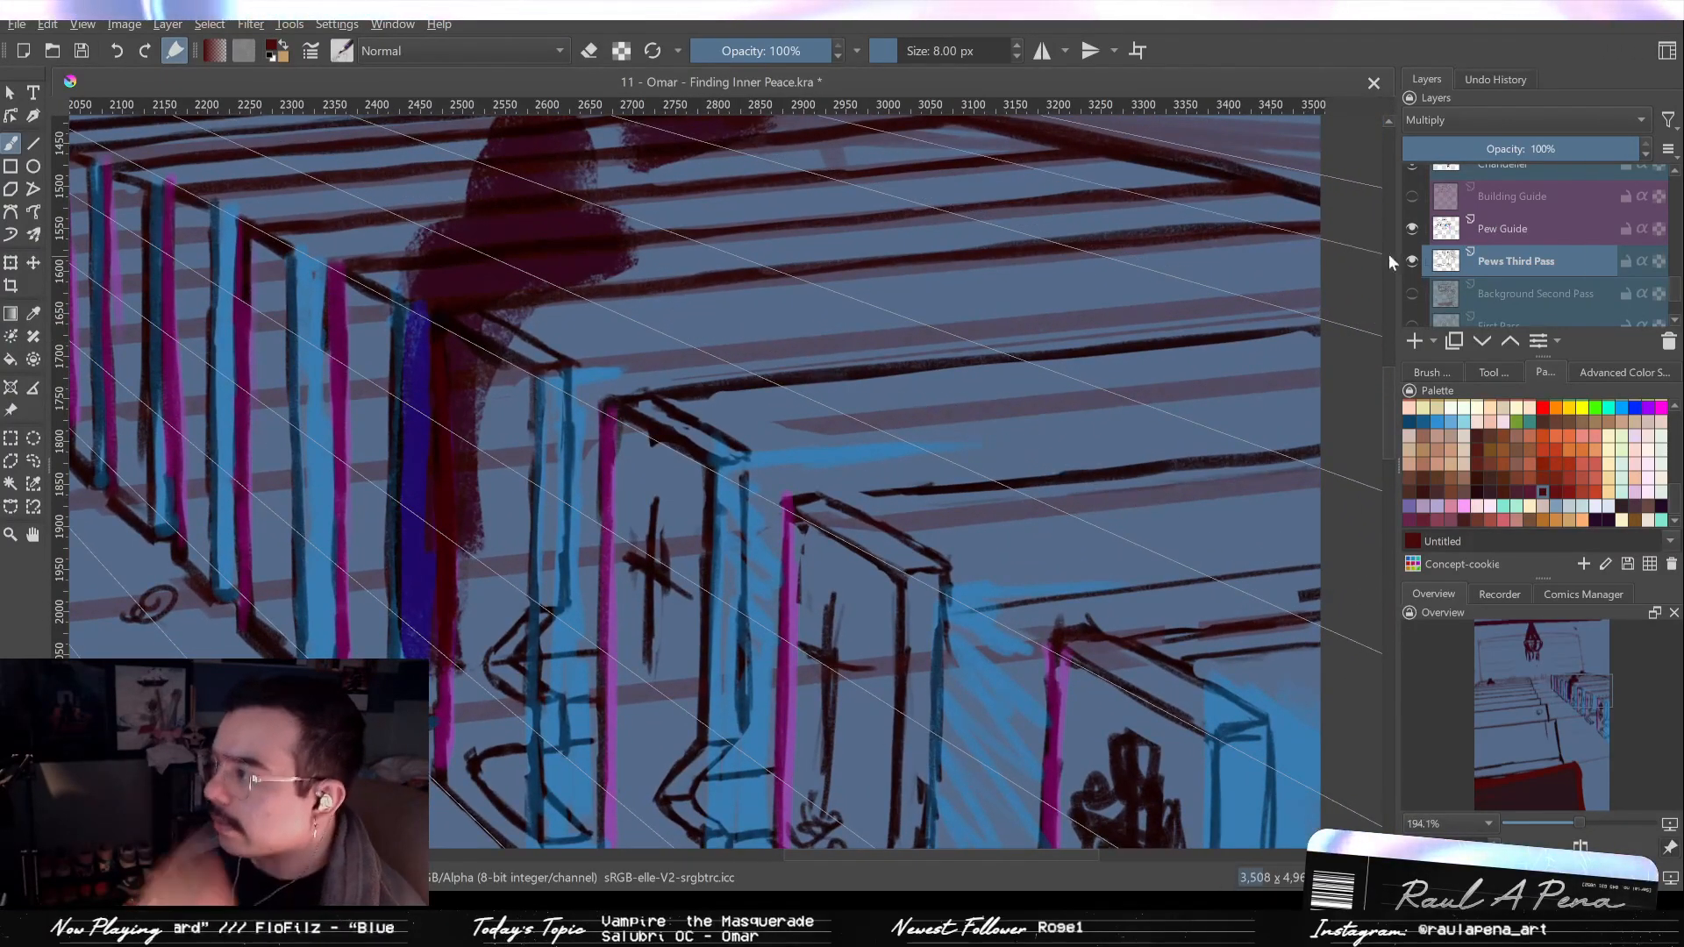
click(1413, 230)
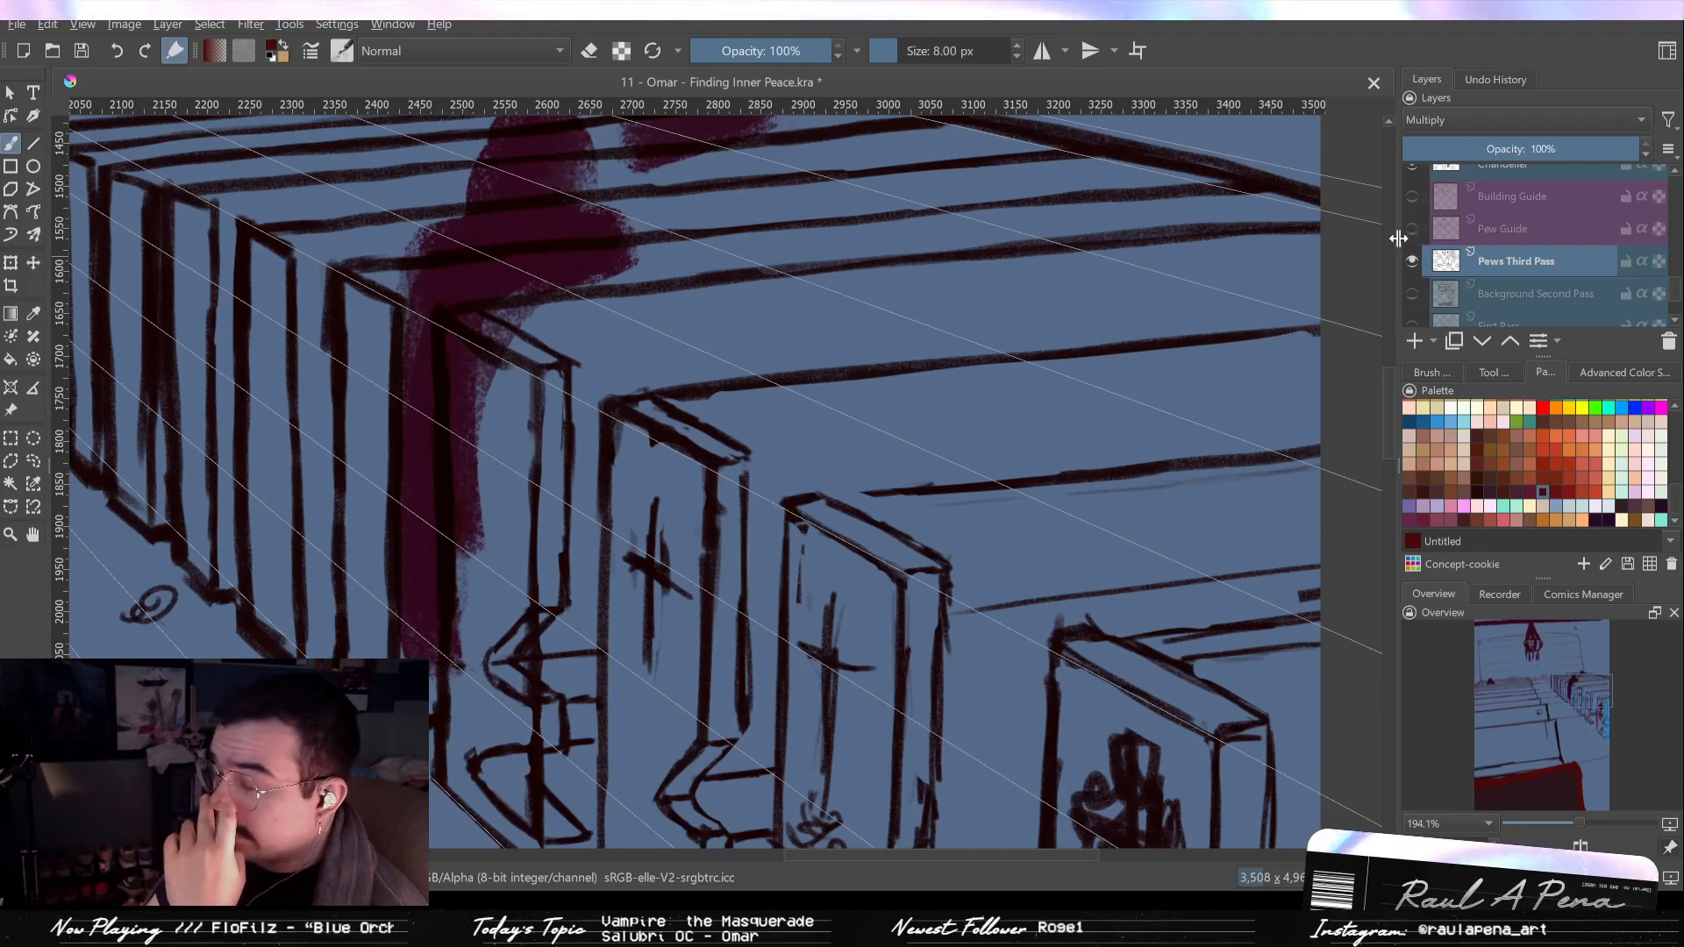
drag(667, 405, 681, 444)
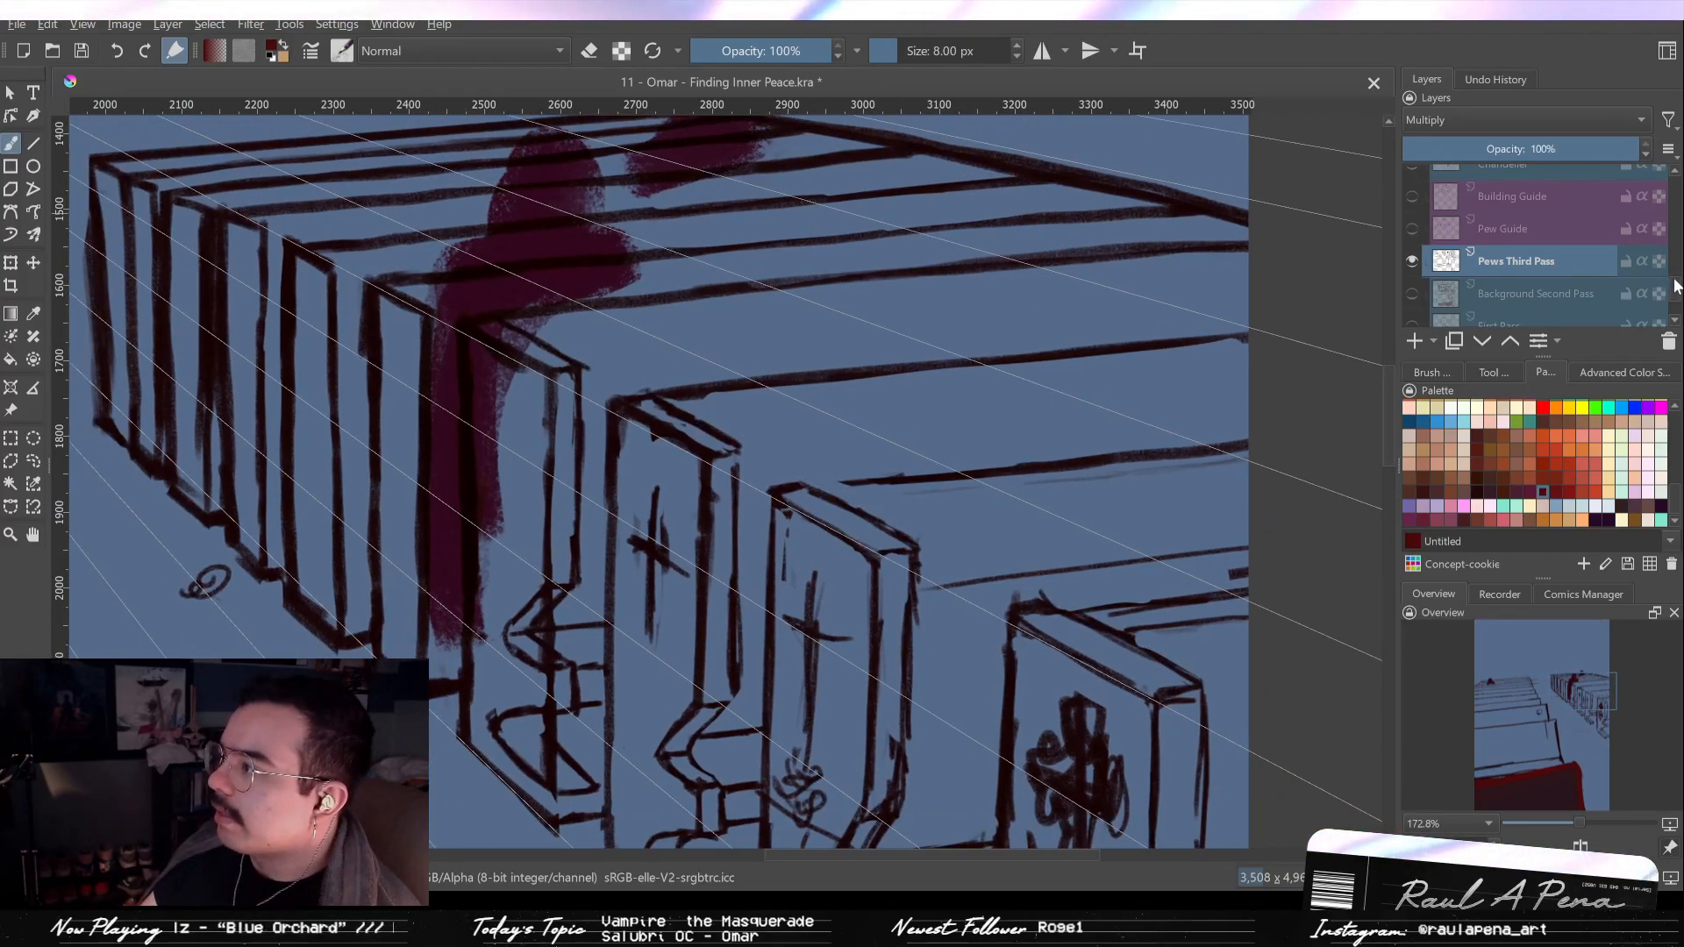
scroll(1667, 276, up, 3)
click(1413, 236)
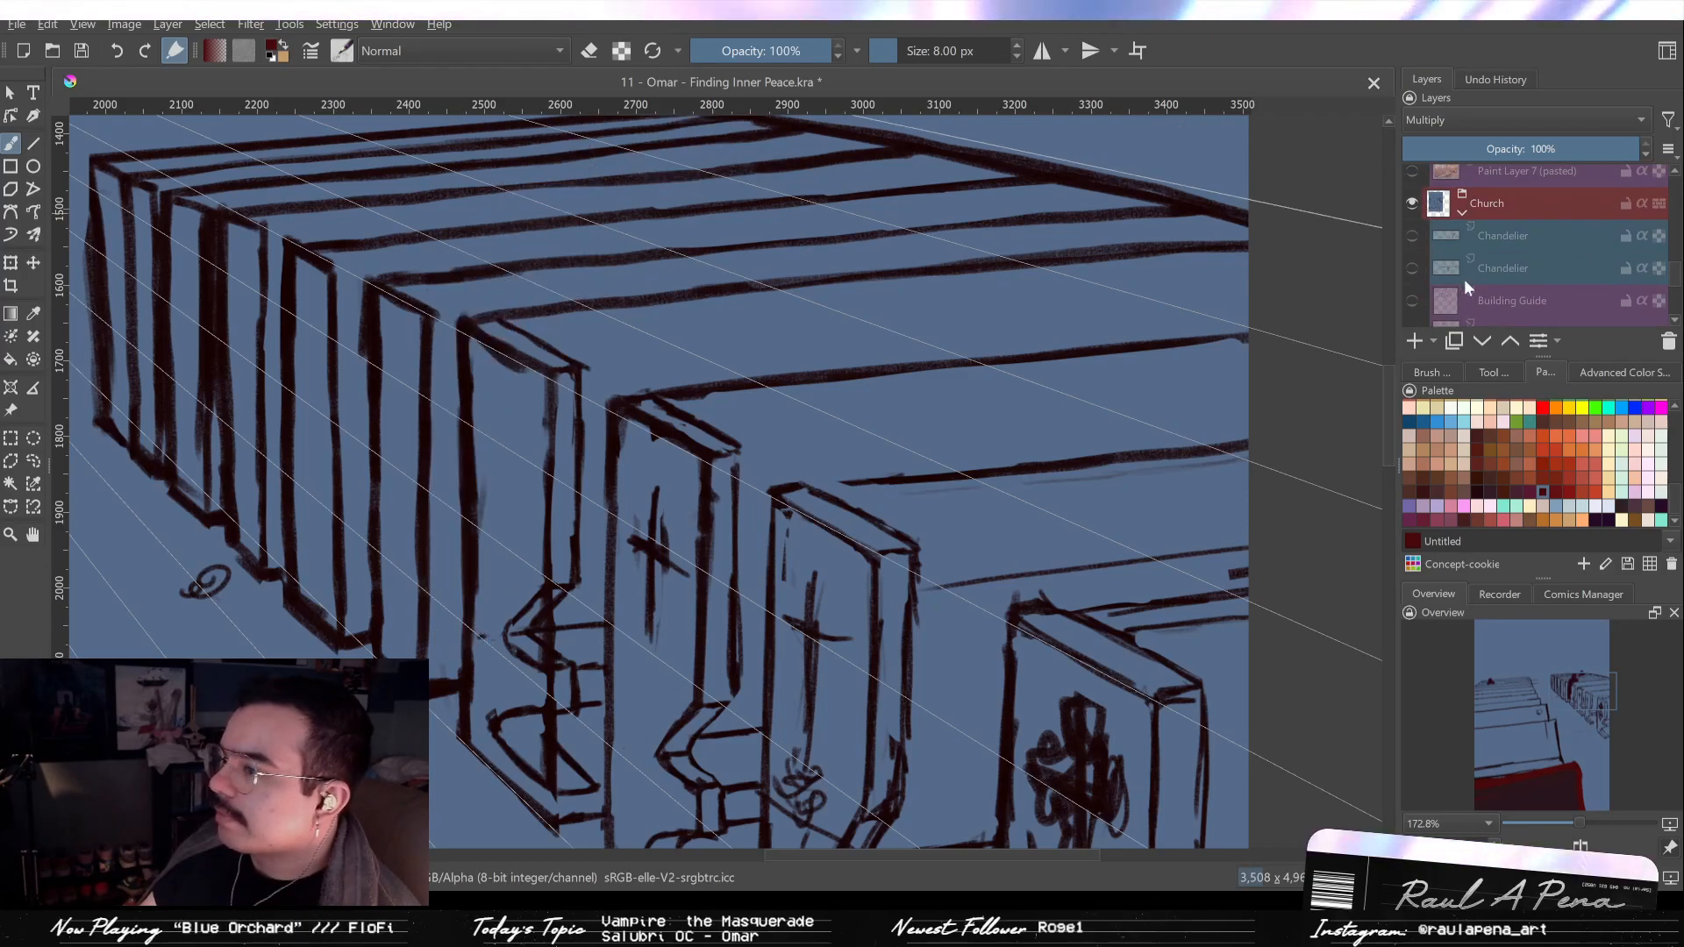
Clean up the edge lines on the fourth-nearest pew's end panel with the 13.30 px eraser.
drag(908, 412, 719, 228)
key(e)
key(e)
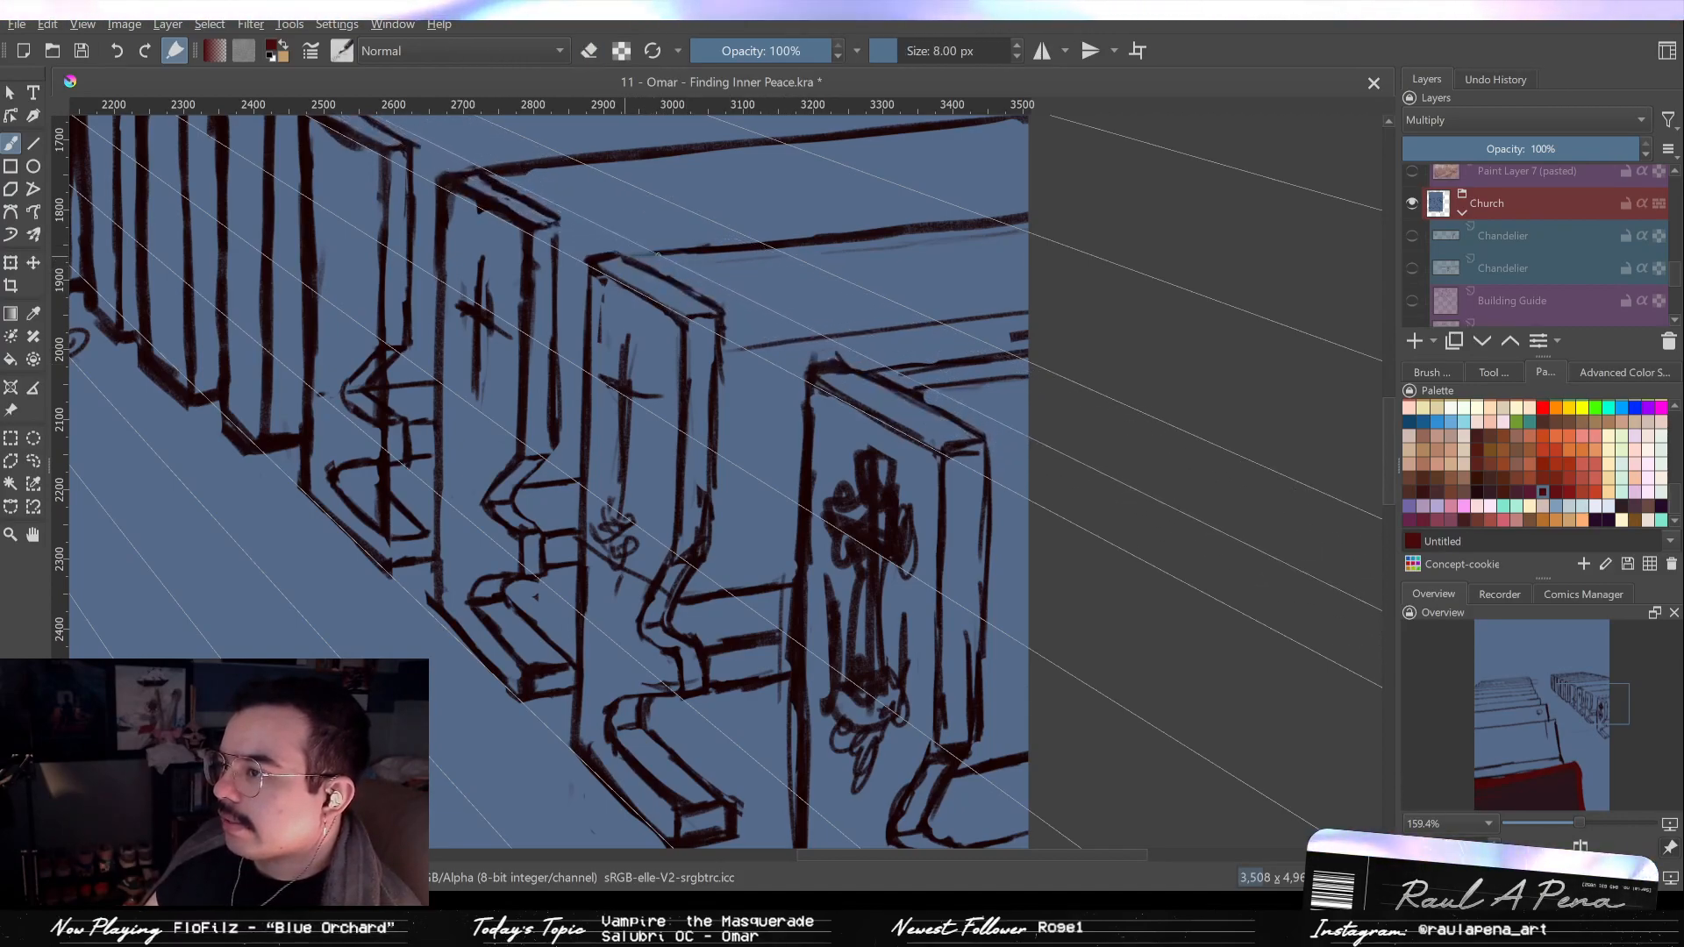
drag(649, 262, 866, 350)
mouse_move(701, 310)
mouse_down()
mouse_move(687, 327)
mouse_move(688, 237)
mouse_up()
key(e)
key(e)
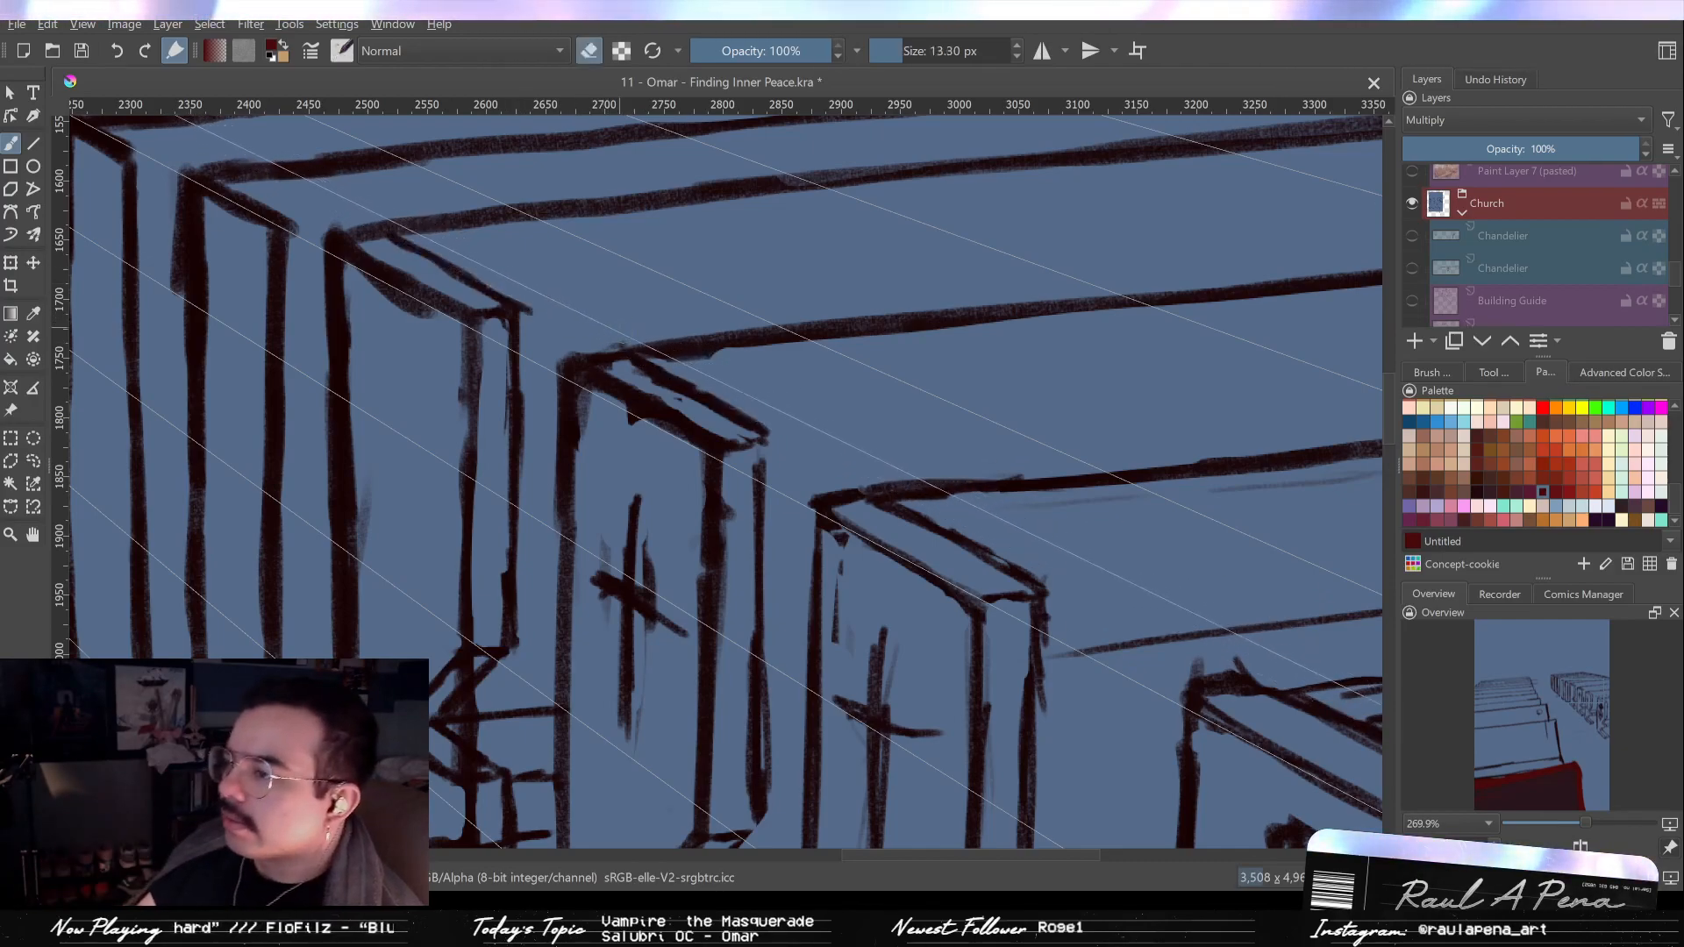
Thin the third-nearest pew's long backrest line near its end panel with the 13.30 px eraser.
key(e)
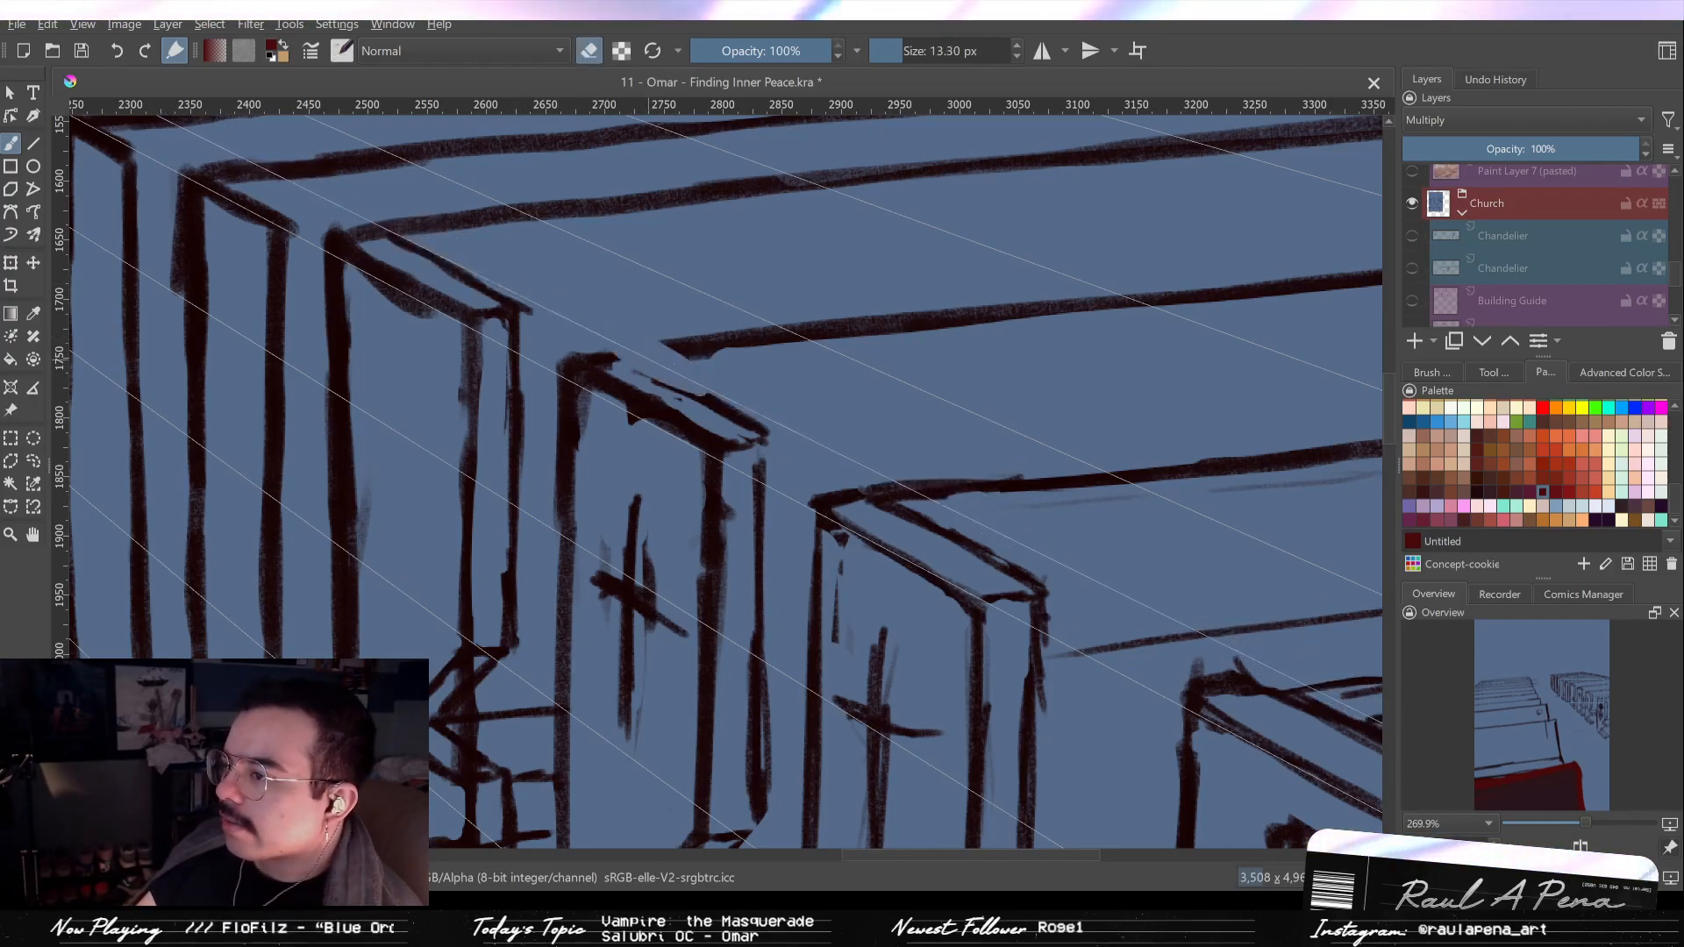
key(6)
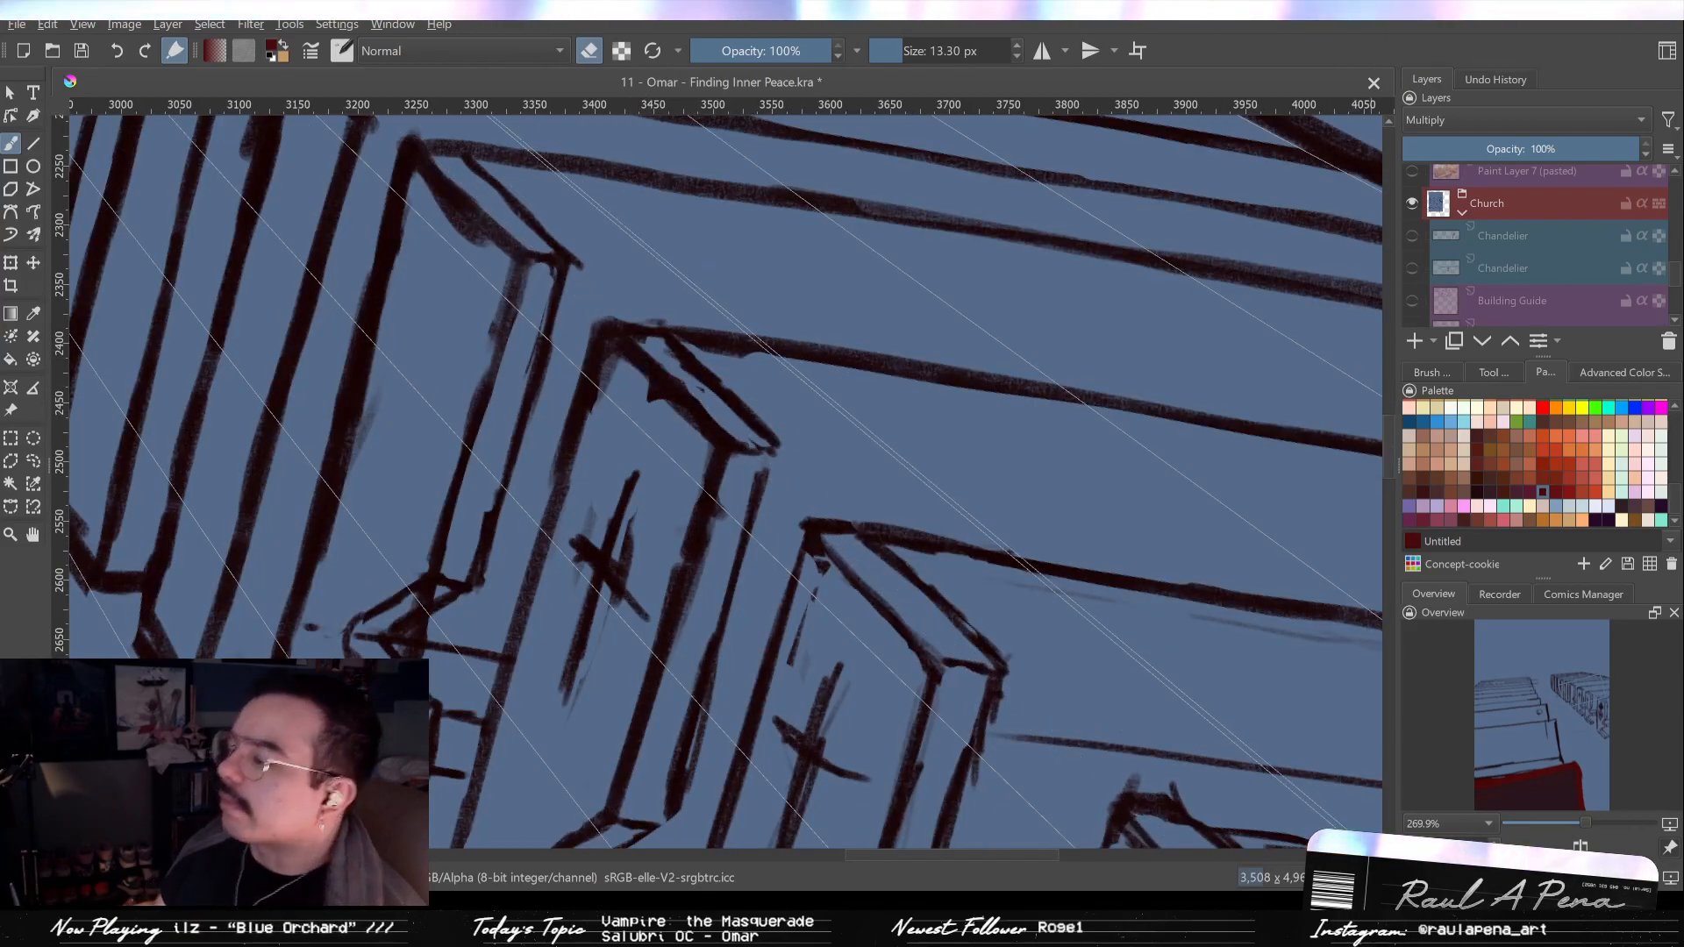
key(4)
key(4)
key(6)
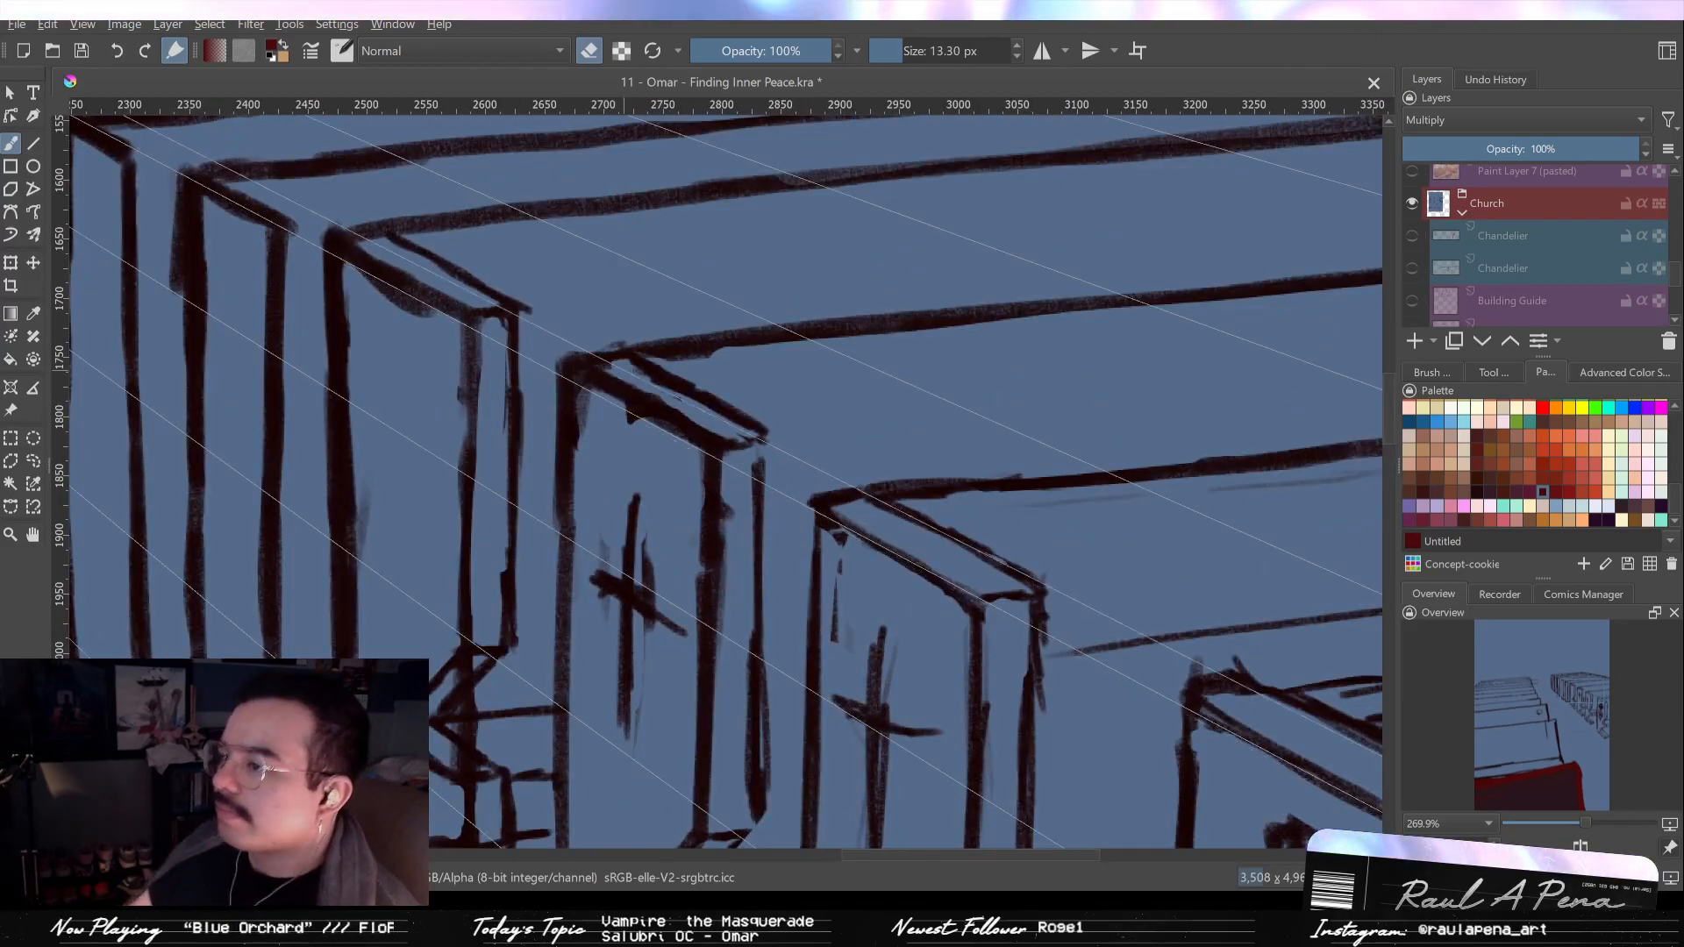
key(m)
key(m)
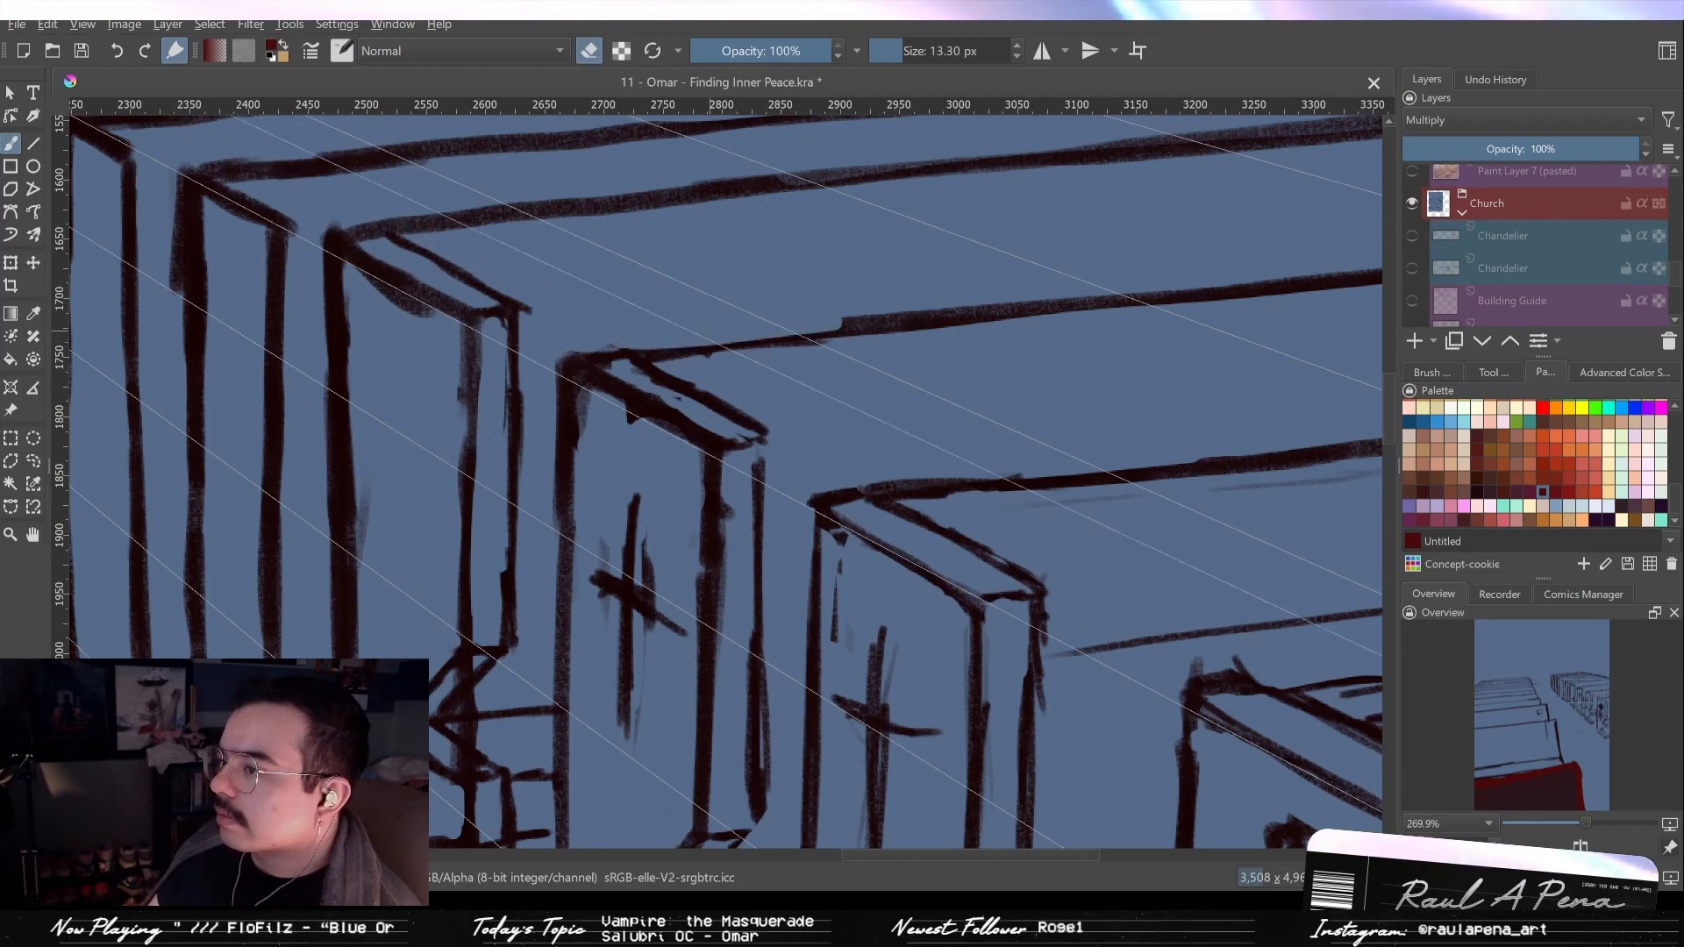
key(e)
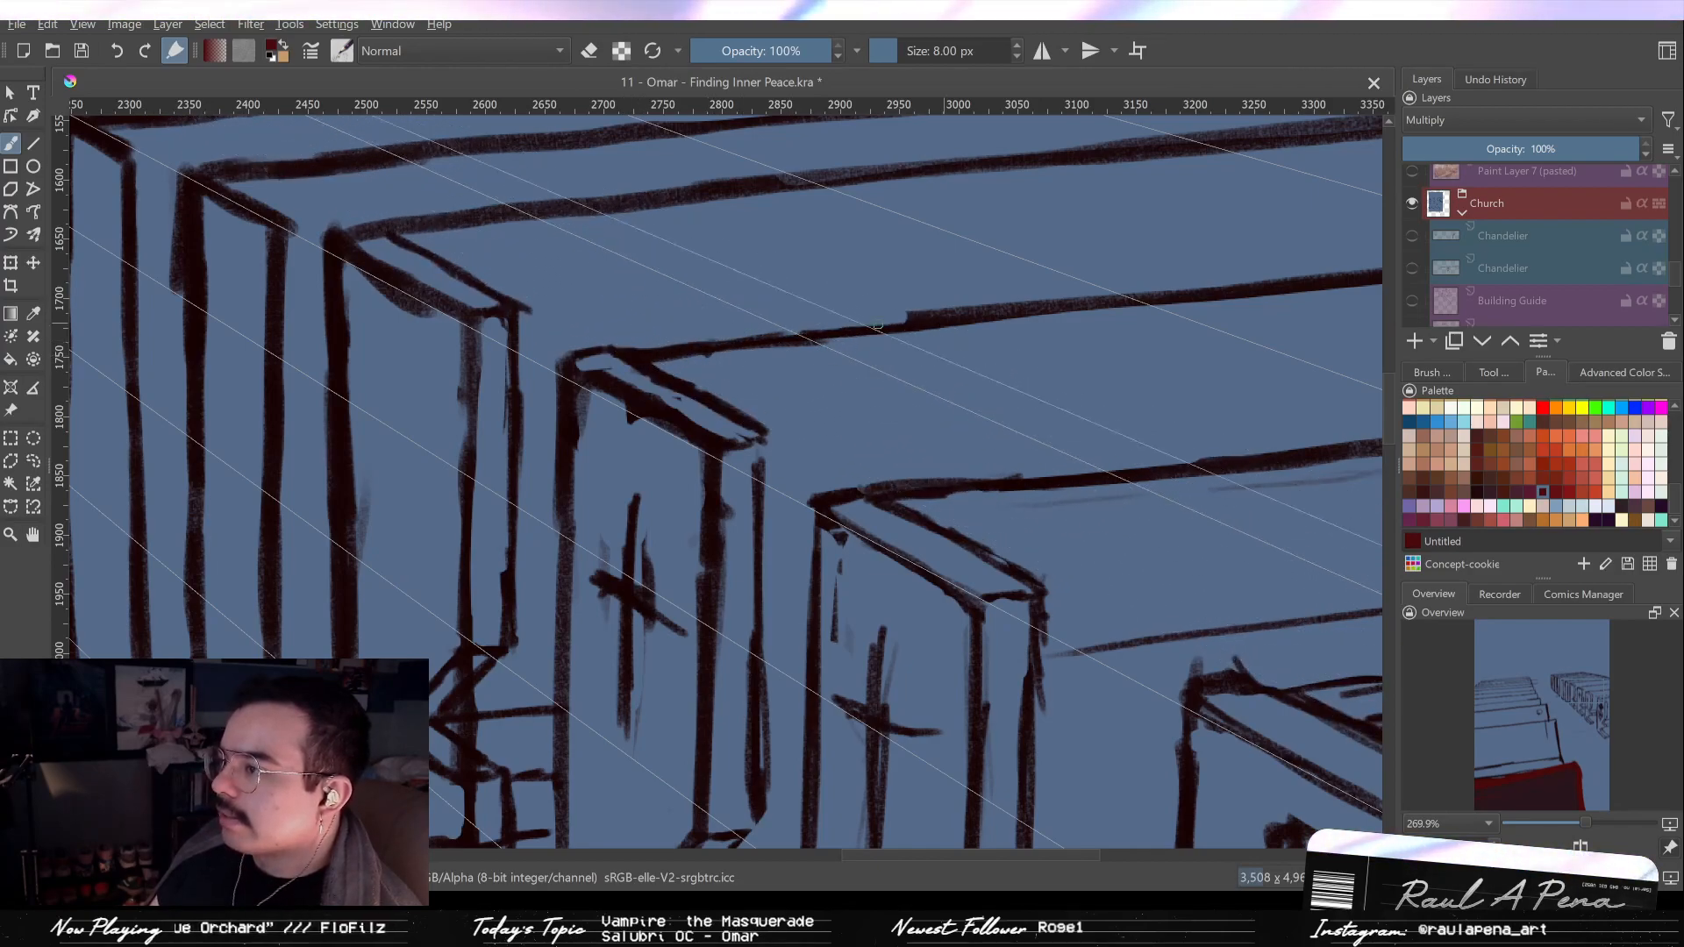
mouse_move(802, 401)
mouse_down()
mouse_move(570, 443)
mouse_move(598, 403)
mouse_up()
scroll(596, 411, down, 1)
drag(488, 407, 640, 389)
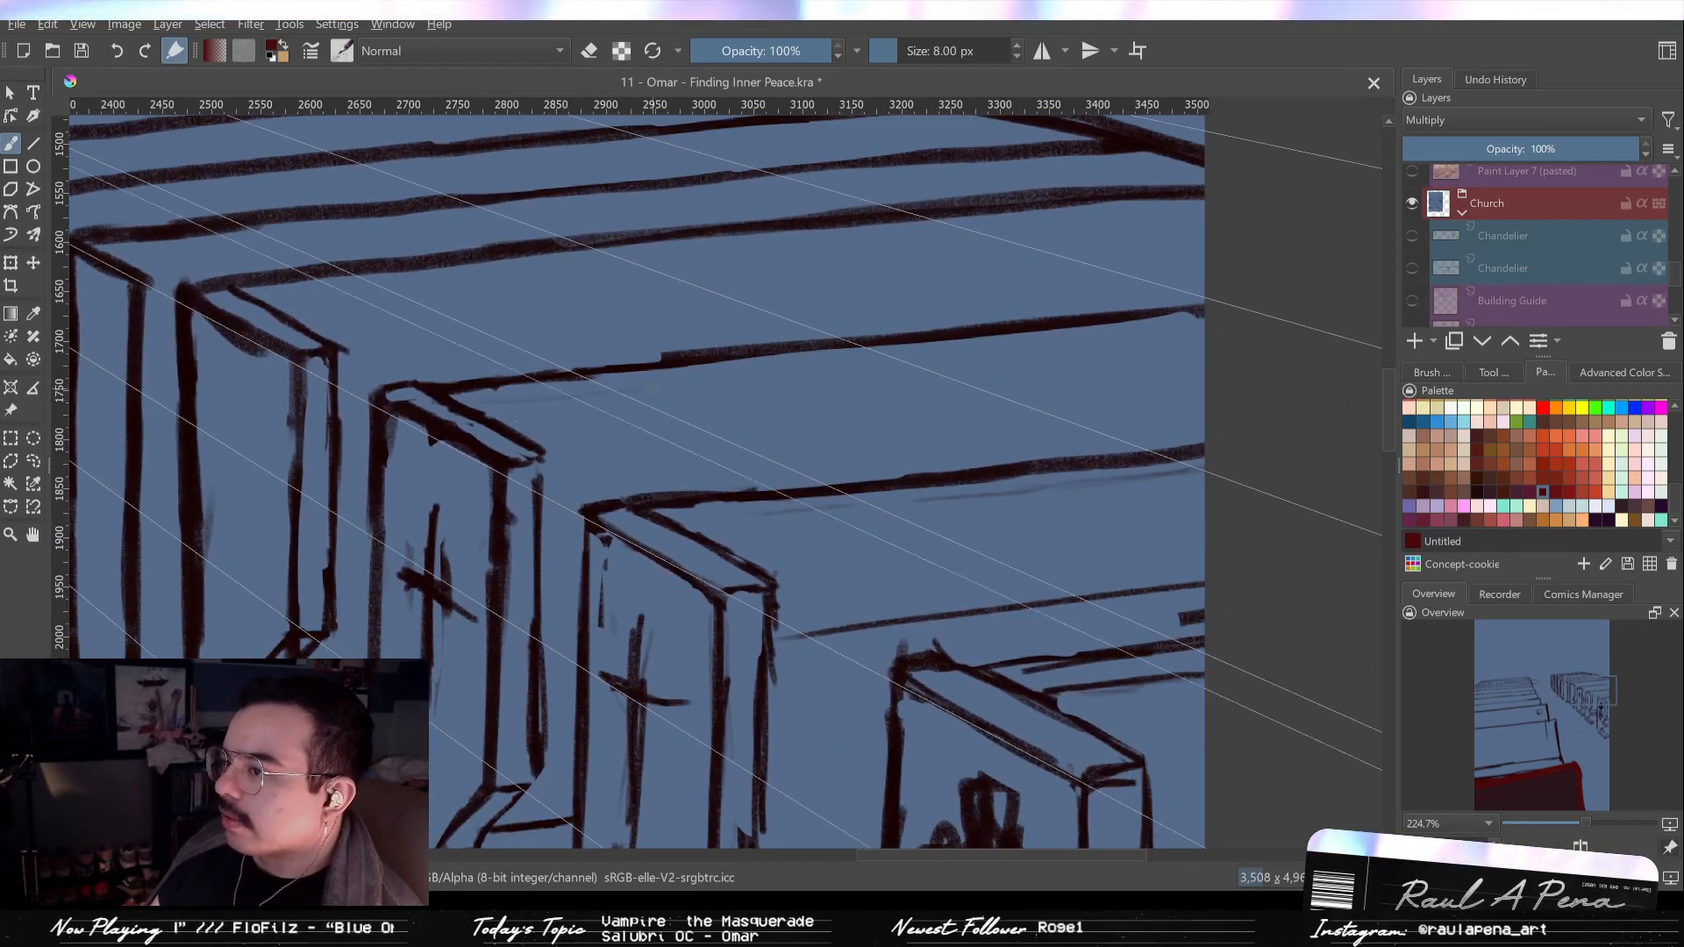
drag(483, 402, 838, 372)
drag(667, 386, 1057, 350)
mouse_move(869, 360)
mouse_down()
mouse_move(1197, 335)
mouse_move(1174, 316)
mouse_up()
key(ctrl+z)
key(ctrl+z)
key(ctrl+z)
key(ctrl+z)
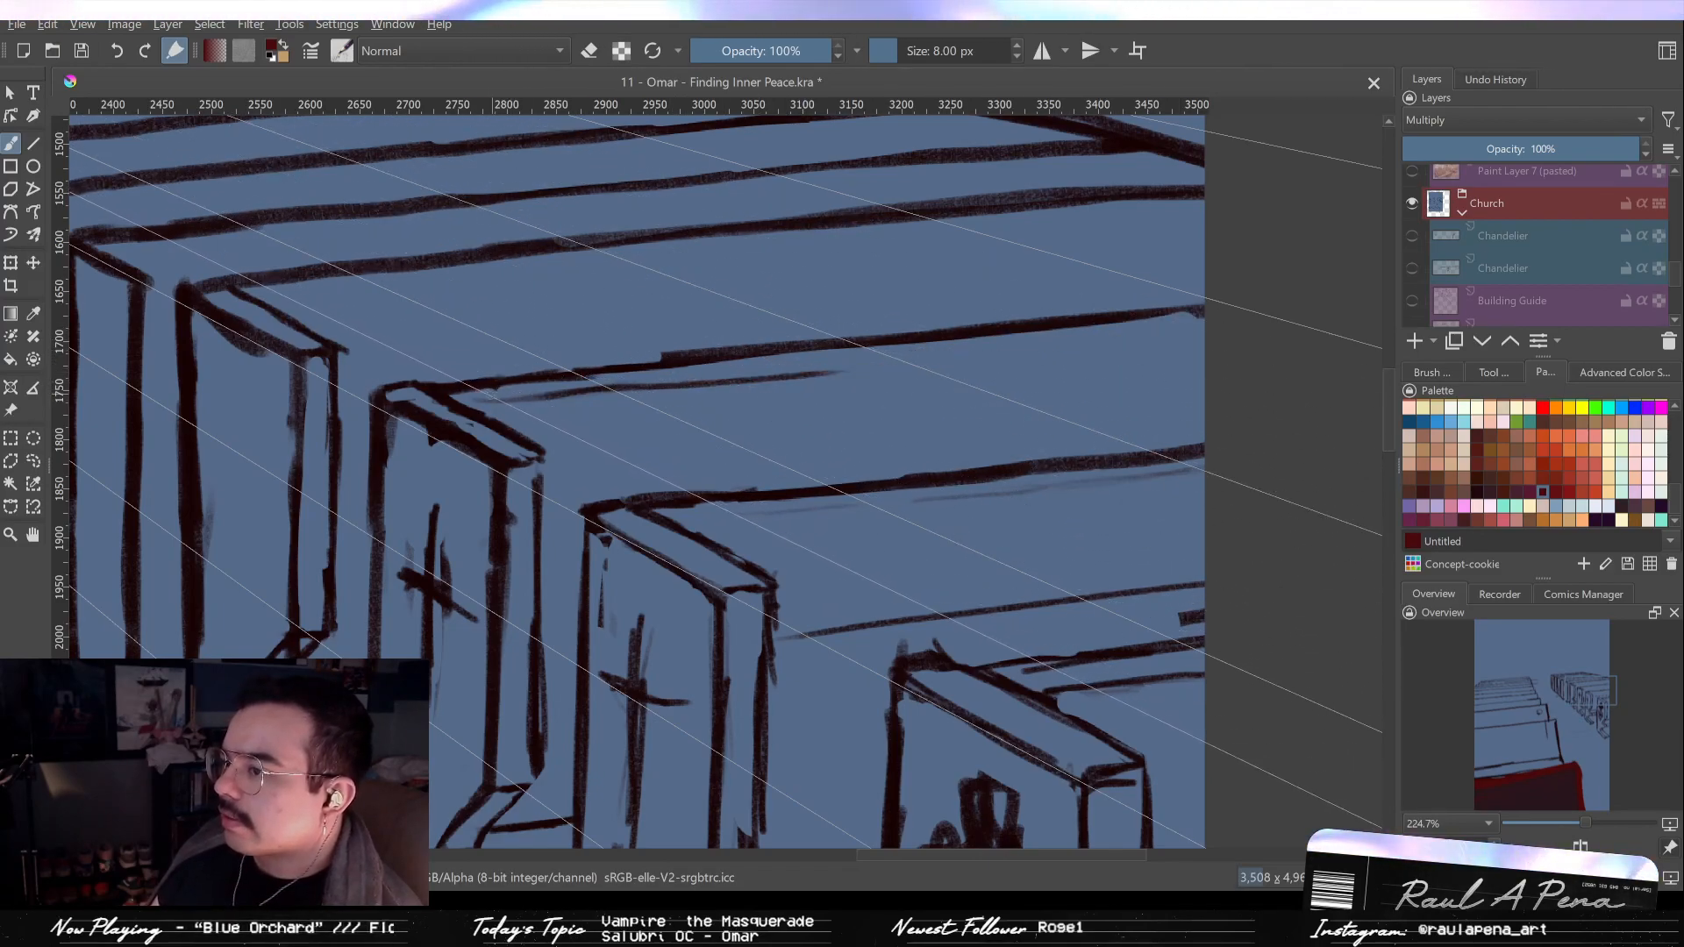
Draw a second long line just below the third-nearest pew's backrest line with the 8 px brush to show its thickness.
drag(488, 400, 948, 362)
drag(660, 379, 850, 358)
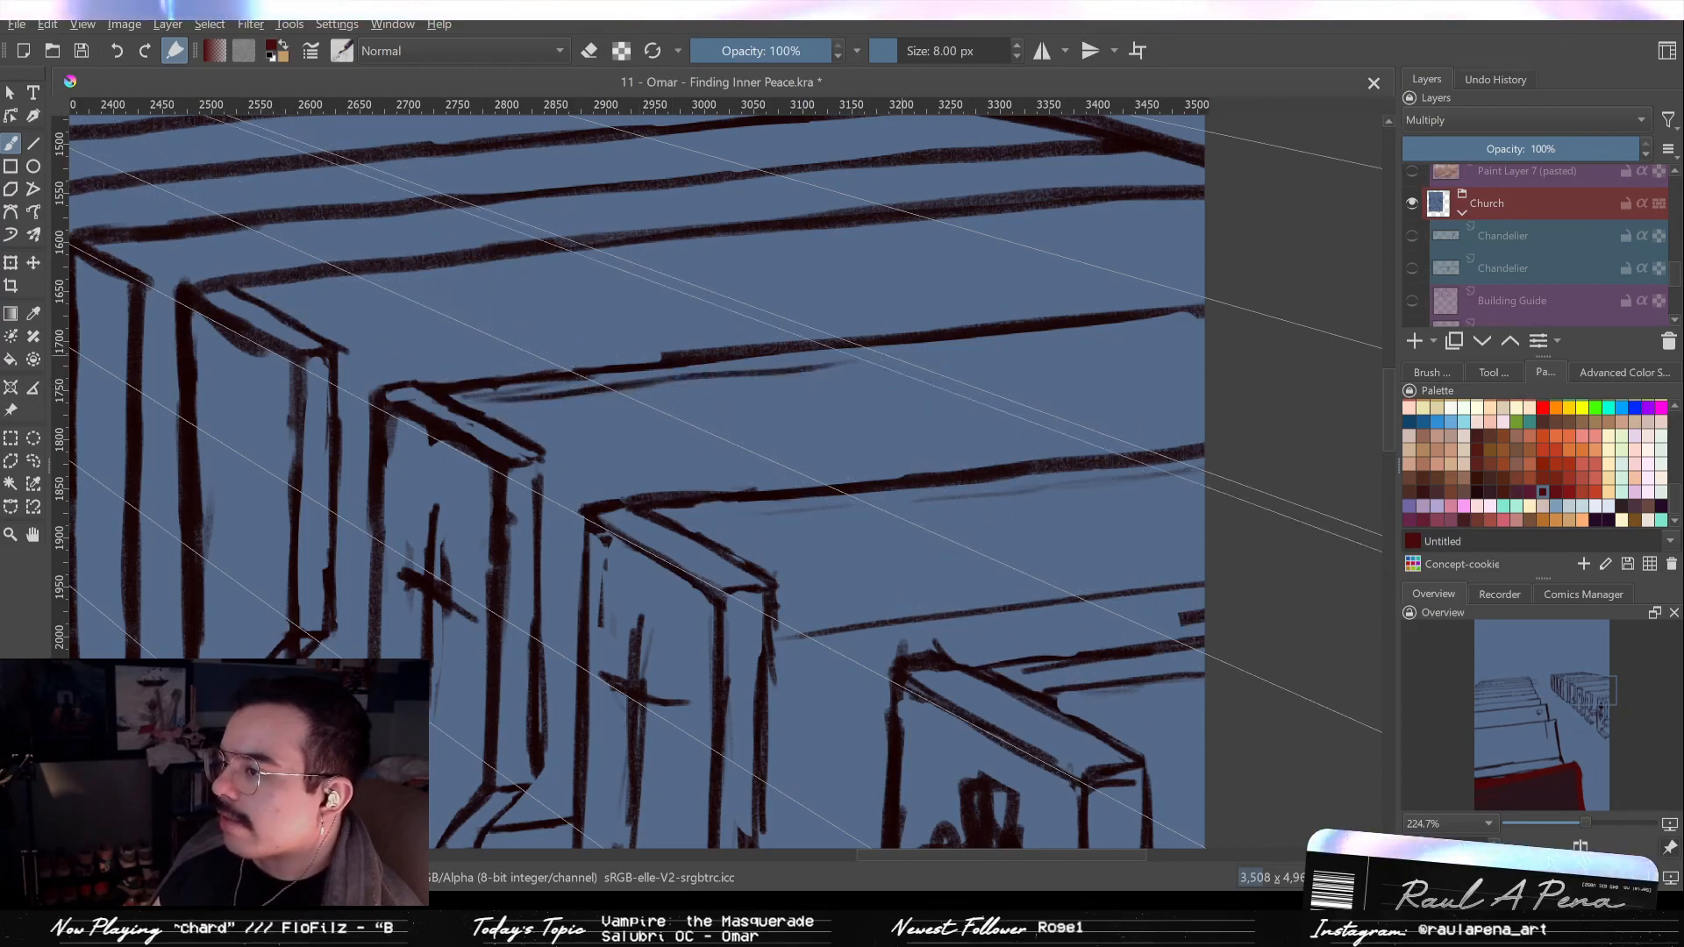
drag(701, 377, 948, 351)
drag(820, 365, 1040, 341)
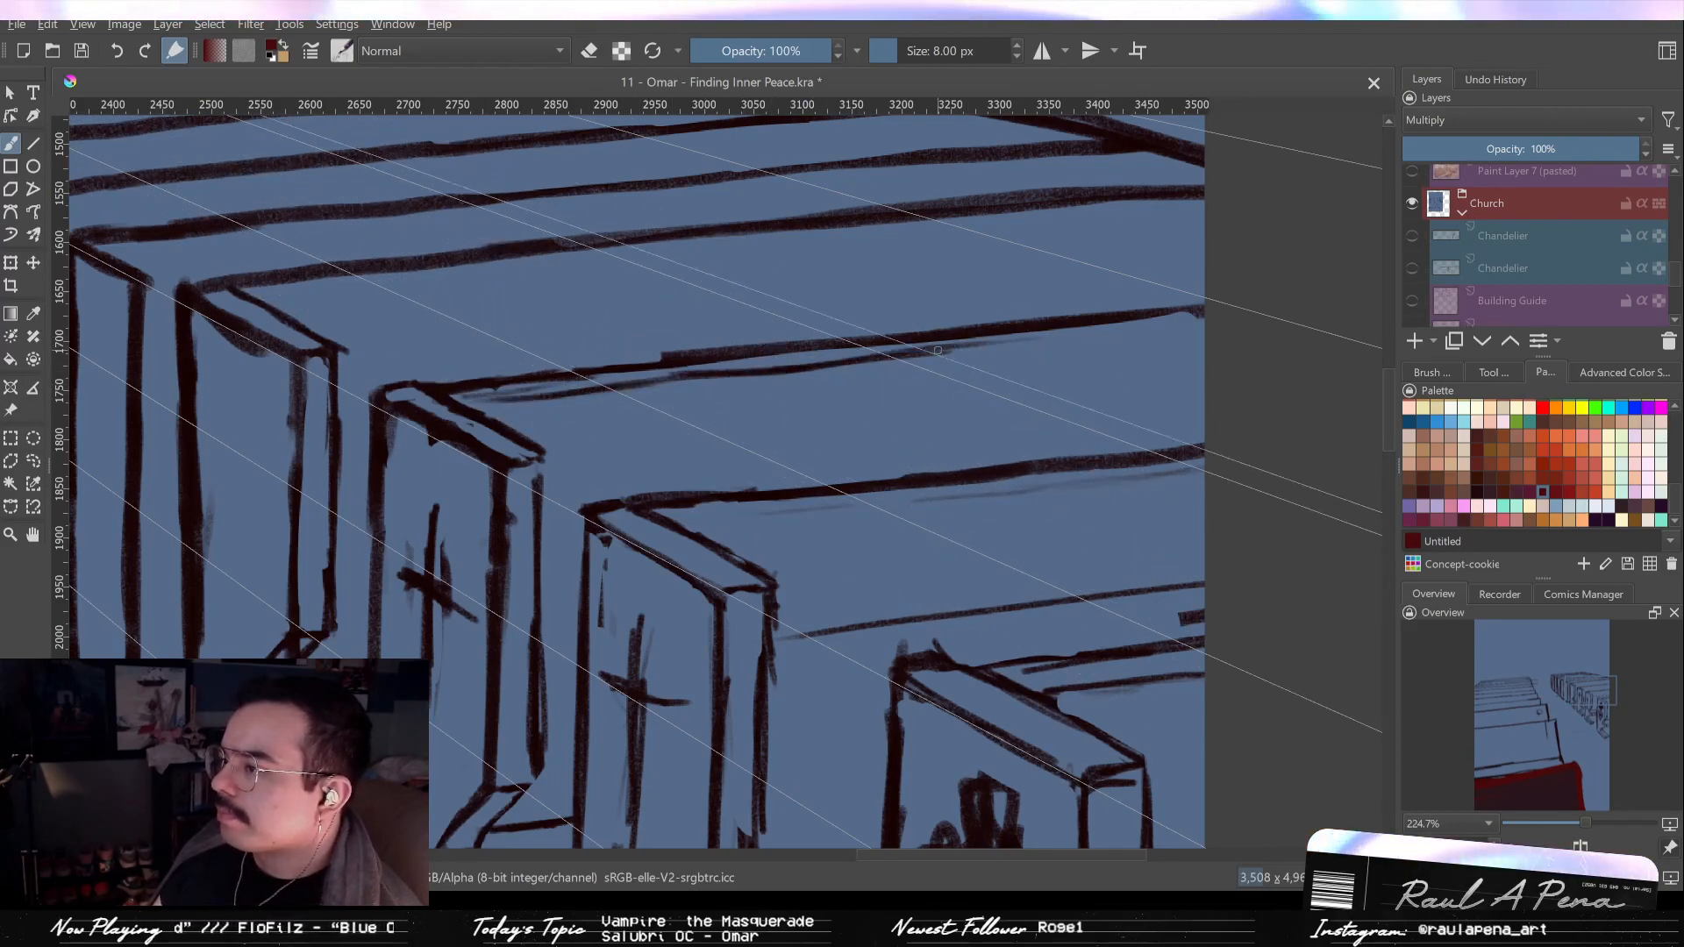
drag(917, 356, 1210, 329)
mouse_move(616, 403)
mouse_down()
mouse_move(609, 463)
mouse_move(629, 474)
mouse_up()
mouse_move(647, 395)
mouse_down()
mouse_move(642, 452)
mouse_move(678, 469)
mouse_up()
mouse_move(699, 390)
mouse_down()
mouse_move(695, 474)
mouse_move(725, 487)
mouse_up()
mouse_move(761, 385)
mouse_down()
mouse_move(760, 473)
mouse_move(776, 461)
mouse_up()
mouse_move(786, 386)
mouse_down()
mouse_move(790, 469)
mouse_move(817, 469)
mouse_up()
drag(835, 376, 838, 456)
drag(844, 395, 864, 474)
mouse_move(625, 340)
mouse_down()
mouse_move(605, 384)
mouse_move(653, 375)
mouse_up()
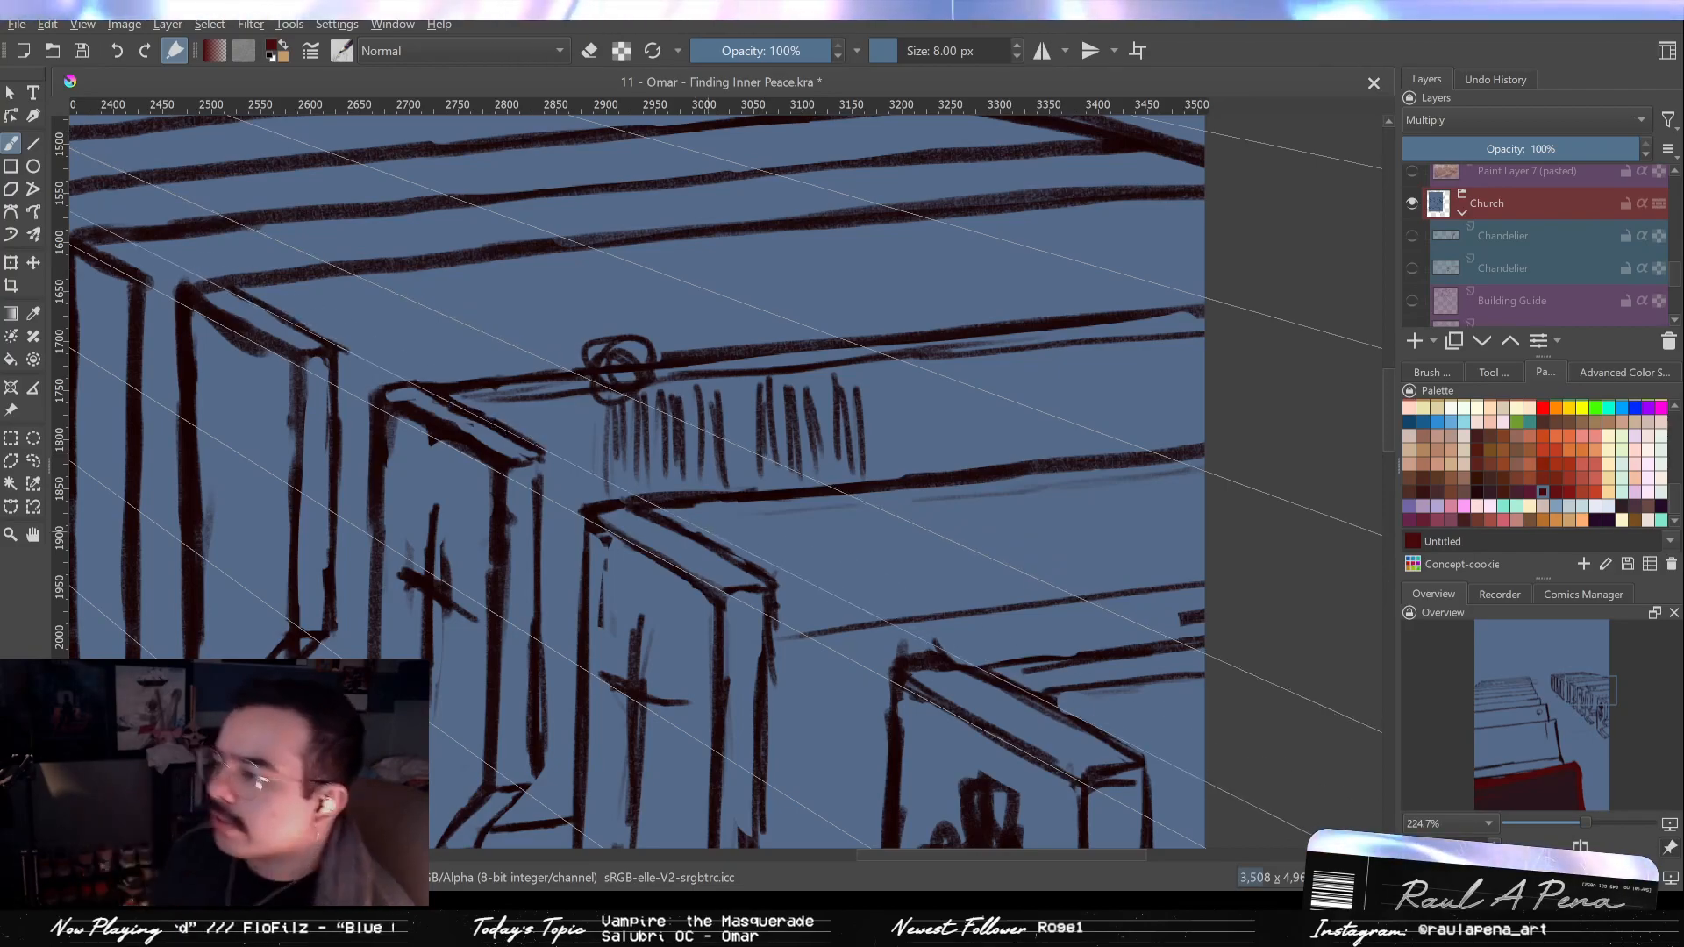
key(ctrl+z)
scroll(701, 489, down, 2)
drag(702, 489, 804, 395)
key(ctrl+z)
key(ctrl+z)
key(ctrl+z)
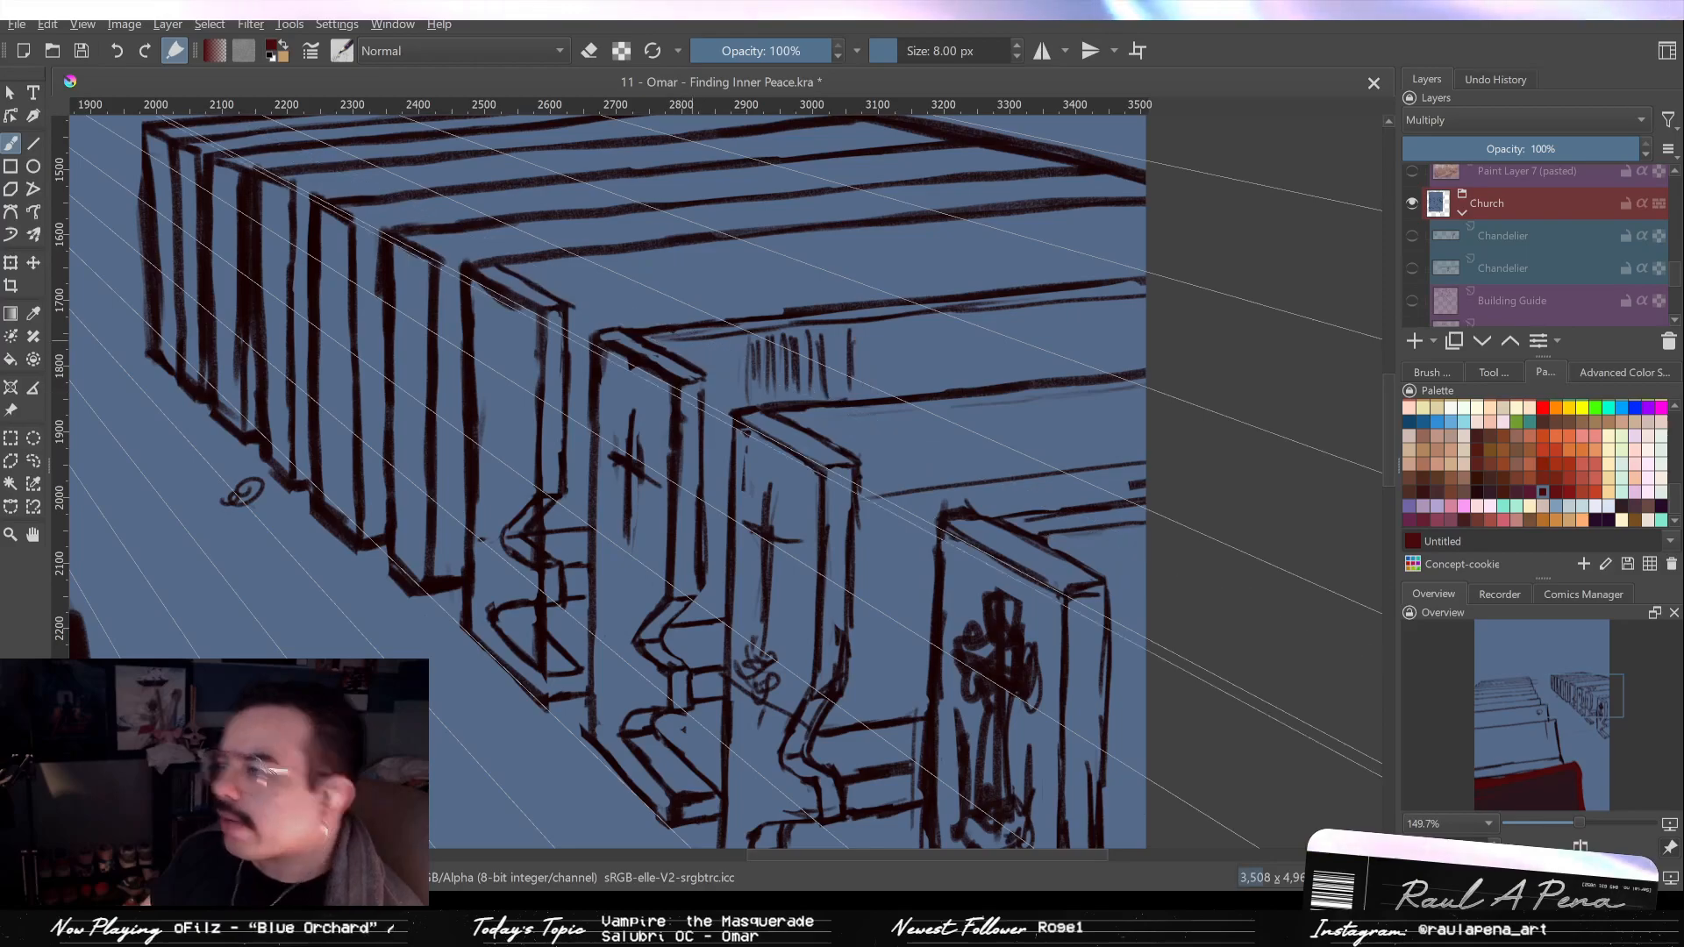
key(ctrl+z)
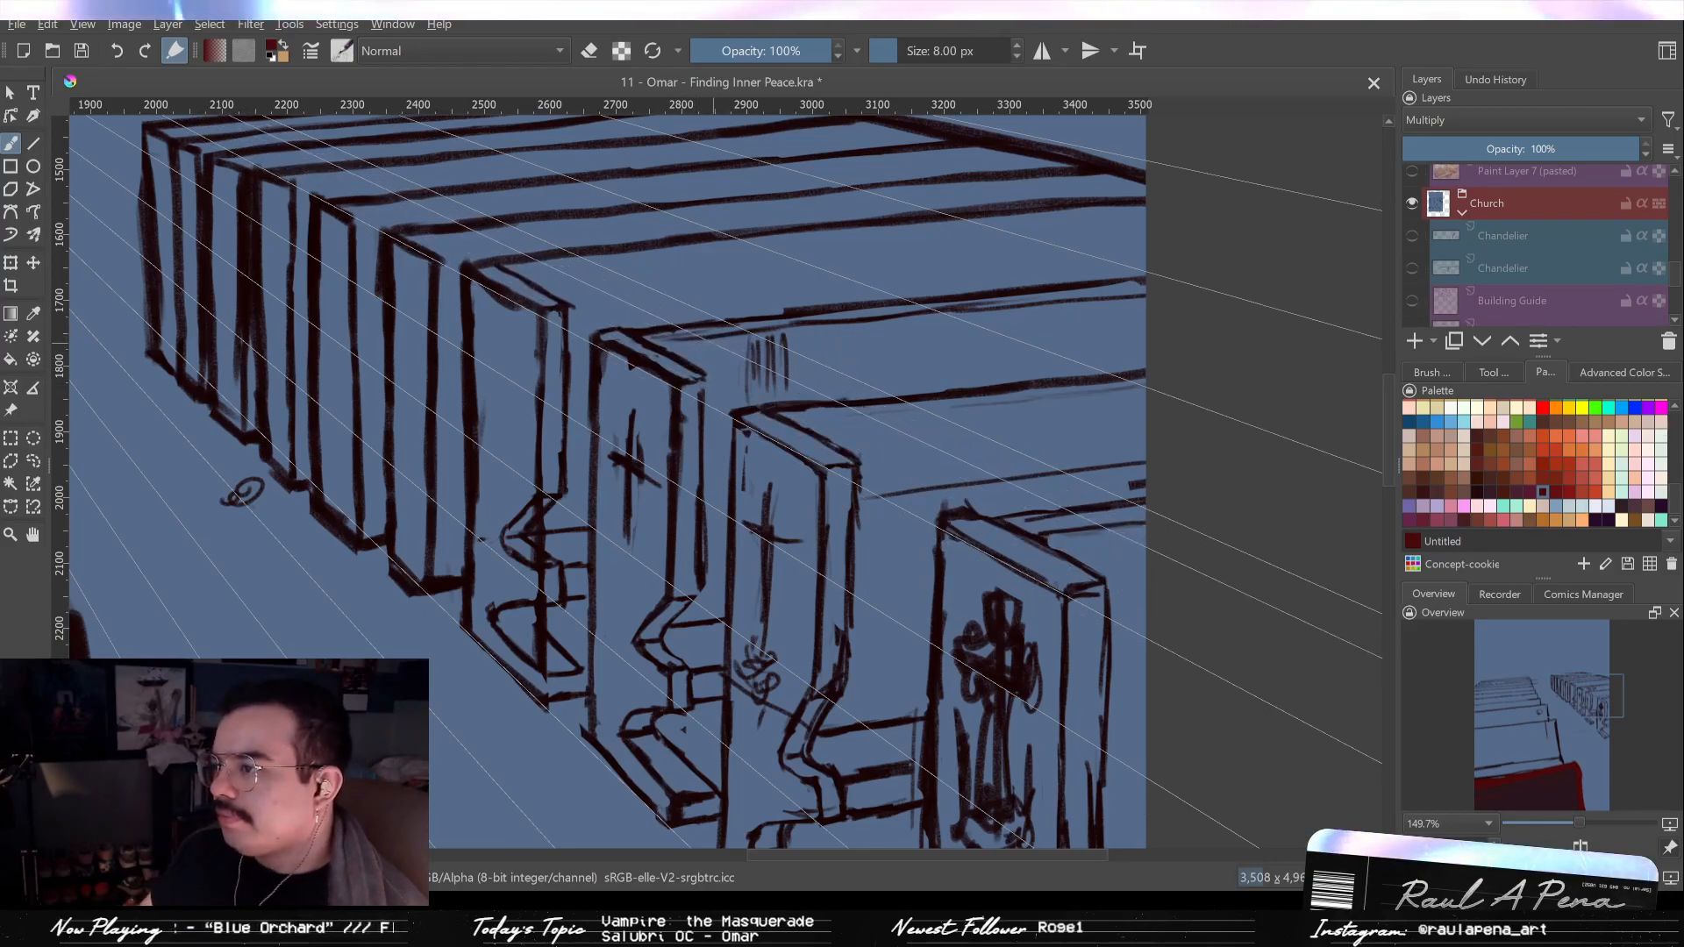
key(ctrl+z)
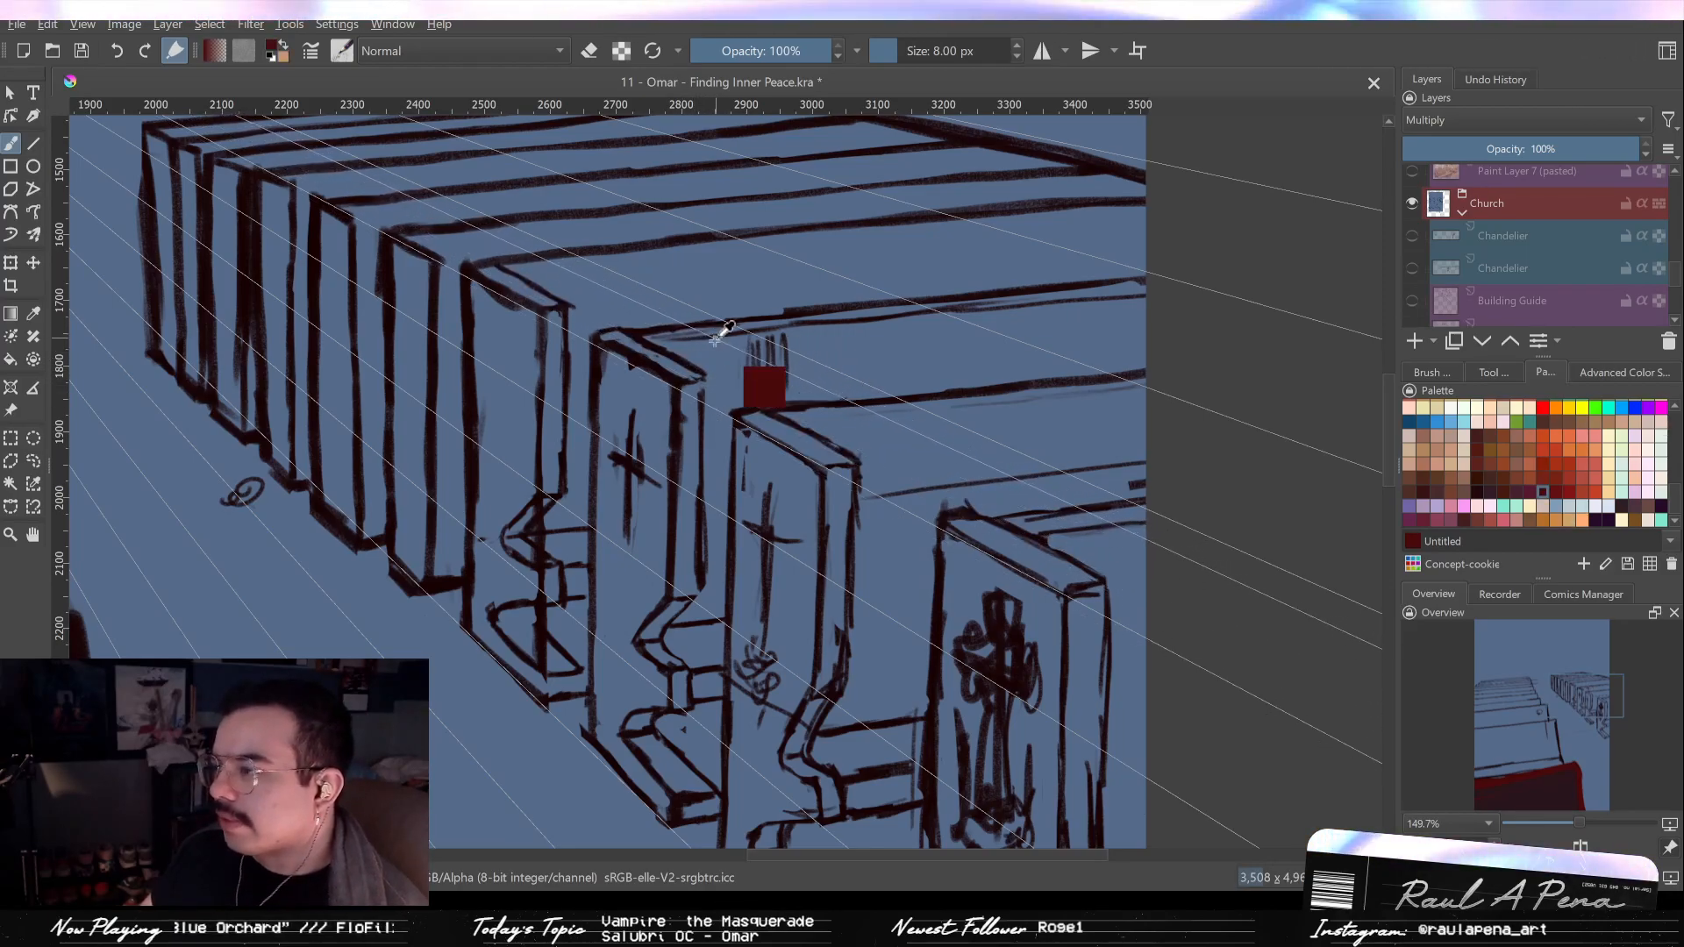
key(ctrl+z)
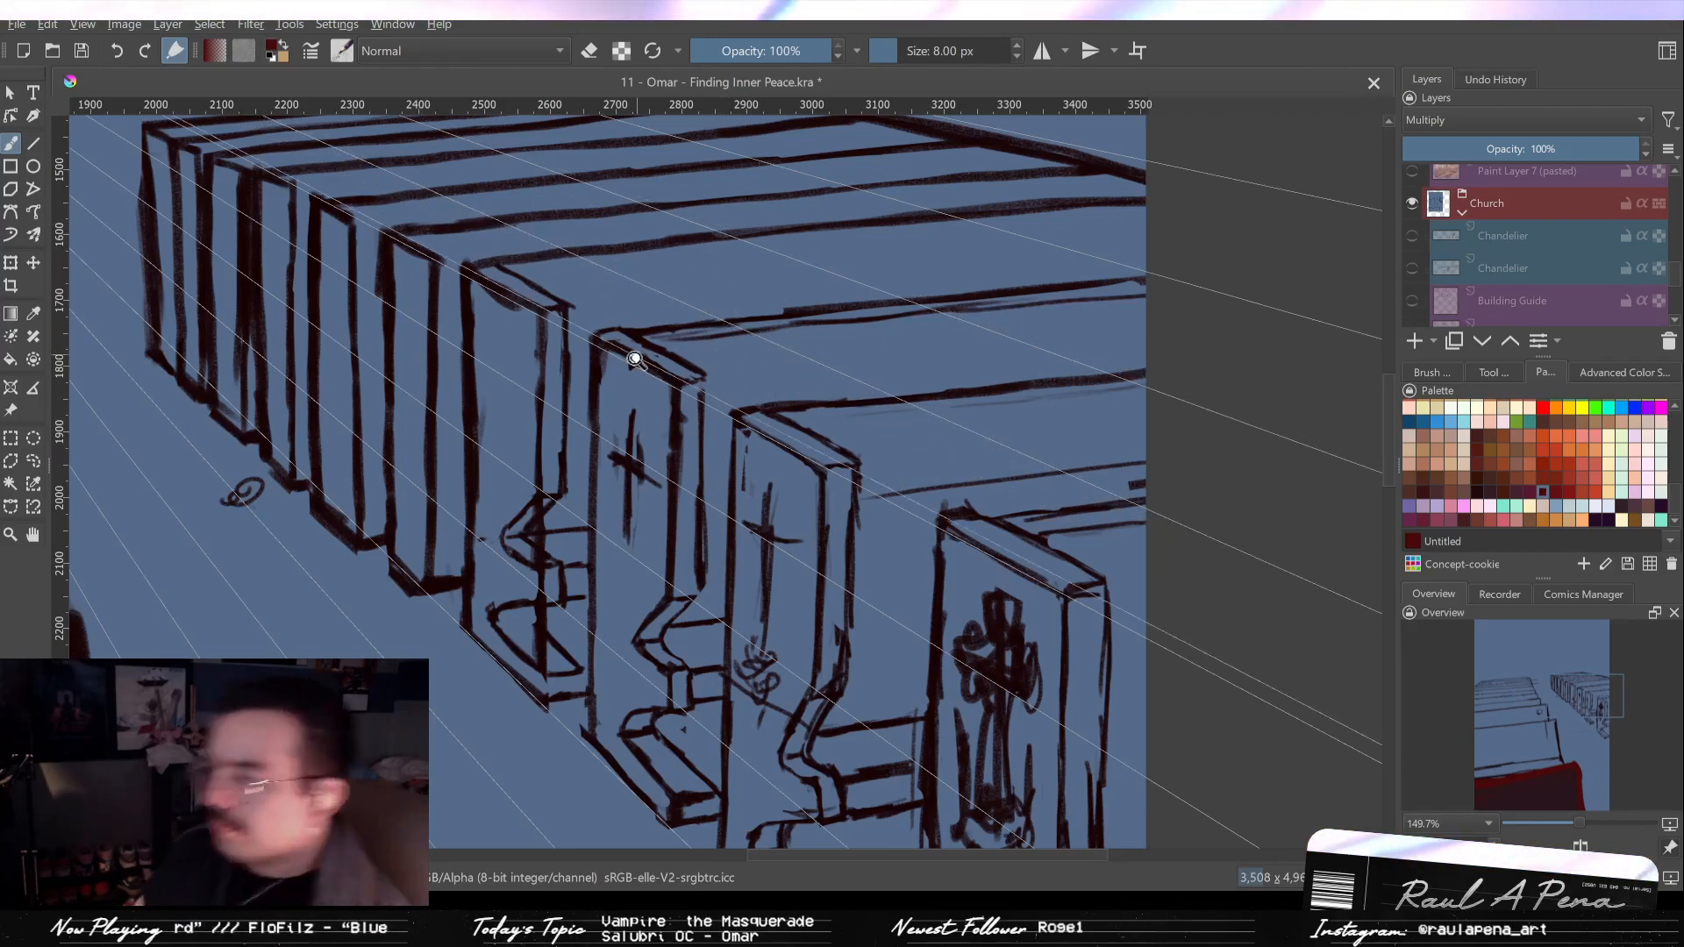
Trim the fourth-nearest pew's end panel top edge and thin the start of its backrest line with the 13.30 px eraser.
scroll(635, 360, up, 1)
scroll(581, 354, up, 1)
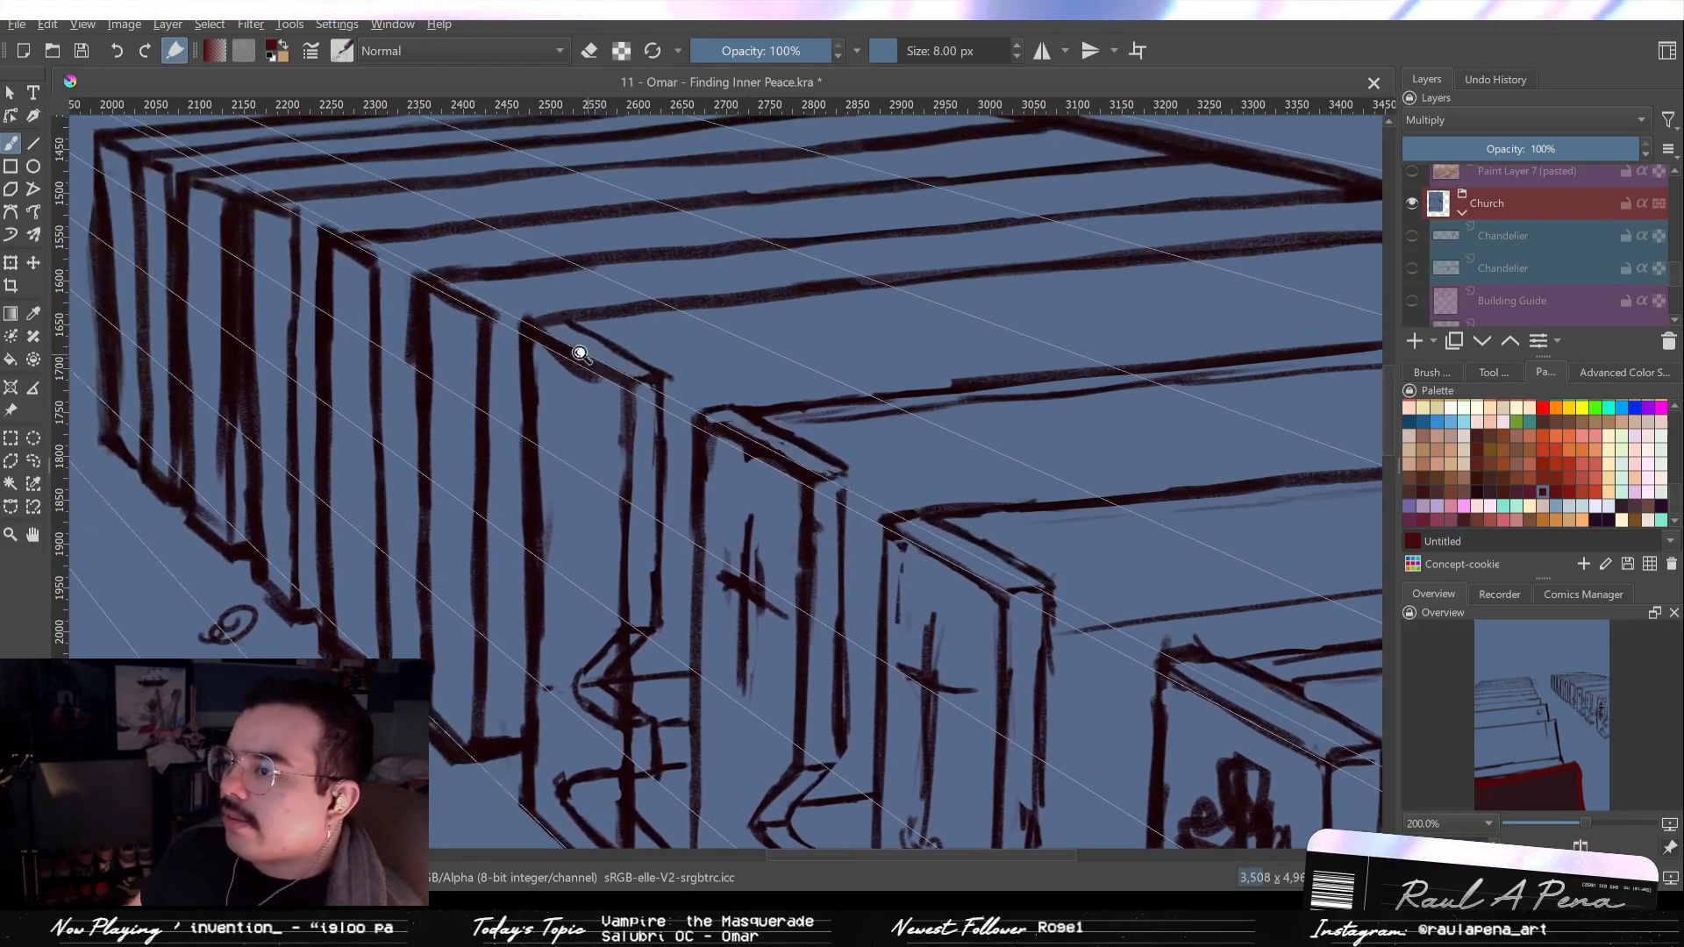
scroll(581, 354, up, 1)
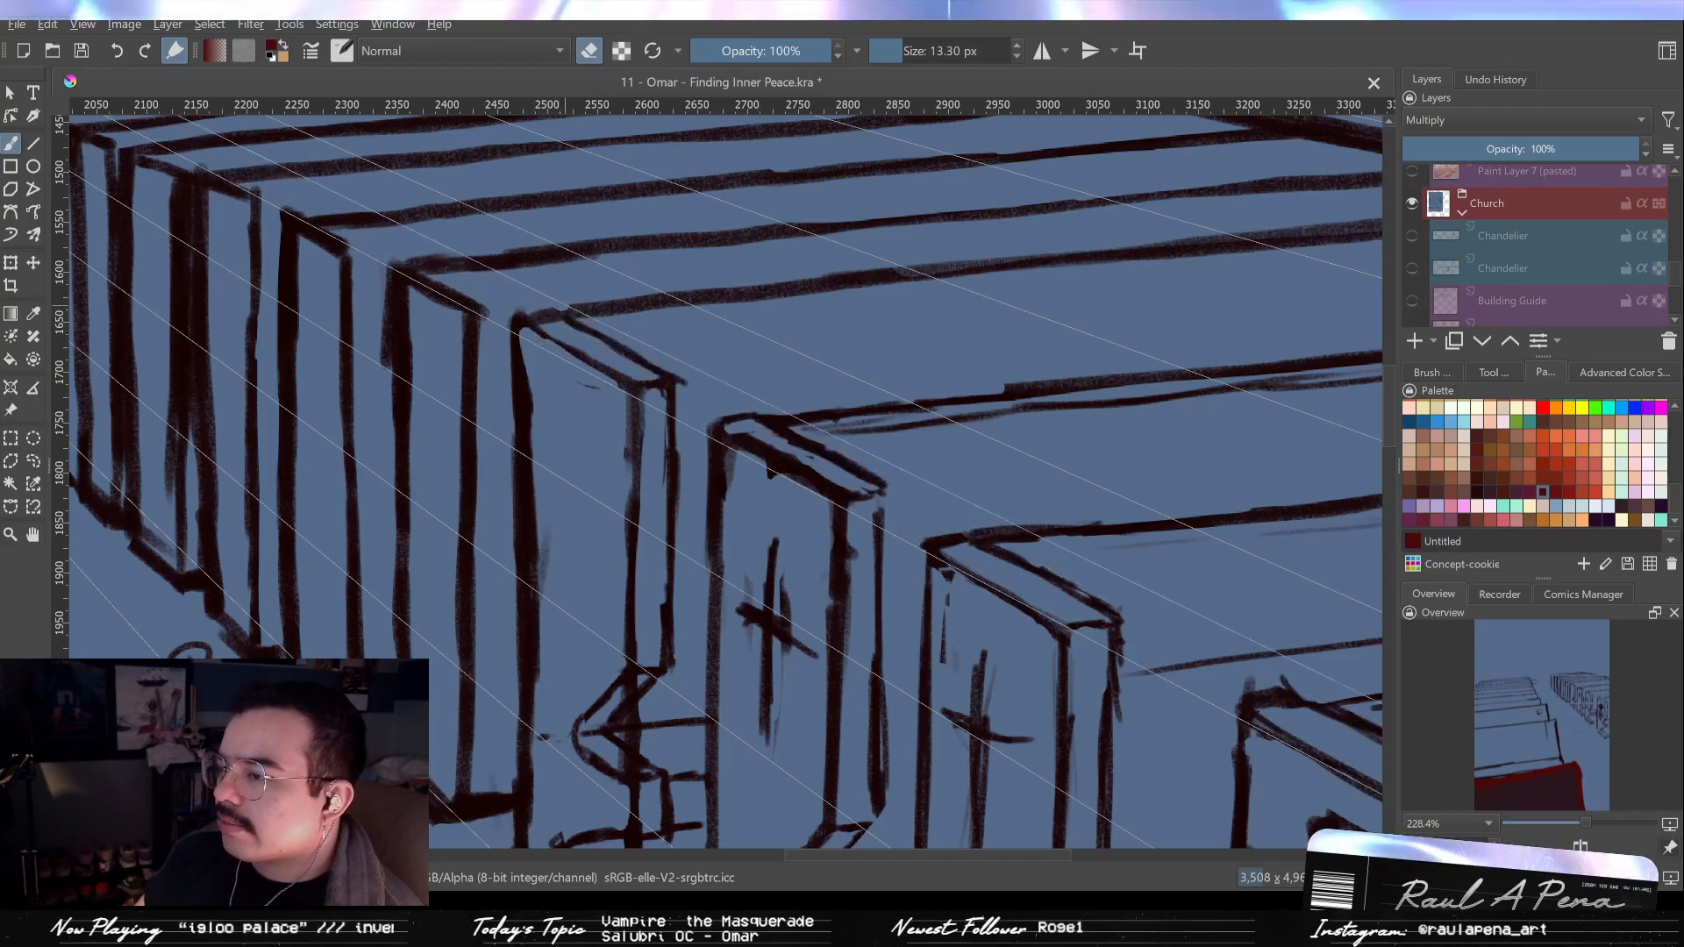
key(e)
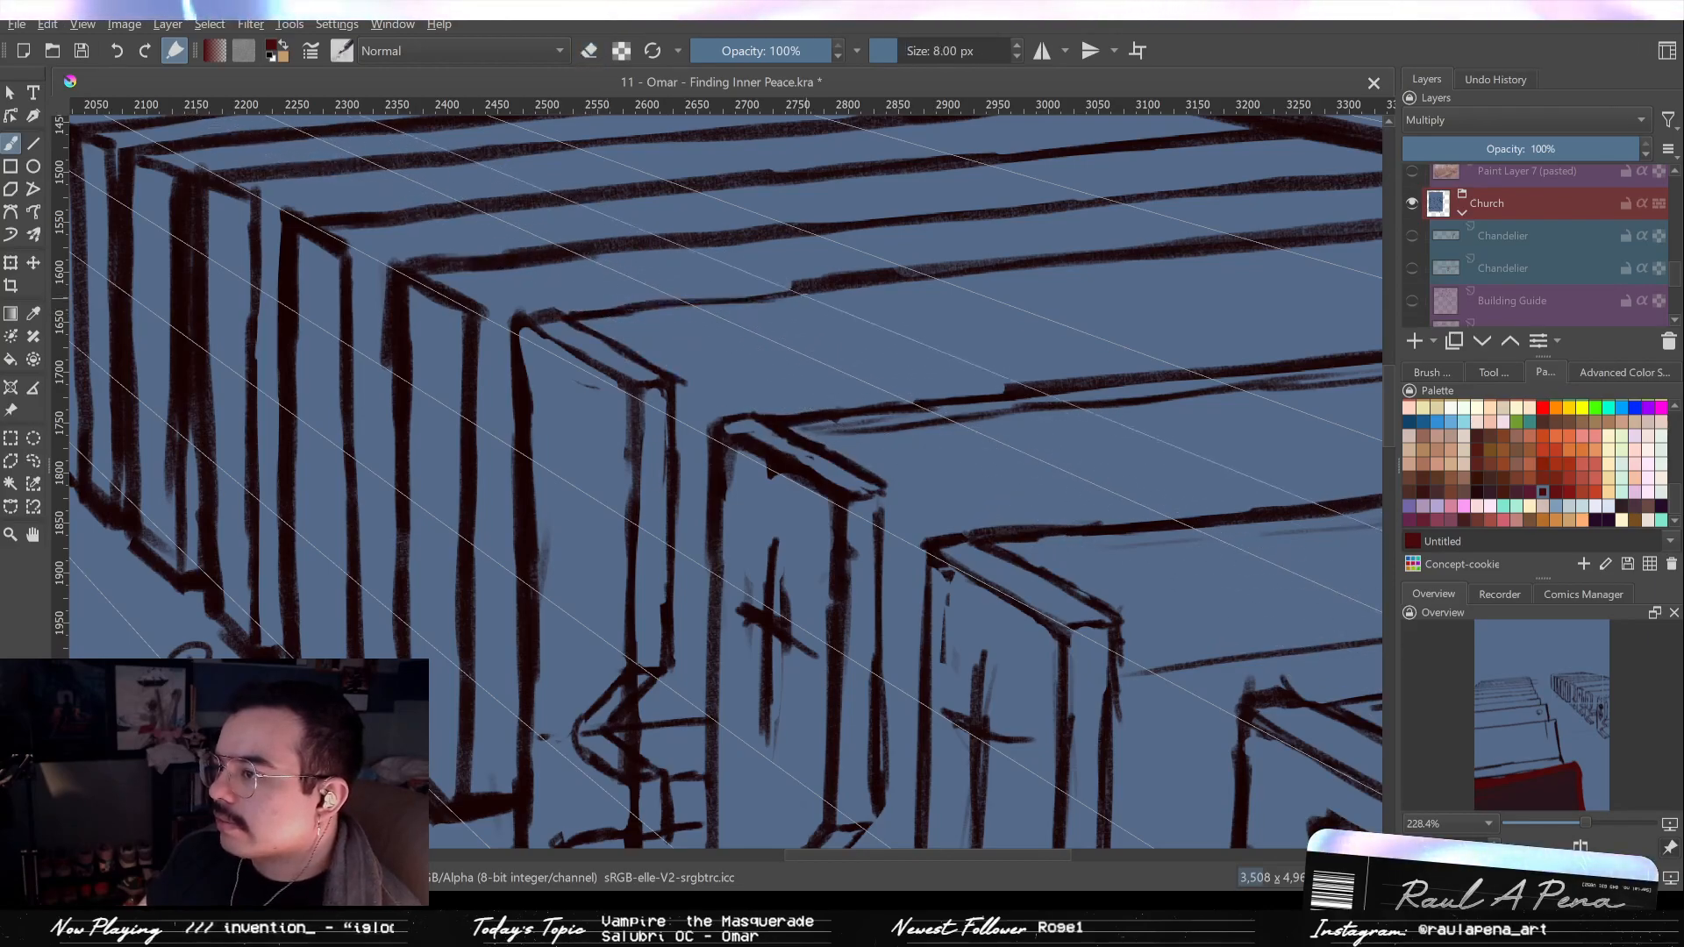
Continue thinning the fourth-nearest pew's long backrest line towards its far end with the 13.30 px eraser.
scroll(719, 474, down, 5)
scroll(719, 474, up, 5)
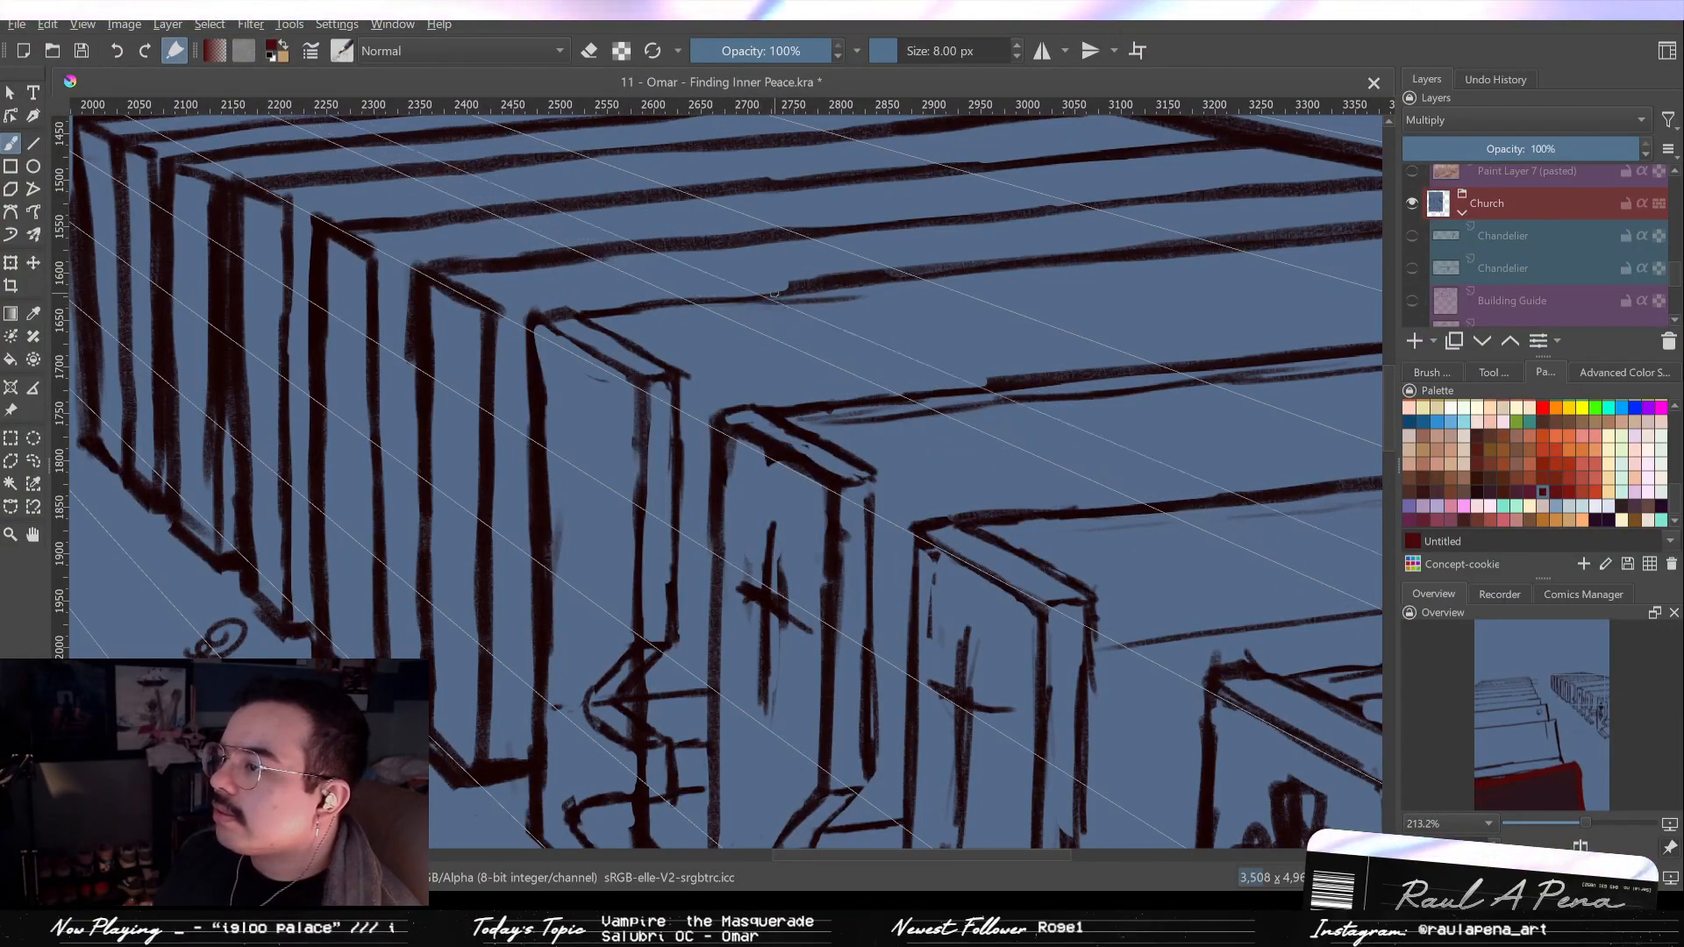
key(e)
drag(801, 286, 981, 261)
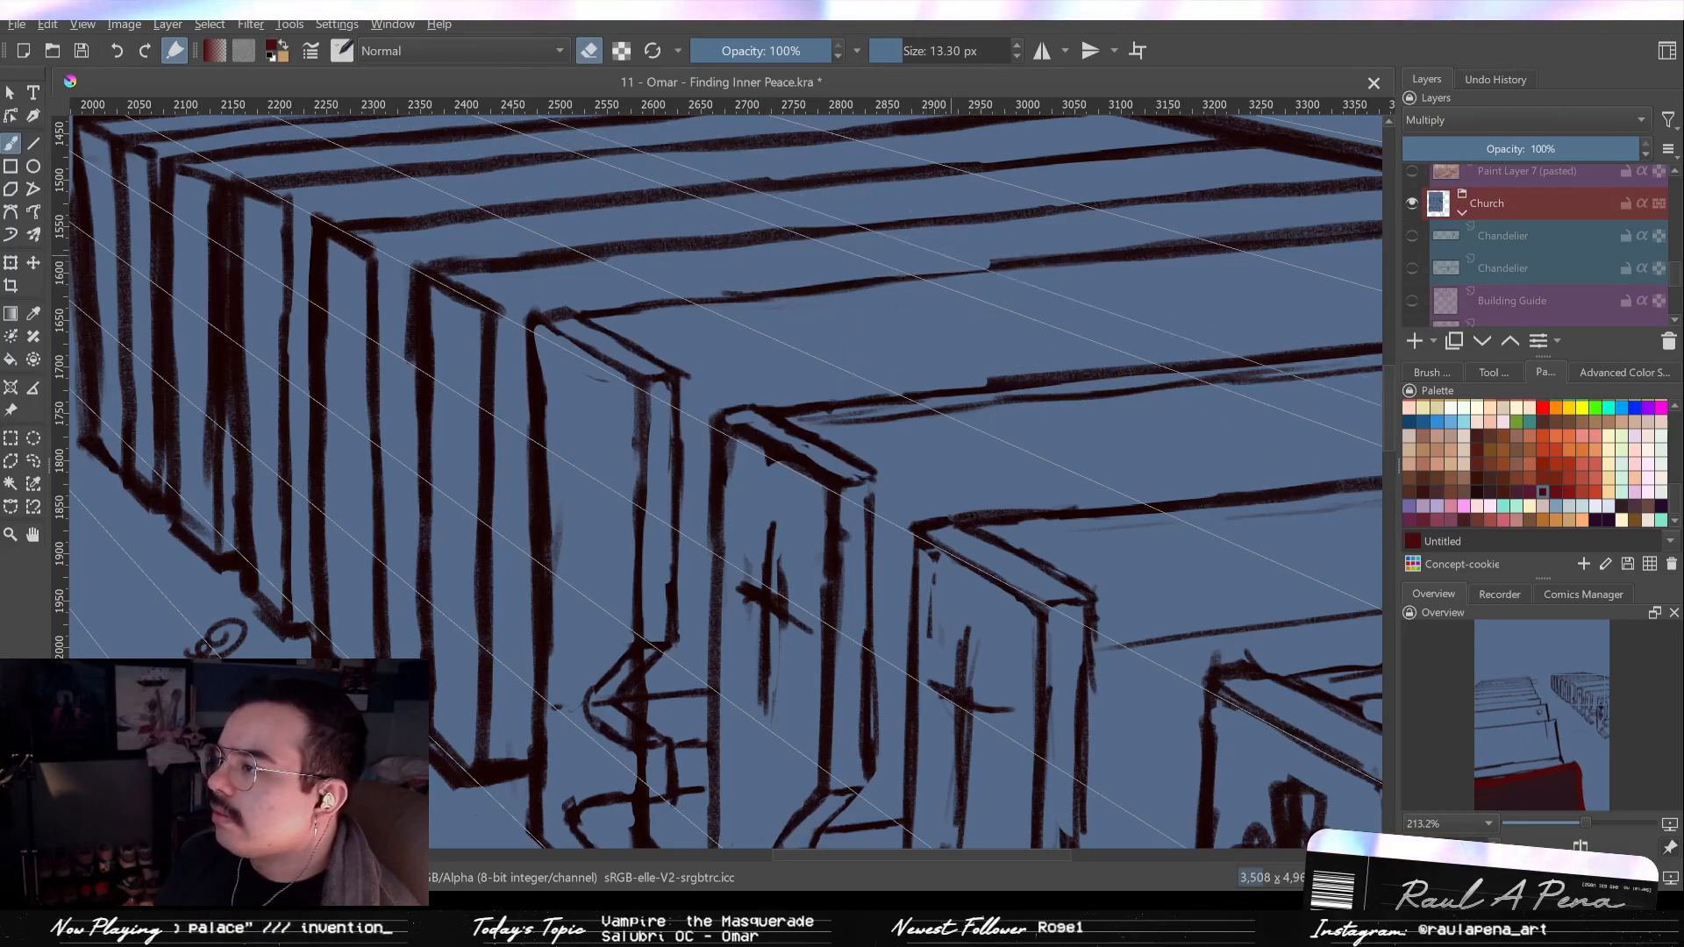
mouse_move(1237, 246)
mouse_down()
mouse_move(1355, 226)
mouse_move(1192, 277)
mouse_move(1132, 261)
mouse_up()
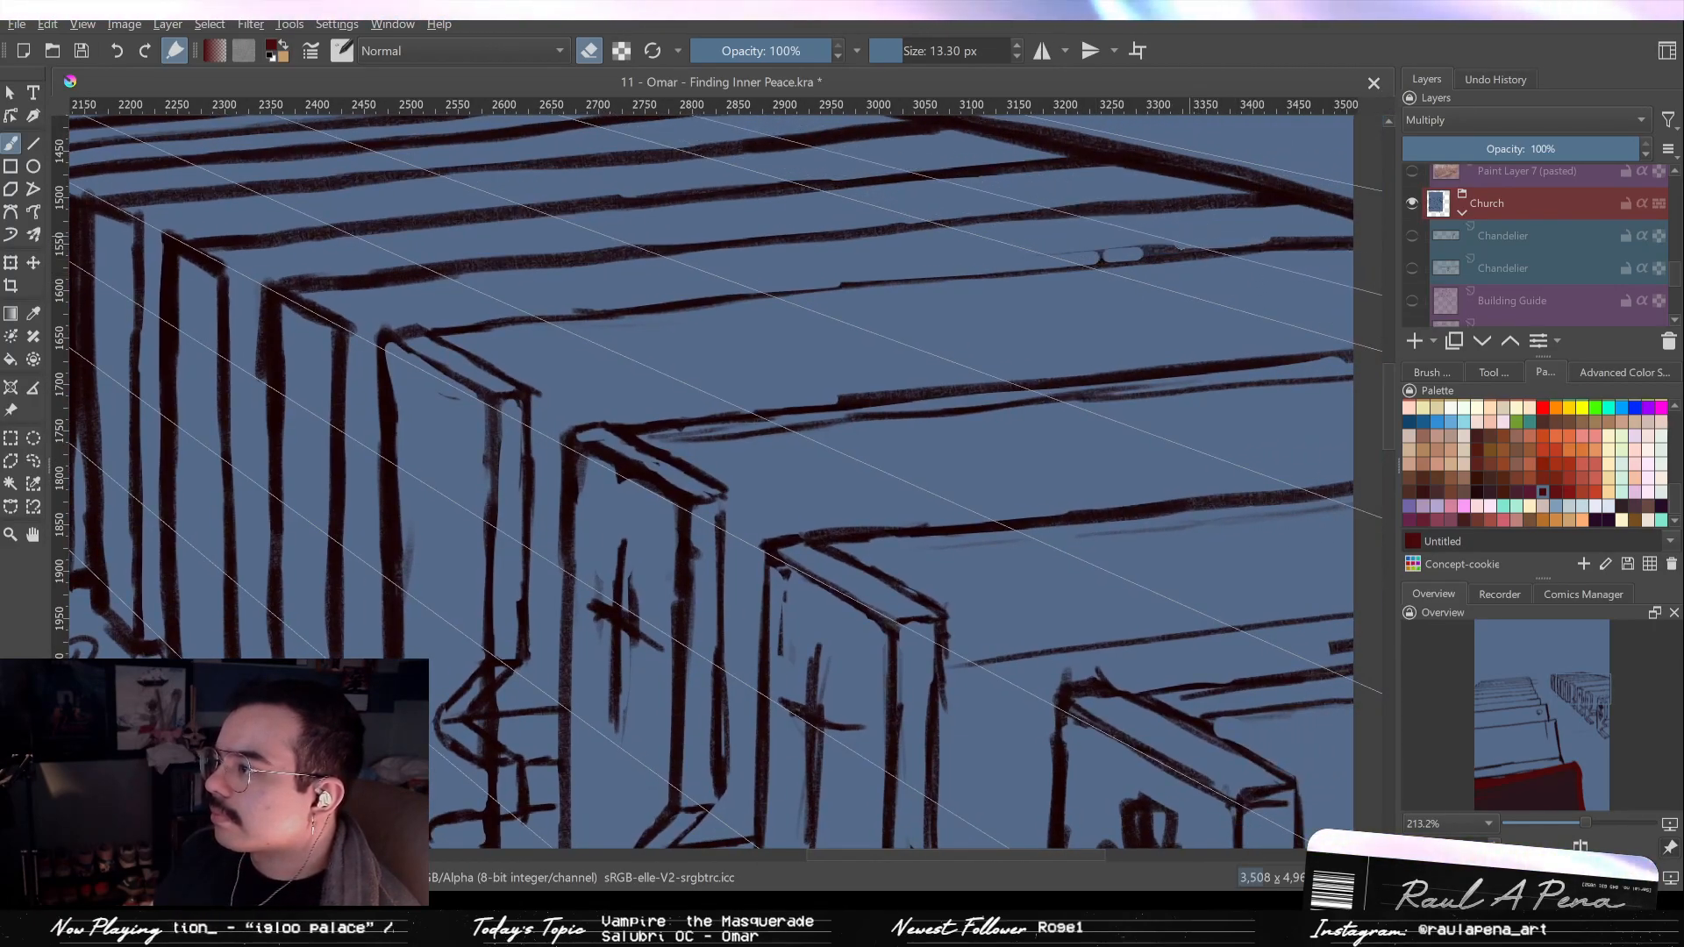
key(ctrl+z)
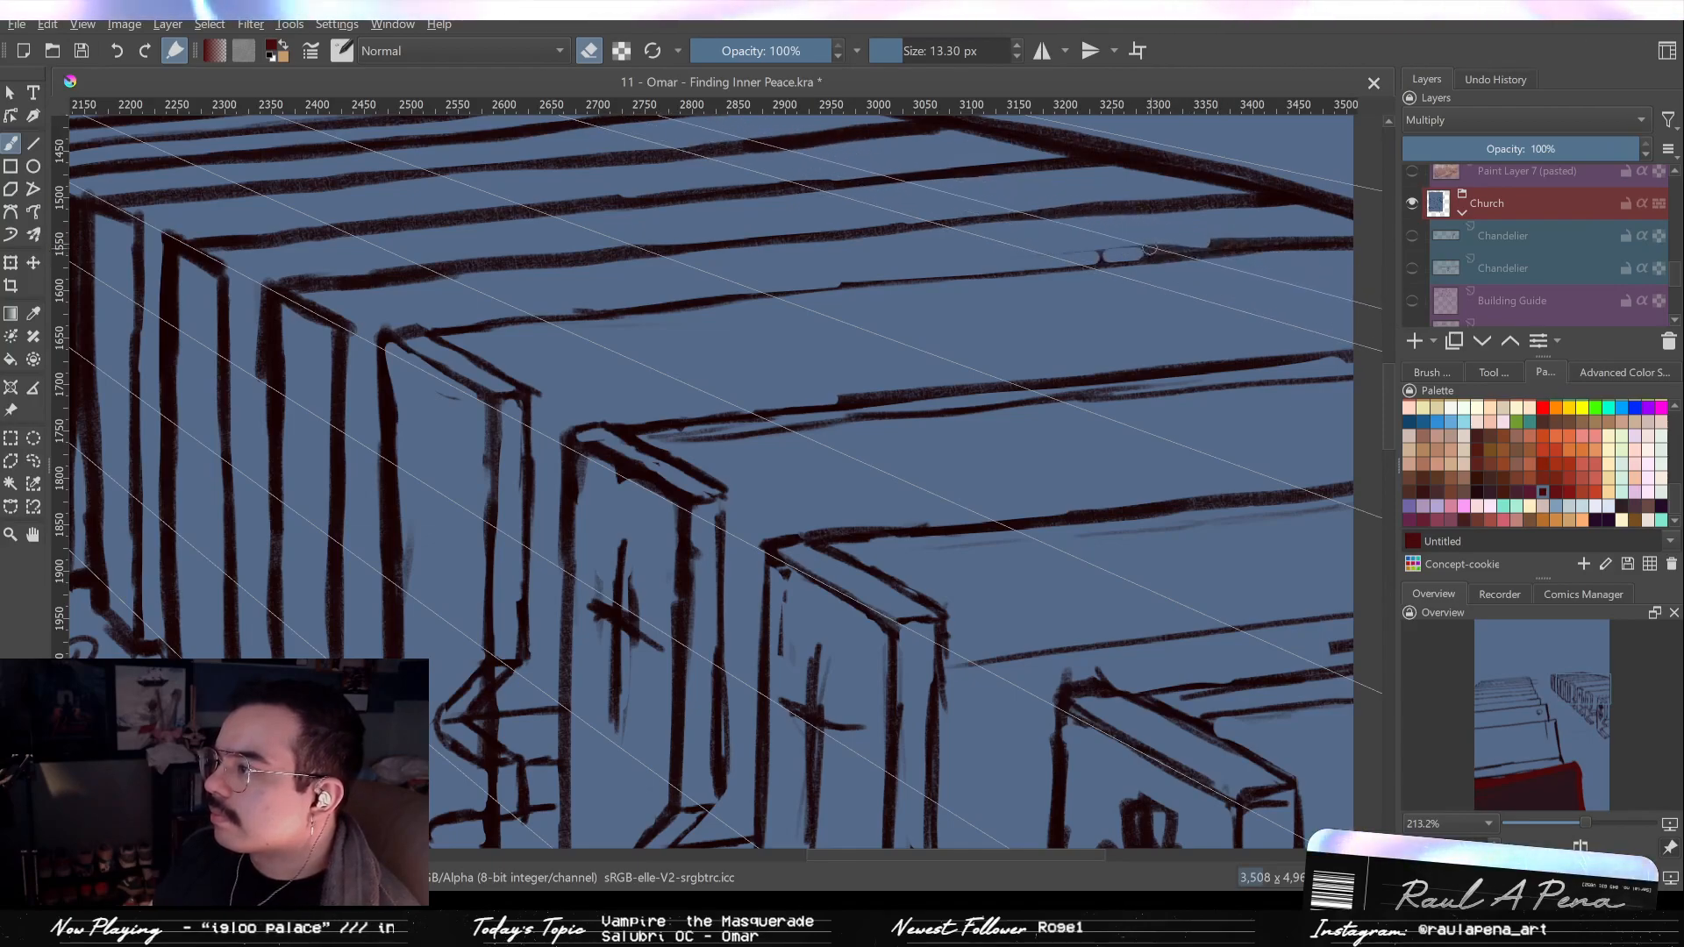
drag(1268, 230, 1239, 298)
key(e)
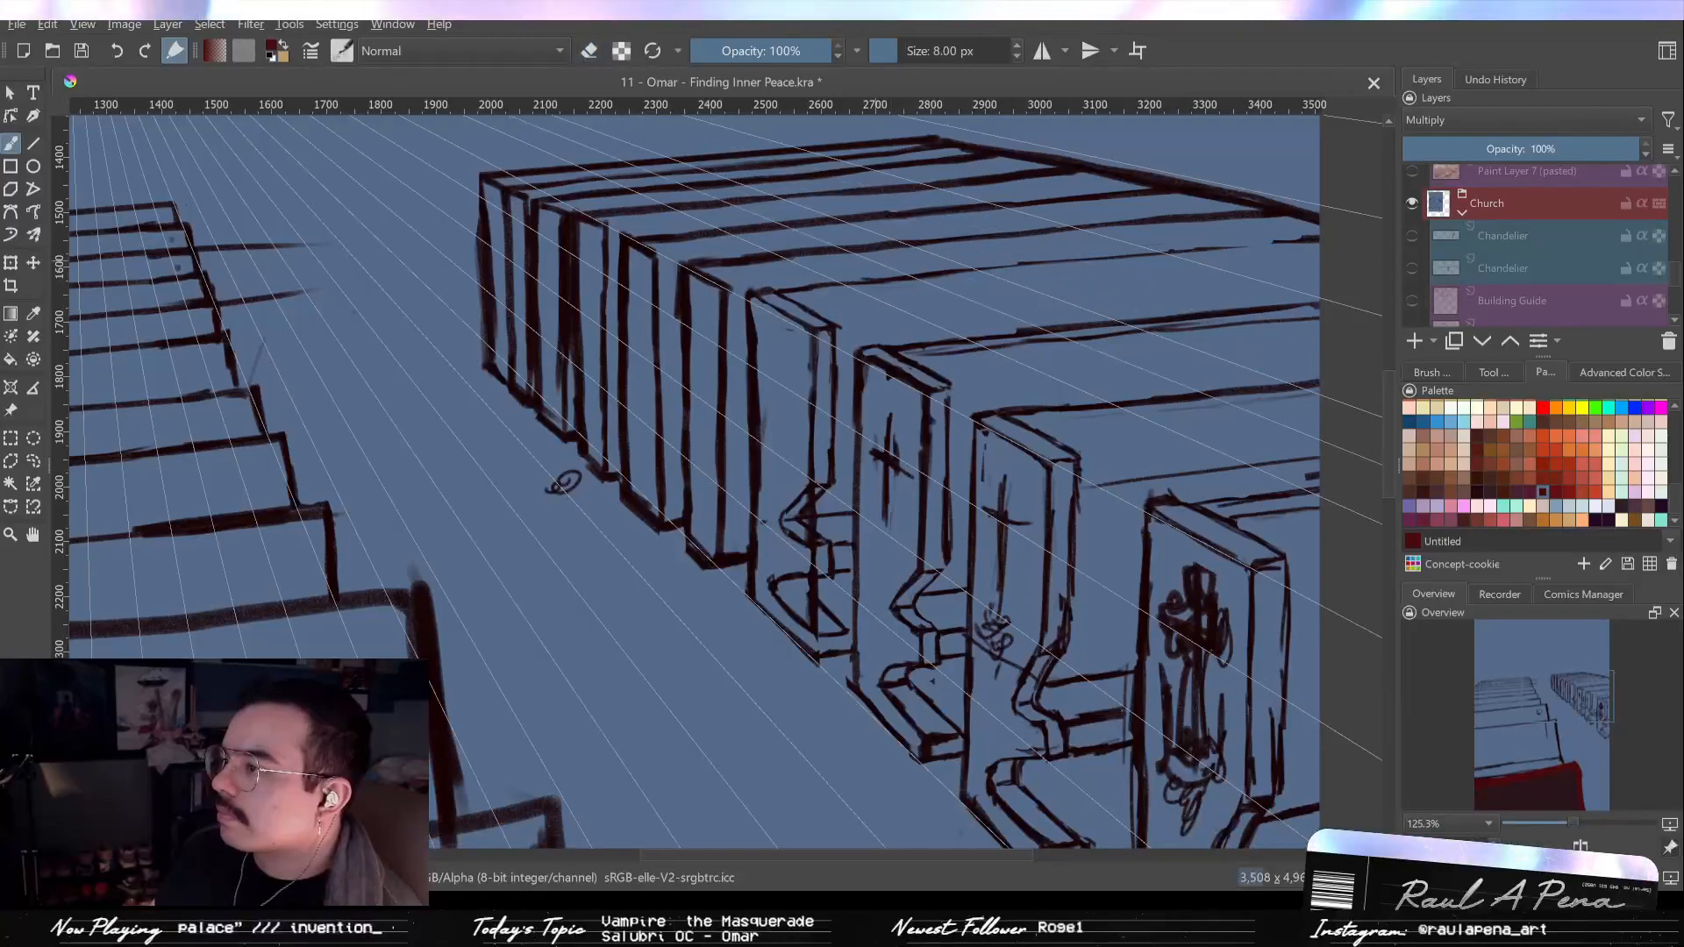
mouse_move(957, 279)
mouse_down()
mouse_move(787, 292)
mouse_move(1137, 256)
mouse_up()
key(ctrl+z)
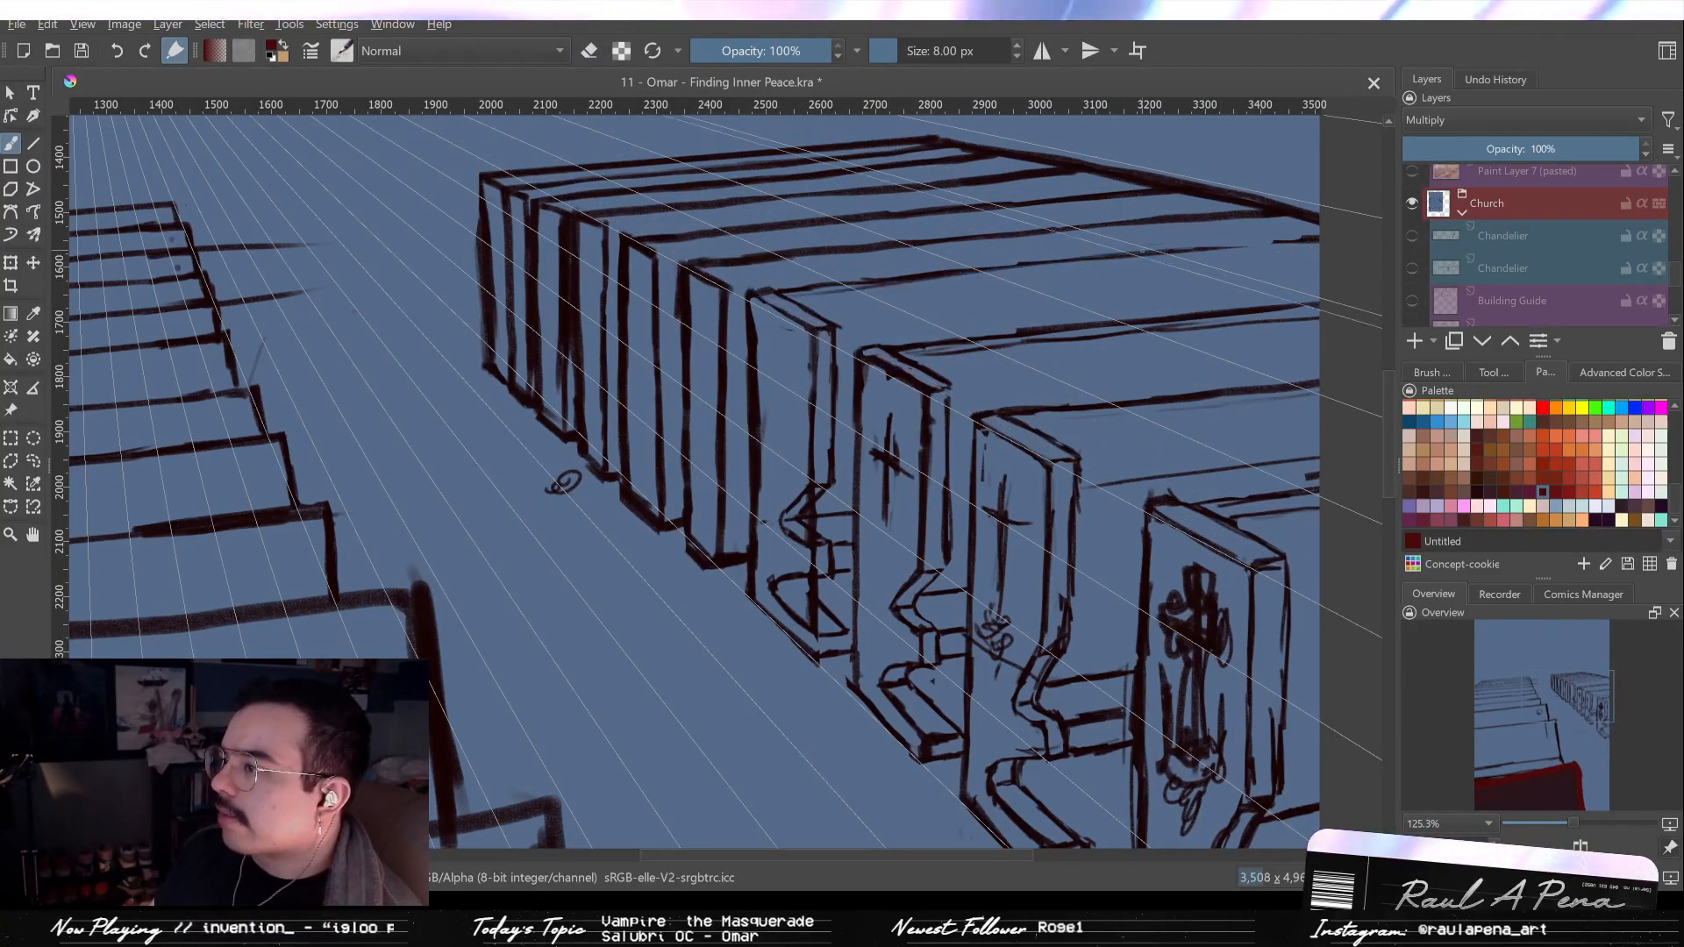
mouse_move(891, 279)
mouse_down()
mouse_move(724, 315)
mouse_move(725, 290)
mouse_move(1176, 274)
mouse_up()
key(ctrl+z)
Erase the old vertical line crossing the fourth-nearest pew's foot and redraw the foot's inner edge with the 8 px brush.
drag(781, 290, 819, 281)
mouse_move(693, 305)
mouse_down()
mouse_move(975, 334)
mouse_move(844, 387)
mouse_move(861, 439)
mouse_move(838, 329)
mouse_up()
key(e)
drag(820, 475, 838, 347)
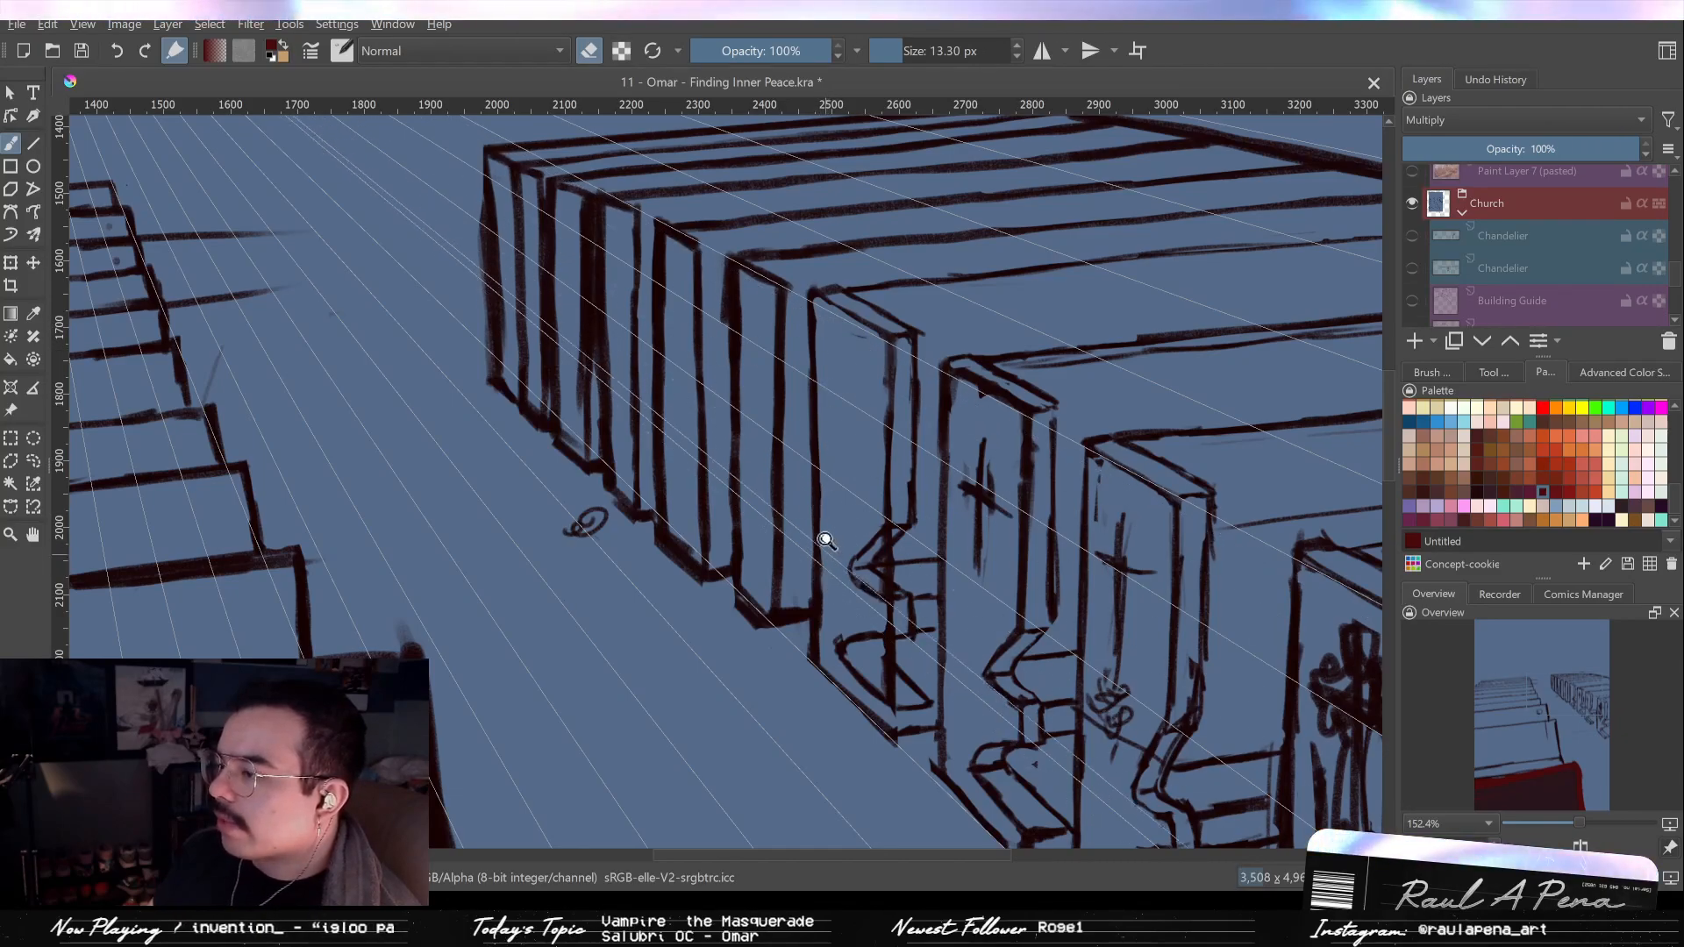
drag(839, 474, 880, 426)
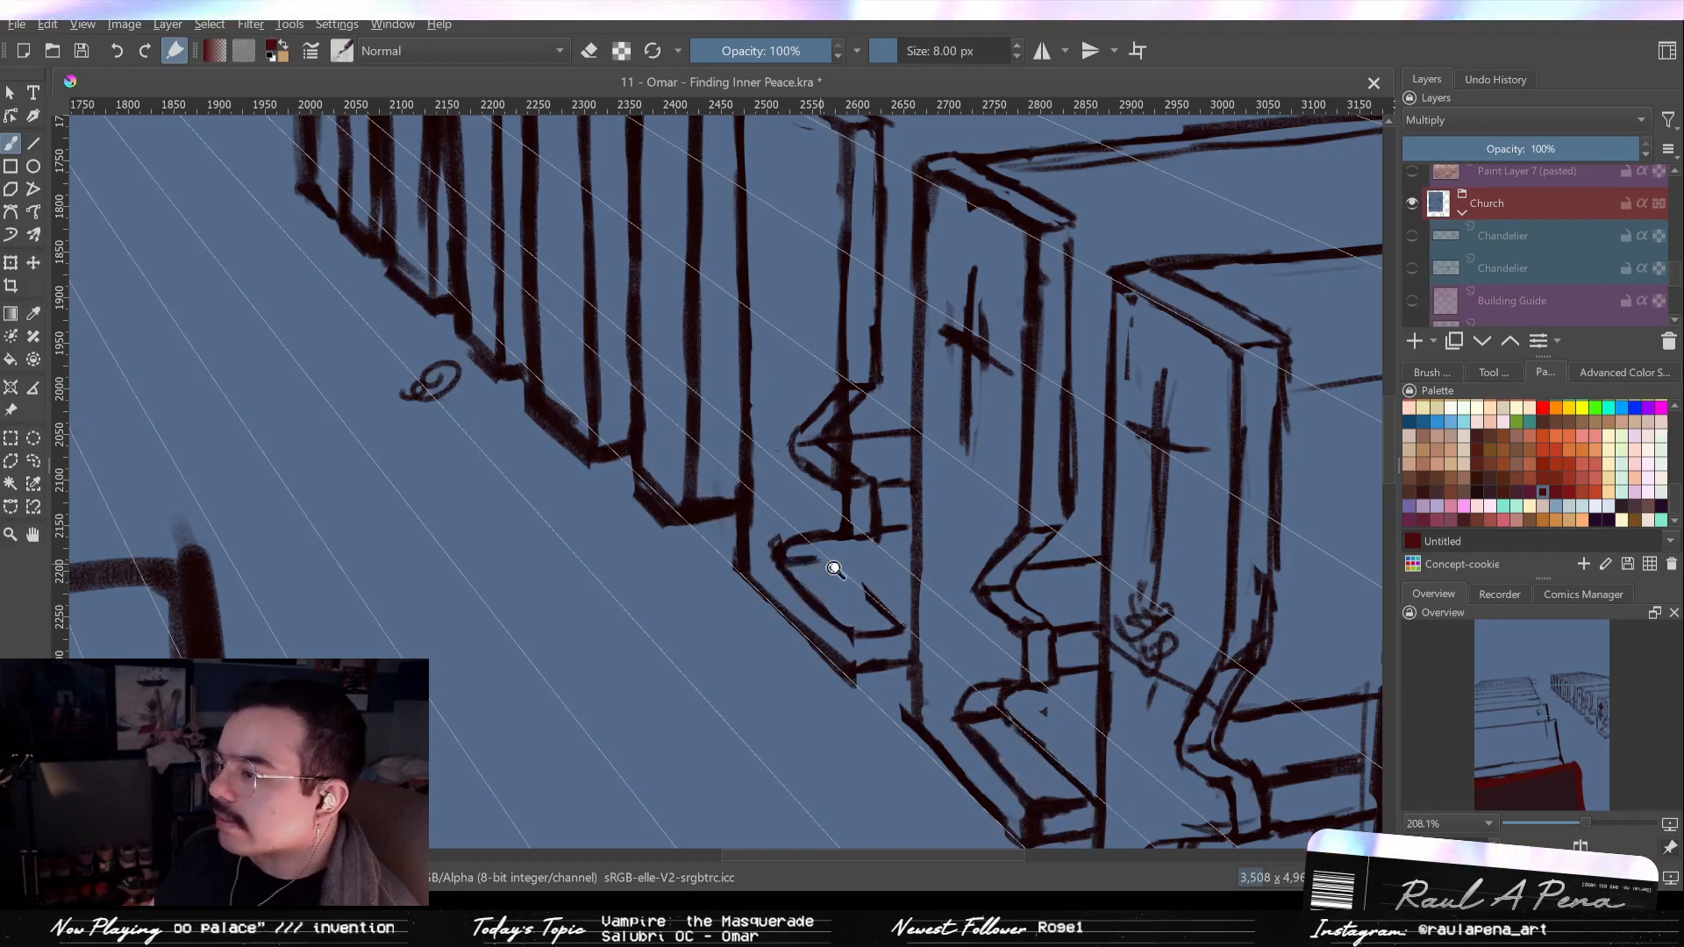
drag(866, 573, 866, 593)
drag(866, 593, 801, 530)
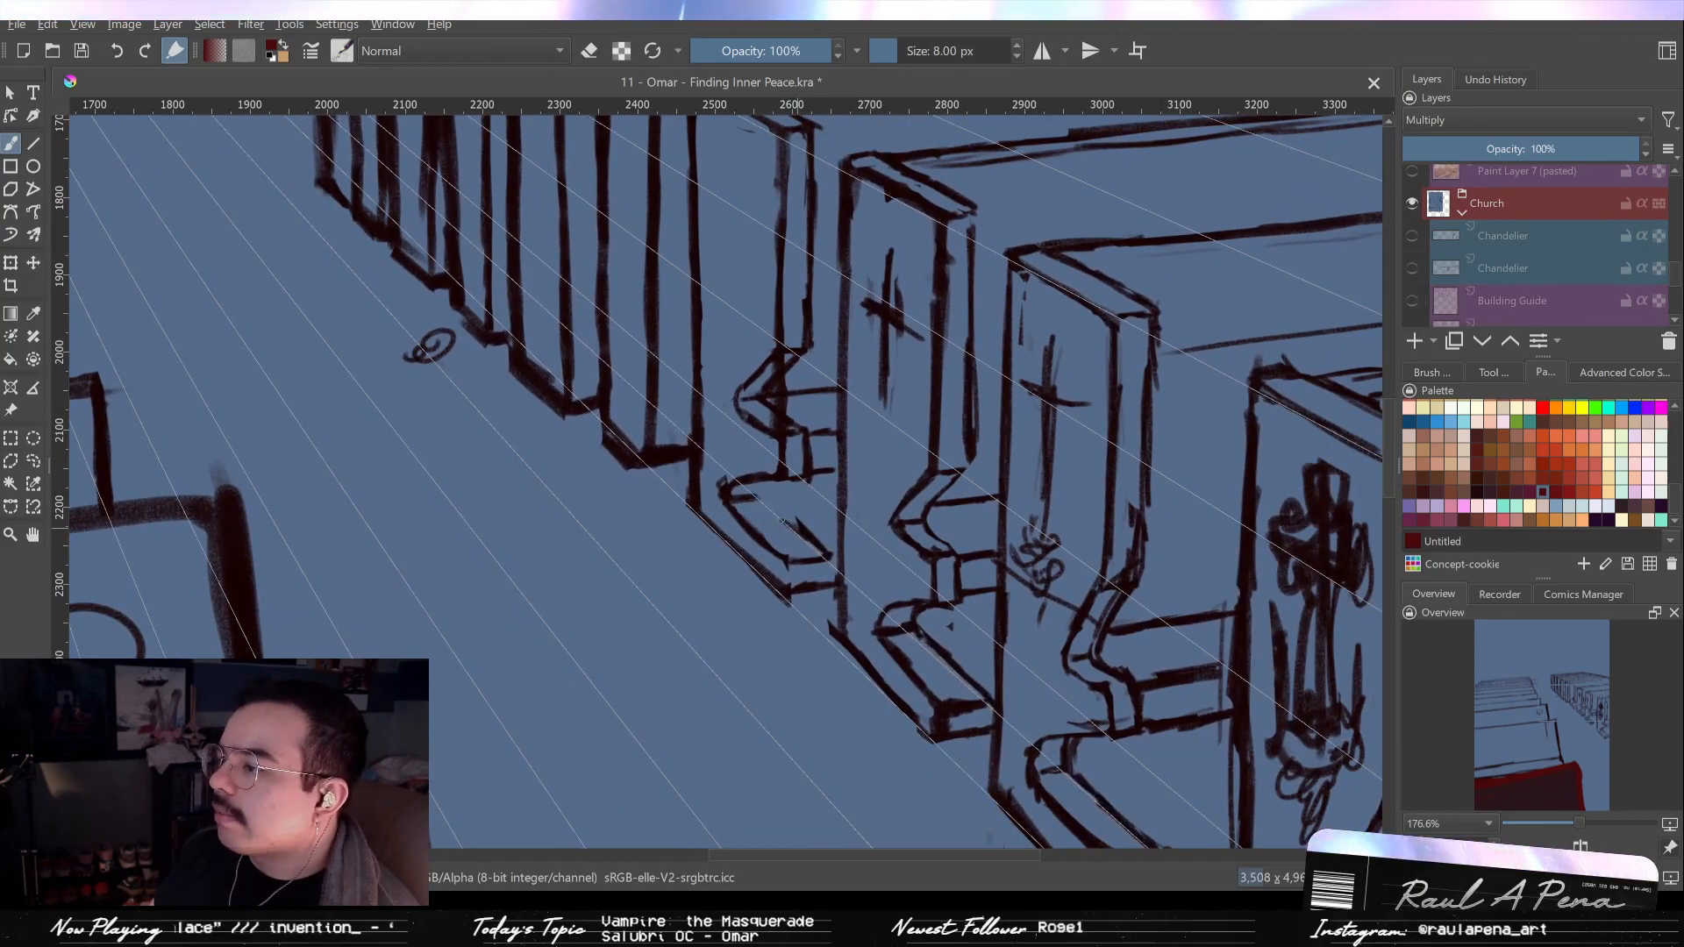
key(e)
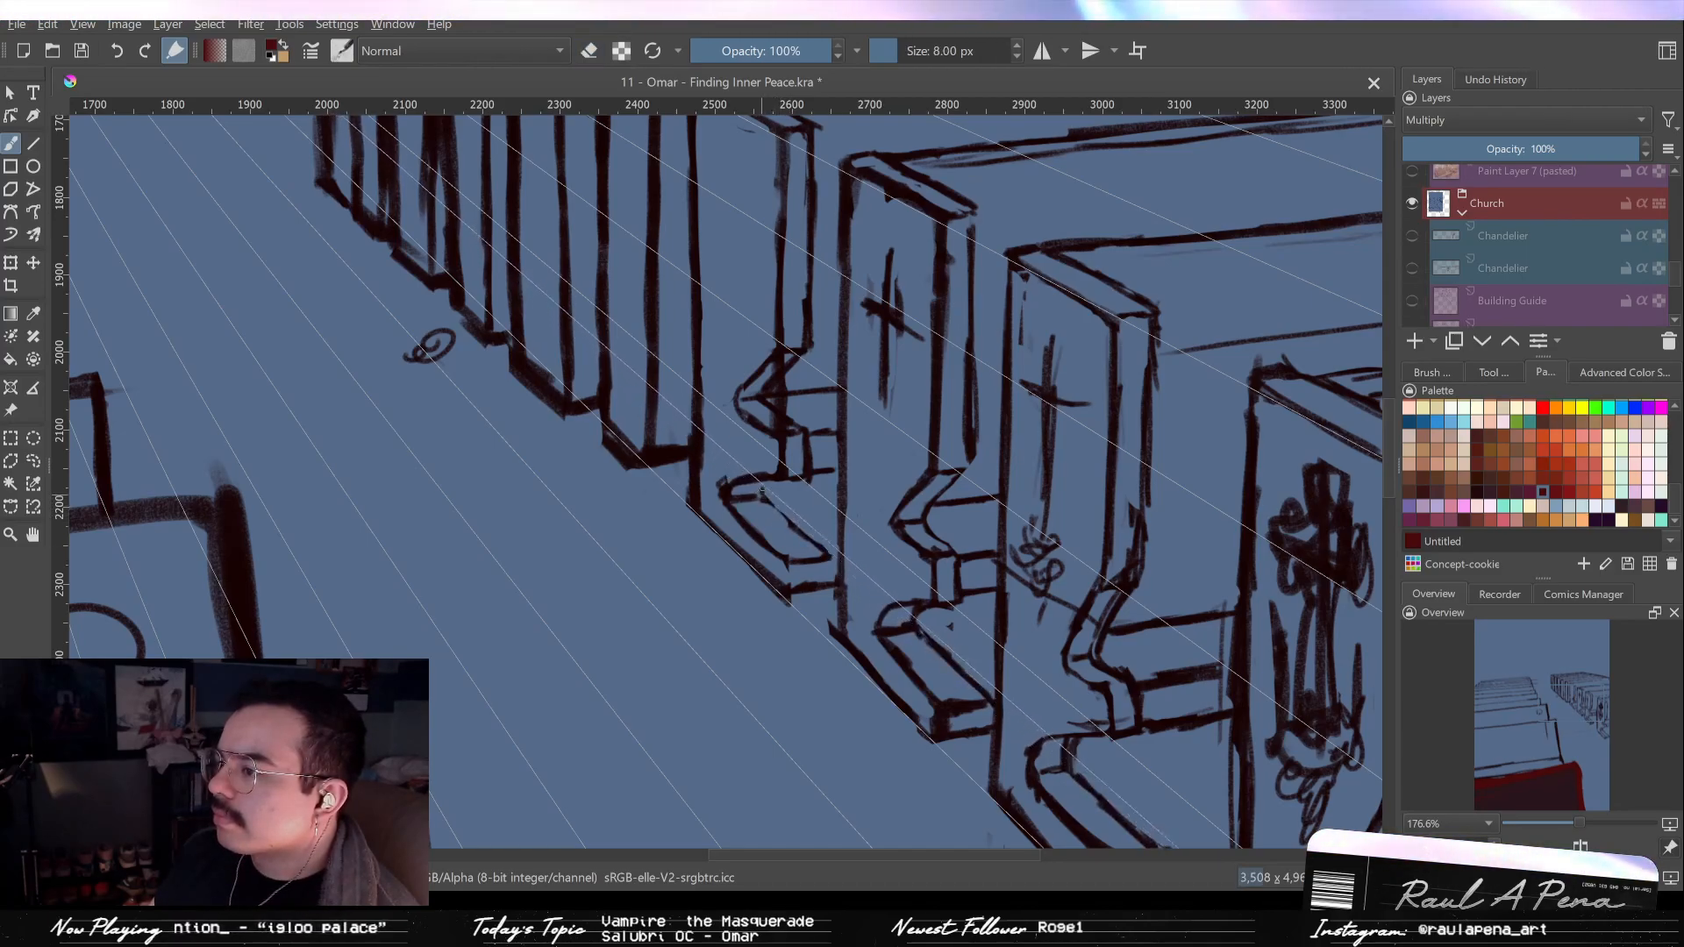
Erase the overlapping construction lines inside the fourth-nearest pew's seat notch with the 13.30 px eraser.
key(e)
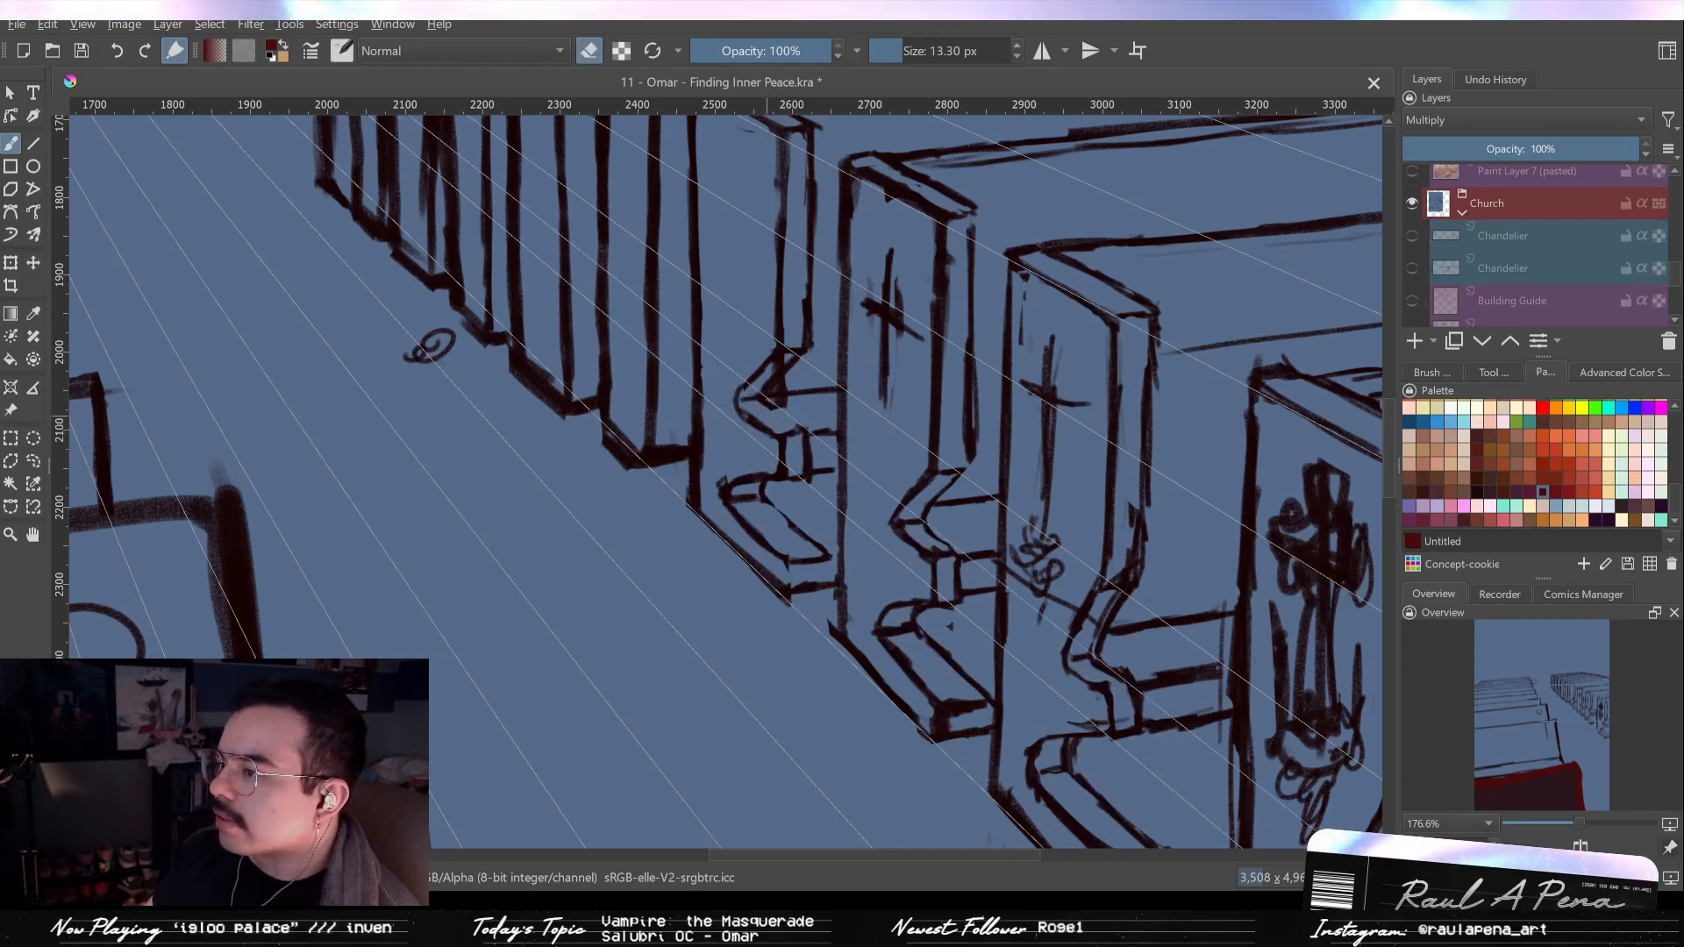
mouse_move(787, 364)
mouse_down()
mouse_move(774, 412)
mouse_move(809, 431)
mouse_up()
key(e)
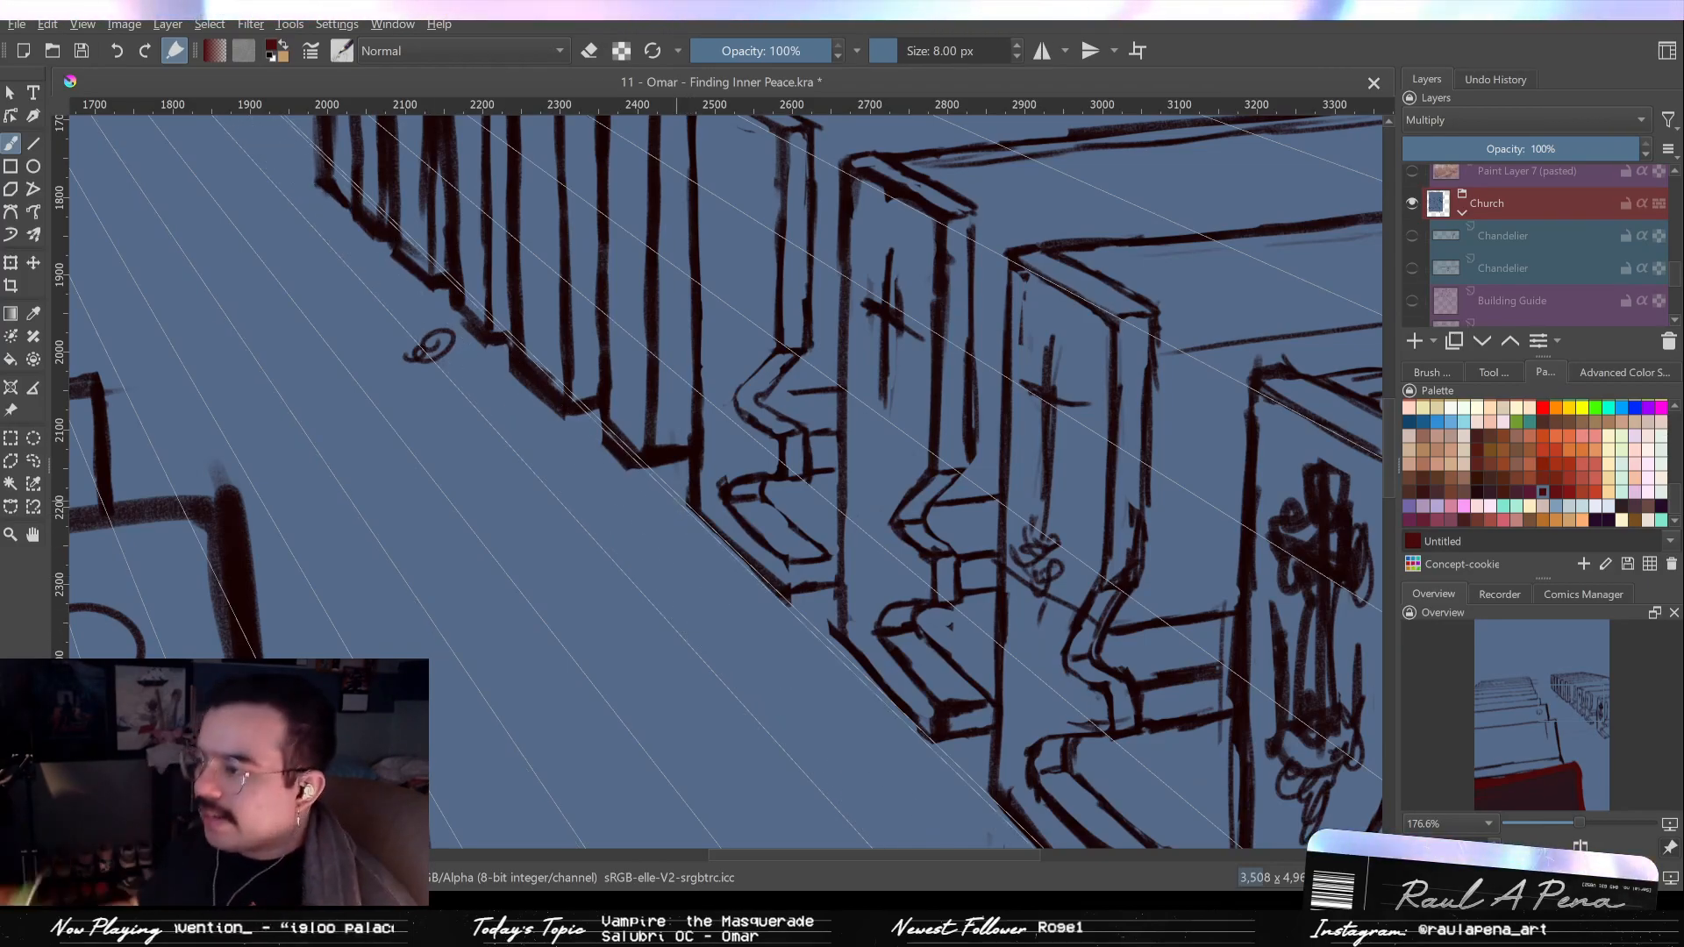
drag(918, 426, 923, 474)
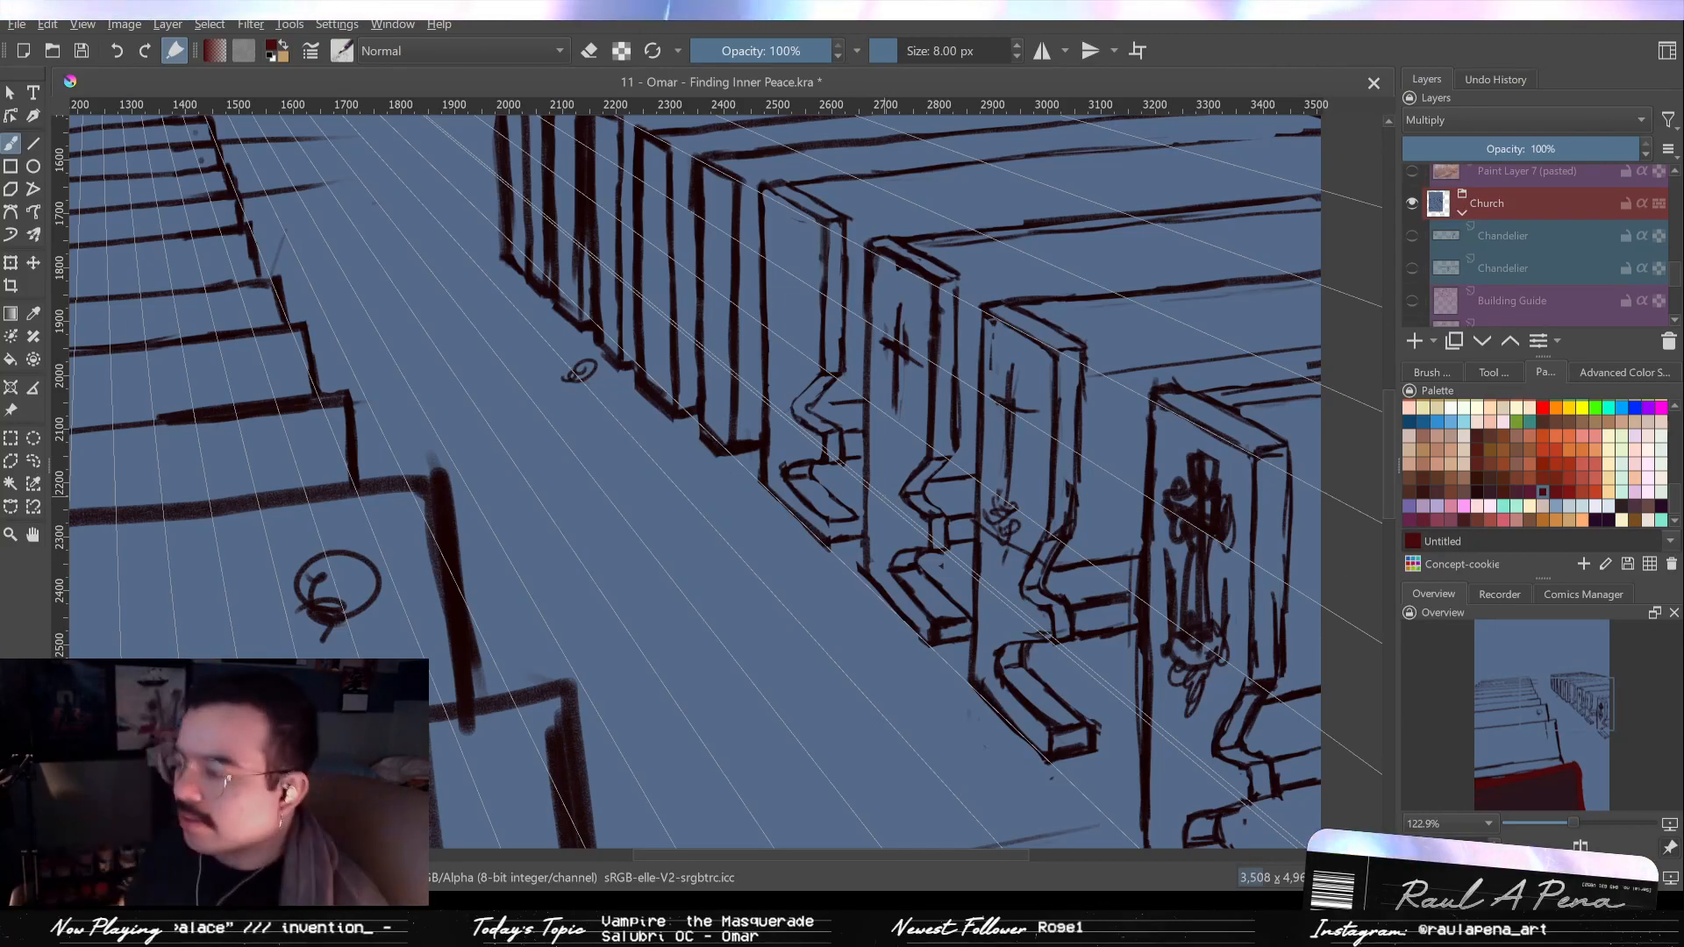
Redraw the upper slanted edge of the fourth-nearest pew's seat notch with the 8 px brush, trimming its corners with the eraser.
mouse_move(873, 489)
mouse_down()
mouse_move(899, 410)
mouse_move(929, 508)
mouse_up()
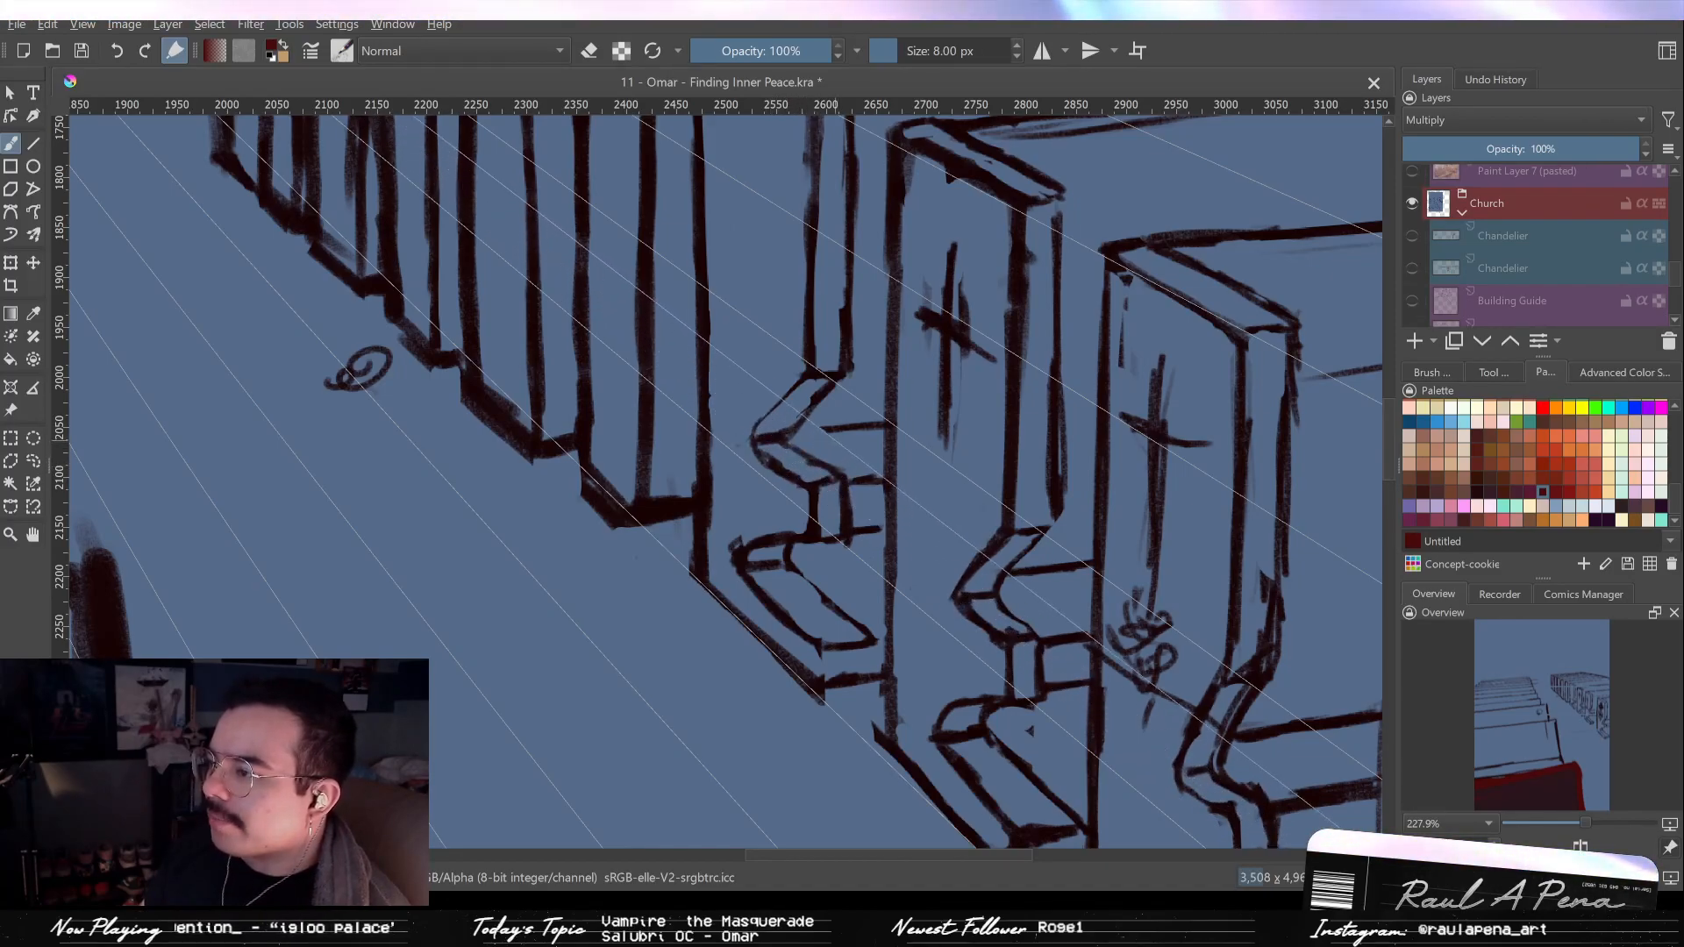
drag(716, 455, 744, 449)
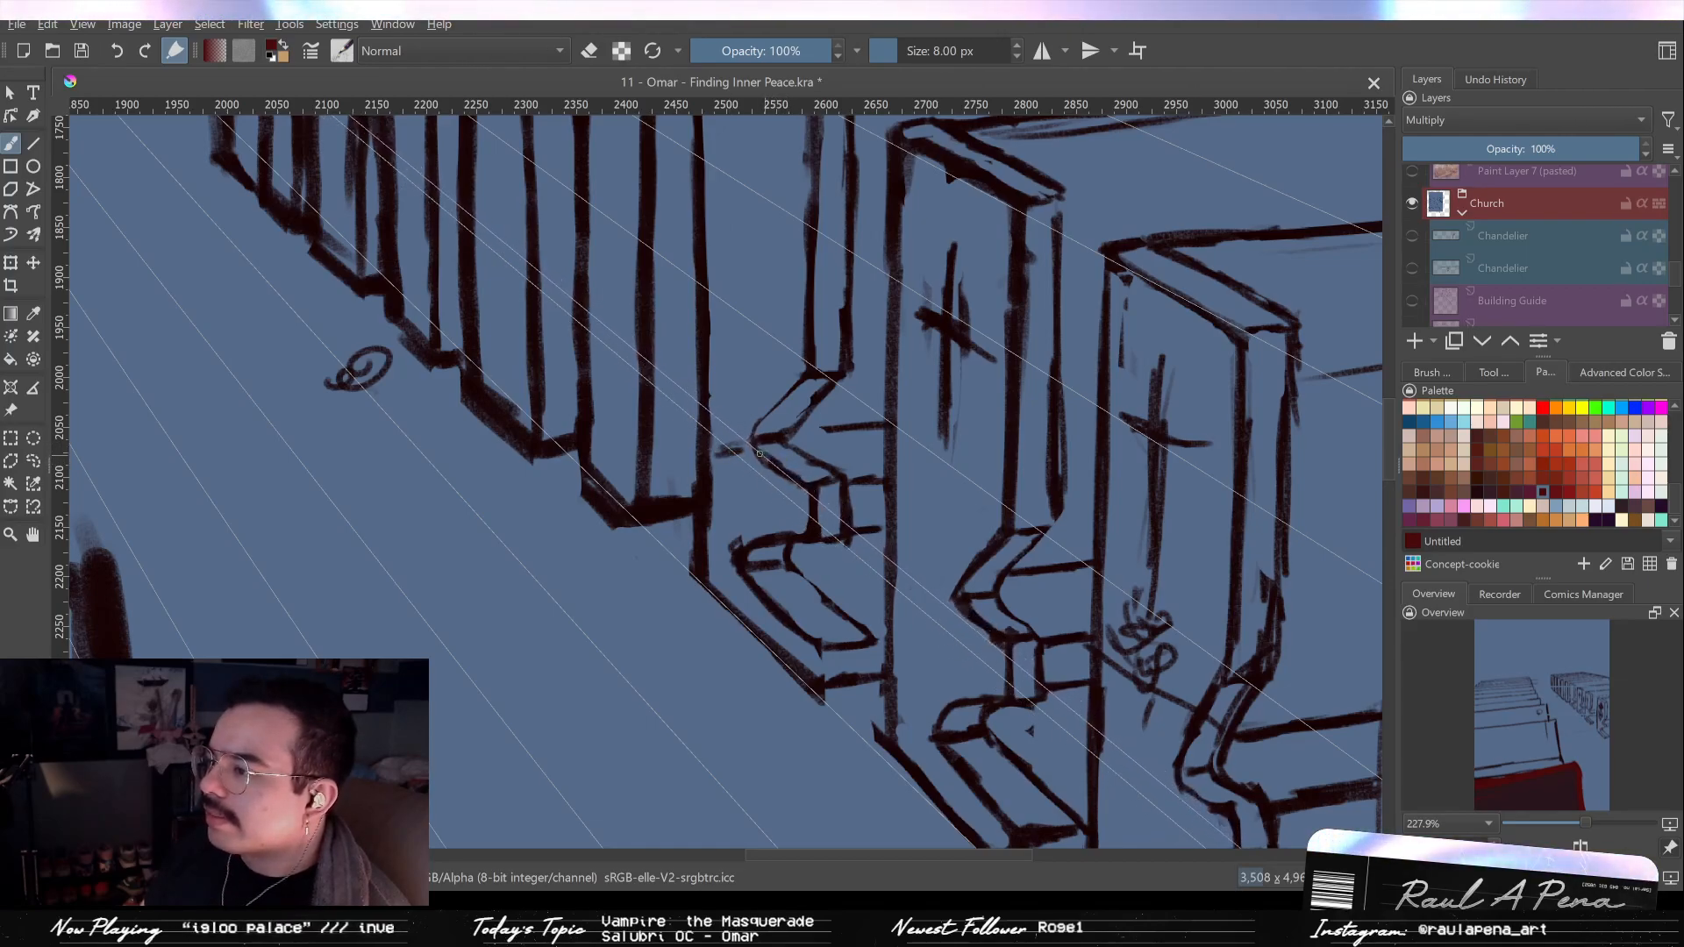
drag(760, 435, 788, 403)
key(e)
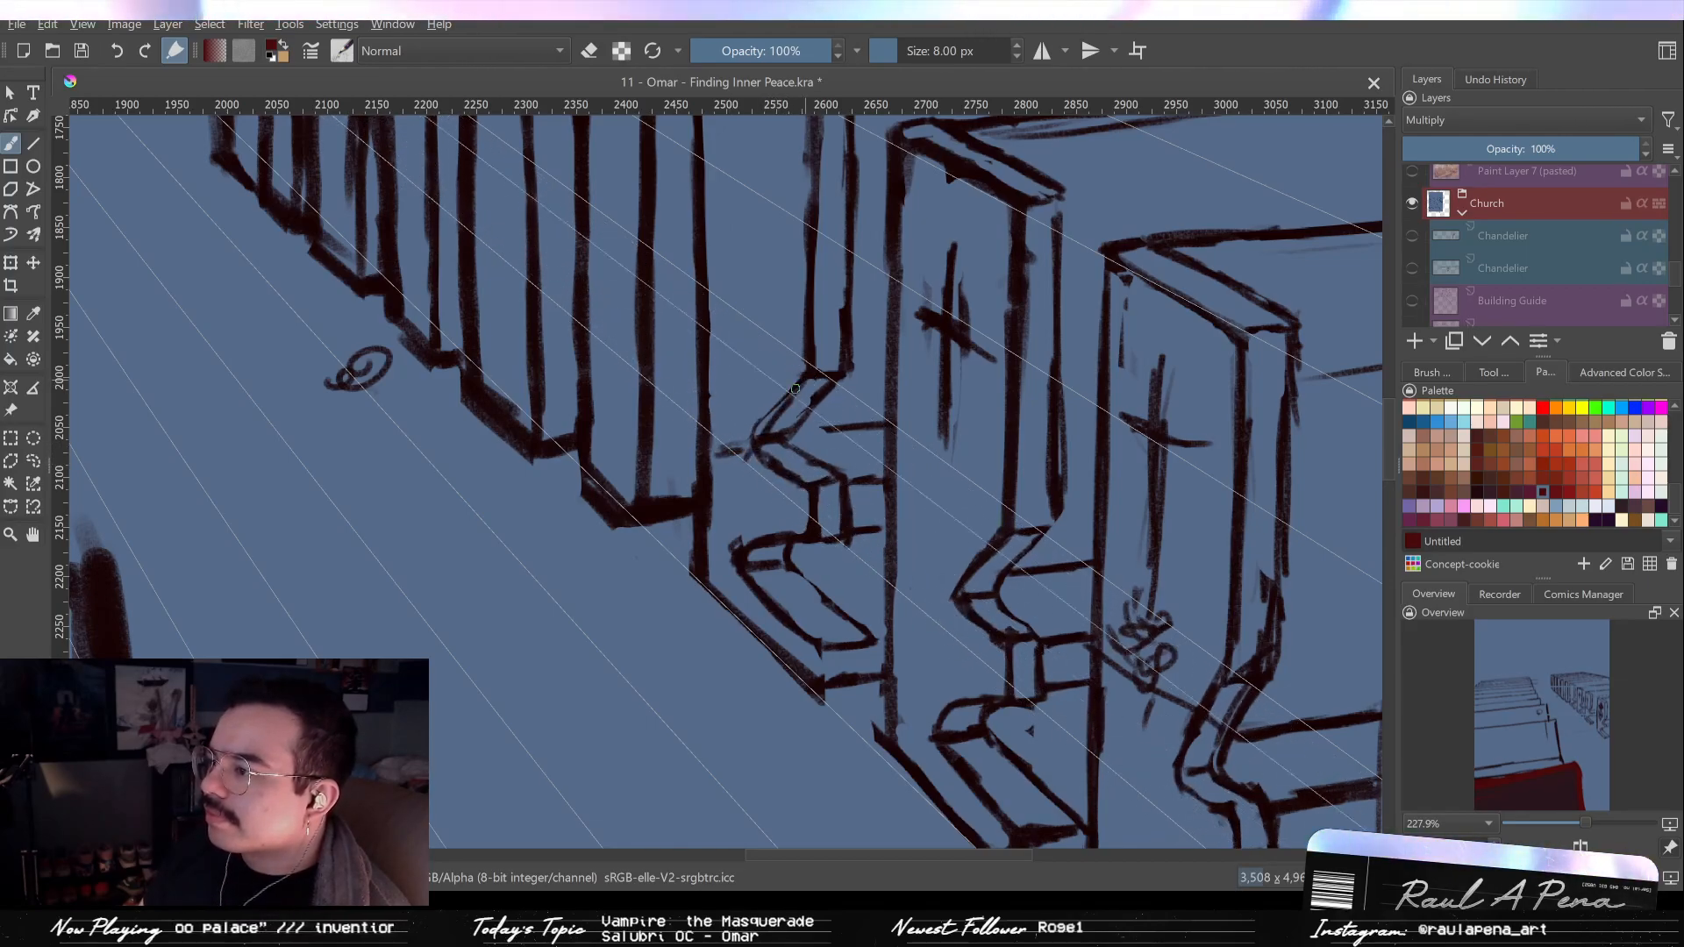
drag(781, 437, 796, 449)
key(e)
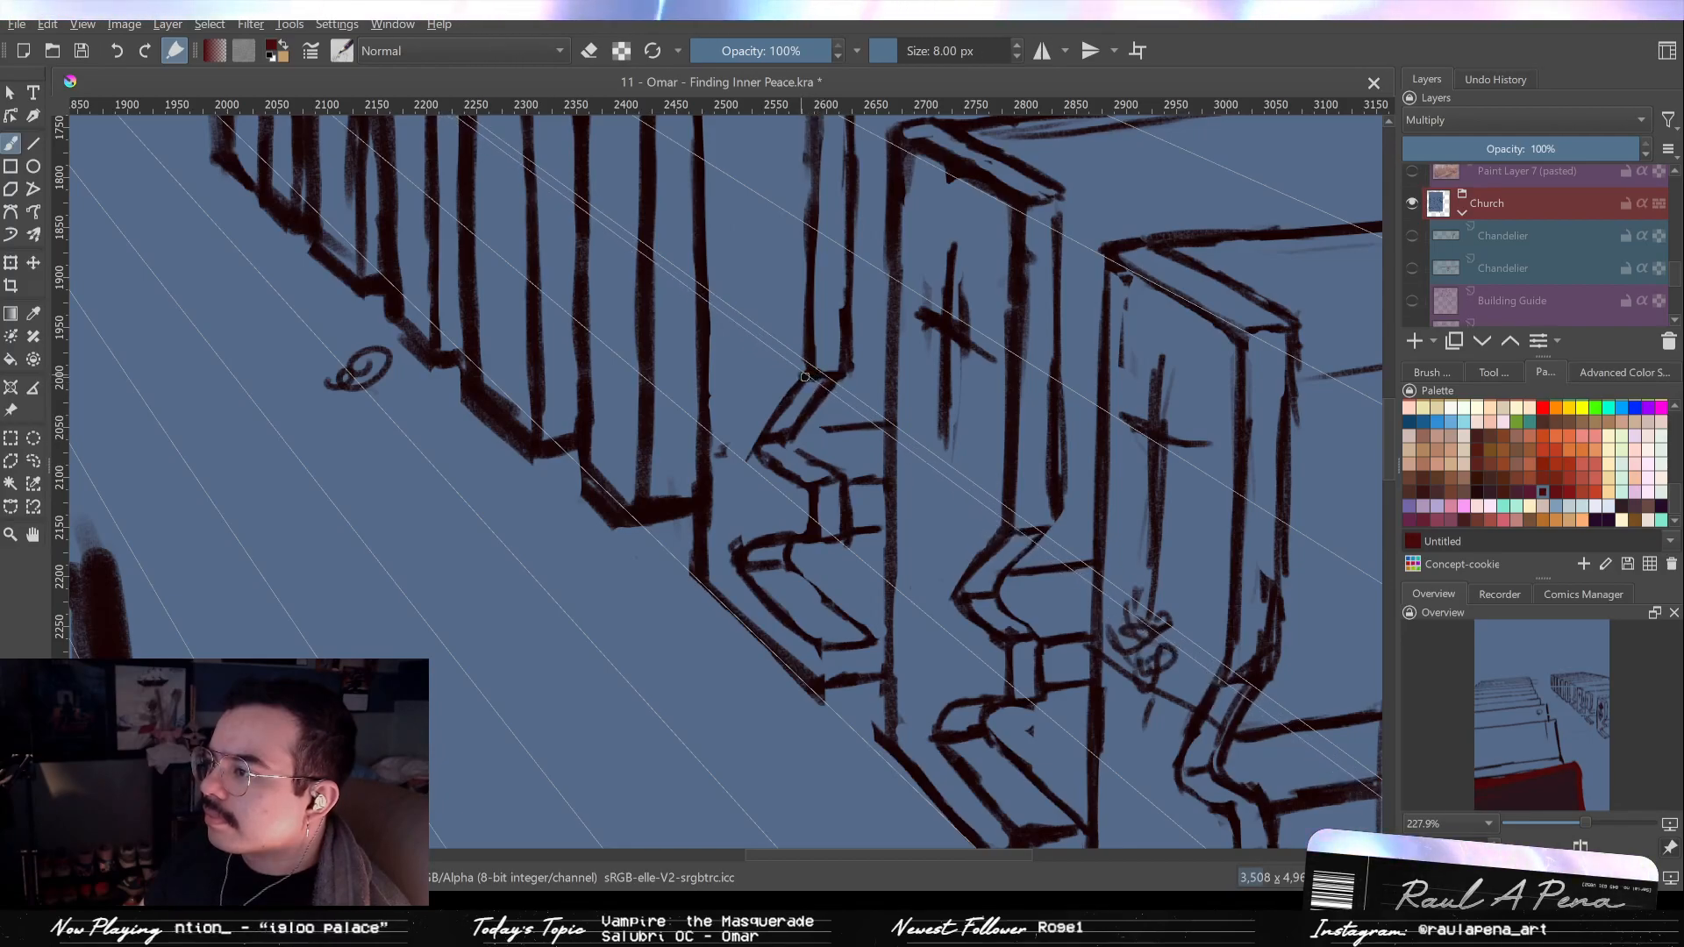
key(e)
key(e)
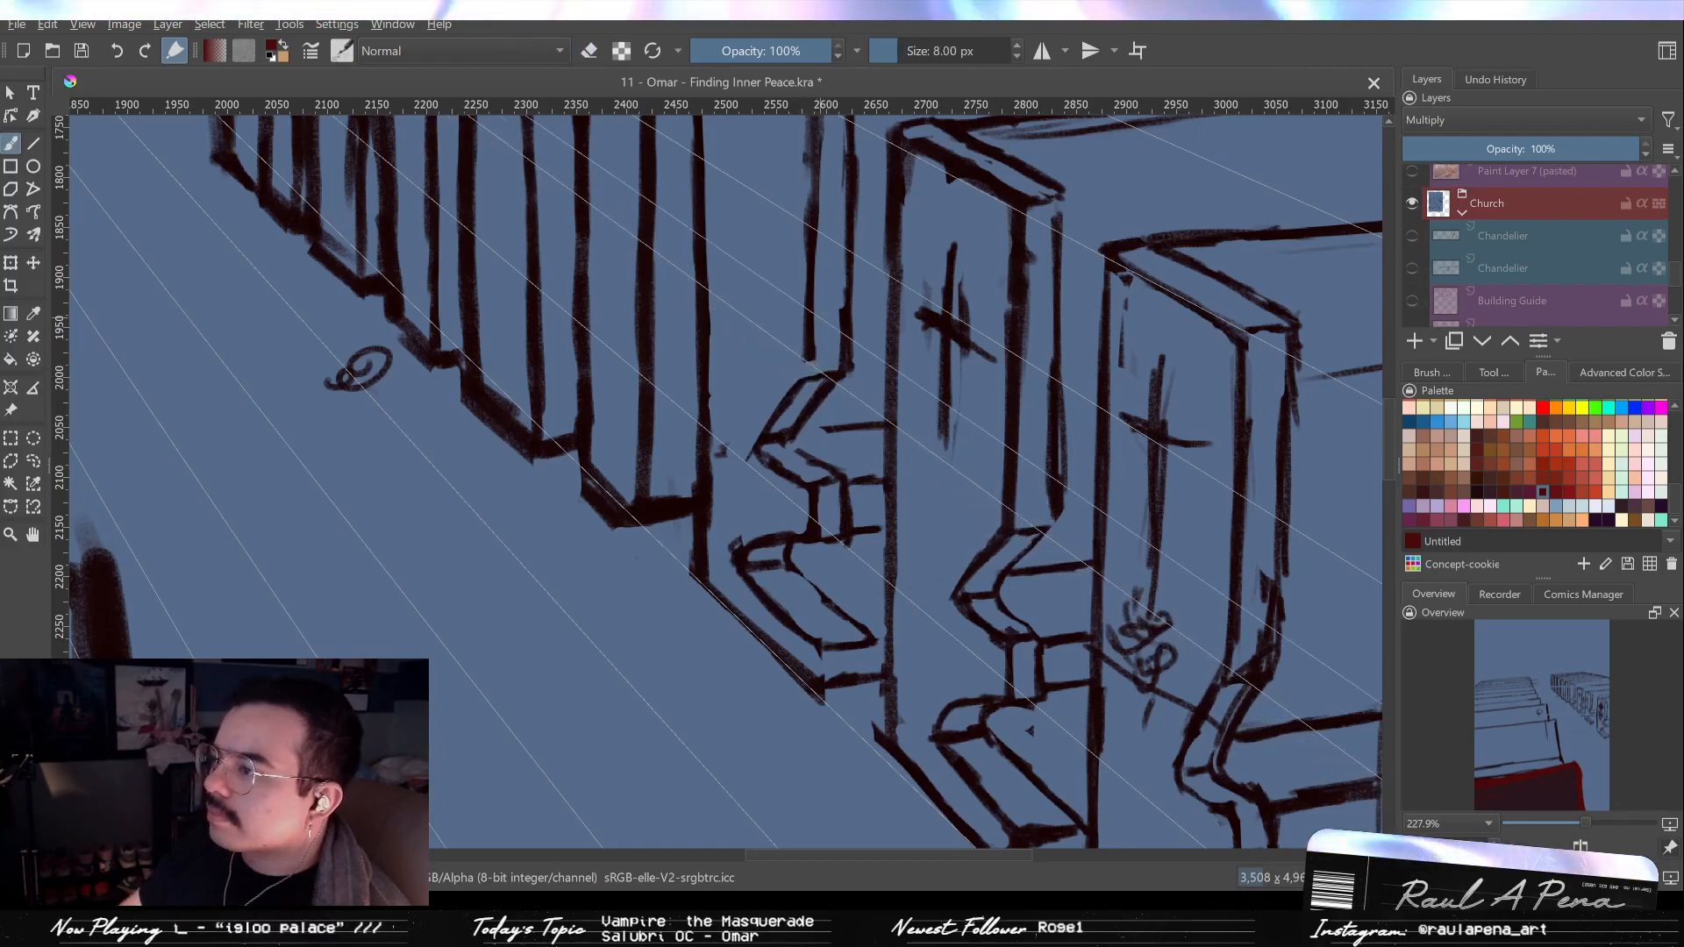
Erase the inner vertical edge of the fourth-nearest pew's end panel and redraw it cleanly with the 8 px brush, reinforcing the outer edge.
drag(801, 377, 815, 465)
key(e)
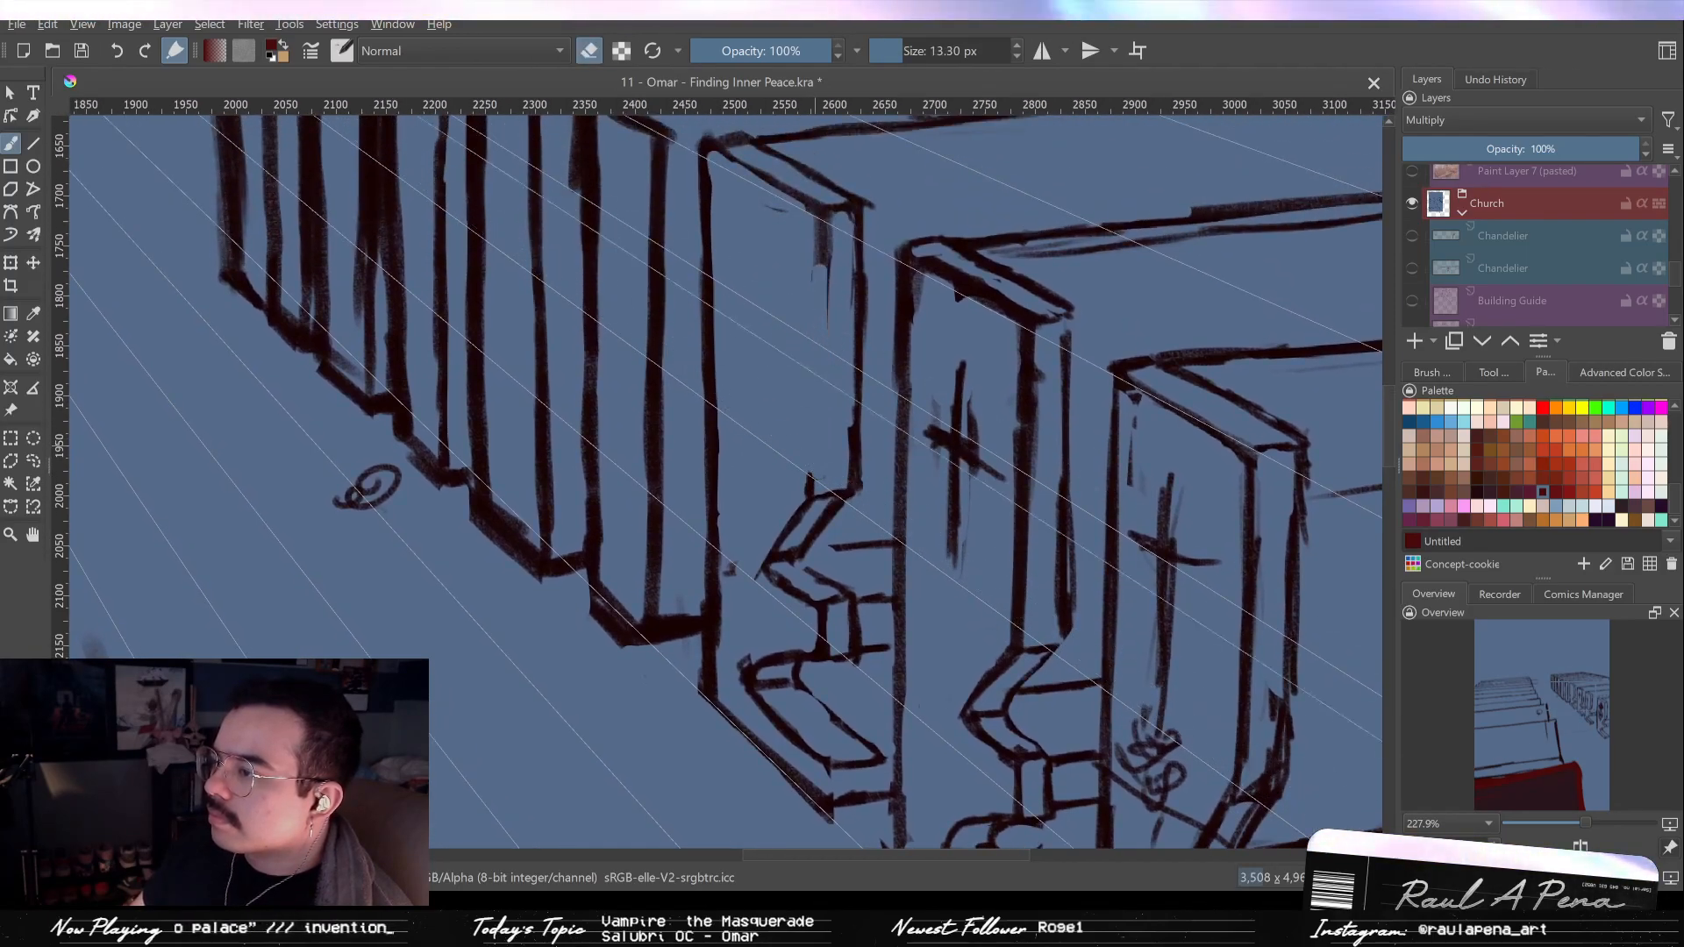
key(e)
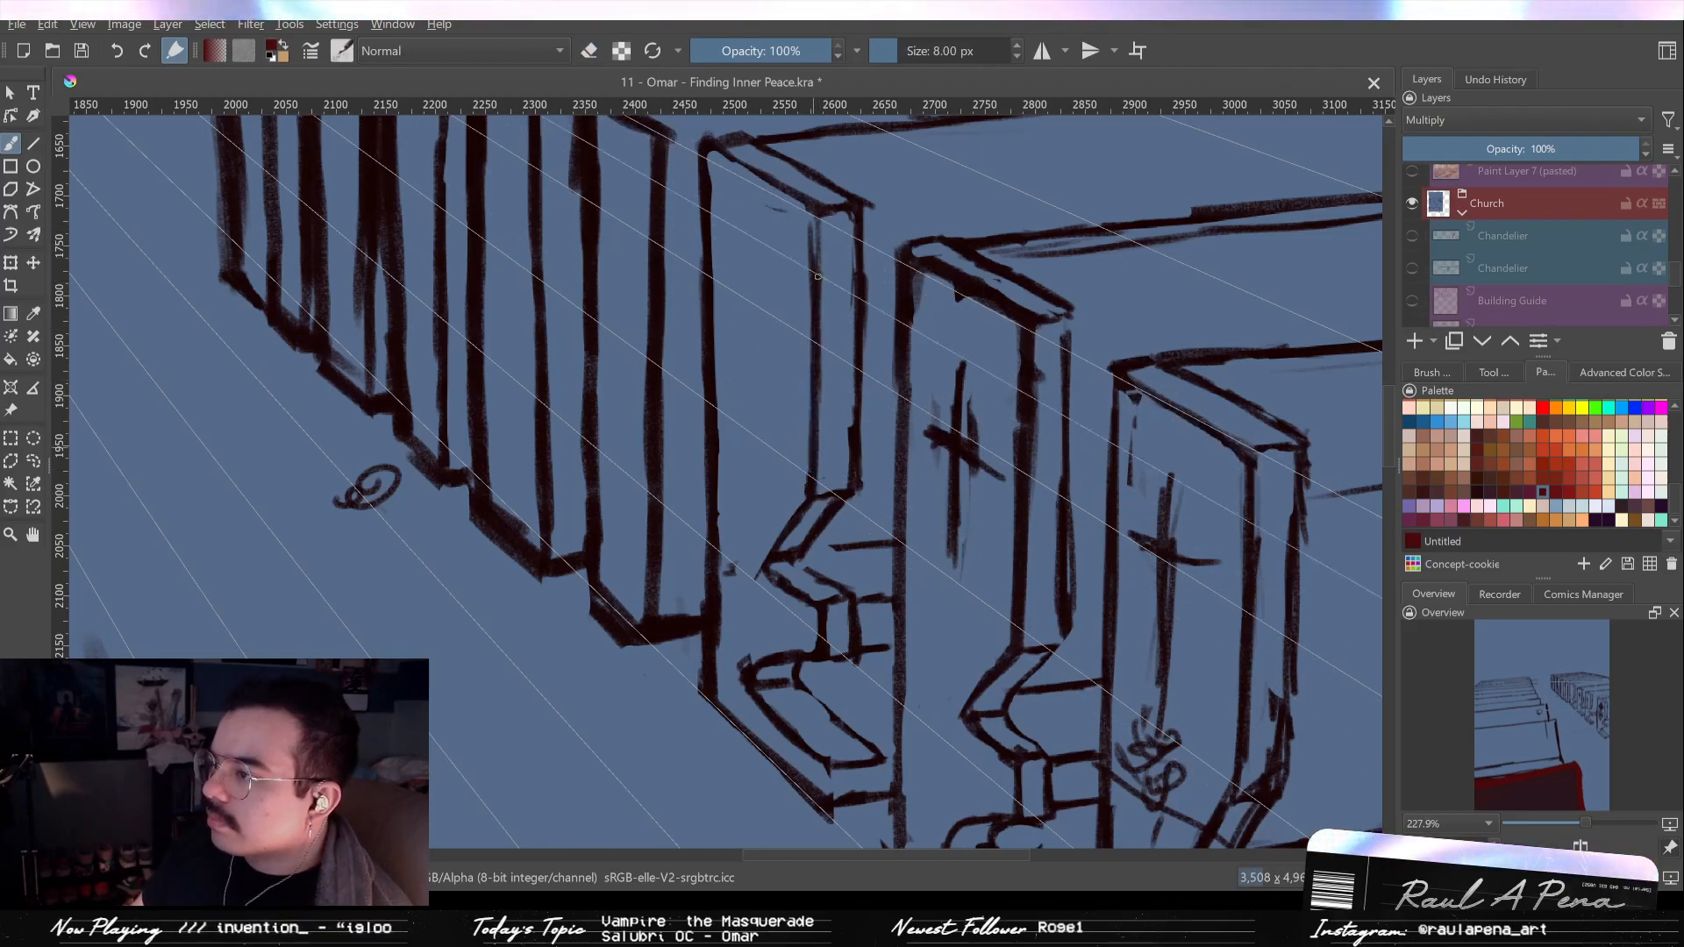
drag(846, 222, 847, 414)
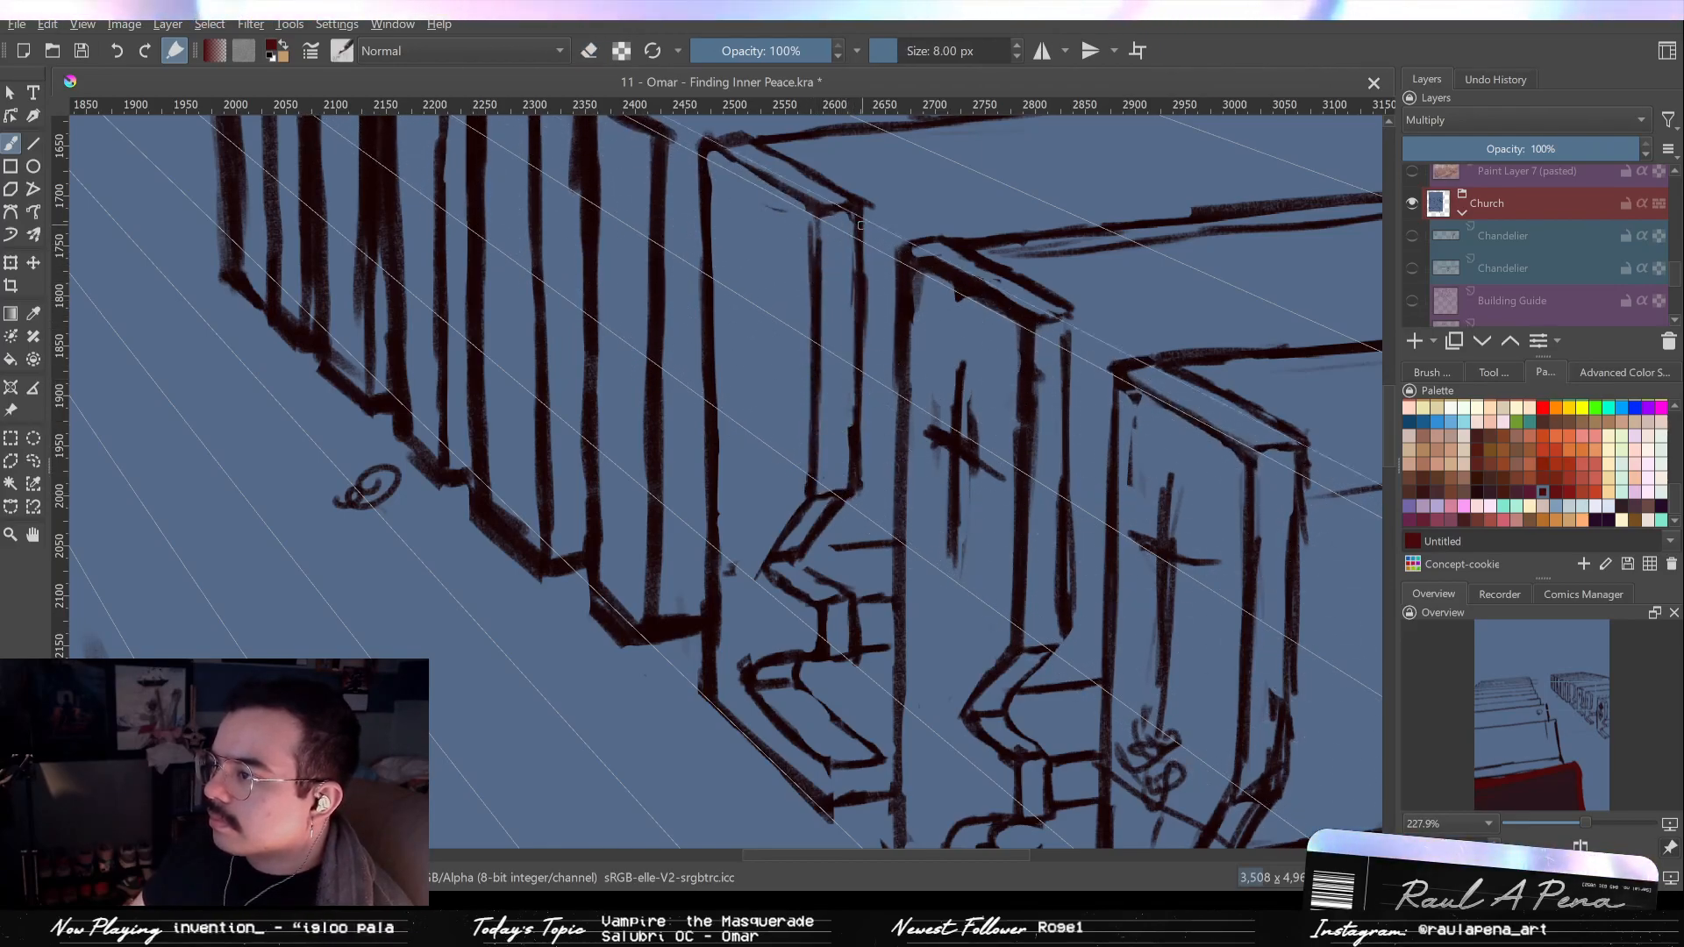
mouse_move(858, 302)
mouse_down()
mouse_move(846, 438)
mouse_move(851, 353)
mouse_up()
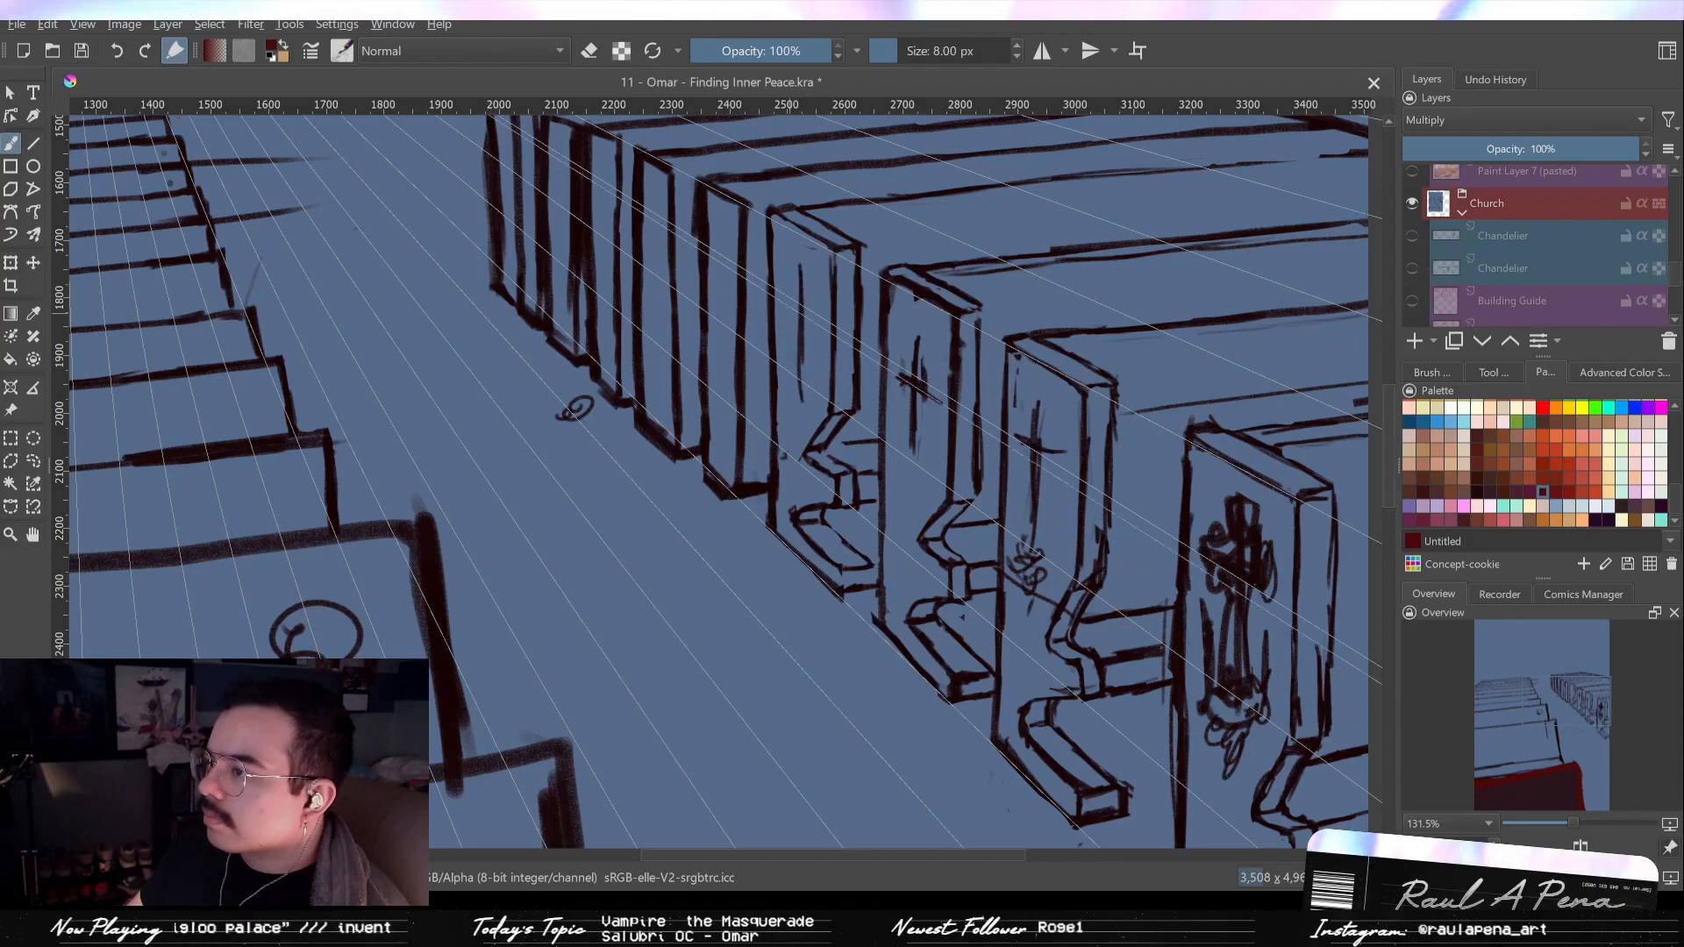
Draw a cross with a small flourish beneath it on the fourth-nearest pew's end panel using the 8 px brush.
mouse_move(830, 374)
mouse_down()
mouse_move(834, 416)
mouse_move(833, 401)
mouse_up()
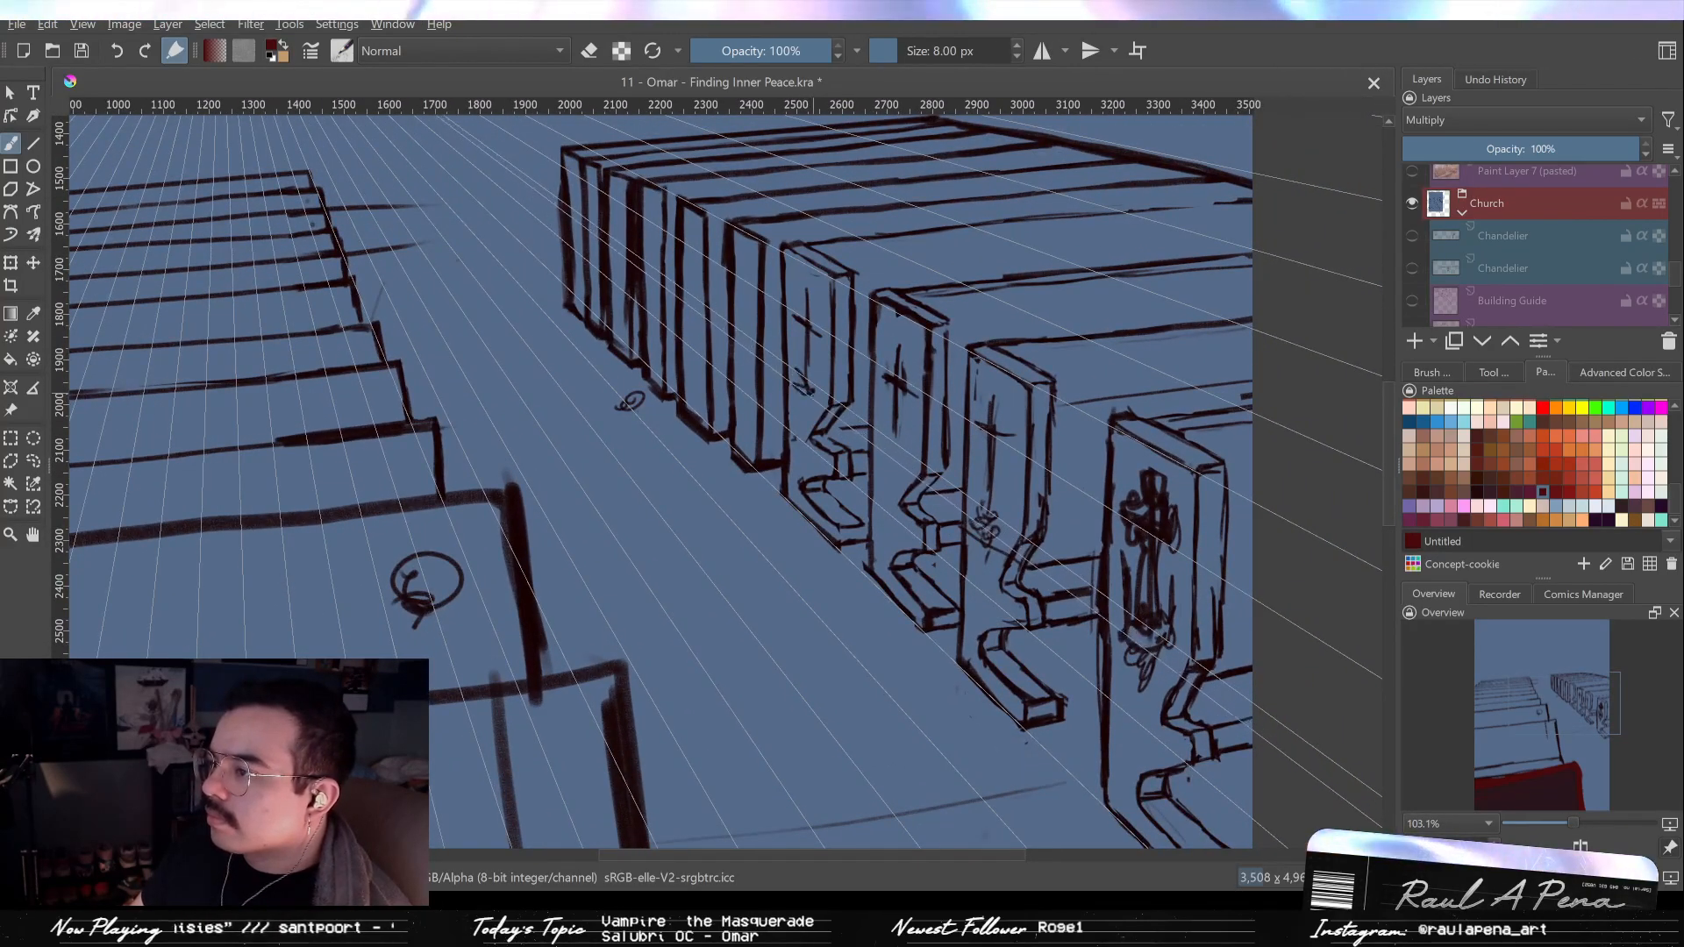
drag(822, 381, 829, 312)
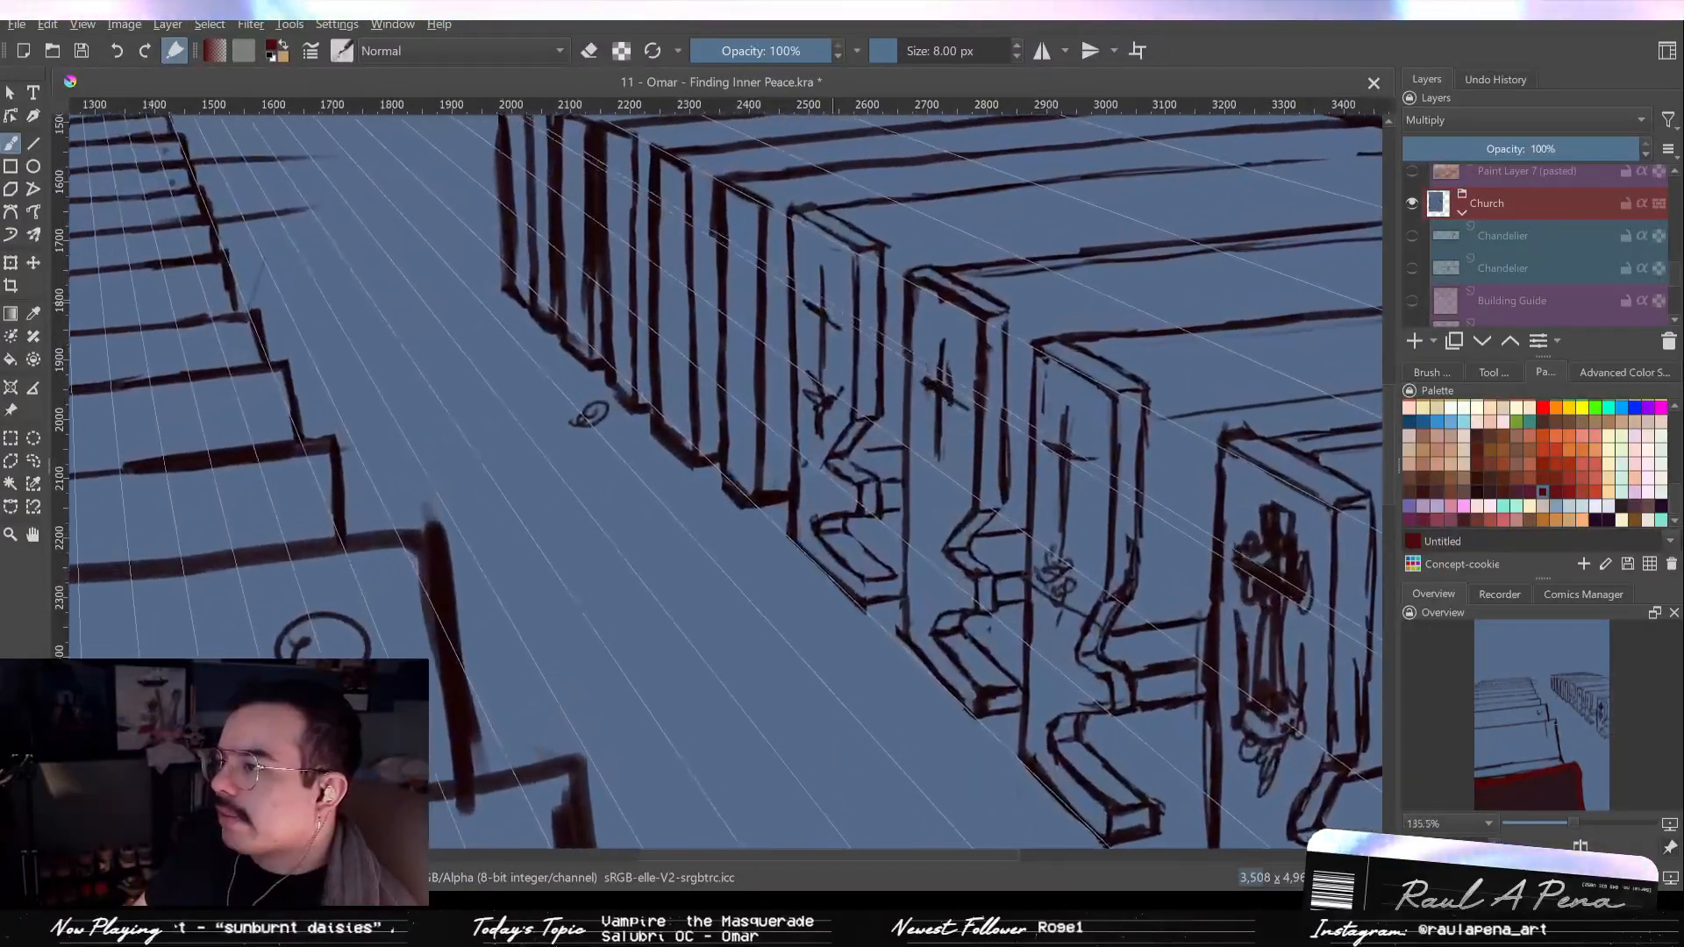
drag(836, 226, 853, 179)
key(e)
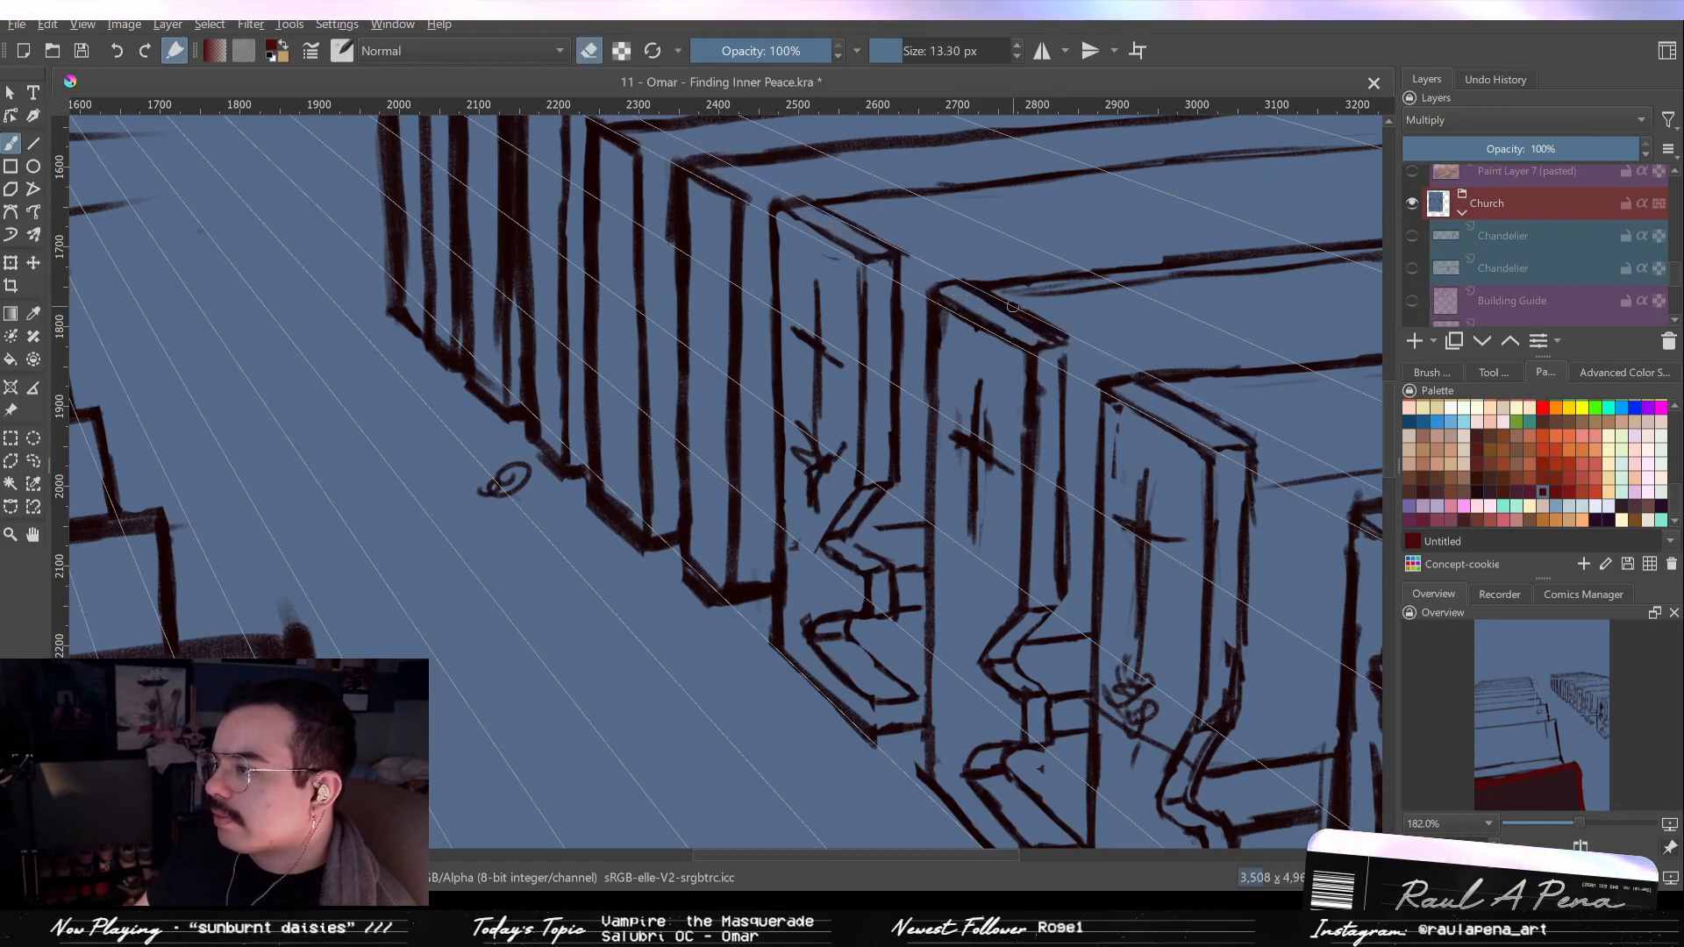
Draw a thick top edge on the fifth-nearest pew's end panel with the 8 px brush and erase the backrest line overlapping it.
key(e)
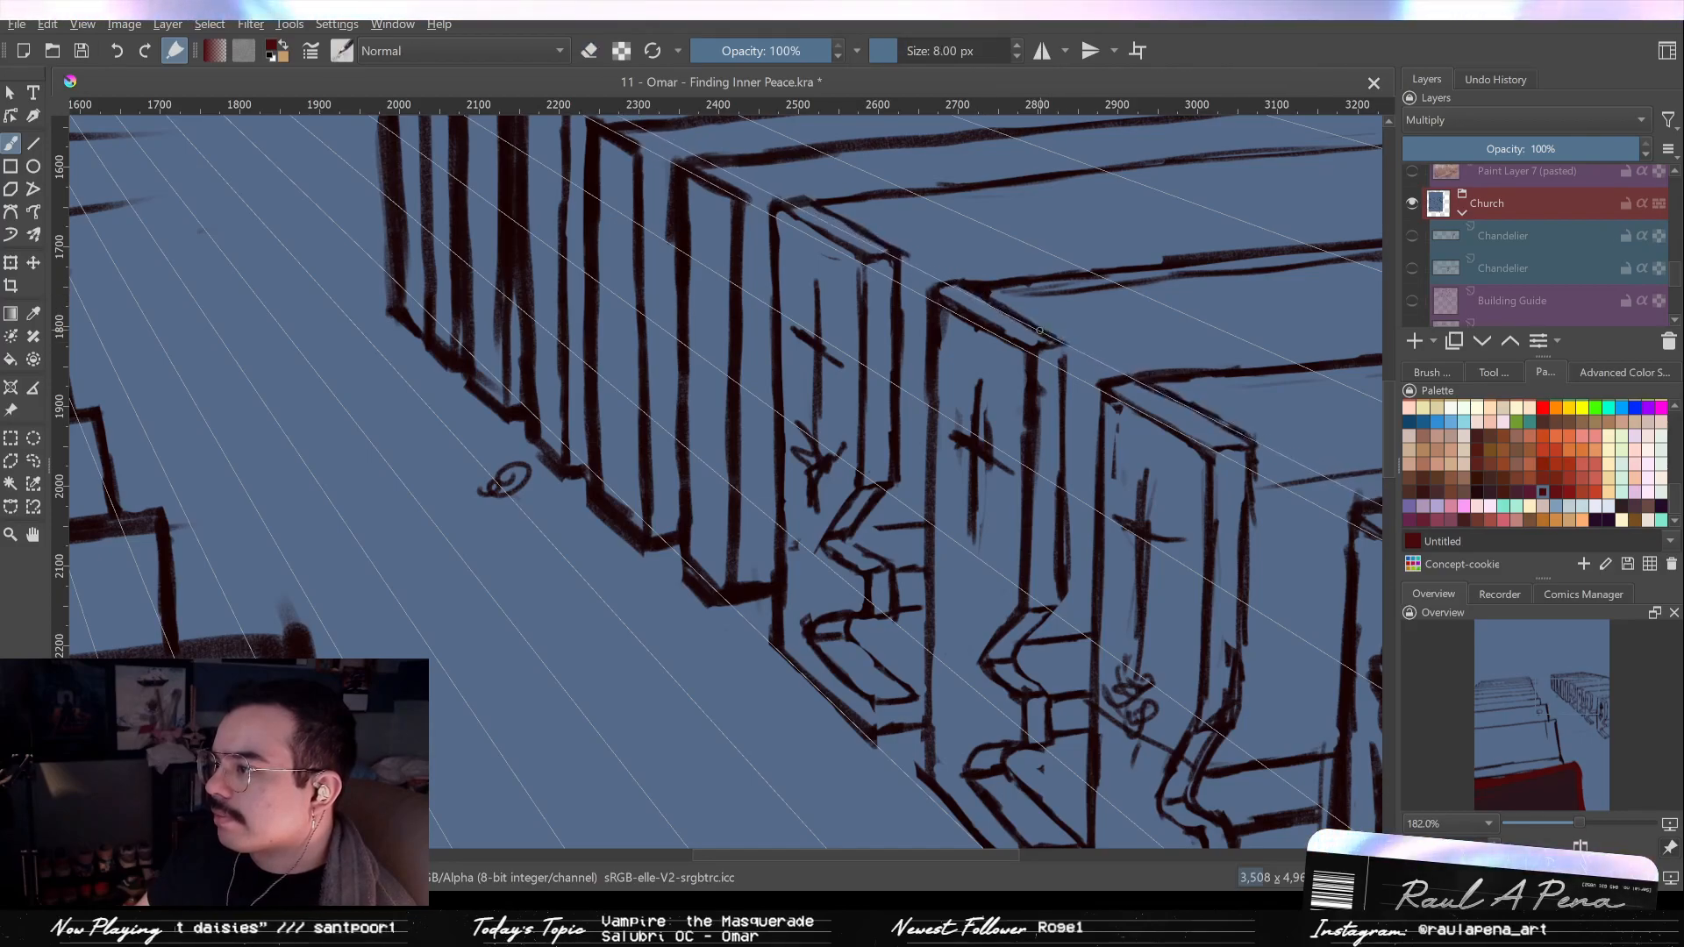
drag(816, 293, 753, 421)
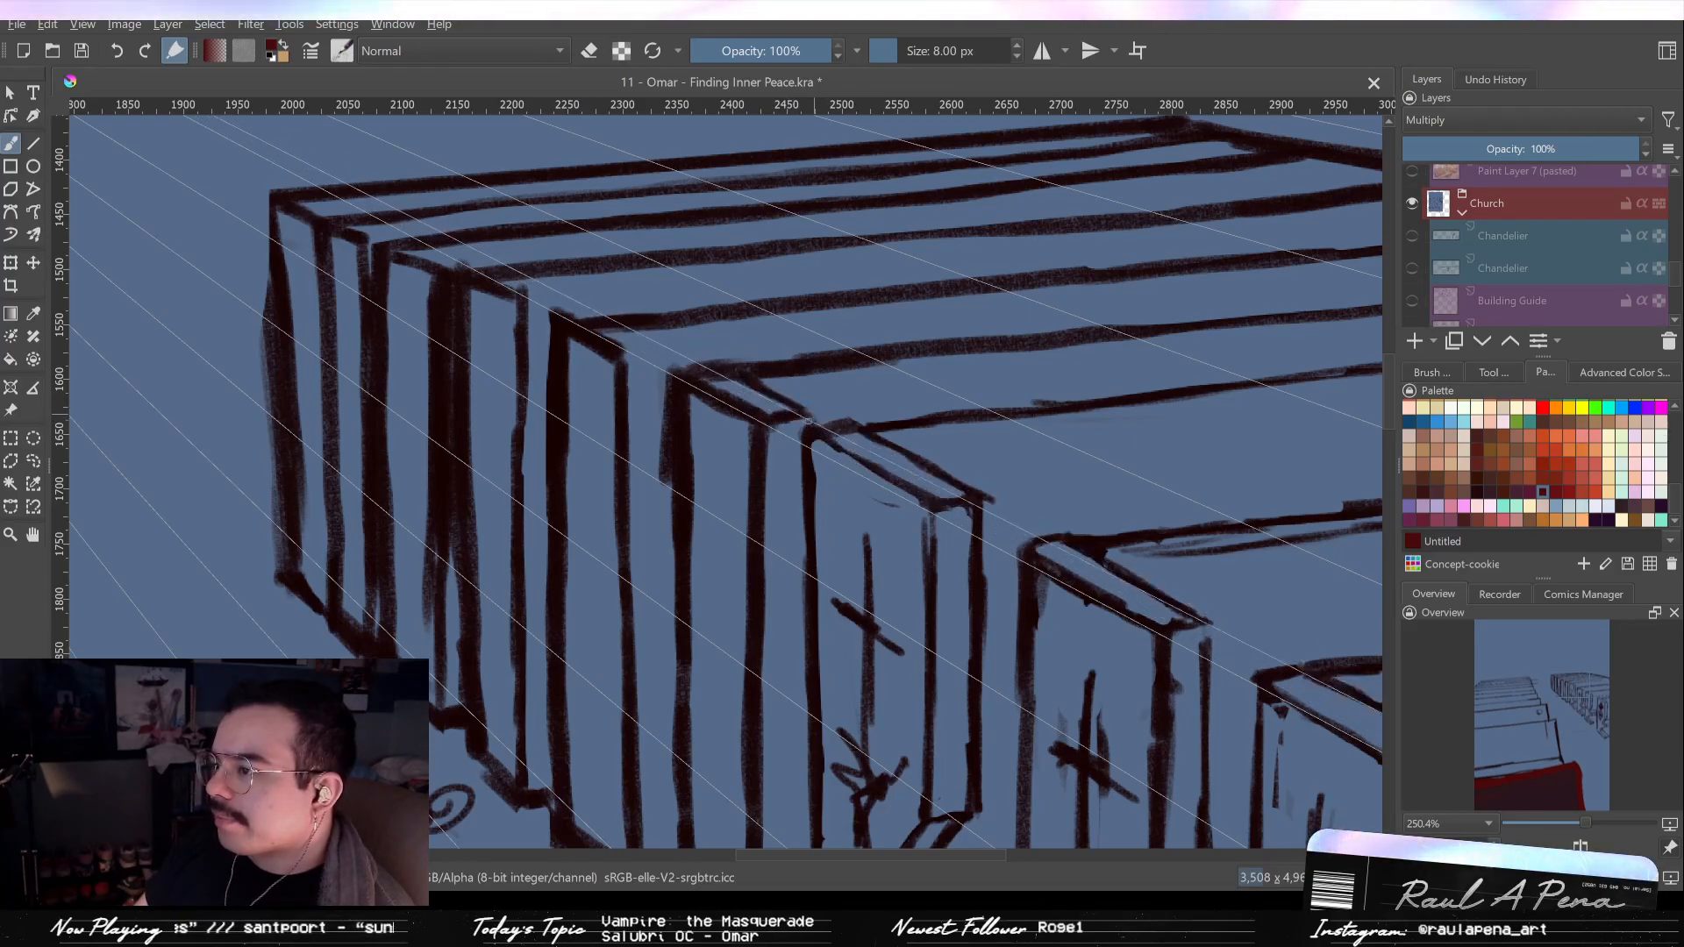
key(e)
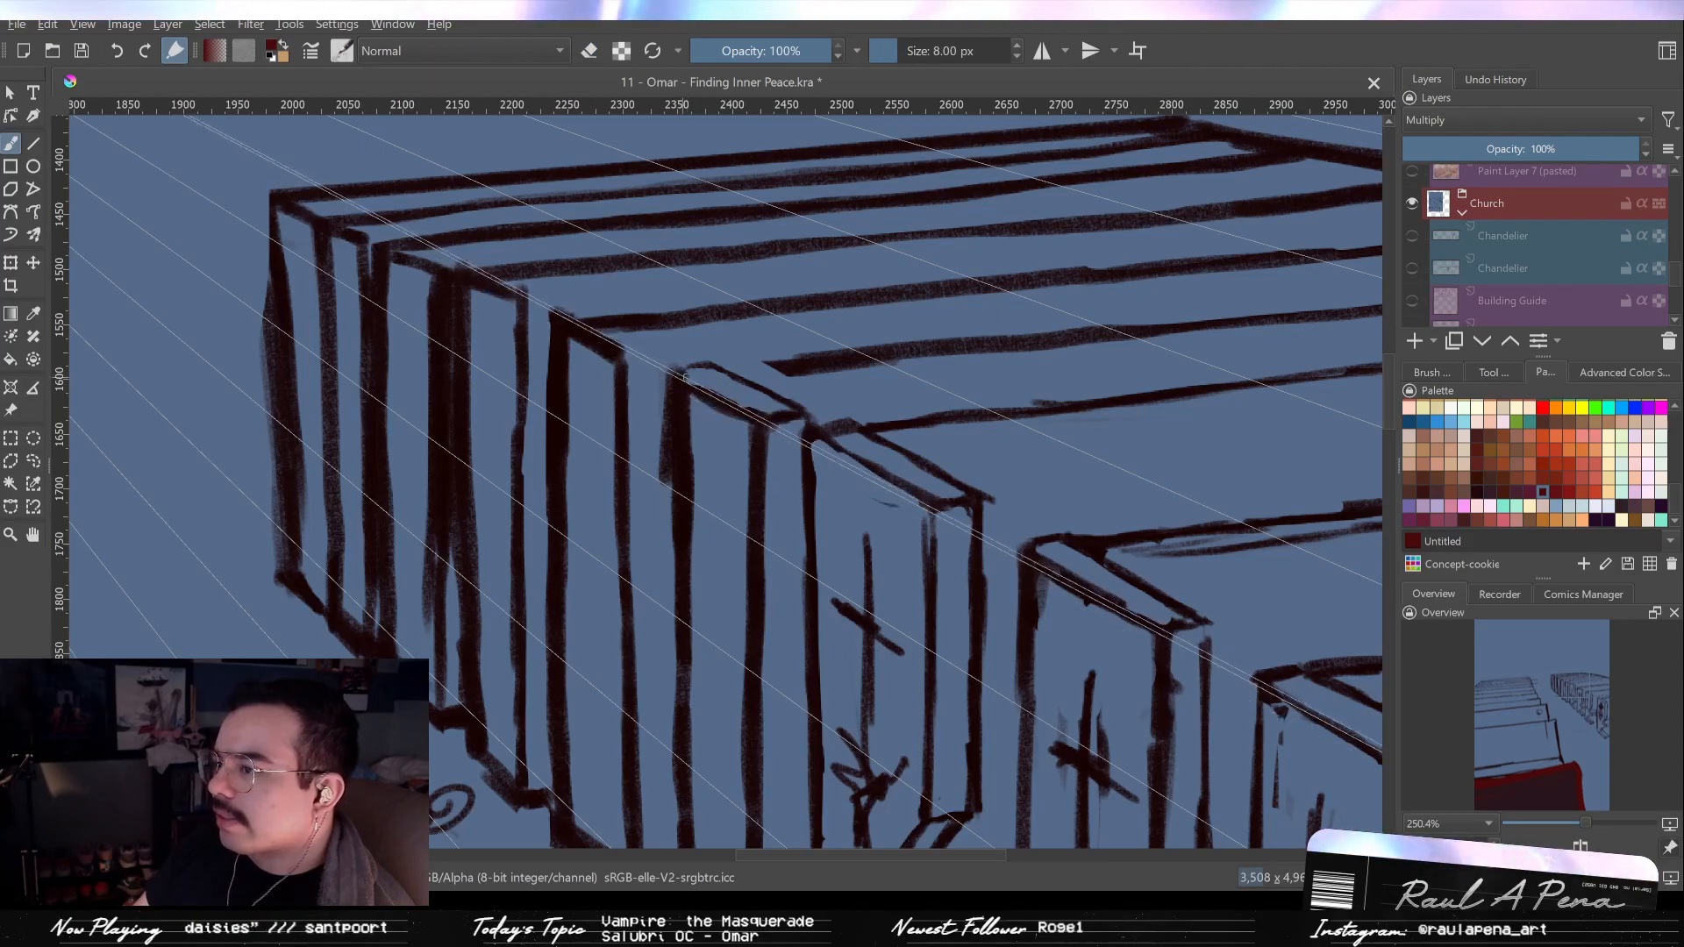
key(e)
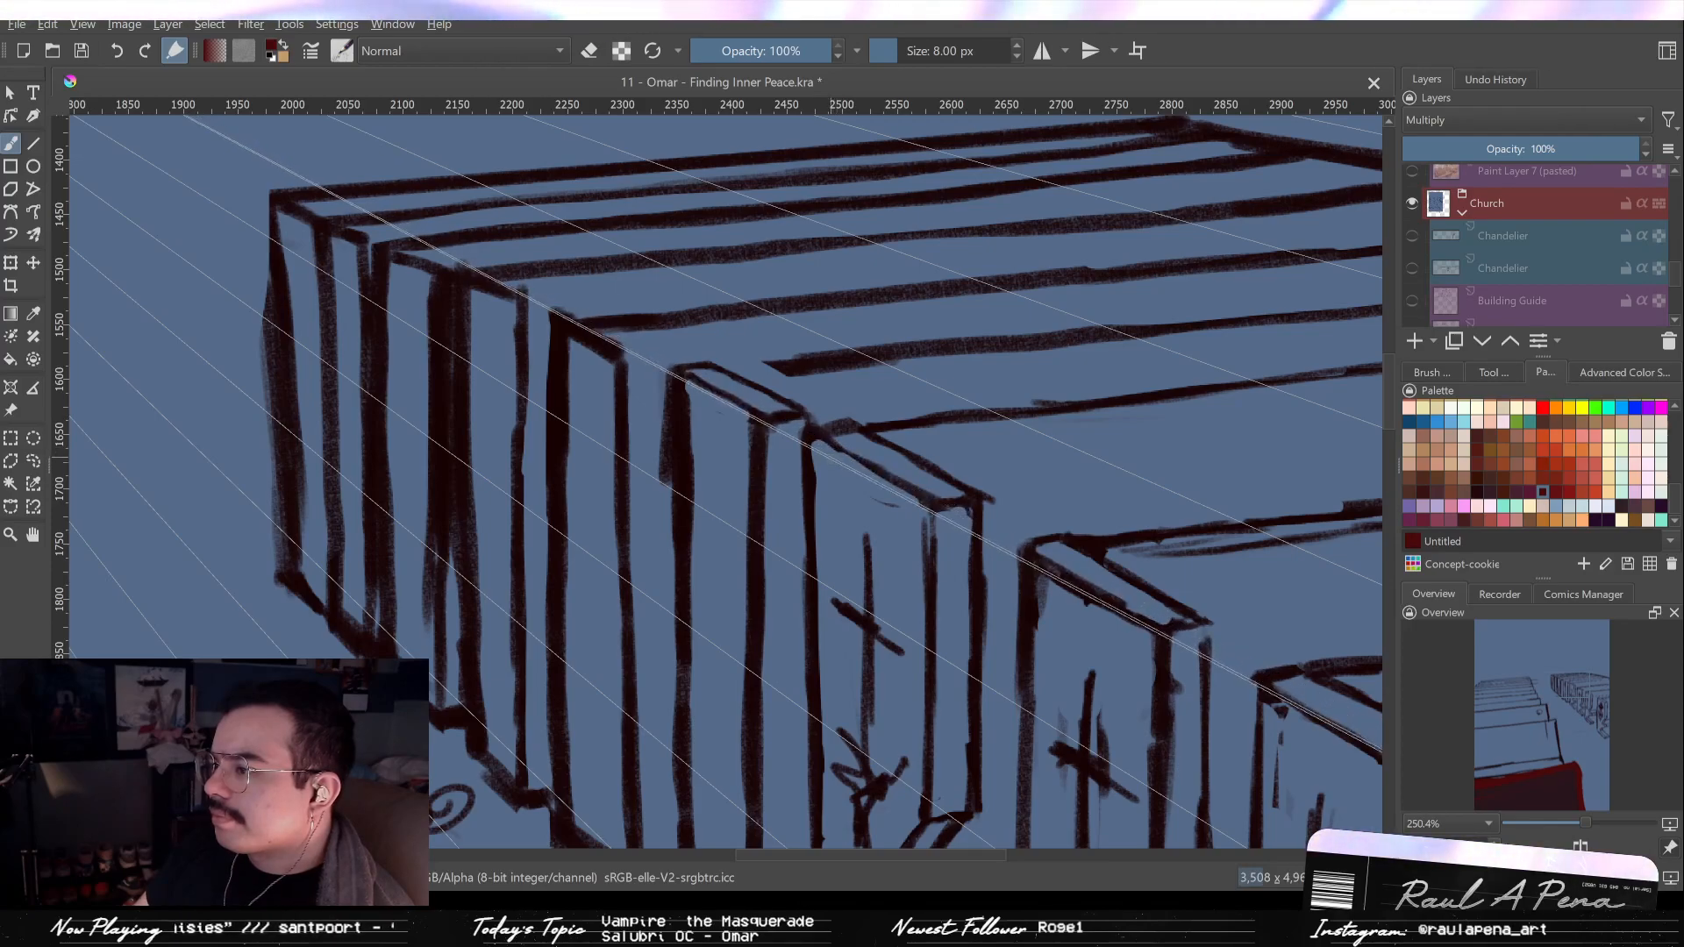
Refine the fourth-nearest pew's thick top edge and the corner where its backrest line joins, alternating the 8 px brush and 13.30 px eraser.
key(e)
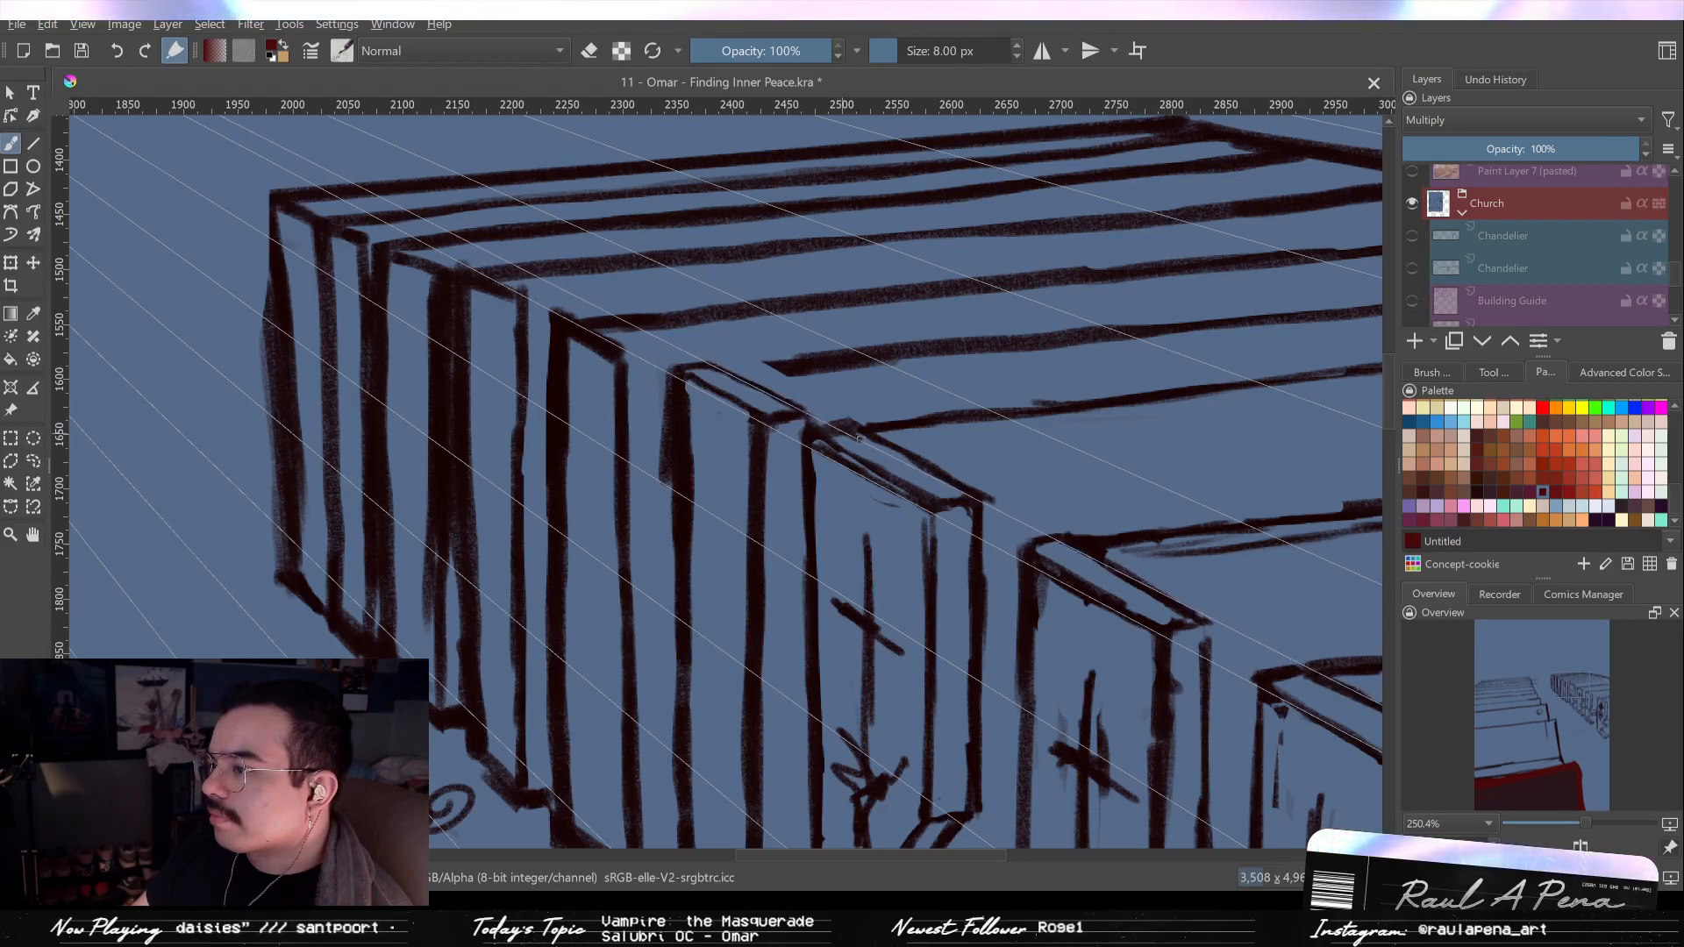
key(e)
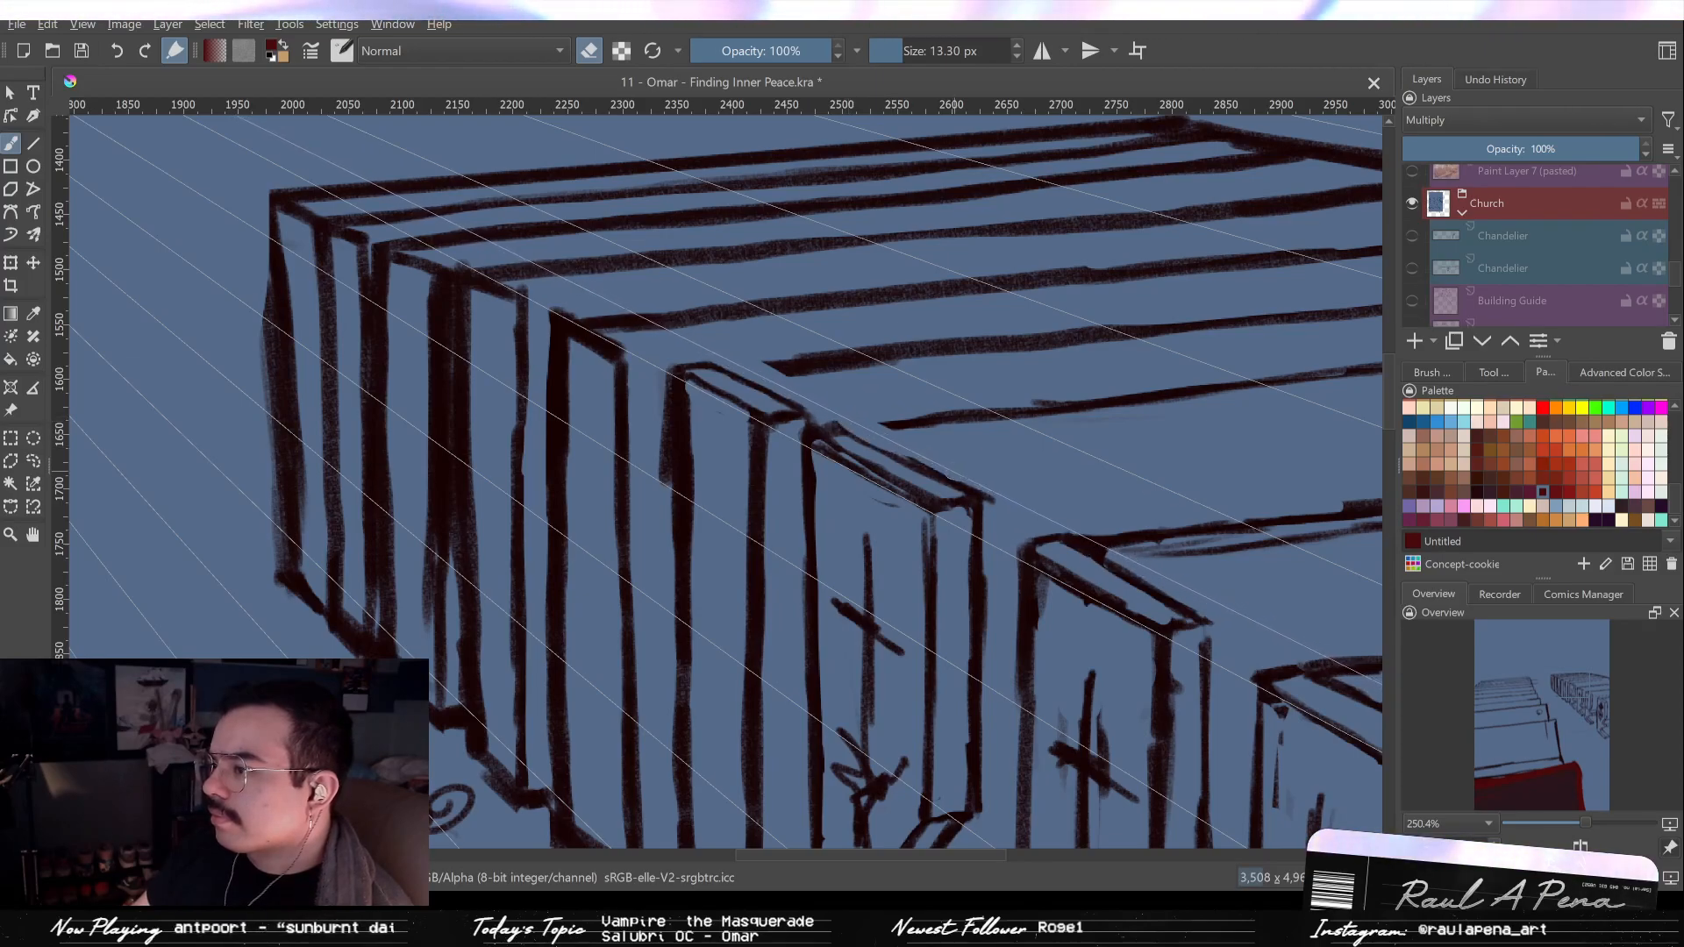
key(e)
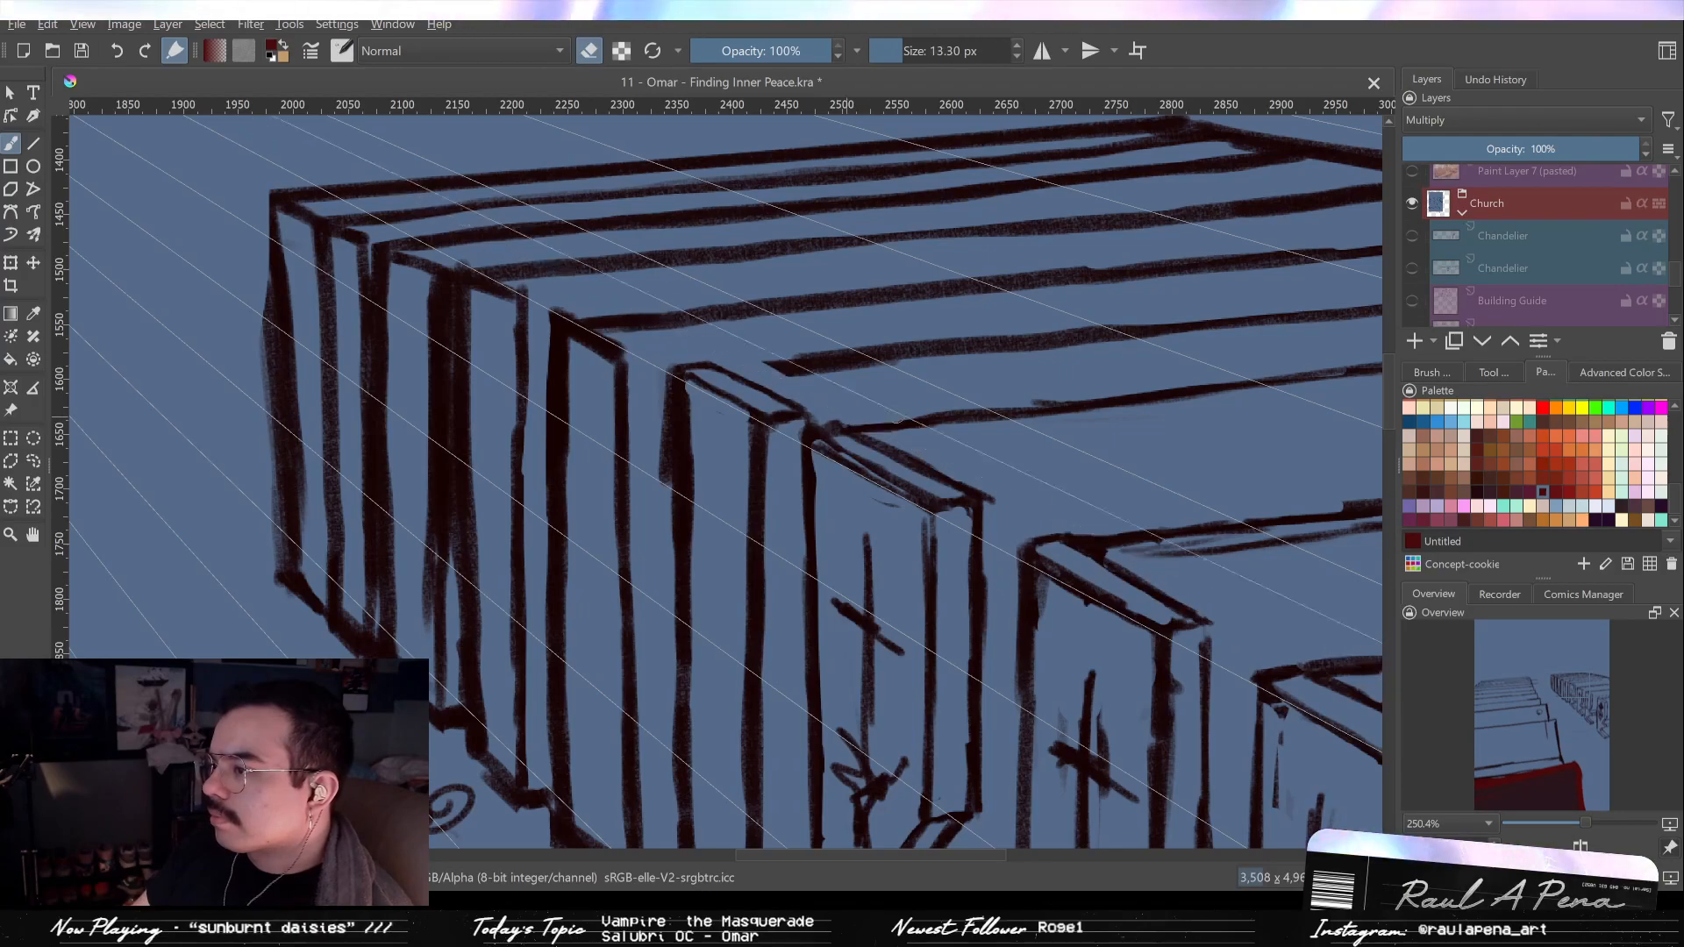
drag(975, 414, 1028, 403)
drag(950, 458, 782, 374)
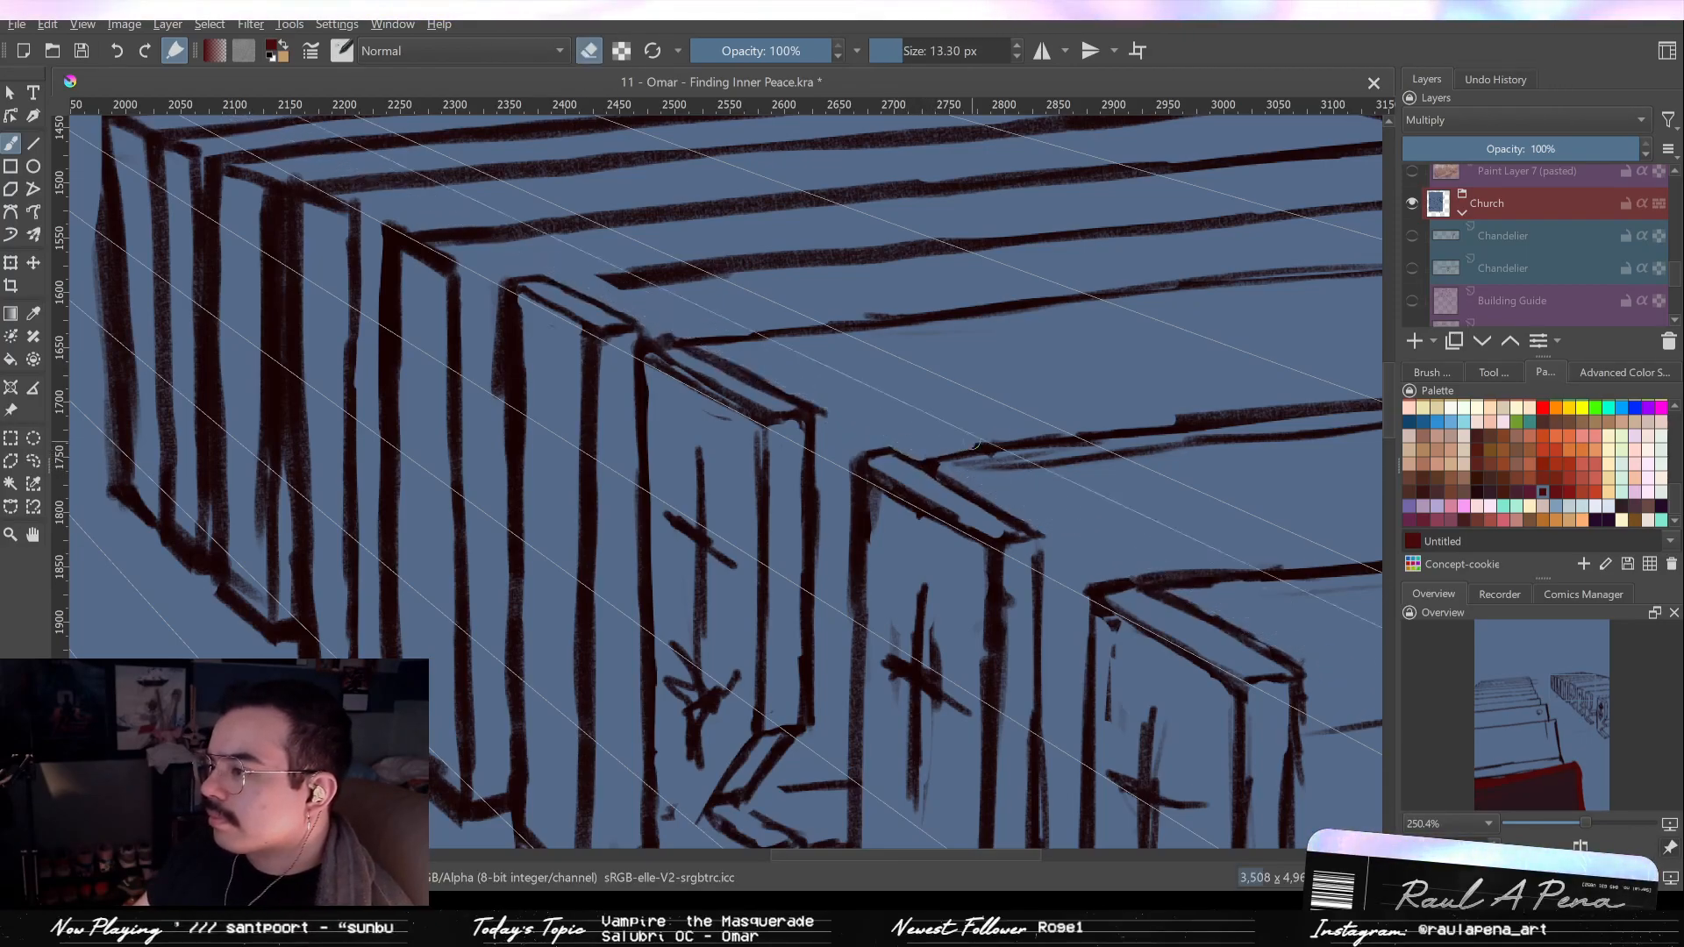
Redraw the third-nearest pew's upper backrest line with the 8 px brush and thin it with the 13.30 px eraser.
key(e)
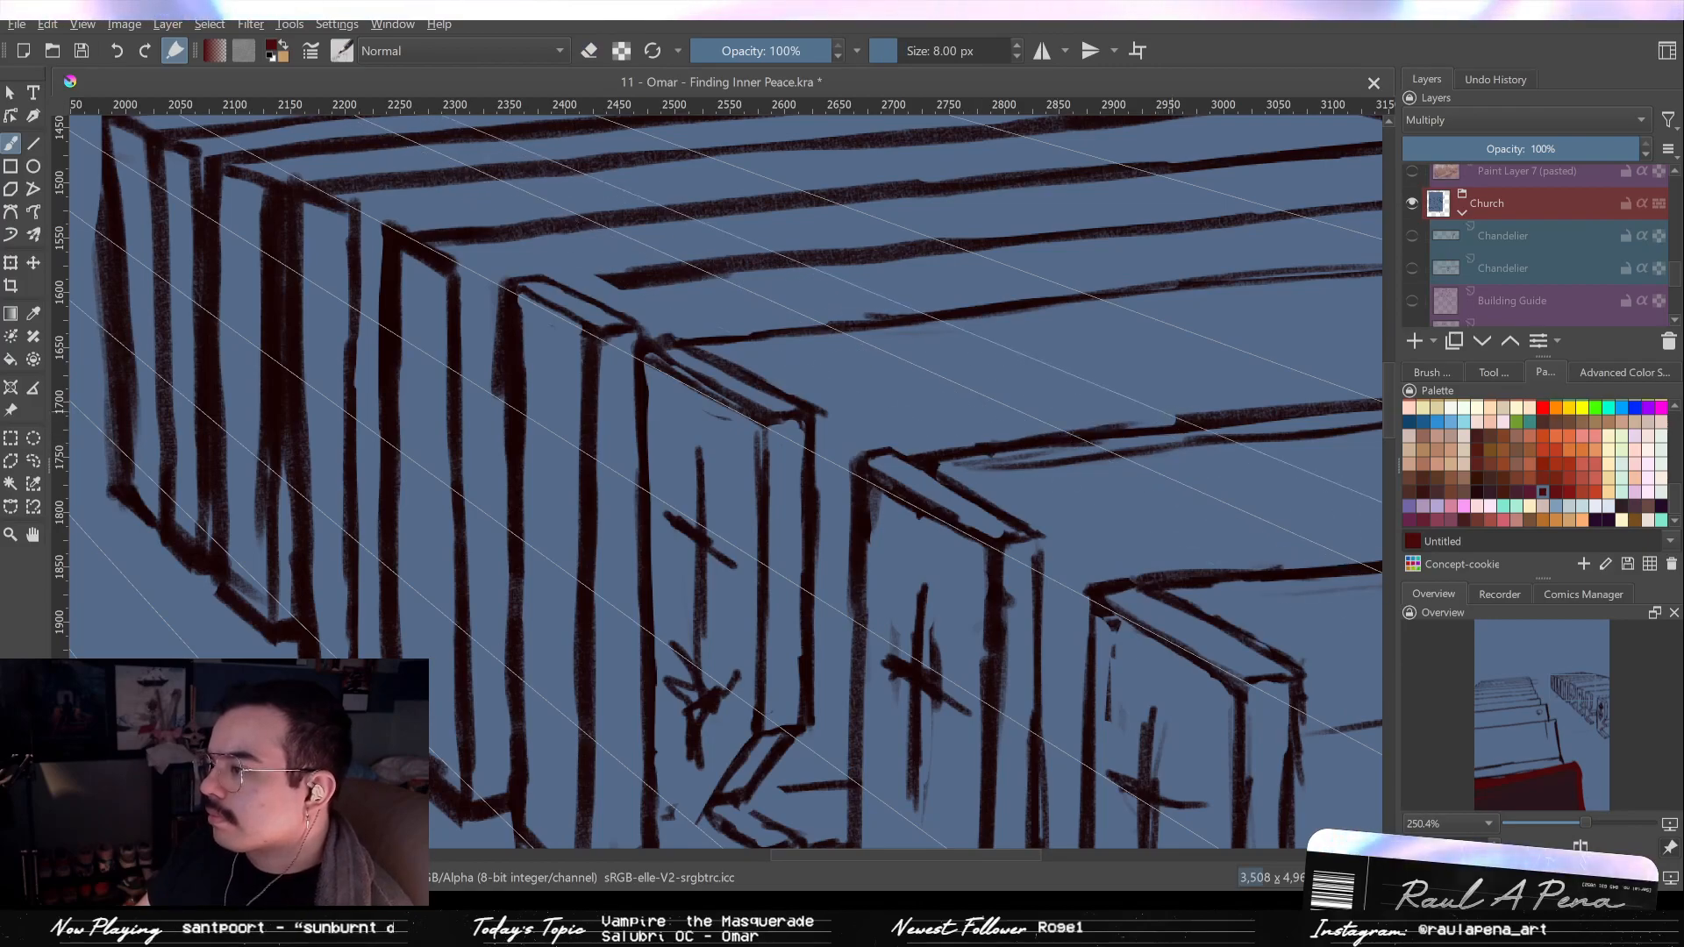
drag(1213, 425, 821, 377)
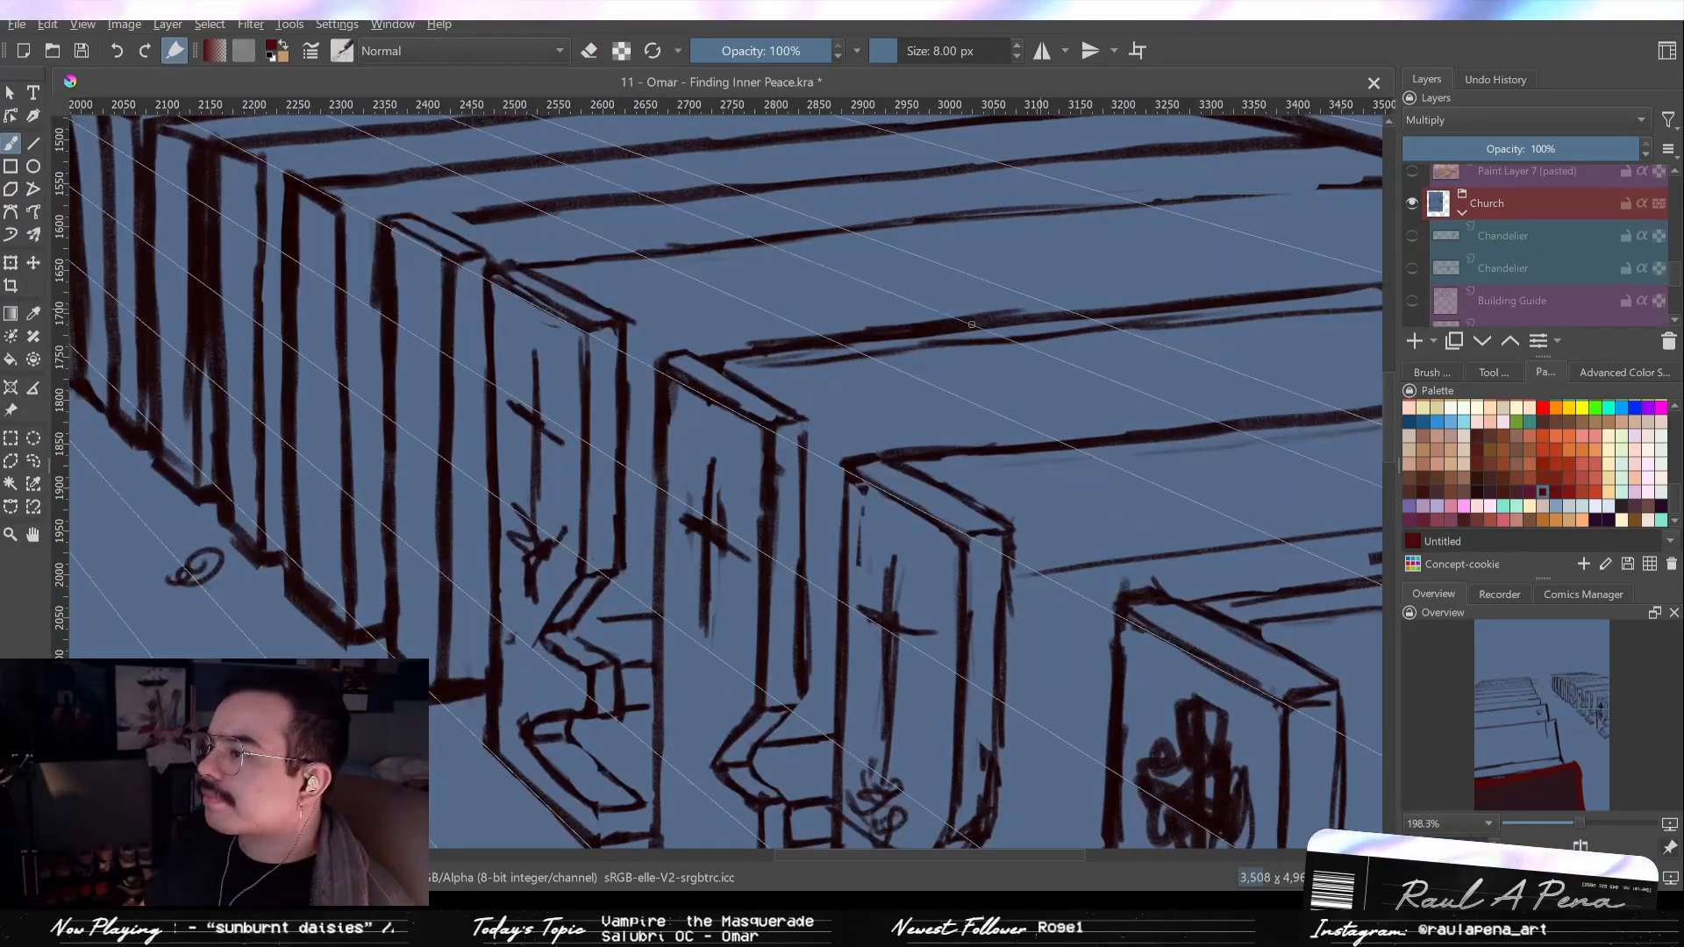
key(e)
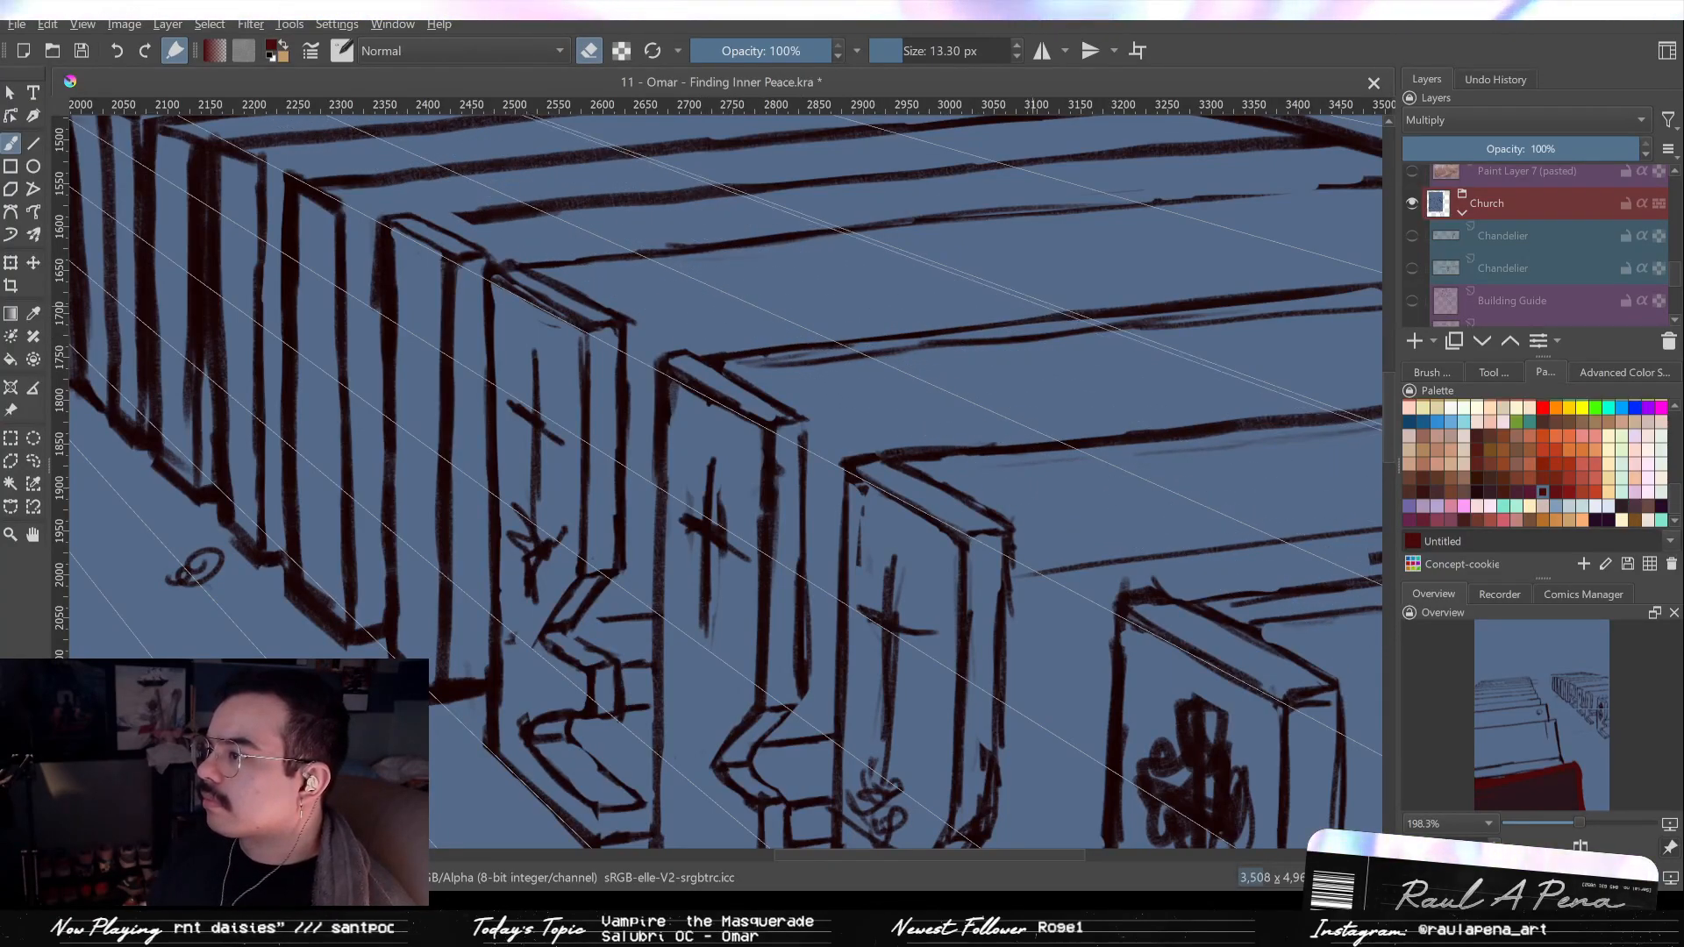
mouse_move(1171, 347)
mouse_down()
mouse_move(1106, 445)
mouse_move(1145, 422)
mouse_move(1160, 353)
mouse_up()
Slim the upper part of the inner vertical edge on the fifth-nearest pew's end panel with the 13.30 px eraser.
drag(891, 293, 1041, 397)
key(e)
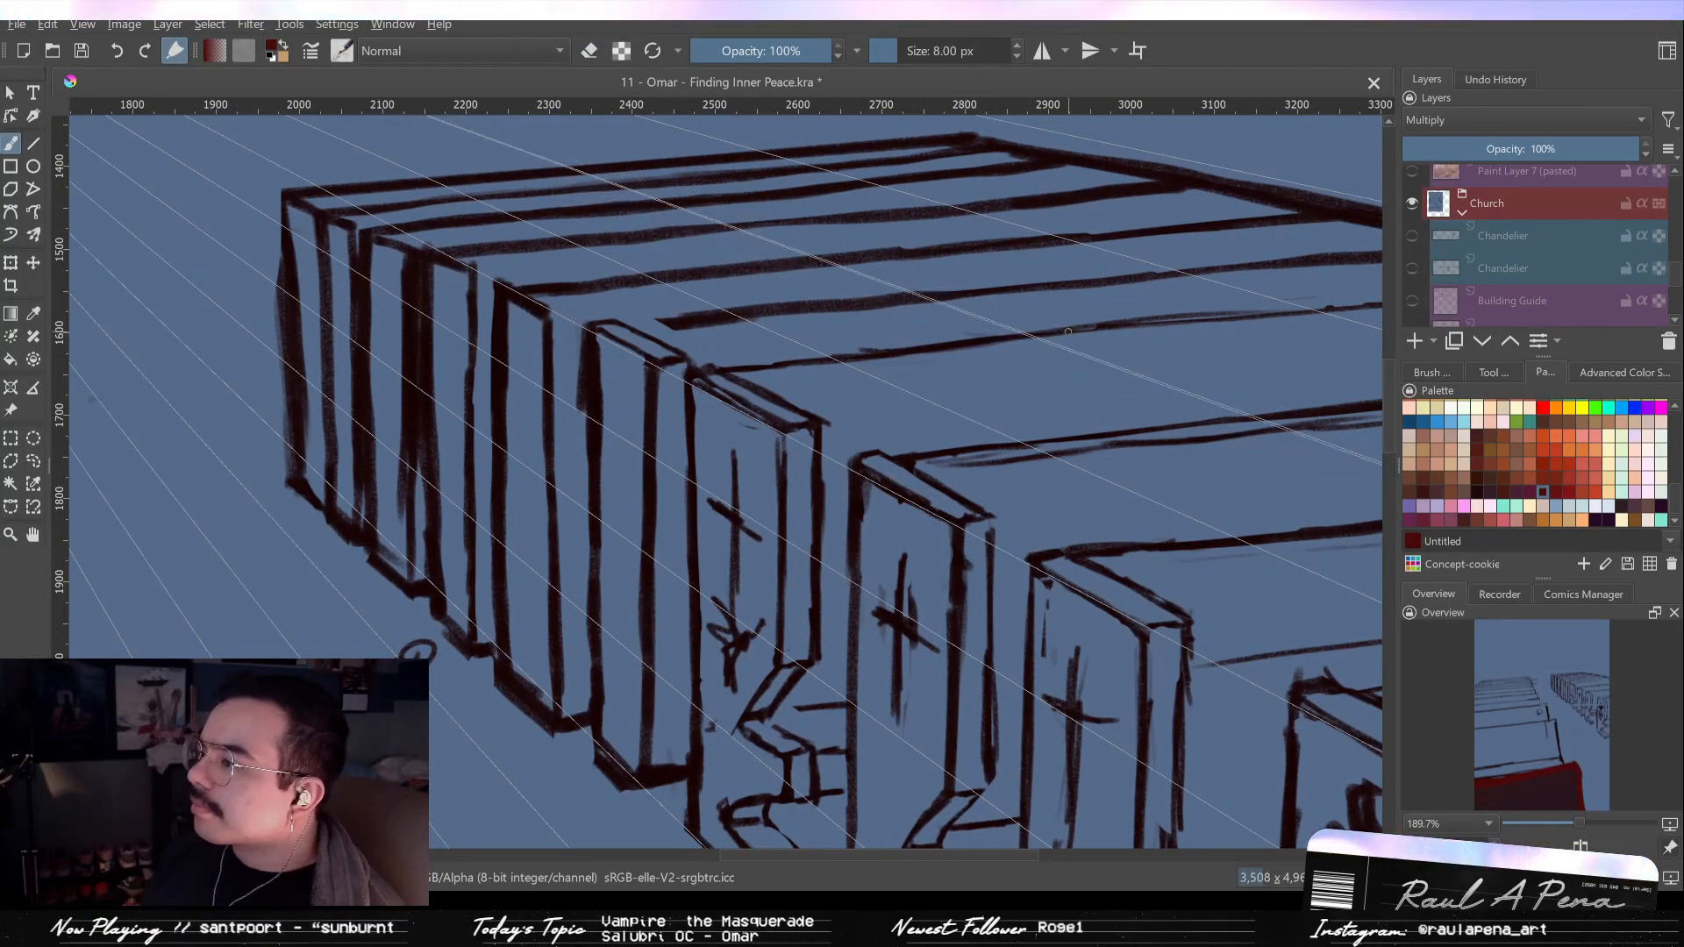
drag(618, 531, 655, 526)
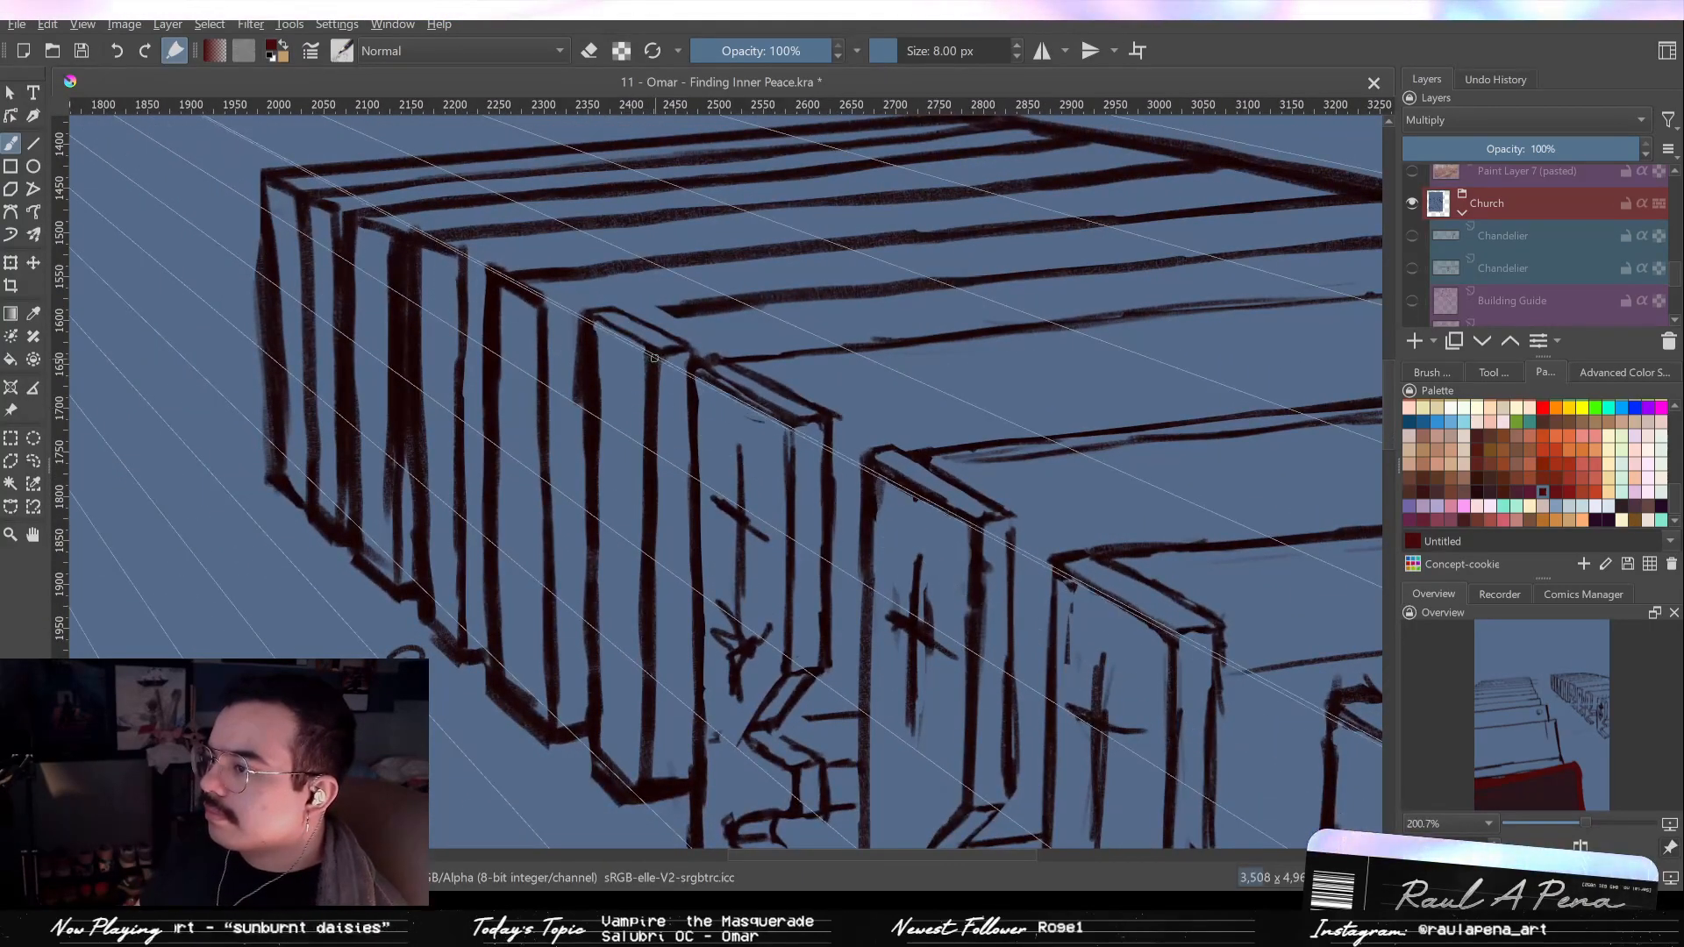
key(e)
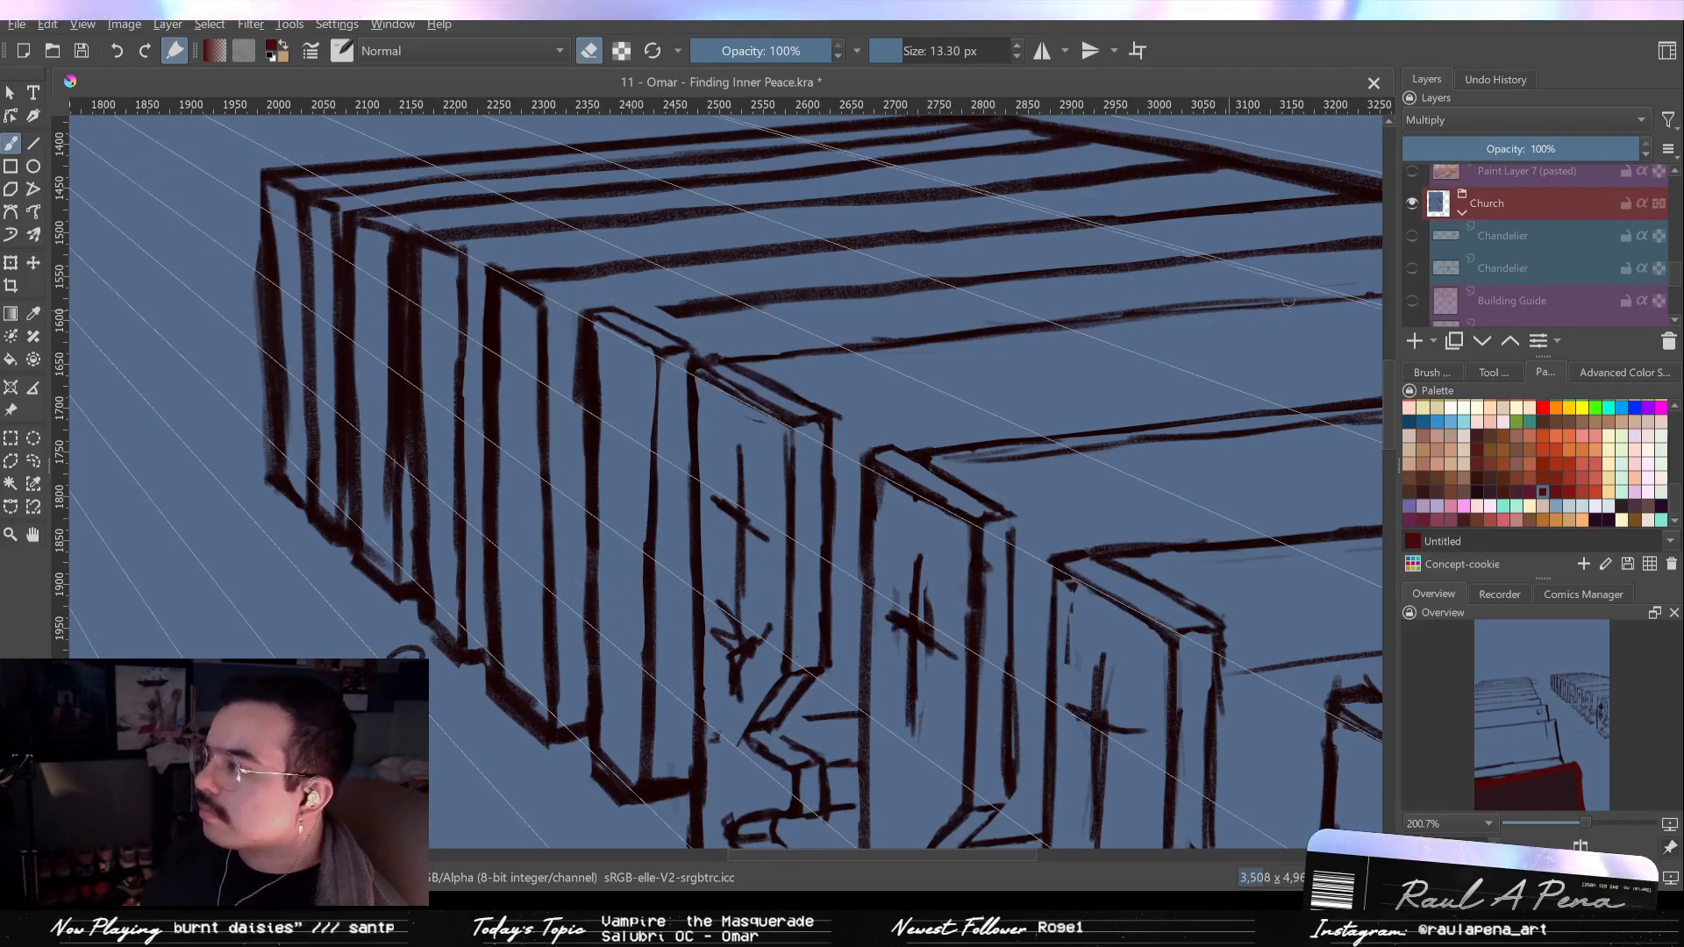
Show the Pew Guide layer beneath the far pews' line work.
scroll(1640, 276, down, 2)
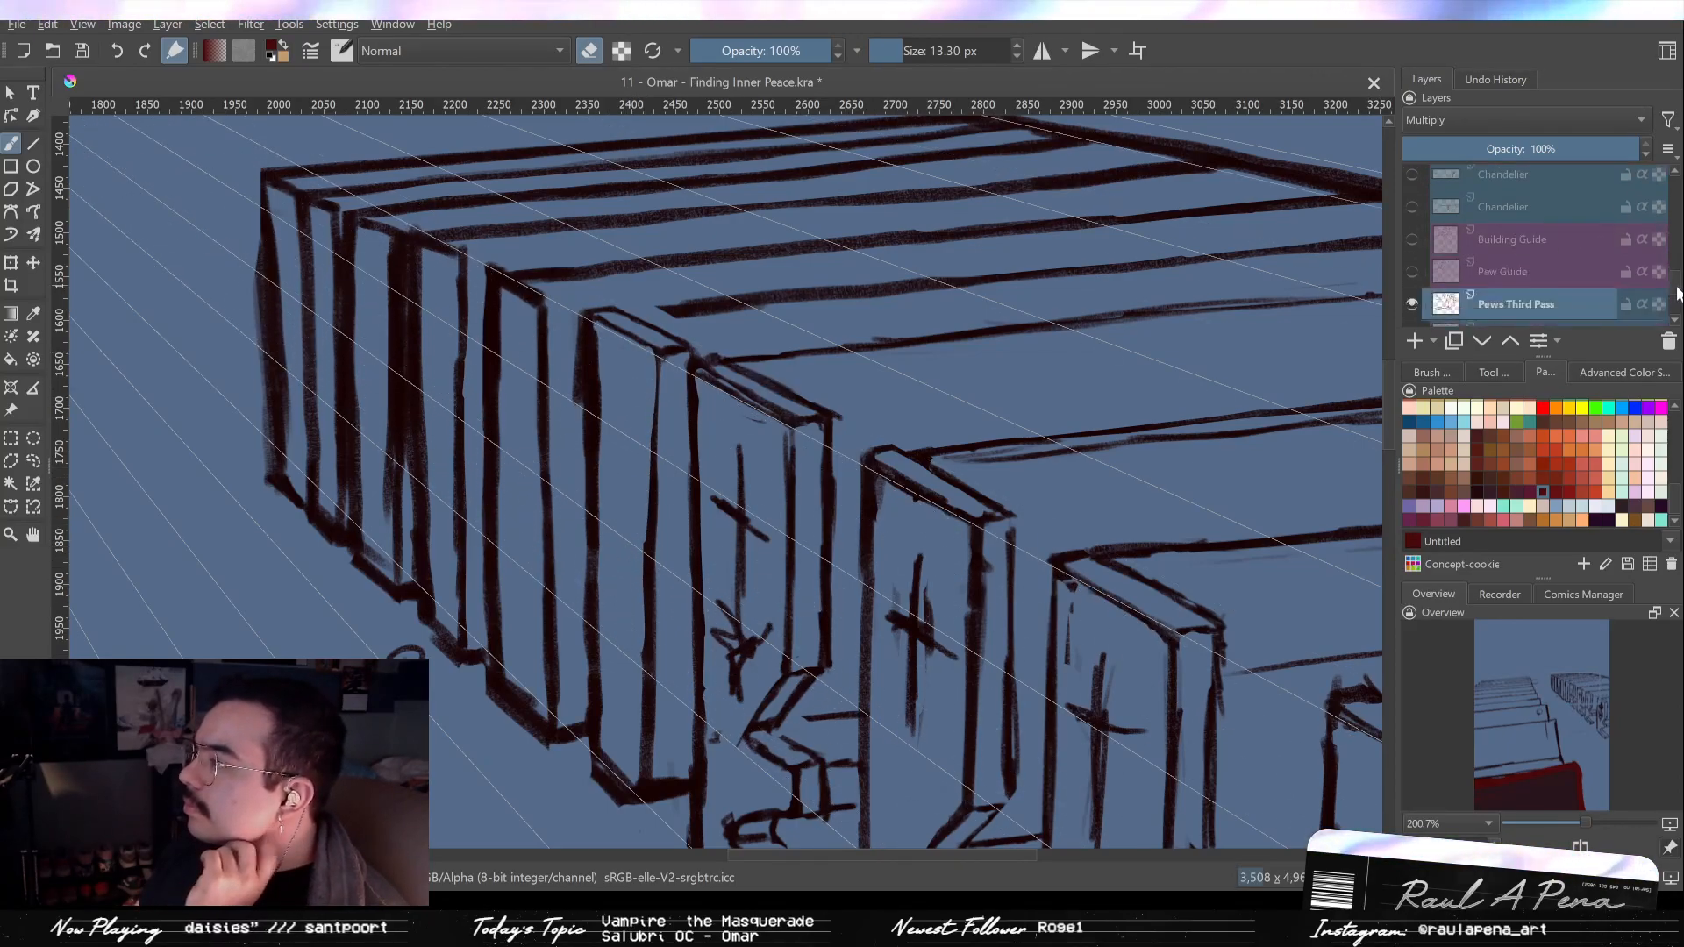
click(1413, 278)
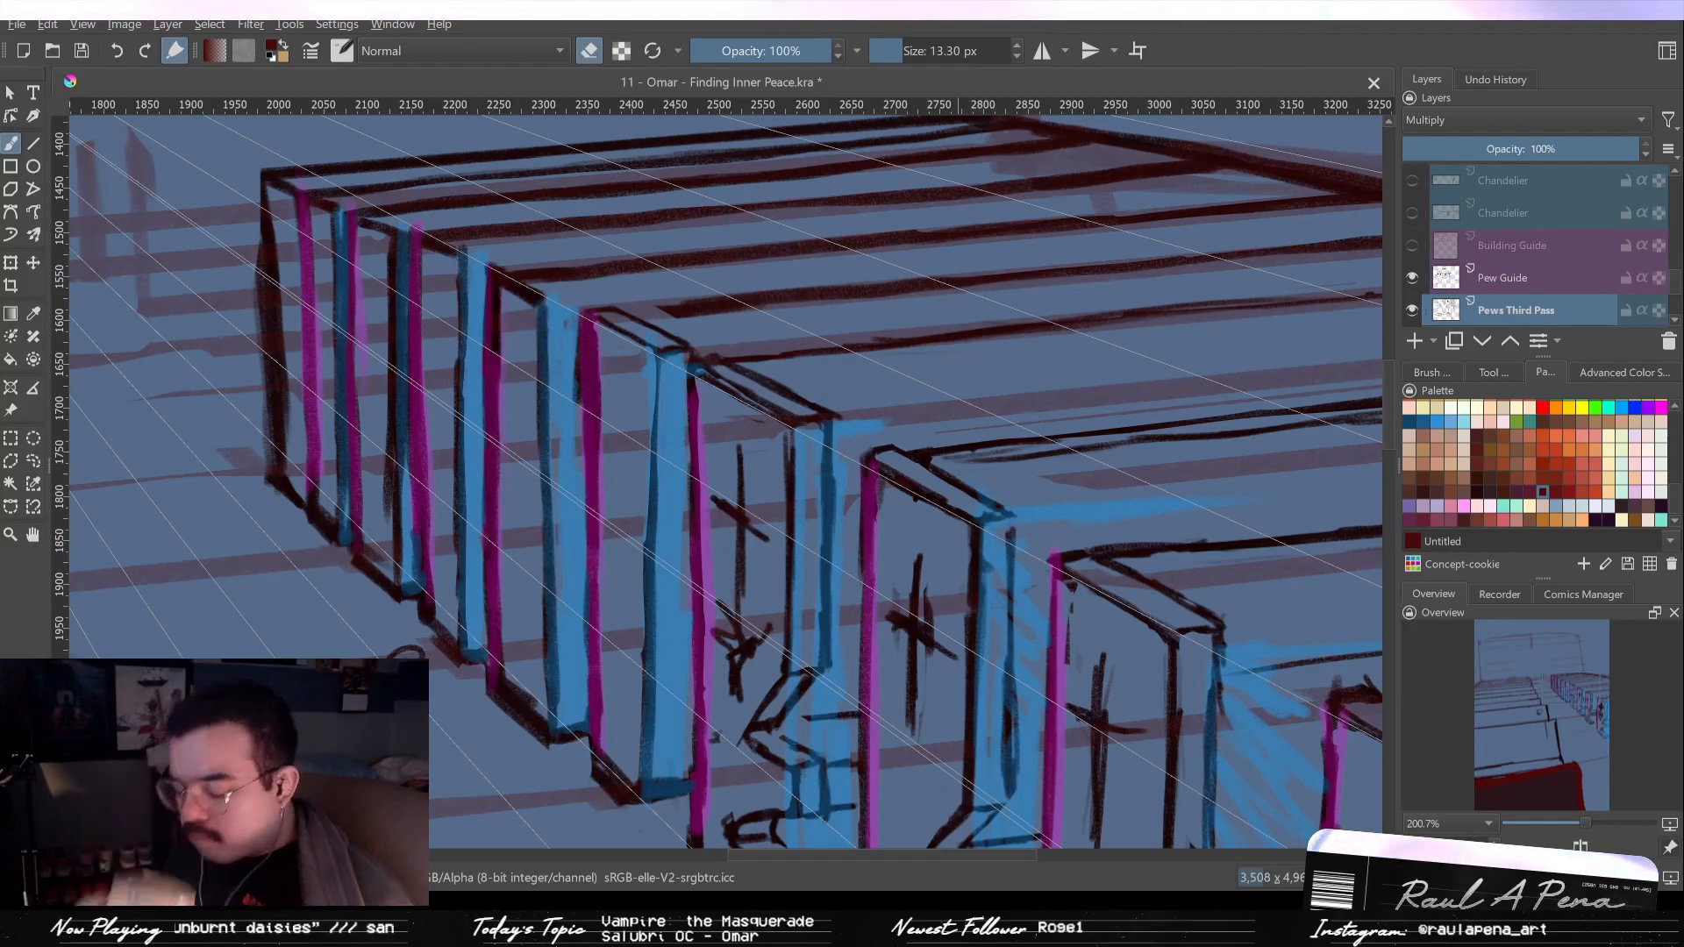
drag(762, 602, 837, 282)
mouse_move(734, 421)
mouse_down()
mouse_move(728, 263)
mouse_move(729, 549)
mouse_move(710, 476)
mouse_move(743, 553)
mouse_move(717, 528)
mouse_move(796, 528)
mouse_up()
Thin the heavy slanted bottom edges of the fifth-nearest and farther pews' end panels with the eraser.
key(e)
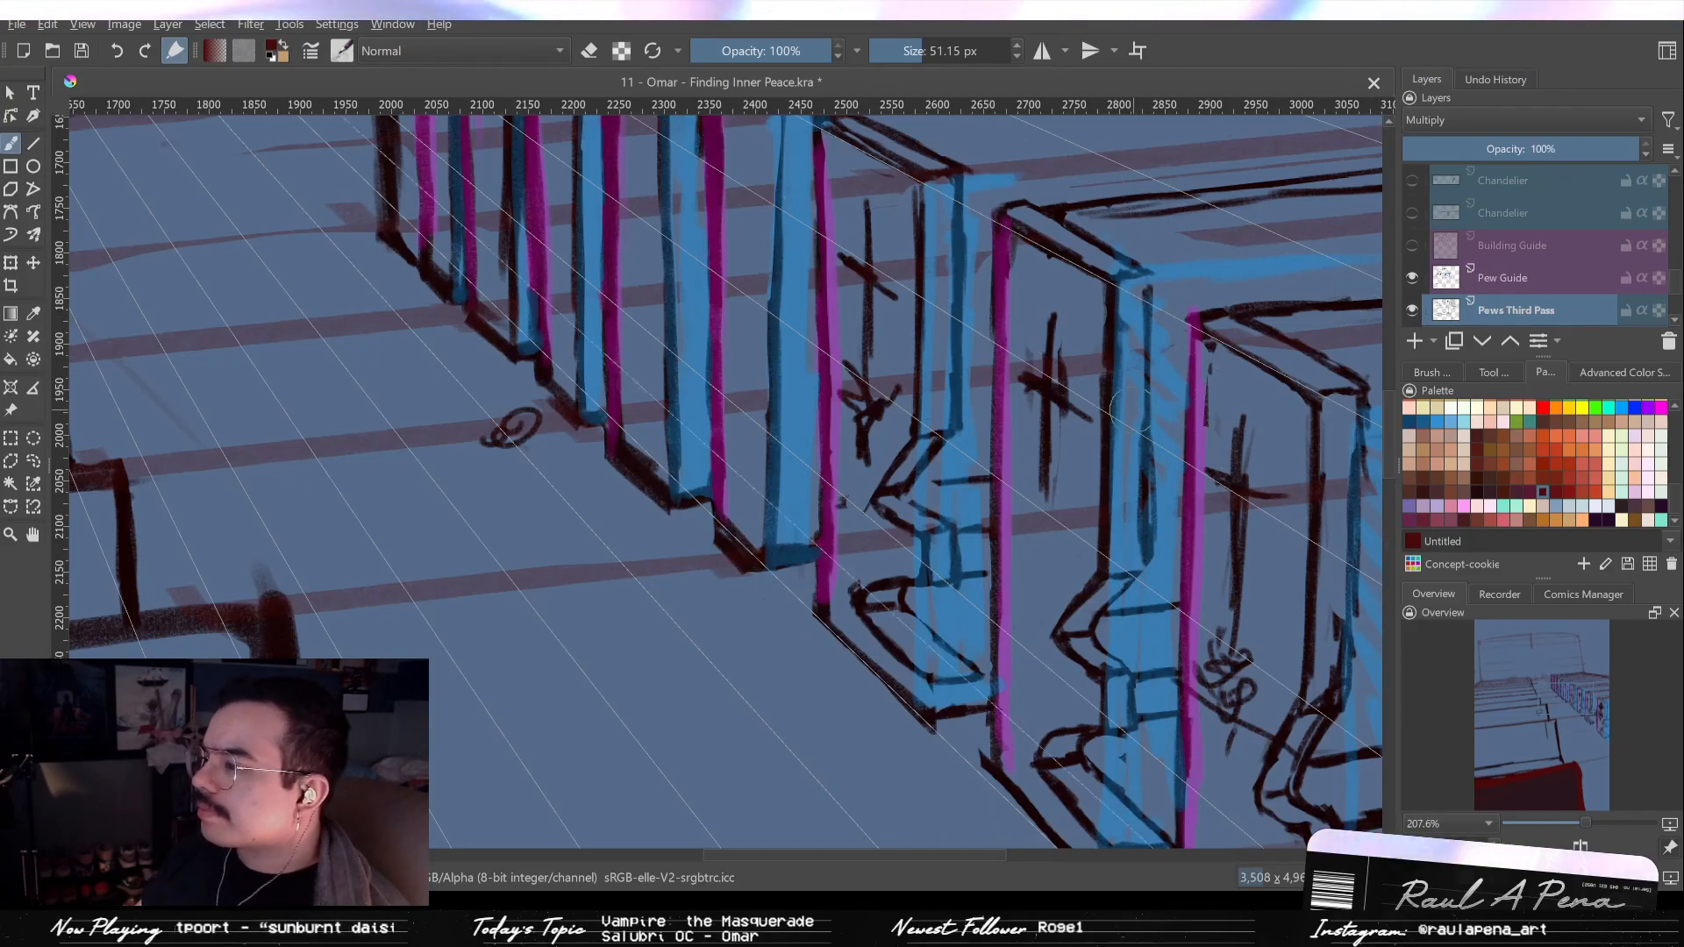
click(589, 50)
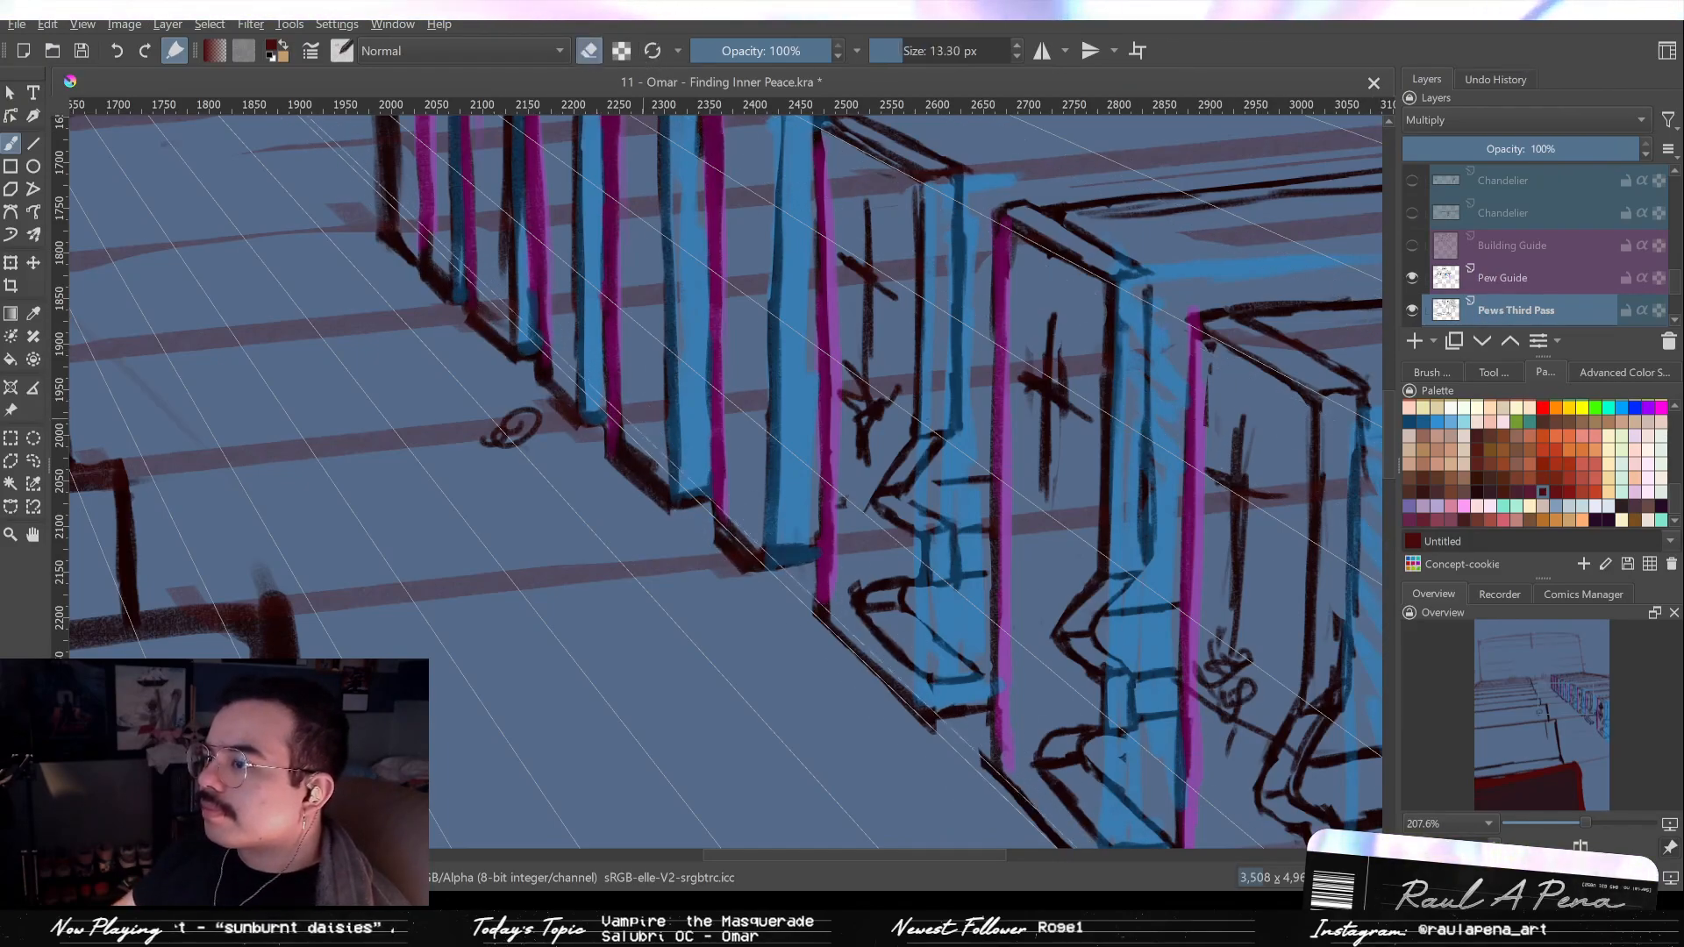
drag(721, 531, 759, 570)
drag(533, 360, 554, 383)
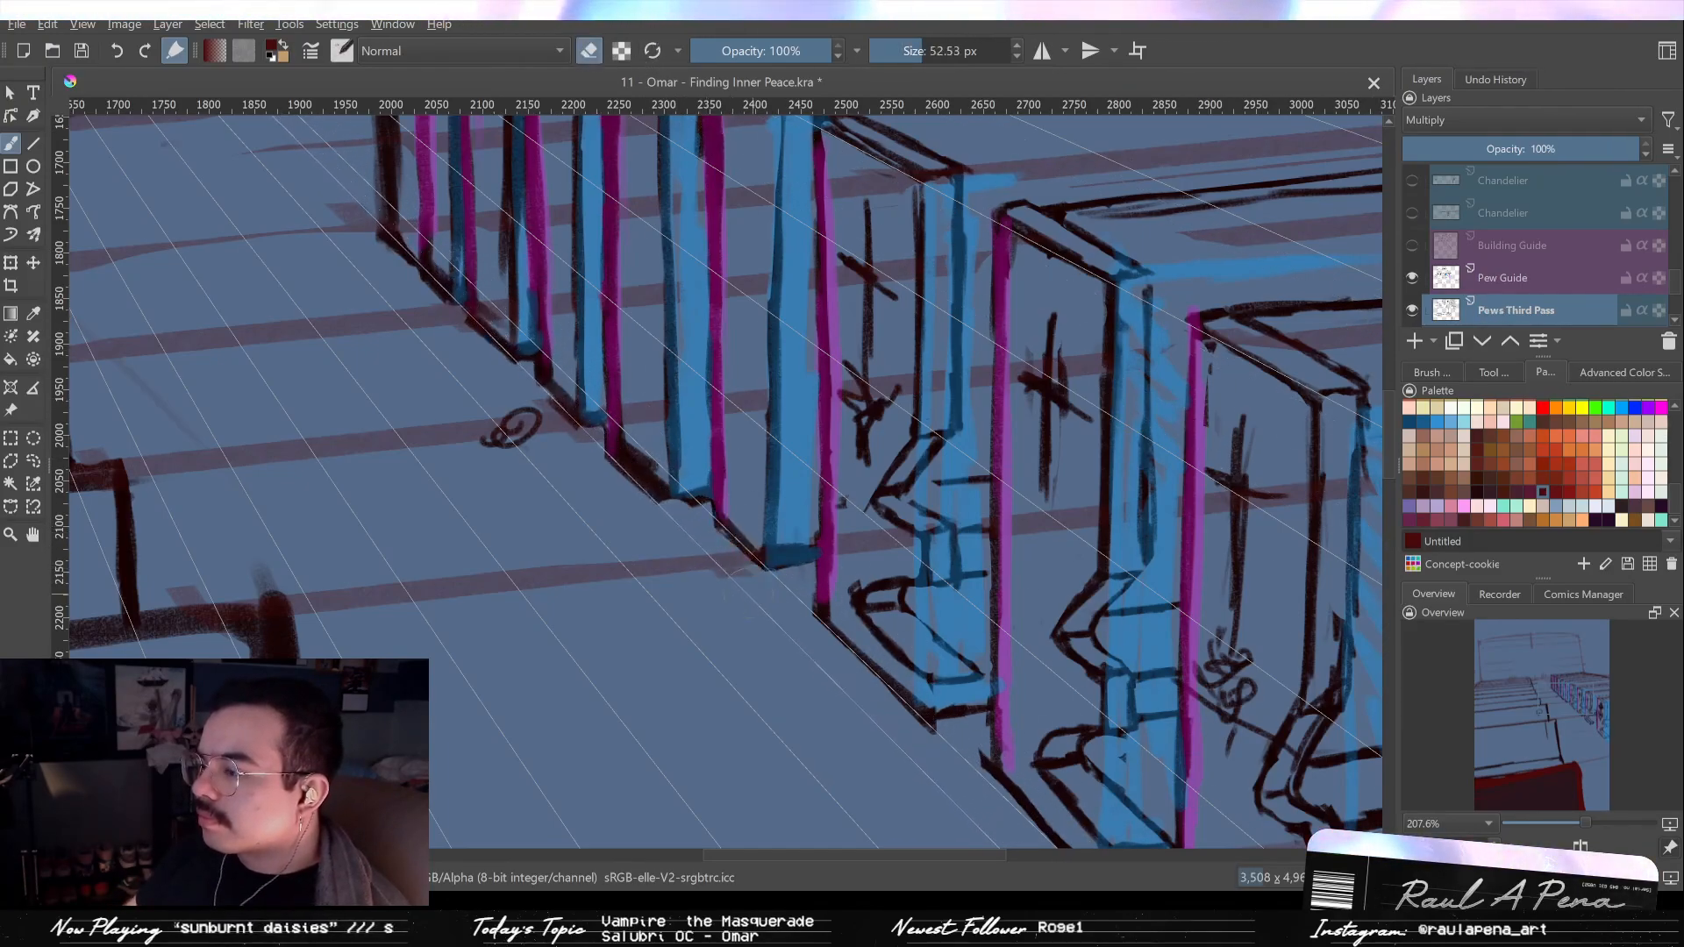
Redraw the sixth-nearest pew's slanted bottom edge as a thin 8 px line along the guide, cleaning its underside with the 52.53 px eraser.
key(e)
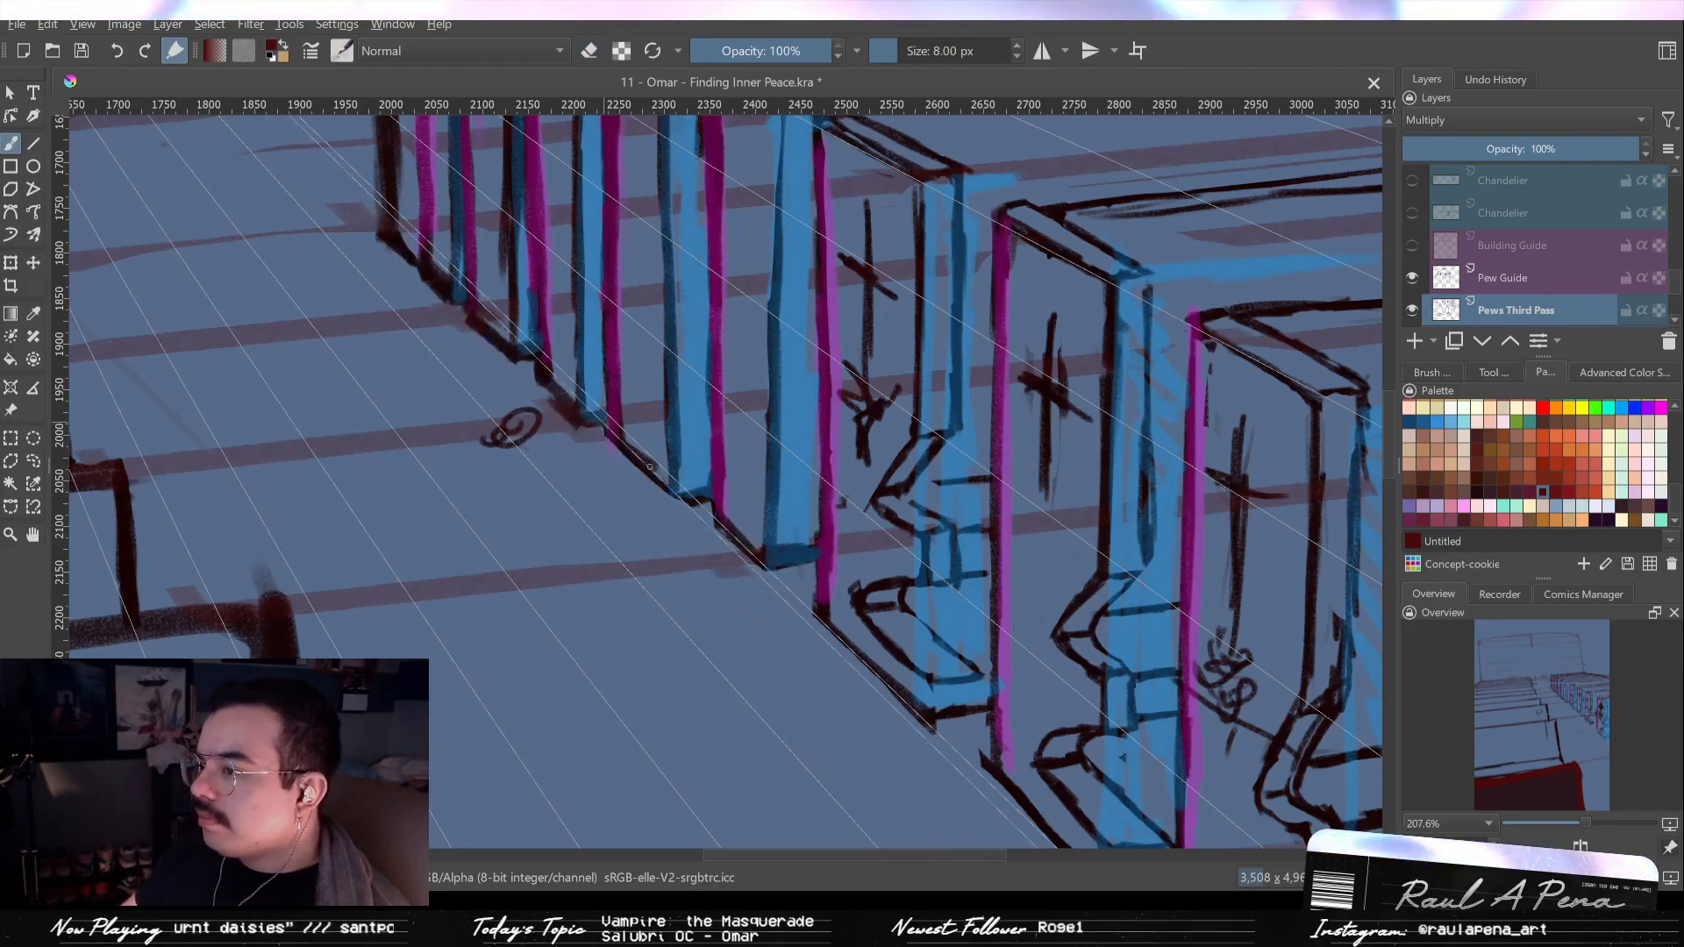
key(e)
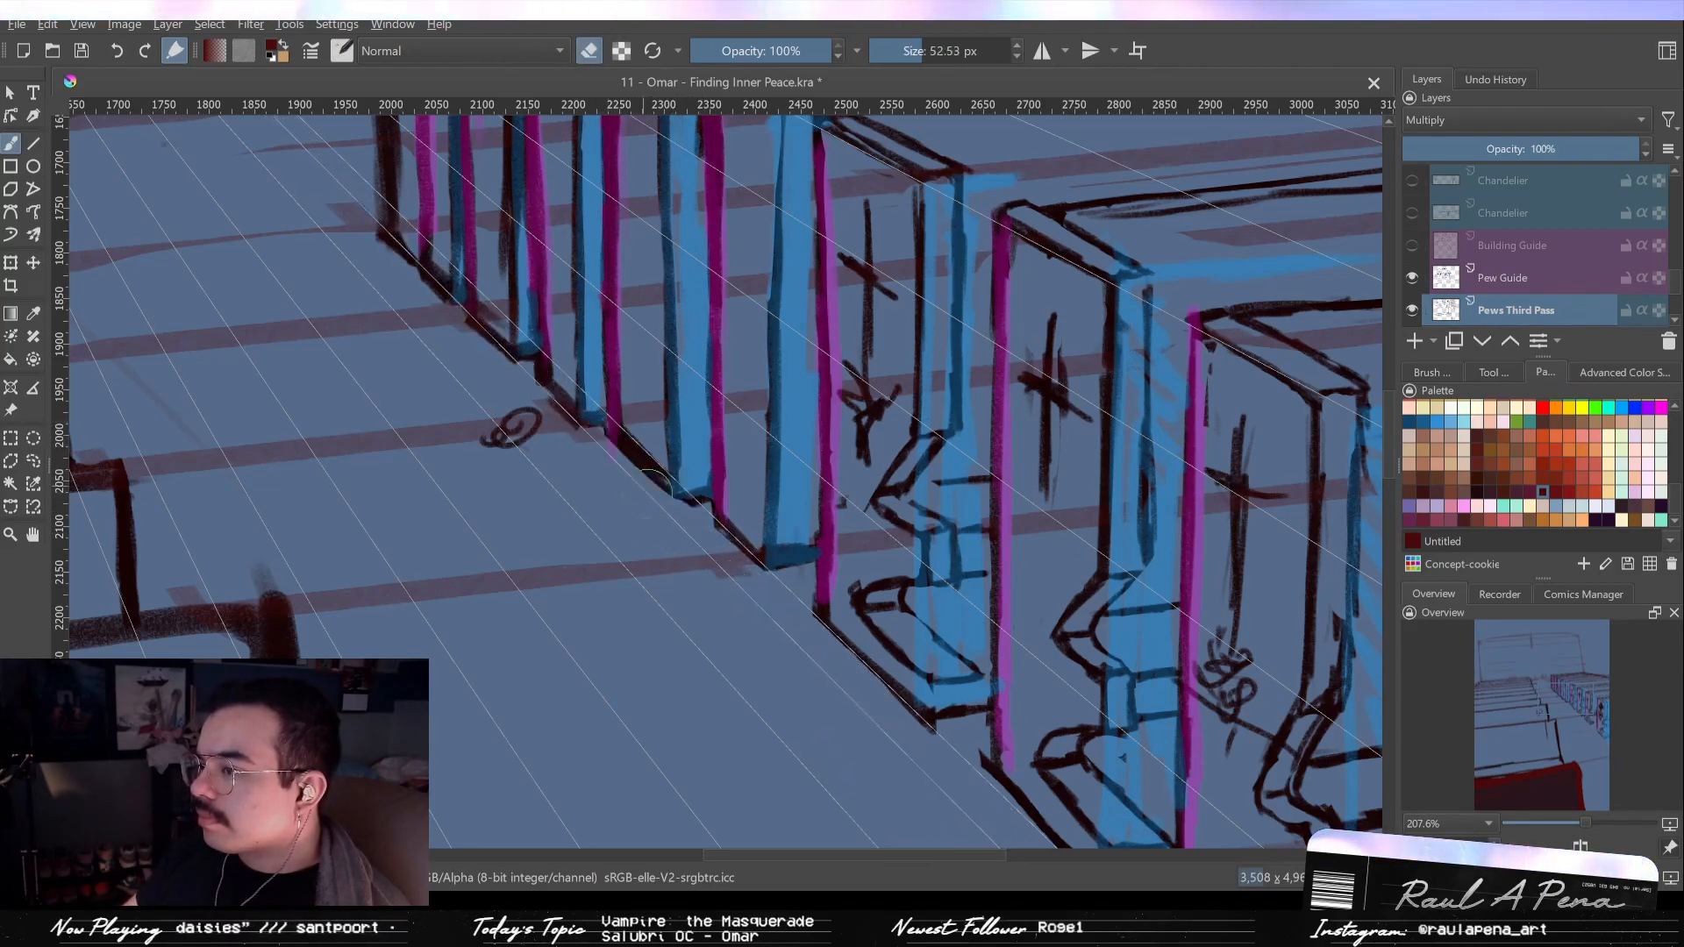
key(e)
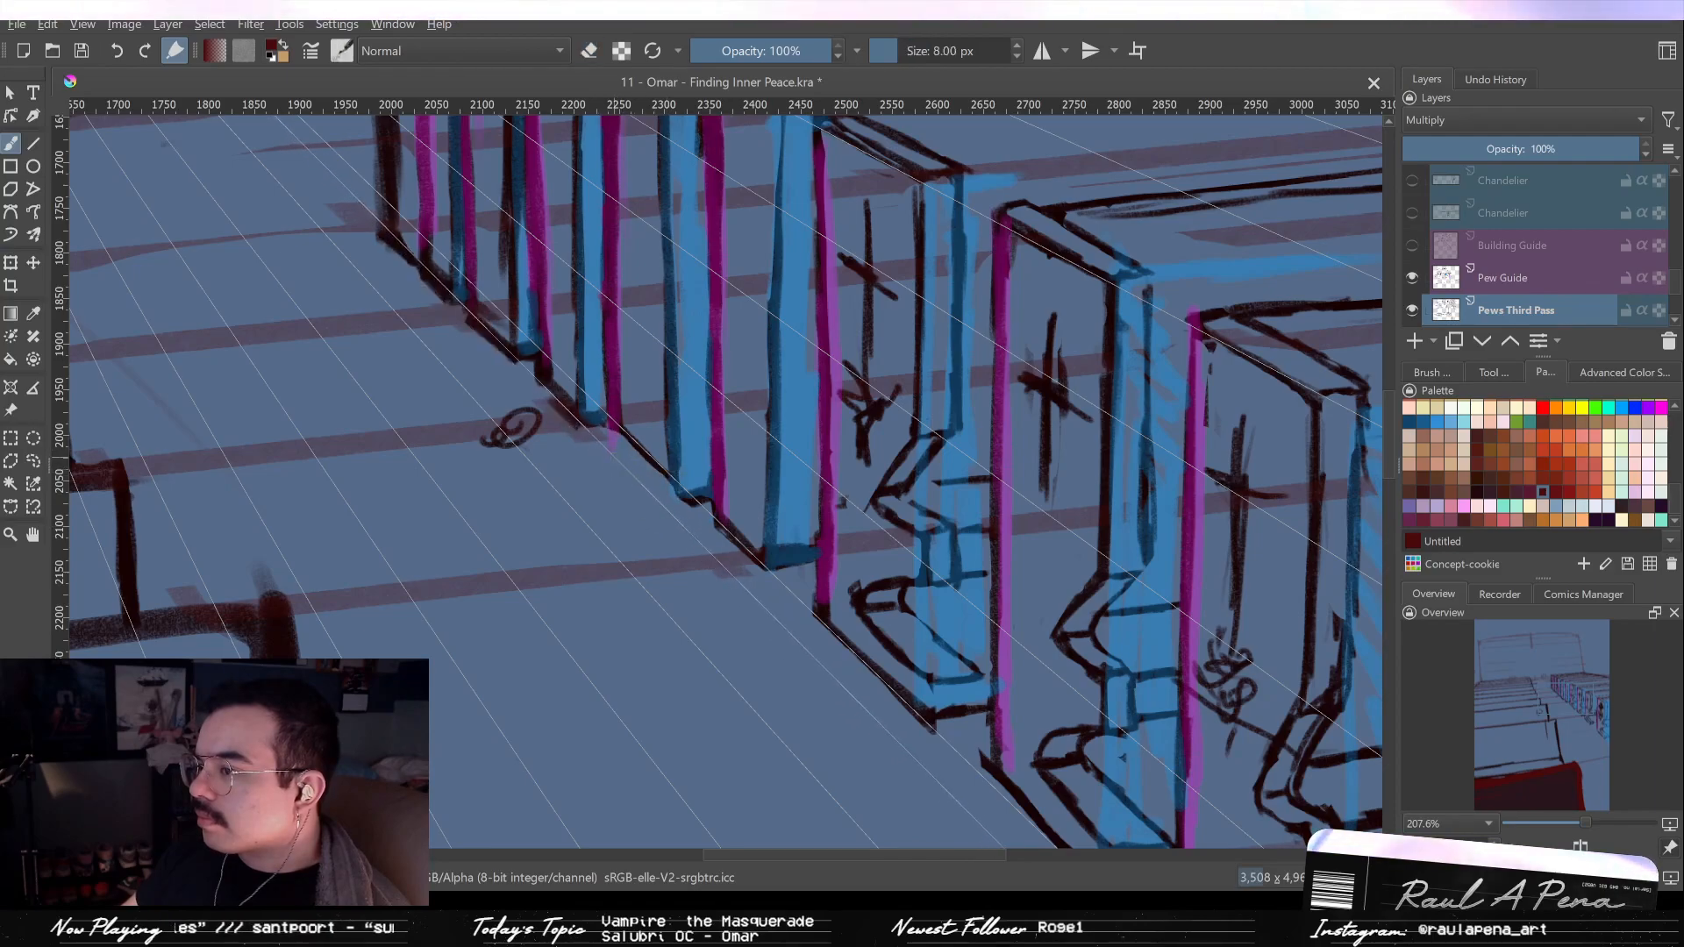
key(e)
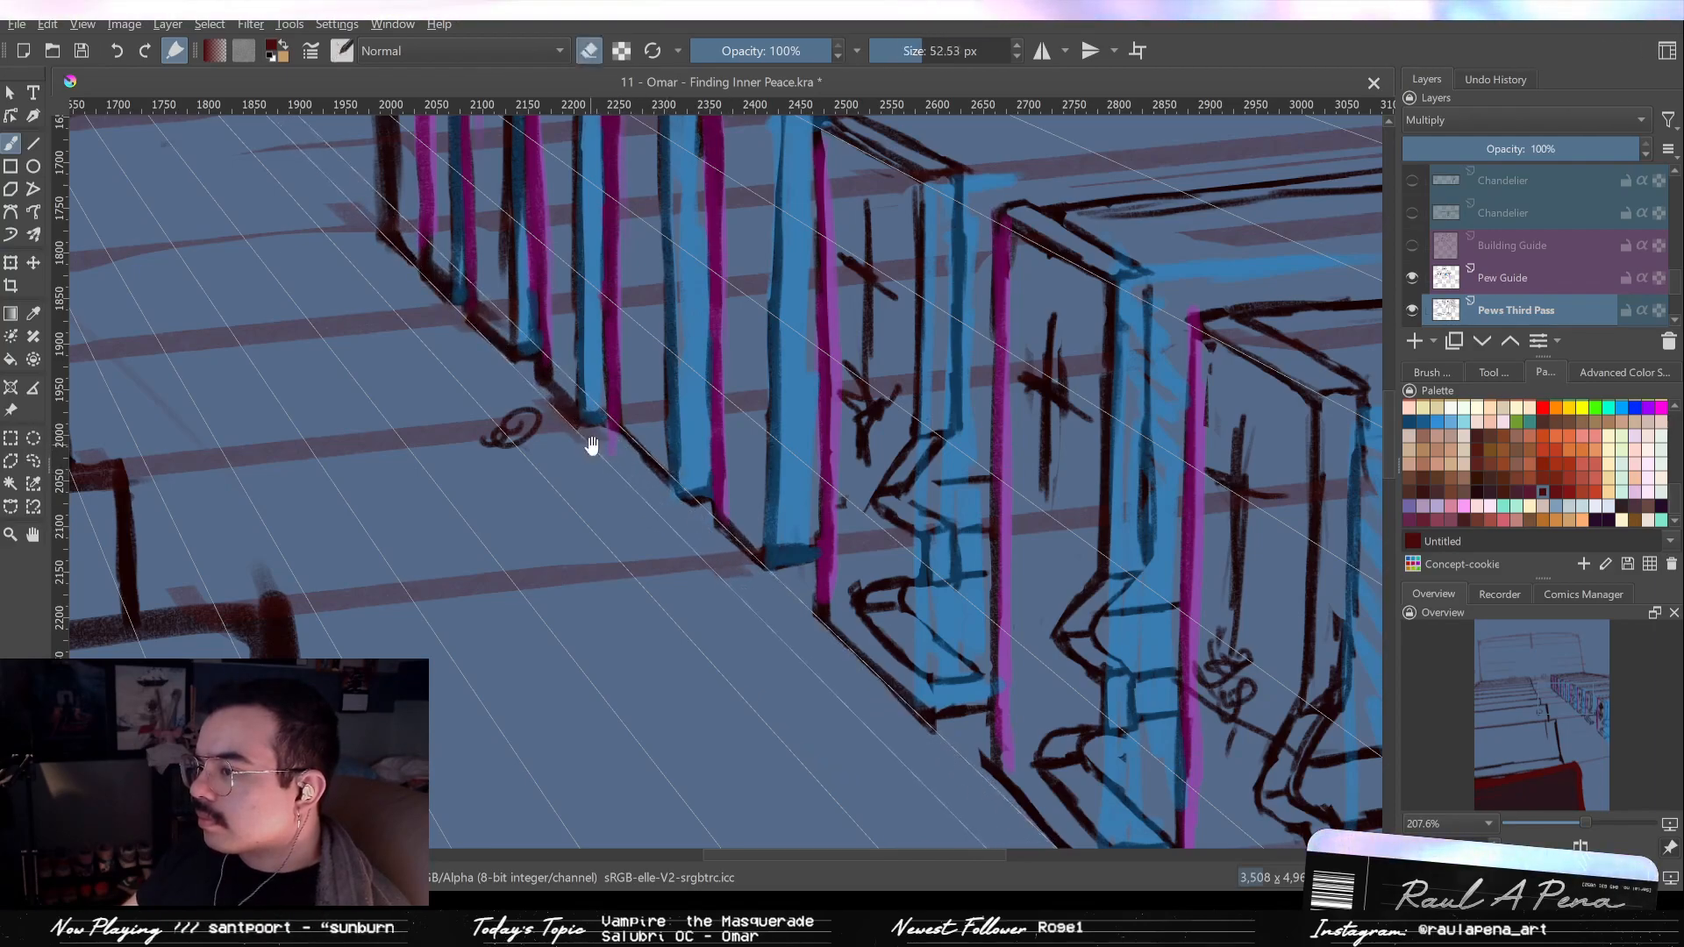
drag(591, 445, 687, 551)
Erase the stepped bottom edges of the farthest pews' end panels and redraw them as thin slanted lines with the 8 px brush.
key(e)
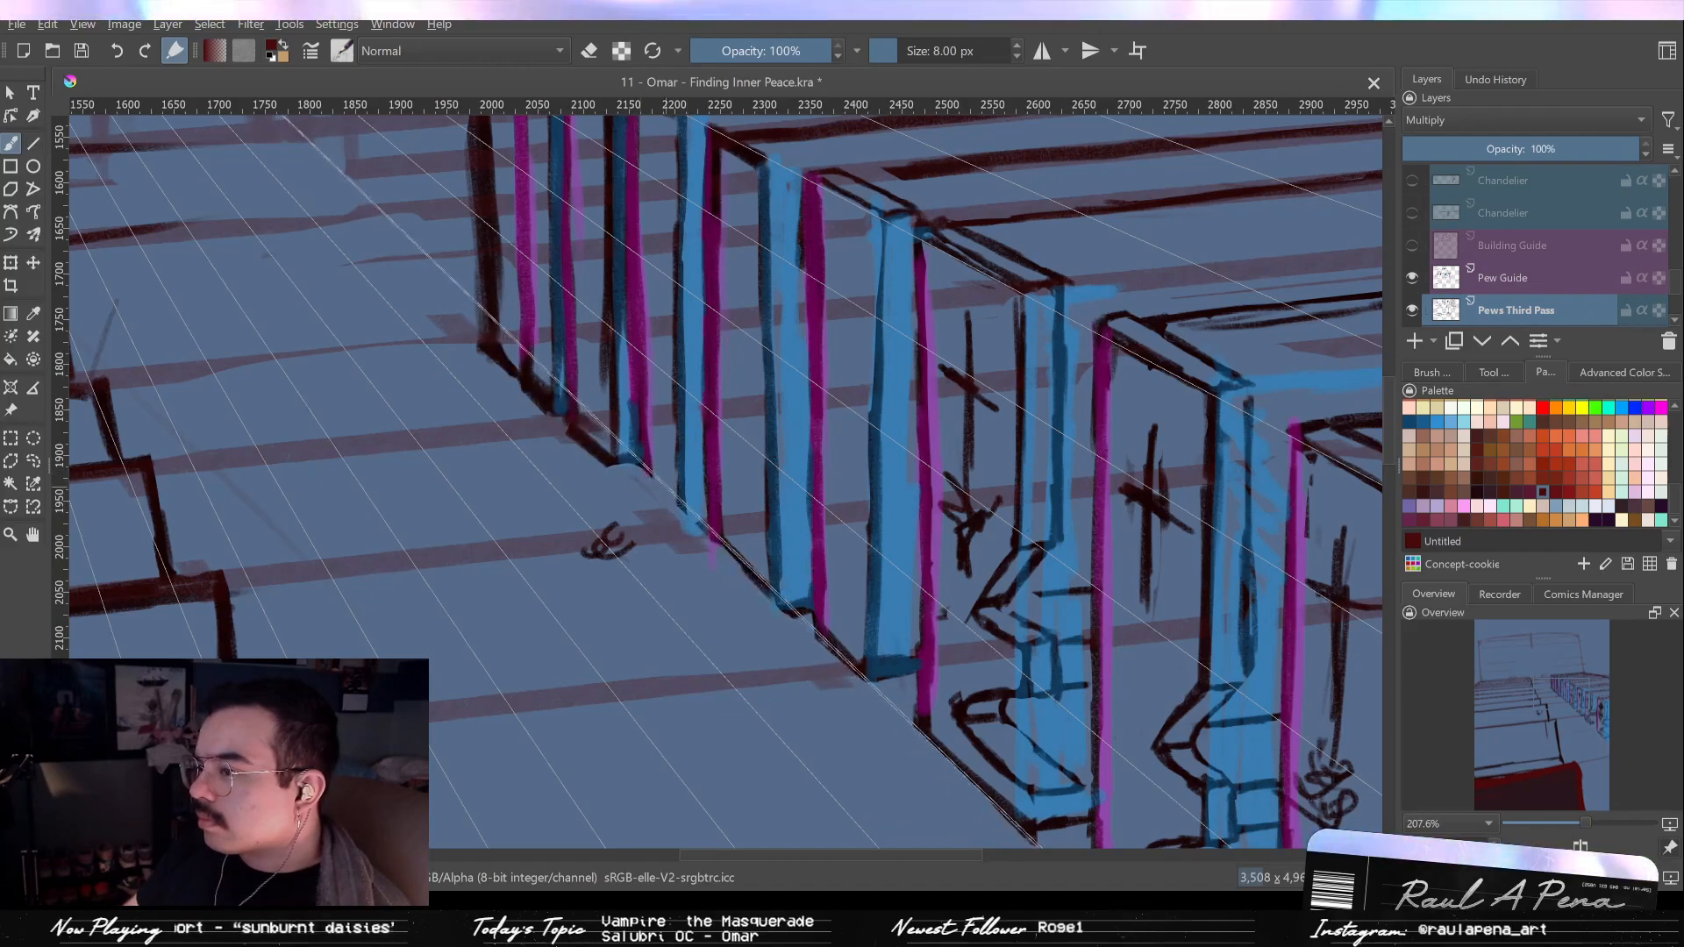
key(e)
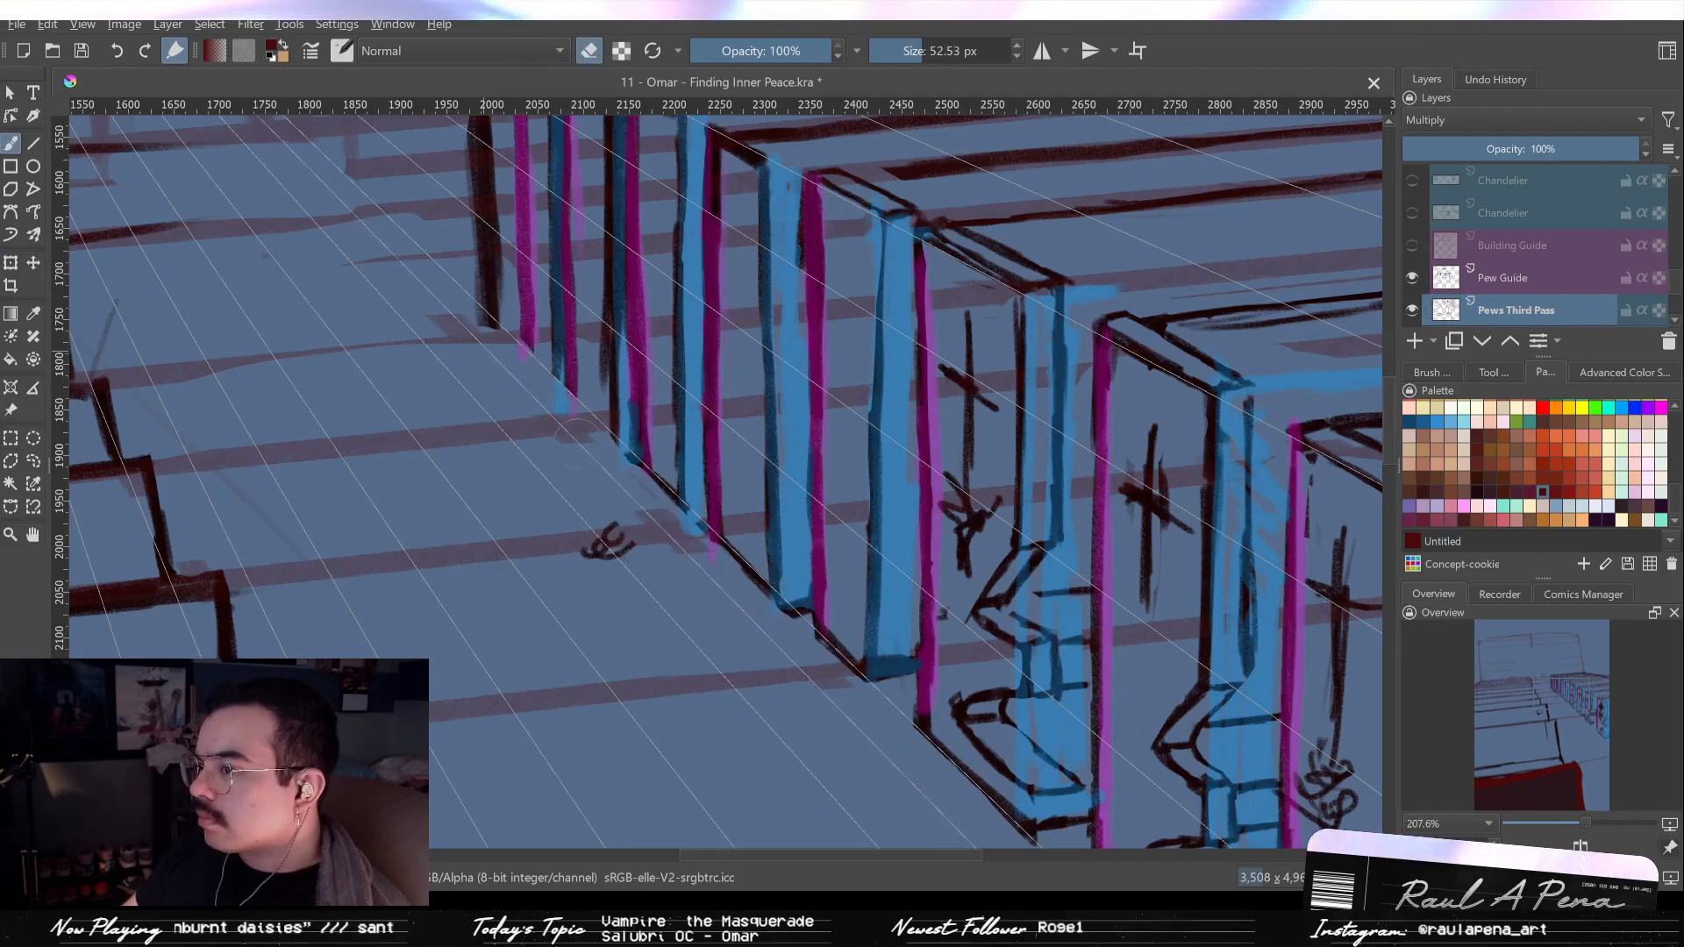
click(481, 320)
key(e)
drag(488, 326, 522, 358)
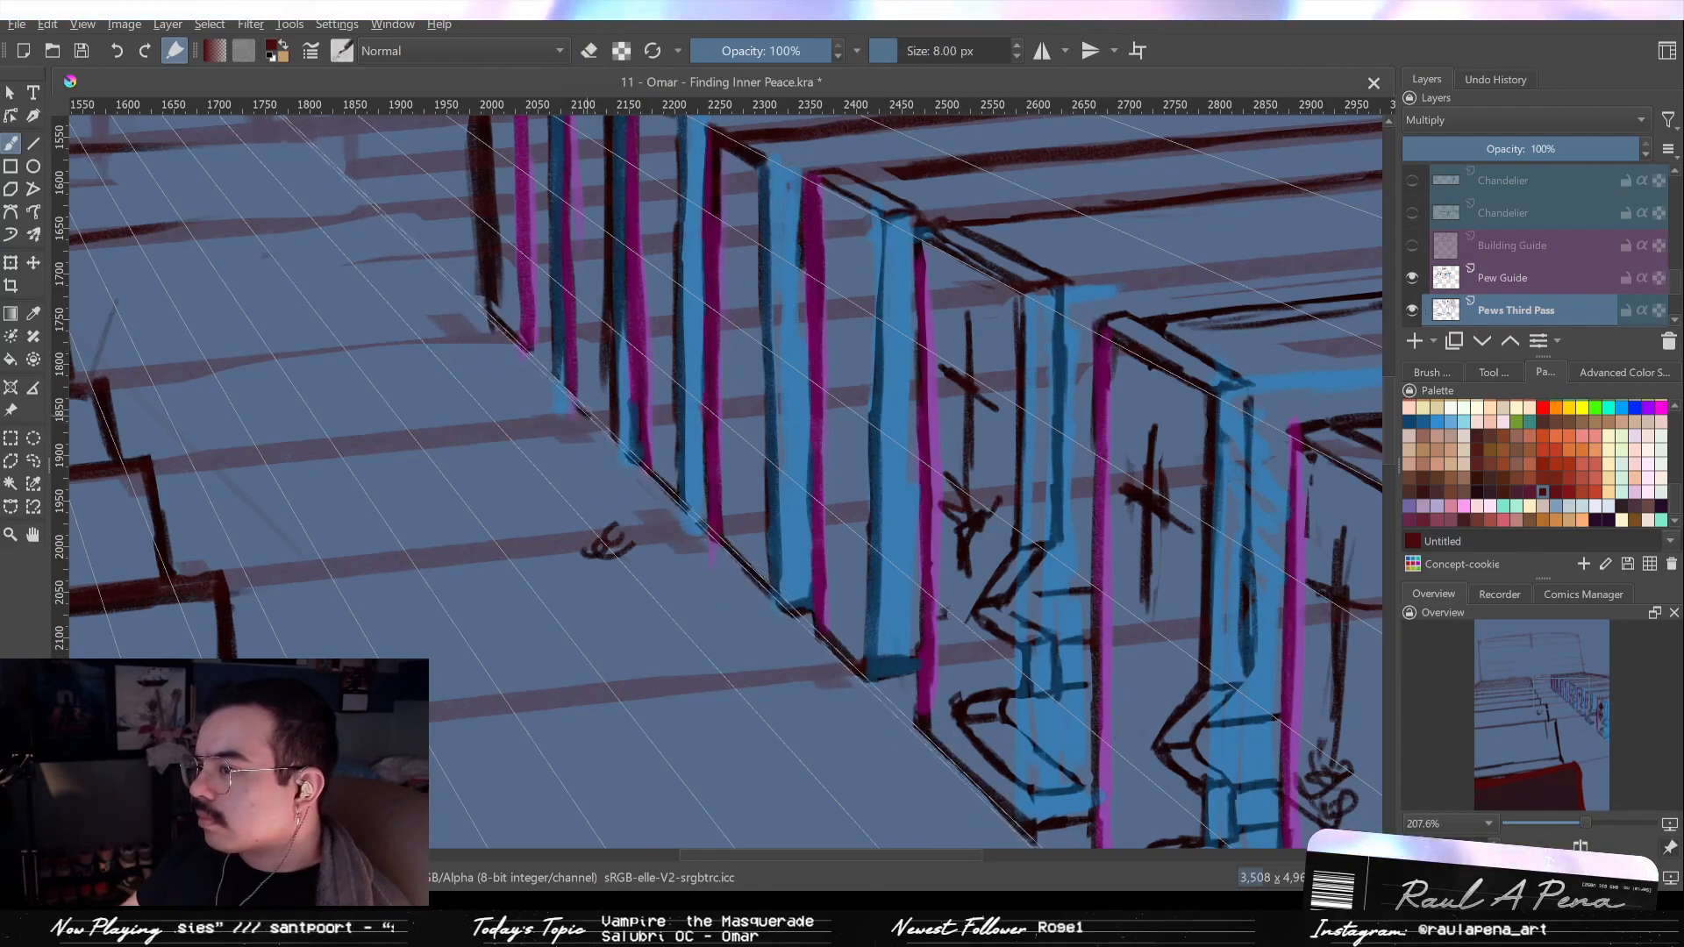
Erase the thick short base line of the fifth-nearest pew with the 10.31 px eraser and redraw it thinner with the 8 px brush.
drag(632, 466, 724, 579)
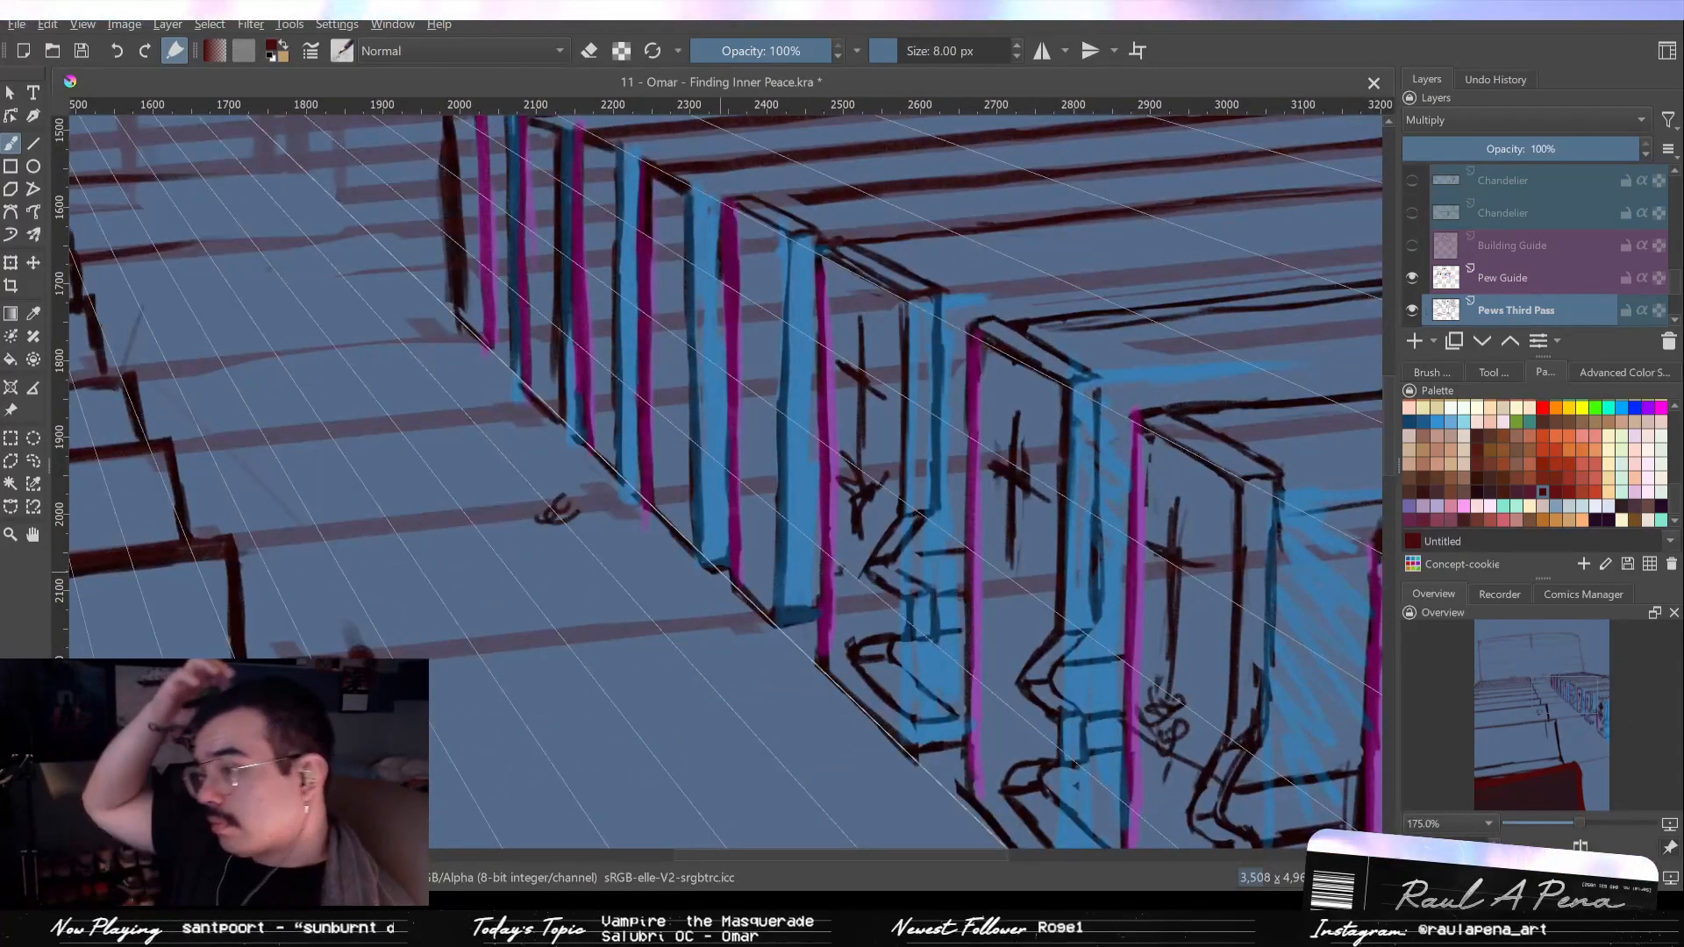
drag(803, 430, 811, 356)
mouse_move(802, 639)
mouse_down()
mouse_move(800, 529)
mouse_move(733, 555)
mouse_up()
key(e)
key(ctrl+z)
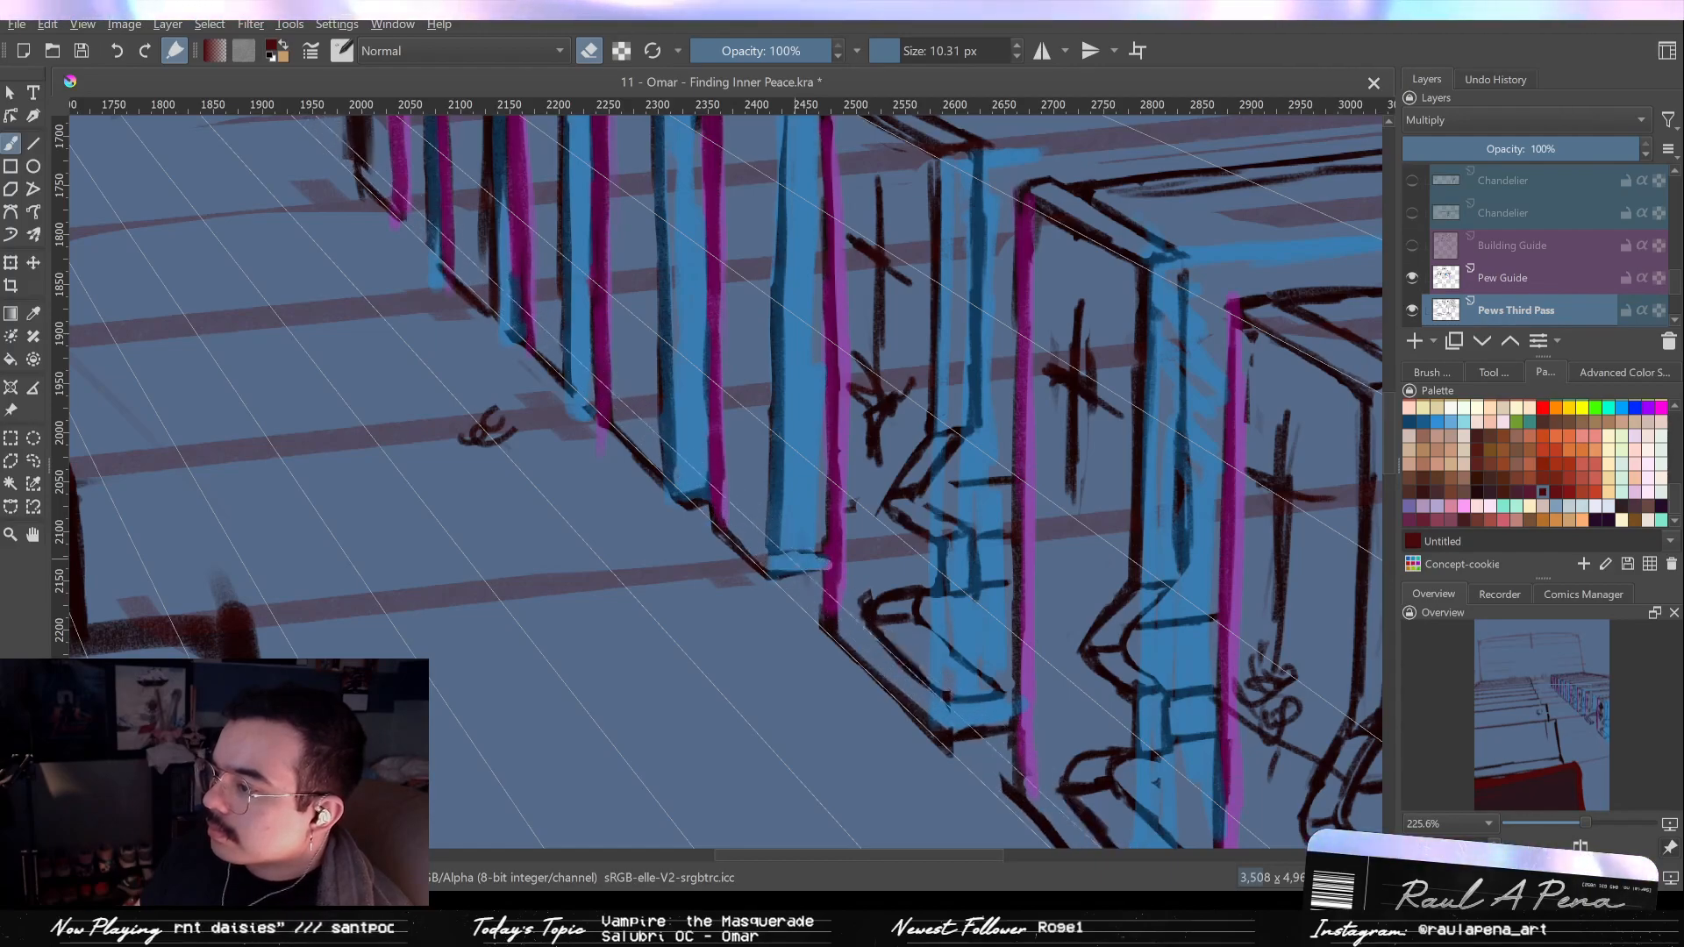
key(e)
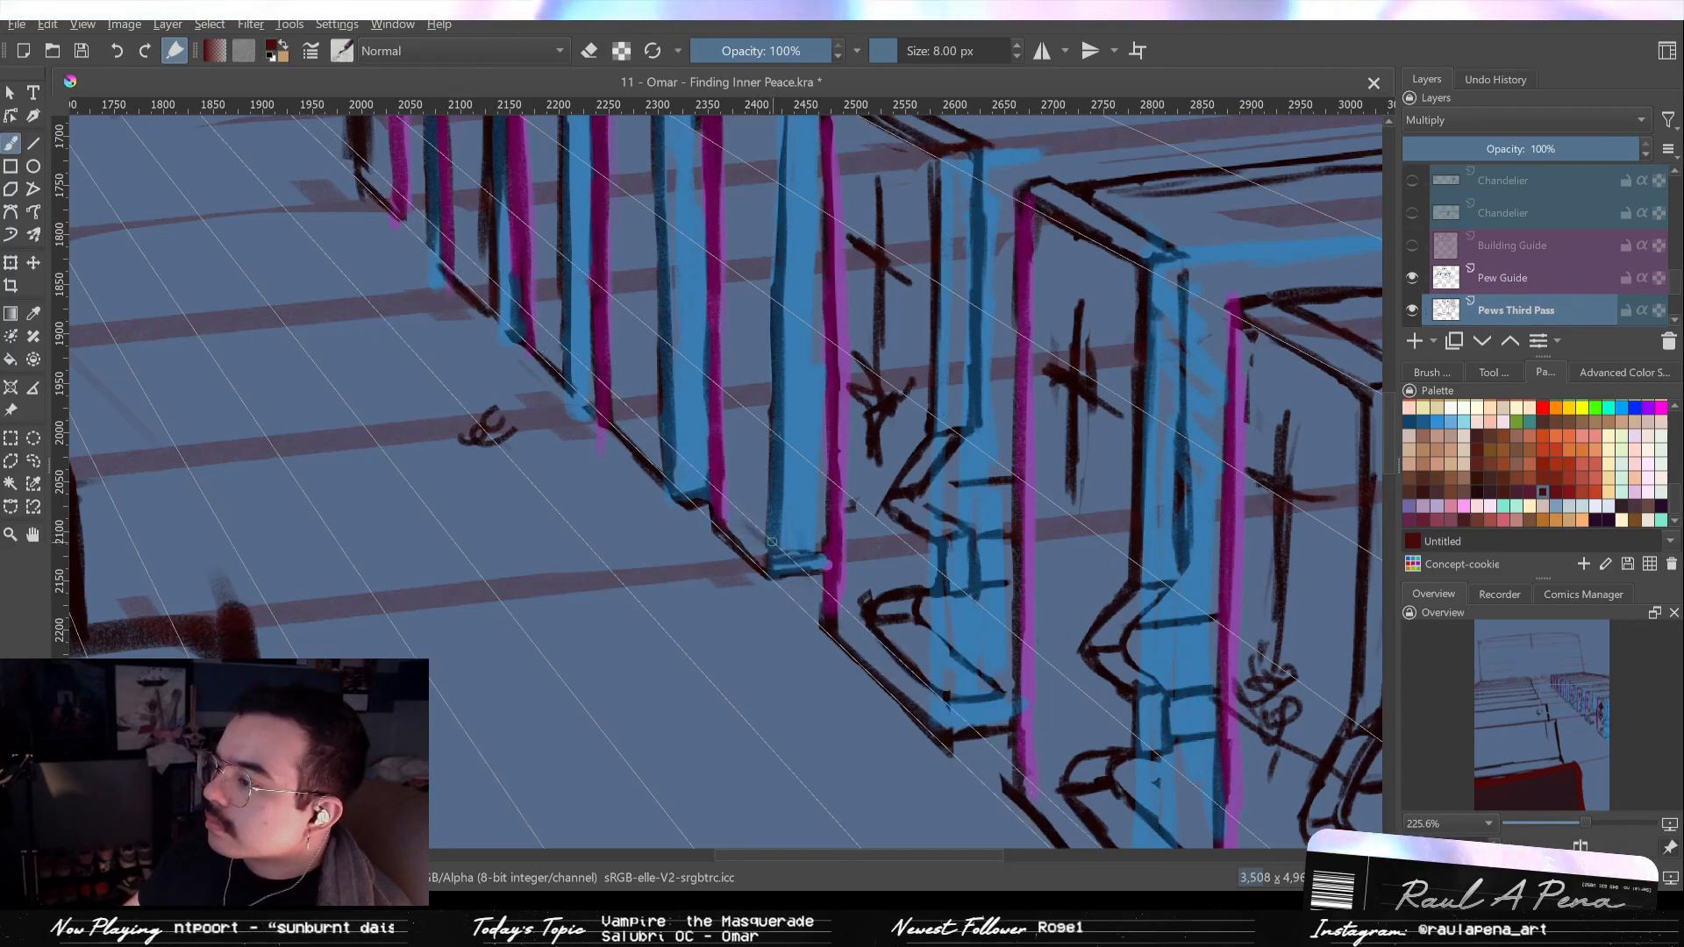
Draw a second slanted line just above the bottom edge of each far pew's end panel with the 8 px brush.
drag(766, 537, 730, 496)
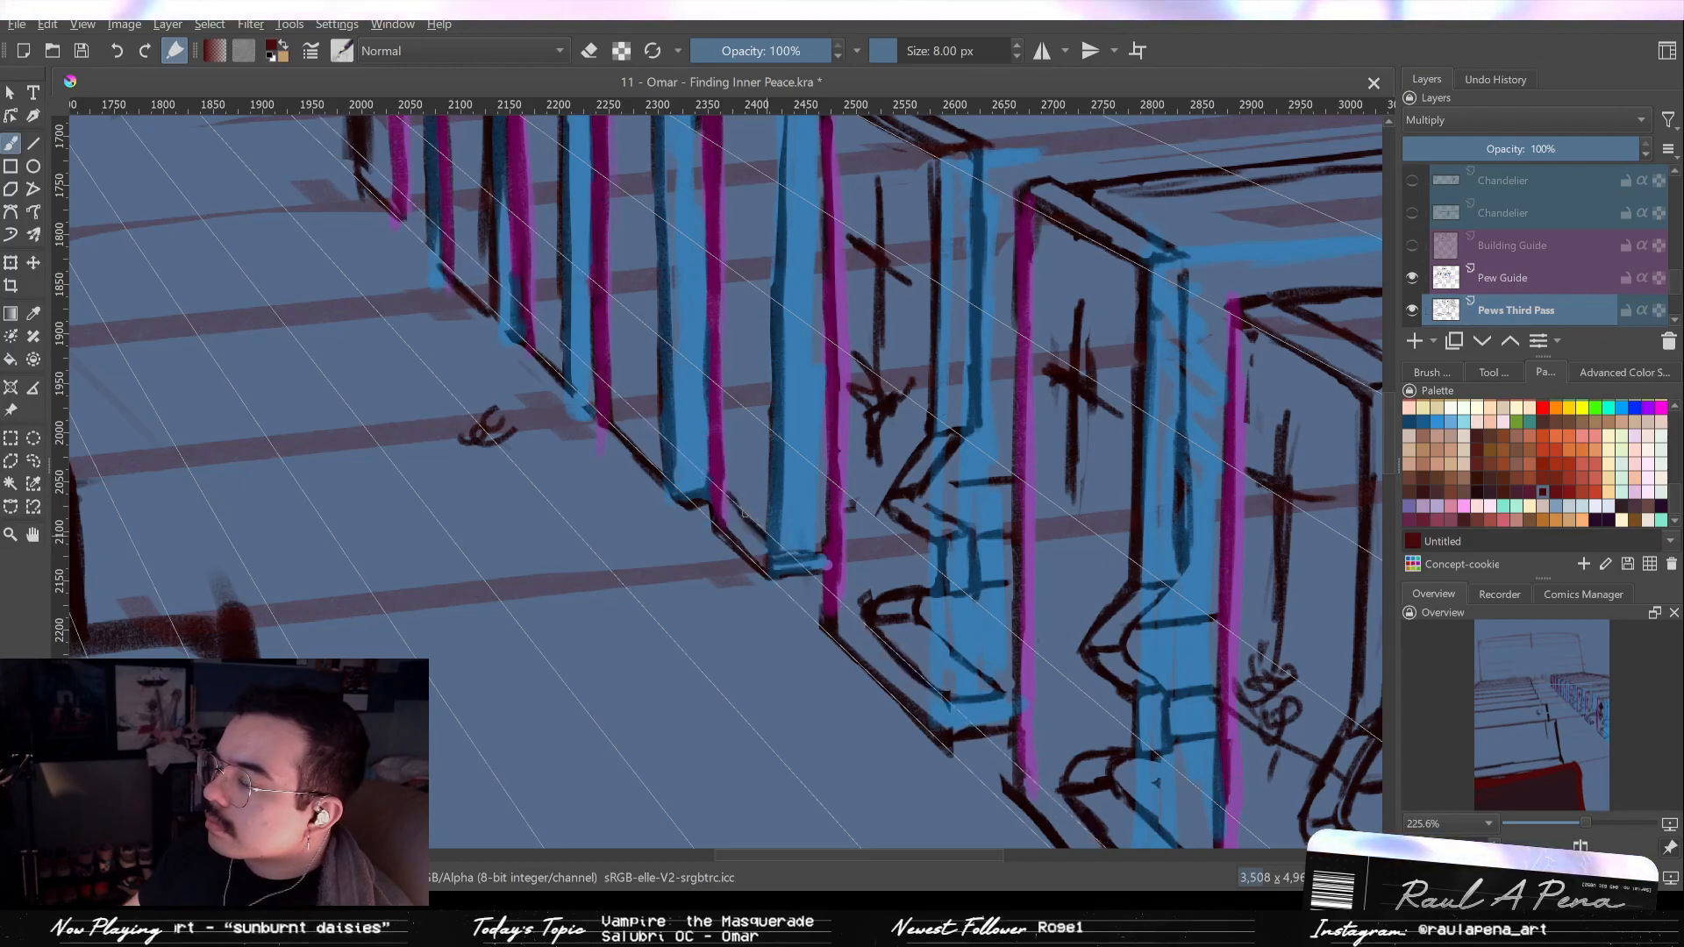
key(e)
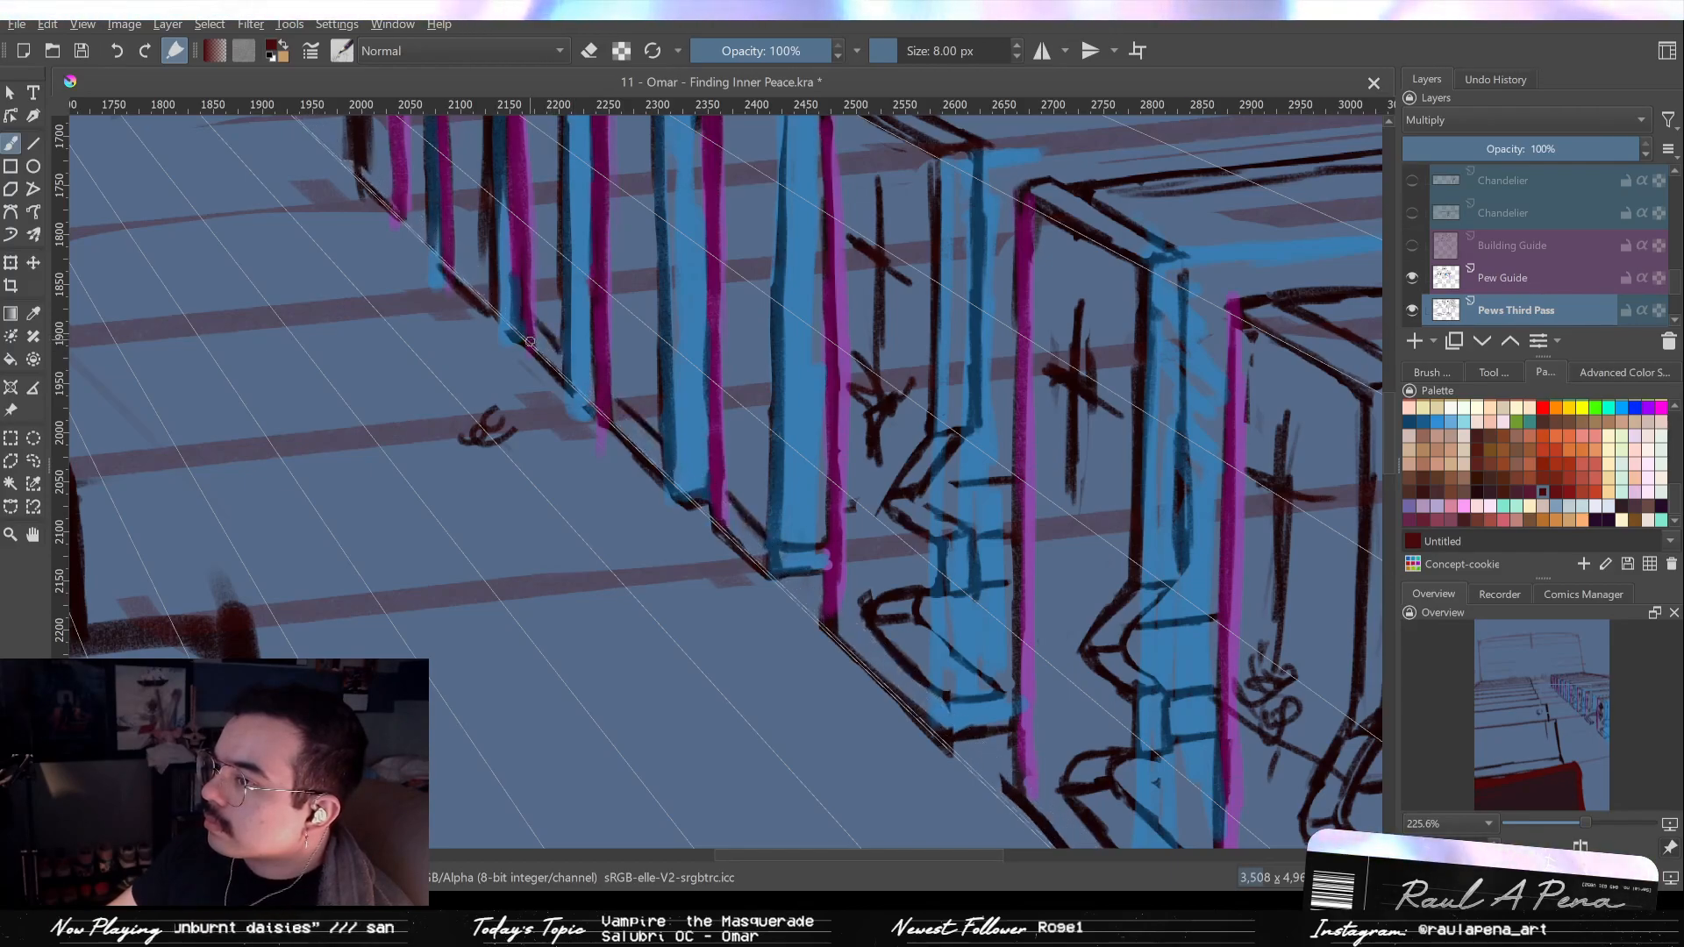
drag(560, 379, 607, 434)
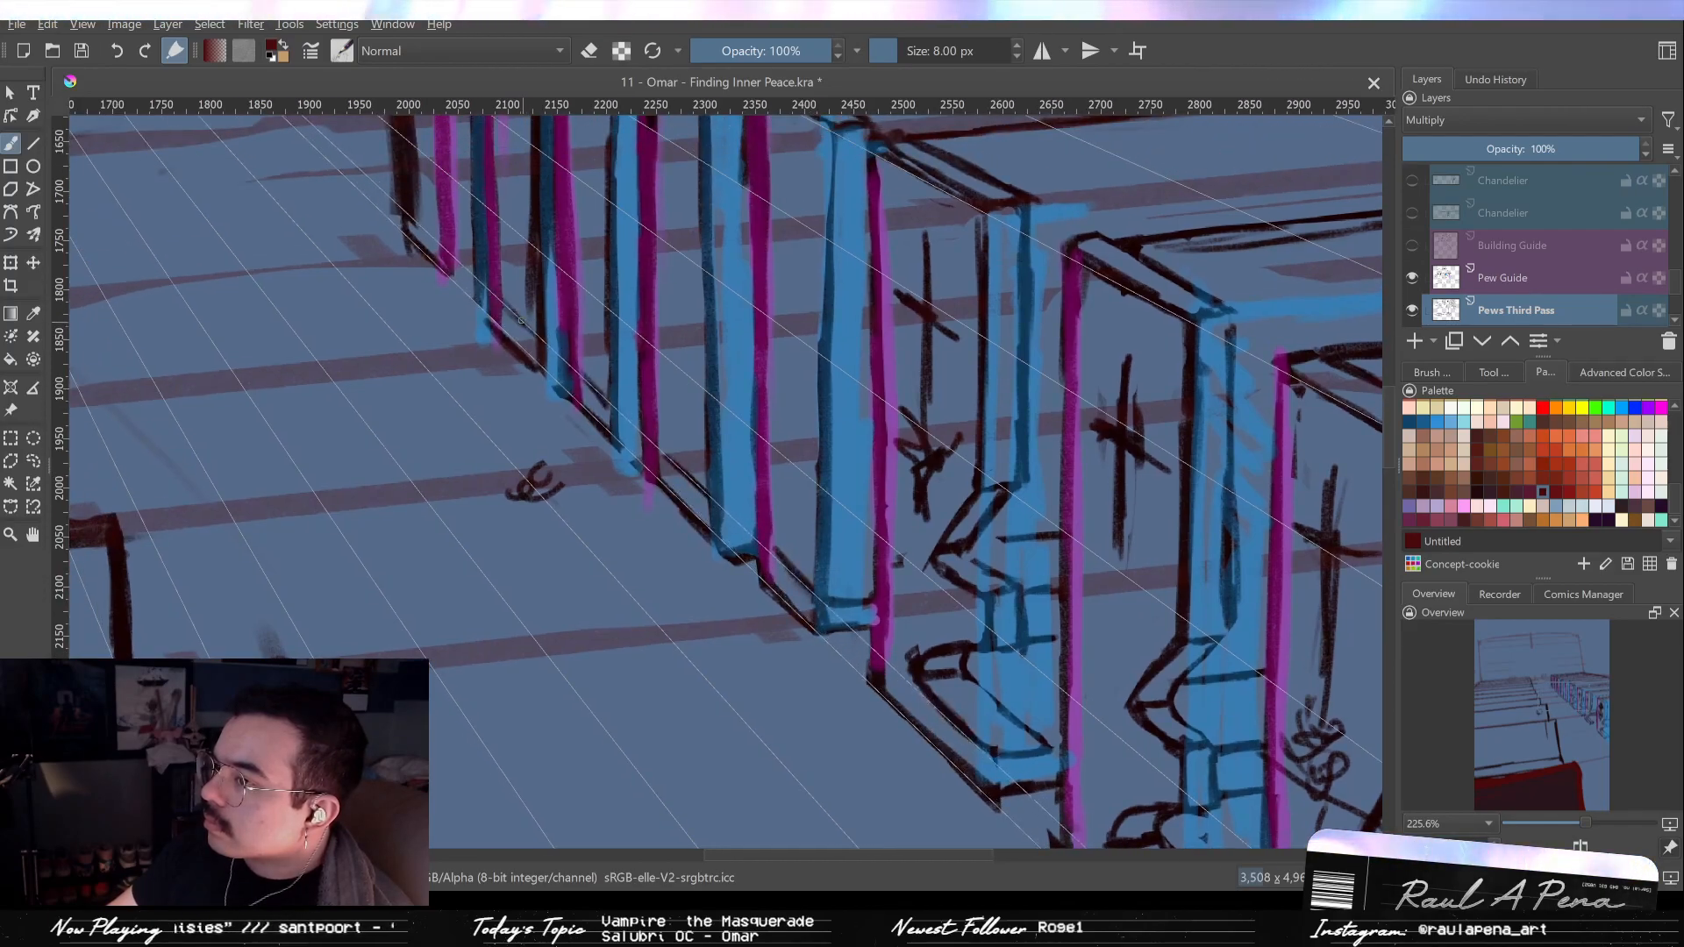
drag(523, 327, 600, 398)
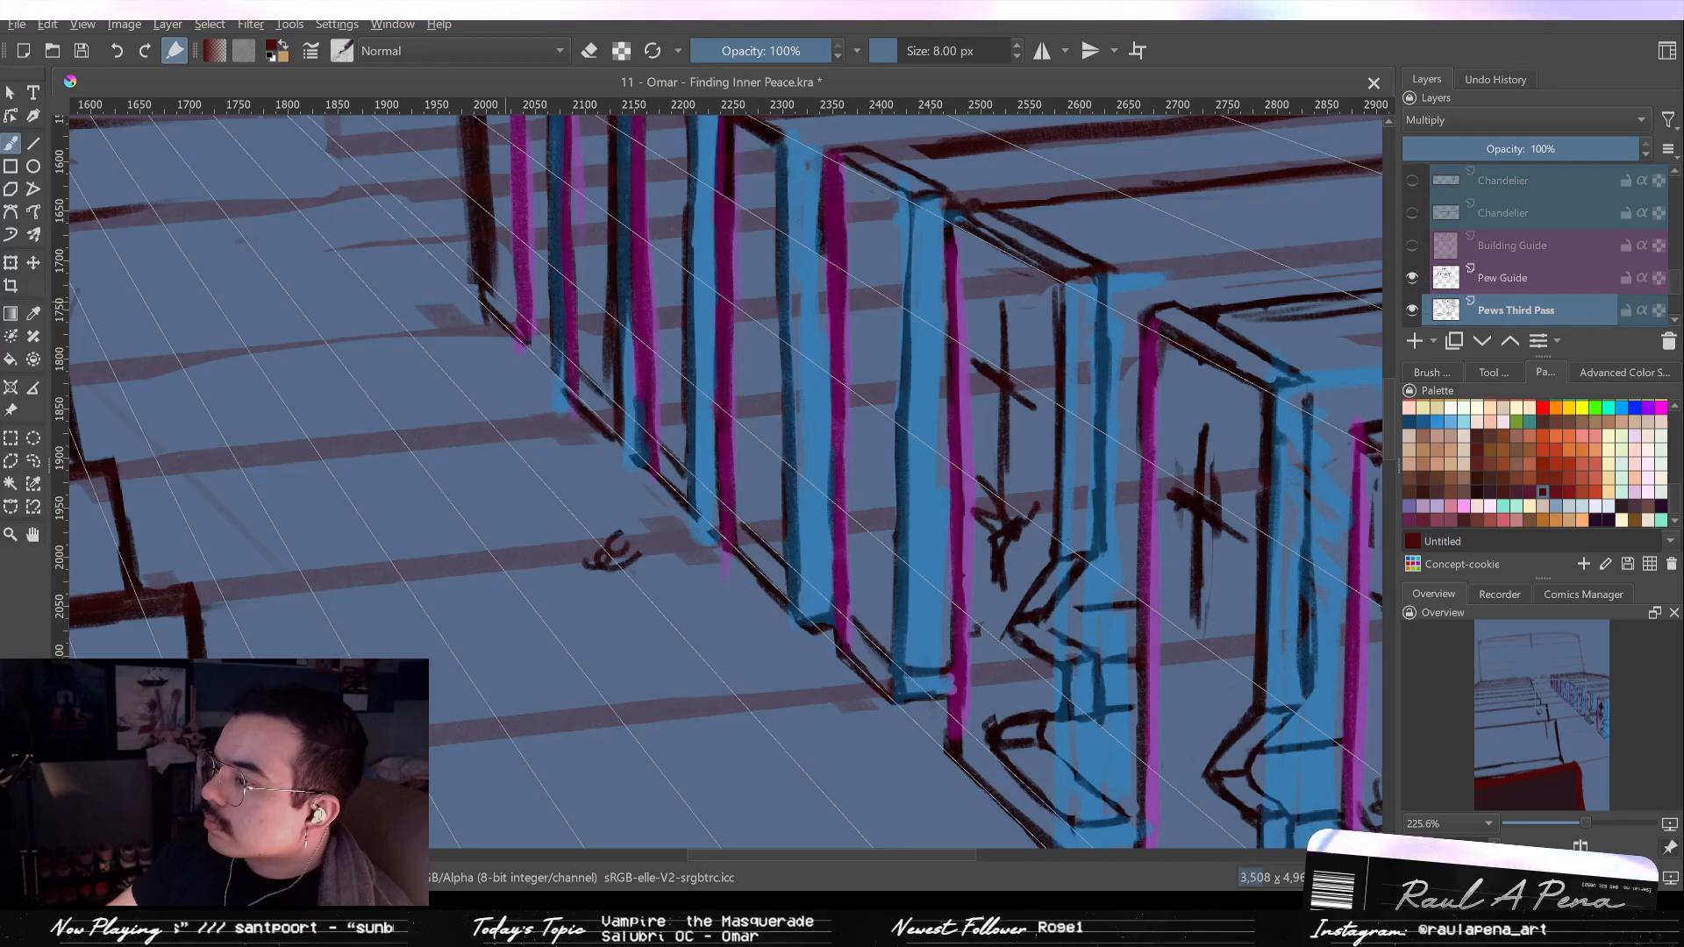
drag(542, 342, 678, 491)
Thin and redraw the slanted top edges of the sixth- and seventh-nearest pews' end panels with the 10.31 px eraser and 8 px brush.
drag(723, 159, 810, 324)
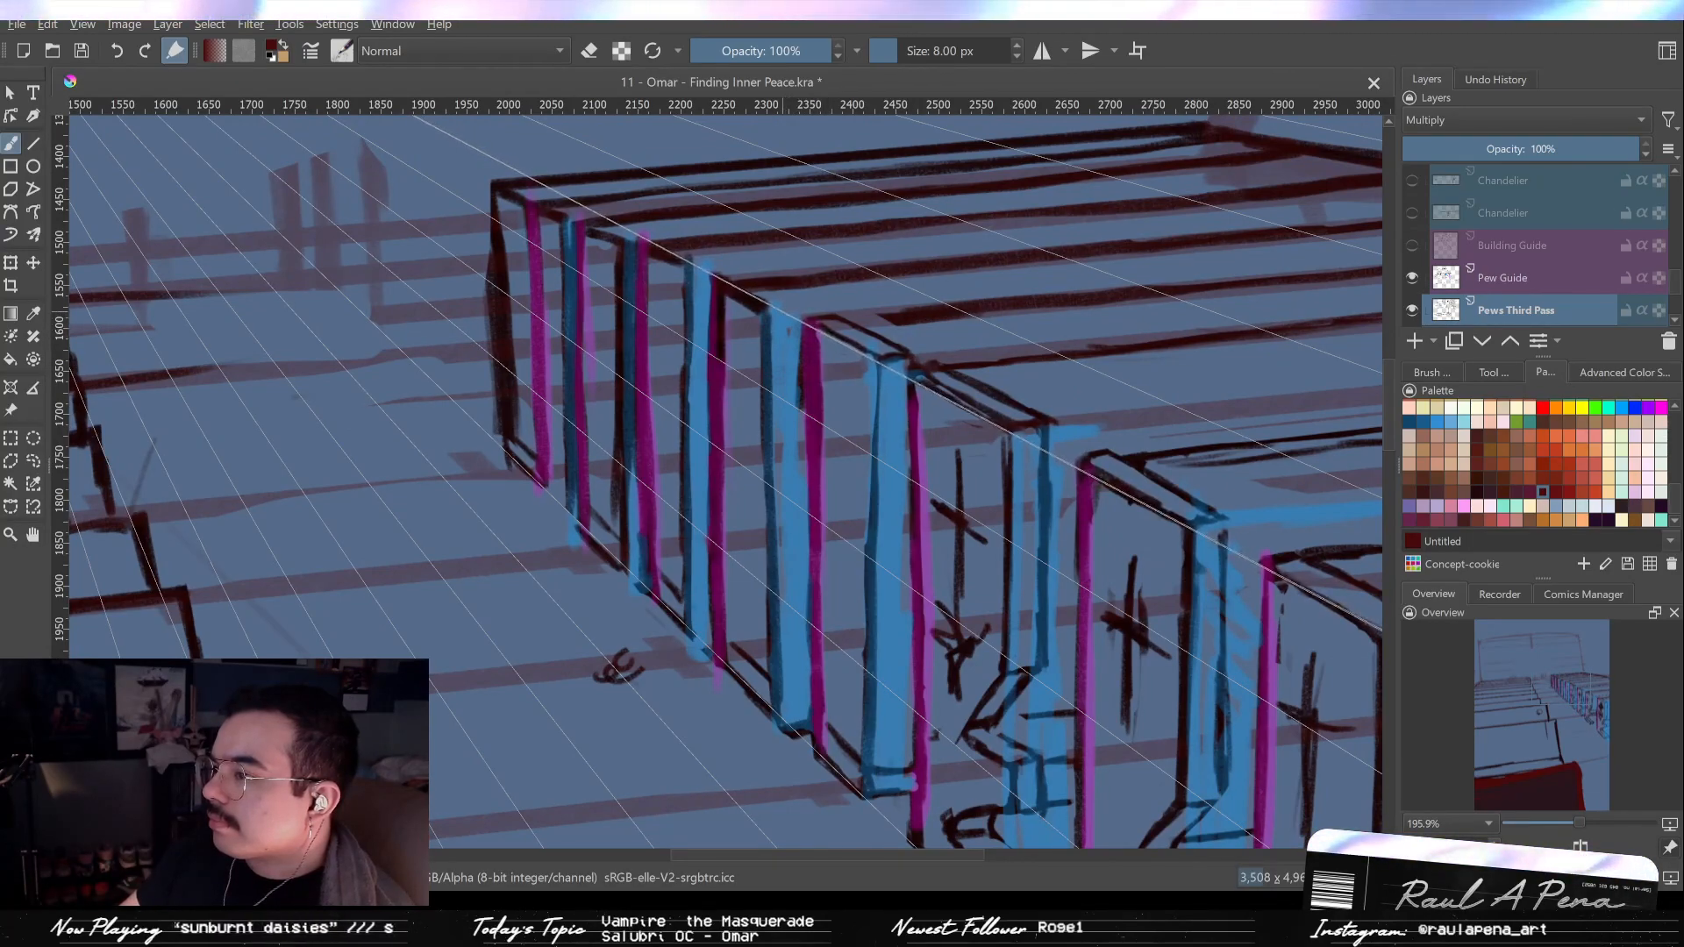
key(e)
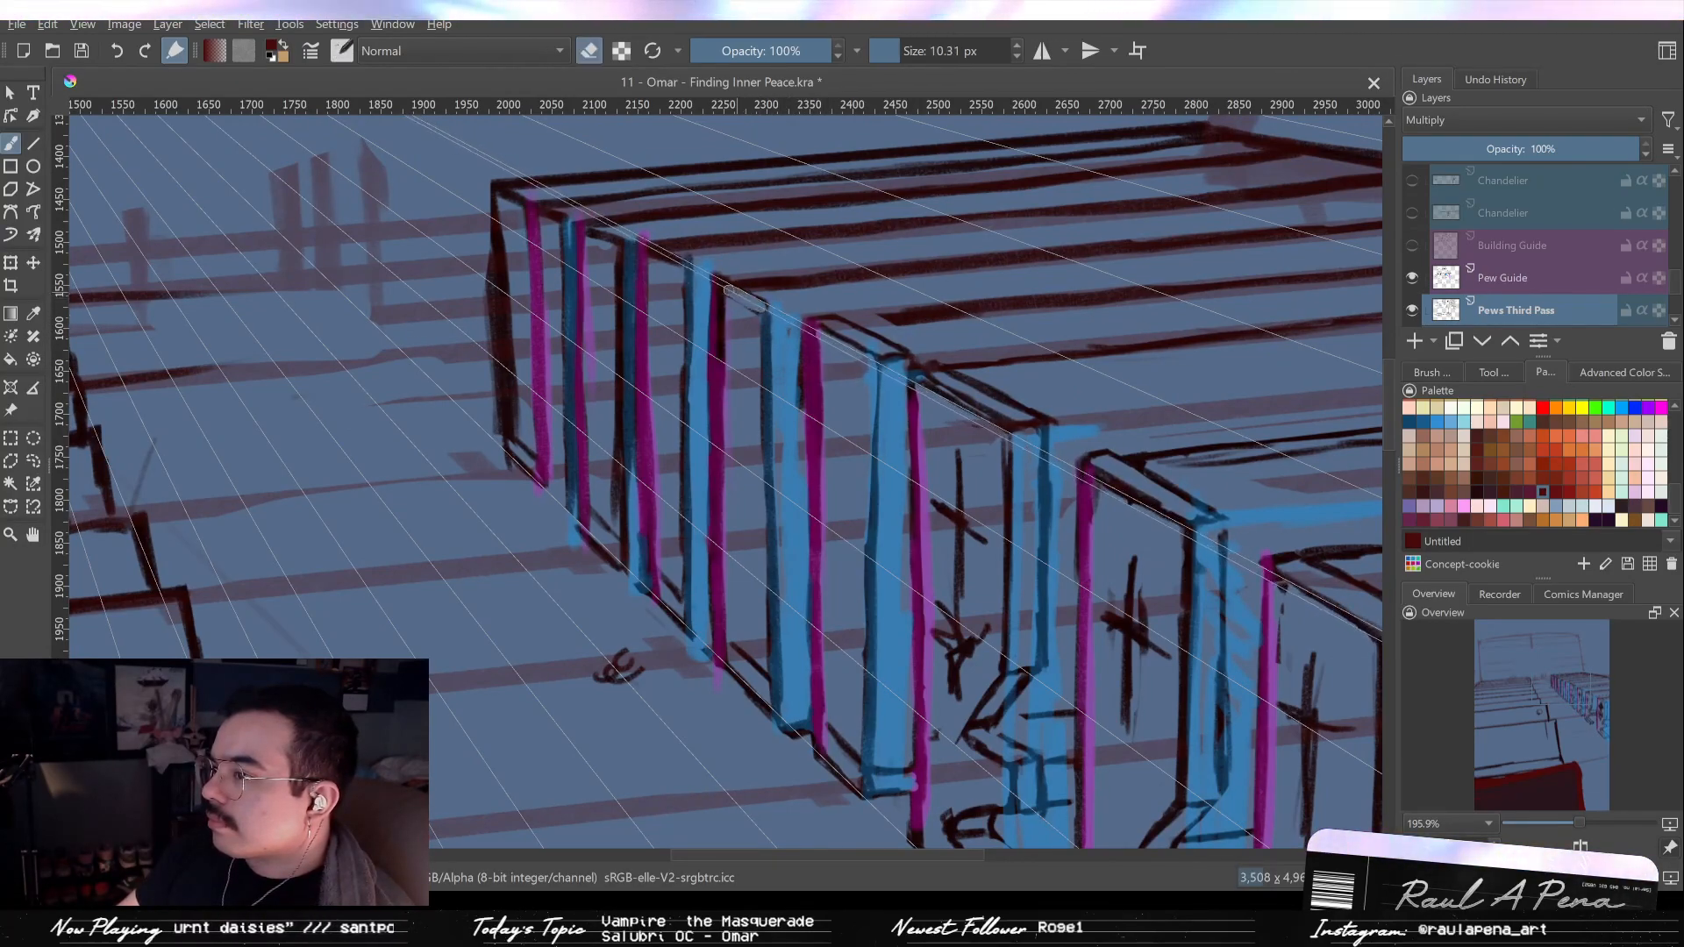
drag(720, 289, 712, 259)
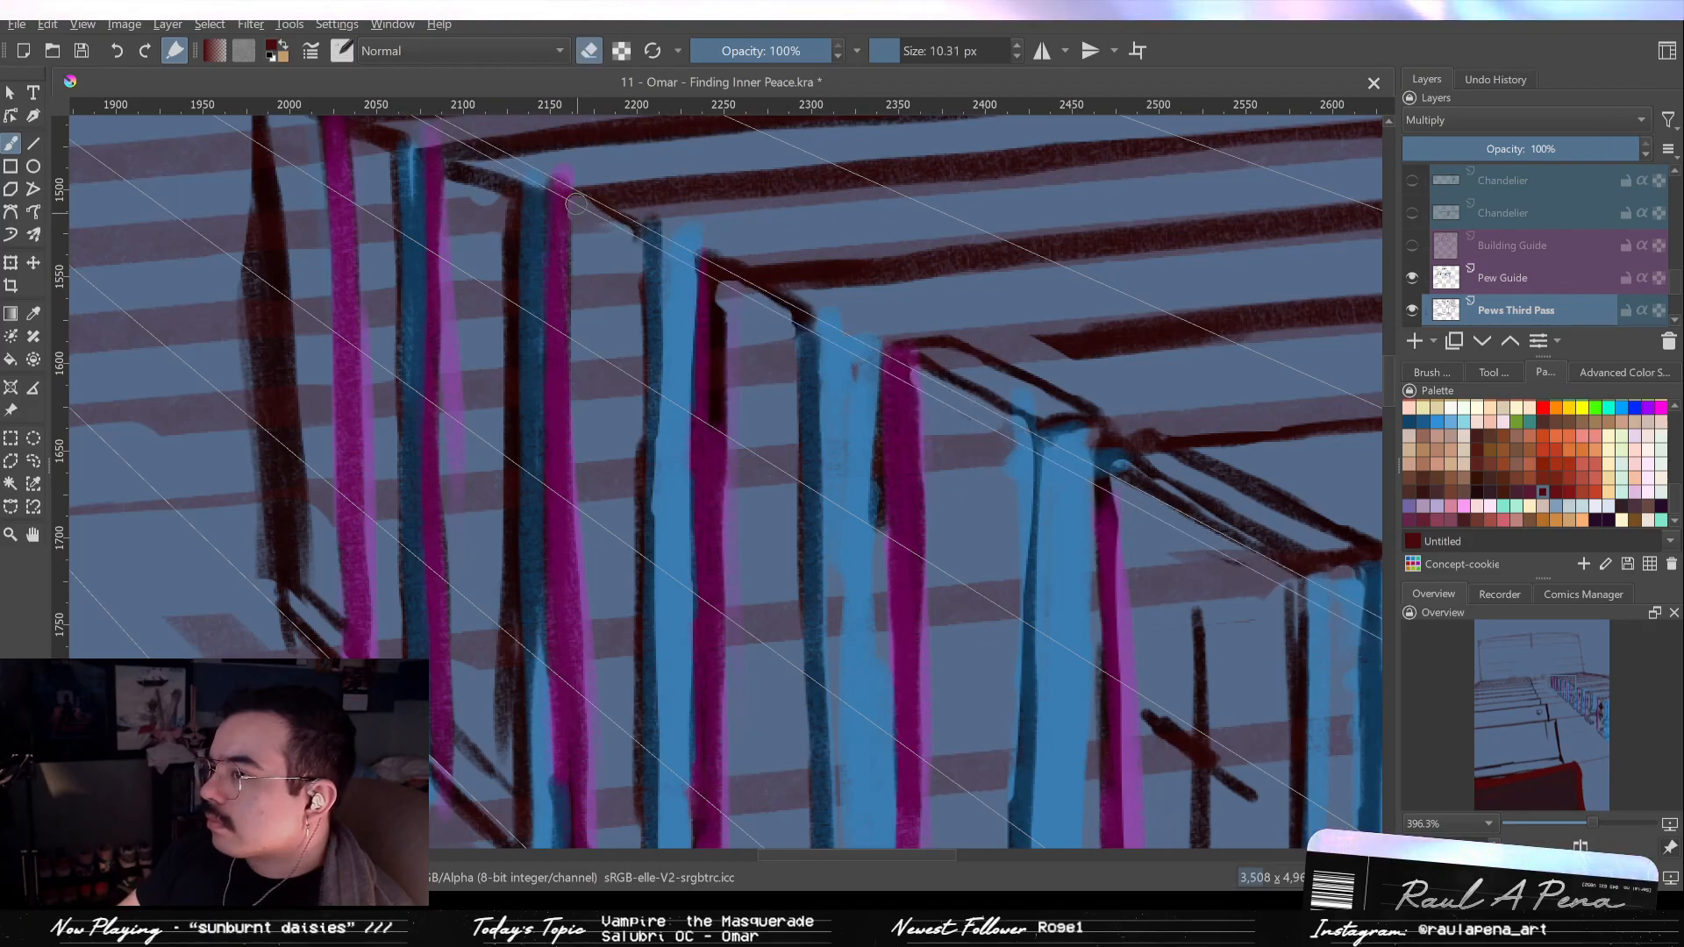
key(e)
mouse_move(576, 204)
mouse_down()
mouse_move(717, 298)
mouse_move(602, 265)
mouse_move(714, 477)
mouse_move(653, 307)
mouse_up()
key(e)
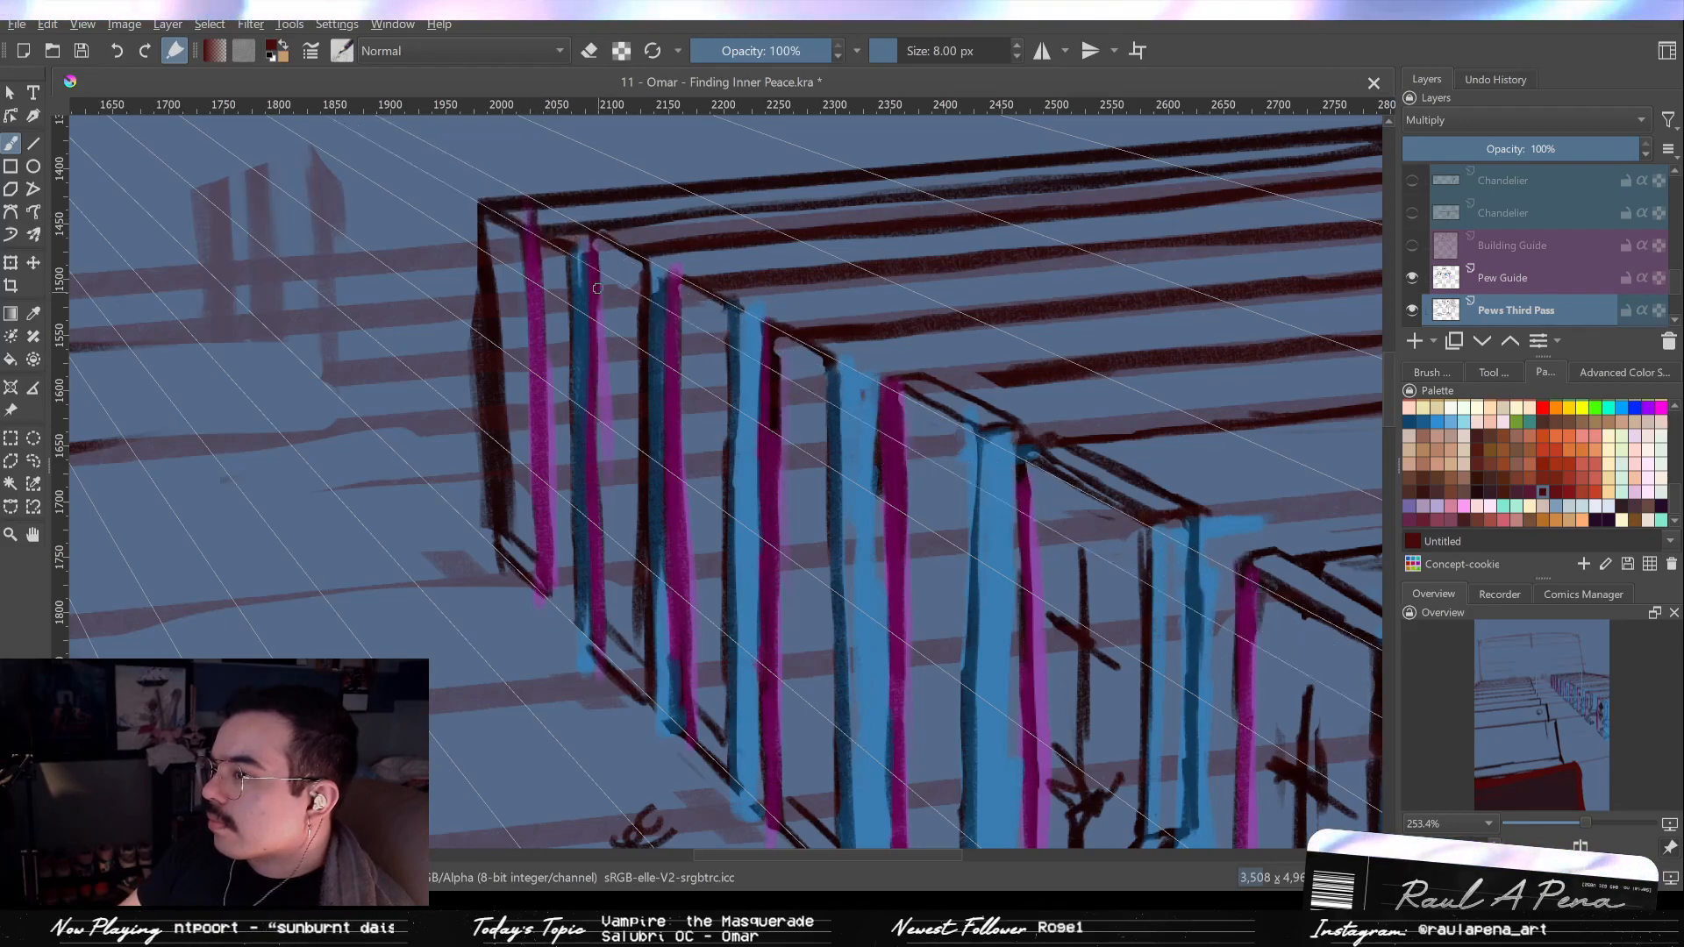
Redraw the slanted top edges of the farther pews' end panels with the 8 px brush and trim them with the 10.31 px eraser.
drag(573, 227, 596, 330)
drag(595, 329, 626, 254)
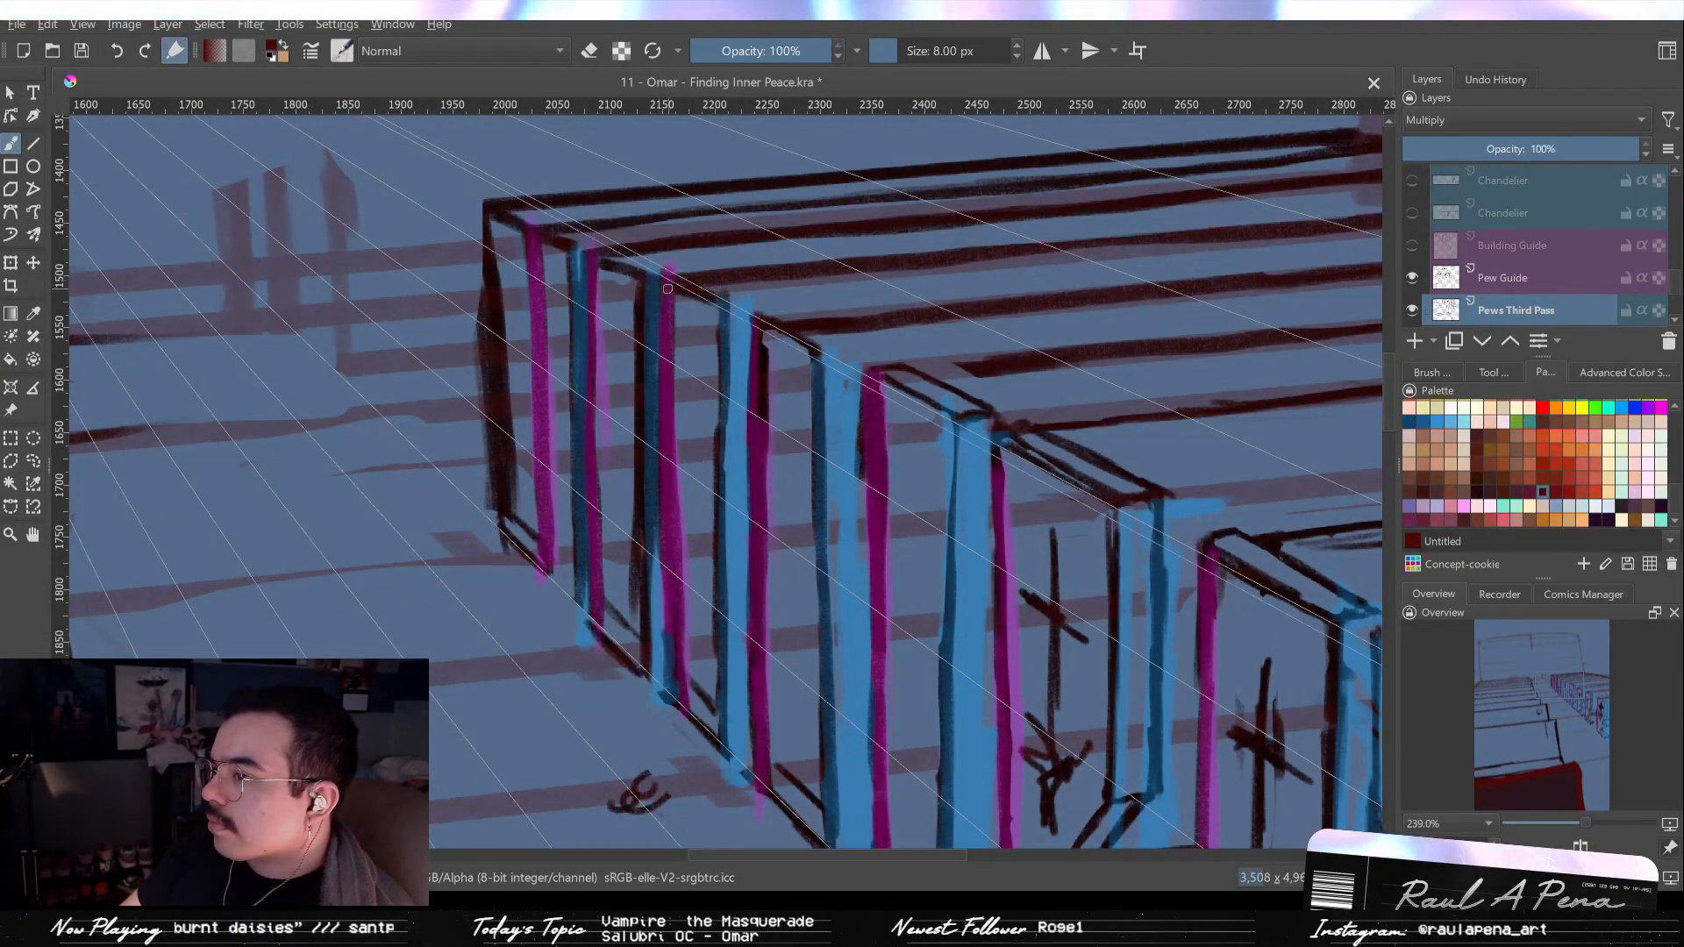
drag(696, 301, 693, 261)
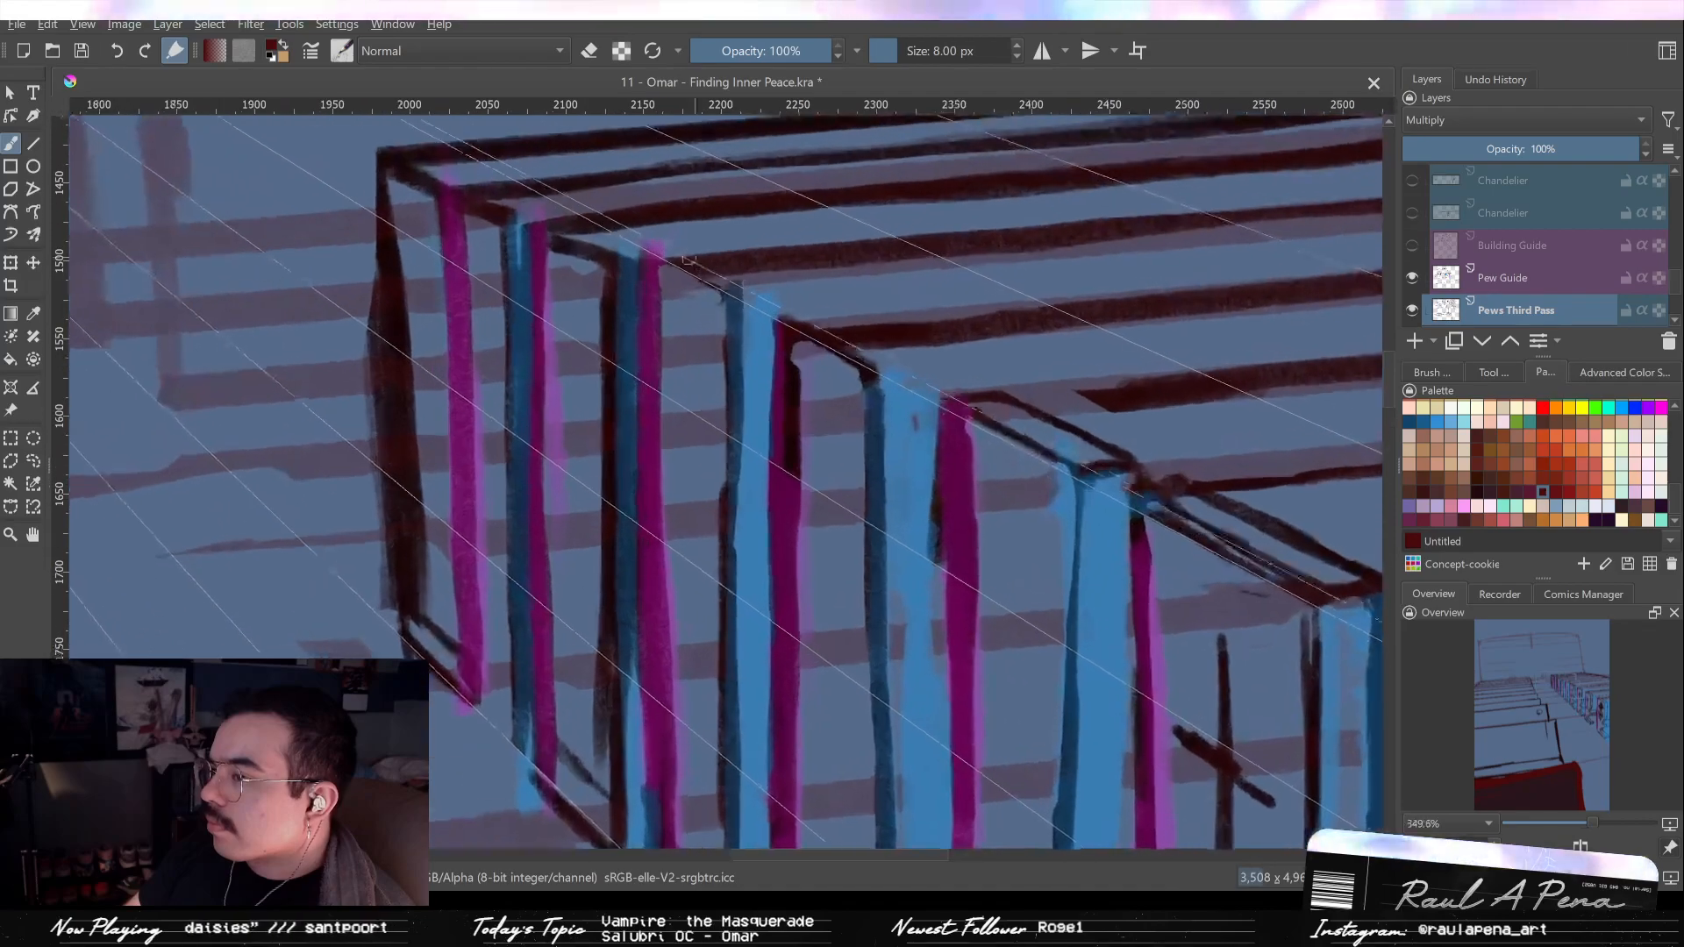
key(e)
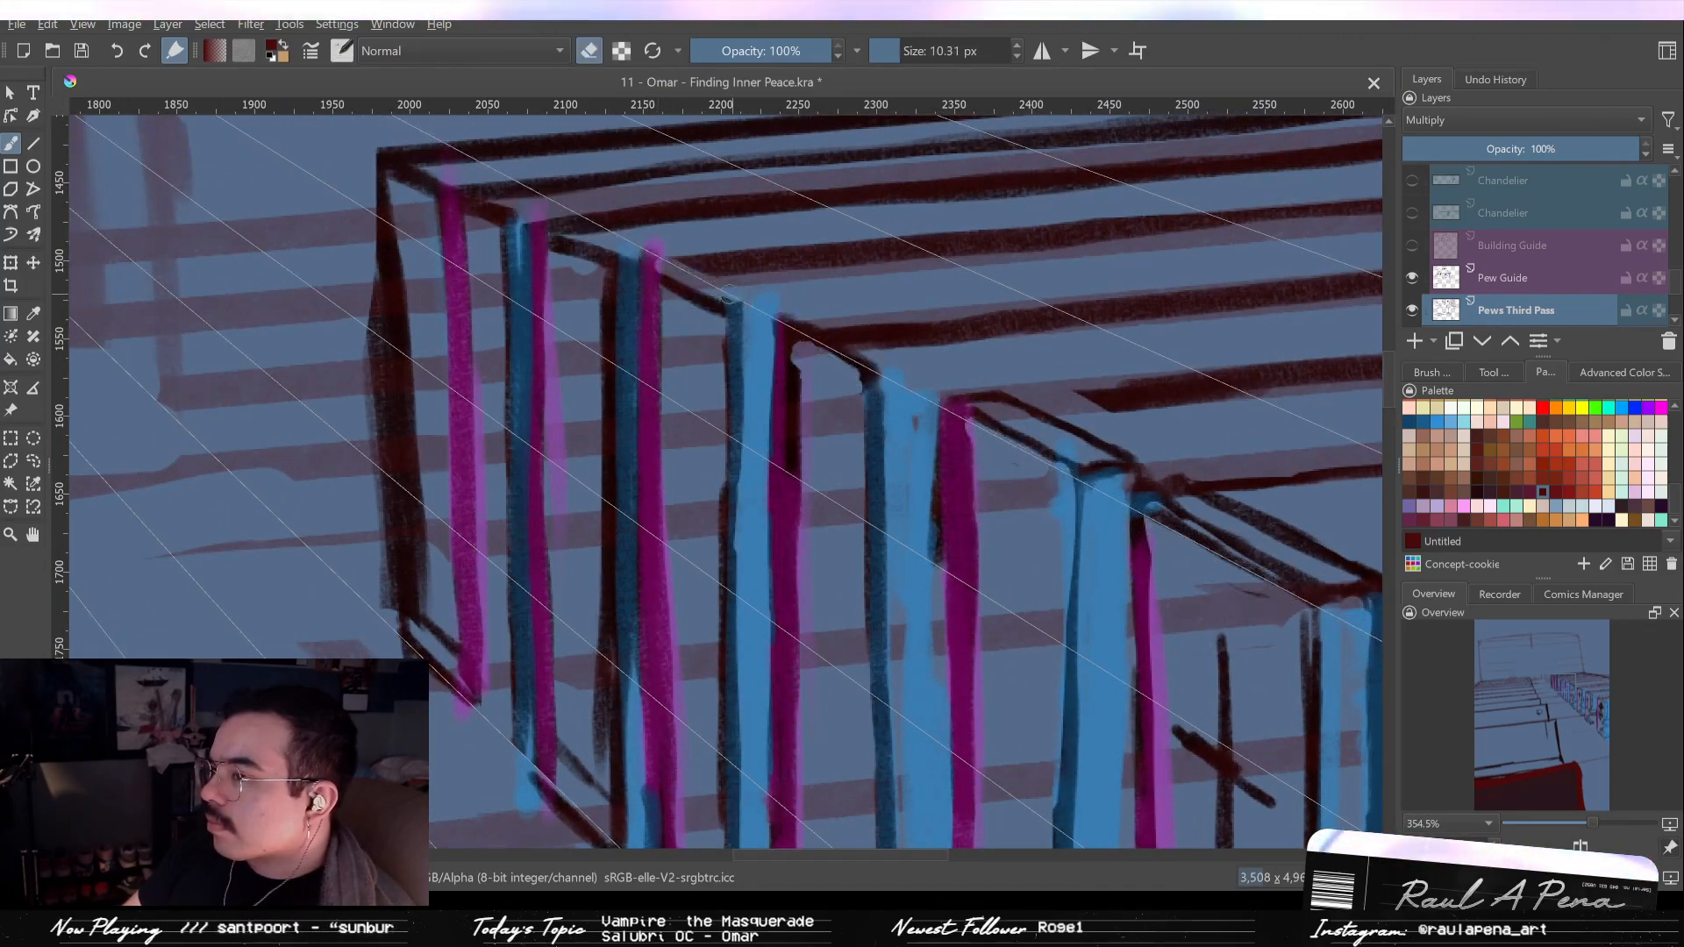
drag(566, 233, 735, 316)
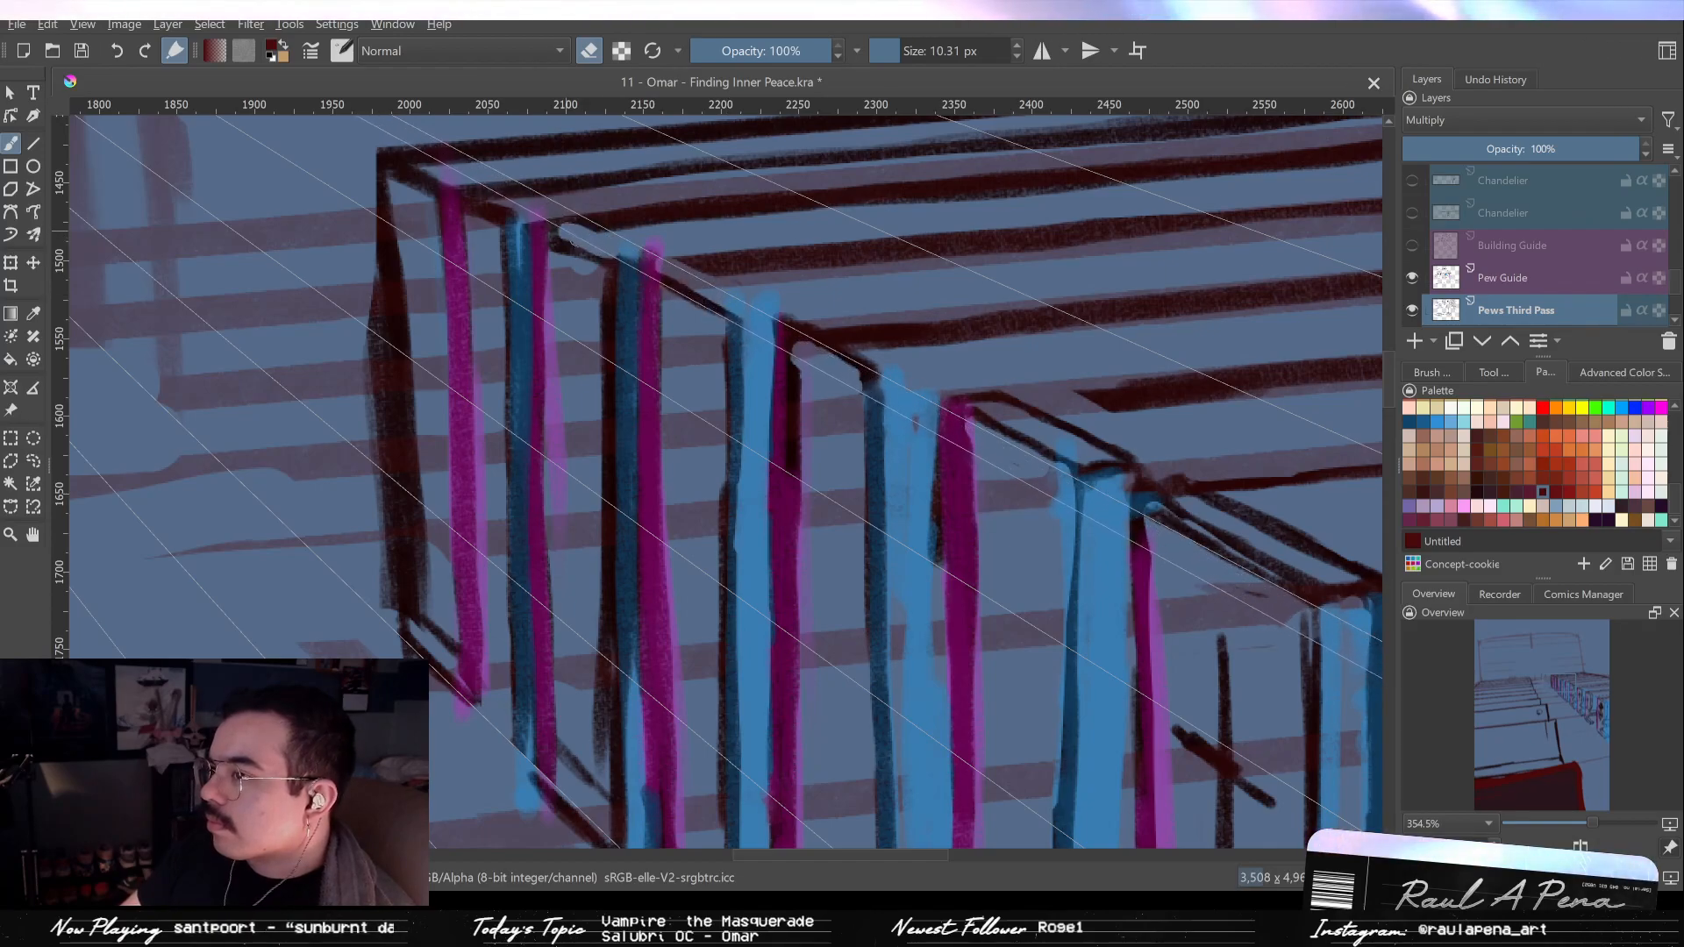
drag(551, 222, 682, 529)
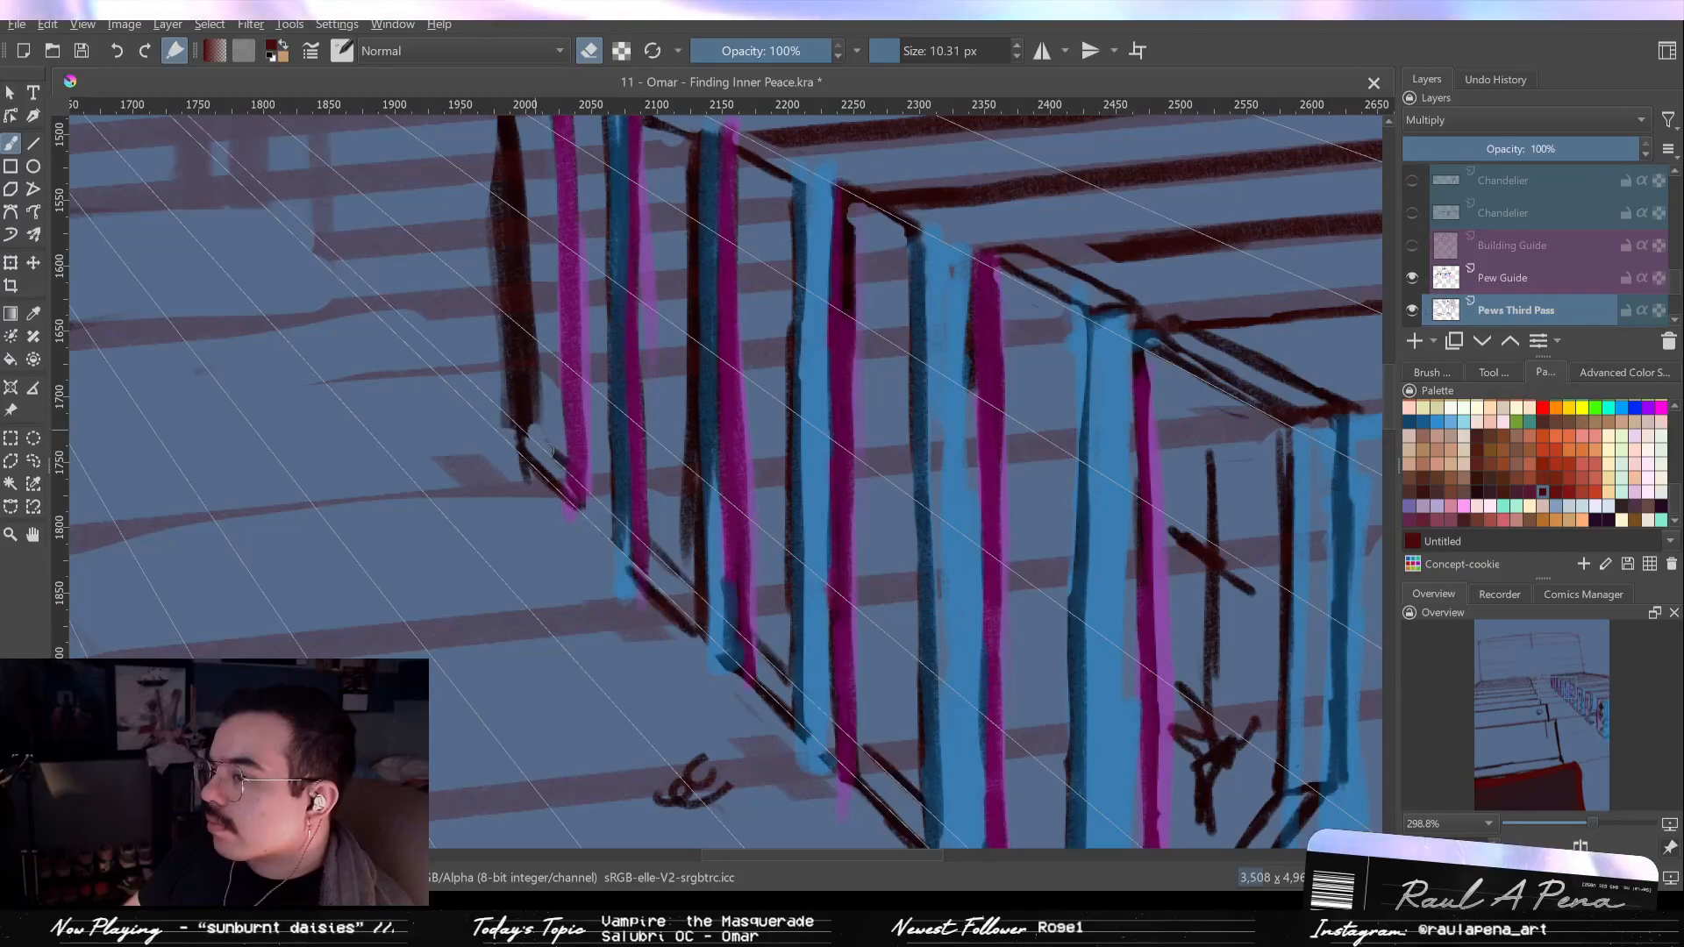
Thin the farthest pew's heavy outer vertical edge with the 33.34 px eraser and clean it up as an 8 px line.
mouse_move(490, 257)
mouse_down()
mouse_move(500, 285)
mouse_move(532, 285)
mouse_move(501, 382)
mouse_up()
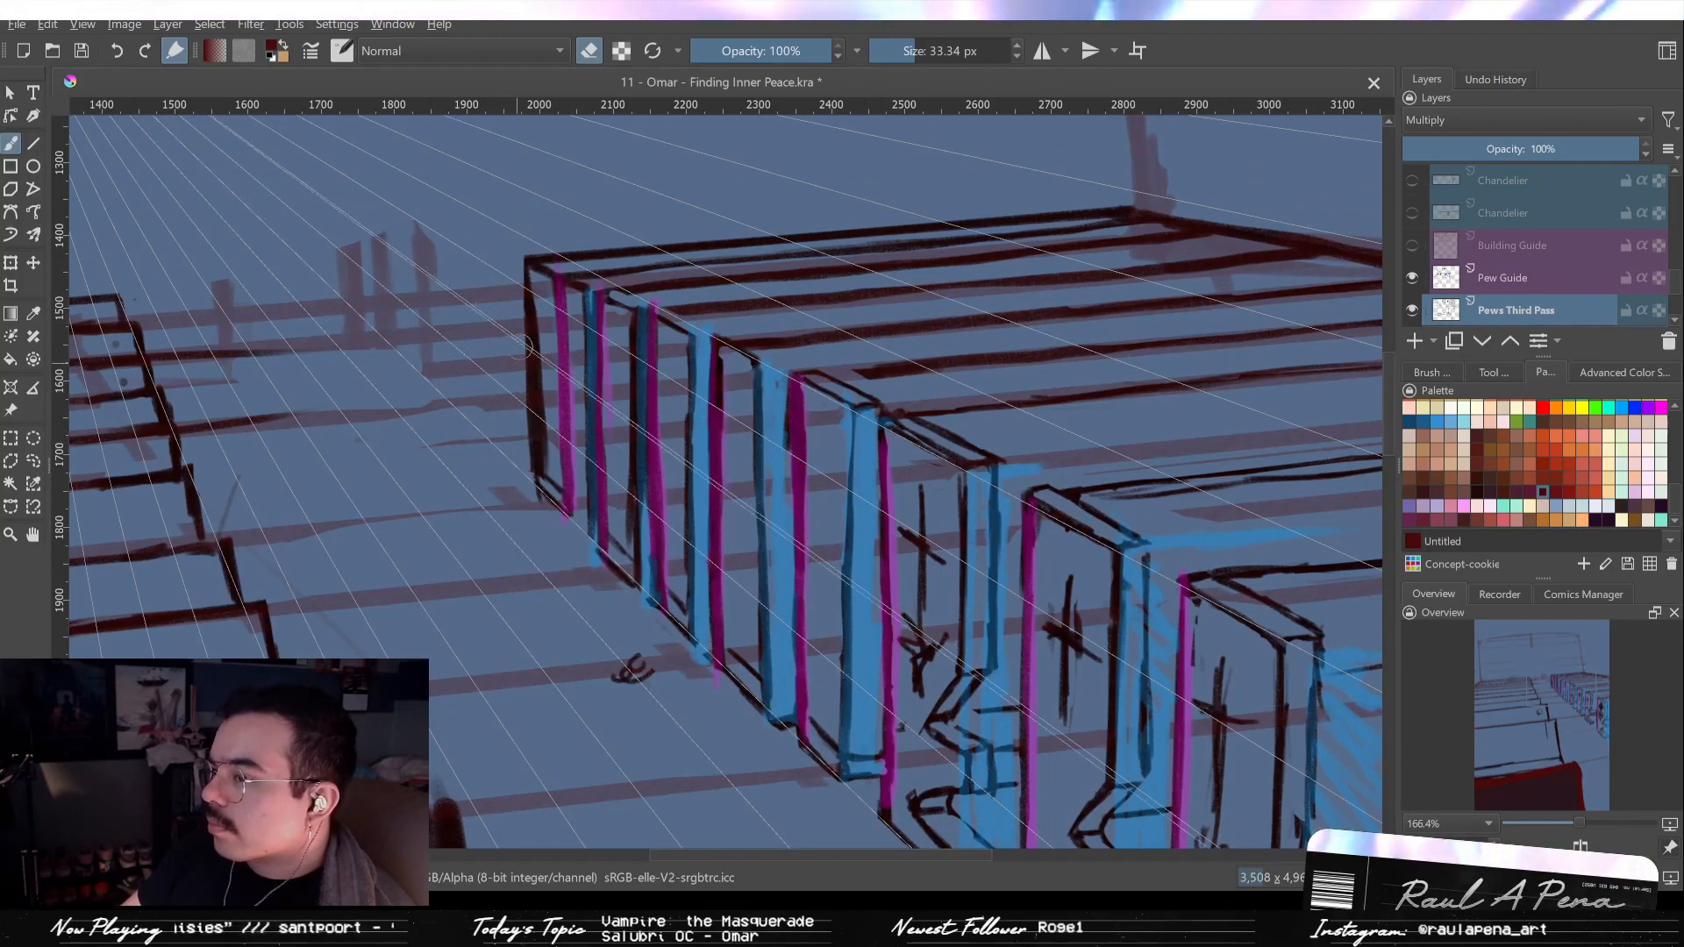
drag(526, 298, 511, 281)
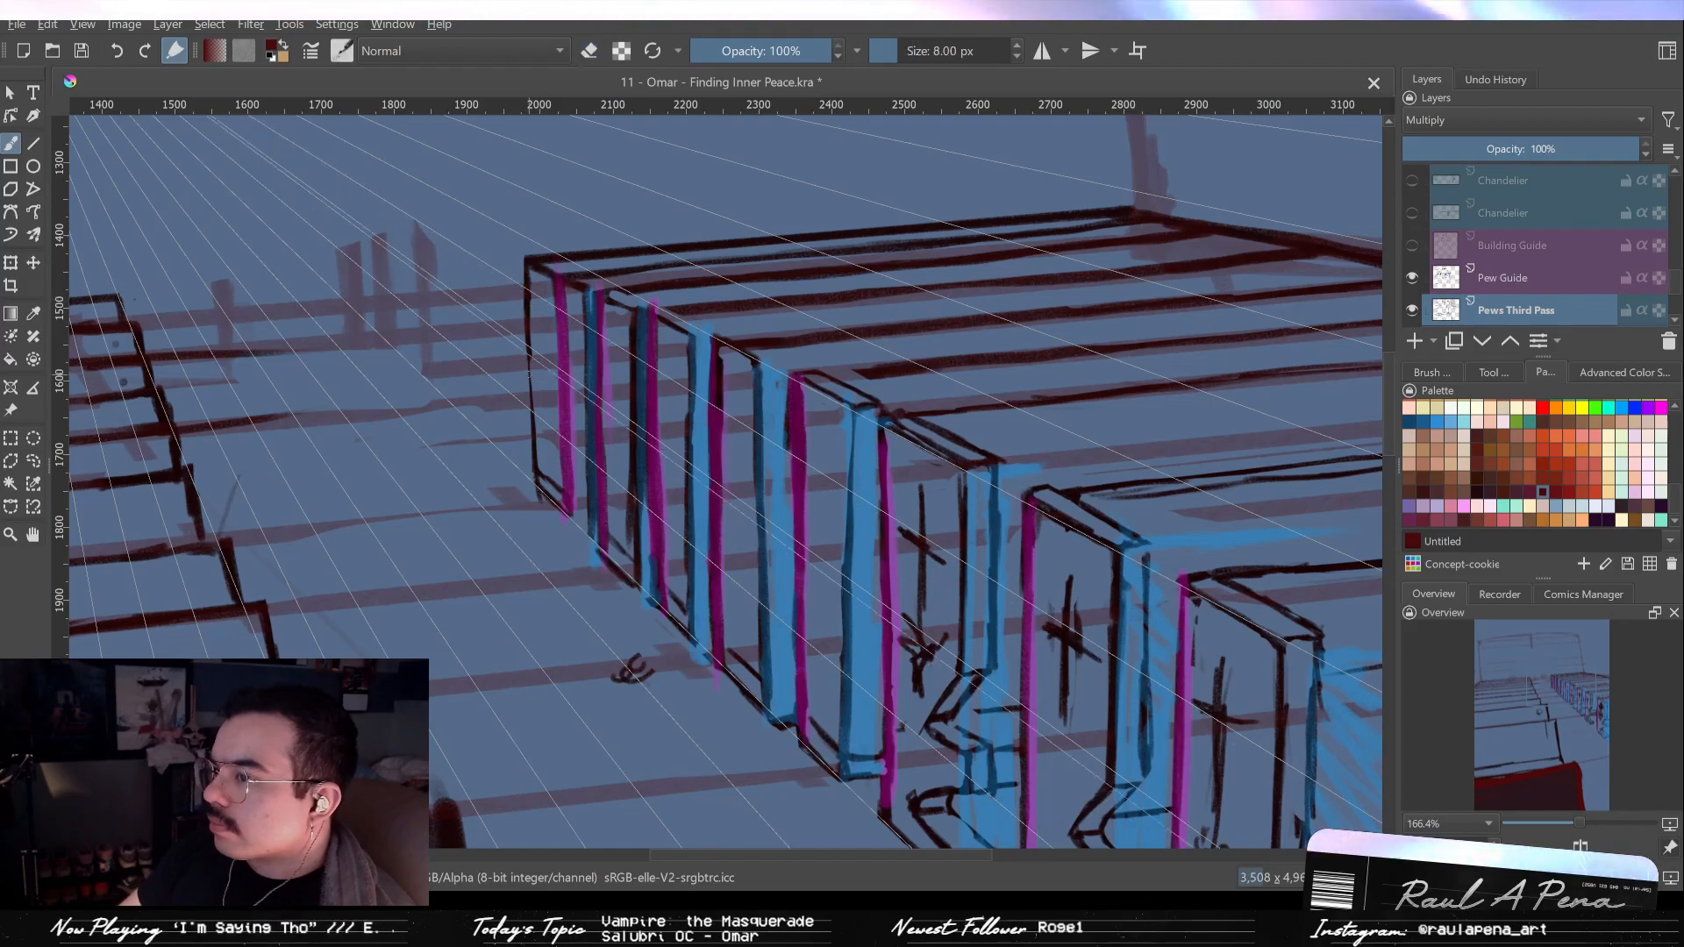
Clean the fifth-nearest pew's base with the 22.61 px eraser and draw a second short line above its bottom edge with the 8 px brush.
mouse_move(658, 436)
mouse_down()
mouse_move(729, 372)
mouse_move(748, 386)
mouse_move(748, 584)
mouse_up()
drag(748, 584, 697, 416)
key(e)
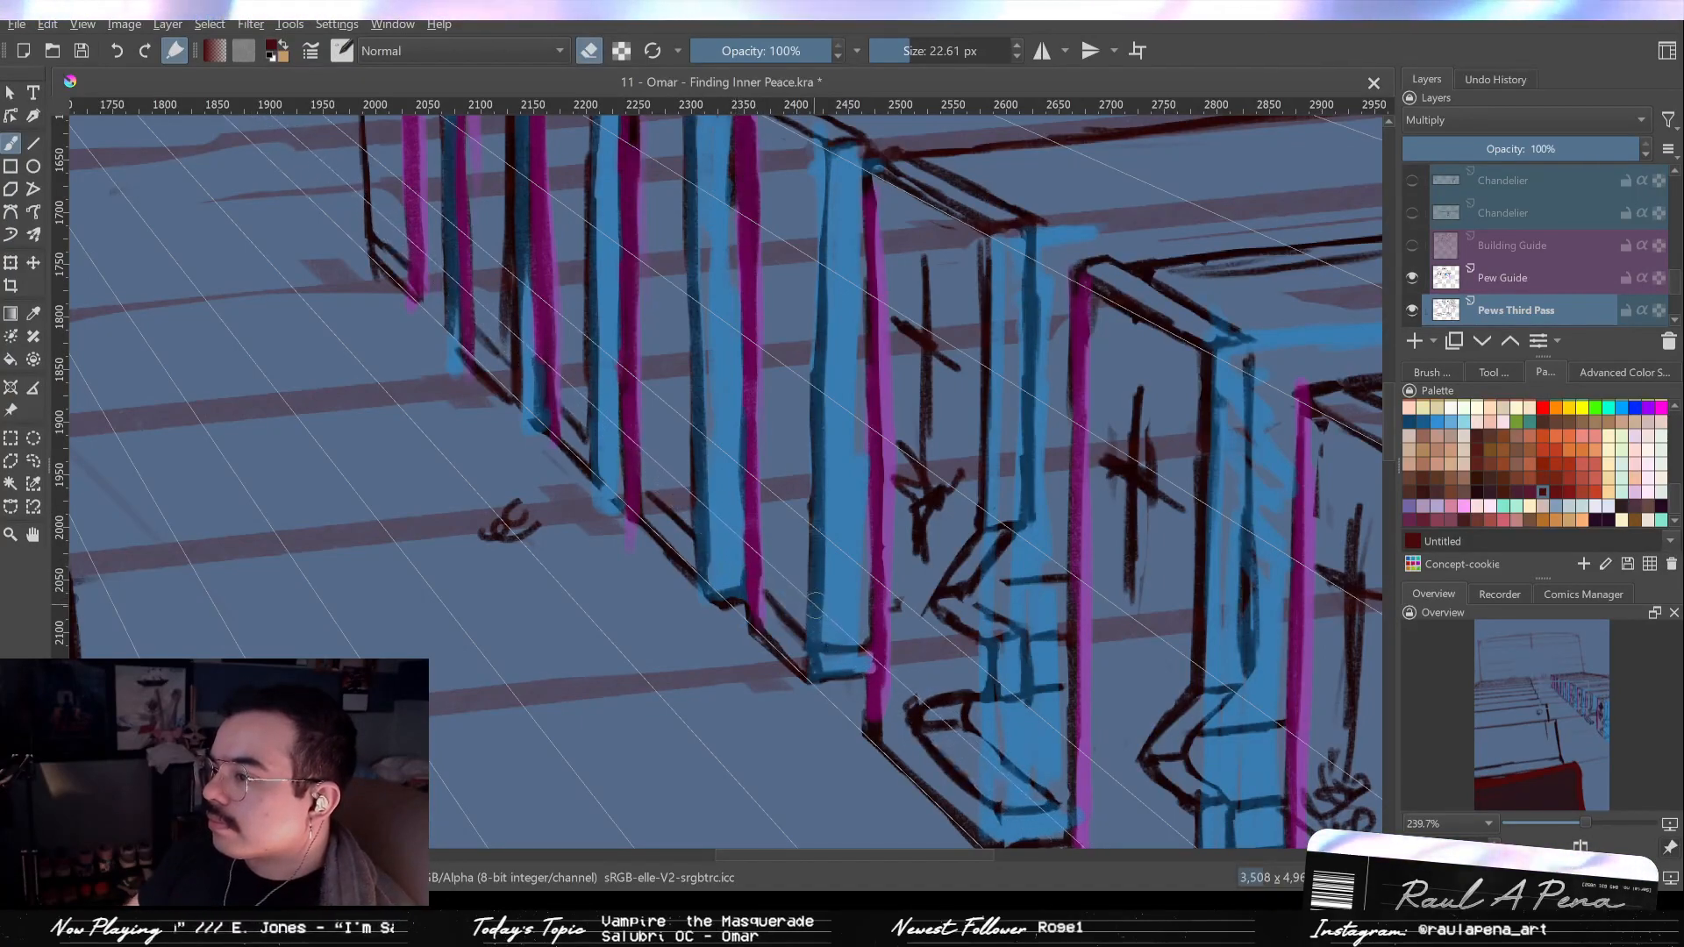
drag(829, 624, 702, 511)
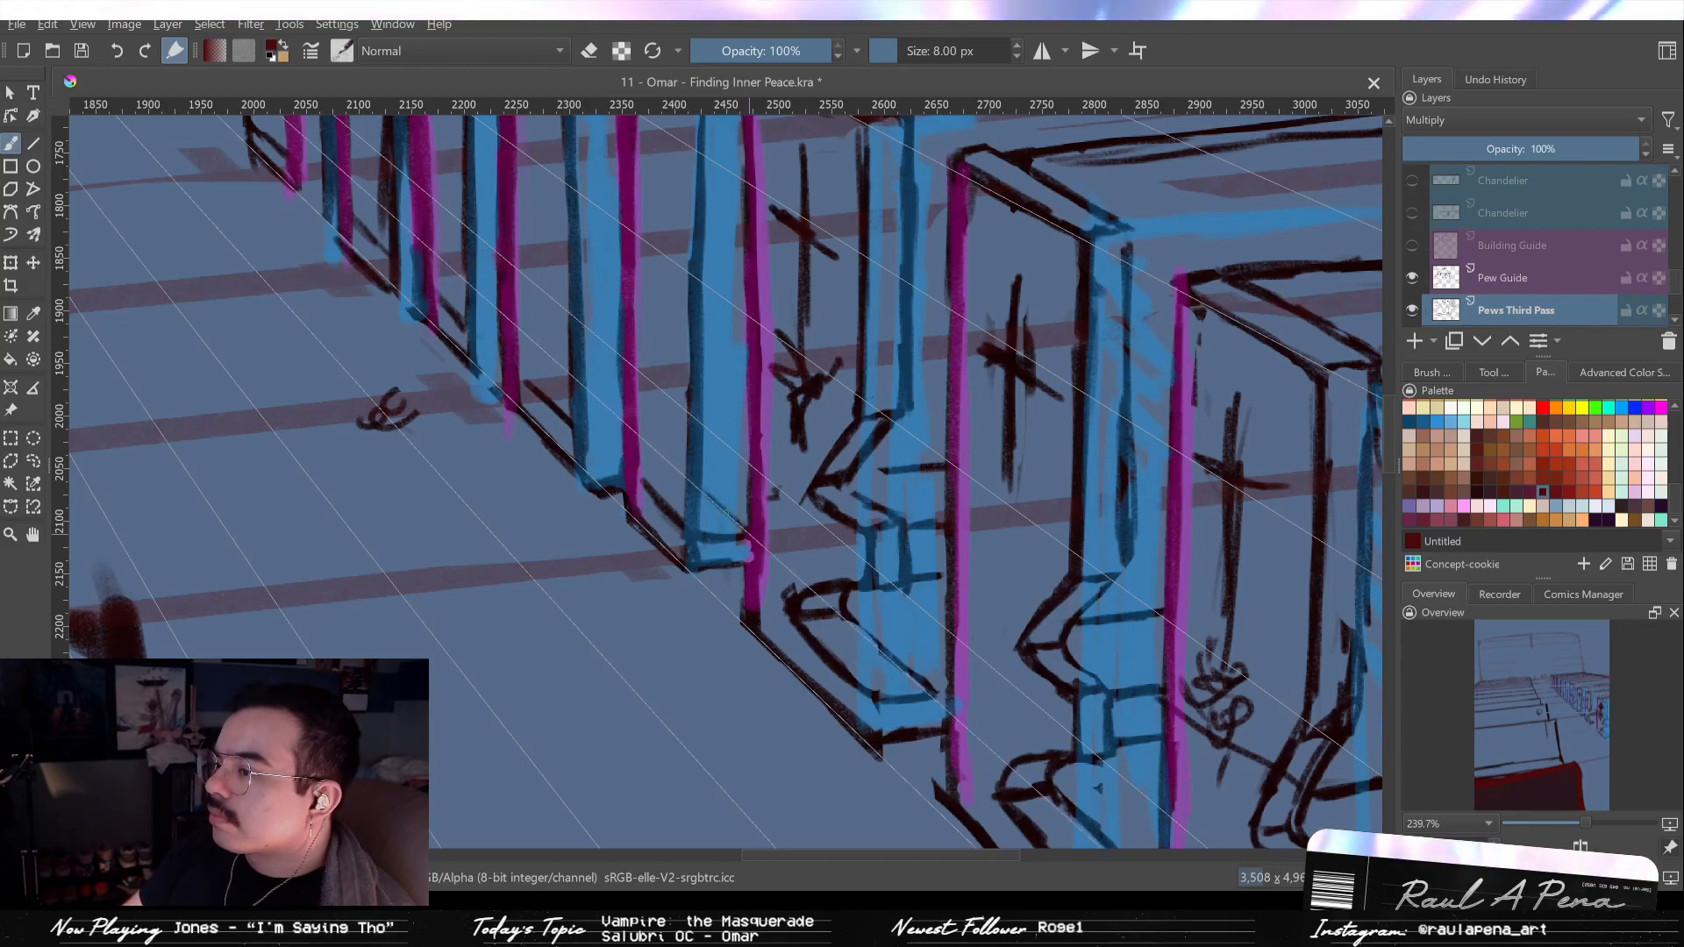
drag(710, 491, 854, 613)
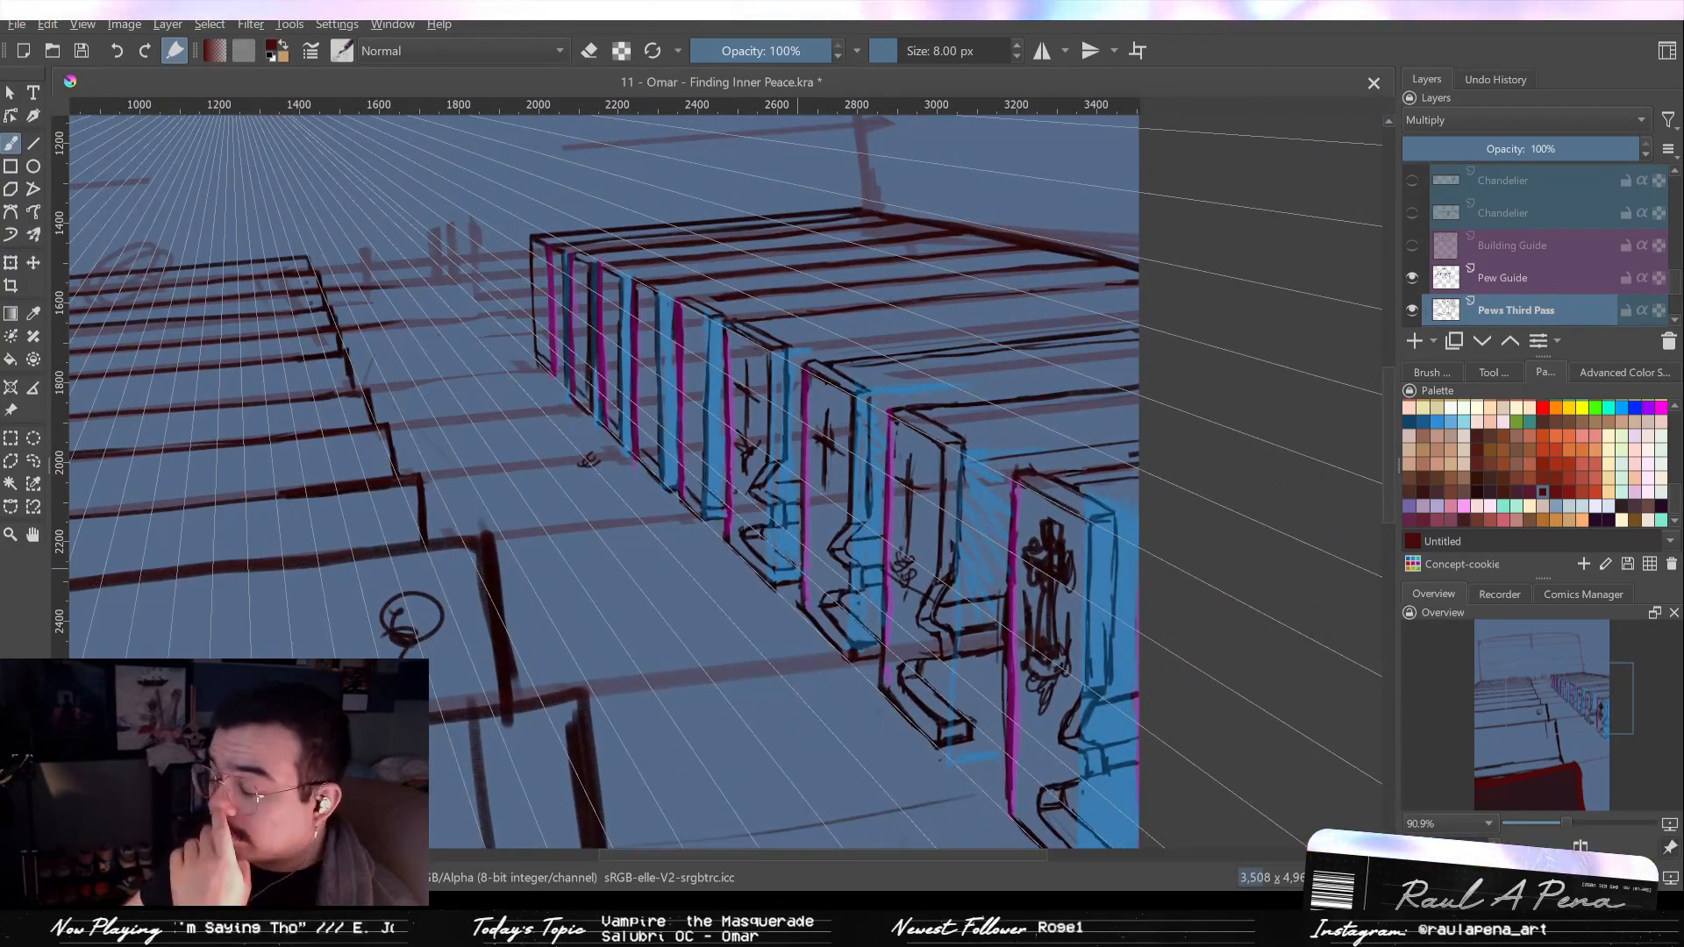
Draw short paired base lines across the sixth- and seventh-nearest pews' narrow faces at 8 px, trimming the sixth's overhang with the 7.58 px eraser.
mouse_move(663, 446)
mouse_down()
mouse_move(639, 346)
mouse_move(650, 463)
mouse_move(665, 465)
mouse_up()
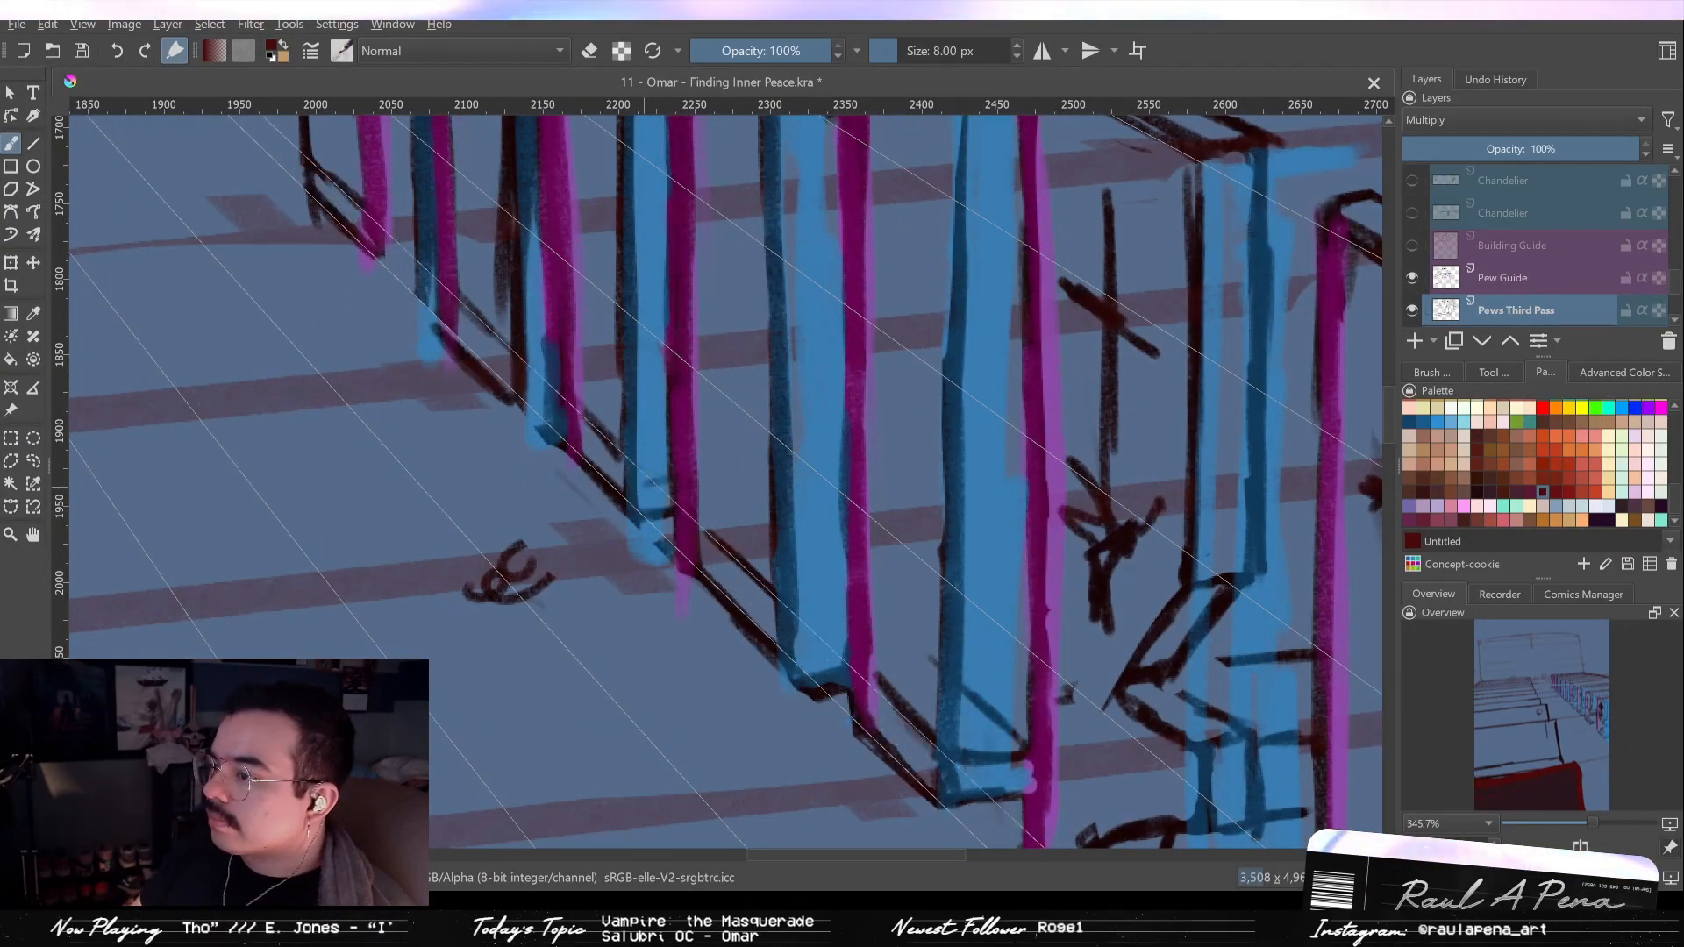
drag(679, 472, 684, 528)
drag(768, 581, 796, 578)
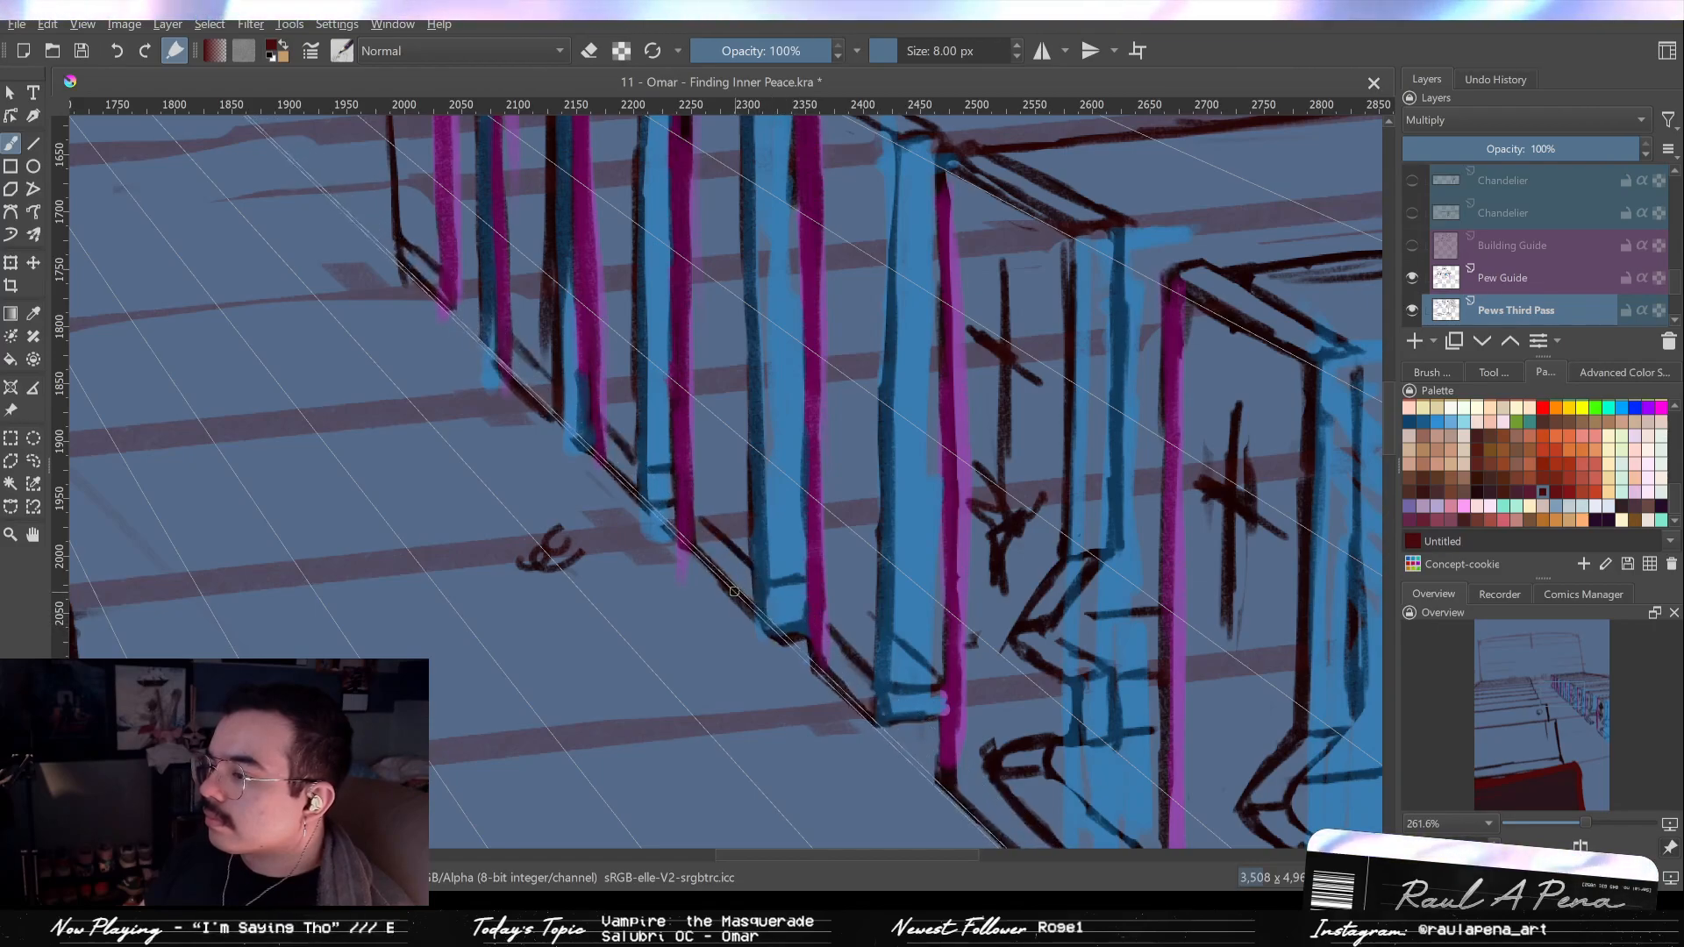
drag(733, 577, 777, 620)
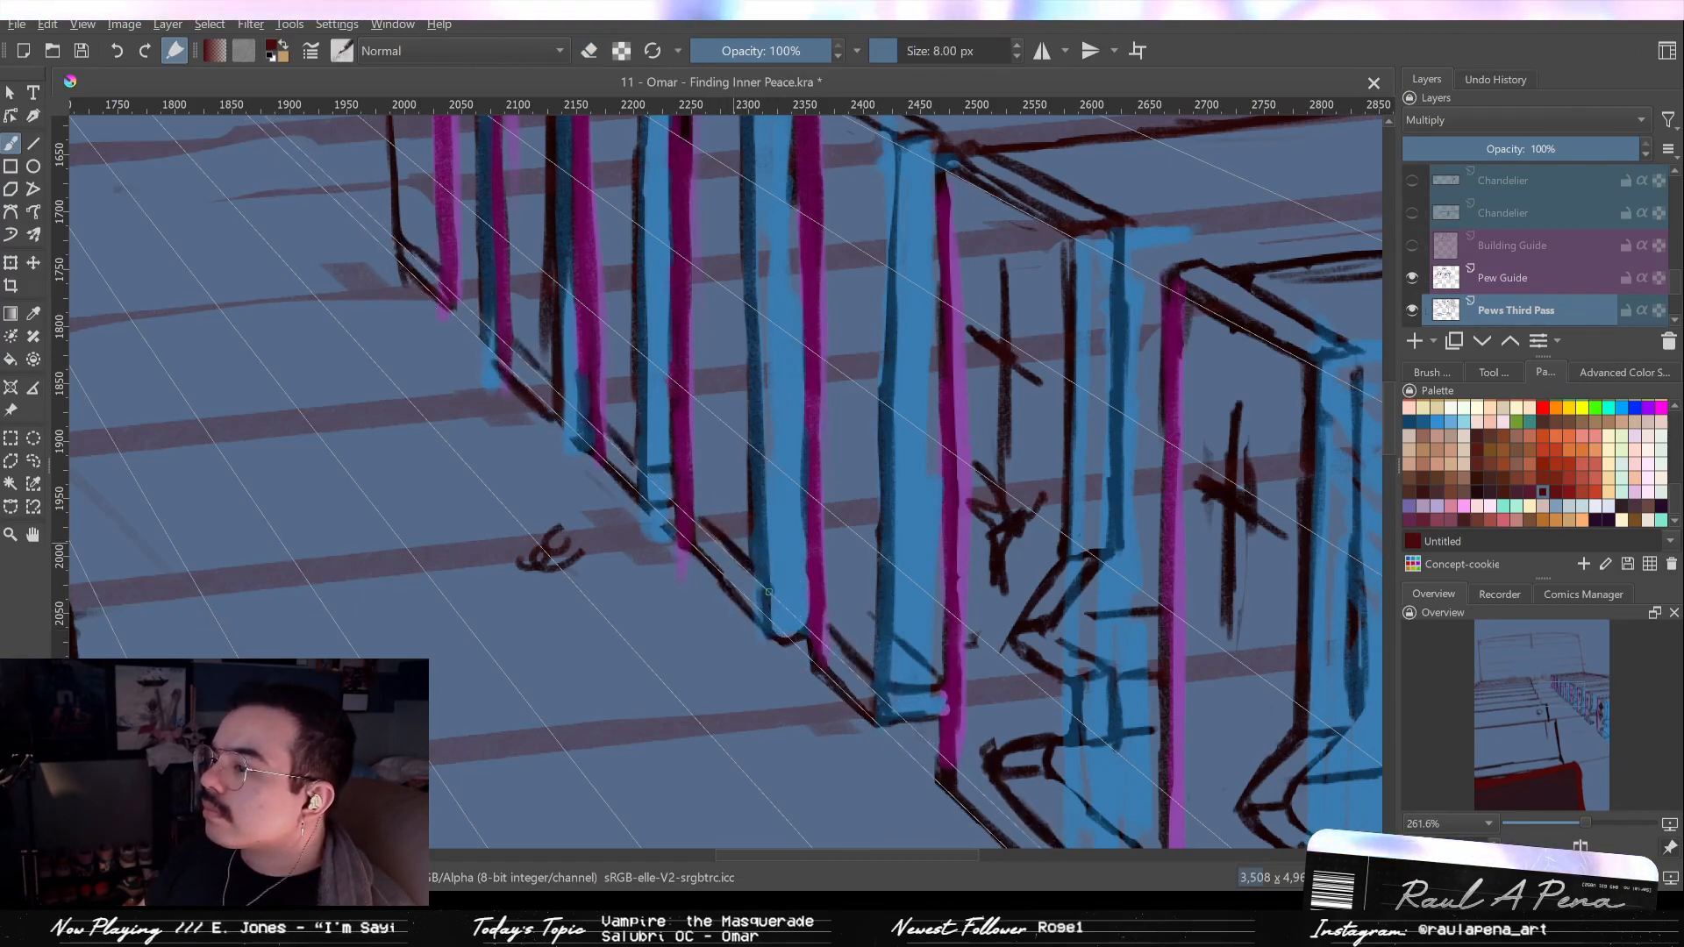
mouse_move(798, 589)
mouse_down()
mouse_move(781, 595)
mouse_move(777, 530)
mouse_up()
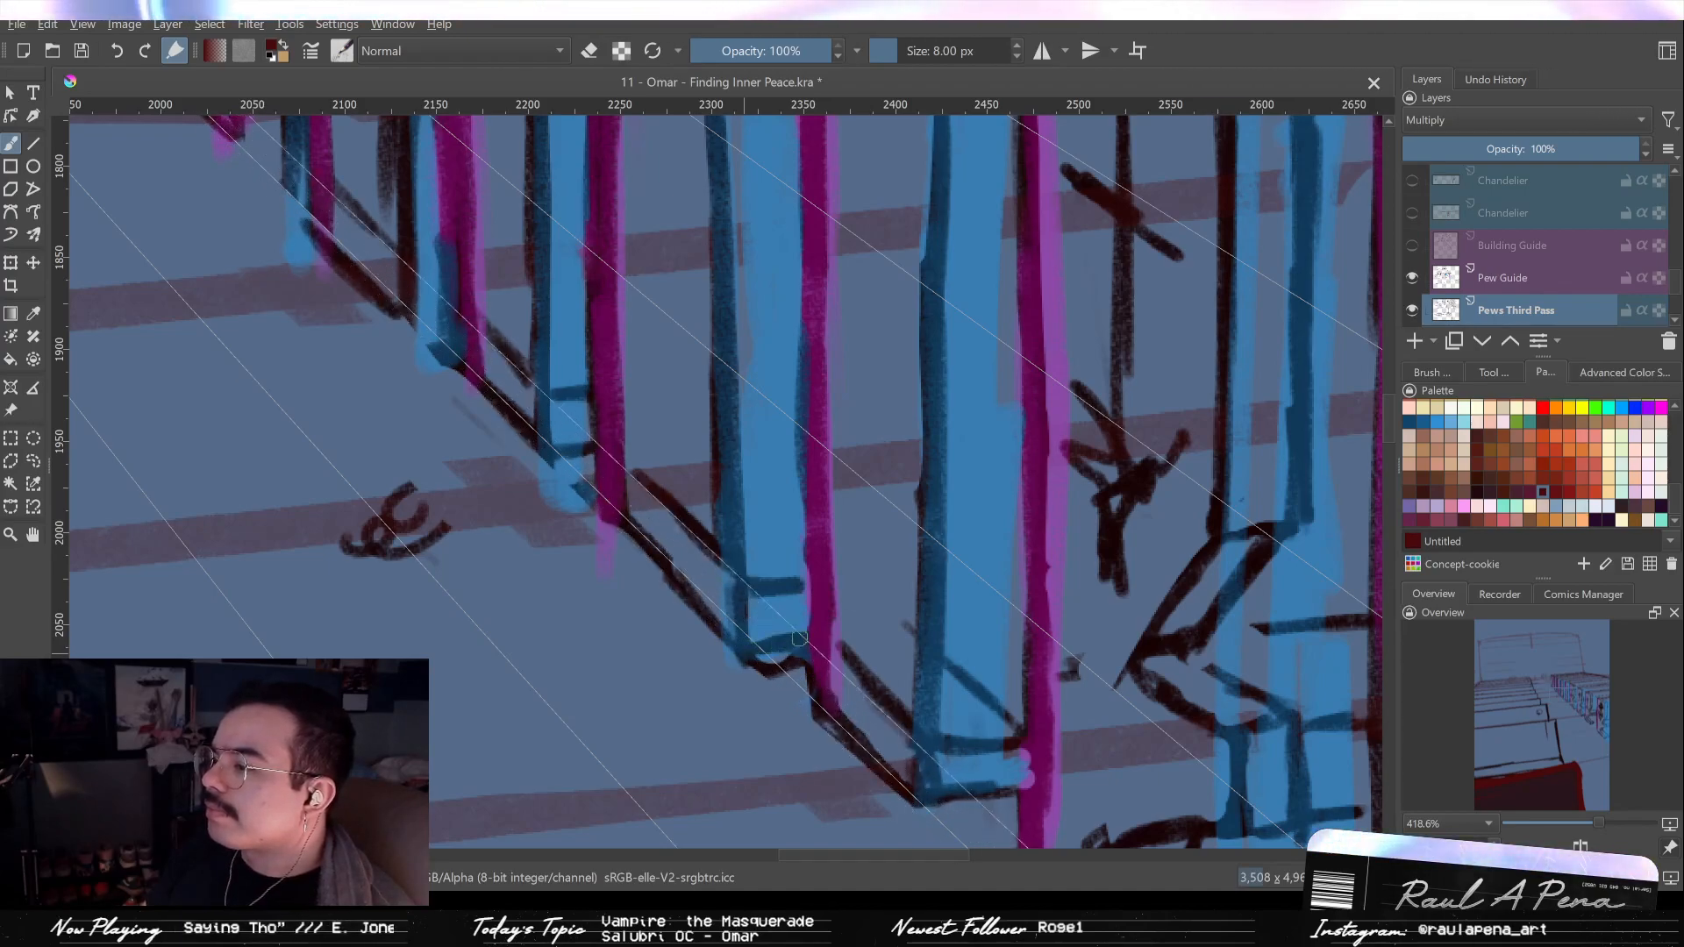
key(e)
mouse_move(820, 663)
shift+mouse_down()
mouse_move(765, 670)
mouse_move(800, 668)
shift+mouse_up()
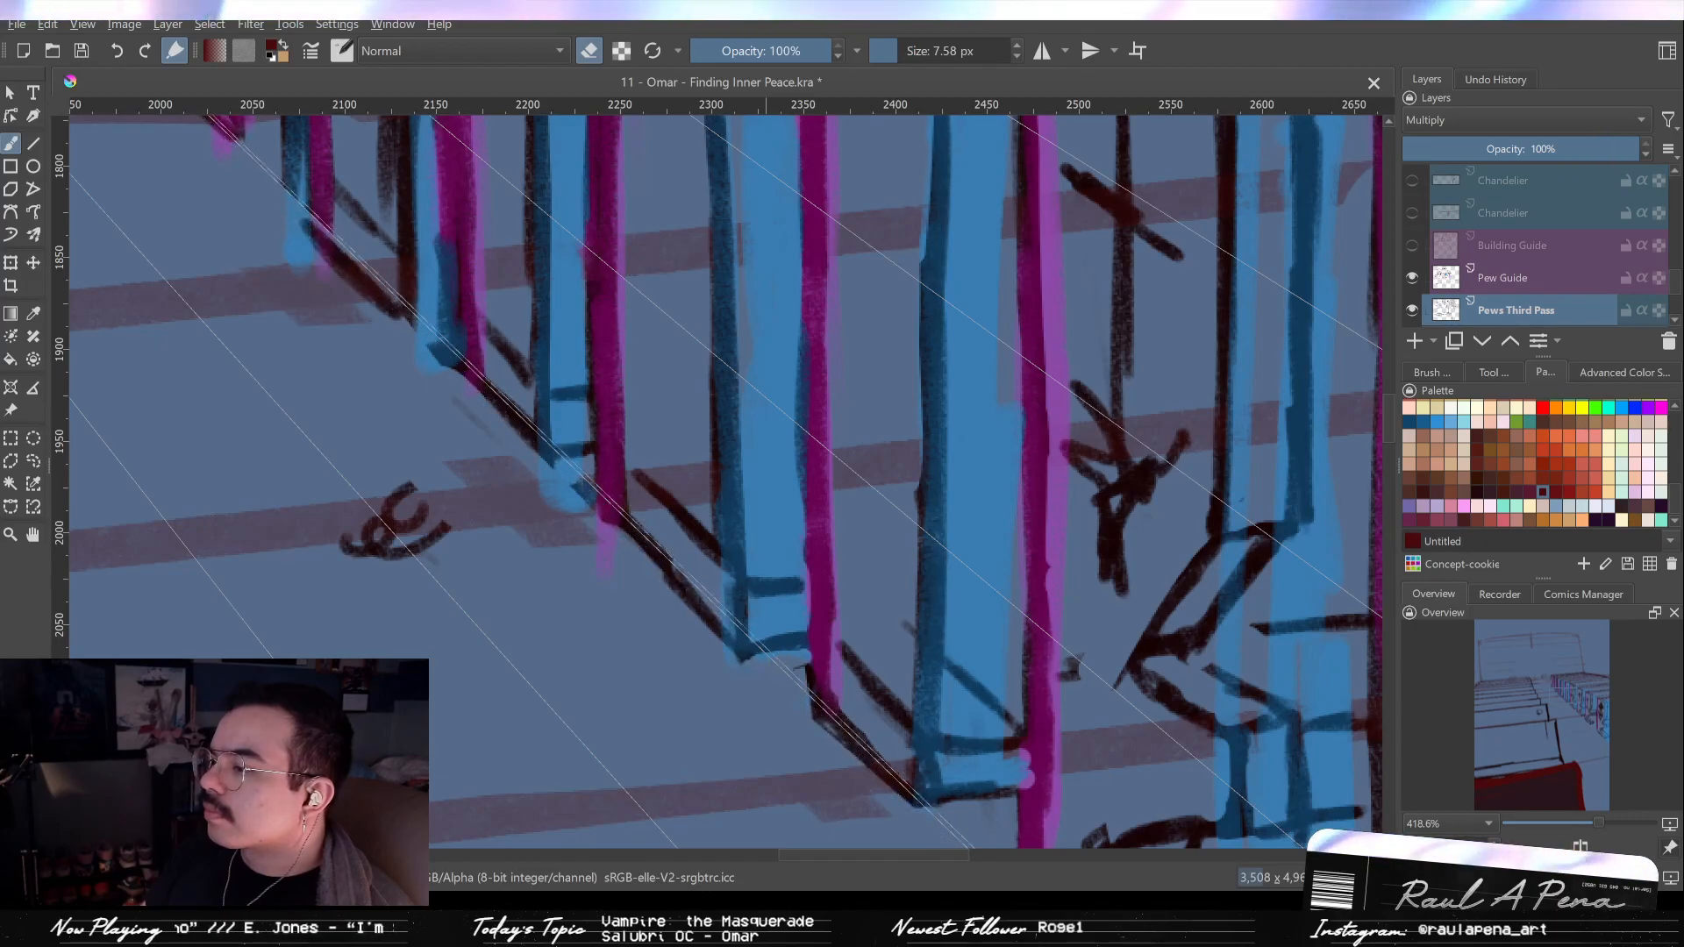
Mark the fifth-nearest pew's seat level and the block beneath it with short 8 px lines across its narrow face.
scroll(800, 668, down, 4)
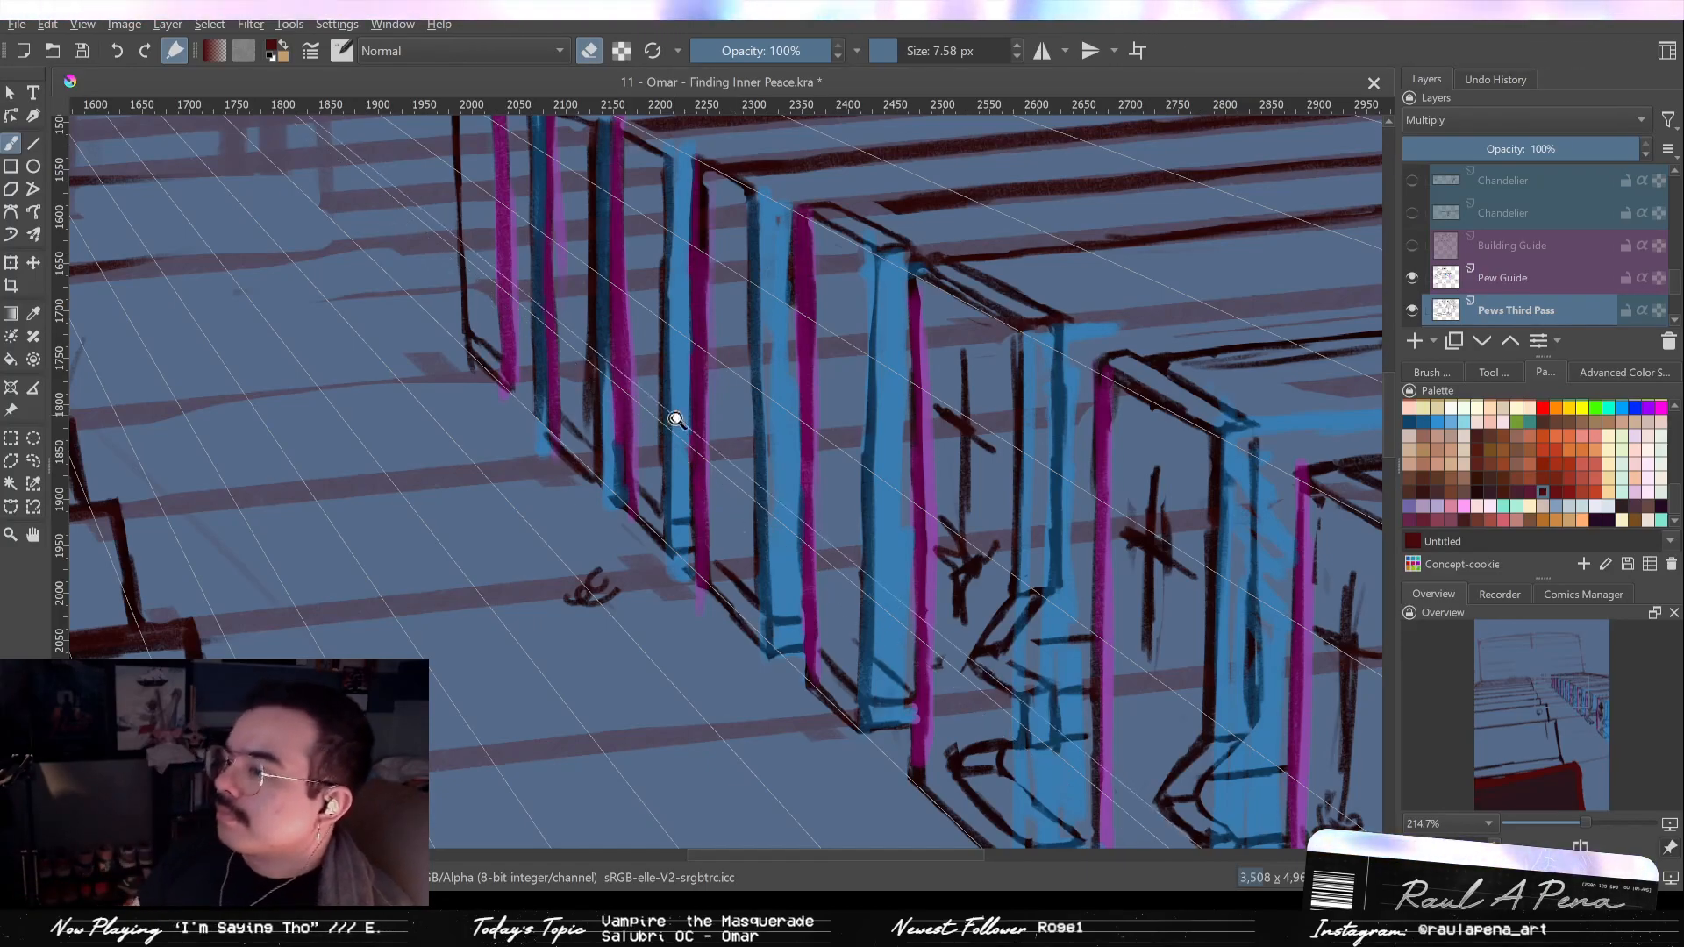
scroll(692, 513, down, 1)
scroll(691, 514, down, 5)
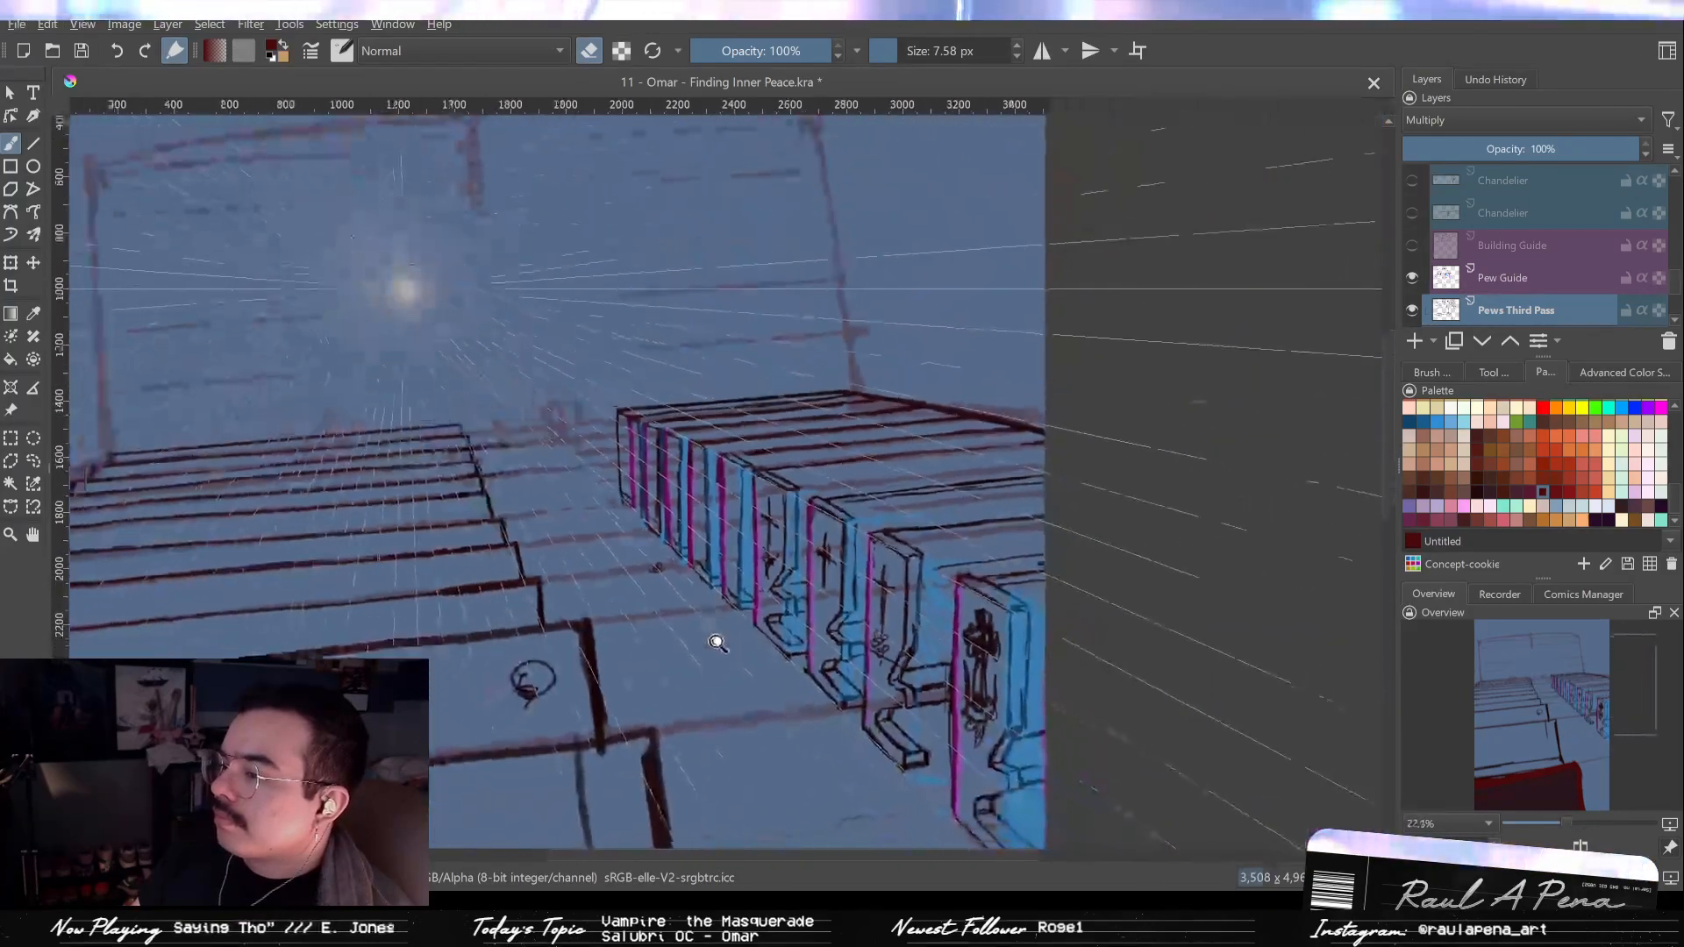
scroll(705, 595, up, 4)
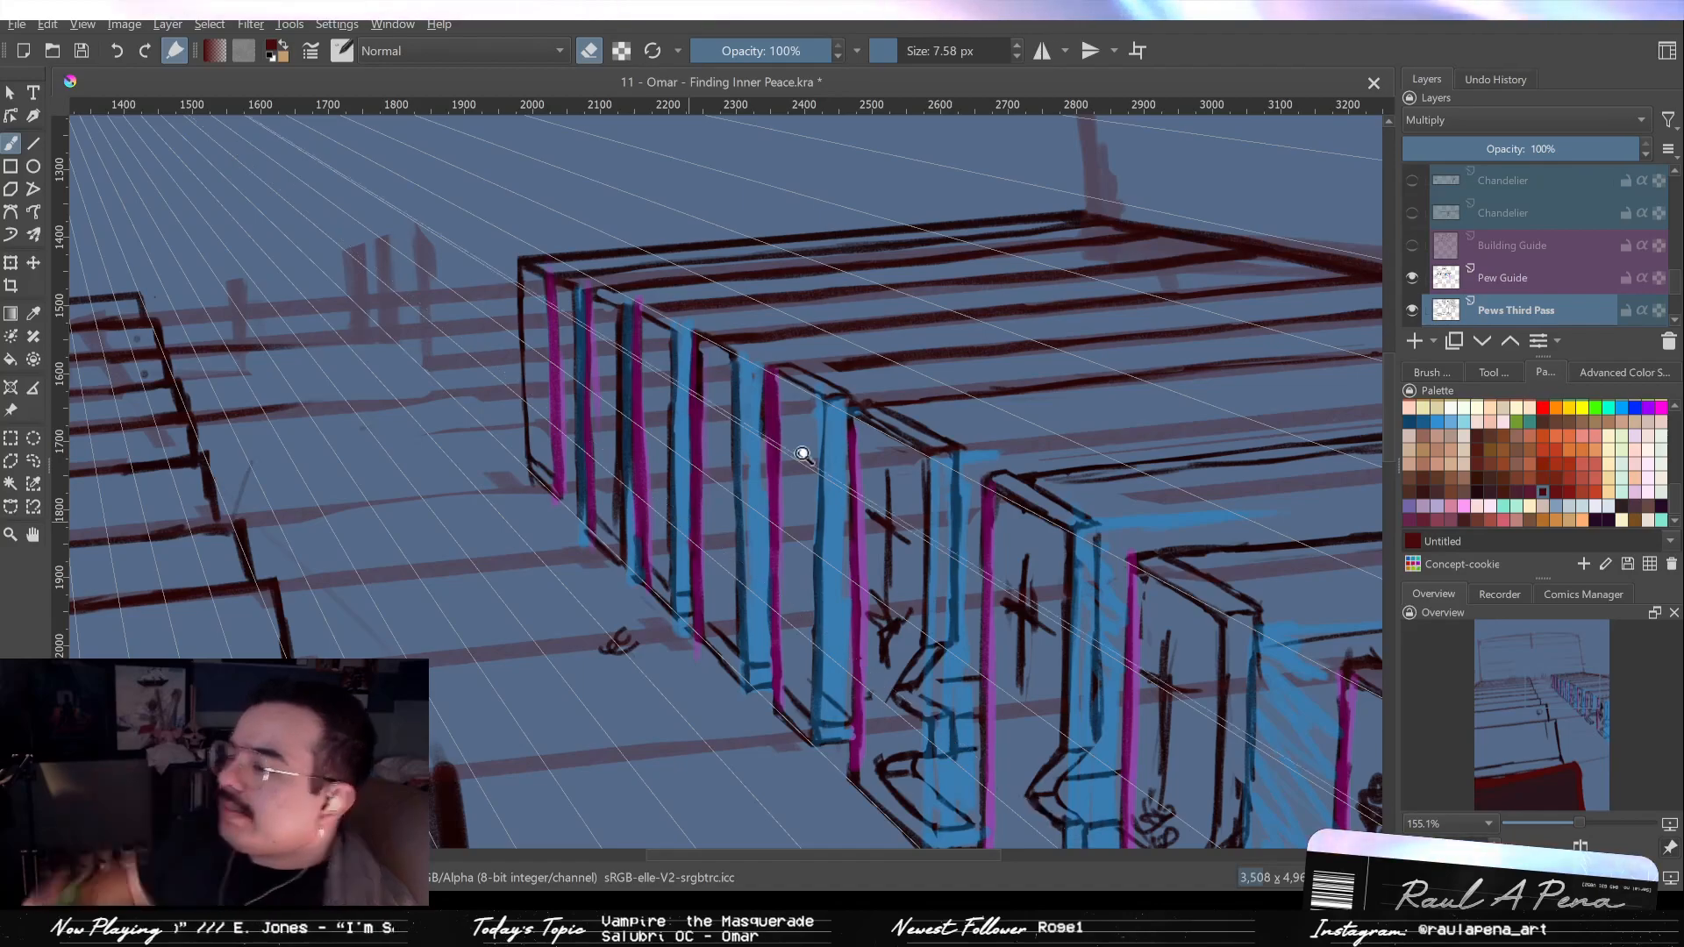
scroll(813, 441, up, 2)
drag(846, 380, 721, 116)
key(e)
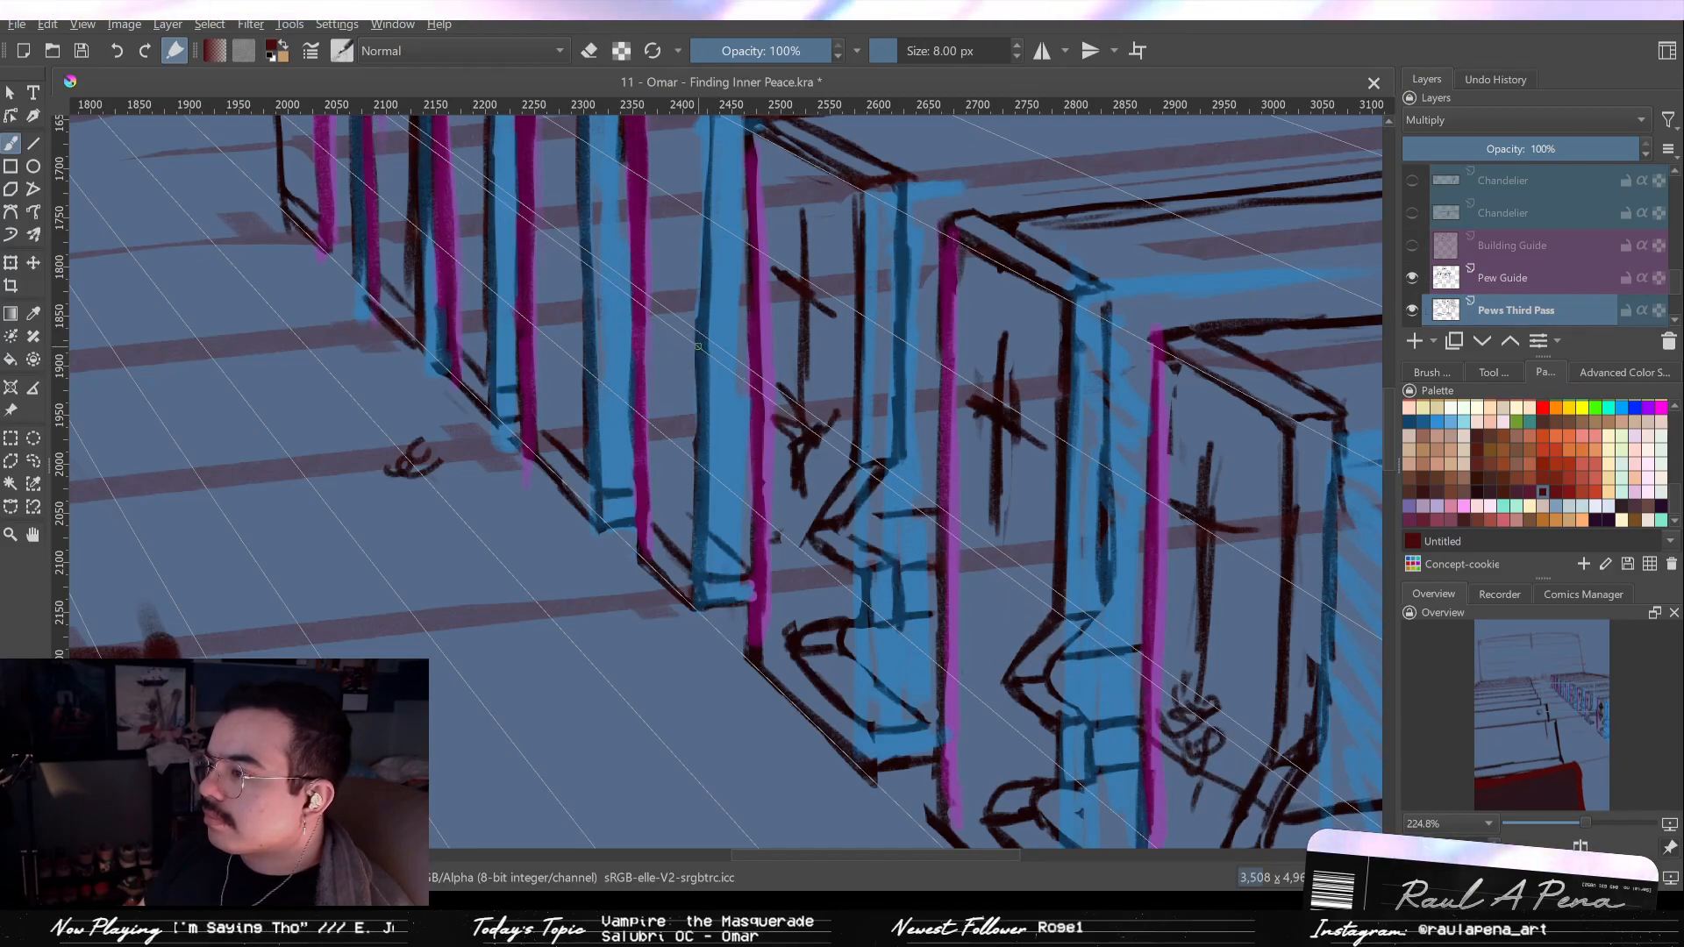
mouse_move(709, 347)
mouse_down()
mouse_move(756, 331)
mouse_move(766, 415)
mouse_up()
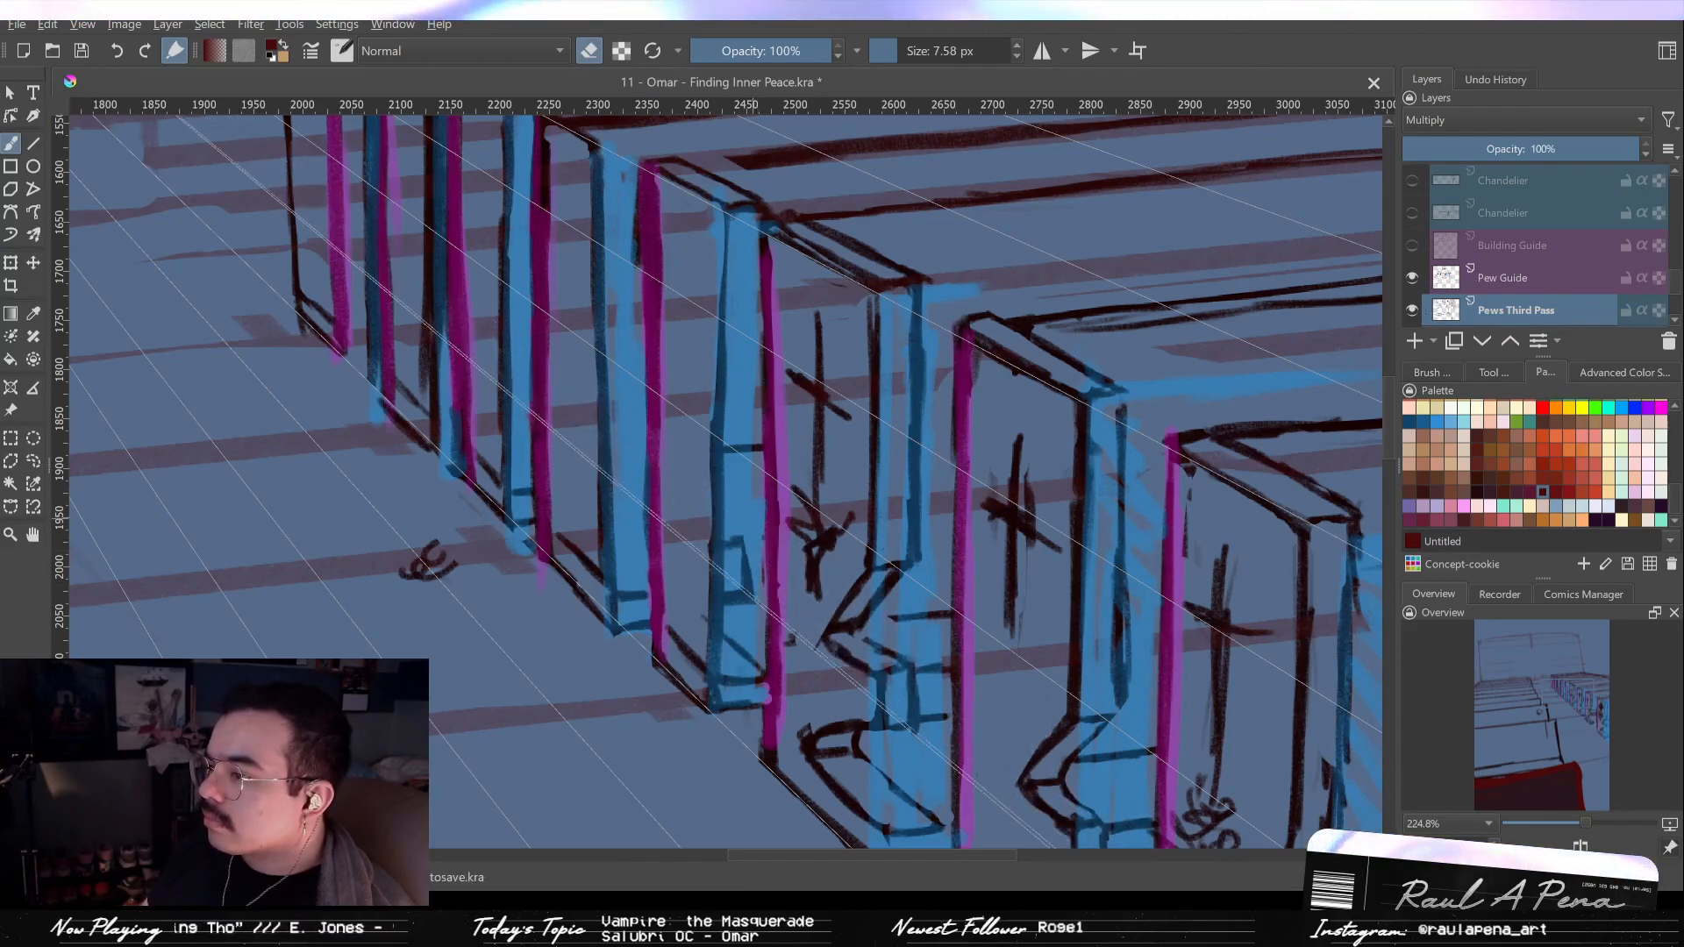
Open the fifth-nearest pew's vertical edge at seat height with the 15.90 px eraser and draw the pointed seat notch at 8 px.
shift+drag(741, 542, 756, 541)
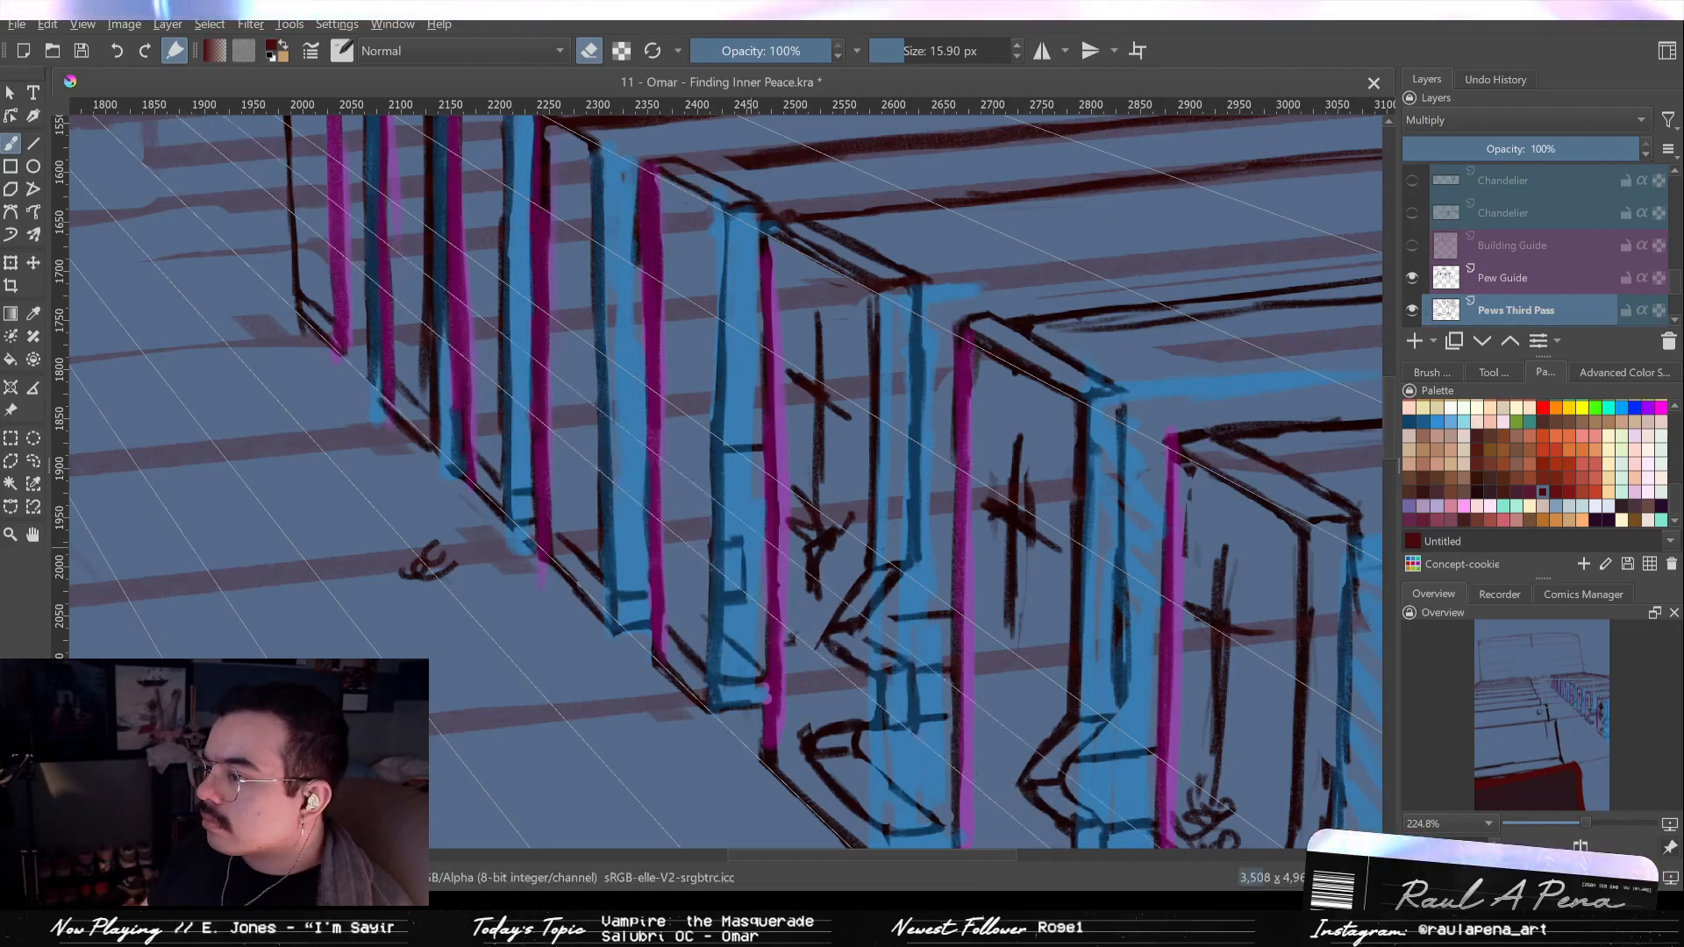
shift+drag(756, 466, 743, 547)
key(e)
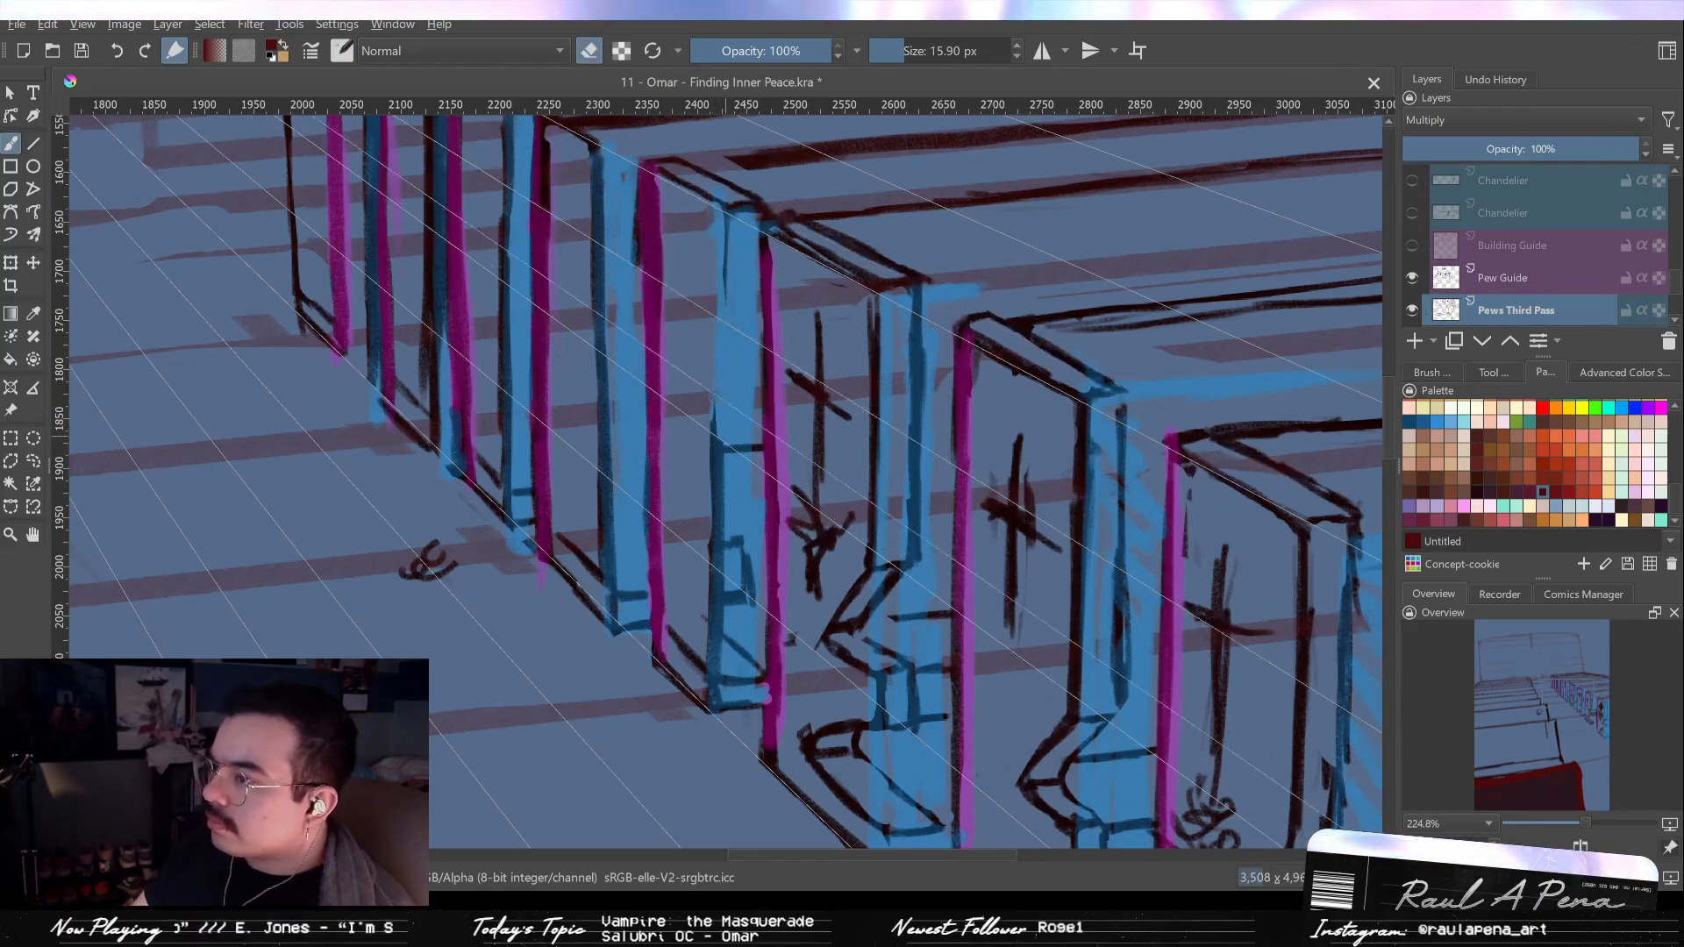
key(e)
key(e)
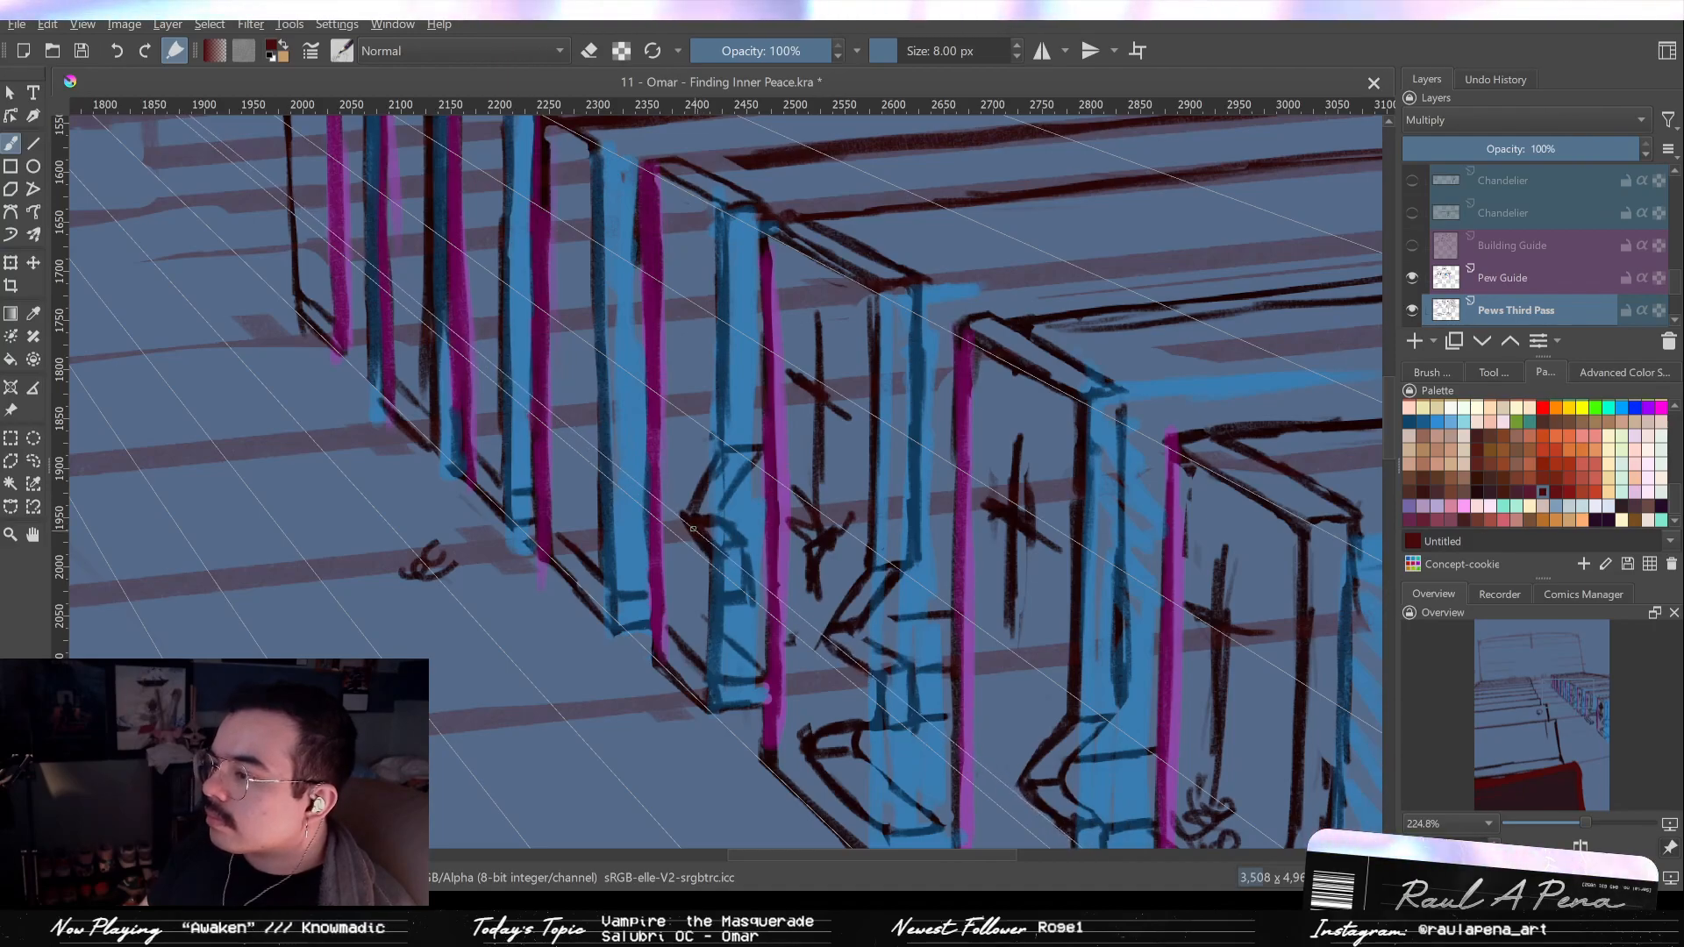
Refine the fifth-nearest pew's seat notch with inner contour lines, alternating the 8 px brush and the 15.90 px eraser.
mouse_move(713, 498)
mouse_down()
mouse_move(714, 559)
mouse_move(739, 602)
mouse_move(723, 493)
mouse_up()
key(e)
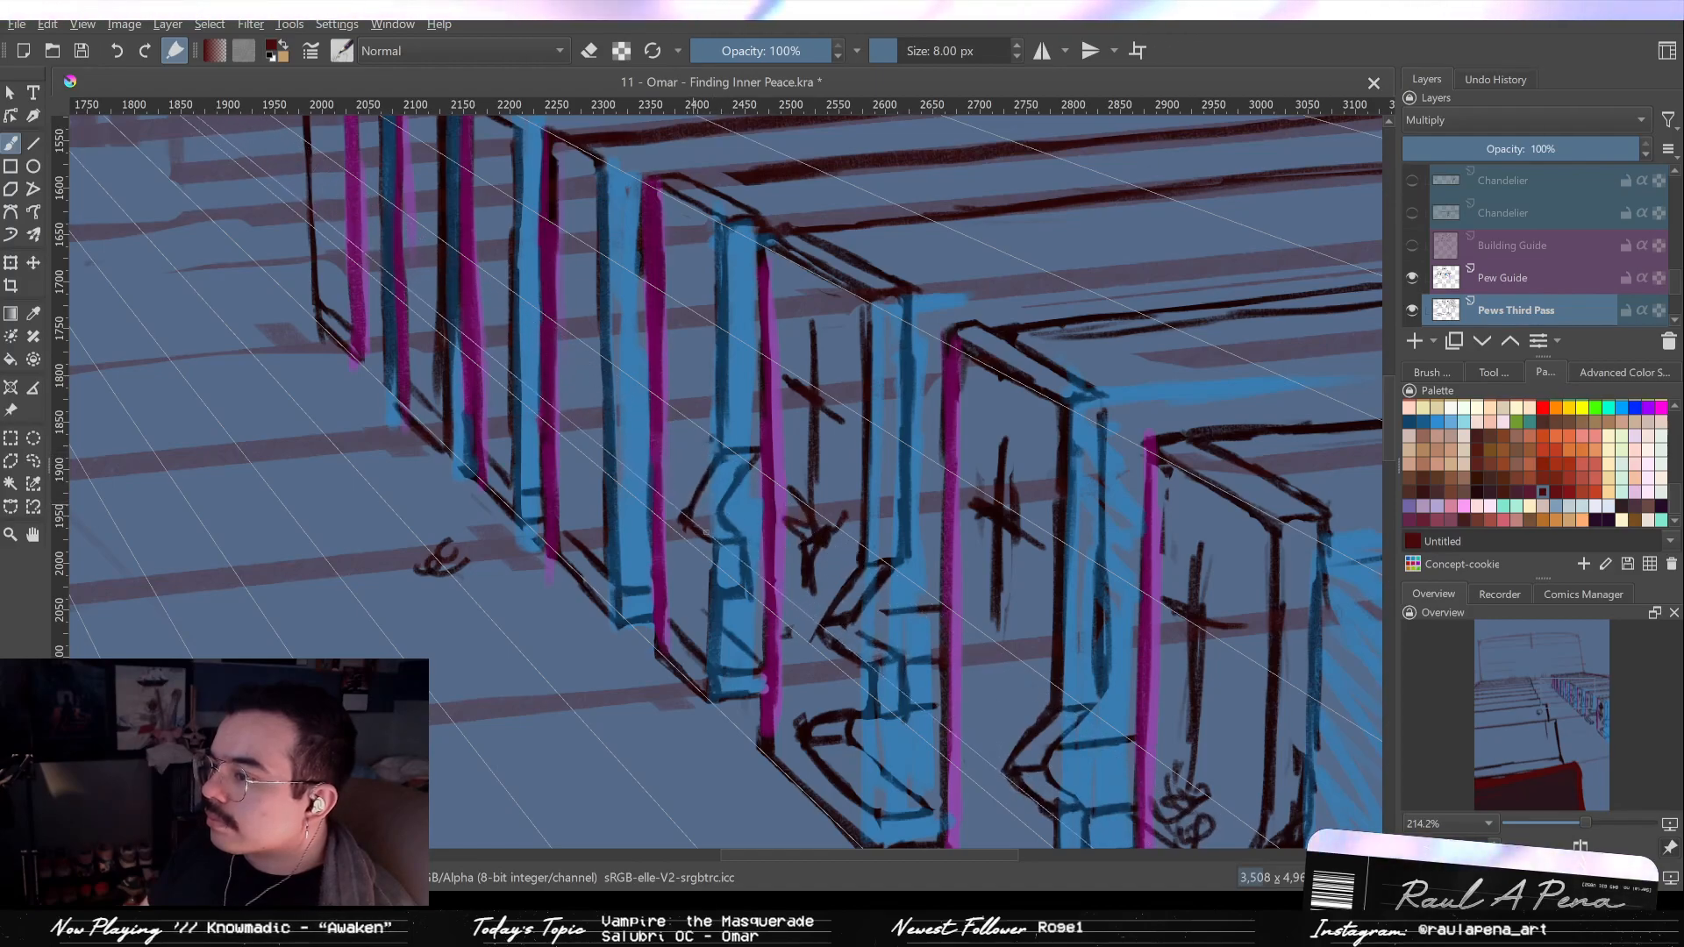
key(e)
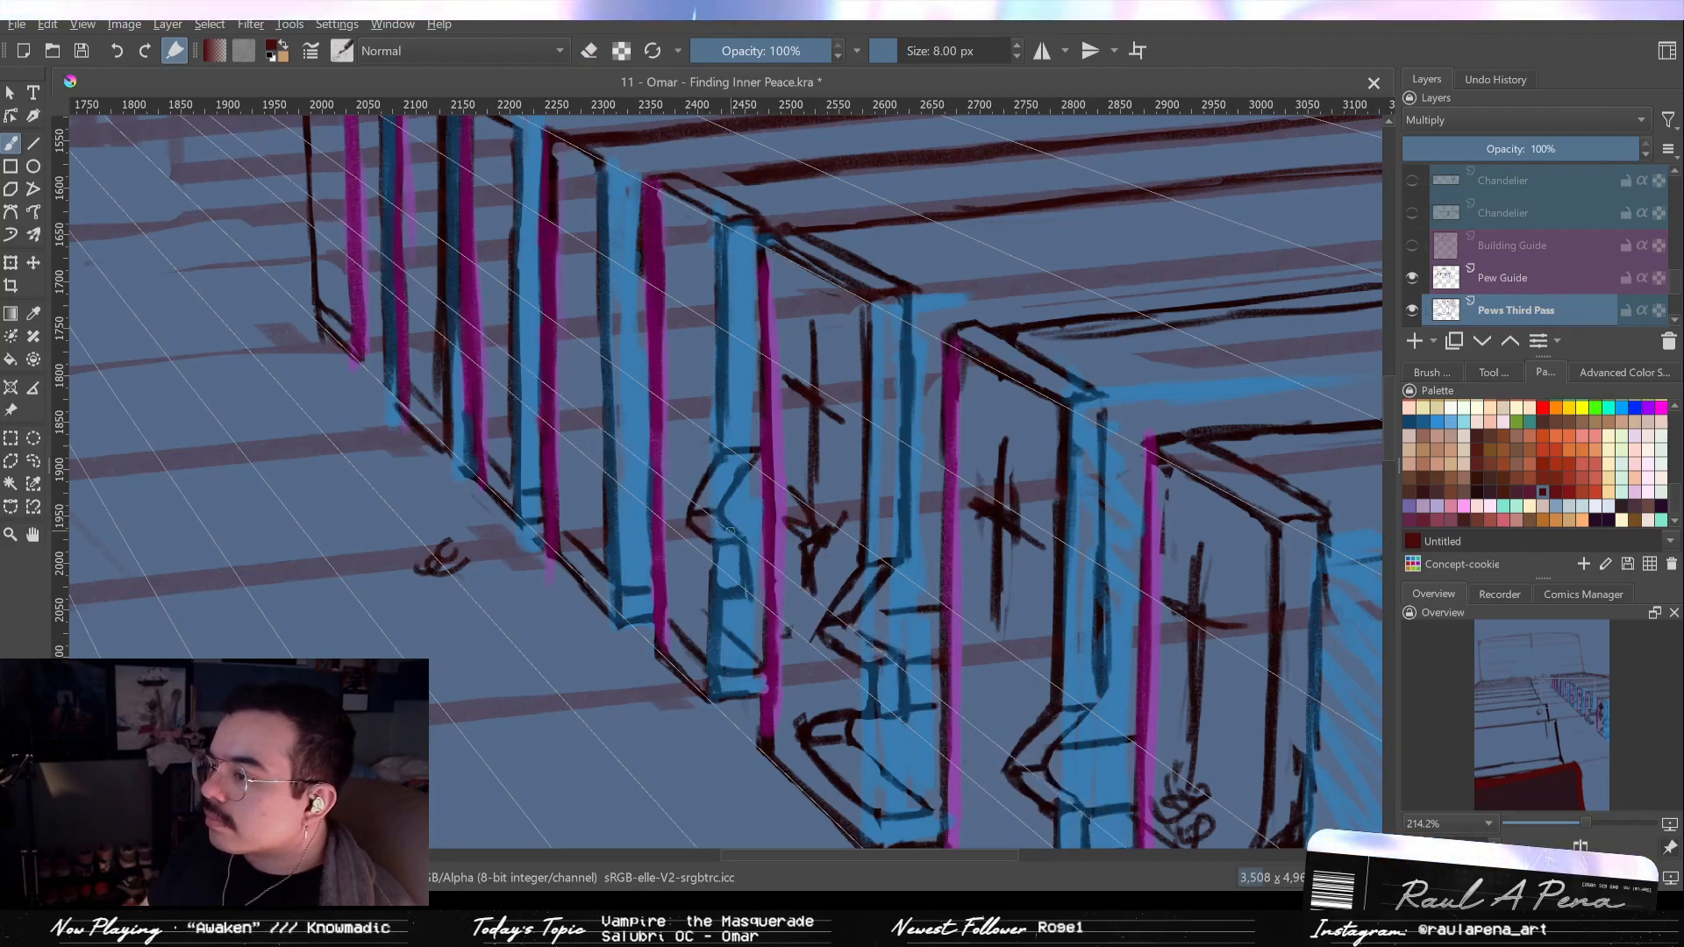
key(e)
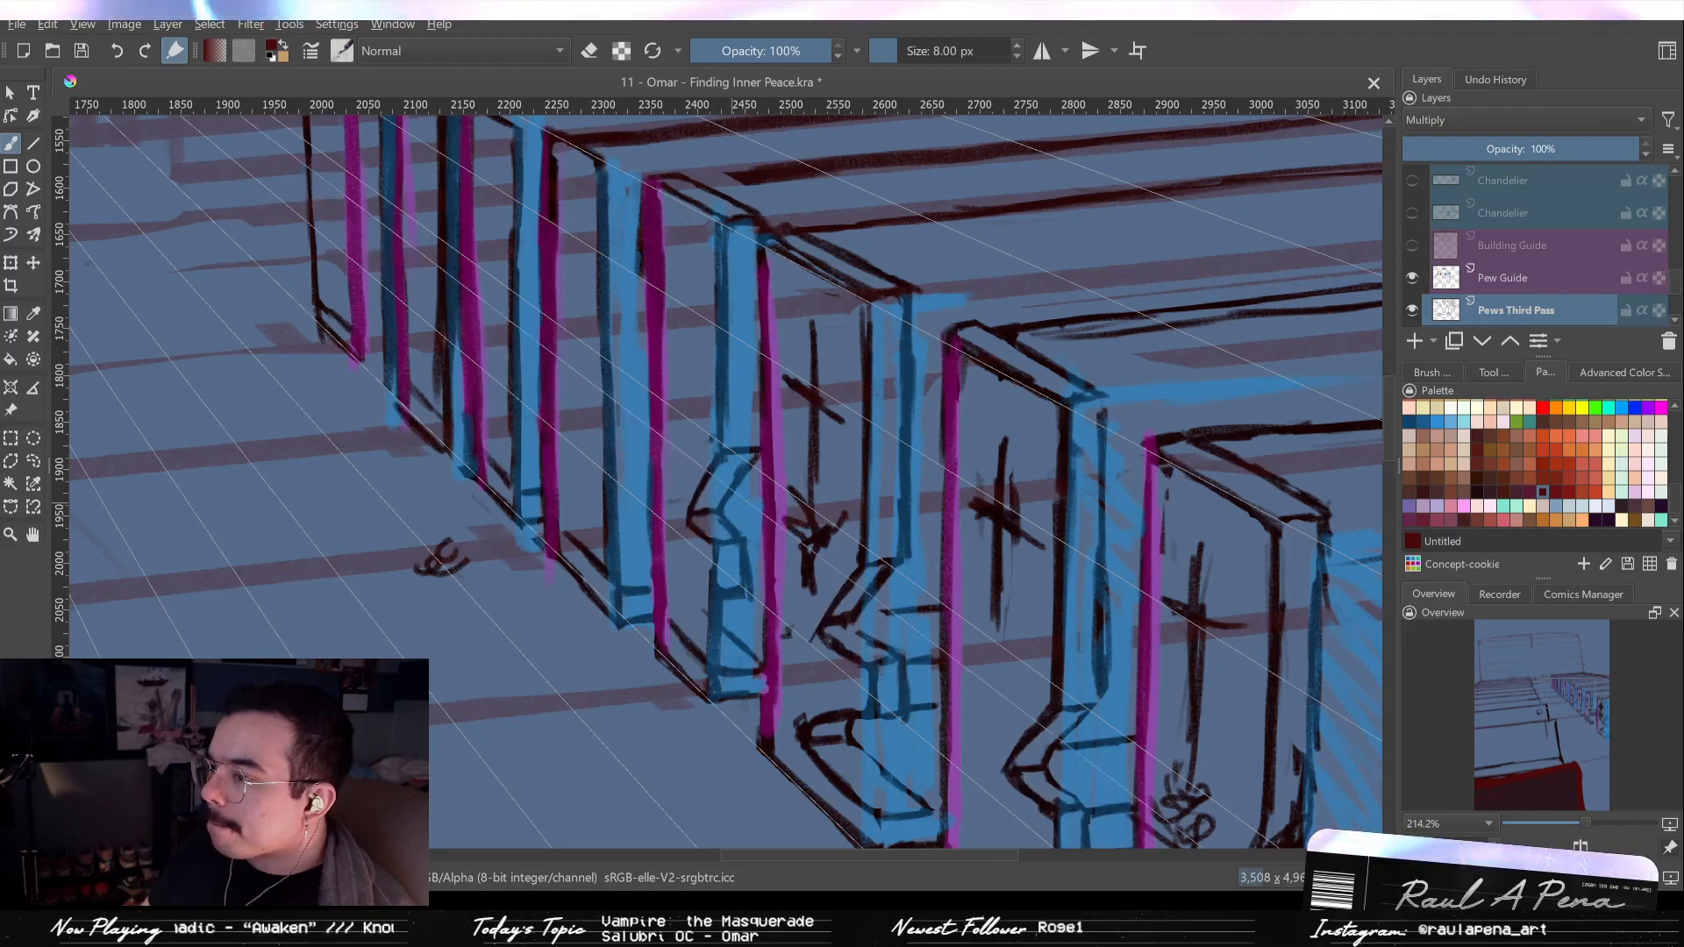
Draw the curved lower foot shape beneath the fifth-nearest pew's notch at 8 px, cleaning stray marks with the 15.90 px eraser.
drag(714, 571, 748, 529)
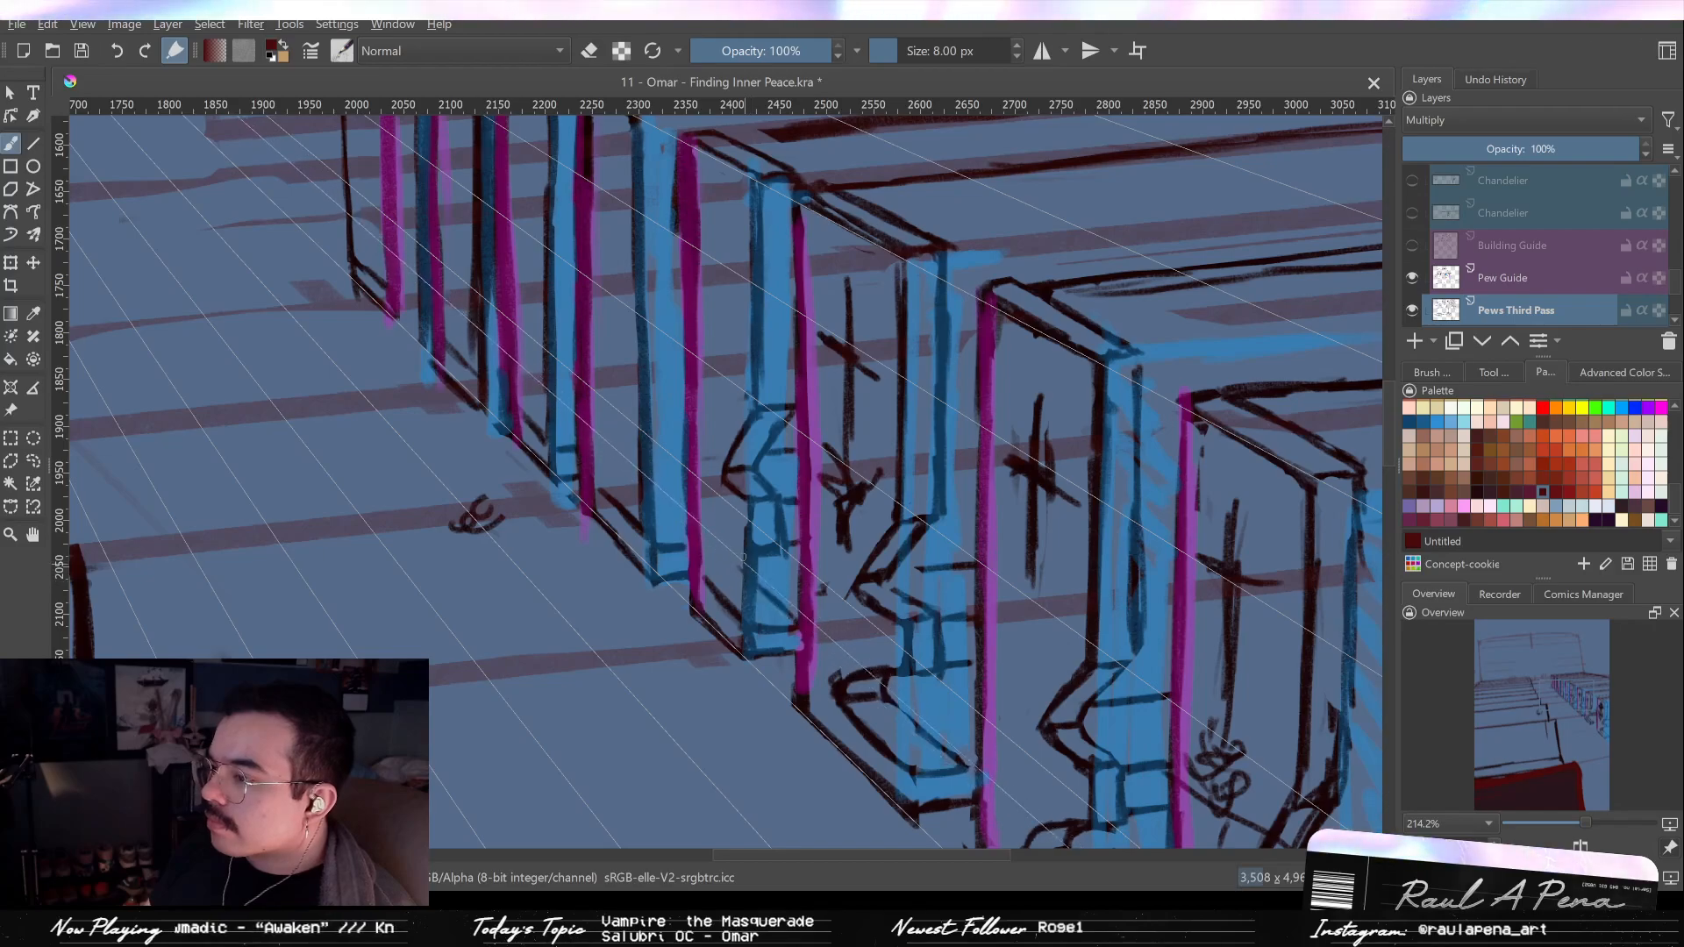
drag(732, 553, 710, 579)
key(e)
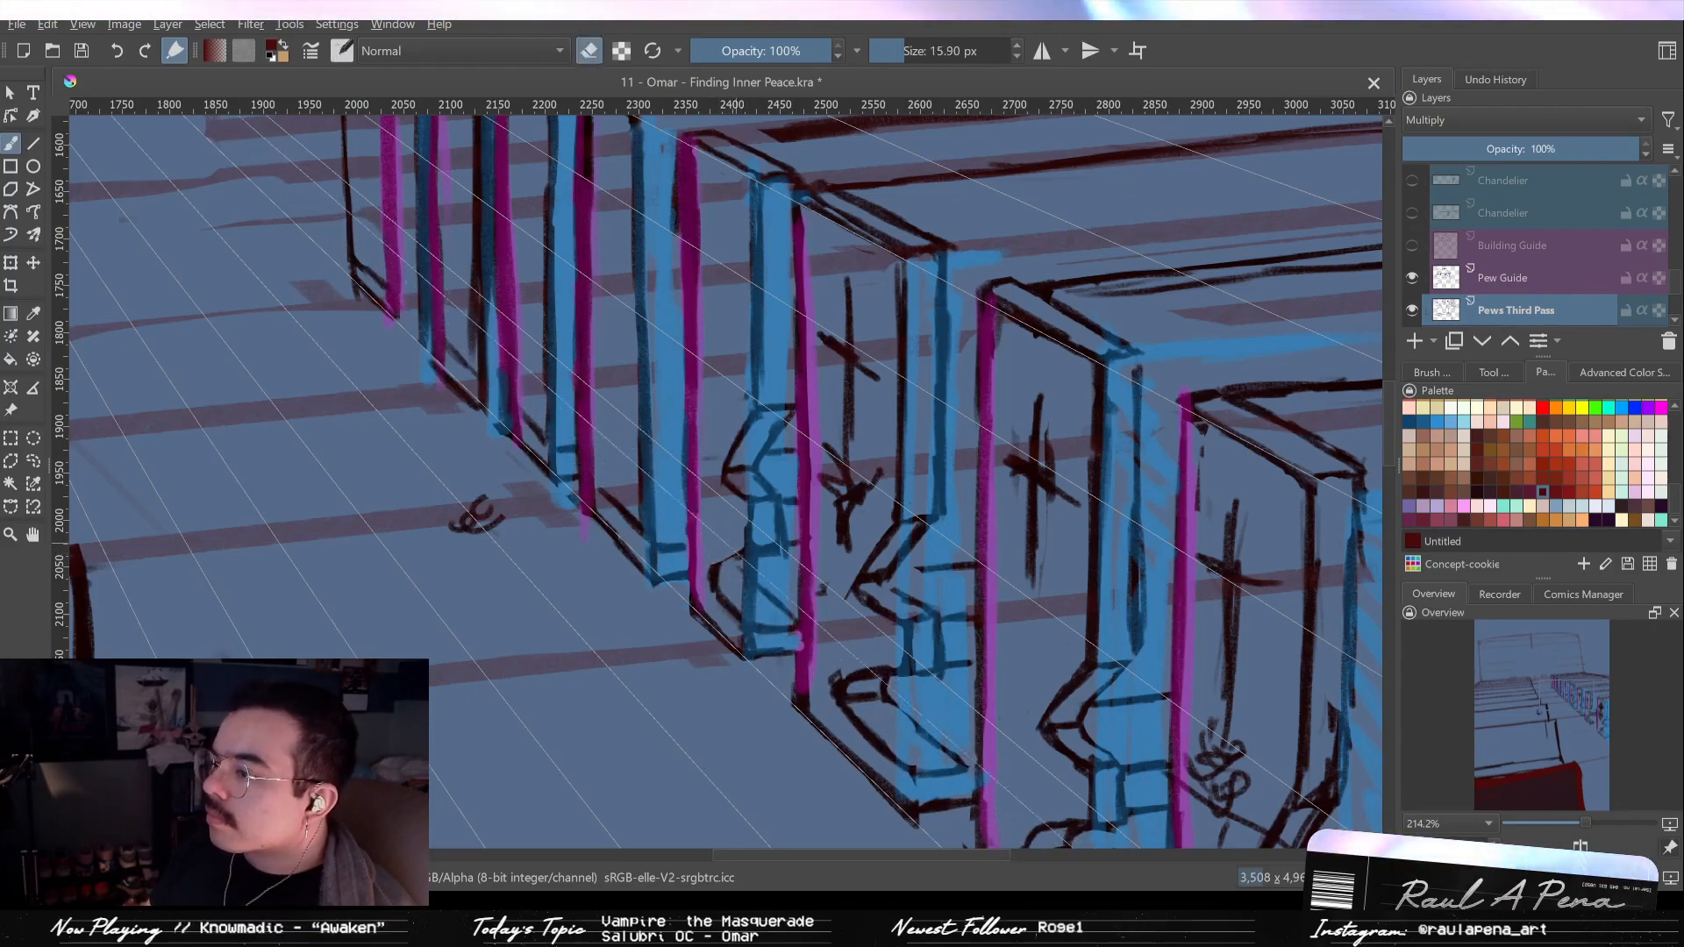
key(e)
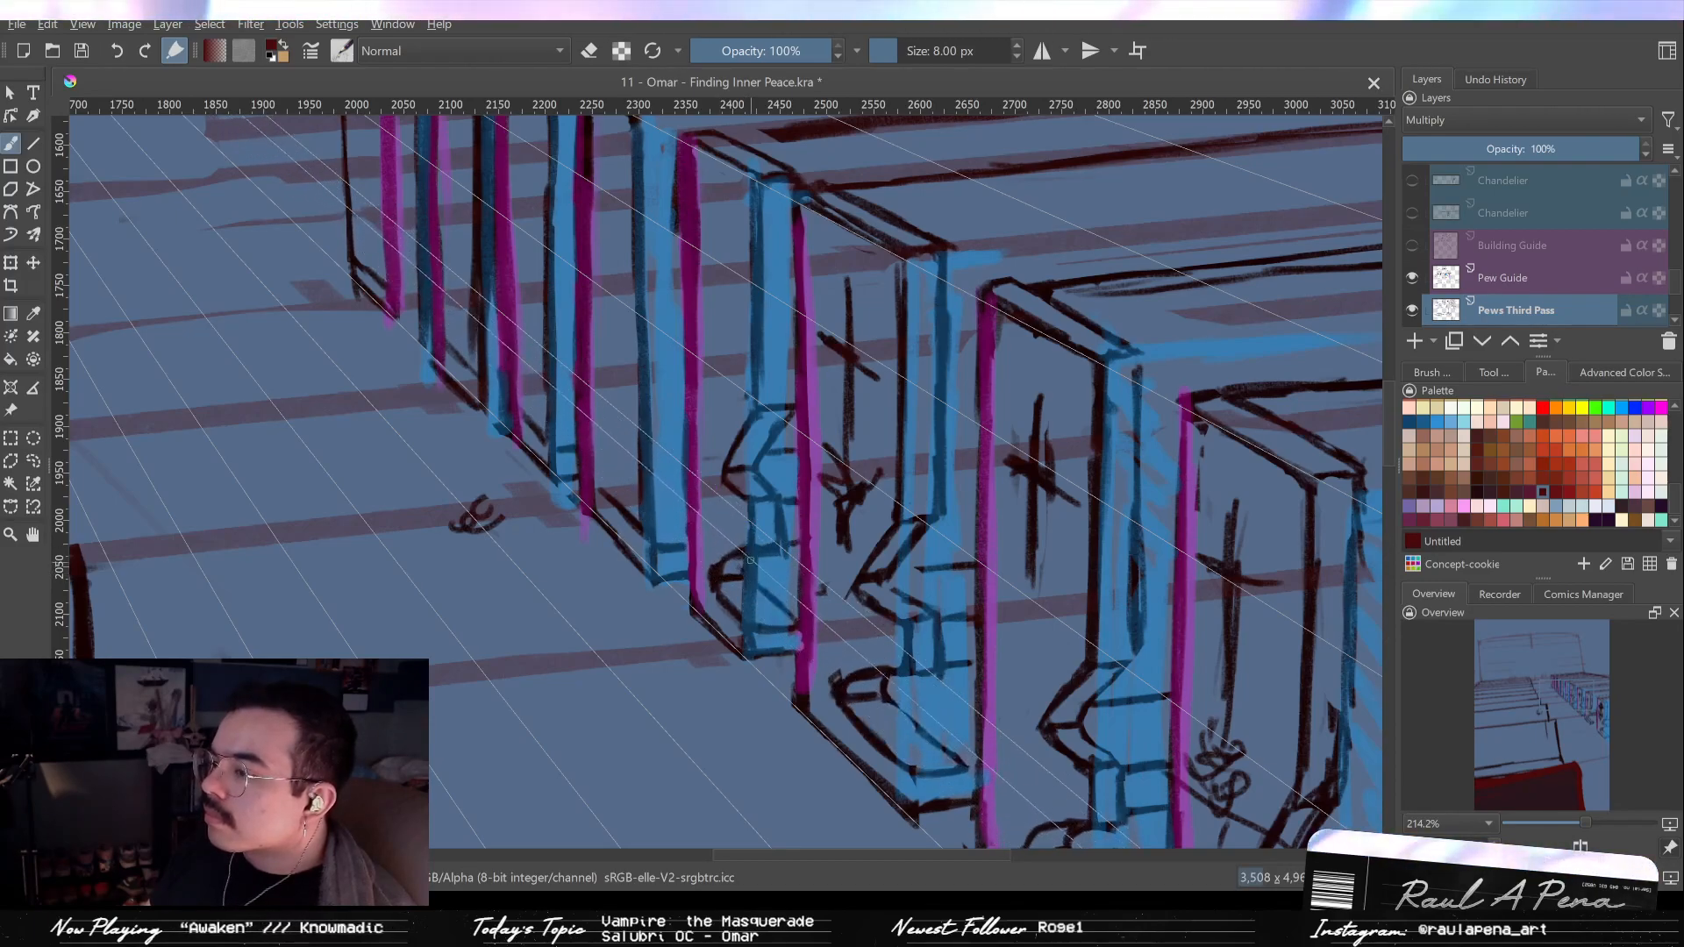
key(e)
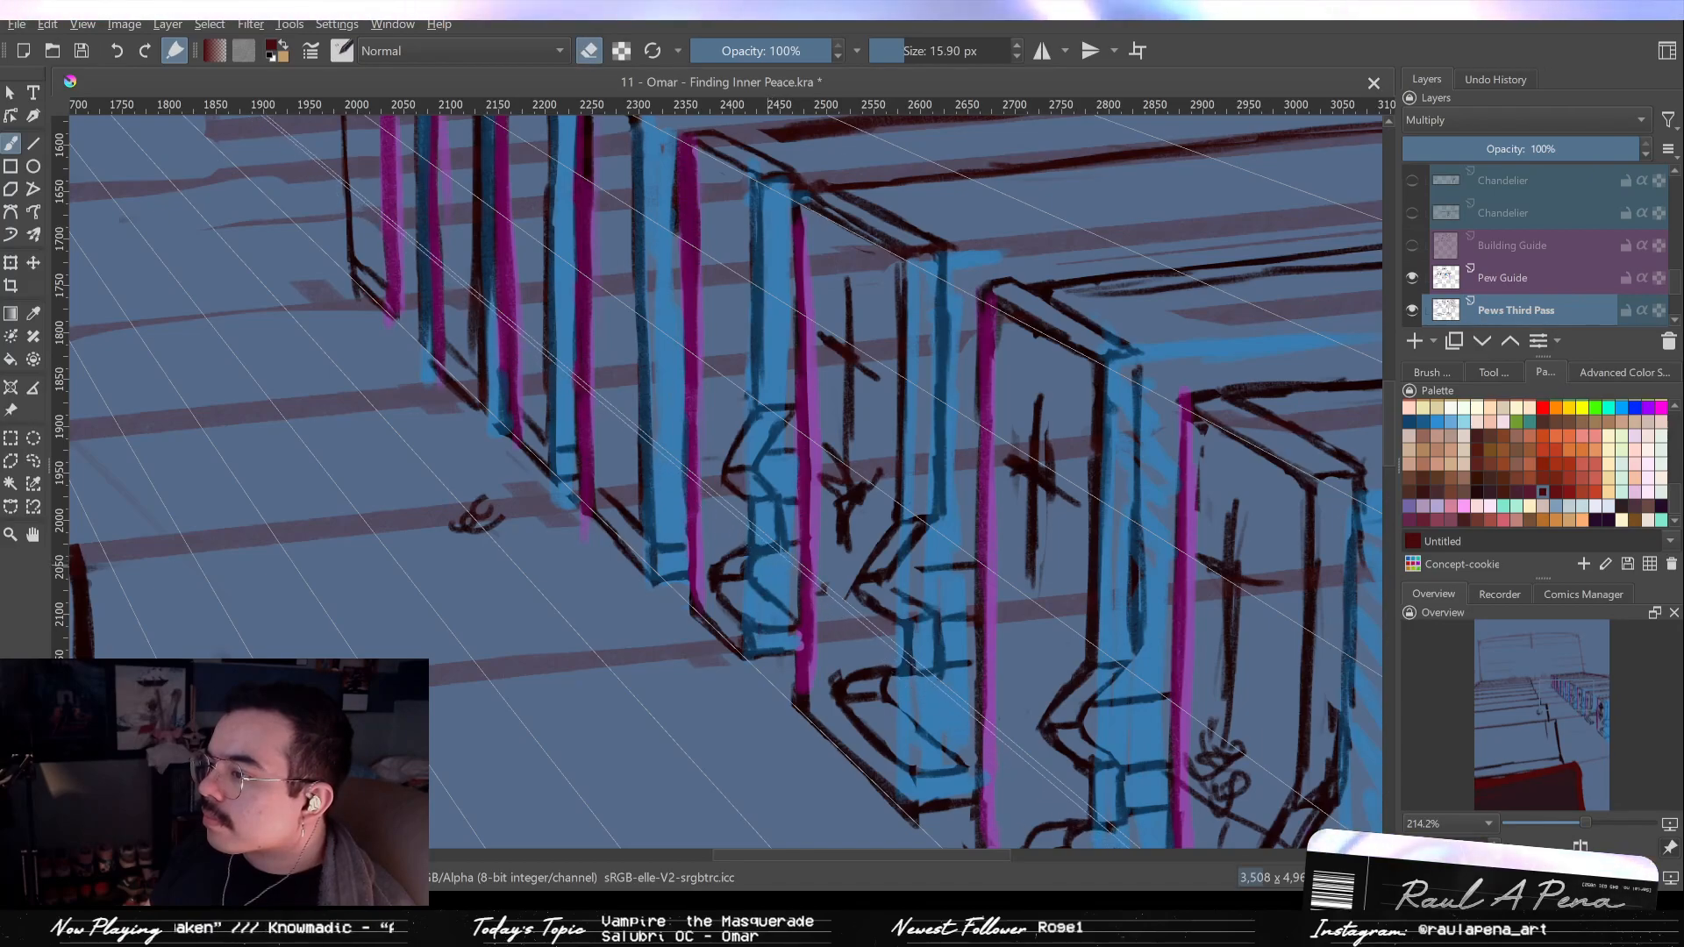
drag(797, 528, 782, 586)
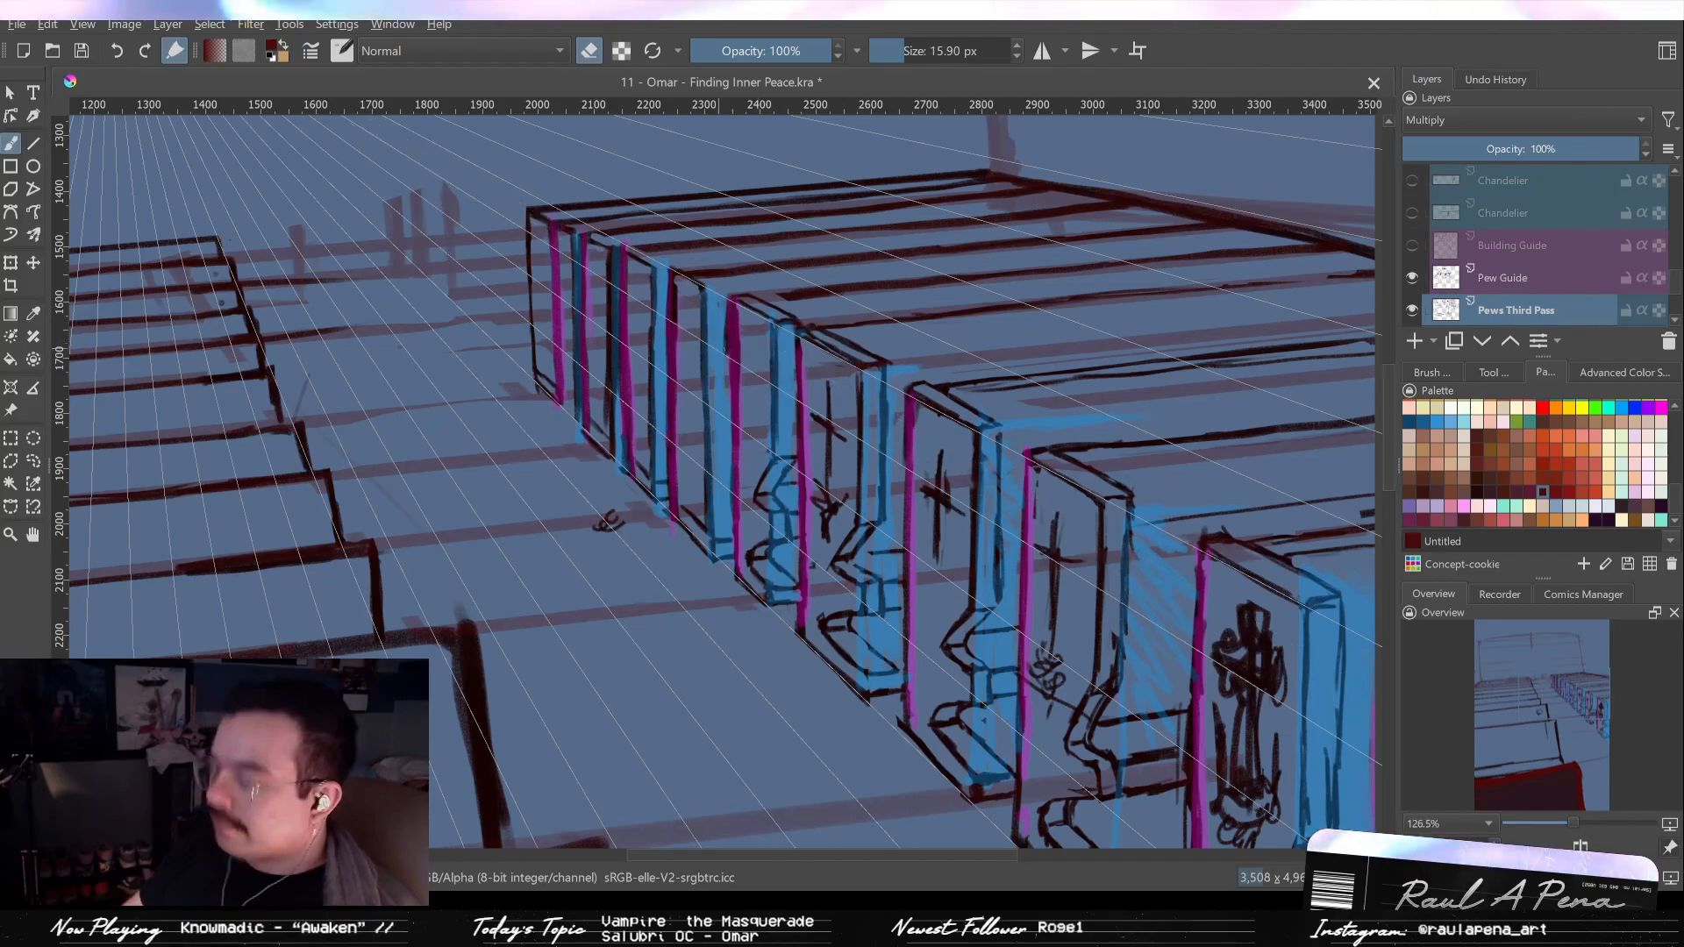
Draw the cross ornament with an arrow-shaped lower tip on the fifth-nearest pew's end panel at 8 px.
key(e)
drag(733, 413, 722, 351)
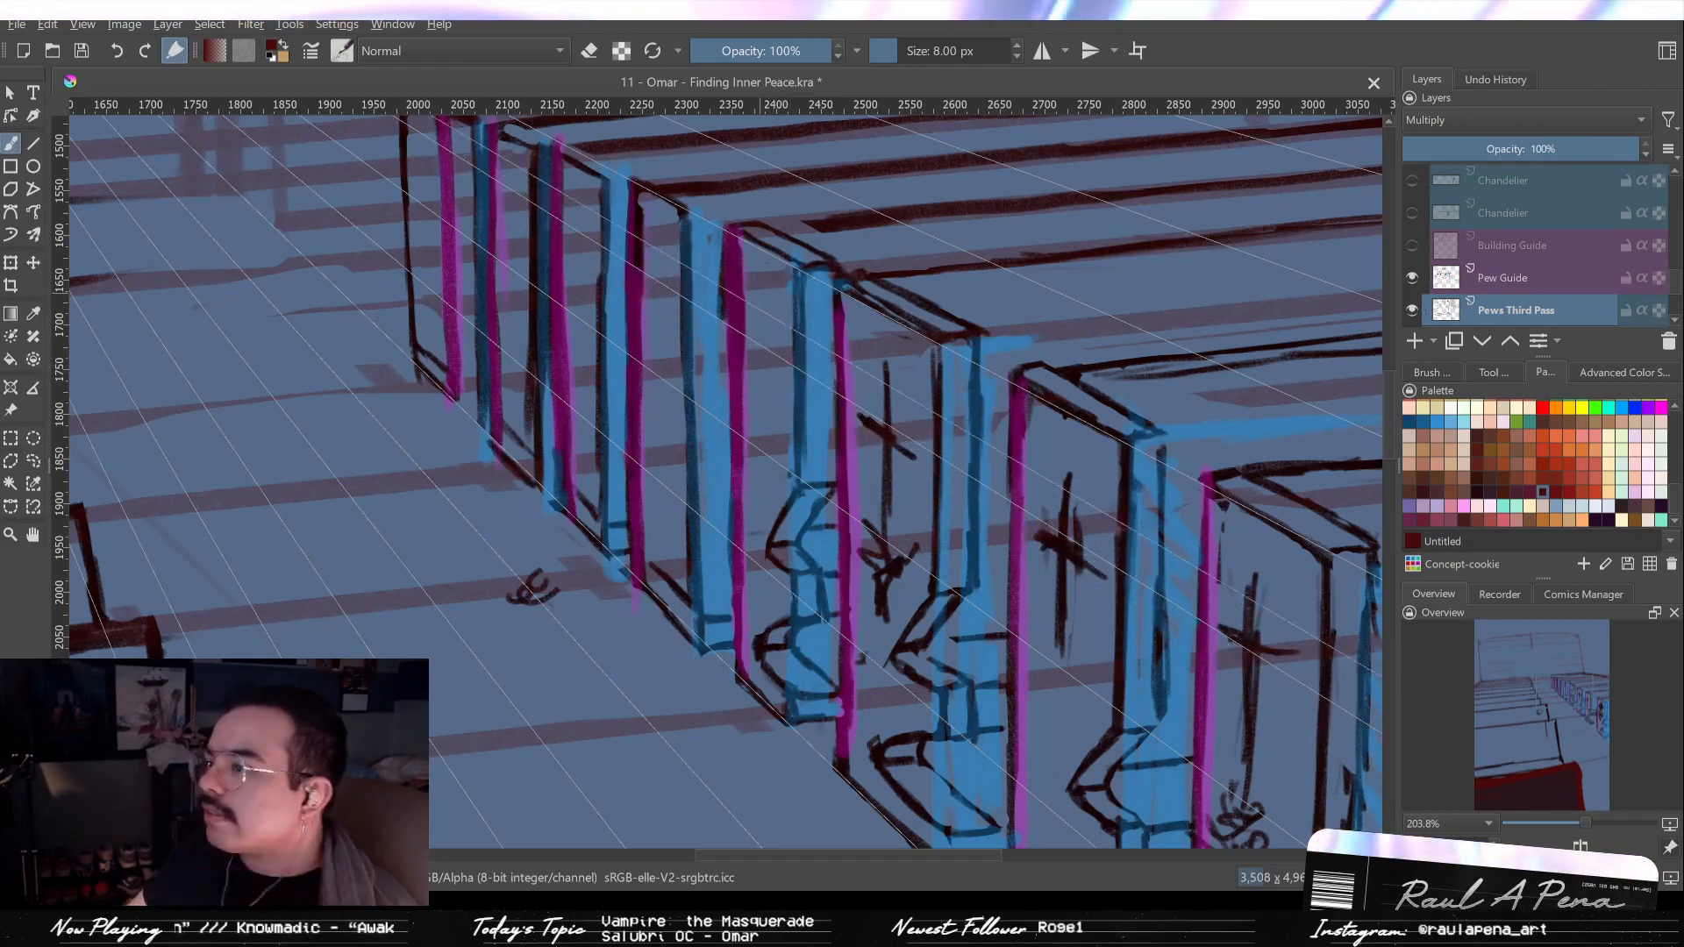
drag(766, 299, 765, 399)
mouse_move(766, 299)
mouse_down()
mouse_move(763, 358)
mouse_move(779, 363)
mouse_up()
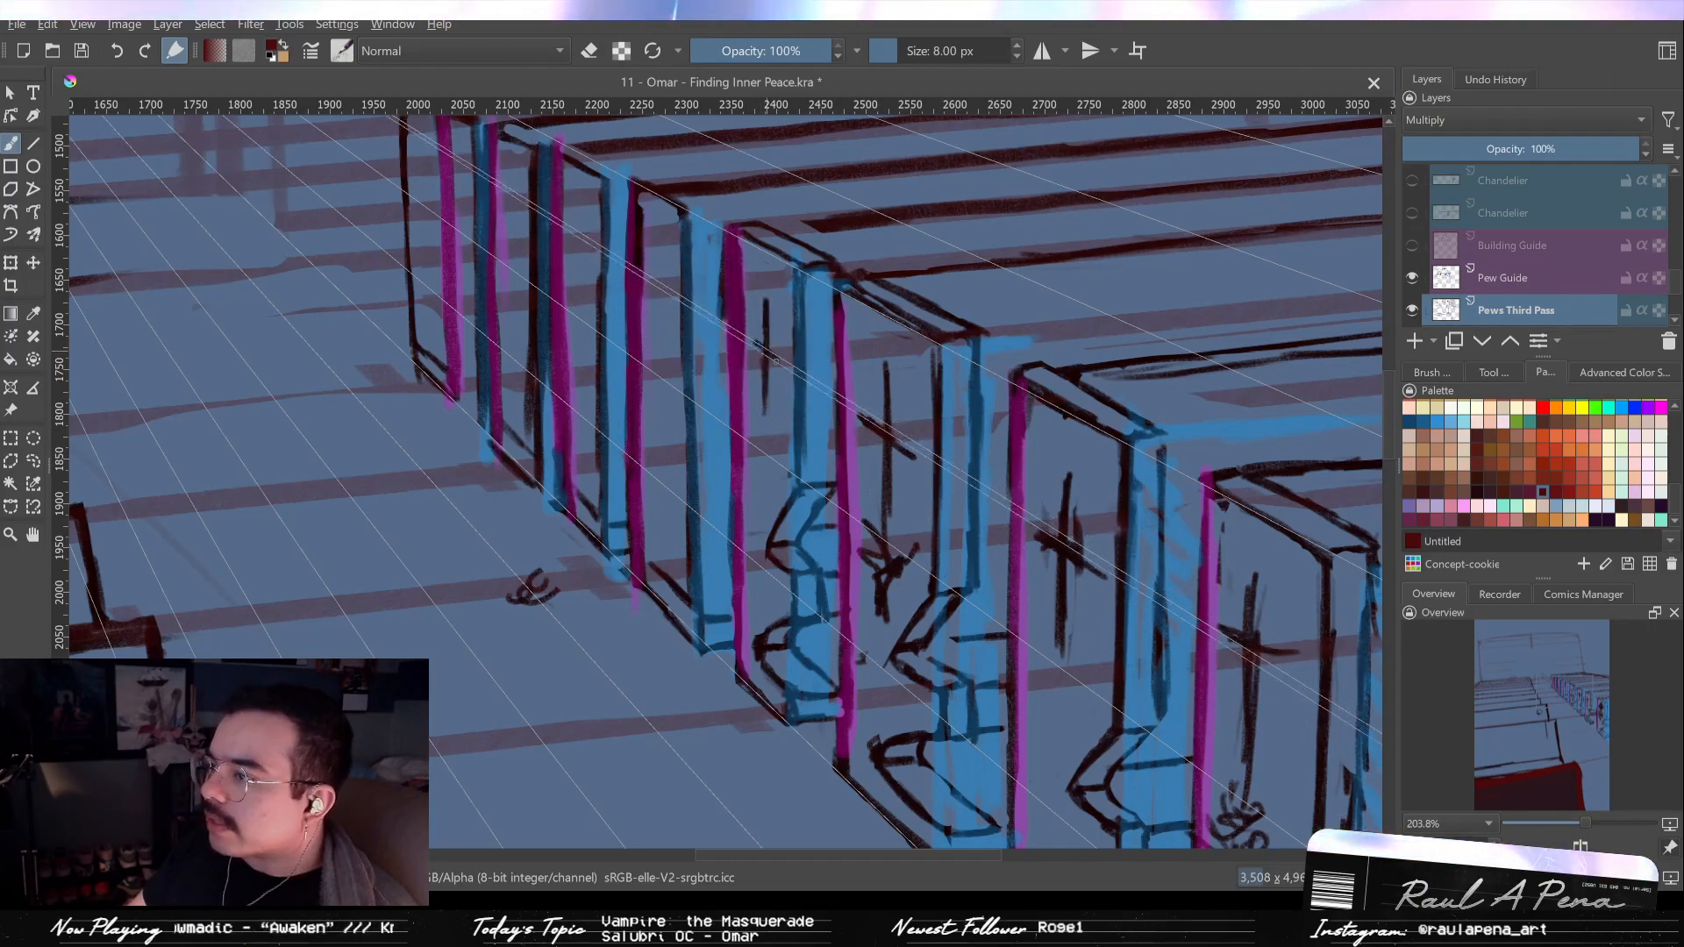
key(ctrl+z)
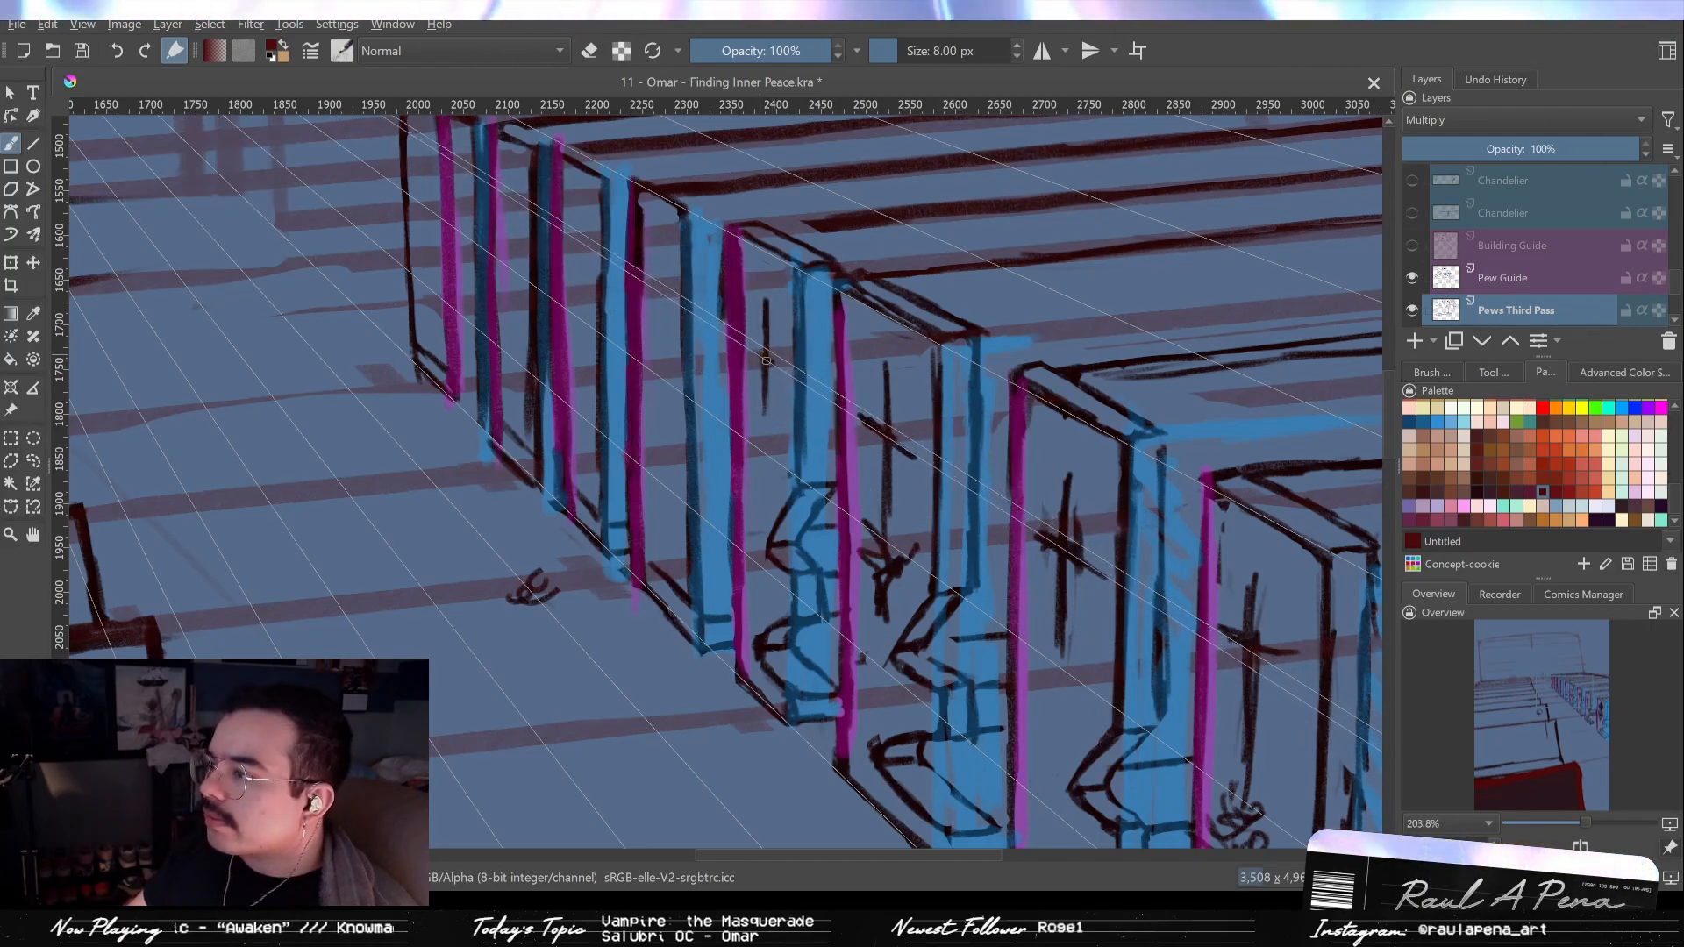
drag(749, 345, 791, 376)
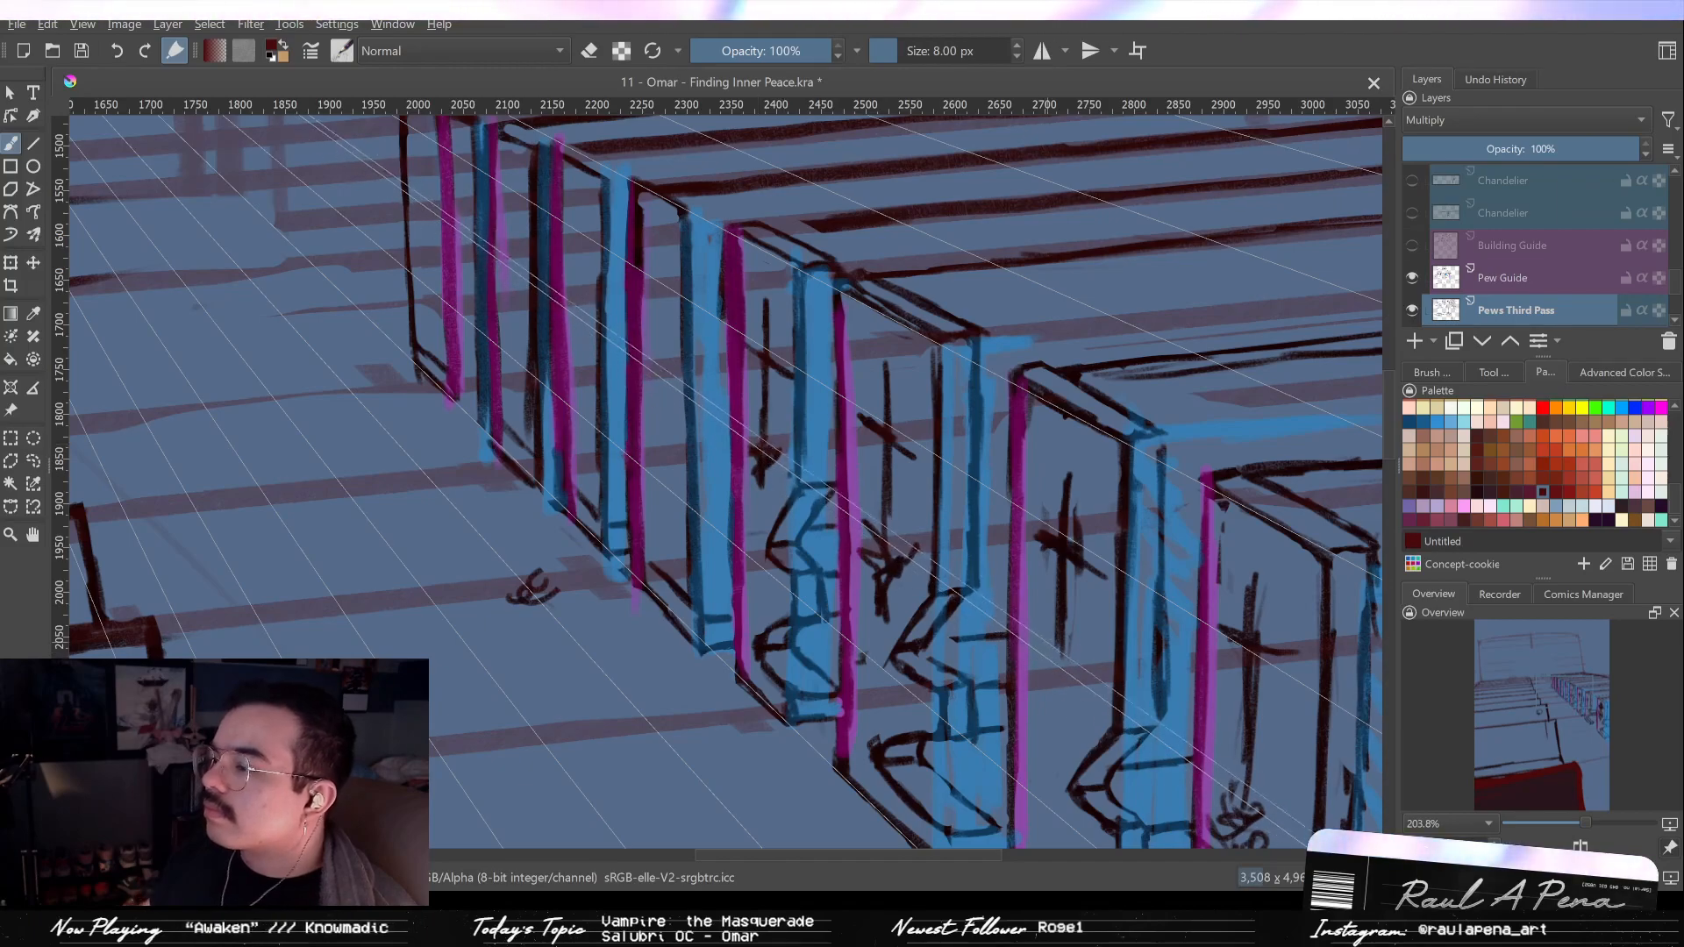
Add an arrow-shaped lower tip to the third-nearest pew's cross at 8 px and save the file.
mouse_move(1037, 636)
mouse_down()
mouse_move(1049, 684)
mouse_move(1078, 648)
mouse_move(1088, 737)
mouse_up()
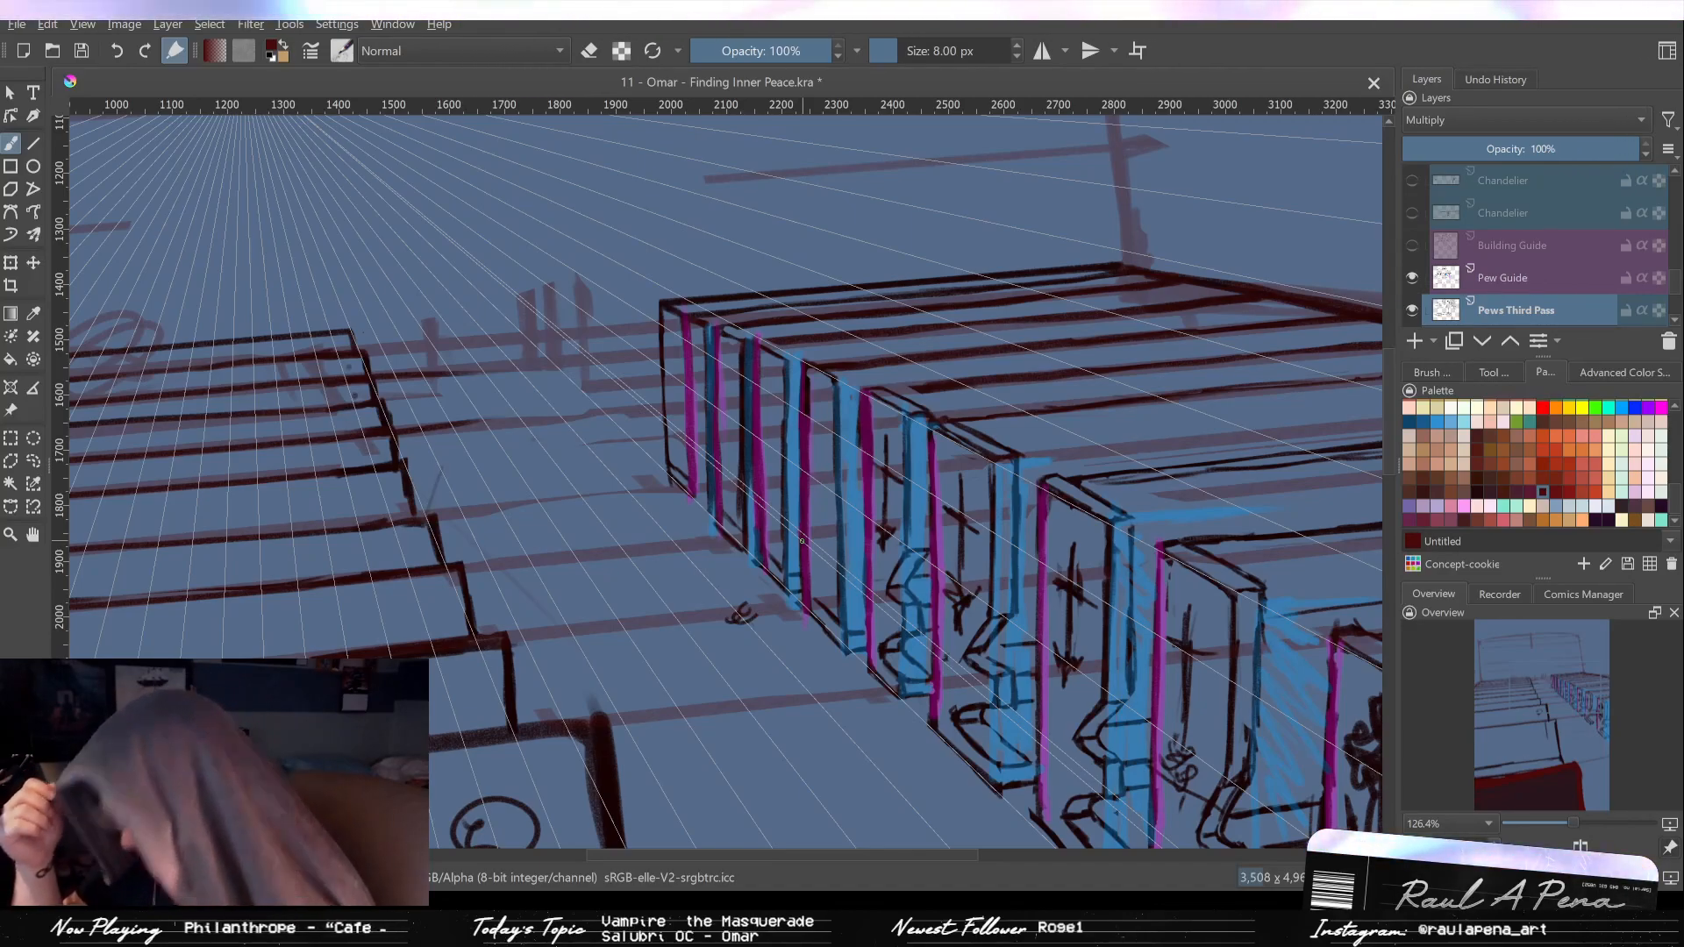
ctrl+click(802, 539)
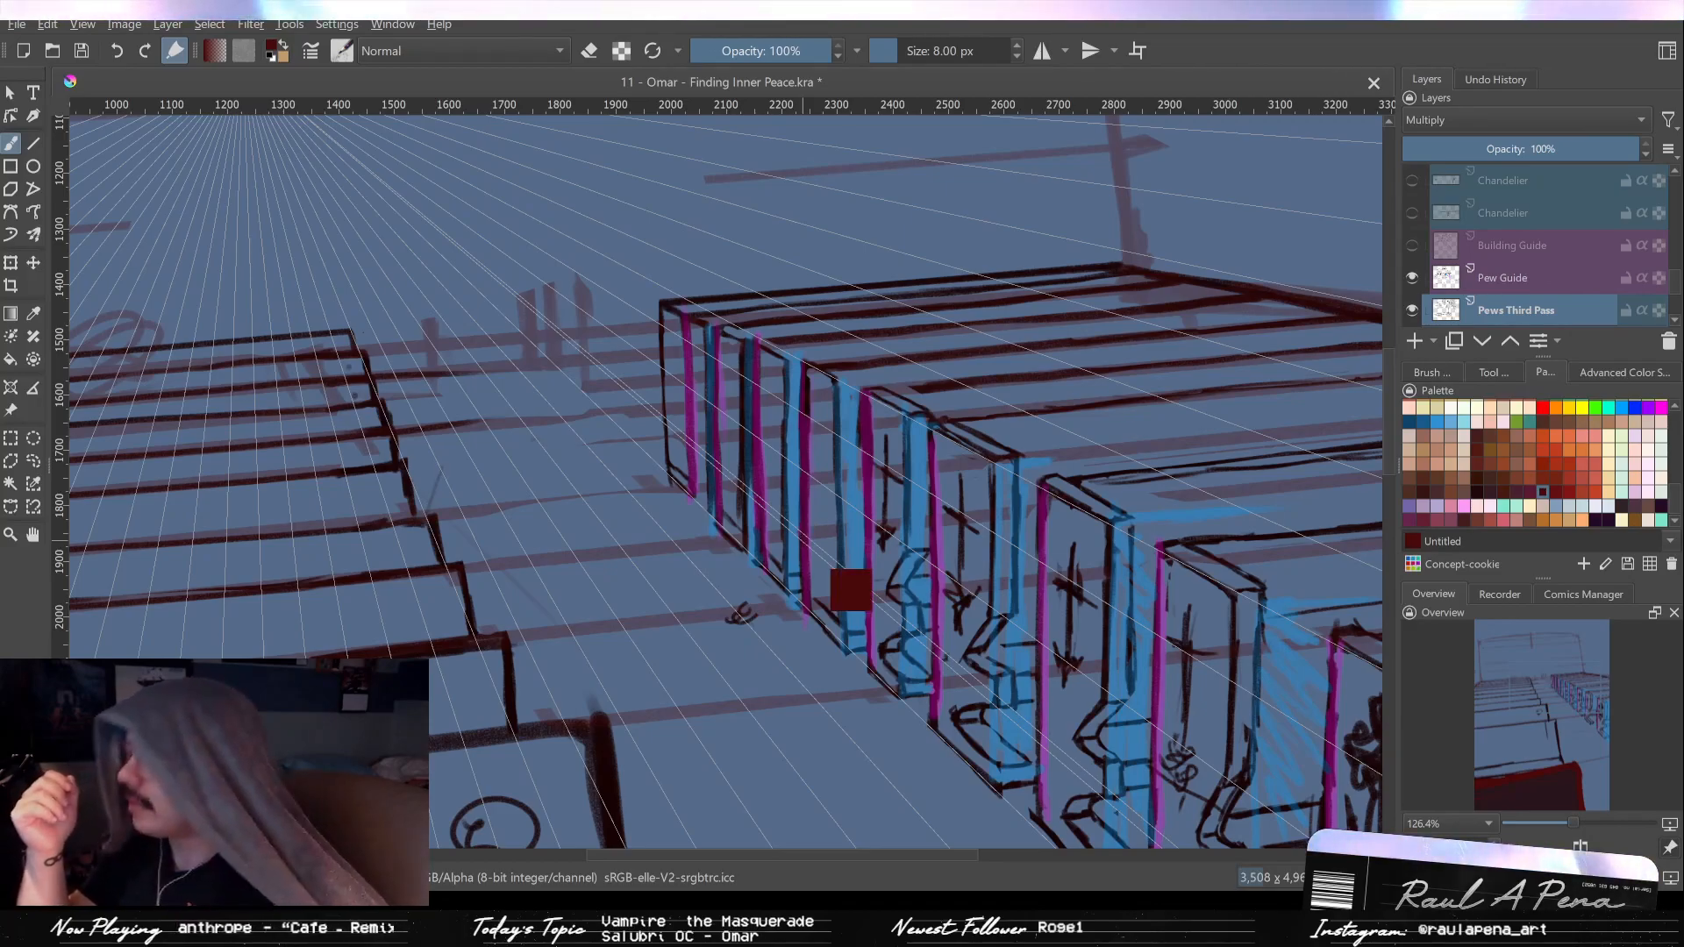
key(ctrl+s)
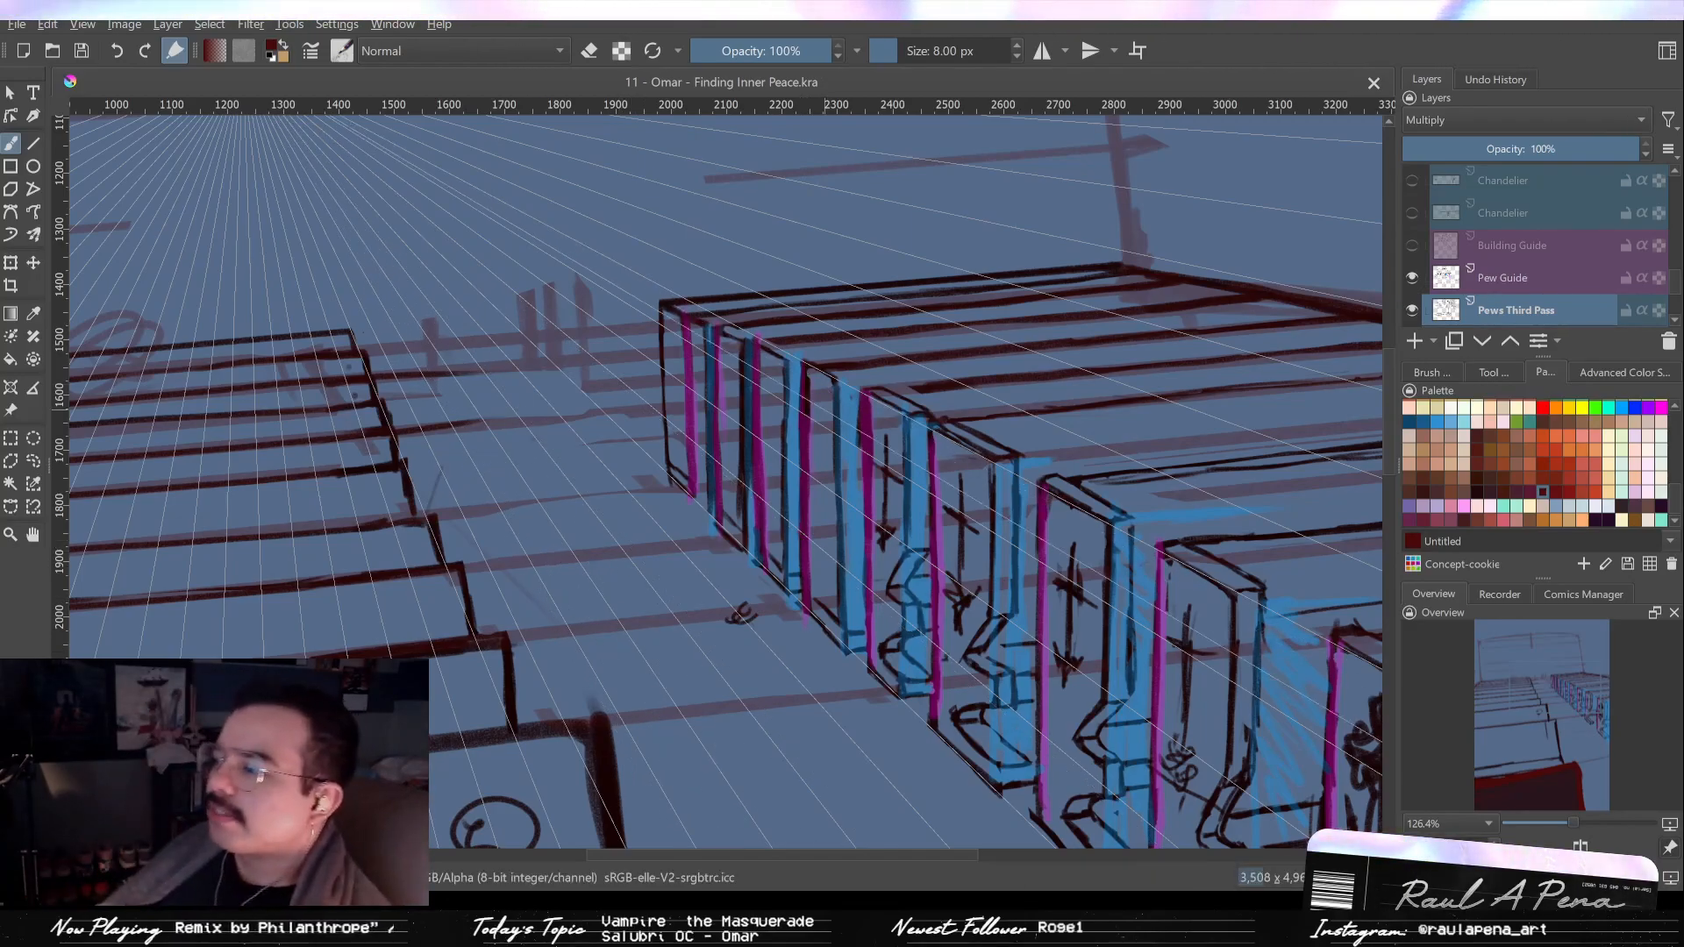
Draw the short block line and curved lower foot shape at the base of the sixth-nearest pew at 8 px.
drag(788, 476, 800, 361)
drag(829, 459, 800, 369)
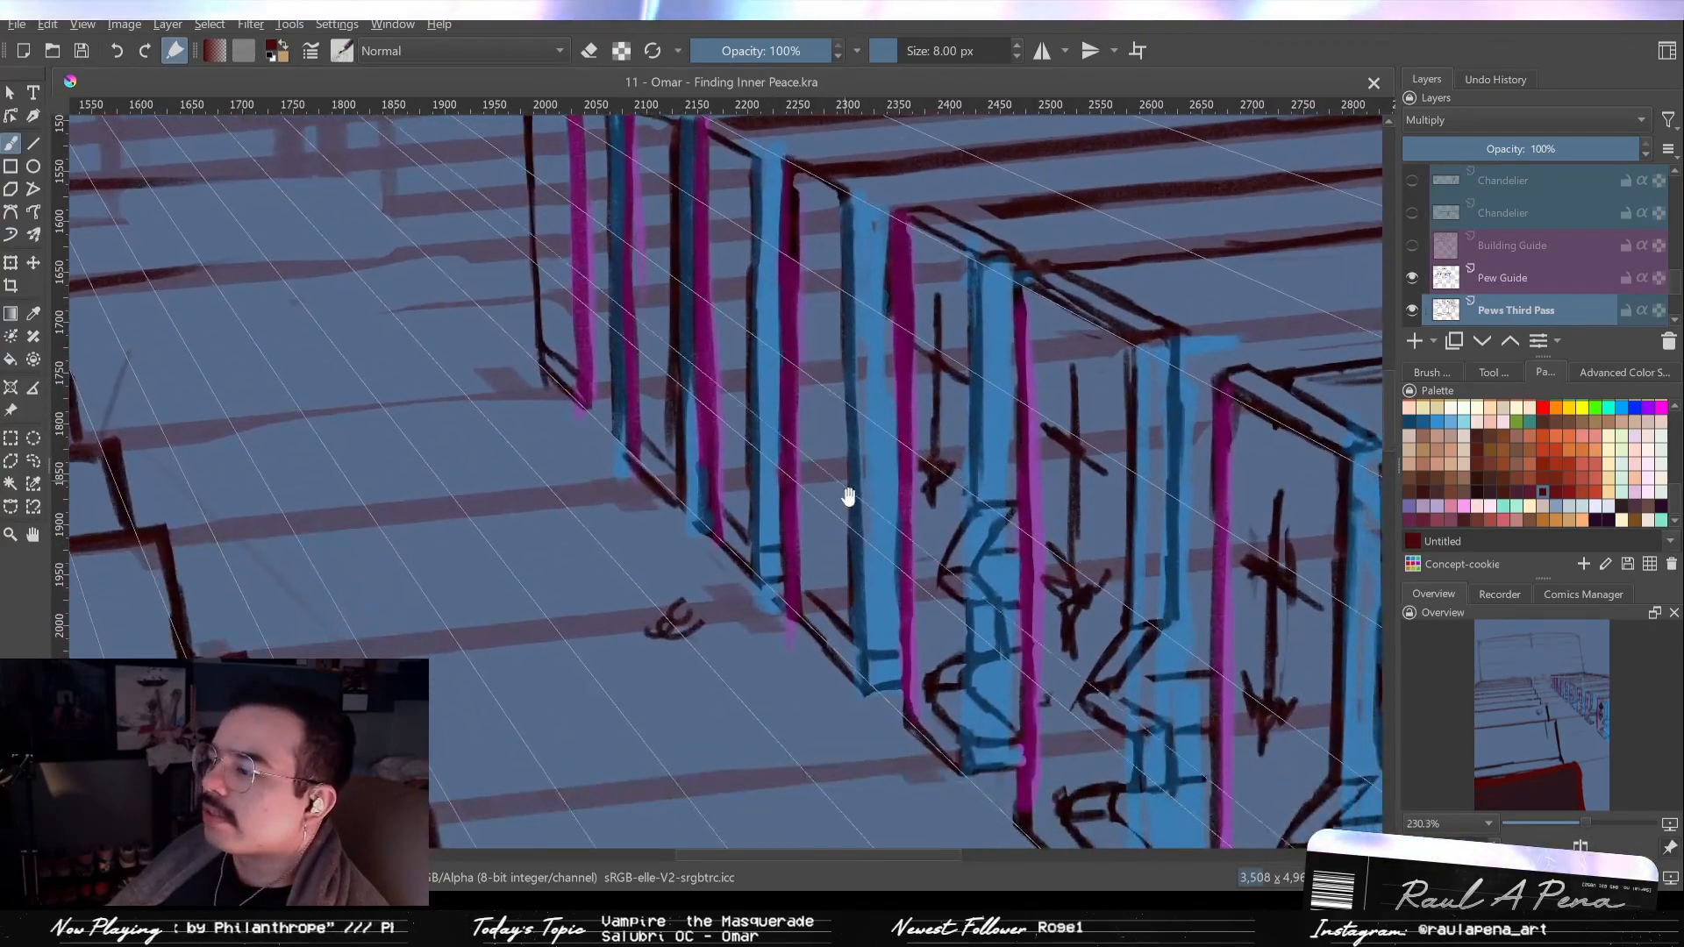
drag(848, 496, 792, 426)
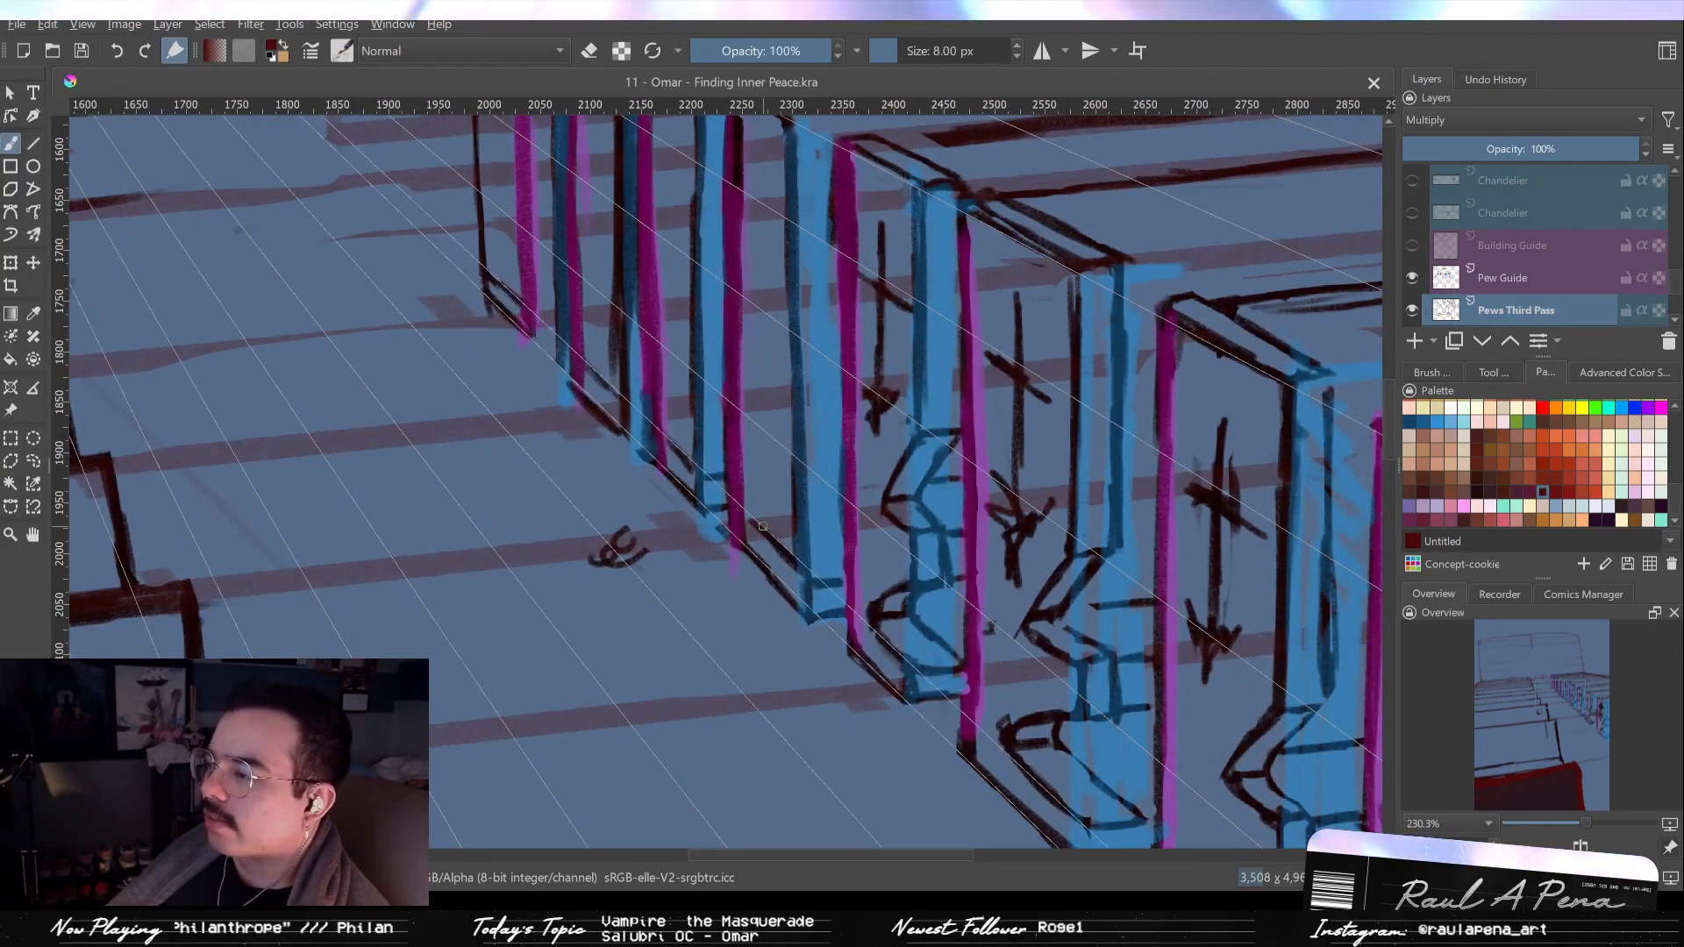
mouse_move(793, 489)
mouse_down()
mouse_move(816, 477)
mouse_move(804, 507)
mouse_up()
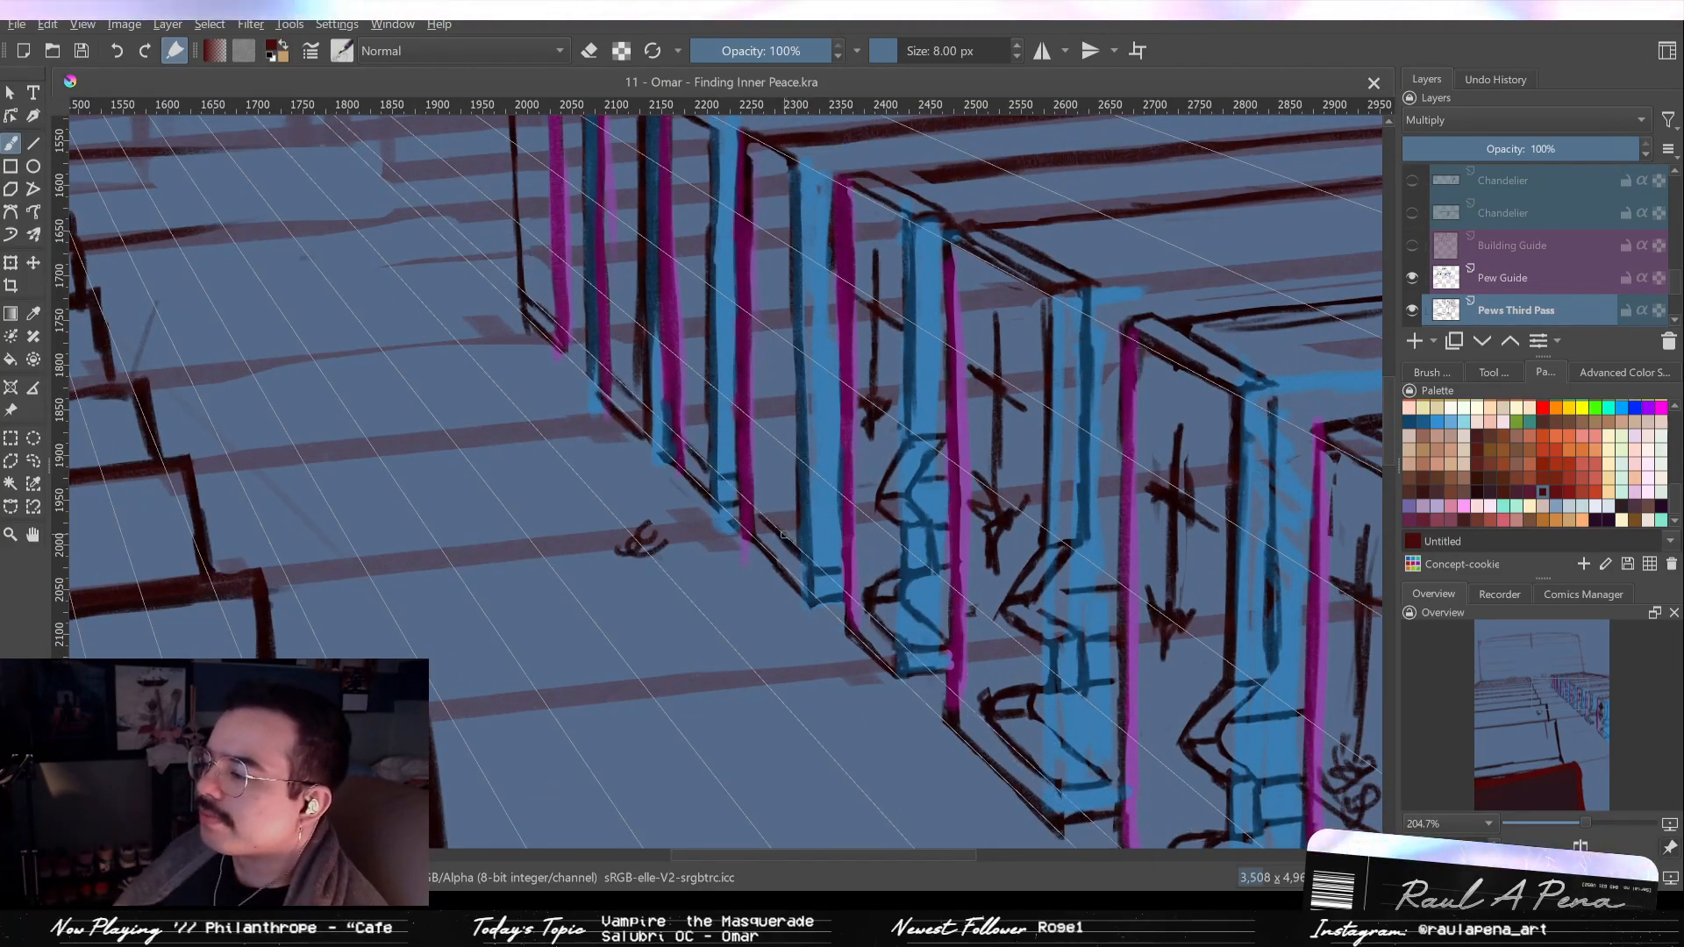
drag(784, 534, 776, 528)
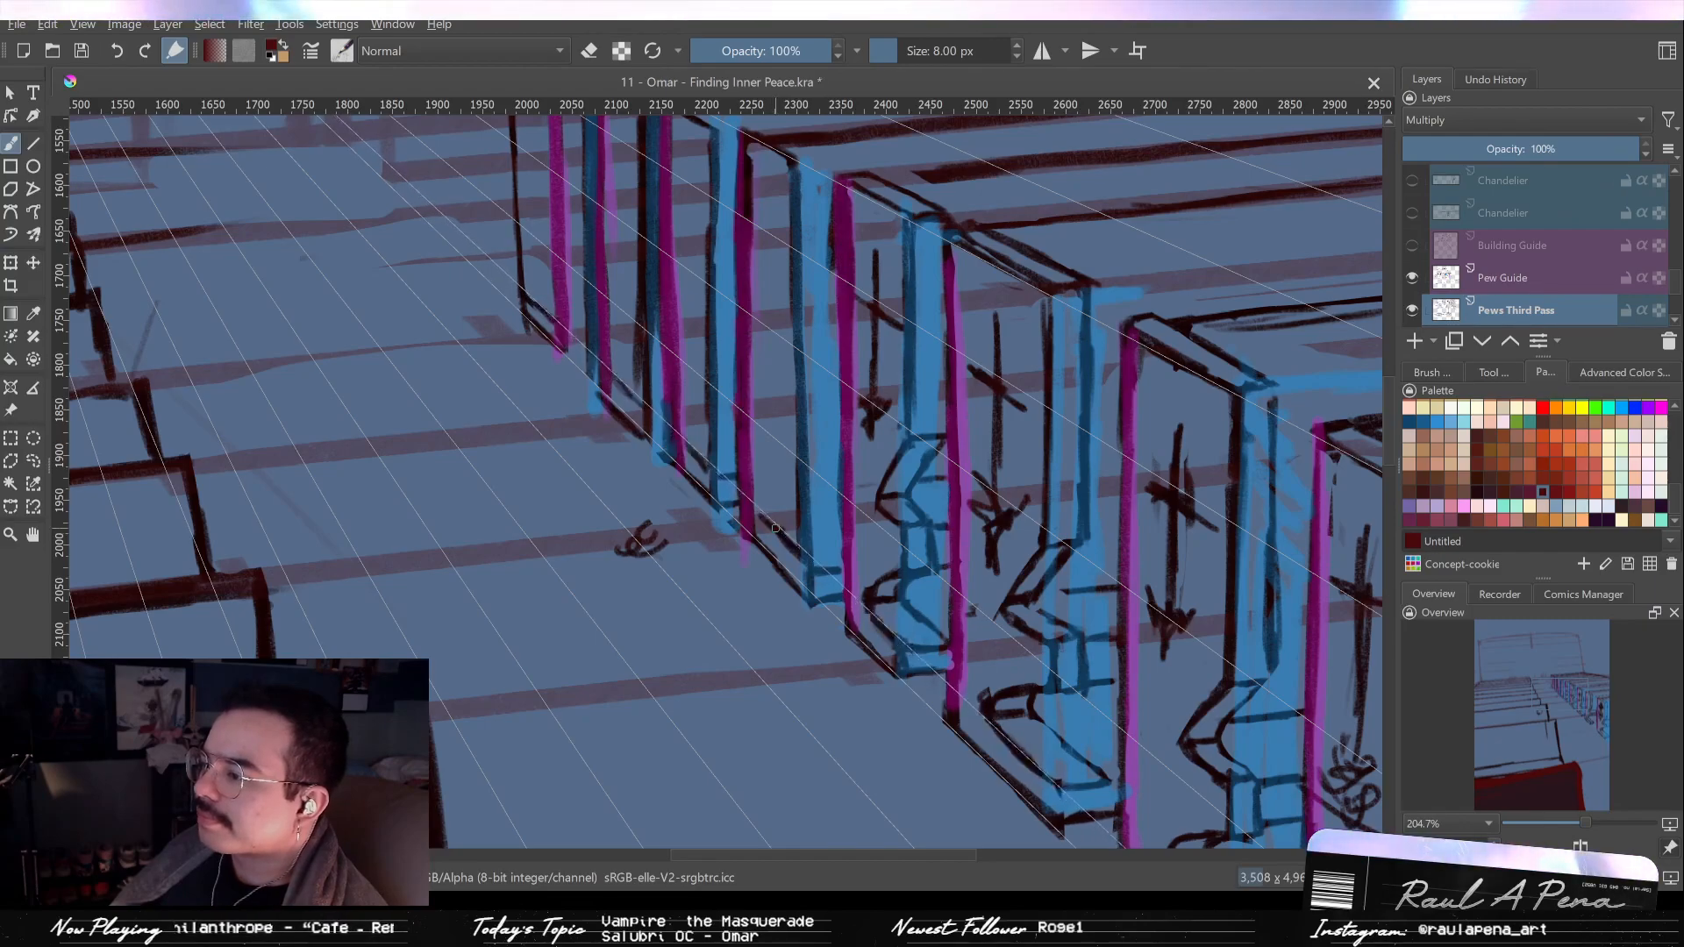
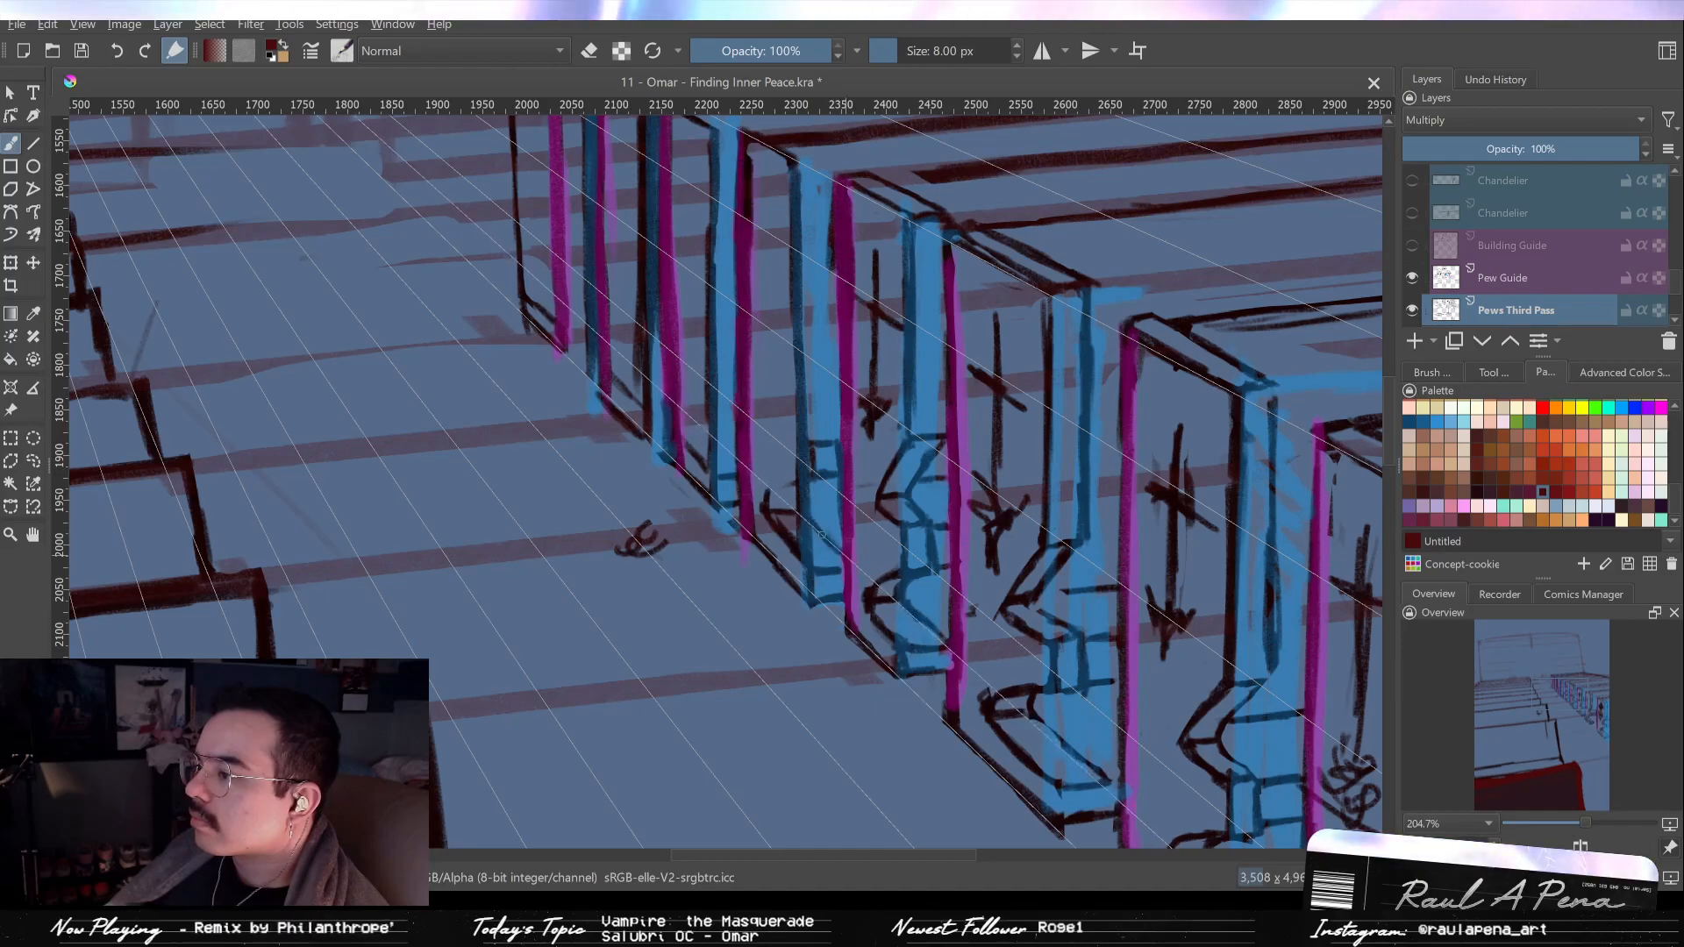
key(e)
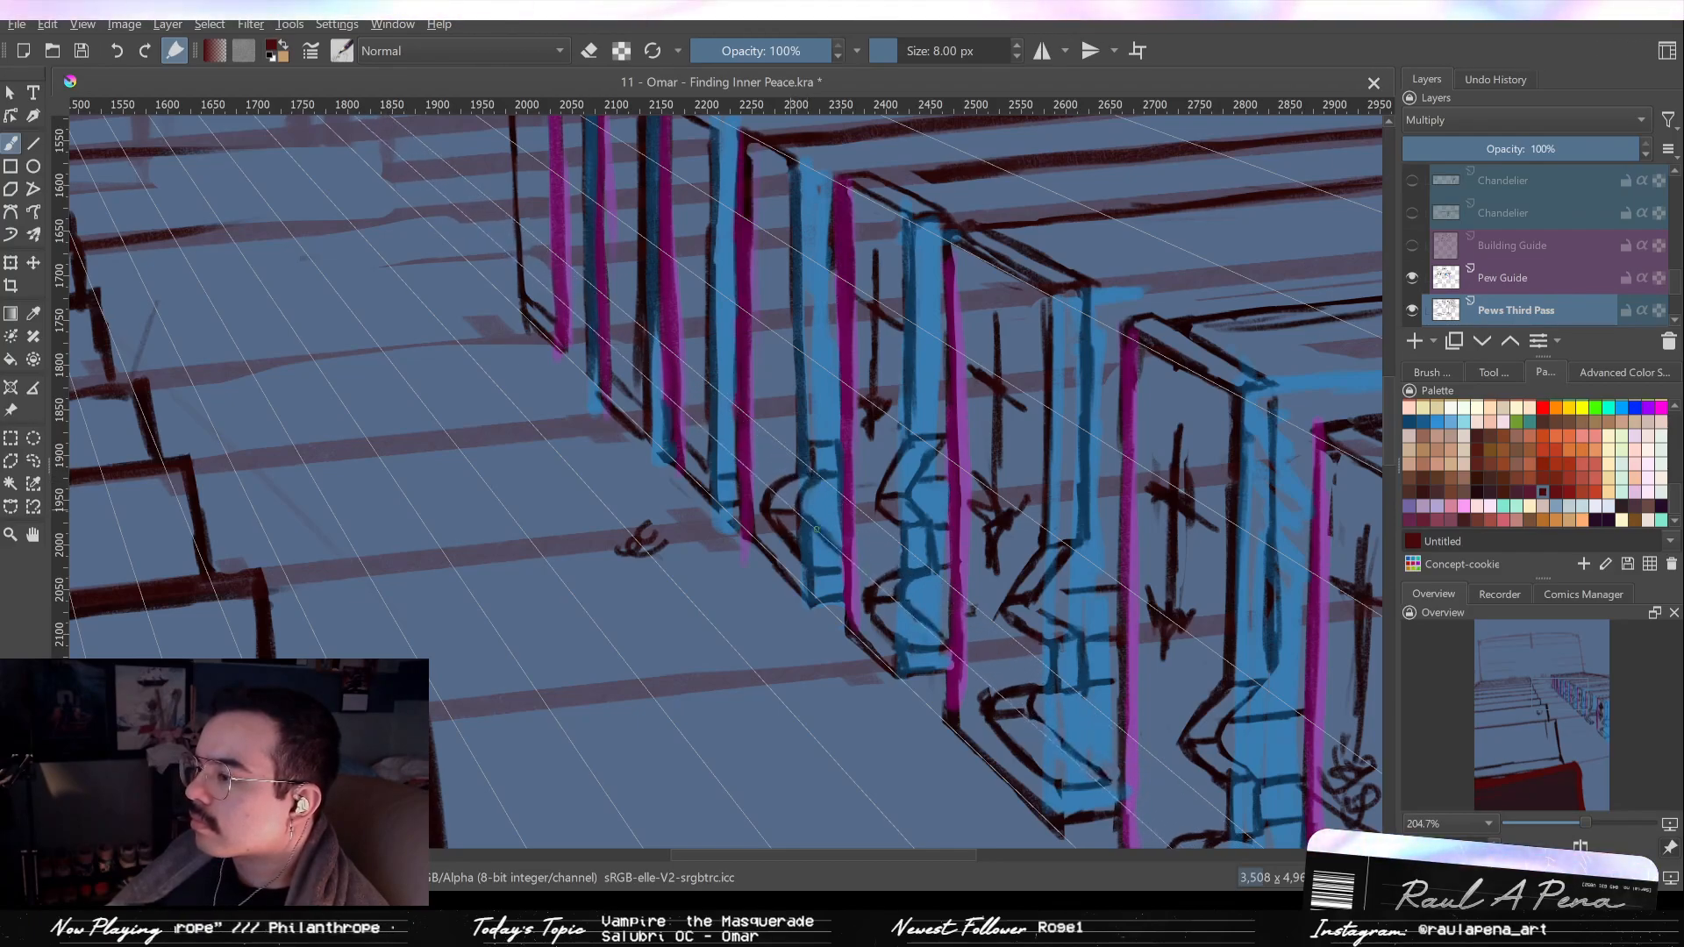
key(e)
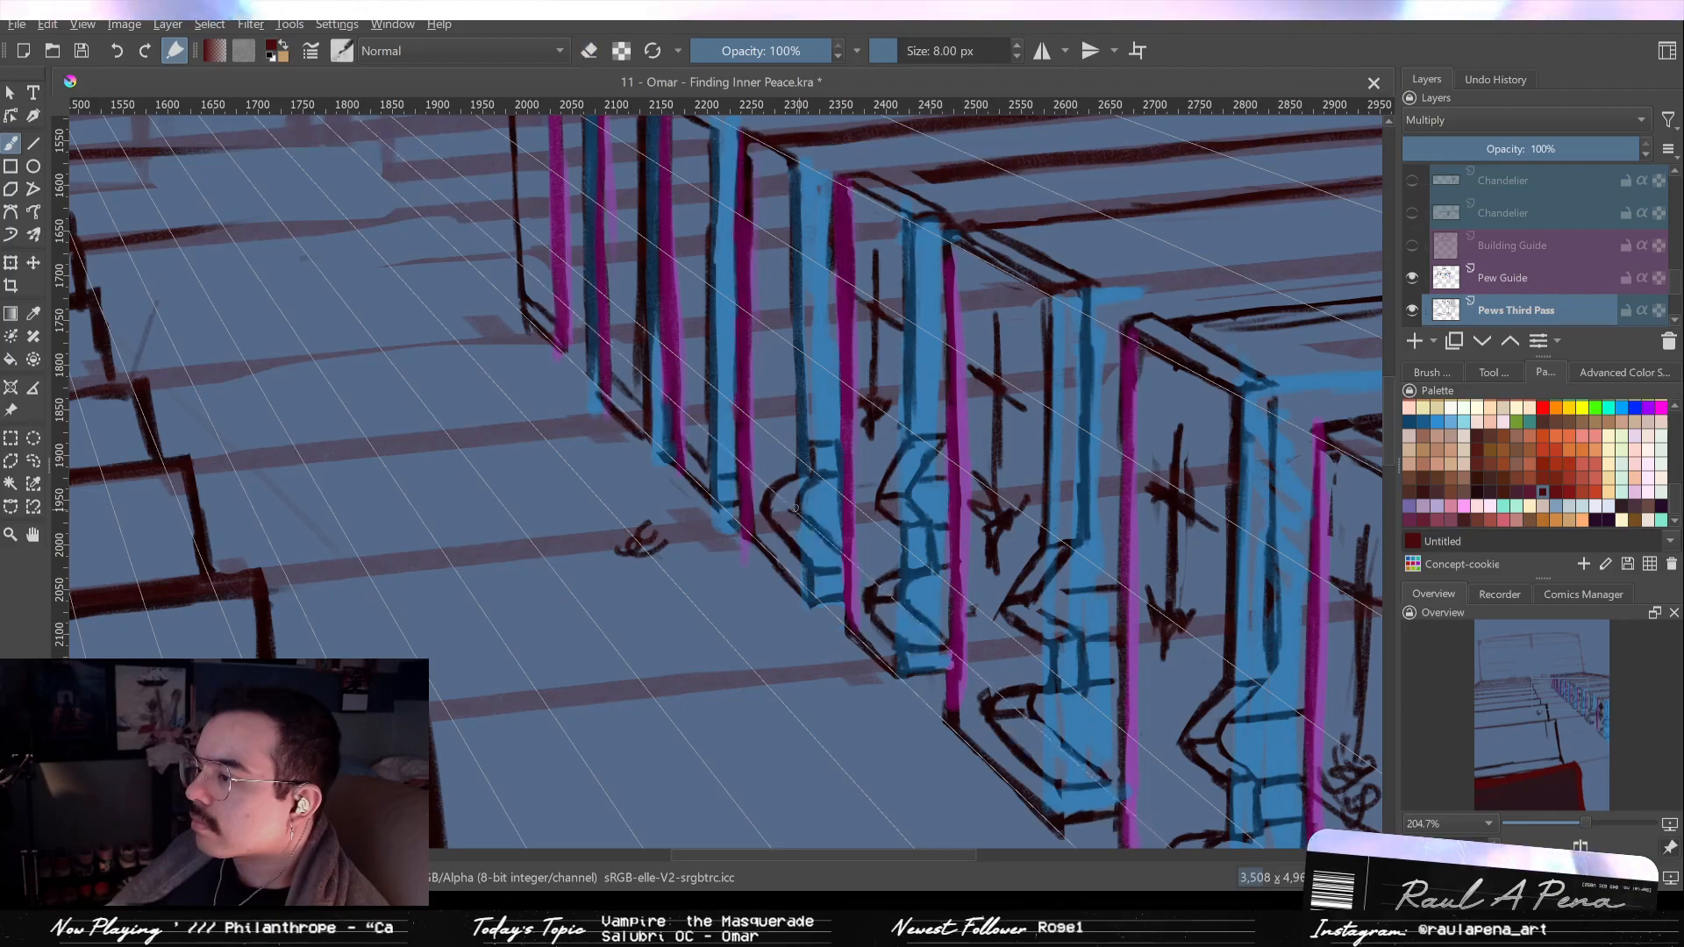
Clean stray lines from the sixth-nearest pew's foot with the 15.90 px eraser and reinforce its contour at 8 px.
mouse_move(797, 509)
mouse_down()
mouse_move(813, 477)
mouse_move(800, 448)
mouse_up()
key(e)
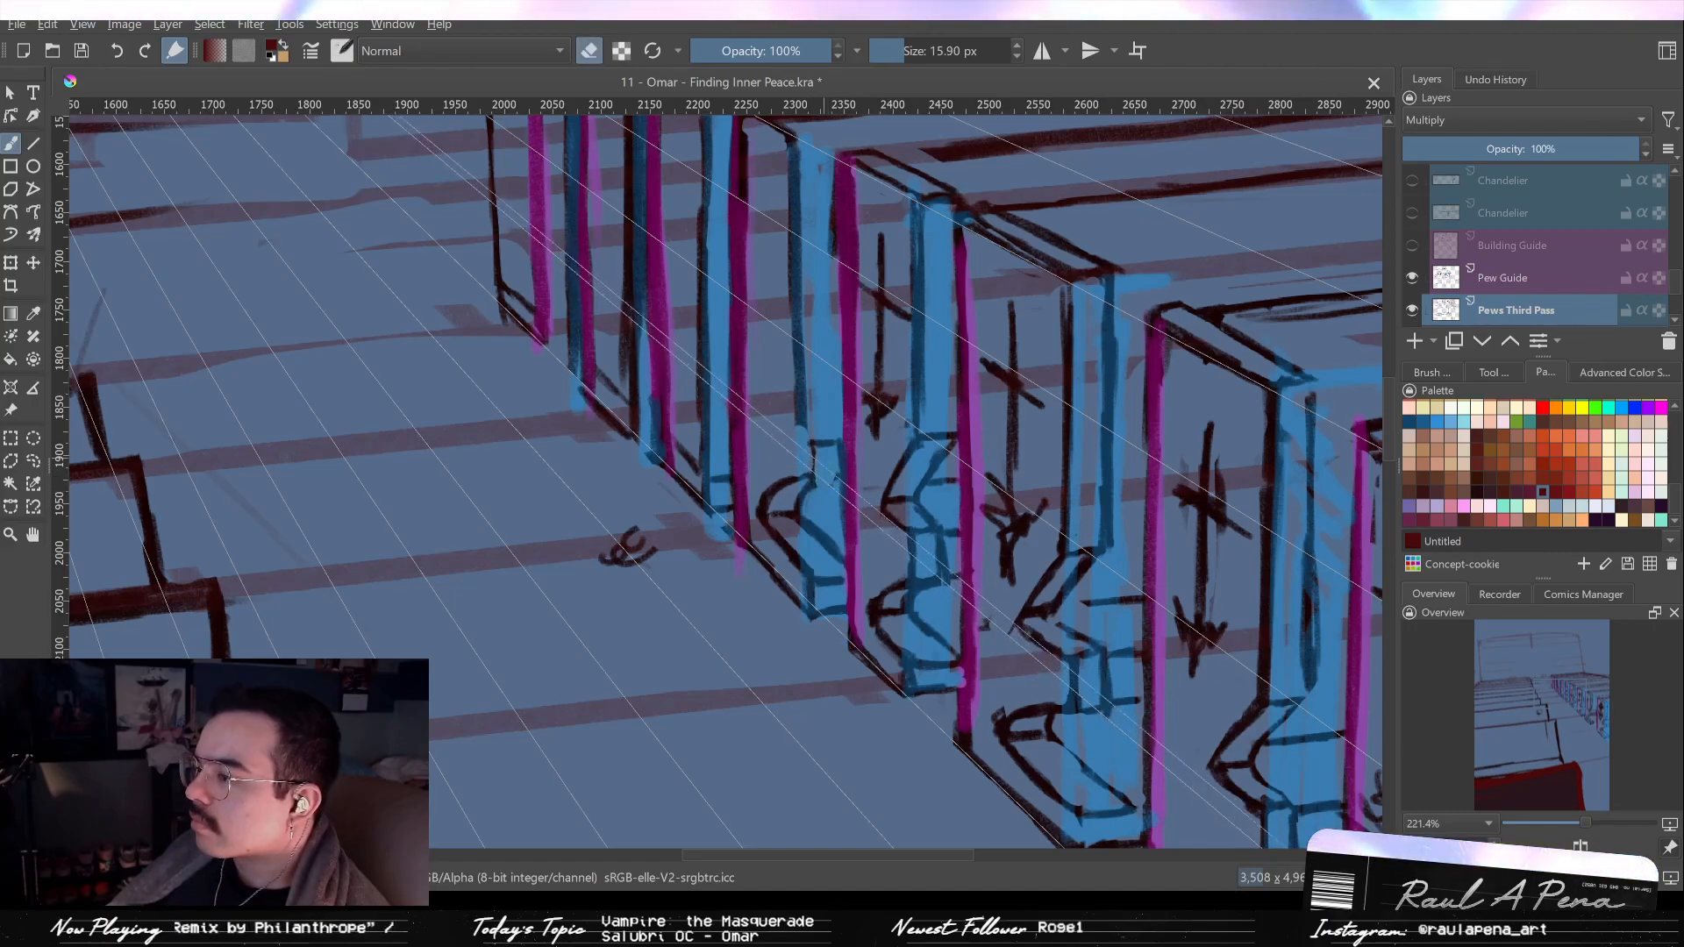
key(e)
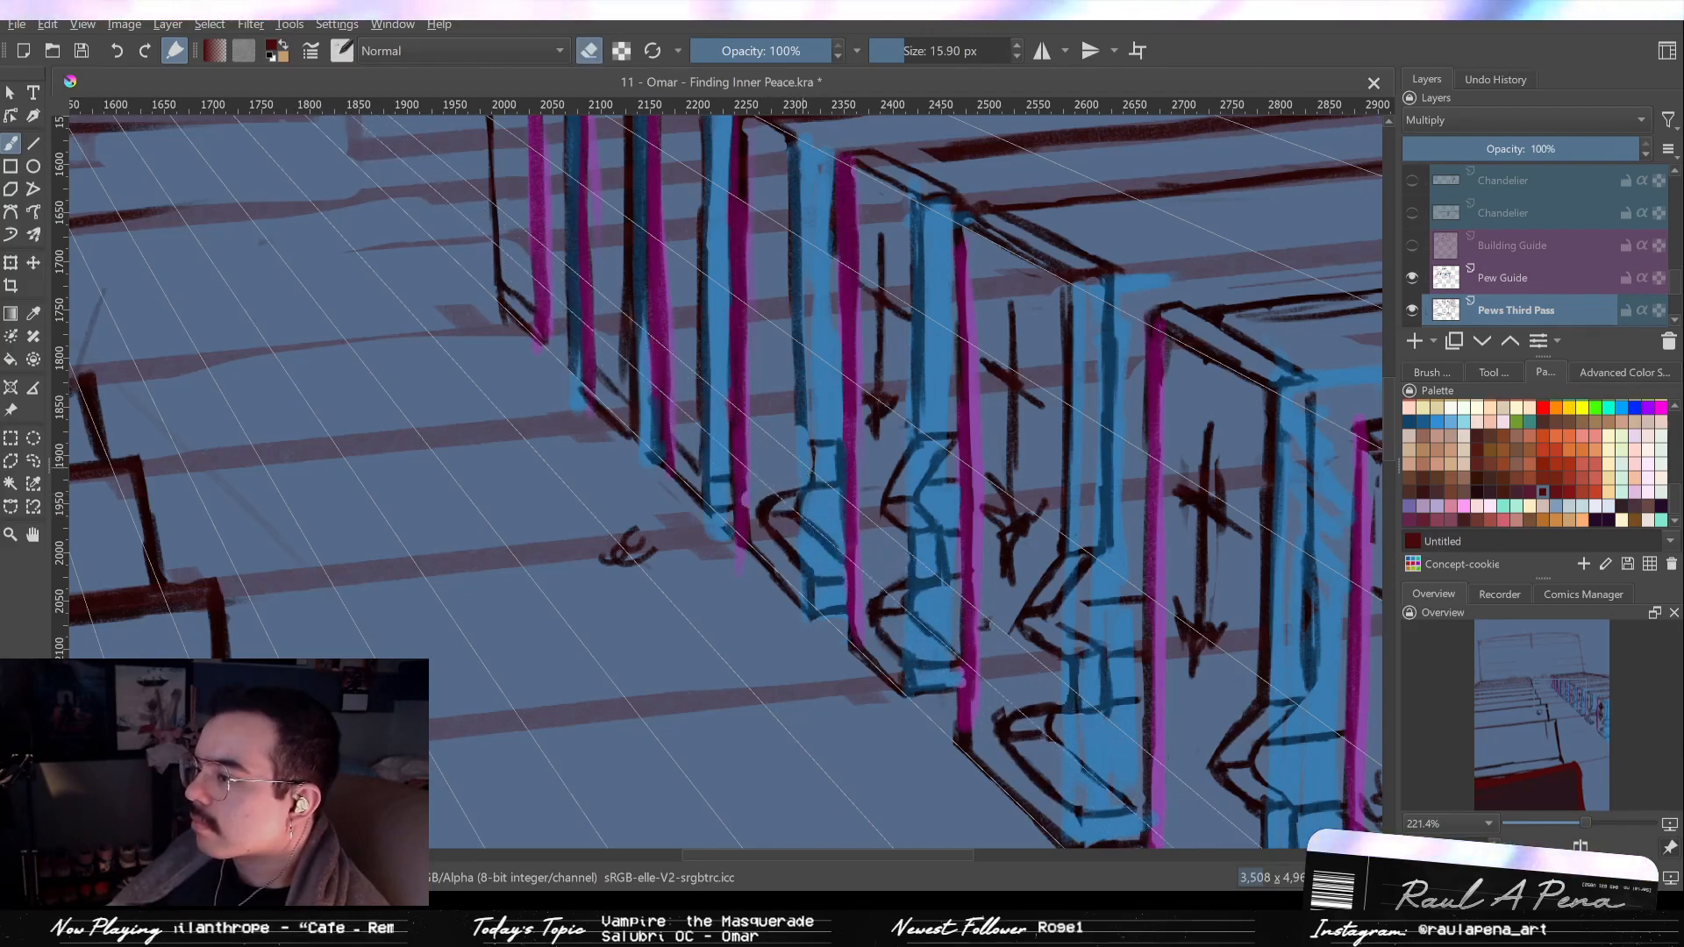
key(e)
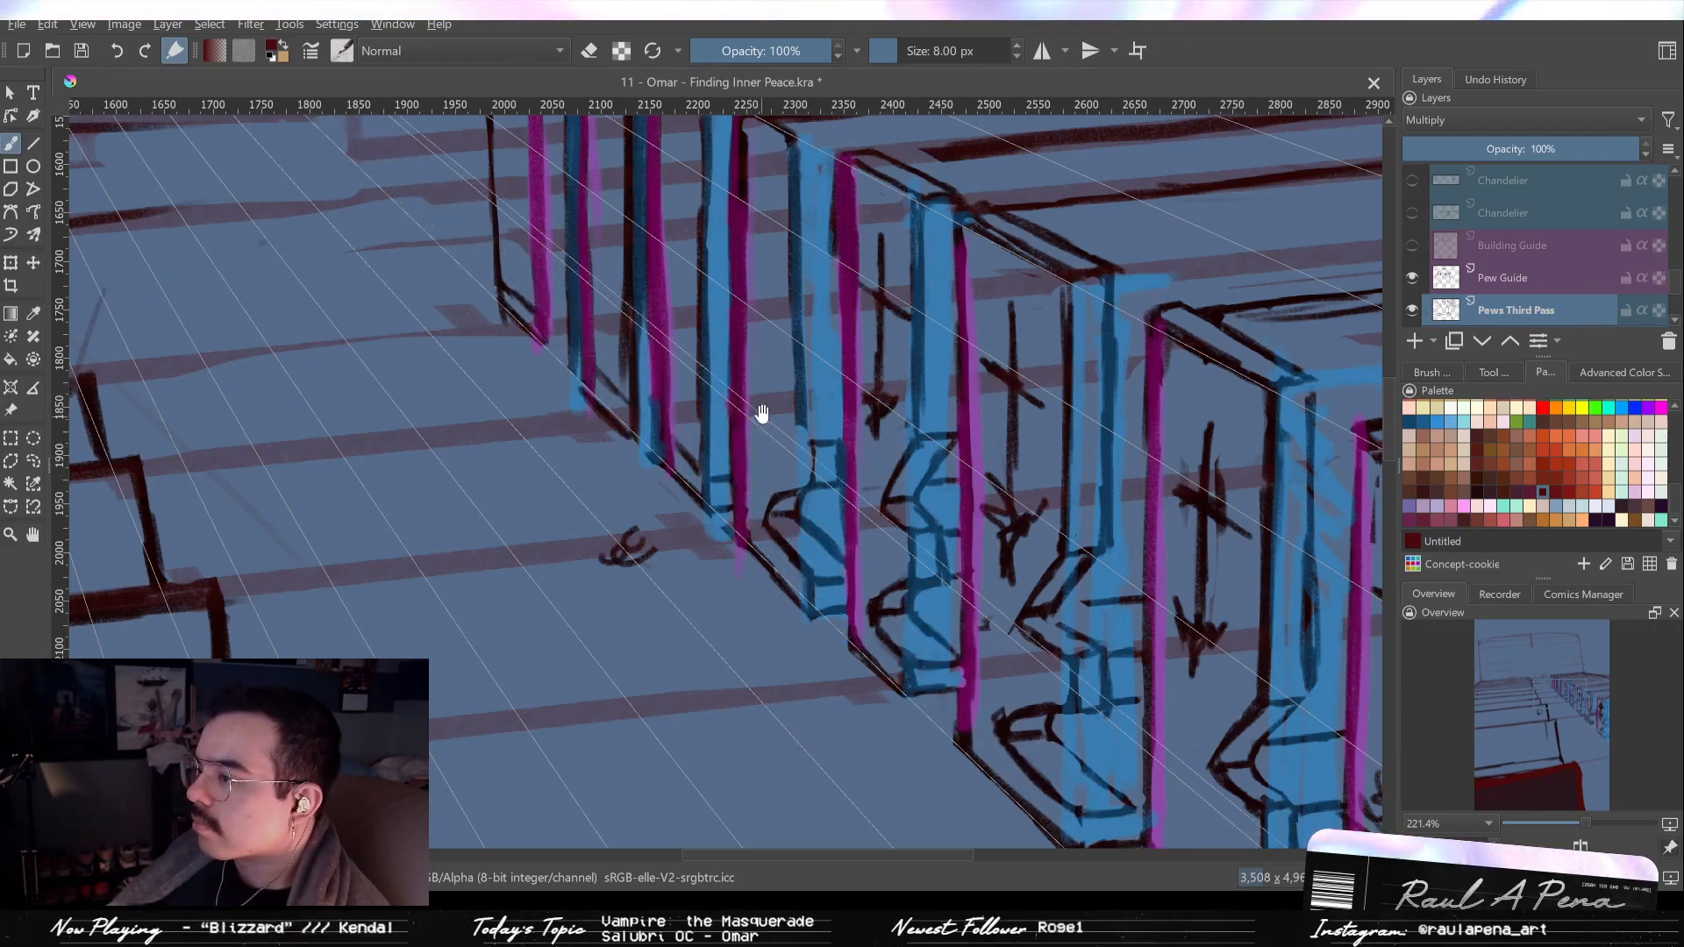
Draw the sixth-nearest pew's pointed seat notch, seat-level line and narrow-face edge at 8 px, cleaning the opening with the 15.90 px eraser.
drag(761, 414, 772, 477)
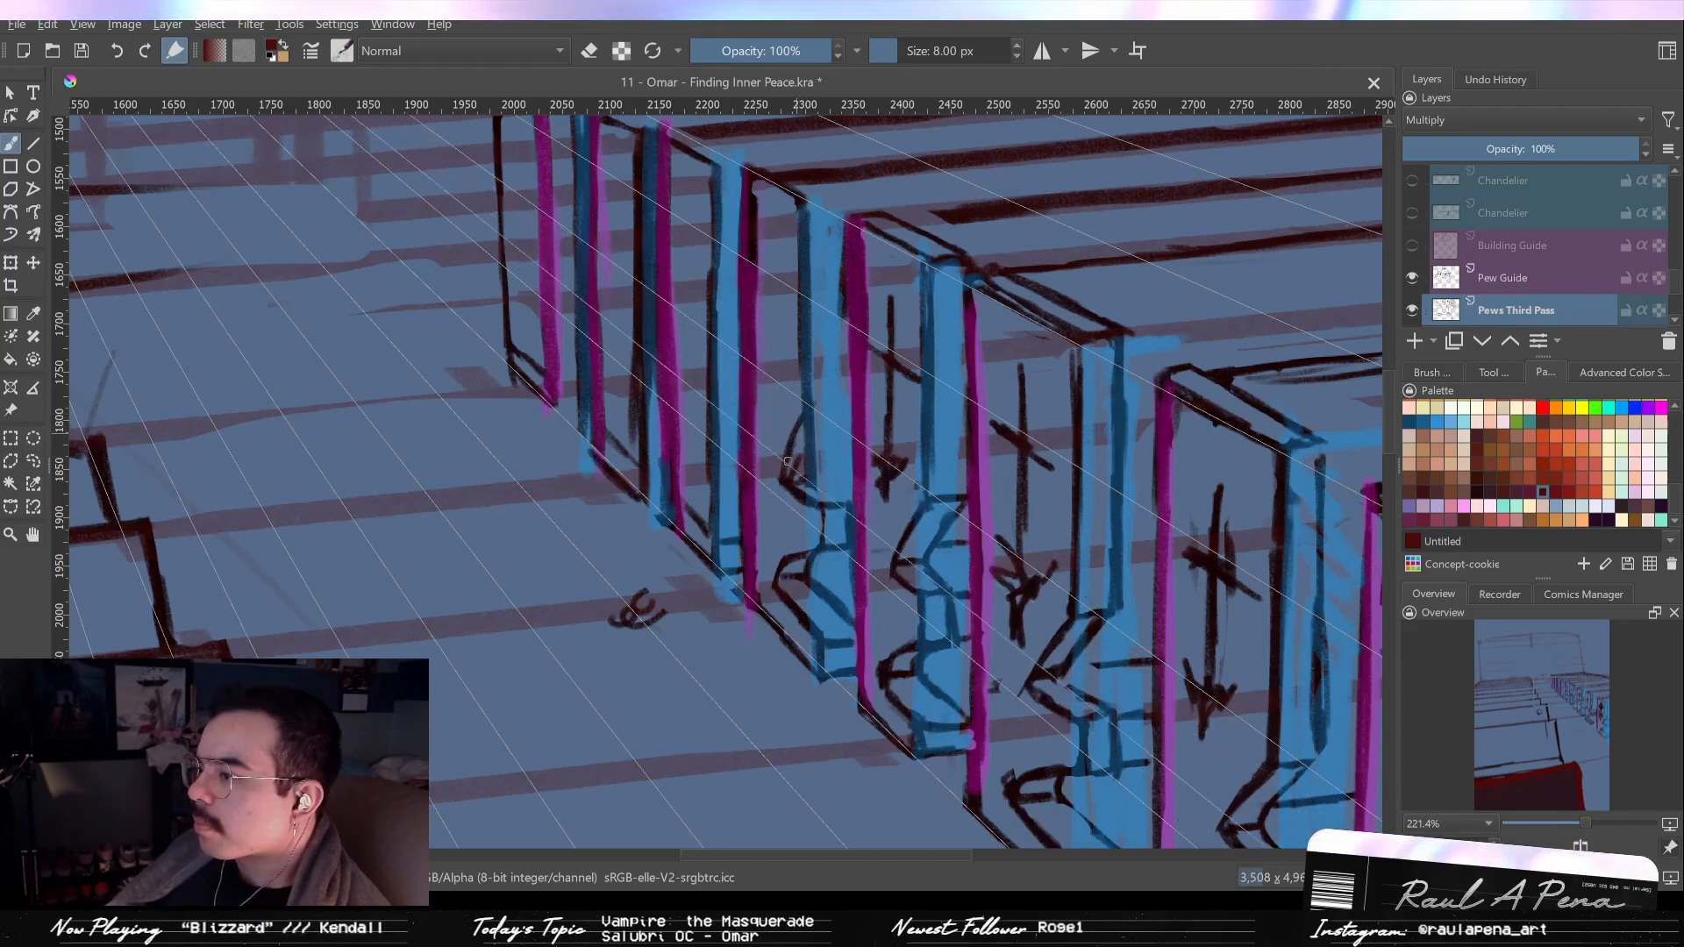
drag(784, 478, 806, 421)
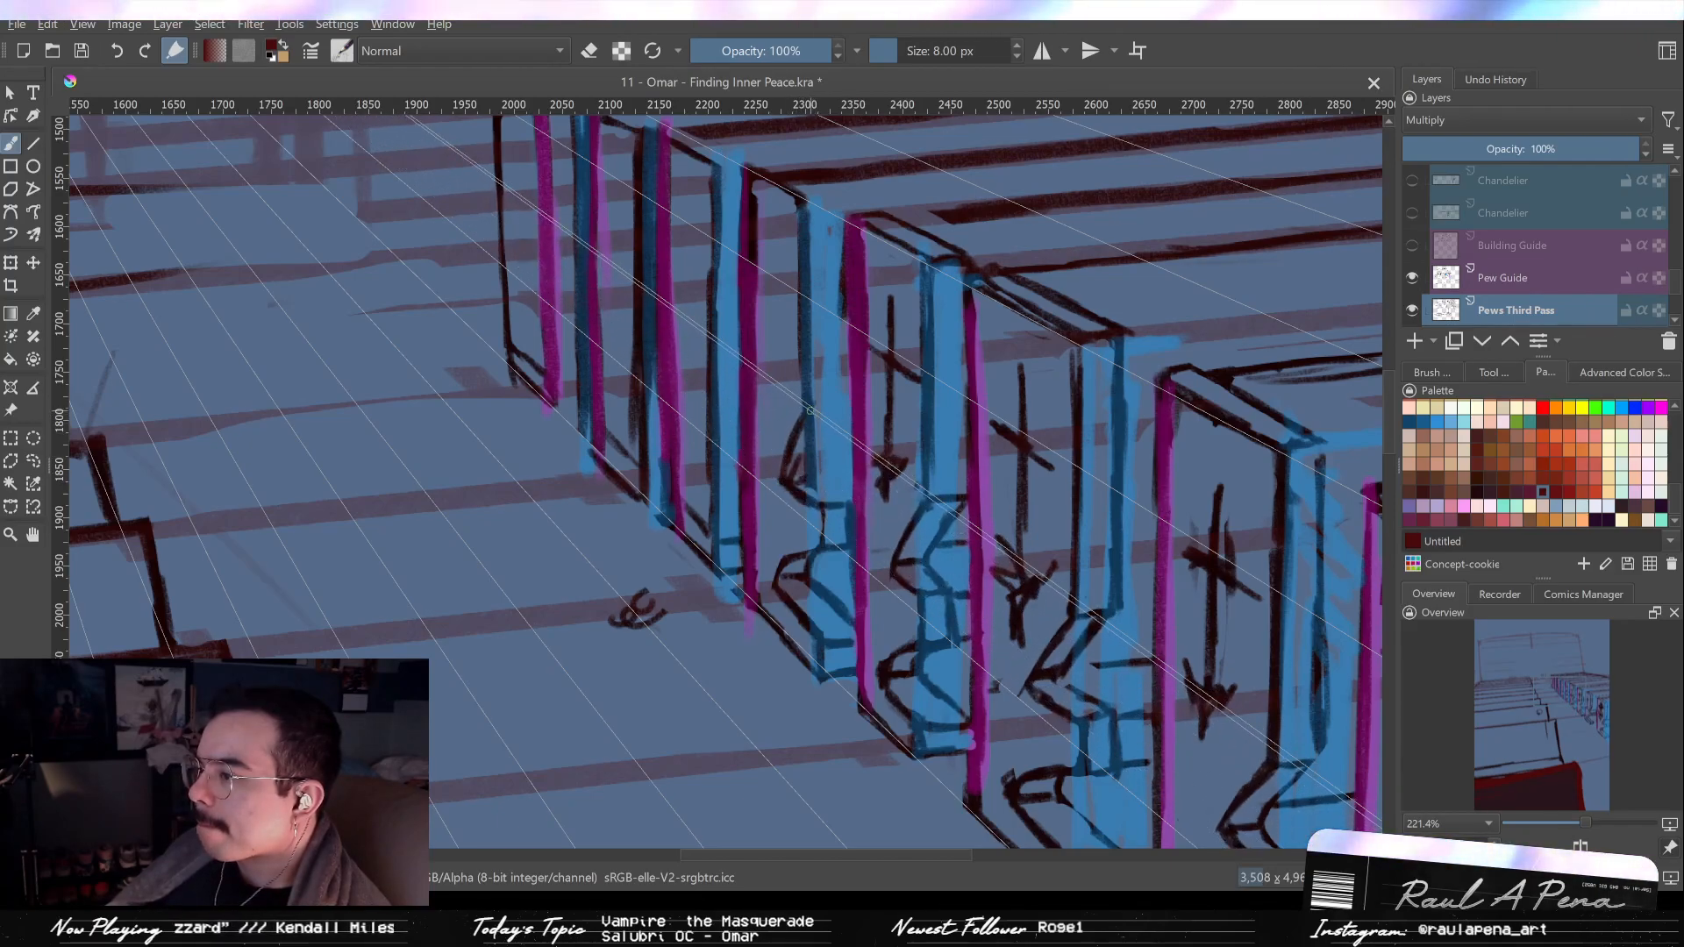
drag(811, 413, 848, 408)
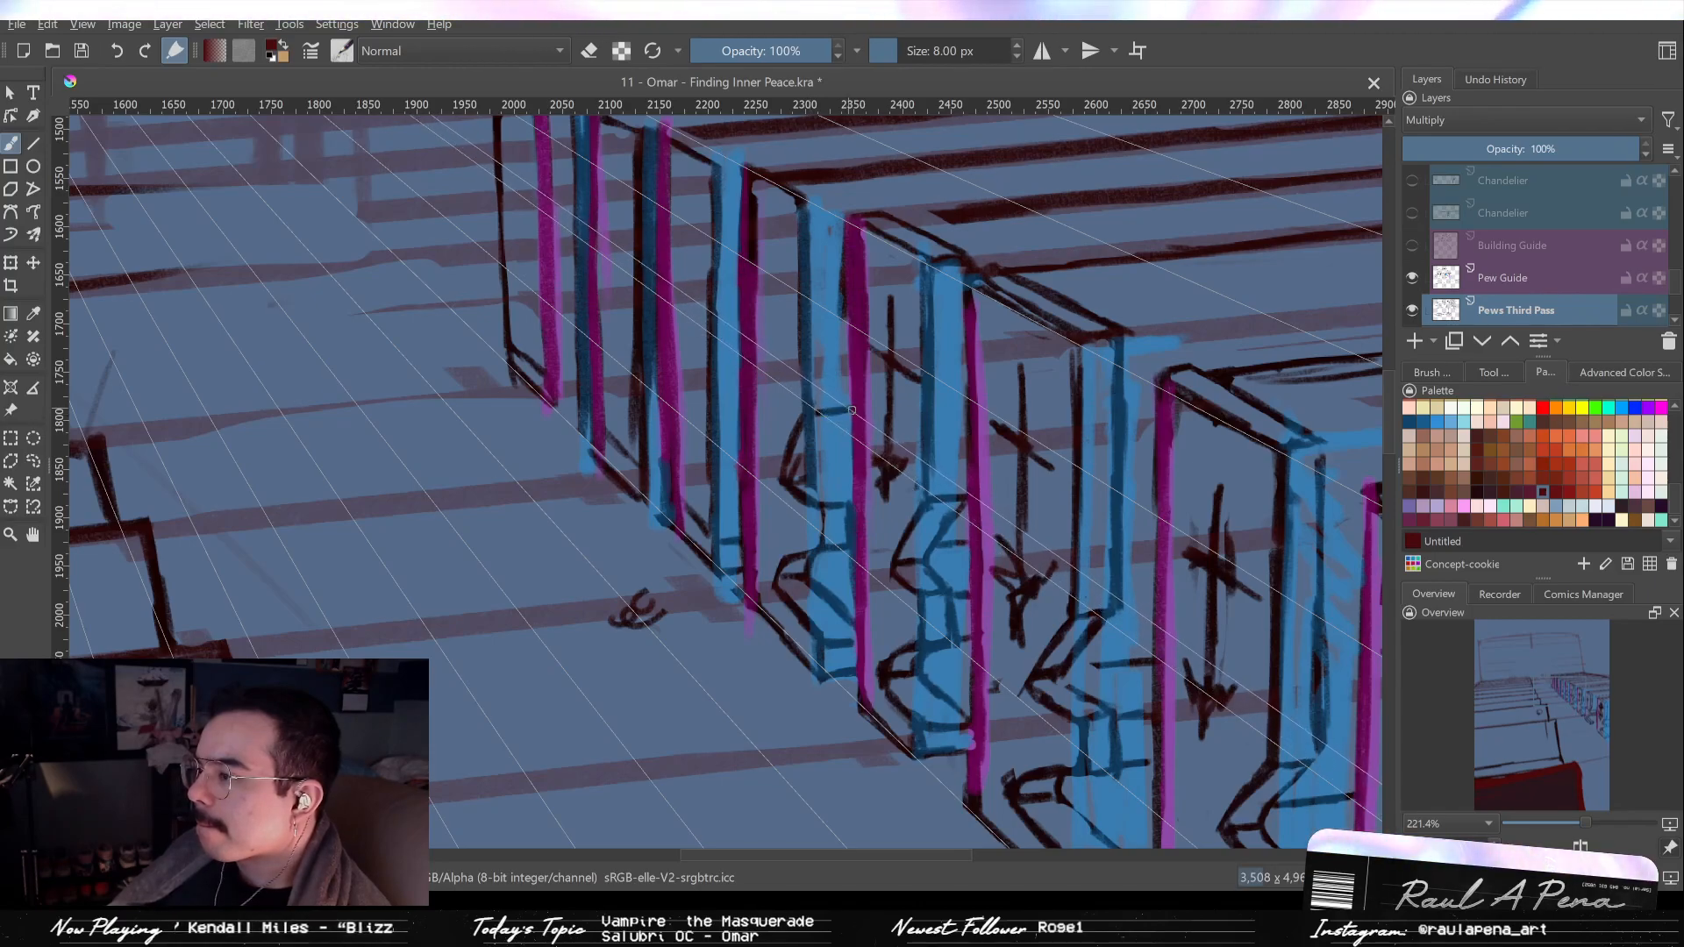
drag(838, 301, 854, 367)
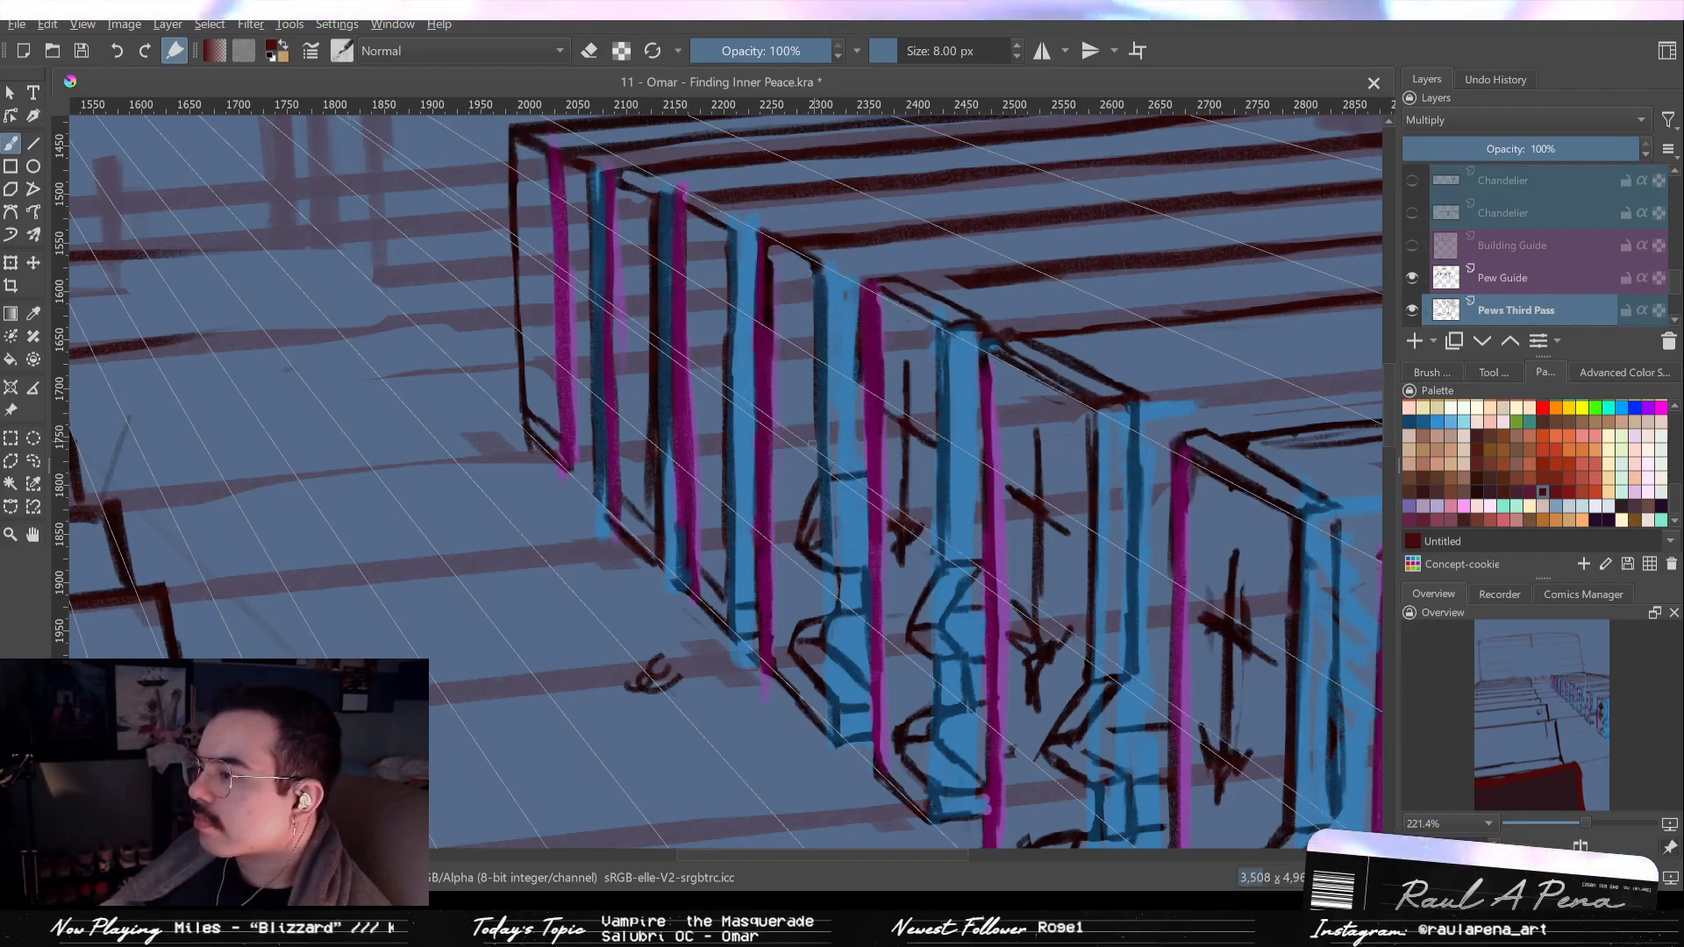
key(e)
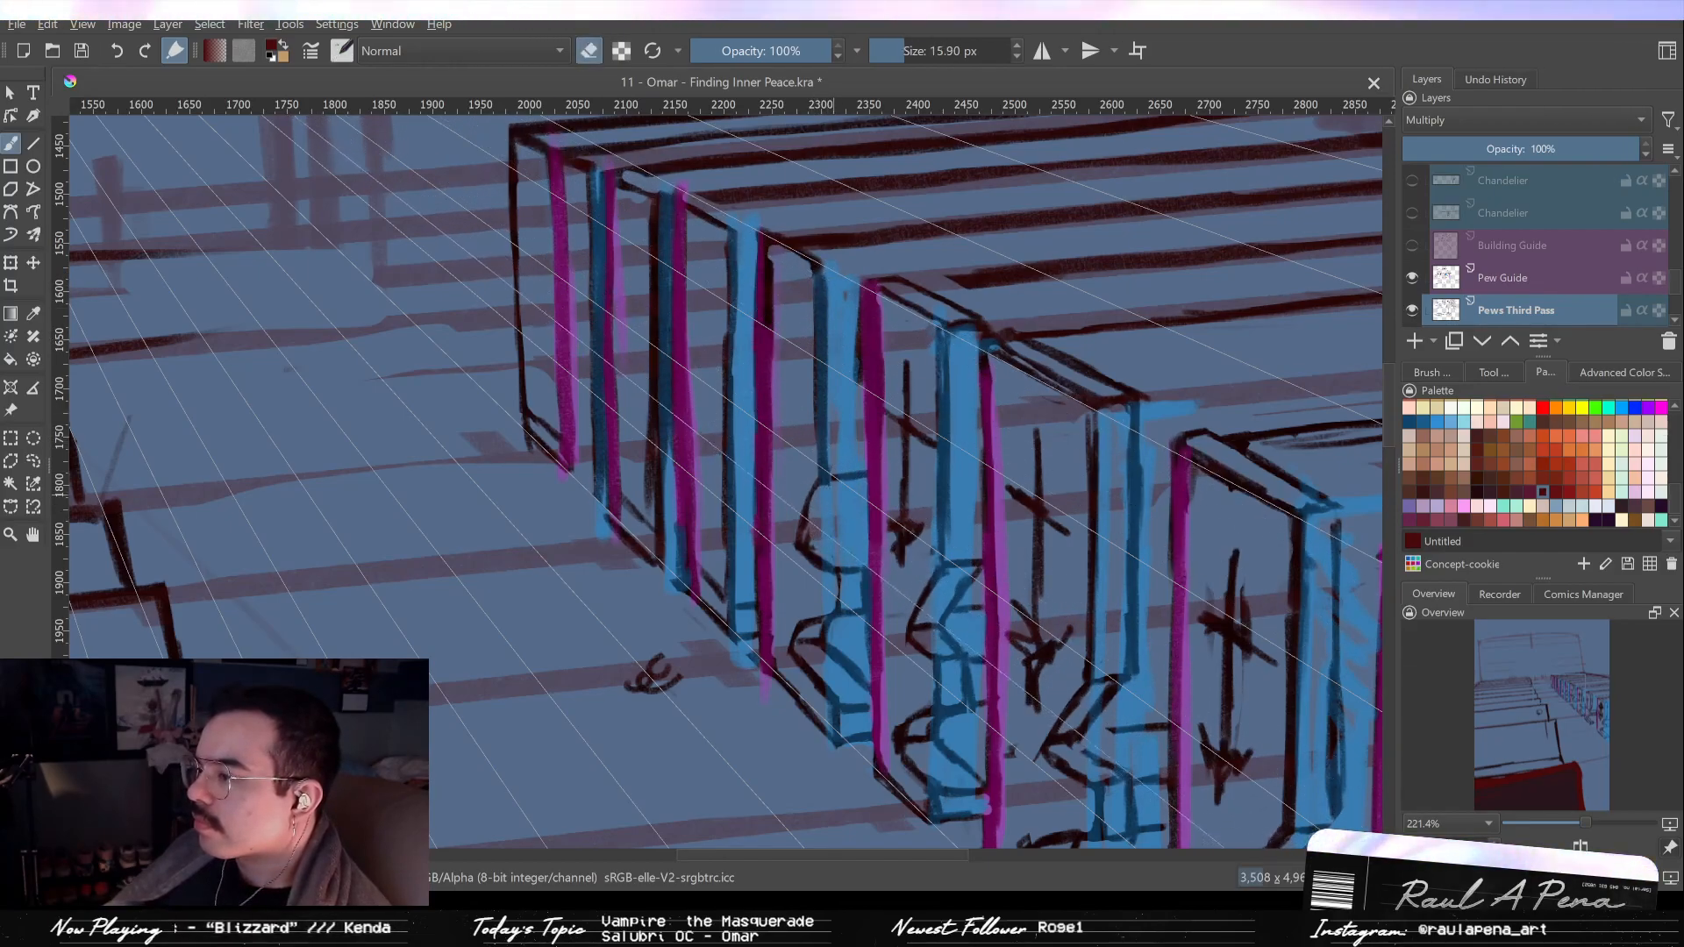
Outline the top cap of the sixth-nearest pew's end panel, alternating the 8 px brush and the 15.90 px eraser.
key(e)
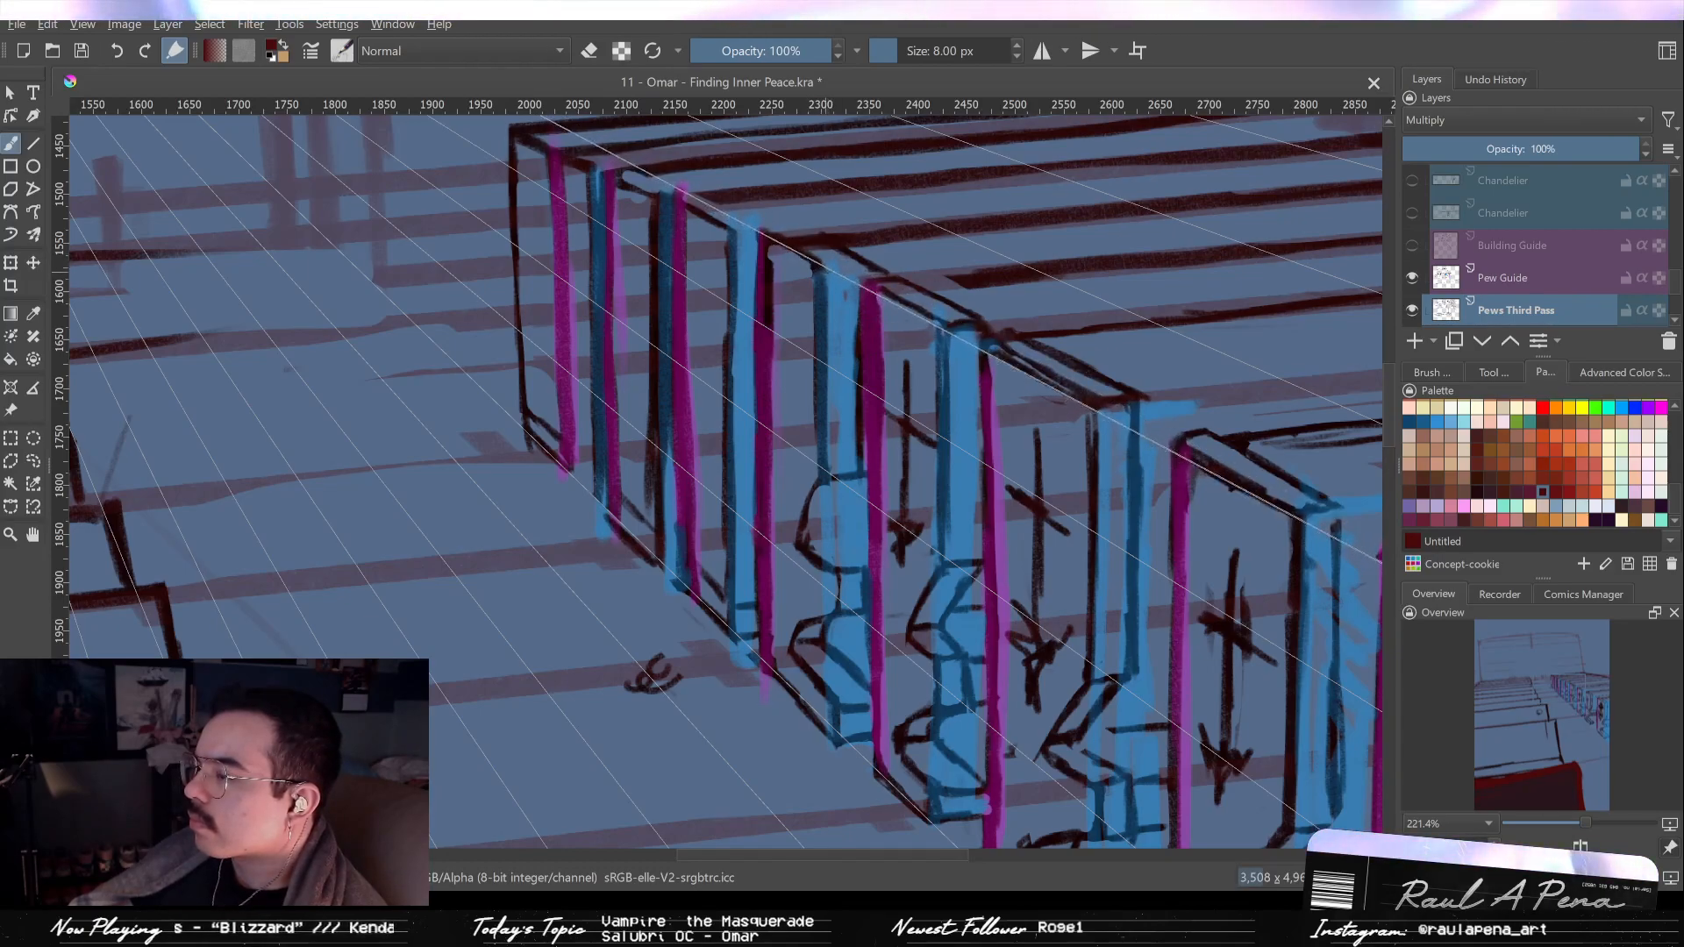
key(e)
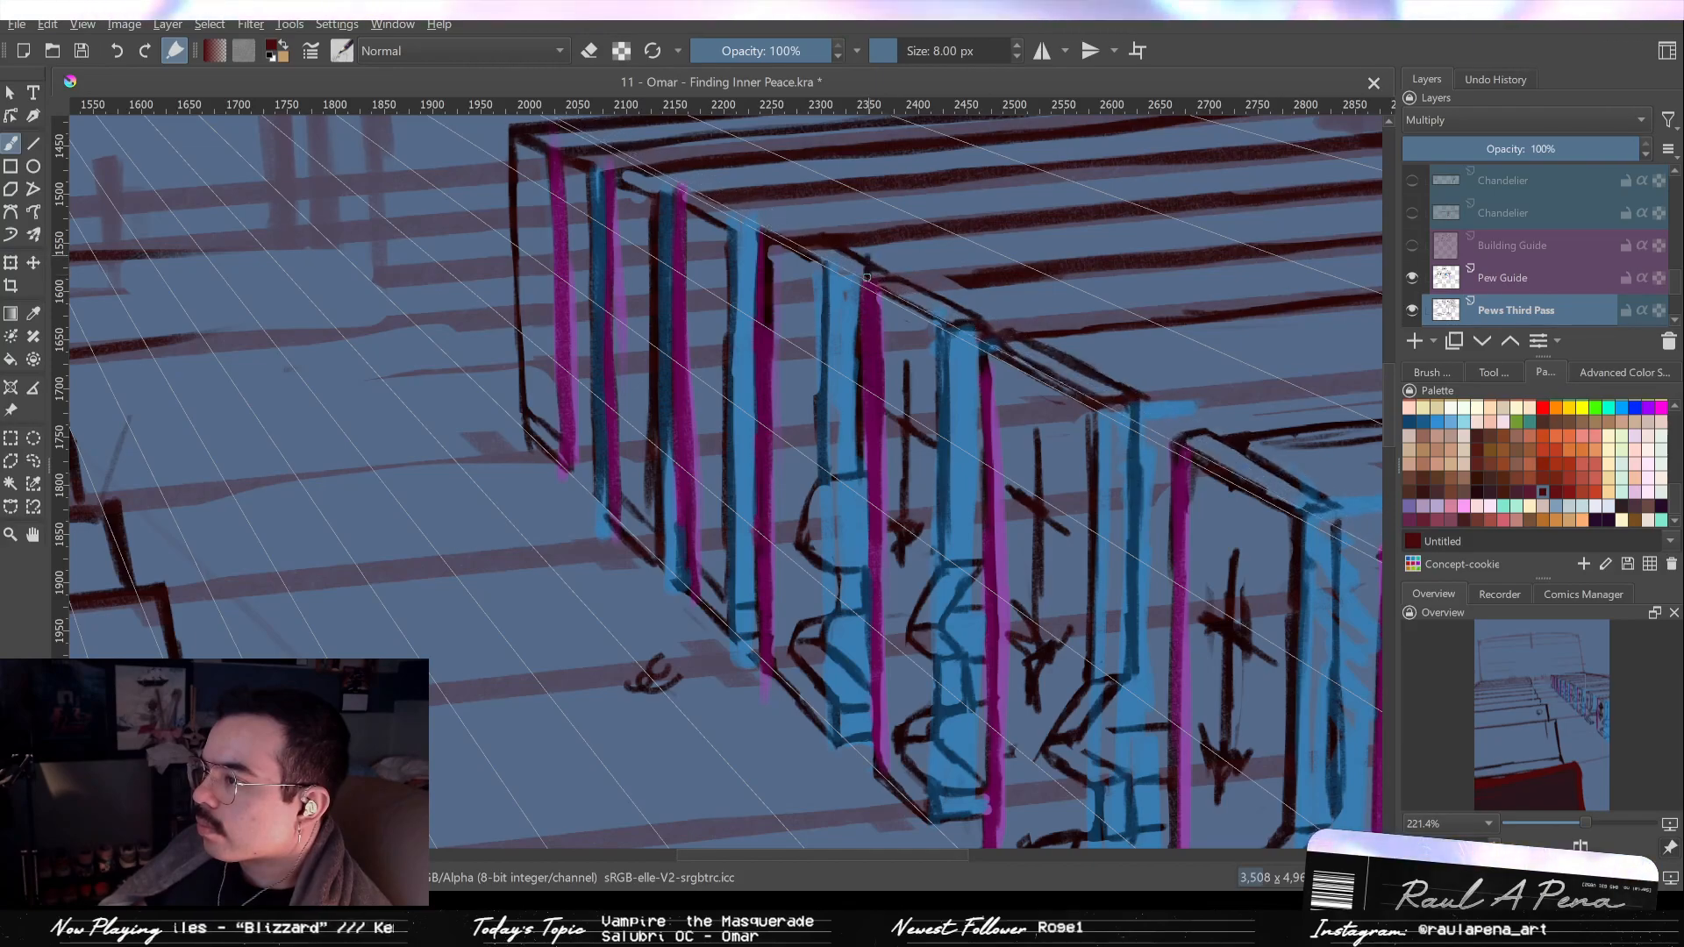
key(e)
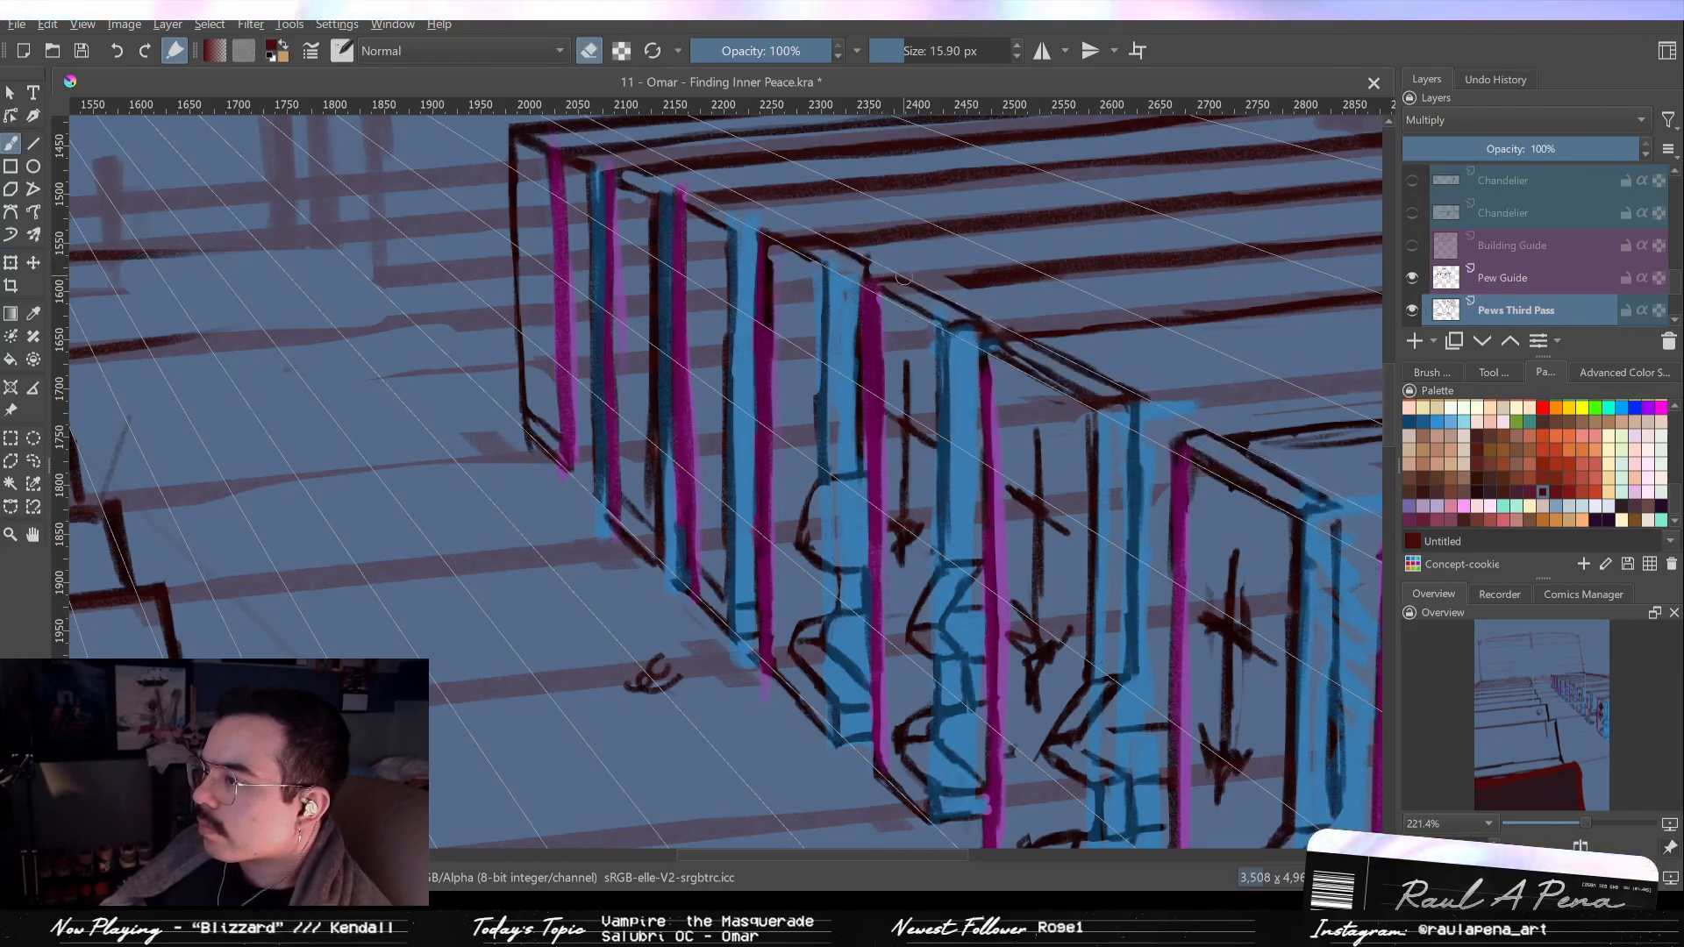
key(e)
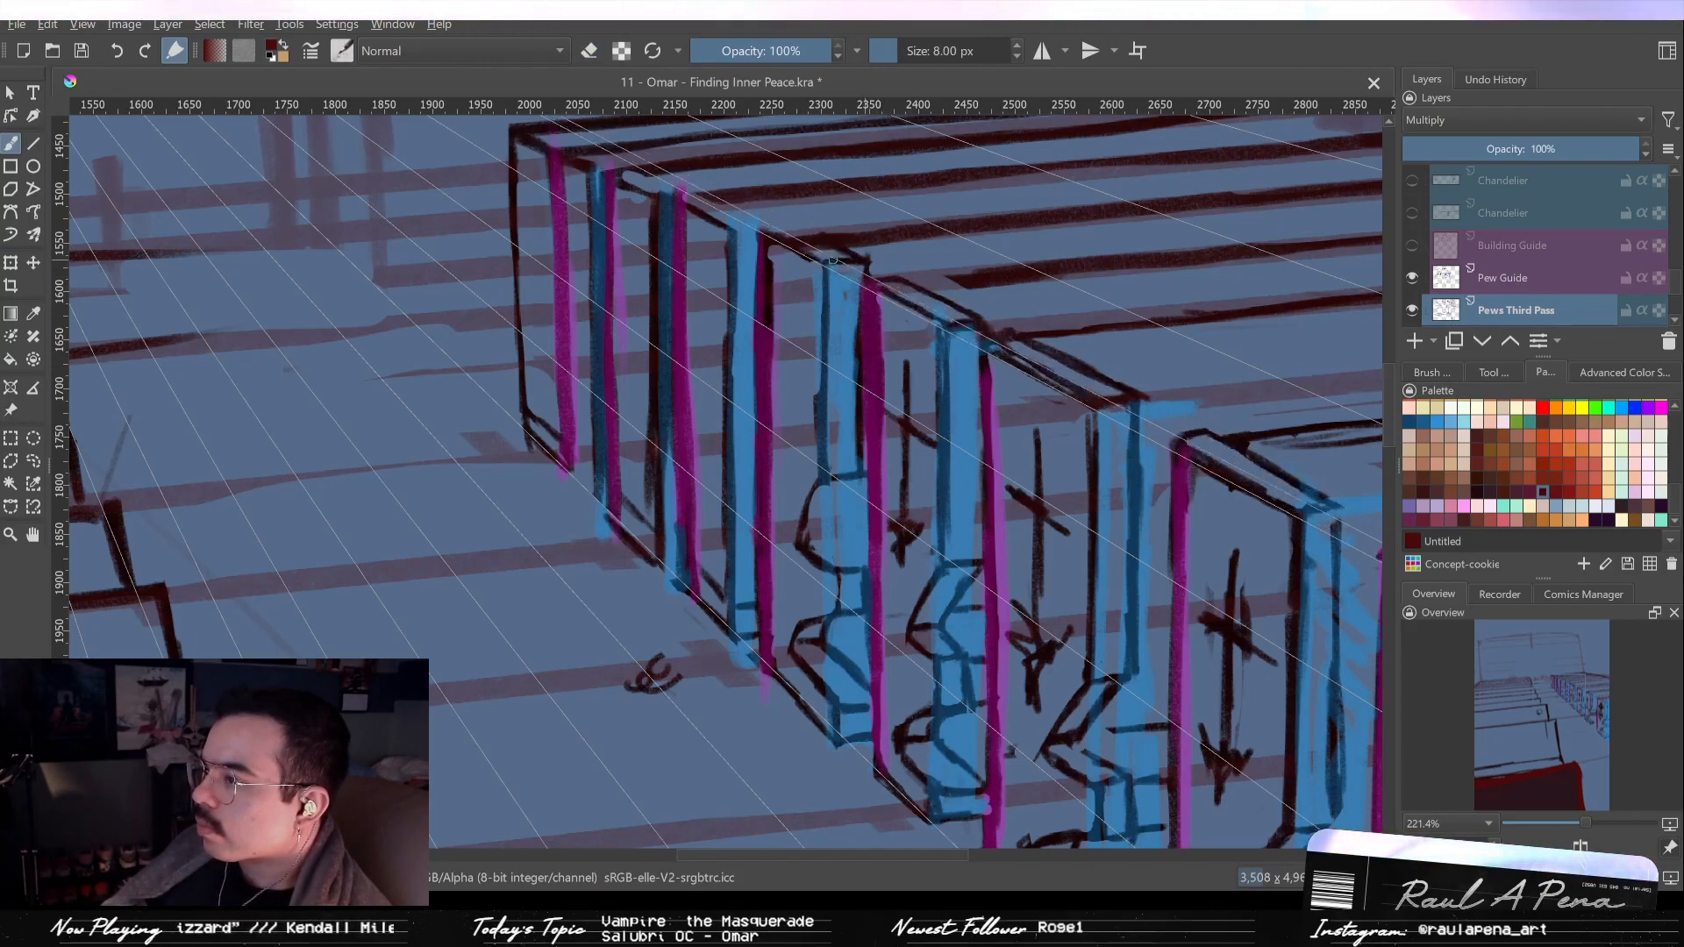
key(e)
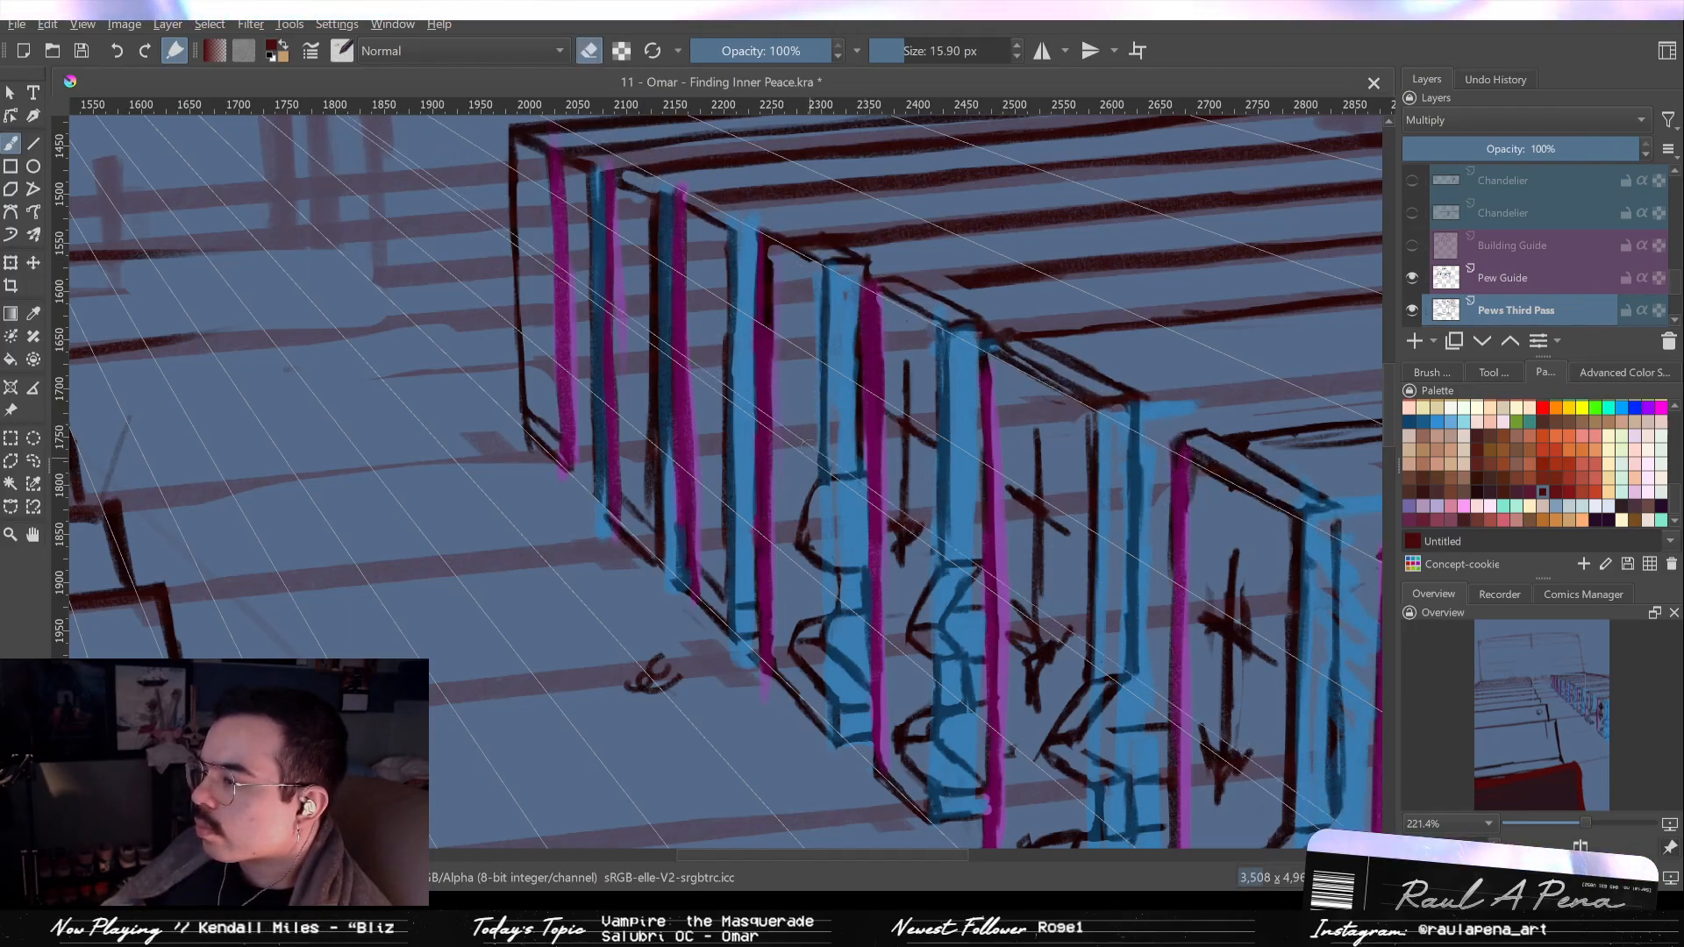
Add inner contour lines to the sixth-nearest pew's seat notch and draw an arrow-tipped cross on its end panel at 8 px.
drag(812, 388, 829, 297)
key(e)
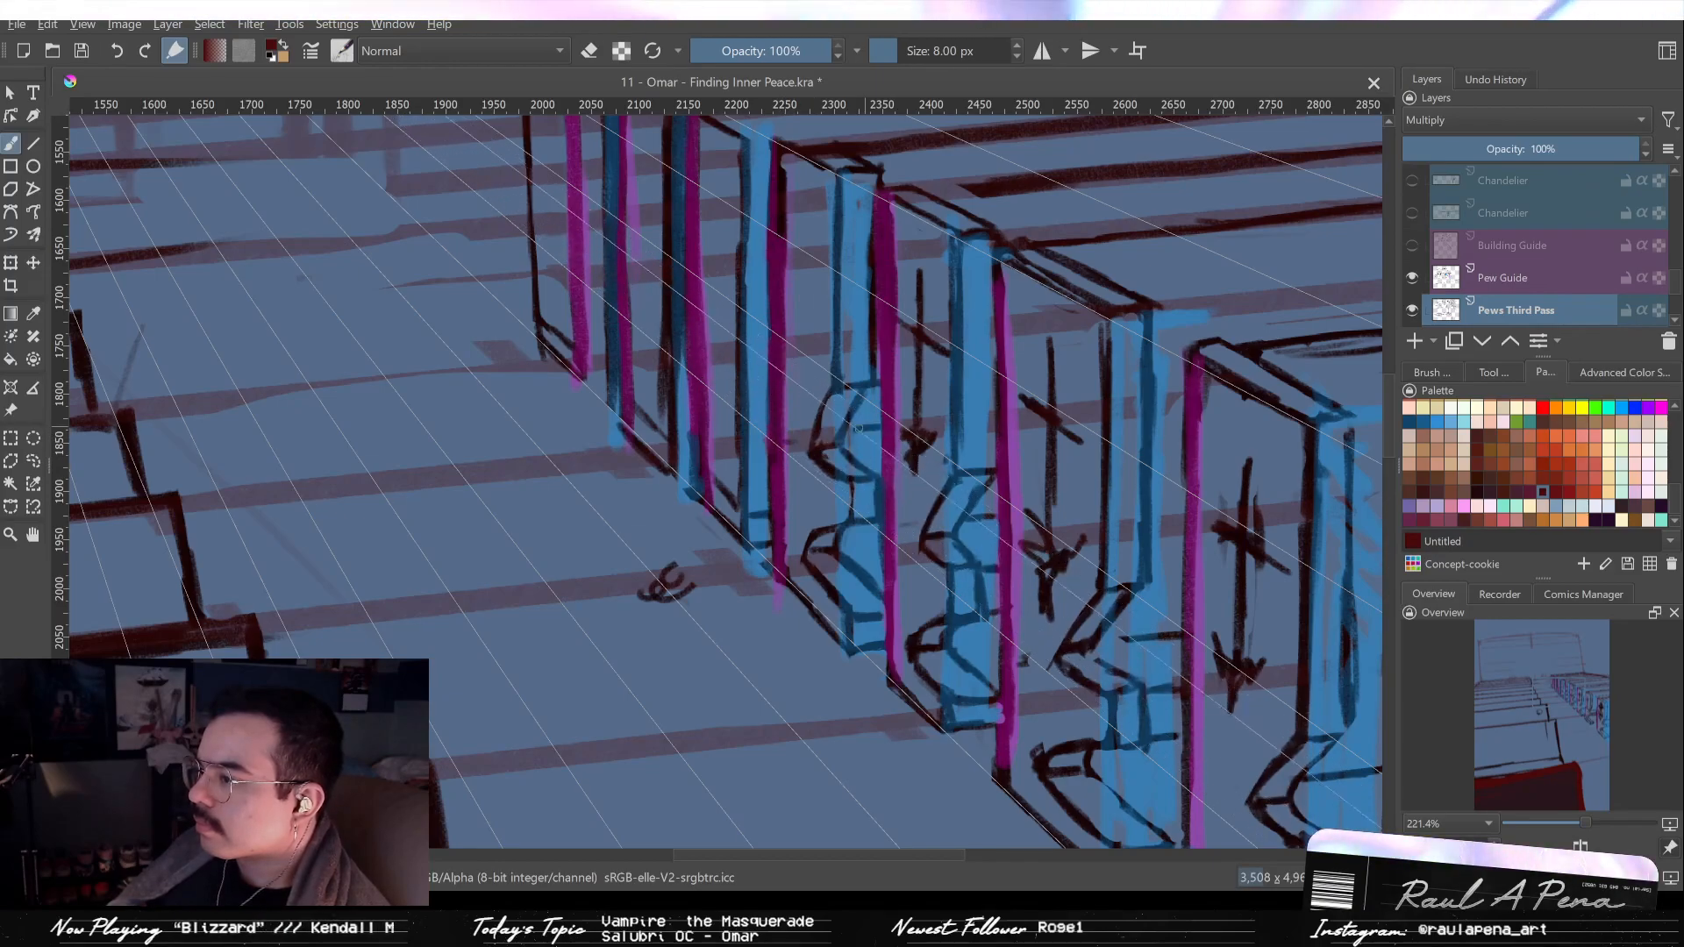
scroll(858, 427, down, 3)
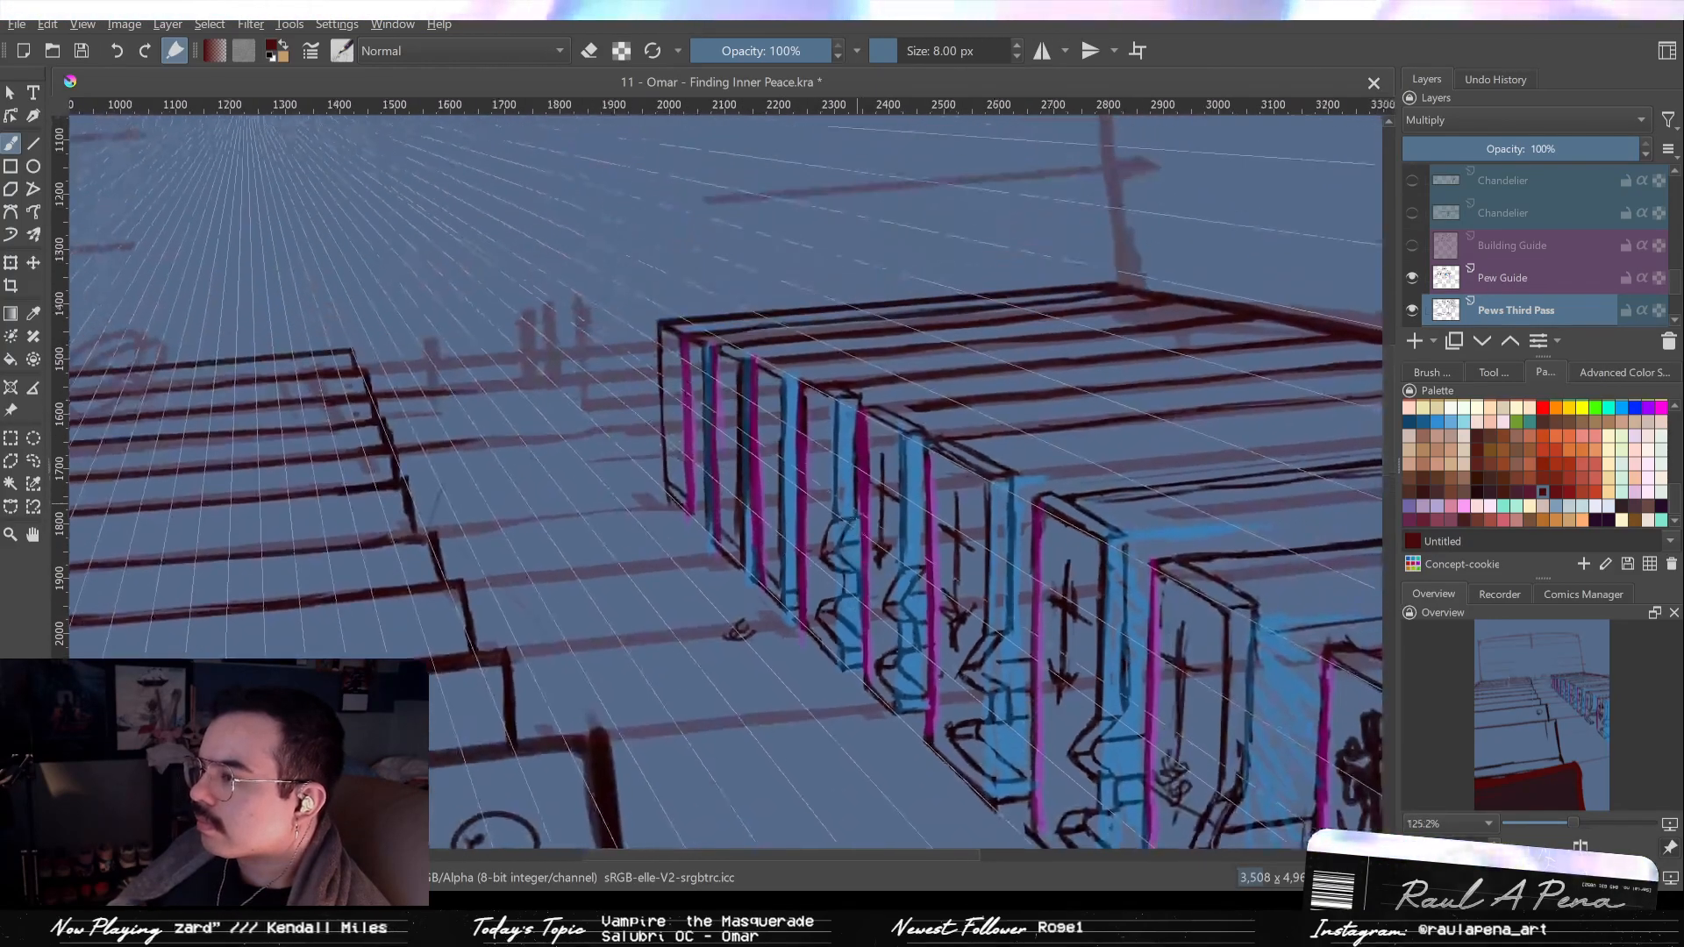
scroll(855, 413, up, 3)
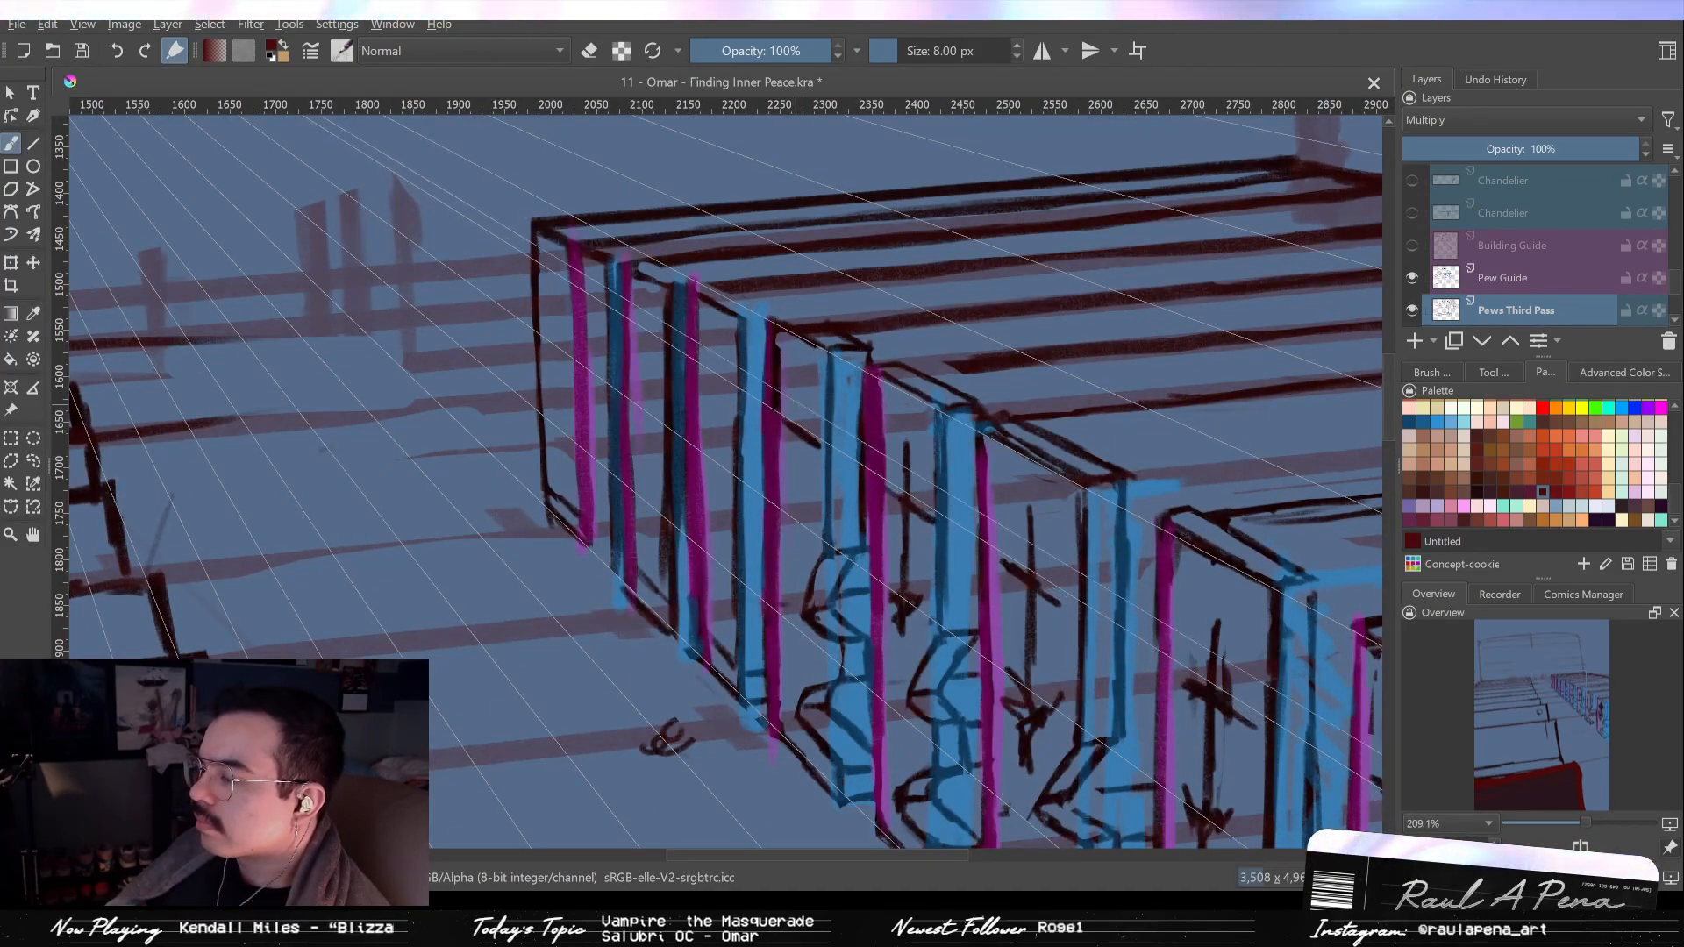
mouse_move(798, 458)
mouse_down()
mouse_move(800, 384)
mouse_move(809, 591)
mouse_move(814, 539)
mouse_up()
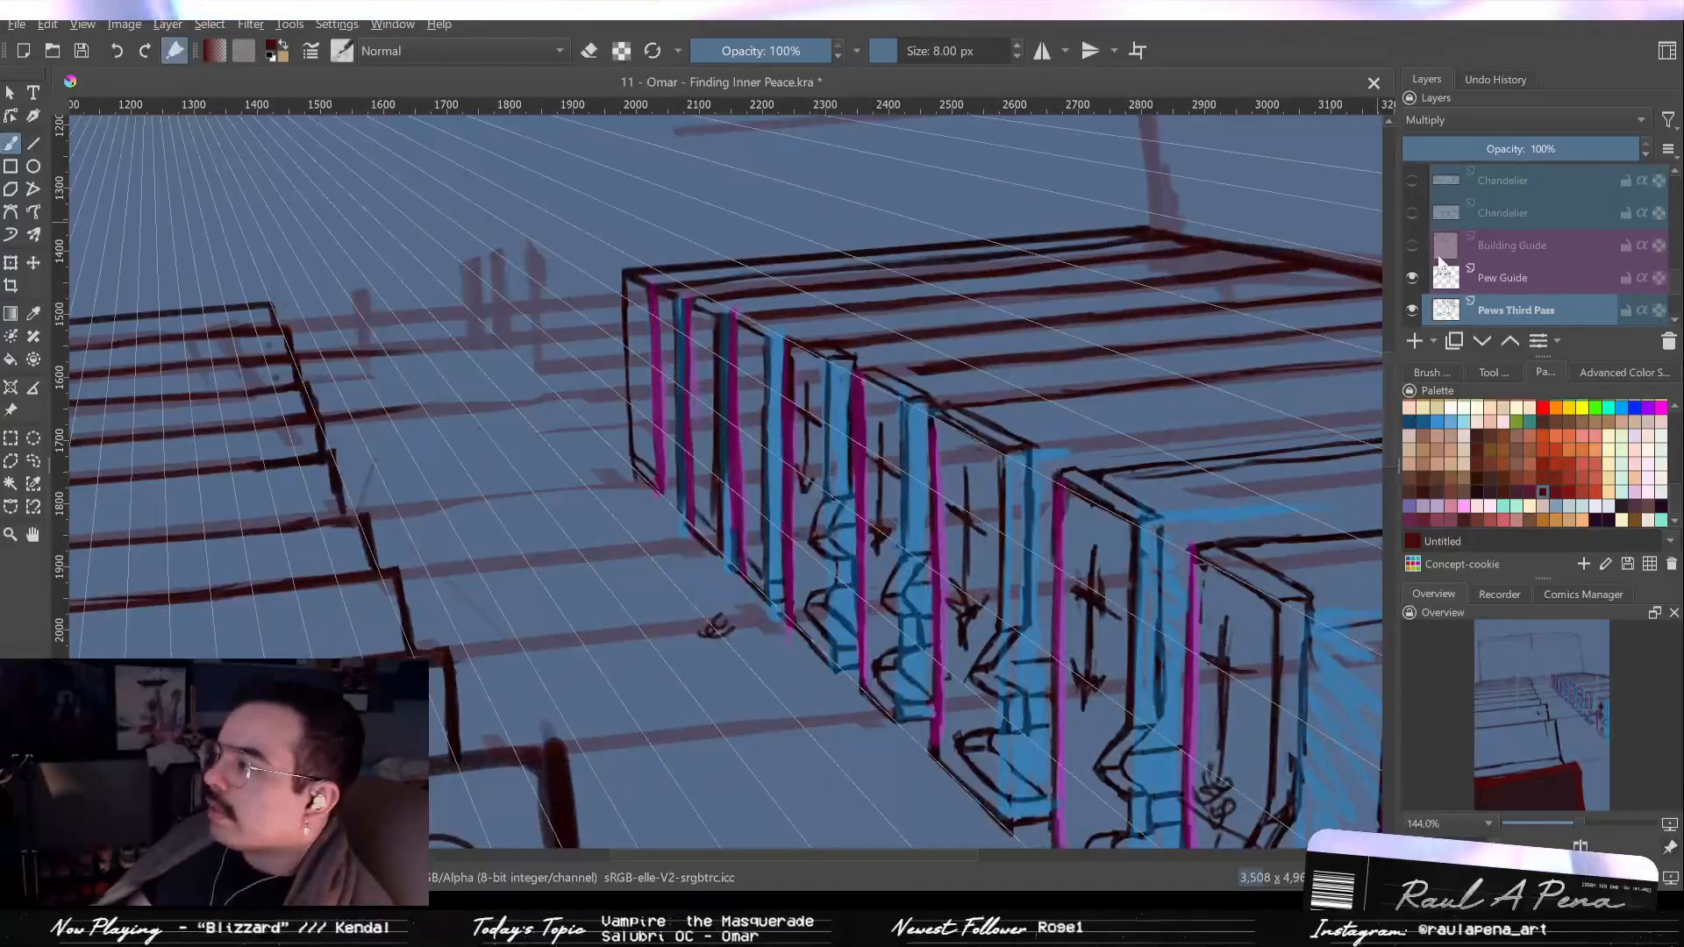
Hide the Pew Guide layer and erase the overrunning back line at the sixth-nearest pew's top cap with the 15.90 px eraser.
click(1413, 278)
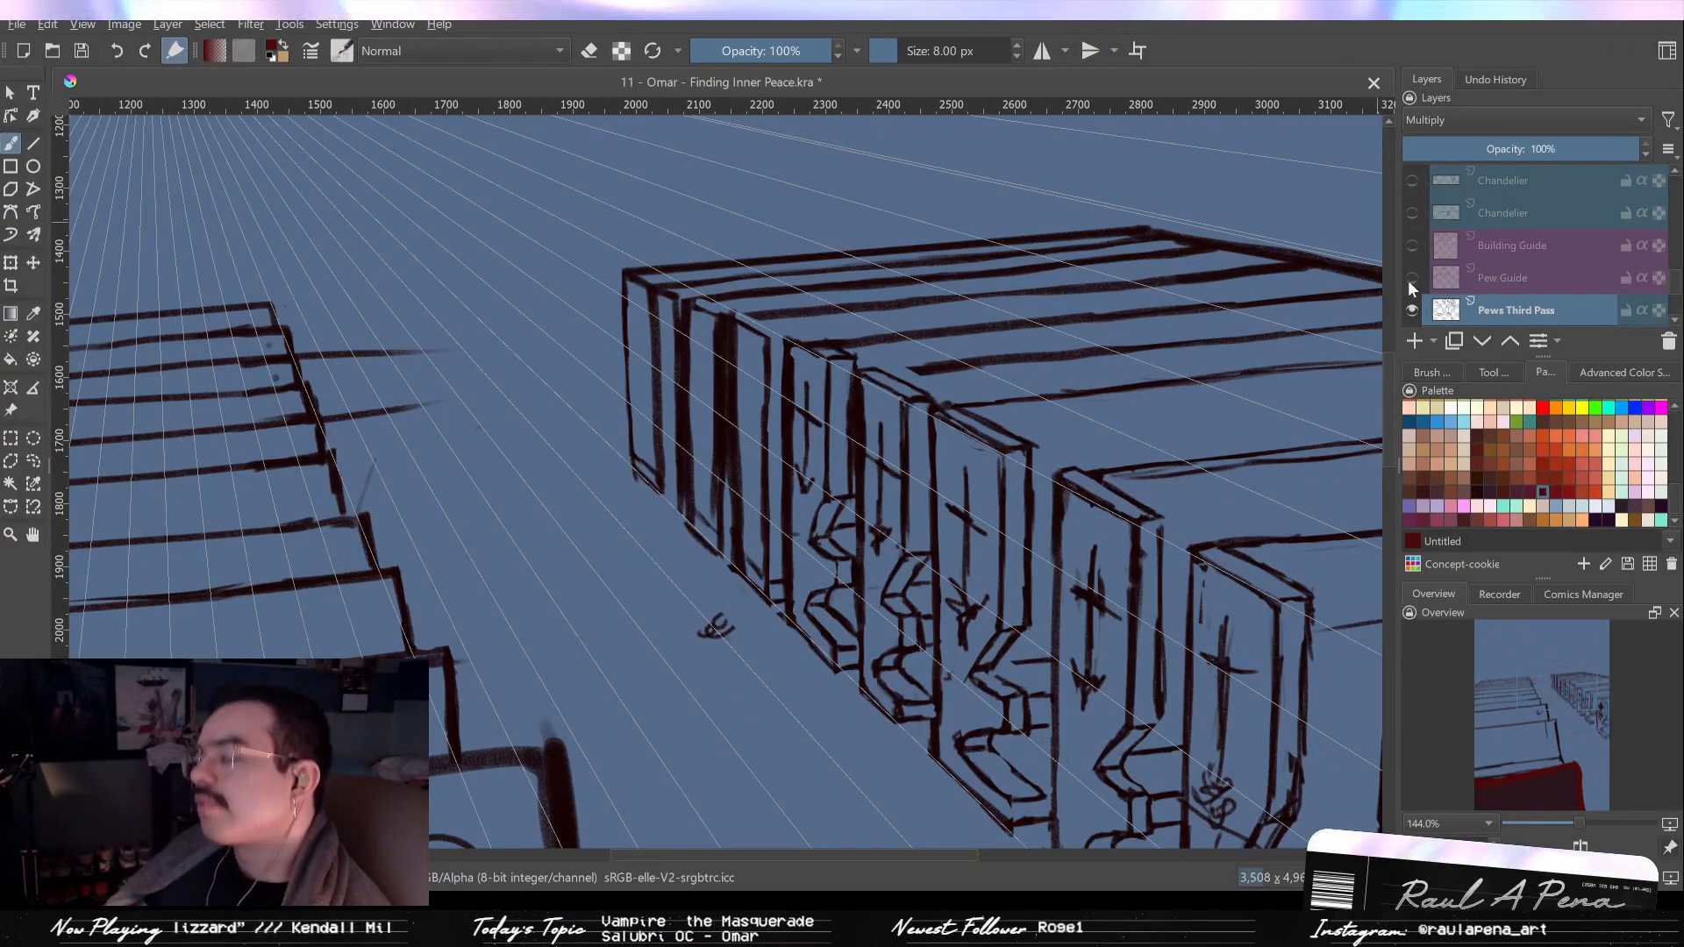
drag(777, 349, 774, 250)
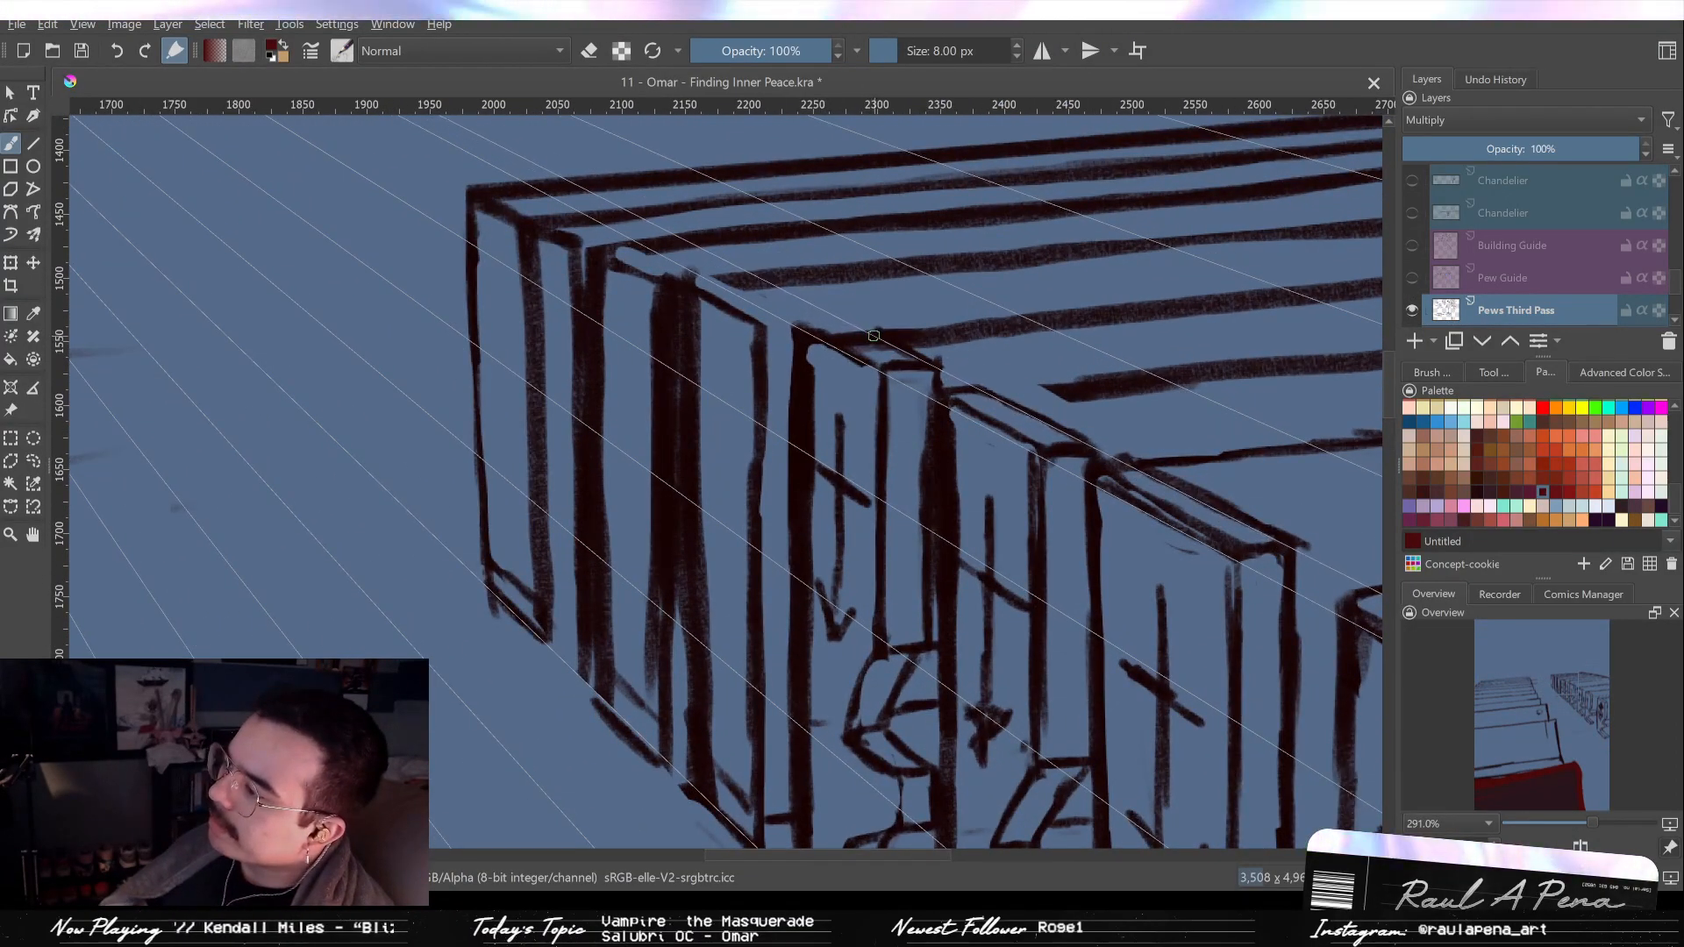
key(e)
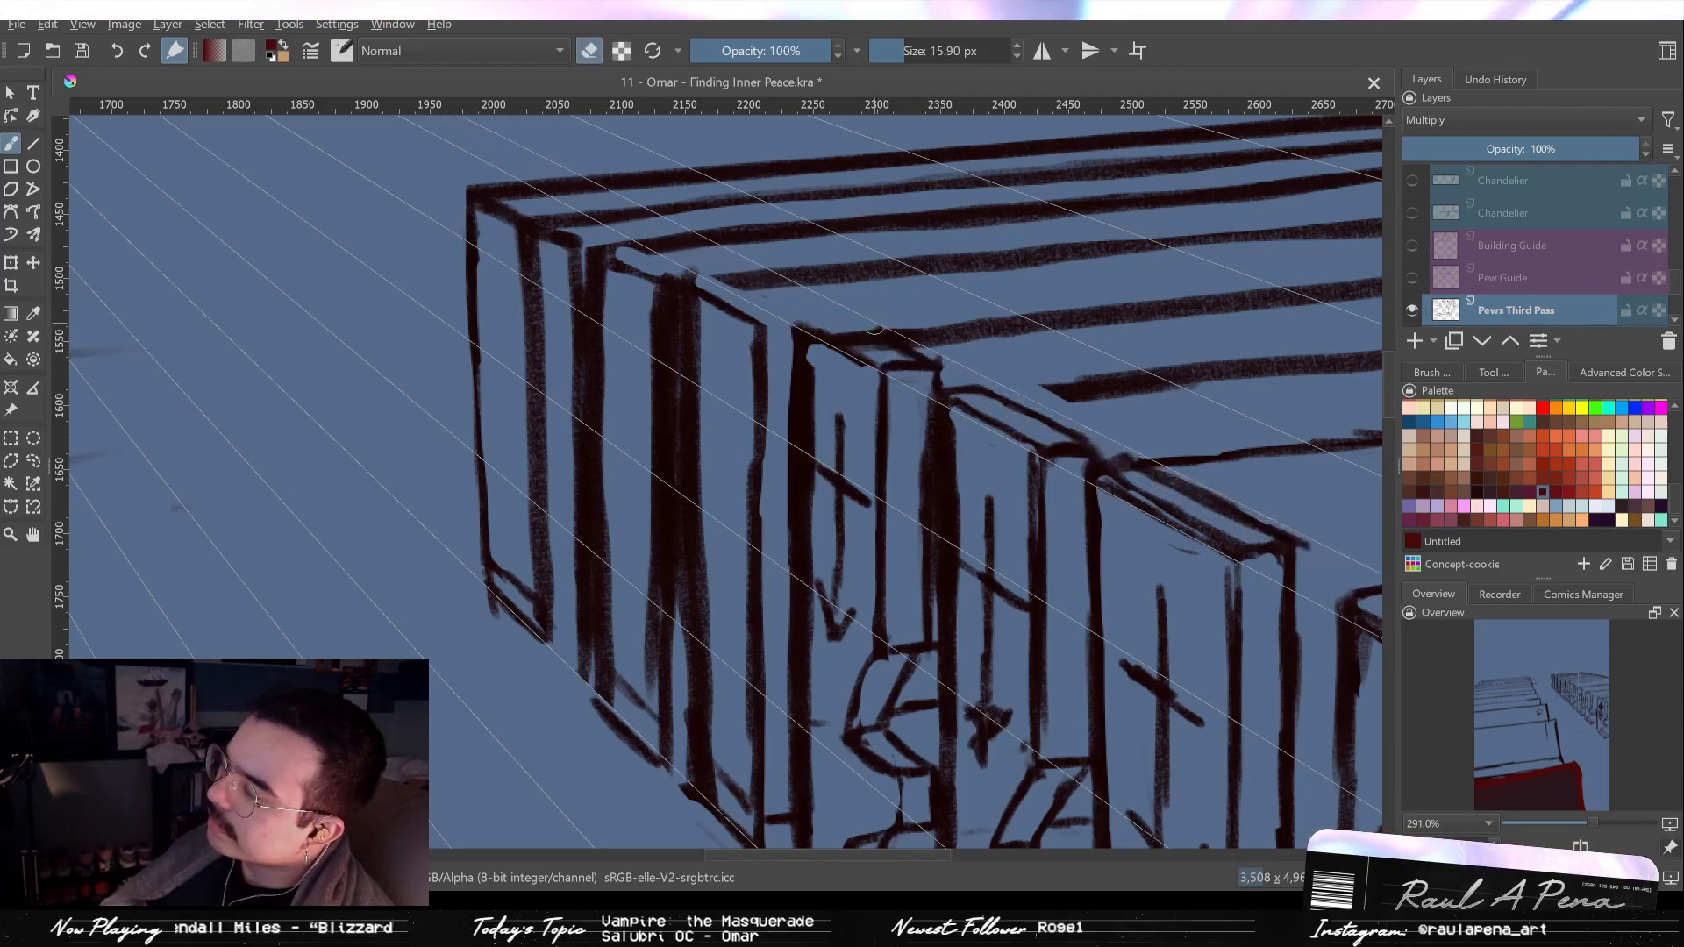
key(e)
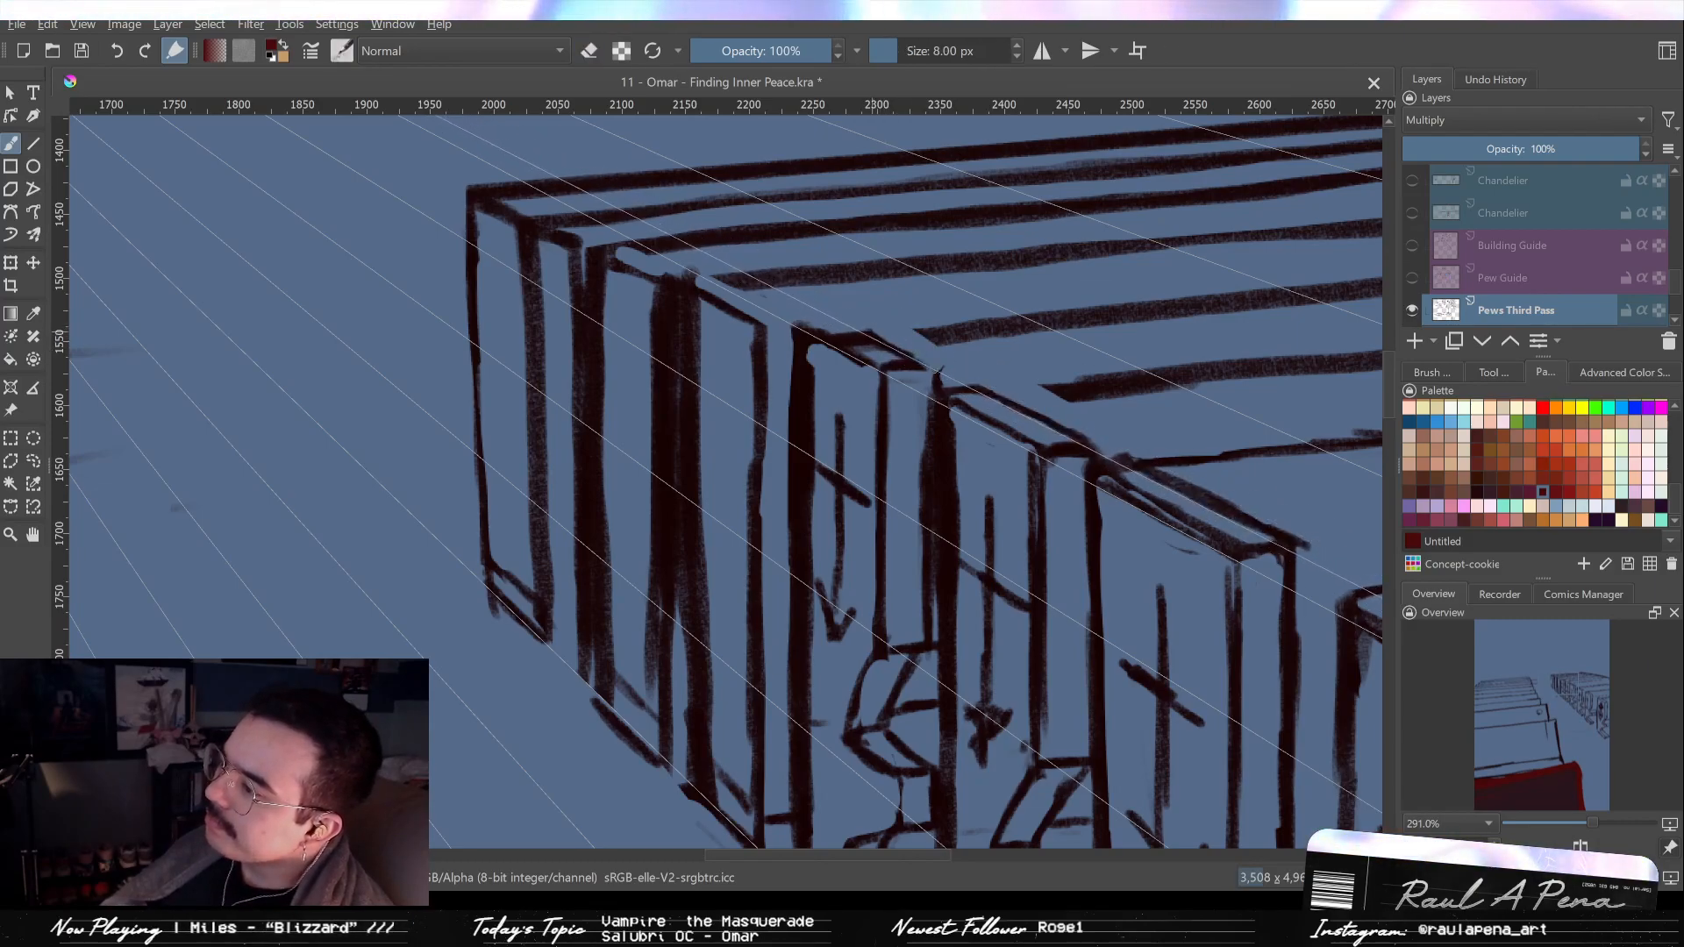
Hide the vanishing point assistant's radiating perspective guide lines across the canvas, keeping the assistant itself and removing any accidentally added one.
mouse_move(940, 373)
mouse_down()
mouse_move(888, 340)
mouse_move(971, 339)
mouse_move(740, 343)
mouse_move(770, 383)
mouse_up()
drag(905, 385, 874, 436)
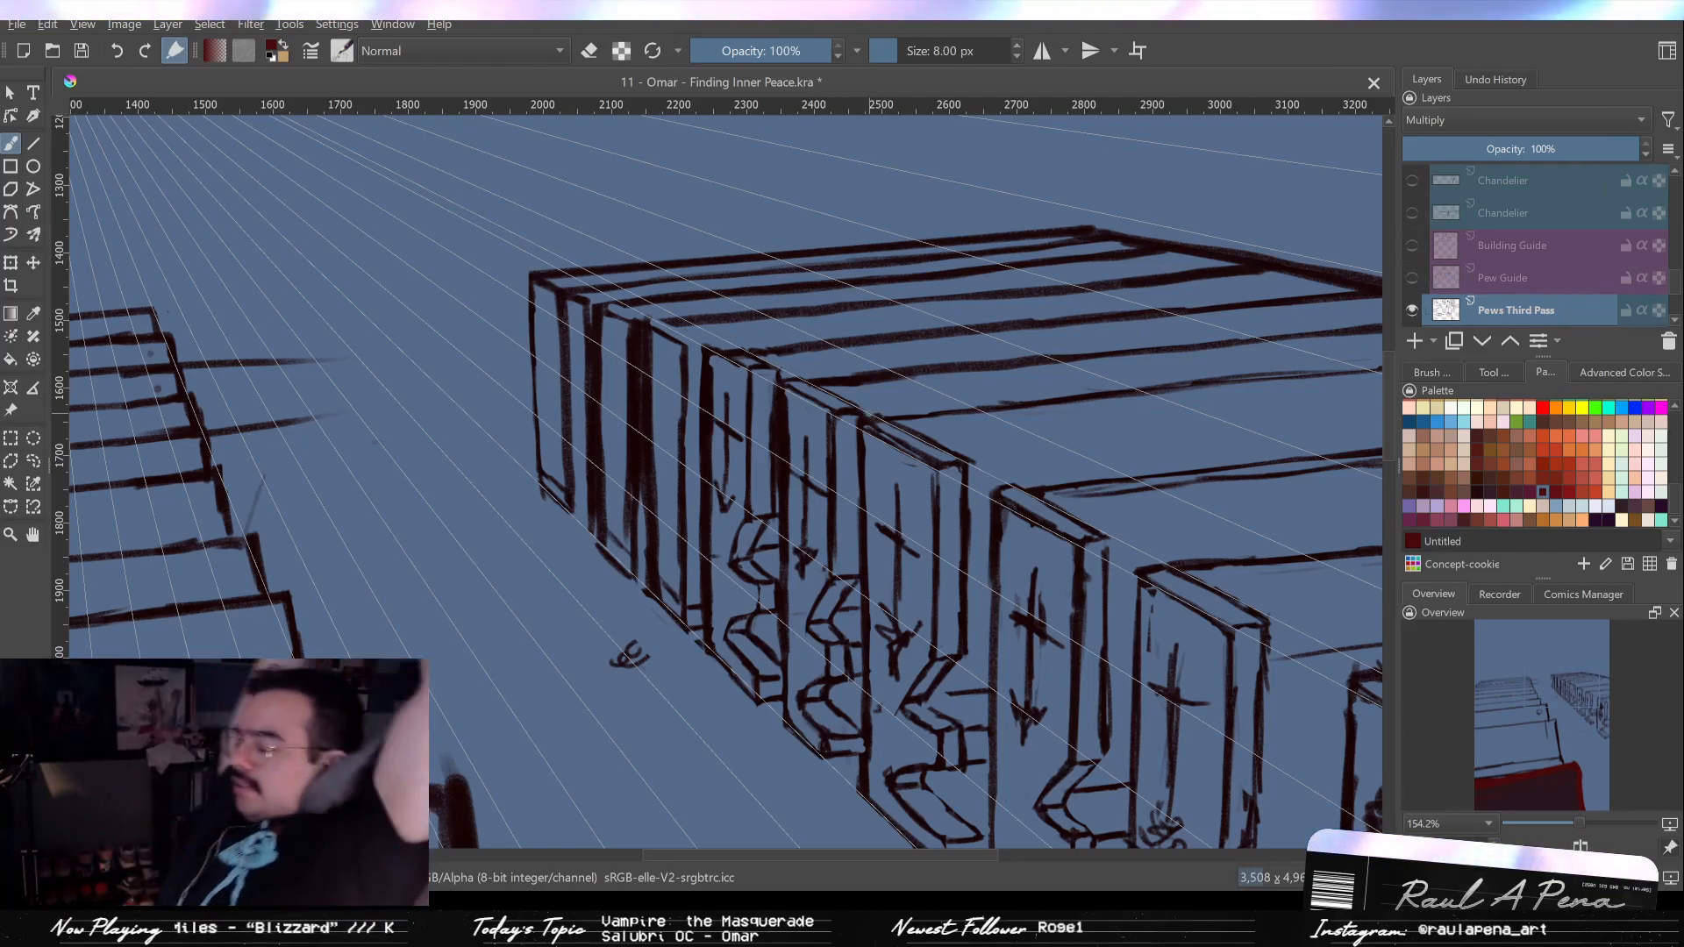
key(2)
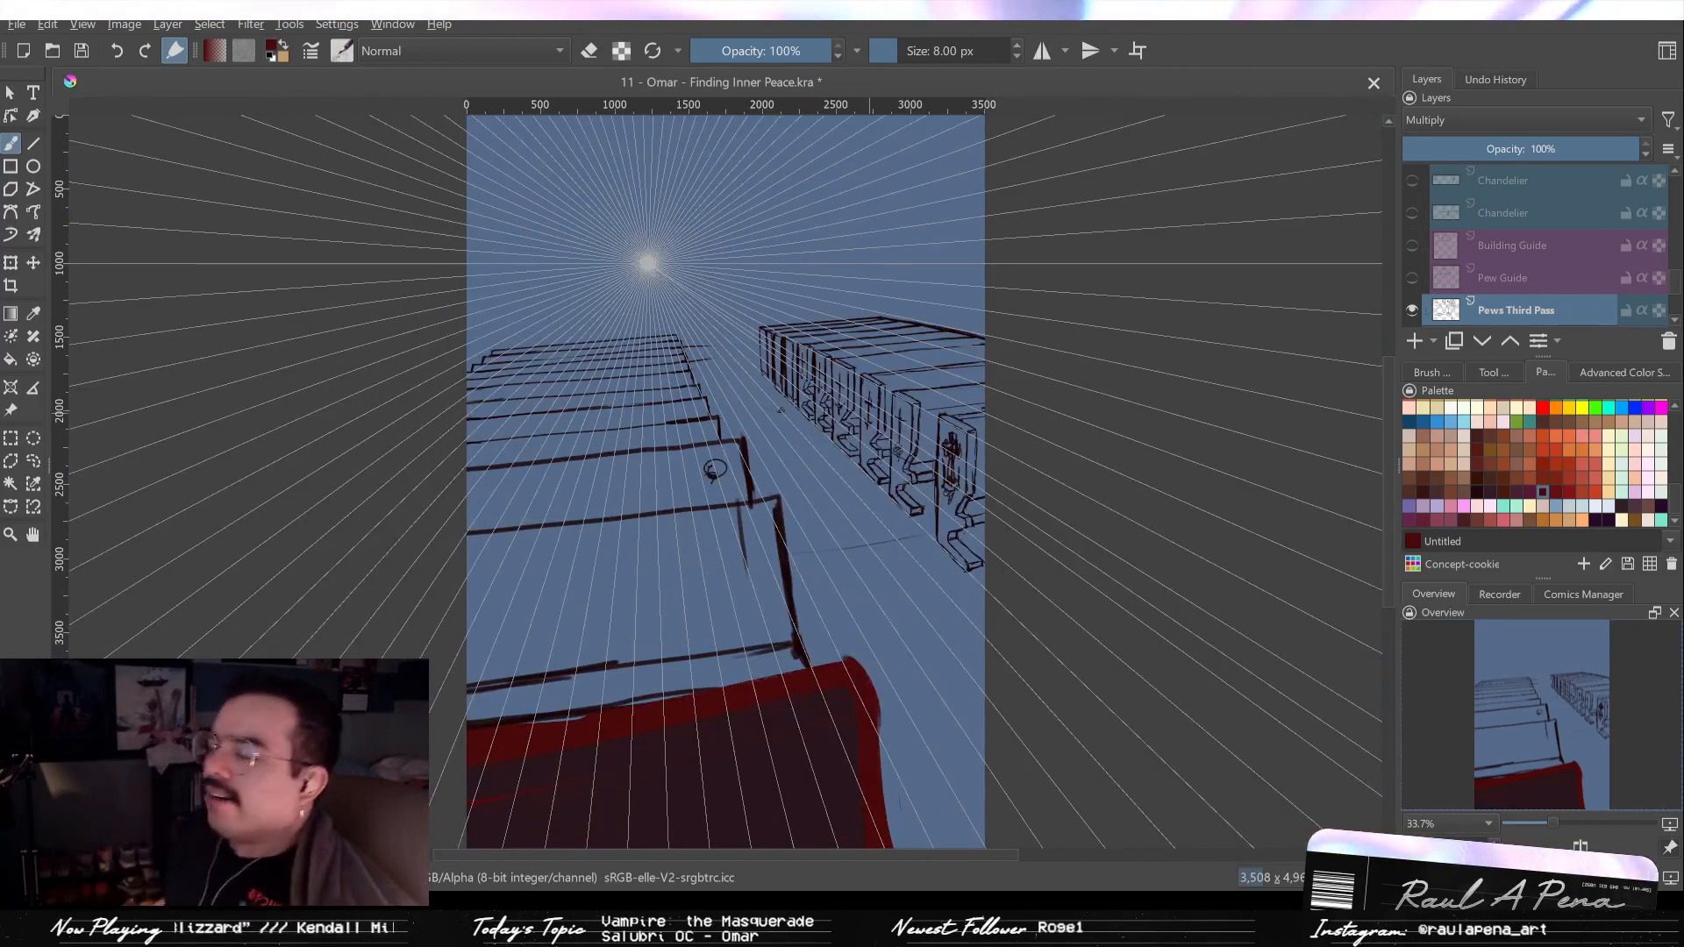
click(11, 387)
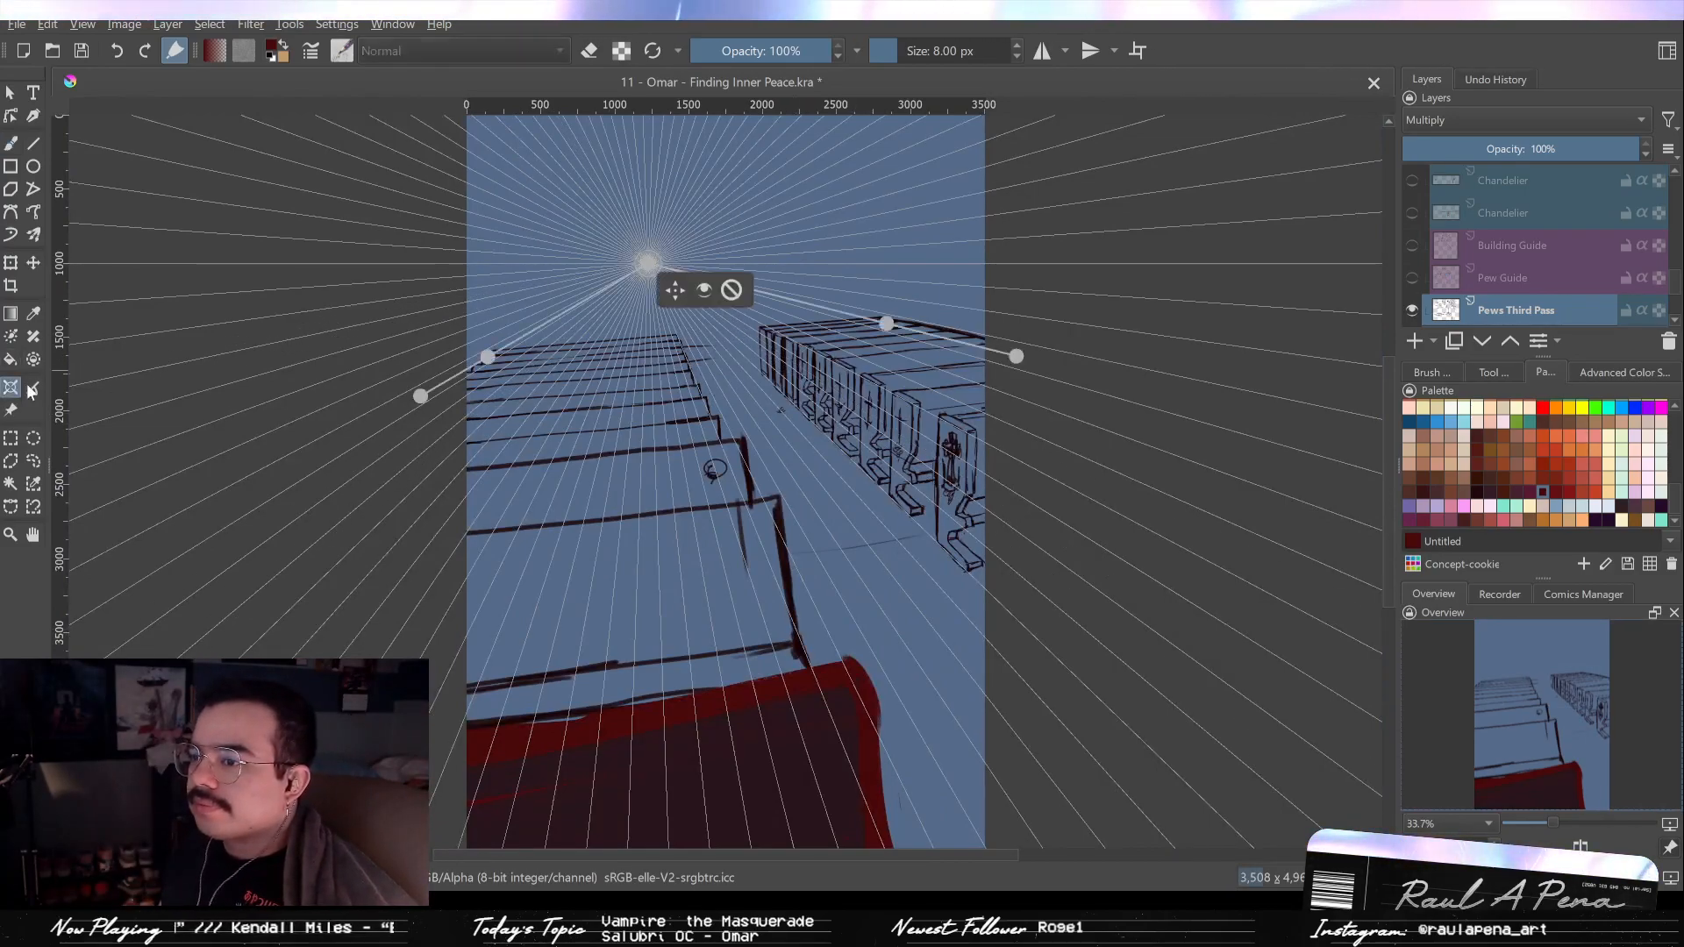
click(702, 300)
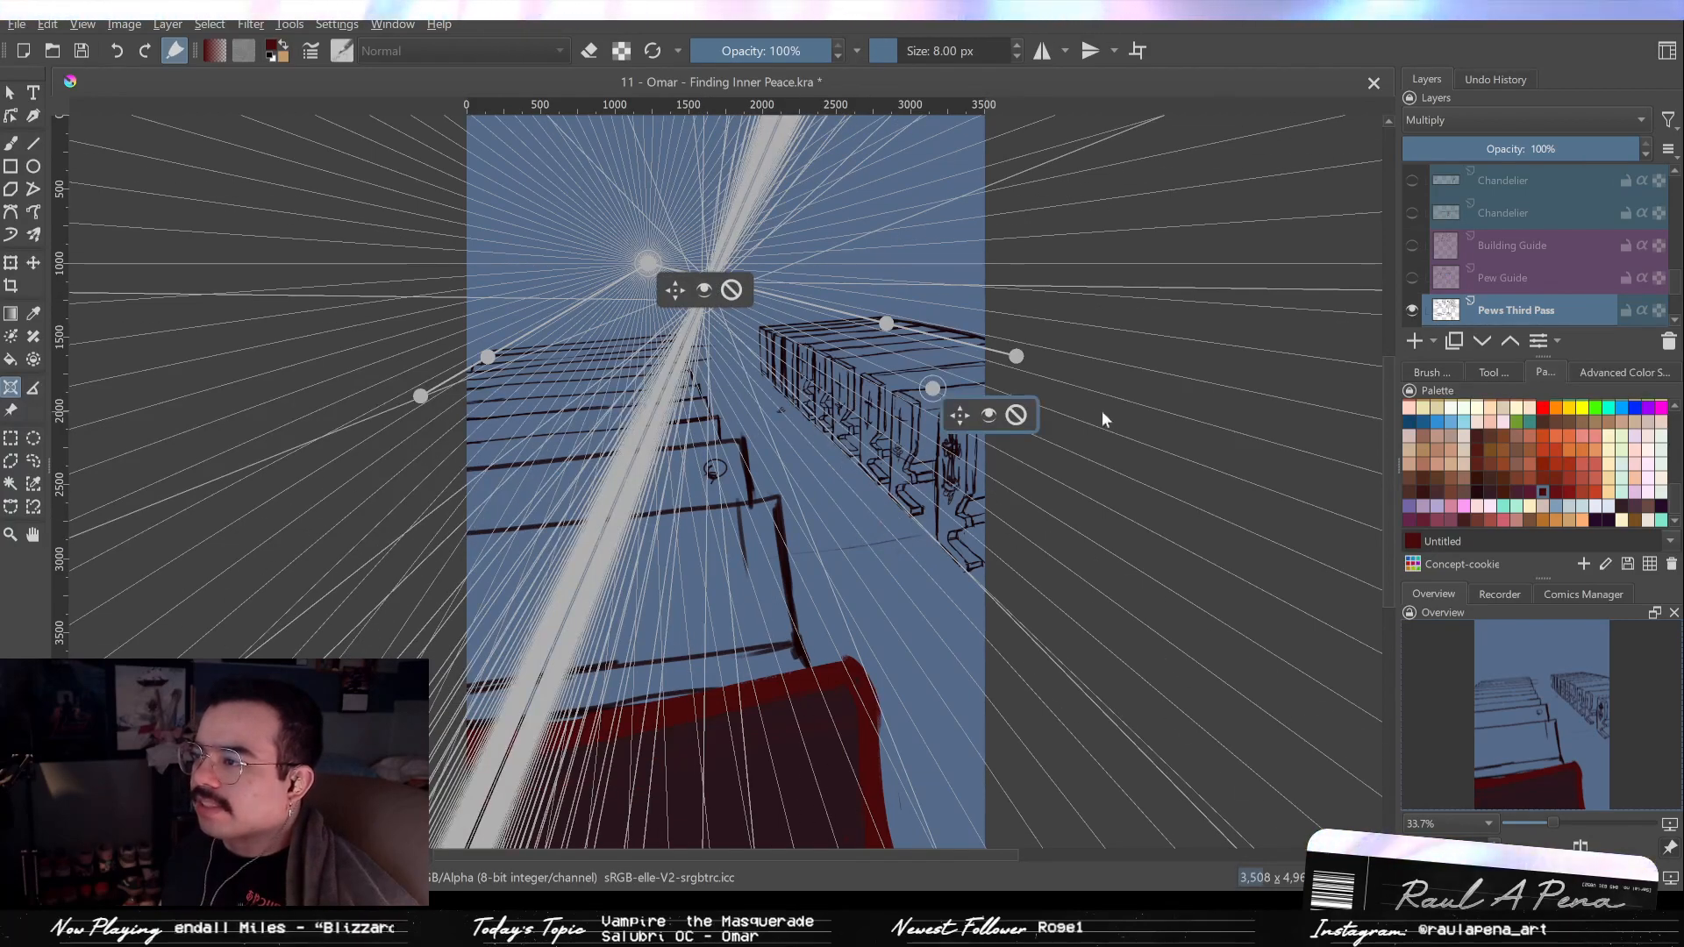
click(1013, 415)
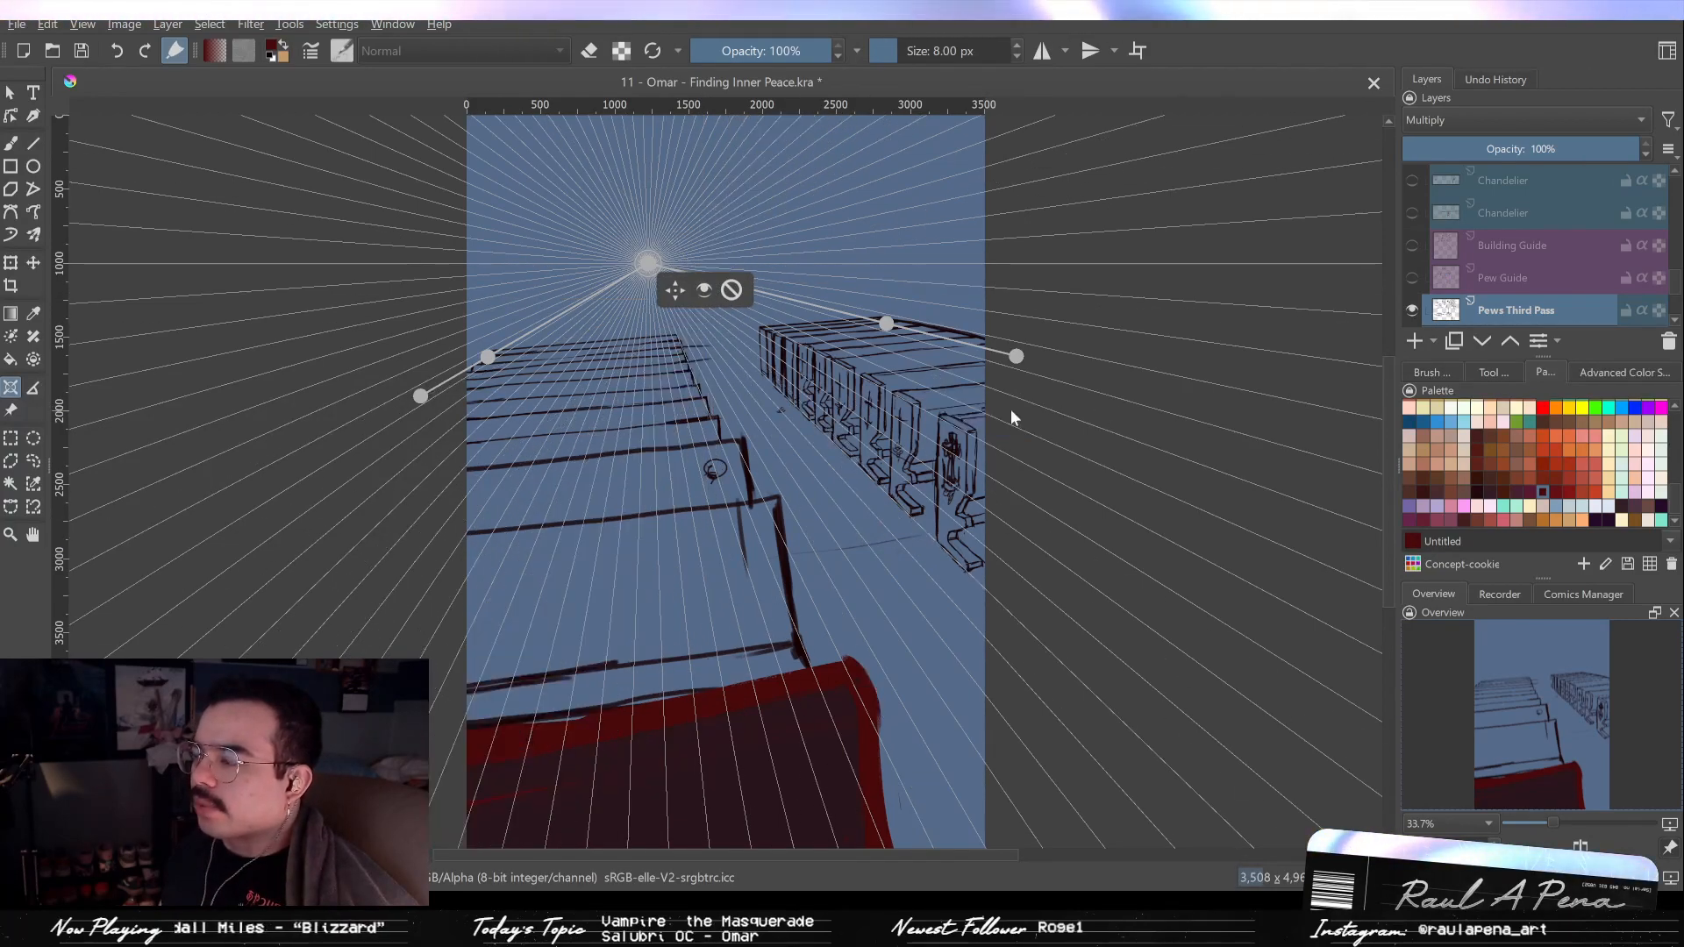
click(710, 290)
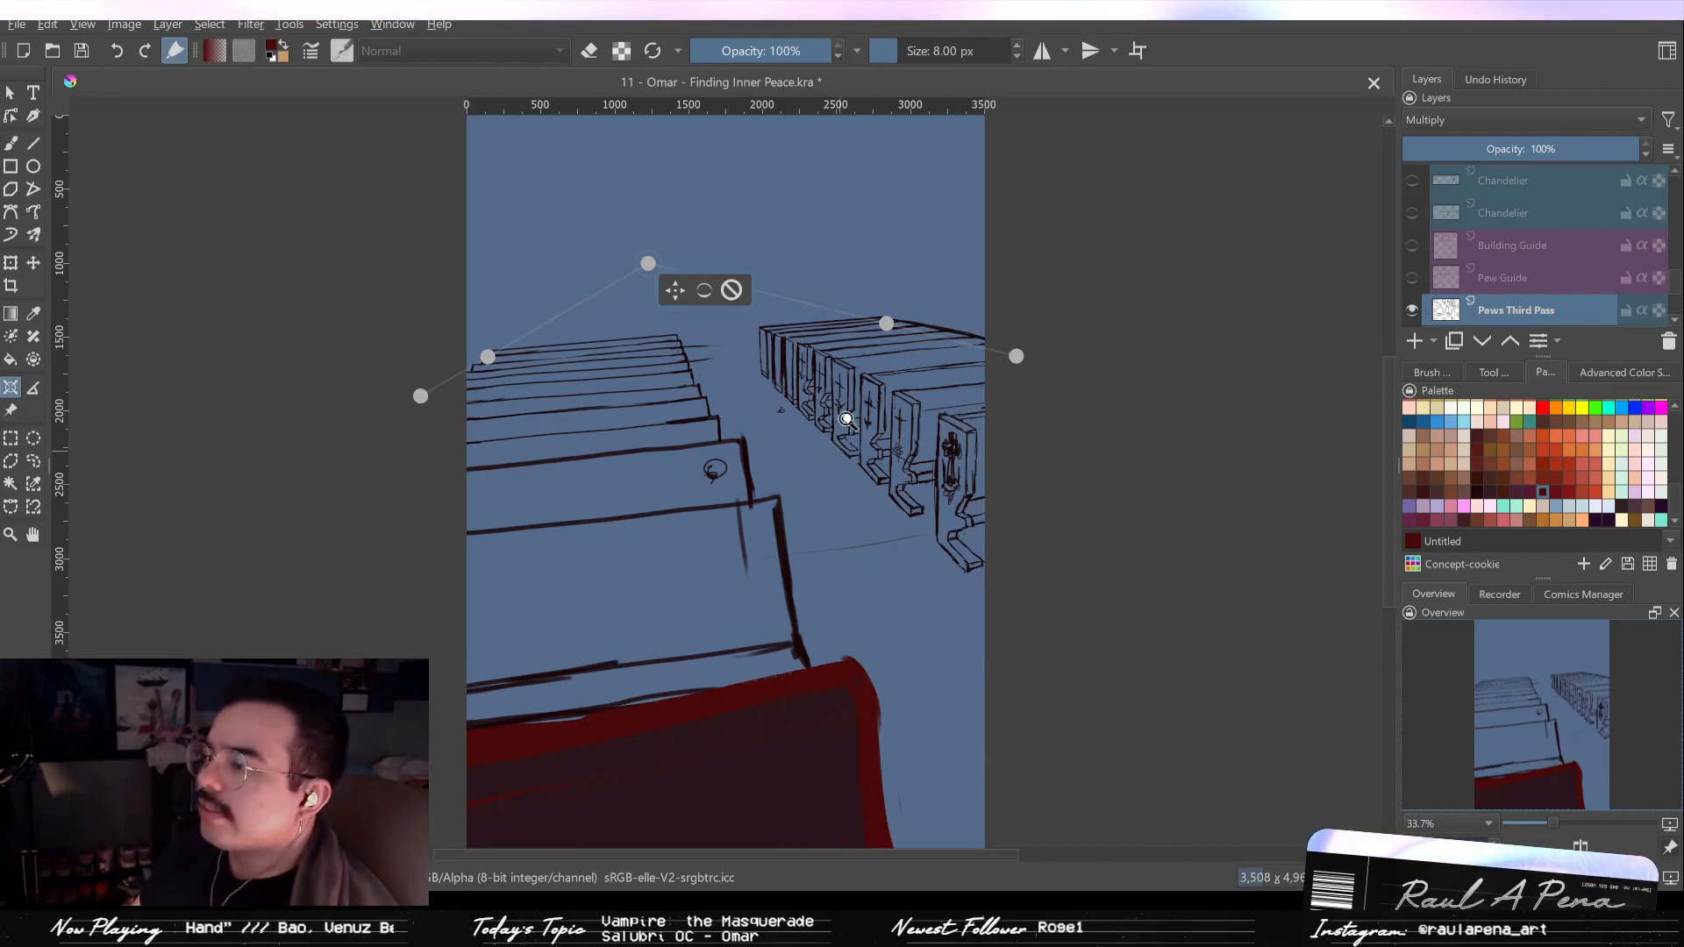
drag(855, 414, 889, 257)
drag(751, 368, 781, 403)
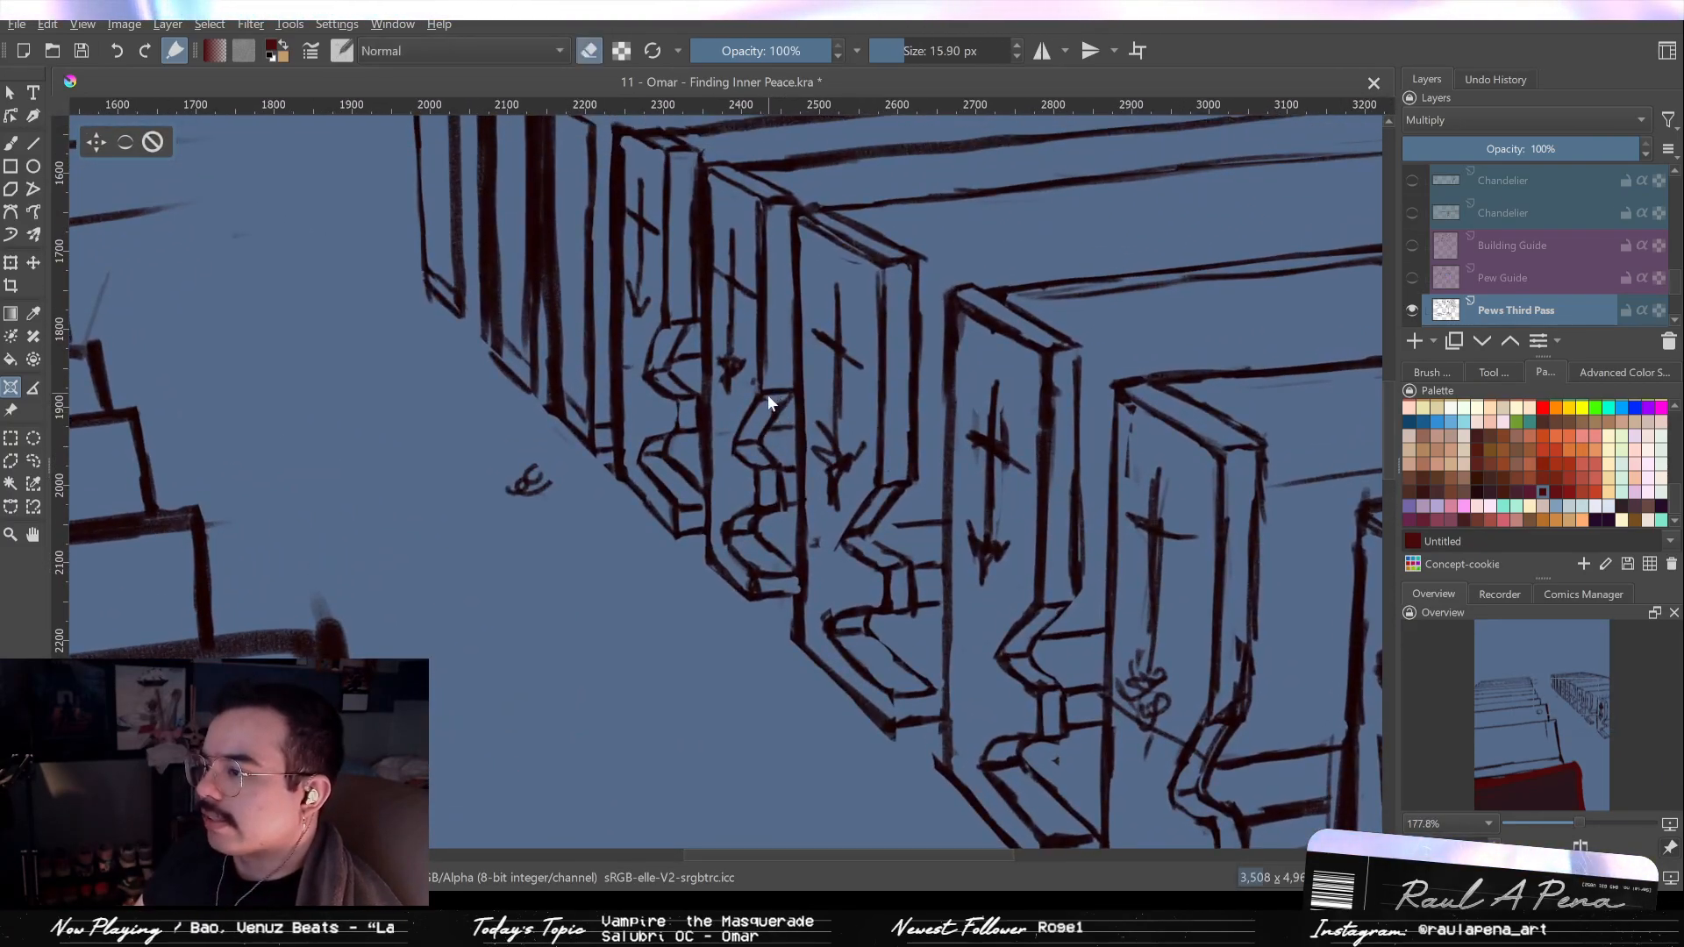
Show the perspective assistant lines and touch up the curved seat profiles of the middle pews with the brush and eraser.
click(125, 142)
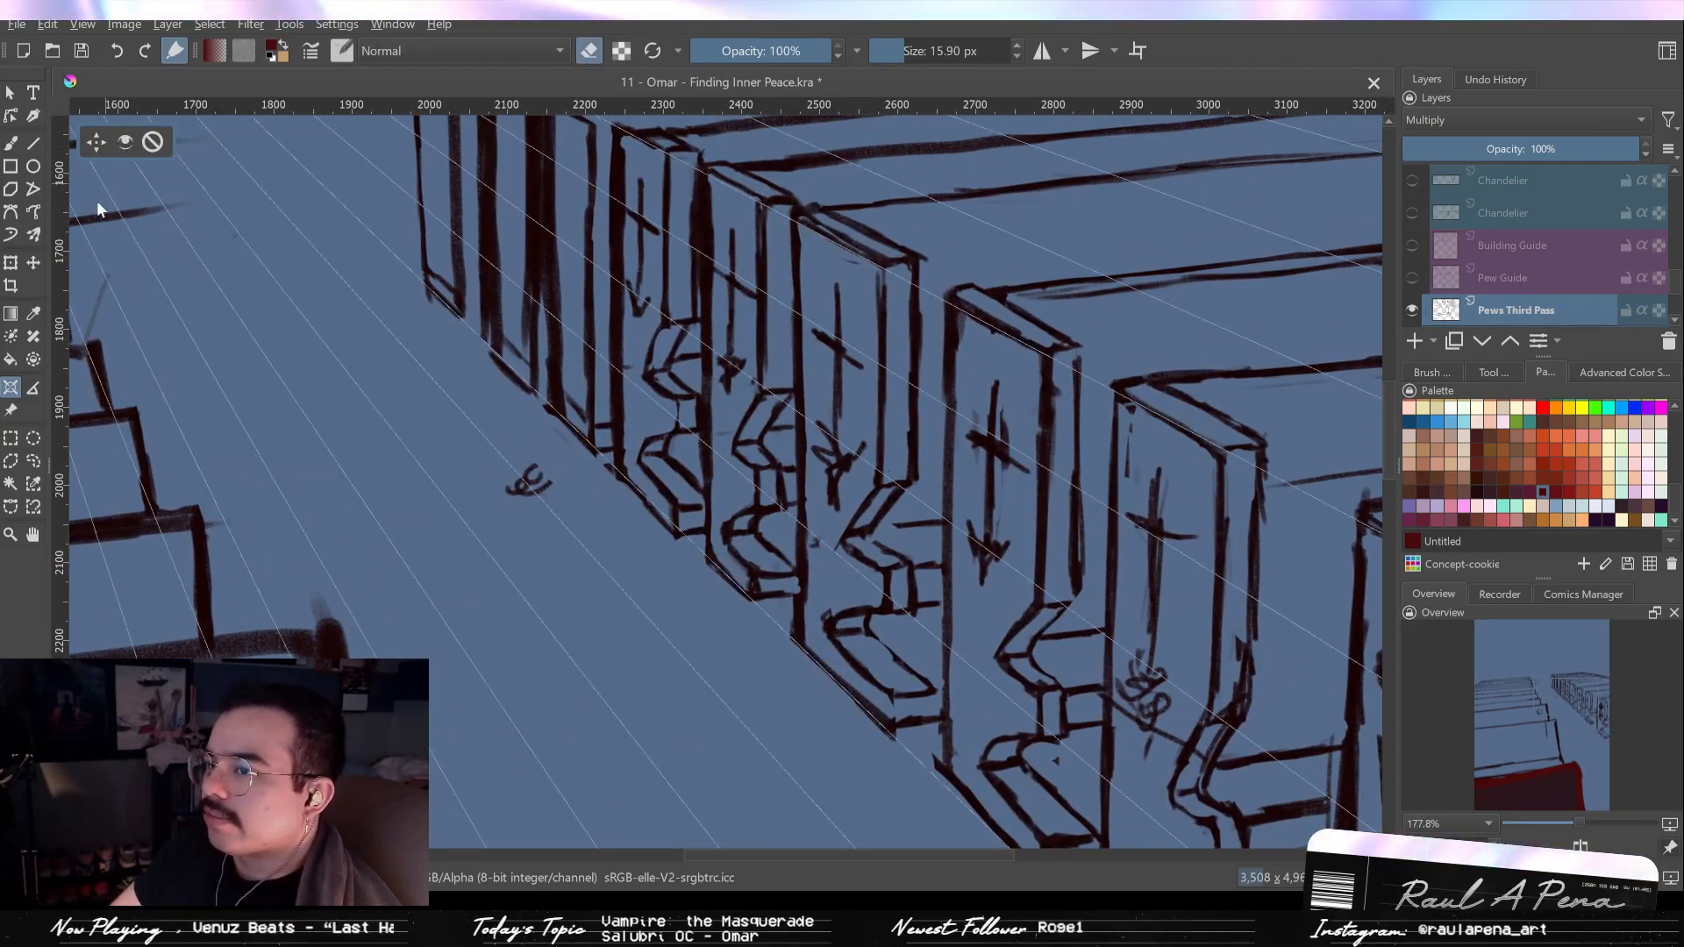
click(11, 143)
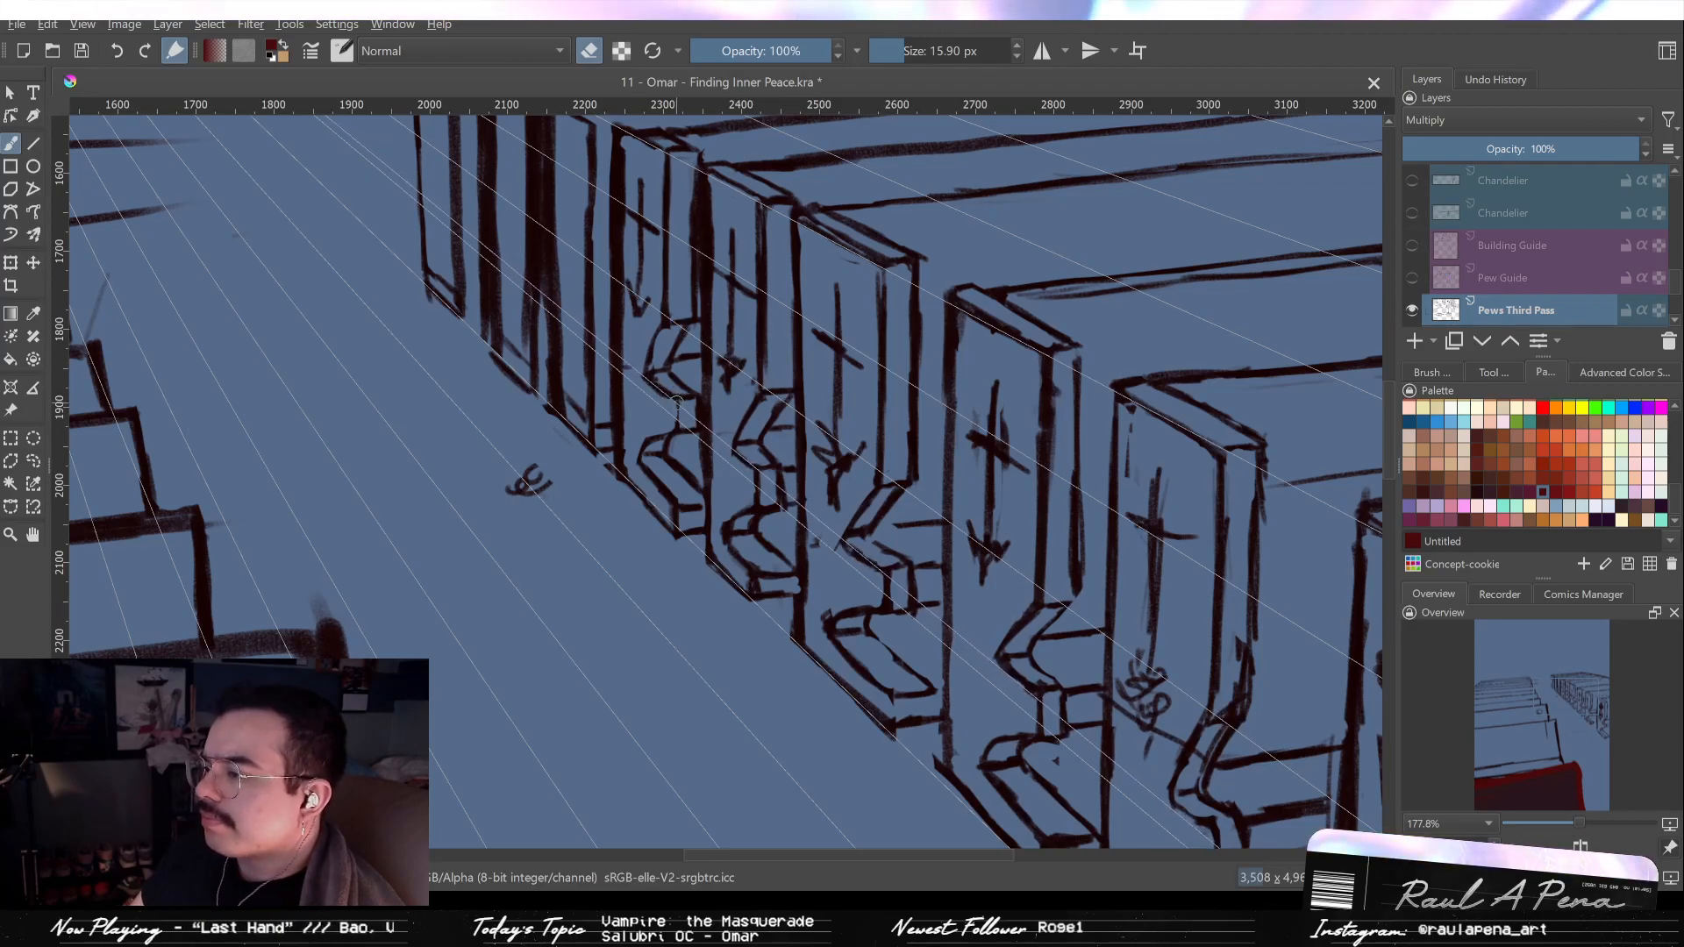
key(e)
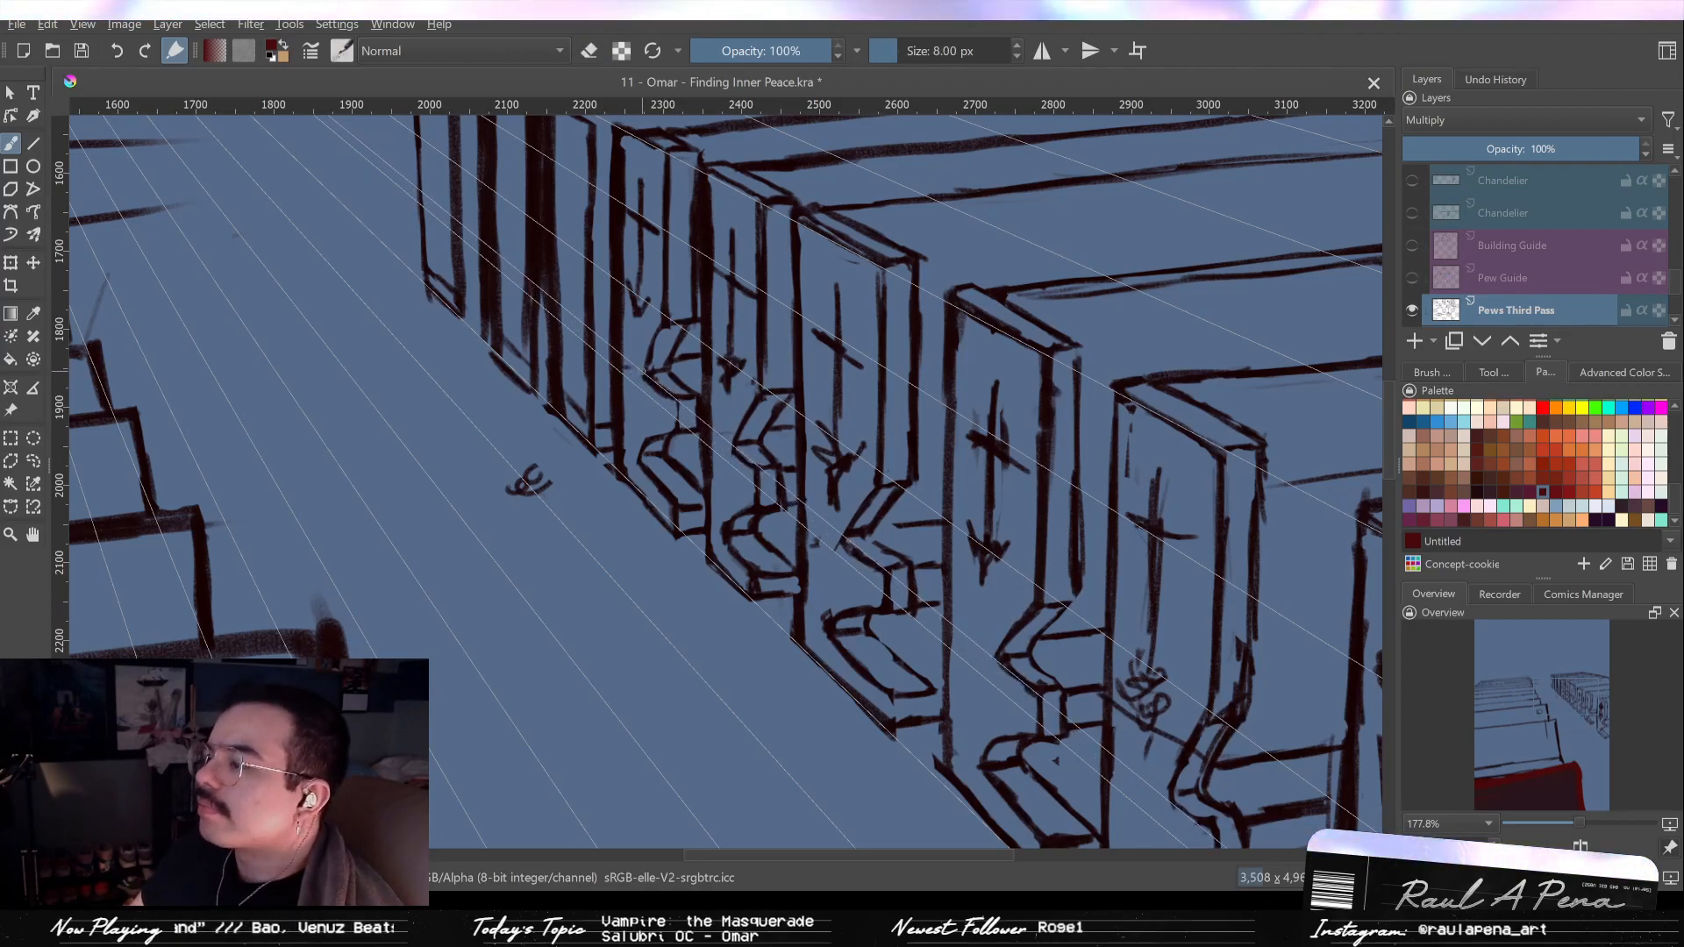
drag(664, 392, 658, 360)
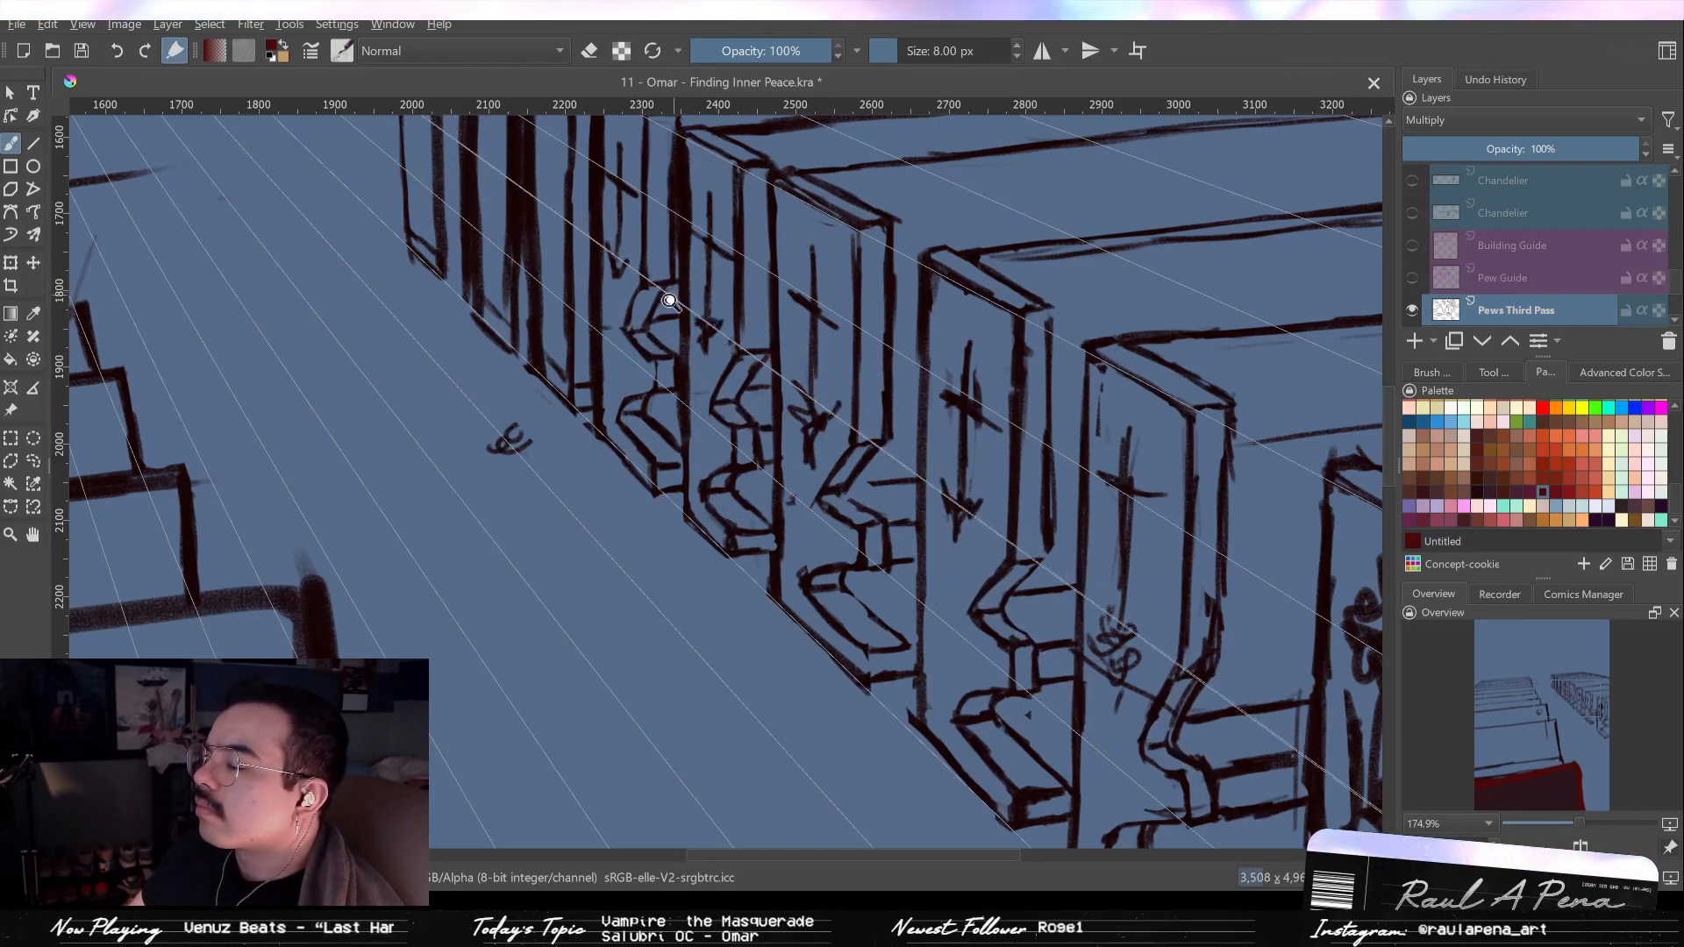
scroll(694, 372, down, 4)
scroll(694, 372, up, 3)
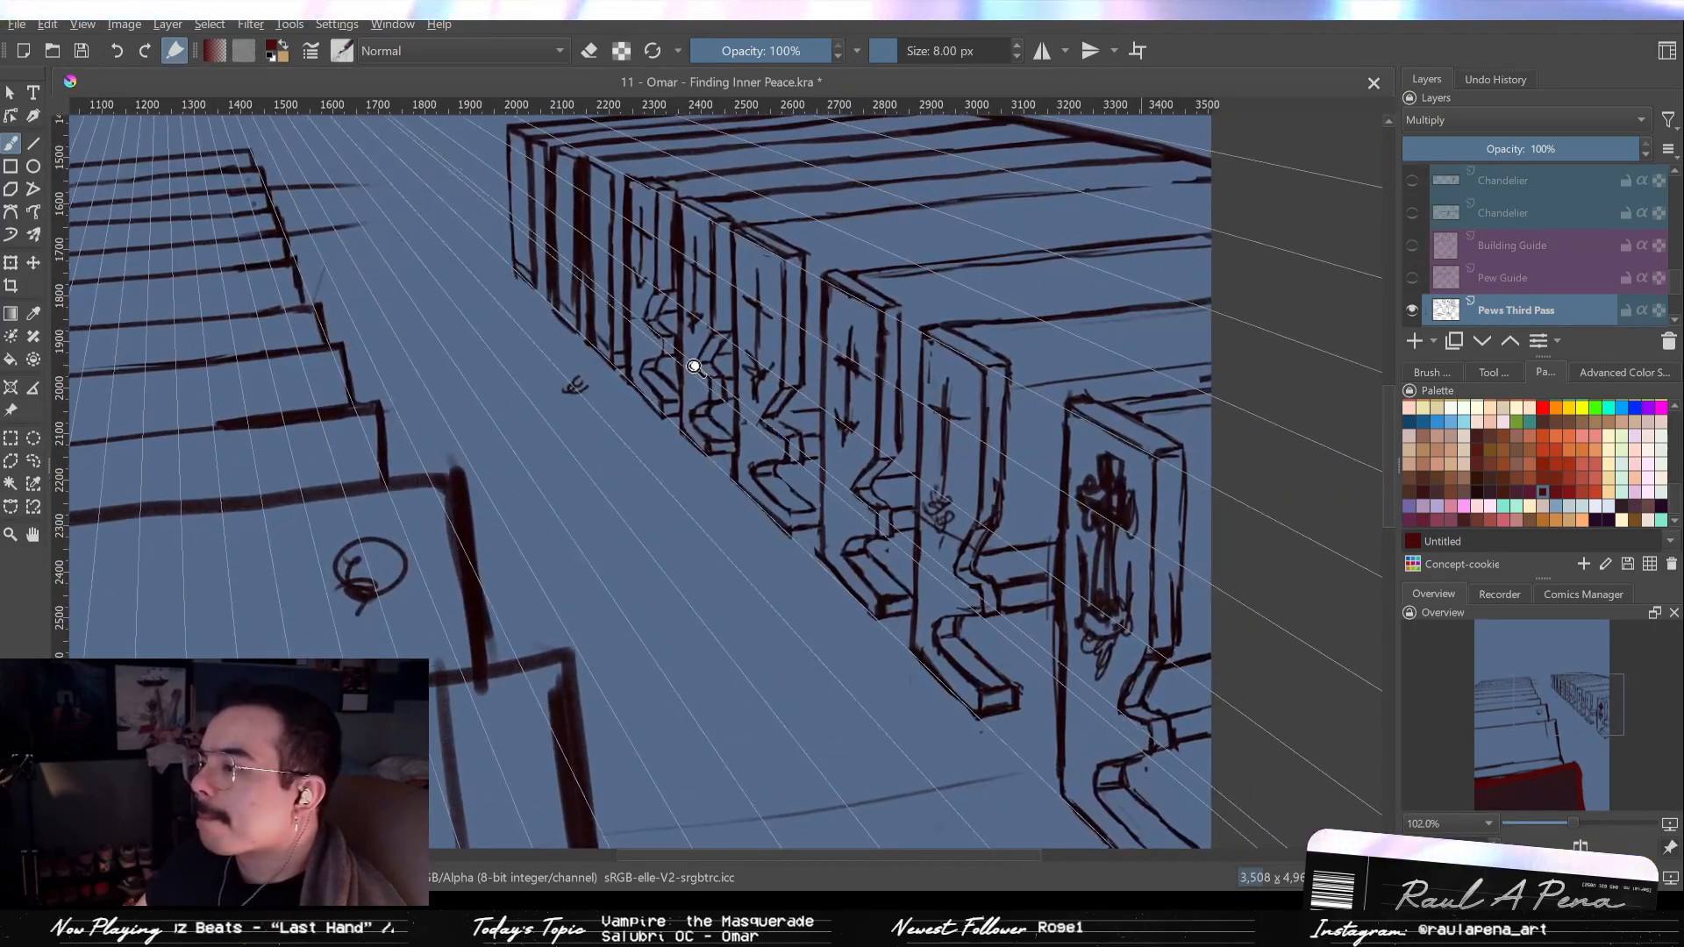
drag(669, 274, 671, 279)
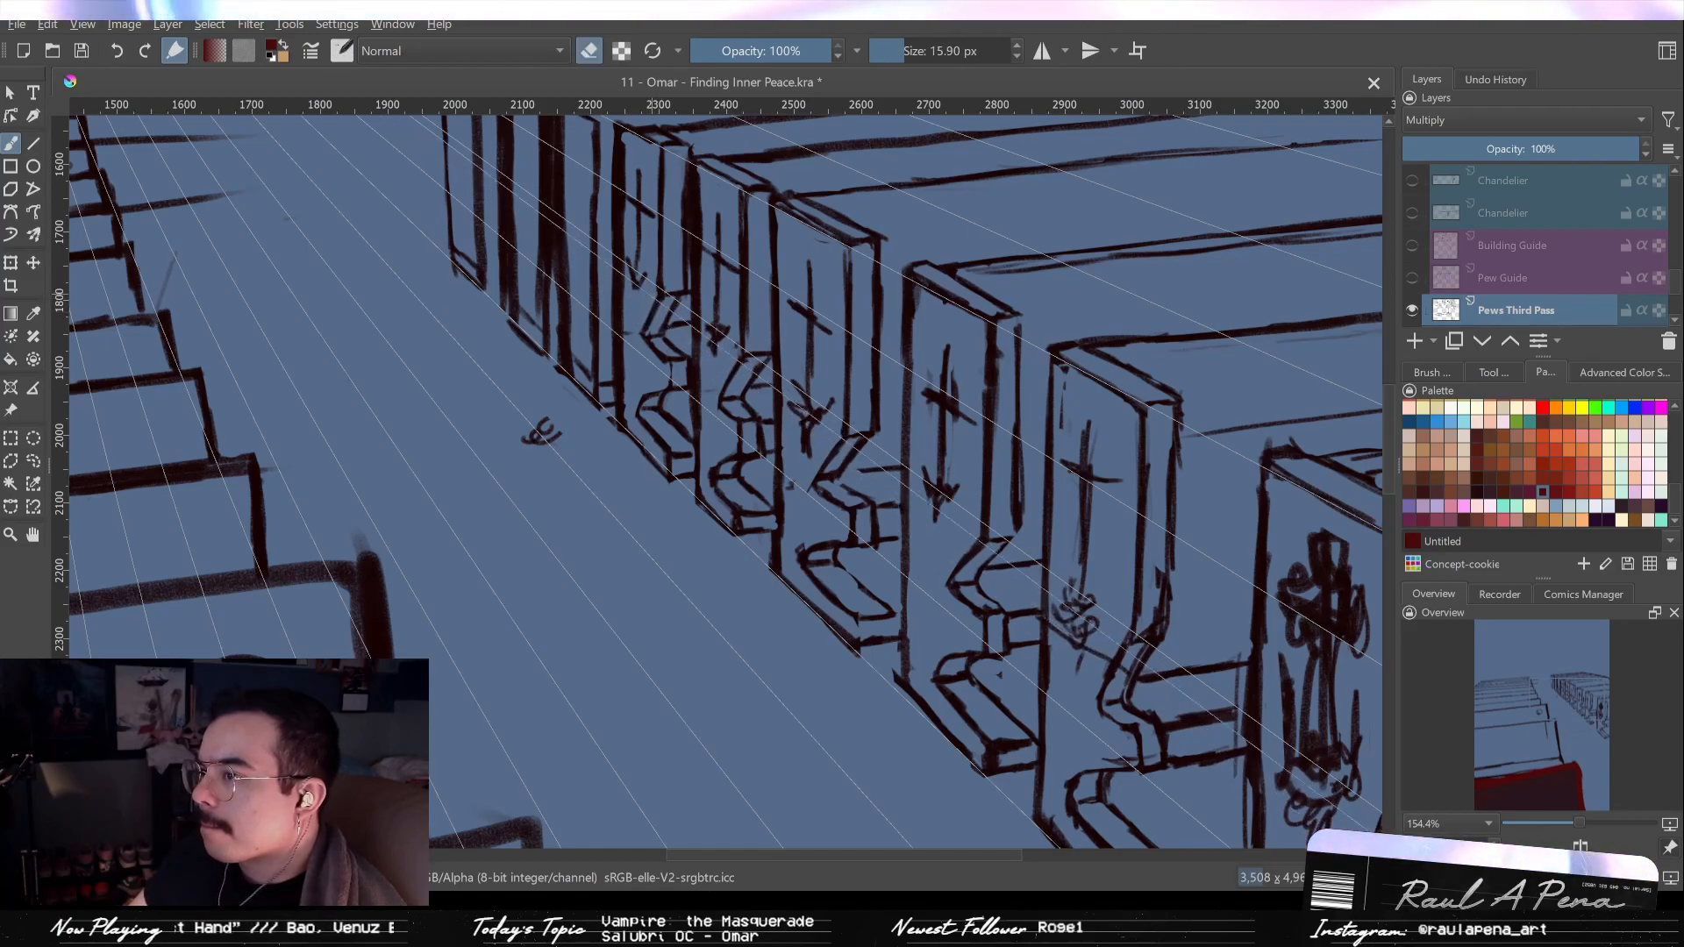
drag(673, 346, 673, 327)
Erase and redraw the thin top edge of the end panel on the farthest pew marked with a cross.
scroll(672, 307, down, 3)
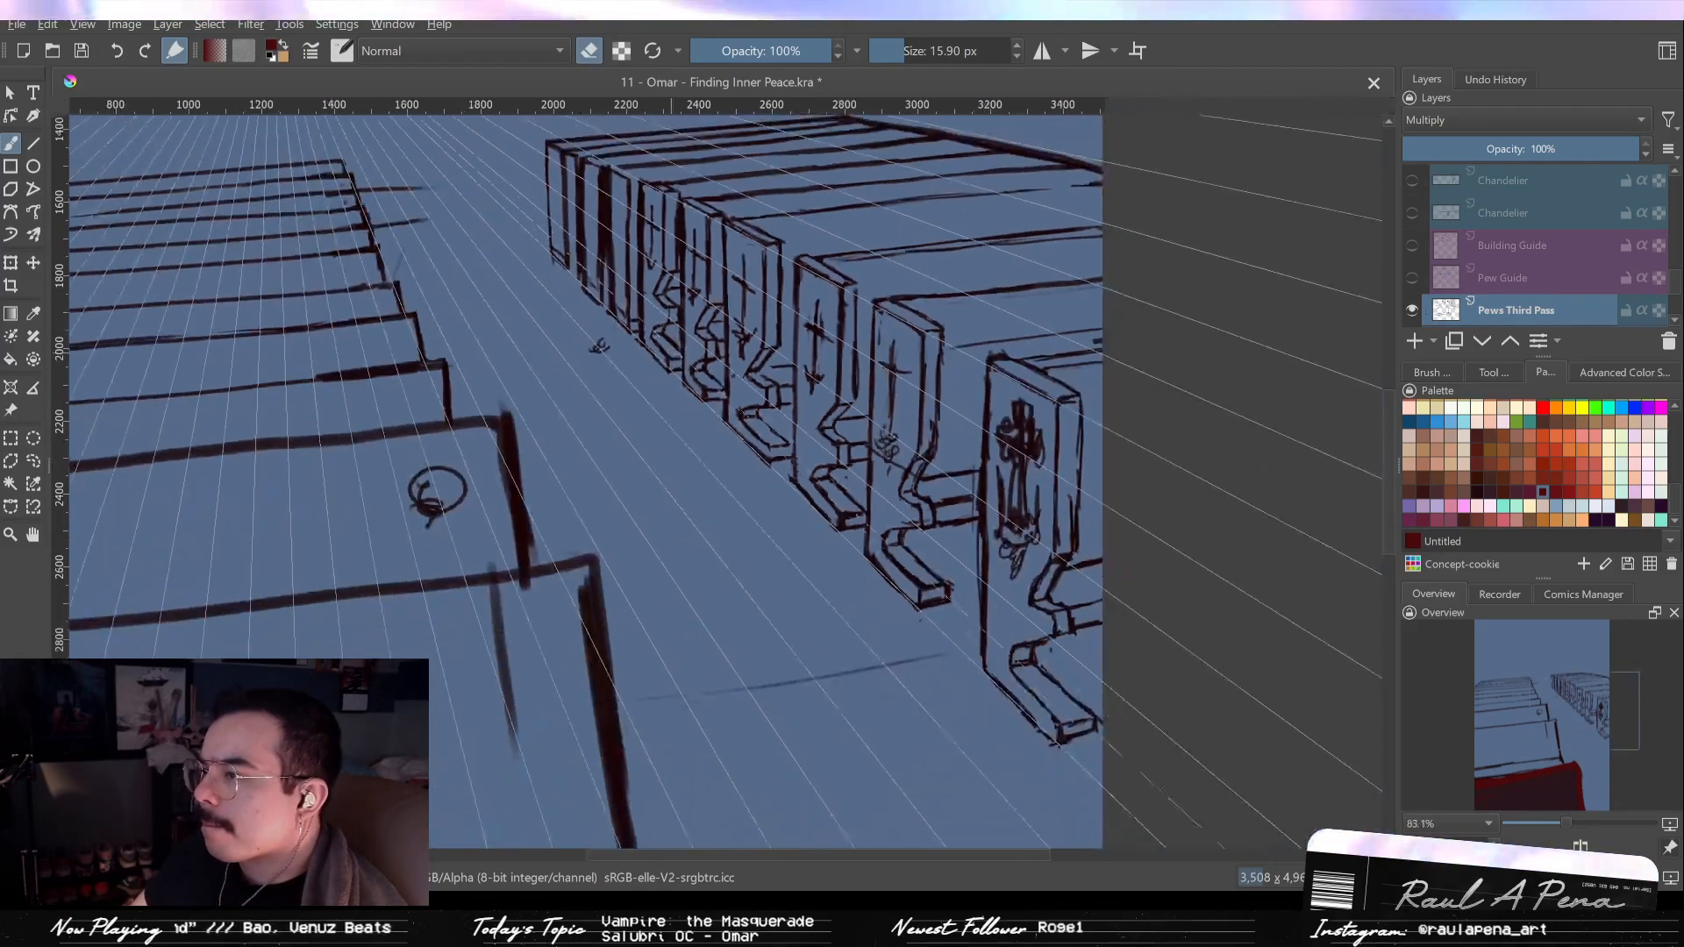
scroll(673, 263, up, 2)
scroll(672, 263, up, 6)
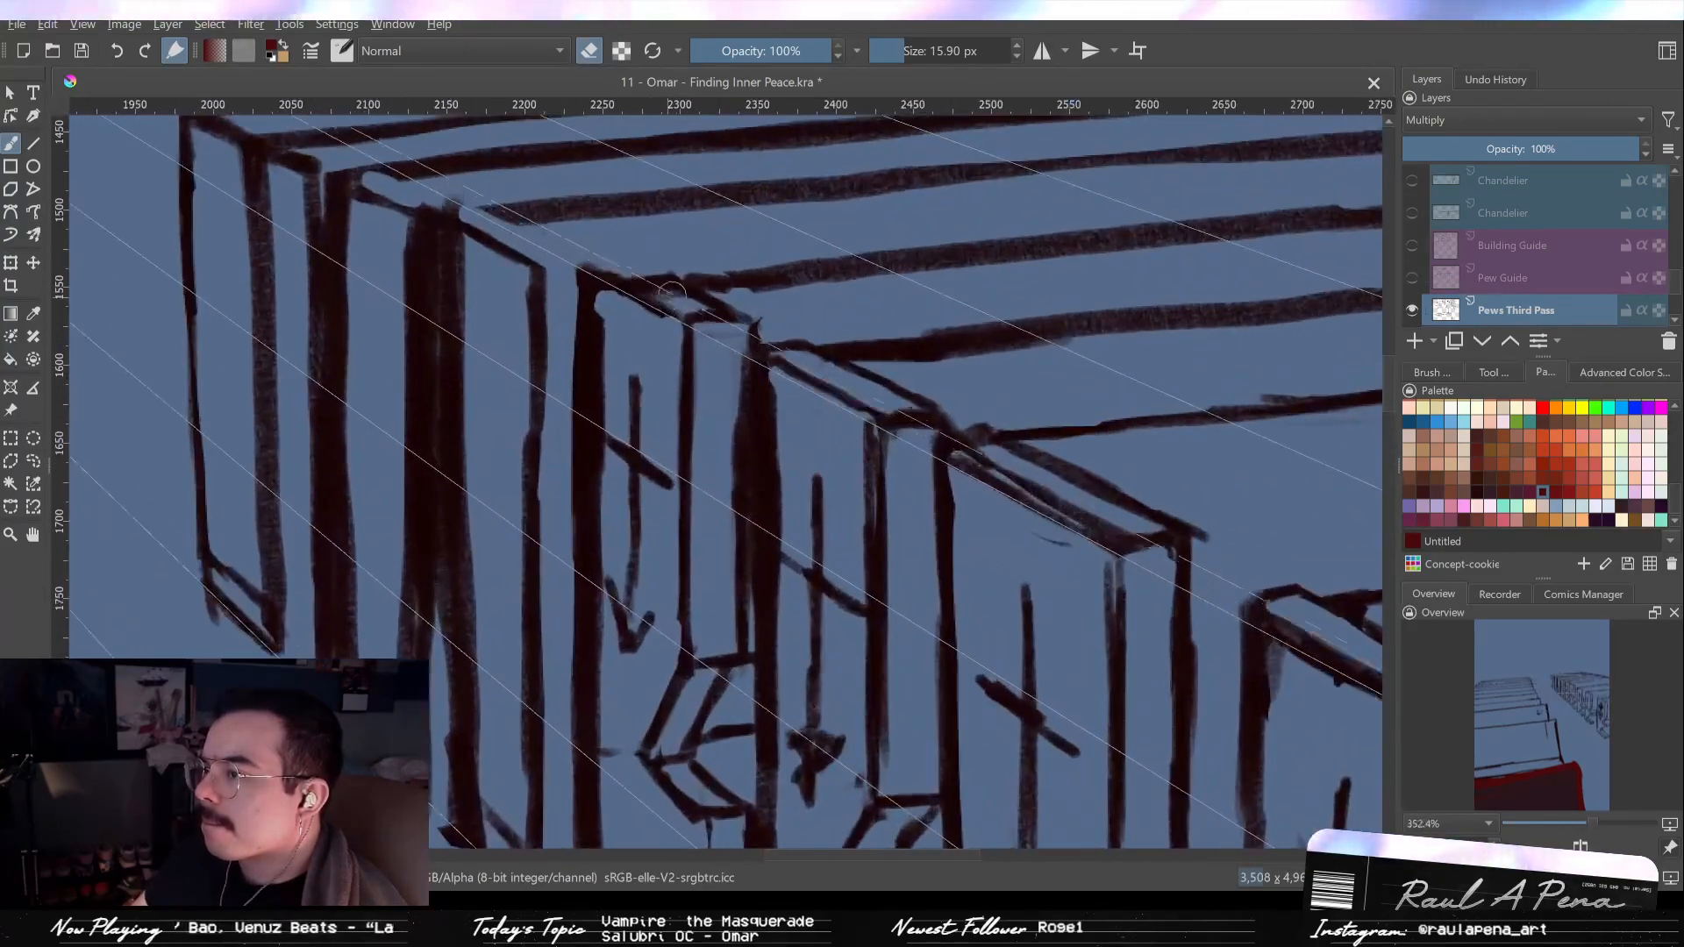
key(e)
key(e)
mouse_move(630, 277)
mouse_down()
mouse_move(693, 307)
mouse_move(614, 271)
mouse_up()
key(e)
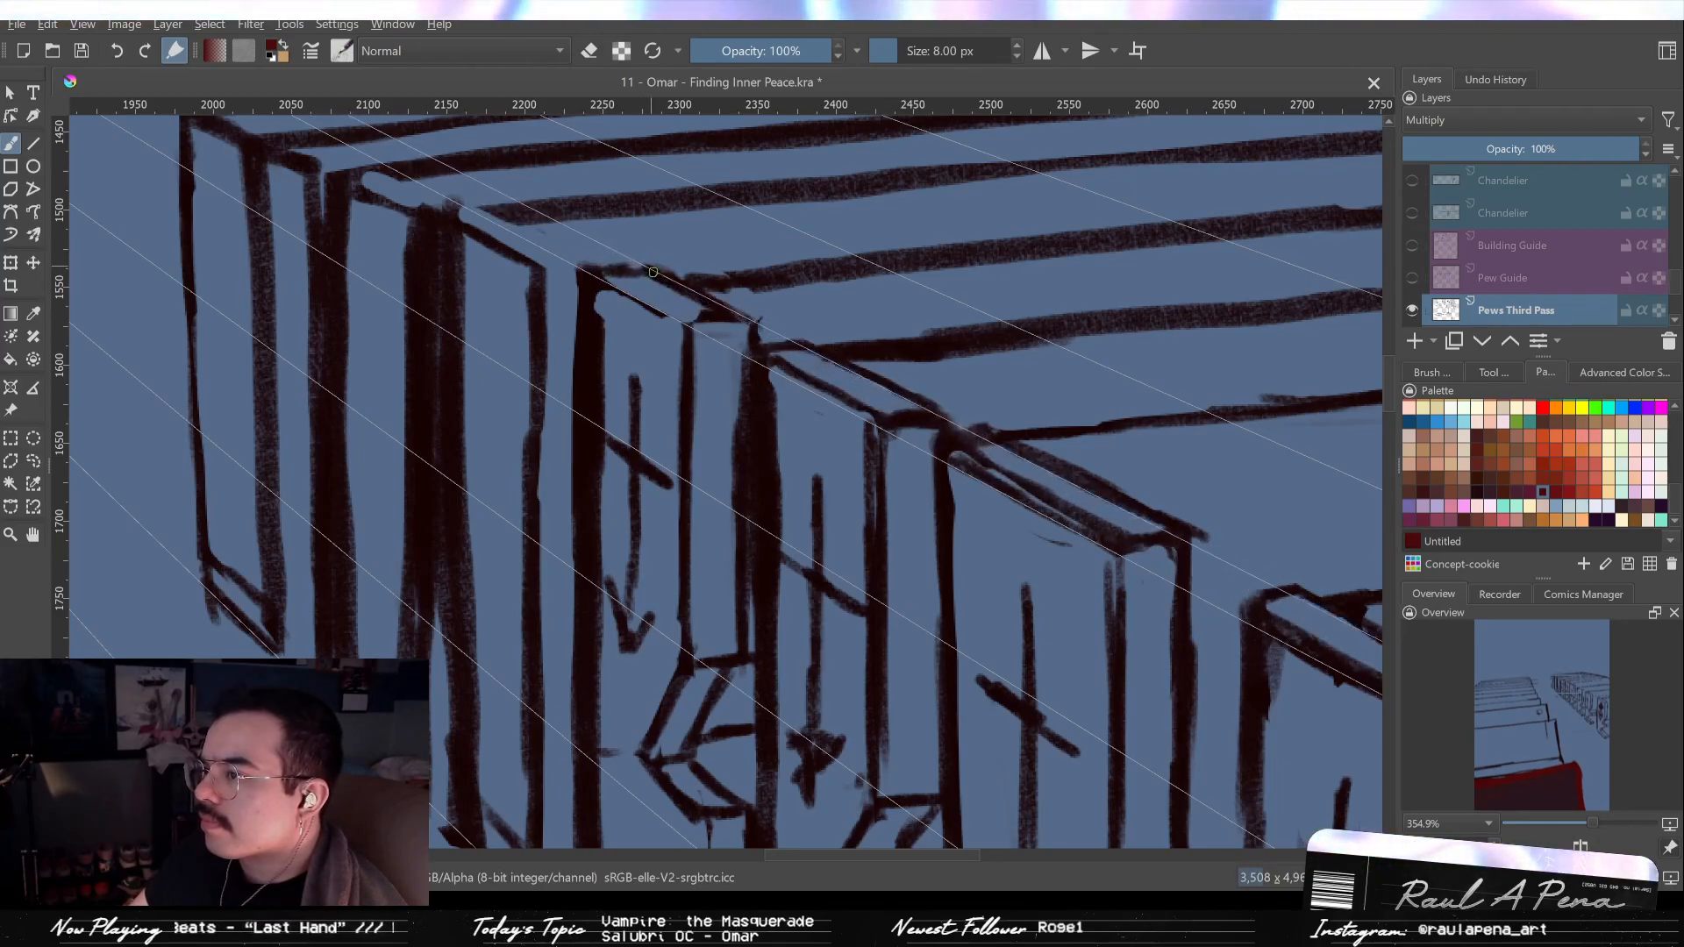
key(e)
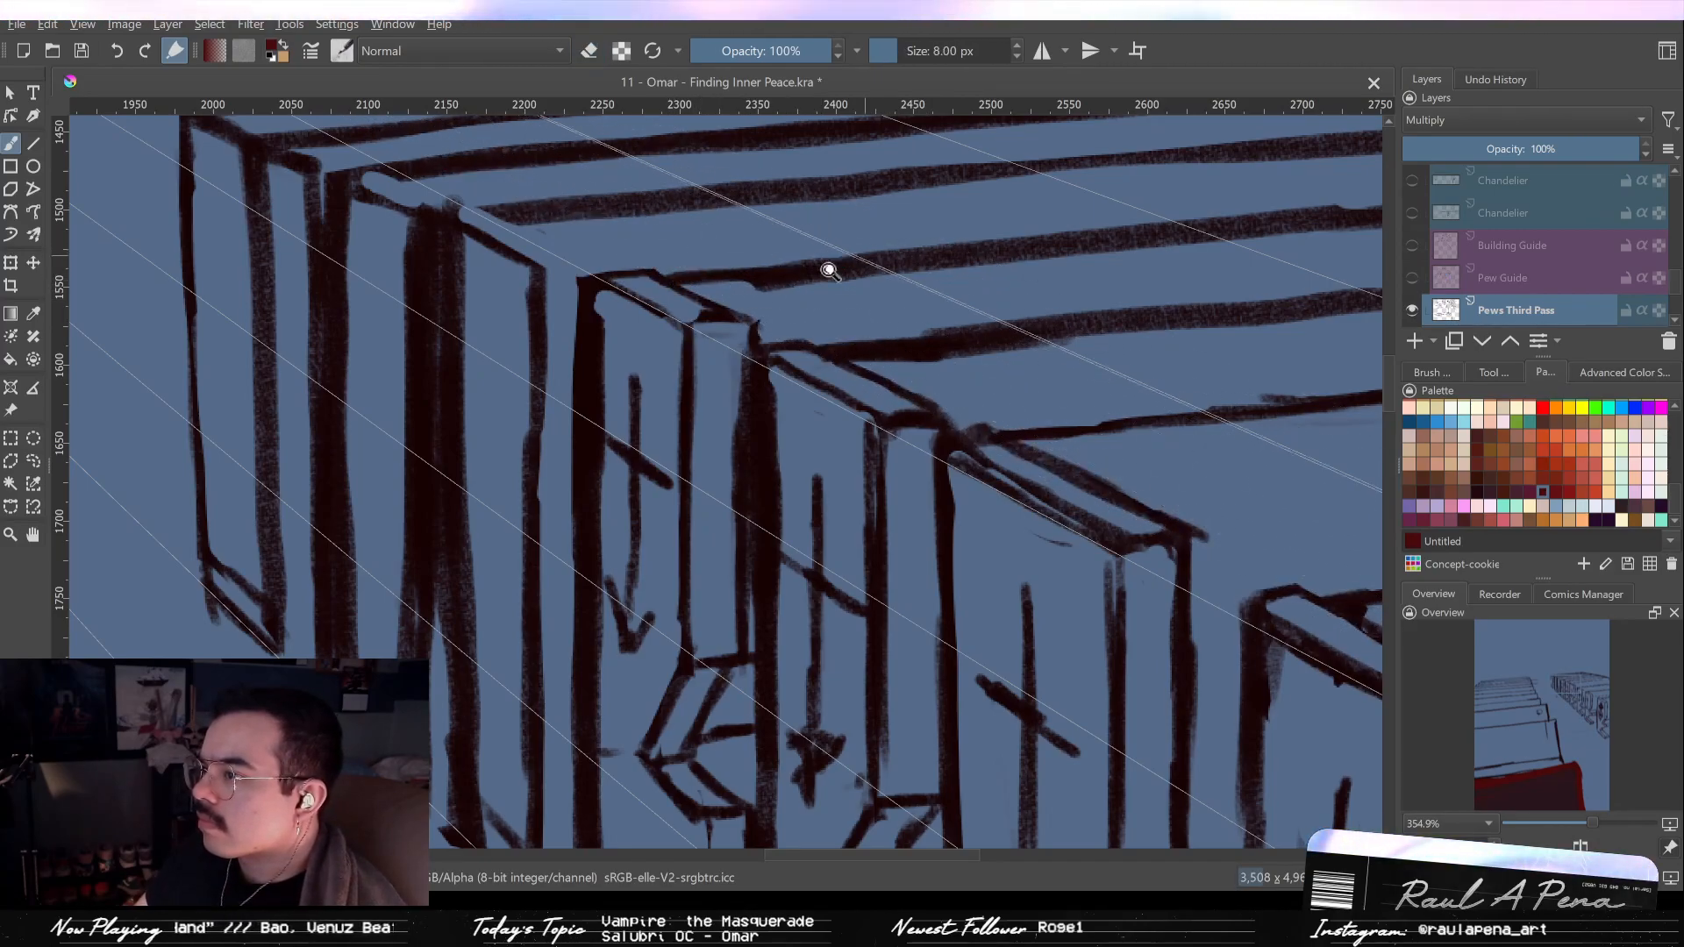
Sketch short diagonal strokes on the aisle floor beside the far pews and undo the last erasure over them.
mouse_move(775, 267)
mouse_down()
mouse_move(775, 324)
mouse_move(737, 413)
mouse_up()
key(e)
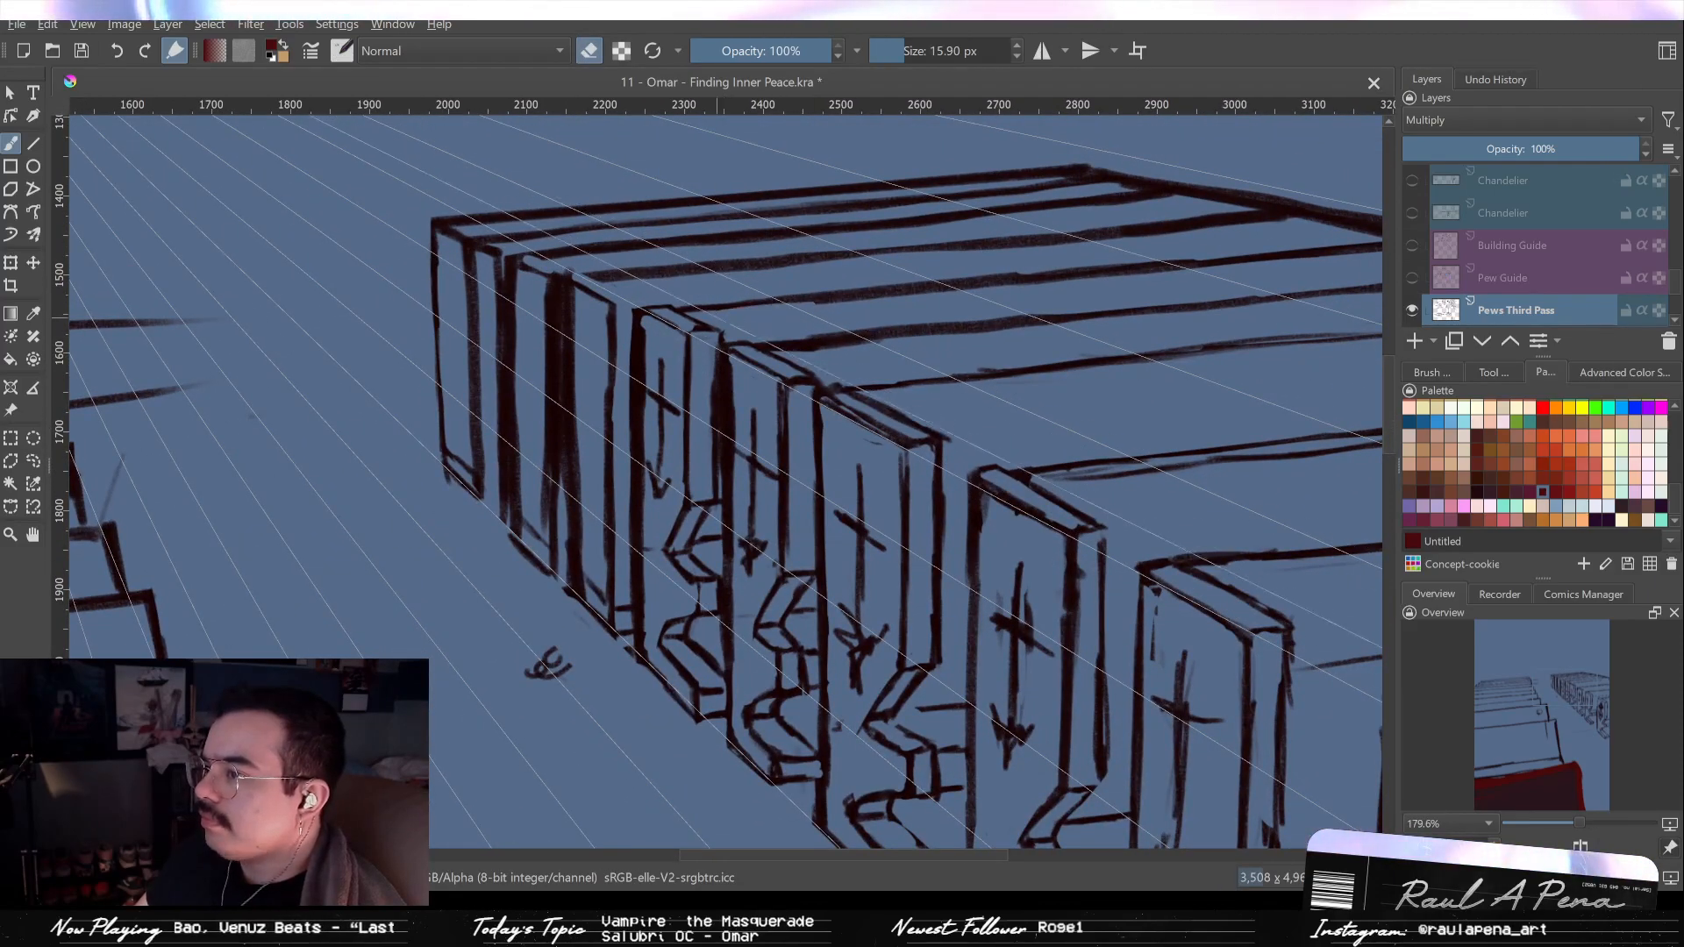
drag(788, 311, 827, 377)
key(e)
drag(601, 478, 670, 548)
key(e)
drag(611, 476, 668, 548)
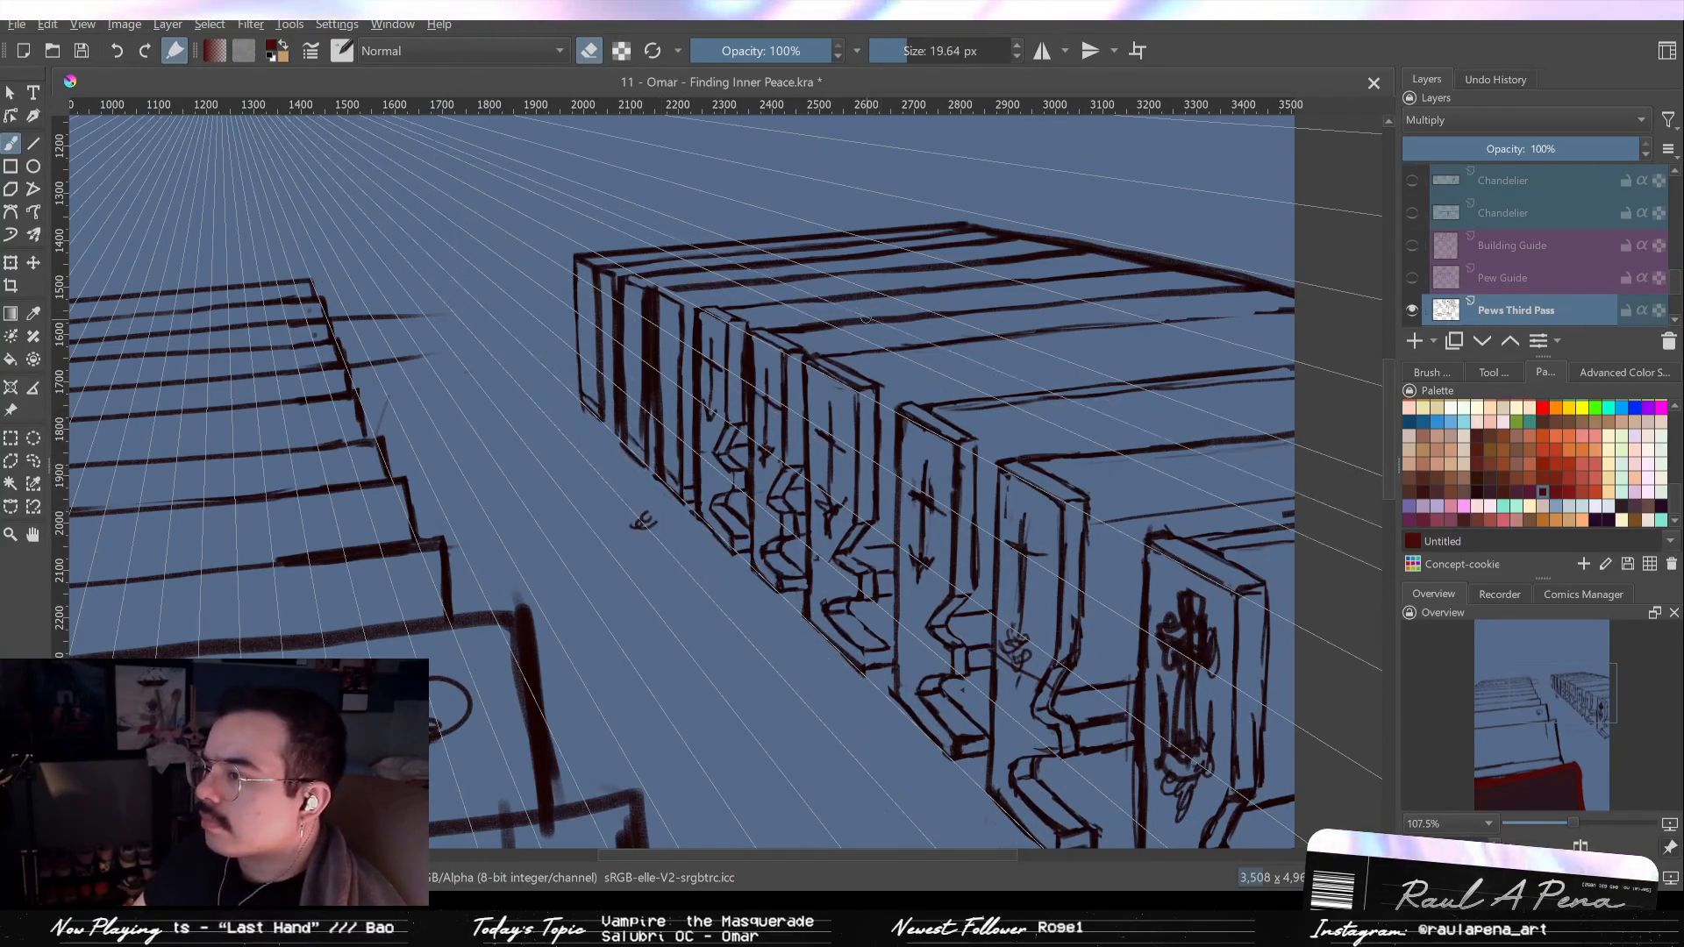
key(ctrl+z)
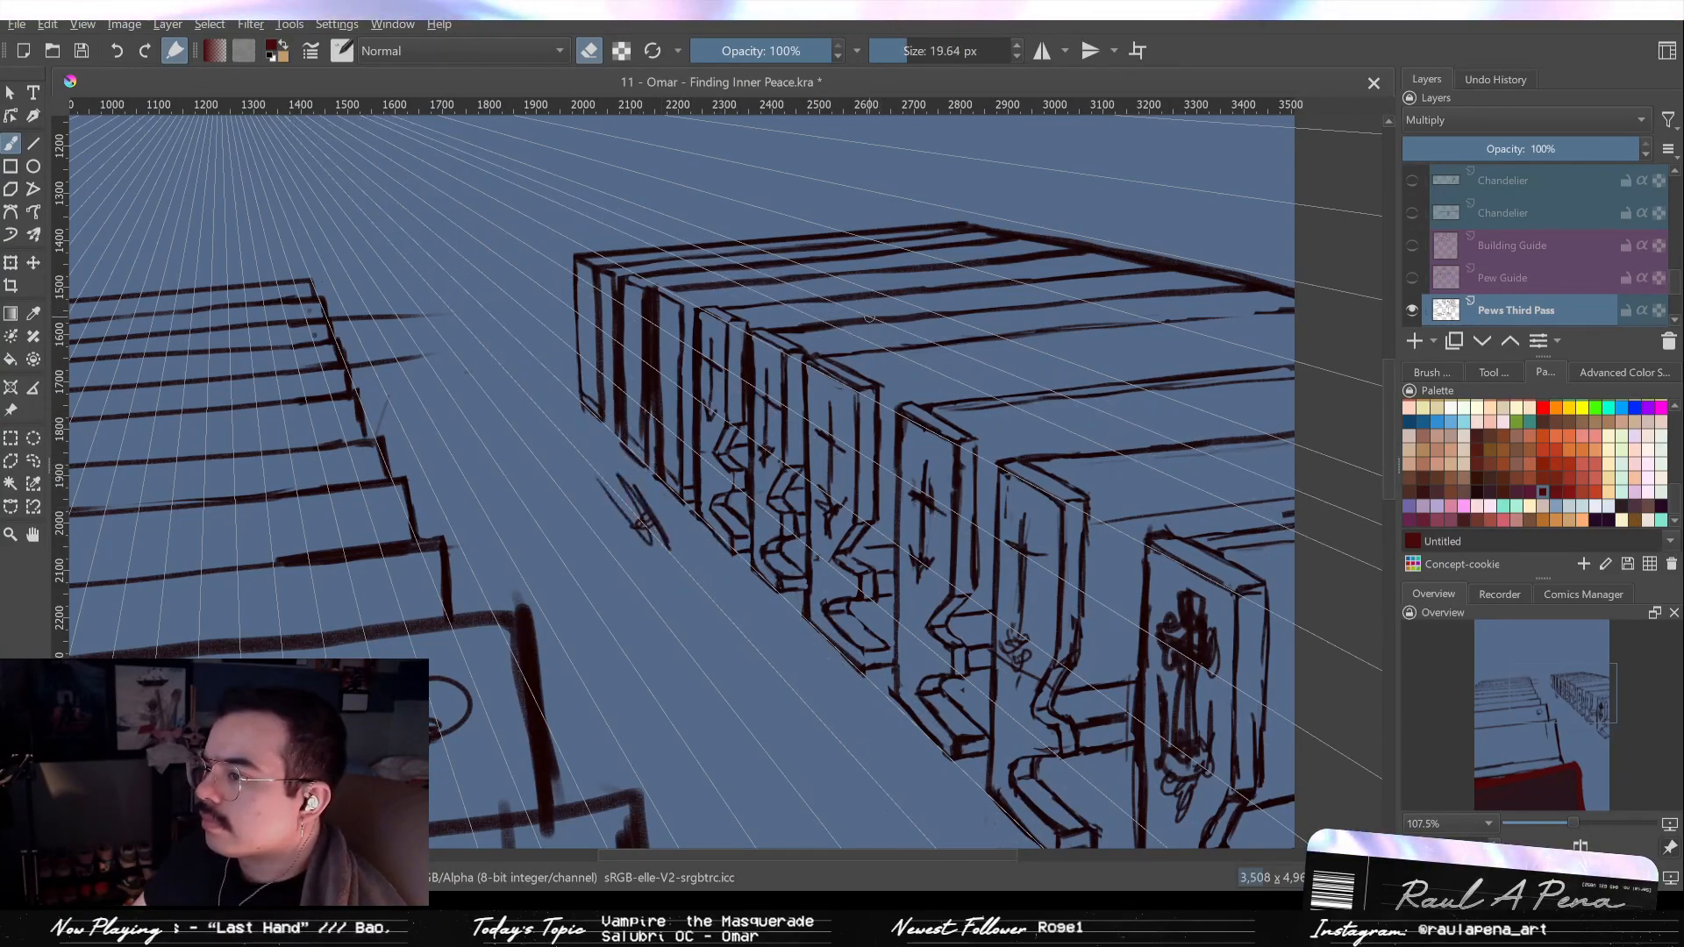
Toggle the Pew Guide layer's visibility to compare it with the far pews' line work.
click(1413, 279)
scroll(695, 402, up, 5)
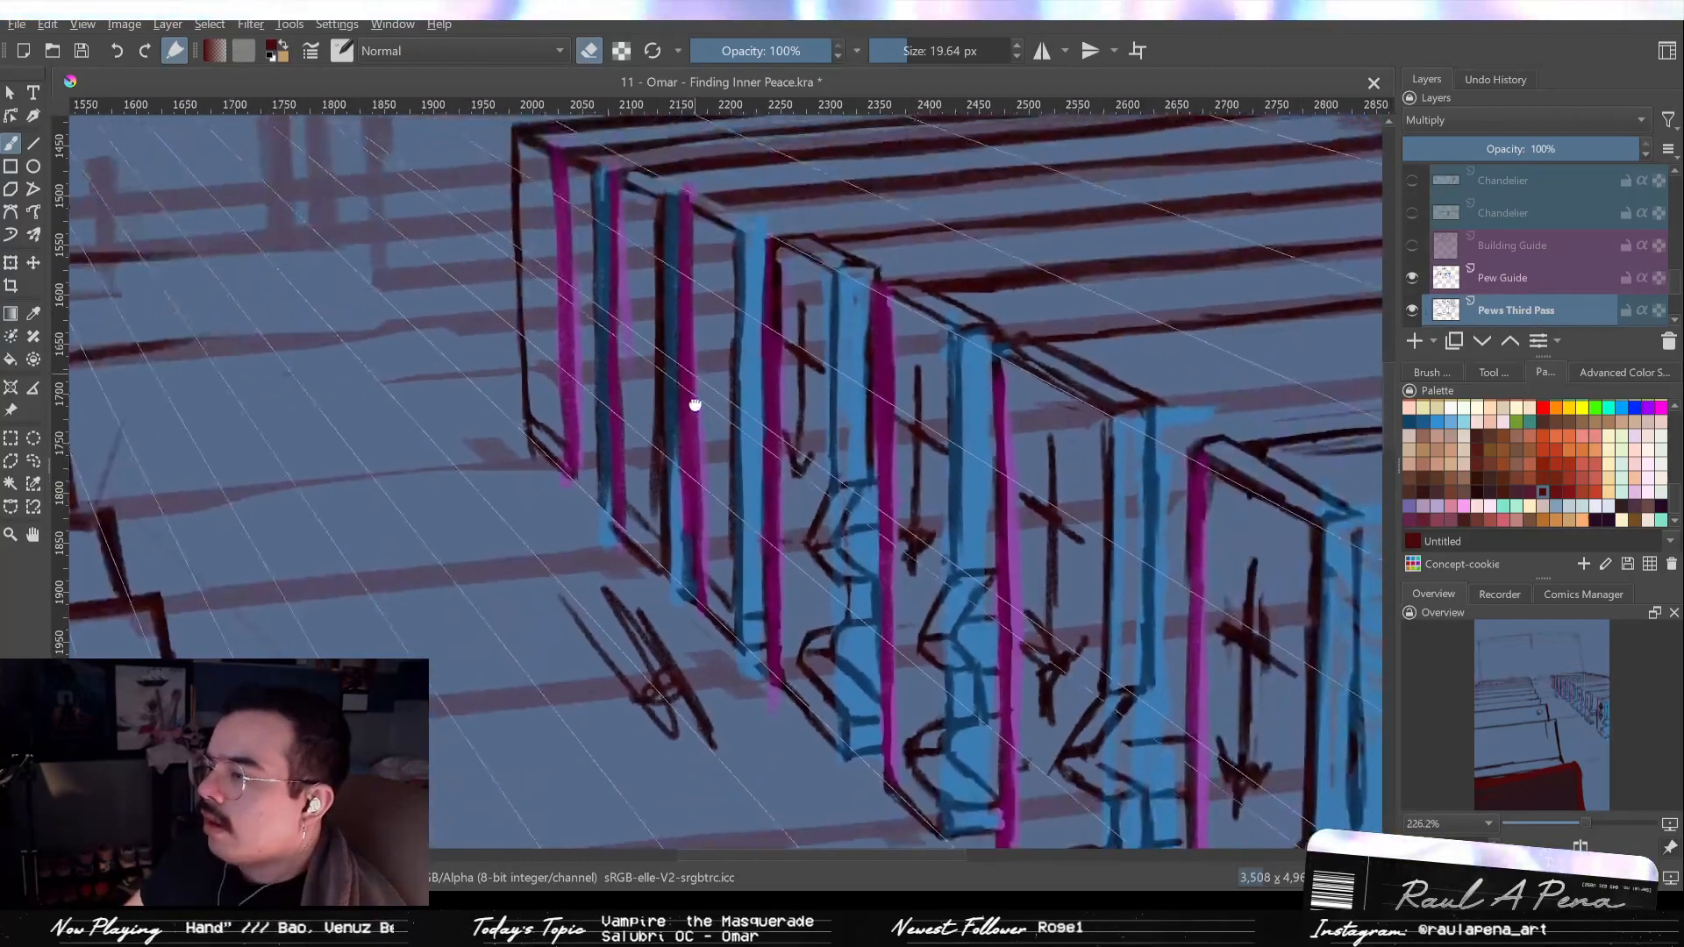
scroll(695, 402, up, 2)
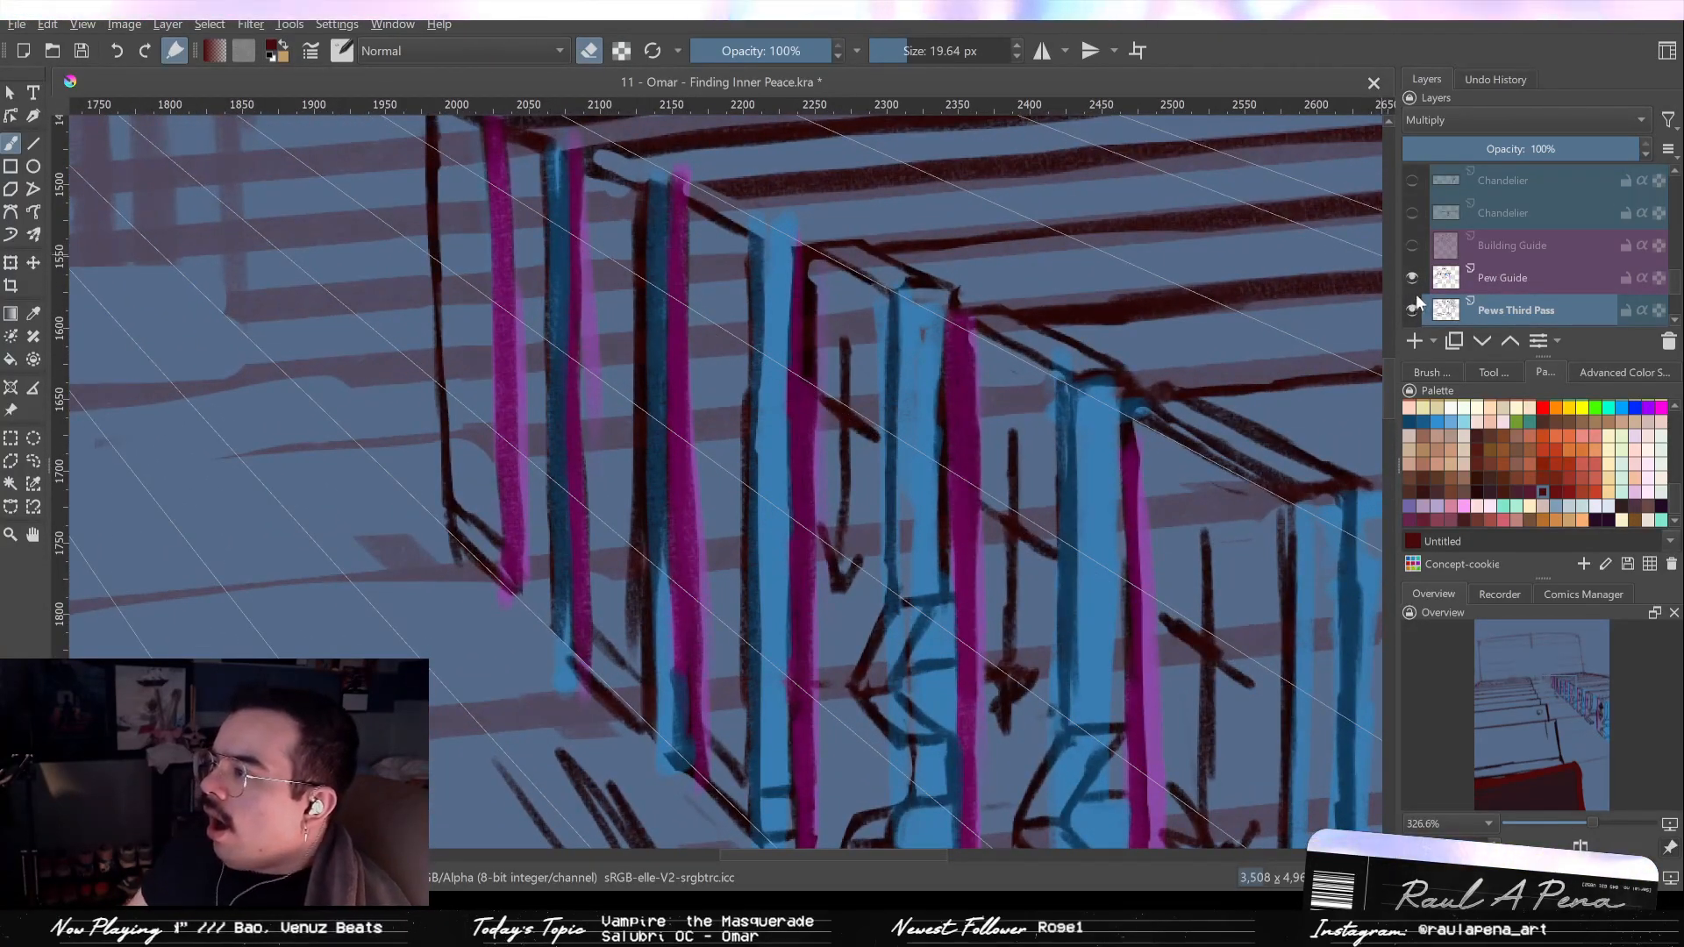
click(1412, 279)
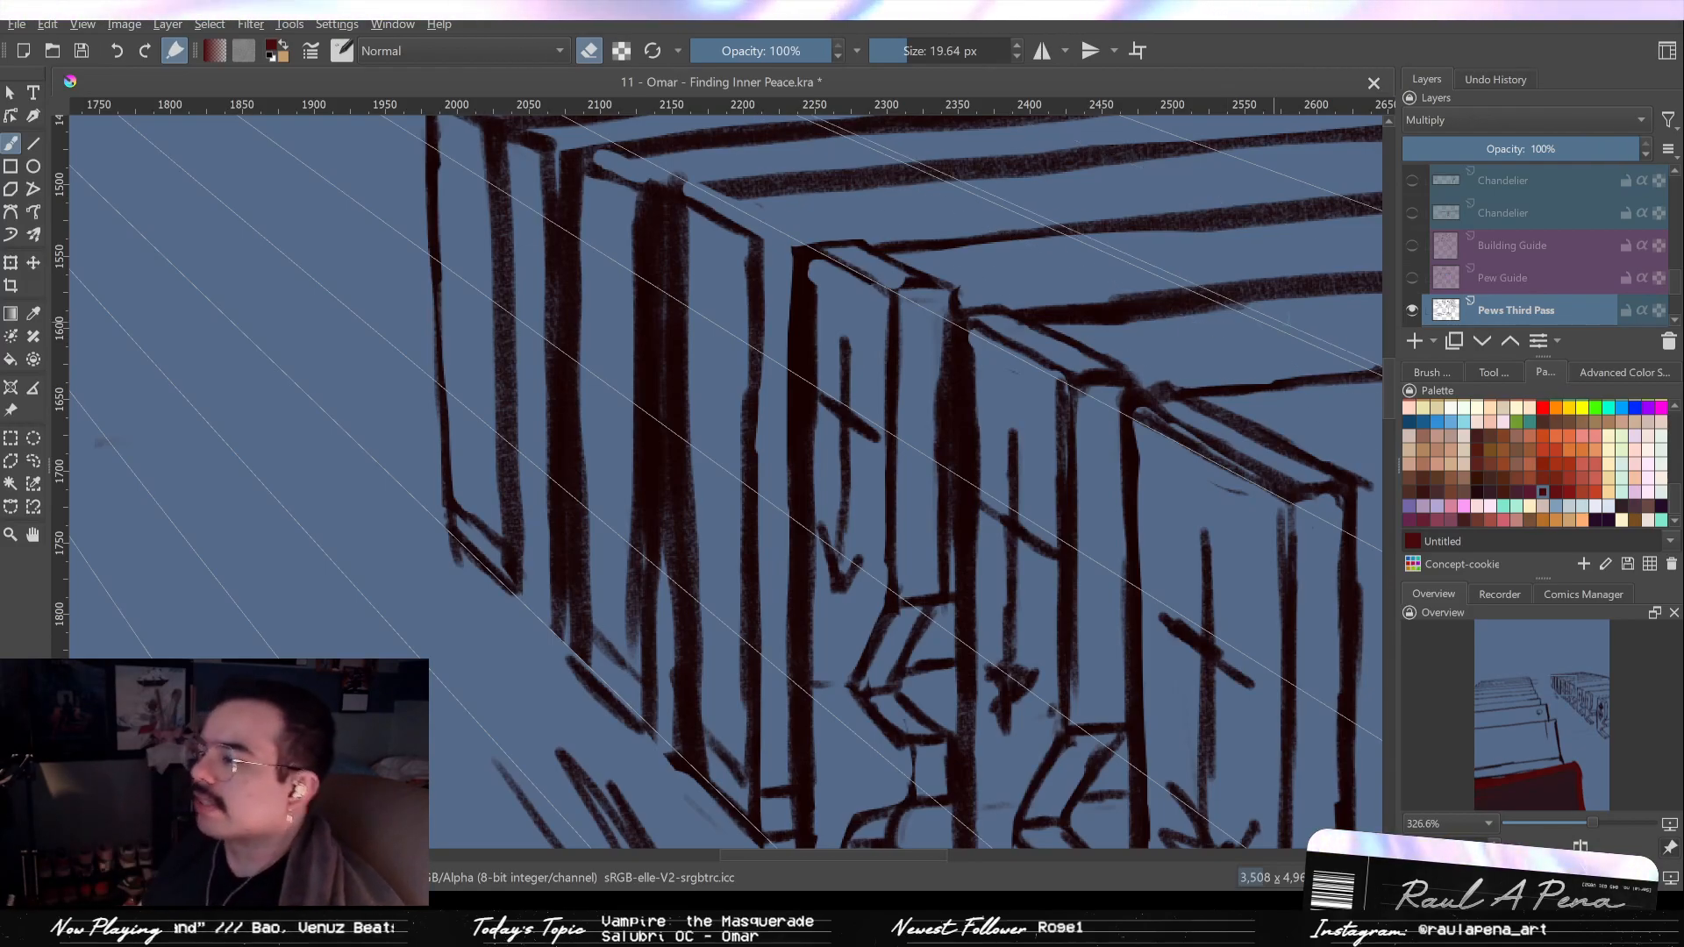
click(1414, 280)
click(1414, 280)
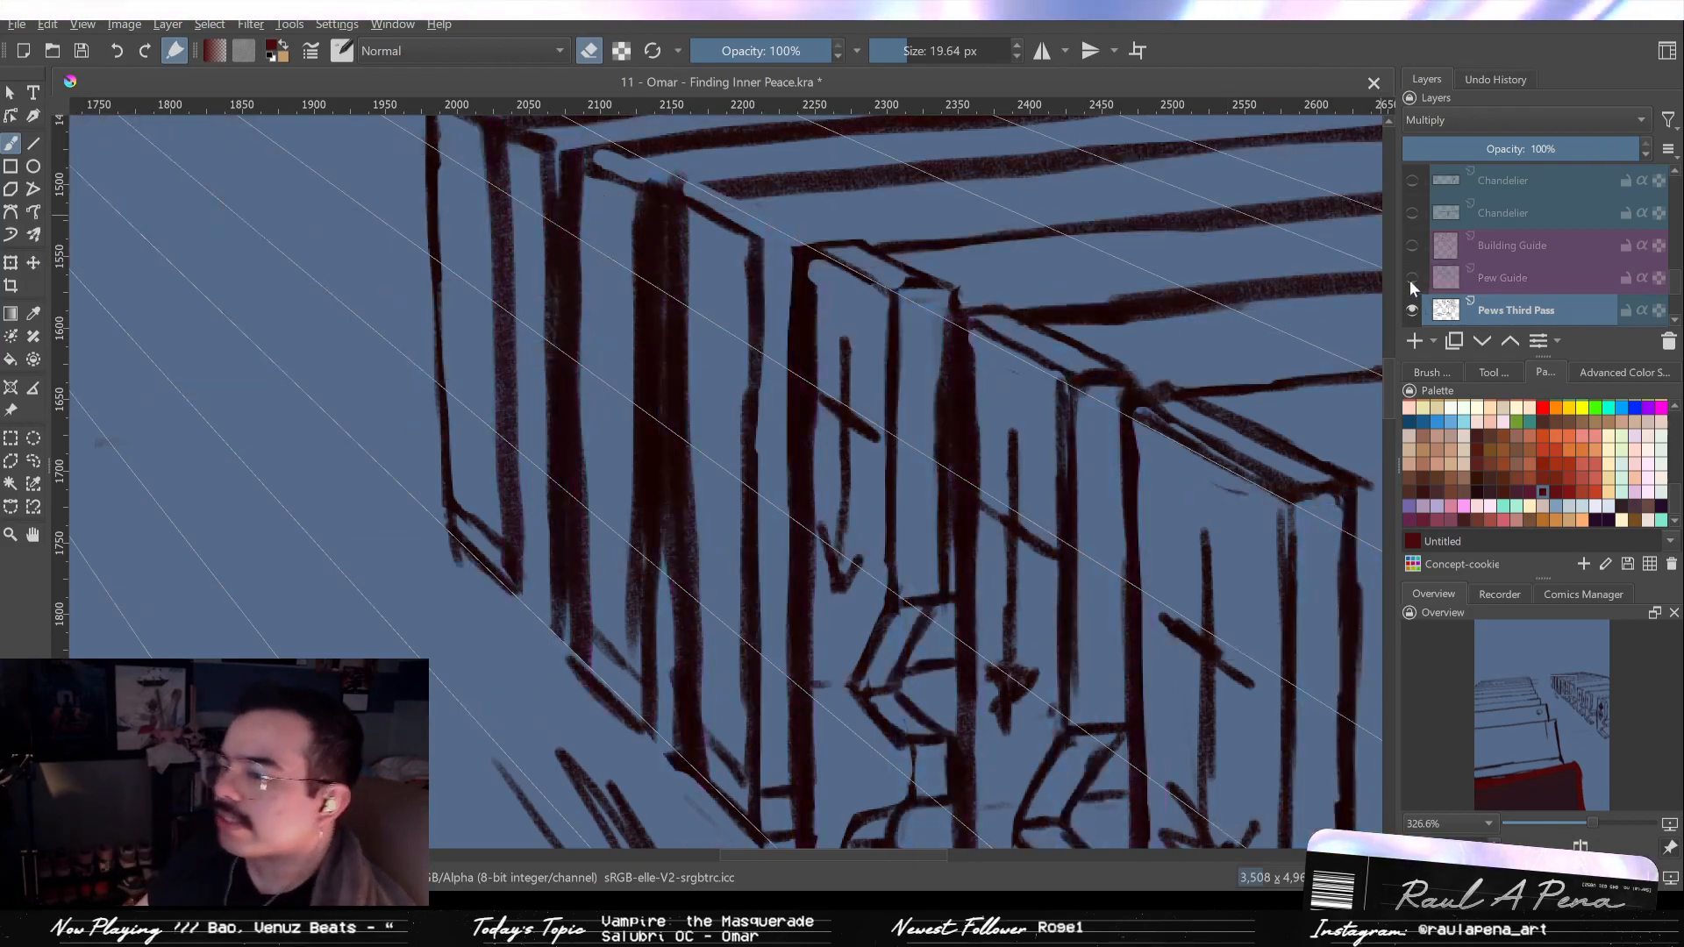
click(1414, 280)
click(1414, 280)
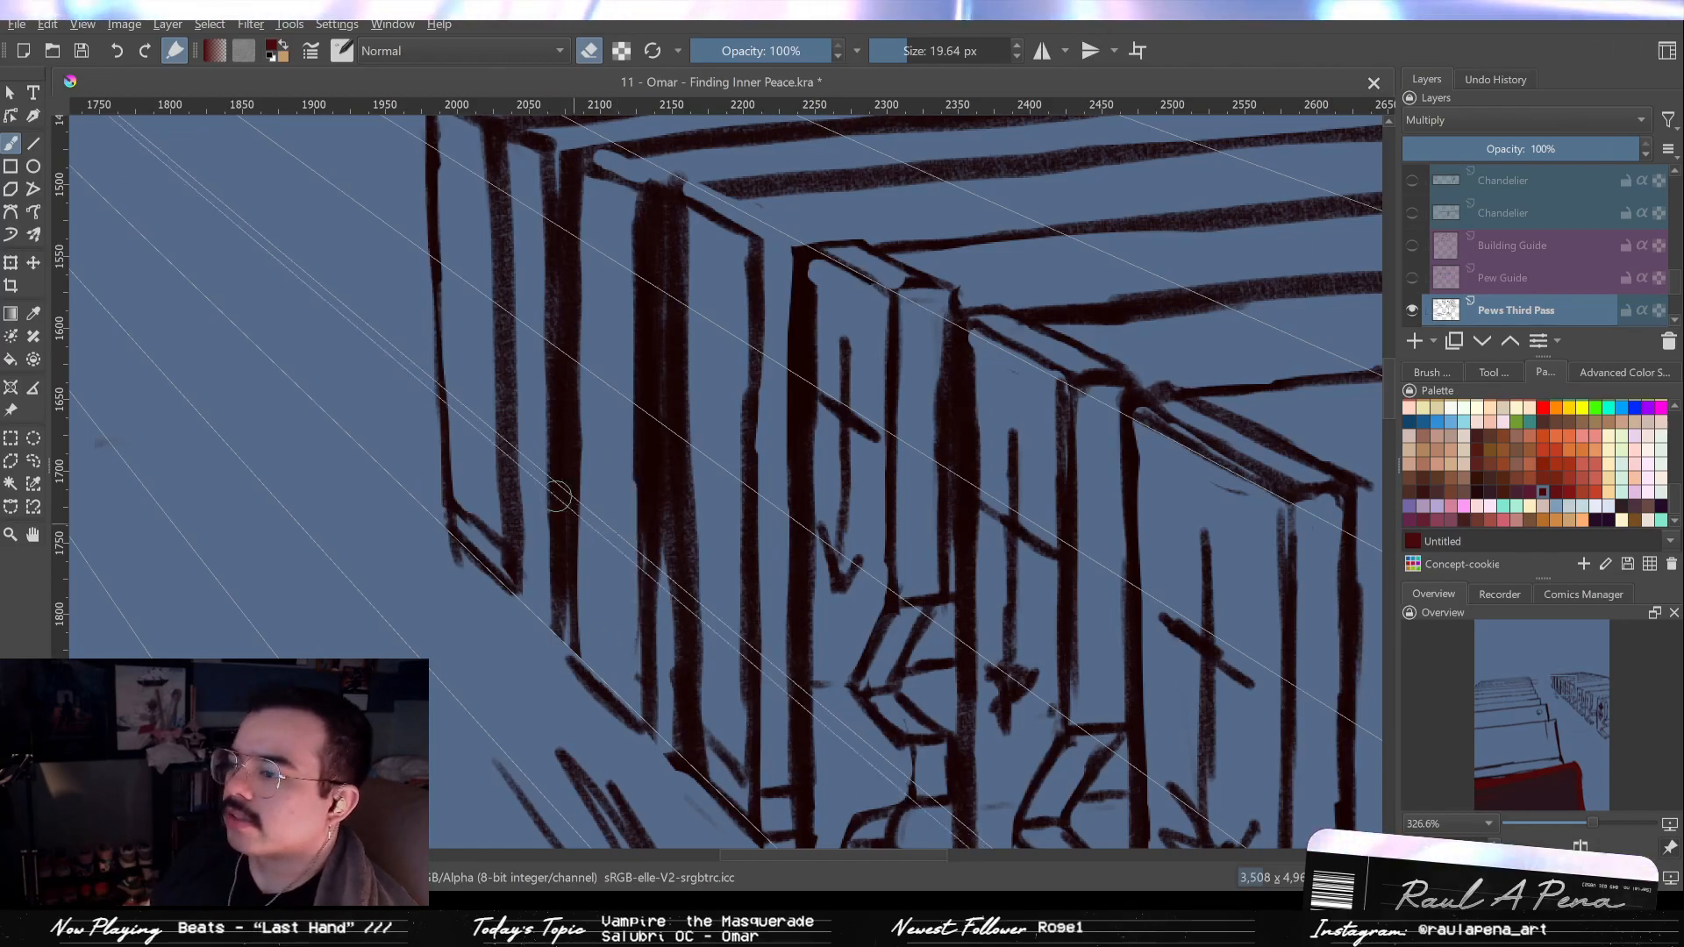
Erase the inner line along the base of the farthest pew's end panel and clean up its lower edge.
drag(476, 531, 465, 520)
key(e)
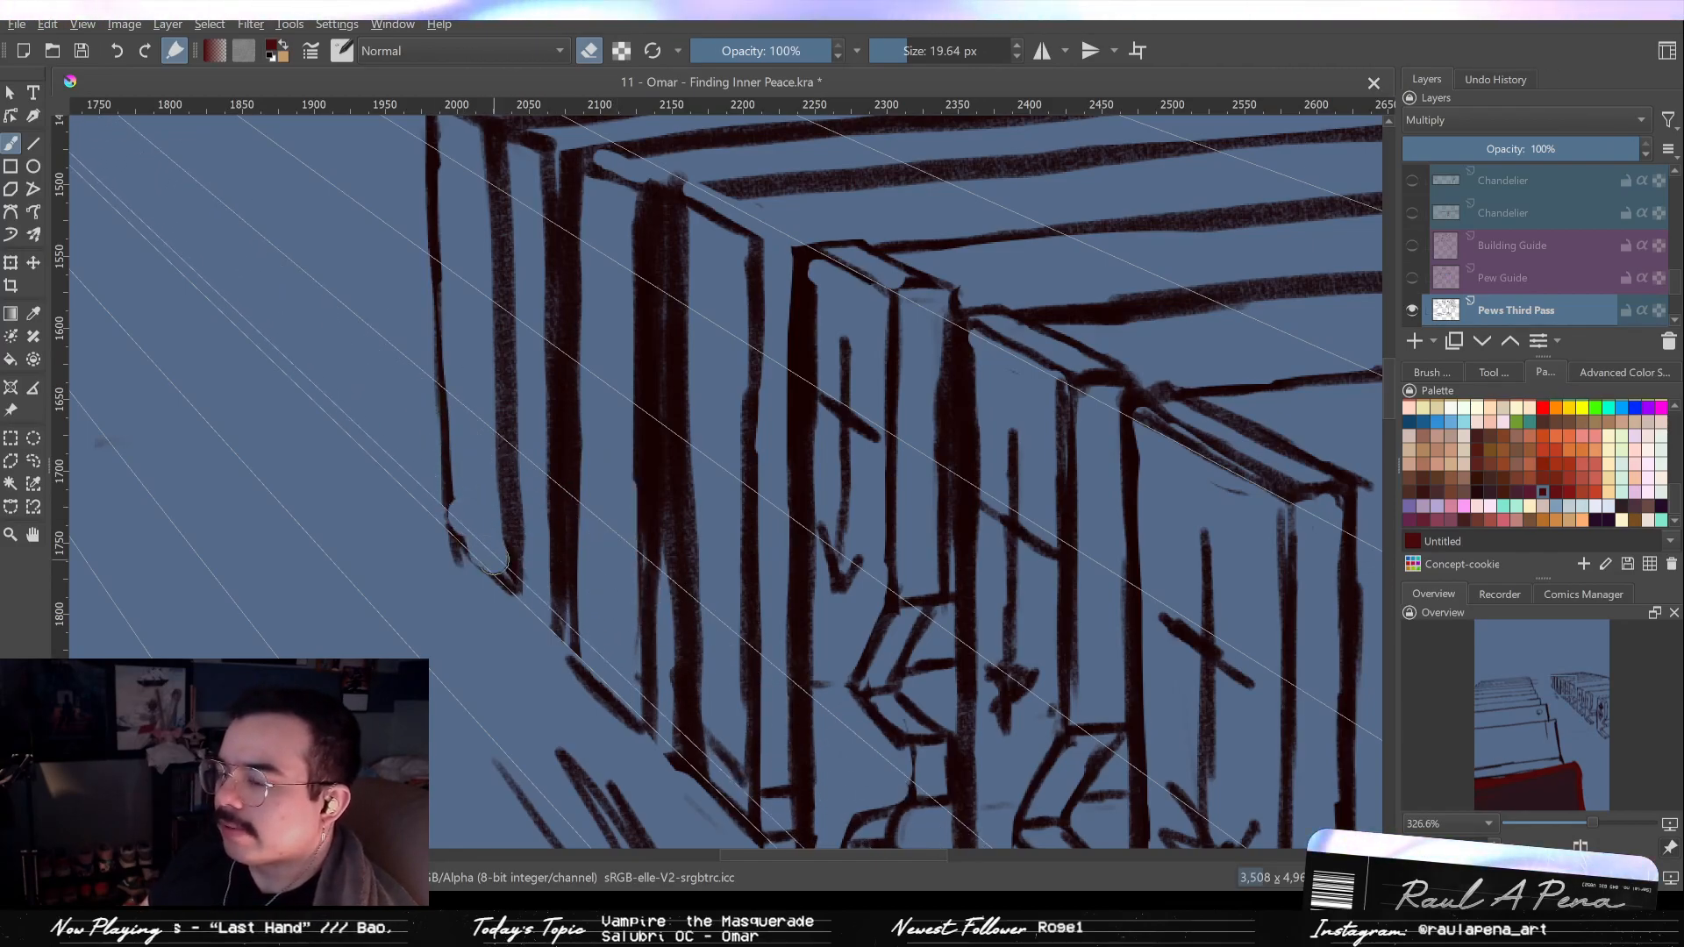
drag(483, 473, 477, 523)
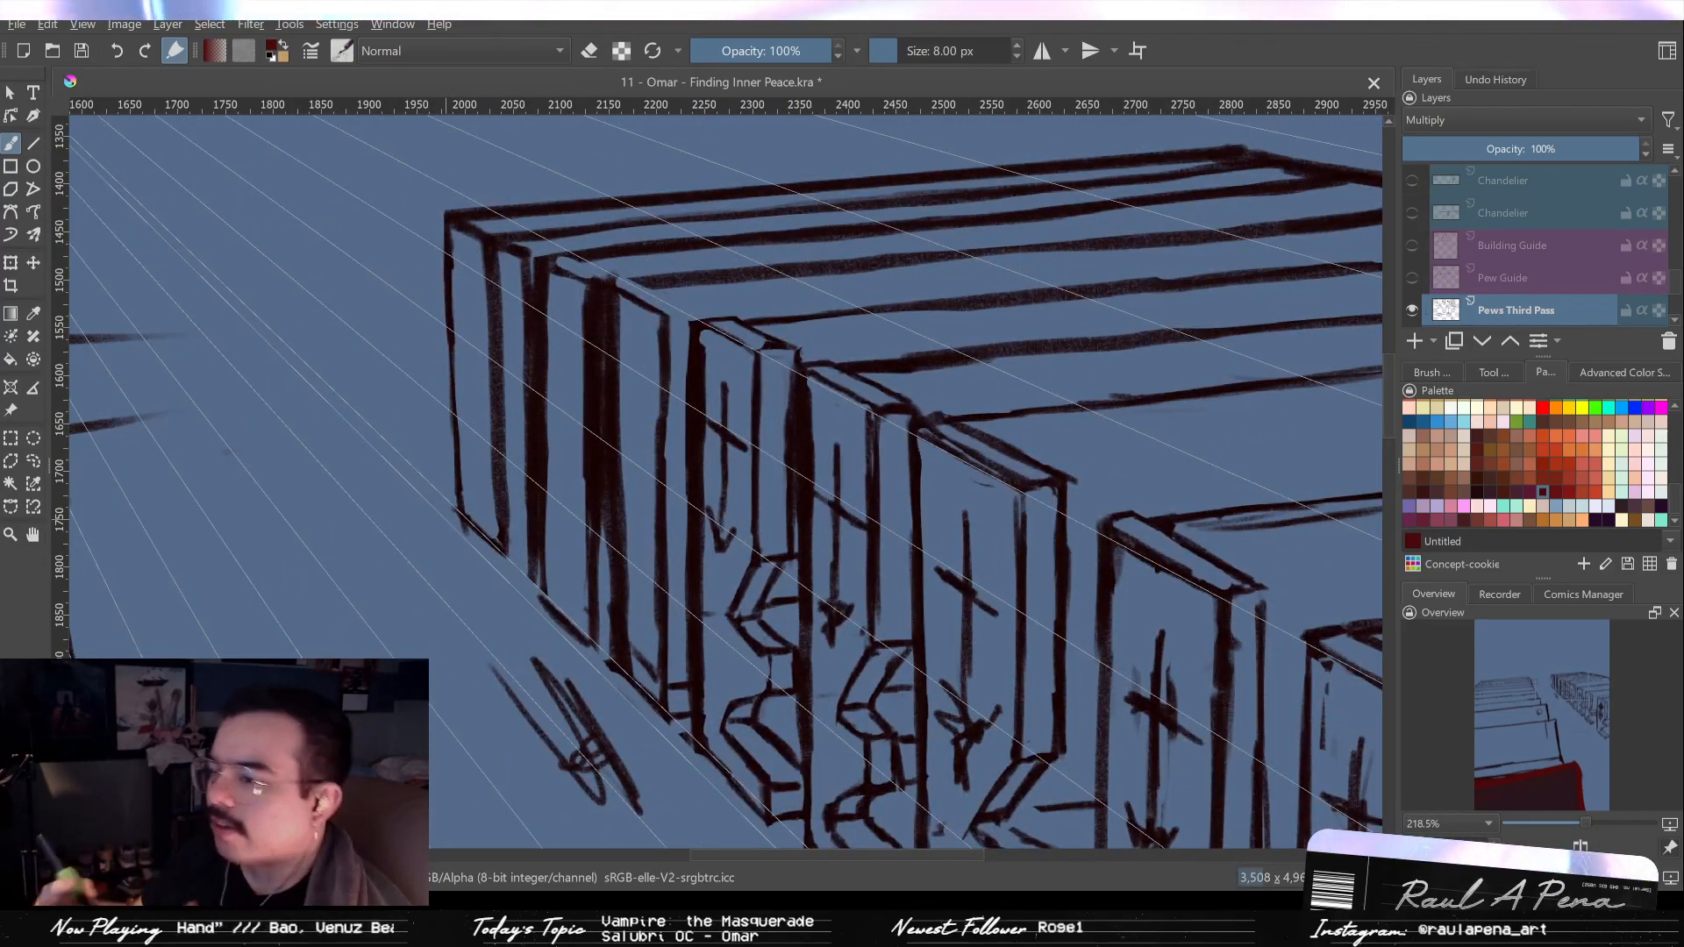
Show the Pew Guide layer and sketch diagonal construction lines above the bases of the far pews, parallel to their lower edges.
click(1413, 277)
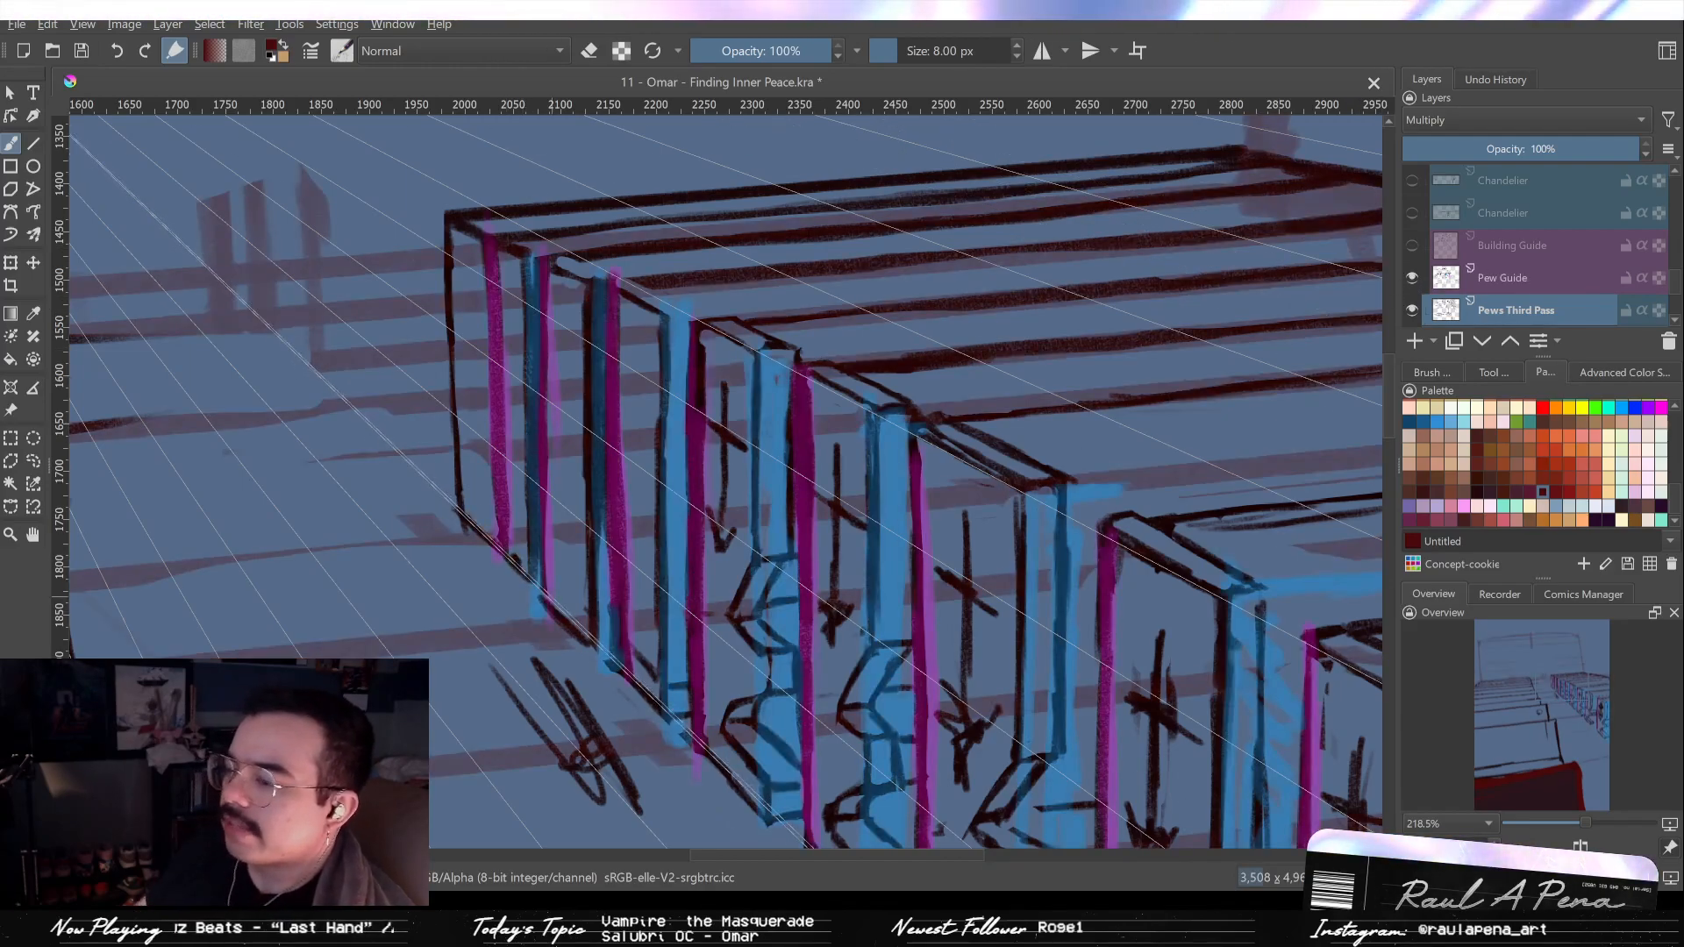
scroll(596, 584, up, 3)
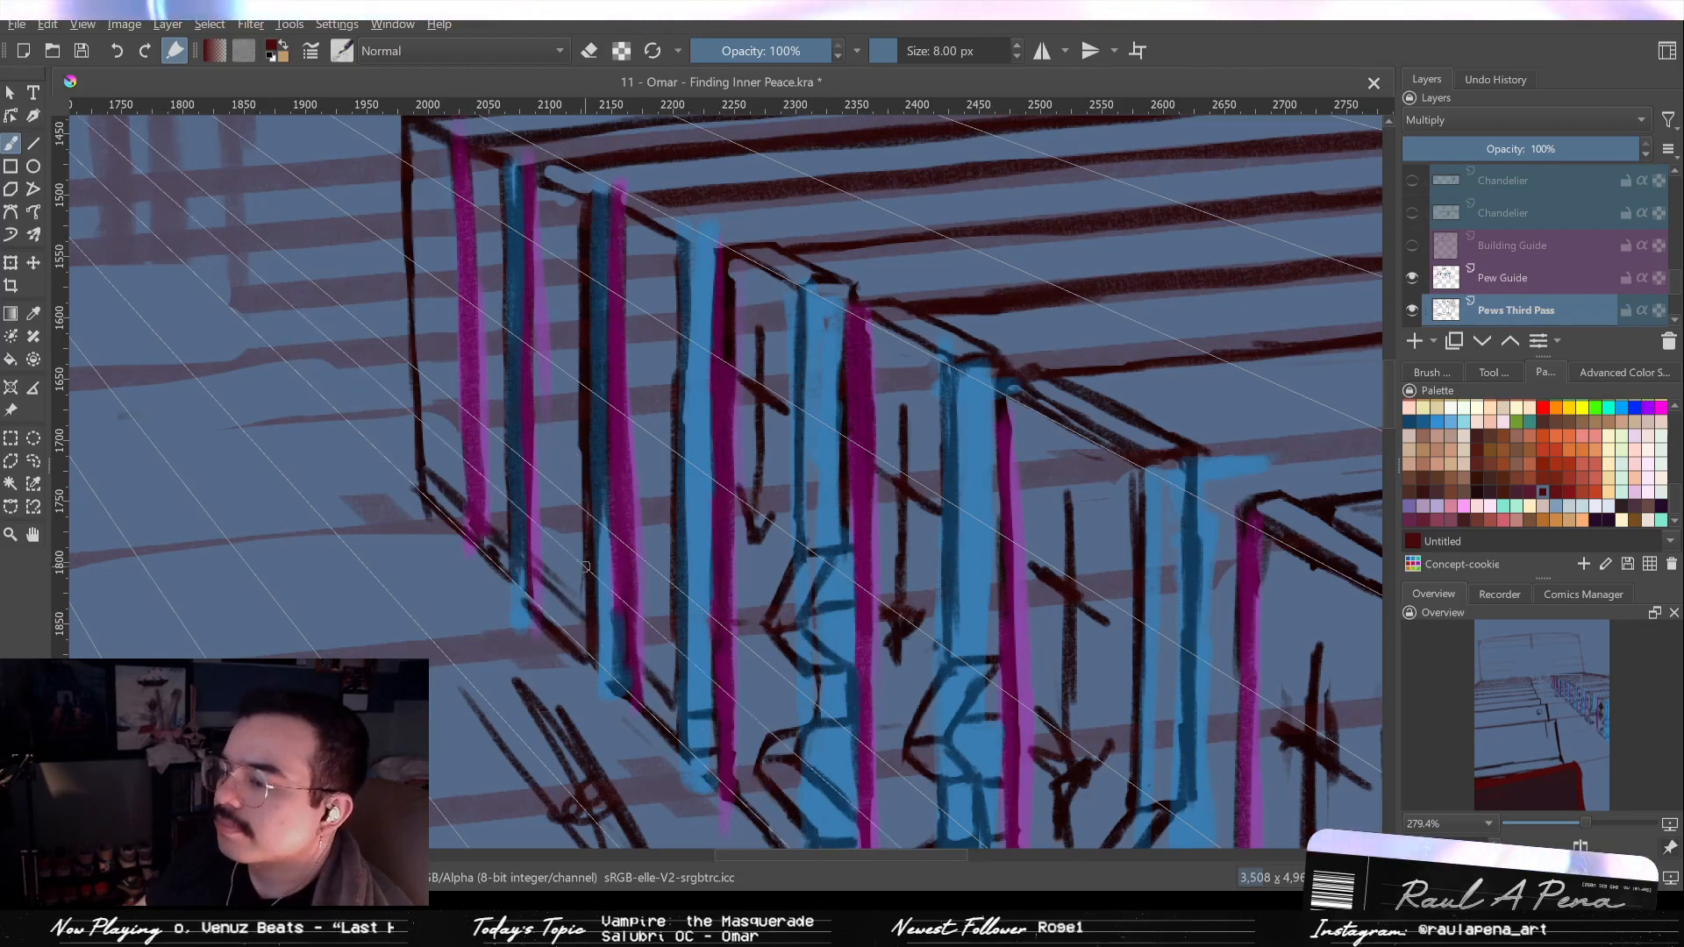
scroll(602, 593, down, 1)
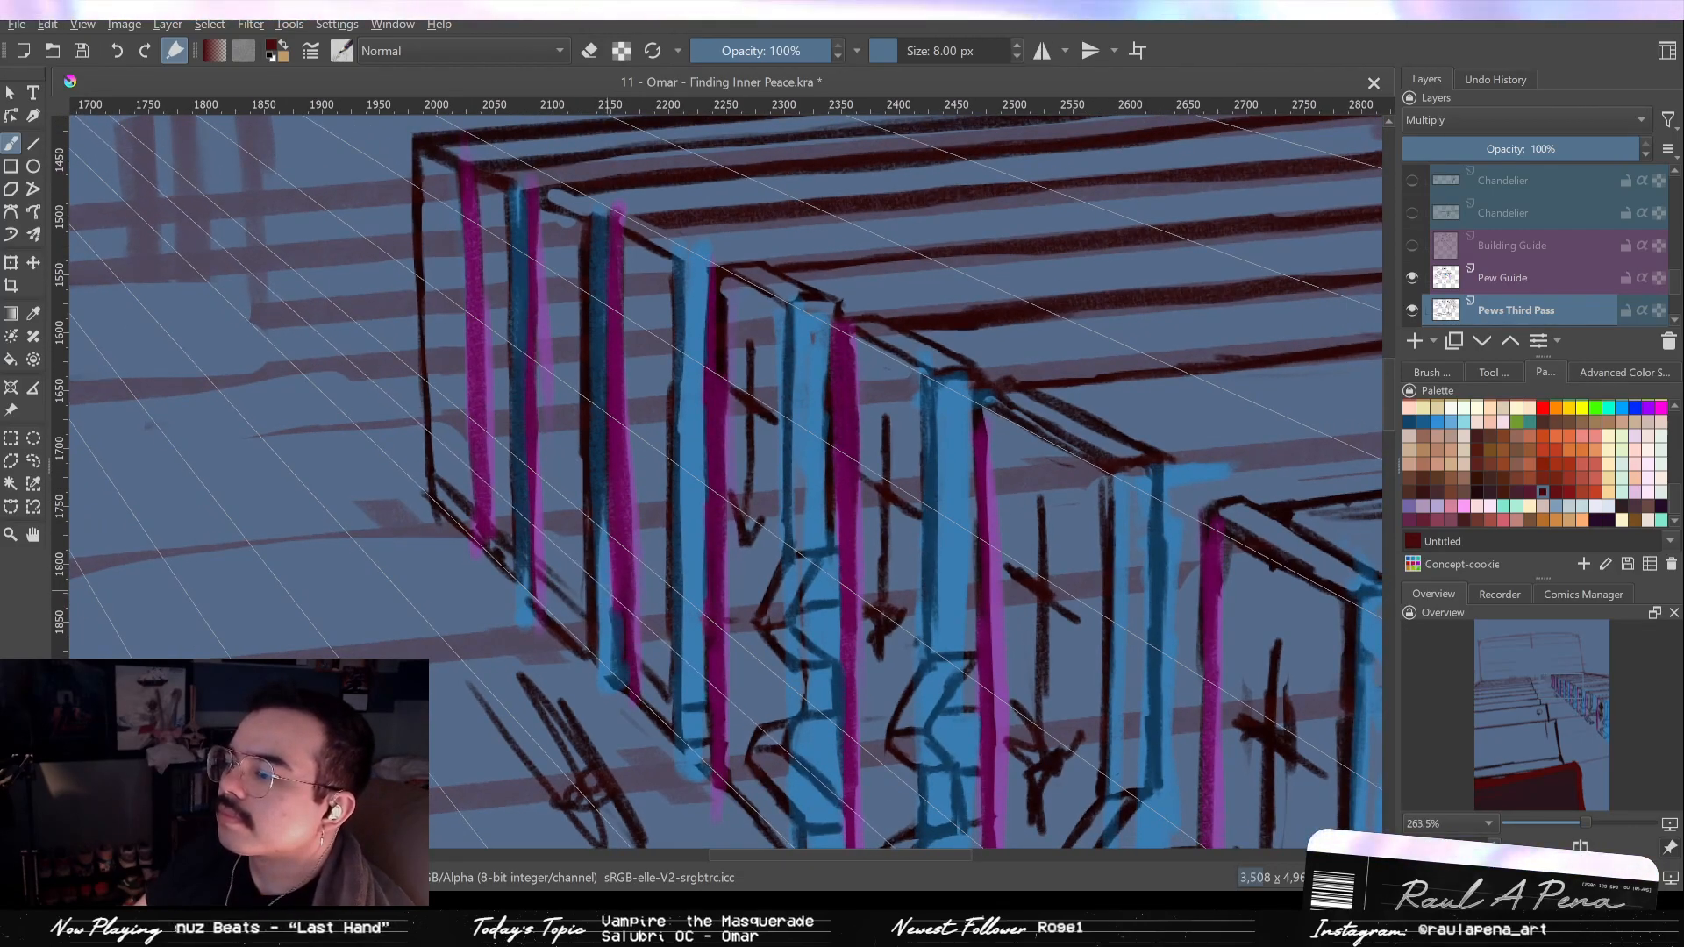
scroll(619, 595, down, 1)
drag(620, 596, 480, 319)
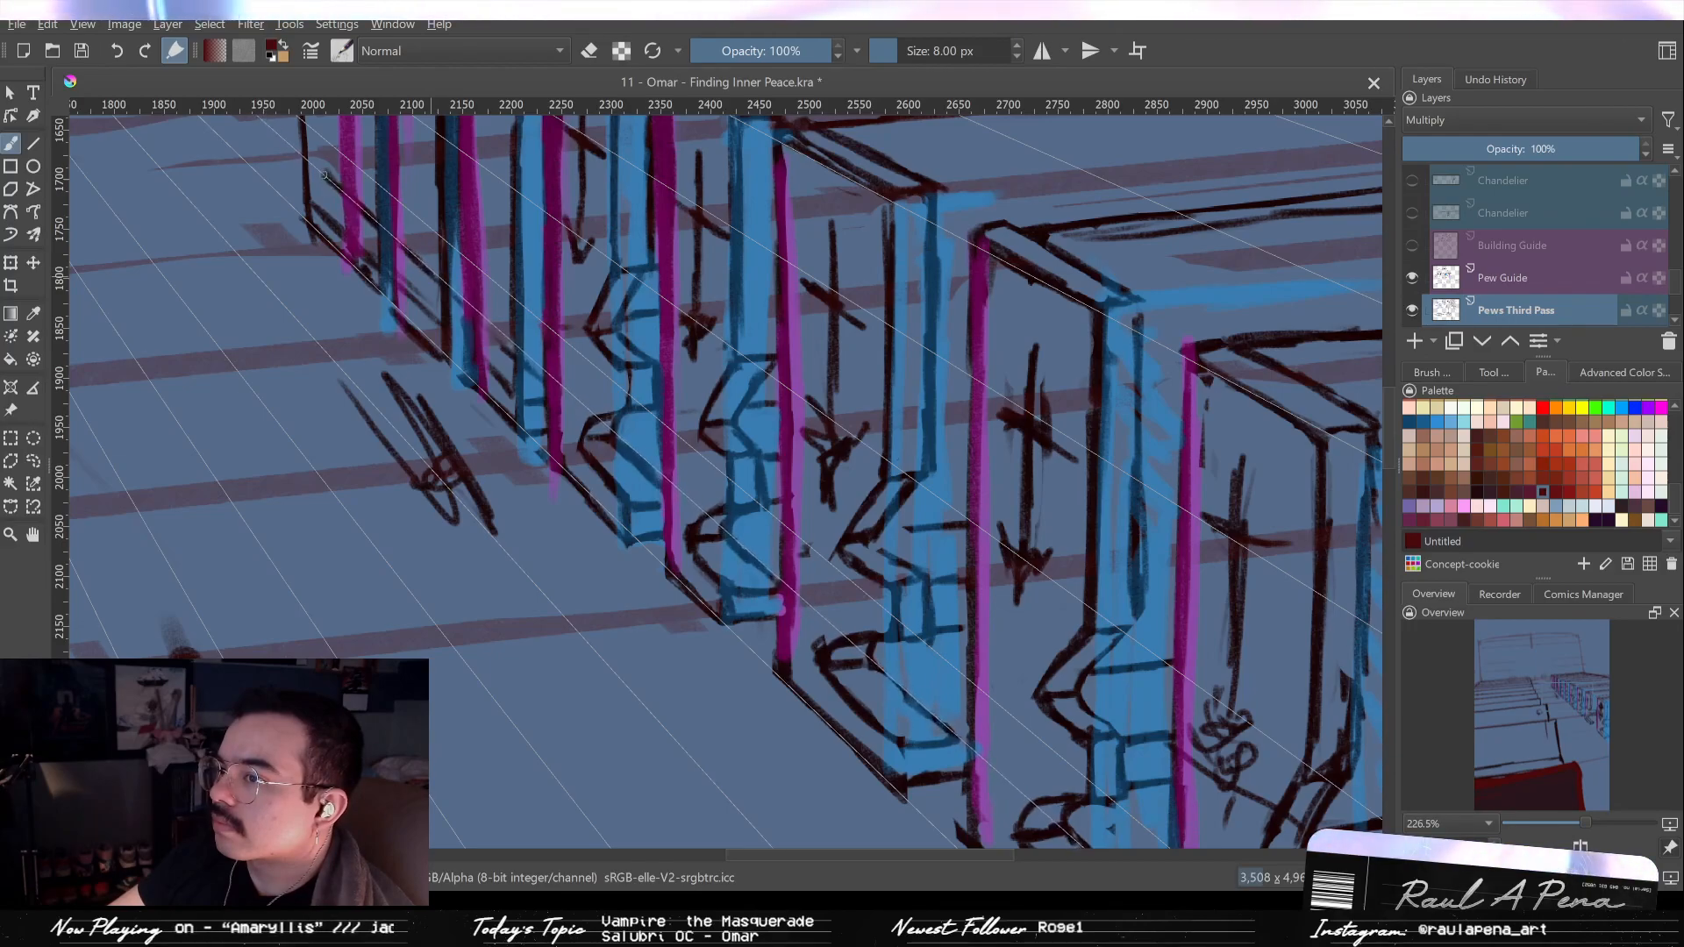
scroll(335, 183, up, 5)
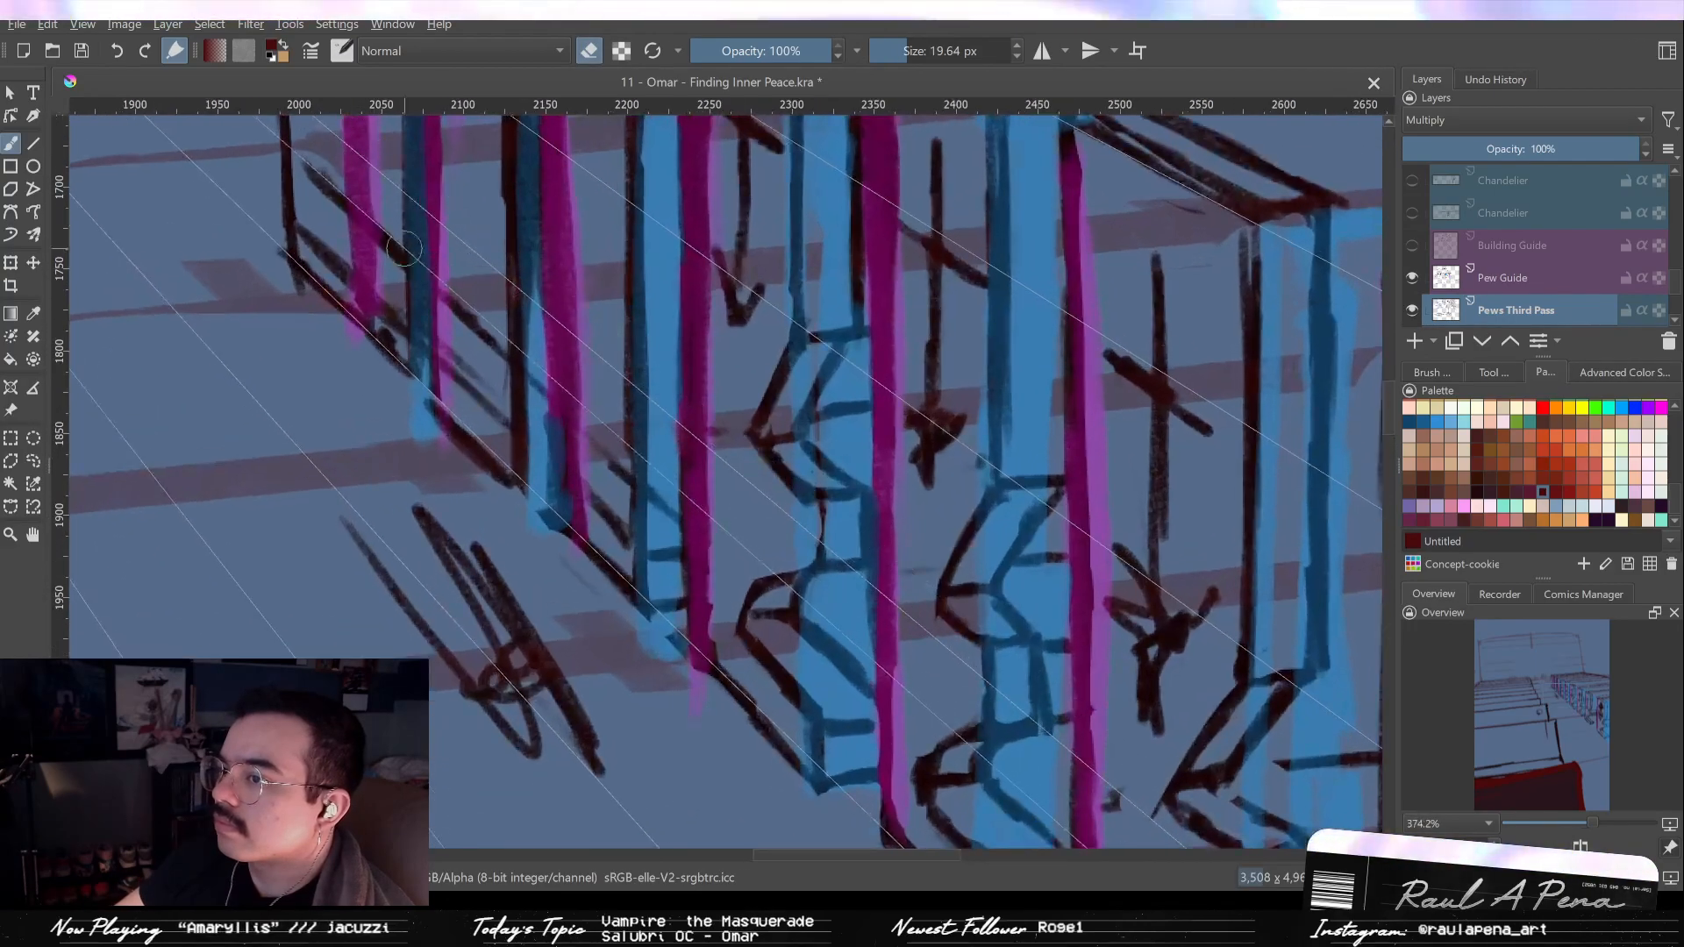
drag(413, 210, 469, 283)
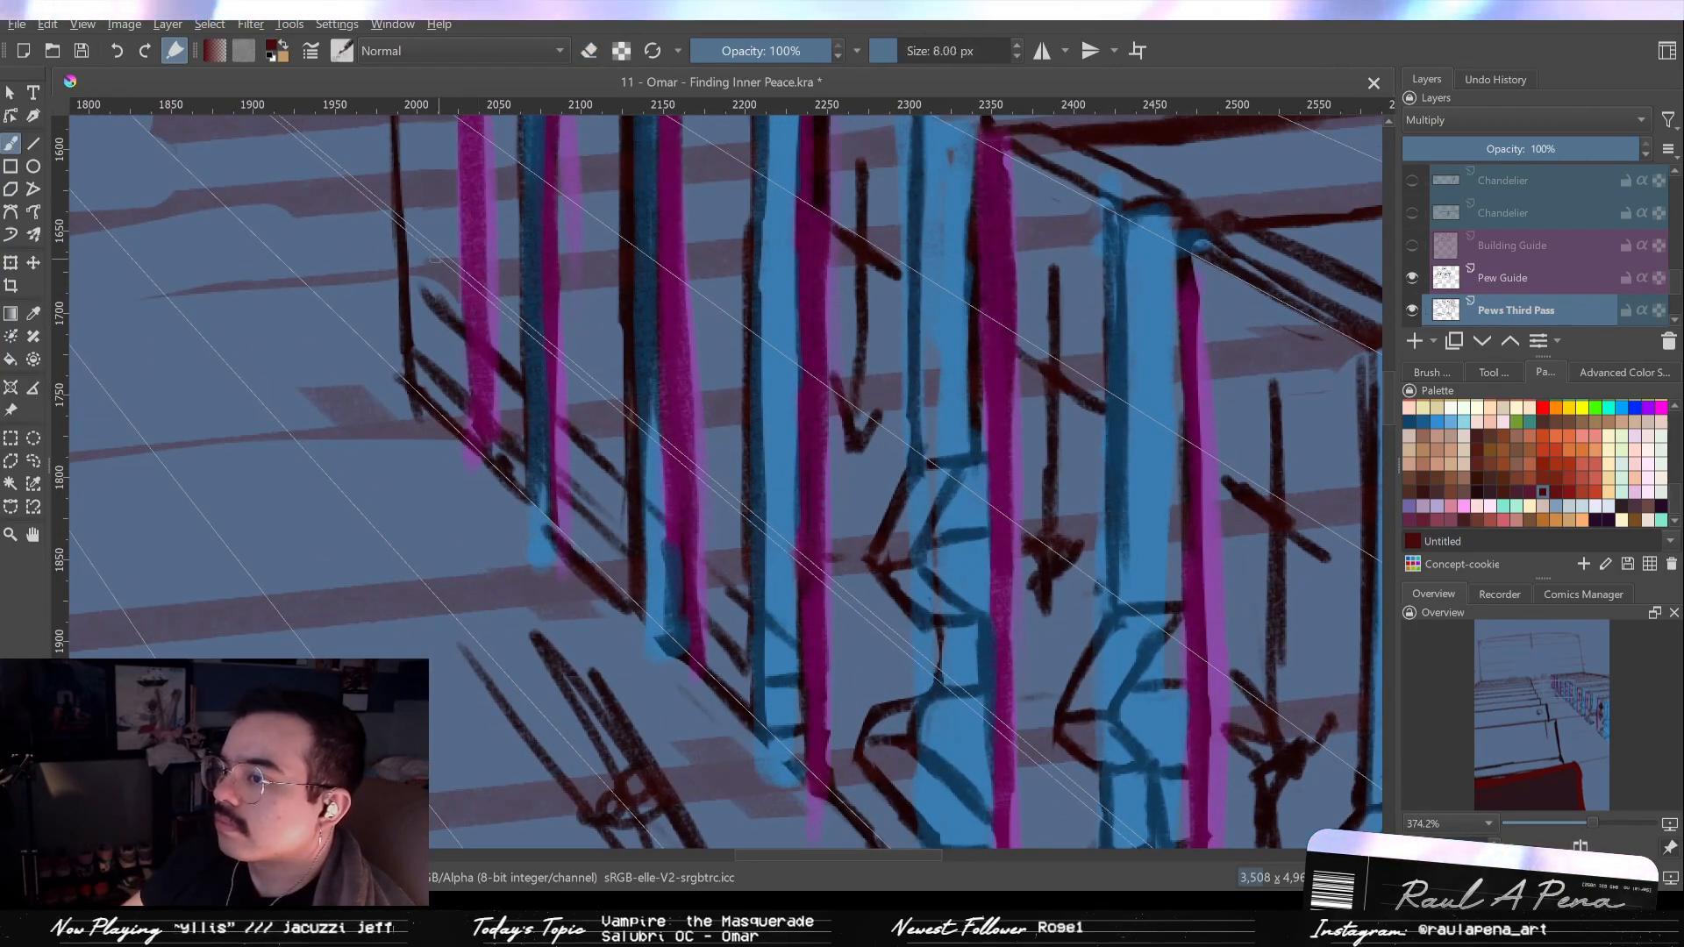
Sketch the curved seat and foot profile on the farthest pew's end panel, alternating between brush and eraser to refine it.
key(e)
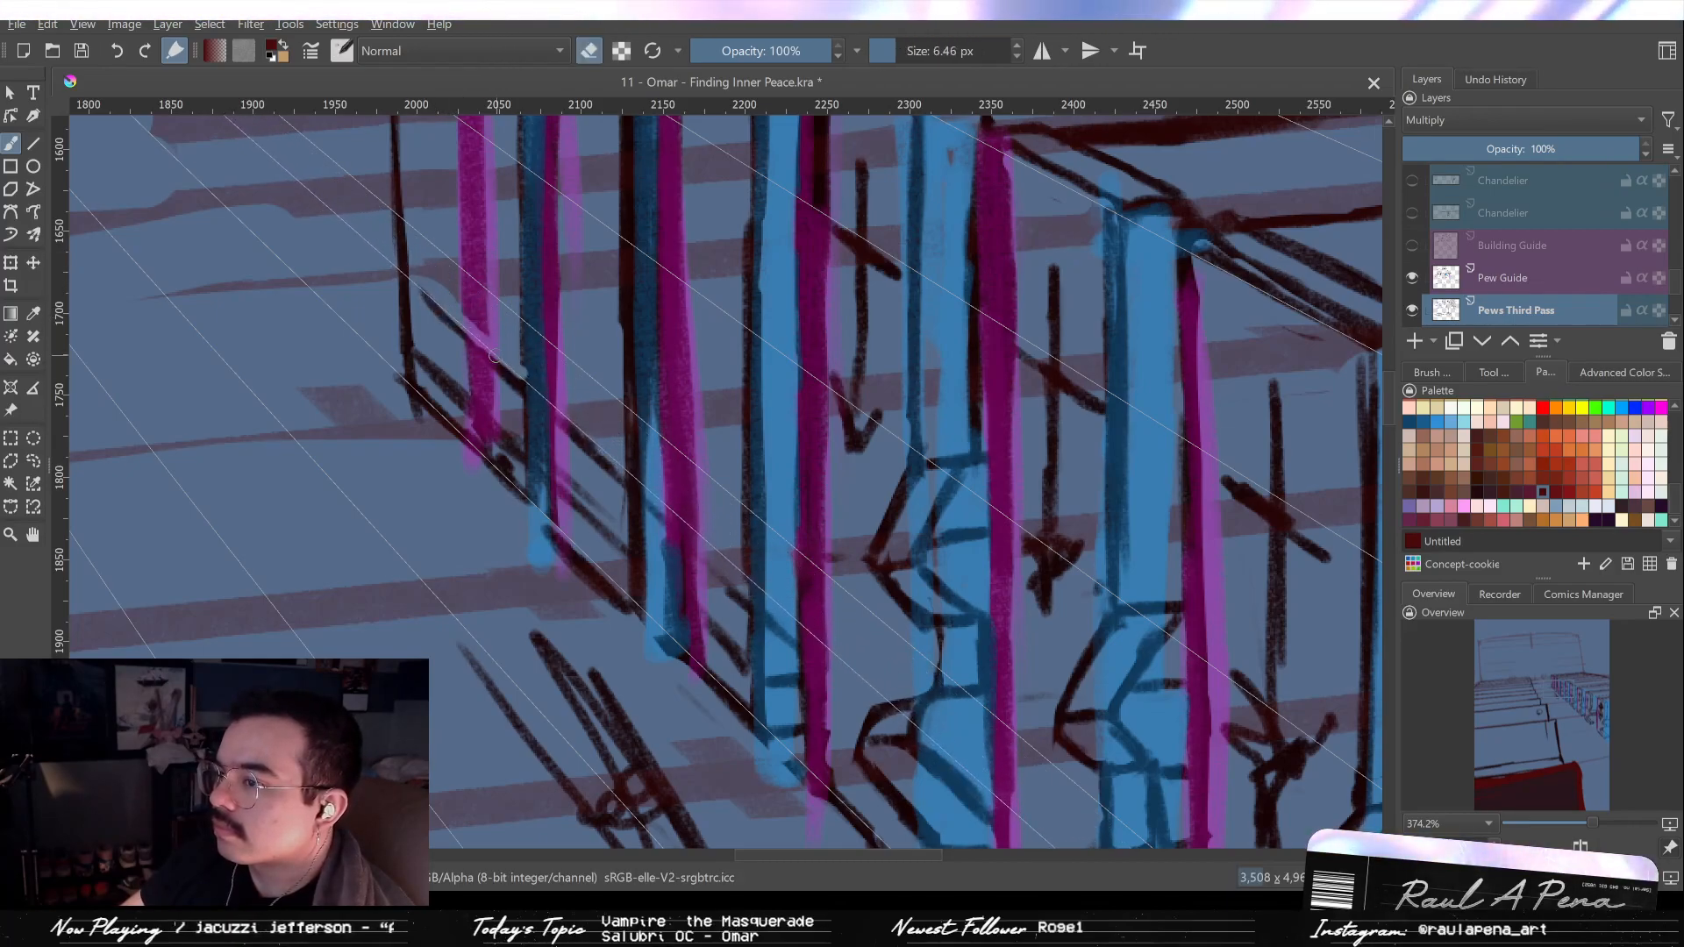
mouse_move(479, 384)
mouse_down()
mouse_move(482, 421)
mouse_move(511, 436)
mouse_move(492, 429)
mouse_move(470, 361)
mouse_move(496, 428)
mouse_move(509, 387)
mouse_up()
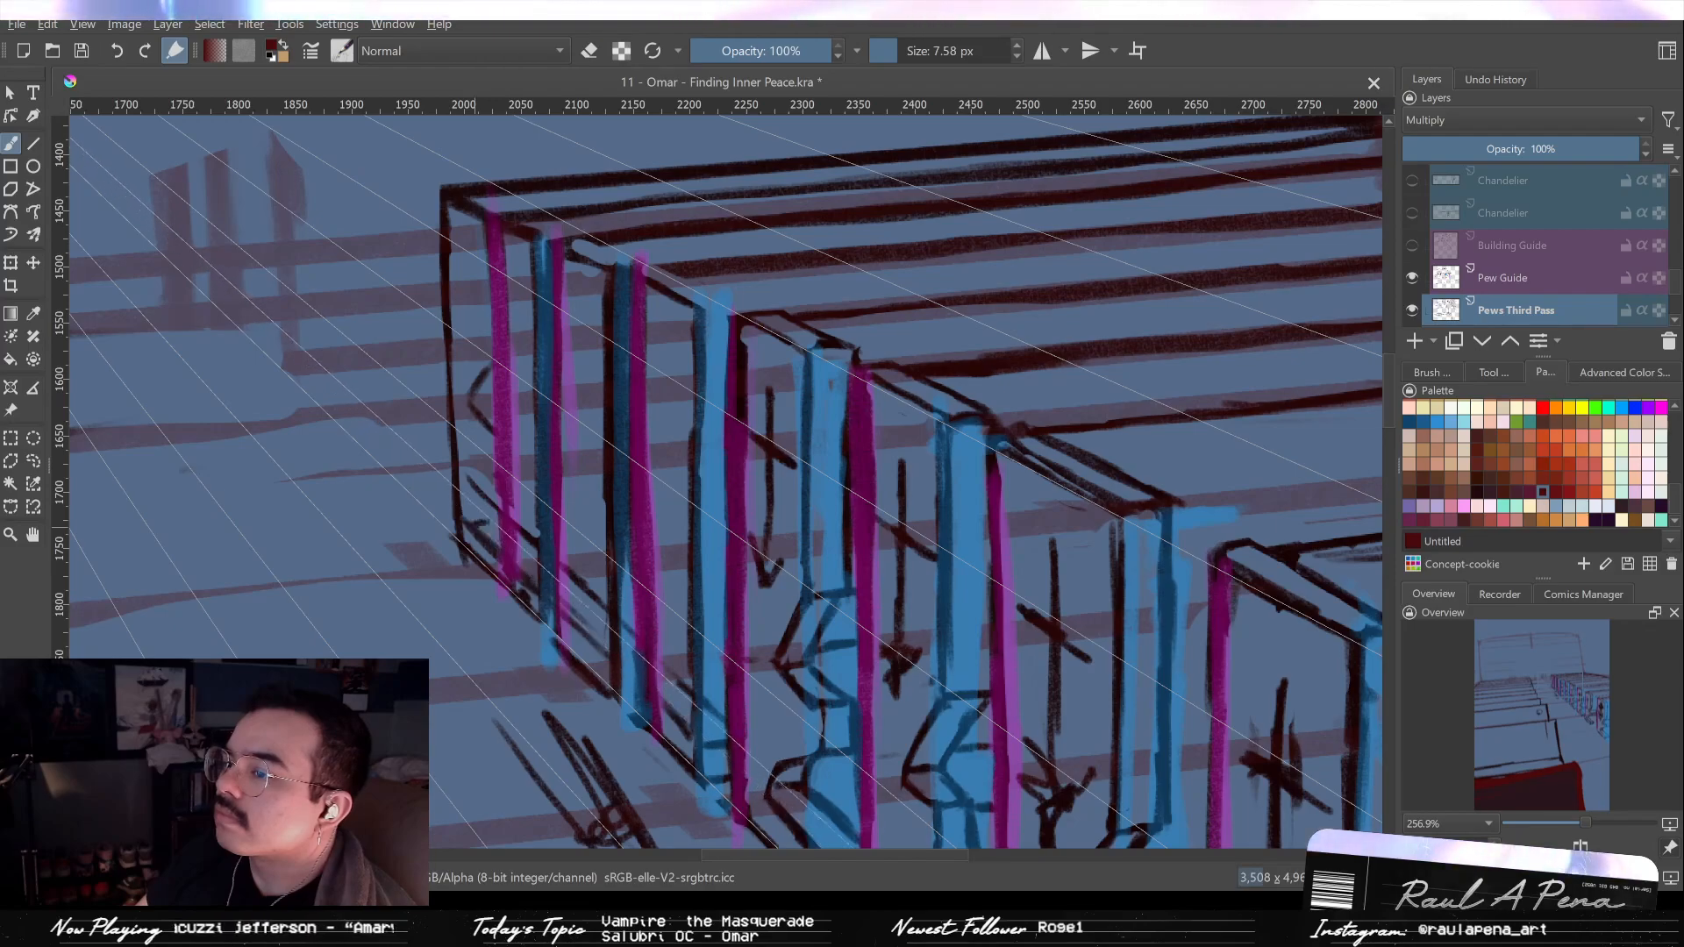
key(e)
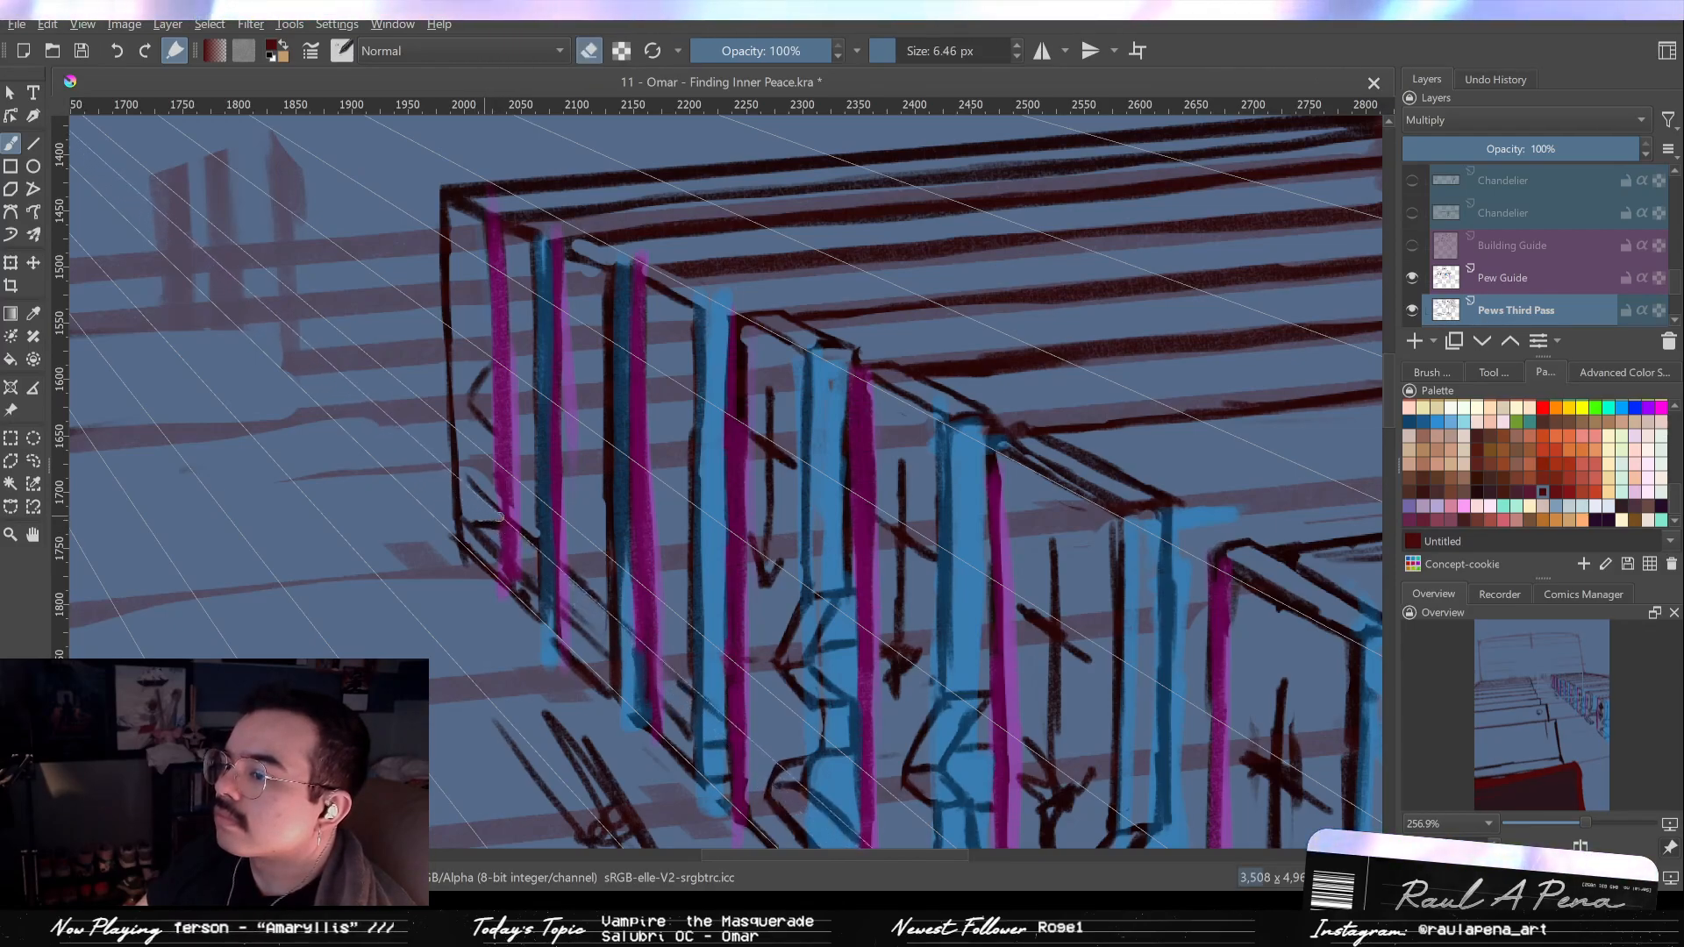
key(e)
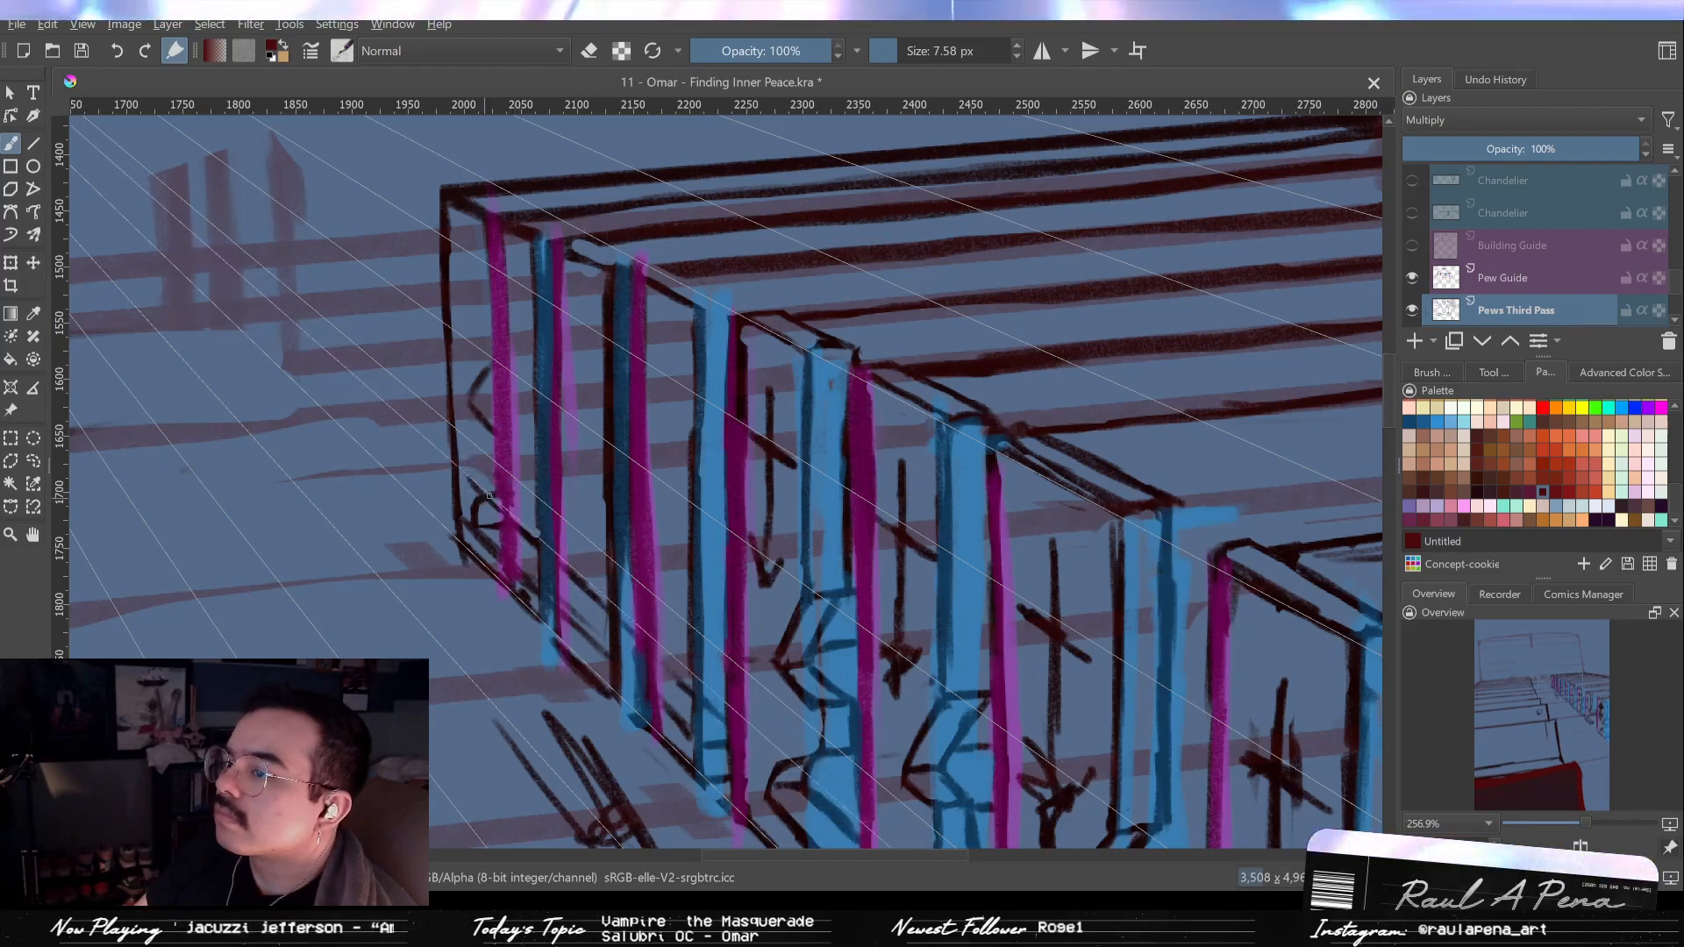
key(e)
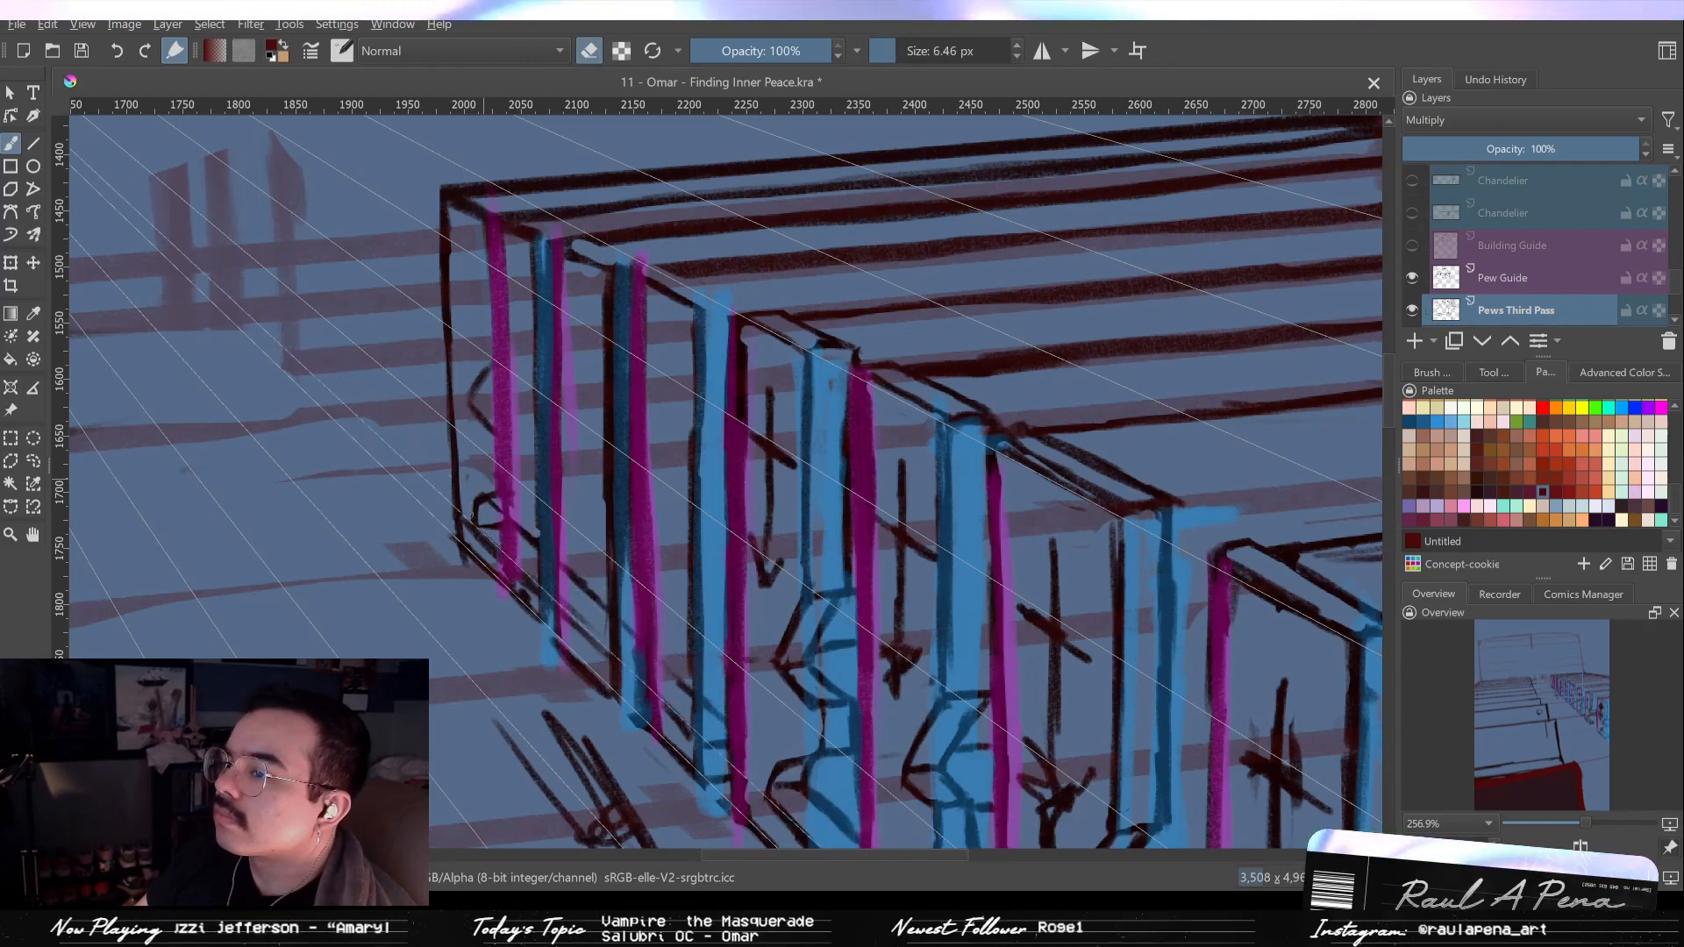
key(e)
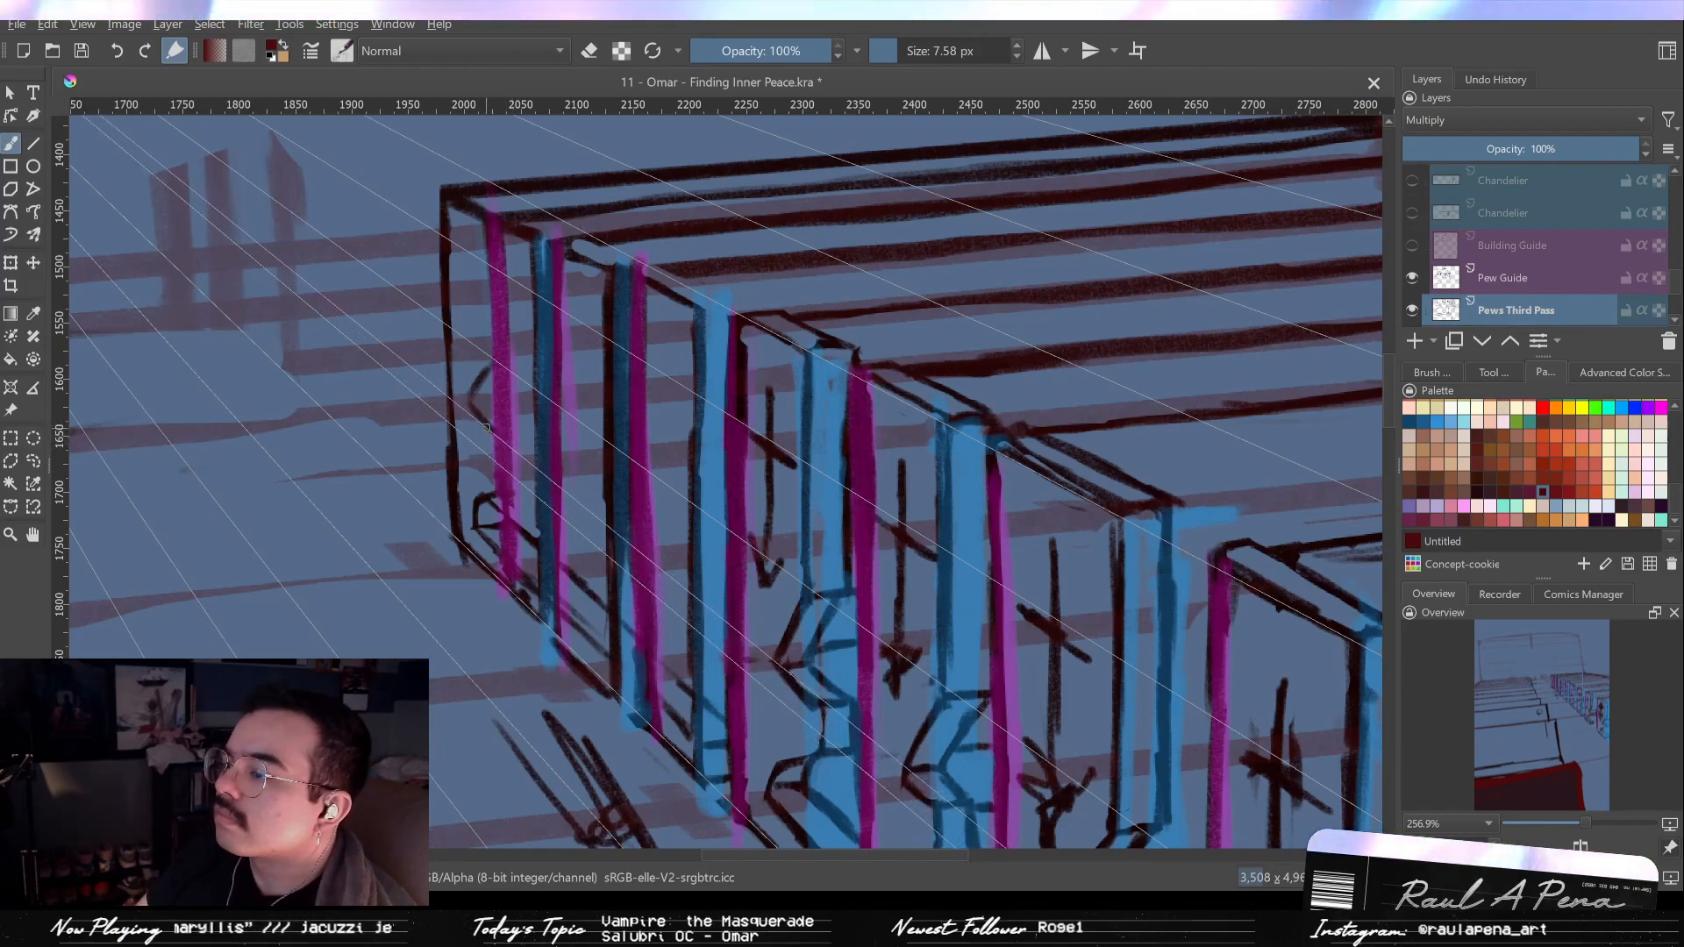
key(e)
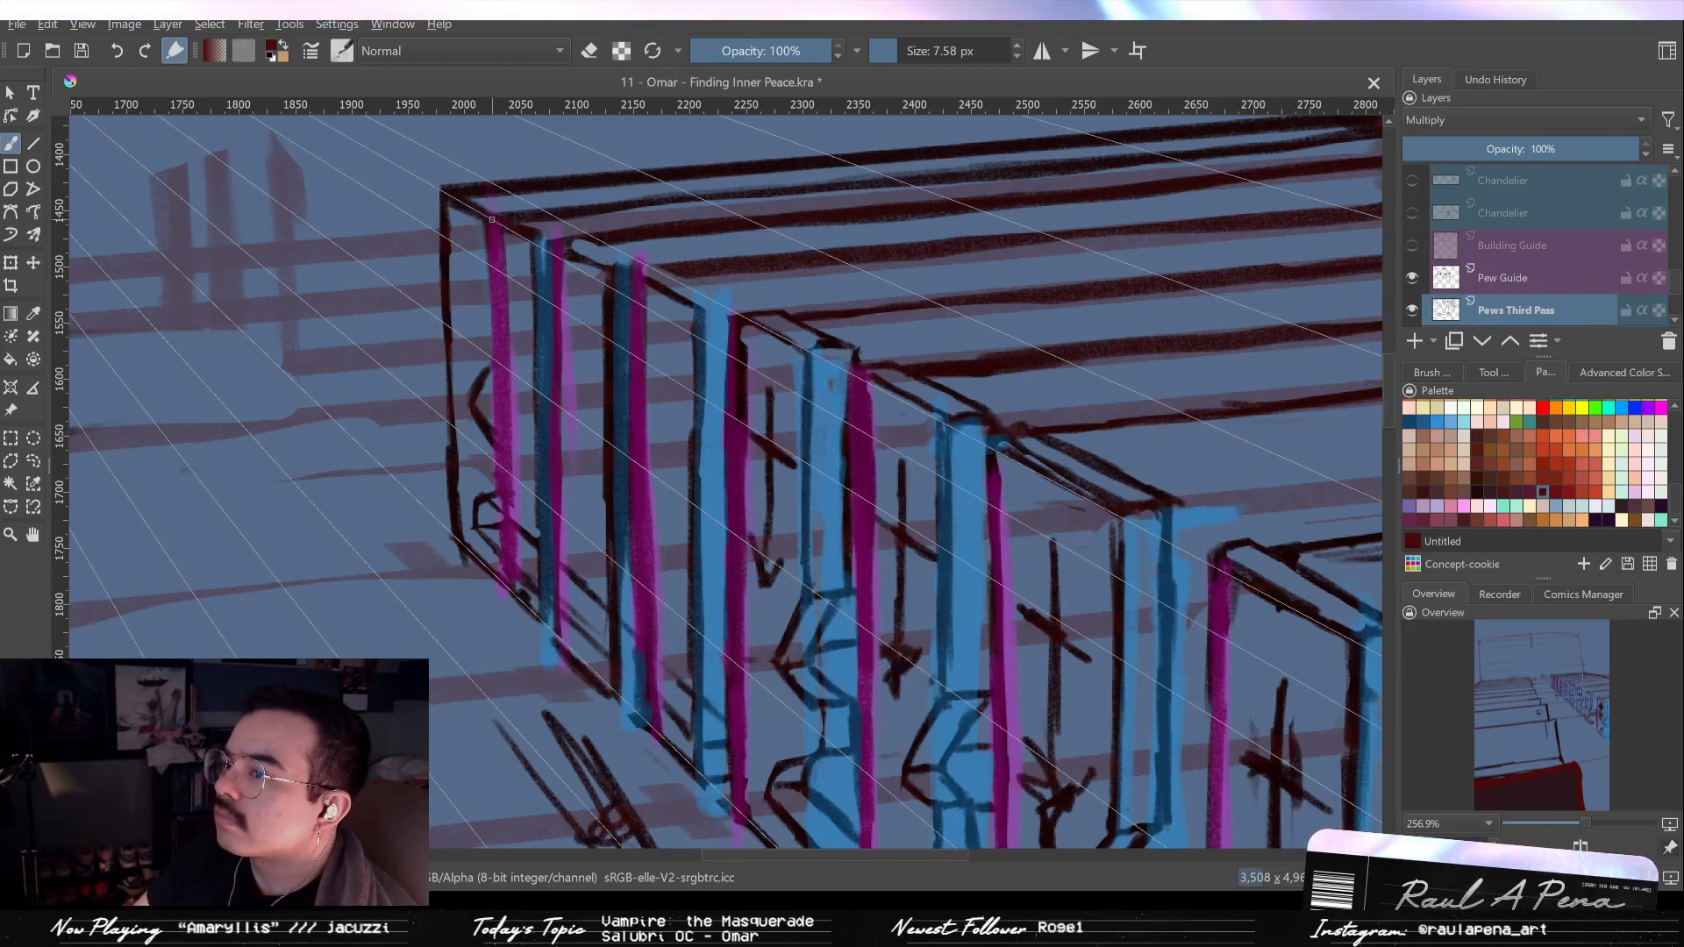
Erase and redraw the top corner of the farthest pew's end panel higher along the perspective line, trimming the adjoining top rail.
scroll(512, 178, down, 3)
scroll(512, 178, up, 4)
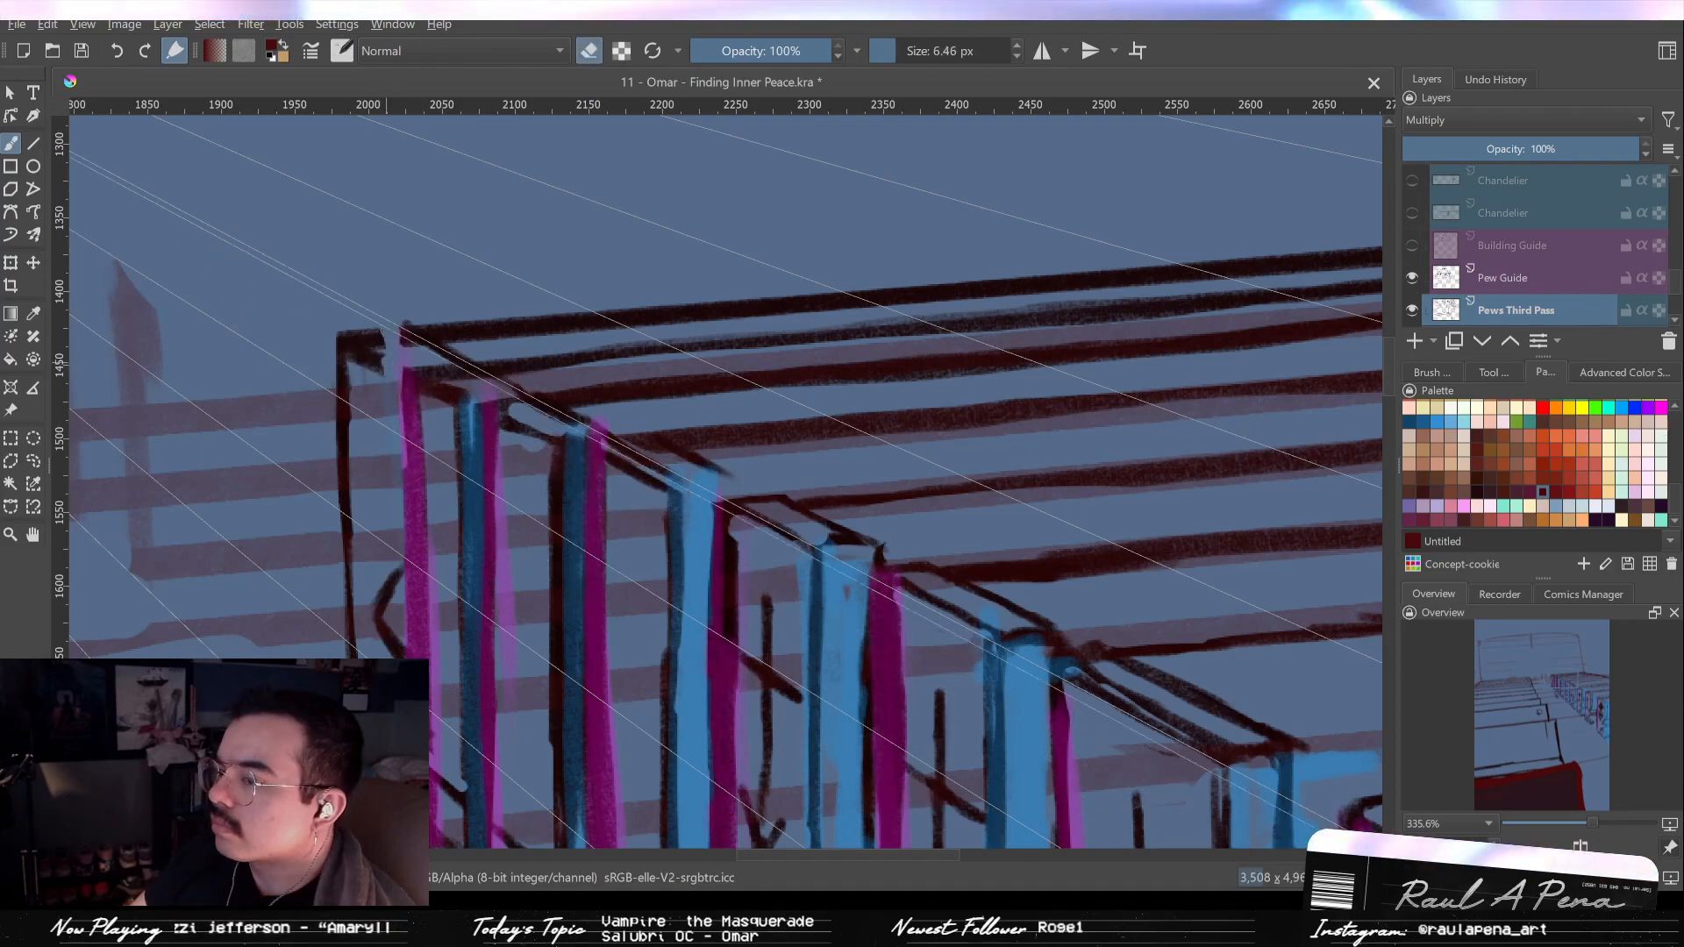
drag(386, 362, 366, 346)
key(e)
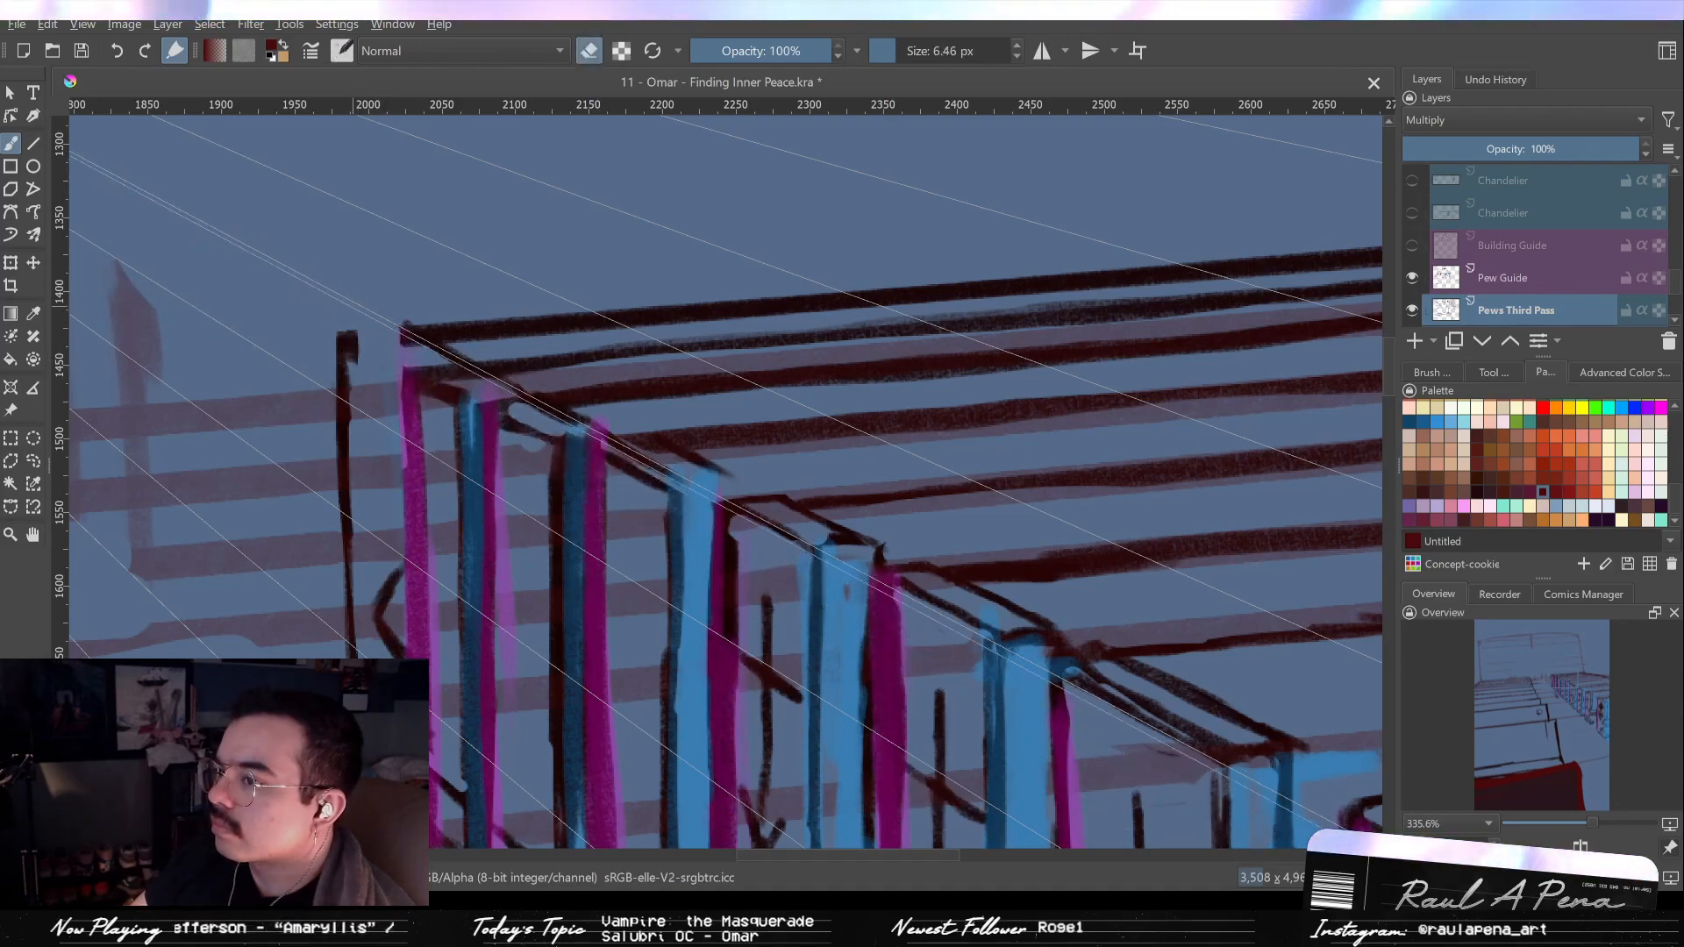
drag(342, 295, 340, 346)
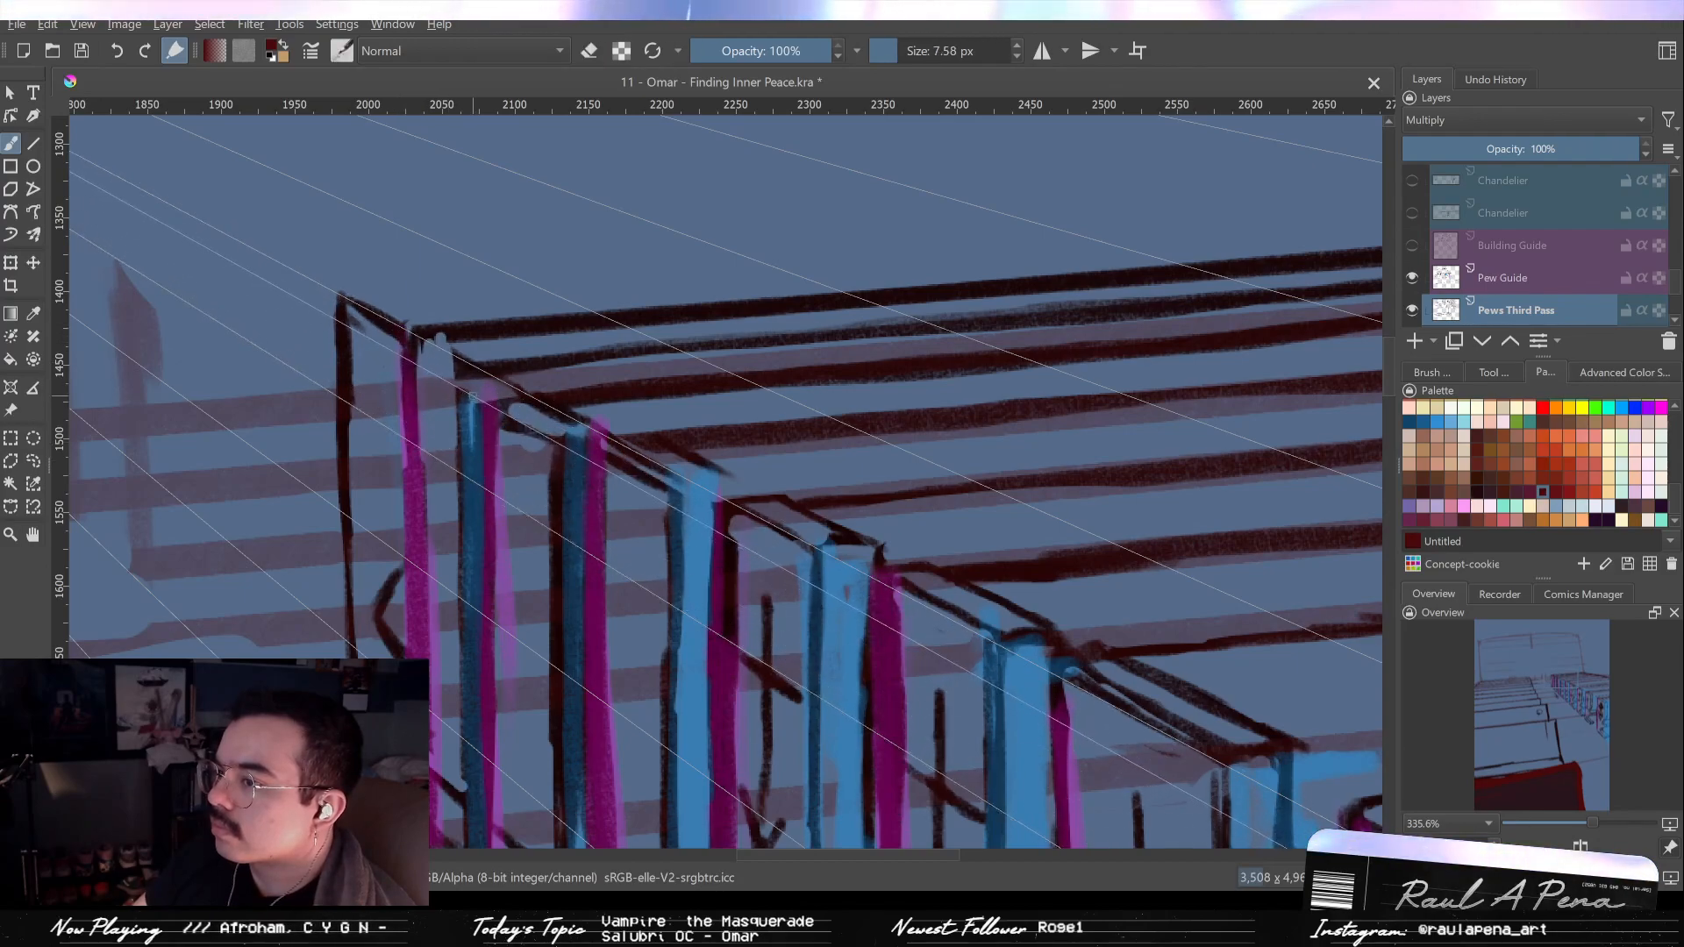
key(e)
drag(479, 377, 517, 446)
drag(535, 374, 654, 449)
drag(590, 391, 1127, 369)
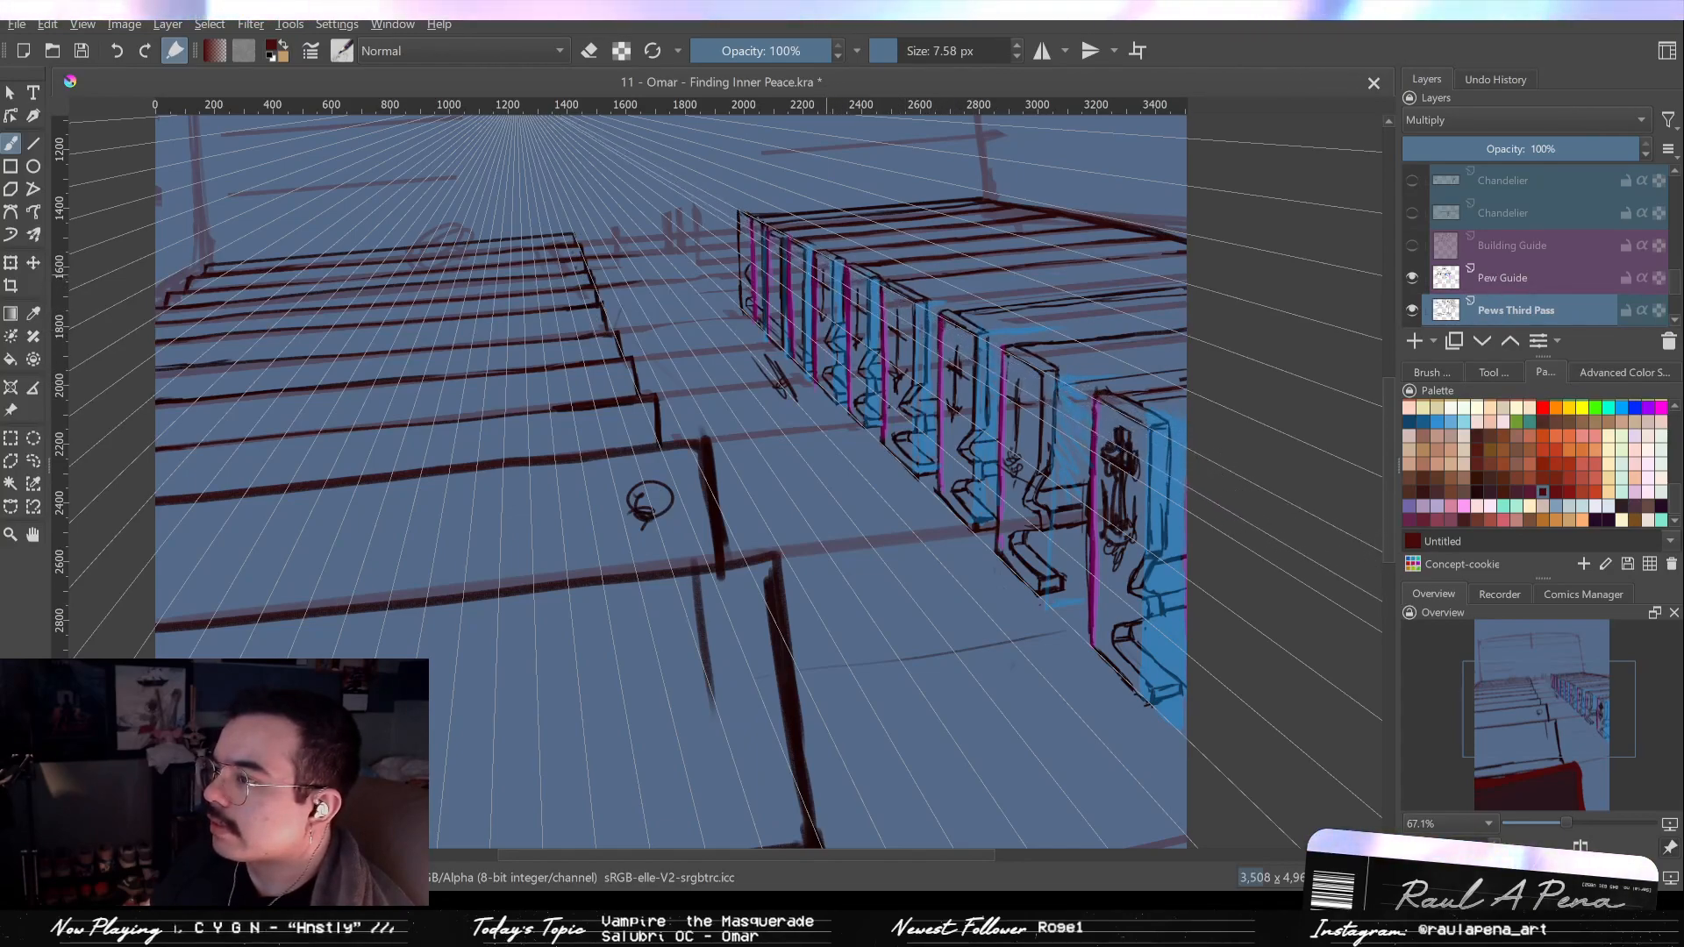
drag(748, 226, 754, 264)
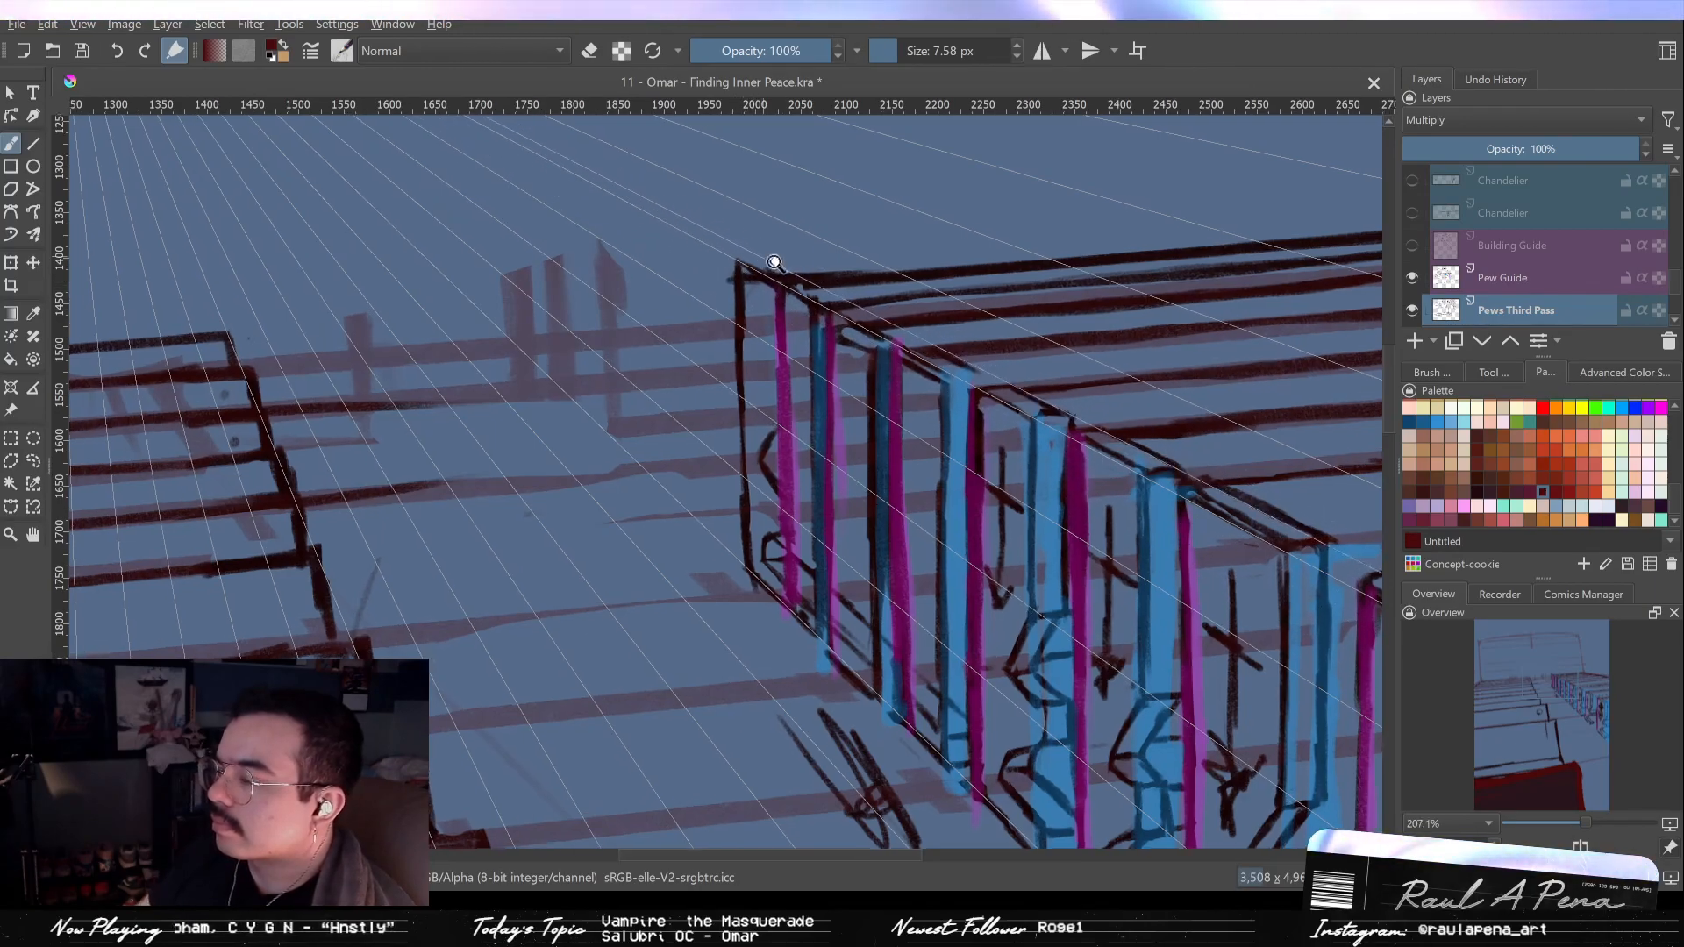
Lower the farthest end panel's top corner and redraw its outer vertical edge closer to the magenta guide, erasing the old edge.
drag(773, 263, 773, 246)
key(e)
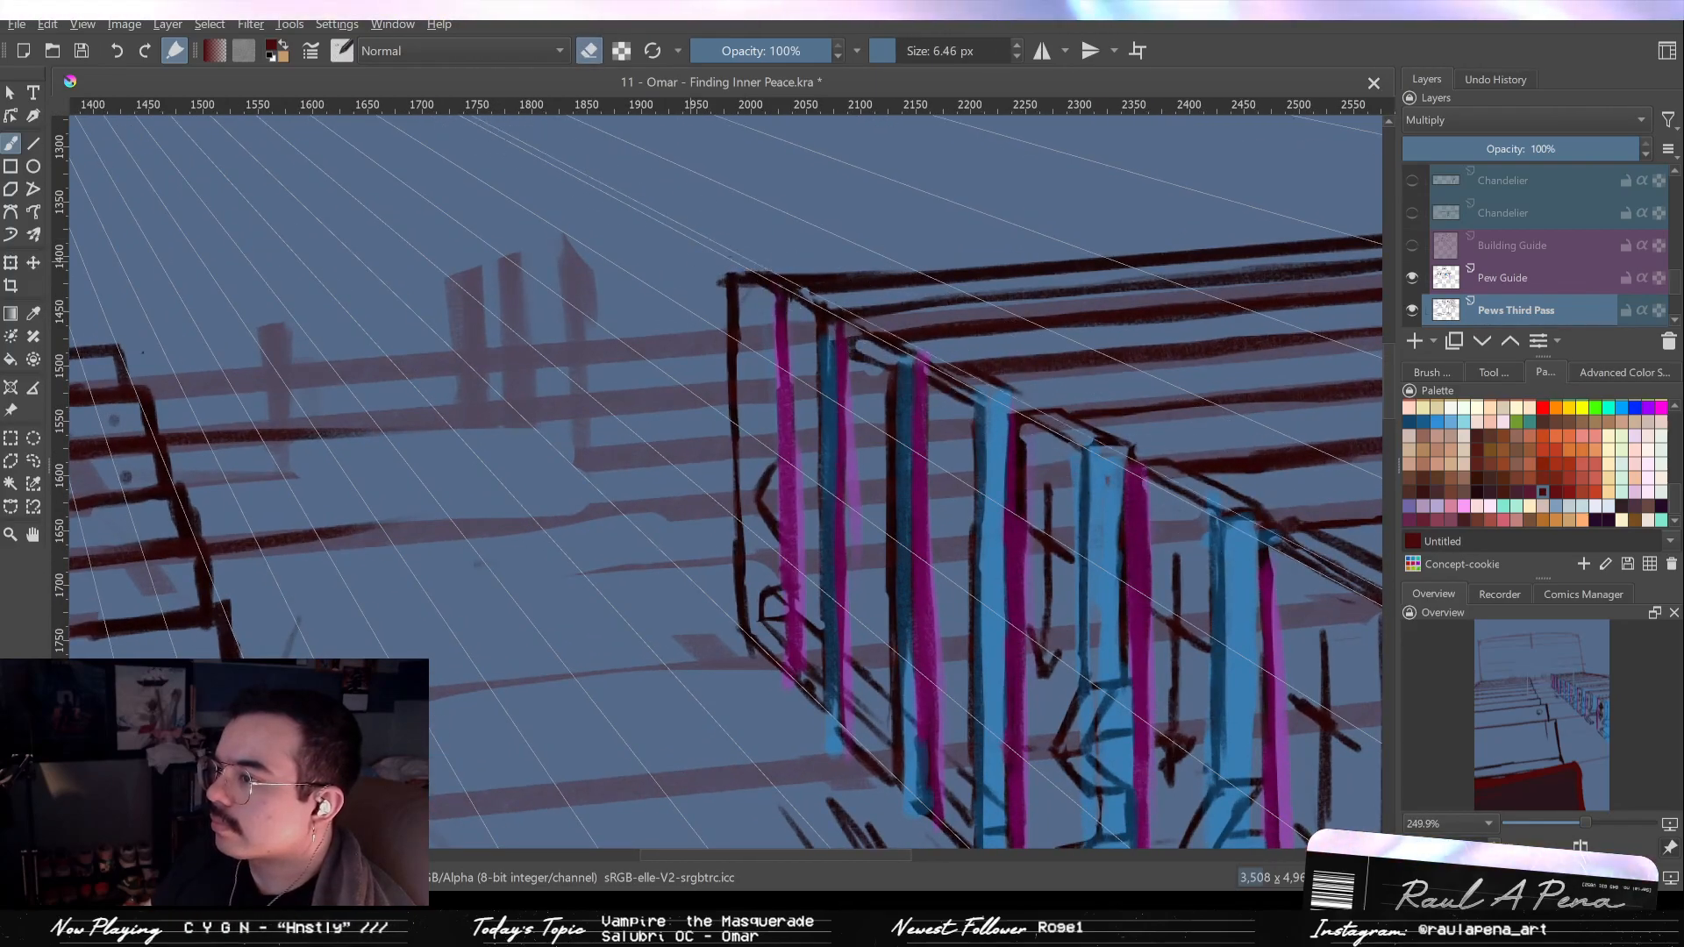
mouse_move(751, 260)
mouse_down()
mouse_move(751, 239)
mouse_move(726, 324)
mouse_move(722, 225)
mouse_up()
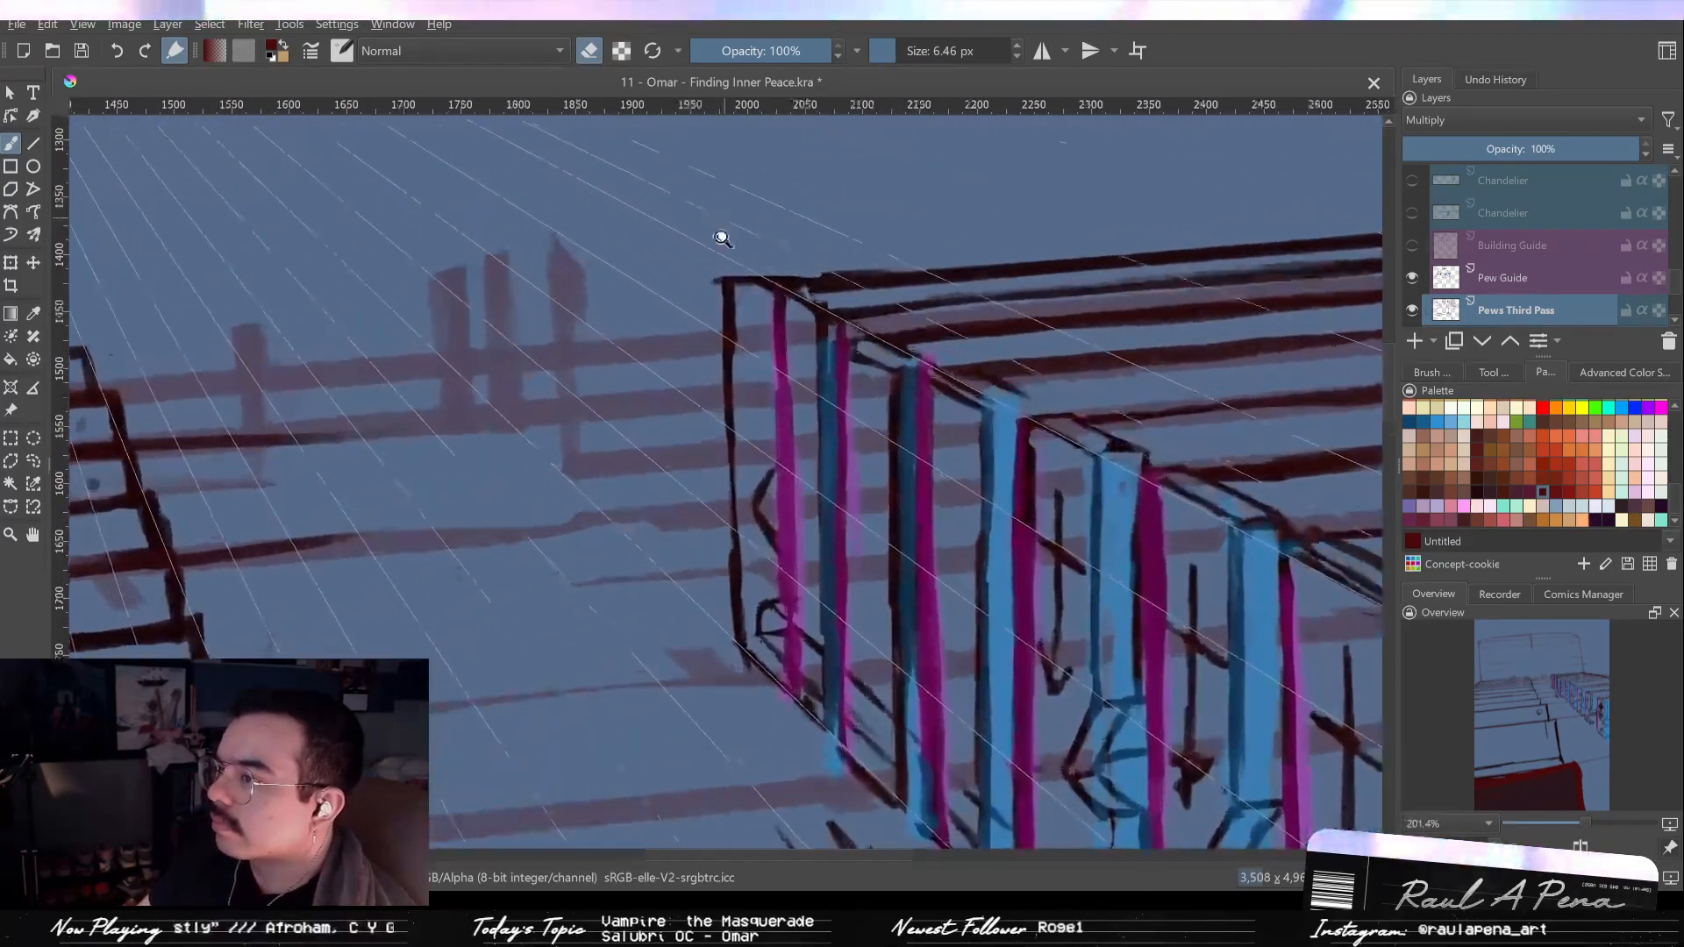
key(e)
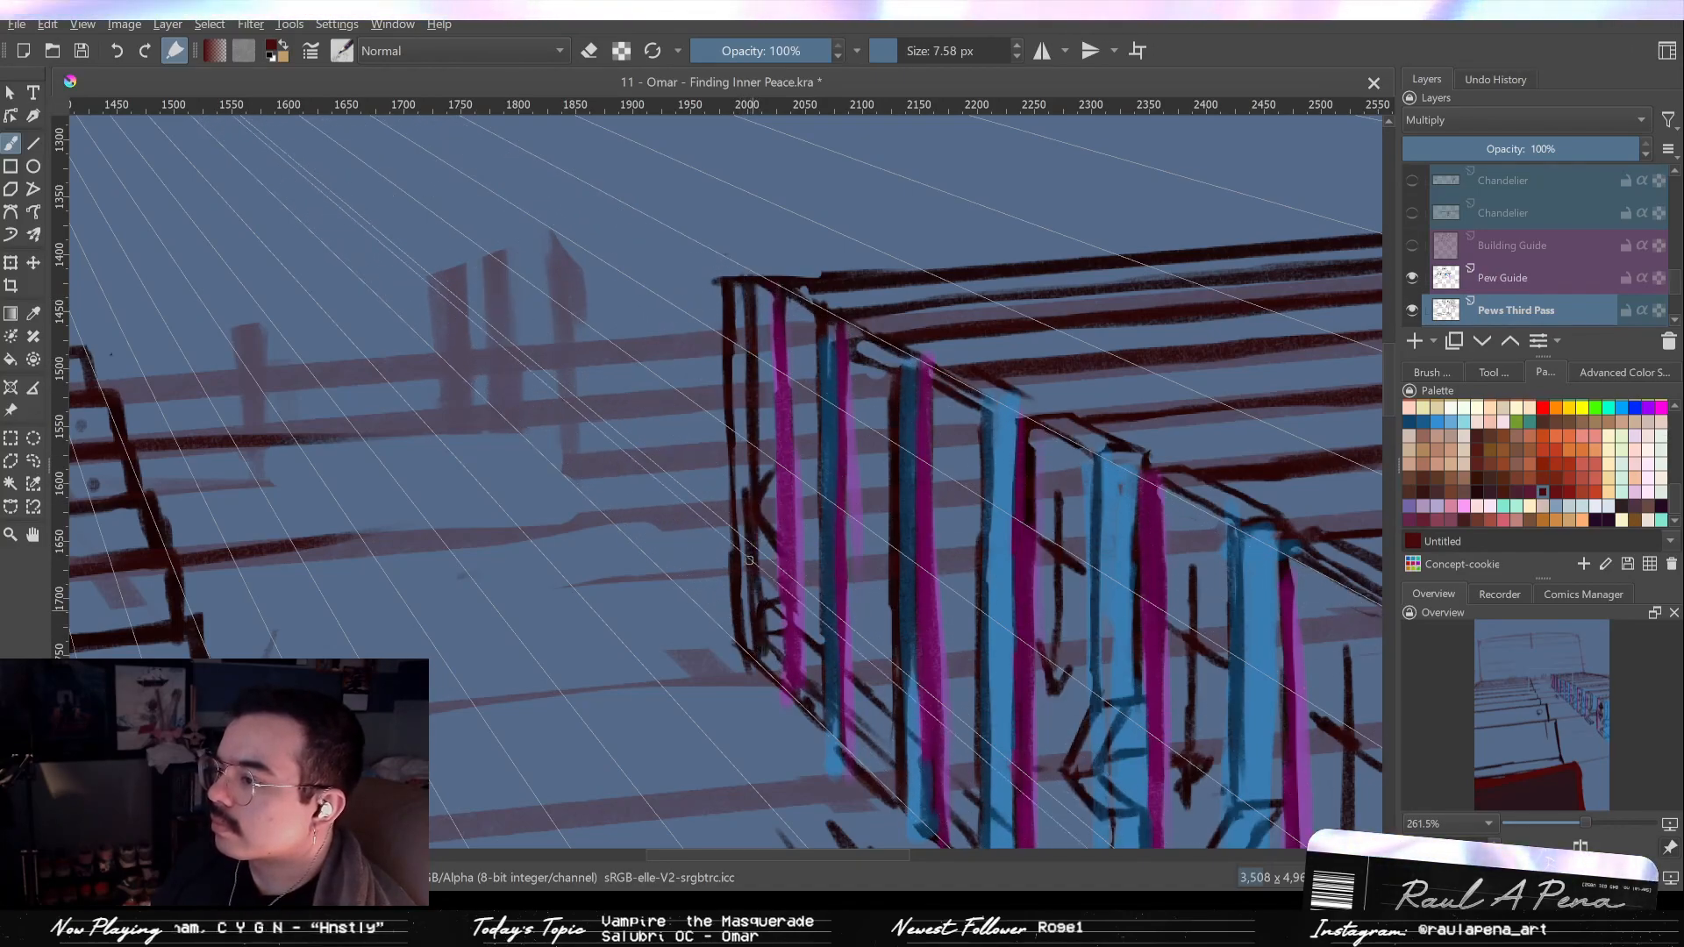
key(e)
mouse_move(734, 286)
mouse_down()
mouse_move(731, 323)
mouse_move(704, 387)
mouse_move(708, 339)
mouse_move(717, 483)
mouse_move(704, 316)
mouse_move(716, 649)
mouse_up()
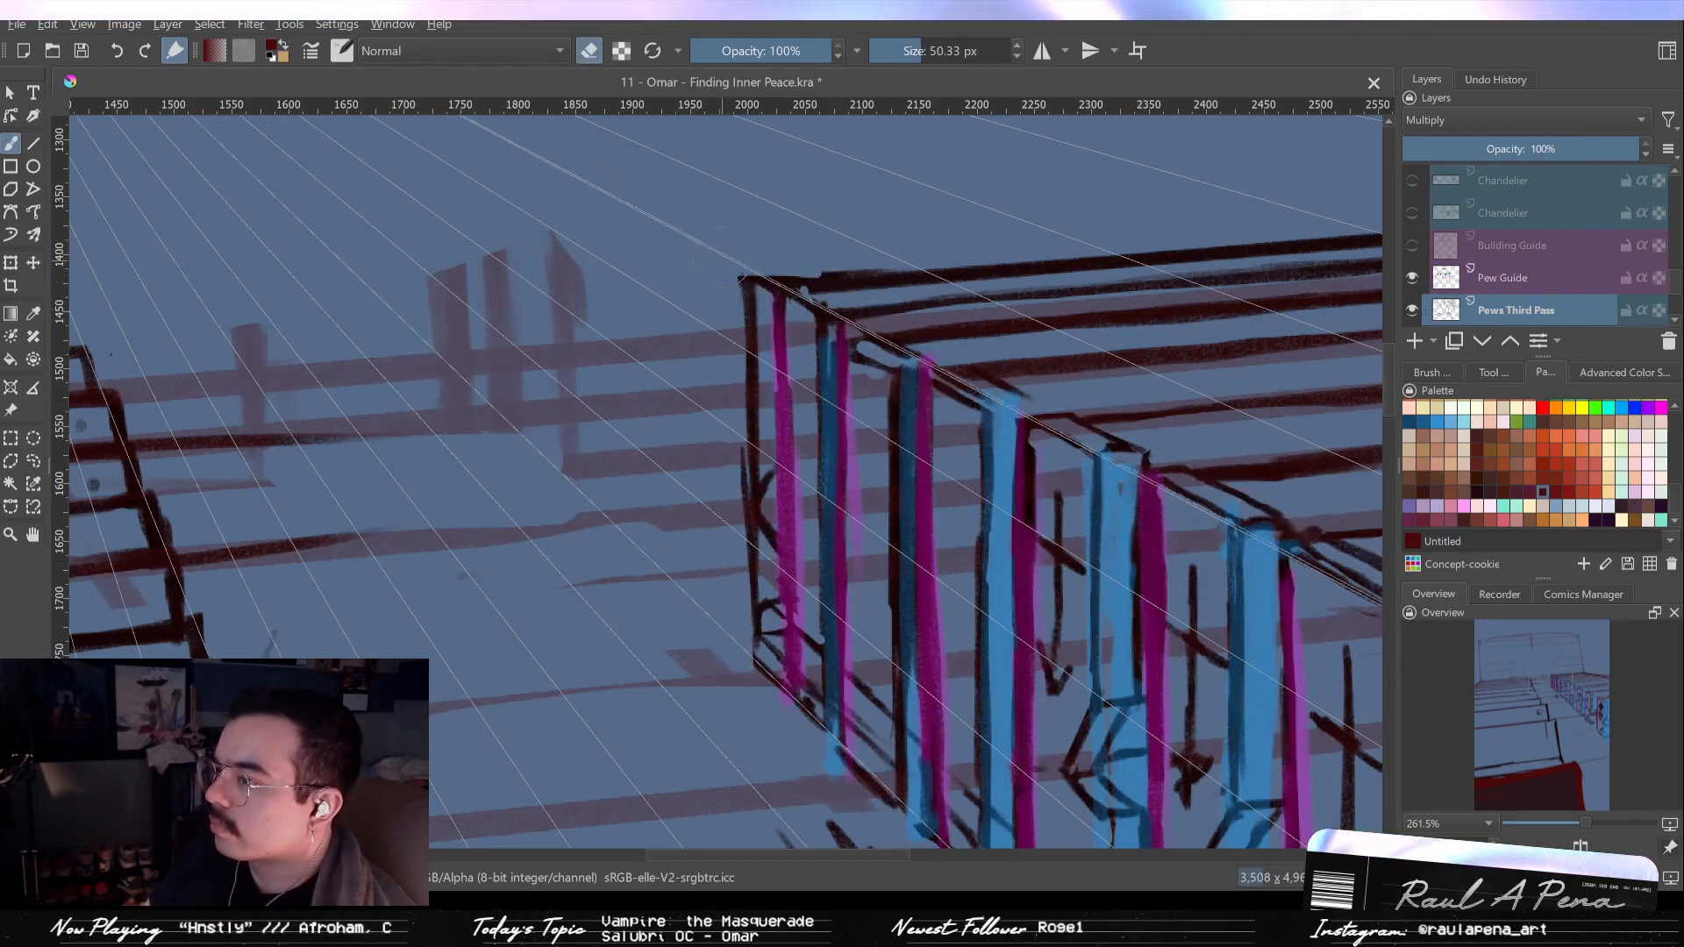
key(e)
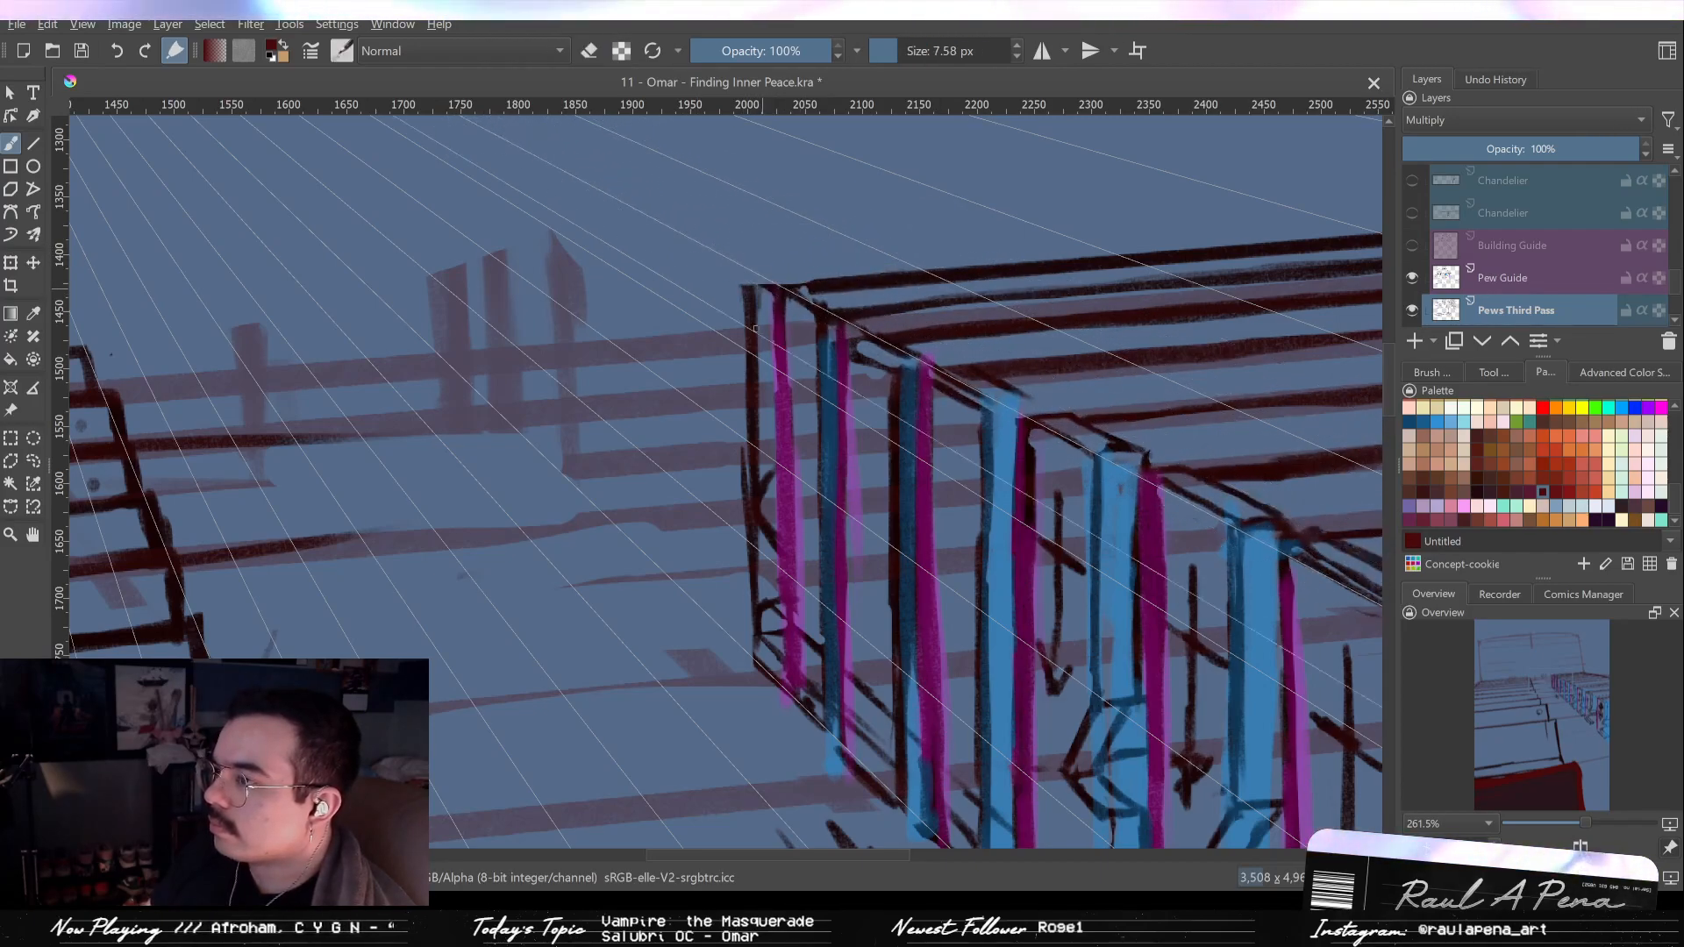
Try to erase the farthest end panel's outer vertical edge back to the first magenta guide, and undo the erasure.
key(e)
drag(754, 293, 771, 671)
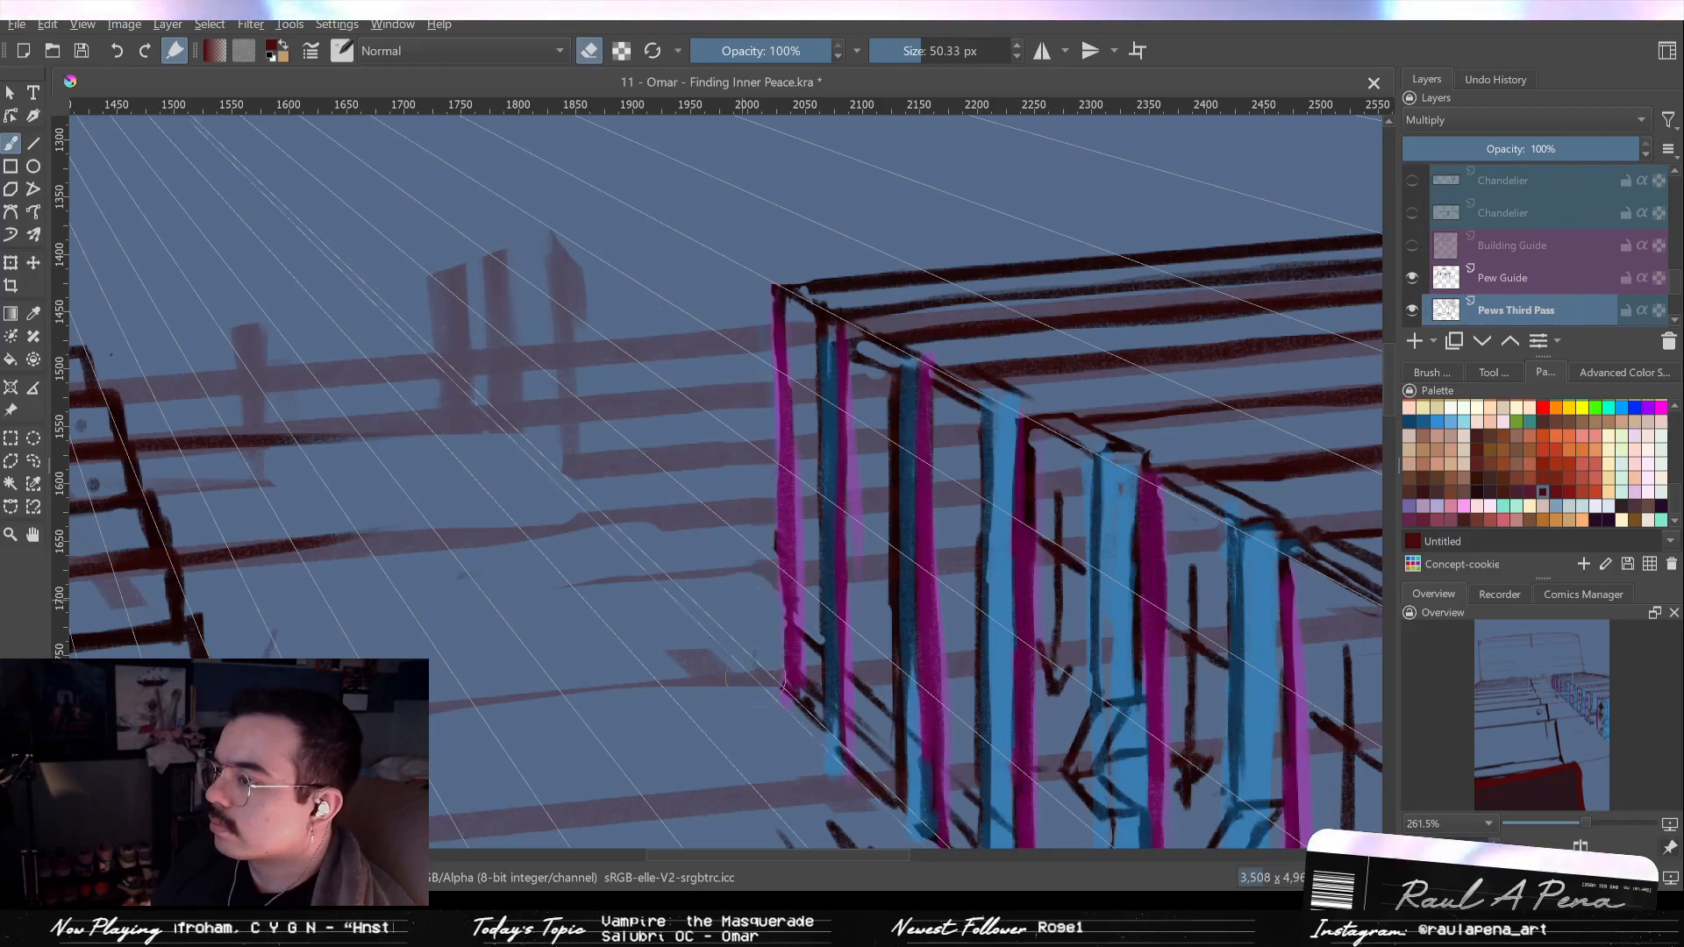
drag(787, 429, 761, 478)
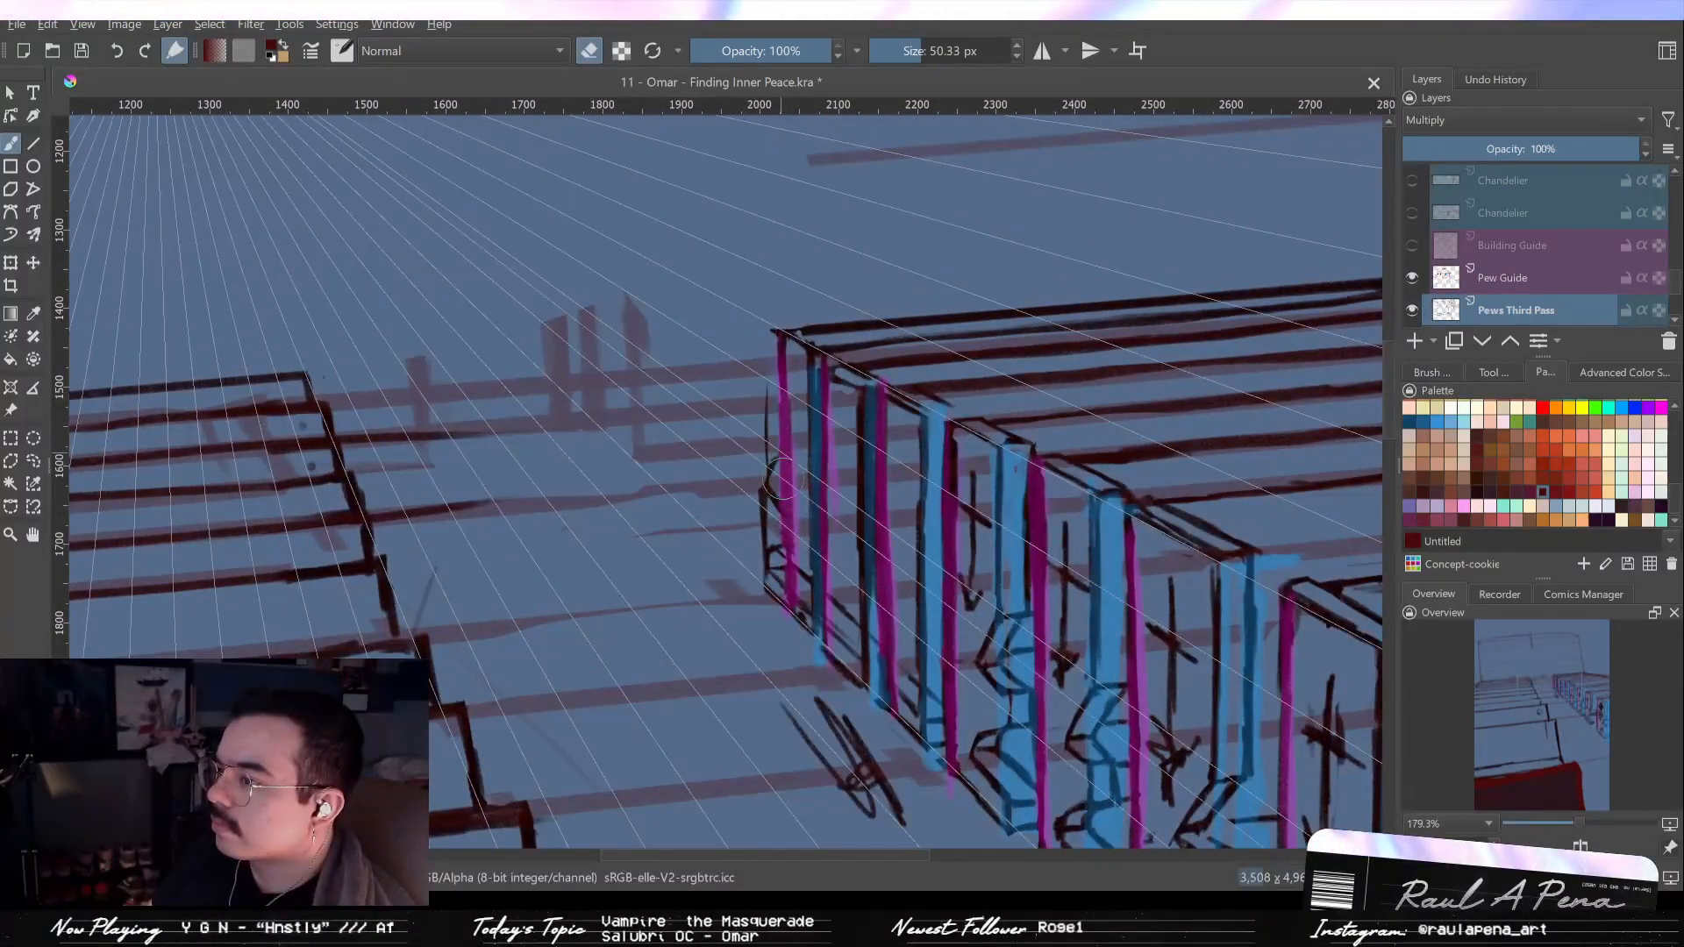
key(ctrl+z)
Tidy the farthest end panel's top corner and redraw the diagonal top edge across the second and third far pews, erasing the inner line.
key(e)
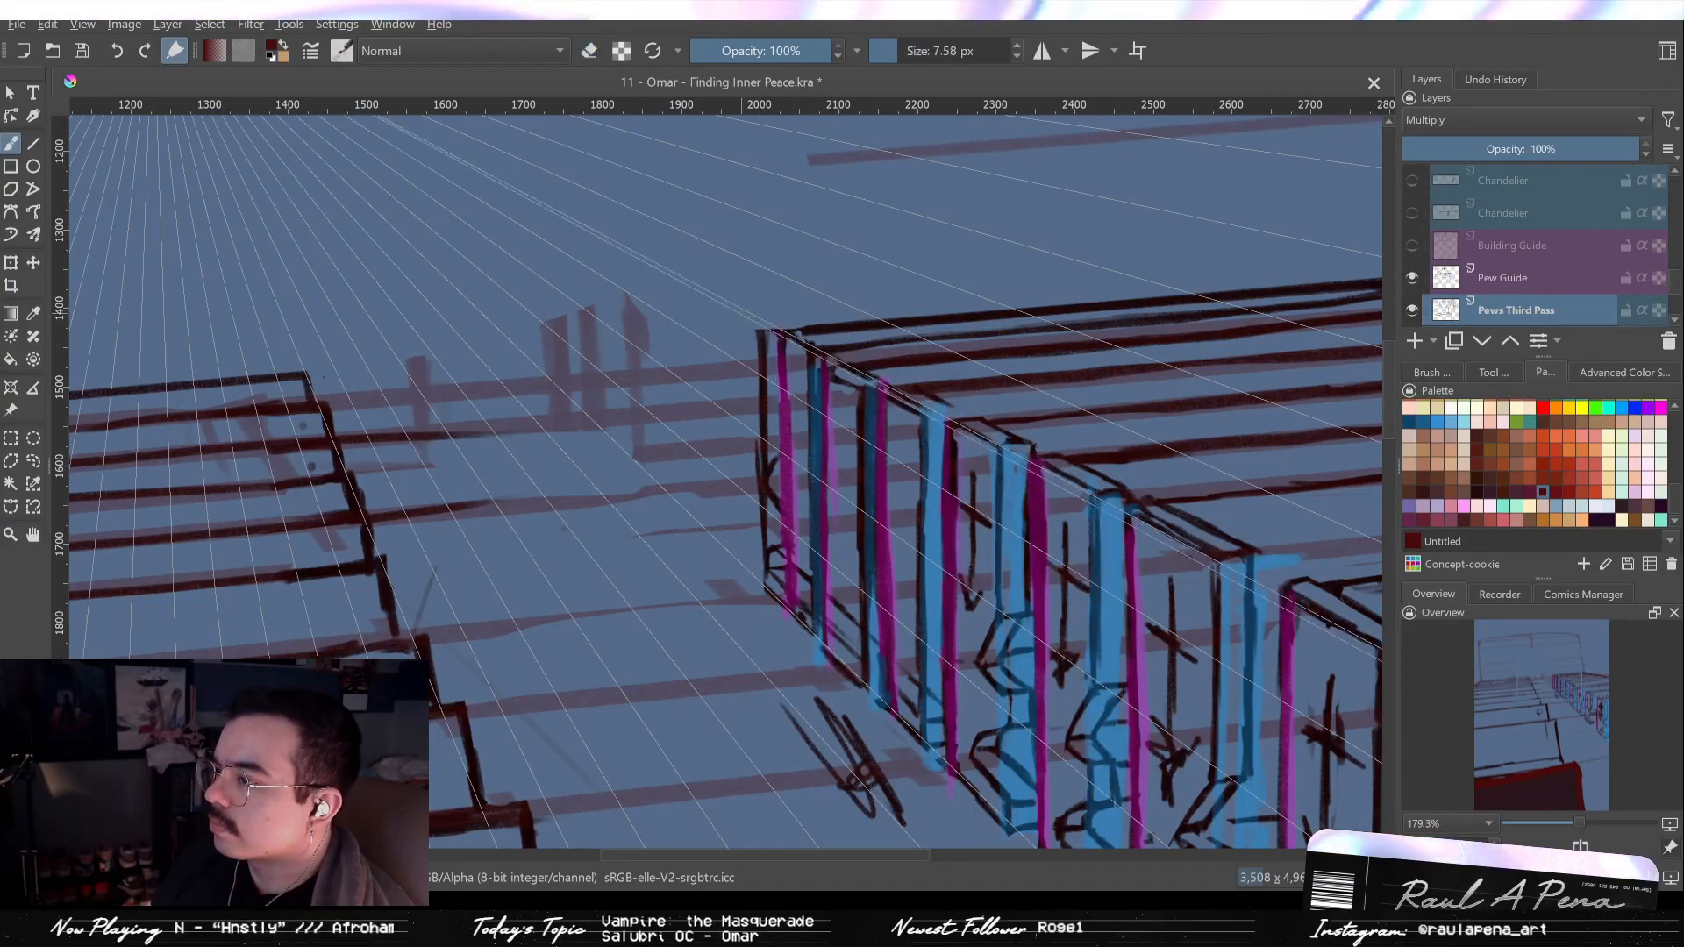
key(e)
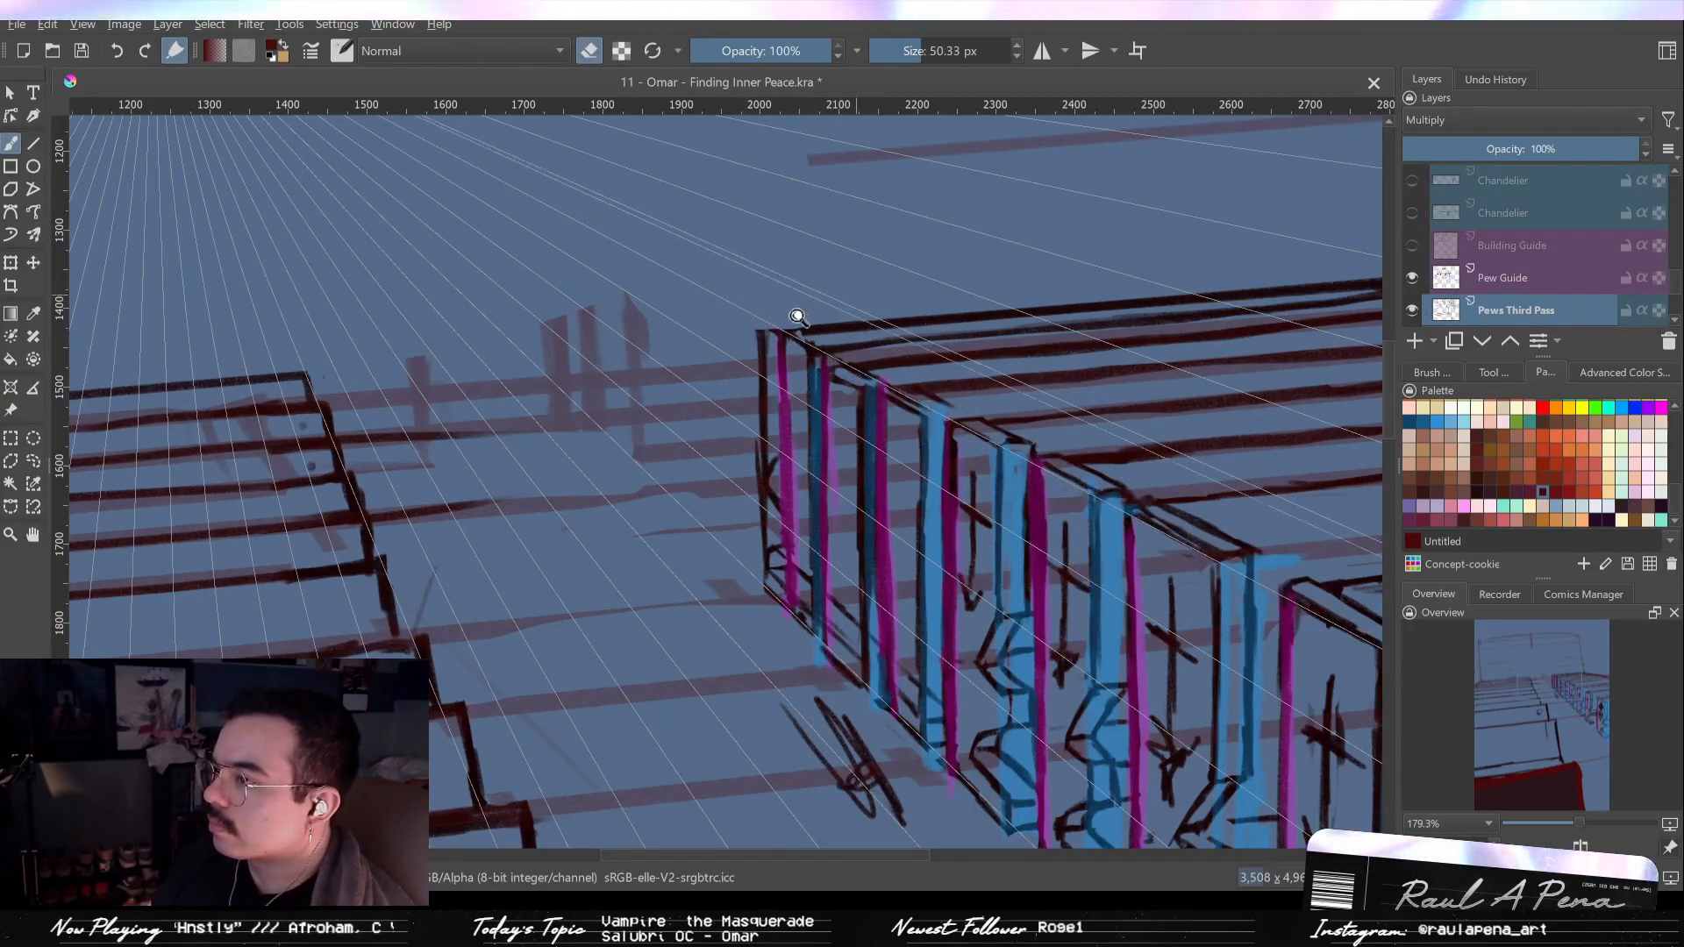
drag(804, 312, 804, 299)
key(e)
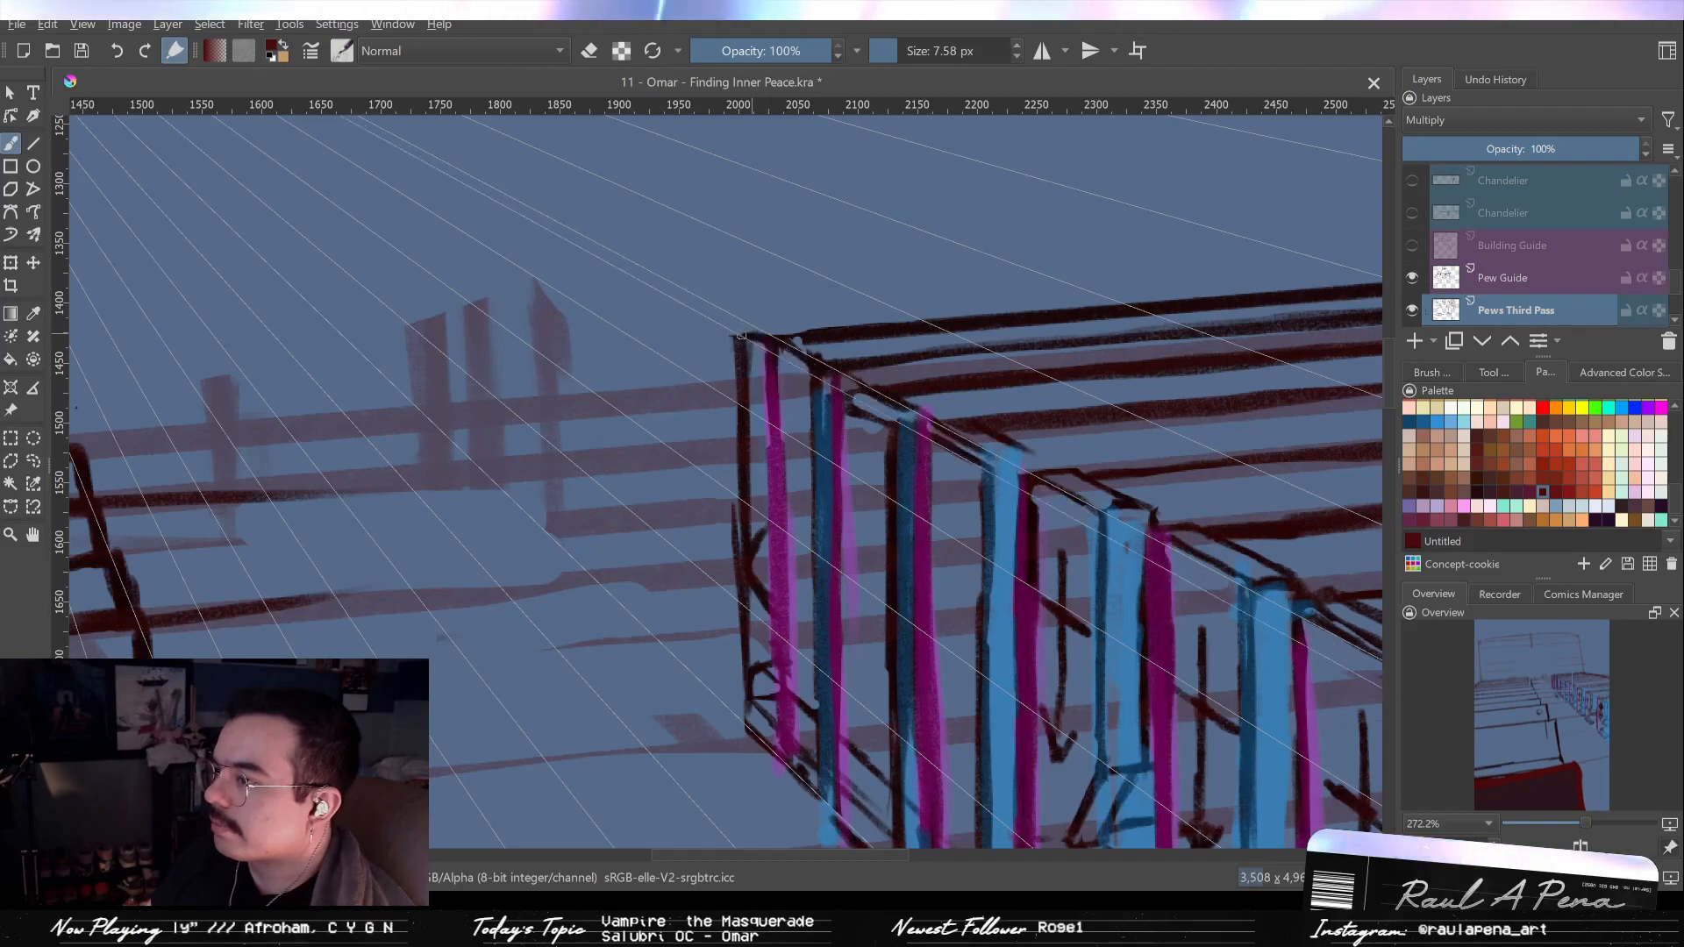
drag(824, 360, 635, 360)
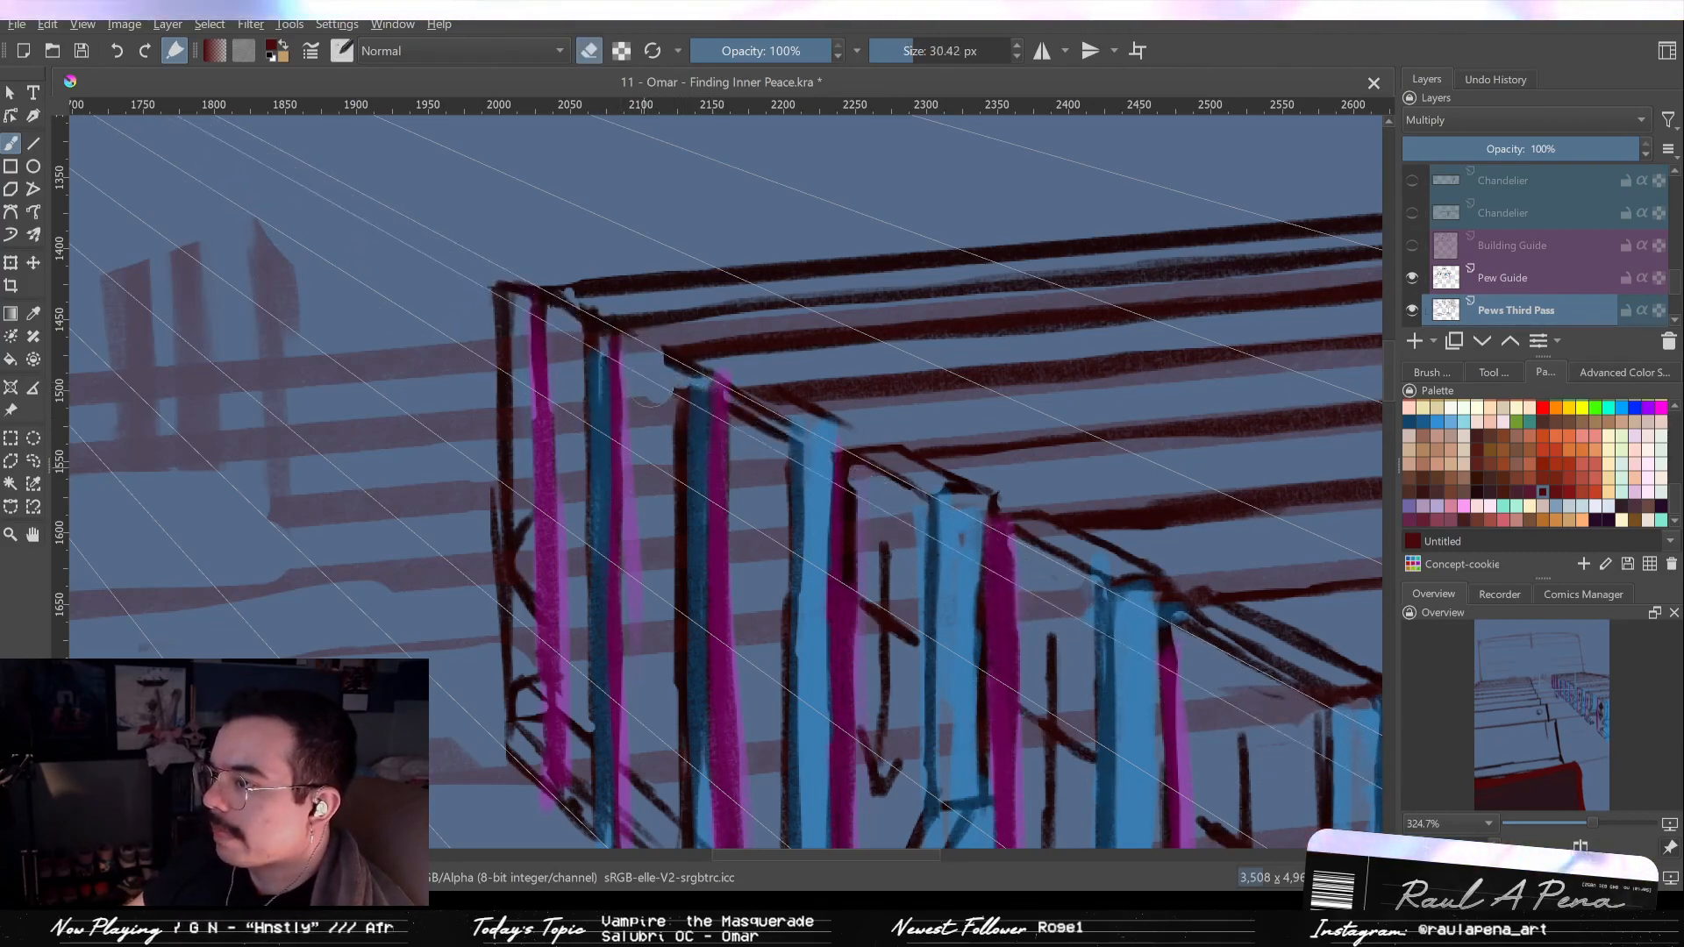
key(e)
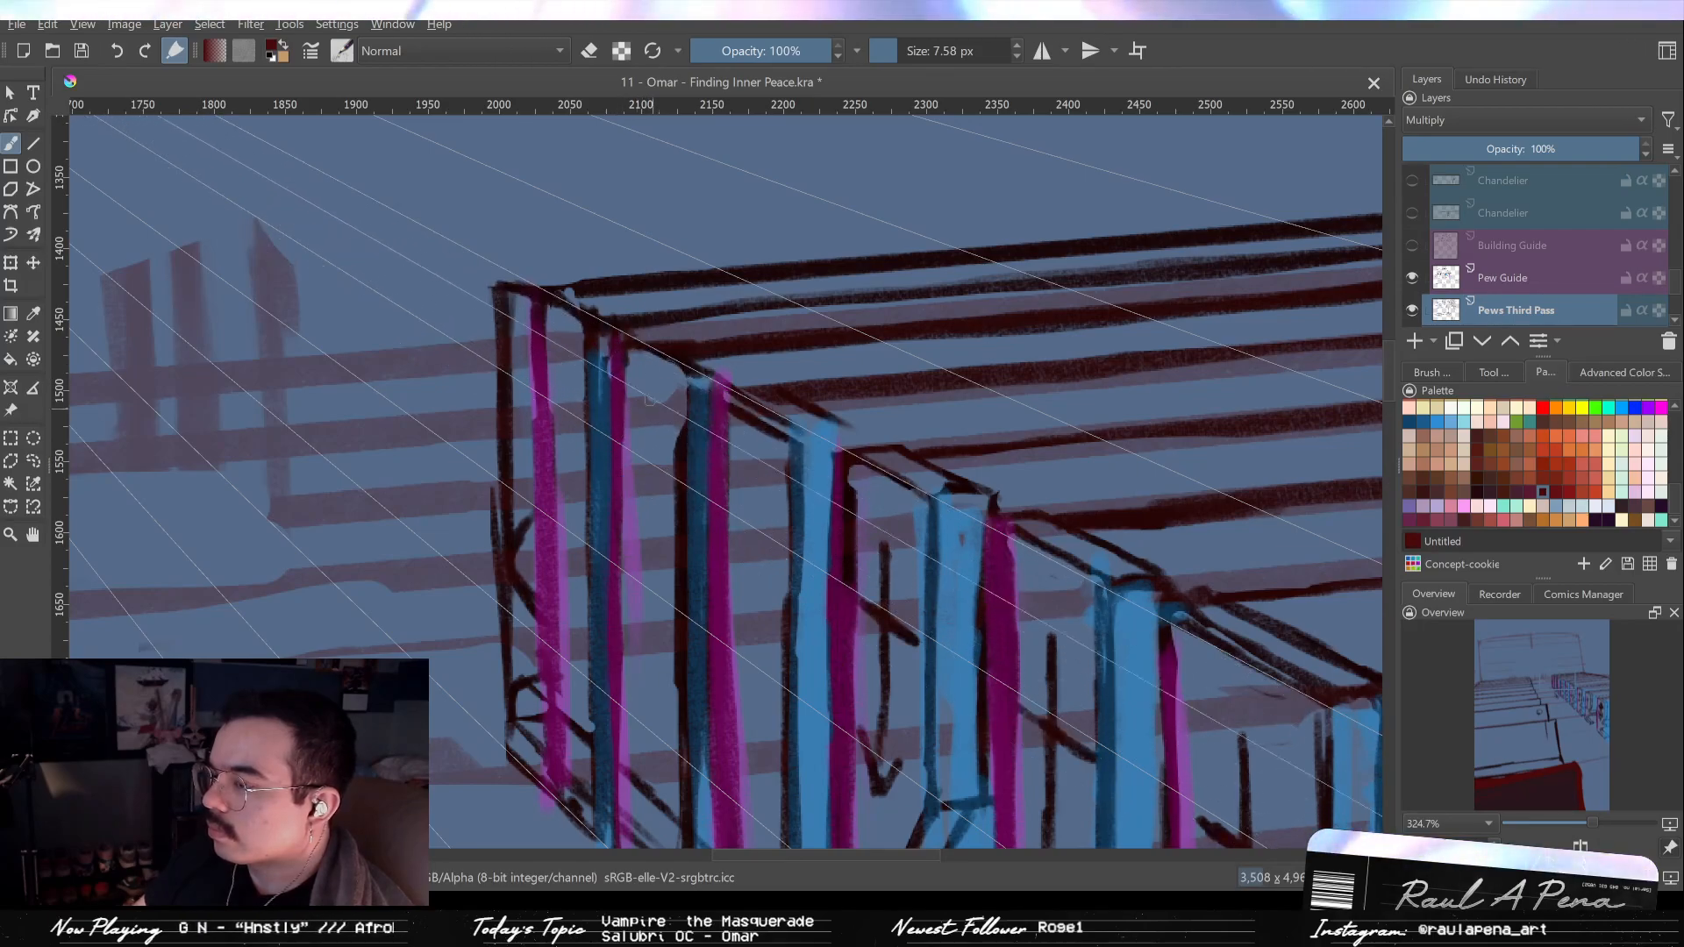
Refine the diagonal top edges of the third and fourth far pews' end panels, erasing stray strokes between them.
drag(713, 409, 614, 328)
key(e)
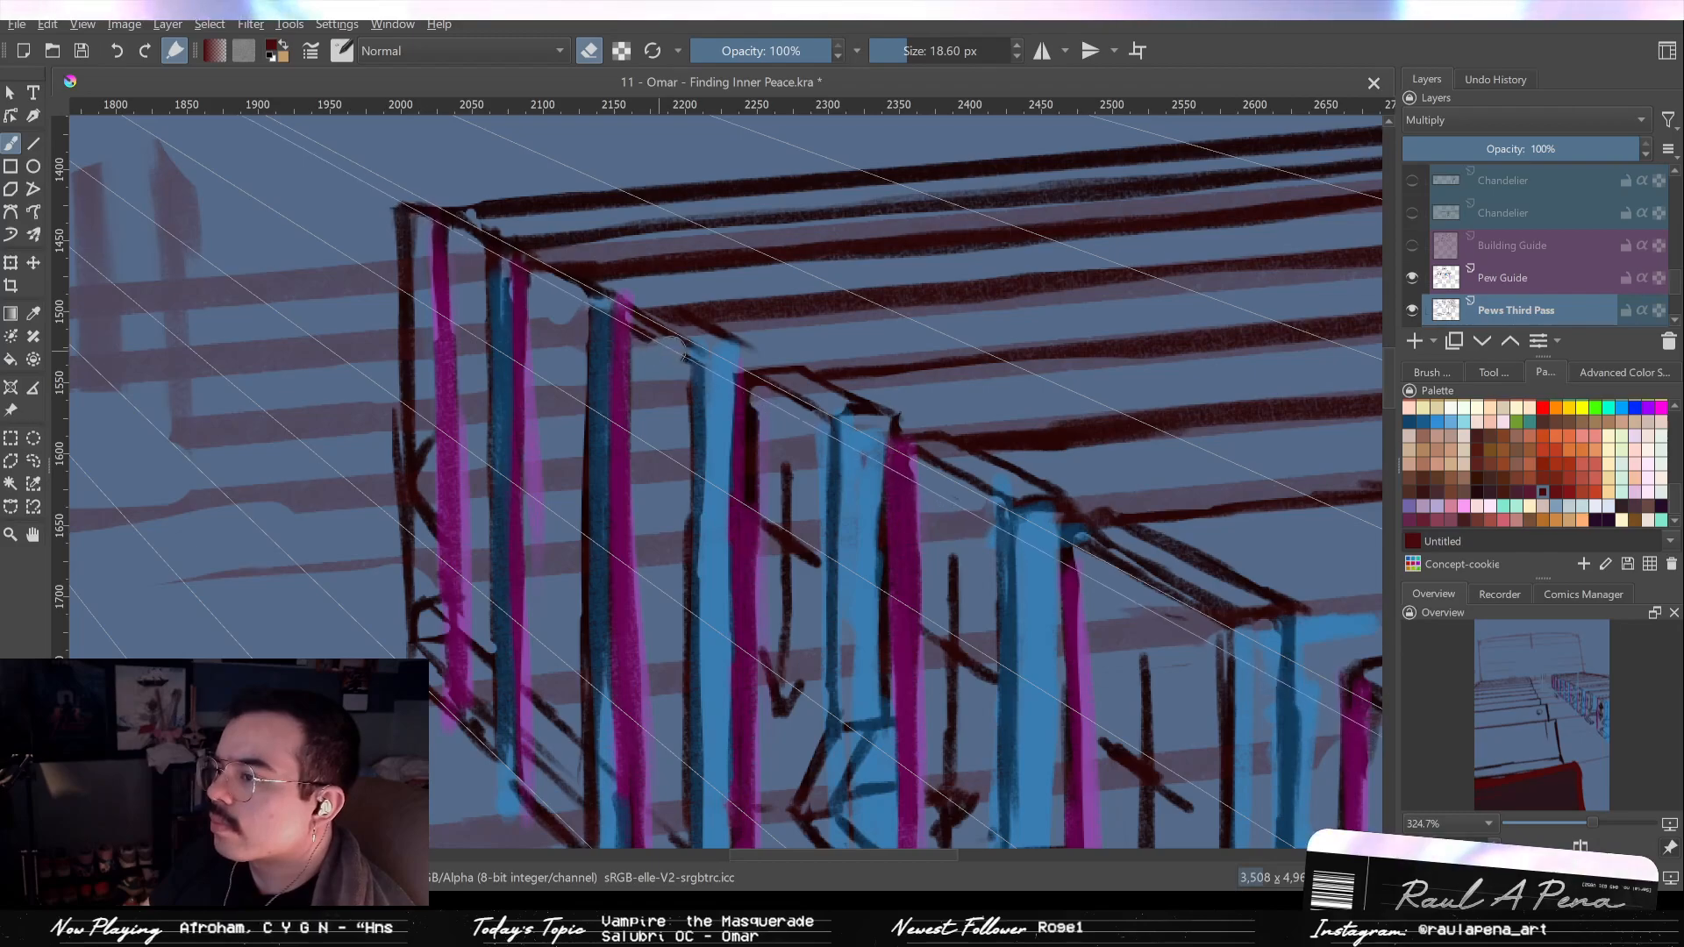
key(e)
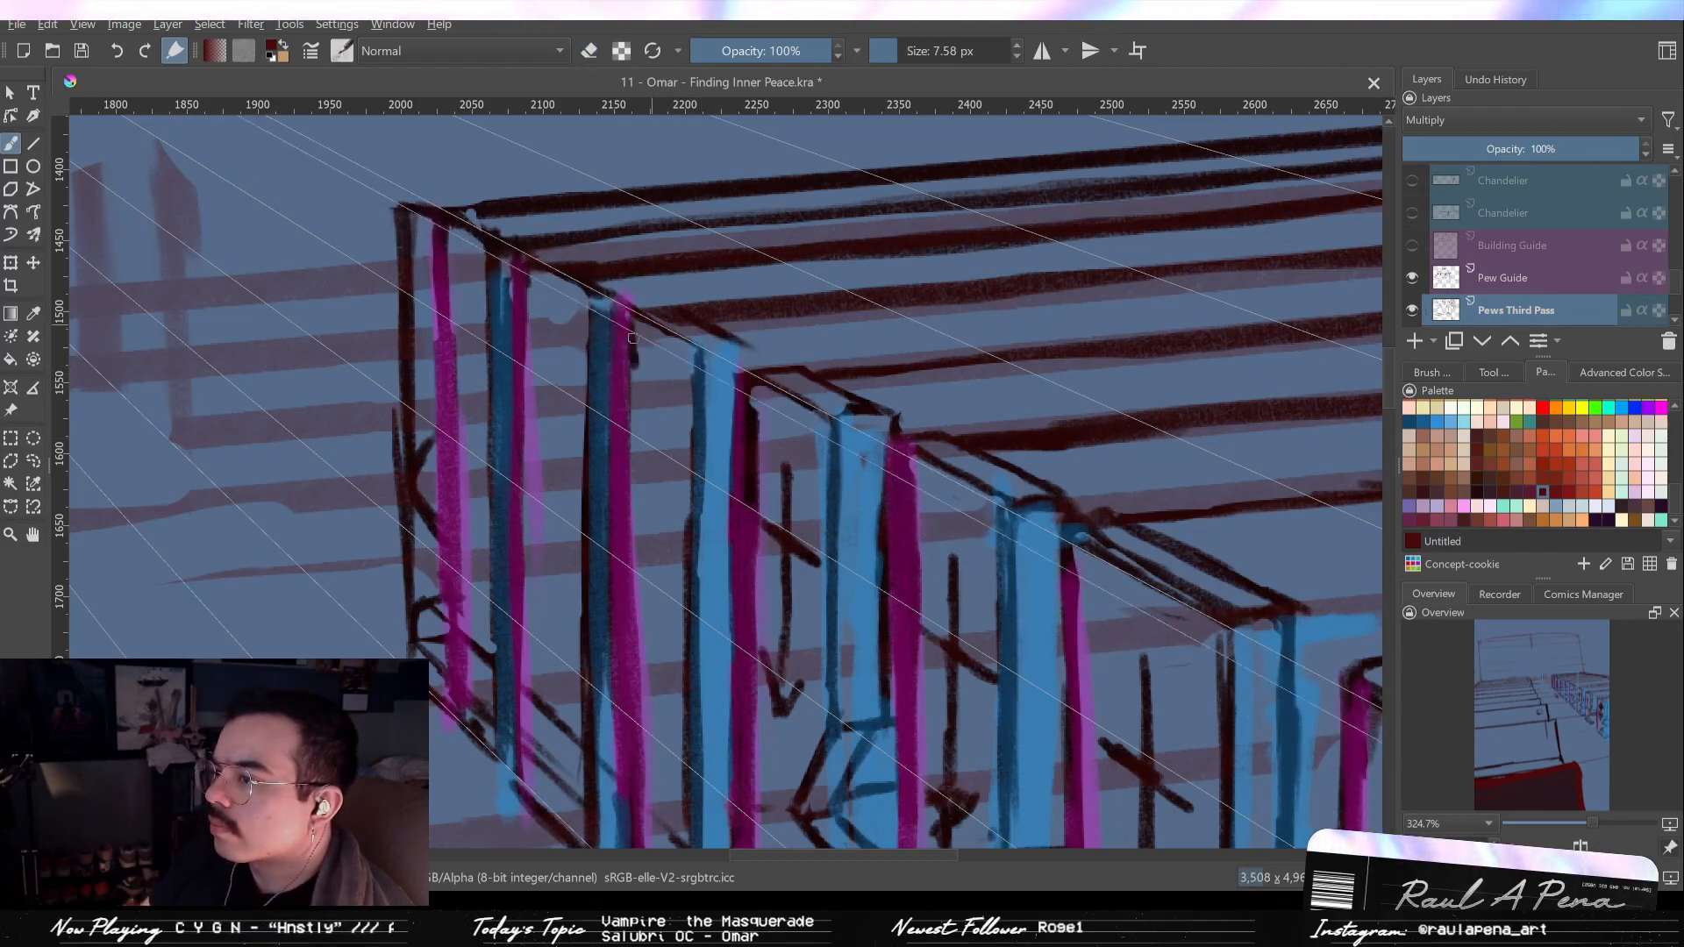
key(e)
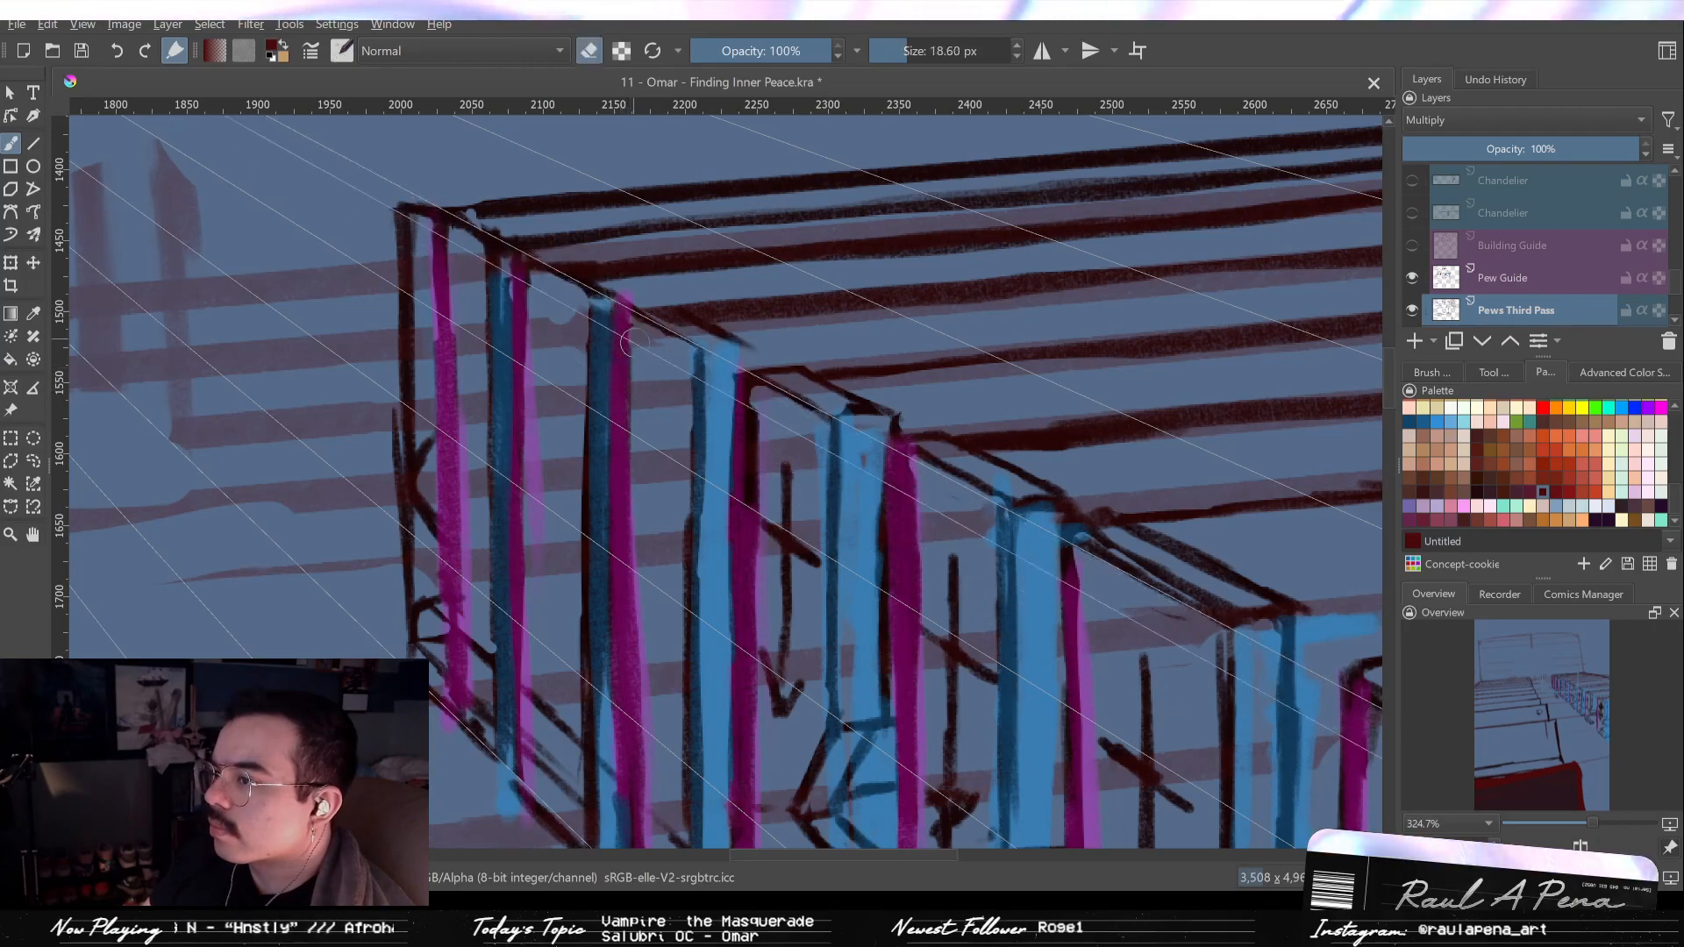
key(bracketleft)
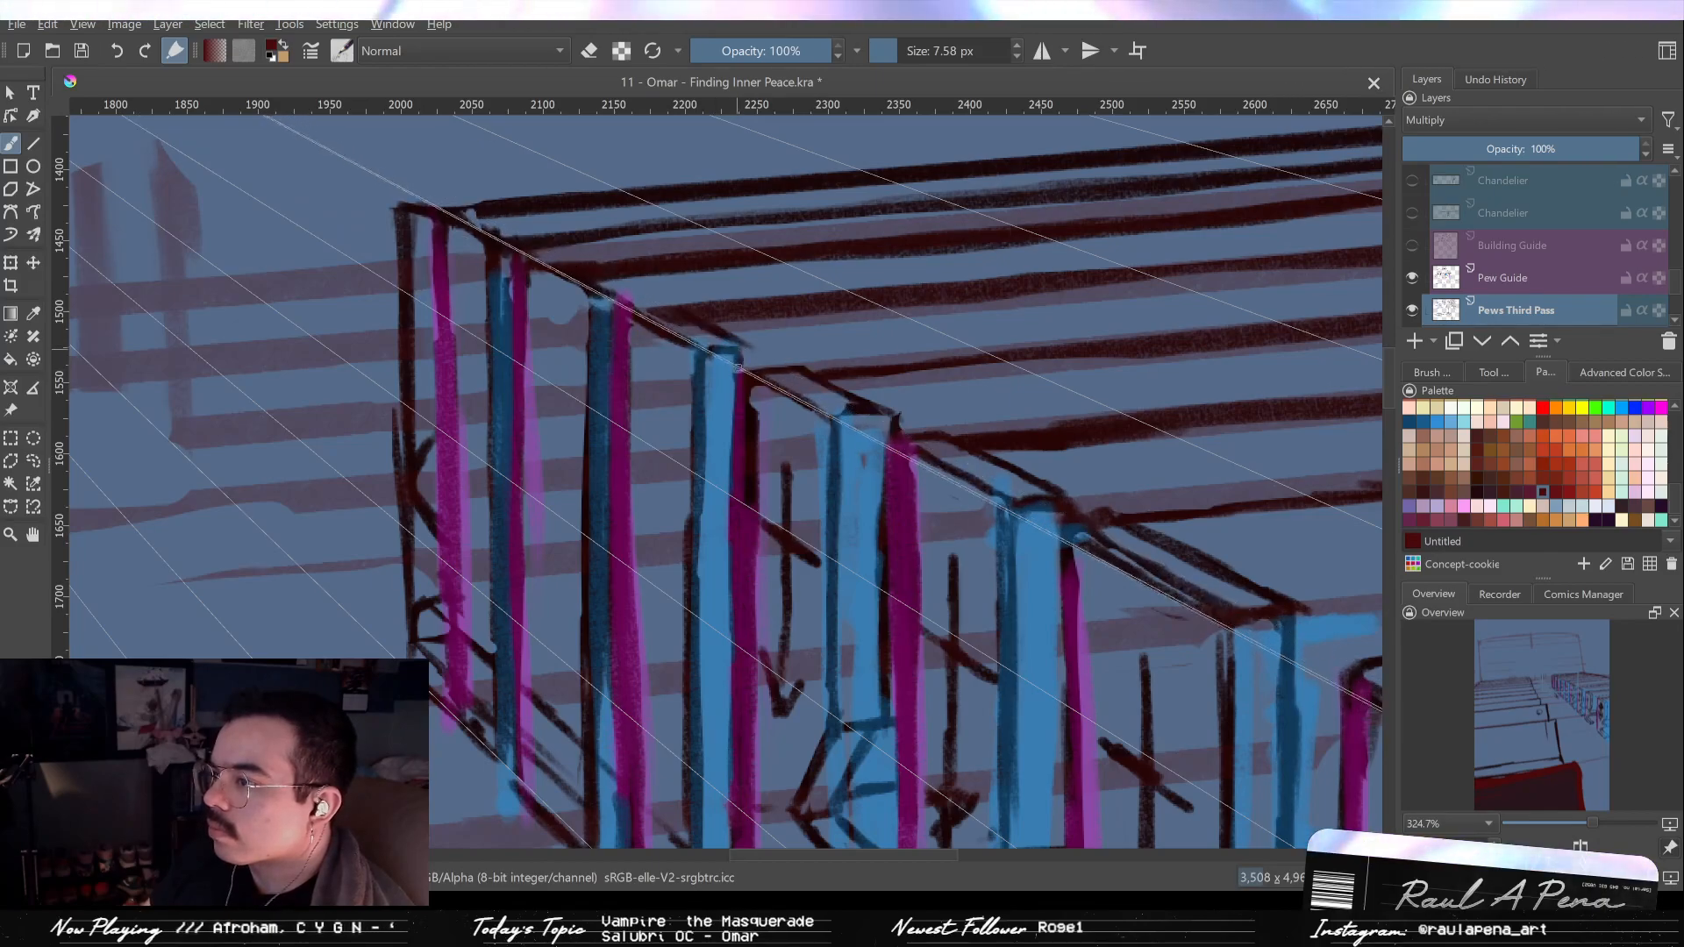
drag(739, 368, 637, 309)
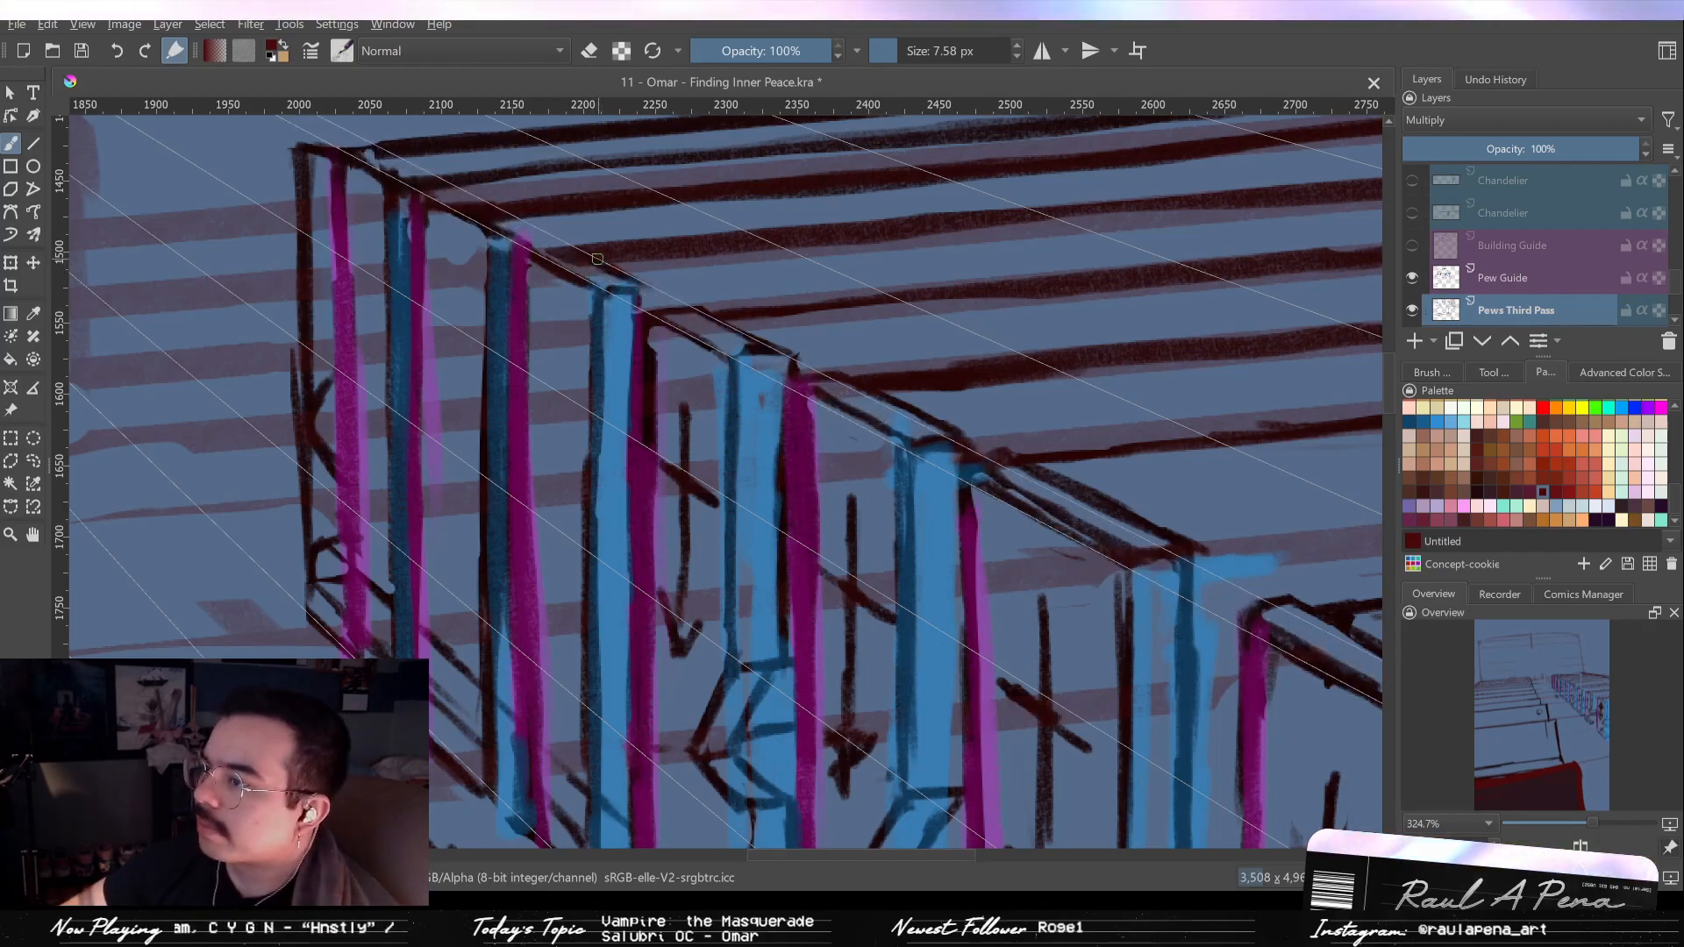
key(e)
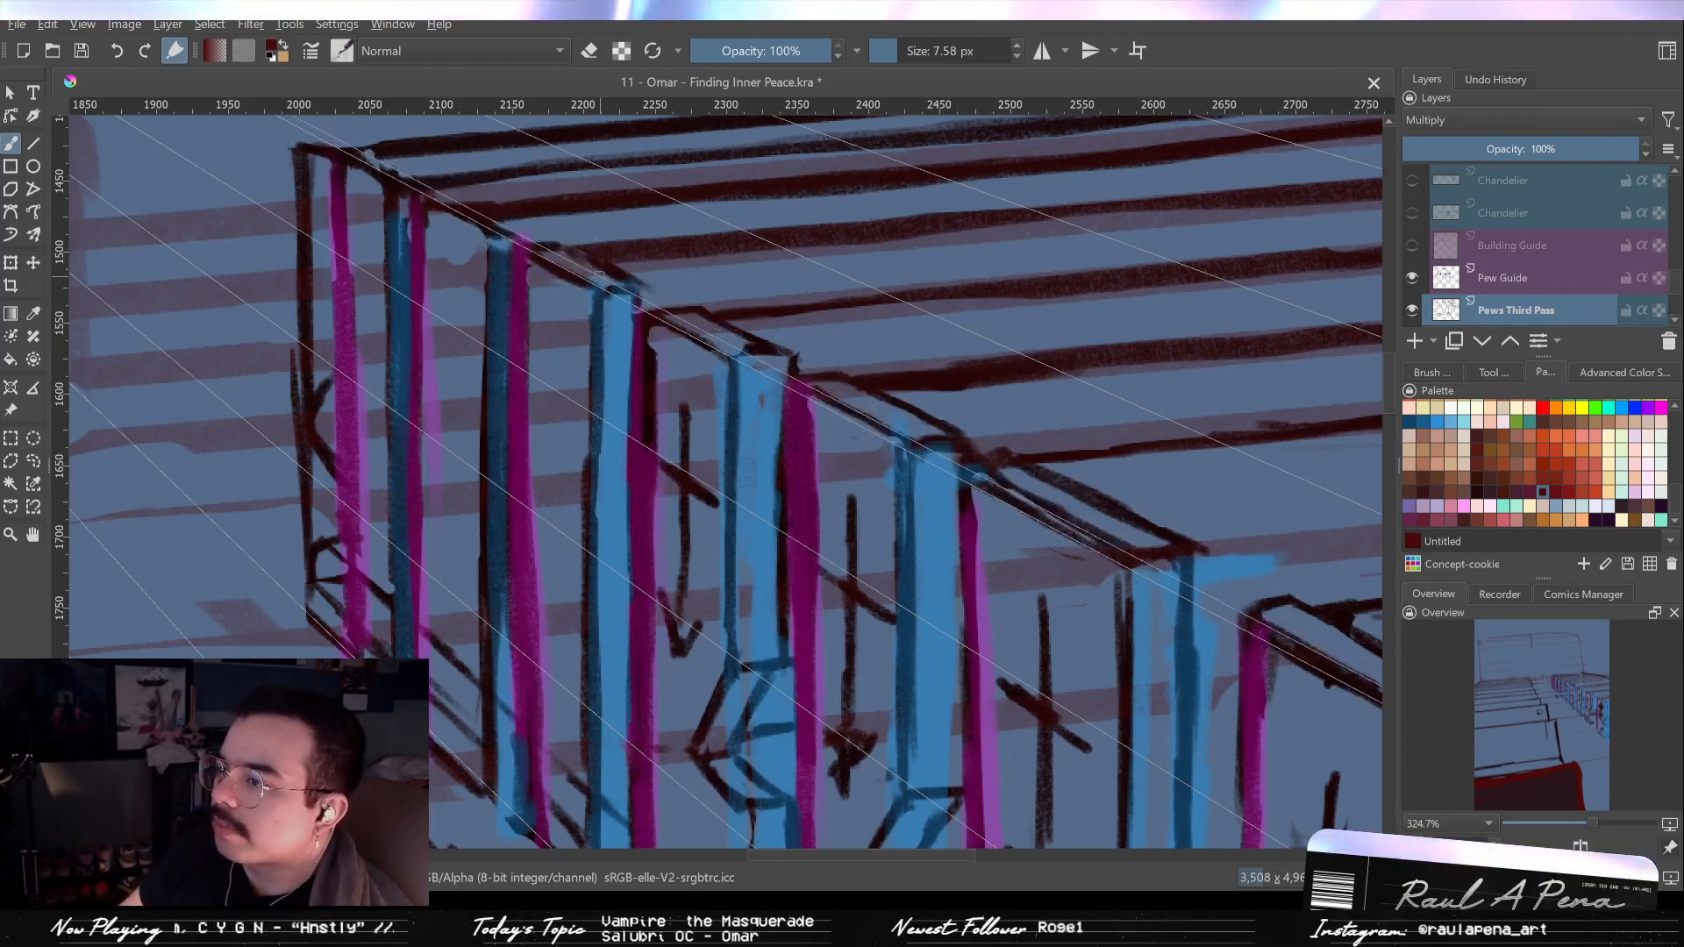
Erase the curved seat and foot profile from the farthest pew's end panel.
mouse_move(602, 271)
mouse_down()
mouse_move(703, 351)
mouse_move(698, 309)
mouse_move(635, 372)
mouse_move(635, 456)
mouse_up()
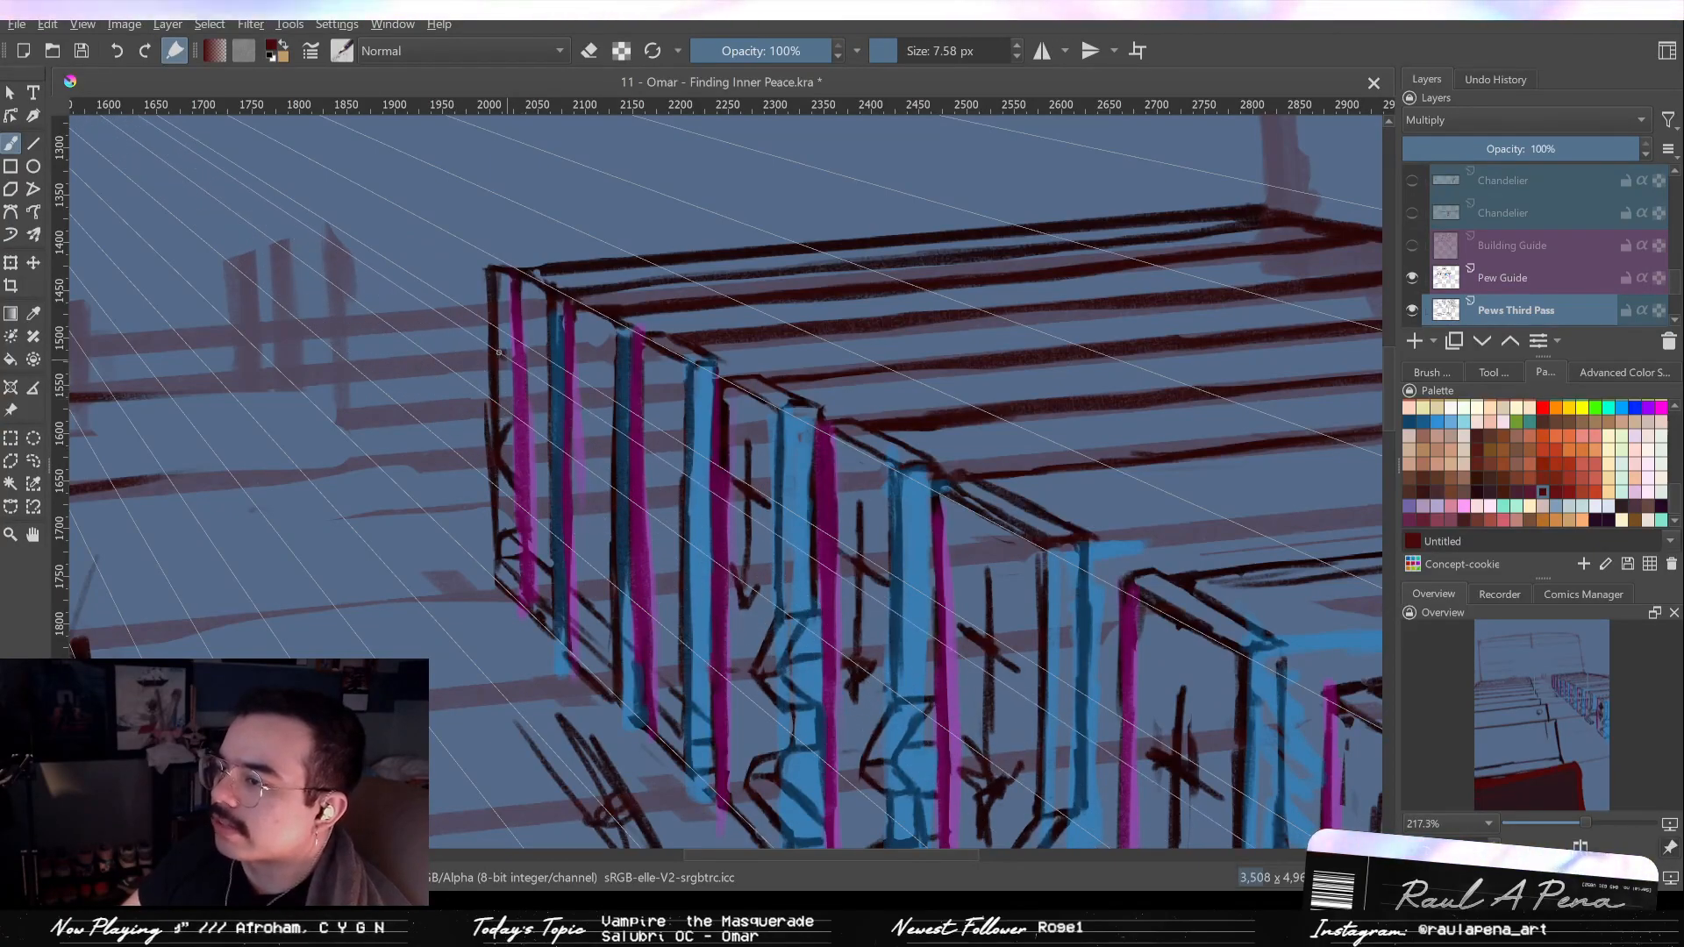
mouse_move(538, 331)
mouse_down()
mouse_move(549, 429)
mouse_move(571, 334)
mouse_move(768, 290)
mouse_up()
drag(514, 284, 513, 323)
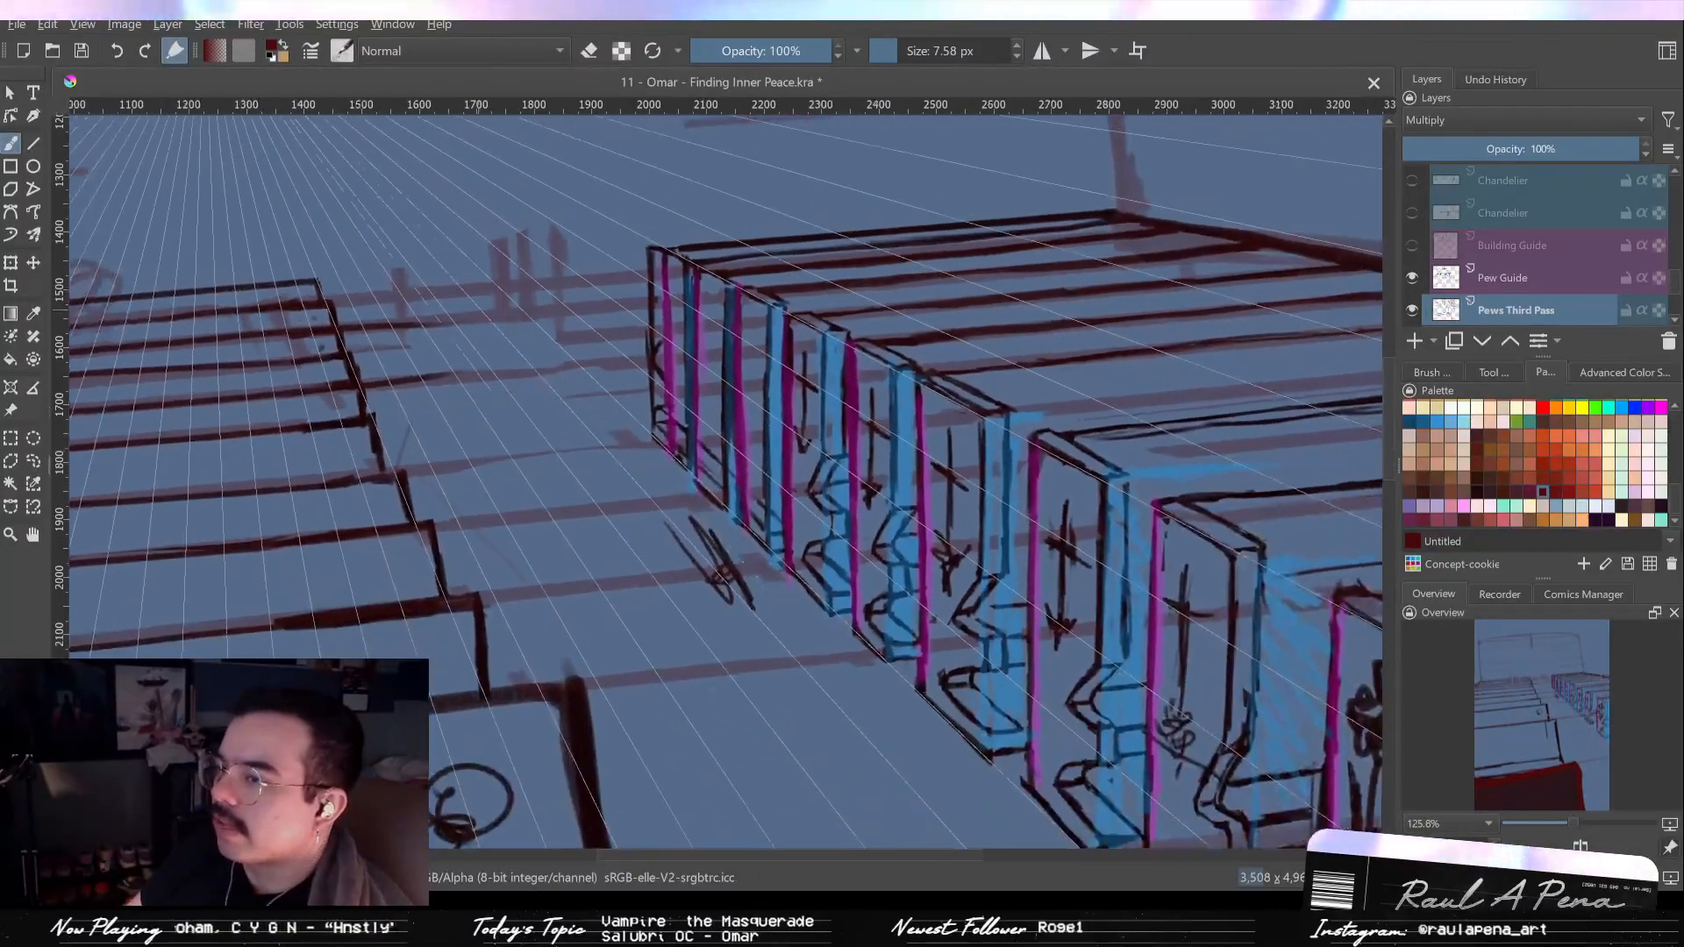
drag(293, 297, 473, 308)
mouse_move(896, 276)
mouse_down()
mouse_move(909, 324)
mouse_move(903, 251)
mouse_up()
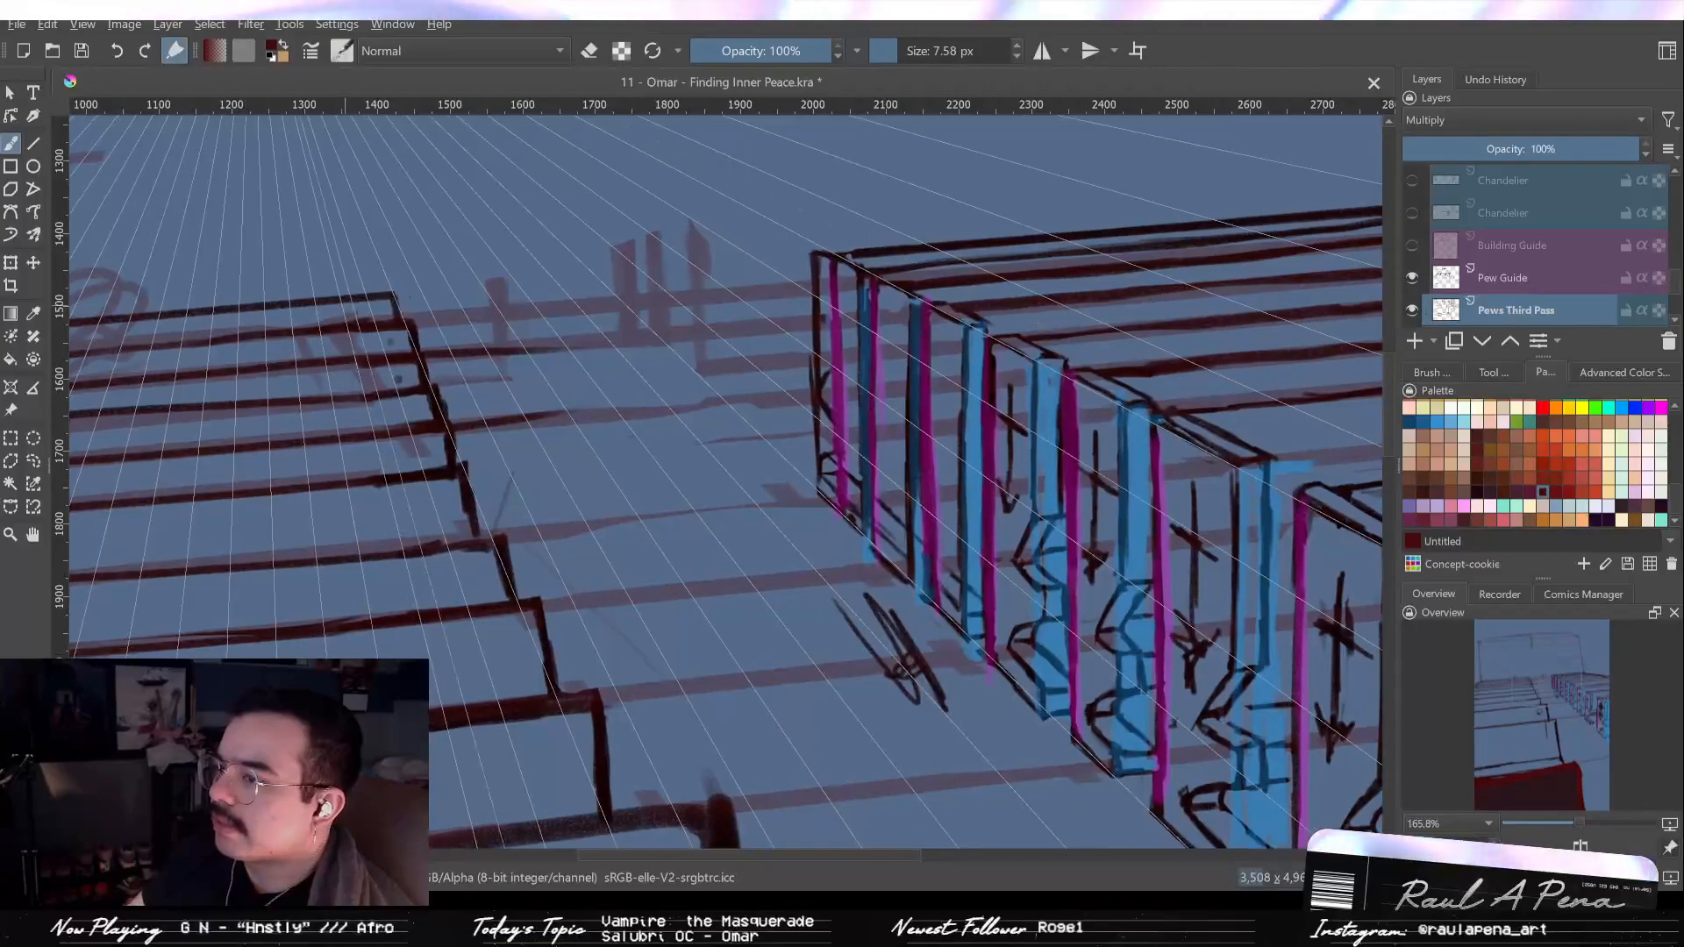
mouse_move(831, 267)
mouse_down()
mouse_move(681, 218)
mouse_move(696, 249)
mouse_move(665, 359)
mouse_up()
key(e)
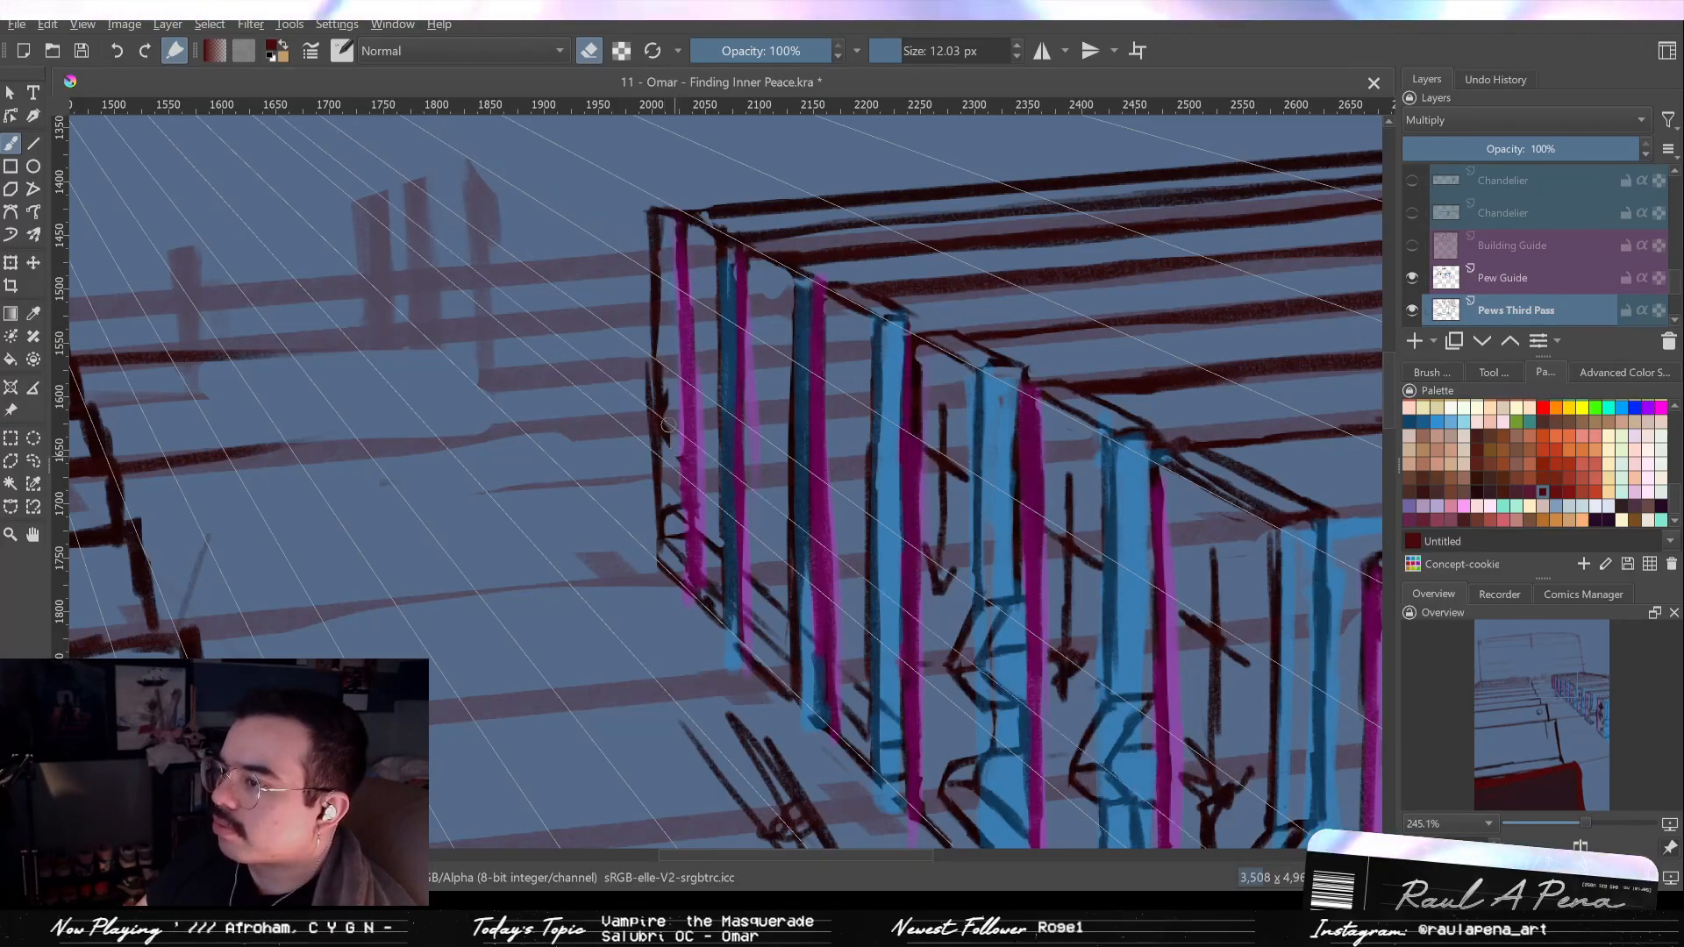
mouse_move(665, 419)
mouse_down()
mouse_move(668, 478)
mouse_move(651, 442)
mouse_up()
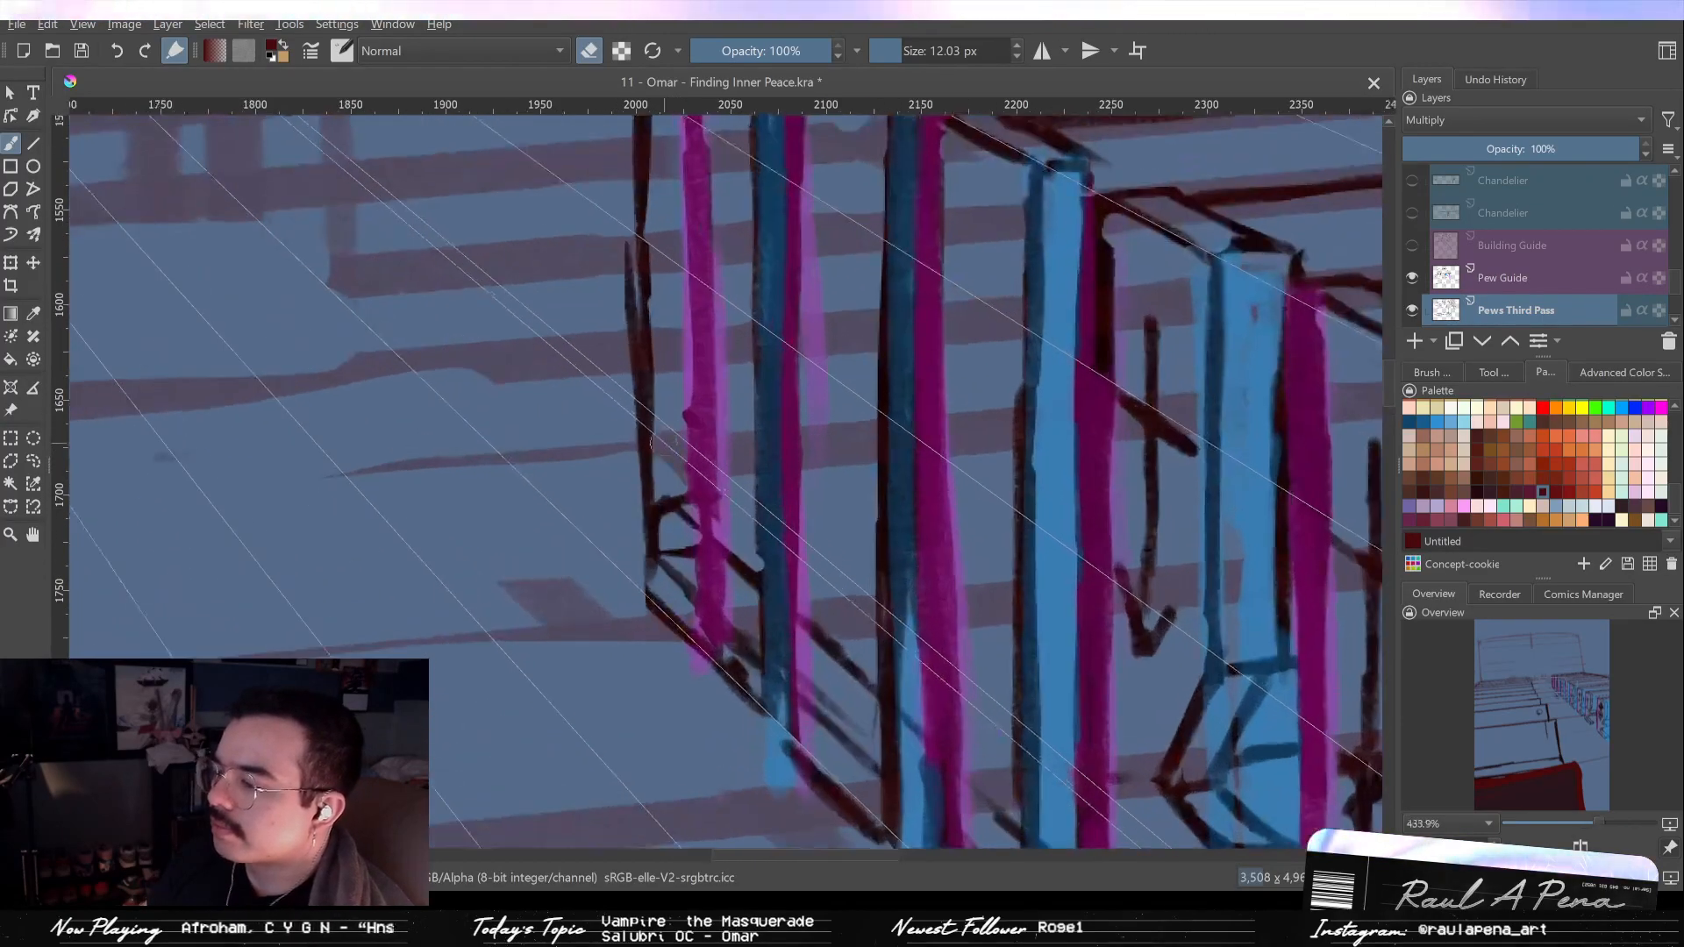
mouse_move(651, 558)
mouse_down()
mouse_move(651, 597)
mouse_move(651, 556)
mouse_up()
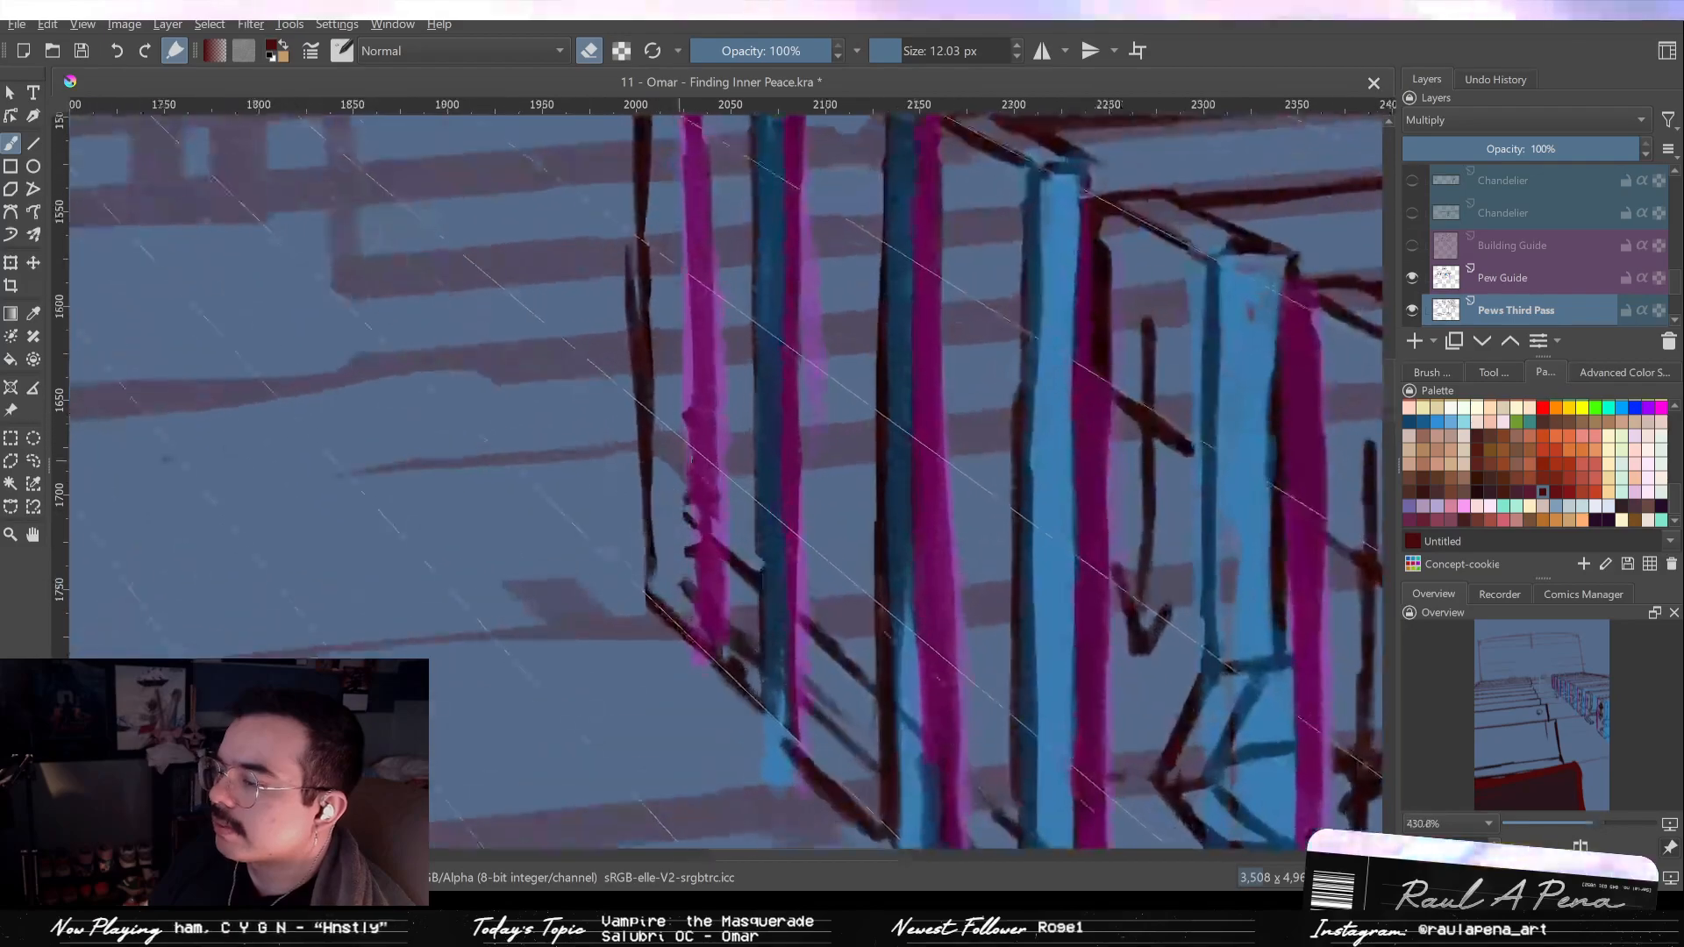
mouse_move(676, 357)
mouse_down()
mouse_move(688, 345)
mouse_move(660, 414)
mouse_move(654, 364)
mouse_up()
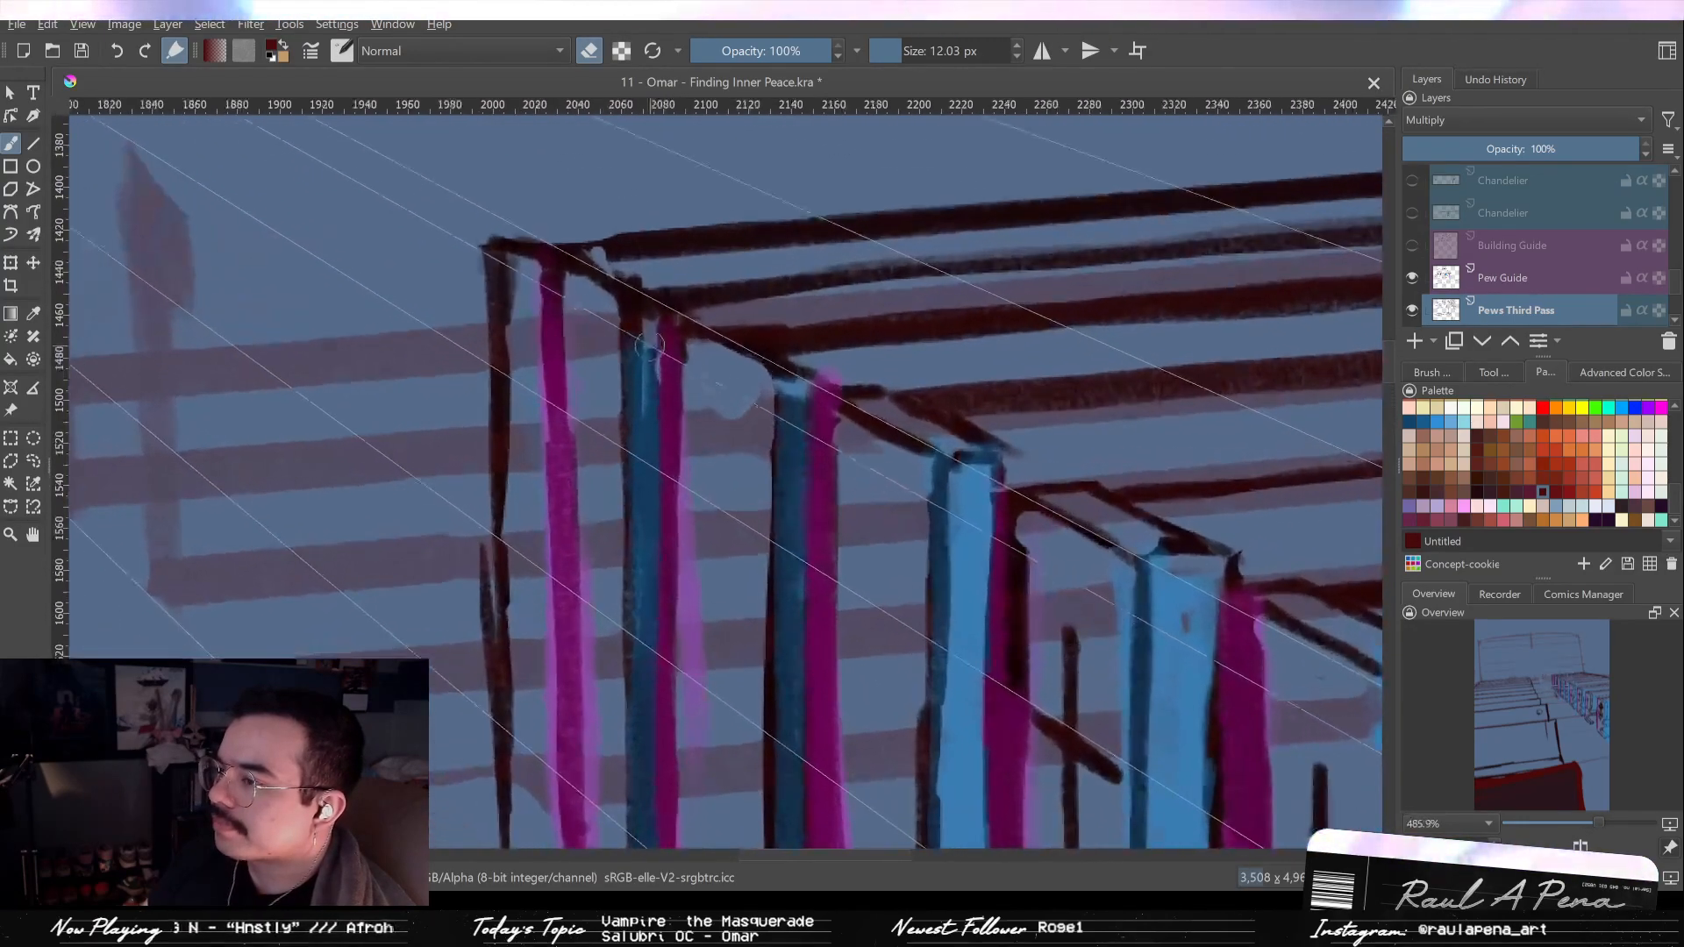
Hide the Pew Guide layer to check the far pews' line work on its own, and show it again.
key(e)
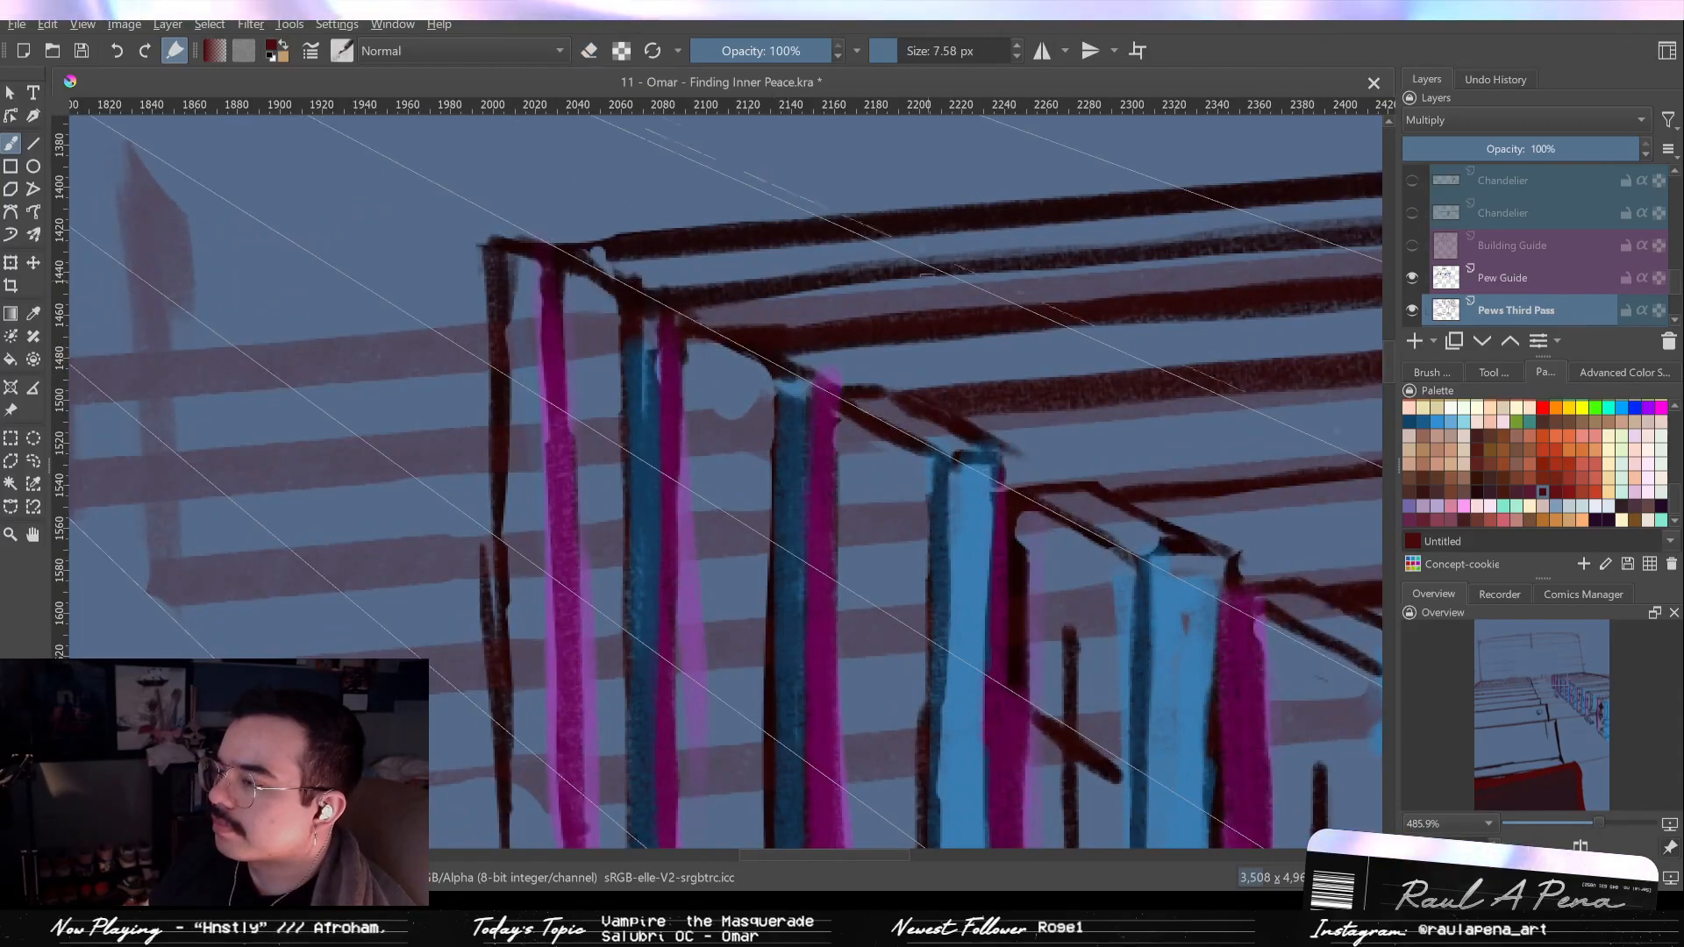
click(1412, 279)
scroll(1222, 445, down, 3)
drag(1222, 446, 1331, 284)
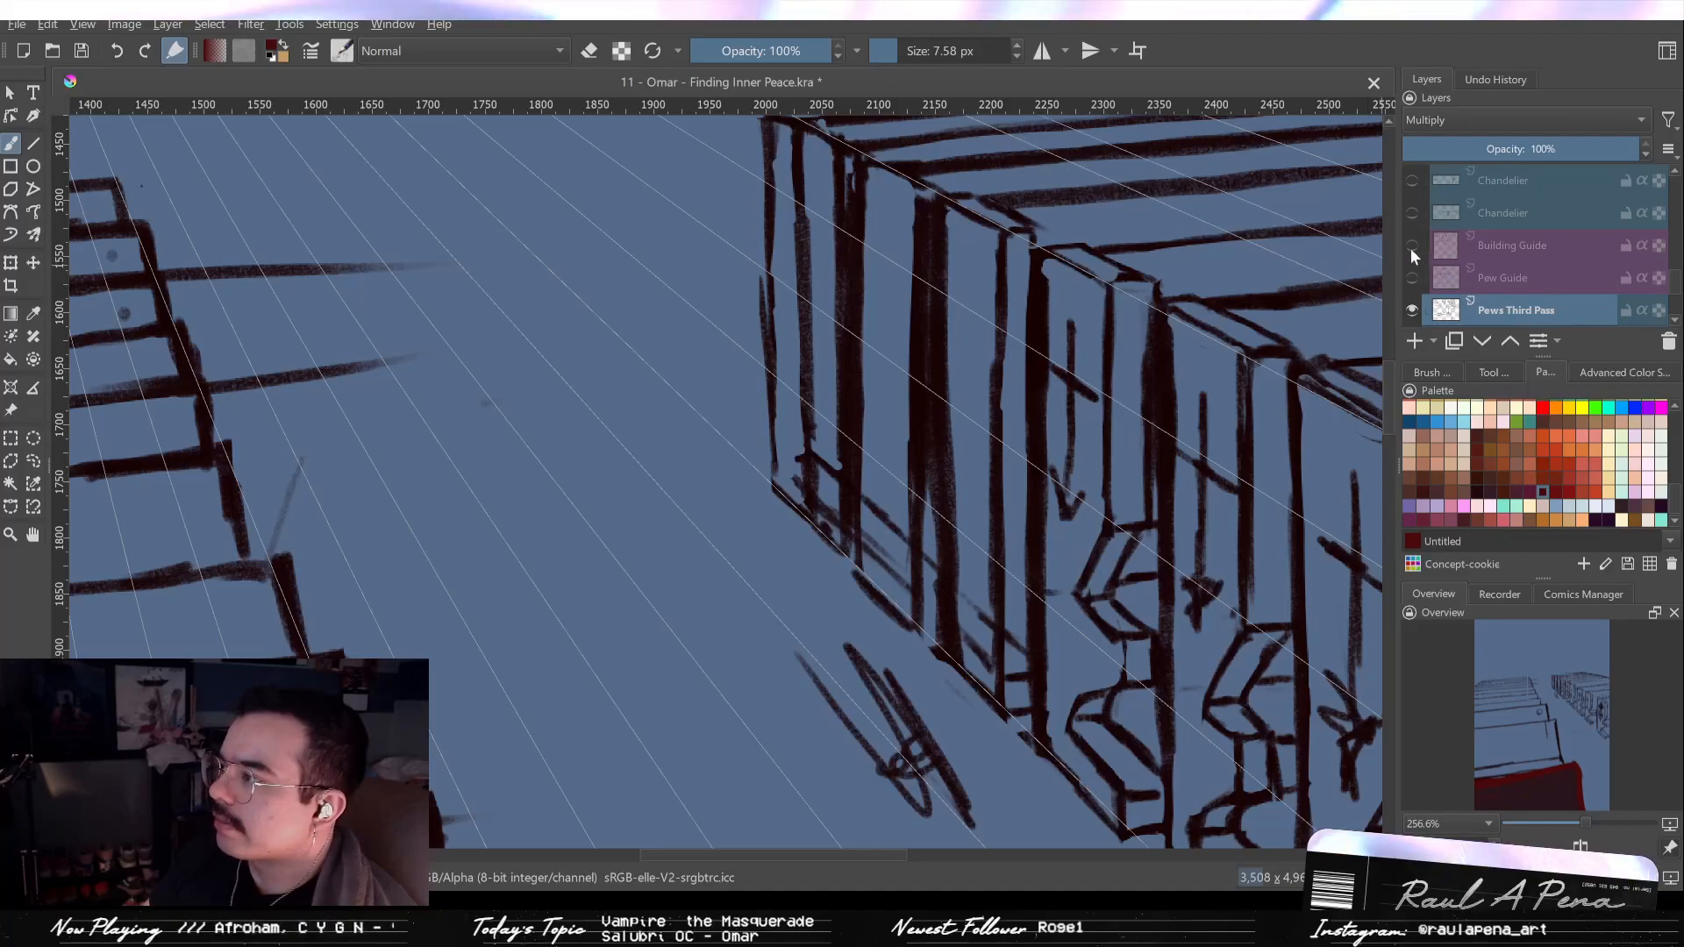
click(1412, 278)
Erase the outer diagonal line above the second far pew's end panel and sketch short horizontal strokes at its front top corner.
mouse_move(929, 279)
mouse_down()
mouse_move(744, 382)
mouse_move(765, 290)
mouse_move(799, 279)
mouse_up()
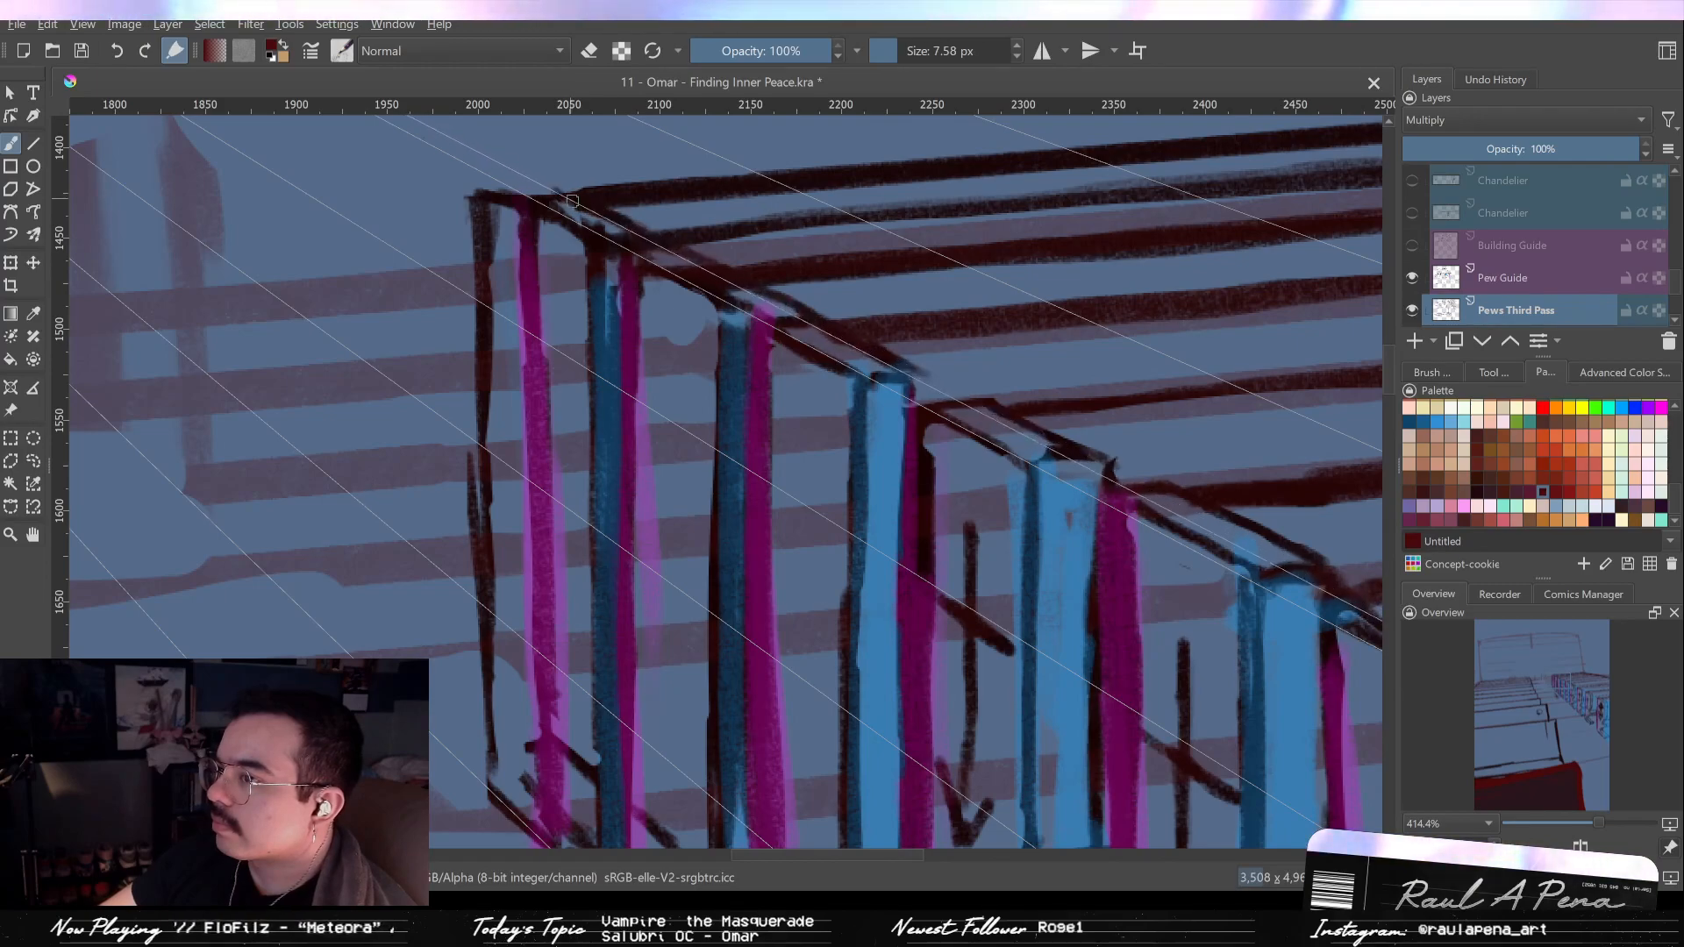
key(e)
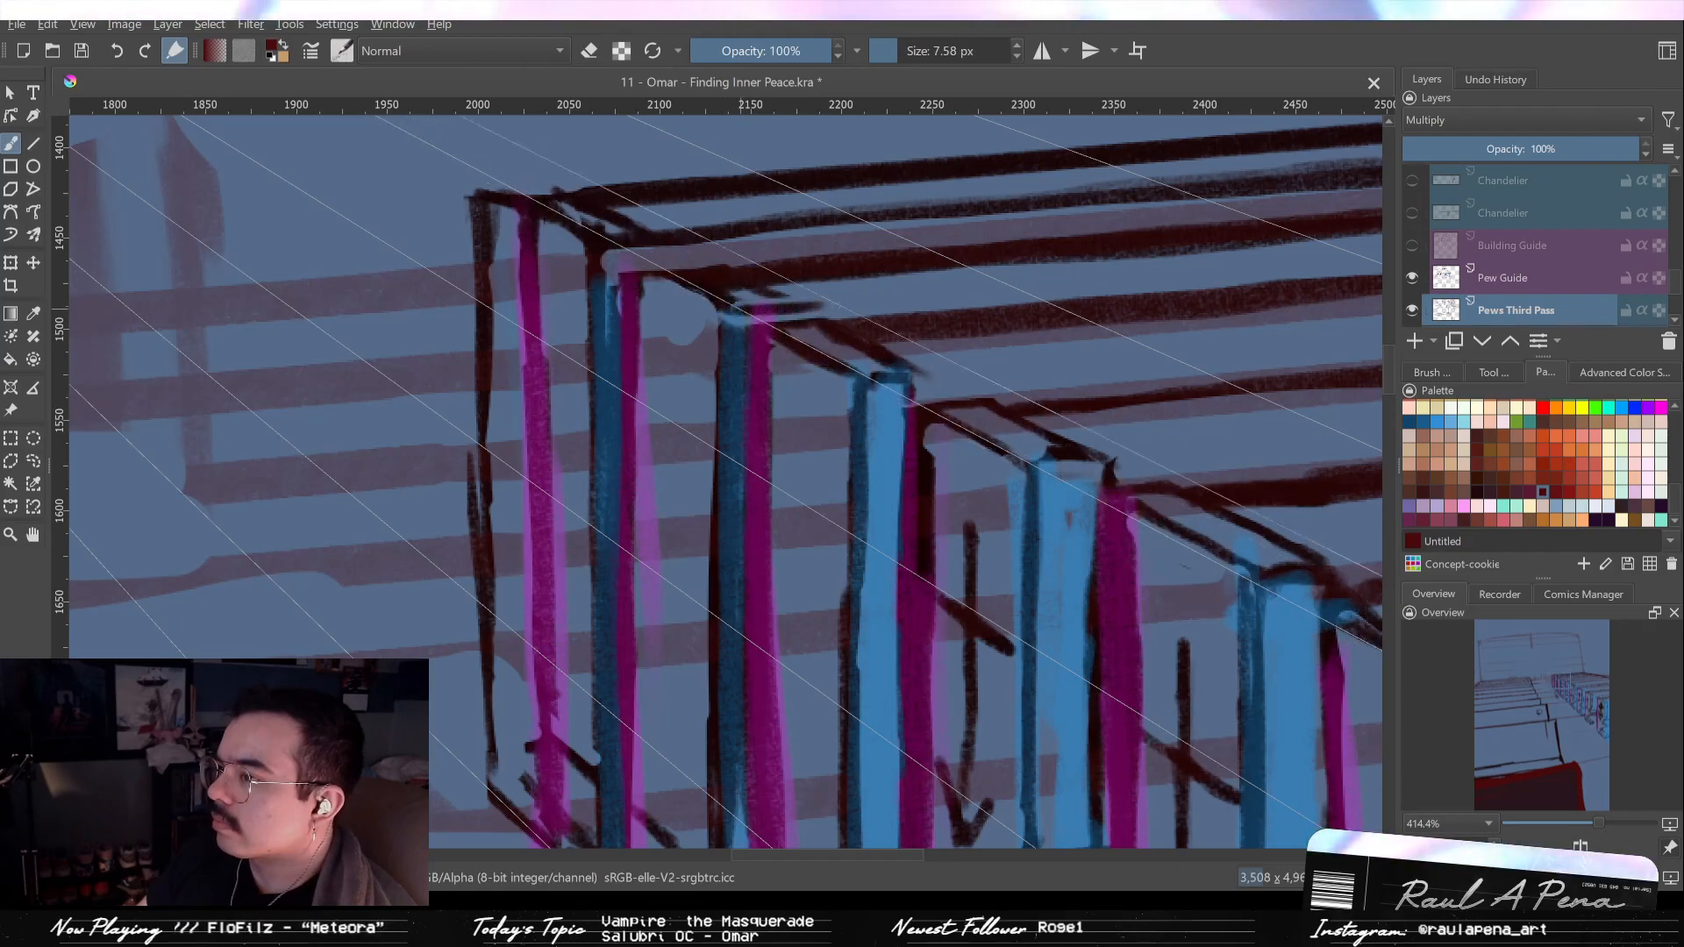
drag(842, 312, 733, 313)
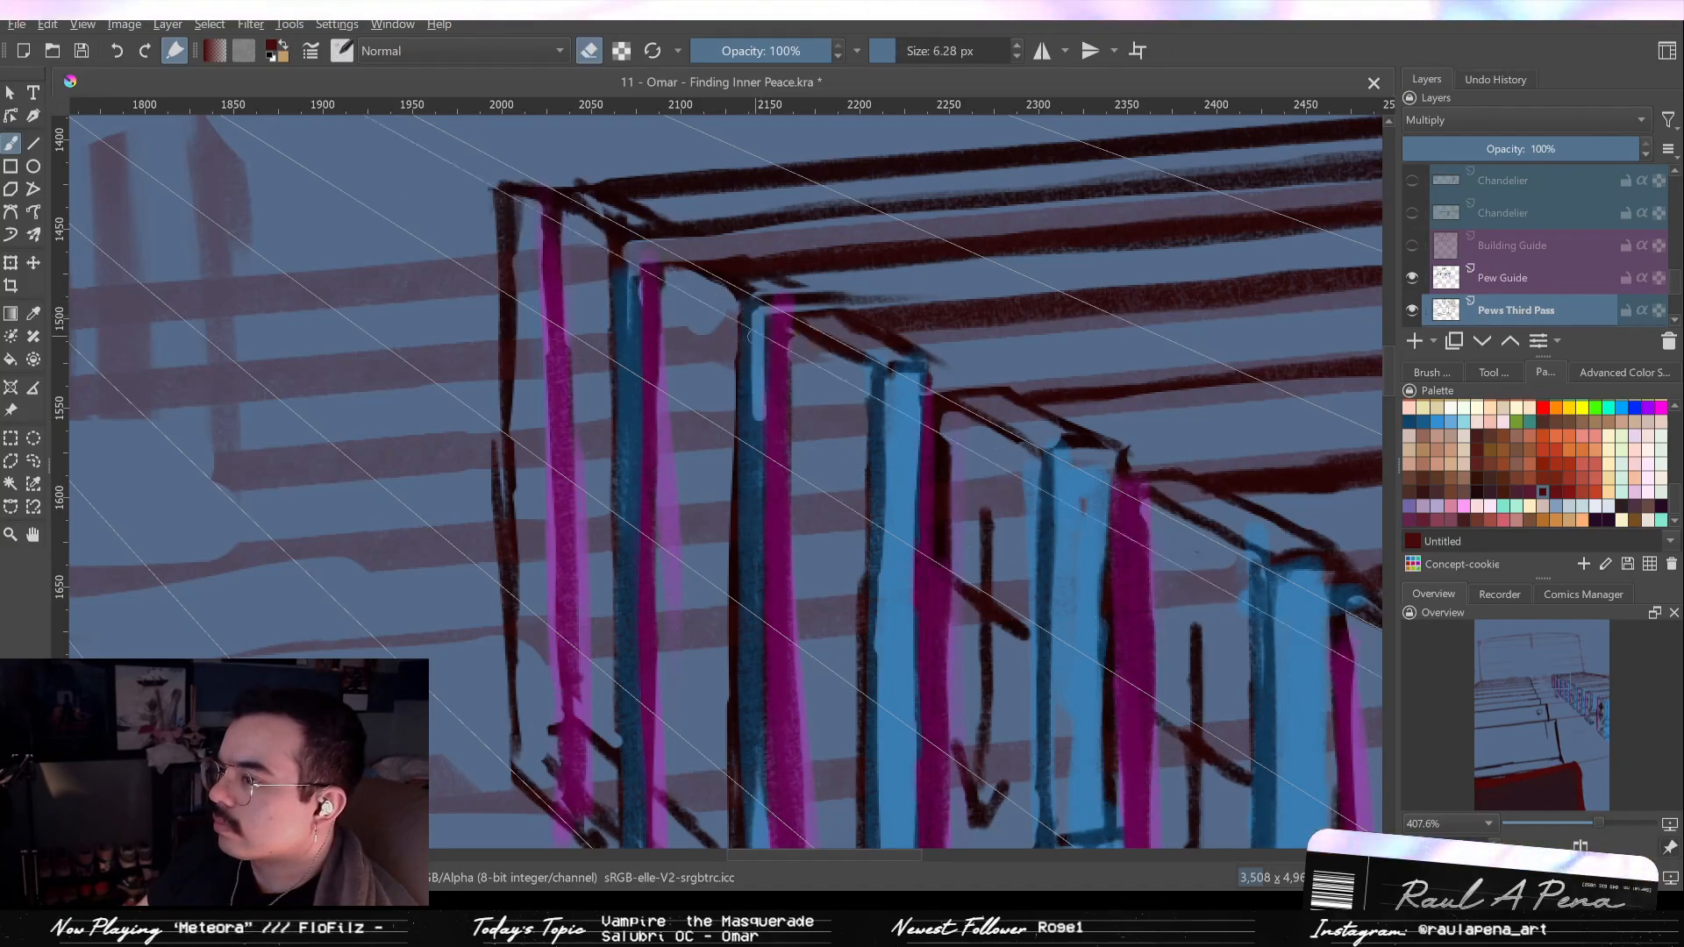
Erase the dark fill inside the second far pew's narrow front edge and redraw the short edge line near its base.
shift+drag(750, 334, 764, 334)
drag(751, 473, 754, 341)
drag(756, 182, 756, 492)
key(ctrl+z)
shift+drag(772, 334, 752, 335)
mouse_move(756, 350)
mouse_down()
mouse_move(756, 461)
mouse_move(751, 334)
mouse_up()
mouse_move(756, 482)
mouse_down()
mouse_move(755, 559)
mouse_move(752, 457)
mouse_move(752, 537)
mouse_up()
mouse_move(753, 341)
ctrl+mouse_down()
mouse_move(752, 485)
mouse_move(752, 271)
mouse_move(769, 294)
ctrl+mouse_up()
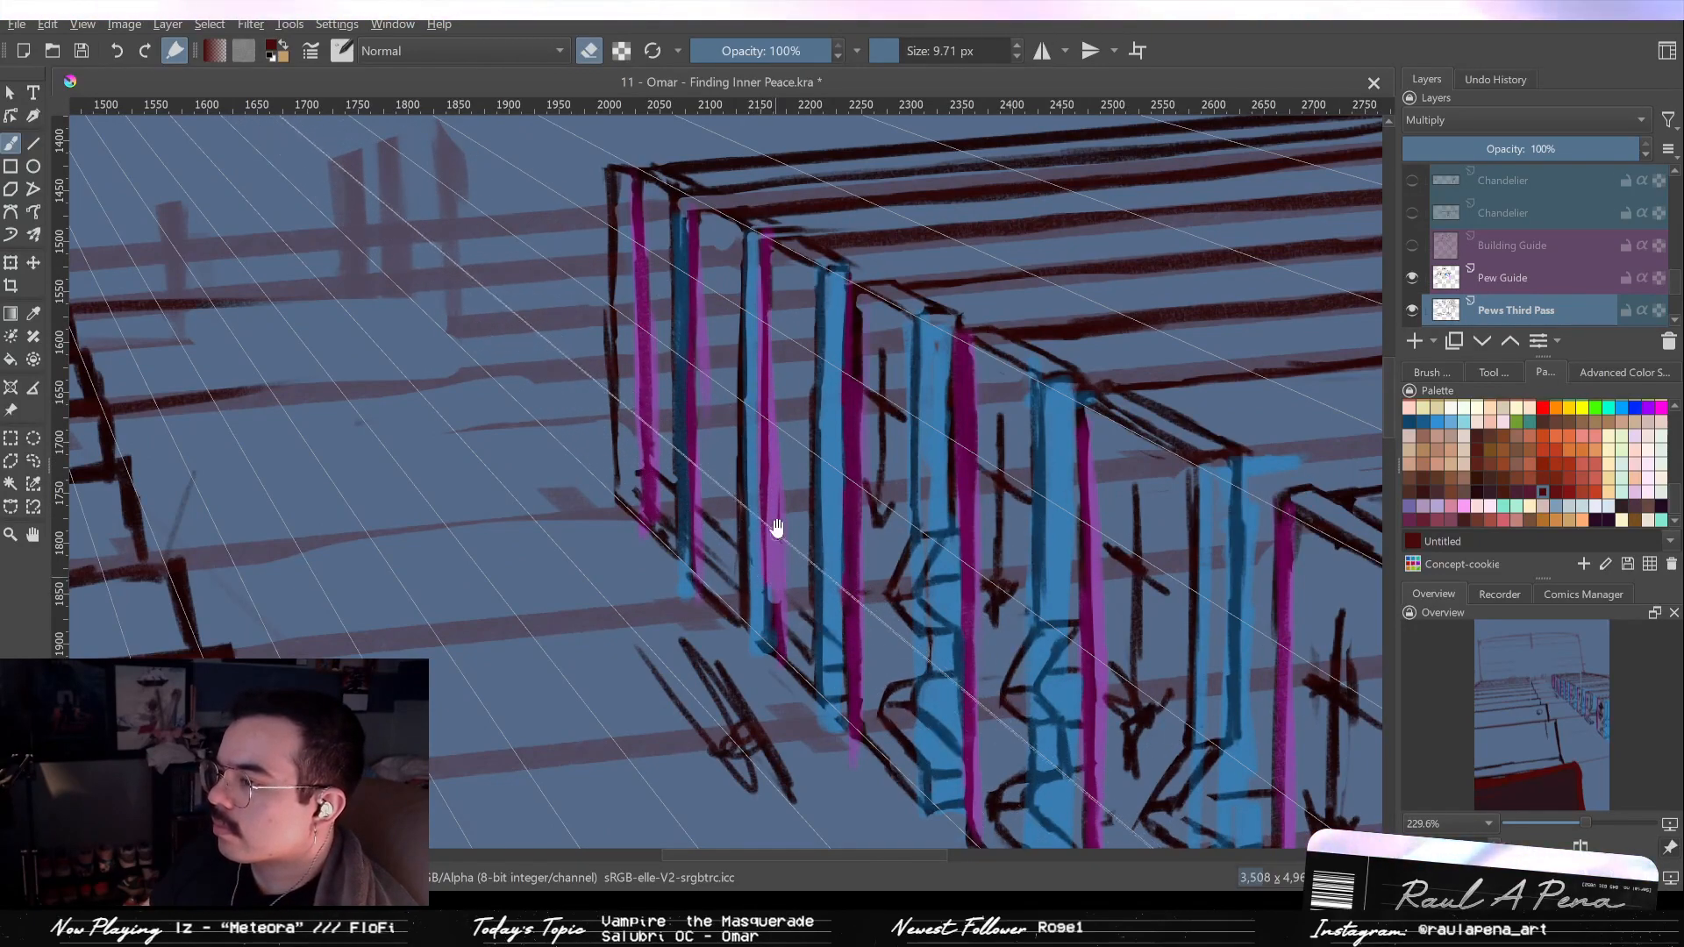
drag(776, 527, 723, 451)
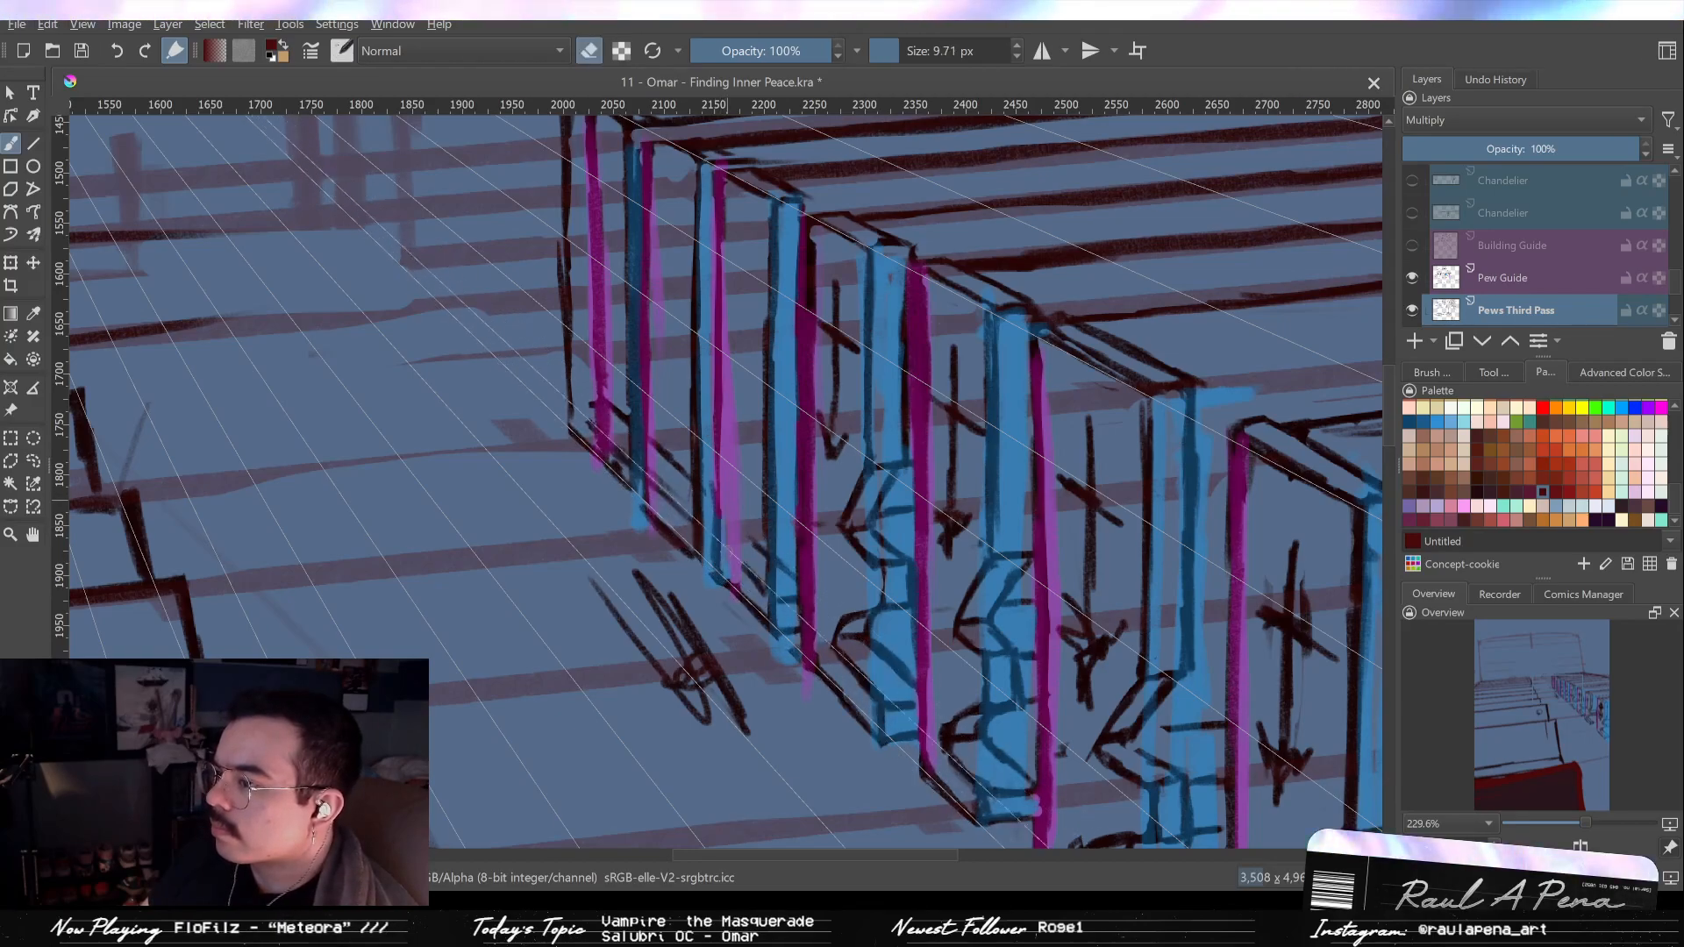
drag(711, 566, 703, 309)
key(e)
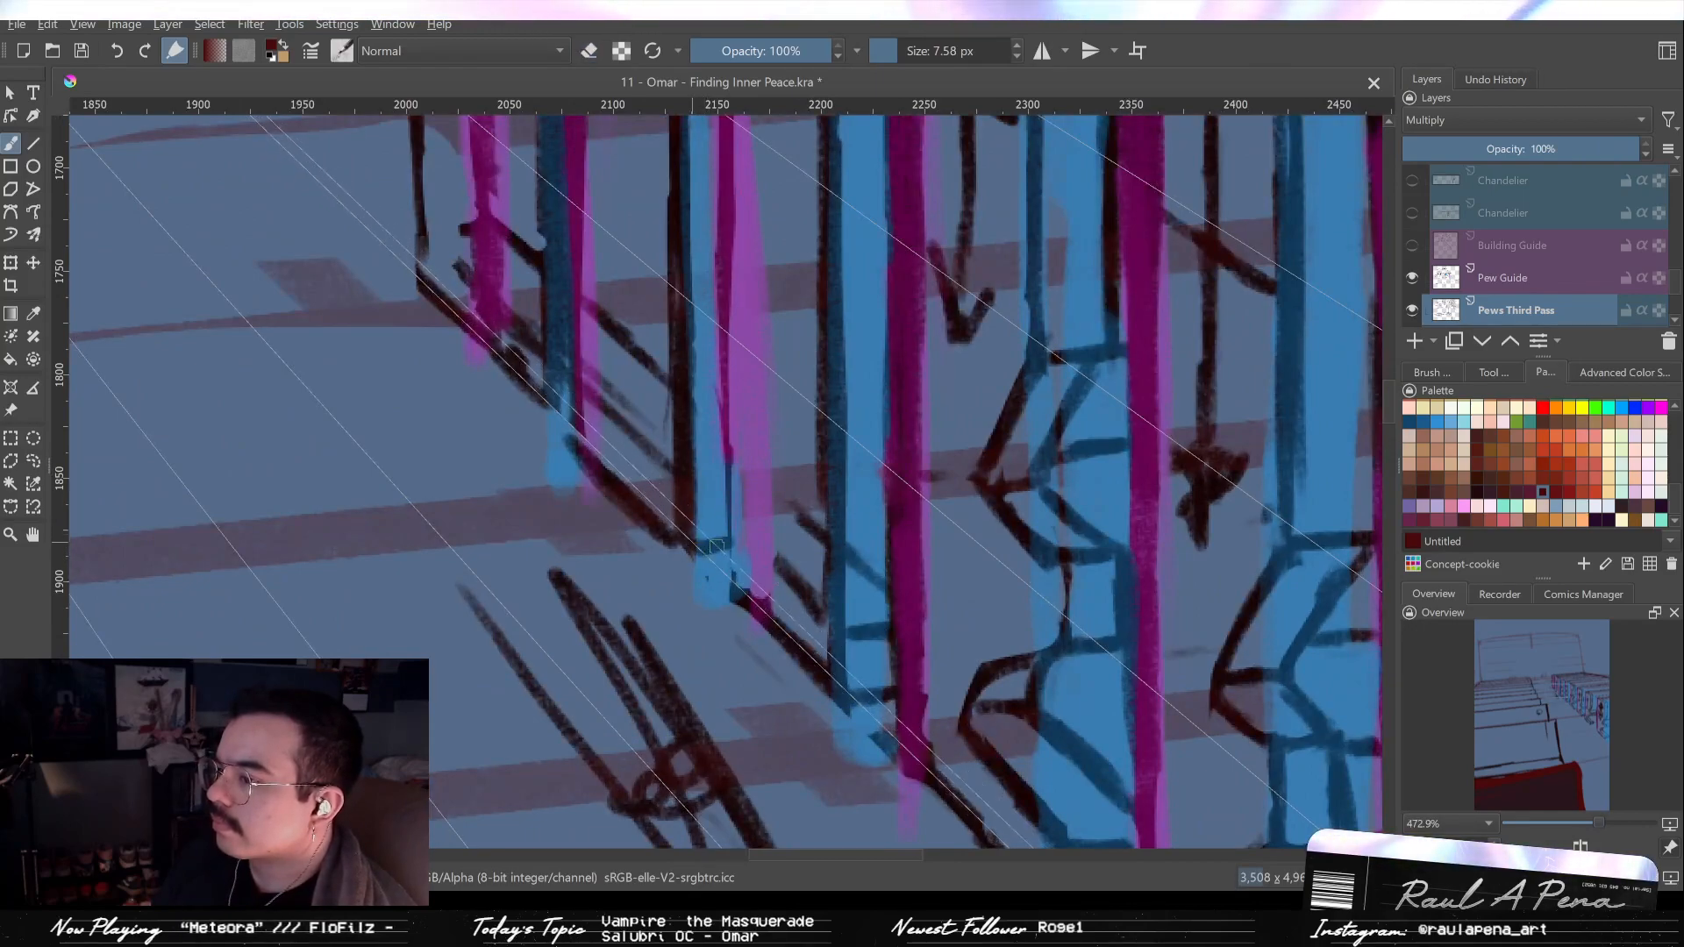
Erase the dark fill inside the farthest pew's narrow front edge, from its base up to the top corner.
mouse_move(556, 397)
mouse_down()
mouse_move(592, 563)
mouse_move(576, 582)
mouse_move(577, 453)
mouse_move(569, 500)
mouse_up()
key(e)
key(ctrl+z)
drag(579, 604, 576, 512)
mouse_move(577, 511)
mouse_down()
mouse_move(577, 614)
mouse_move(576, 534)
mouse_move(577, 579)
mouse_up()
drag(575, 205, 571, 337)
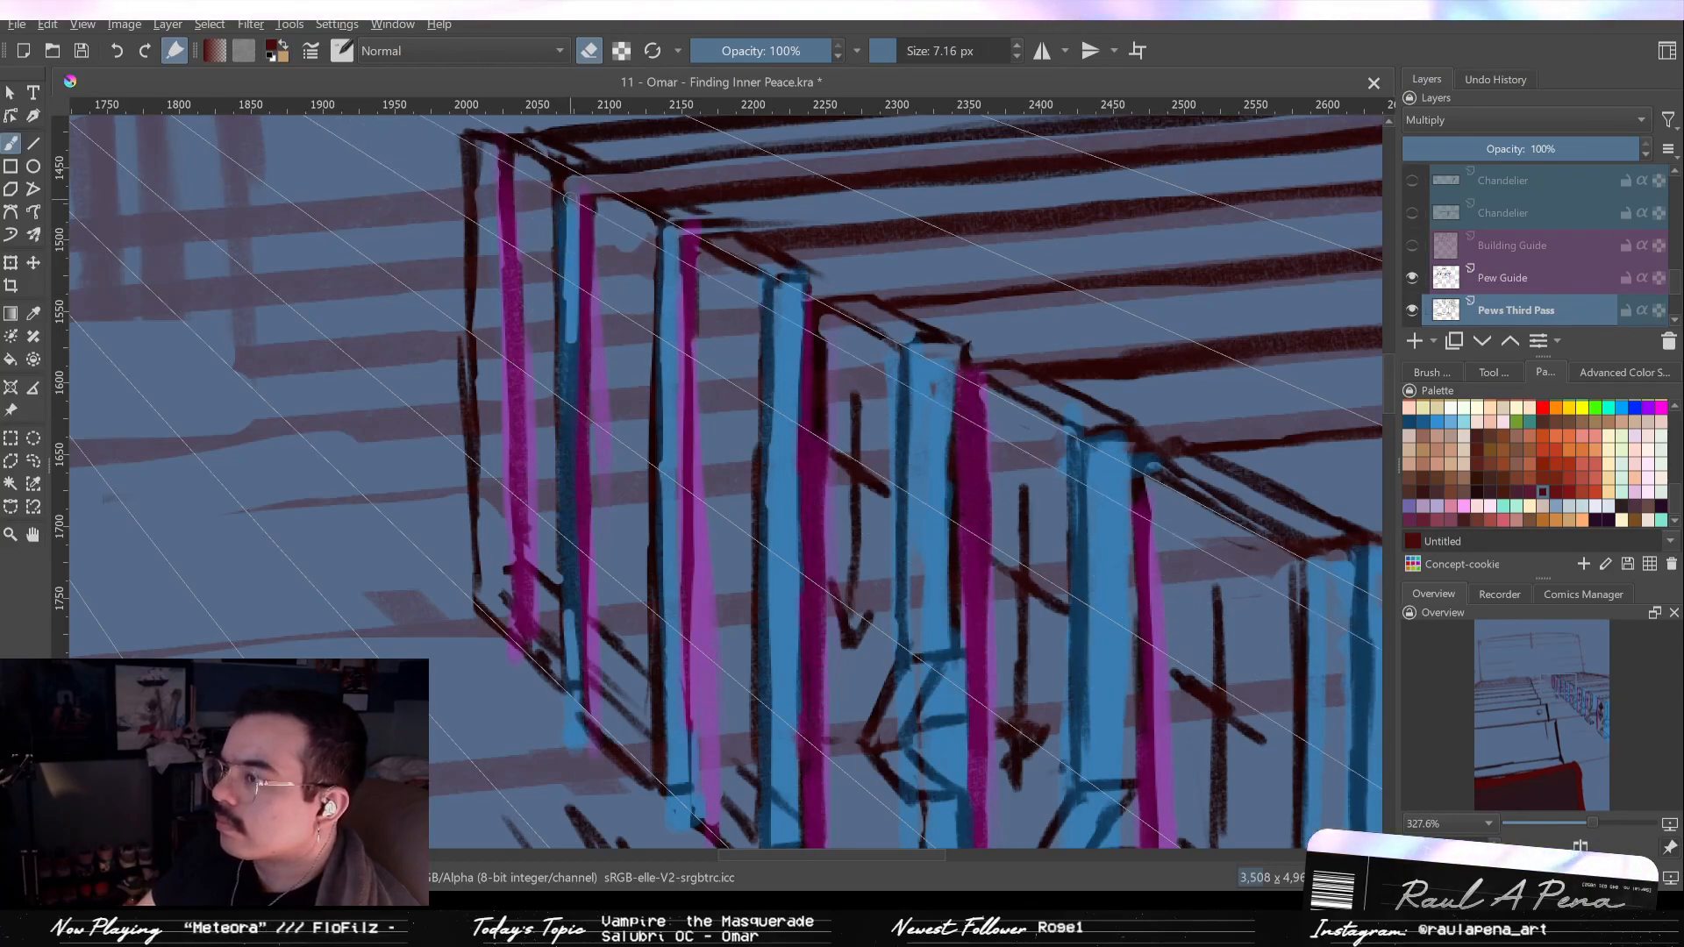
drag(566, 200, 575, 472)
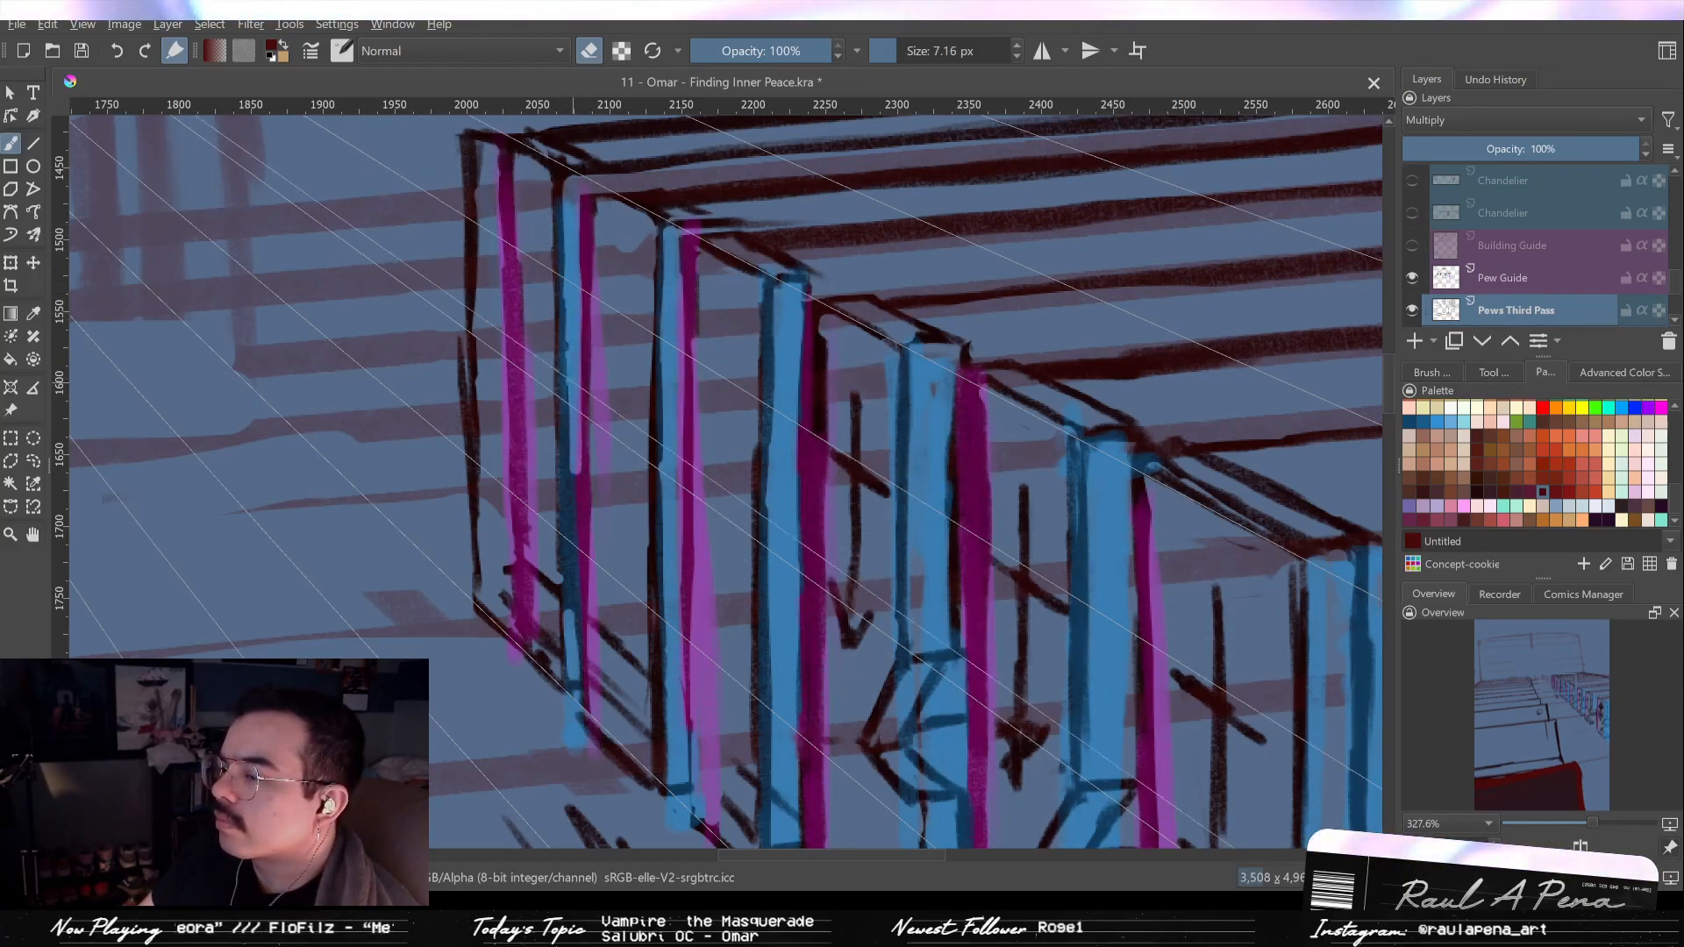
drag(575, 396, 572, 513)
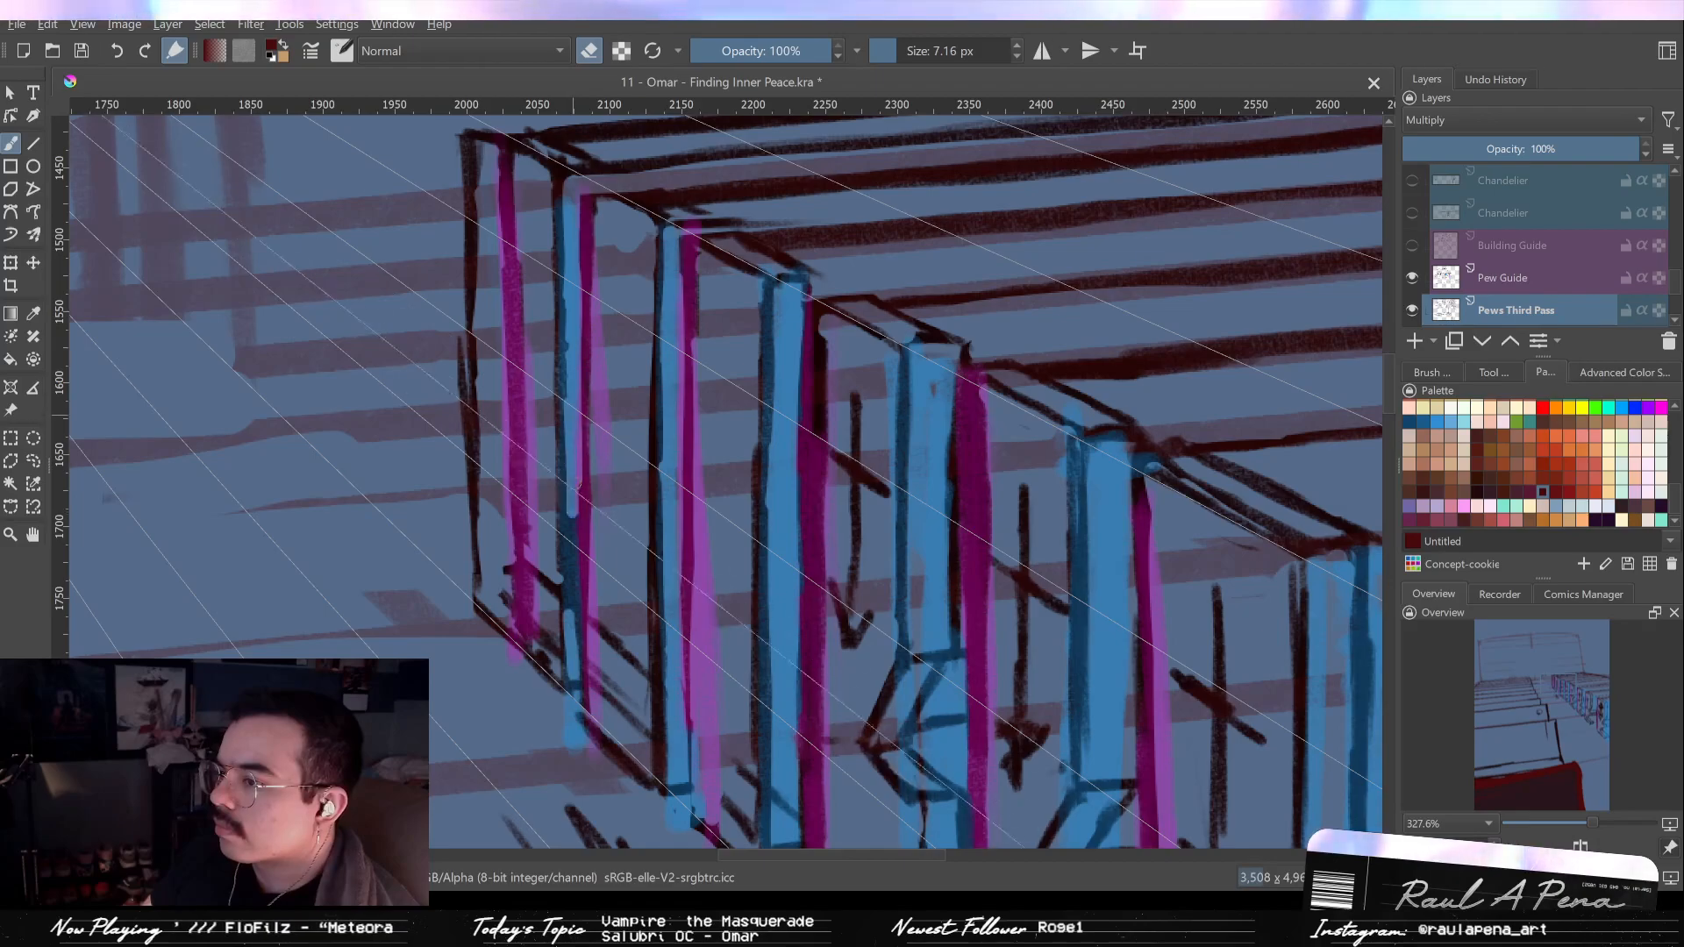
key(e)
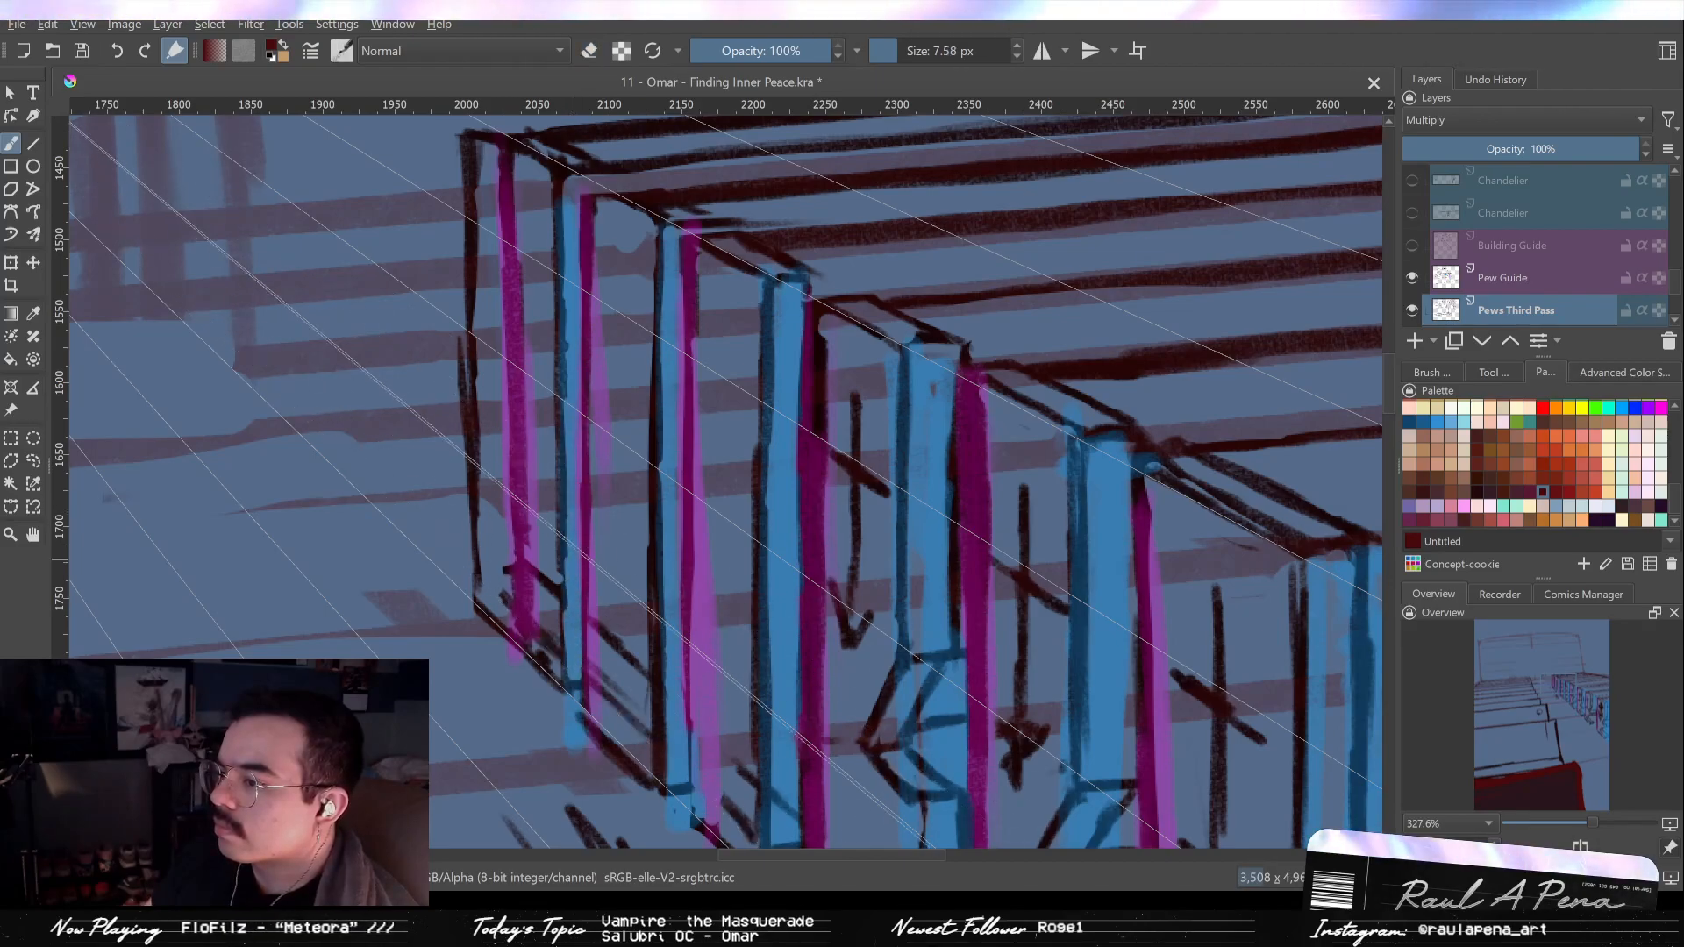
Redraw the second far pew's diagonal top edge in perspective, close its front corner and trim the stray horizontal stroke beside it.
drag(580, 657, 524, 579)
drag(613, 338, 586, 215)
drag(488, 243, 474, 188)
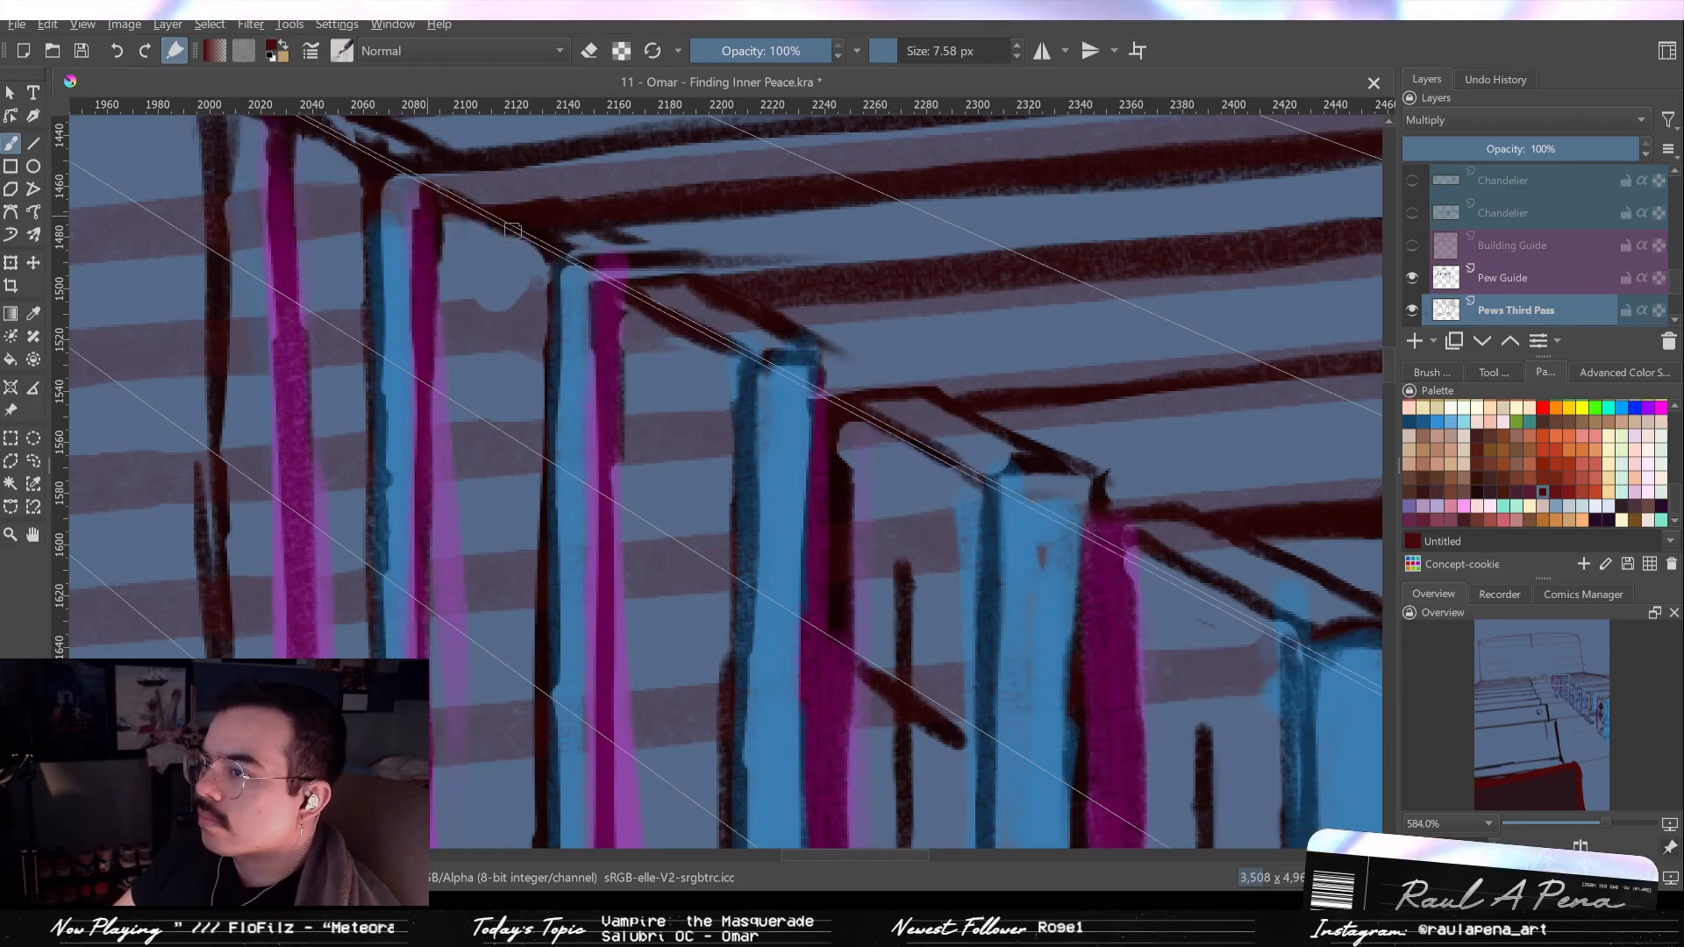
key(e)
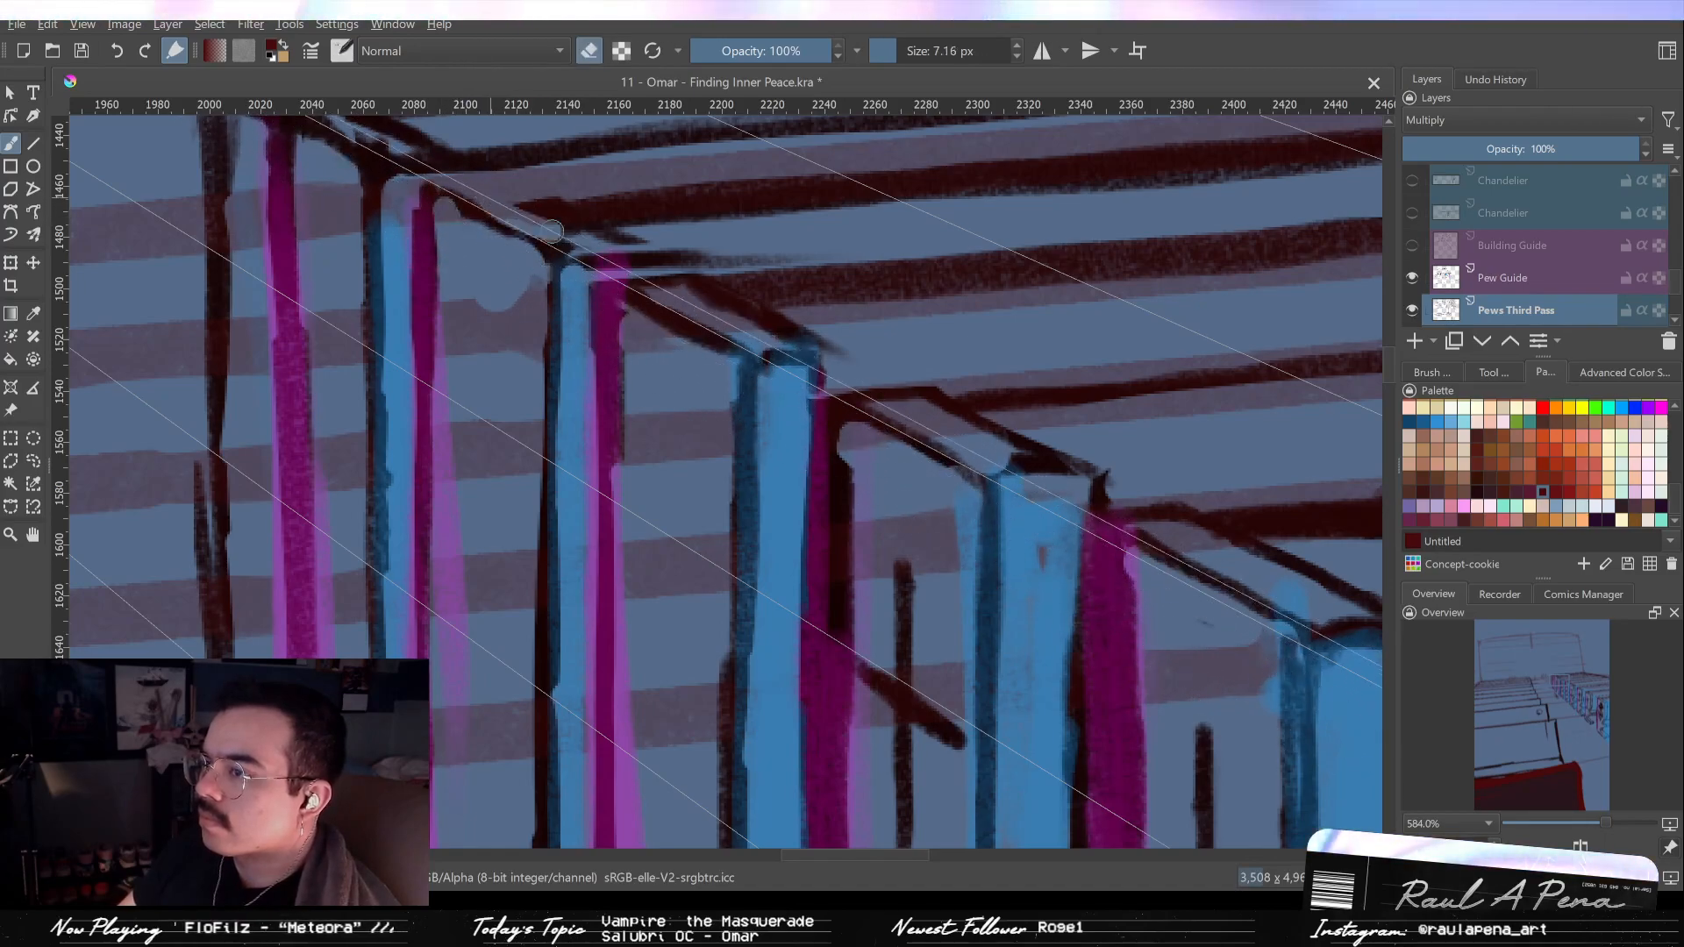
key(e)
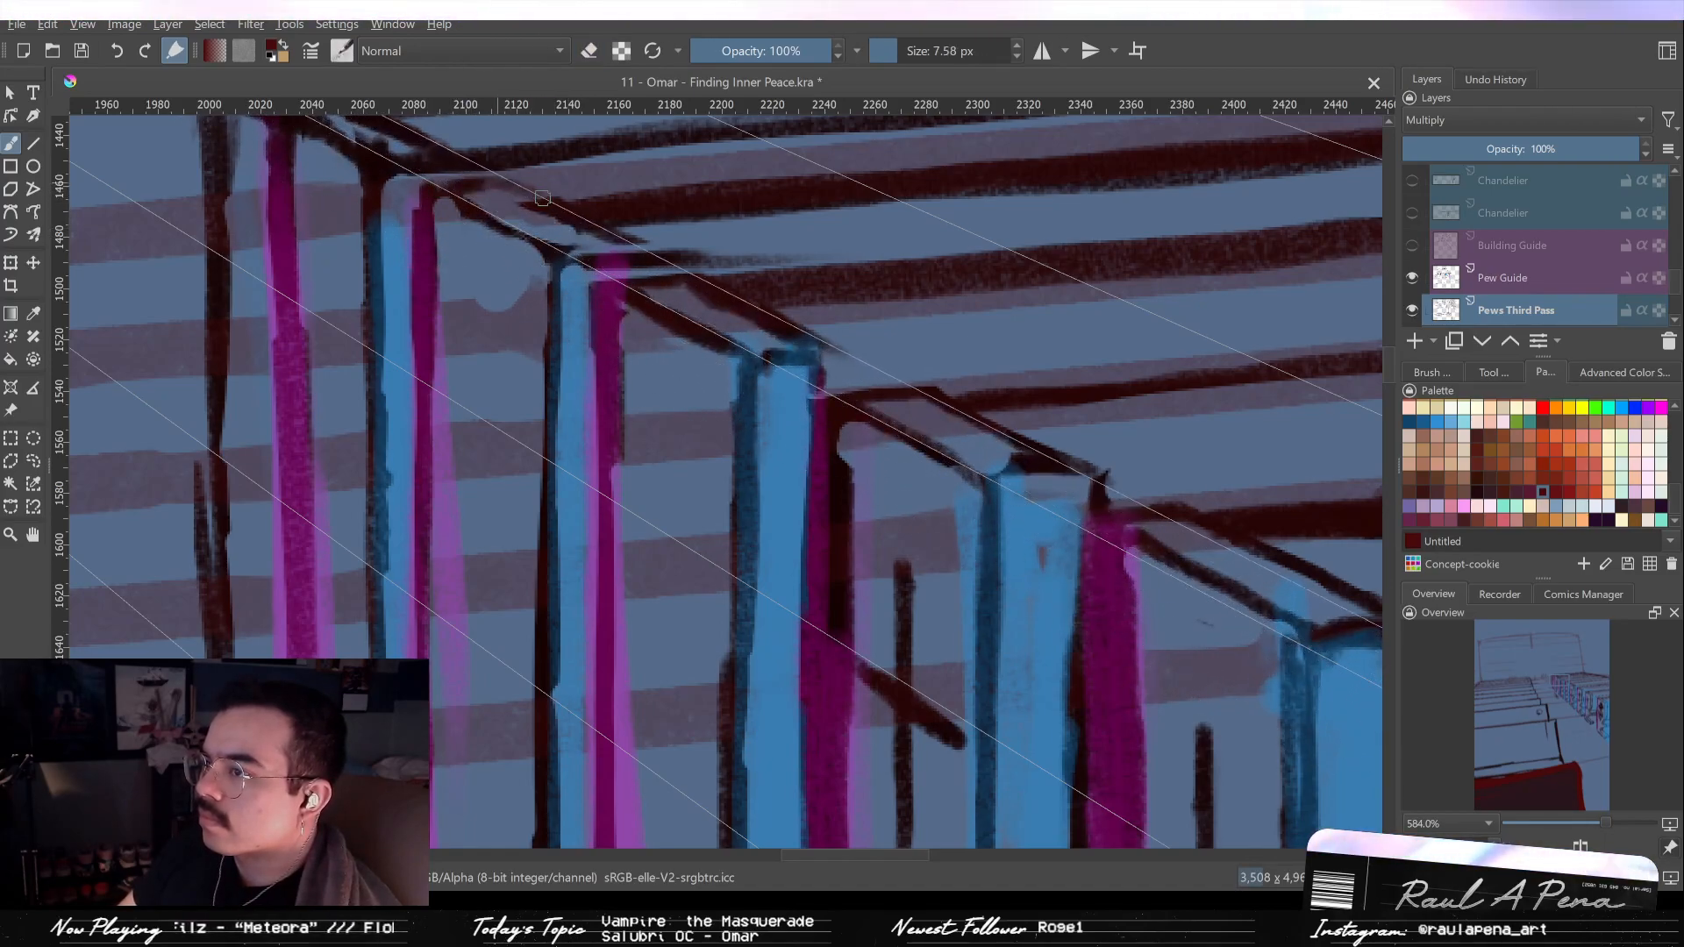
key(e)
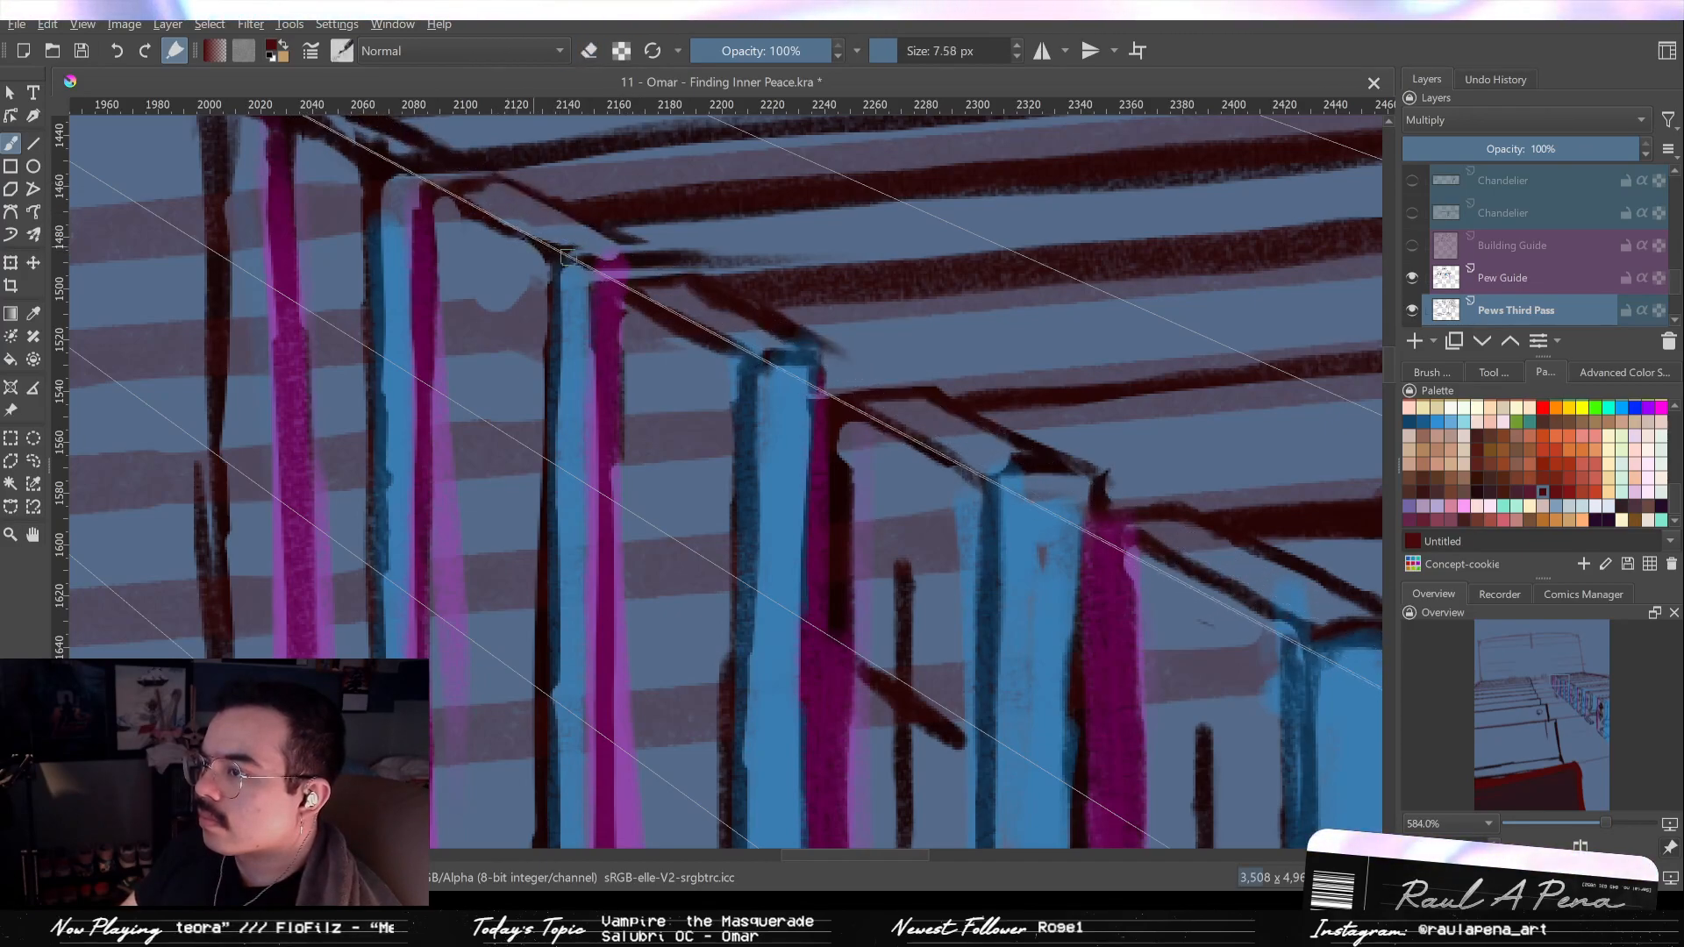
key(e)
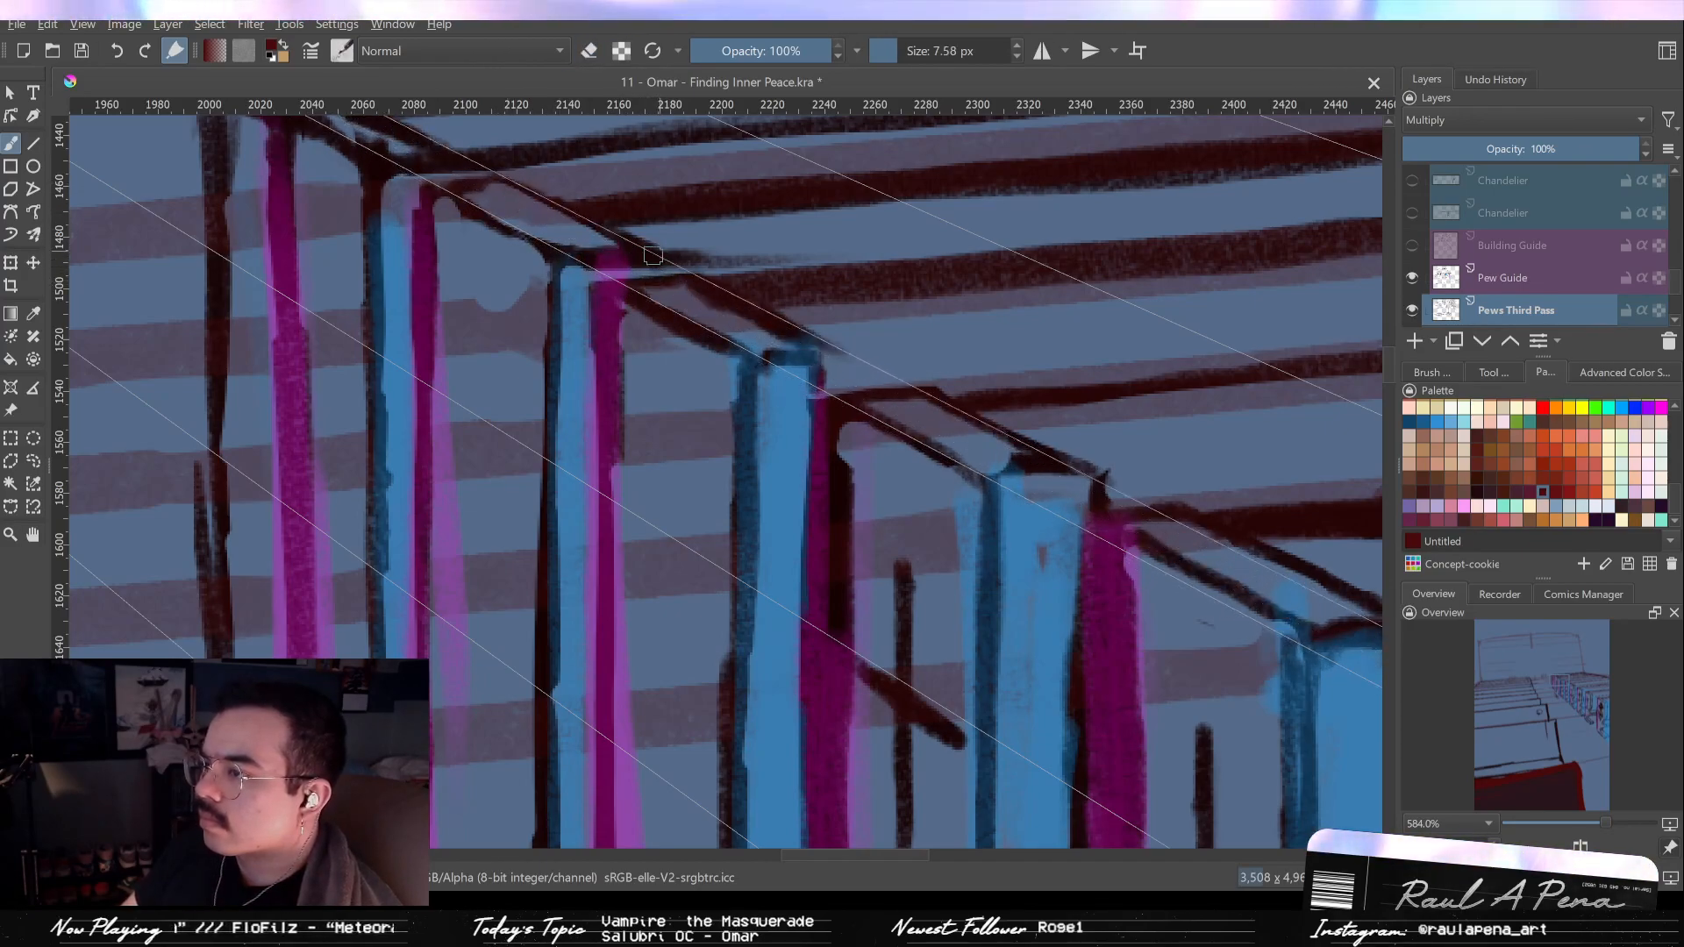
key(e)
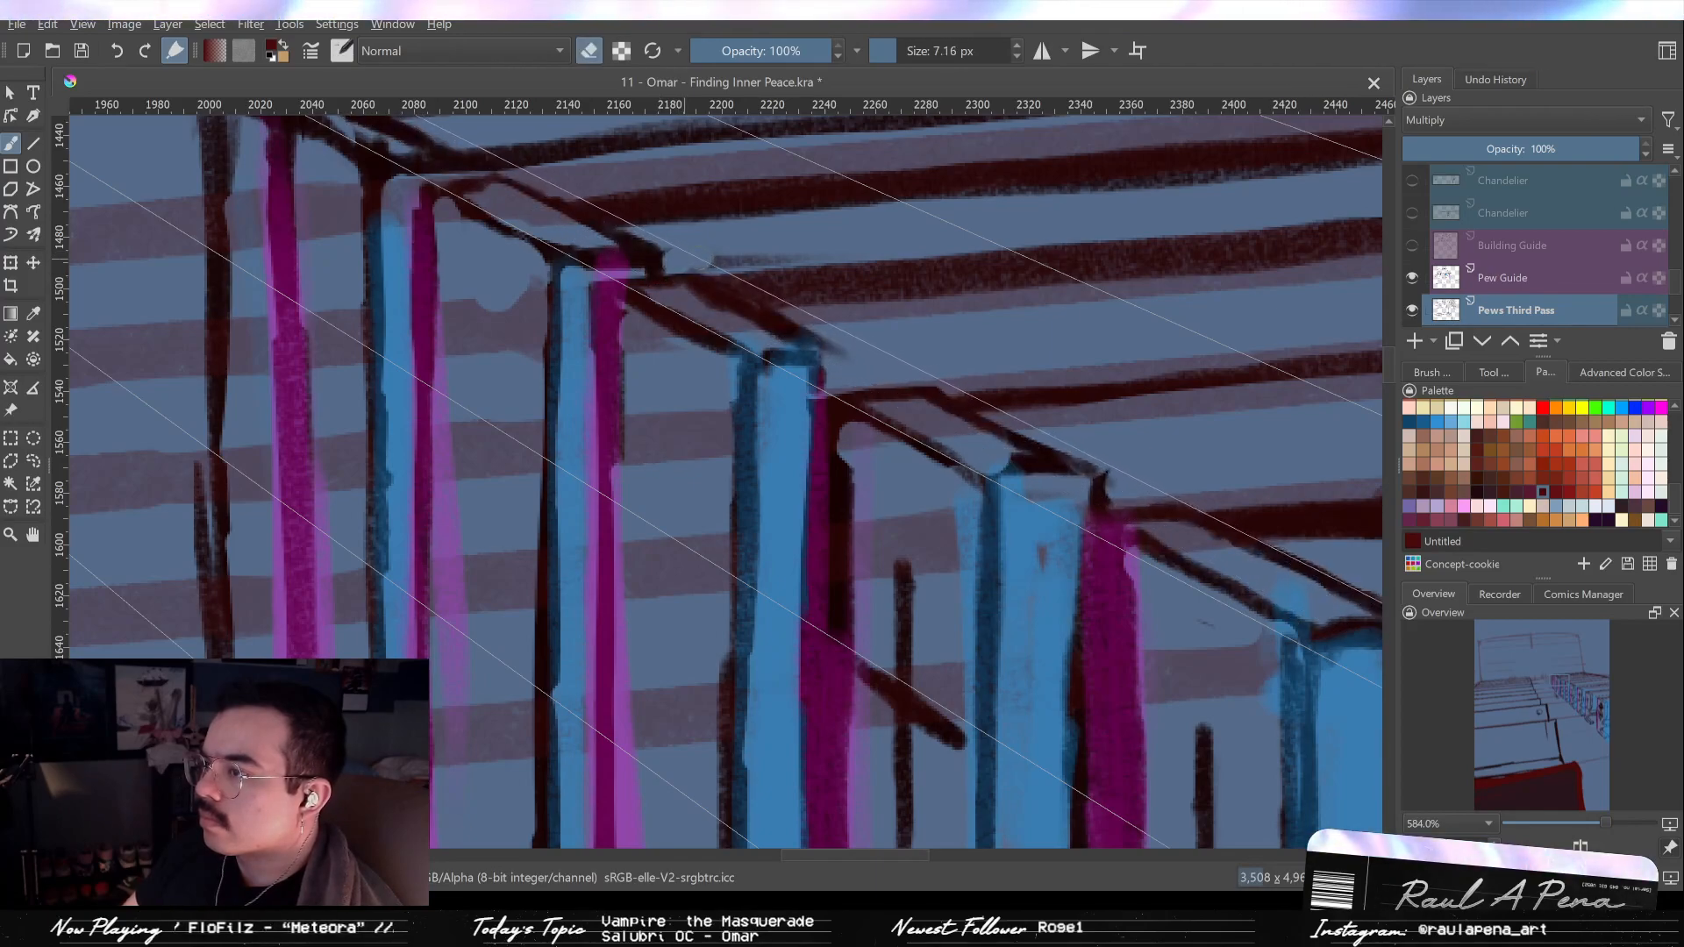
drag(622, 230, 650, 243)
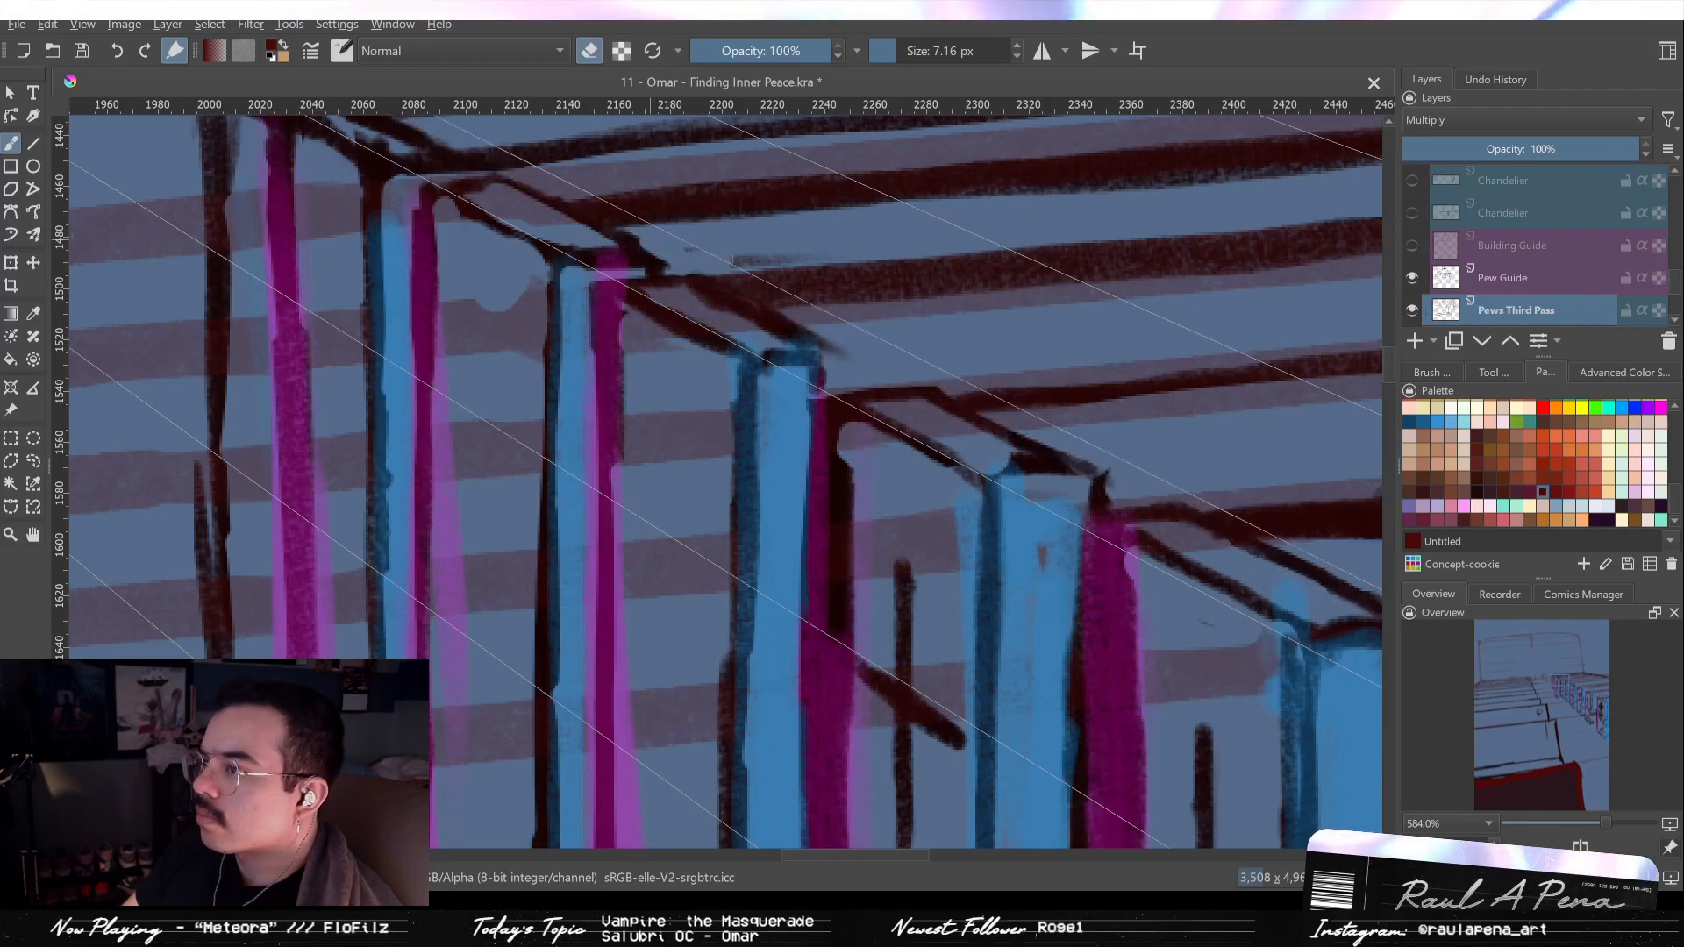
drag(779, 238, 729, 311)
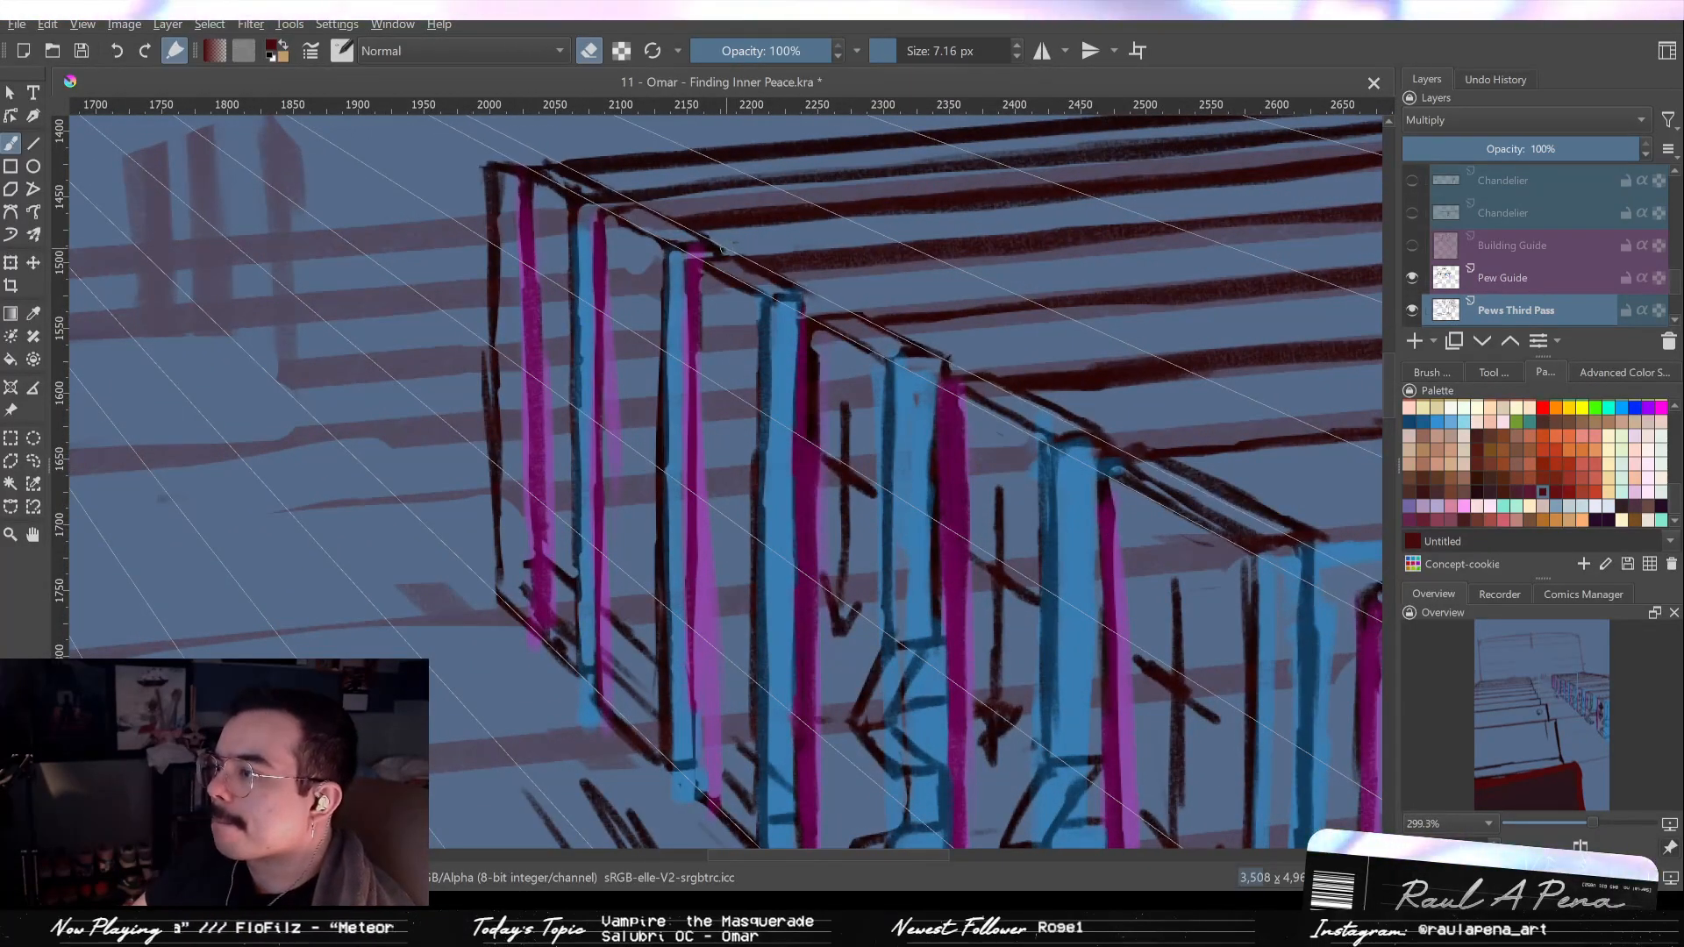
Rework the backrest line meeting the second far pew's top edge, cleaning overlapping strokes with a 3.56 px eraser.
mouse_move(730, 243)
mouse_down()
mouse_move(677, 215)
mouse_move(545, 228)
mouse_move(545, 290)
mouse_move(510, 293)
mouse_move(728, 281)
mouse_up()
key(e)
key(ctrl+z)
shift+drag(536, 306, 735, 282)
key(e)
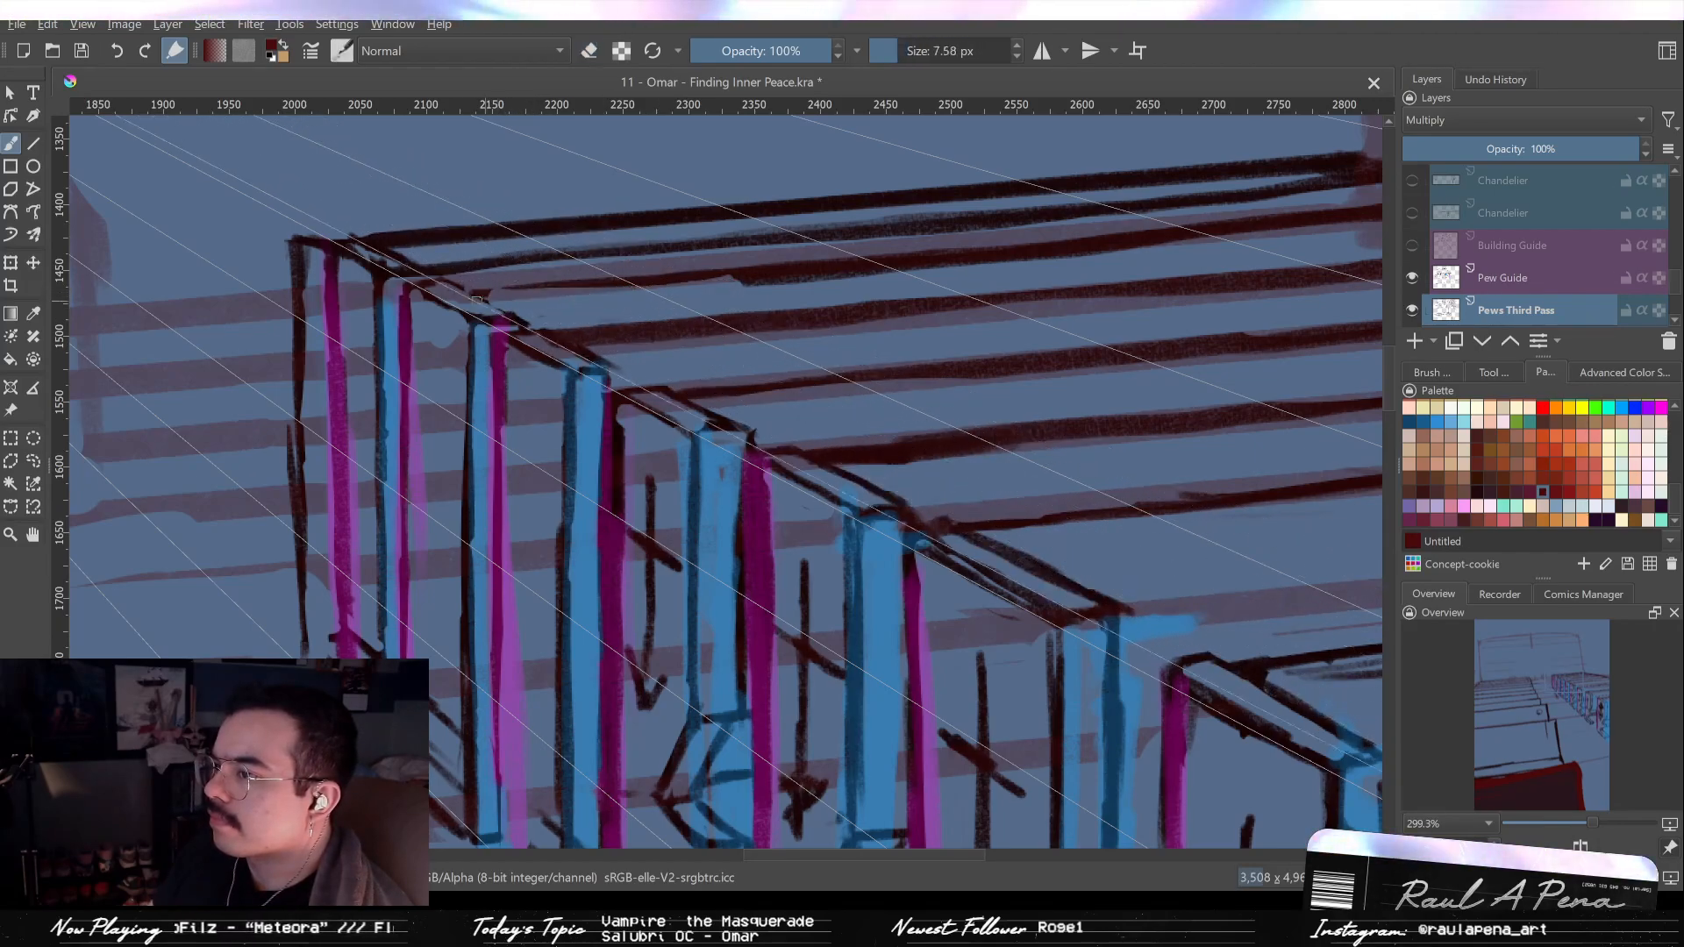
key(e)
mouse_move(436, 285)
shift+mouse_down()
mouse_move(397, 284)
mouse_move(436, 284)
shift+mouse_up()
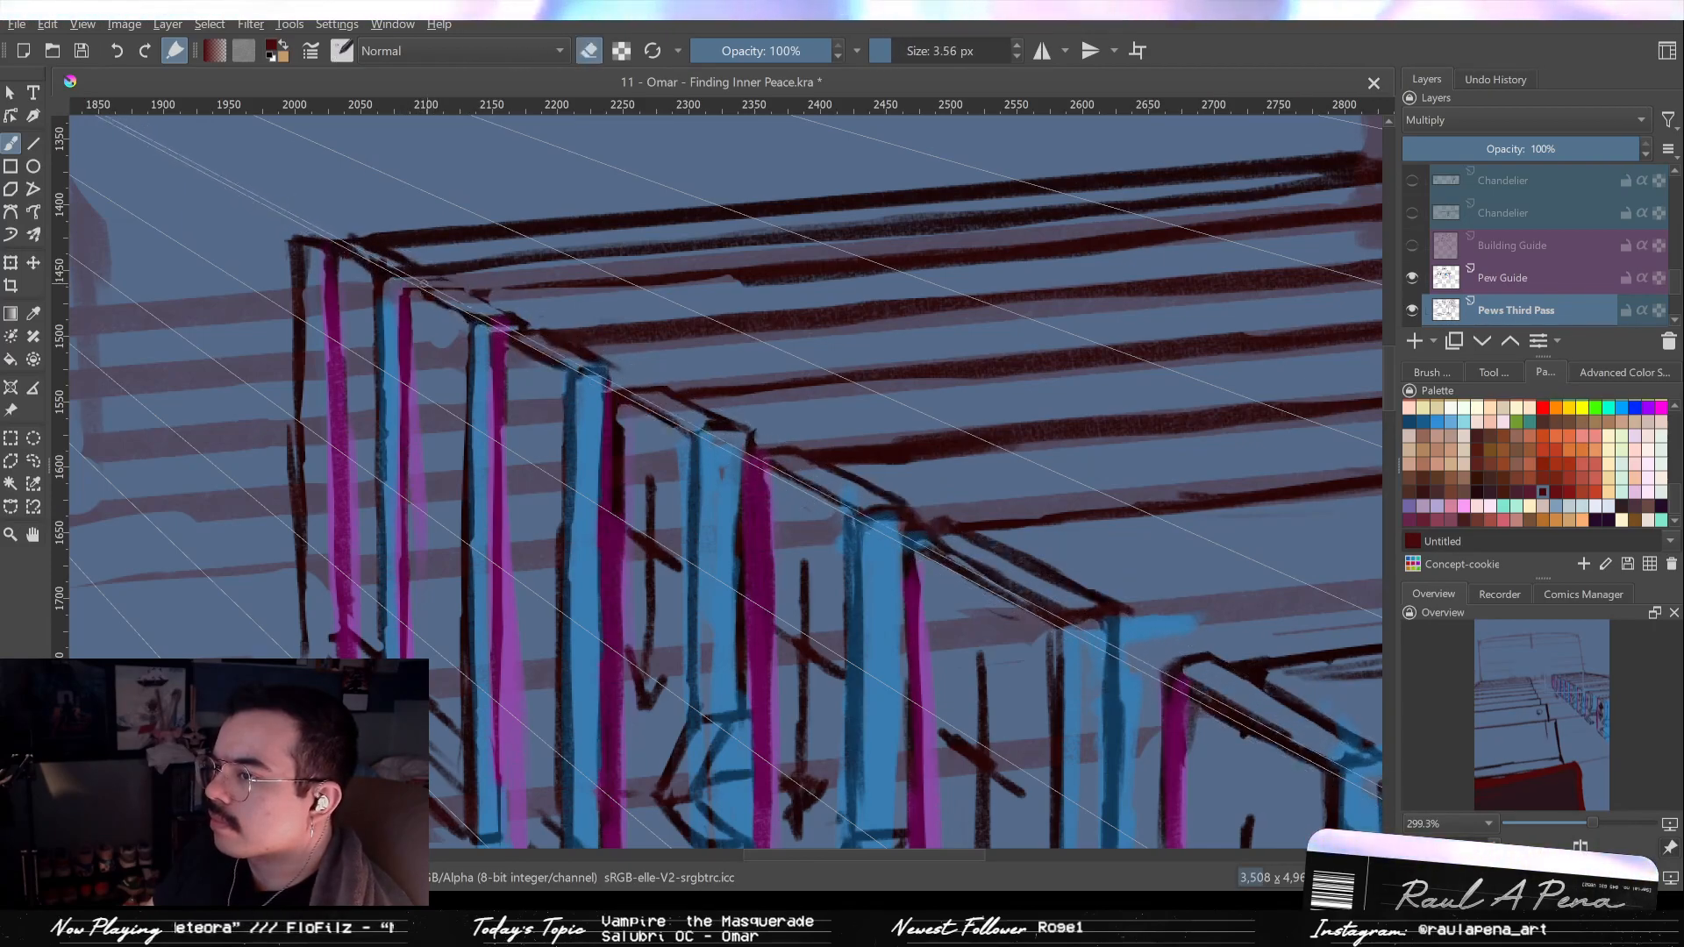
key(e)
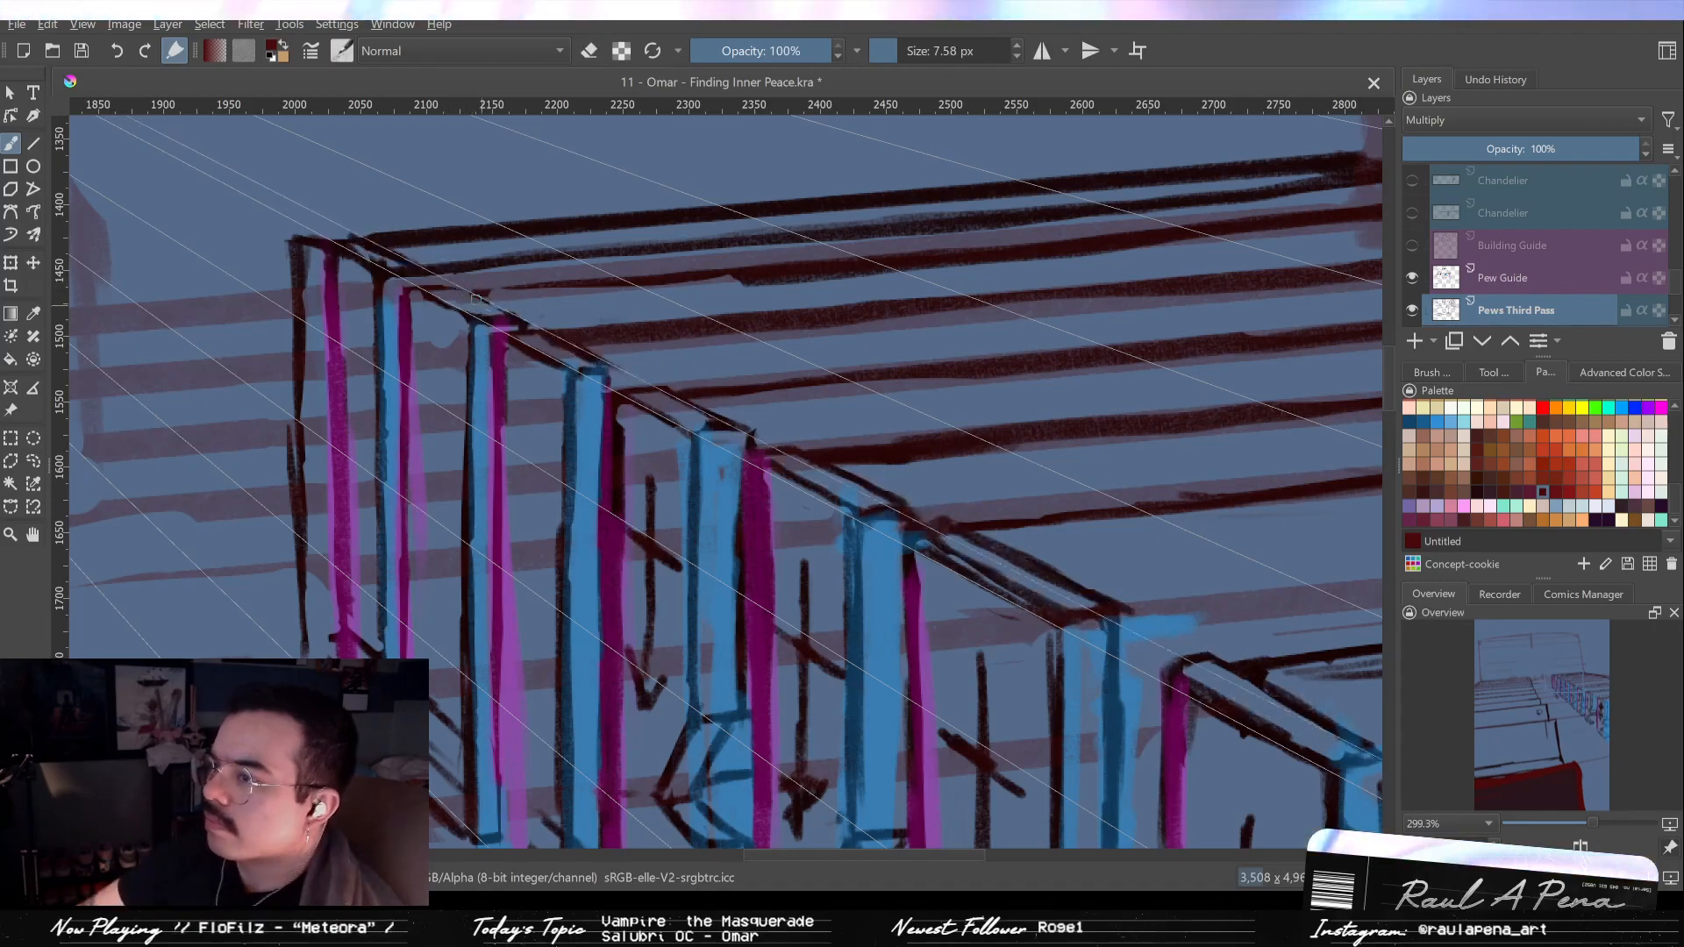
Check the cleaned front edges and top corners without the Pew Guide layer, restoring the guide when done.
scroll(516, 317, down, 3)
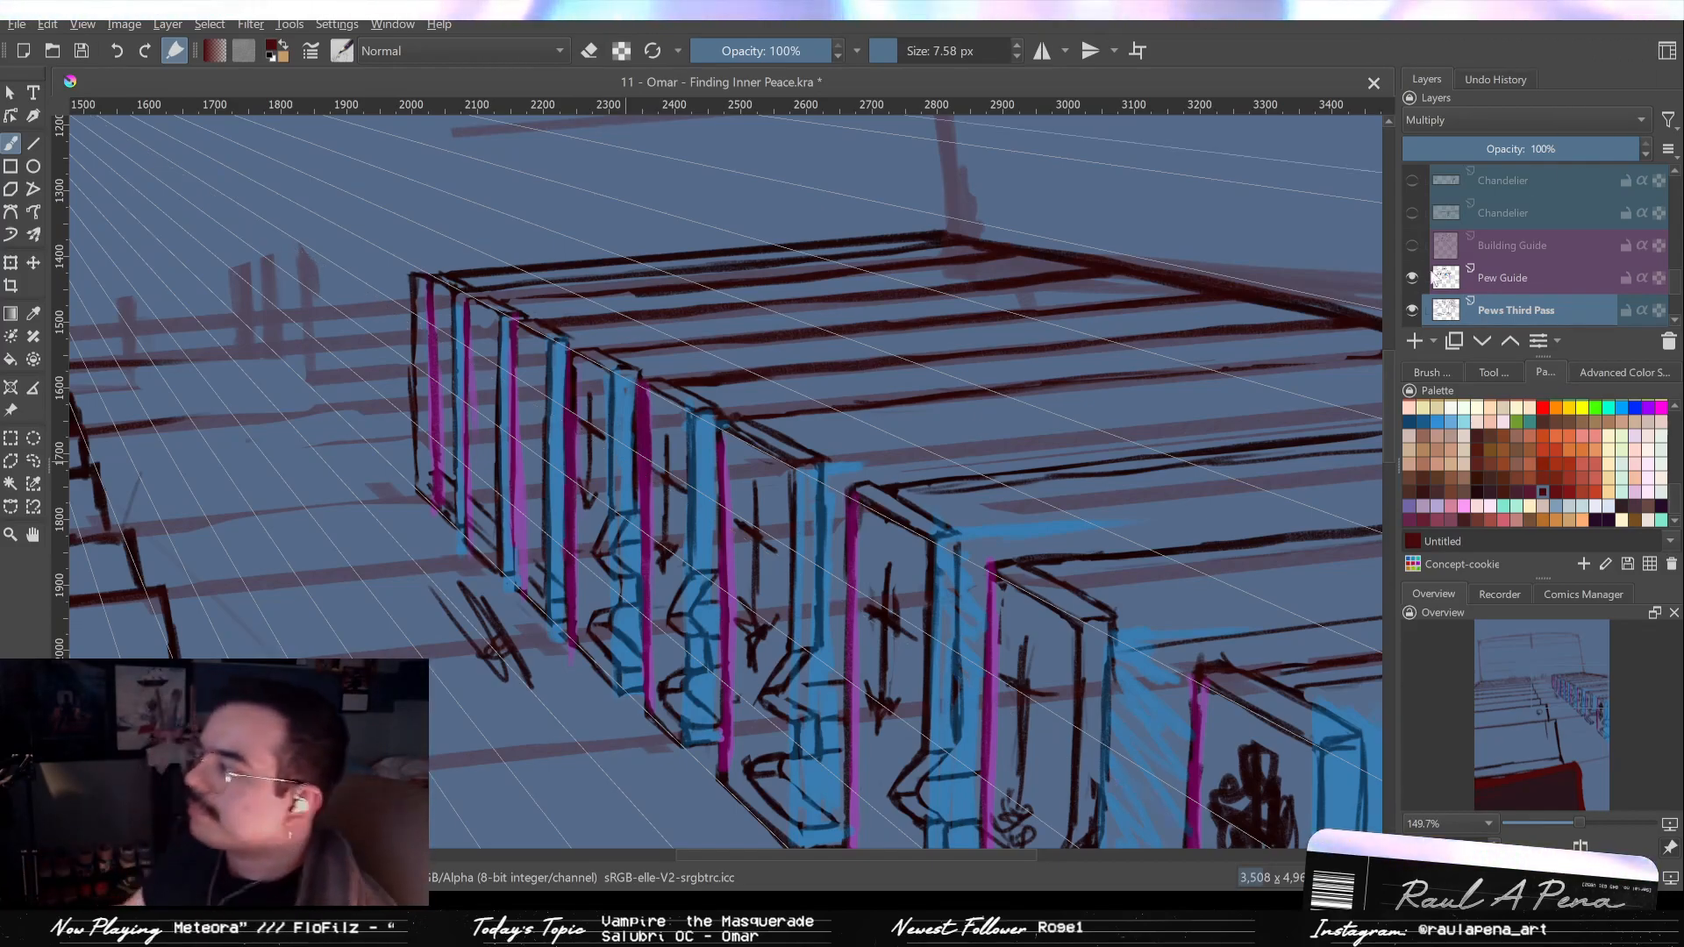
click(1411, 279)
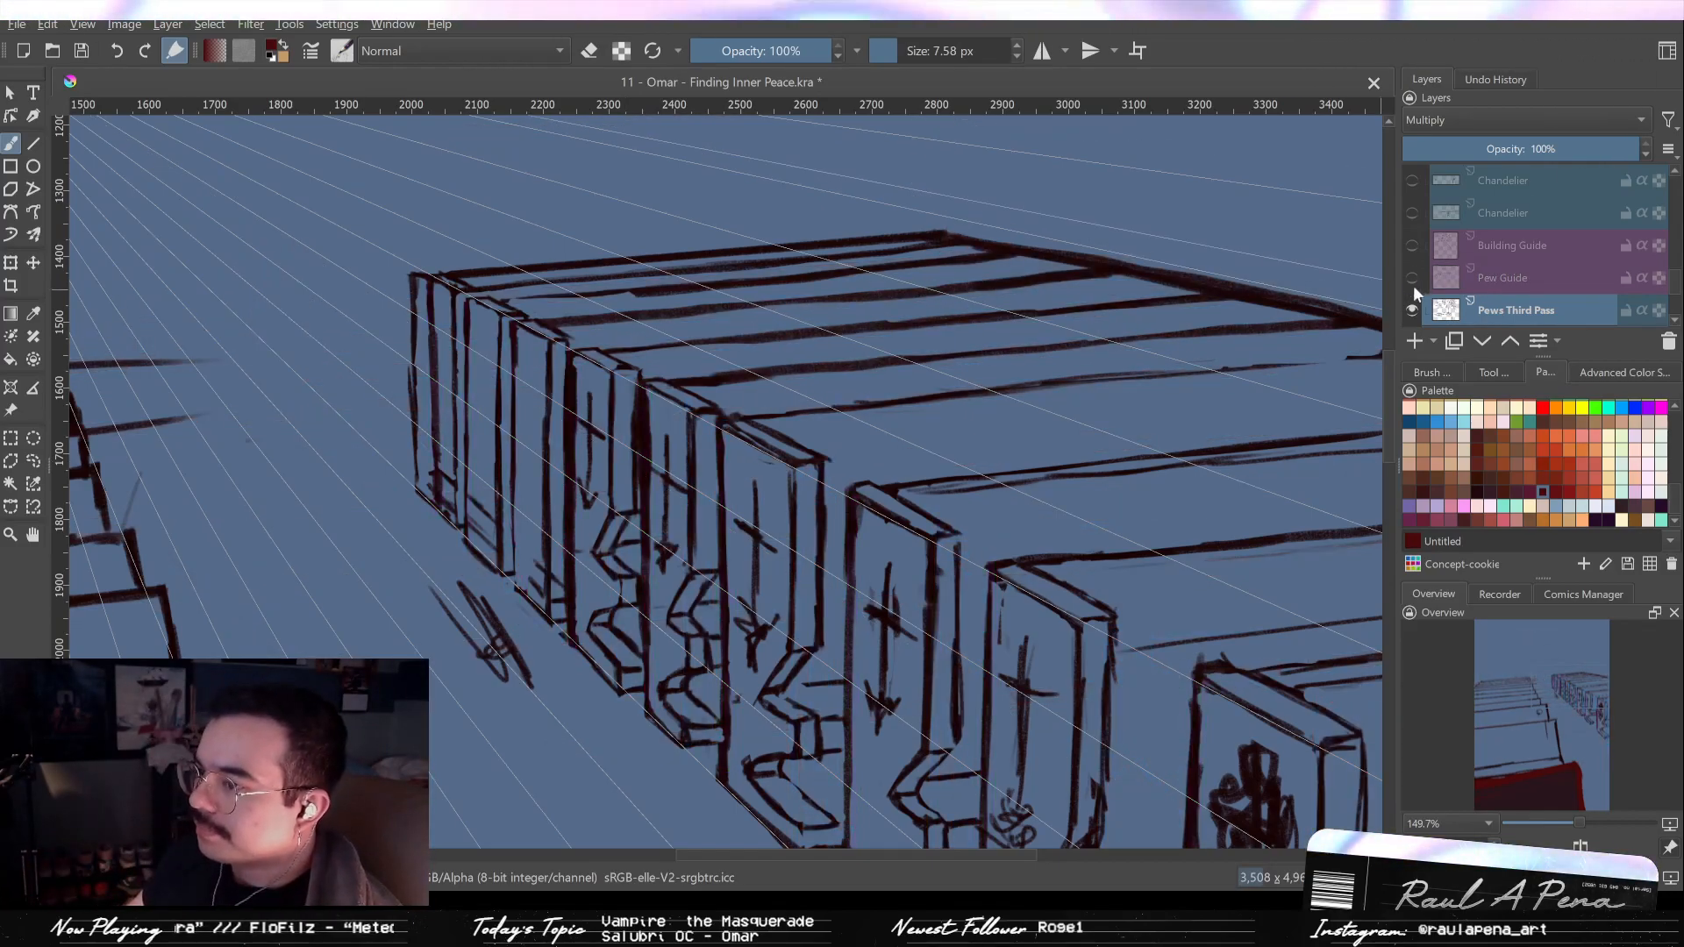
click(1413, 279)
Draw short horizontal lines across the bases of the two farthest pews' narrow front edges.
scroll(825, 483, up, 6)
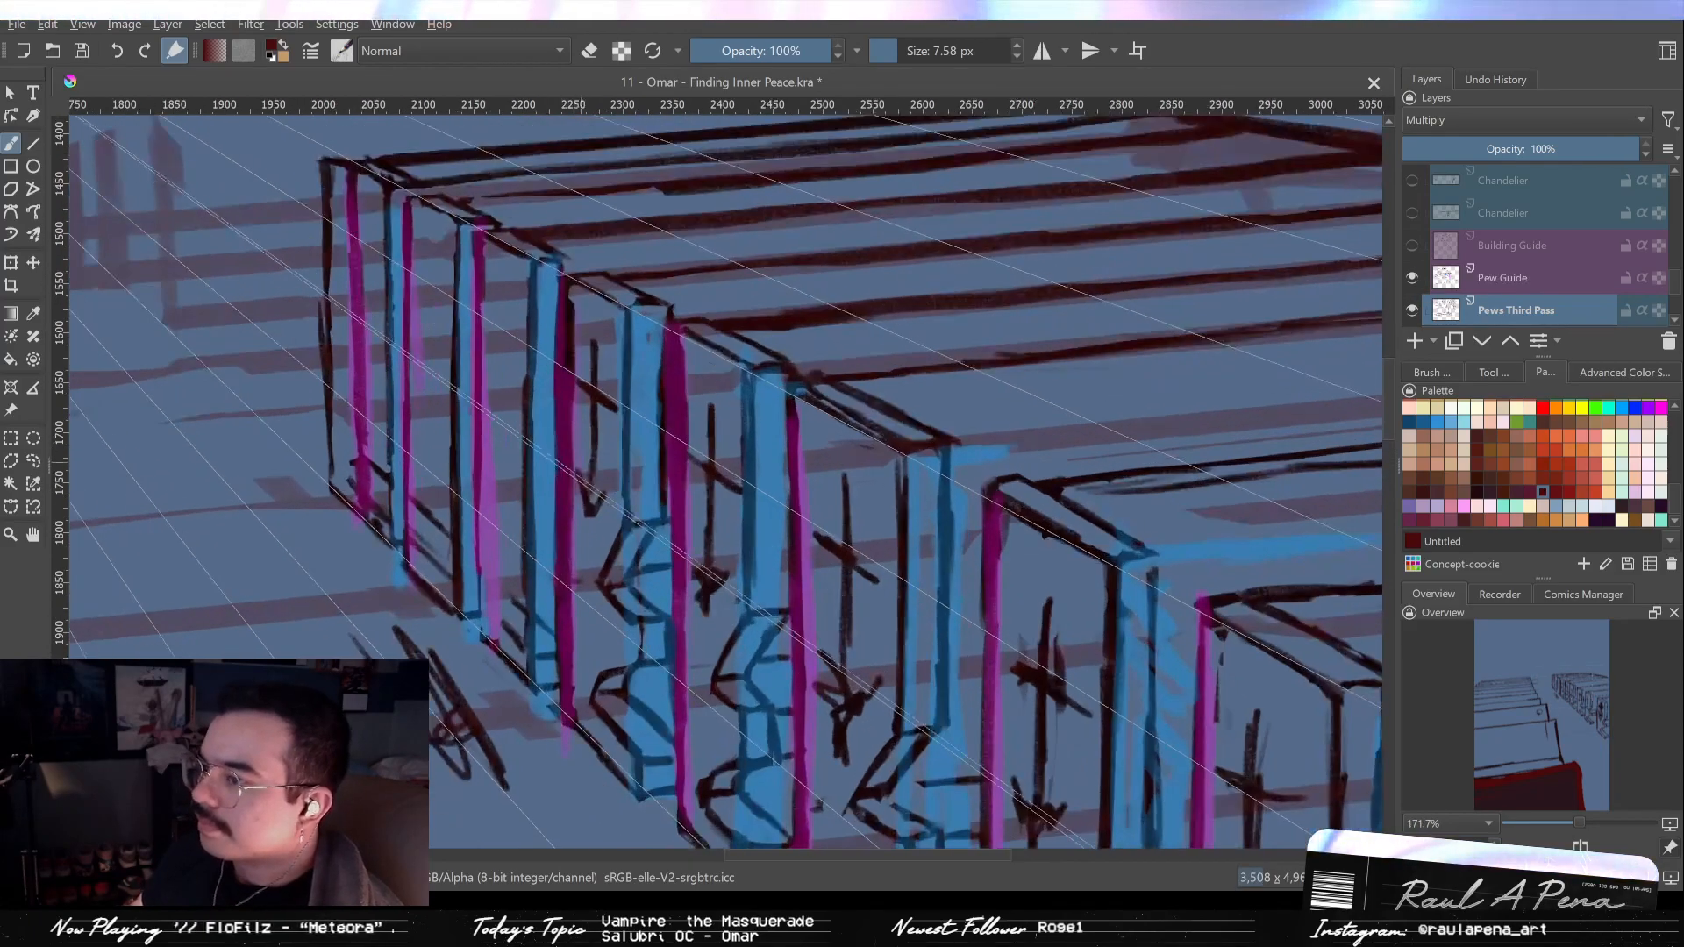
scroll(831, 473, down, 2)
scroll(831, 477, up, 2)
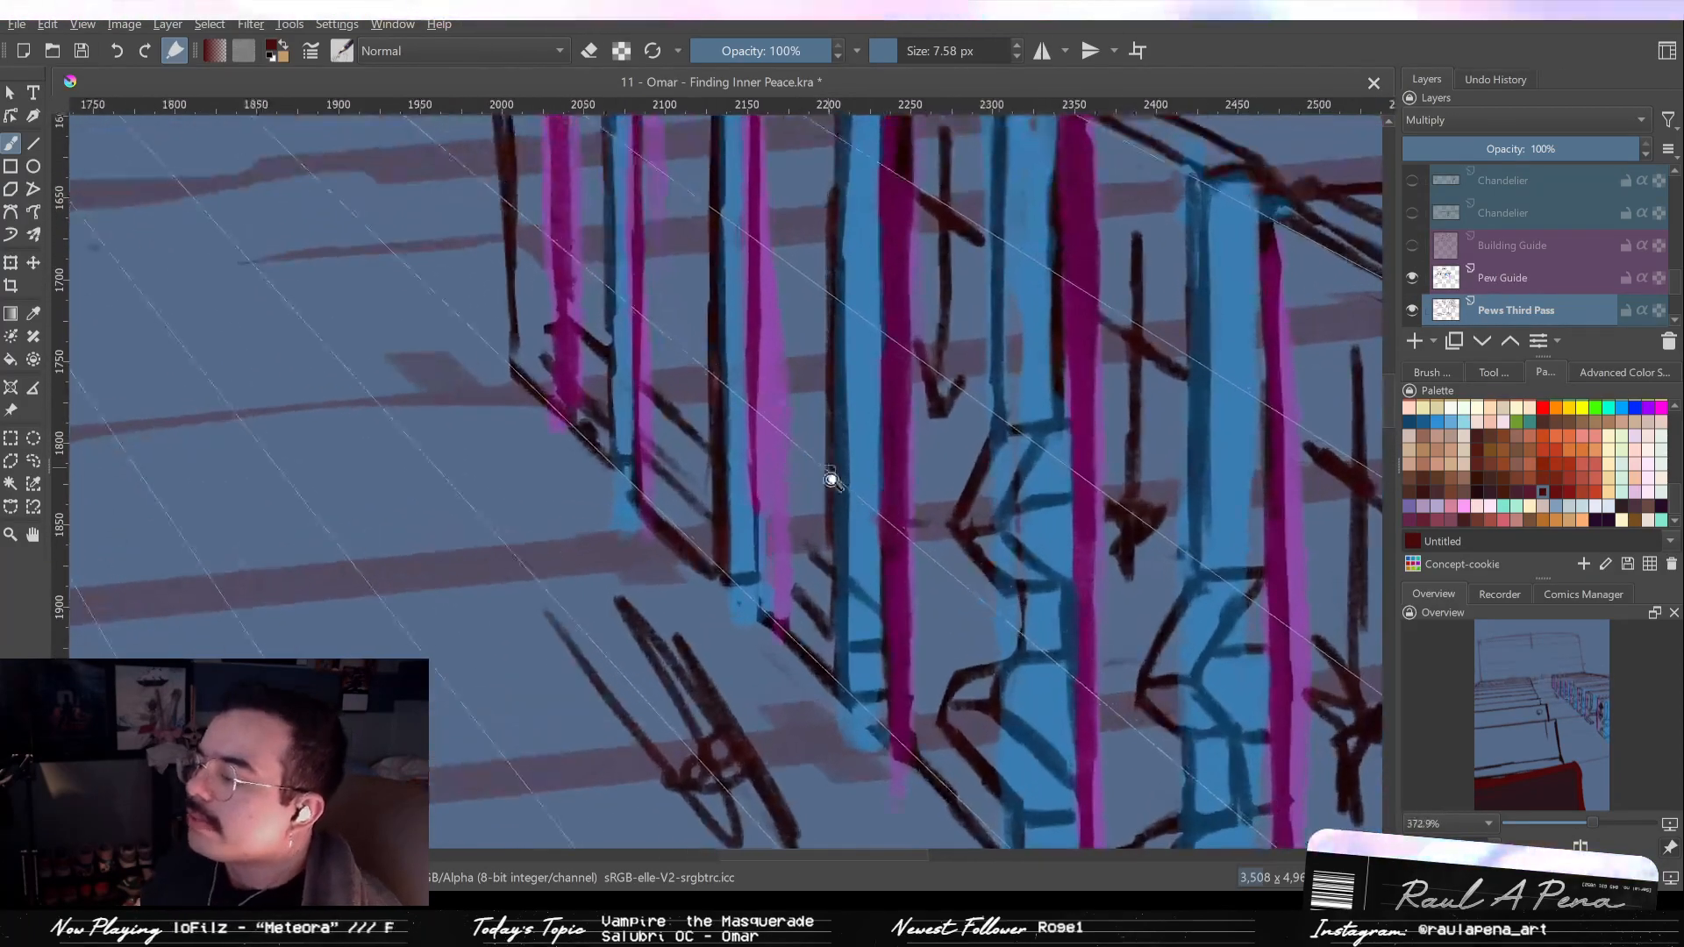
scroll(839, 485, down, 2)
drag(839, 485, 783, 384)
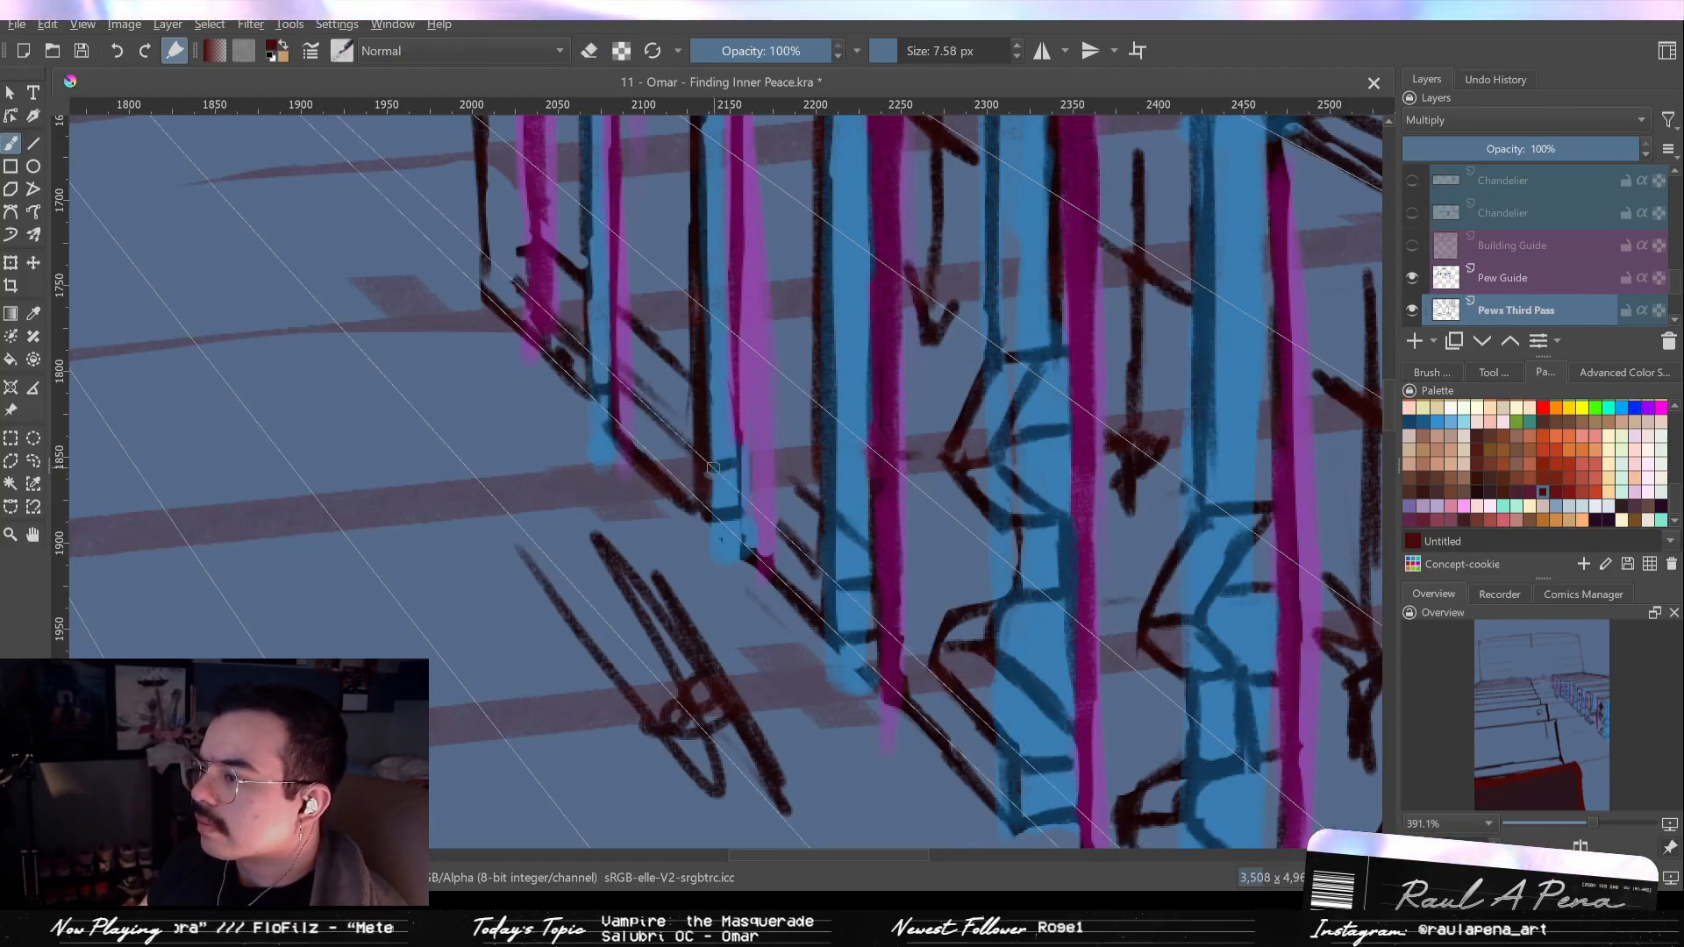
key(e)
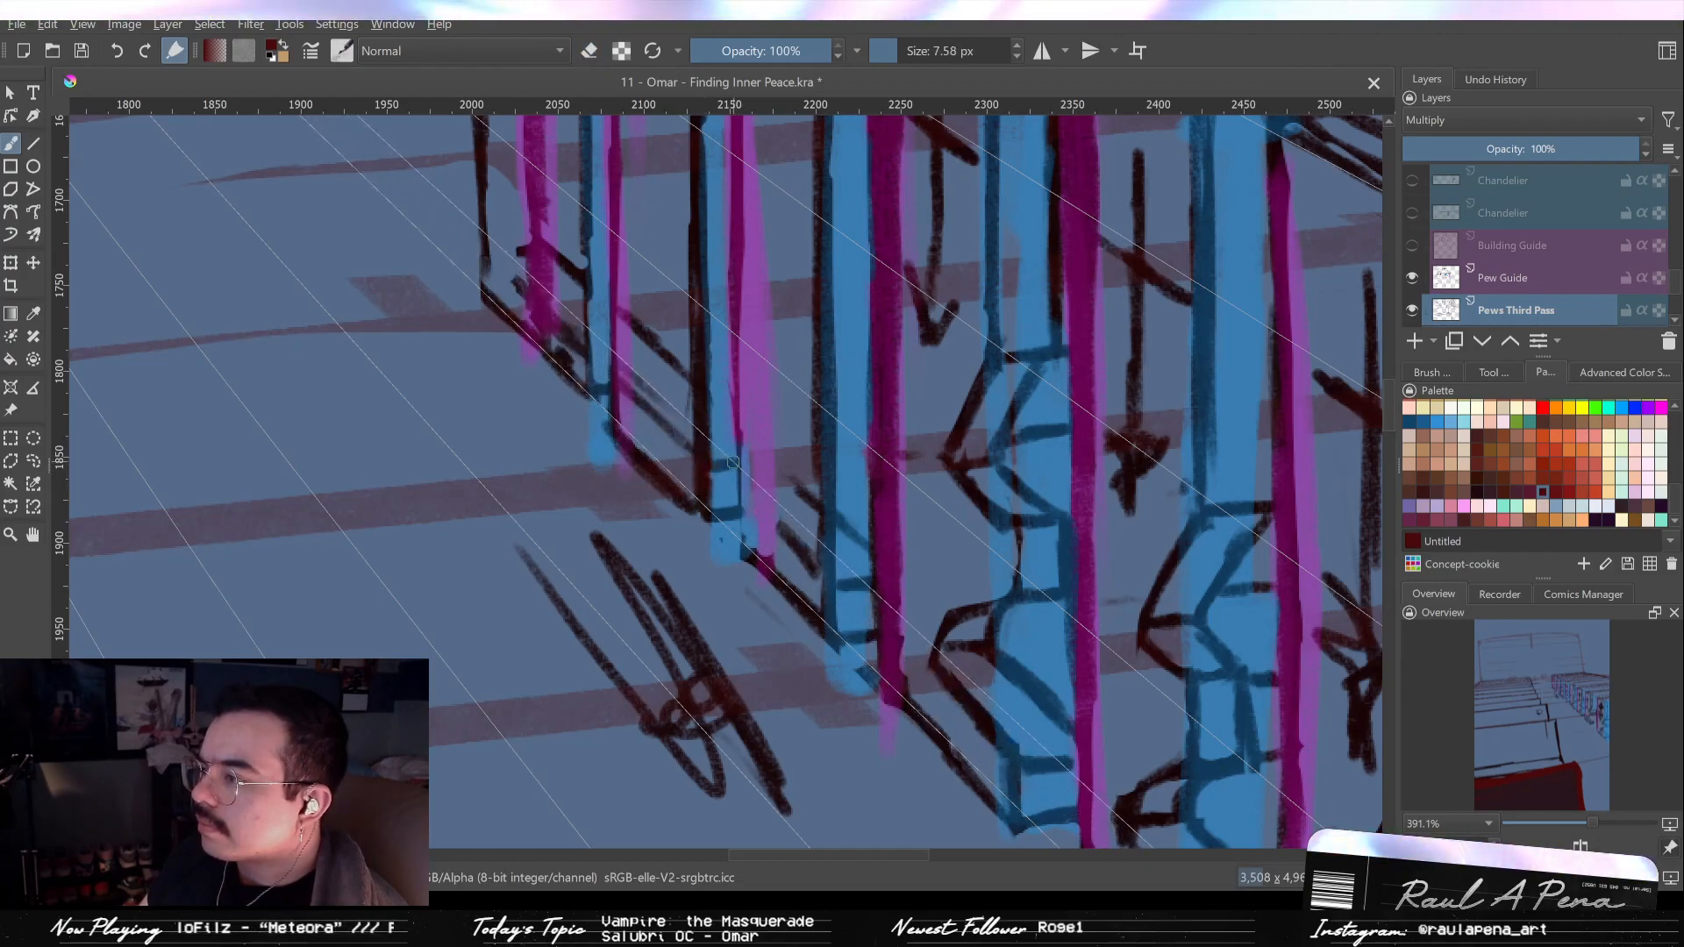
drag(704, 420, 732, 536)
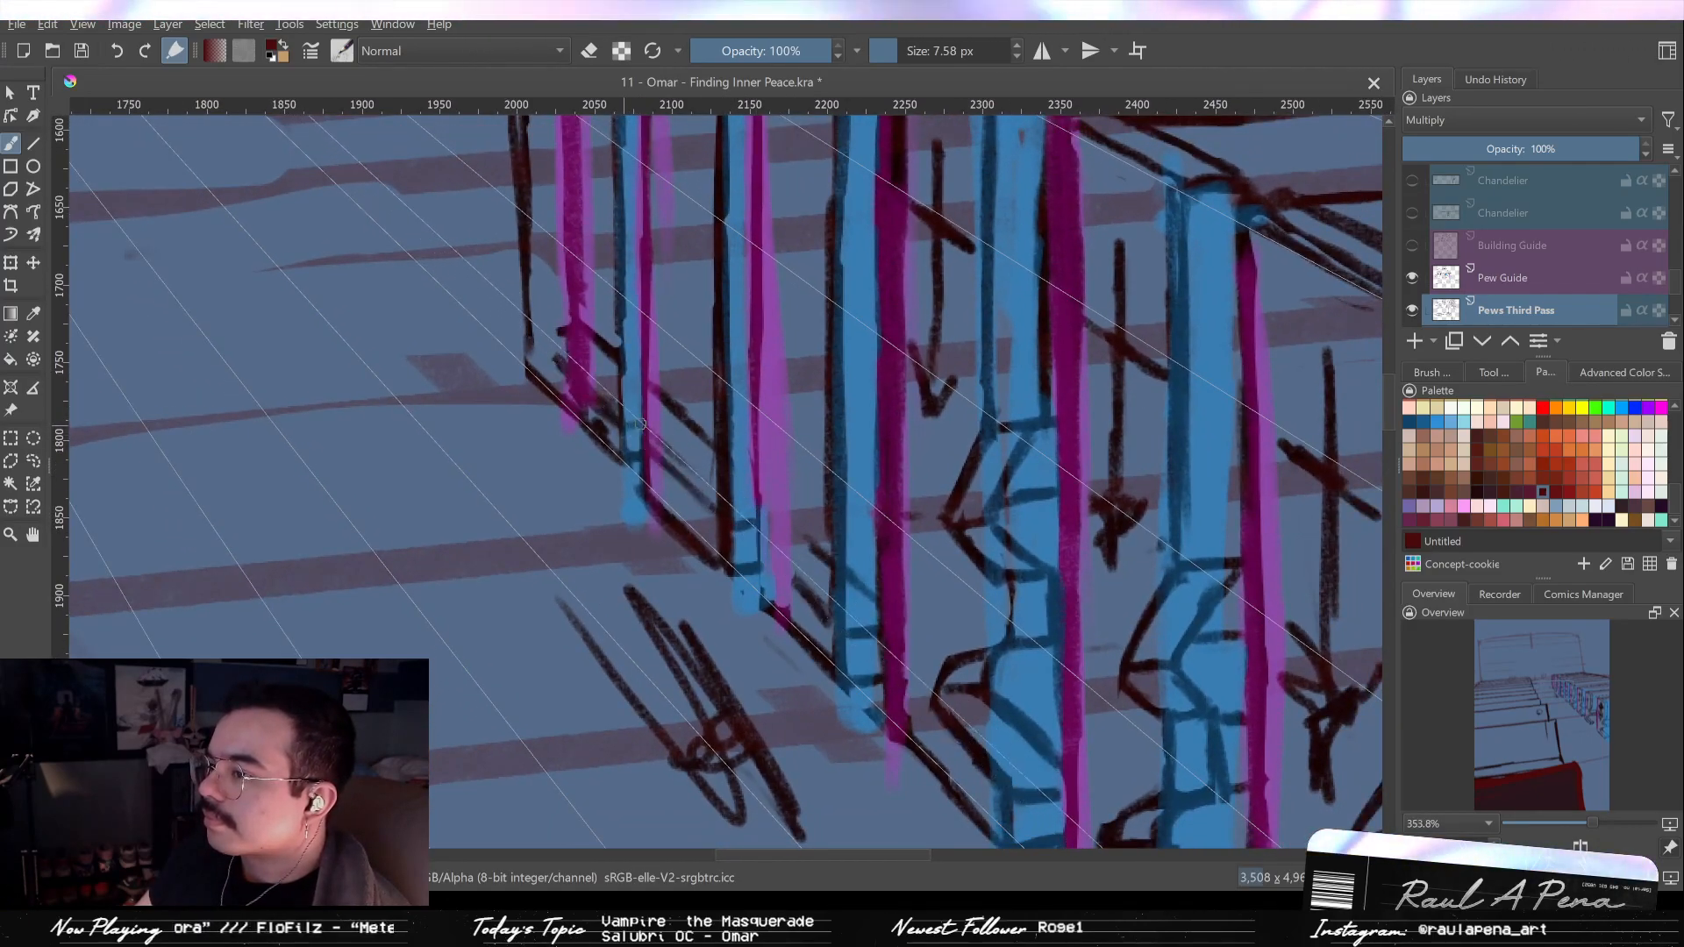
drag(648, 412, 672, 485)
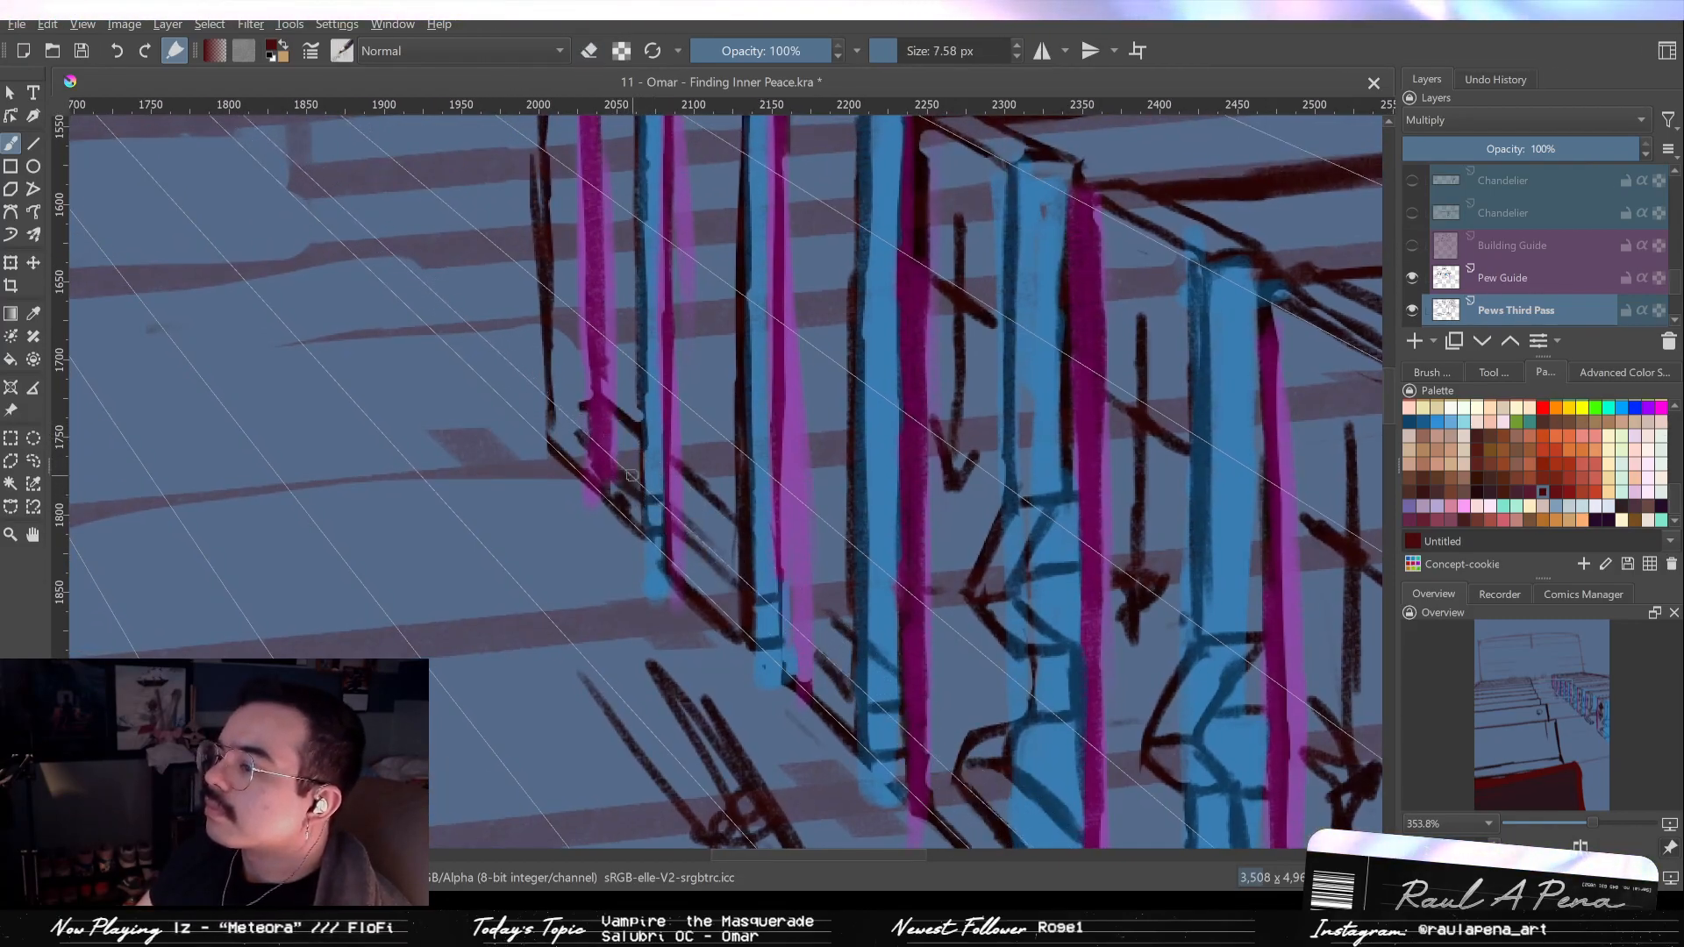
Draw the angular foot profile at the base of the third far pew's end panel and erase the dark fill inside it.
scroll(632, 474, down, 1)
drag(635, 466, 635, 443)
drag(772, 539, 727, 465)
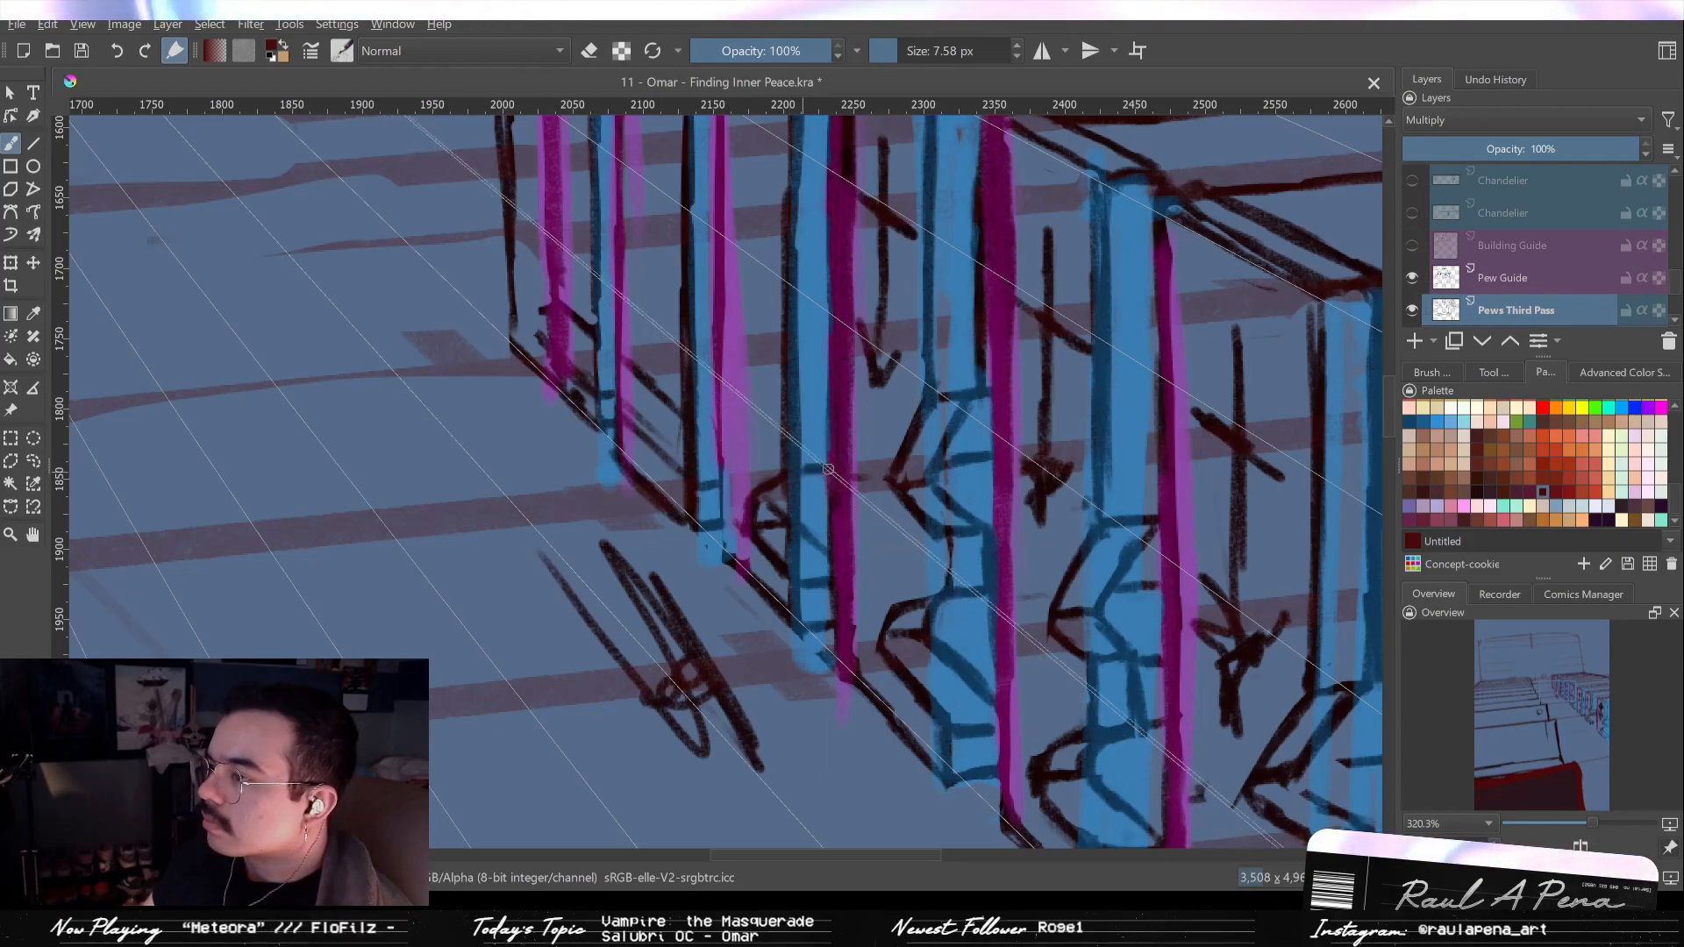
key(e)
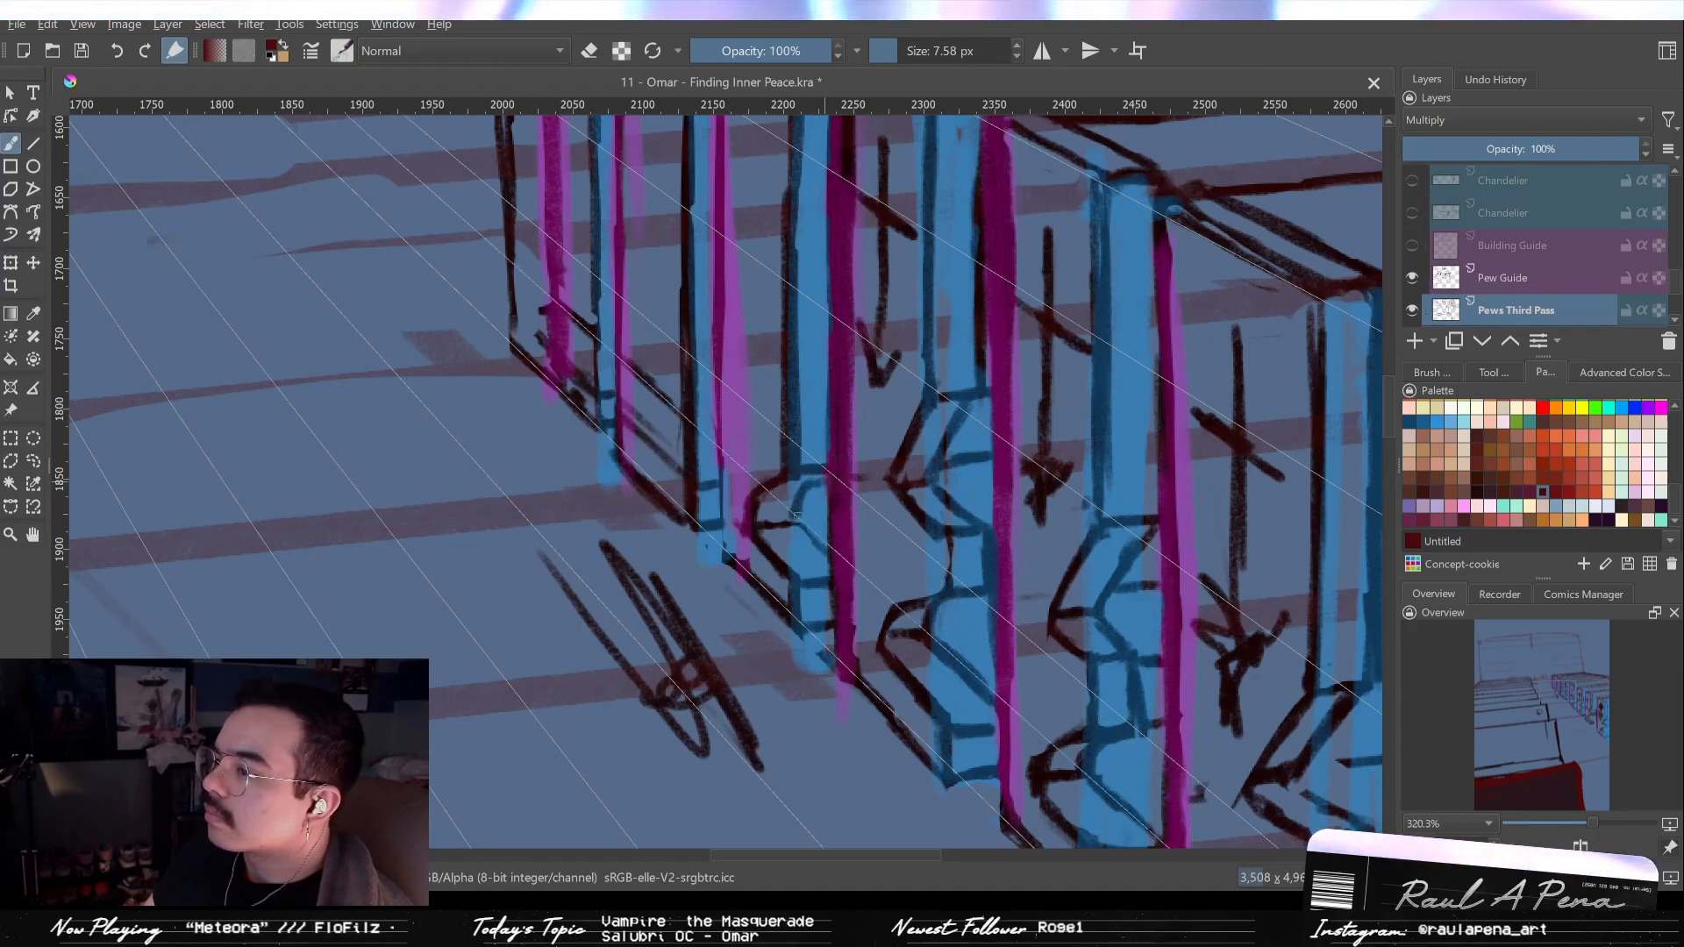
Draw the seat profile above the foot on the third far pew's end panel, erasing the straight edge it replaces.
drag(803, 487, 825, 548)
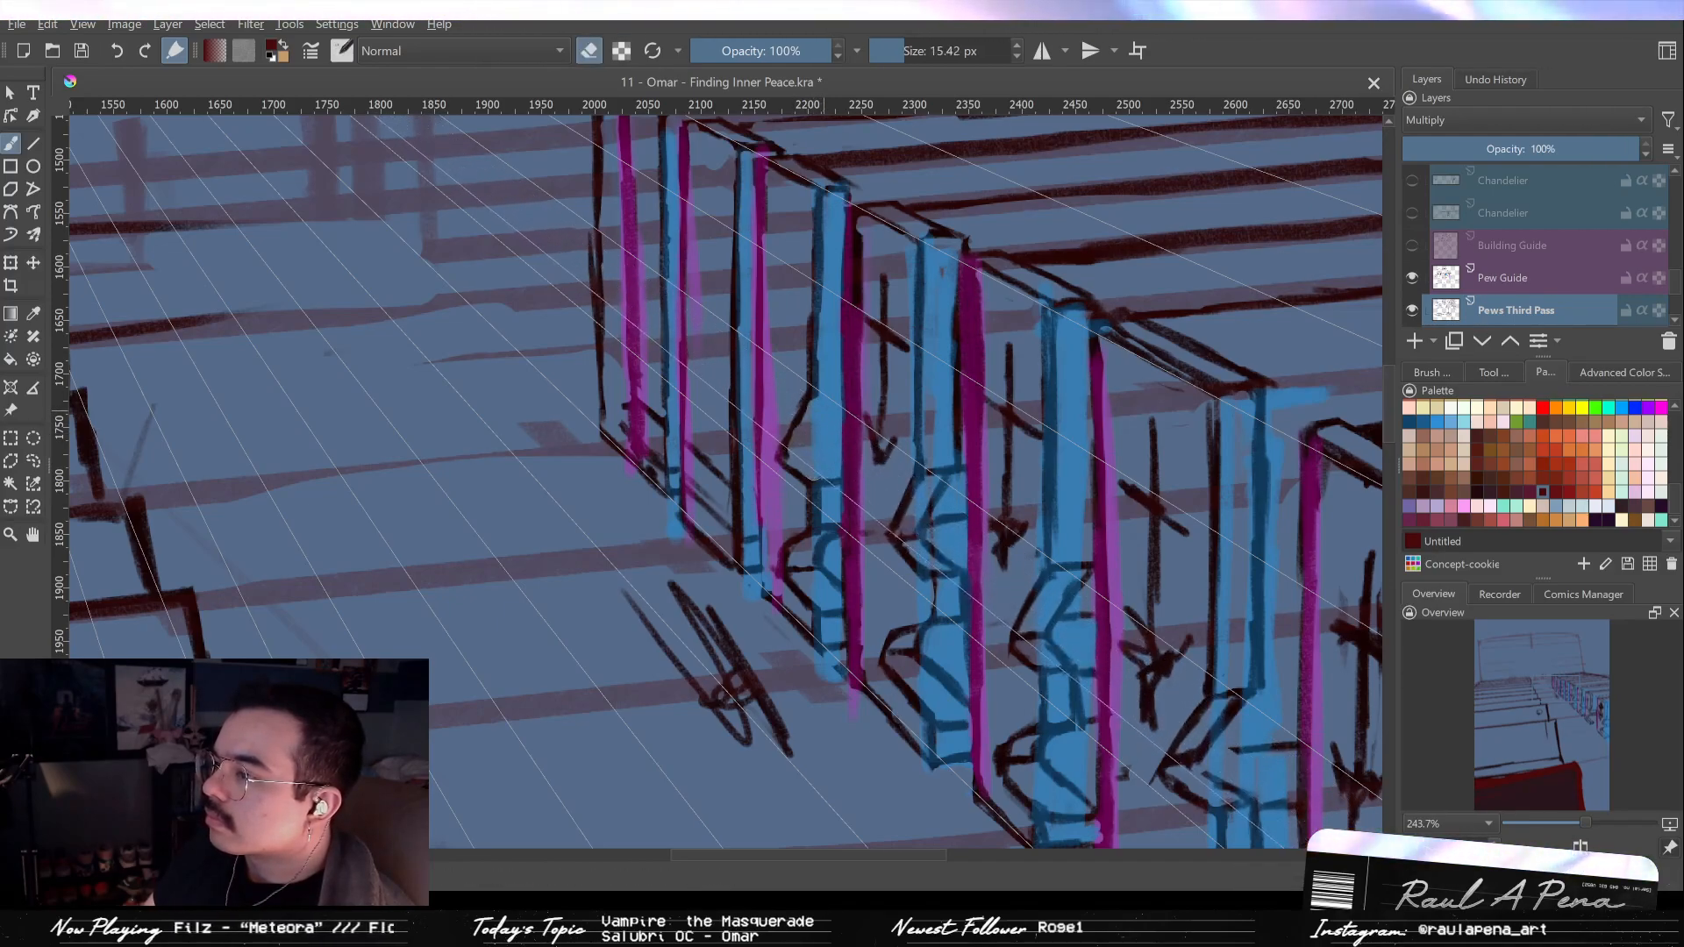
key(e)
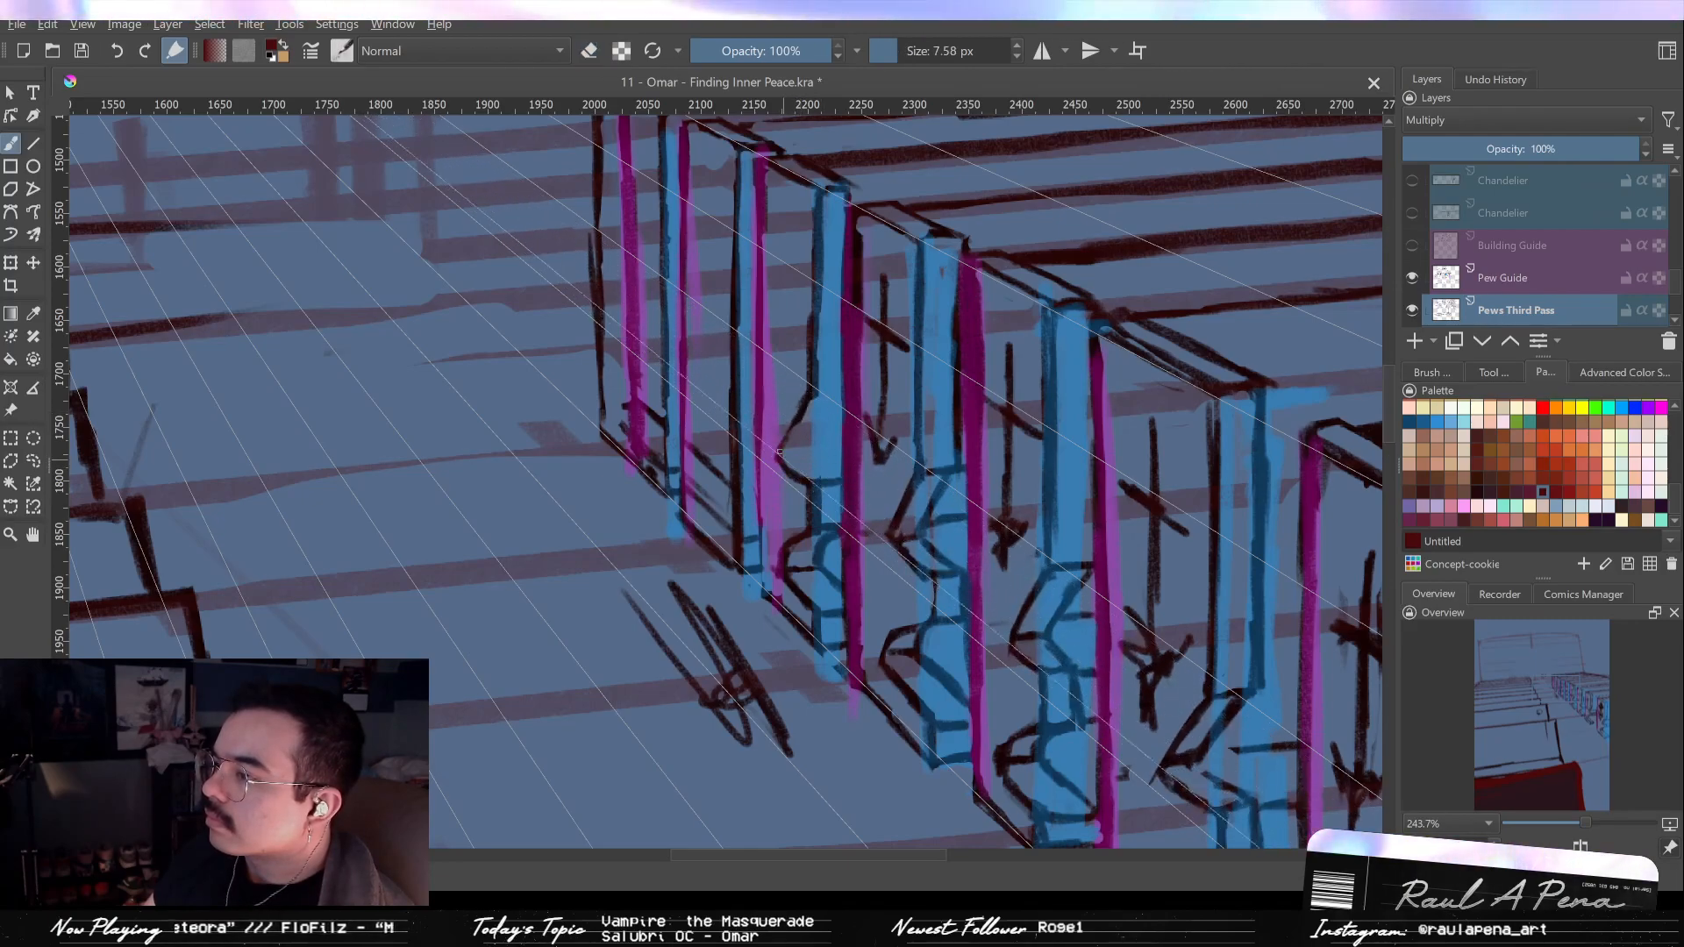
drag(788, 456, 797, 457)
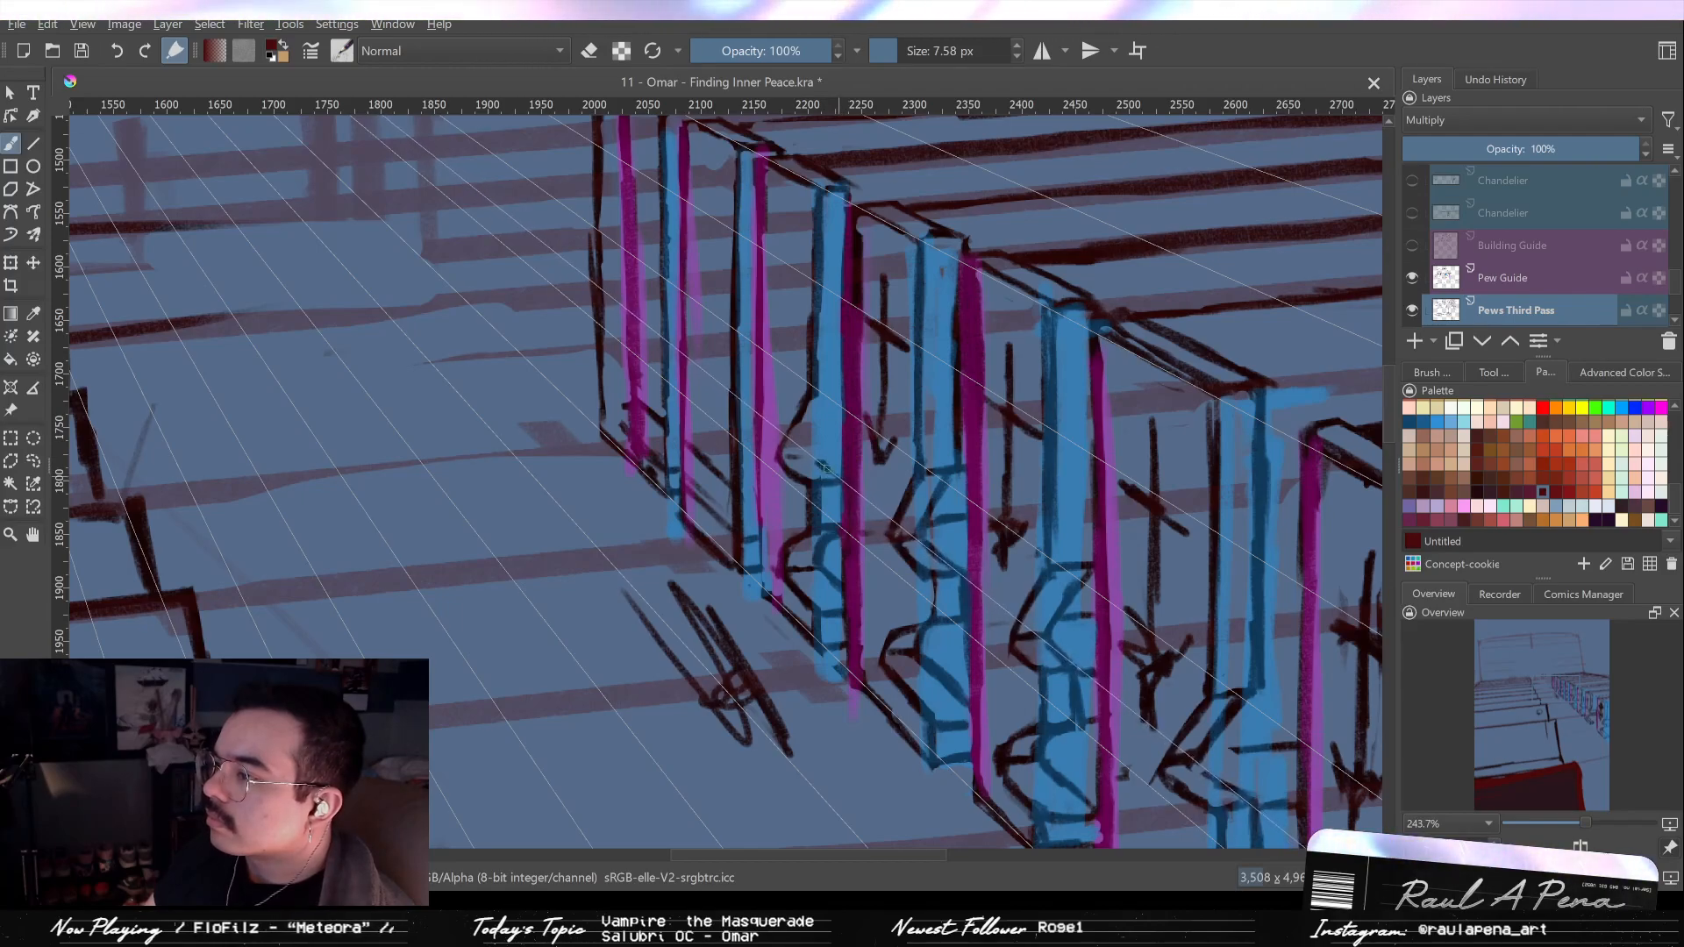
key(e)
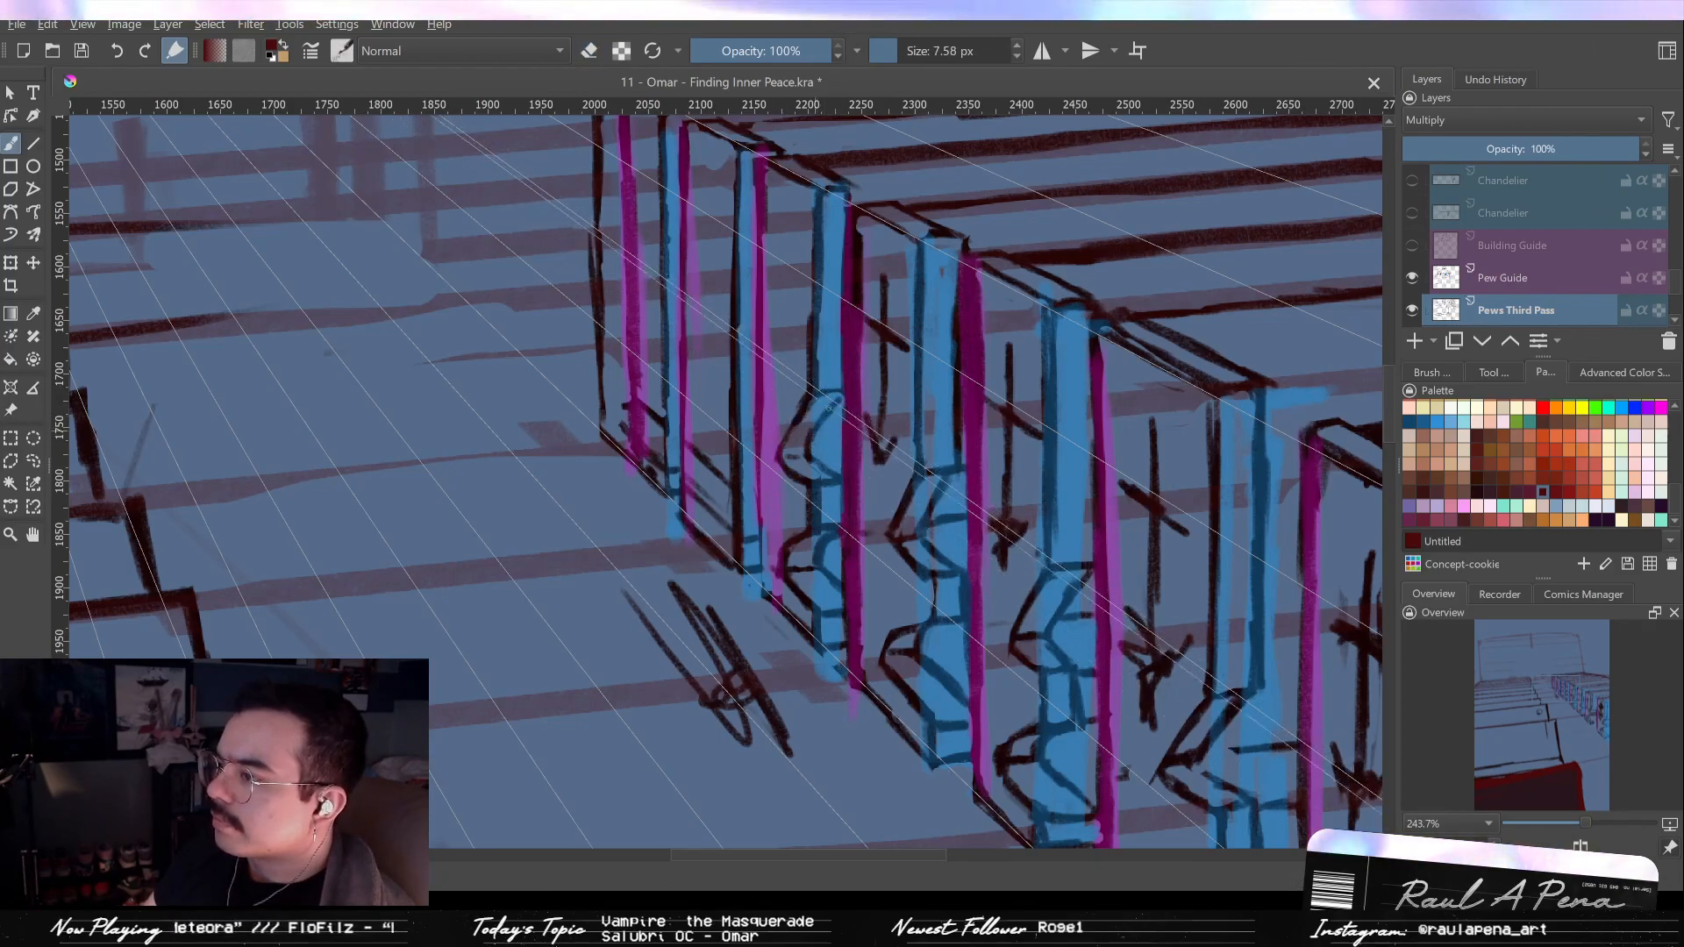
Draw the vertical centre strokes of the cross ornaments on the end panels of the two farthest pews.
key(e)
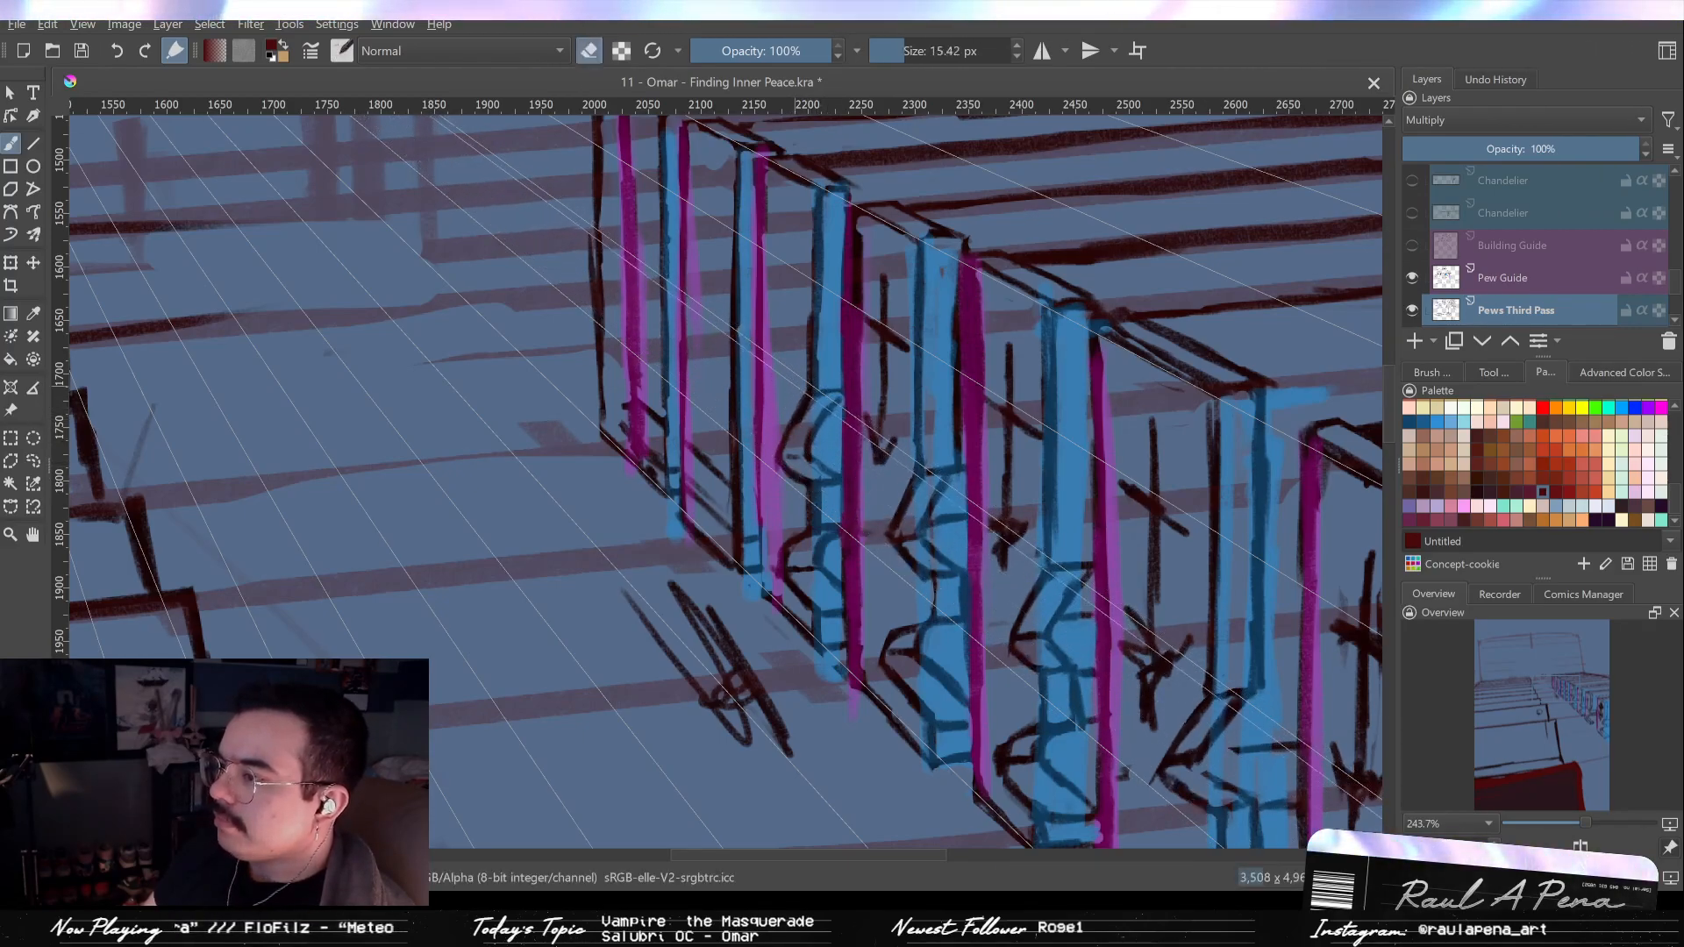
key(e)
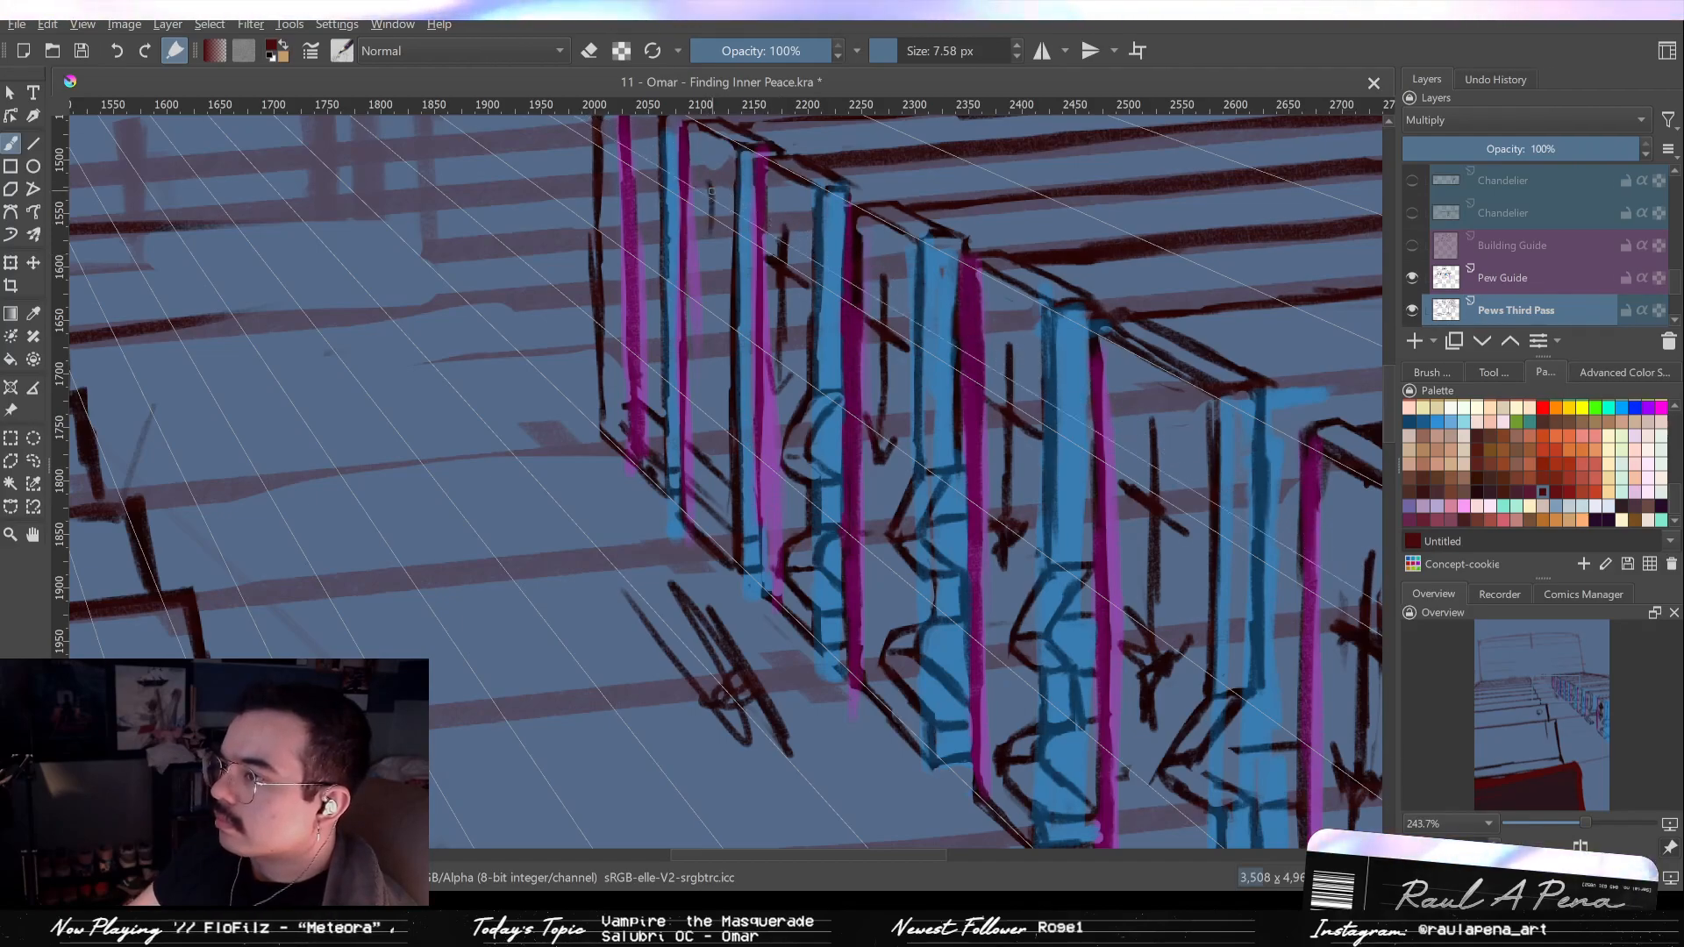
drag(619, 158, 665, 275)
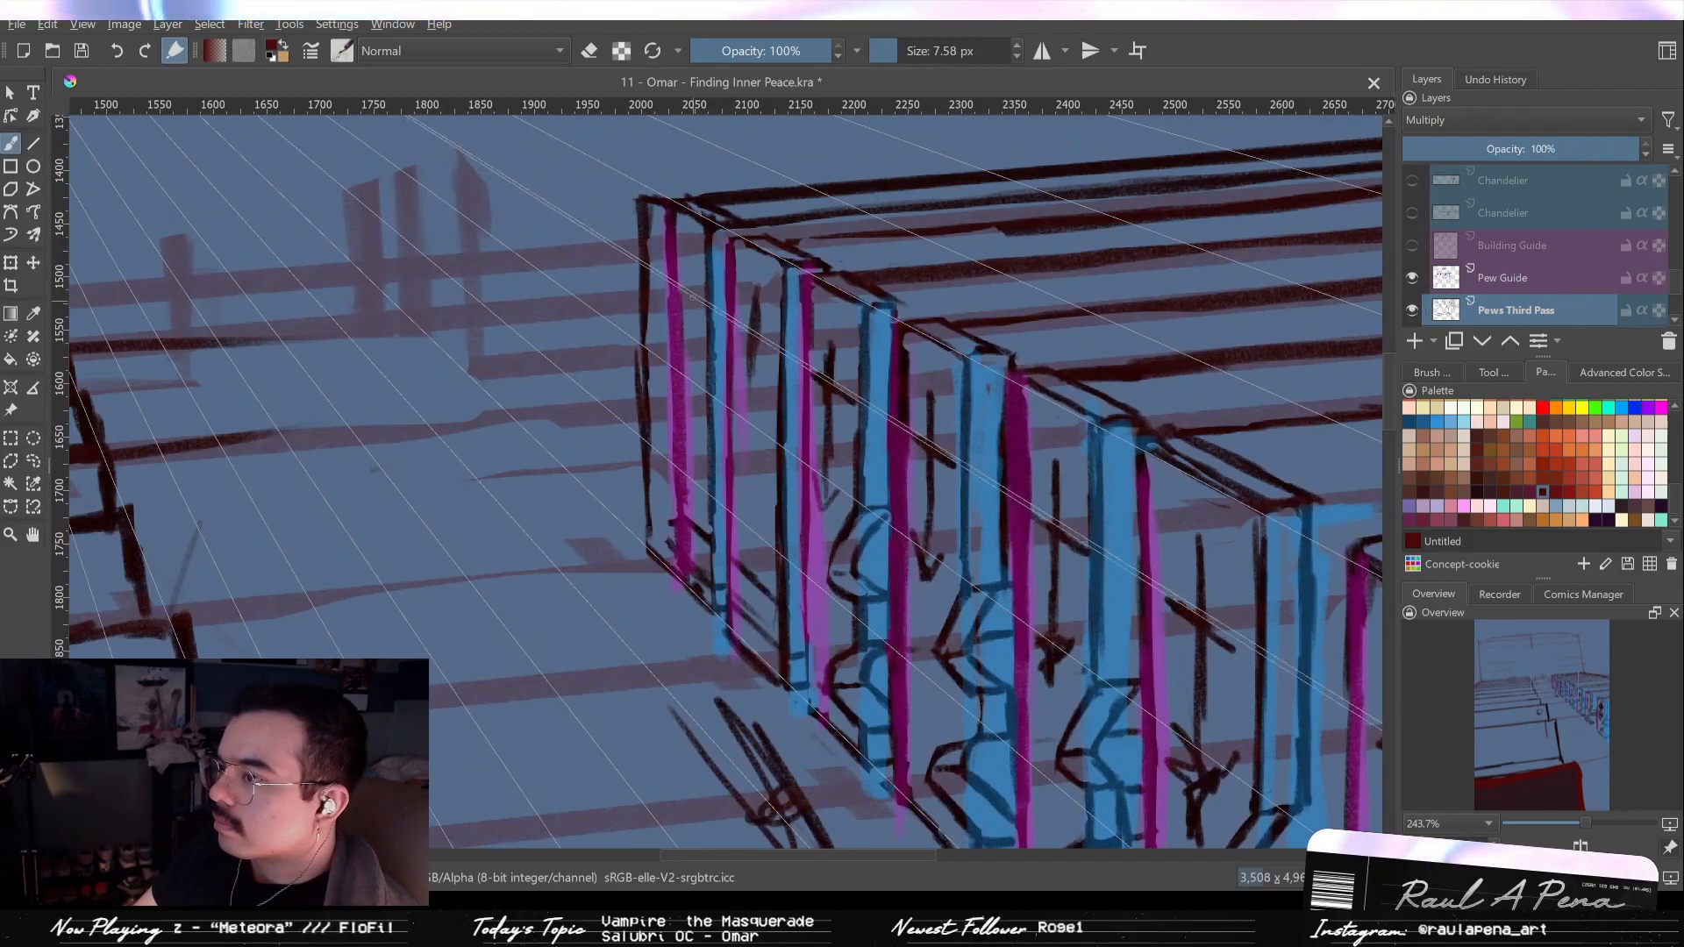
drag(693, 263, 696, 310)
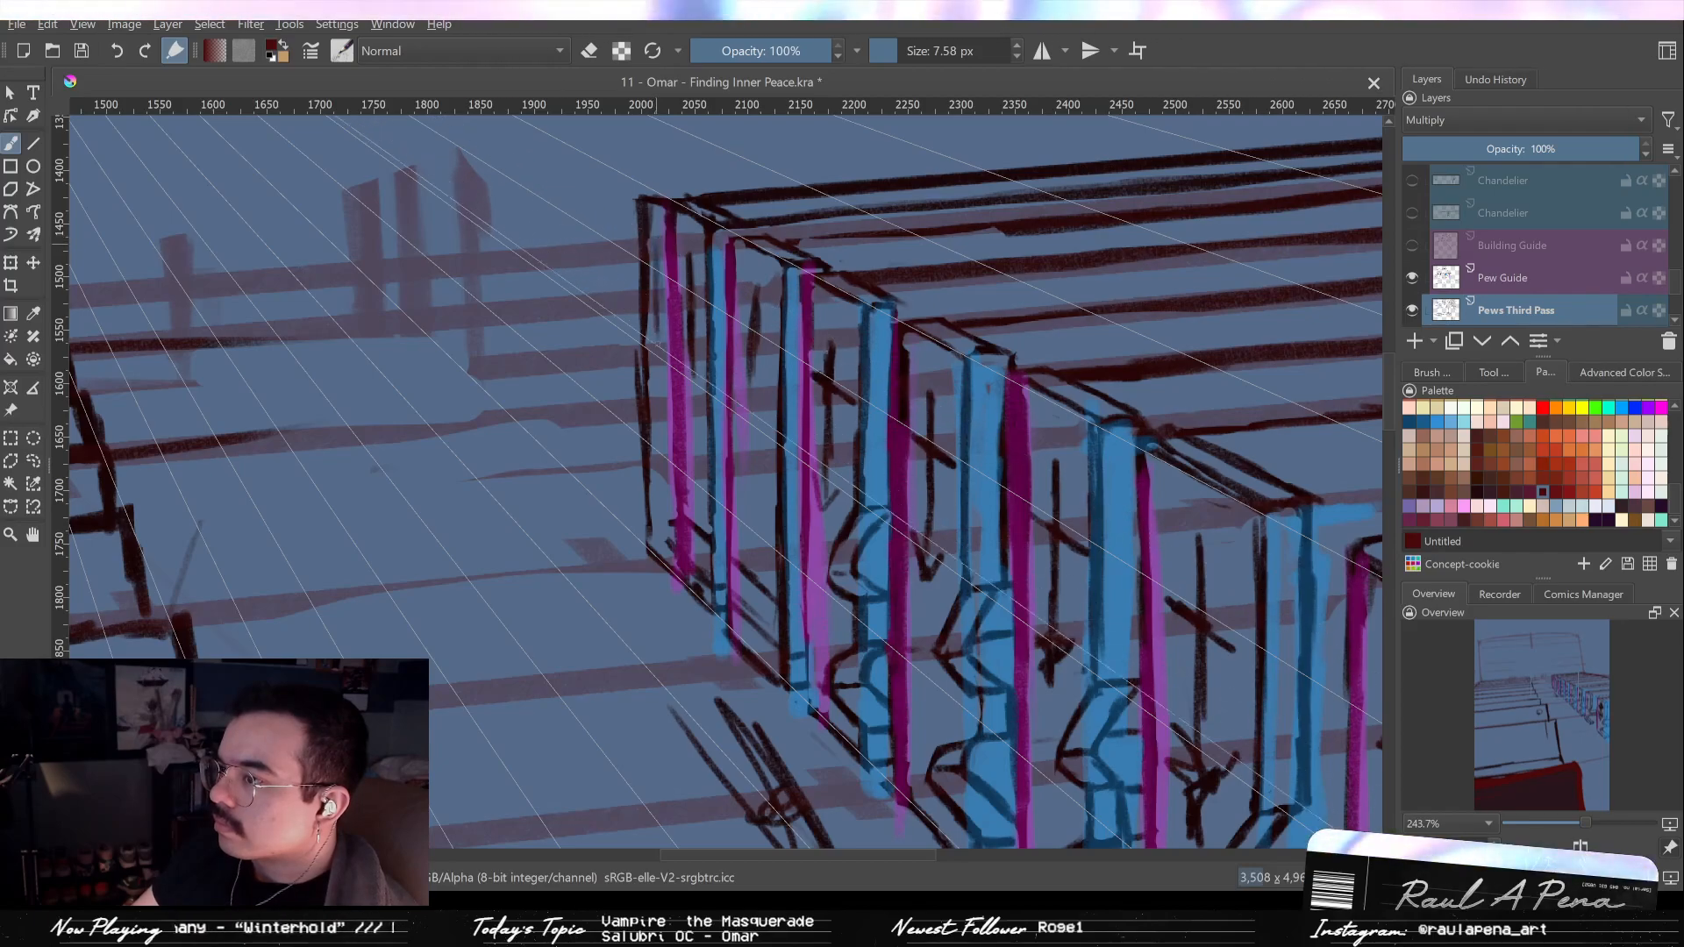
drag(650, 314, 708, 558)
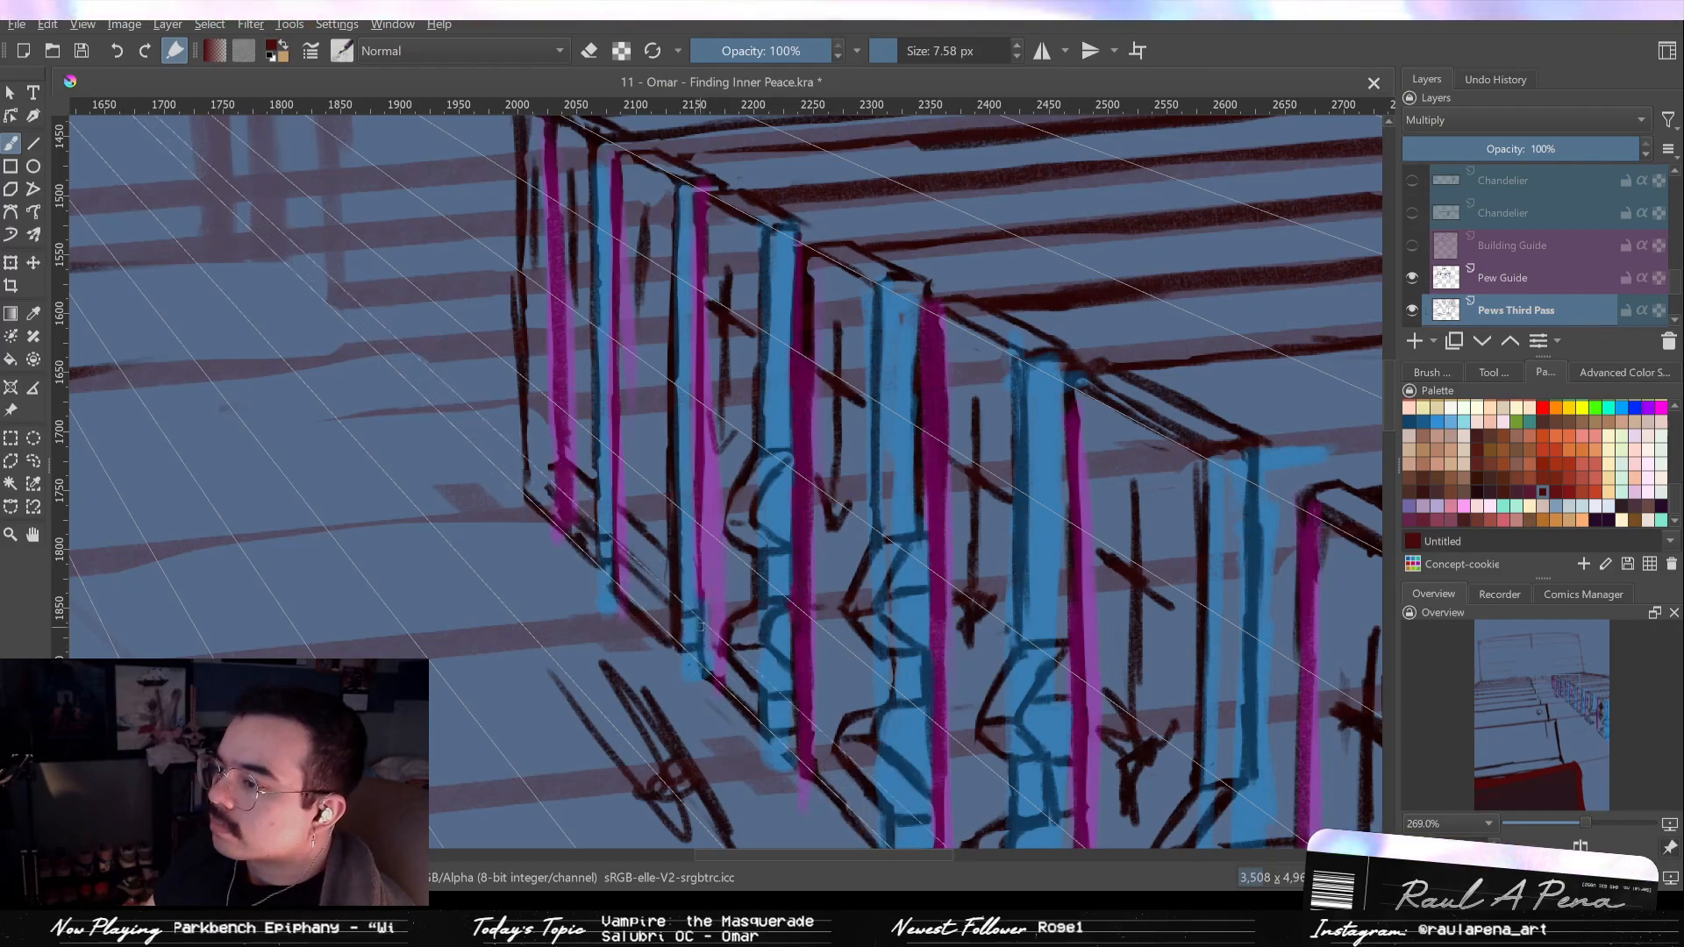
scroll(722, 549, up, 3)
mouse_move(750, 410)
mouse_down()
mouse_move(819, 376)
mouse_move(765, 371)
mouse_up()
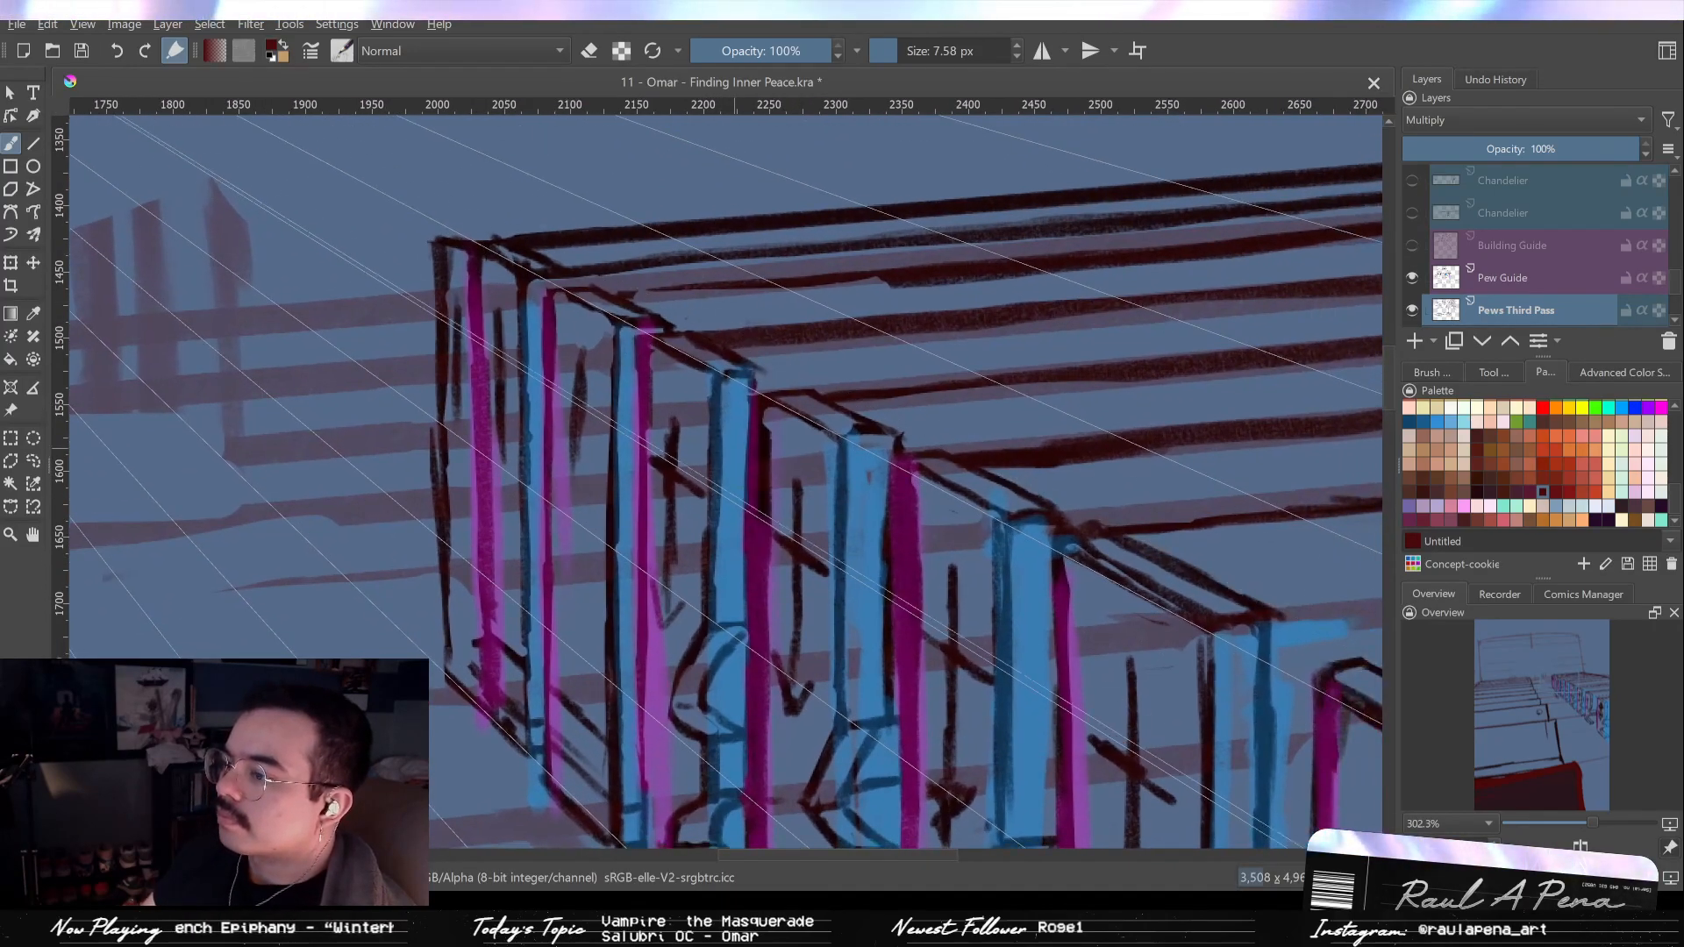
Erase the stray line ends where the long pew-back lines meet the far end panels' top edge.
key(e)
key(e)
drag(714, 676, 736, 636)
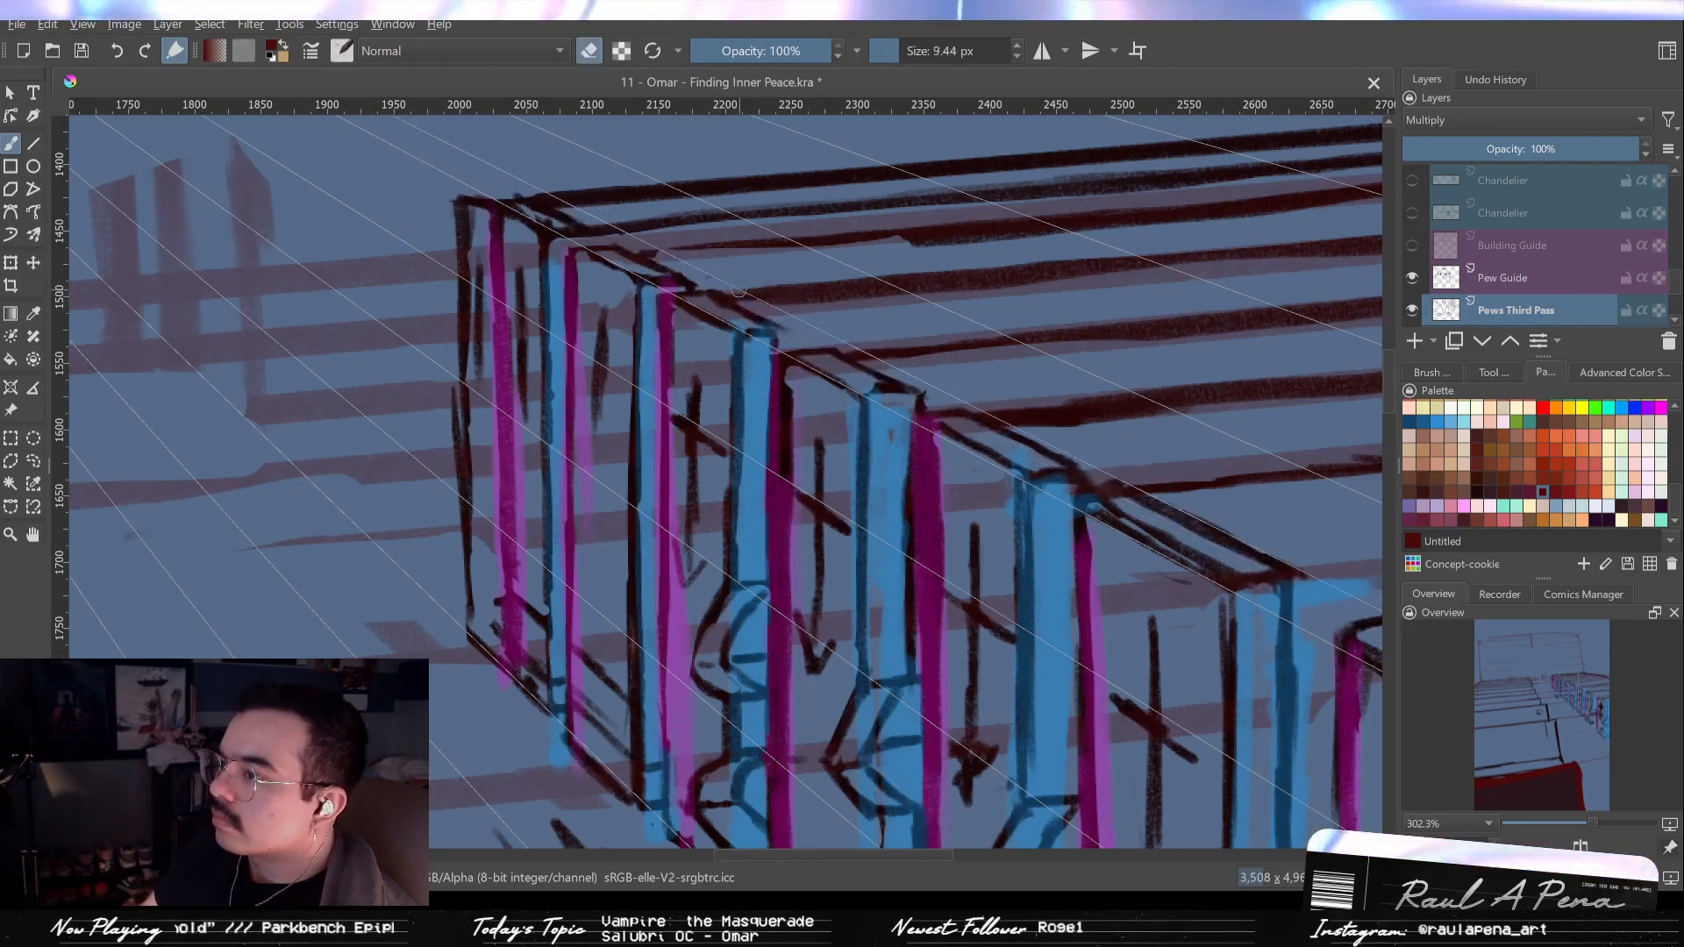
key(e)
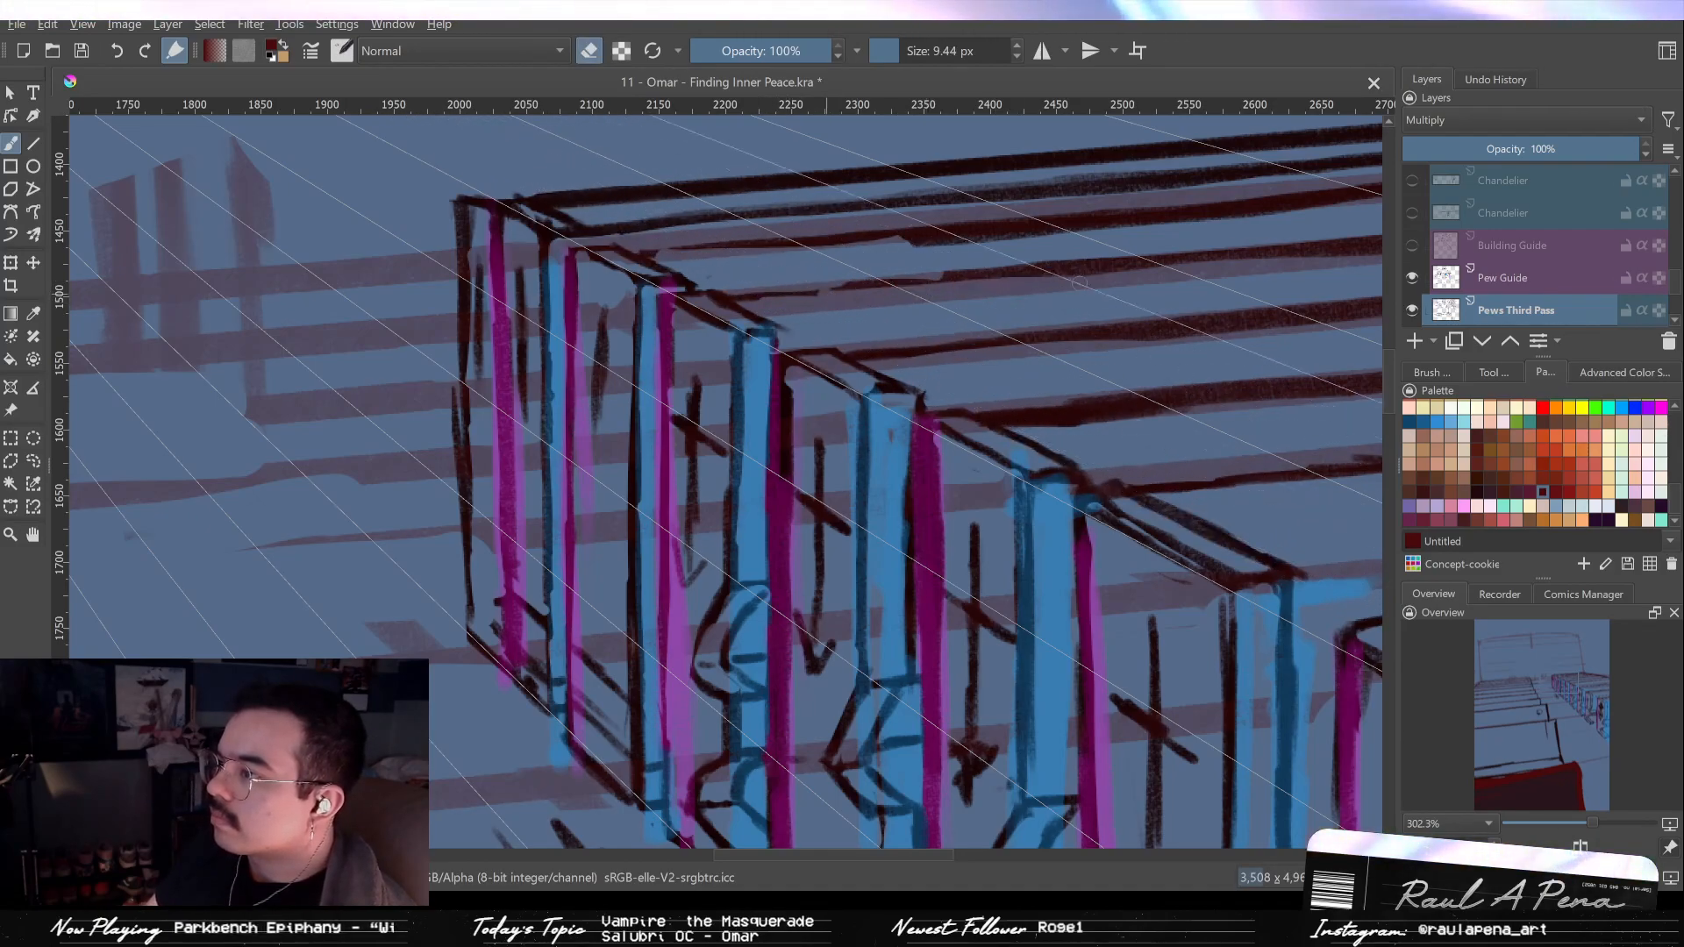
key(e)
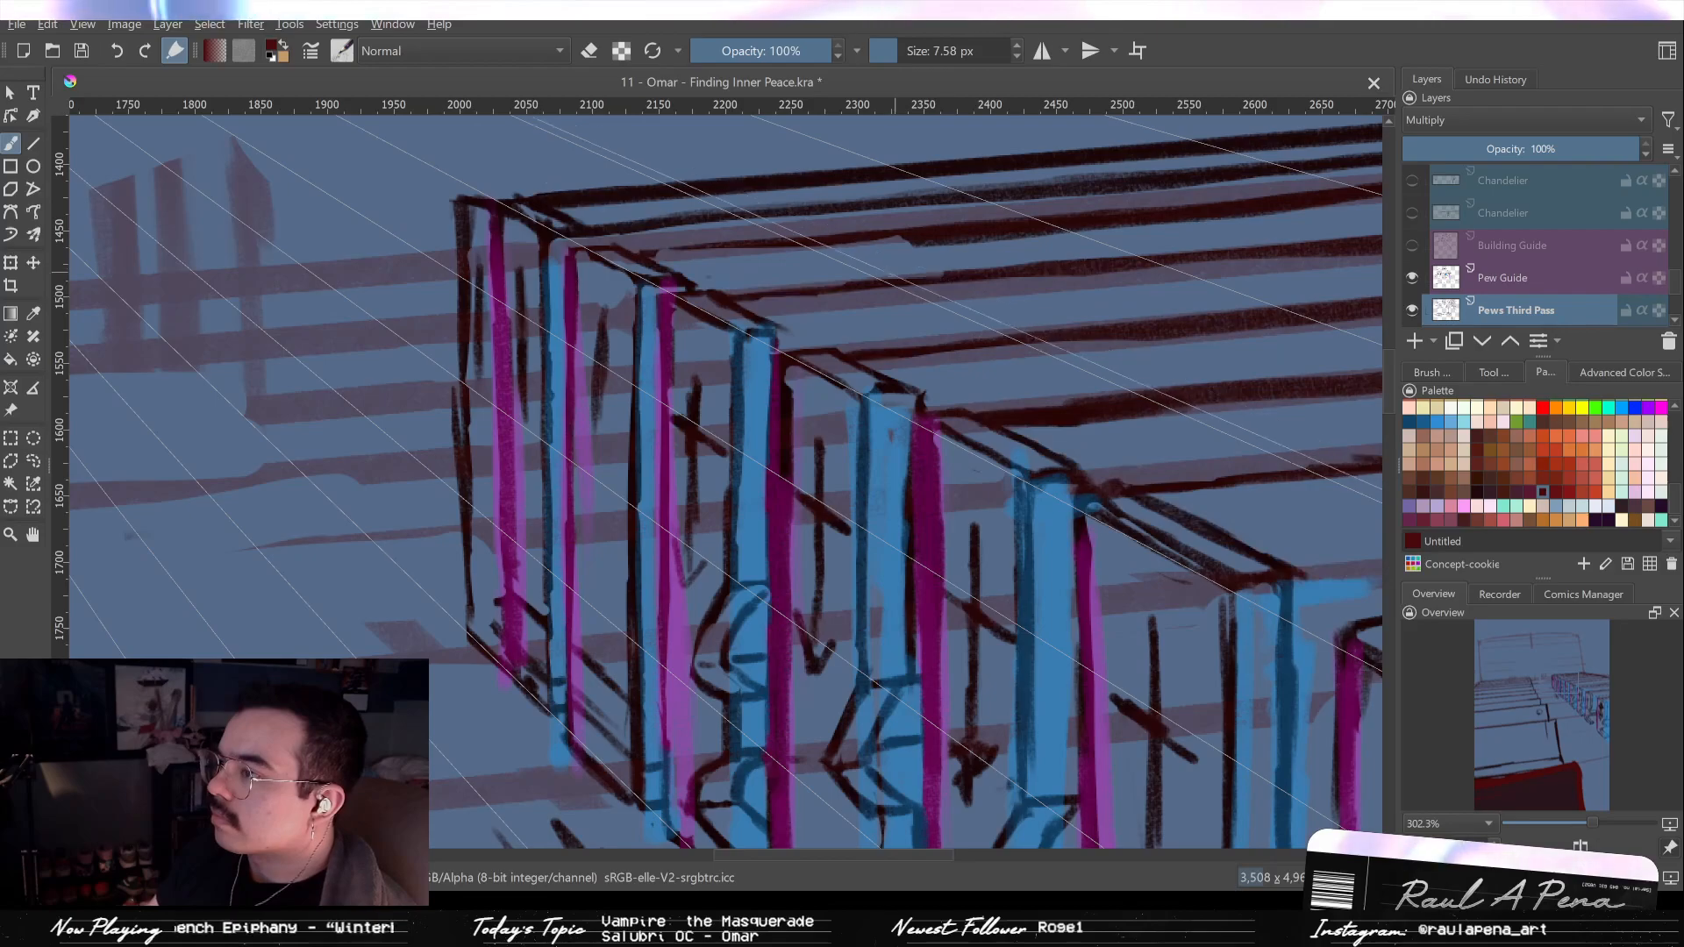
Draw the angular seat and foot profiles on the second far pew's end panel, erasing the overlapping strokes.
mouse_move(1046, 269)
mouse_down()
mouse_move(1000, 430)
mouse_move(929, 220)
mouse_up()
mouse_move(869, 425)
mouse_down()
mouse_move(866, 557)
mouse_move(834, 520)
mouse_up()
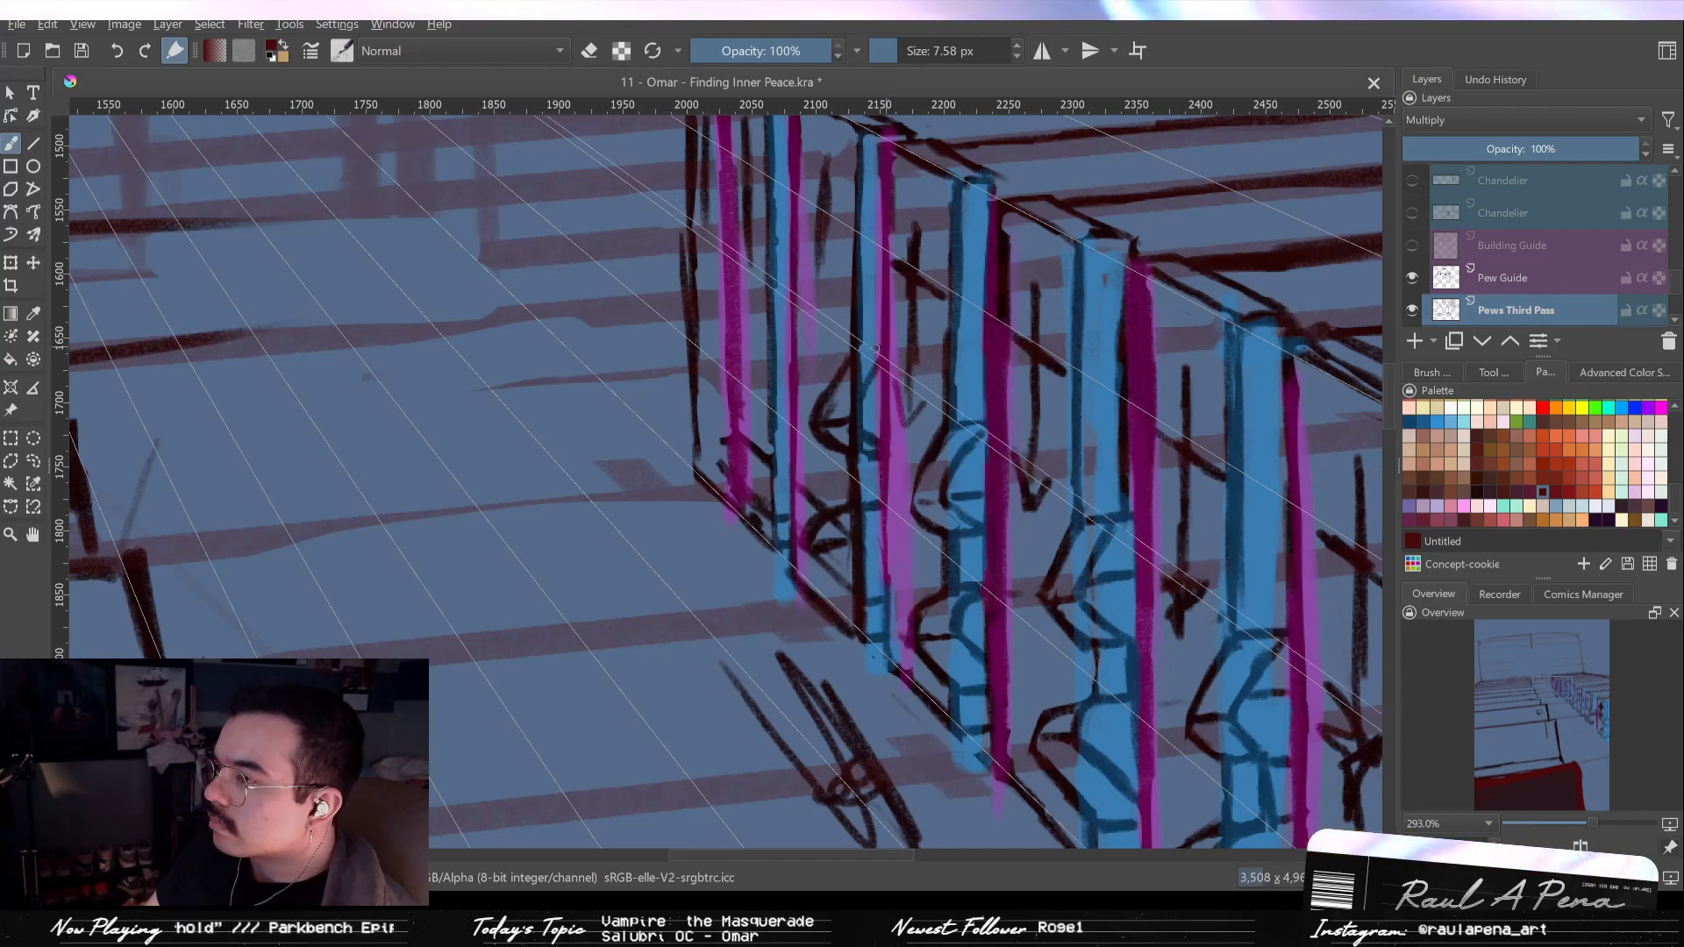
key(e)
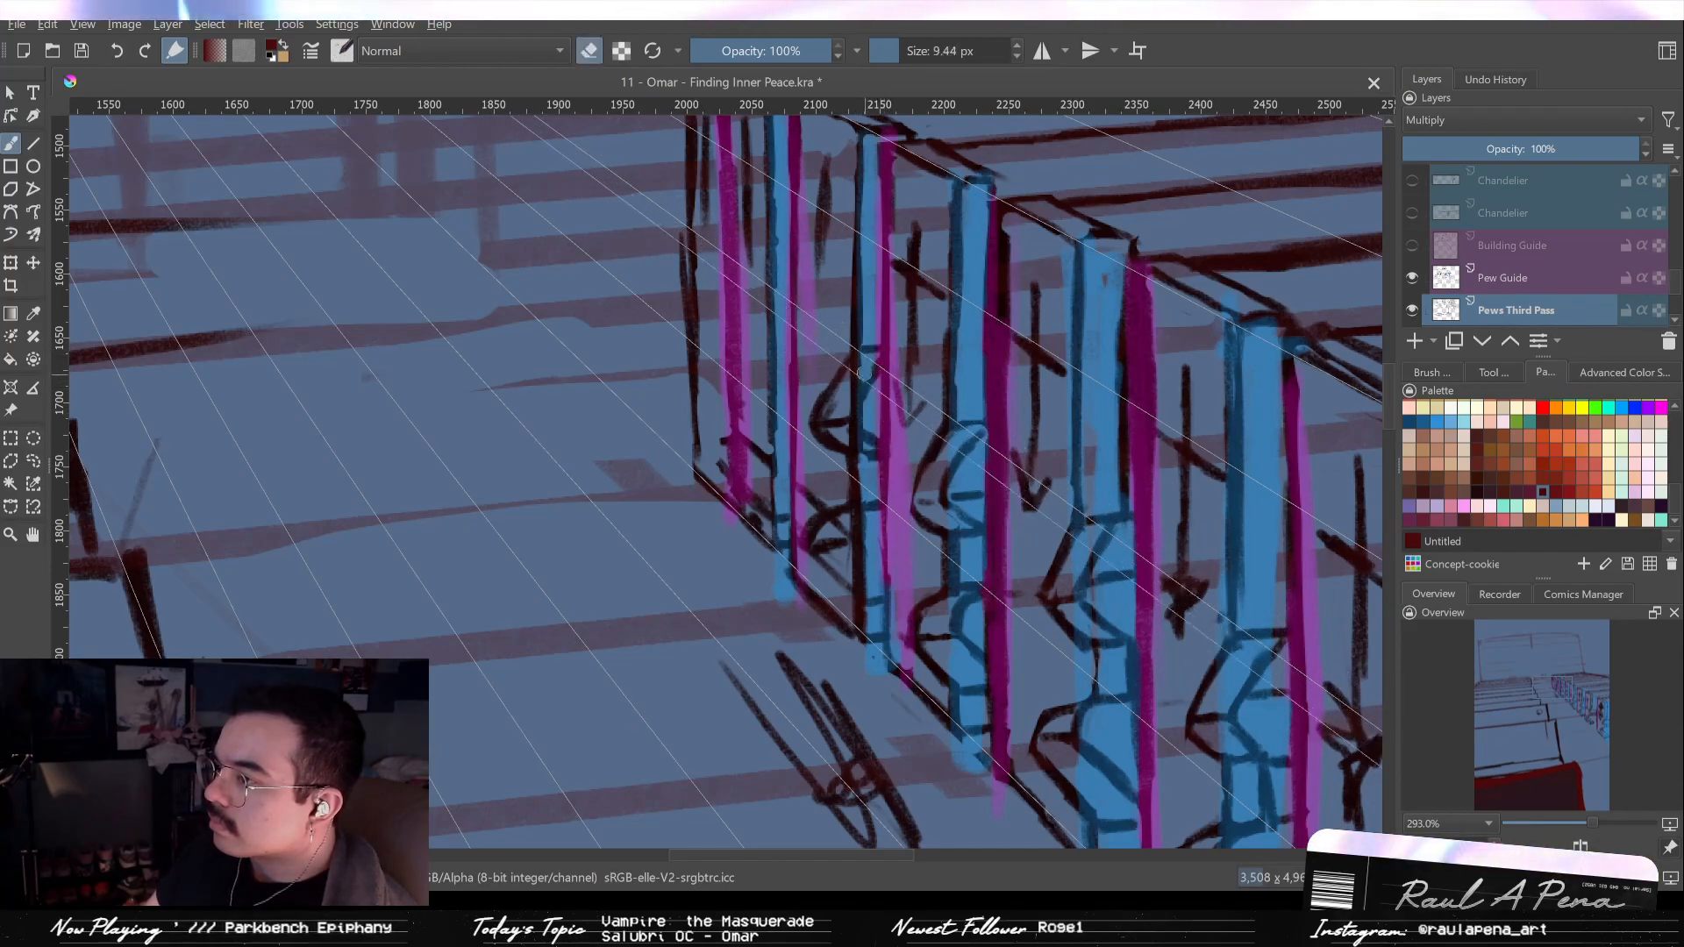
key(e)
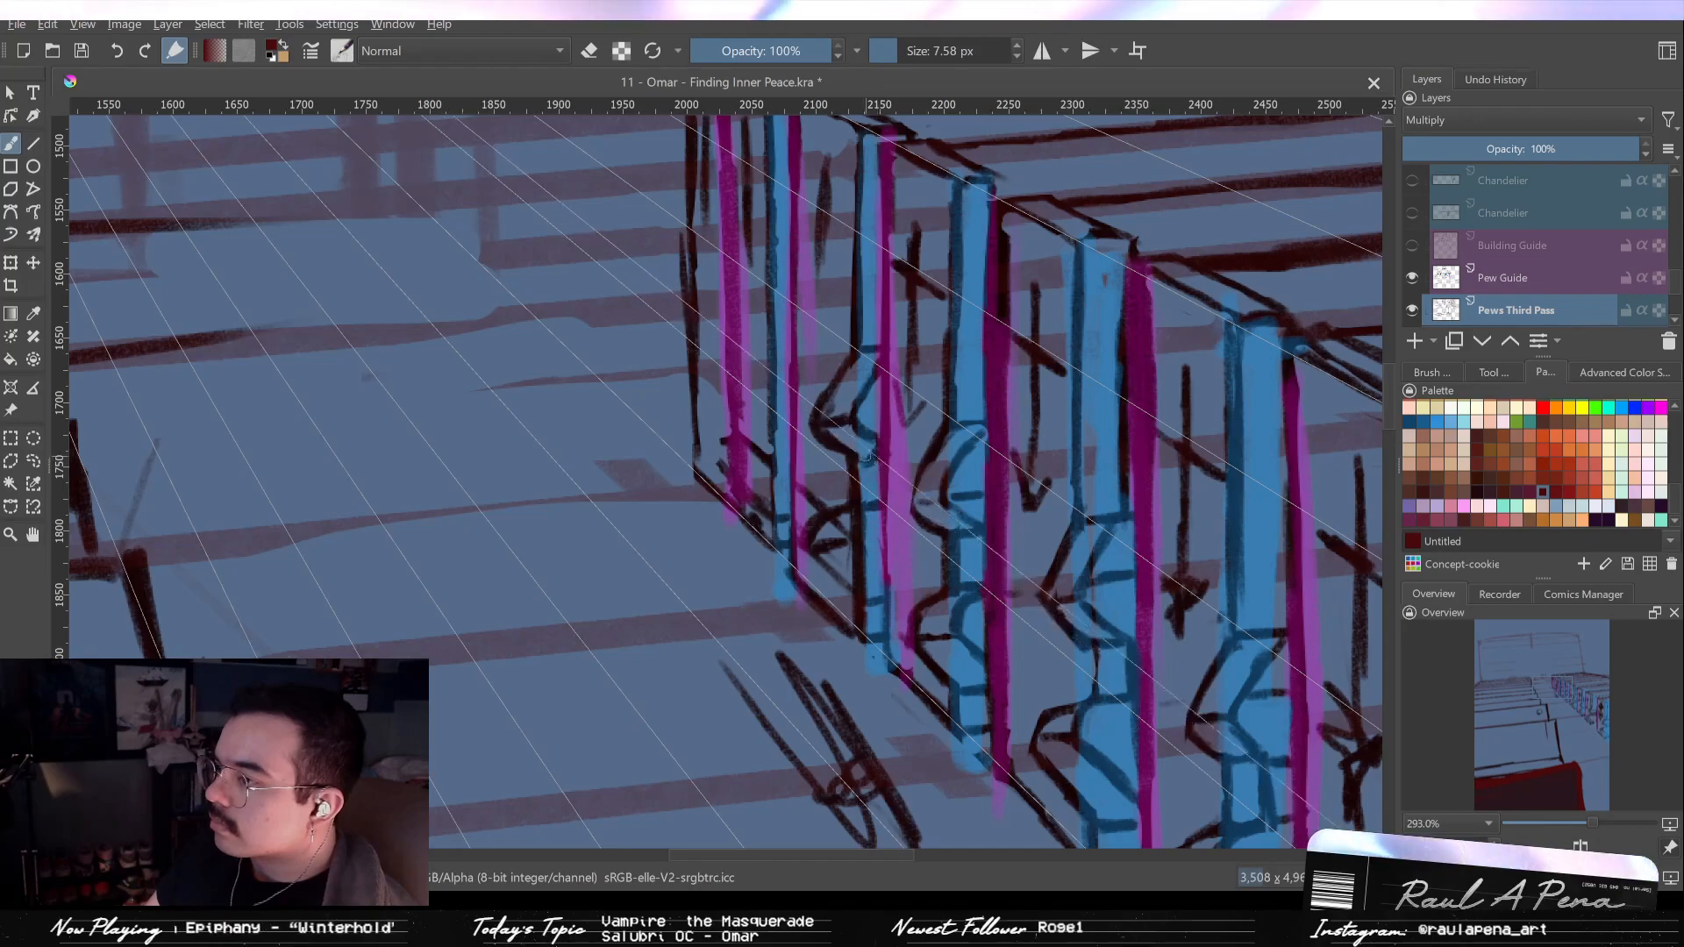
key(e)
mouse_move(843, 520)
mouse_down()
mouse_move(830, 537)
mouse_move(846, 543)
mouse_move(864, 509)
mouse_move(844, 509)
mouse_move(853, 544)
mouse_up()
key(e)
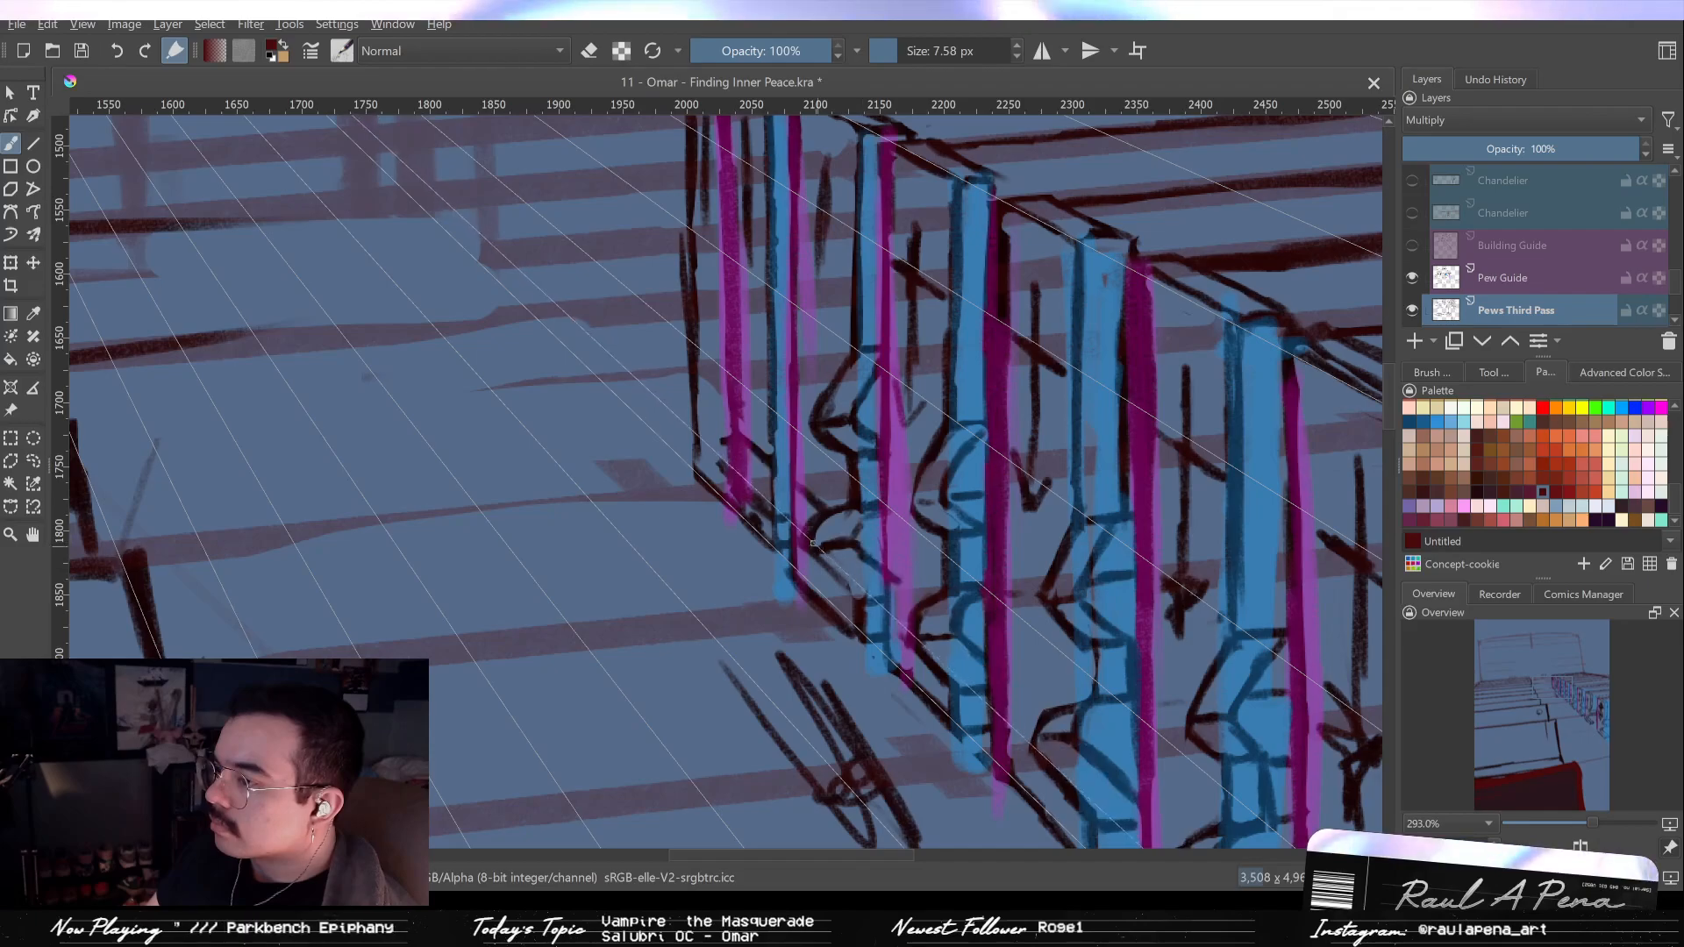
Add the crossbars and lower tick strokes to the cross ornaments on the two farthest pews' end panels.
scroll(887, 501, down, 5)
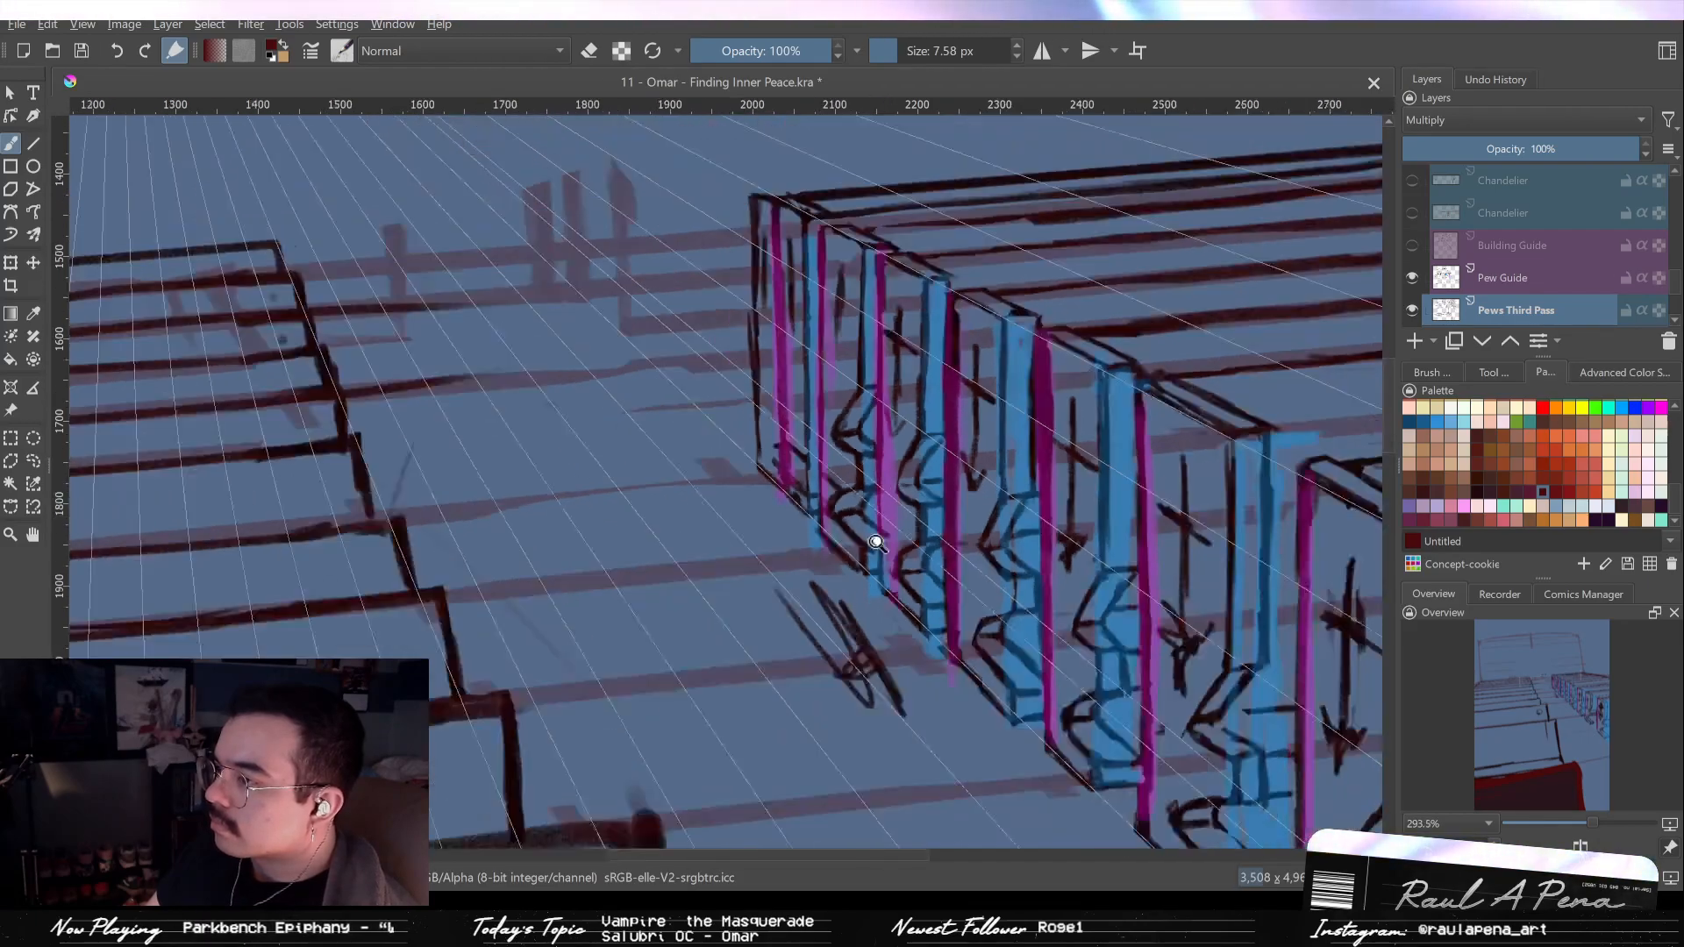
scroll(842, 396, up, 1)
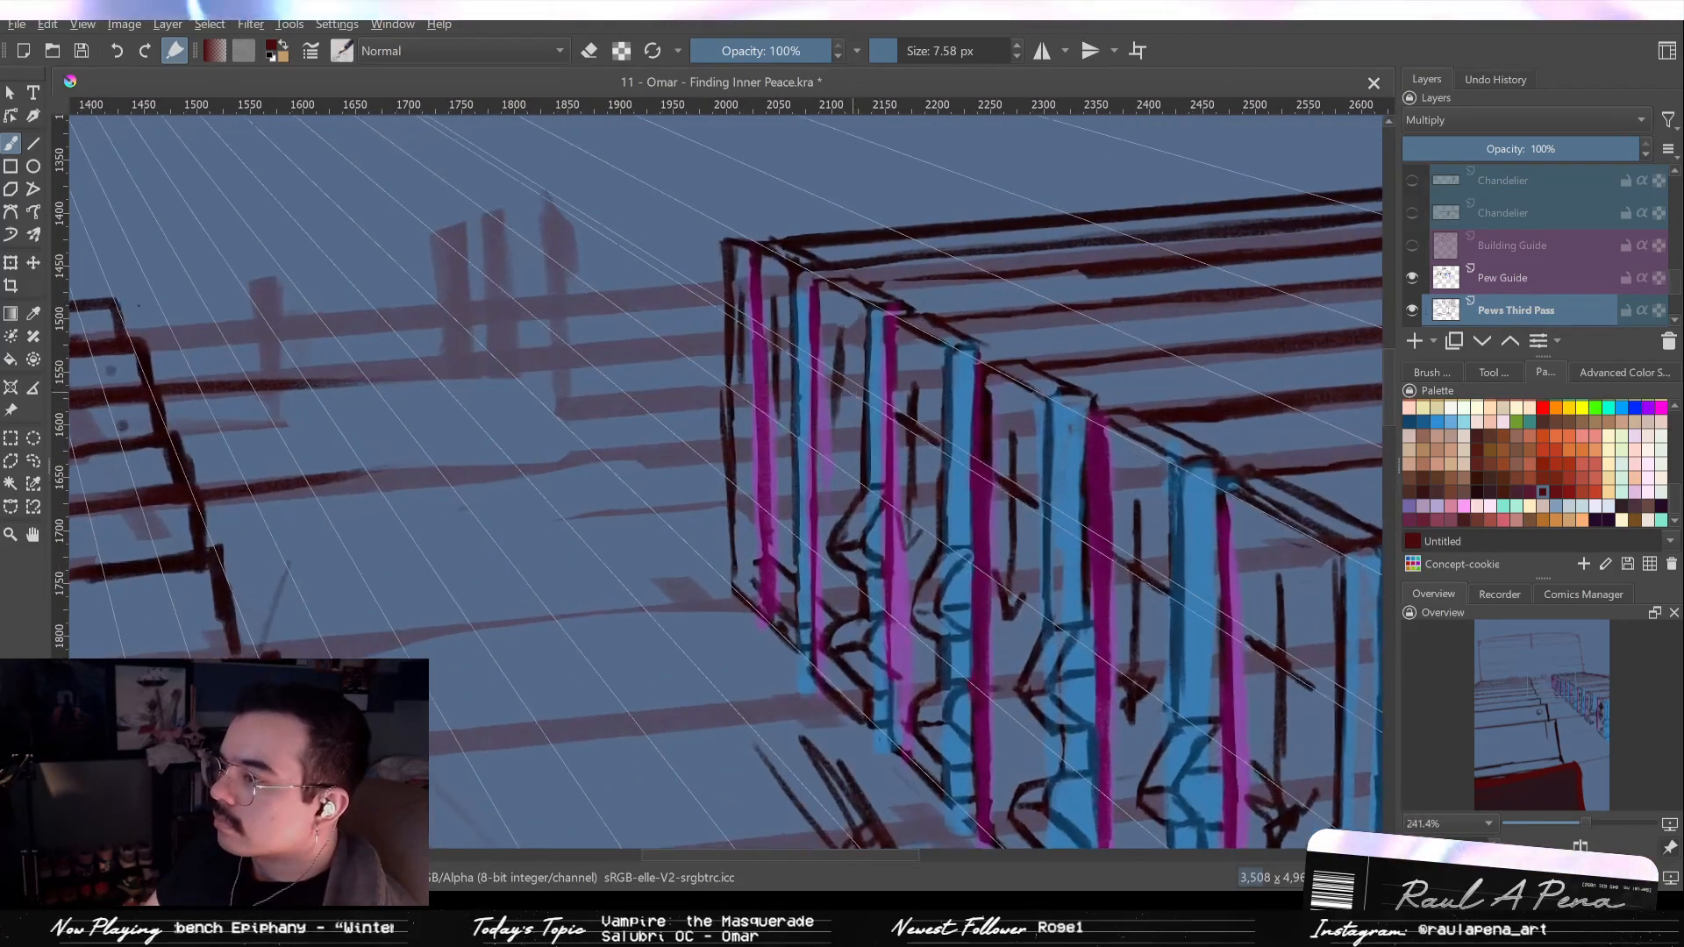
mouse_move(823, 450)
mouse_down()
mouse_move(834, 484)
mouse_move(850, 468)
mouse_up()
key(e)
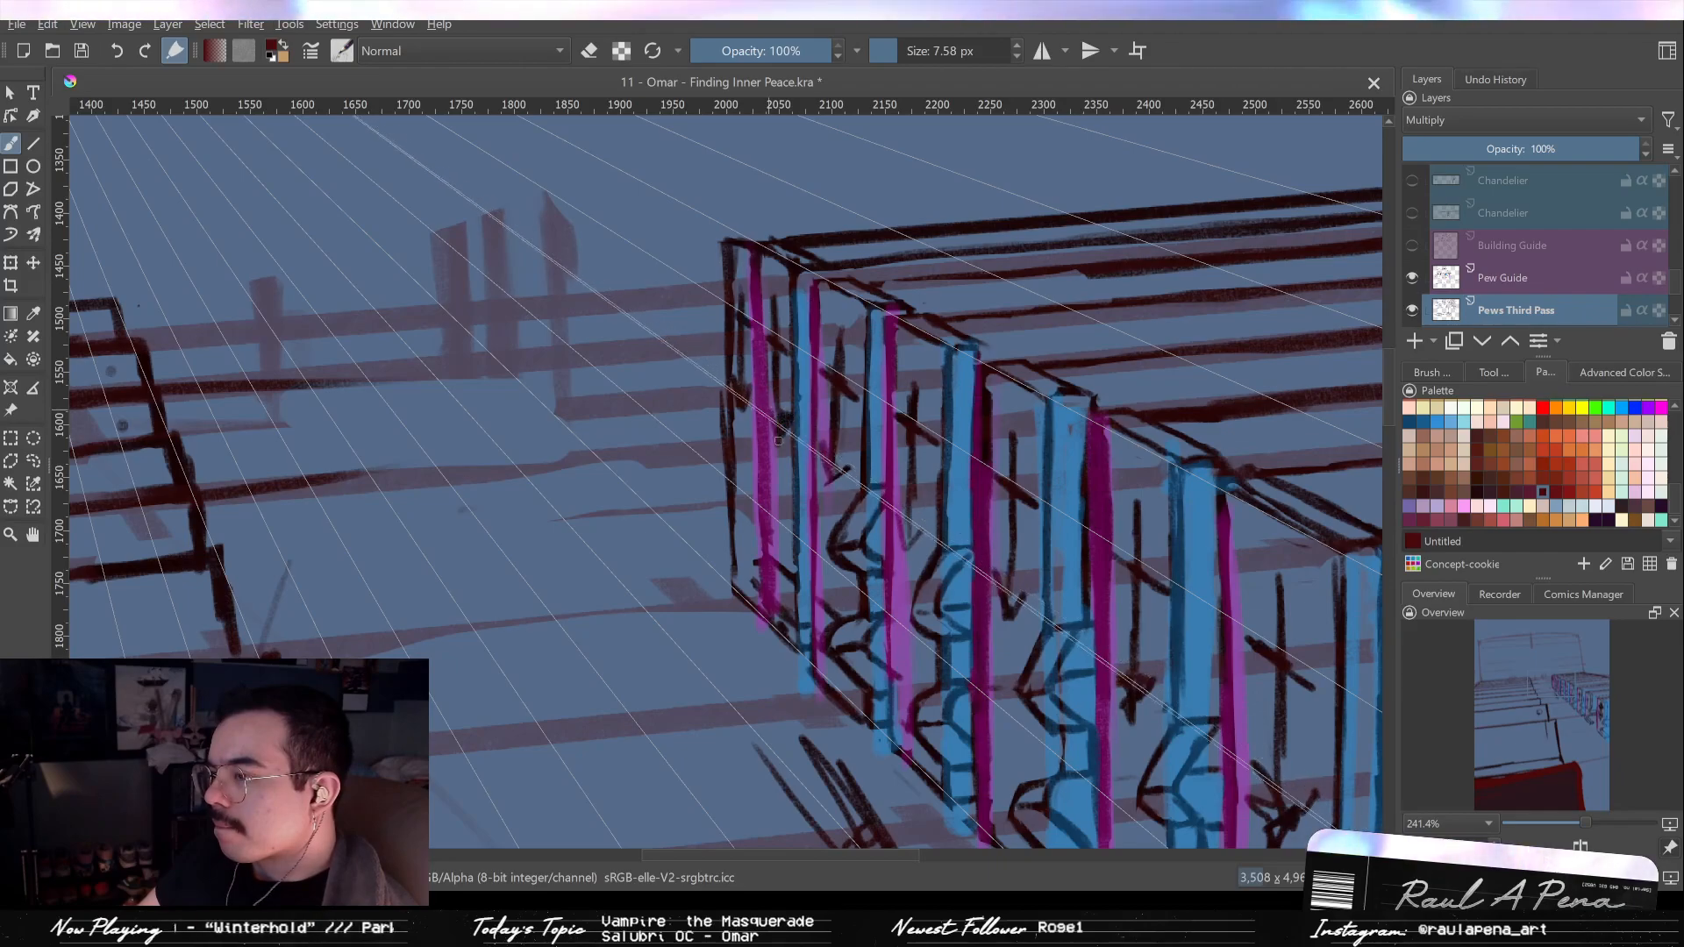
drag(799, 477, 808, 410)
mouse_move(789, 527)
mouse_down()
mouse_move(801, 568)
mouse_move(799, 517)
mouse_up()
Refine the second far pew's foot profile by erasing its upper corner and redrawing the outline.
key(e)
drag(849, 634, 820, 658)
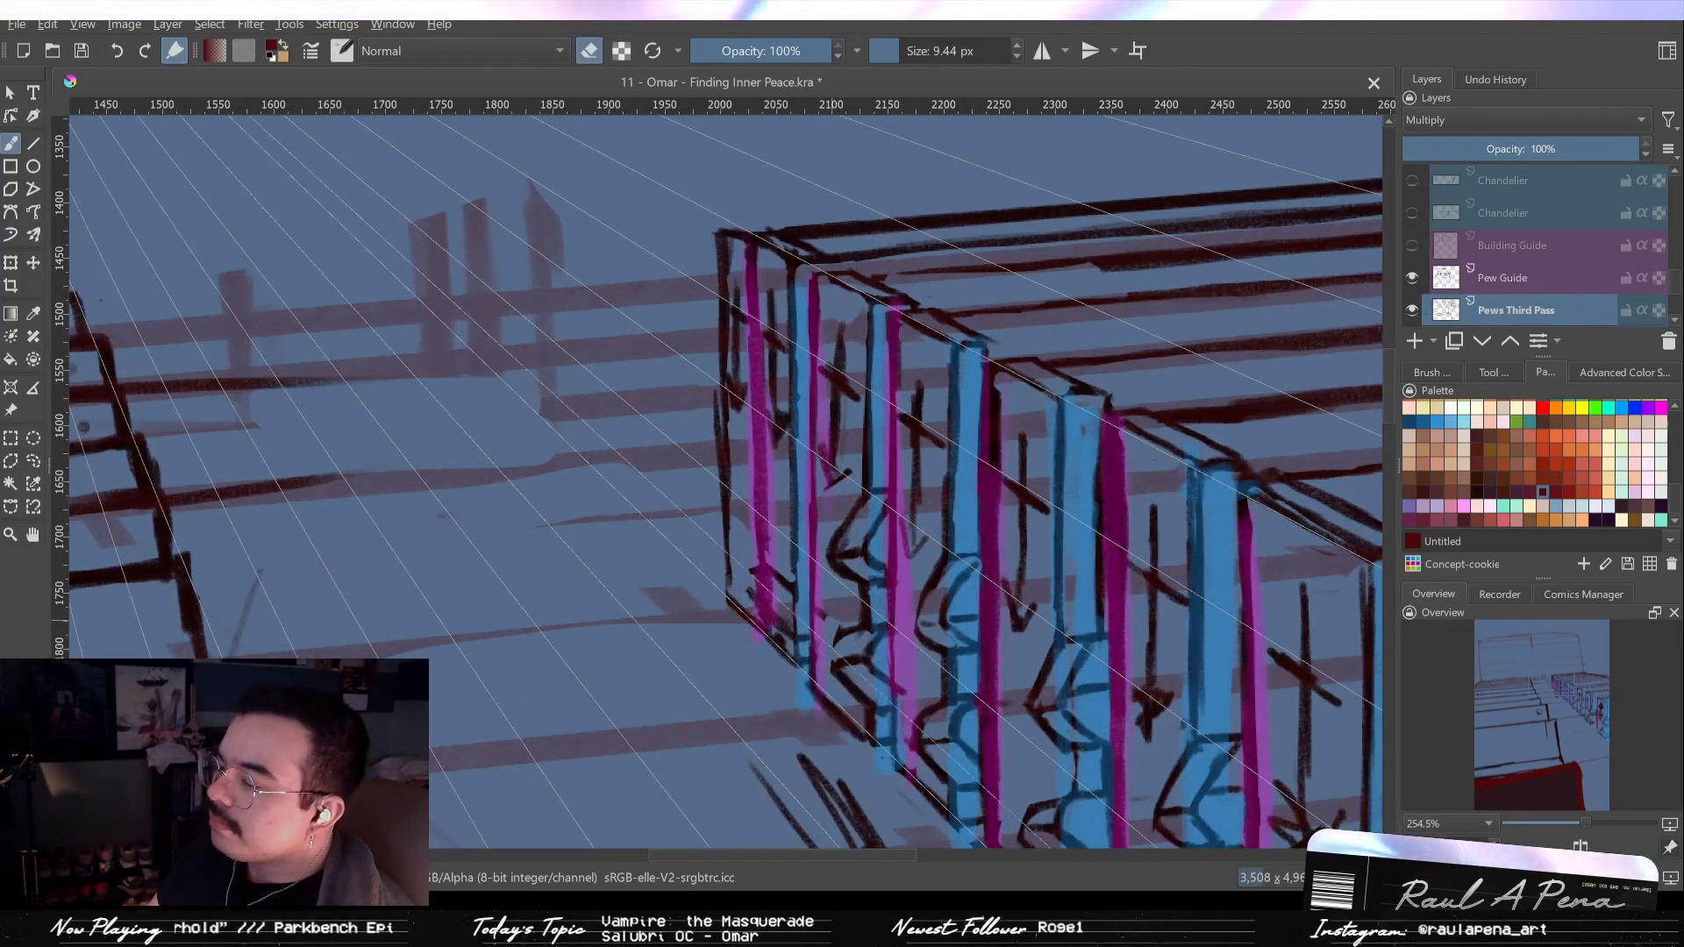
mouse_move(806, 720)
mouse_down()
mouse_move(840, 562)
mouse_move(840, 590)
mouse_up()
key(e)
key(e)
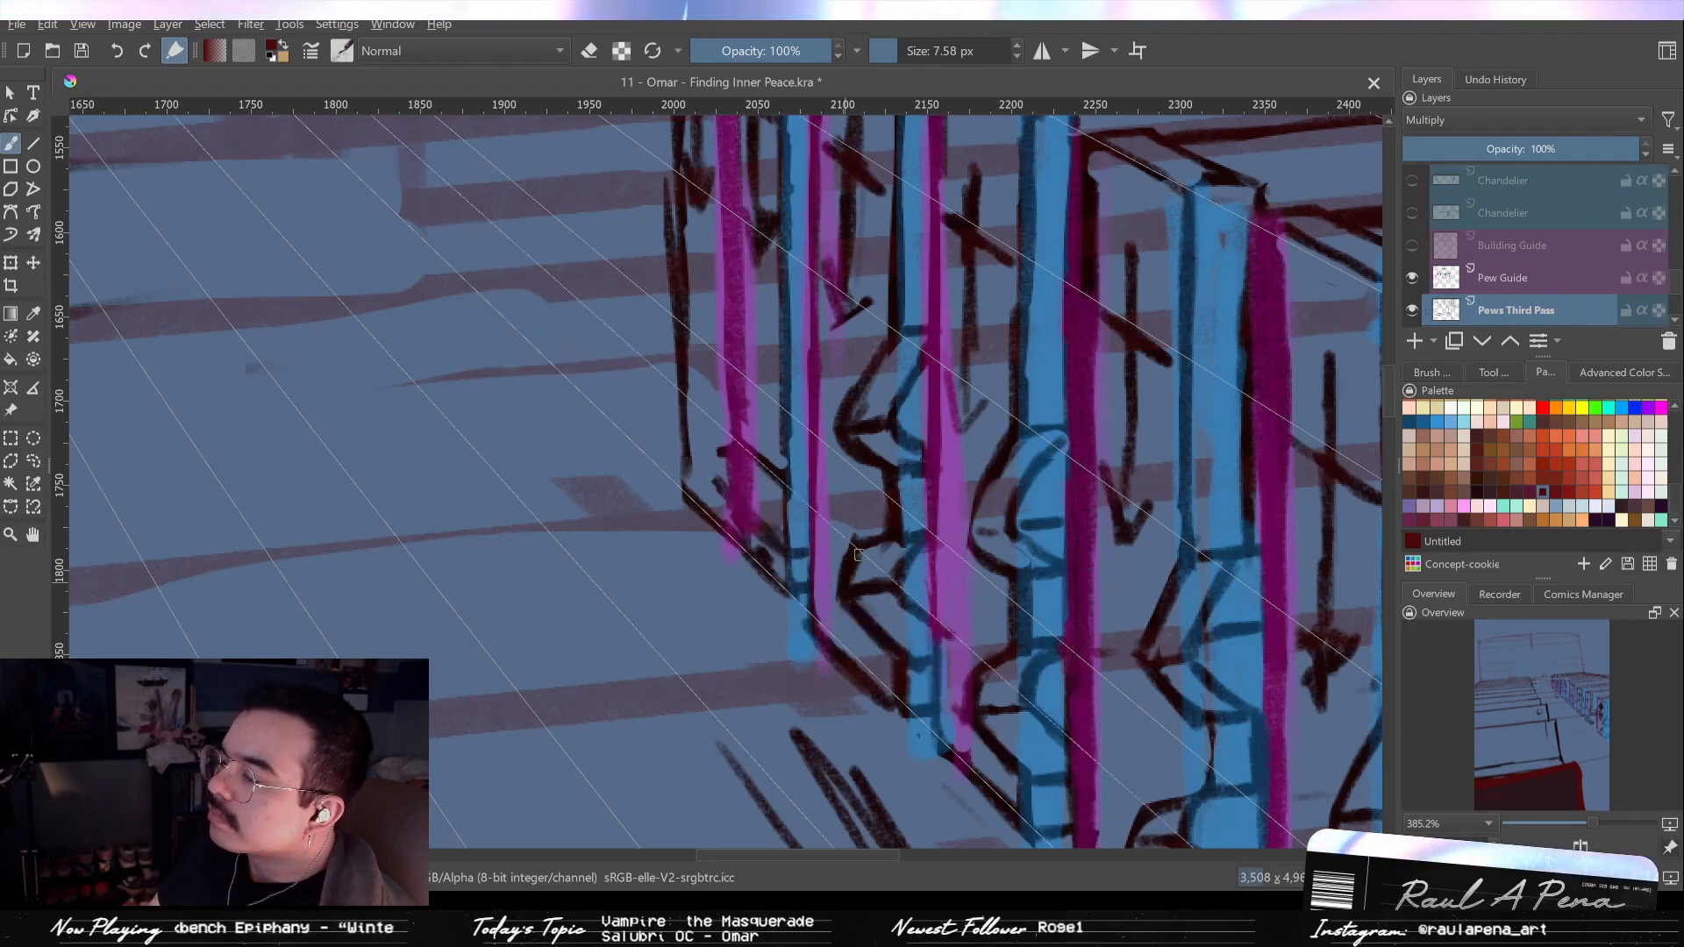
drag(864, 527, 840, 589)
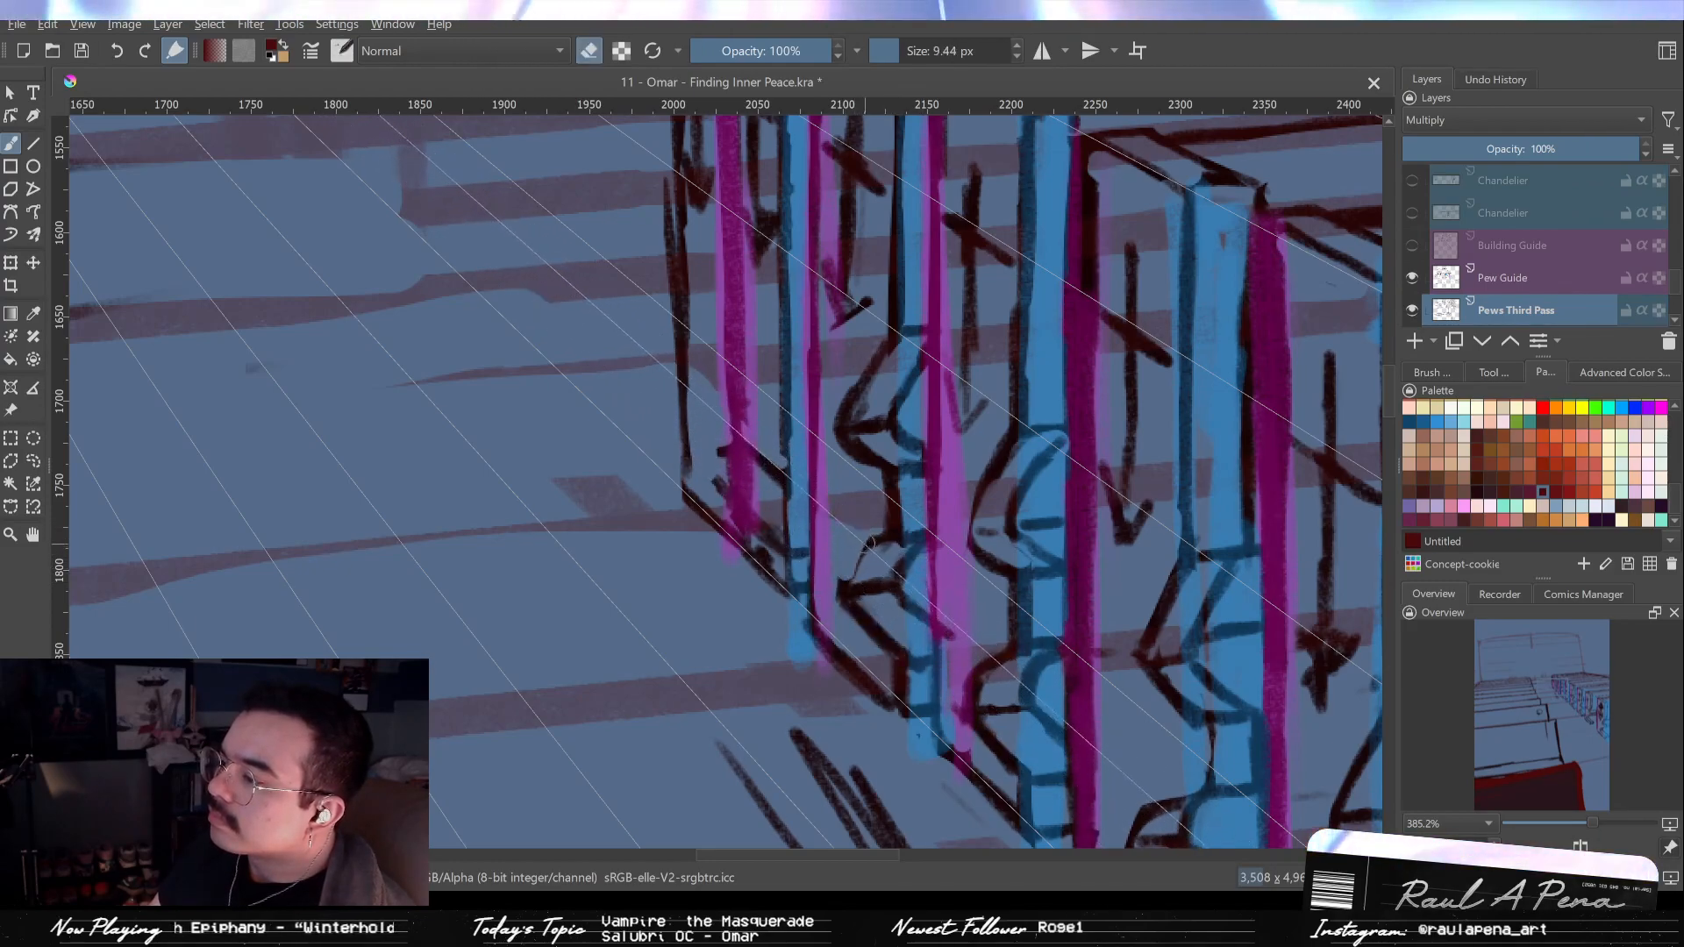
key(e)
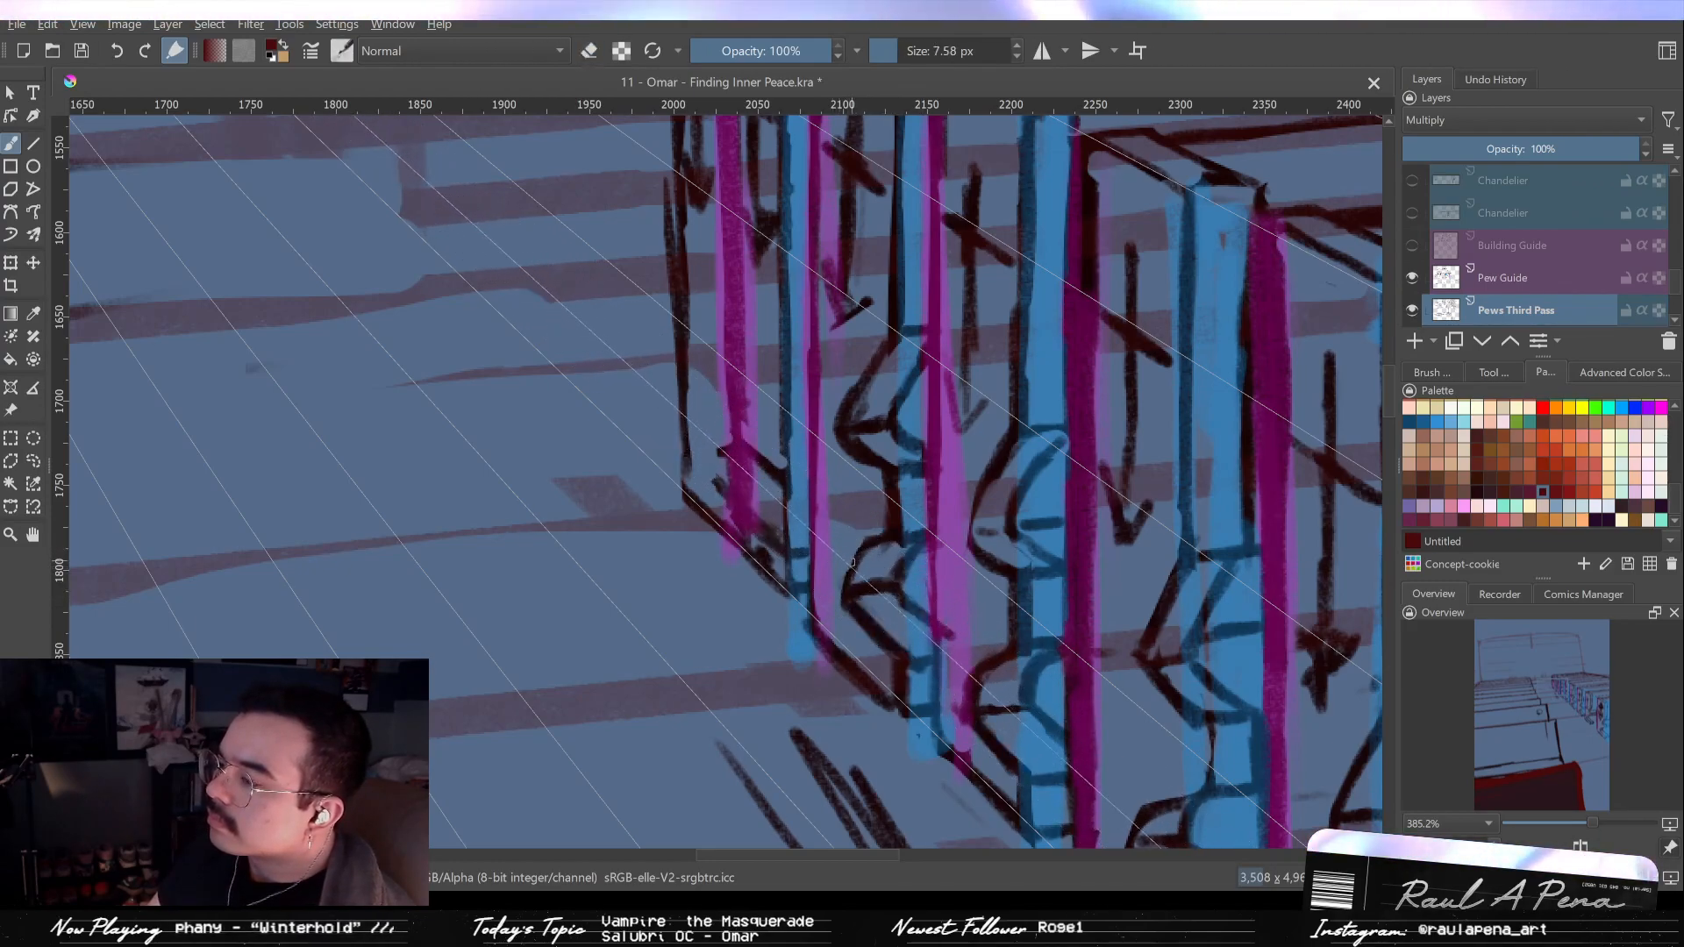
drag(899, 534, 894, 556)
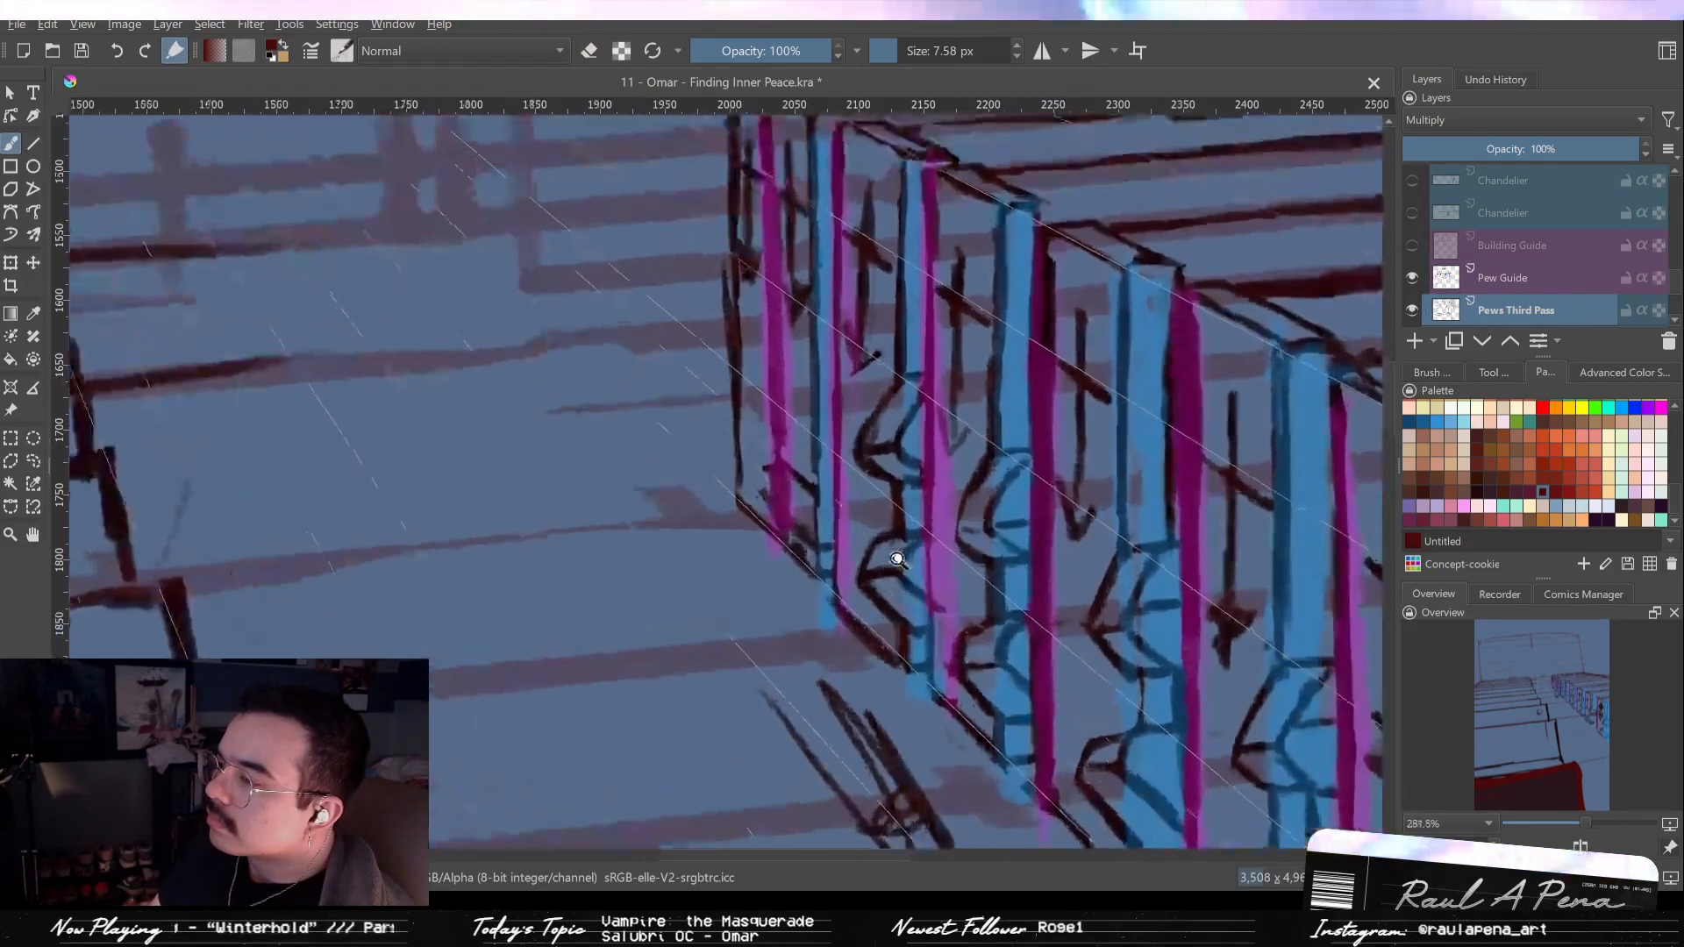
Draw small foot and seat profiles on the farthest pew's front edge, matching those on the neighbouring pews.
drag(824, 407, 944, 518)
drag(954, 514, 965, 719)
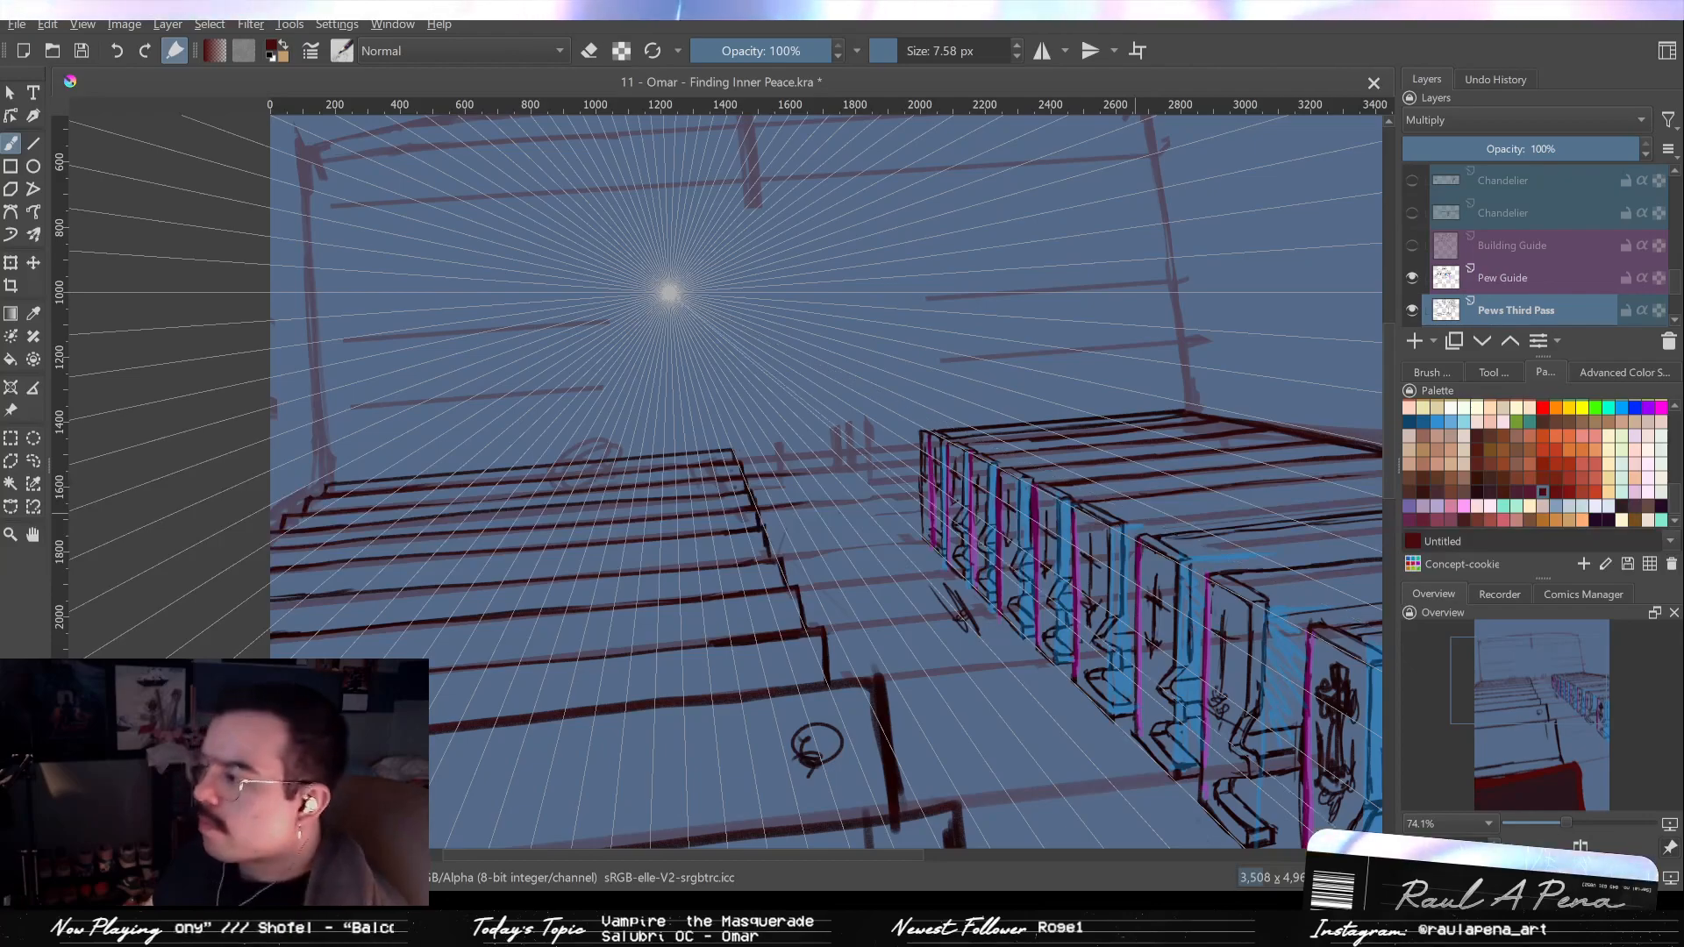
drag(986, 436, 1053, 344)
drag(1084, 568, 1072, 311)
drag(843, 613, 851, 523)
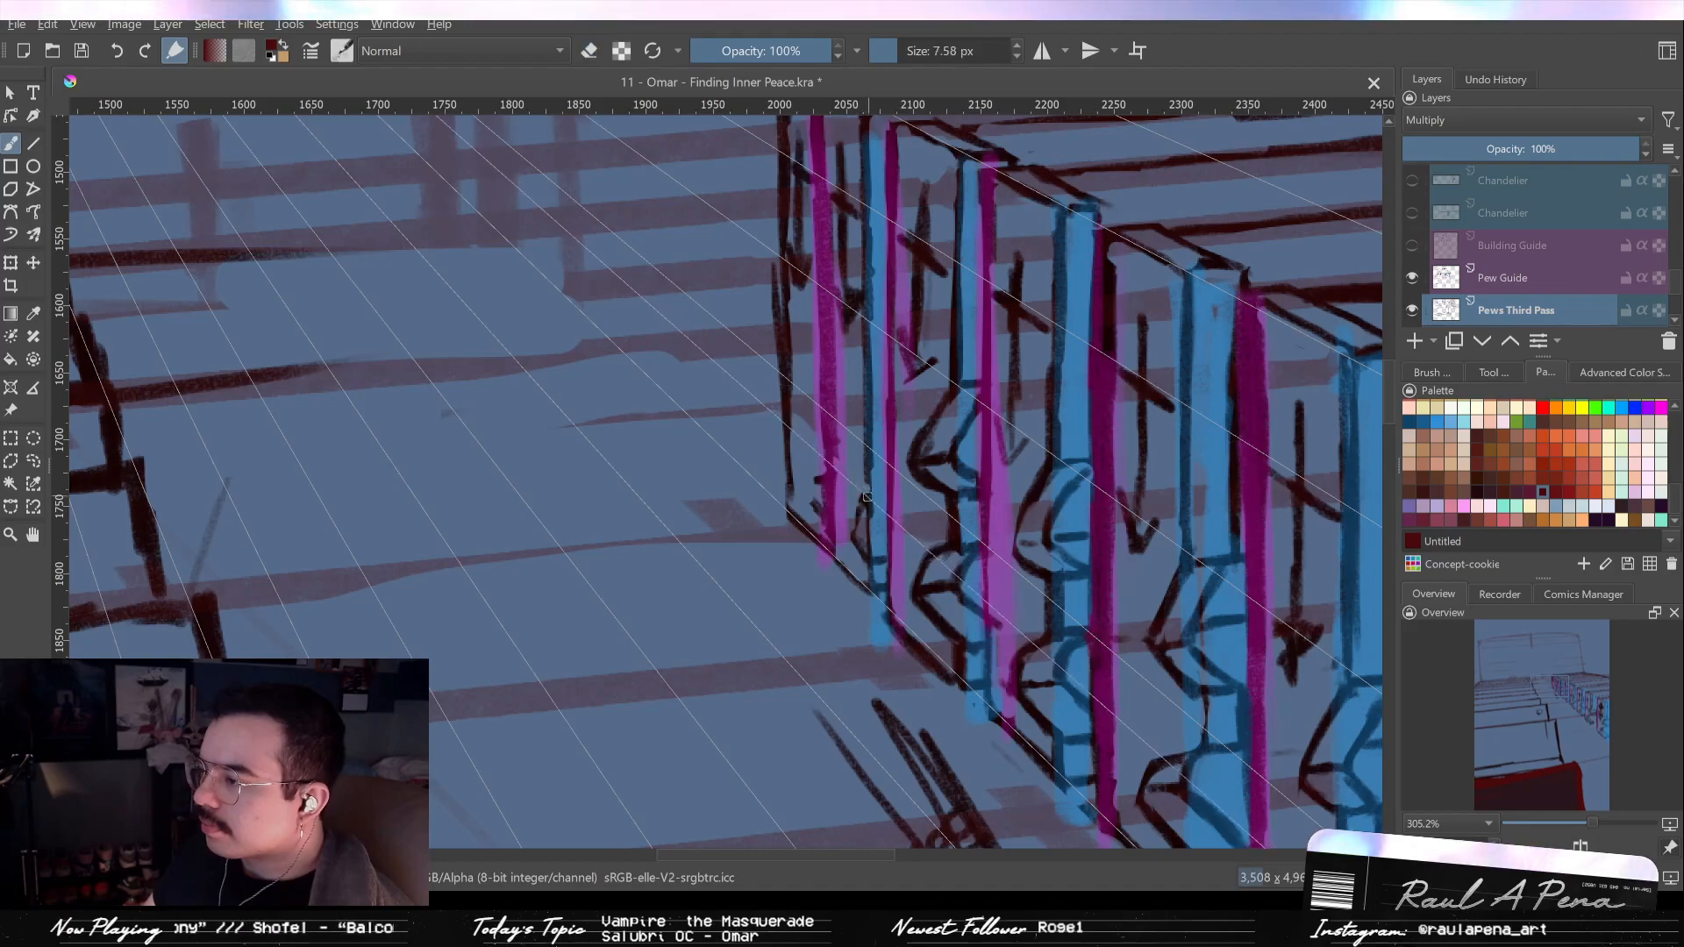
drag(870, 493, 862, 519)
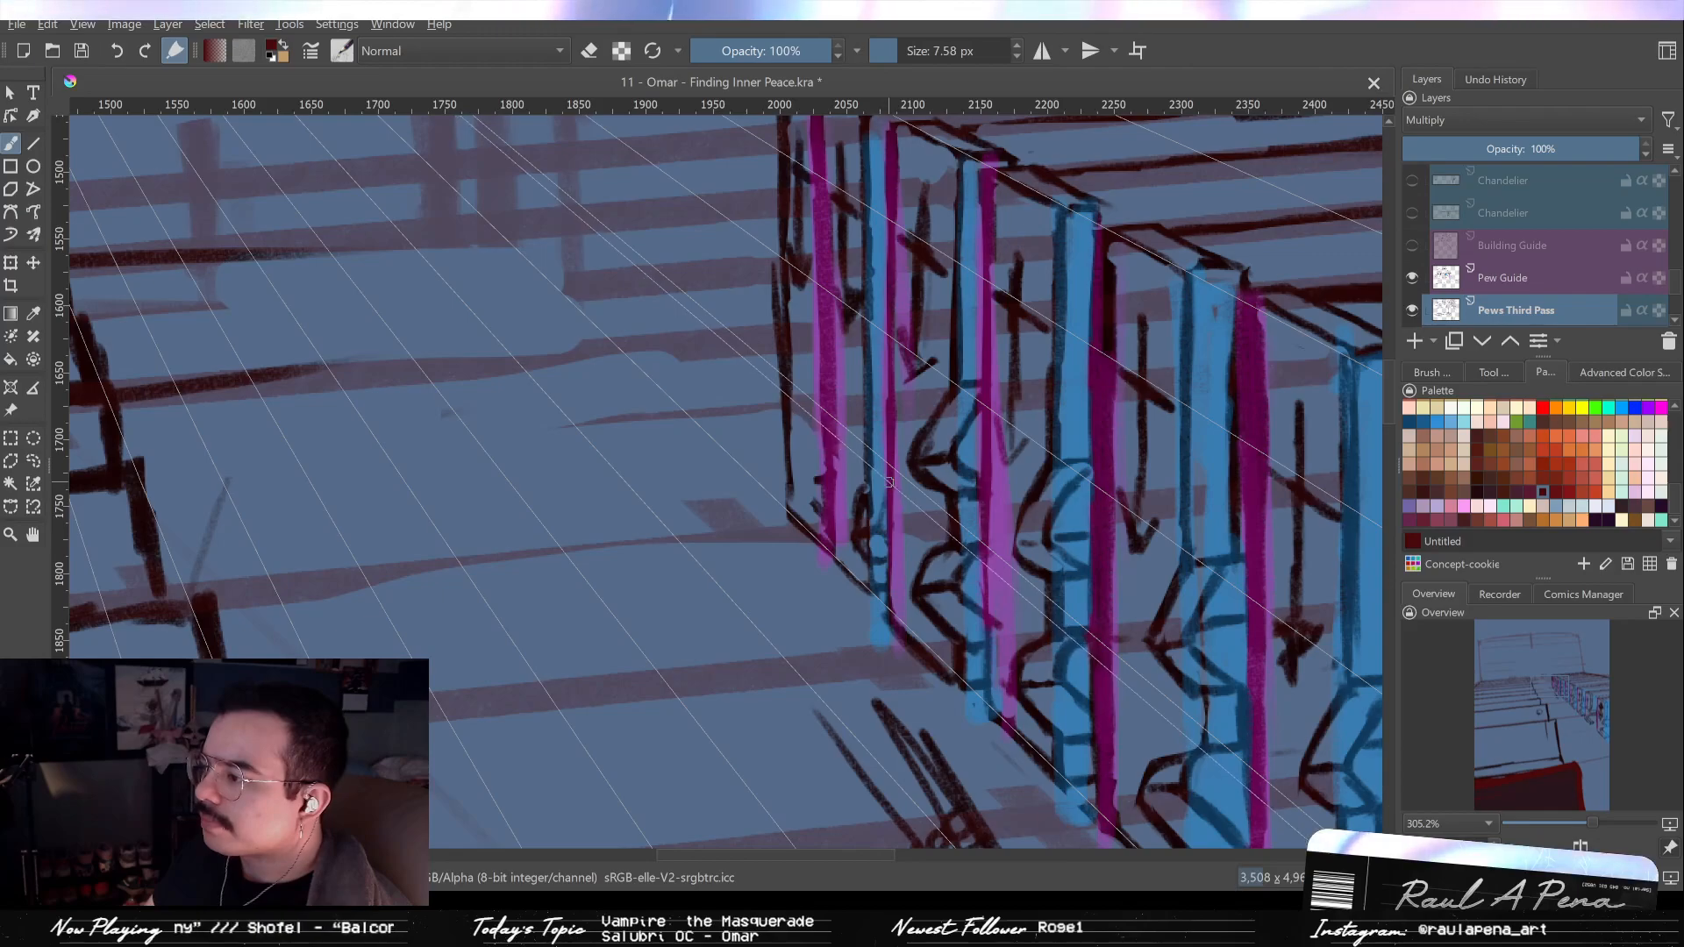
drag(878, 486, 878, 525)
key(e)
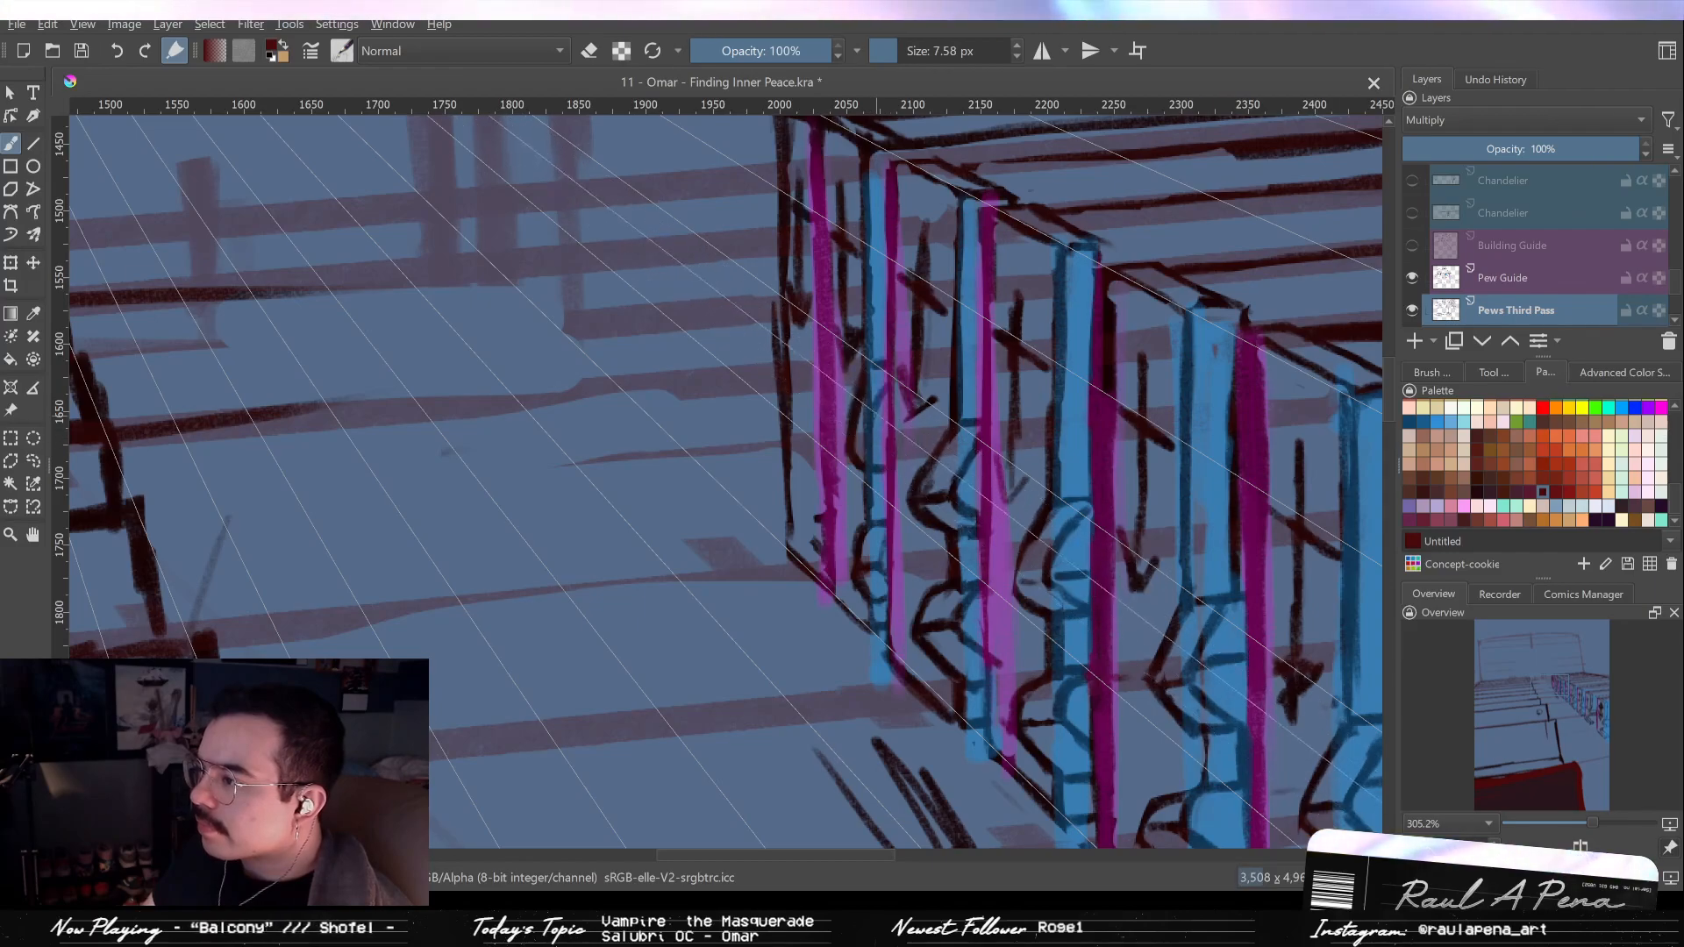
key(e)
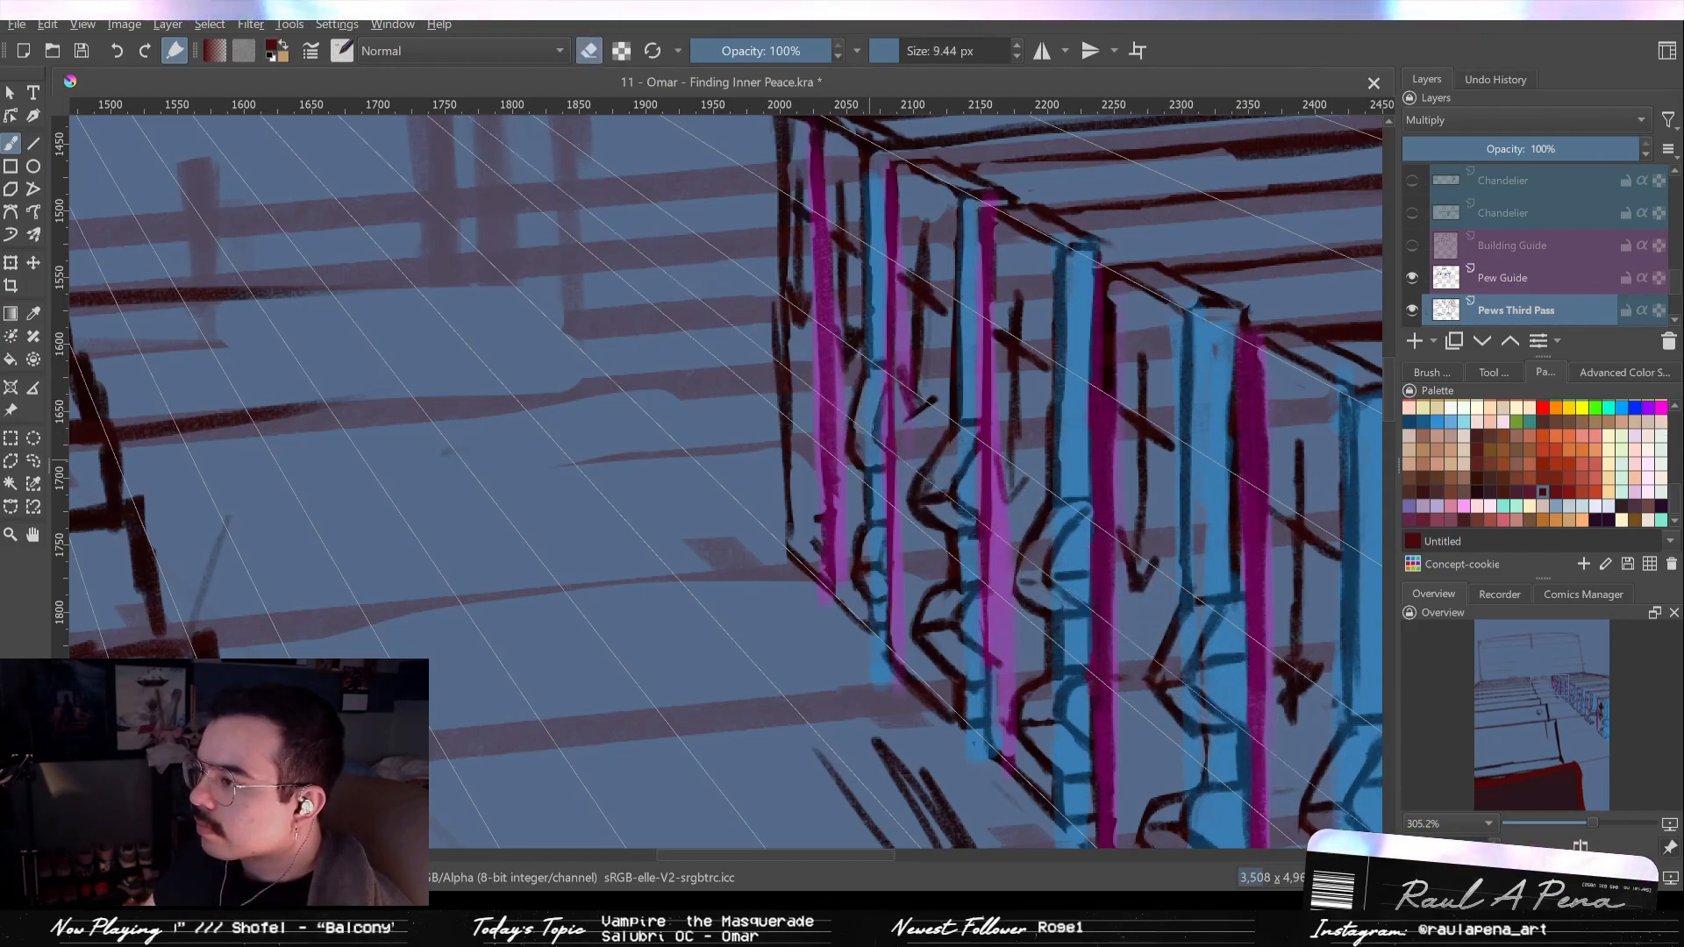
key(e)
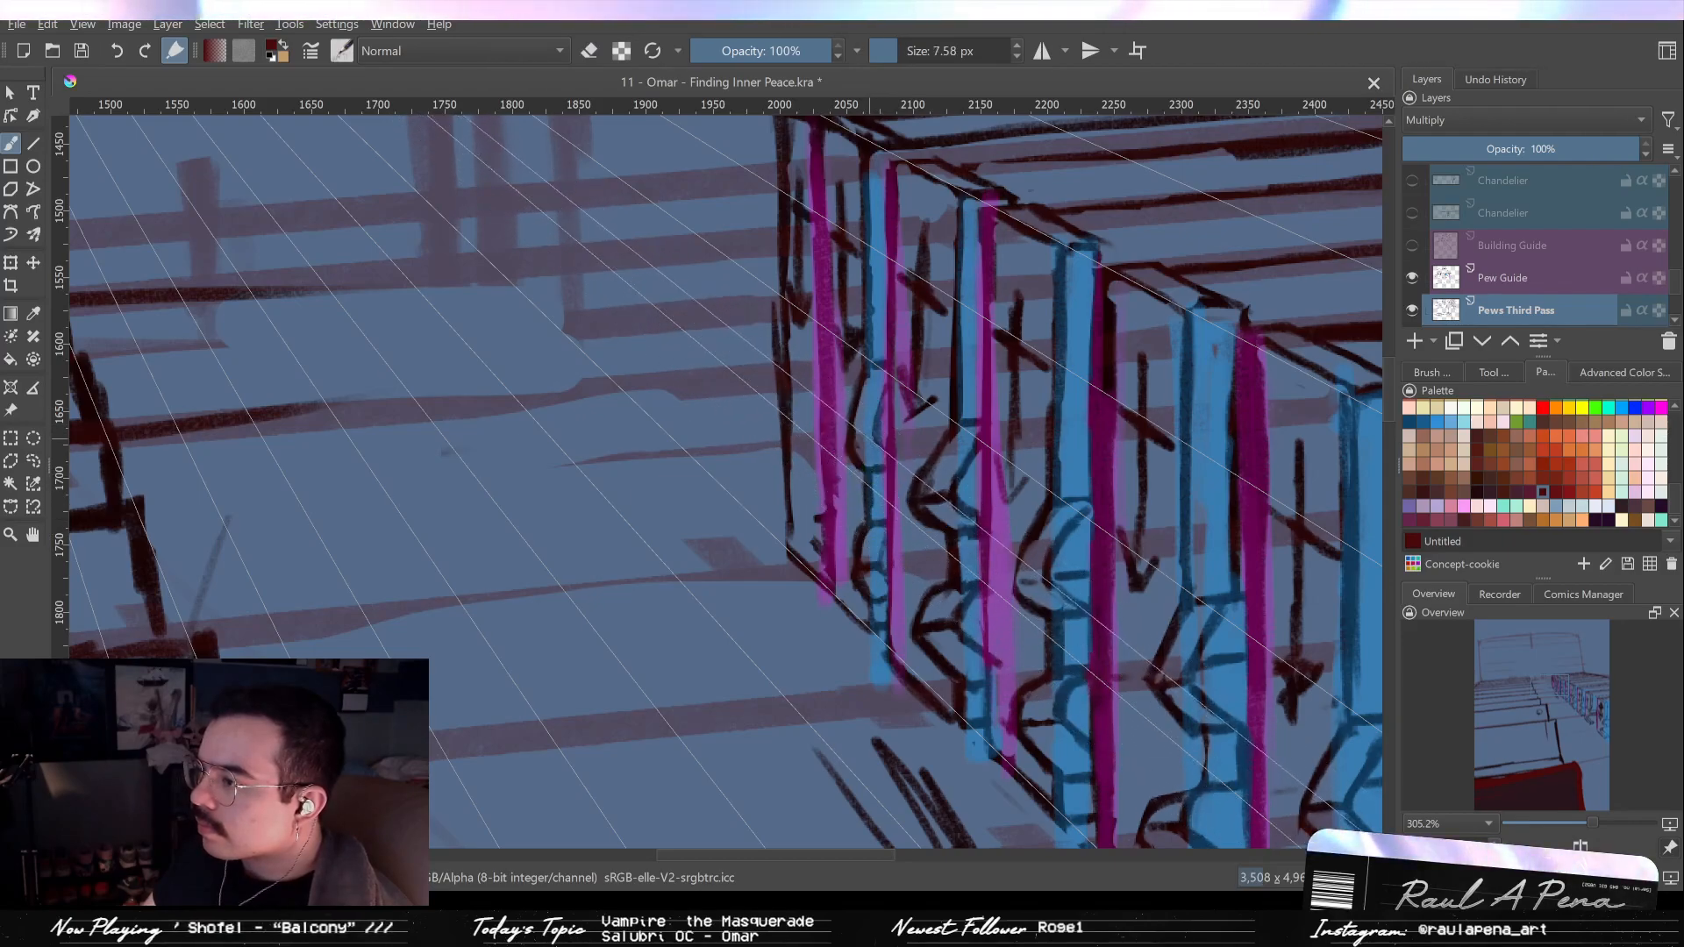
Redraw the slanted top edge at the farthest pew's corner and erase the stray marks above it.
drag(873, 361, 883, 515)
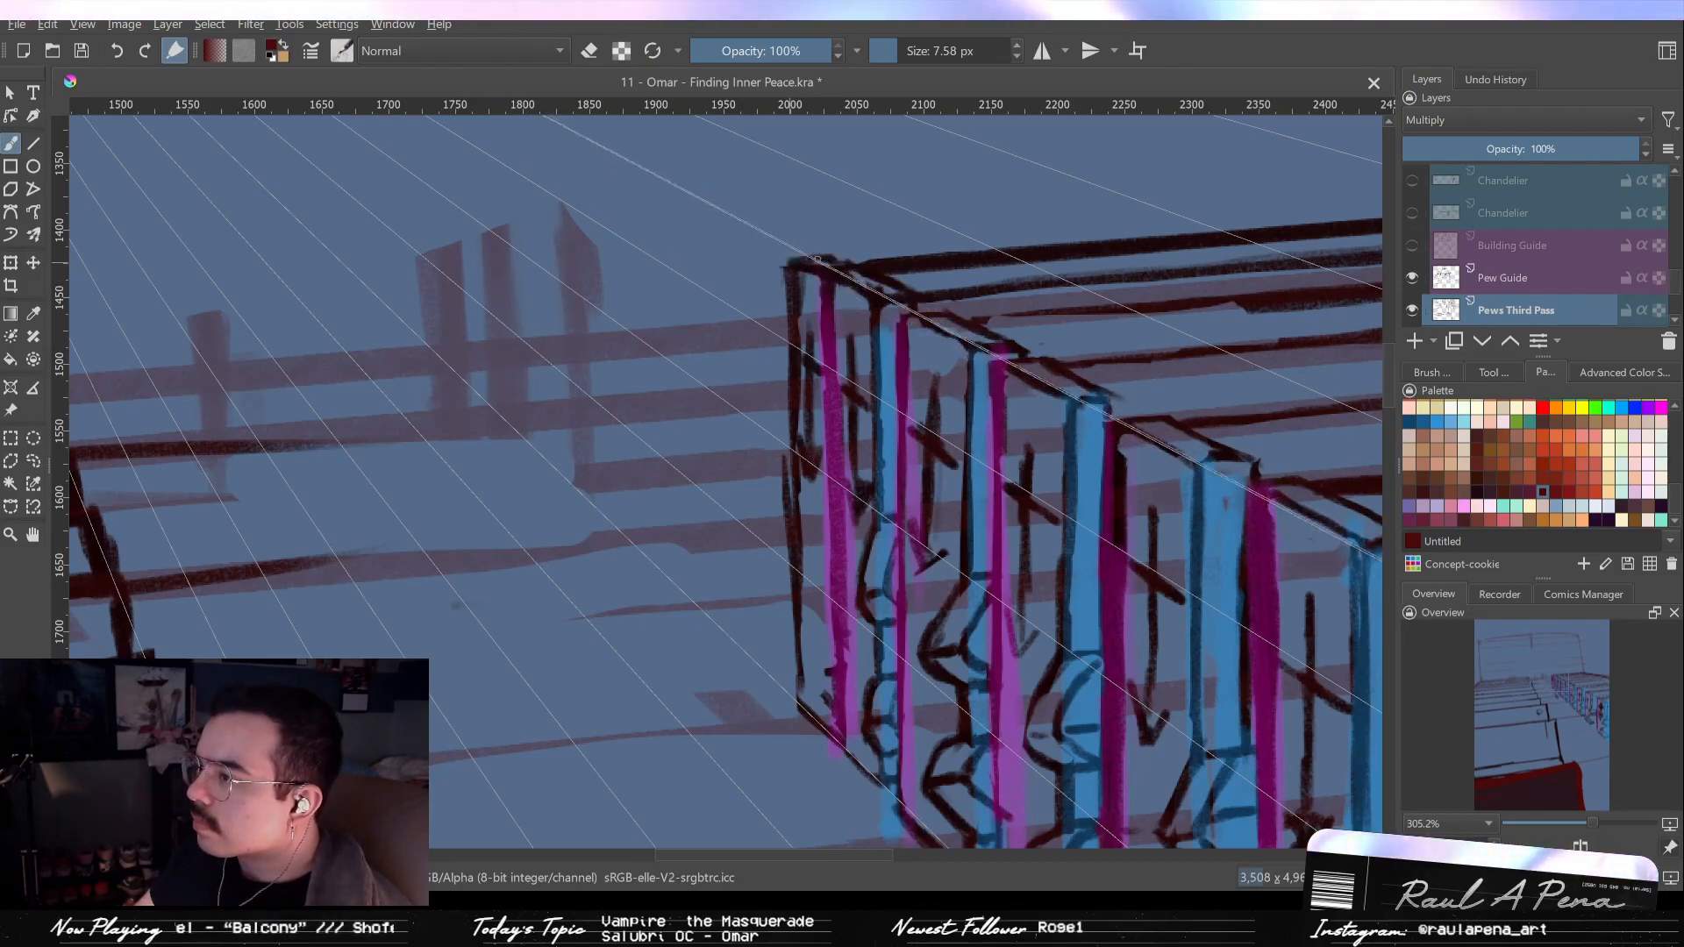
drag(913, 295, 849, 259)
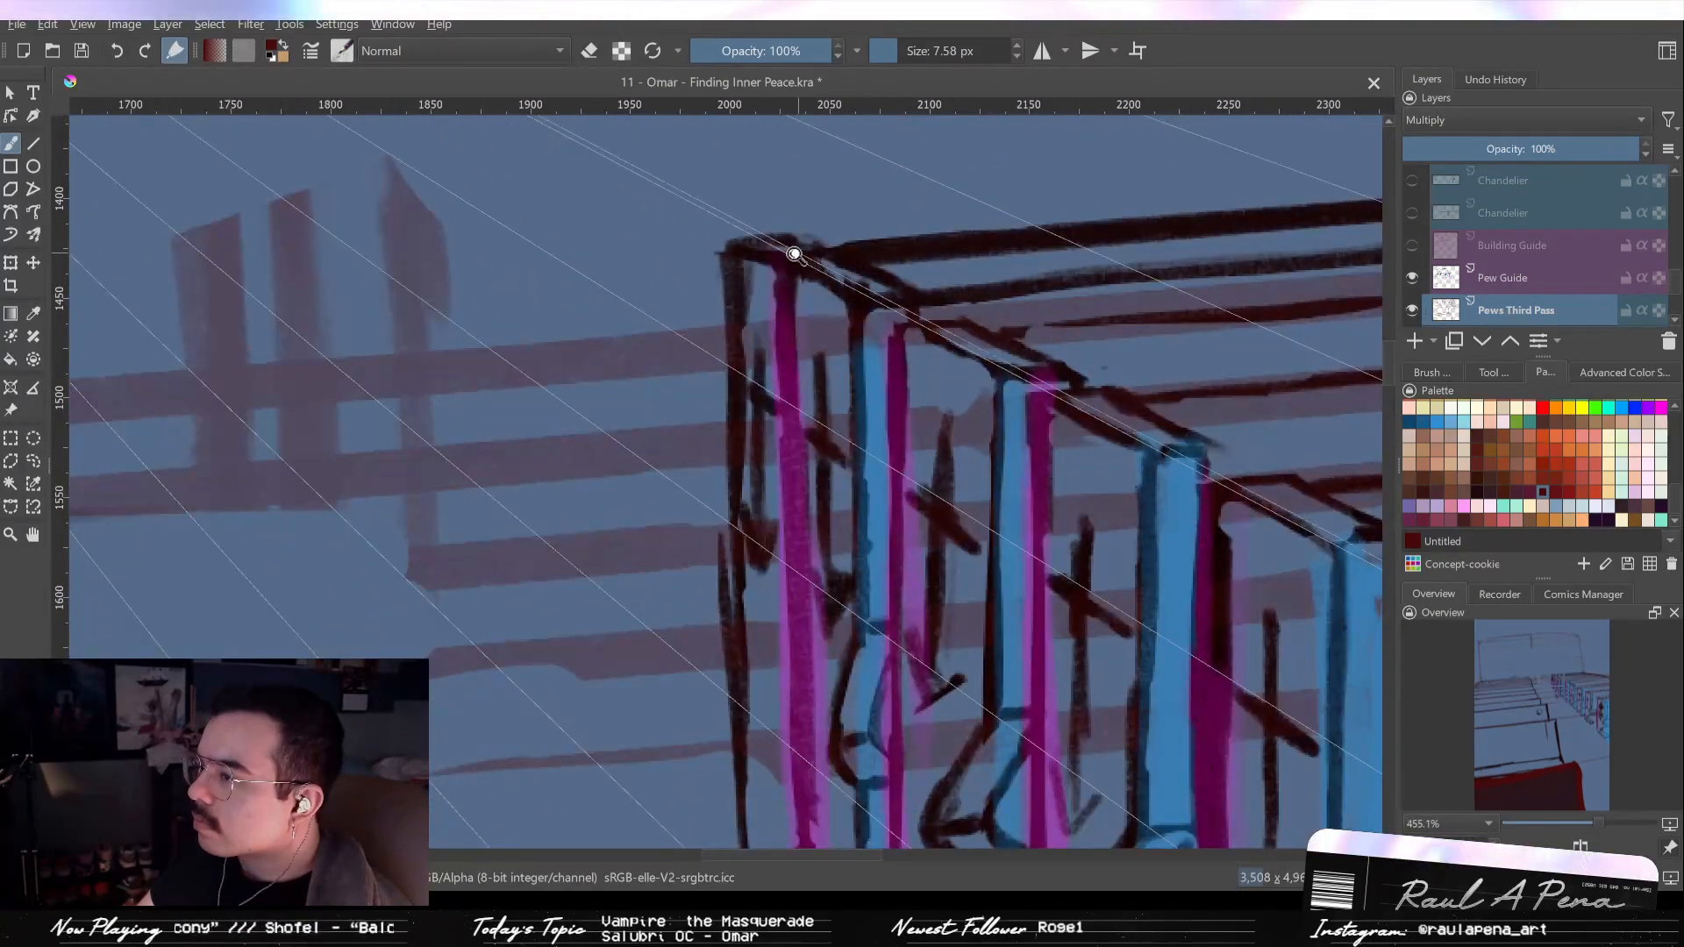
key(e)
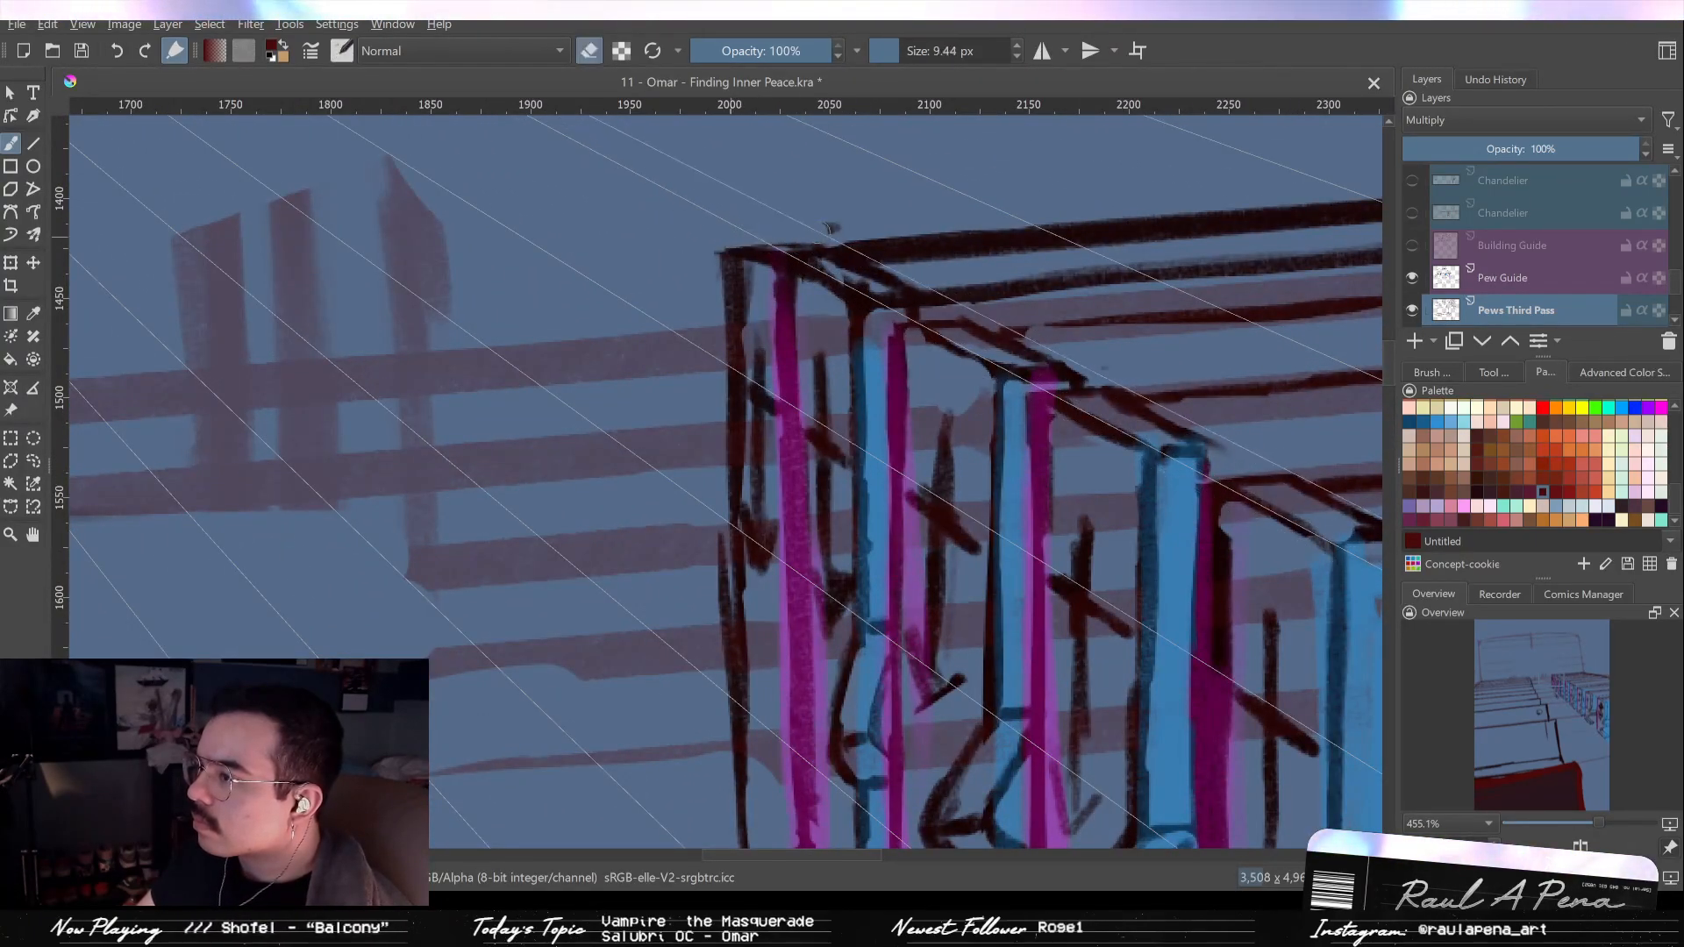
drag(784, 248, 829, 230)
key(e)
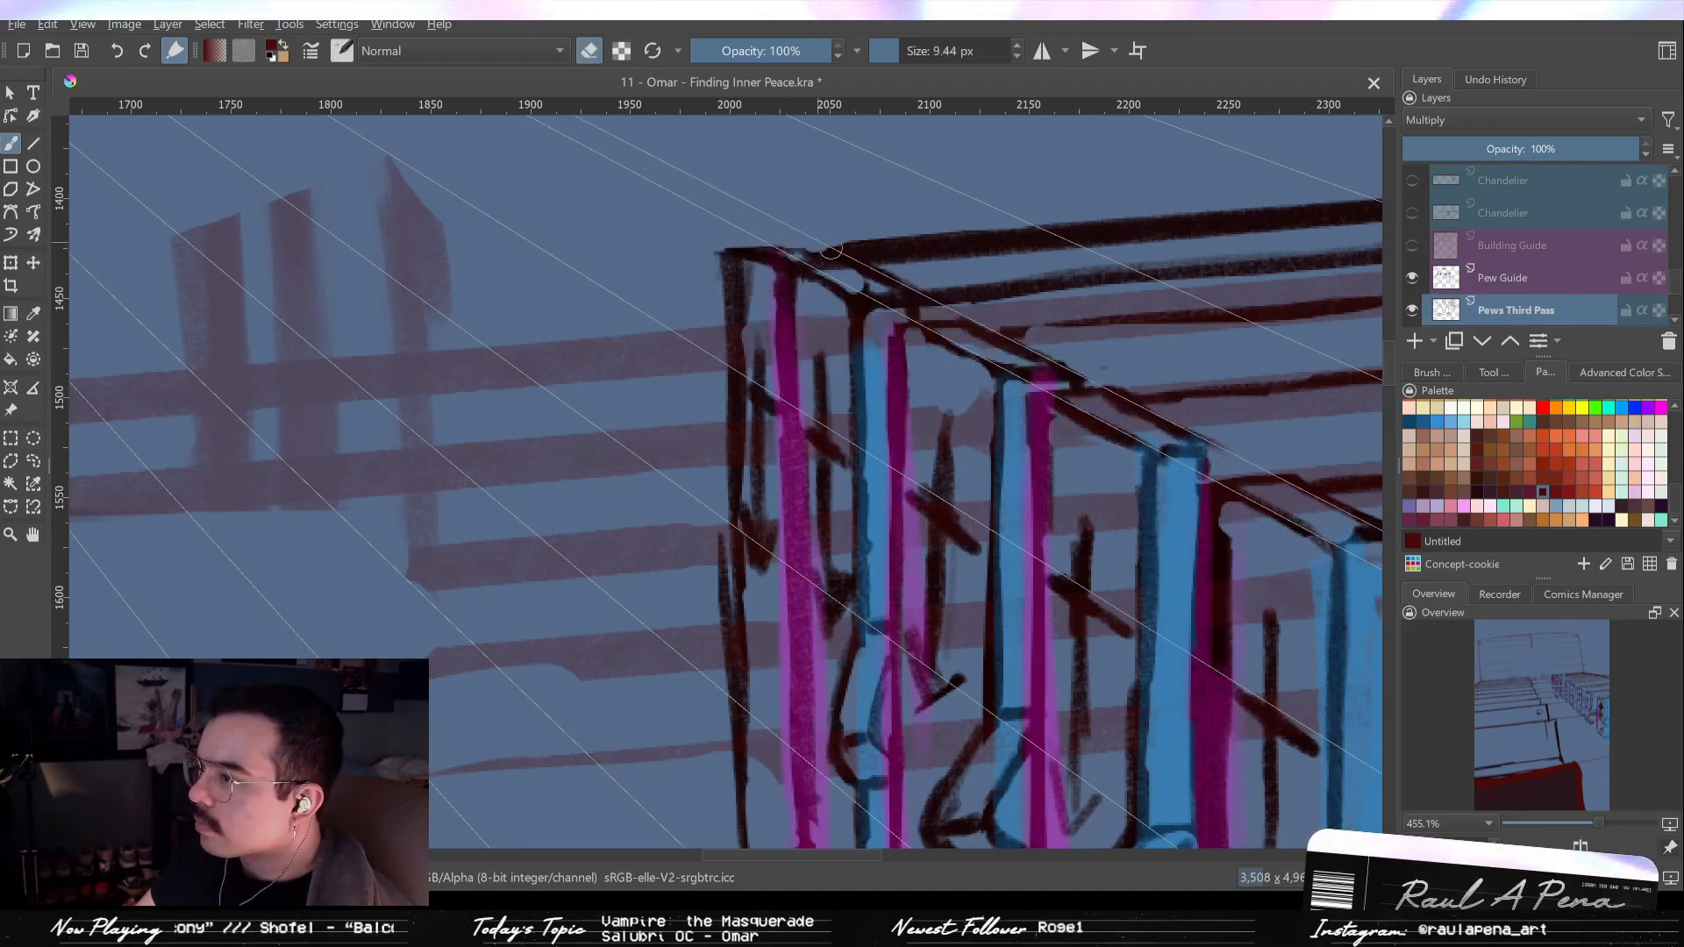
Erase the farthest pew's second long back line and the starting end of its topmost line.
mouse_move(840, 249)
mouse_down()
mouse_move(868, 286)
mouse_move(713, 298)
mouse_move(705, 242)
mouse_move(782, 306)
mouse_move(691, 307)
mouse_up()
mouse_move(651, 284)
mouse_down()
mouse_move(750, 284)
mouse_move(684, 284)
mouse_up()
mouse_move(651, 286)
mouse_down()
mouse_move(698, 289)
mouse_move(1298, 242)
mouse_move(1183, 276)
mouse_move(1294, 259)
mouse_up()
drag(1228, 271, 1018, 289)
drag(1040, 275, 1215, 272)
drag(405, 355, 405, 350)
drag(434, 354, 755, 335)
drag(447, 308, 508, 323)
Redraw the start of the farthest pew's topmost back line up to its corner and erase the rough strokes beneath it.
key(e)
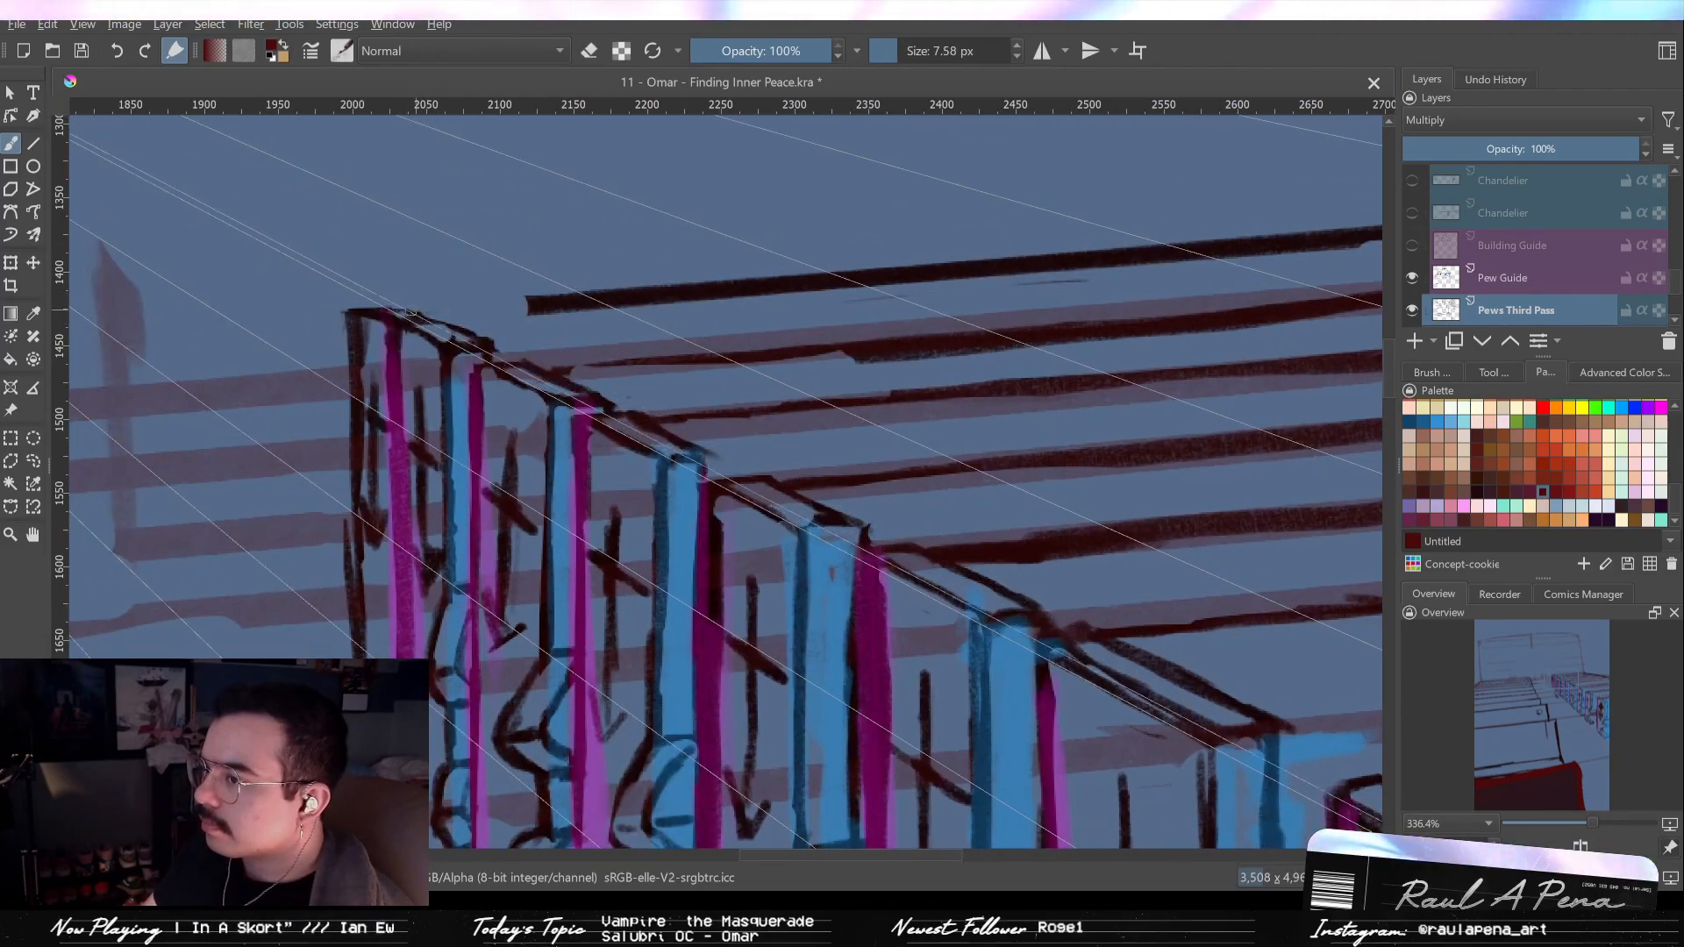
mouse_move(409, 311)
mouse_down()
mouse_move(528, 303)
mouse_move(553, 332)
mouse_move(604, 332)
mouse_up()
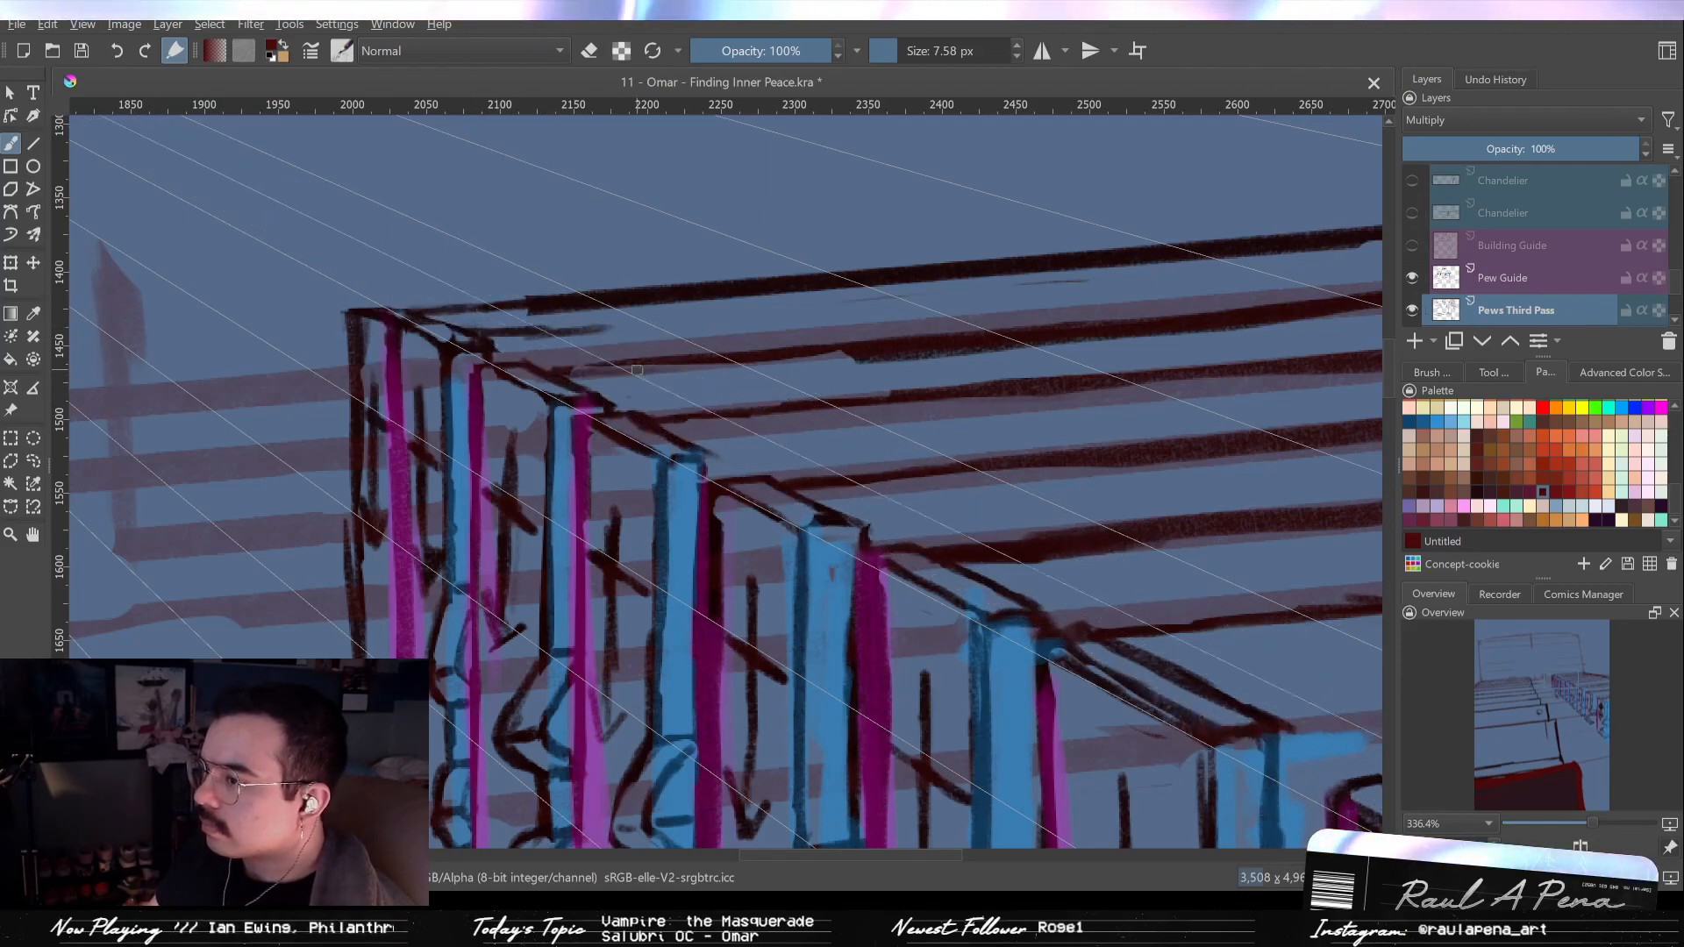
drag(564, 349, 393, 360)
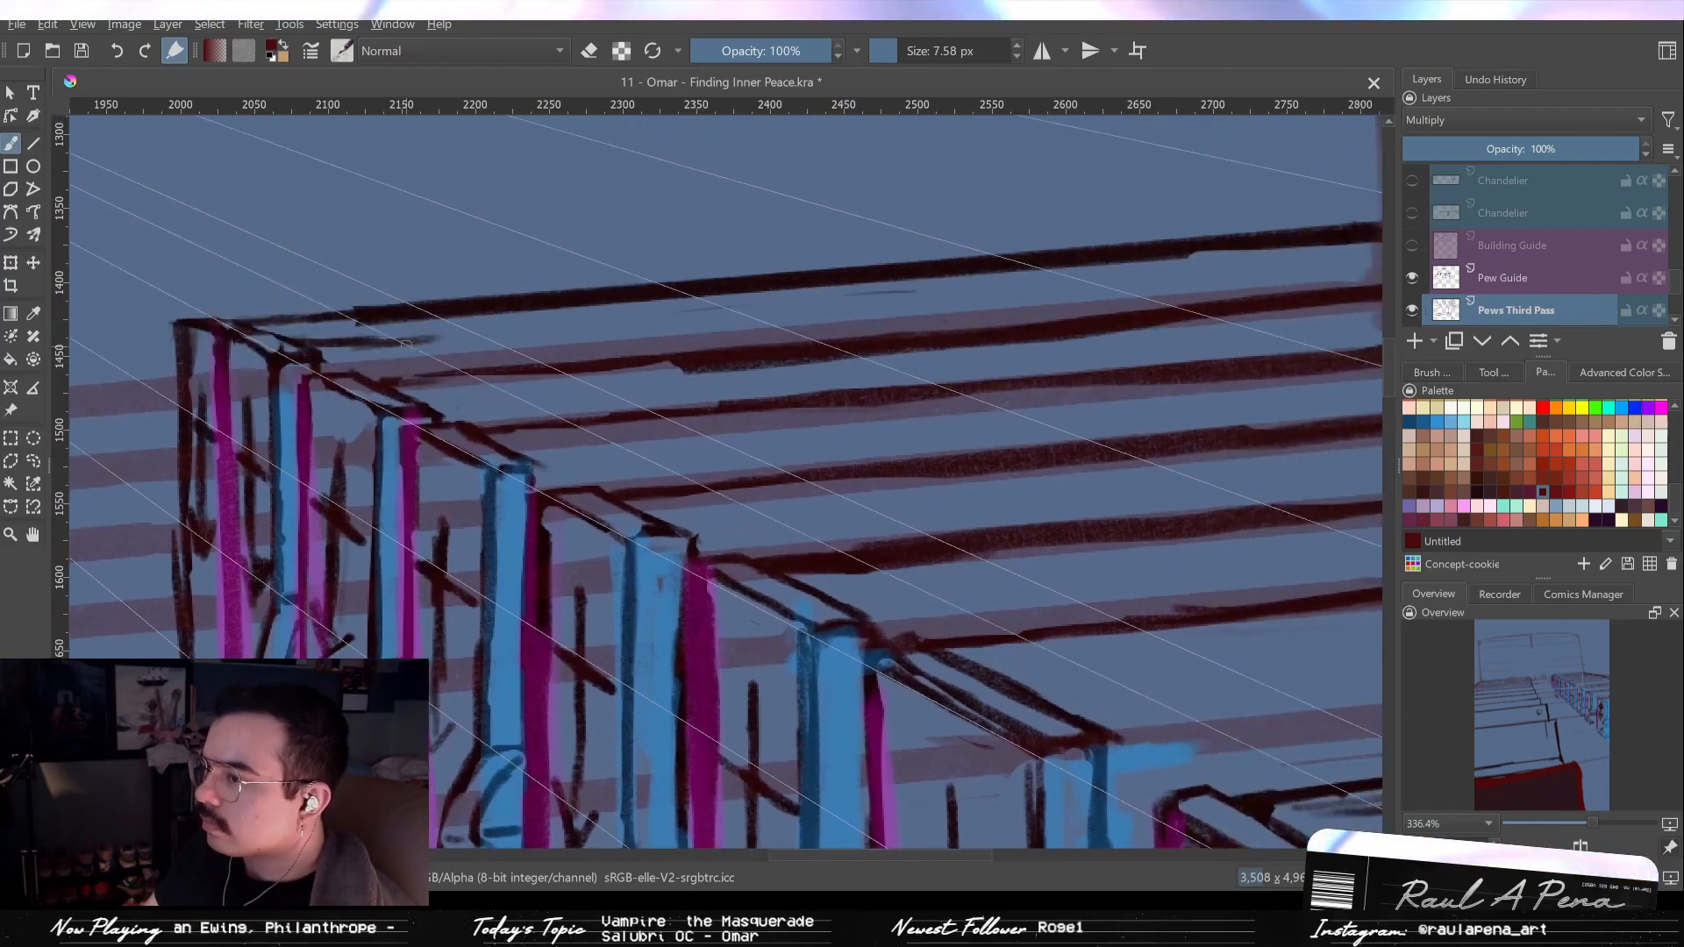
key(e)
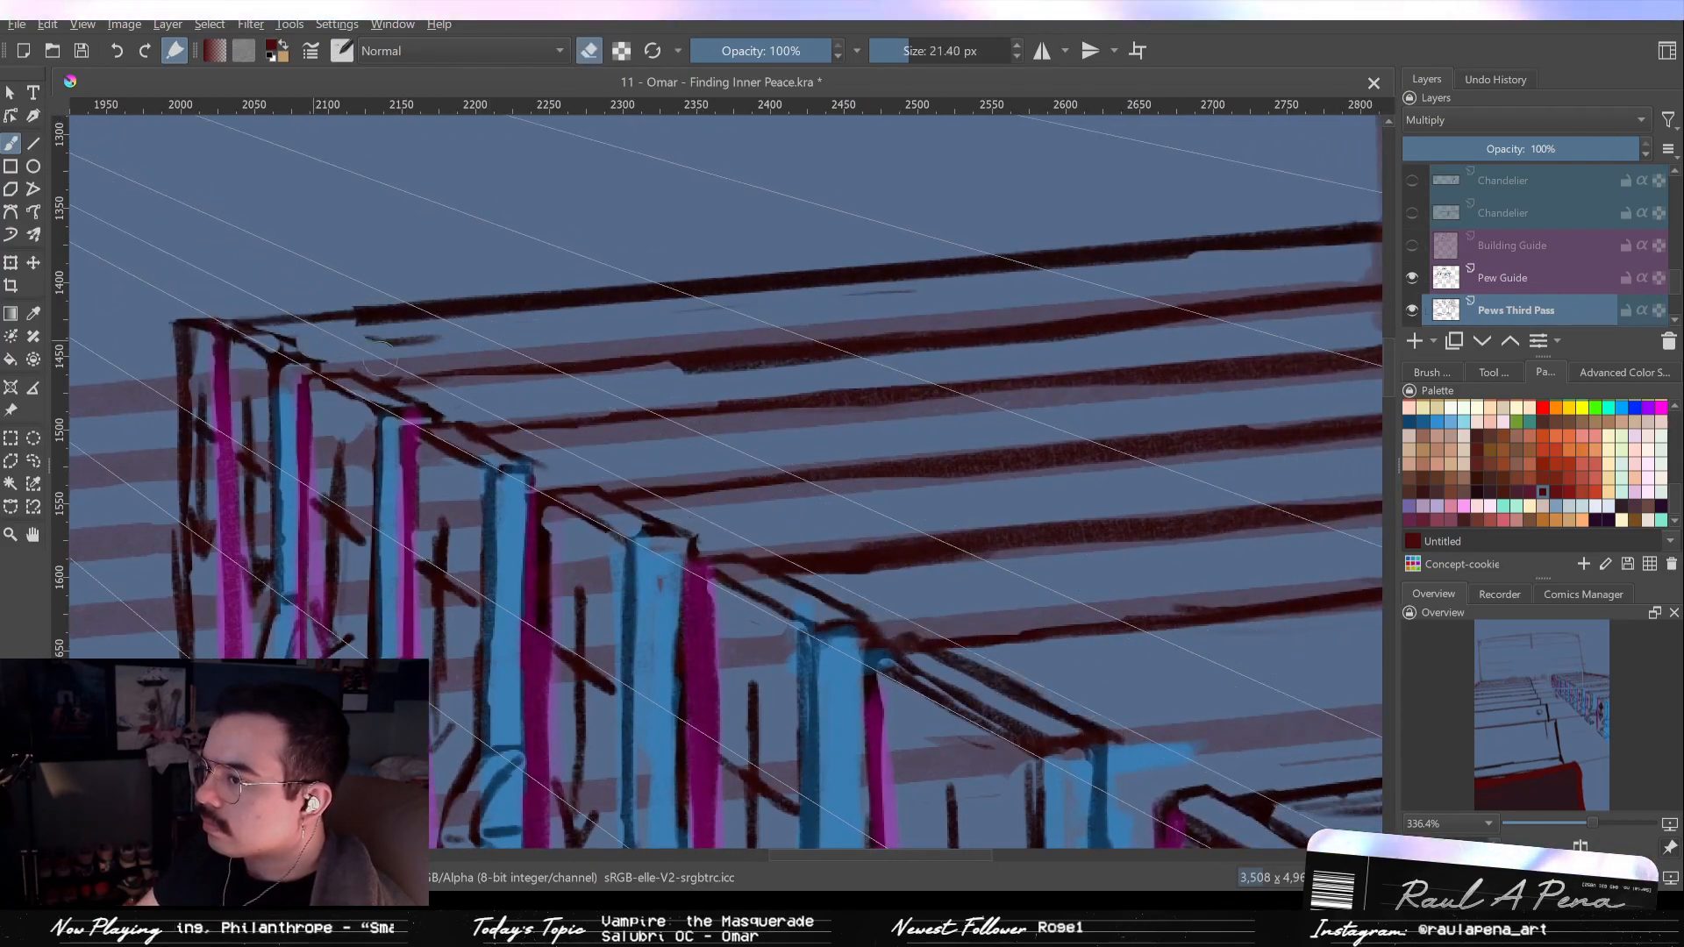
Reduce the brush size to 6.08 px and retrace the slanted top edges of the far pews.
key(e)
drag(283, 341, 327, 358)
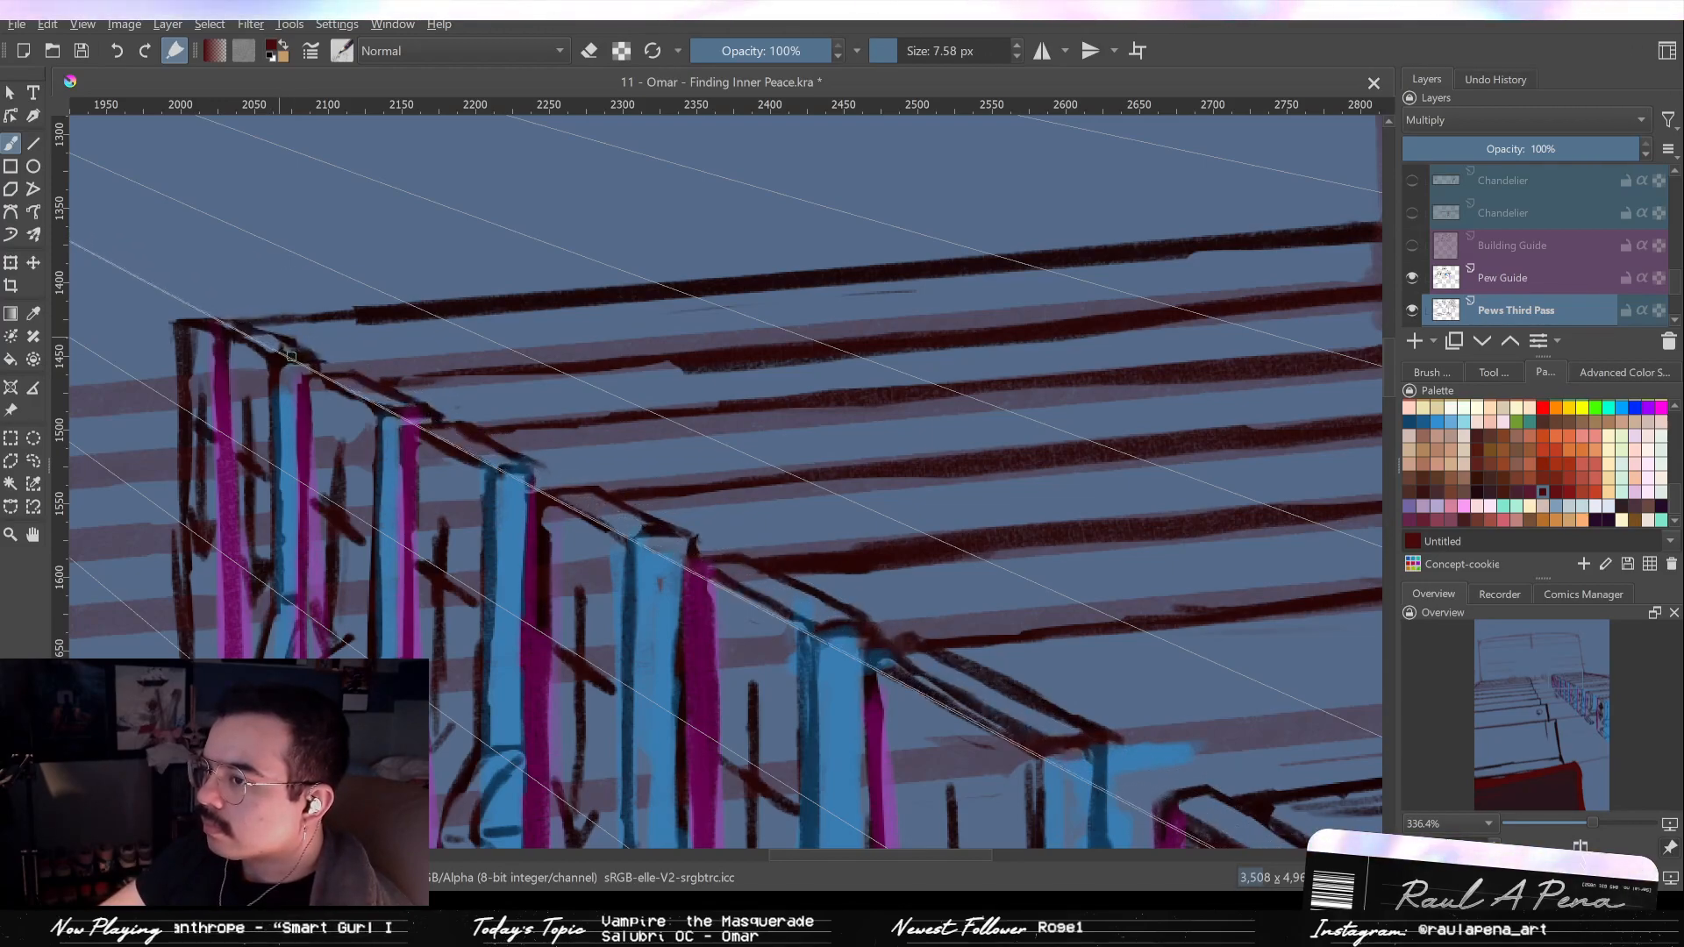
key(bracketleft)
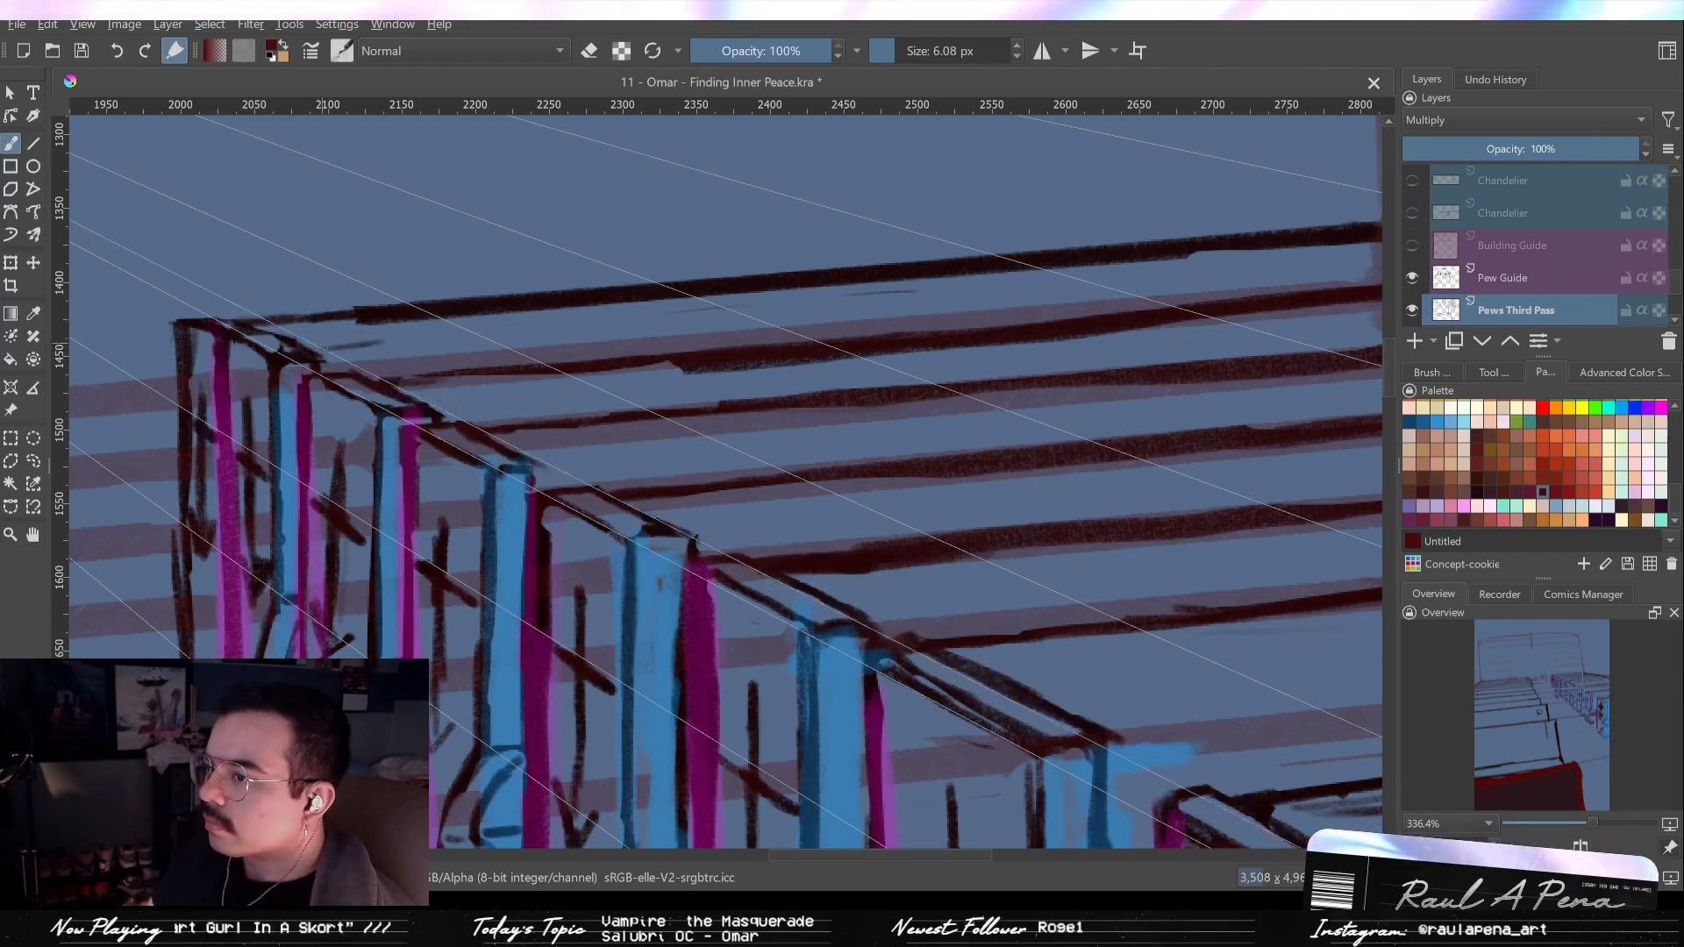
Mark guide dabs below the topmost back line and draw the farthest pew's second back line through them with the Line tool.
scroll(420, 350, down, 2)
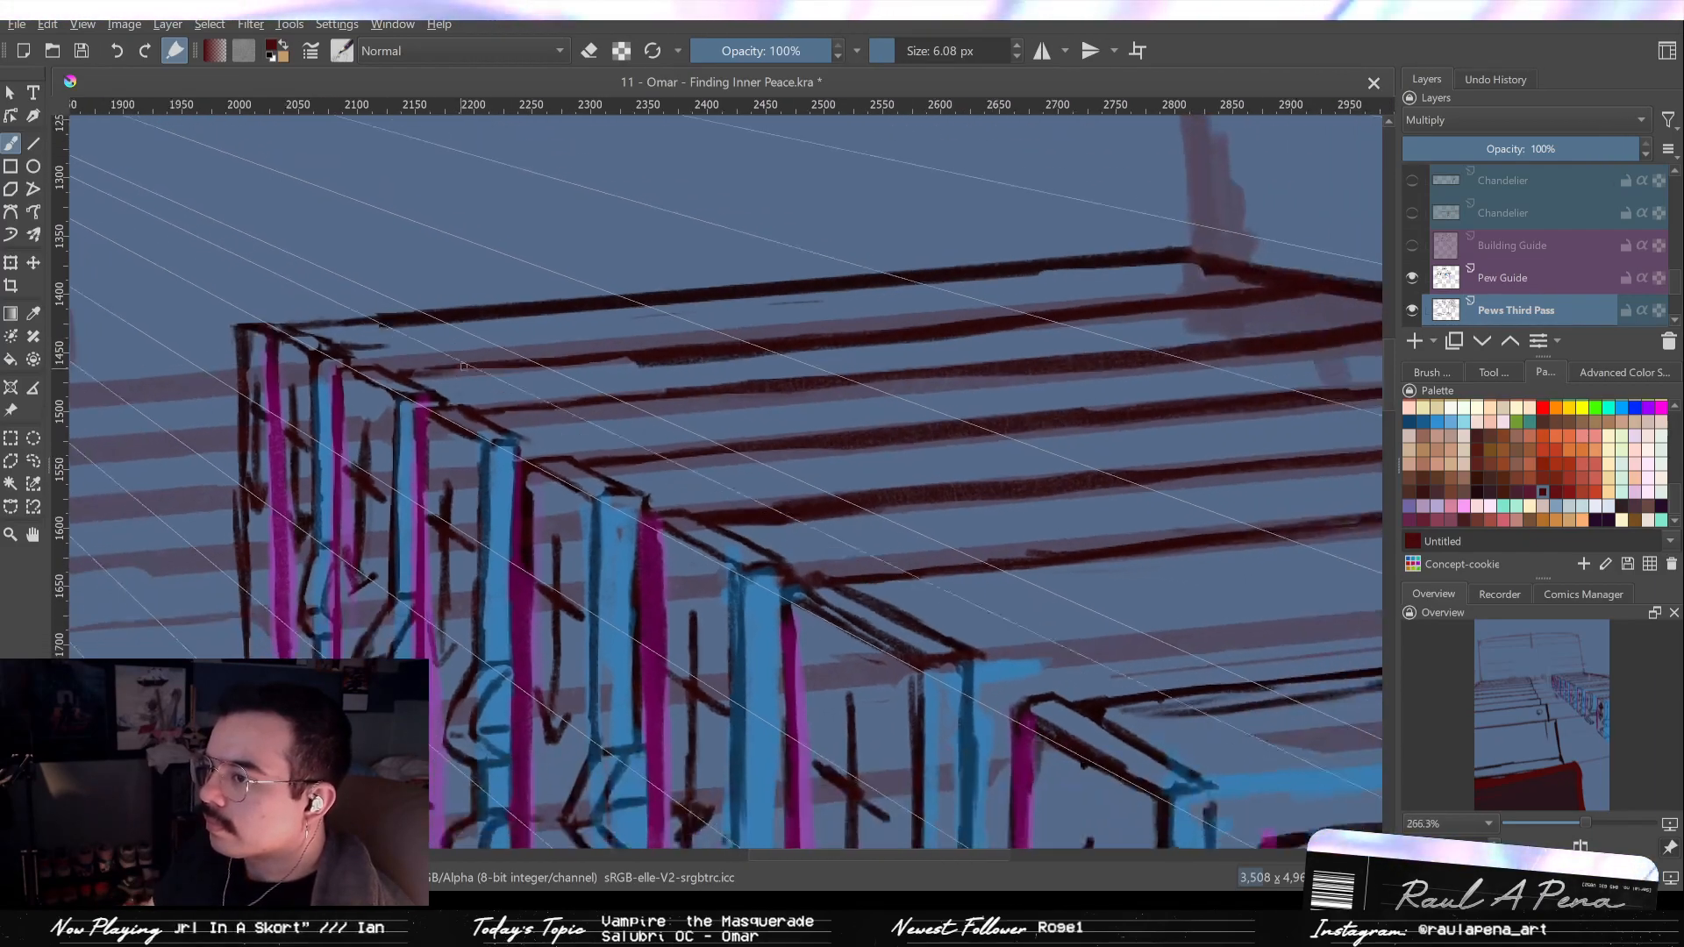
click(550, 334)
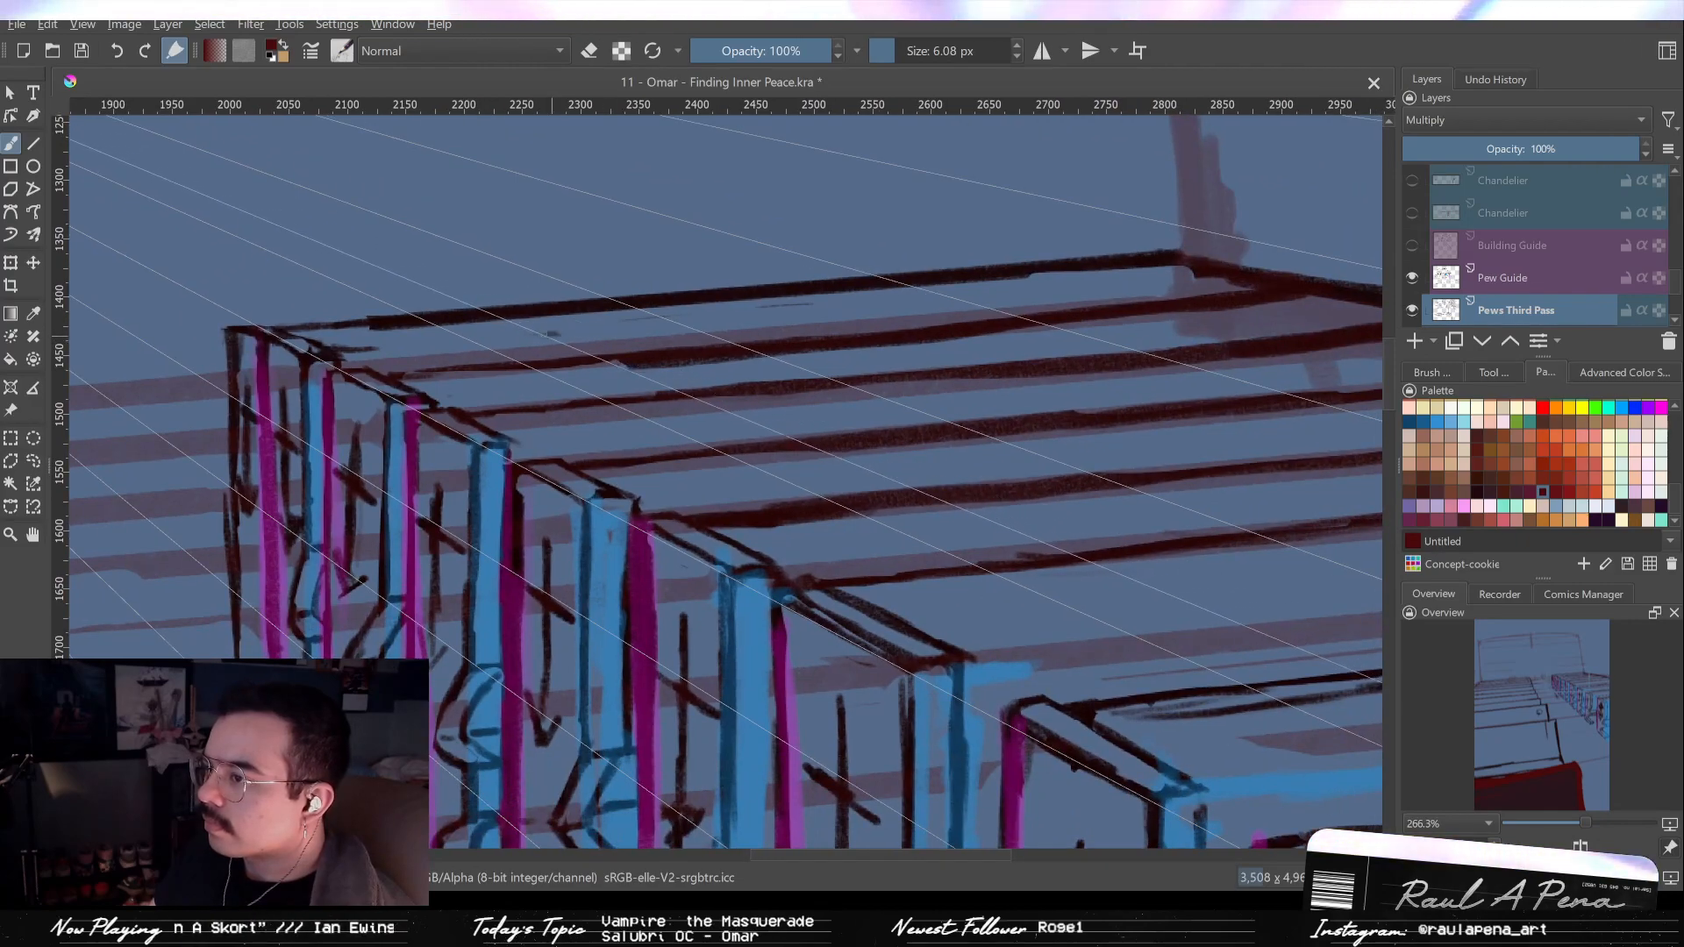
drag(1027, 293, 1077, 290)
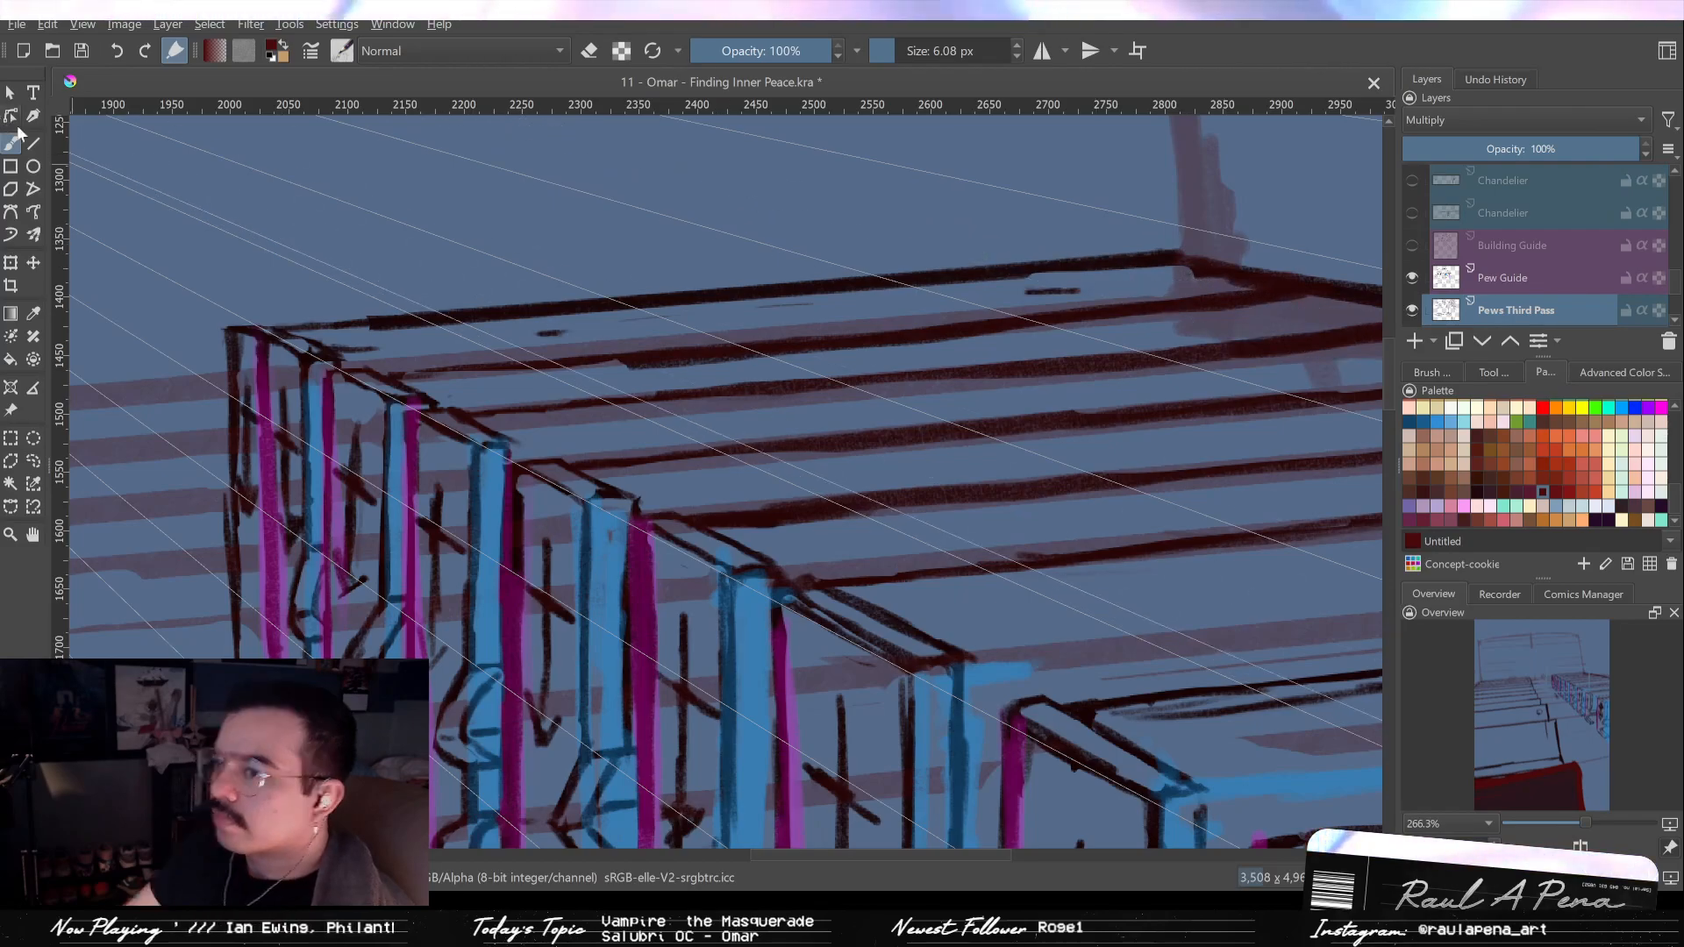
click(33, 143)
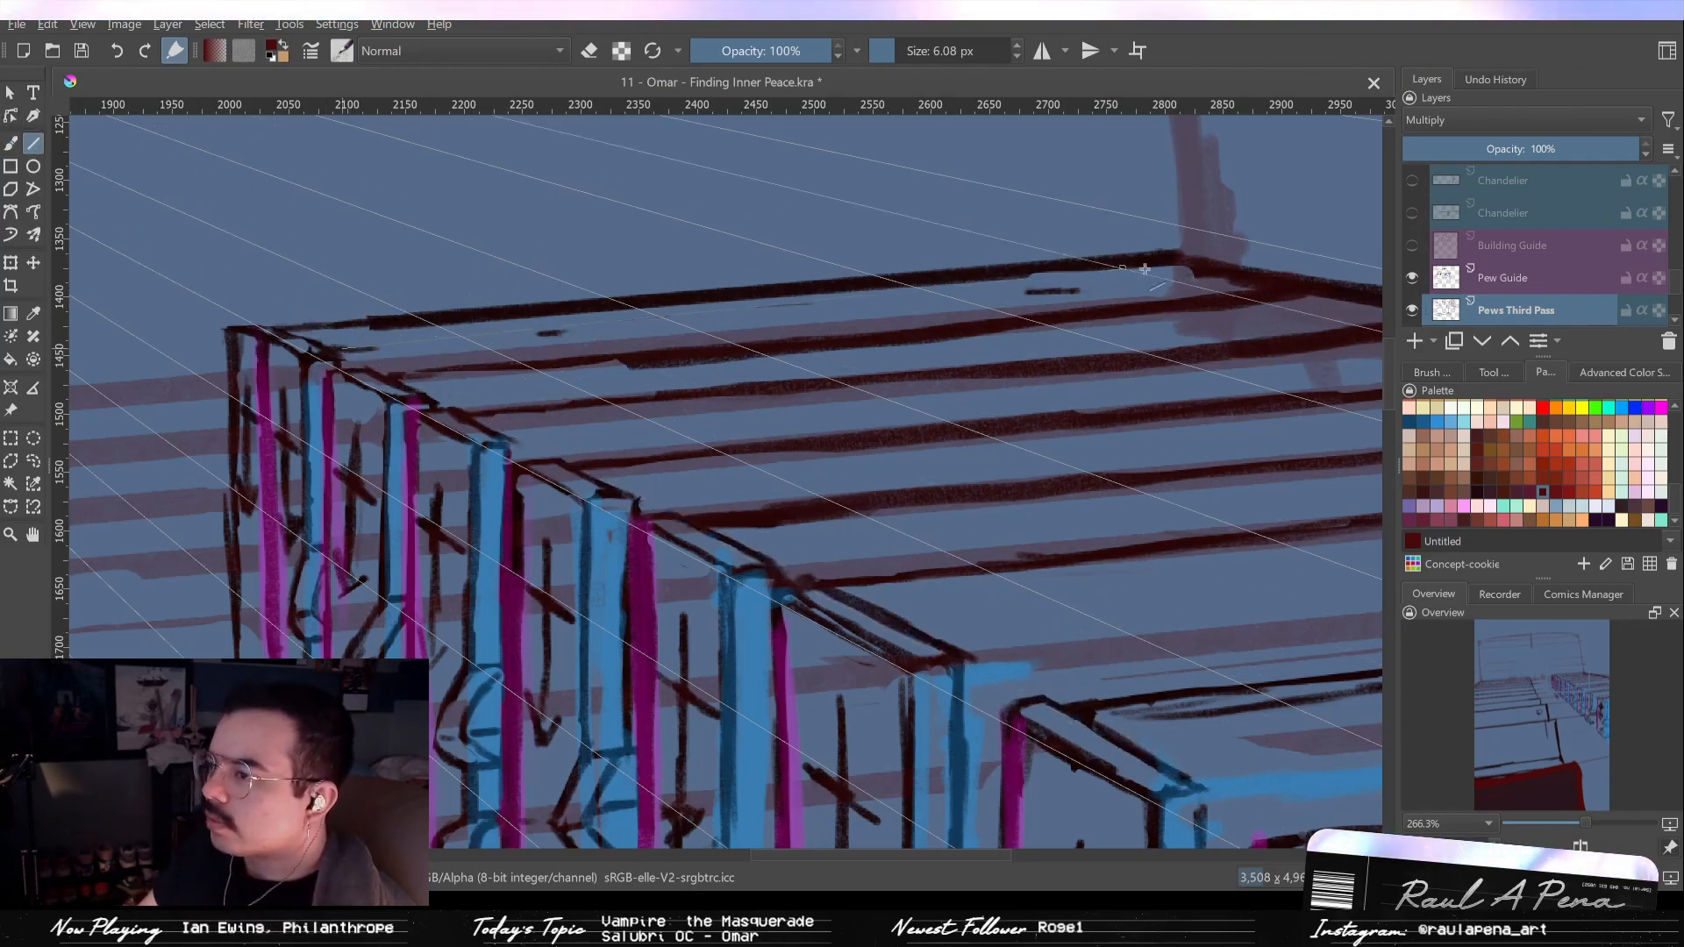
drag(342, 349, 1215, 275)
scroll(1218, 324, down, 5)
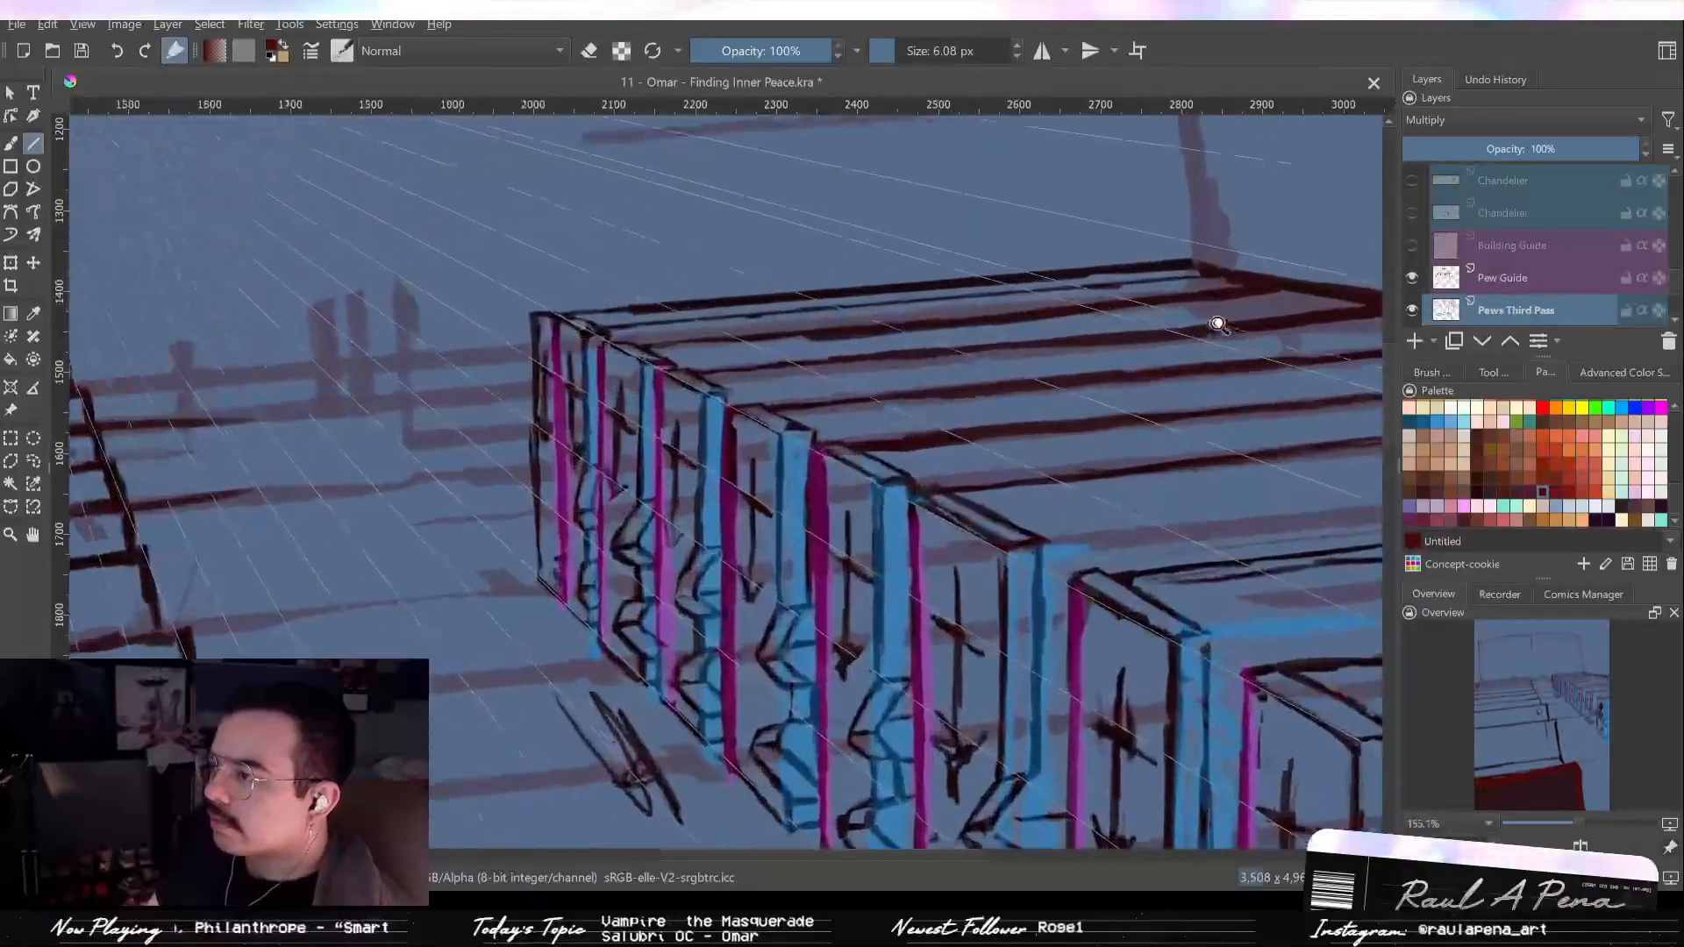
scroll(834, 282, up, 3)
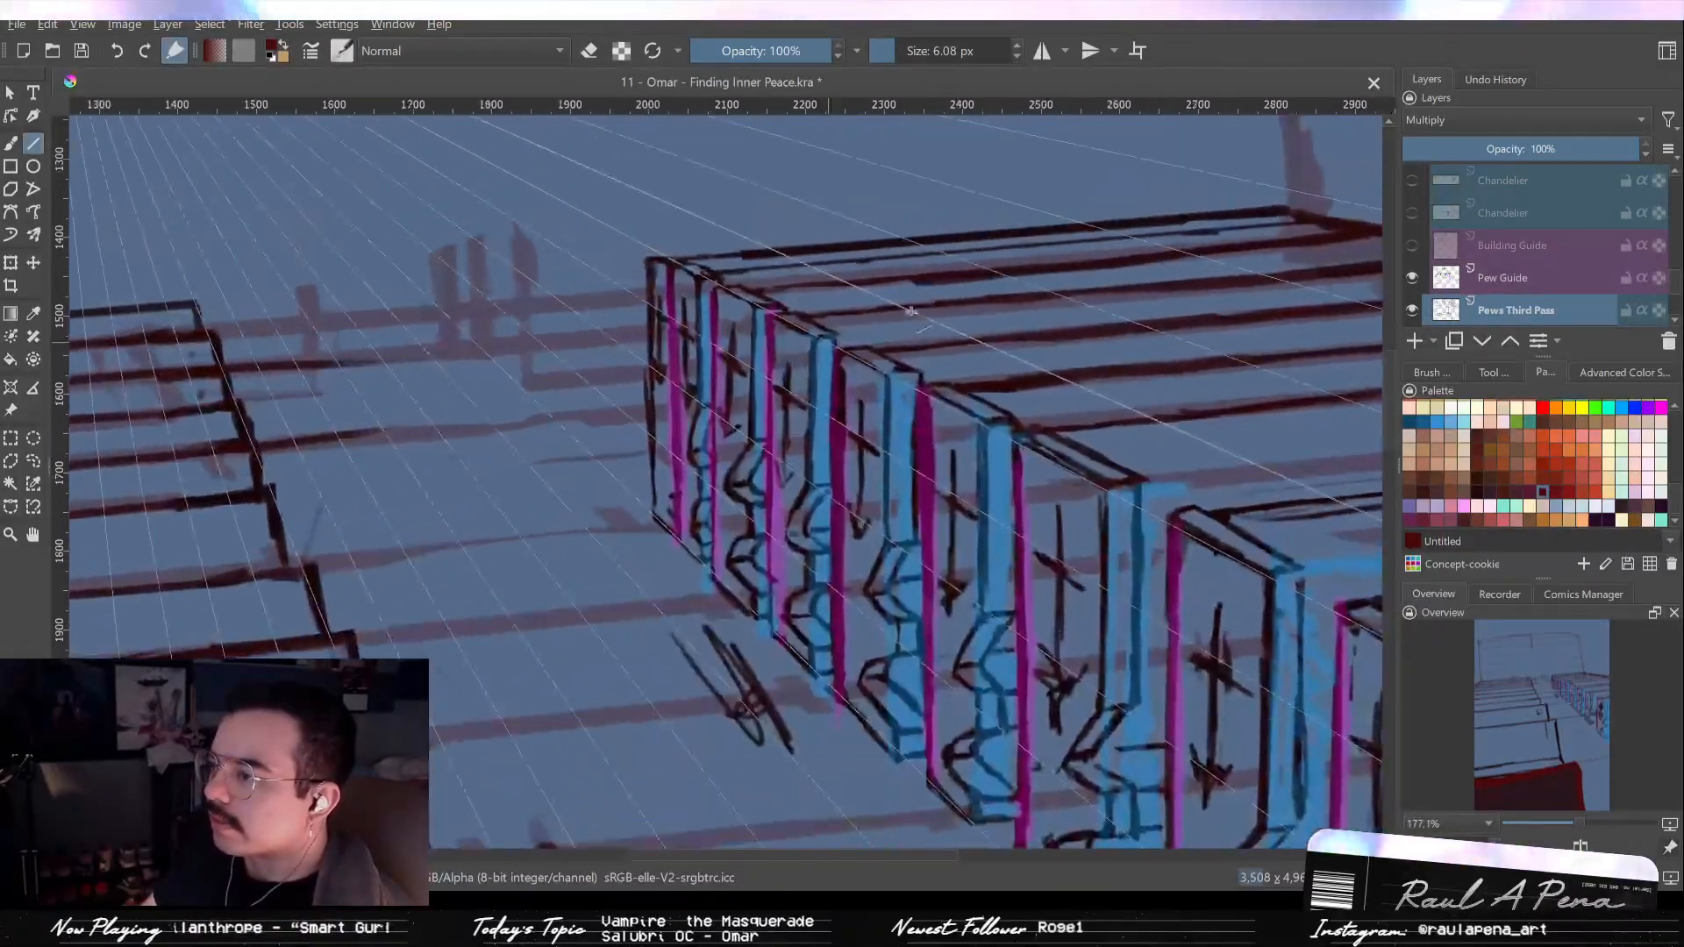
Hide the Pew Guide layer, then erase the farthest pew's foot profile and trim its thick bottom edge.
click(1412, 278)
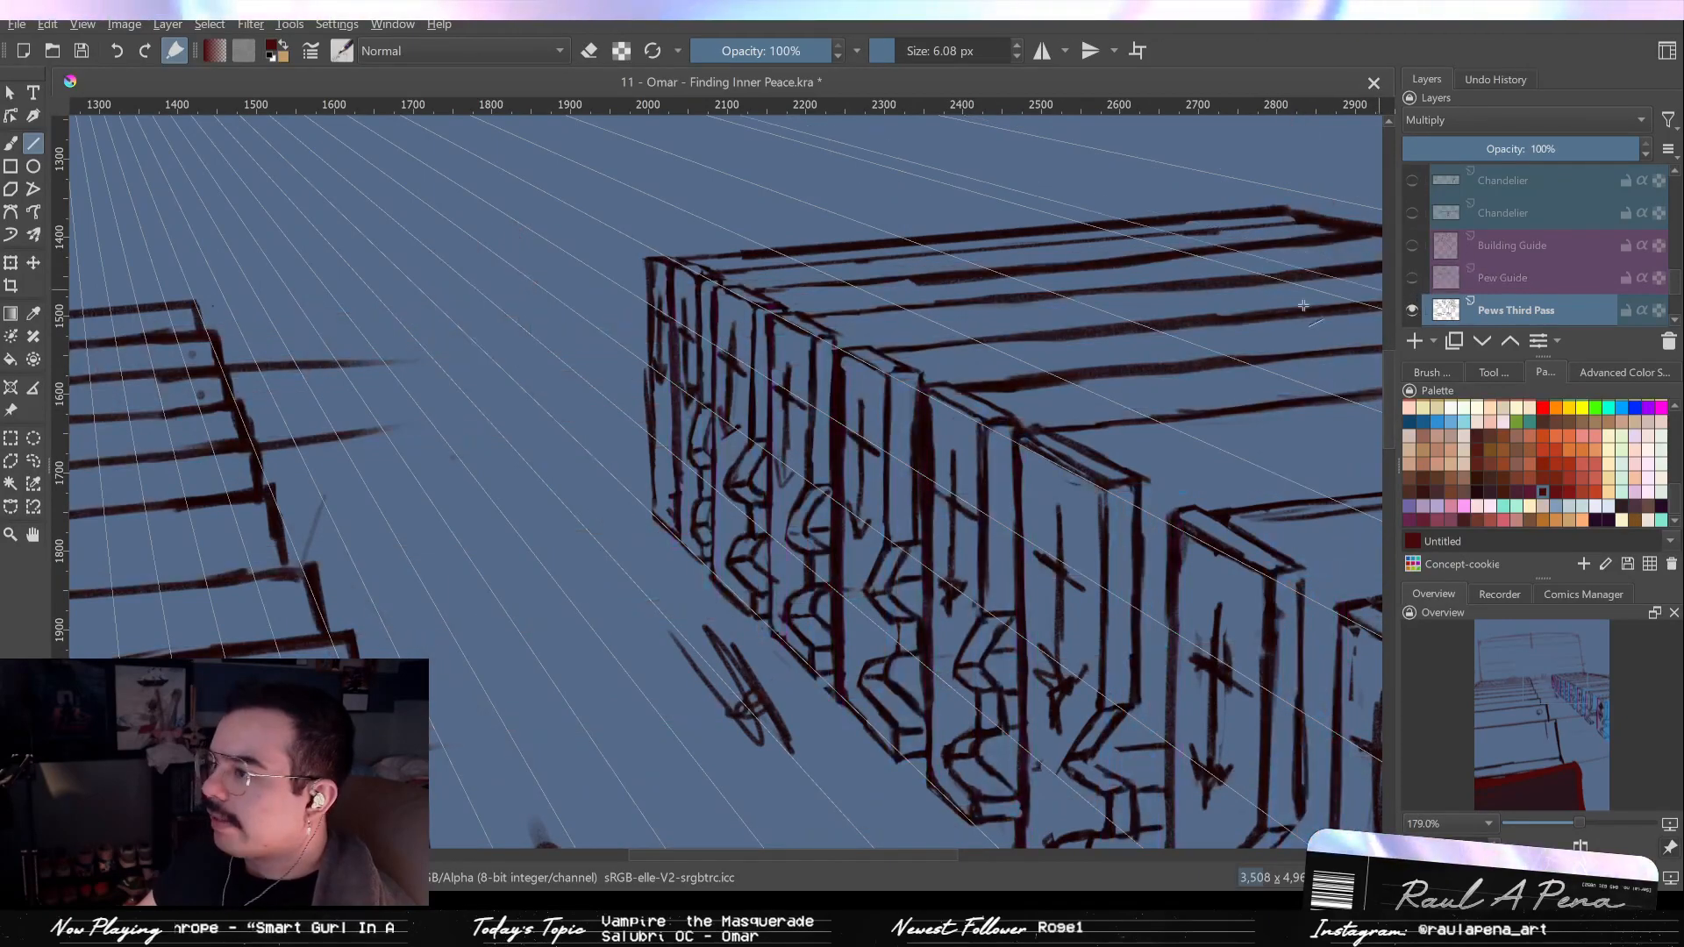
scroll(697, 445, up, 3)
scroll(698, 444, up, 3)
key(e)
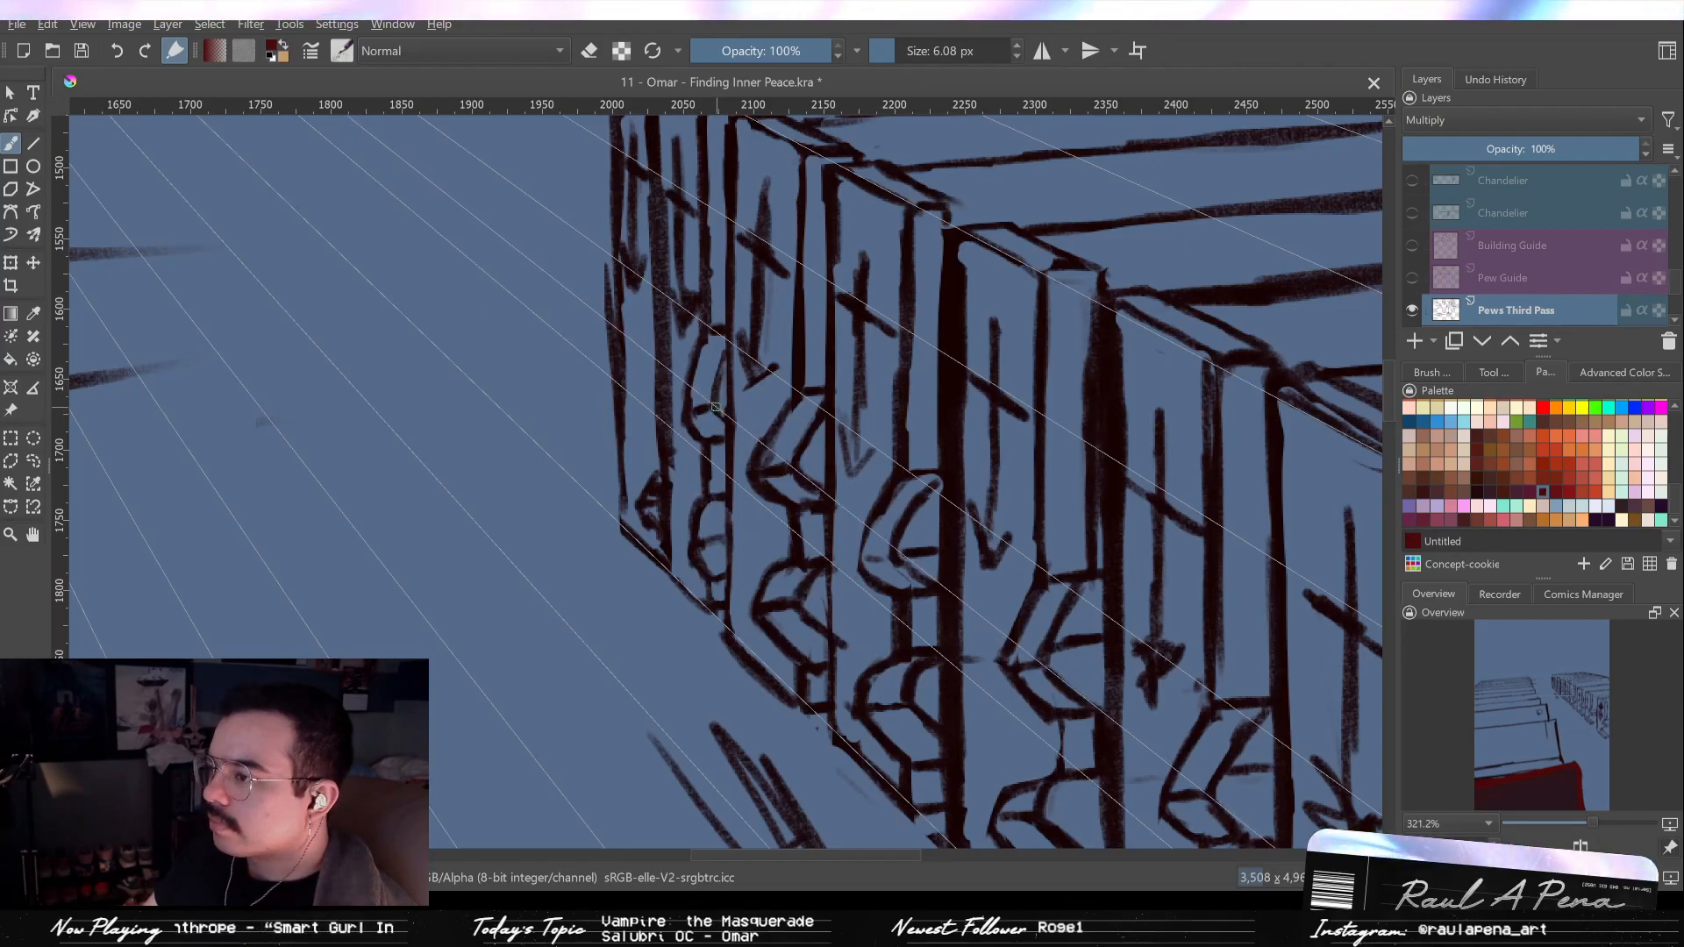
key(e)
mouse_move(681, 430)
mouse_down()
mouse_move(674, 394)
mouse_move(663, 490)
mouse_move(672, 455)
mouse_up()
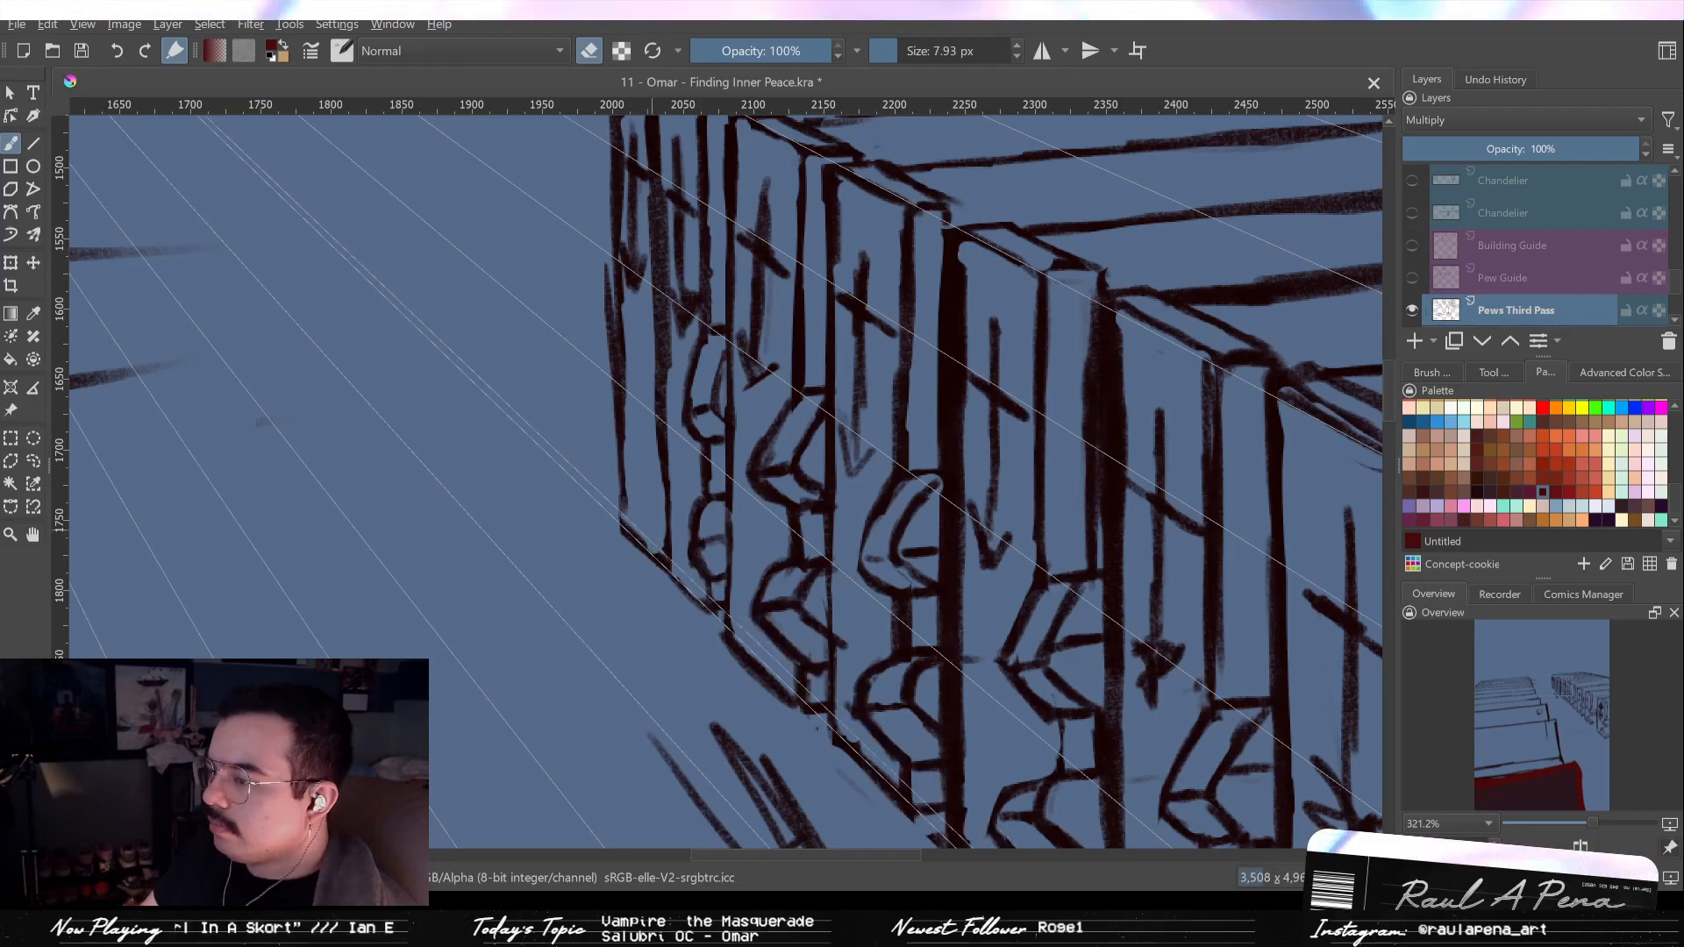
drag(658, 554, 644, 552)
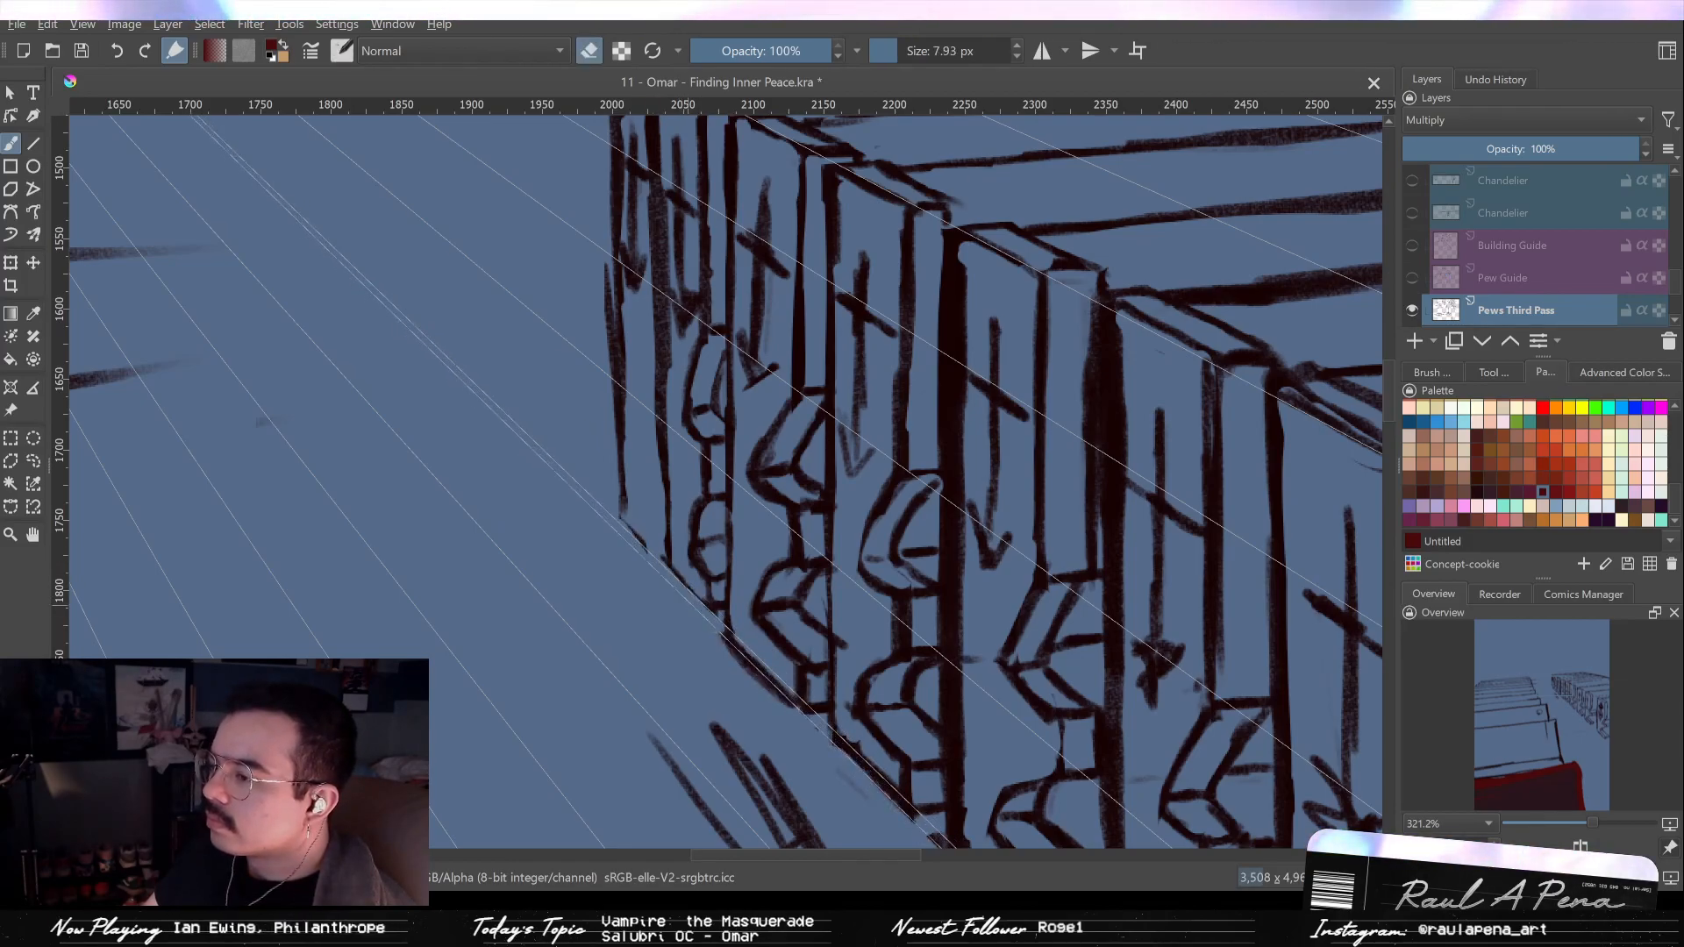
Redraw the farthest pew's bottom edge and its small foot and seat profiles.
key(e)
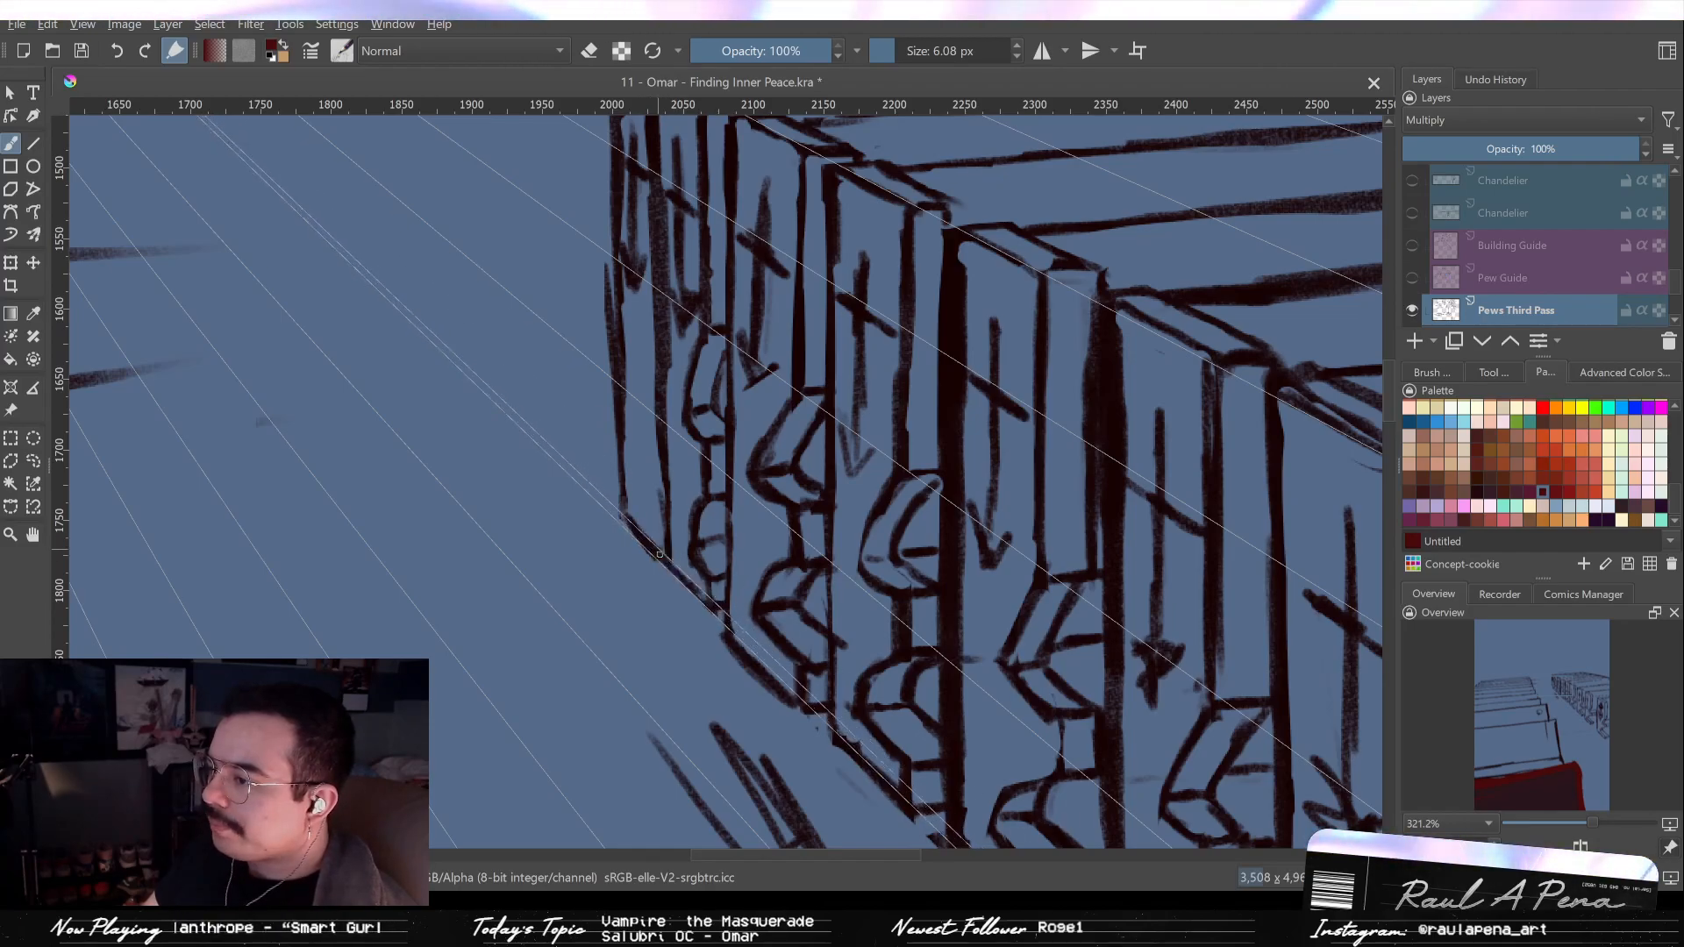
scroll(658, 482, down, 1)
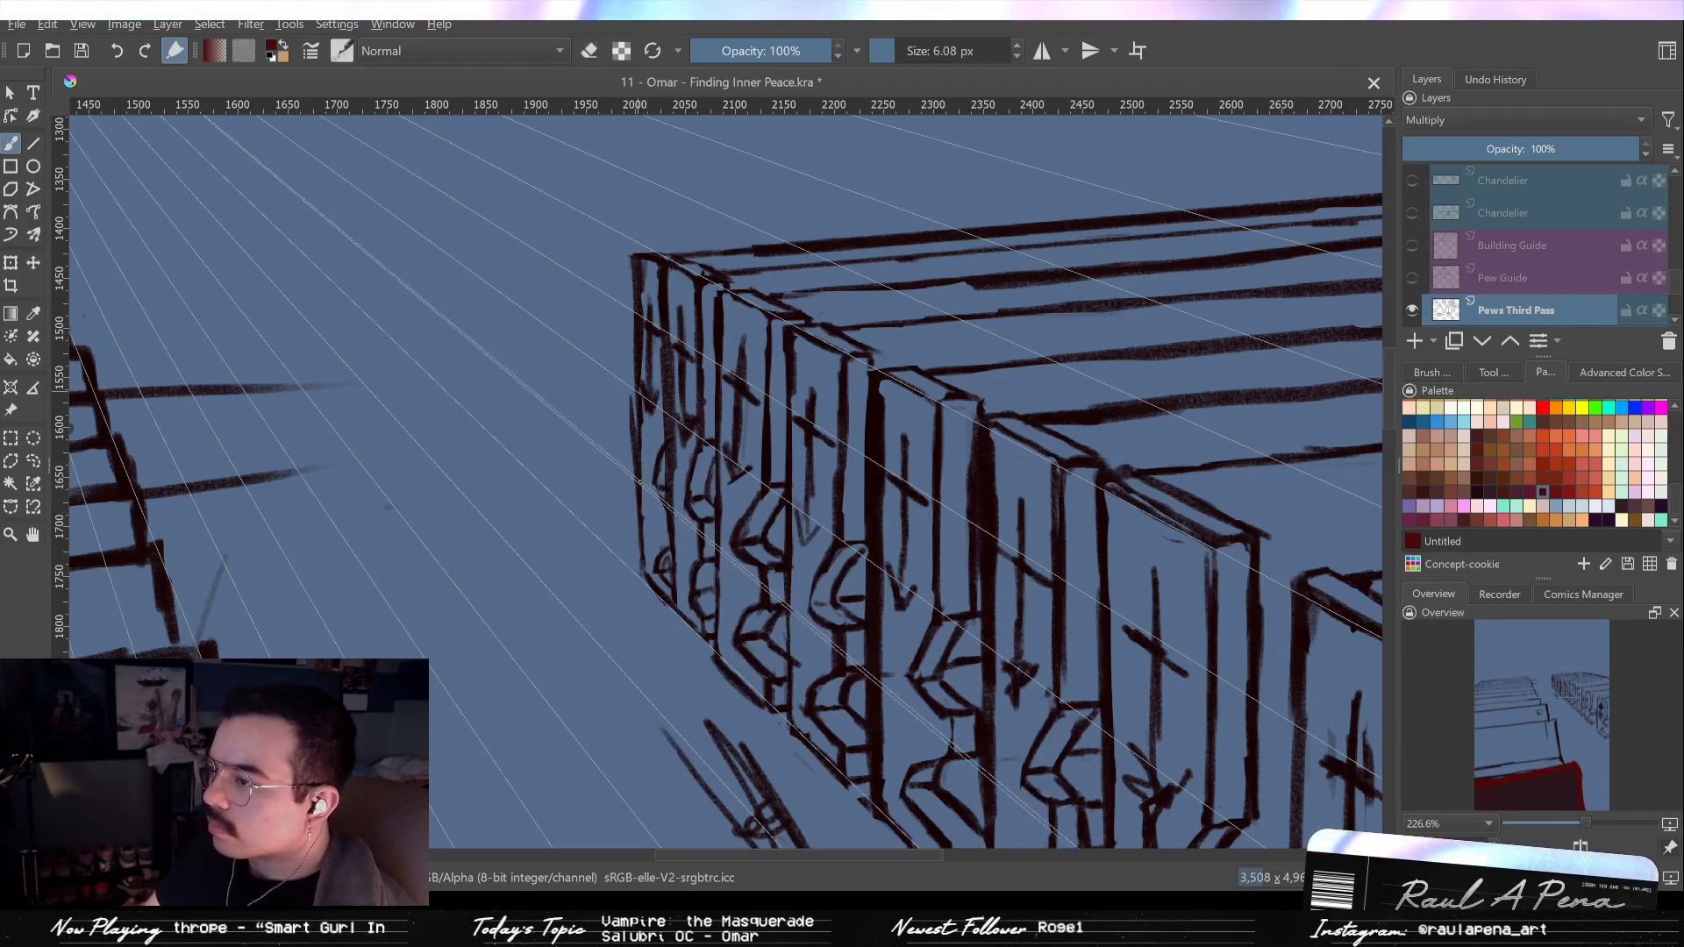
drag(624, 503, 676, 544)
drag(655, 382, 640, 323)
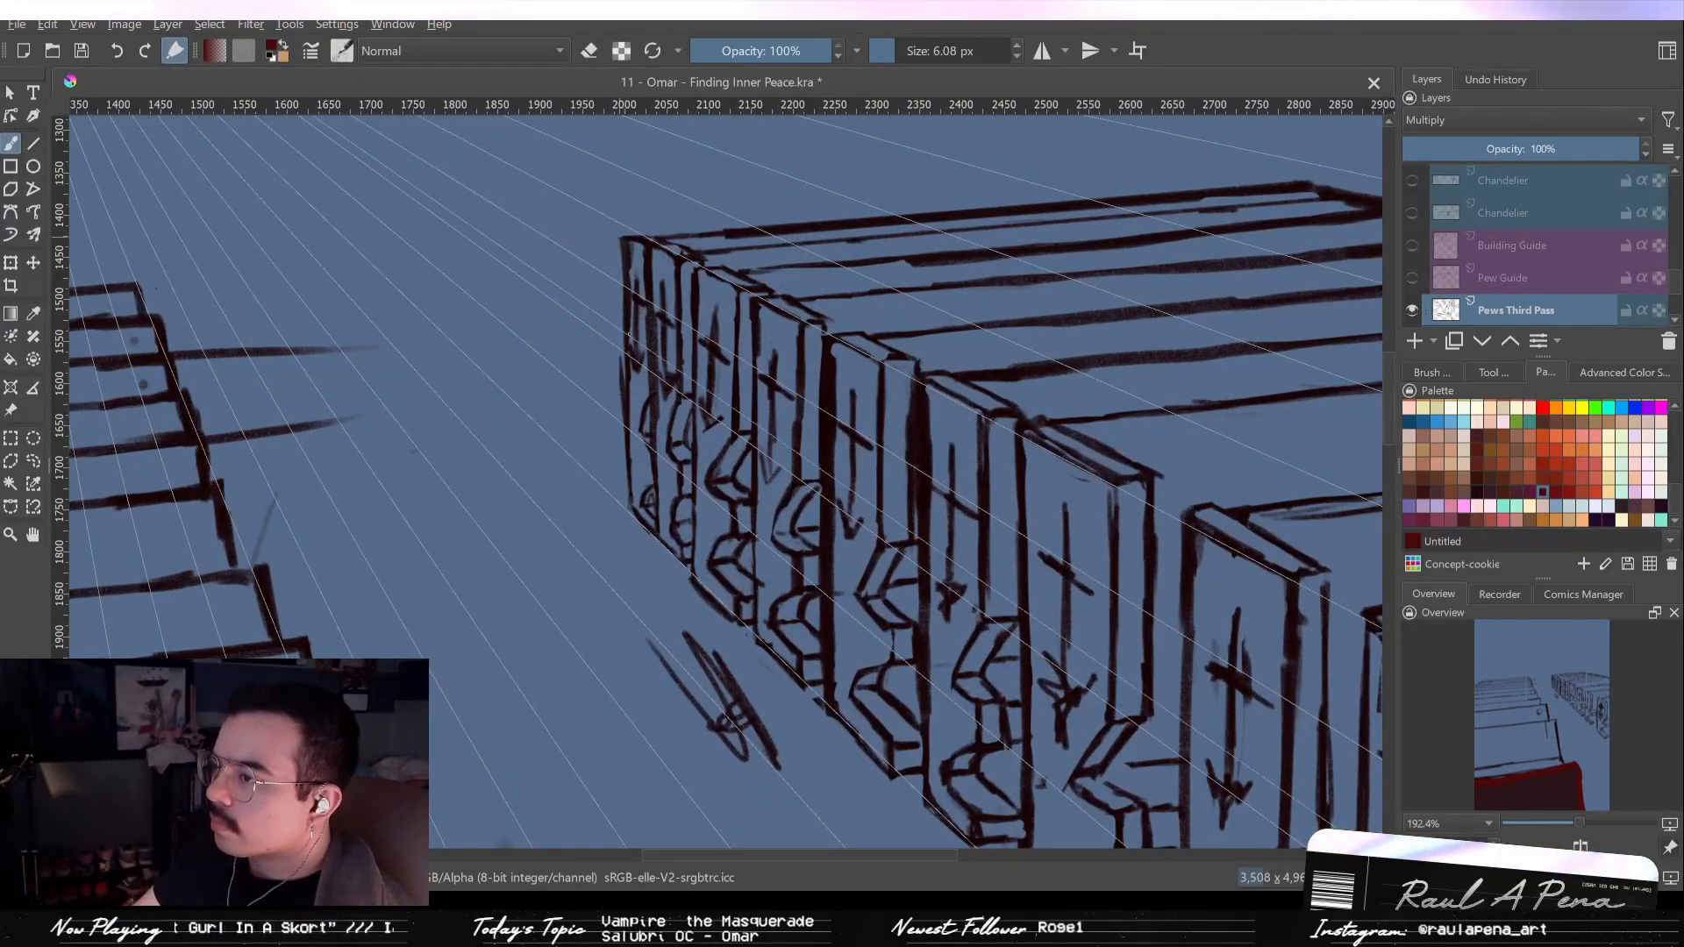
key(e)
mouse_move(624, 265)
mouse_down()
mouse_move(607, 424)
mouse_move(622, 424)
mouse_up()
key(ctrl+z)
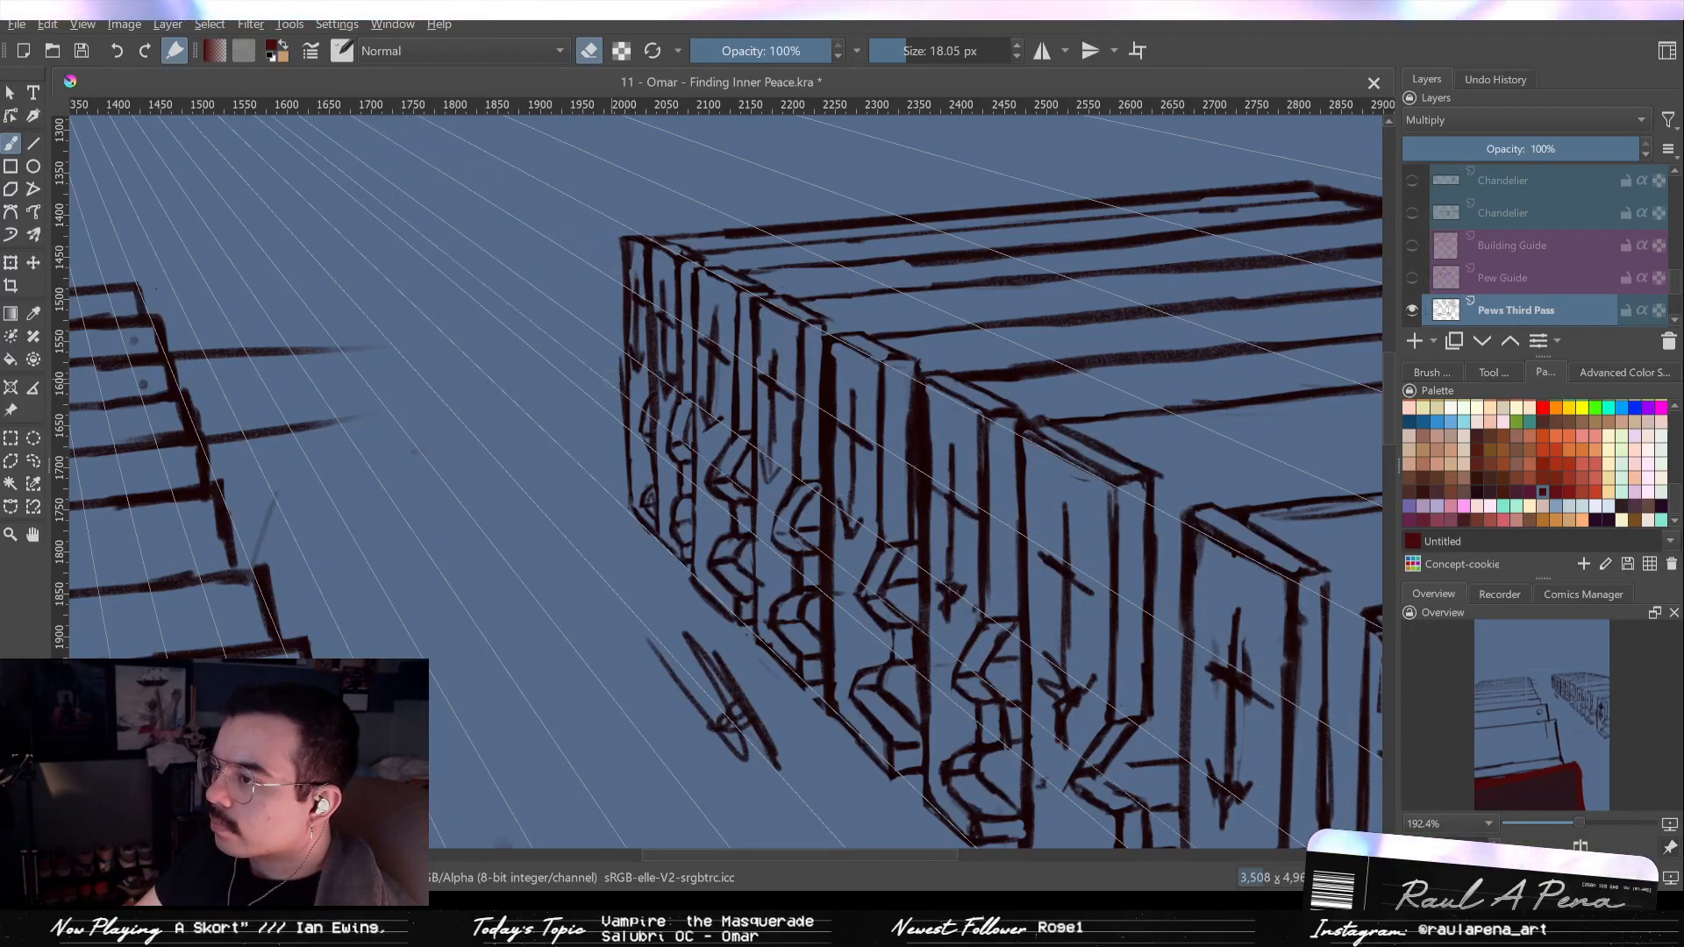
key(e)
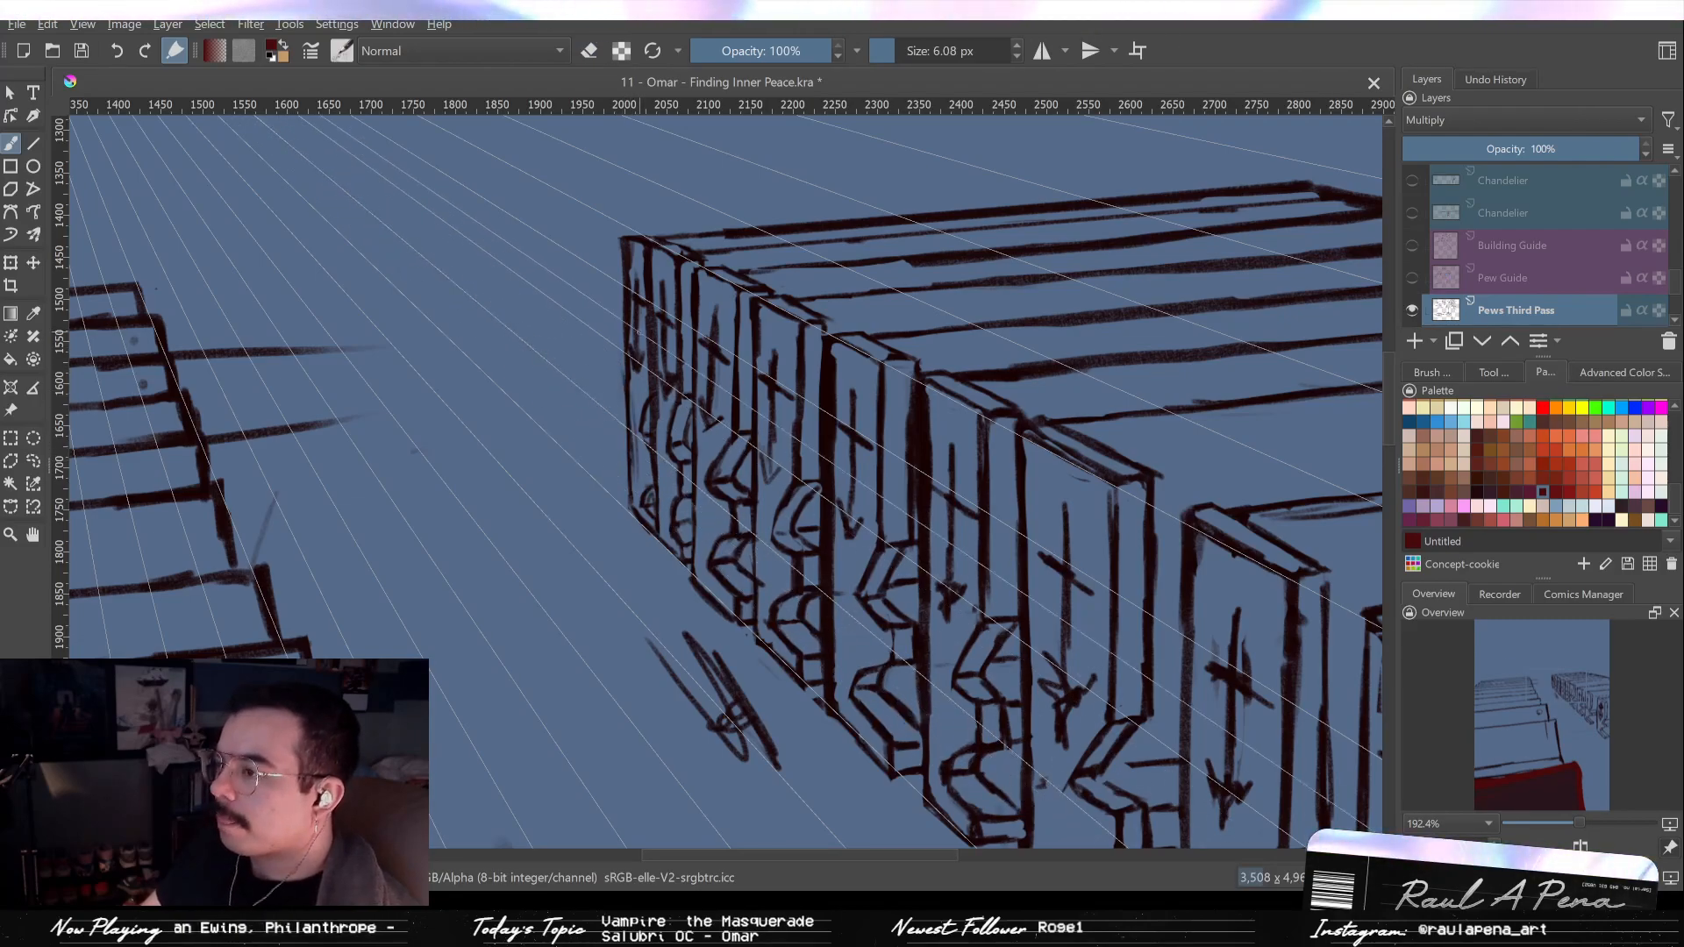
Hide the vanishing point assistant's perspective lines and return to the freehand brush.
key(2)
scroll(936, 413, up, 3)
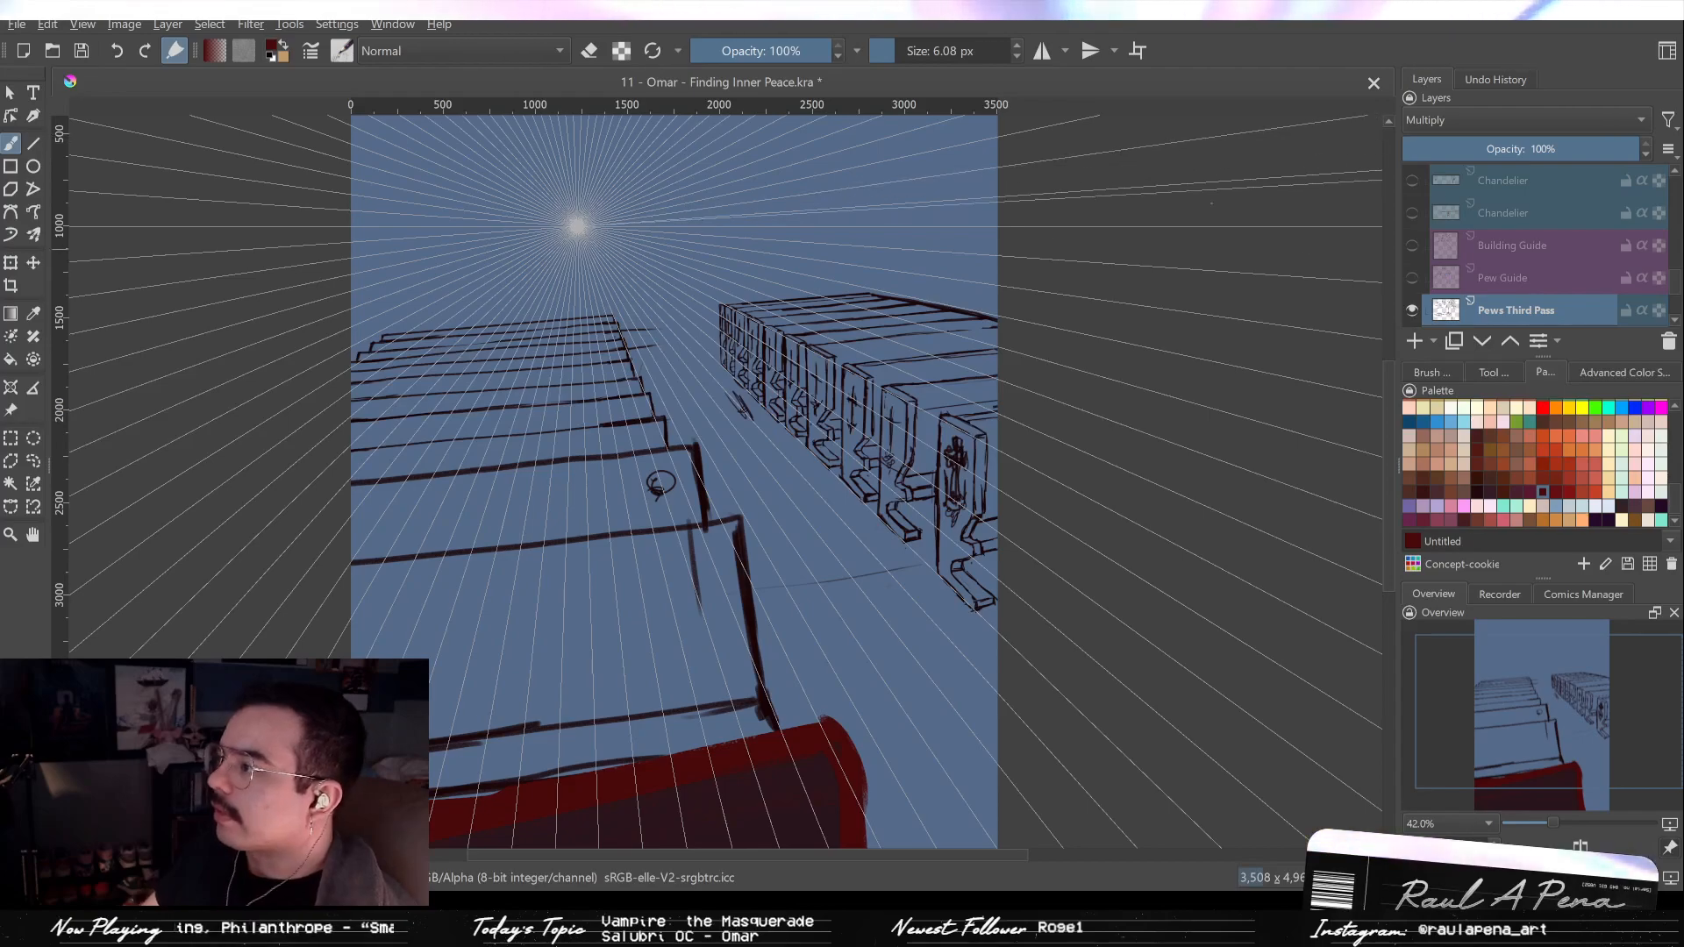
click(11, 387)
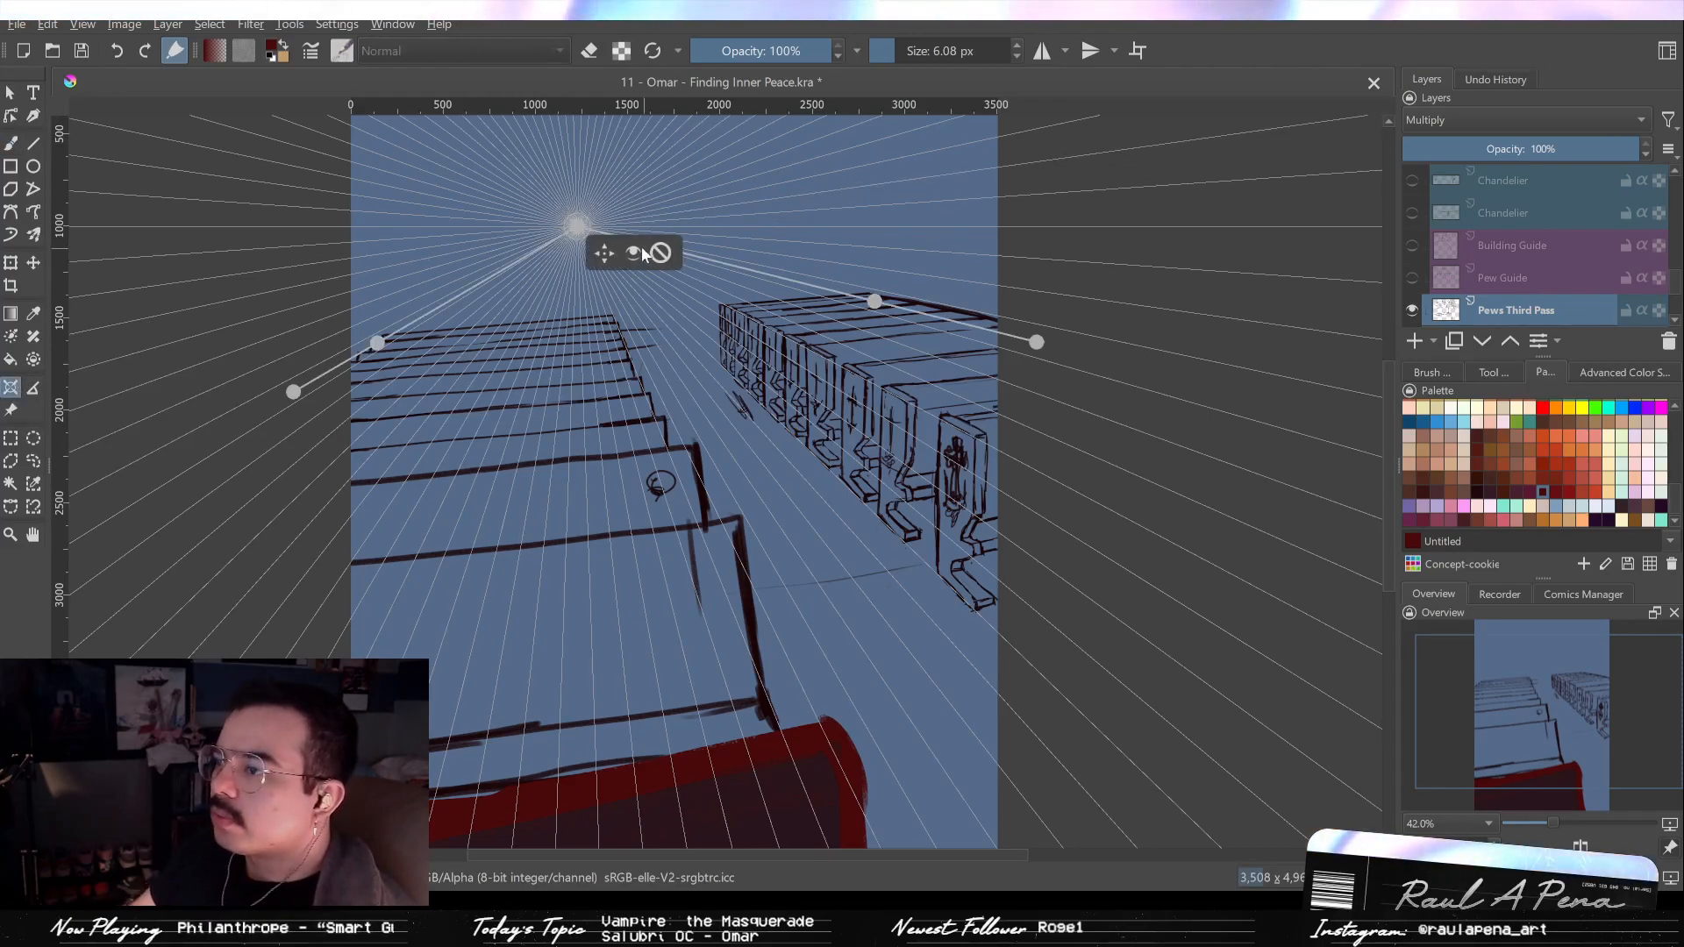
click(641, 253)
click(10, 143)
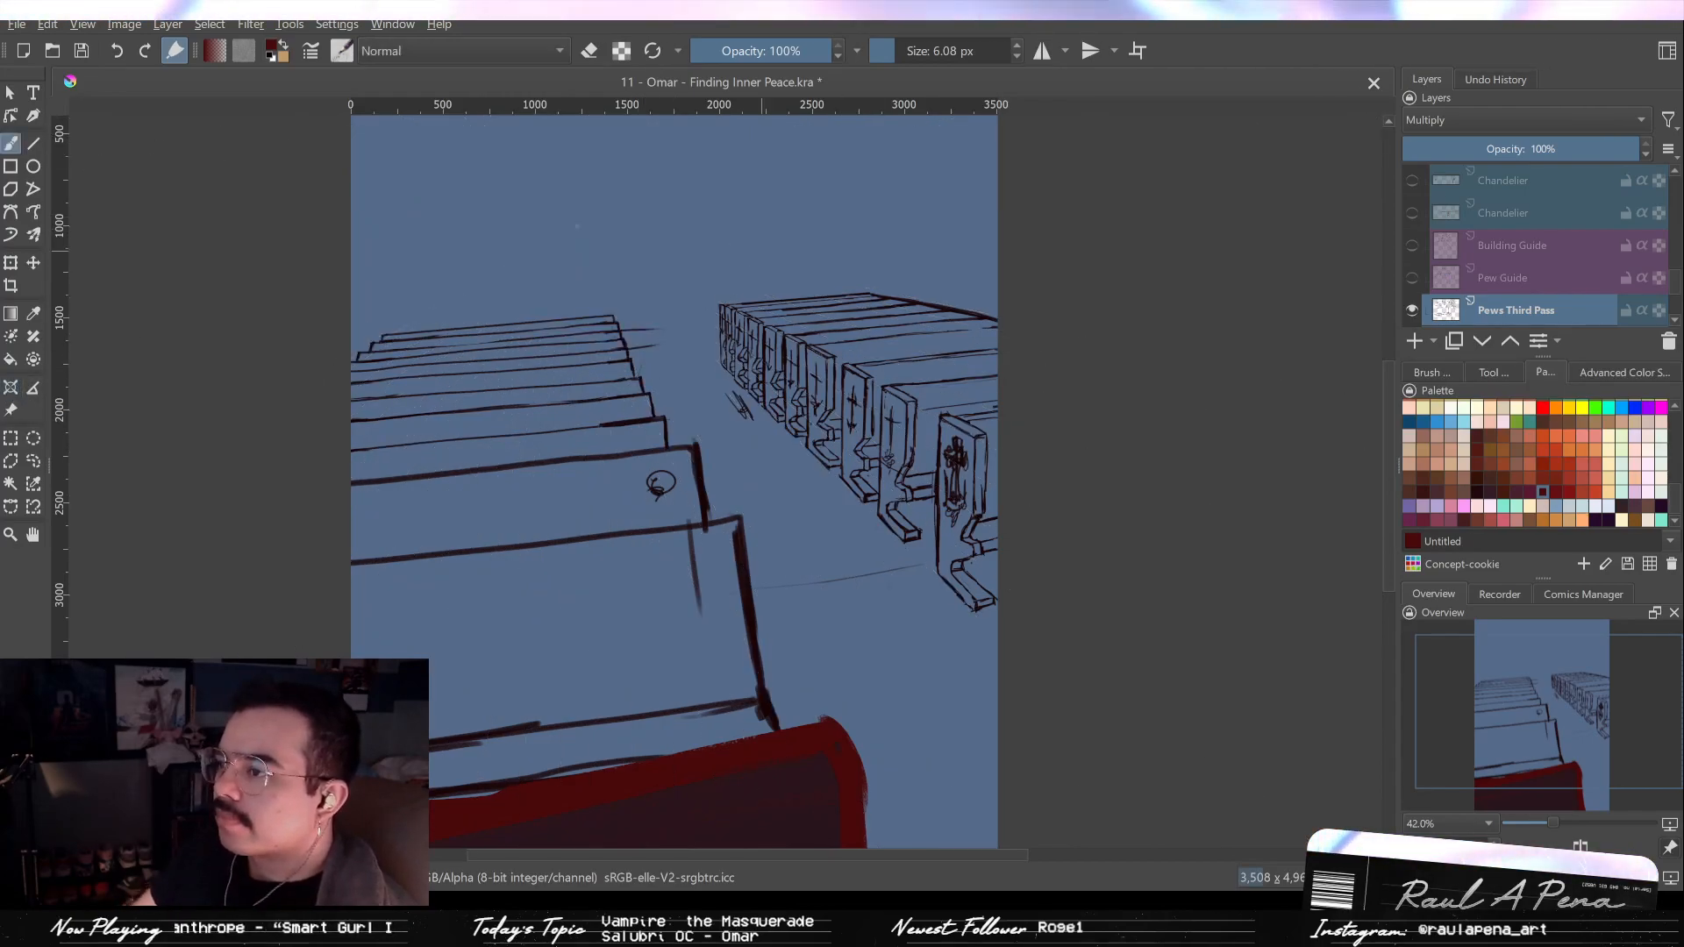
Erase the stray scribble on the floor beside the far pews with a 62.24 px eraser.
scroll(976, 413, up, 4)
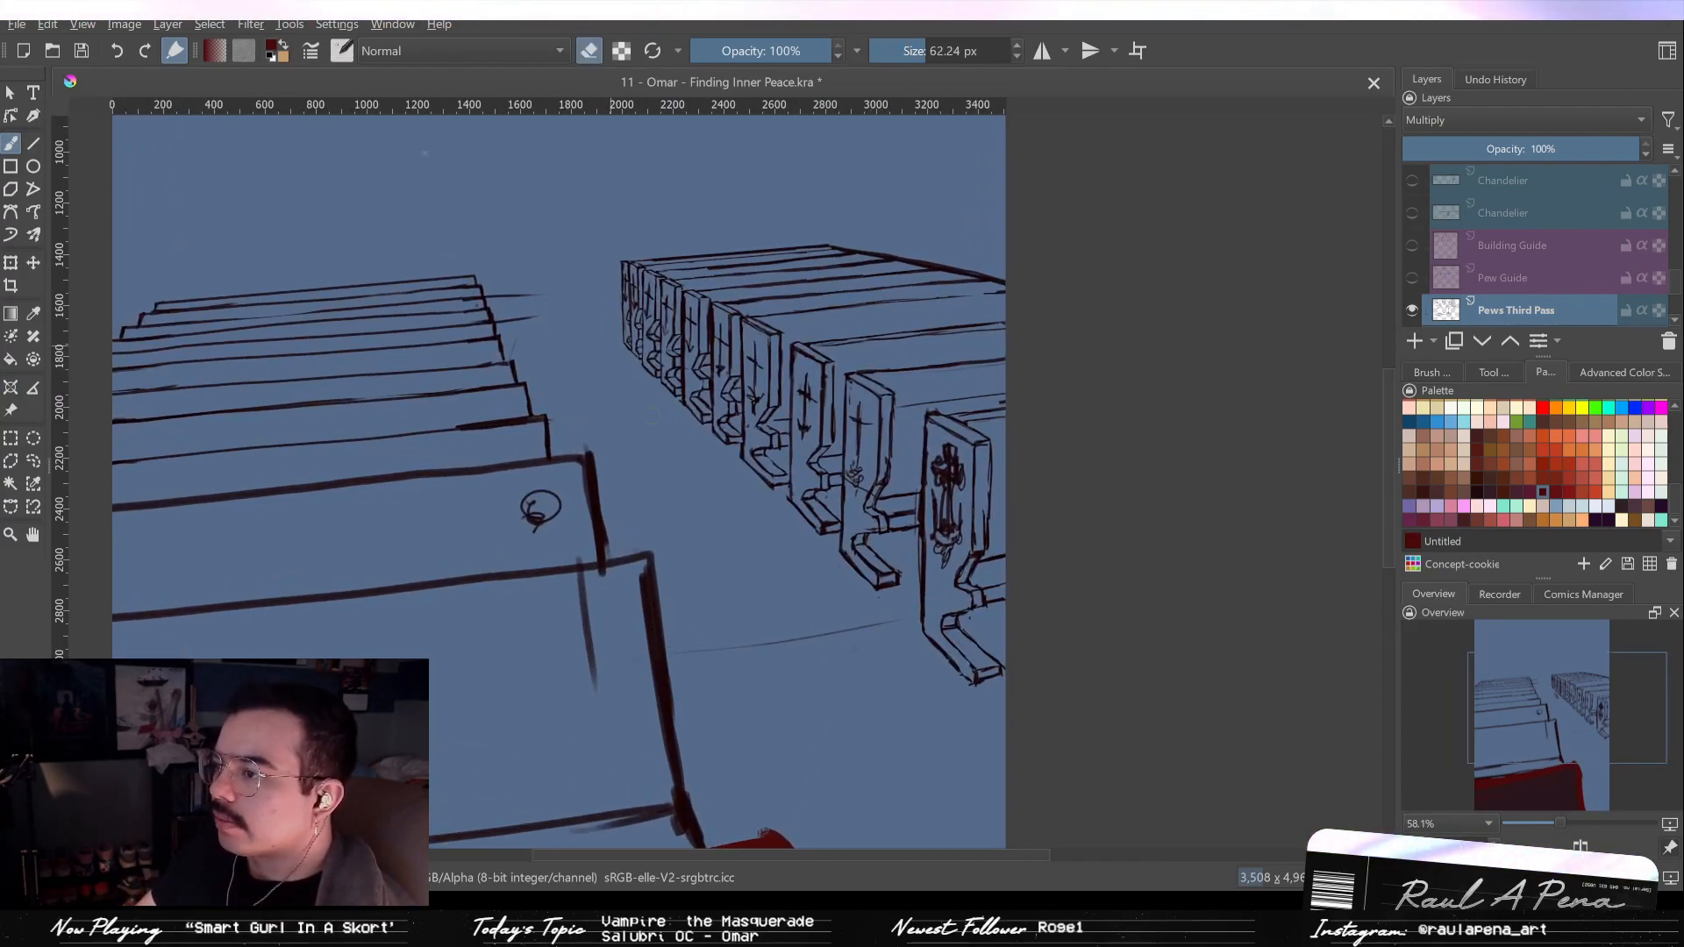
mouse_move(621, 355)
mouse_down()
mouse_move(620, 293)
mouse_move(747, 474)
mouse_move(699, 392)
mouse_move(725, 432)
mouse_move(903, 493)
mouse_up()
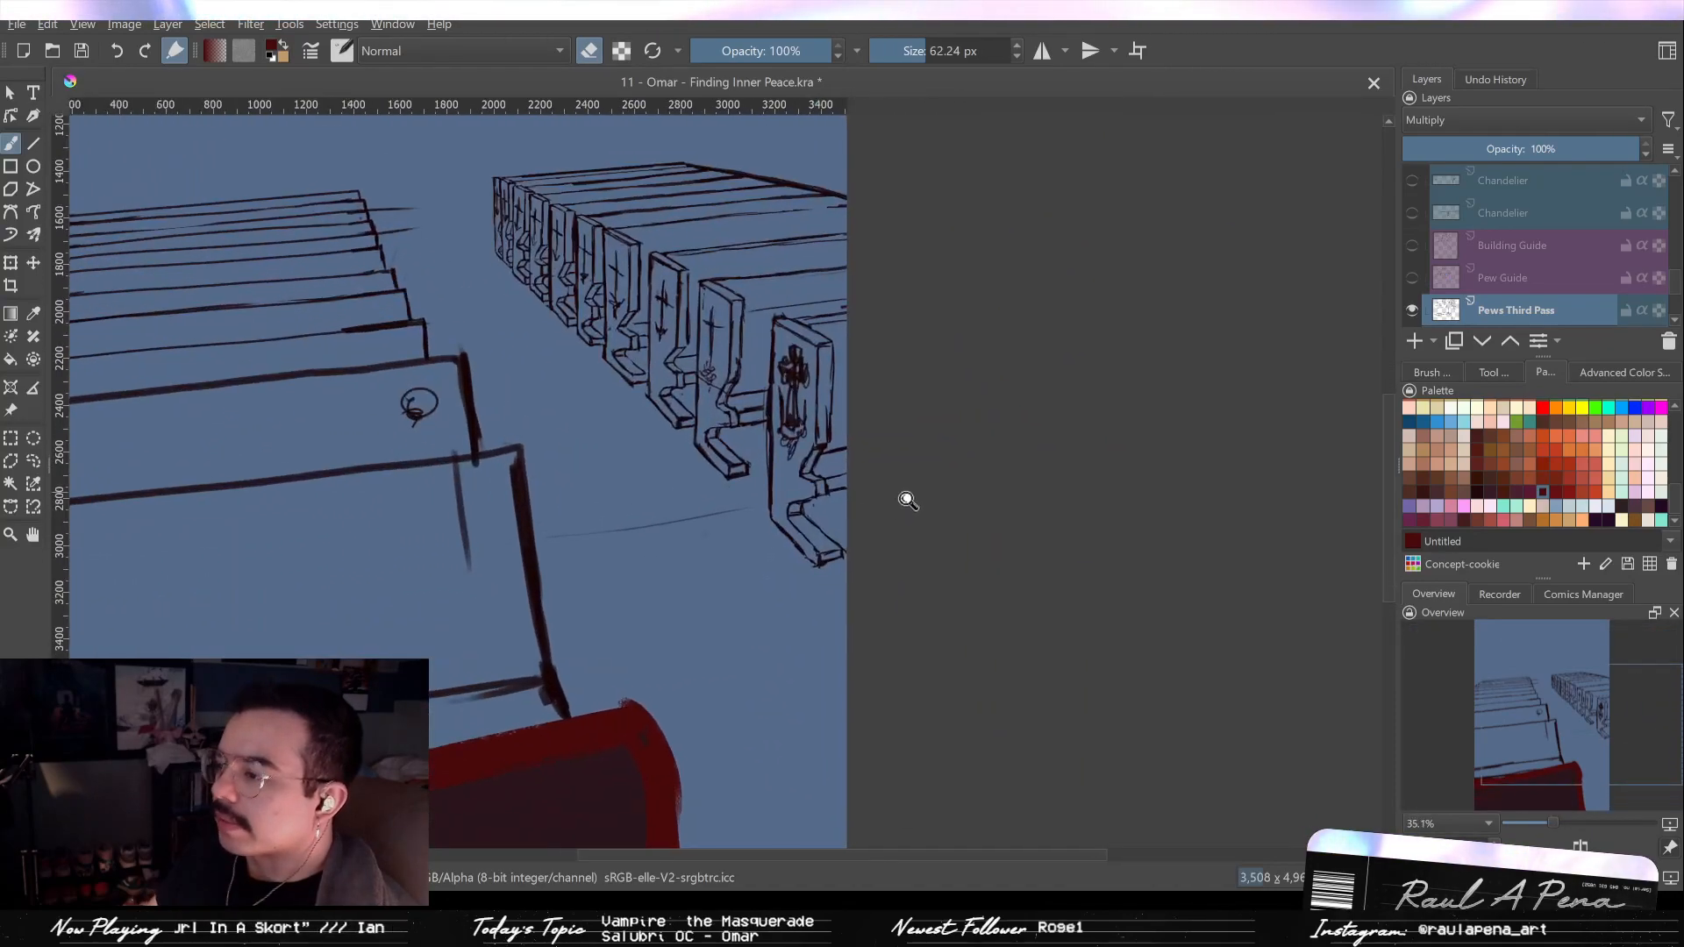
key(e)
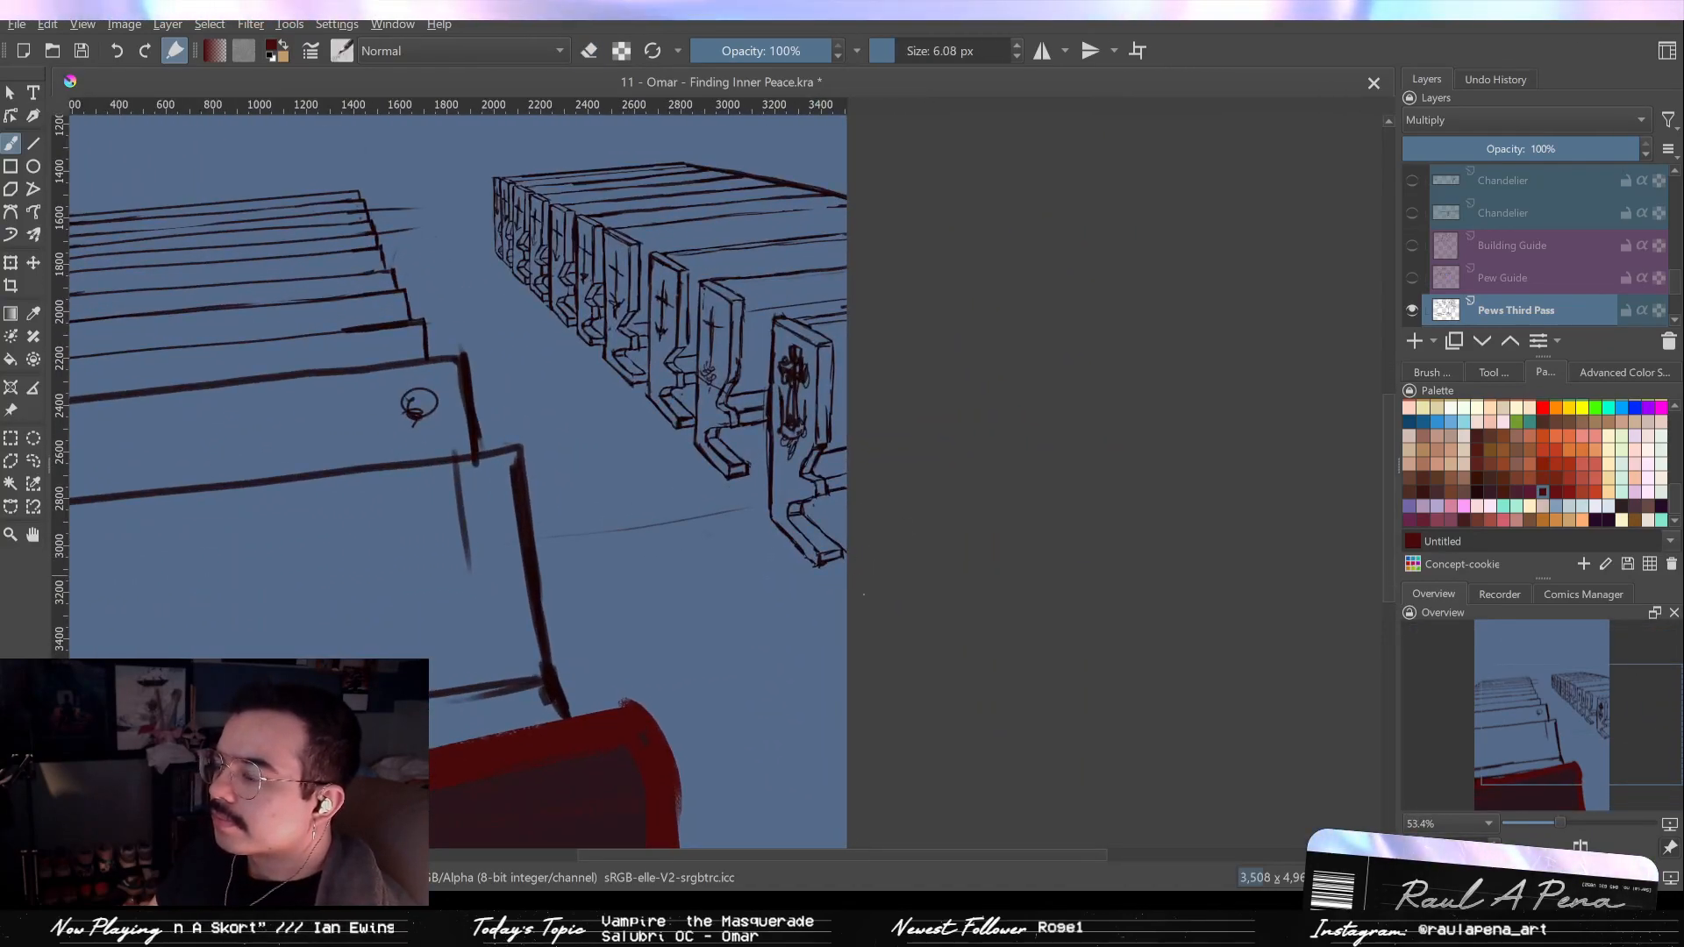
Compare the pew line drawing with the guide by toggling the Pew Guide layer's visibility, leaving it hidden.
drag(851, 544, 897, 704)
drag(771, 471, 784, 414)
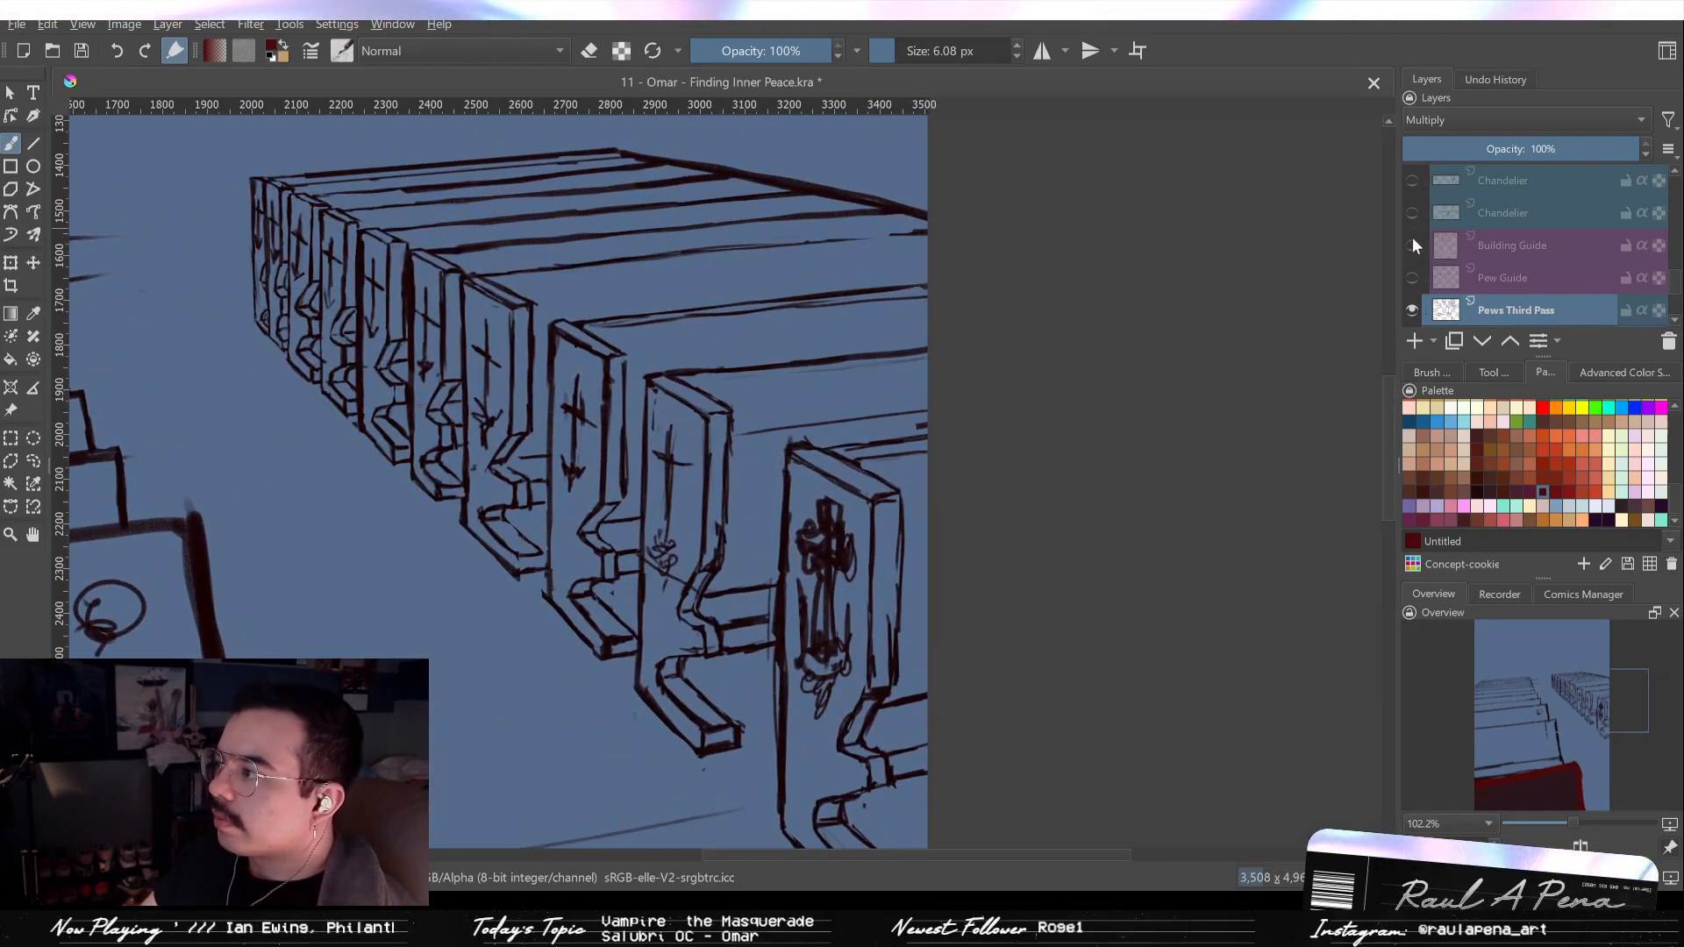
click(1413, 277)
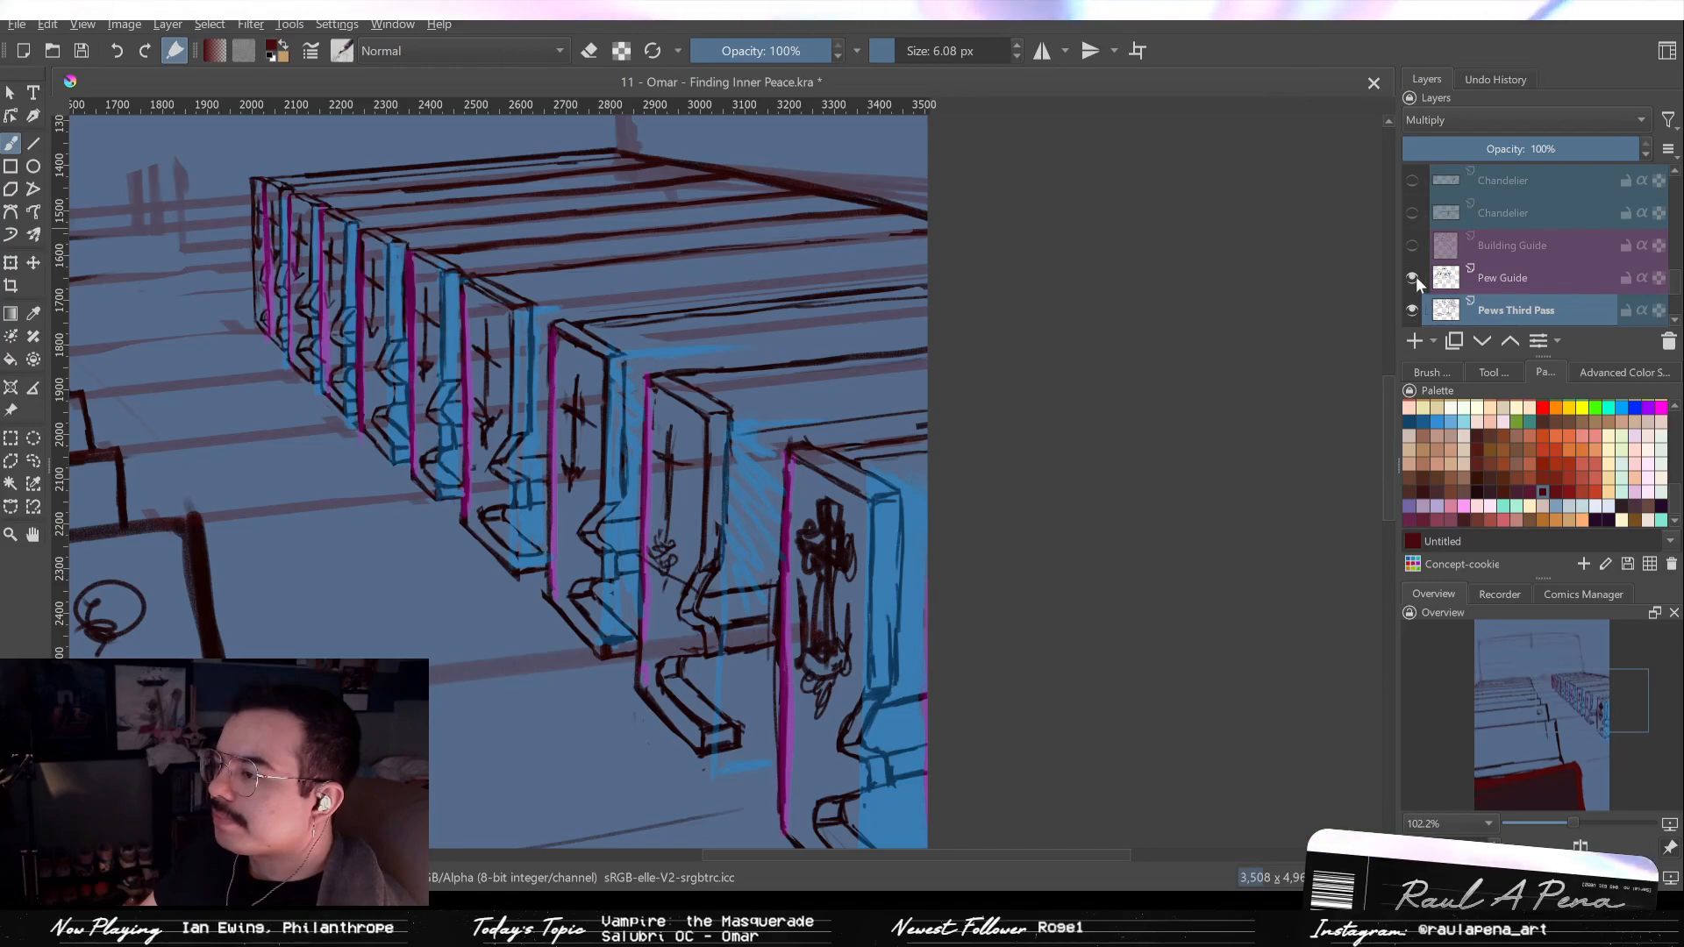
click(1415, 278)
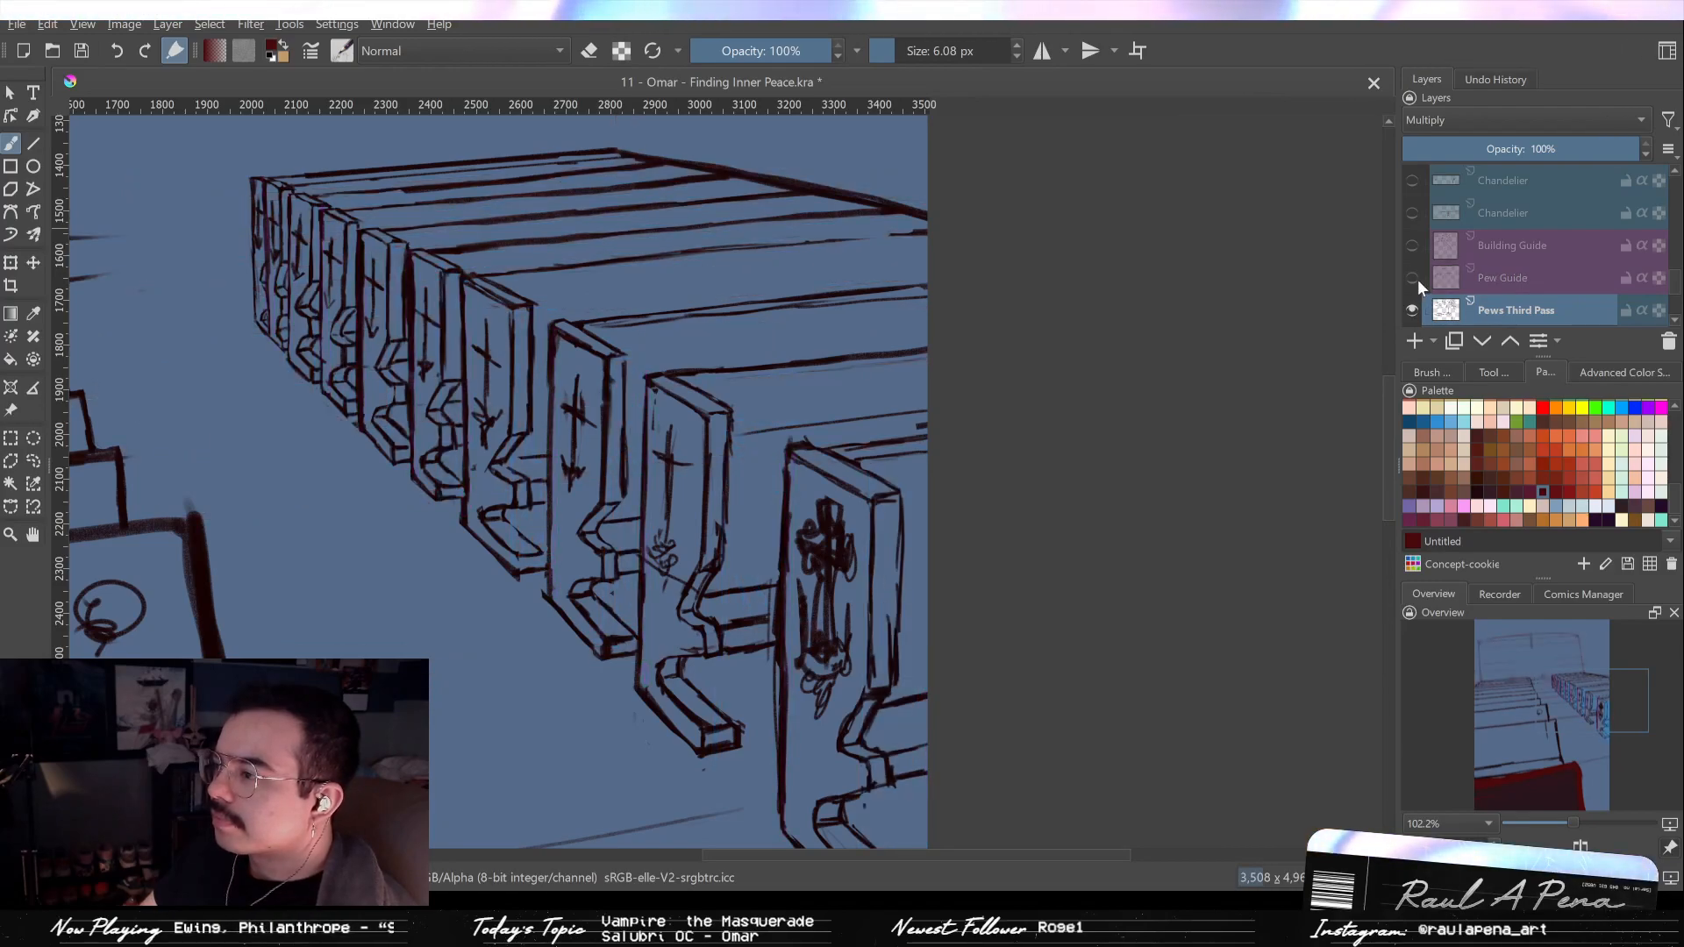
click(1415, 277)
click(1413, 279)
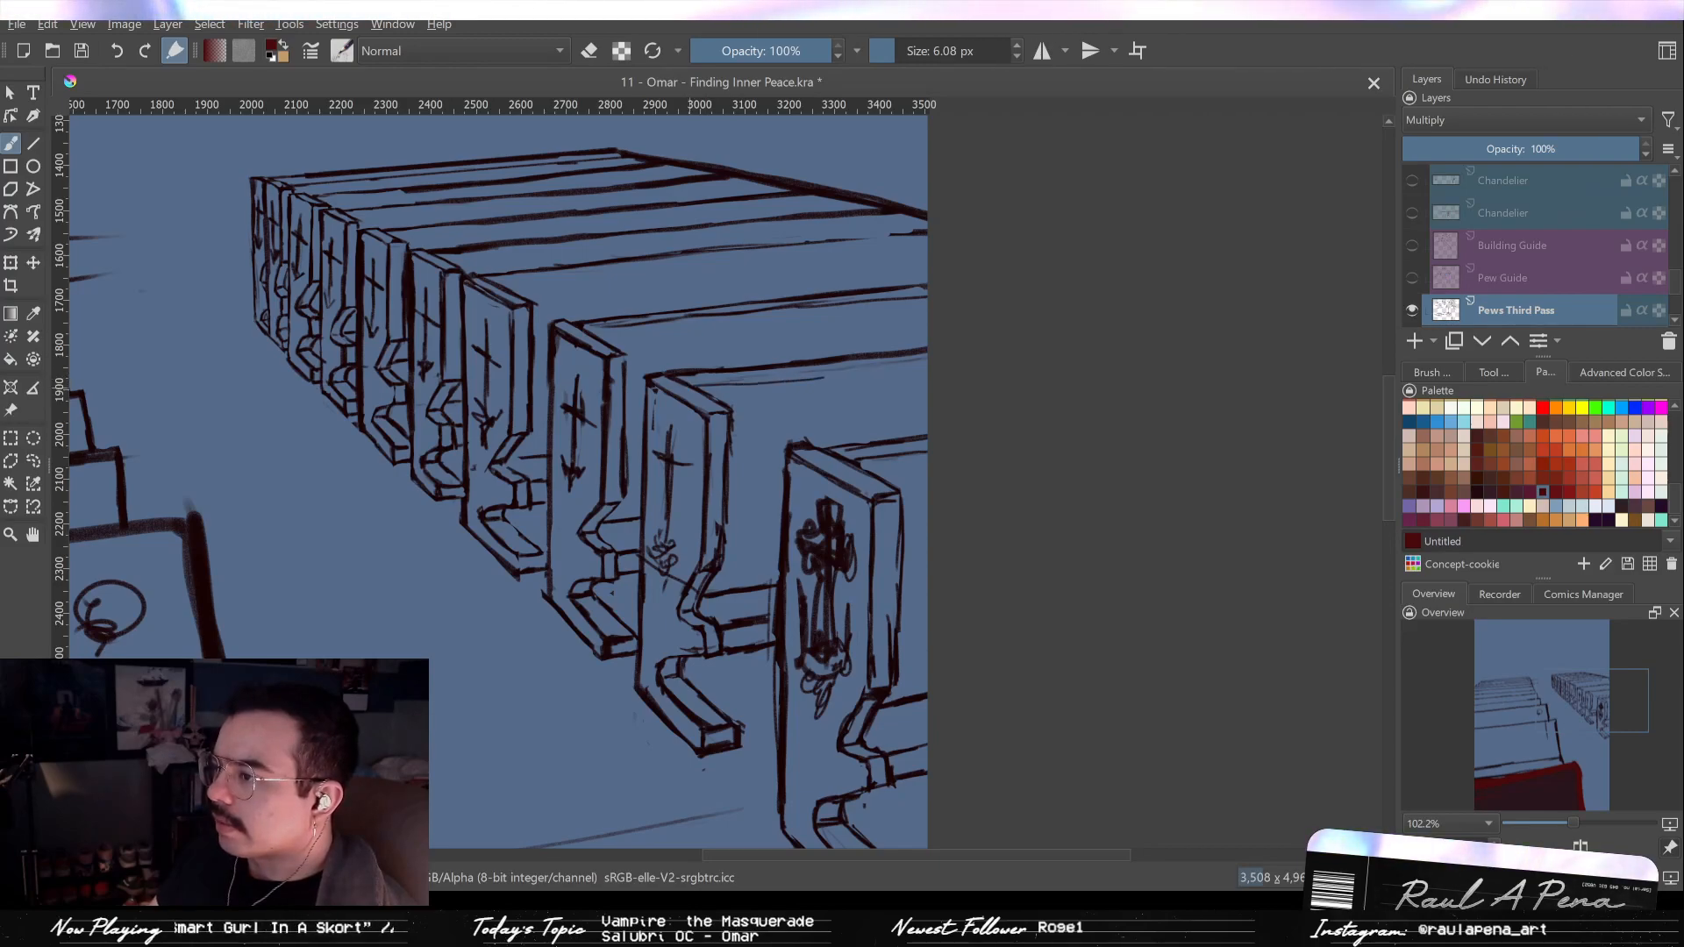
Thin the second nearest pew's long back line with the eraser and redraw it as a cleaner line.
scroll(850, 337, up, 2)
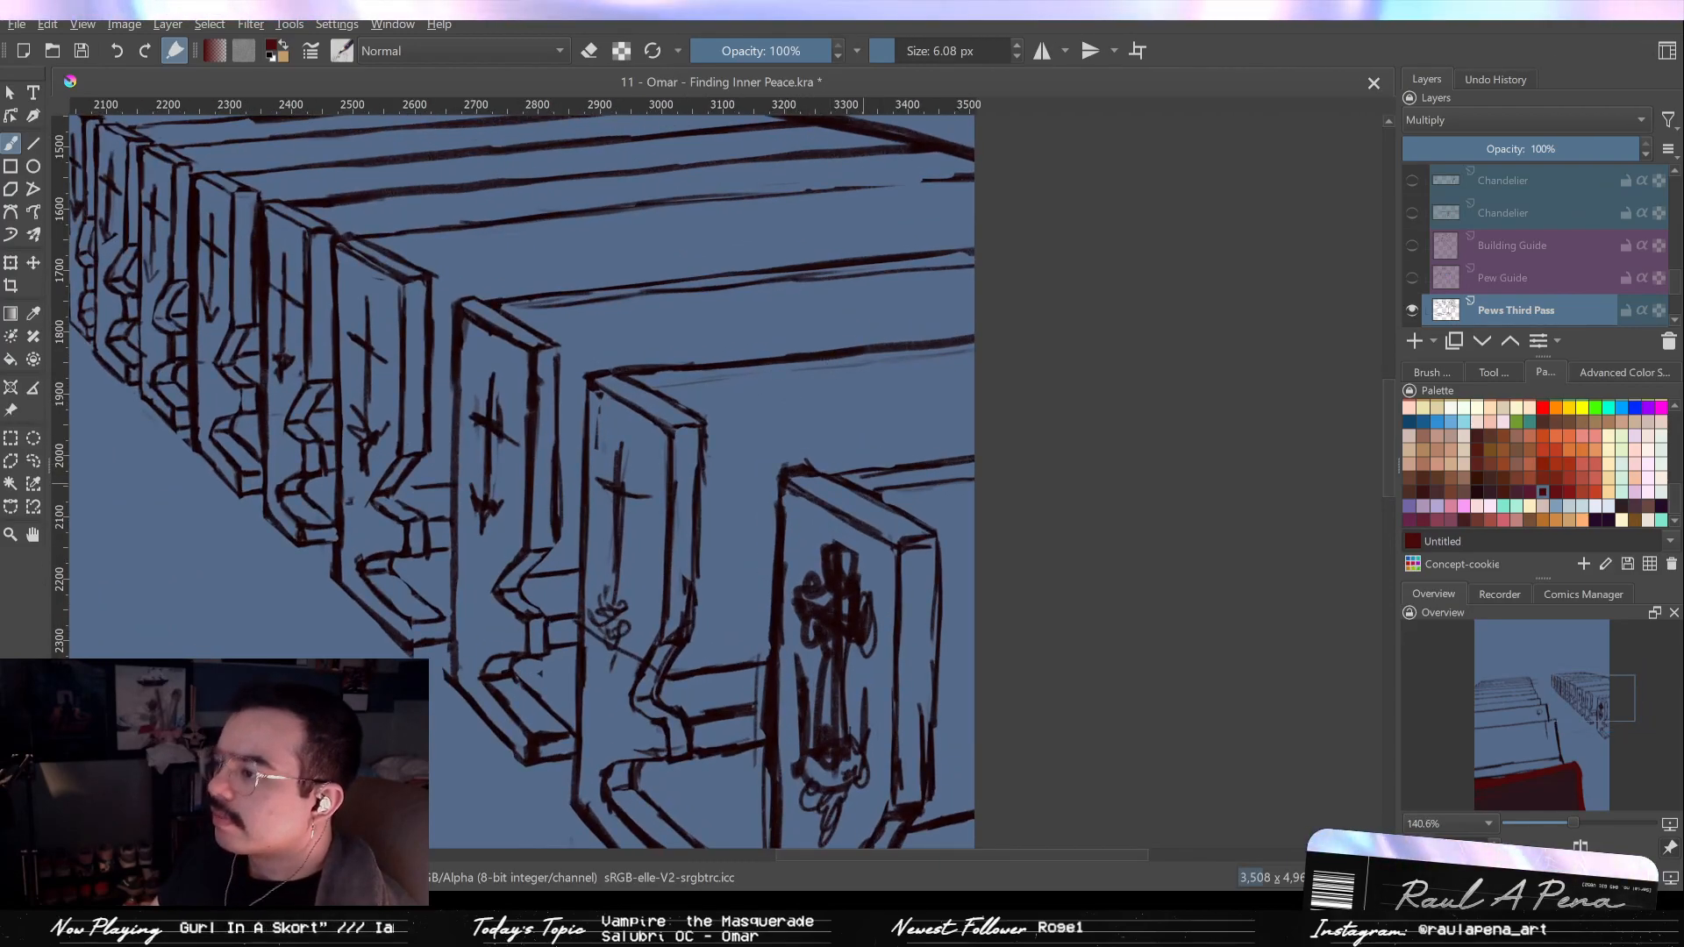
key(e)
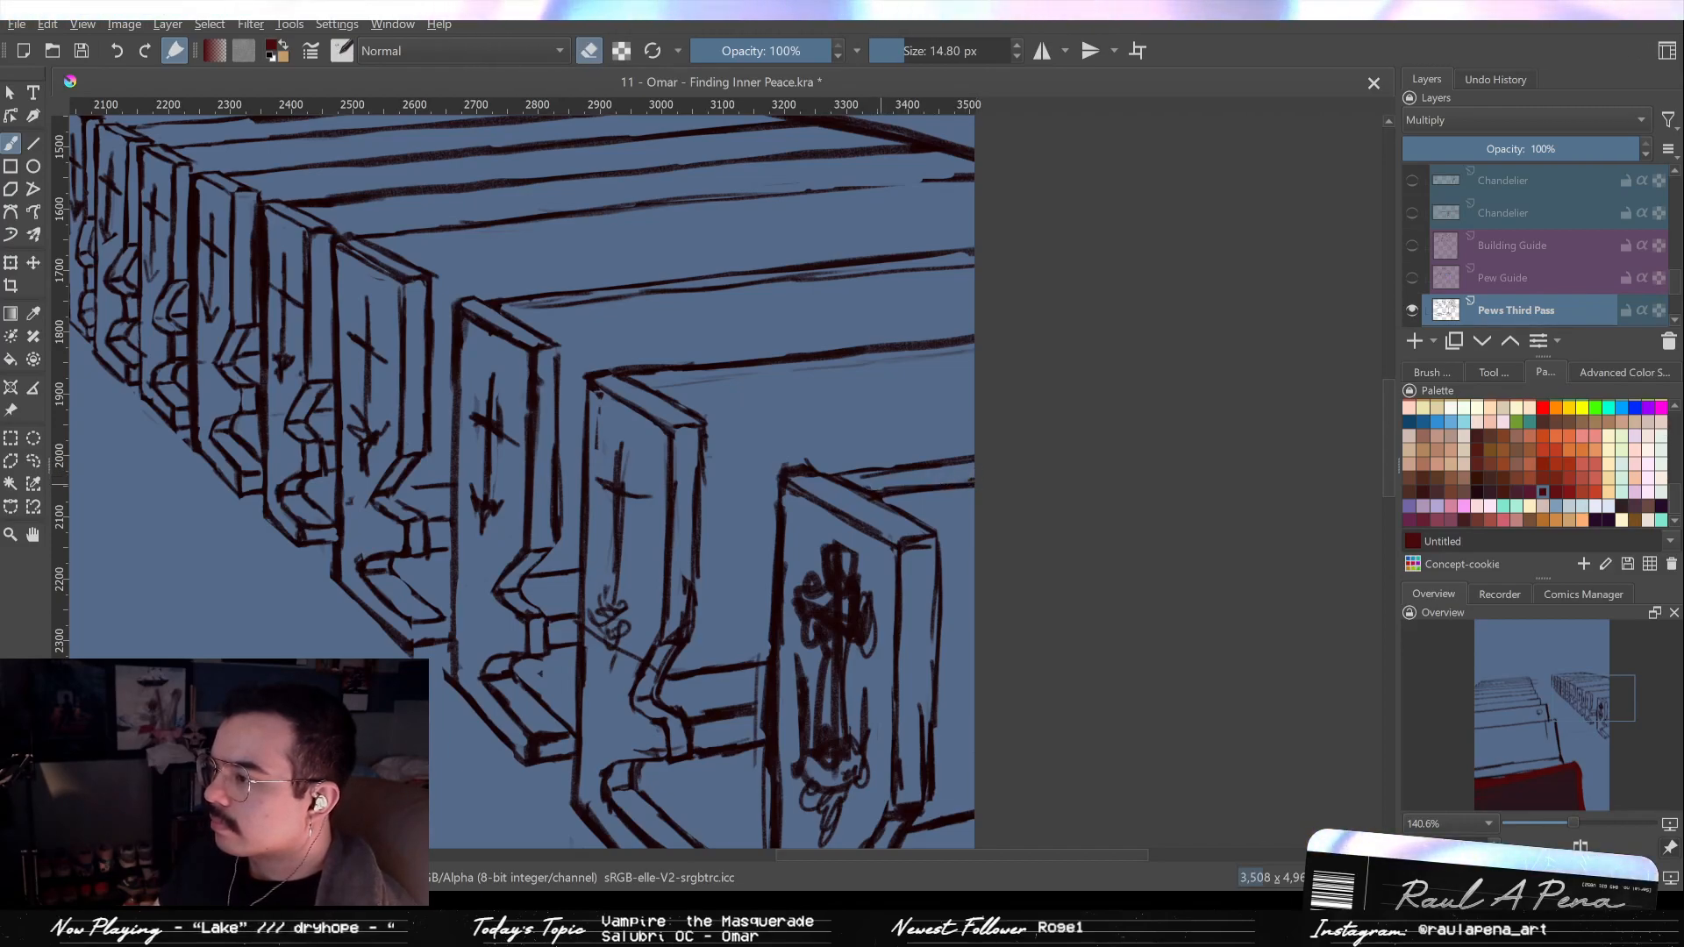
key(e)
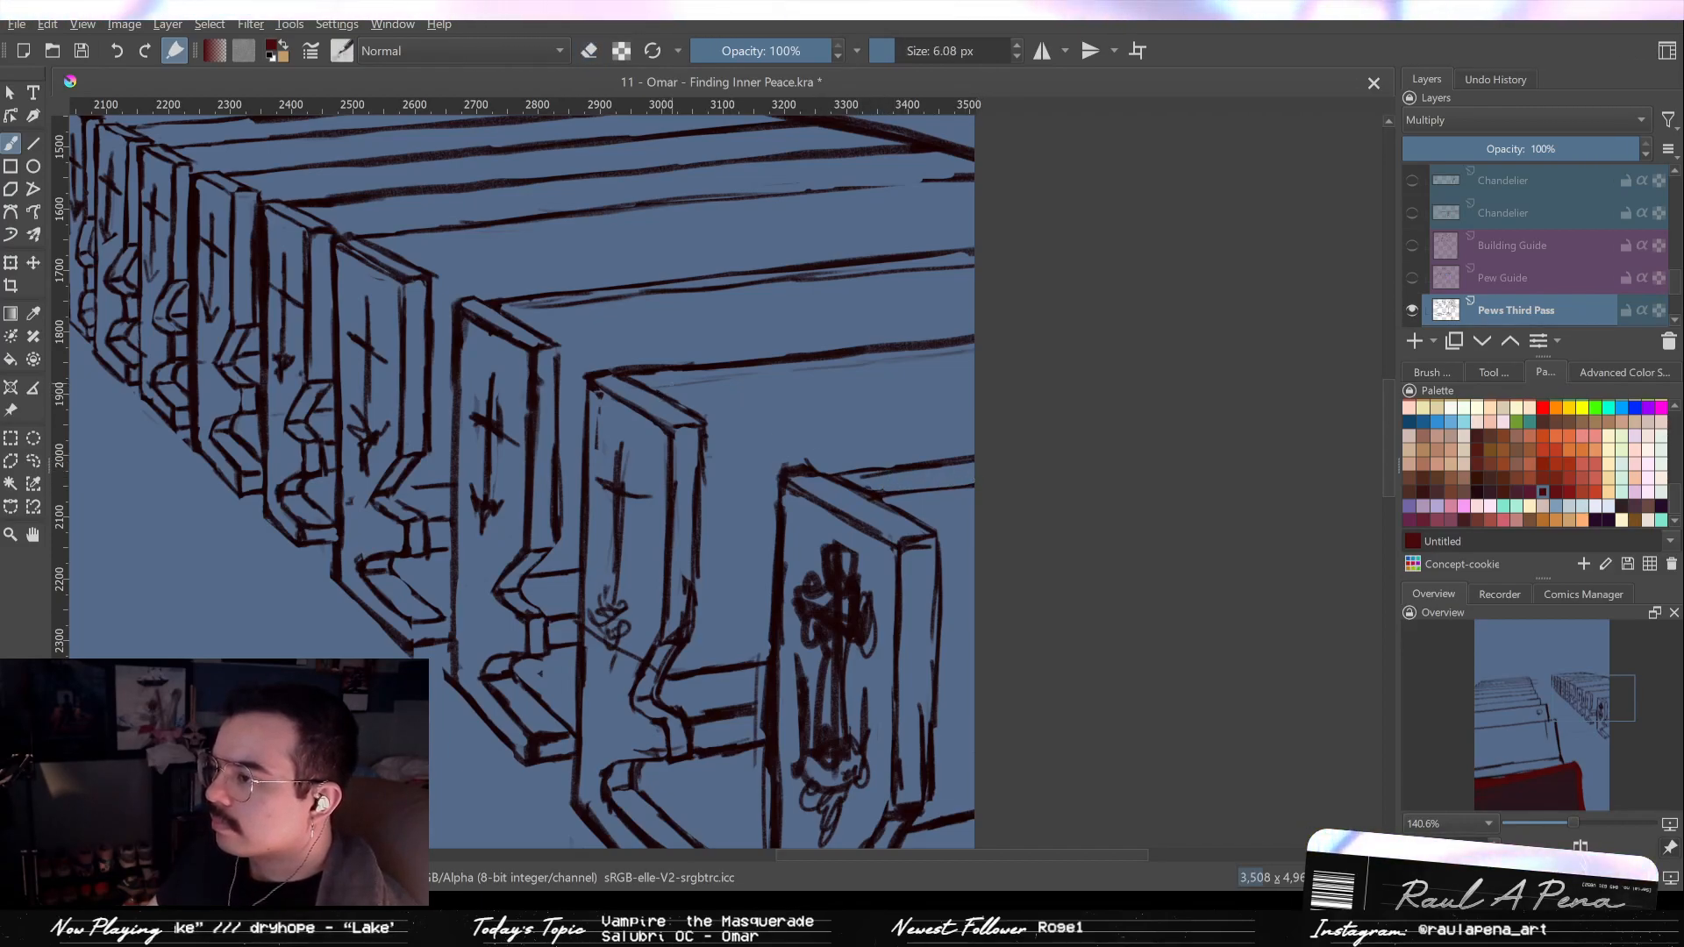
shift+drag(661, 383, 794, 377)
key(ctrl+z)
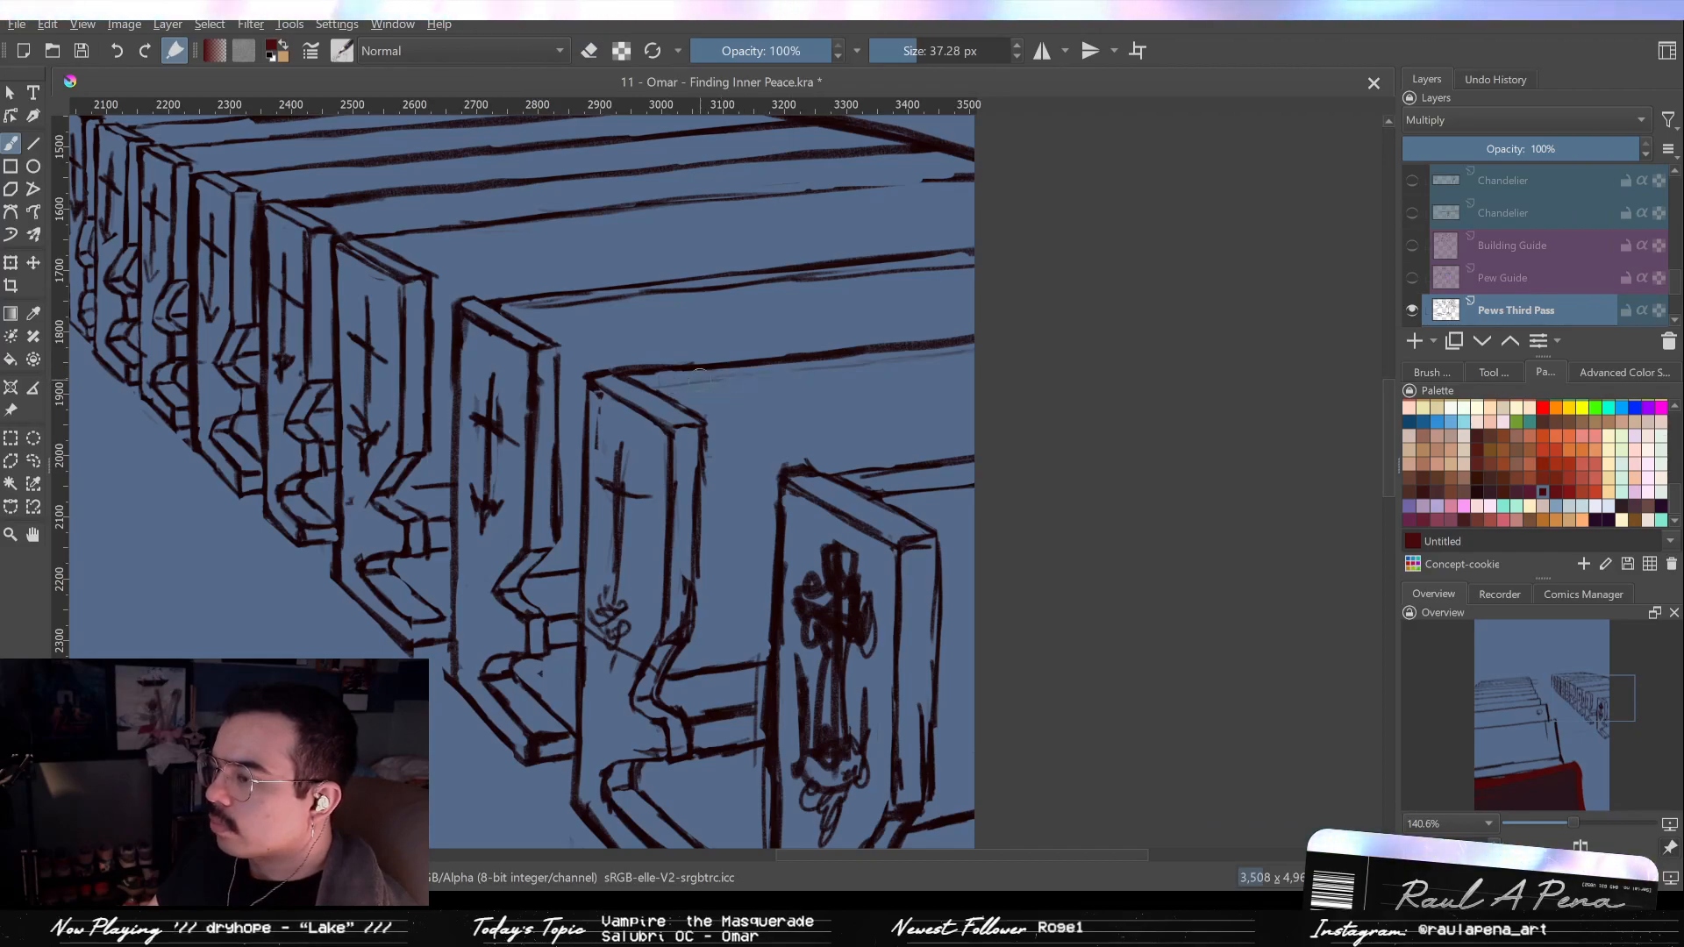
Show the Pew Guide layer and draw a second line beneath the second nearest pew's long back line with an 11.69 px brush.
key(e)
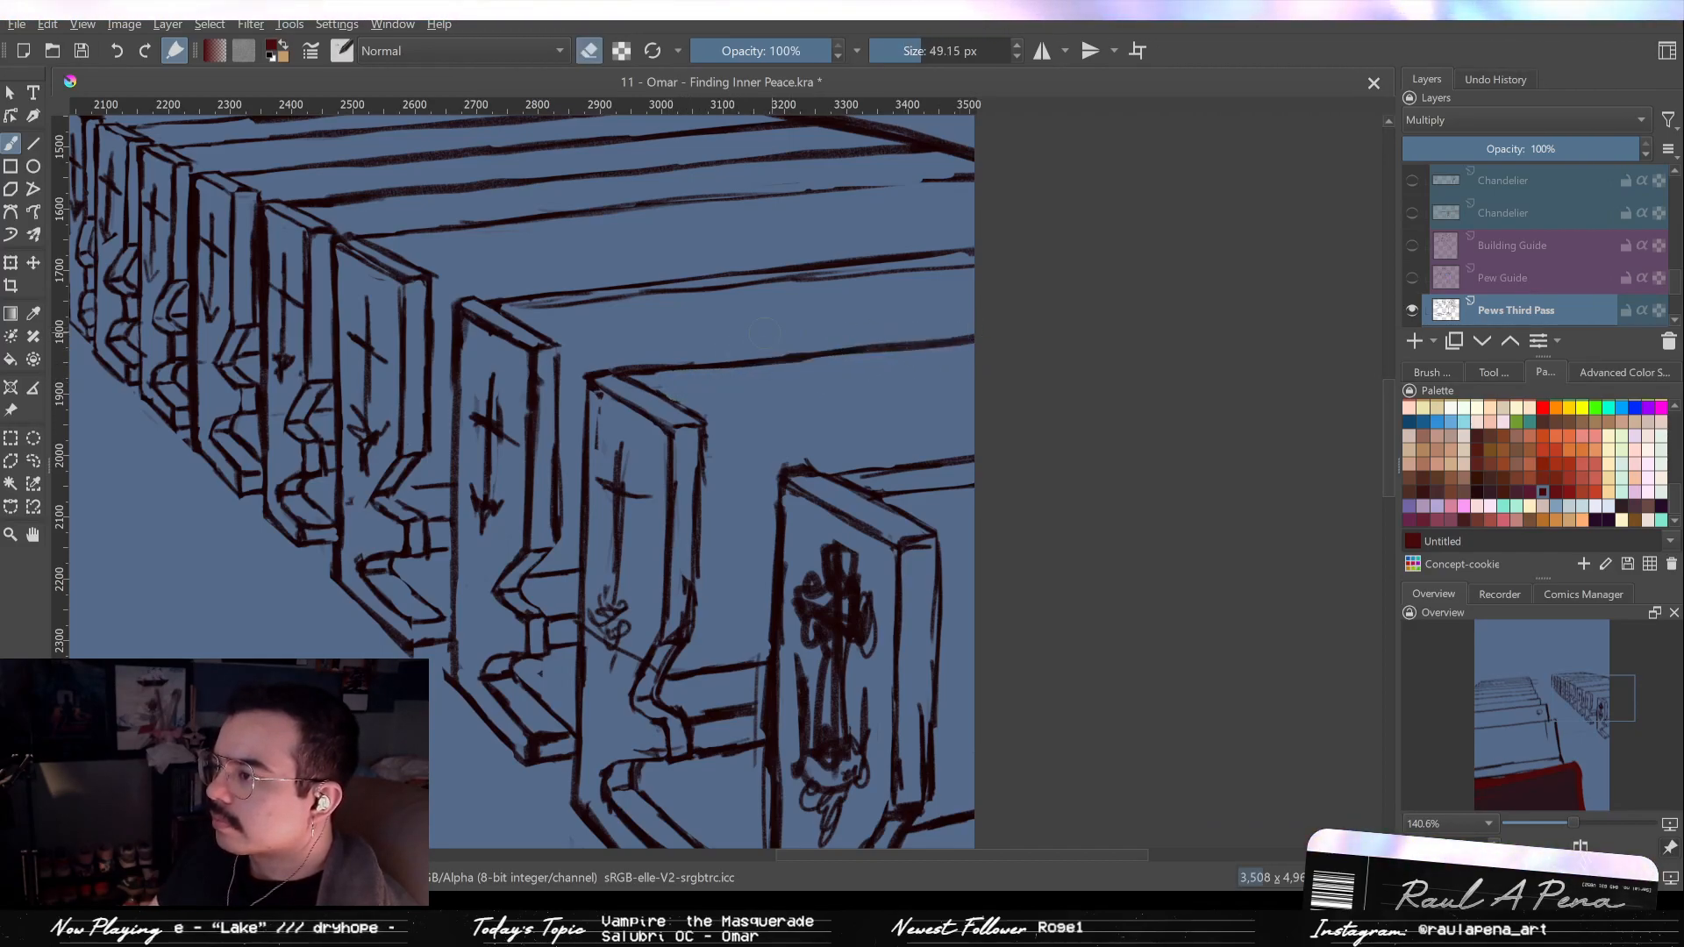
click(1411, 279)
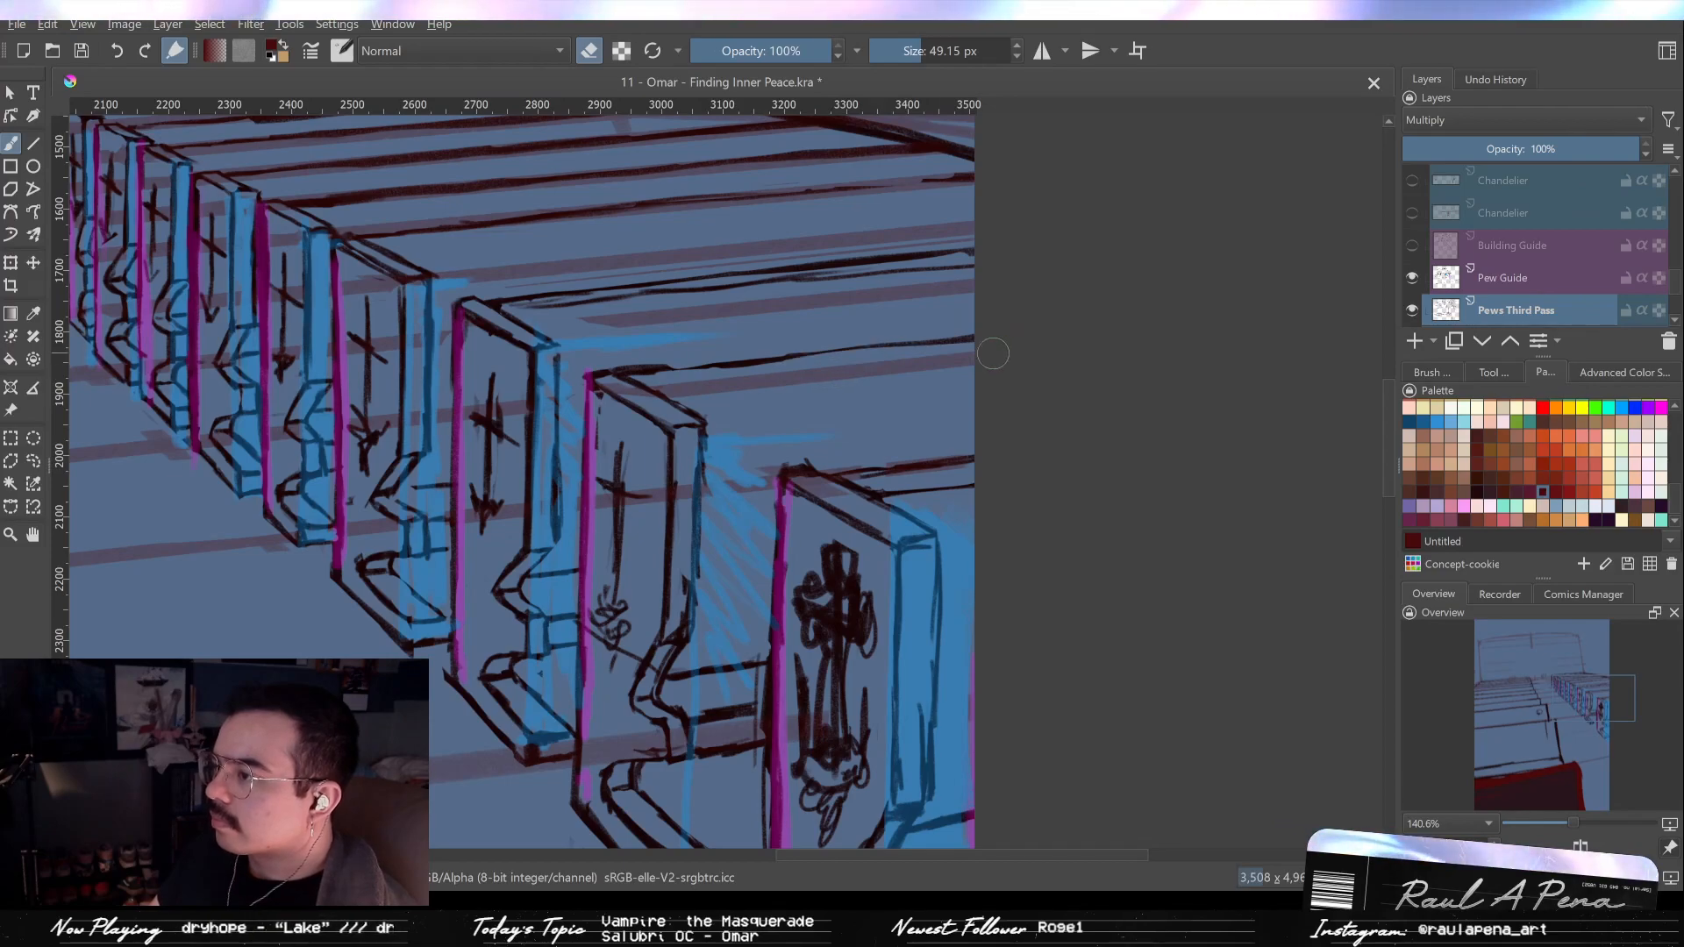
key(e)
shift+drag(690, 387, 679, 387)
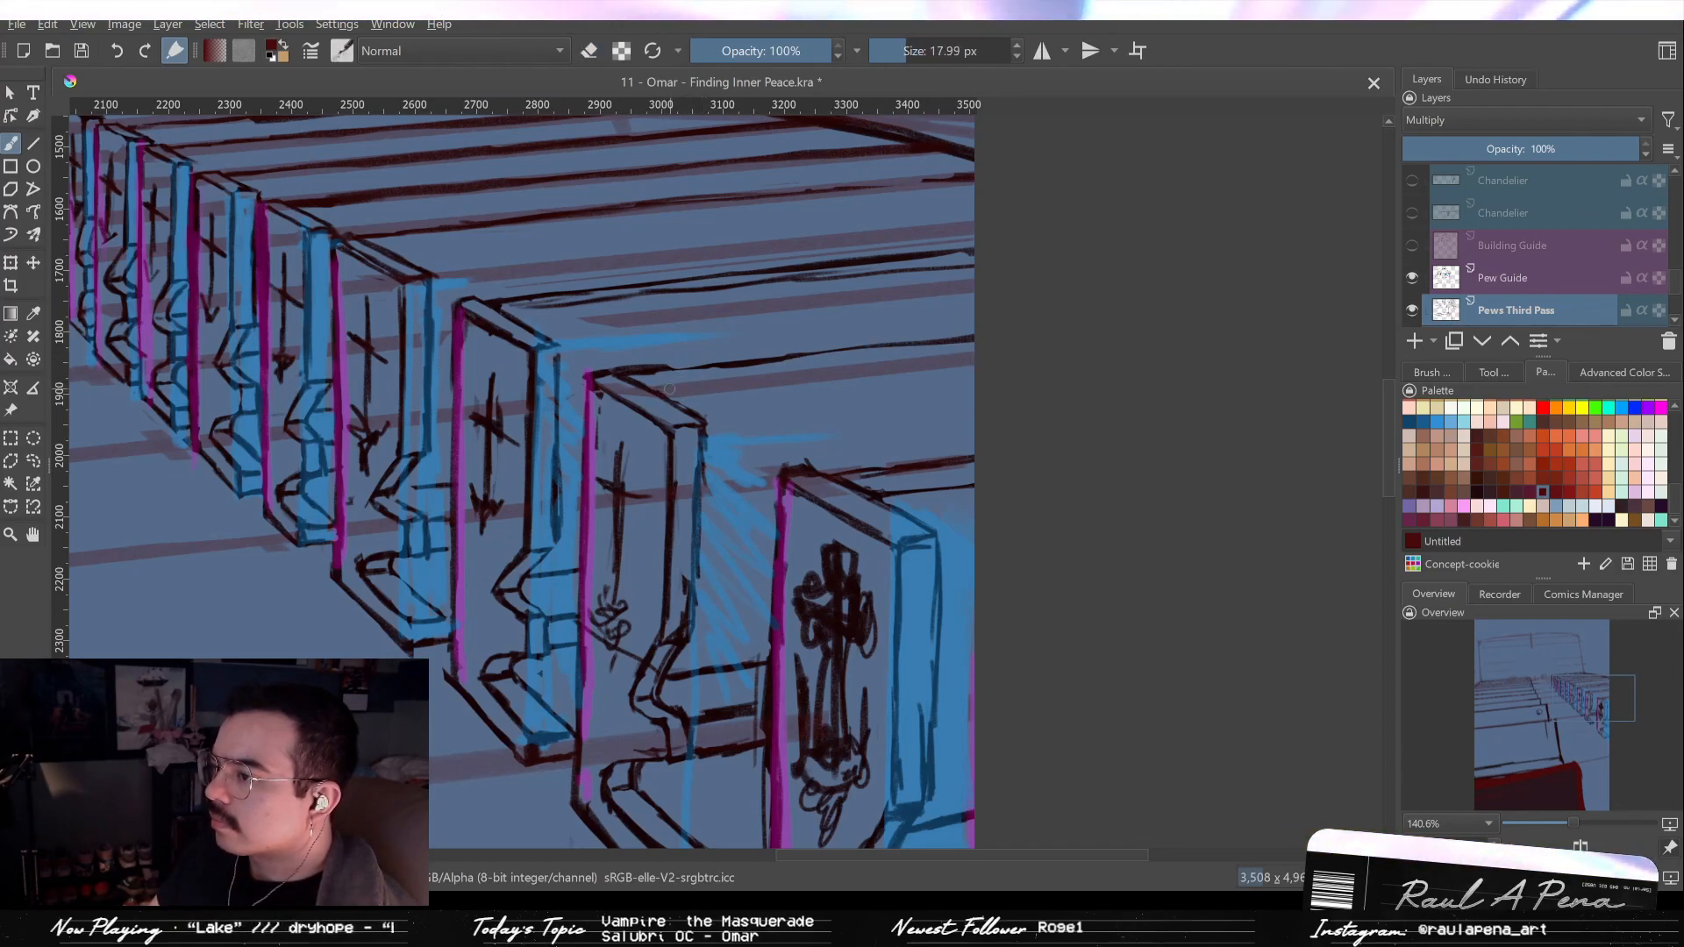
drag(660, 392, 944, 358)
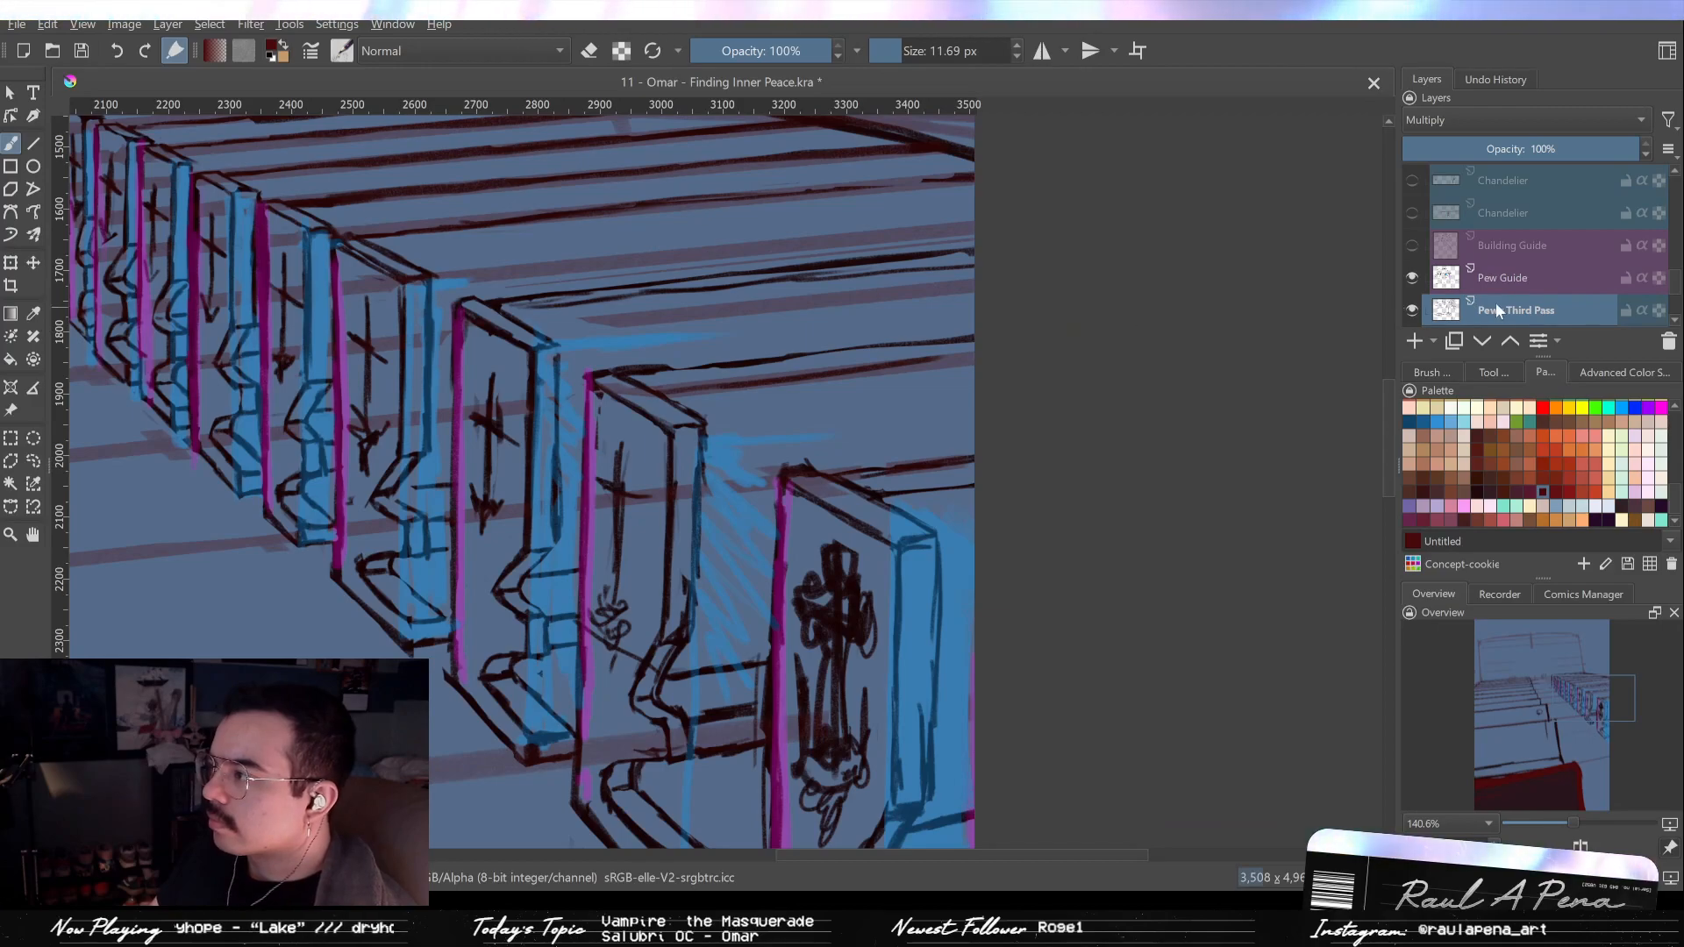
click(1412, 279)
click(1412, 278)
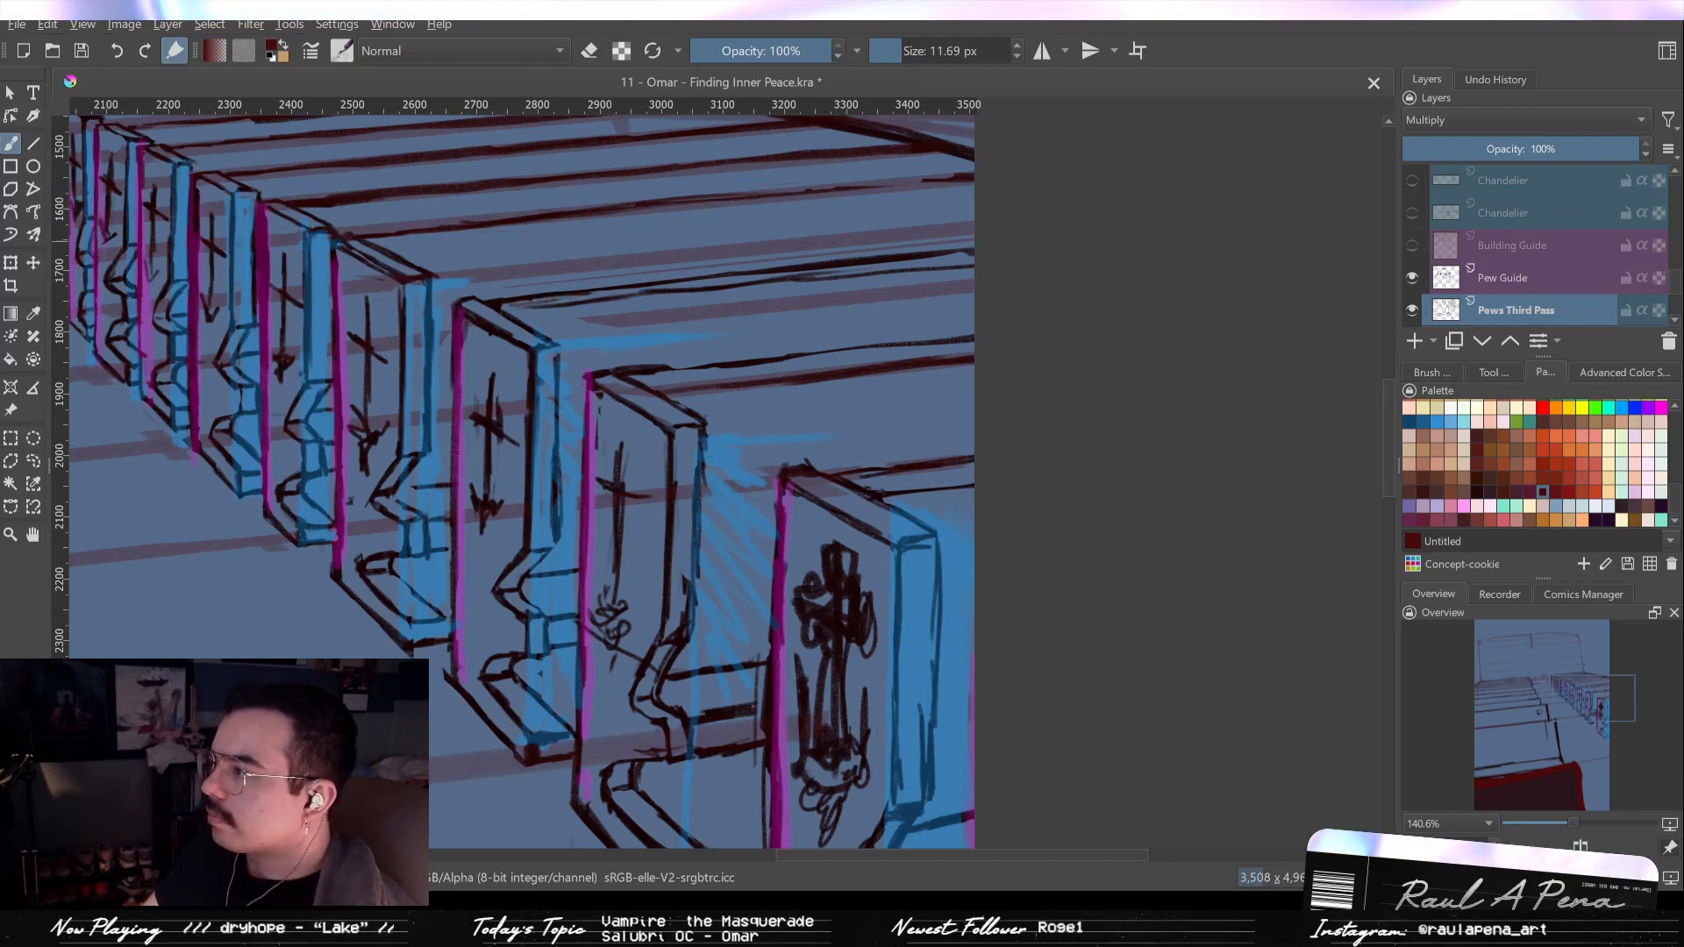
drag(858, 350, 924, 350)
Hide the Pew Guide layer and draw a second thin line beneath the fourth nearest pew's long back line.
click(1412, 278)
mouse_move(721, 404)
mouse_down()
mouse_move(594, 397)
mouse_move(726, 382)
mouse_up()
drag(586, 387, 751, 383)
key(ctrl+z)
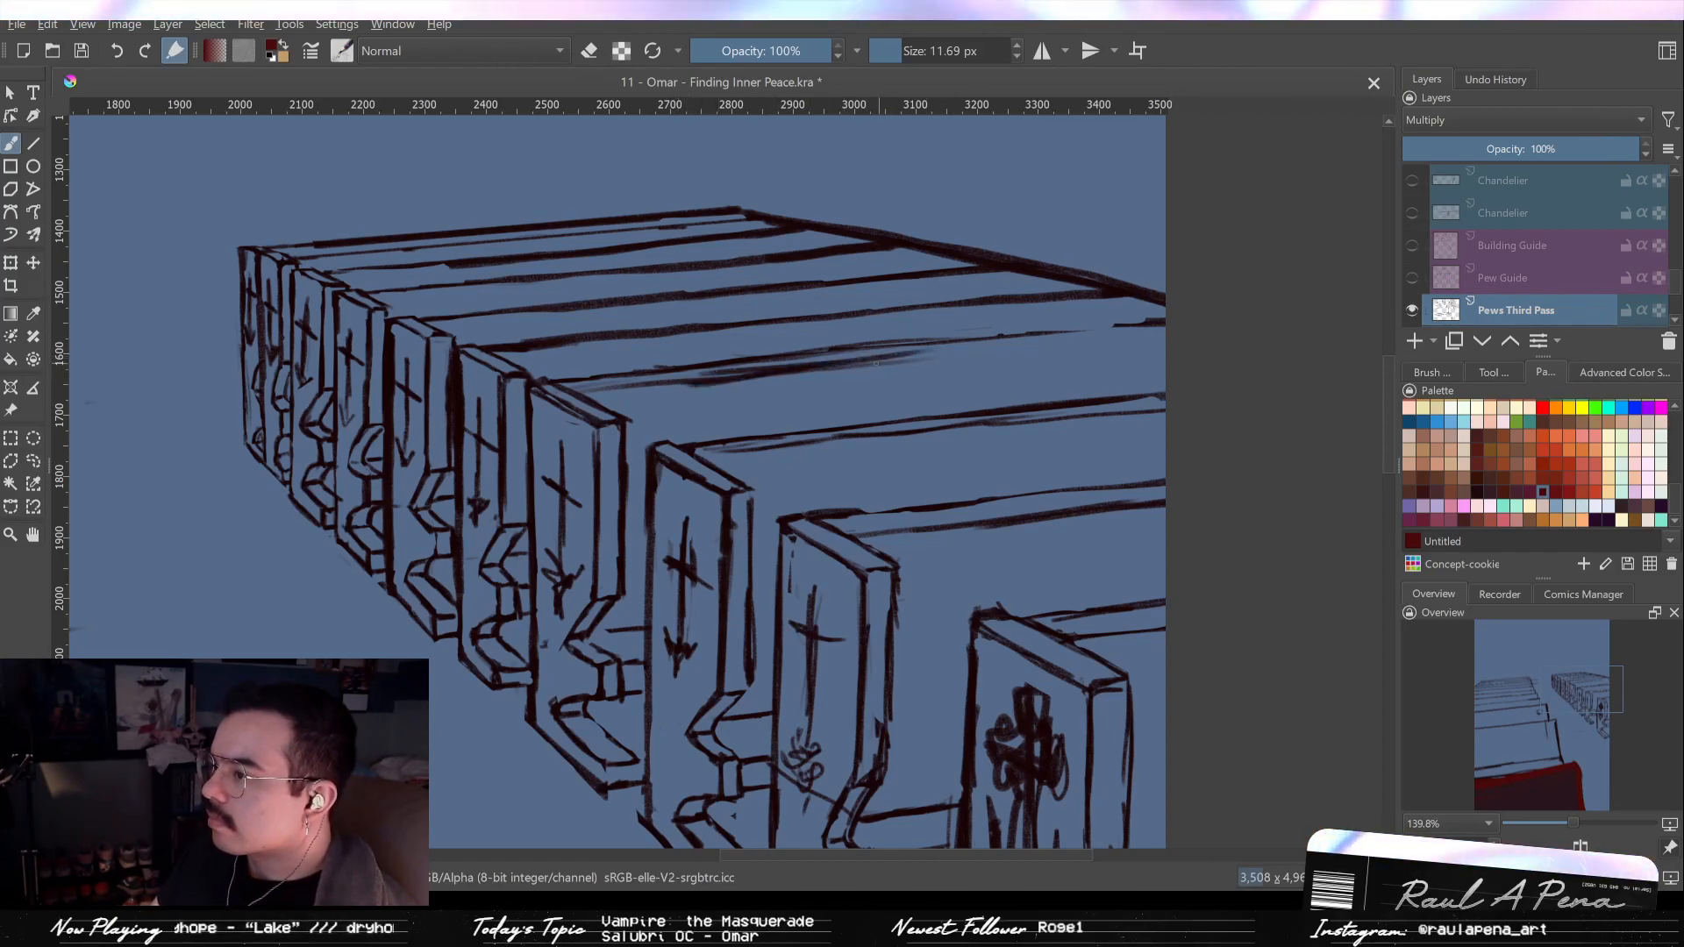
drag(887, 359, 1131, 334)
drag(686, 389, 897, 366)
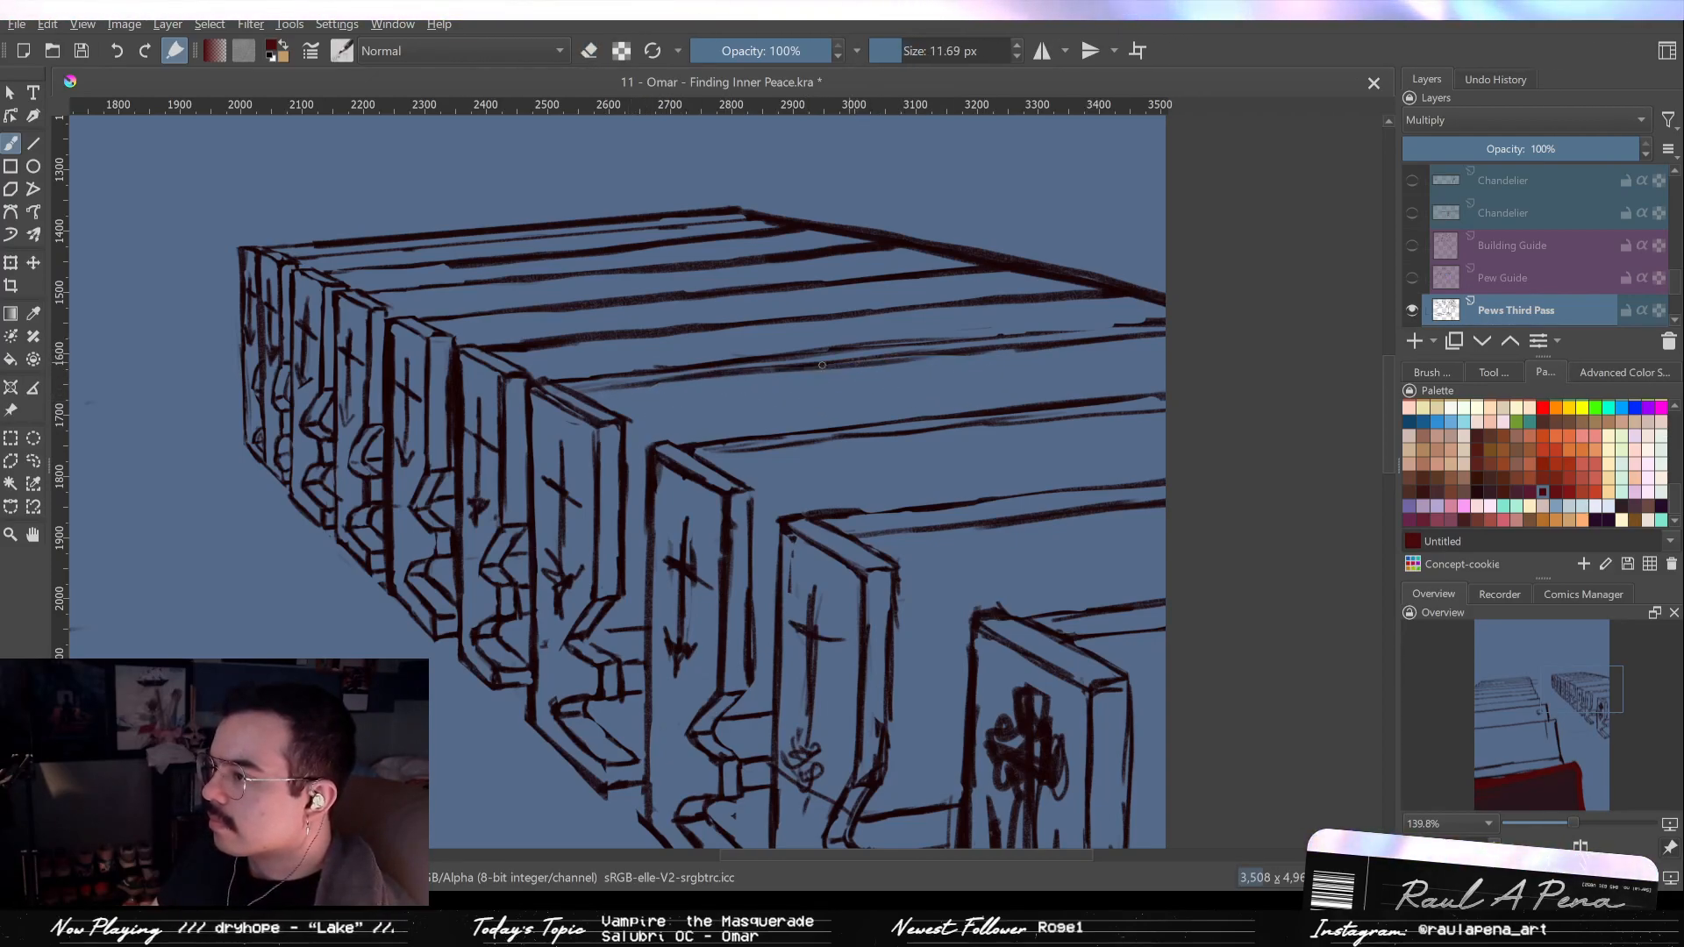
drag(865, 350, 868, 453)
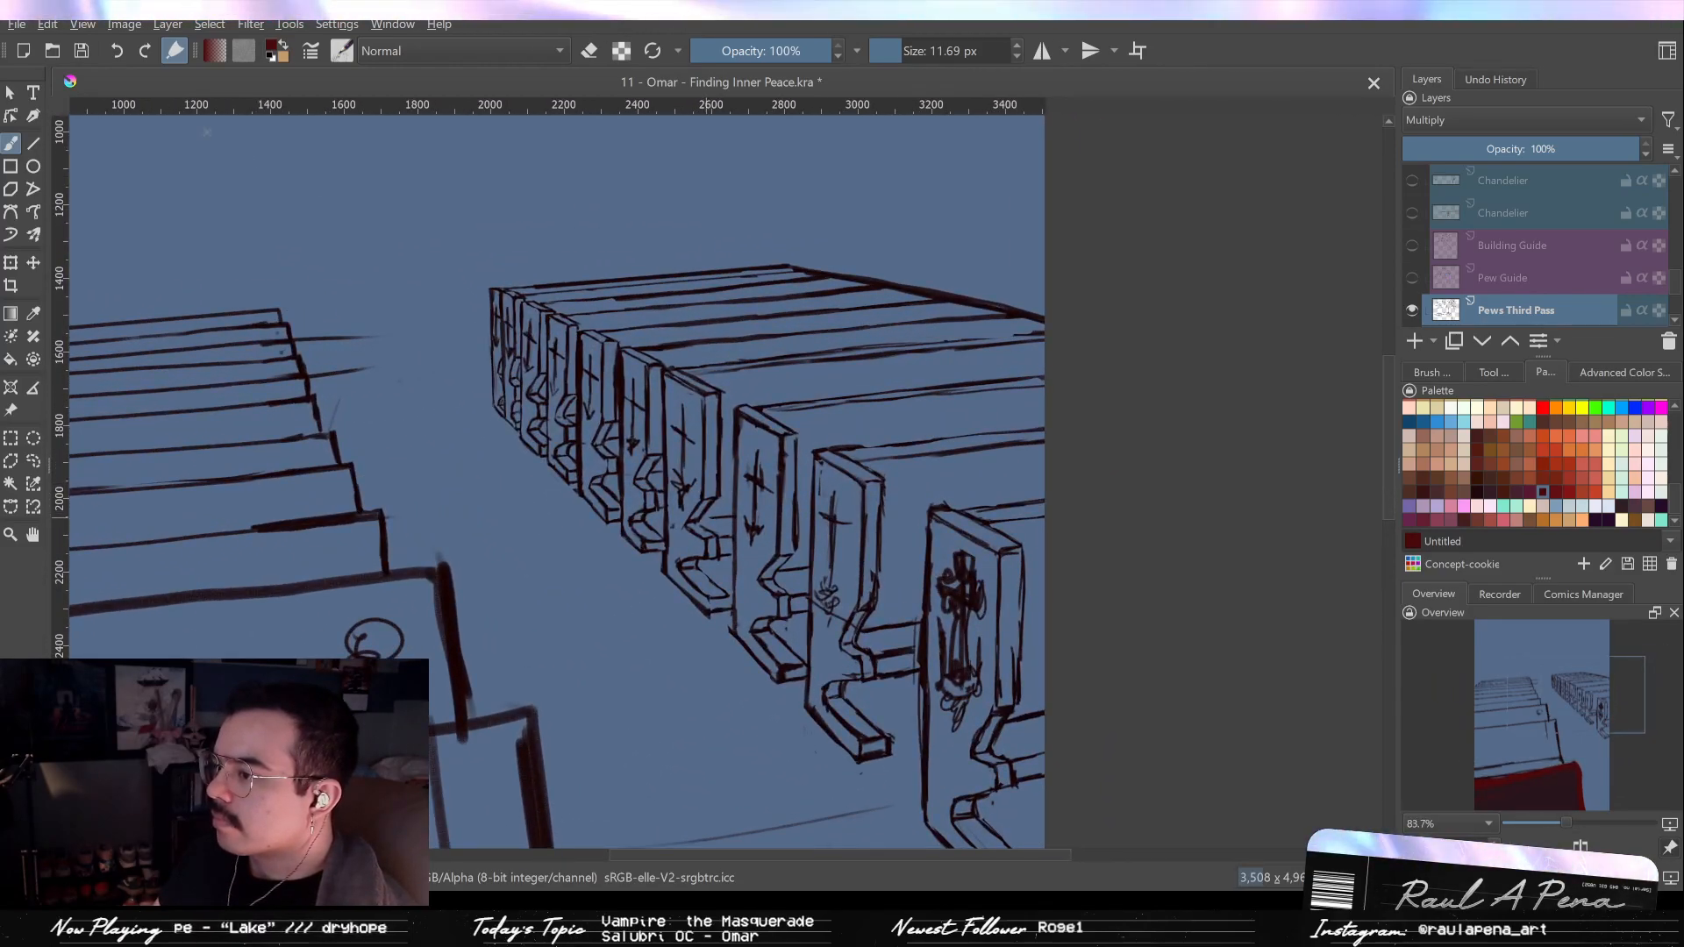
drag(768, 497, 904, 474)
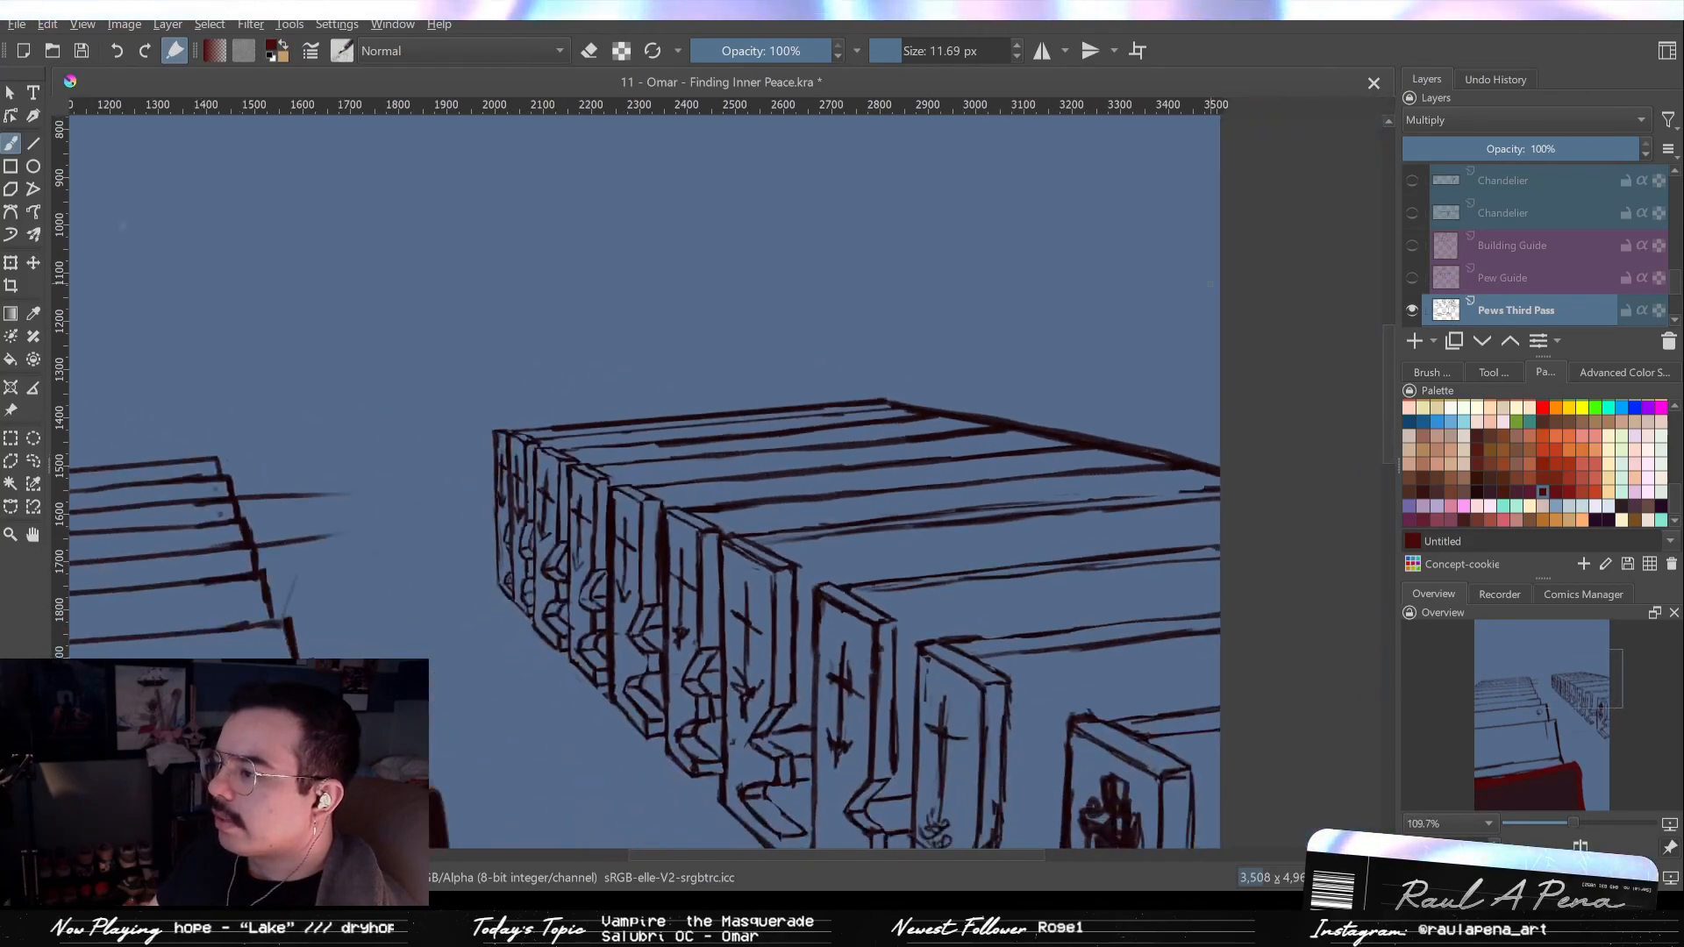
Show the Pew Guide layer and the vanishing point assistant's perspective lines, and return to the freehand brush.
click(1412, 278)
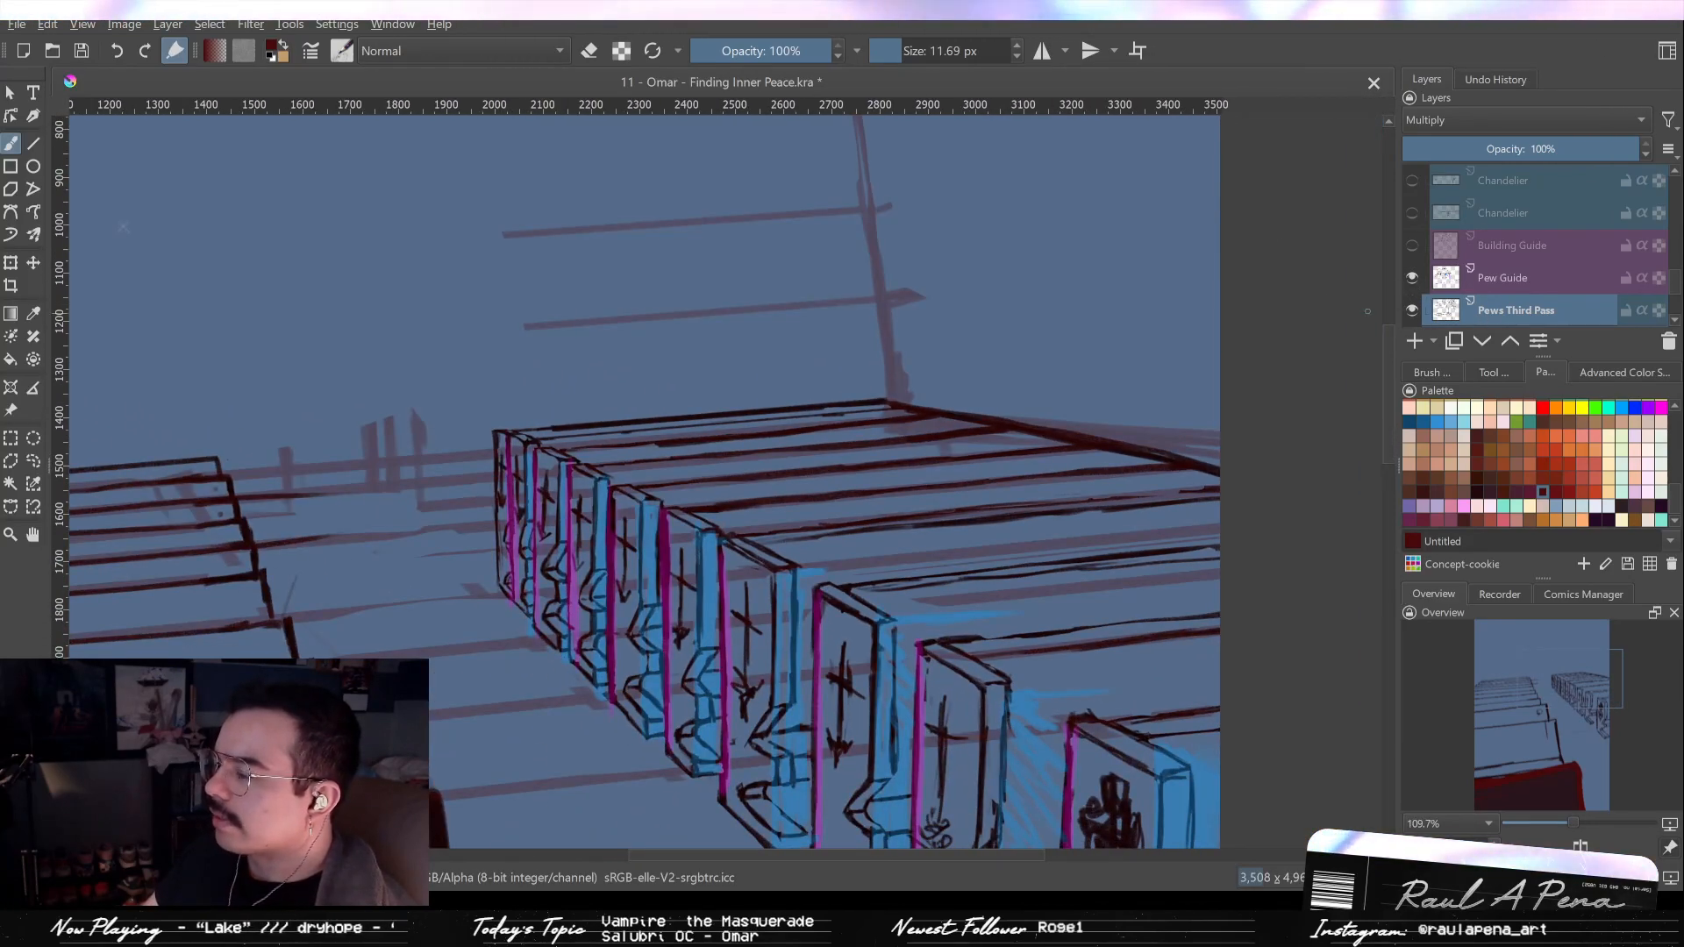
drag(1078, 358, 1078, 514)
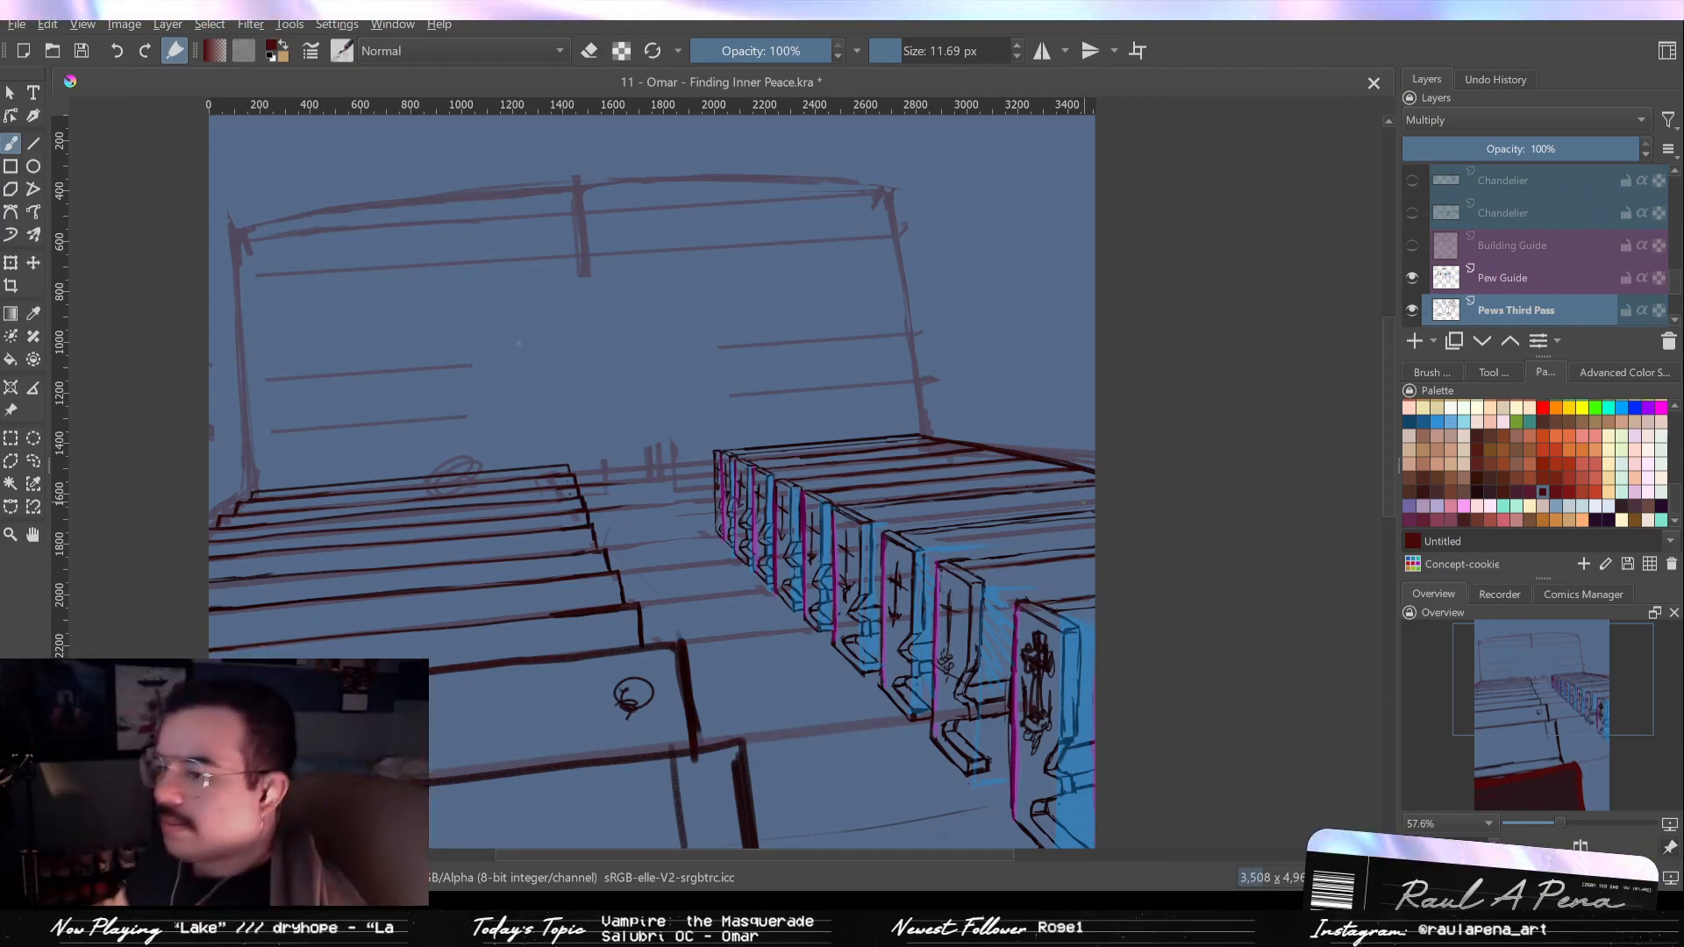
click(11, 389)
mouse_move(1087, 549)
mouse_down()
mouse_move(1154, 364)
mouse_move(814, 351)
mouse_move(925, 331)
mouse_move(981, 362)
mouse_move(930, 372)
mouse_up()
key(e)
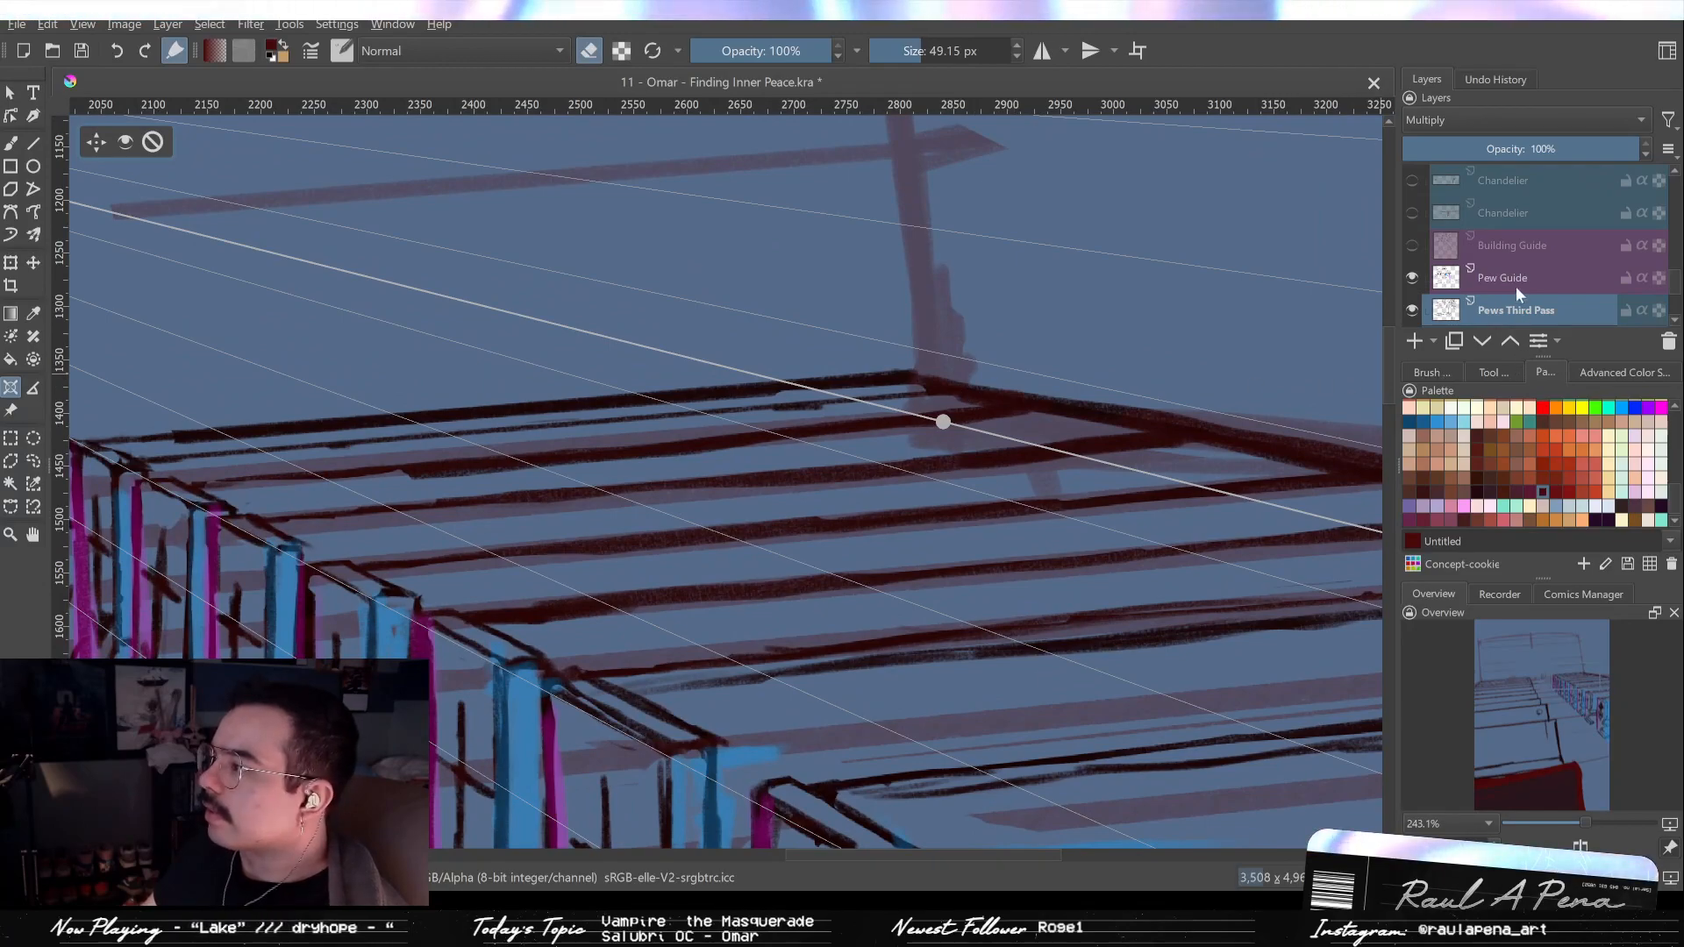
key(b)
key(e)
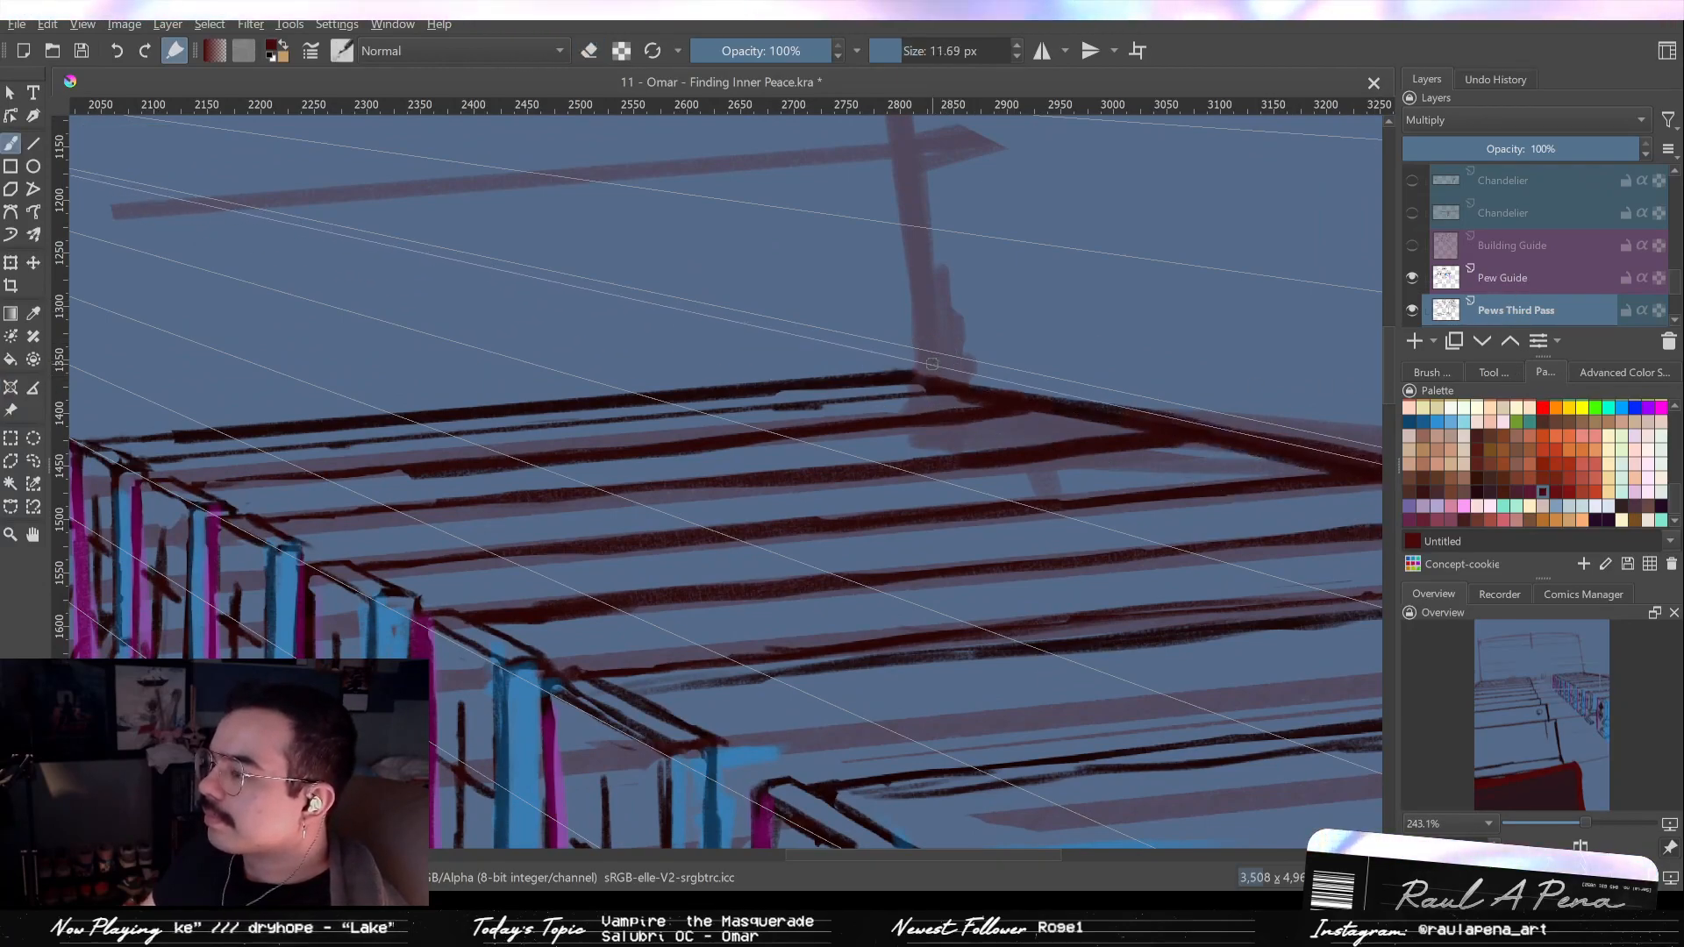
Erase gaps in the thick edge line along the pews' far ends with a 10.13 px eraser.
drag(1382, 476, 934, 374)
key(e)
key(bracketleft)
key(bracketleft)
key(bracketleft)
key(bracketleft)
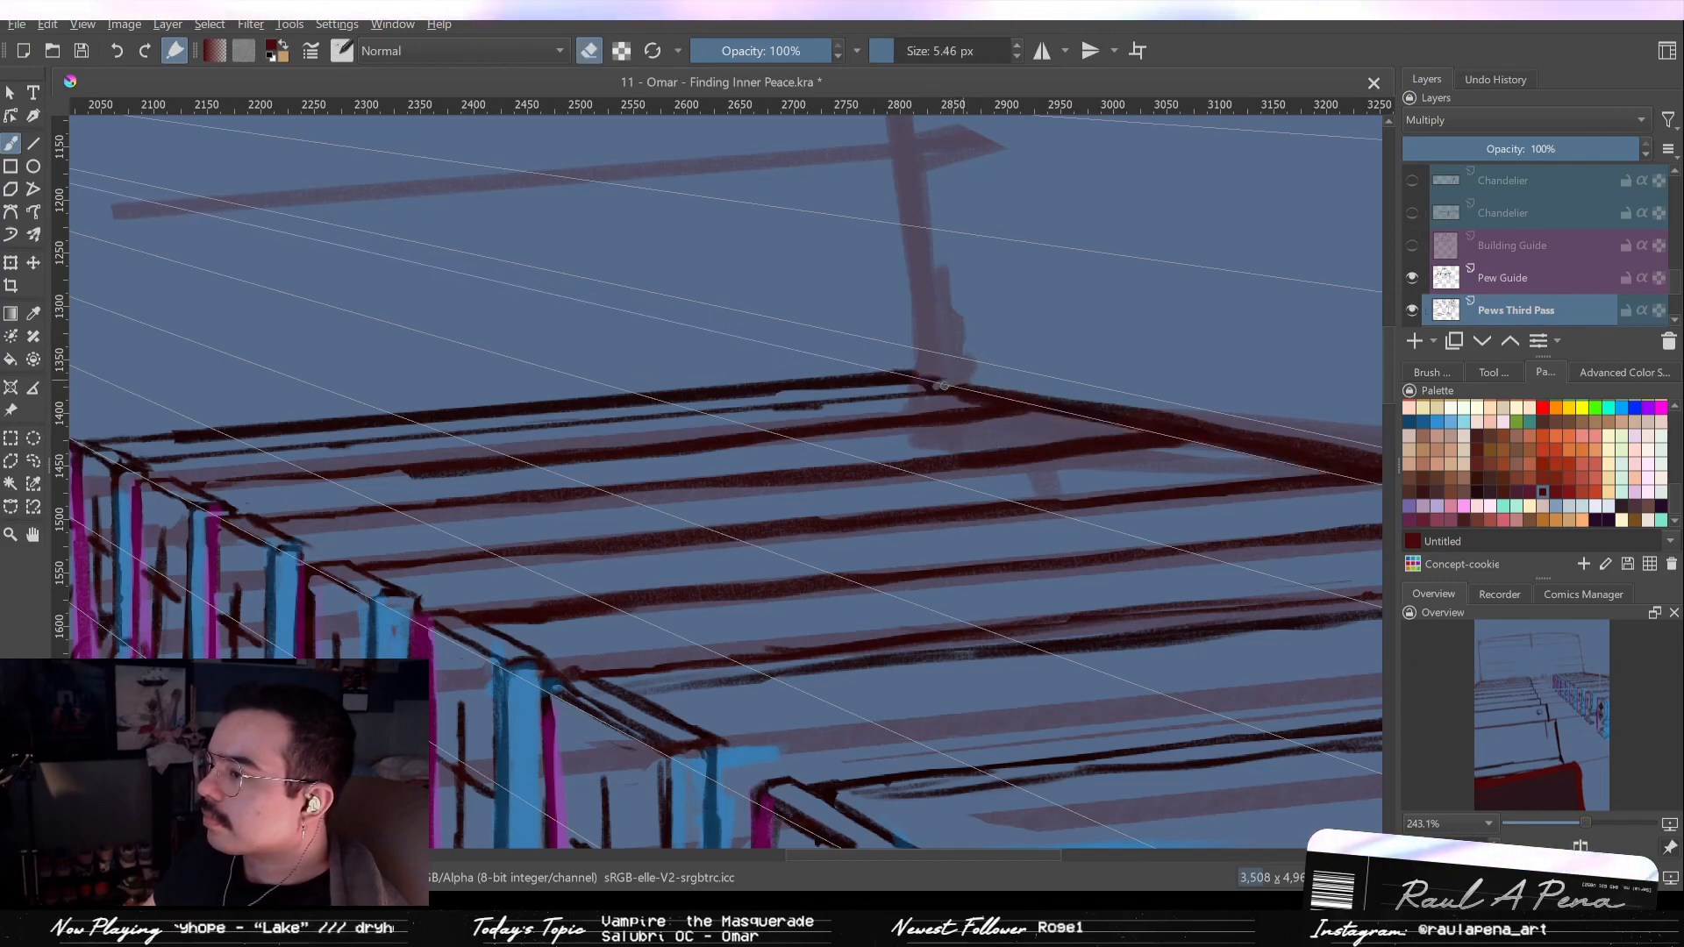
key(bracketleft)
key(bracketleft)
key(bracketleft)
key(bracketleft)
key(bracketleft)
key(bracketleft)
key(bracketleft)
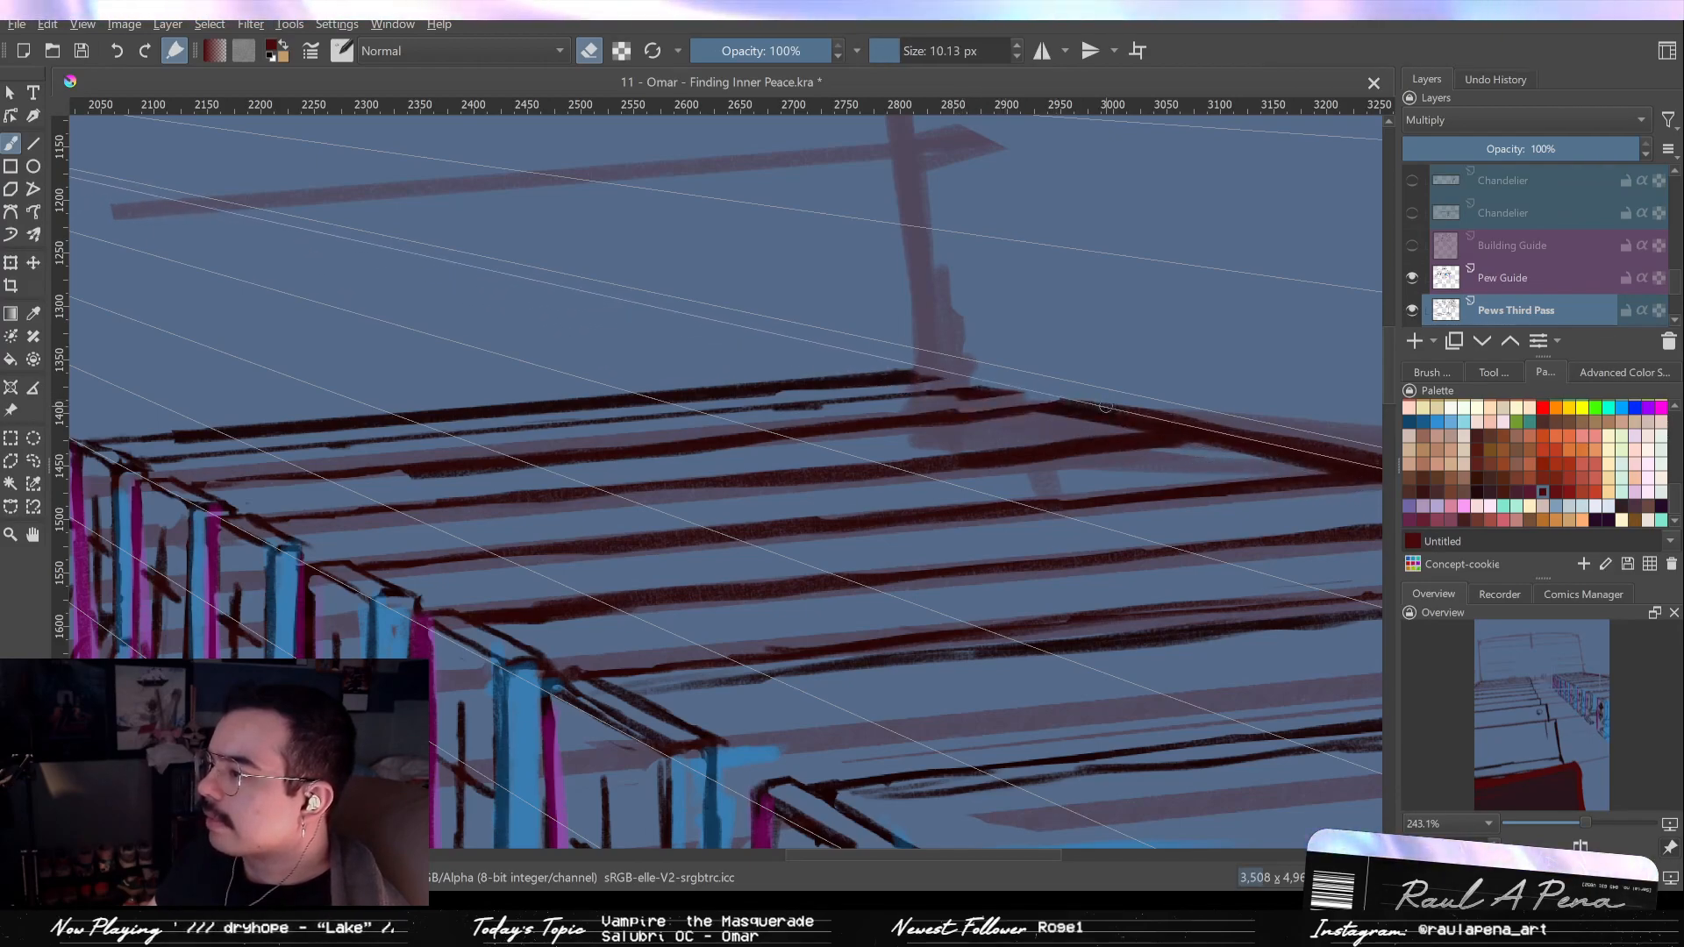
drag(1190, 423, 630, 426)
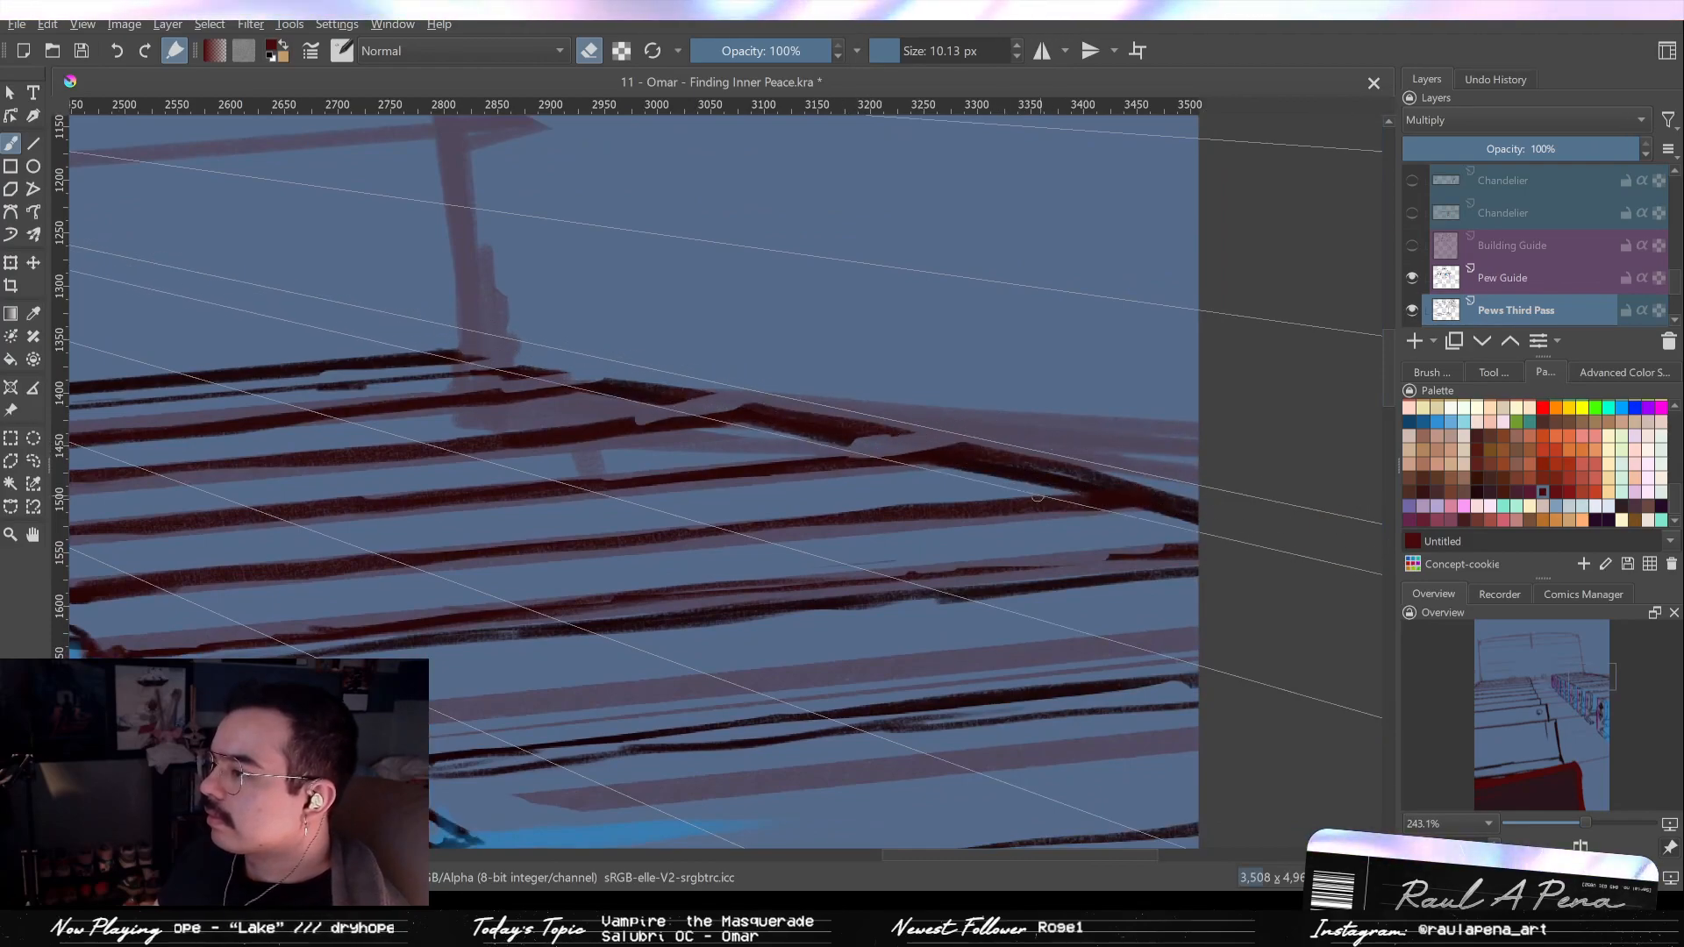
mouse_move(1069, 513)
mouse_down()
mouse_move(909, 436)
mouse_move(1088, 504)
mouse_up()
Draw short vertical joins with an 11.69 px brush to step the far edge line down between the pew backs.
key(e)
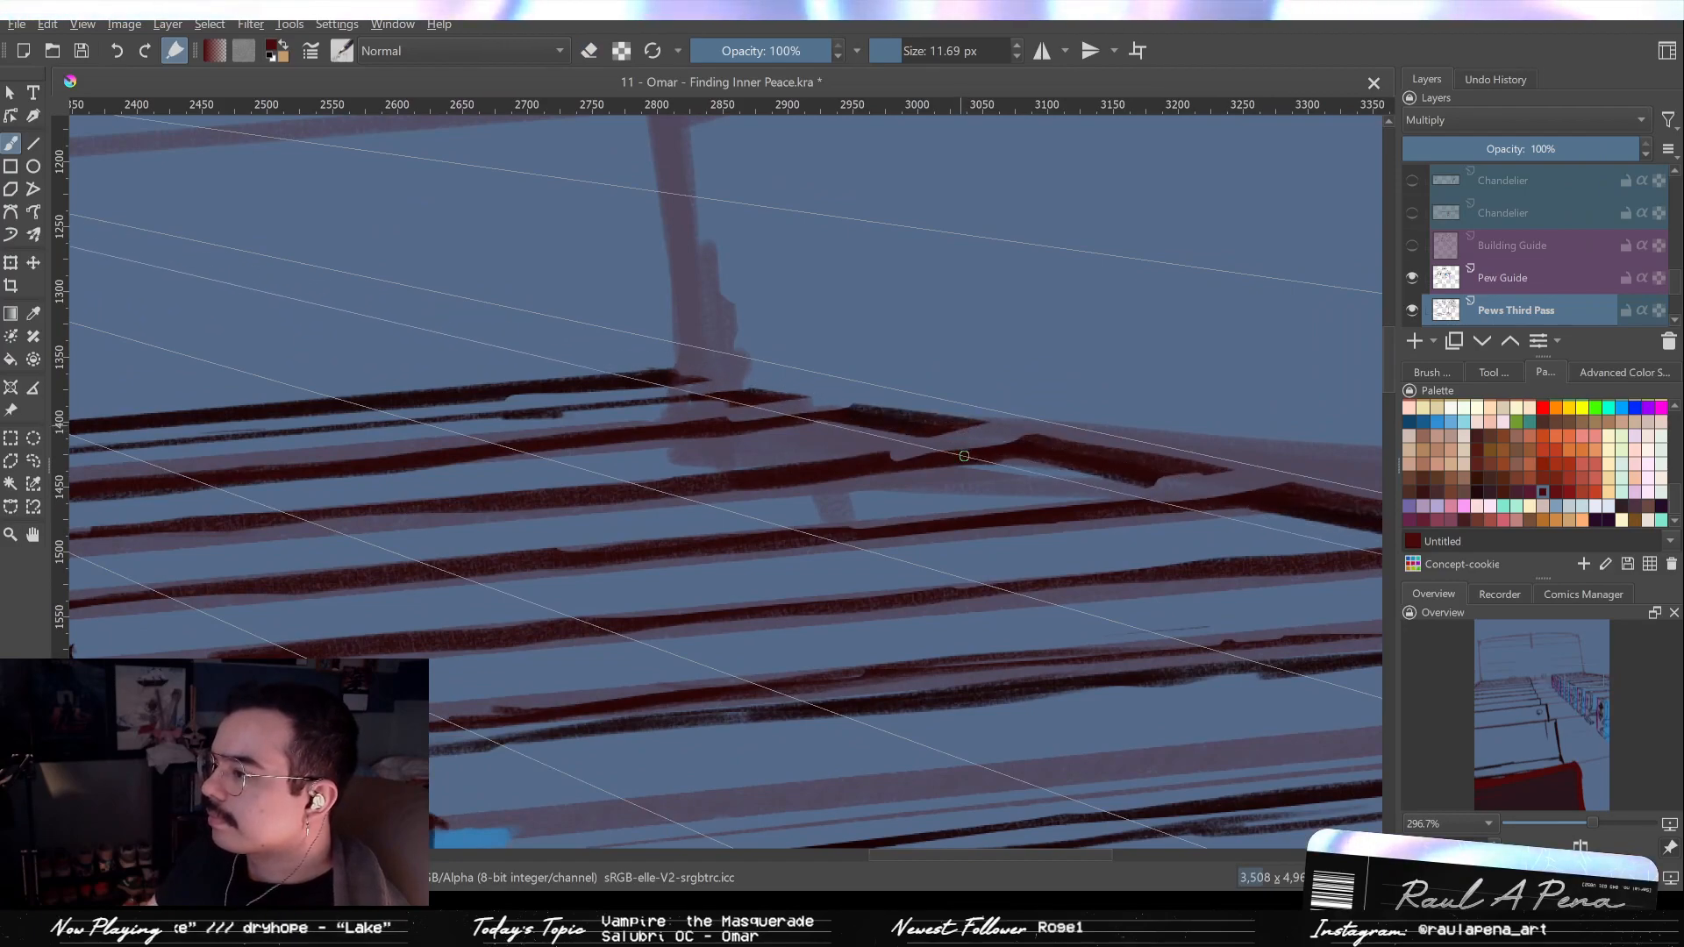
drag(1206, 483, 1212, 555)
drag(1000, 513, 693, 433)
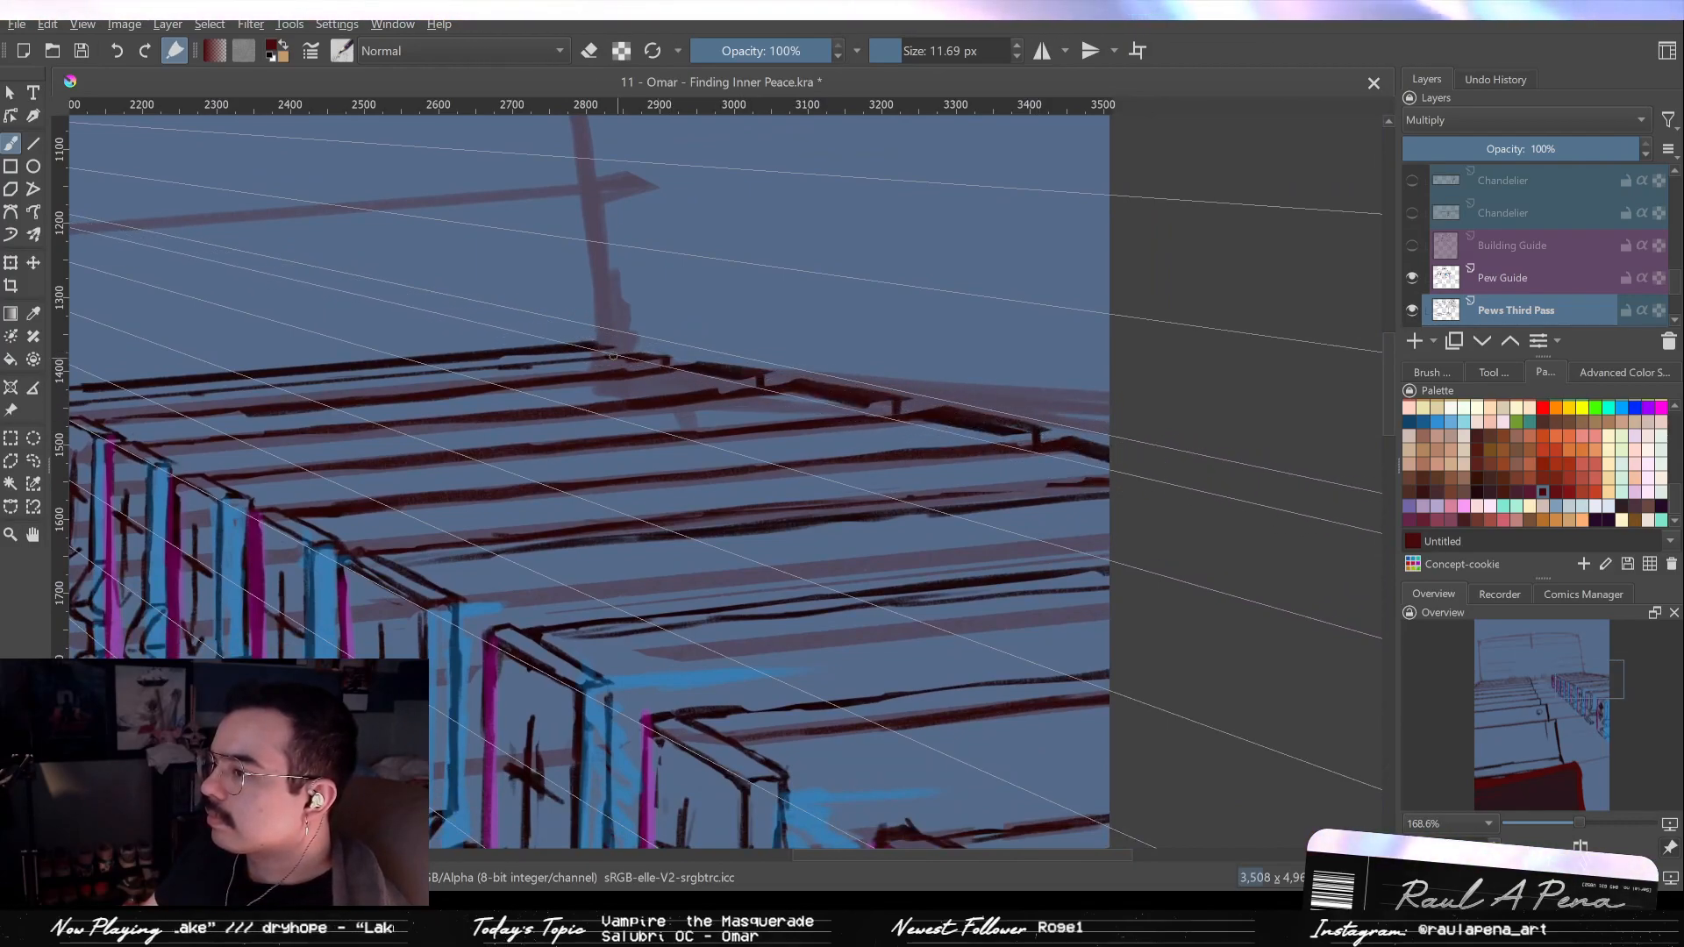
Add a new paint layer and rule blue straight lines along the third nearest pew's two long back edges.
drag(766, 368, 1316, 361)
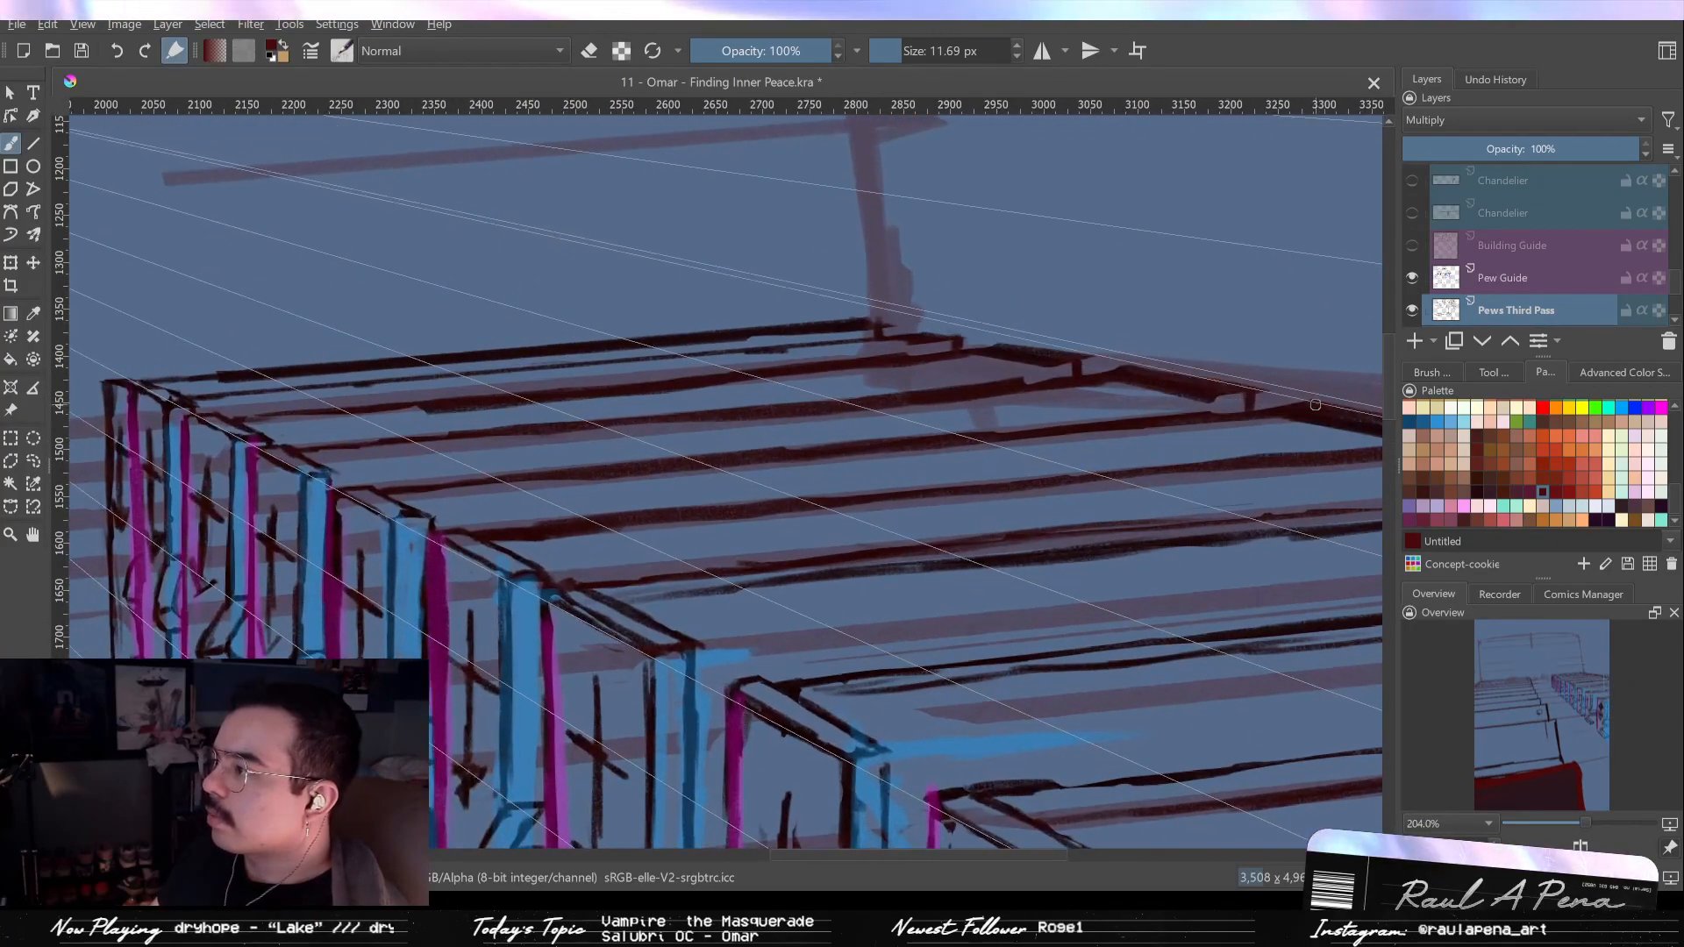
key(Insert)
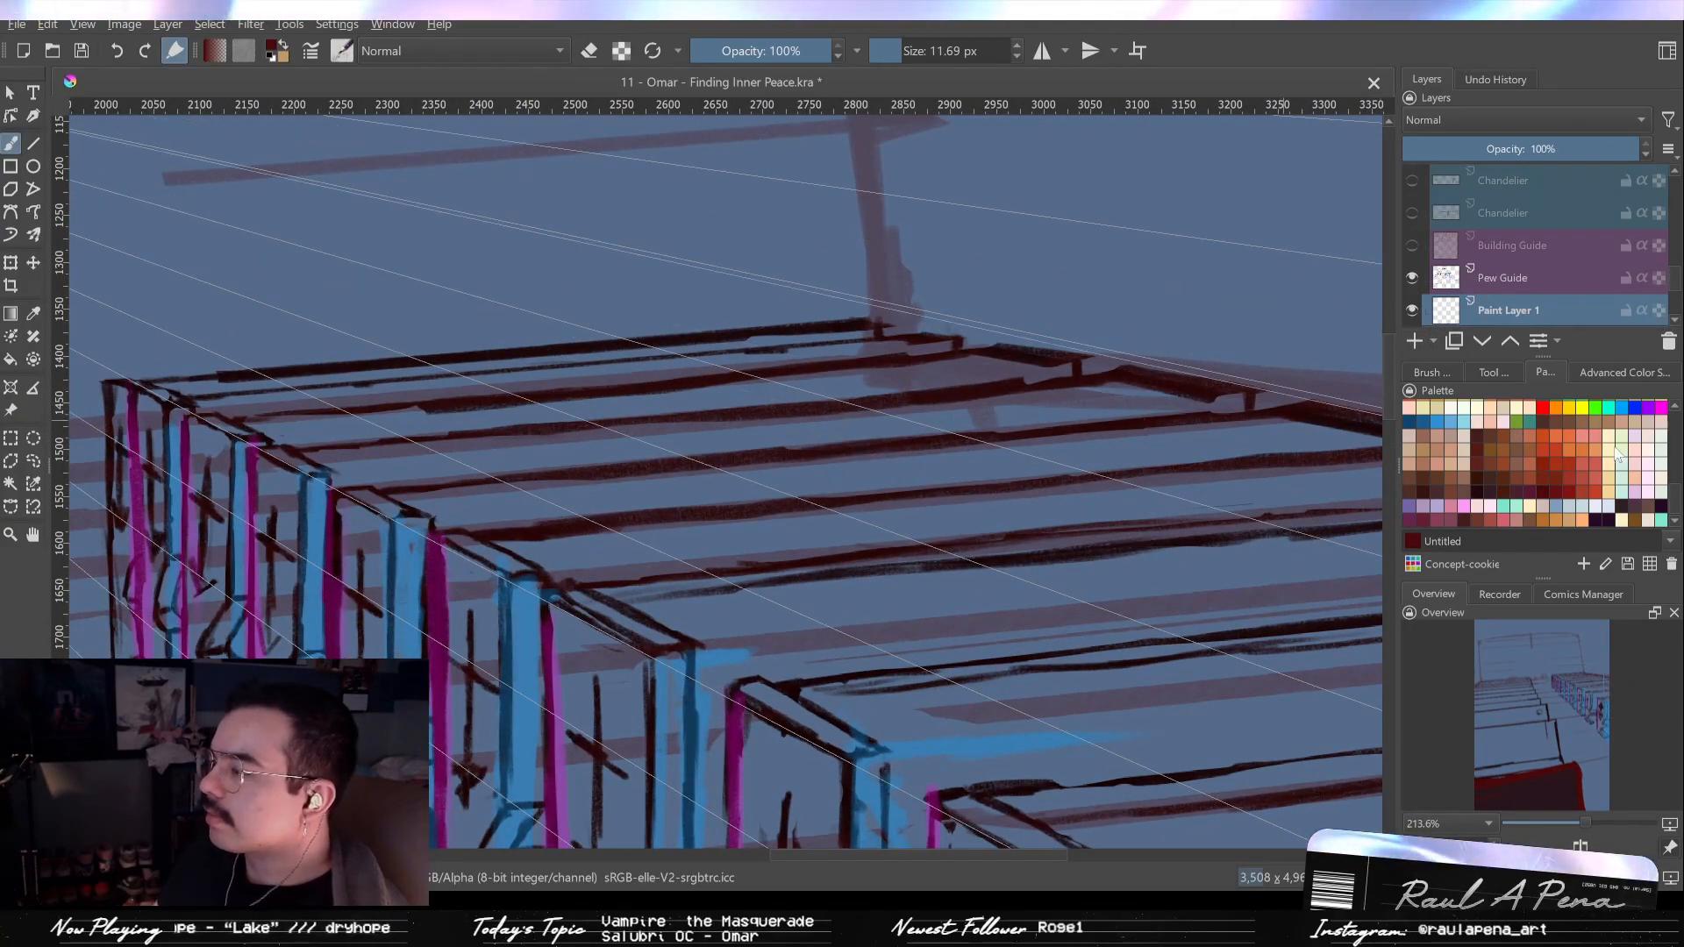
click(1634, 408)
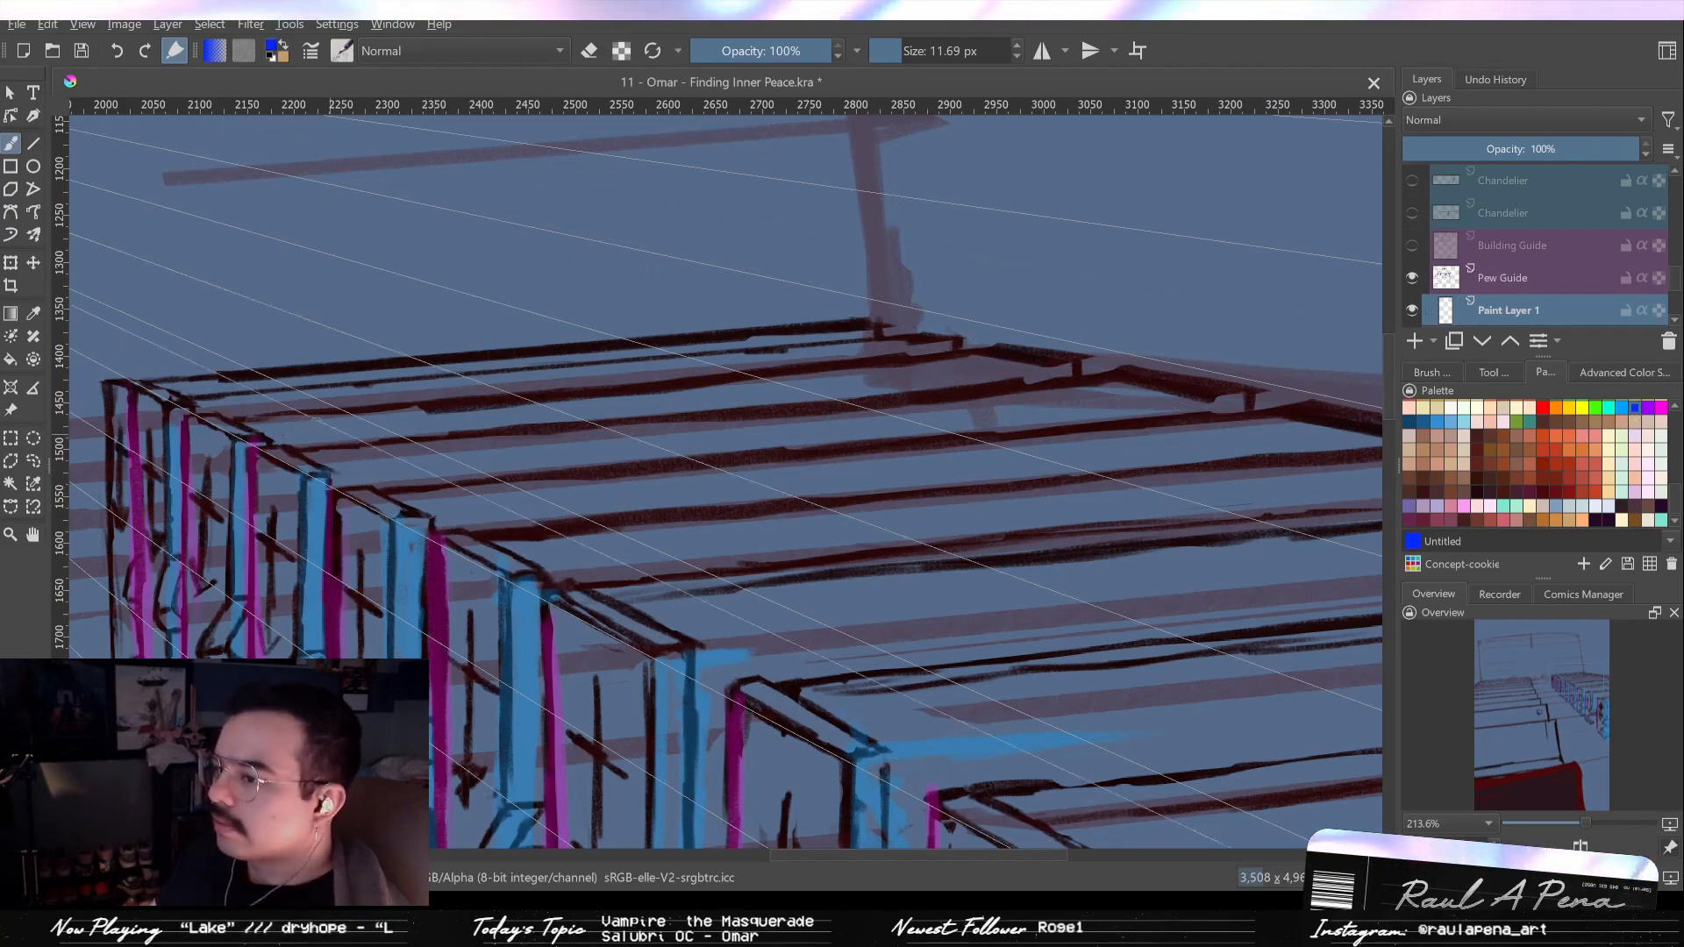
click(33, 143)
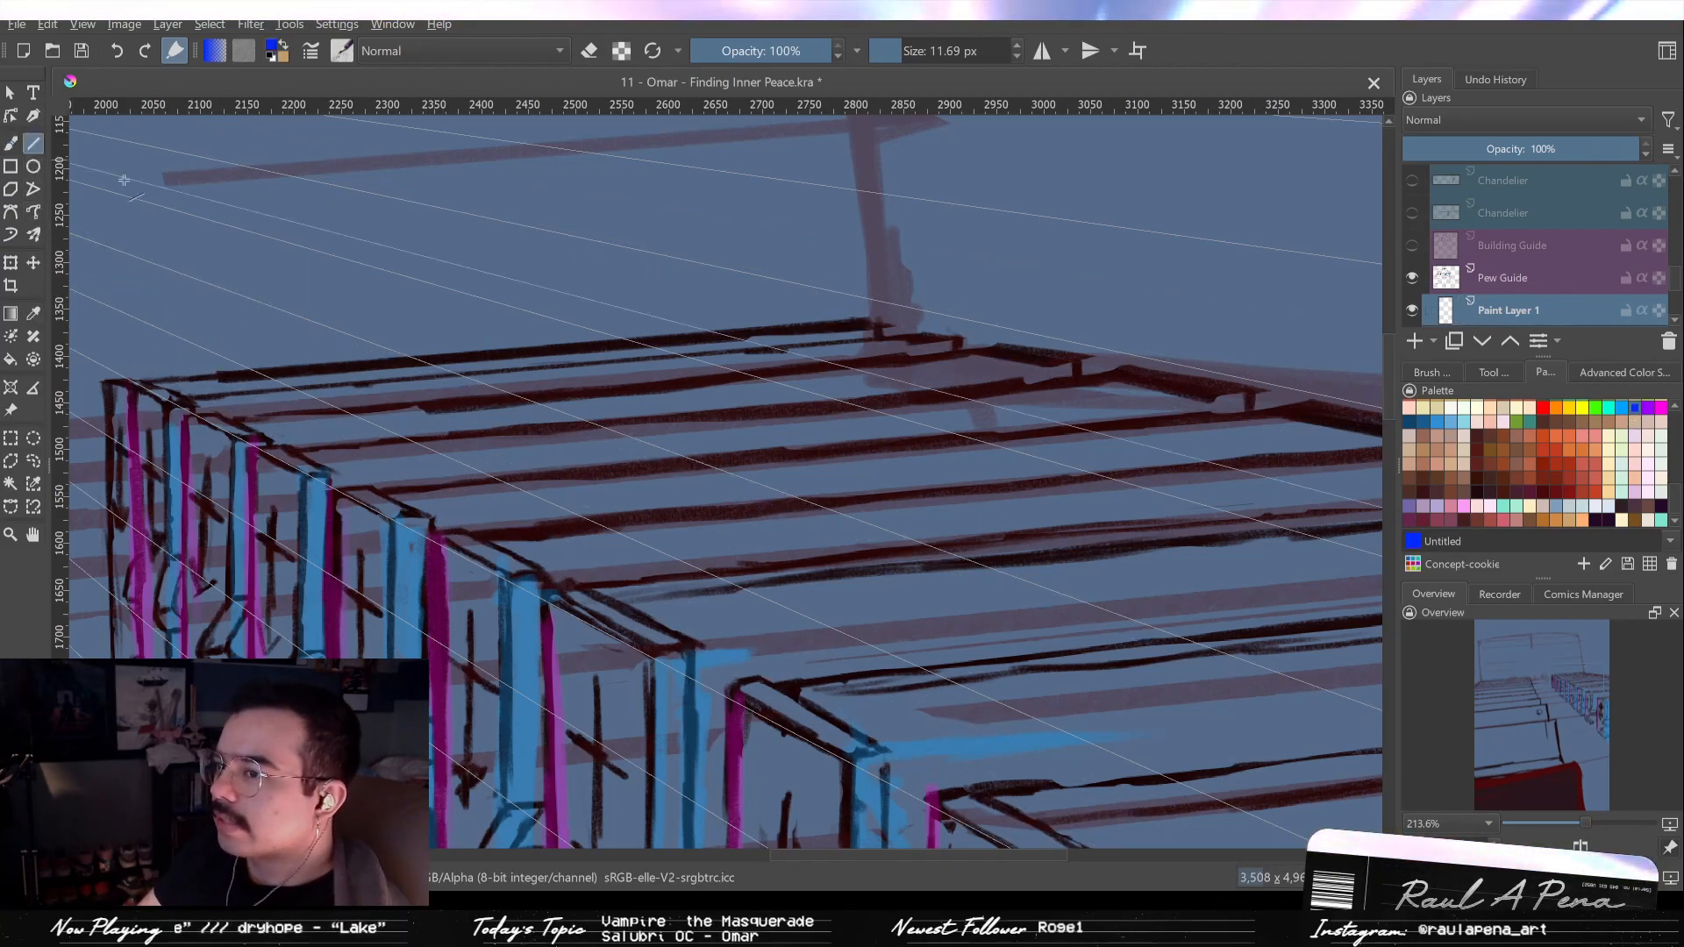
drag(524, 578, 1099, 522)
key(ctrl+z)
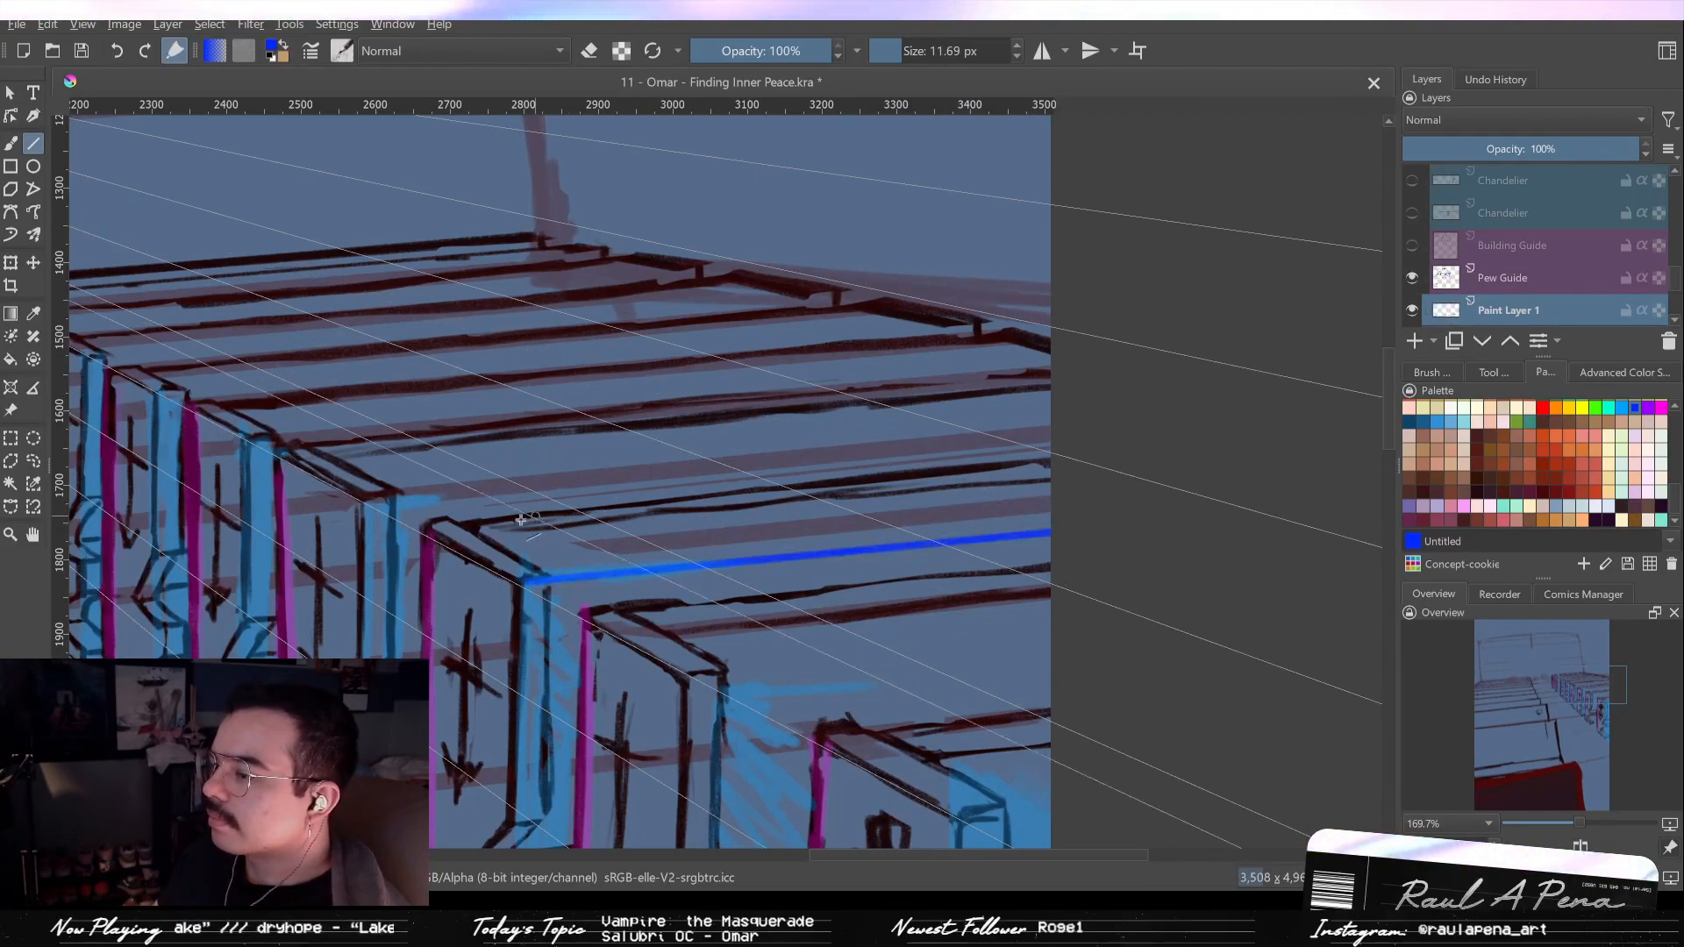
drag(477, 528, 1148, 446)
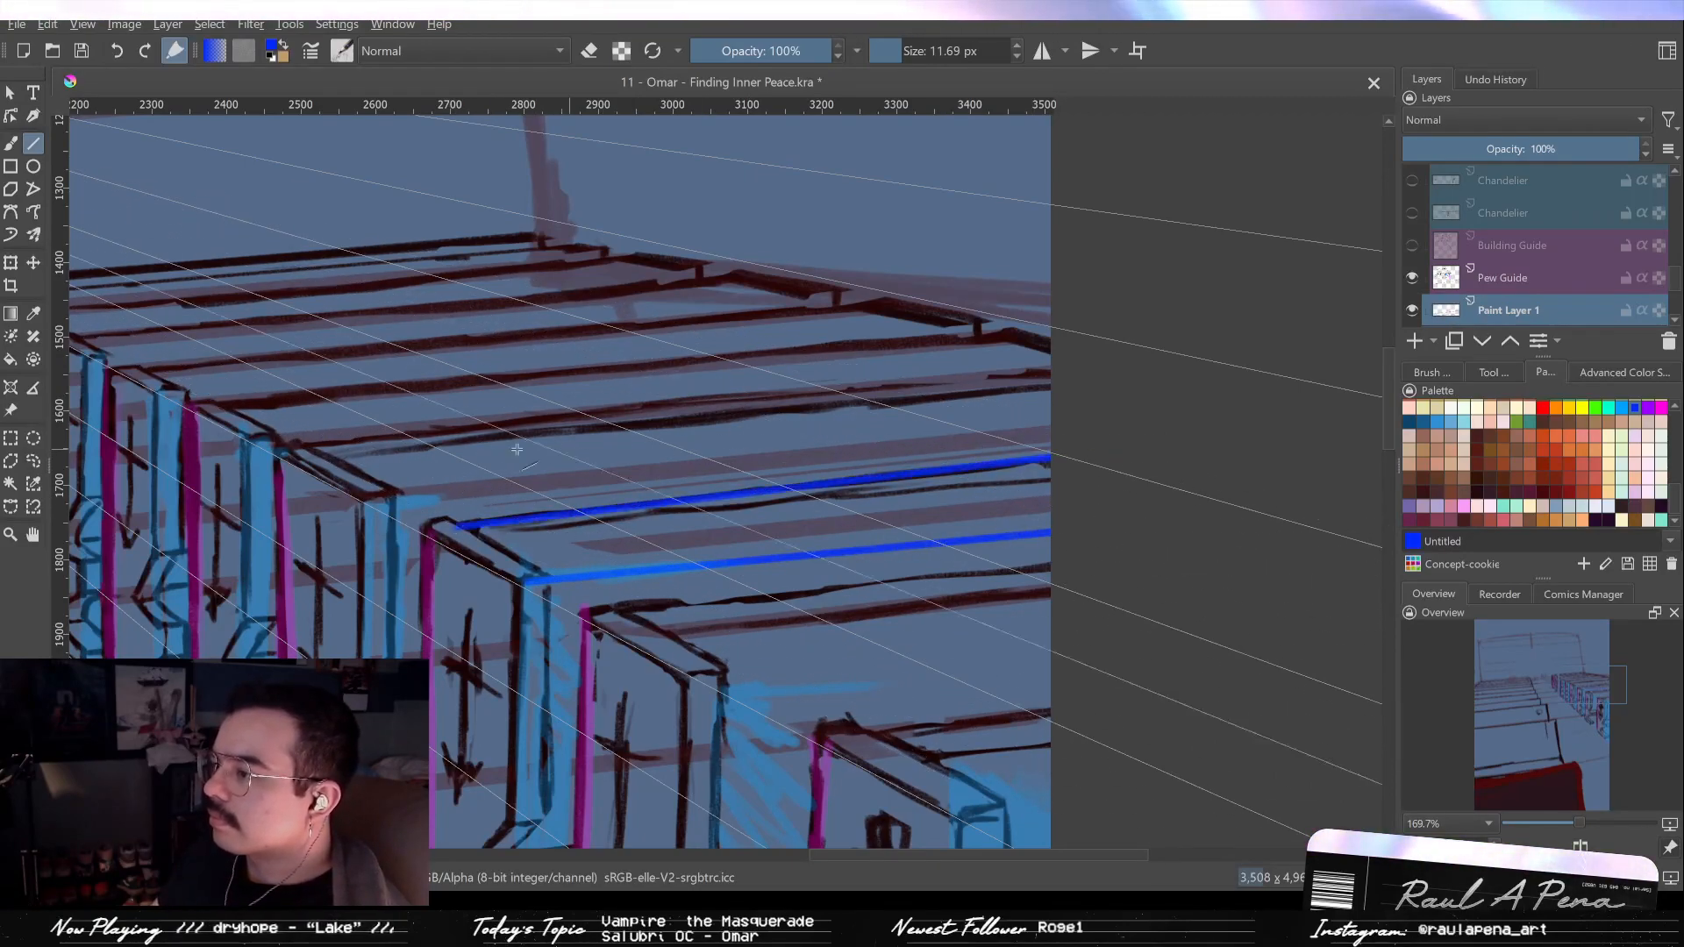
Rule blue straight lines along the long back edges of the fourth and fifth nearest pews.
drag(396, 494, 1139, 420)
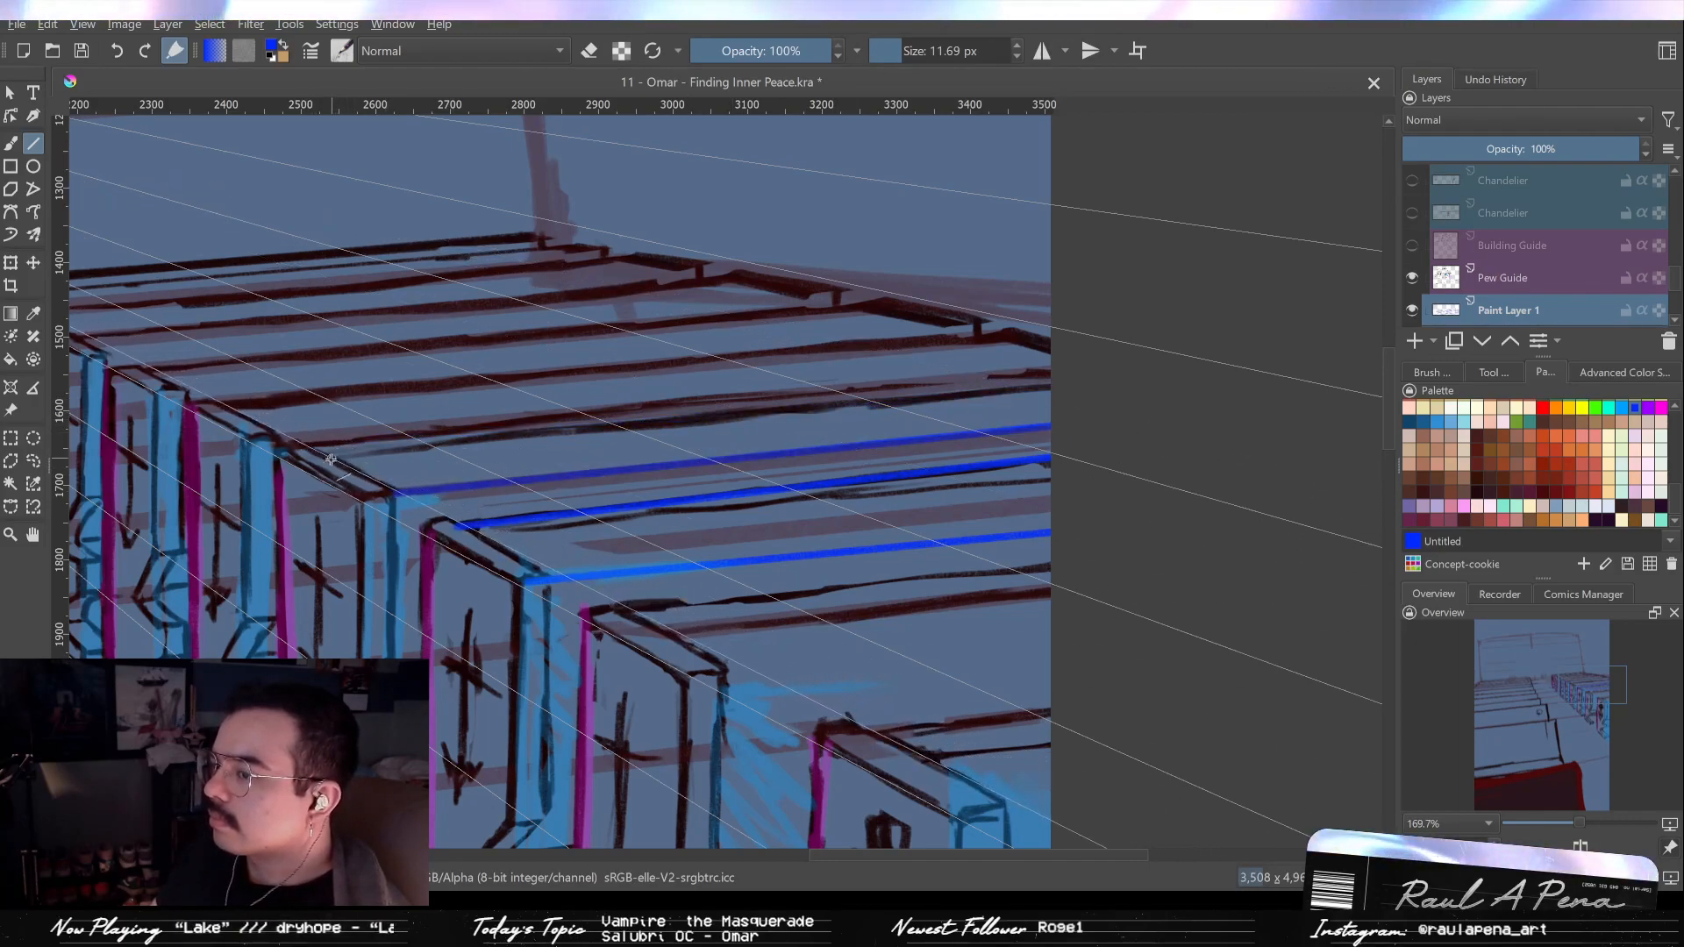
drag(312, 446, 1090, 365)
drag(740, 421, 954, 416)
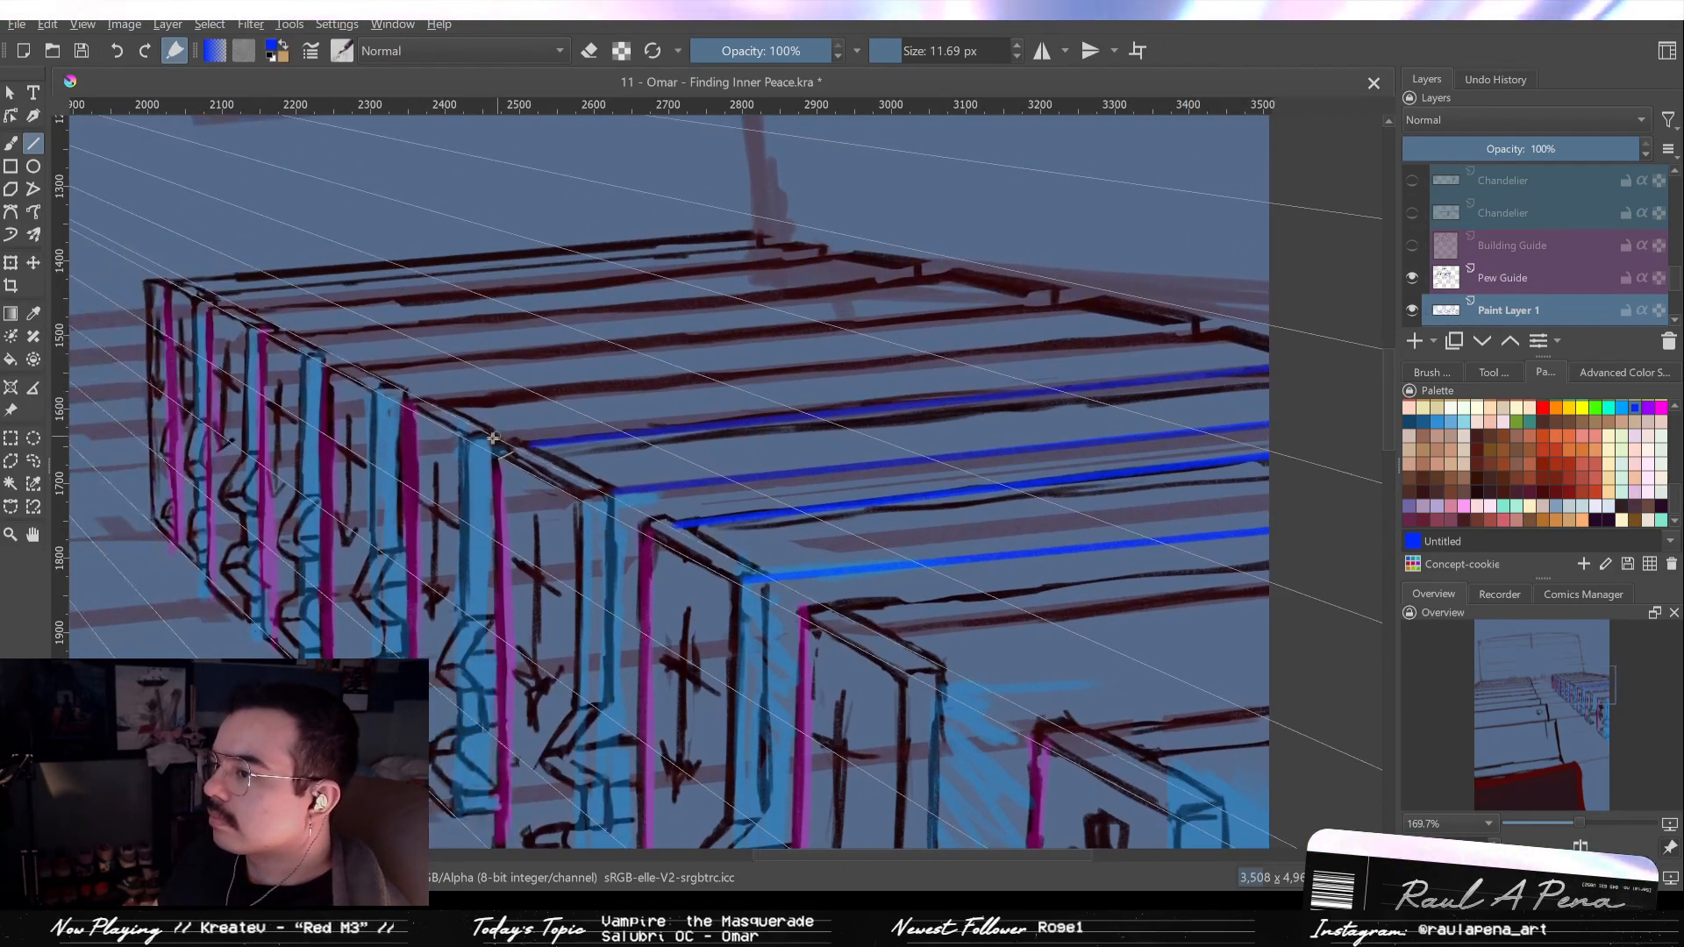
drag(493, 443, 1282, 356)
drag(448, 408, 1283, 325)
Rule blue straight lines along the long back edges of the sixth and seventh nearest pews, extending them past the far edge line.
mouse_move(1199, 365)
mouse_down()
mouse_move(1128, 399)
mouse_move(801, 459)
mouse_move(704, 499)
mouse_move(612, 492)
mouse_move(503, 537)
mouse_move(488, 563)
mouse_up()
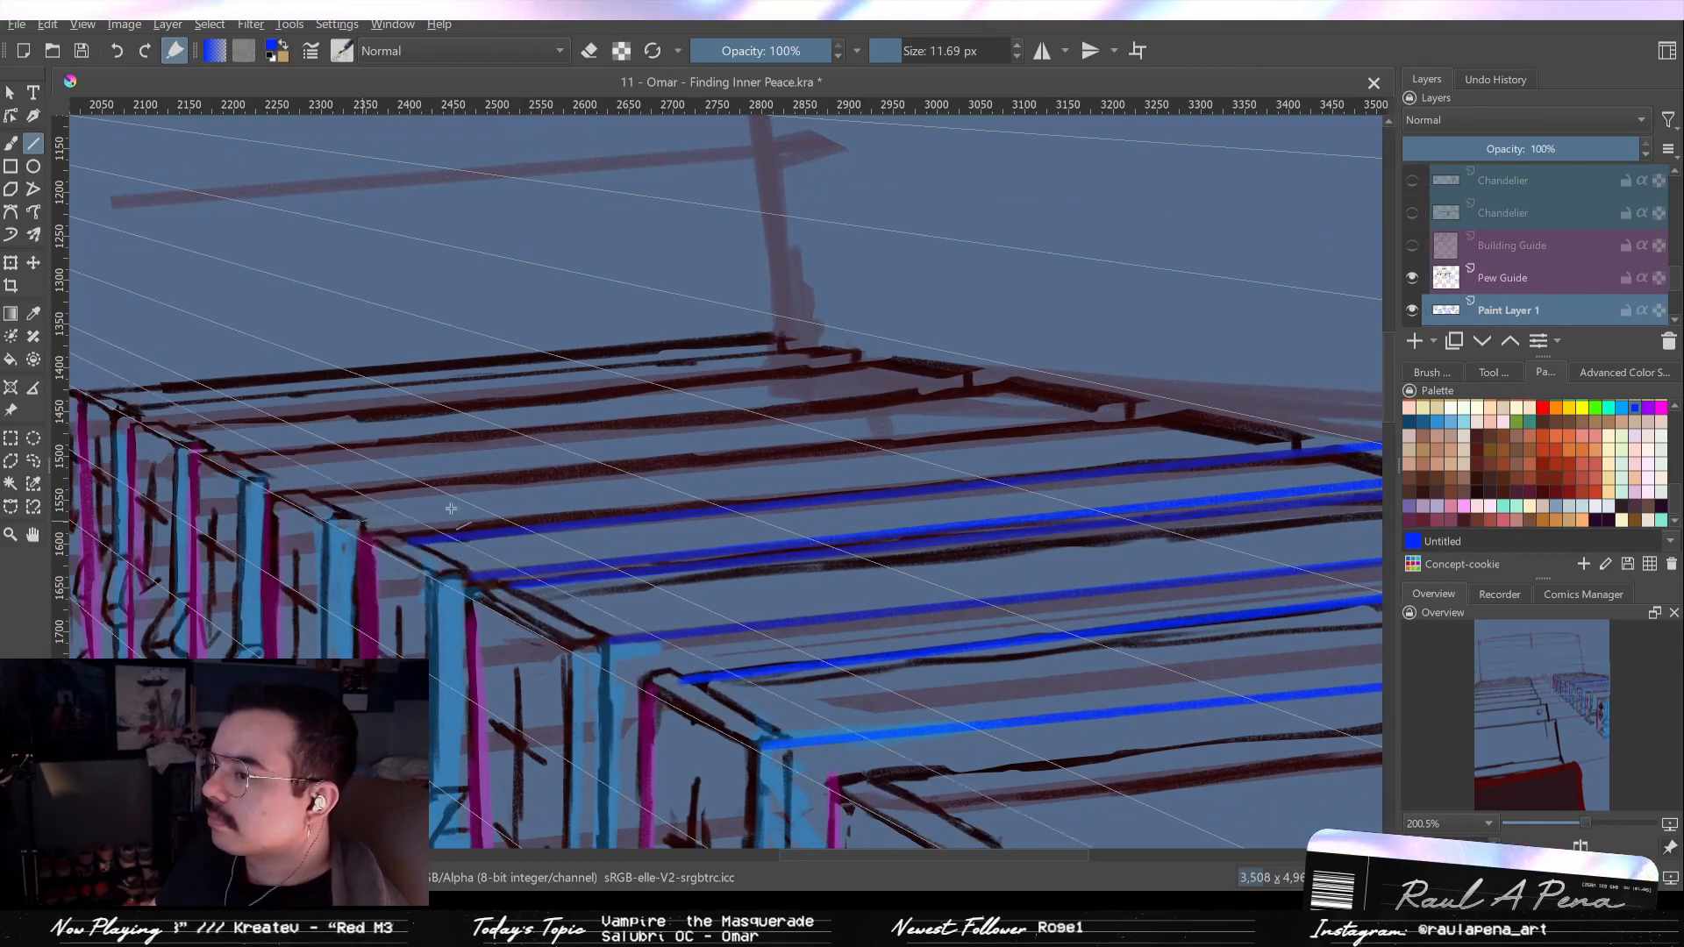
drag(1297, 436, 1335, 438)
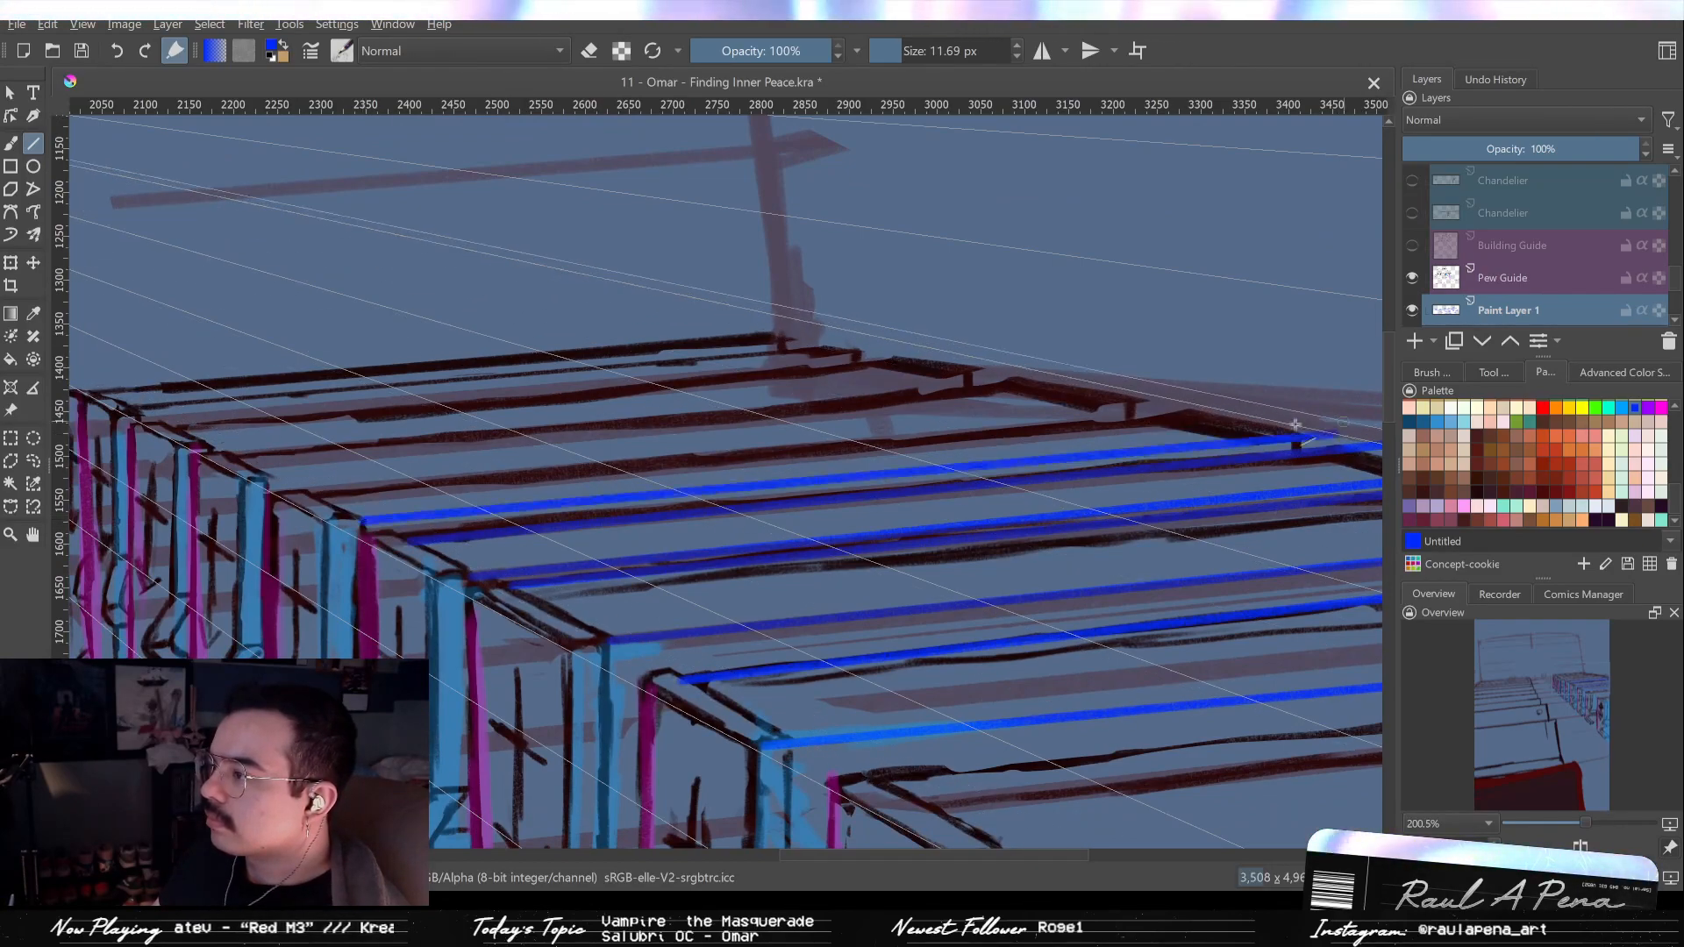
drag(516, 488, 1279, 408)
drag(290, 480, 1162, 402)
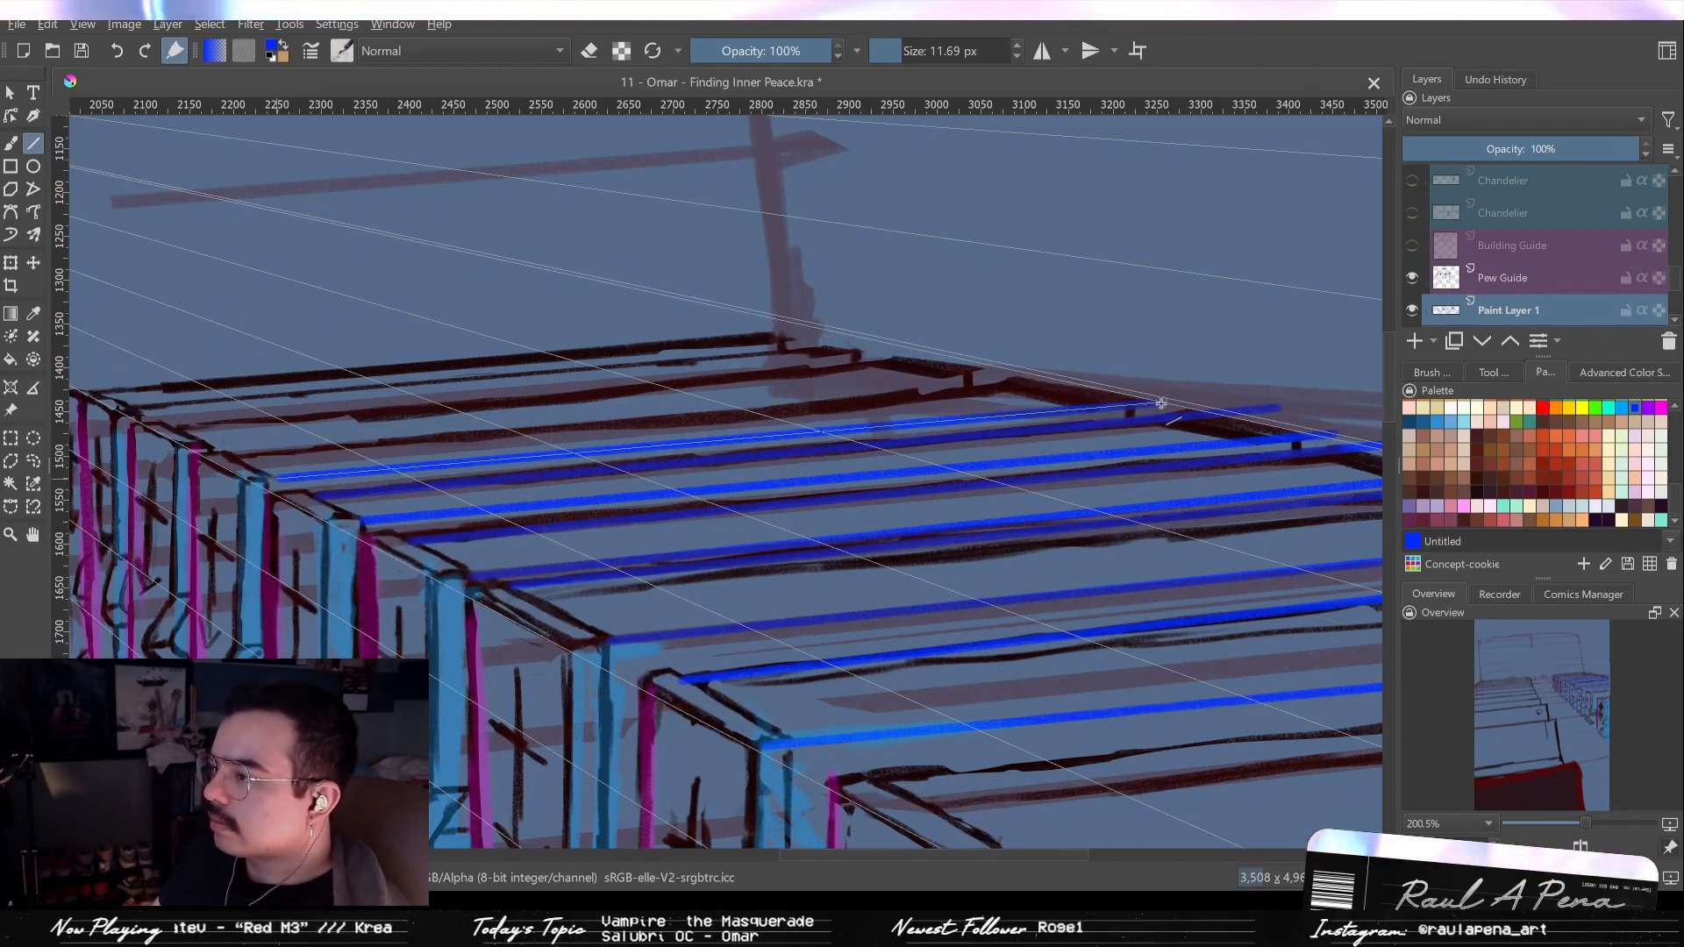
drag(237, 456, 1193, 371)
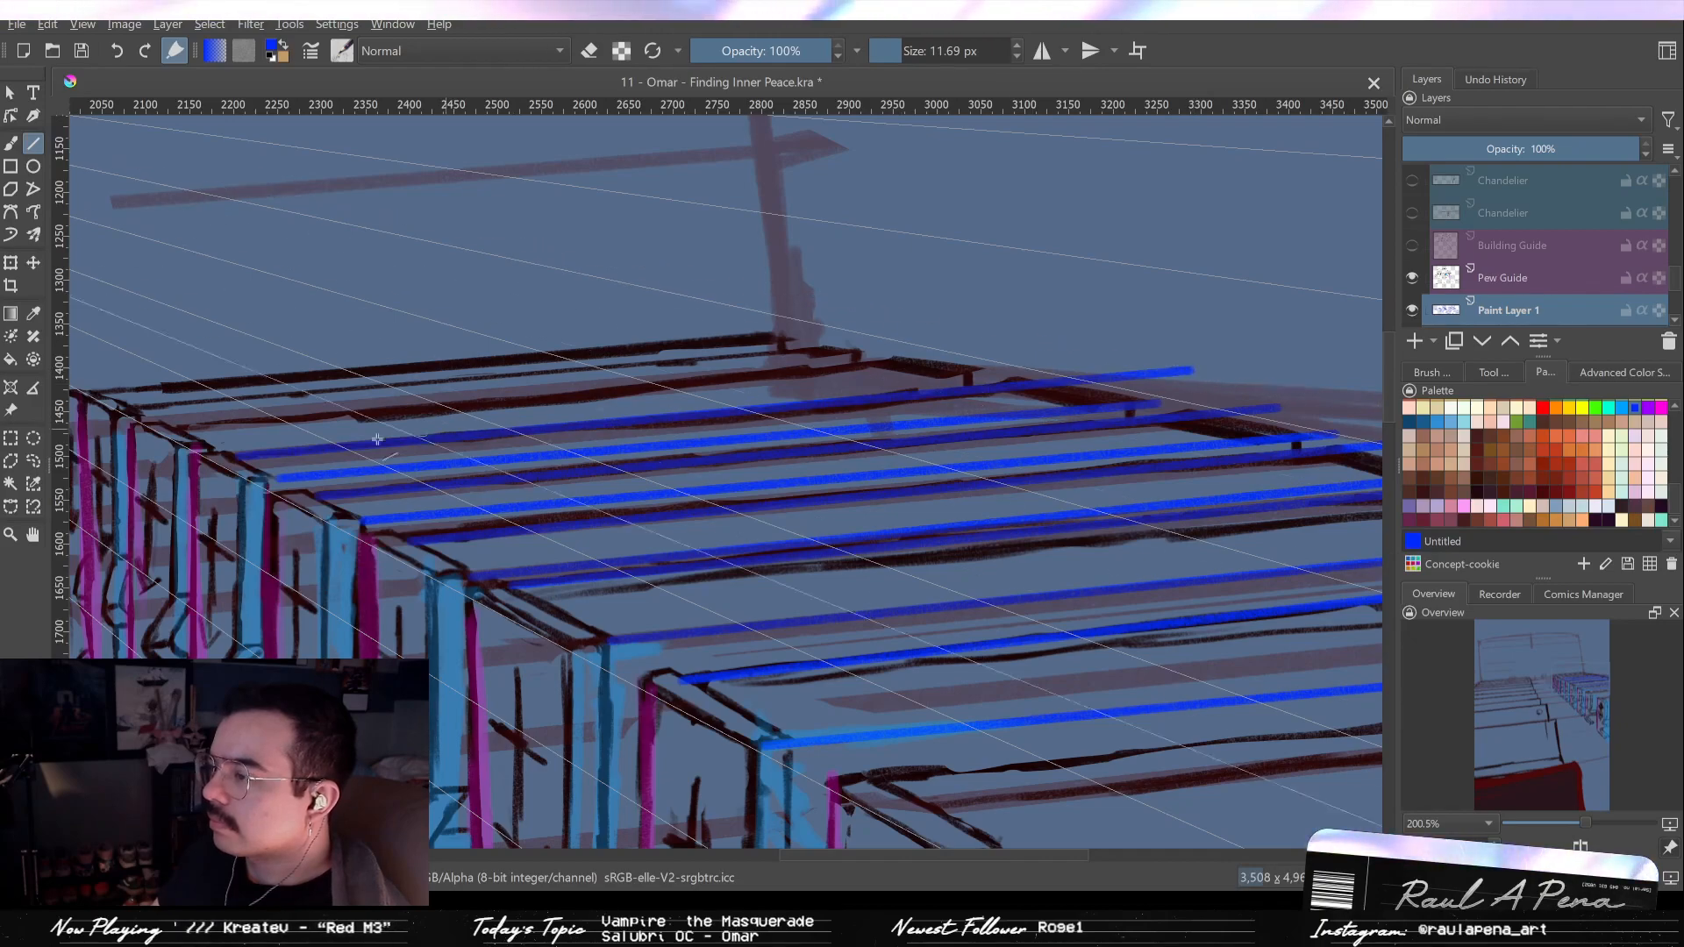
key(ctrl+z)
drag(237, 456, 1286, 367)
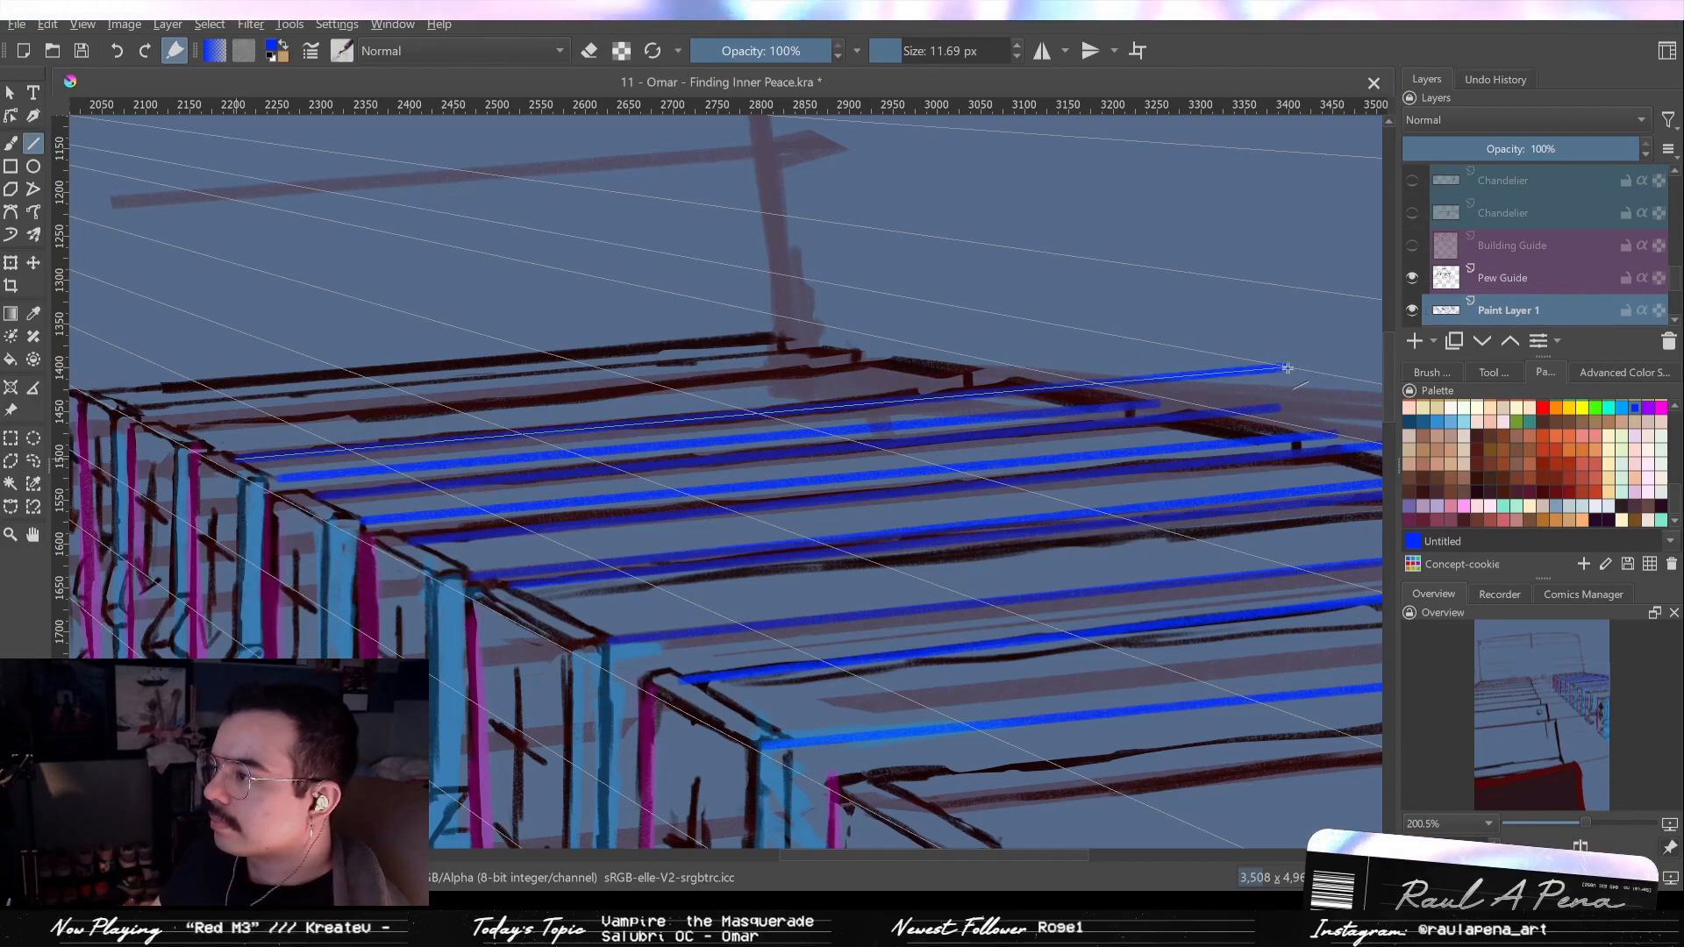
drag(1286, 367, 1286, 367)
Rule blue straight lines along the long back edges of the farthest pews, extending them past the far edge line.
drag(206, 450, 1094, 372)
drag(175, 427, 1030, 351)
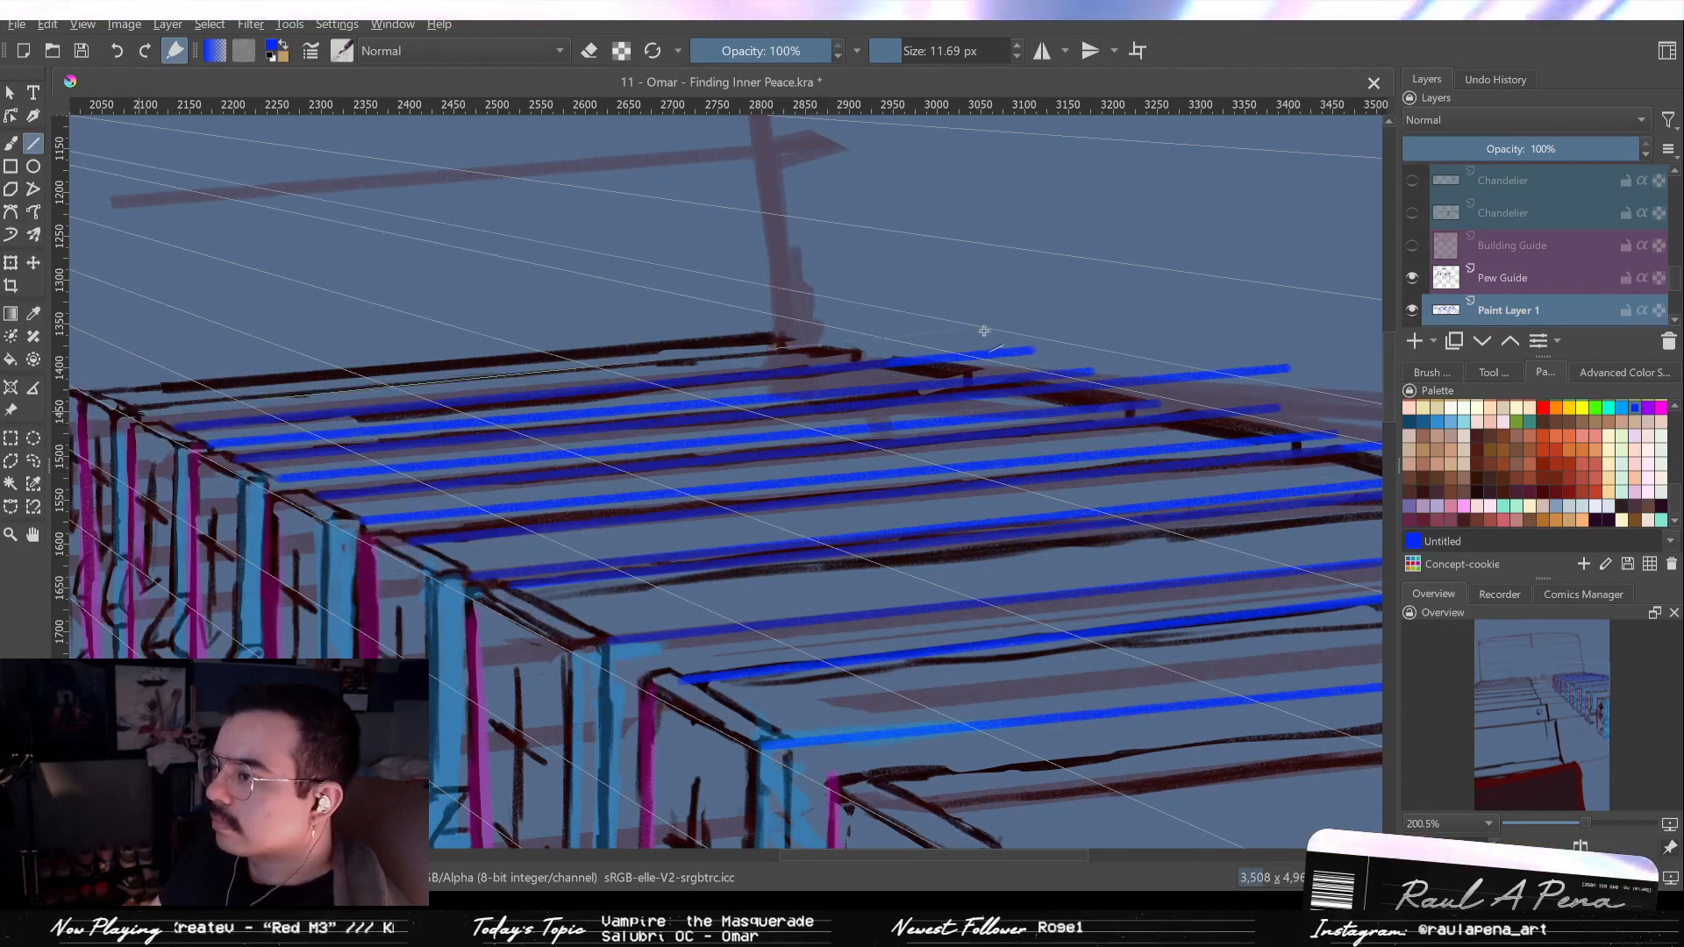
drag(140, 412, 985, 342)
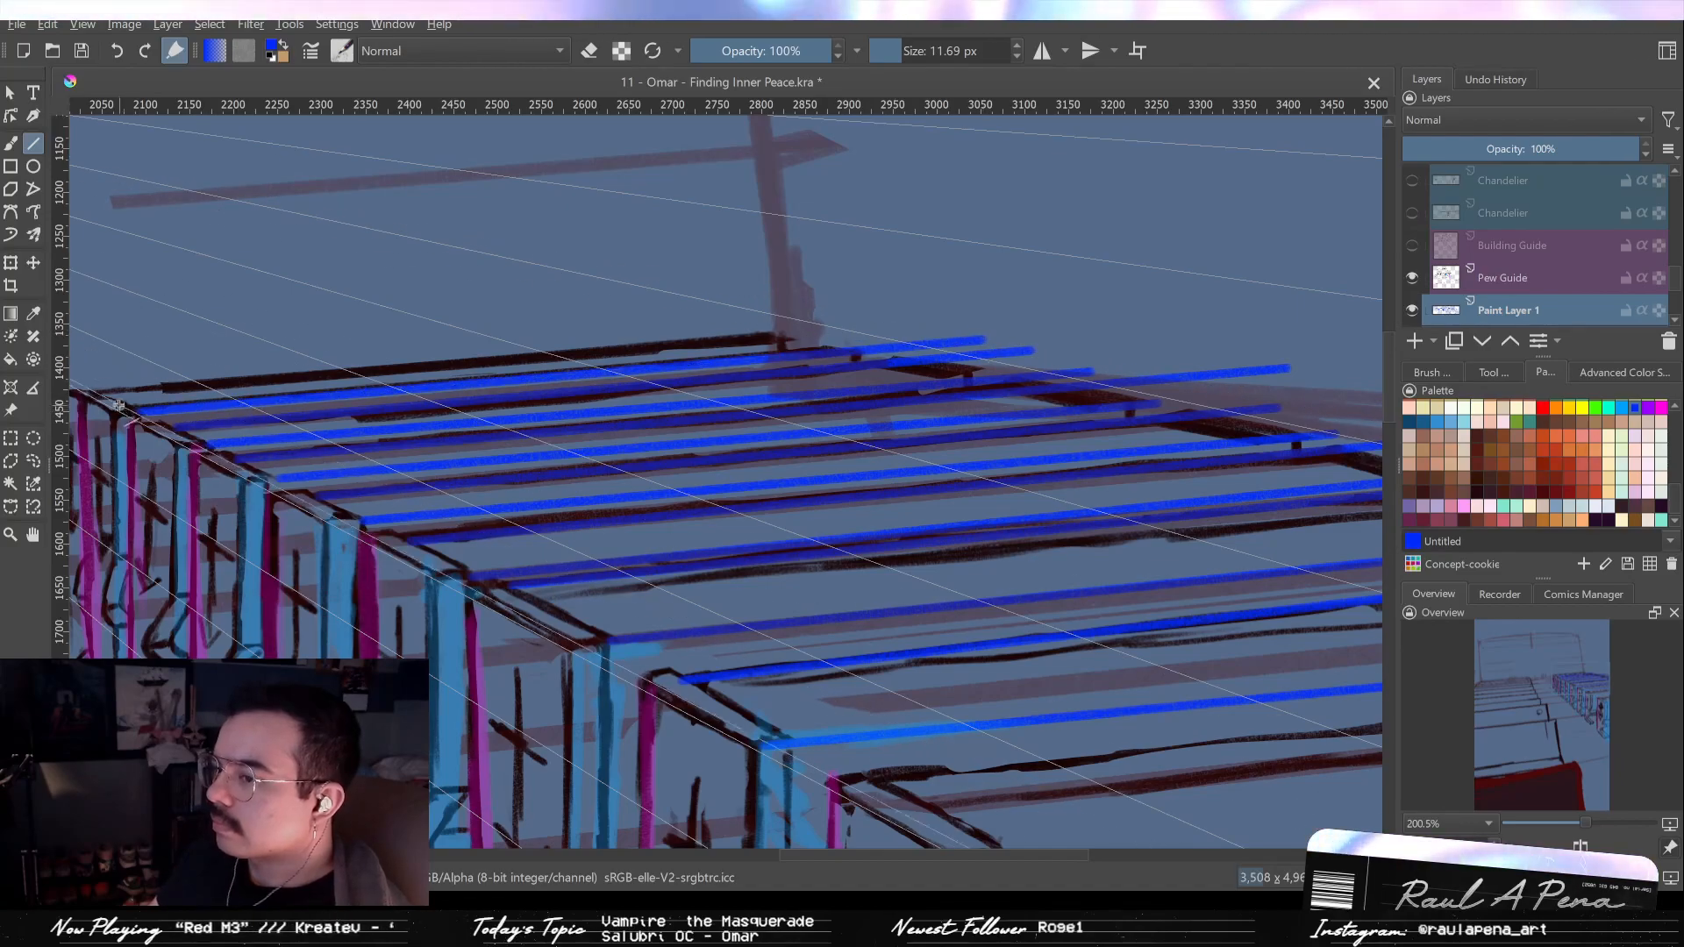
drag(106, 390, 917, 328)
drag(562, 386, 1004, 419)
drag(757, 418, 540, 421)
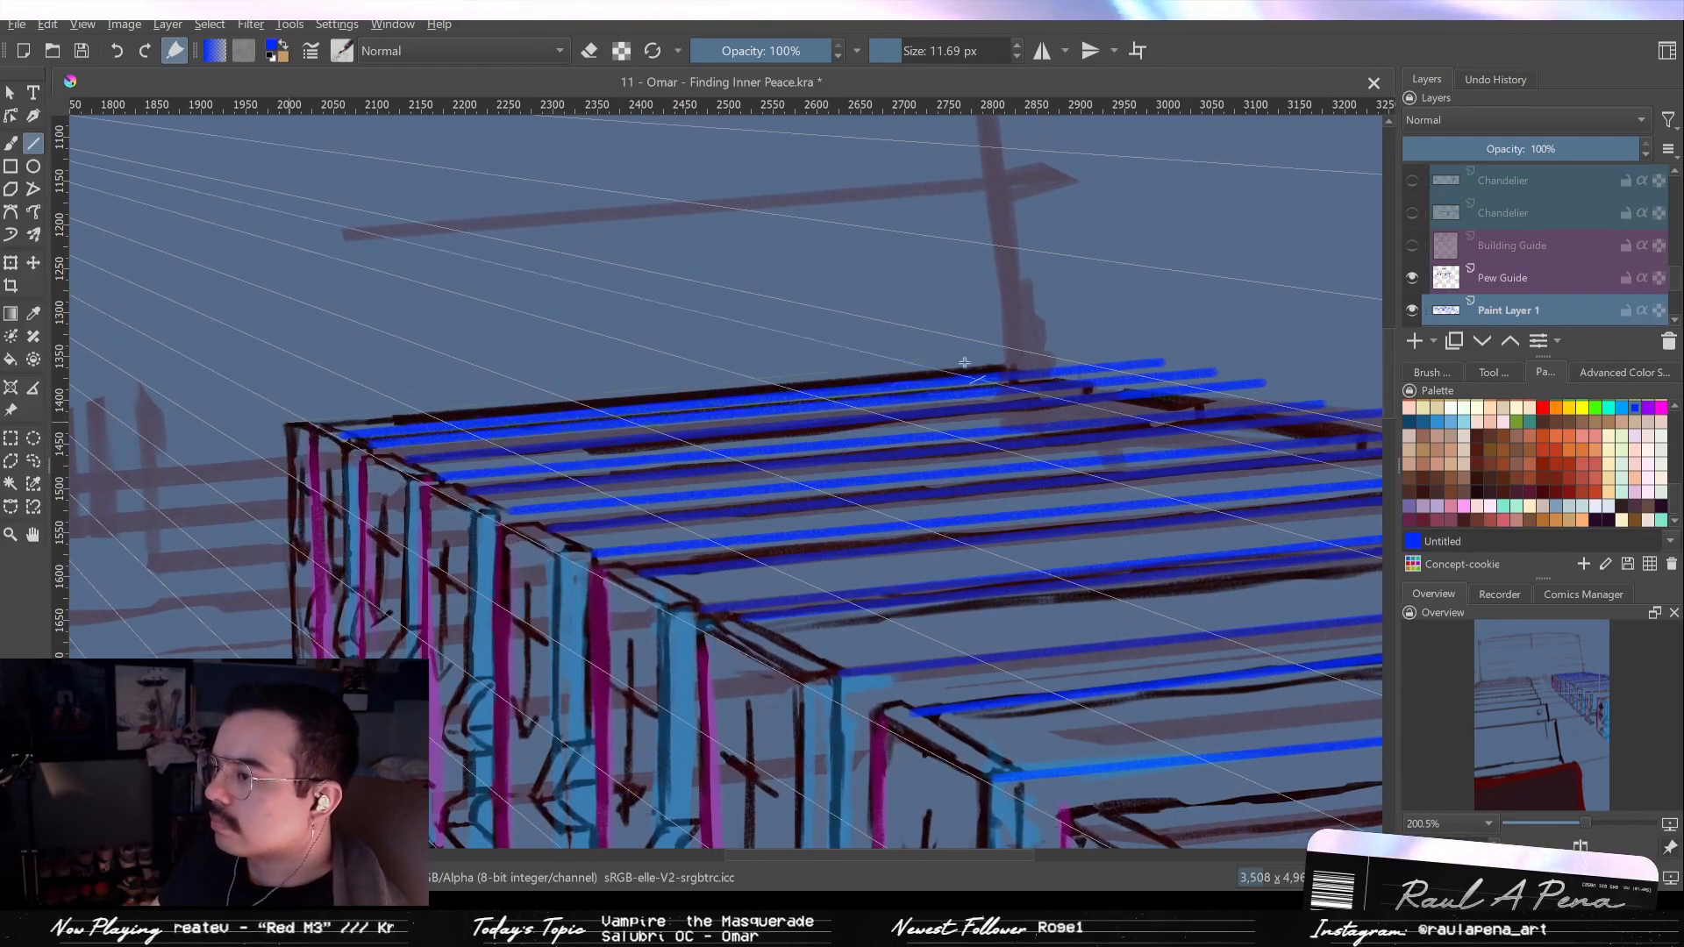
drag(1045, 359, 956, 340)
mouse_move(879, 312)
mouse_down()
mouse_move(823, 282)
mouse_move(861, 293)
mouse_up()
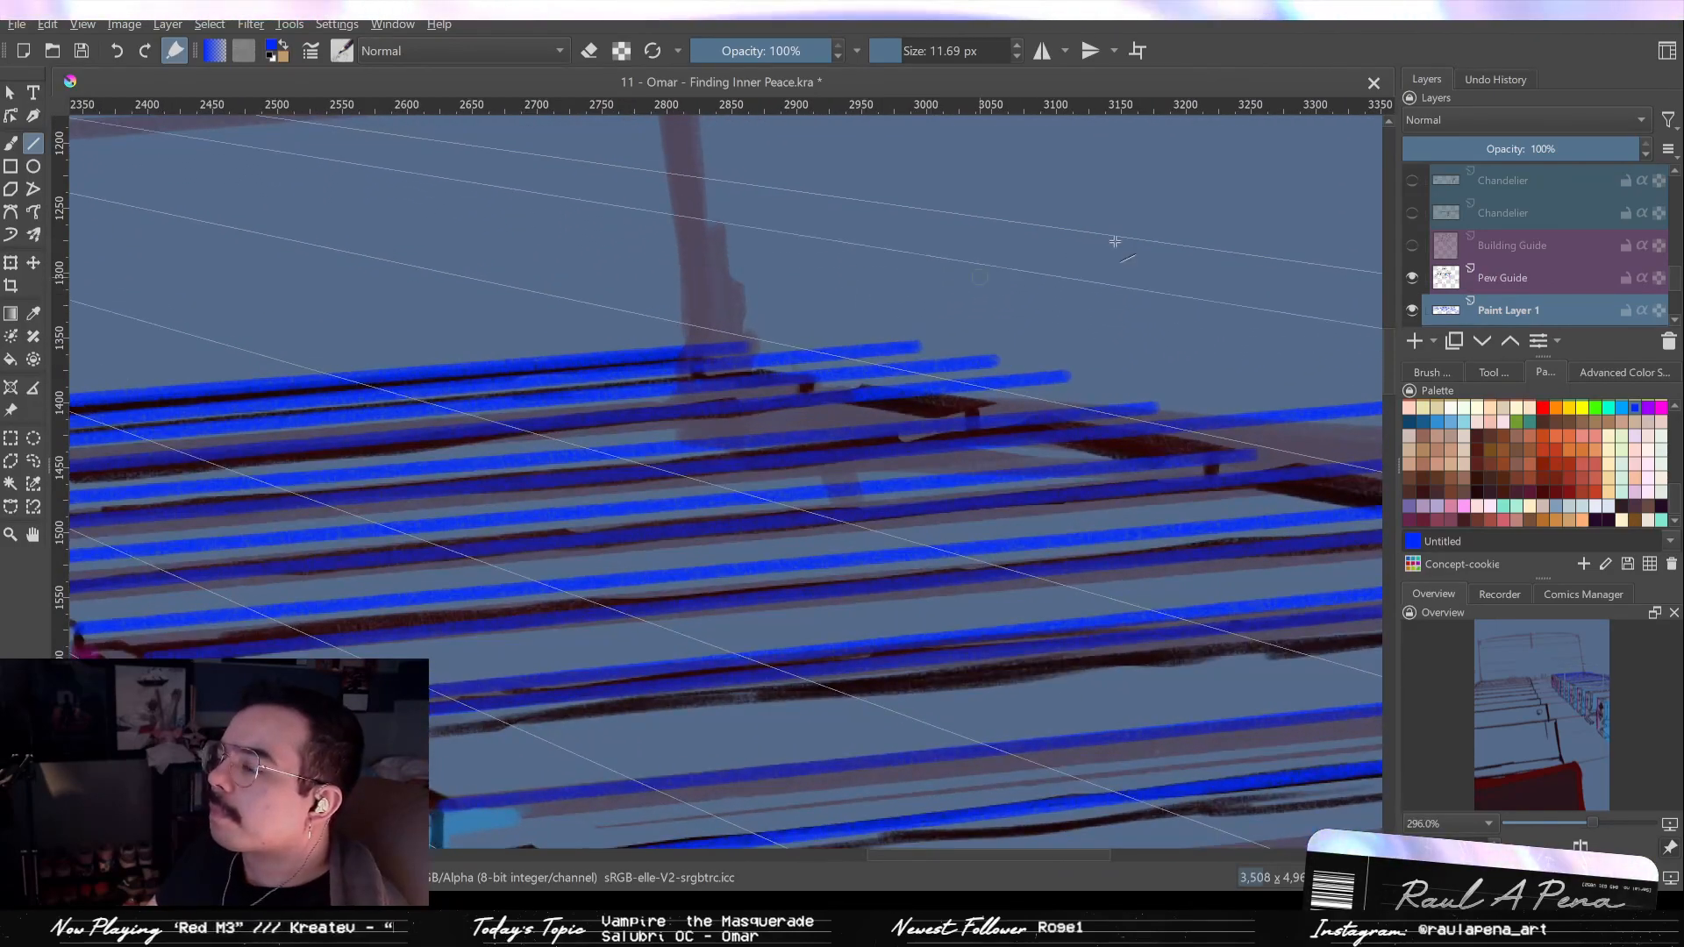
Lower the blue guide layer's opacity to 16% and pick a dark red drawing colour from the palette.
drag(1491, 150, 1458, 149)
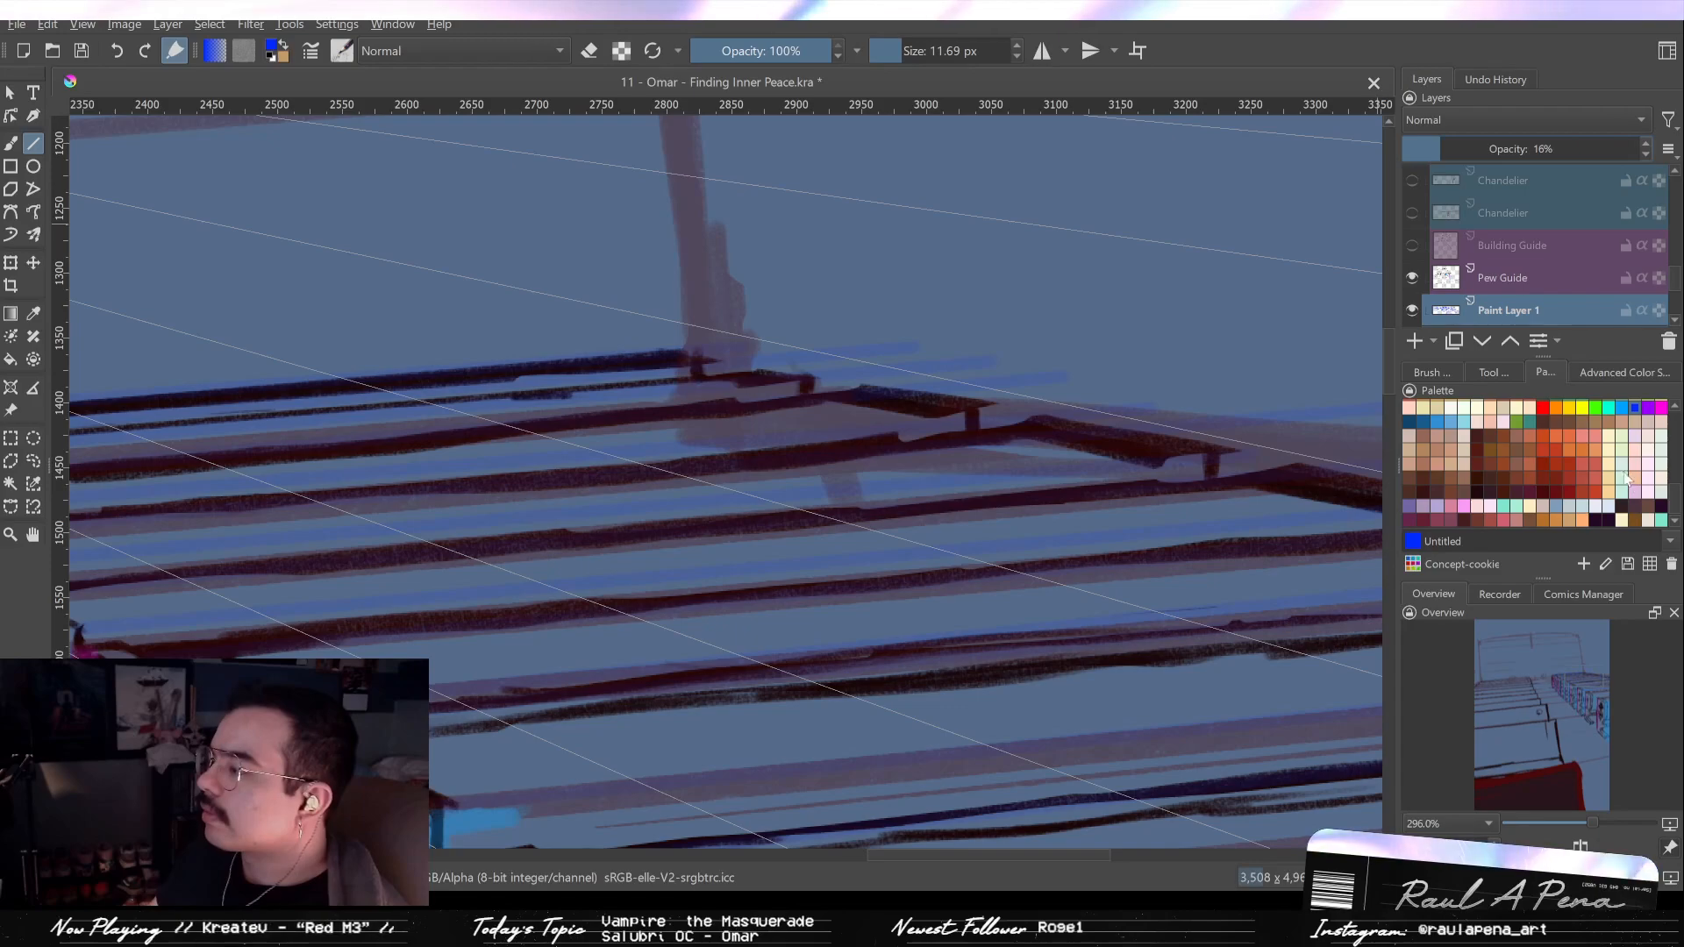
click(1542, 492)
drag(1169, 545, 806, 483)
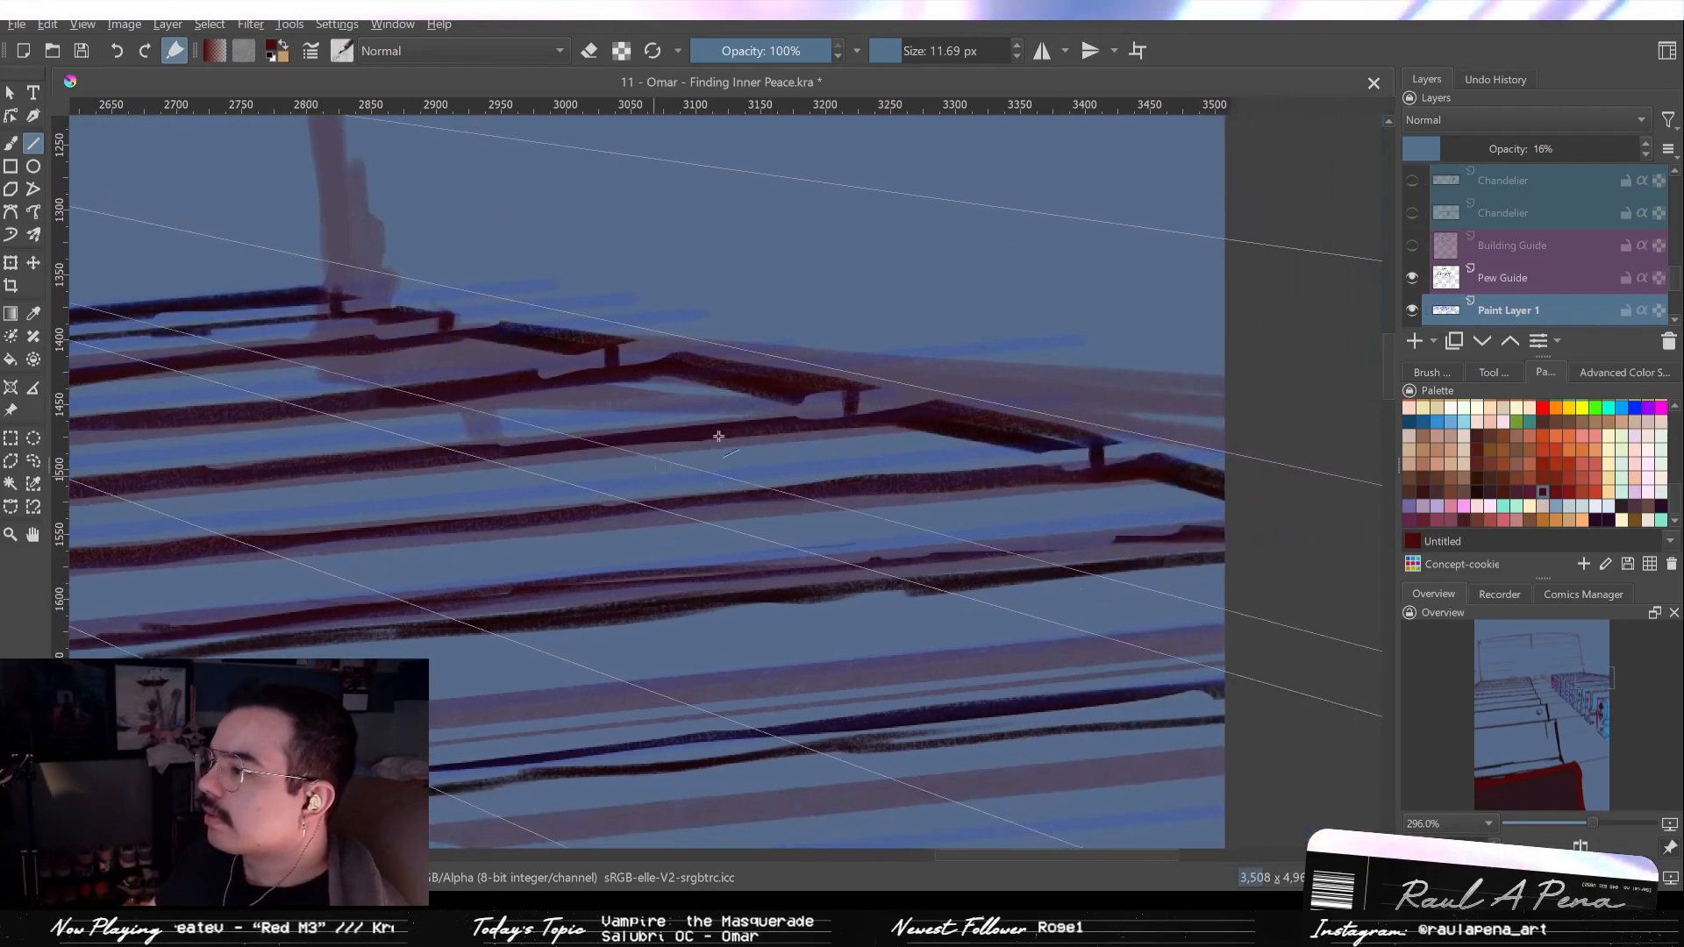
drag(998, 473, 948, 445)
scroll(949, 445, up, 2)
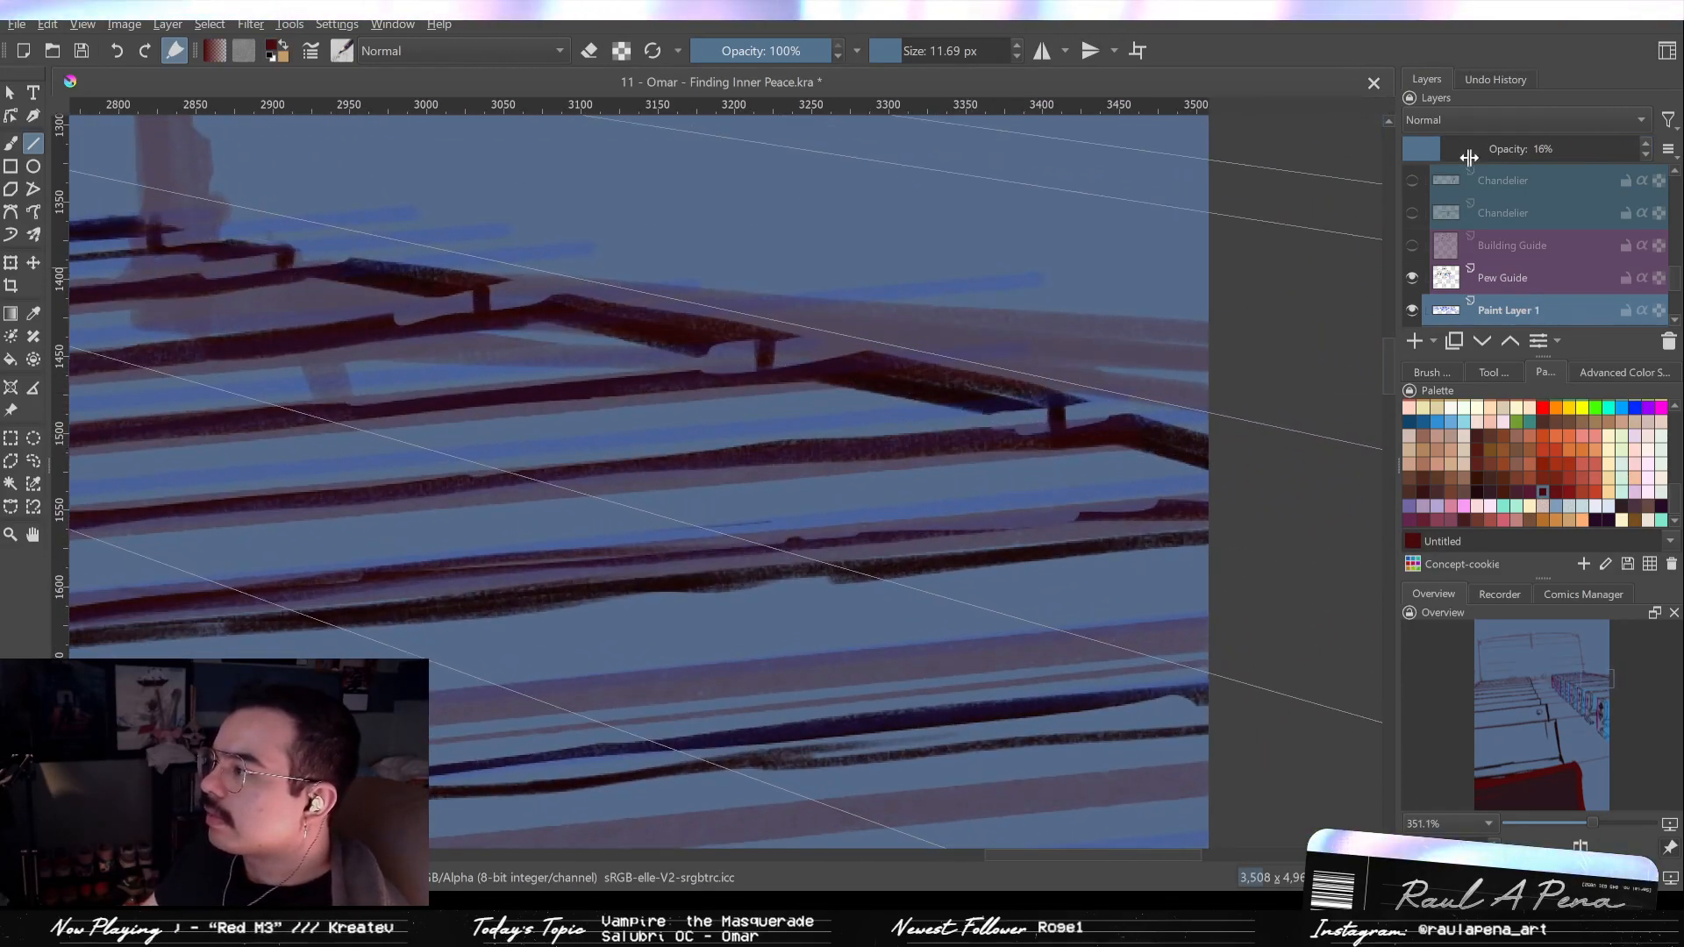
Raise Paint Layer 1's opacity to 81% and make the Pews Third Pass layer active.
drag(1469, 158, 1595, 150)
click(1673, 322)
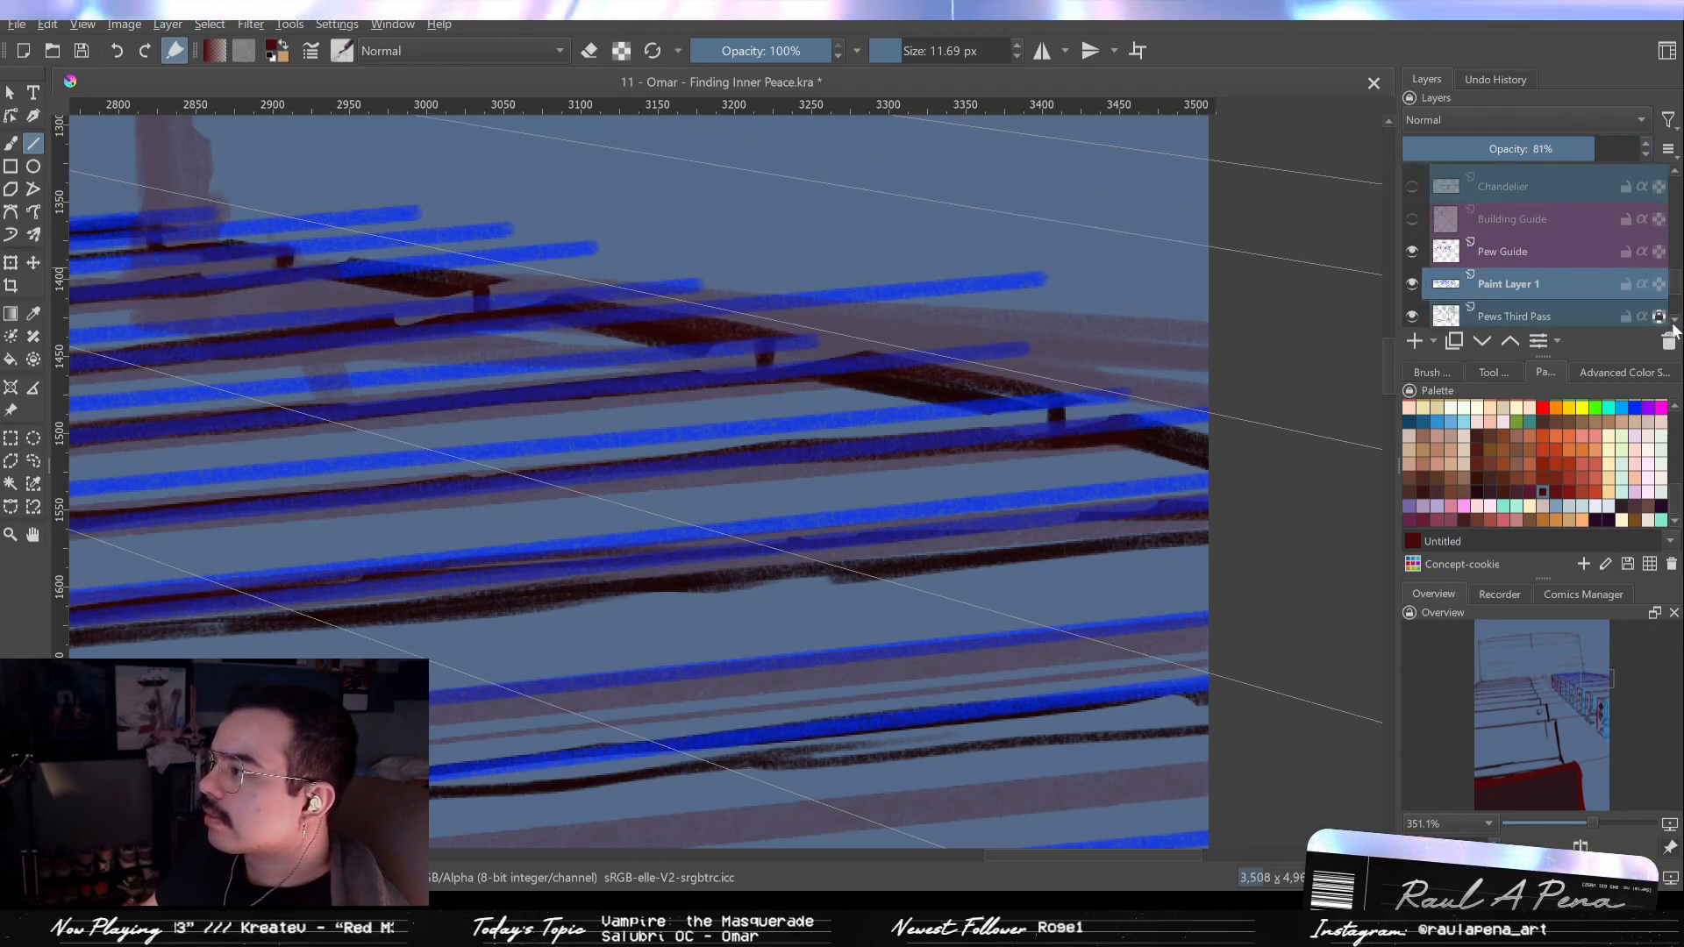
click(1673, 322)
click(1580, 296)
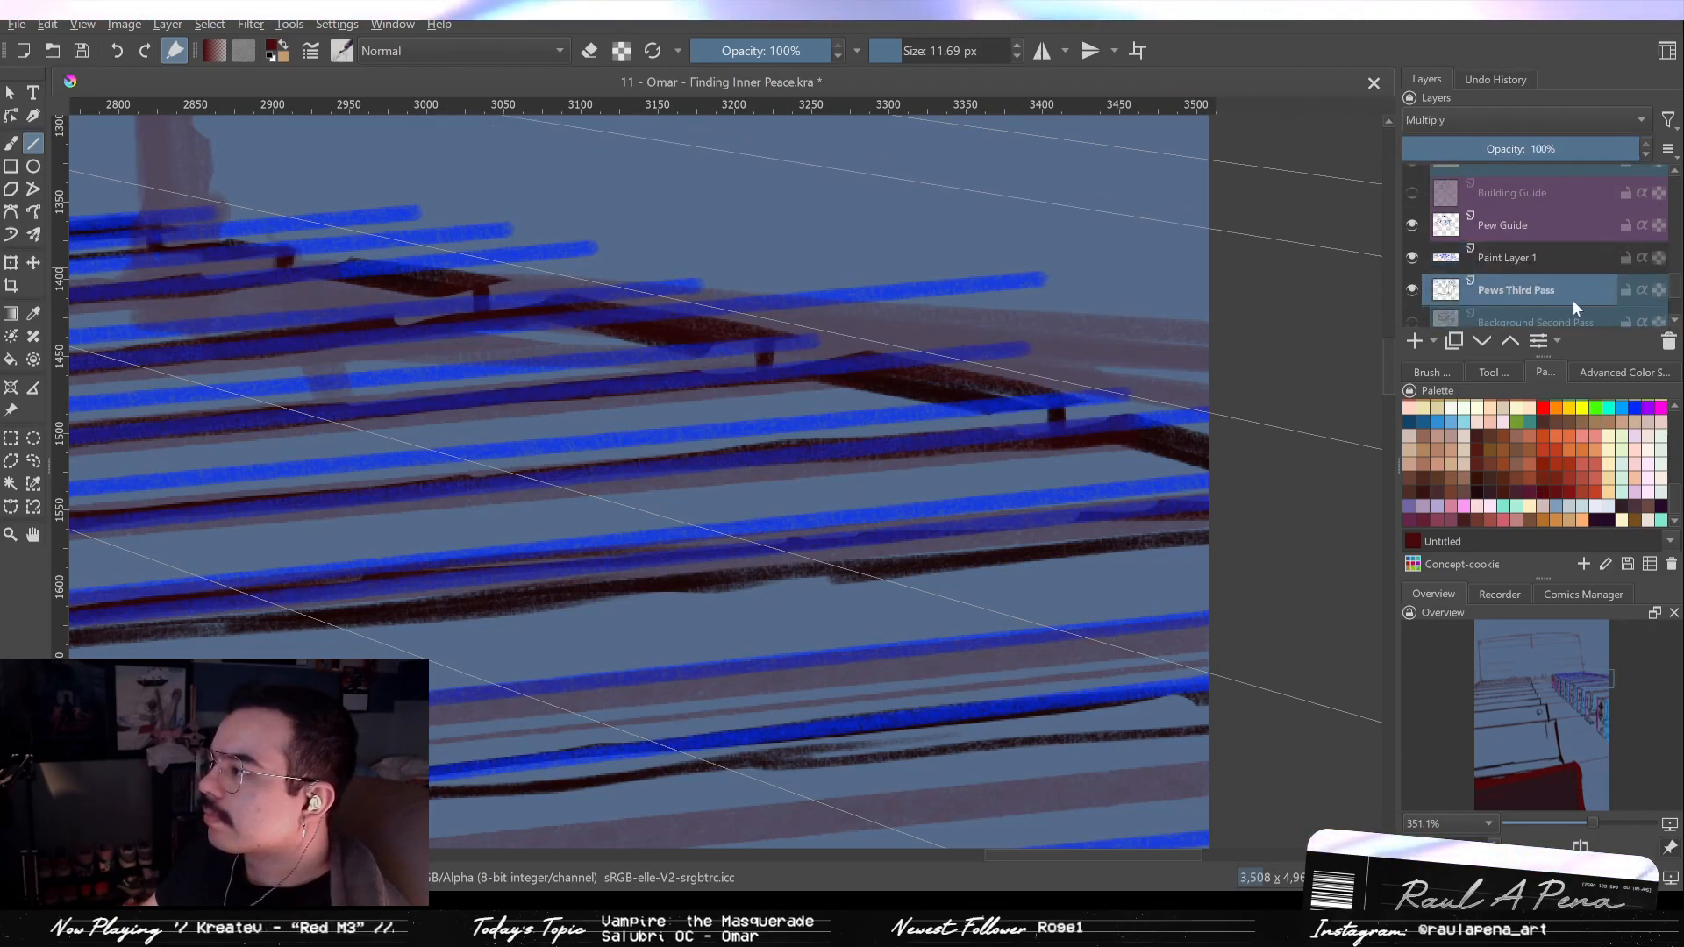
Redraw the short corner post of the second nearest visible pew end in dark red, shifted outward to its blue guide line.
drag(1029, 374, 933, 340)
key(e)
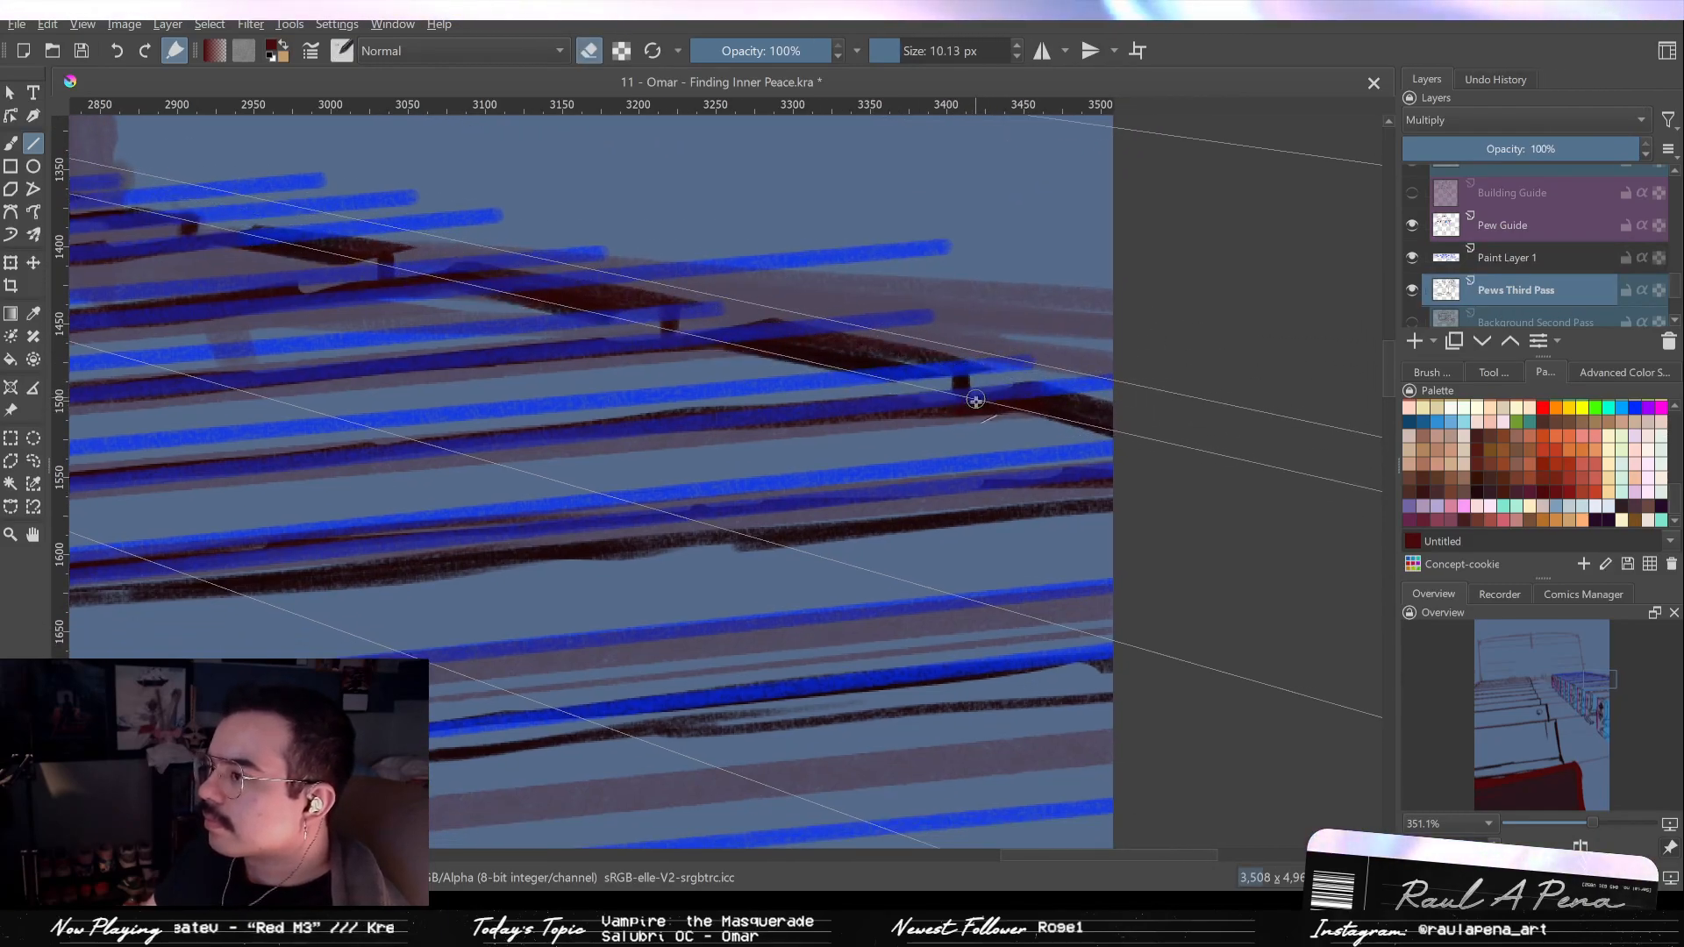
drag(961, 381, 1149, 424)
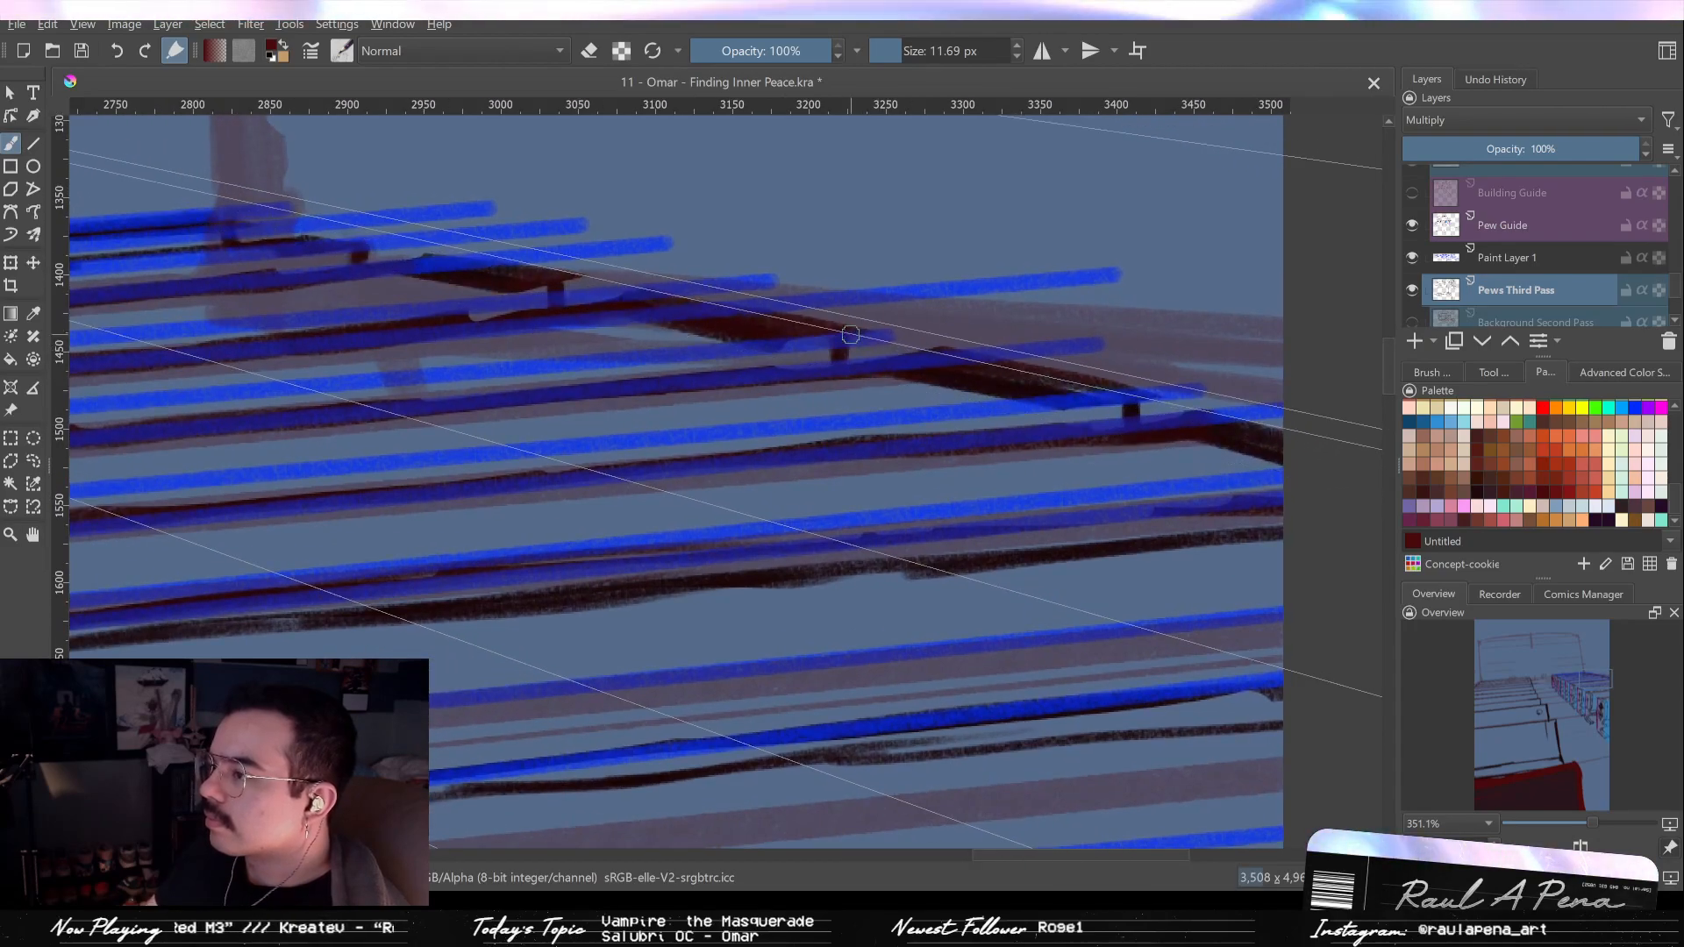
drag(846, 354, 846, 341)
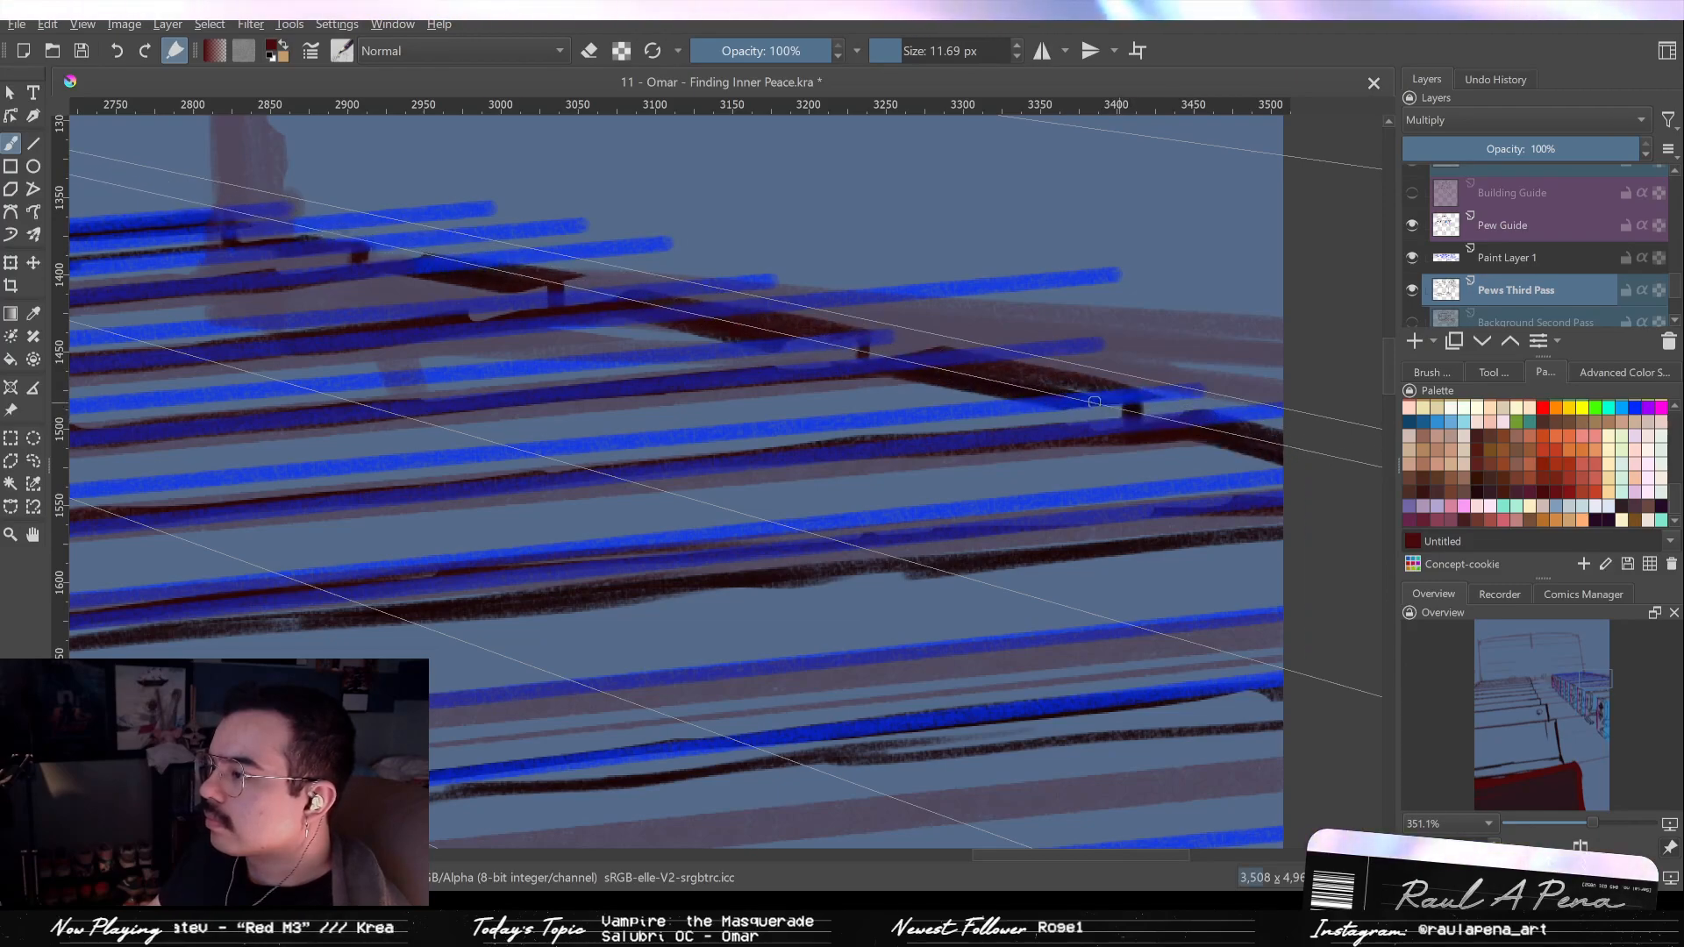
Erase the third pew's old far-end corner and redraw its end edge and post farther out along the blue guide.
drag(866, 349, 1053, 419)
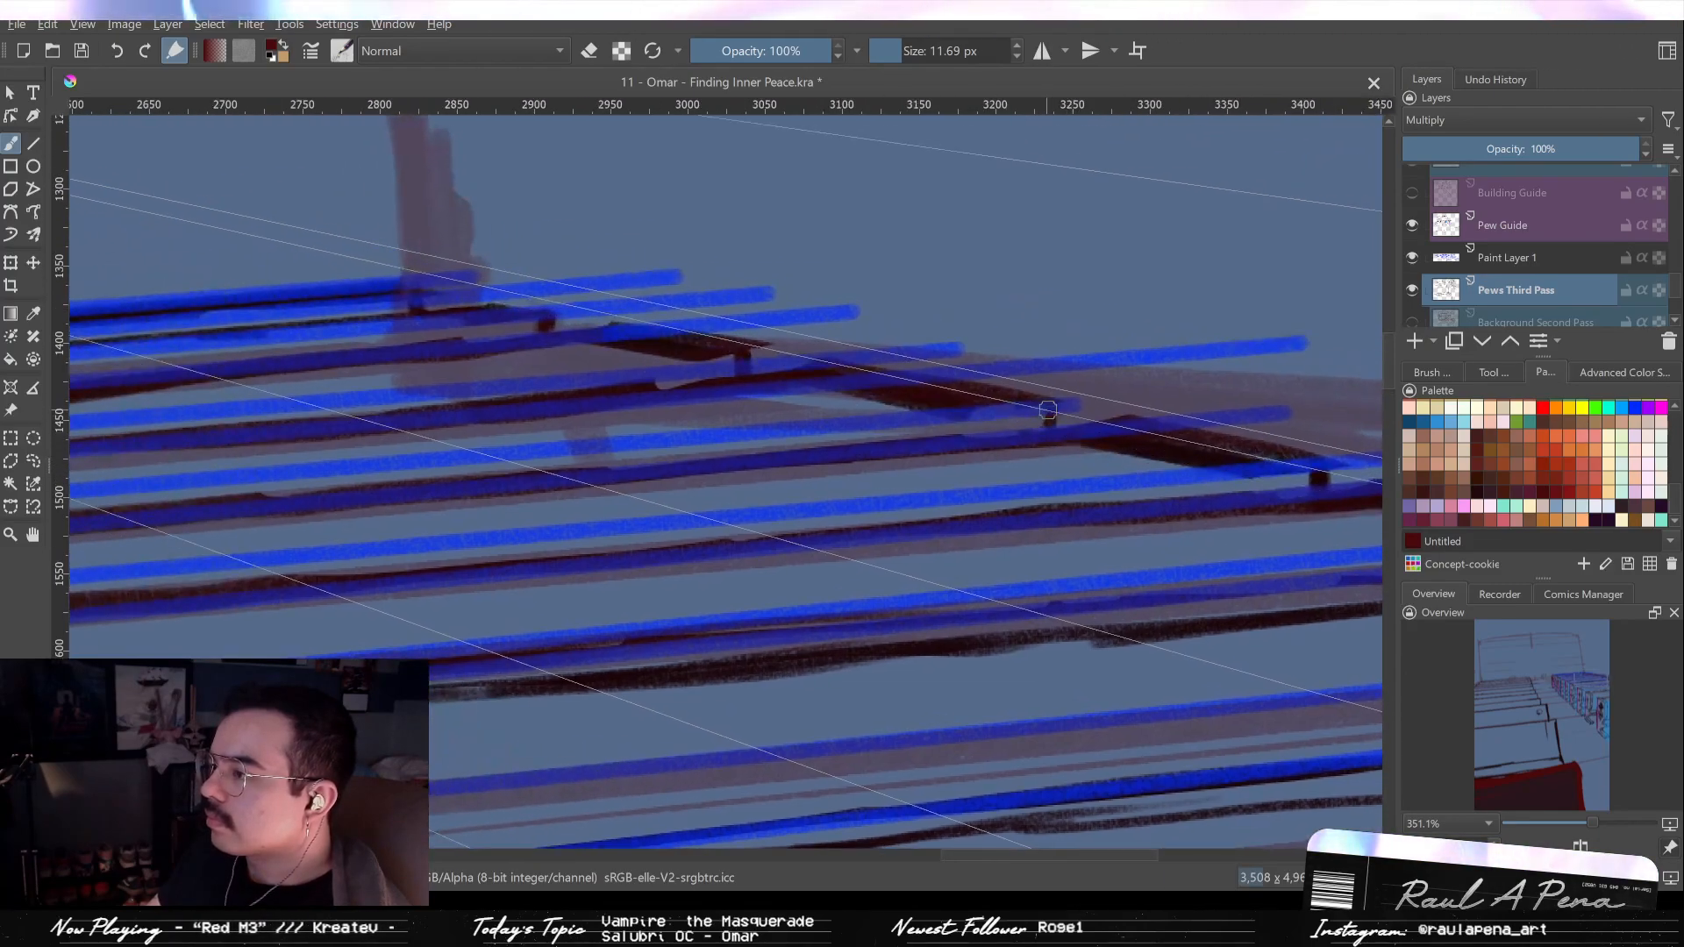
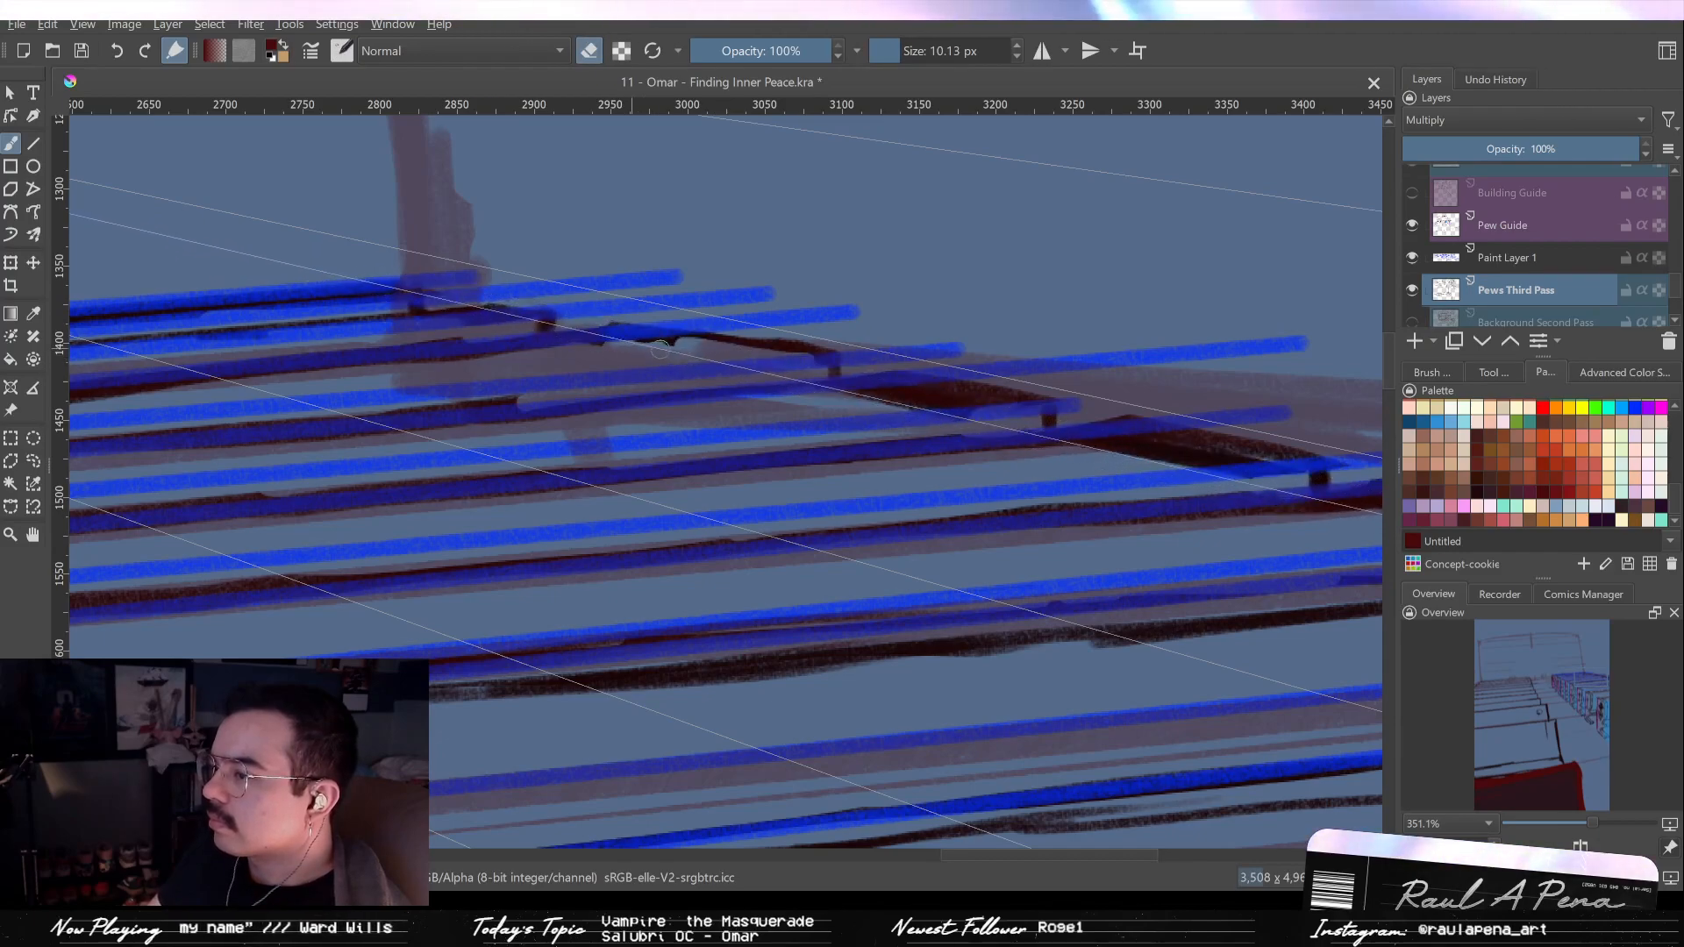
key(e)
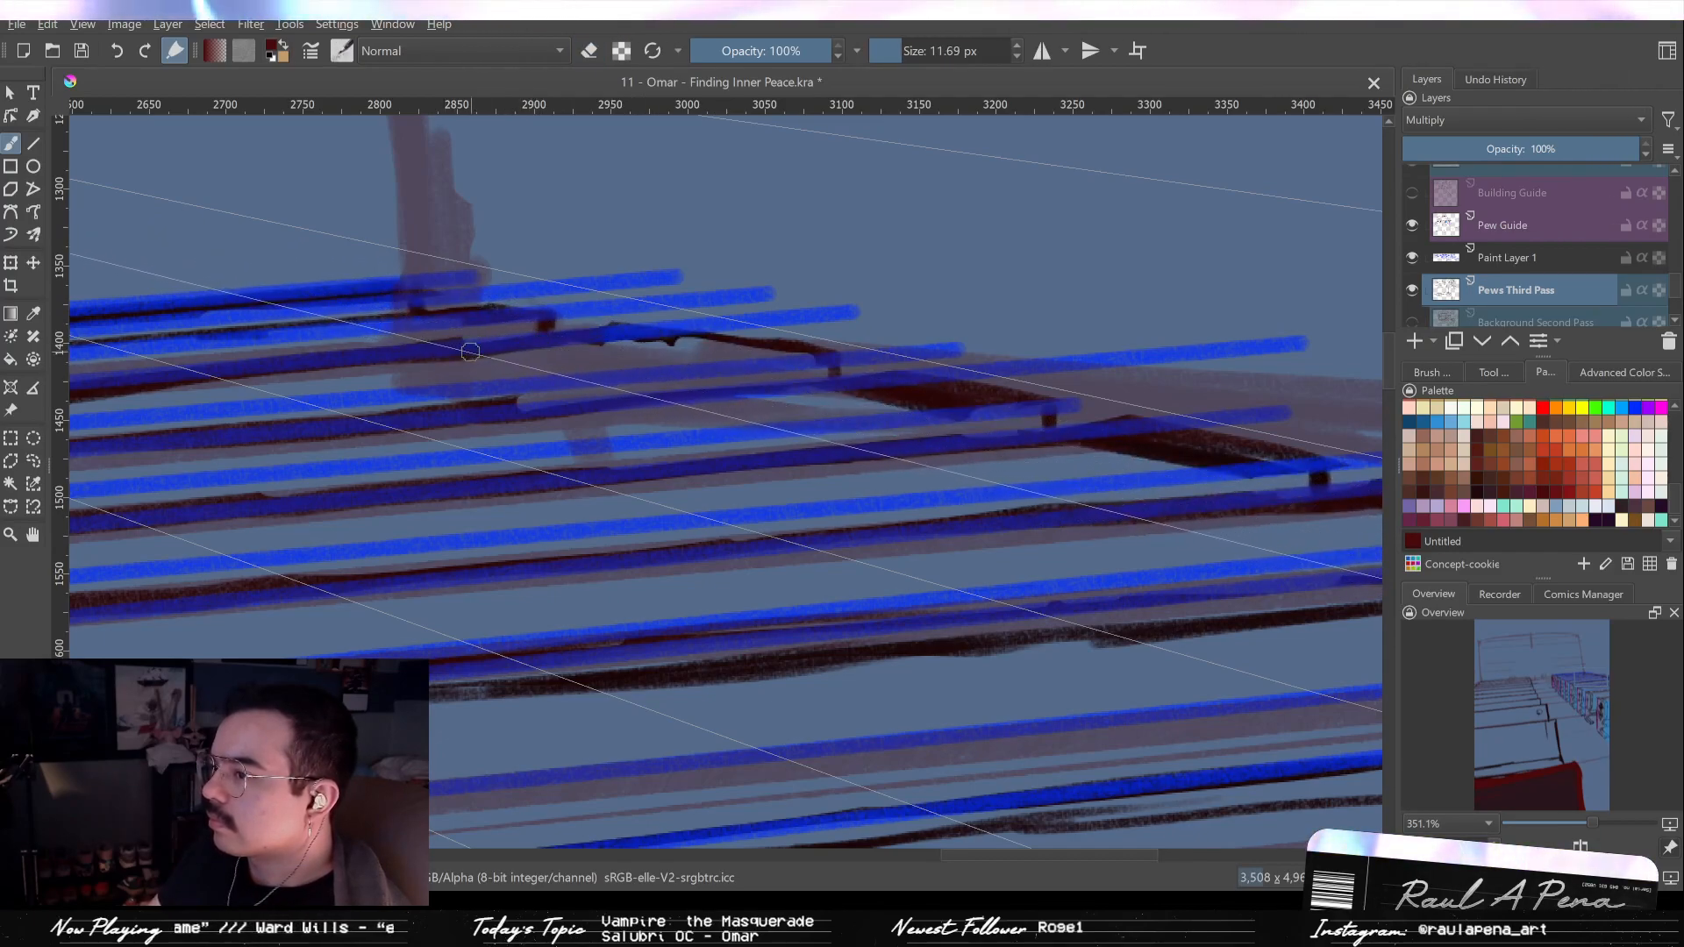
drag(666, 339, 702, 338)
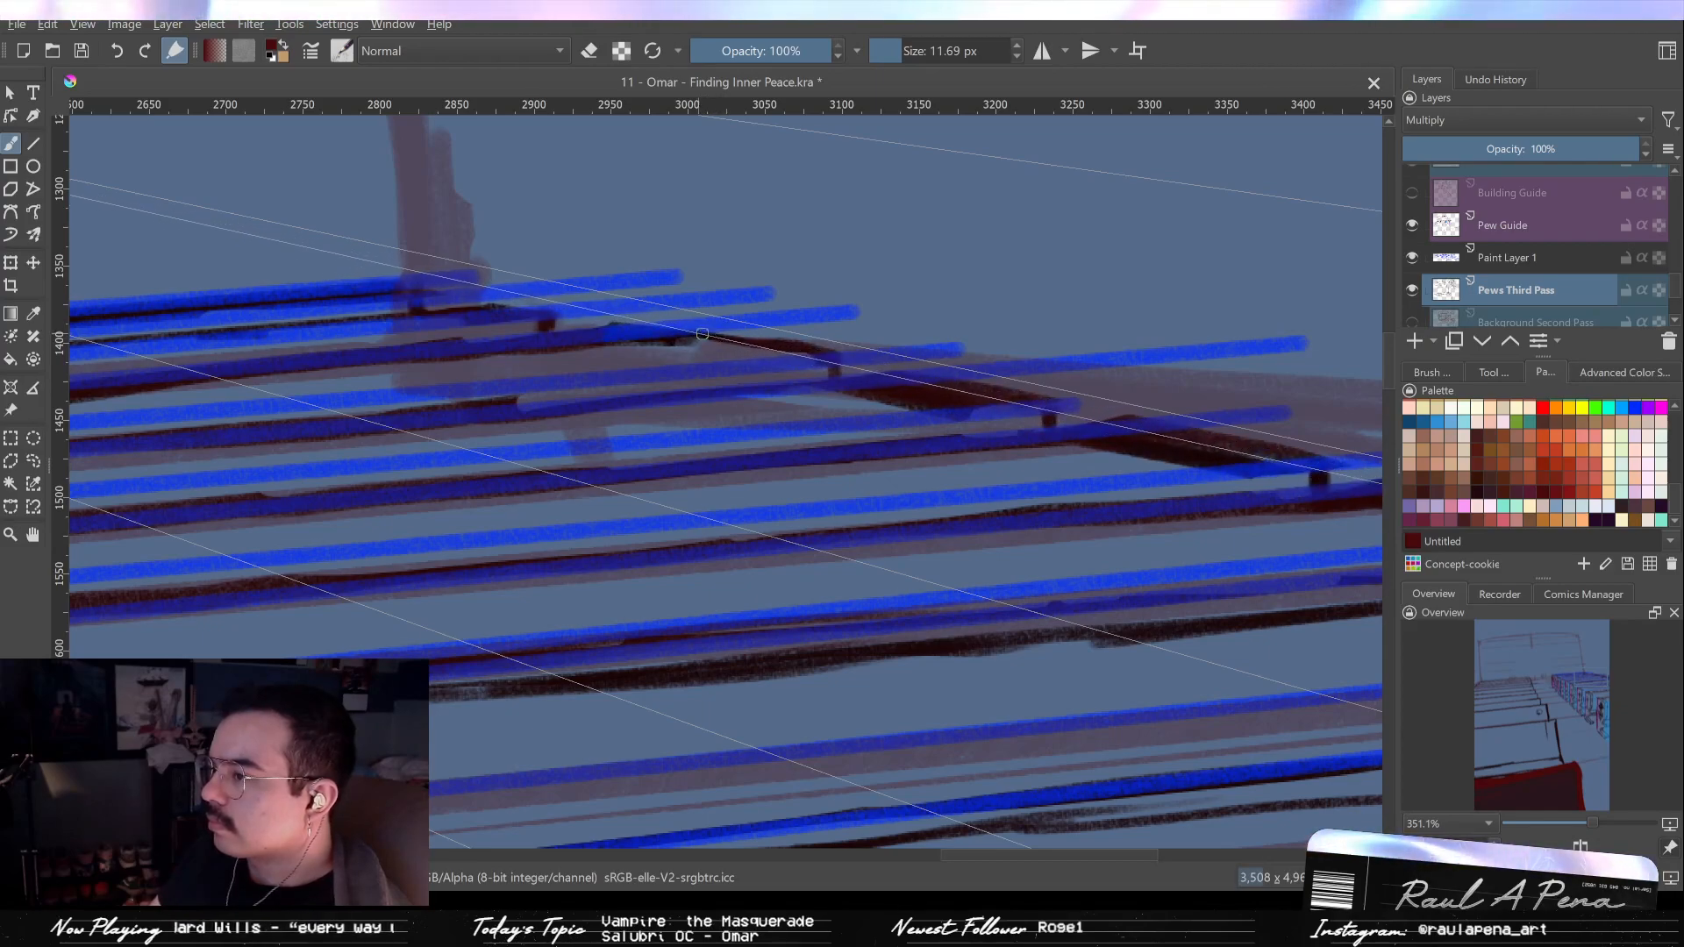
Clean up the fourth pew's far end and redraw its corner and short post farther out on the blue guide.
drag(583, 338, 924, 372)
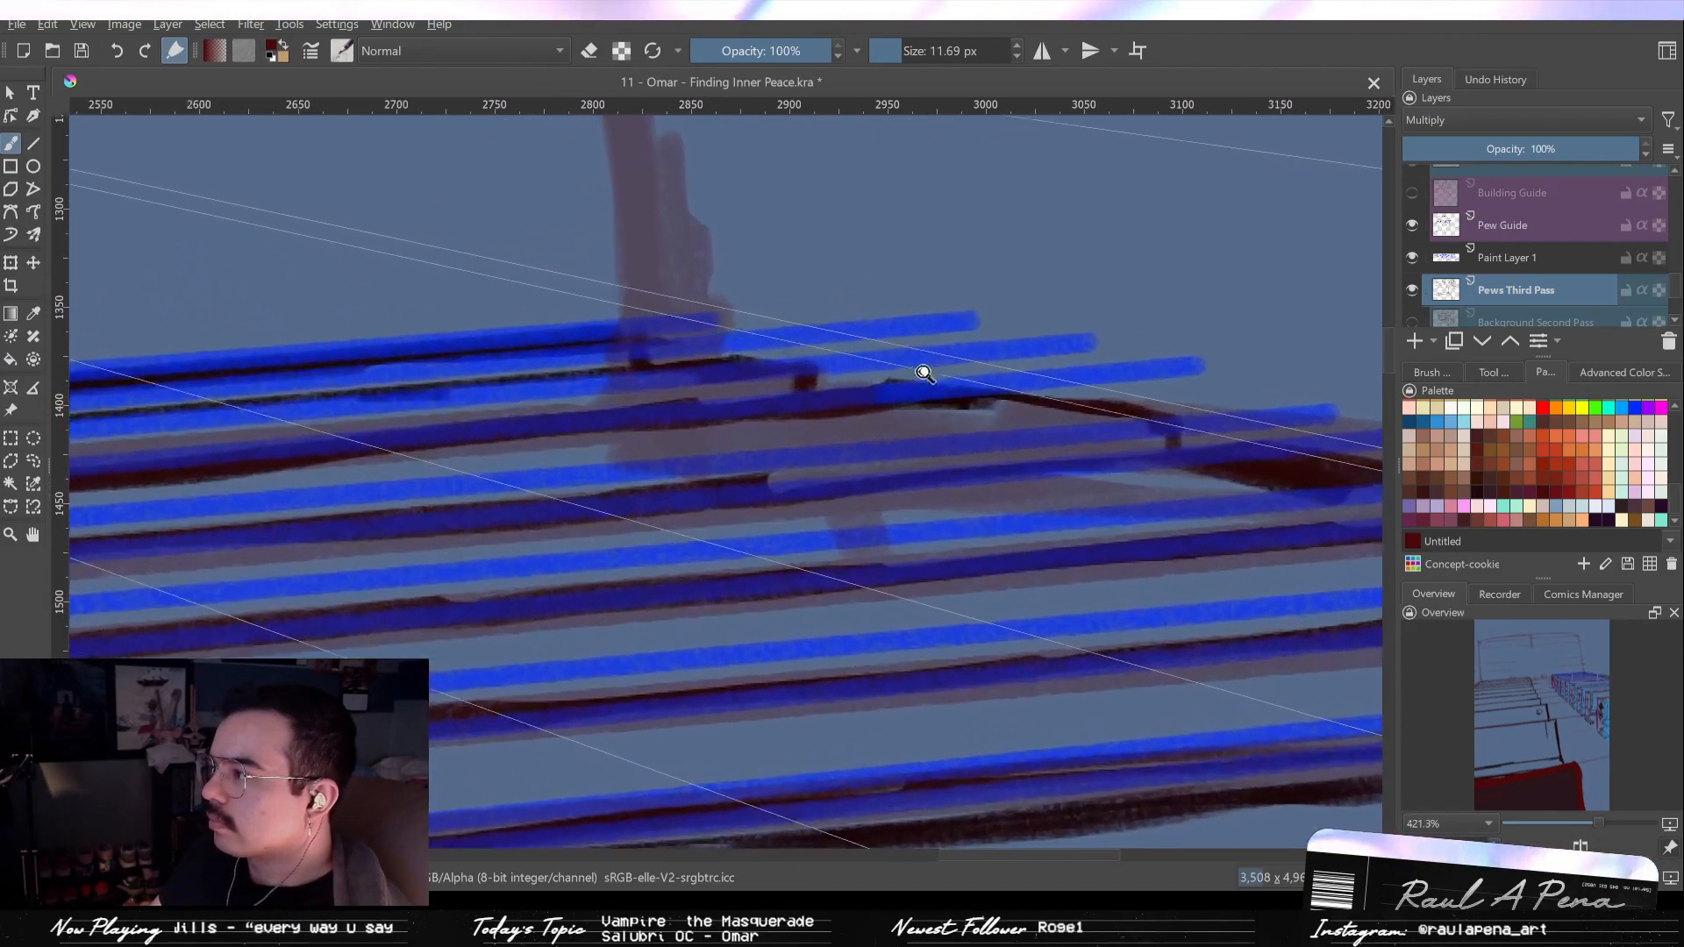
key(e)
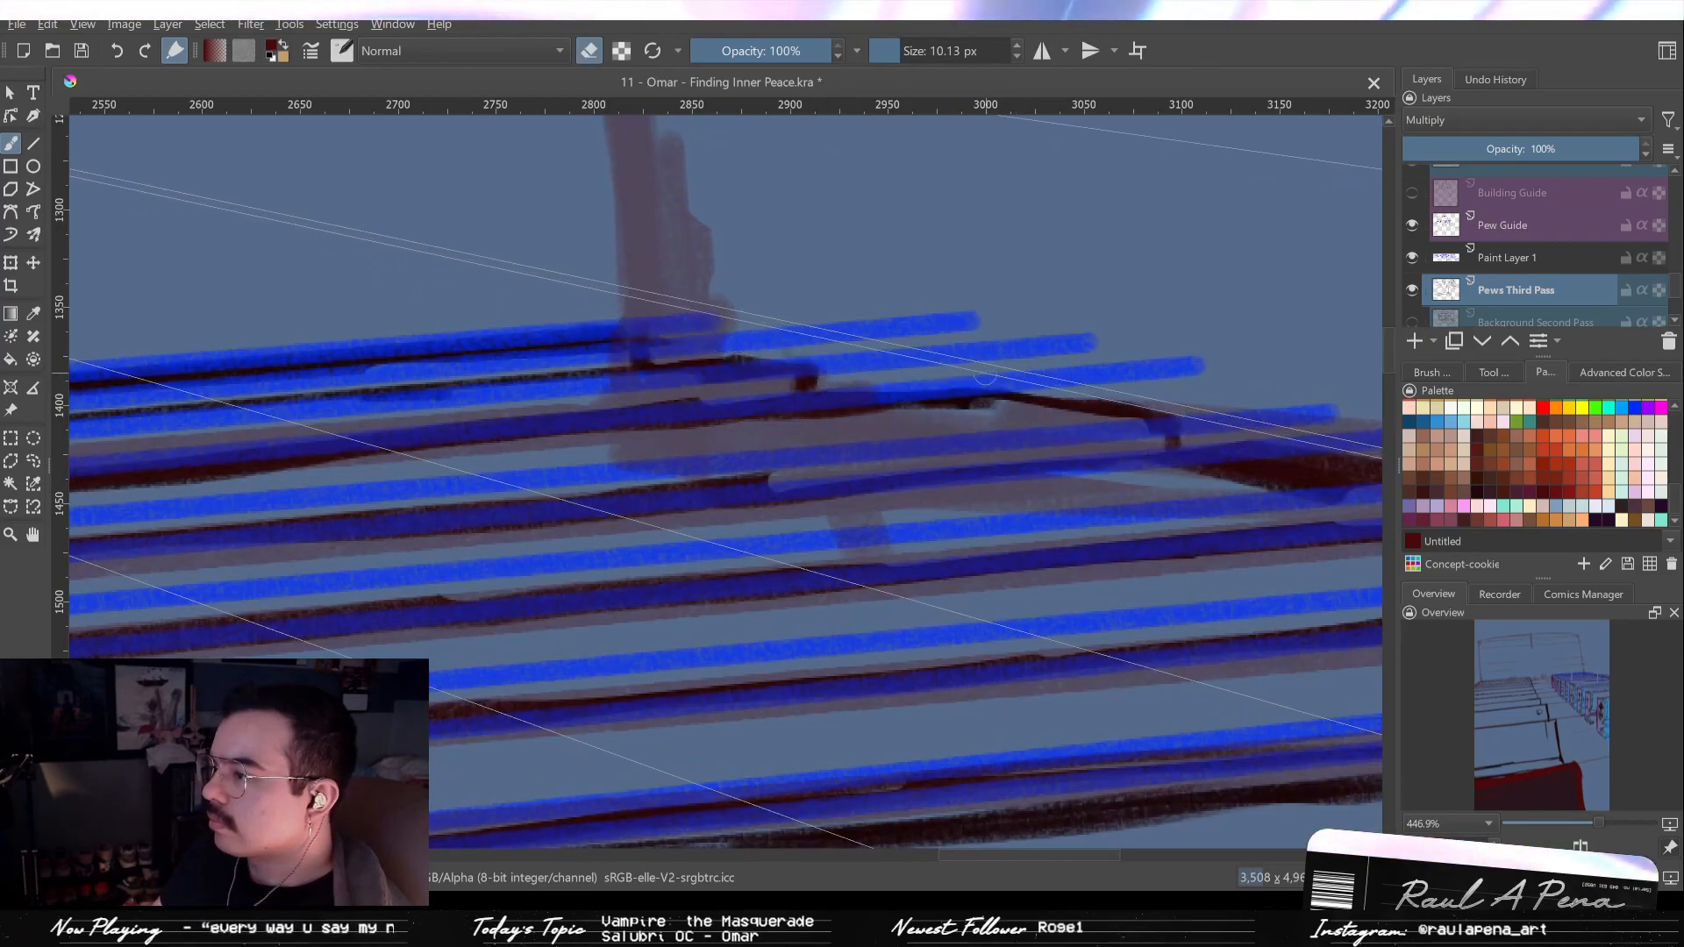
key(e)
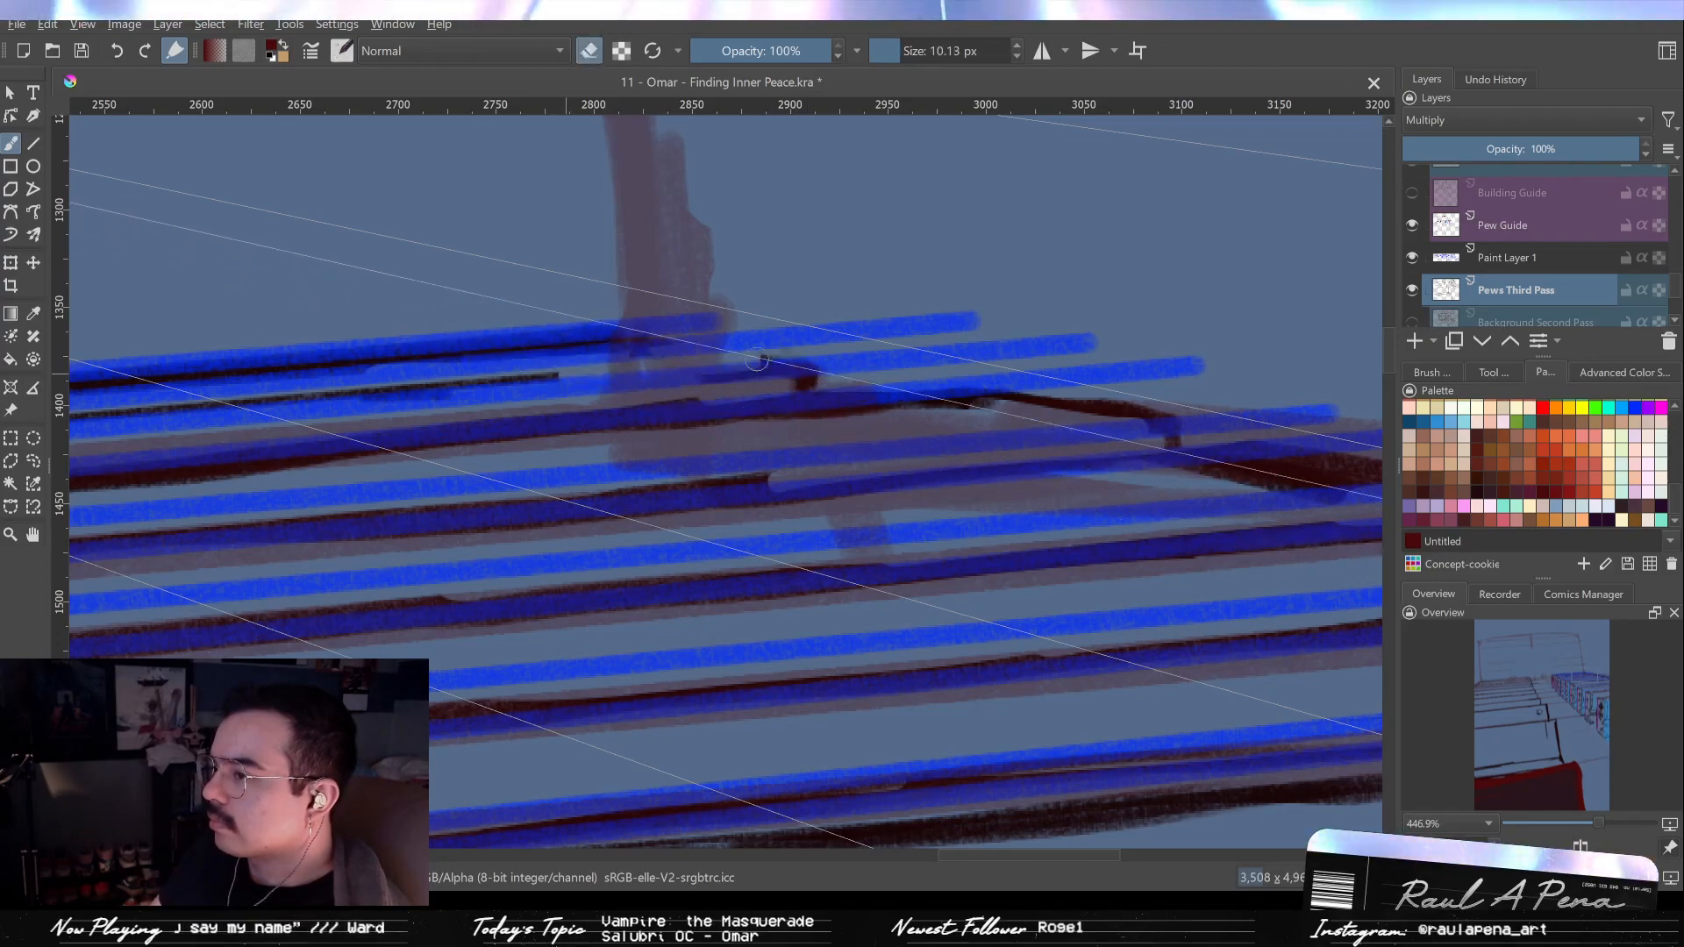
key(e)
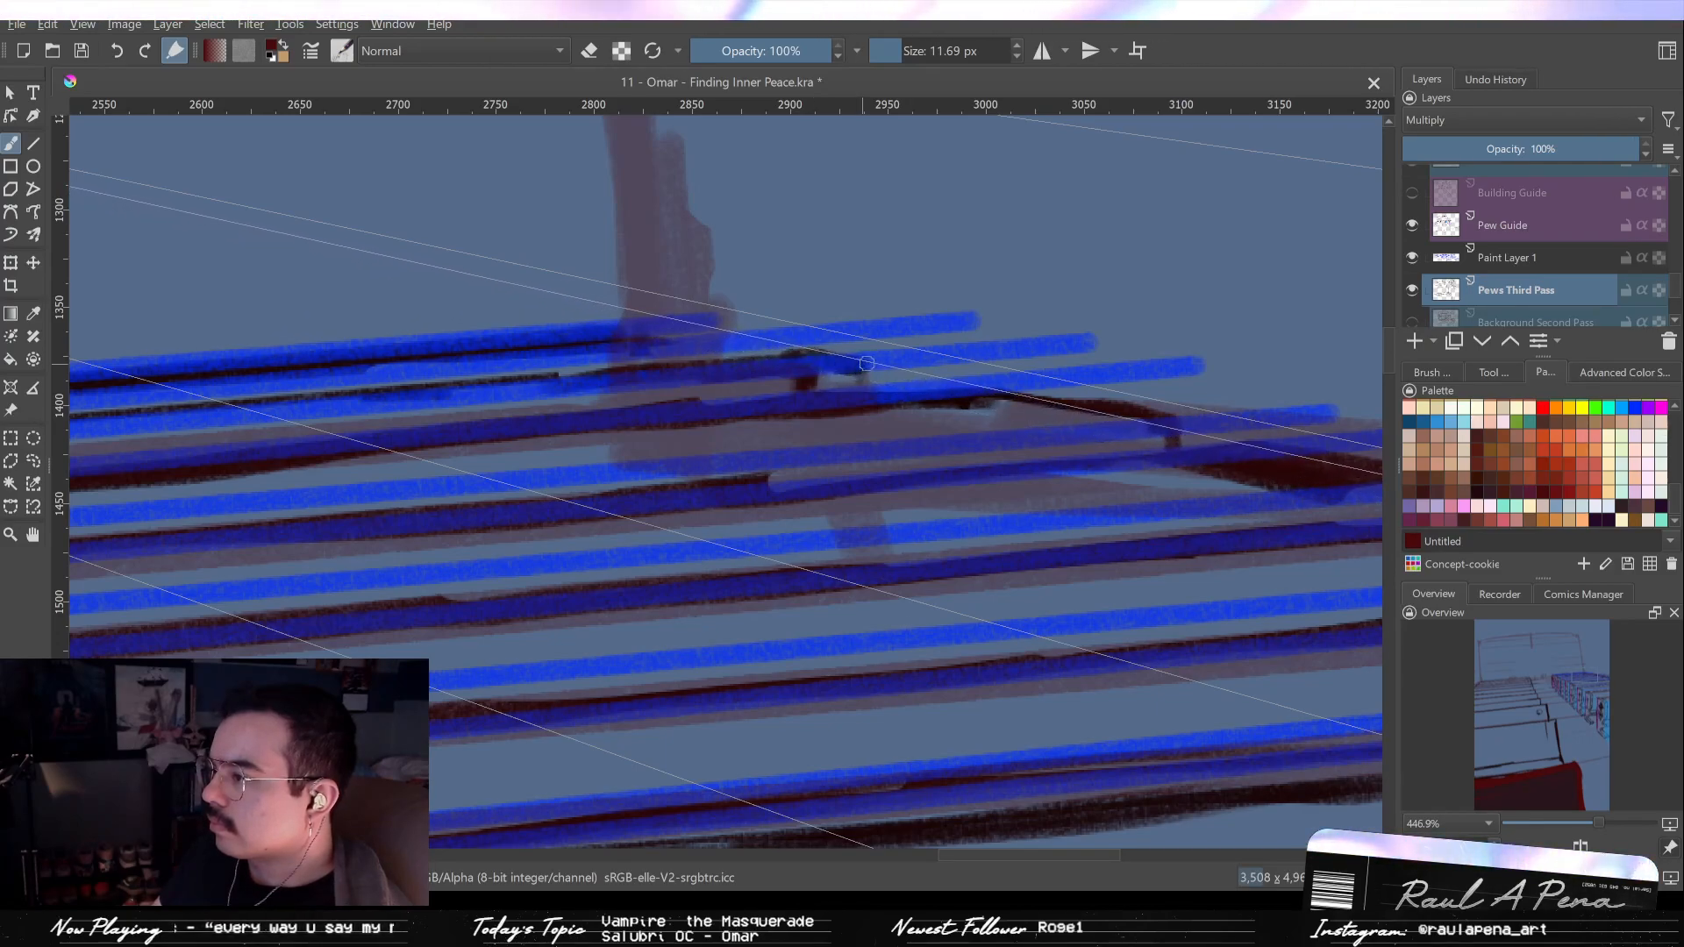
drag(868, 365, 868, 392)
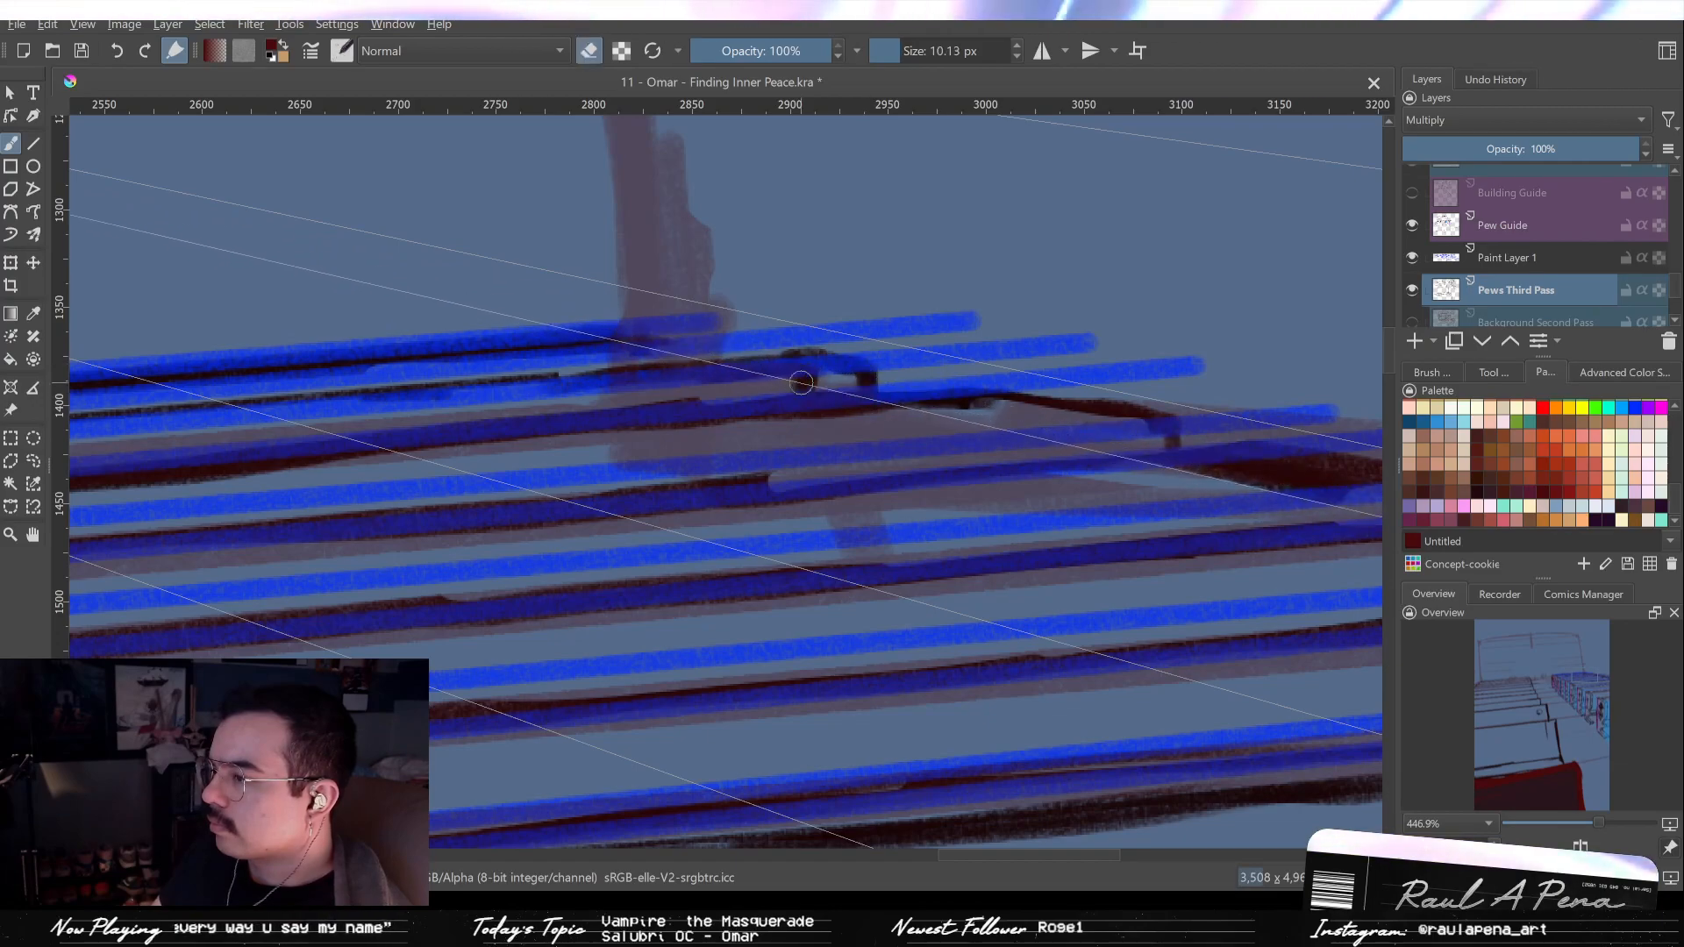
Draw the farthest pew's end corner in dark red and erase its old back line where it strays from the blue guide.
drag(566, 395, 848, 445)
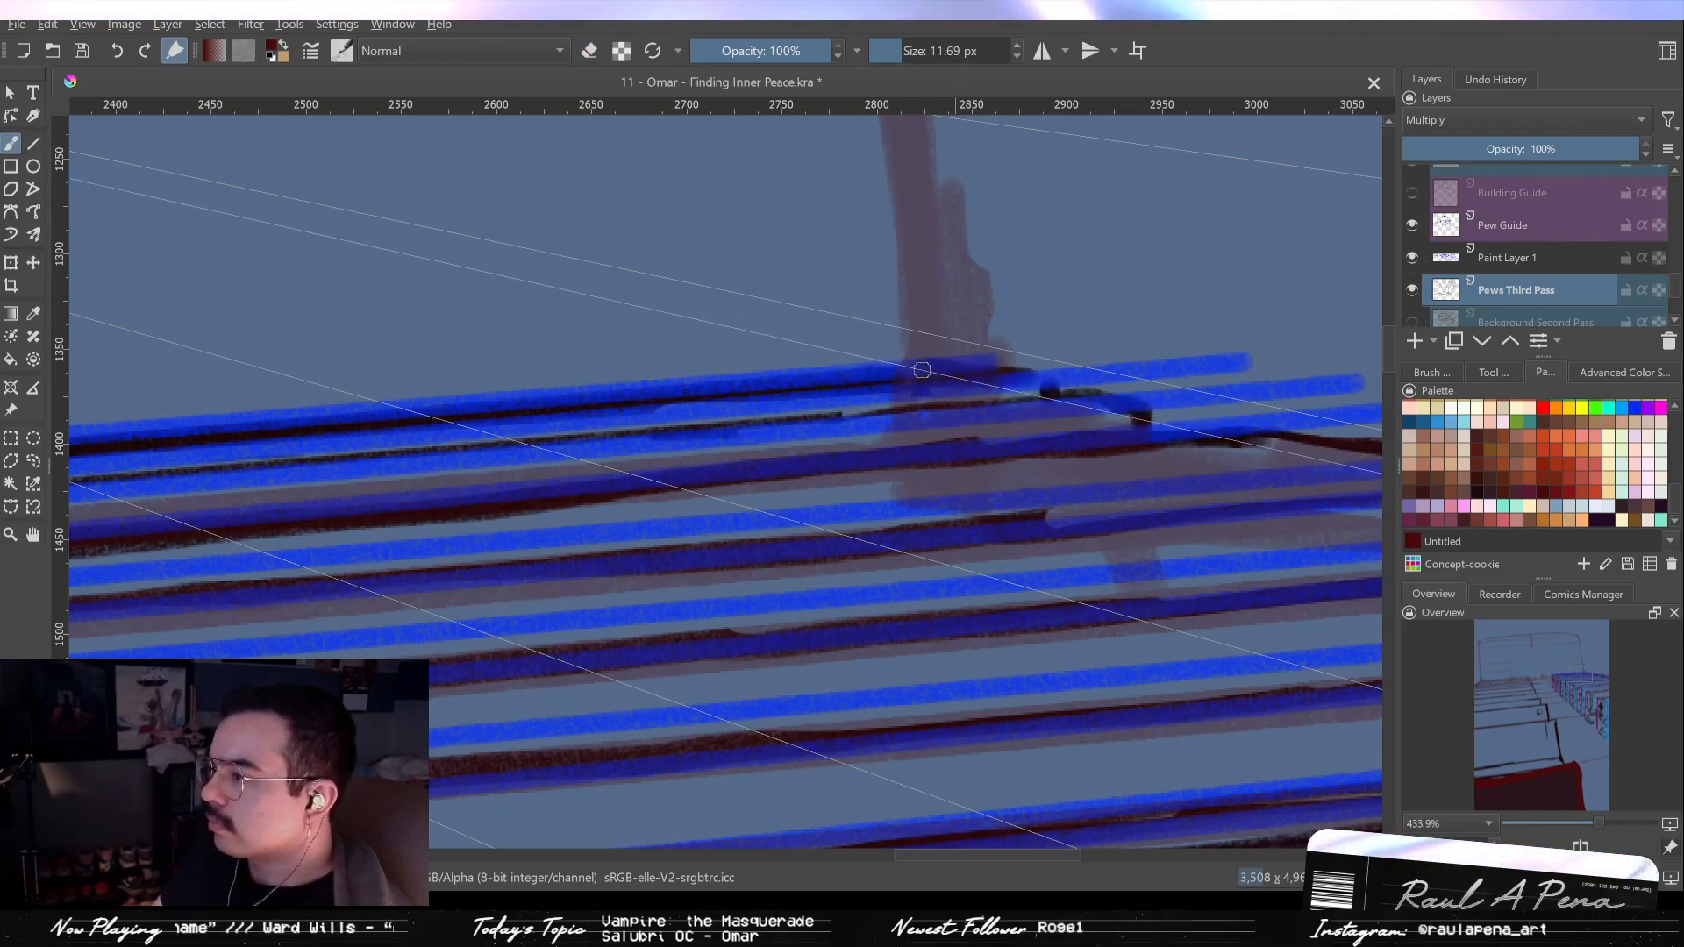
key(e)
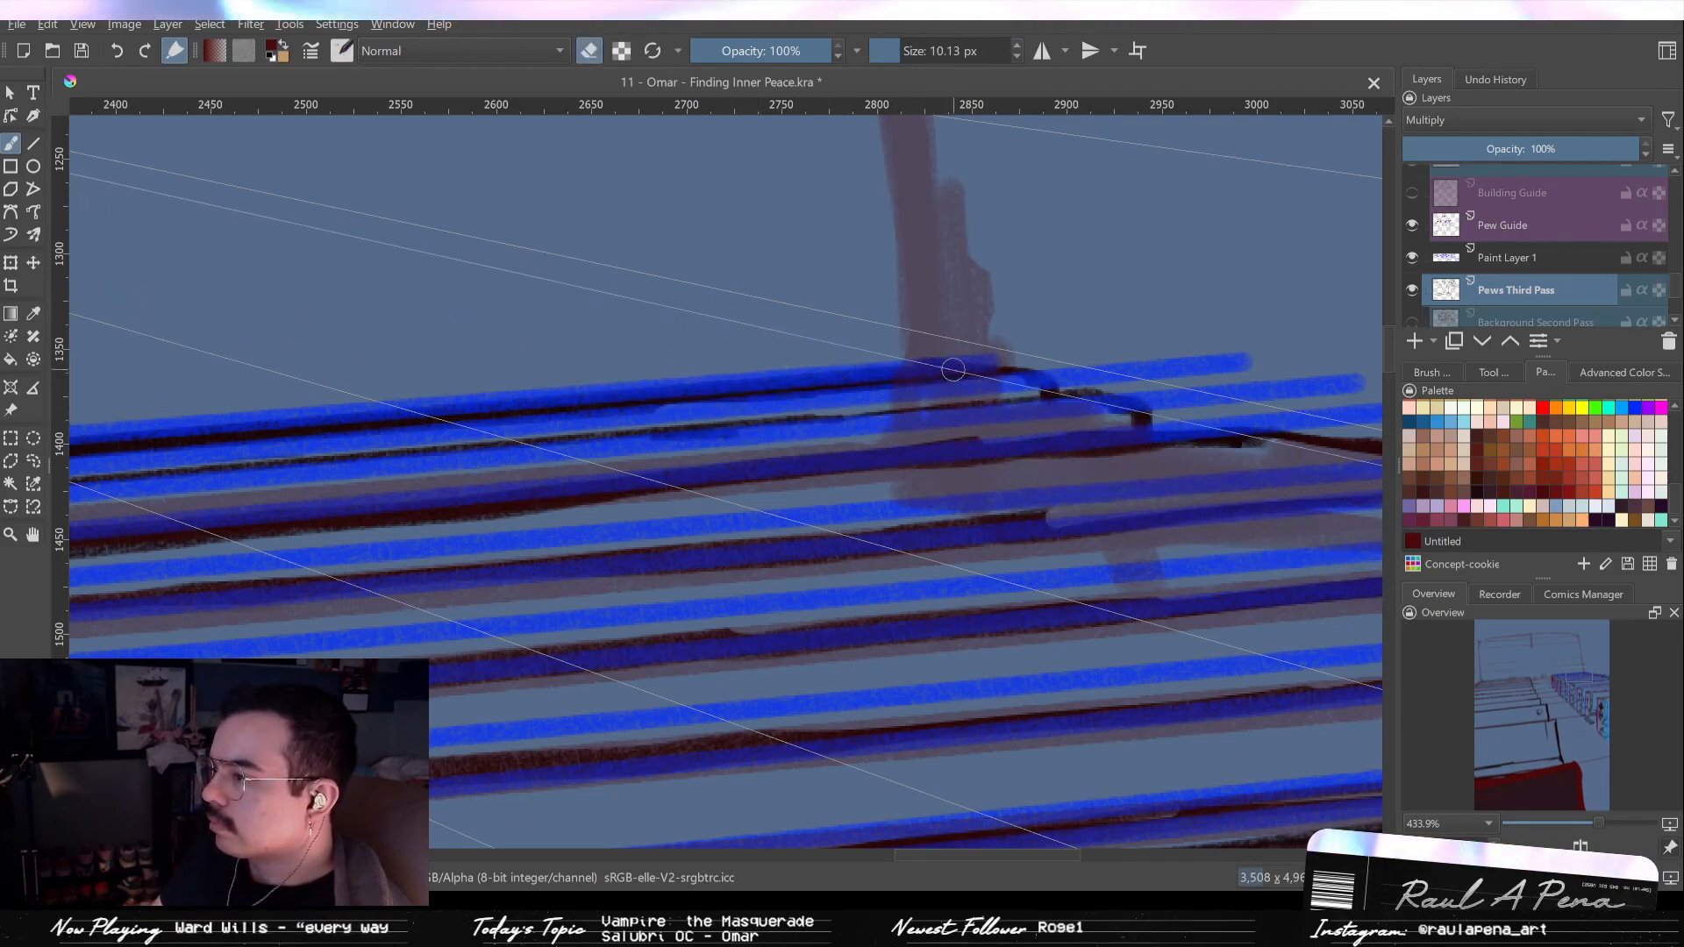
drag(732, 397, 799, 392)
drag(983, 362, 809, 386)
key(e)
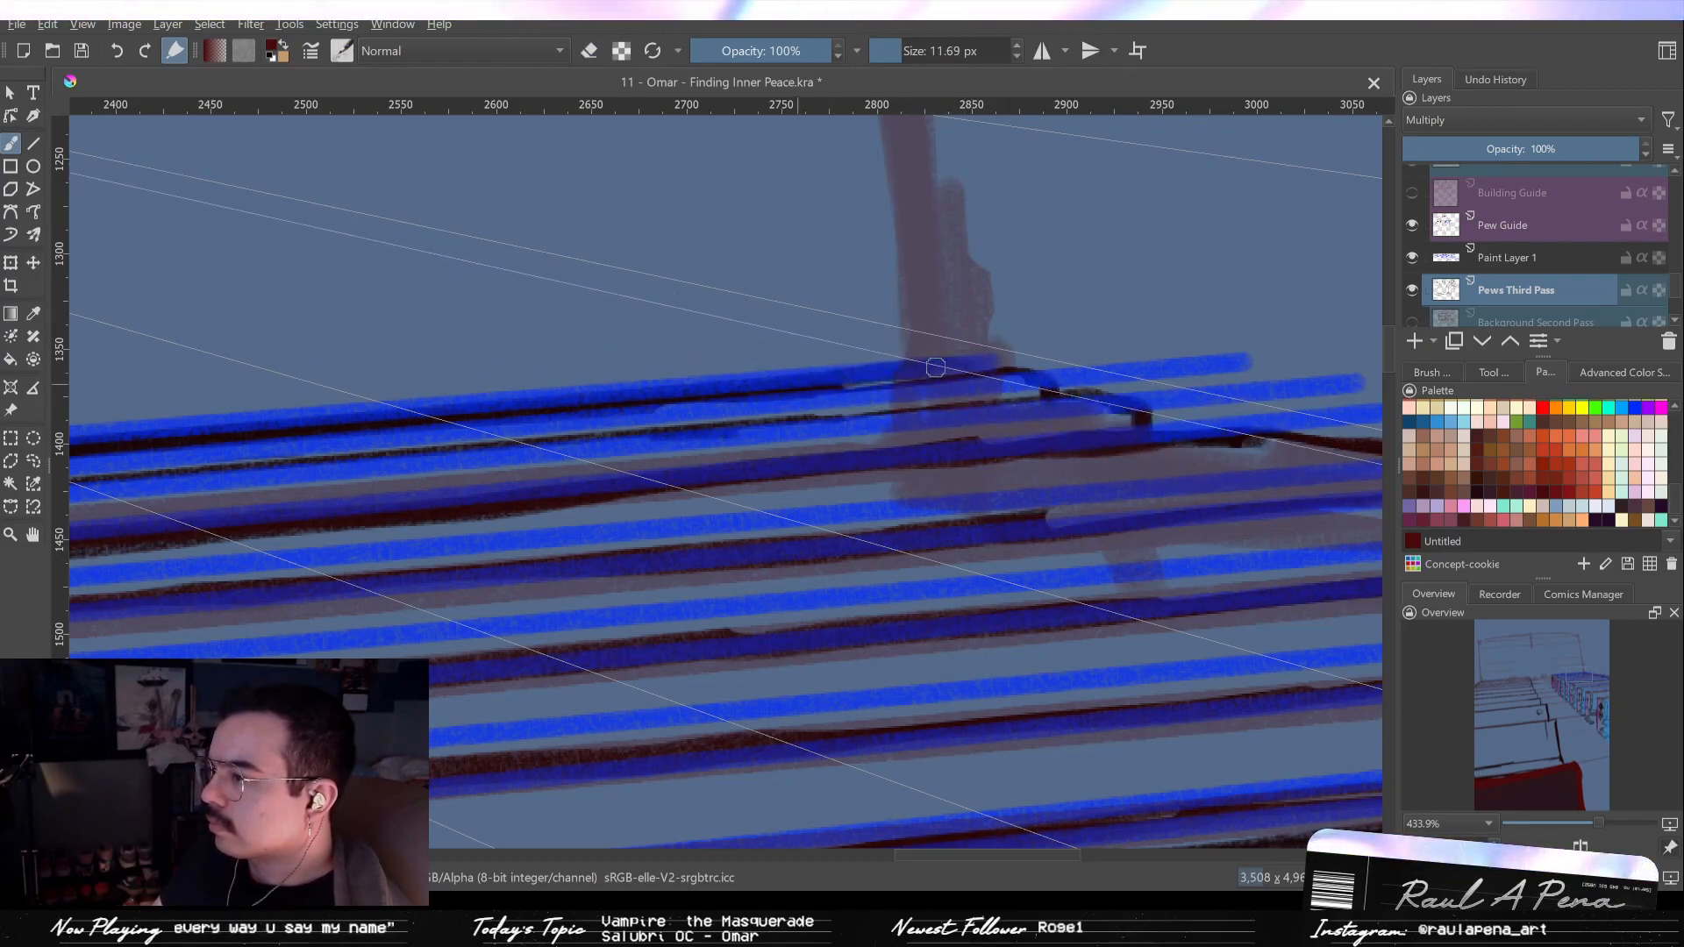
Erase the excess around the nearest visible pew end's corner post and thin its heavy end edge to a single line.
mouse_move(965, 365)
mouse_down()
mouse_move(1064, 459)
mouse_move(843, 282)
mouse_move(896, 268)
mouse_move(995, 289)
mouse_up()
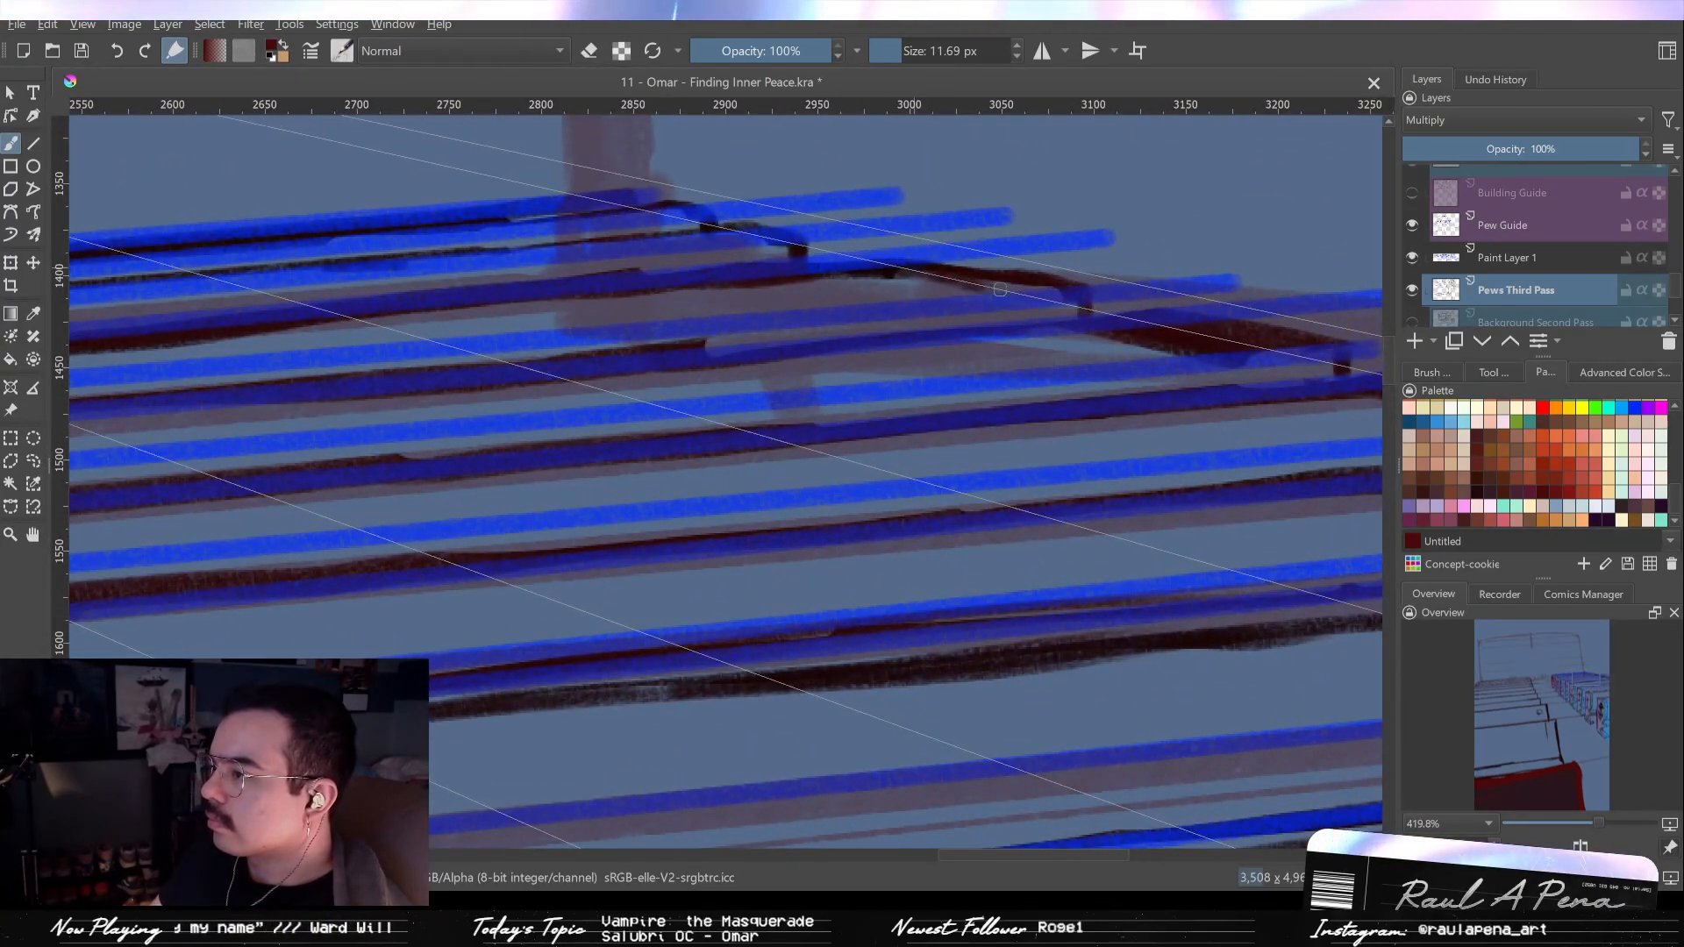
drag(789, 260, 616, 280)
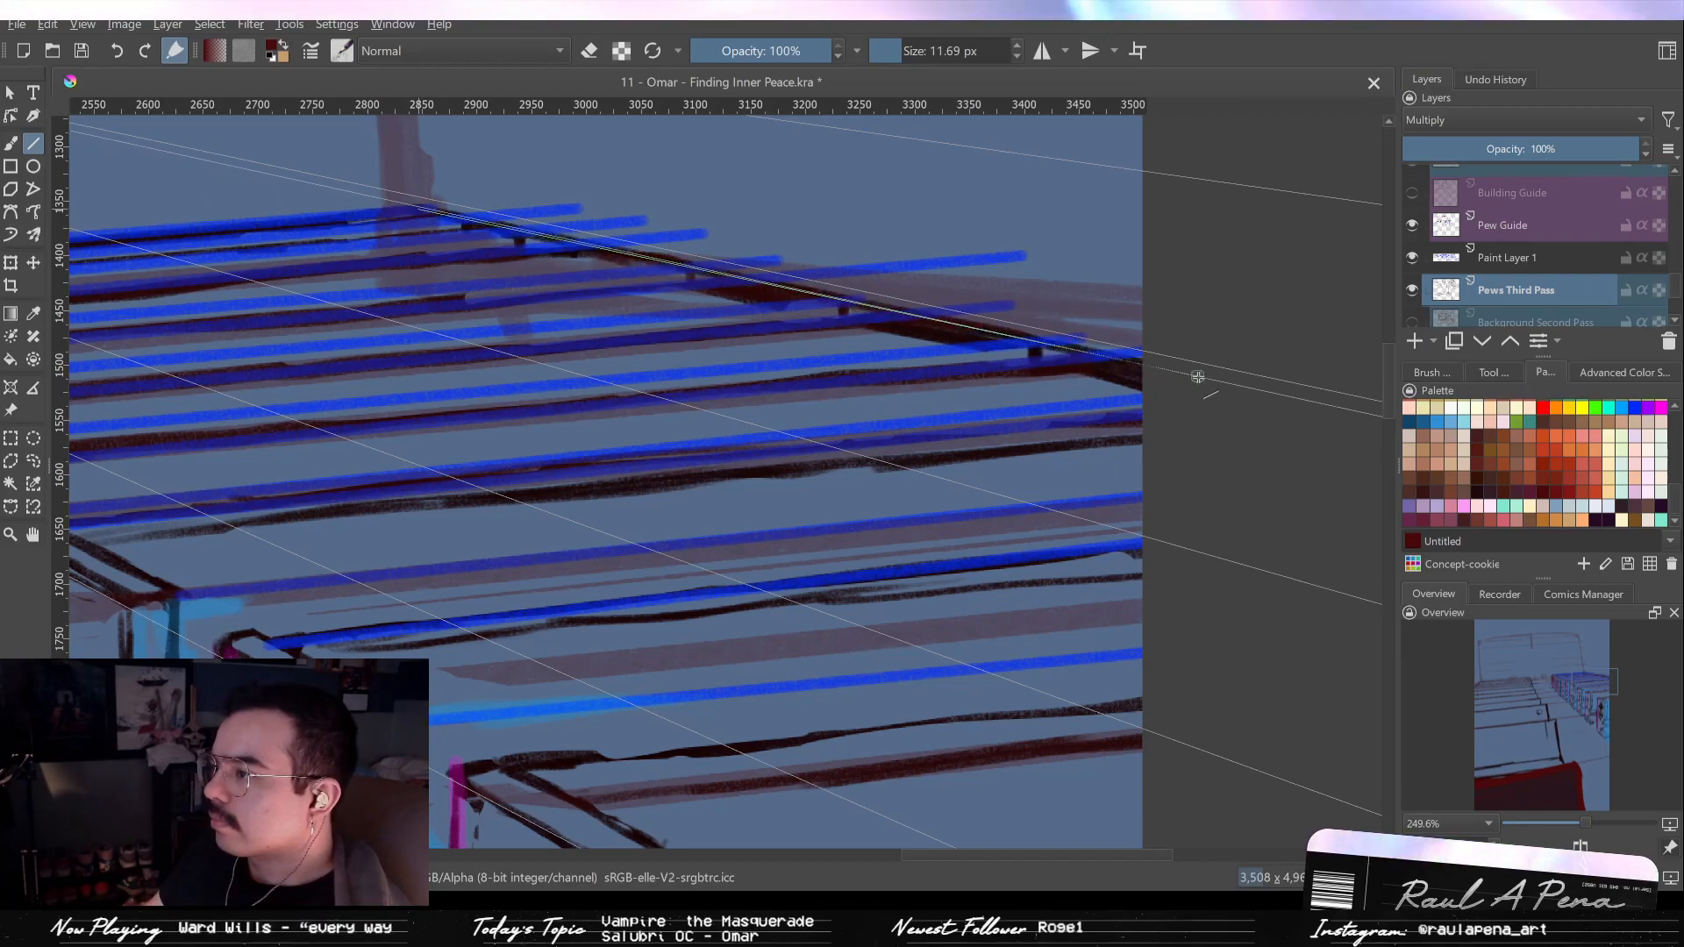
mouse_move(895, 342)
mouse_down()
mouse_move(921, 327)
mouse_move(950, 403)
mouse_move(913, 327)
mouse_move(684, 327)
mouse_move(763, 347)
mouse_move(769, 421)
mouse_move(666, 346)
mouse_move(530, 398)
mouse_move(820, 387)
mouse_move(911, 419)
mouse_up()
key(e)
key(e)
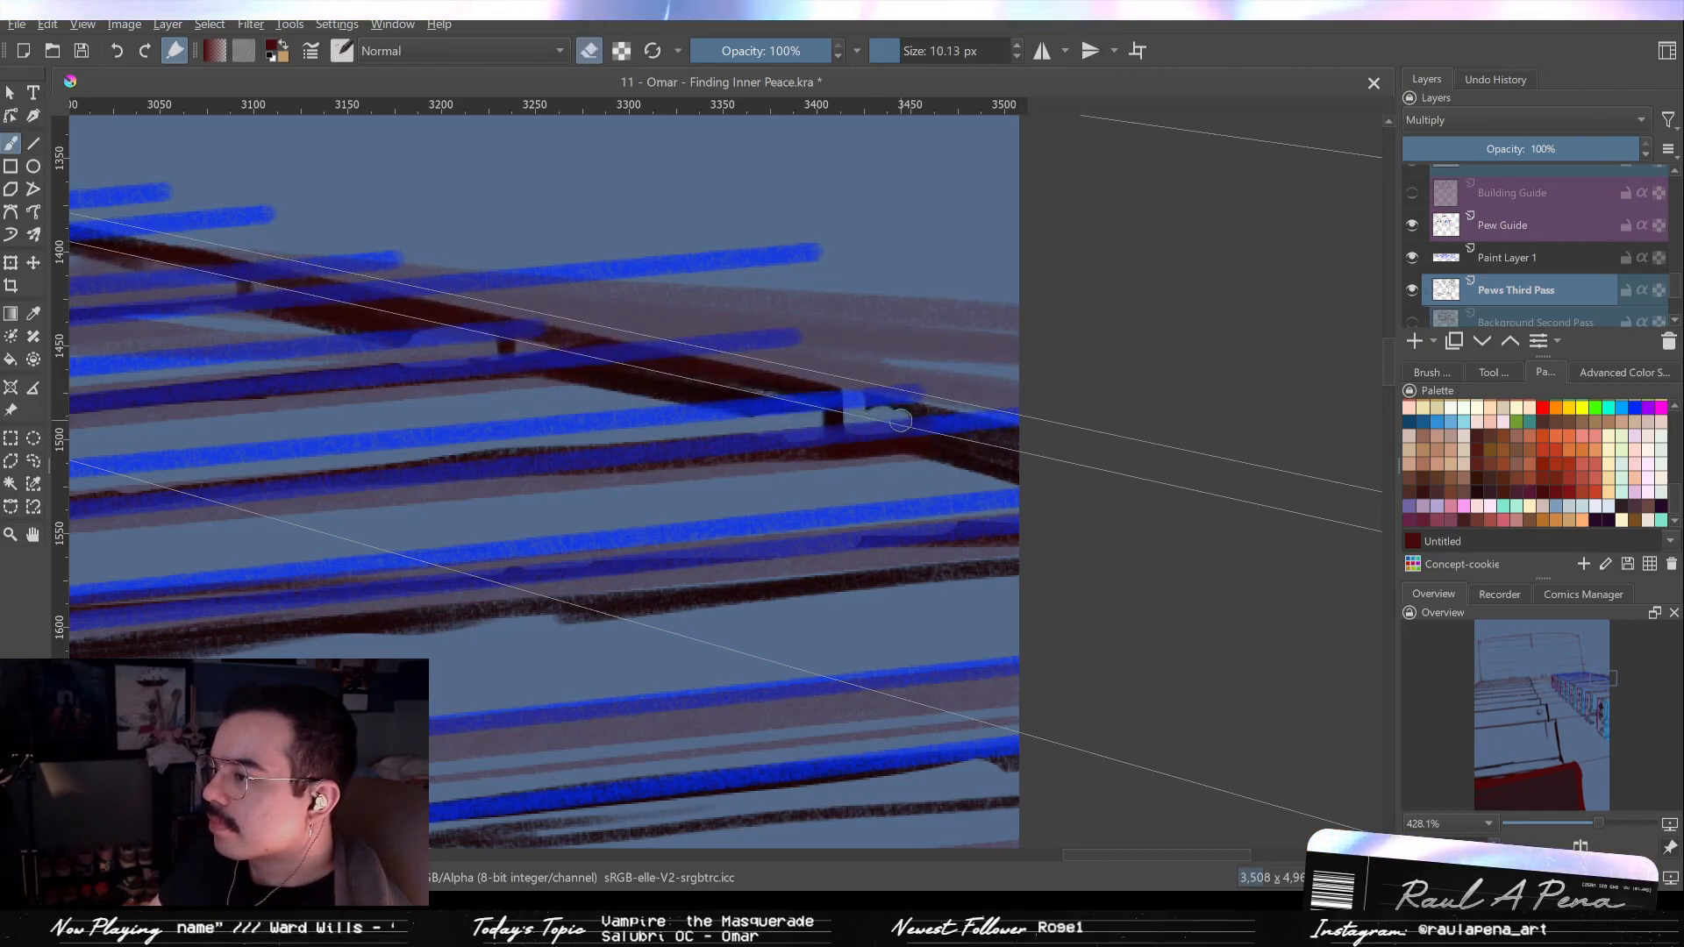
mouse_move(885, 419)
mouse_down()
mouse_move(956, 400)
mouse_move(956, 440)
mouse_move(1005, 463)
mouse_up()
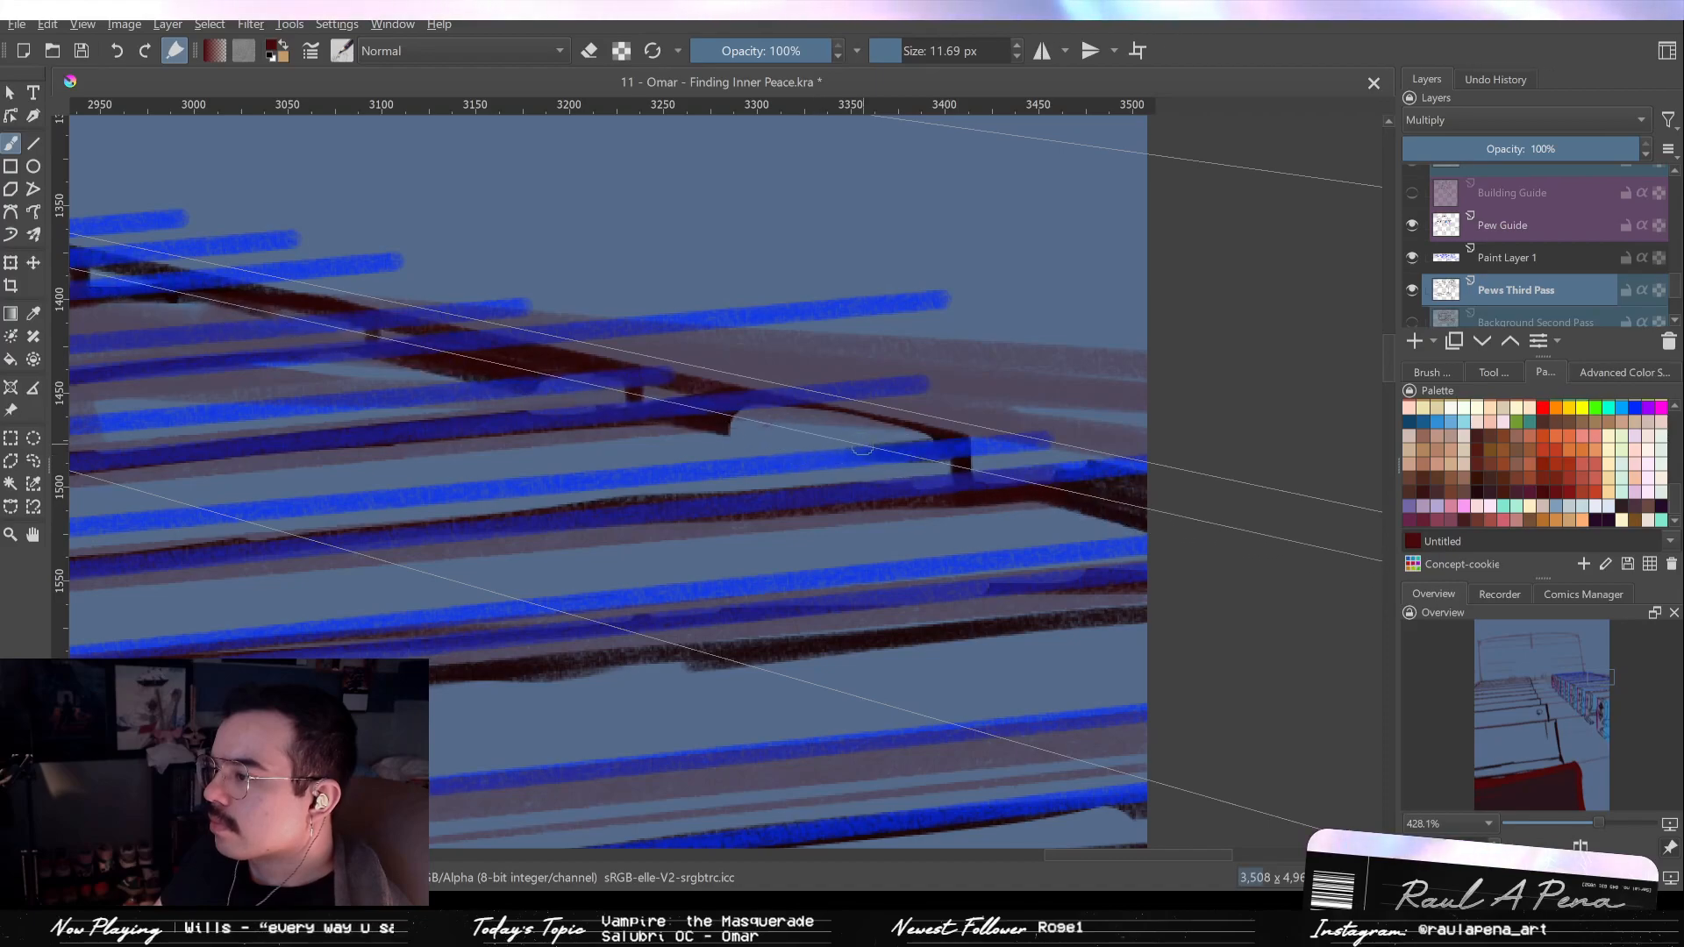
drag(734, 431, 707, 426)
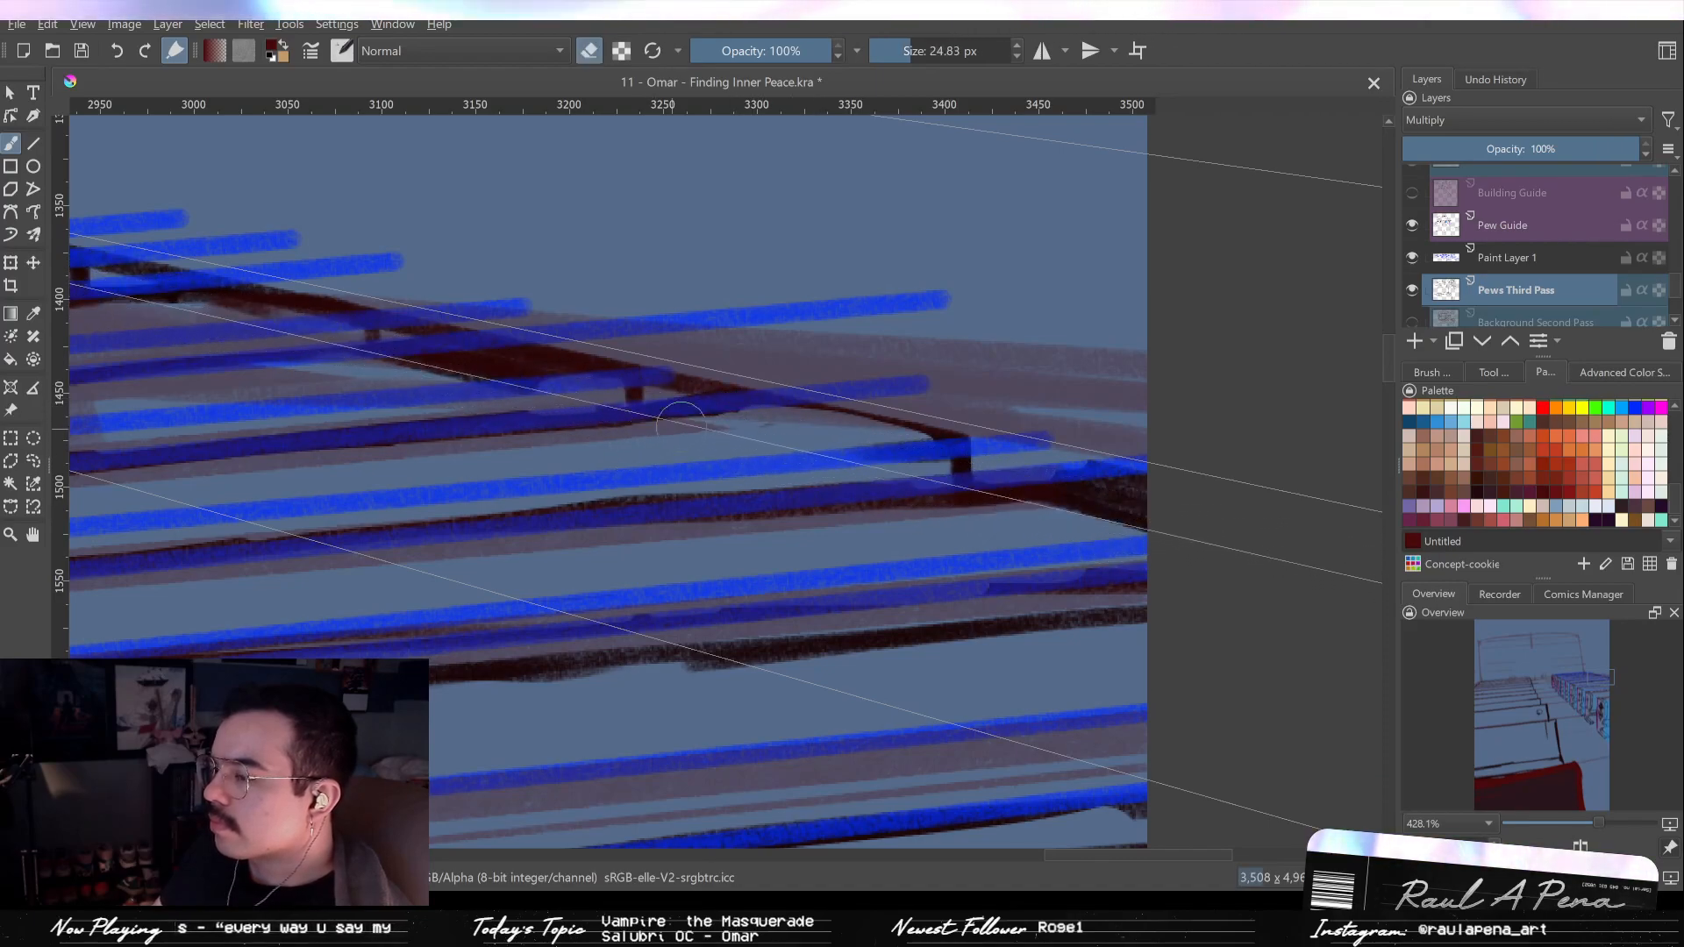
key(e)
Erase the thick underside of the second pew's far-end edge, undoing one stray stroke, to leave a thin line.
mouse_move(738, 377)
mouse_down()
mouse_move(681, 379)
mouse_move(878, 399)
mouse_up()
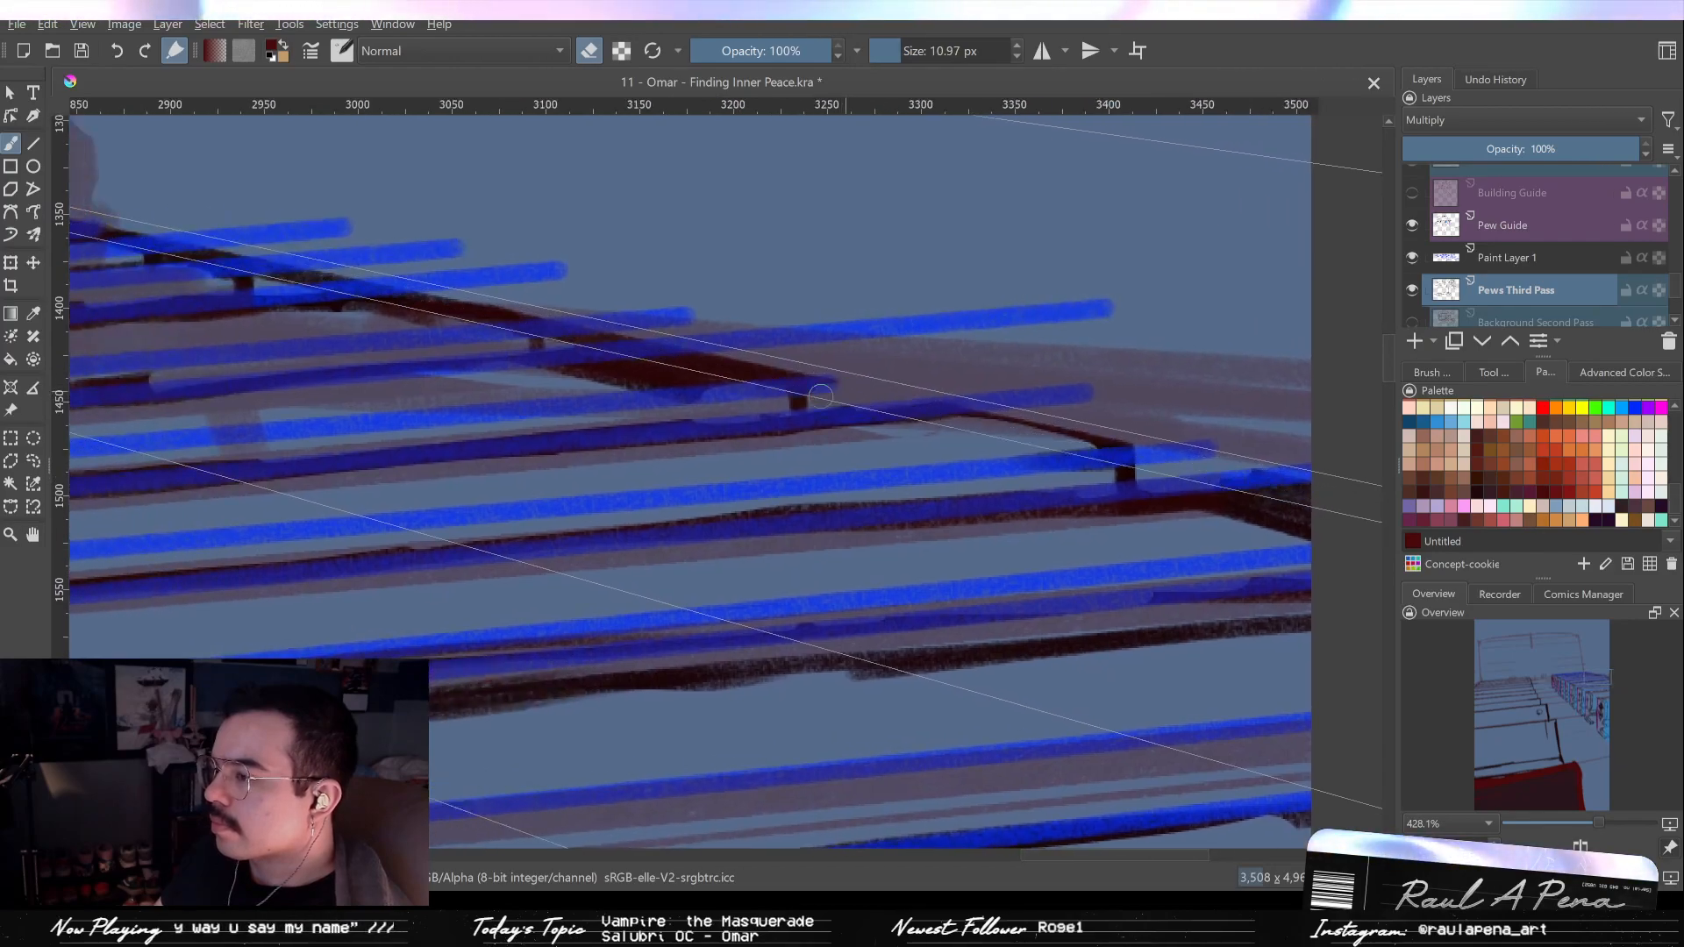
key(ctrl+z)
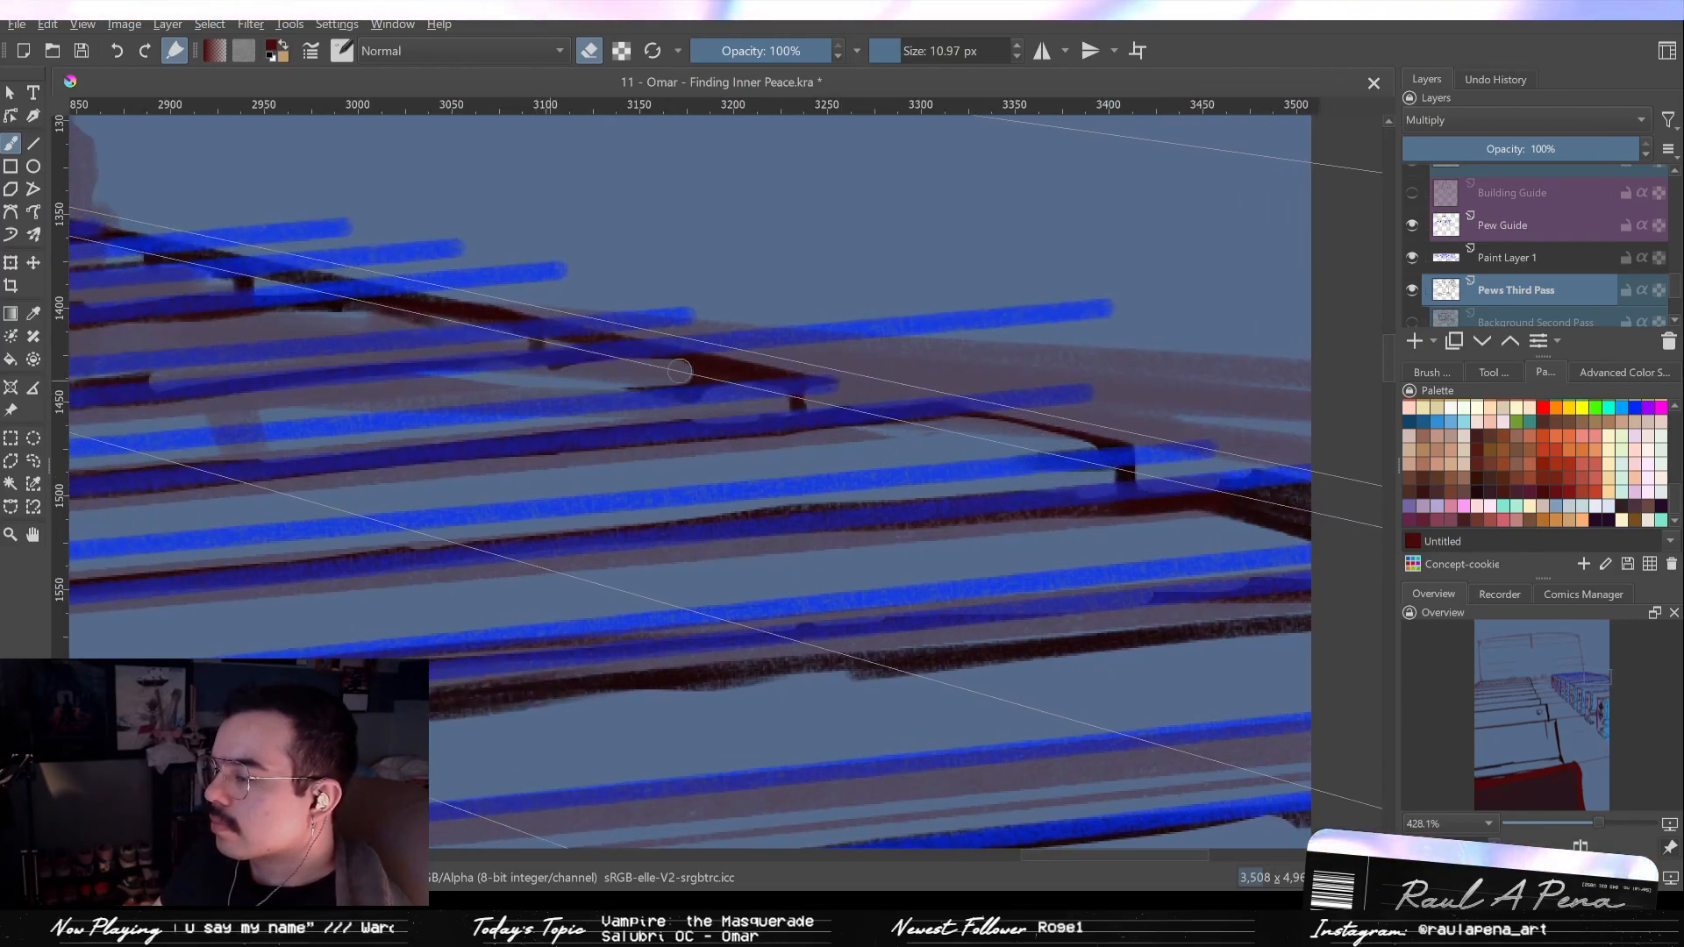
key(e)
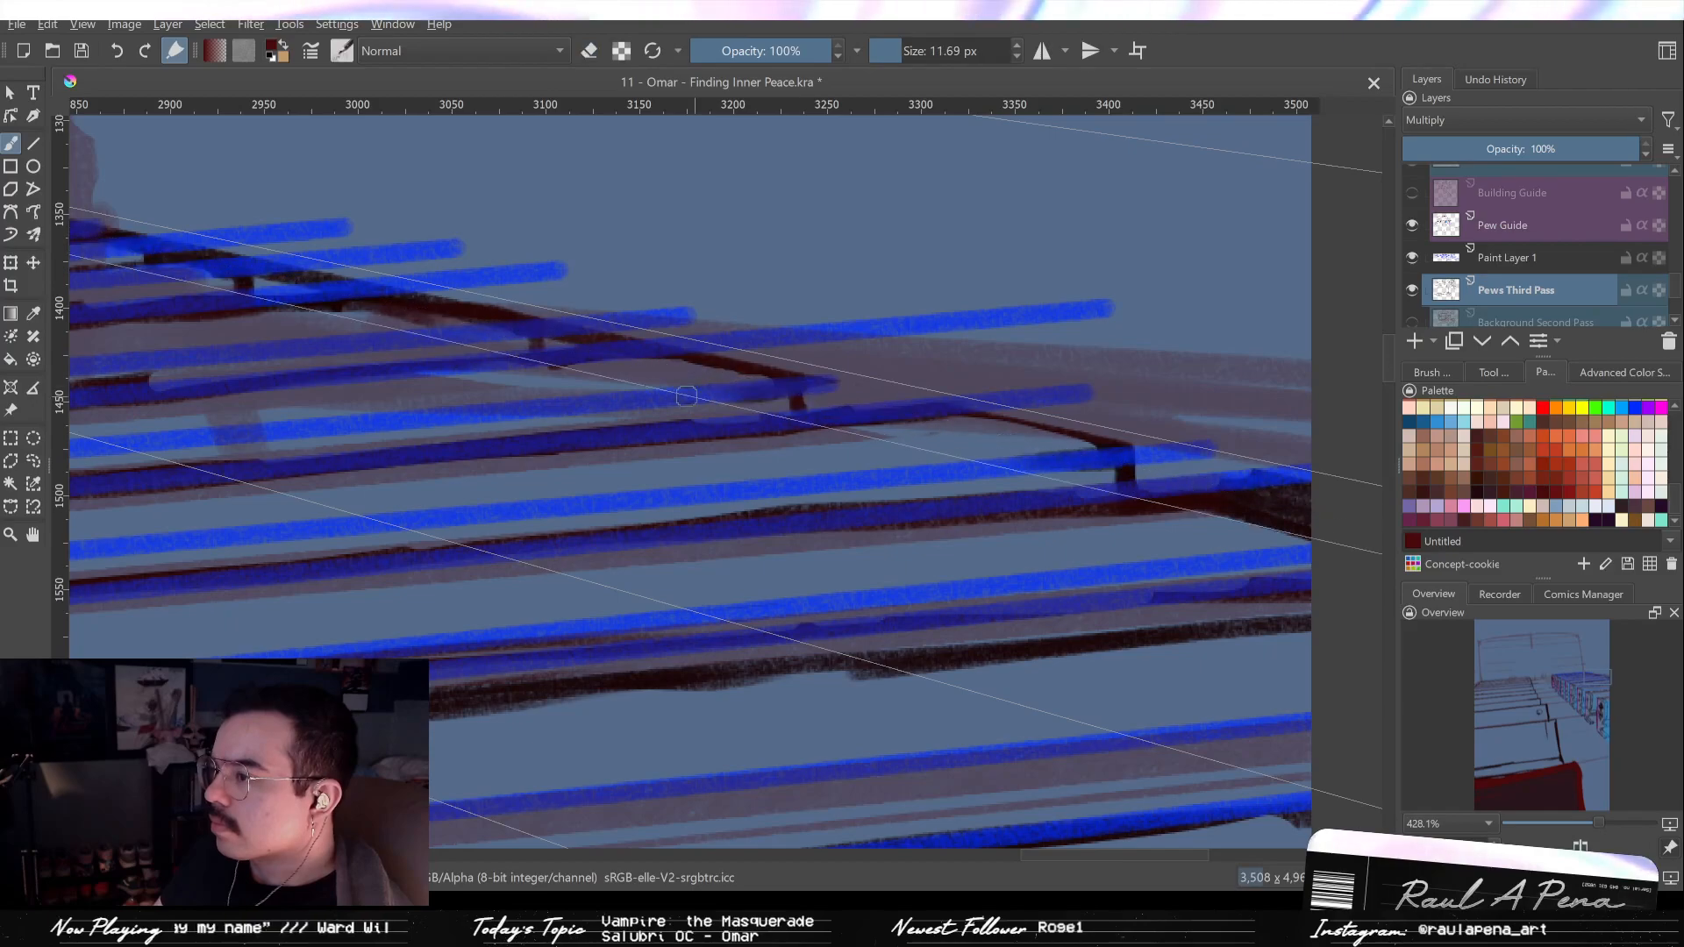
drag(737, 393, 957, 416)
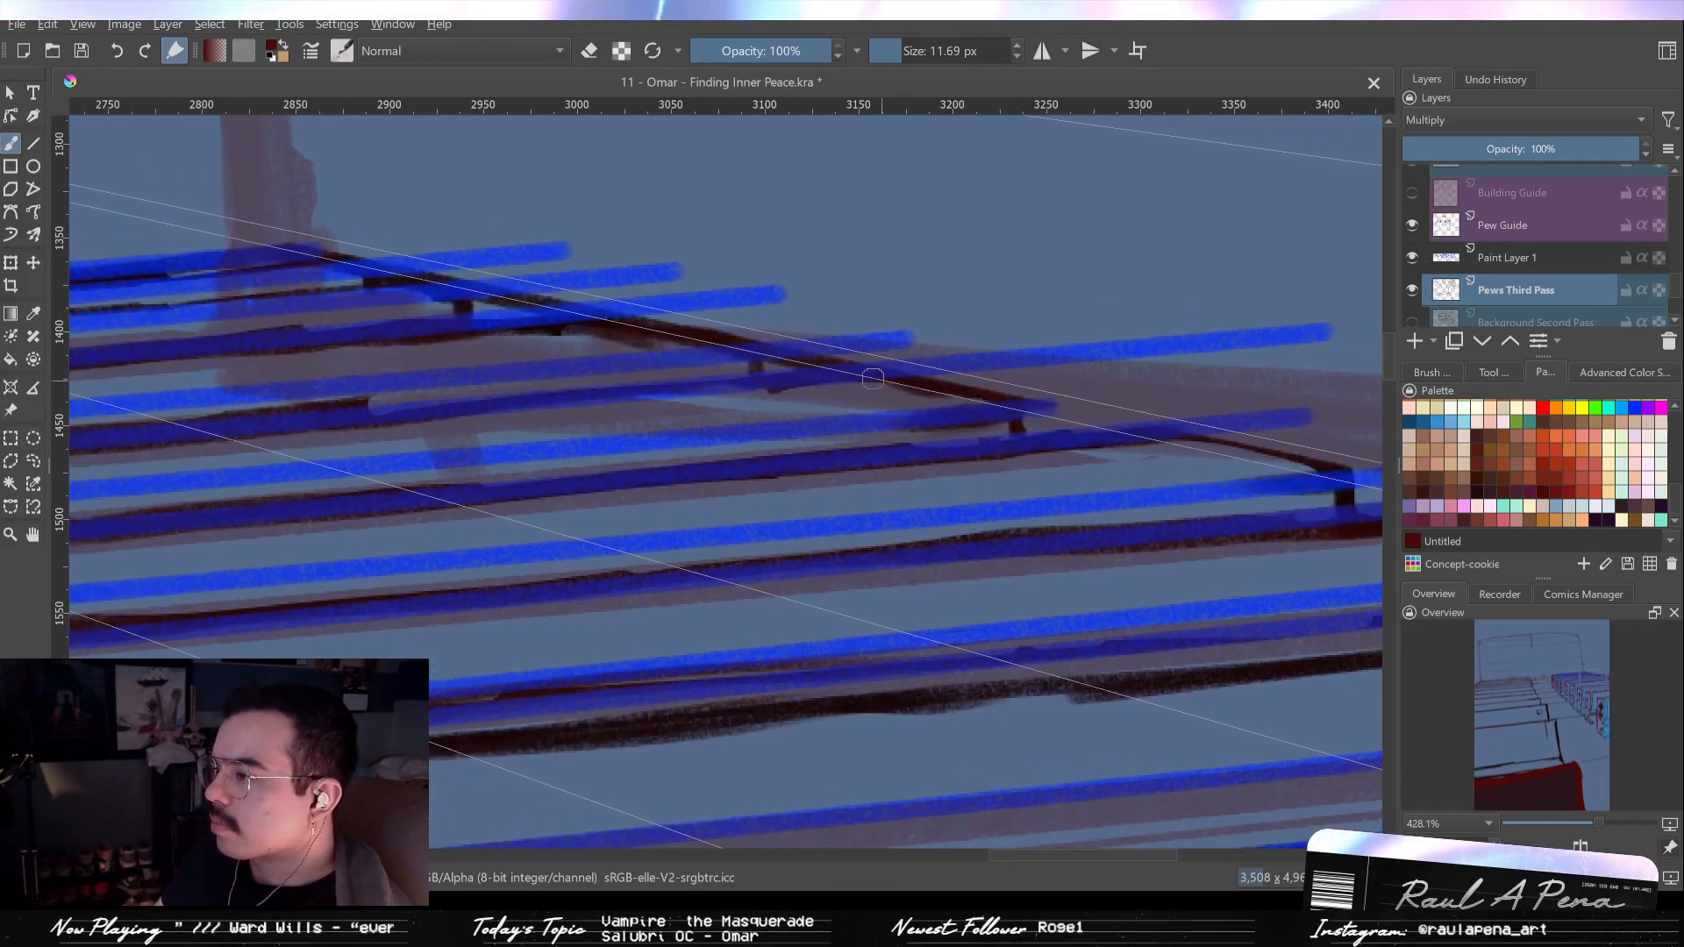
Thin the third pew's far-end edge with the eraser and redraw its corner and adjoining back line in dark red.
key(e)
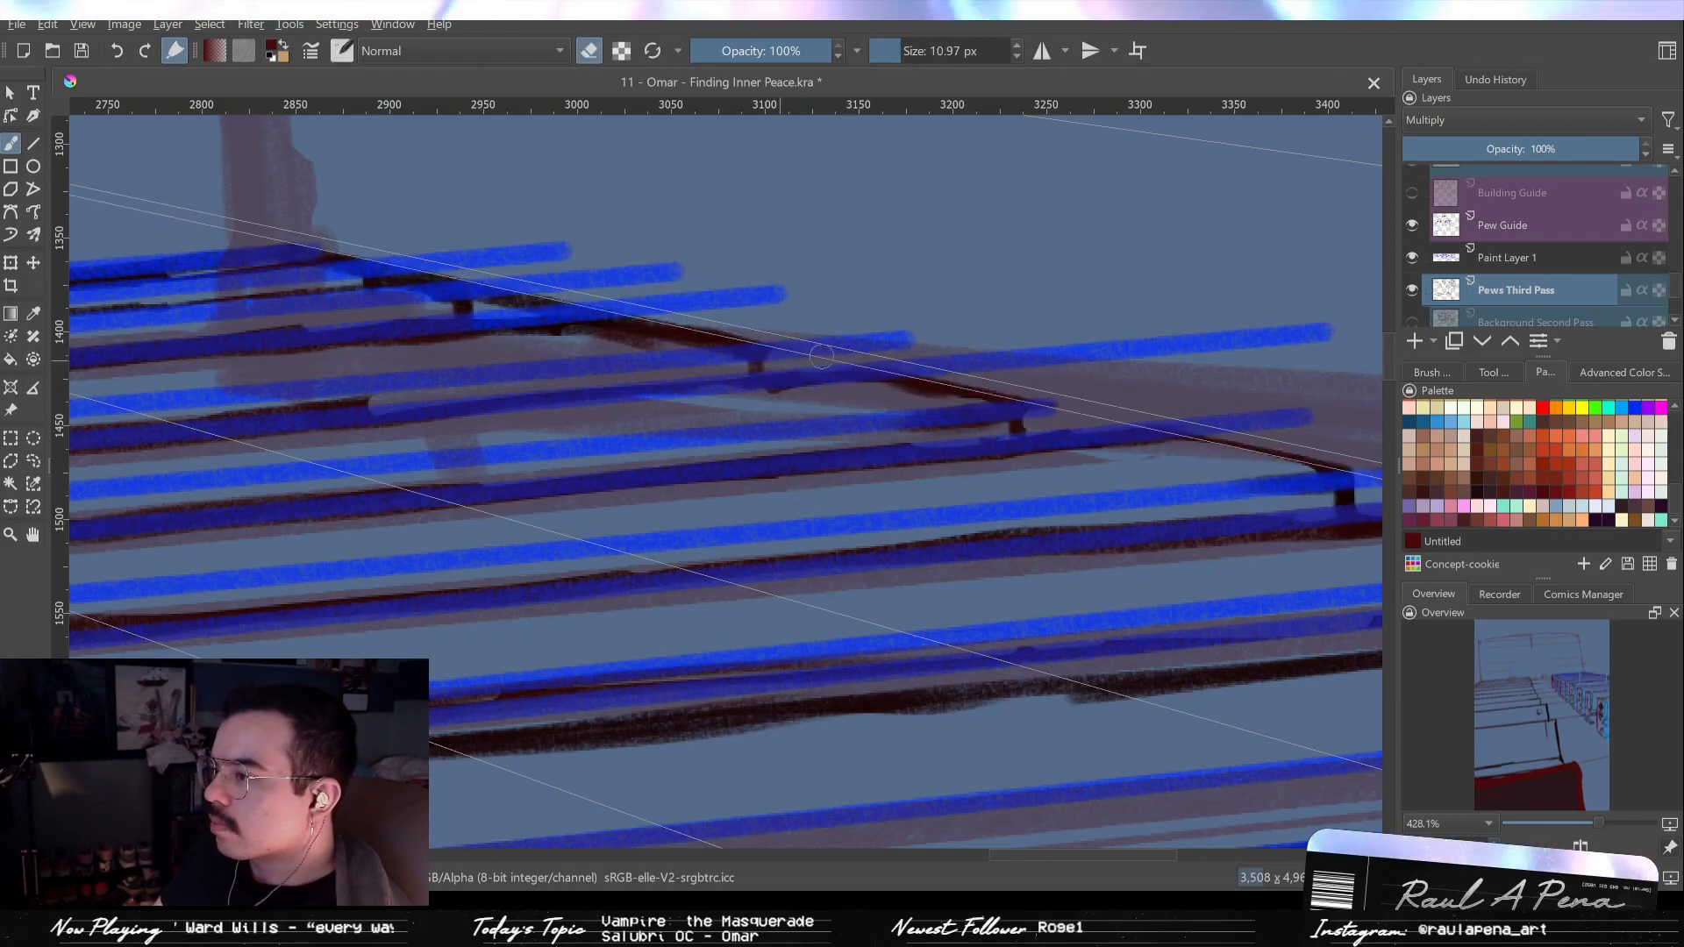
drag(744, 344, 940, 388)
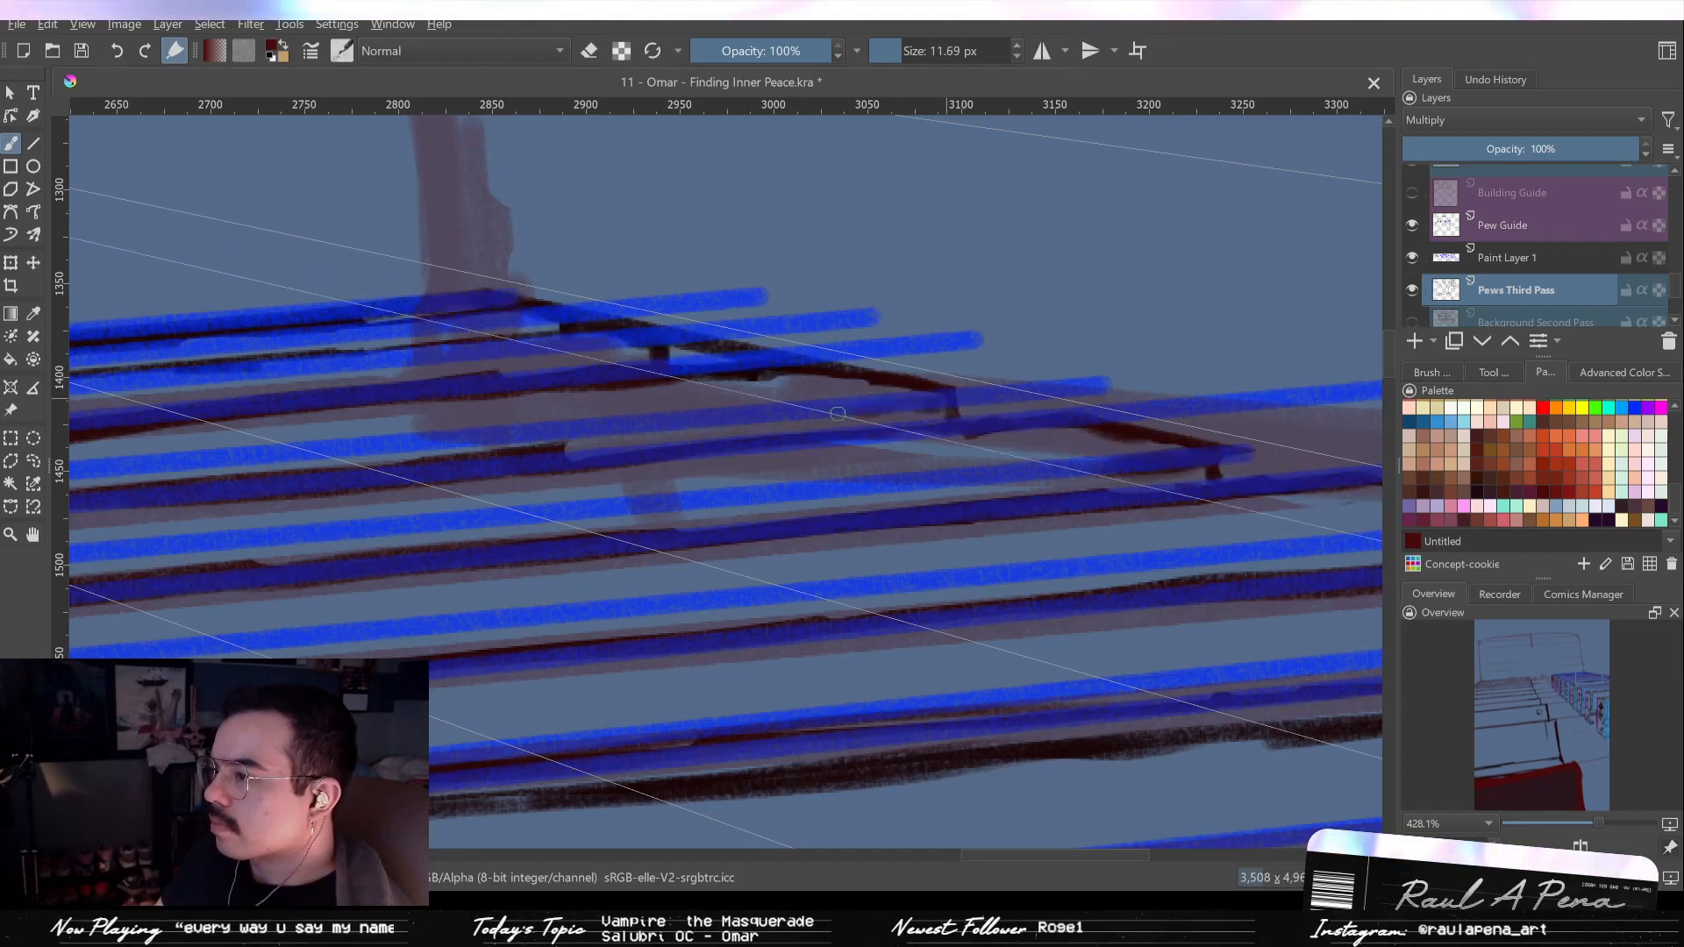
mouse_move(812, 415)
mouse_down()
mouse_move(970, 402)
mouse_move(699, 434)
mouse_move(702, 413)
mouse_up()
key(e)
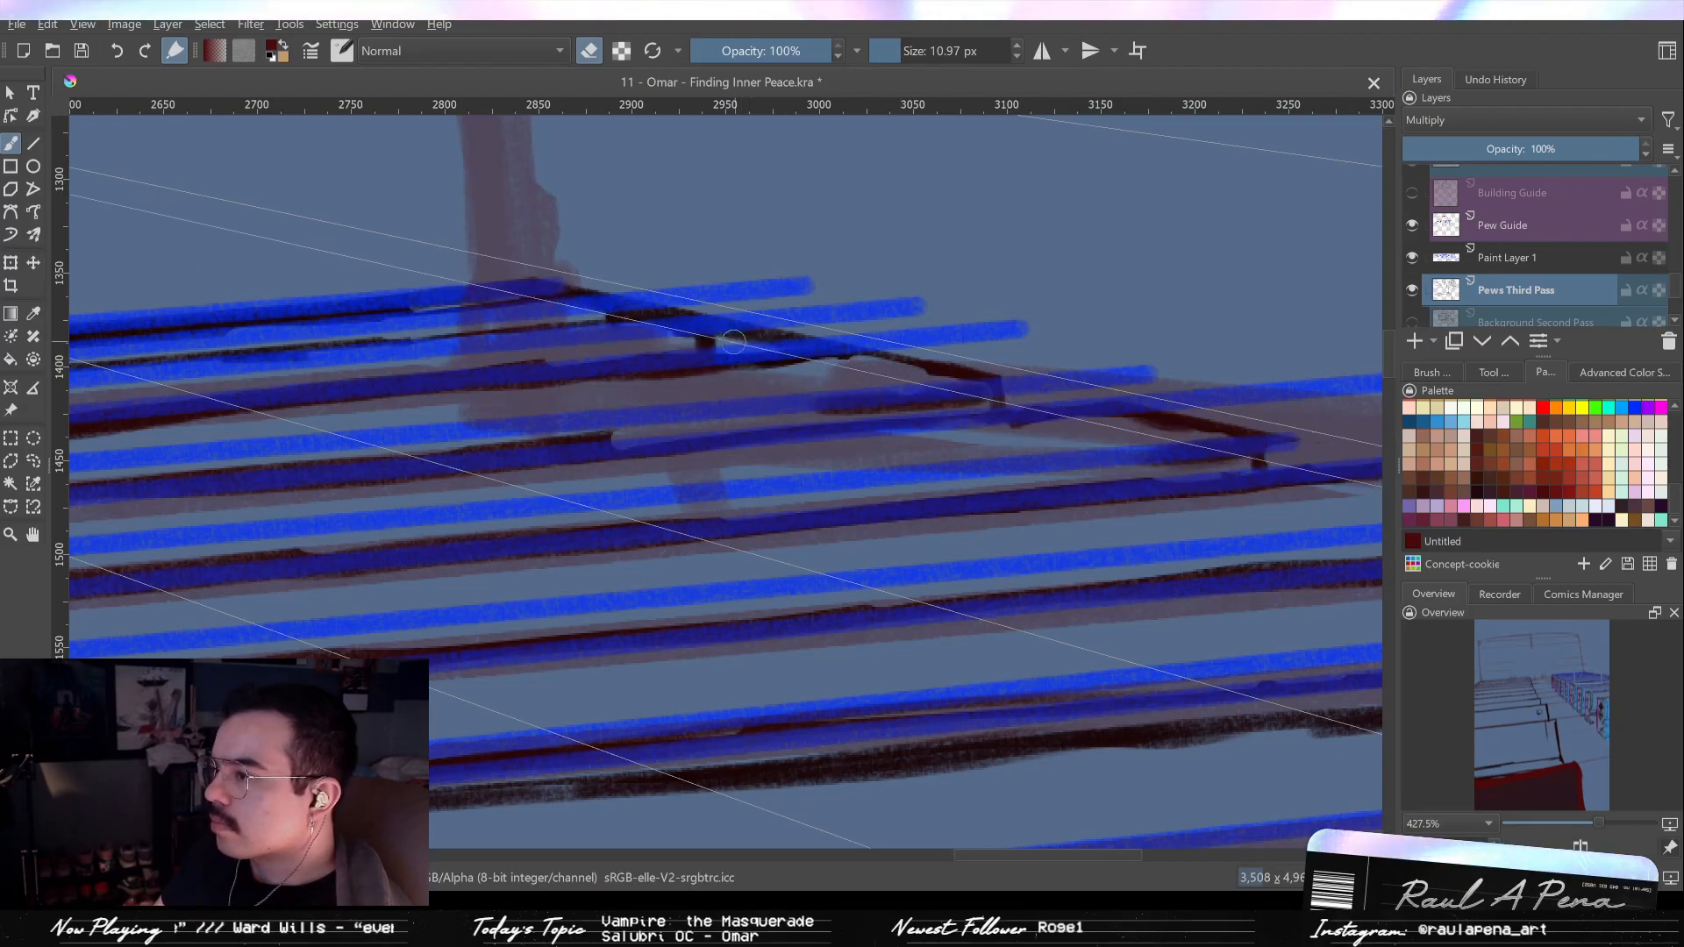
Toggle Paint Layer 1's visibility to compare the corrected pew ends with and without the blue guides.
drag(733, 348, 774, 447)
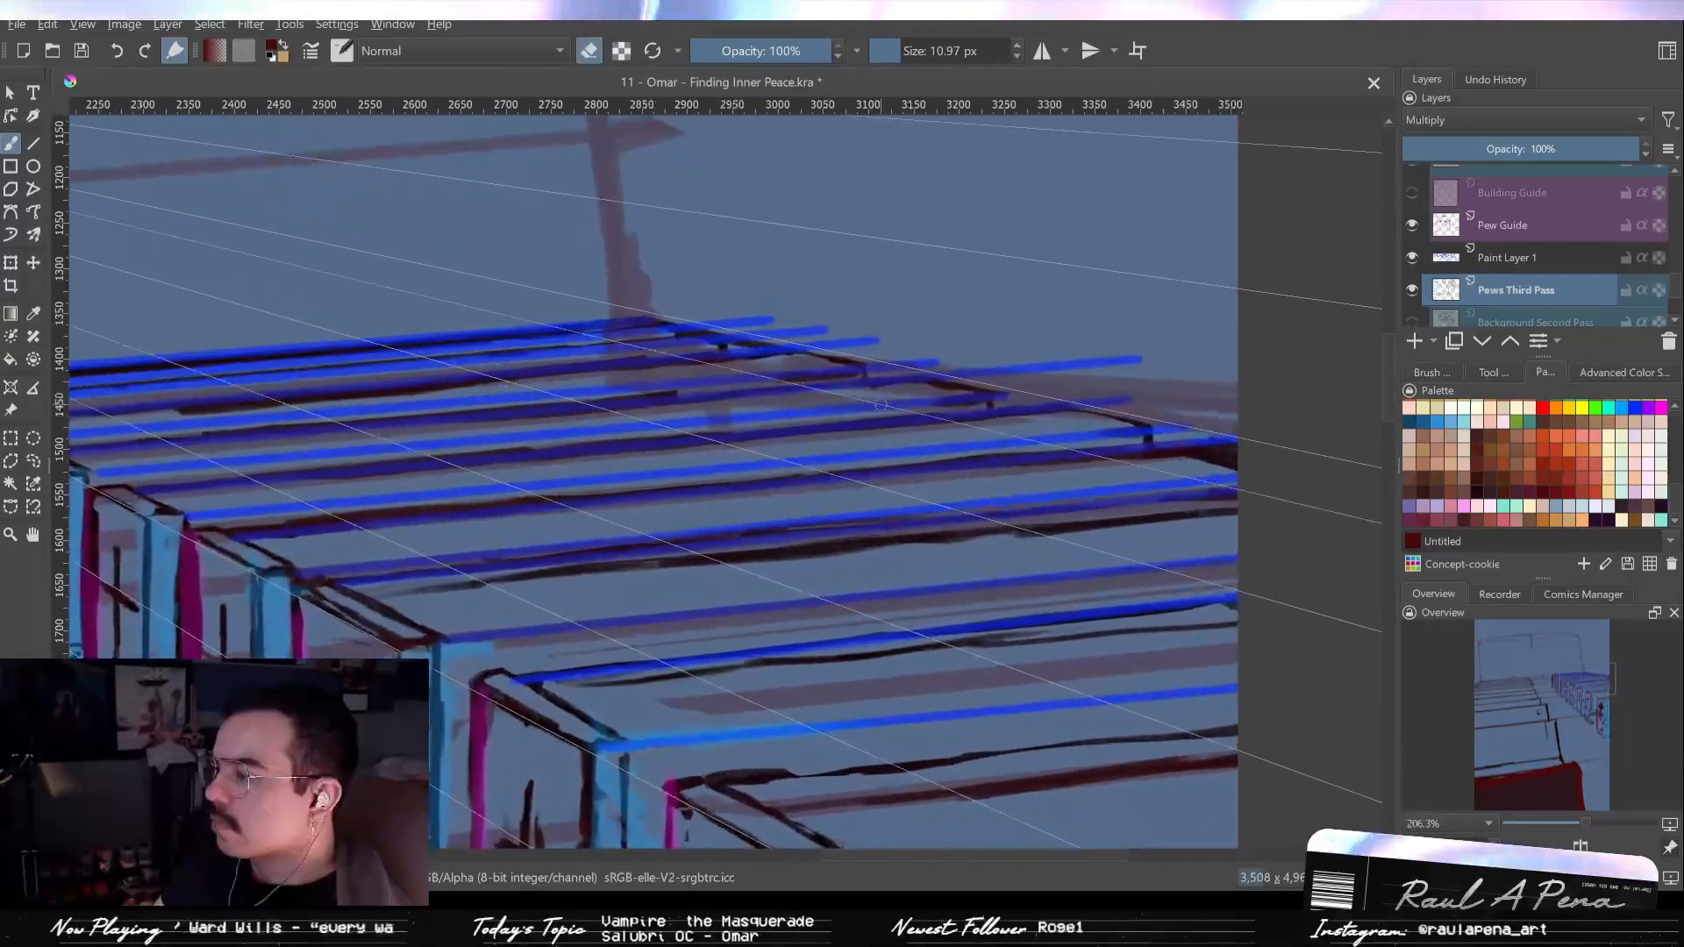
click(1412, 257)
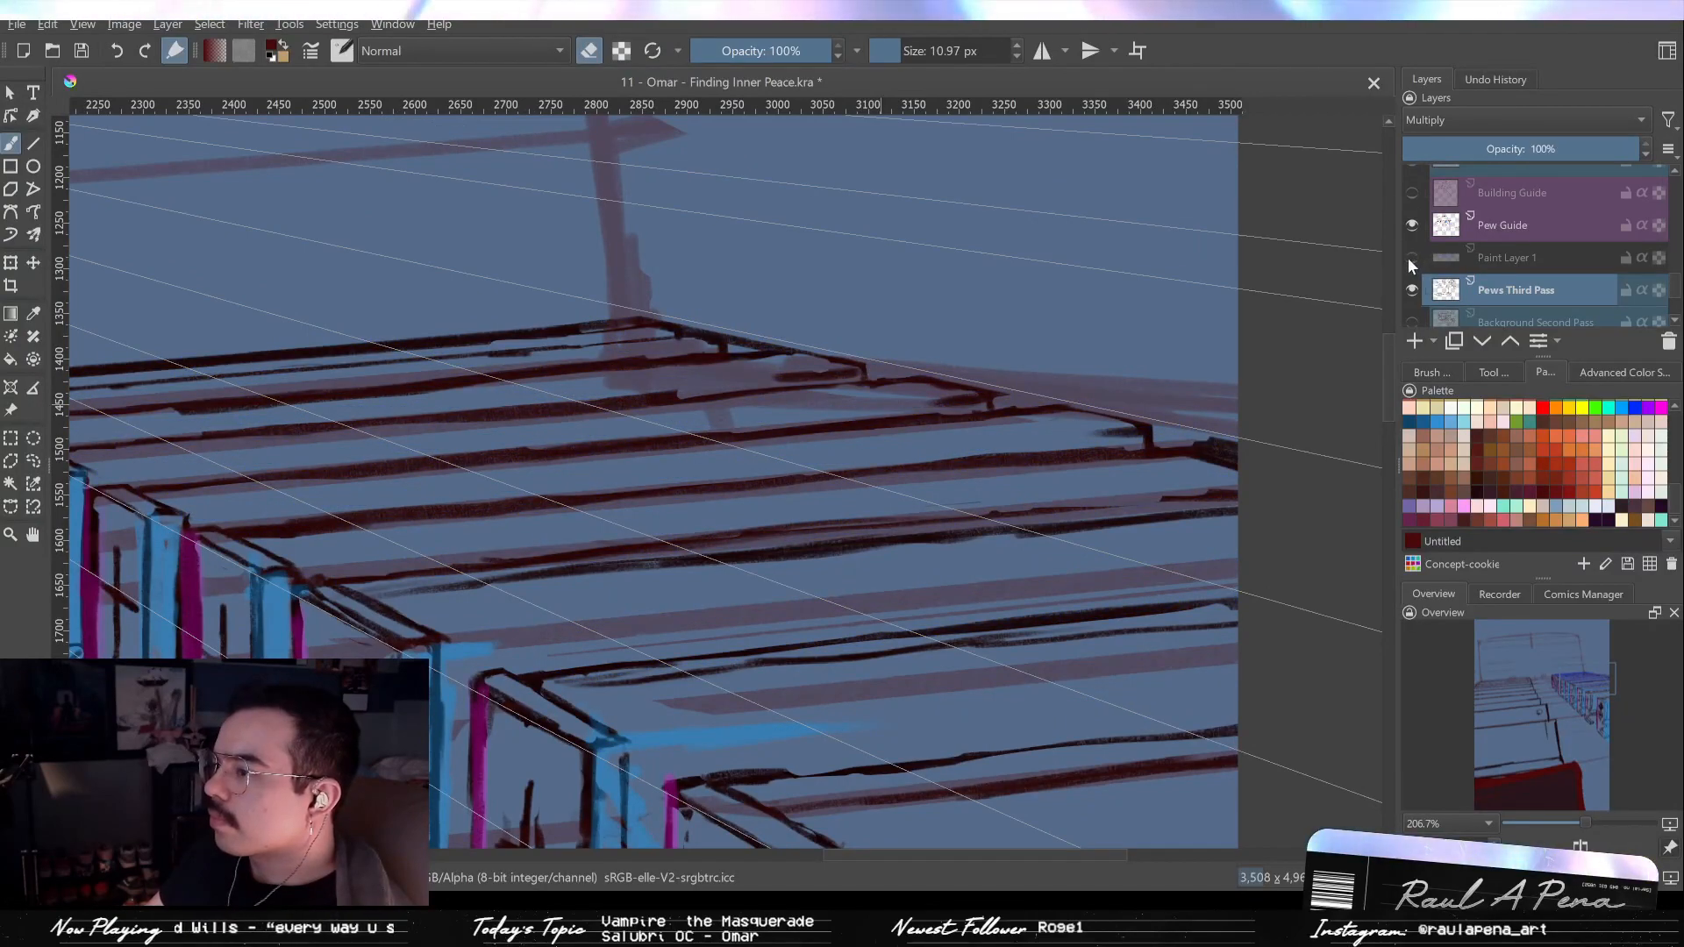
click(1408, 260)
click(1408, 260)
click(1409, 261)
mouse_move(742, 402)
mouse_down()
mouse_move(796, 360)
mouse_move(805, 321)
mouse_move(774, 342)
mouse_move(821, 377)
mouse_up()
drag(821, 377, 808, 358)
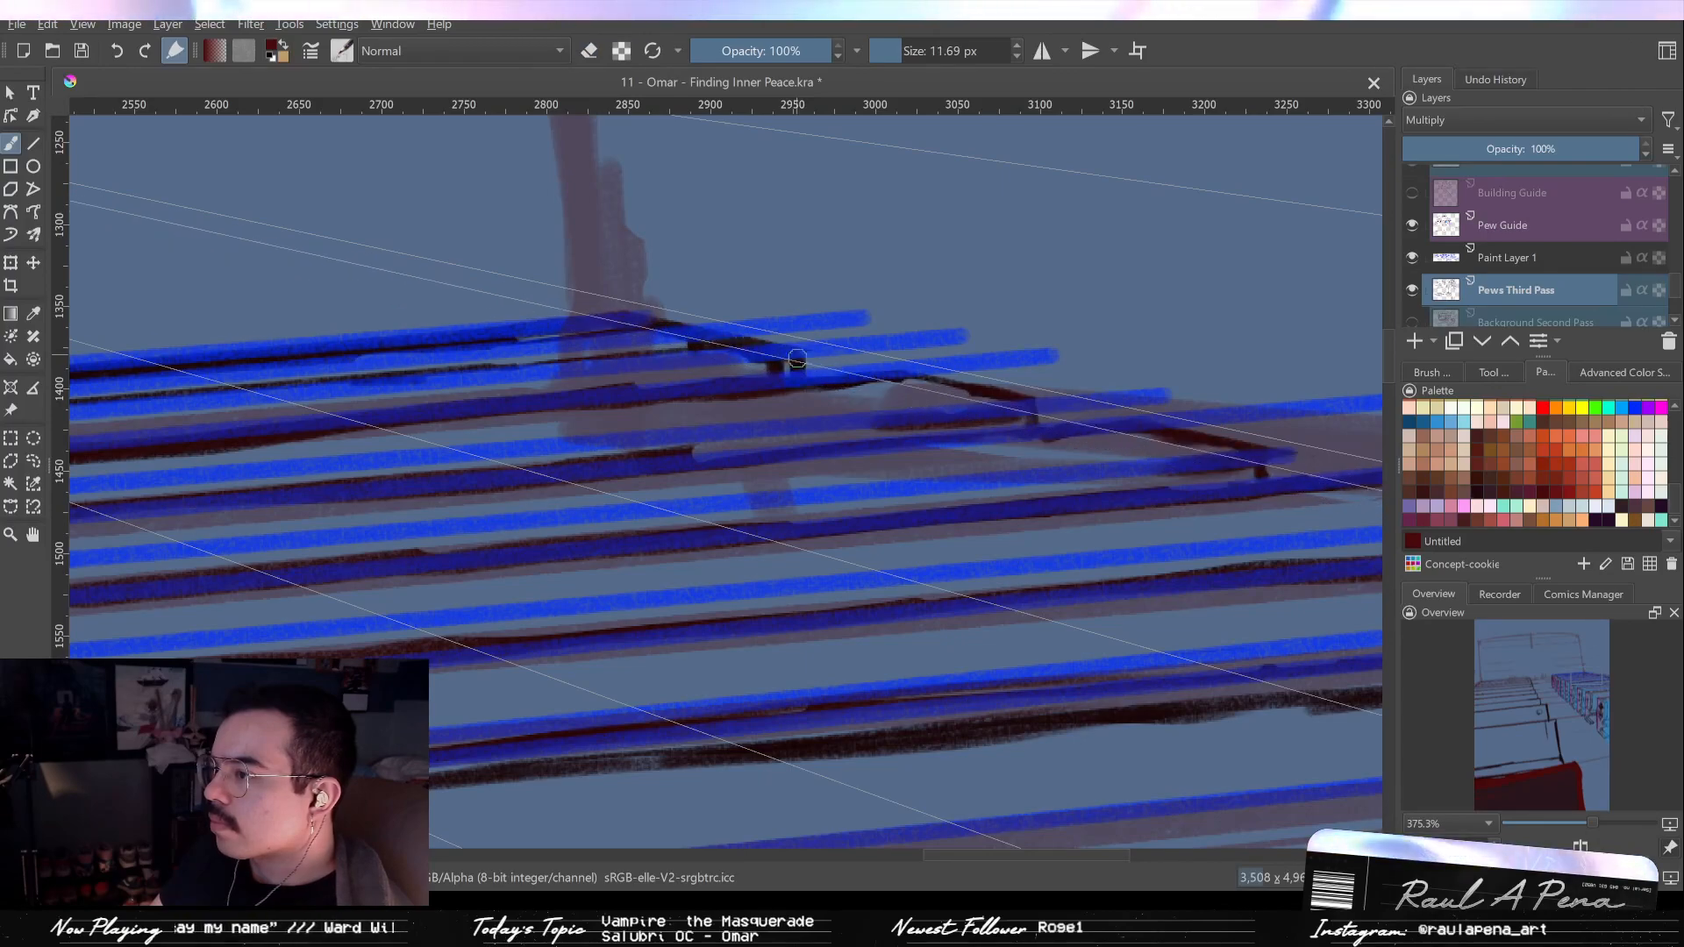
Redraw the farthest visible pew's far-end corner in dark red and erase the excess marks around it.
key(e)
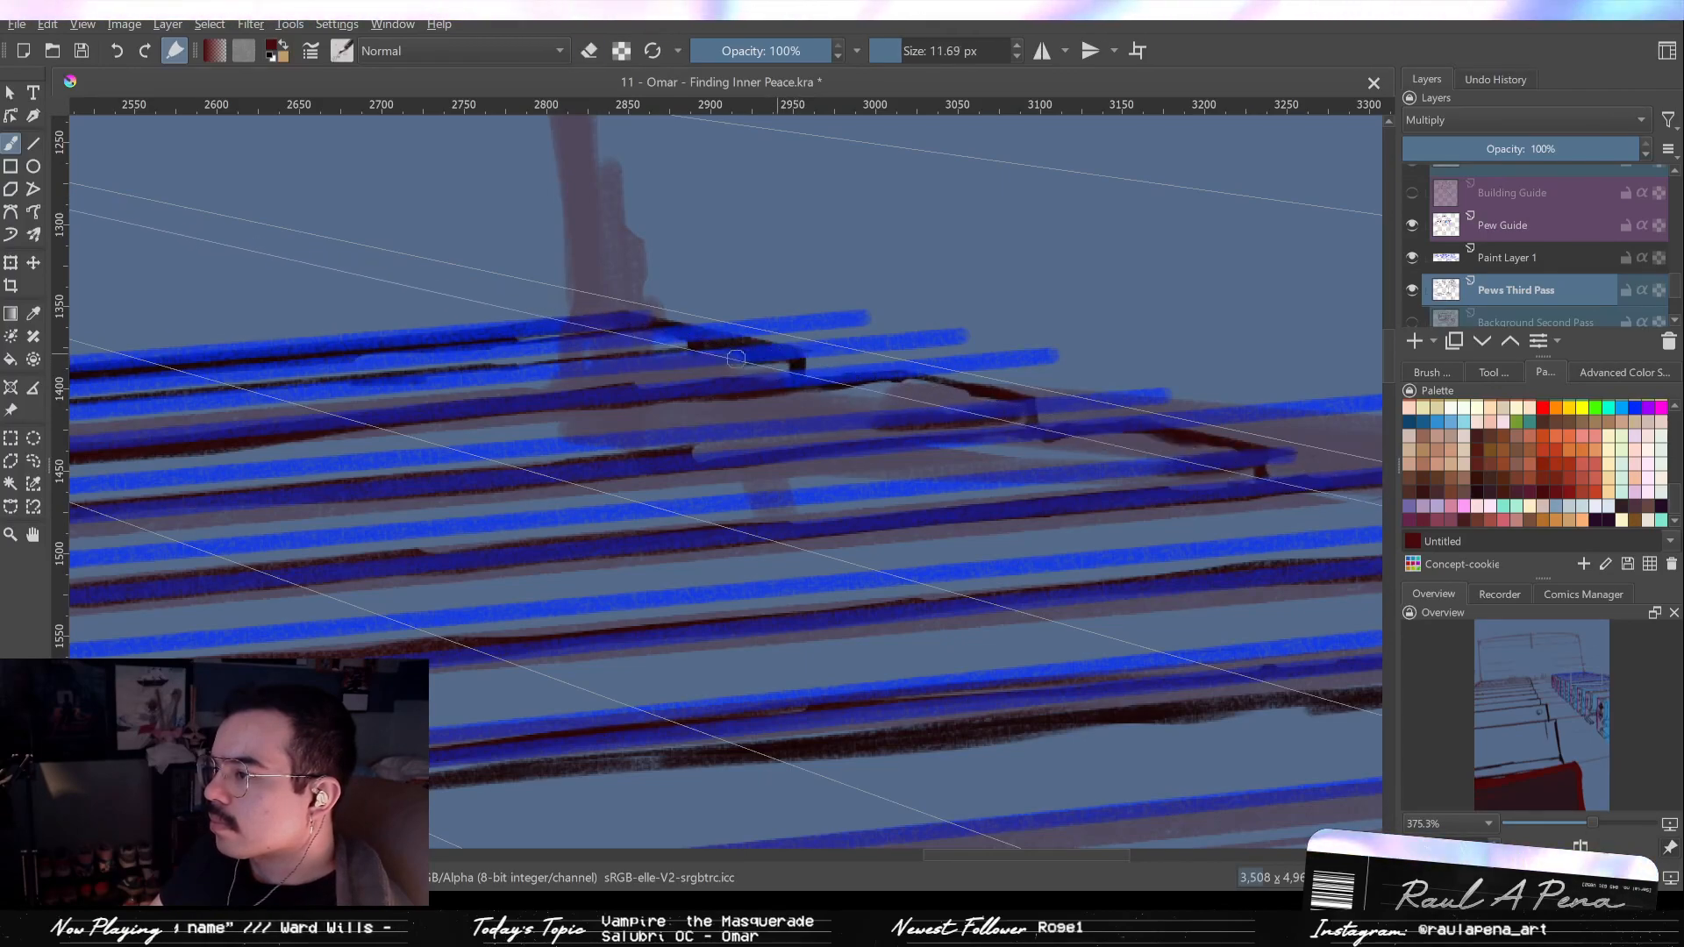
mouse_move(685, 342)
mouse_down()
mouse_move(790, 386)
mouse_move(758, 380)
mouse_up()
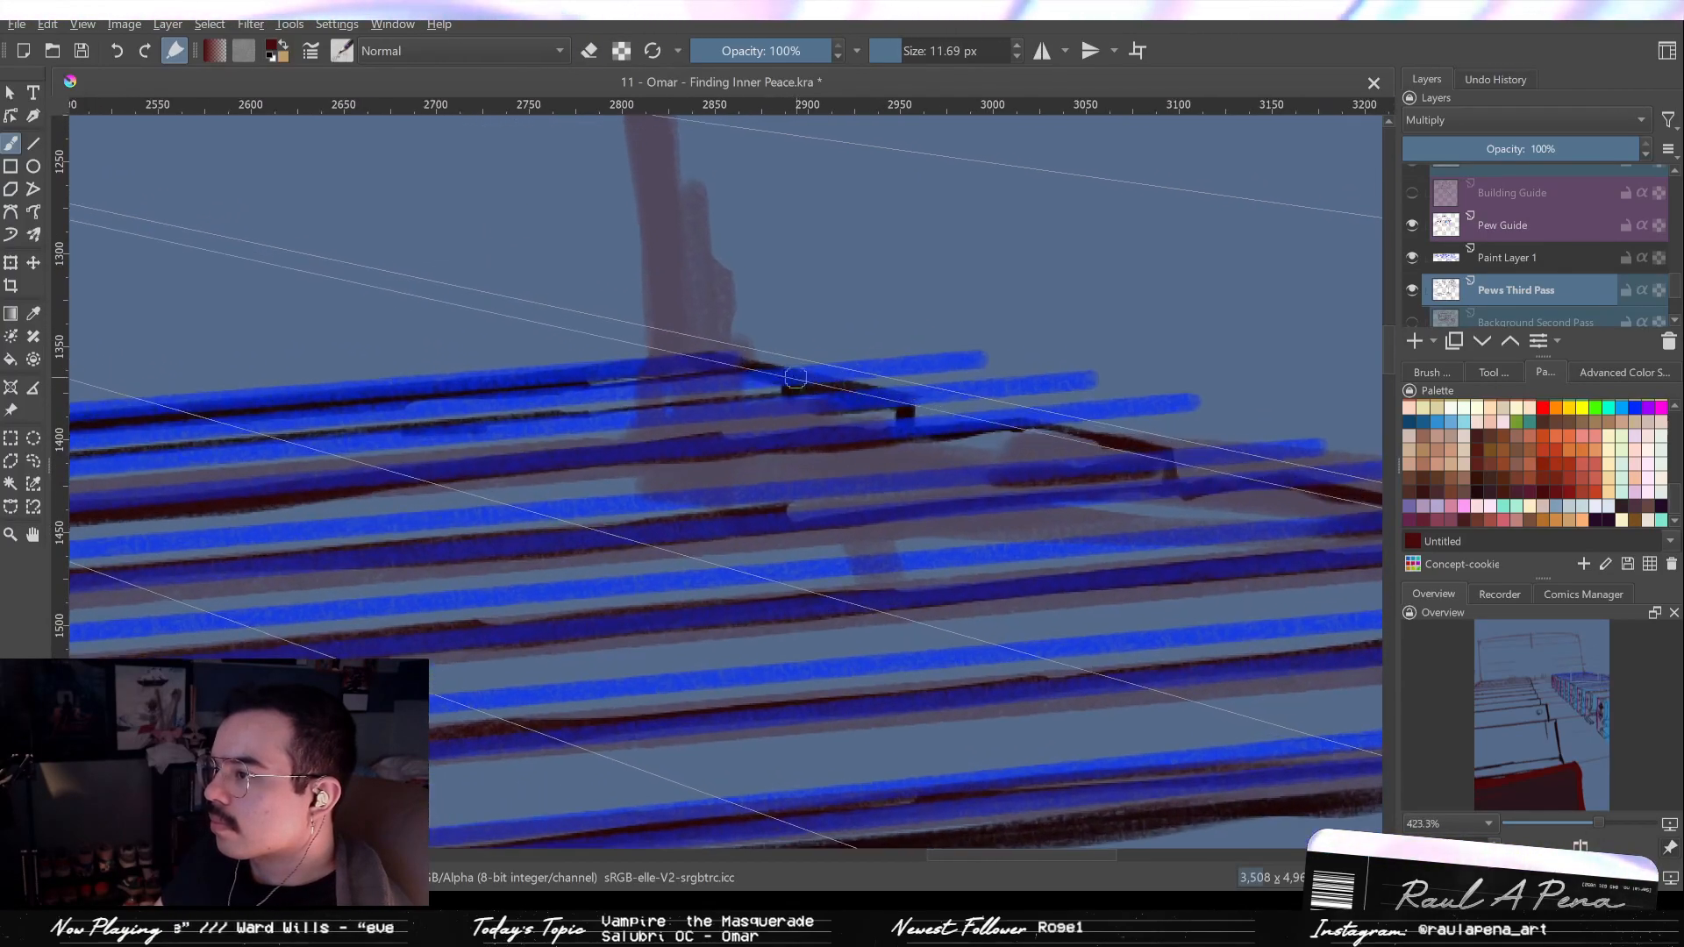
key(e)
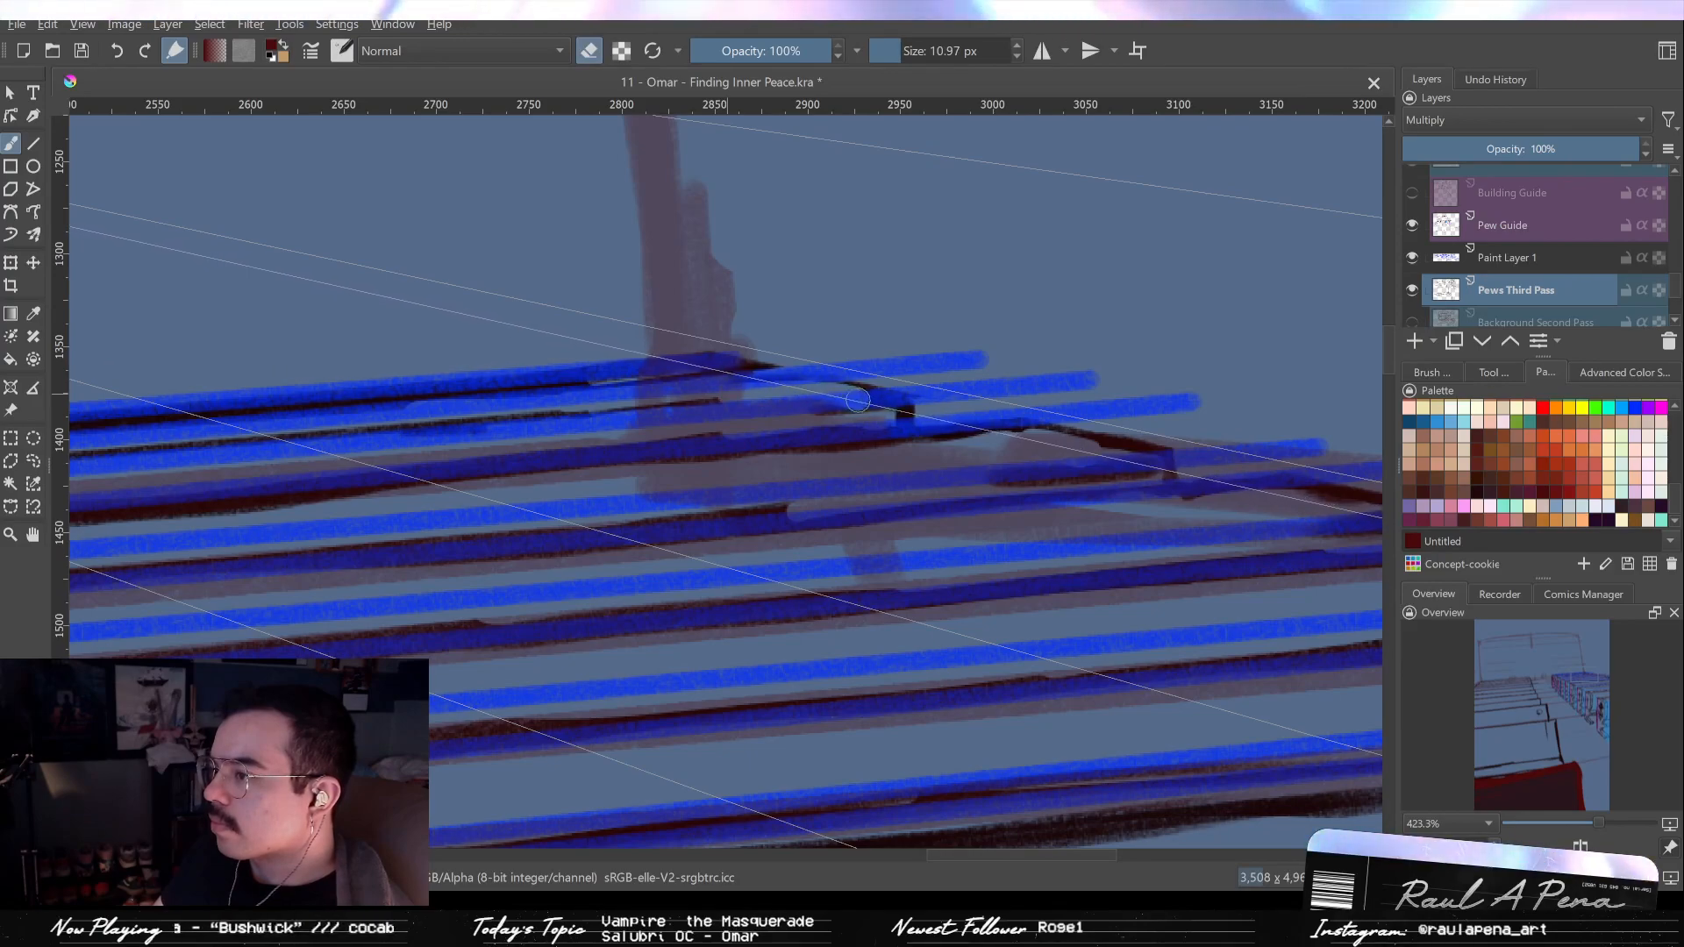
key(e)
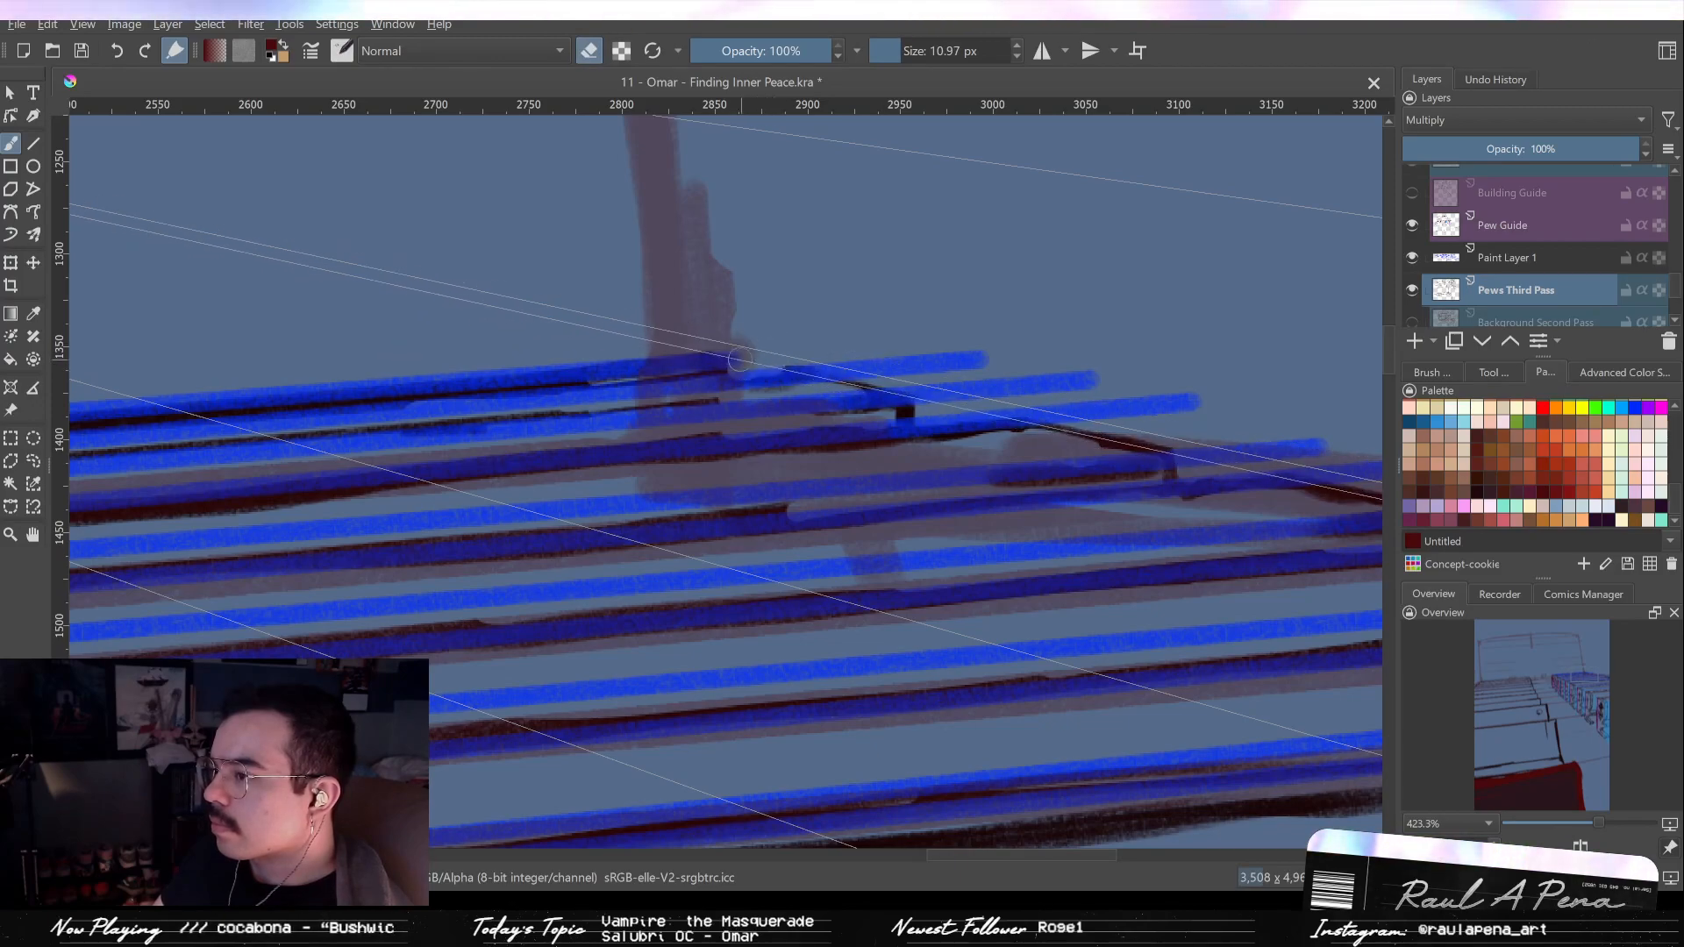
drag(792, 346, 816, 407)
Toggle Paint Layer 1 off and on to check the pew ends without the blue guides.
click(1444, 259)
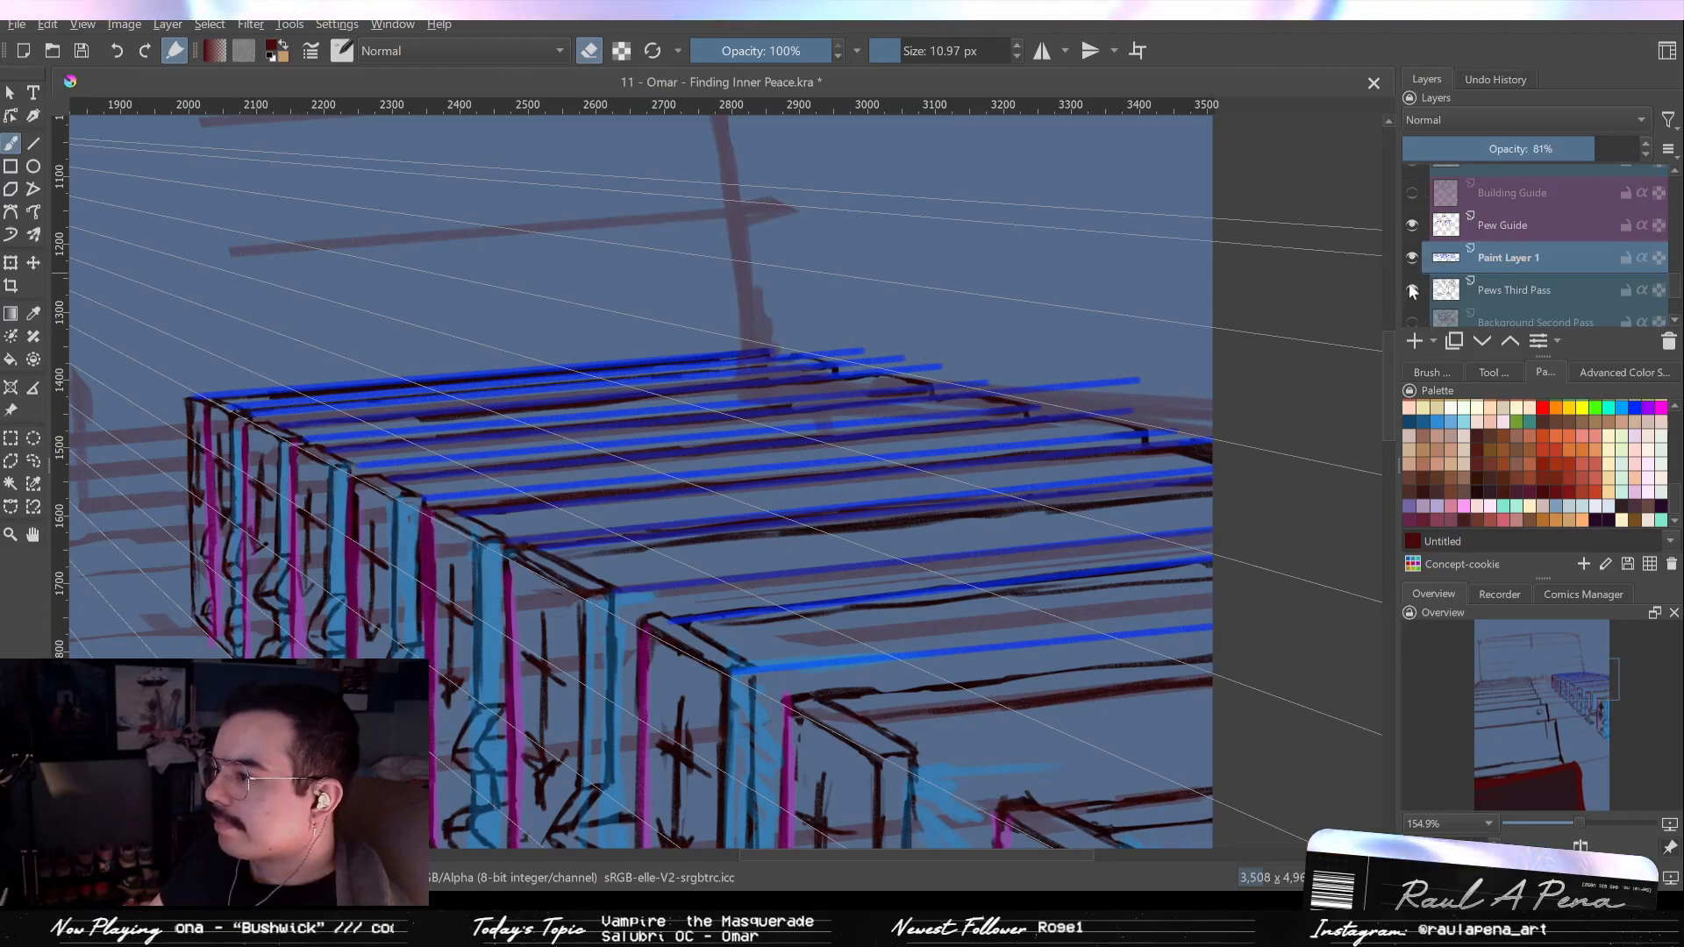
click(1414, 259)
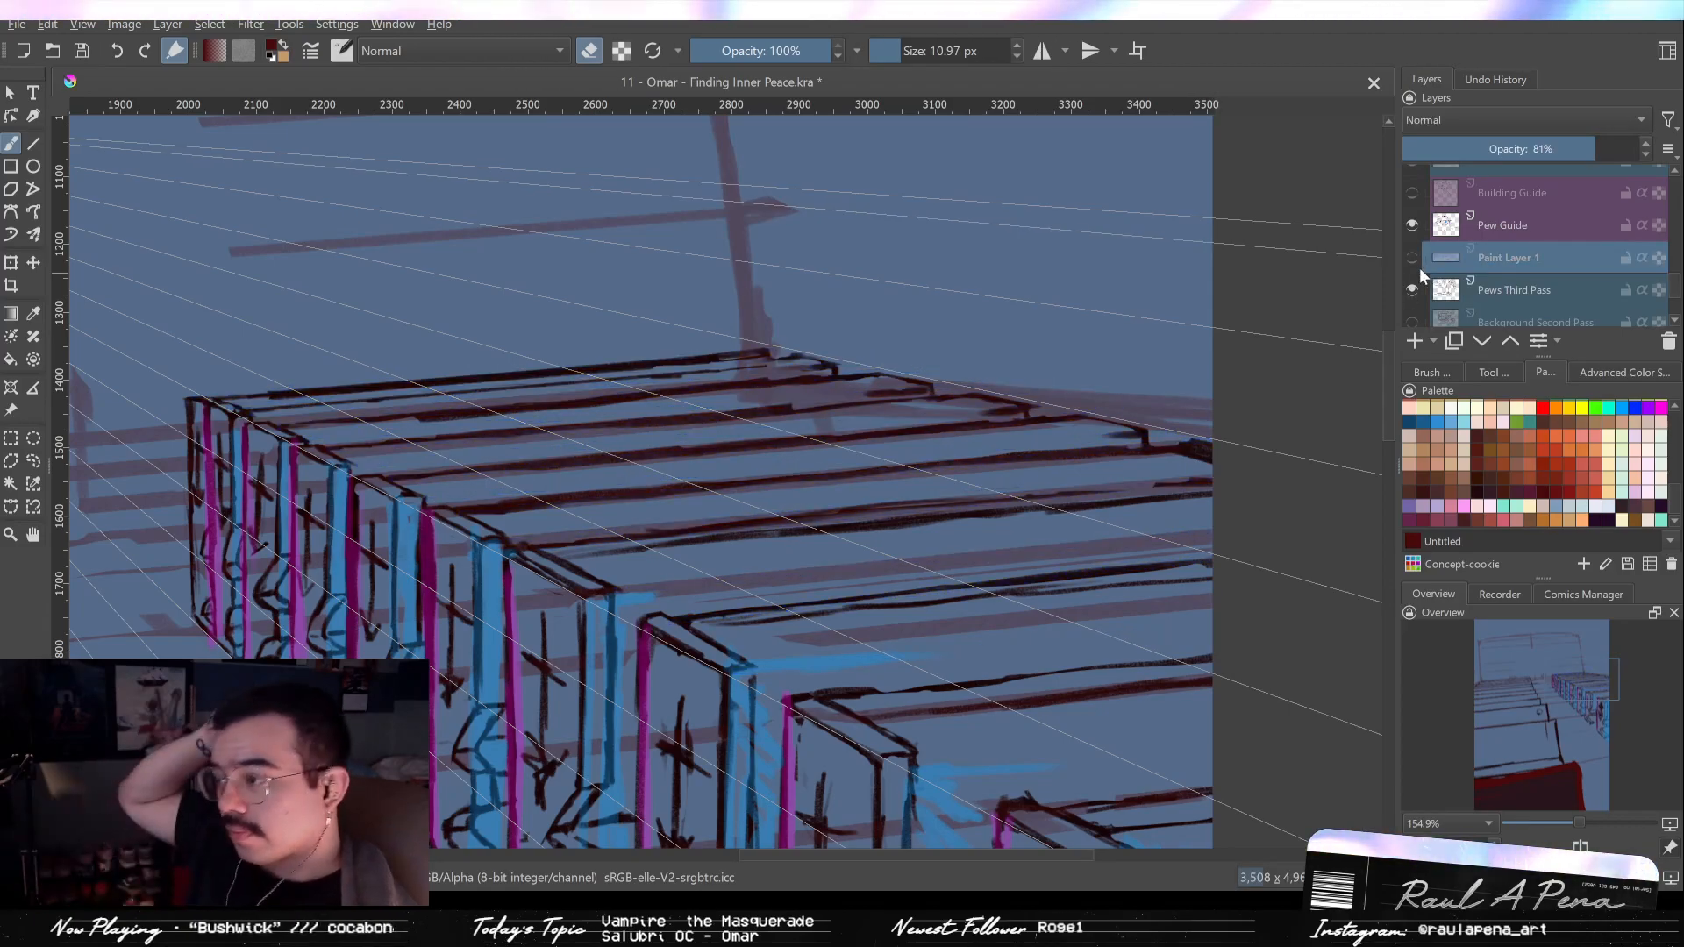
drag(1102, 358, 1135, 421)
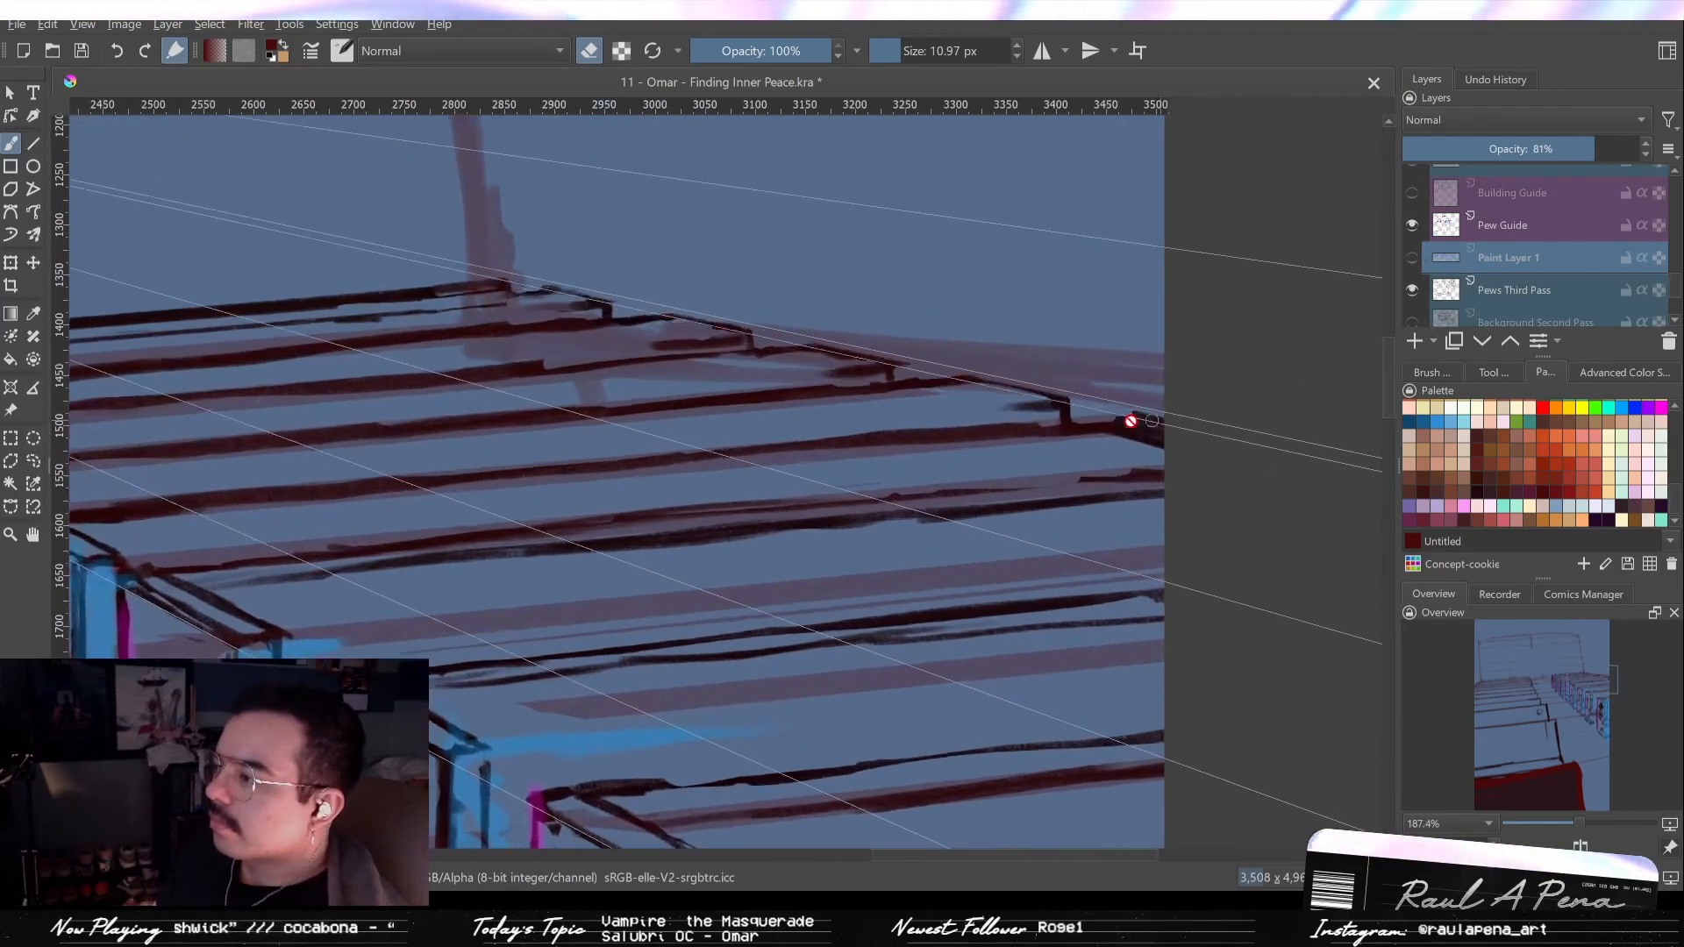
click(1412, 257)
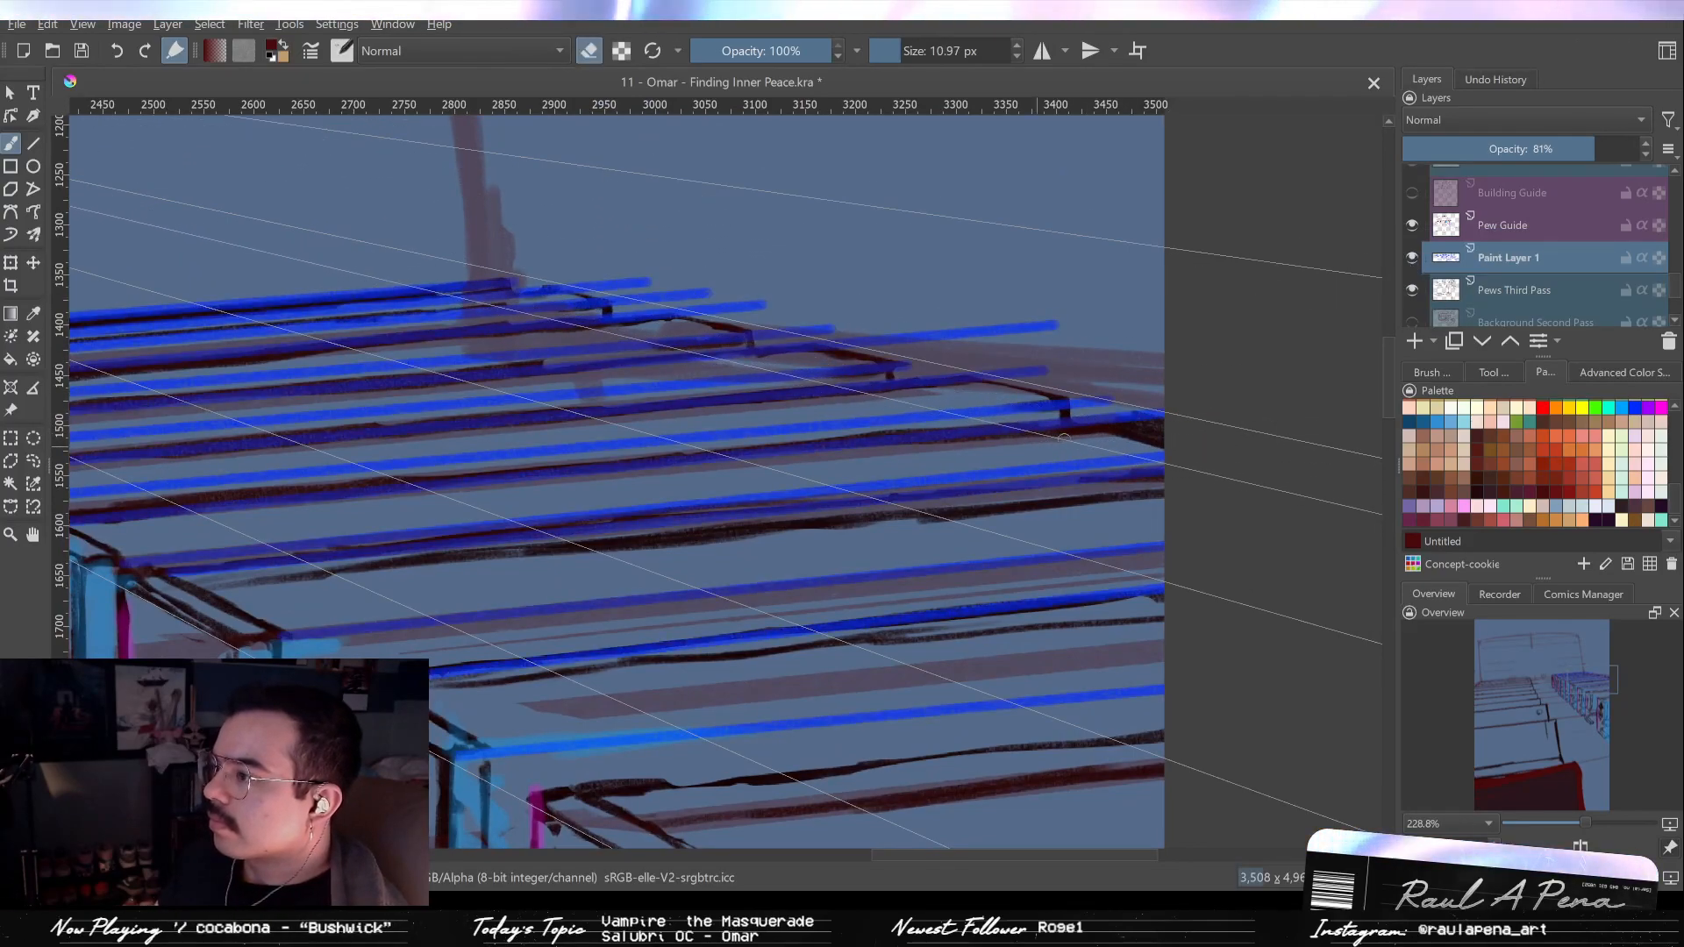
On Pews Third Pass, erase the heavy lines of the pew end at the canvas edge and redraw its thin edge in dark red.
click(1548, 288)
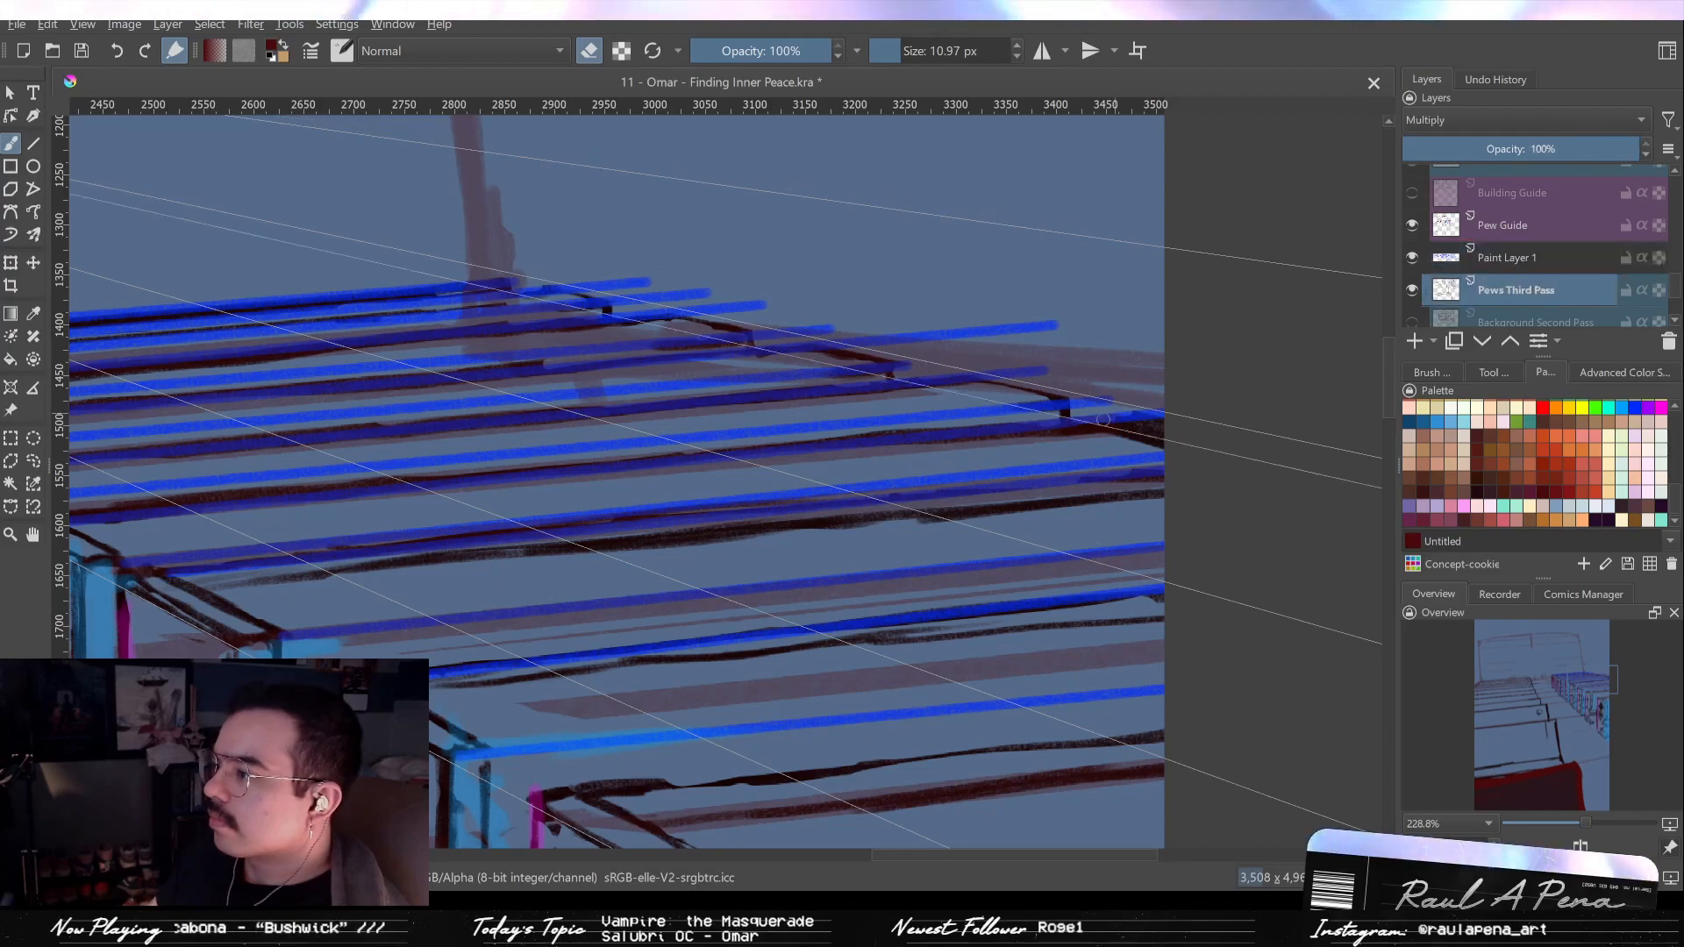
drag(1107, 431, 1163, 435)
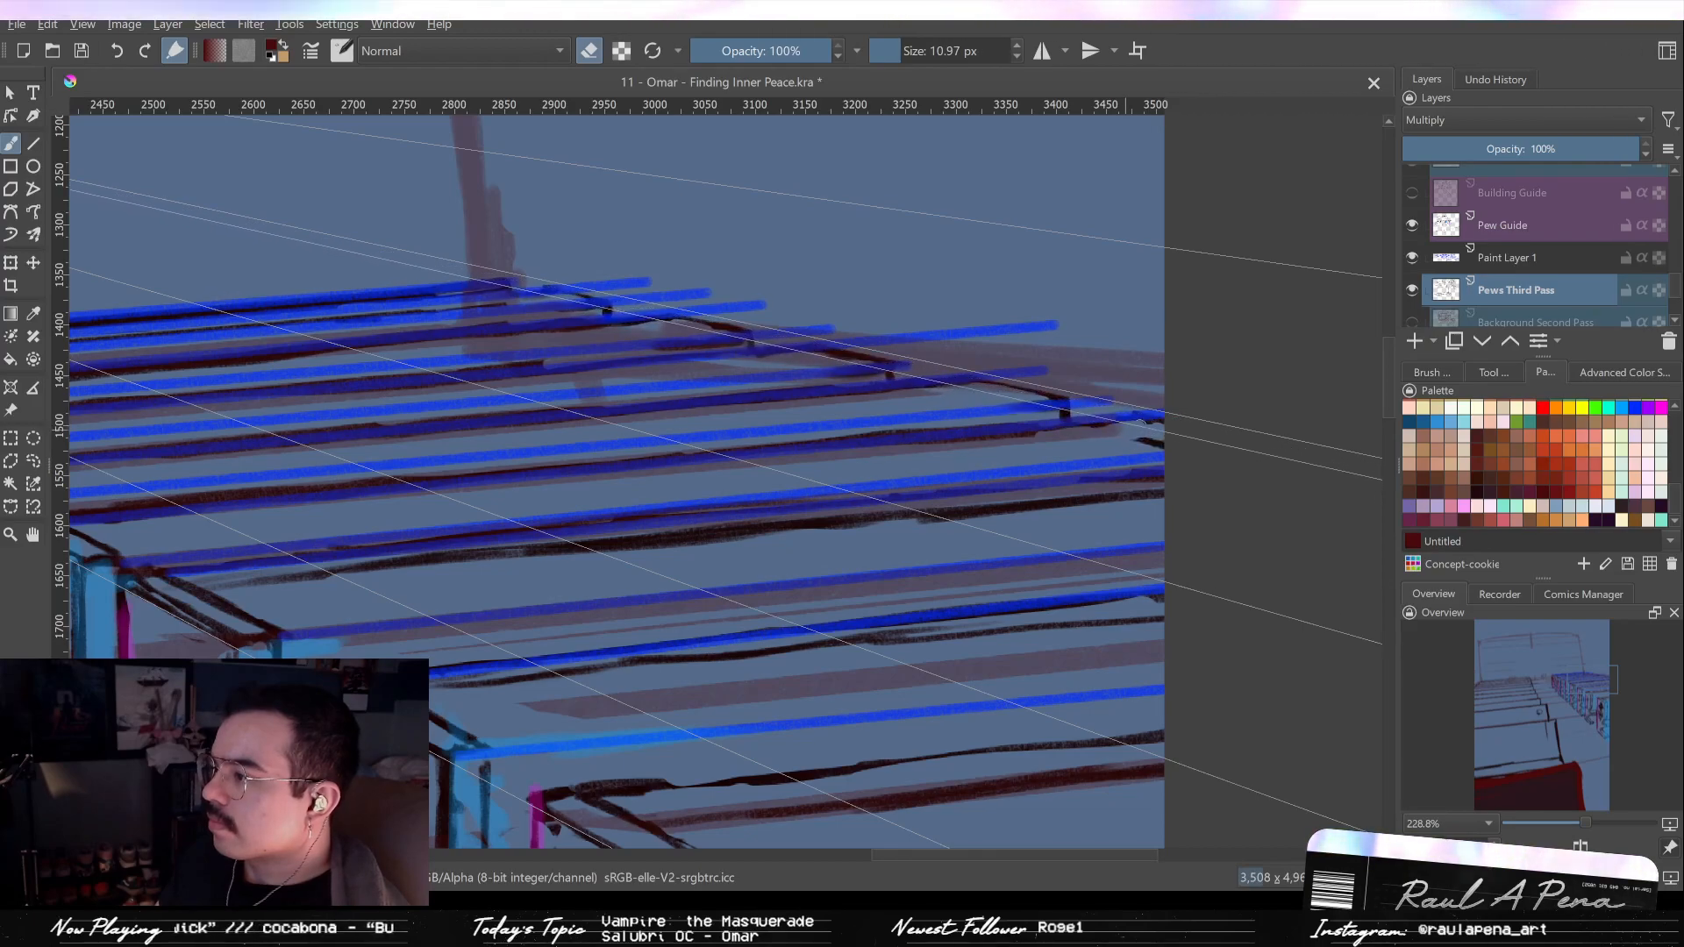
key(e)
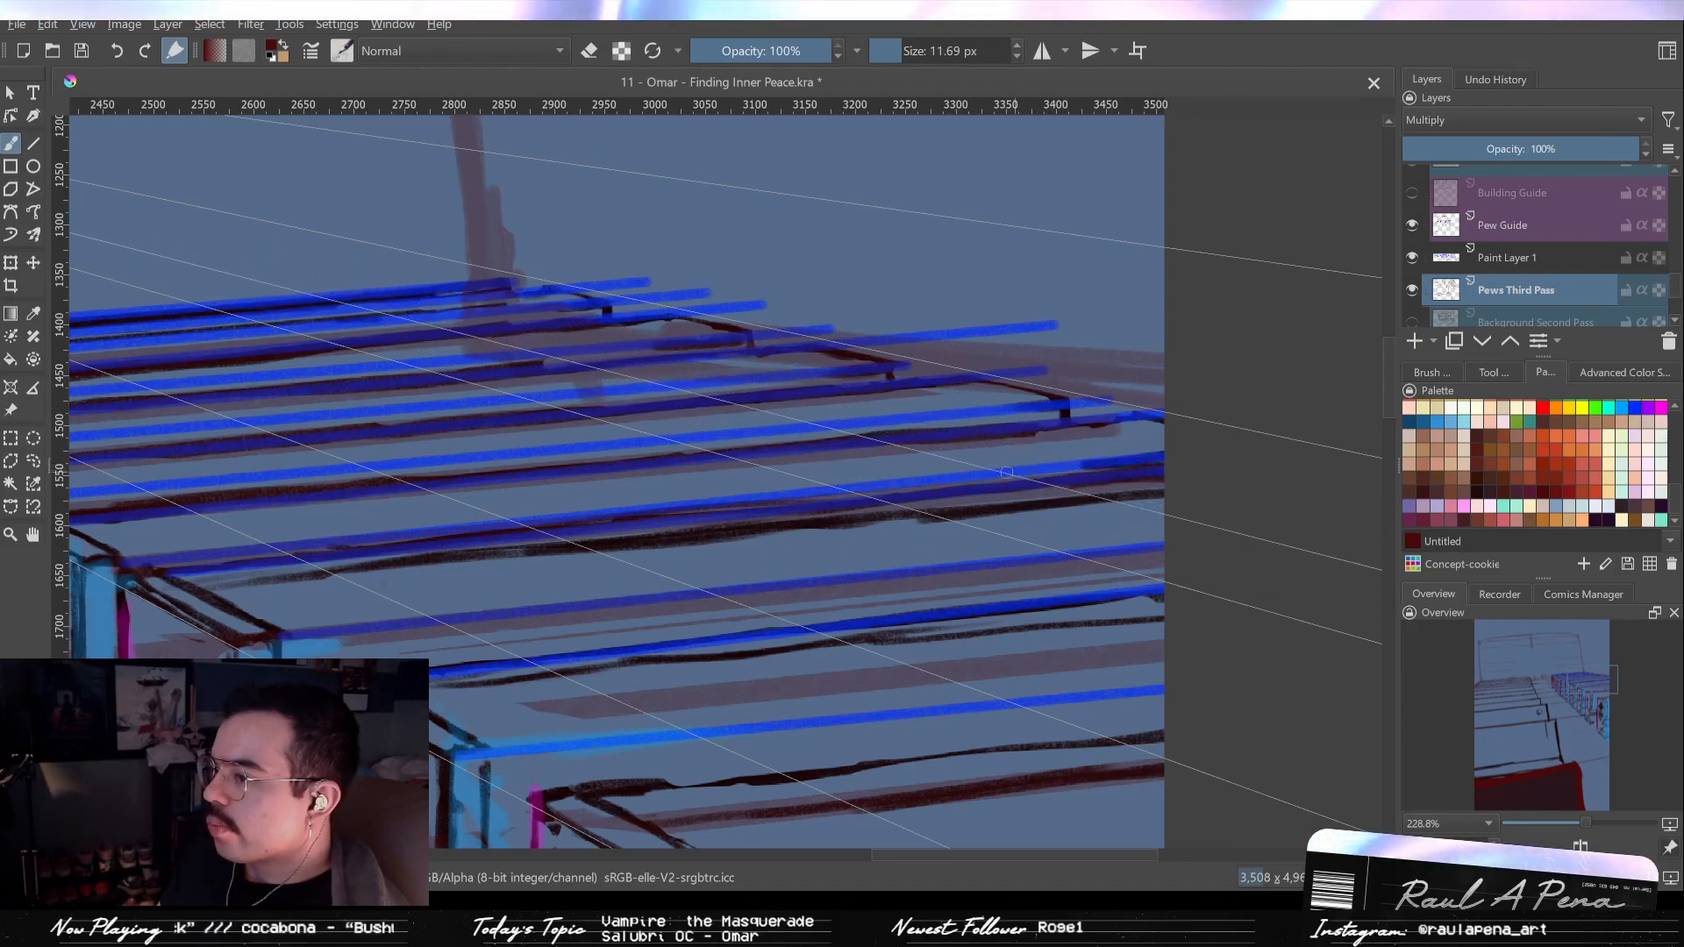
key(e)
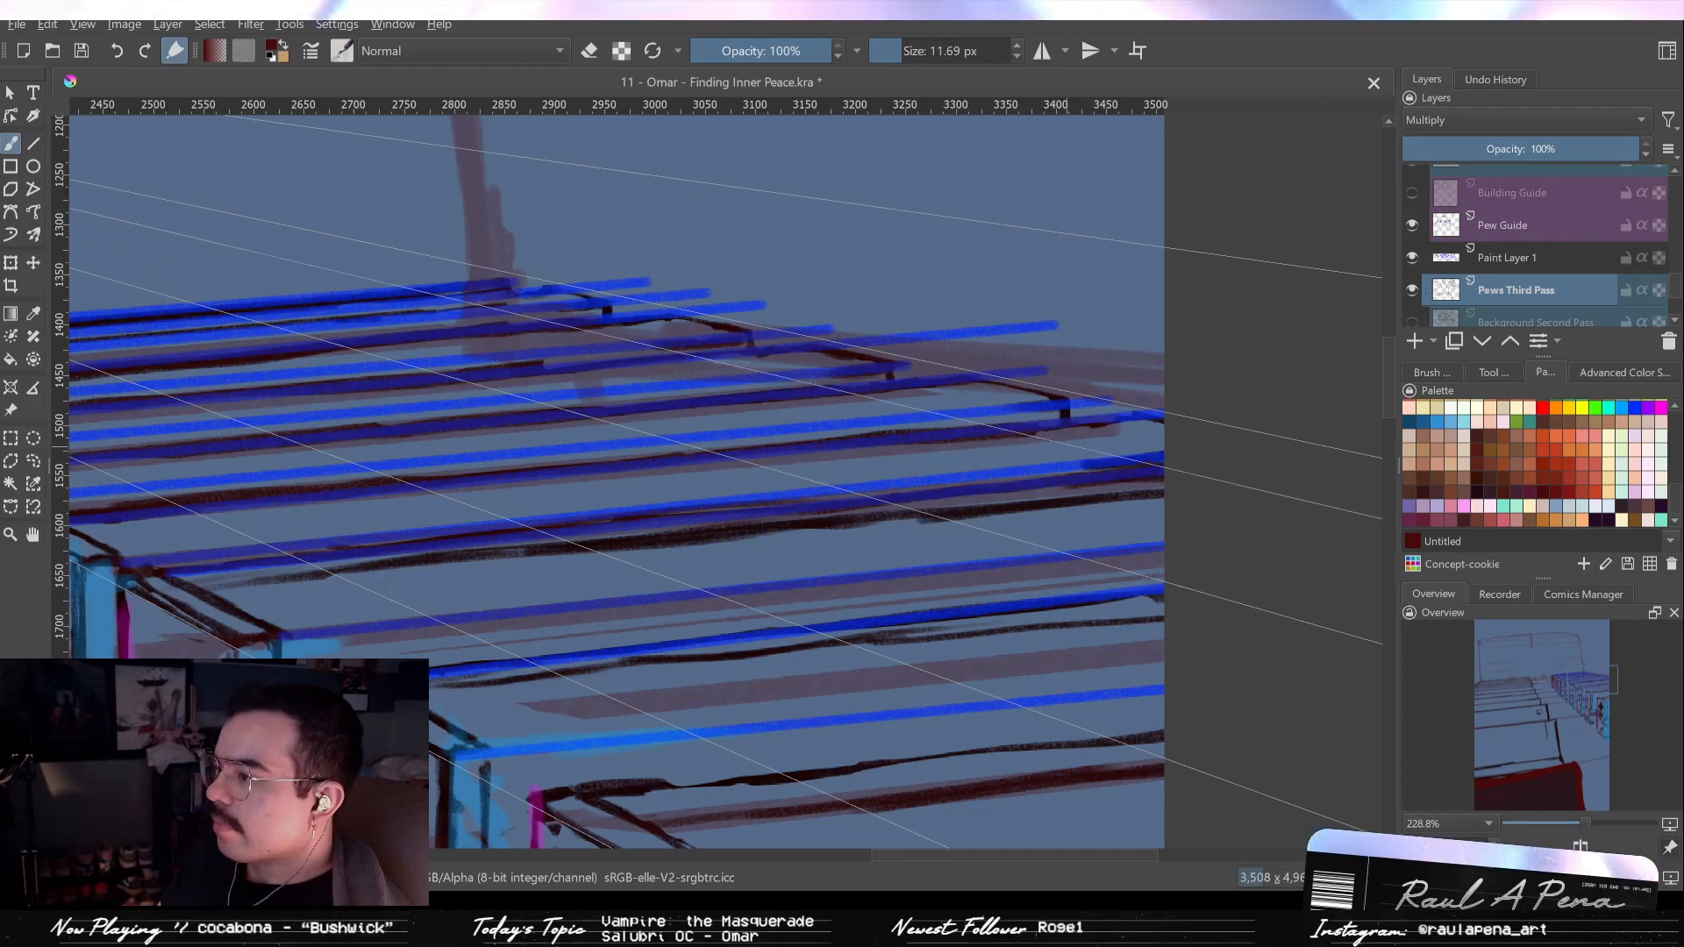
shift+drag(1092, 465, 1074, 465)
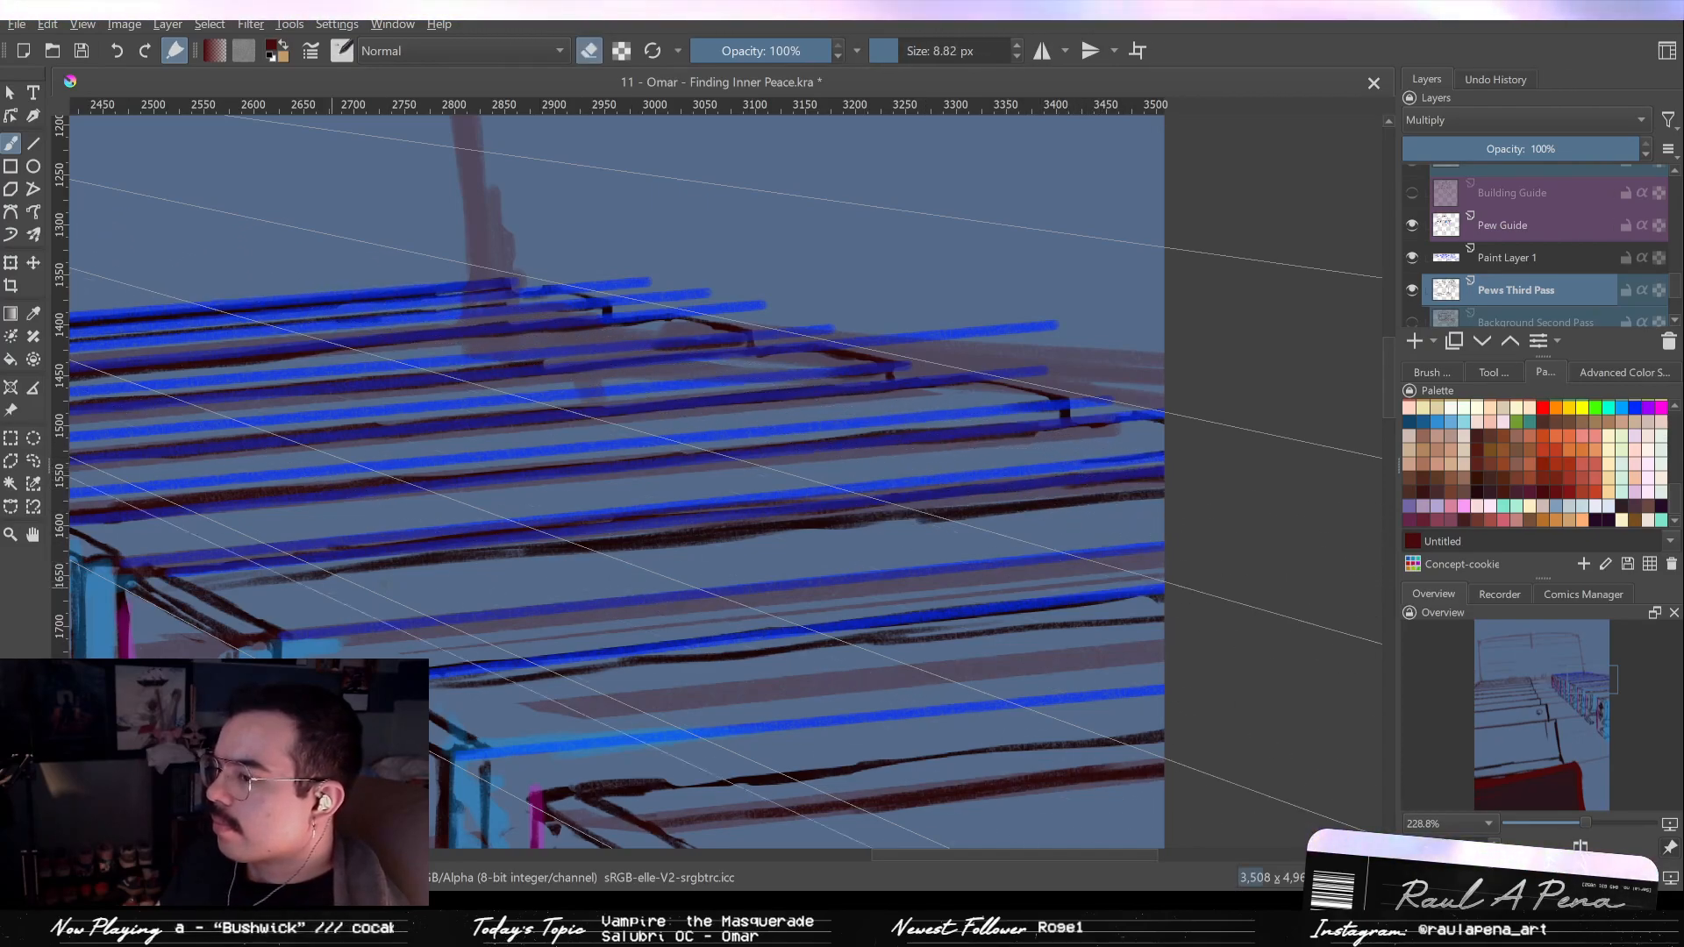
key(e)
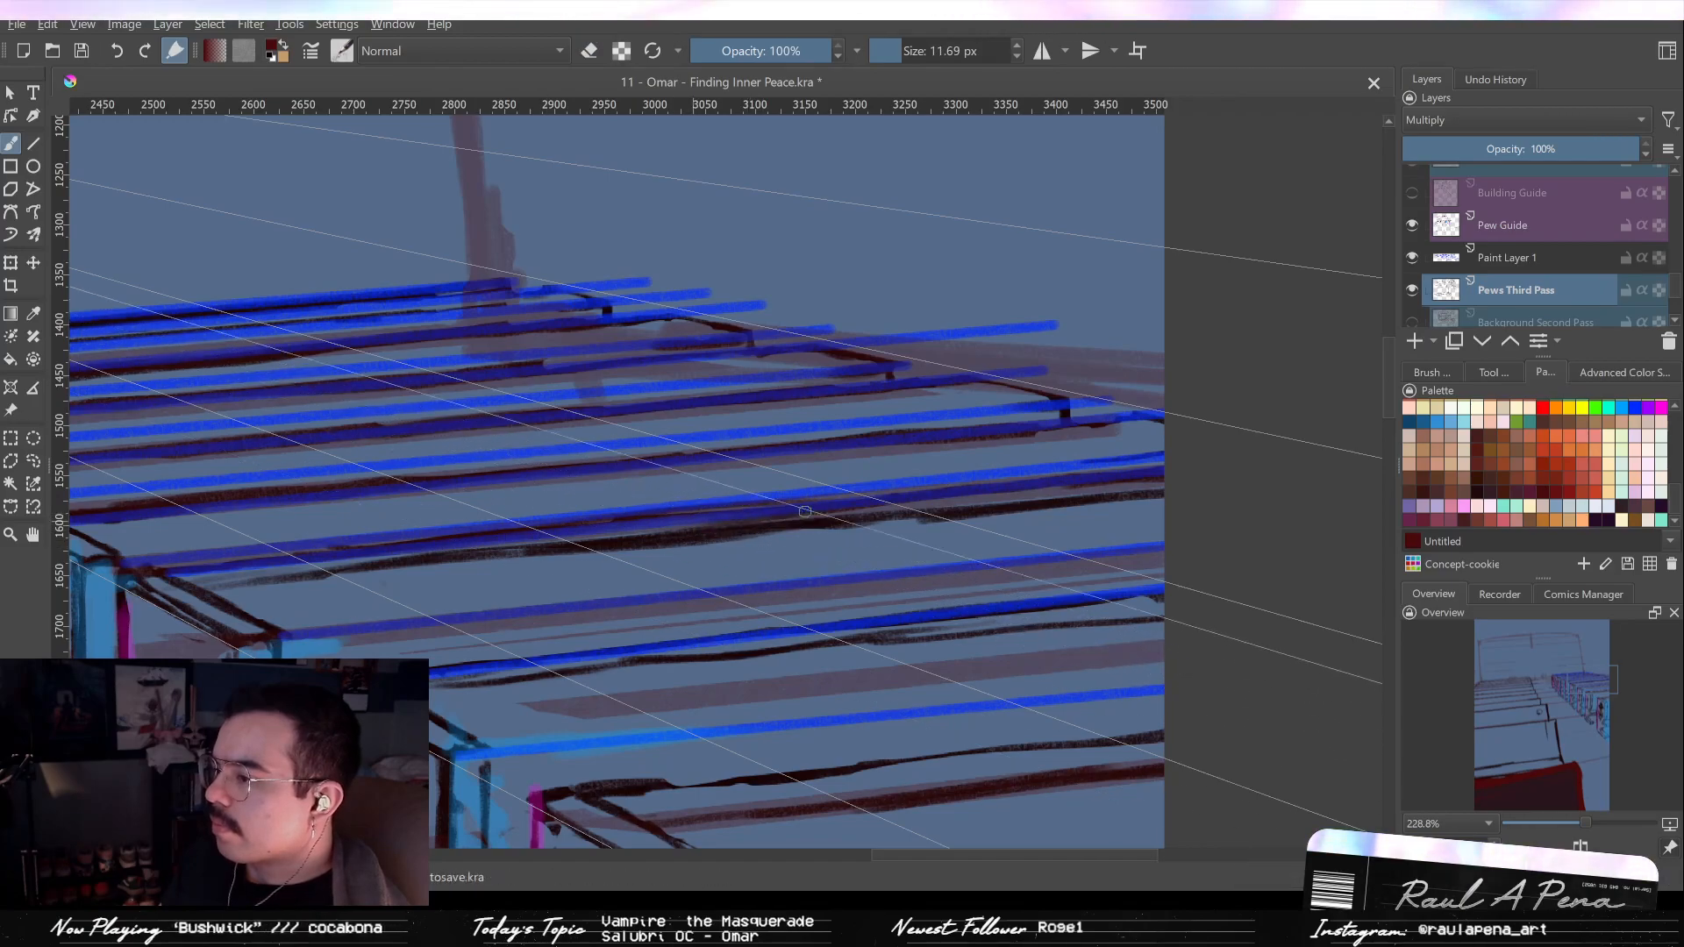
key(6)
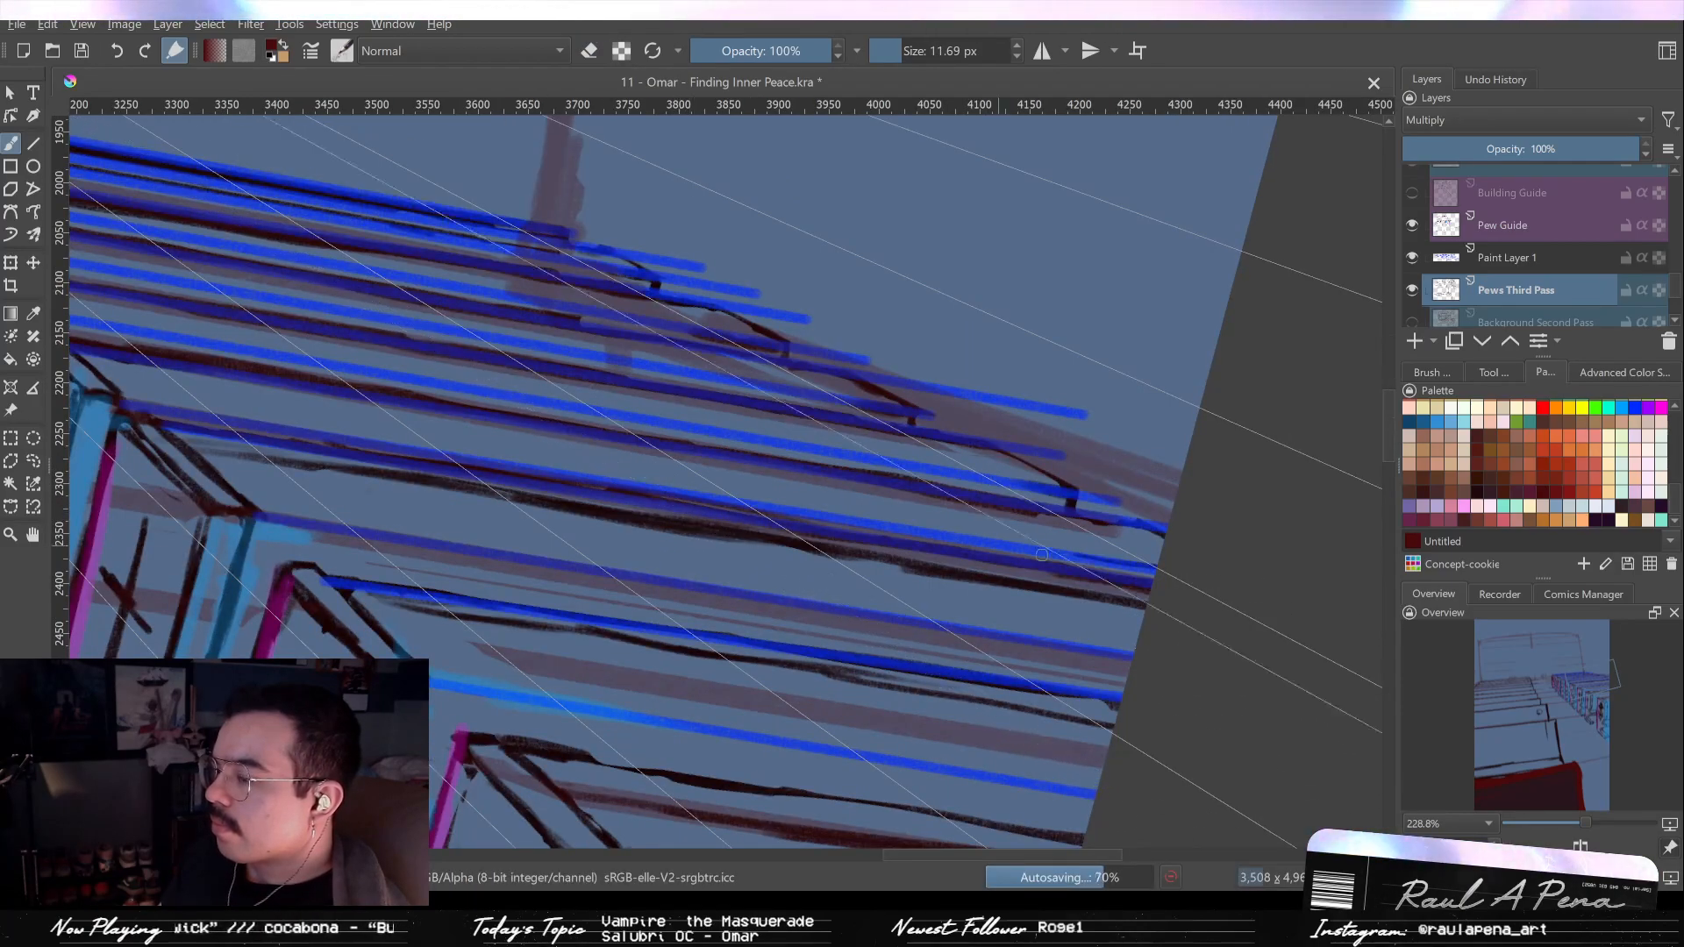
key(4)
key(4)
key(4)
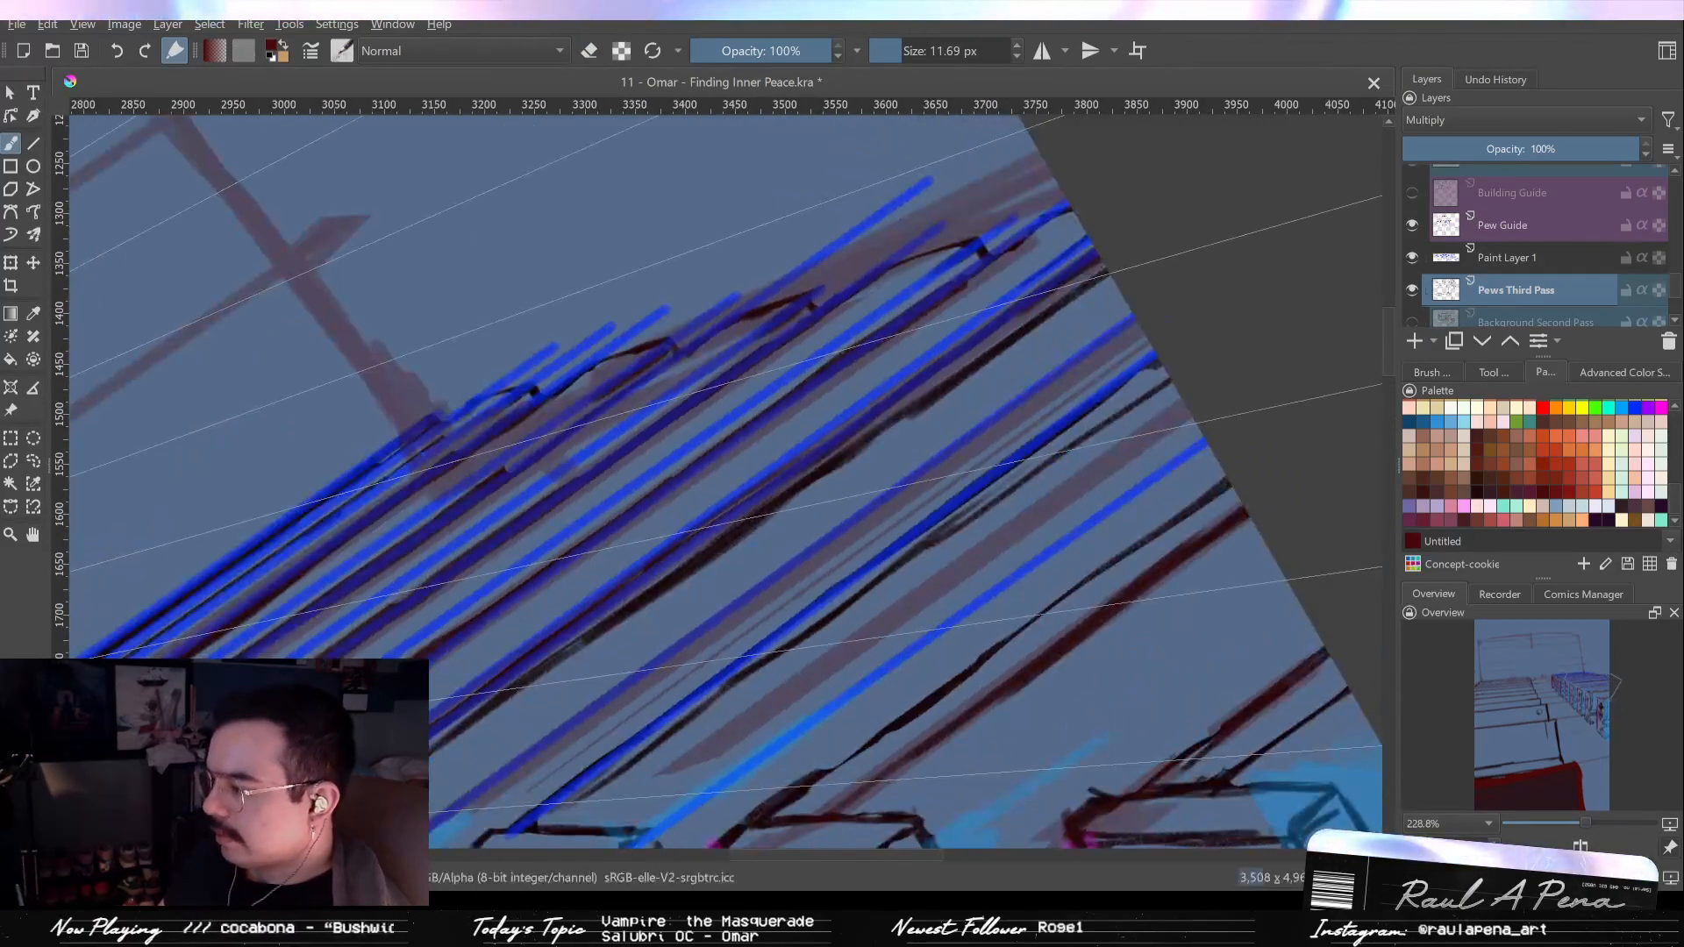
key(6)
key(6)
key(4)
key(6)
key(6)
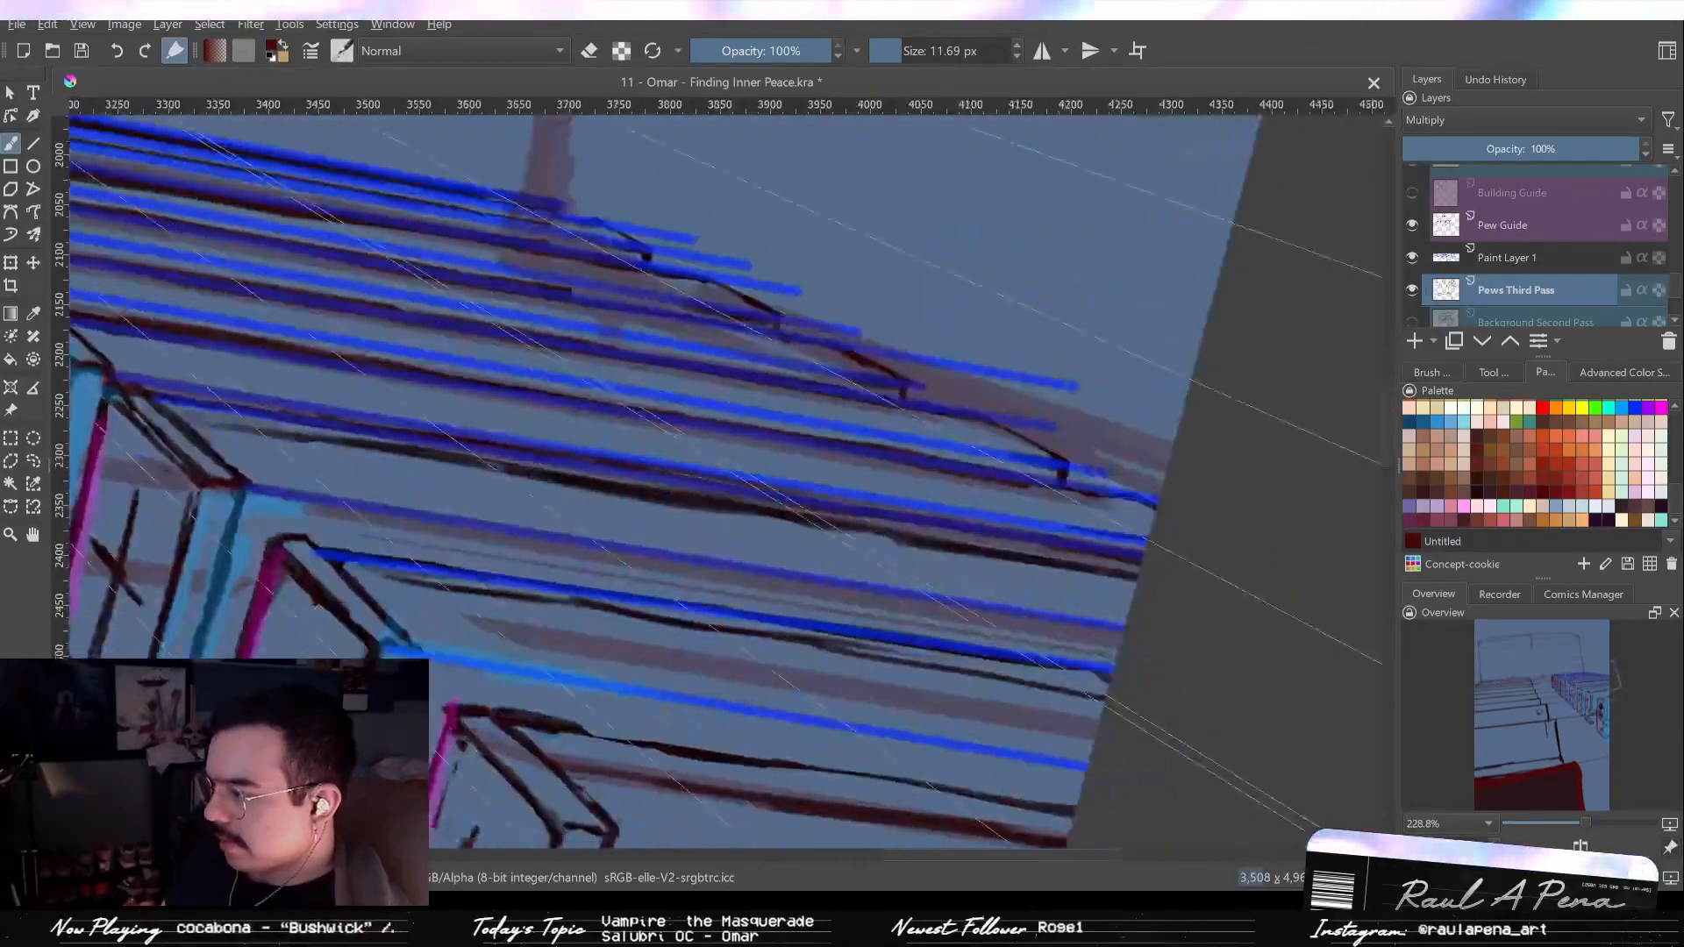
key(4)
key(4)
key(4)
key(6)
key(6)
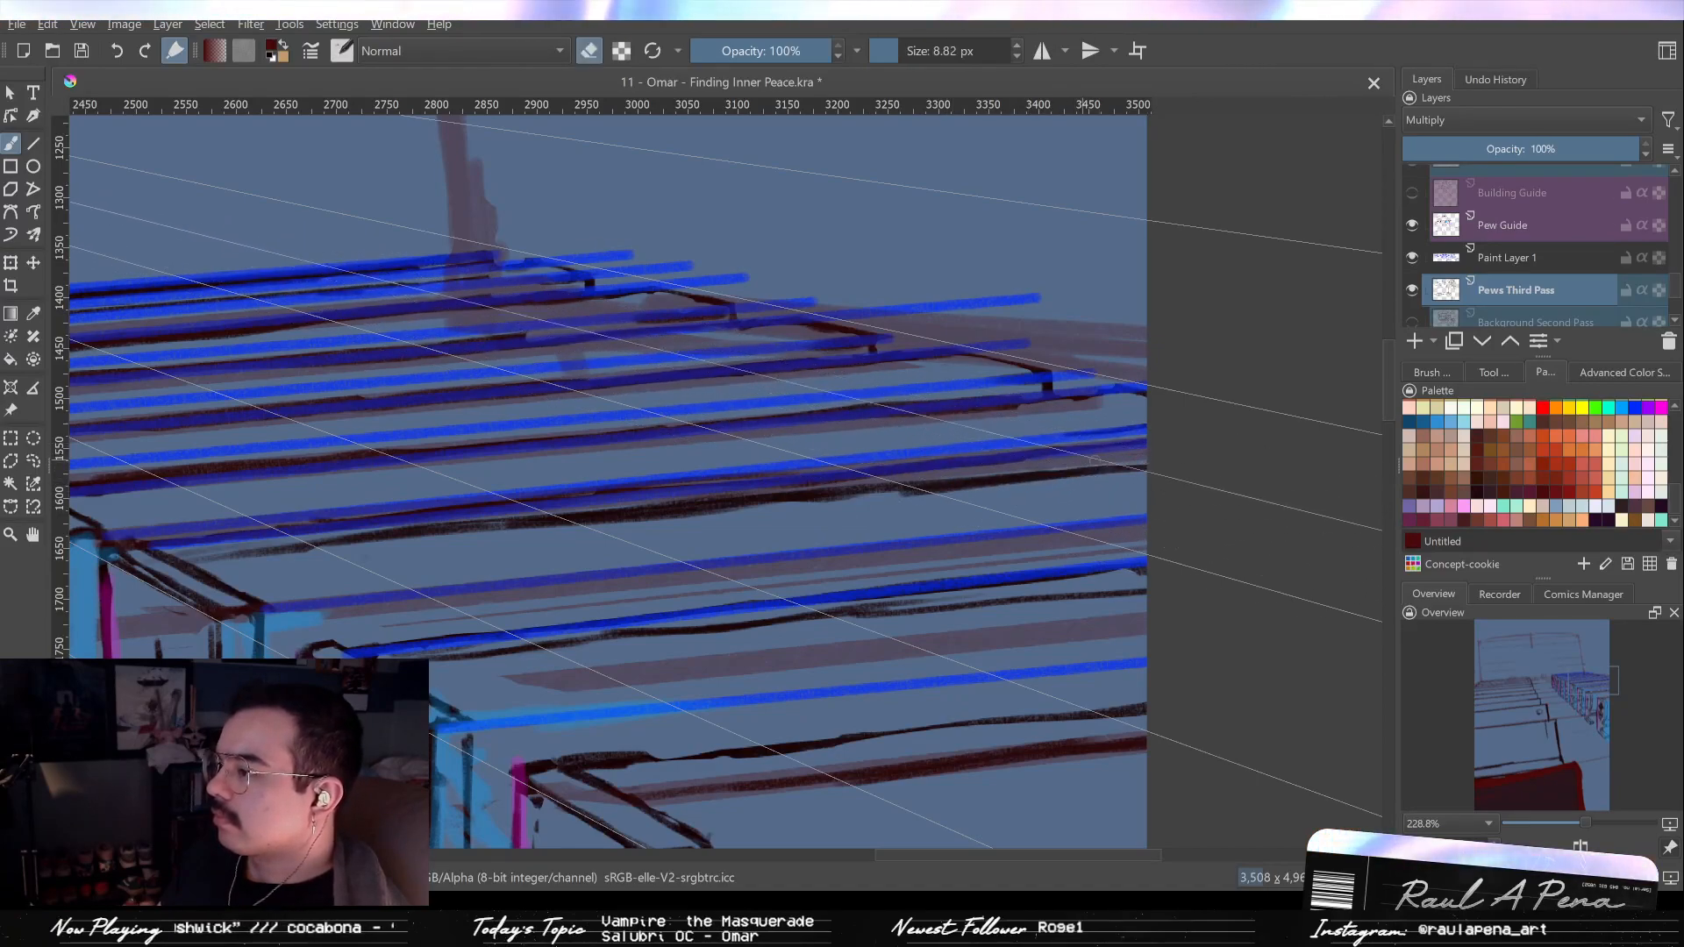
Sketch short dark red strokes below the next pew's back line at the canvas edge and hide Paint Layer 1.
drag(1088, 488, 1145, 507)
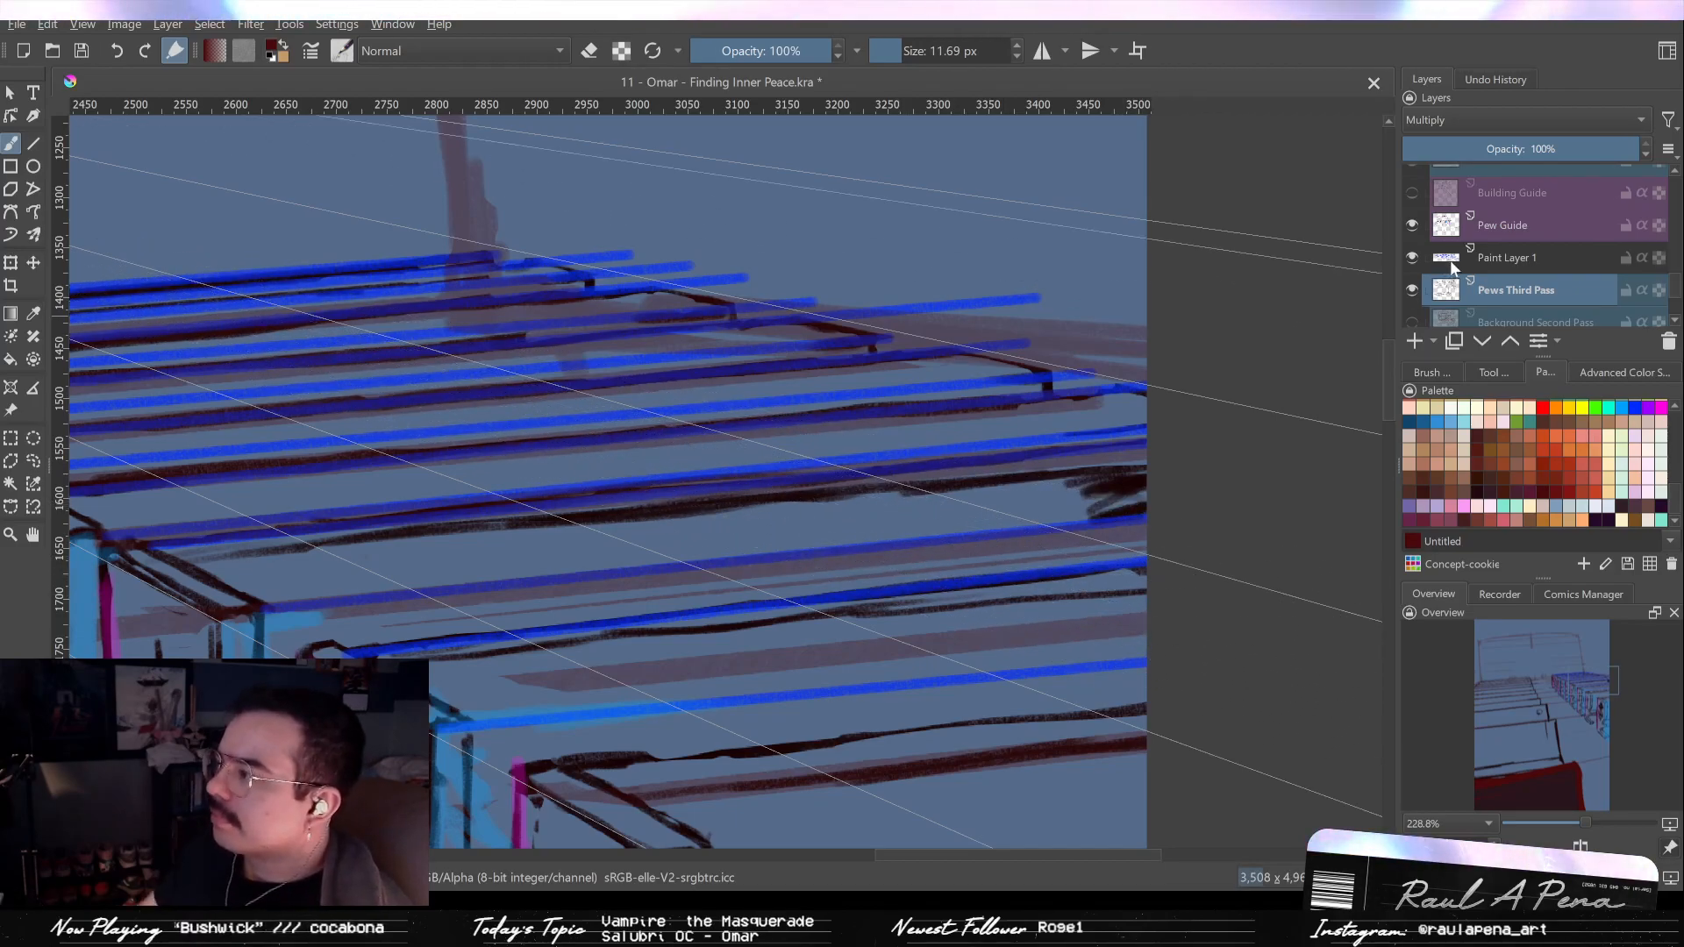
click(1412, 258)
mouse_move(1315, 327)
mouse_down()
mouse_move(1324, 391)
mouse_move(1355, 342)
mouse_move(1346, 290)
mouse_up()
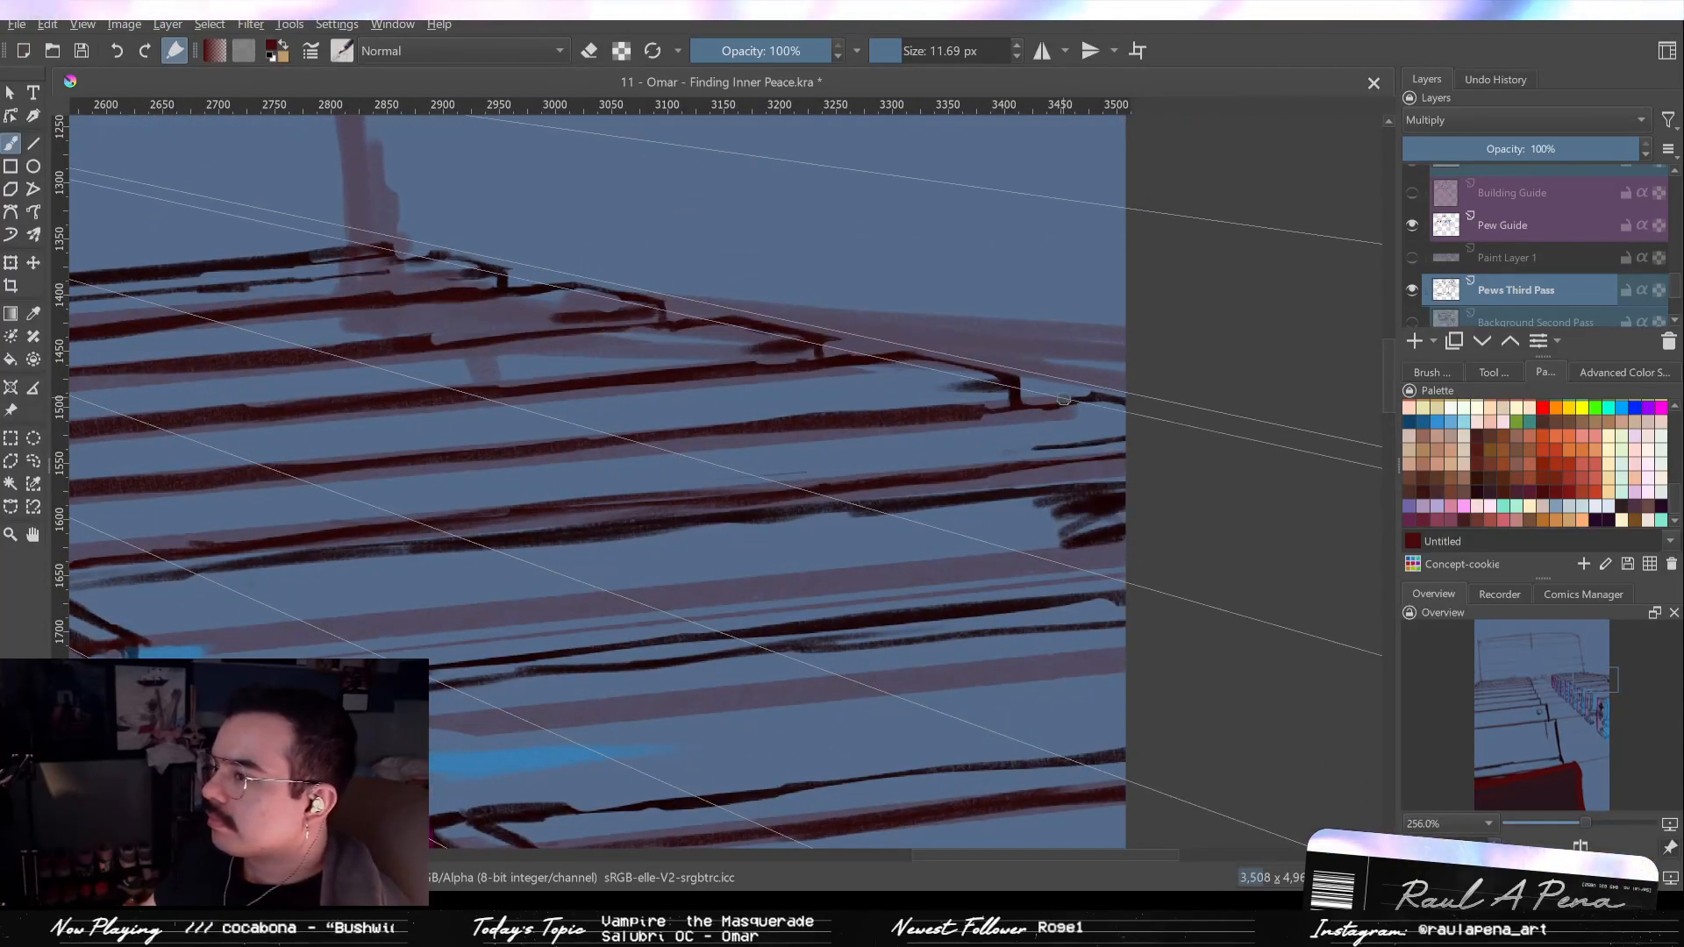
Draw a straight 7.69 px line along the perspective guide through all the pews' far-end corners, out past the canvas edge.
key(v)
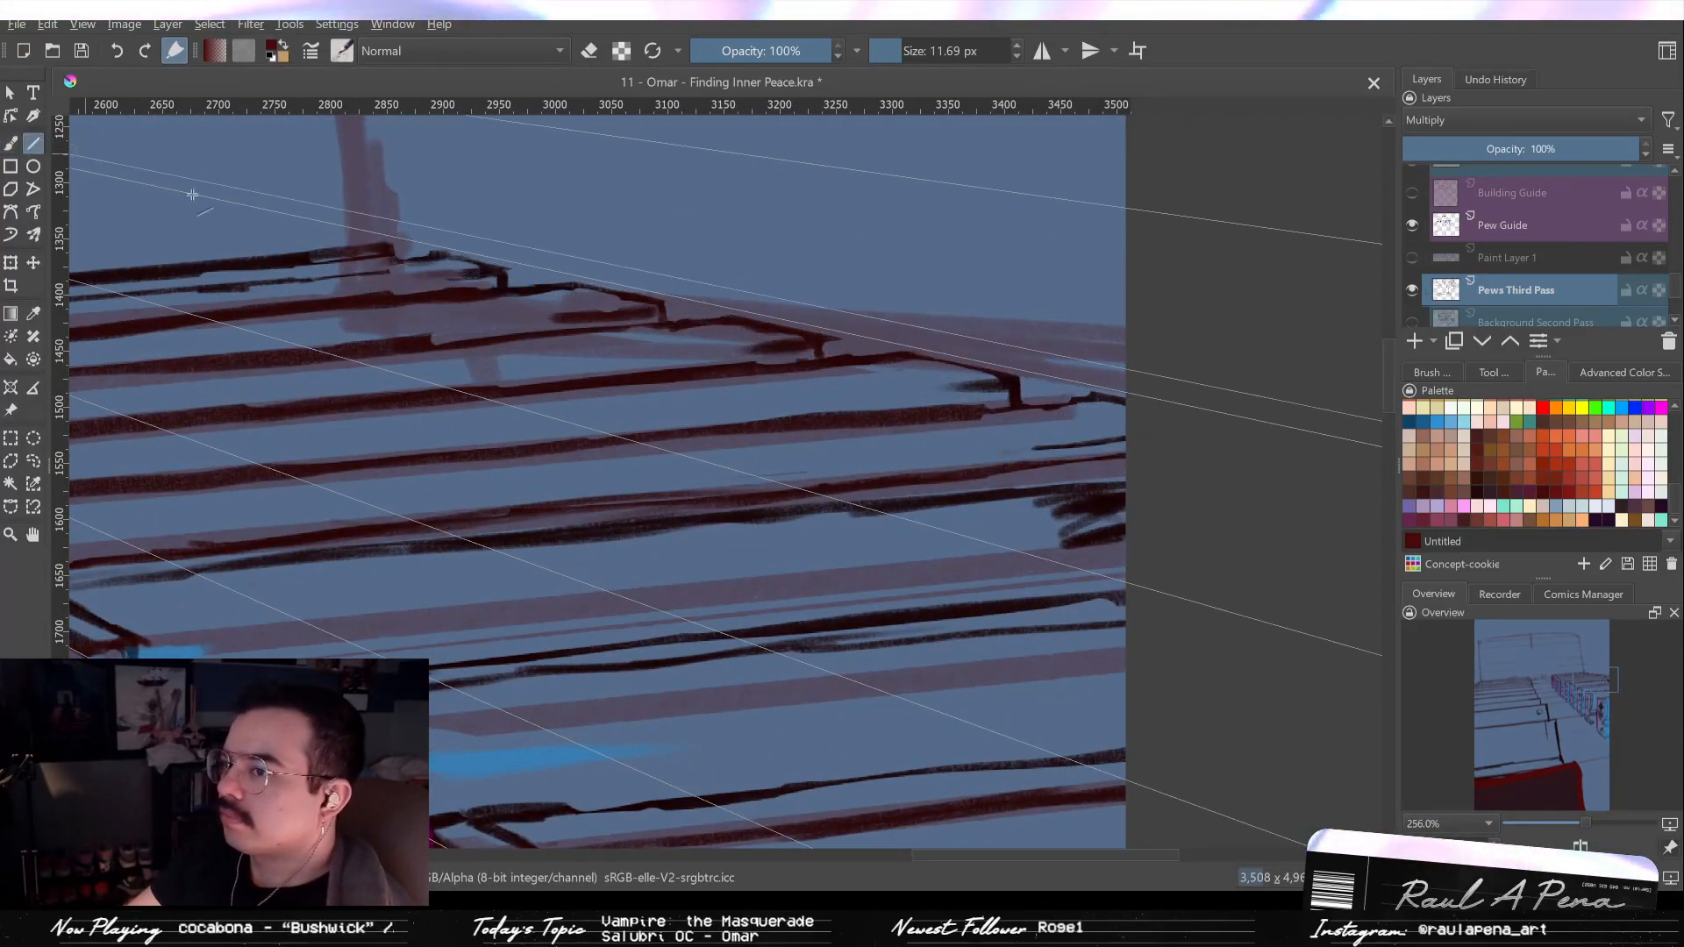
mouse_move(367, 254)
mouse_down()
mouse_move(1184, 456)
mouse_move(1141, 449)
mouse_move(1170, 426)
mouse_move(1191, 438)
mouse_up()
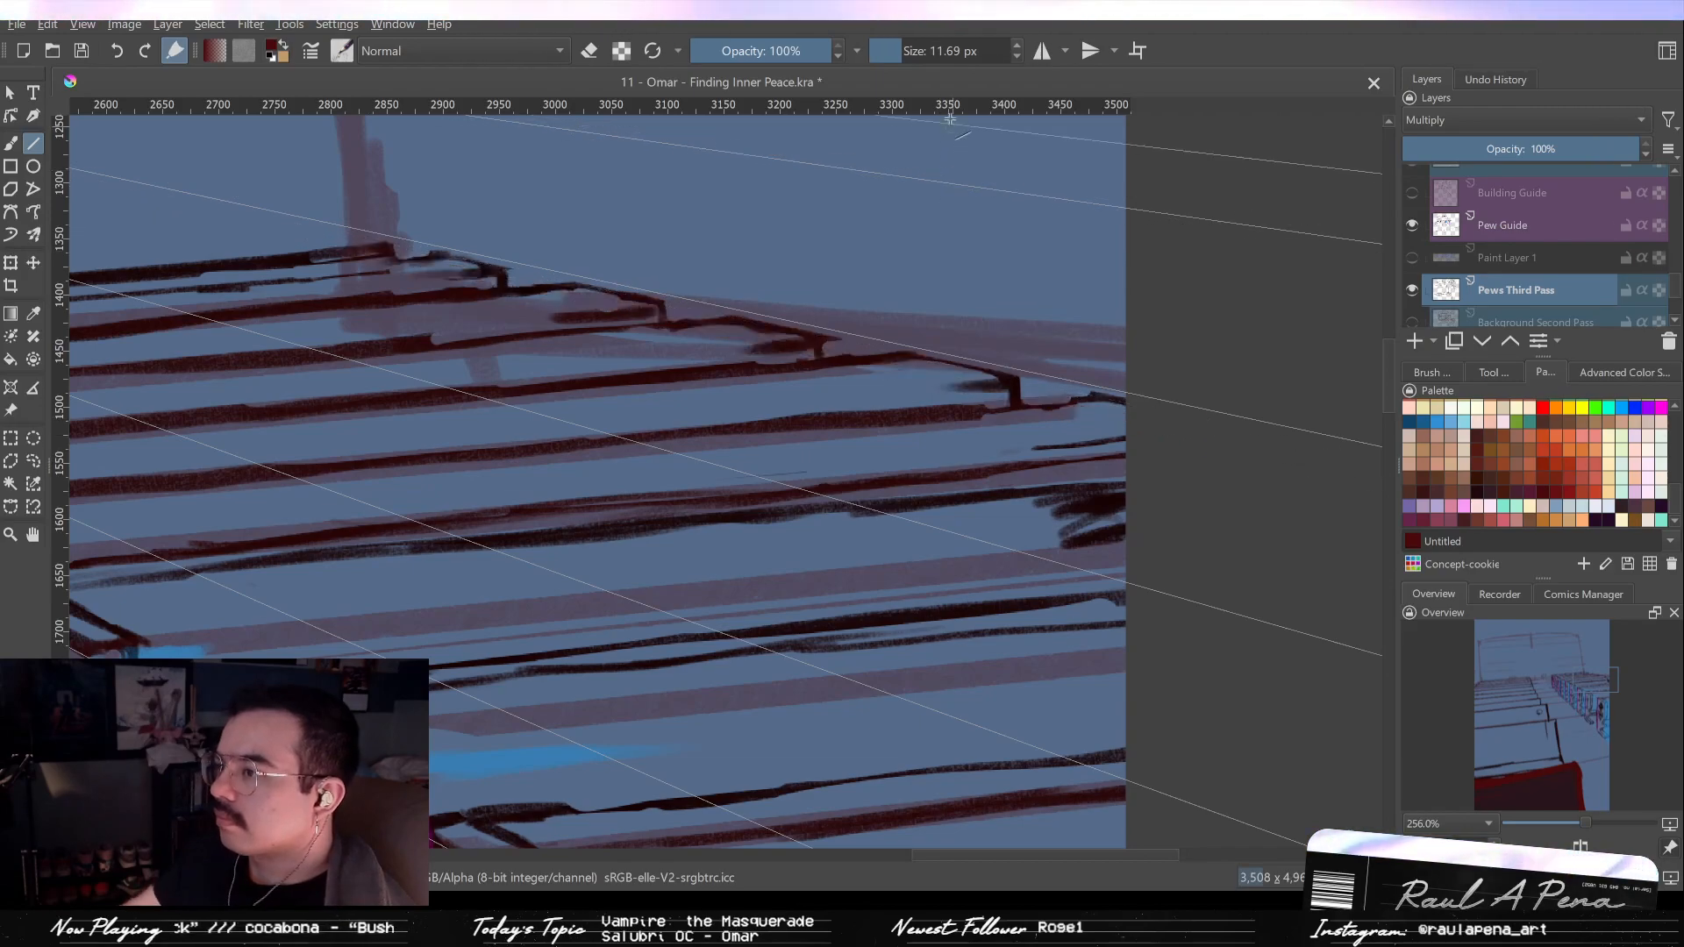
click(1016, 56)
click(1017, 57)
click(1017, 56)
click(1017, 57)
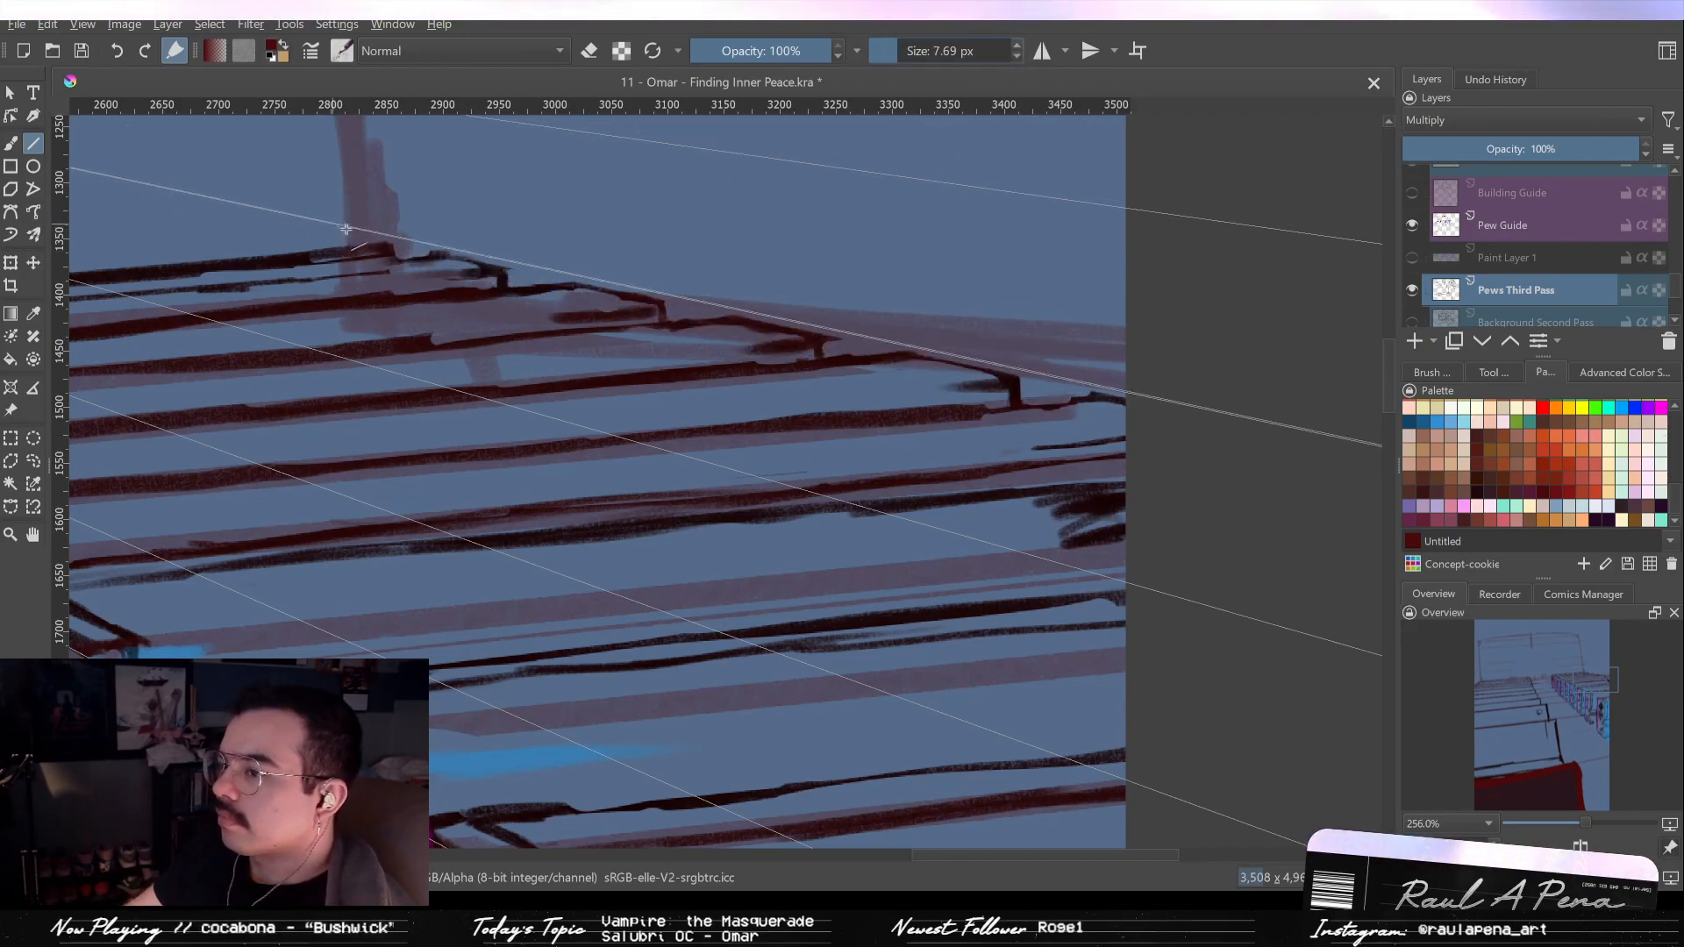
drag(374, 253, 387, 261)
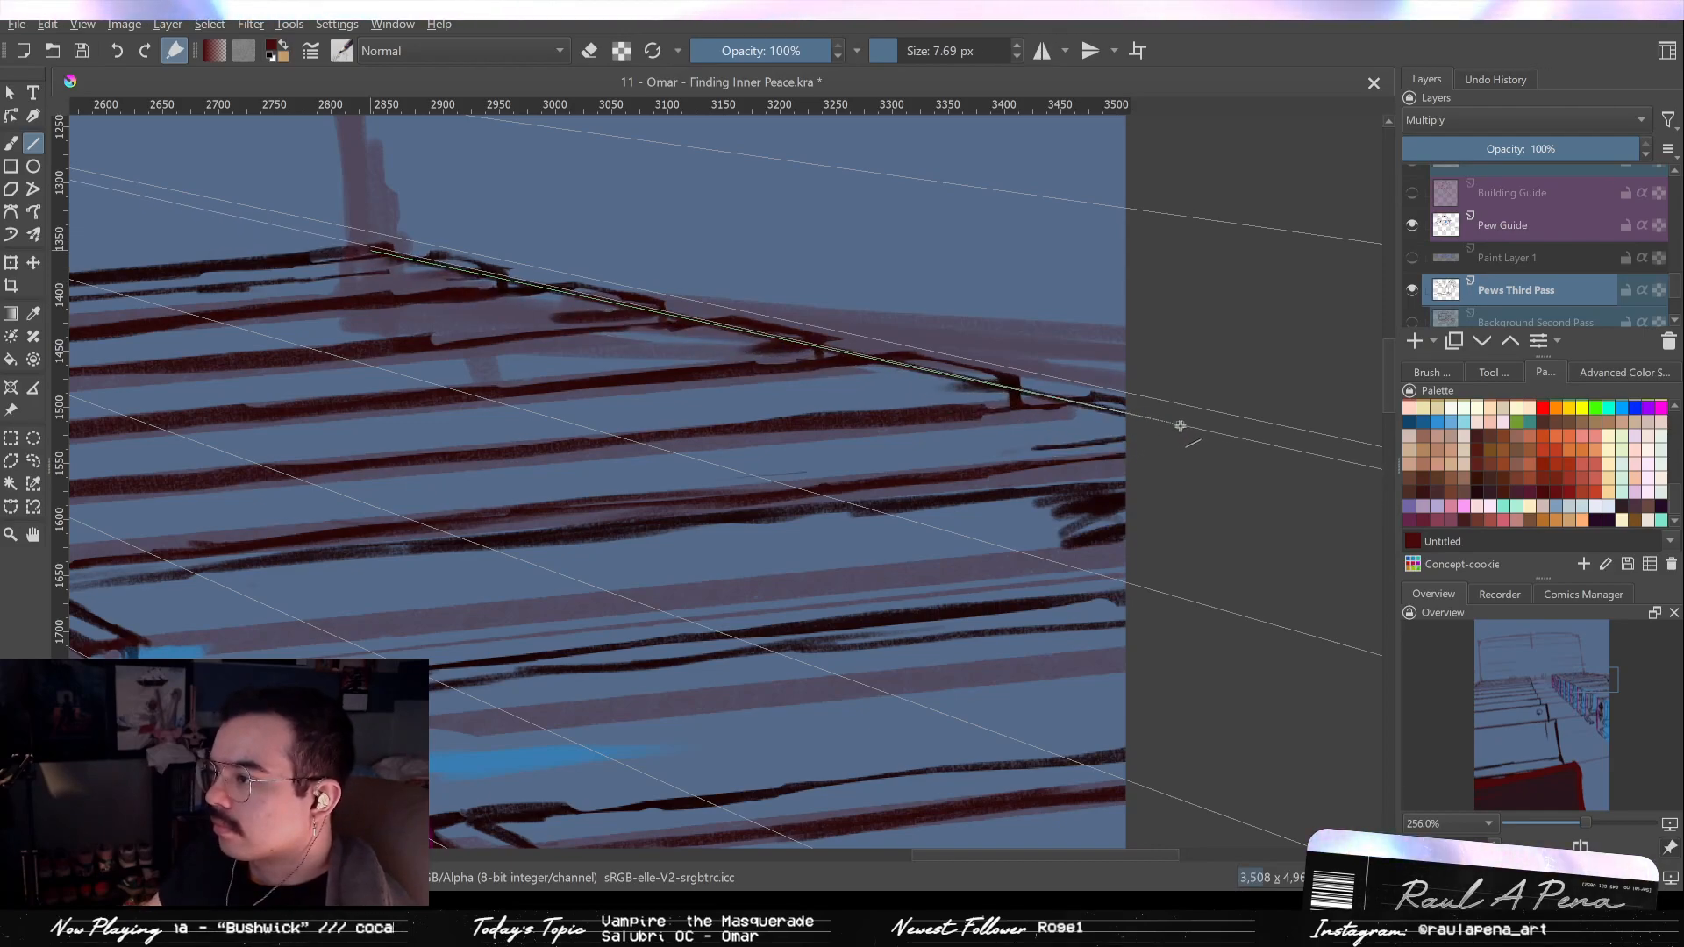
Erase the straight line's excess between the corner posts of the pew ends nearest the canvas edge.
key(e)
mouse_move(1051, 394)
mouse_down()
mouse_move(1087, 334)
mouse_move(1087, 228)
mouse_up()
key(b)
mouse_move(1001, 360)
mouse_down()
mouse_move(1007, 397)
mouse_move(1166, 383)
mouse_up()
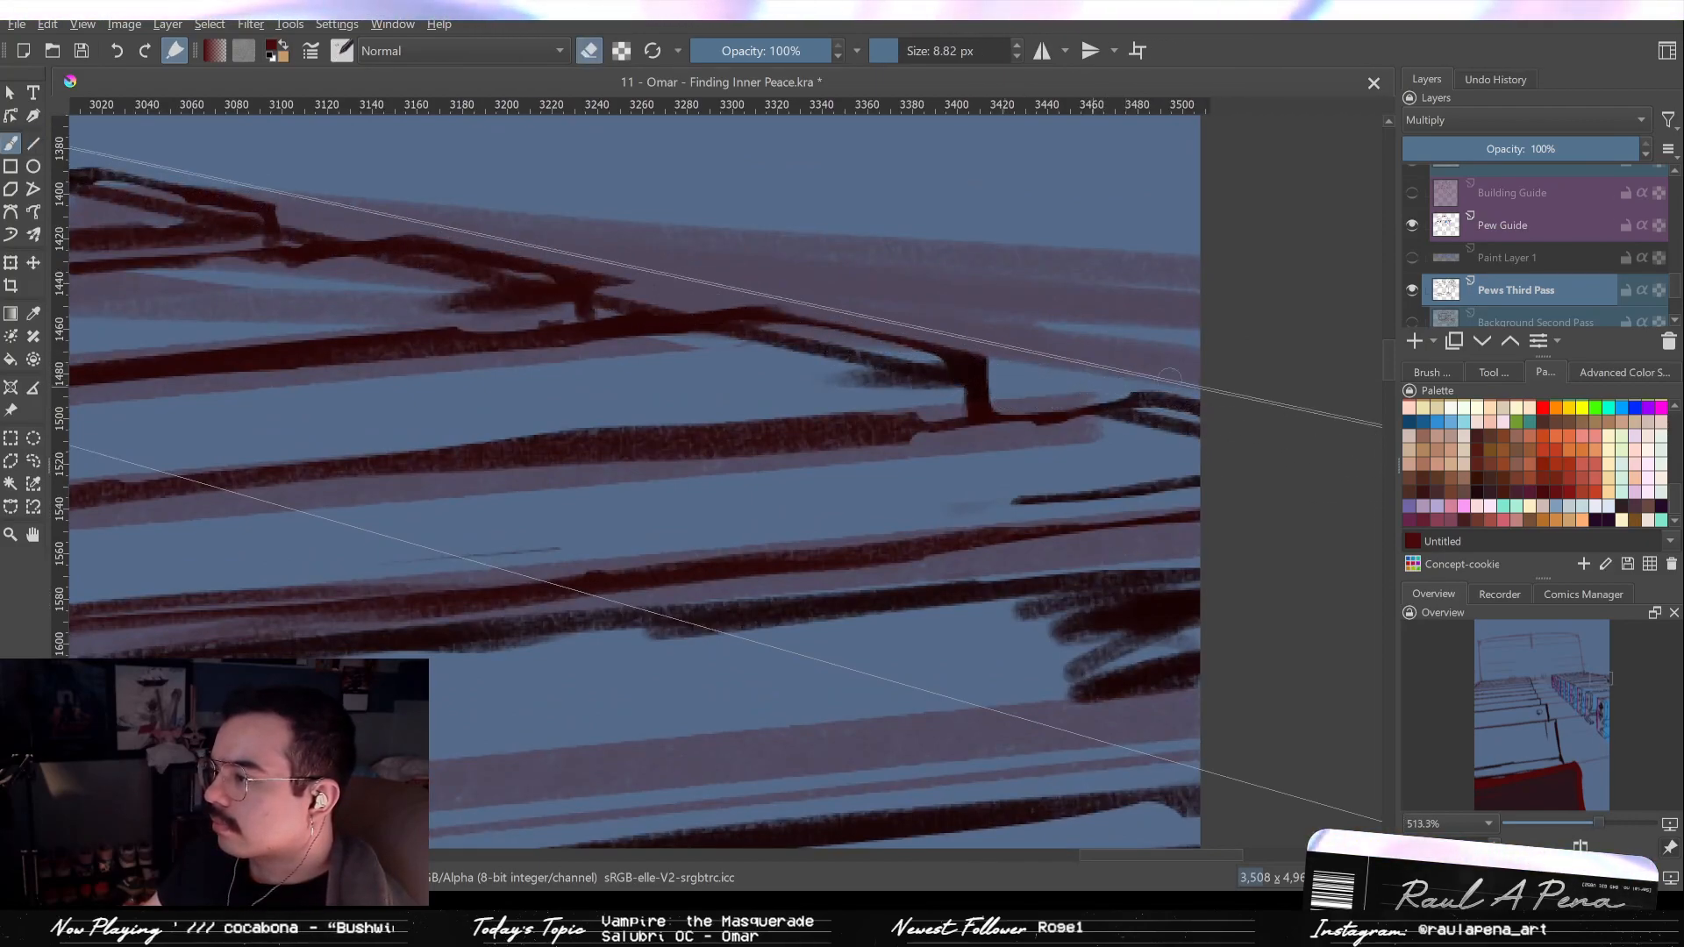
drag(814, 307, 1091, 371)
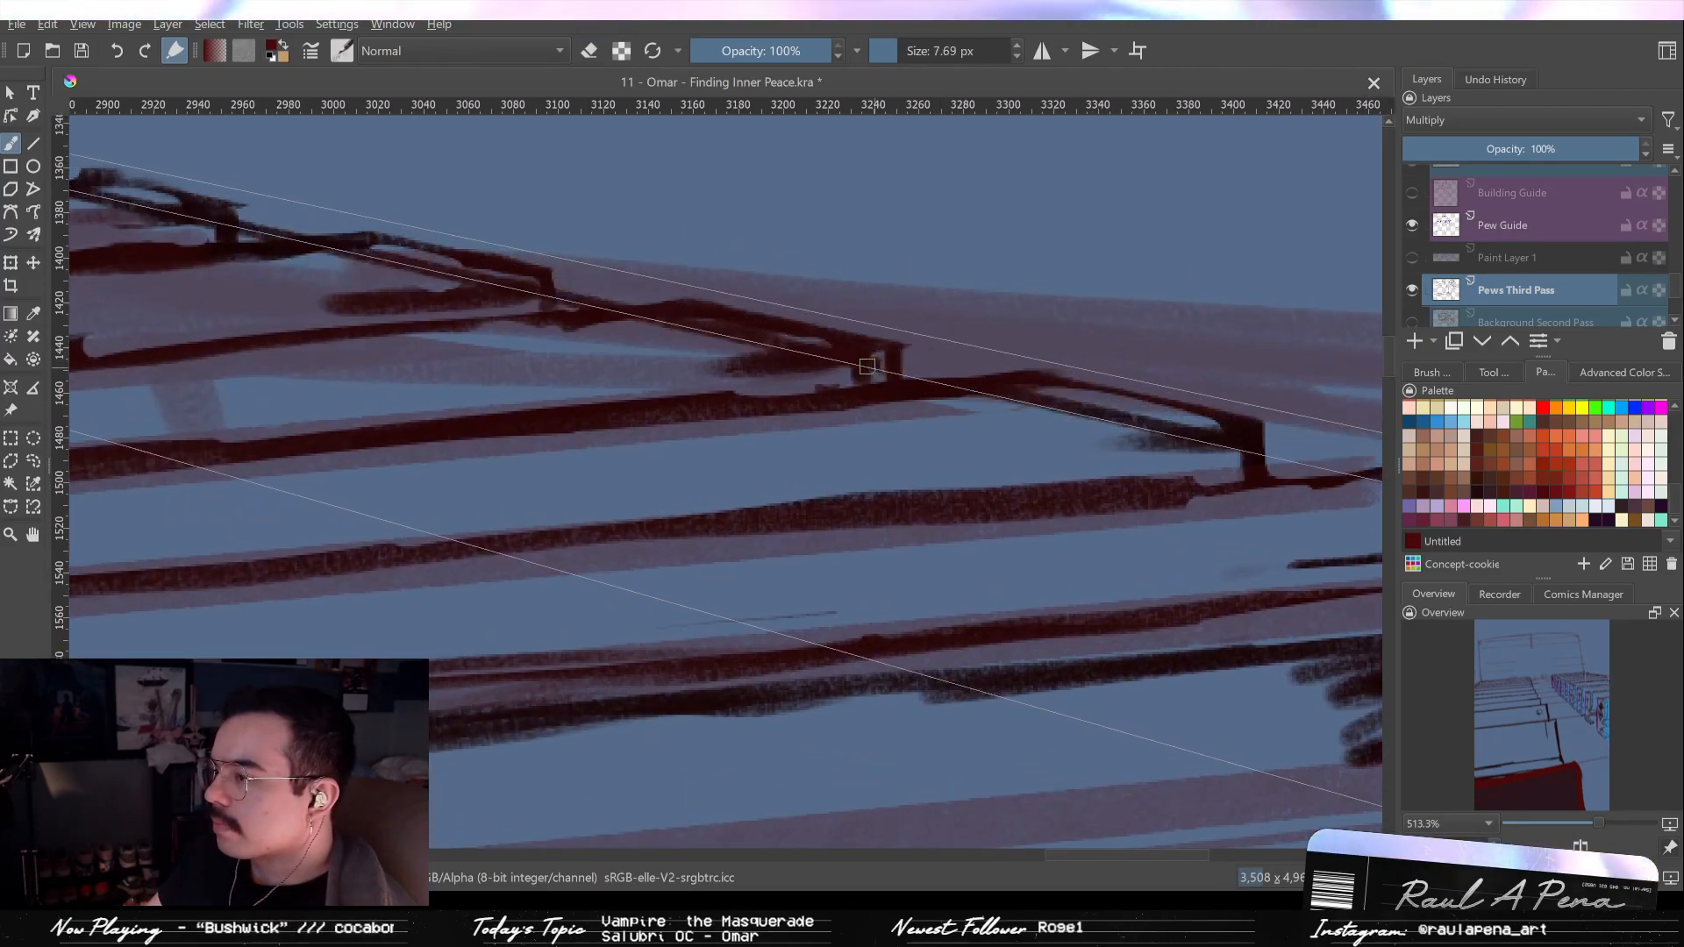
Erase the excess beneath the middle pews' far-end corners, undoing one overly wide eraser stroke.
key(e)
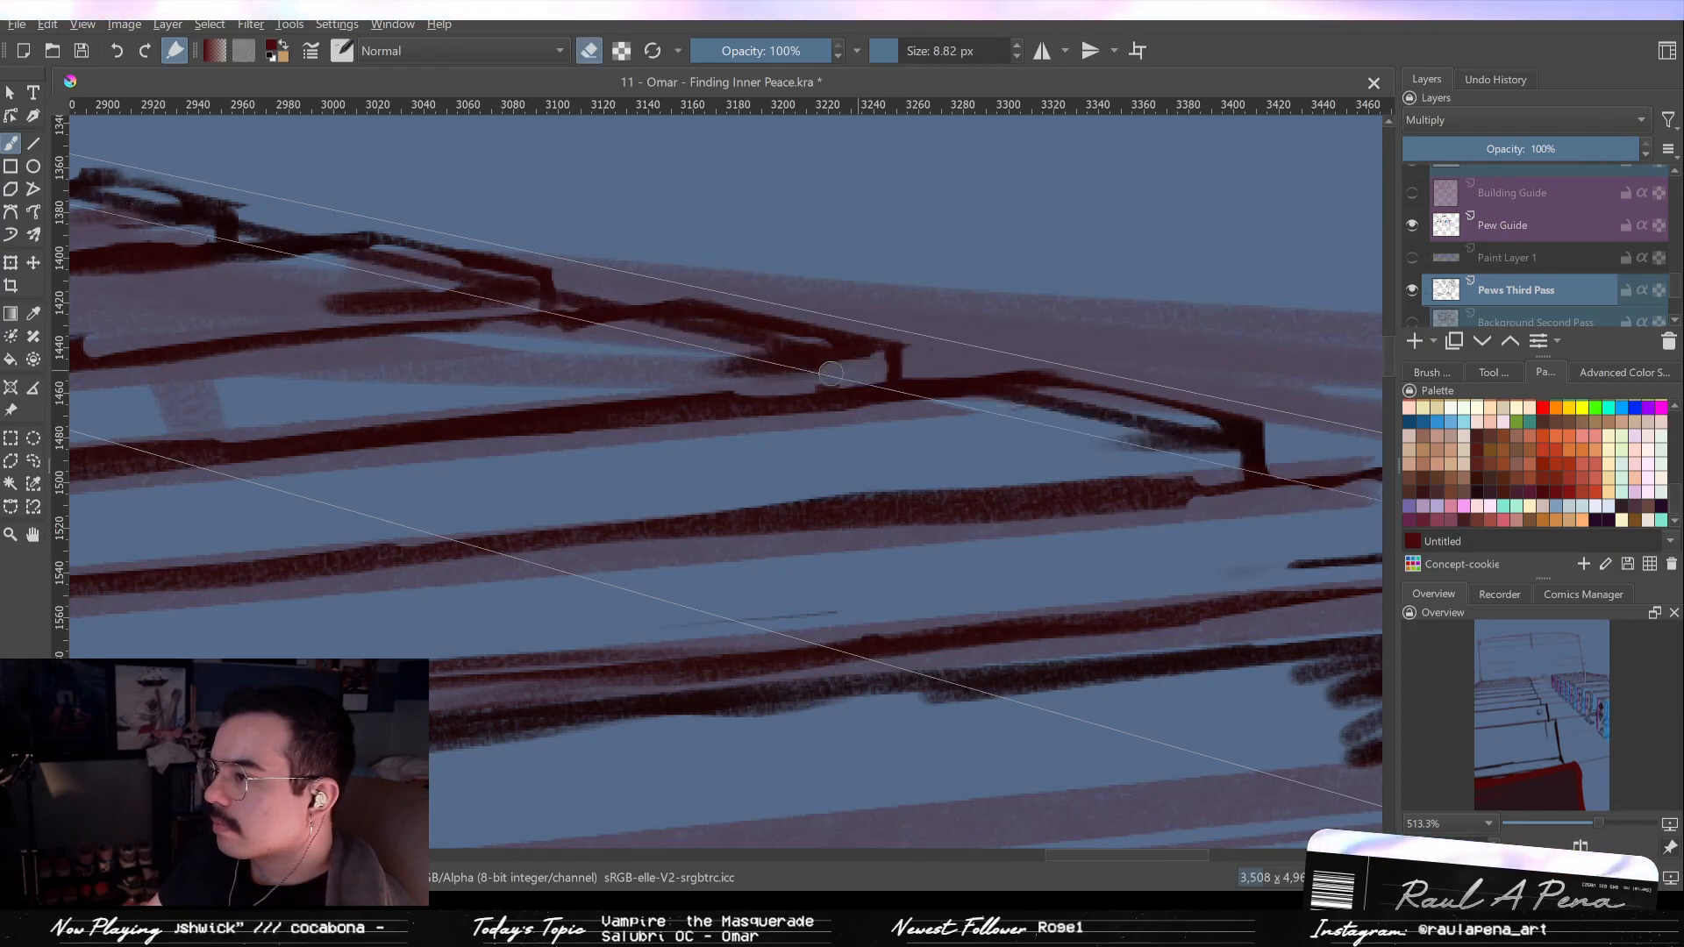
drag(790, 384, 839, 382)
drag(849, 374, 1006, 419)
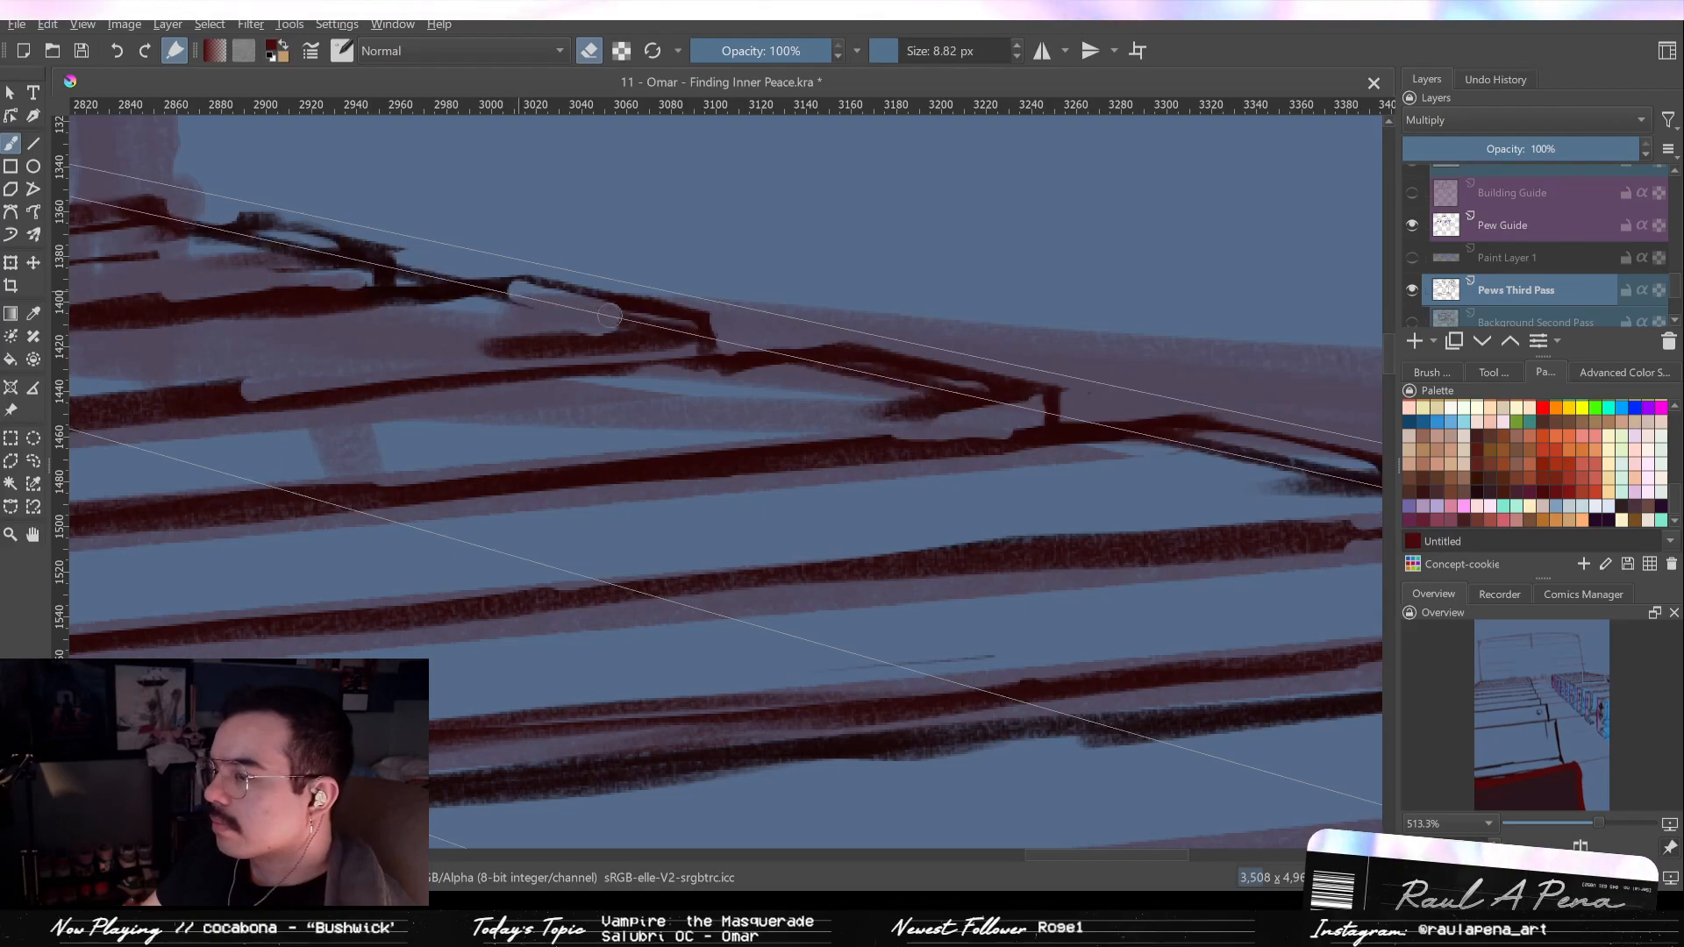
key(ctrl+z)
mouse_move(623, 320)
mouse_down()
mouse_move(632, 376)
mouse_move(654, 357)
mouse_move(632, 377)
mouse_up()
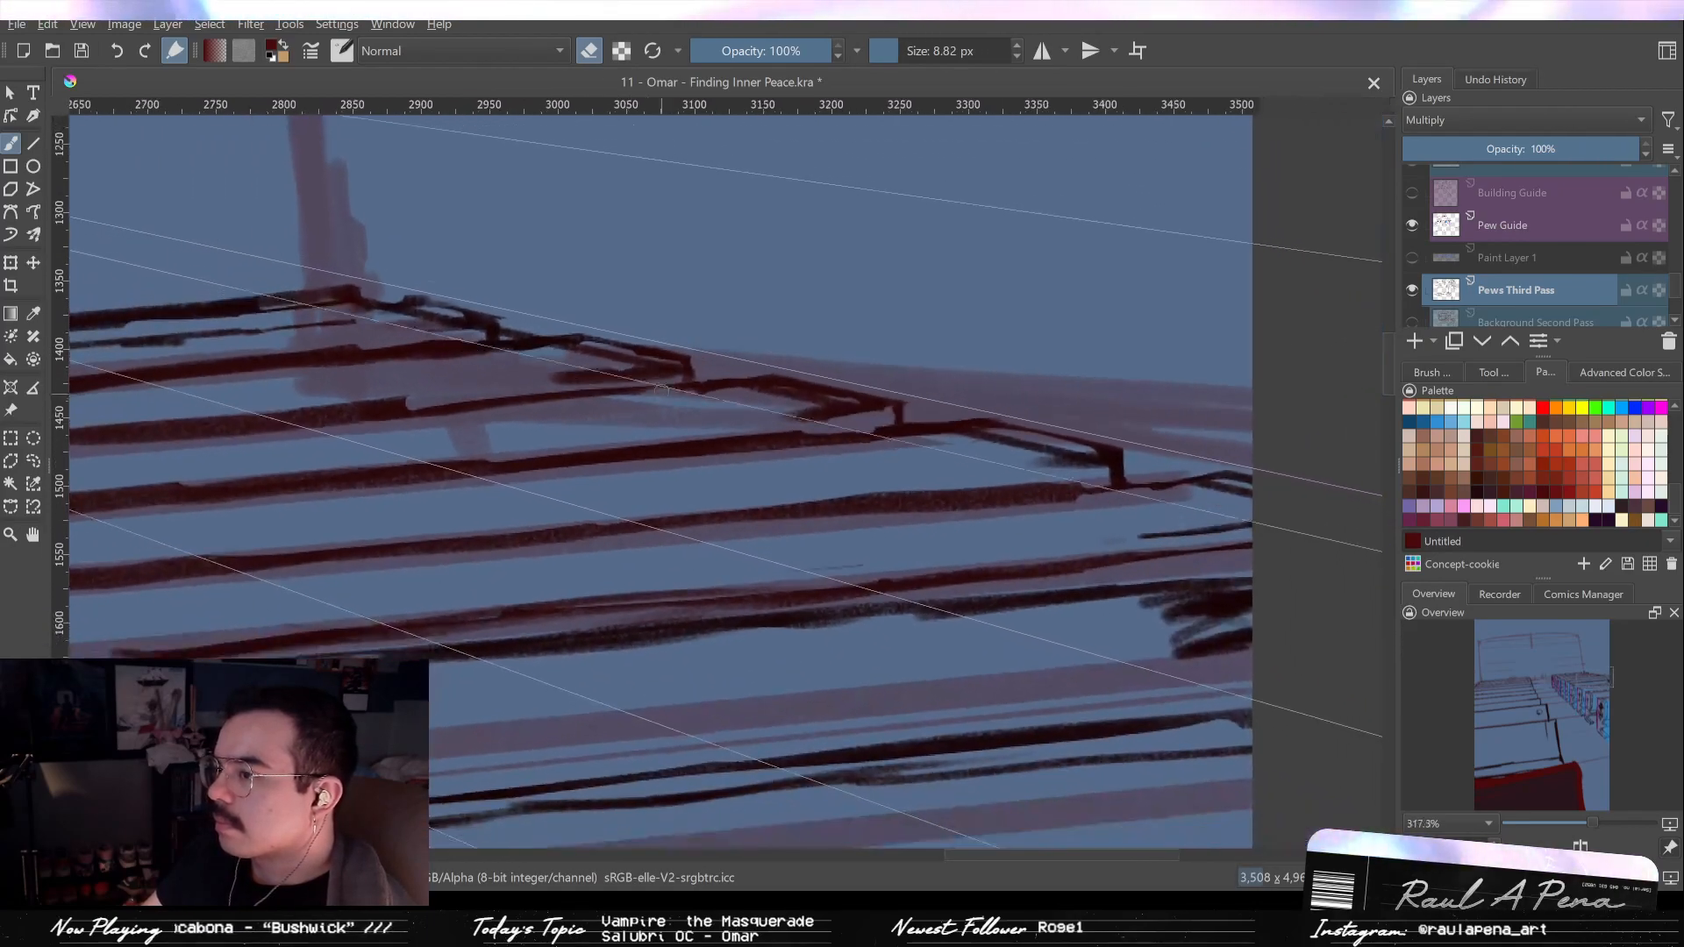
Toggle Paint Layer 1's visibility to compare the cleaned far-end edges against the blue guides.
click(1411, 258)
click(1412, 258)
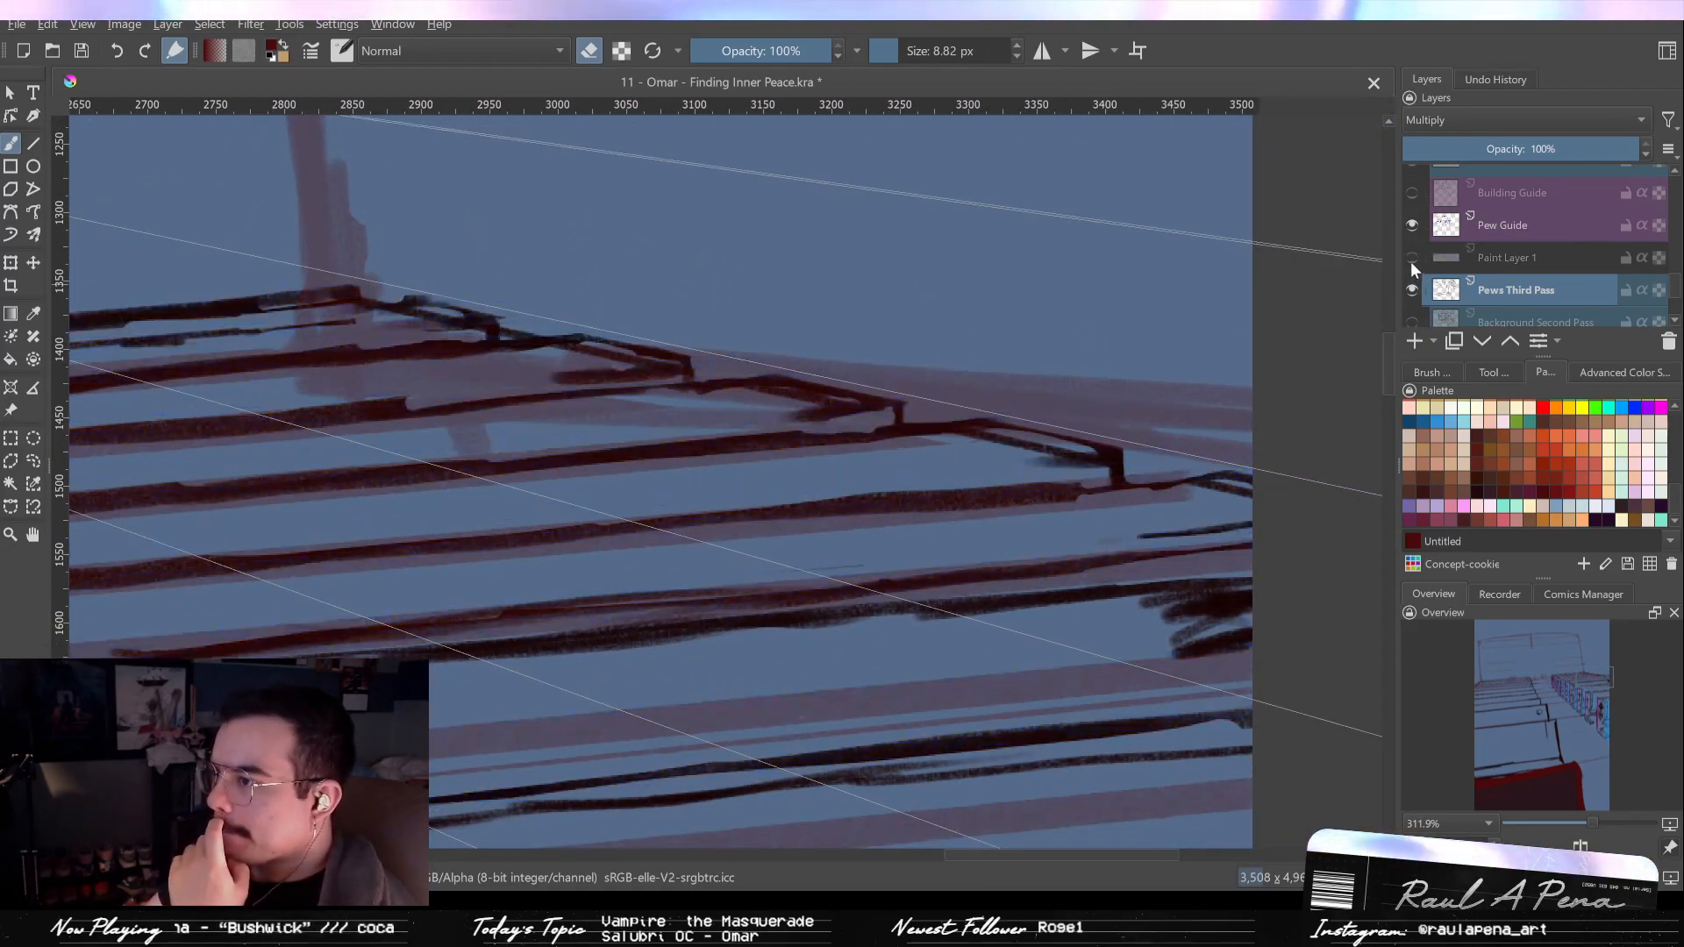
click(1411, 258)
click(1412, 258)
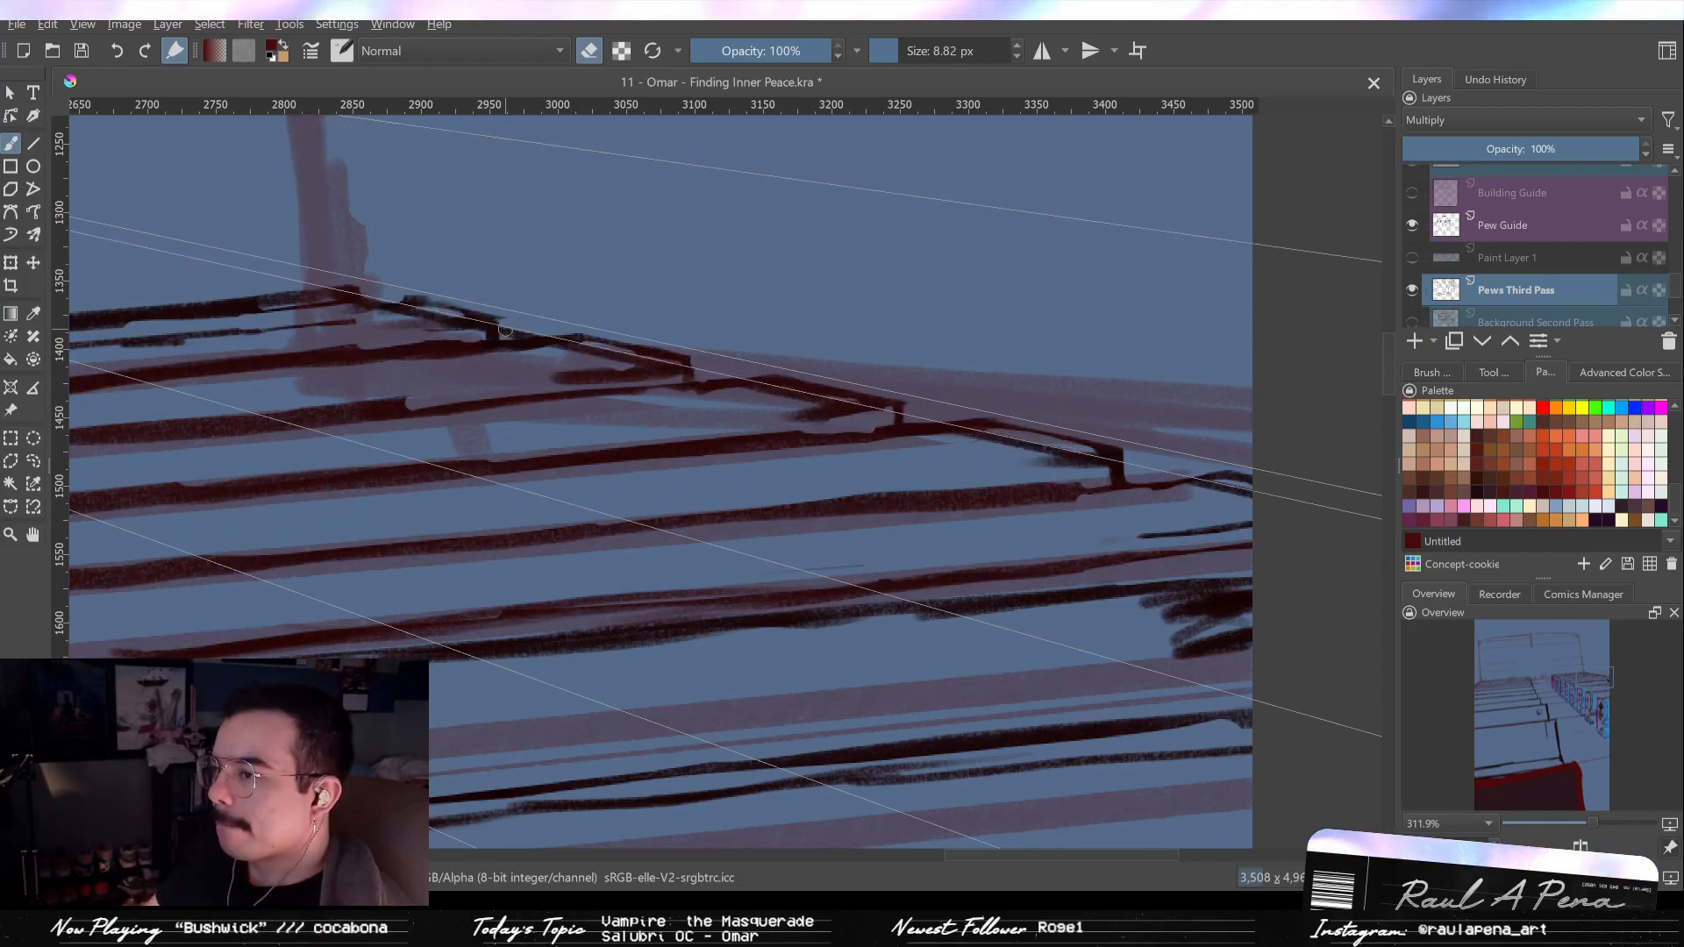
Thicken the middle pews' far-end caps with 7.69 px strokes and carve out their interiors with a 3.34 px eraser.
mouse_move(515, 369)
mouse_down()
mouse_move(741, 358)
mouse_move(811, 379)
mouse_up()
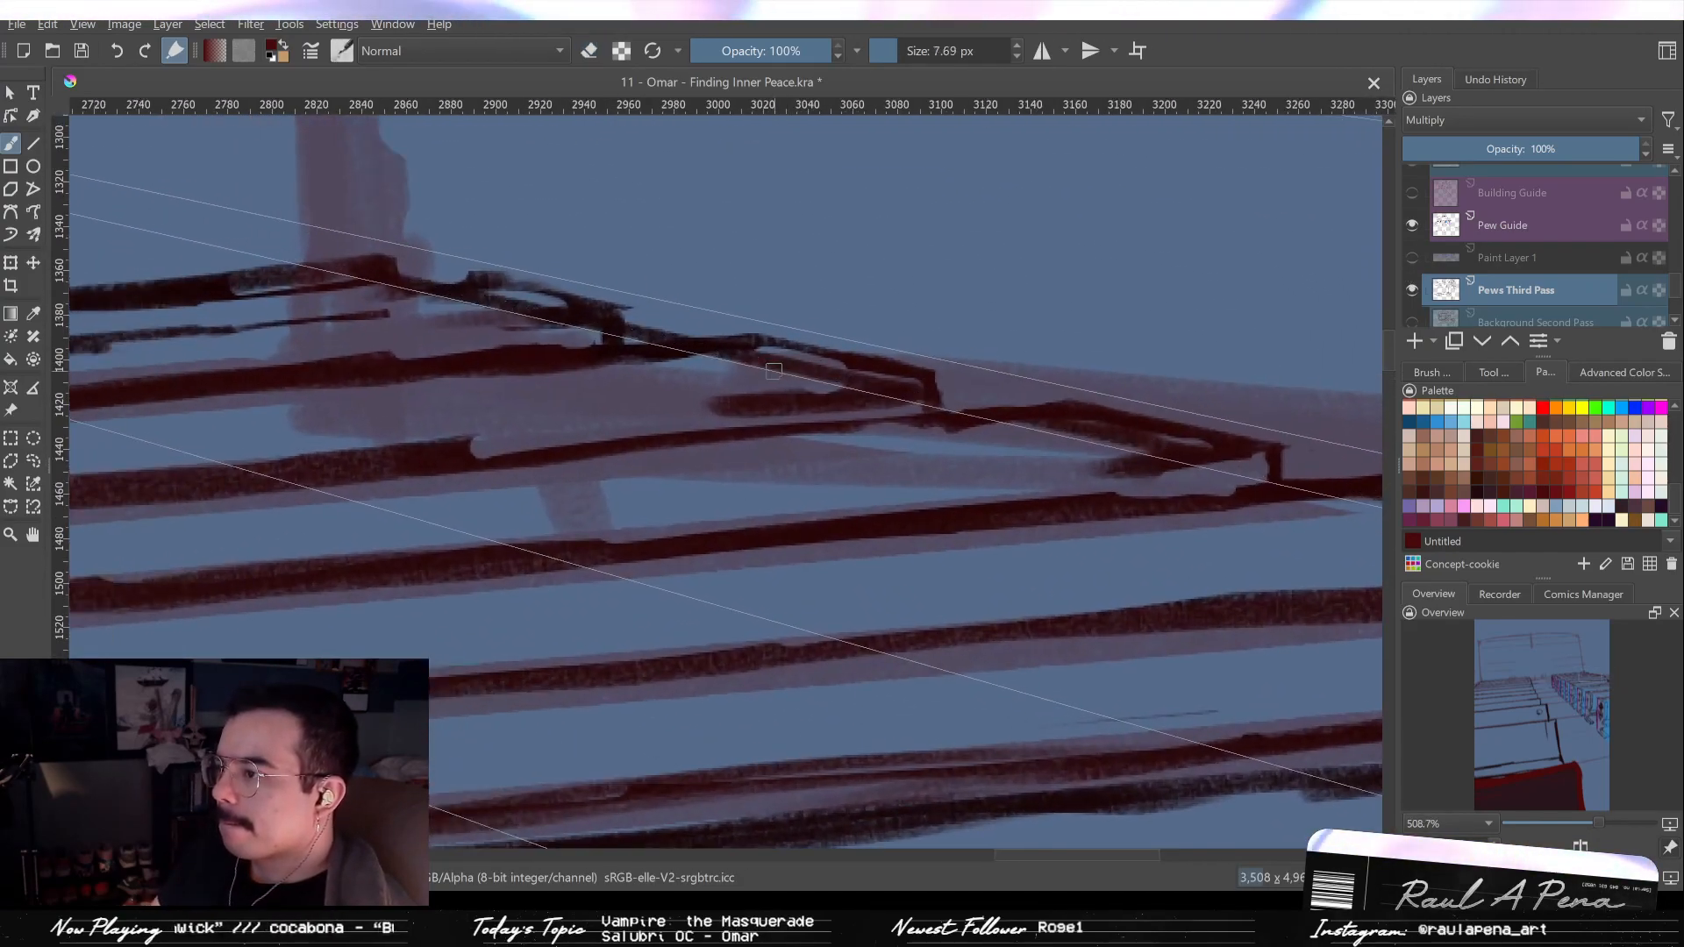
mouse_move(1110, 390)
mouse_down()
mouse_move(798, 372)
mouse_move(830, 366)
mouse_up()
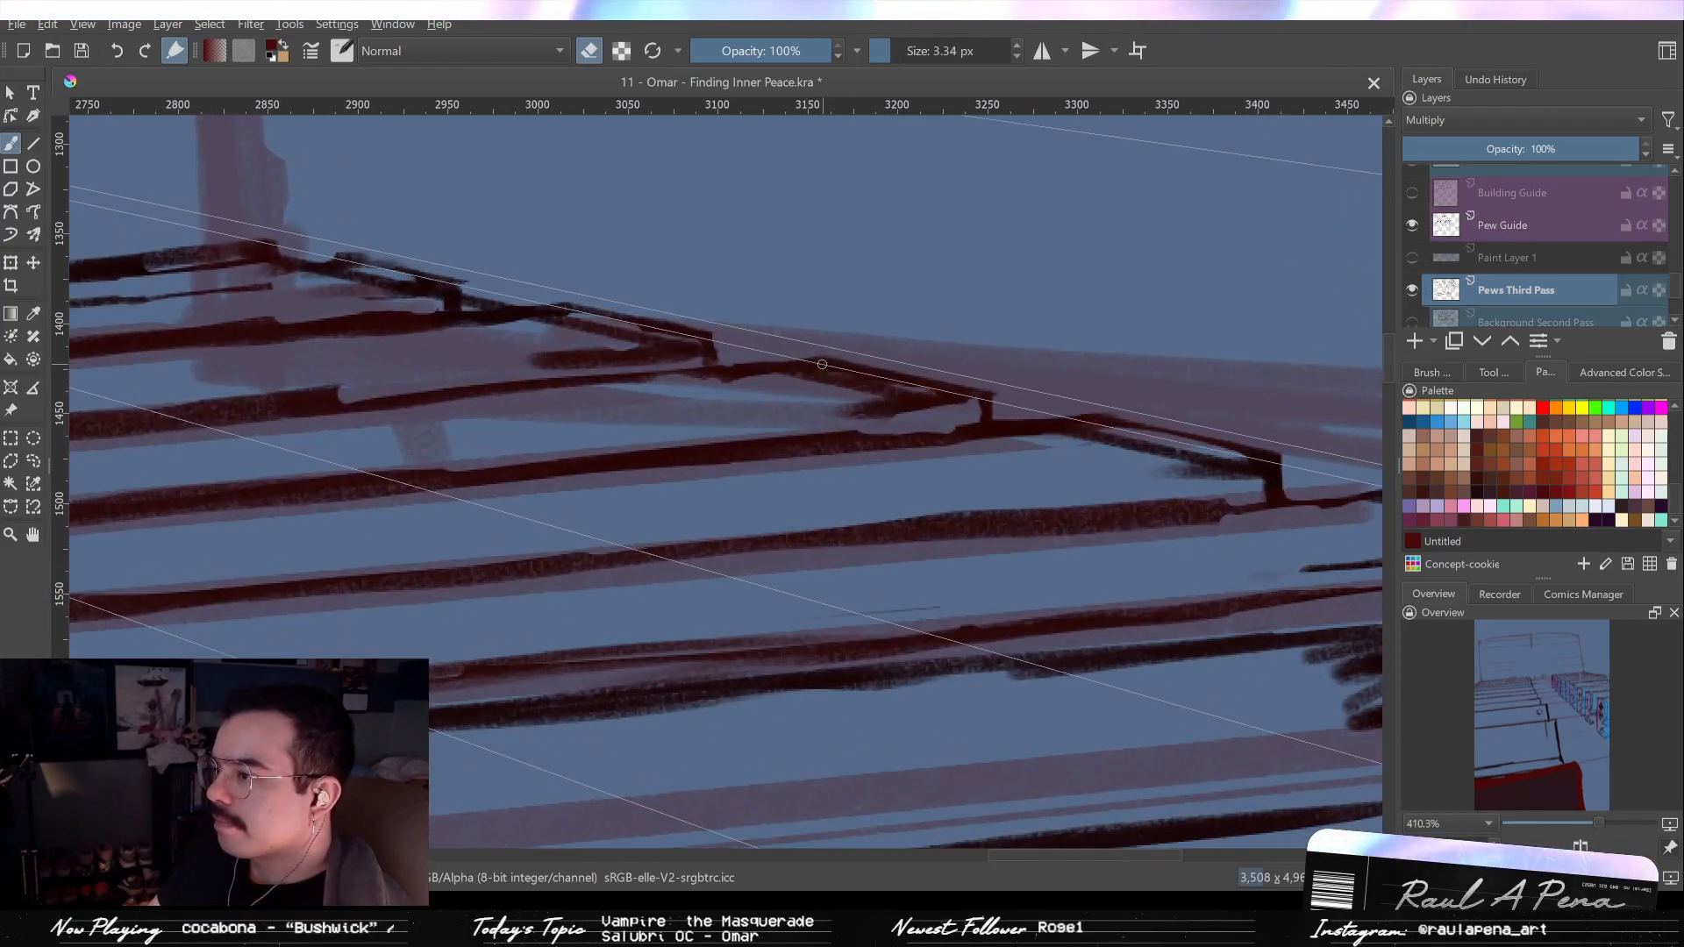
drag(681, 322, 825, 337)
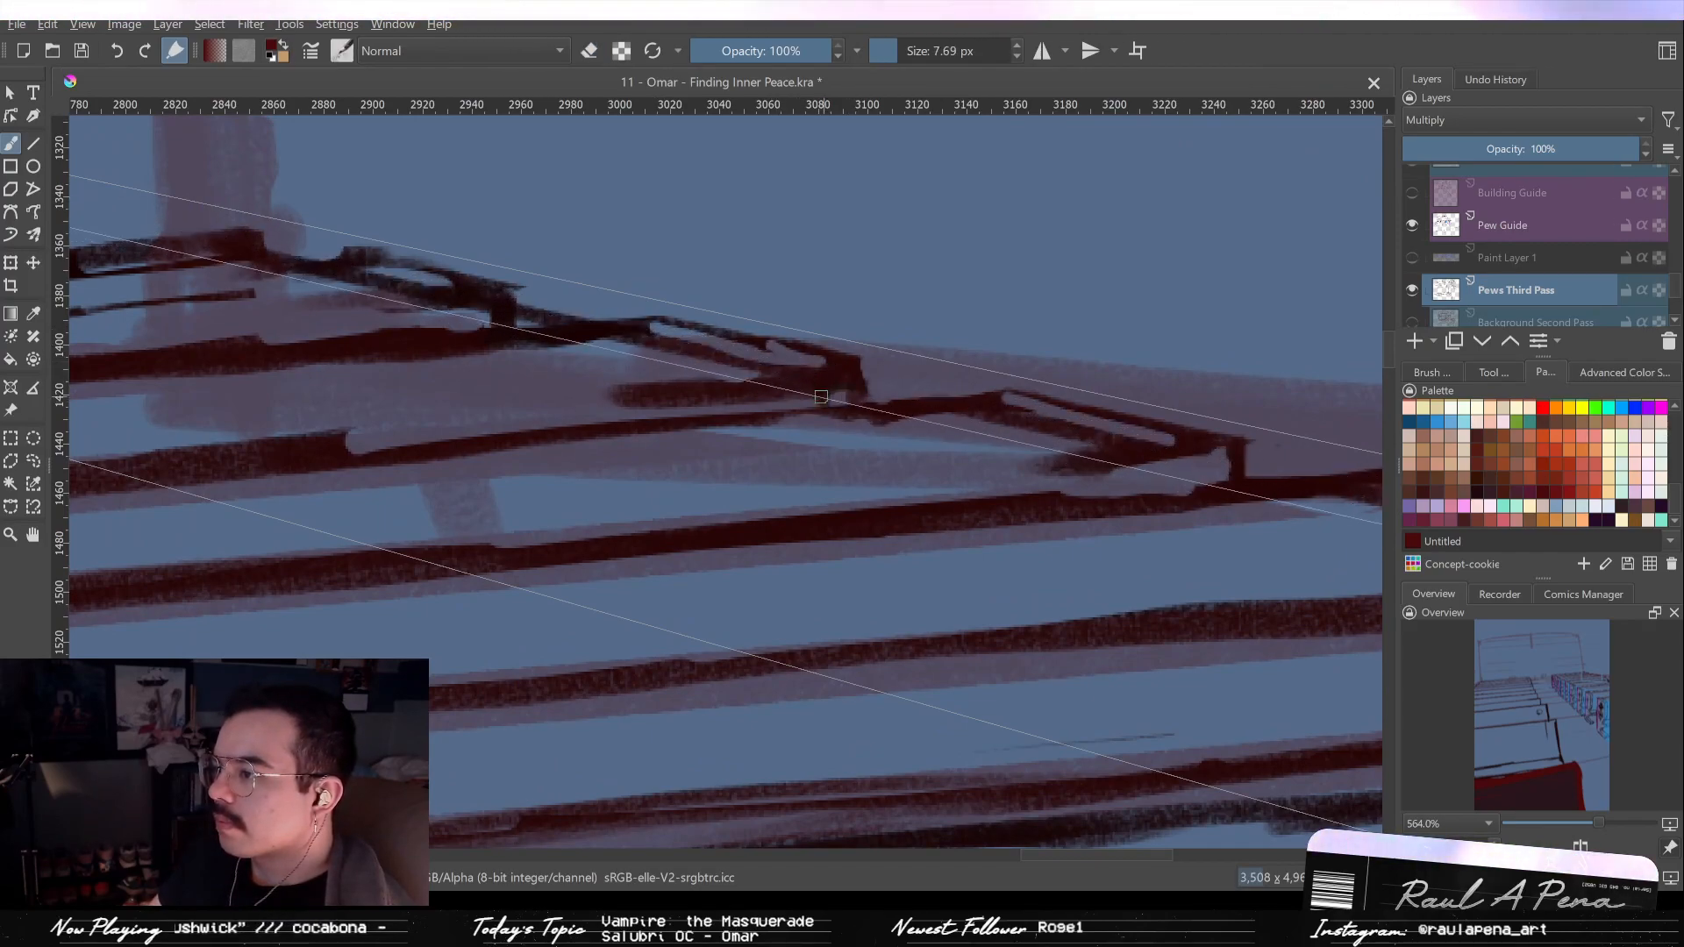
mouse_move(790, 396)
mouse_down()
mouse_move(675, 412)
mouse_move(710, 386)
mouse_move(703, 372)
mouse_move(612, 387)
mouse_move(738, 378)
mouse_up()
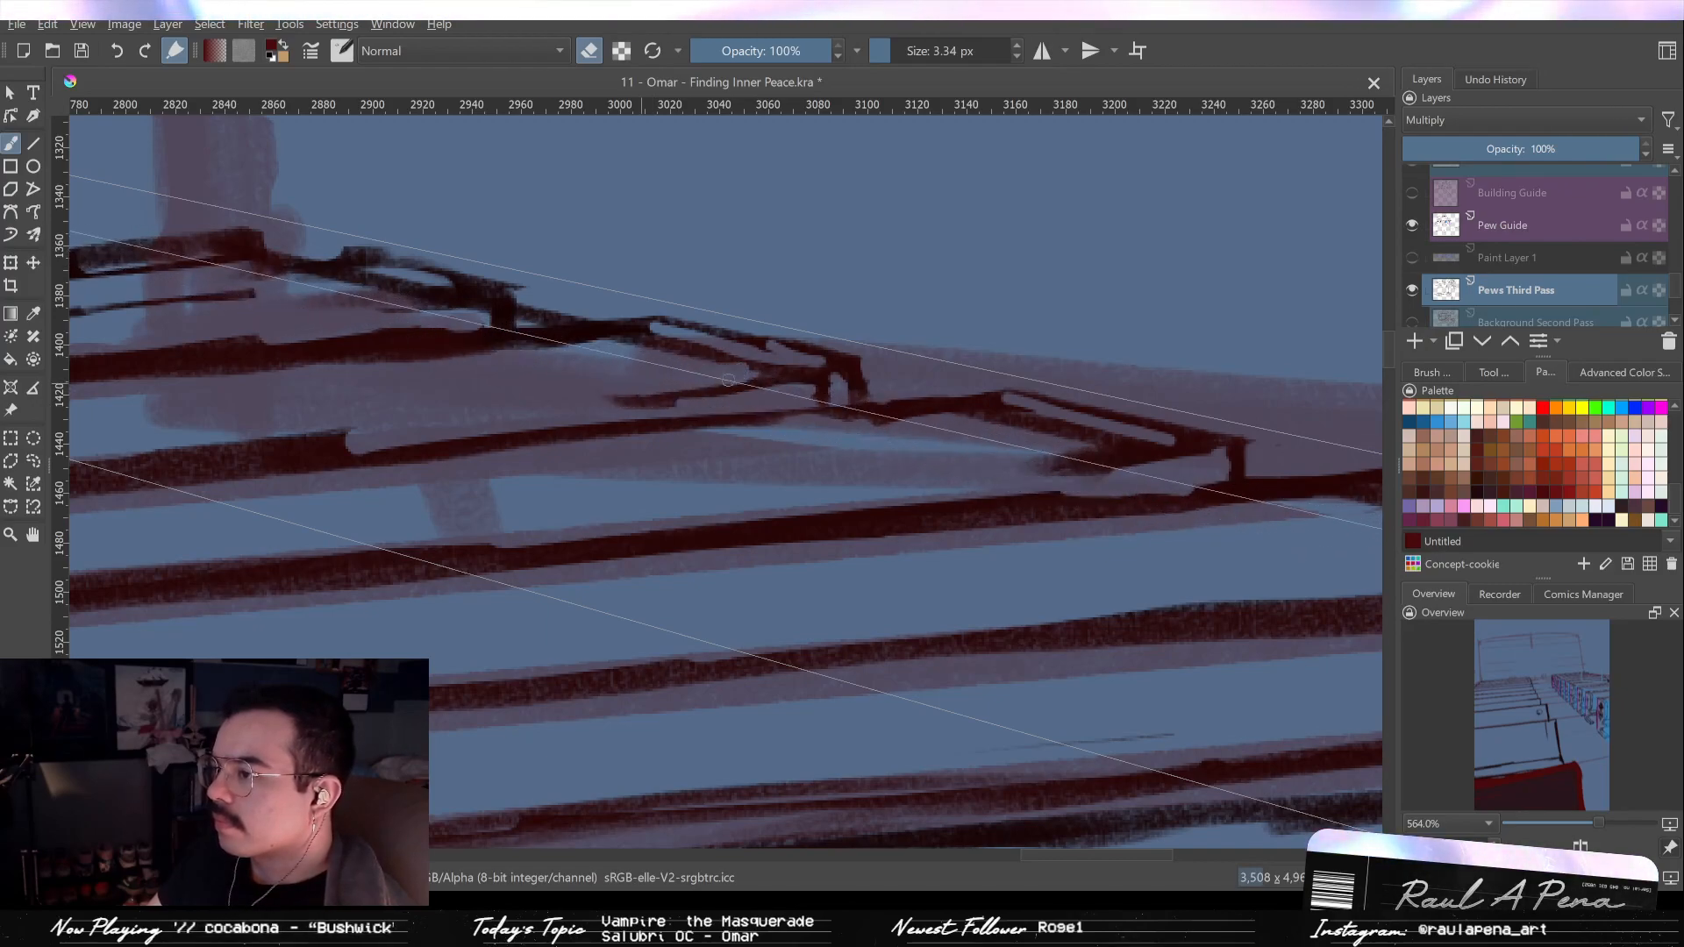
Clean the outer corner of the farthest pew's end cap with a 3.34 px eraser and redraw its top edge at 7.69 px.
mouse_move(527, 301)
mouse_down()
mouse_move(532, 320)
mouse_move(775, 339)
mouse_up()
key(ctrl+z)
key(e)
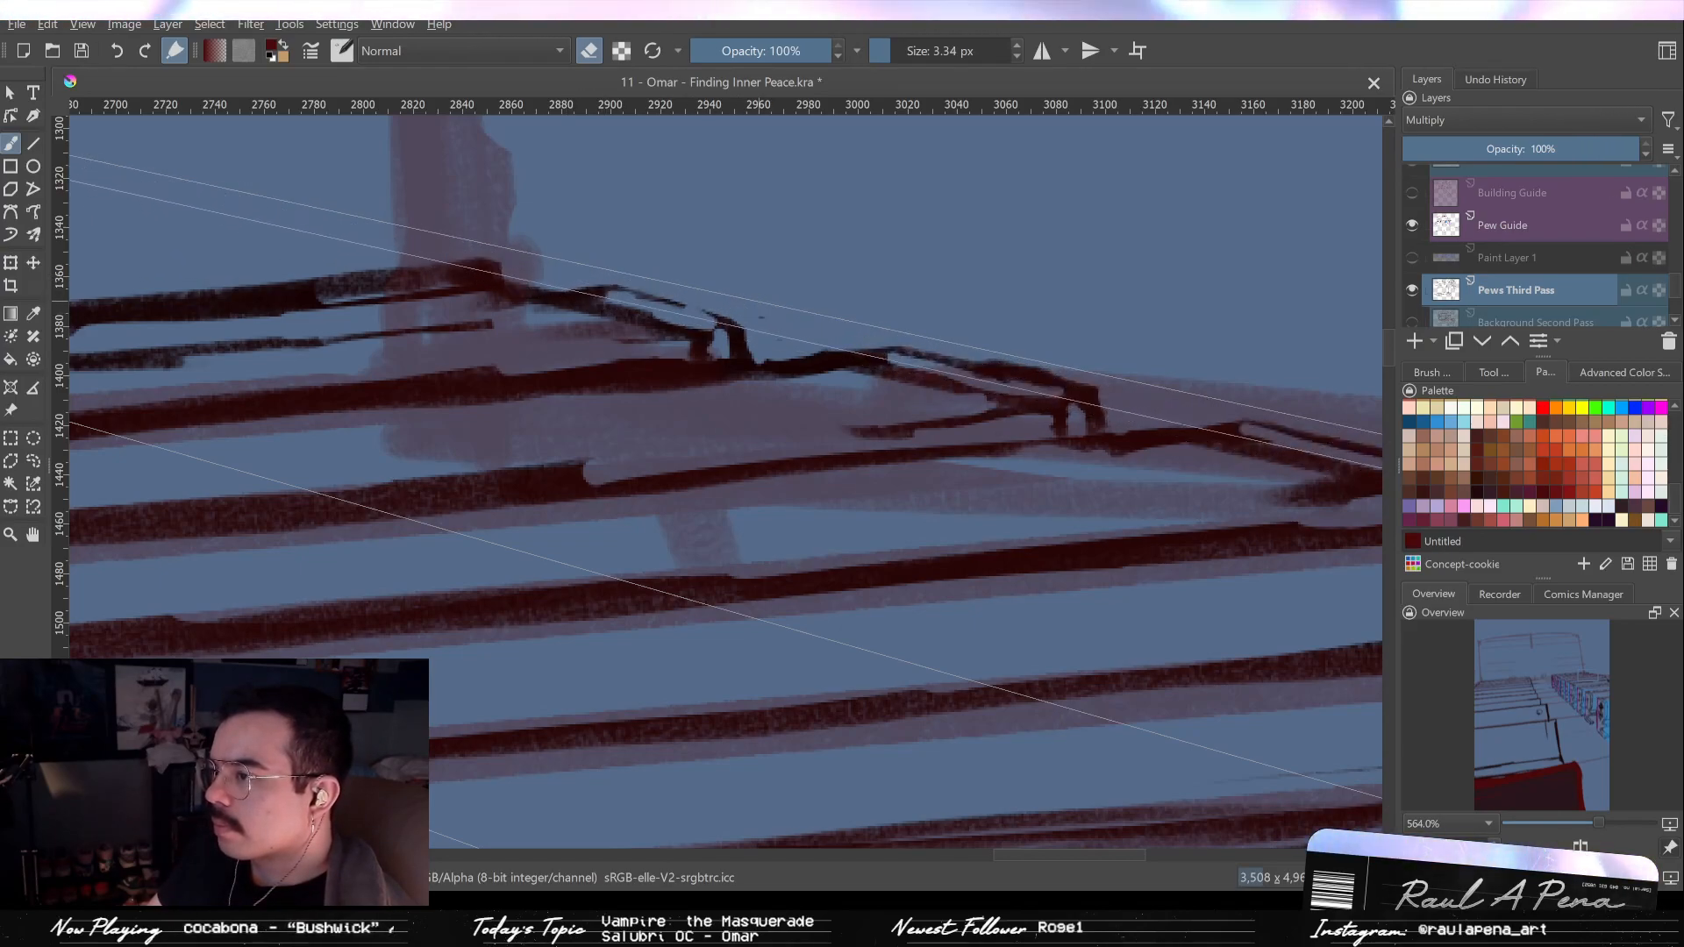
key(e)
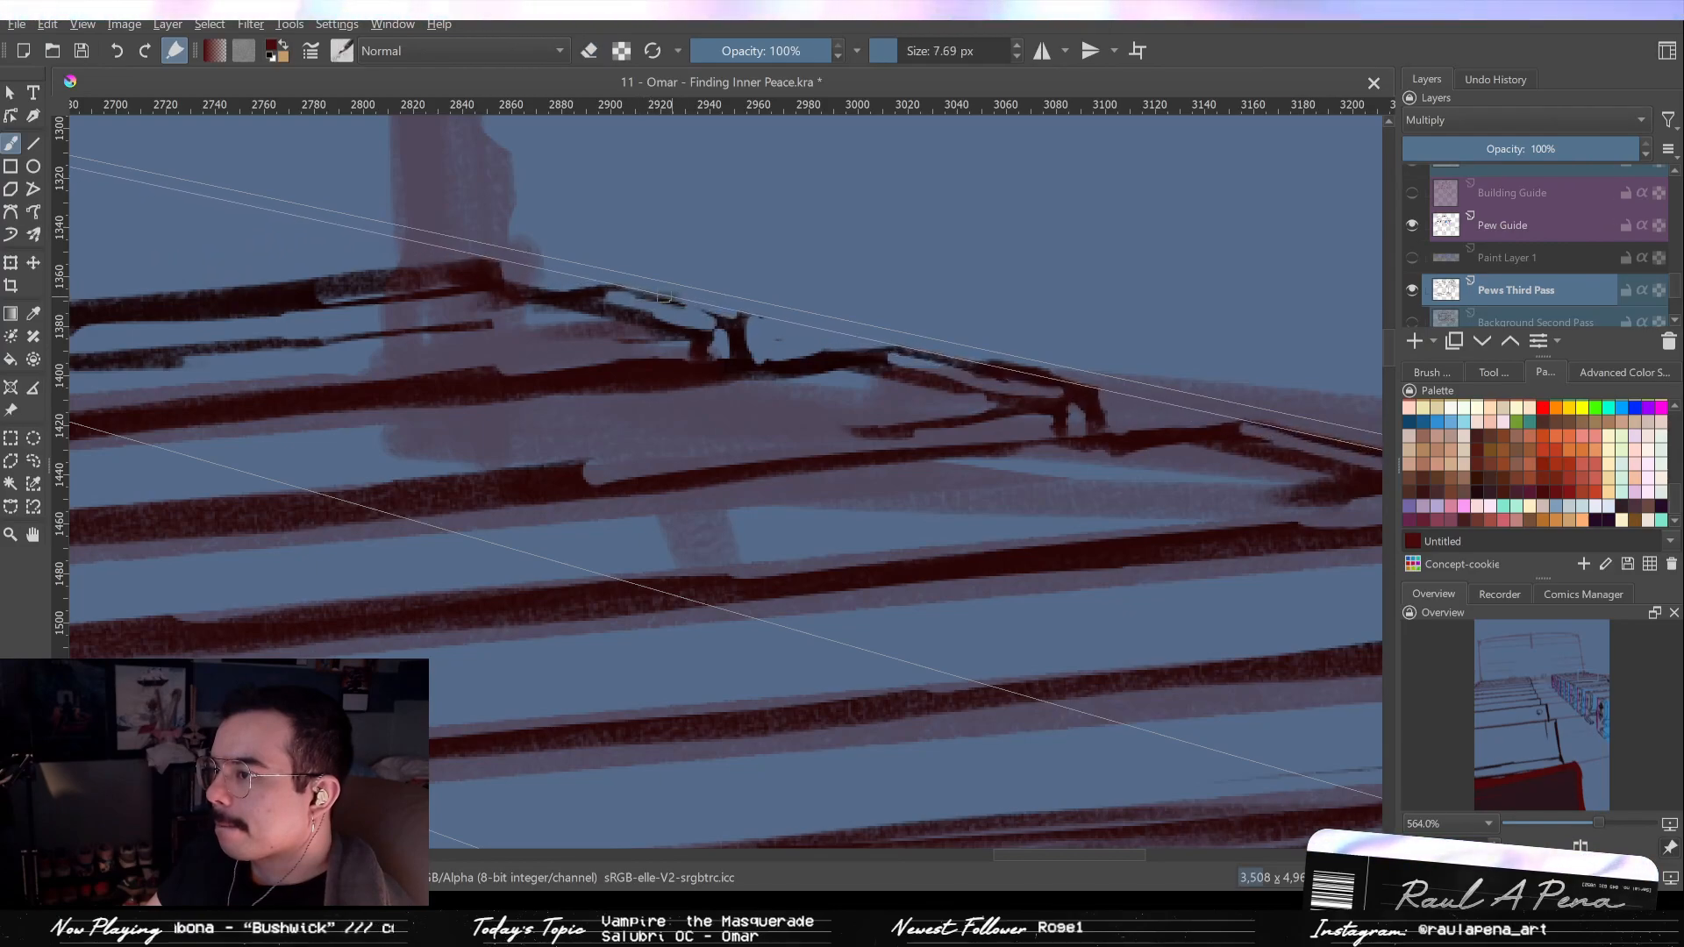
drag(664, 297, 740, 319)
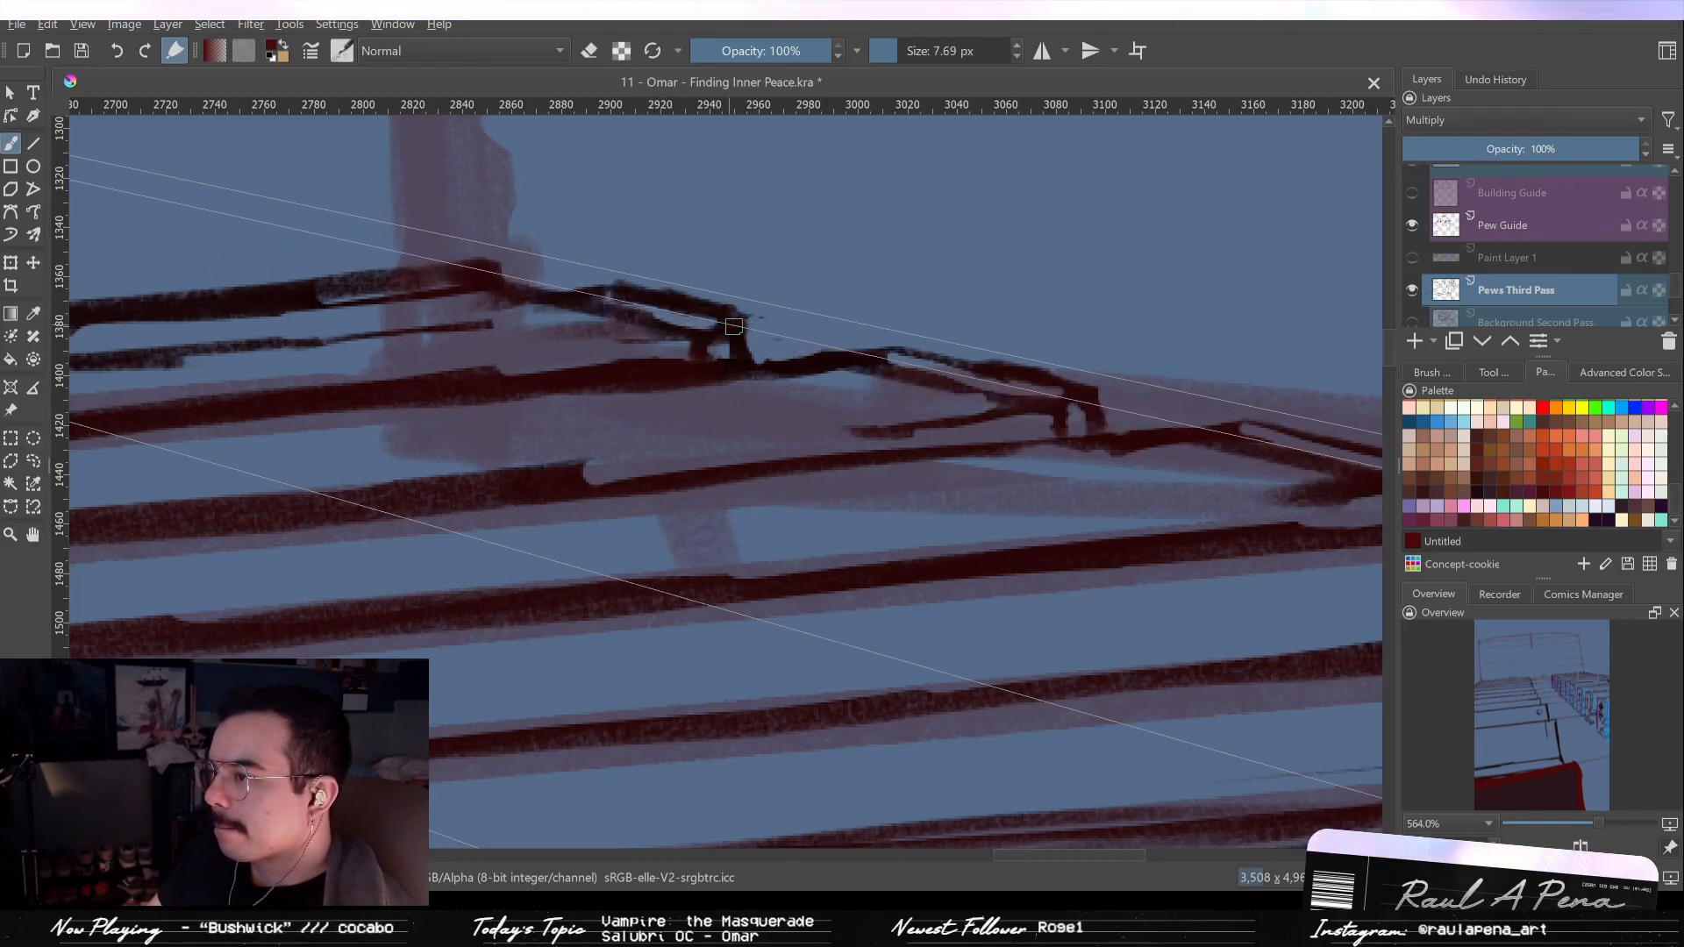
drag(600, 336, 796, 337)
key(e)
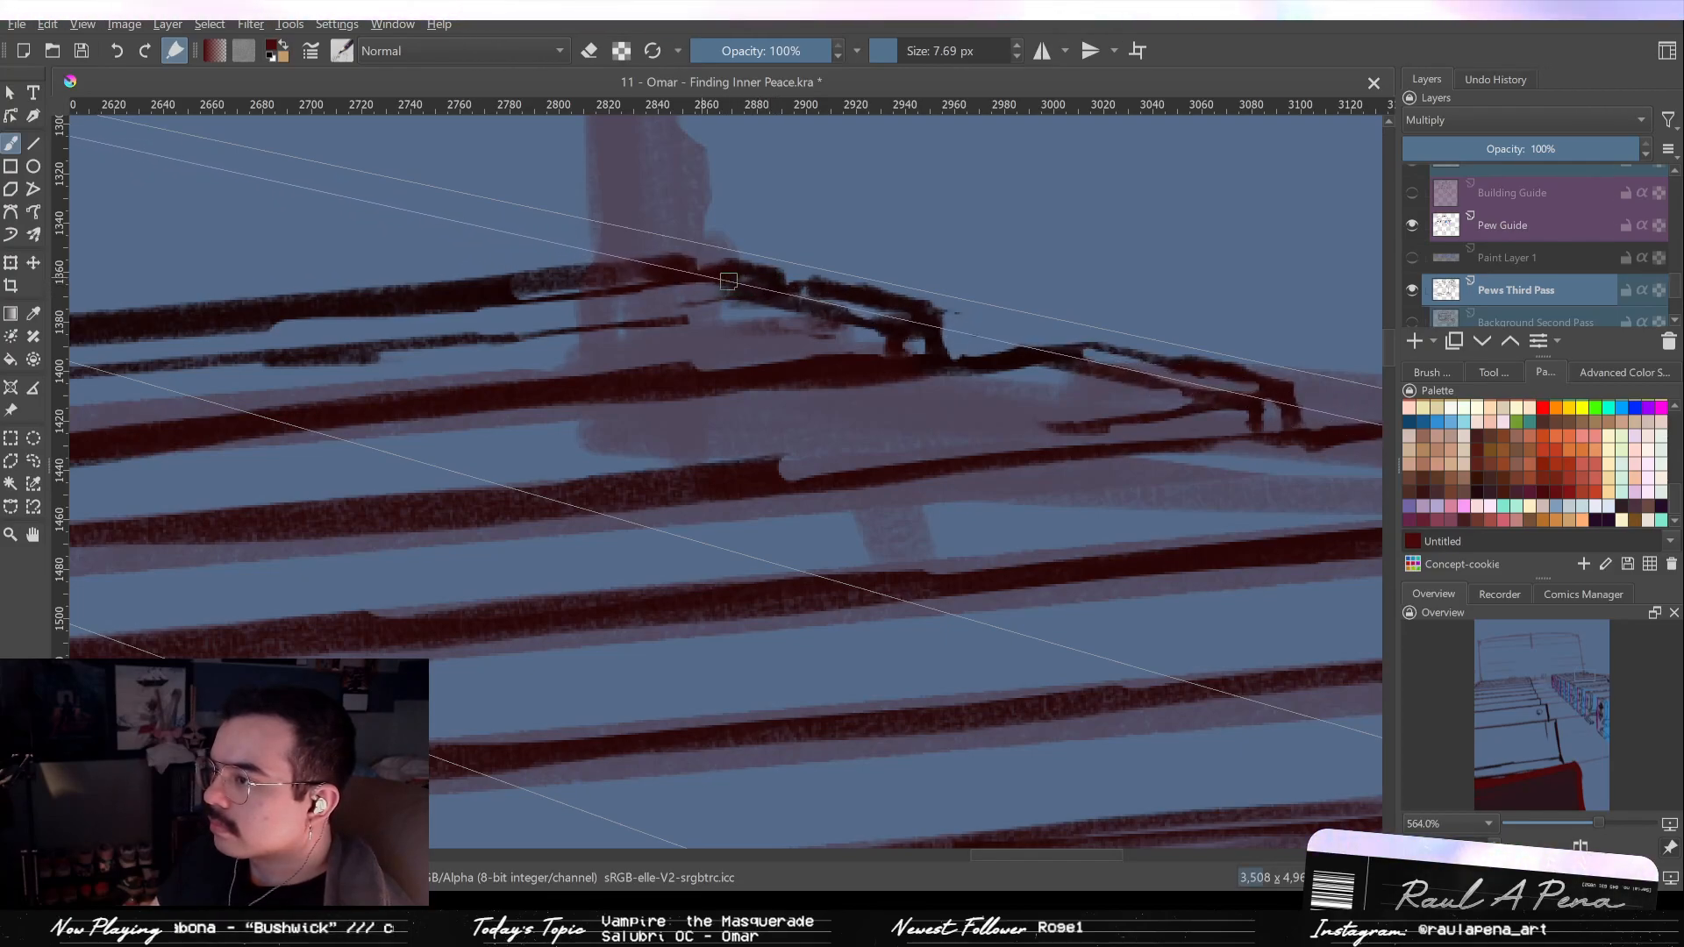
Redraw the back part of the farthest pew's end cap at 7.69 px and trim its excess with a 3.34 px eraser.
drag(727, 274, 882, 316)
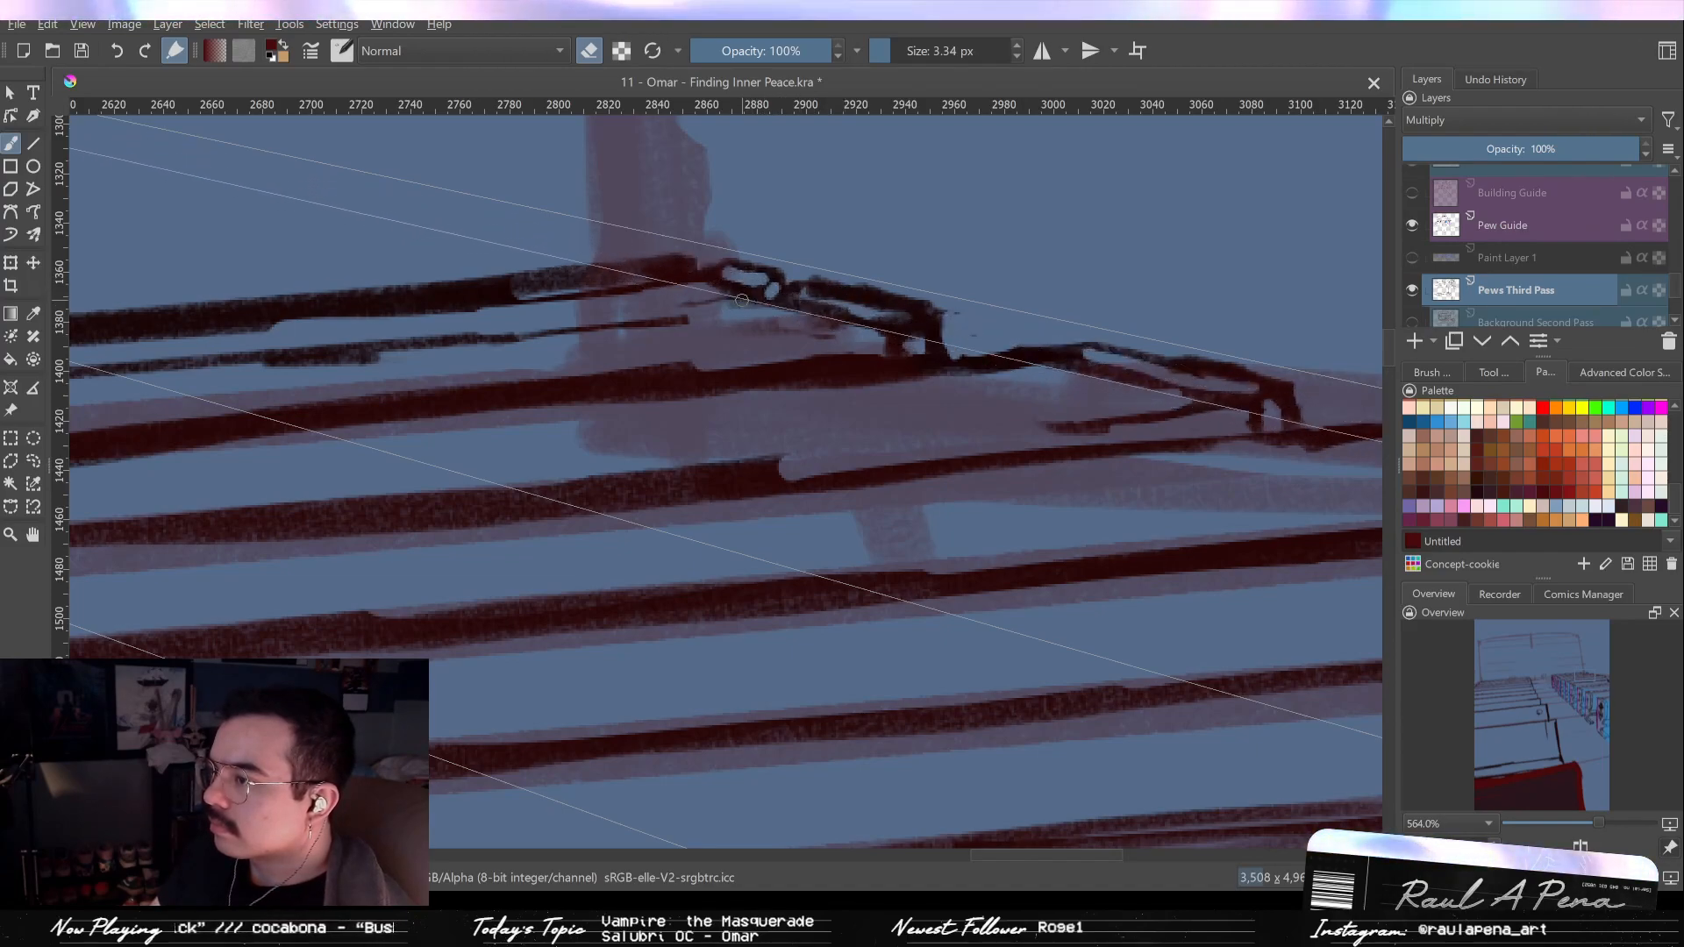
key(e)
drag(758, 290, 779, 281)
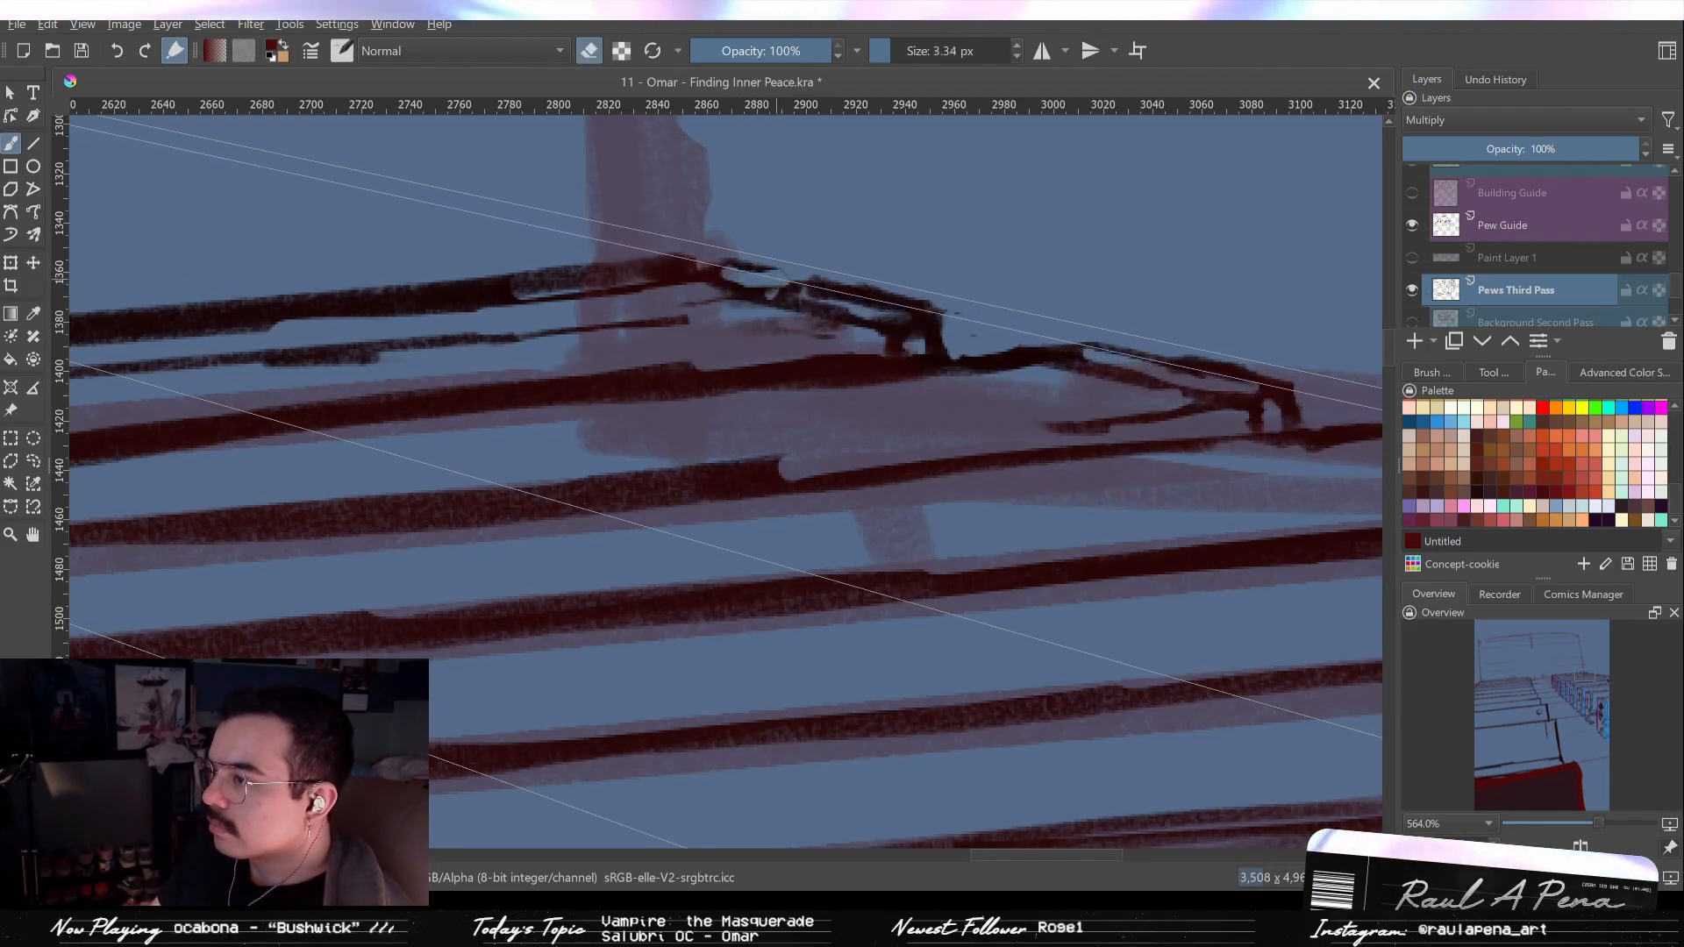
key(e)
drag(756, 281, 746, 291)
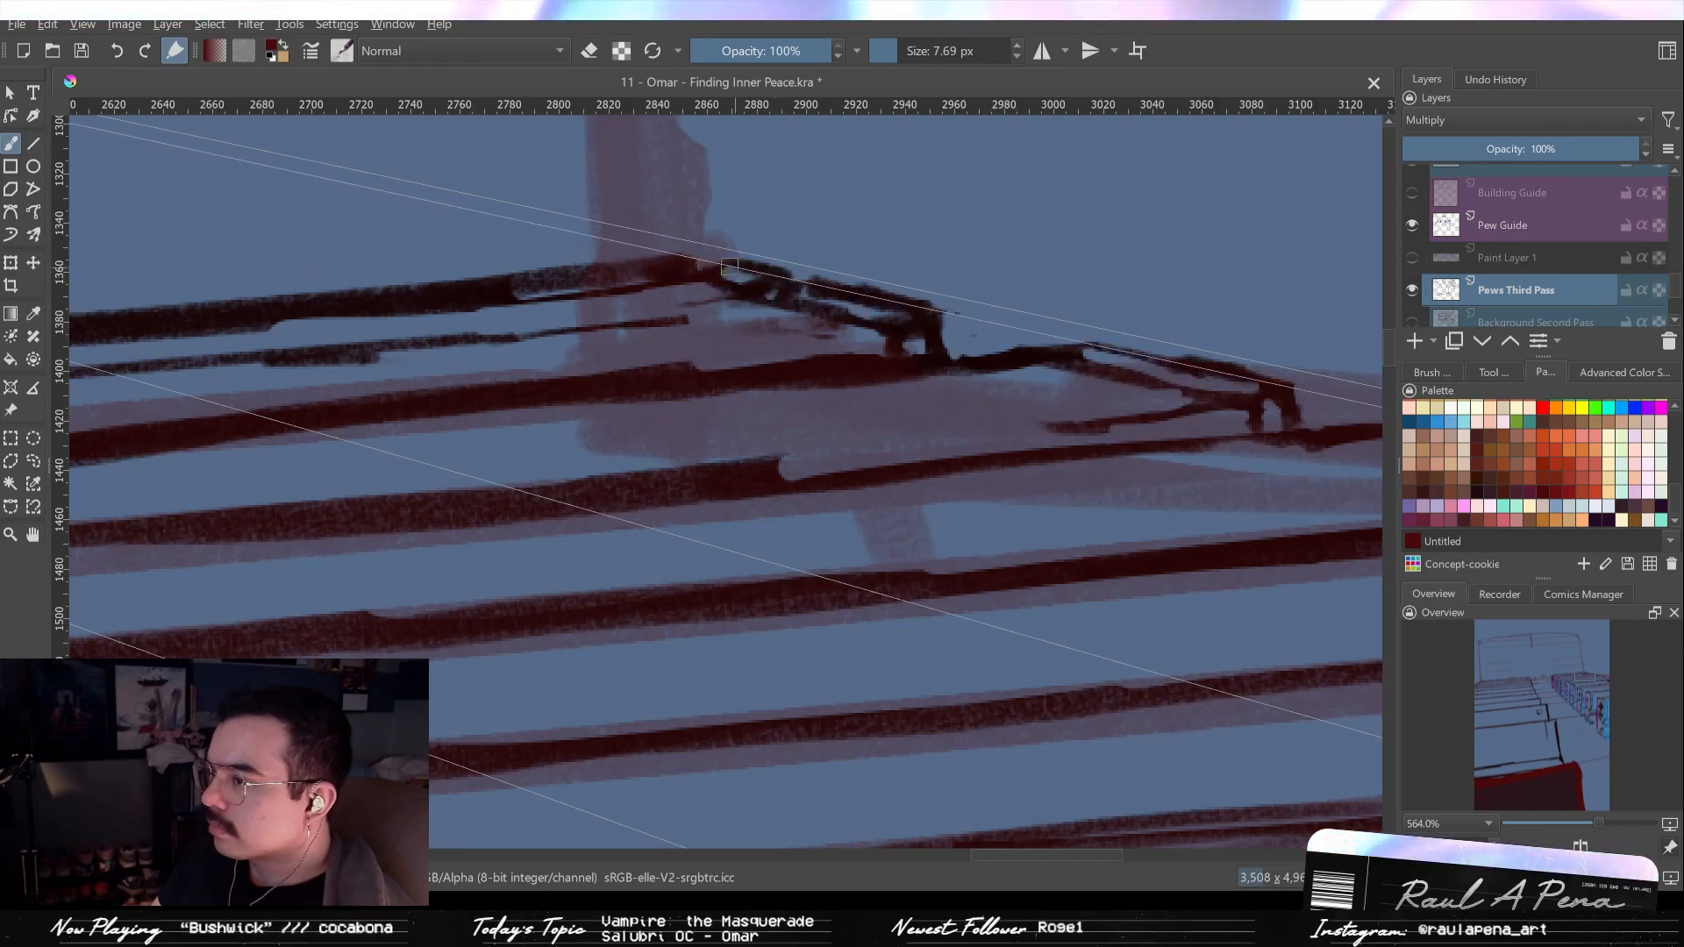
key(e)
mouse_move(756, 283)
mouse_down()
mouse_move(729, 274)
mouse_move(740, 286)
mouse_move(628, 503)
mouse_up()
key(e)
drag(725, 262, 809, 168)
drag(692, 233, 785, 189)
drag(714, 288, 676, 377)
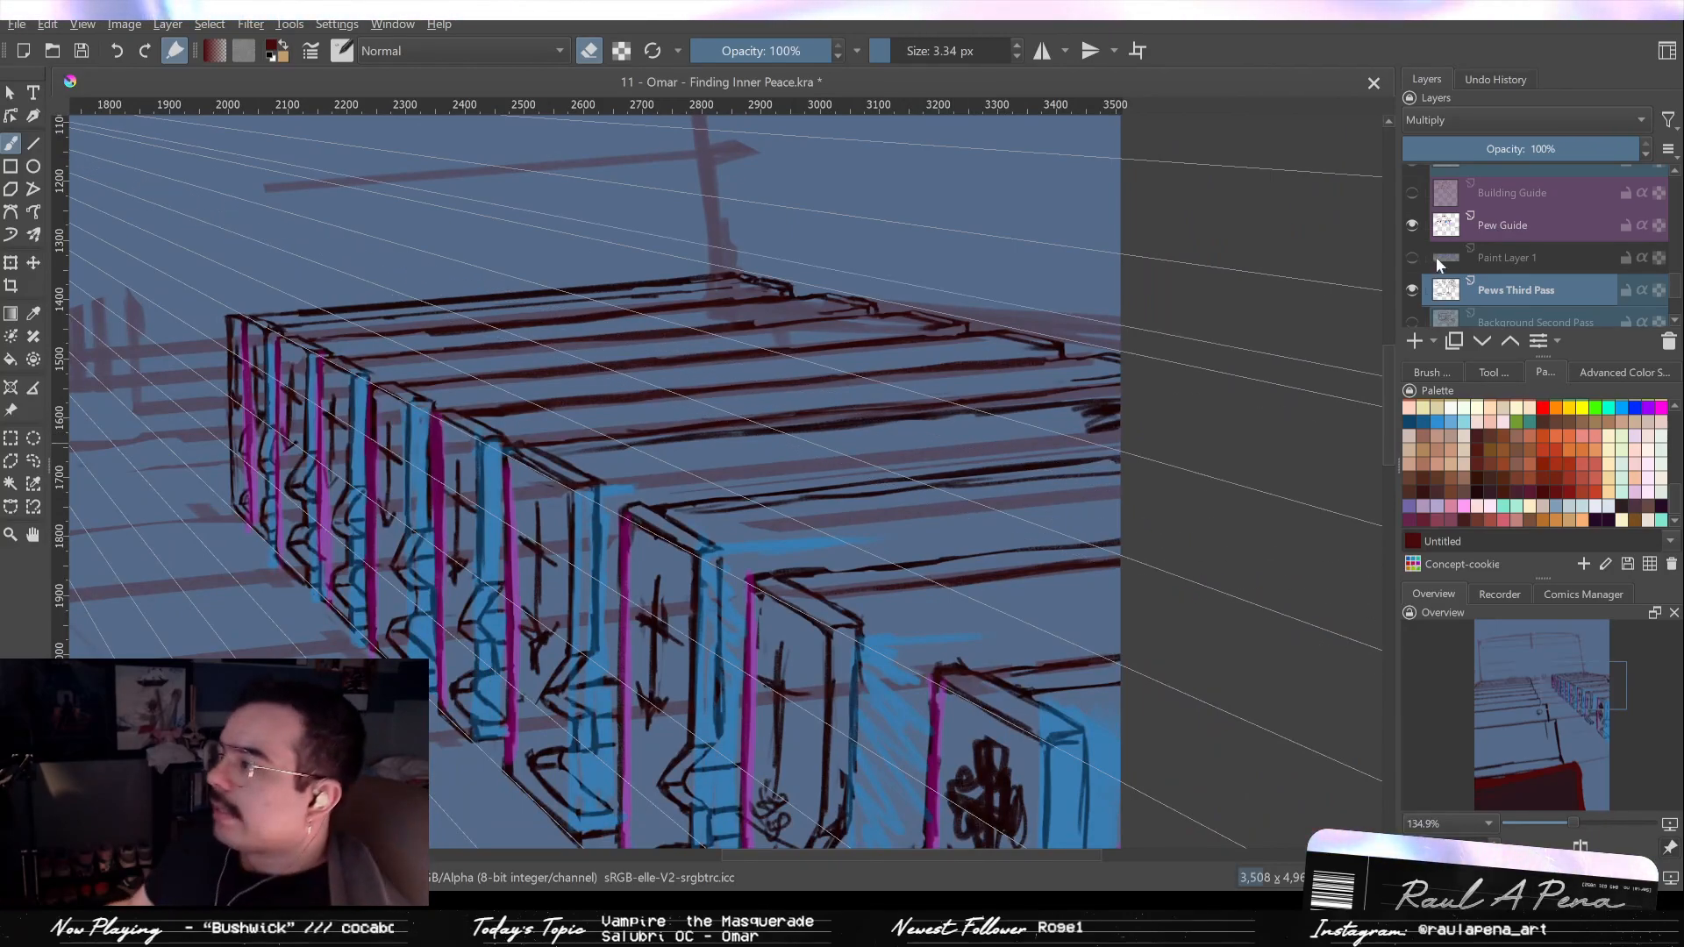
Hide the Pew Guide layer and turn off the perspective assistant's guide lines.
click(1413, 225)
drag(1228, 358, 1272, 410)
drag(1150, 348, 1320, 432)
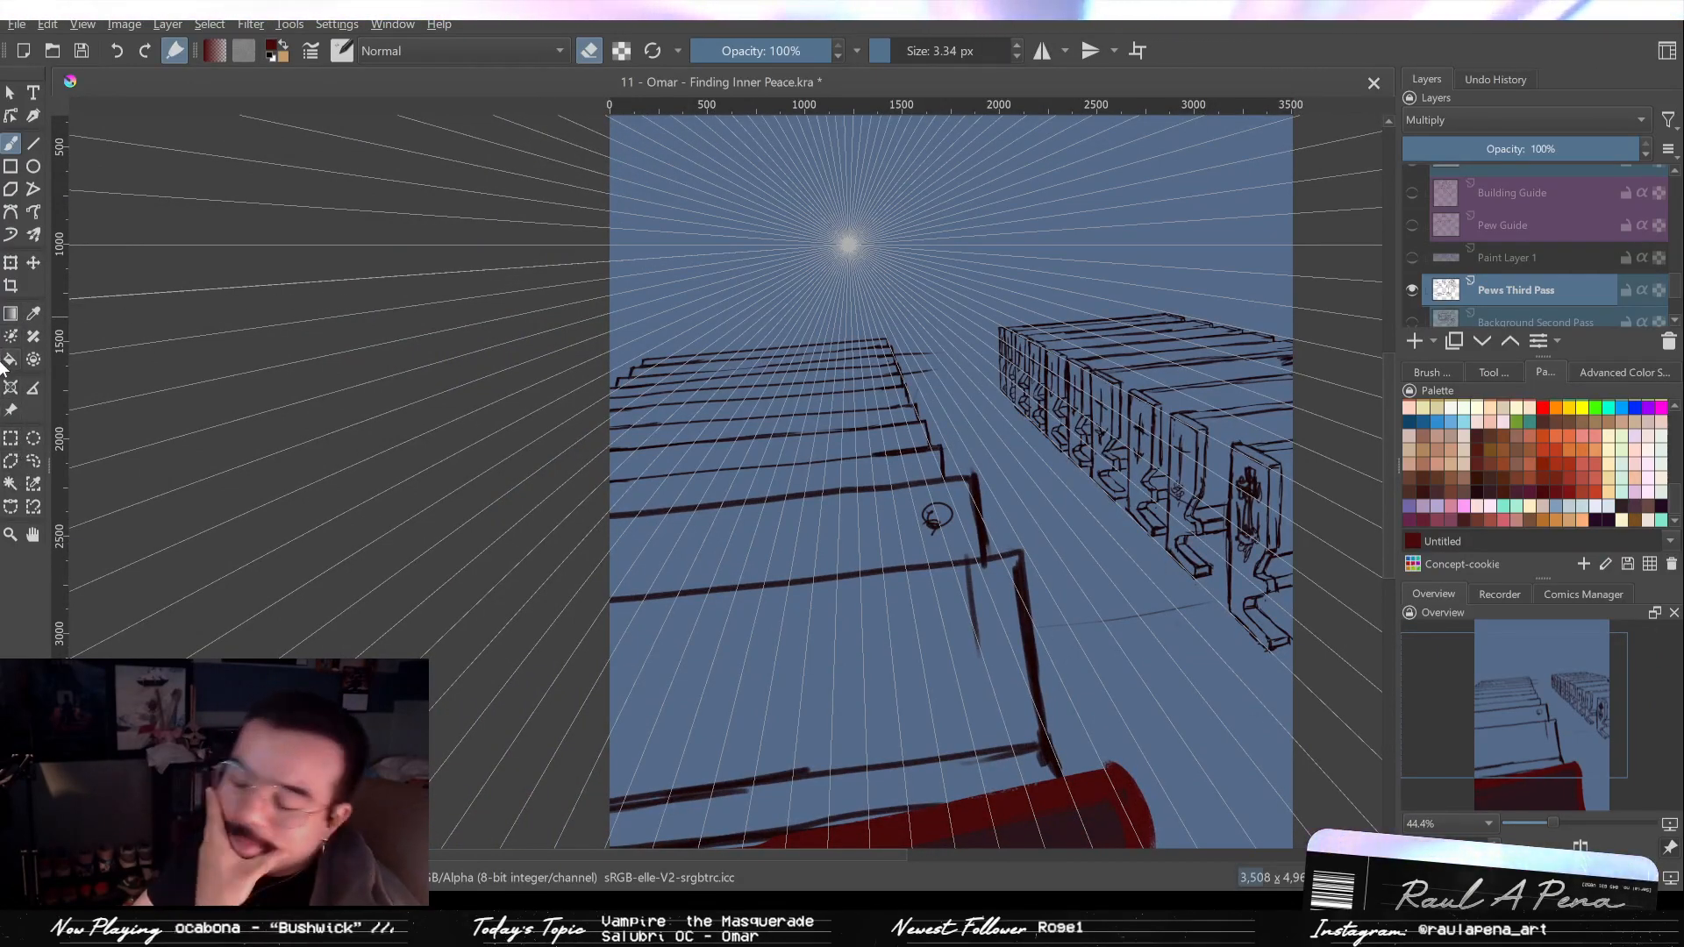
click(10, 388)
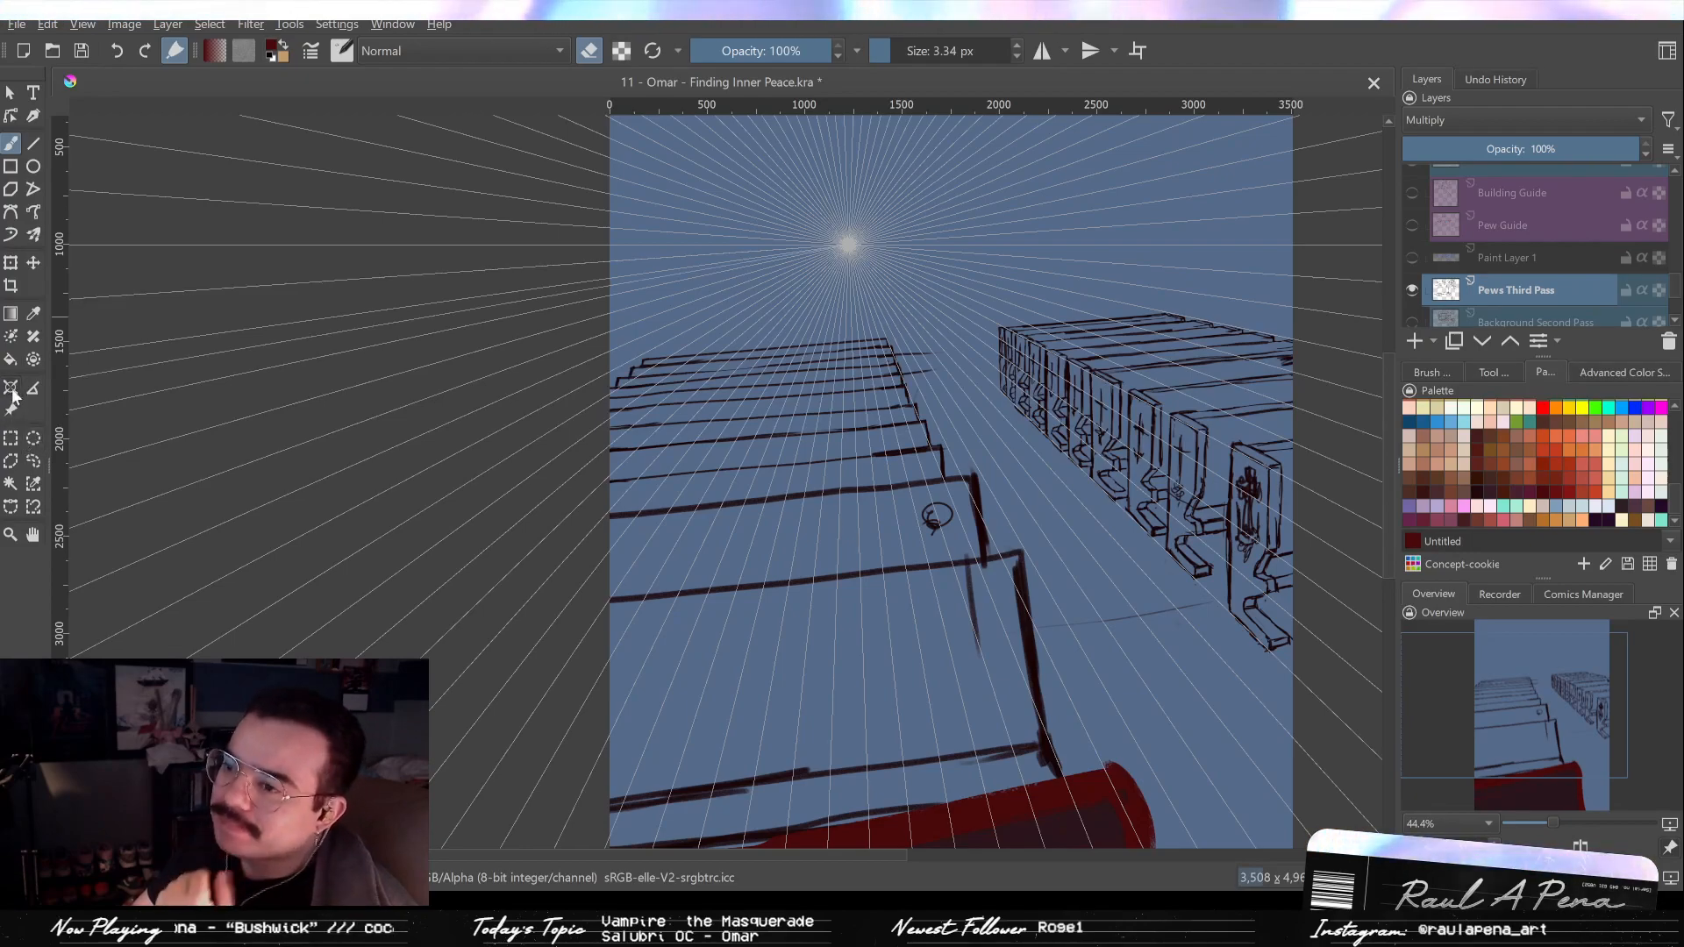
click(909, 271)
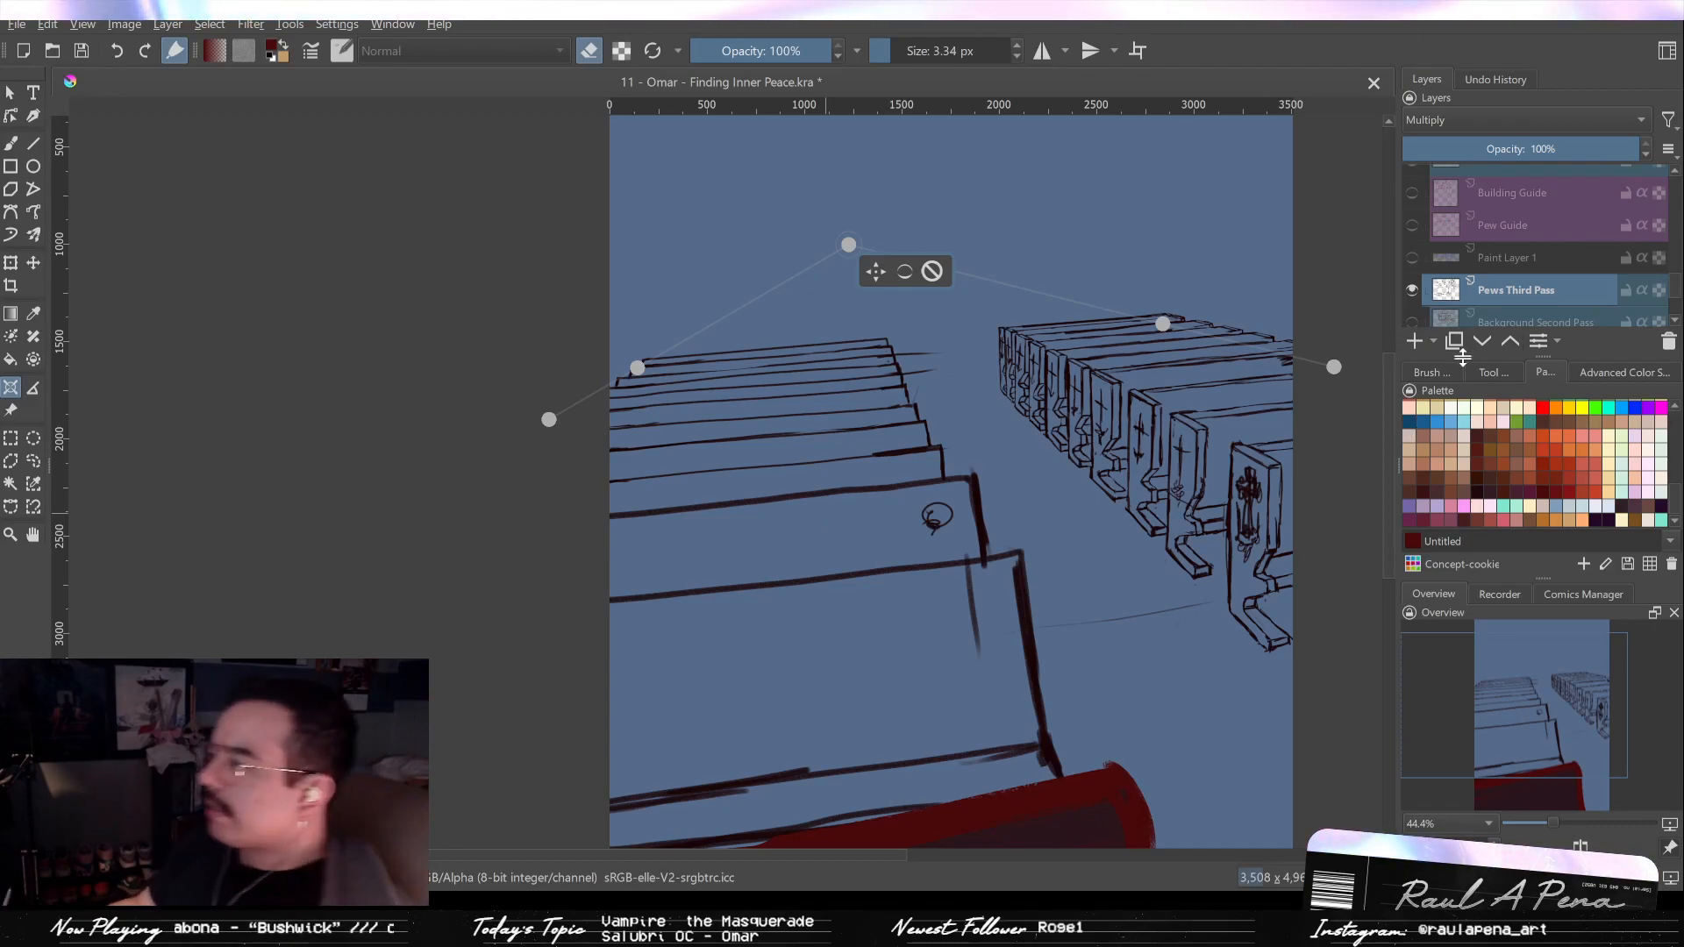
Choose the textured charcoal-like brush preset and shade the nearer pews' backs dark by the canvas edge, undoing the first trial stroke.
click(1430, 372)
click(1588, 501)
scroll(1281, 386, up, 4)
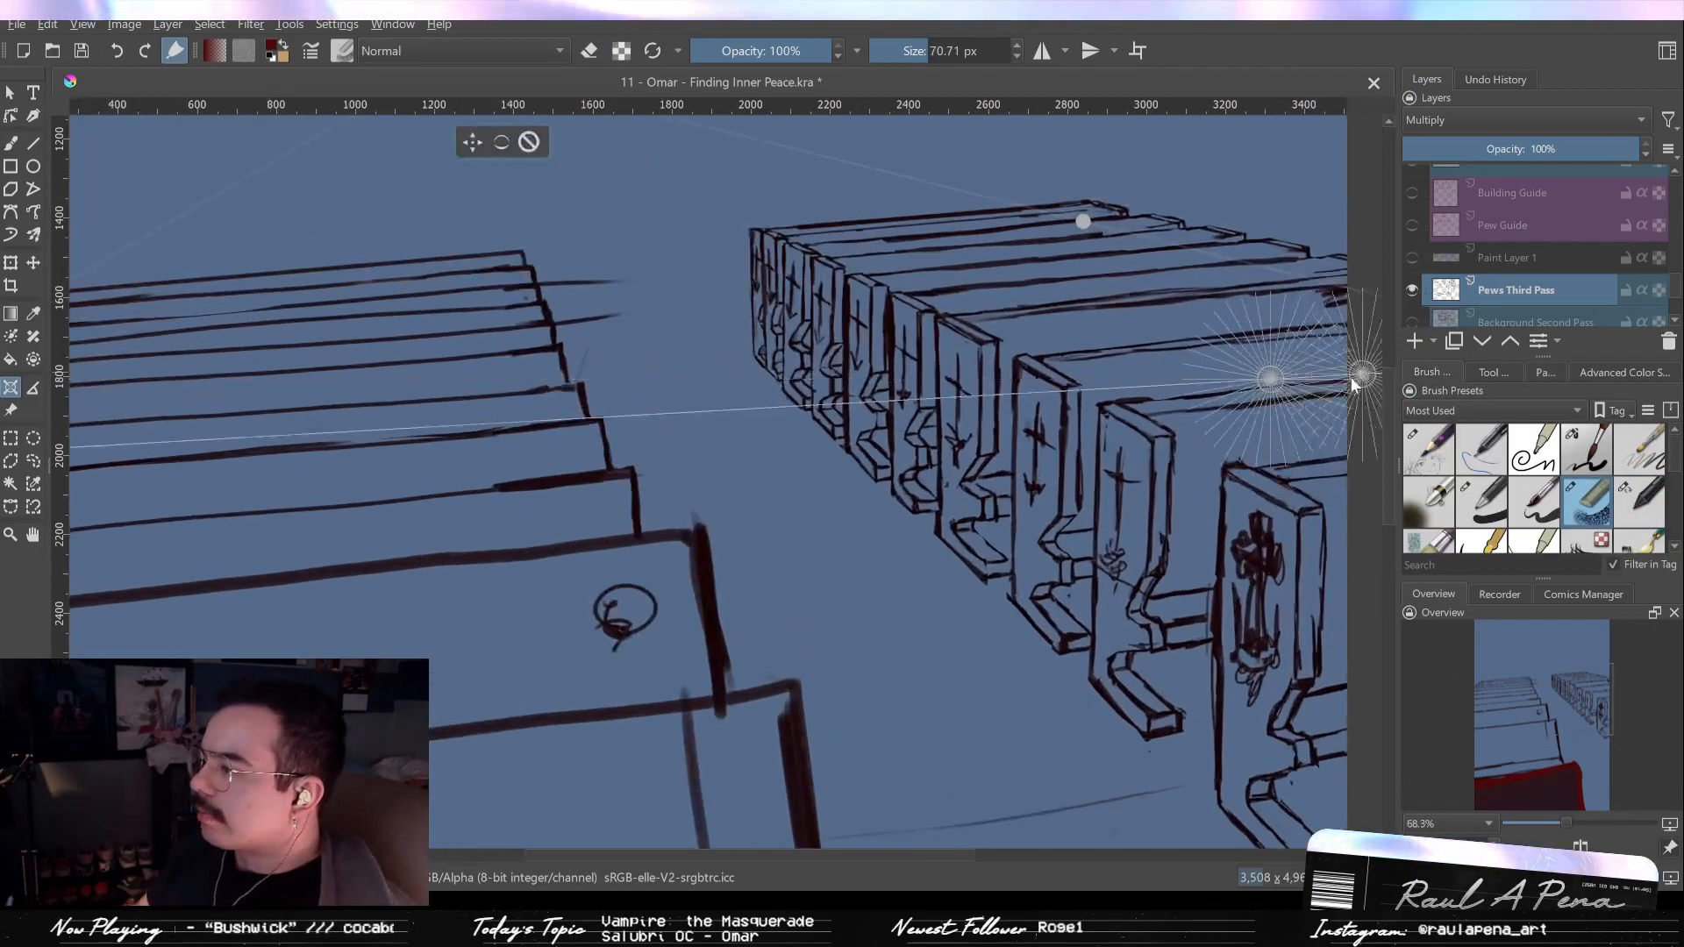
drag(972, 392, 29, 201)
click(10, 144)
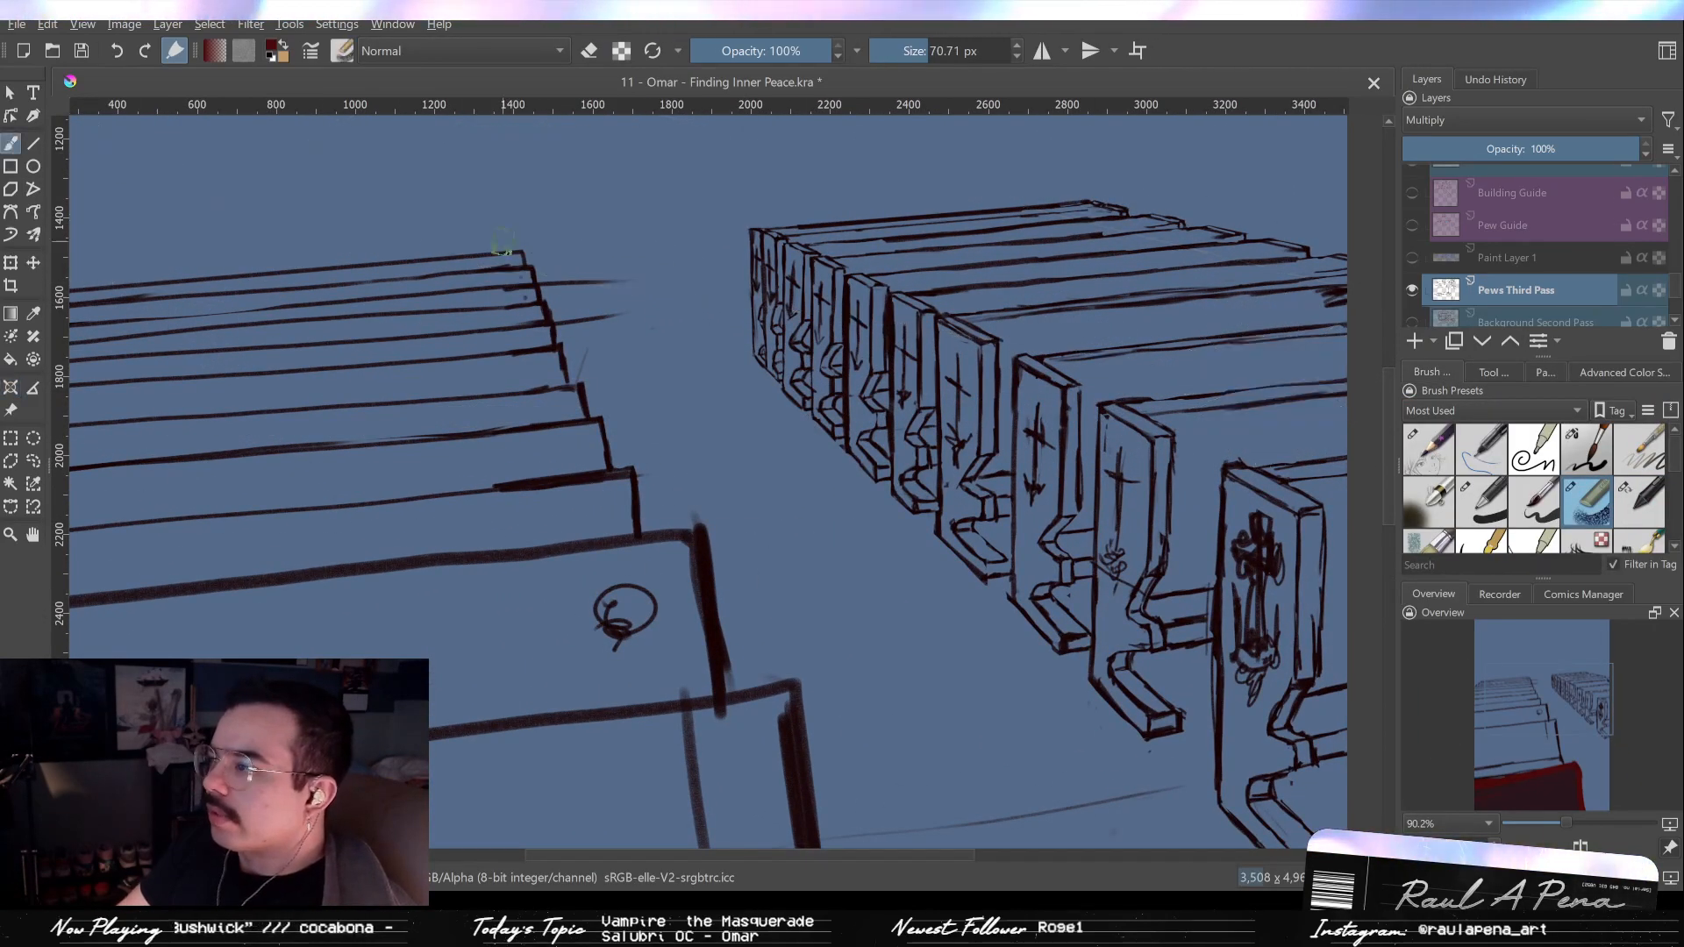
scroll(1123, 435, up, 2)
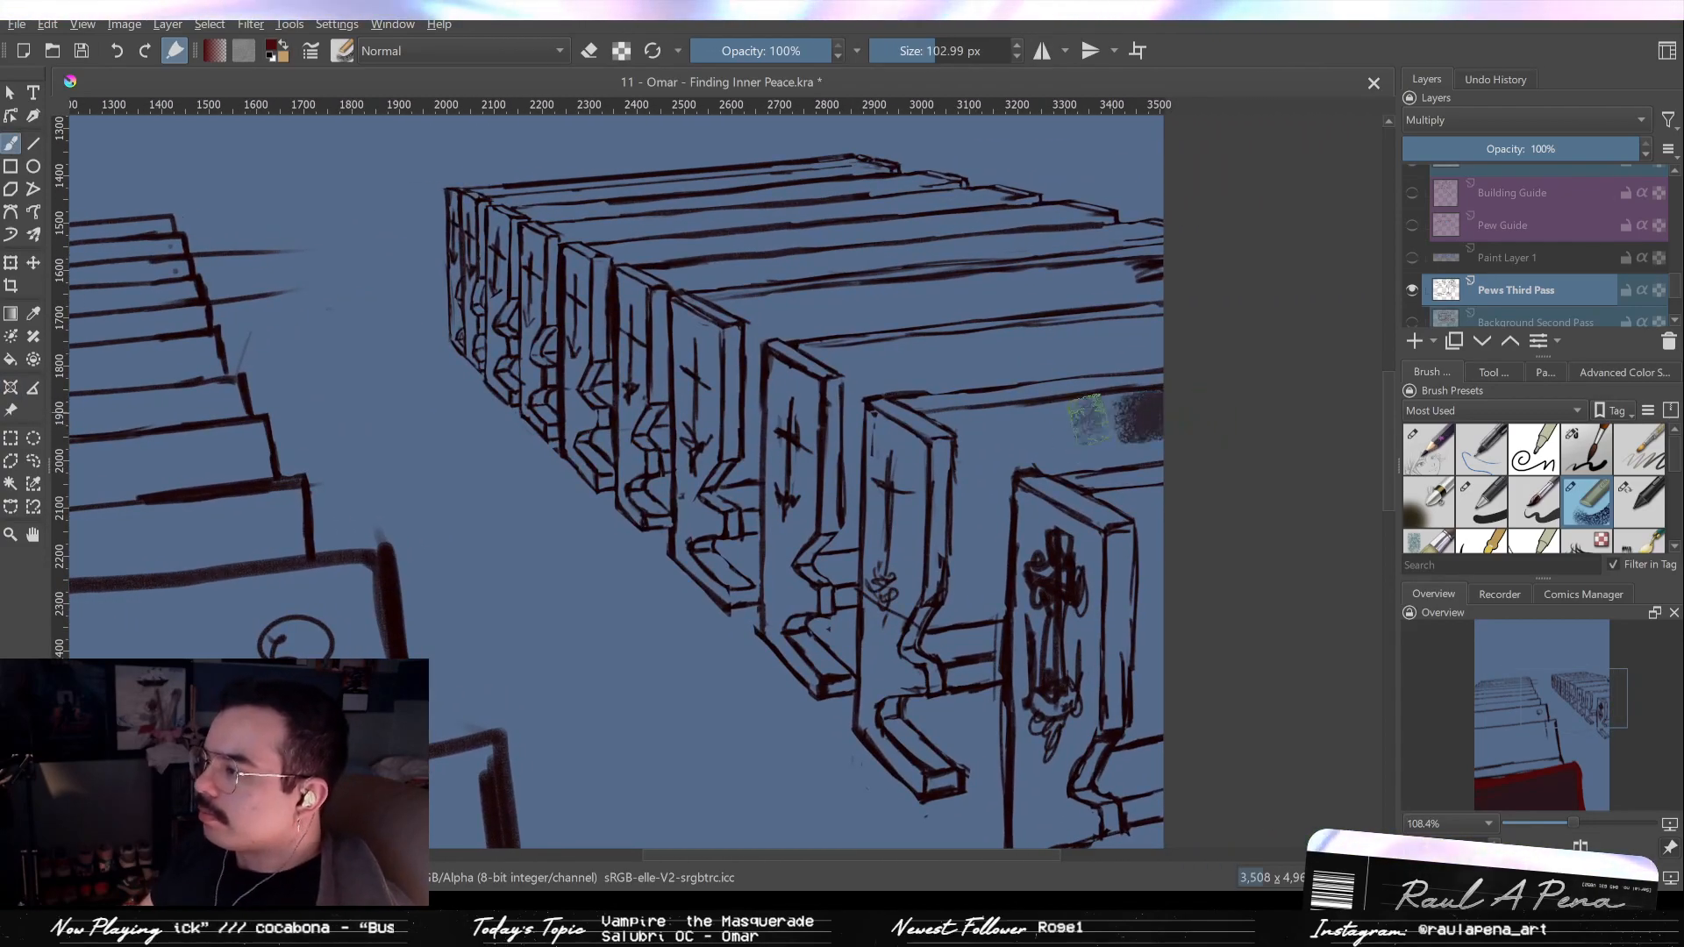
mouse_move(1139, 413)
mouse_down()
mouse_move(1042, 436)
mouse_move(1115, 421)
mouse_up()
key(ctrl+z)
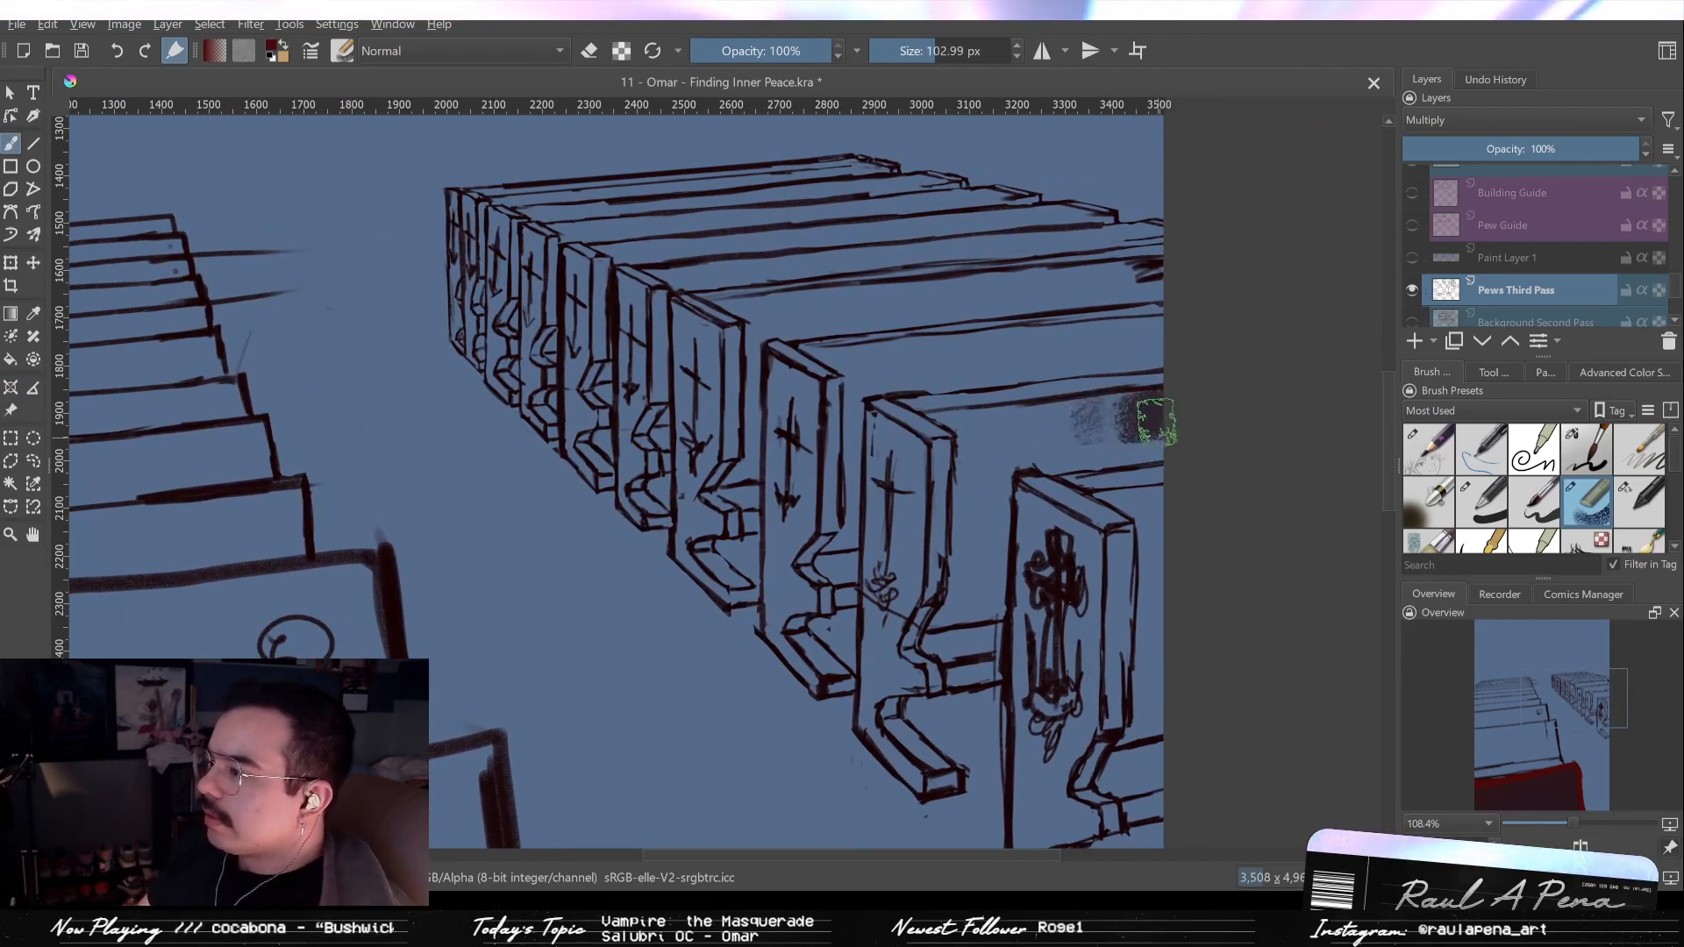
mouse_move(1143, 397)
mouse_down()
mouse_move(1069, 407)
mouse_move(1136, 403)
mouse_move(1038, 452)
mouse_move(1179, 419)
mouse_move(1143, 424)
mouse_move(1172, 442)
mouse_move(1110, 451)
mouse_up()
mouse_move(1163, 292)
mouse_down()
mouse_move(1056, 349)
mouse_move(1154, 346)
mouse_move(1047, 339)
mouse_move(1140, 356)
mouse_move(1109, 363)
mouse_move(1145, 330)
mouse_move(1129, 328)
mouse_move(1226, 332)
mouse_move(1160, 335)
mouse_move(1214, 279)
mouse_move(1082, 288)
mouse_move(1205, 275)
mouse_move(1075, 297)
mouse_up()
scroll(1113, 271, up, 2)
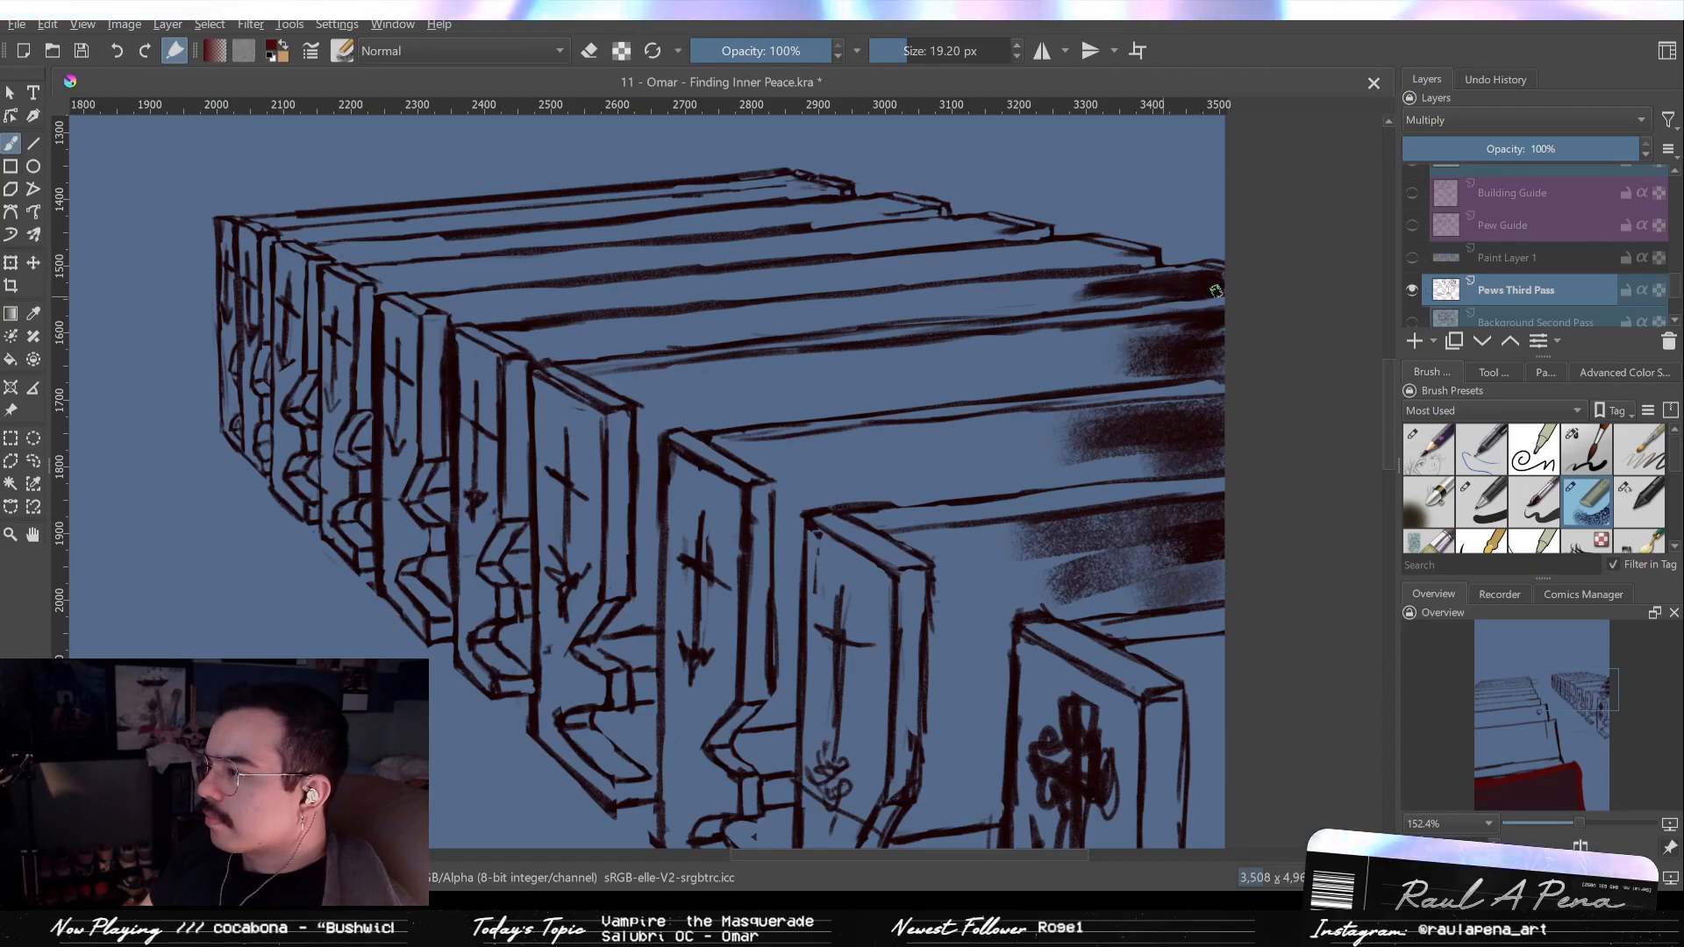
Shade beneath the far-end caps of the middle pews with textured strokes at about 19 to 23 px.
mouse_move(1088, 290)
mouse_down()
mouse_move(992, 300)
mouse_move(1235, 274)
mouse_up()
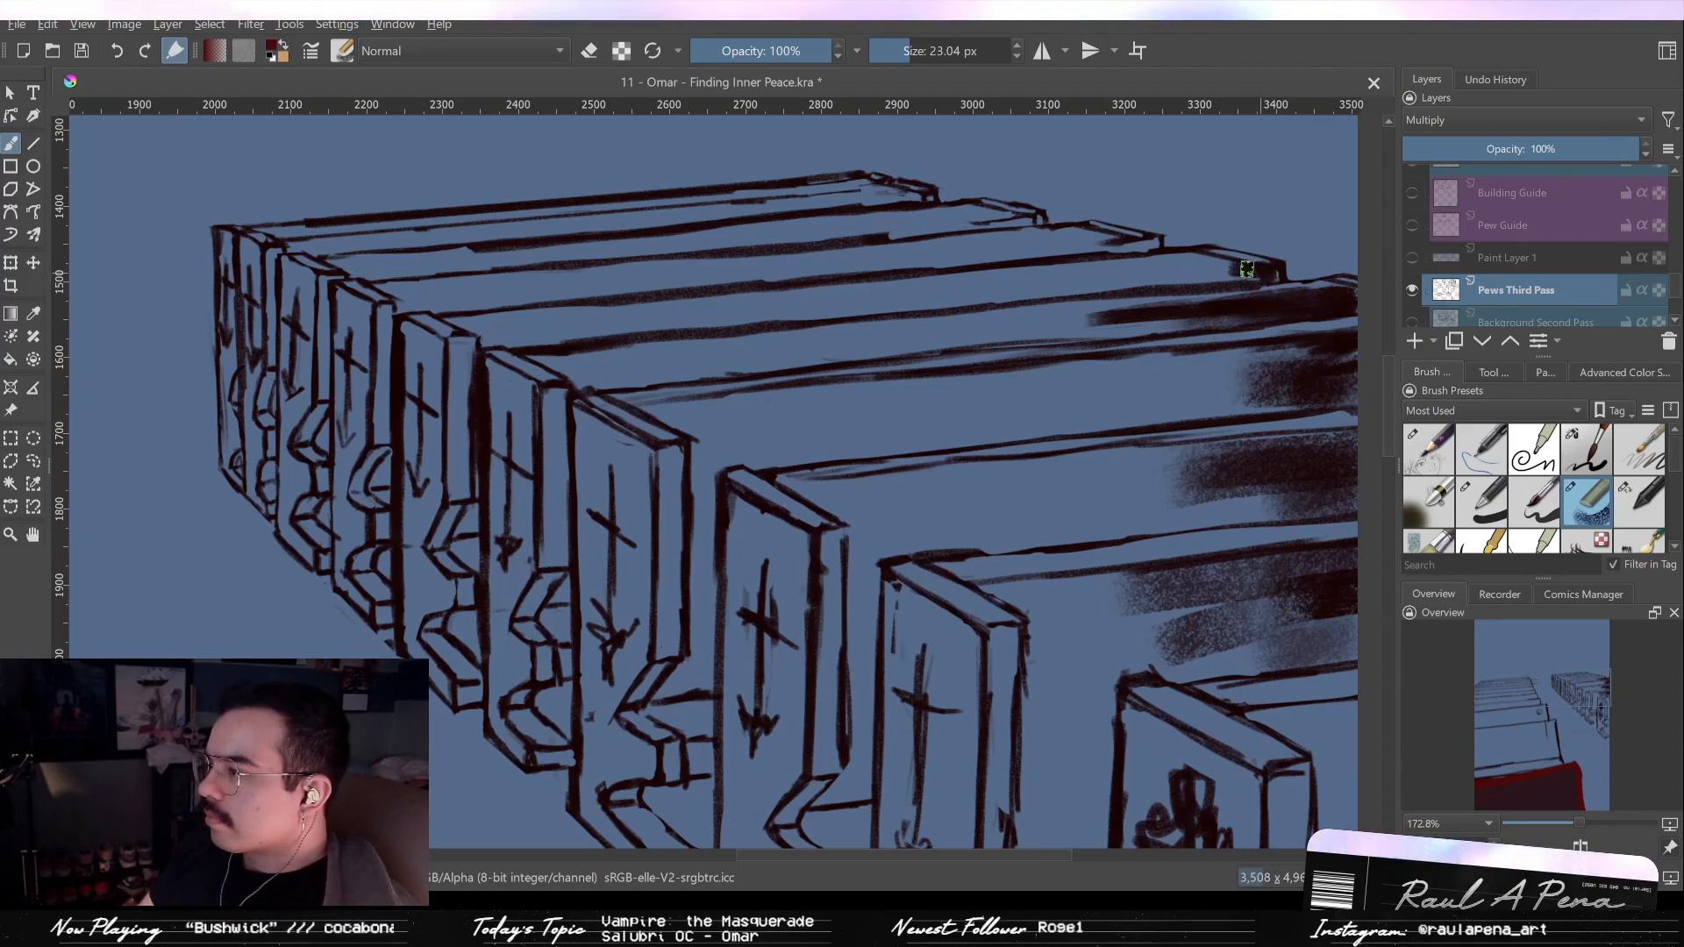
mouse_move(1160, 270)
mouse_down()
mouse_move(1203, 262)
mouse_move(1088, 277)
mouse_up()
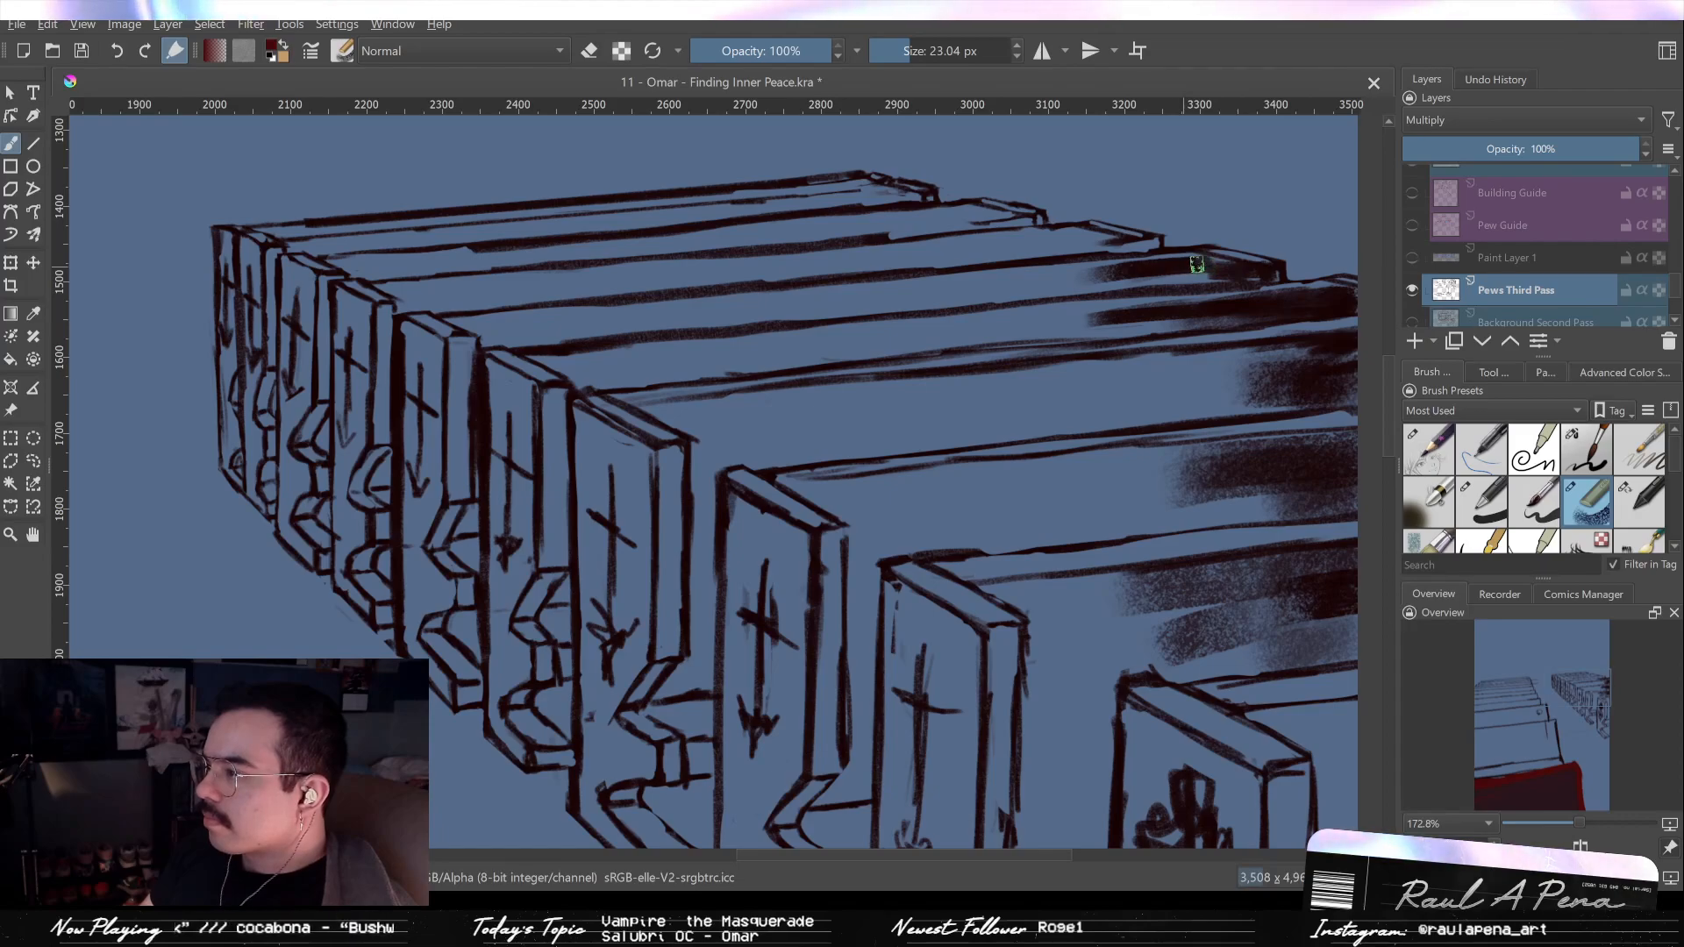
mouse_move(1233, 267)
mouse_down()
mouse_move(1120, 272)
mouse_move(1127, 285)
mouse_move(1019, 305)
mouse_move(1121, 278)
mouse_move(1018, 281)
mouse_move(1112, 481)
mouse_move(1057, 254)
mouse_up()
Fill the gap behind the middle pew's carved end panel with dark 38 px shading, extending it along the pew's back.
mouse_move(714, 343)
mouse_down()
mouse_move(763, 292)
mouse_move(789, 332)
mouse_up()
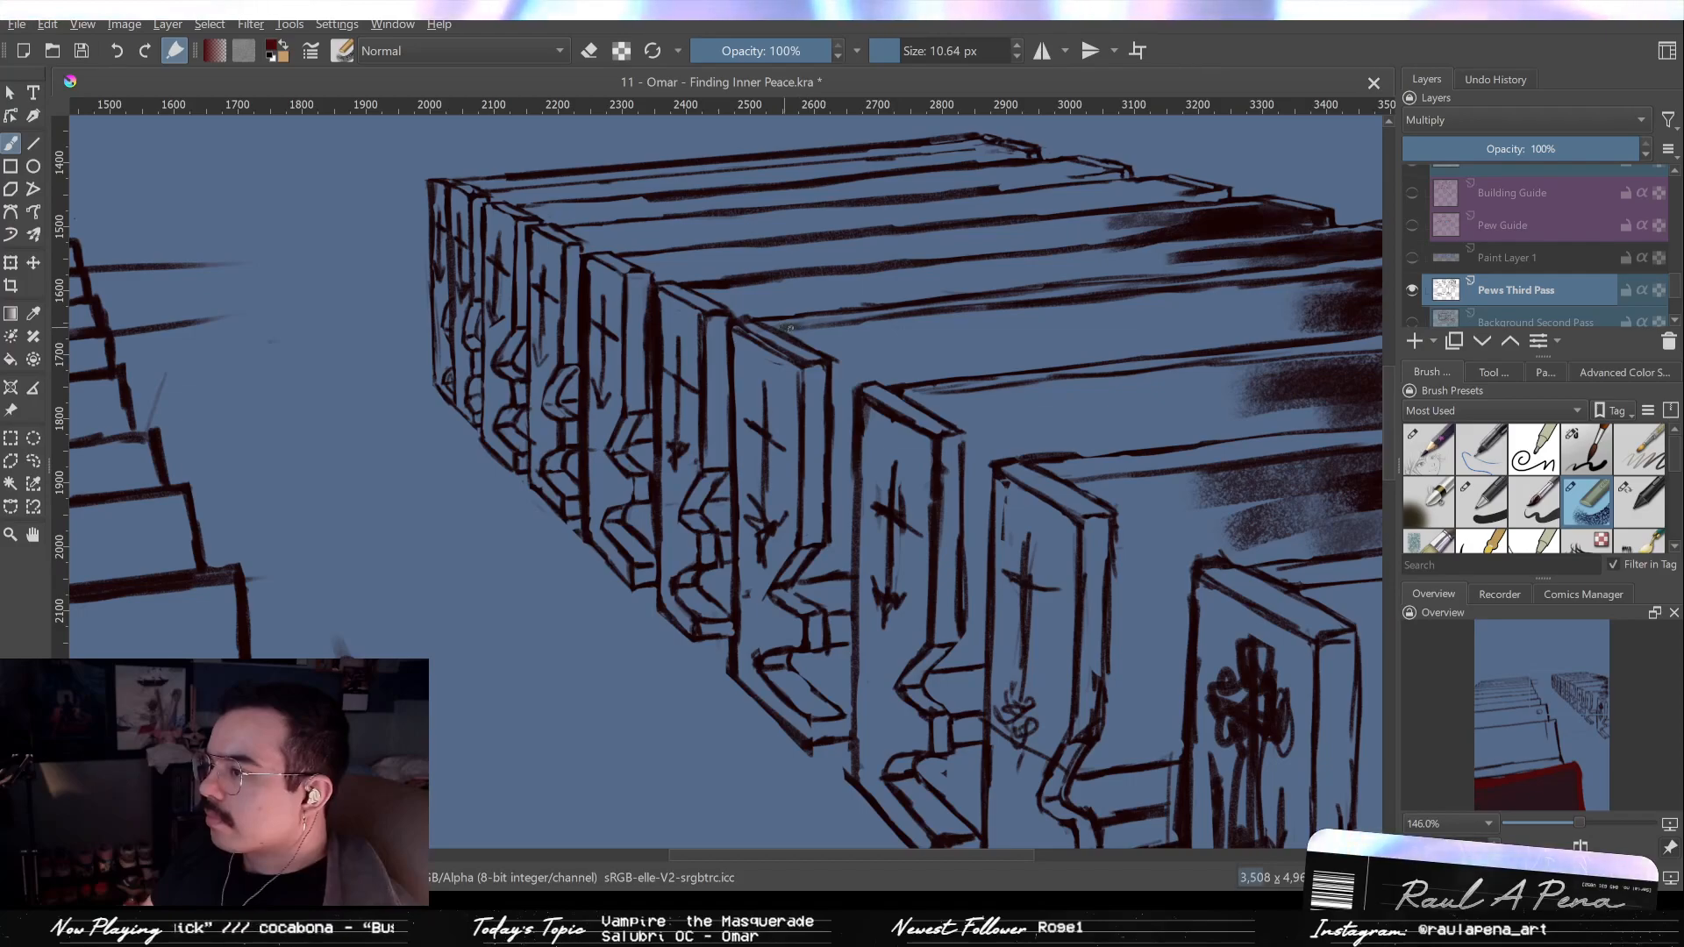
drag(832, 338, 842, 504)
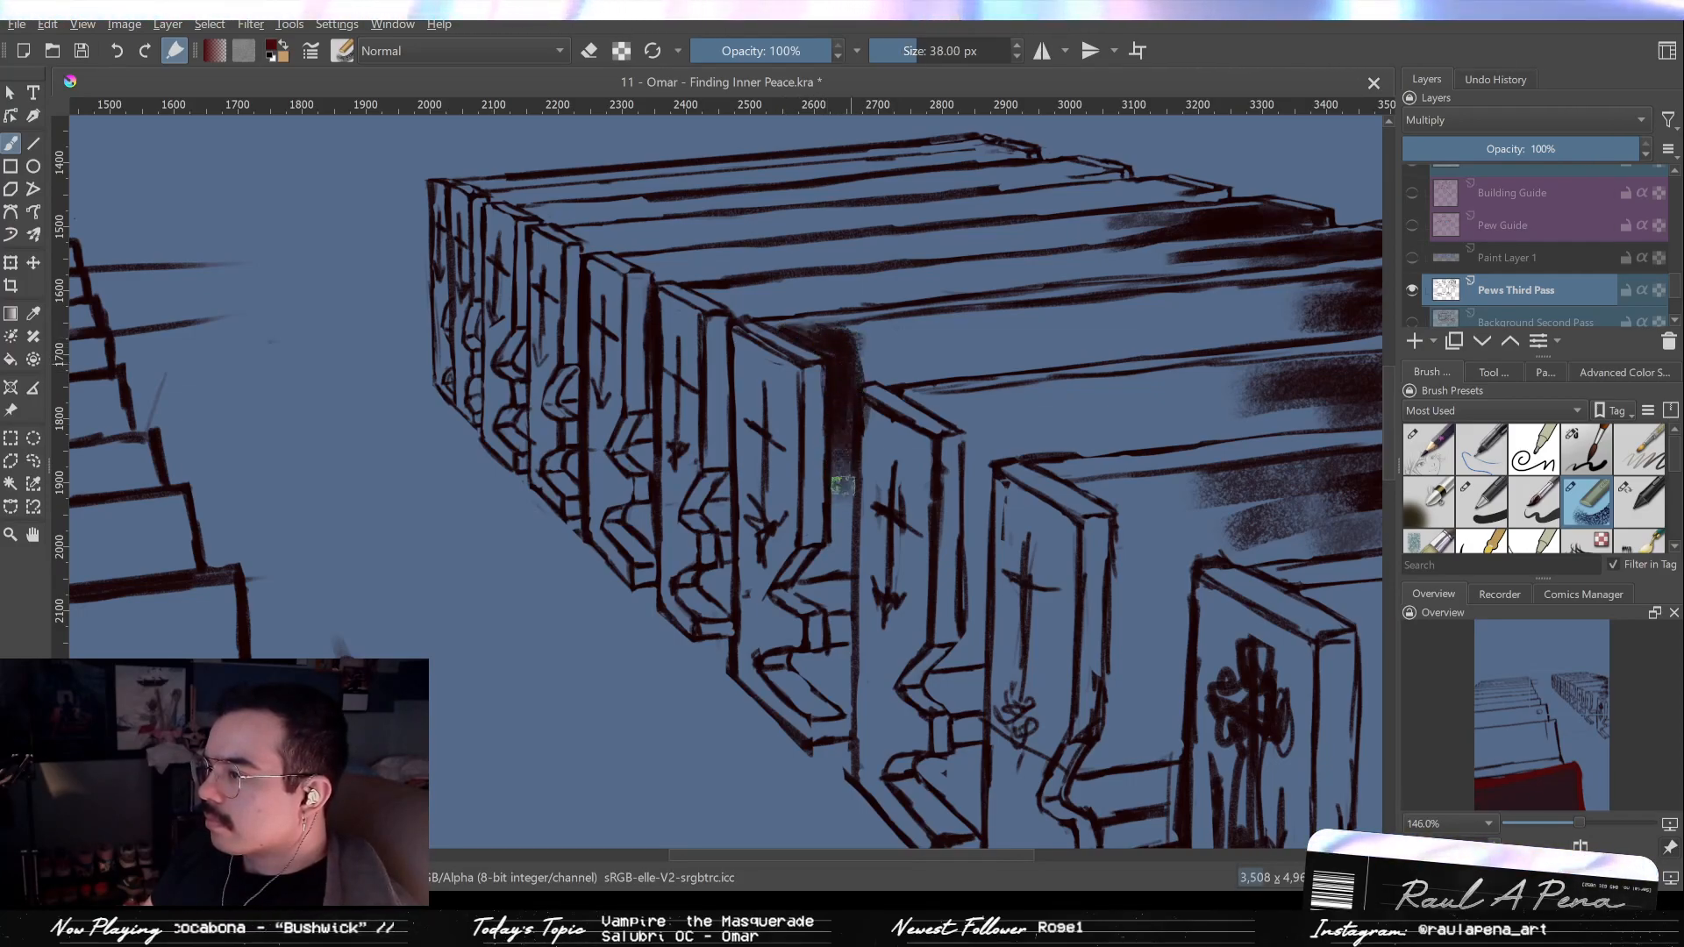
mouse_move(908, 358)
mouse_down()
mouse_move(854, 381)
mouse_move(1000, 352)
mouse_move(845, 350)
mouse_move(1141, 300)
mouse_up()
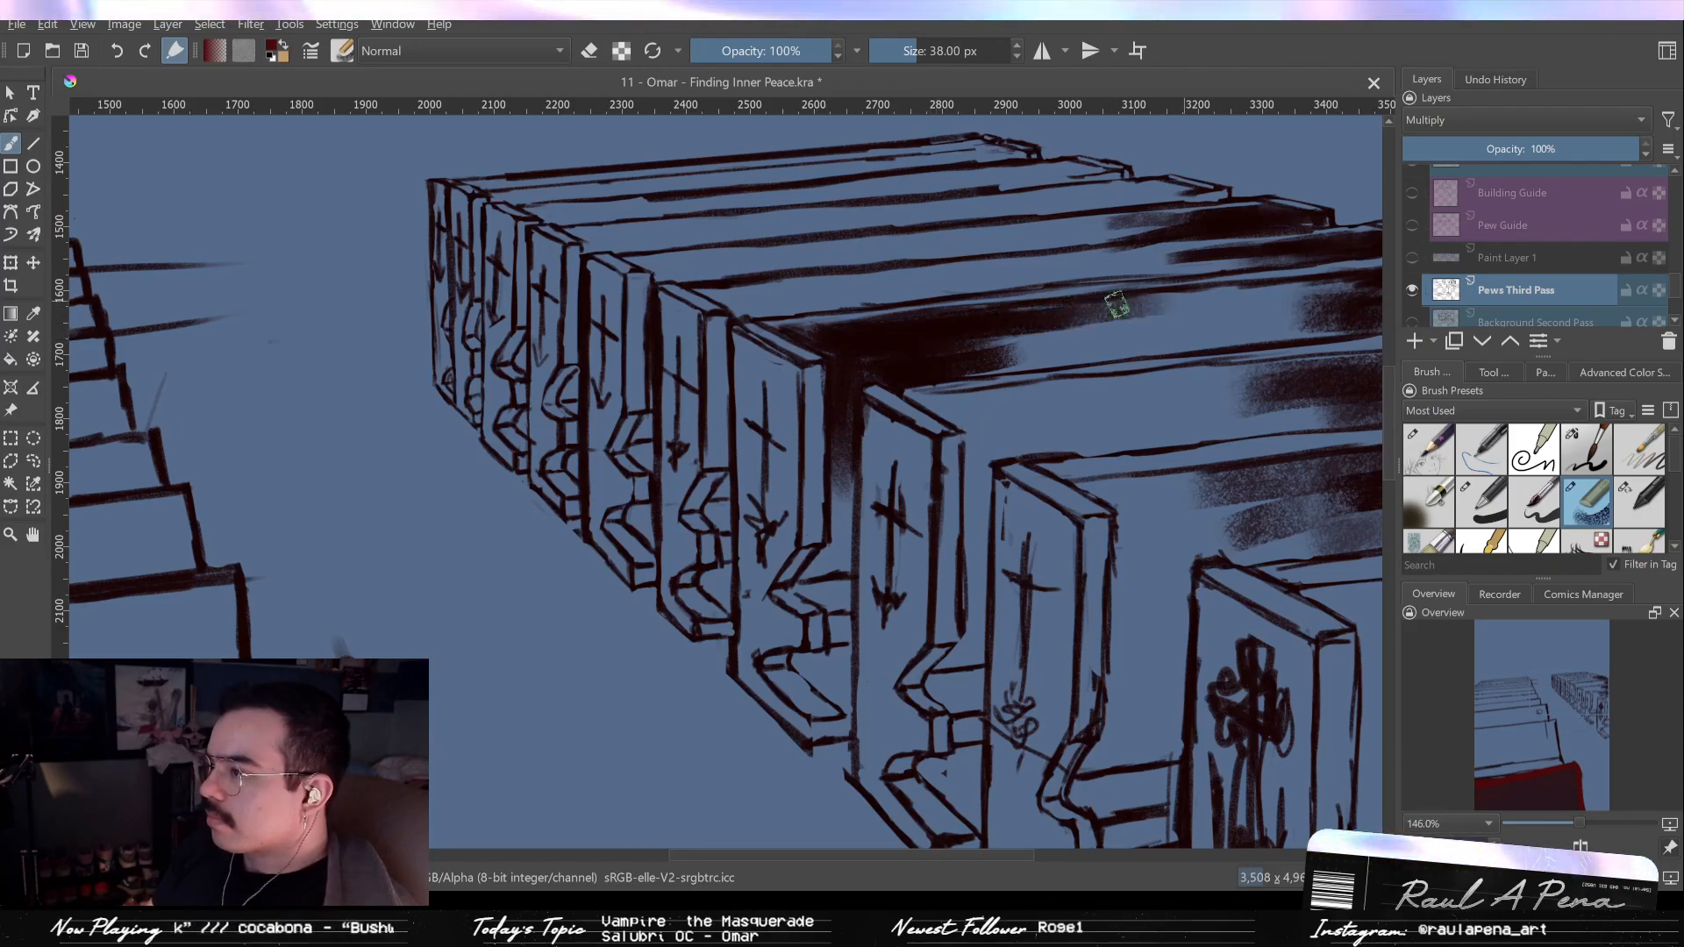
Shade behind the next pew's end panel with 9.95 px strokes and clean the shading's edge with an 11.80 px eraser.
scroll(724, 294, up, 2)
drag(724, 292, 712, 286)
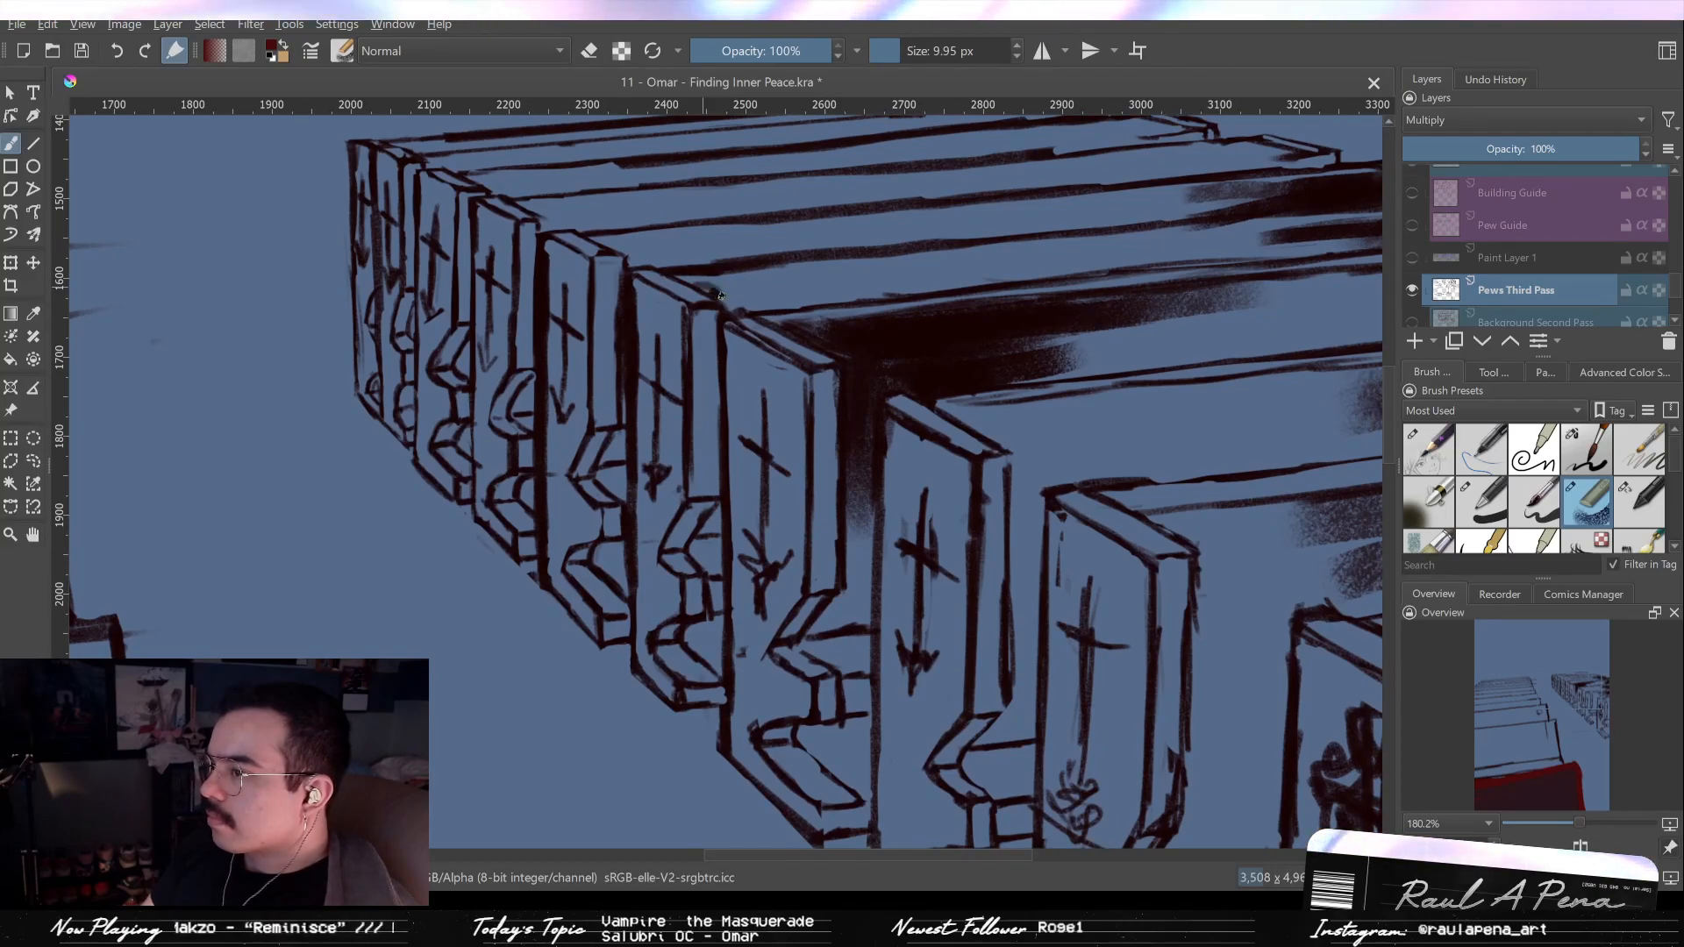
drag(727, 304, 669, 388)
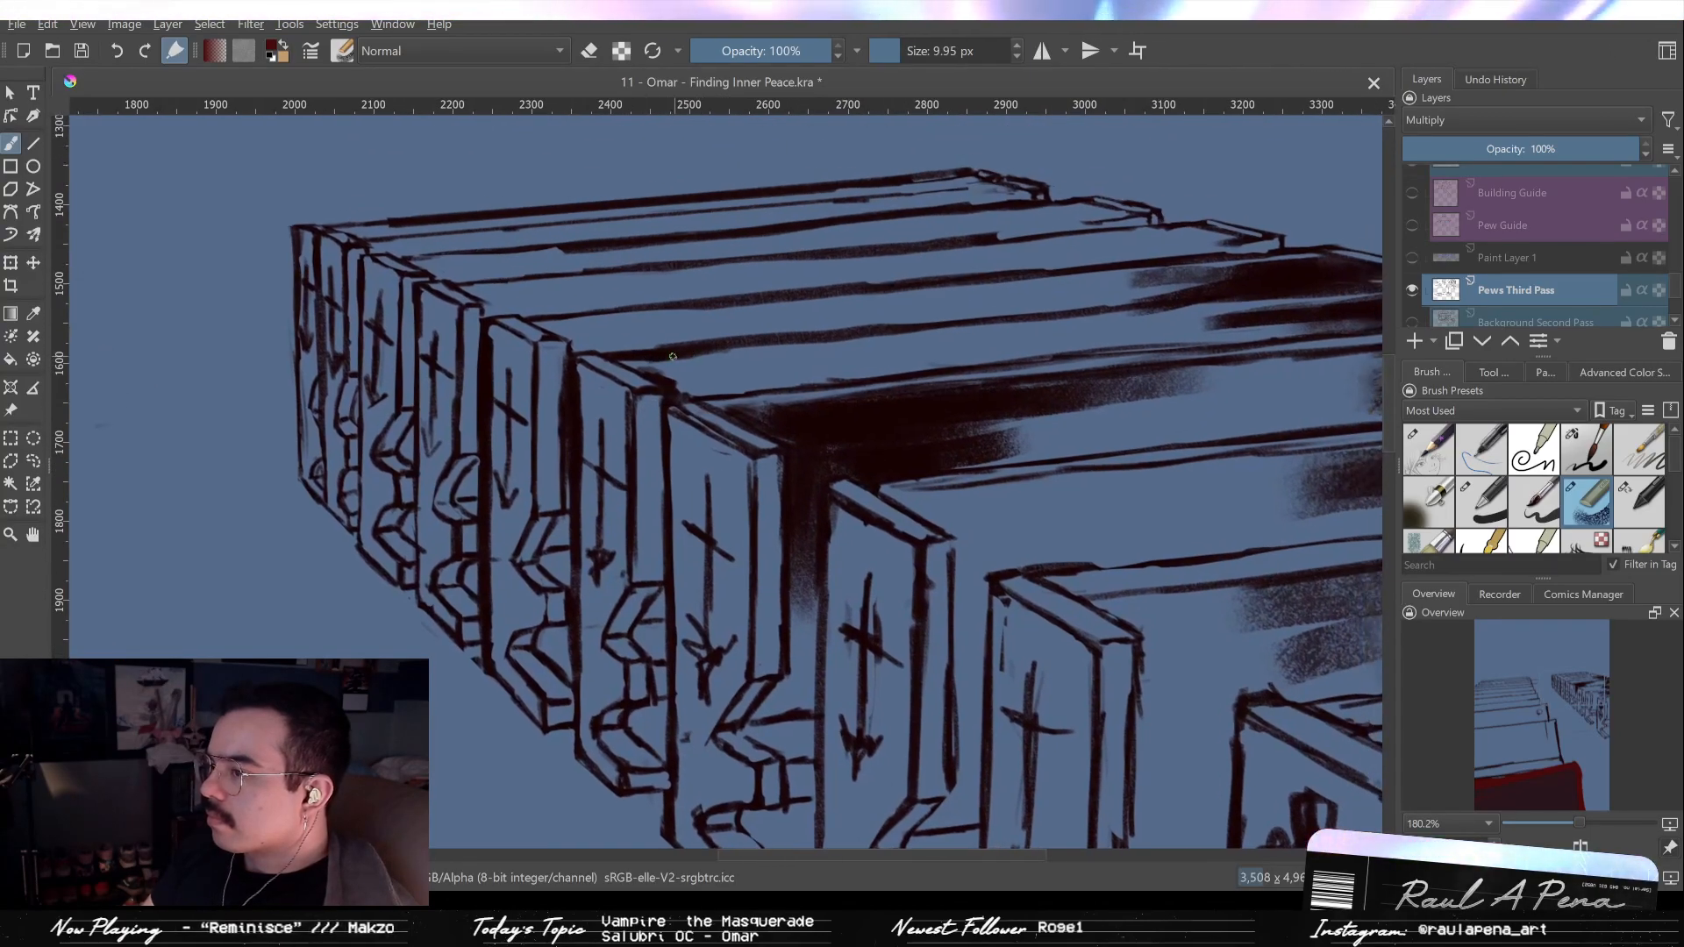
key(e)
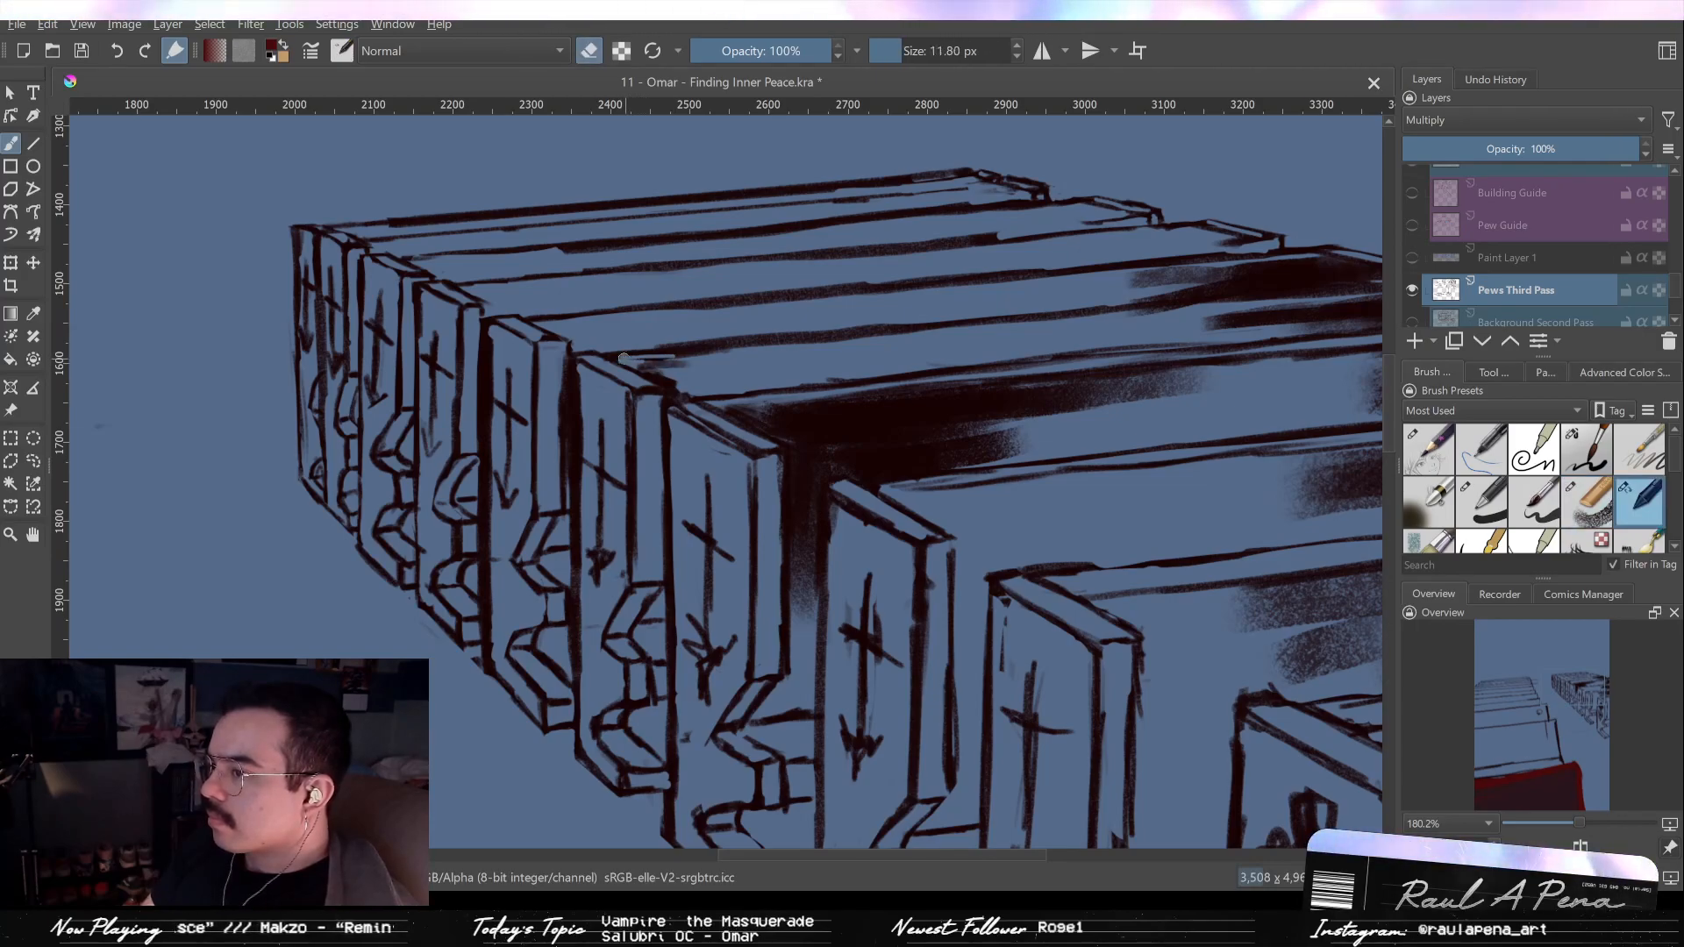
shift+drag(621, 361, 729, 346)
key(e)
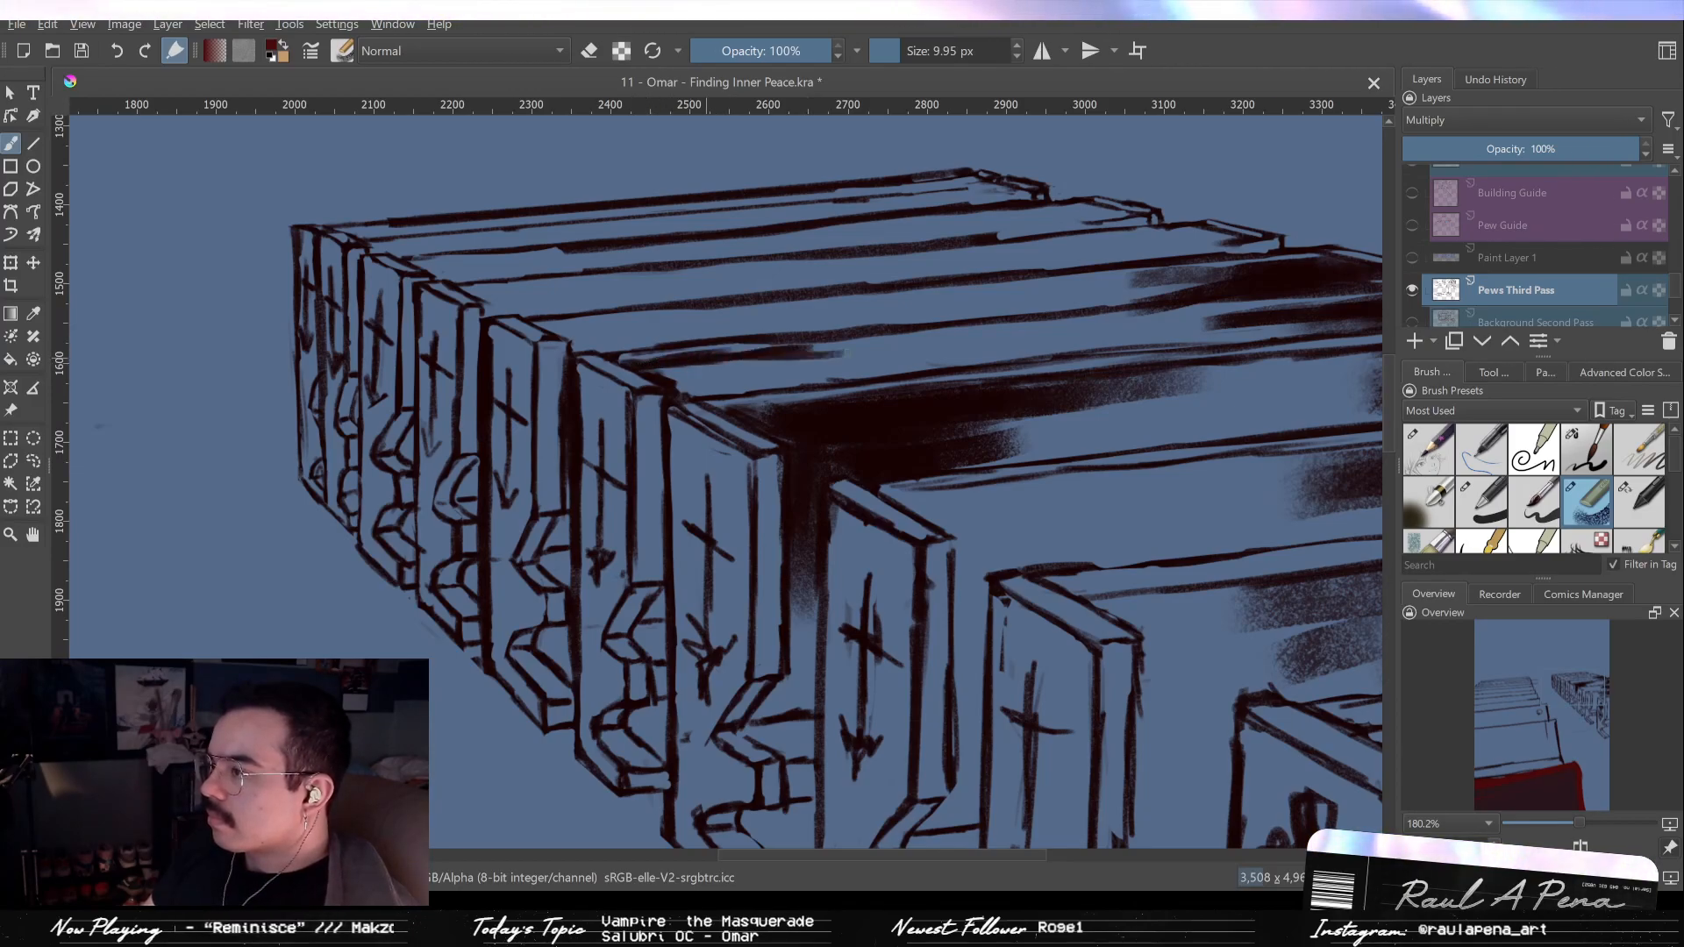
key(e)
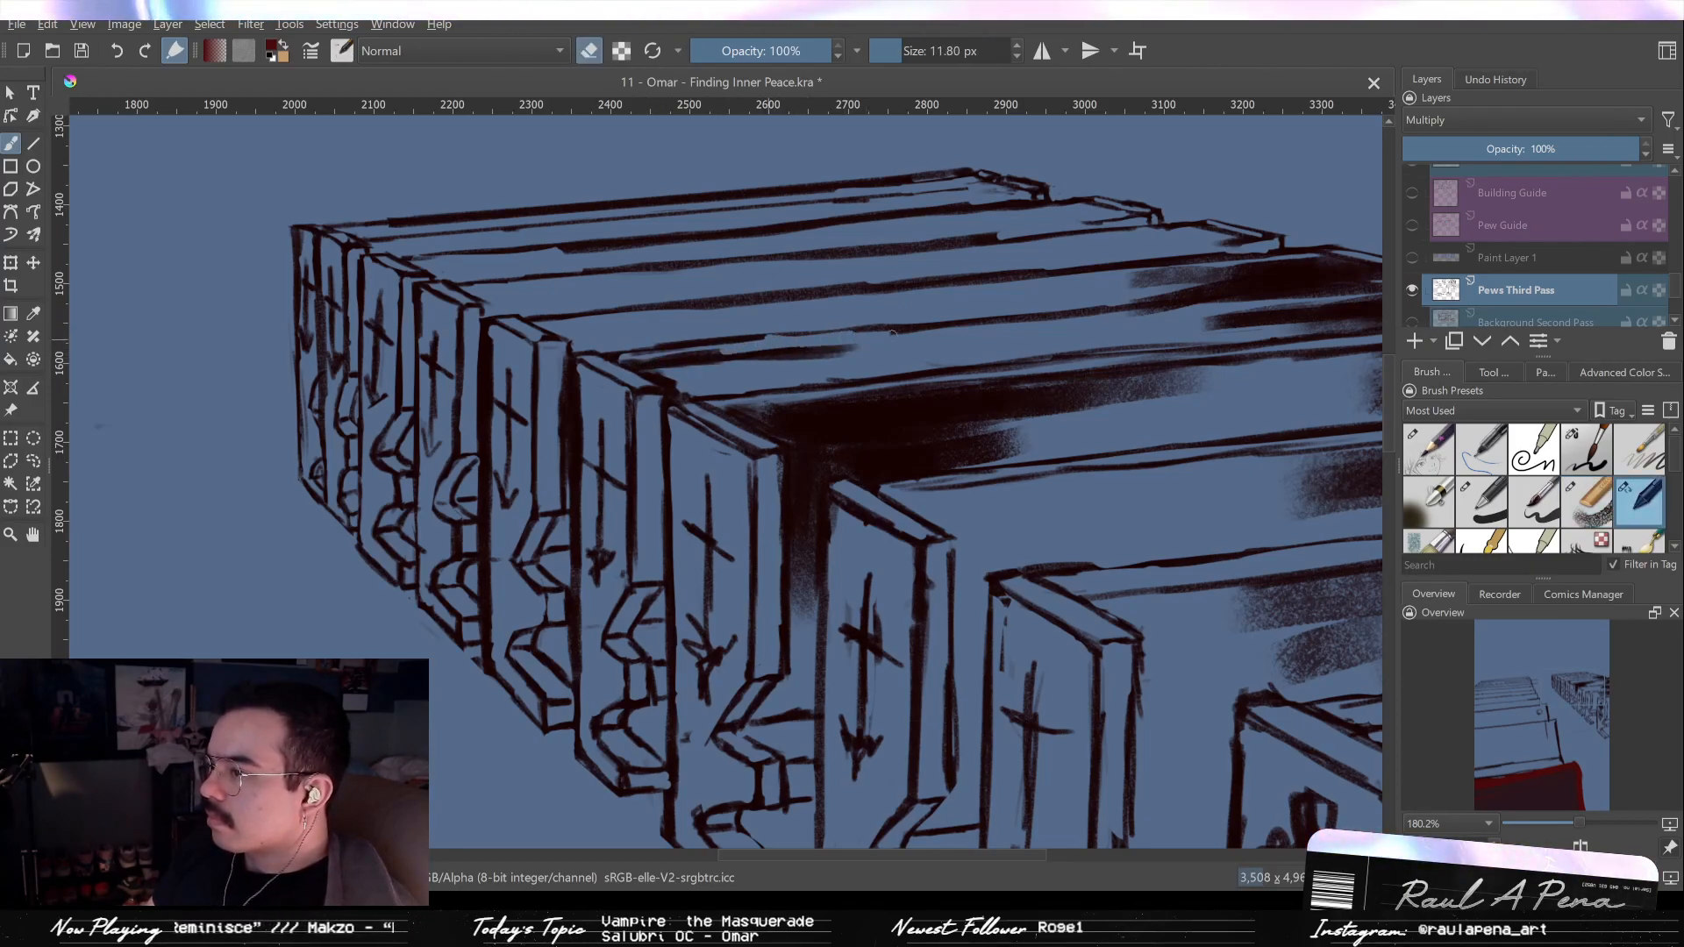
key(e)
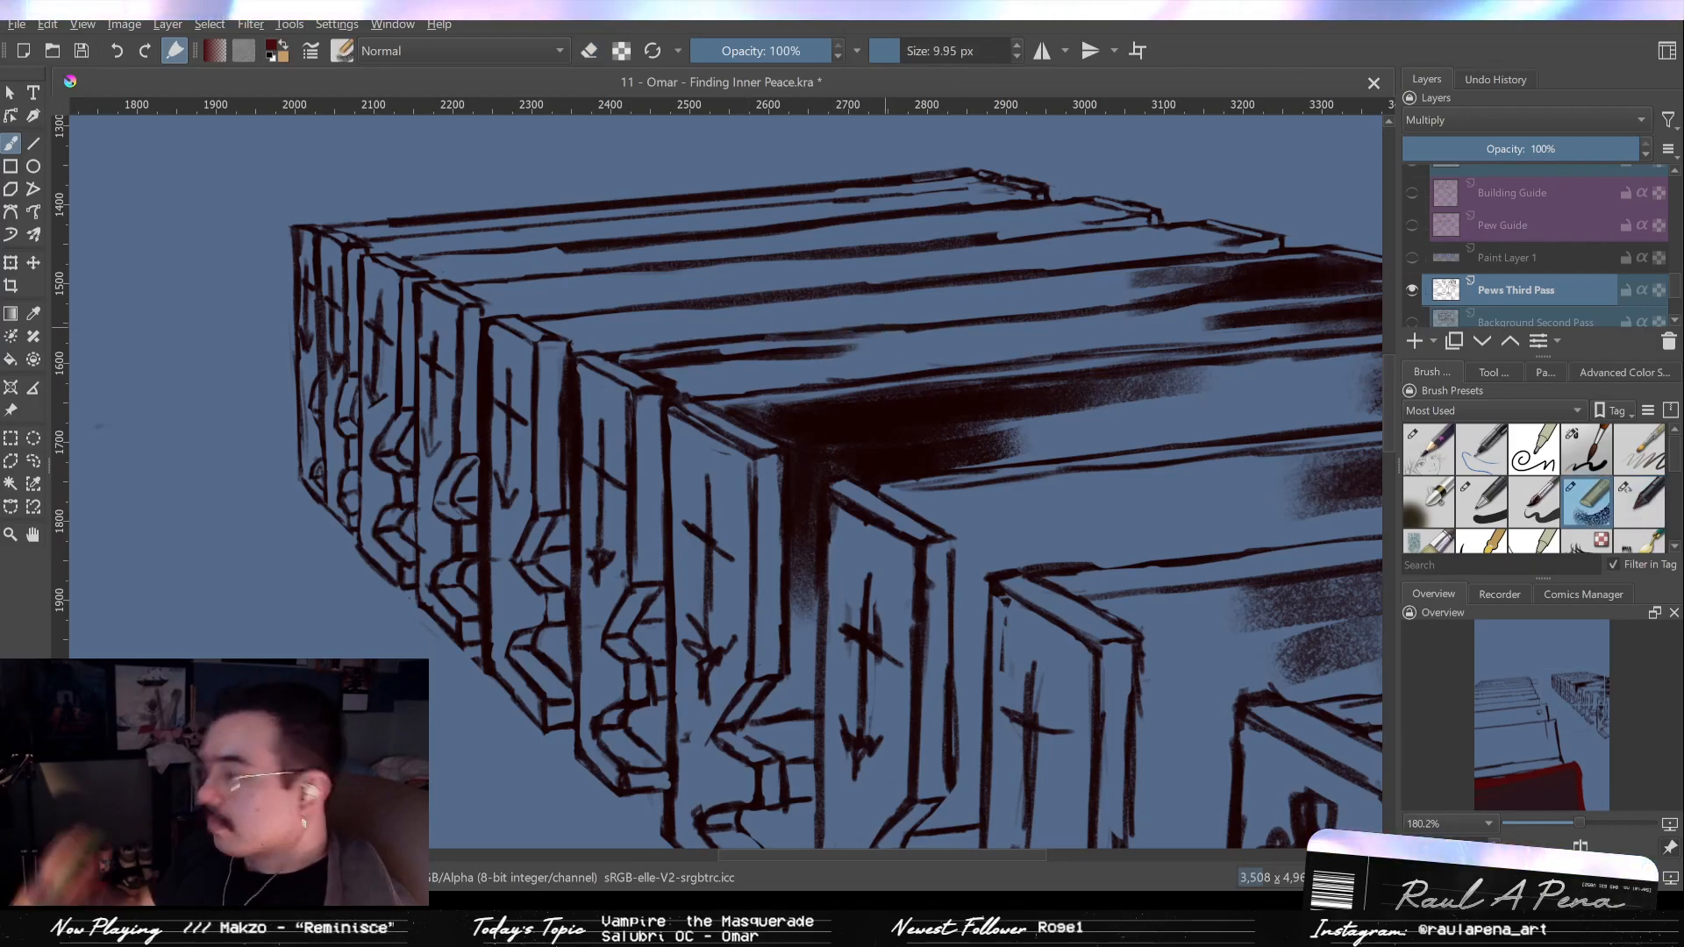
key(e)
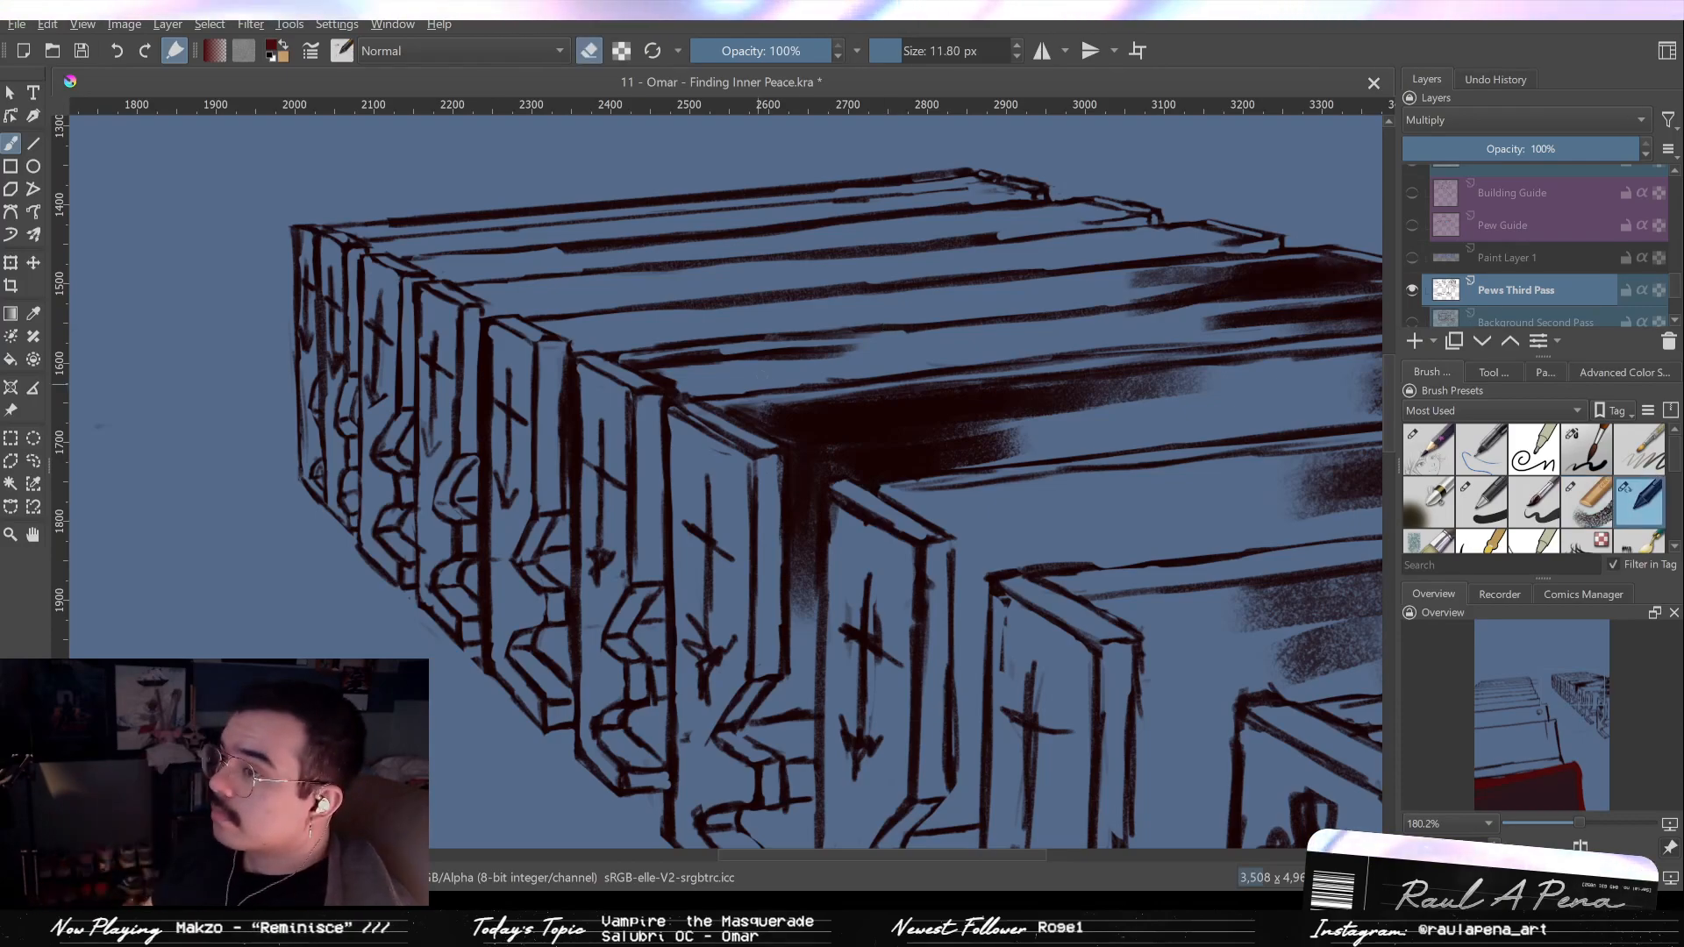
shift+drag(752, 379, 777, 379)
drag(702, 359, 727, 361)
key(ctrl+z)
key(6)
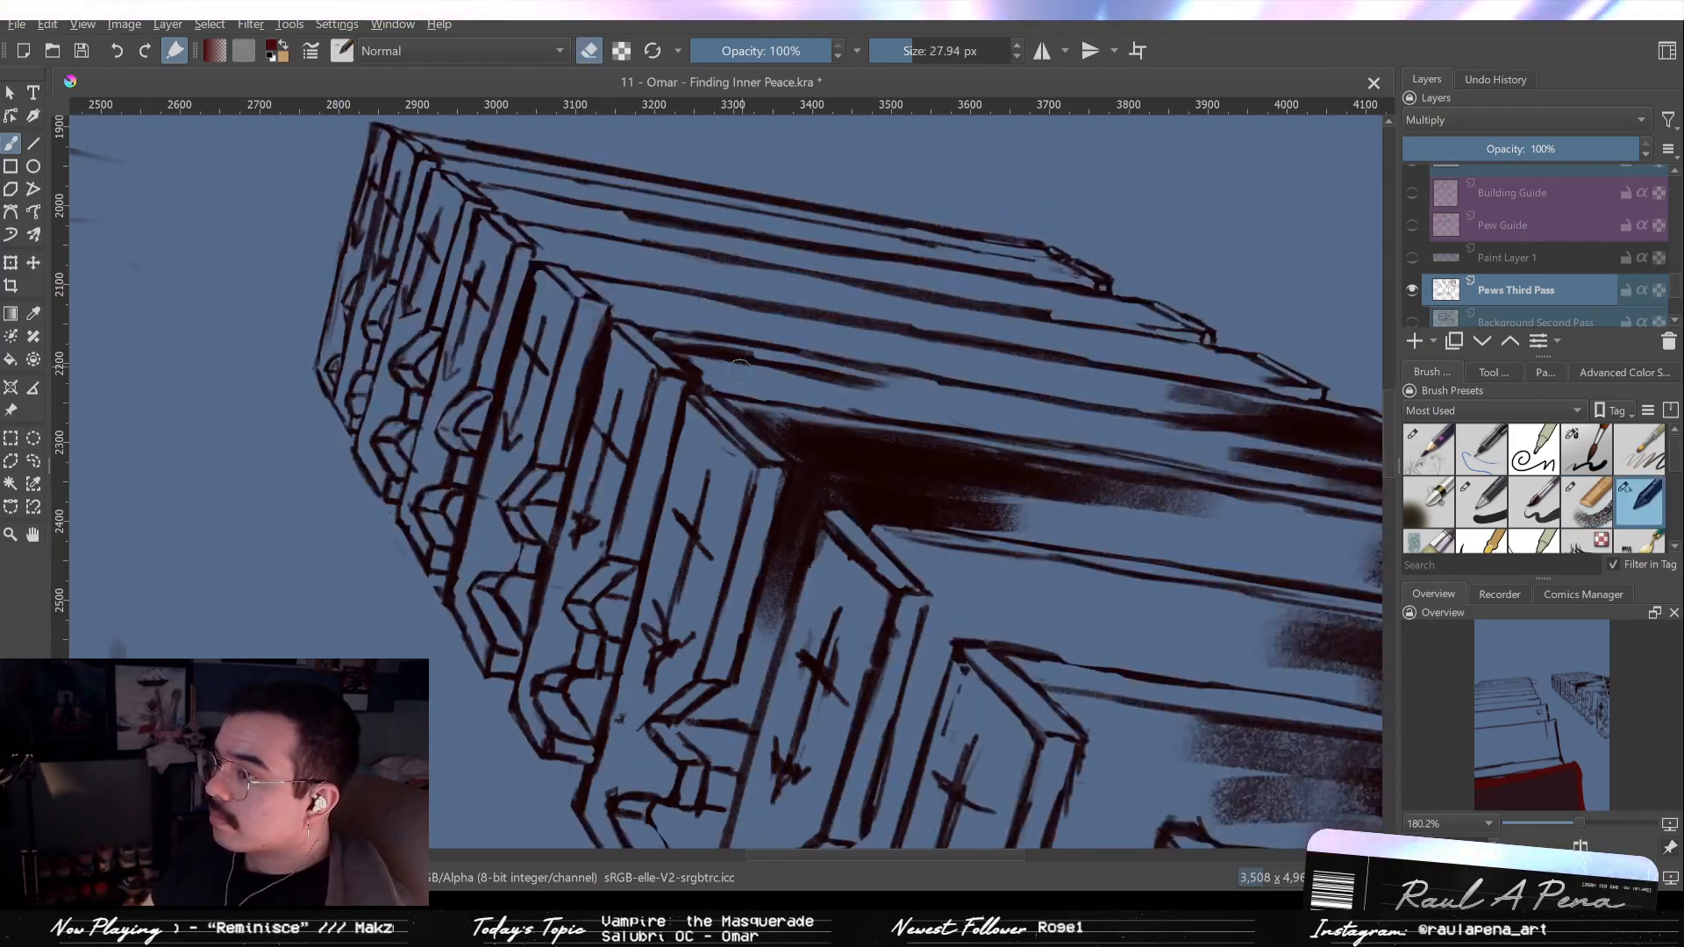
key(4)
key(4)
key(4)
key(4)
key(4)
key(4)
key(4)
key(5)
key(6)
key(4)
key(/)
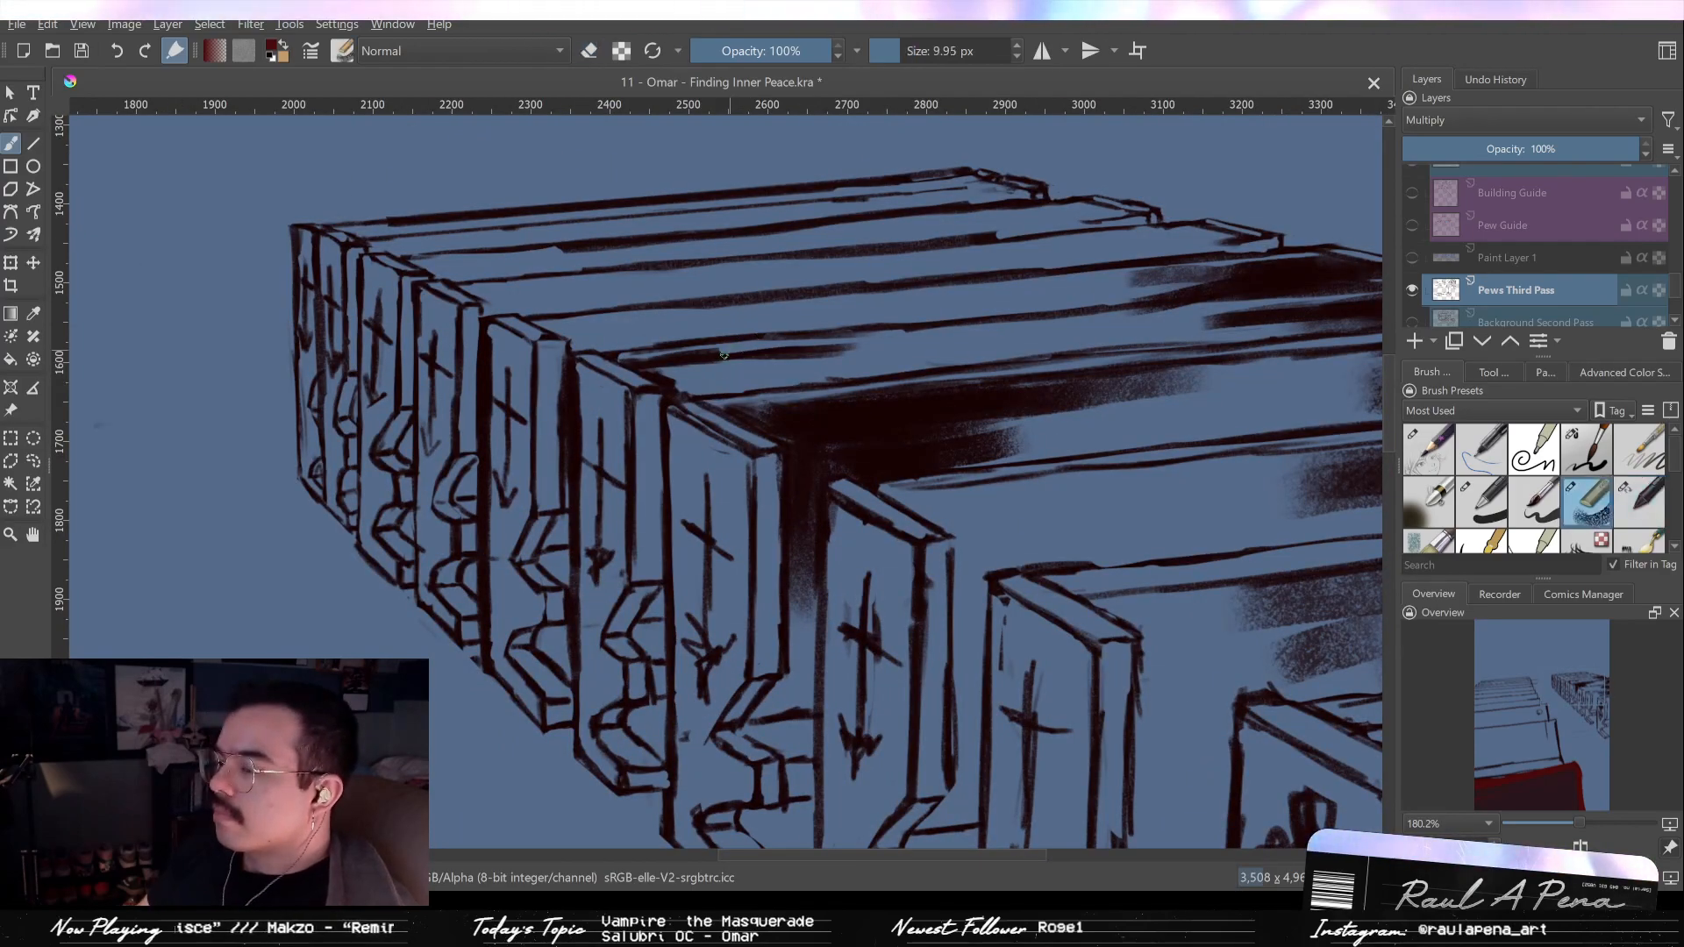
Shade the gap behind the next pew's end panel and along its back with 24.02 px textured strokes.
mouse_move(810, 352)
mouse_down()
mouse_move(859, 345)
mouse_move(738, 360)
mouse_move(1225, 319)
mouse_up()
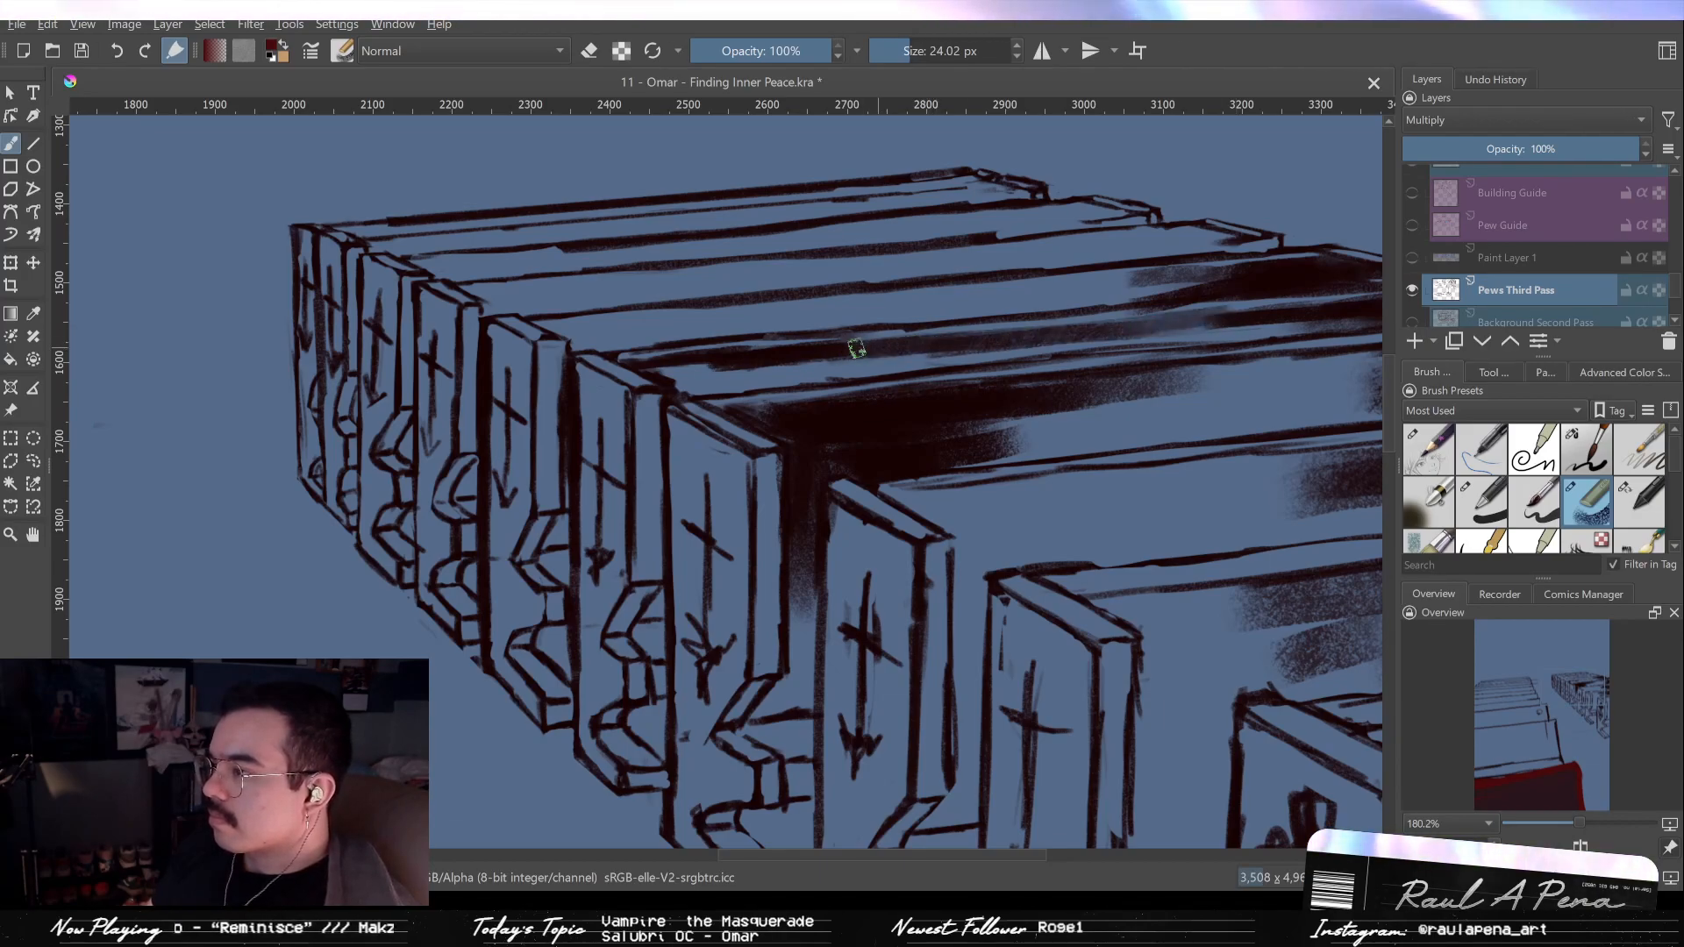
drag(883, 347, 1066, 338)
mouse_move(1231, 325)
mouse_down()
mouse_move(1195, 360)
mouse_move(861, 352)
mouse_move(543, 380)
mouse_up()
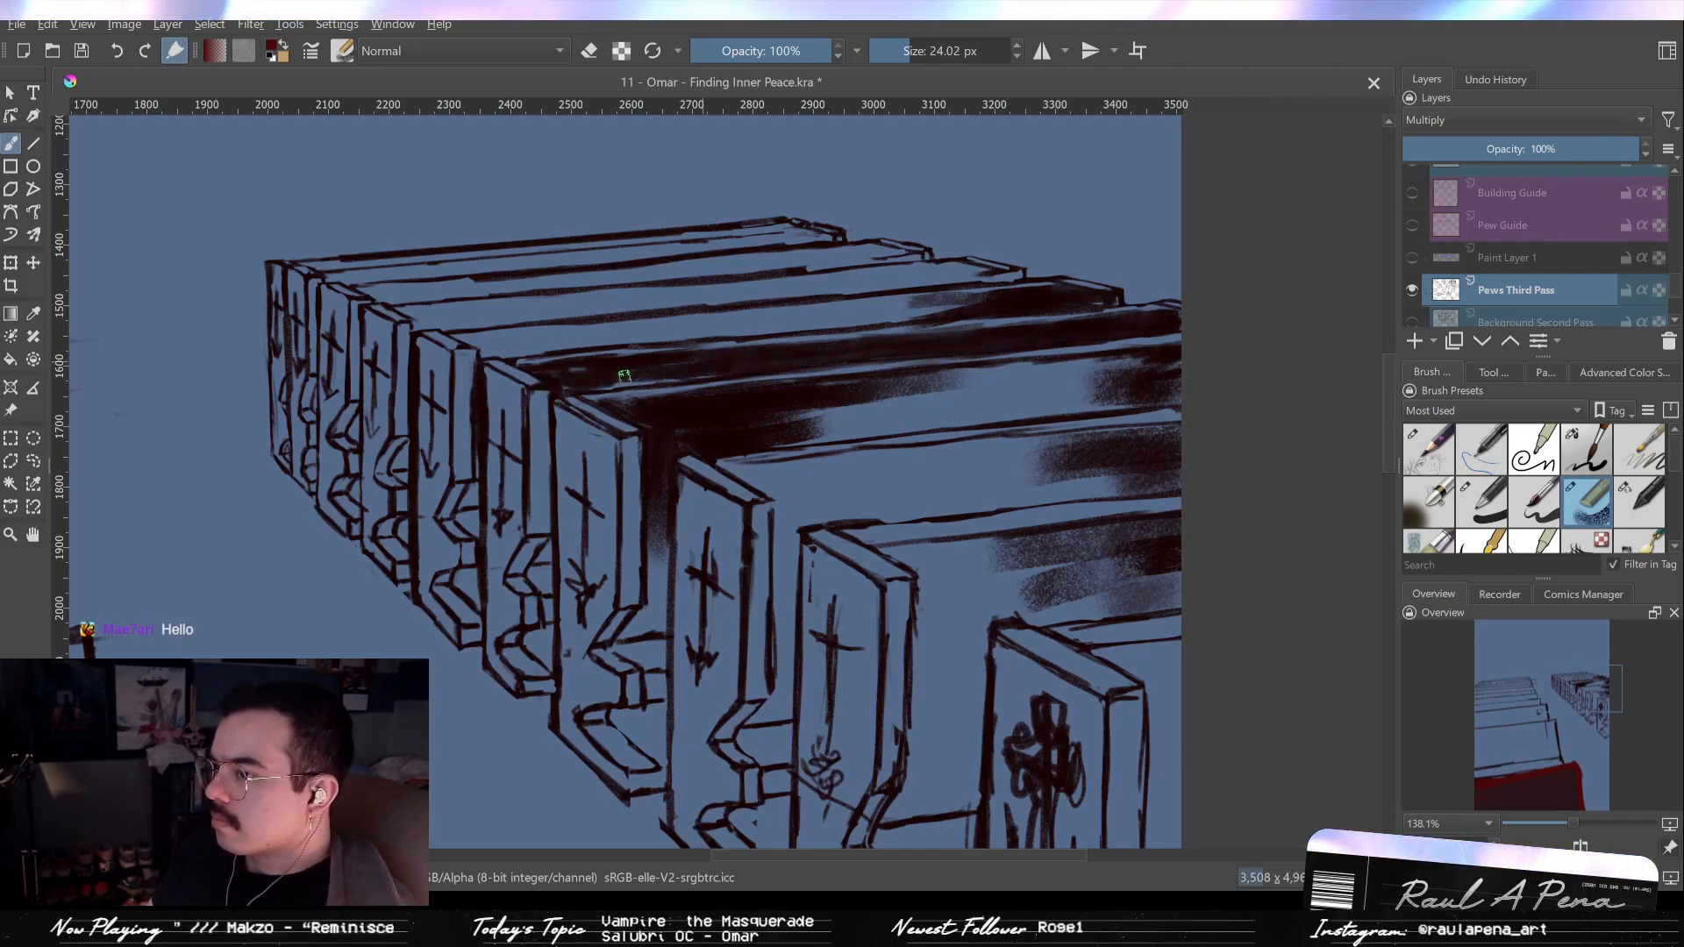
drag(680, 386, 802, 467)
drag(624, 425, 649, 404)
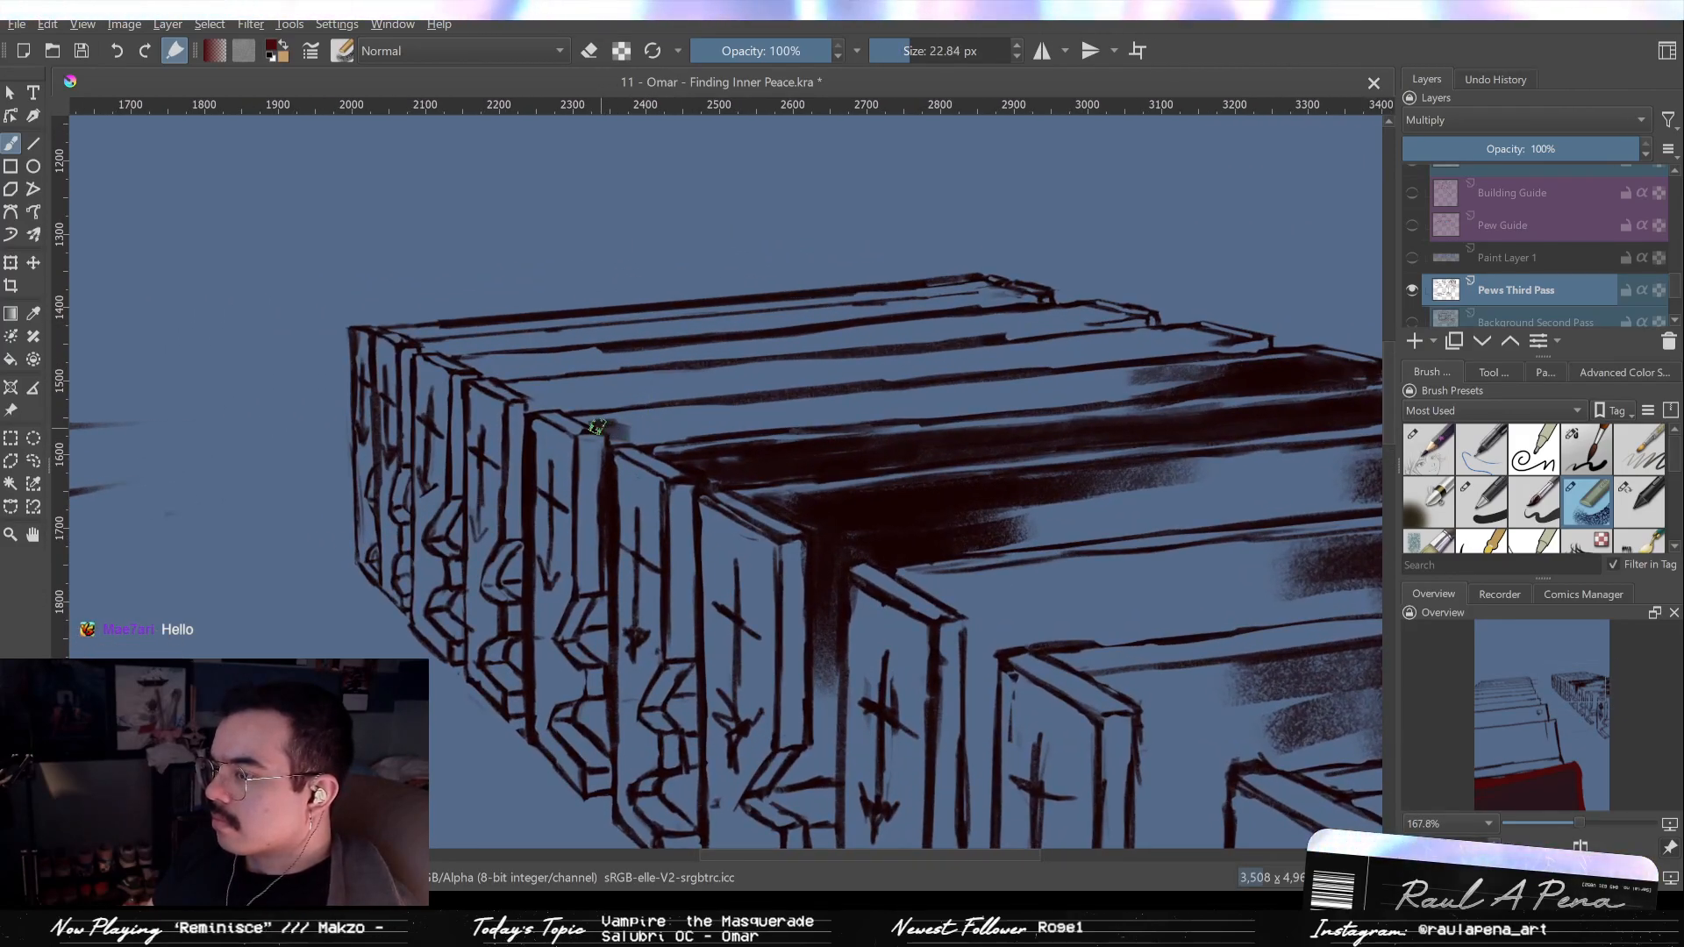
Darken the back of the following, more distant pew from its end panel to the far end with 22.84 px strokes.
mouse_move(652, 421)
mouse_down()
mouse_move(695, 425)
mouse_move(608, 434)
mouse_move(841, 422)
mouse_up()
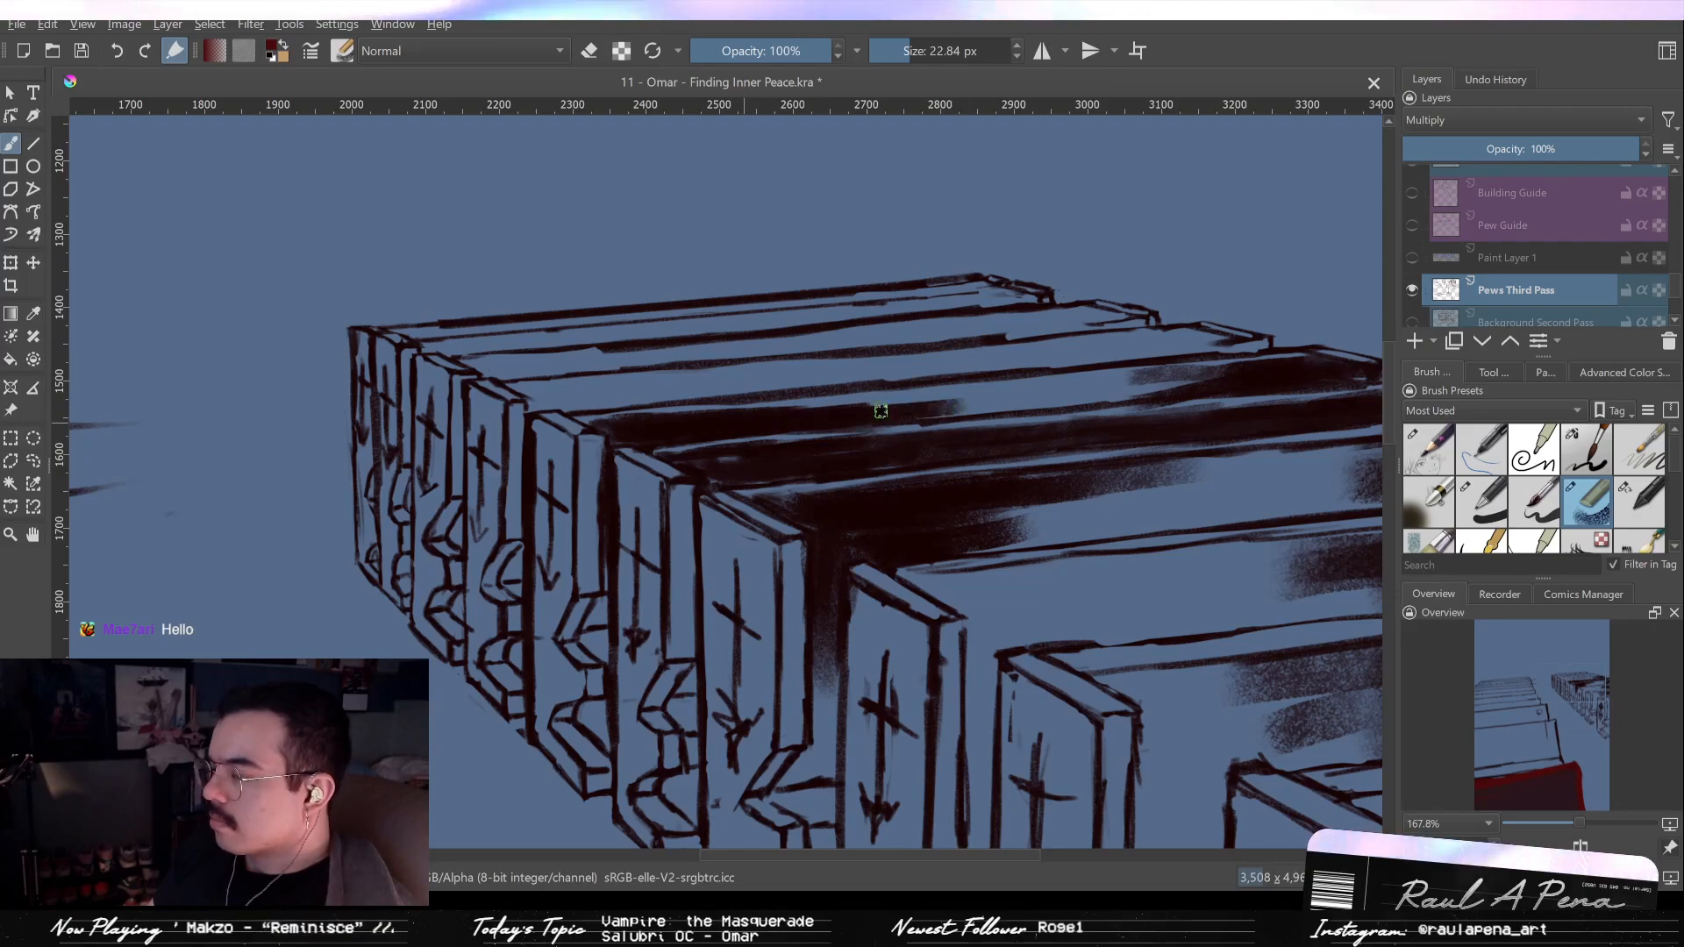
drag(878, 412, 1114, 384)
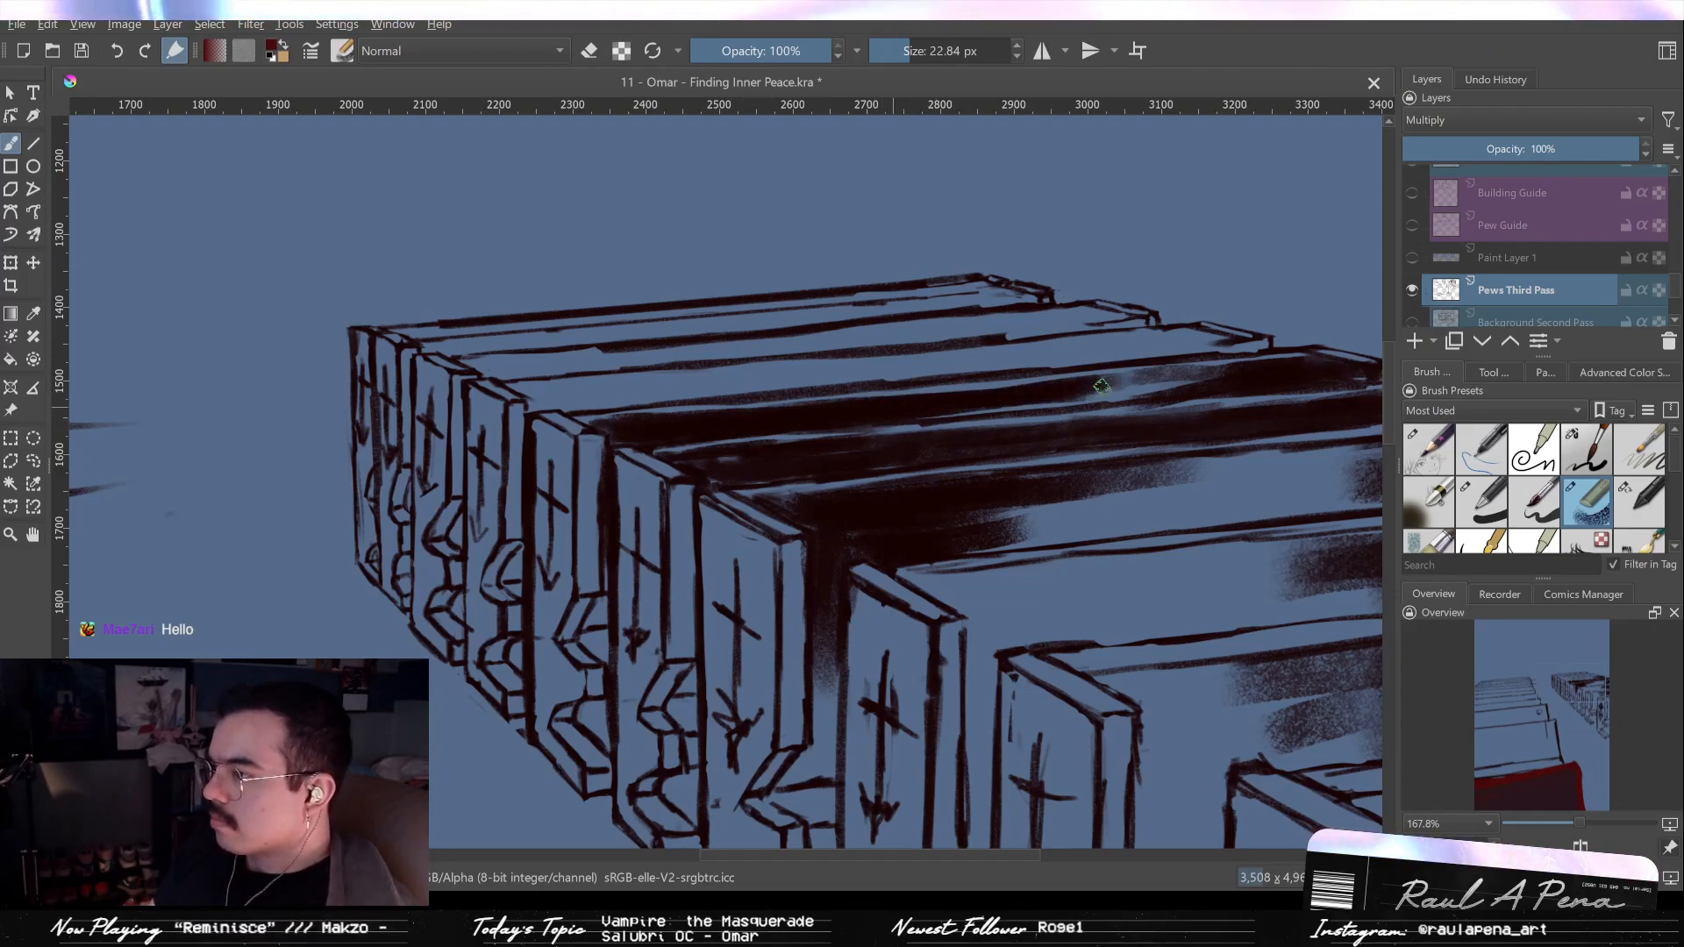
mouse_move(1001, 394)
mouse_down()
mouse_move(1208, 378)
mouse_move(891, 417)
mouse_up()
drag(1204, 383, 1010, 413)
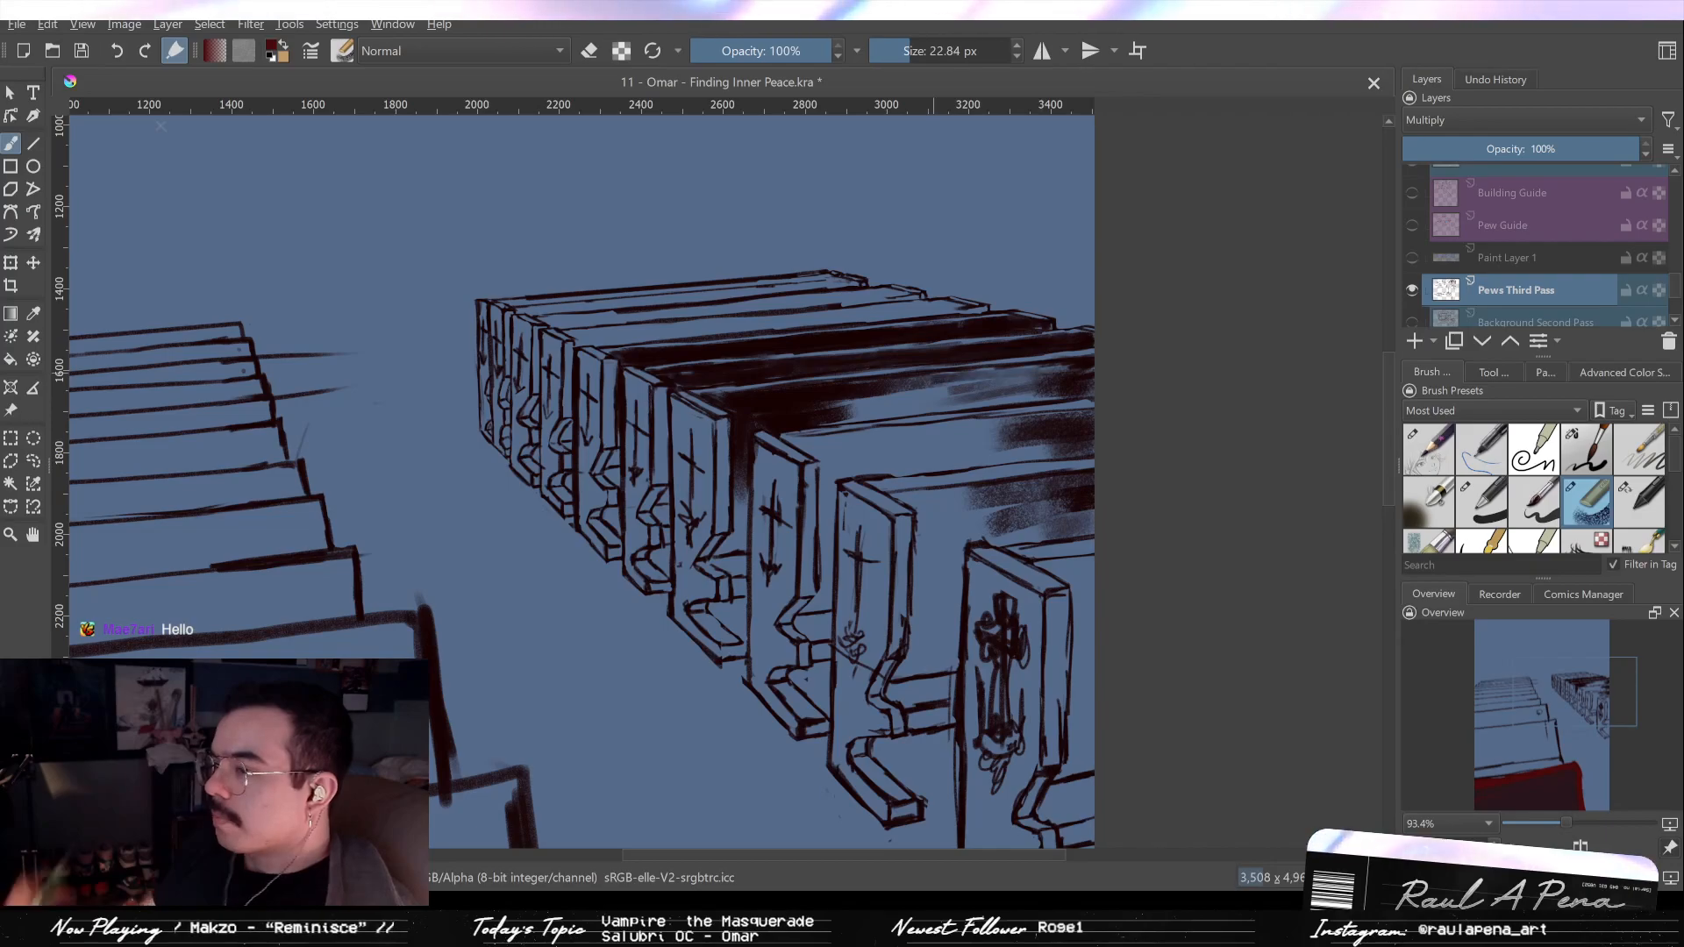
drag(989, 481, 1011, 424)
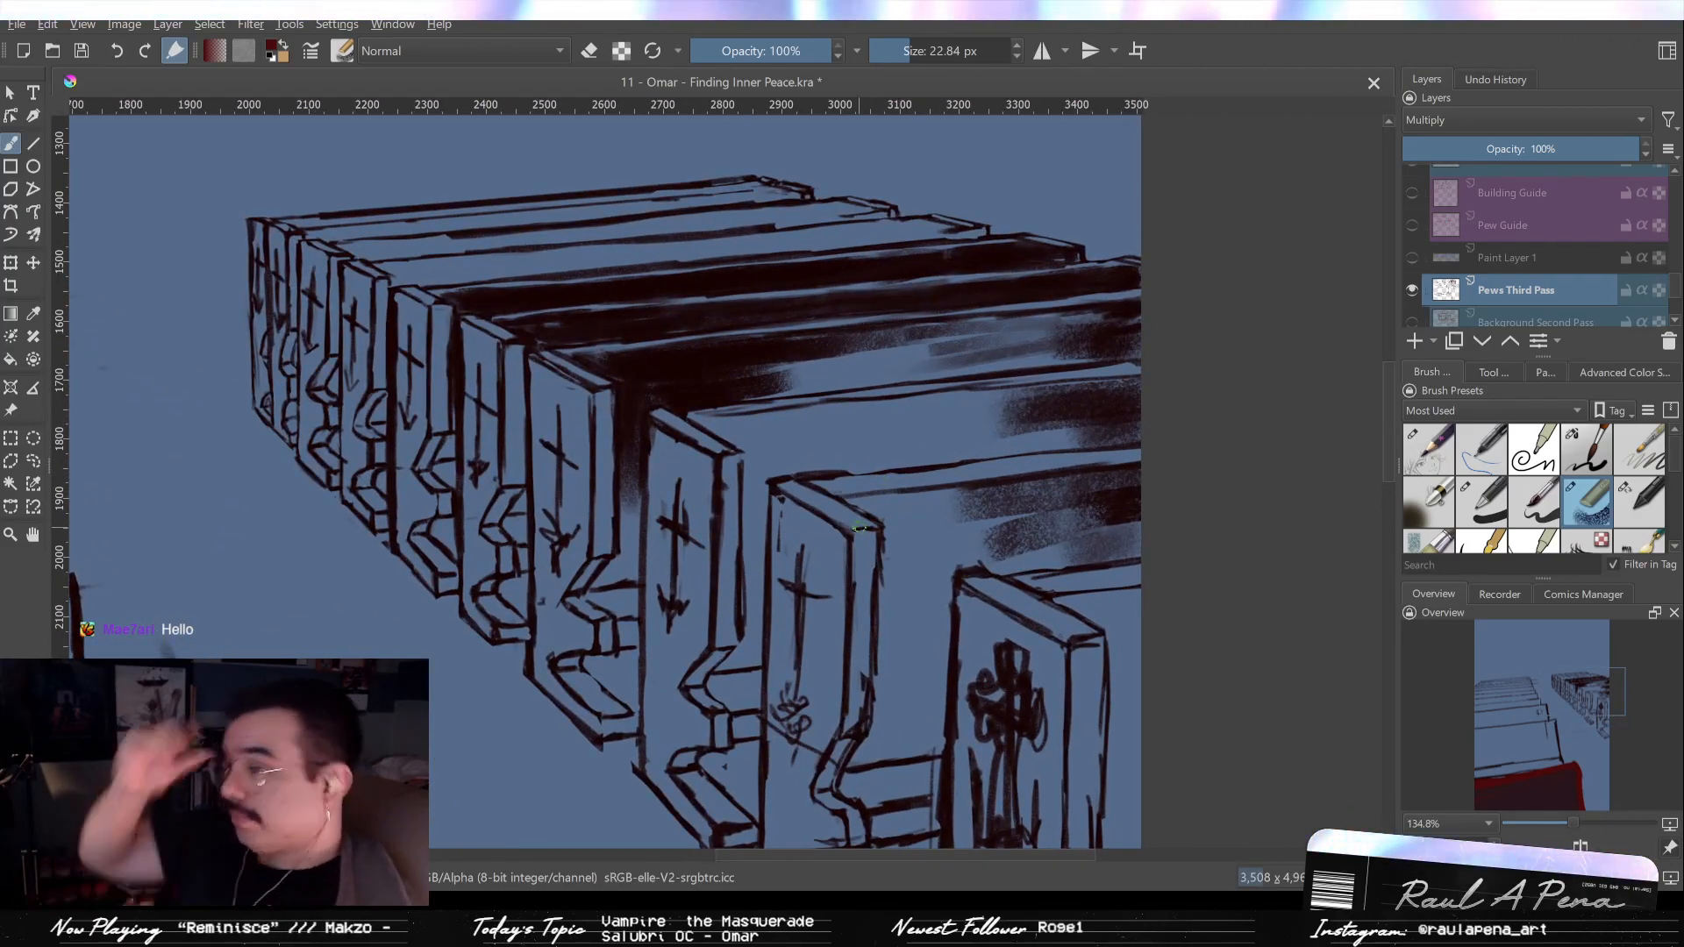
Switch to the 5.22 px eraser and review the shaded pews up close and against the whole canvas.
drag(735, 416, 913, 545)
drag(737, 447, 755, 455)
key(slash)
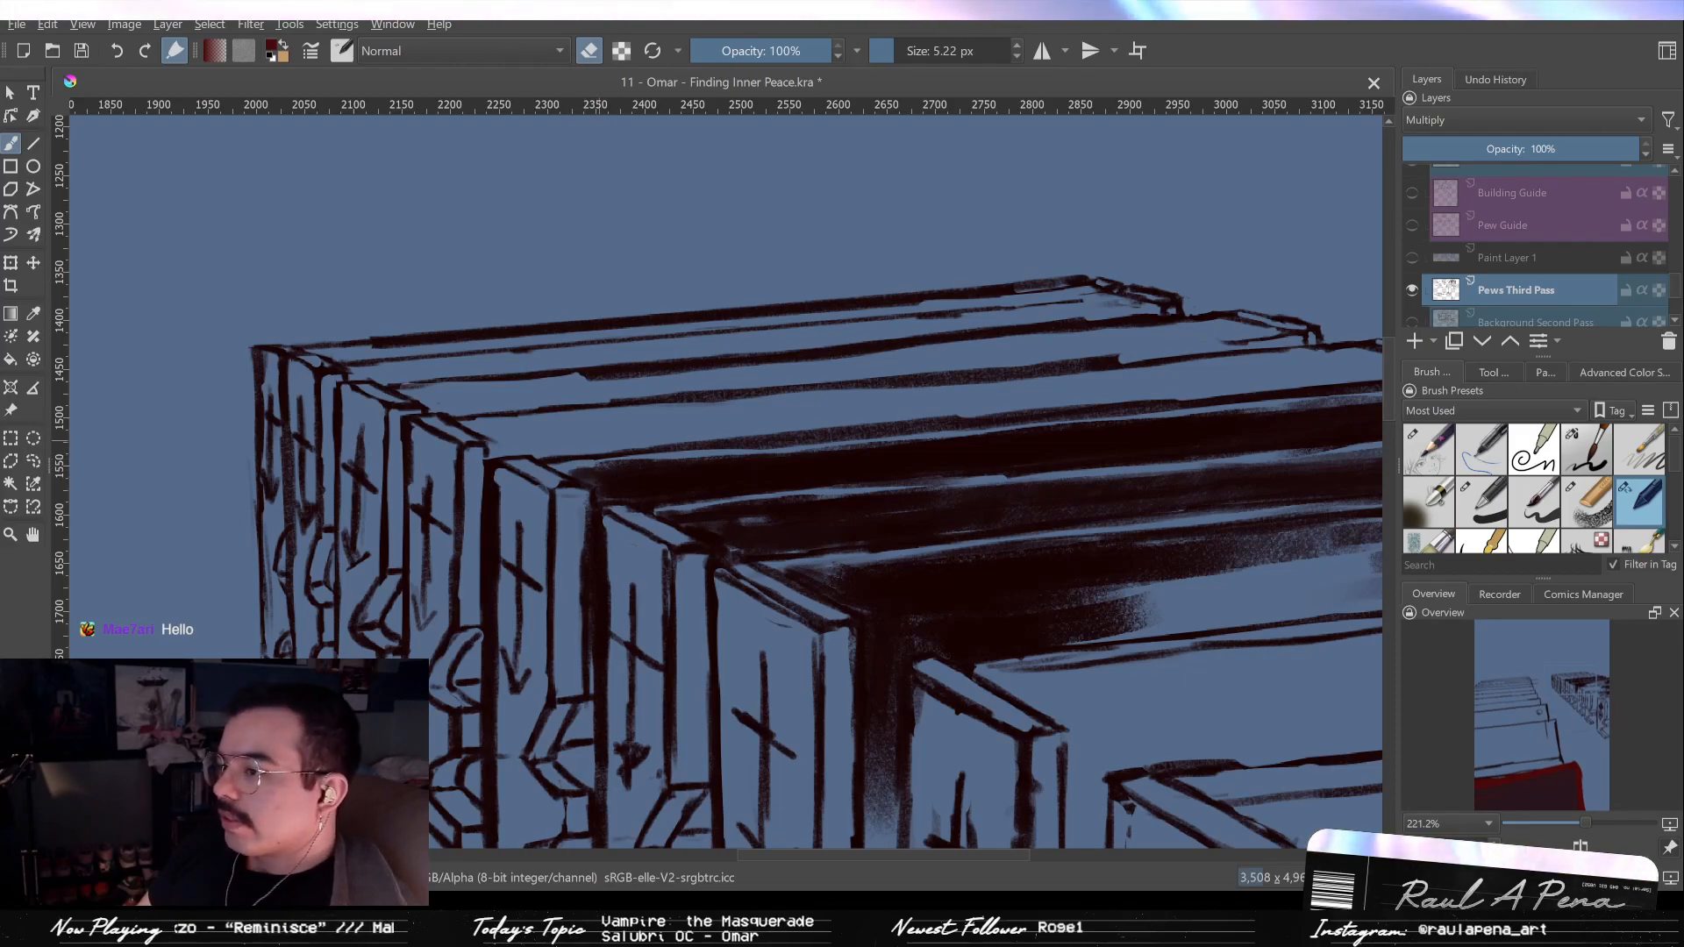
key(2)
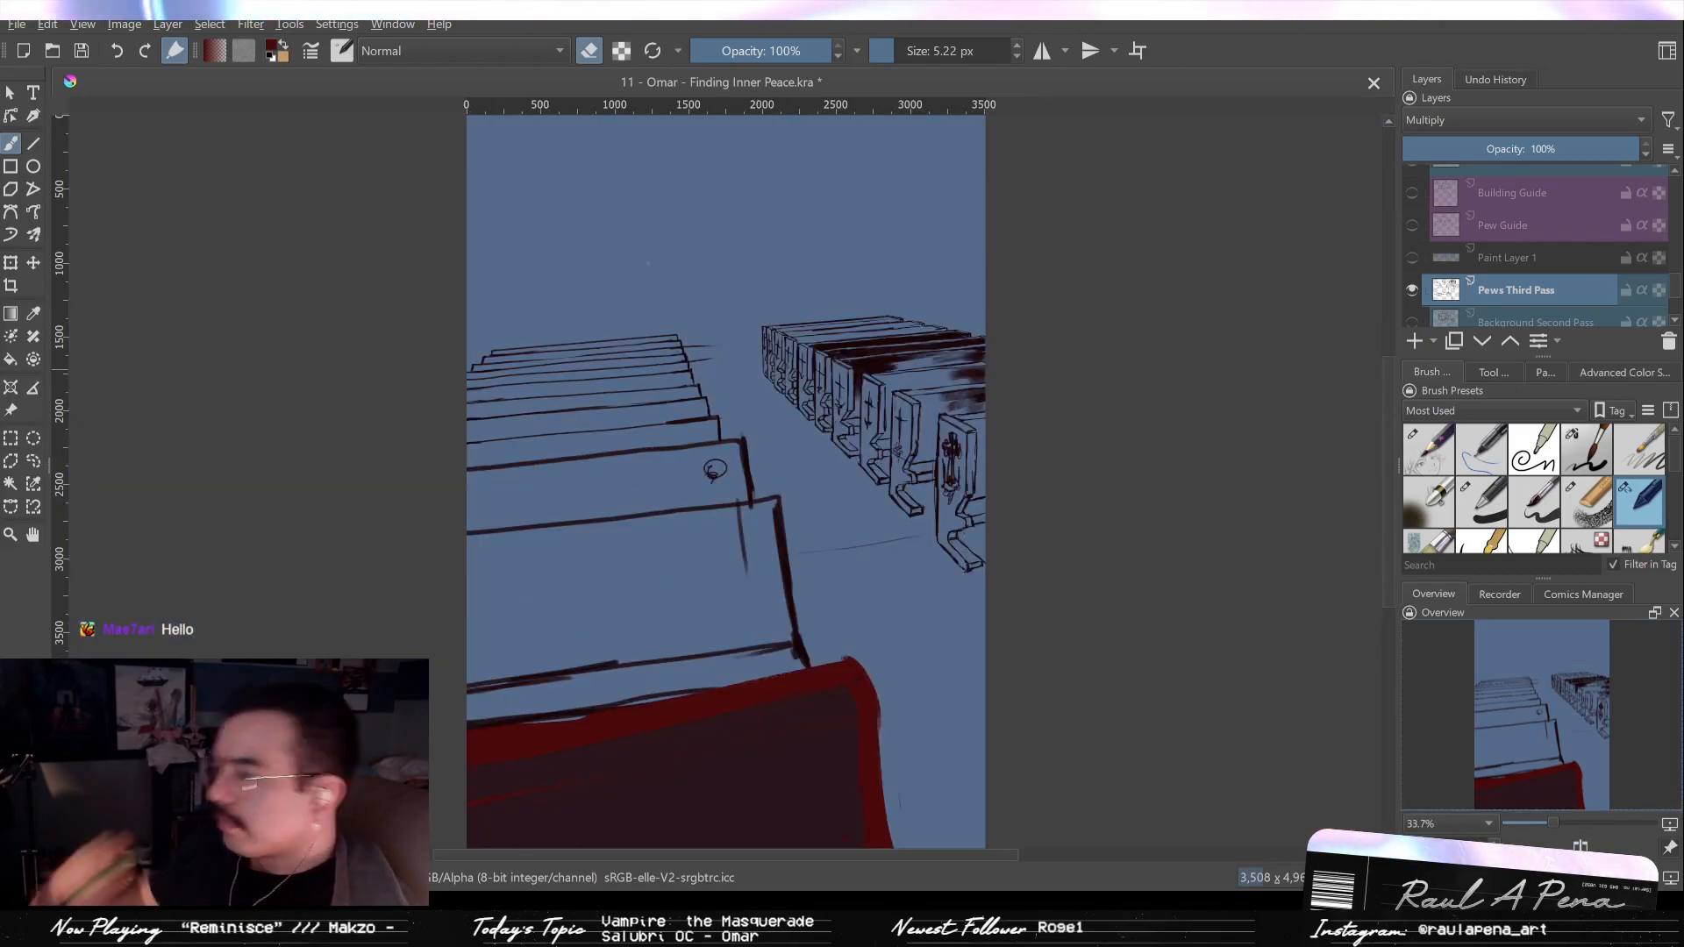
drag(782, 298, 895, 169)
drag(965, 360, 702, 350)
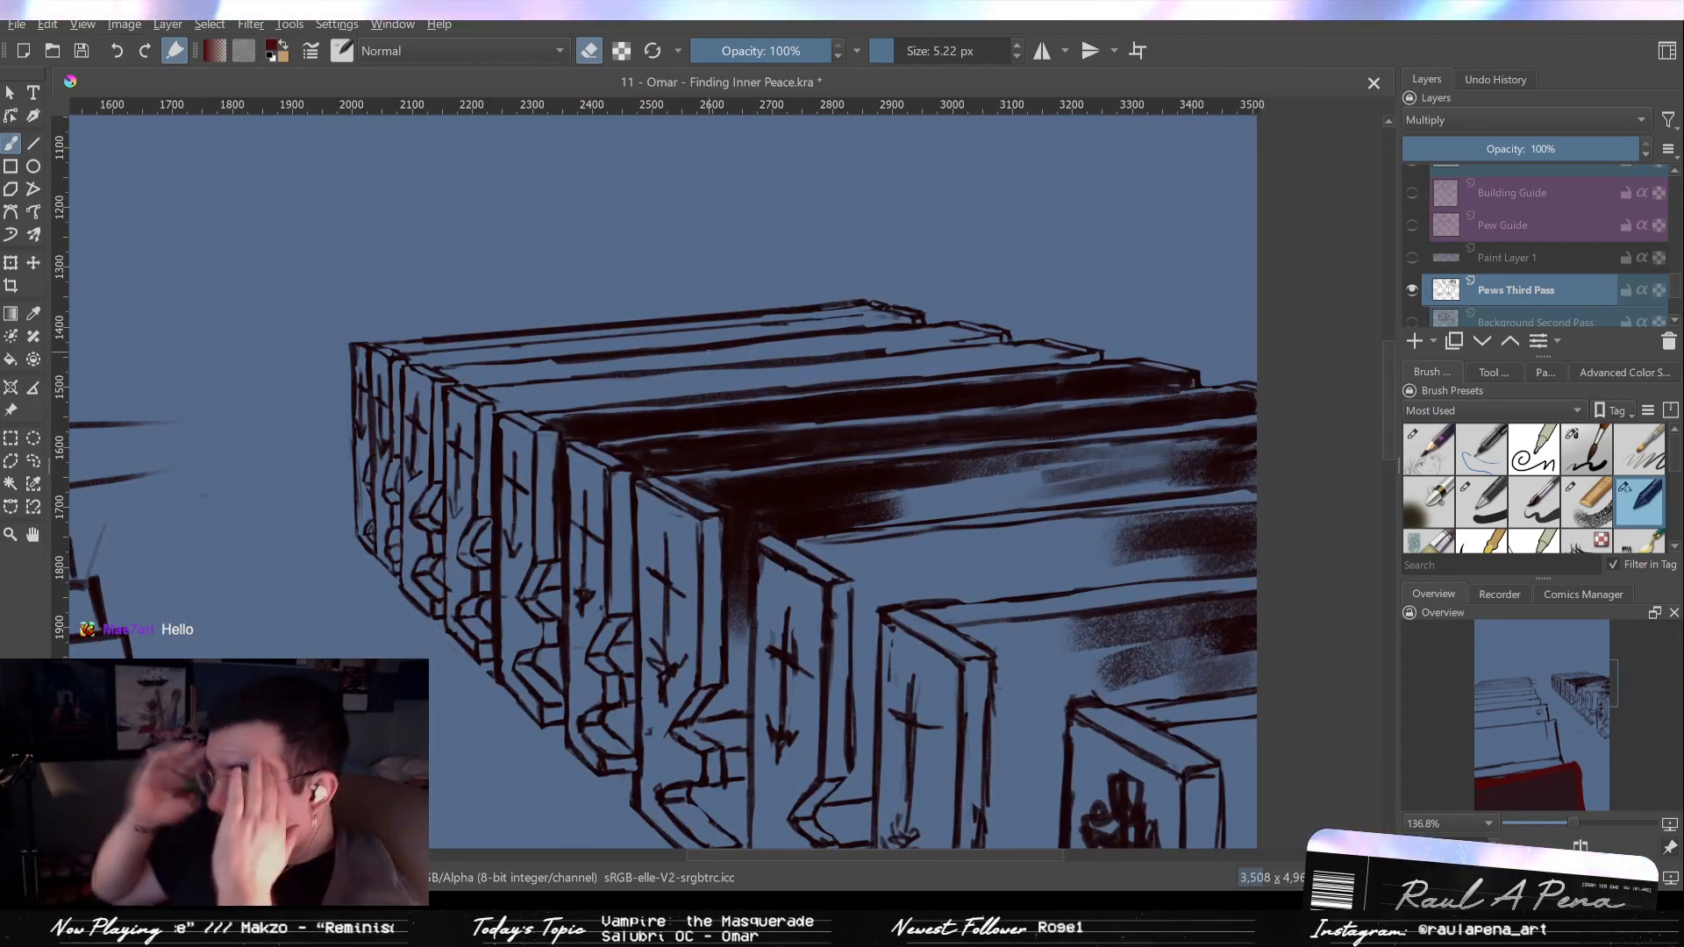
Compare the shaded pews with Paint Layer 1 and the Pew Guide, showing both layers briefly and hiding them again.
click(1412, 257)
click(1413, 224)
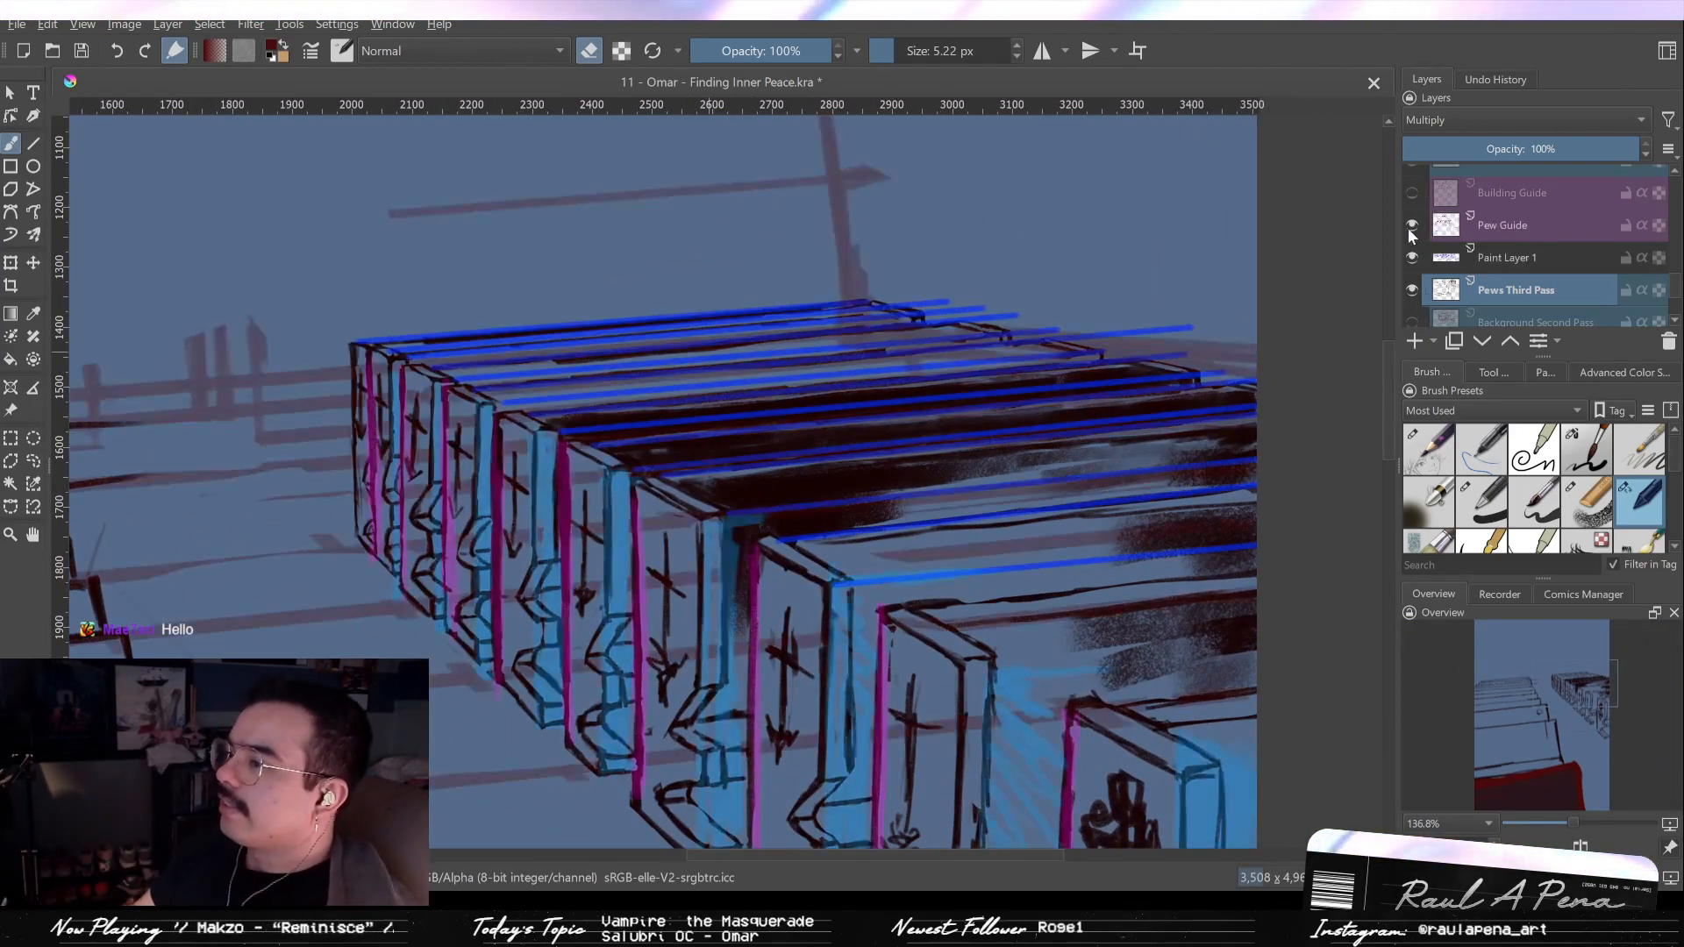
scroll(1261, 332, down, 1)
mouse_move(1262, 332)
mouse_down()
mouse_move(1275, 422)
mouse_move(1268, 361)
mouse_up()
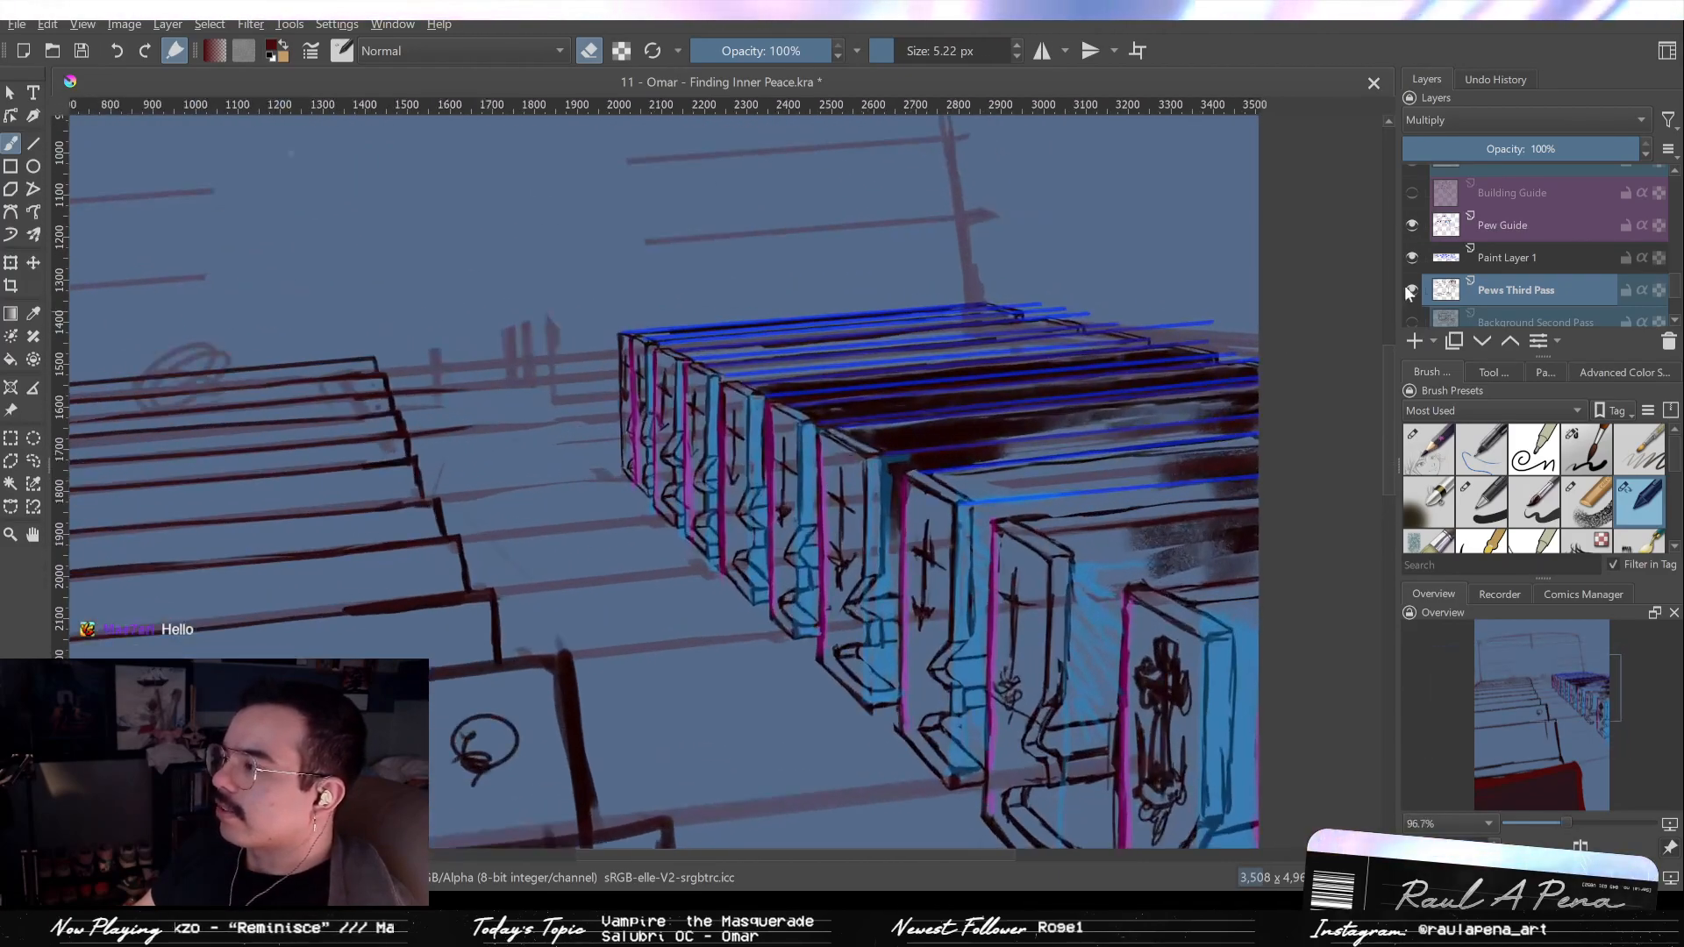
click(1413, 257)
click(1413, 225)
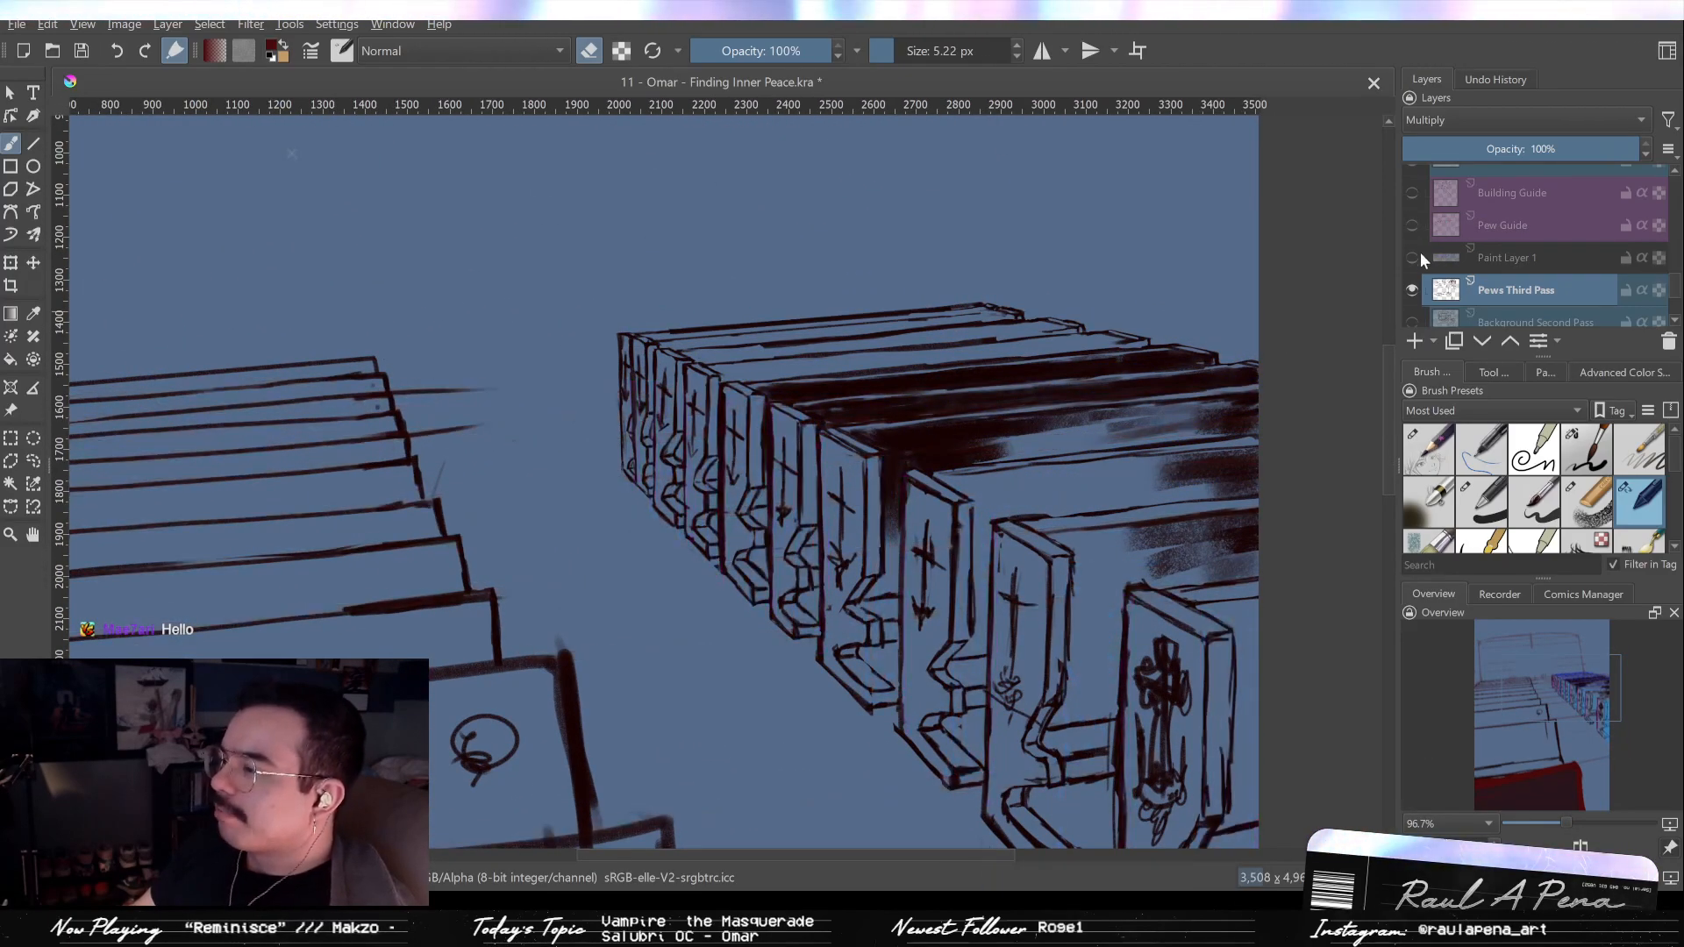
drag(897, 370, 662, 393)
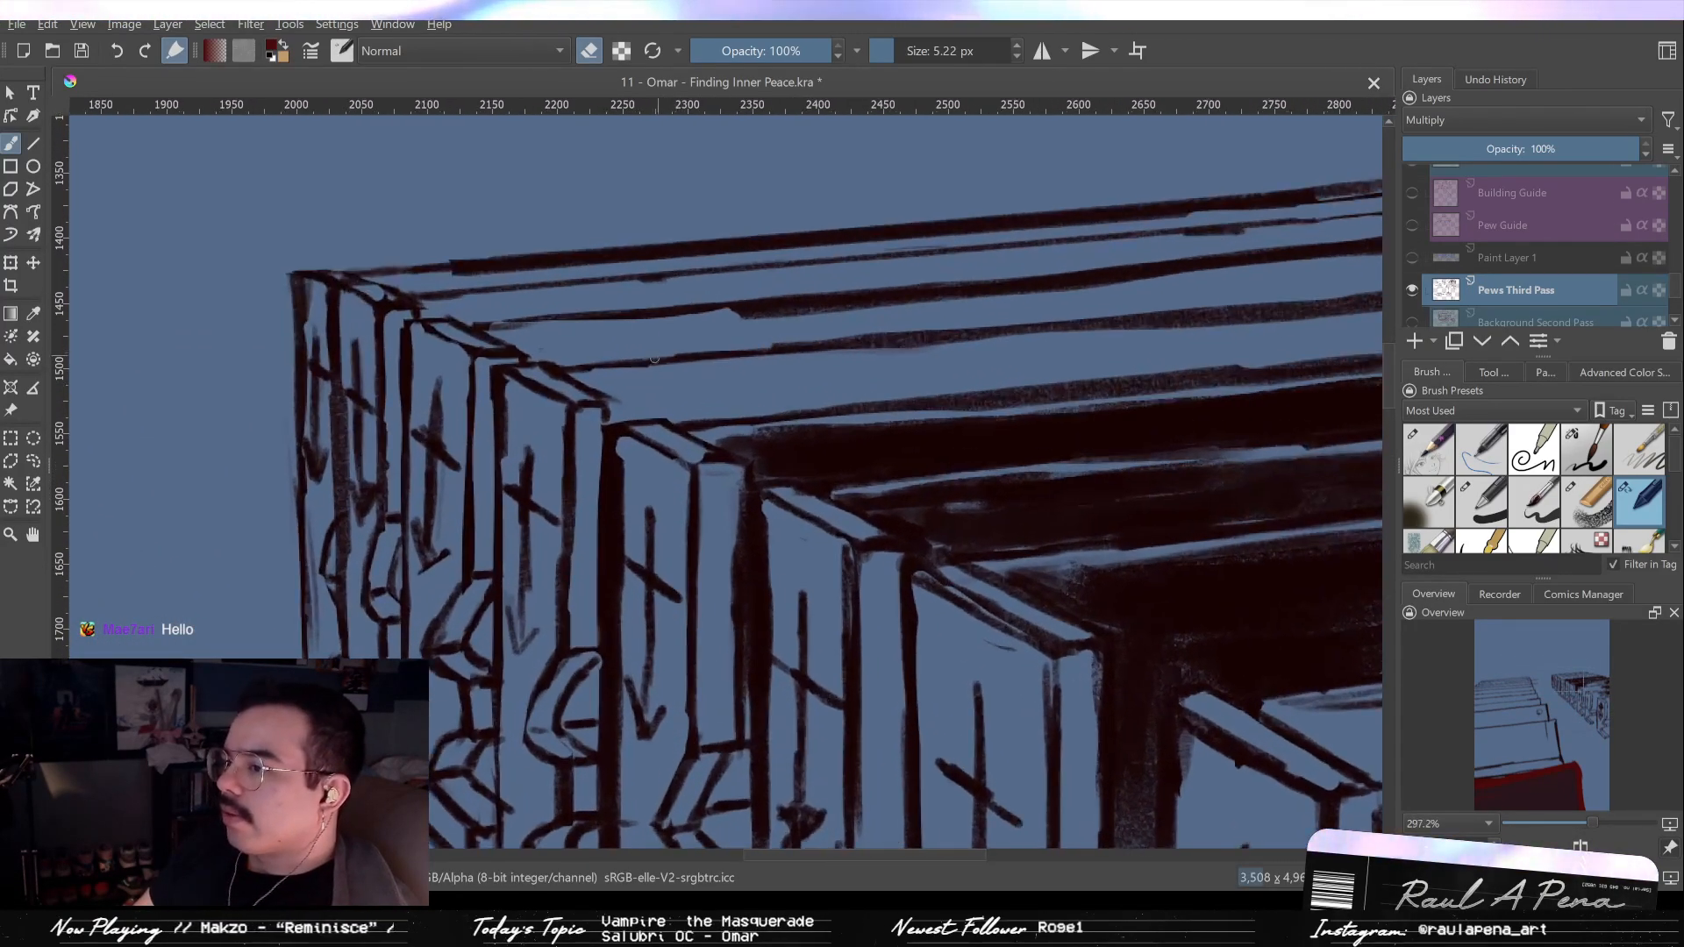
Switch back to the textured brush and start shading behind the next unshaded pew's end panel with 12.04 px strokes.
key(slash)
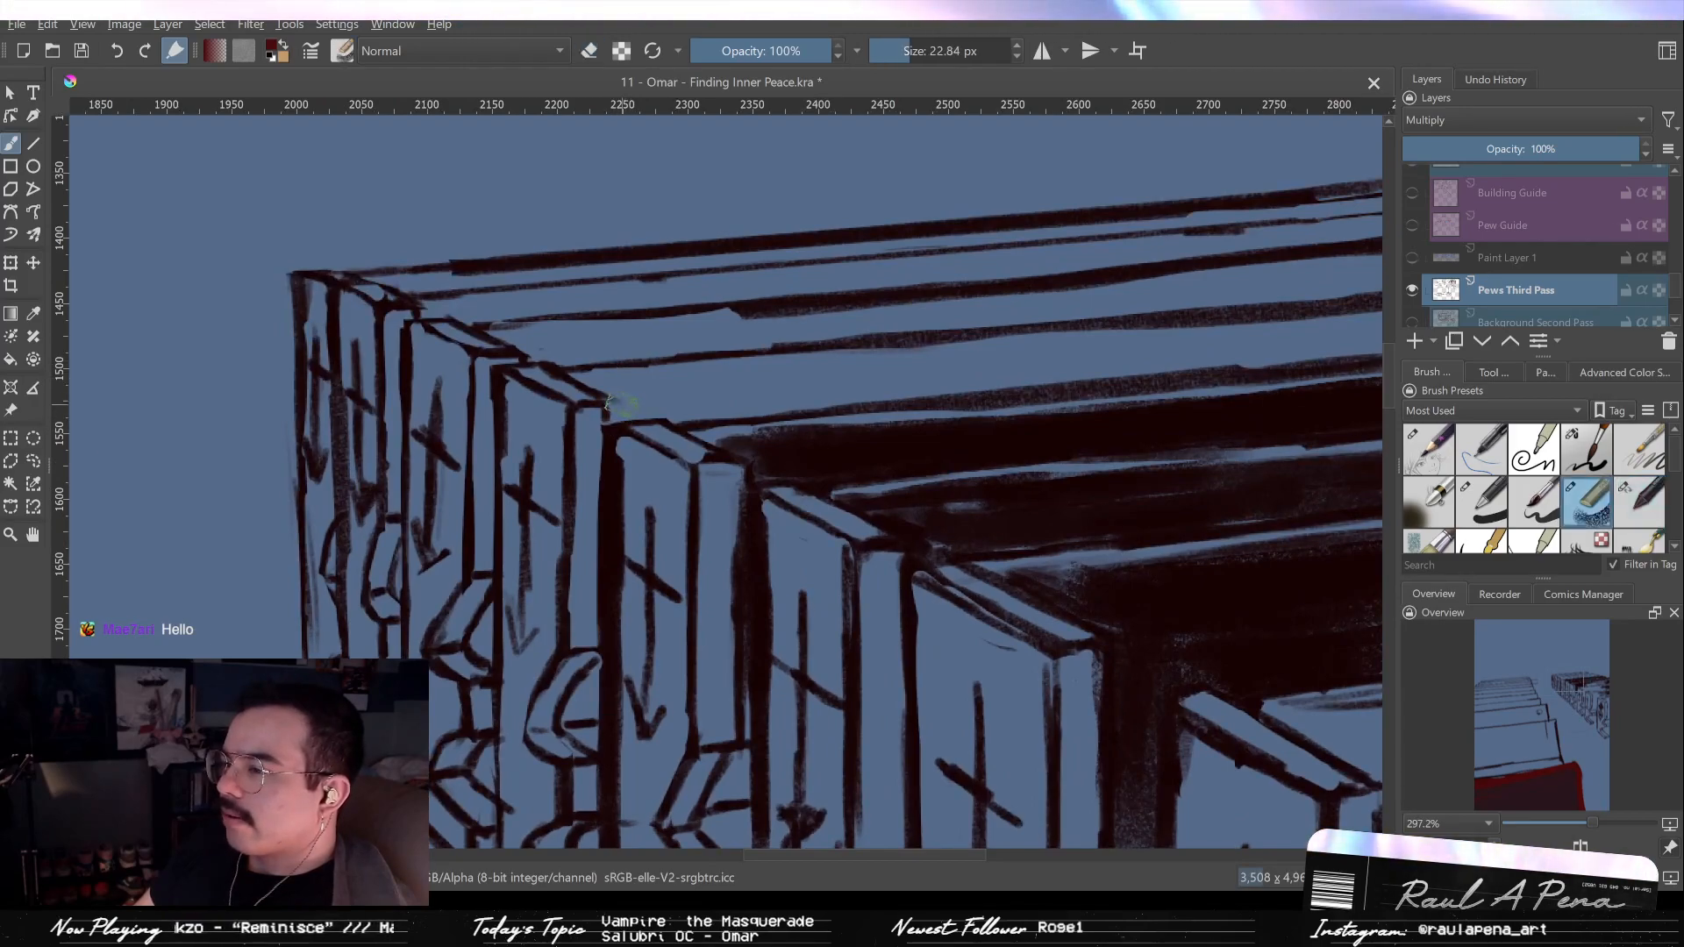
mouse_move(597, 388)
mouse_down()
mouse_move(636, 383)
mouse_move(547, 437)
mouse_move(461, 443)
mouse_move(574, 437)
mouse_move(463, 462)
mouse_move(528, 463)
mouse_move(468, 463)
mouse_move(614, 435)
mouse_up()
drag(443, 453, 684, 433)
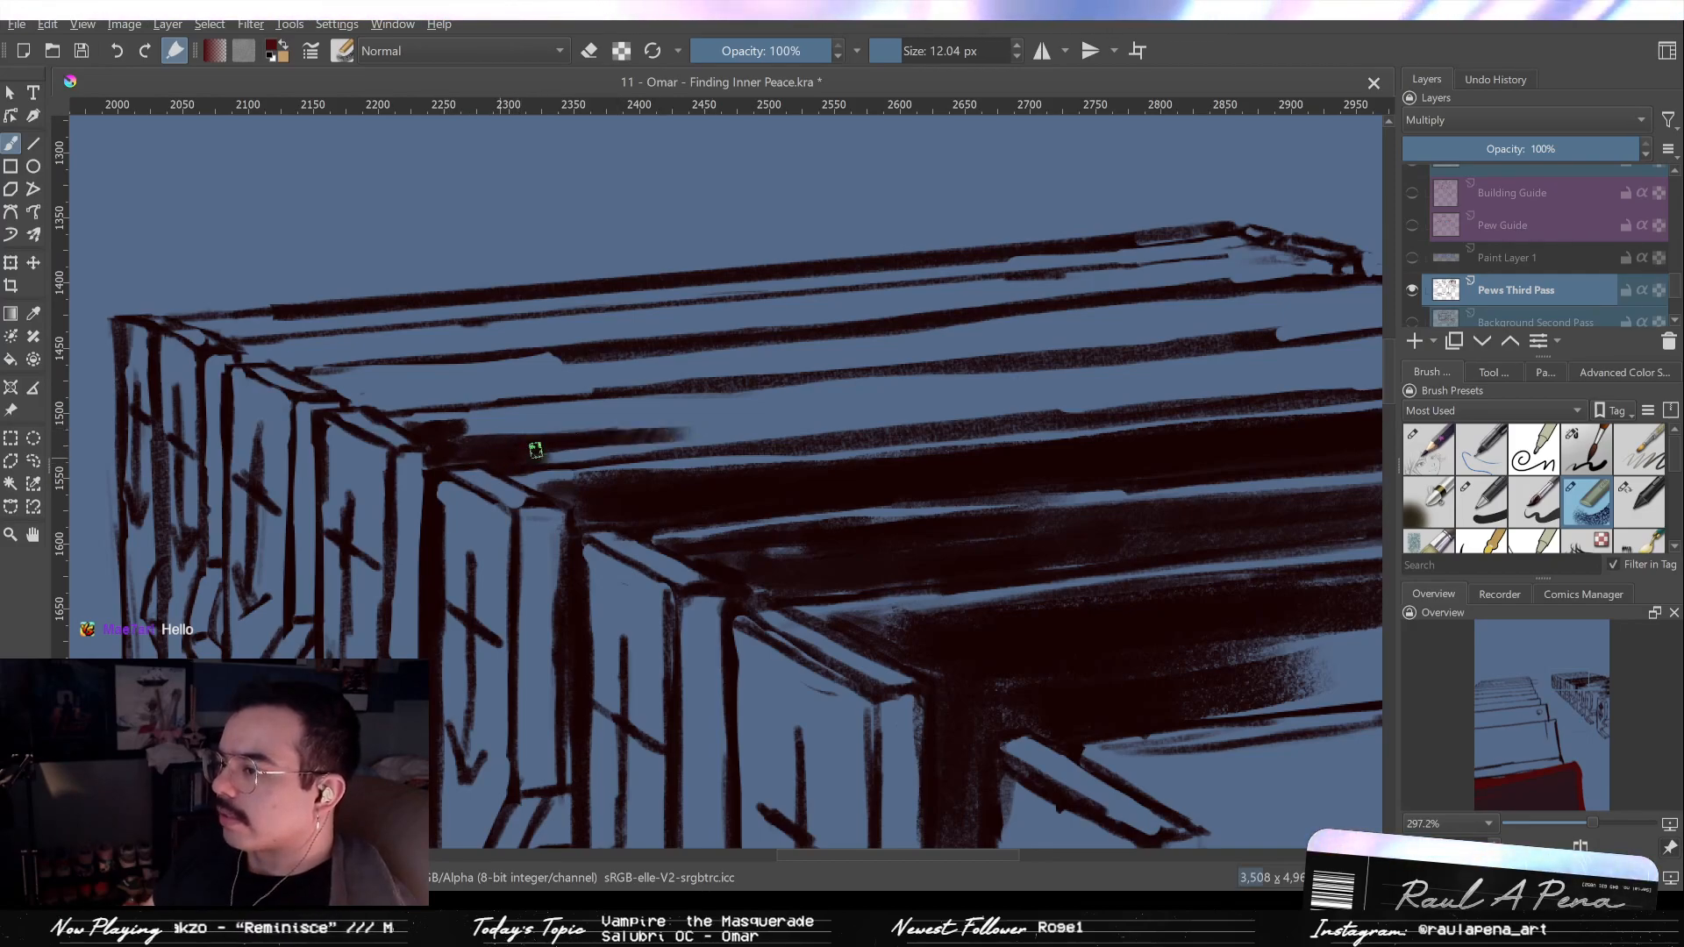
drag(521, 453, 786, 429)
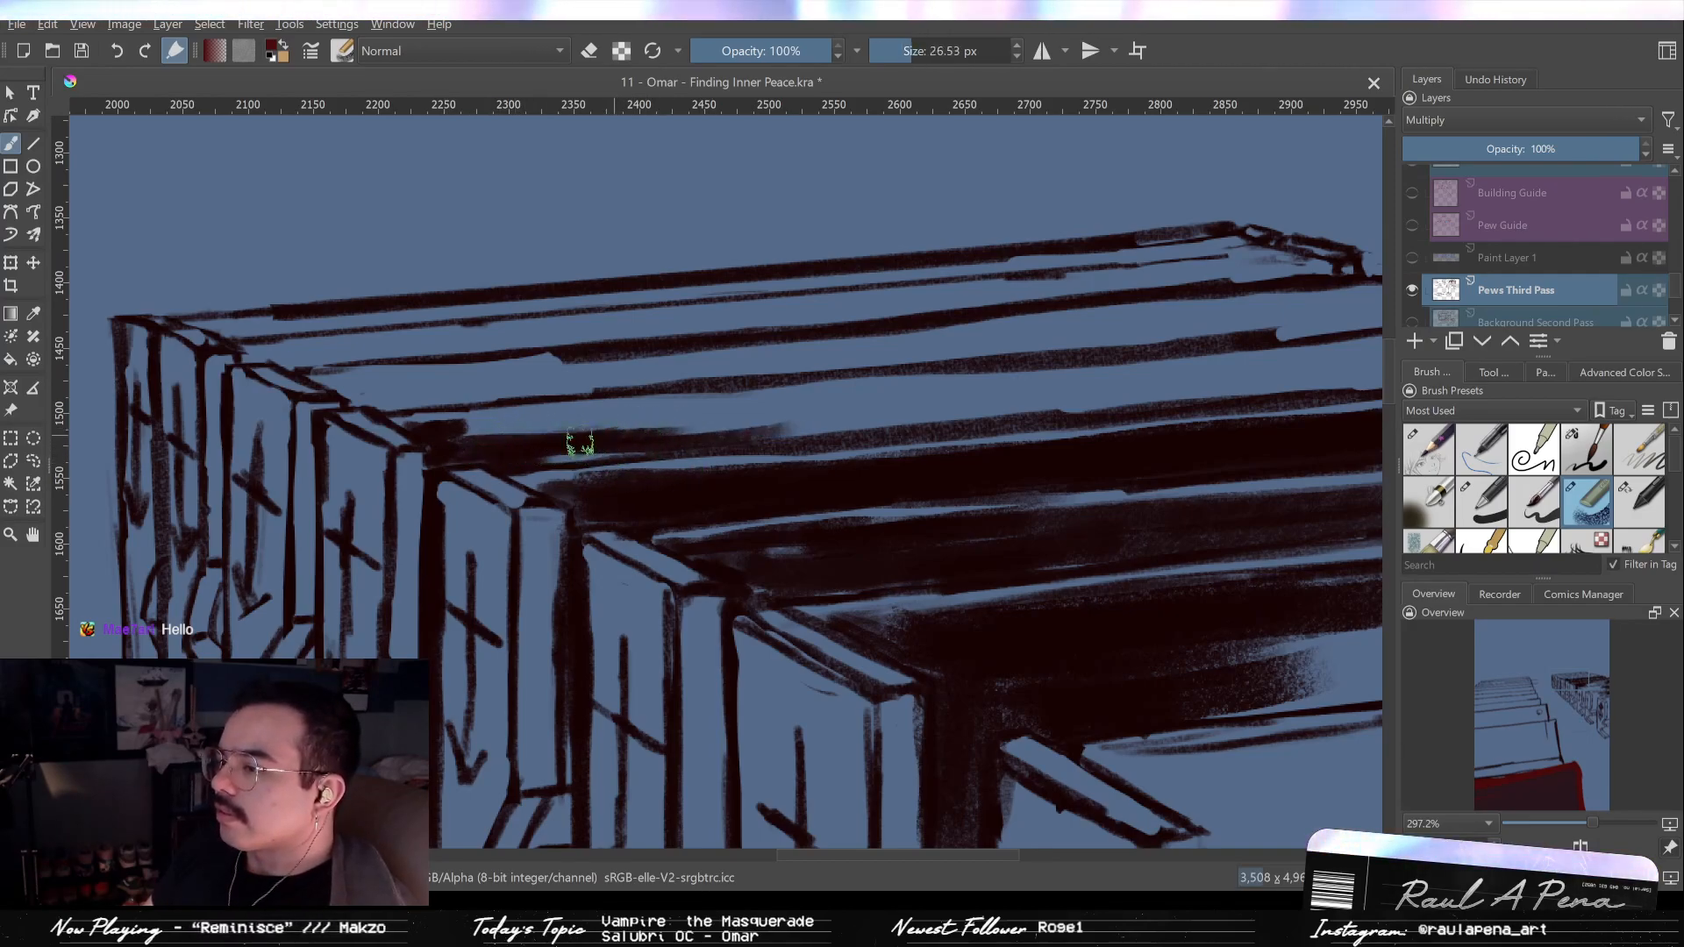
Extend the dark shading along that pew's back toward its far end with 26.53 px strokes, undoing the last stroke.
drag(550, 446, 712, 432)
drag(436, 436, 715, 432)
drag(521, 443, 939, 403)
drag(614, 432, 991, 397)
drag(689, 434, 1009, 394)
mouse_move(895, 410)
mouse_down()
mouse_move(1096, 391)
mouse_move(793, 413)
mouse_up()
drag(577, 424, 987, 399)
mouse_move(718, 427)
mouse_down()
mouse_move(1196, 383)
mouse_move(838, 406)
mouse_move(1098, 381)
mouse_up()
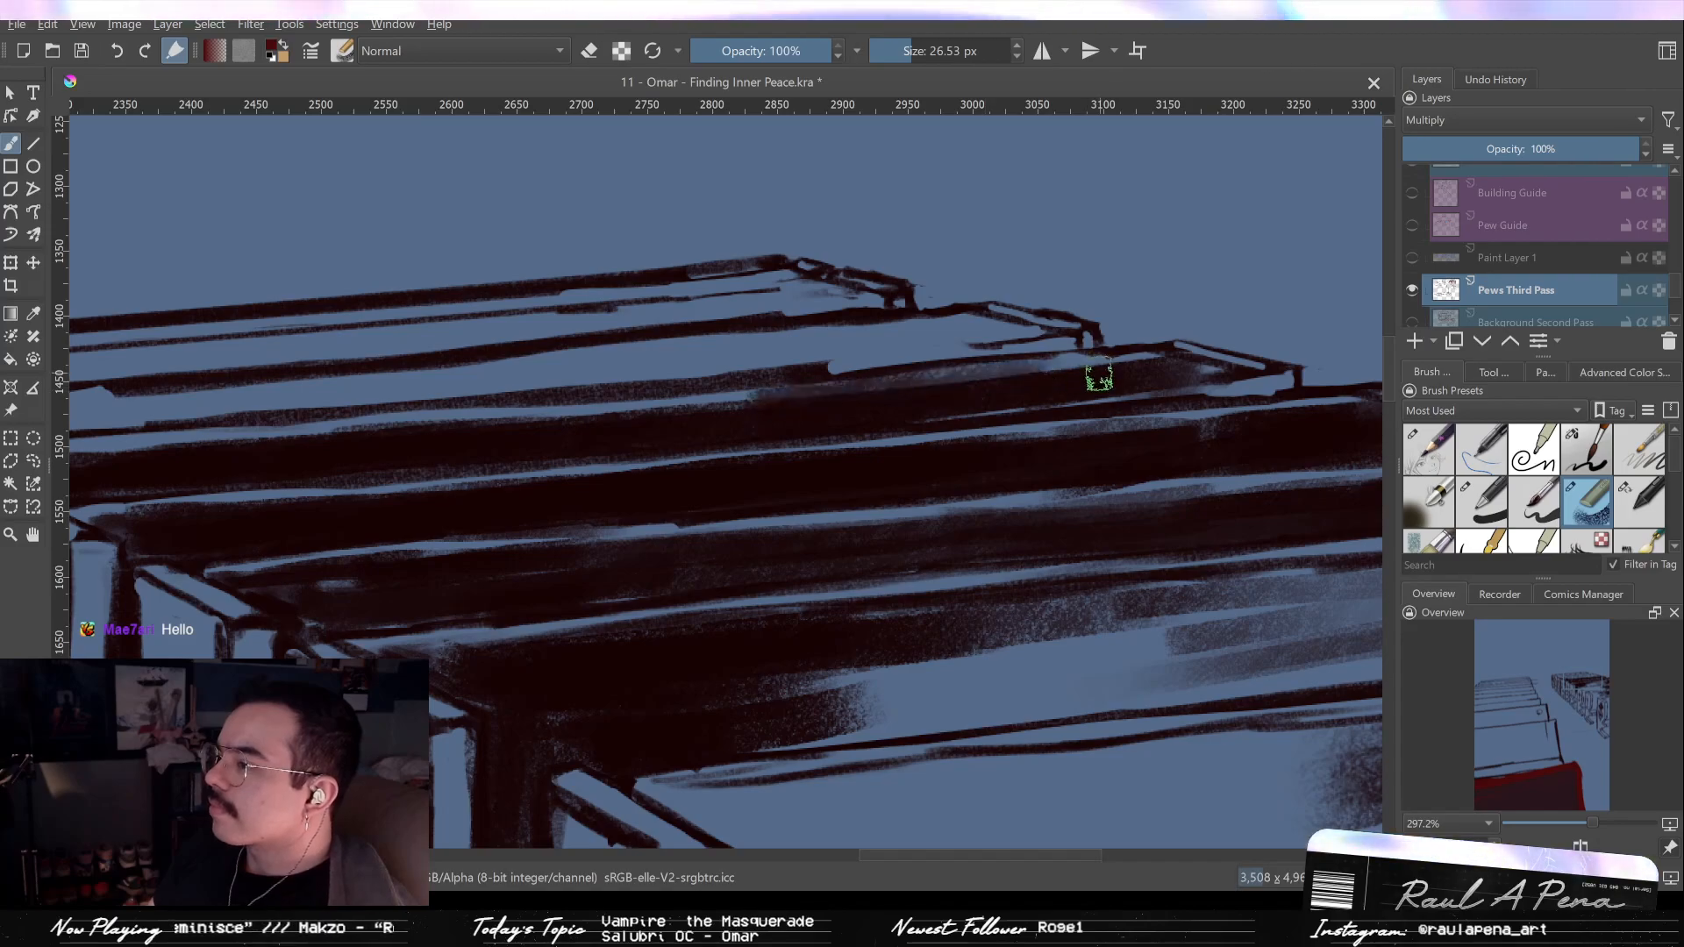
key(ctrl+z)
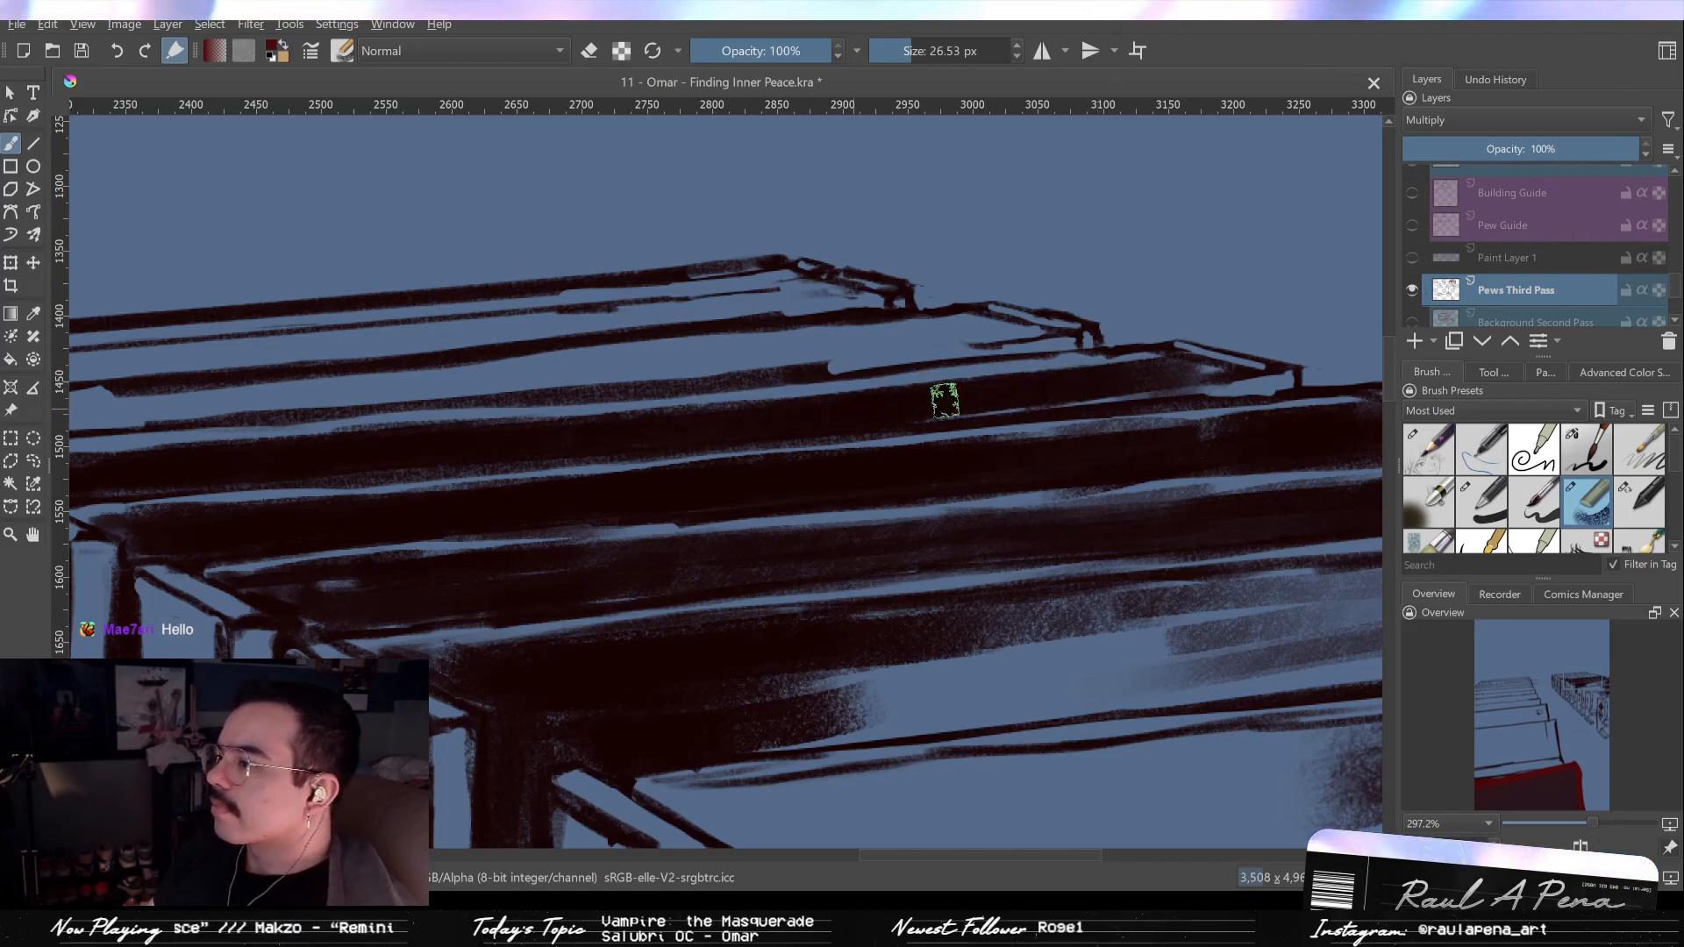
Fill the shading beneath the same pew's far-end cap with 18.58 px strokes, undoing a stray stroke.
mouse_move(1265, 383)
shift+mouse_down()
mouse_move(1244, 383)
mouse_move(1279, 383)
shift+mouse_up()
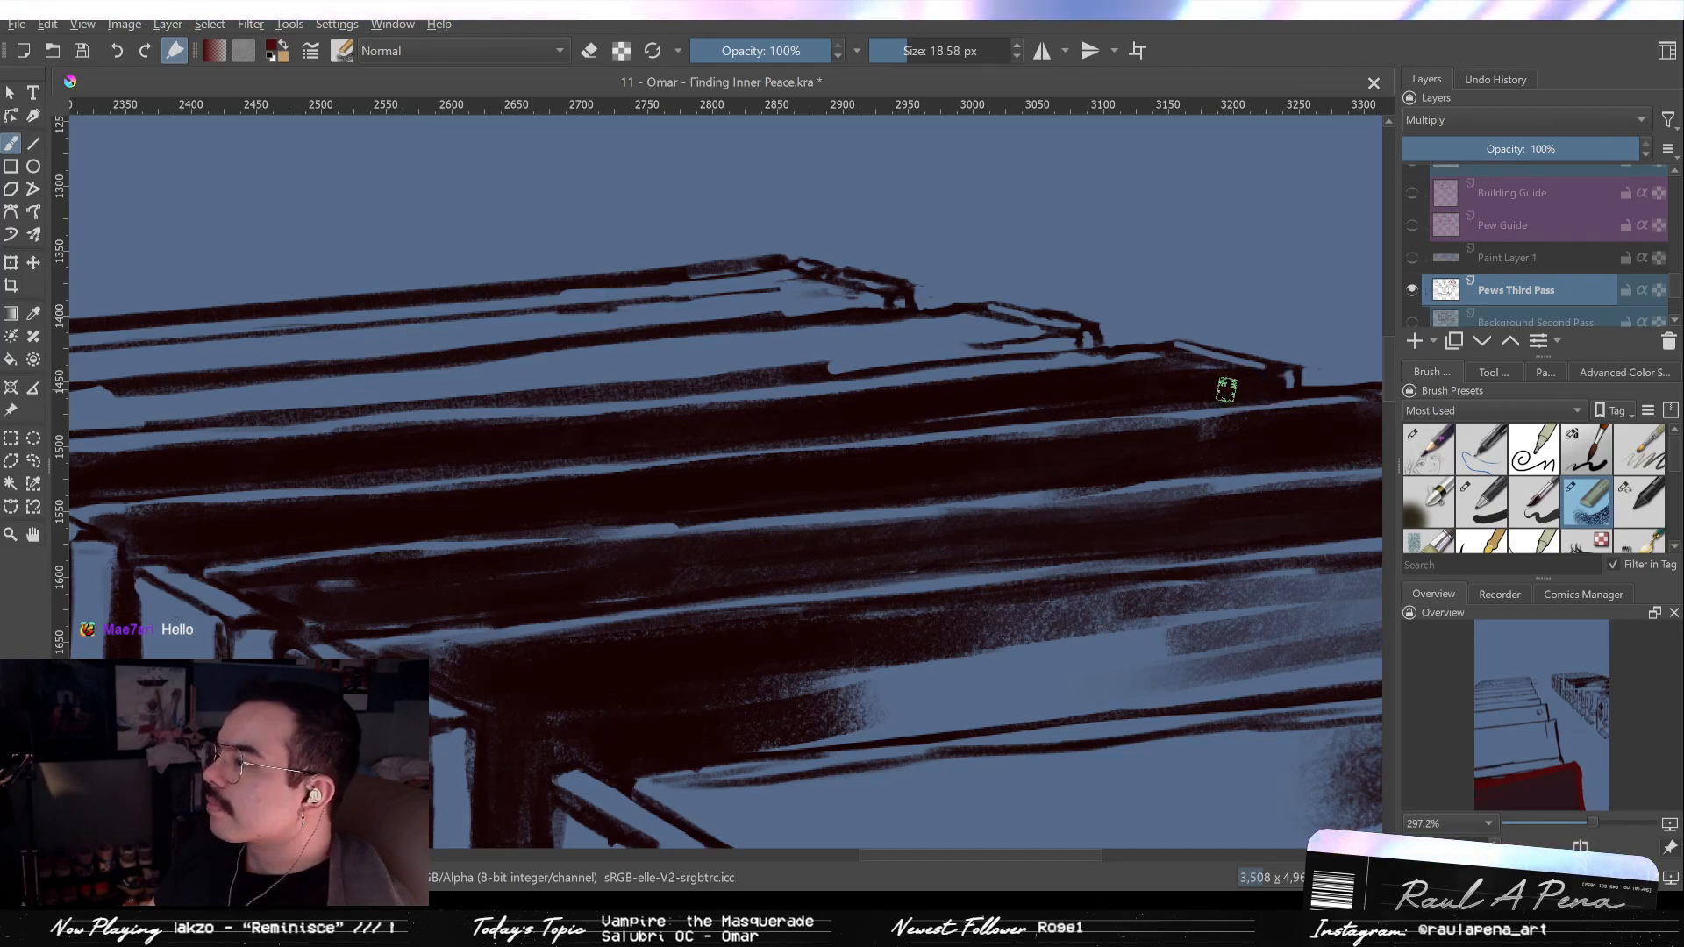
mouse_move(914, 420)
mouse_down()
mouse_move(1059, 407)
mouse_move(1088, 456)
mouse_up()
drag(752, 436, 1162, 429)
mouse_move(932, 430)
mouse_down()
mouse_move(921, 413)
mouse_move(863, 408)
mouse_up()
drag(630, 459, 834, 441)
key(ctrl+z)
ctrl+drag(956, 439, 902, 481)
mouse_move(902, 481)
mouse_down()
mouse_move(504, 473)
mouse_move(956, 483)
mouse_up()
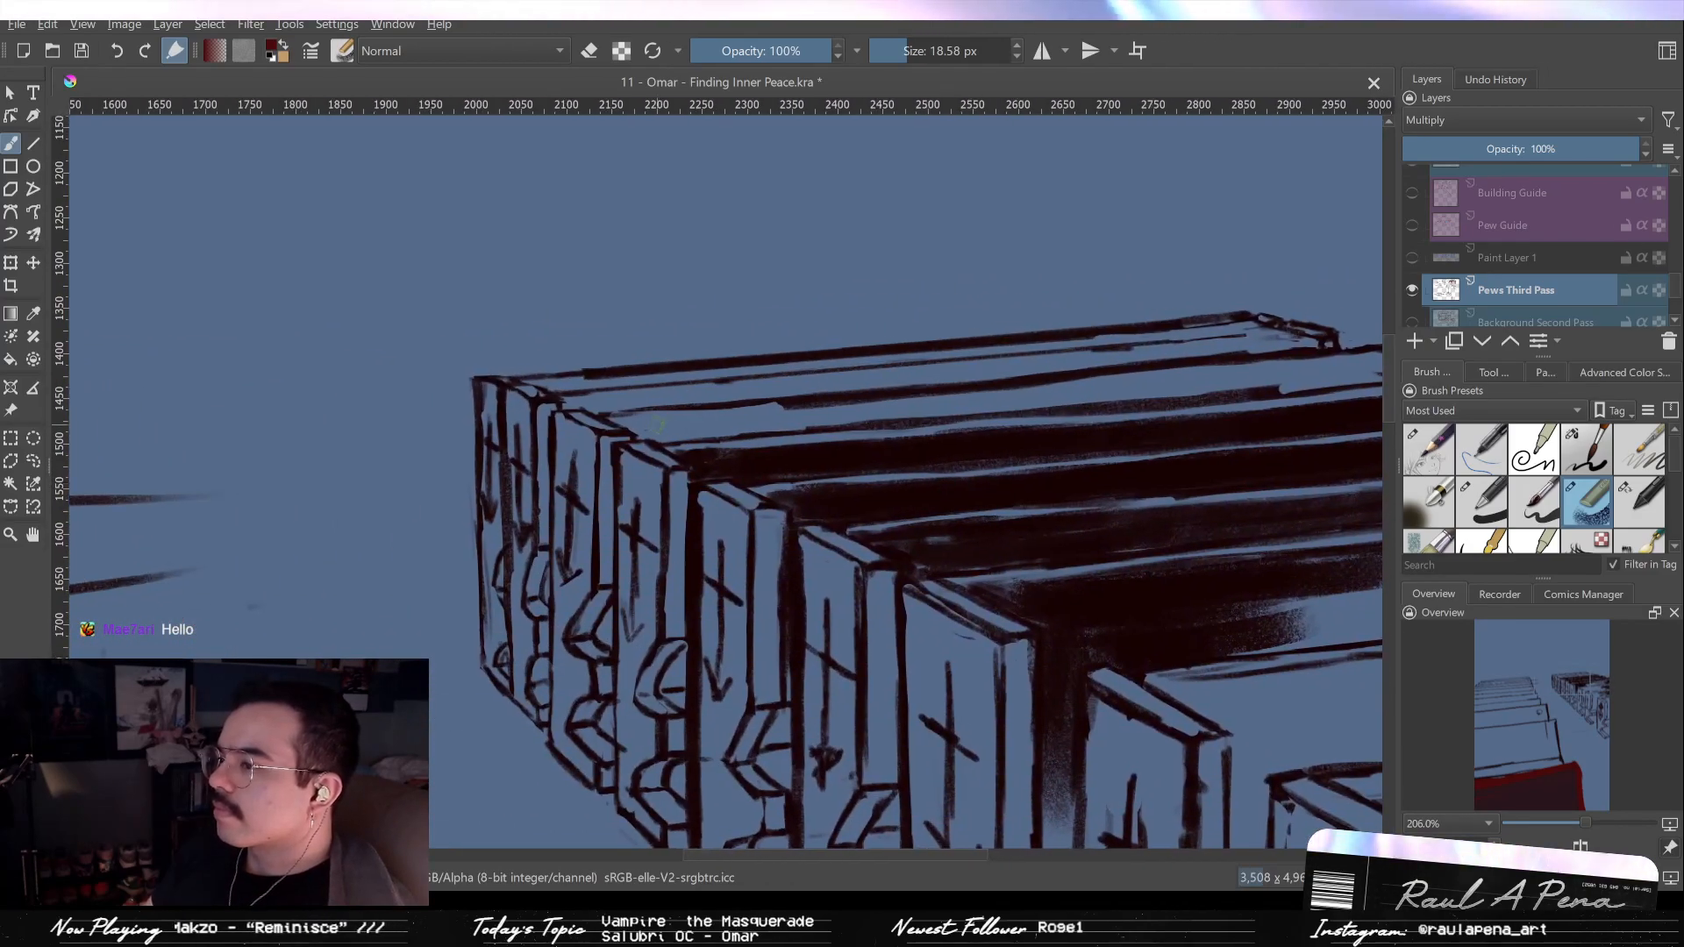
Shade the back of the next pew toward the rear with strokes from 27.94 down to 14.91 px, undoing the first two trials.
mouse_move(633, 424)
shift+mouse_down()
mouse_move(640, 441)
mouse_move(628, 424)
mouse_move(737, 423)
mouse_move(687, 434)
shift+mouse_up()
drag(675, 432, 811, 411)
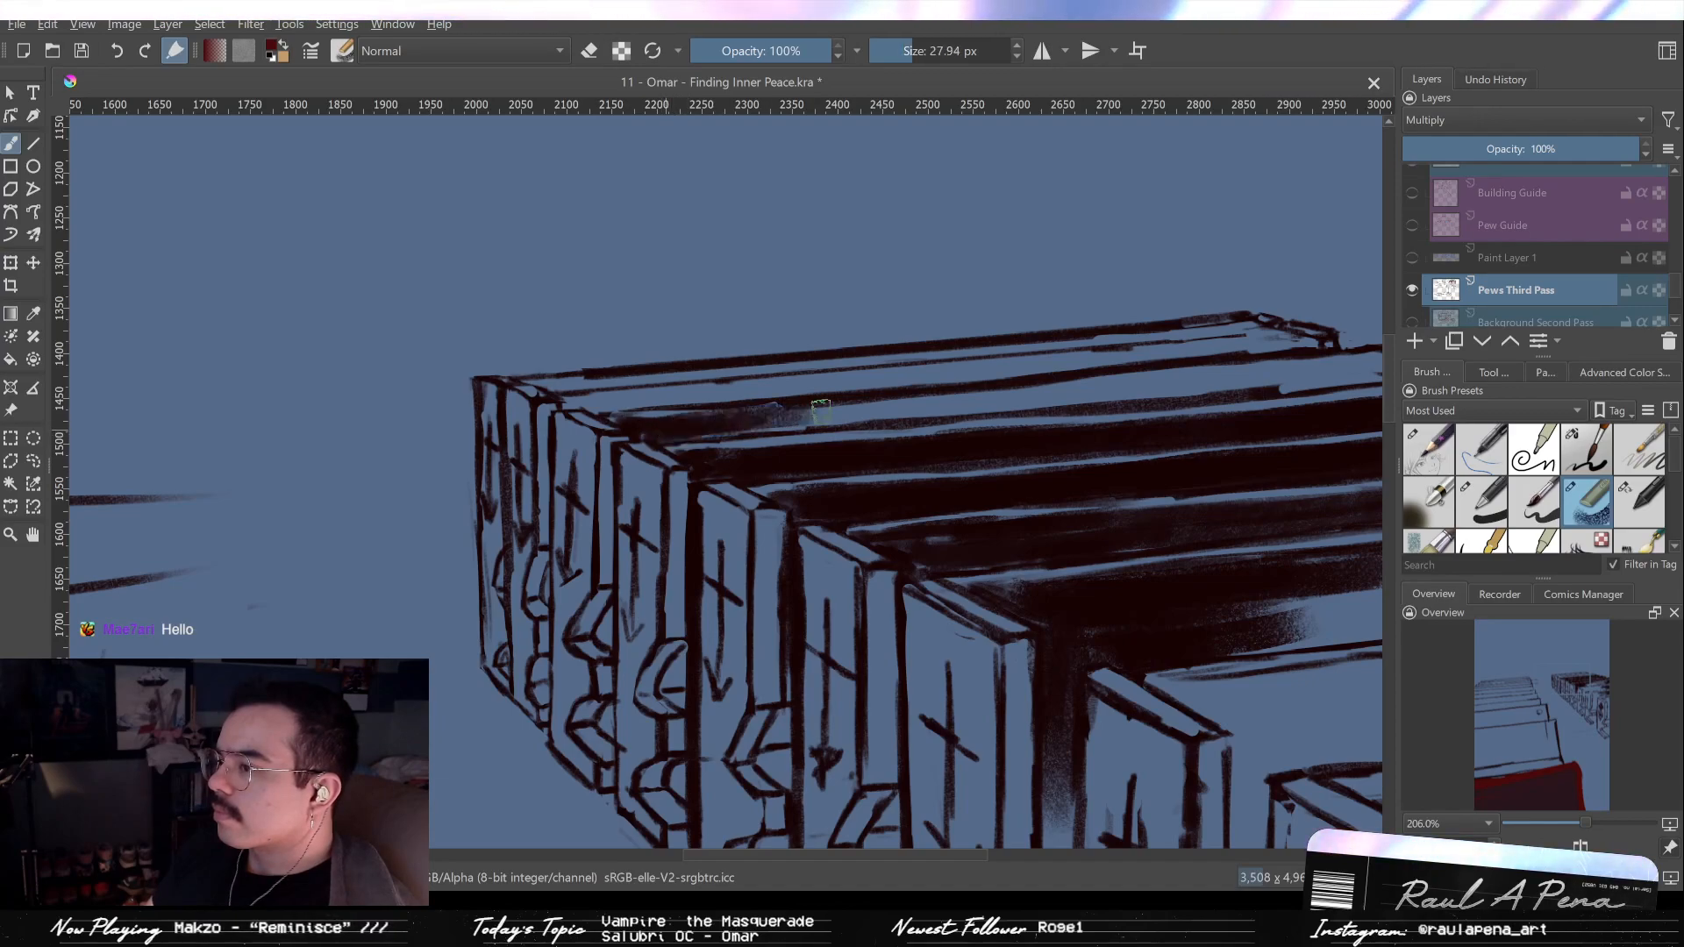
key(ctrl+z)
drag(676, 428, 928, 414)
key(ctrl+z)
drag(824, 423, 1007, 409)
drag(752, 430, 884, 419)
mouse_move(757, 431)
mouse_down()
mouse_move(1260, 381)
mouse_move(1219, 379)
mouse_move(1242, 379)
mouse_up()
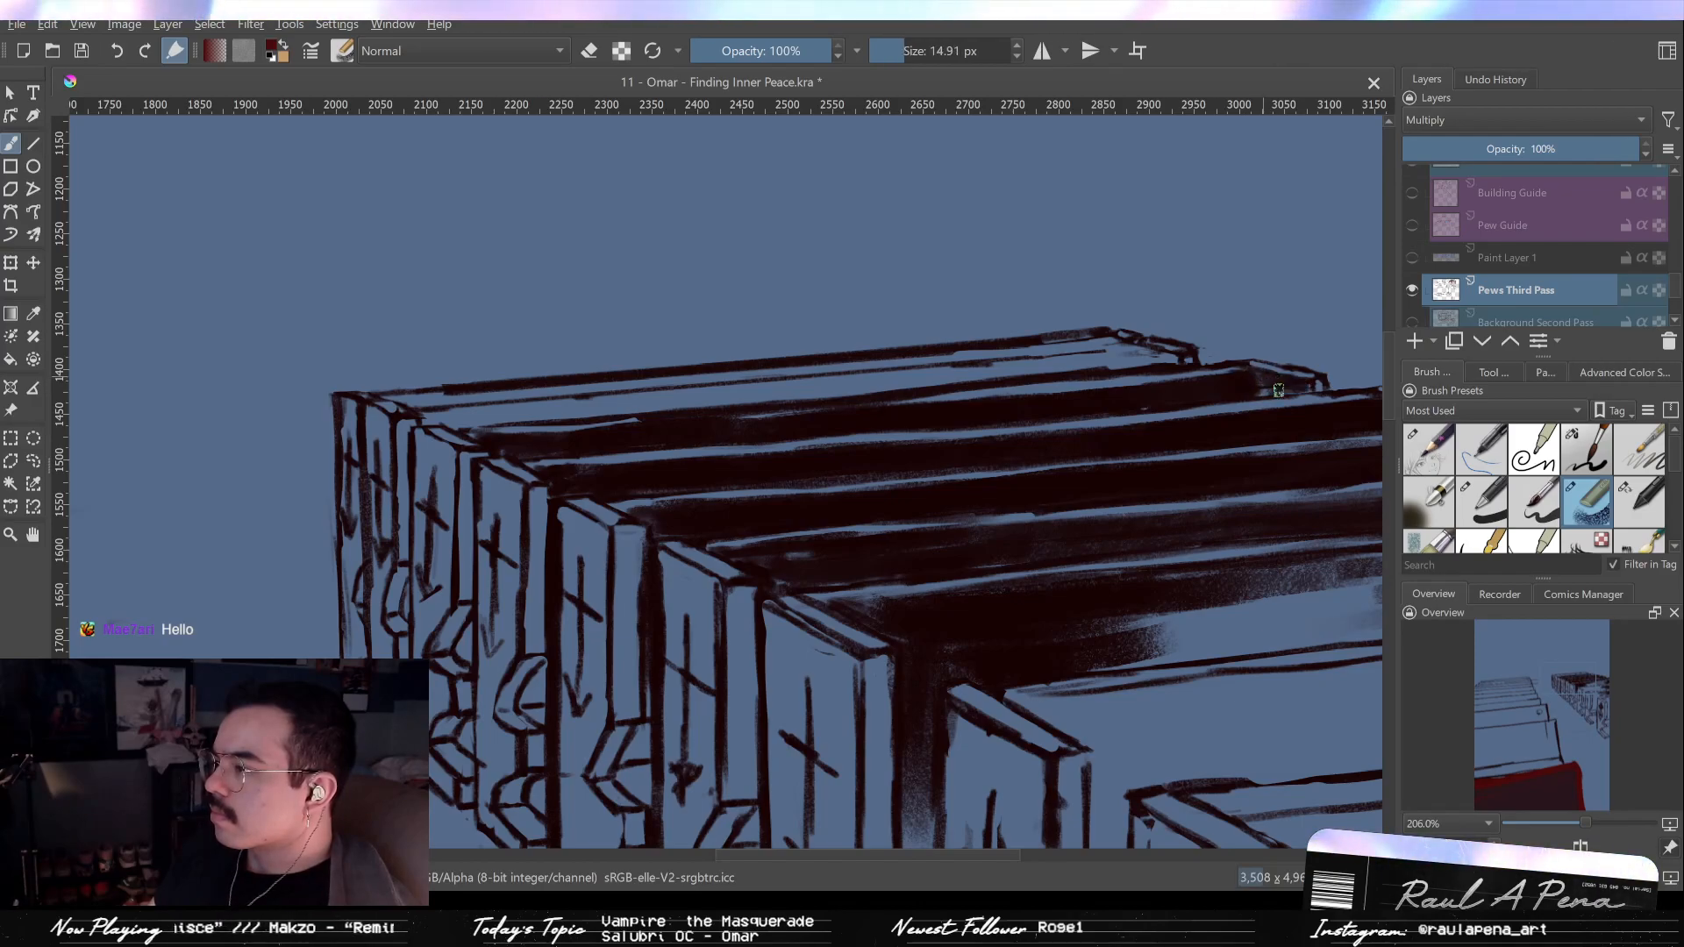
Show the upper Chandelier layer of the Church group over the pew drawing.
drag(1039, 383, 1080, 506)
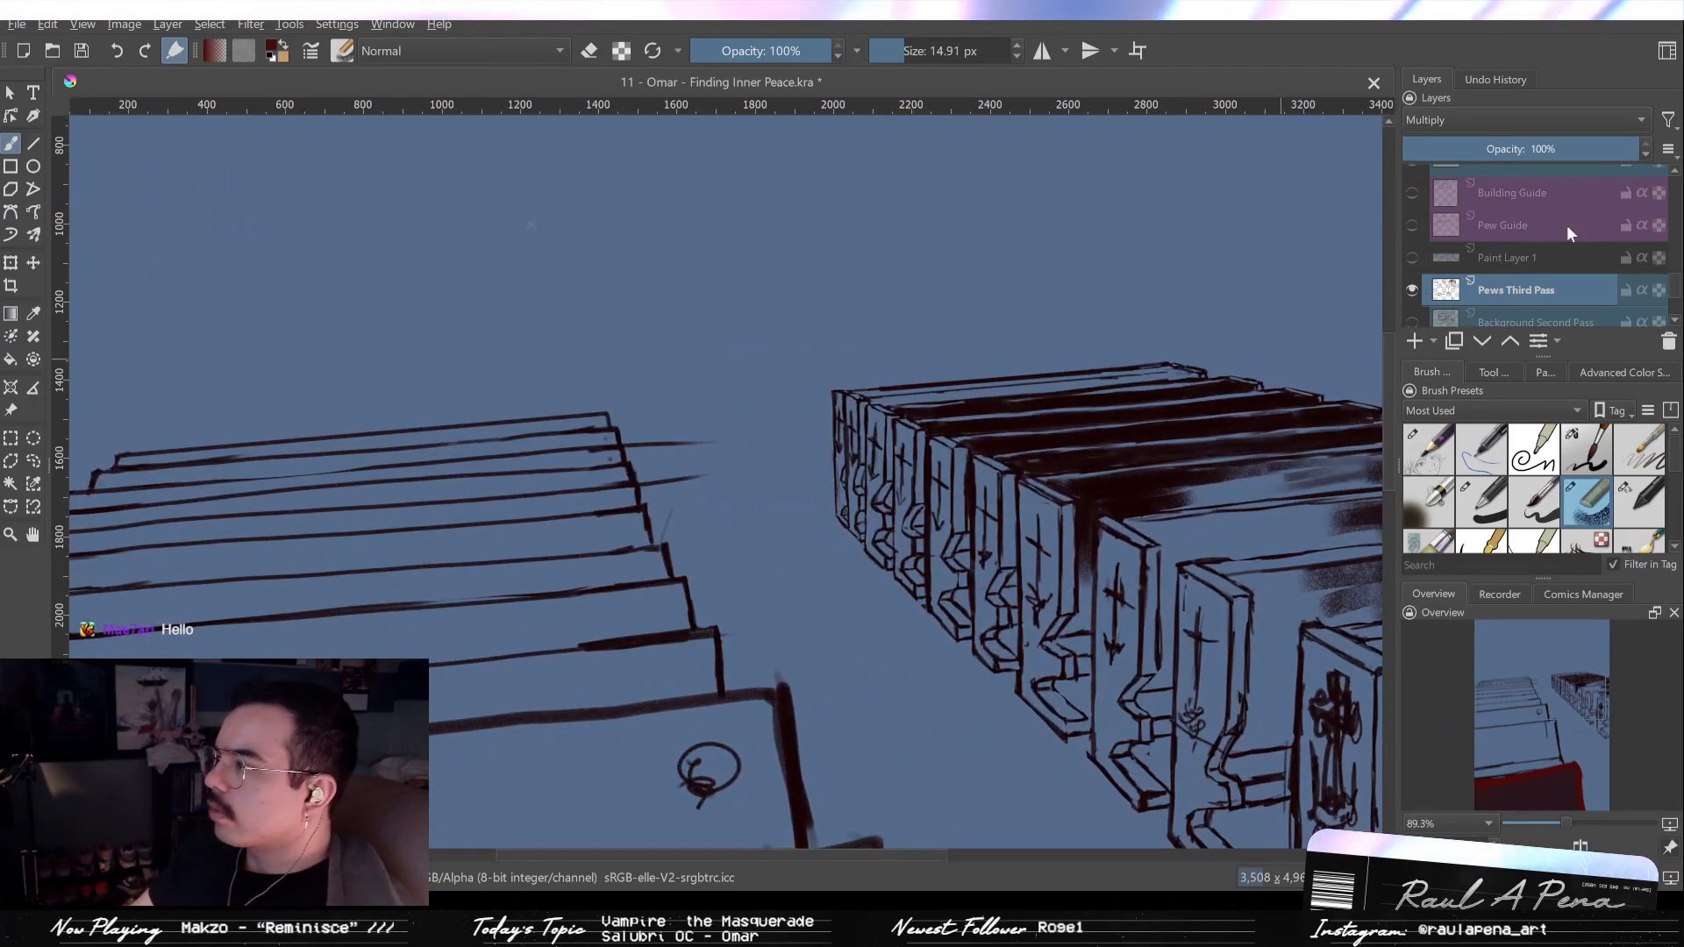
scroll(1676, 299, up, 3)
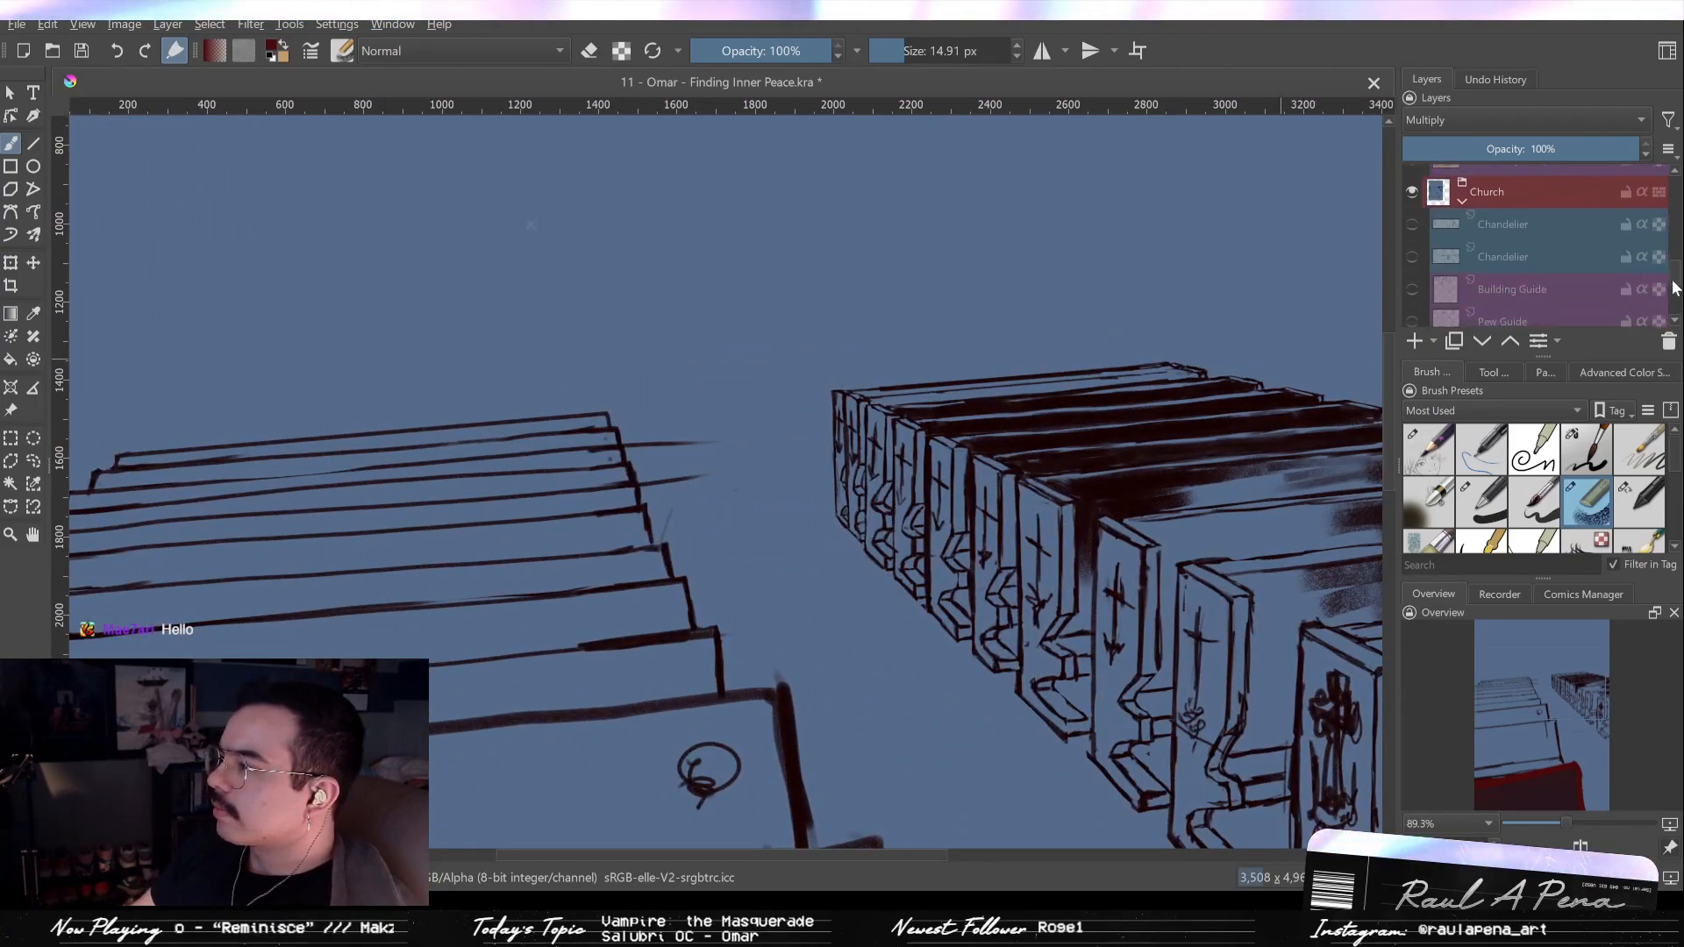
click(1413, 231)
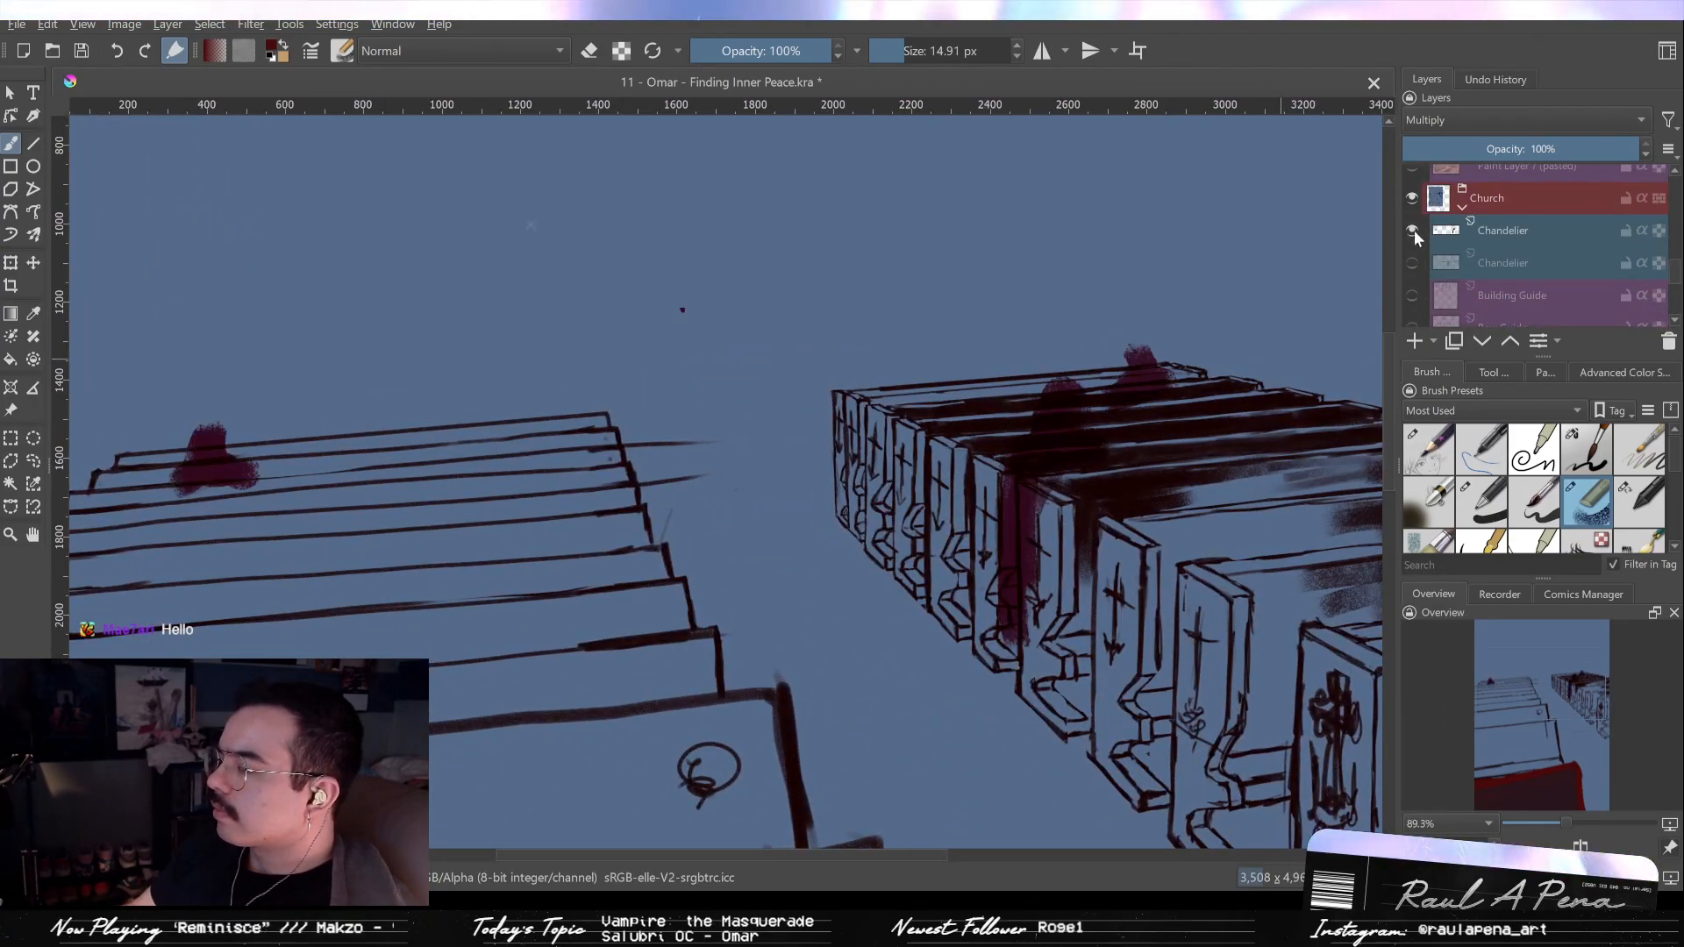
ctrl+drag(1299, 343, 1305, 286)
ctrl+drag(1104, 456, 1130, 424)
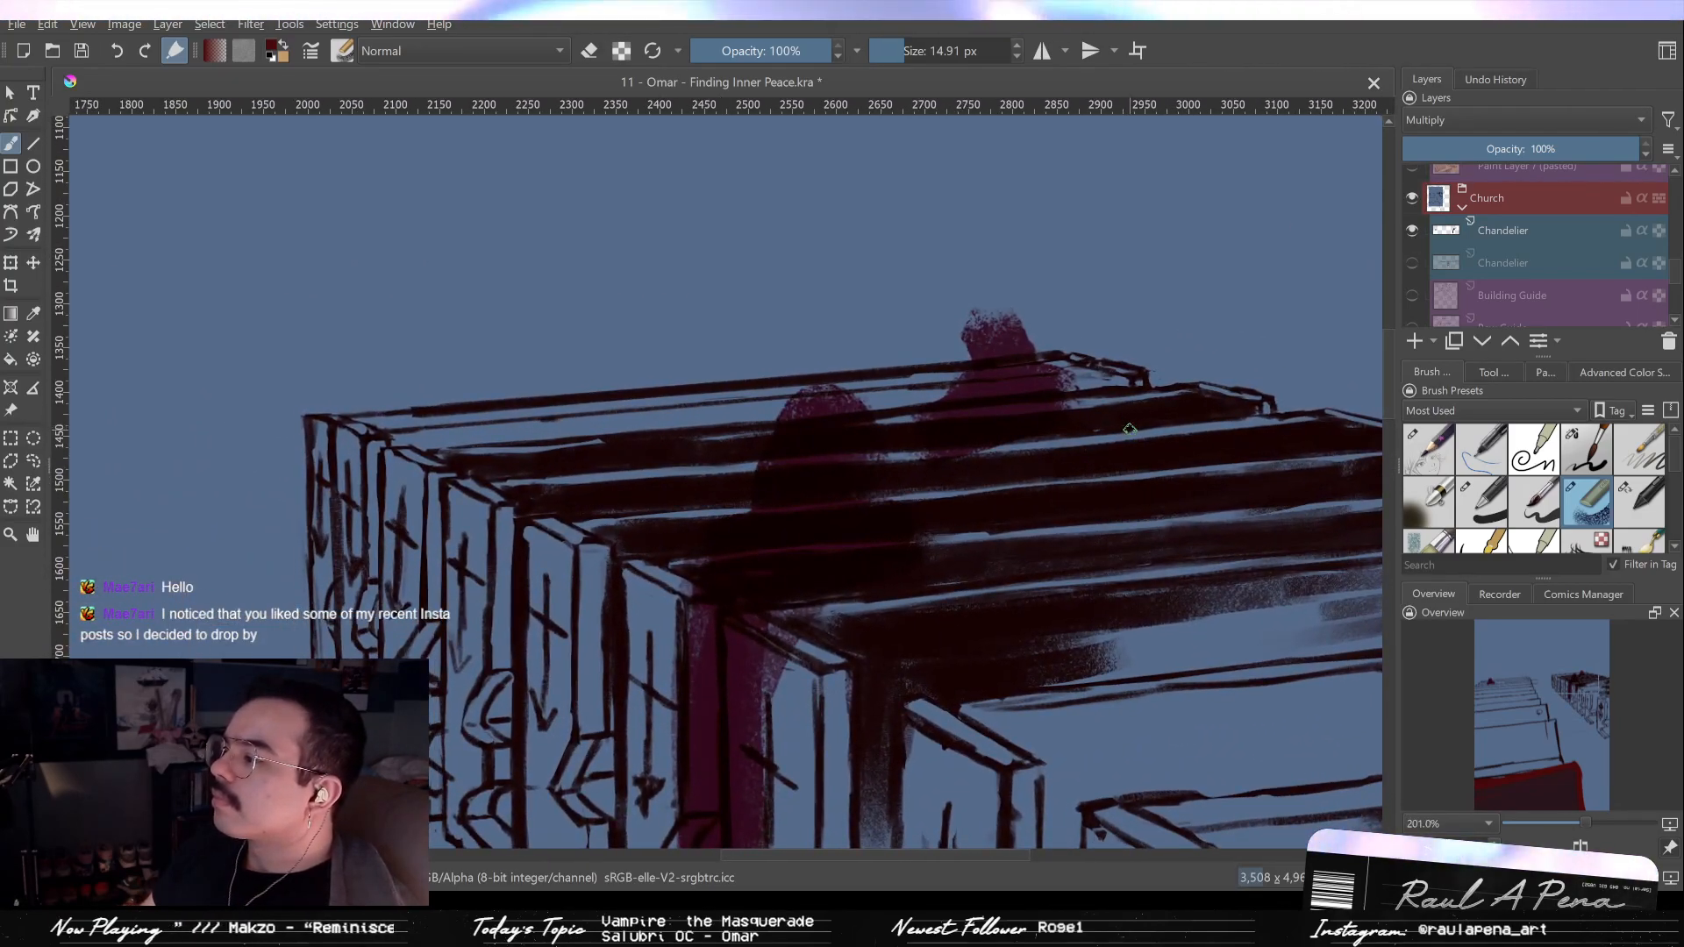
Select the upper Chandelier layer and erase the upper part of the purple shape between the pew end panels at 32.30 px.
click(1641, 516)
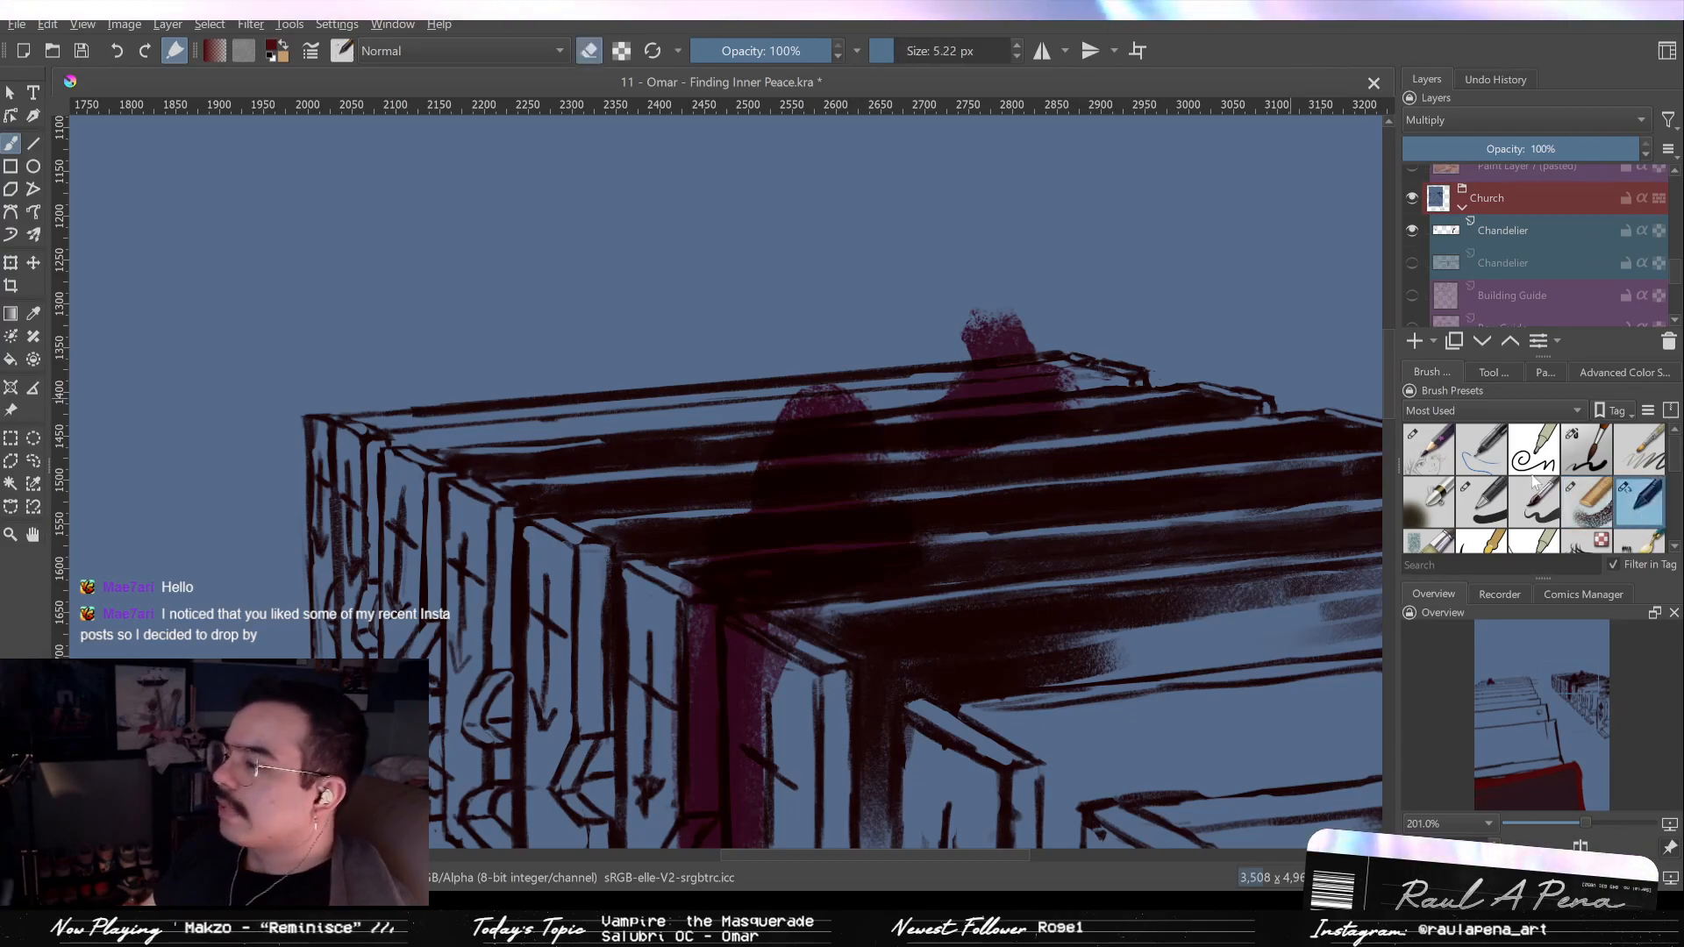
shift+drag(962, 461, 989, 462)
click(950, 466)
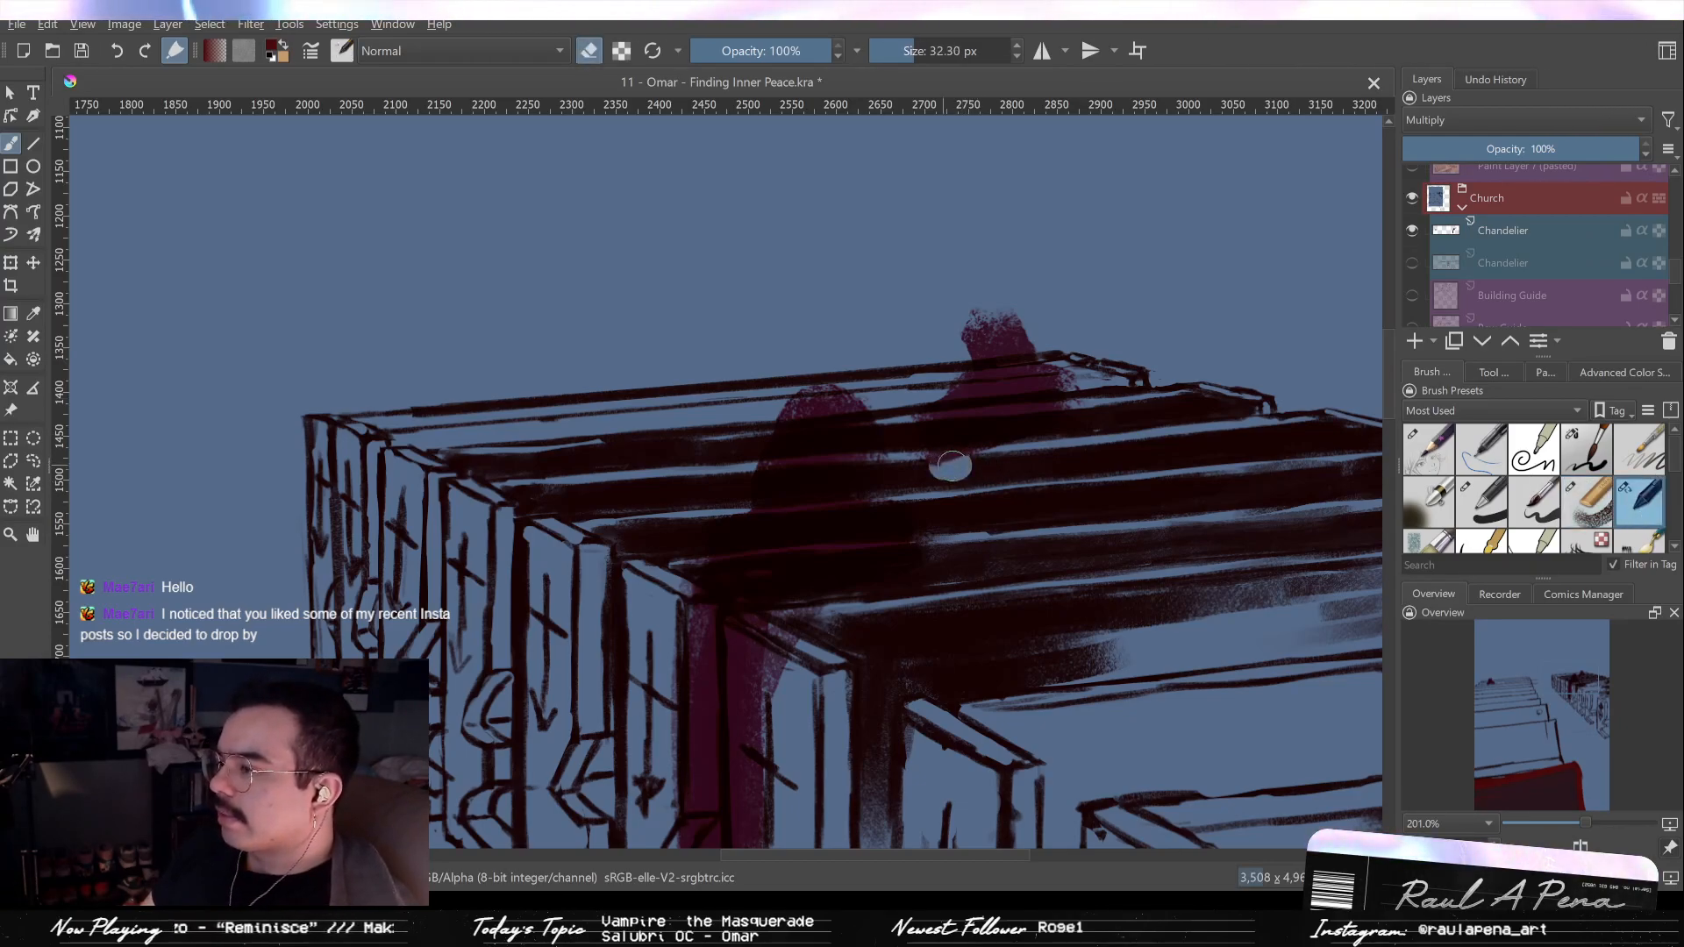
click(1513, 233)
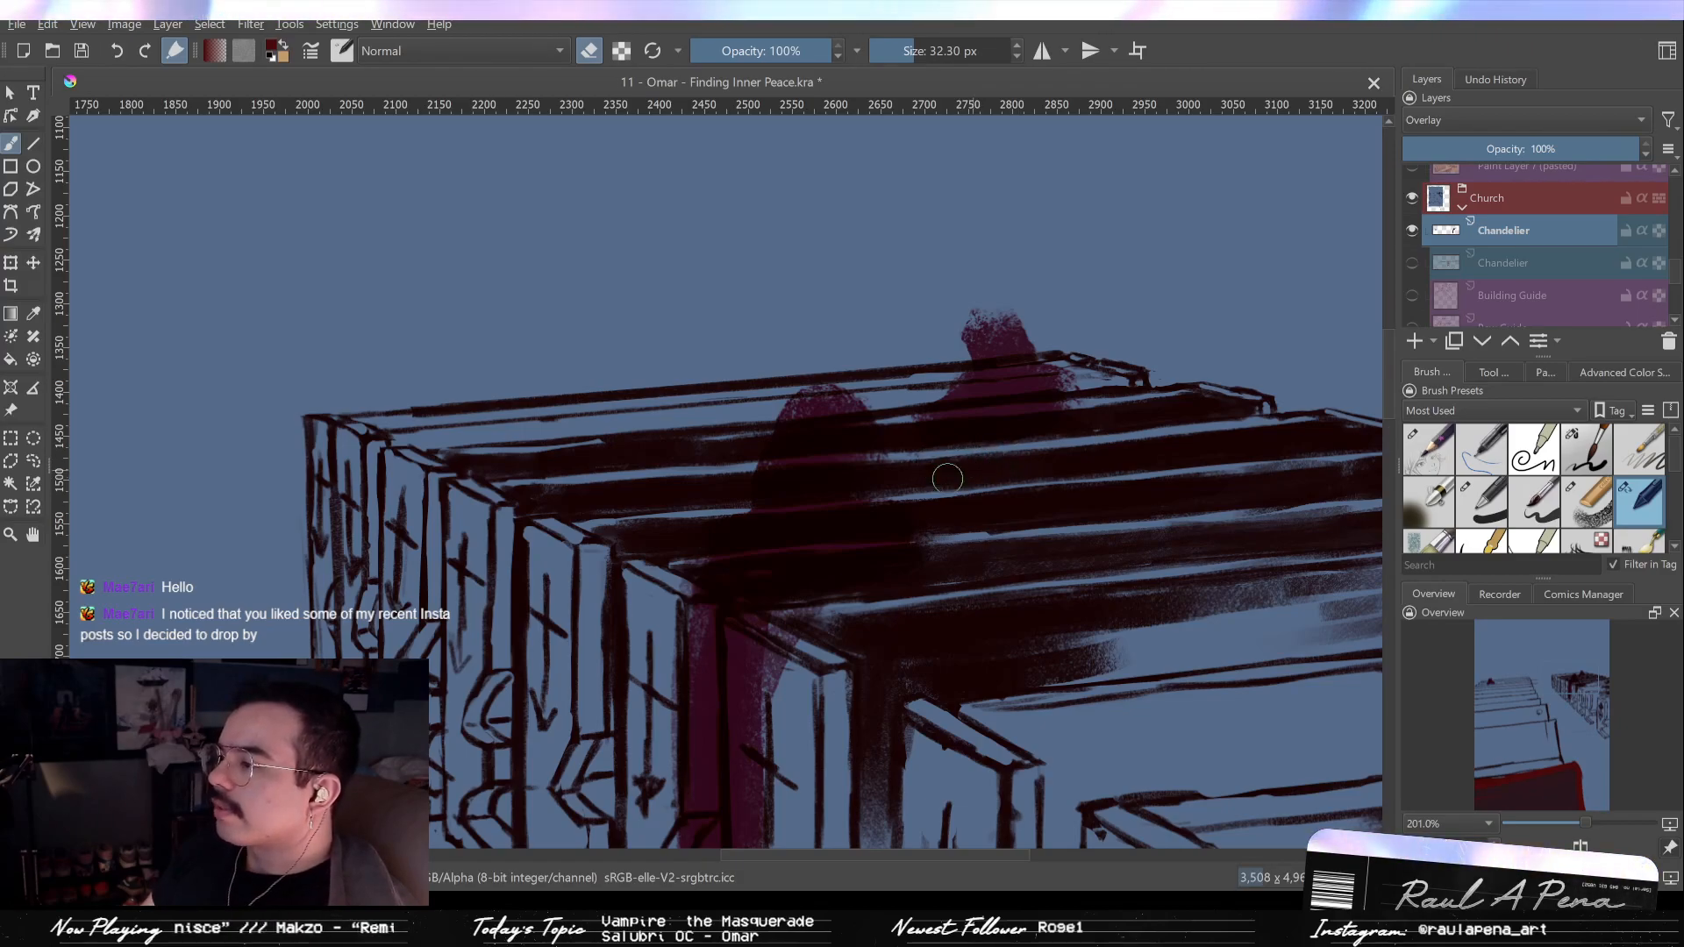
mouse_move(883, 546)
mouse_down()
mouse_move(951, 530)
mouse_move(871, 551)
mouse_move(867, 734)
mouse_up()
mouse_move(883, 595)
mouse_down()
mouse_move(886, 647)
mouse_move(901, 514)
mouse_up()
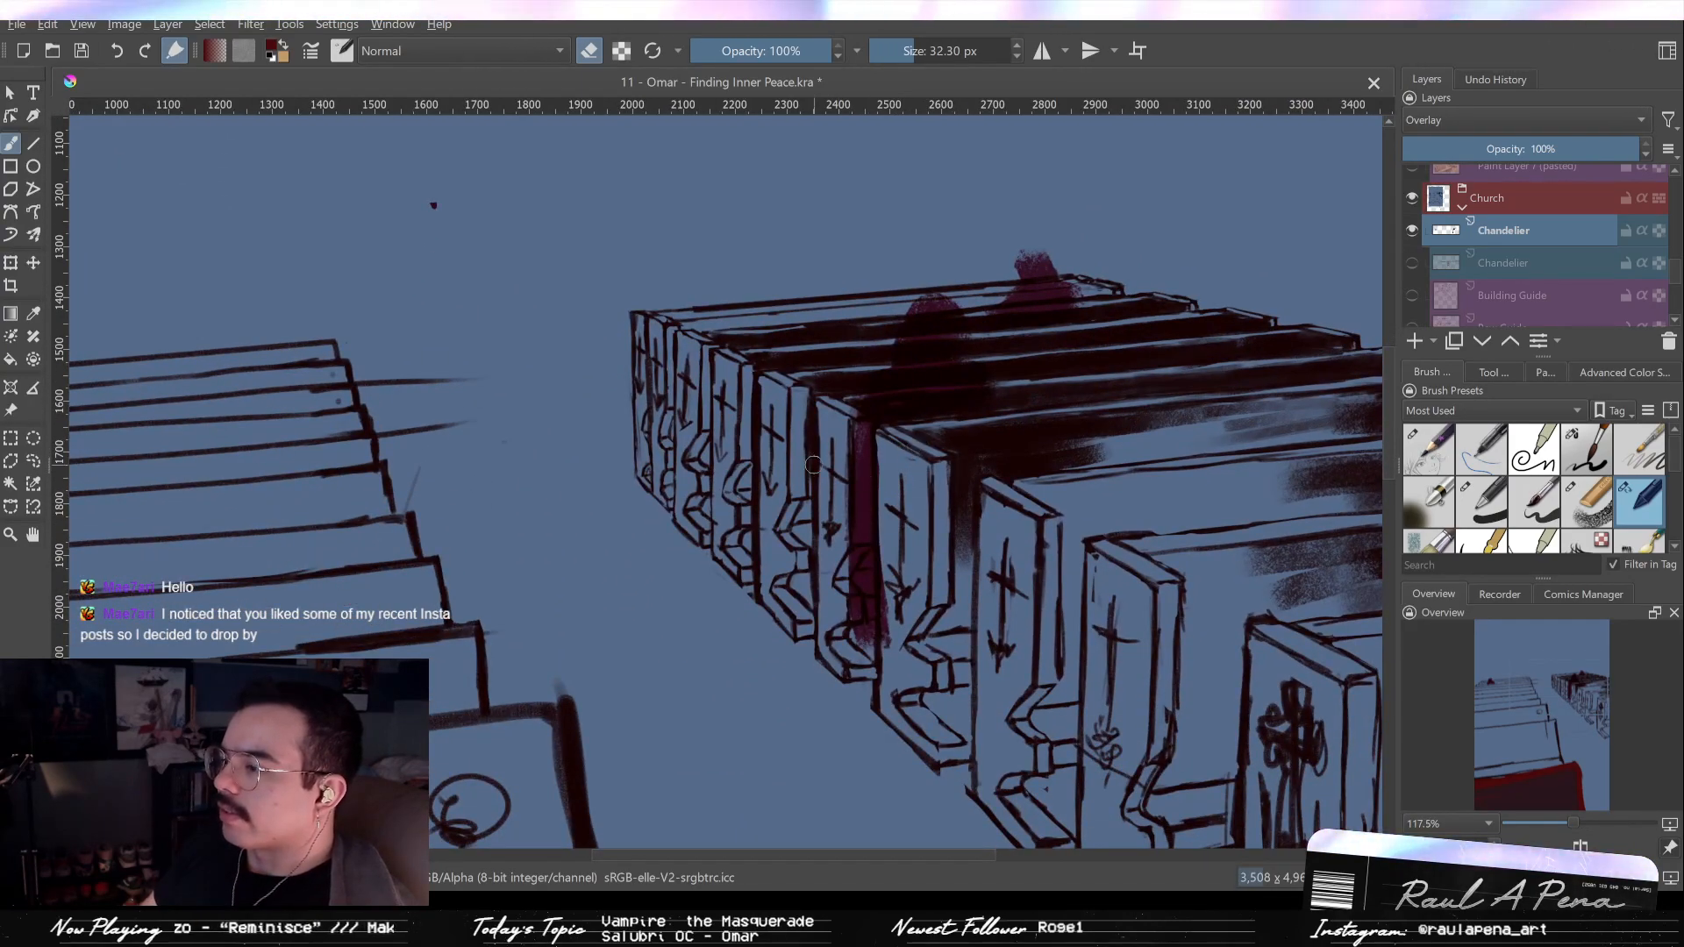
drag(863, 515, 841, 580)
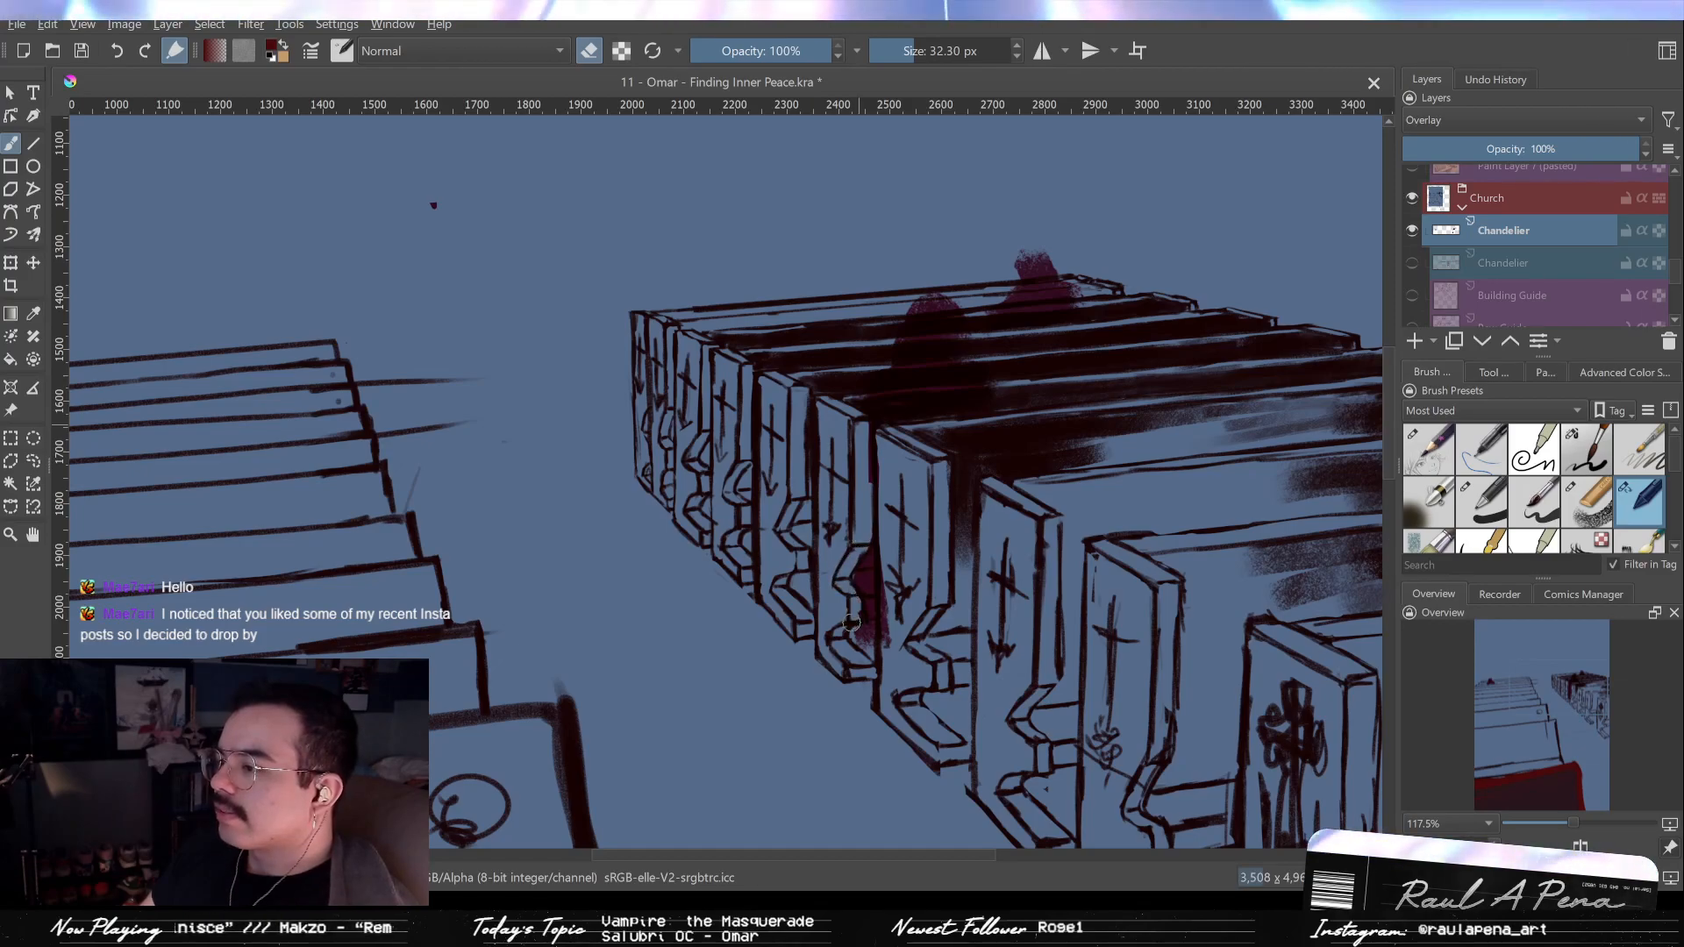
Erase the lower edge of the purple silhouette among the rear pews of the left-hand block at 32.30 px, undoing a stray stroke.
drag(872, 677, 949, 623)
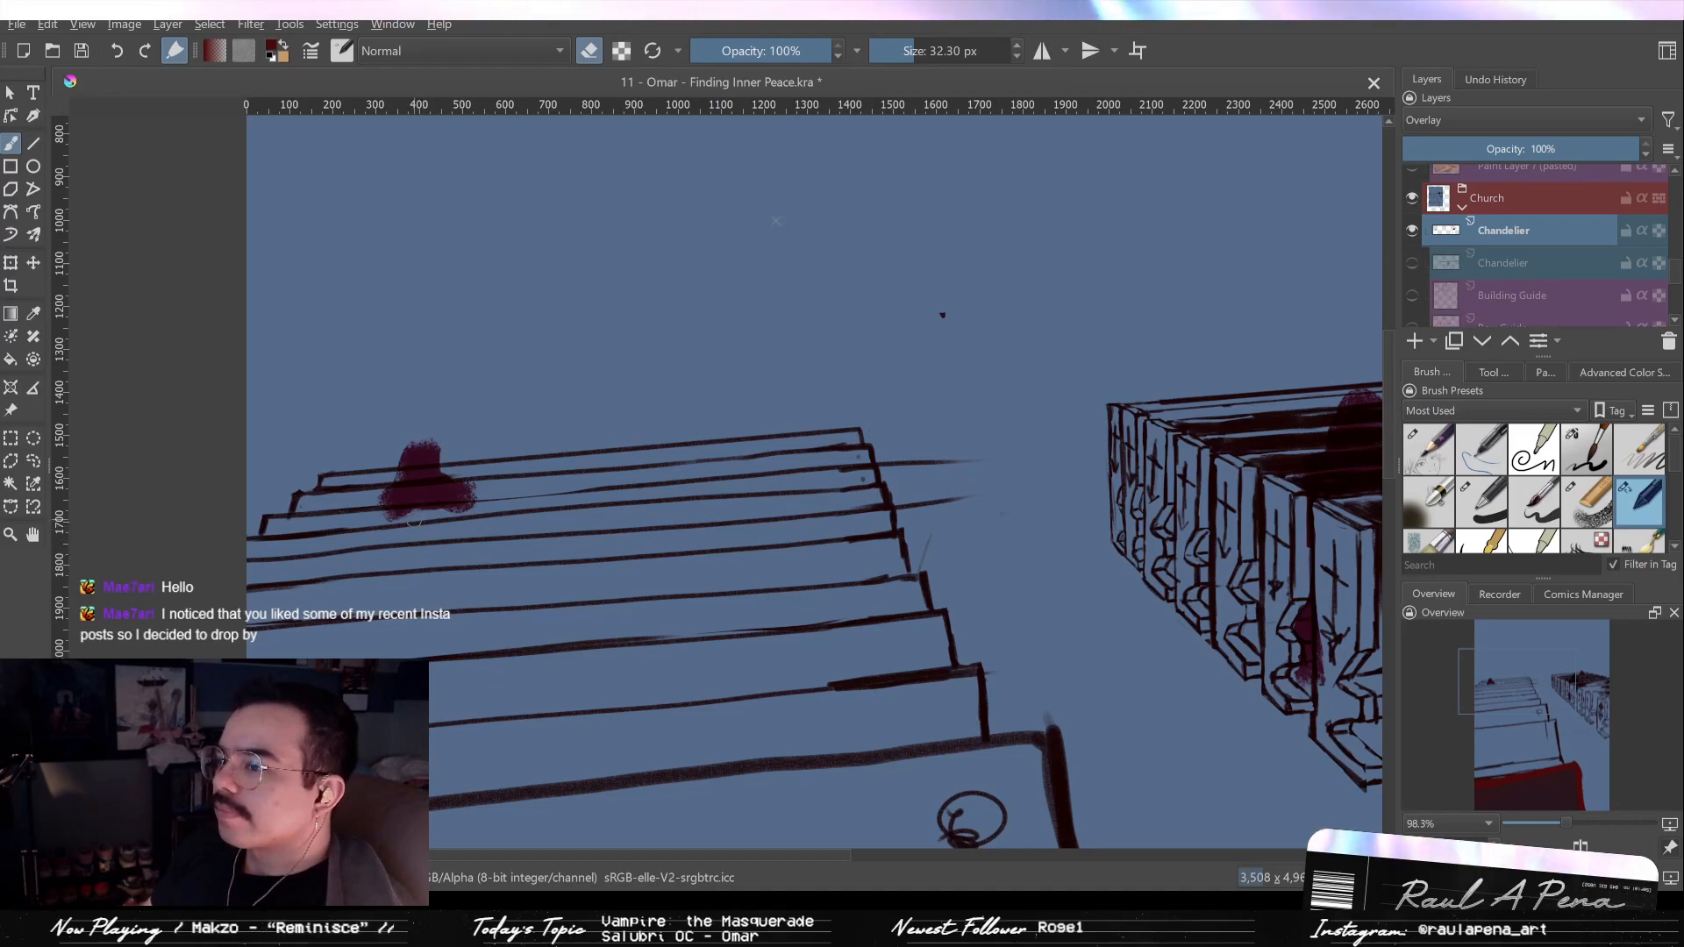
key(ctrl+z)
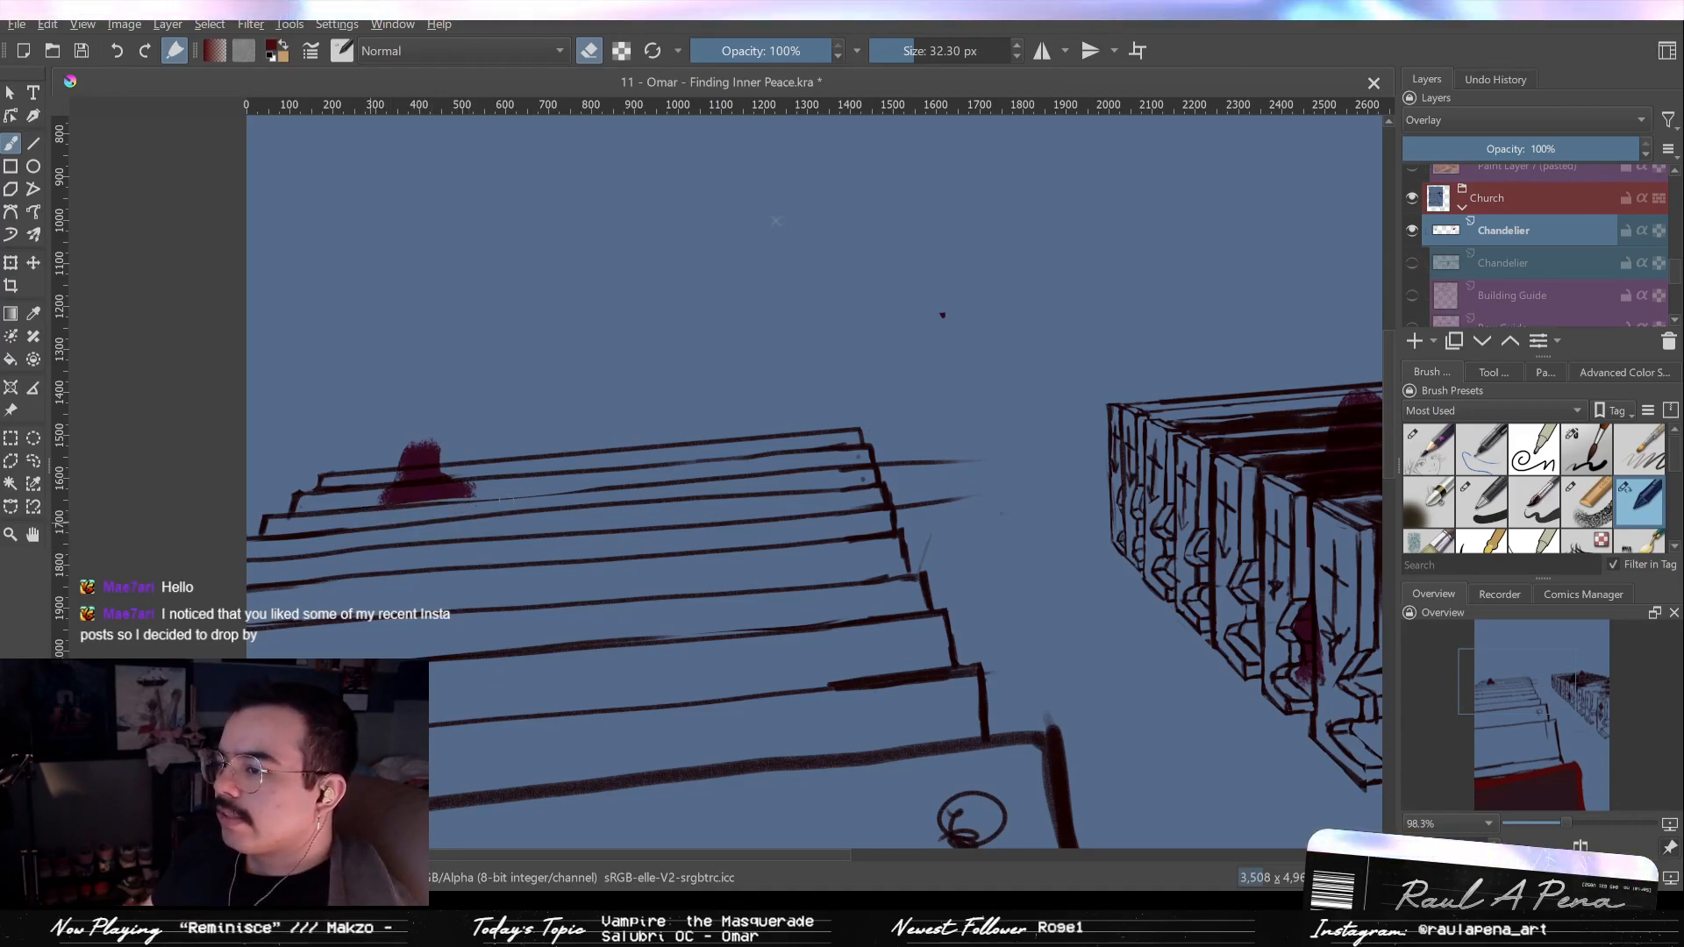
drag(911, 415, 907, 458)
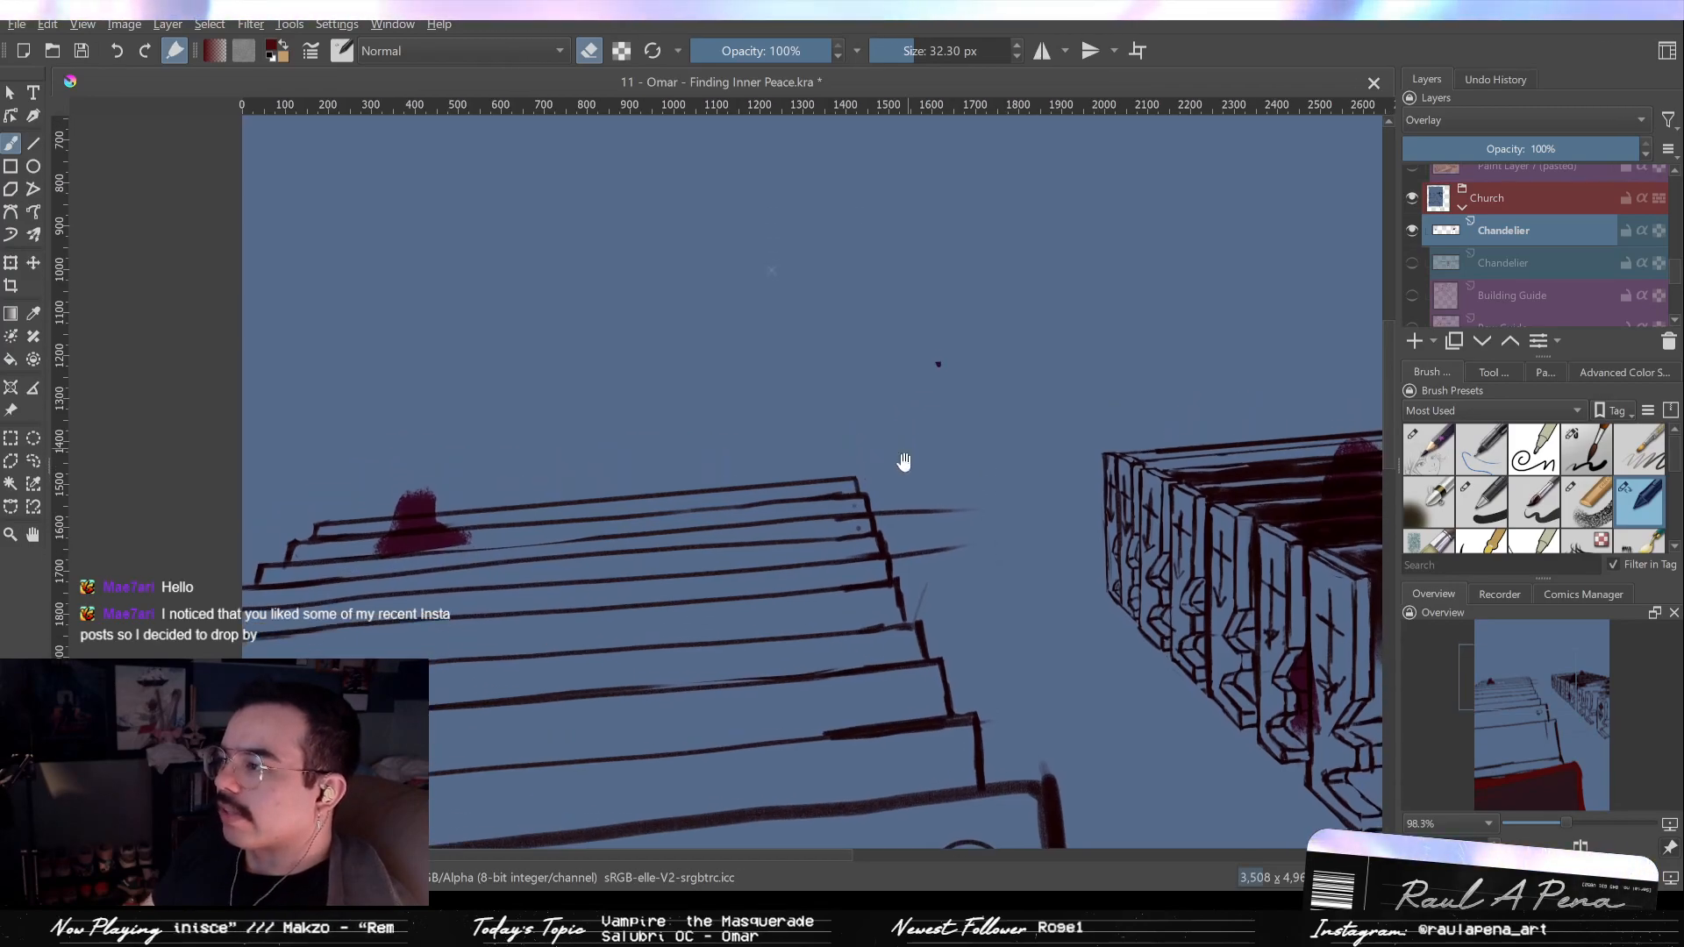
scroll(907, 458, down, 3)
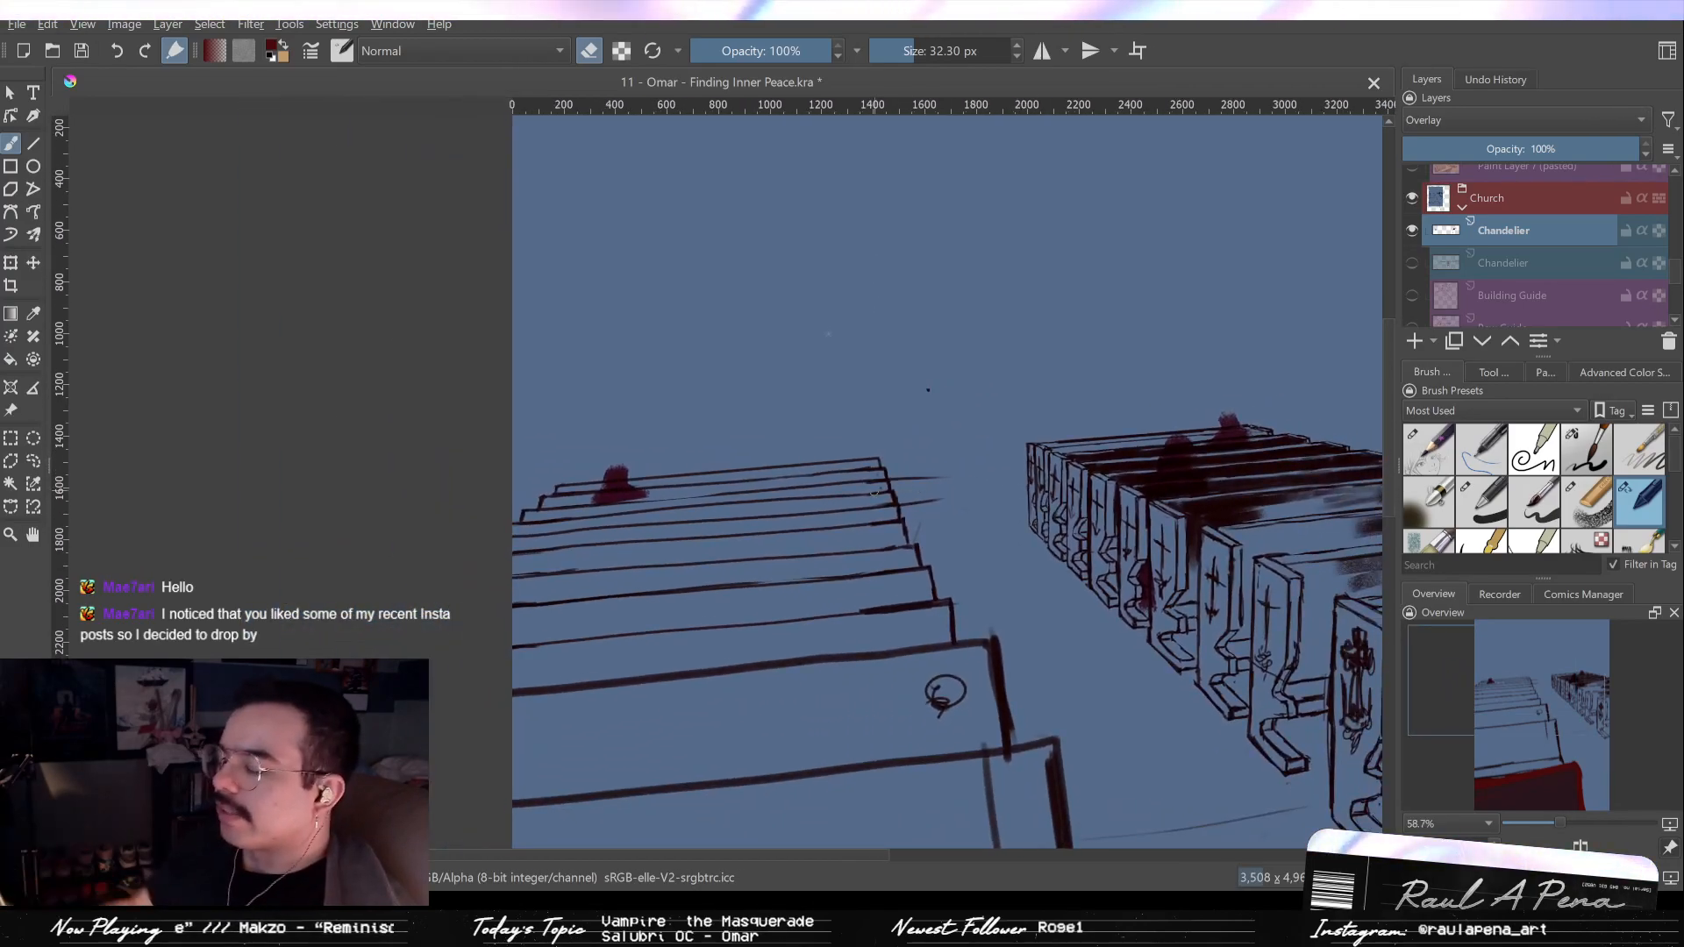
scroll(907, 654, down, 1)
drag(906, 654, 764, 570)
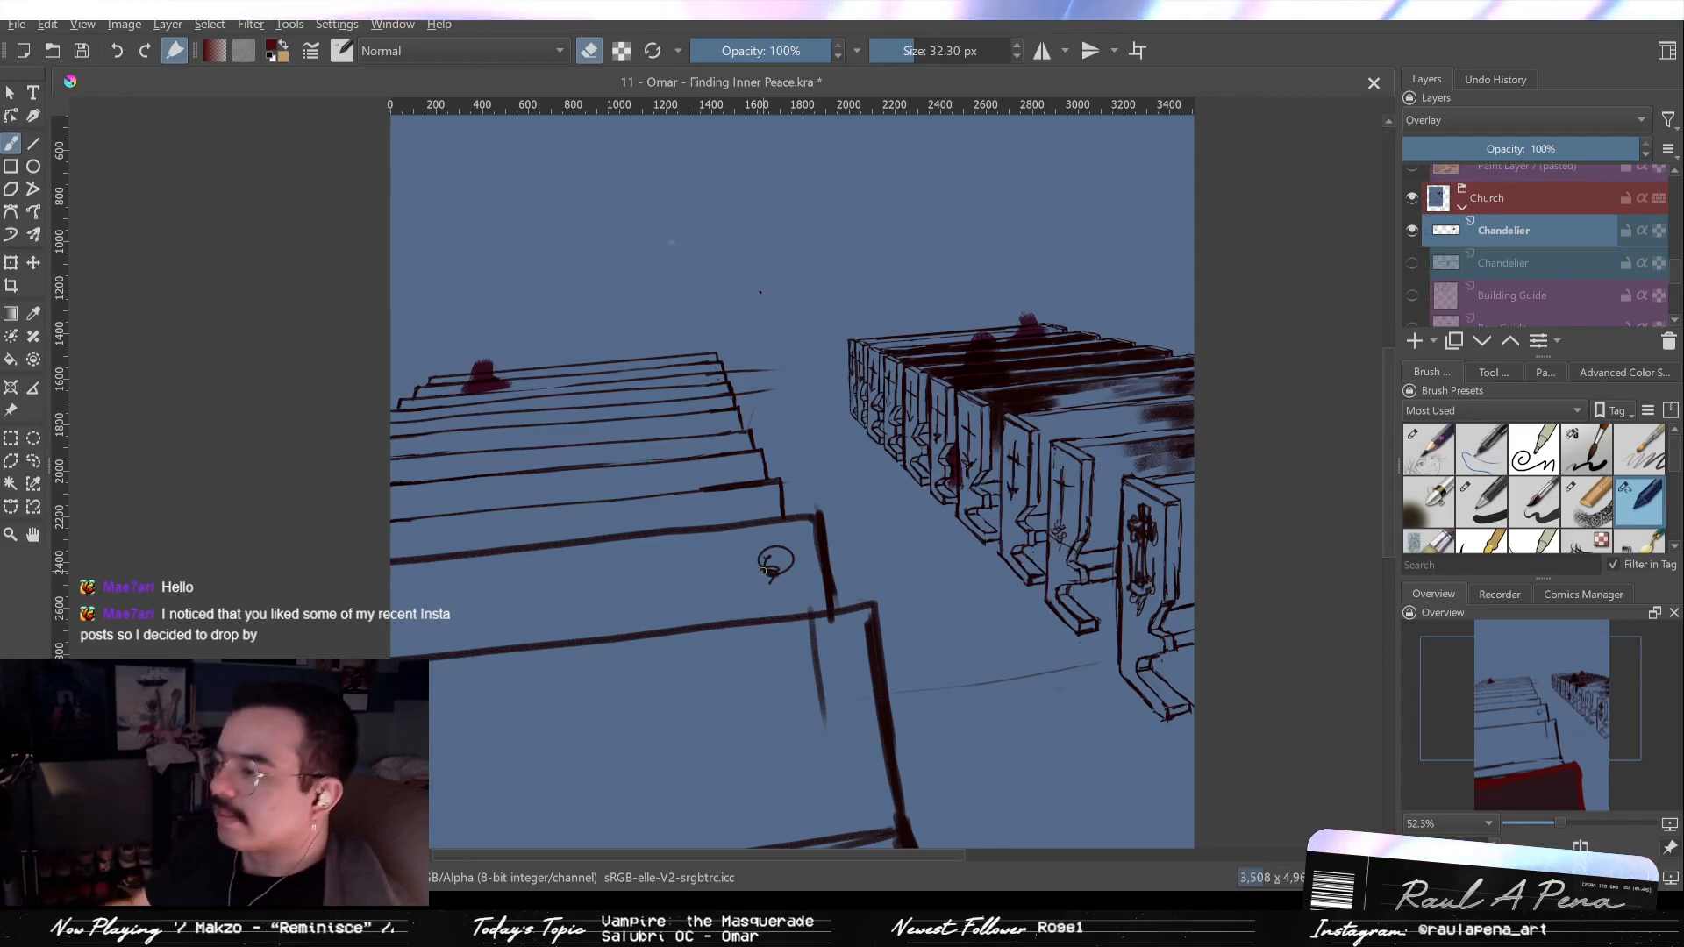
scroll(764, 570, up, 3)
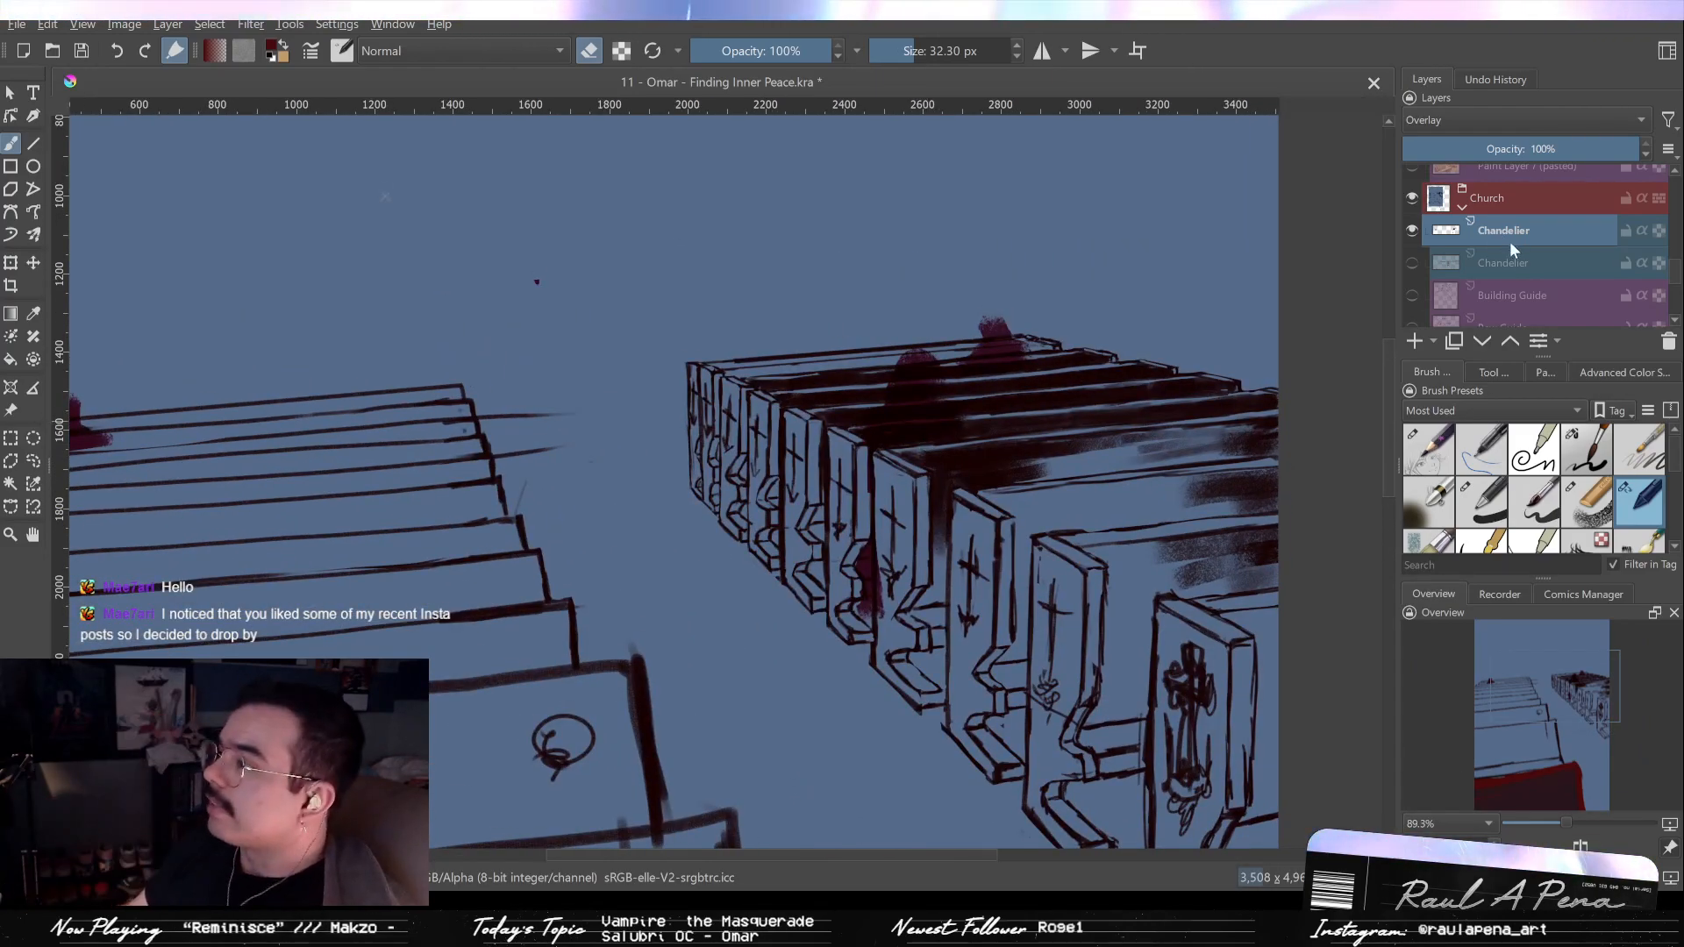
Select the Pews Third Pass layer with the textured shading brush and hide the upper Chandelier layer.
scroll(1665, 294, down, 3)
click(1600, 288)
click(1595, 507)
scroll(926, 412, up, 1)
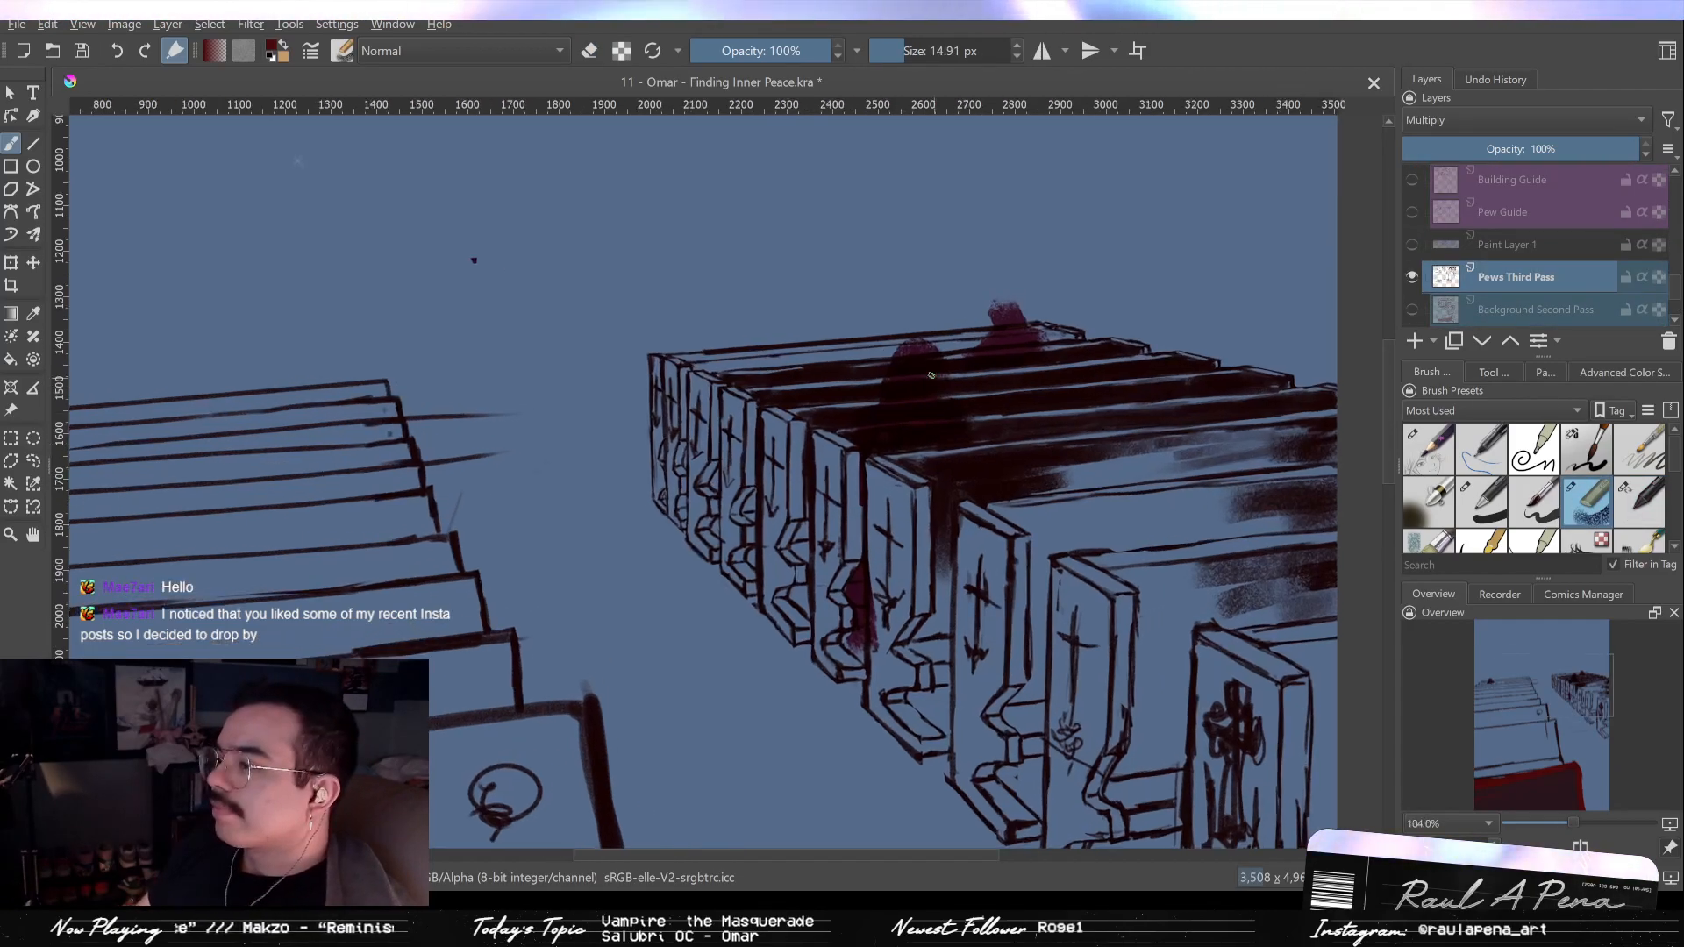
scroll(1411, 193, up, 1)
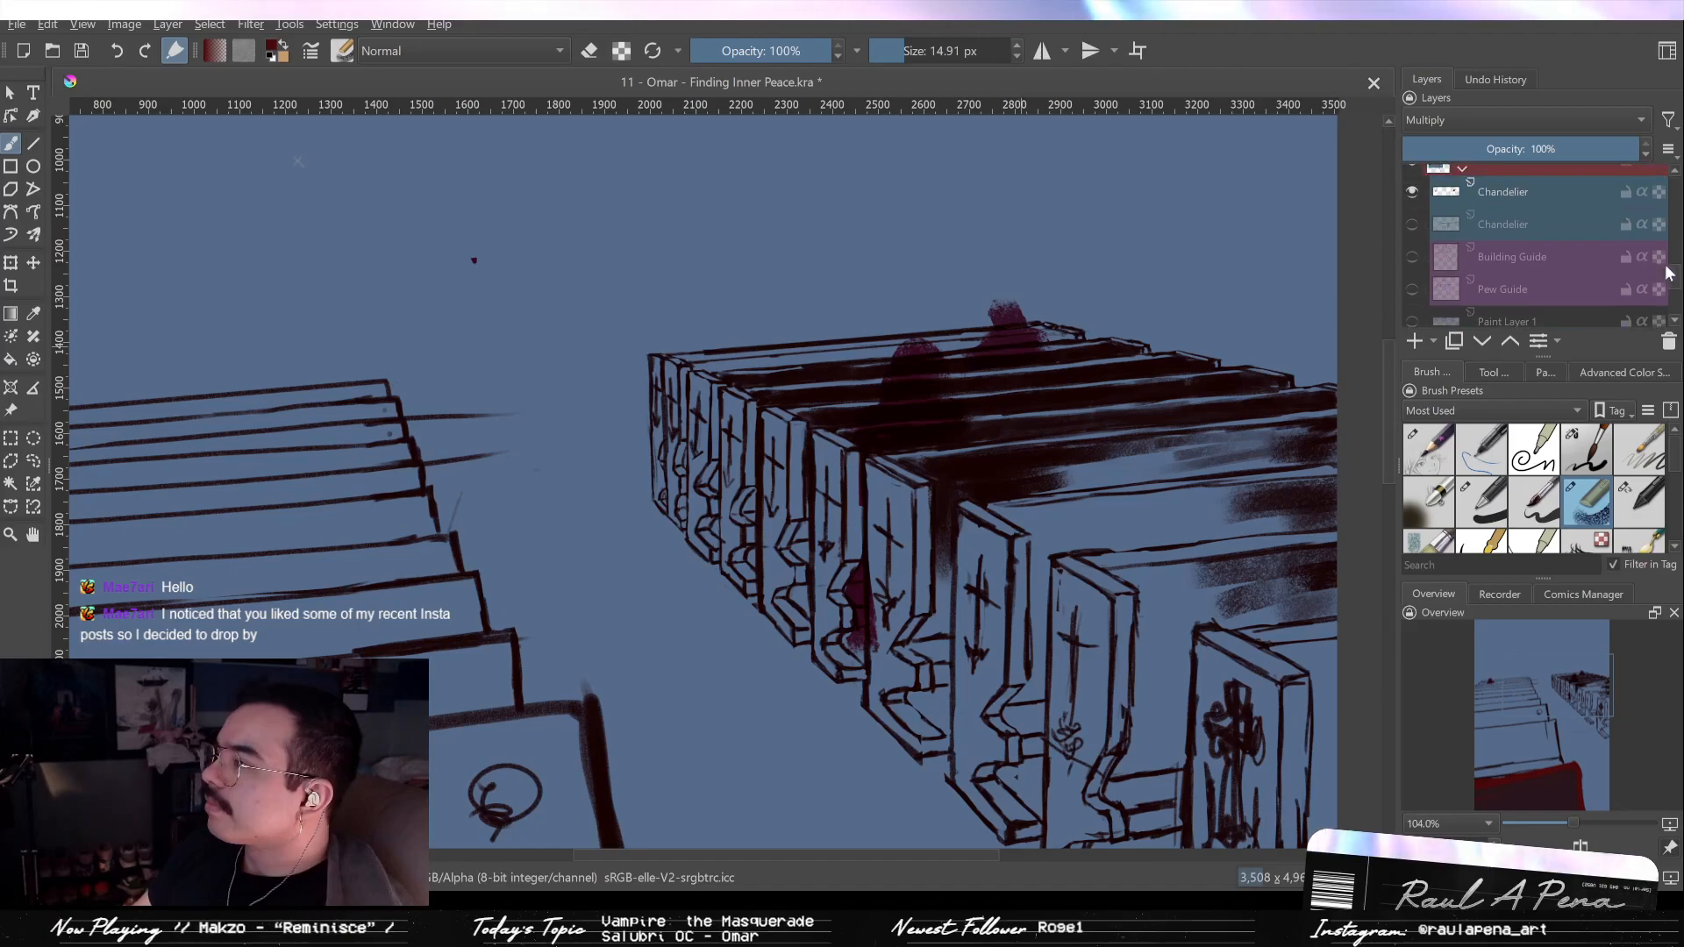
click(1413, 191)
Shade the back of the rearmost right-hand pew with textured strokes from 23.67 down to 7.50 px, undoing one stroke.
mouse_move(863, 450)
mouse_down()
mouse_move(892, 405)
mouse_move(917, 466)
mouse_move(675, 405)
mouse_up()
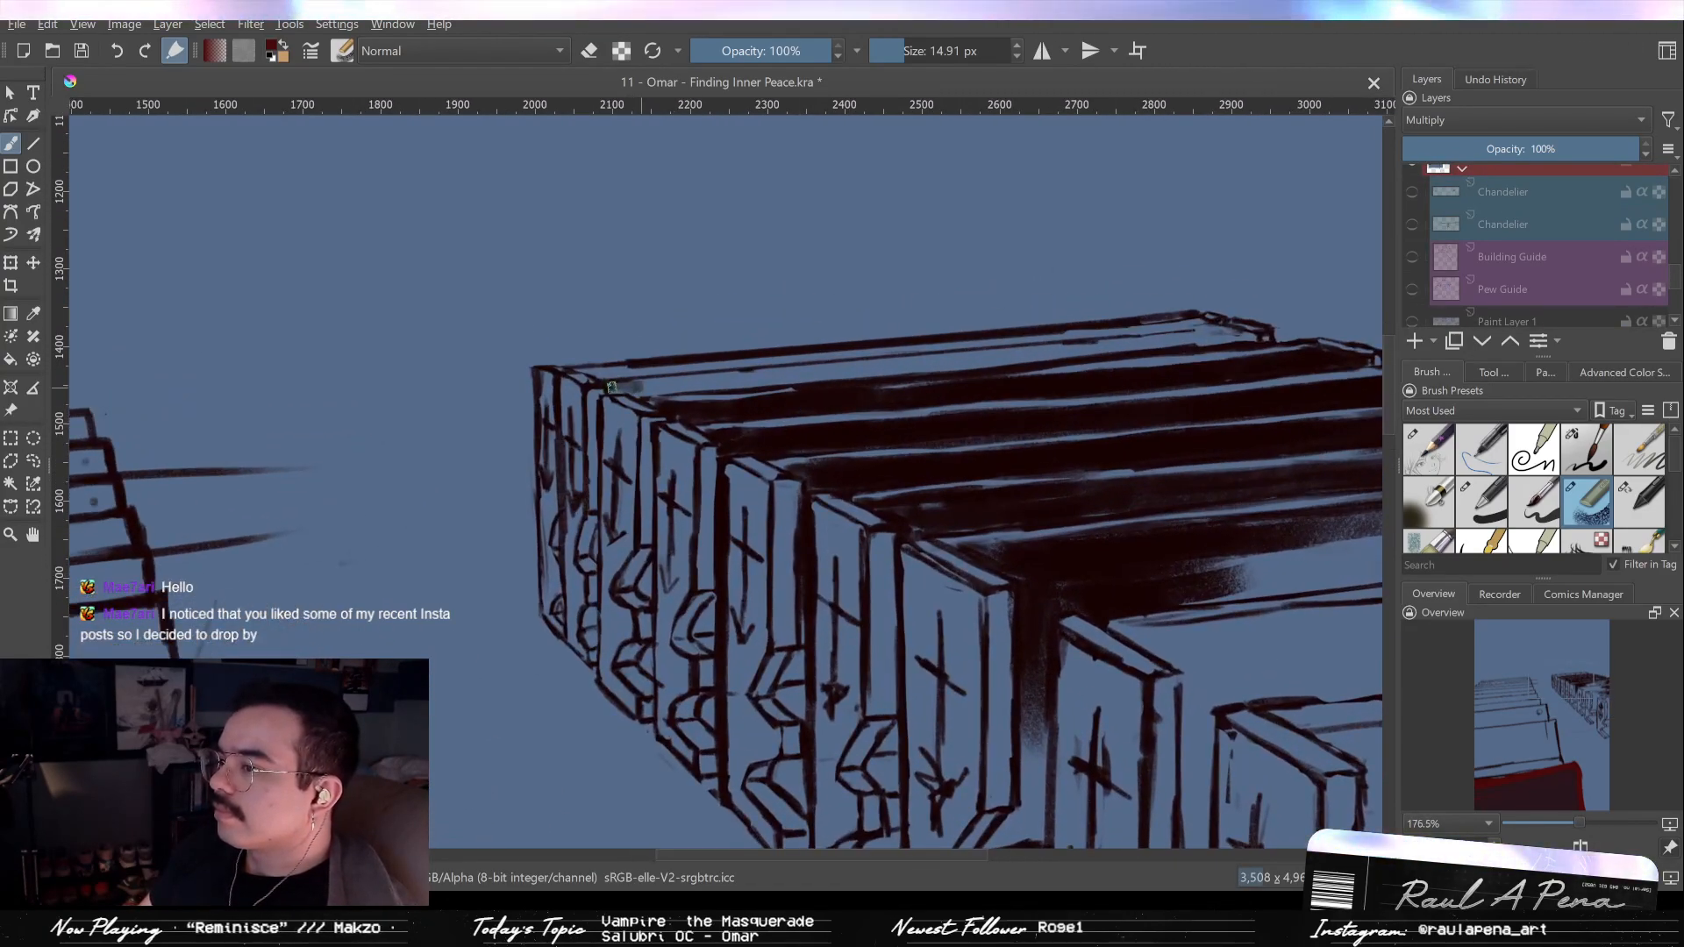
mouse_move(644, 389)
shift+mouse_down()
mouse_move(735, 378)
mouse_move(577, 400)
shift+mouse_up()
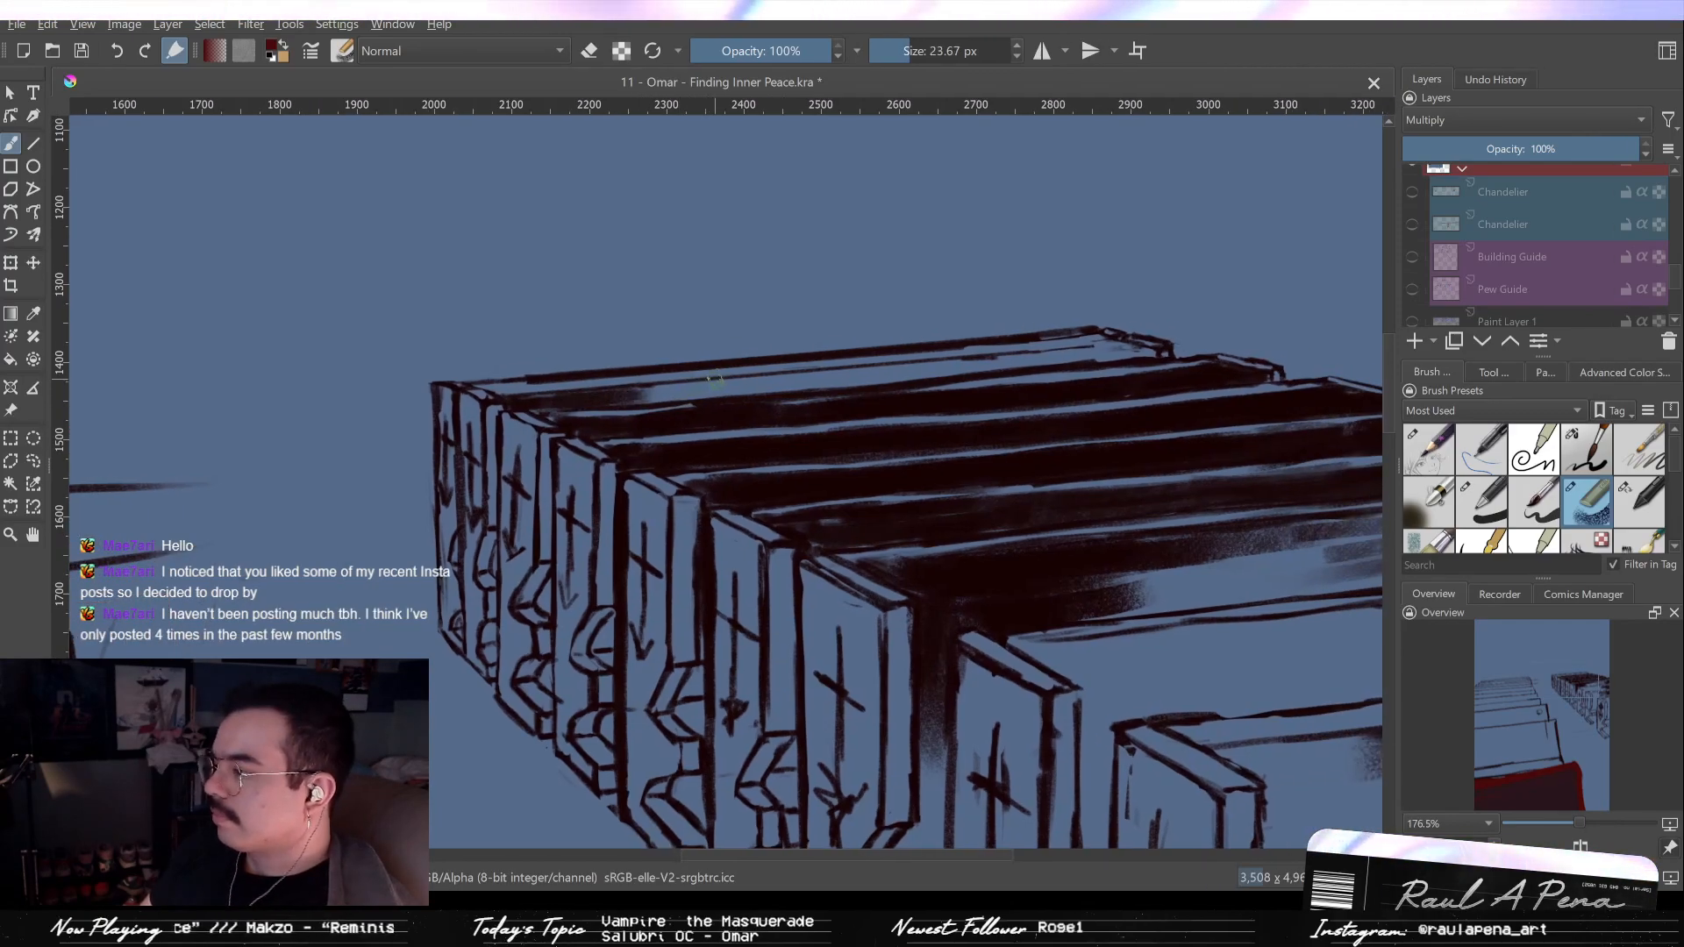
mouse_move(709, 400)
mouse_down()
mouse_move(586, 394)
mouse_move(1137, 349)
mouse_move(1089, 329)
mouse_up()
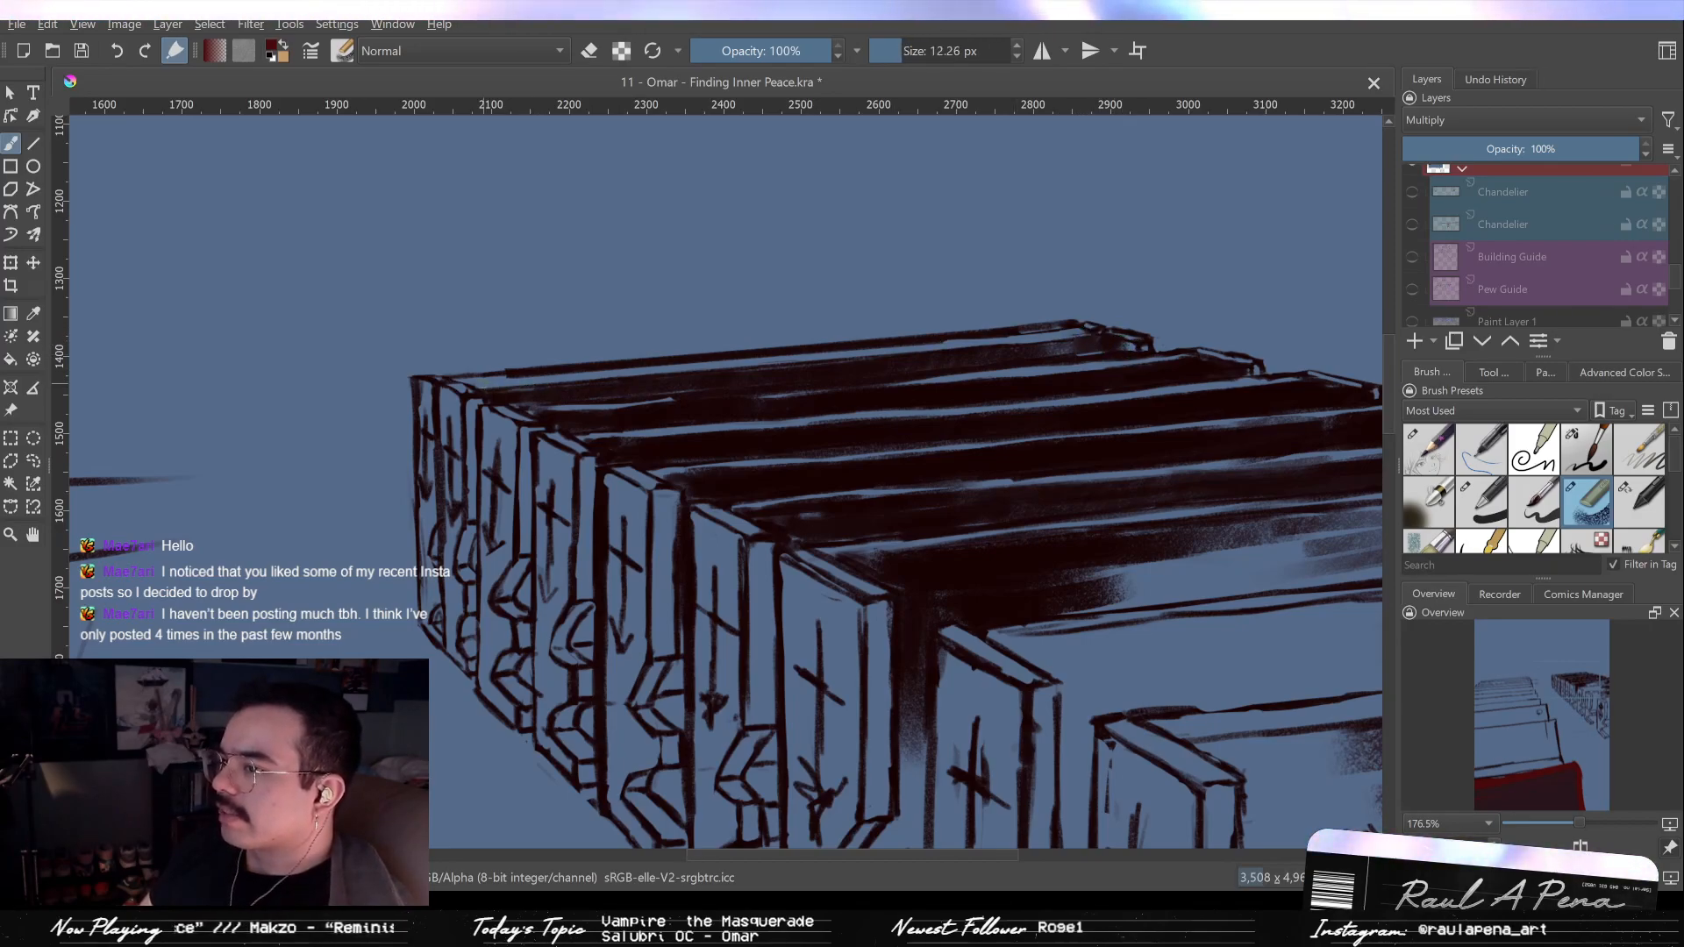
mouse_move(482, 383)
mouse_down()
mouse_move(483, 363)
mouse_move(471, 399)
mouse_up()
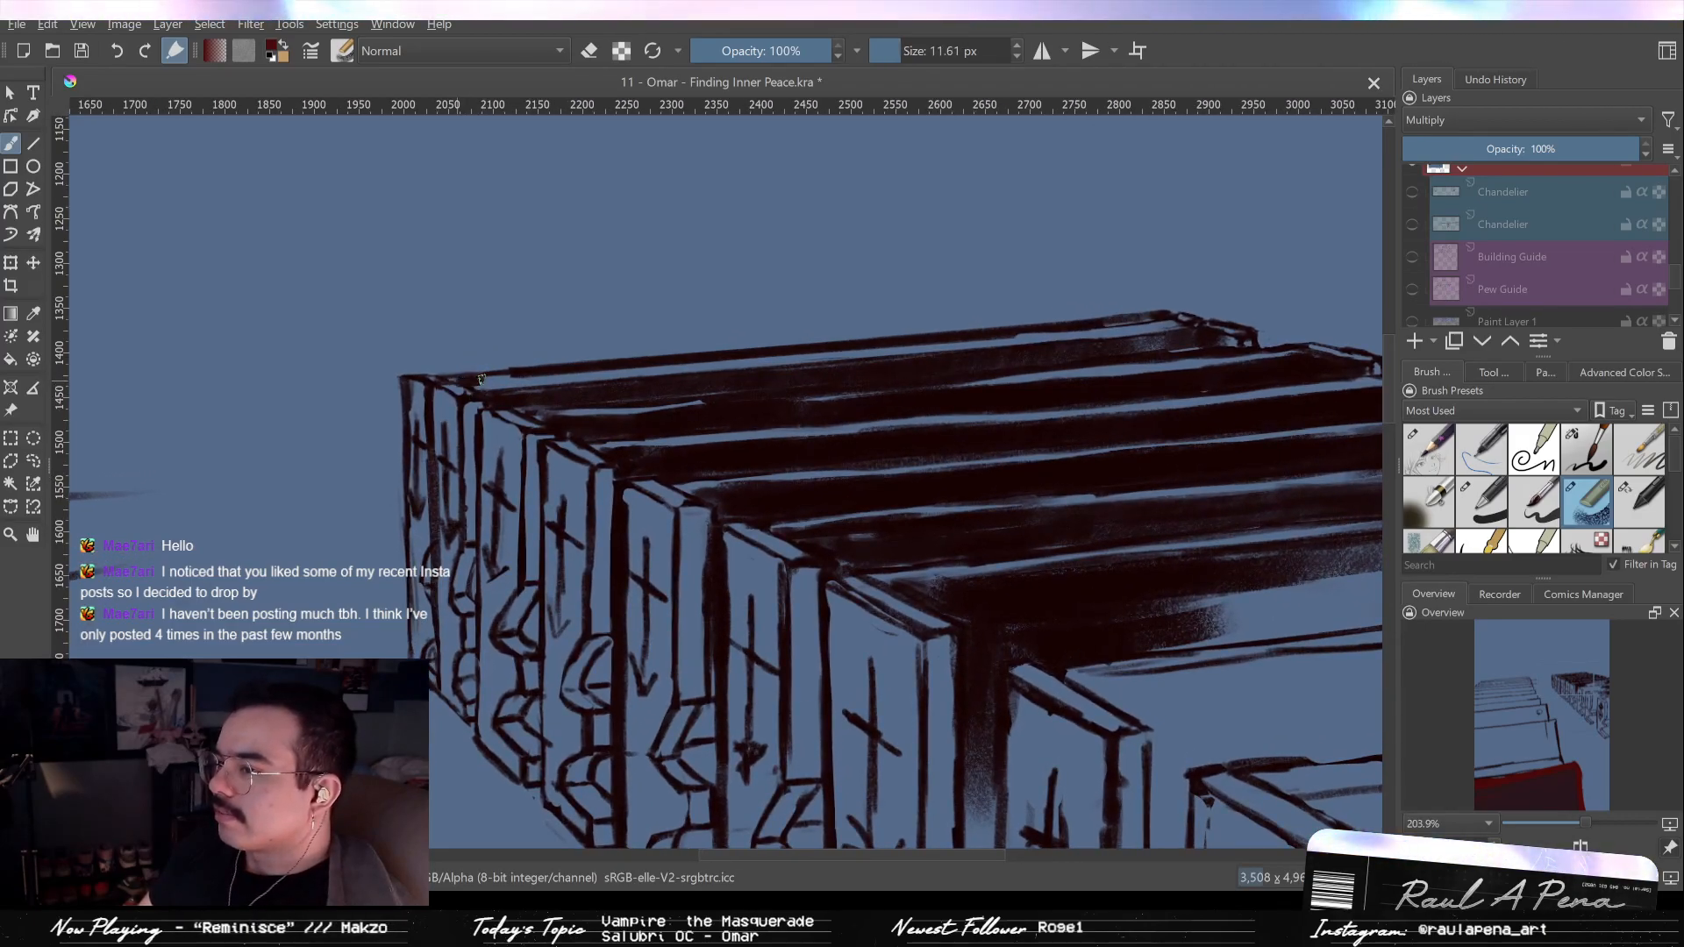
key(ctrl+z)
mouse_move(549, 387)
mouse_down()
mouse_move(595, 357)
mouse_move(562, 324)
mouse_move(506, 358)
mouse_move(1024, 312)
mouse_up()
drag(1130, 326, 1372, 289)
drag(1096, 394, 891, 489)
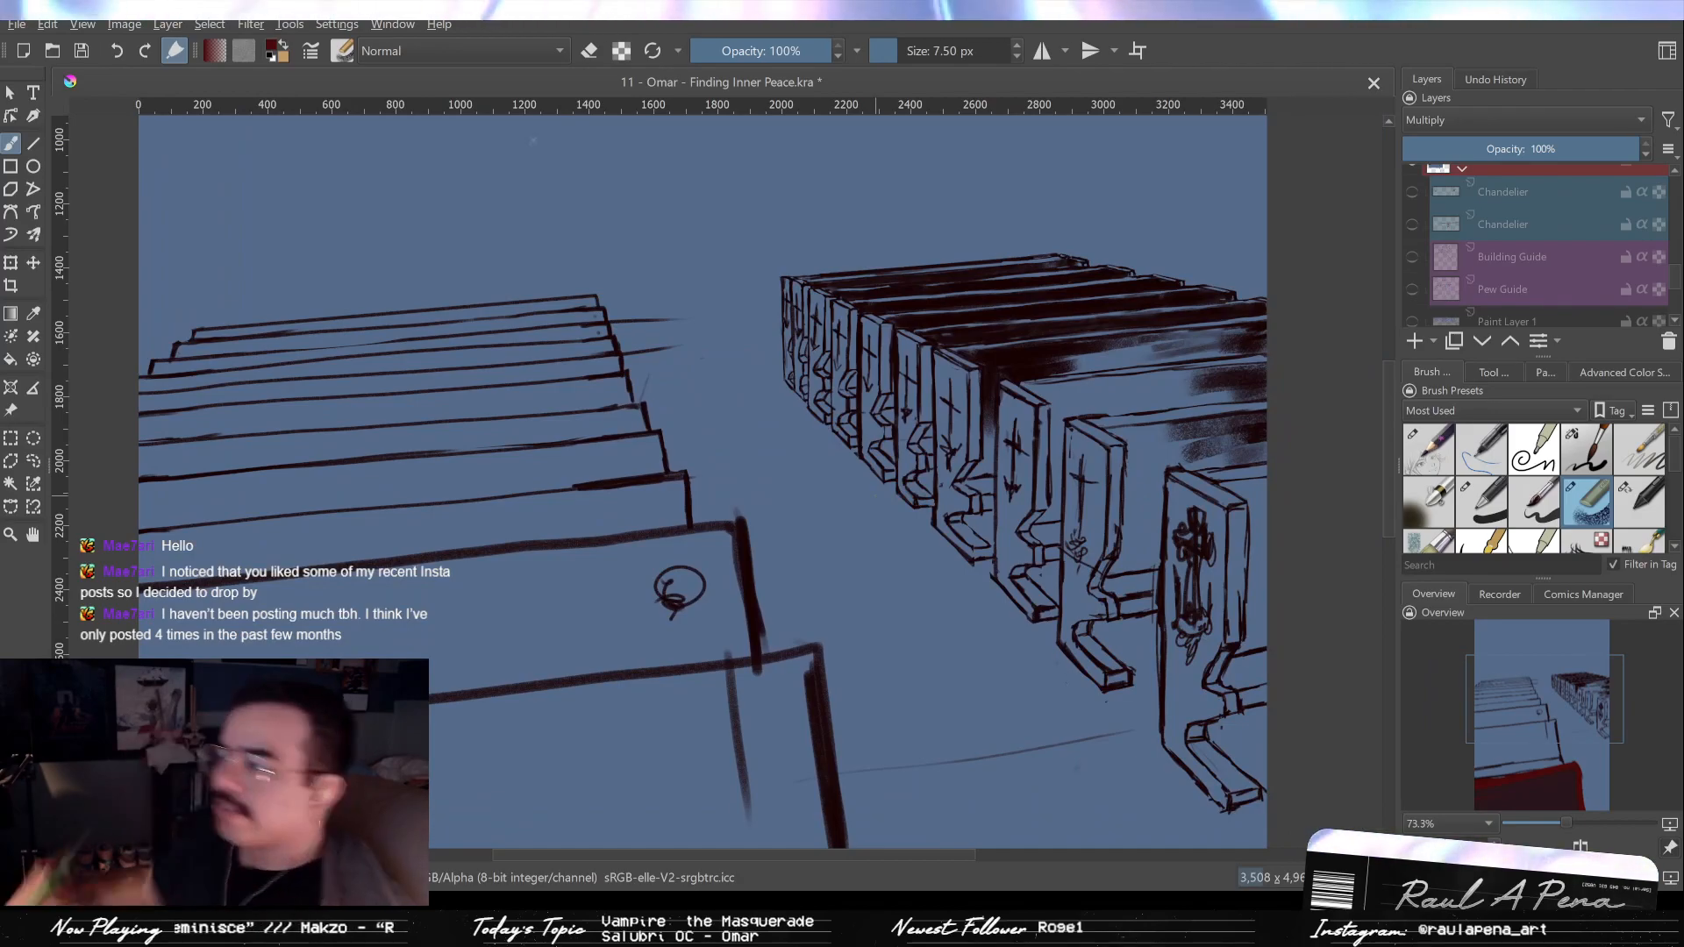
Shade the two pew backs just behind the ornate-cross end panel with broad textured strokes of about 28 to 25 px.
scroll(1114, 401, up, 2)
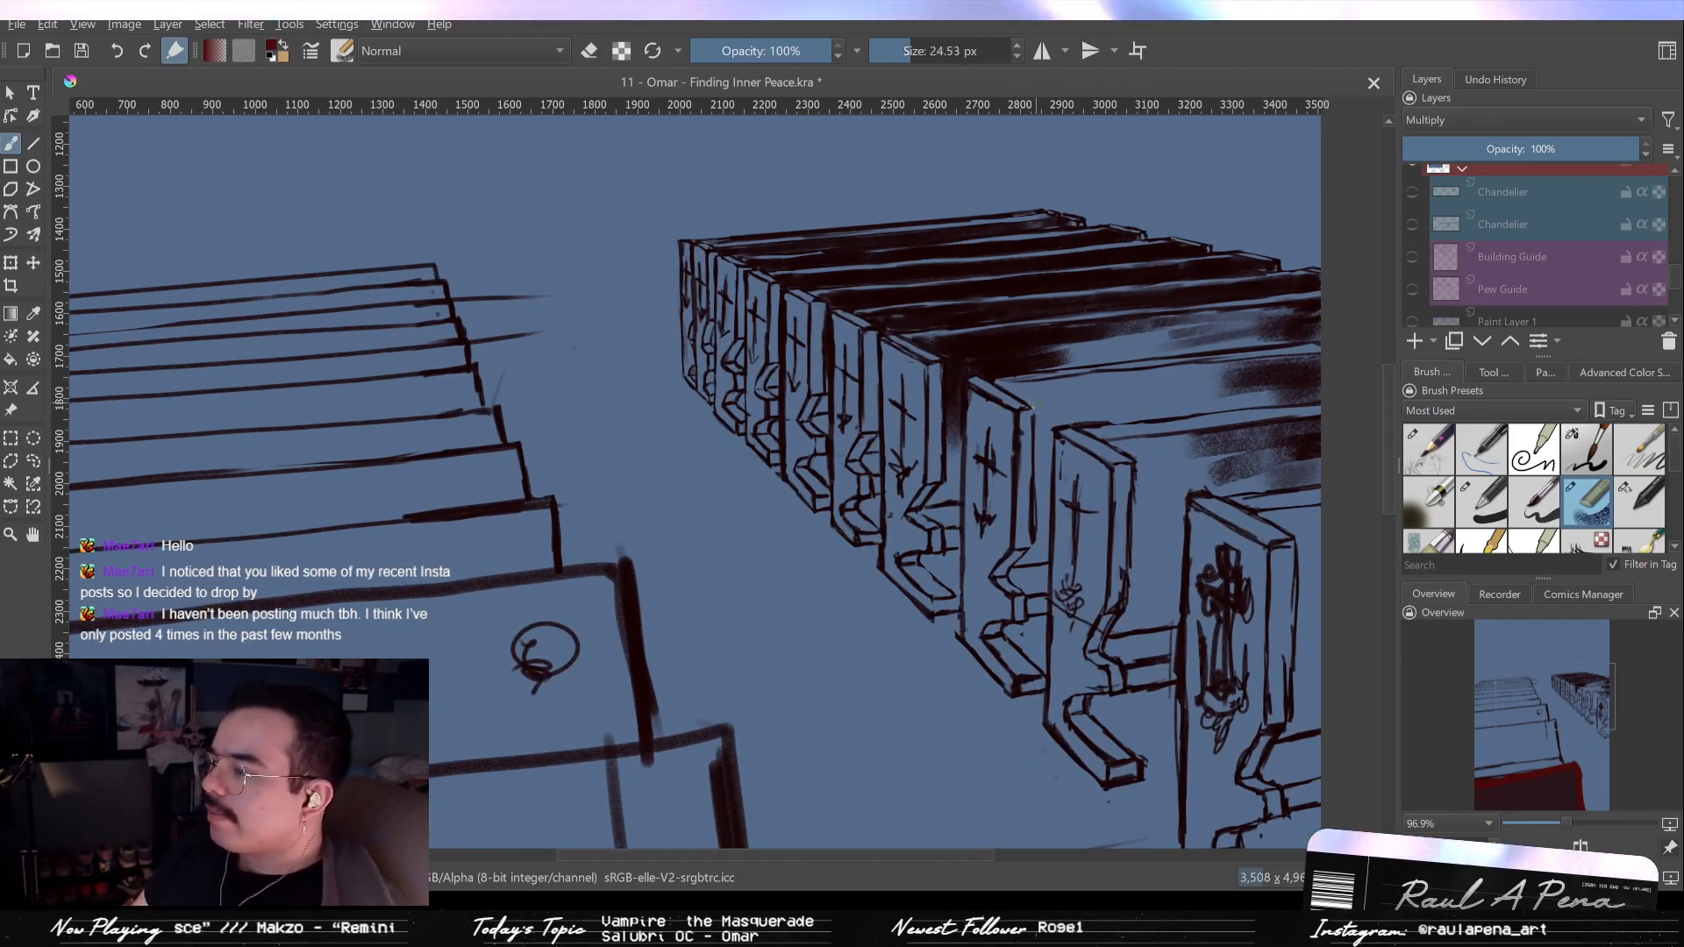
scroll(1031, 393, up, 1)
scroll(1013, 395, up, 1)
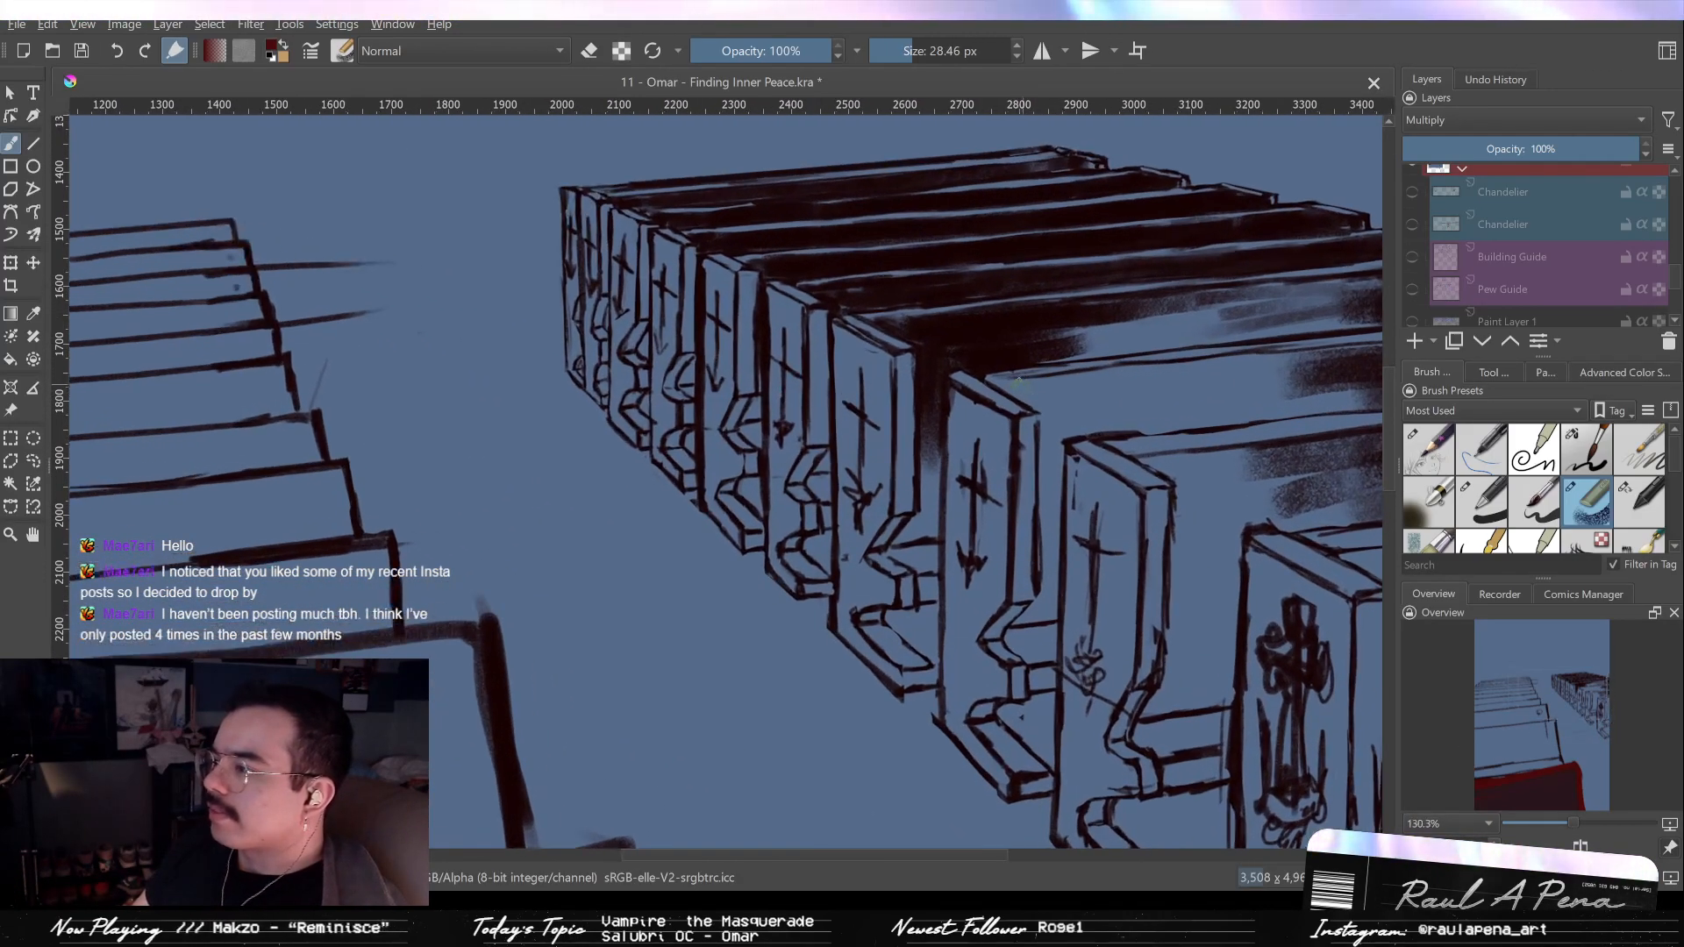
mouse_move(1017, 387)
shift+mouse_down()
mouse_move(1001, 387)
mouse_move(1066, 412)
mouse_move(1049, 500)
mouse_move(1043, 397)
mouse_move(1050, 526)
shift+mouse_up()
mouse_move(1045, 424)
mouse_down()
mouse_move(907, 442)
mouse_move(1104, 428)
mouse_up()
mouse_move(919, 422)
mouse_down()
mouse_move(1039, 406)
mouse_move(905, 410)
mouse_move(1069, 405)
mouse_move(1041, 485)
mouse_up()
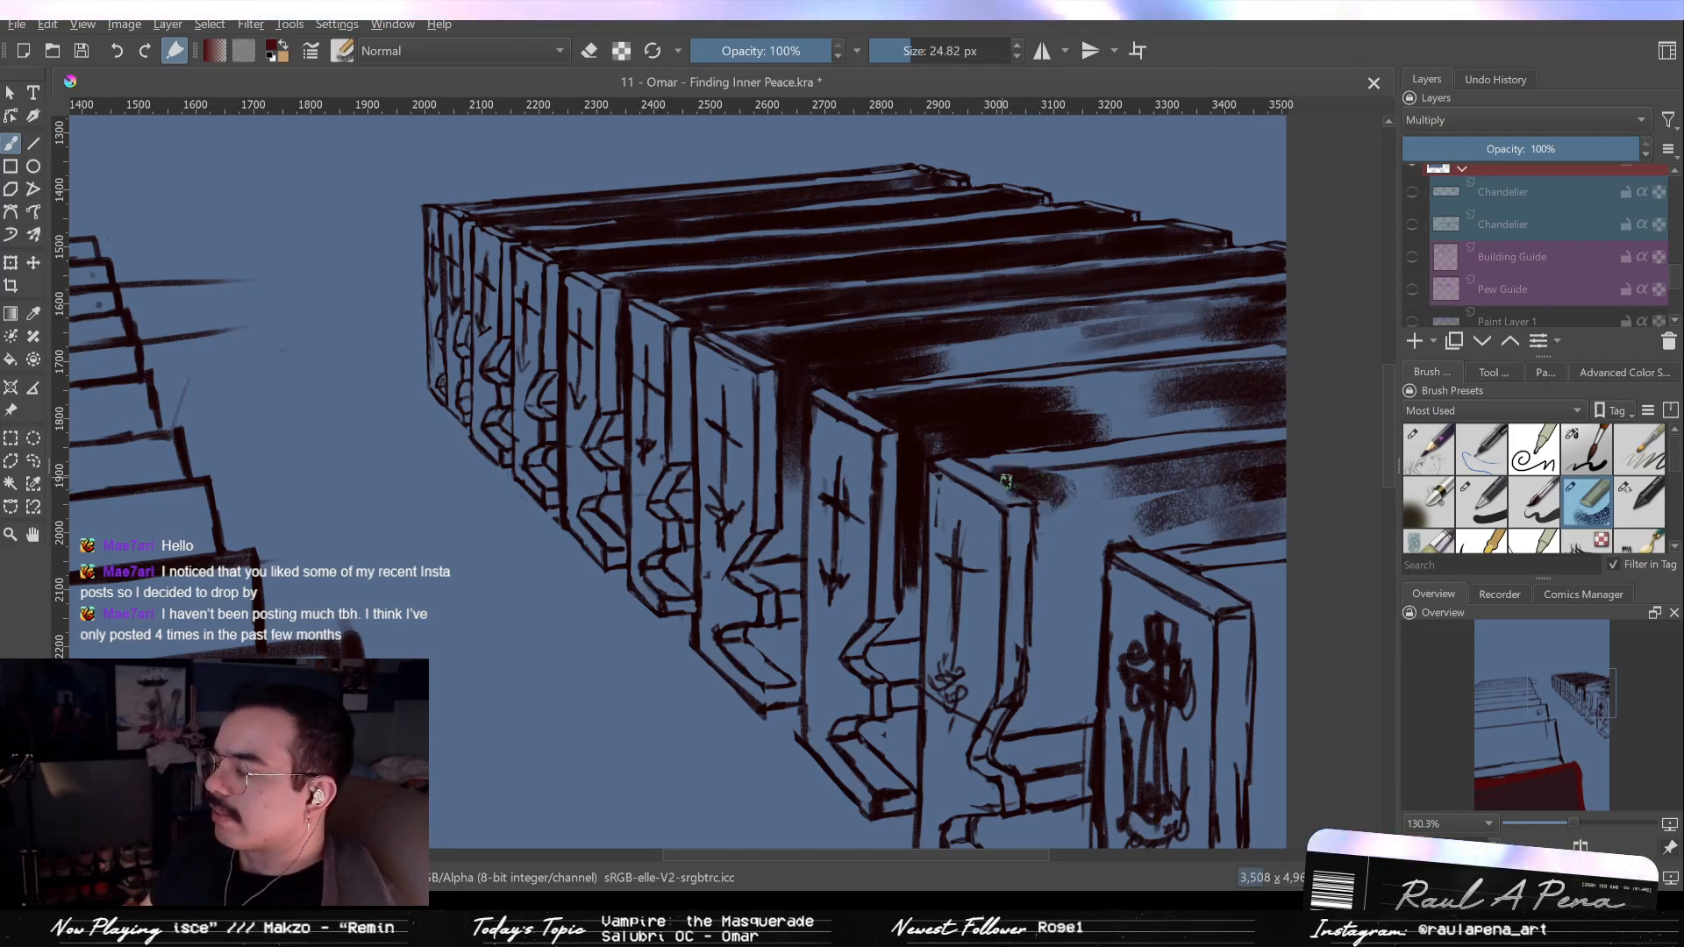
mouse_move(1057, 522)
mouse_down()
mouse_move(1030, 696)
mouse_move(1057, 497)
mouse_move(1063, 673)
mouse_move(1079, 676)
mouse_move(1068, 528)
mouse_move(1132, 468)
mouse_move(1174, 512)
mouse_up()
Shade the open gap above the seat between the third and fourth end panels from the front with 17.24 and 29.05 px strokes.
mouse_move(808, 547)
shift+mouse_down()
mouse_move(767, 546)
mouse_move(781, 541)
shift+mouse_up()
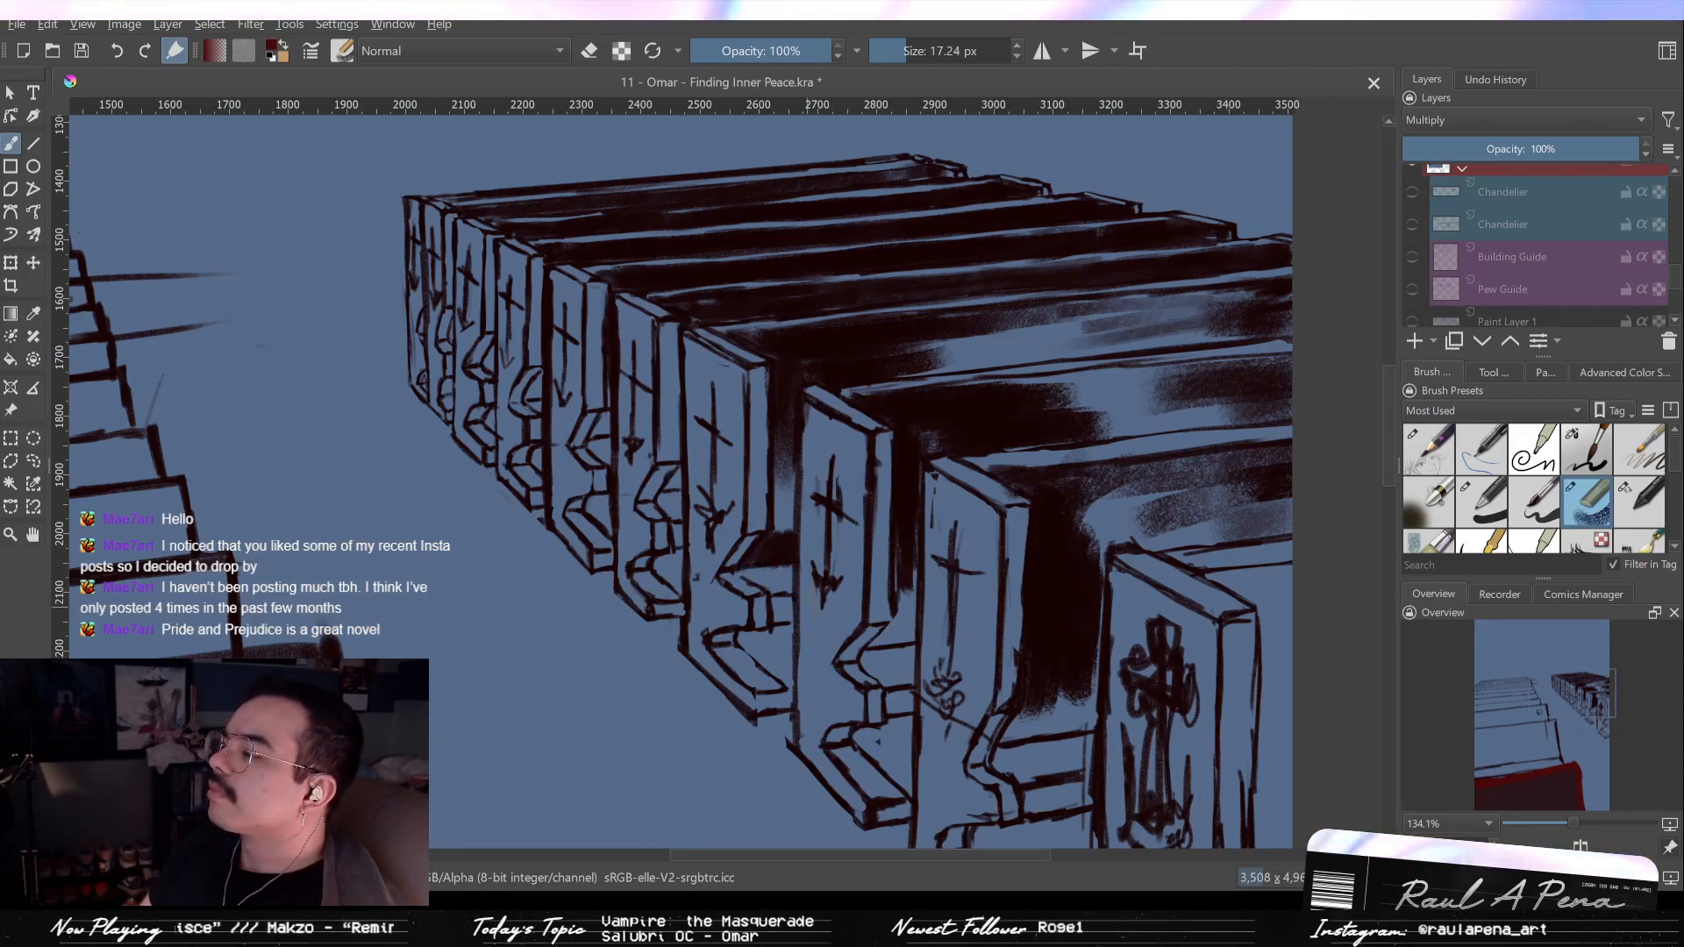
mouse_move(797, 518)
shift+mouse_down()
mouse_move(811, 519)
mouse_move(780, 520)
mouse_move(787, 531)
shift+mouse_up()
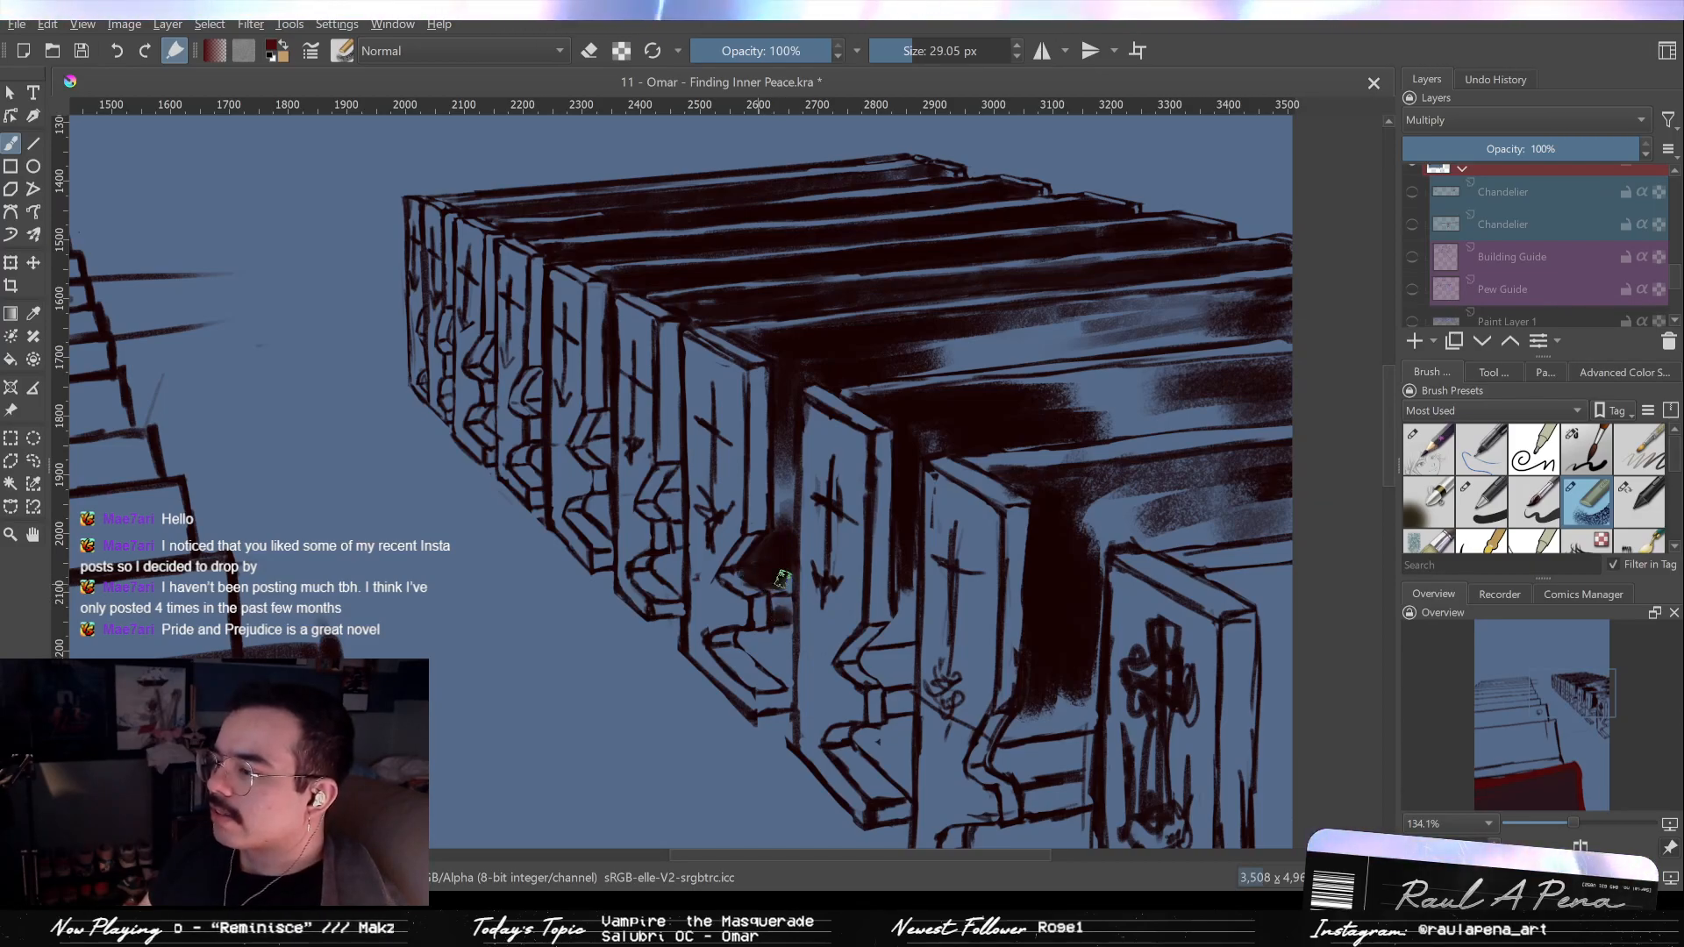
Examine the inked pew rows and their dark shading both close up and in the wider composition.
ctrl+drag(796, 564, 813, 728)
drag(814, 586, 924, 496)
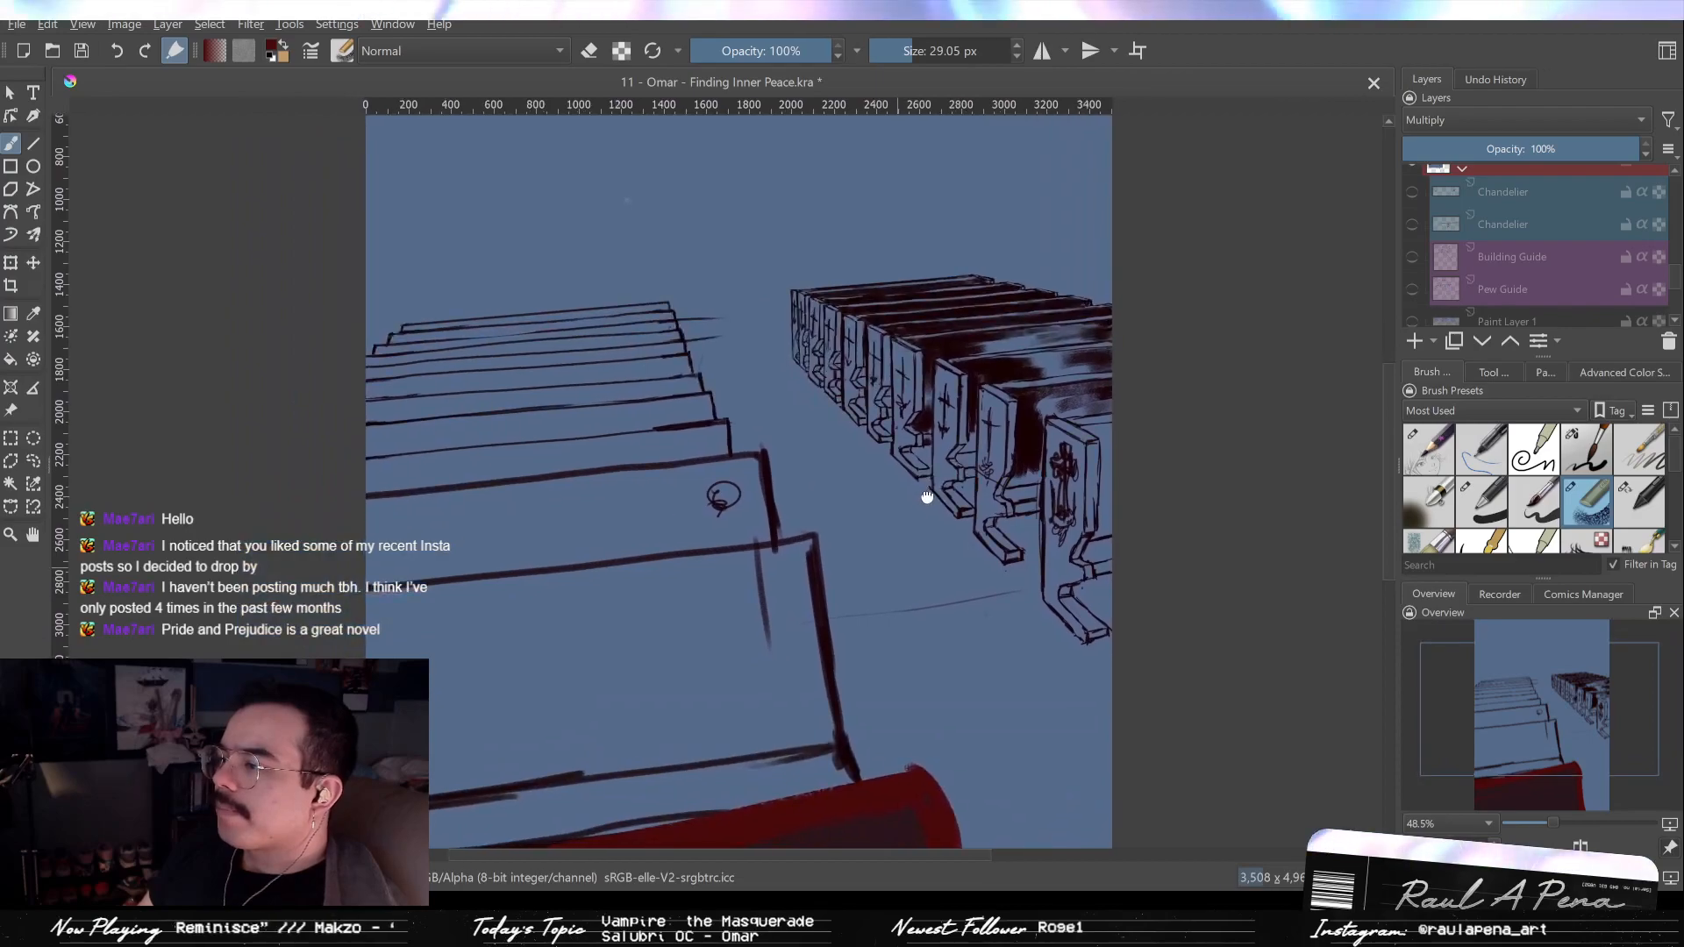
scroll(1138, 559, up, 2)
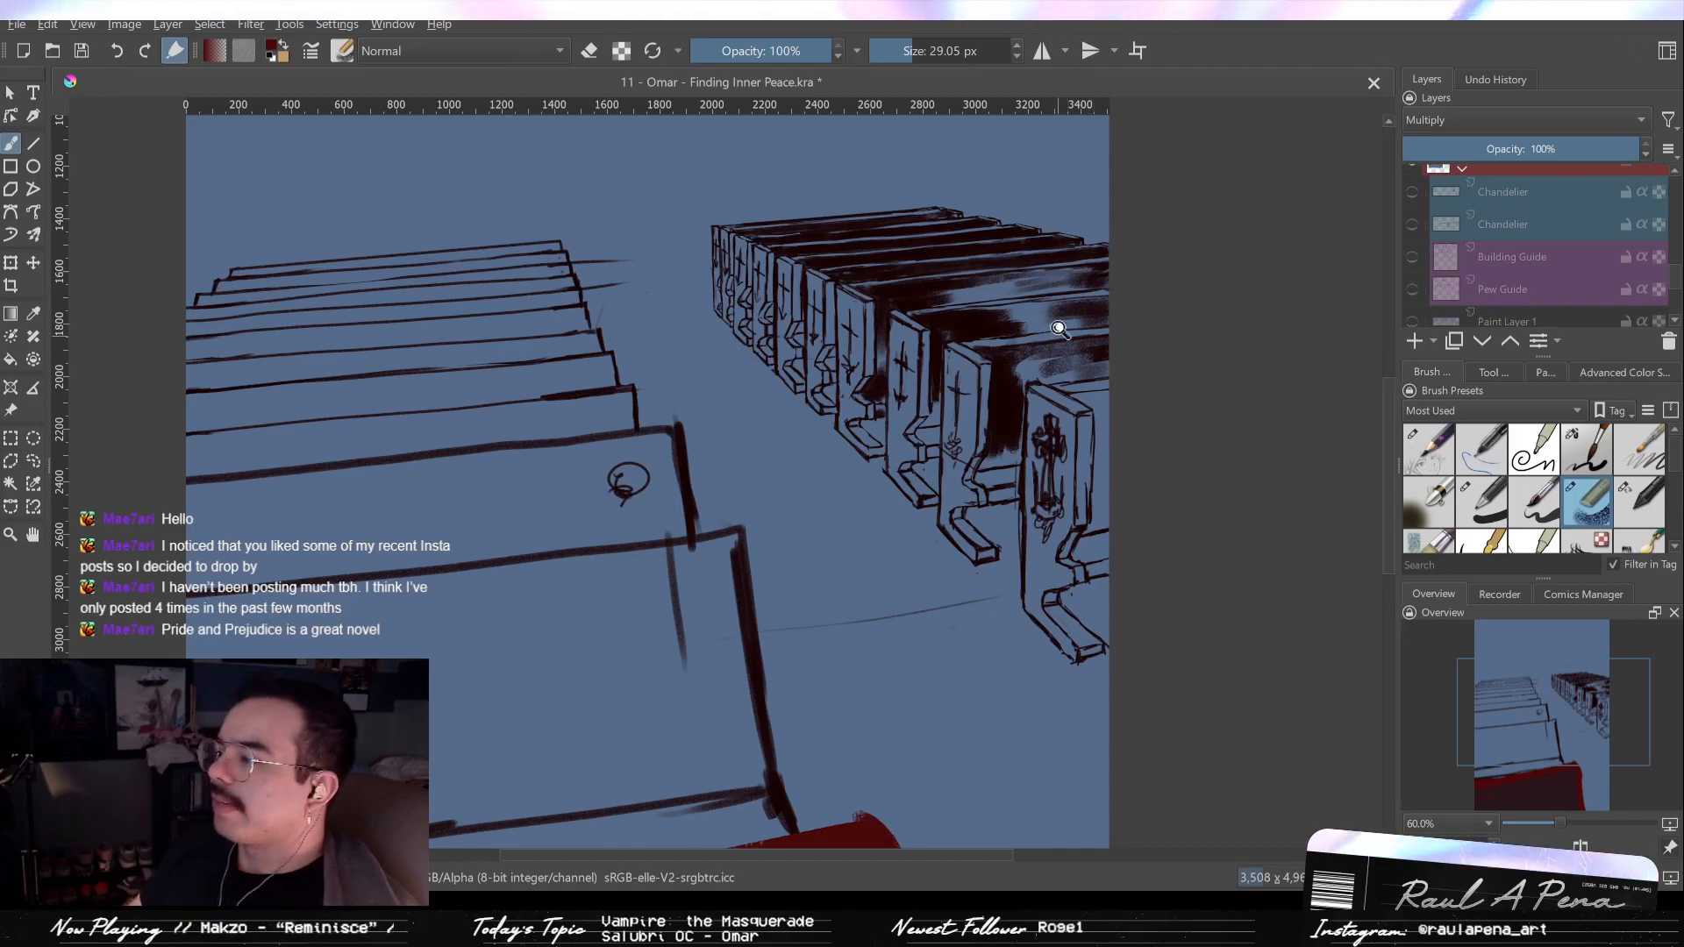
drag(1068, 309, 1151, 242)
drag(1144, 259, 1204, 325)
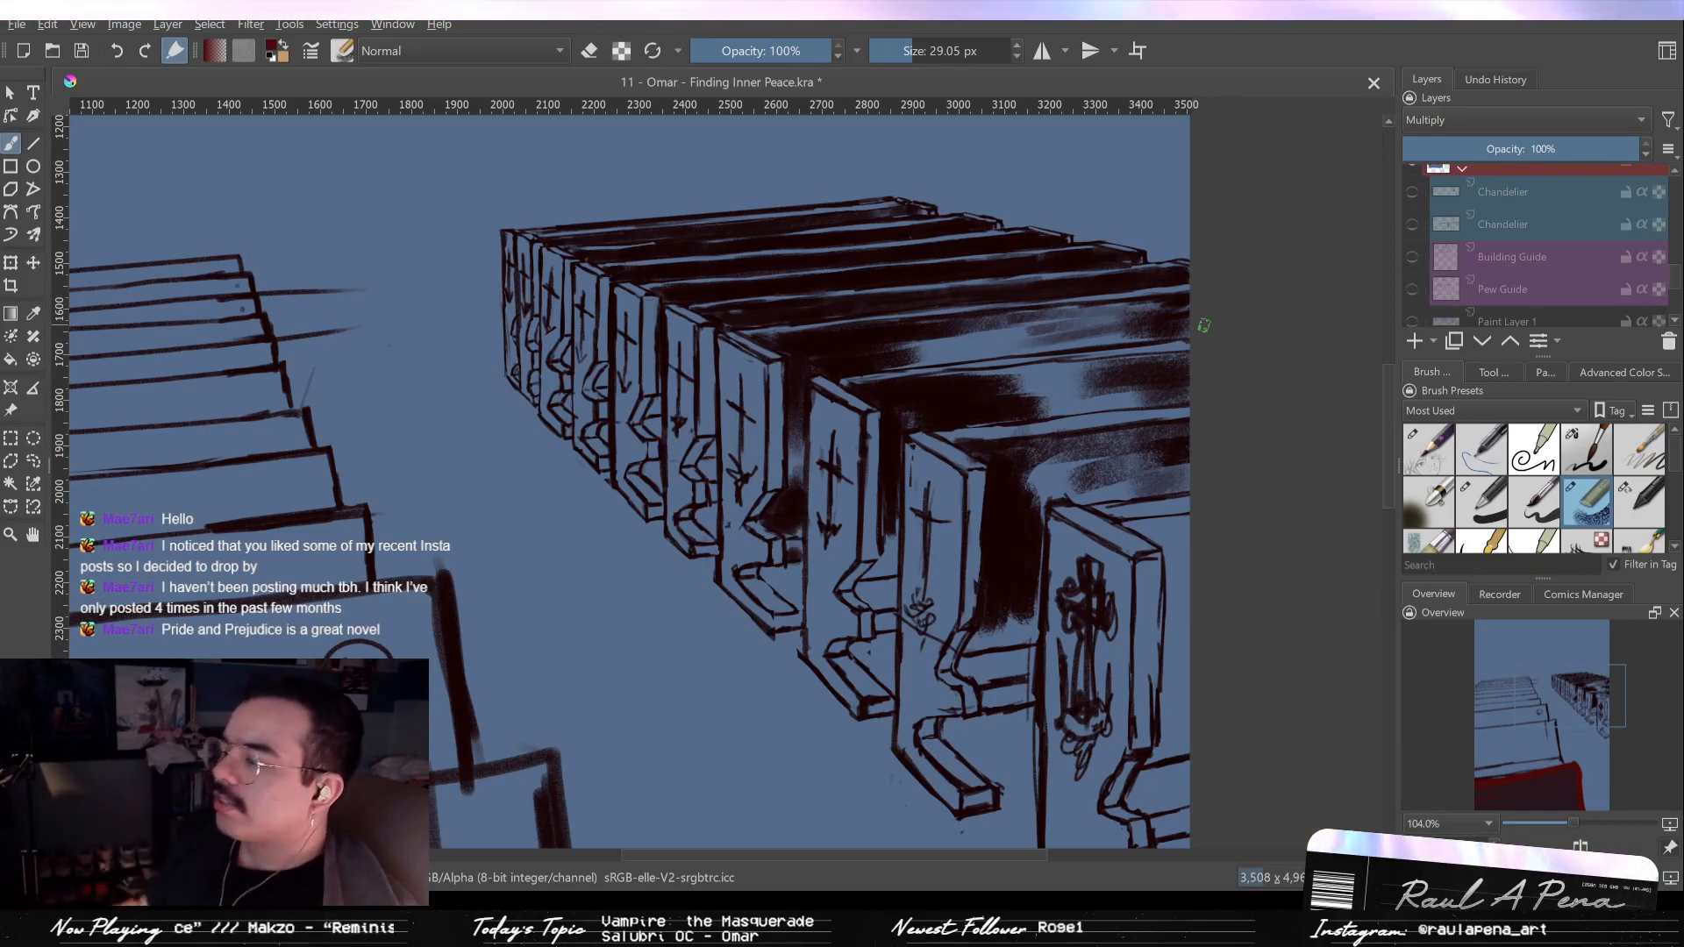
mouse_move(1178, 326)
mouse_down()
mouse_move(1179, 307)
mouse_move(1057, 317)
mouse_move(1135, 299)
mouse_move(1064, 315)
mouse_up()
mouse_move(896, 331)
mouse_down()
mouse_move(1114, 317)
mouse_move(1008, 334)
mouse_up()
mouse_move(756, 303)
mouse_down()
mouse_move(981, 301)
mouse_move(951, 308)
mouse_move(1124, 520)
mouse_move(1158, 406)
mouse_move(1138, 391)
mouse_up()
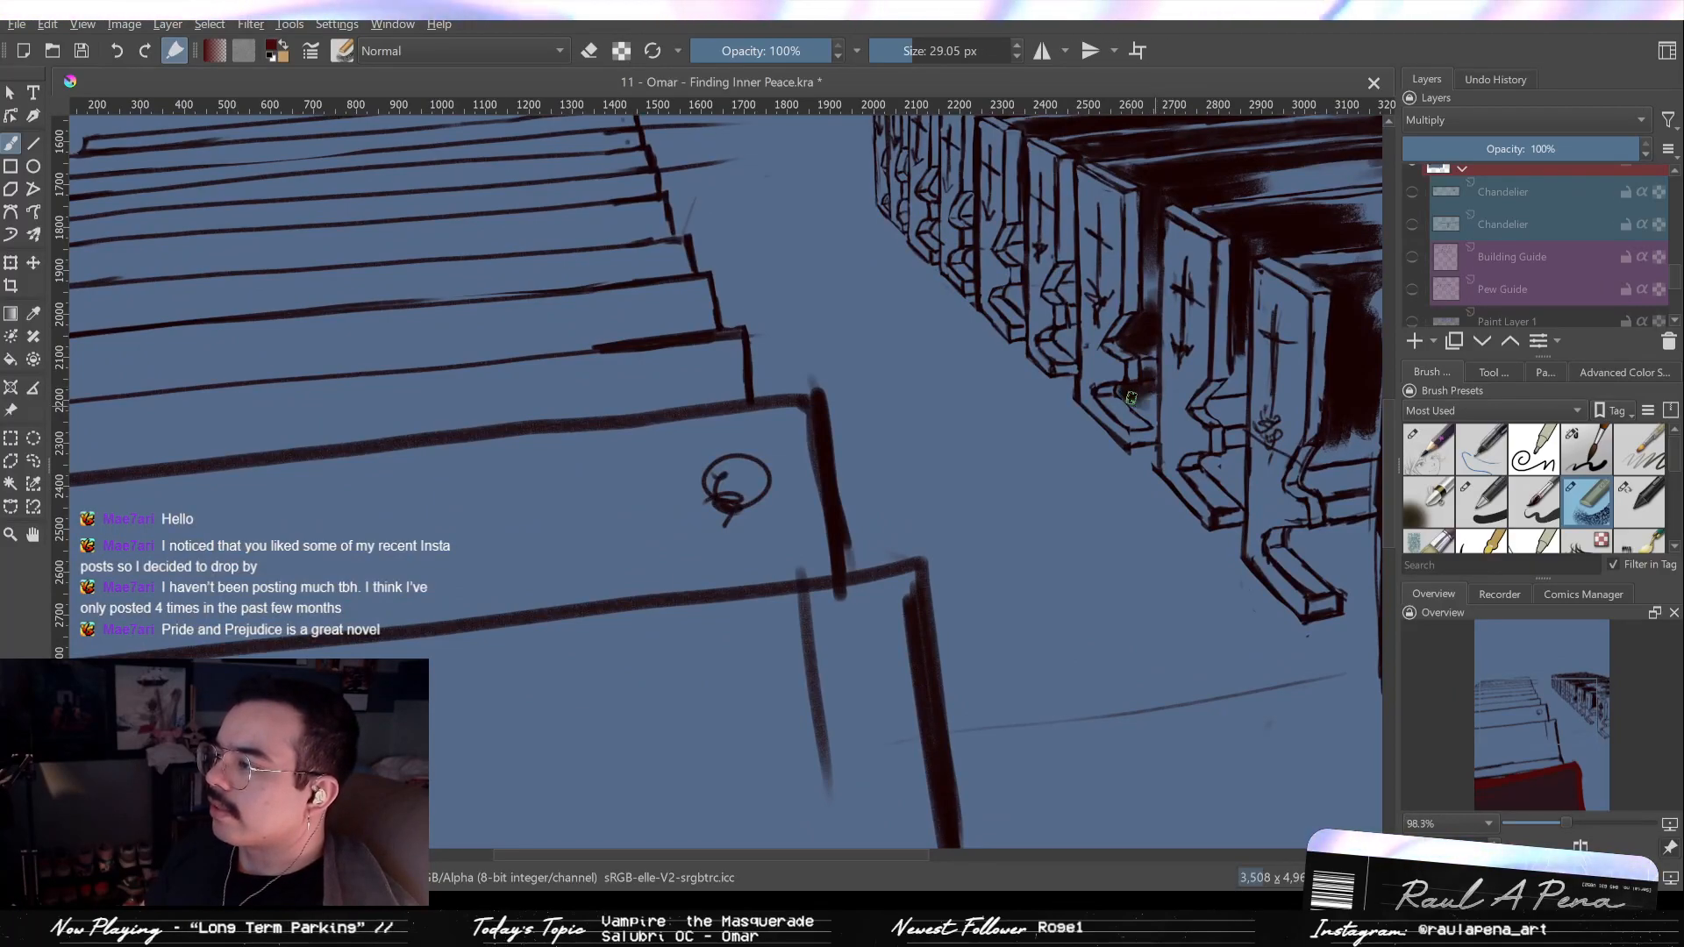
drag(1146, 437, 1050, 606)
drag(991, 347, 1014, 308)
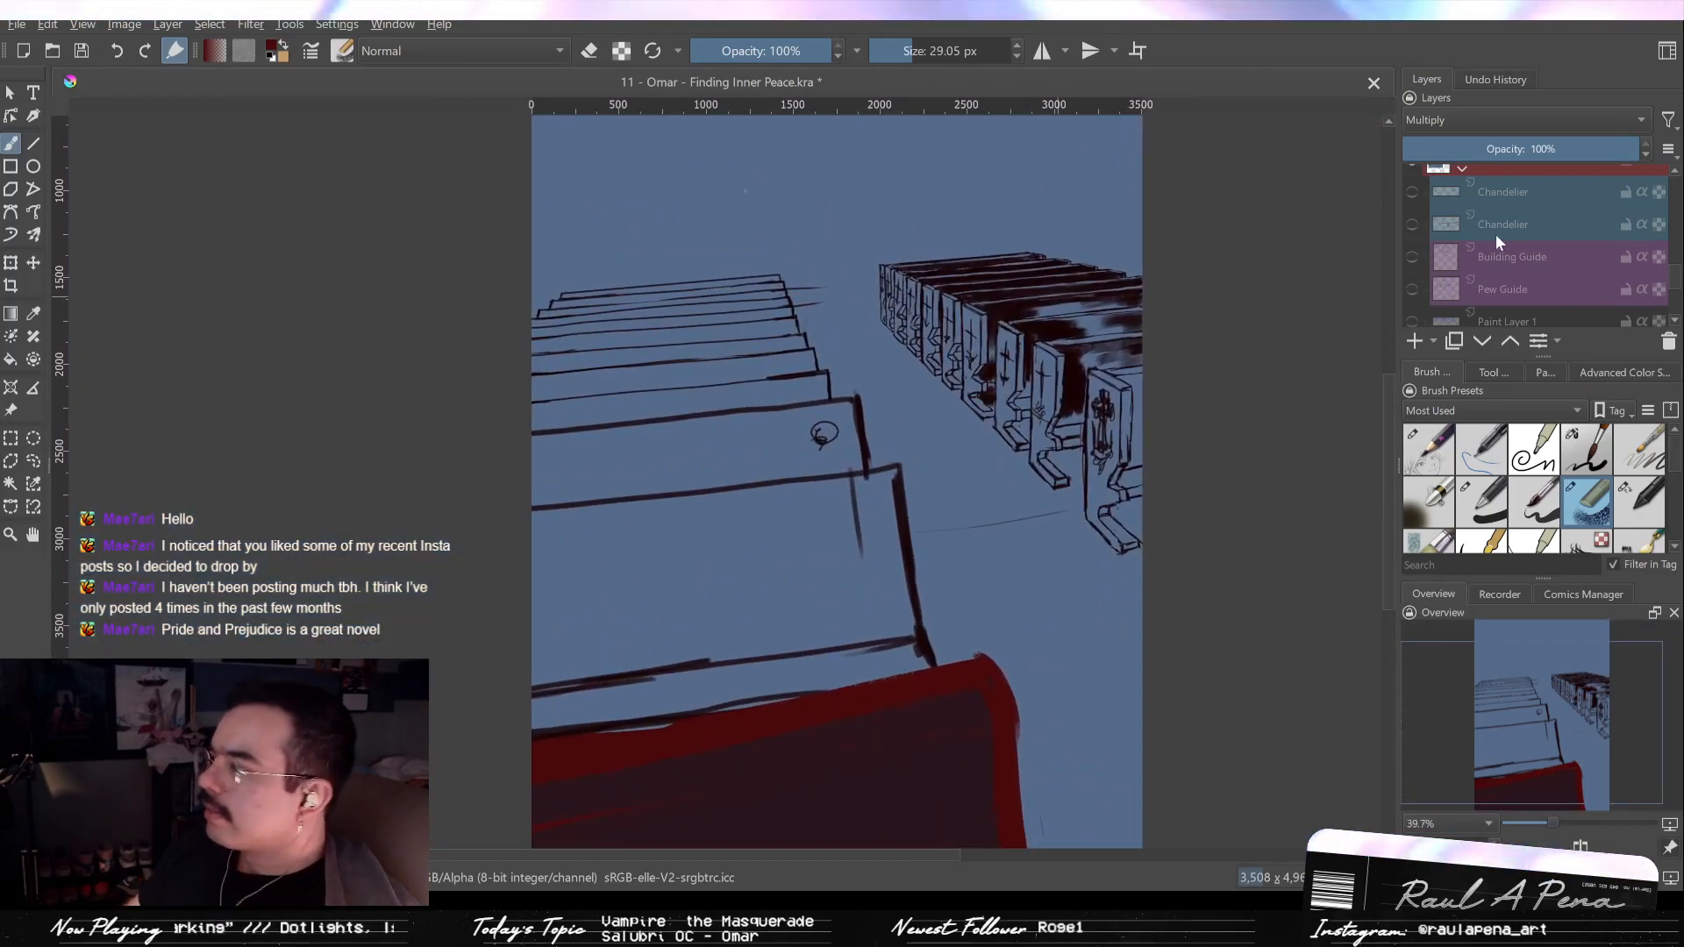
Show the Omar and Omar Cover layers so the seated figure appears in front of the pews.
drag(1674, 279, 1680, 224)
click(1435, 263)
click(1413, 267)
click(1413, 235)
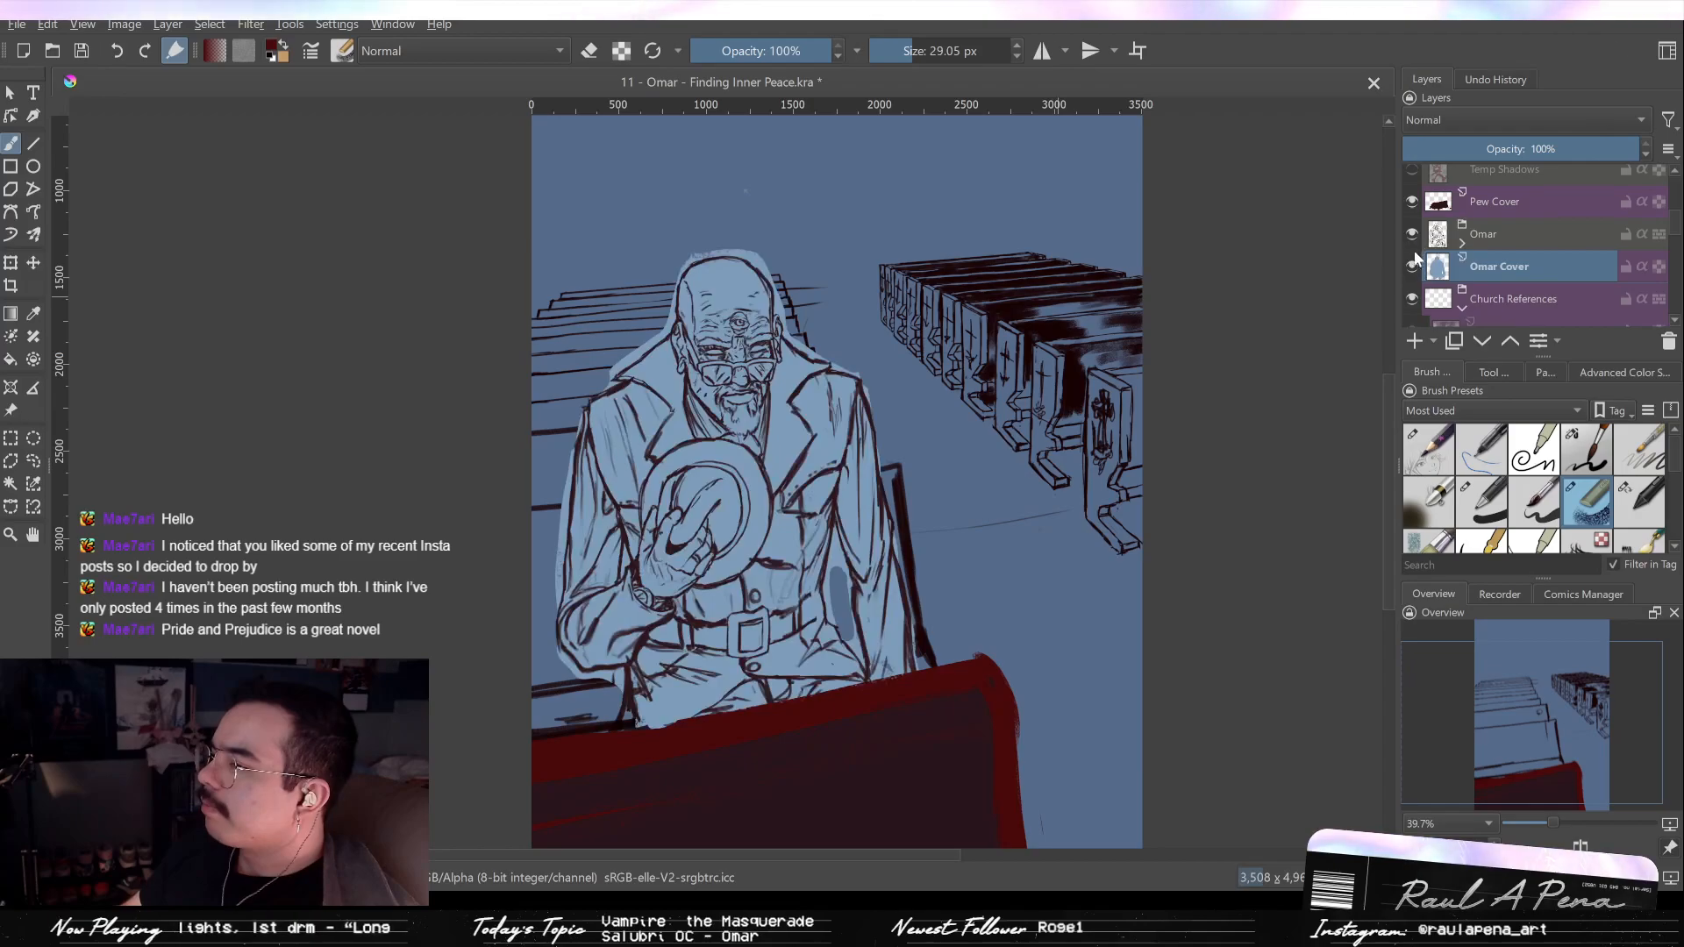
drag(989, 511, 991, 551)
drag(993, 551, 985, 421)
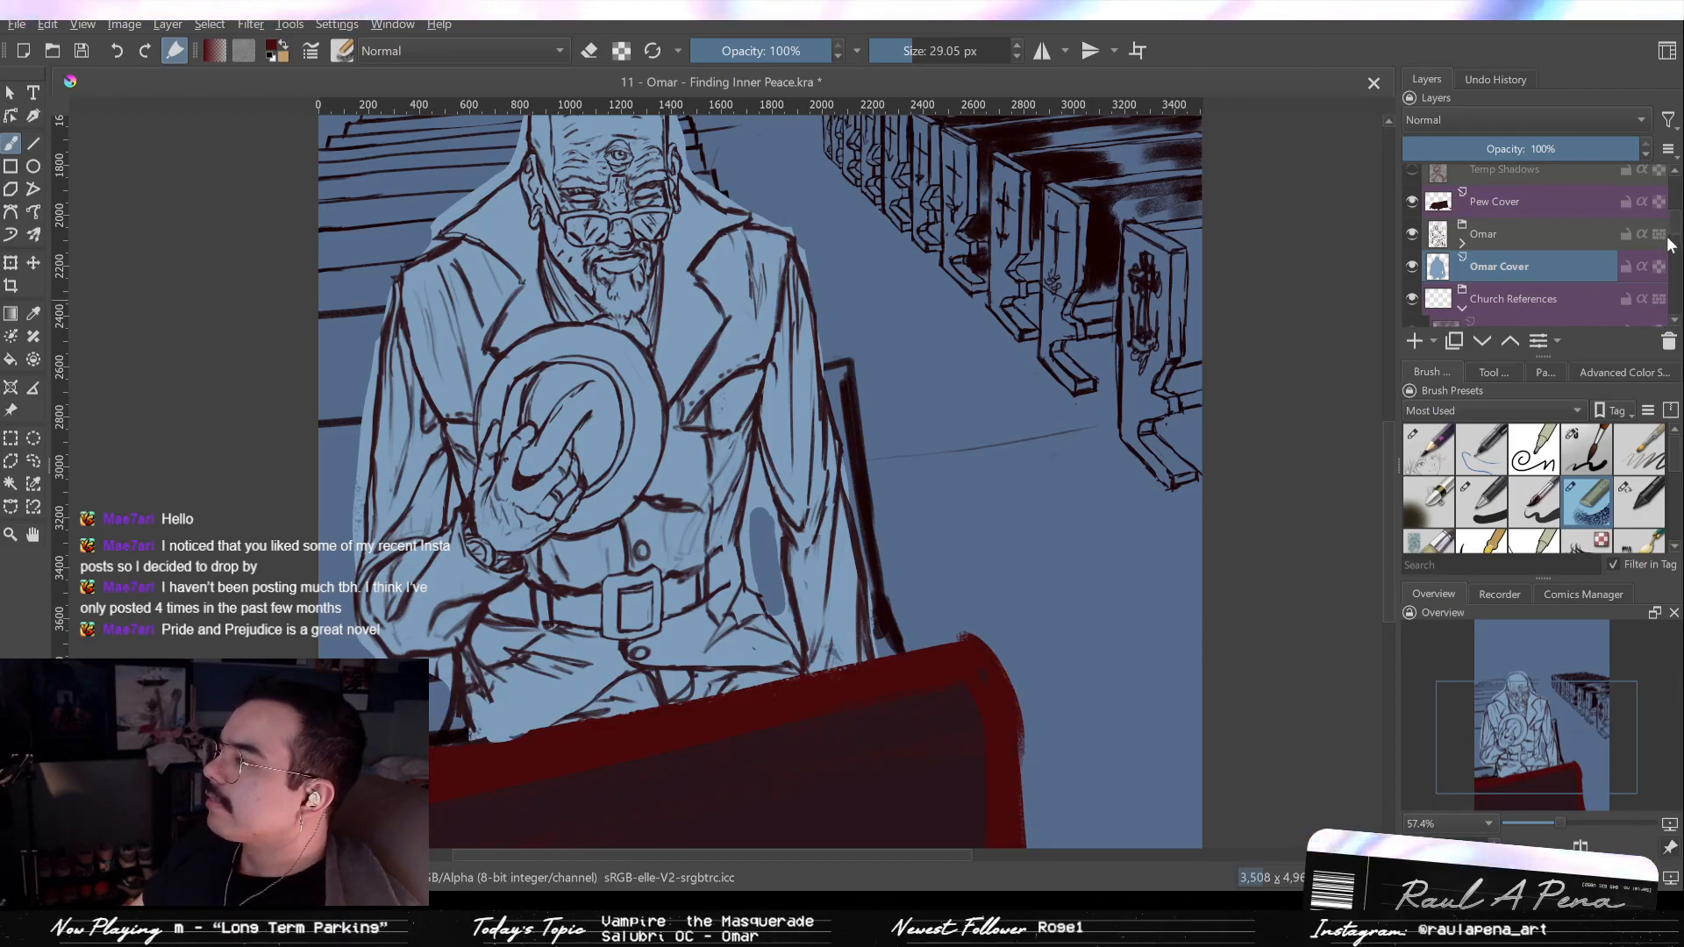
Make Pews Third Pass the active layer and turn on the Pew Guide layer.
scroll(1671, 263, down, 5)
mouse_move(1670, 263)
mouse_down()
mouse_move(1669, 312)
mouse_move(1669, 298)
mouse_up()
click(1520, 263)
click(1412, 231)
click(1410, 200)
click(1410, 201)
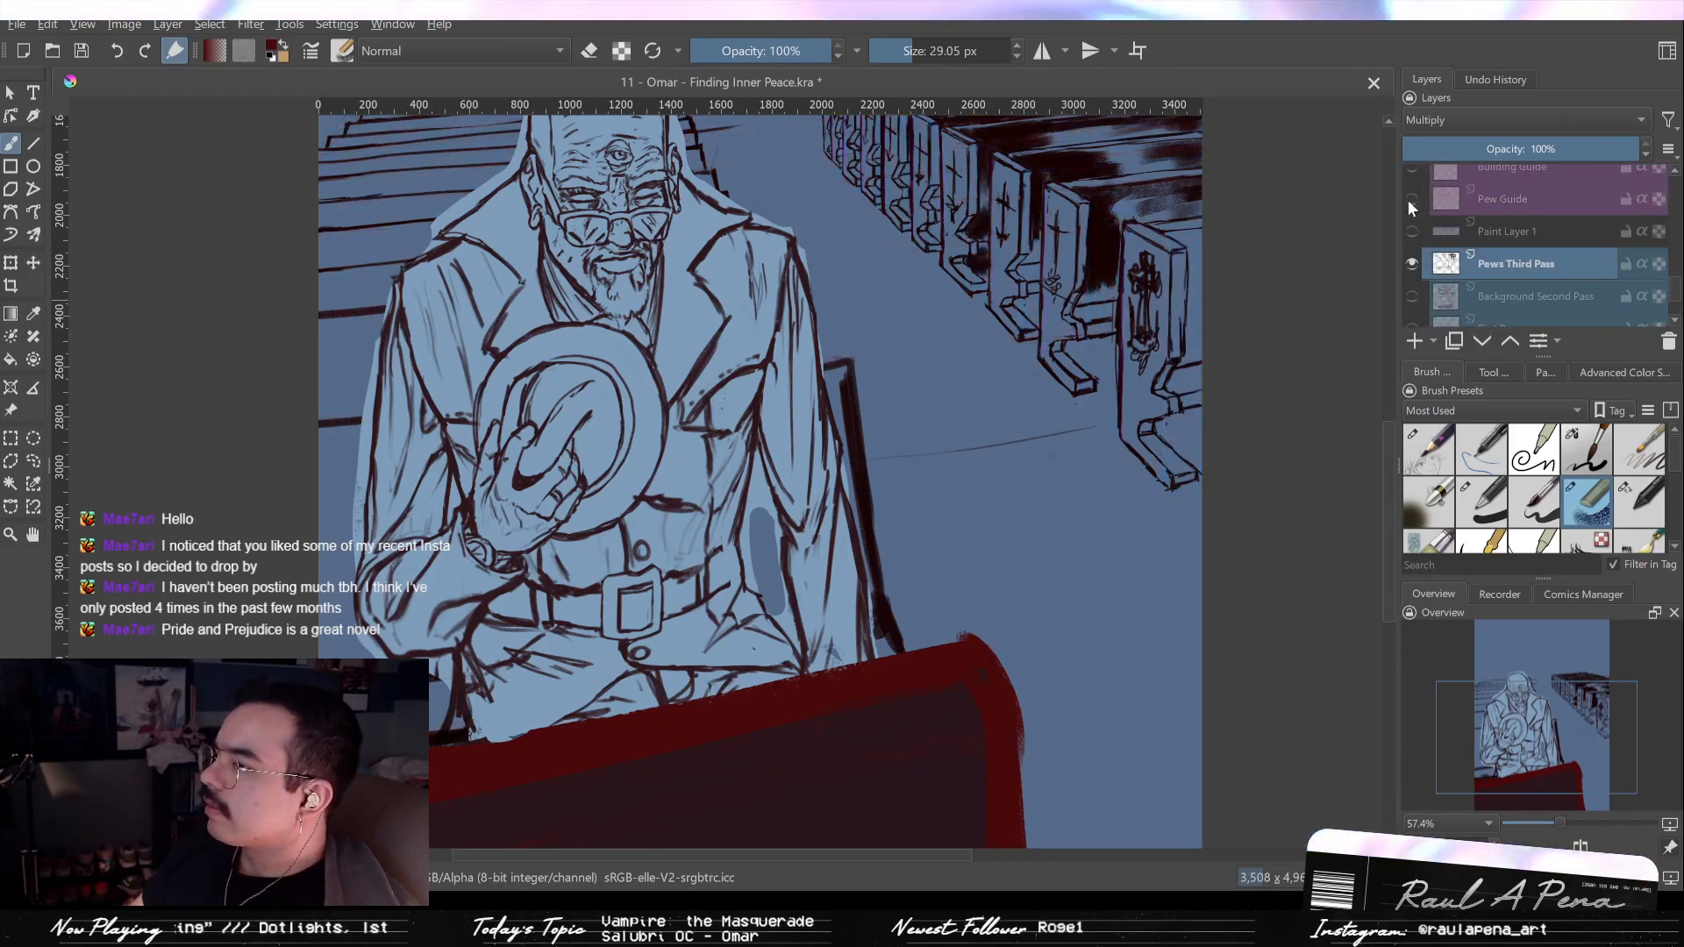
click(1411, 202)
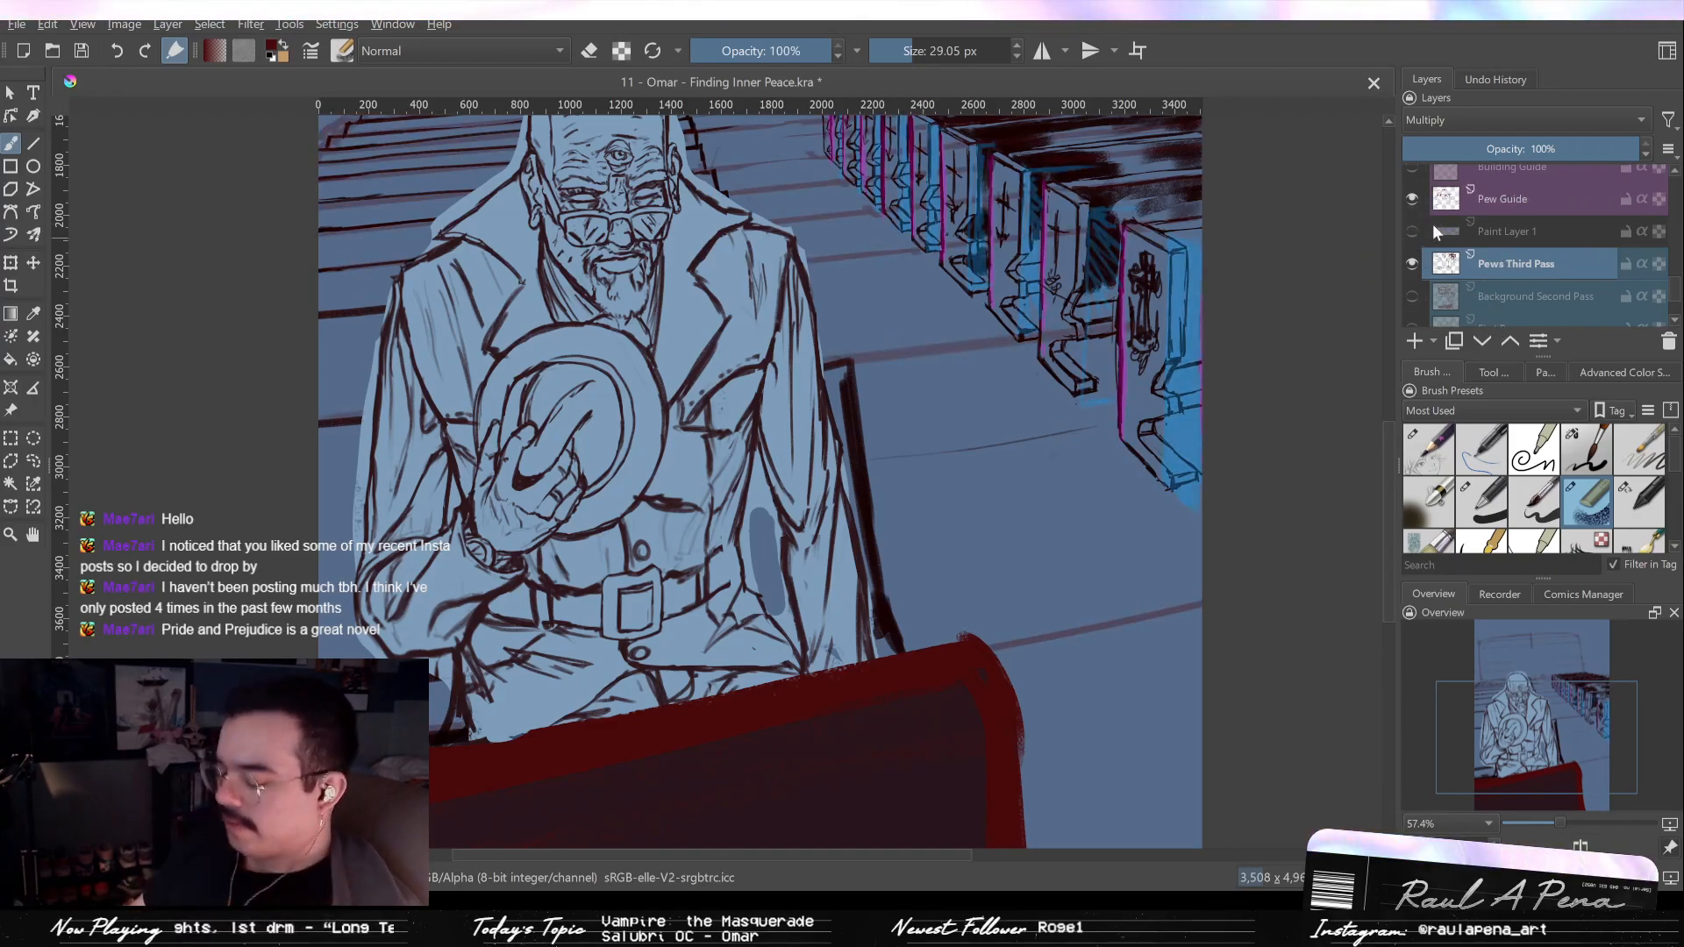
drag(1226, 342, 1216, 395)
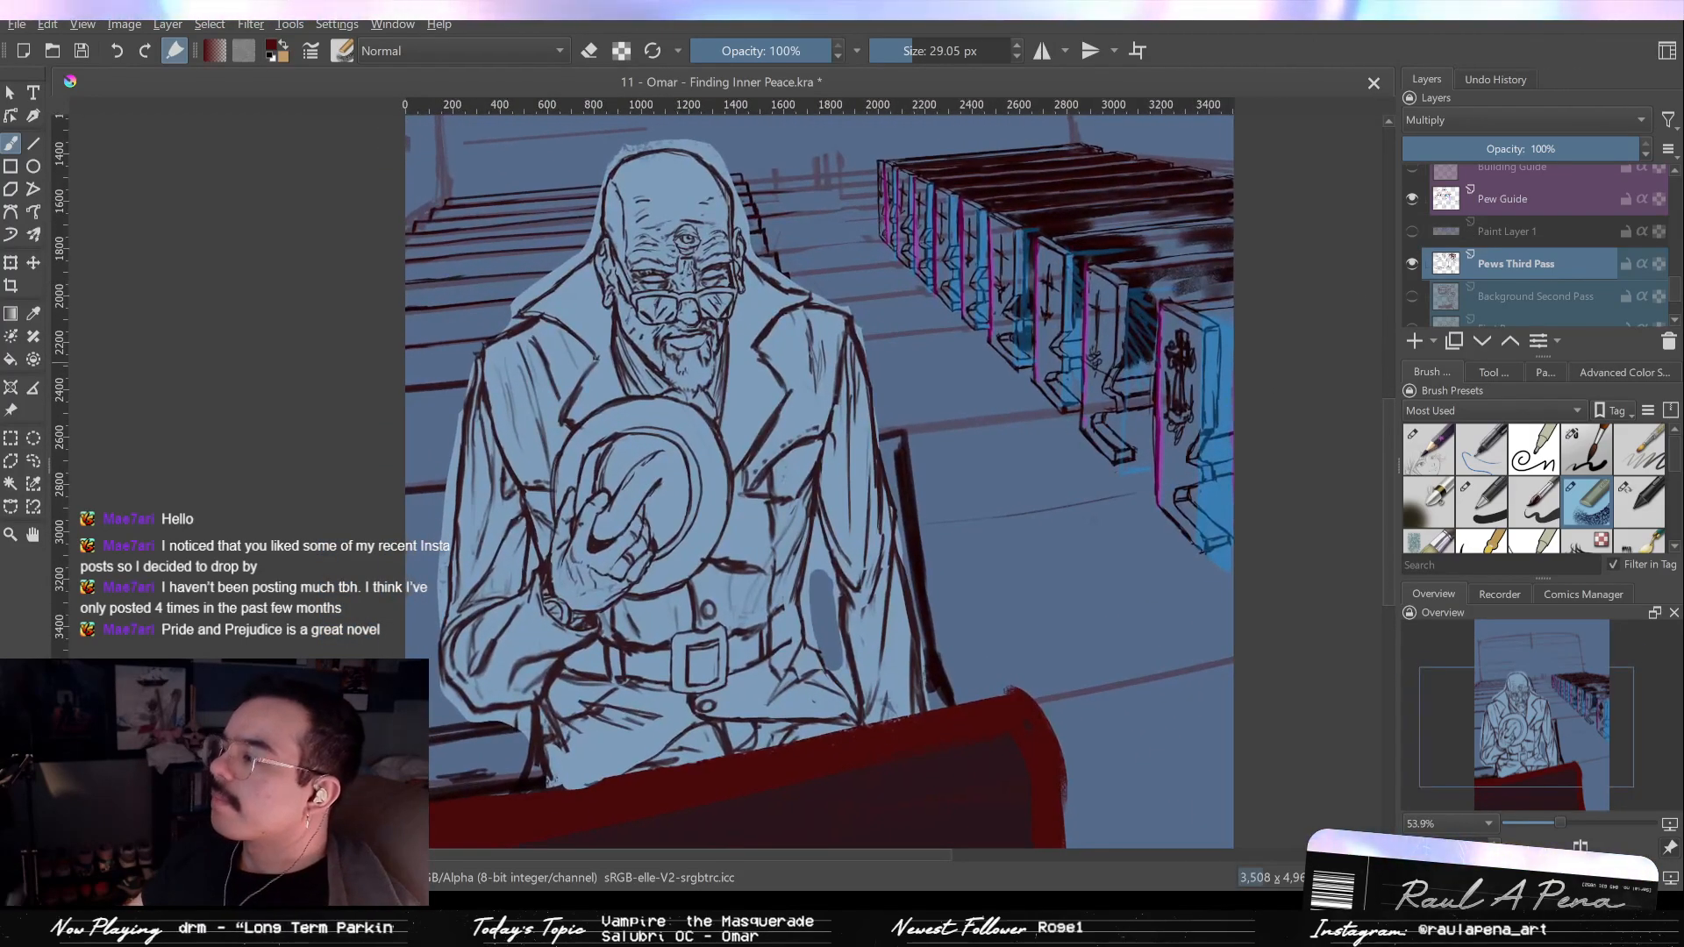
drag(1249, 362, 1152, 489)
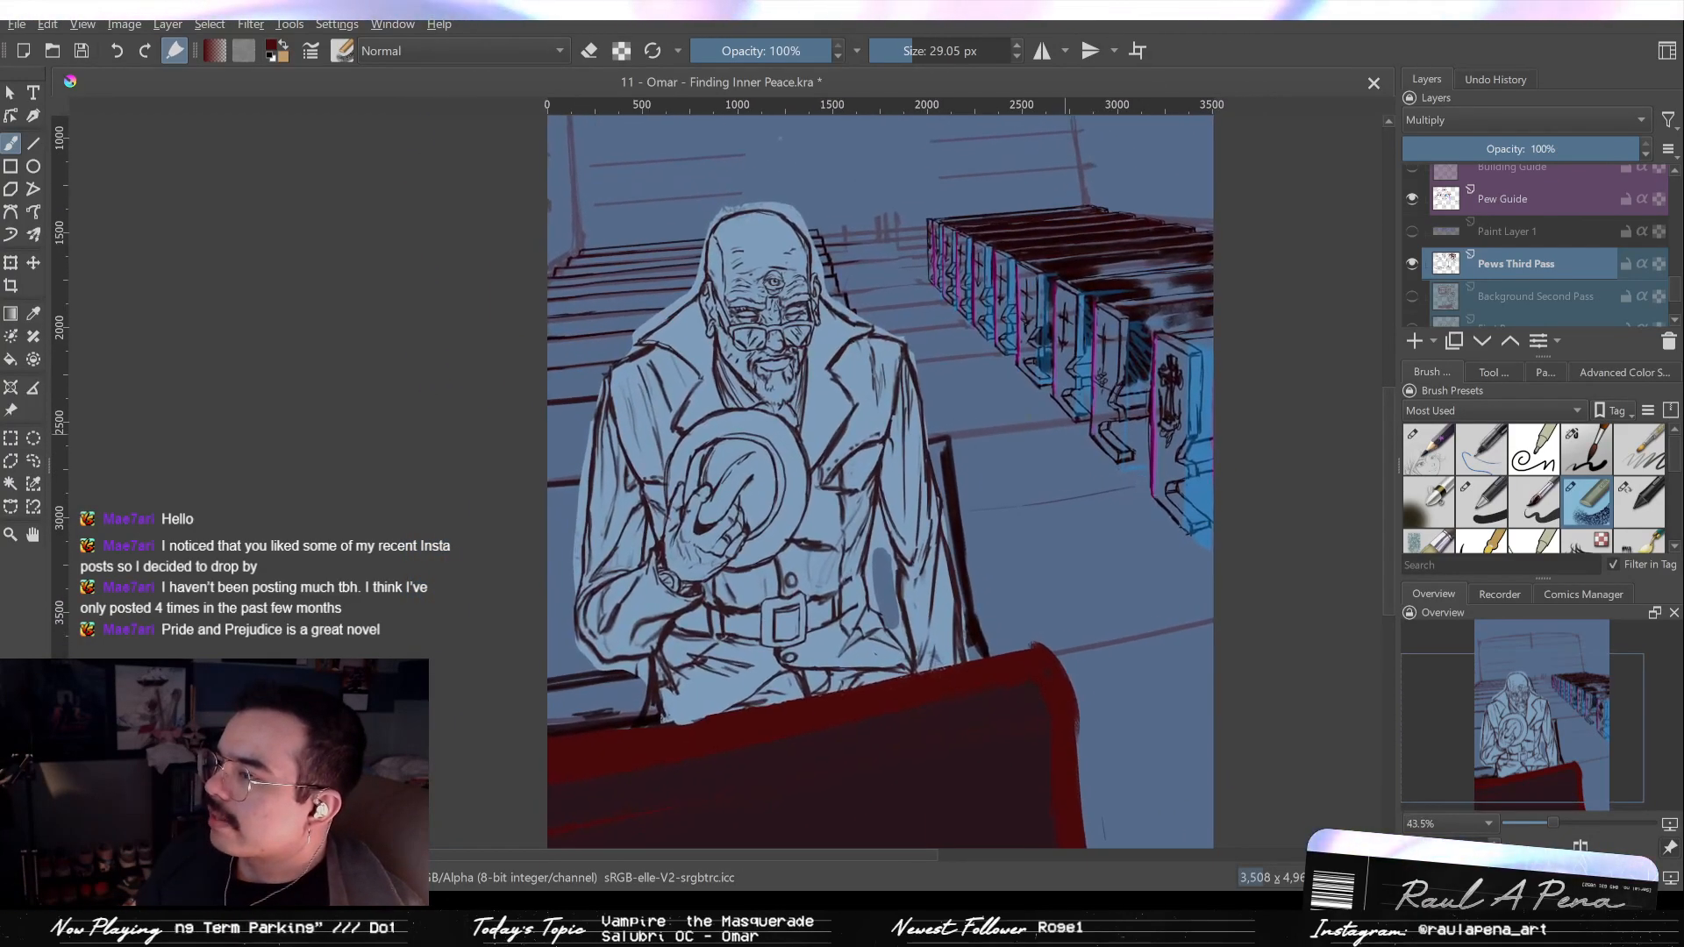
Switch the perspective guides from the grid over the shaded pews to the vanishing point above Omar's head, and return to freehand painting.
click(12, 391)
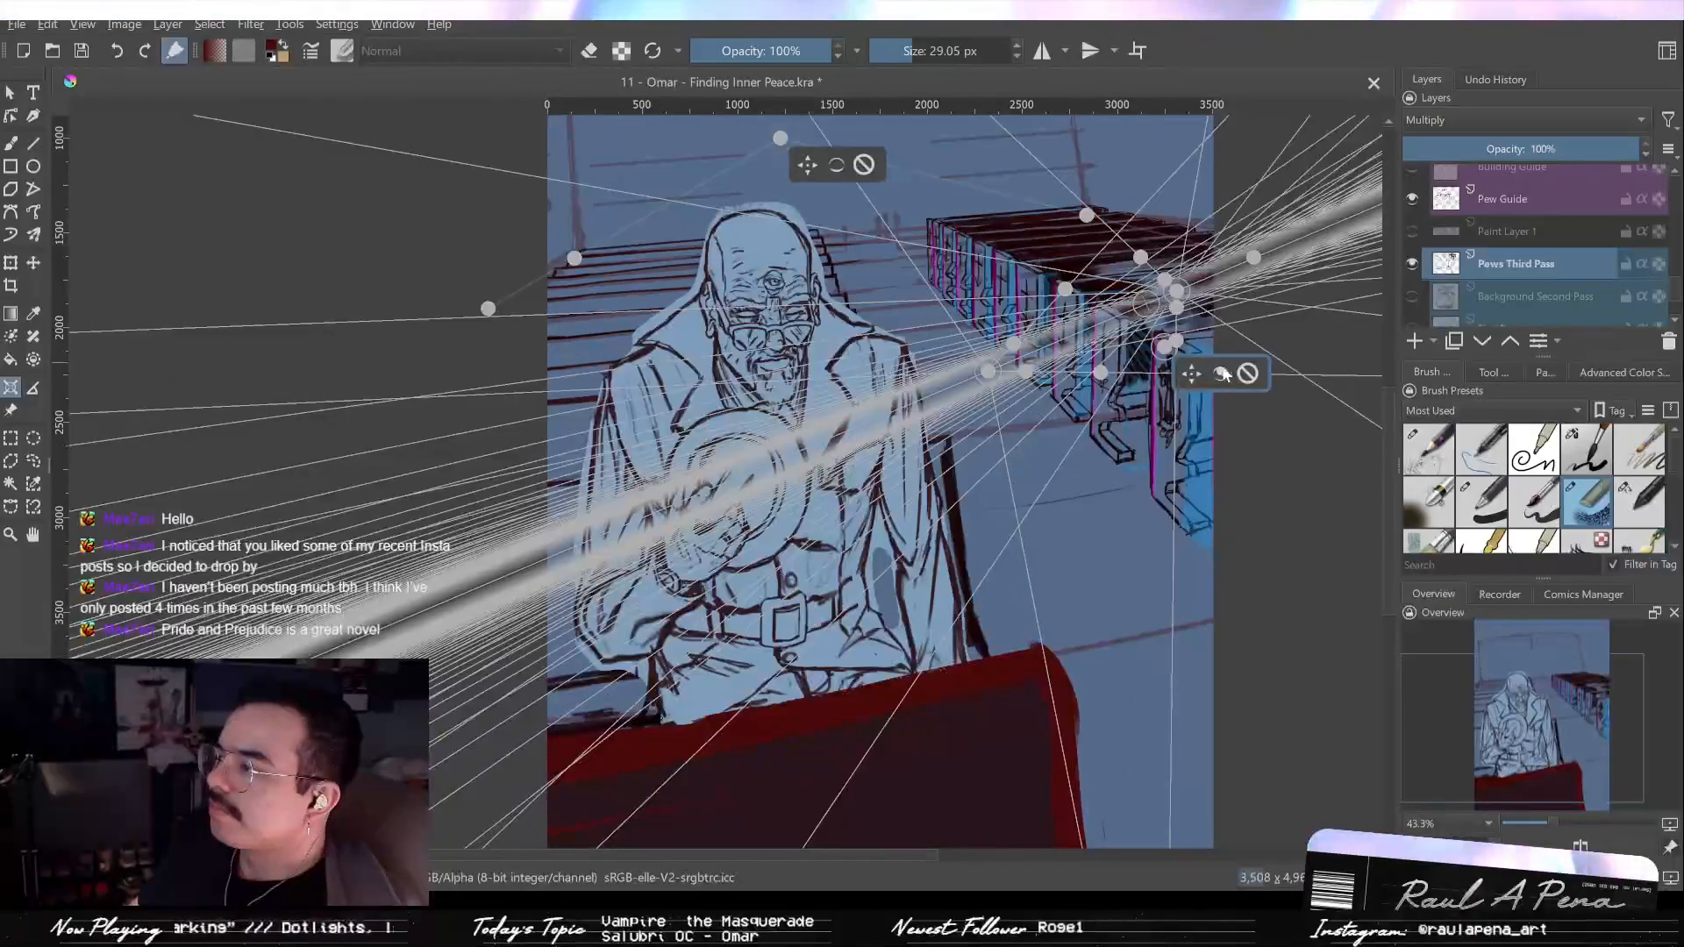
click(1222, 374)
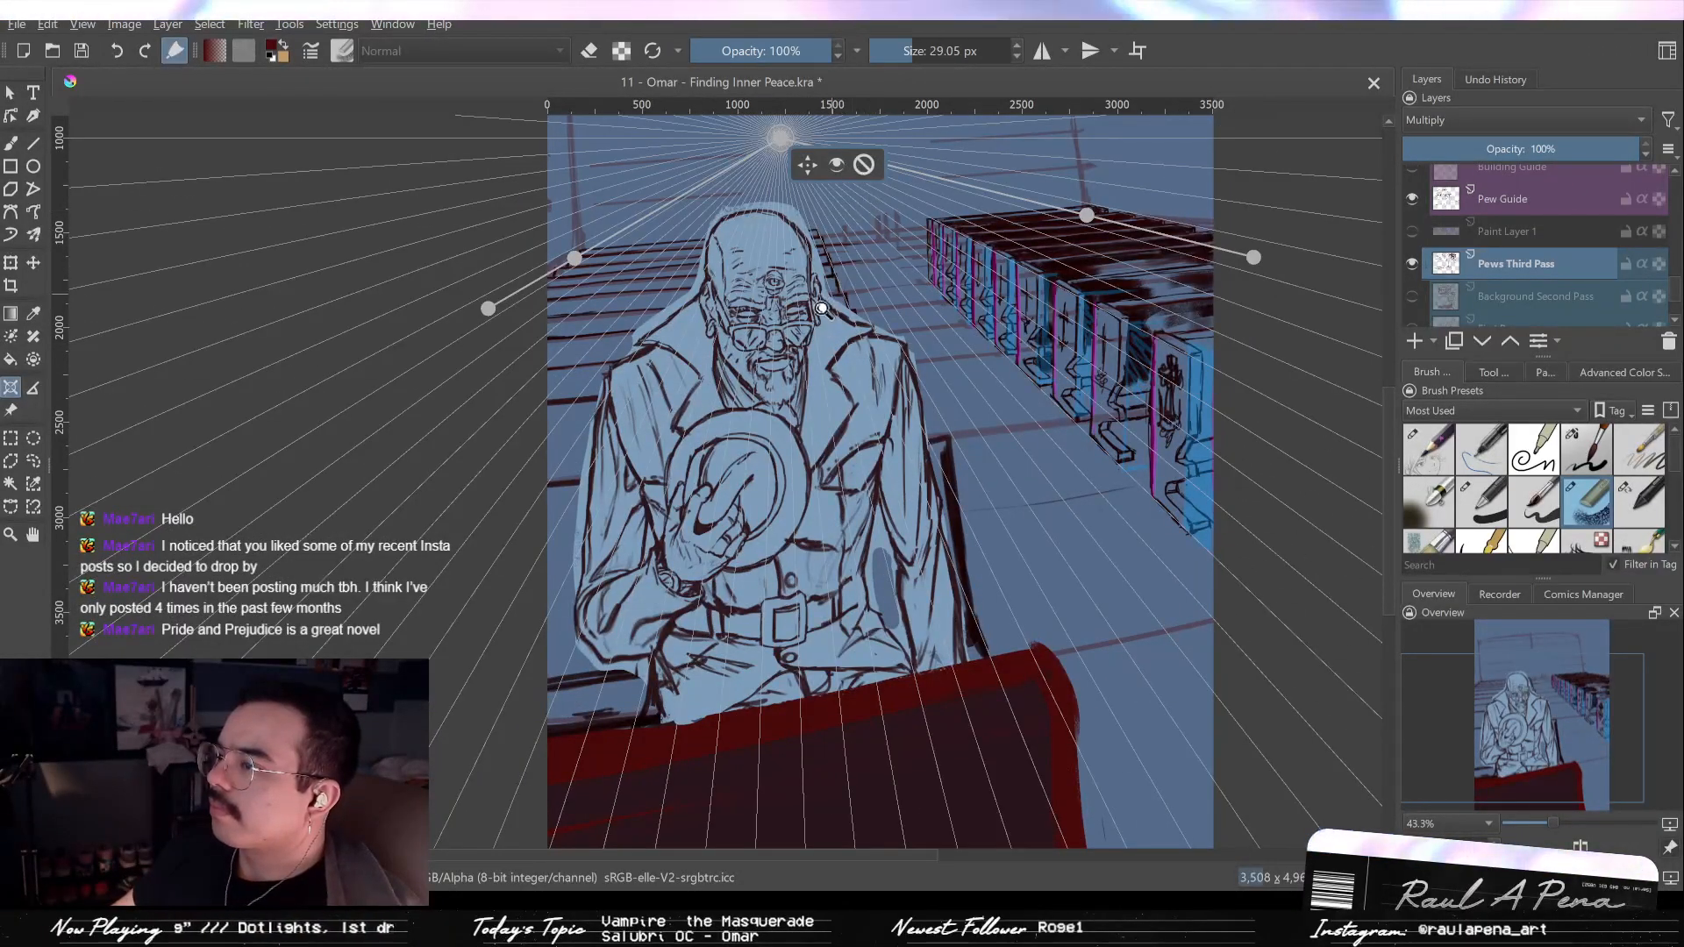
scroll(821, 309, up, 2)
key(b)
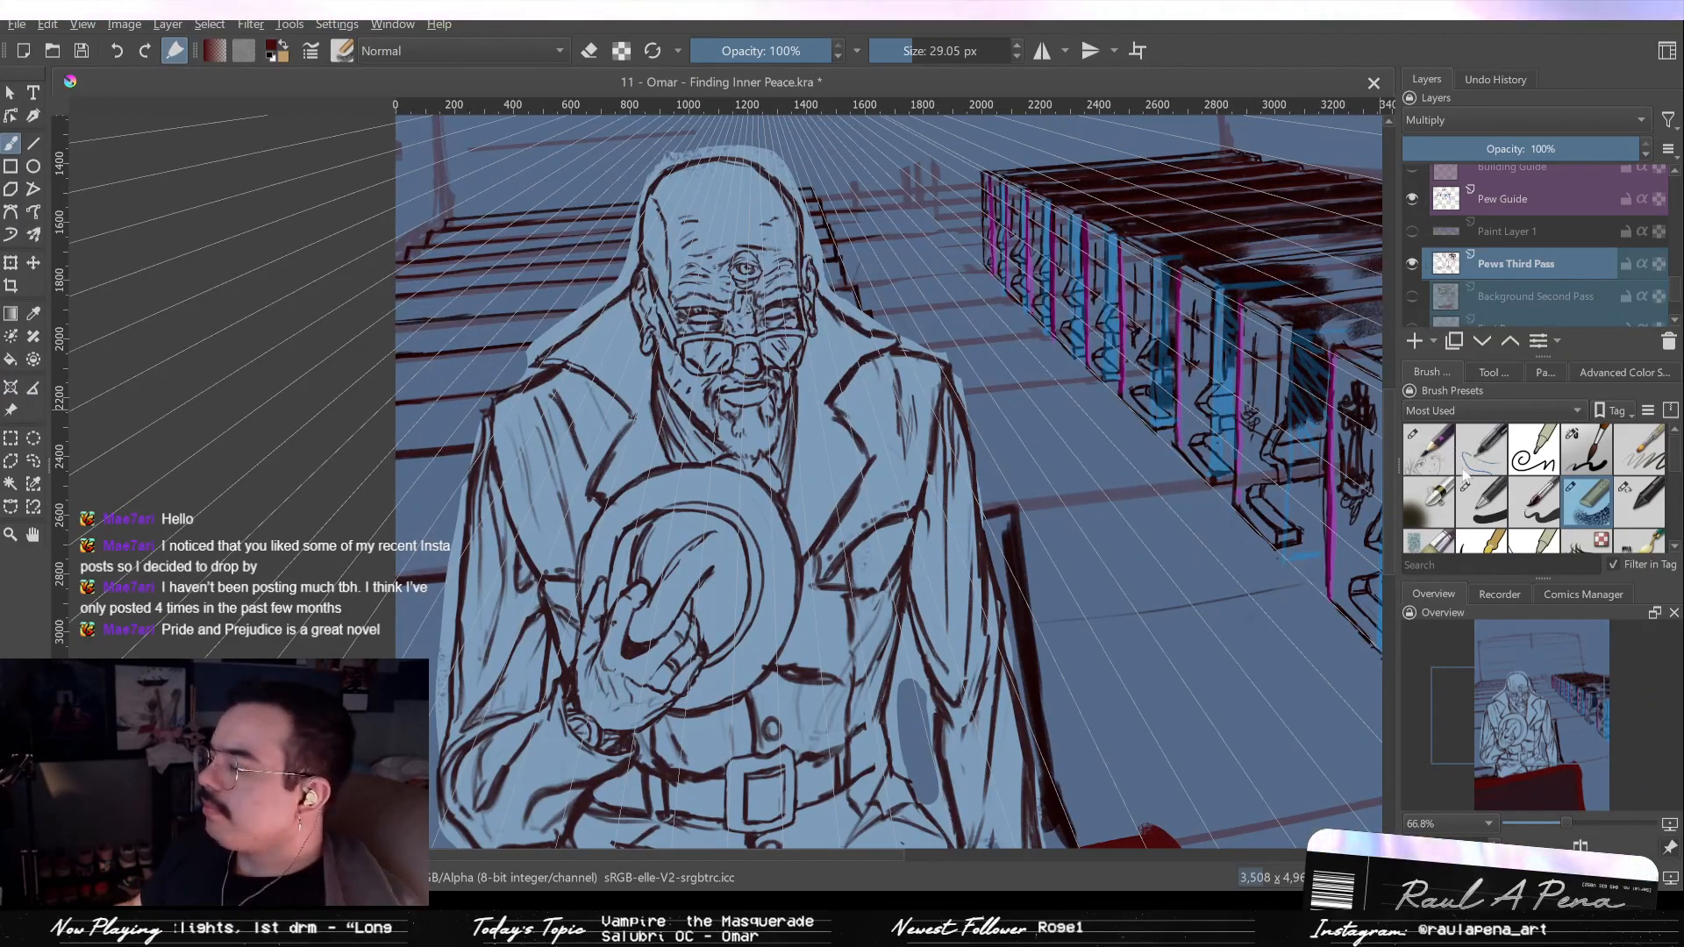
Choose the 7.69 px brush preset with a dark maroon palette colour and add a new paint layer above Pews Third Pass.
click(1432, 440)
click(1546, 373)
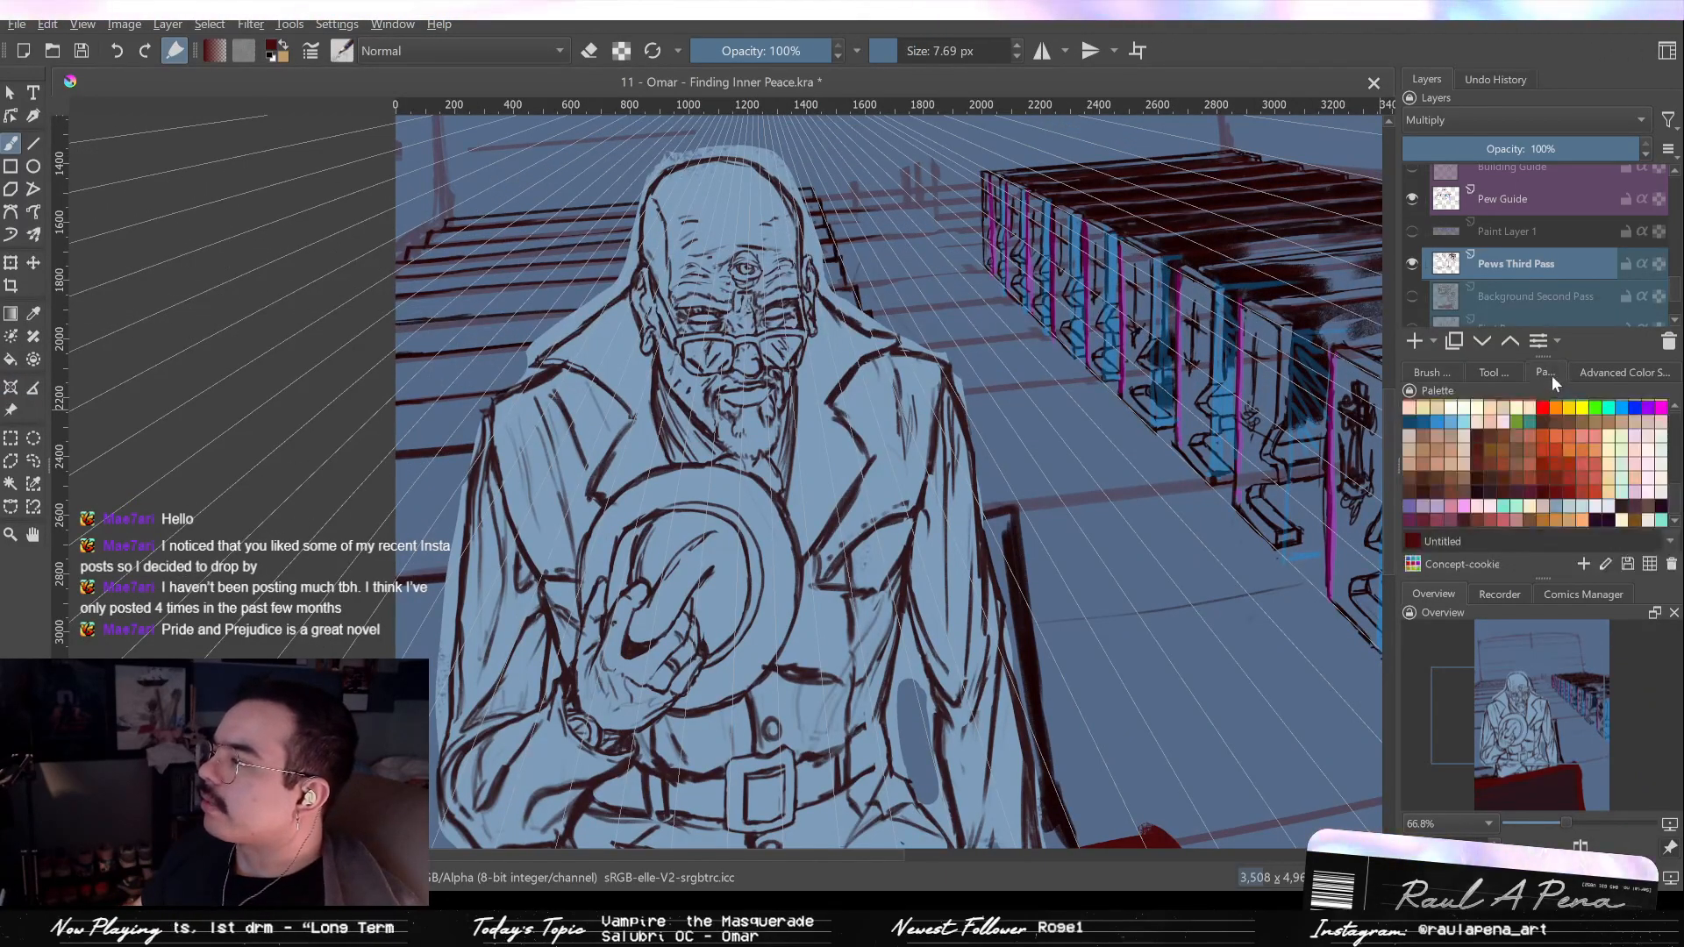
click(1545, 493)
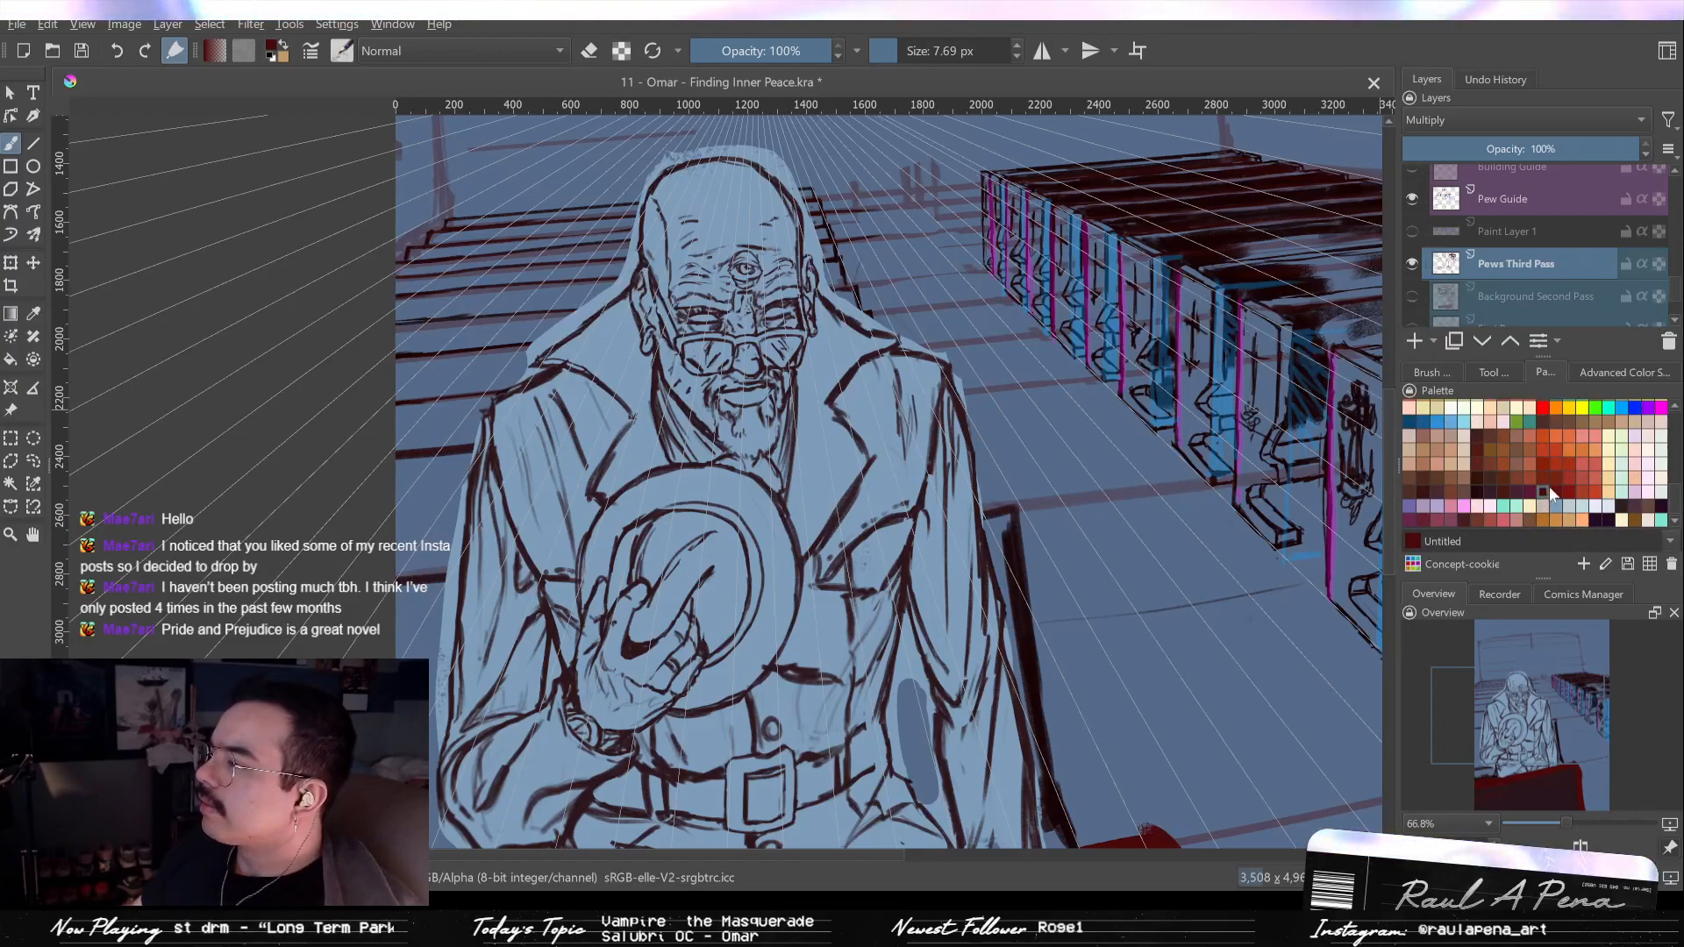
click(1414, 340)
scroll(1237, 552, down, 5)
drag(1140, 454, 981, 379)
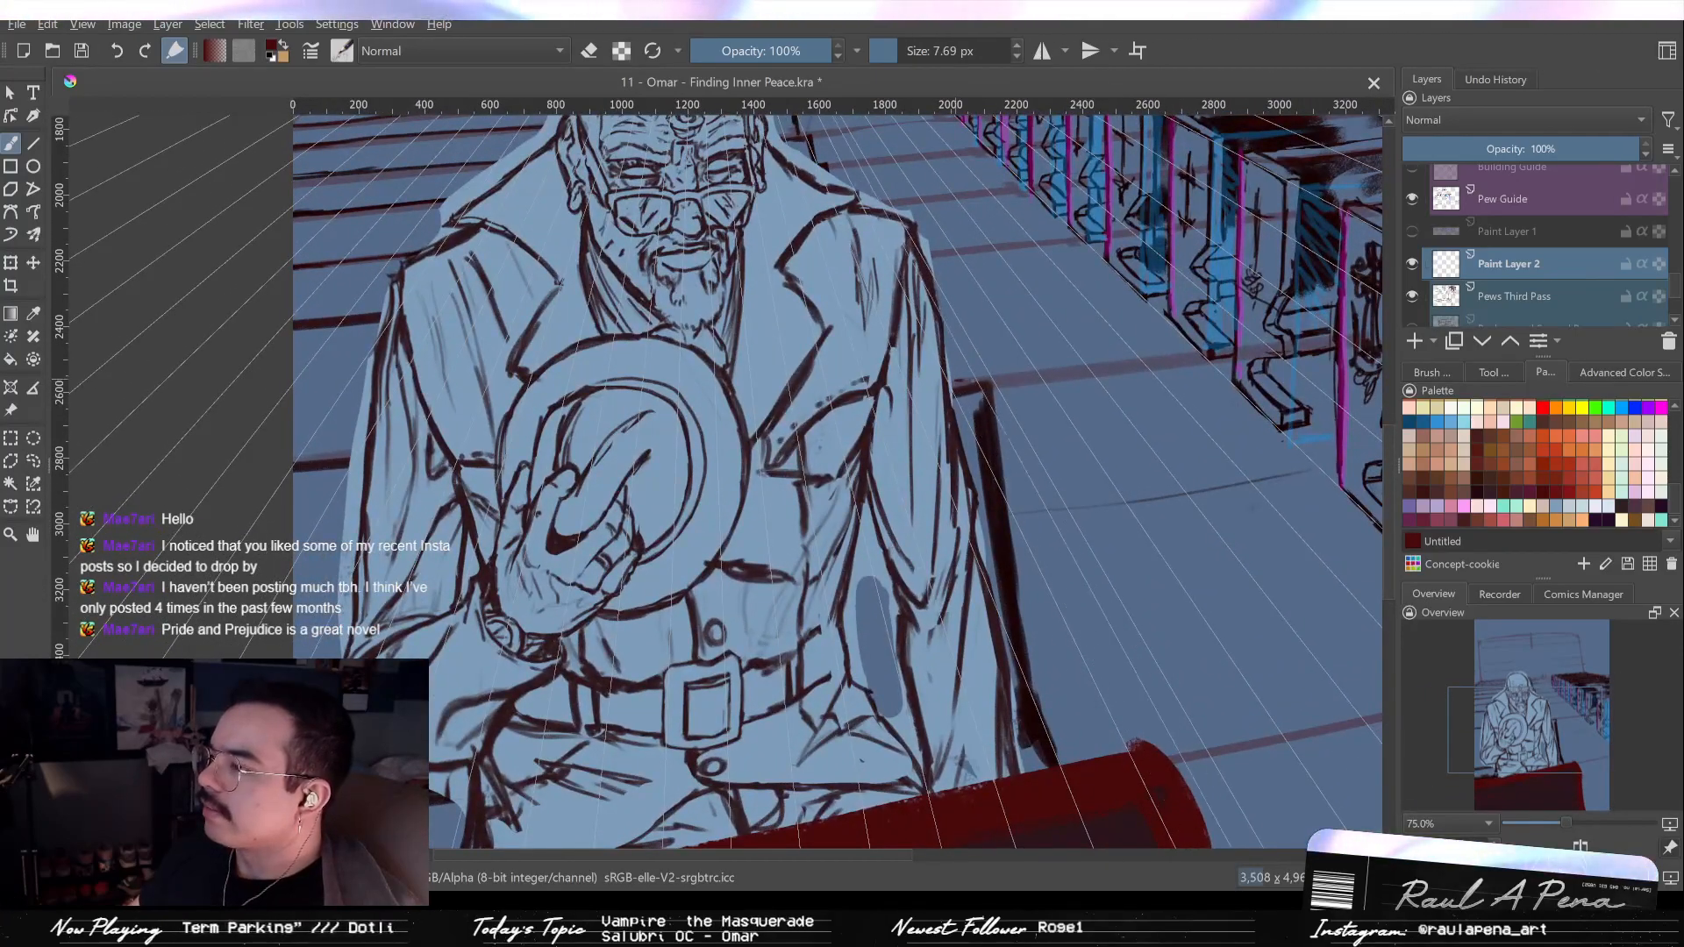
Sketch the top cap and side edge of the pew end beside Omar's coat on Pews Third Pass, using the 7.69 px brush.
click(1510, 300)
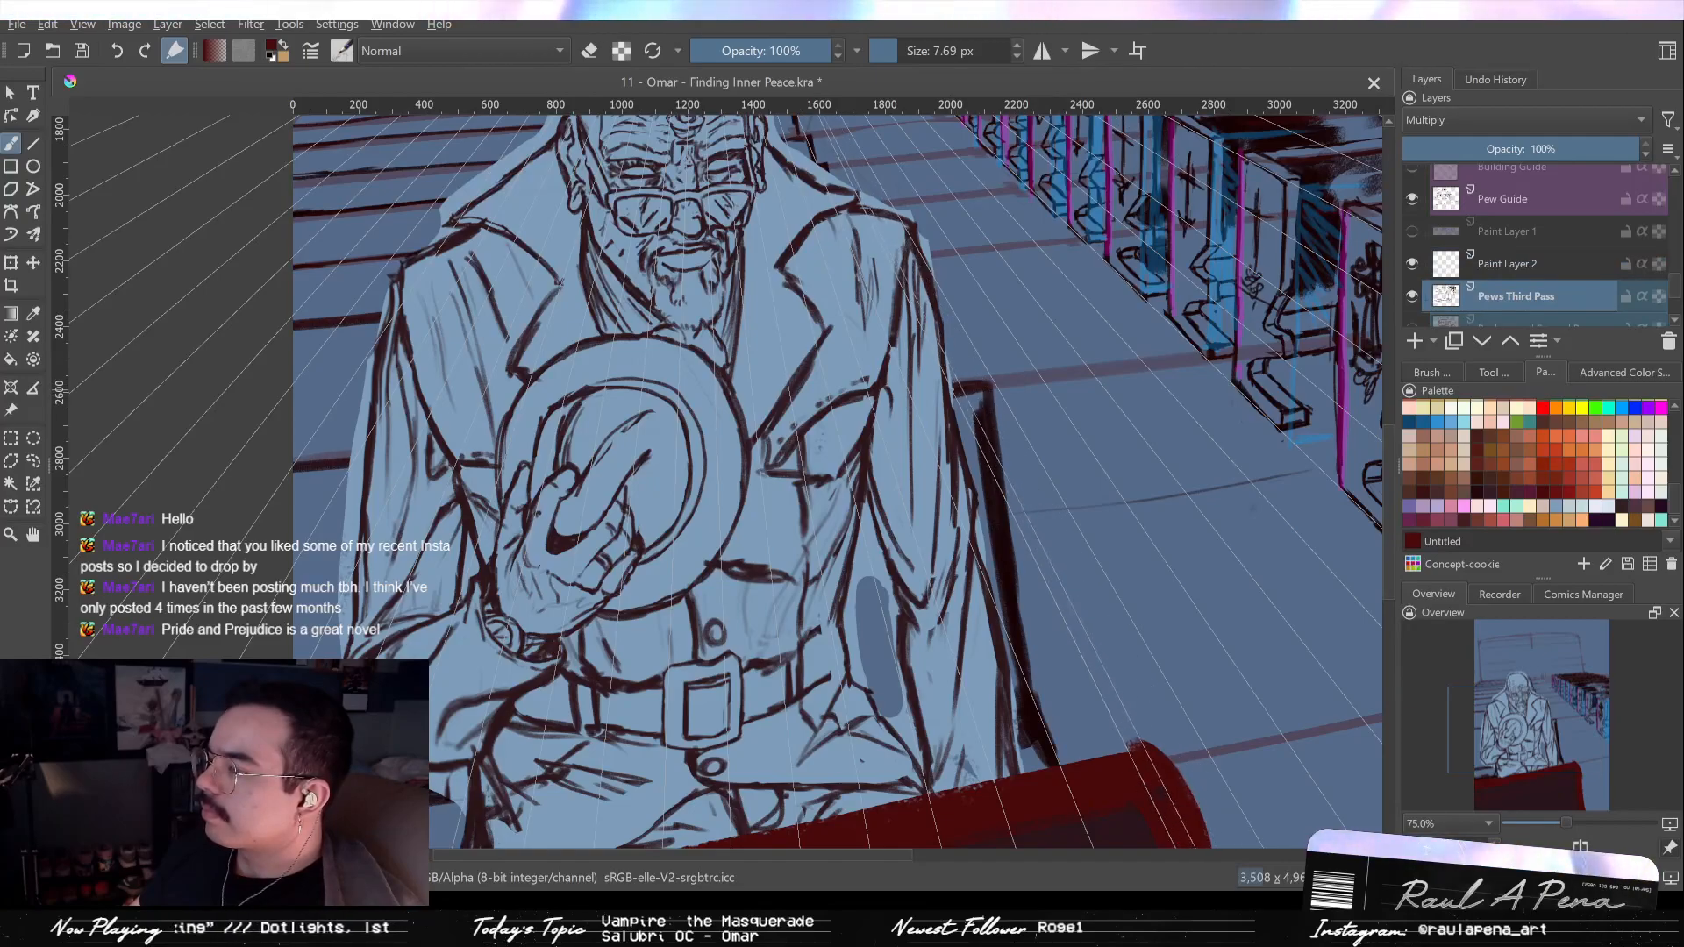
key(slash)
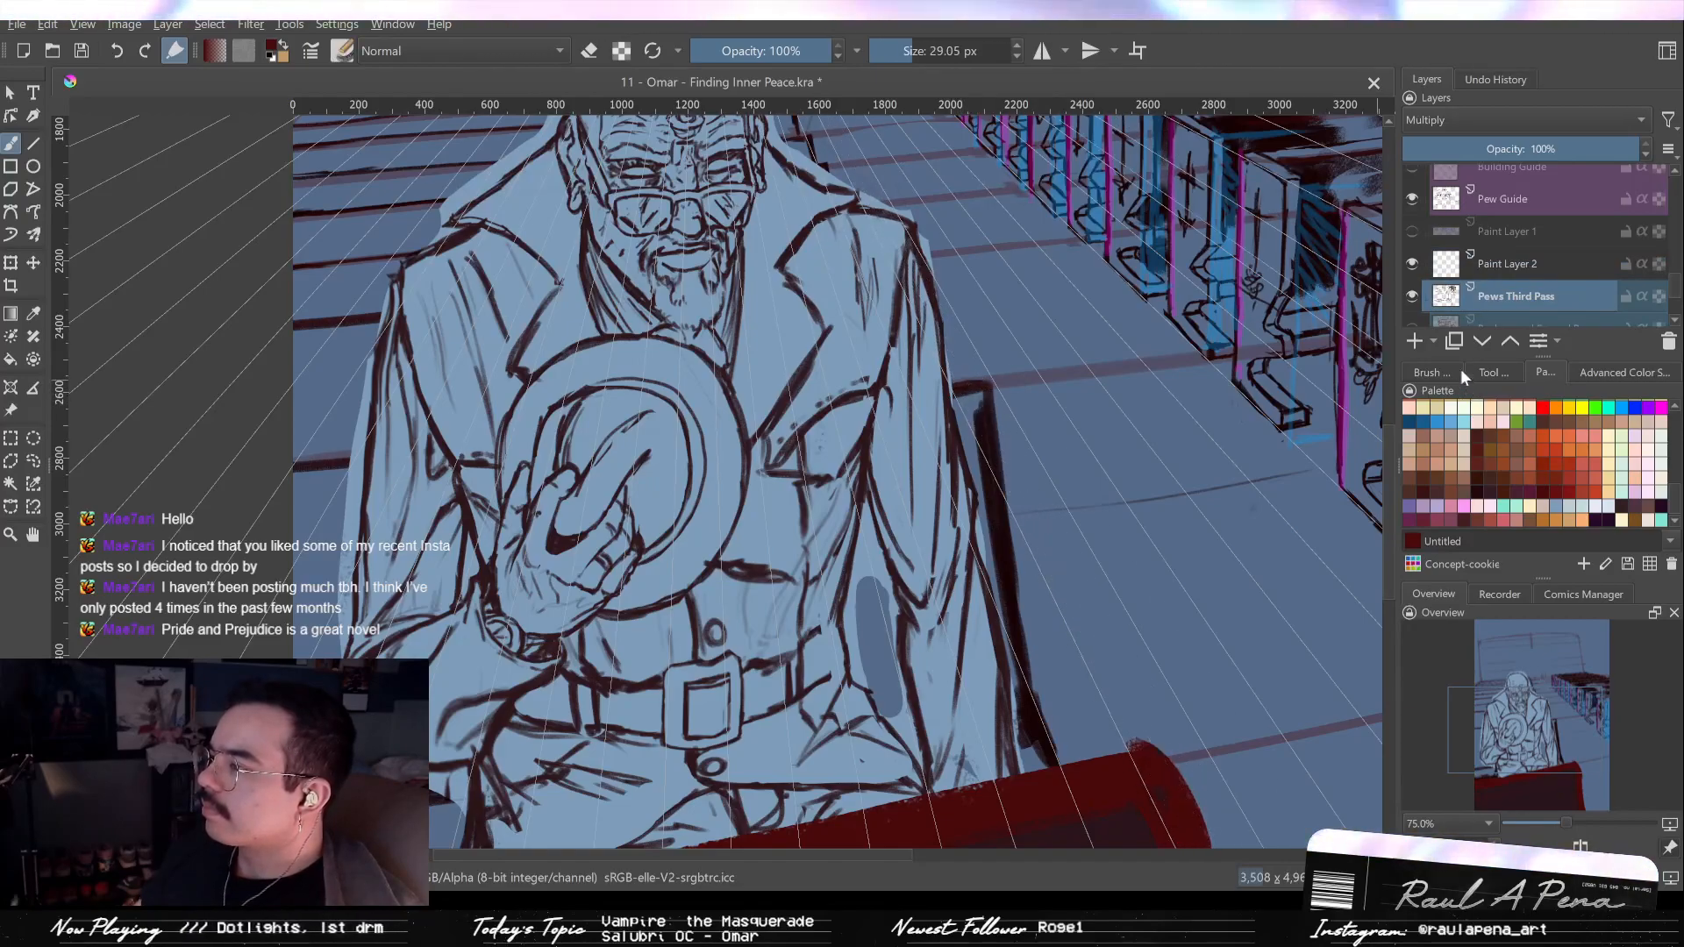
click(1462, 372)
click(1624, 504)
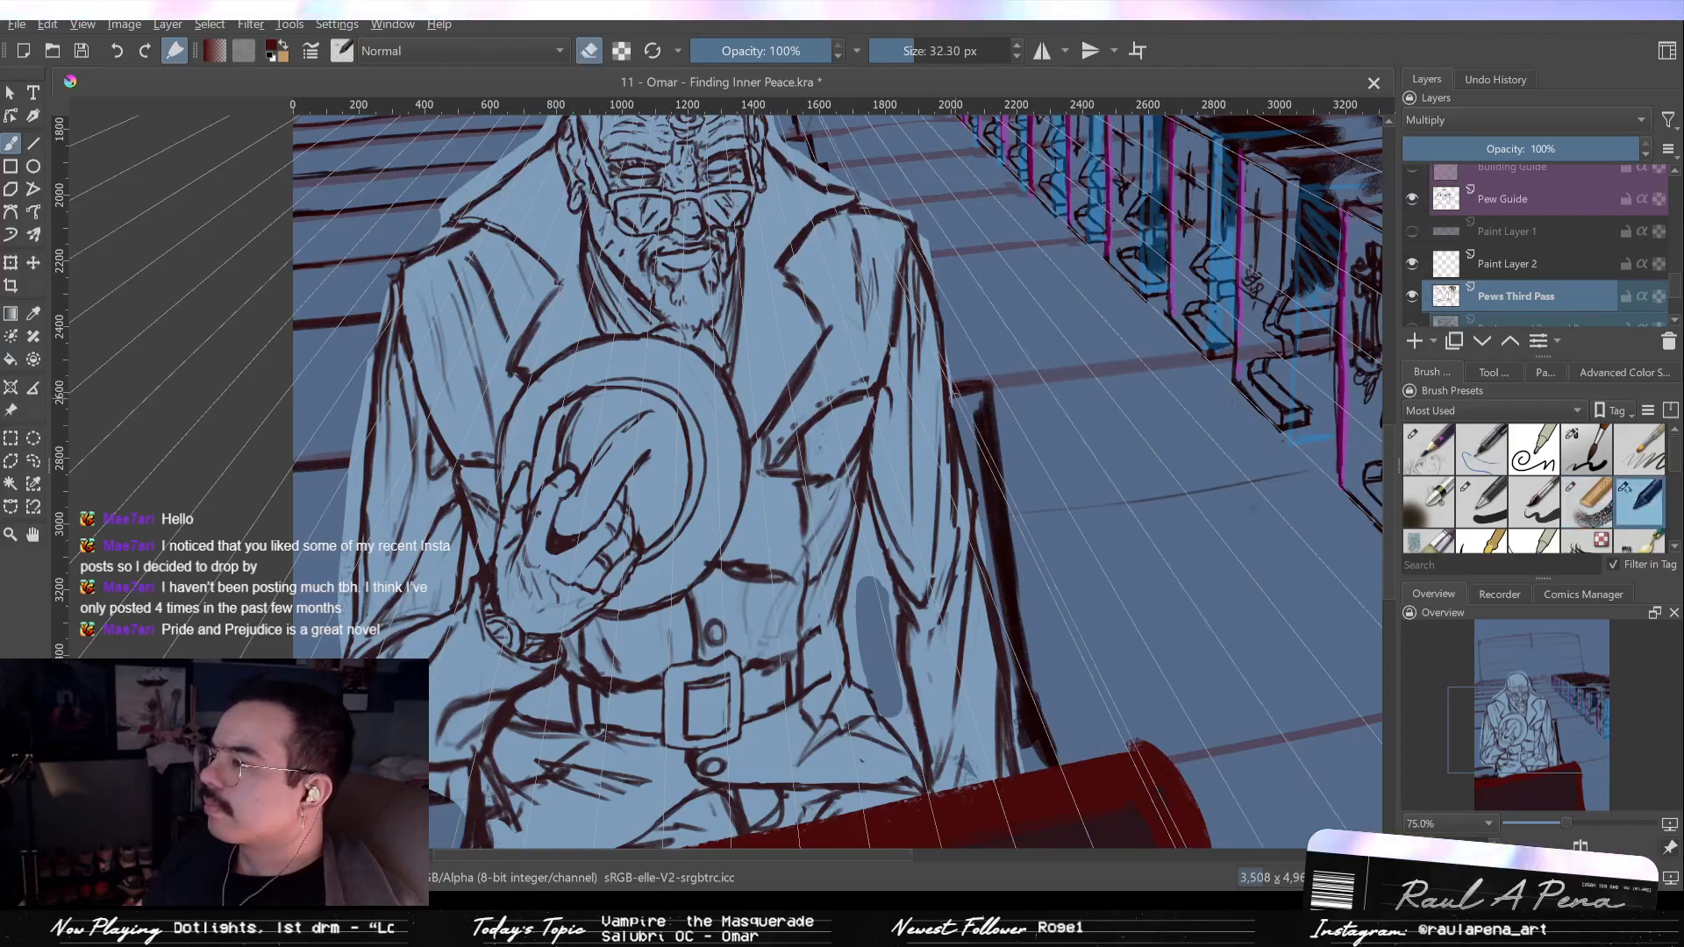
key(slash)
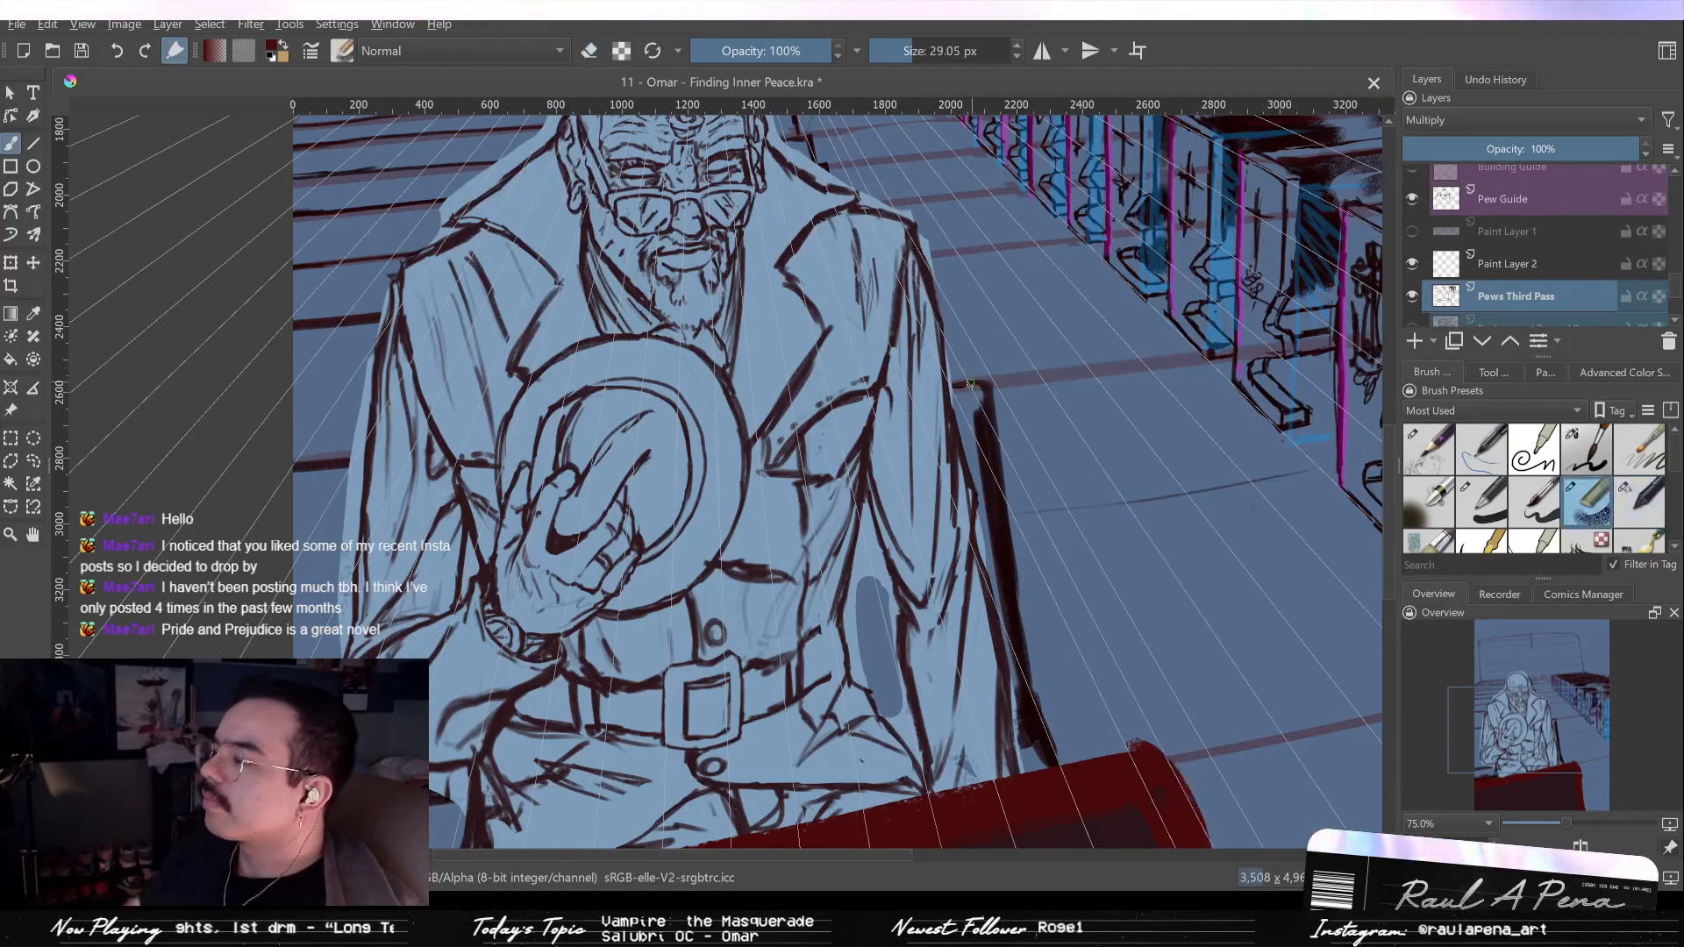
key(slash)
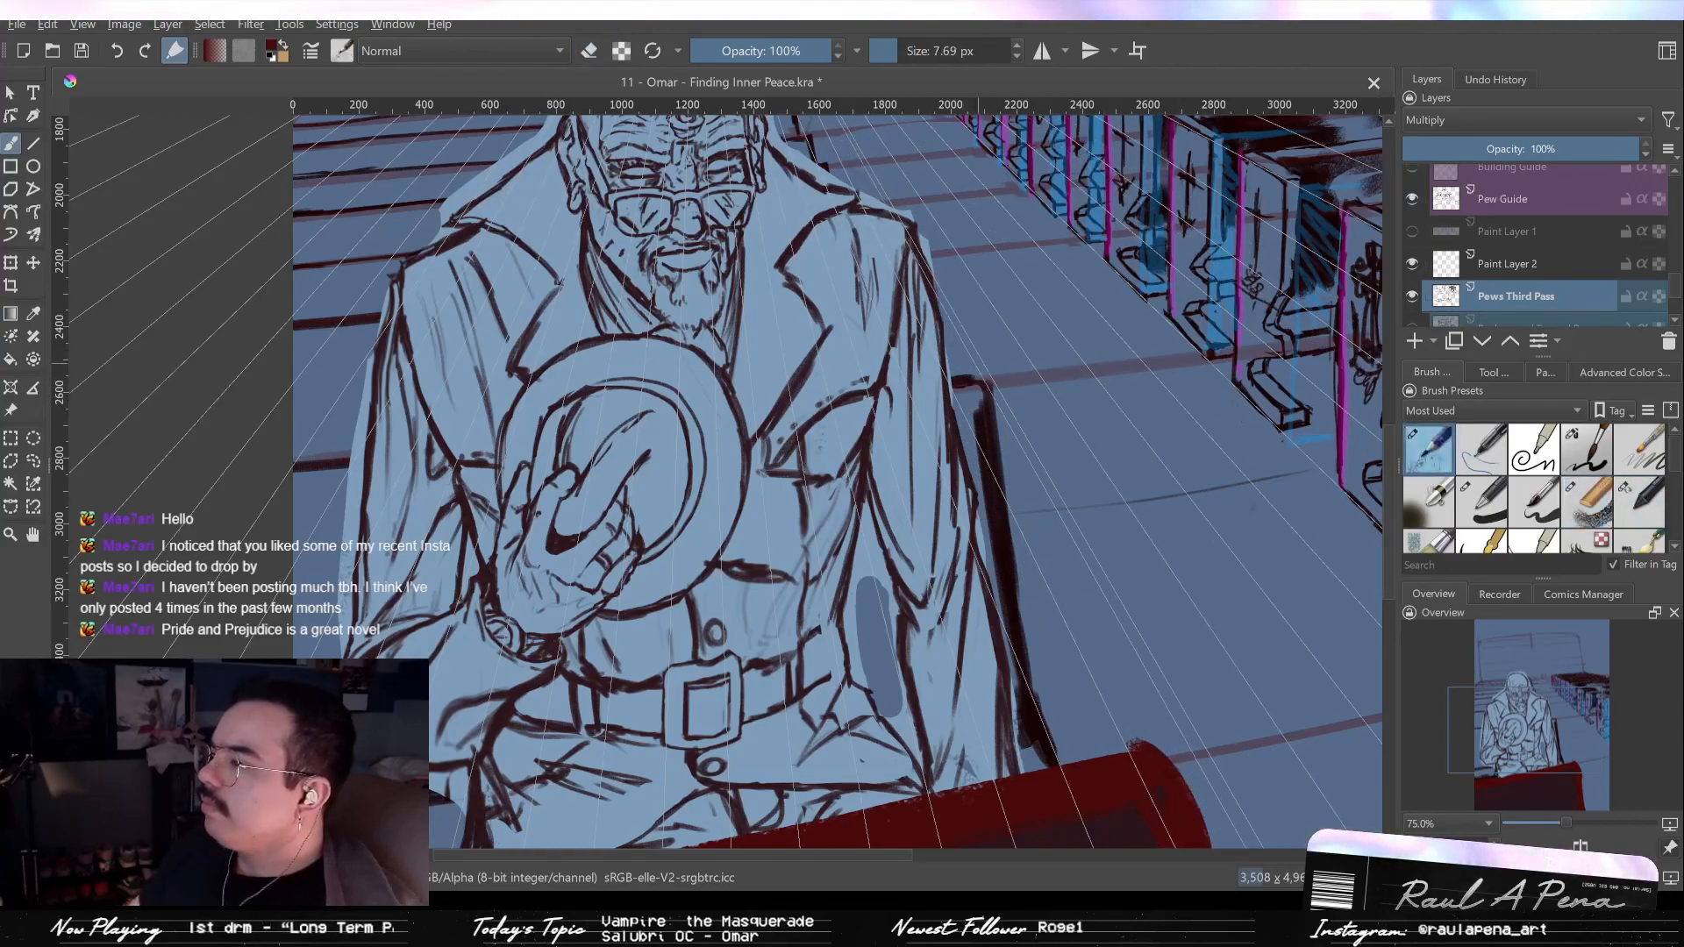
mouse_move(967, 361)
mouse_down()
mouse_move(976, 372)
mouse_move(995, 343)
mouse_move(812, 398)
mouse_move(857, 398)
mouse_move(857, 368)
mouse_move(870, 412)
mouse_up()
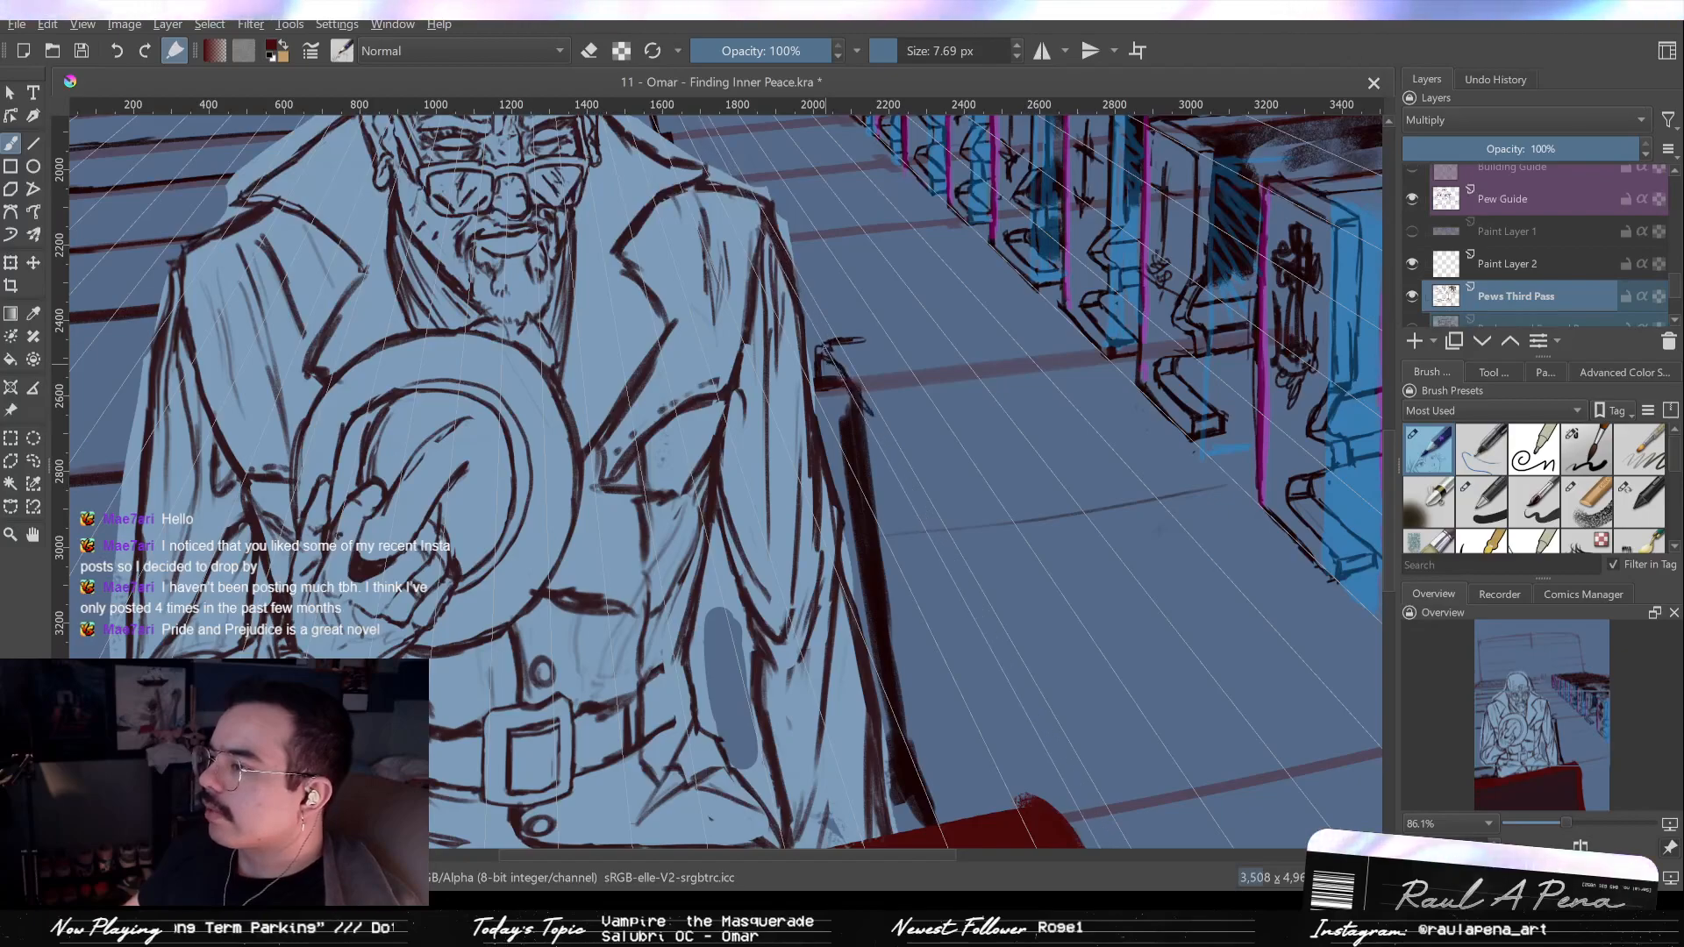
drag(826, 349, 895, 378)
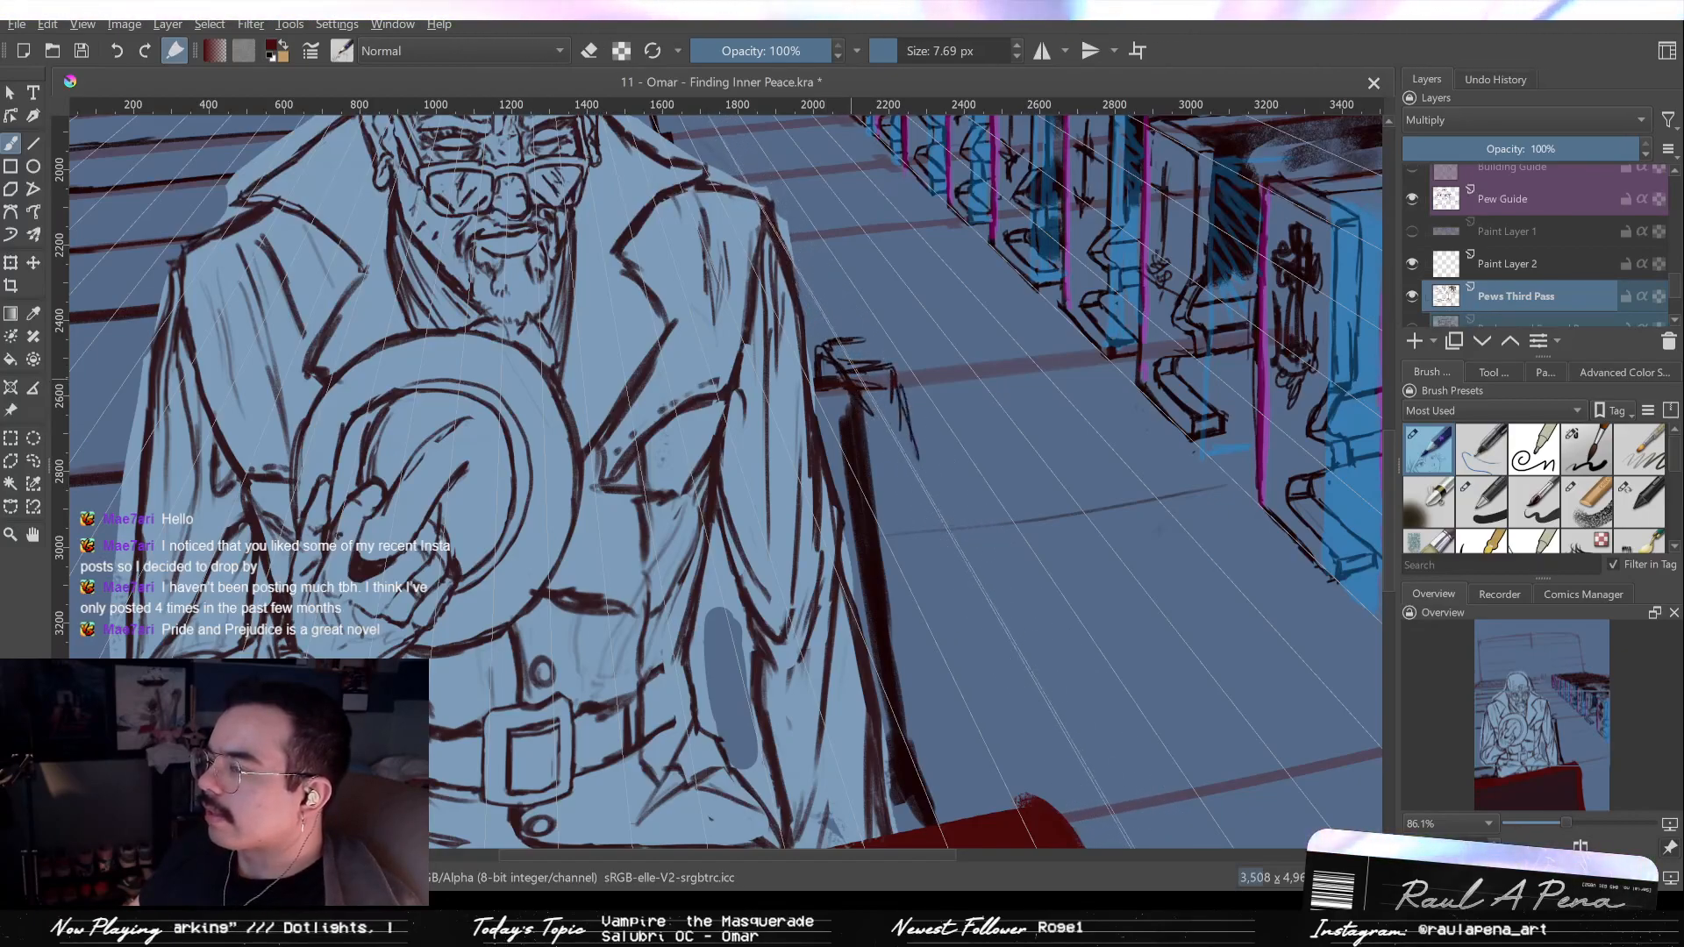
drag(889, 449, 886, 357)
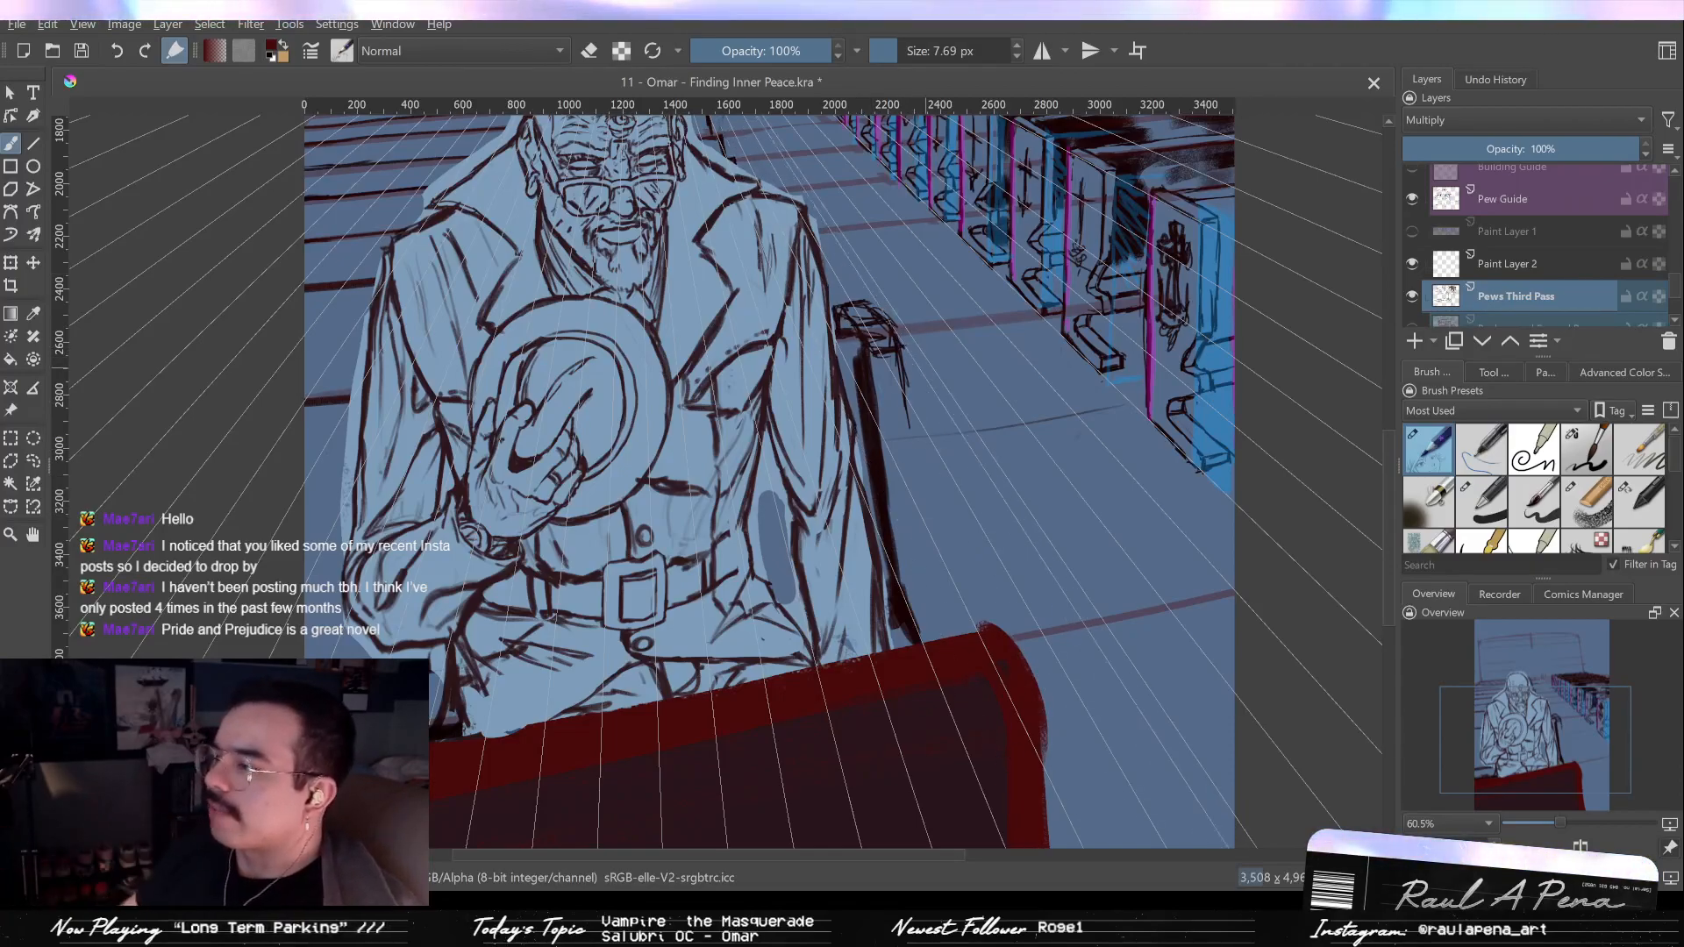
Choose the 32.30 px eraser preset and try a straight line stroke at the far end of the pew row behind Omar.
key(slash)
key(slash)
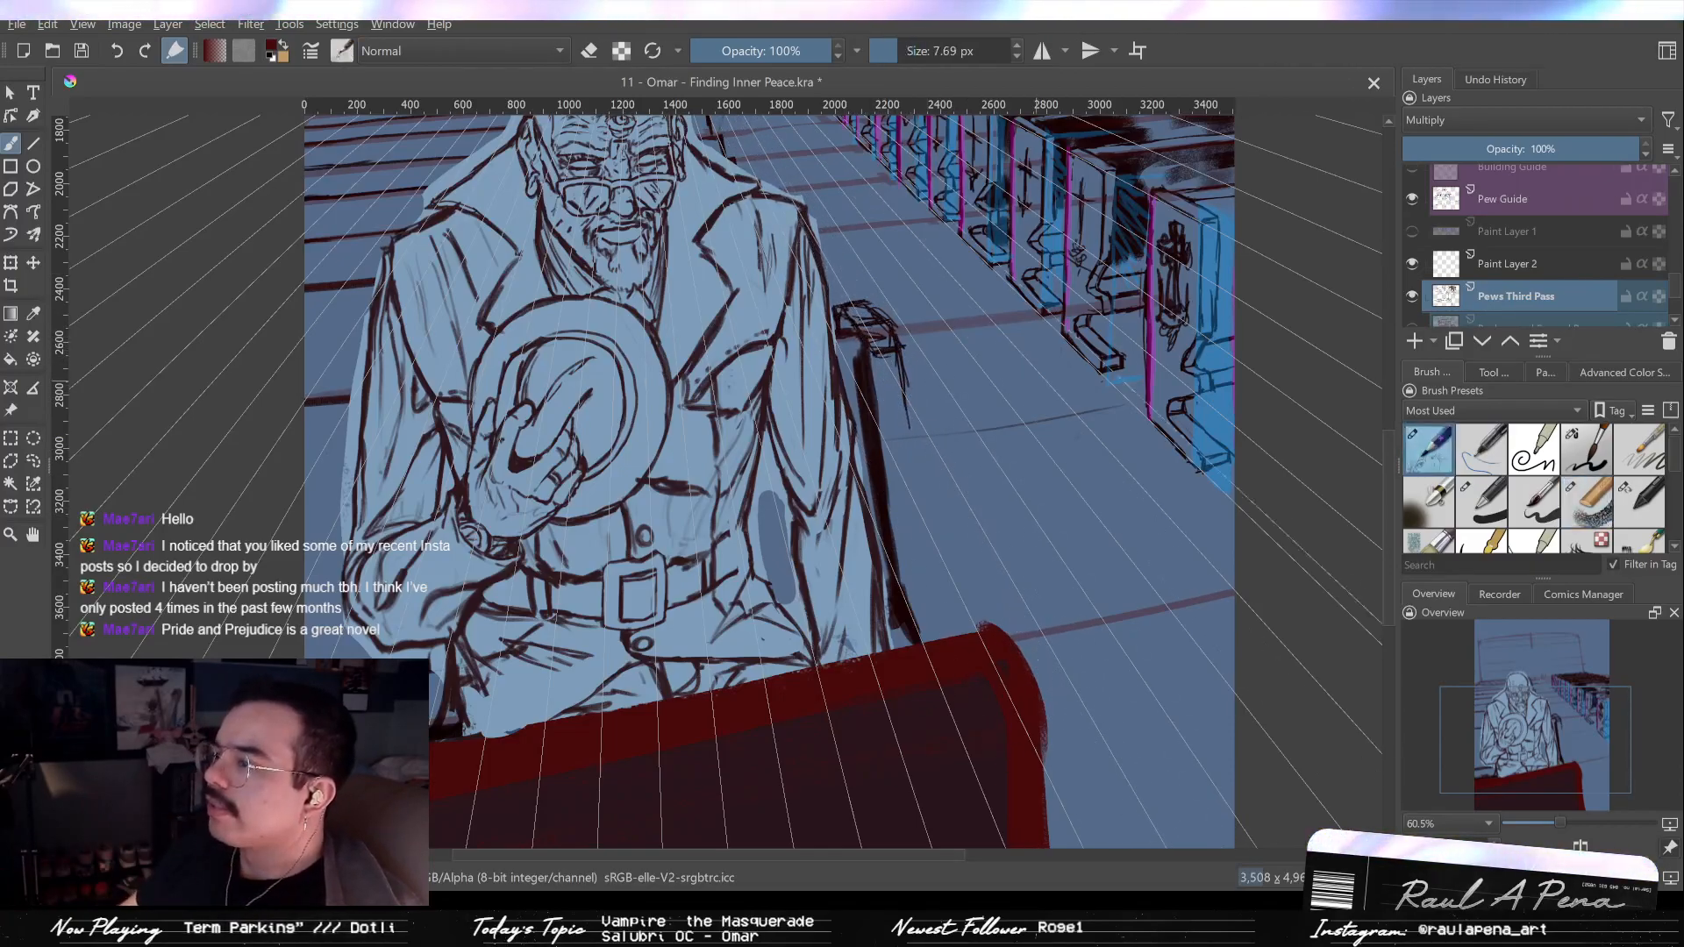
click(1639, 502)
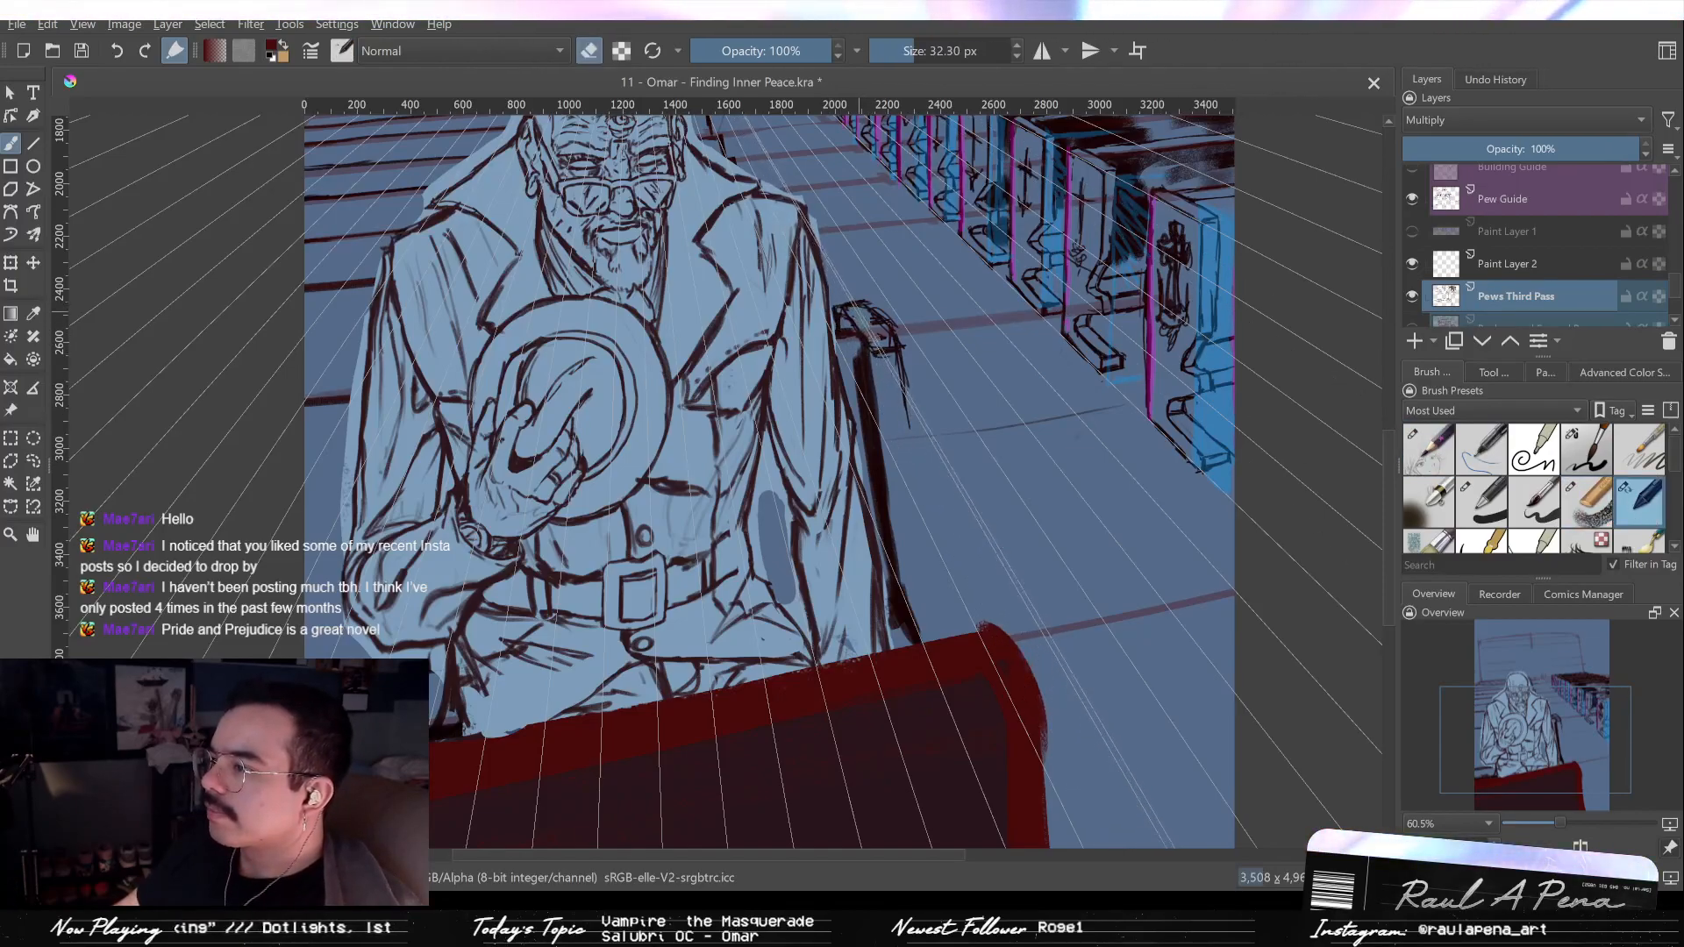
scroll(871, 478, up, 3)
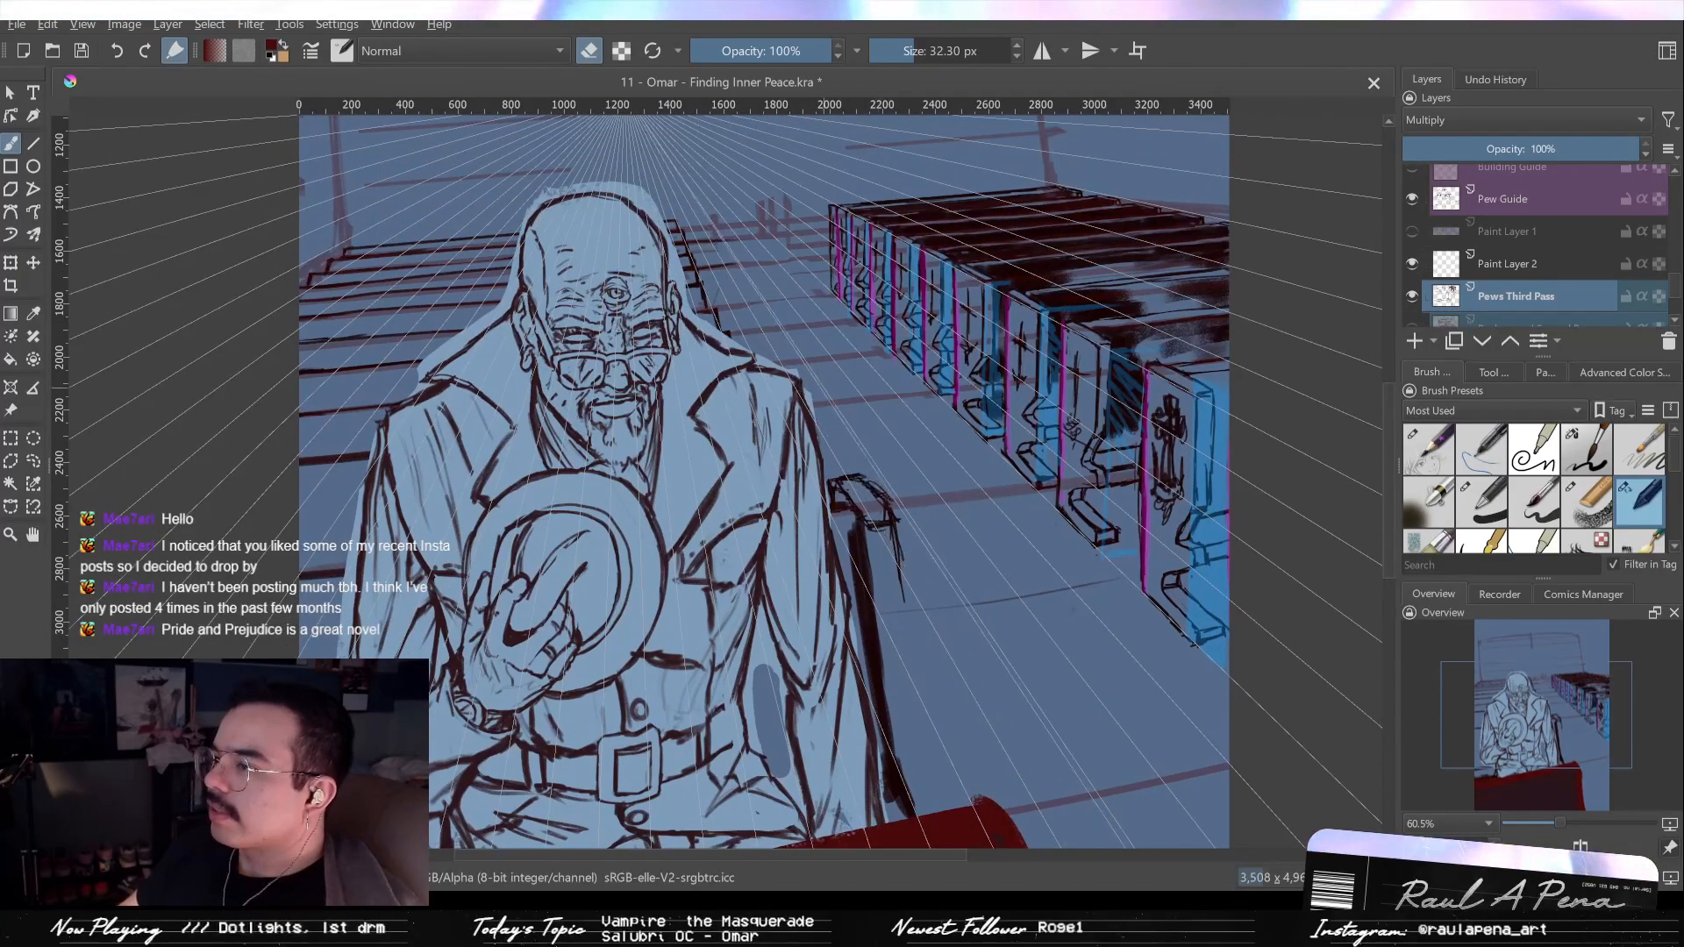
key(v)
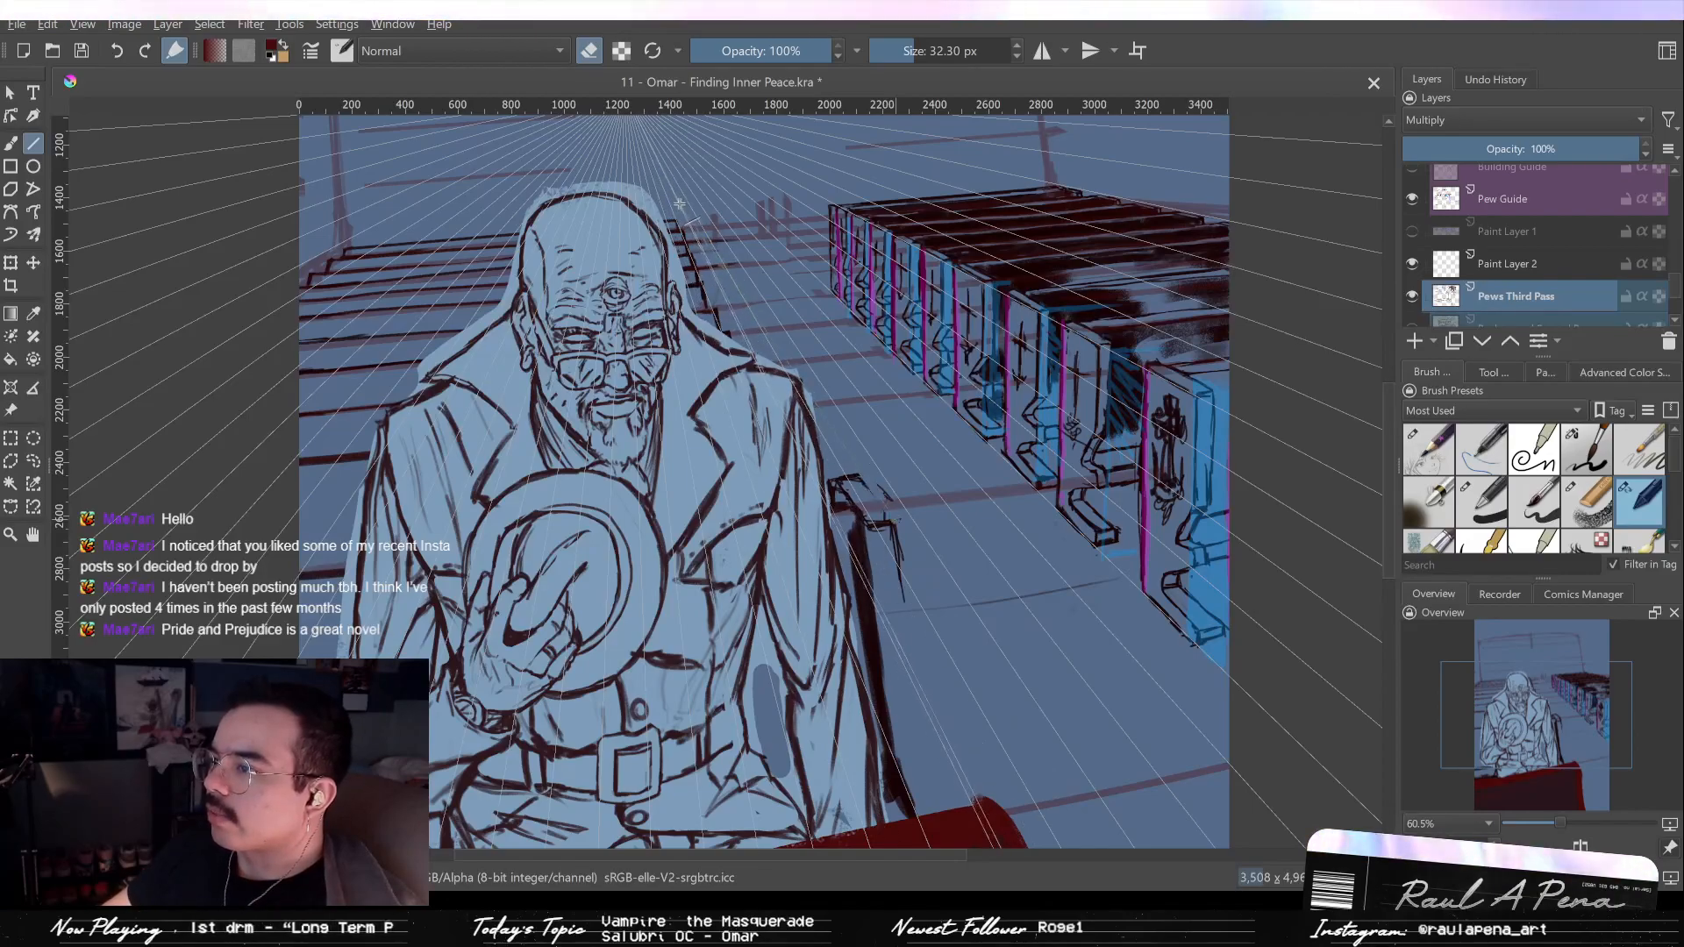
drag(676, 192, 699, 234)
scroll(700, 263, up, 3)
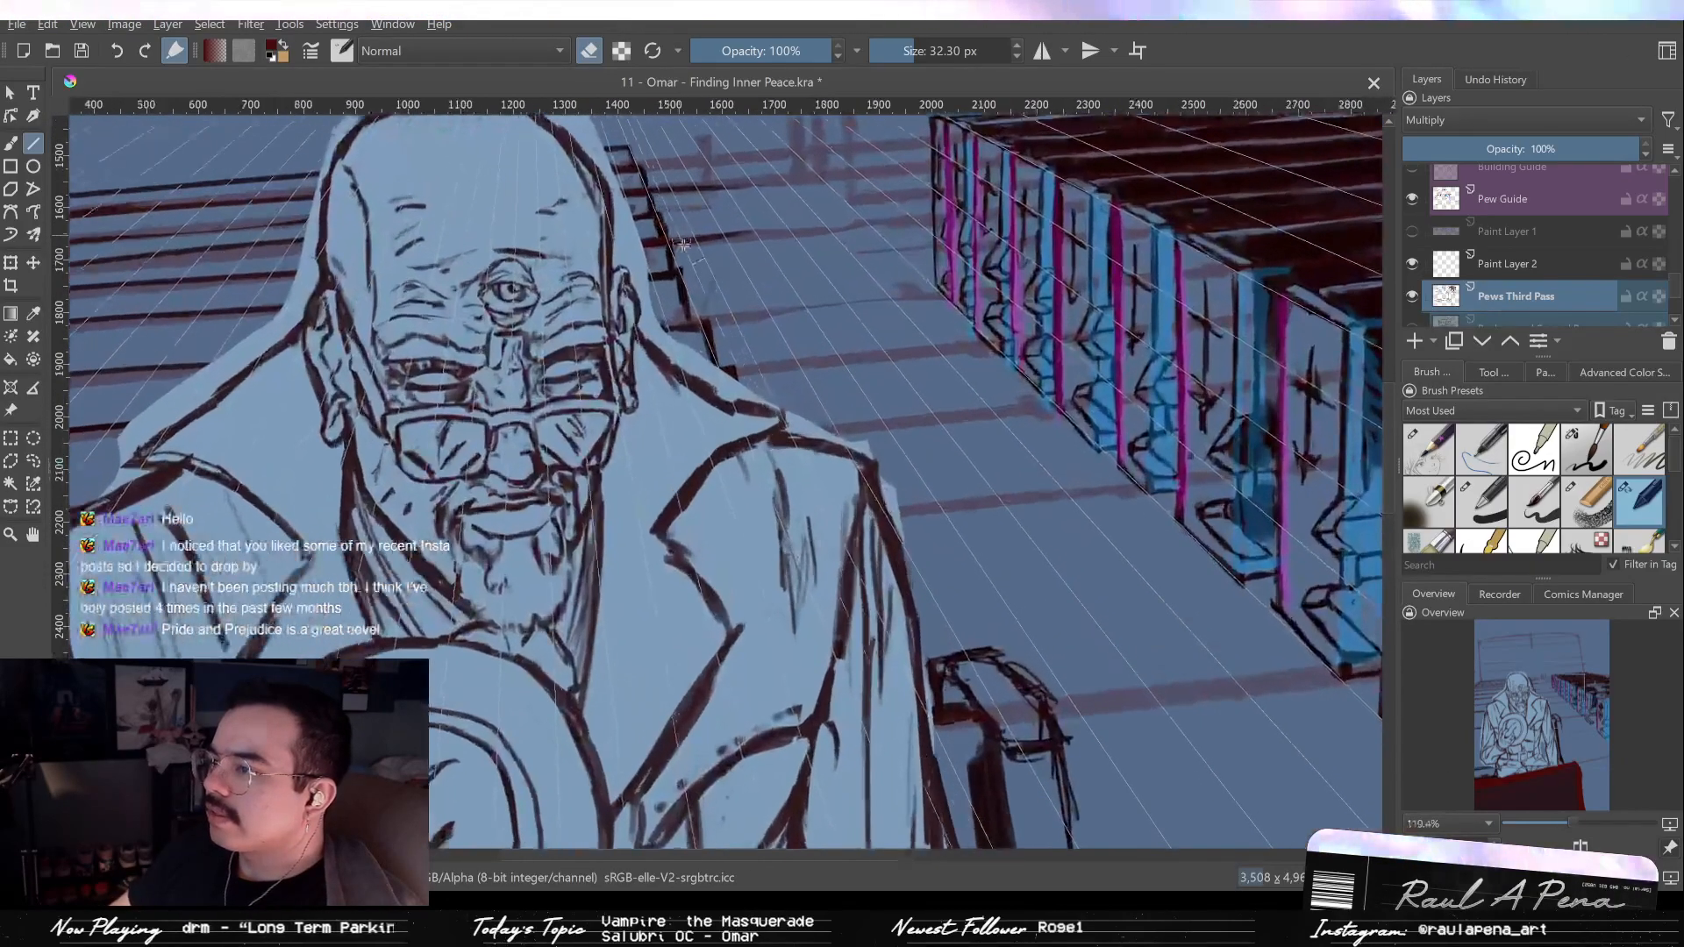
scroll(700, 263, down, 1)
scroll(699, 267, down, 2)
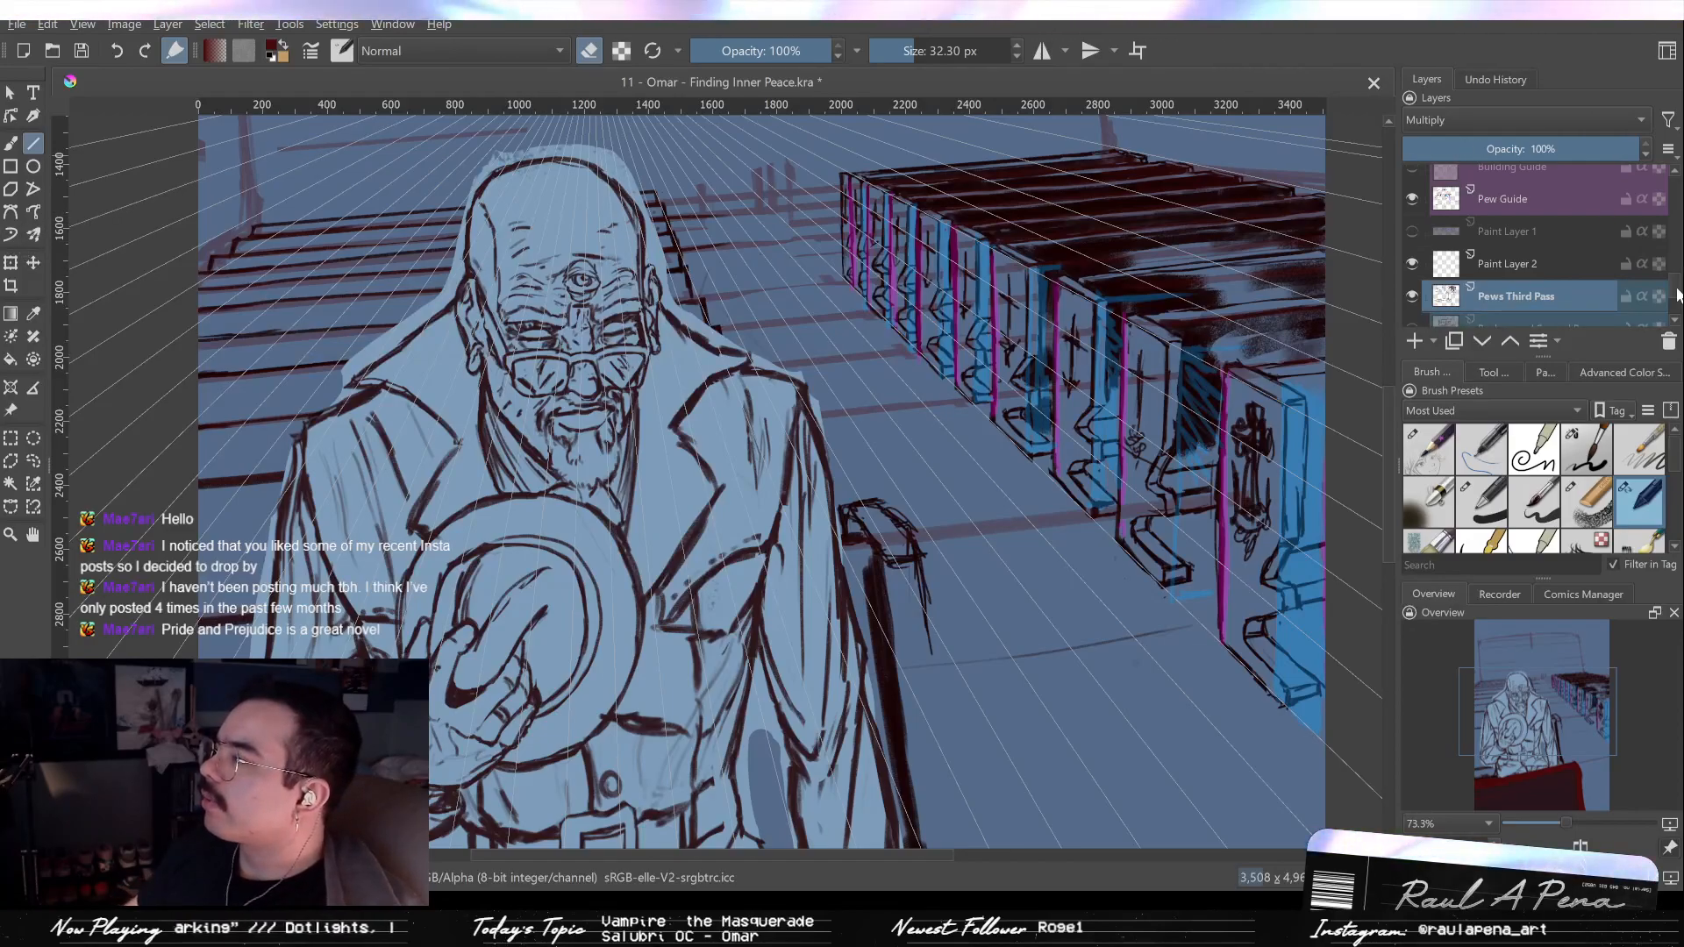
Hide the Omar Cover and Omar layers to expose the pew ends behind the figure, and return to freehand erasing.
drag(1676, 296, 1632, 209)
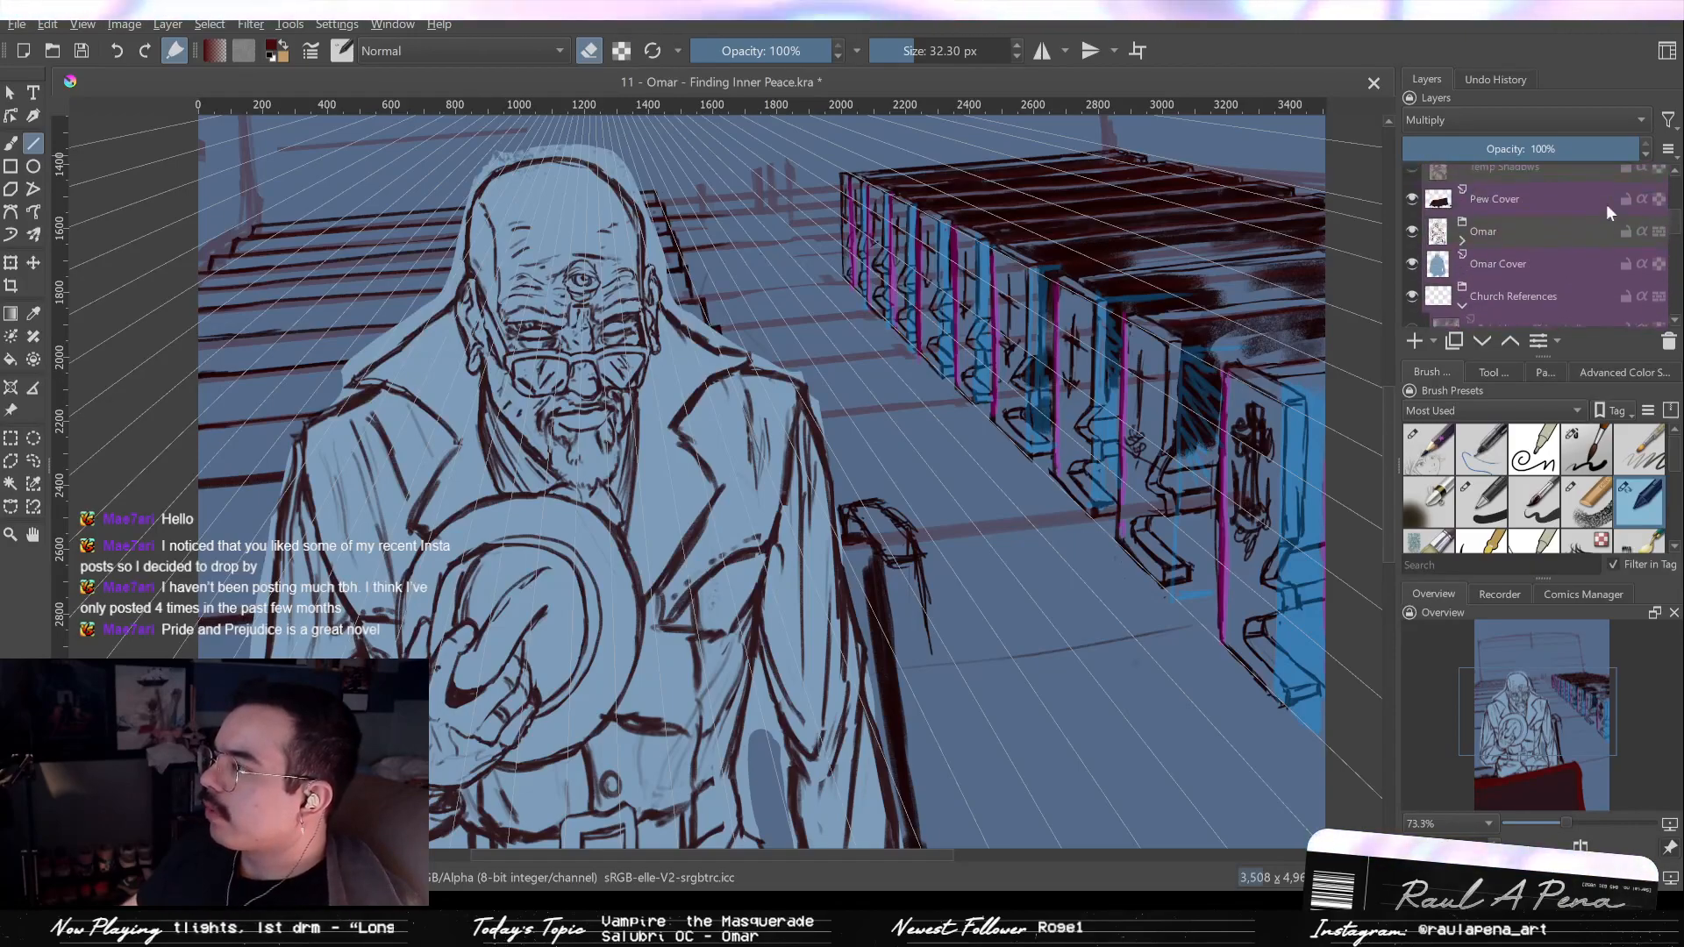
click(1413, 263)
click(1413, 231)
scroll(797, 415, down, 1)
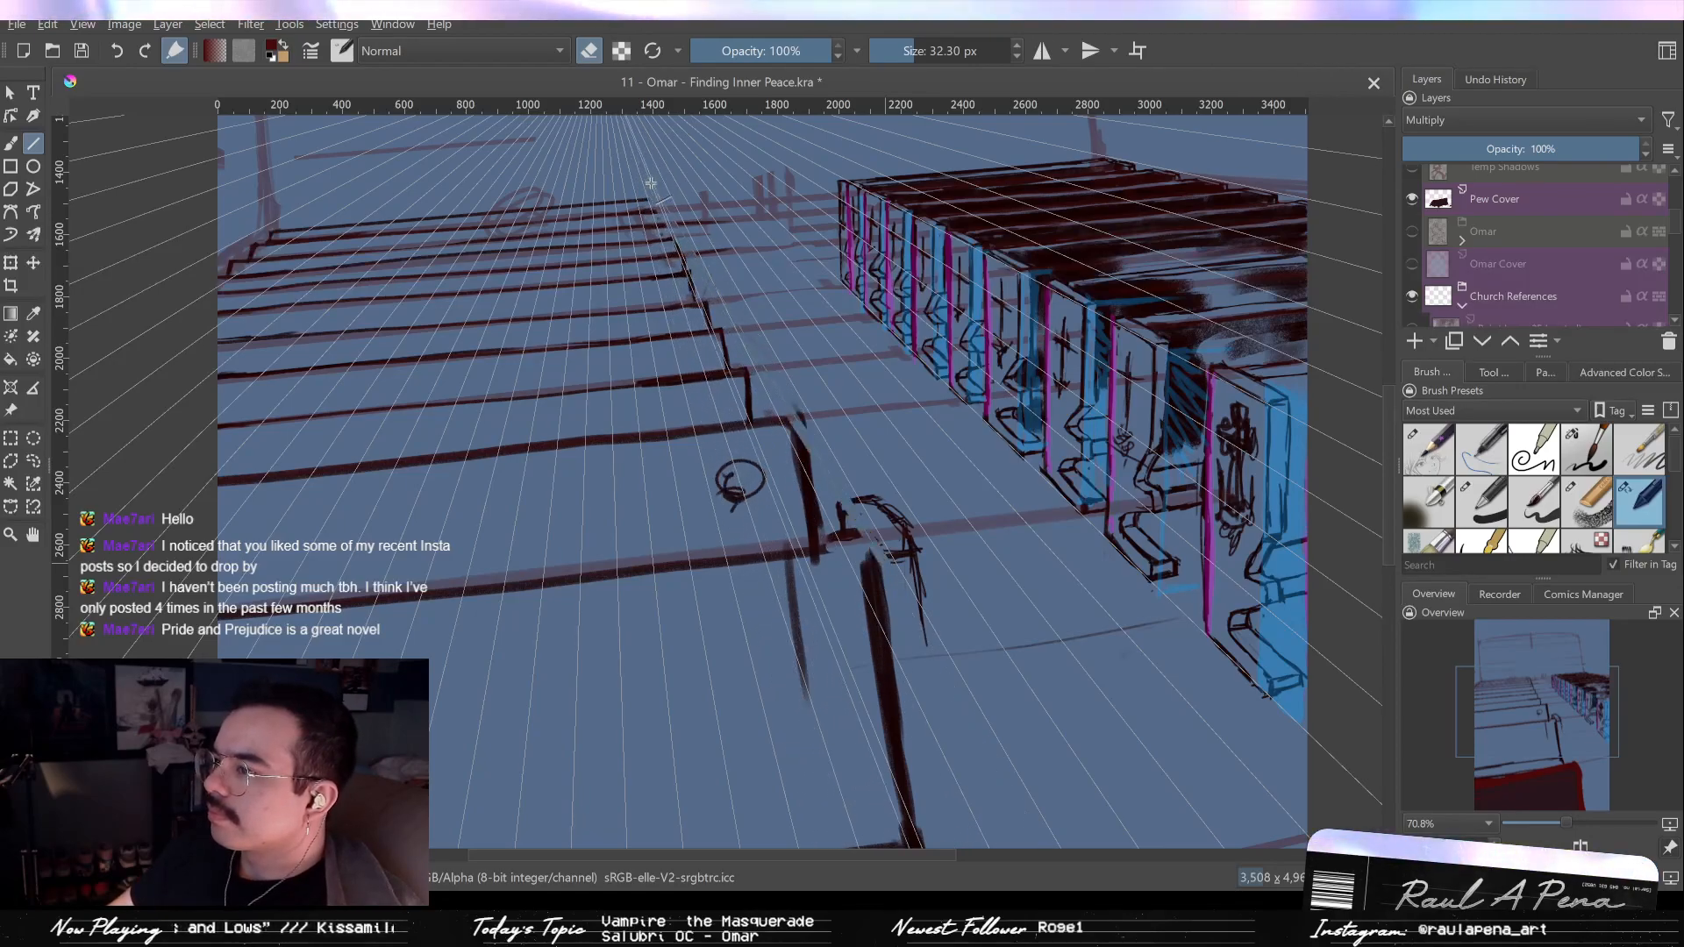
drag(823, 472, 786, 351)
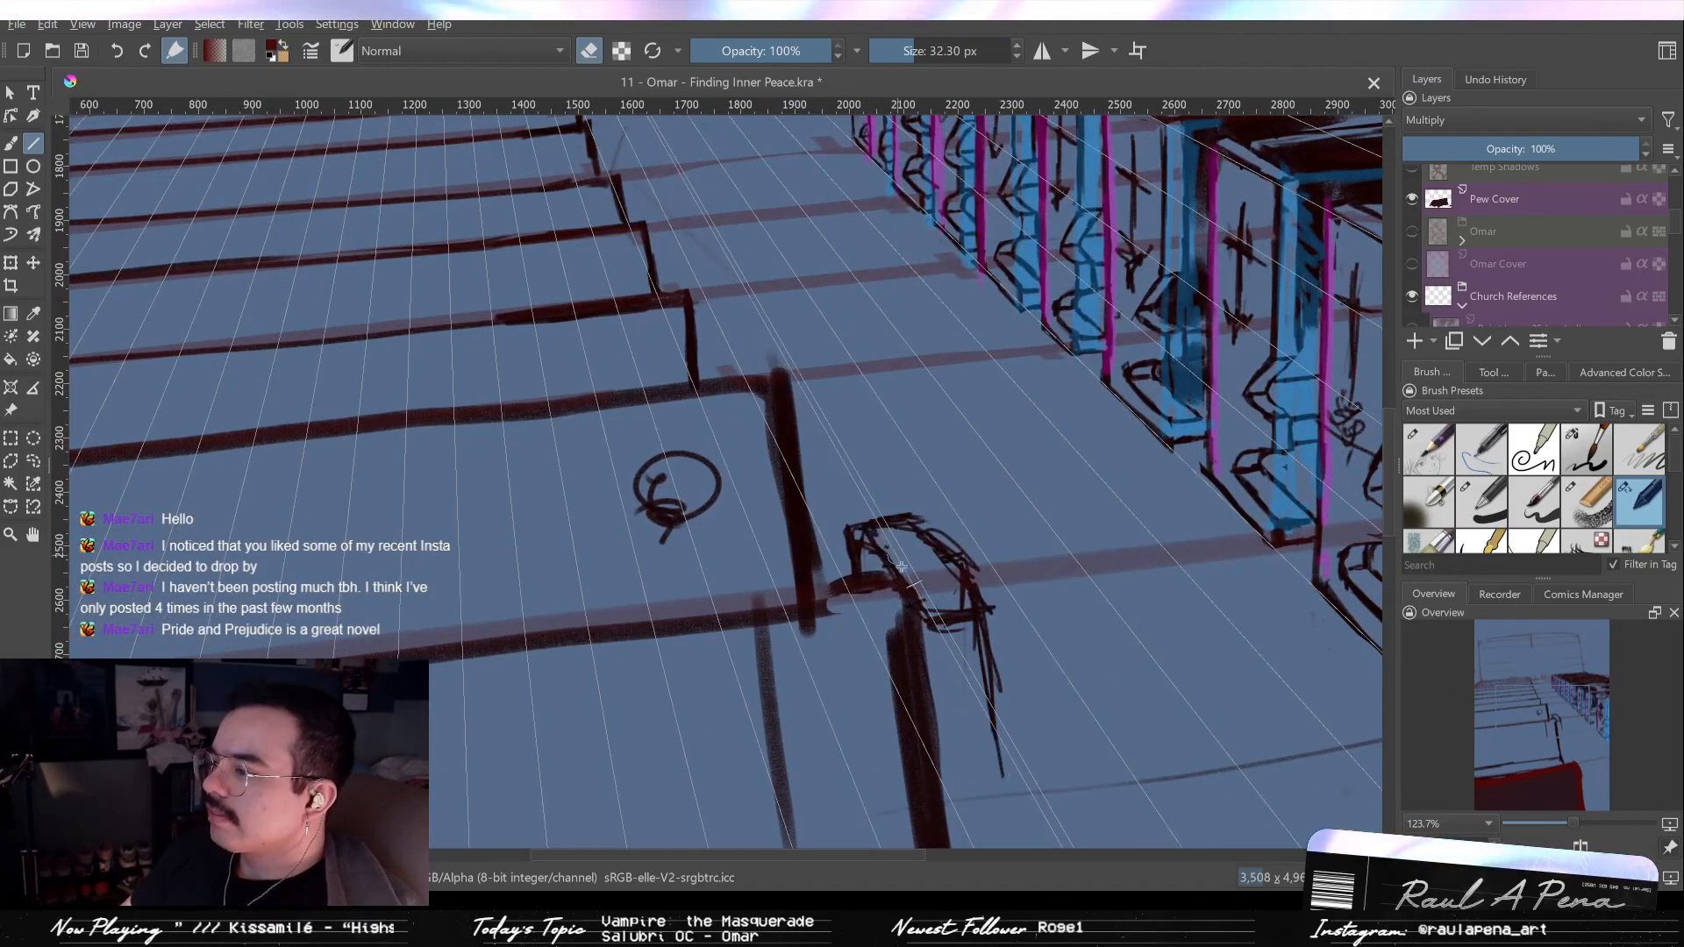
key(b)
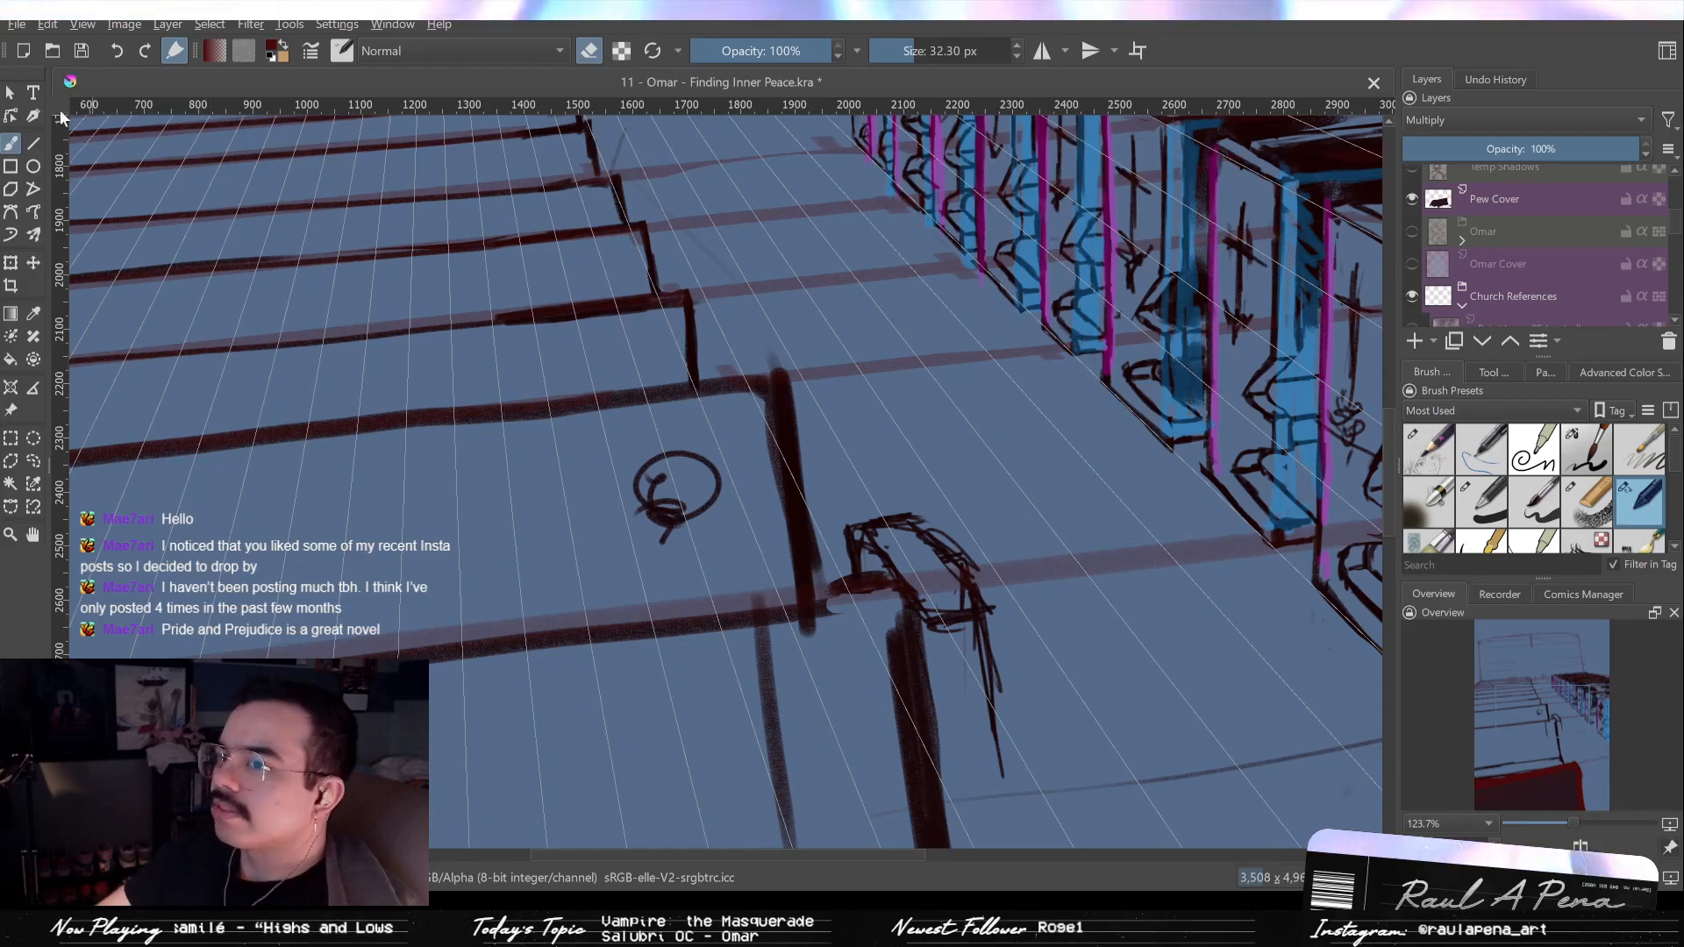
Draw two straight perspective lines through the sketched pew cap with the 7.69 px brush and Line tool, trimming their far ends.
key(/)
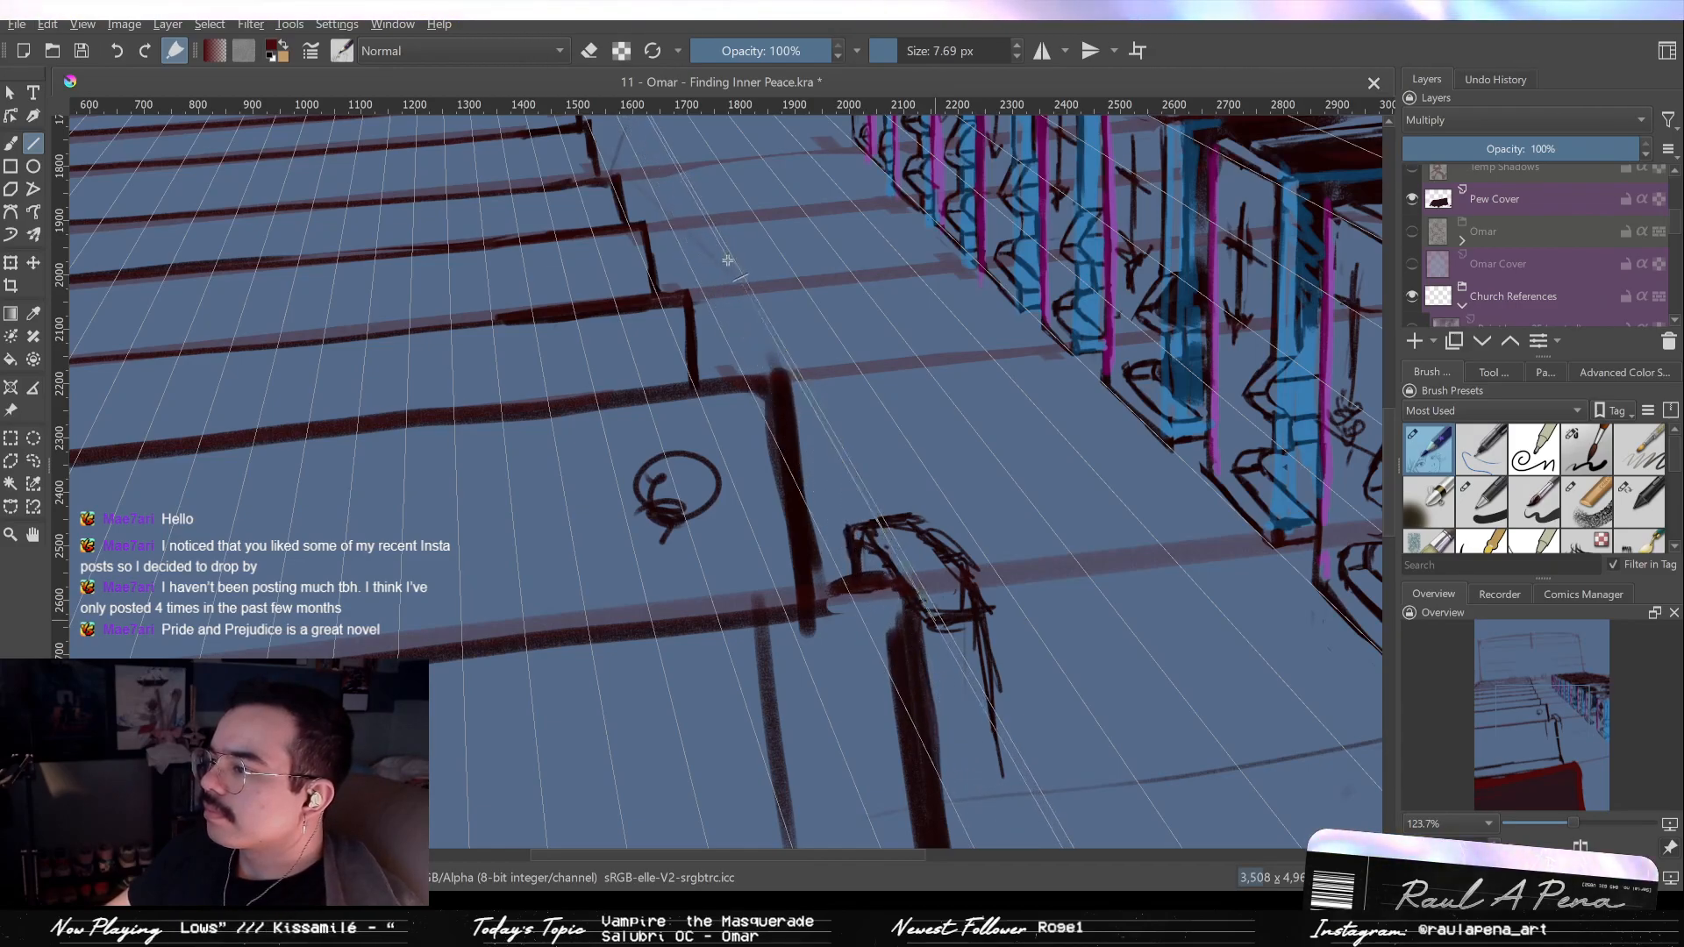
drag(723, 265, 725, 265)
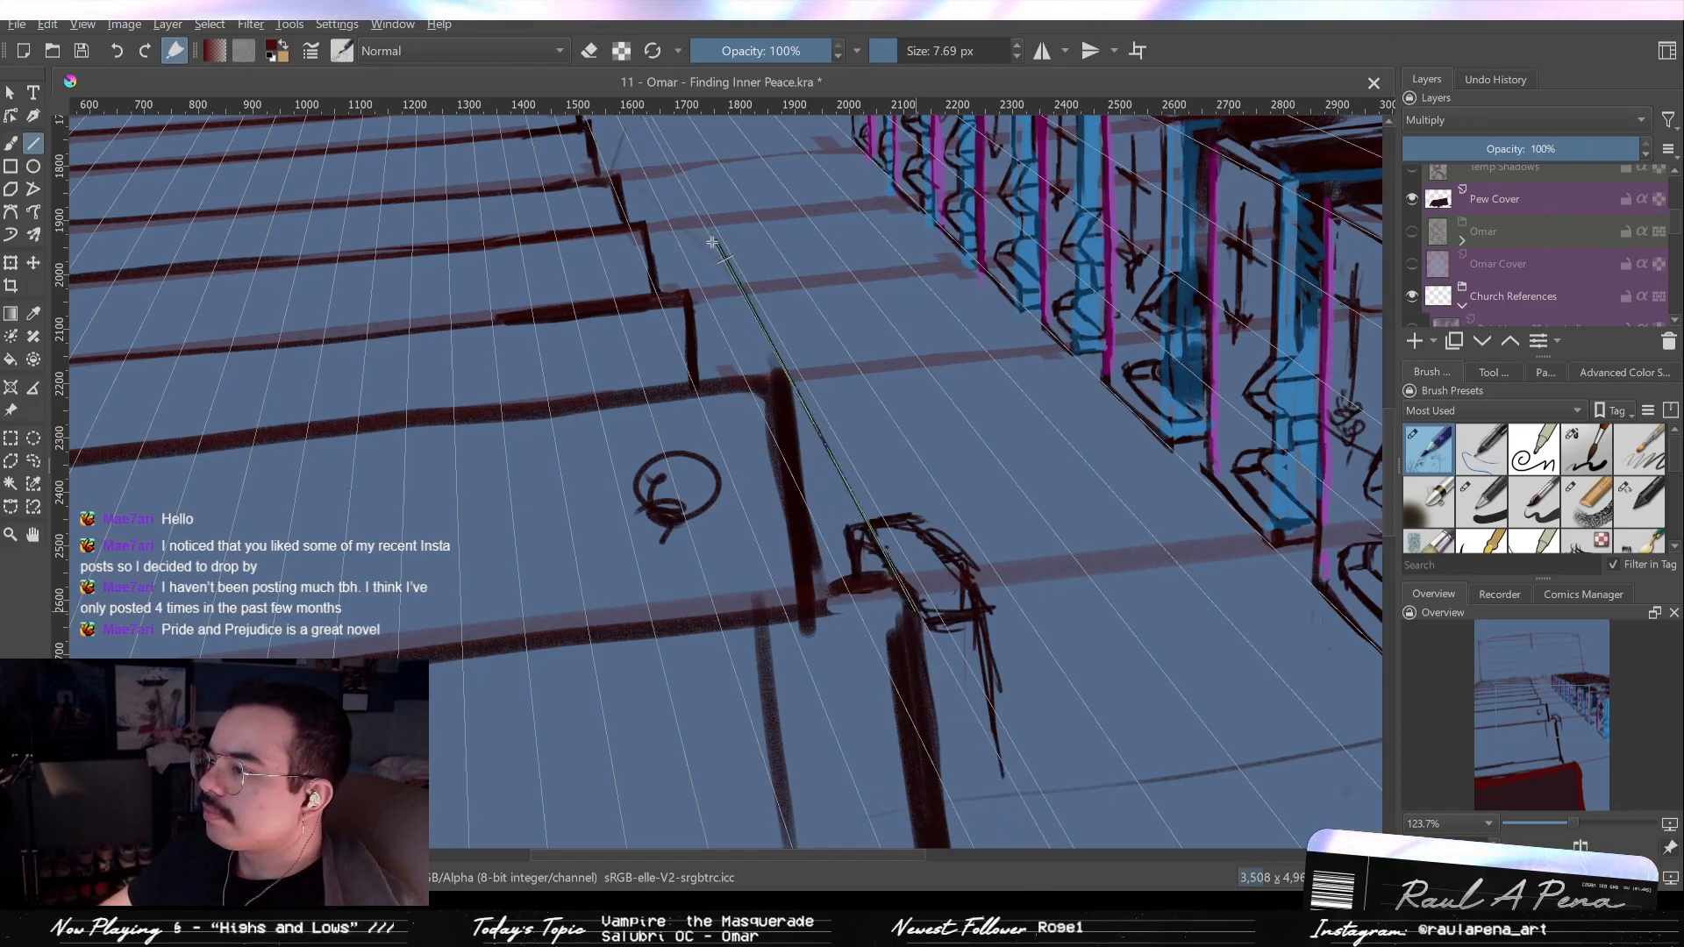
drag(711, 241, 714, 237)
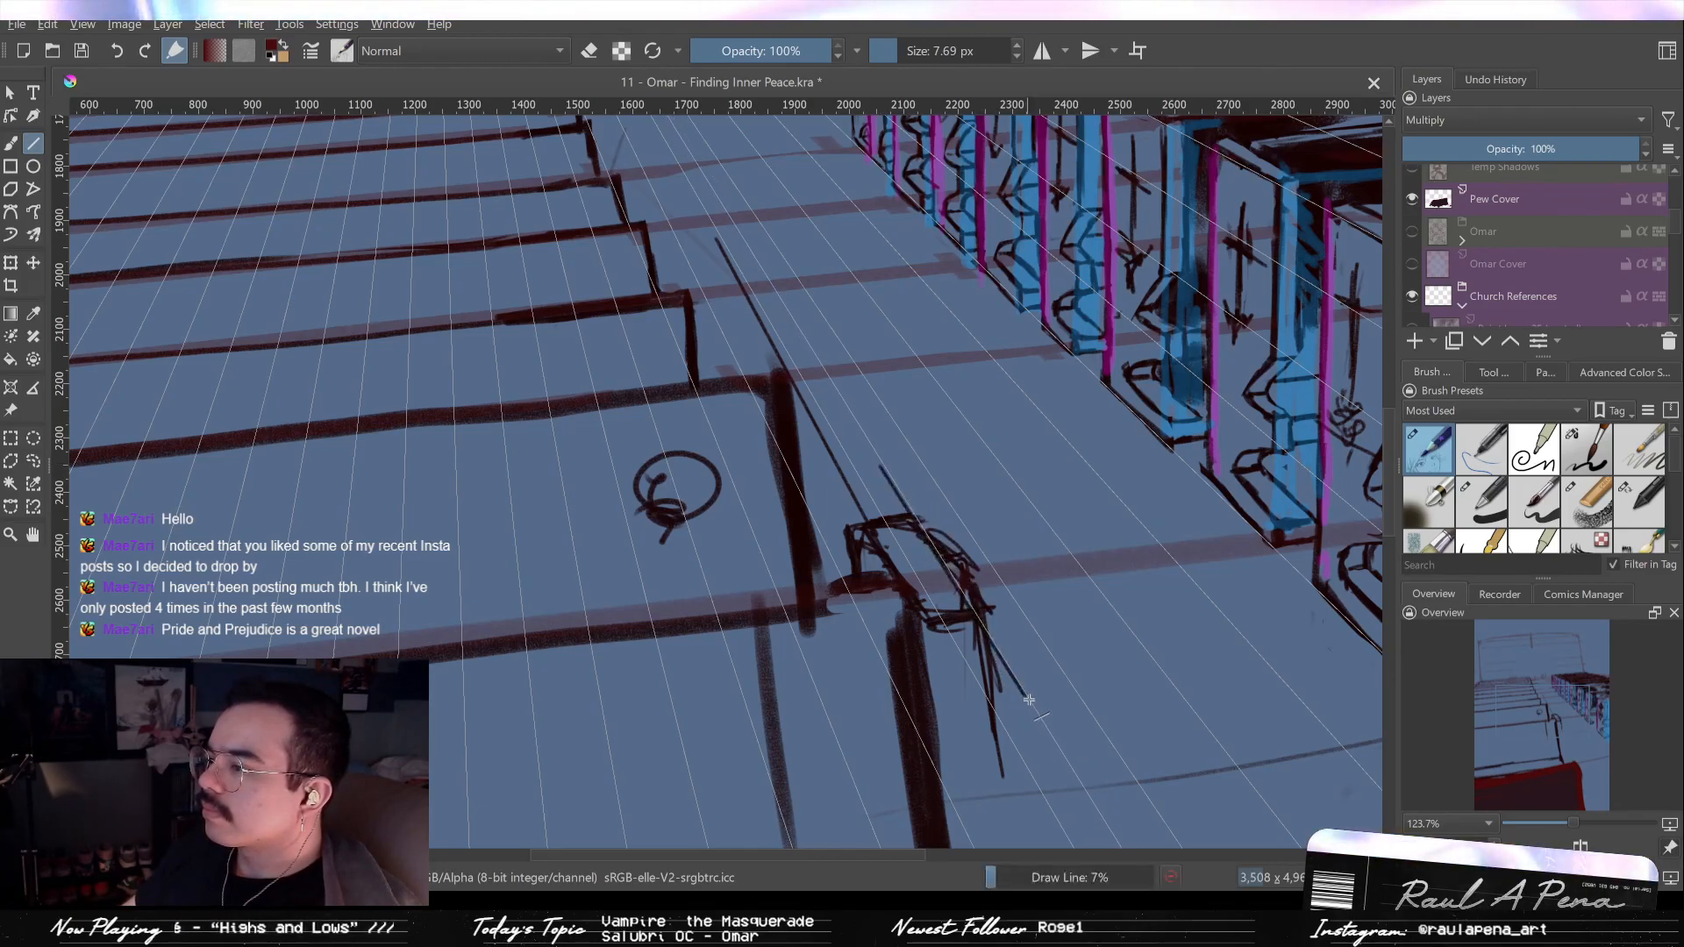
mouse_move(895, 467)
mouse_down()
mouse_move(1069, 753)
mouse_move(1018, 686)
mouse_move(1029, 698)
mouse_up()
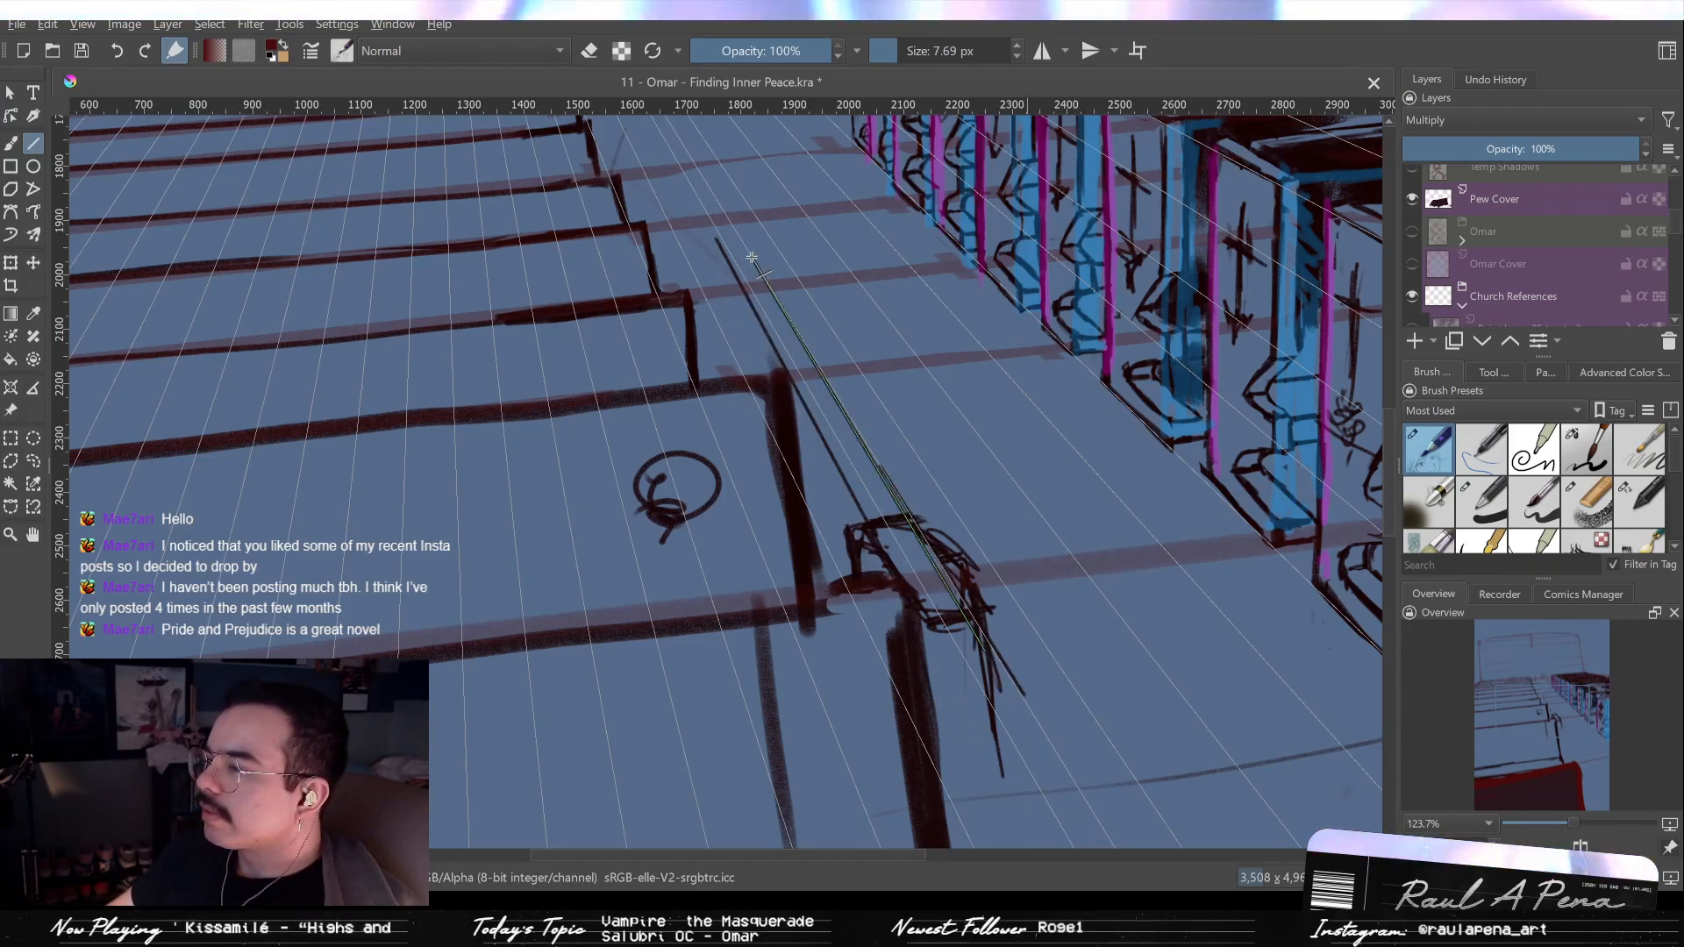
mouse_move(746, 251)
mouse_down()
mouse_move(742, 290)
mouse_move(787, 391)
mouse_move(804, 350)
mouse_up()
key(slash)
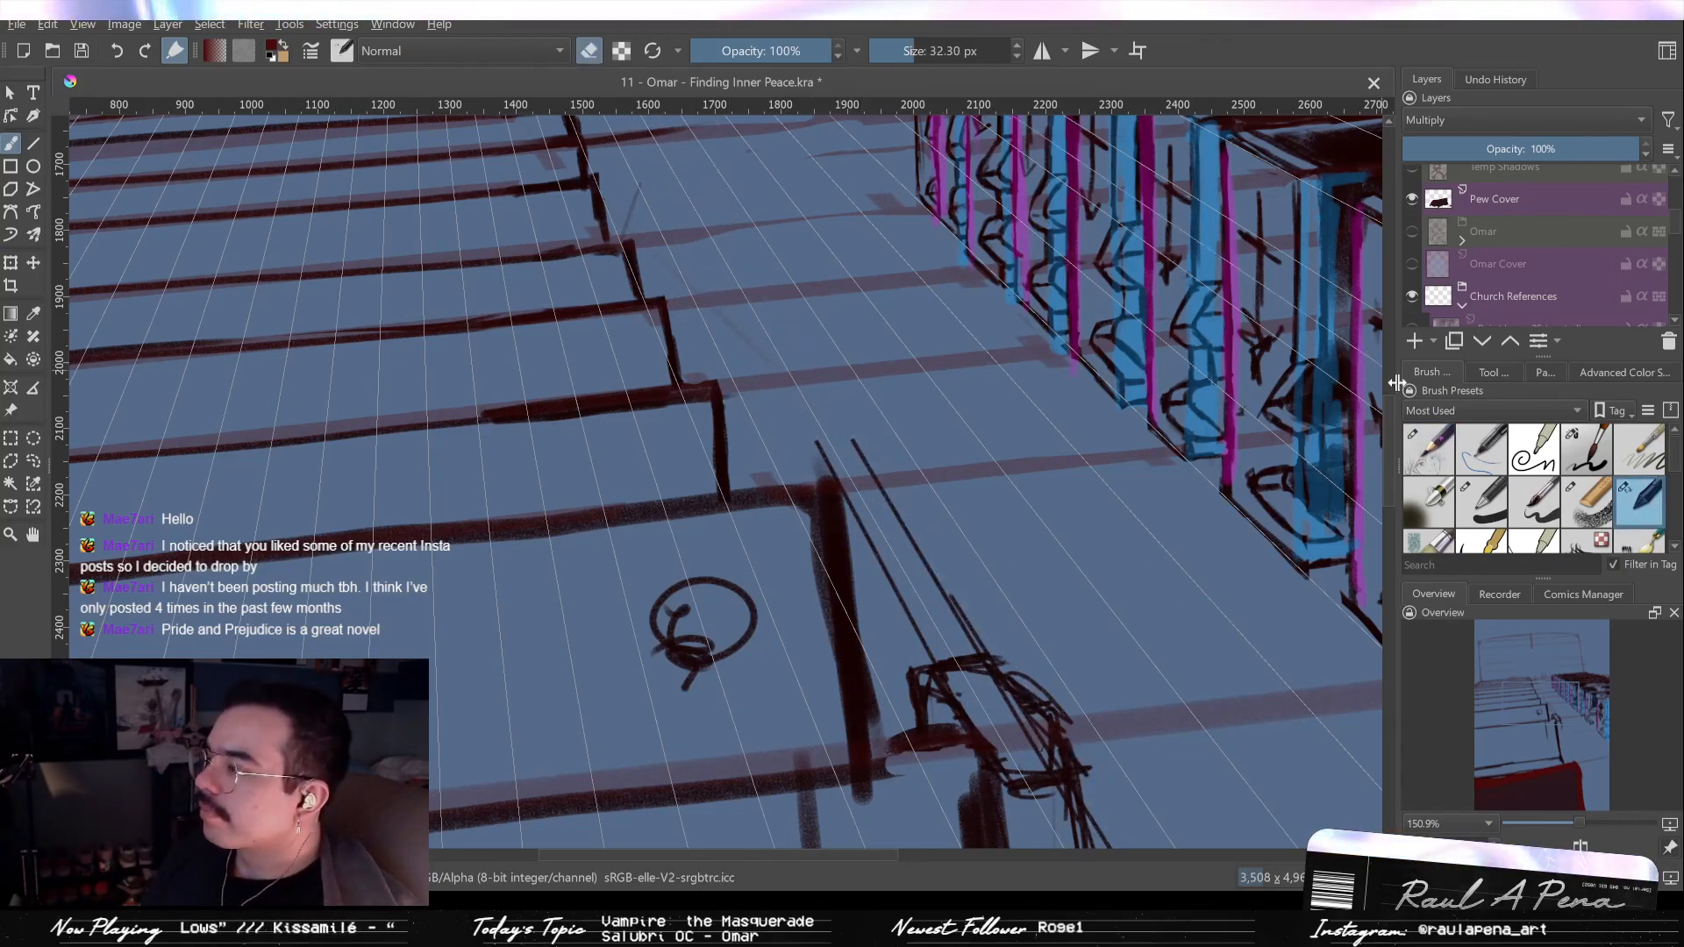
Close the far end of the narrow pew cap with a short freehand stroke using the 7.69 px brush preset.
click(1429, 449)
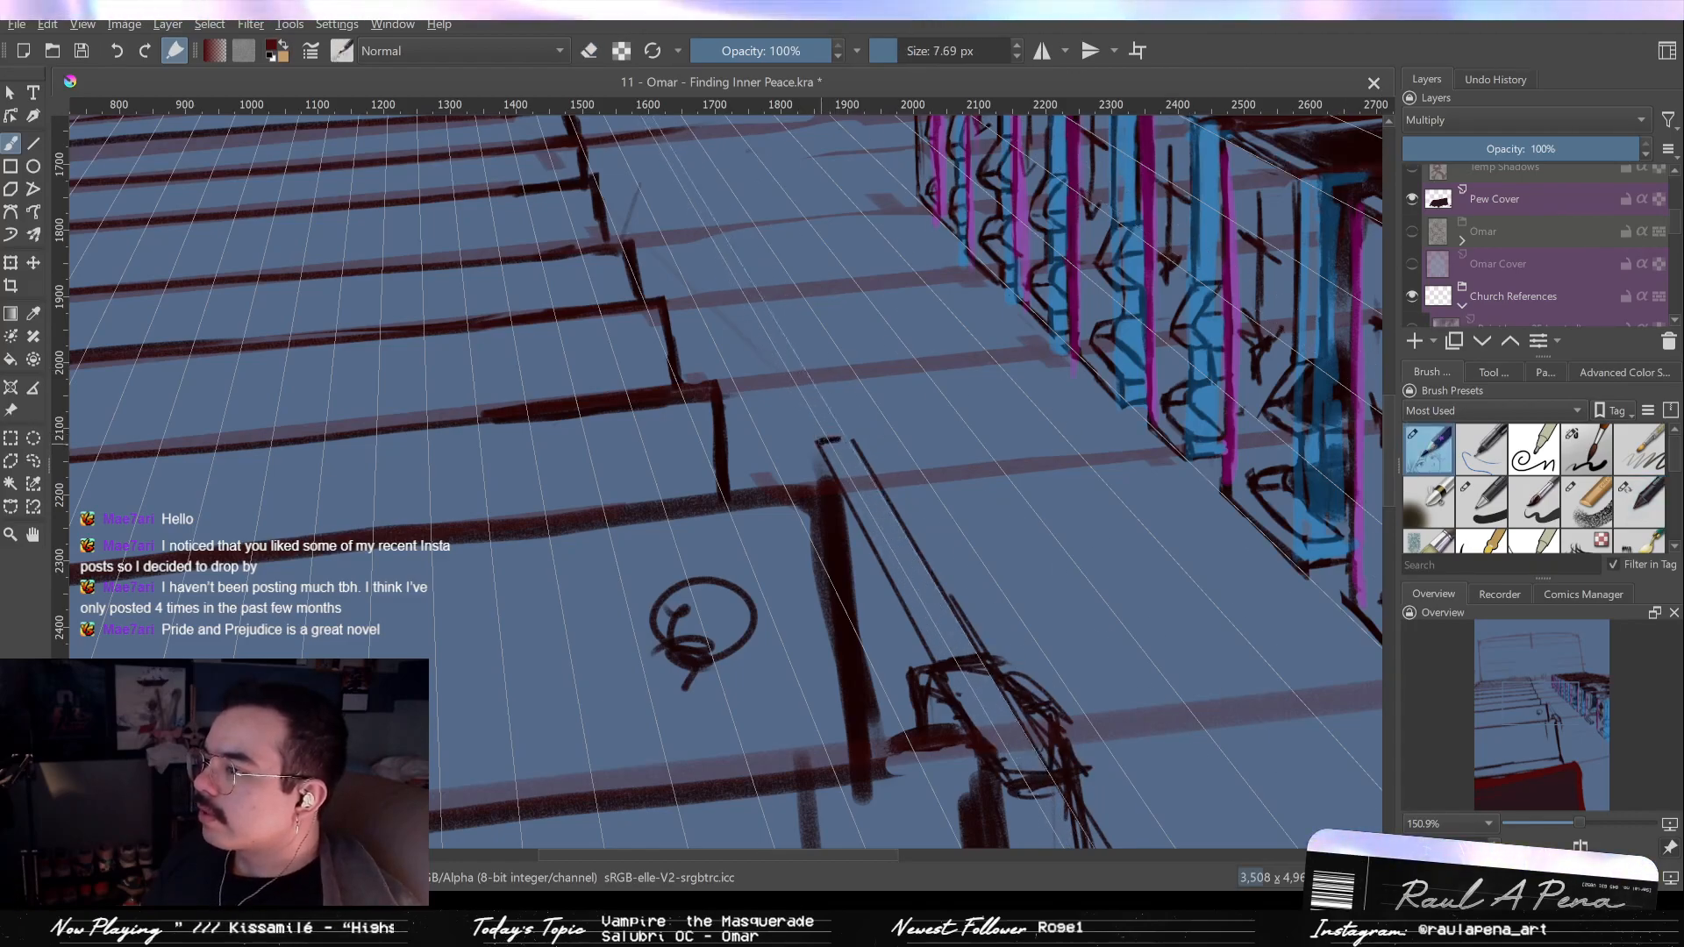
drag(842, 235, 850, 560)
drag(922, 395, 915, 286)
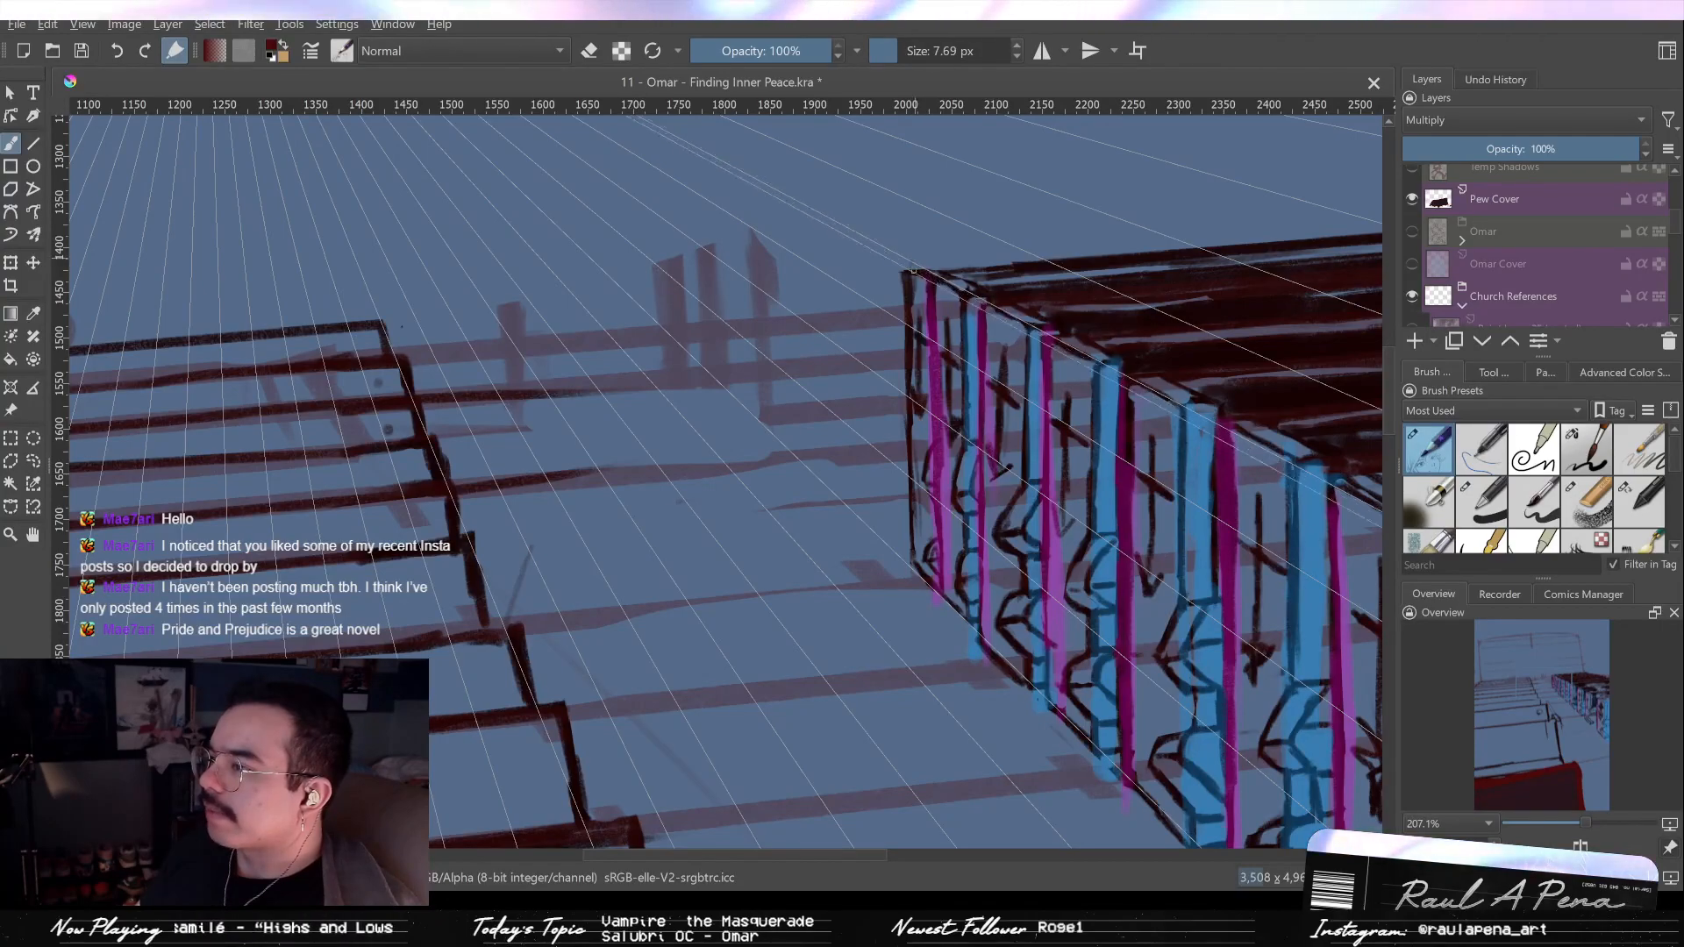
drag(912, 275, 884, 540)
drag(838, 410, 873, 451)
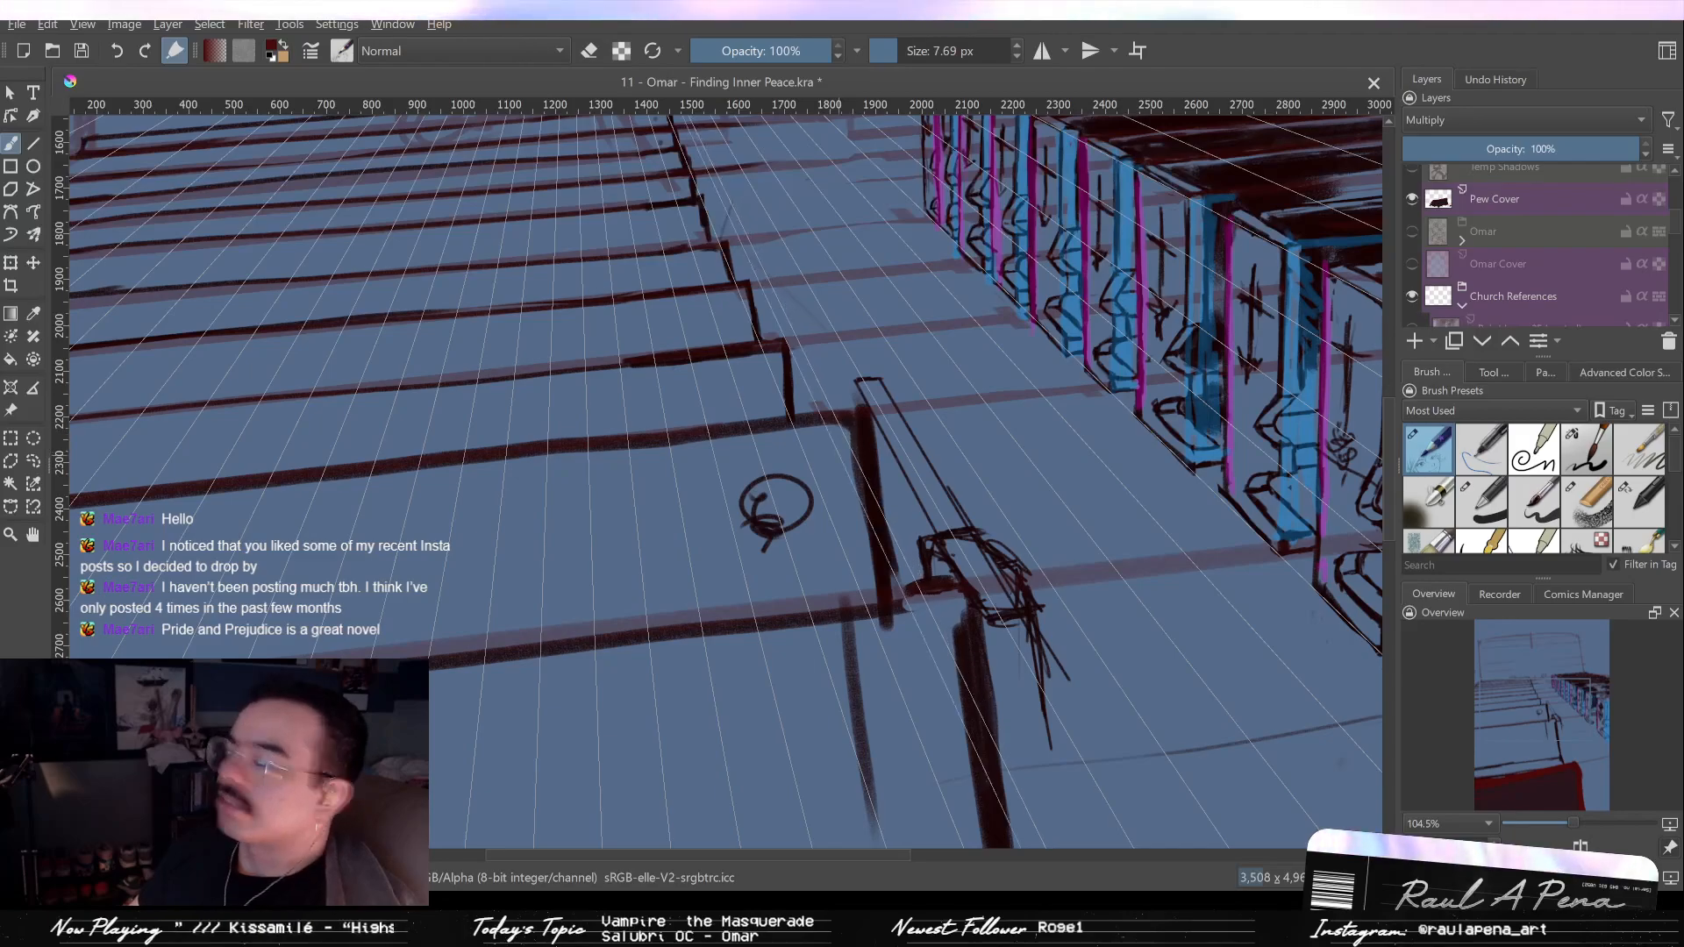
Try to sketch a freehand perspective edge along the stepped ends of the distant pew rows.
mouse_move(927, 509)
mouse_down()
mouse_move(895, 380)
mouse_move(936, 502)
mouse_move(913, 429)
mouse_up()
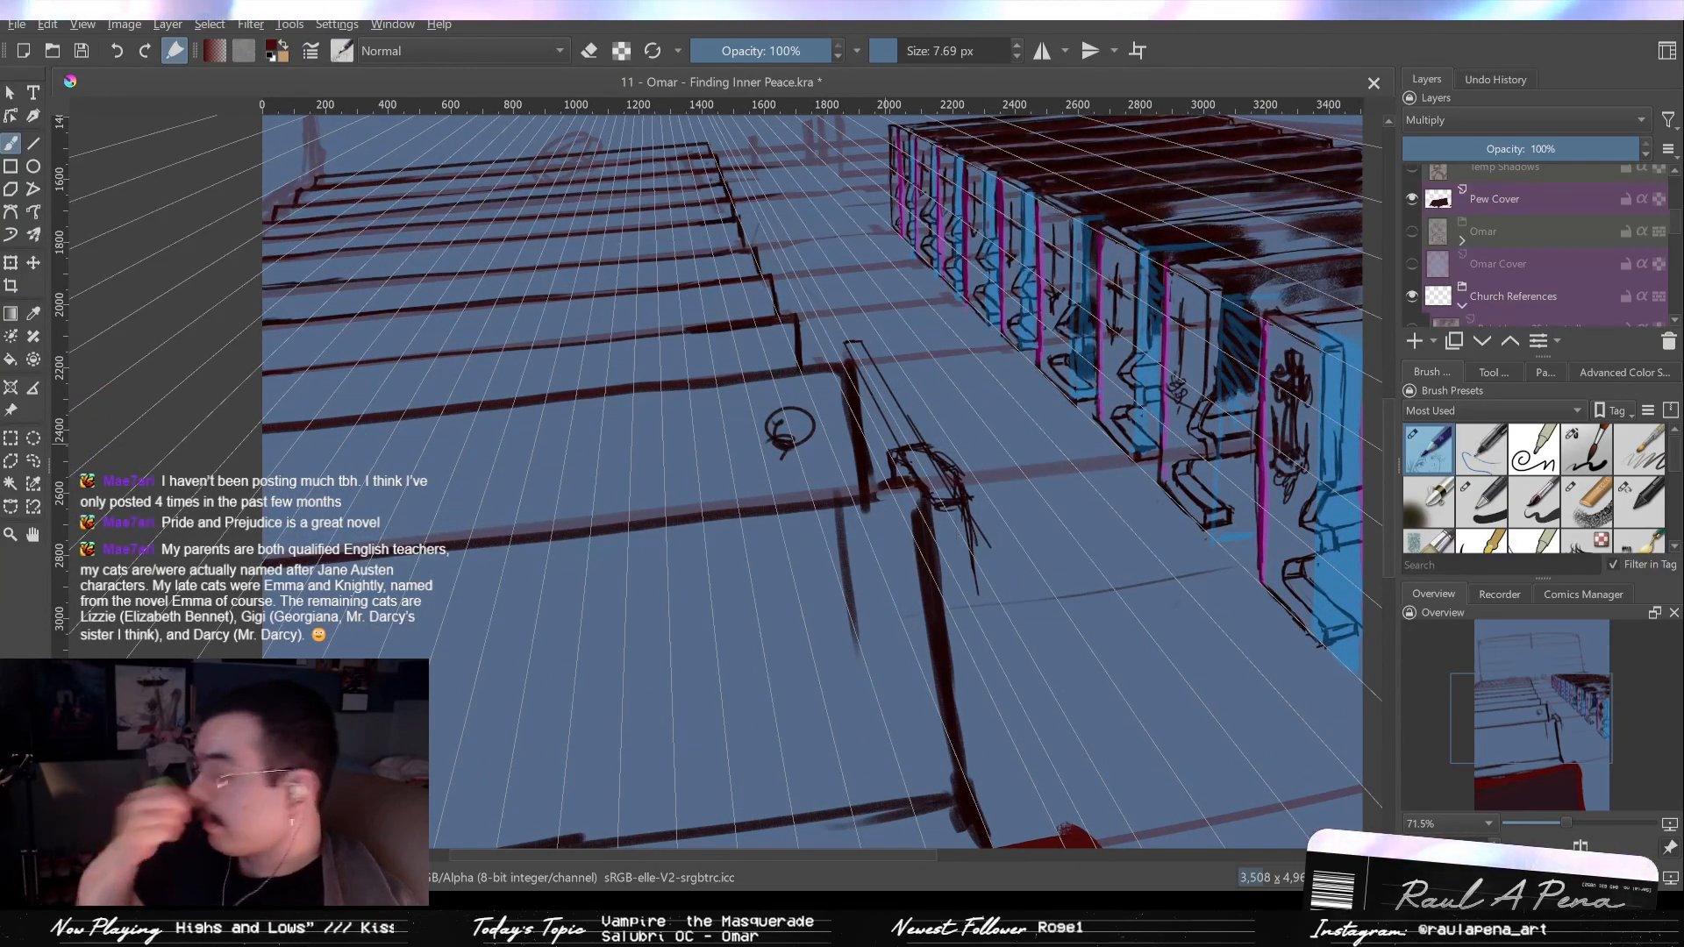
drag(766, 311, 815, 407)
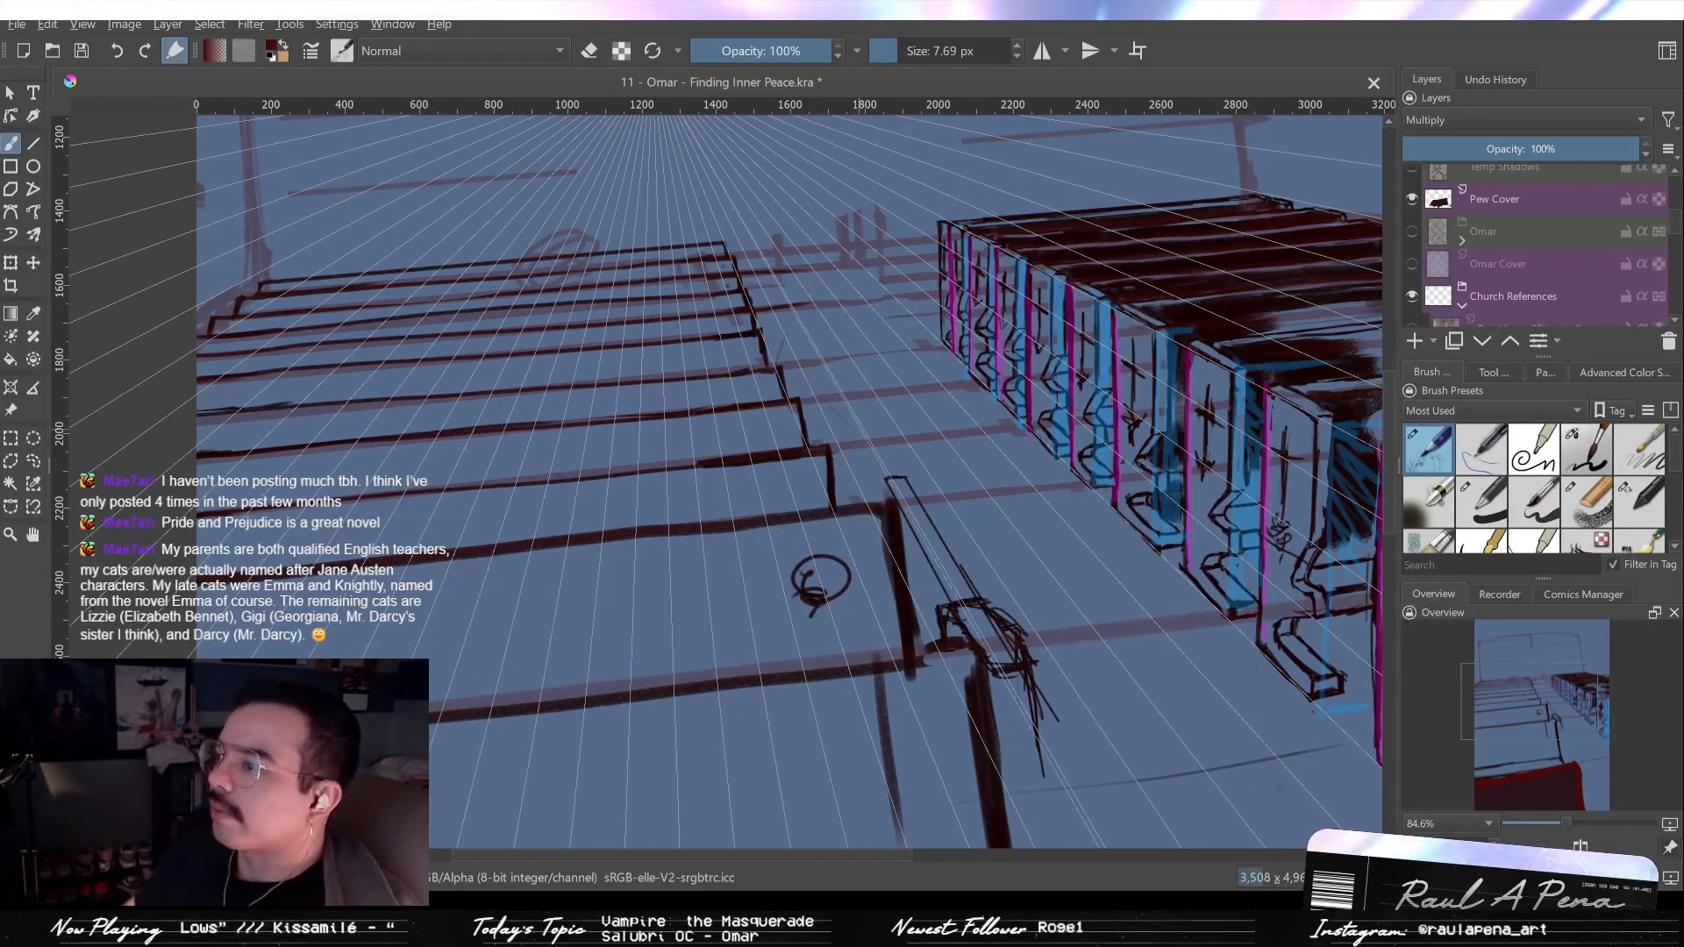
drag(840, 444, 849, 375)
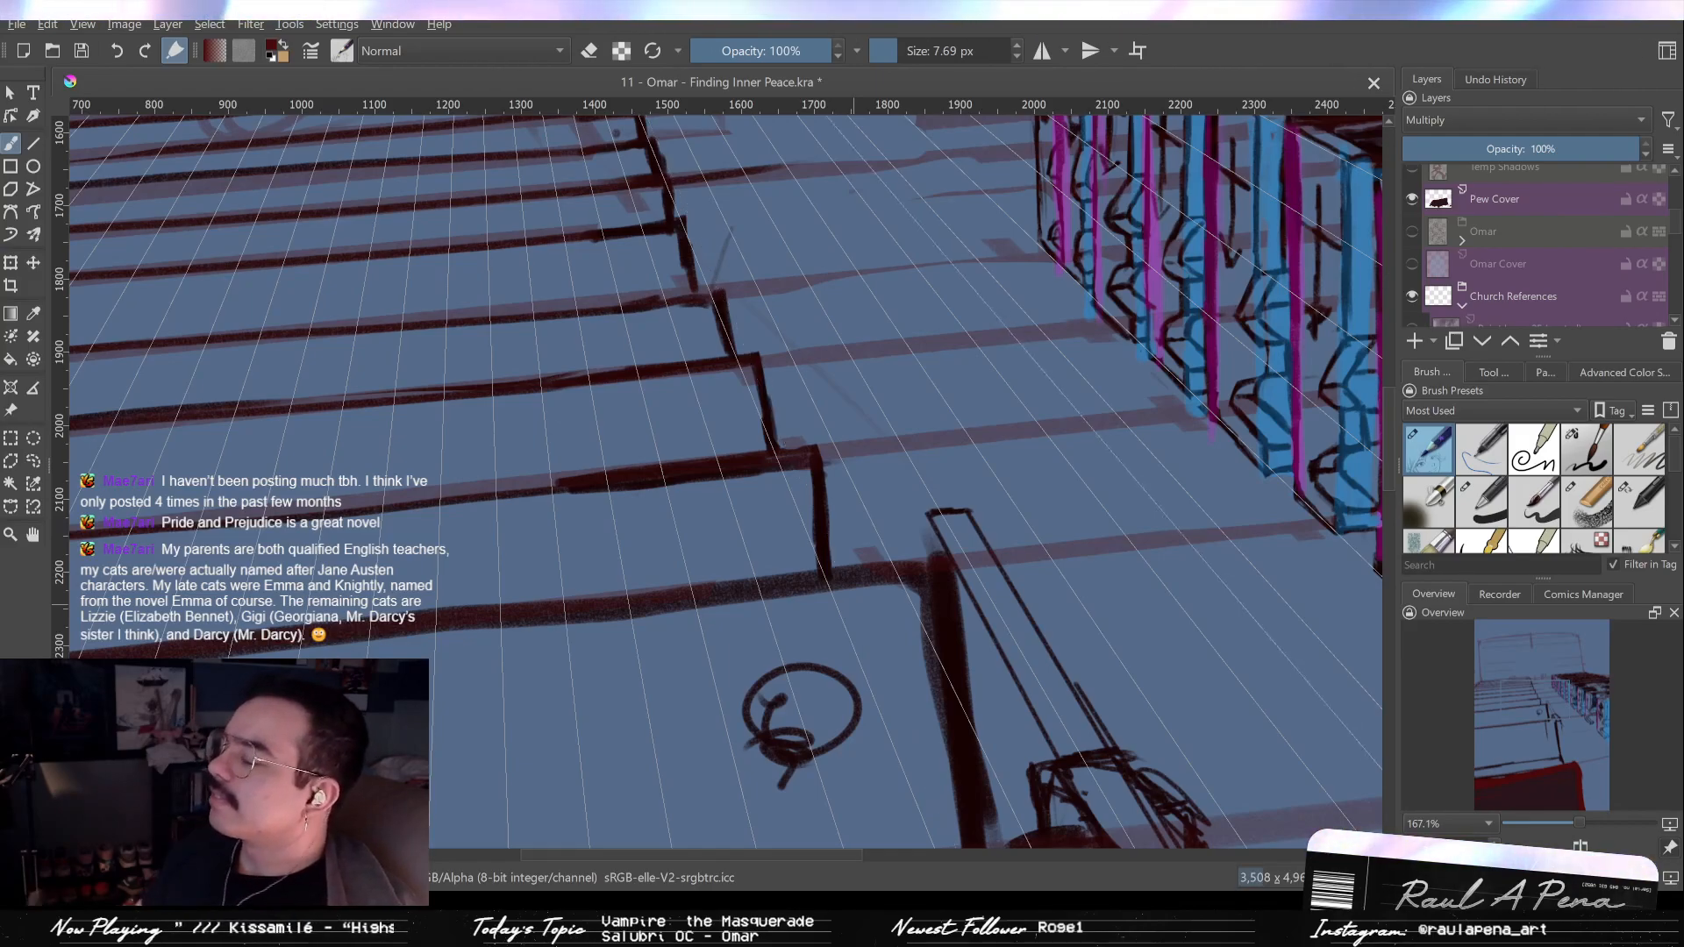
drag(822, 436, 769, 376)
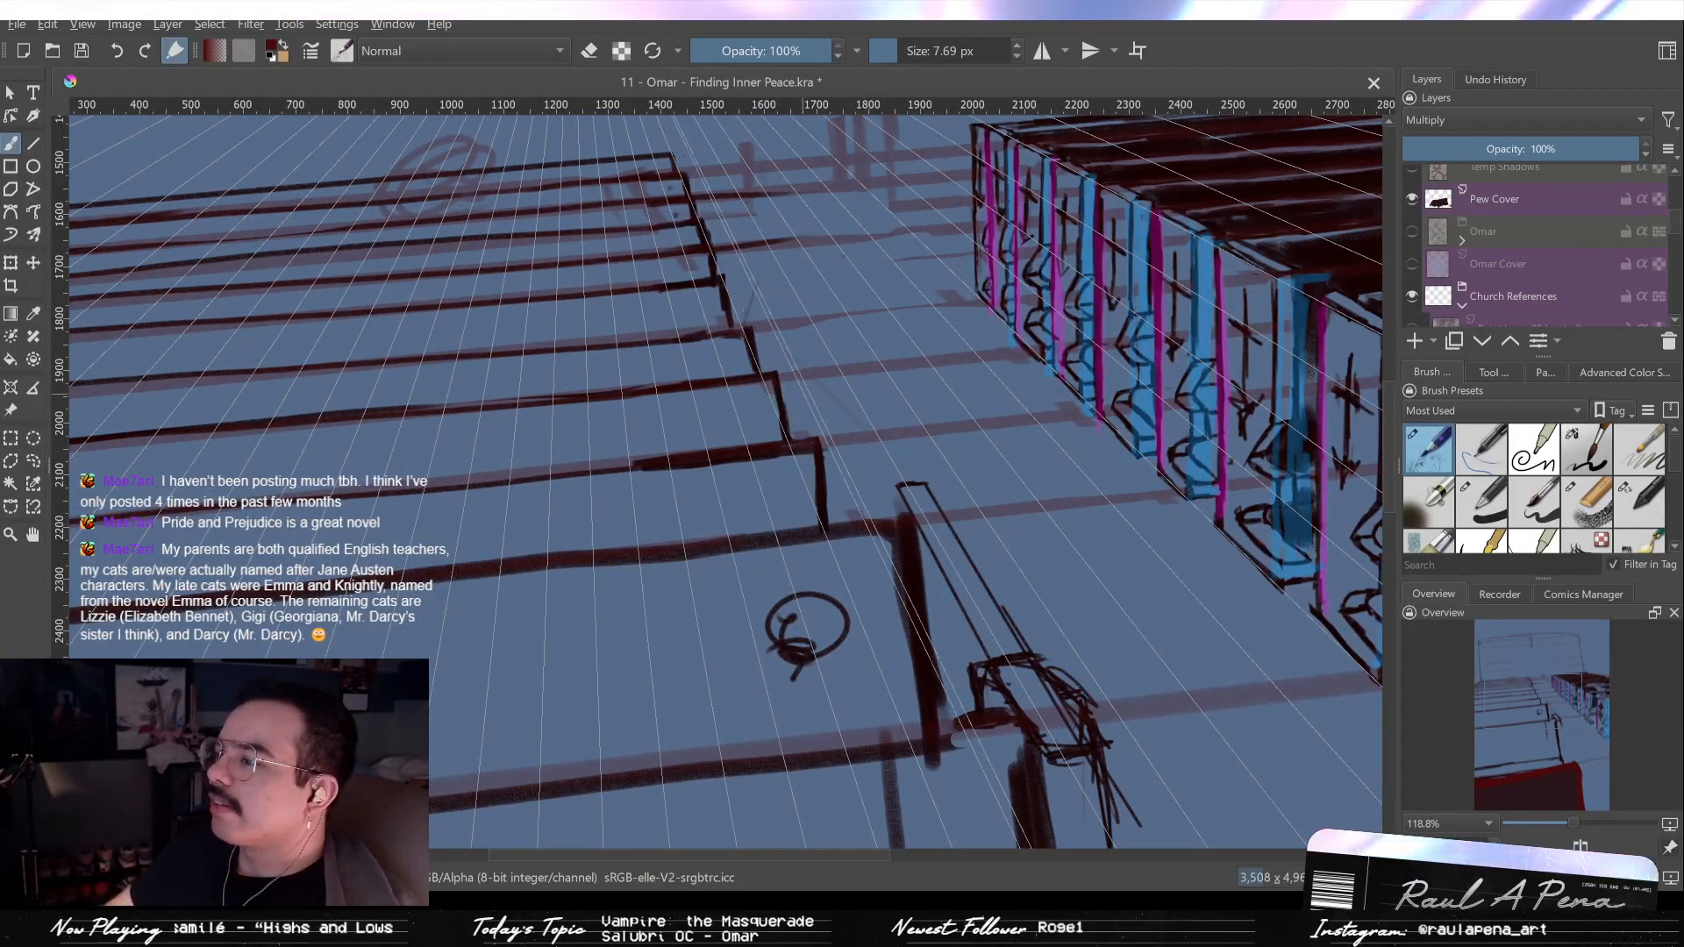
drag(774, 372, 825, 452)
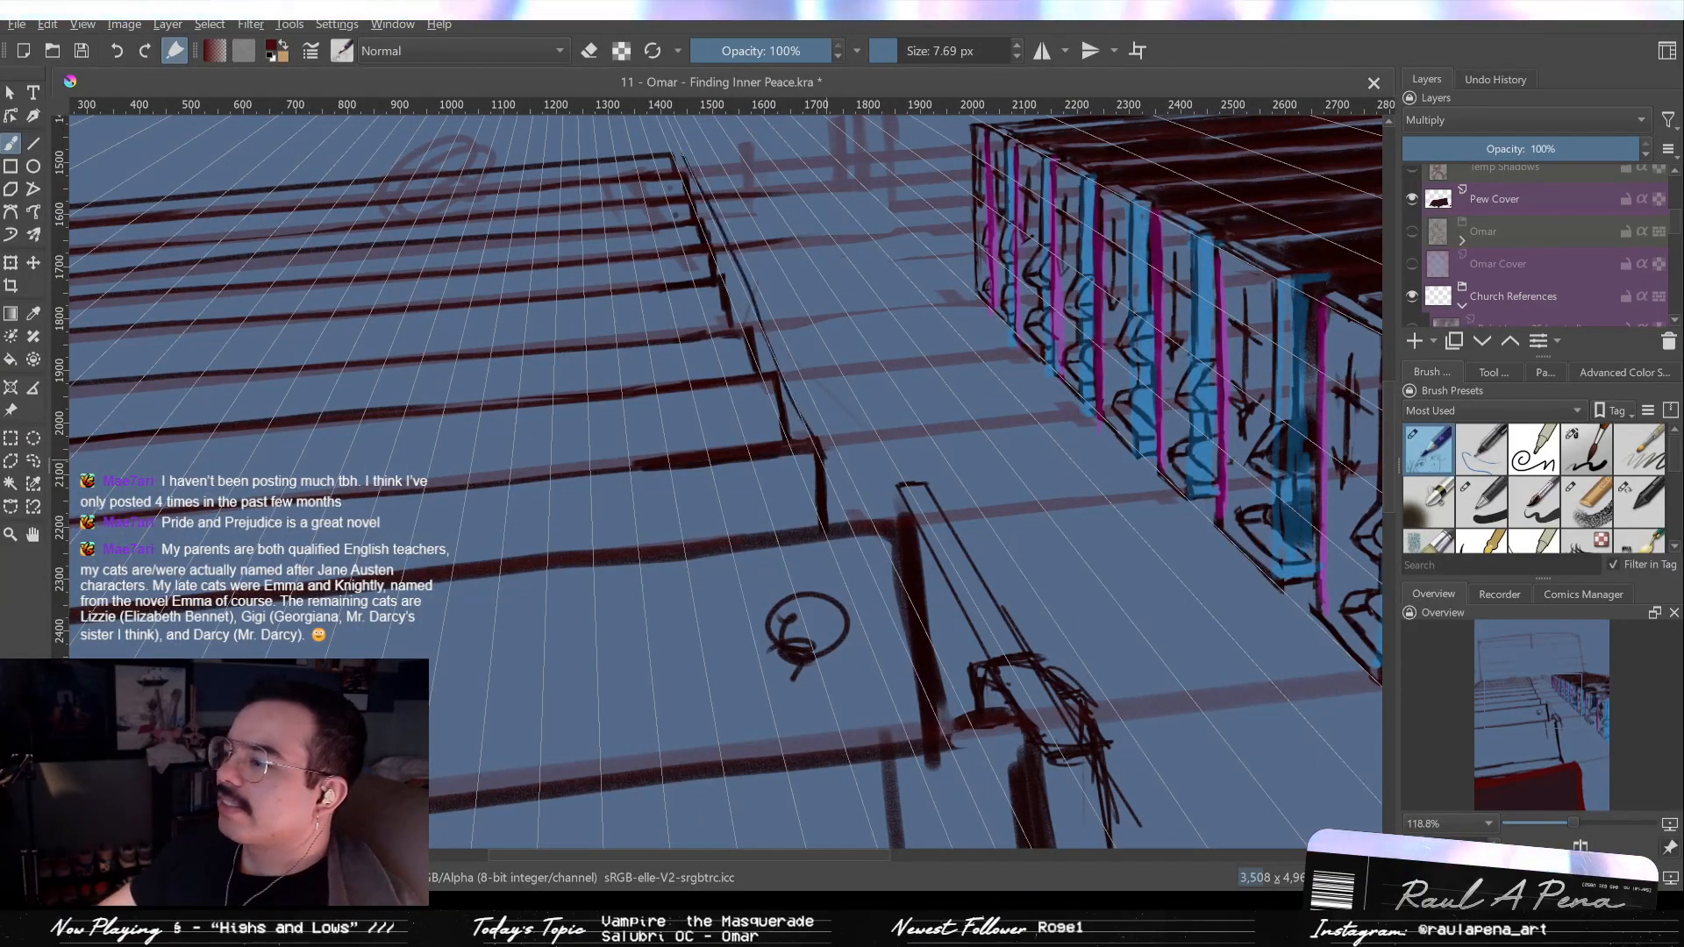
Switch to the Line tool, show the Omar and Omar Cover layers to compare the pew ends with the figure, and hide both again.
click(33, 143)
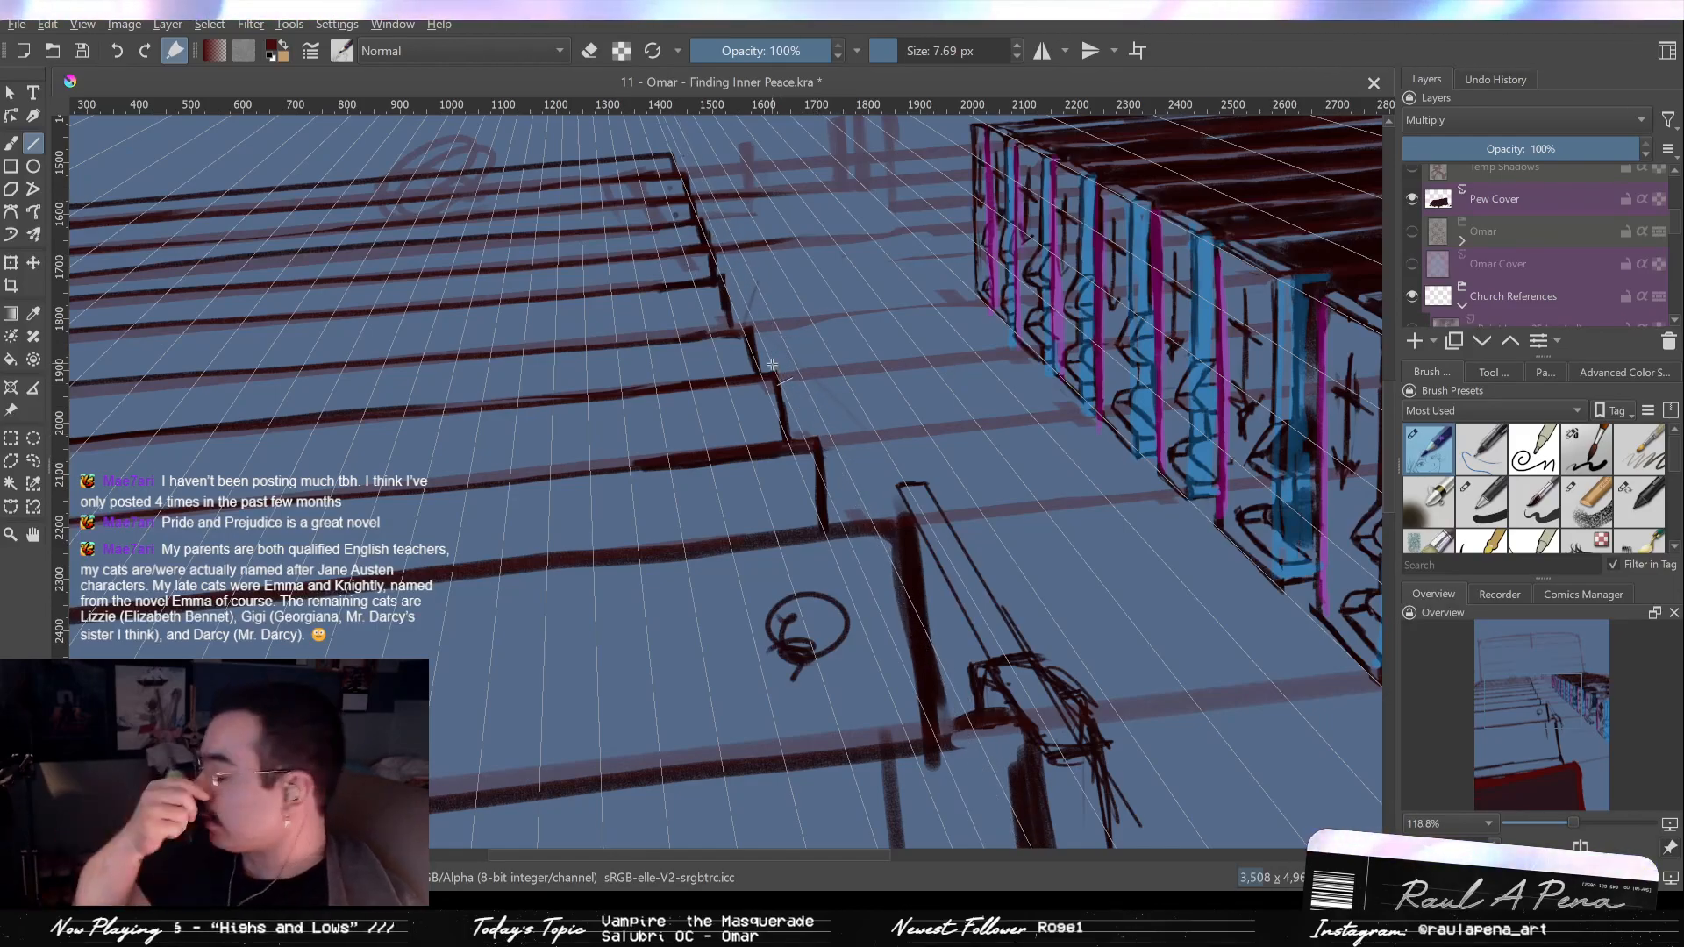
scroll(772, 364, down, 3)
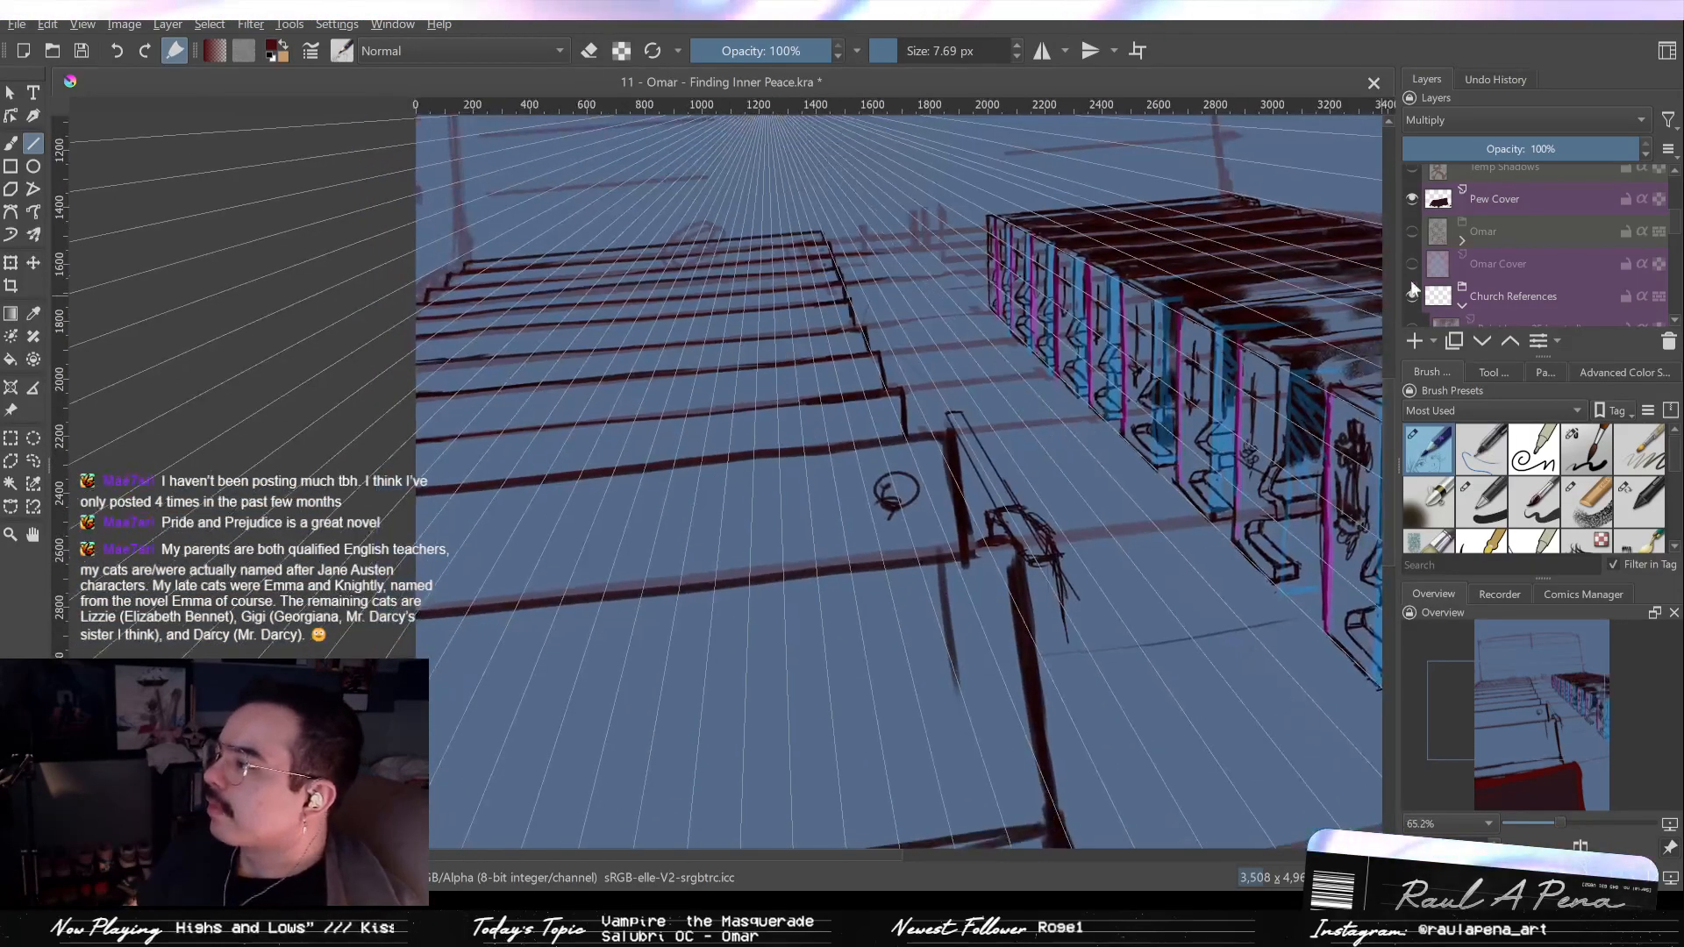
click(1412, 263)
click(1412, 231)
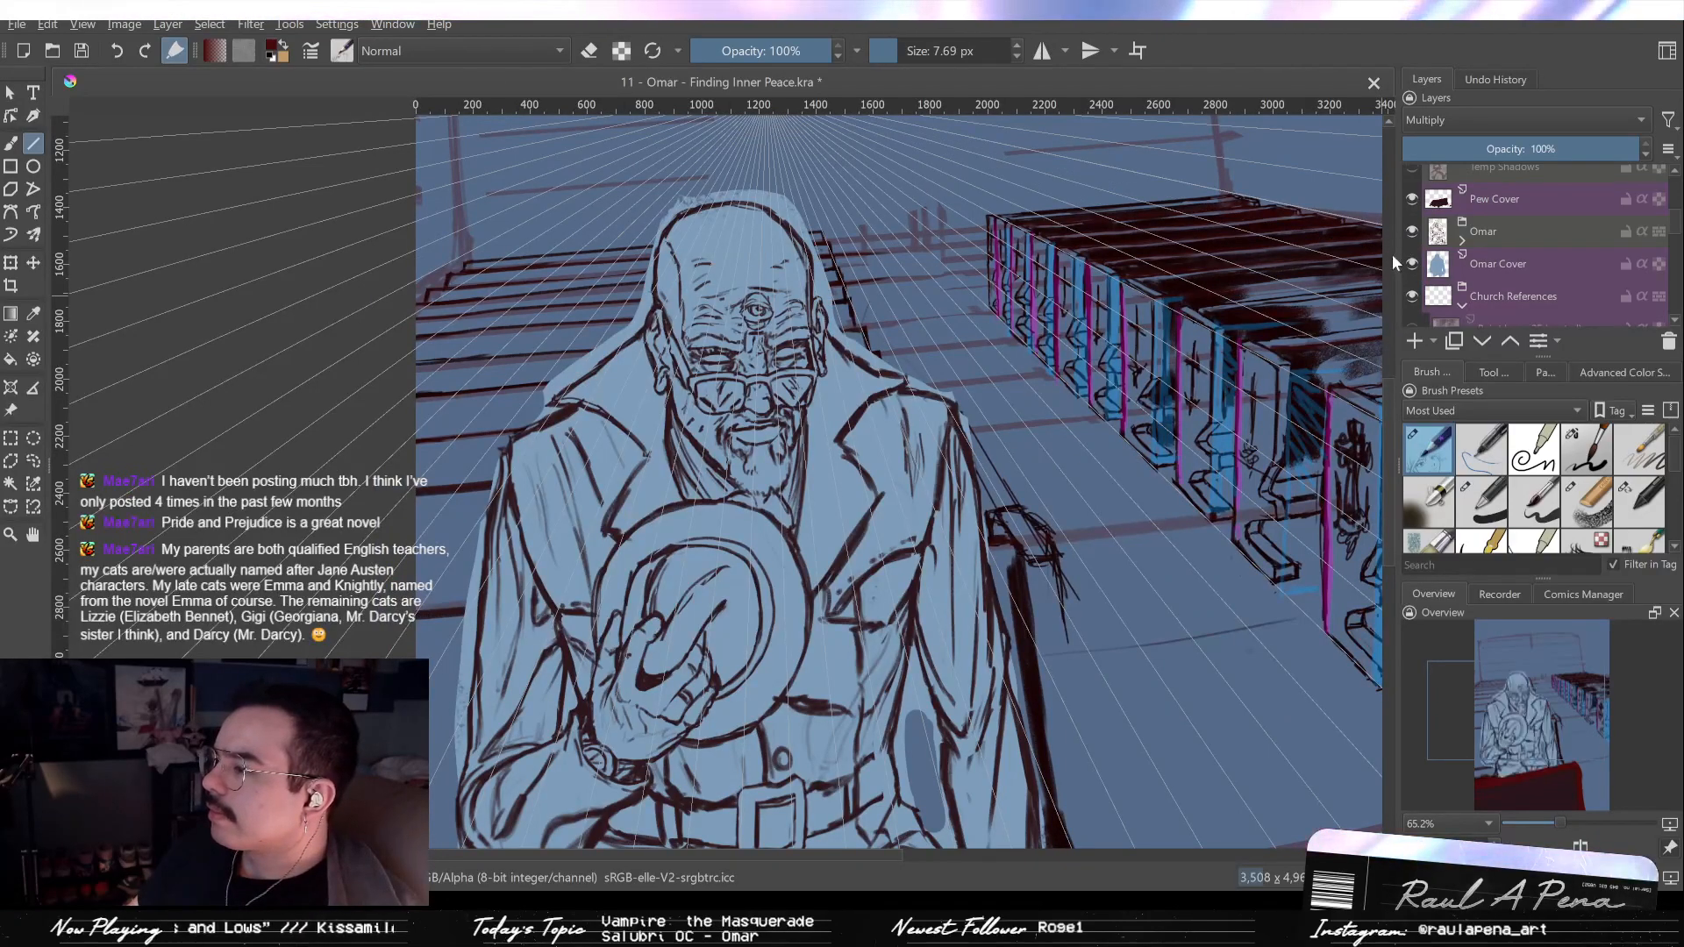
scroll(995, 454, up, 2)
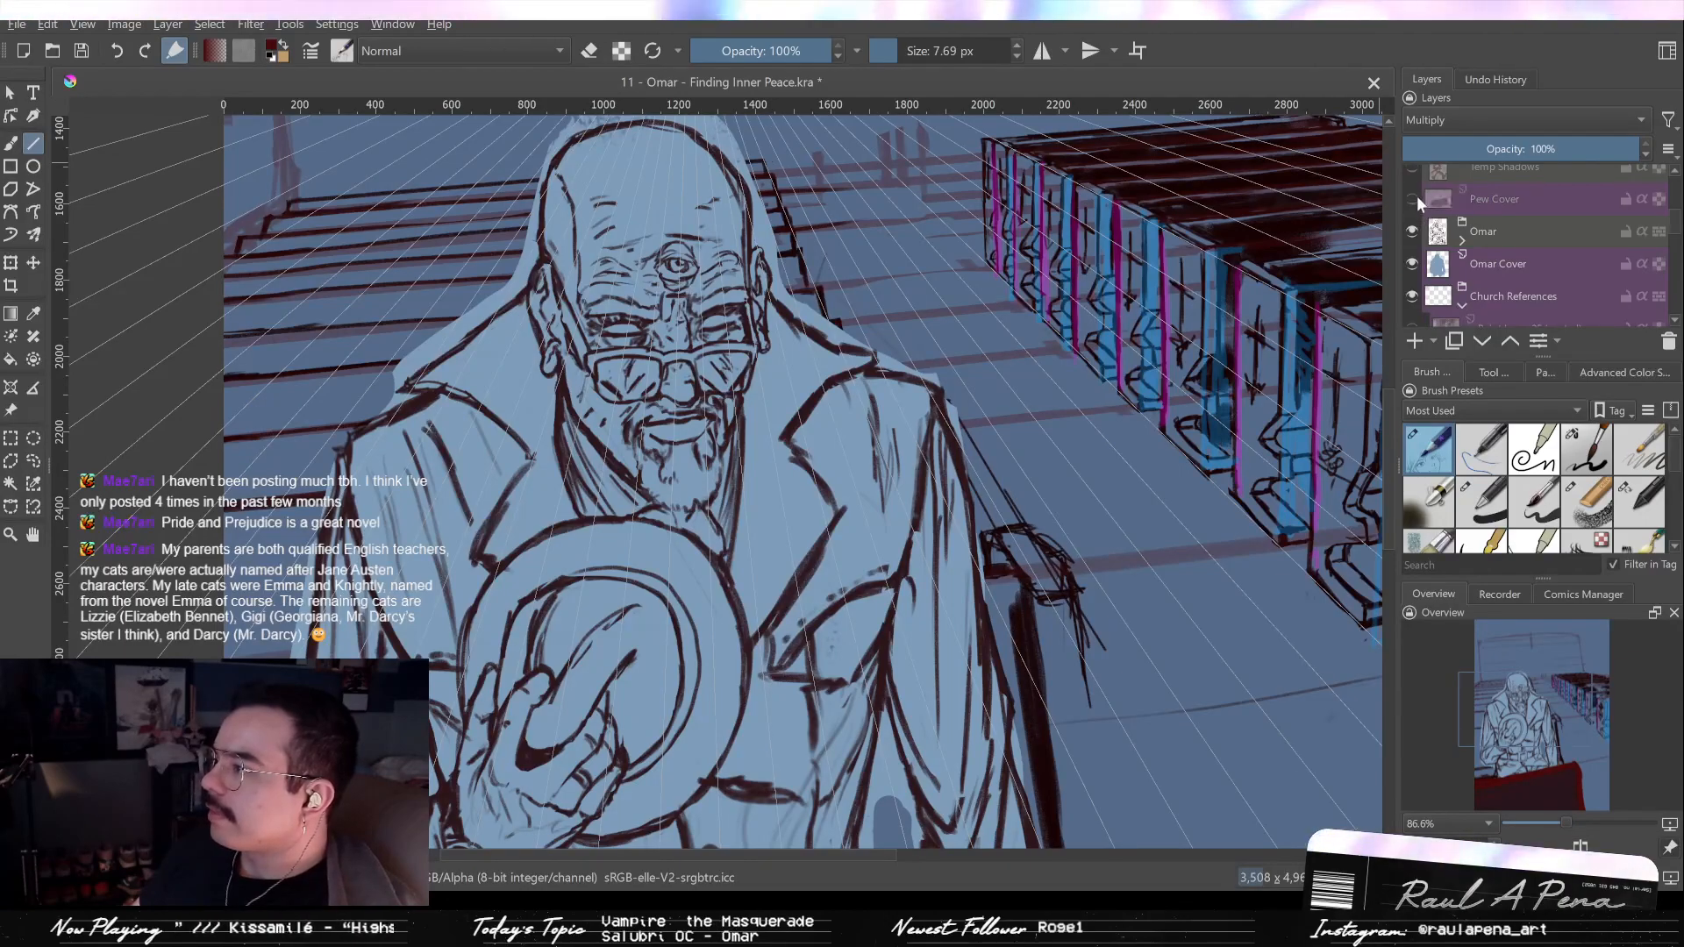
click(1414, 199)
click(1412, 232)
click(1409, 263)
Draw straight upright edges down from the cross line on the far pew cap to form its end panel.
scroll(926, 452, up, 1)
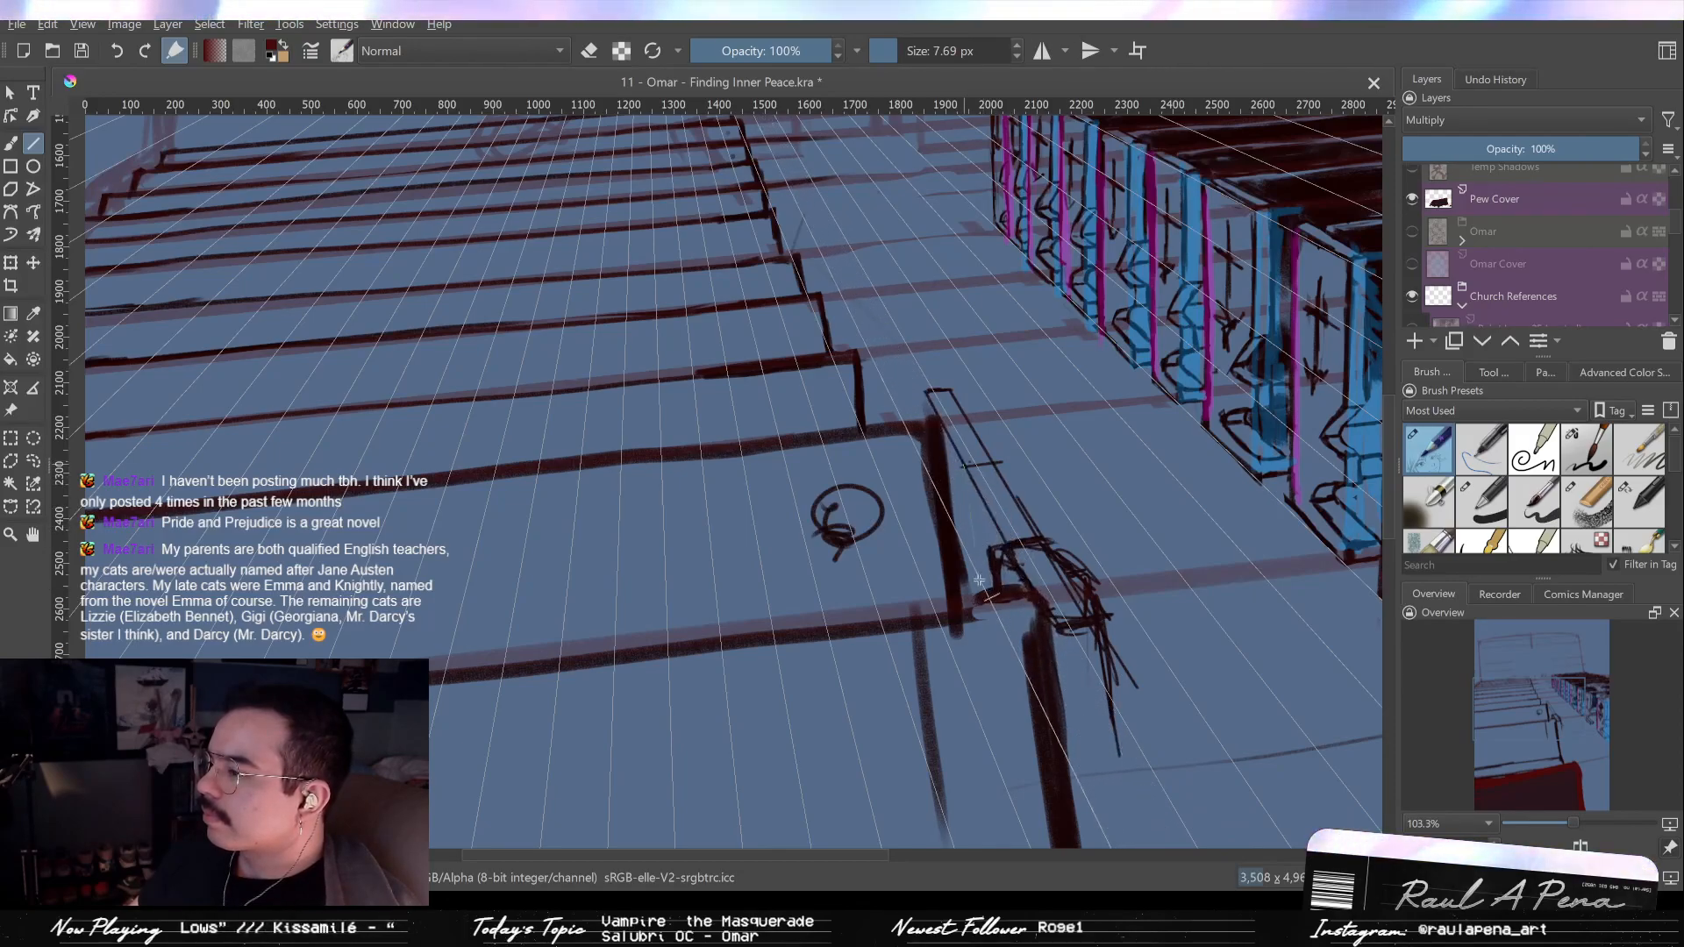
drag(975, 590, 965, 470)
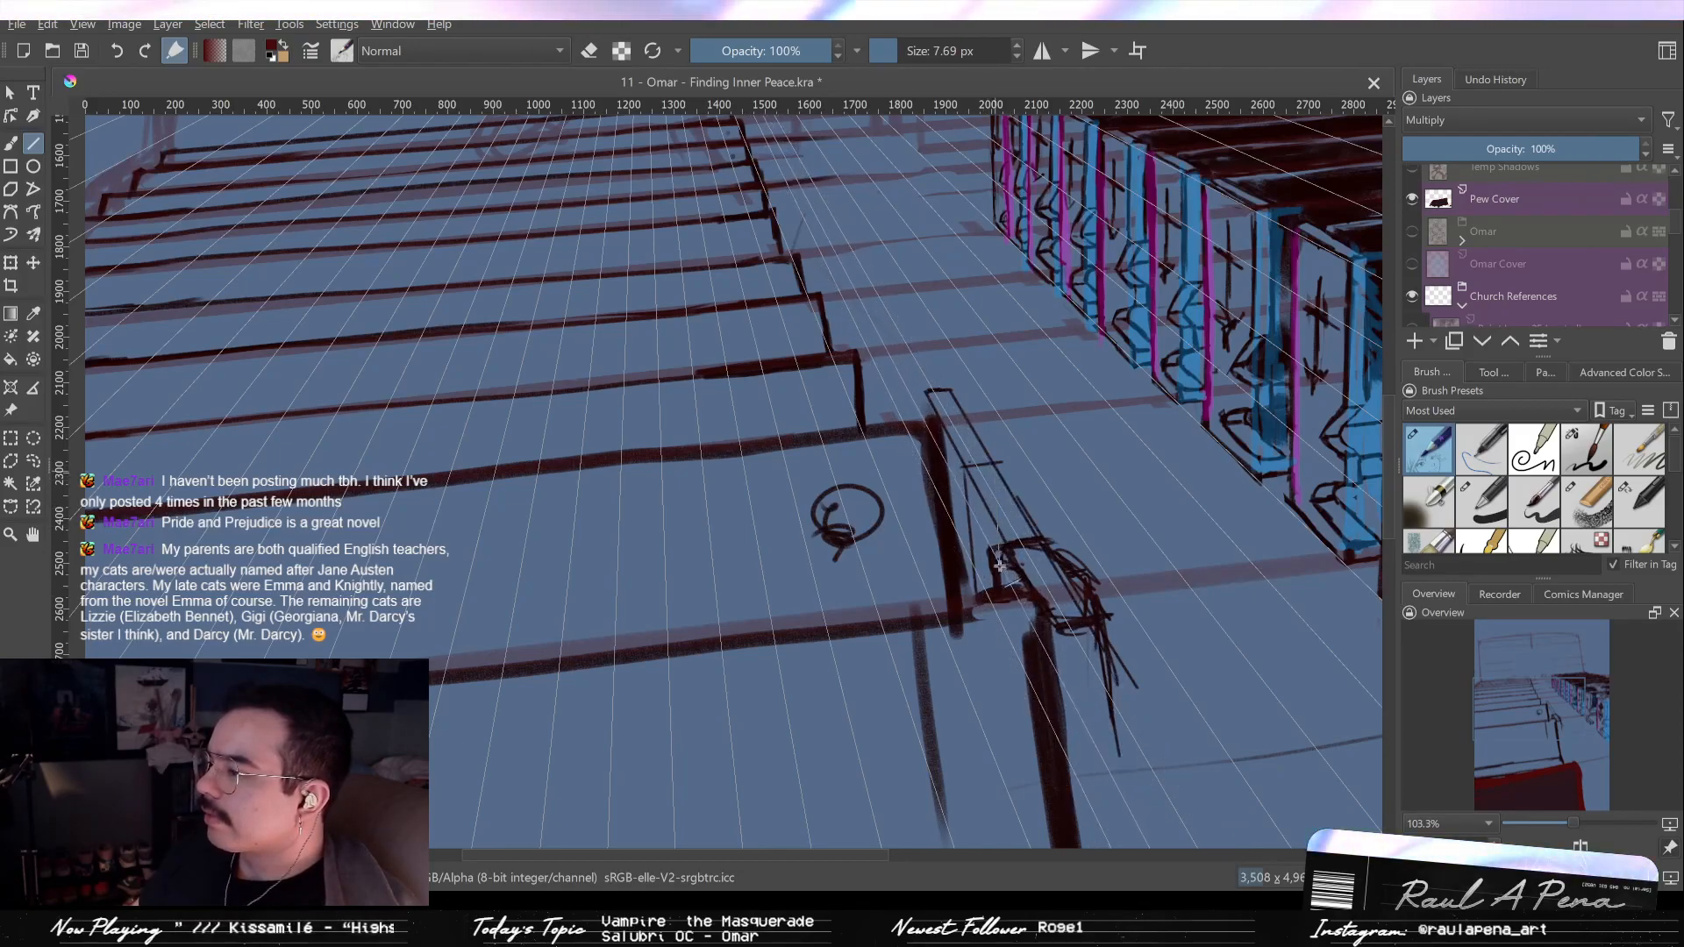
drag(1001, 562, 995, 470)
mouse_move(1096, 683)
mouse_down()
mouse_move(1025, 493)
mouse_move(1031, 537)
mouse_up()
mouse_move(1026, 463)
mouse_down()
mouse_move(1050, 568)
mouse_move(1015, 329)
mouse_up()
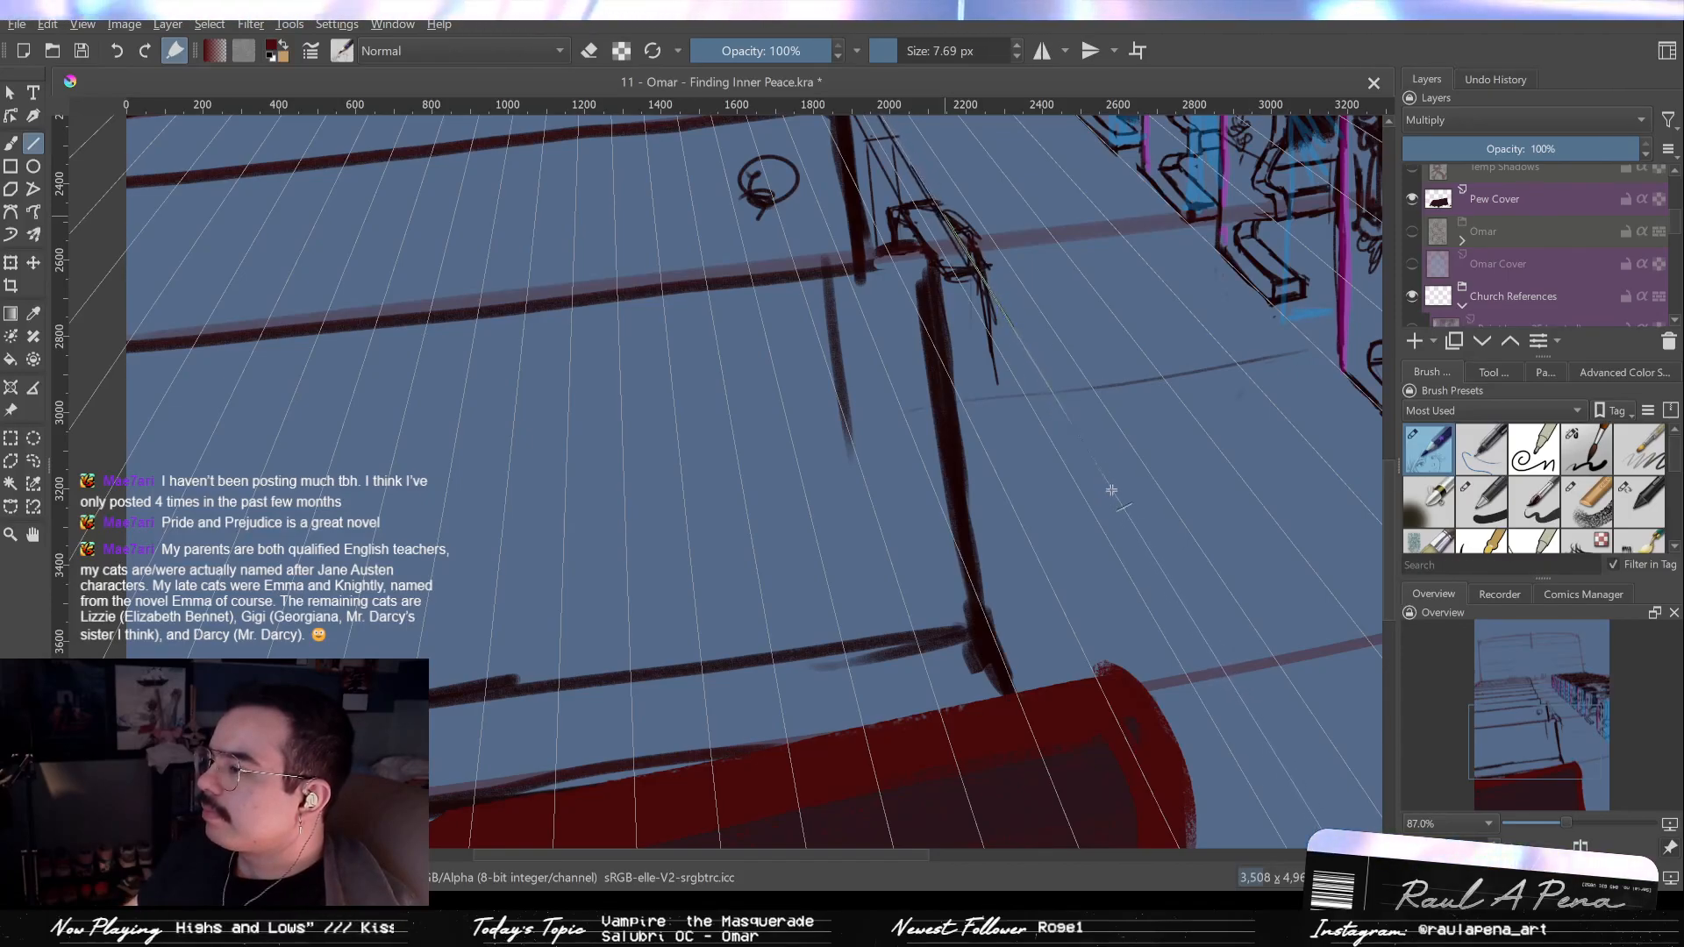
Draw two converging straight lines forward from the middle pew cap and a short cross line marking its near end.
drag(1118, 501, 1040, 377)
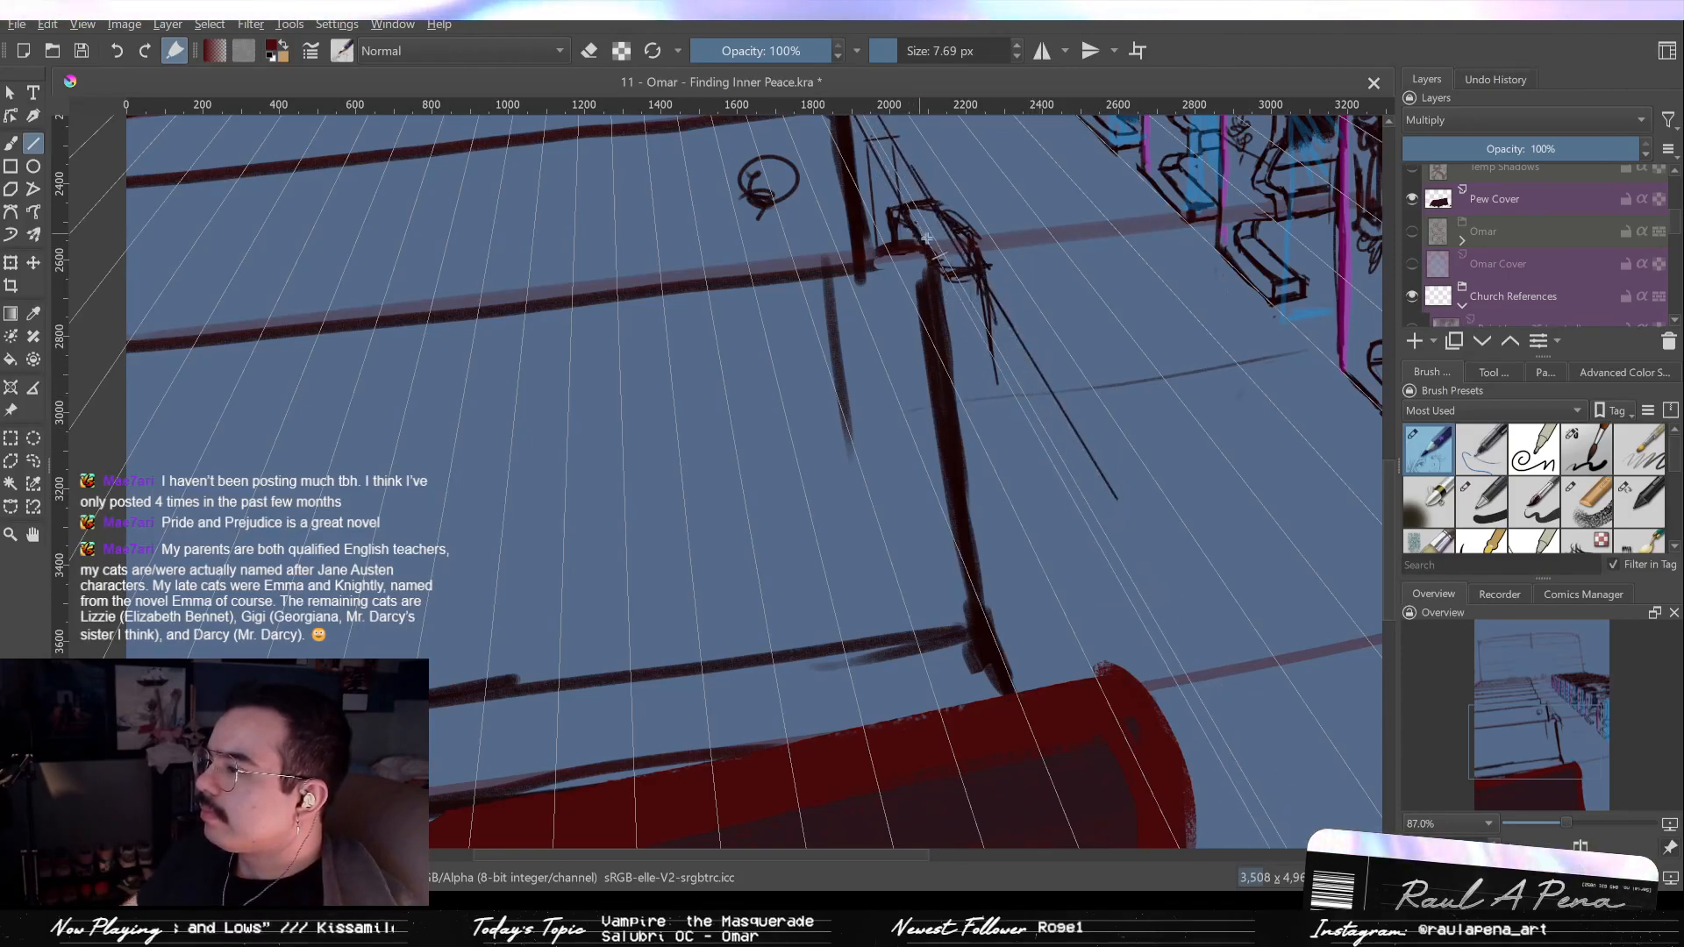
mouse_move(922, 234)
mouse_down()
mouse_move(1035, 488)
mouse_move(1079, 517)
mouse_up()
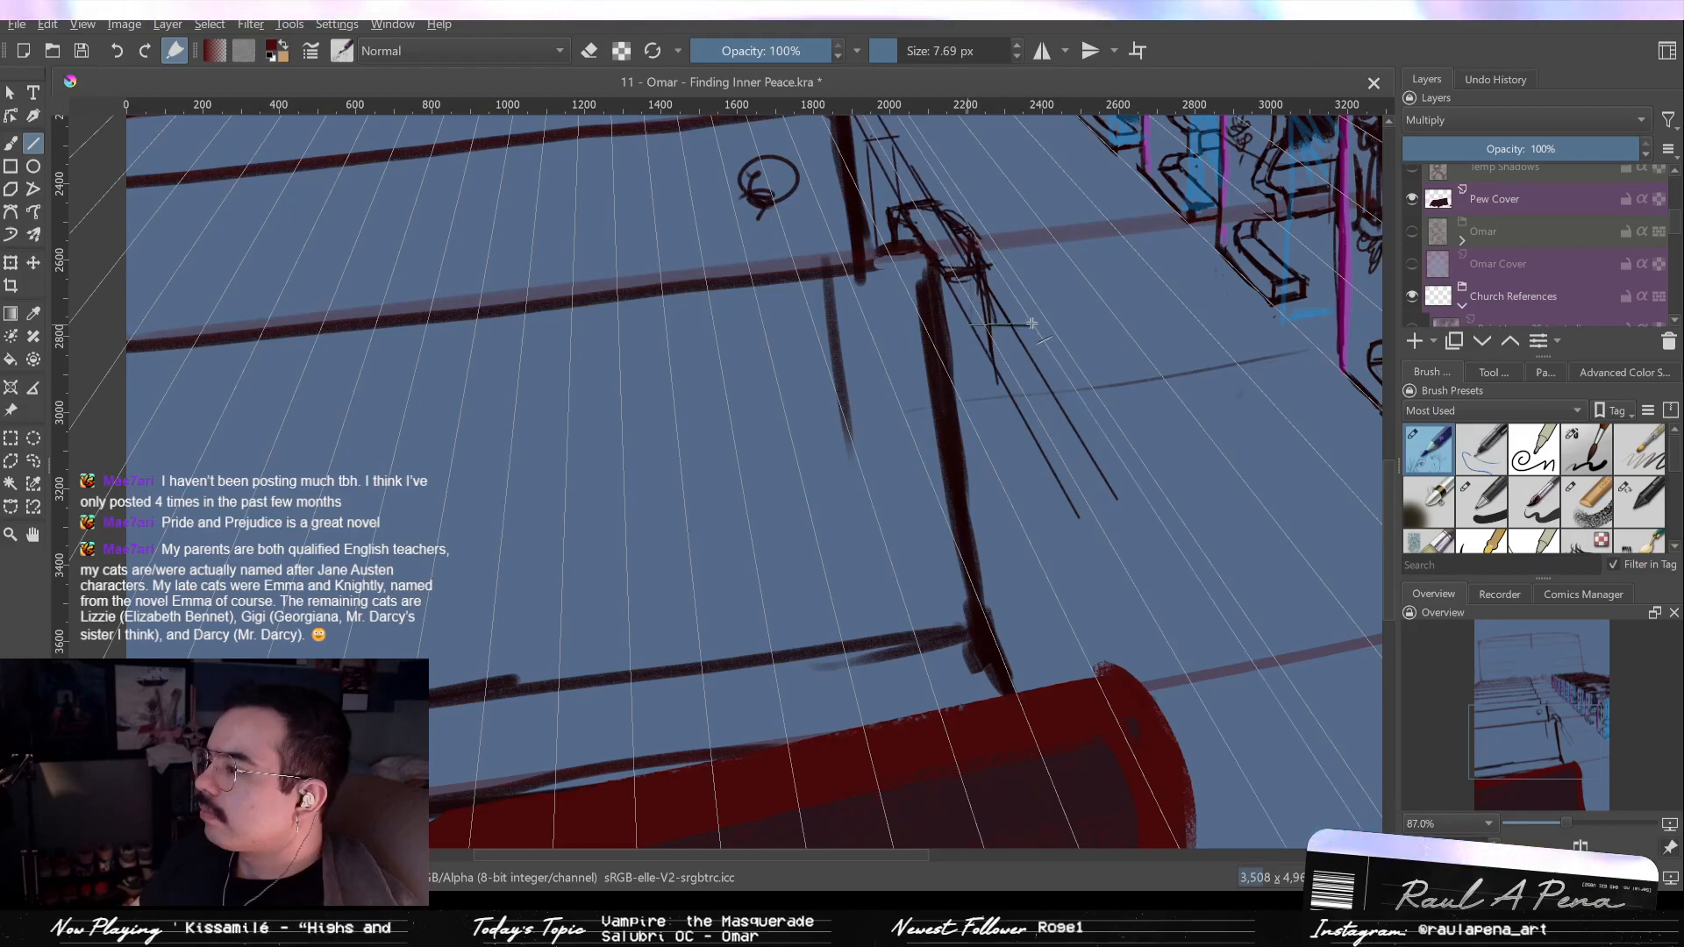
drag(1042, 321, 1040, 316)
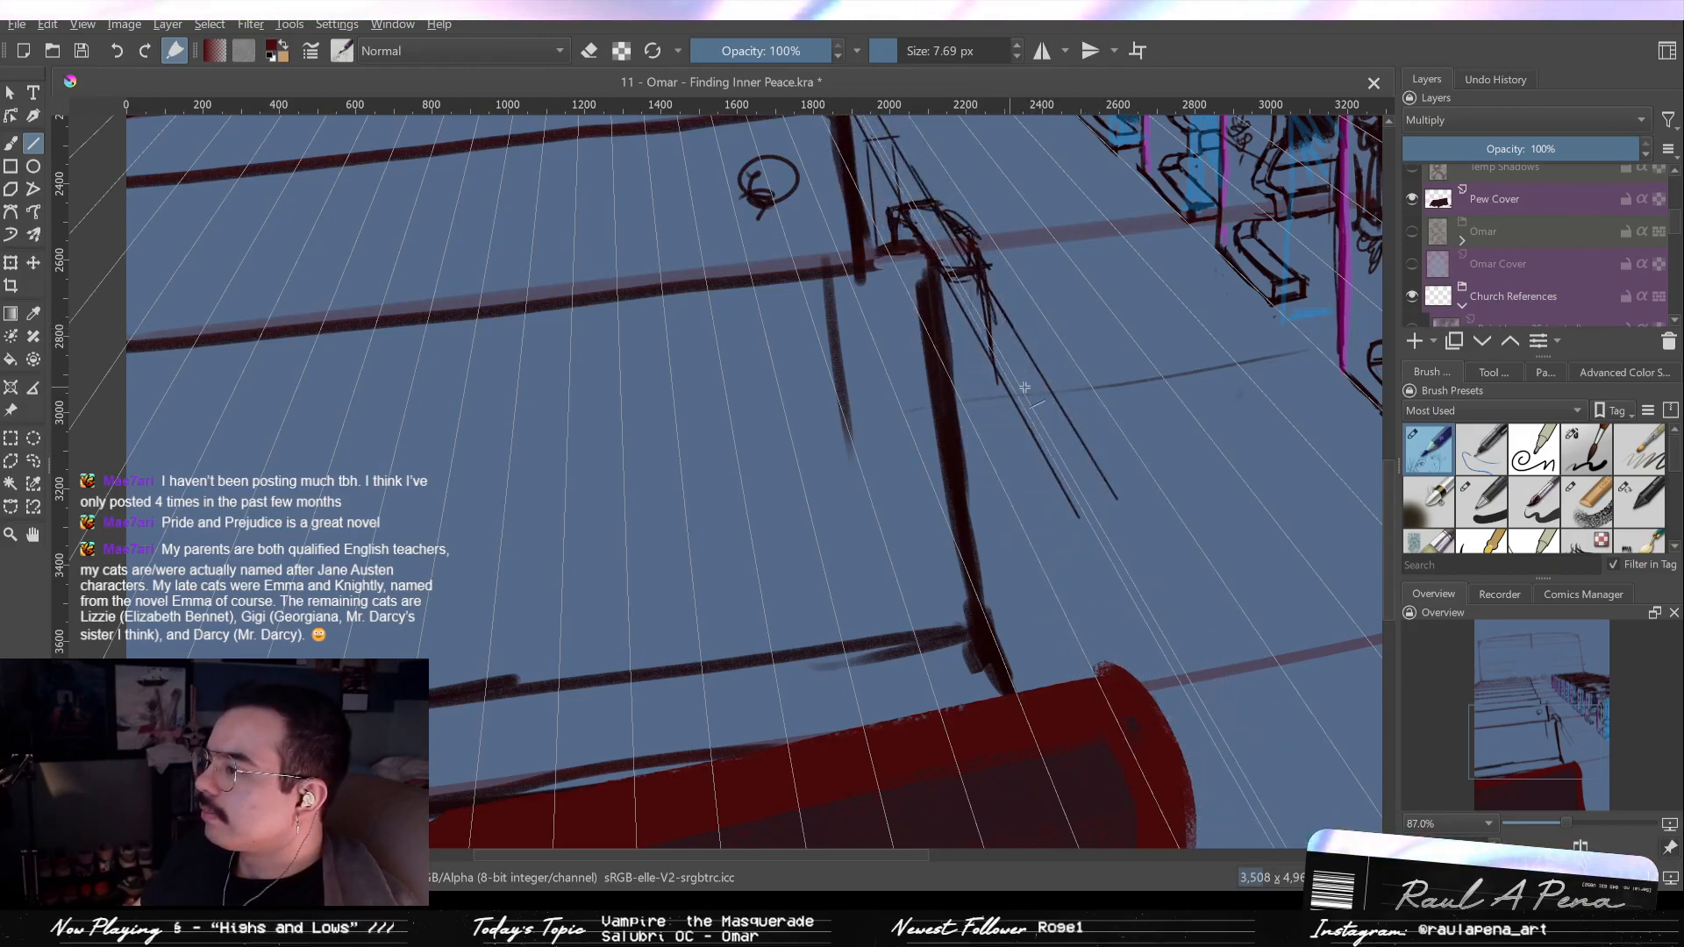
drag(1051, 379, 748, 368)
Draw two near-vertical straight edges from the middle pew cap's near end down to the red pew, undoing the misangled attempts.
drag(796, 568, 817, 665)
key(ctrl+z)
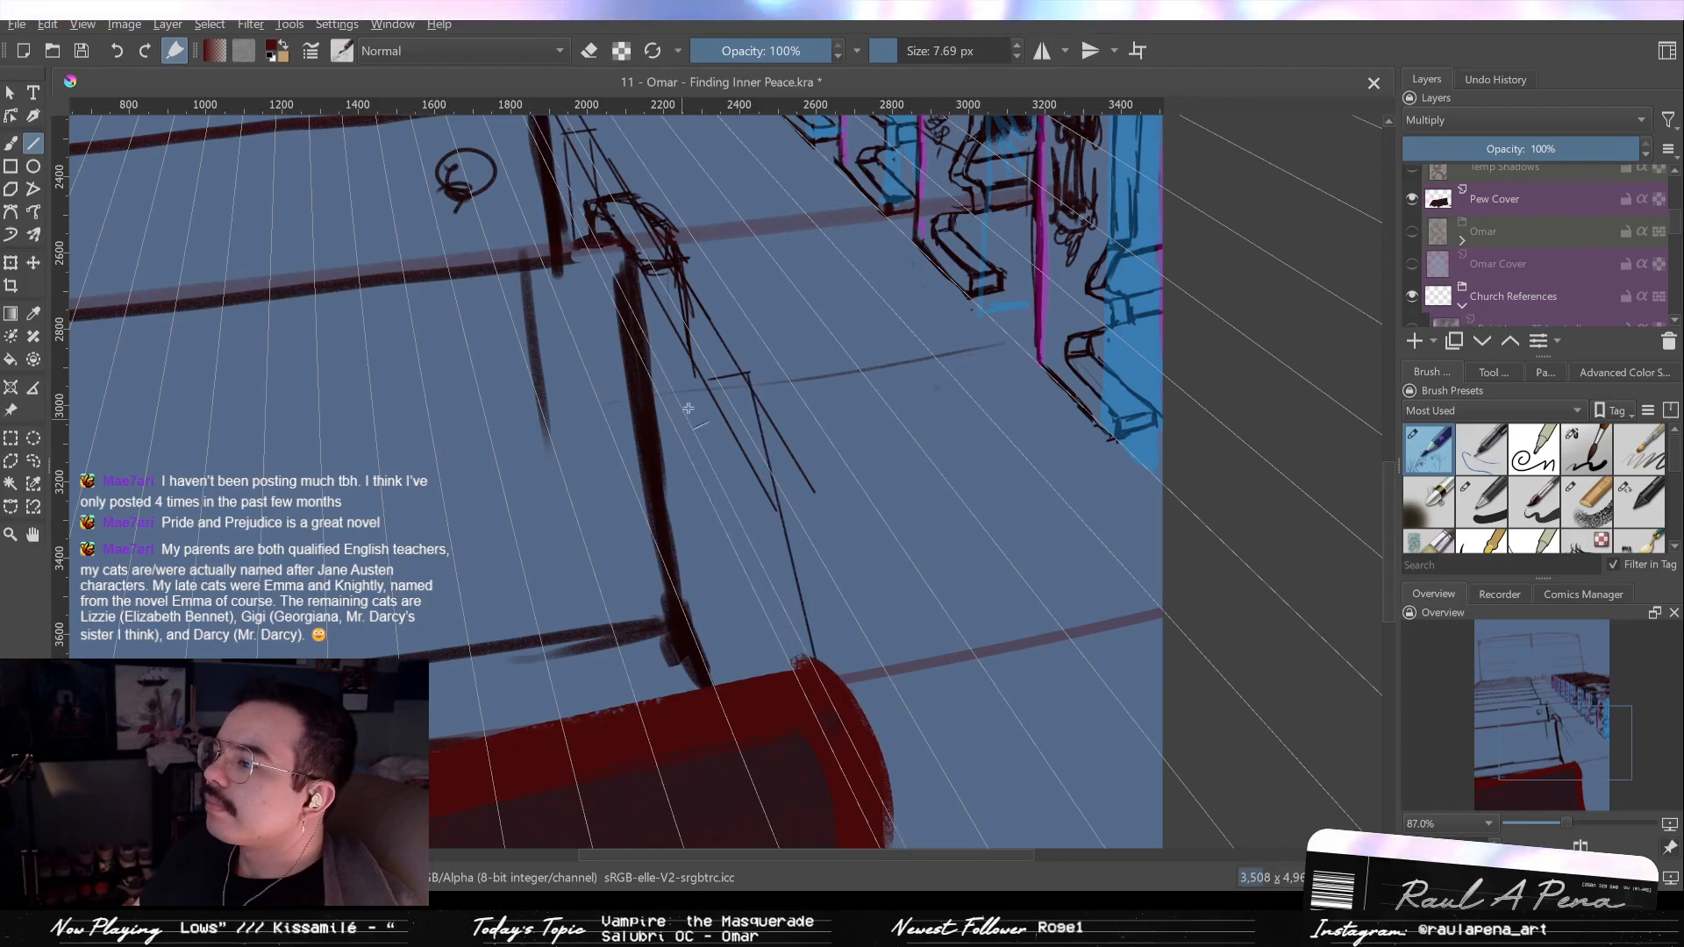
drag(708, 379, 777, 638)
key(ctrl+z)
mouse_move(711, 378)
mouse_down()
mouse_move(760, 658)
mouse_move(744, 671)
mouse_up()
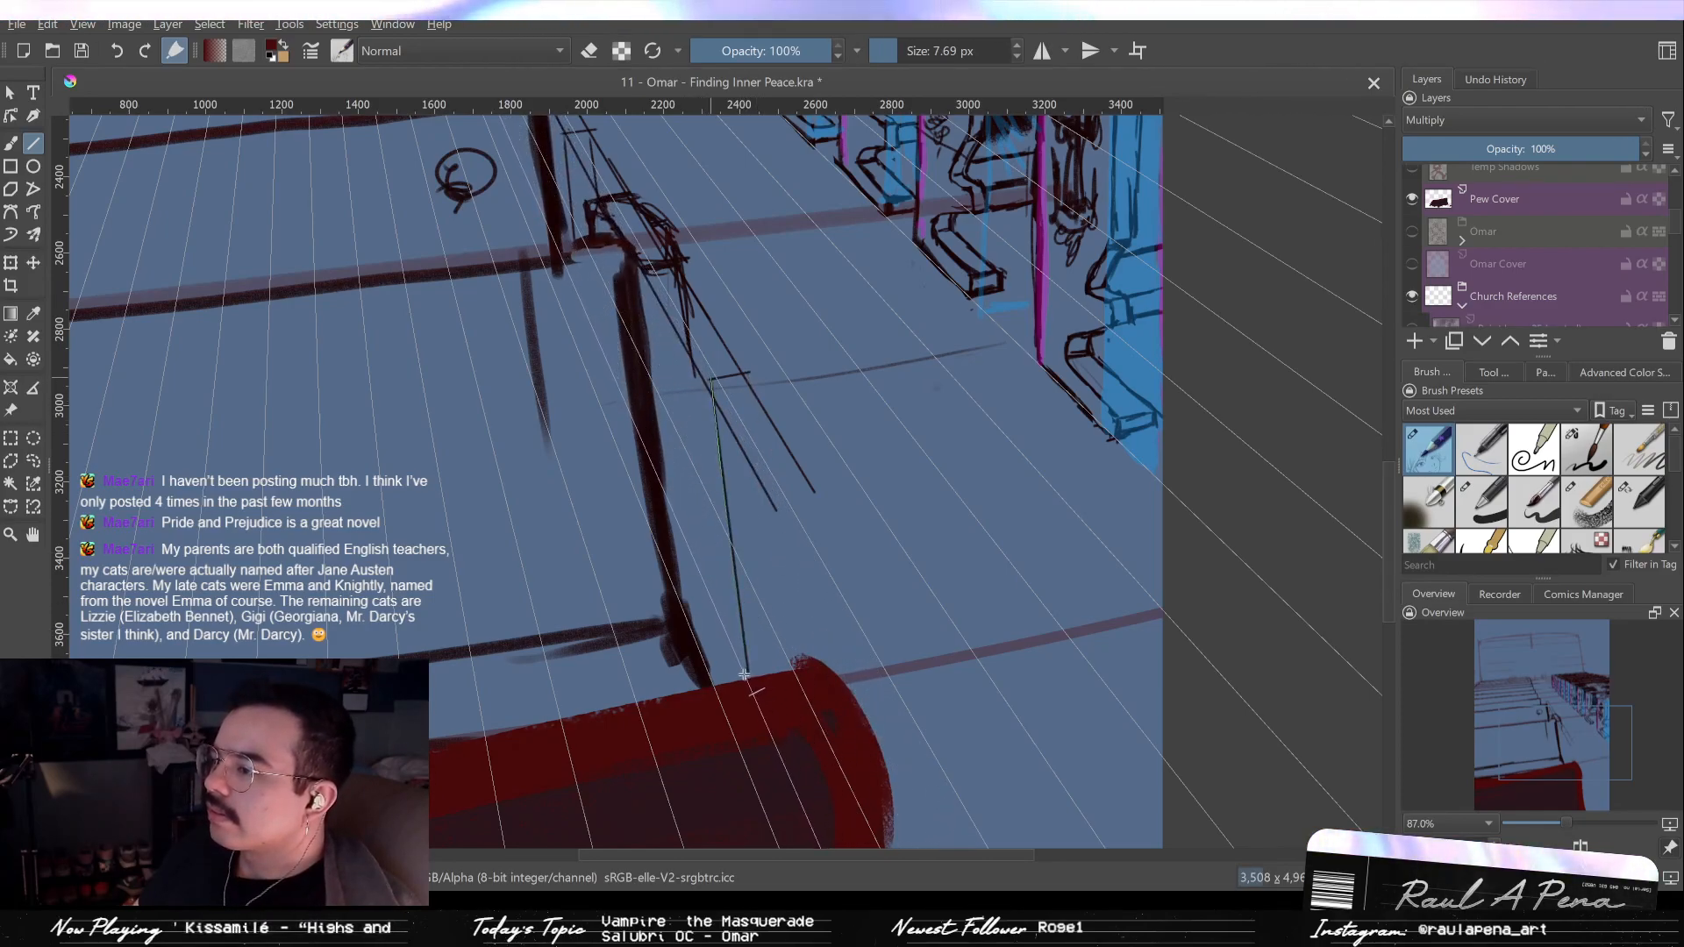
drag(748, 374, 770, 664)
Draw two long straight perspective lines from the middle pew cap forward past the corner of the red pew.
drag(745, 432, 745, 295)
drag(746, 602, 726, 645)
mouse_move(667, 295)
mouse_down()
mouse_move(686, 691)
mouse_move(684, 653)
mouse_up()
mouse_move(709, 501)
mouse_down()
mouse_move(733, 636)
mouse_move(772, 640)
mouse_move(737, 414)
mouse_up()
drag(762, 352, 763, 364)
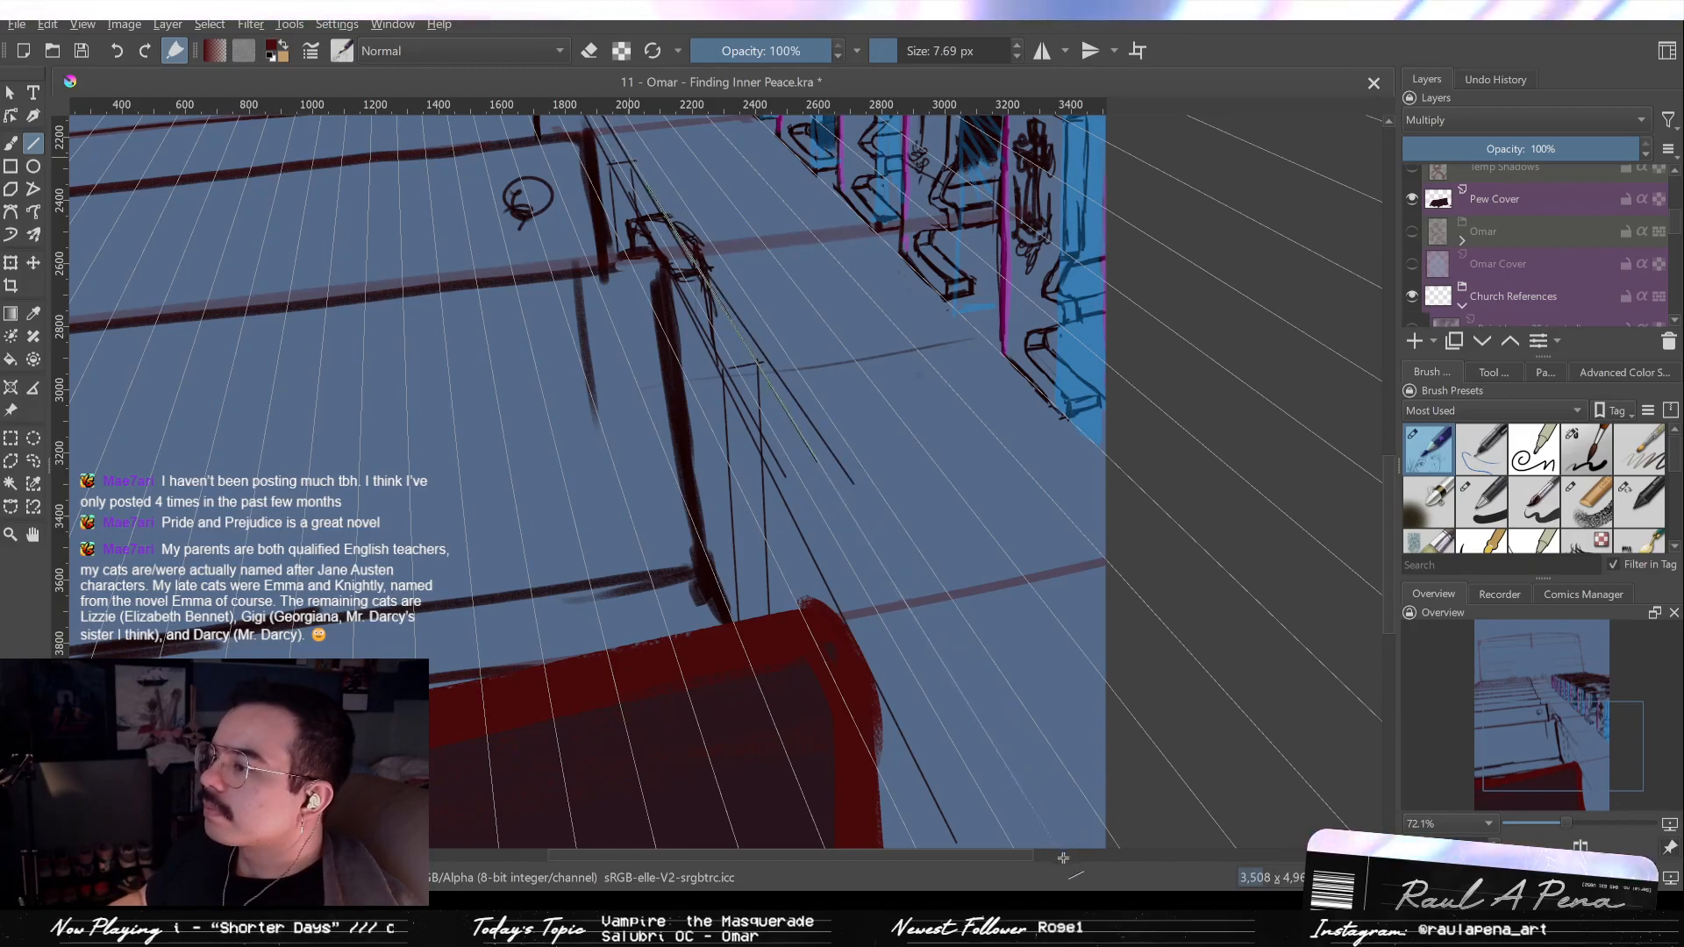
drag(1013, 721, 1011, 559)
mouse_move(992, 639)
mouse_down()
mouse_move(999, 596)
mouse_move(902, 566)
mouse_up()
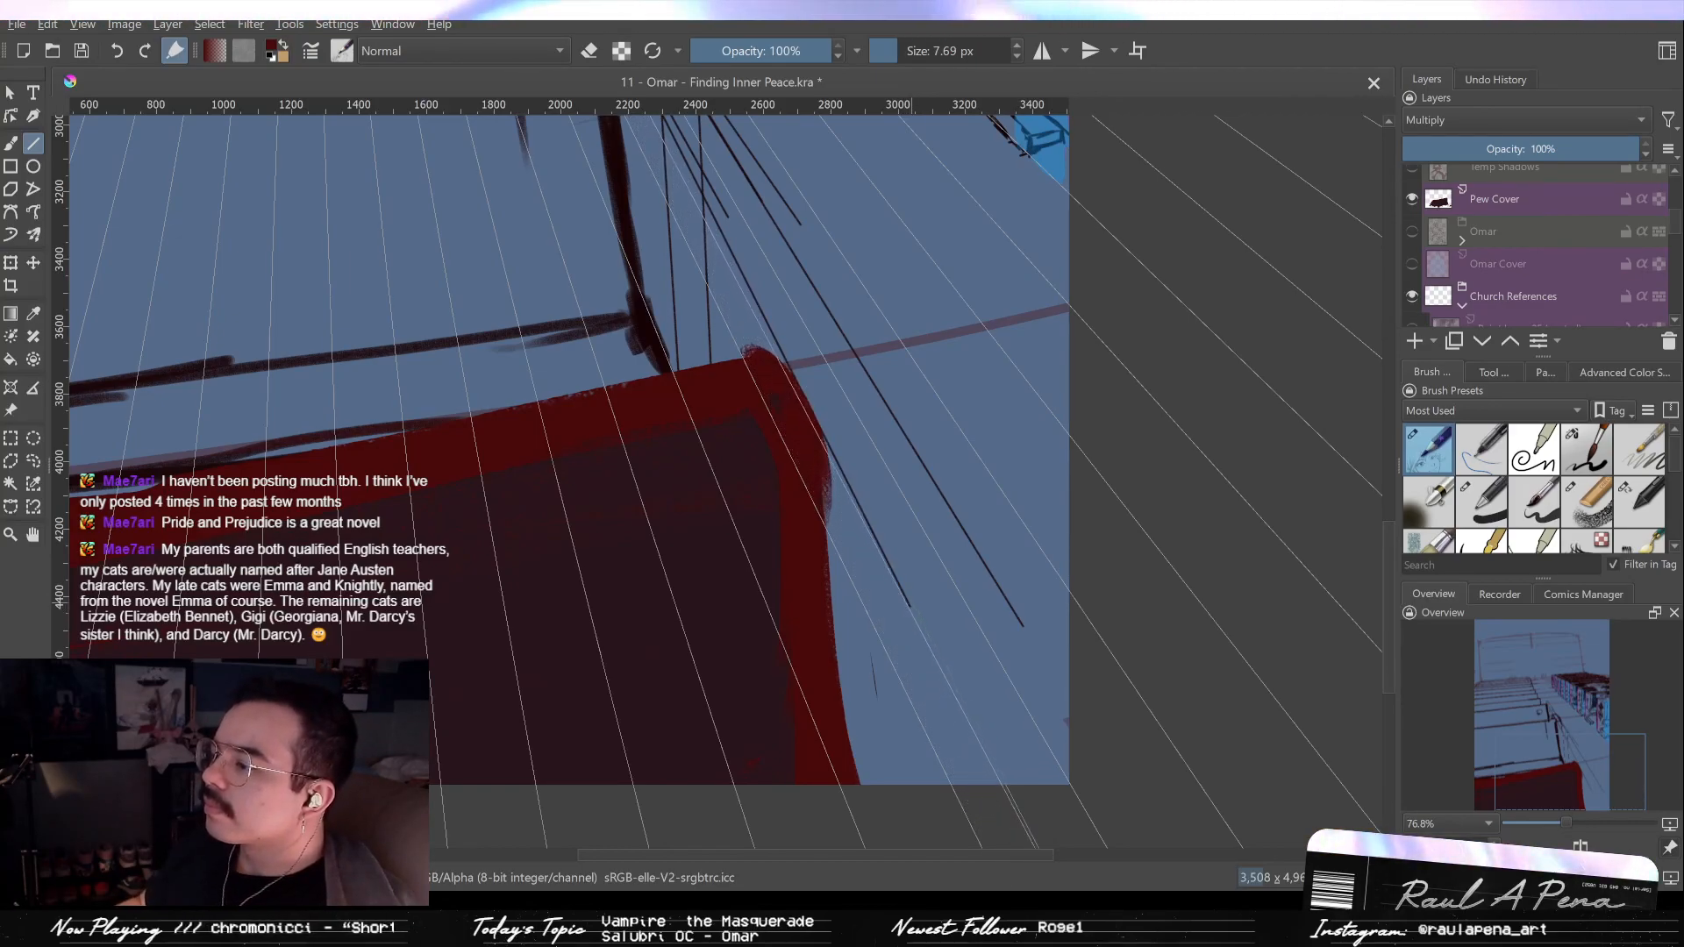
Extend both long perspective lines to the canvas edge and add a cross line for the nearest pew cap above the red pew.
drag(1030, 833, 1030, 833)
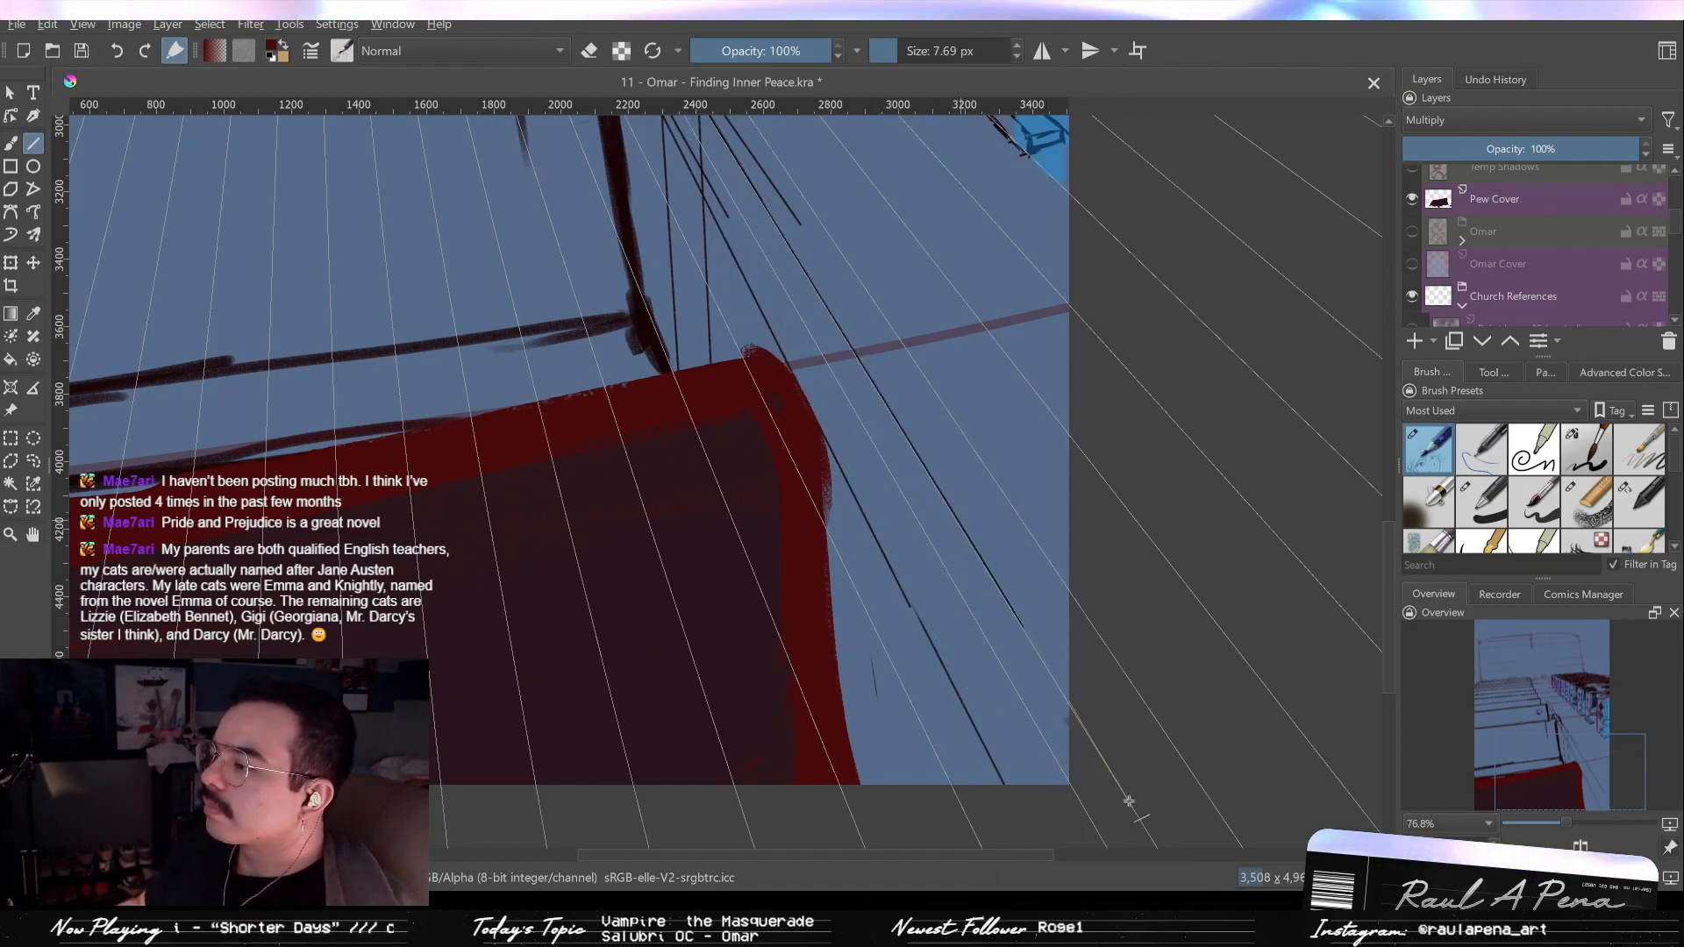
drag(1129, 801, 932, 478)
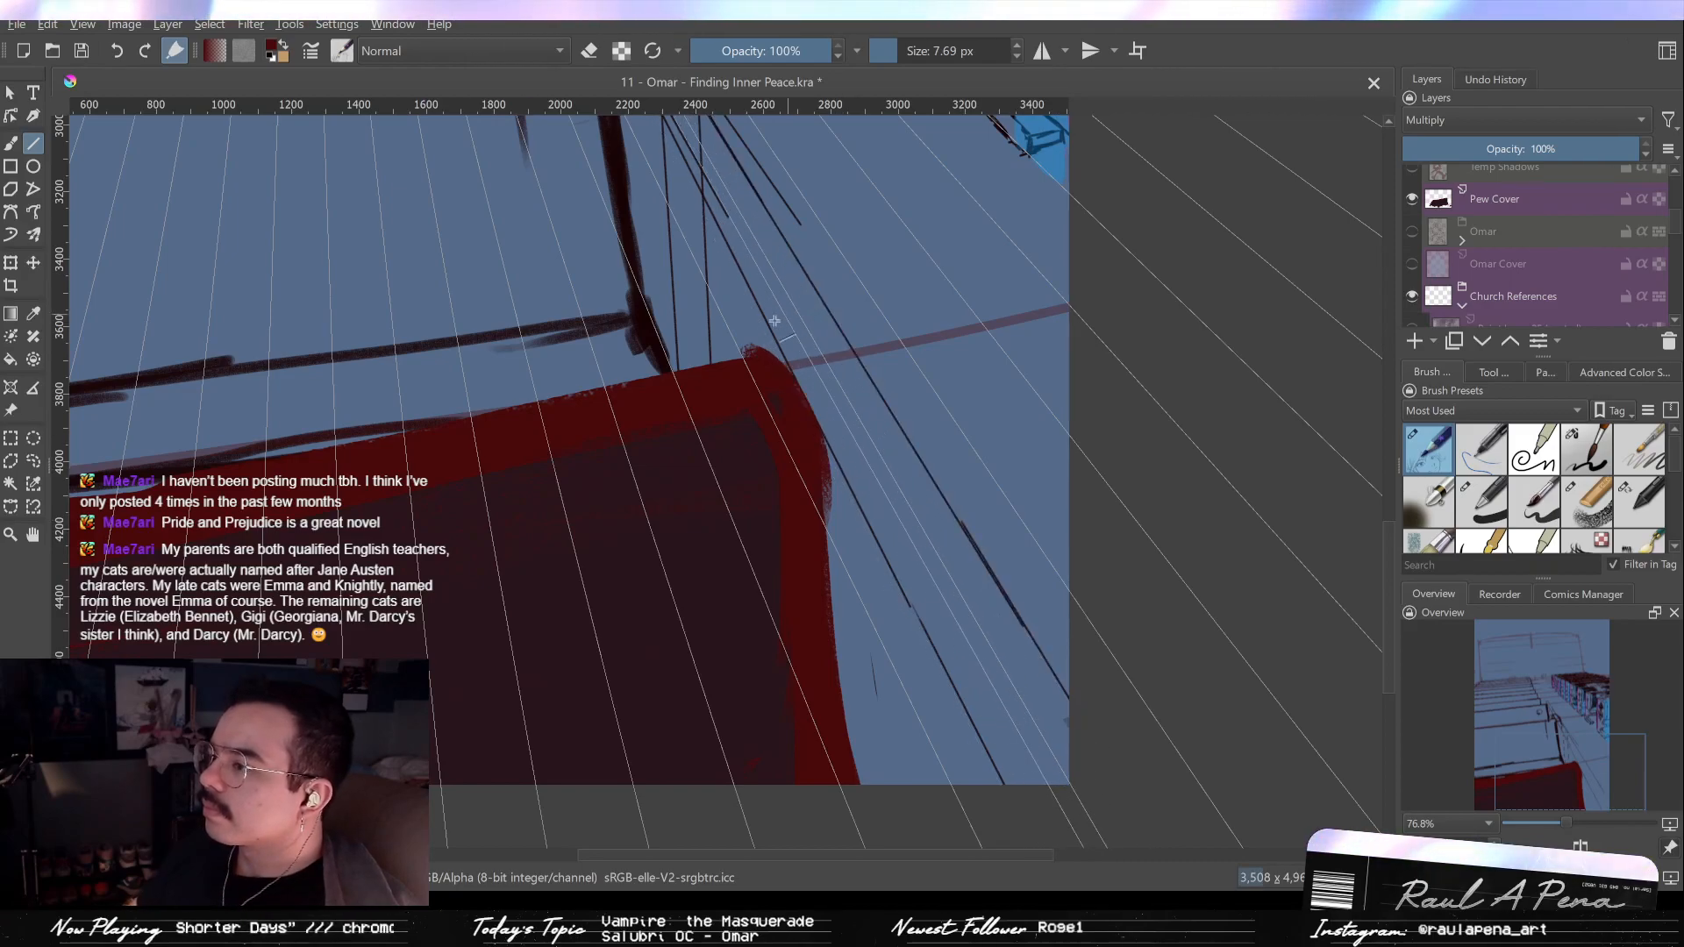
mouse_move(769, 312)
mouse_down()
mouse_move(824, 302)
mouse_move(873, 472)
mouse_up()
Erase the guide lines beyond the nearest pew cap and sketch its far end and side strokes freehand with the 7.69 px brush.
key(/)
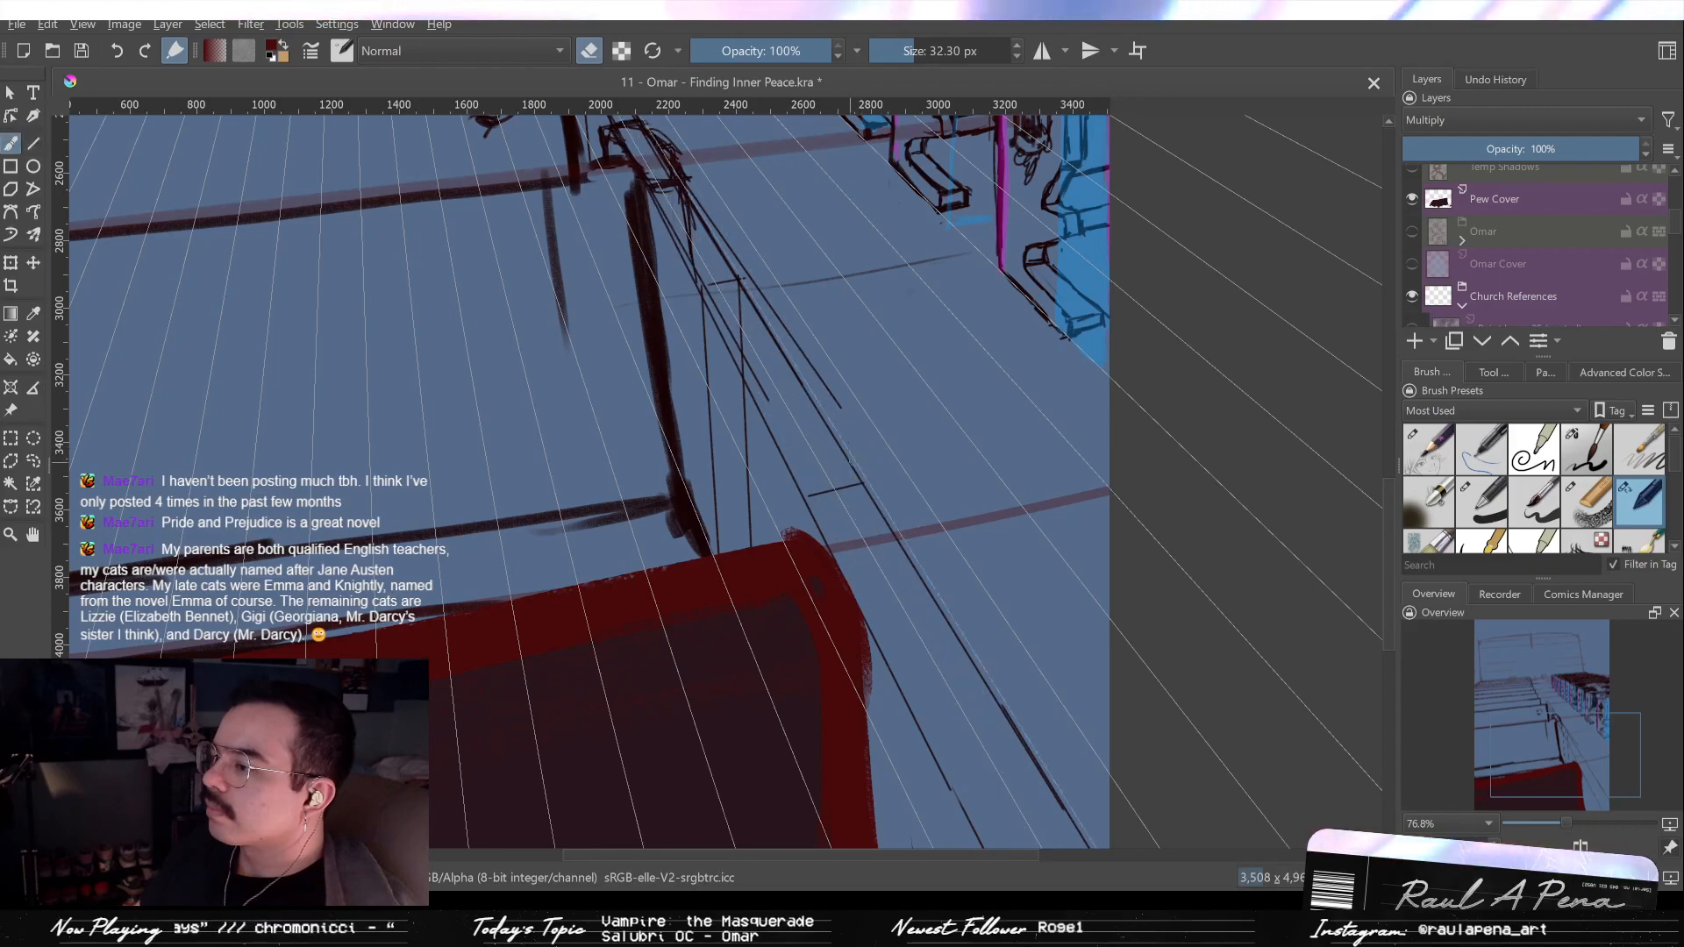
key(/)
key(/)
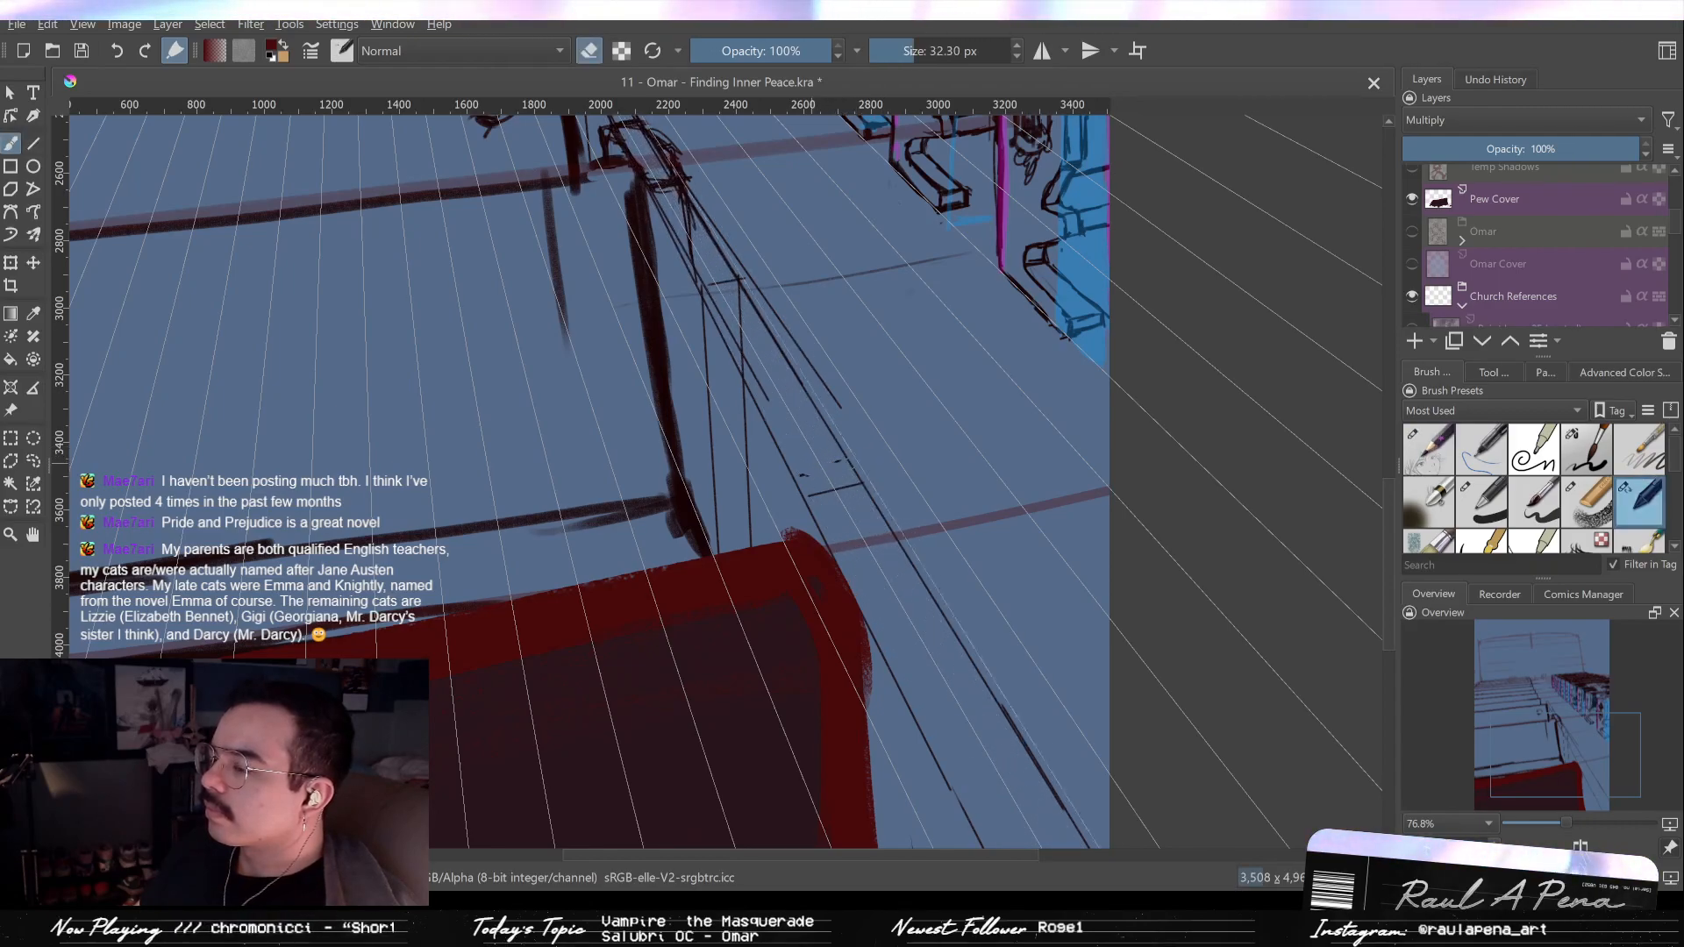
key(/)
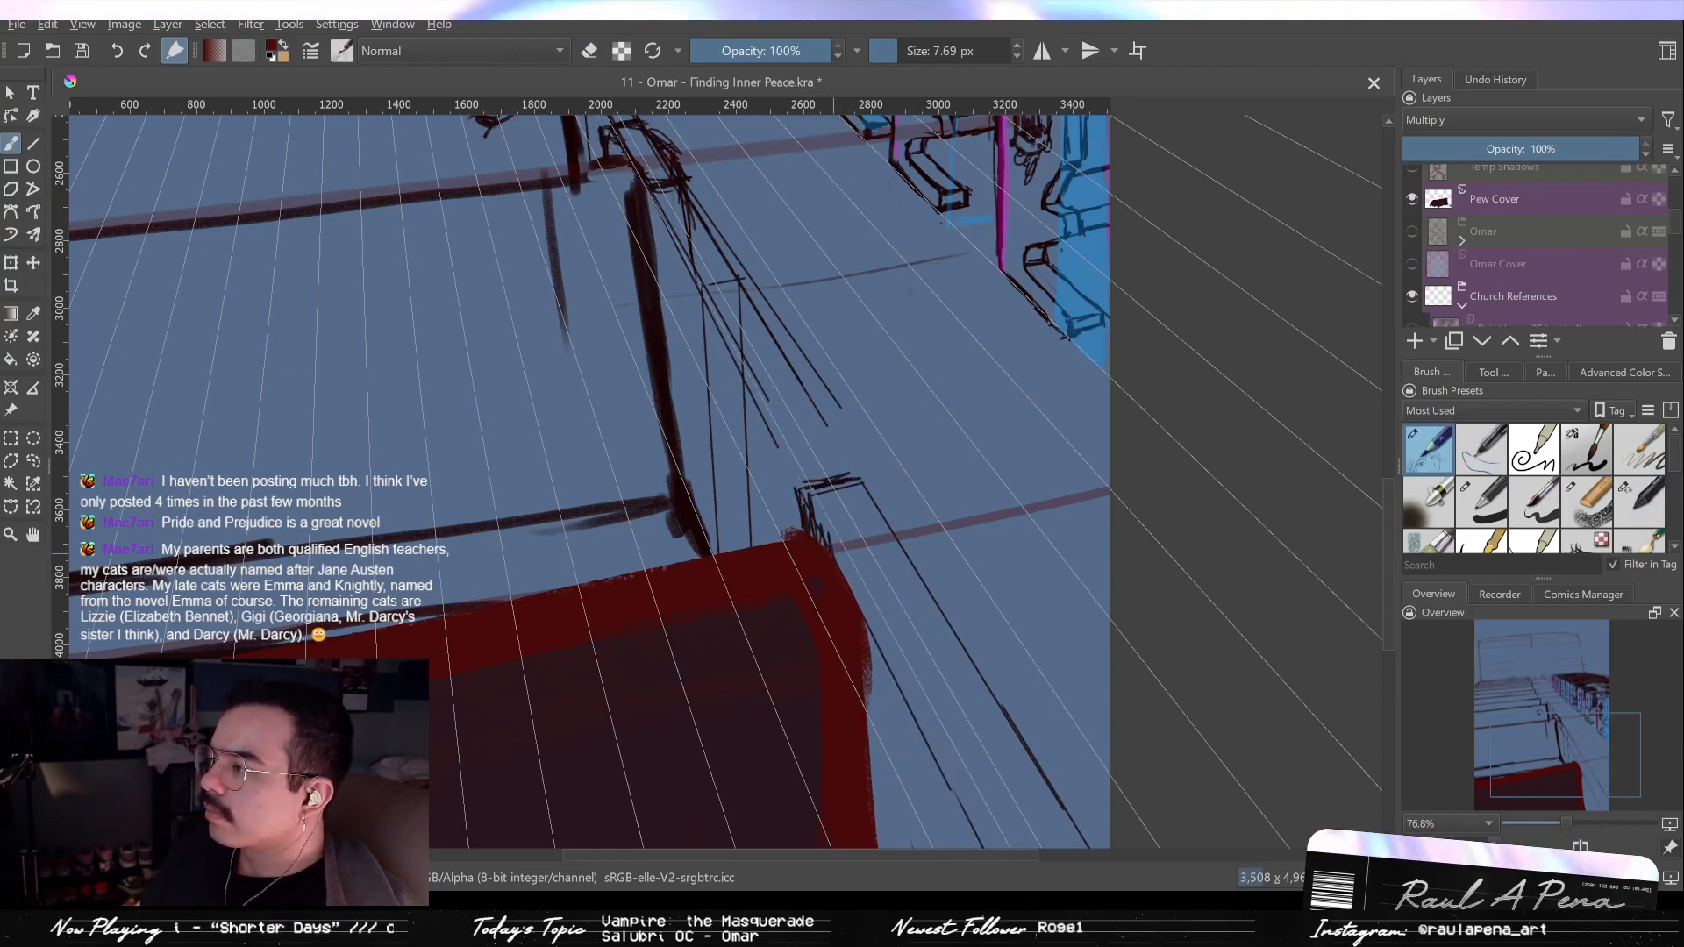
drag(806, 568, 846, 589)
drag(845, 589, 833, 435)
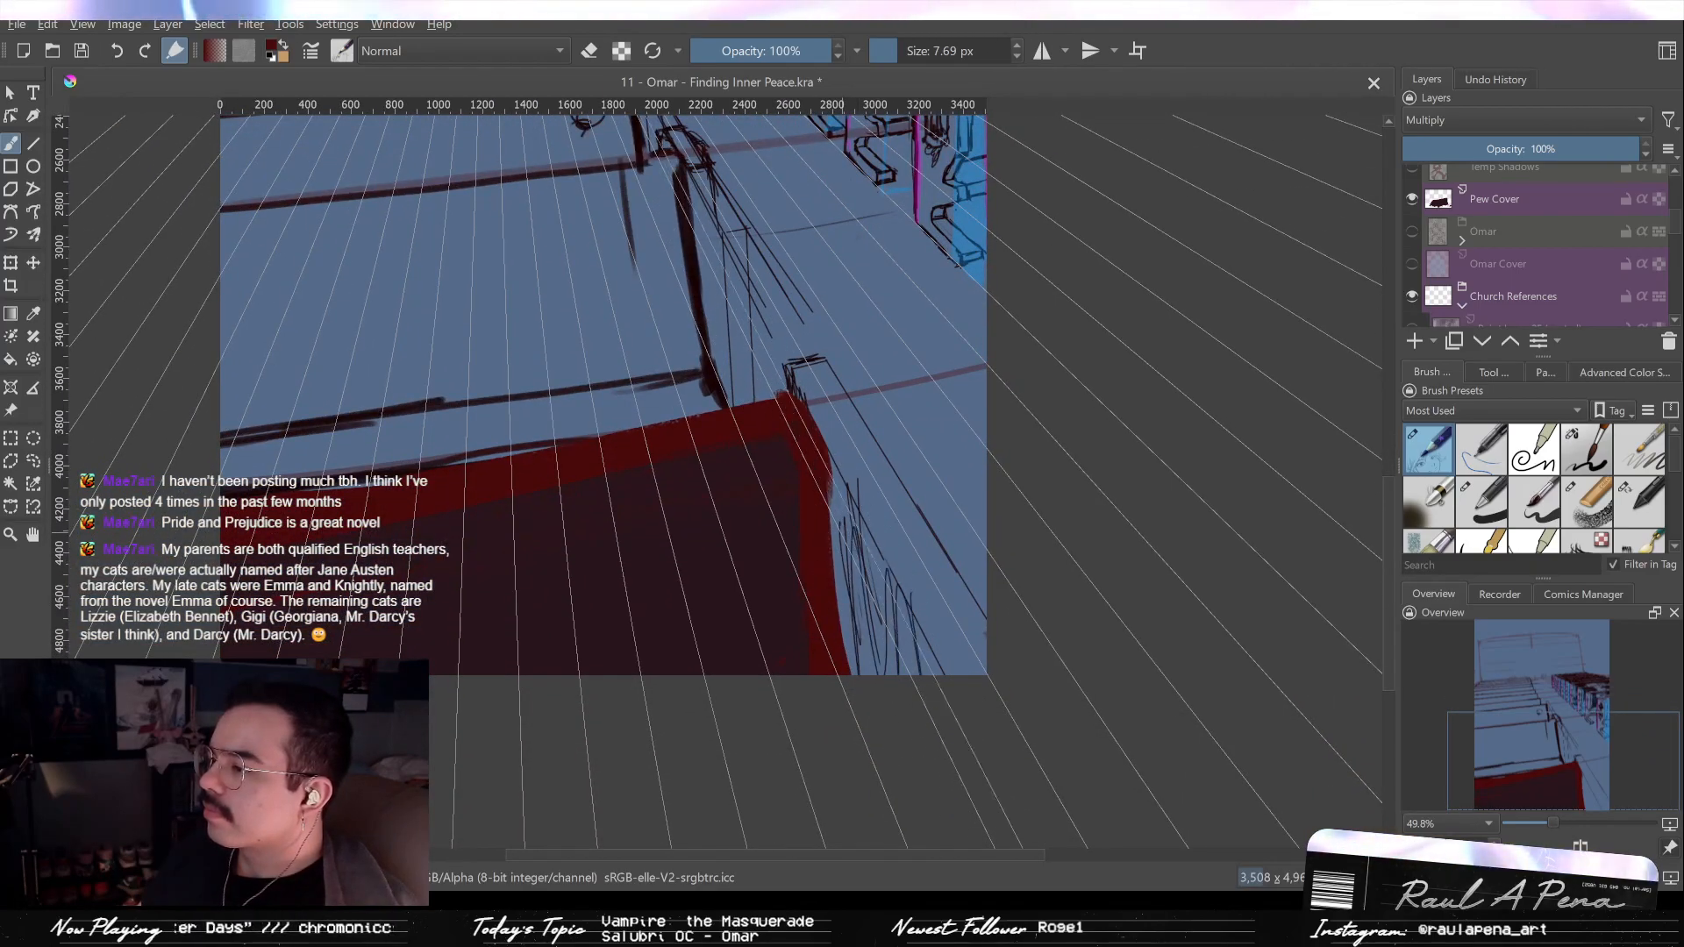
Clean up excess lines around the middle pew end with the 85.84 px eraser and sketch its cap and side edges freehand.
mouse_move(758, 311)
mouse_down()
mouse_move(855, 601)
mouse_move(855, 570)
mouse_move(919, 574)
mouse_up()
key(/)
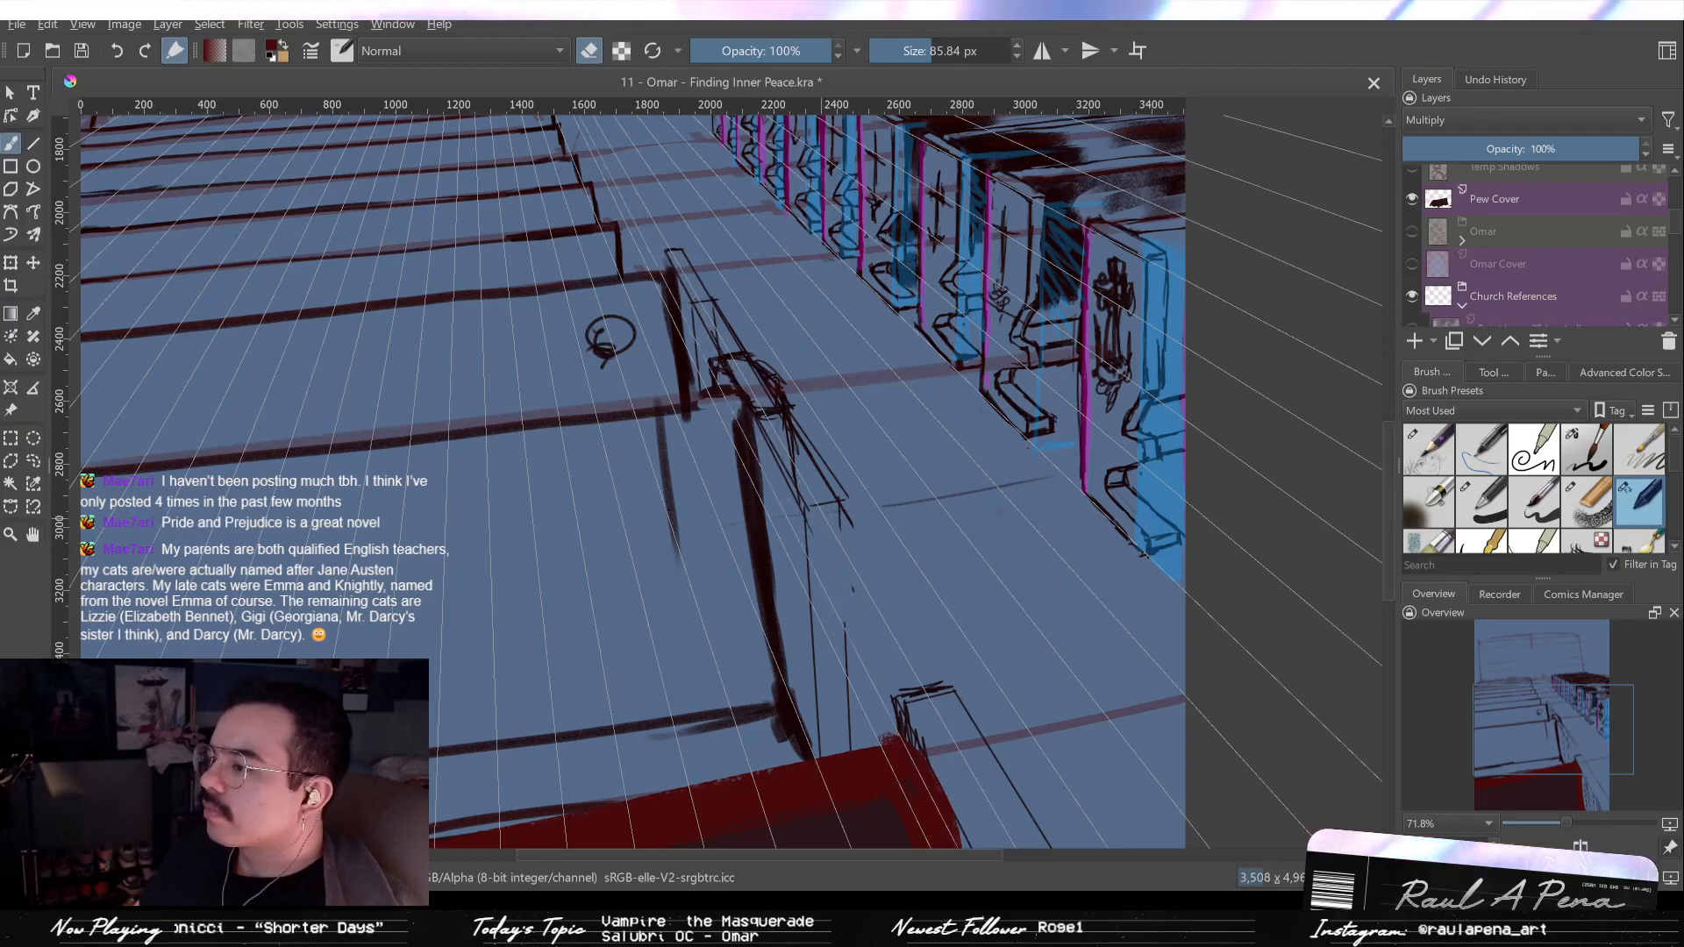
key(/)
mouse_move(708, 324)
mouse_down()
mouse_move(717, 282)
mouse_move(760, 290)
mouse_up()
key(/)
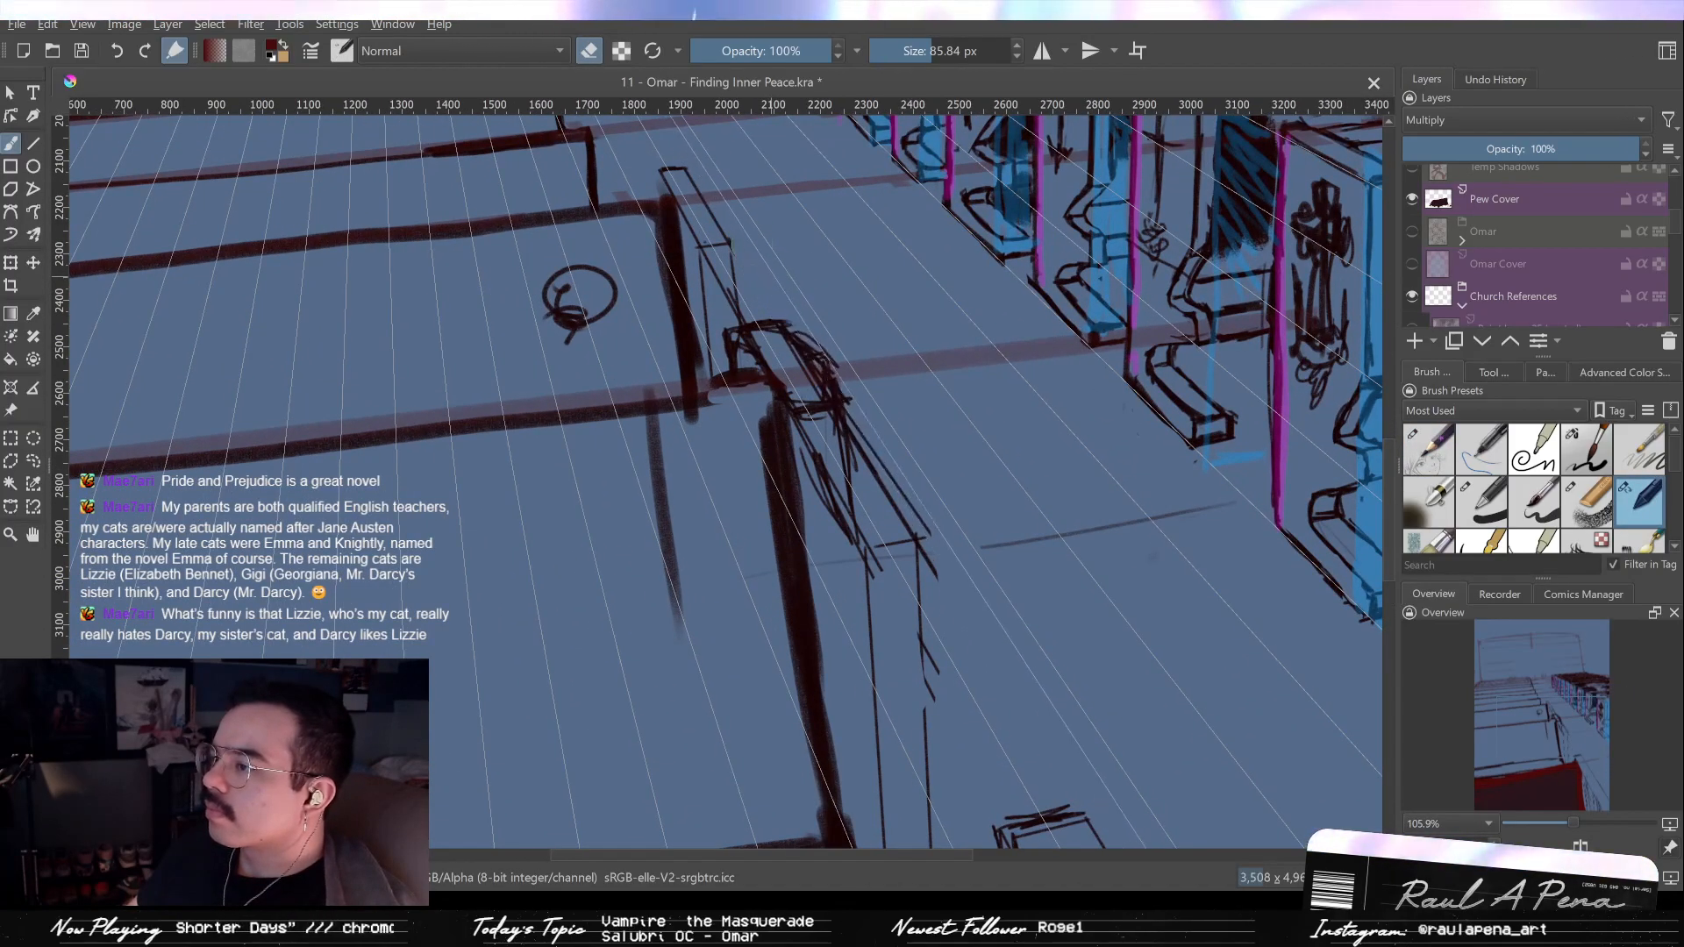
Erase the stray strokes around the middle pew end's cap, reducing the eraser to 41.46 px for the finer areas.
key(/)
key(/)
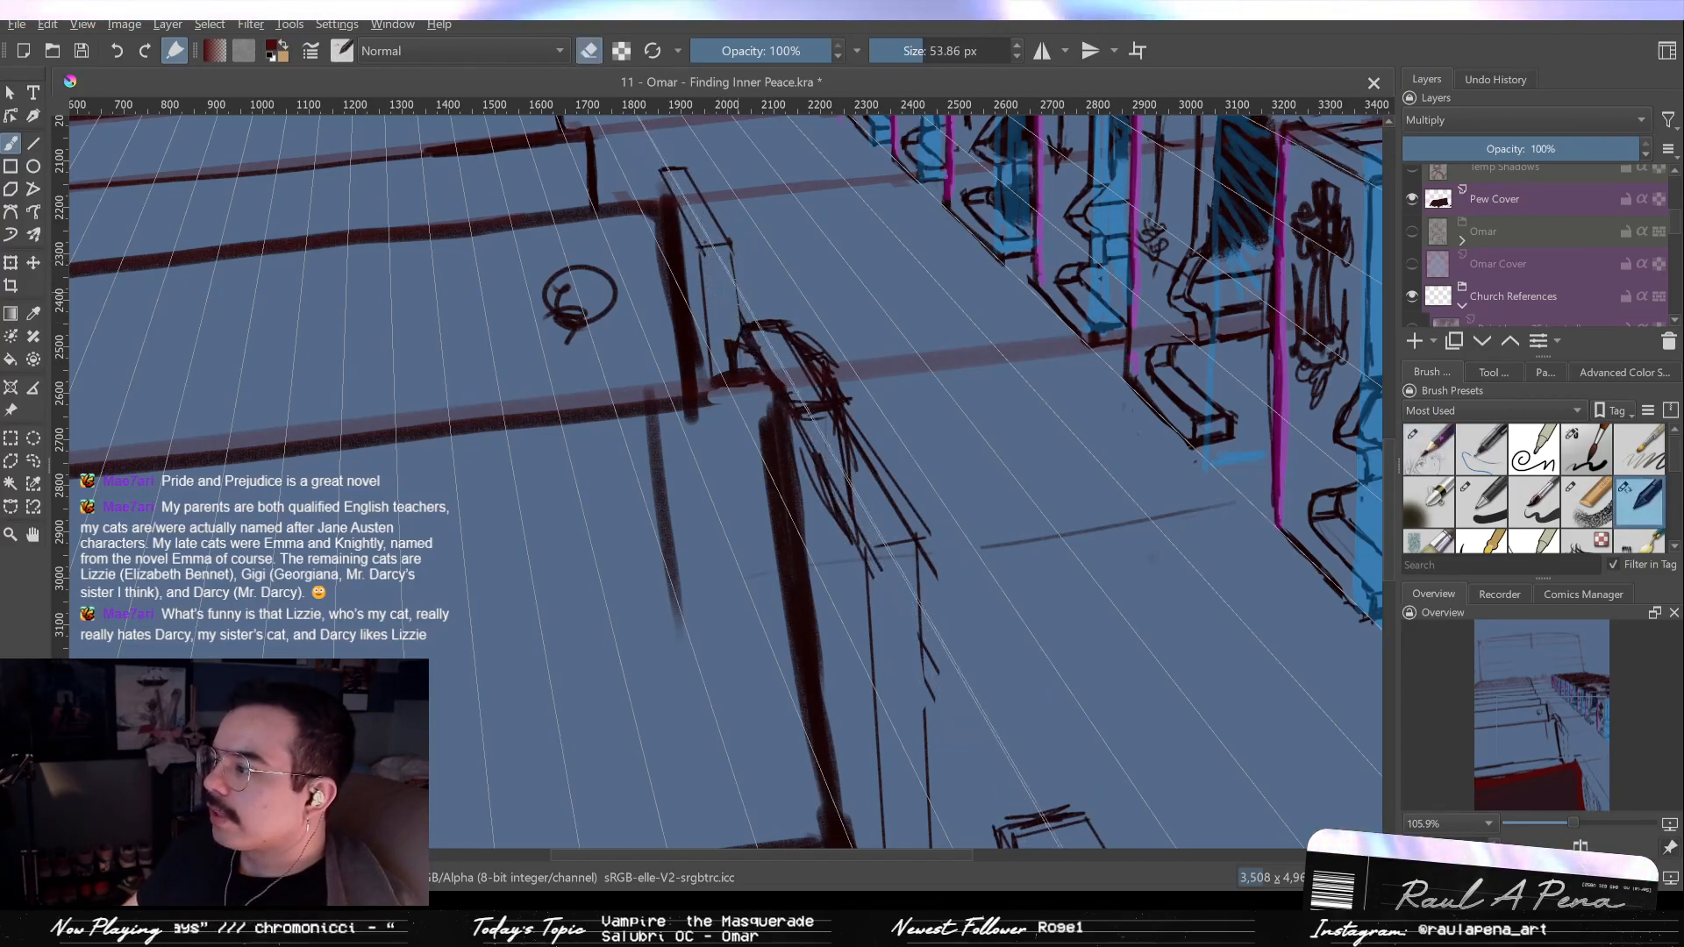
key([)
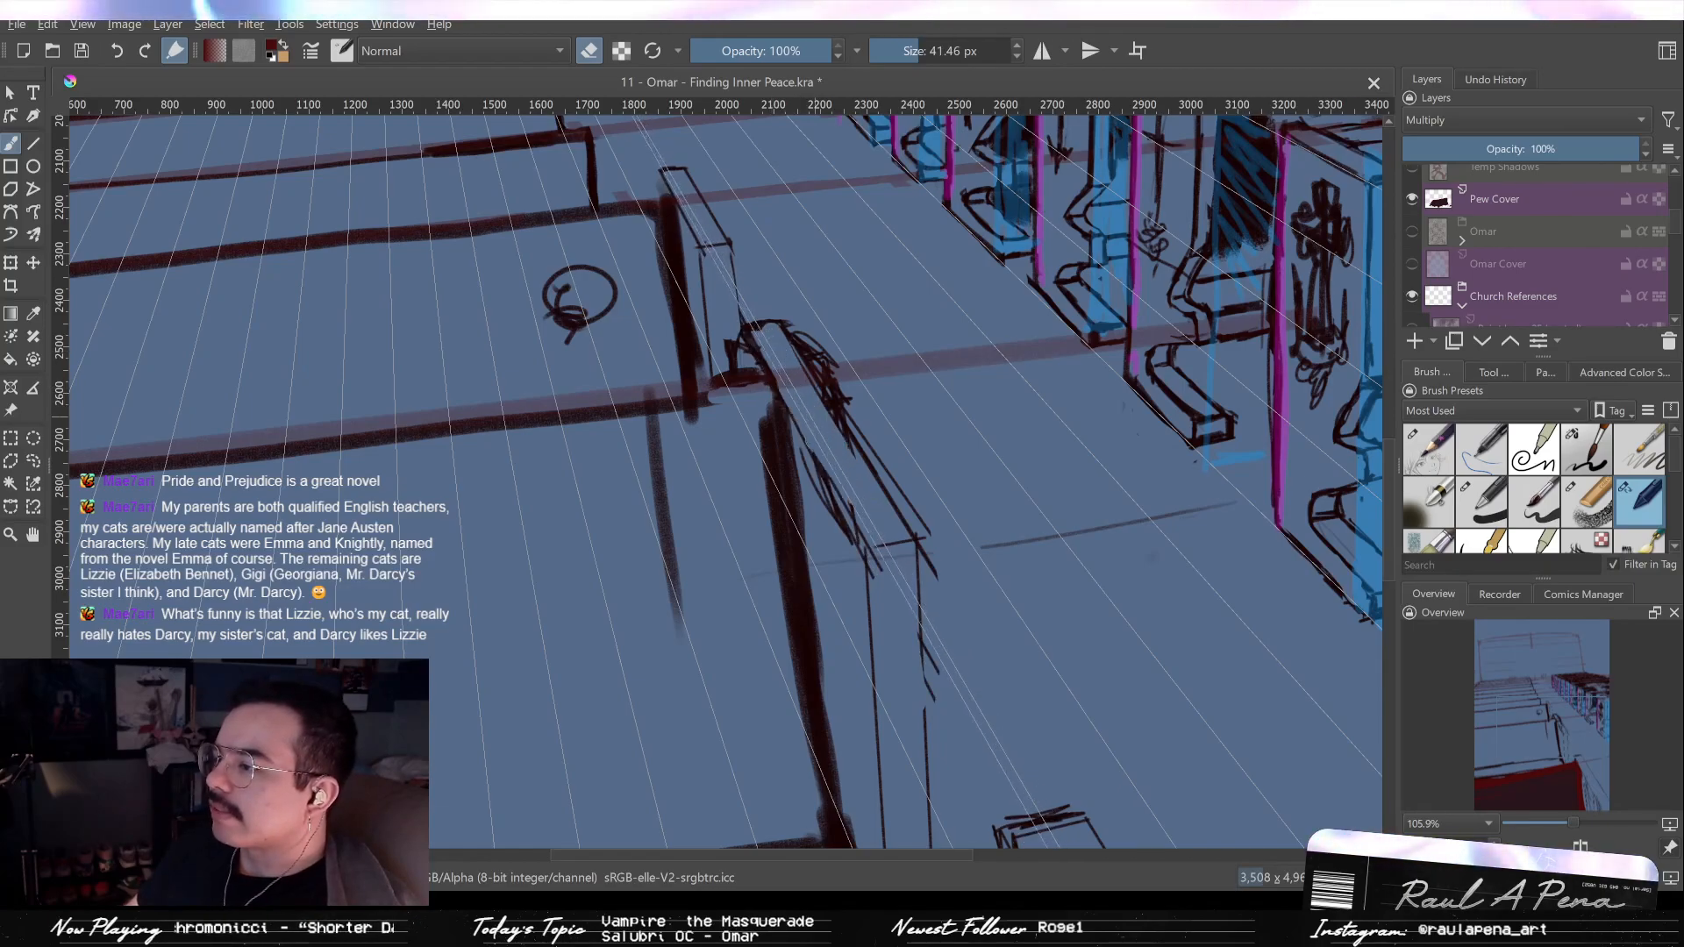
drag(844, 379, 908, 520)
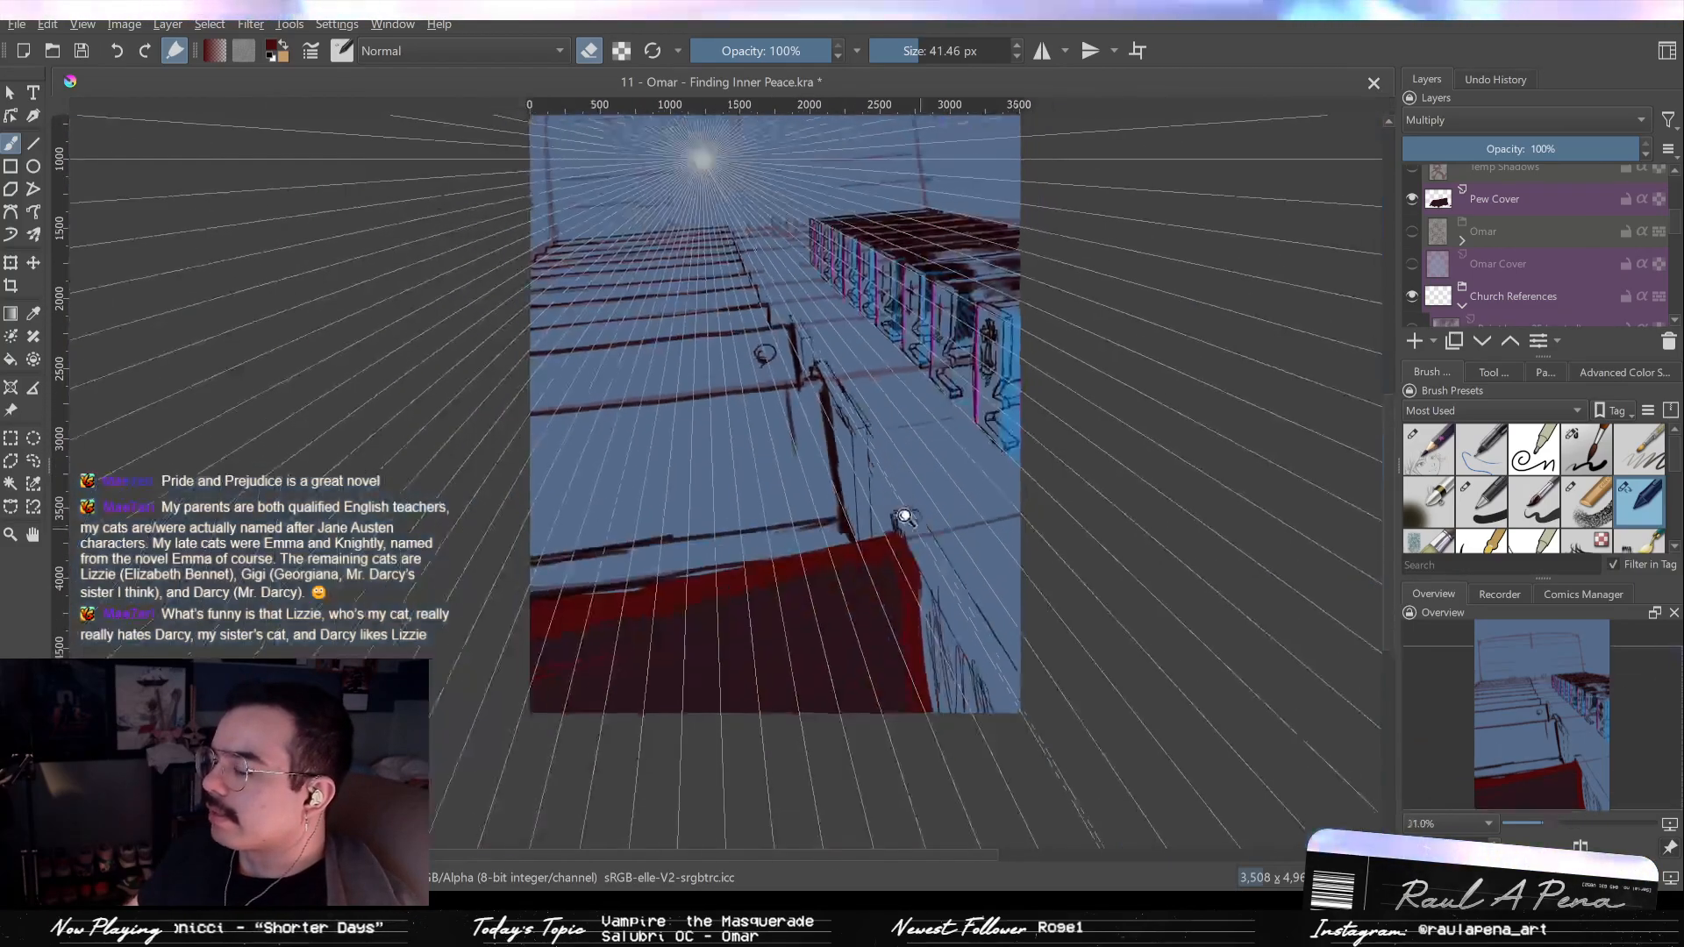
drag(826, 347, 808, 275)
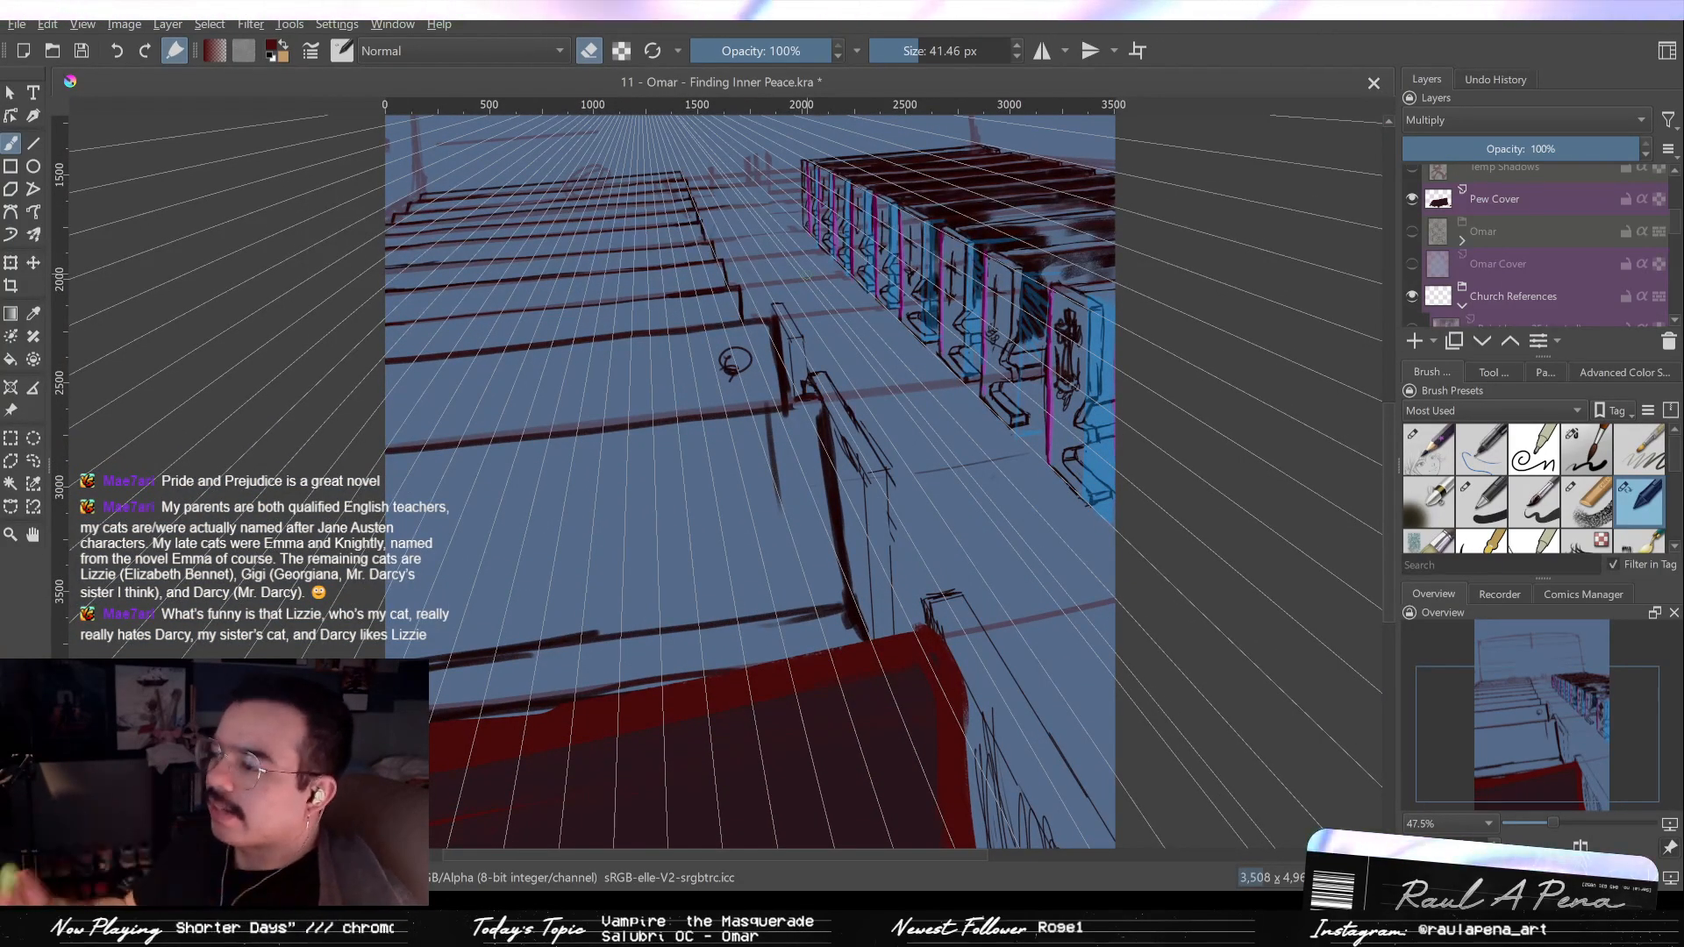
Show the Omar Cover and Omar layers to check the pews against the figure, and save the file.
click(1412, 264)
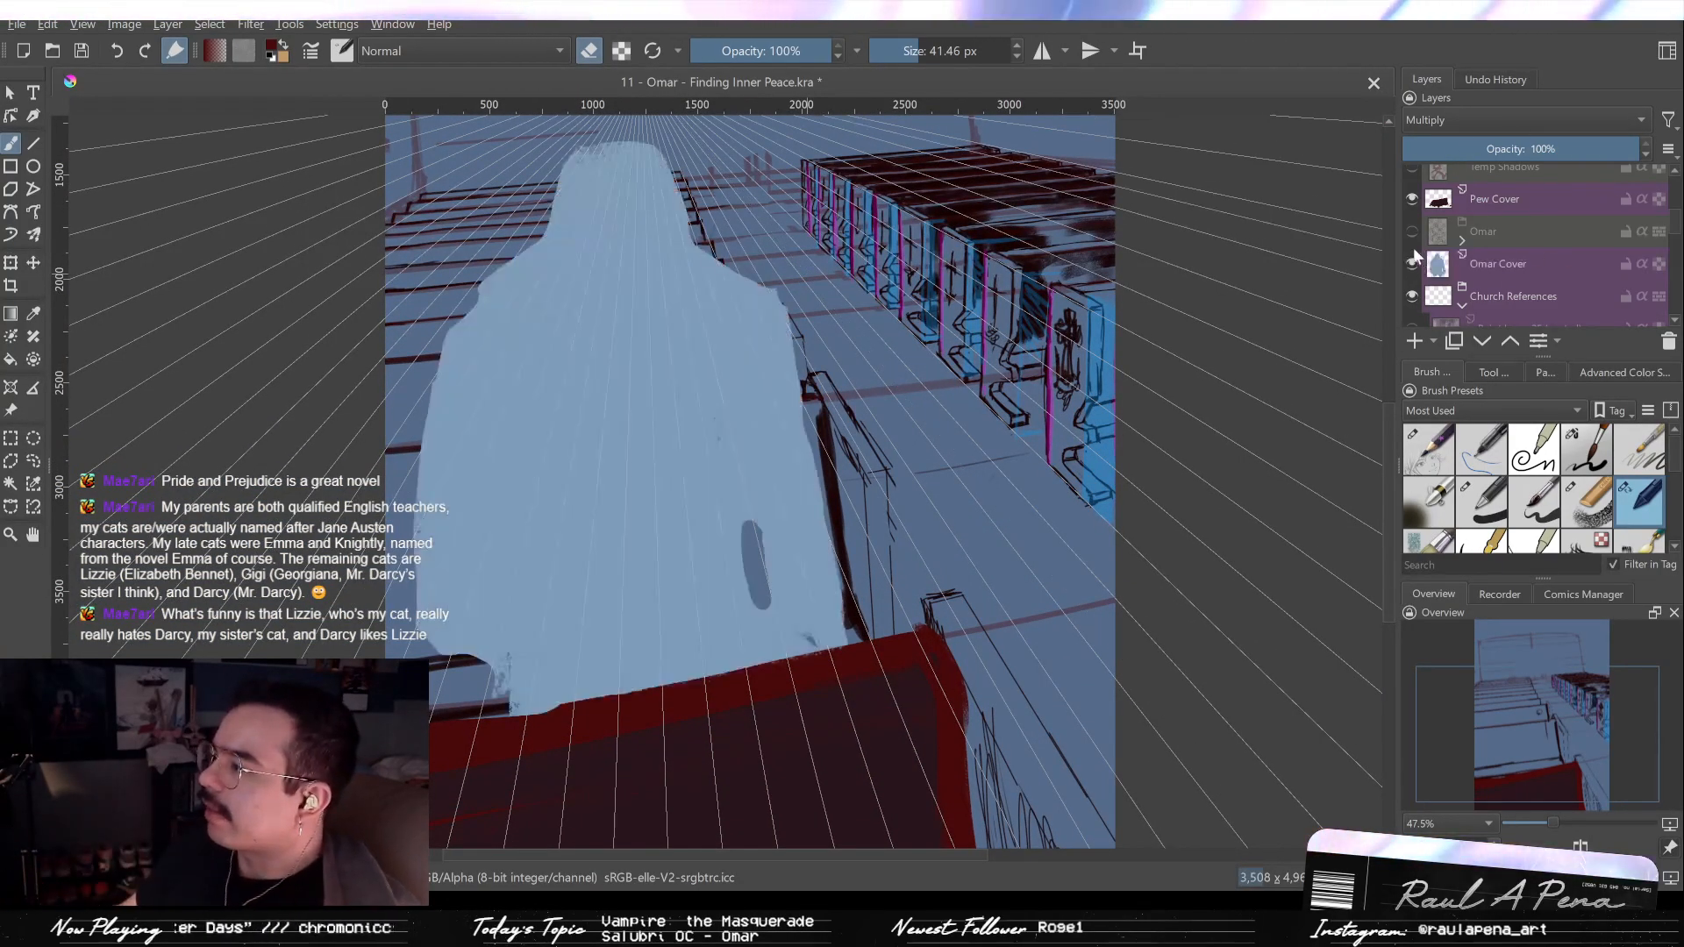
click(1412, 231)
mouse_move(761, 316)
mouse_down()
mouse_move(778, 286)
mouse_move(782, 300)
mouse_up()
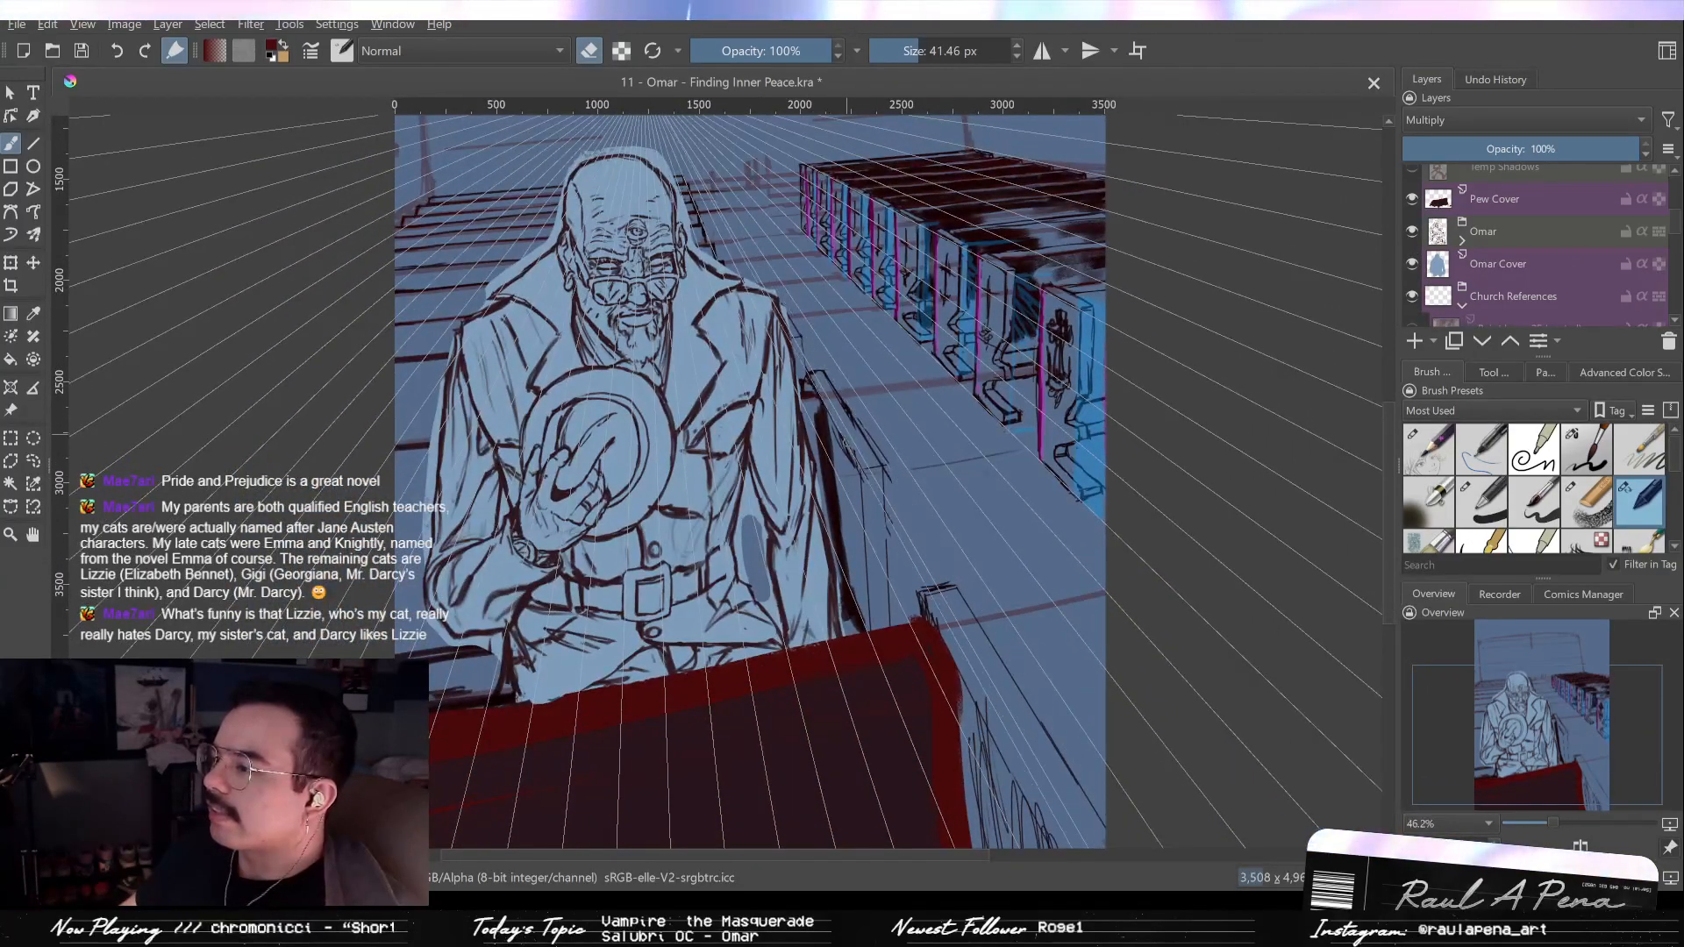
drag(789, 325, 804, 436)
drag(700, 308, 675, 175)
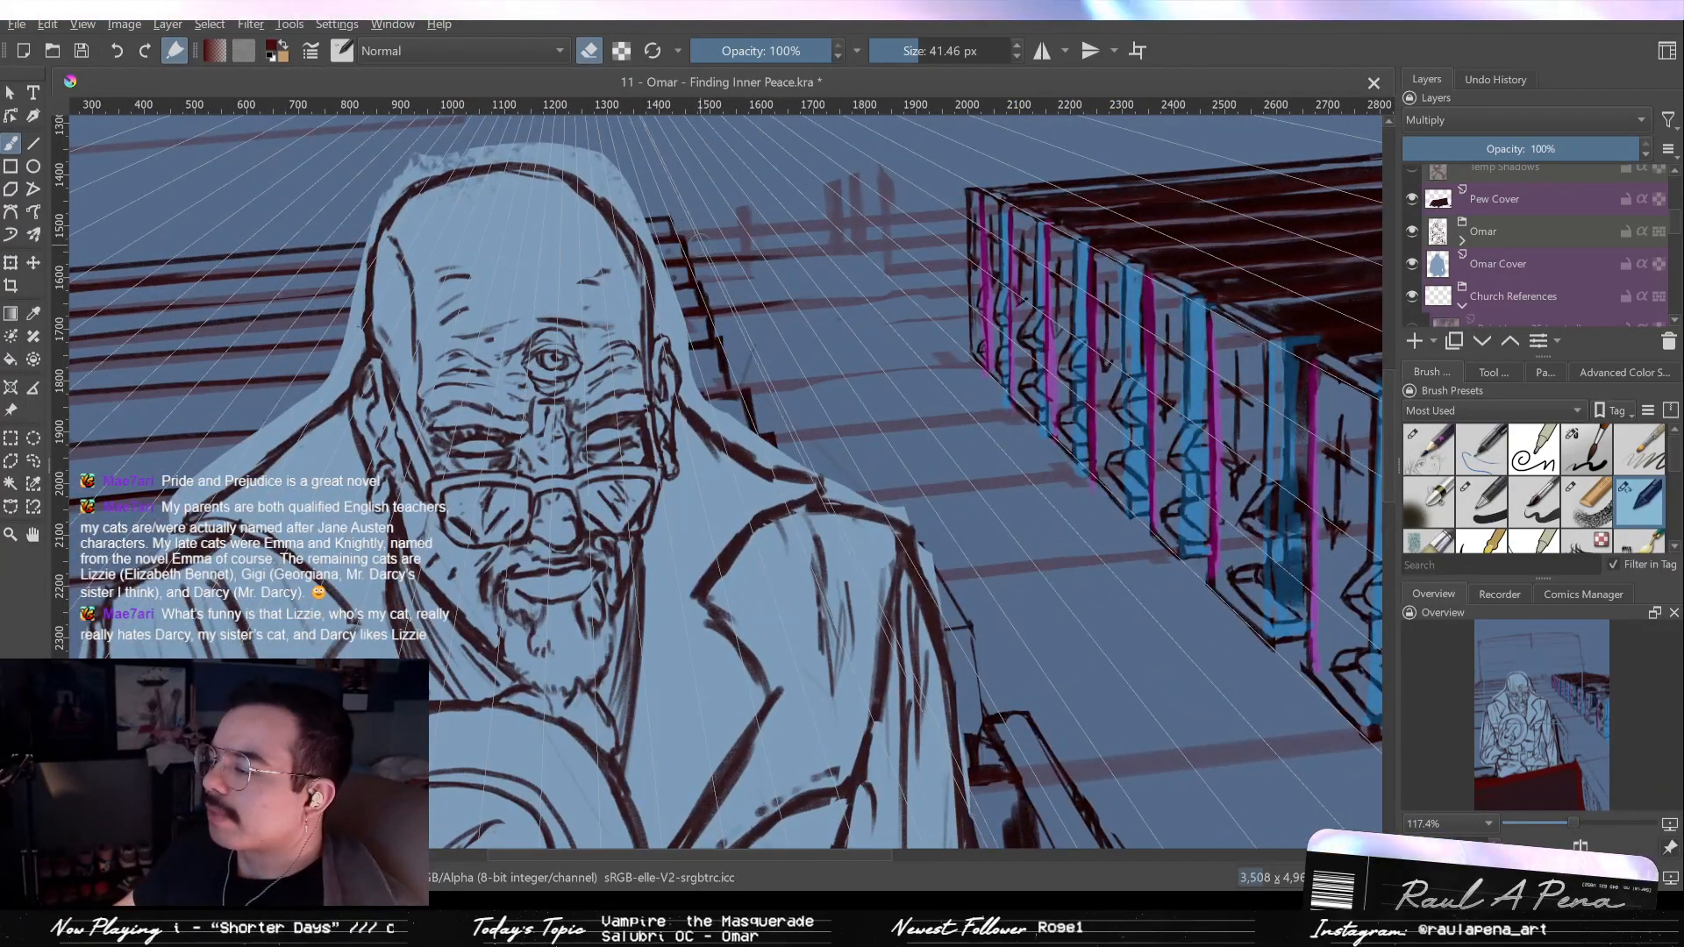
drag(735, 271, 756, 352)
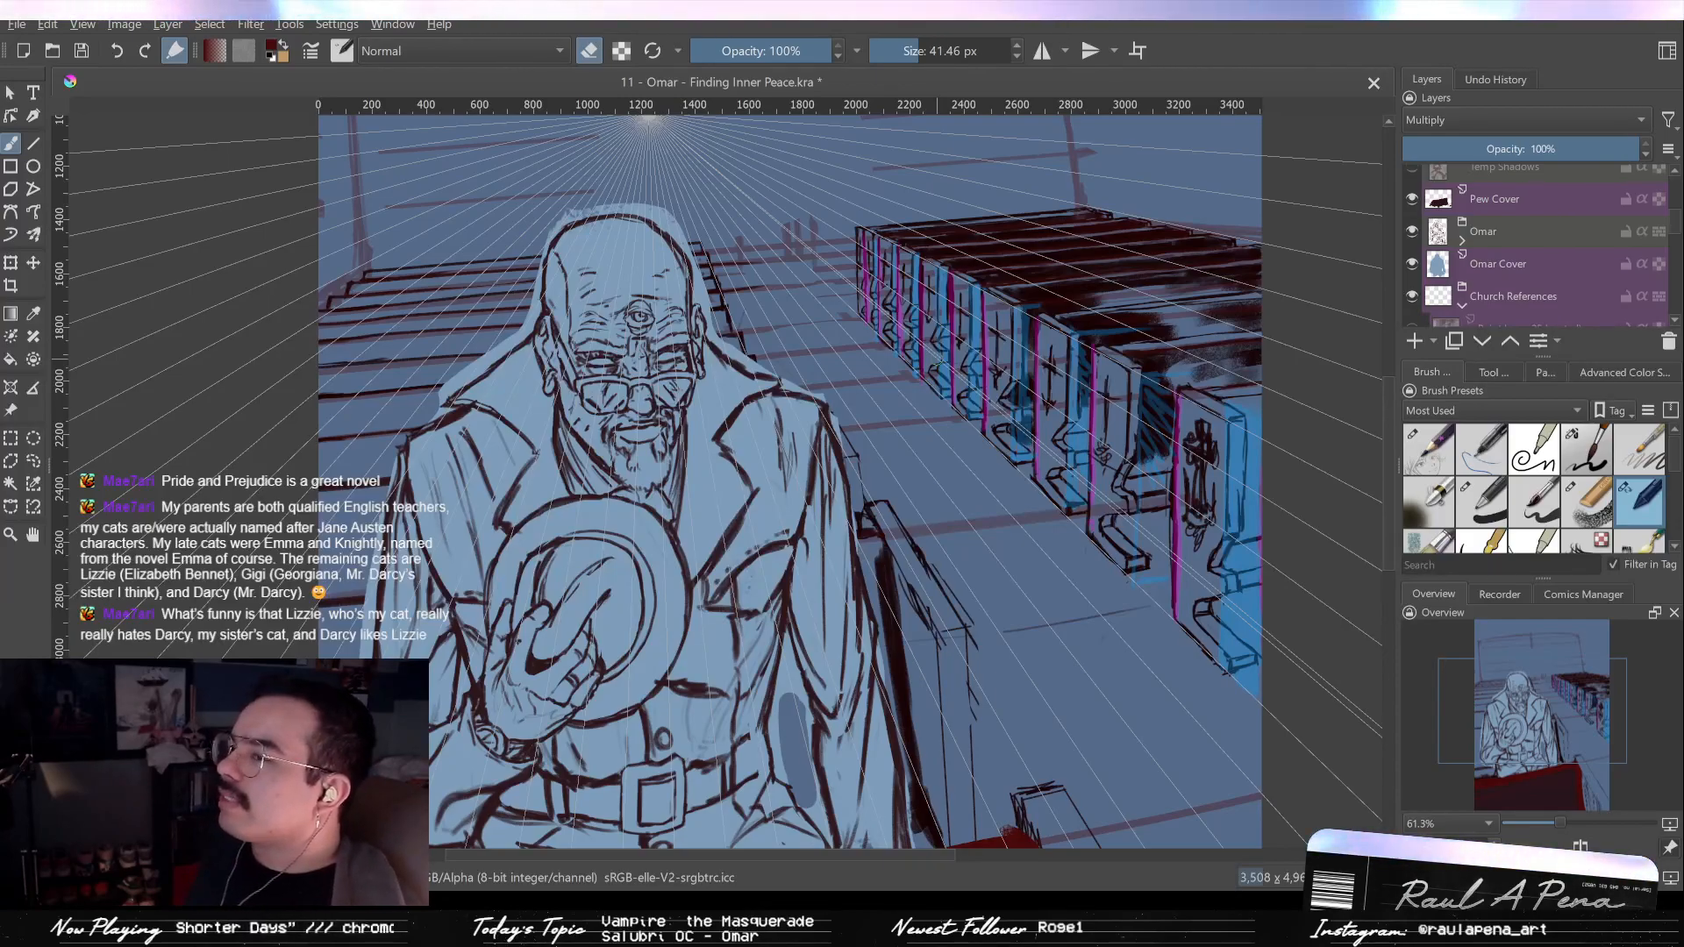
ctrl+click(939, 354)
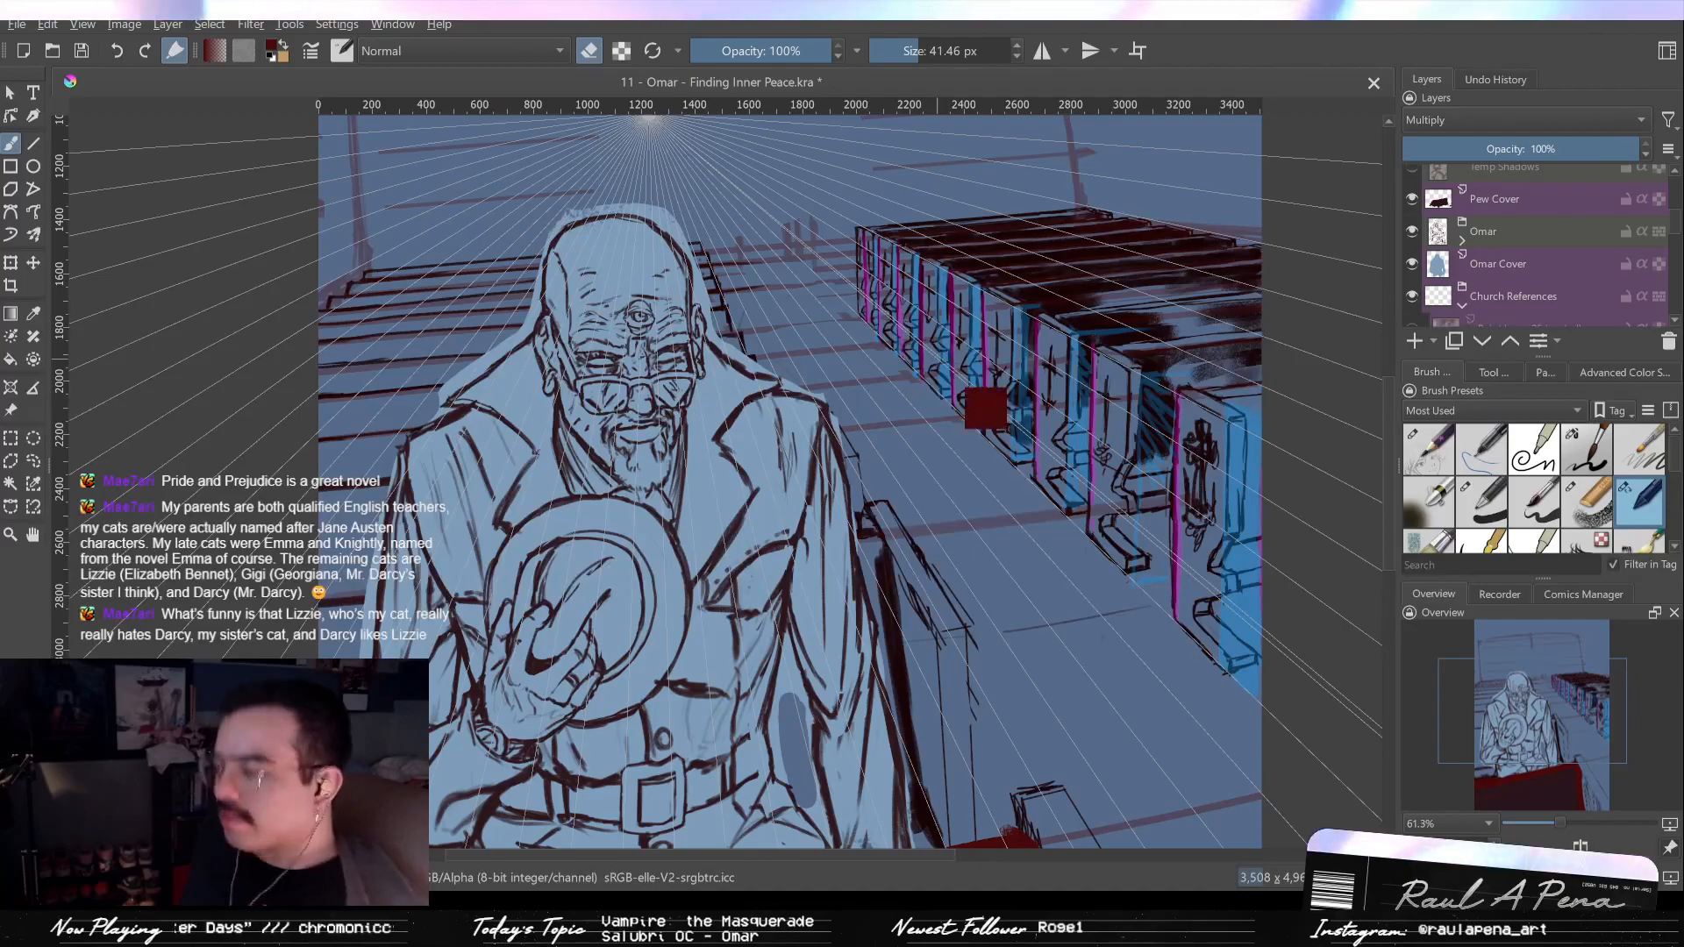
key(ctrl+s)
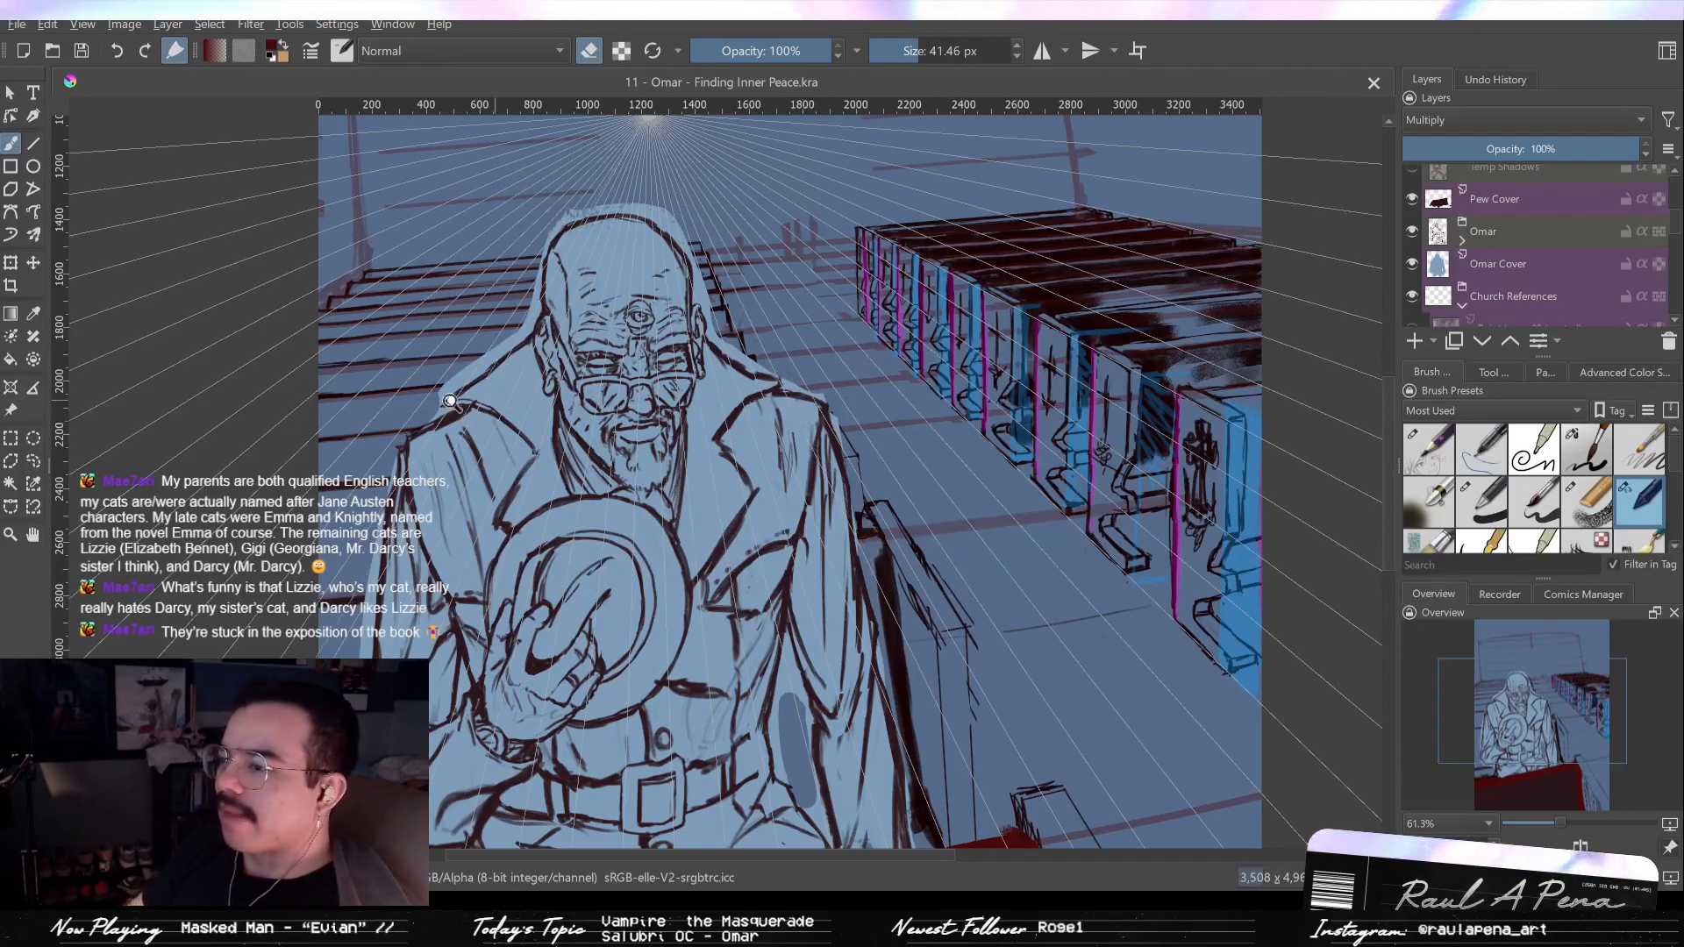
Inspect the figure against the pew rows and hide the Omar Cover and Omar layers again.
scroll(456, 401, up, 3)
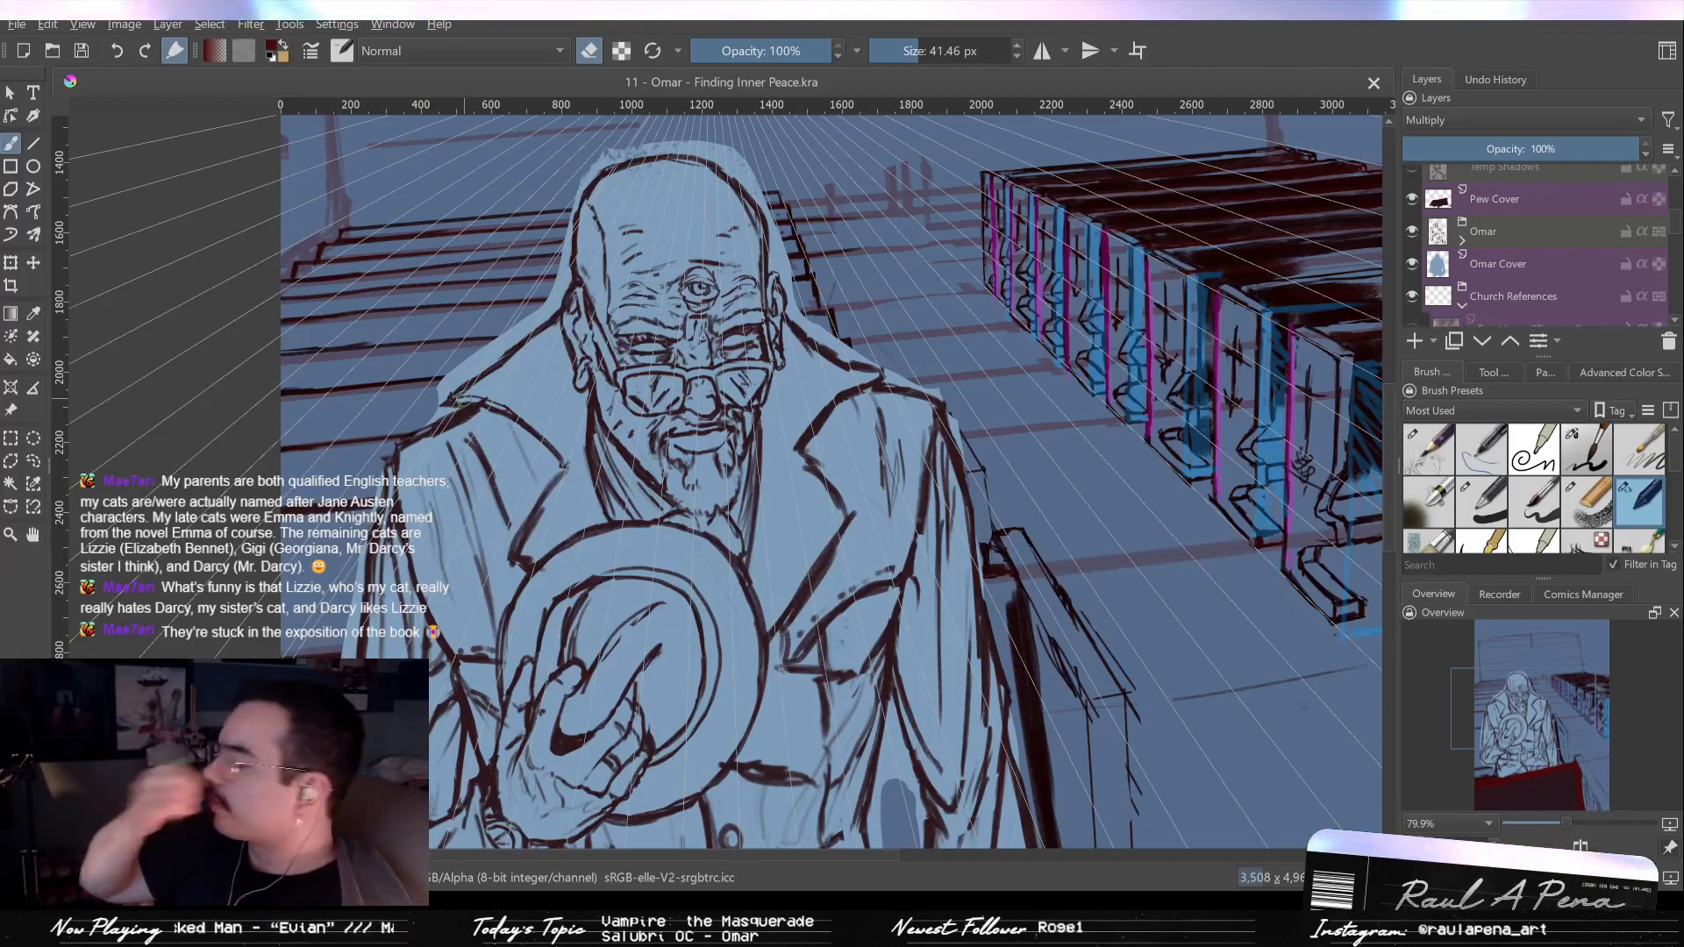
drag(913, 363, 939, 355)
drag(868, 263, 842, 357)
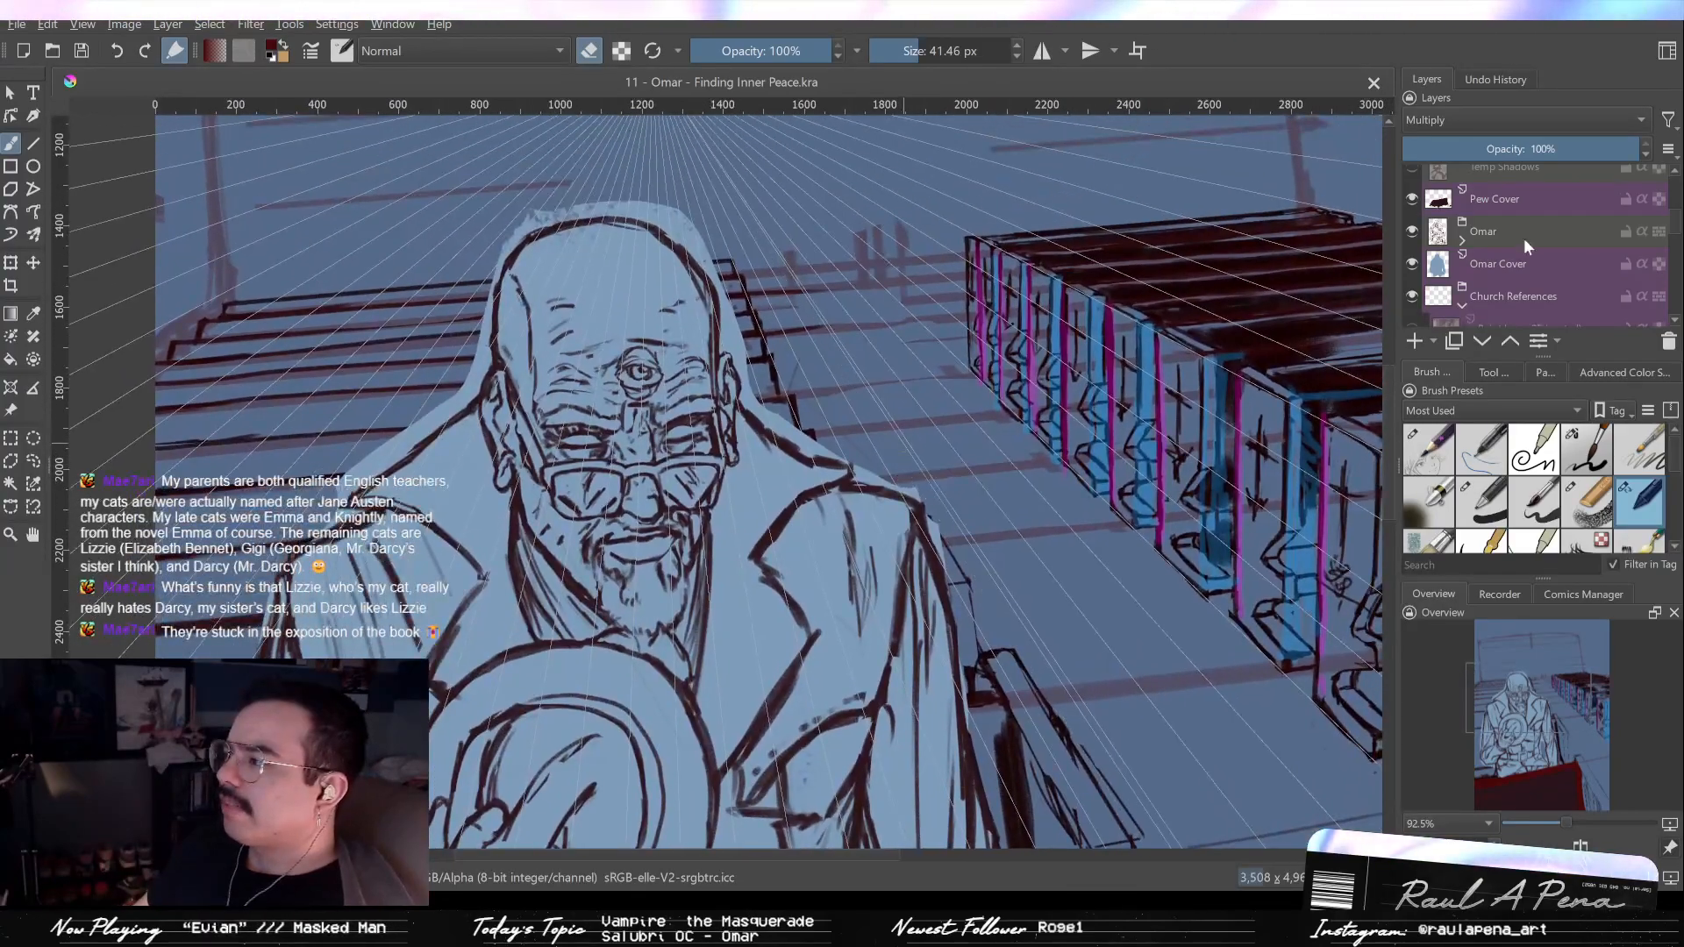
click(1411, 264)
click(1412, 231)
drag(1013, 472, 1053, 470)
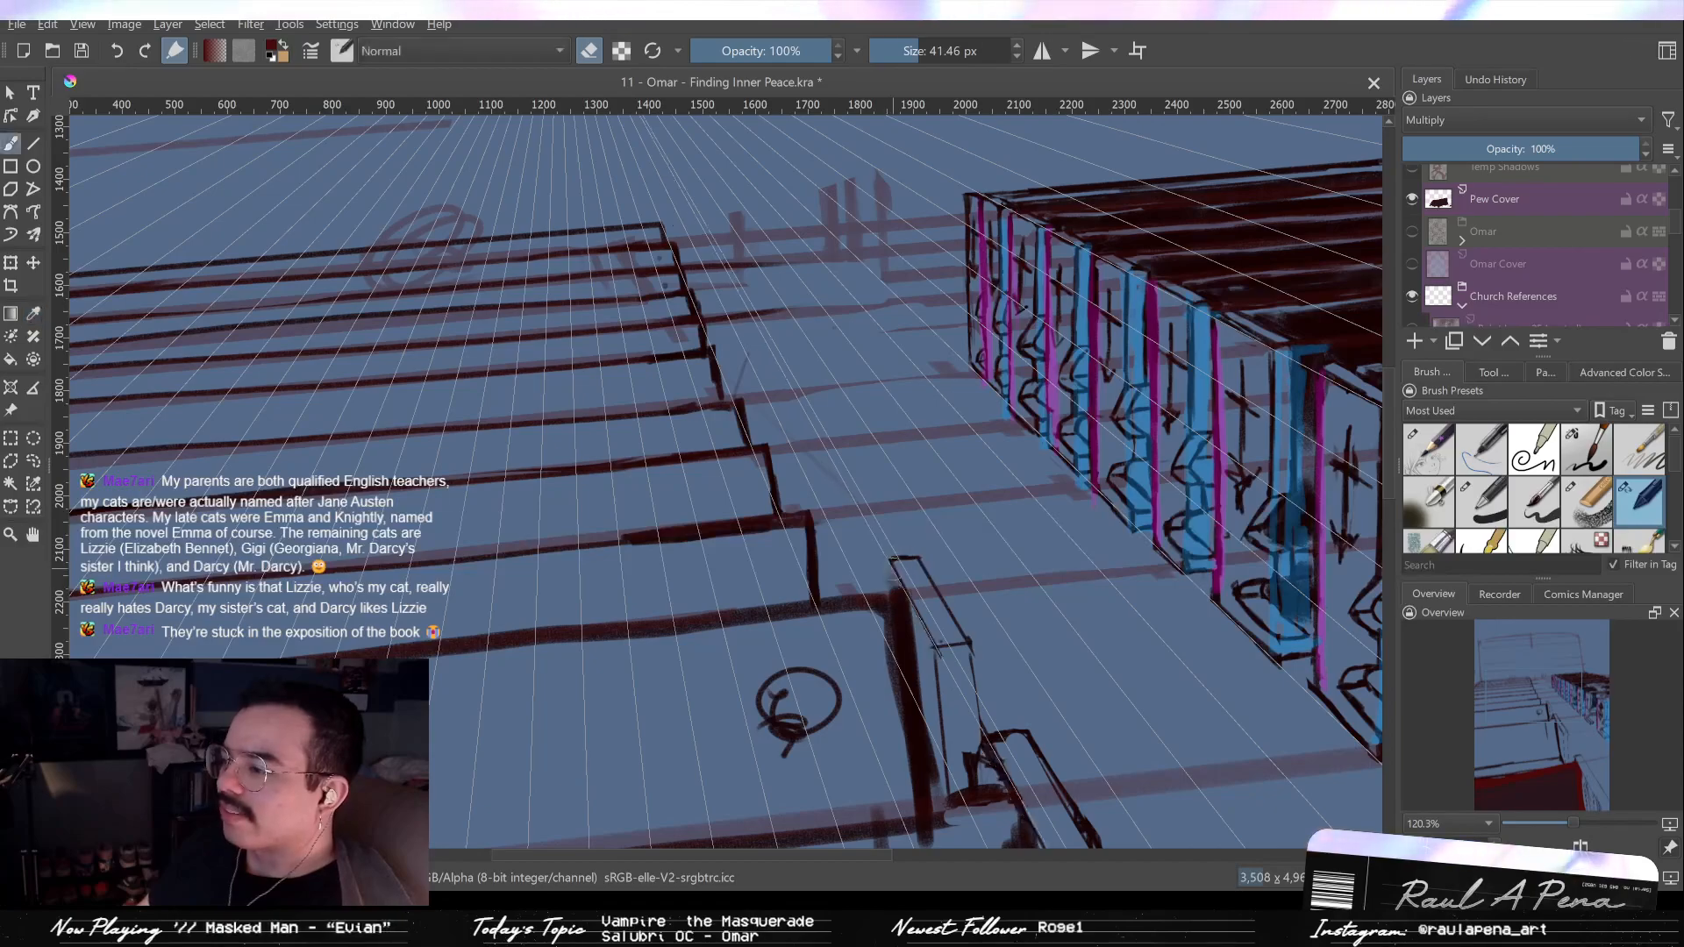
Draw a straight perspective line with the 7.69 px brush along the aisle-side ends of the far pews.
key(slash)
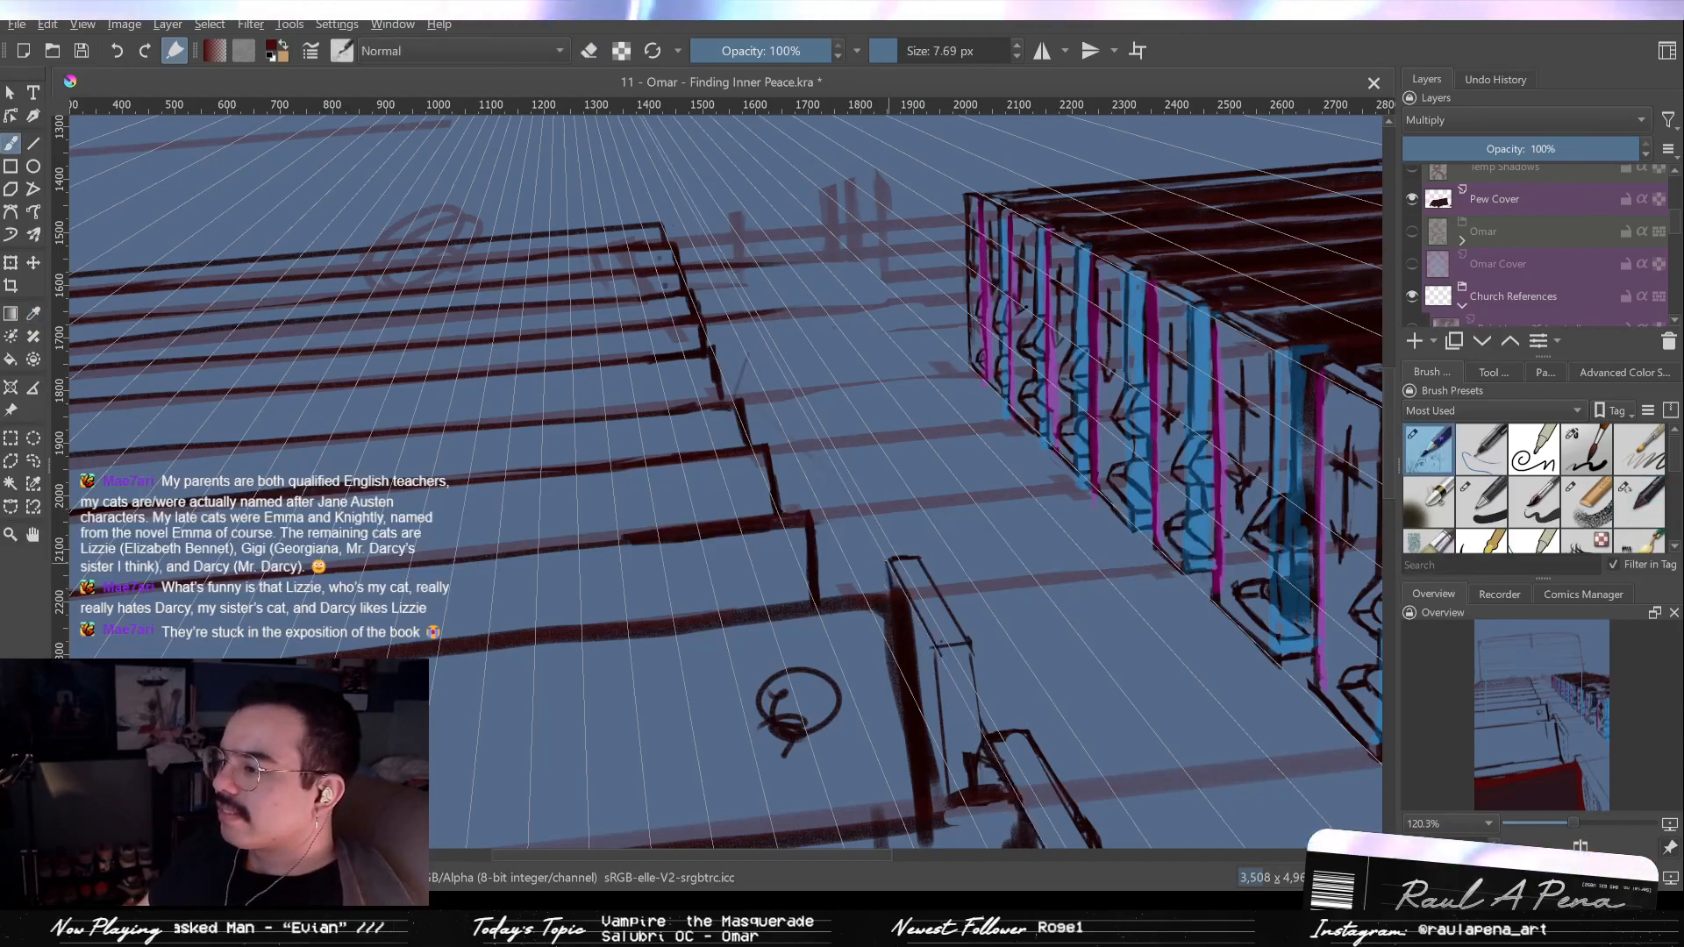
mouse_move(819, 550)
mouse_down()
mouse_move(804, 507)
mouse_move(807, 530)
mouse_up()
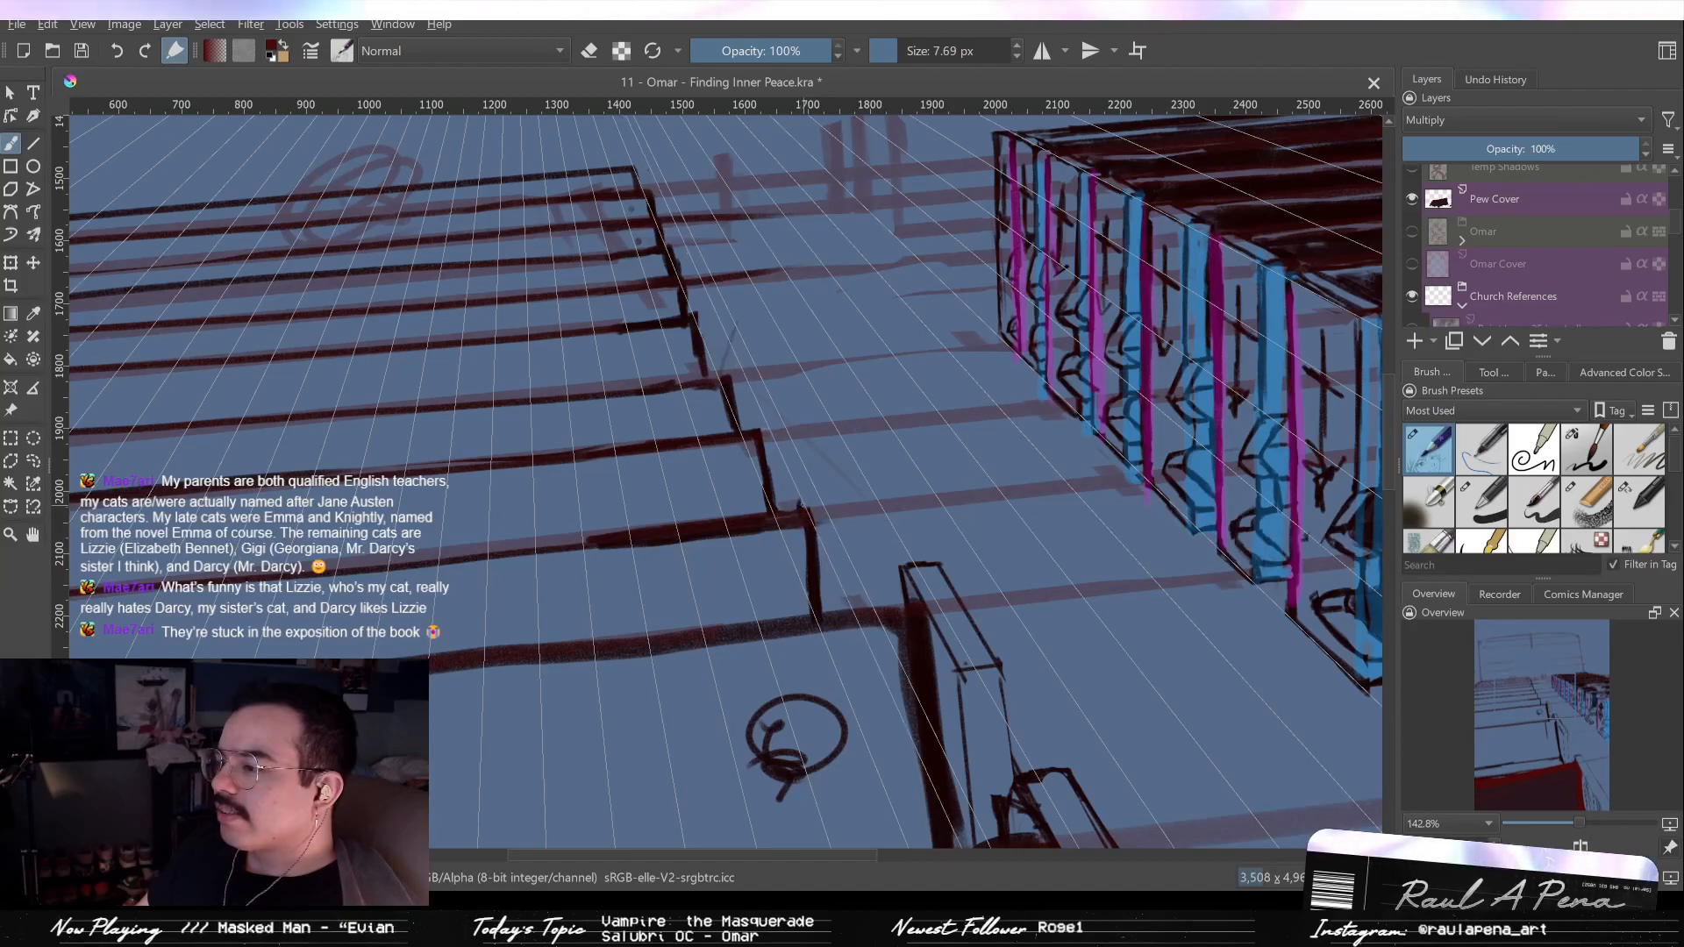
drag(824, 492, 834, 527)
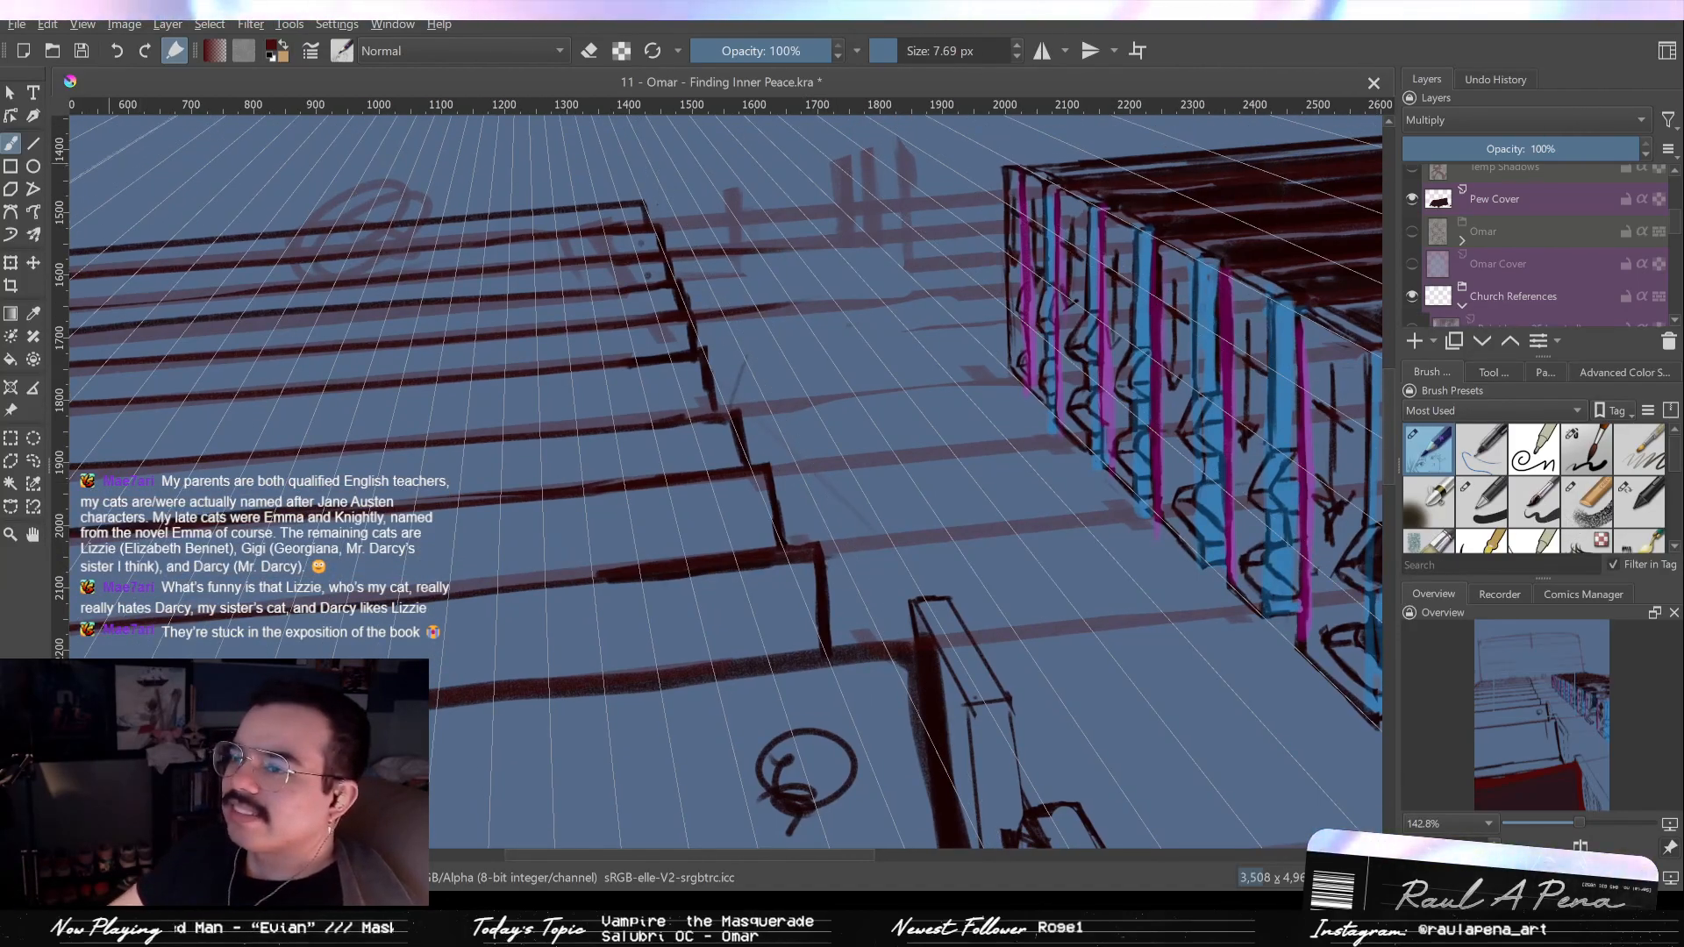
key(v)
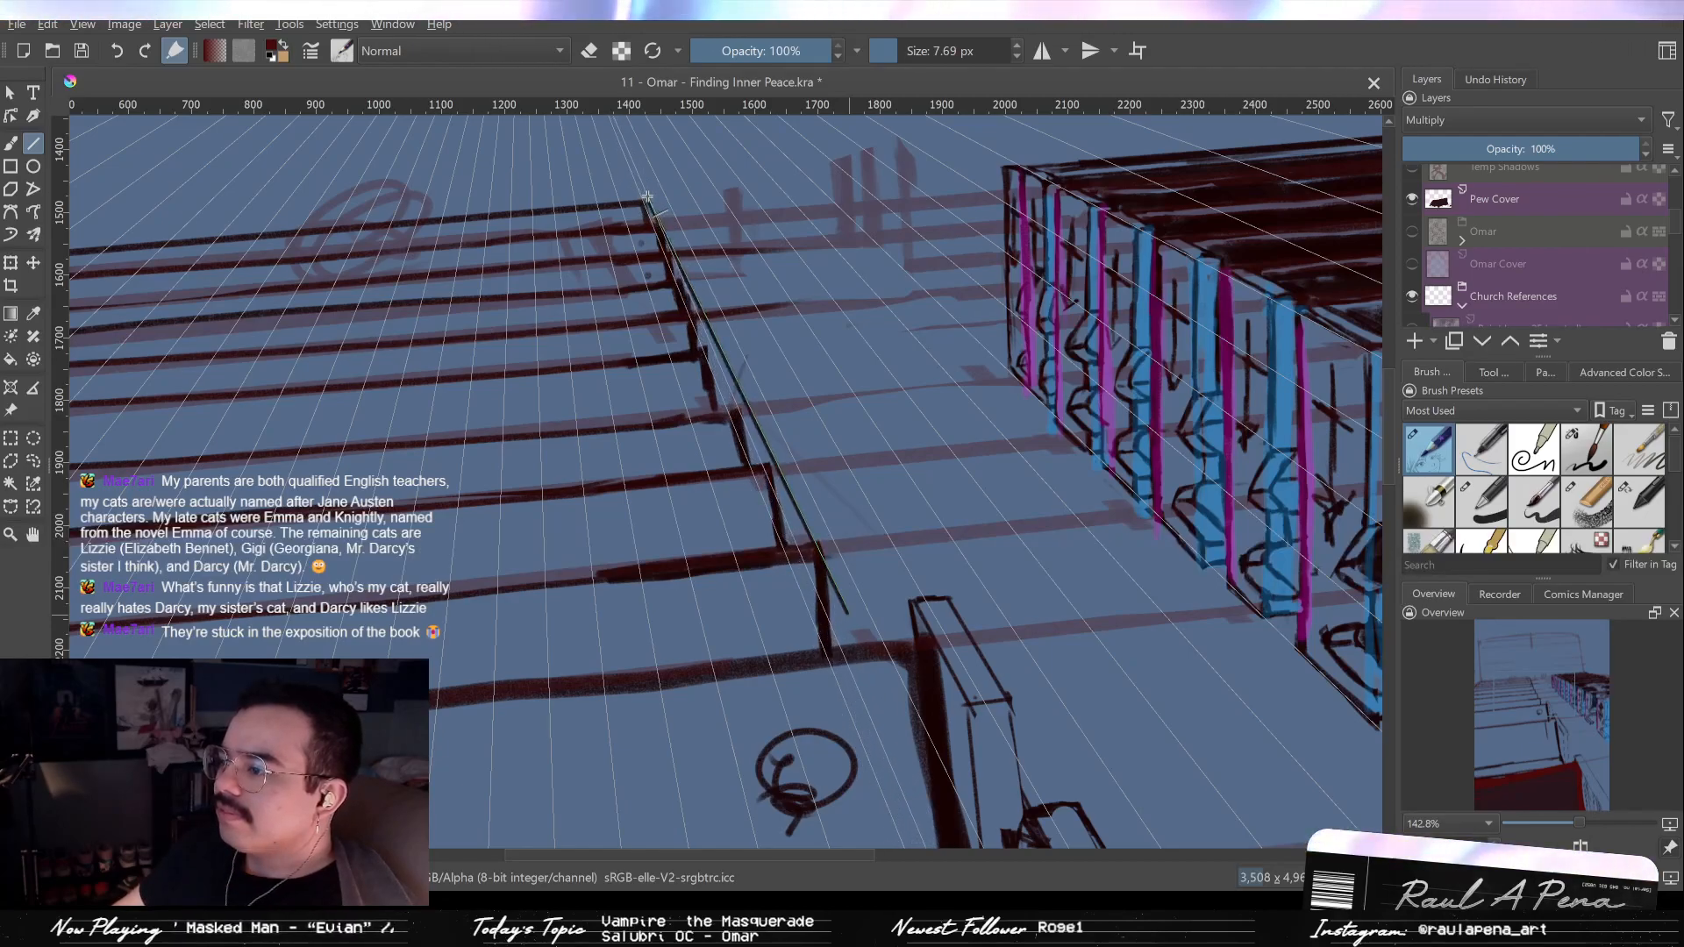
drag(646, 193, 649, 189)
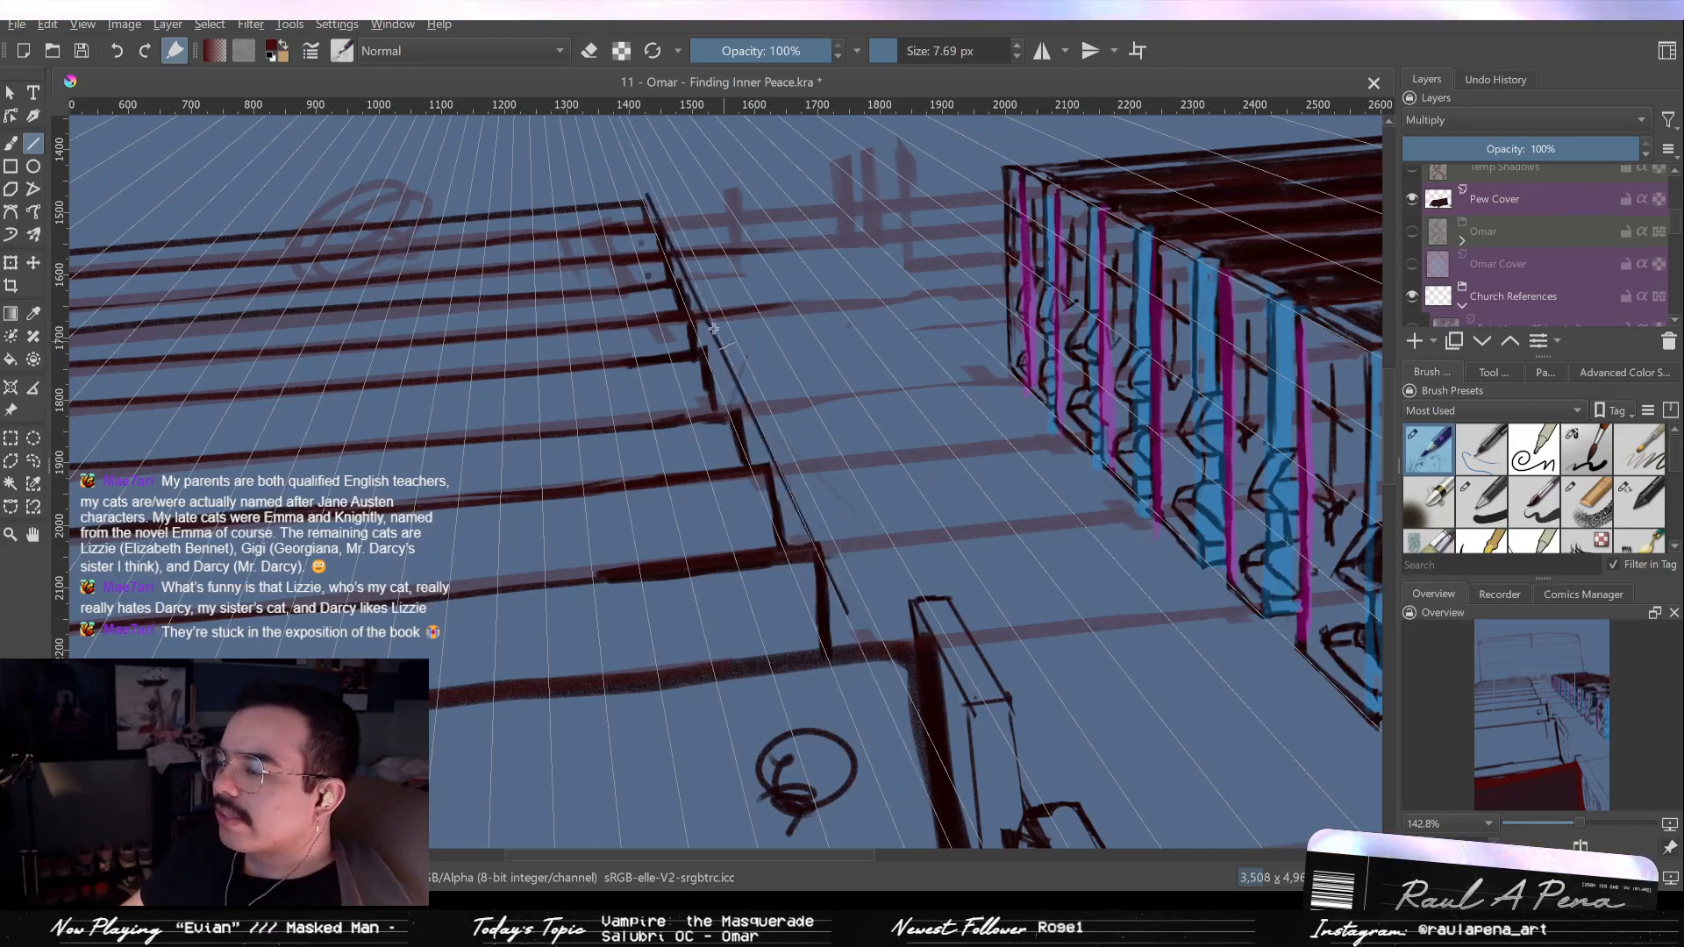
Extend the aisle-side perspective line forward to the back rail of the next pew.
scroll(845, 553, up, 3)
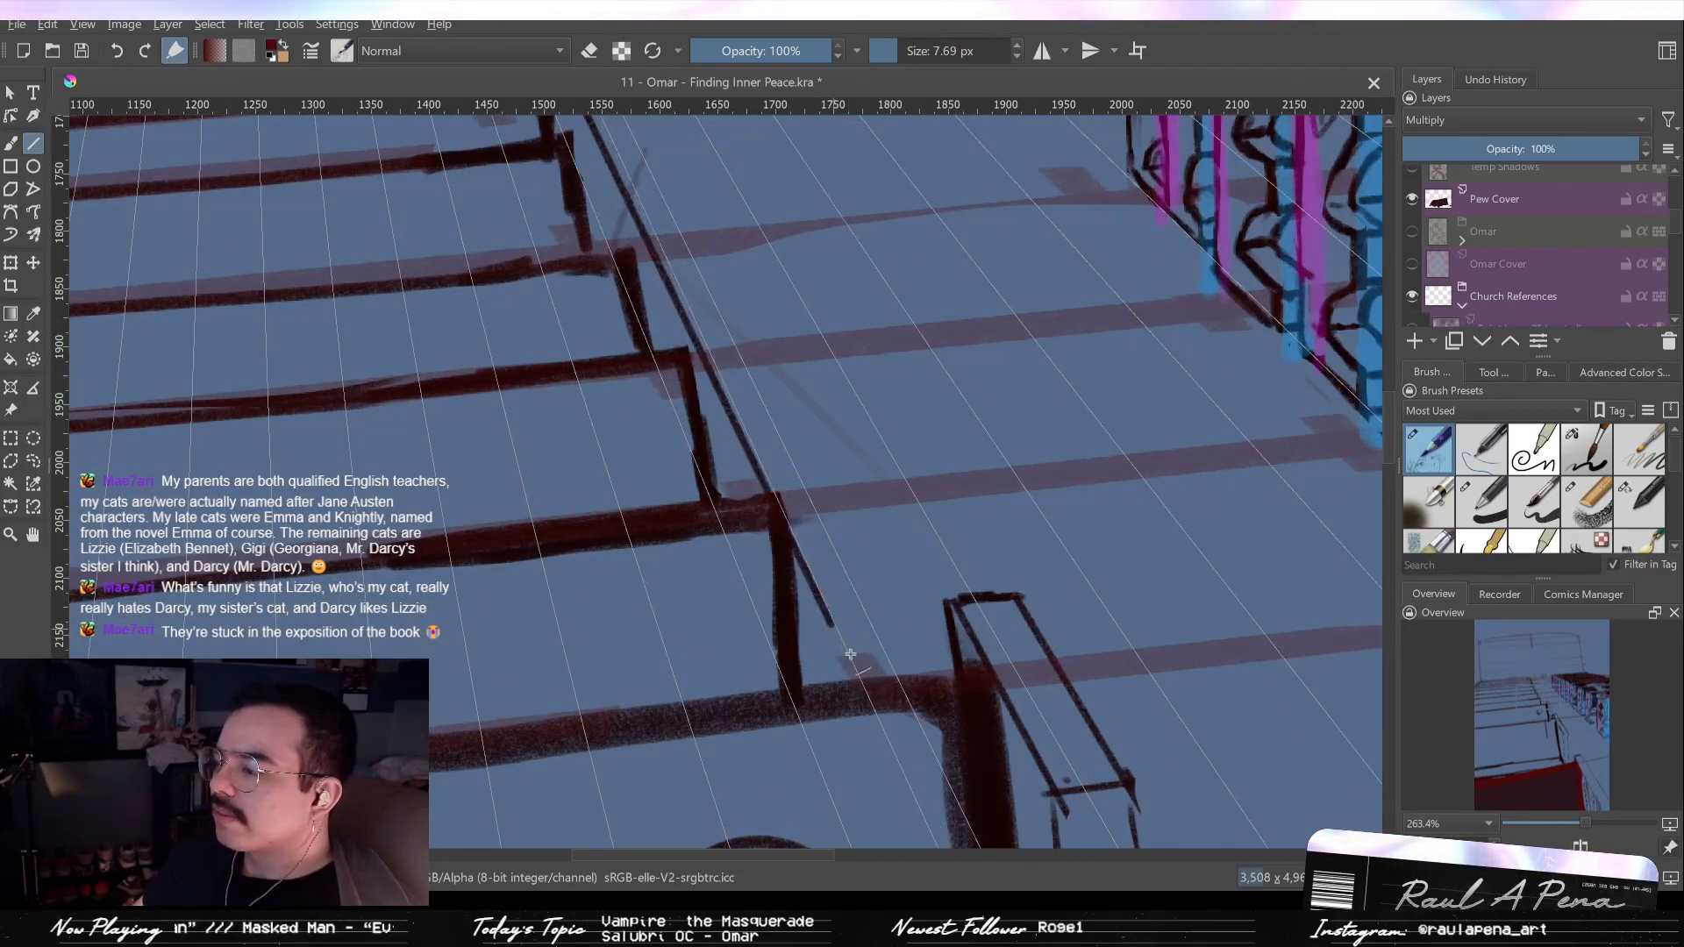
drag(818, 597, 842, 652)
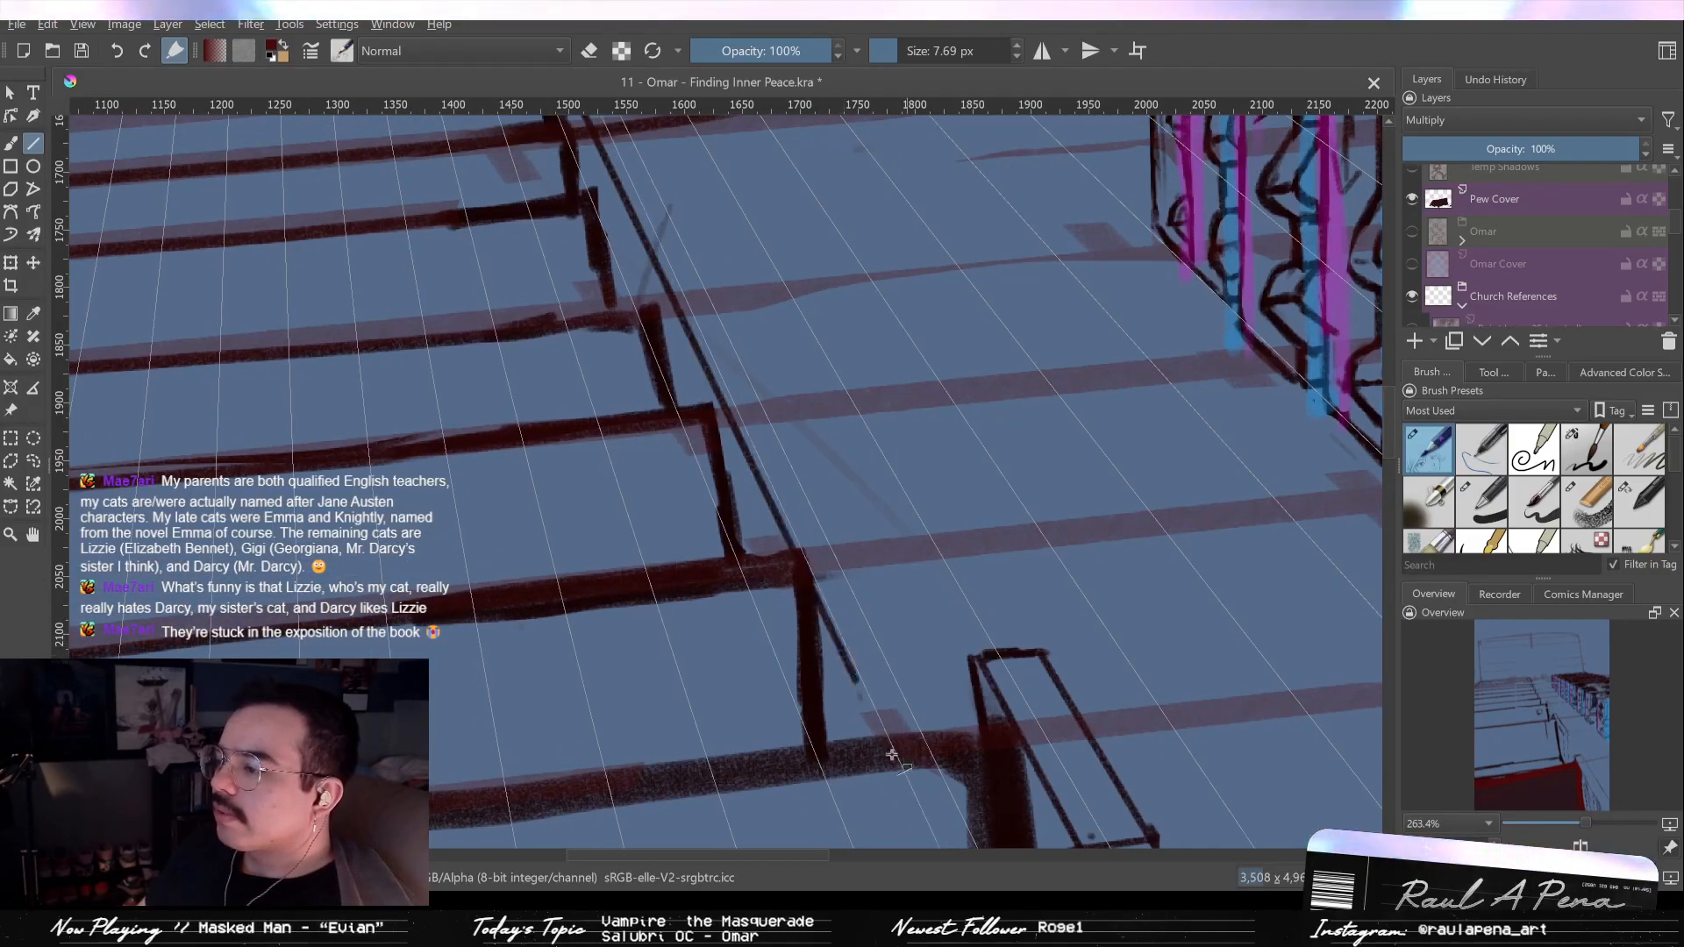
scroll(894, 760, down, 3)
scroll(872, 709, up, 2)
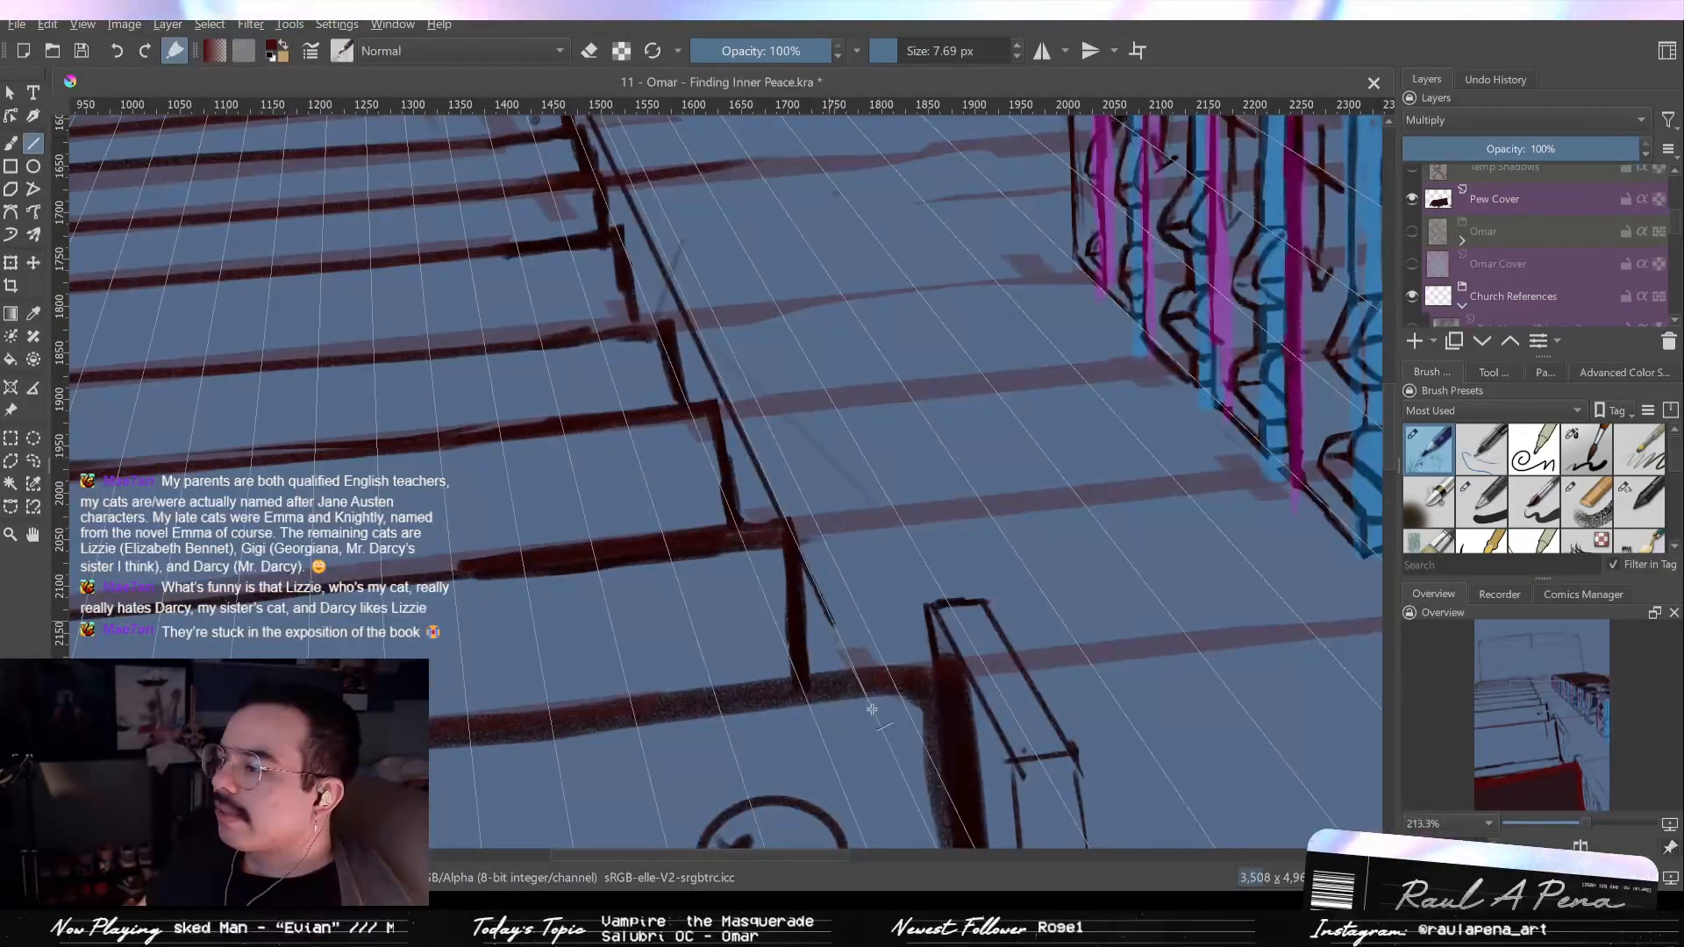
drag(872, 709, 855, 645)
drag(814, 586, 856, 672)
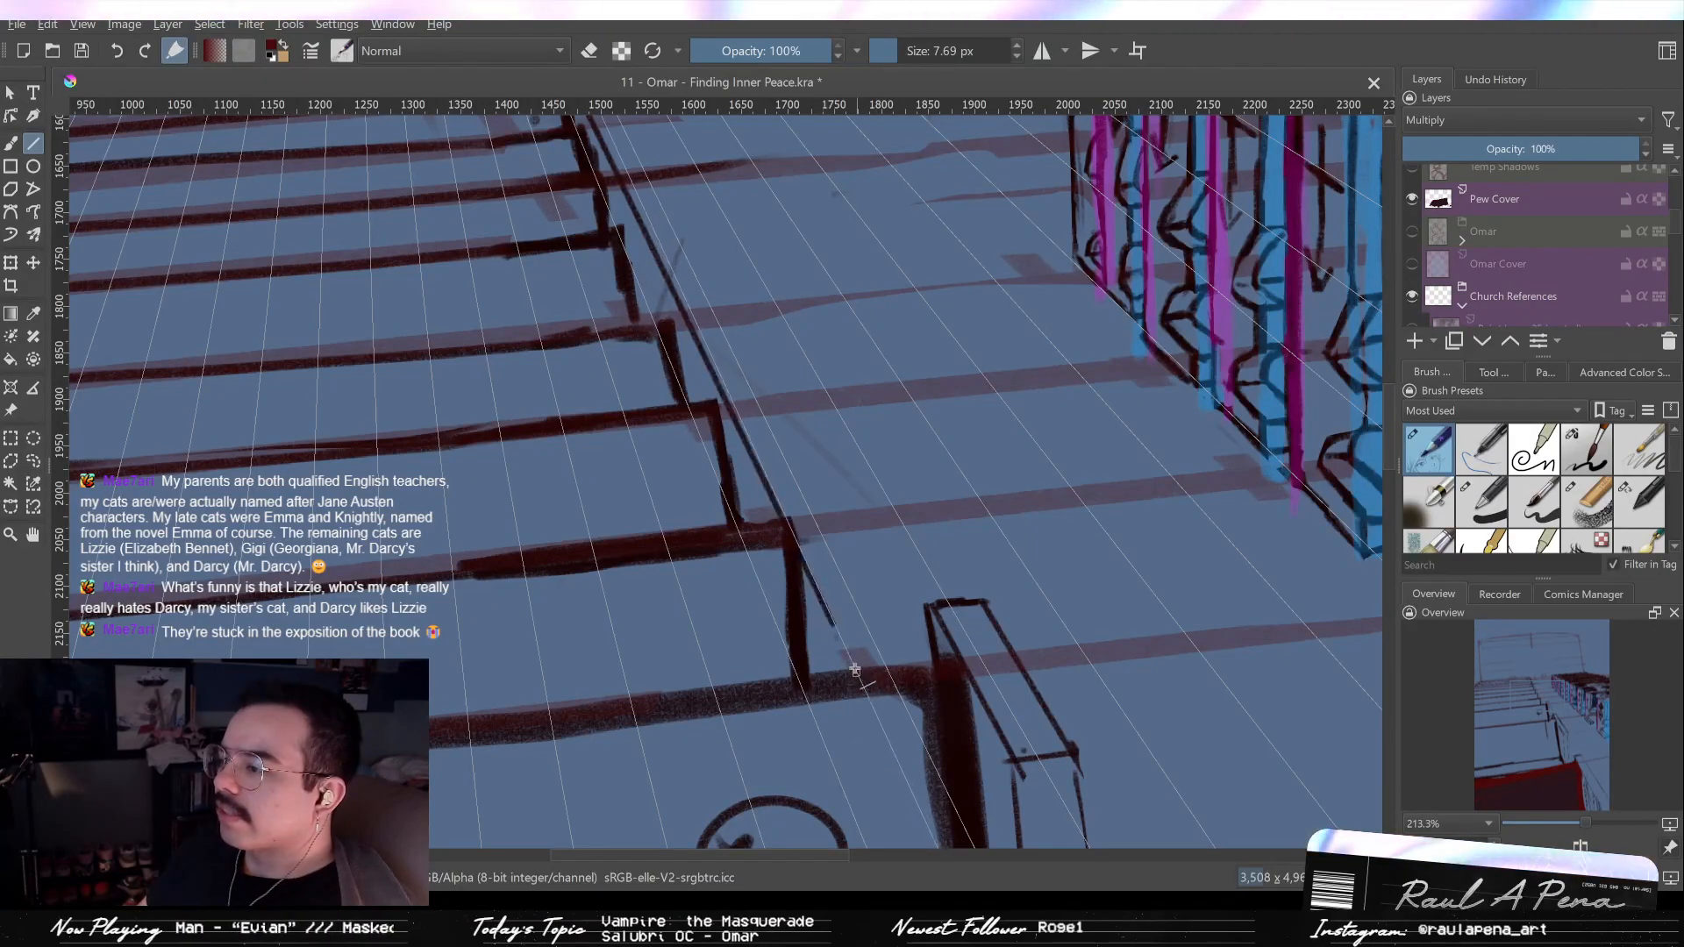
scroll(833, 561, down, 5)
scroll(833, 562, up, 1)
mouse_move(818, 526)
mouse_down()
mouse_move(829, 562)
mouse_move(803, 518)
mouse_up()
scroll(813, 557, down, 1)
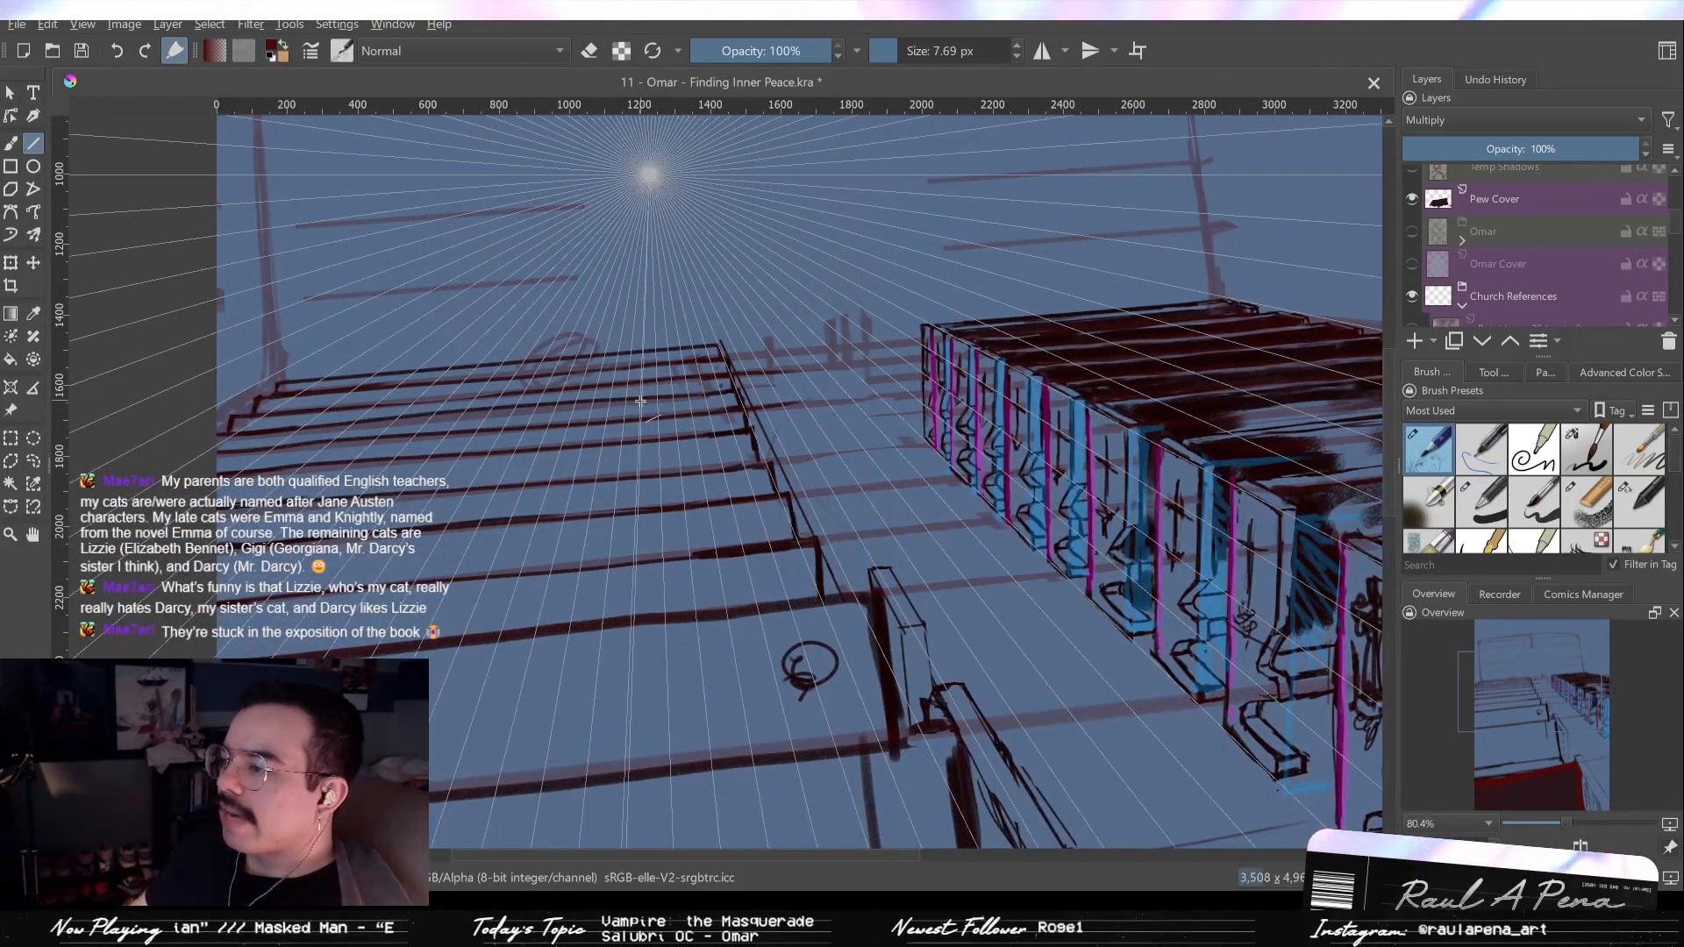
Draw a second straight perspective line just outside the first, from the nearer pew rail back past the farthest pew.
mouse_move(819, 446)
mouse_down()
mouse_move(808, 557)
mouse_move(831, 473)
mouse_up()
mouse_move(751, 399)
mouse_down()
mouse_move(760, 320)
mouse_move(775, 405)
mouse_up()
drag(775, 406, 684, 403)
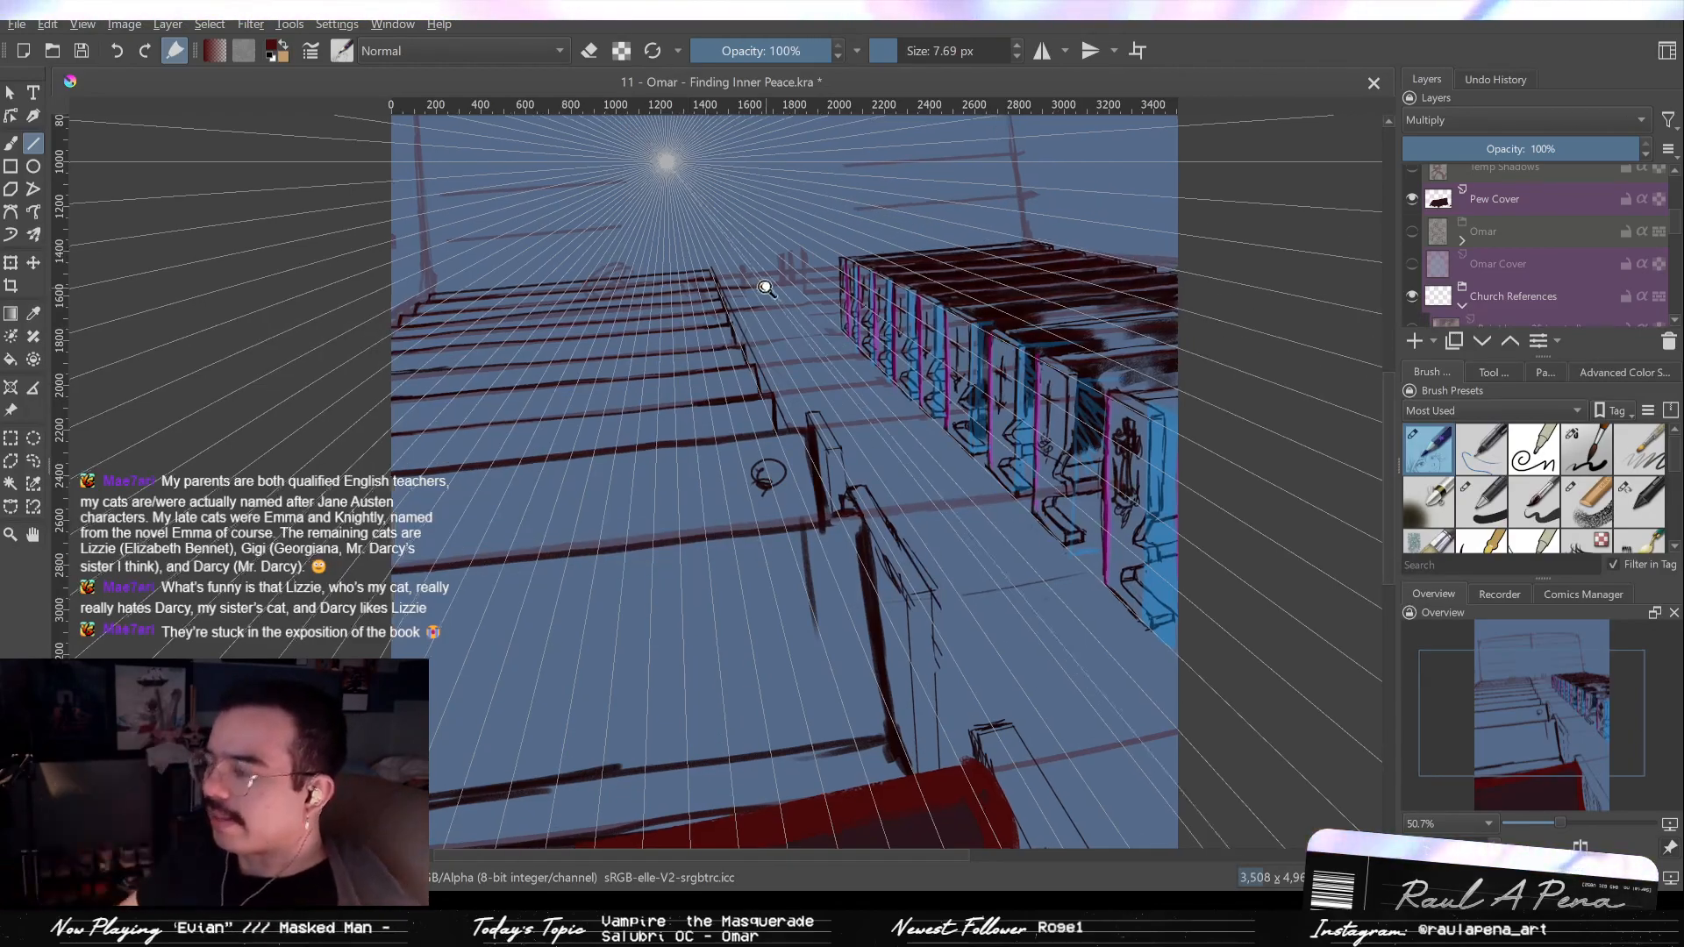
drag(766, 286, 764, 222)
mouse_move(753, 407)
mouse_down()
mouse_move(732, 319)
mouse_move(771, 376)
mouse_move(742, 344)
mouse_up()
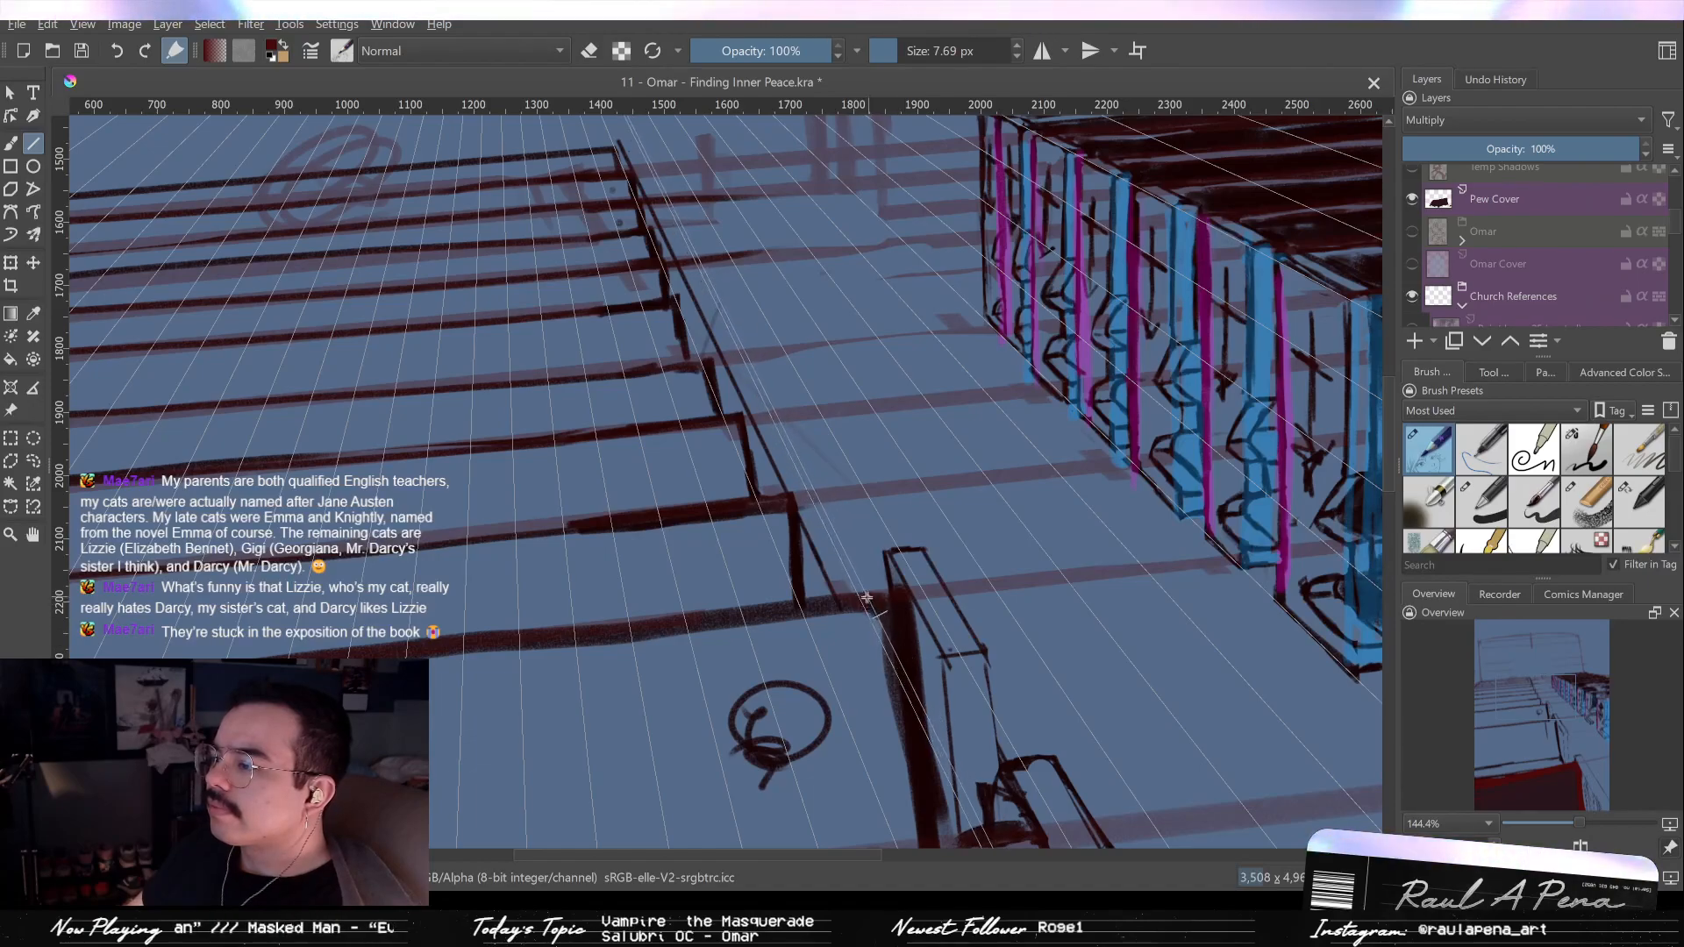
drag(866, 596, 645, 141)
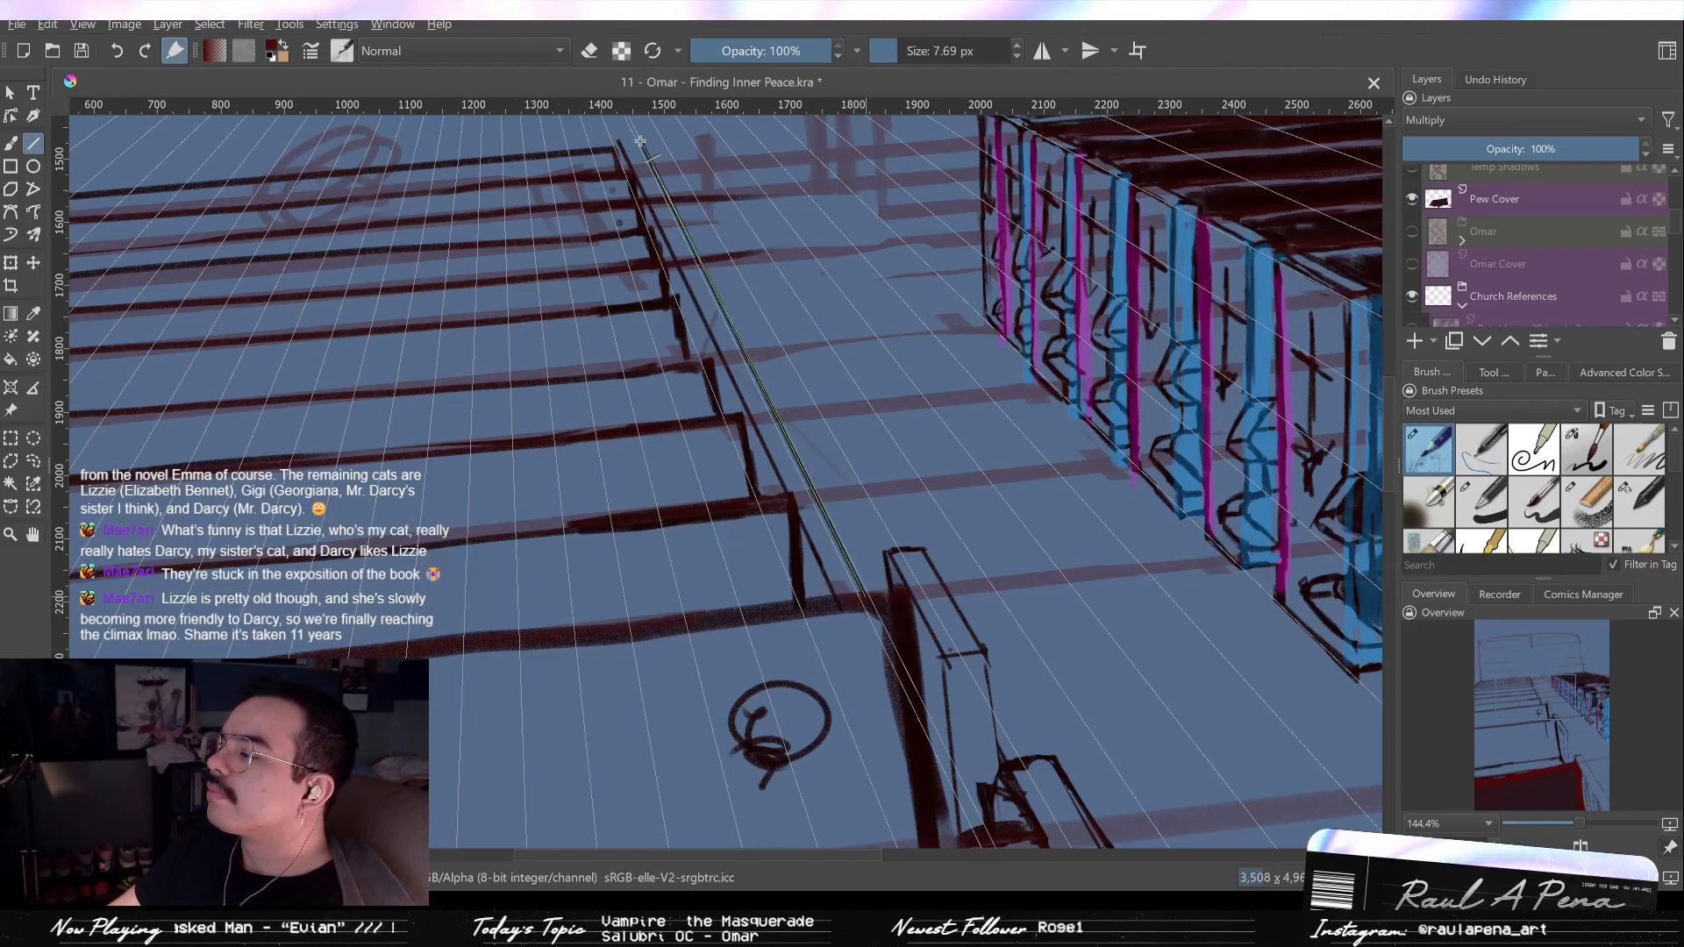
drag(637, 141, 757, 232)
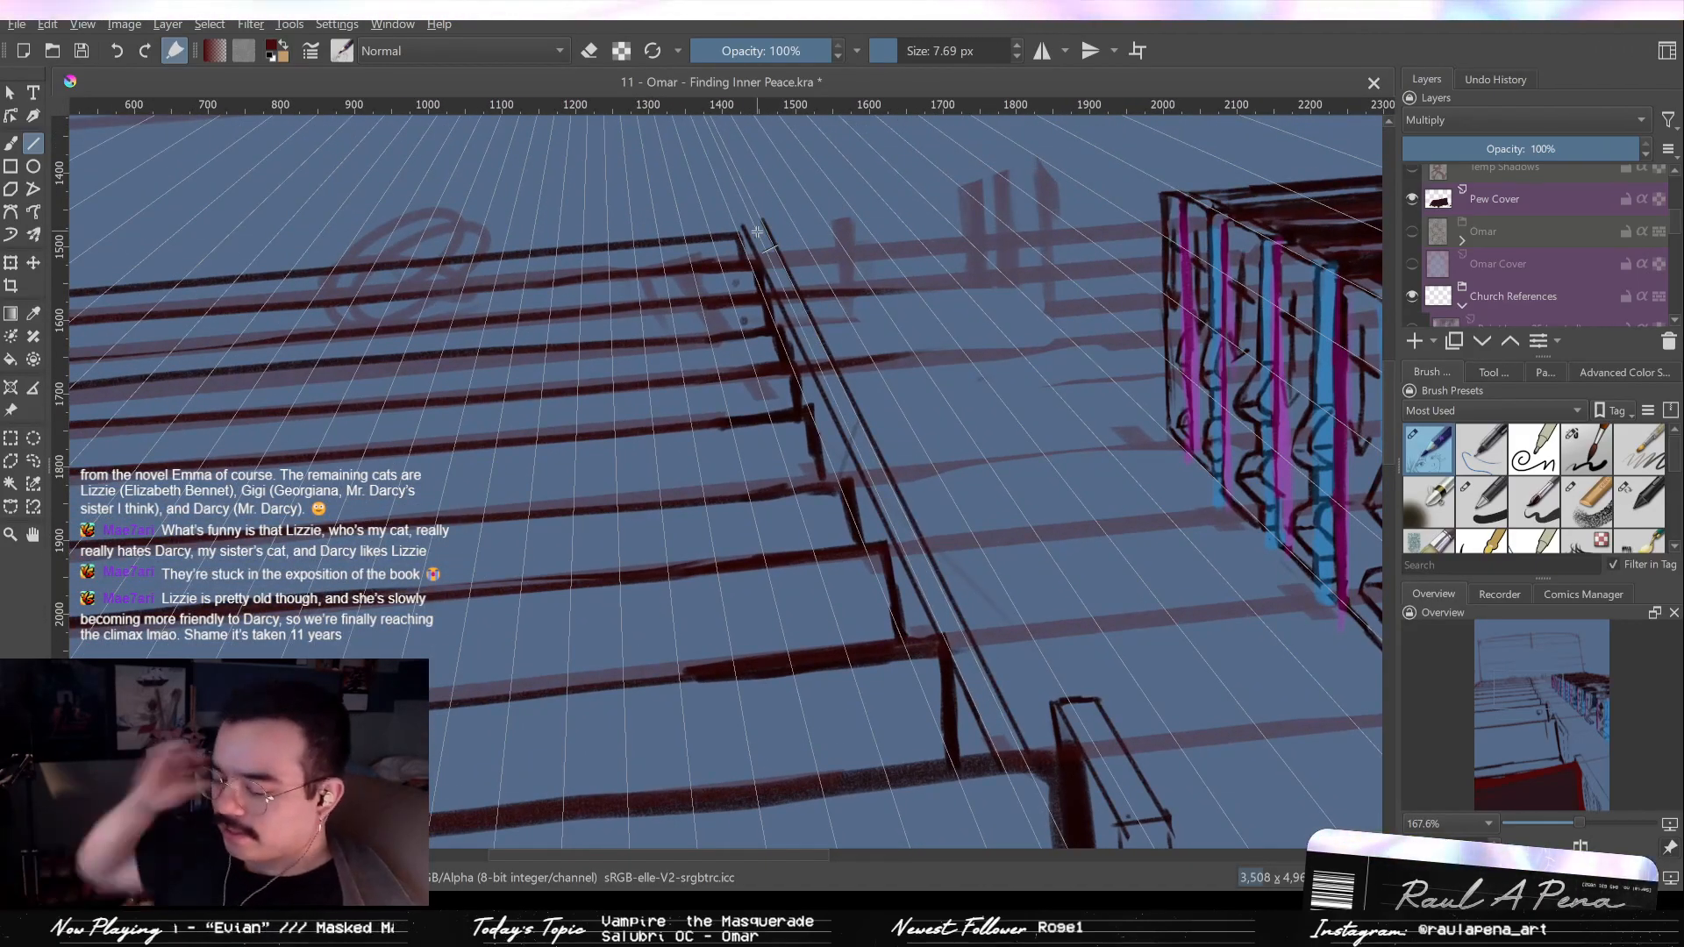
drag(643, 305, 752, 351)
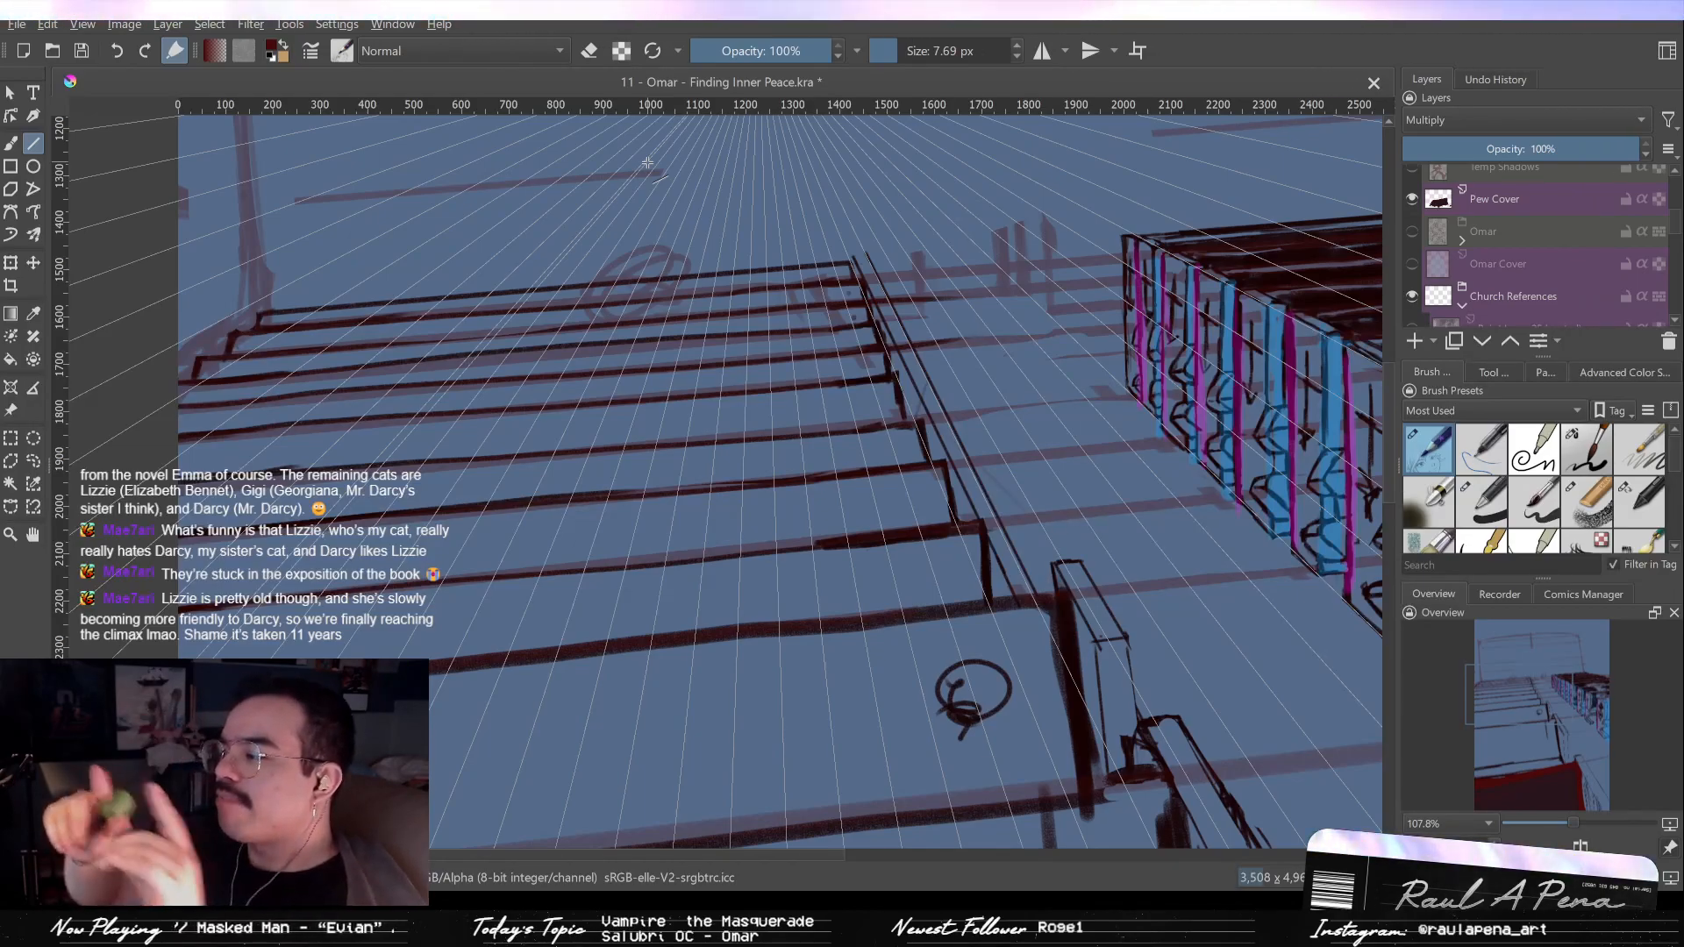
Draw two close straight perspective lines along the wall-side ends of the far pews and return to the freehand brush.
drag(436, 356, 436, 263)
drag(164, 287, 436, 316)
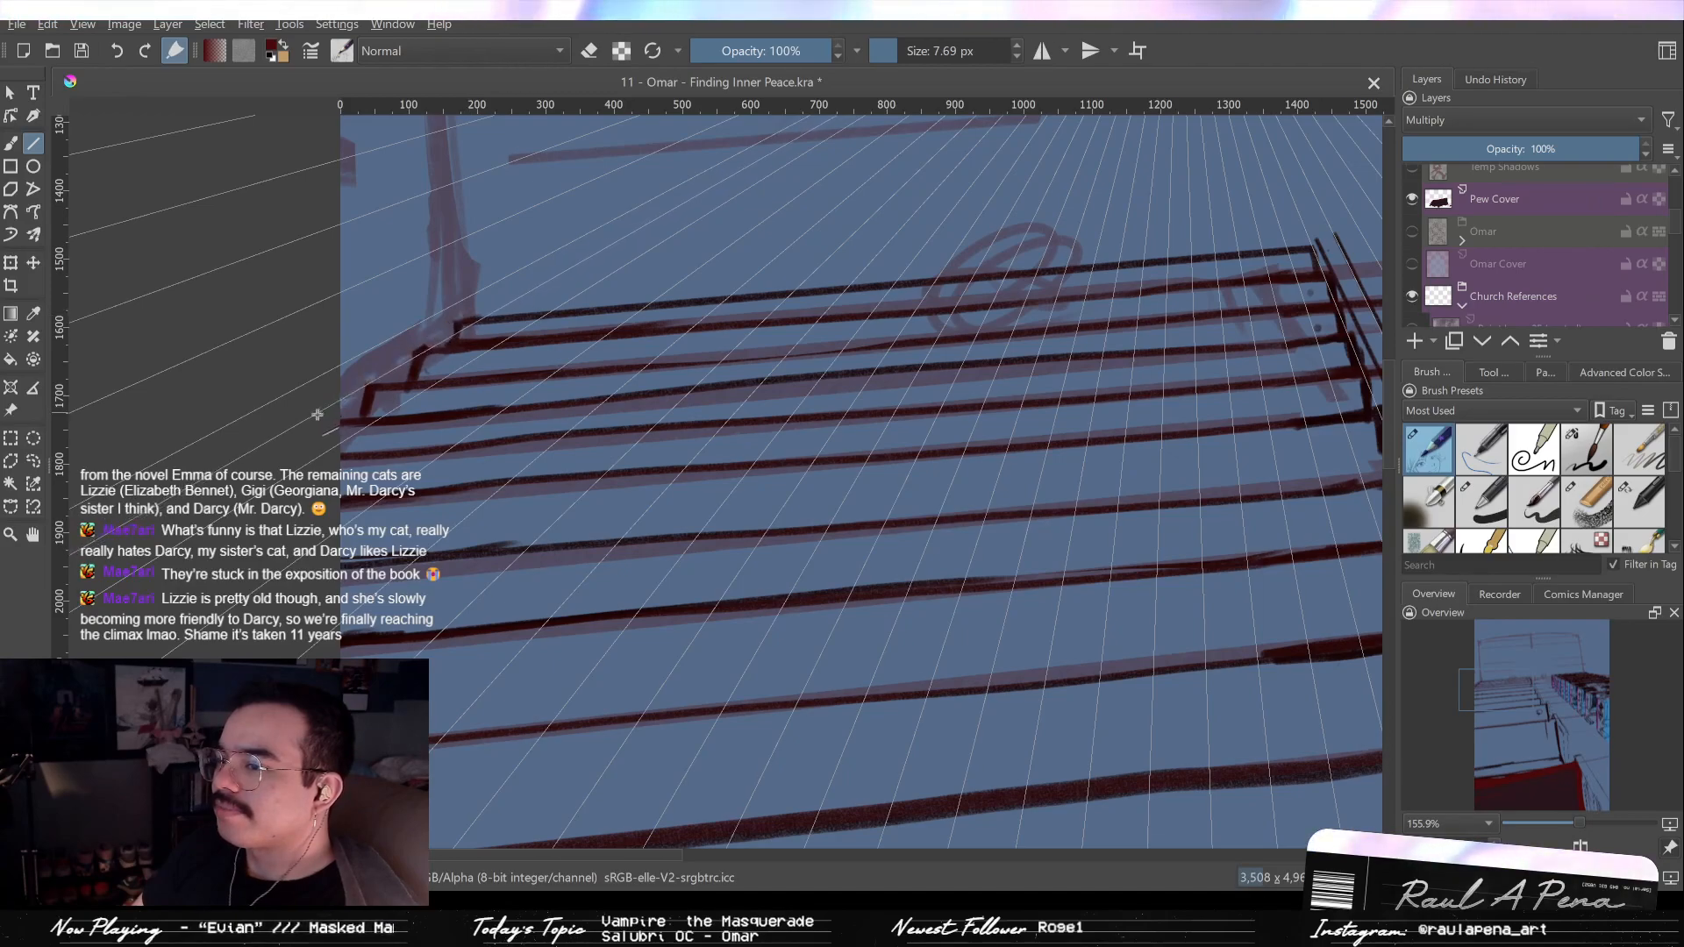
drag(471, 314, 484, 316)
key(ctrl+z)
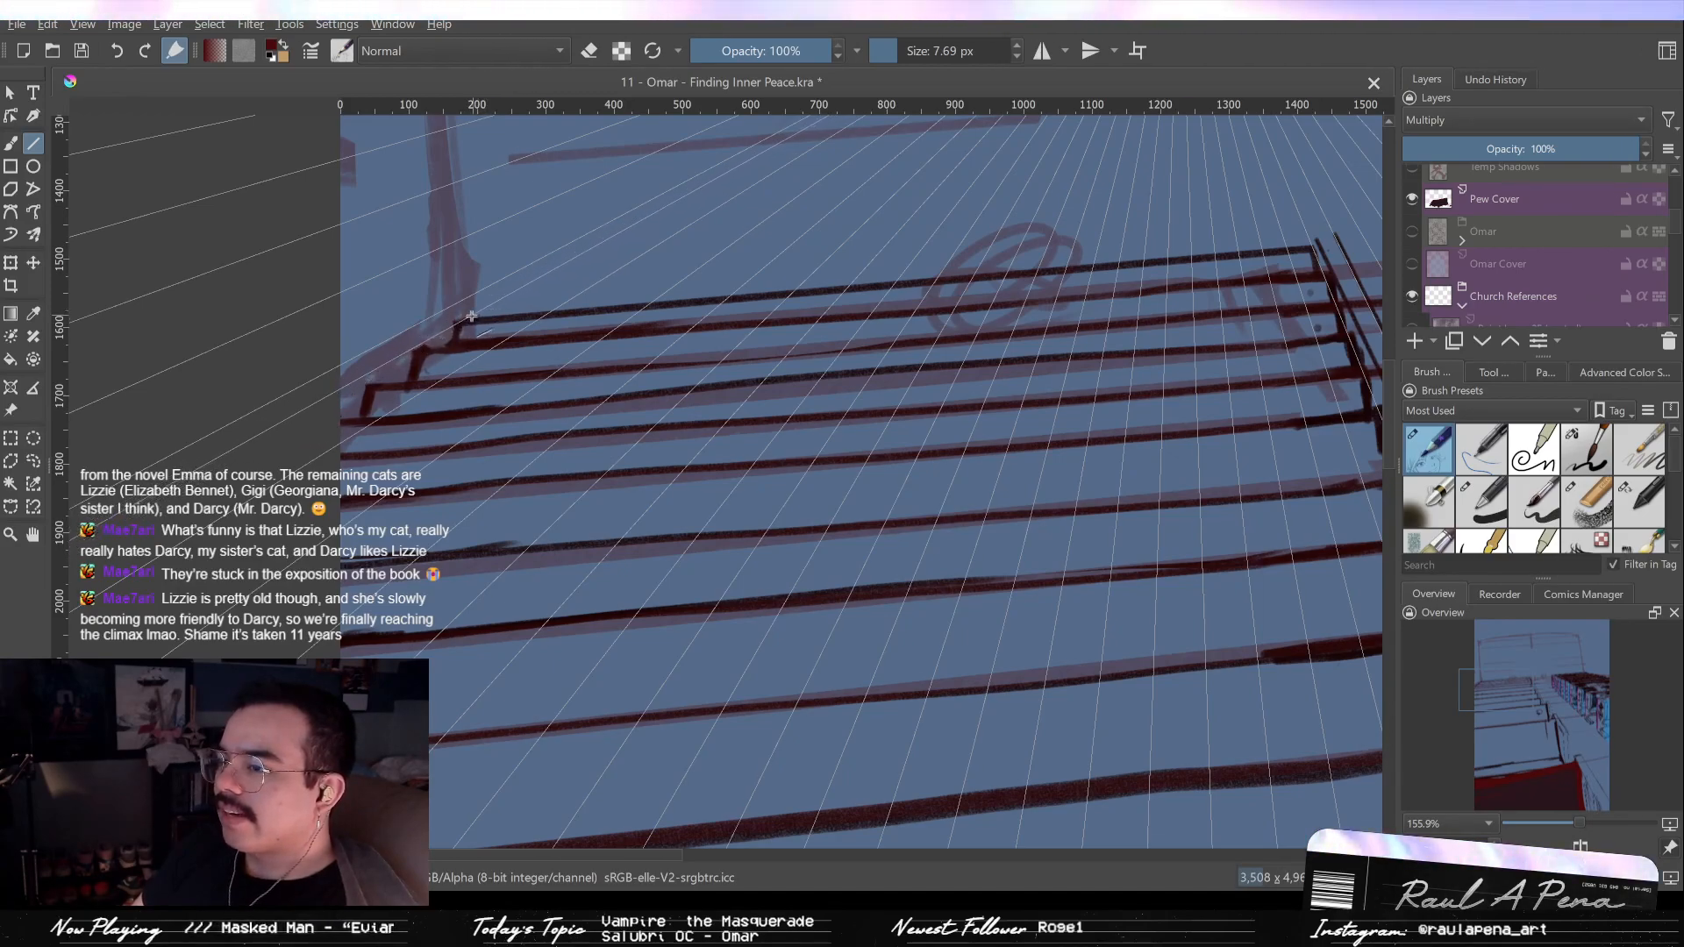
drag(320, 414, 310, 414)
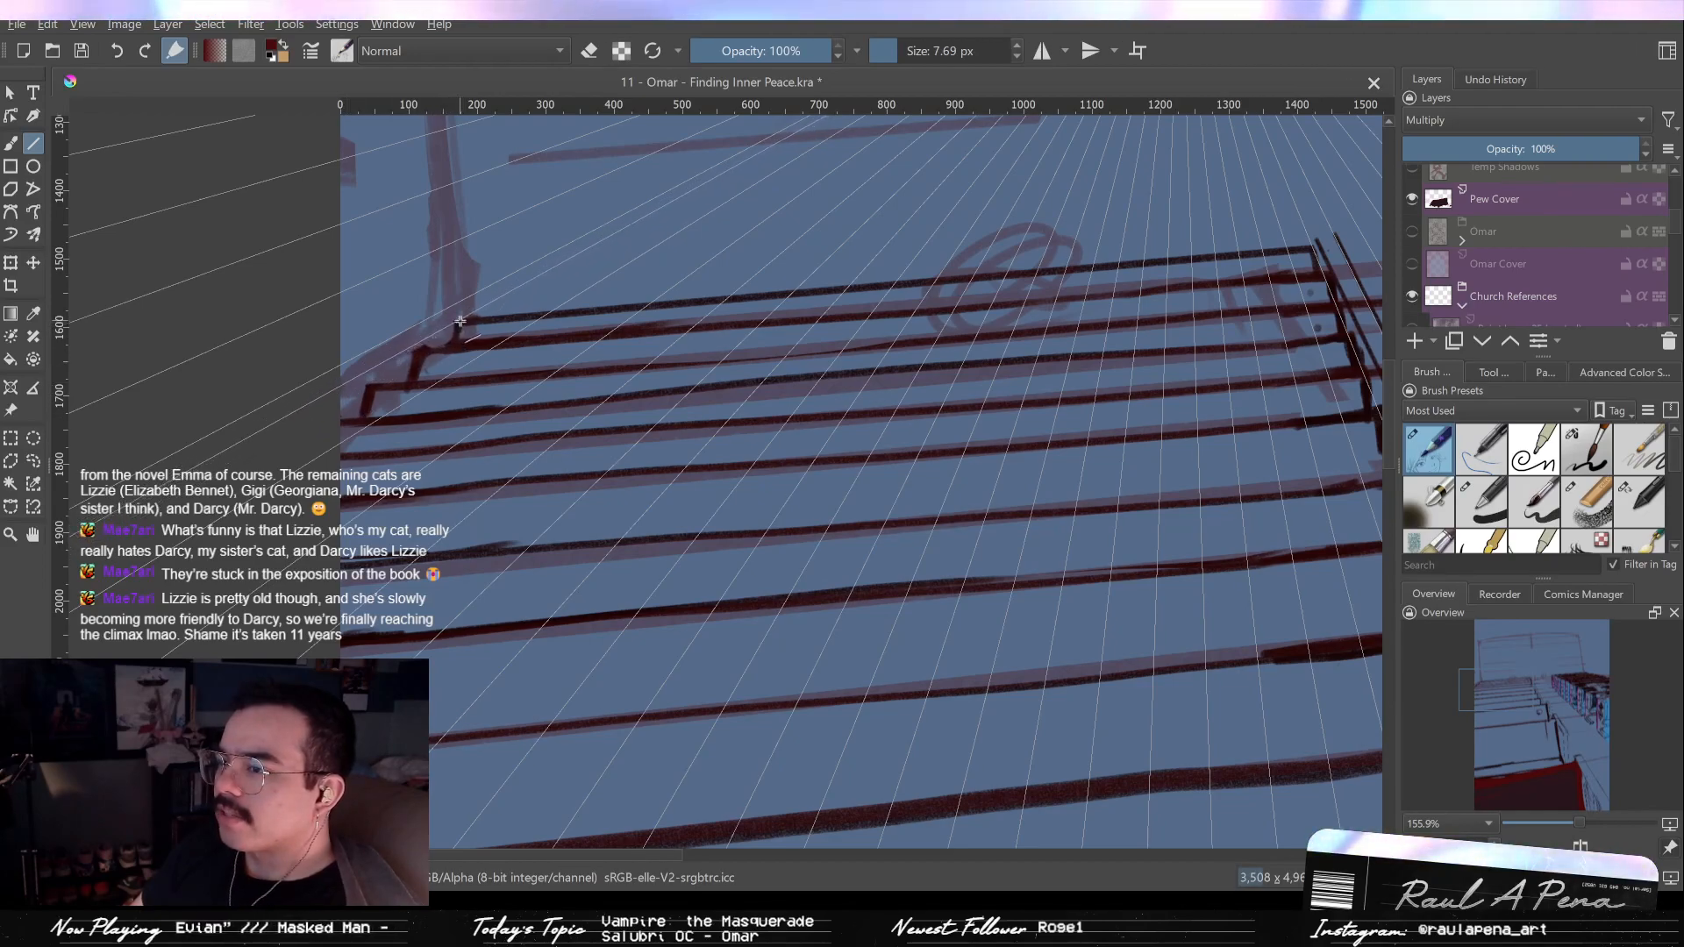
drag(458, 325, 330, 414)
key(ctrl+z)
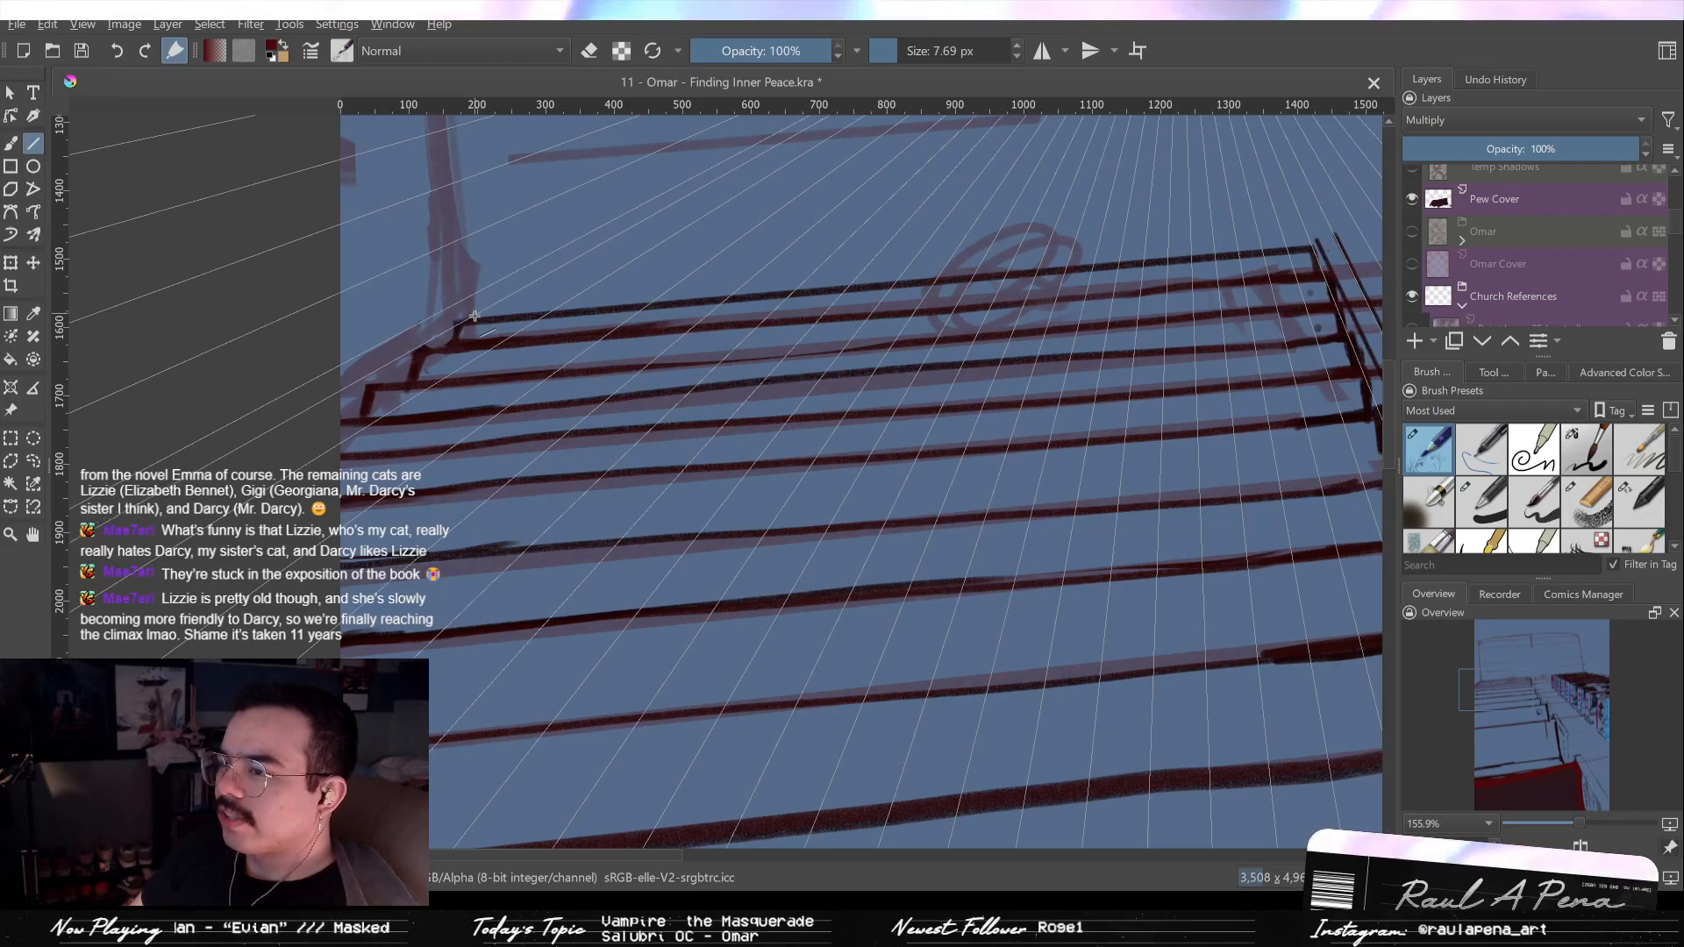
key(ctrl+z)
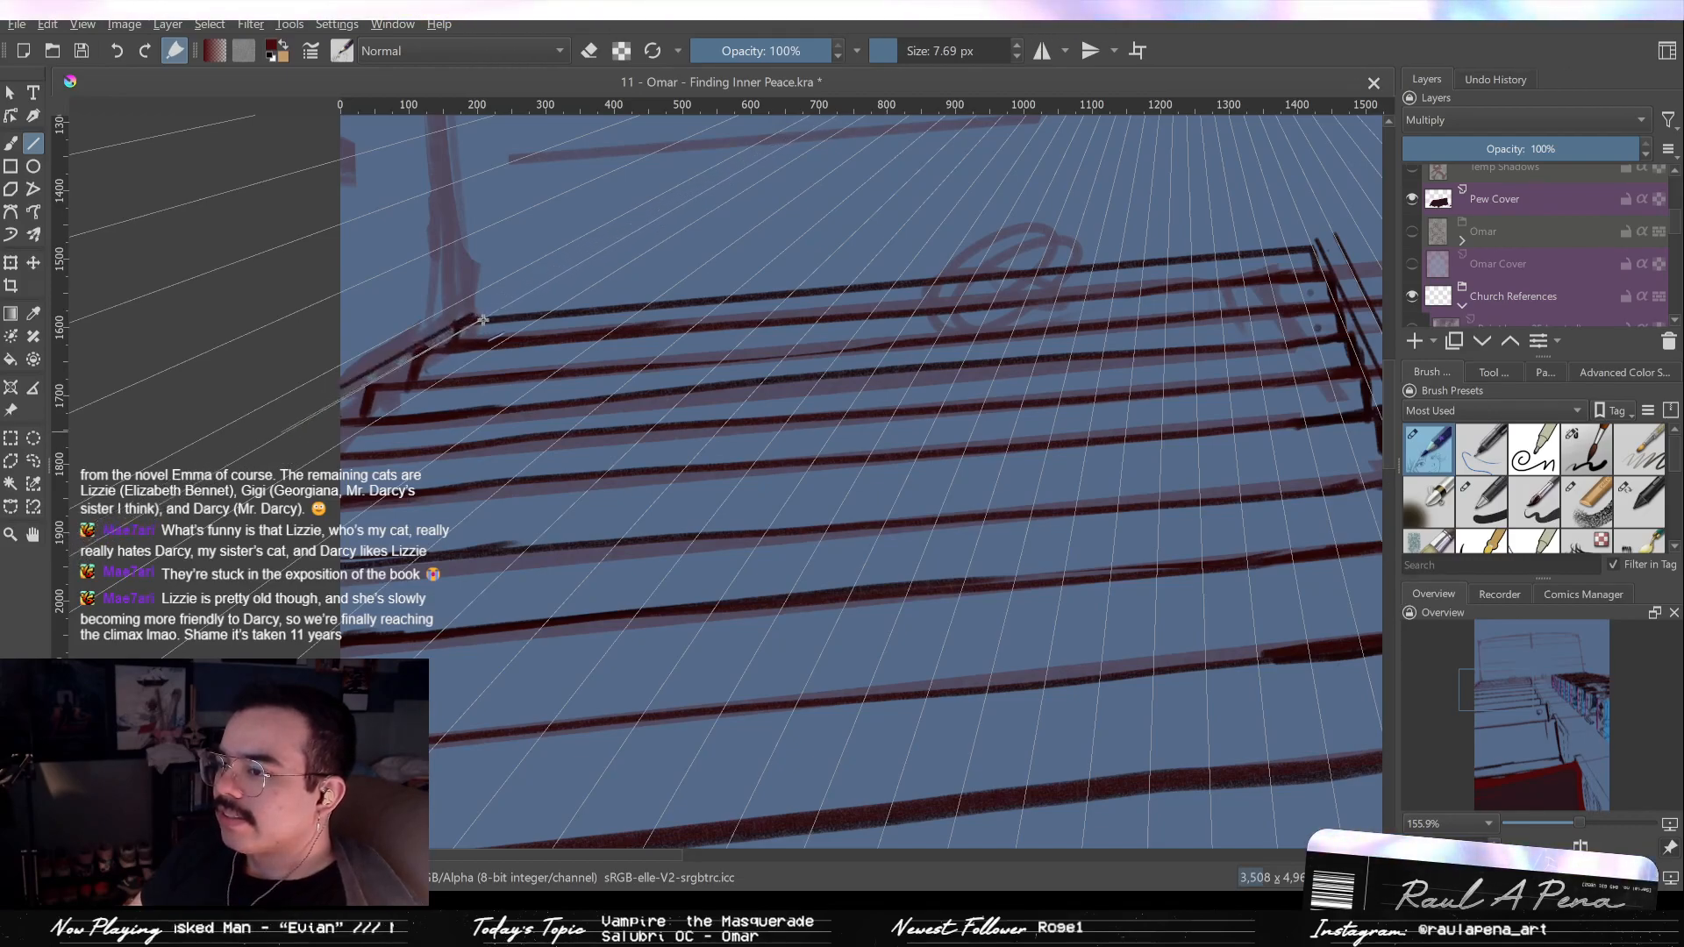
drag(283, 430, 479, 315)
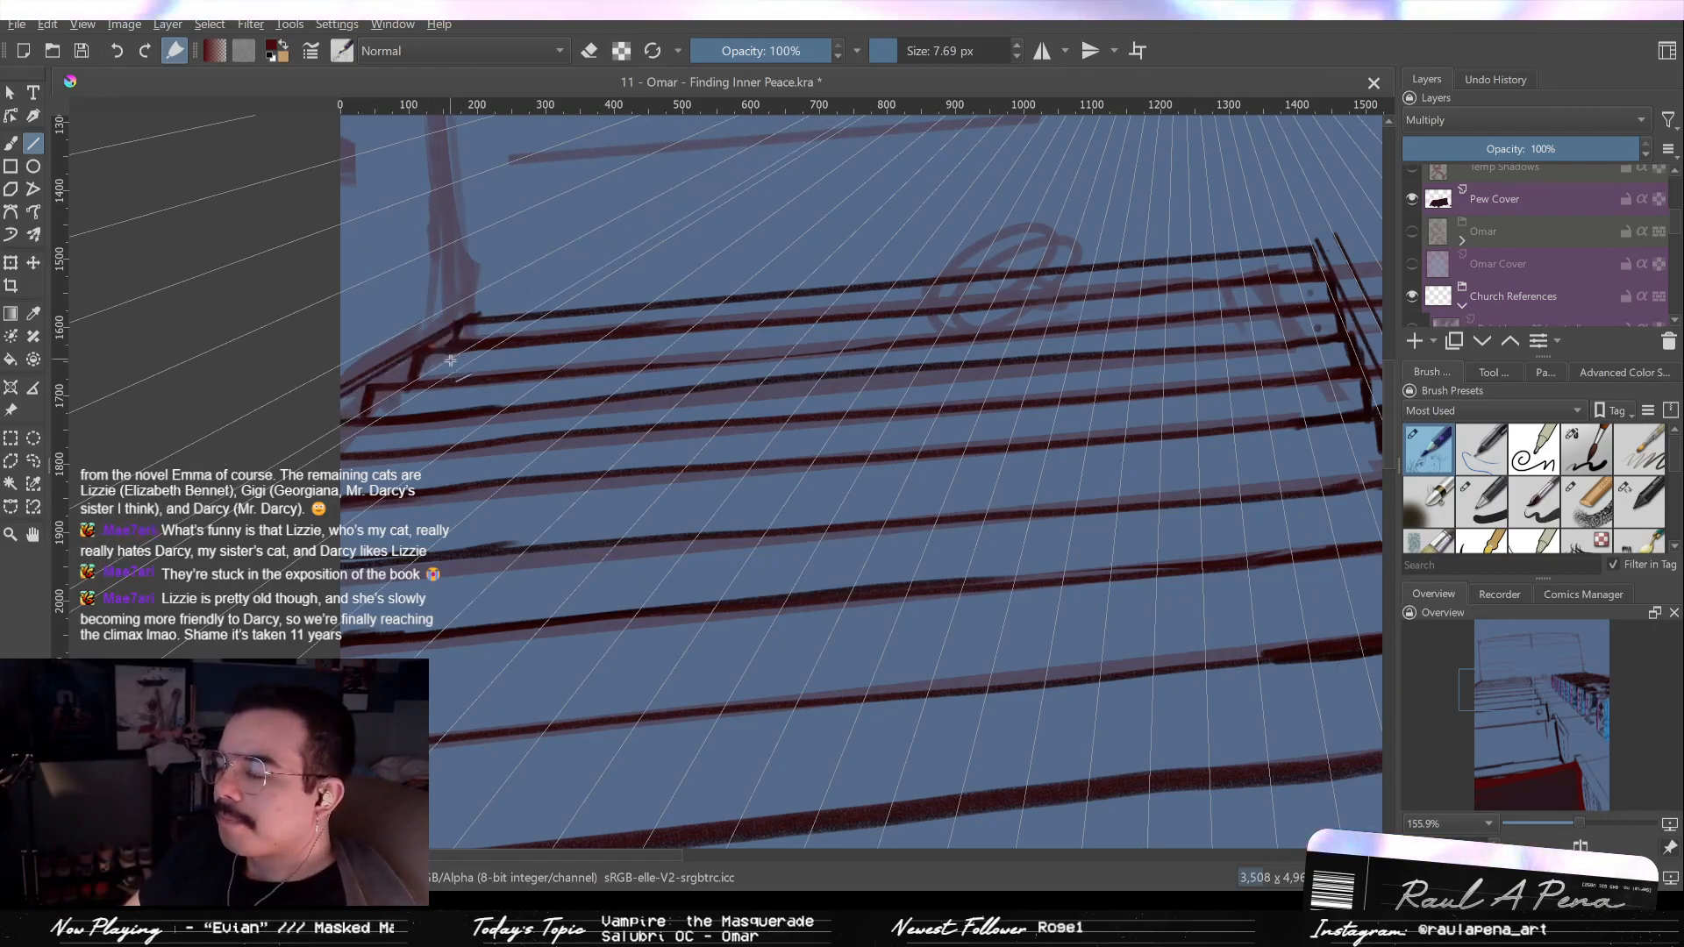
key(b)
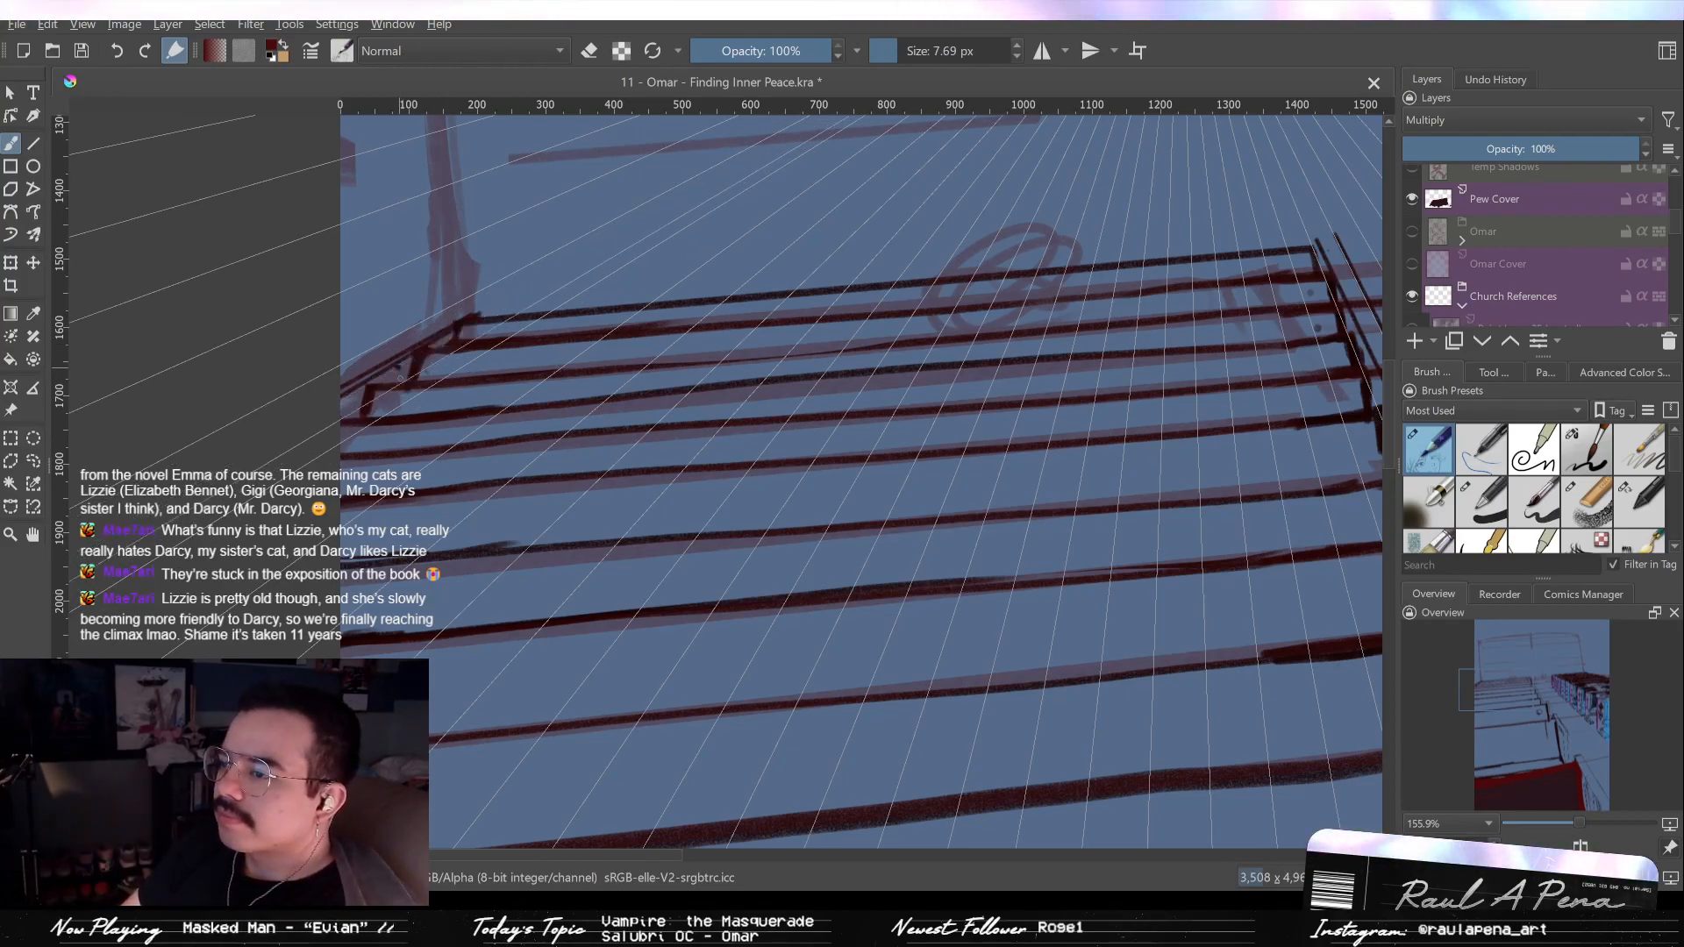
scroll(399, 370, up, 2)
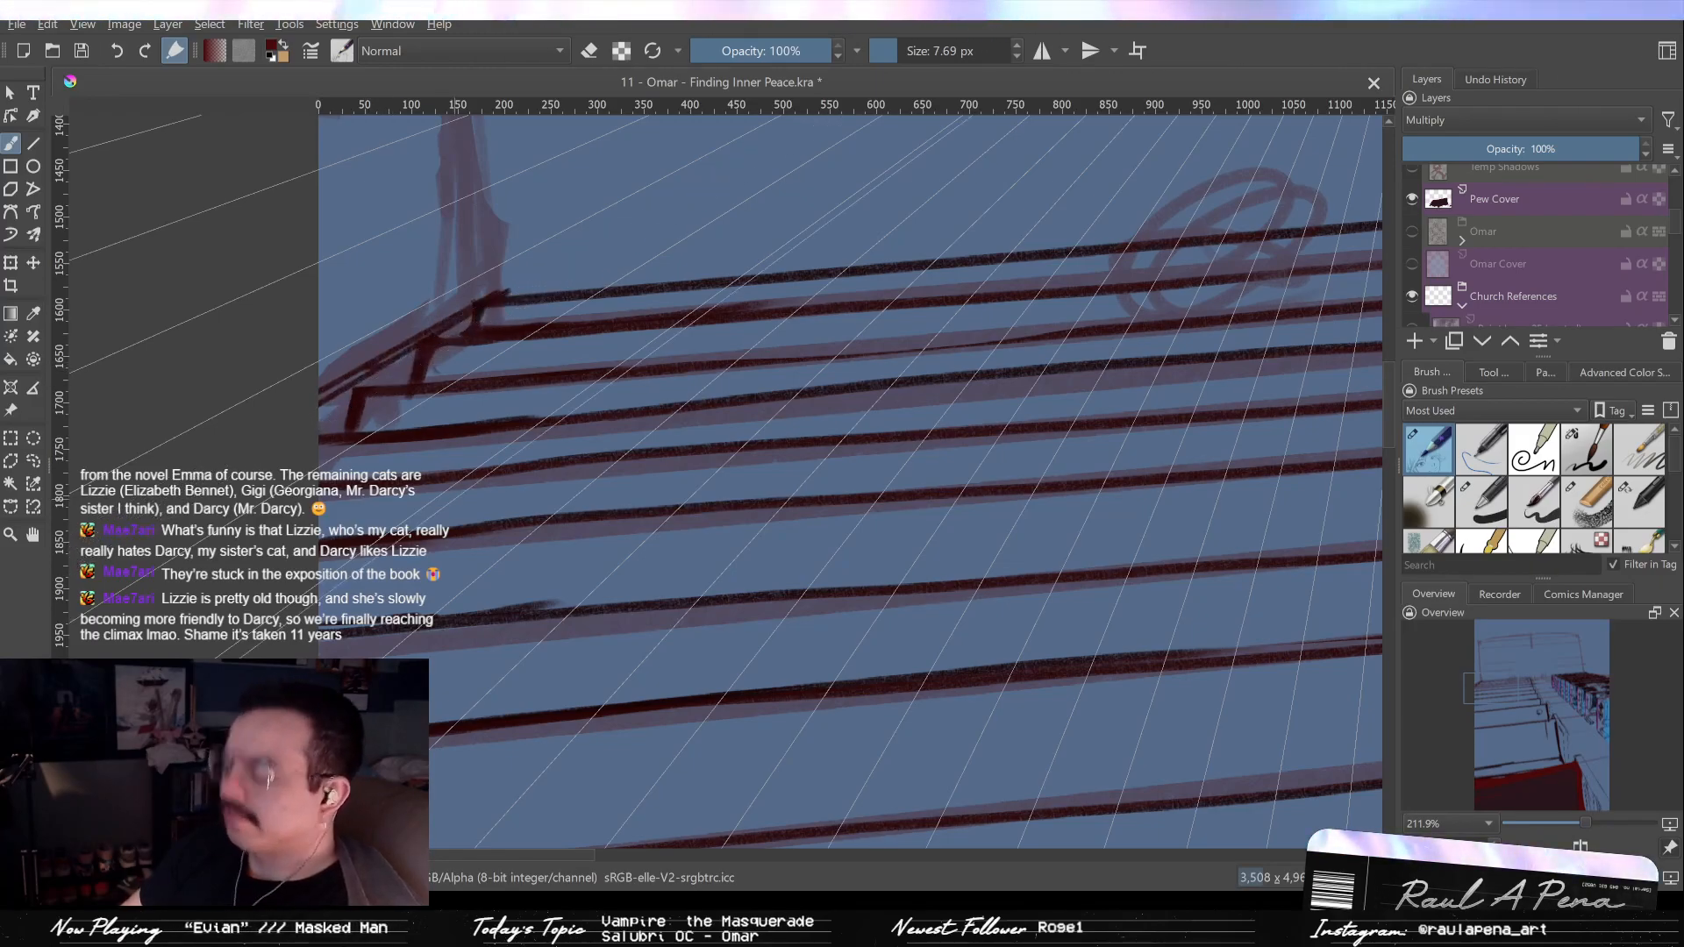
key(Tab)
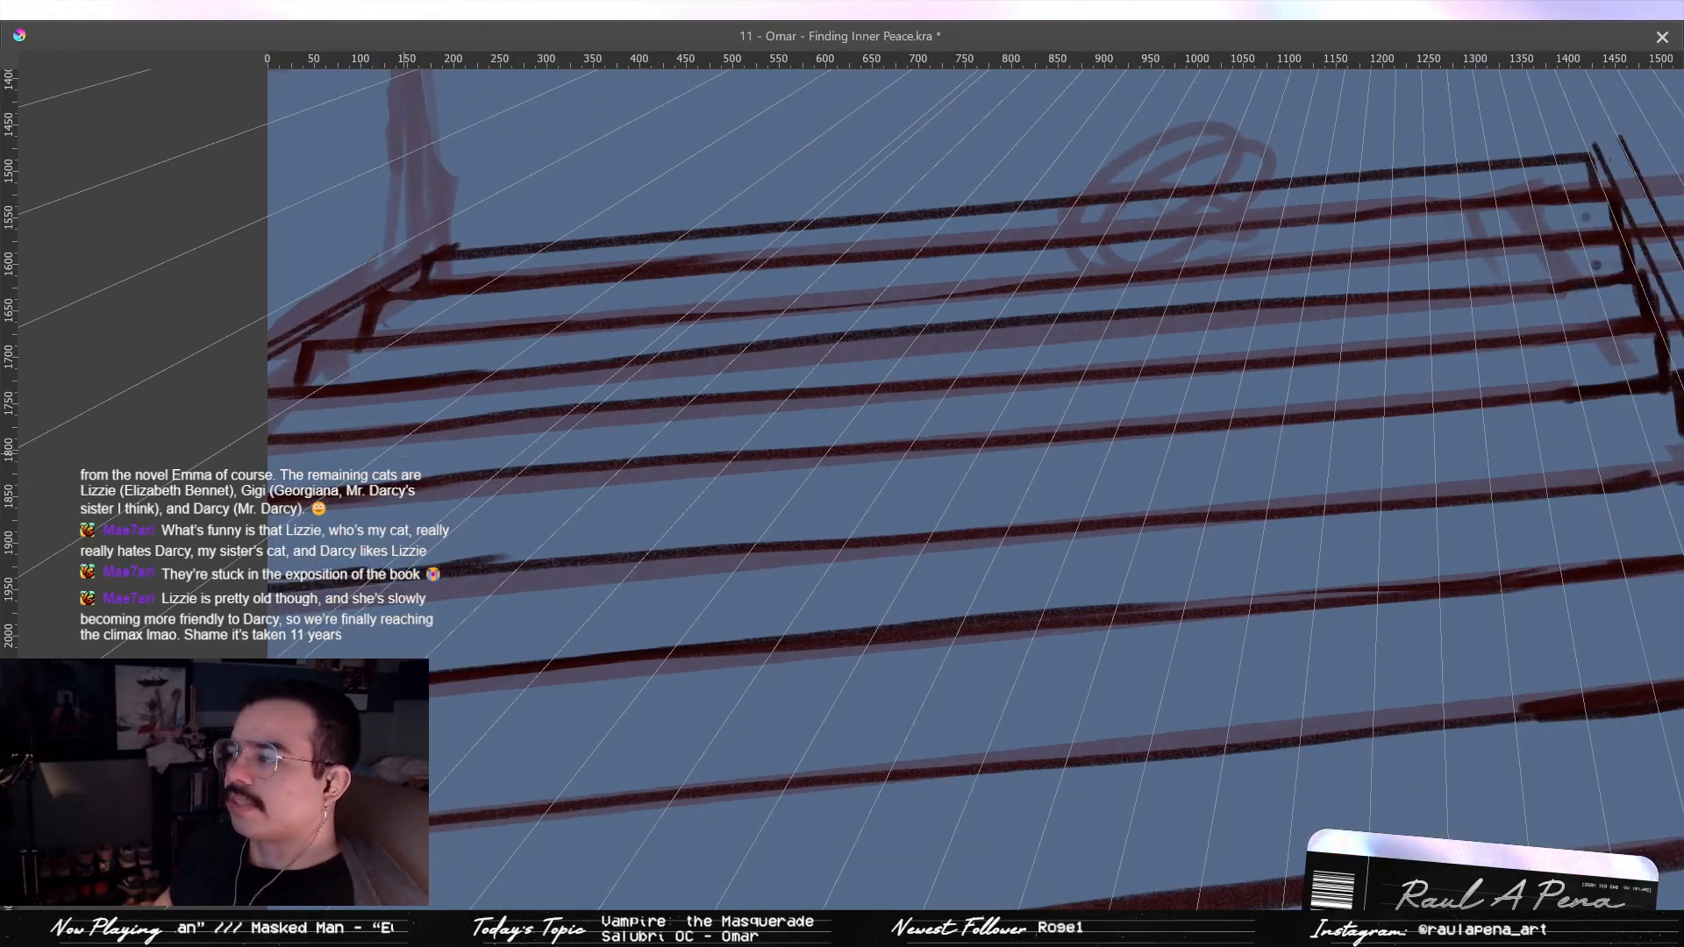
key(Tab)
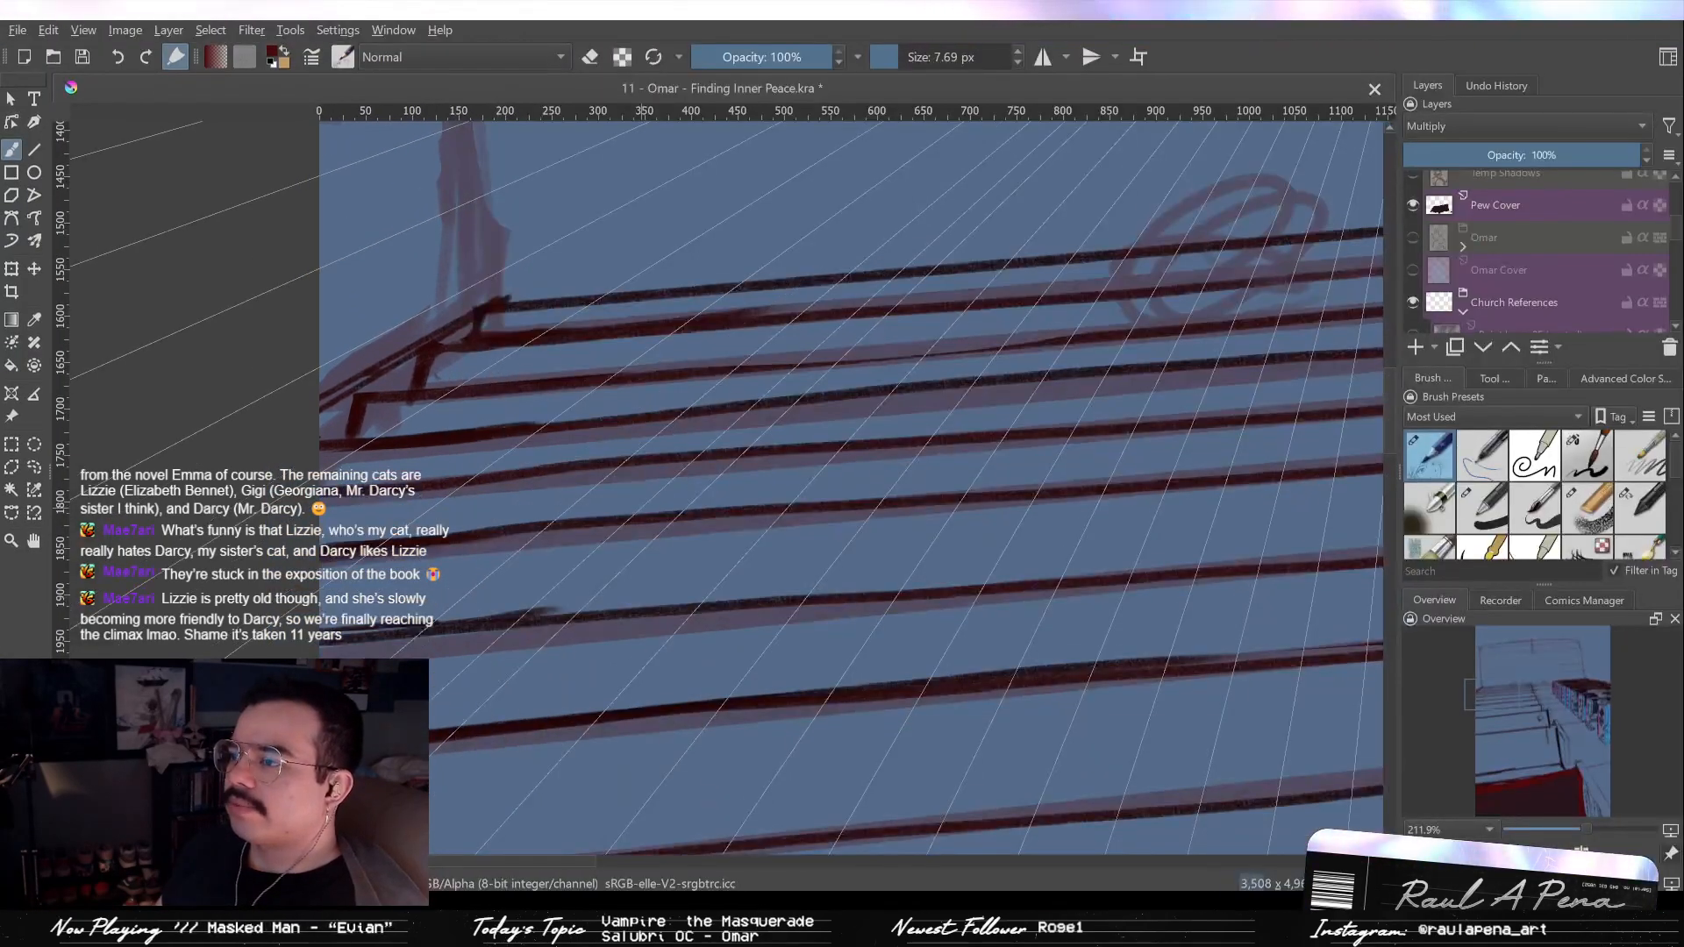
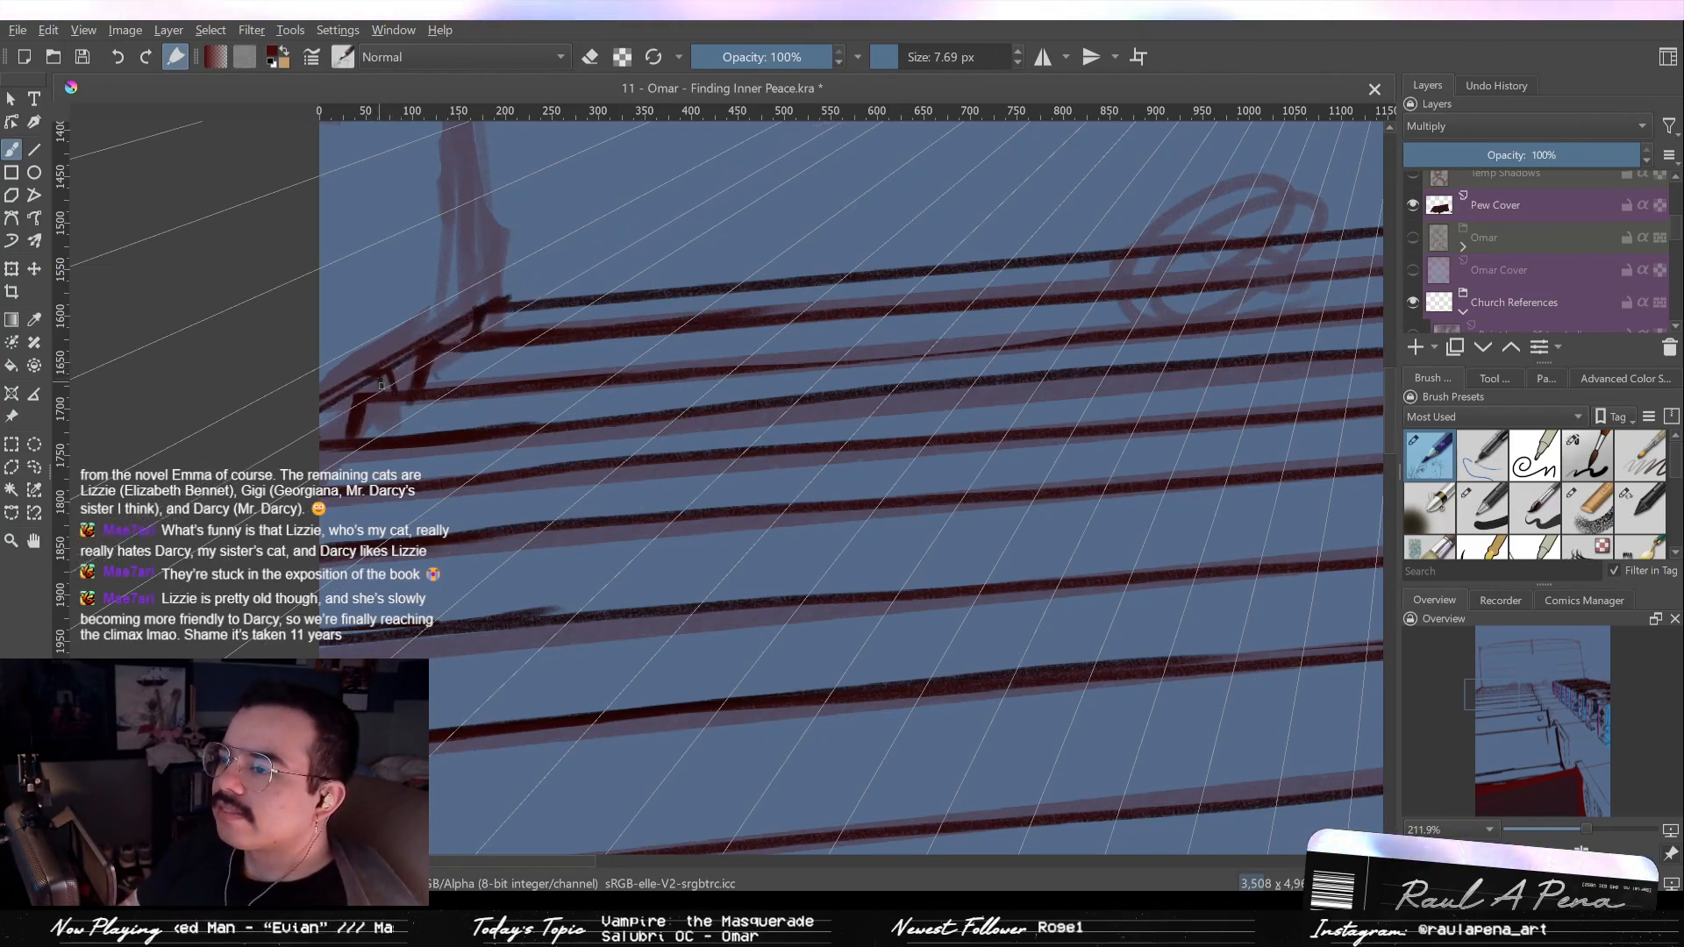
Close the far end of the aisle-side perspective lines with a short cap and tidy it with a 2.63 px eraser.
drag(432, 358, 432, 491)
drag(631, 380, 413, 390)
mouse_move(736, 265)
mouse_down()
mouse_move(846, 282)
mouse_move(811, 289)
mouse_move(828, 288)
mouse_up()
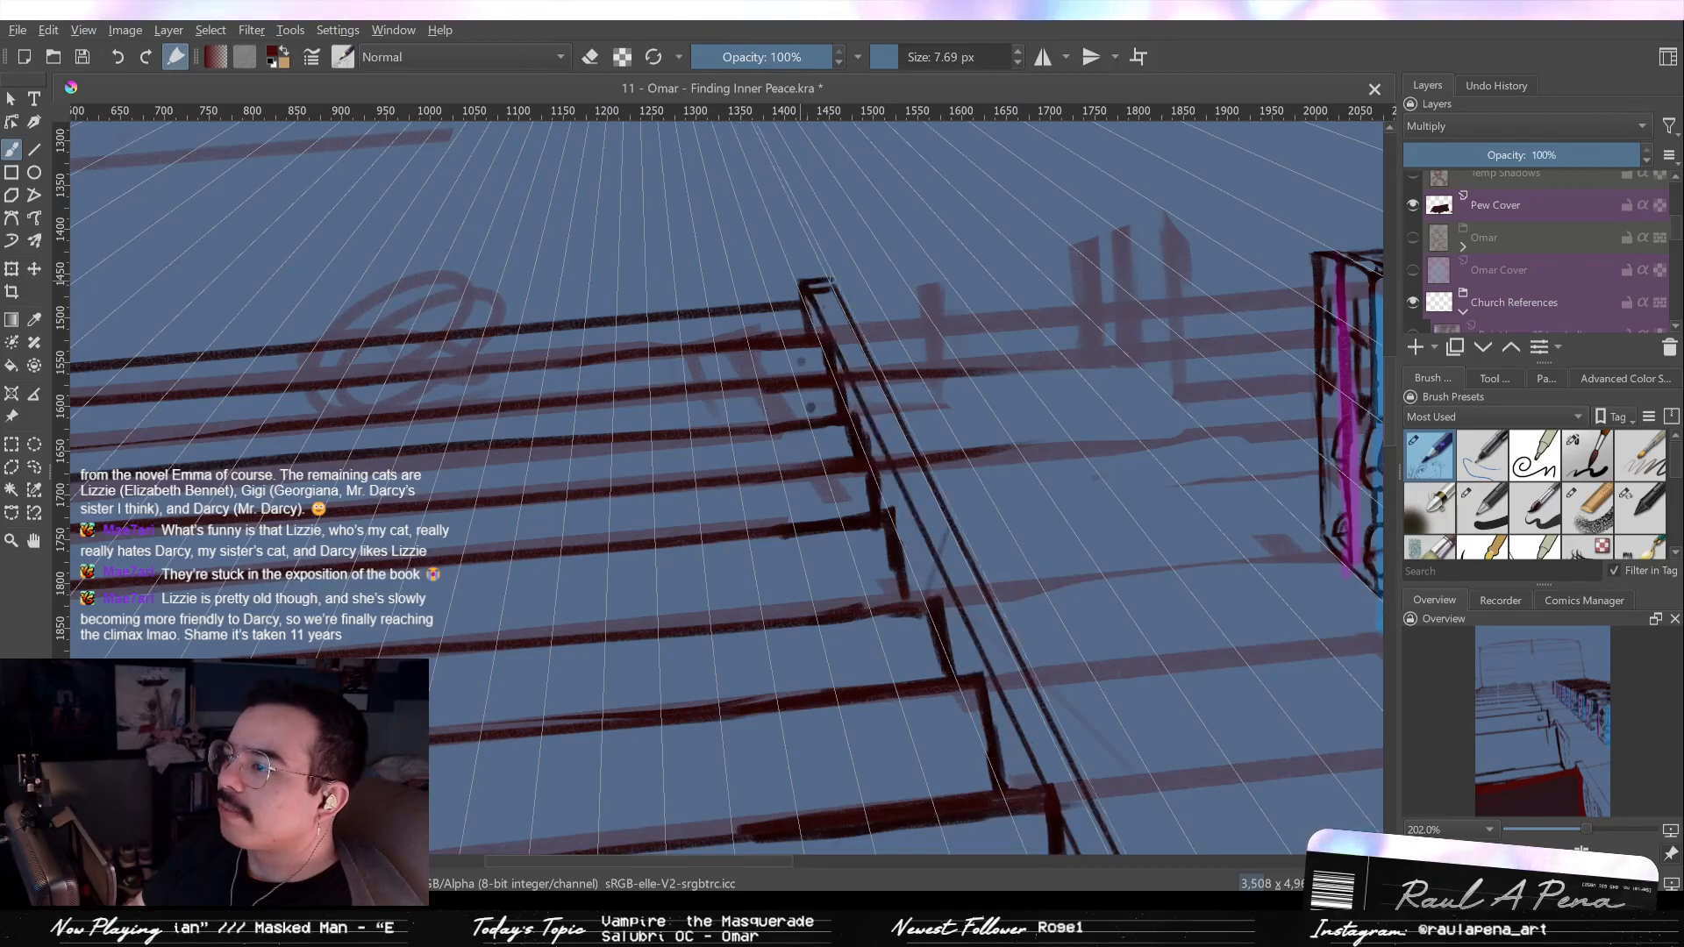
key(e)
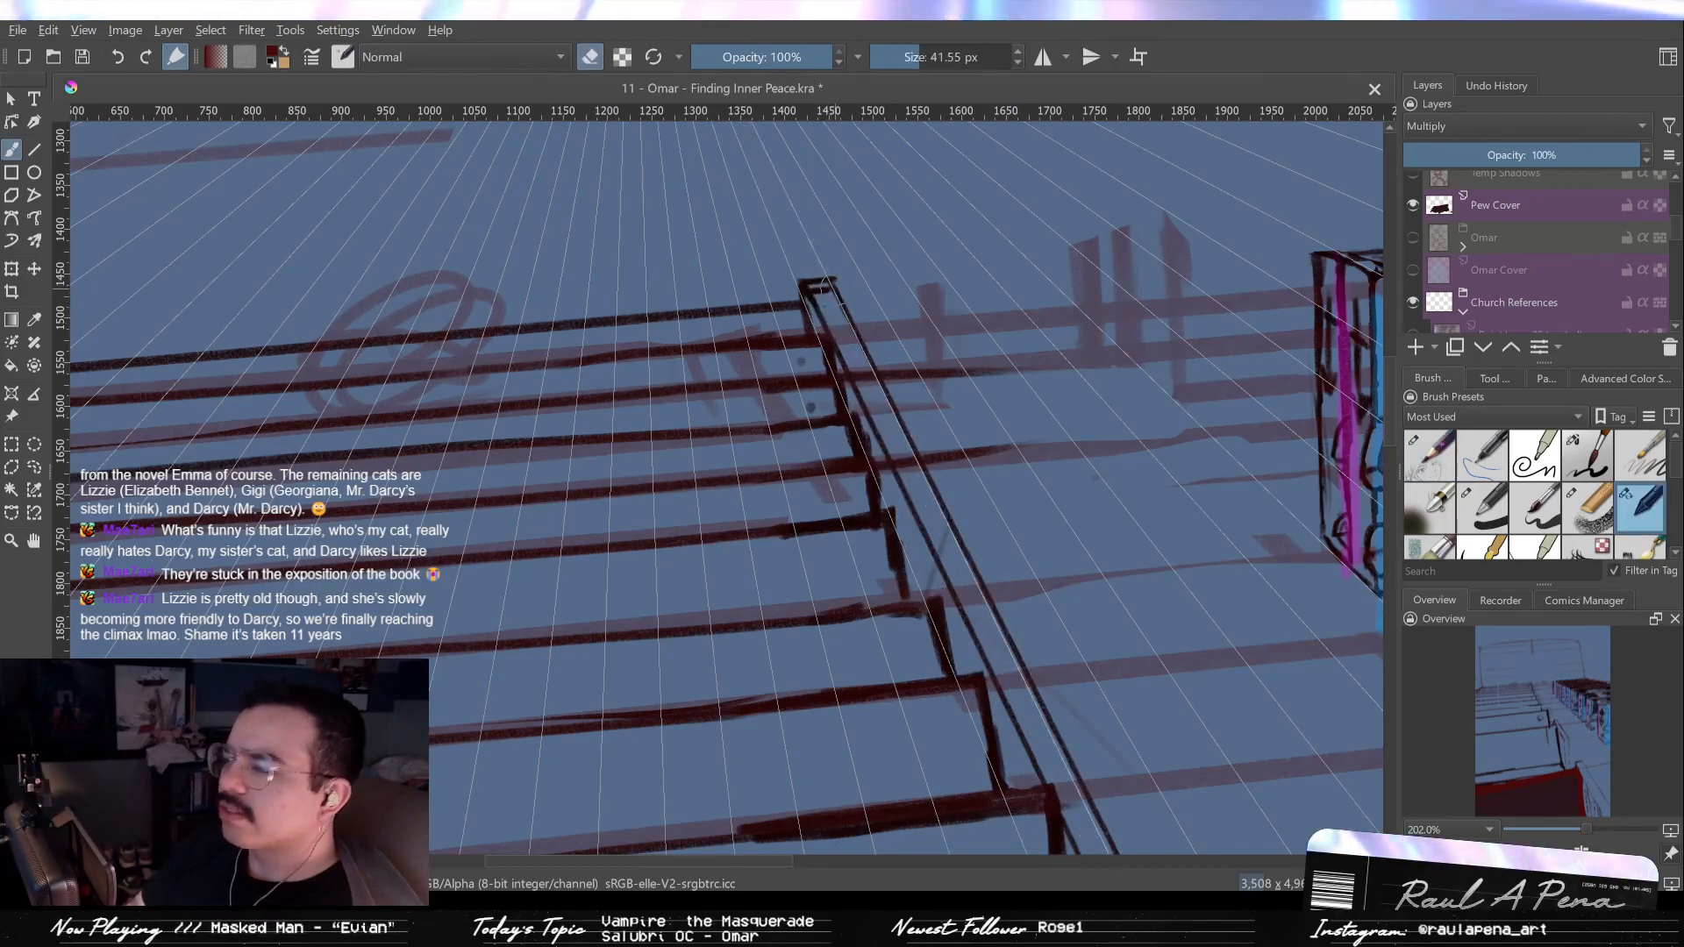
shift+drag(835, 288, 817, 288)
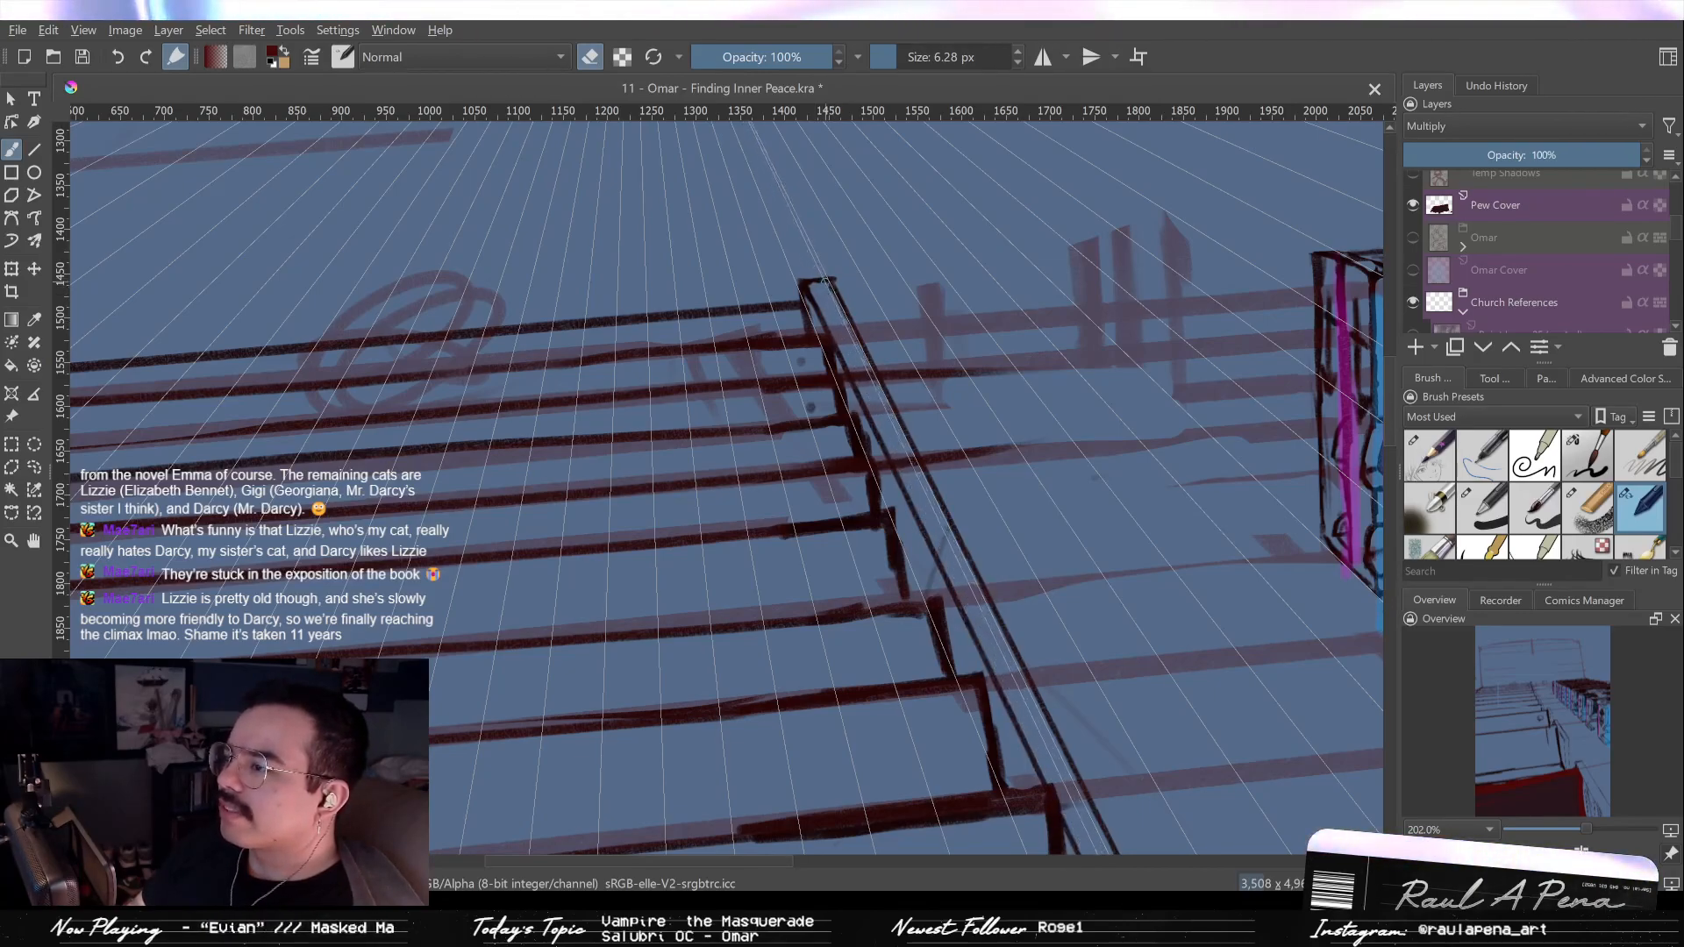
key(bracketleft)
key(bracketleft)
key(bracketleft)
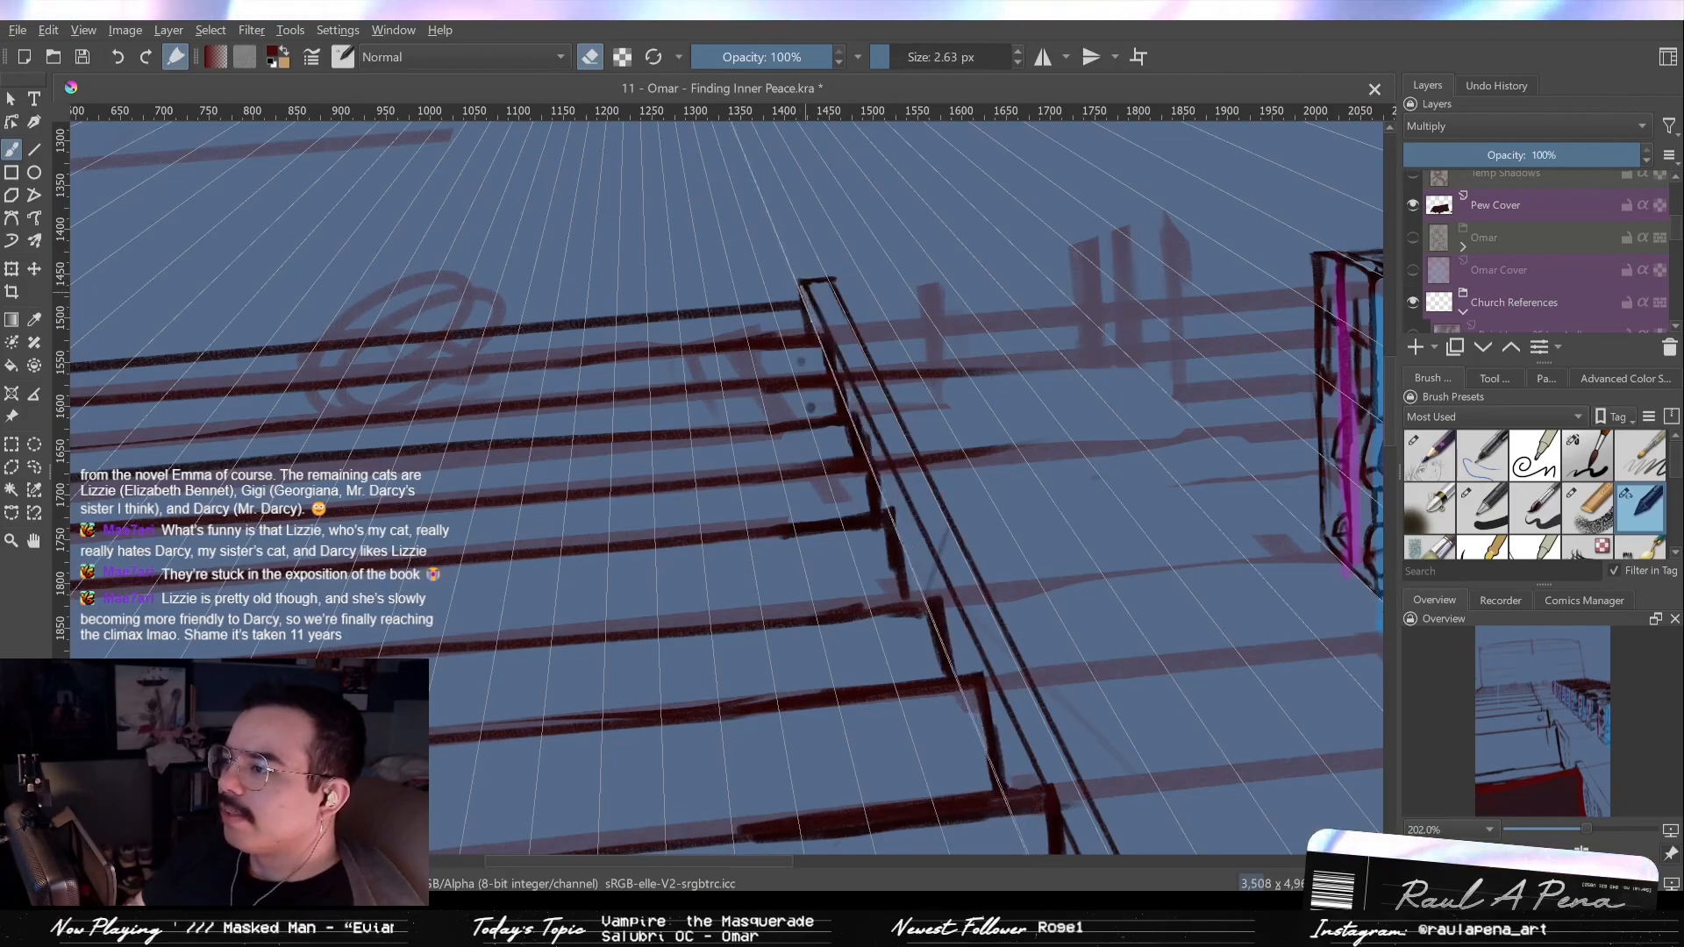
key(slash)
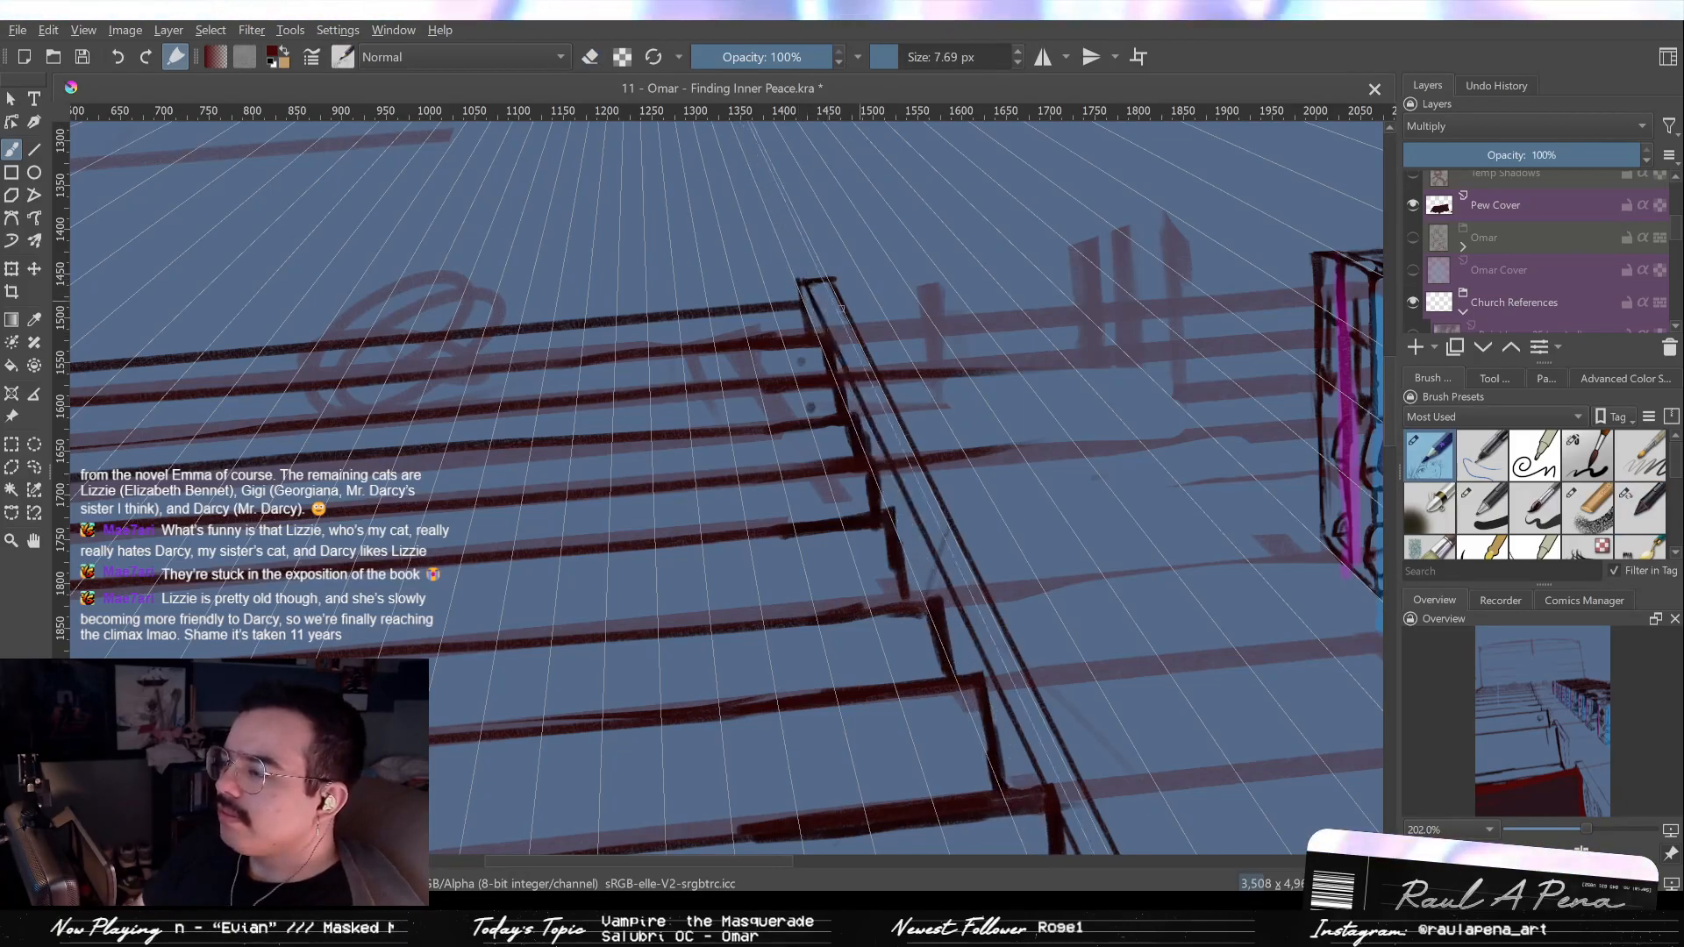
Erase the upright end edge of the pew behind the nearest one and redraw it slanted with the 8 px brush.
scroll(883, 649, down, 5)
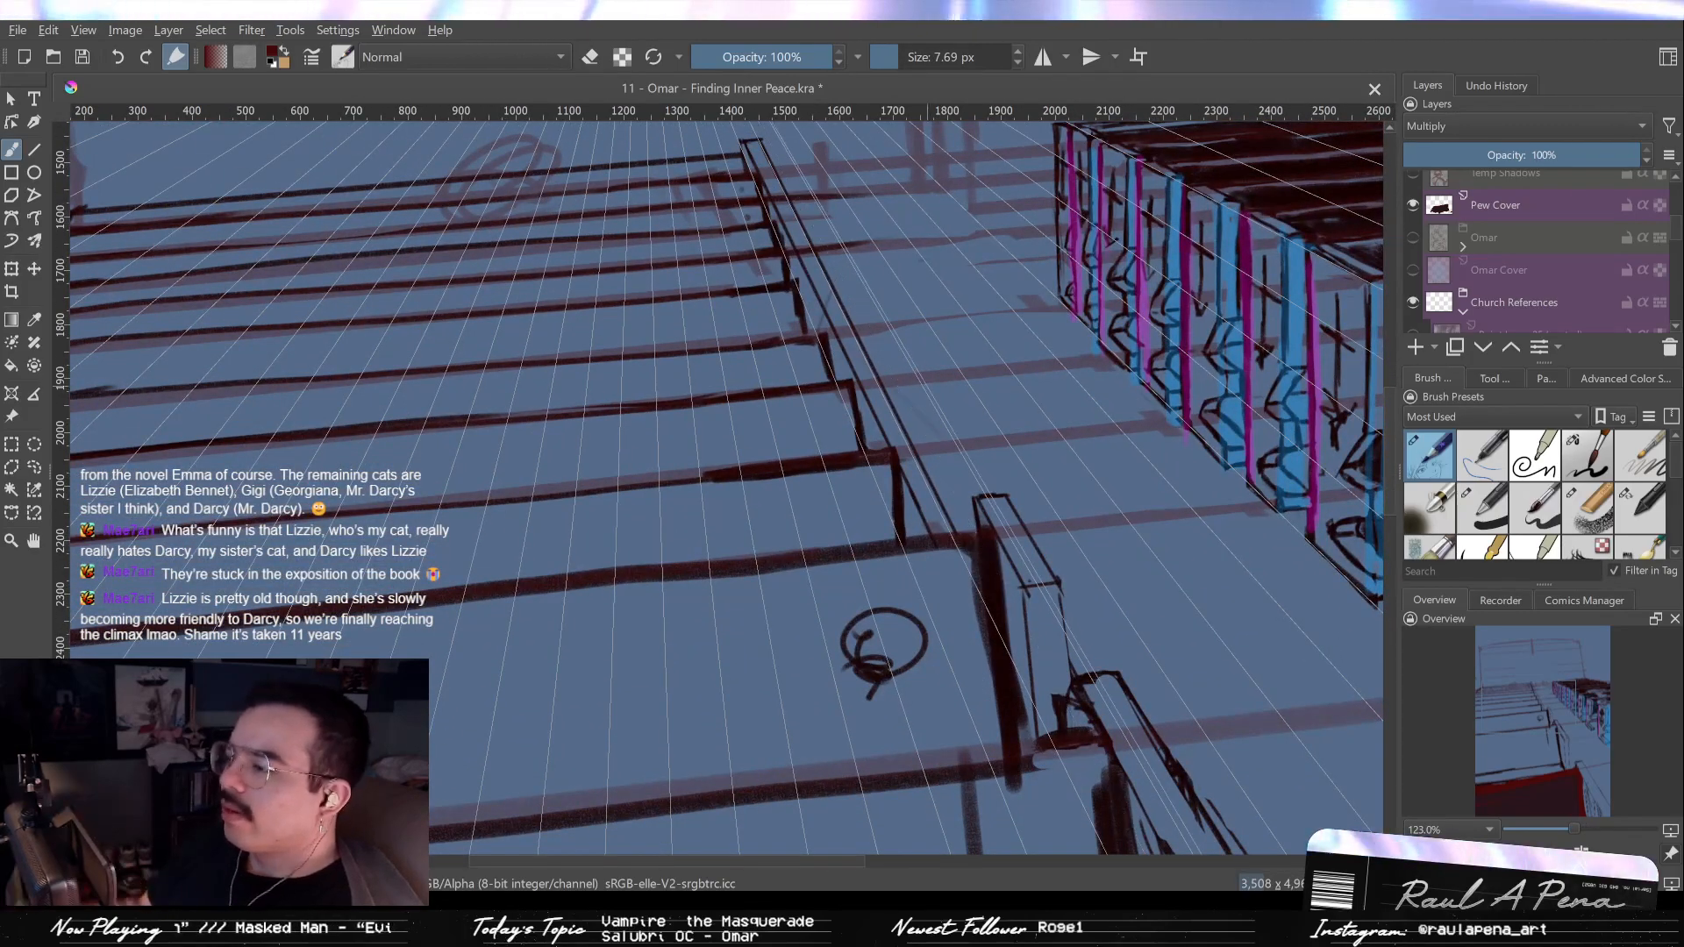
scroll(915, 445, up, 3)
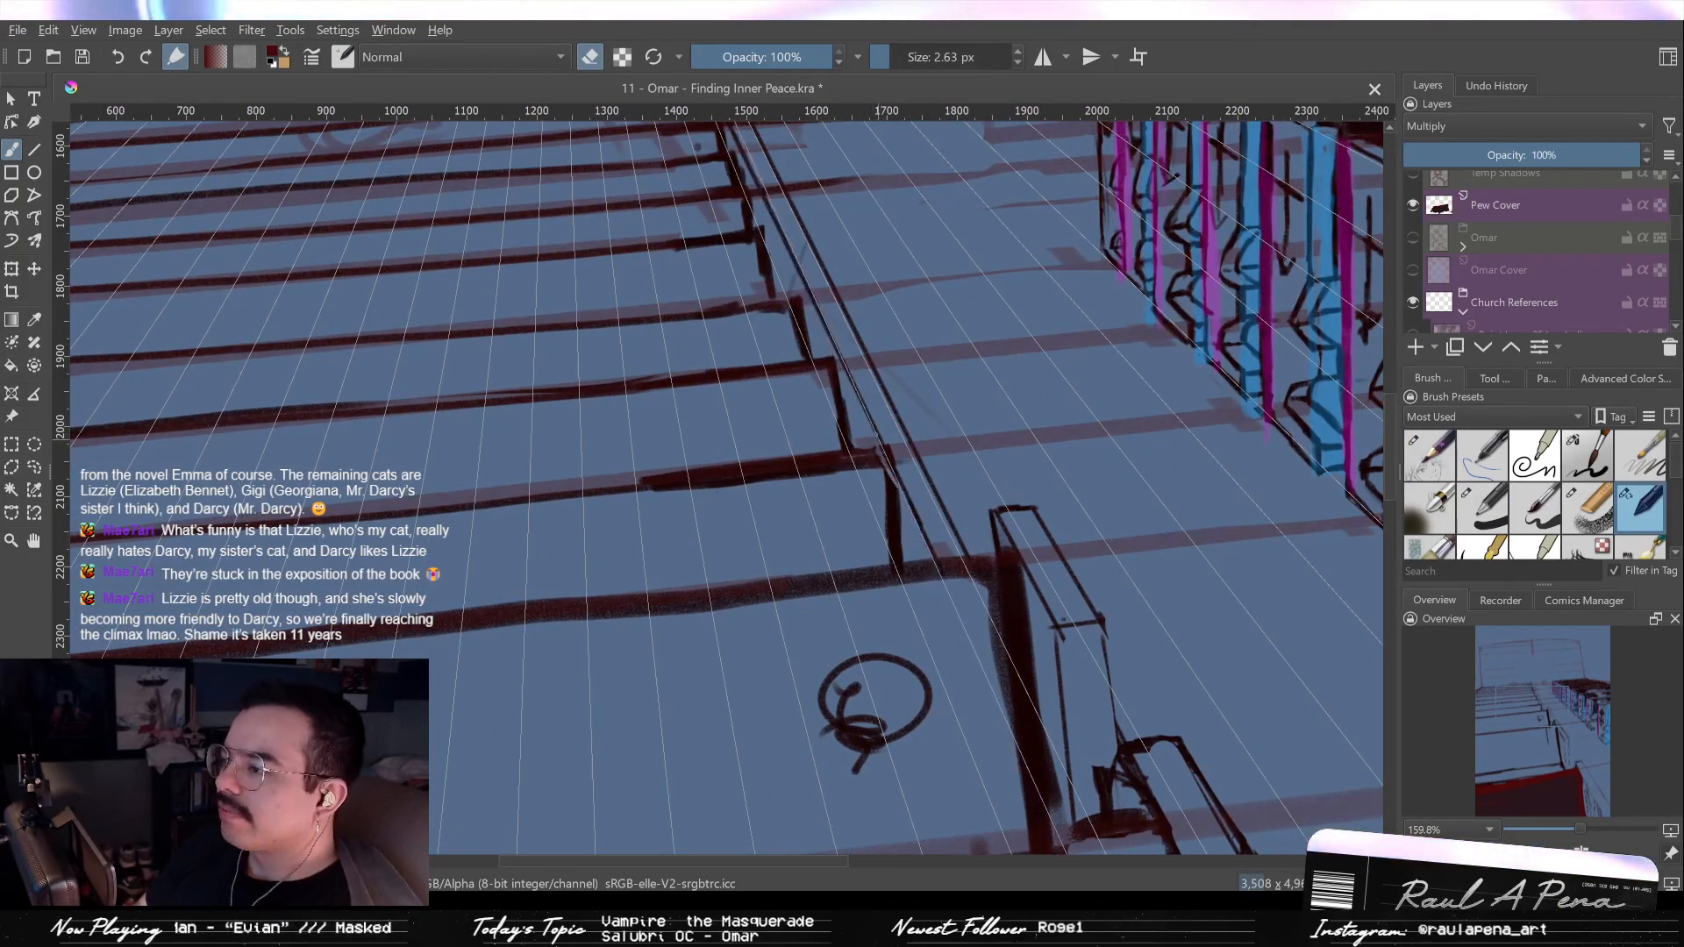
drag(879, 439, 892, 439)
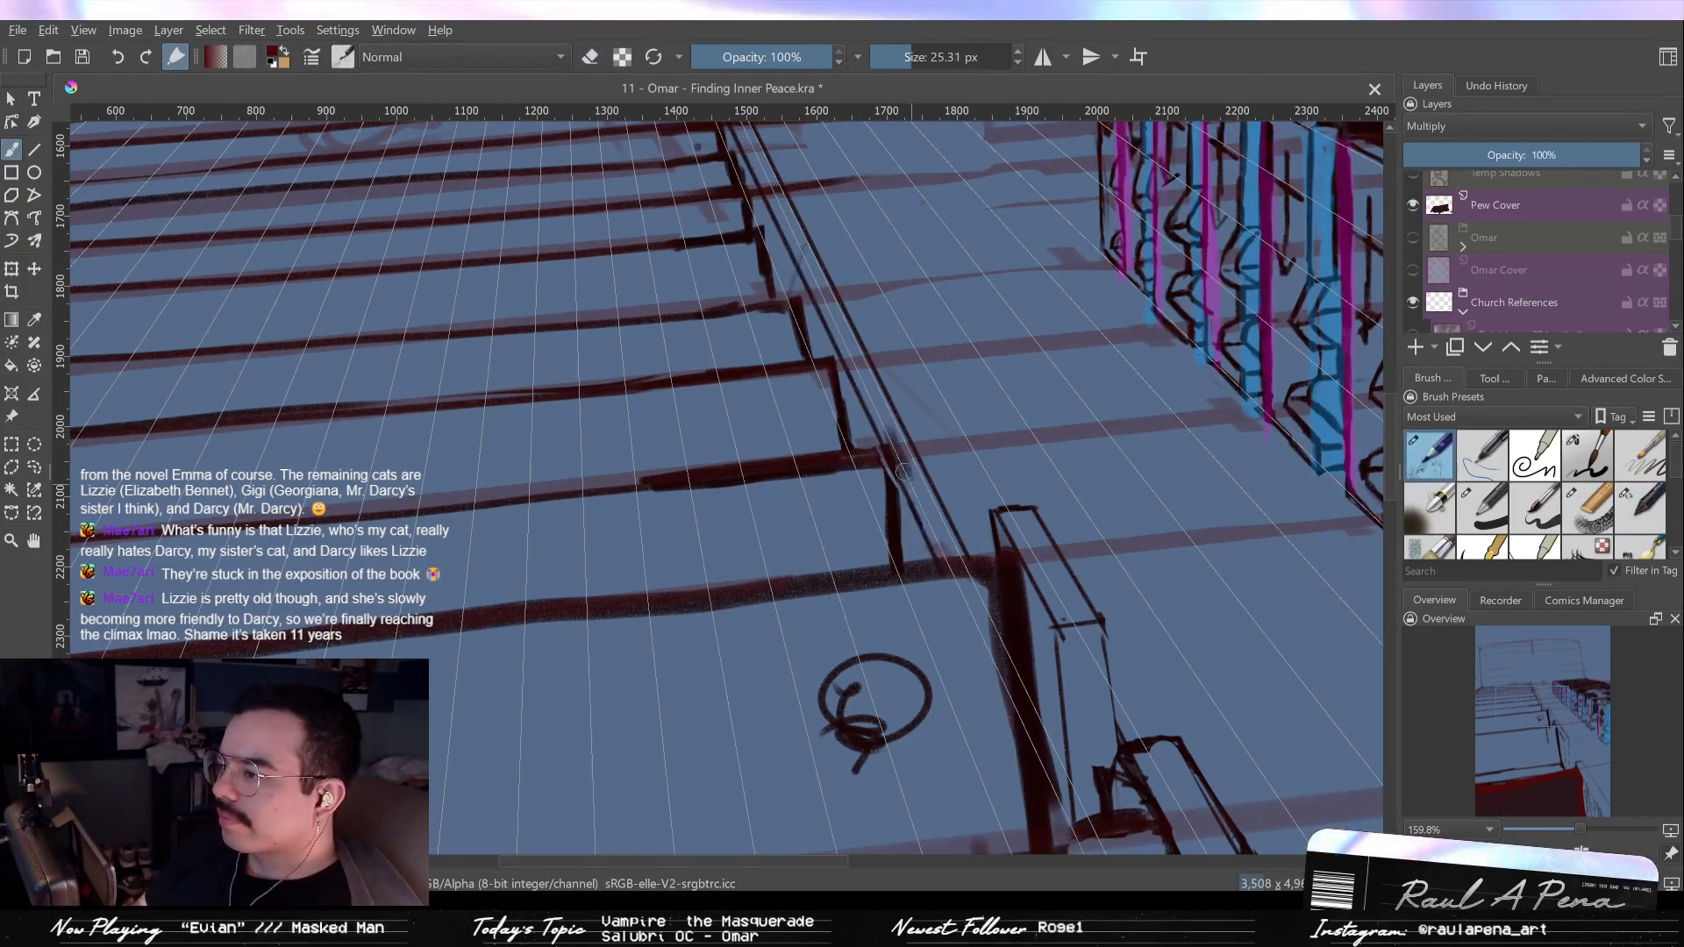
key(/)
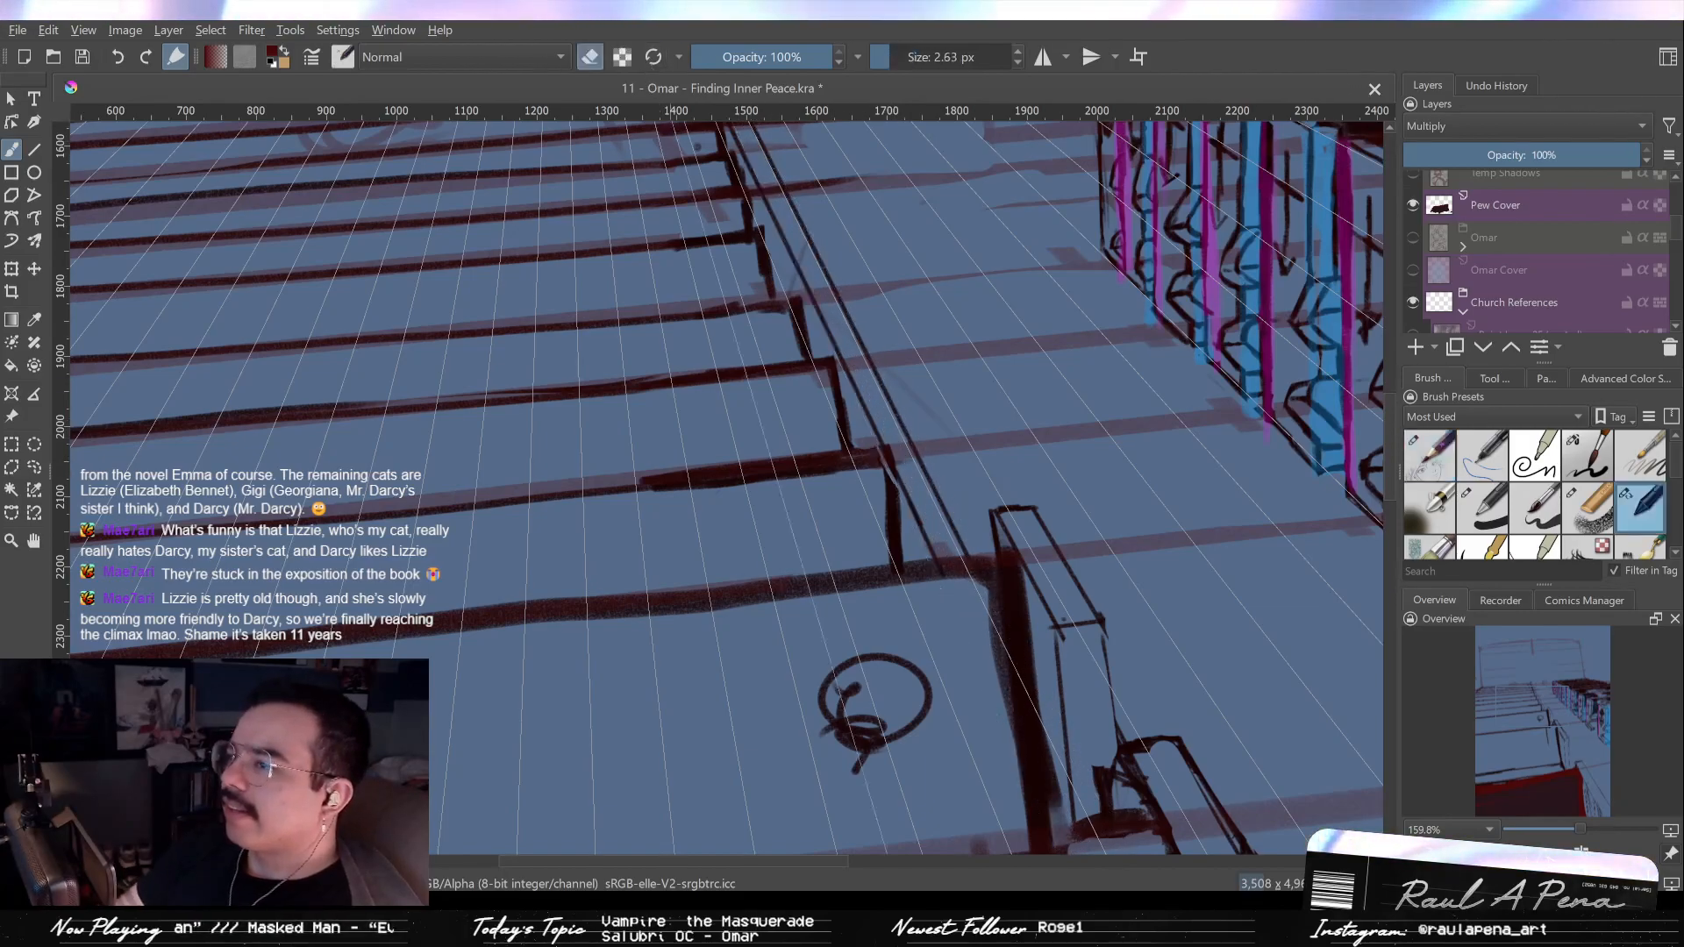
drag(880, 442, 874, 456)
key(/)
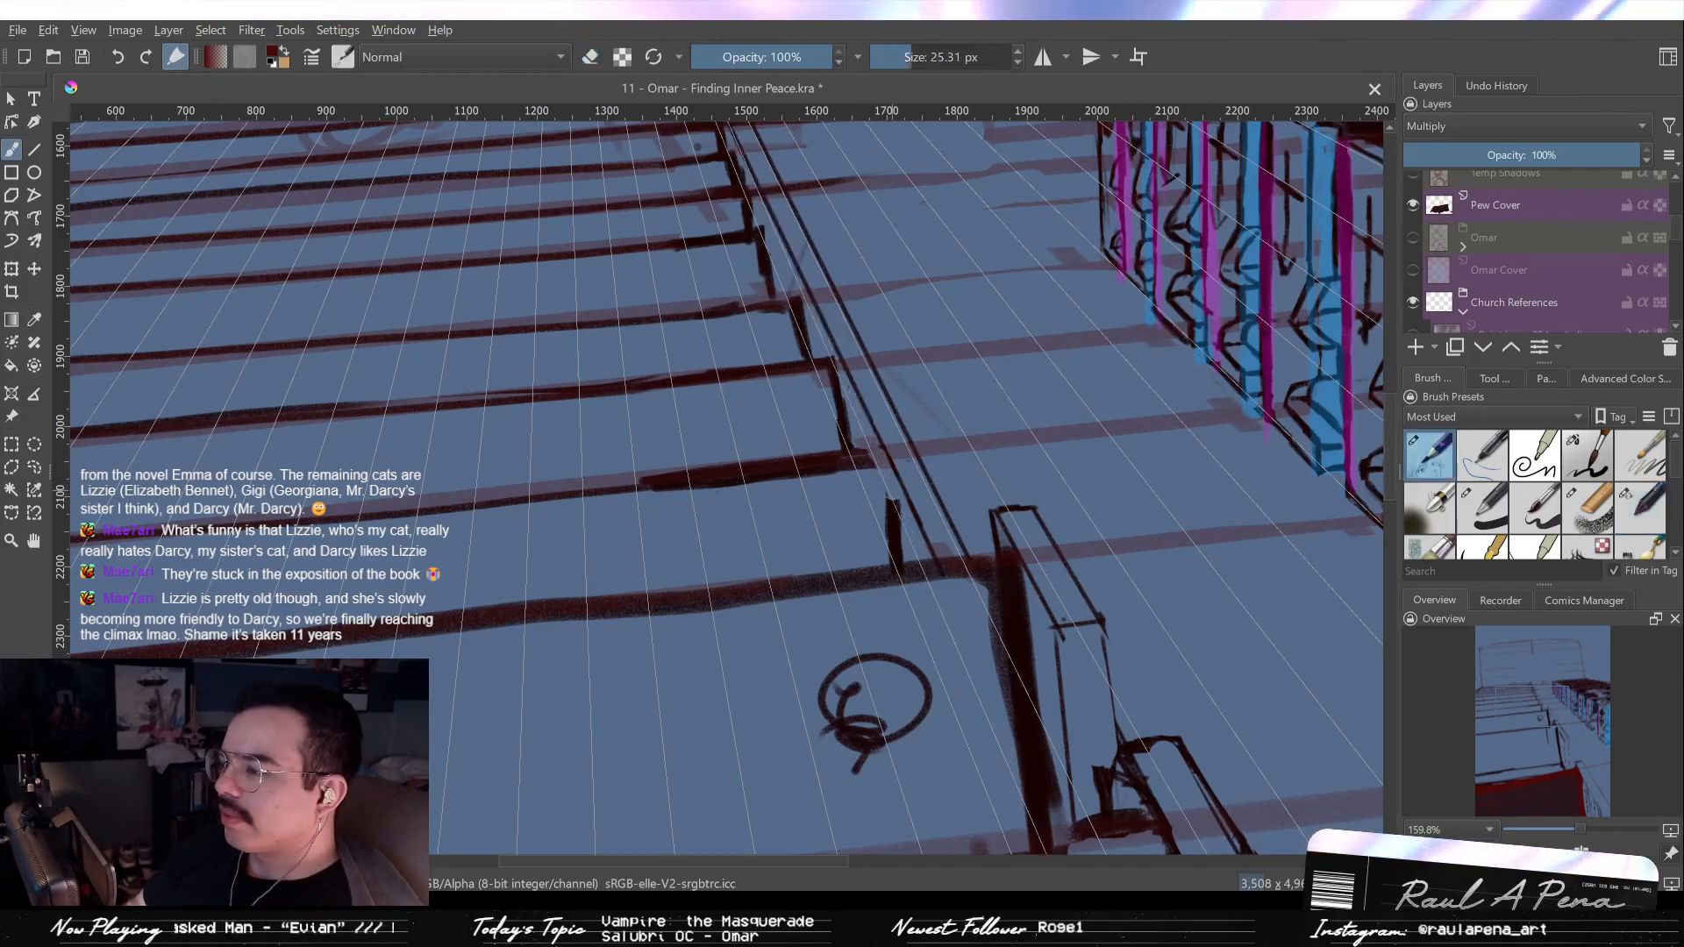
click(658, 57)
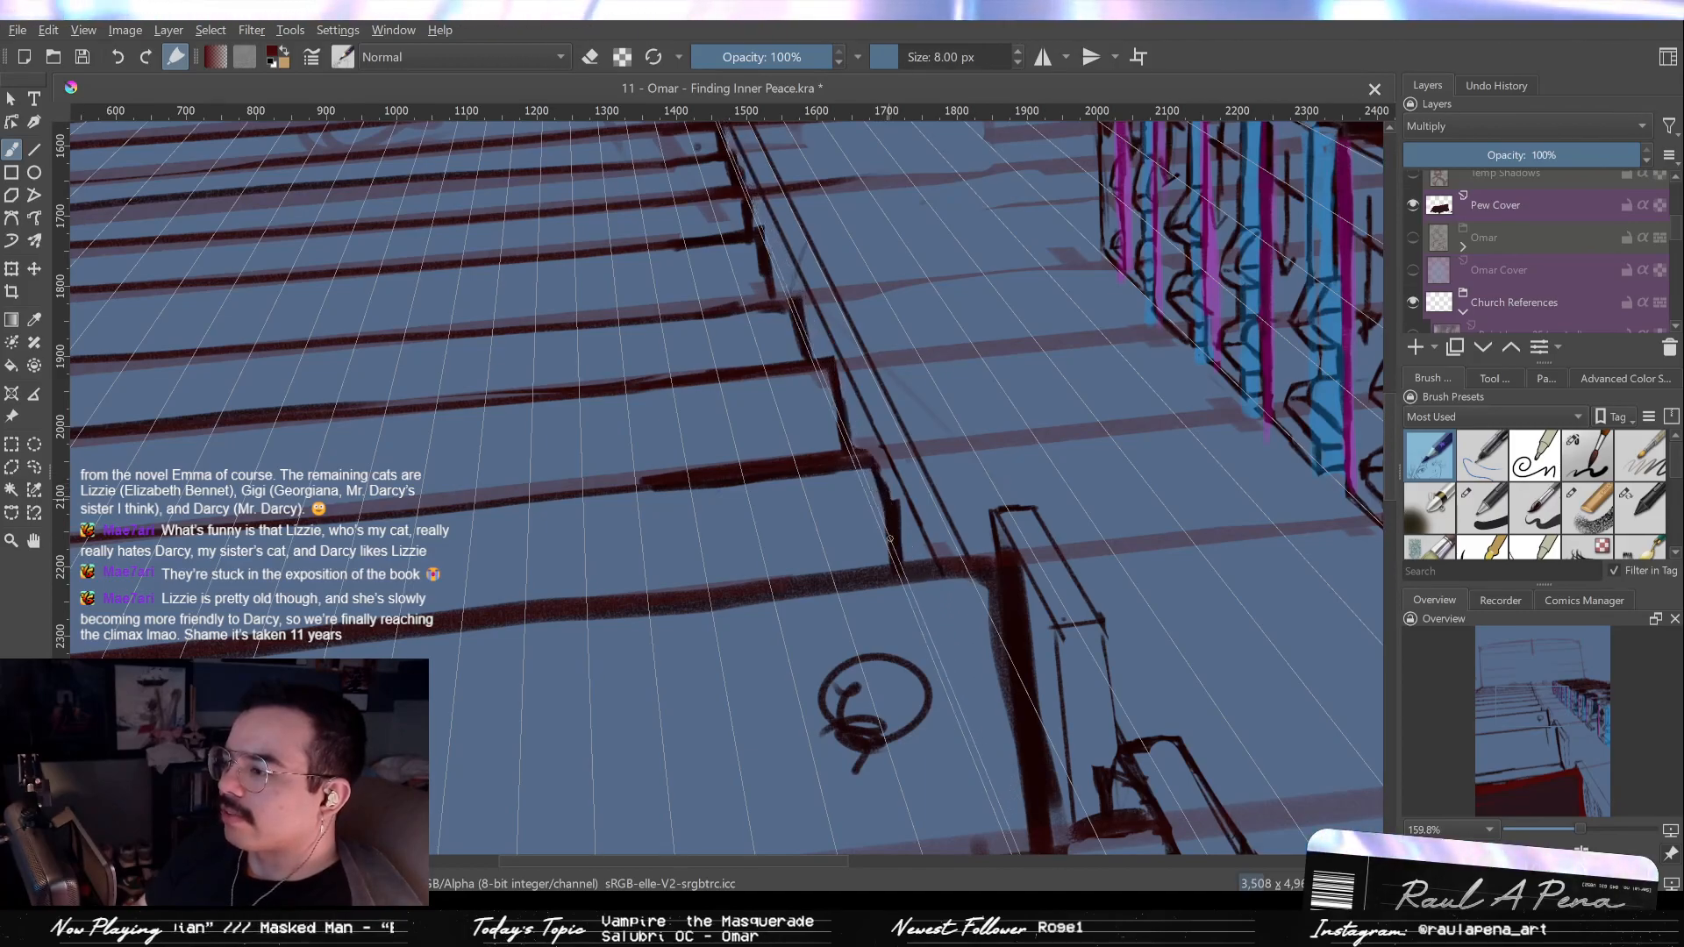
key(/)
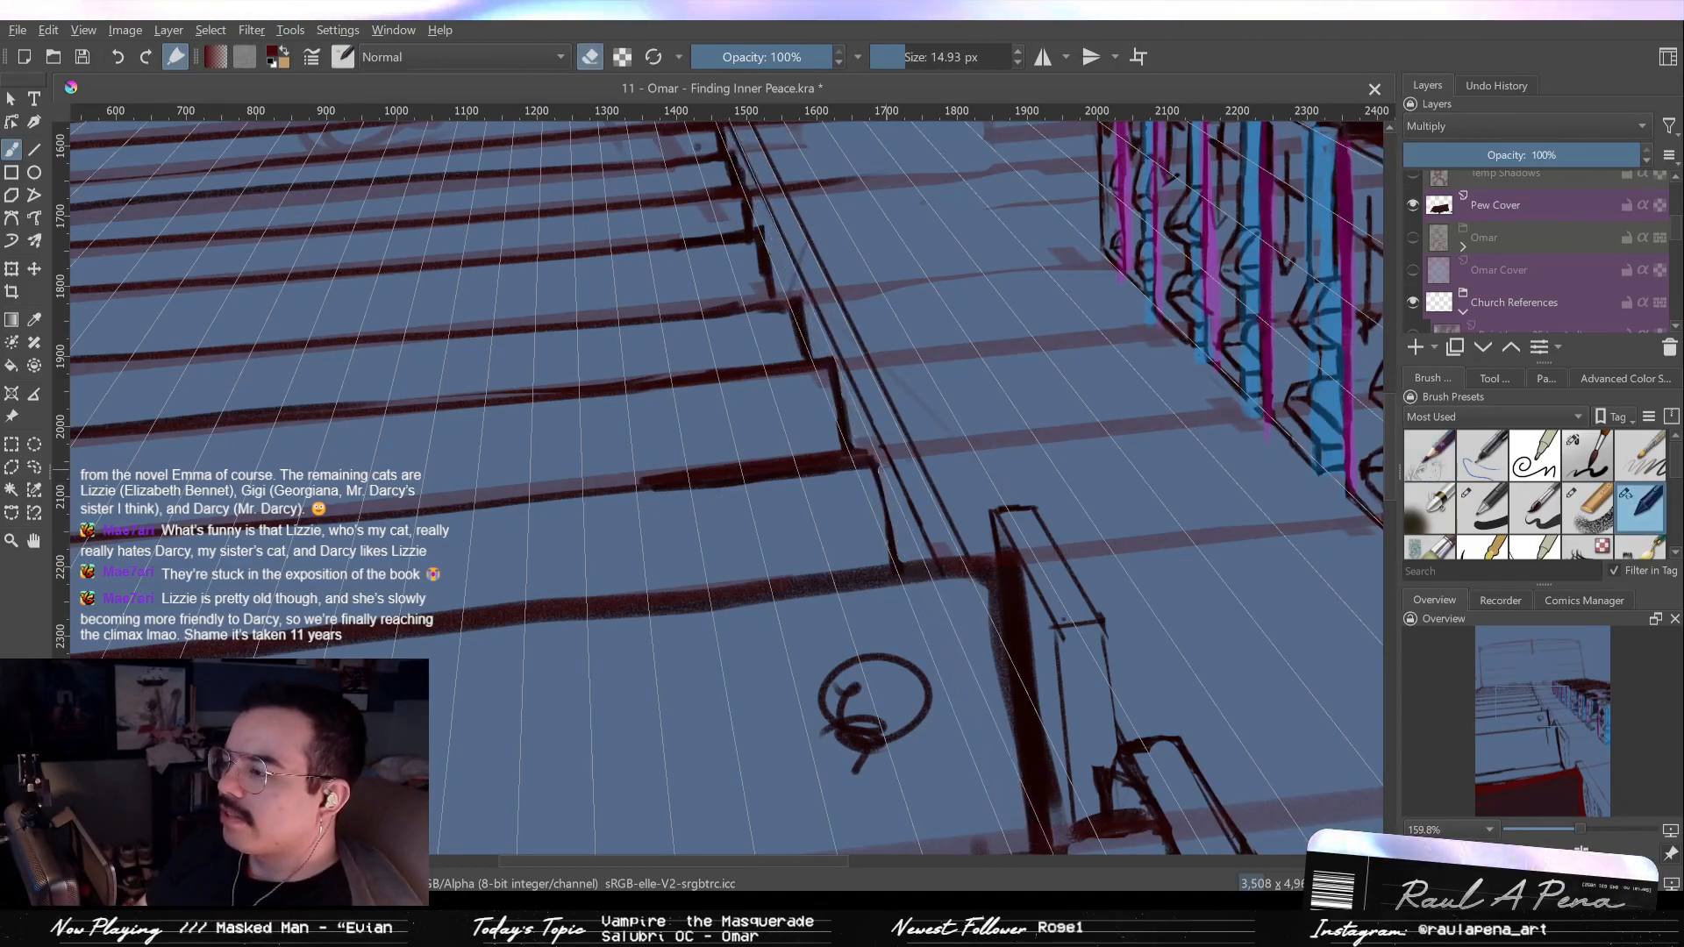
Draw that pew end's raised top between the perspective lines, clean it with the 14.93 px eraser, and undo the last erasure.
key(slash)
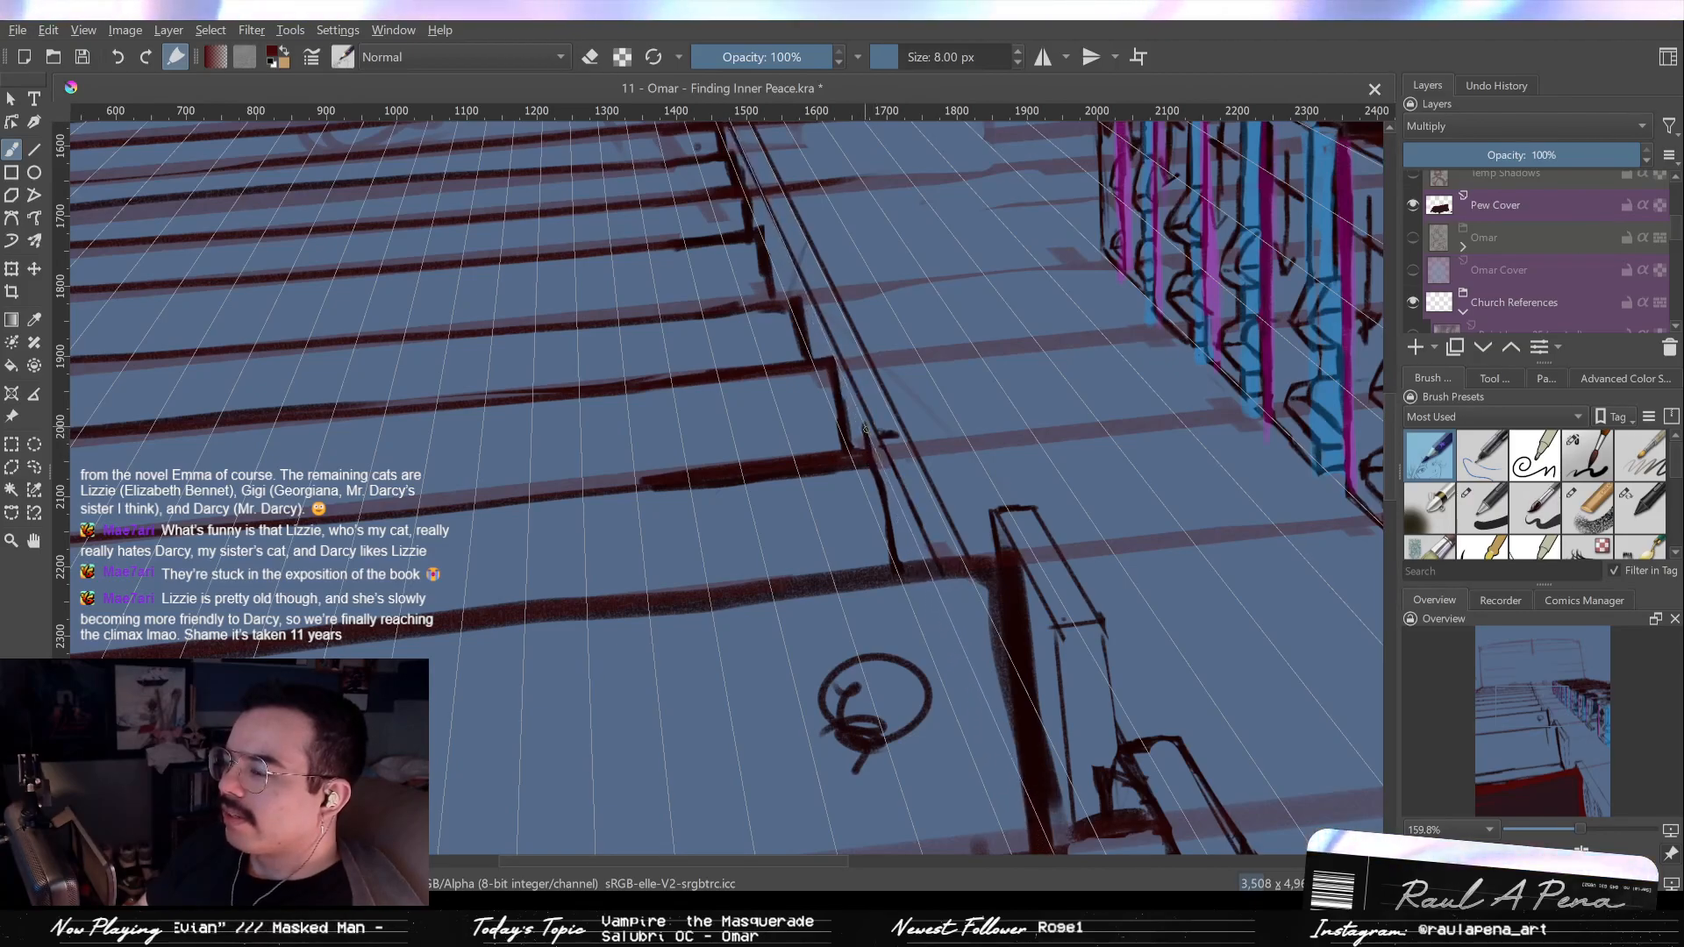
key(e)
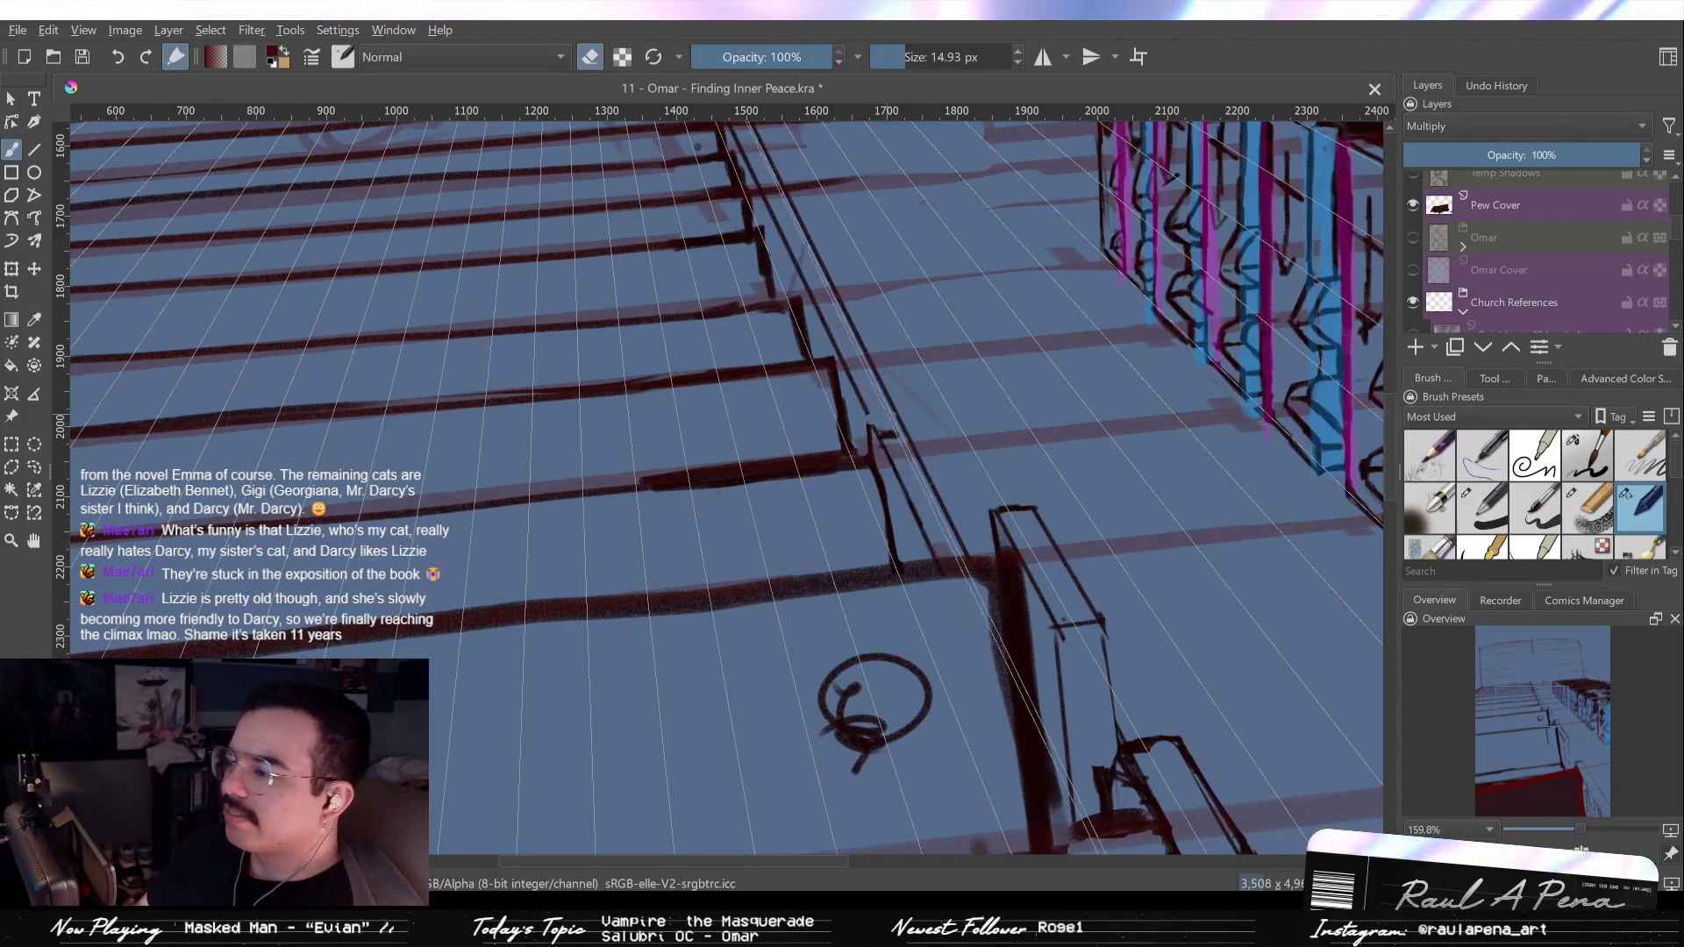
key(e)
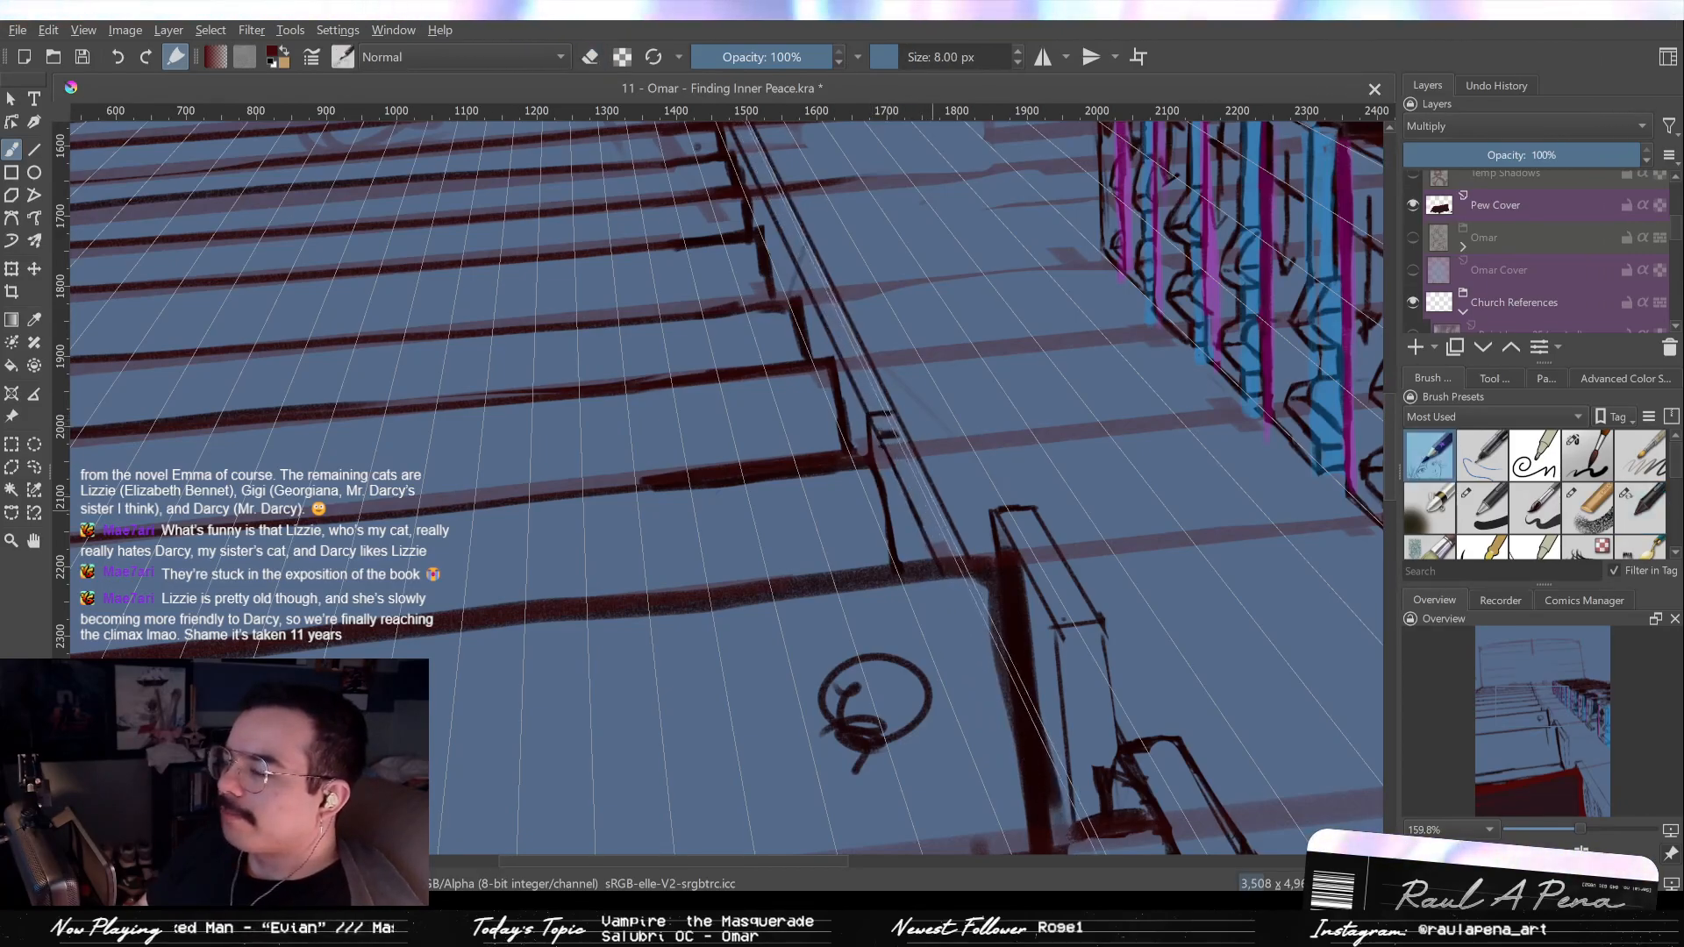
key(e)
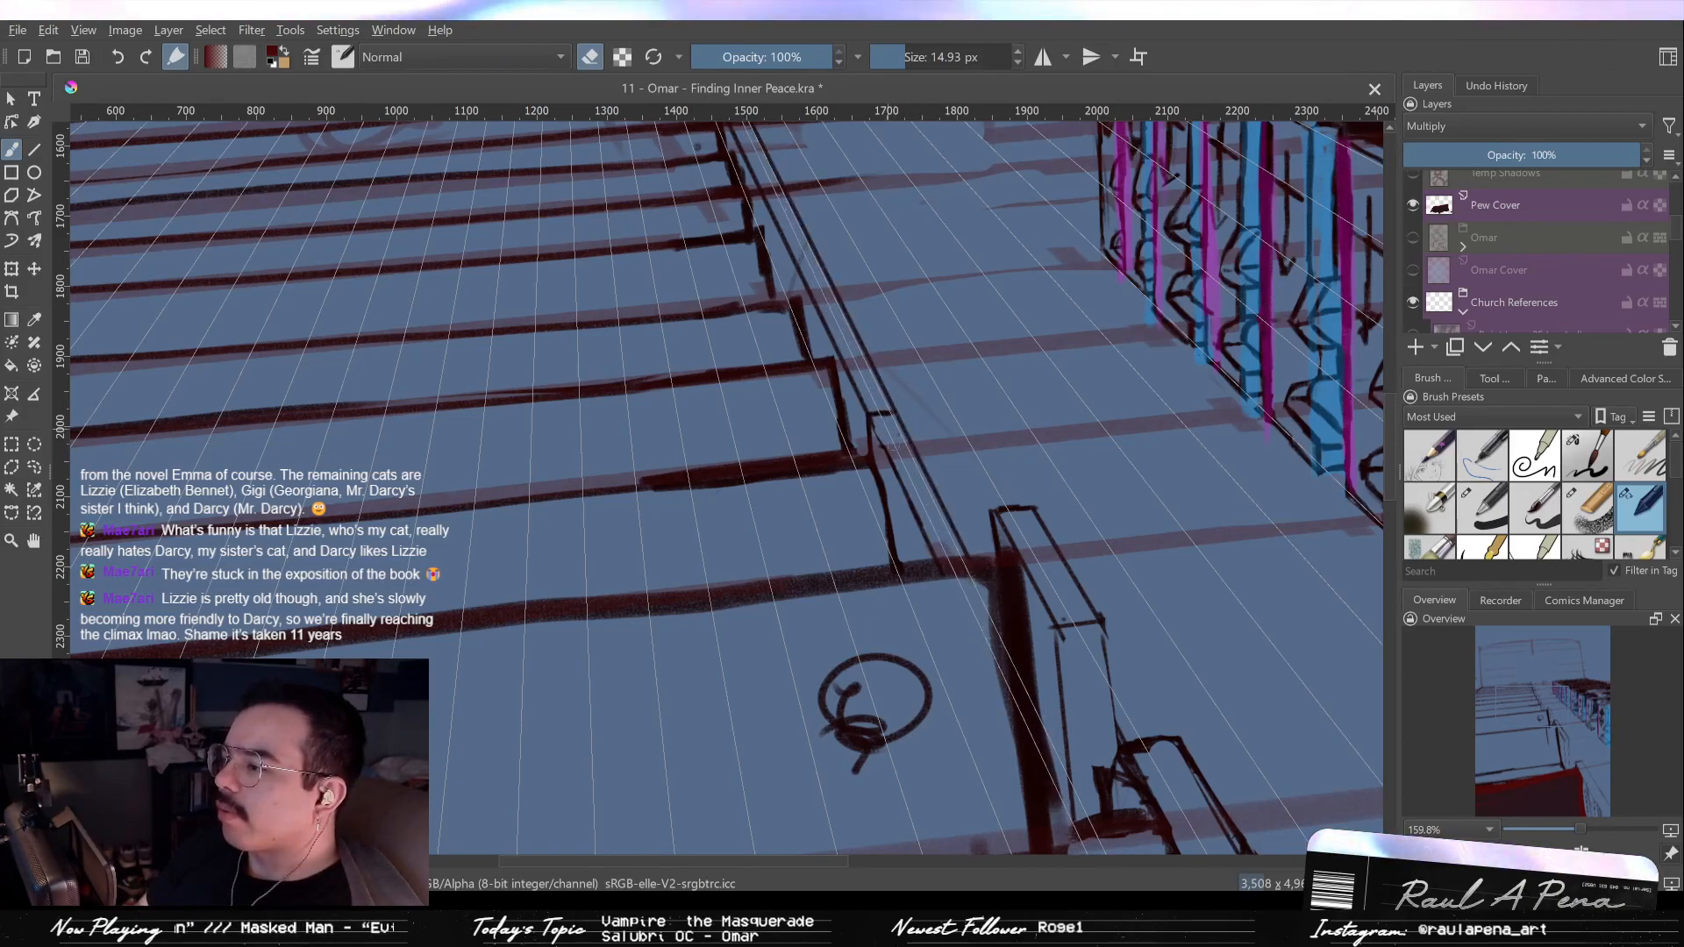
drag(871, 415, 912, 494)
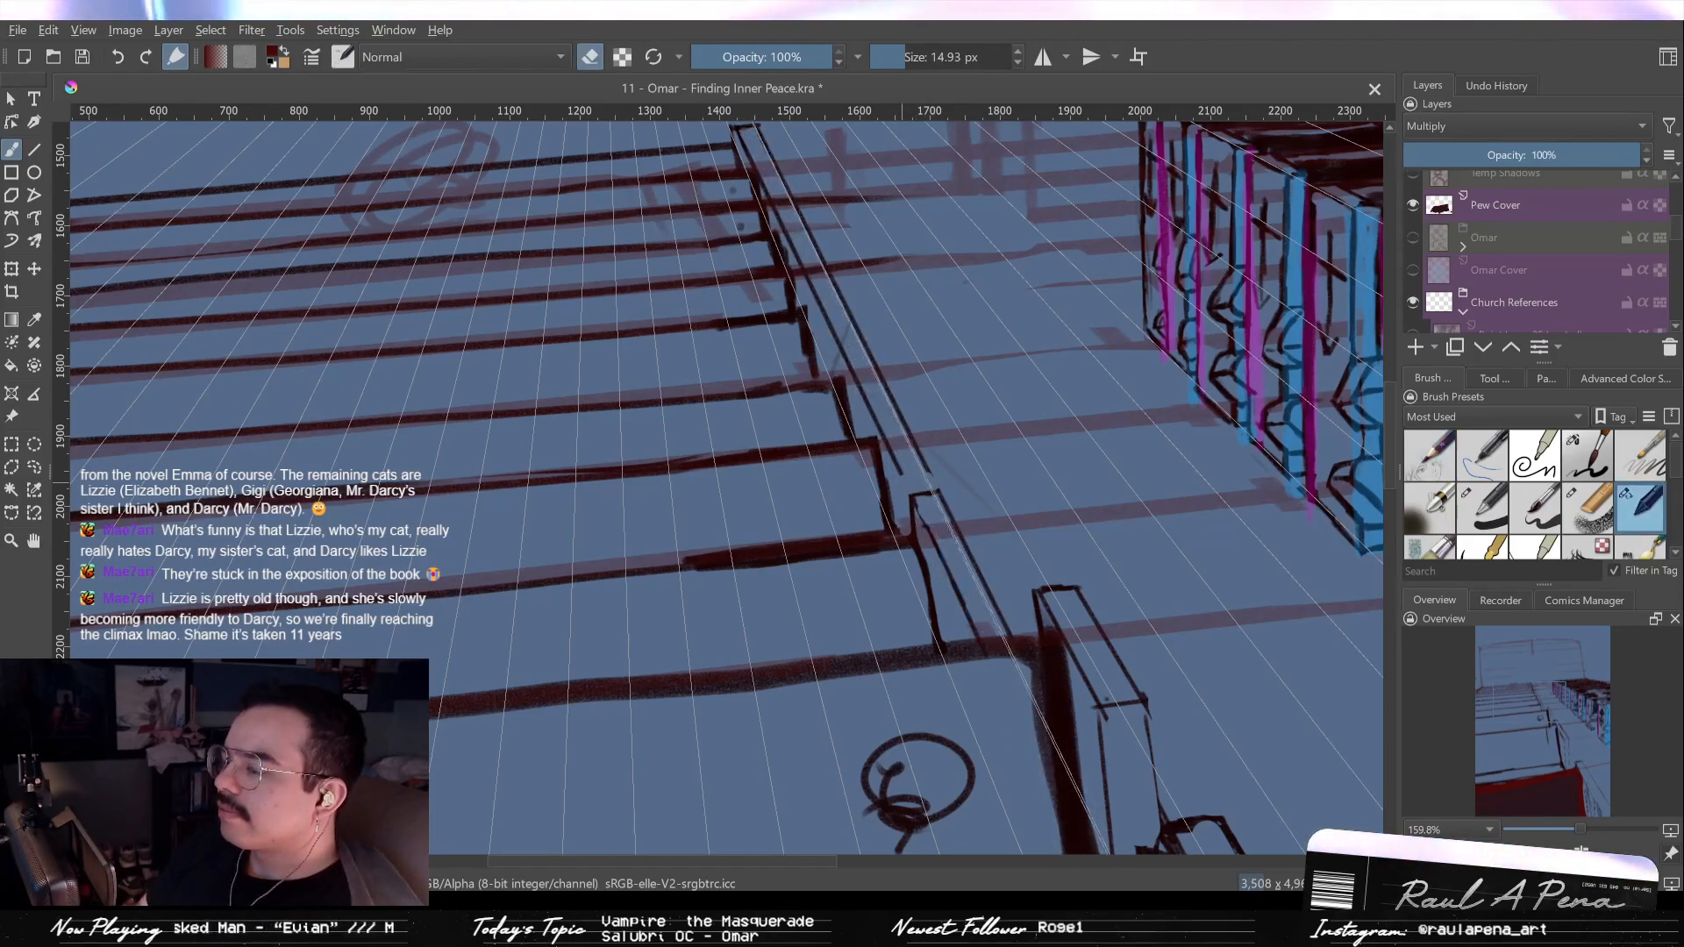
key(ctrl+z)
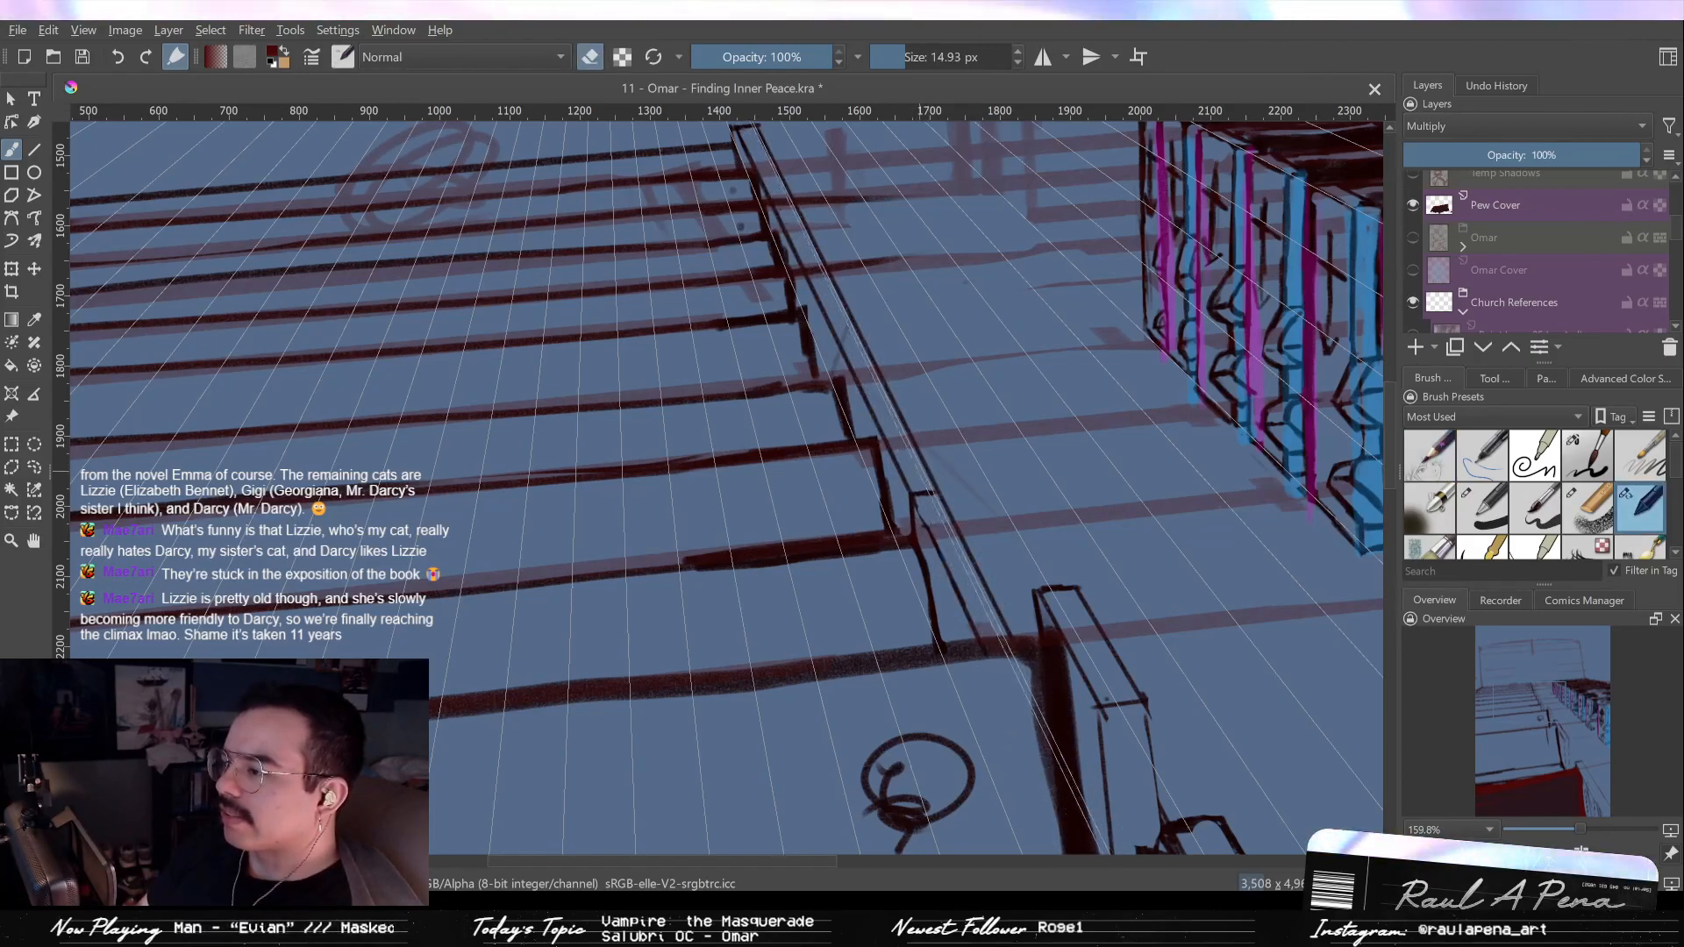
Mark the nearer pew ends with short 8 px cross strokes between the two aisle-side perspective lines.
key(slash)
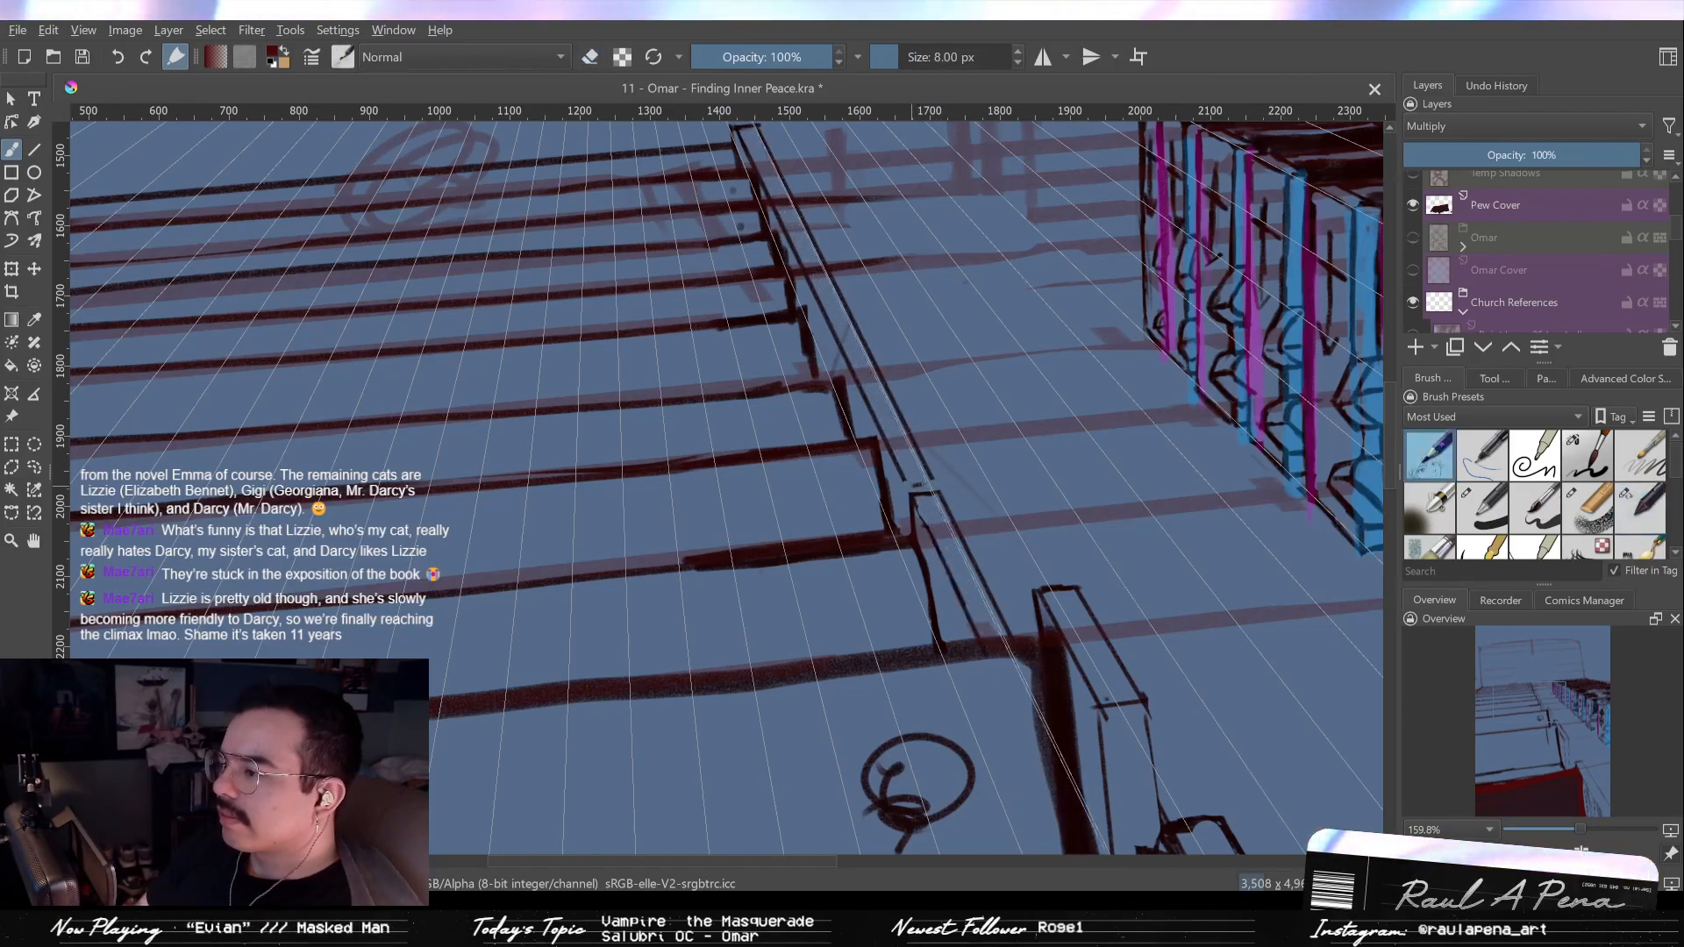
drag(905, 485, 931, 481)
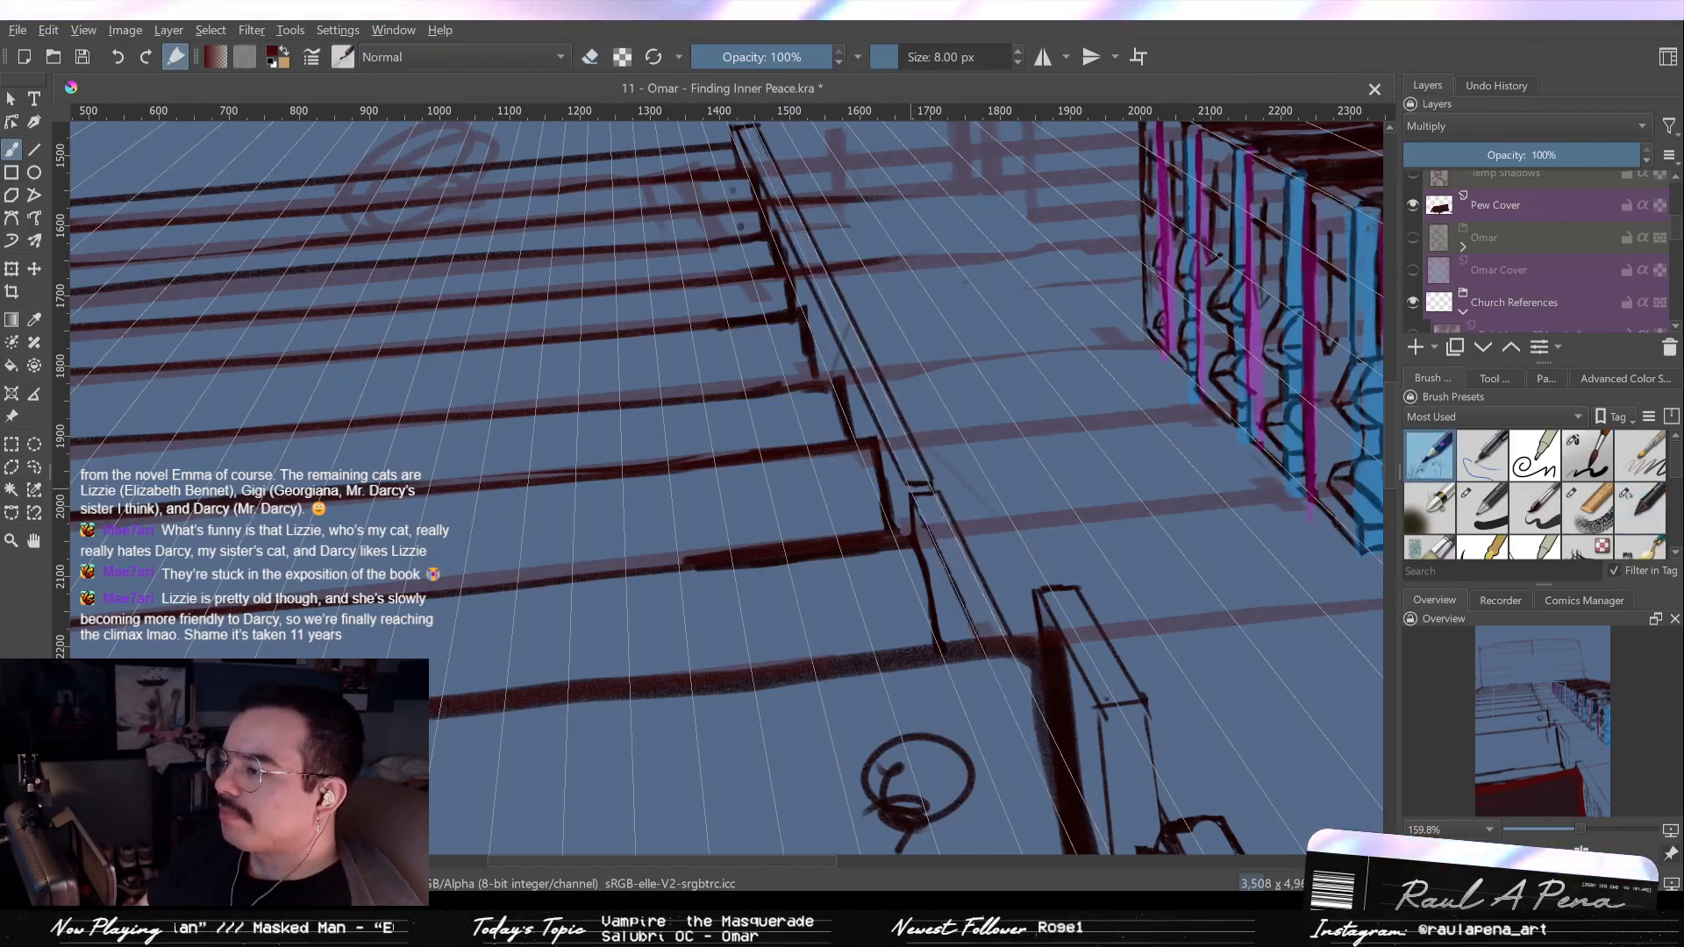
drag(908, 482, 912, 492)
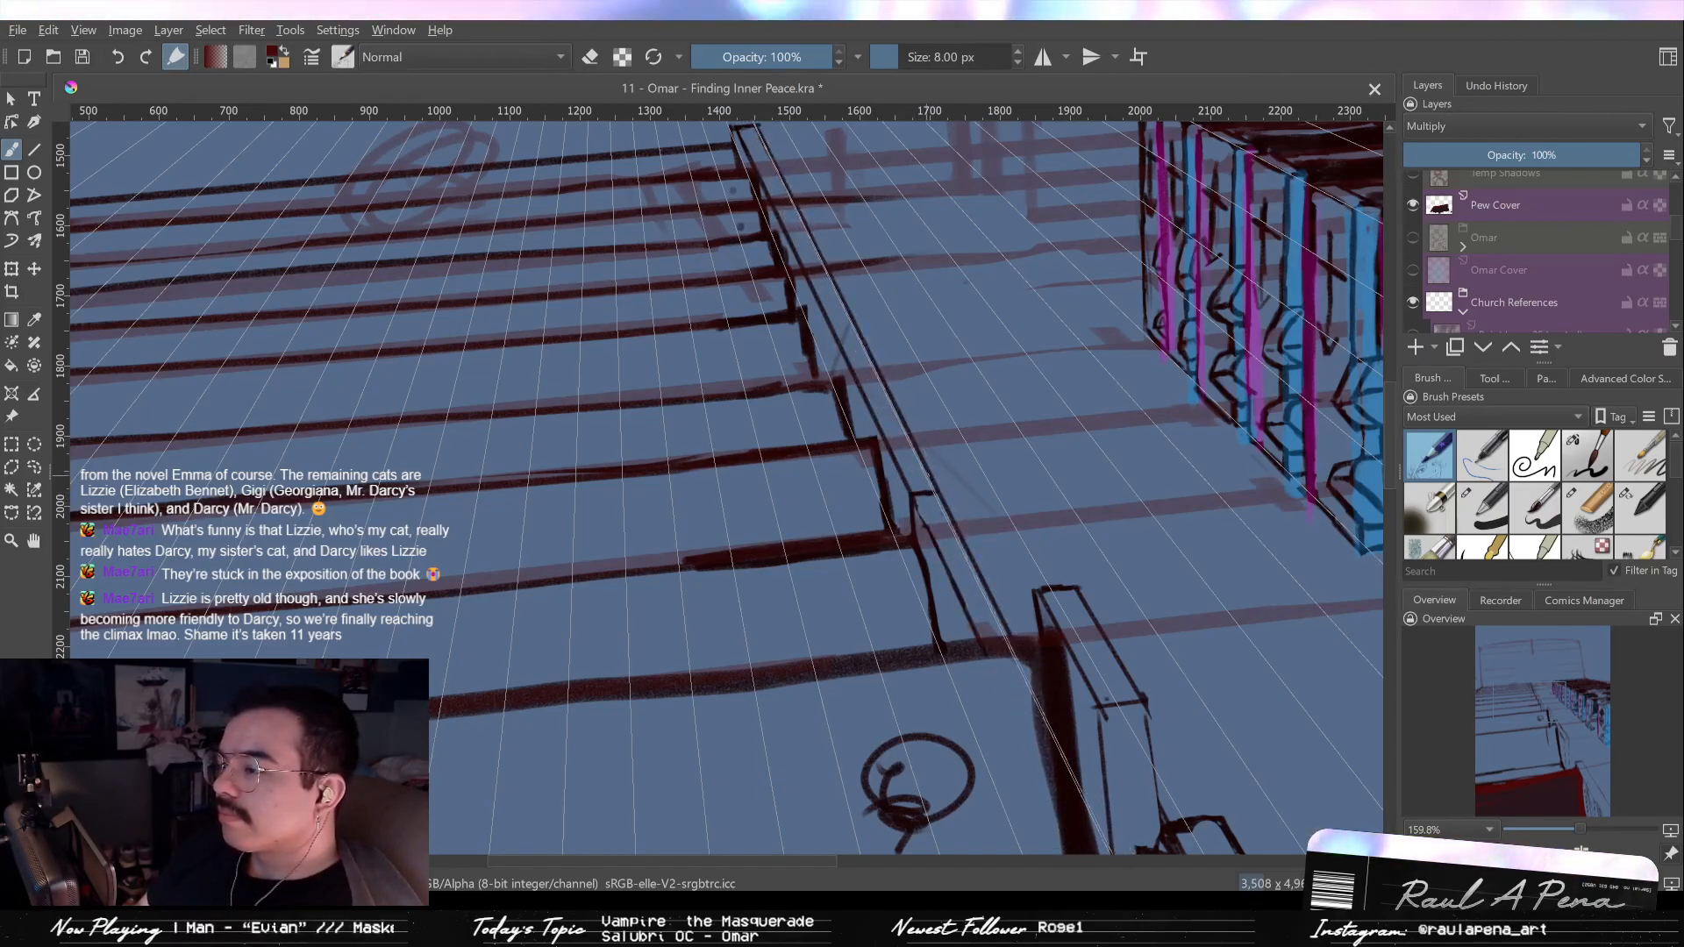
scroll(914, 500, up, 3)
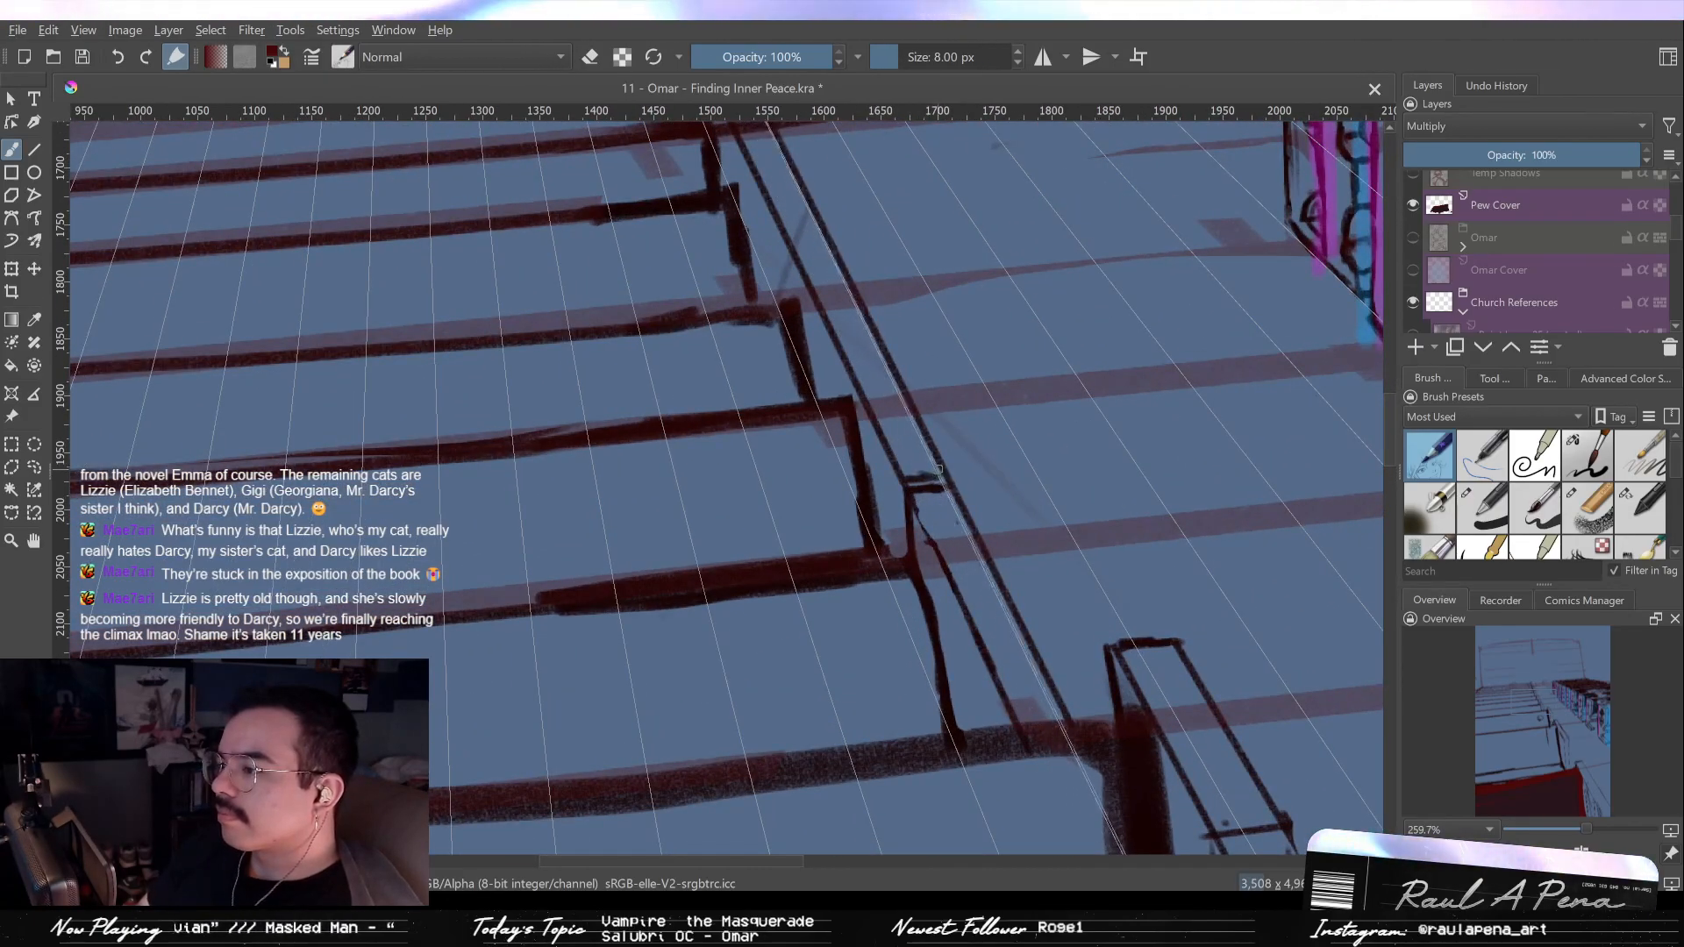
drag(875, 379, 965, 543)
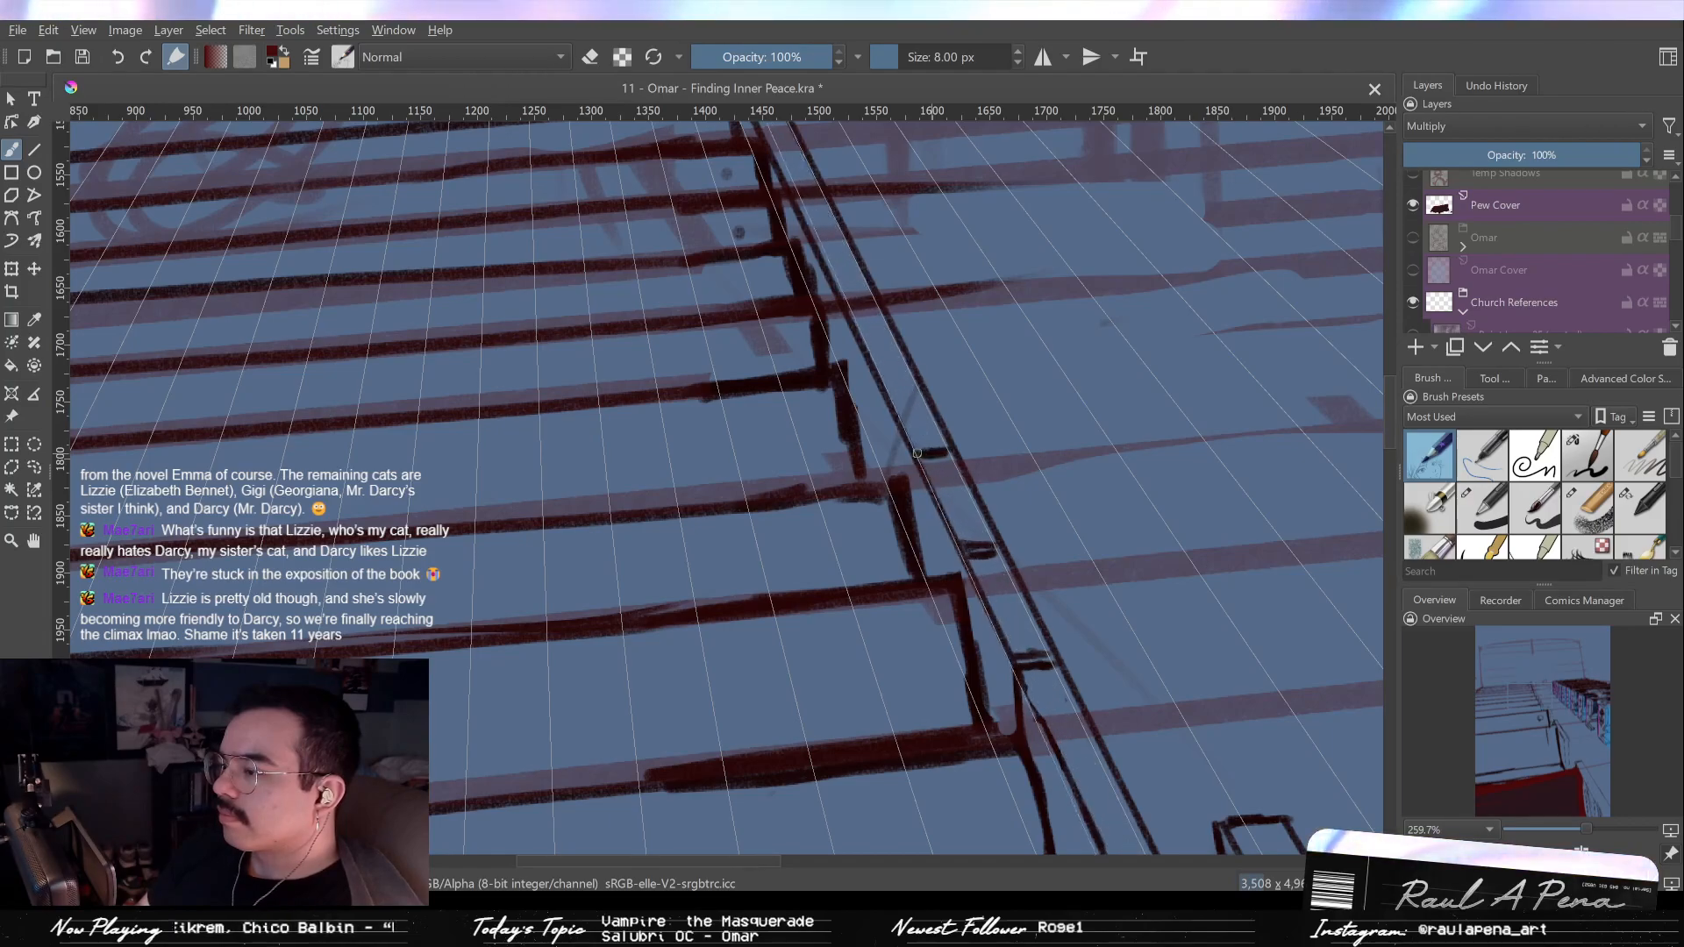
drag(914, 443, 935, 529)
Clean the cross marks with a fine eraser and add 8 px marks between the perspective lines for the farther pew rows.
key(slash)
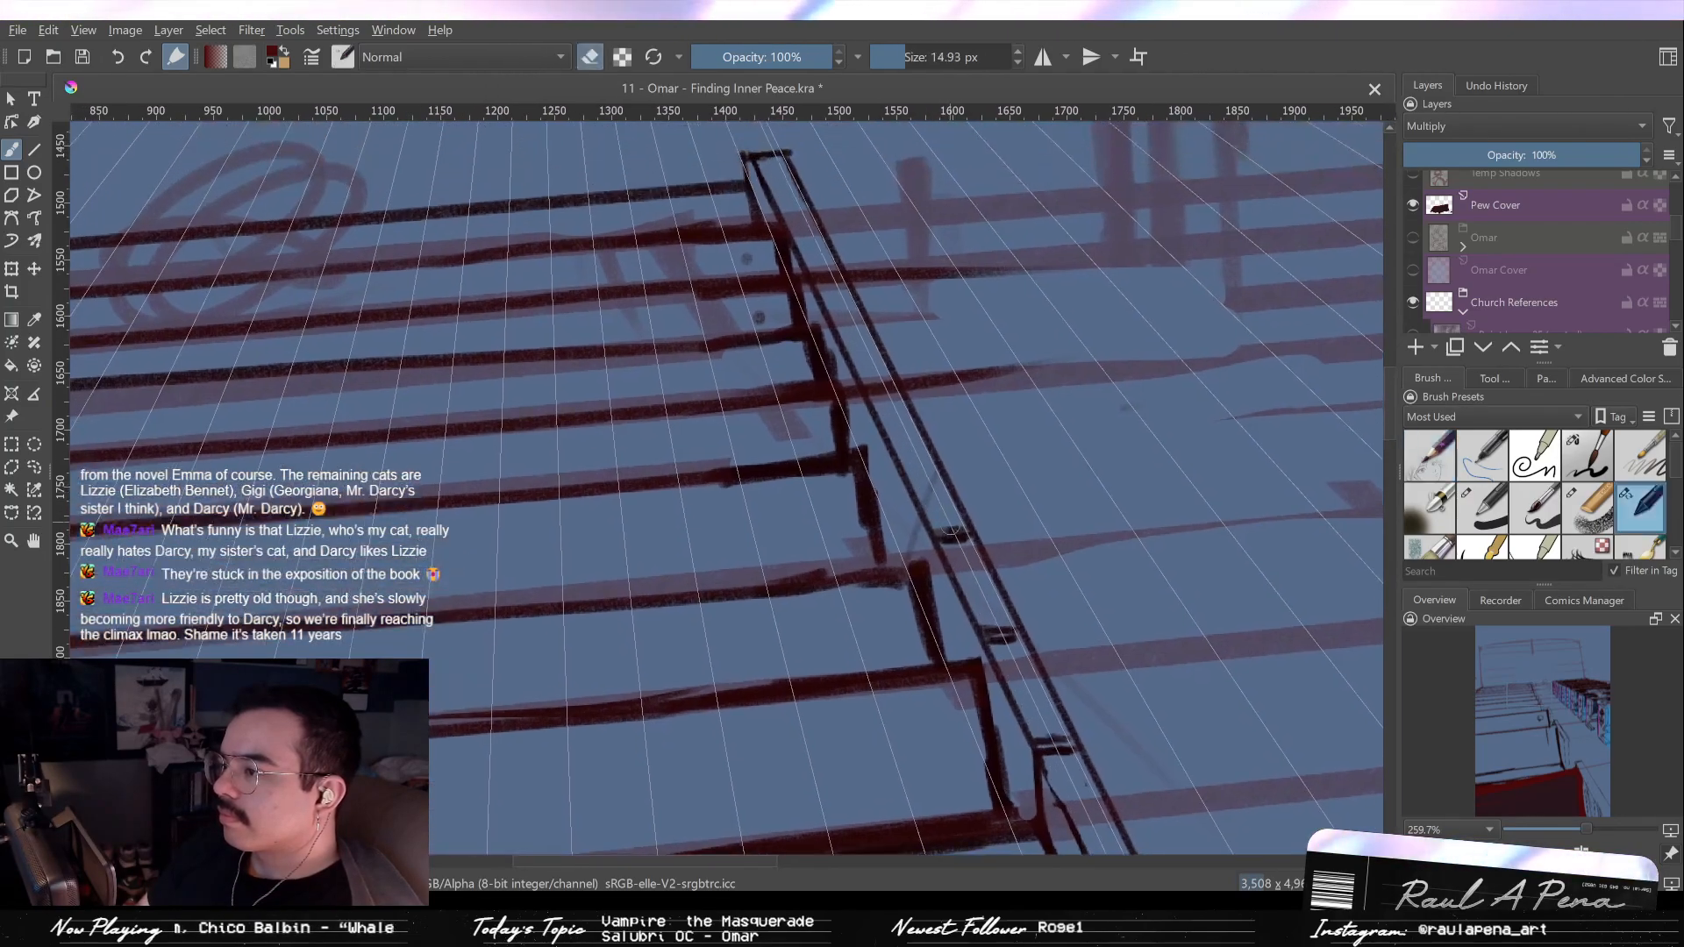
key(e)
key(bracketleft)
key(bracketleft)
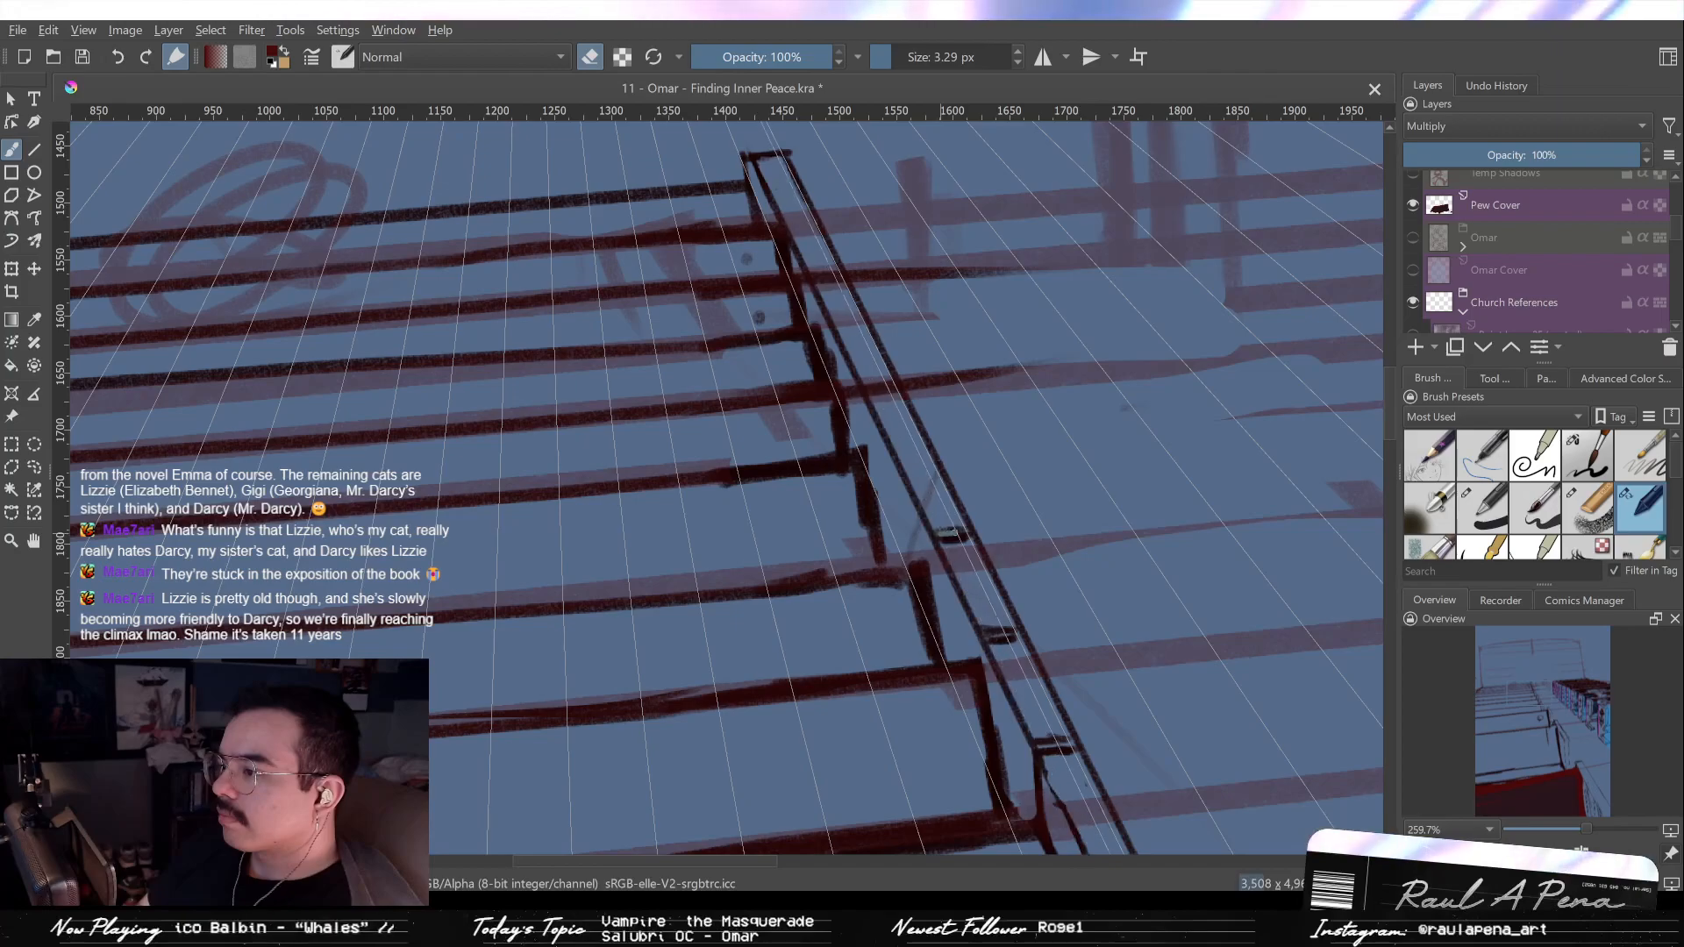
key(slash)
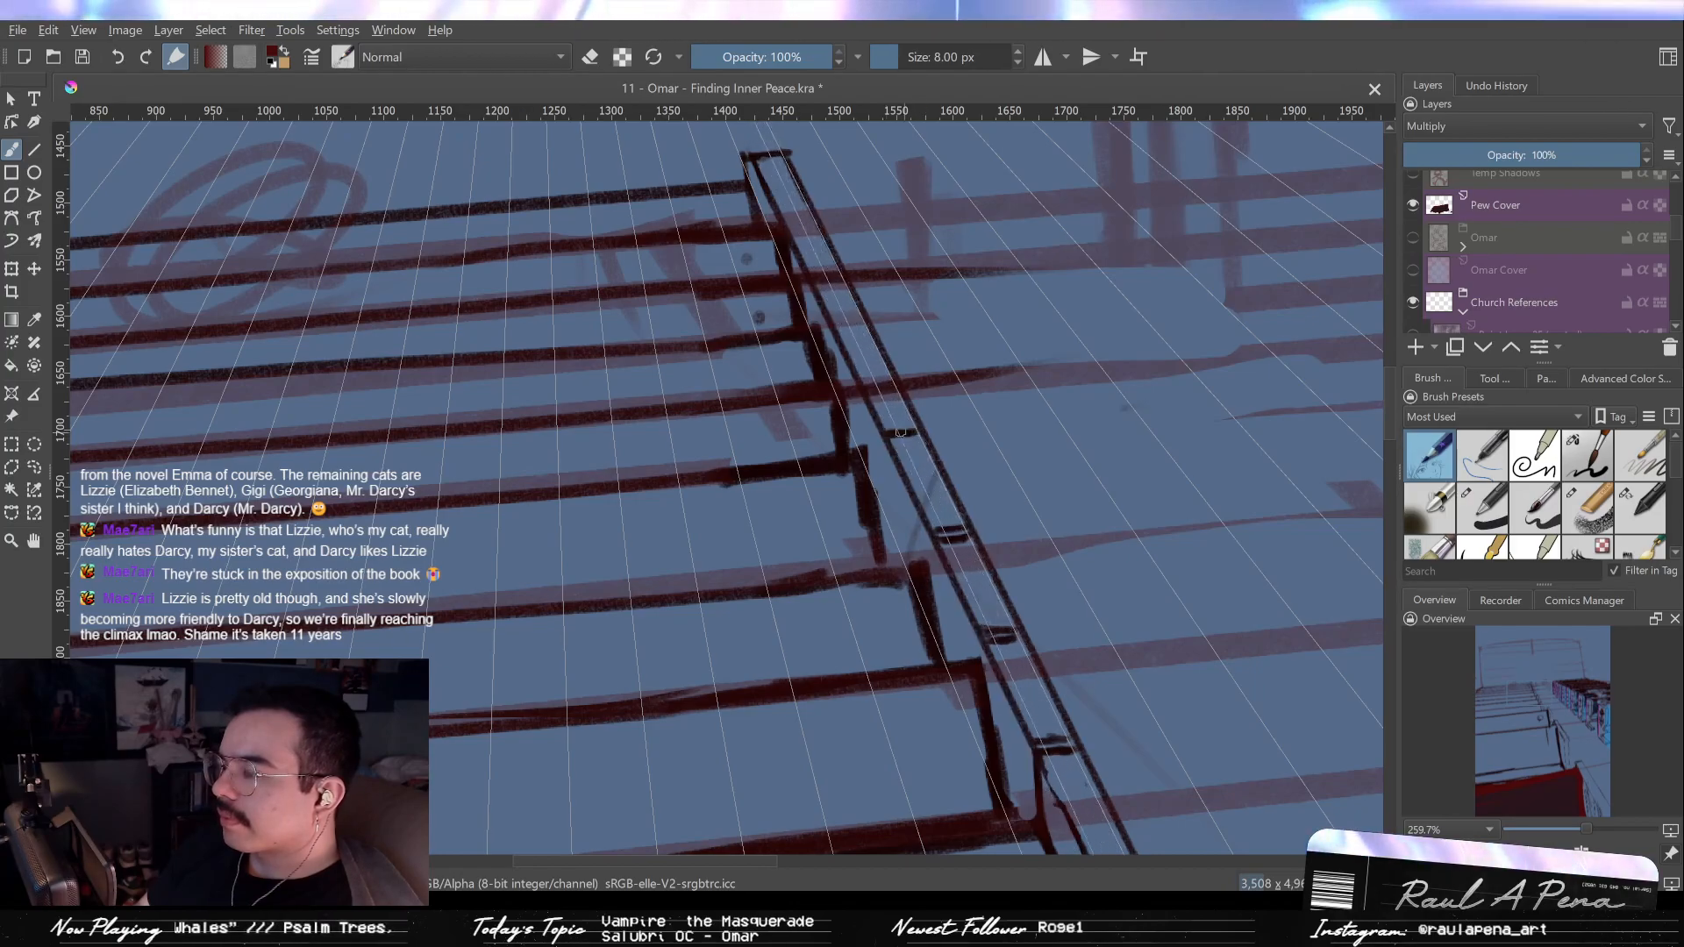
key(slash)
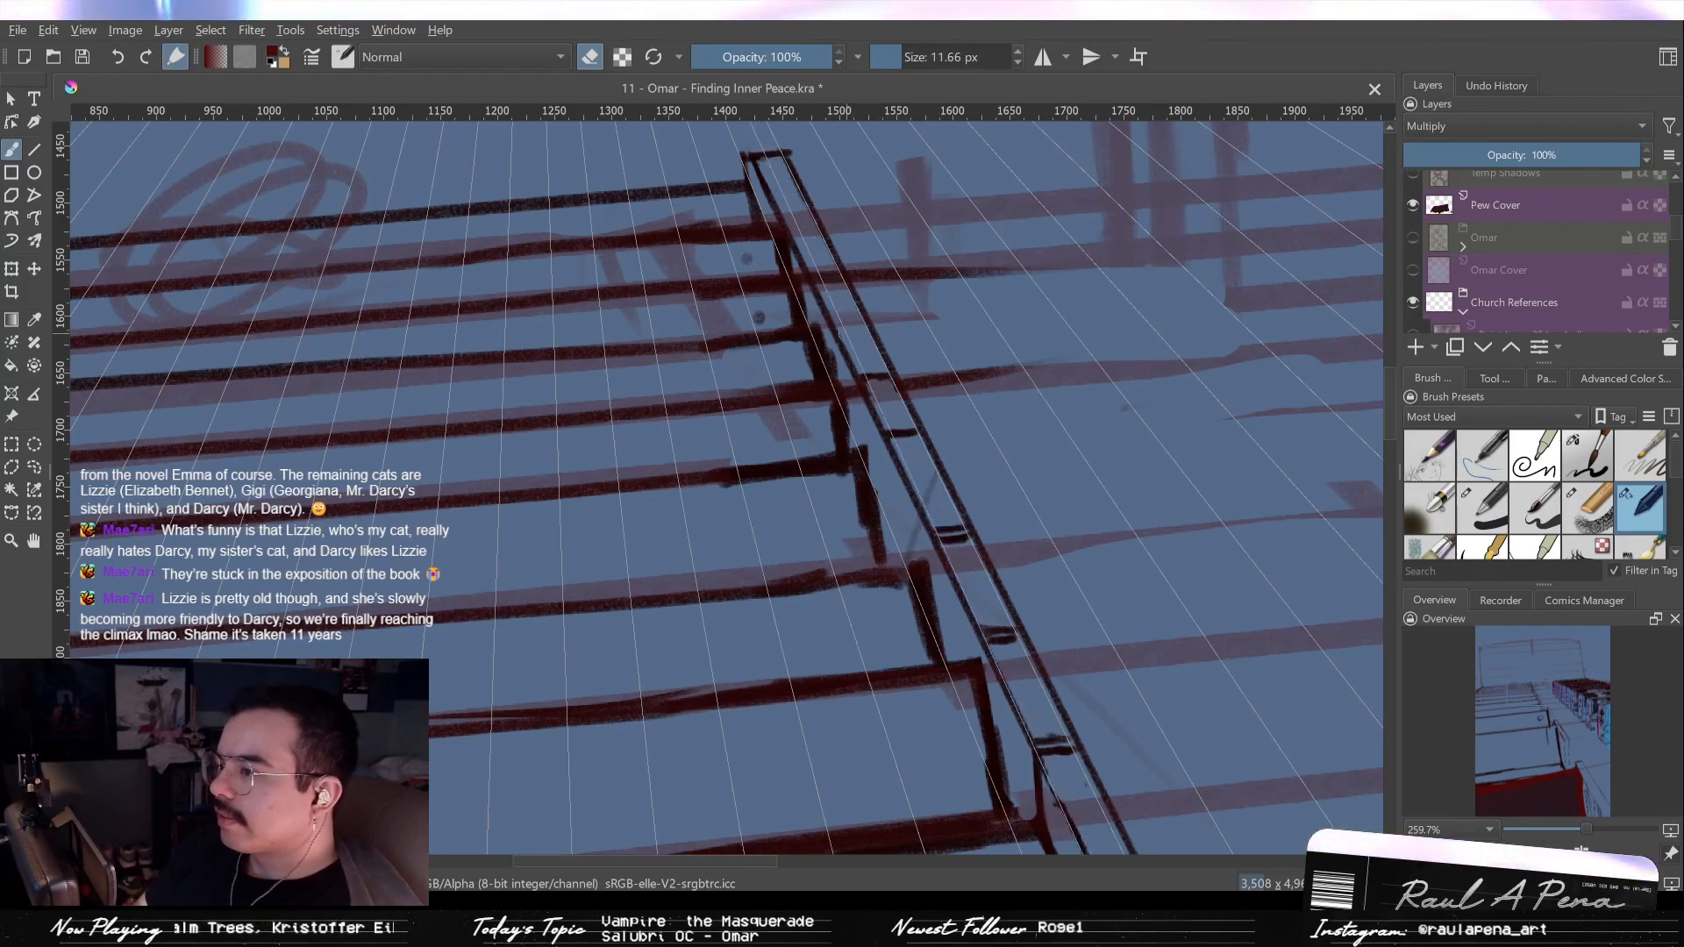
key(slash)
drag(849, 310, 863, 384)
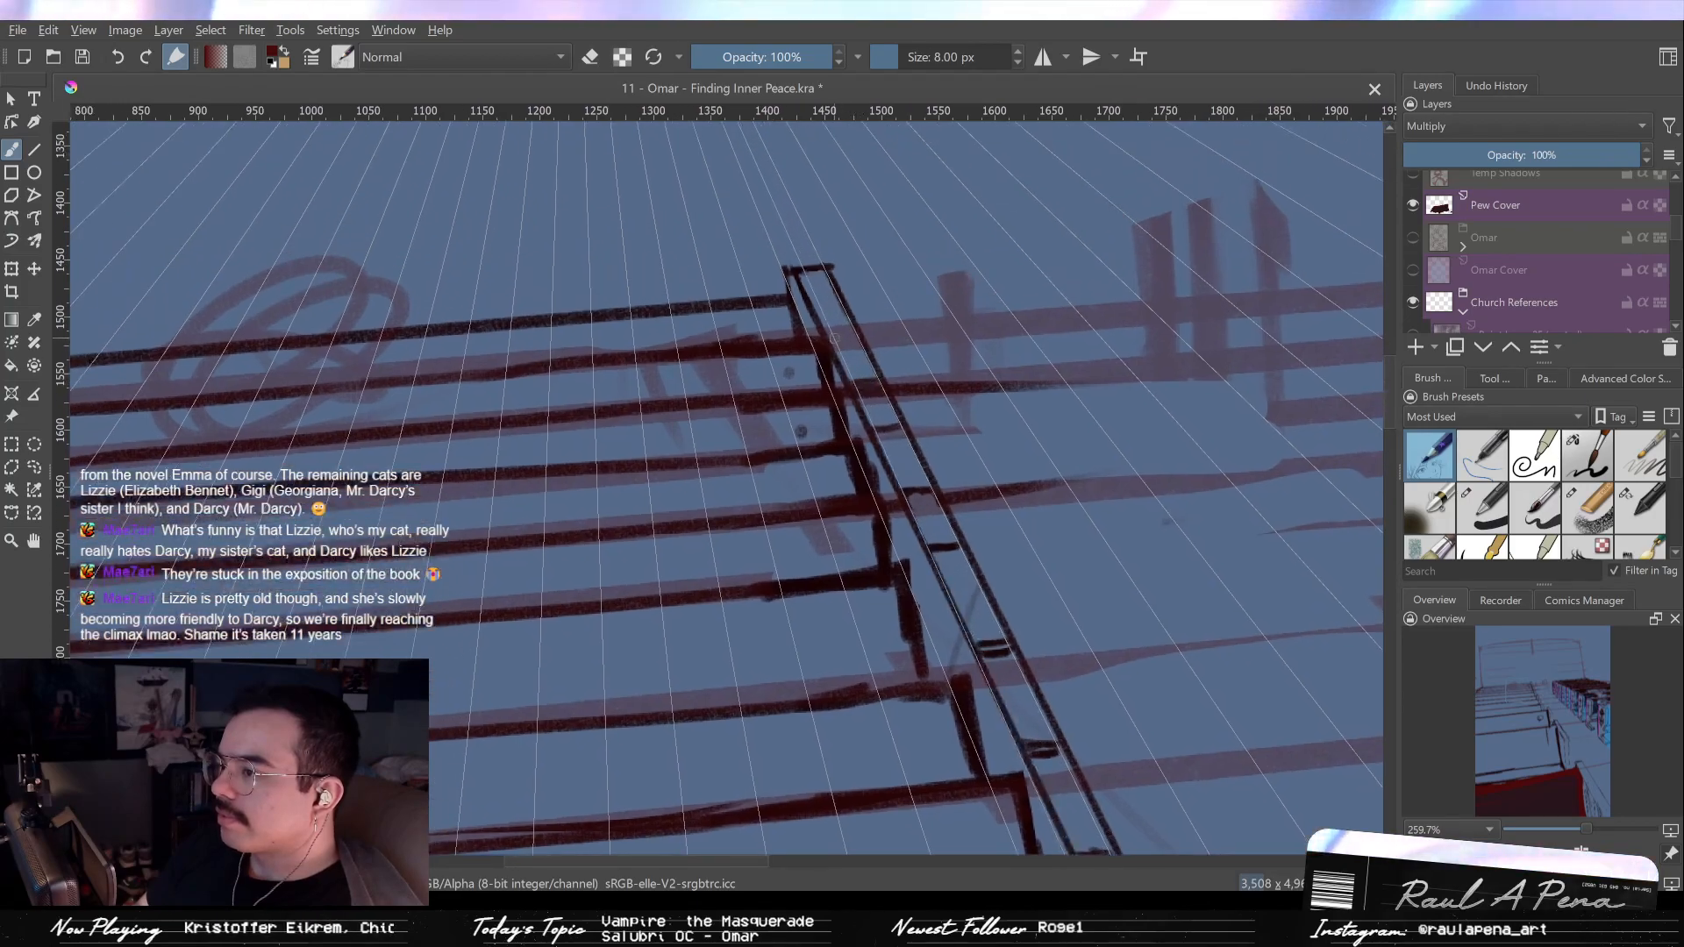
drag(796, 323, 829, 373)
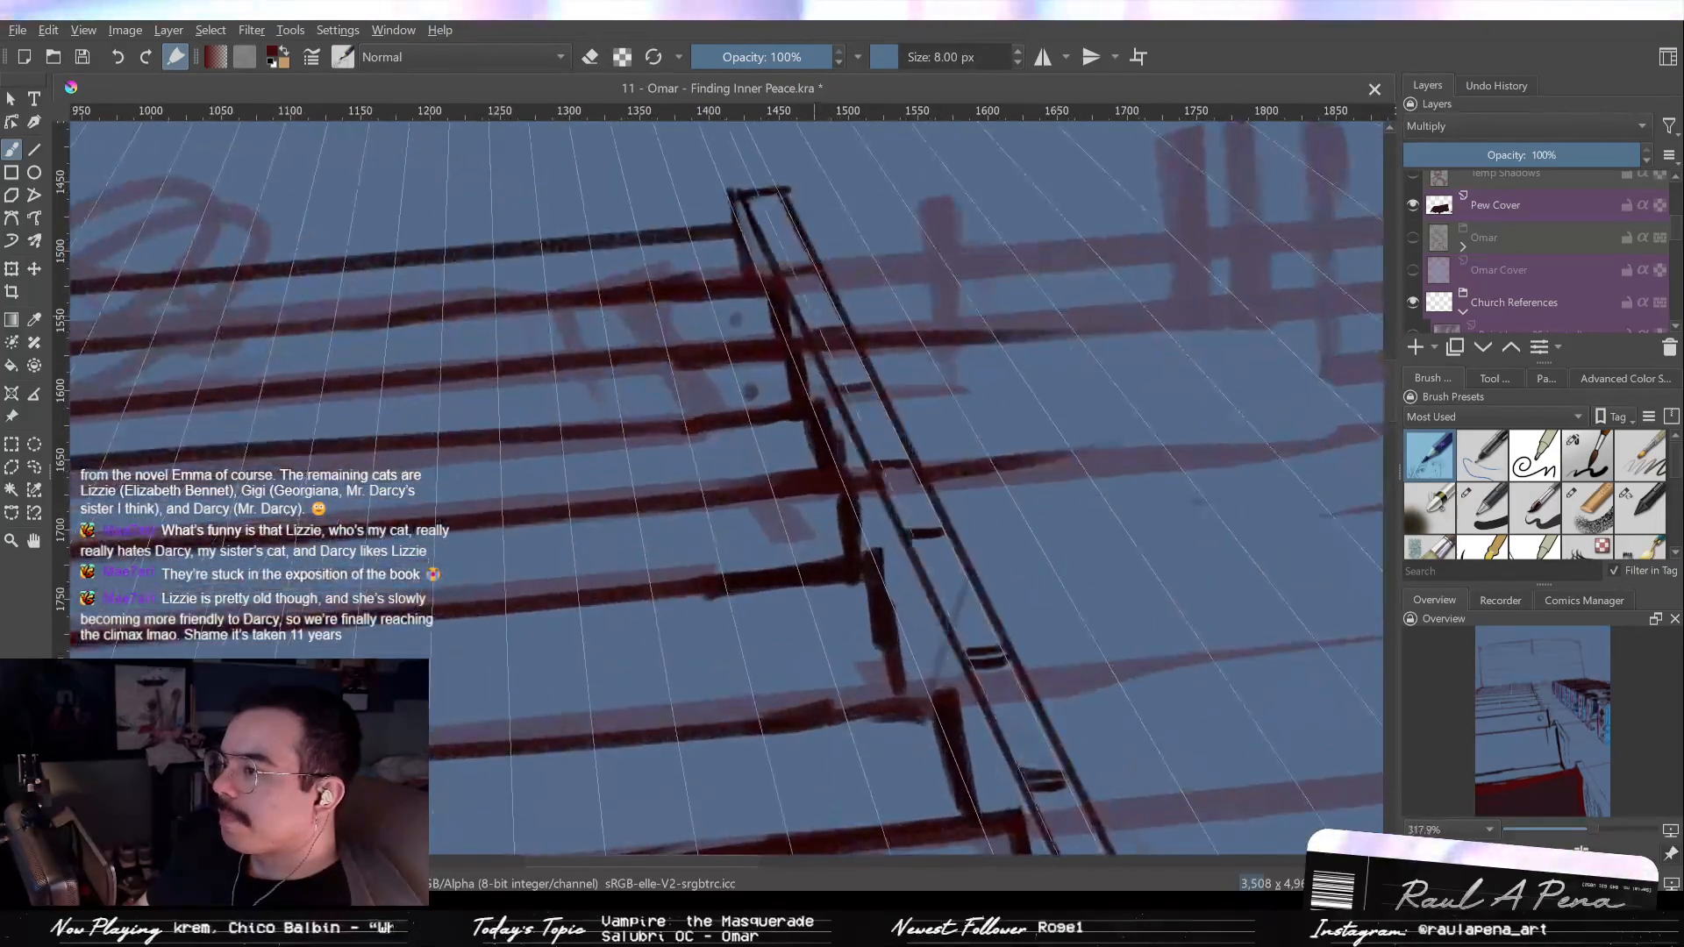
drag(768, 241, 769, 351)
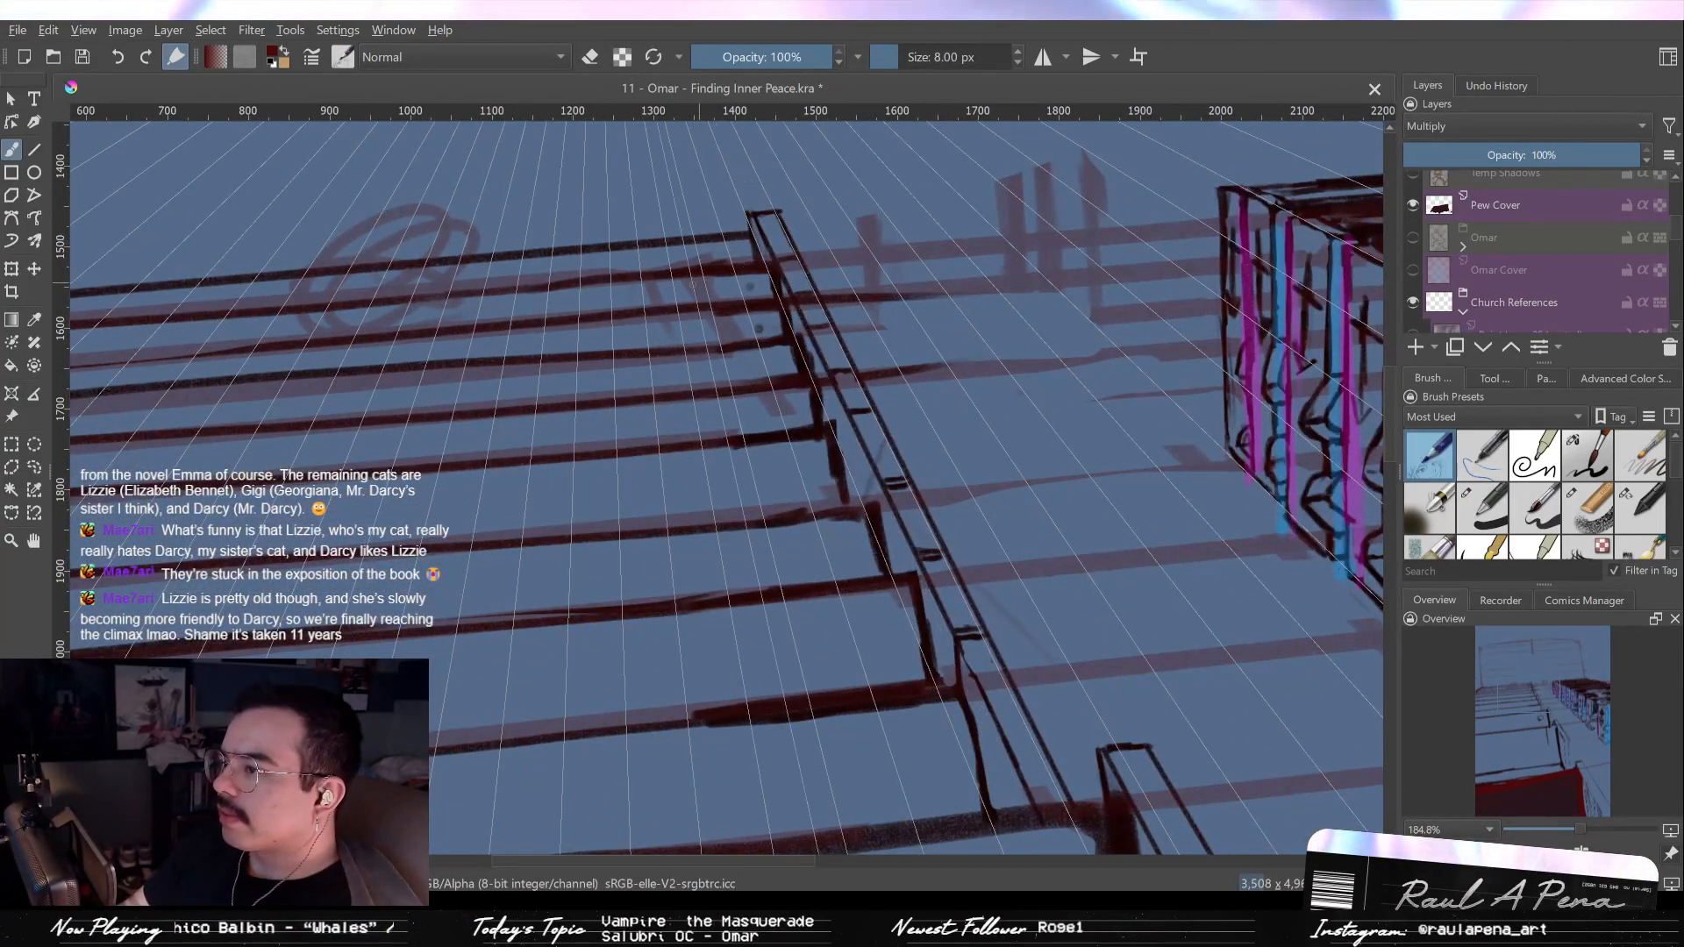
Try to draw a straight 8 px perspective line along the aisle-side pew ends with the Line tool.
click(34, 149)
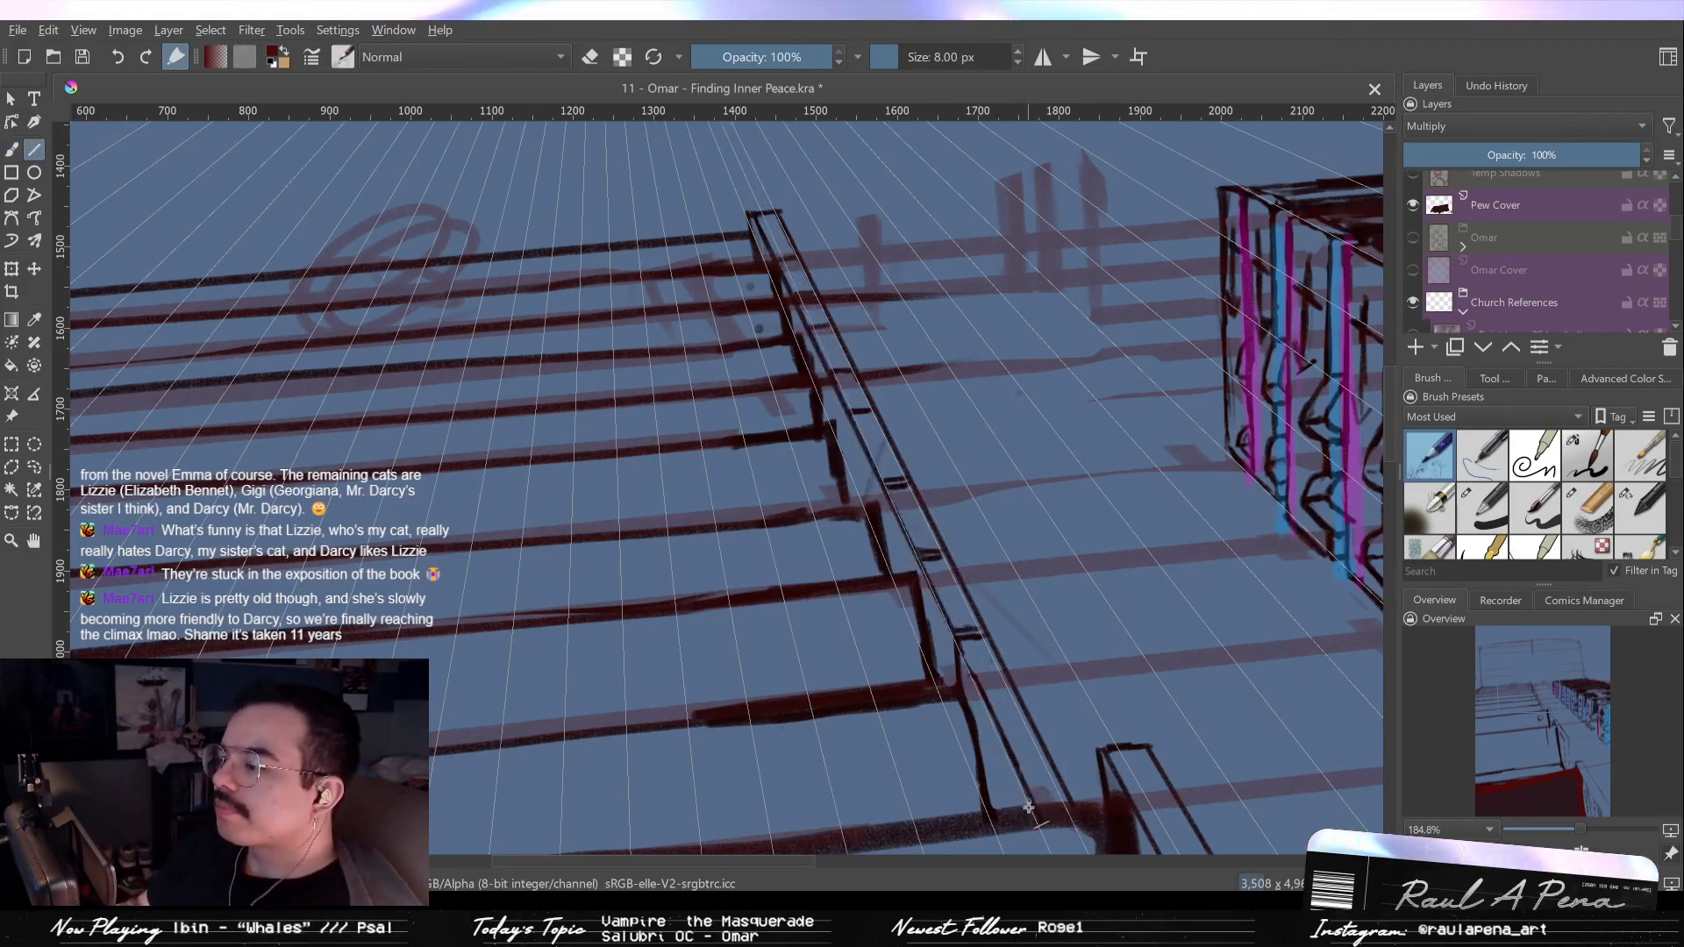
key(ctrl+z)
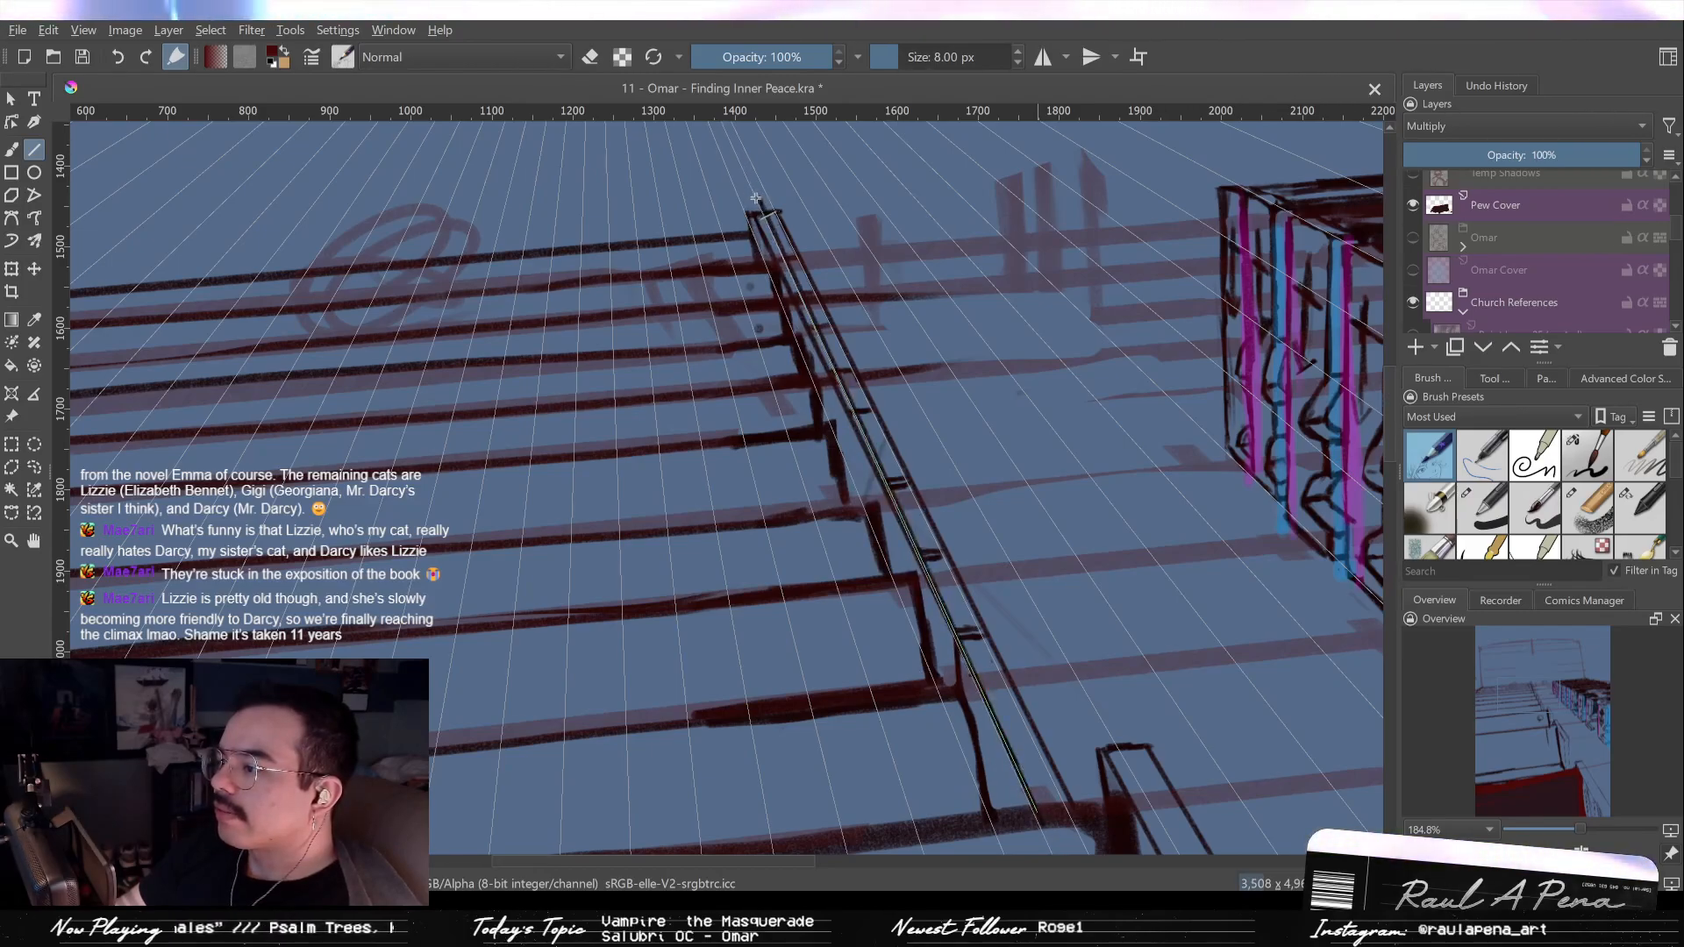
drag(757, 197, 753, 218)
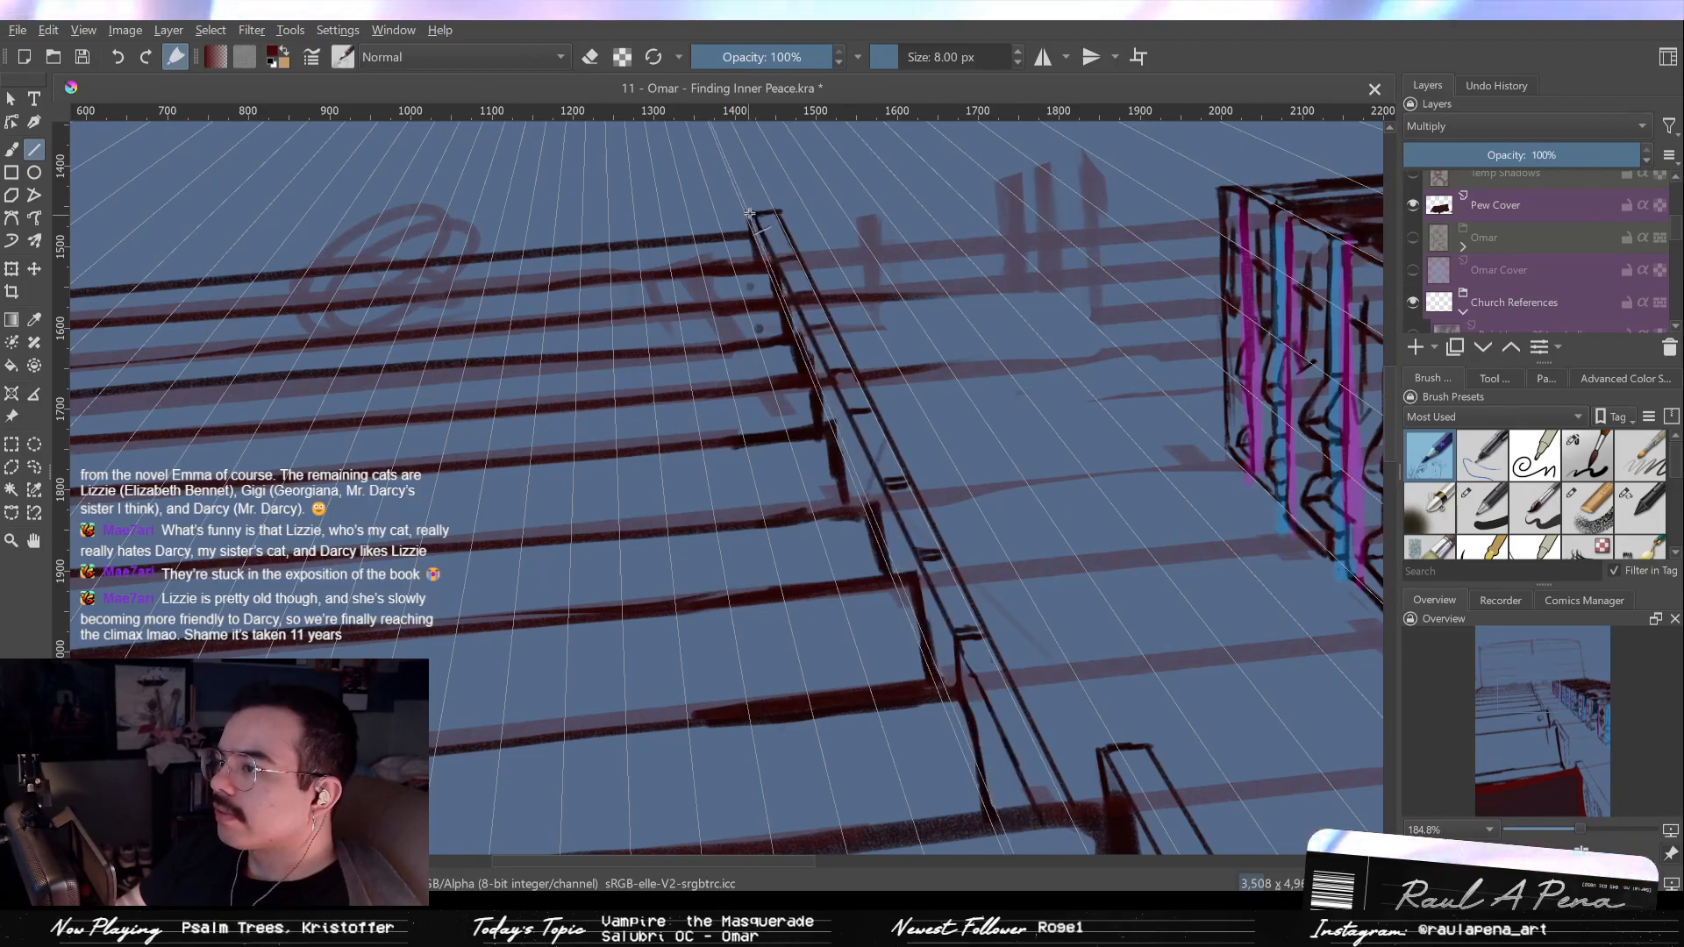
drag(863, 484, 1018, 861)
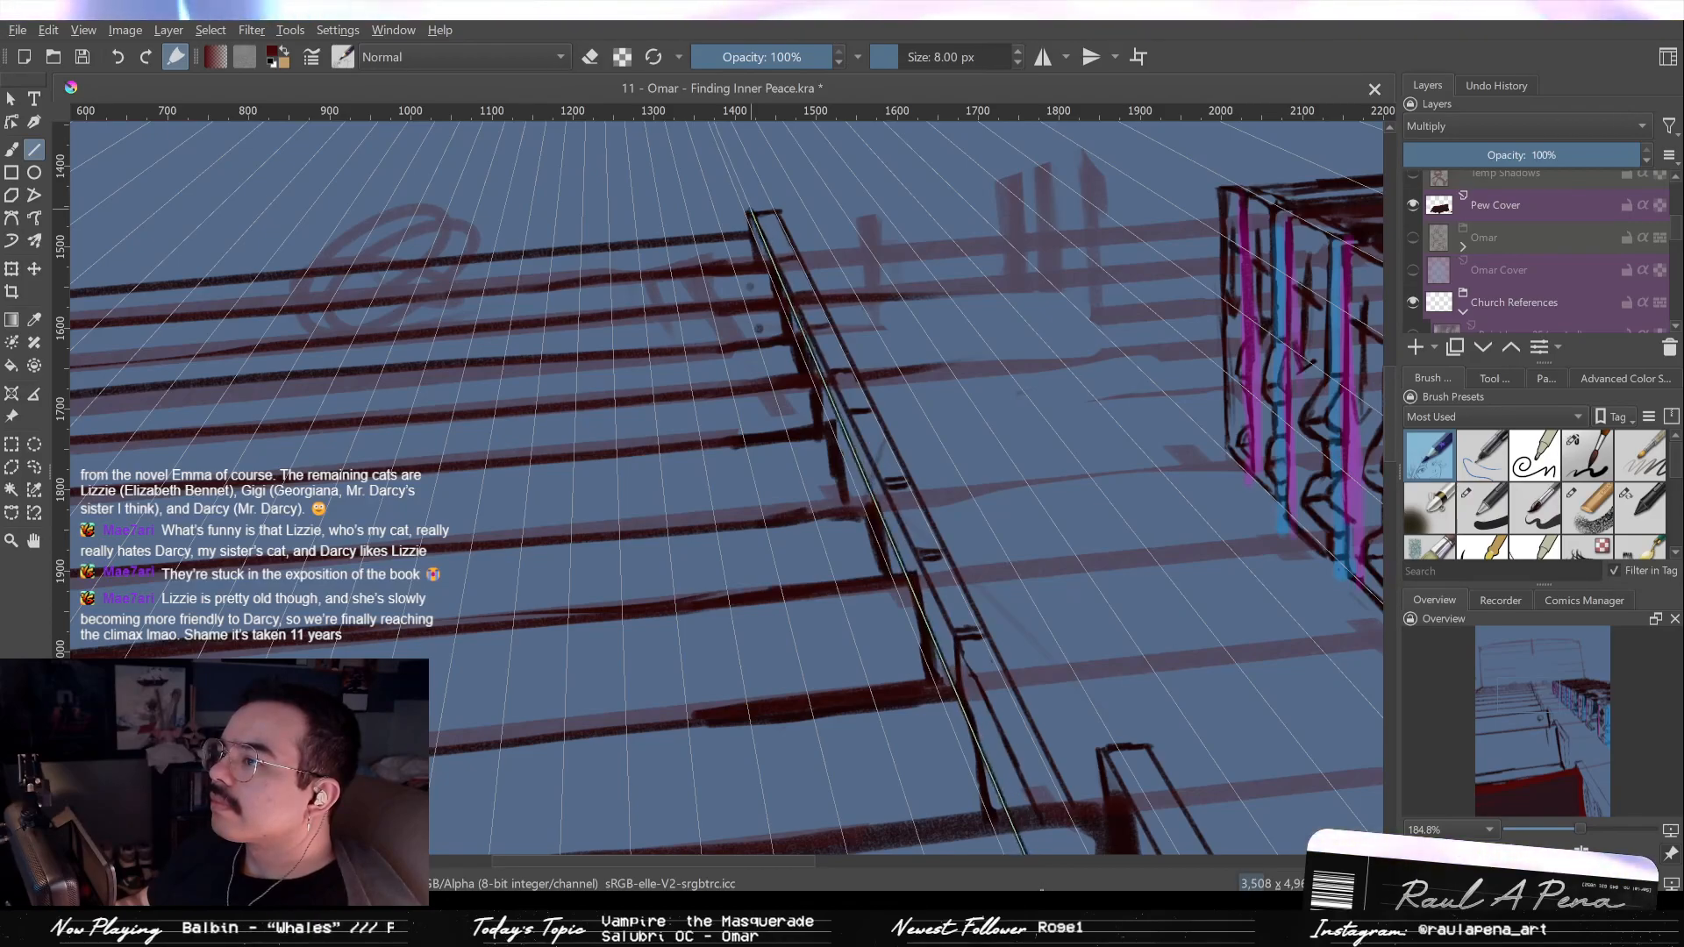
drag(1022, 849, 1052, 835)
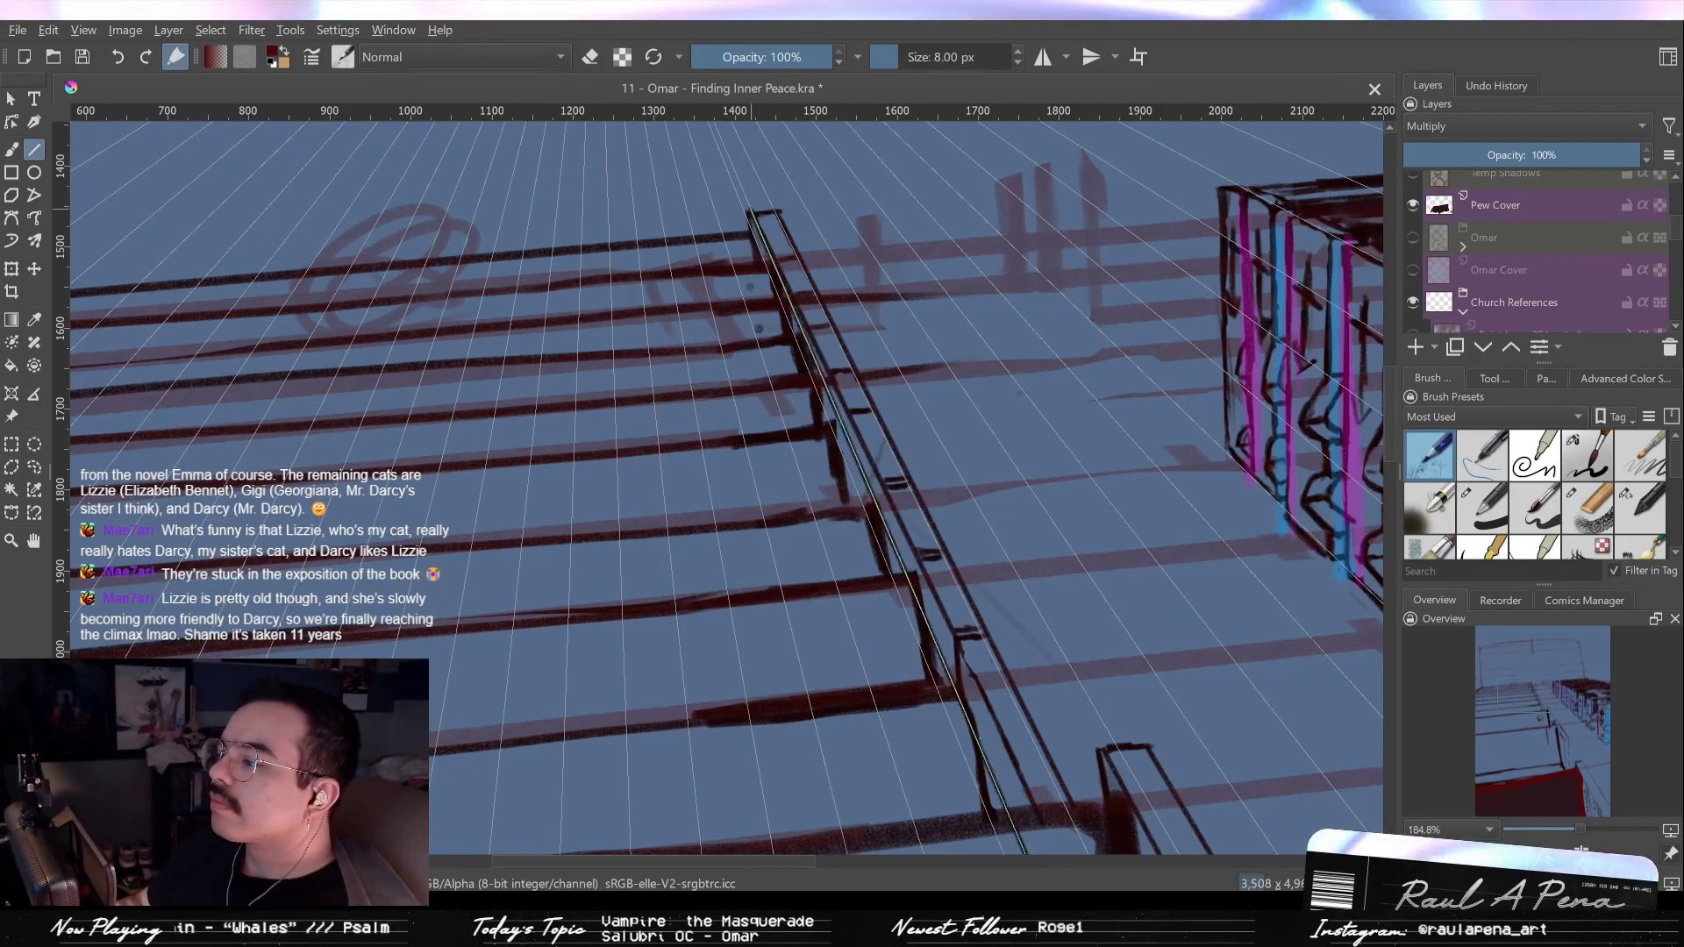
mouse_move(1044, 737)
mouse_down()
mouse_move(1034, 782)
mouse_move(1002, 546)
mouse_move(1053, 763)
mouse_move(1011, 691)
mouse_move(1029, 755)
mouse_move(1016, 685)
mouse_move(1035, 723)
mouse_up()
mouse_move(1018, 654)
mouse_down()
mouse_move(932, 628)
mouse_move(926, 527)
mouse_up()
Erase the aisle-side perspective lines and their pew cross marks with the eraser at 11.66 px and 50.43 px.
key(e)
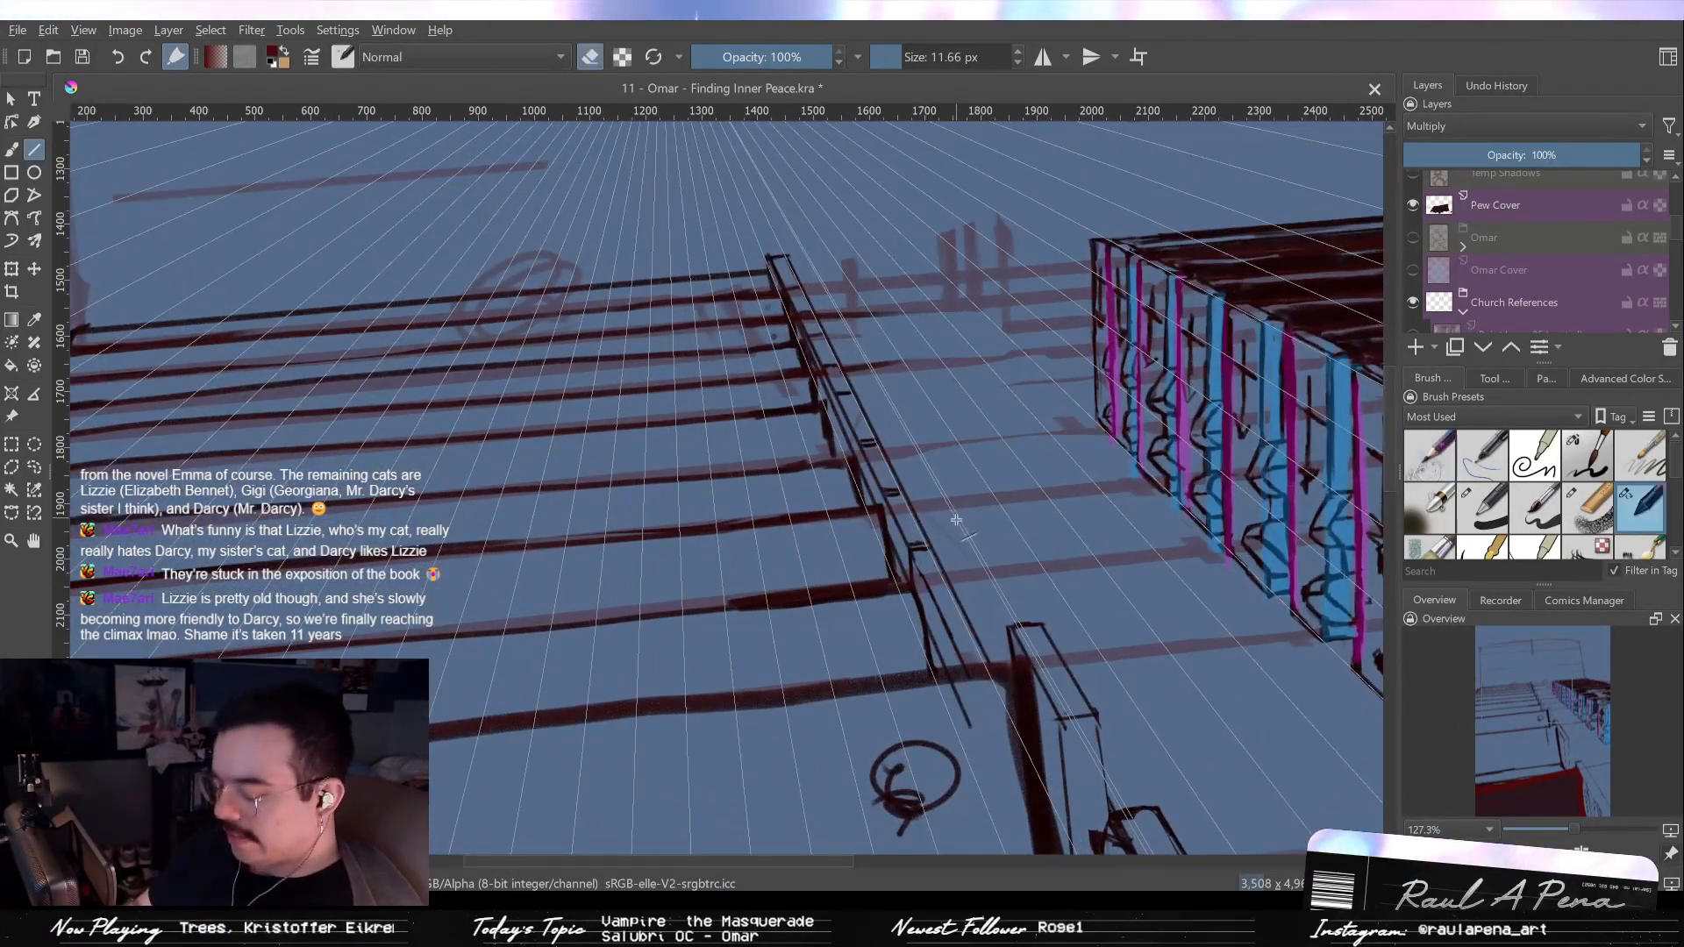
drag(839, 380, 886, 530)
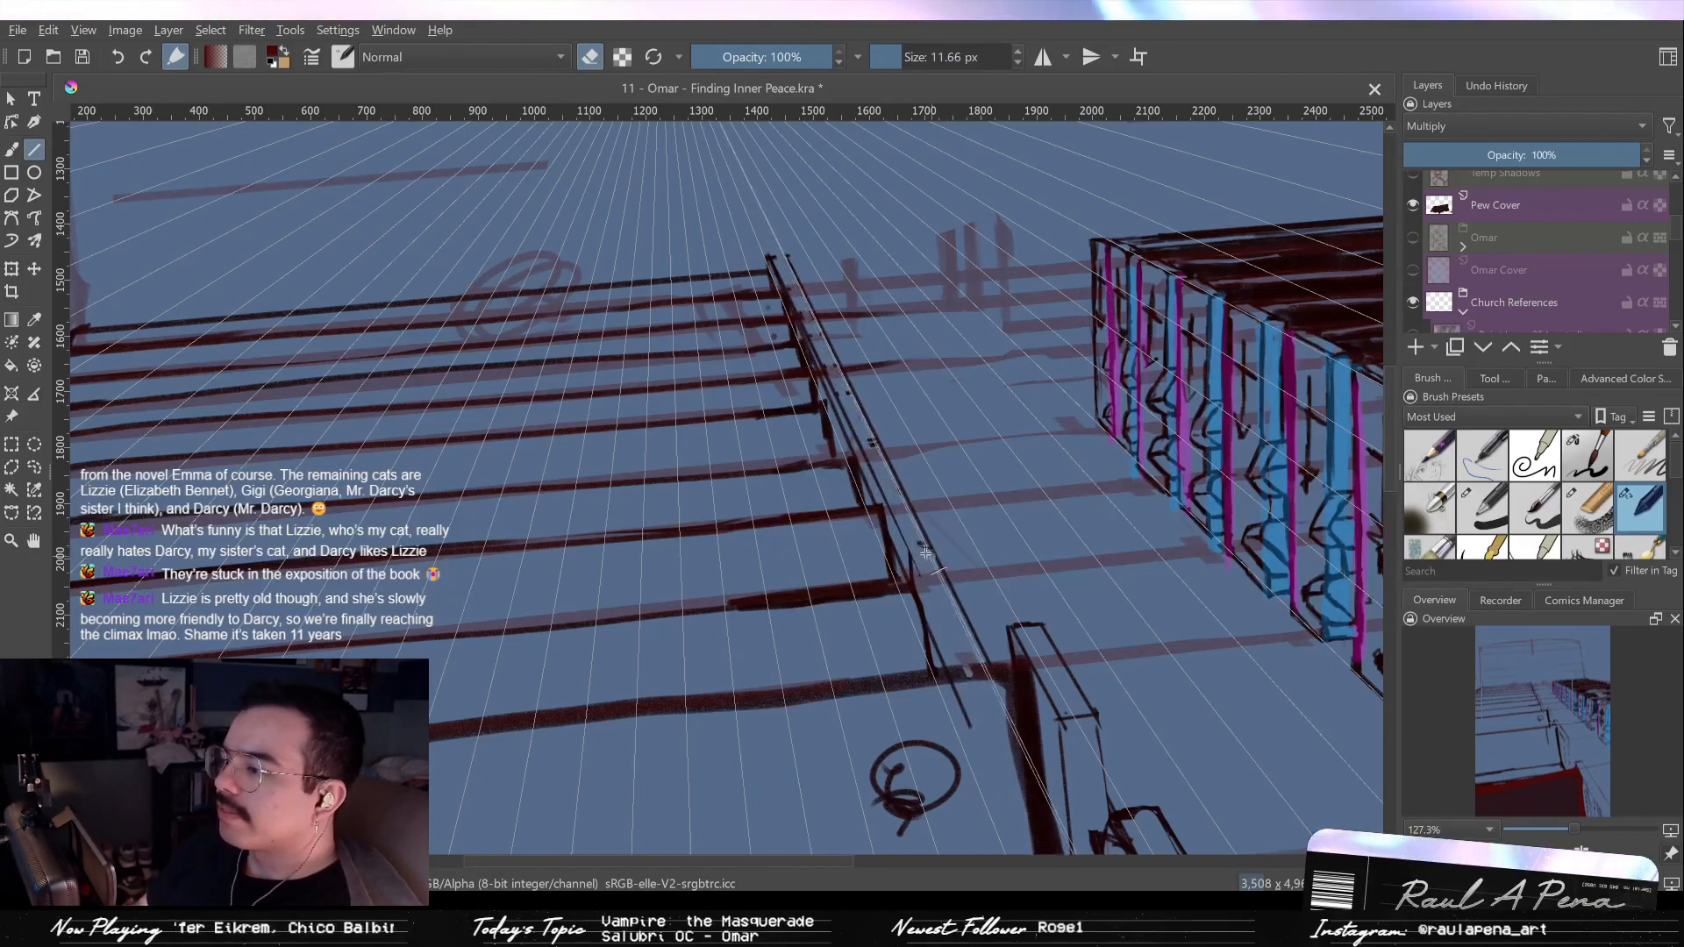
drag(911, 551, 955, 551)
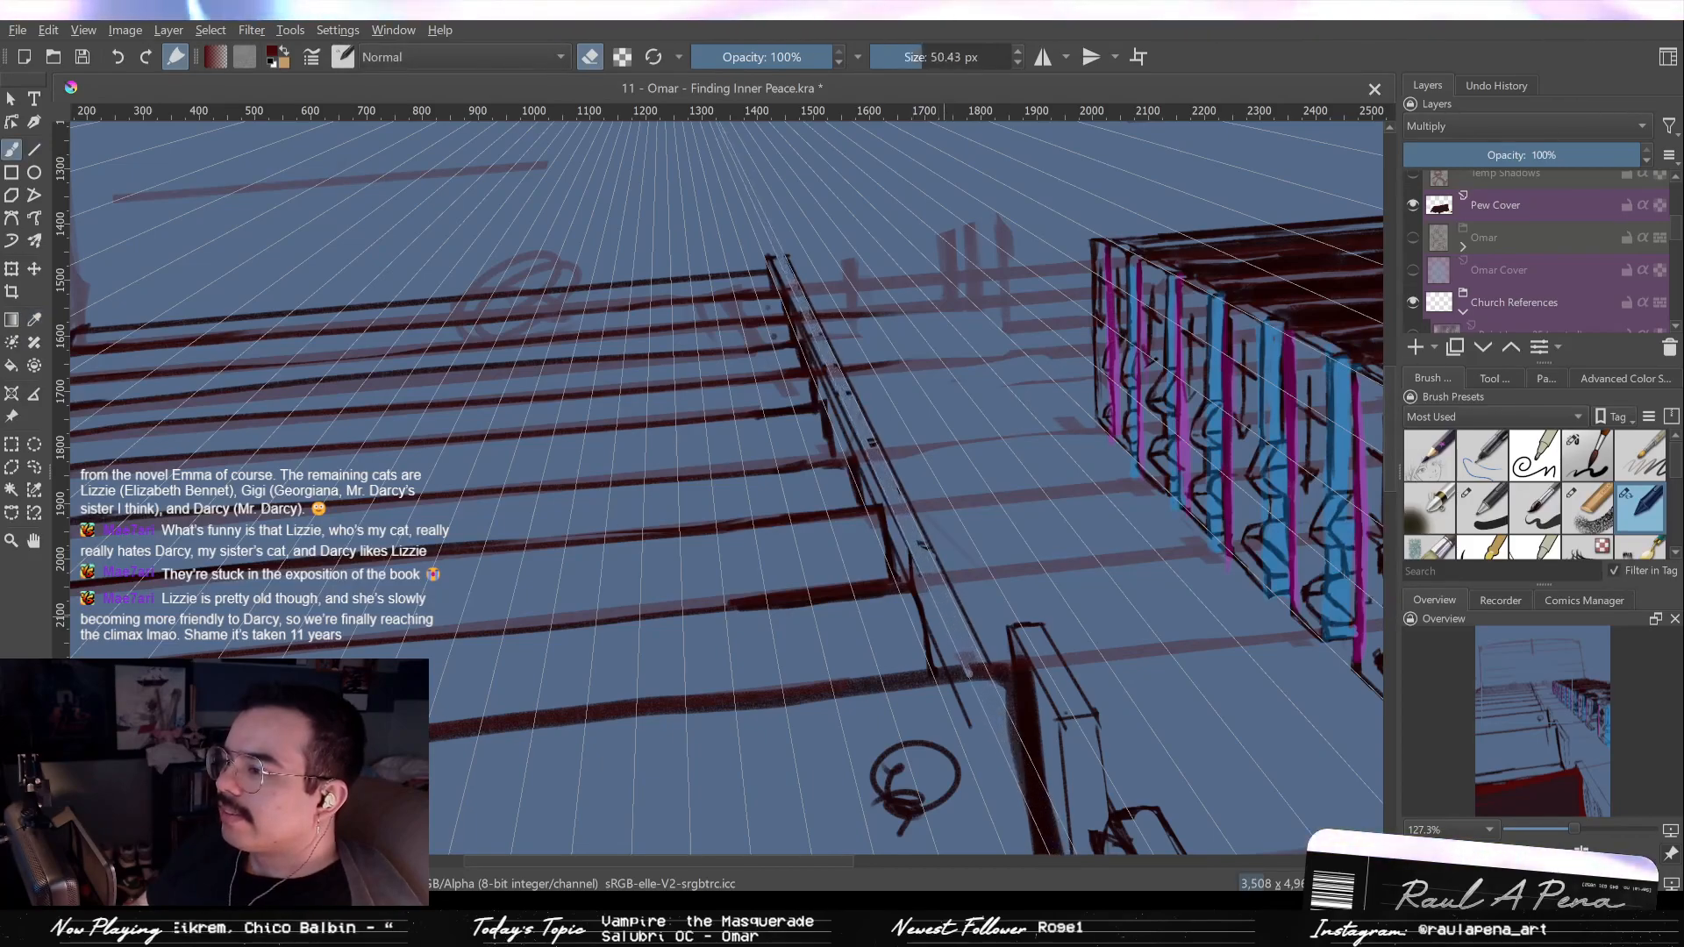
drag(885, 447, 955, 649)
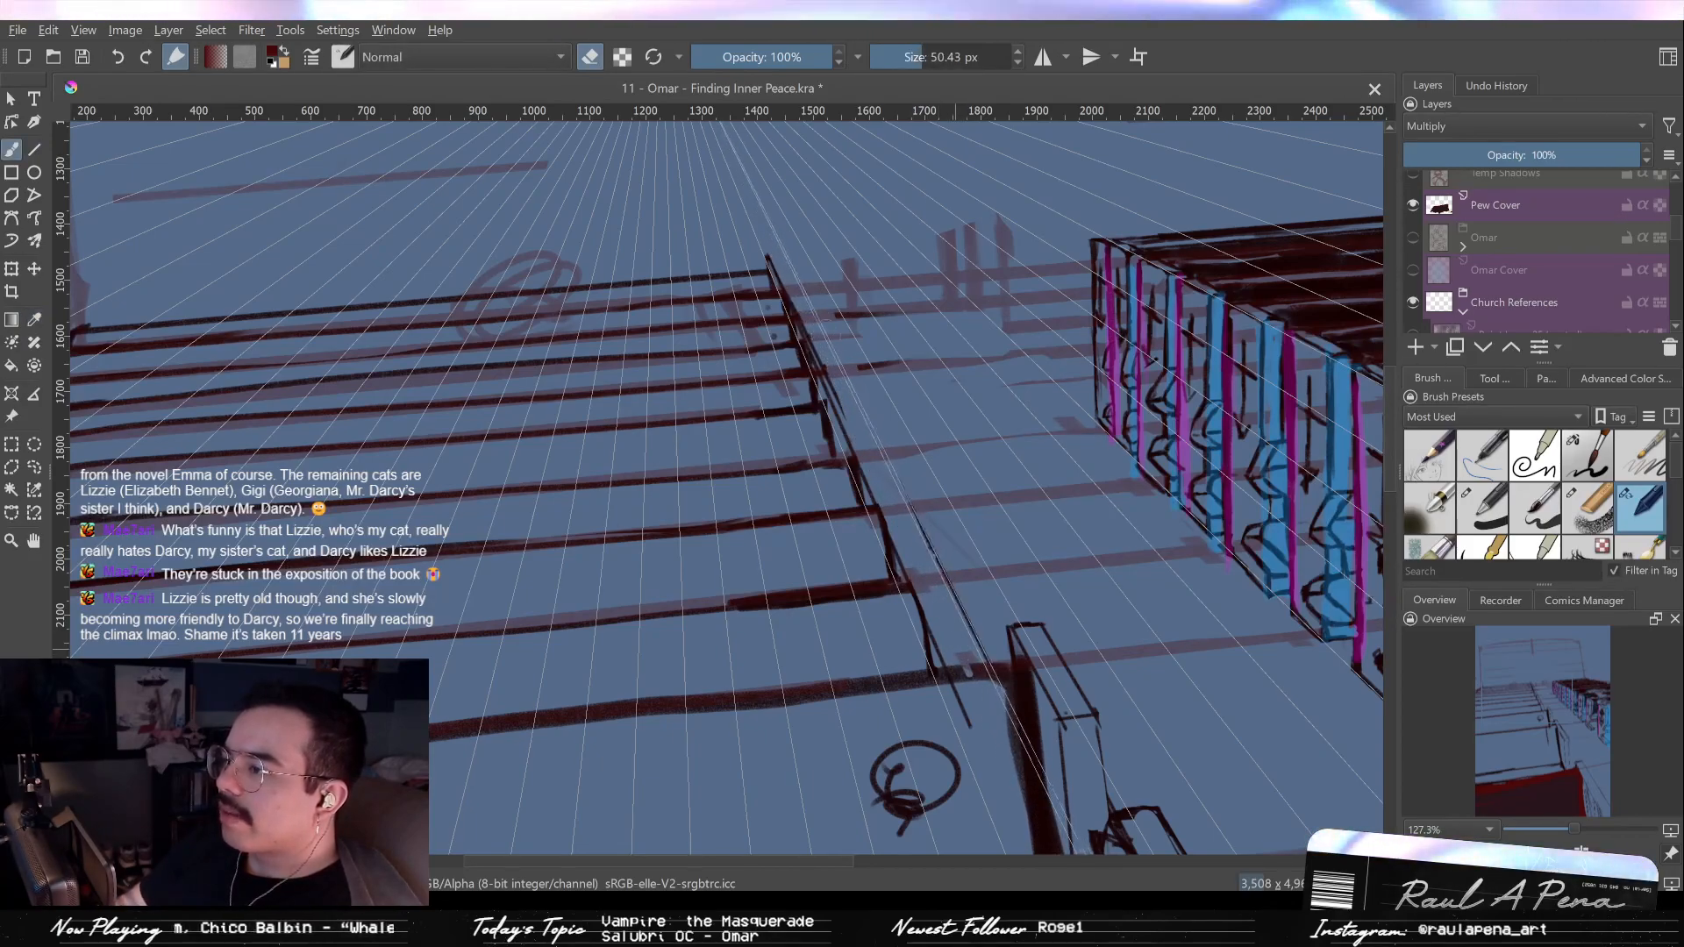
drag(787, 255, 884, 472)
key(ctrl+z)
key(ctrl+z)
key(ctrl+z)
key(ctrl+z)
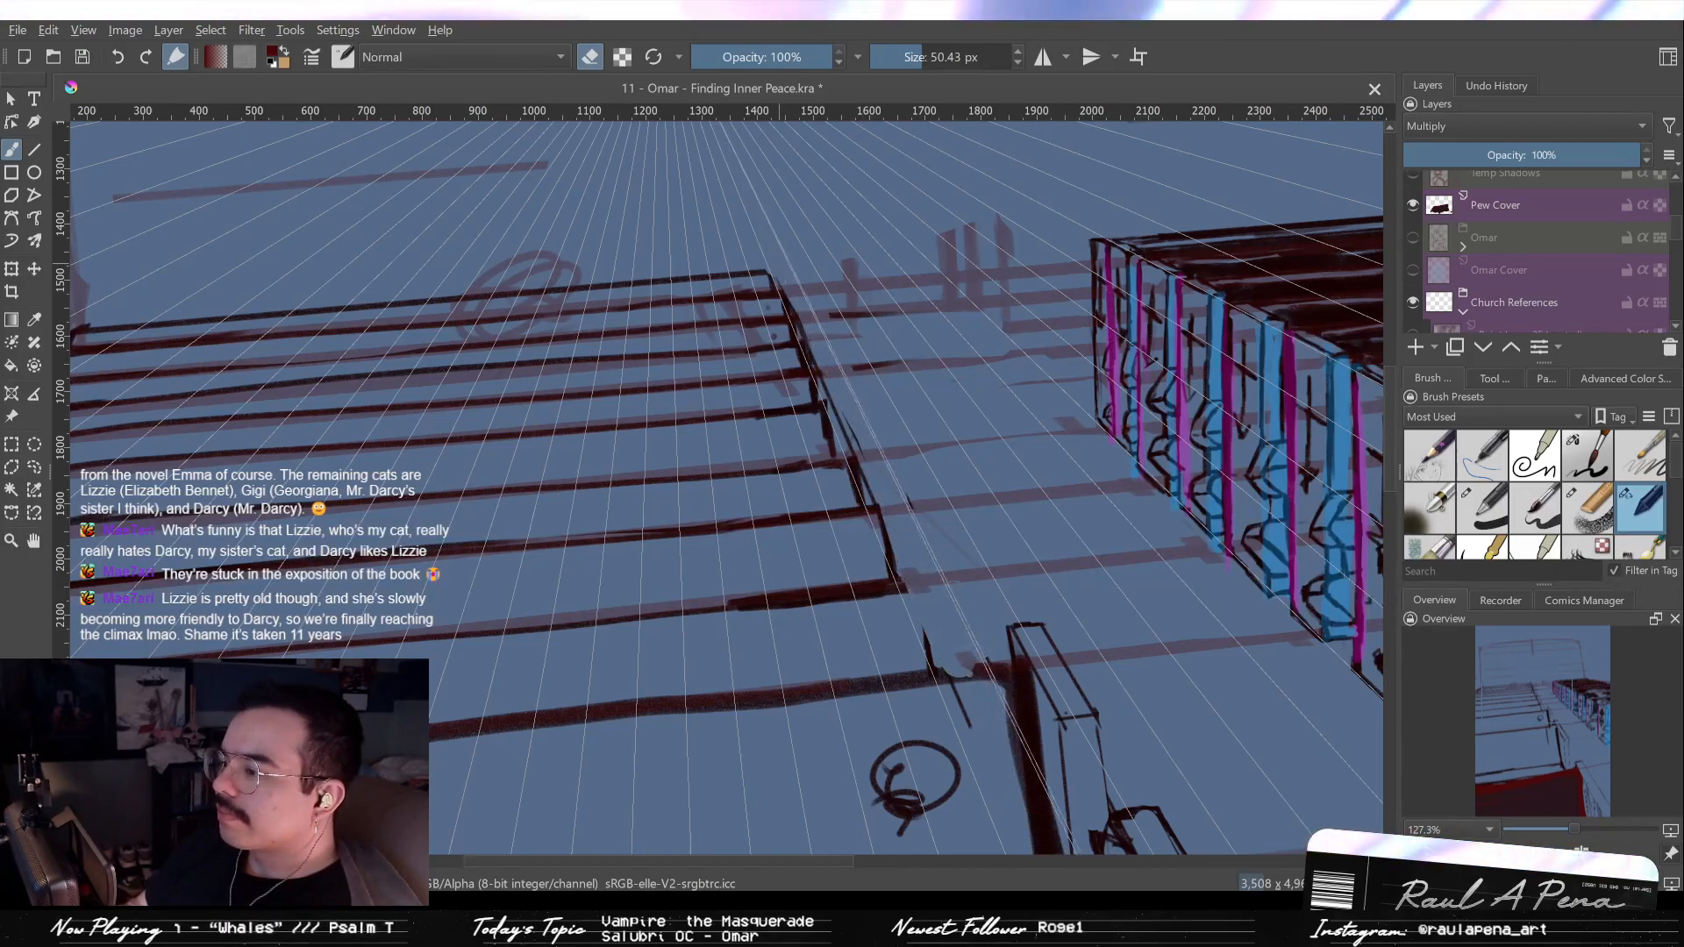
Redraw the inner perspective line along the aisle-side pew ends as a straight 8 px line.
key(slash)
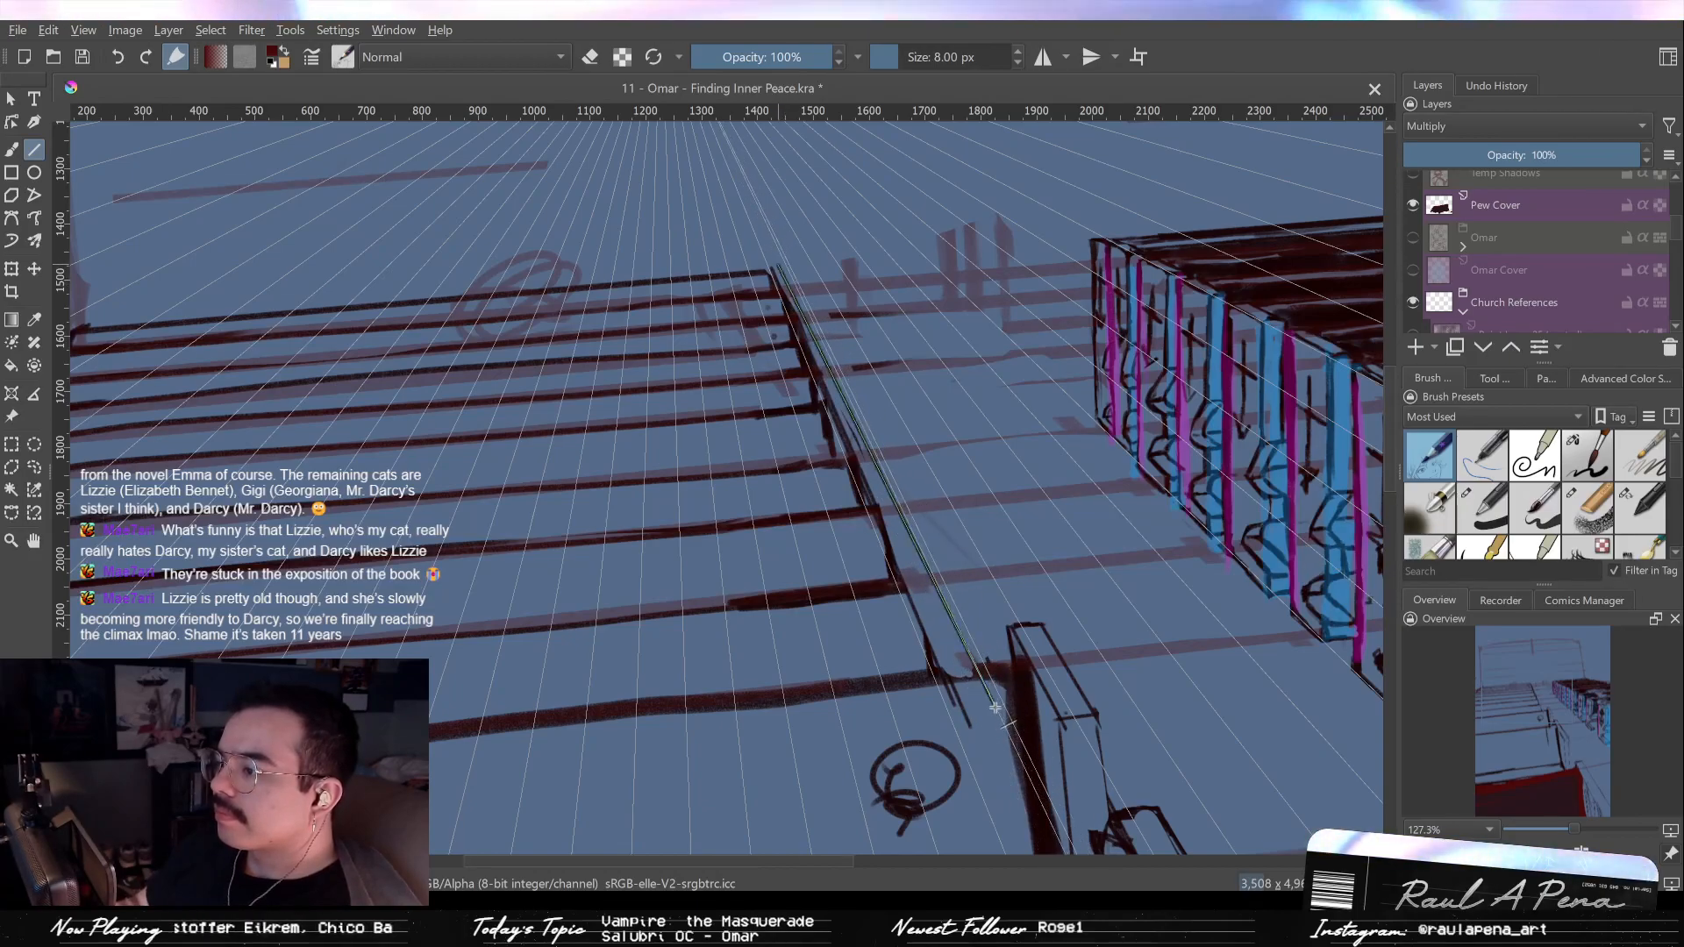
scroll(975, 680, up, 4)
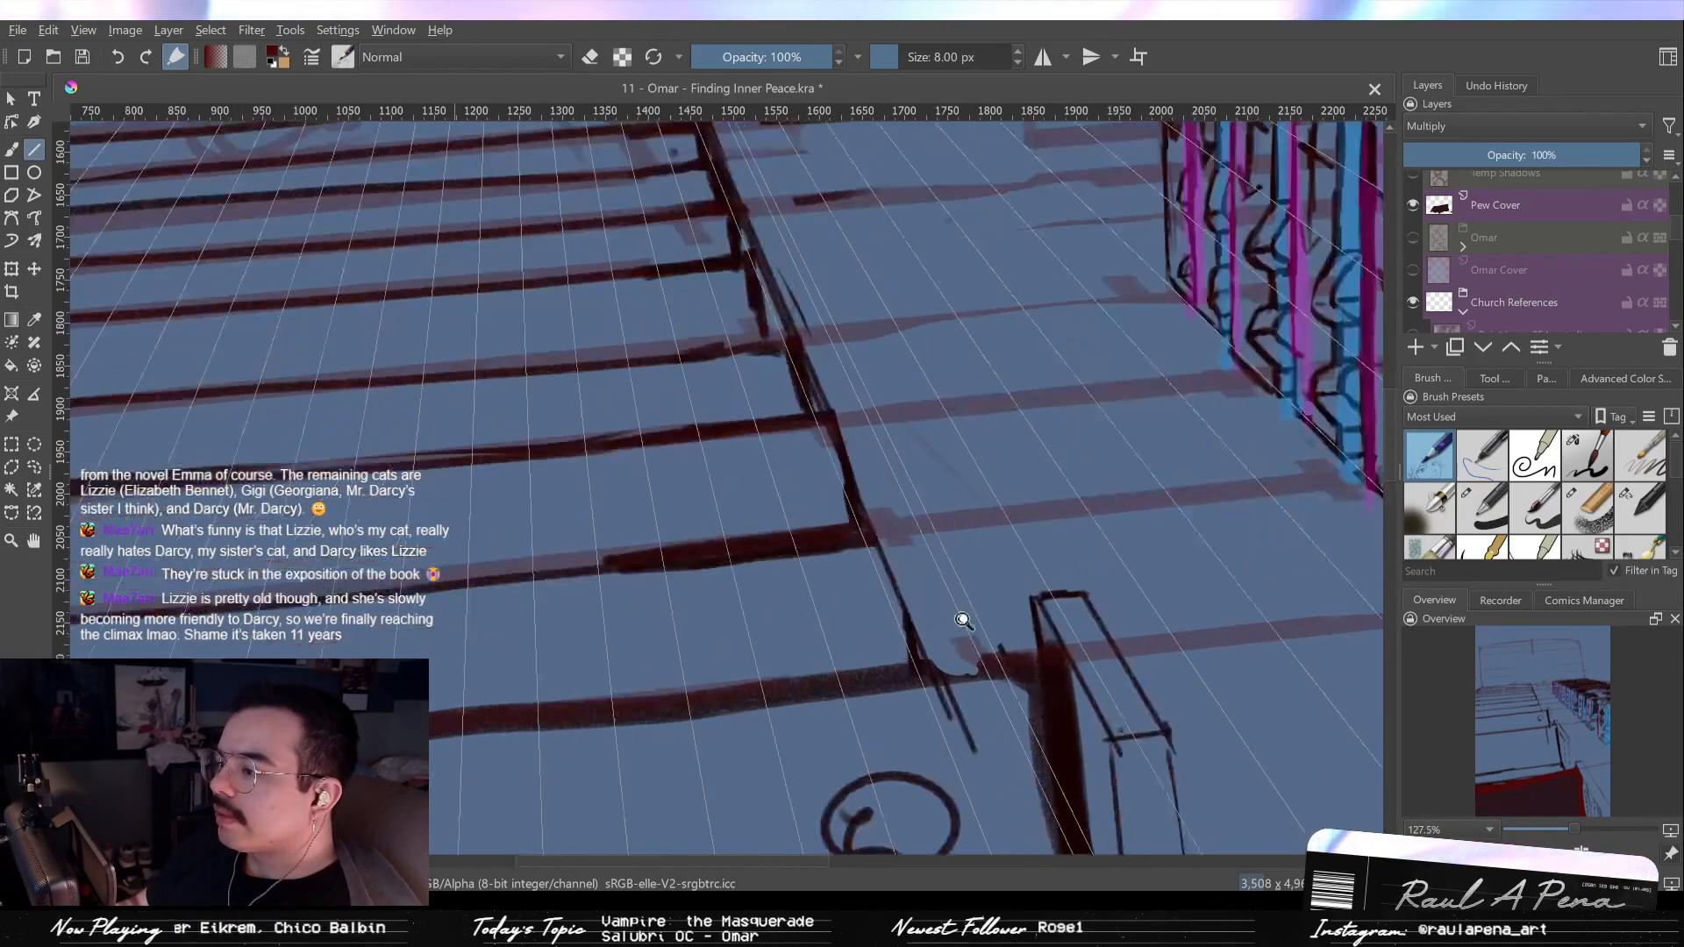
drag(980, 669, 722, 155)
scroll(763, 255, down, 3)
drag(786, 271, 856, 578)
drag(959, 701, 925, 624)
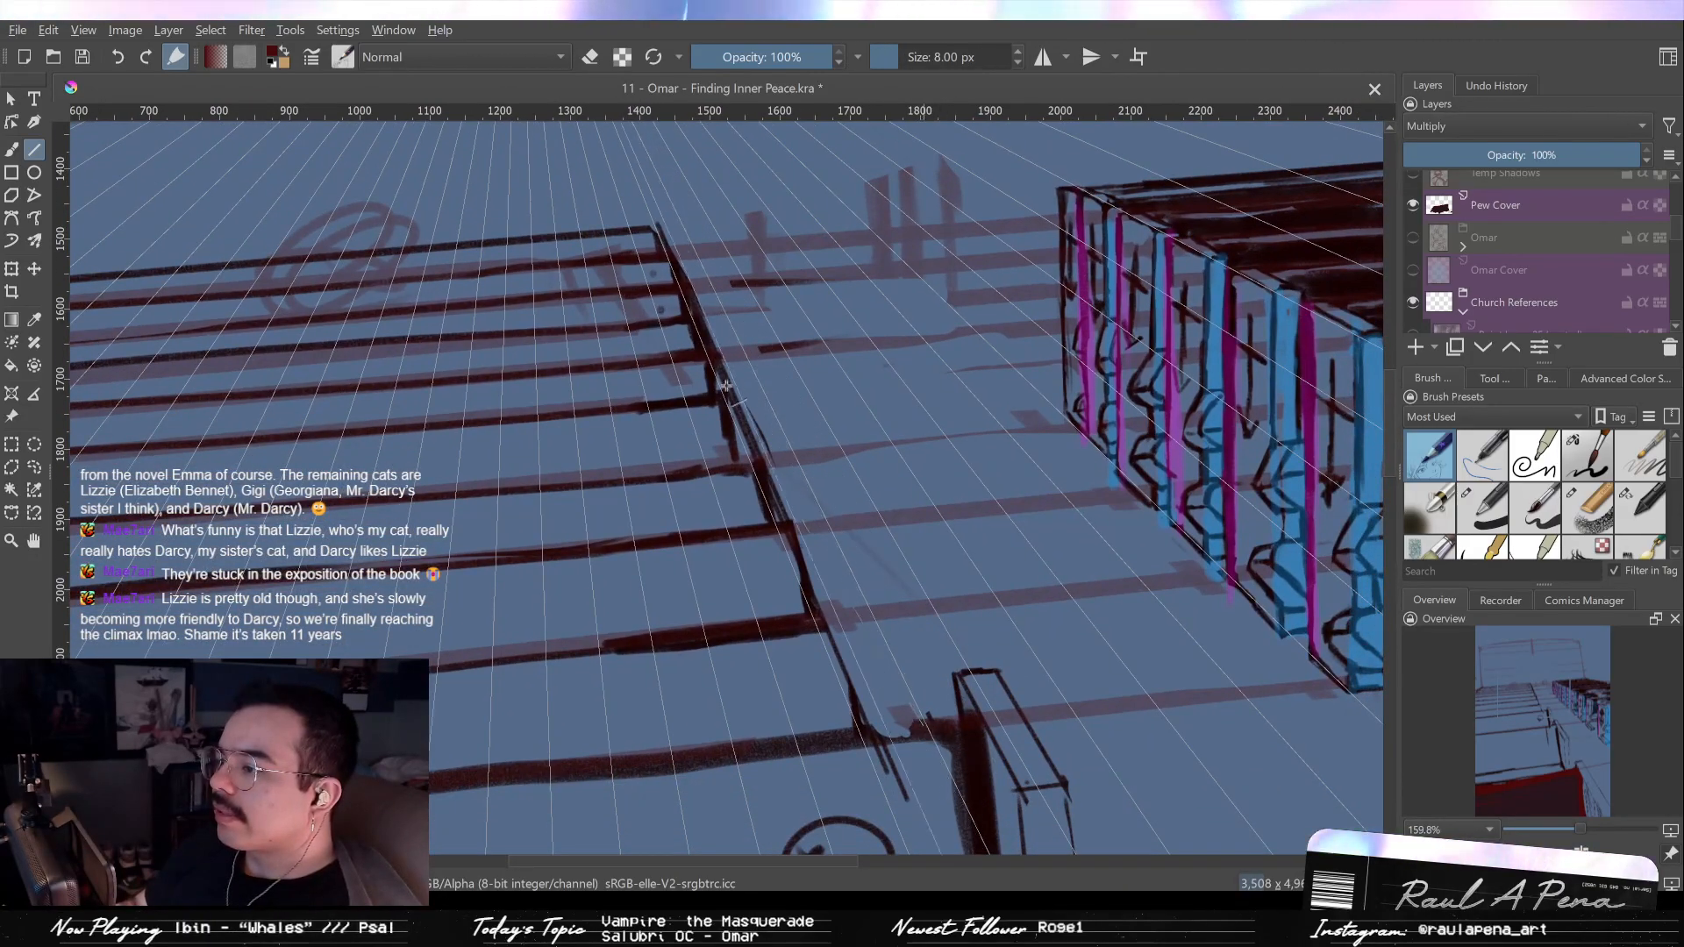
Draw the outer aisle-side perspective line with the 8 px Line tool and close the far end with a short brush stroke.
drag(667, 201, 674, 209)
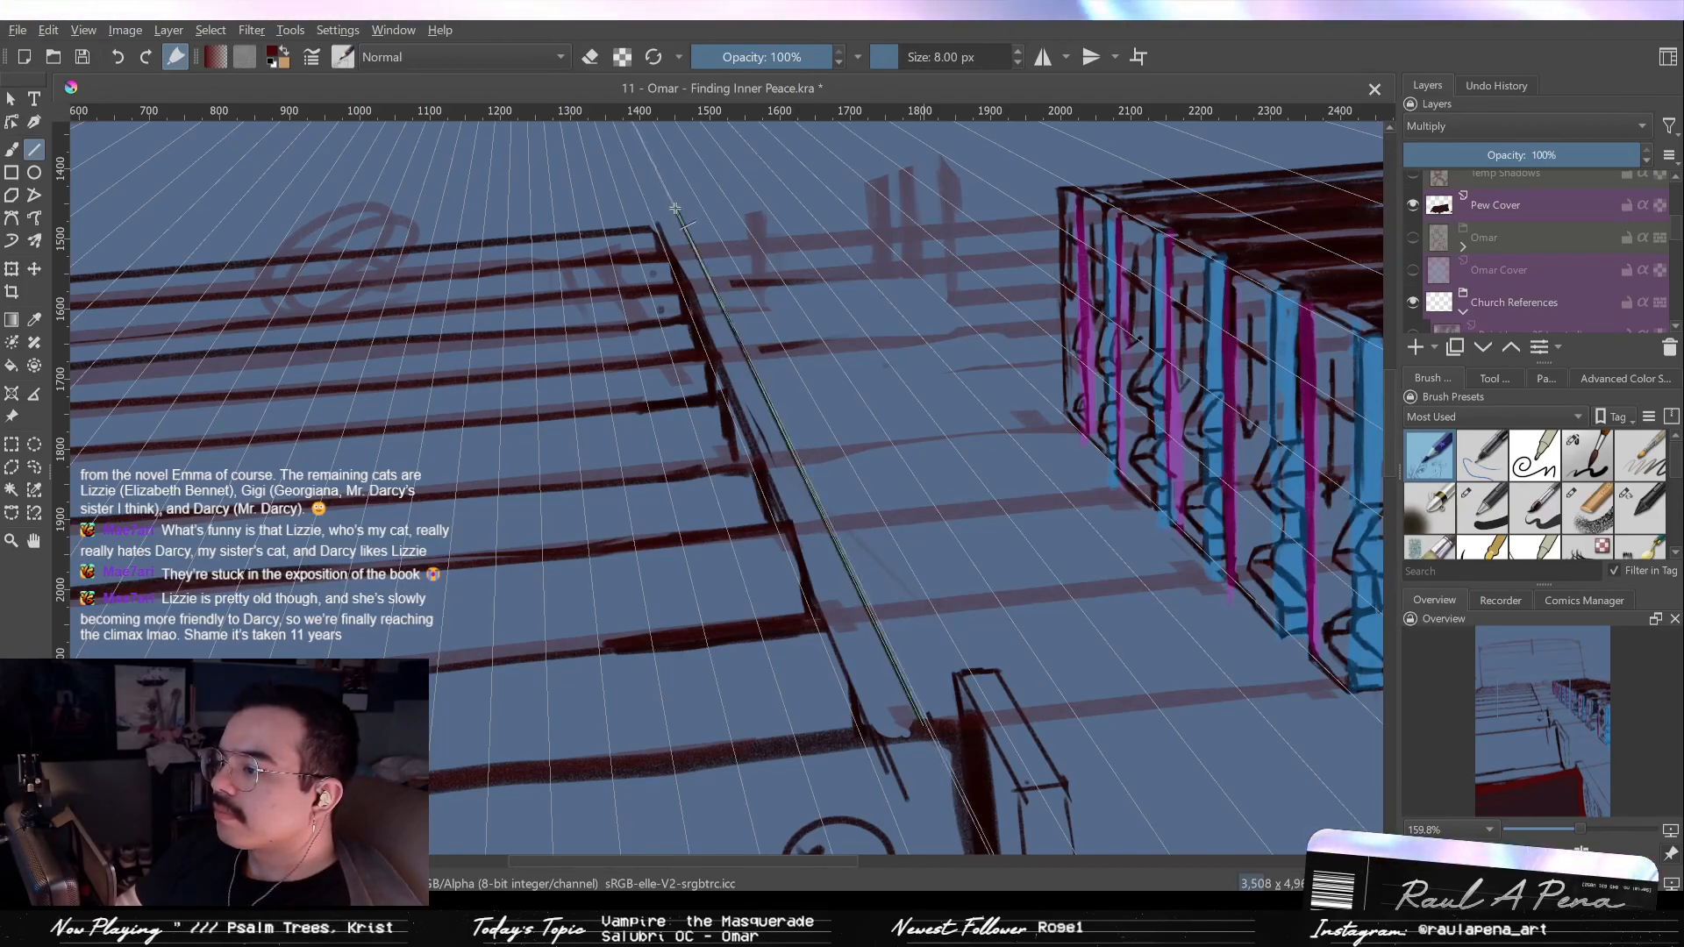
drag(673, 209, 678, 218)
scroll(687, 187, up, 2)
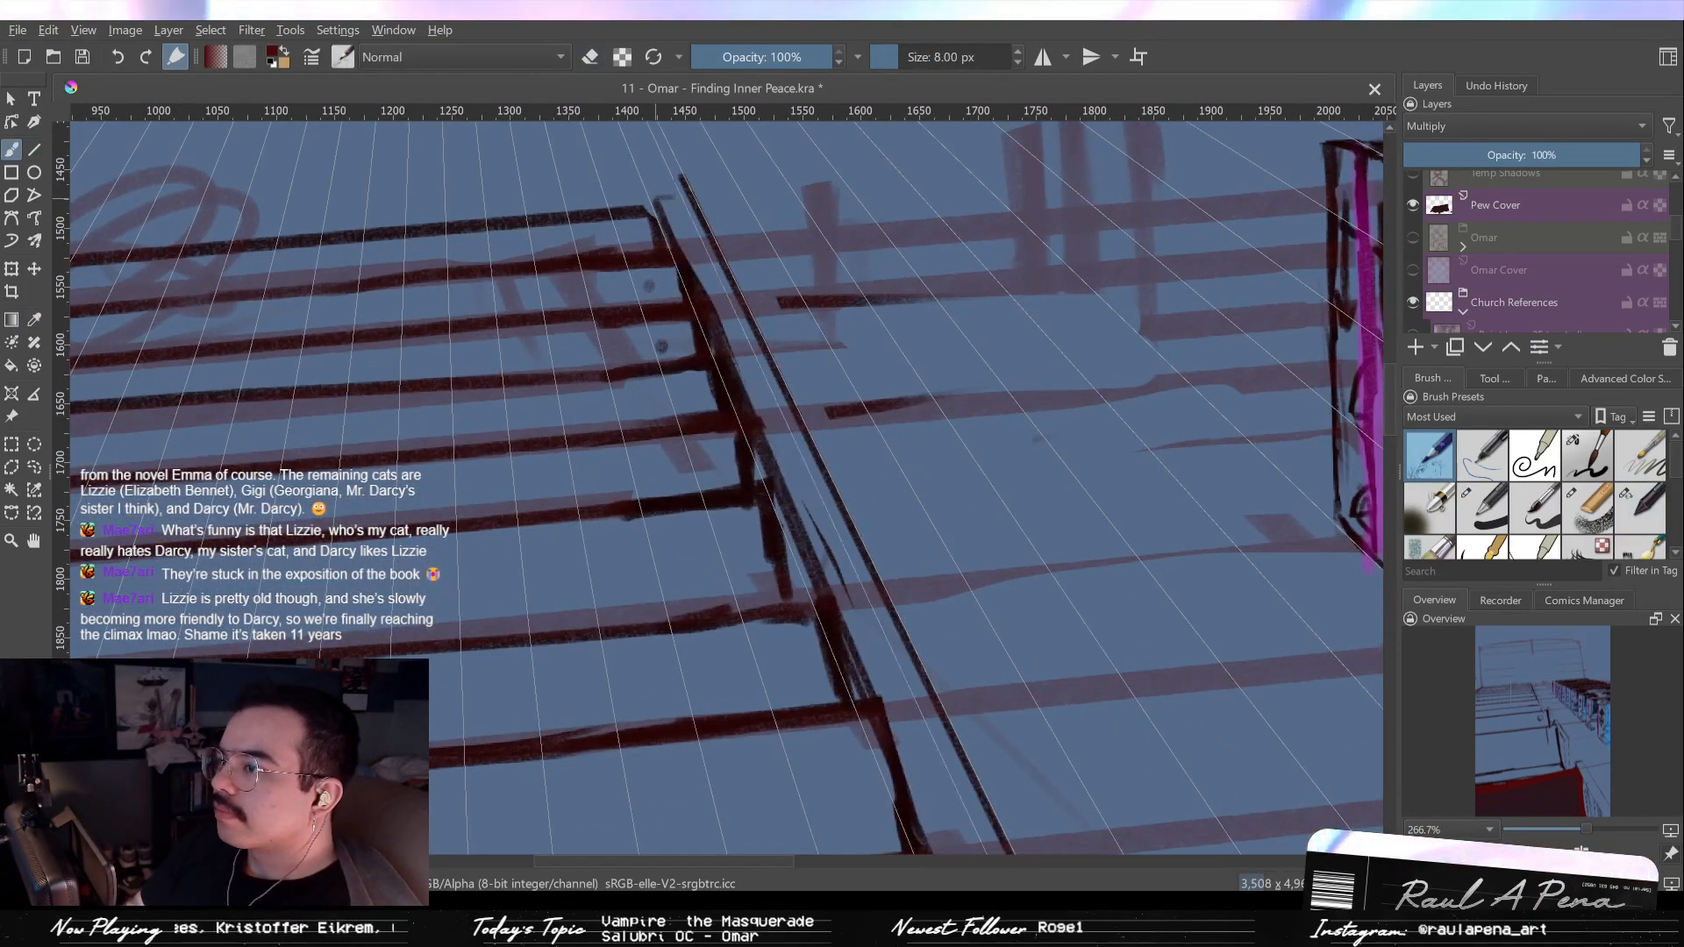
Trim the overshooting strokes at the farthest pew end with the eraser, reducing its size to 23.08 px and 8.63 px.
click(1641, 506)
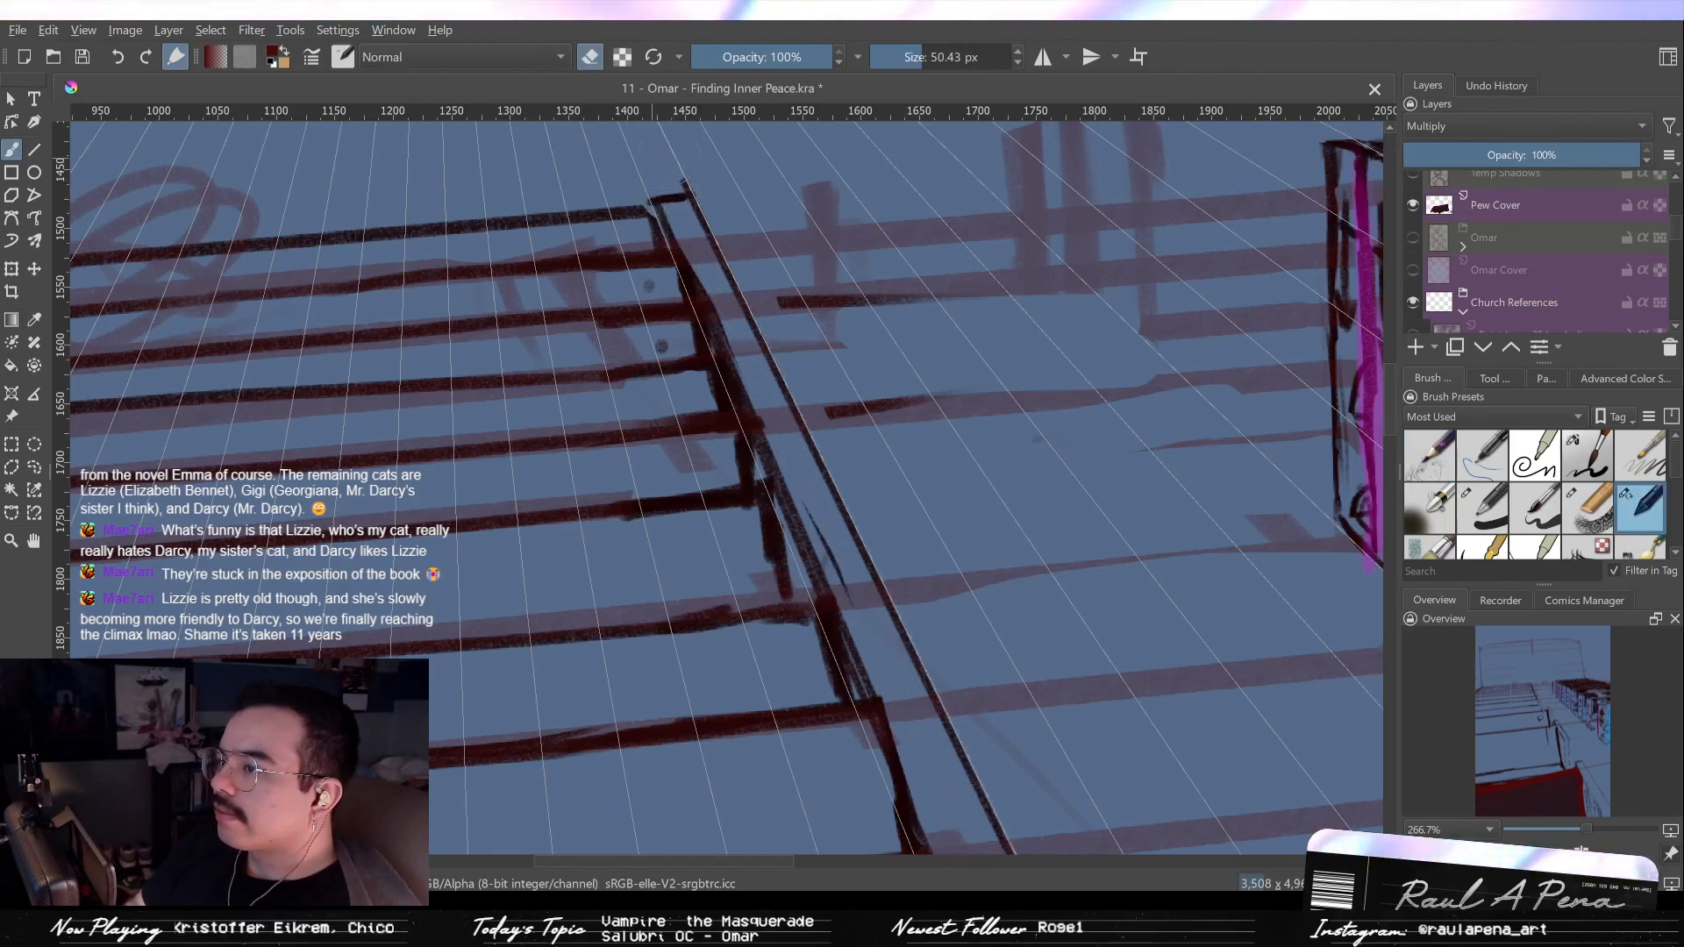
key(bracketleft)
key(bracketleft)
key(bracketleft)
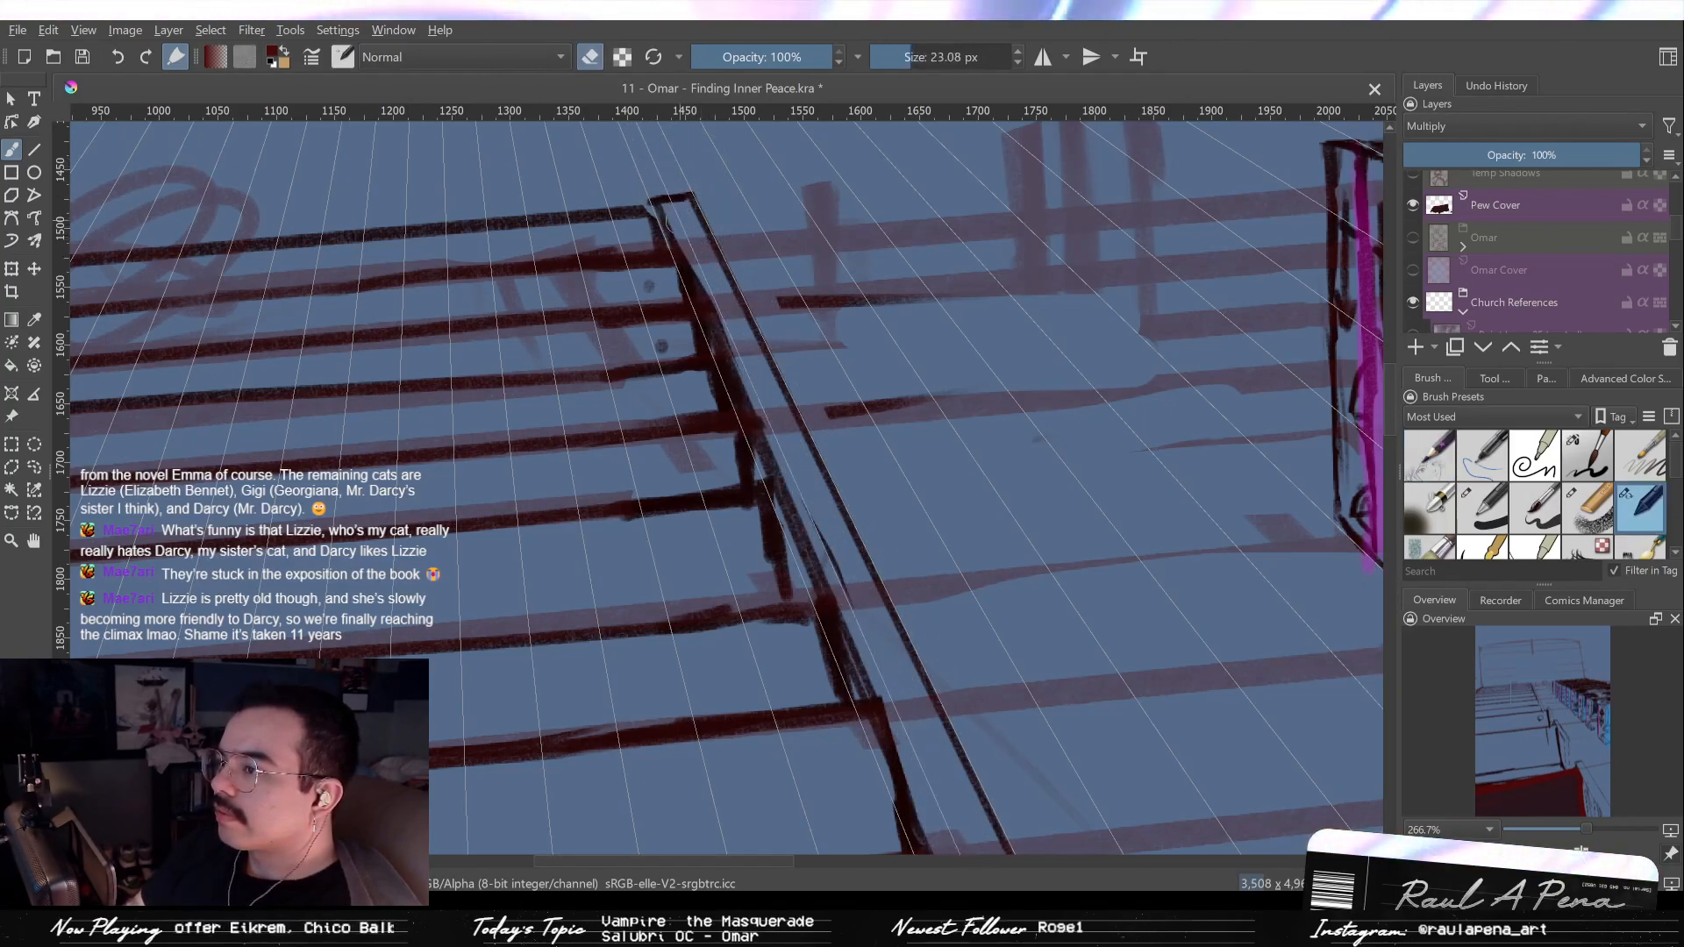
key(slash)
key(slash)
key(slash)
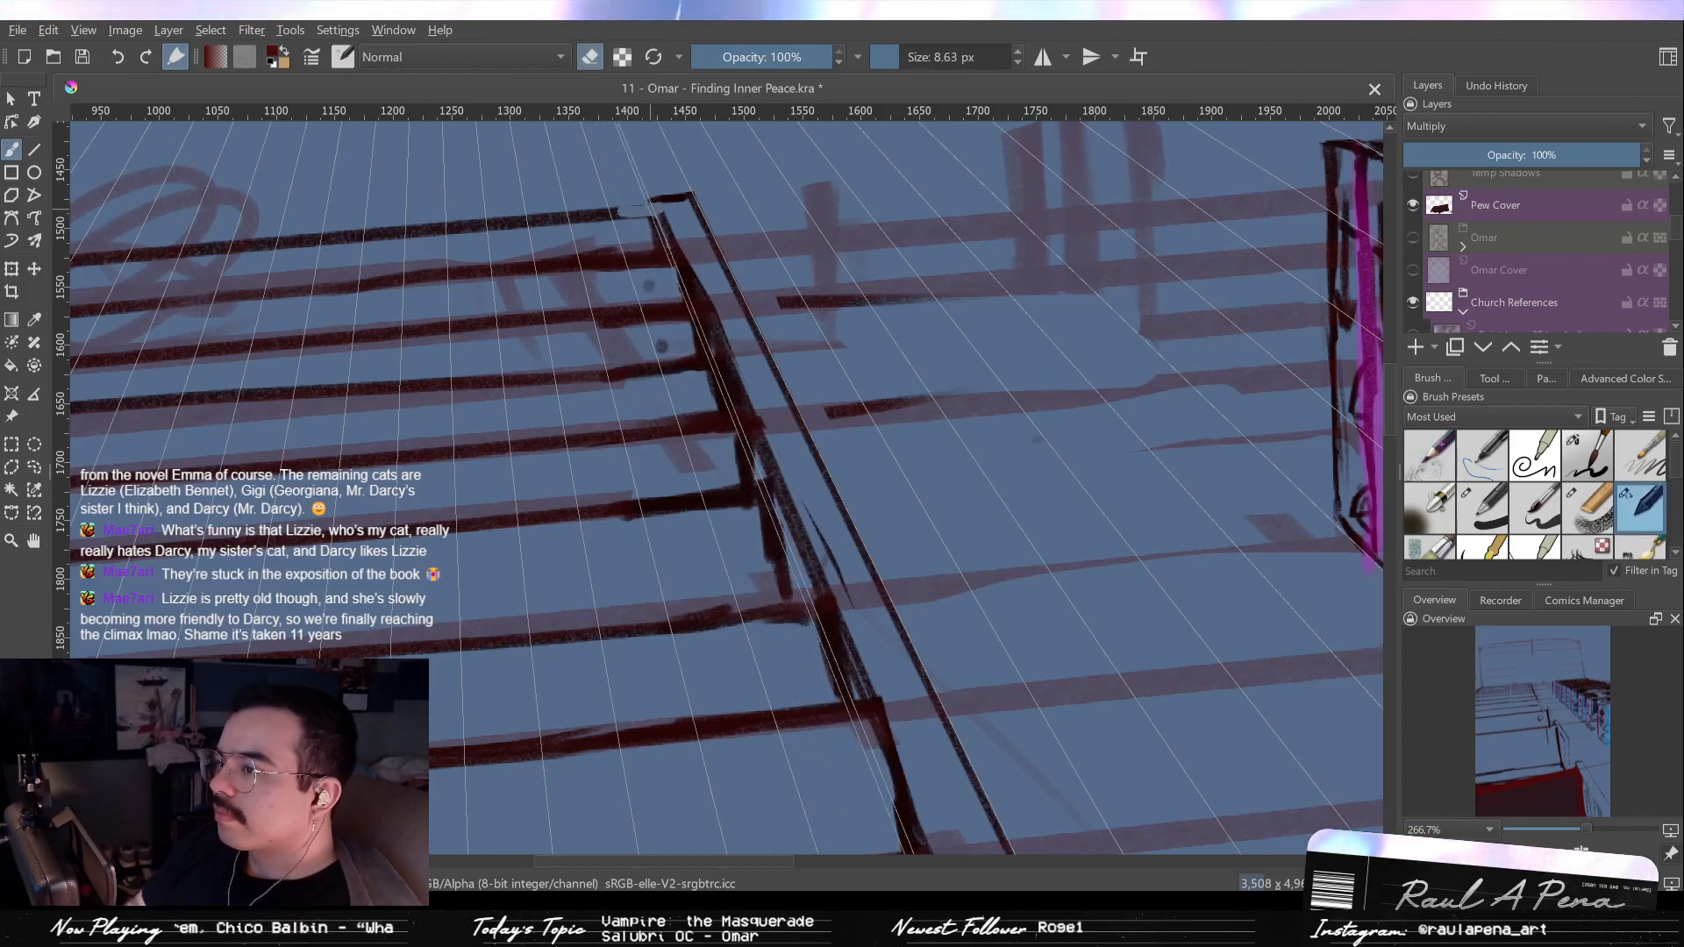
mouse_move(658, 210)
mouse_down()
mouse_move(711, 349)
mouse_move(790, 443)
mouse_up()
Mark two nearer pew ends with short 8 px cross strokes between the two aisle-side perspective lines.
scroll(788, 502, up, 2)
drag(858, 593, 828, 380)
key(/)
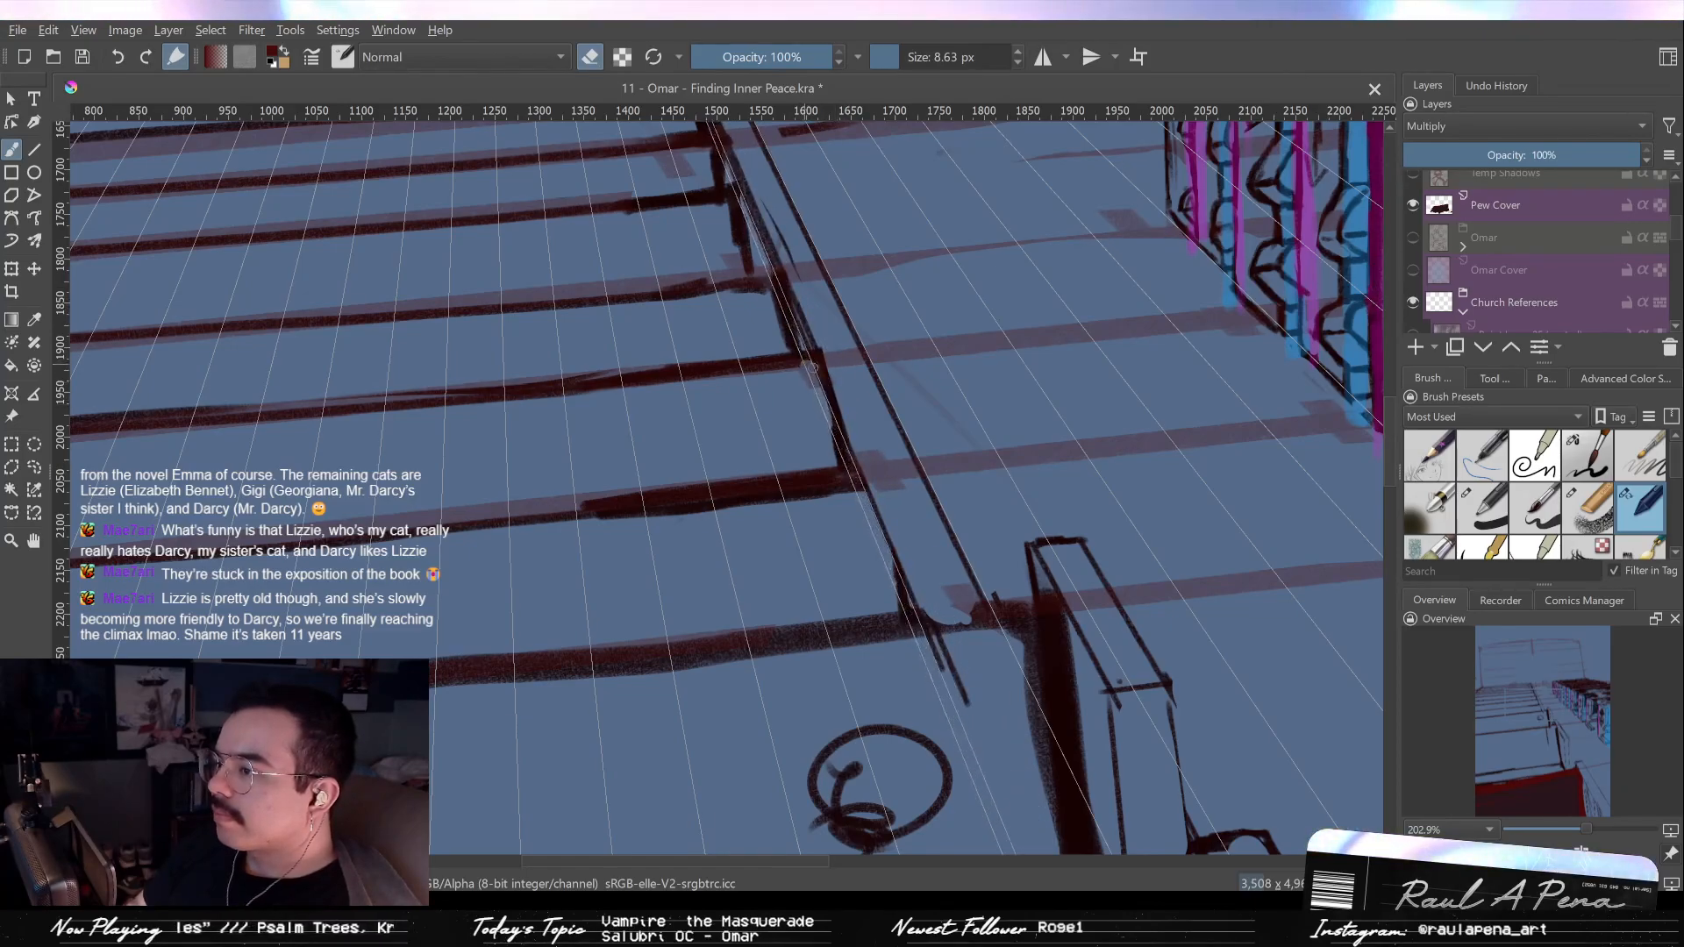
key(slash)
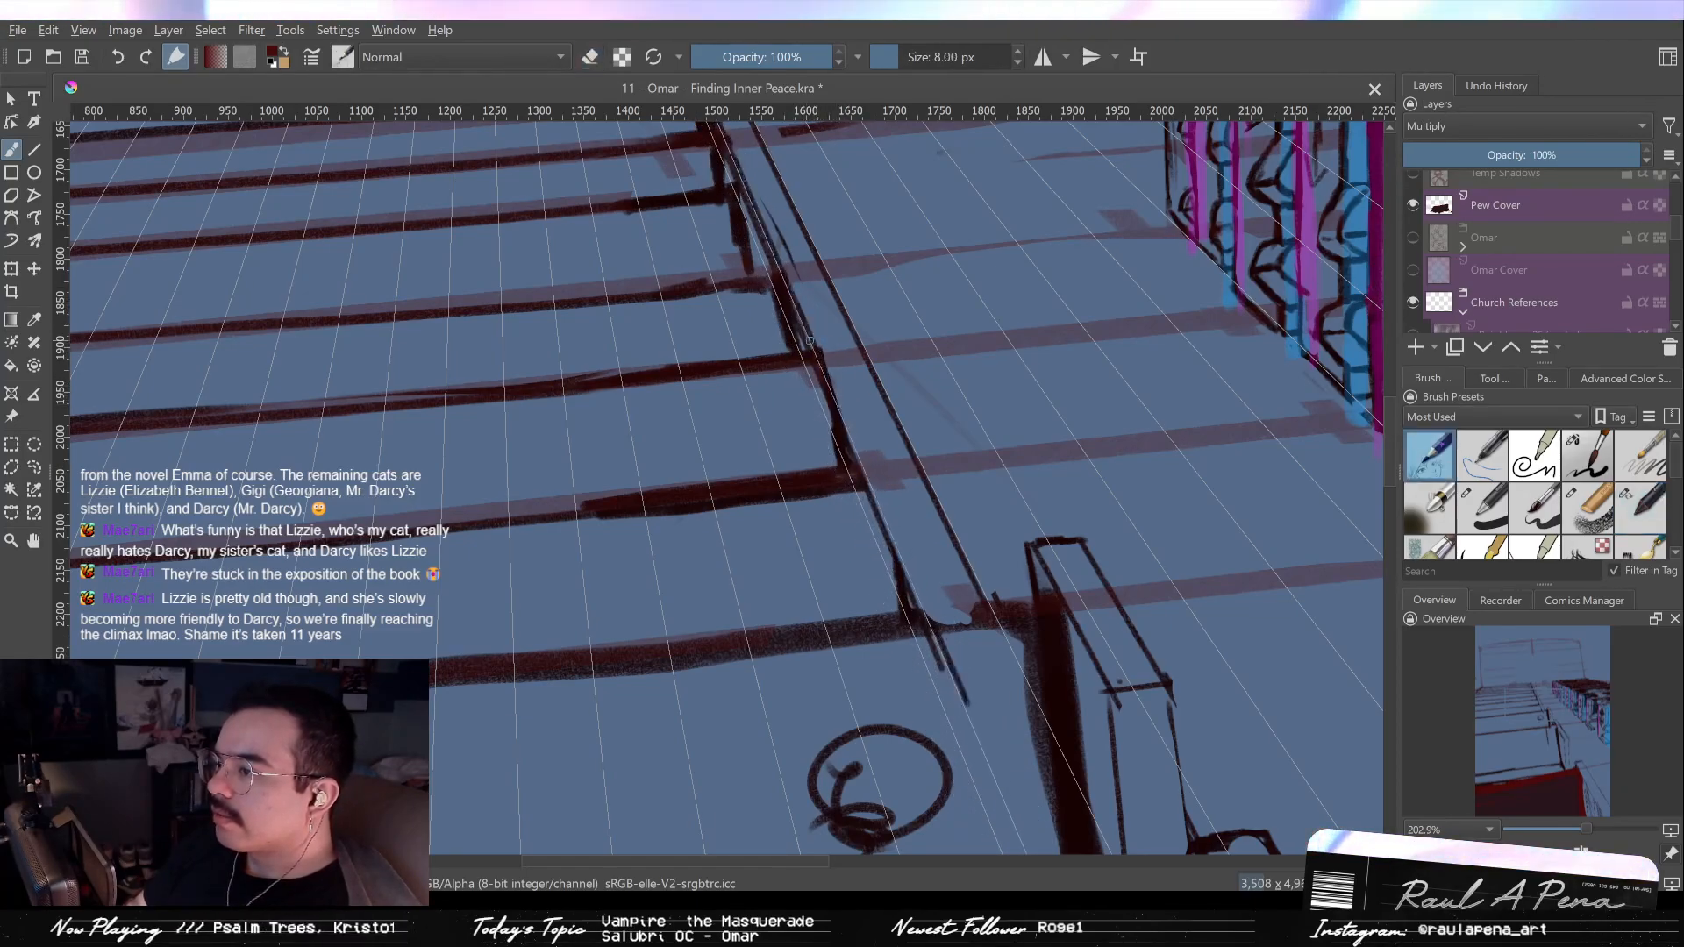
key(slash)
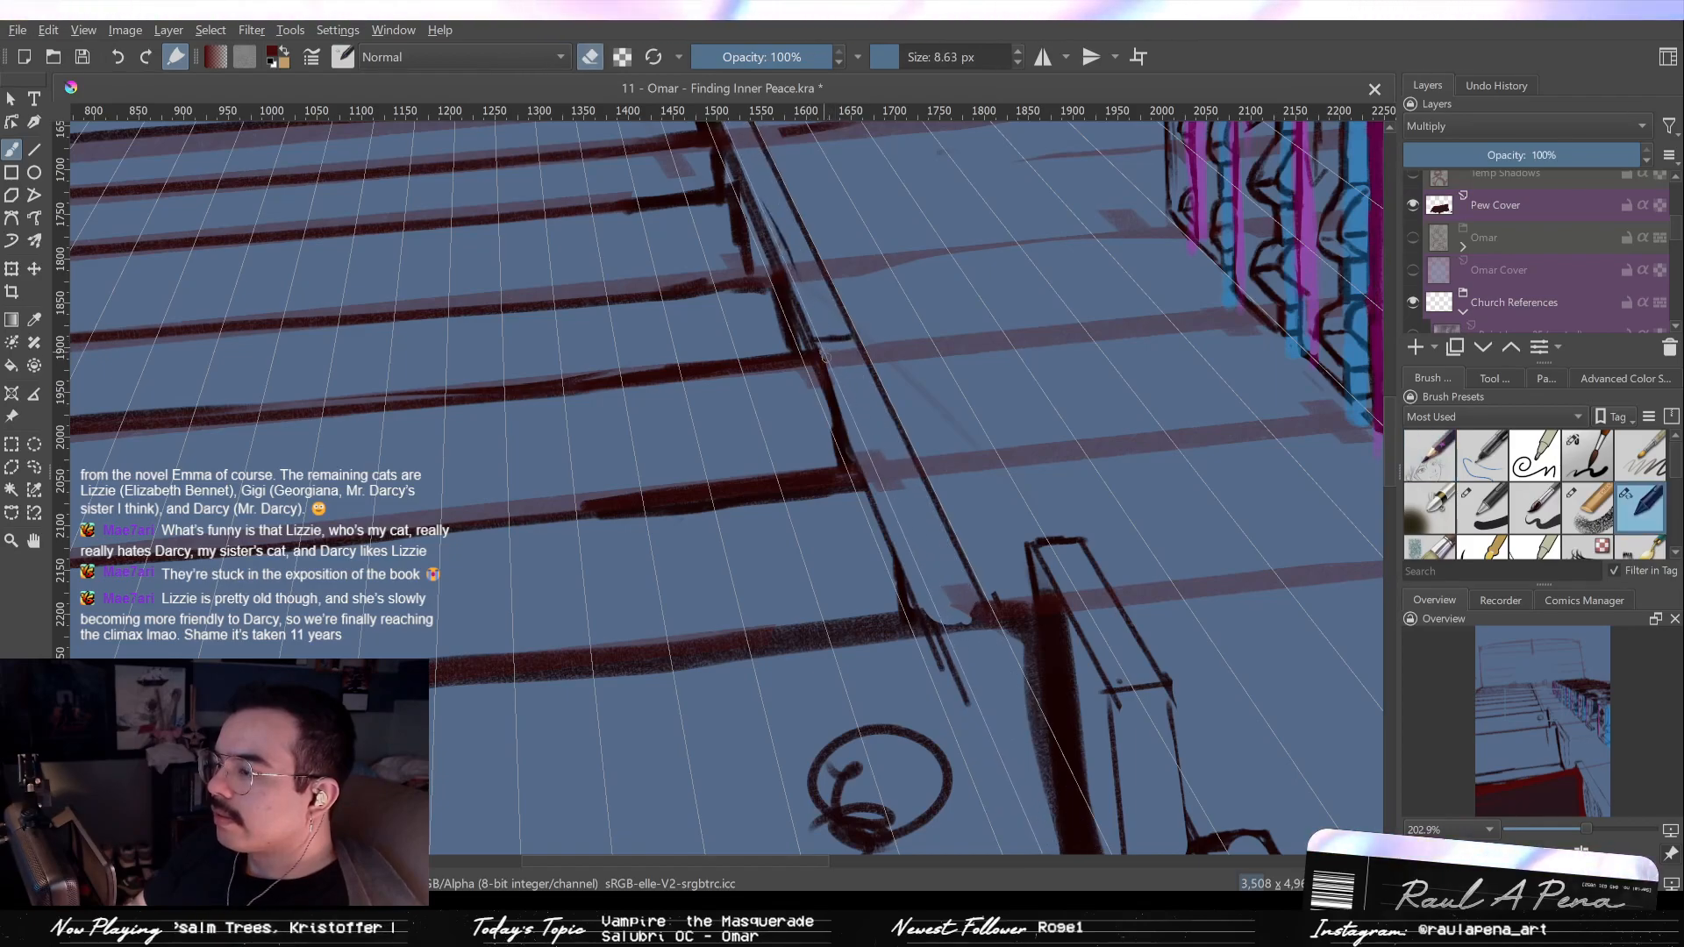
key(slash)
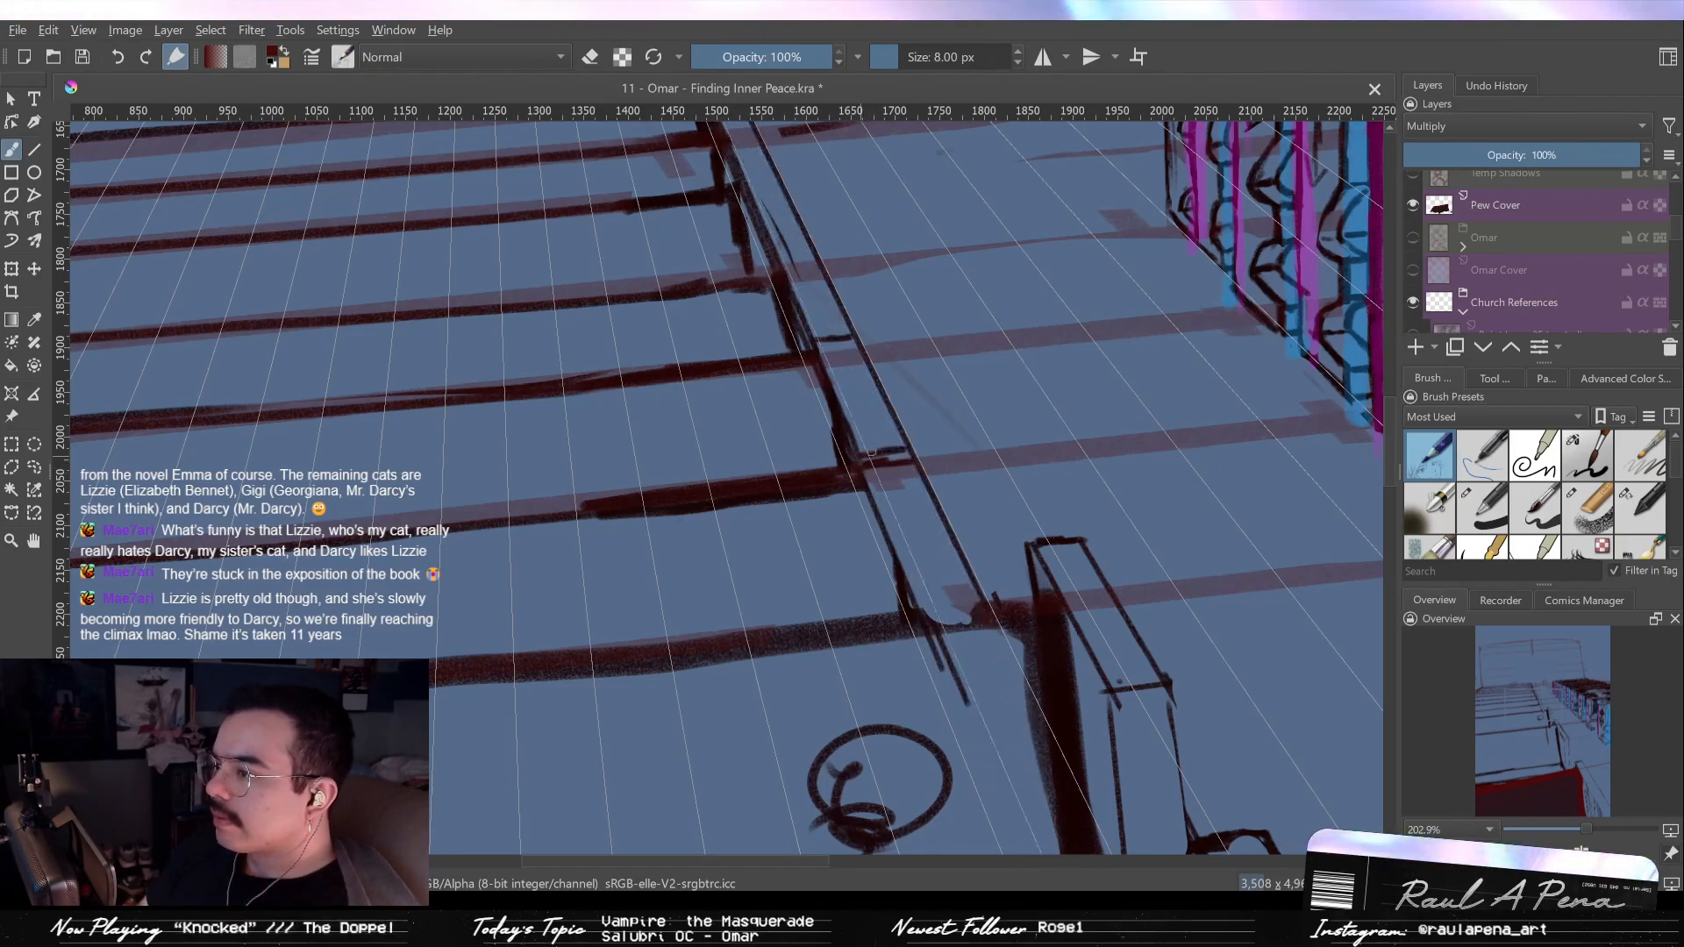
drag(895, 448, 906, 455)
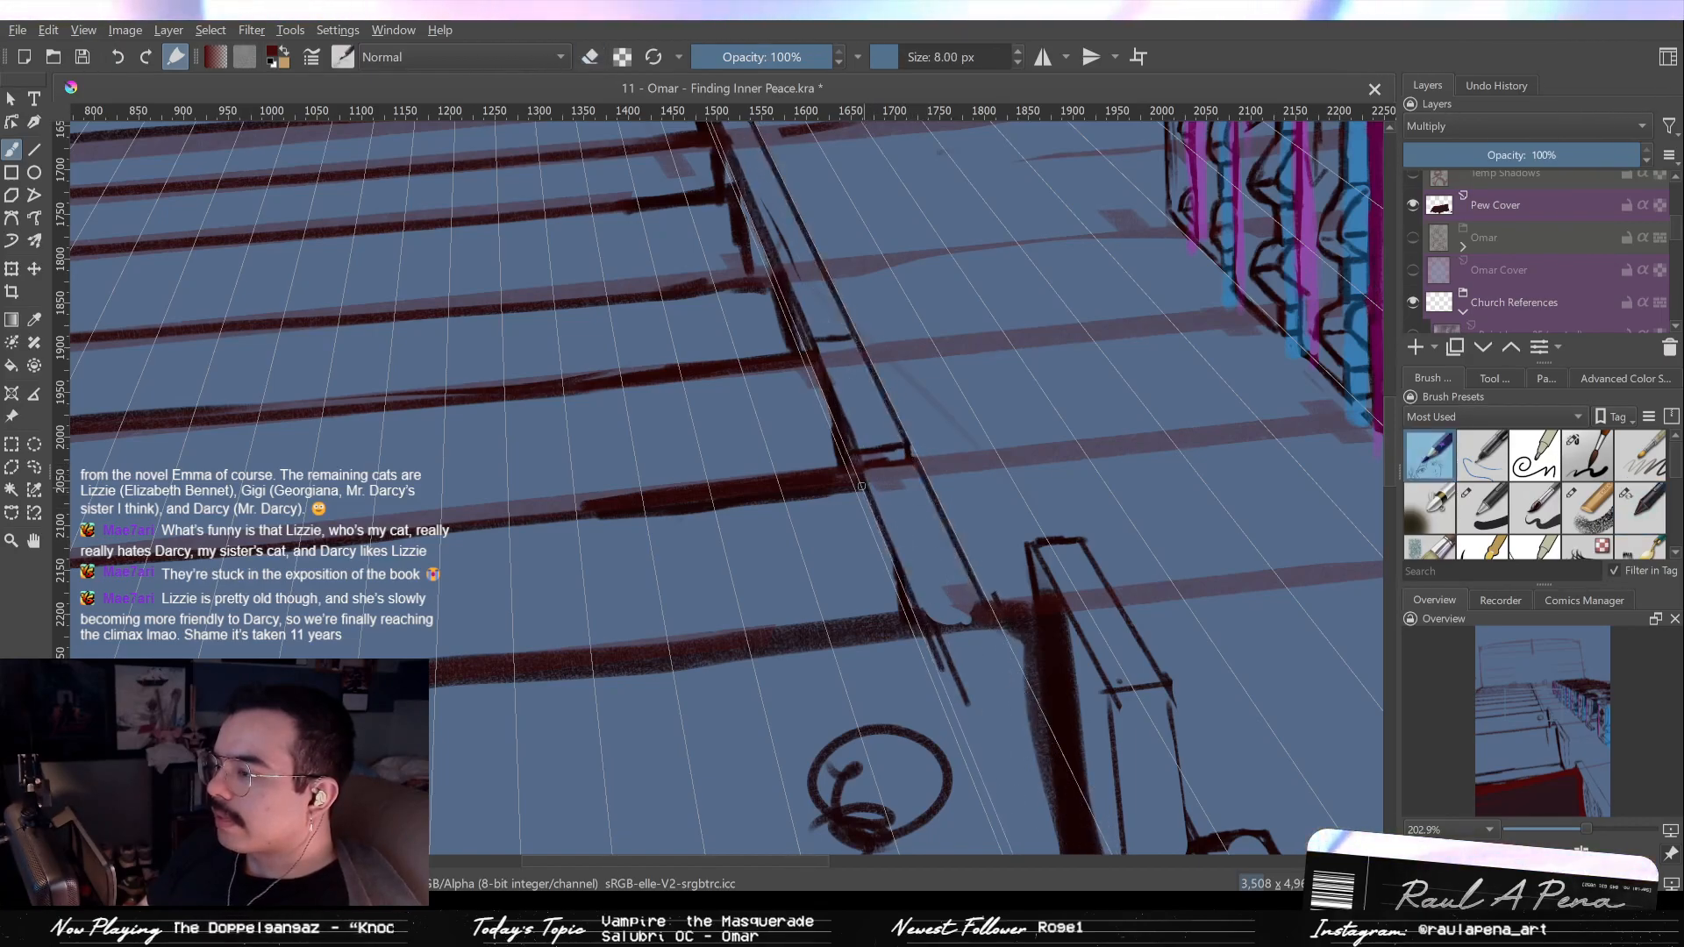
Clean the nearer cross mark and the adjoining pew corner with the 8.63 px eraser.
key(e)
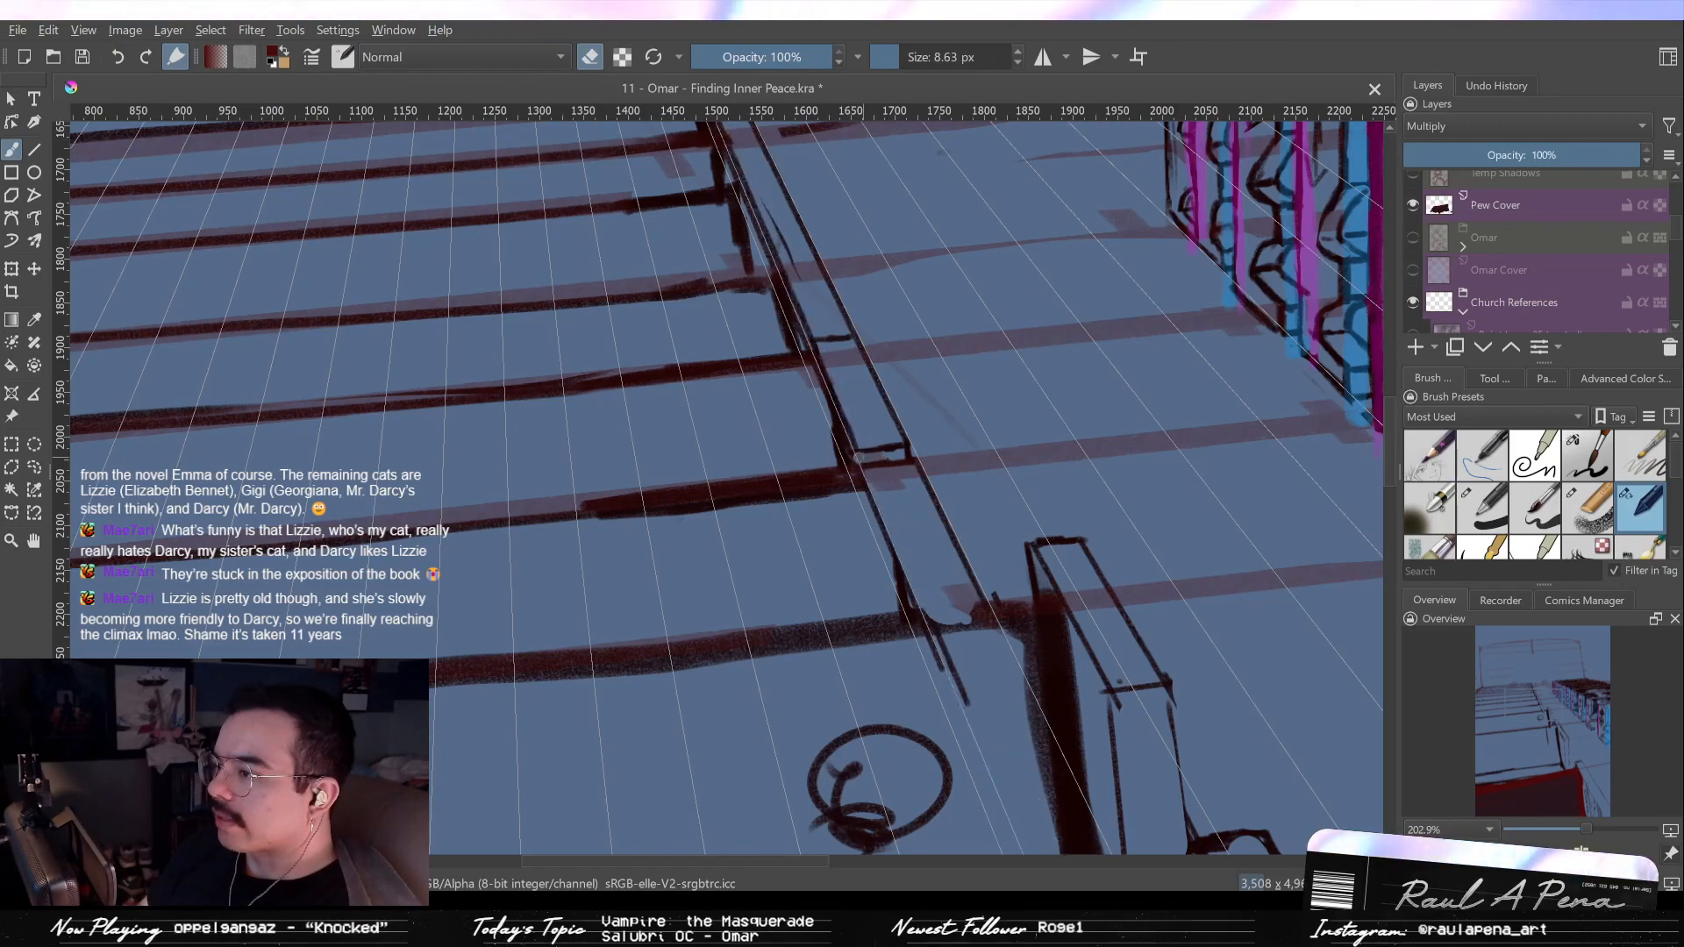
key(e)
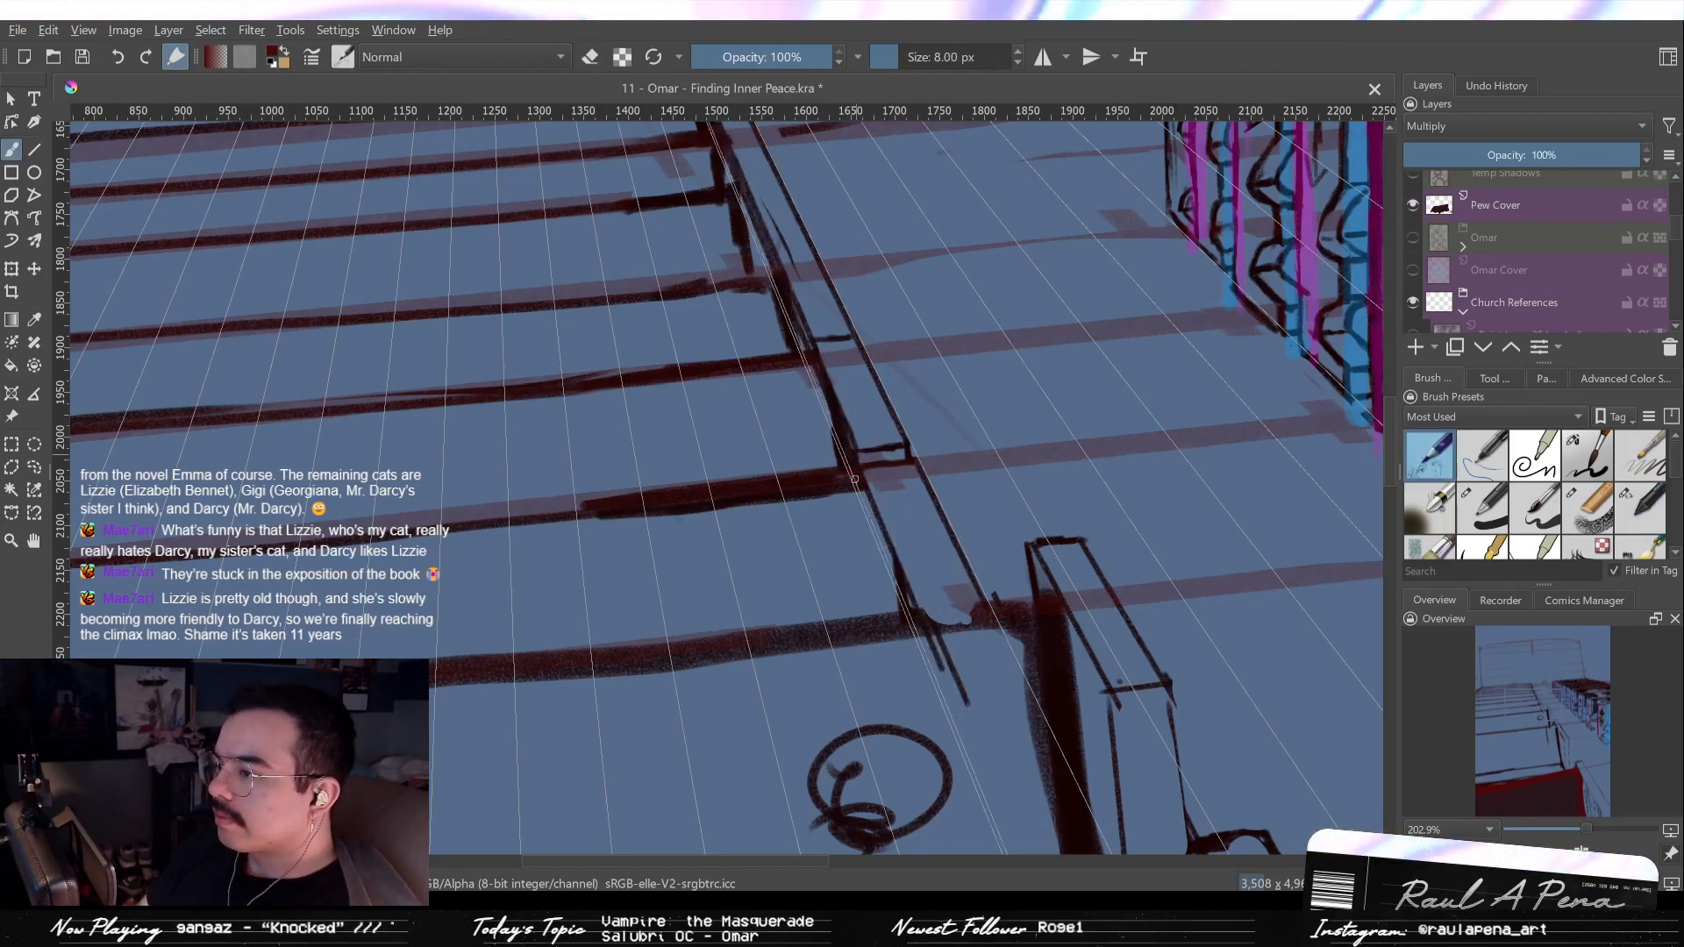
scroll(927, 577, up, 1)
key(e)
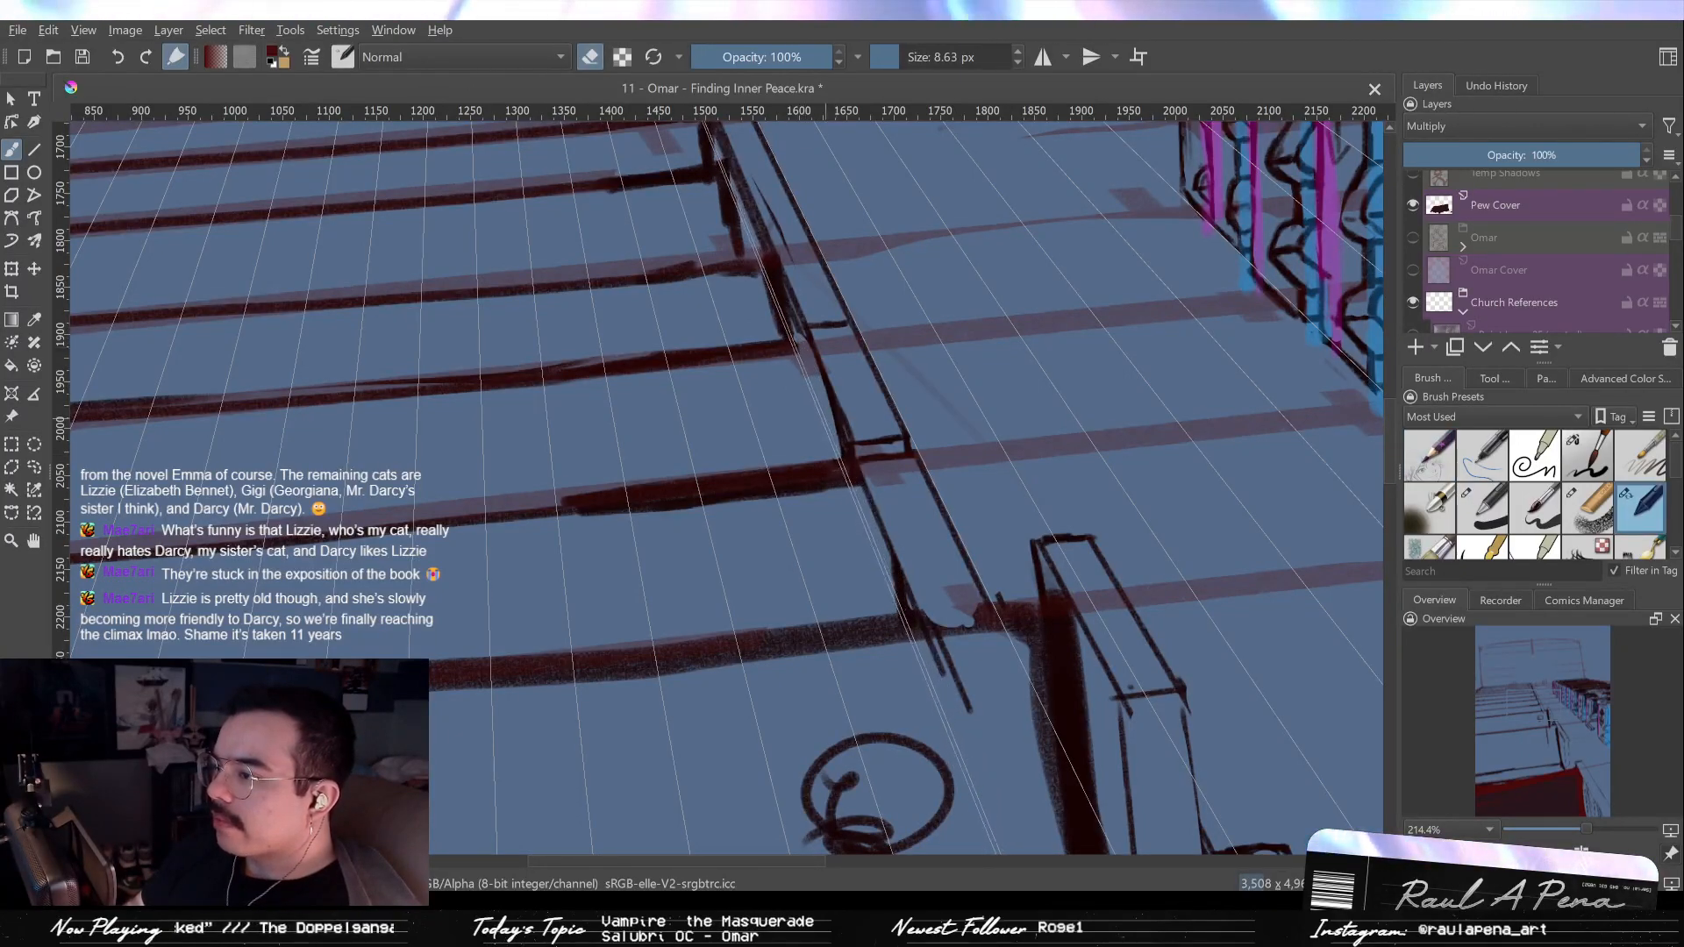
key(e)
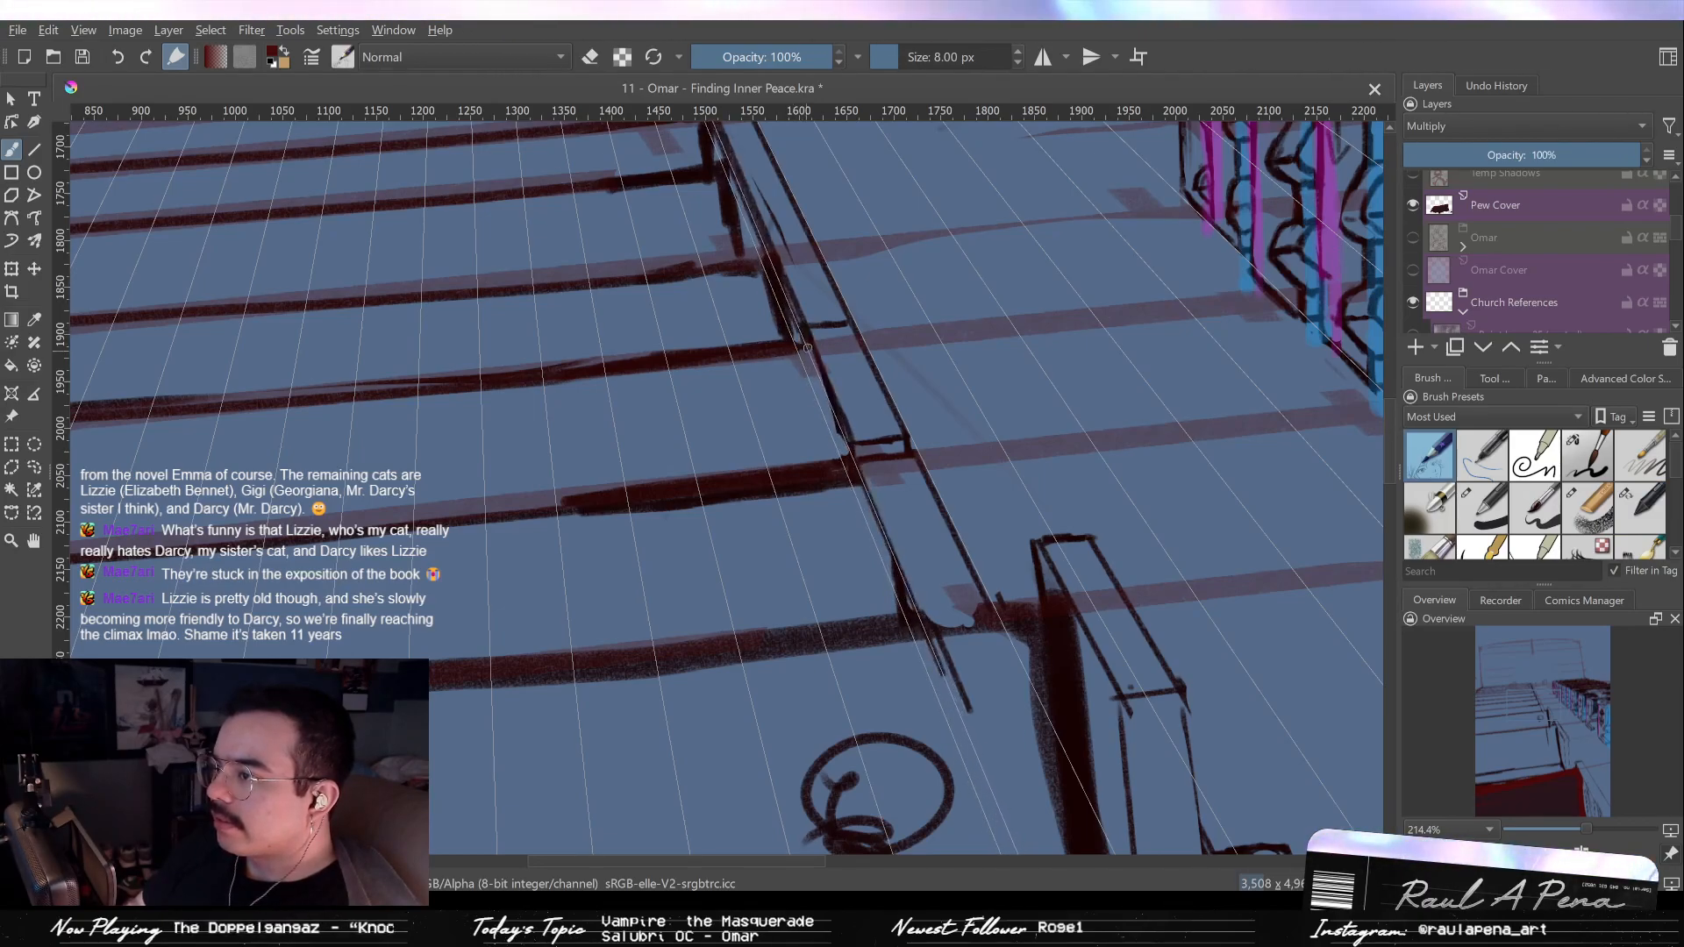
Draw the slanted upright edge below the farther cross mark at 8 px and thin it with the 8.63 px eraser.
drag(816, 394, 832, 455)
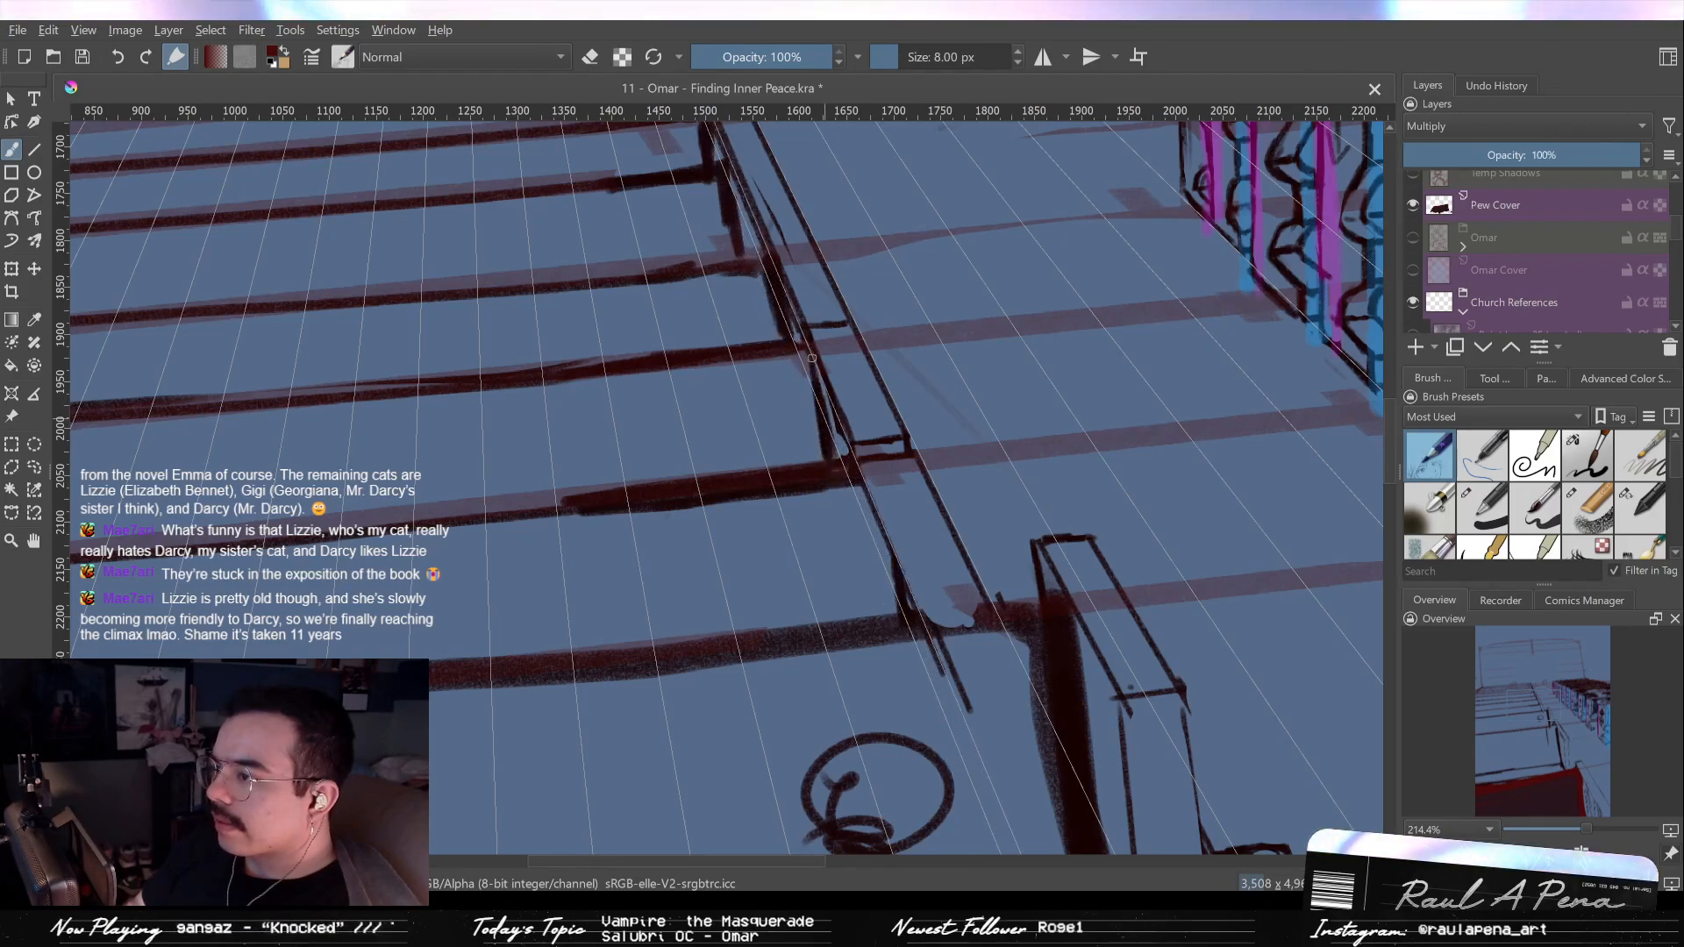
key(e)
drag(812, 360, 831, 443)
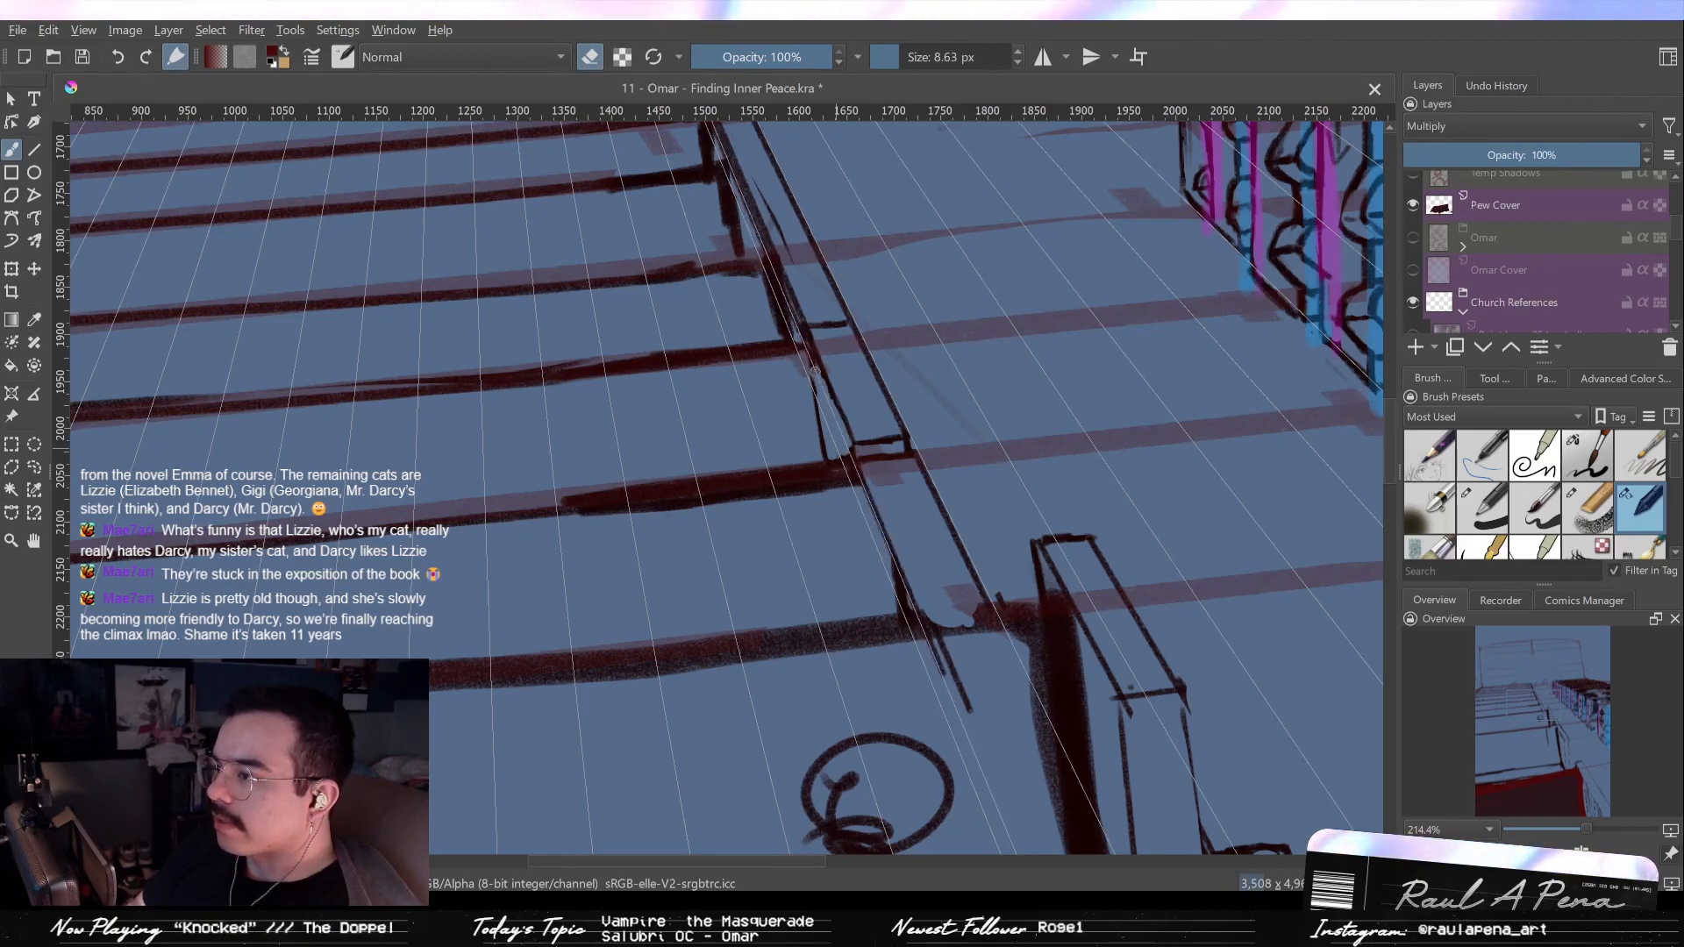
key(e)
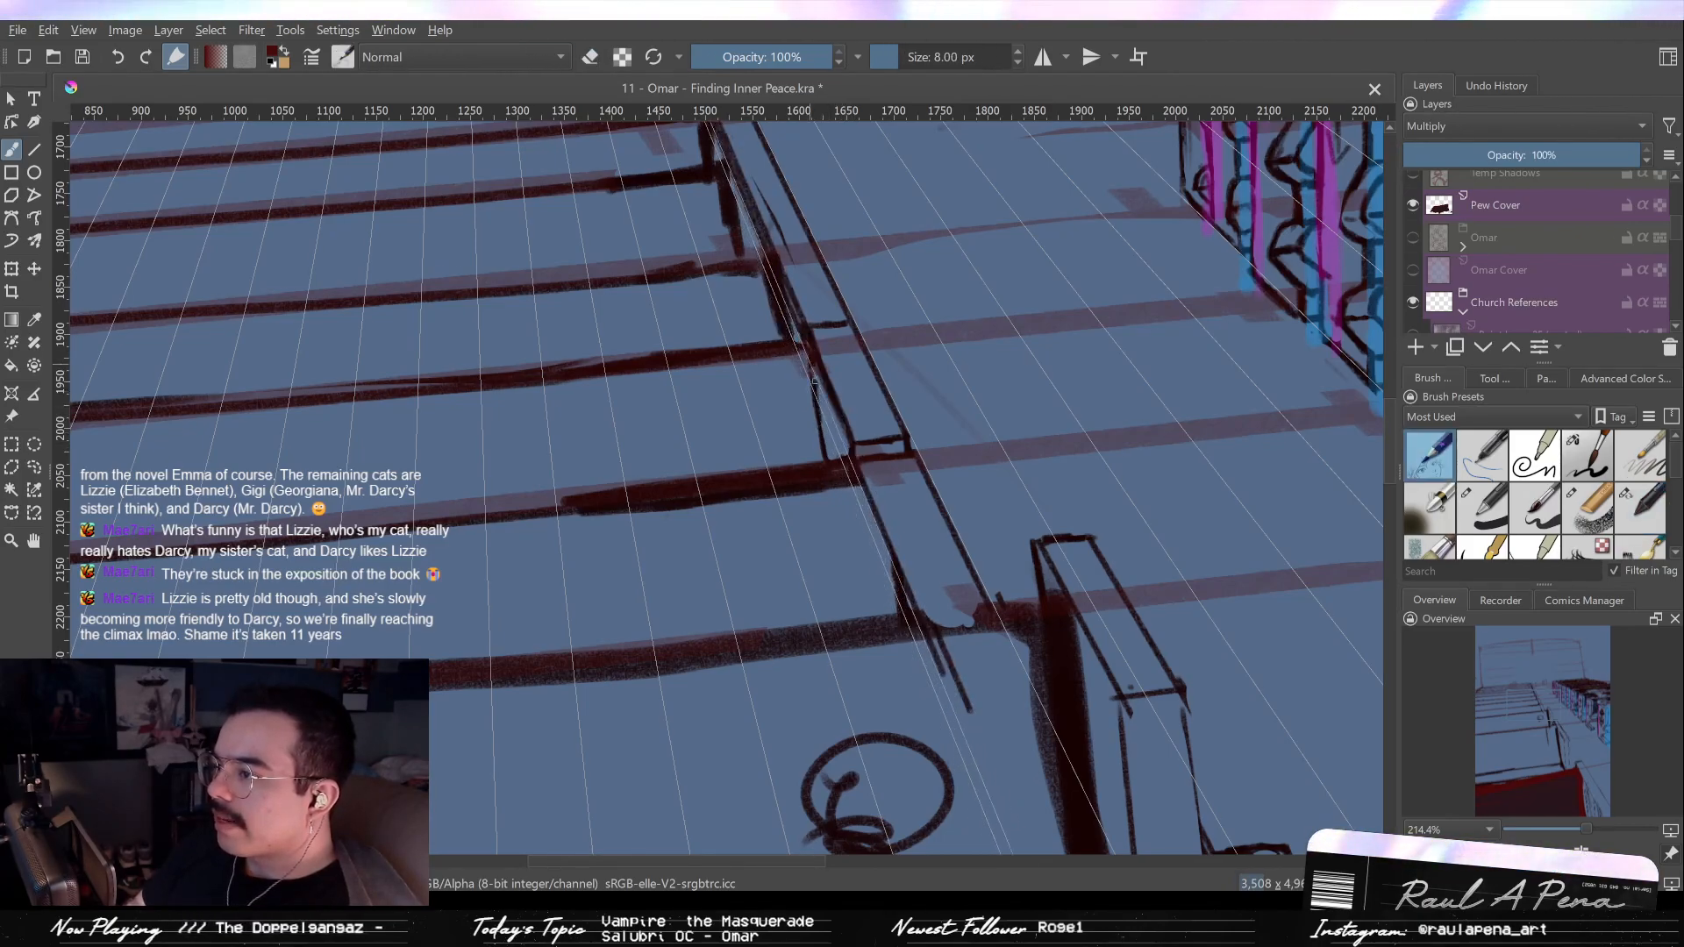
Erase the stray stroke between the perspective lines and thin the farther cross mark with the 8.63 px eraser.
drag(781, 325, 857, 536)
drag(802, 390, 797, 327)
drag(873, 531, 887, 436)
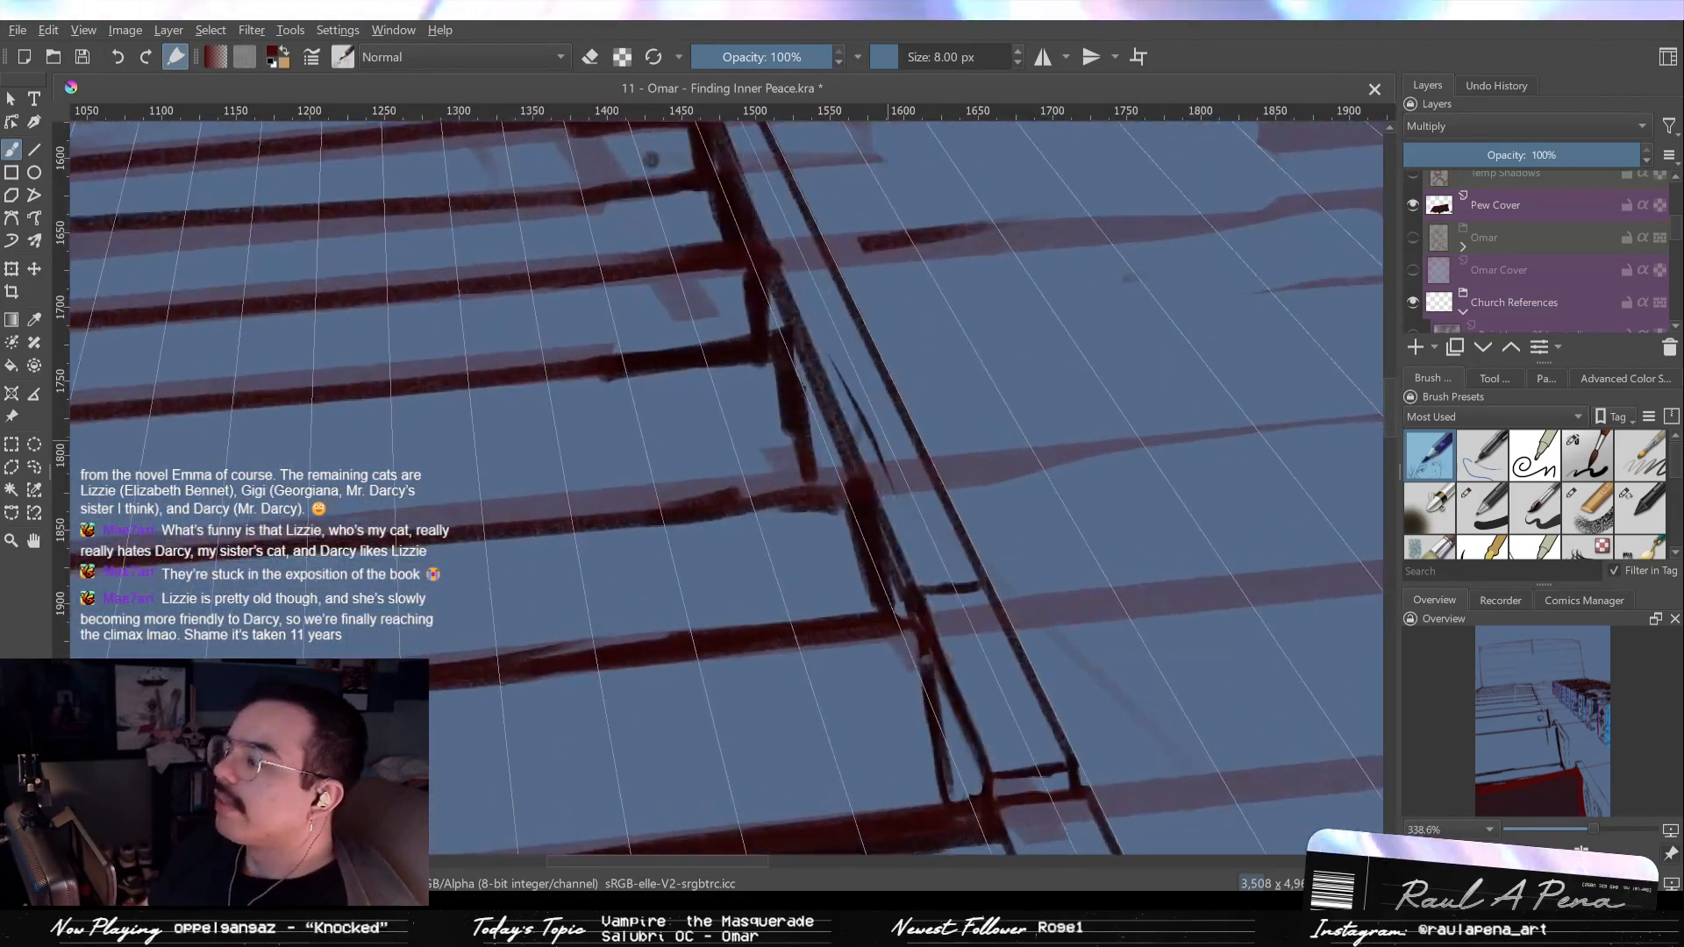
key(/)
drag(832, 360, 896, 525)
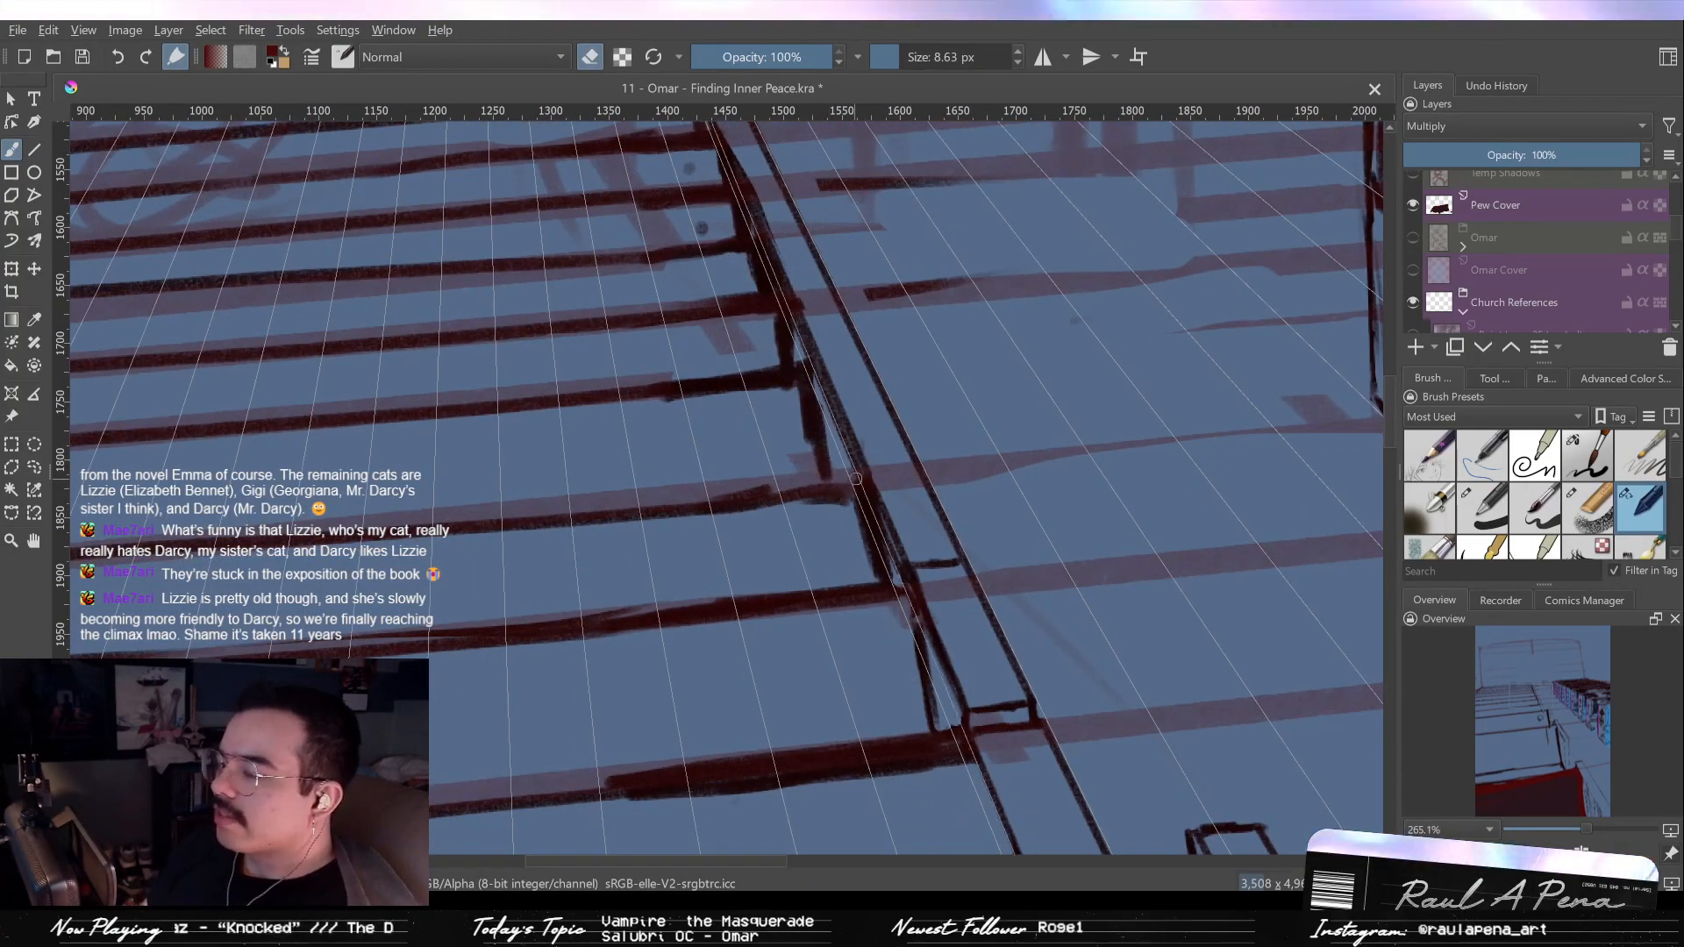
key(/)
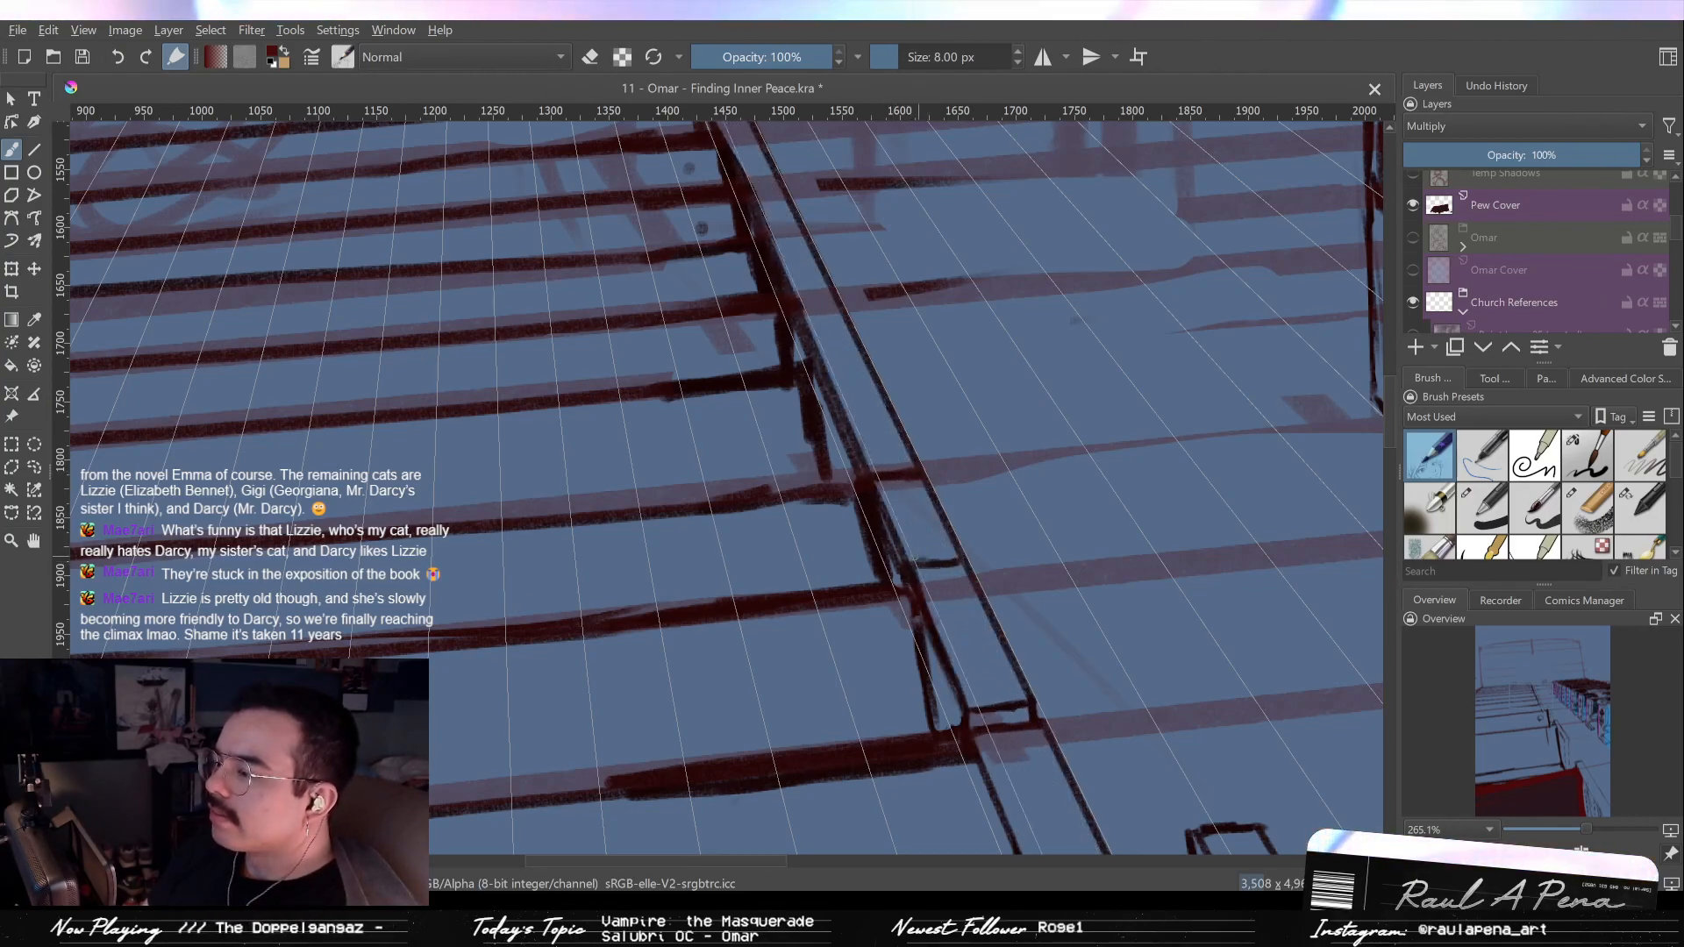
key(e)
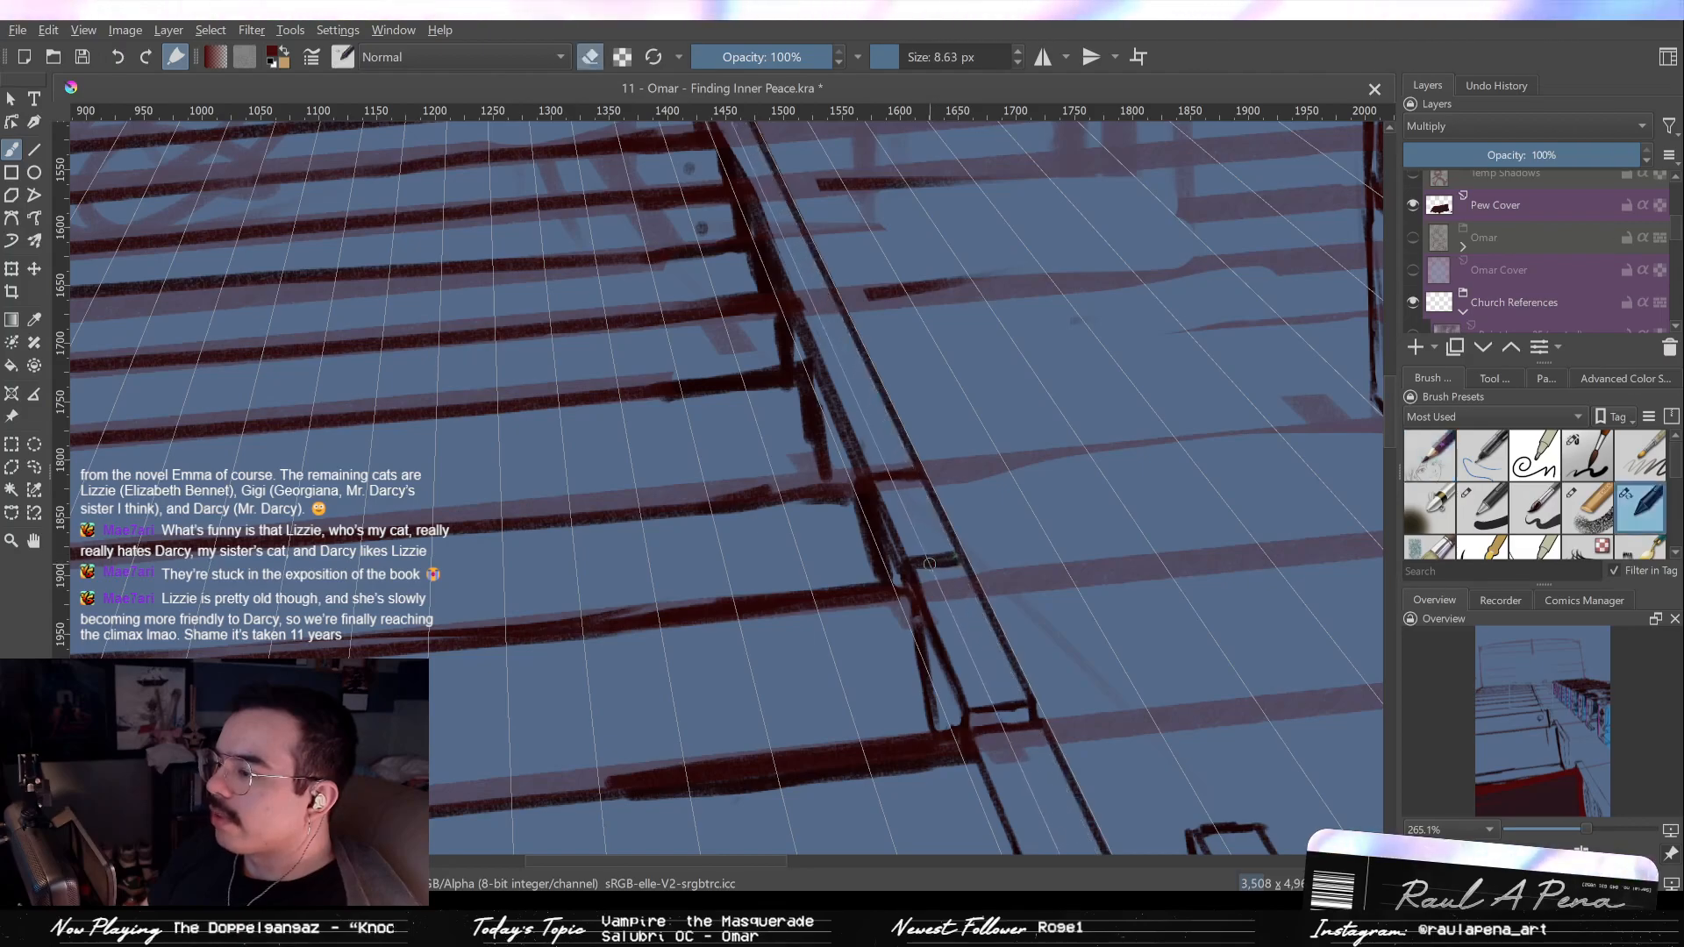
key(e)
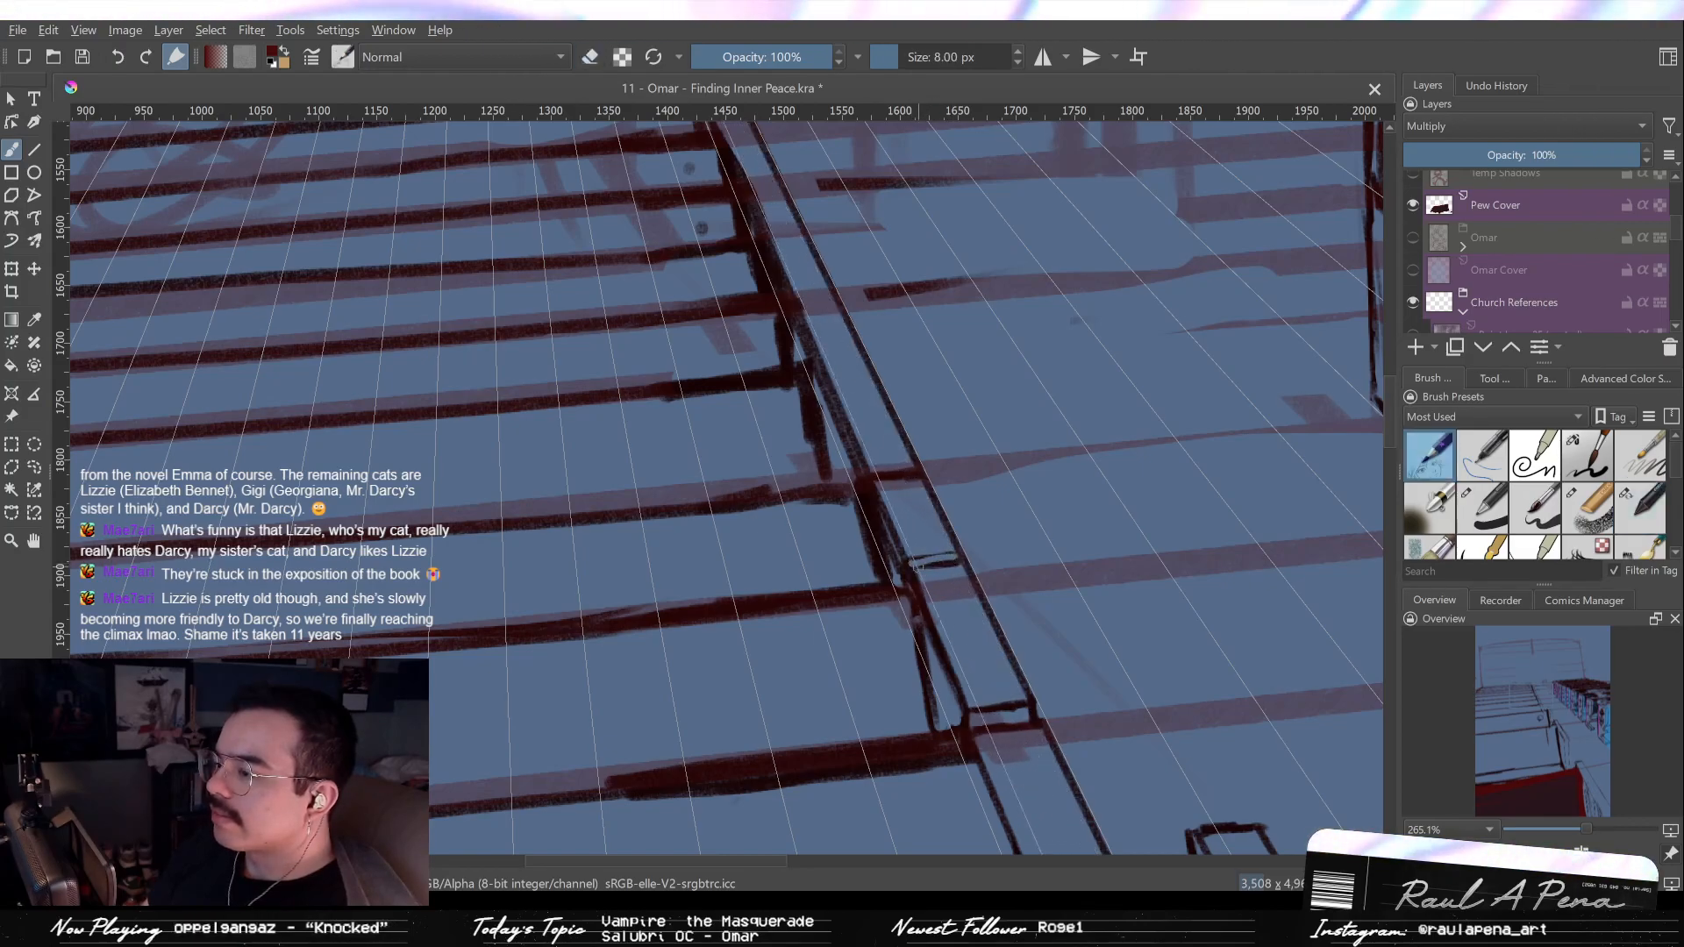
Mark the next farther pew end with an 8 px cross stroke and clean the adjoining pew-side line with the 4.28 px eraser.
mouse_move(957, 564)
mouse_down()
mouse_move(943, 618)
mouse_move(921, 493)
mouse_up()
key(e)
key(e)
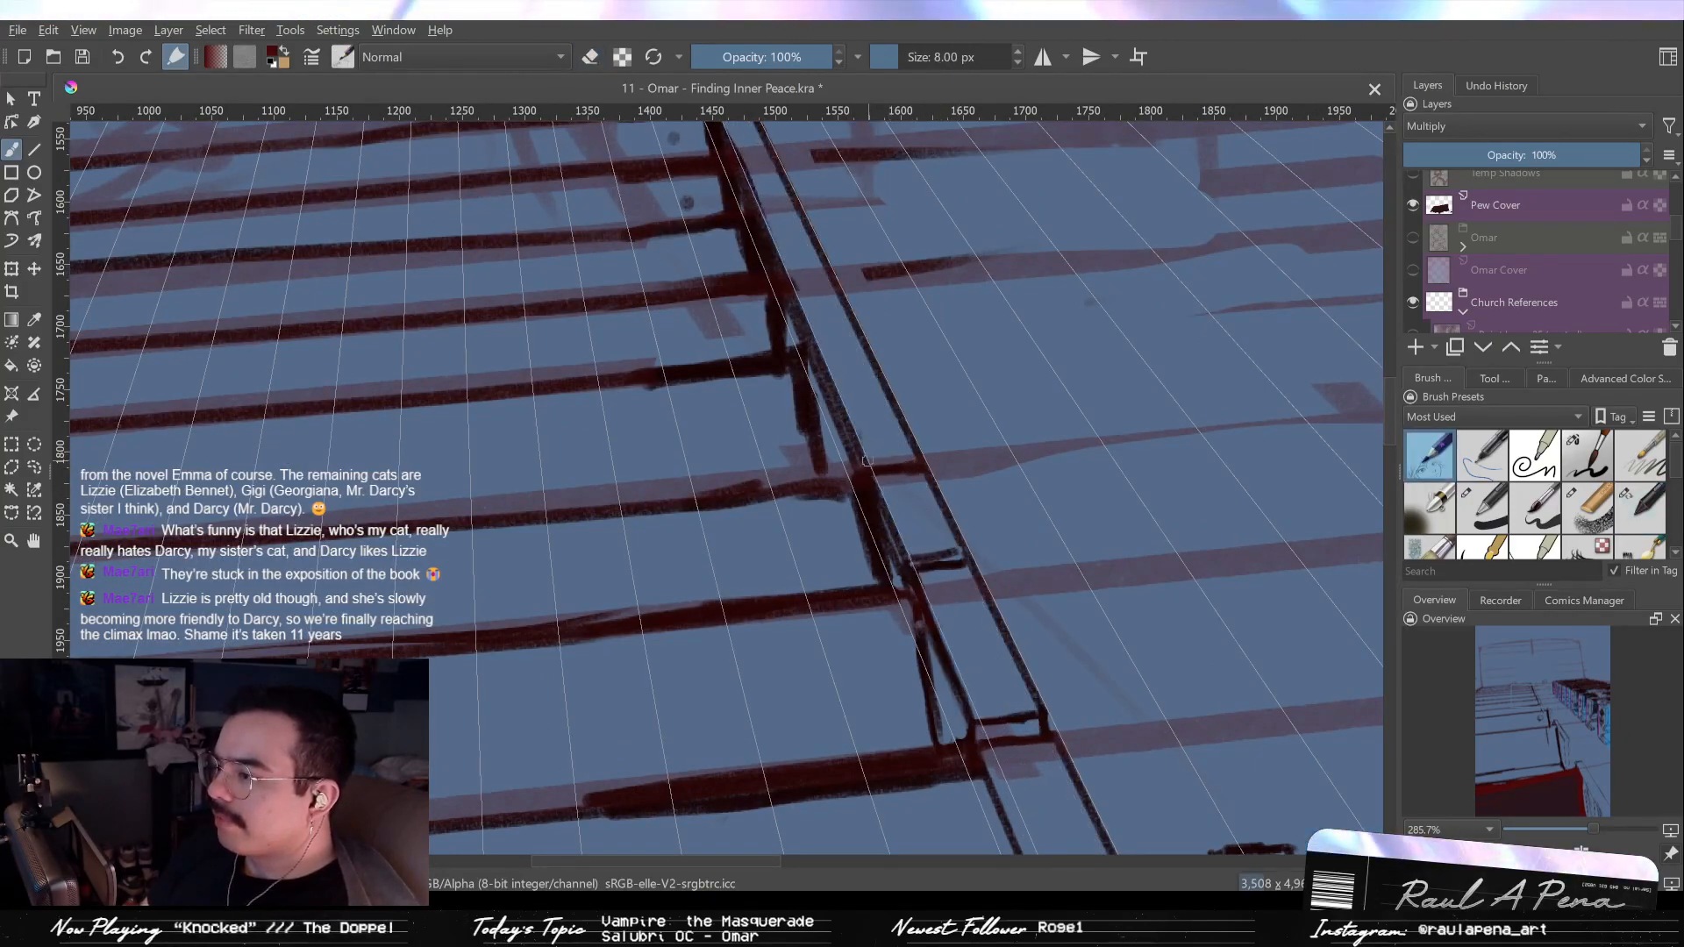
key(e)
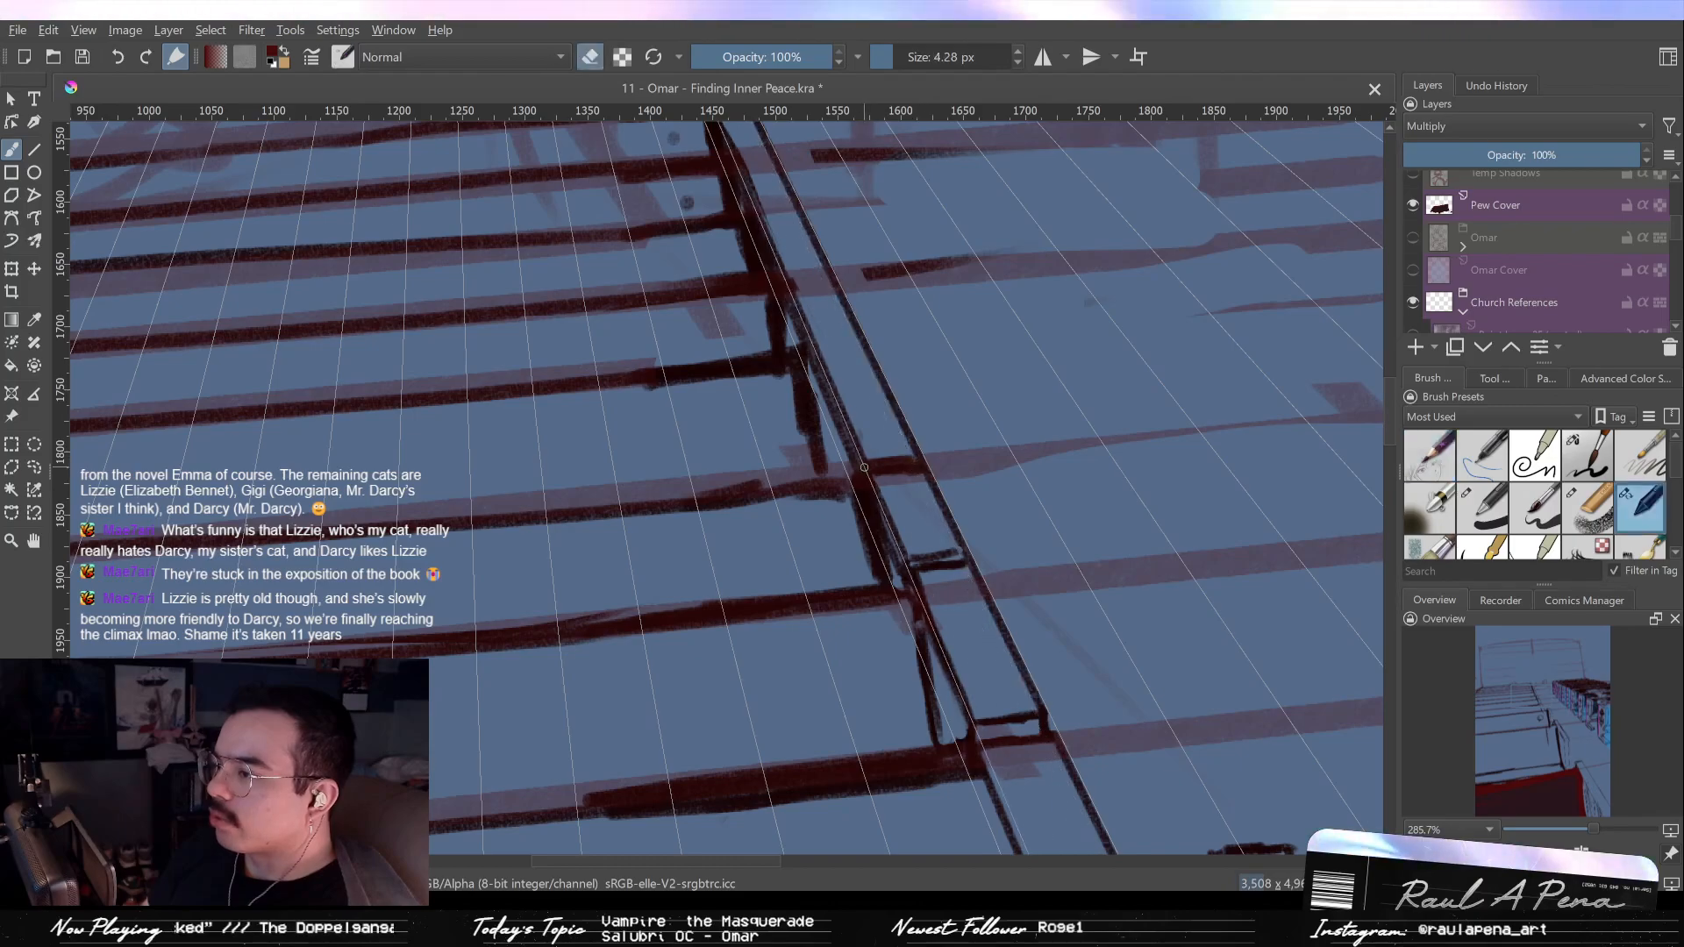
drag(845, 416, 863, 479)
key(slash)
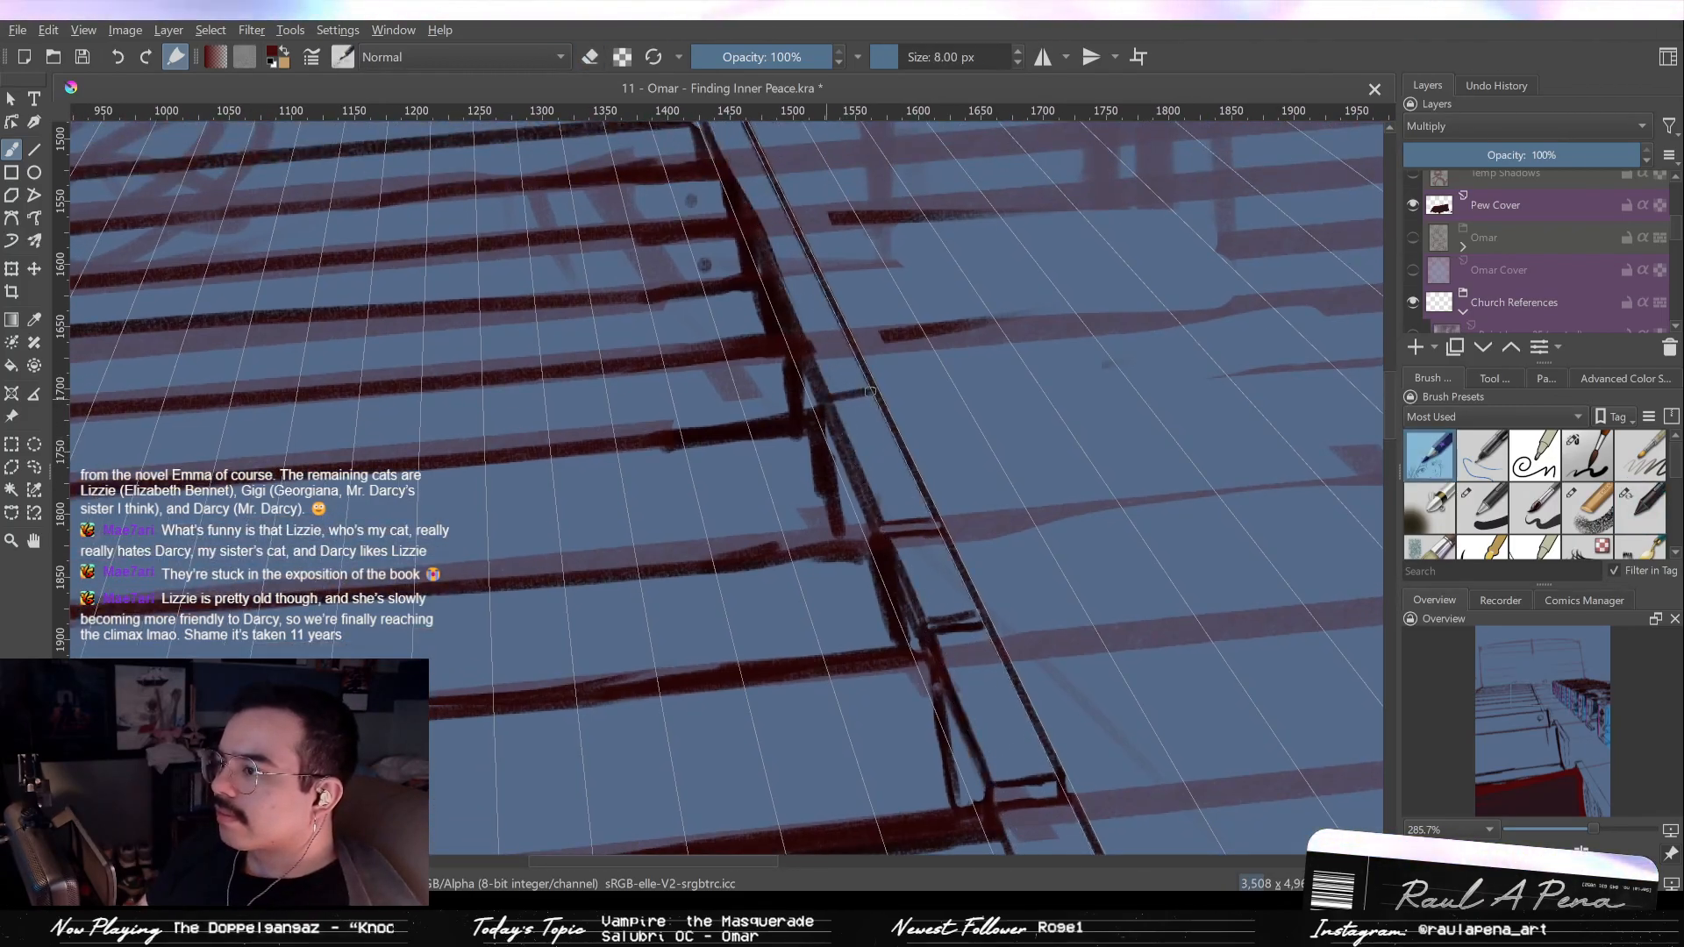
Add a fourth, farther 8 px cross stroke between the aisle-side perspective lines and trim it with the 4.28 px eraser.
drag(826, 405, 865, 400)
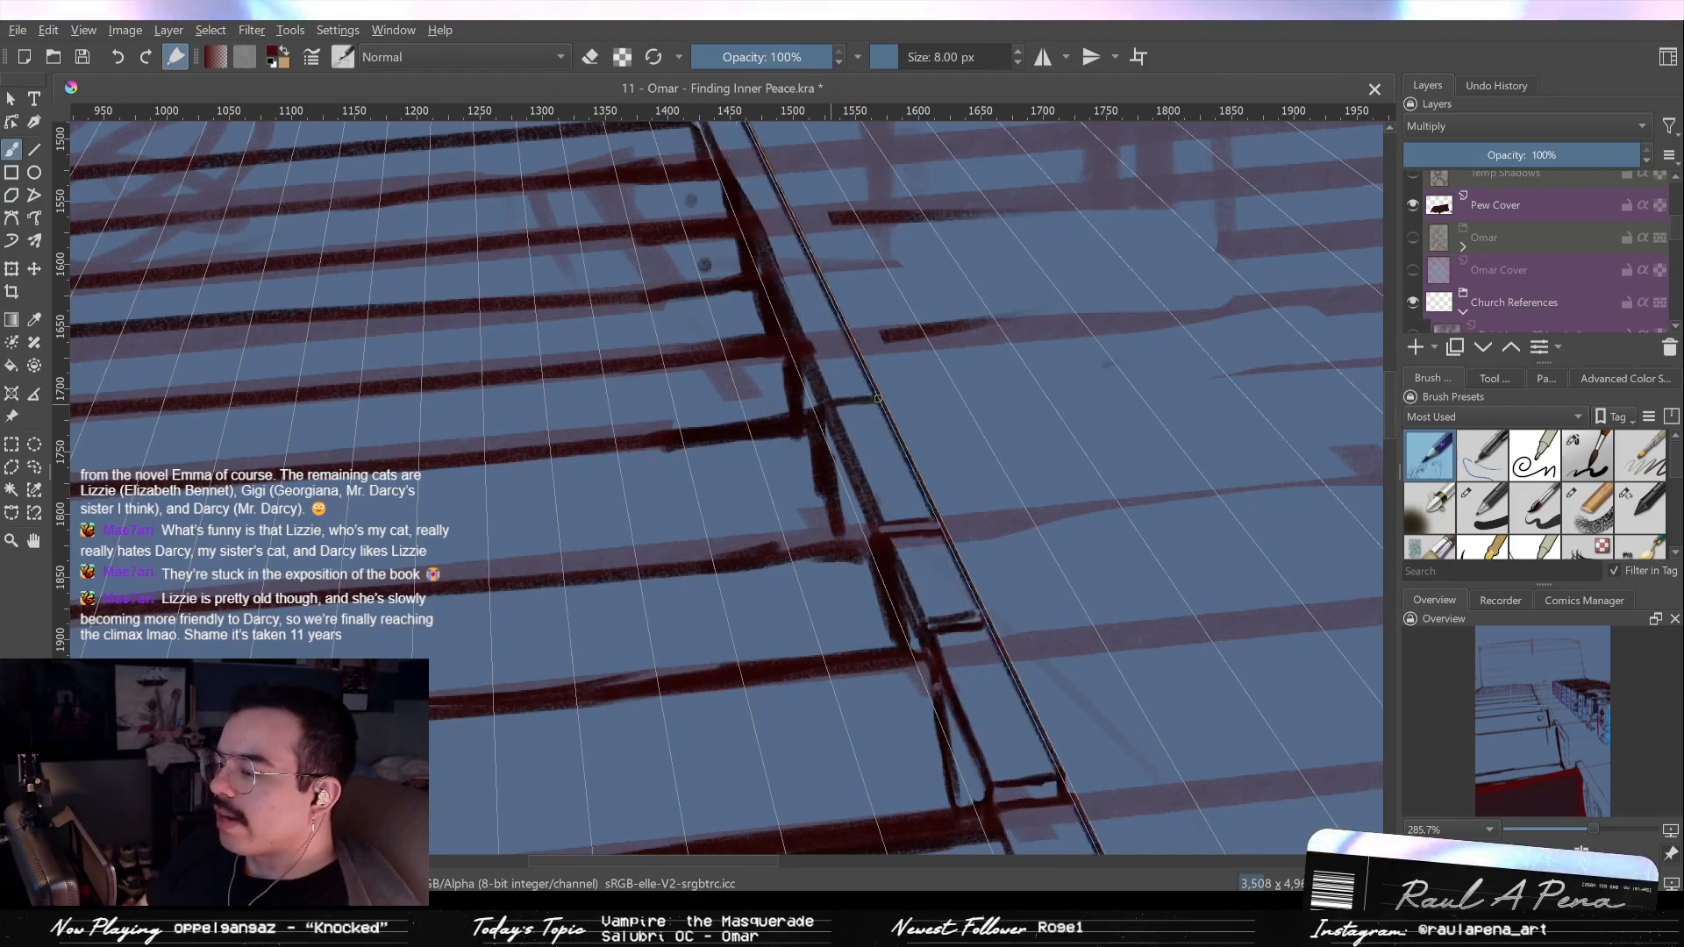
key(e)
key(e)
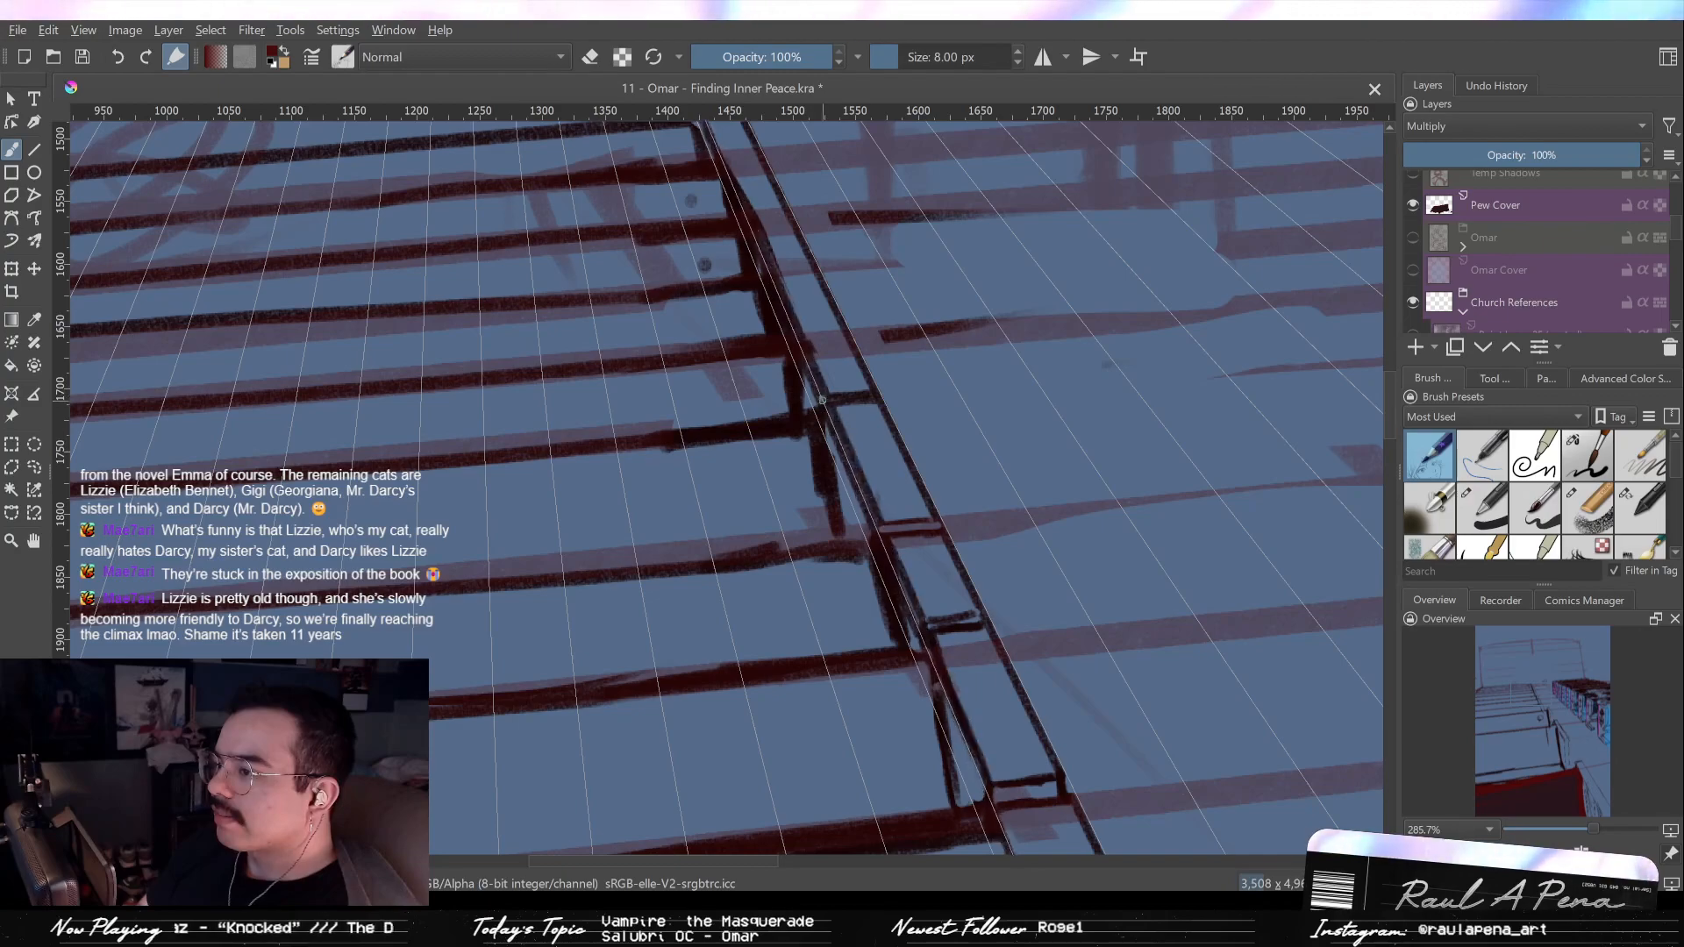
key(e)
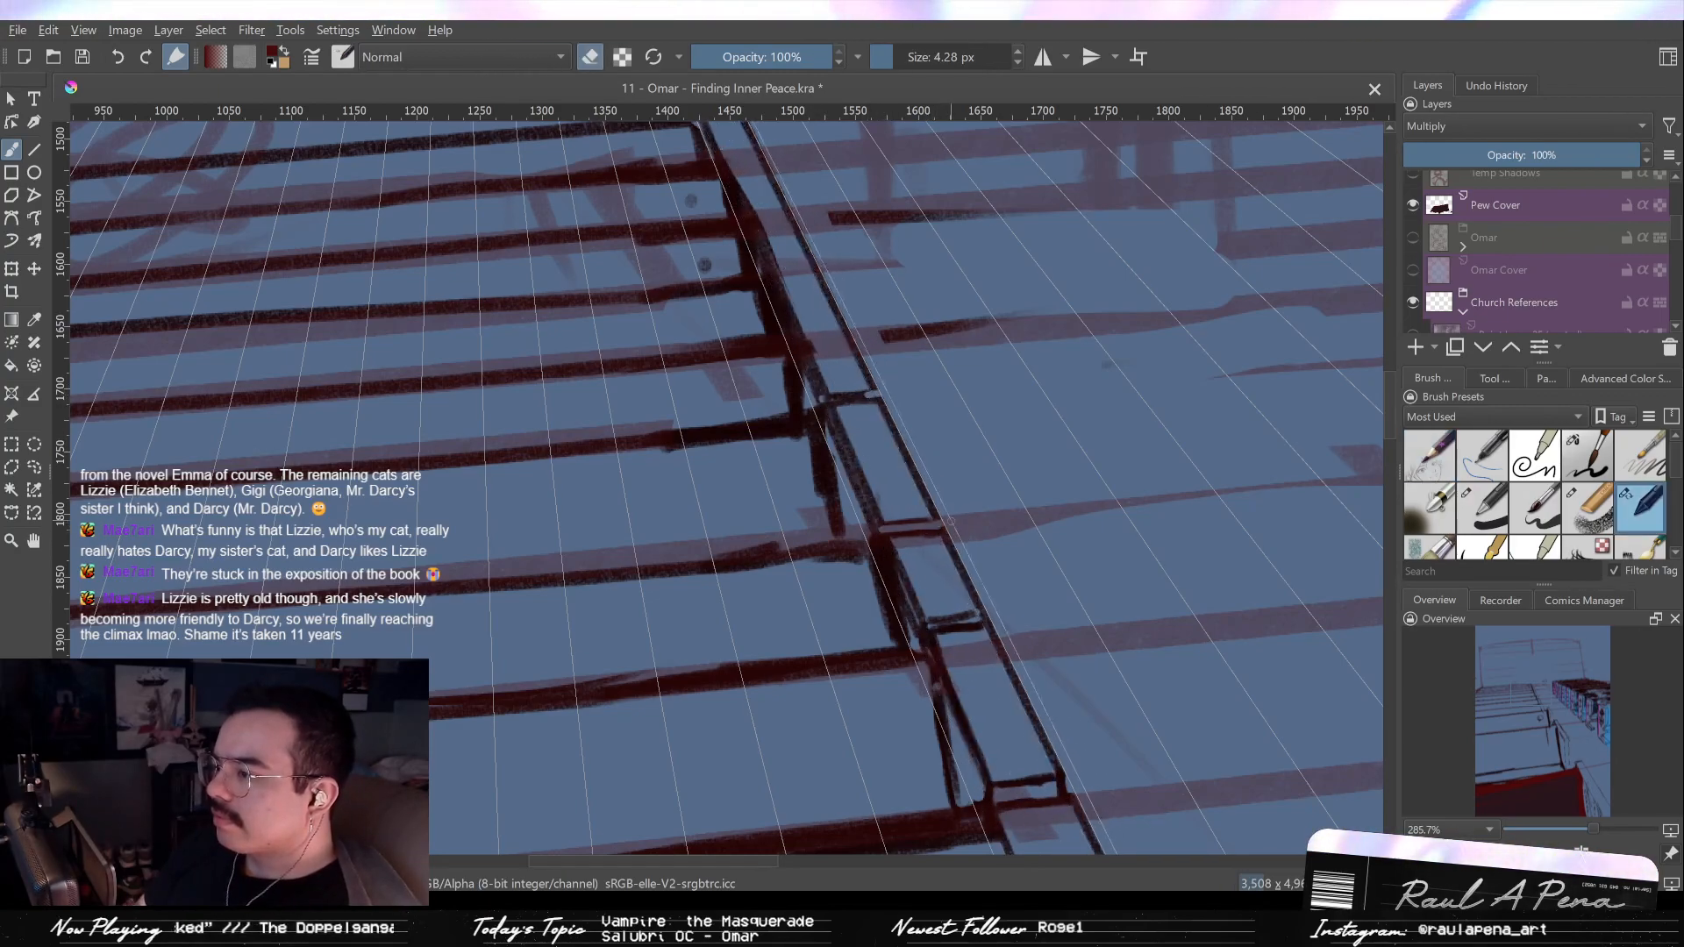
key(e)
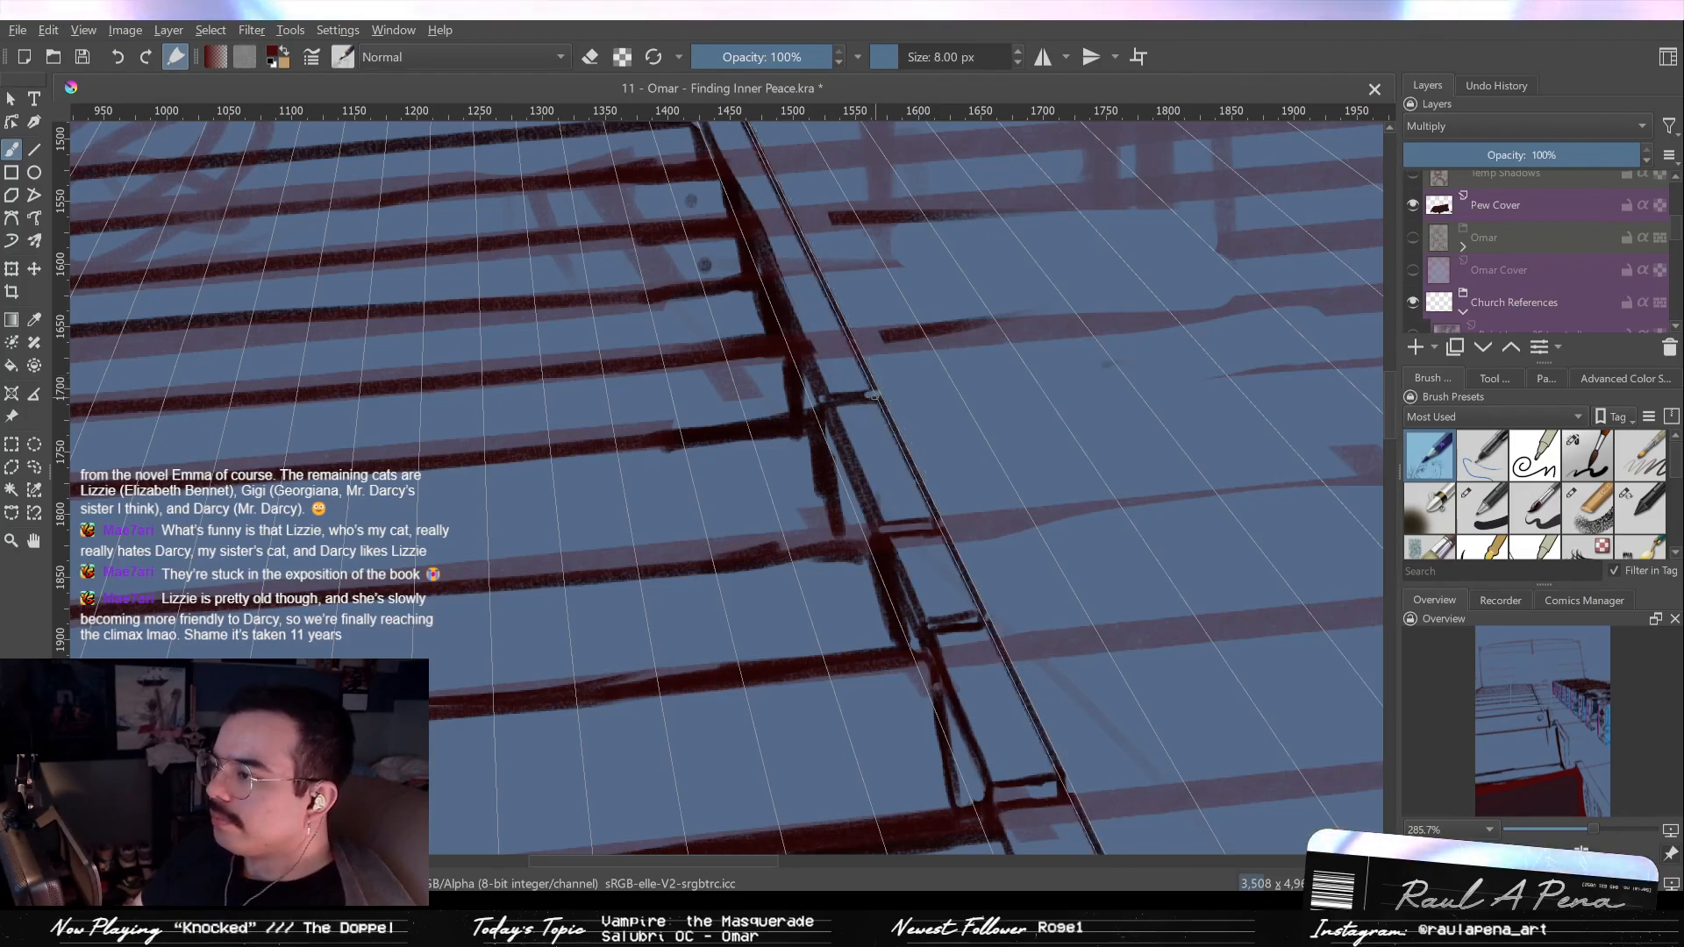
Refine the pew-side perspective line toward the farthest pew end with the 8 px brush and the 4.28 px eraser.
drag(874, 396, 899, 477)
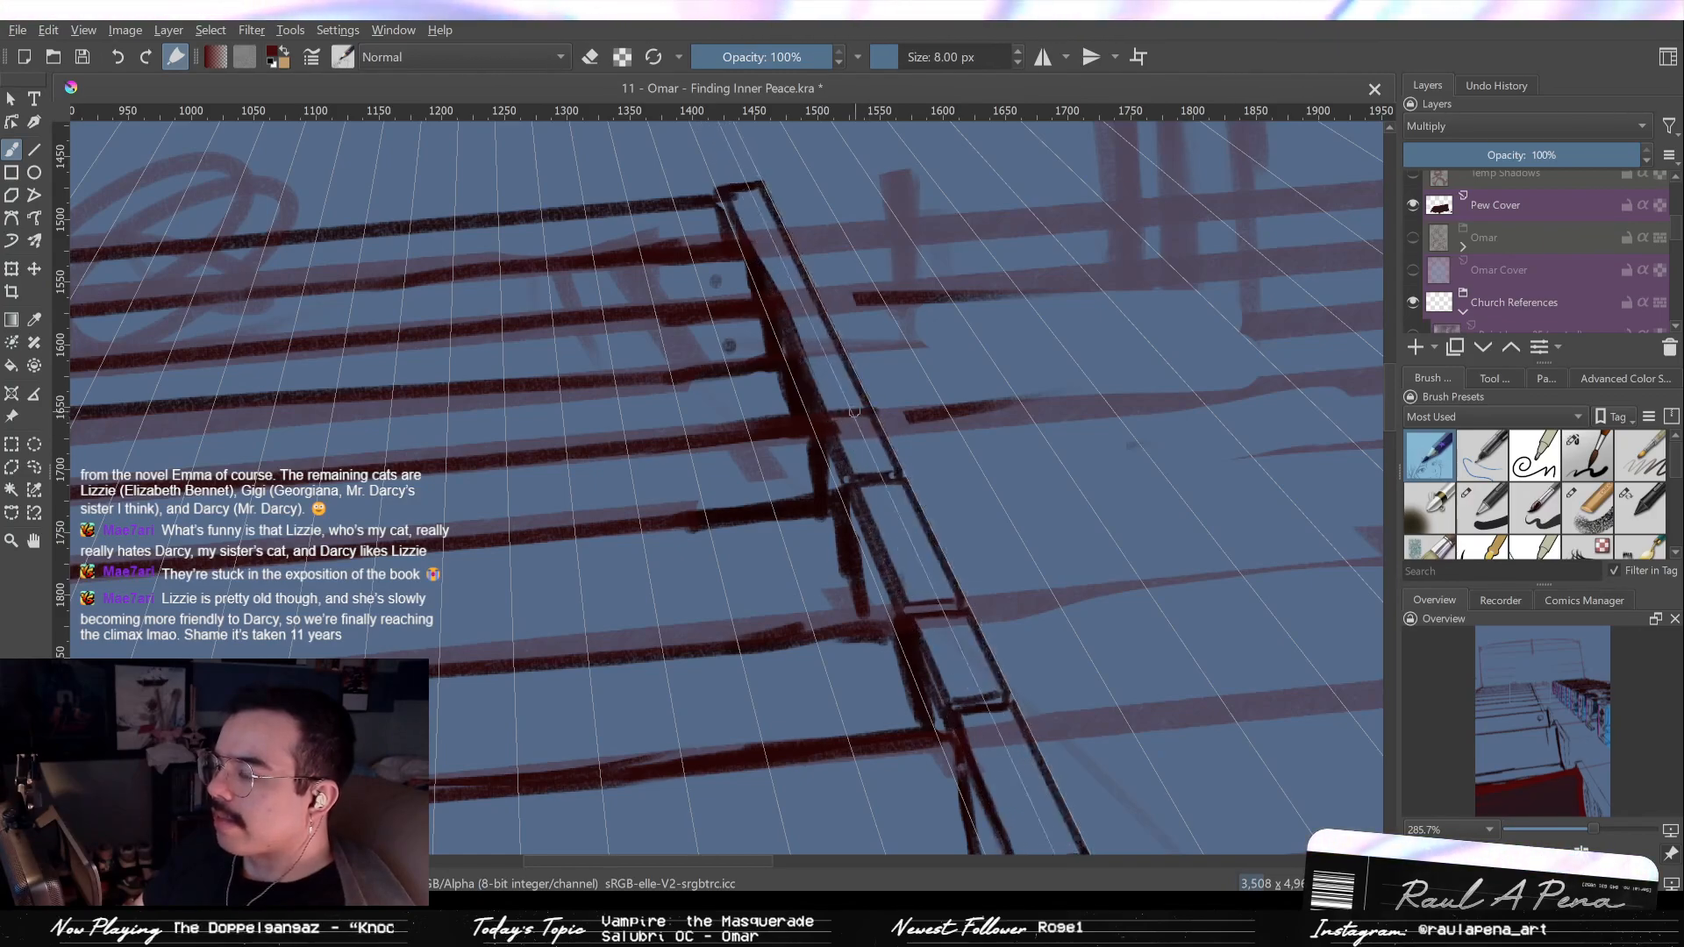
key(/)
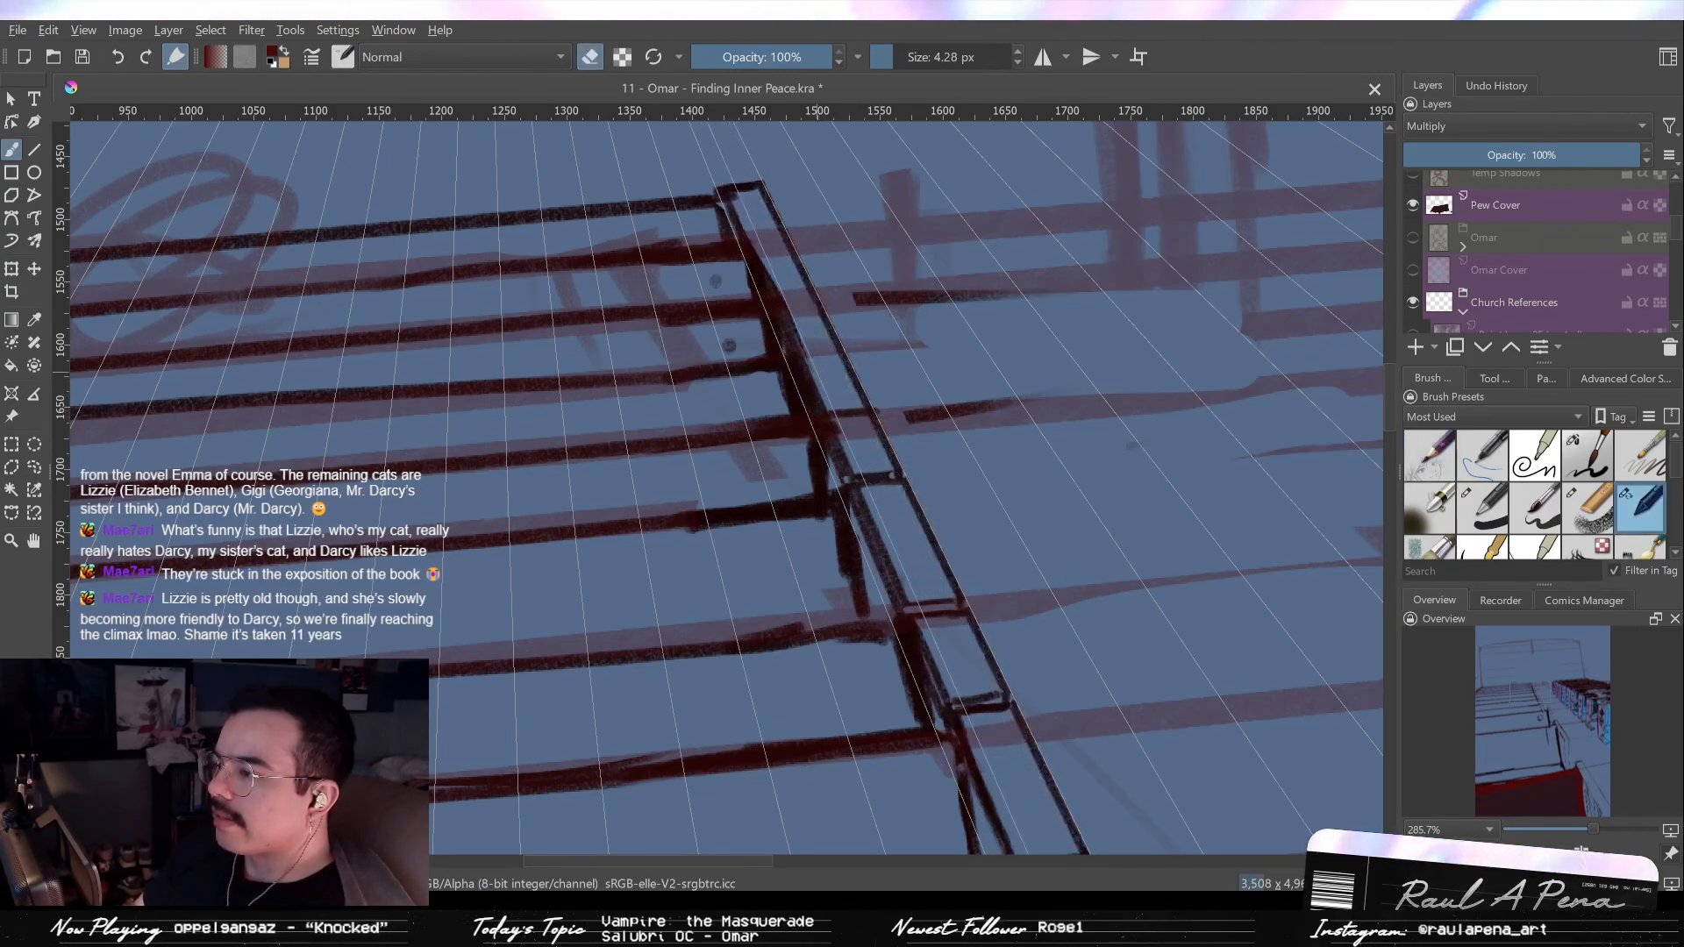
key(/)
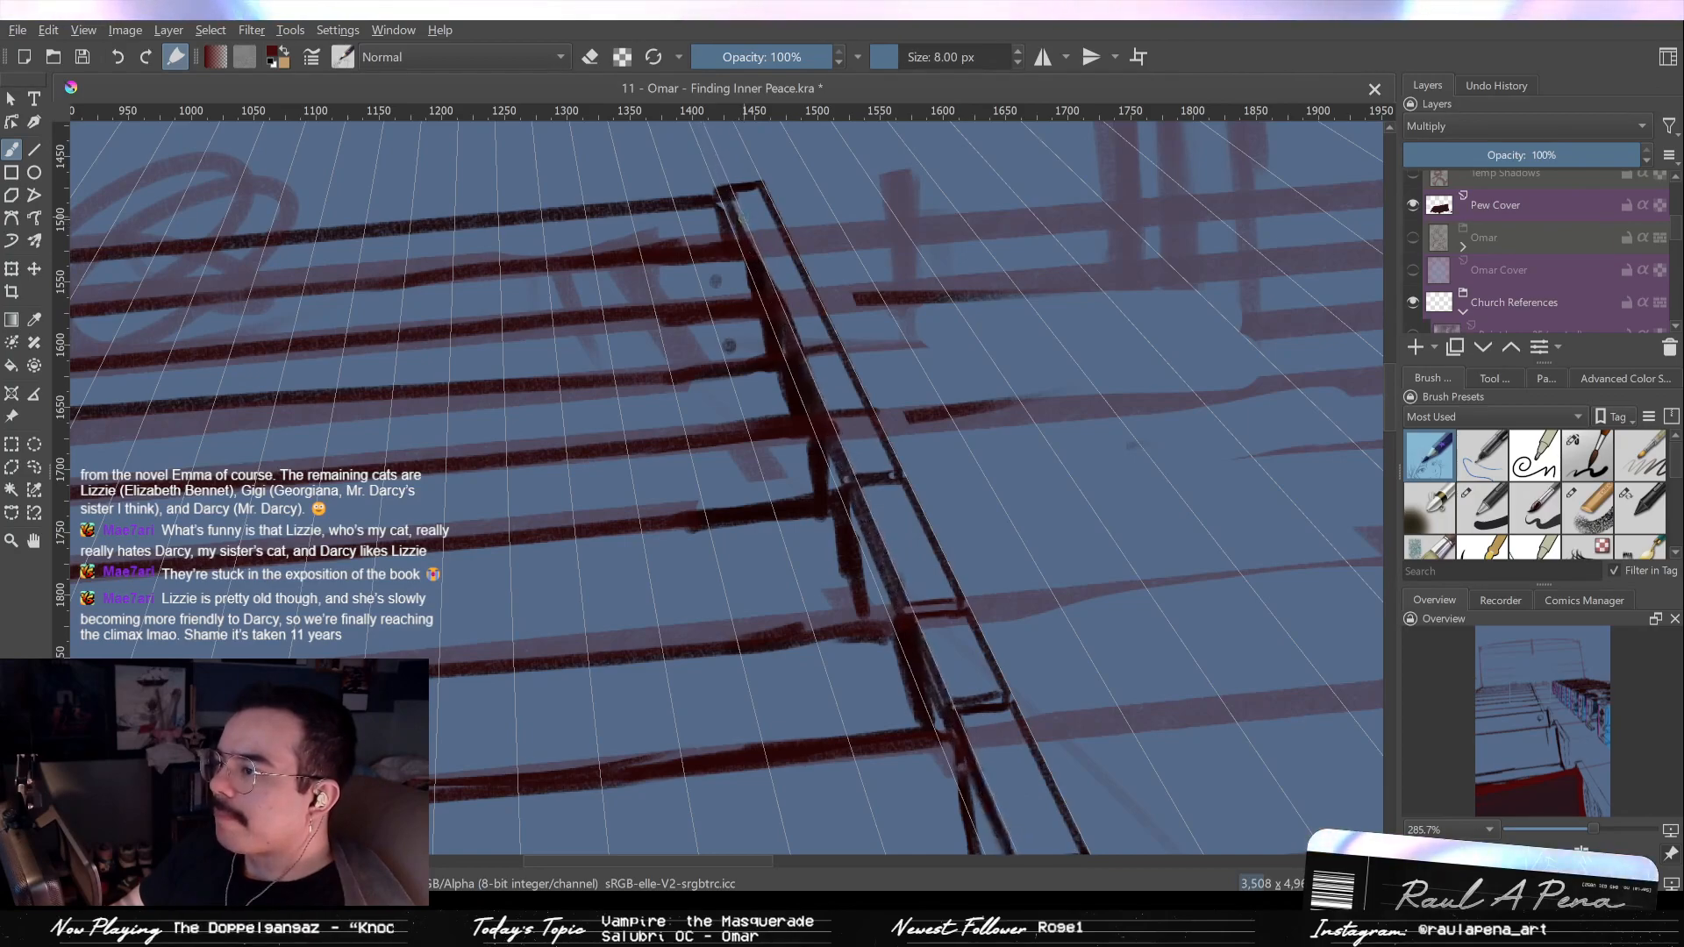
key(slash)
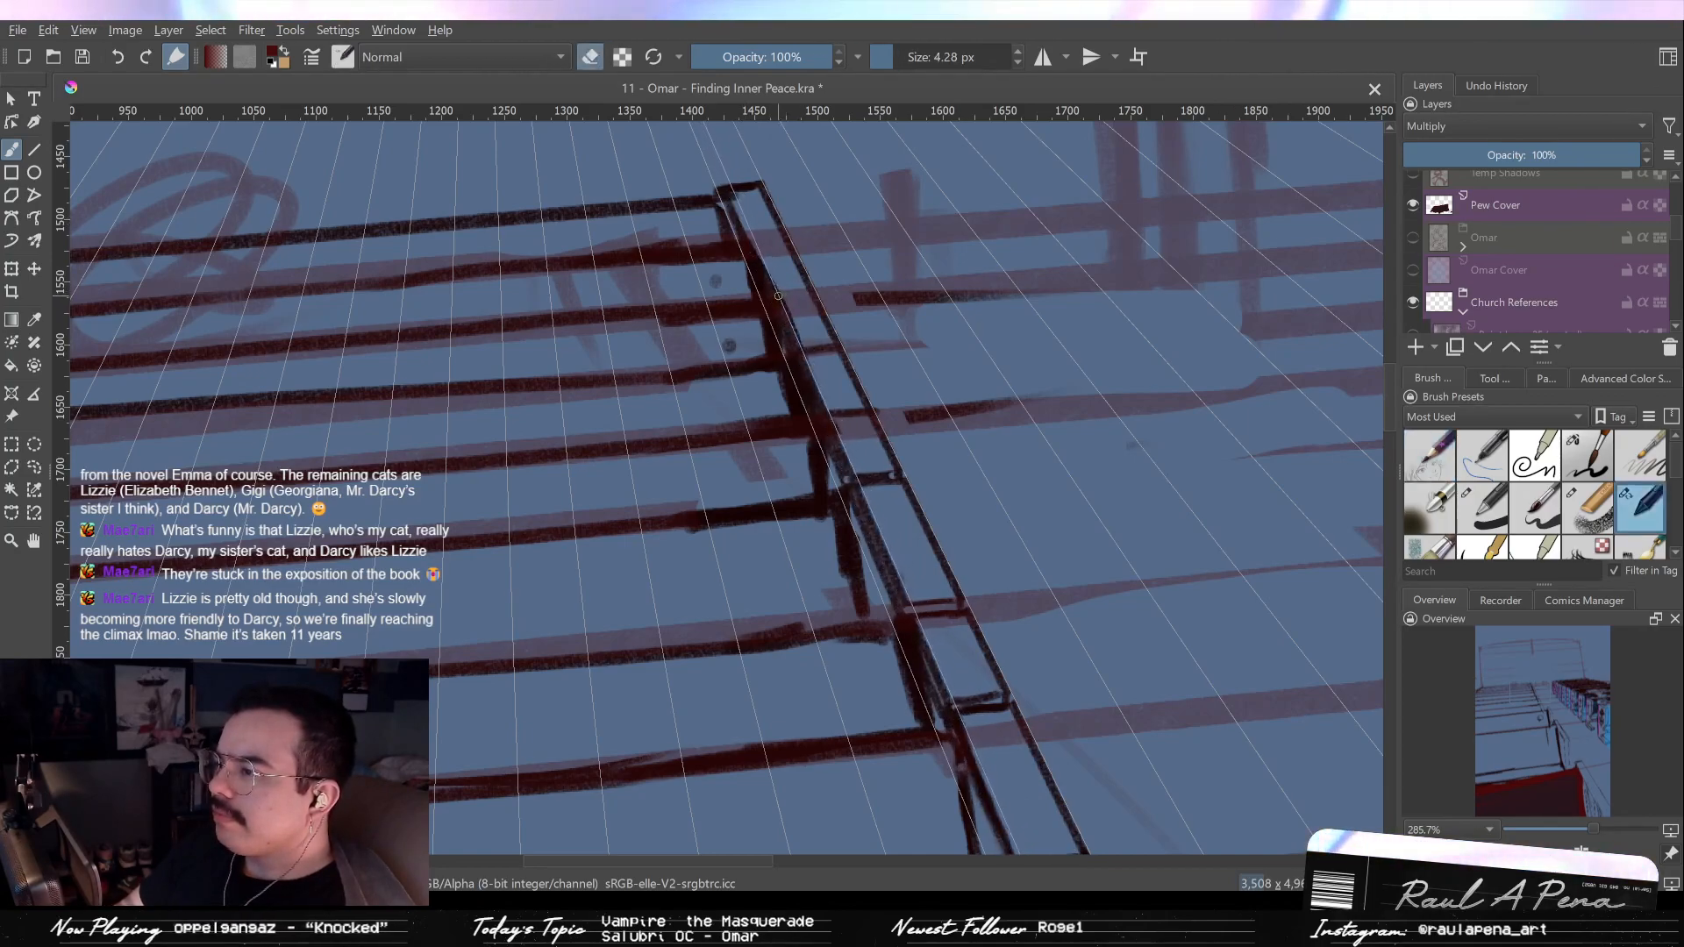
key(slash)
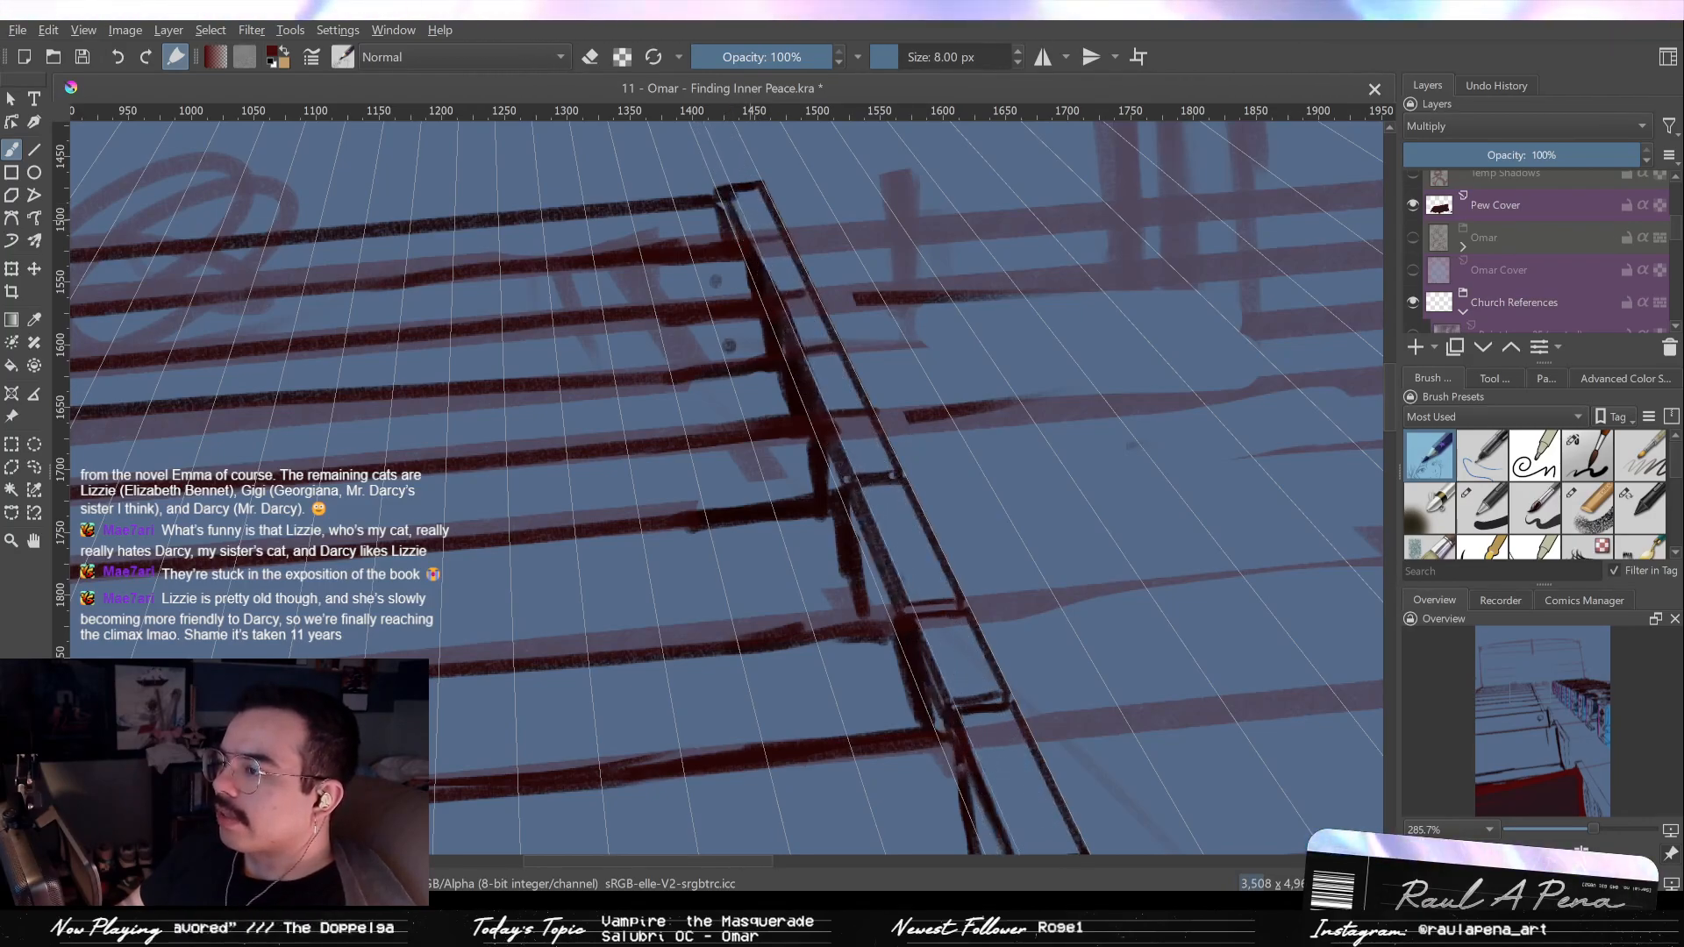
Thin the fourth cross mark with the 4.28 px eraser and restroke it with a 5.51 px brush.
scroll(775, 228, down, 3)
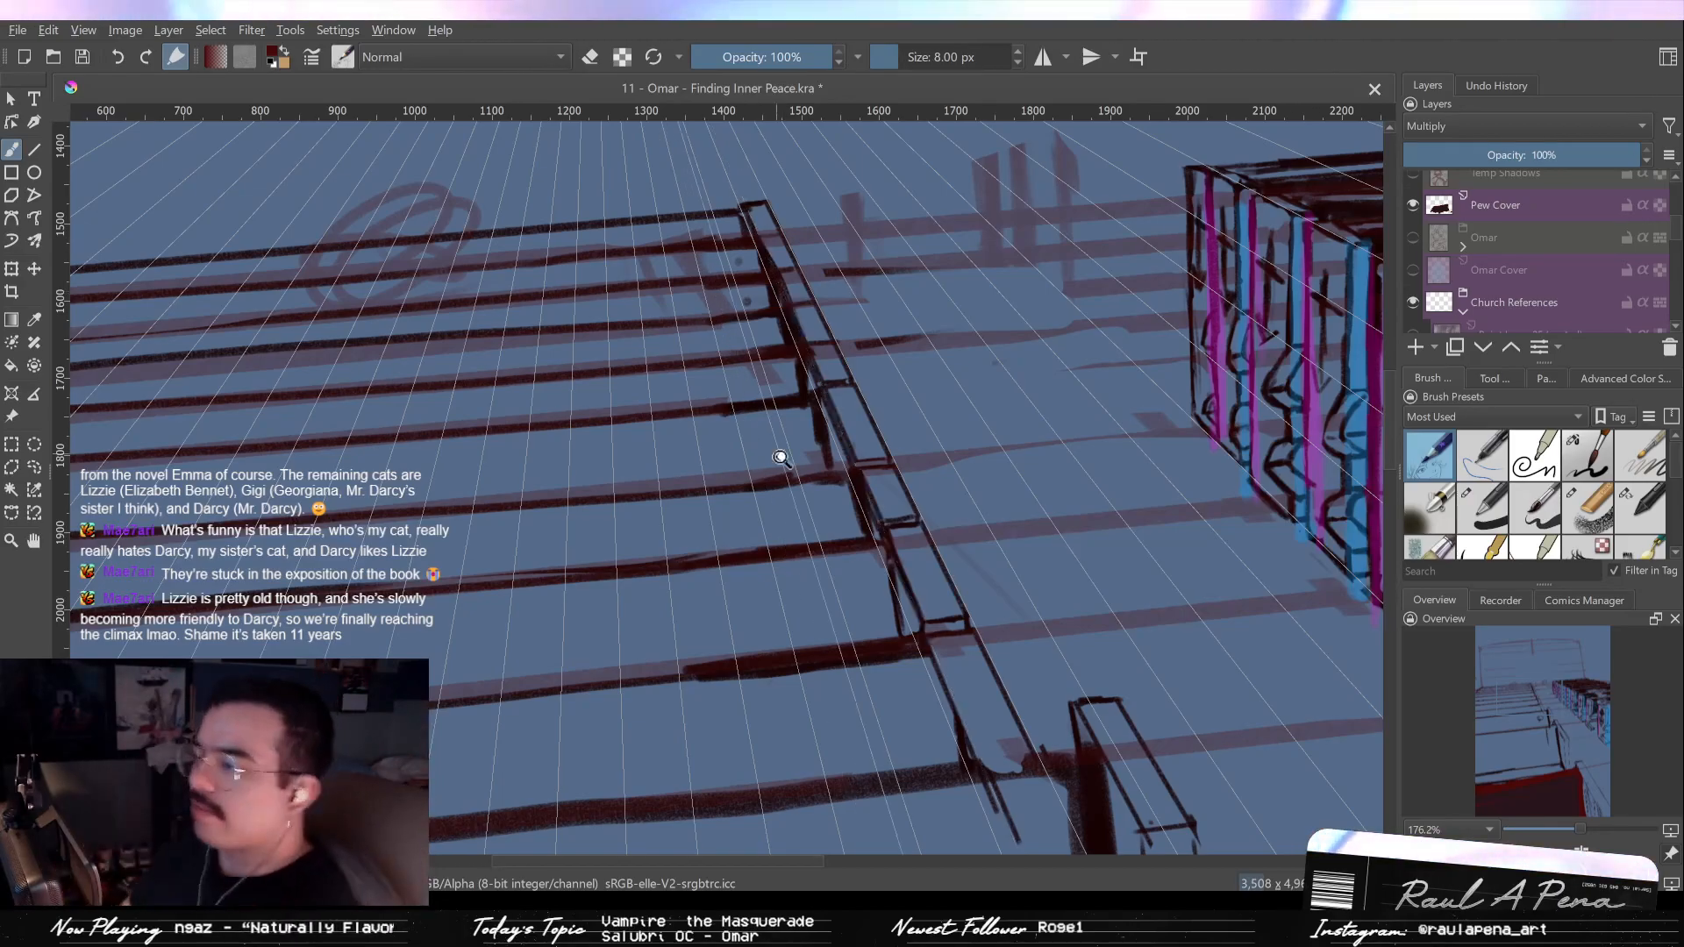
scroll(794, 421, up, 5)
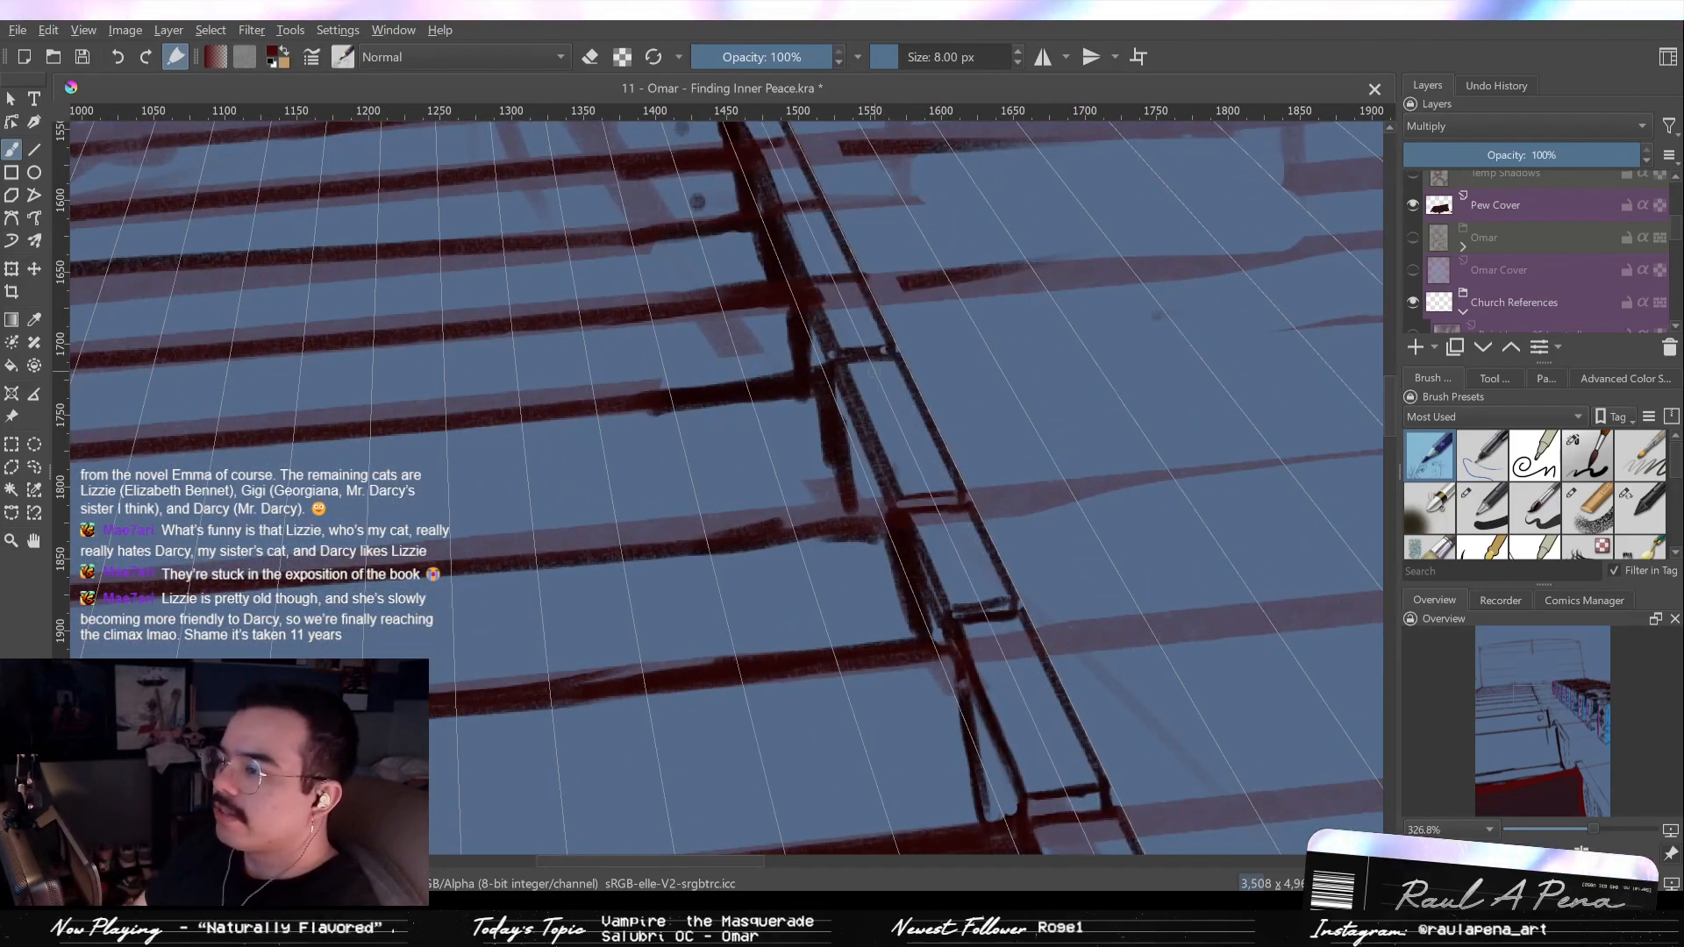
scroll(834, 355, up, 1)
key(e)
drag(847, 356, 892, 352)
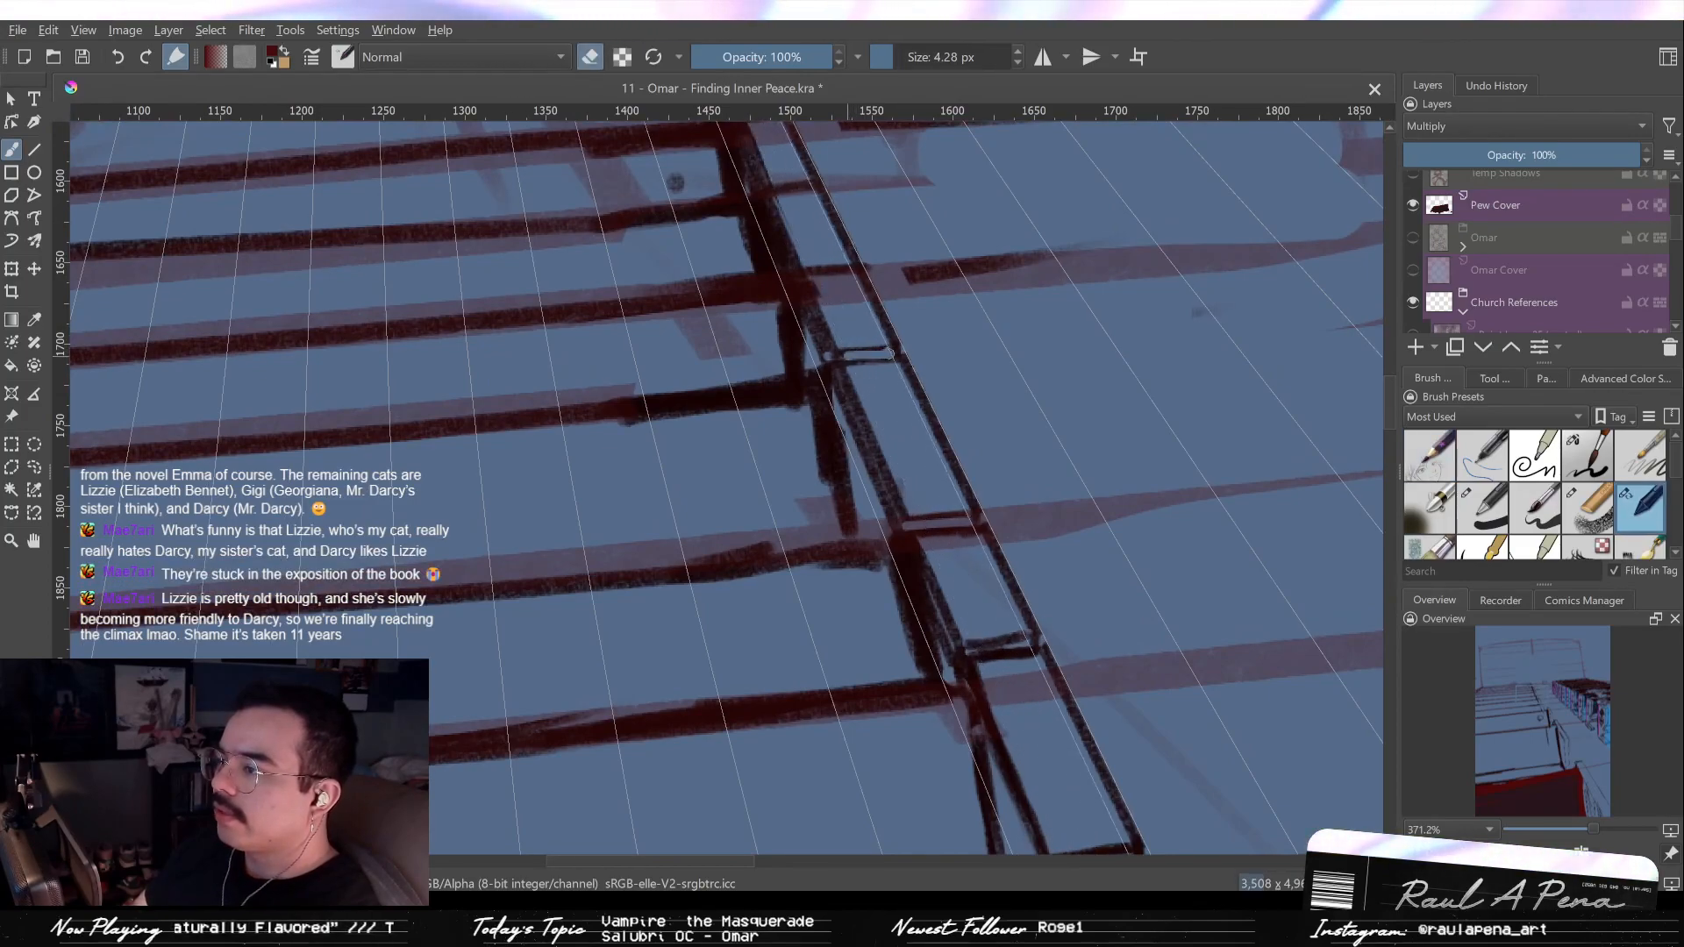
key(slash)
key(slash)
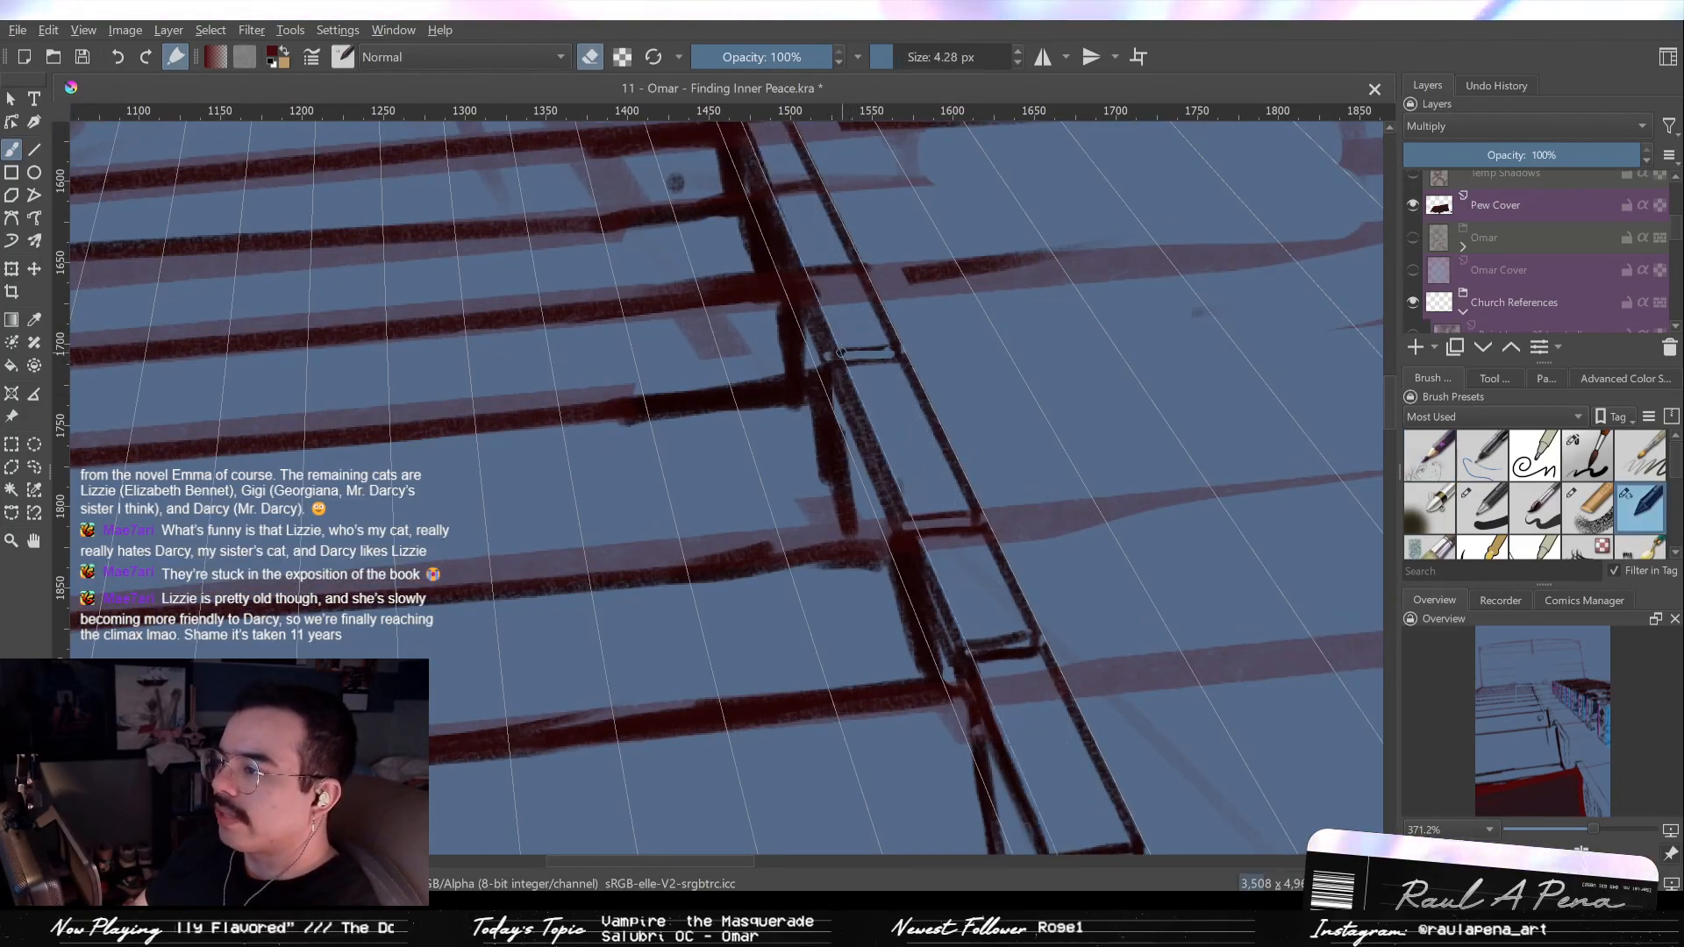
key(slash)
mouse_move(844, 352)
shift+mouse_down()
mouse_move(896, 347)
mouse_move(864, 356)
mouse_move(881, 353)
shift+mouse_up()
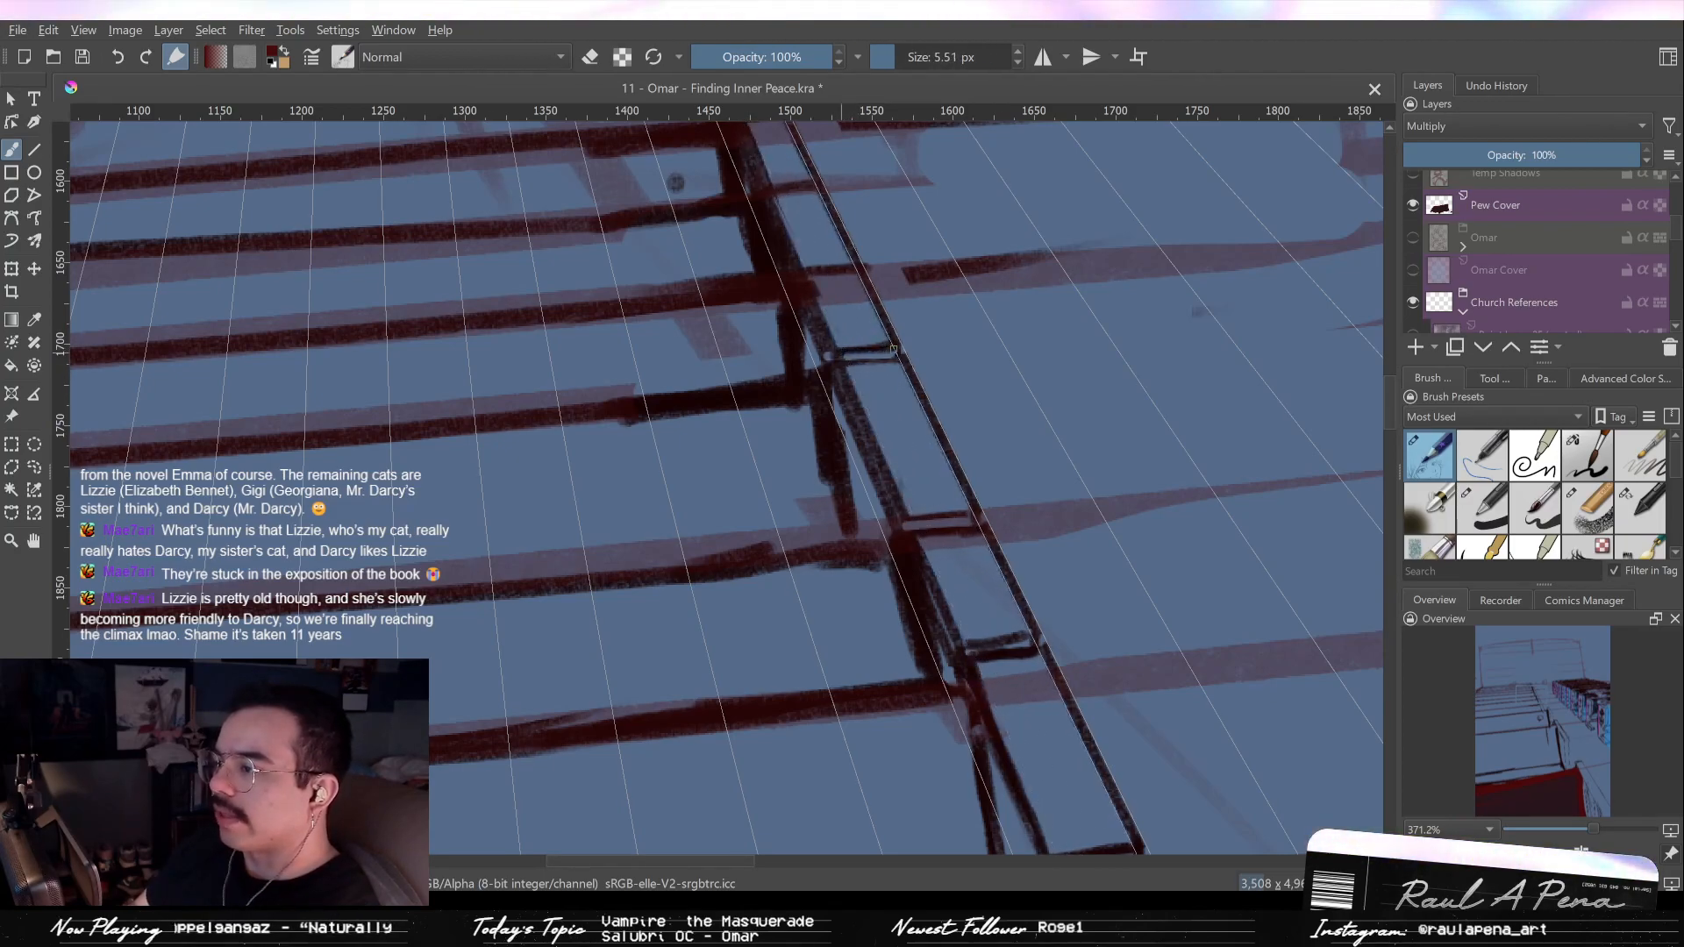
Mark the fifth, farther pew end with a 3.72 px cross stroke between the perspective lines and trim it with the 1.44 px eraser.
drag(880, 336, 913, 455)
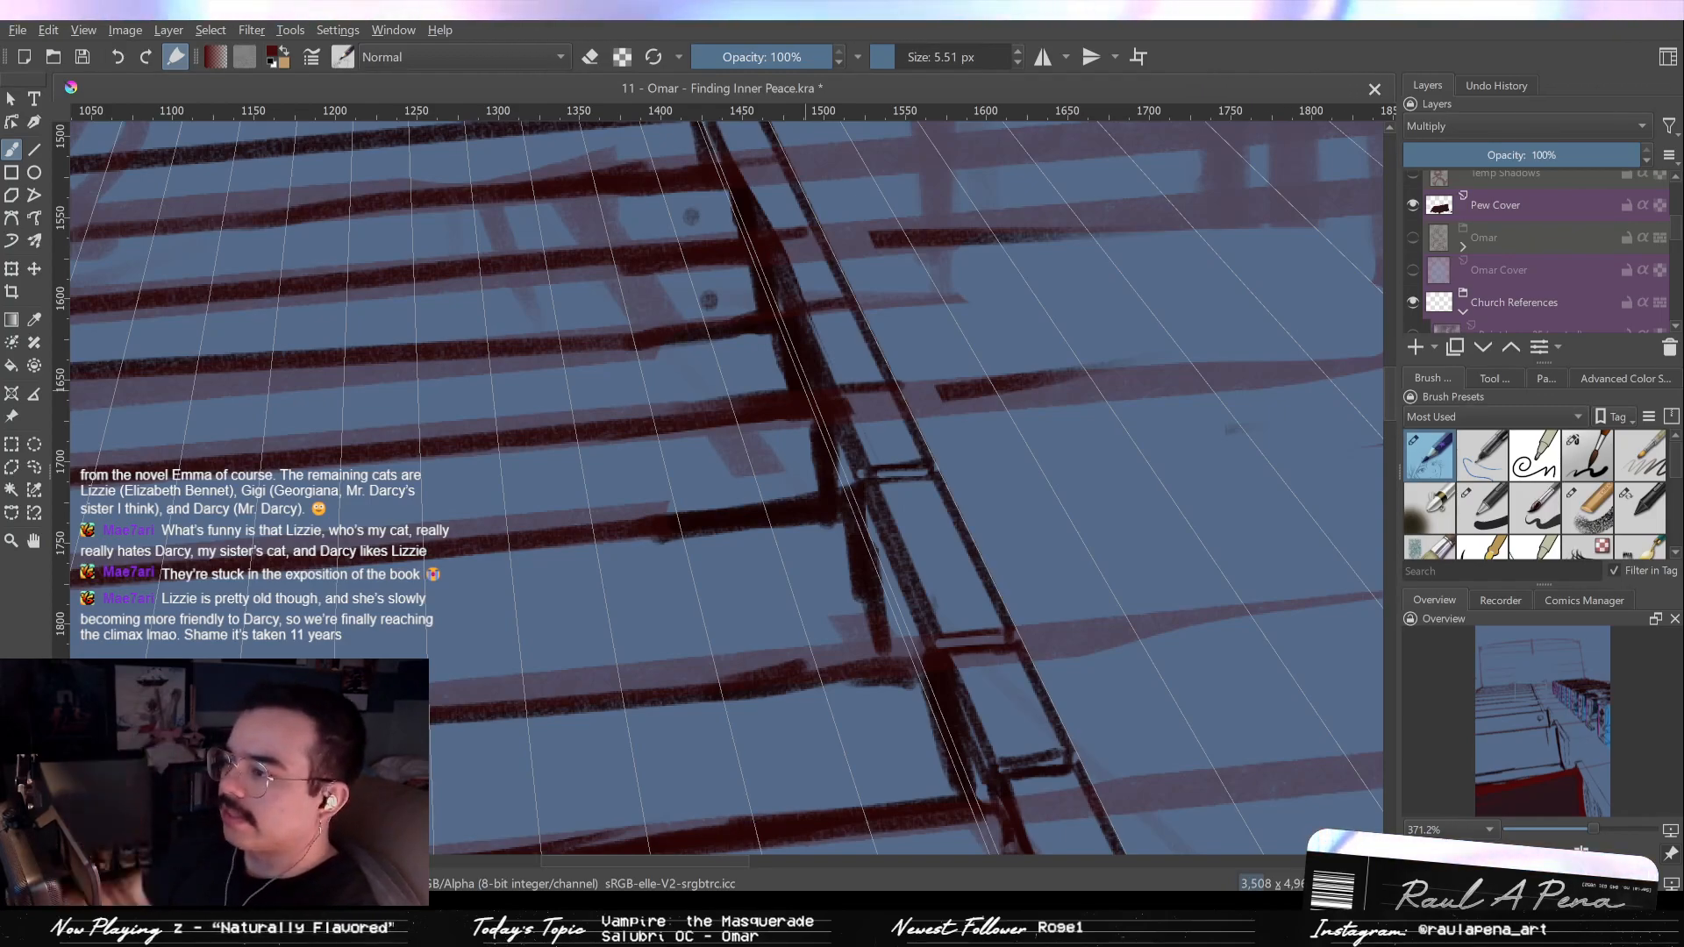
key(e)
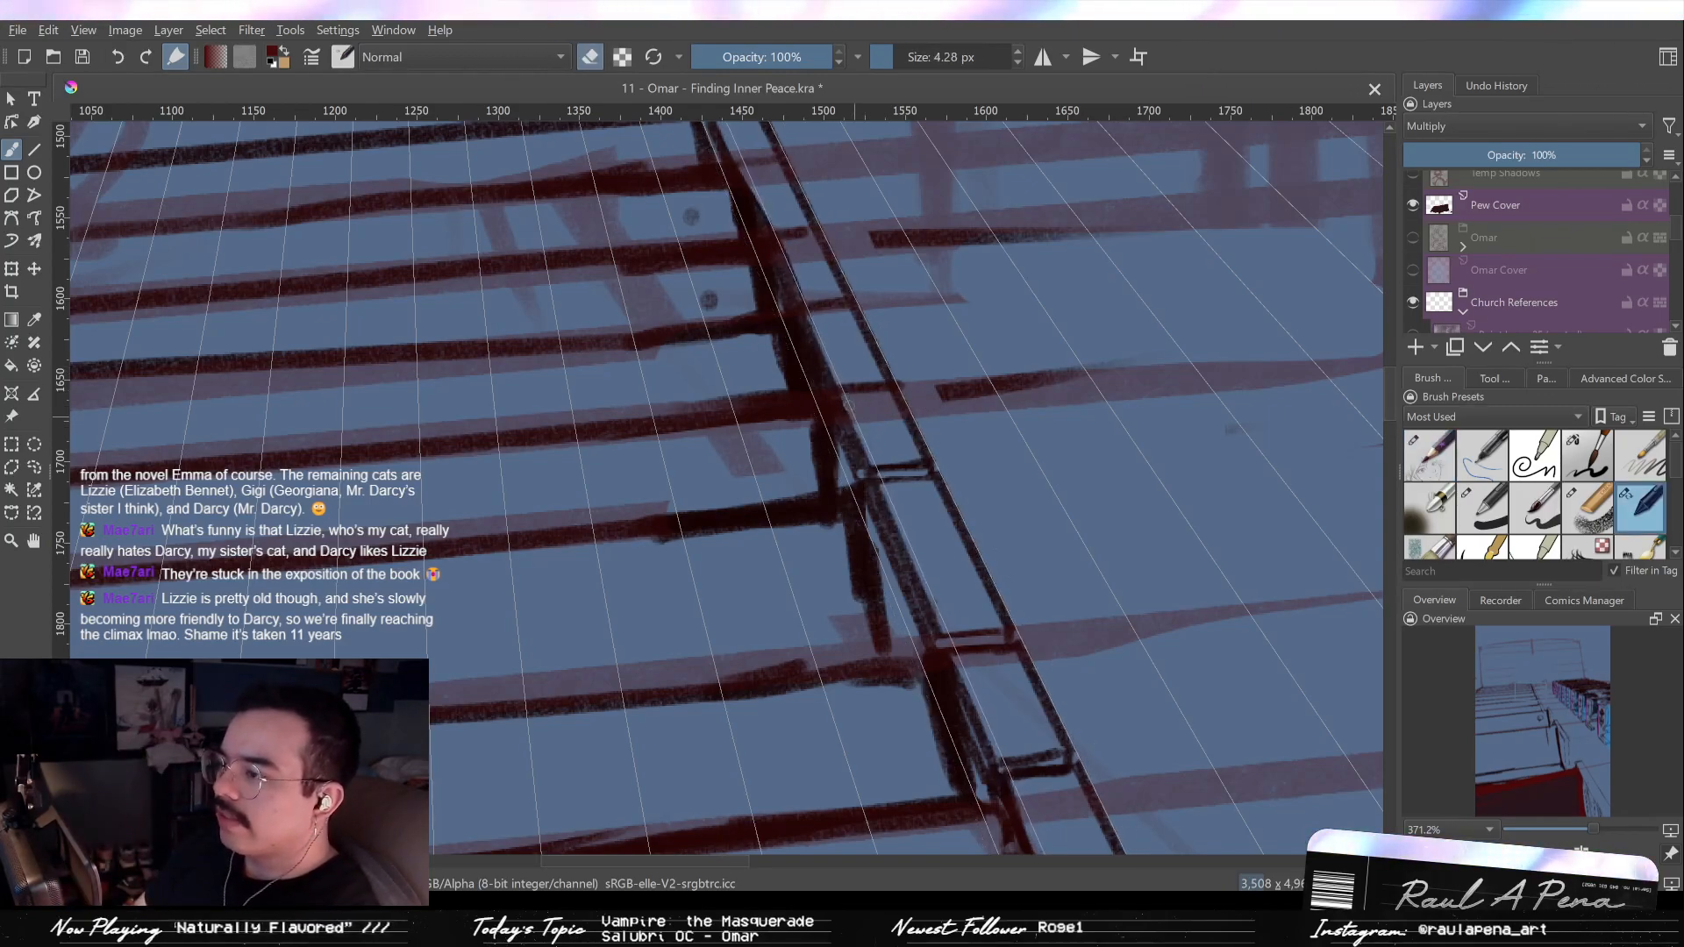
key(e)
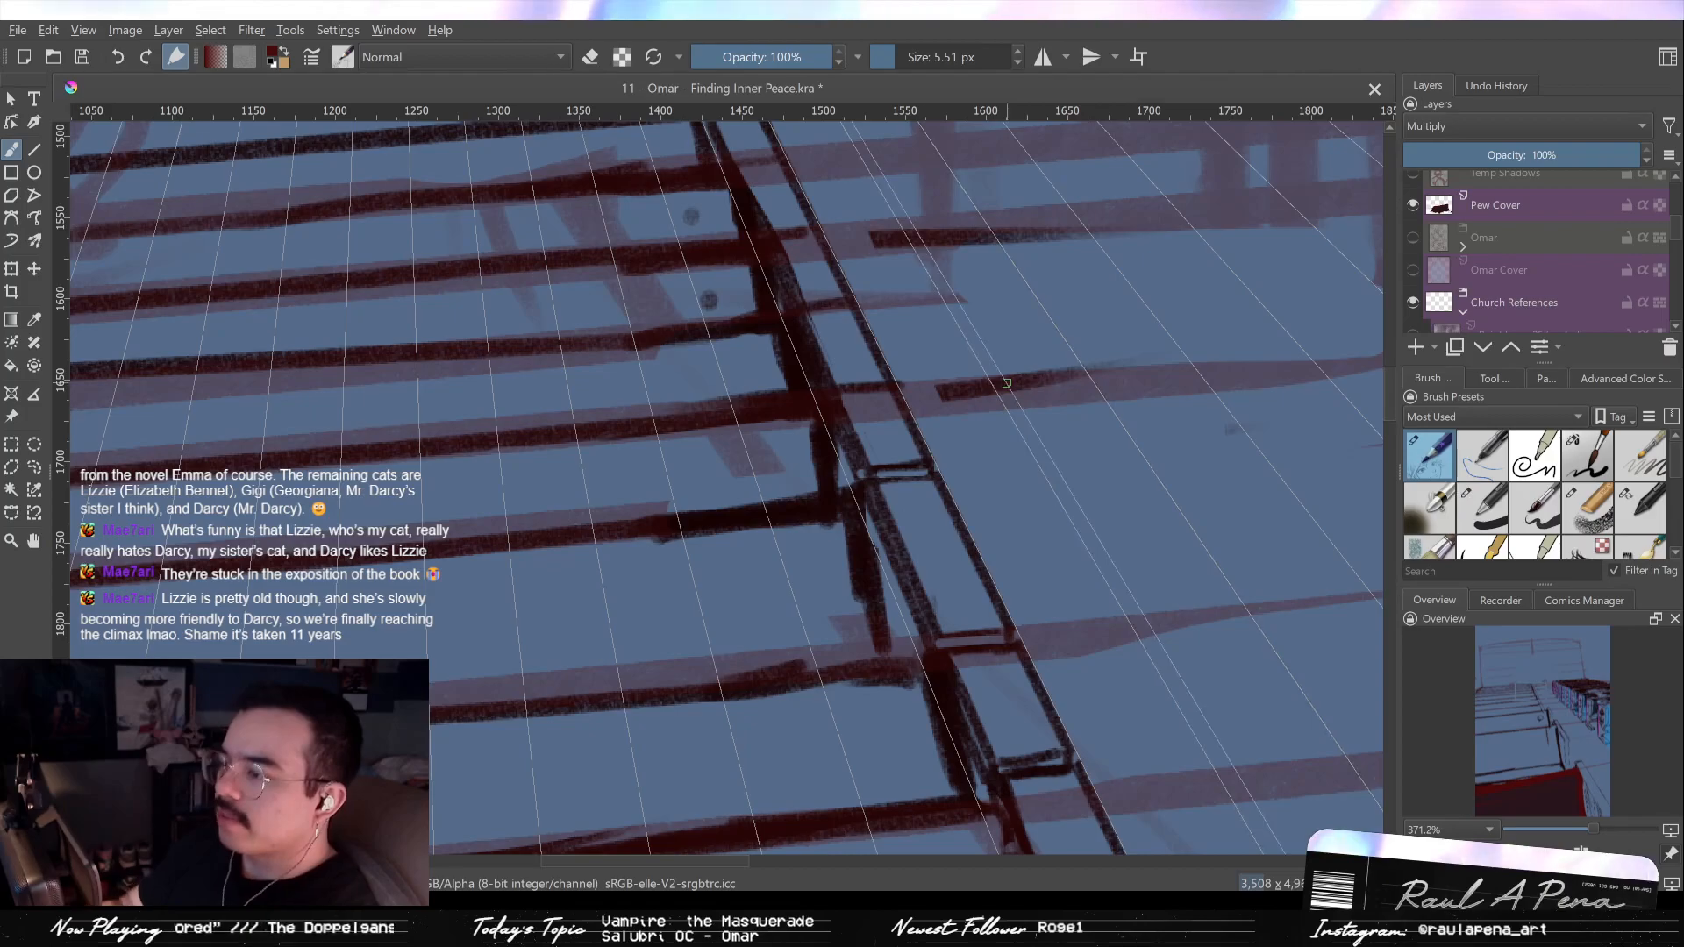
drag(806, 293, 833, 397)
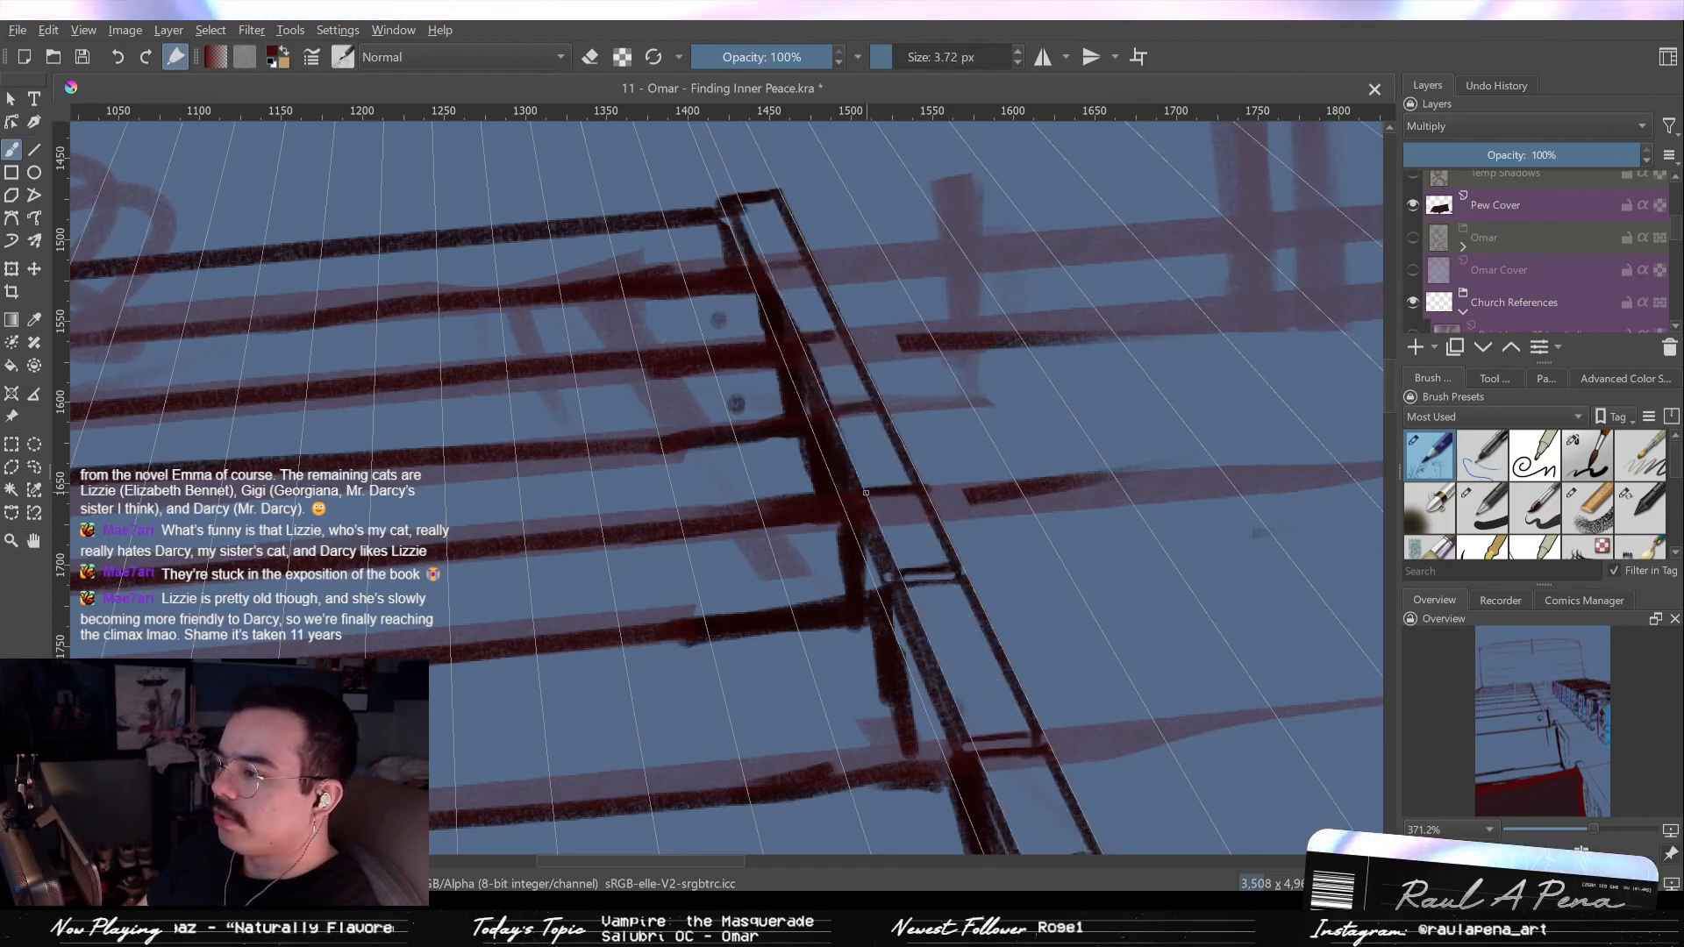
key(e)
drag(878, 493, 864, 496)
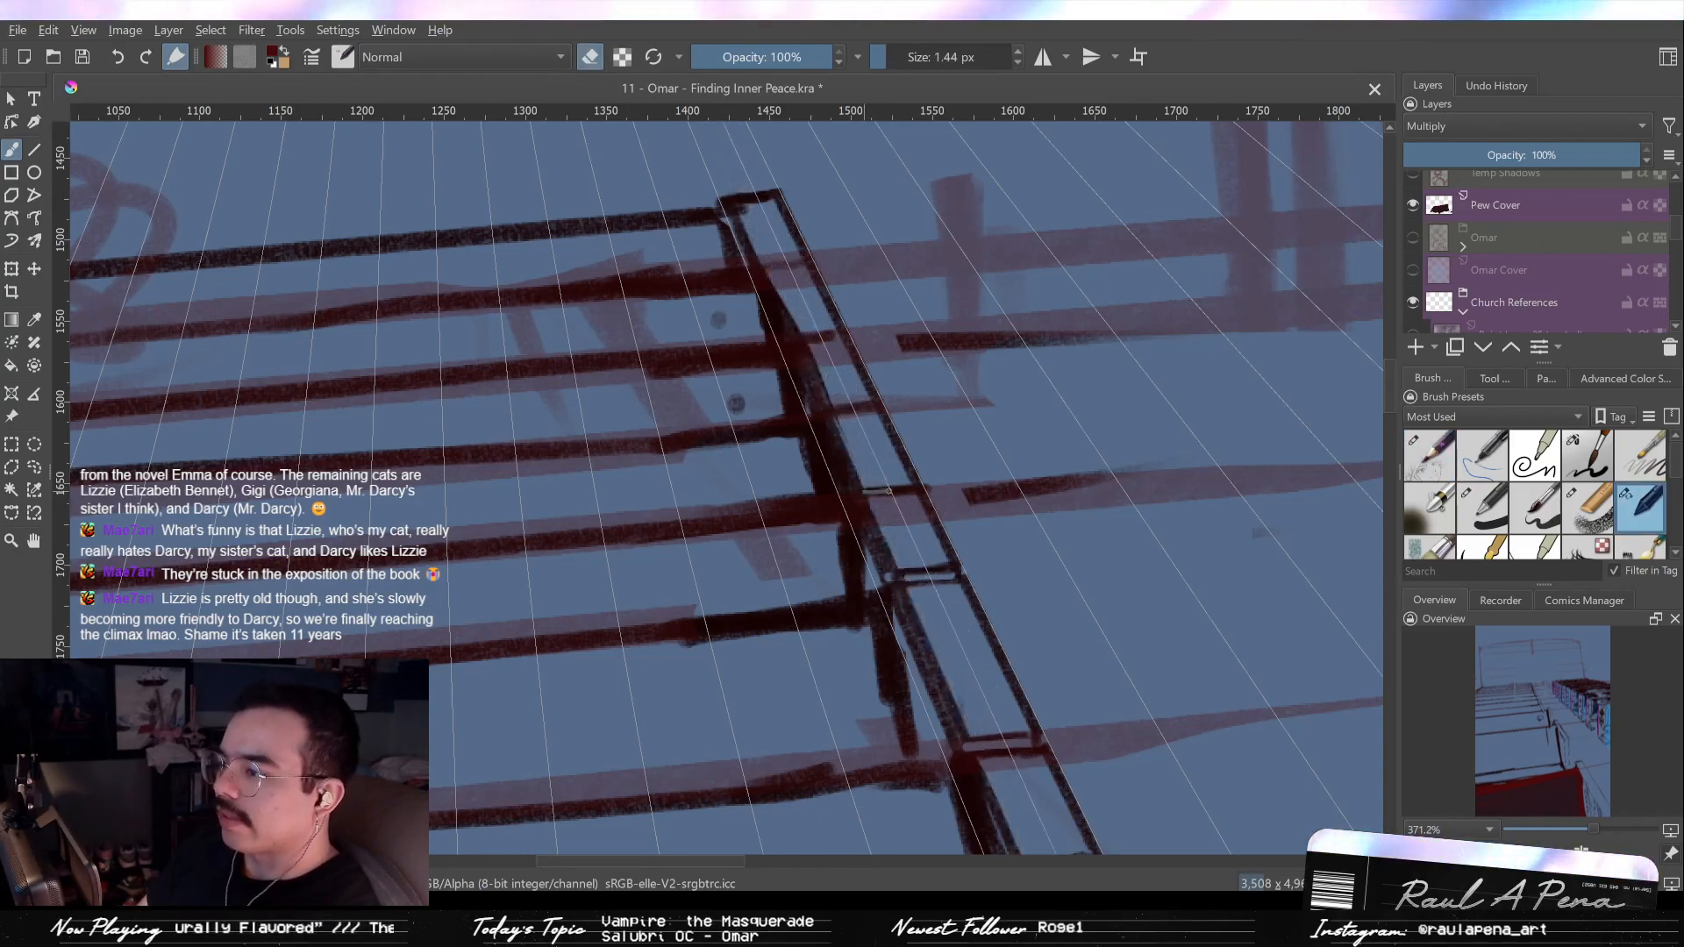
key(e)
drag(869, 490, 913, 484)
Touch up the two farthest cross marks and their aisle-side corners with the 4.03 px eraser and 3.72 px brush.
key(e)
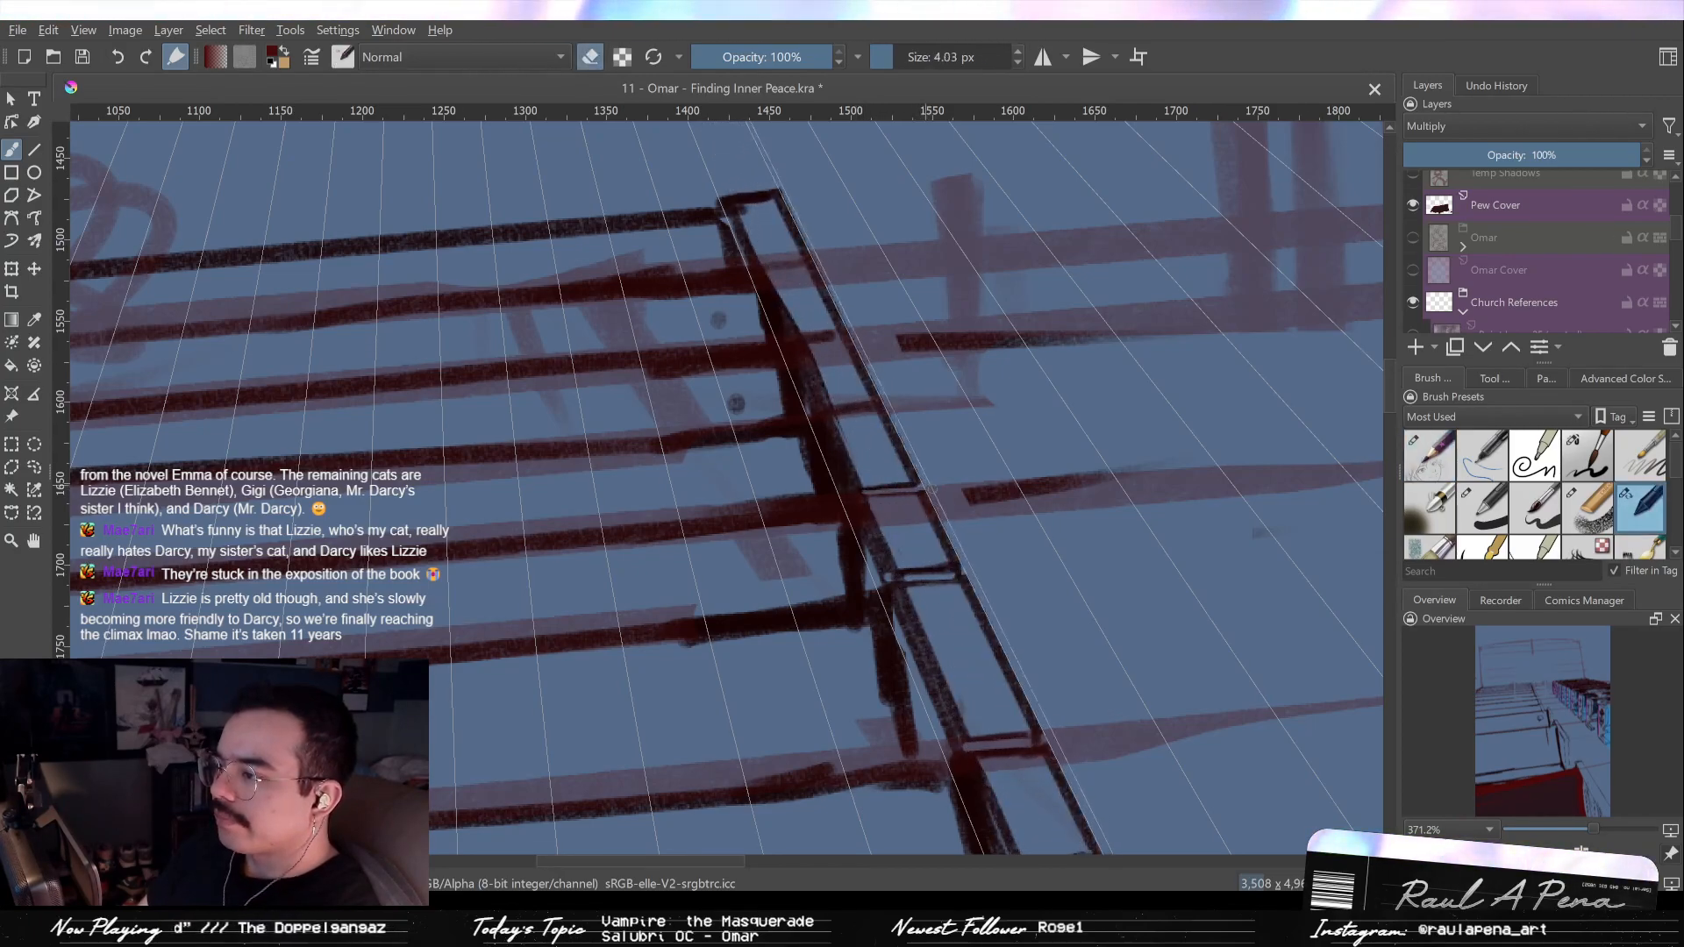
scroll(925, 494, up, 2)
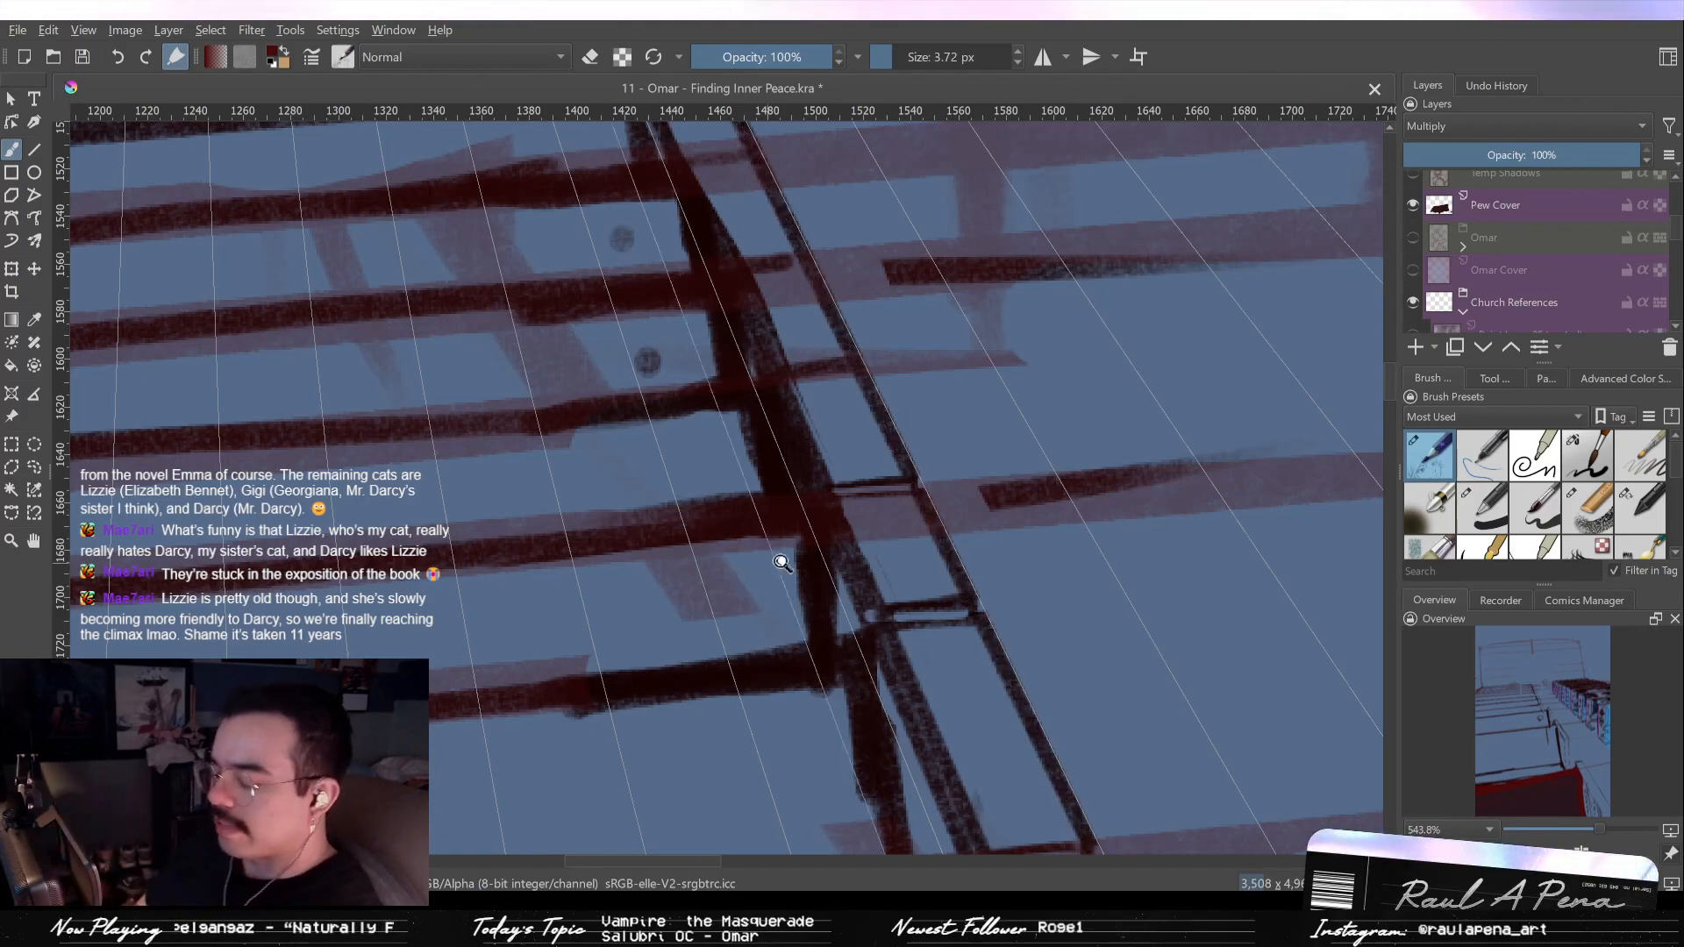
scroll(778, 561, up, 1)
key(e)
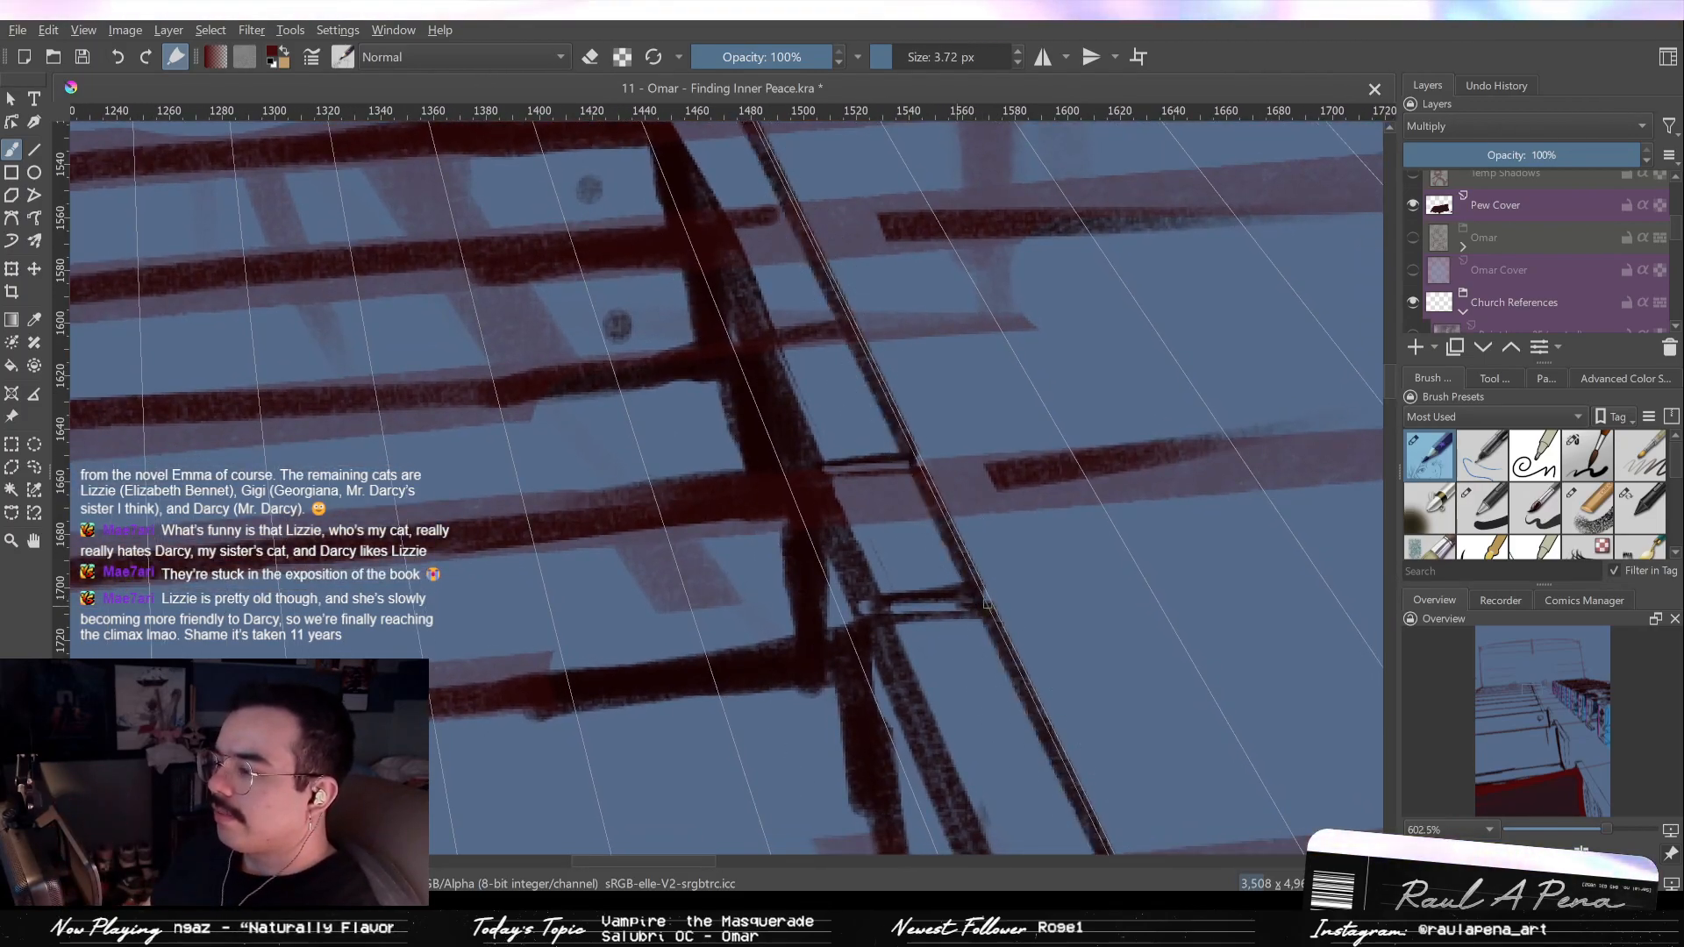
key(/)
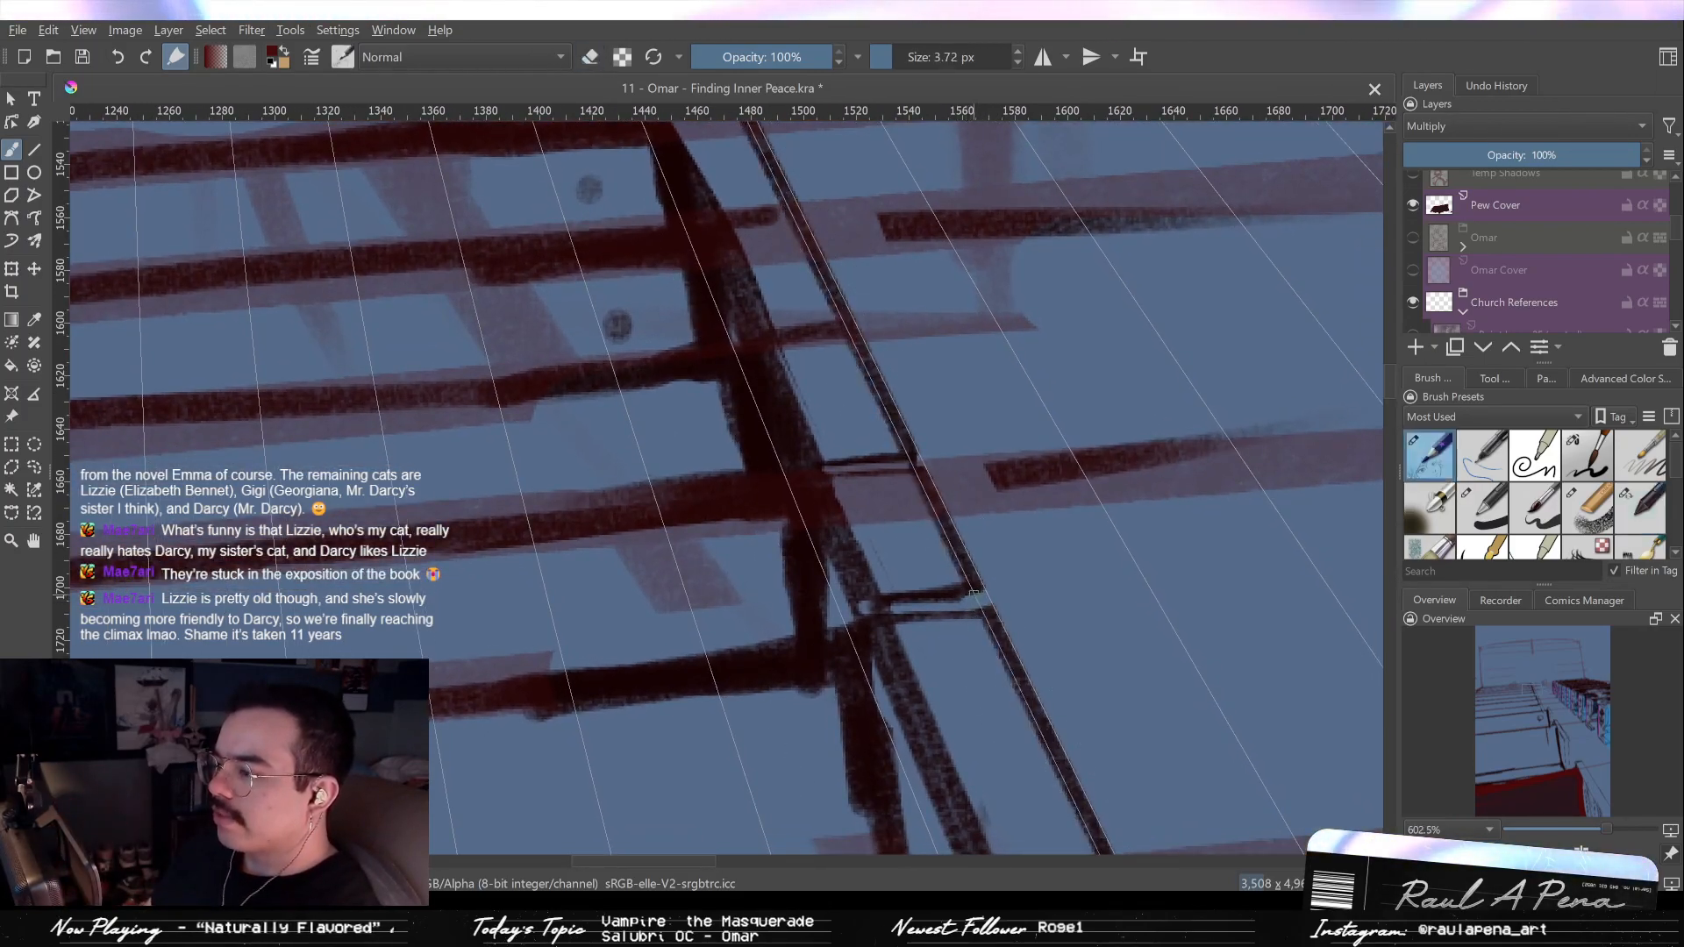
Erase the line overshoots below the near pew top's corner with the 33.26 px eraser and repaint the adjoining beam end at 25.97 px.
scroll(978, 602, down, 4)
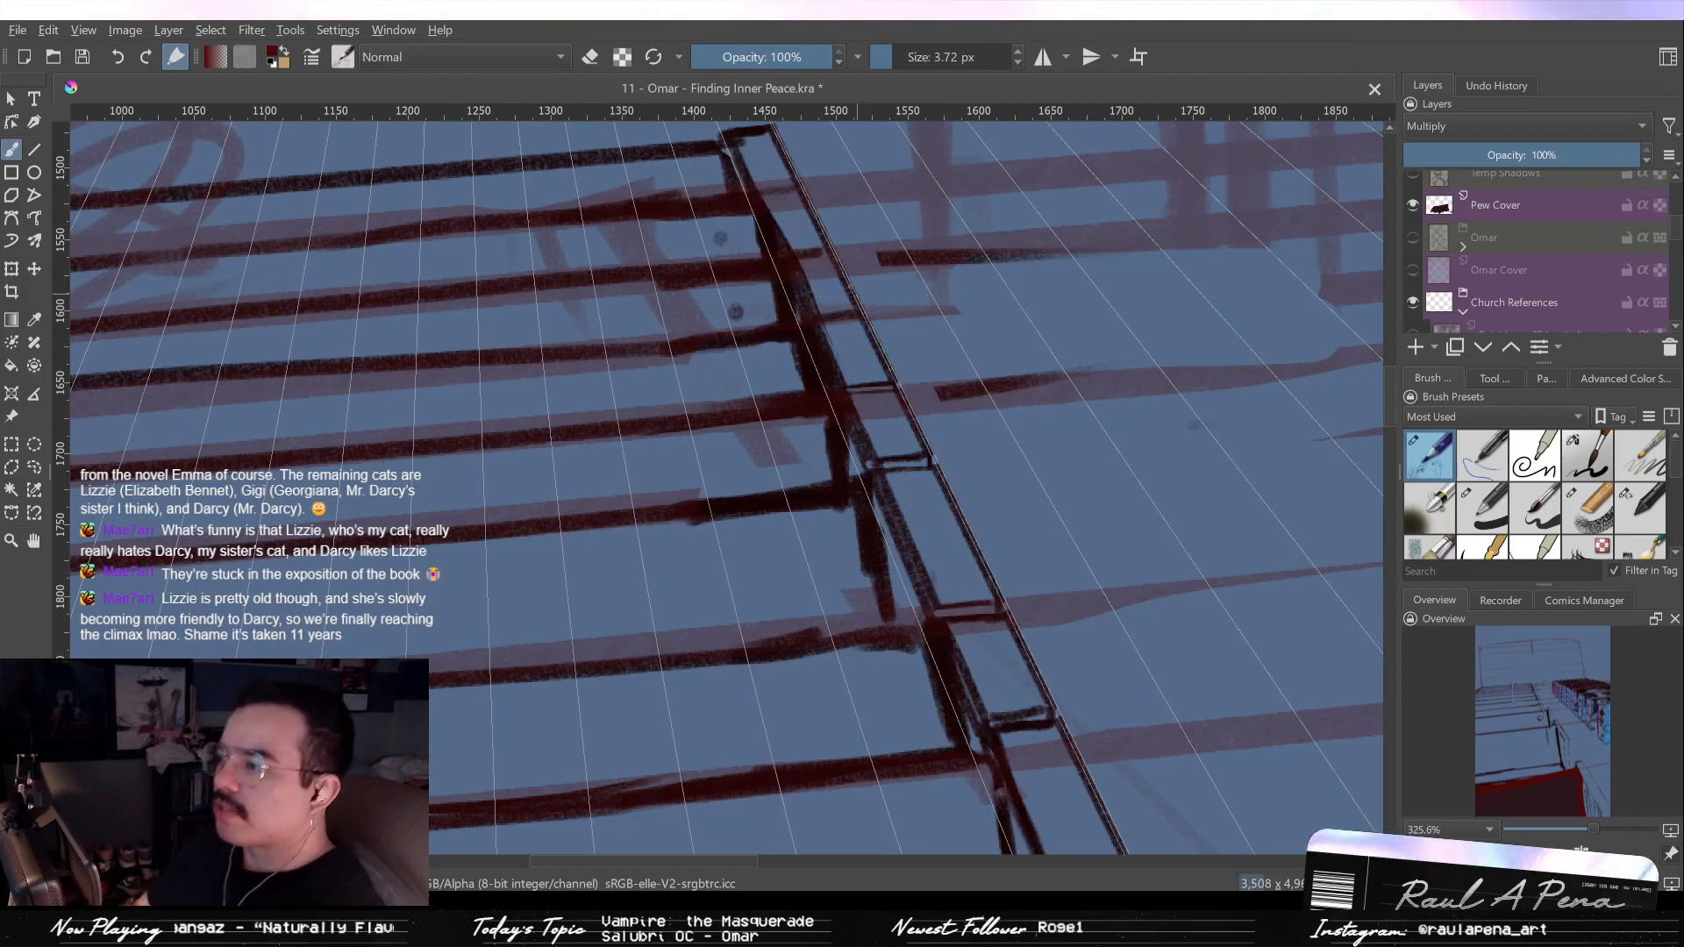
key(2)
drag(681, 403, 721, 311)
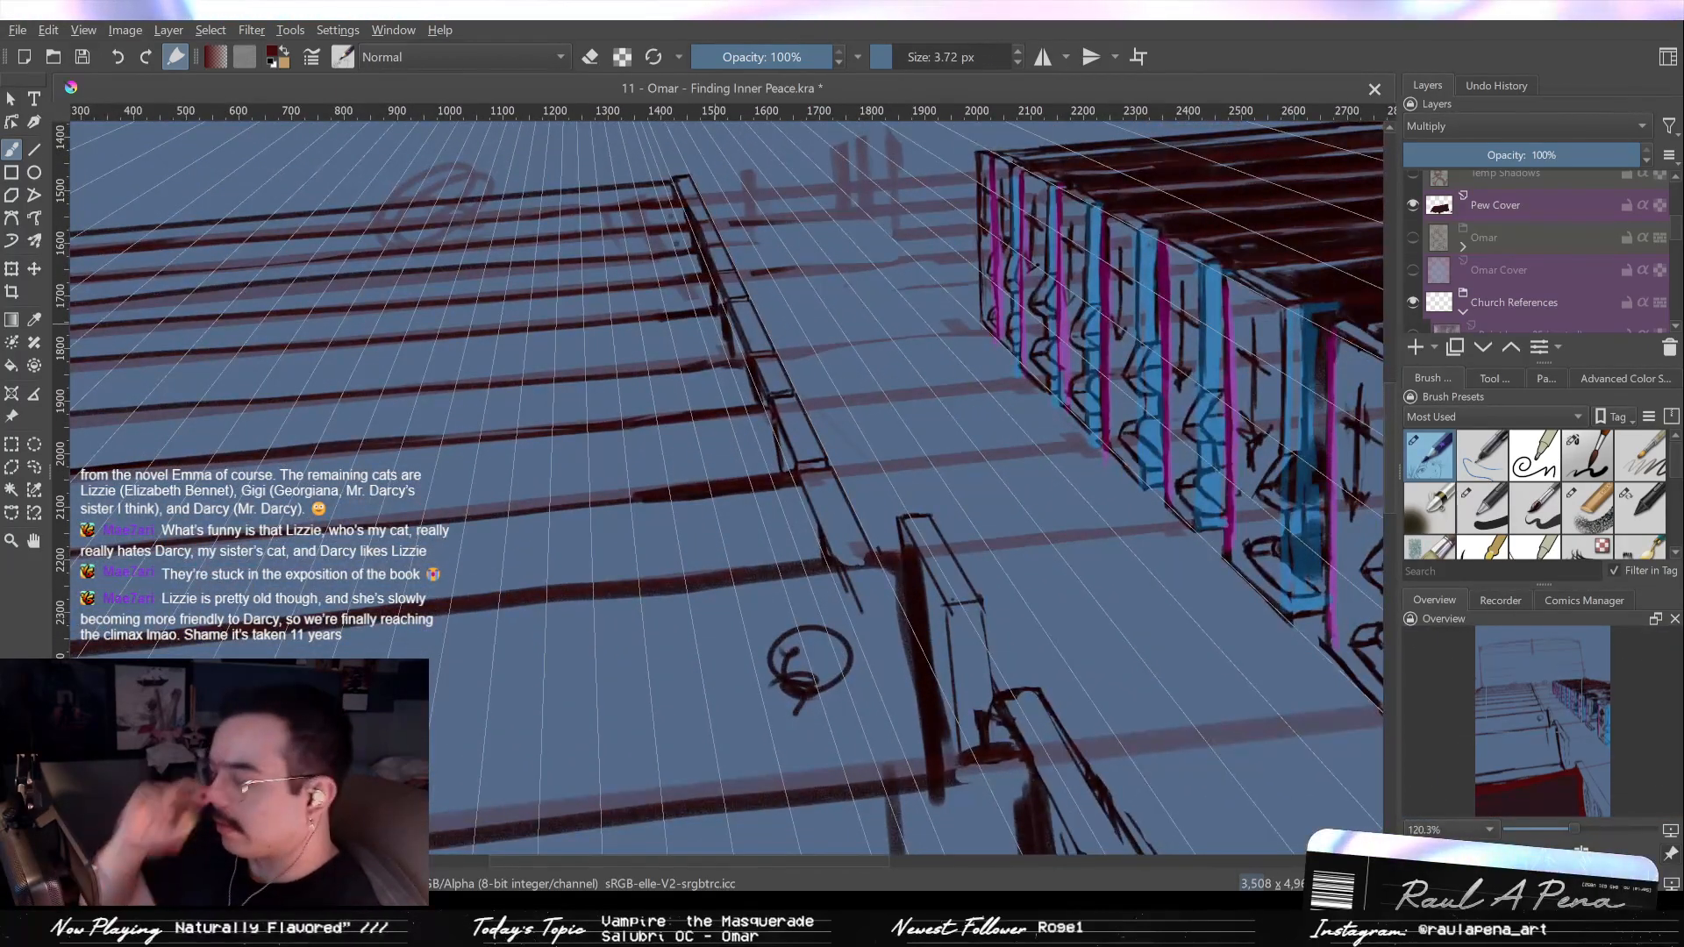
drag(942, 631, 964, 560)
mouse_move(710, 455)
mouse_down()
mouse_move(733, 486)
mouse_move(760, 442)
mouse_move(755, 455)
mouse_move(884, 494)
mouse_up()
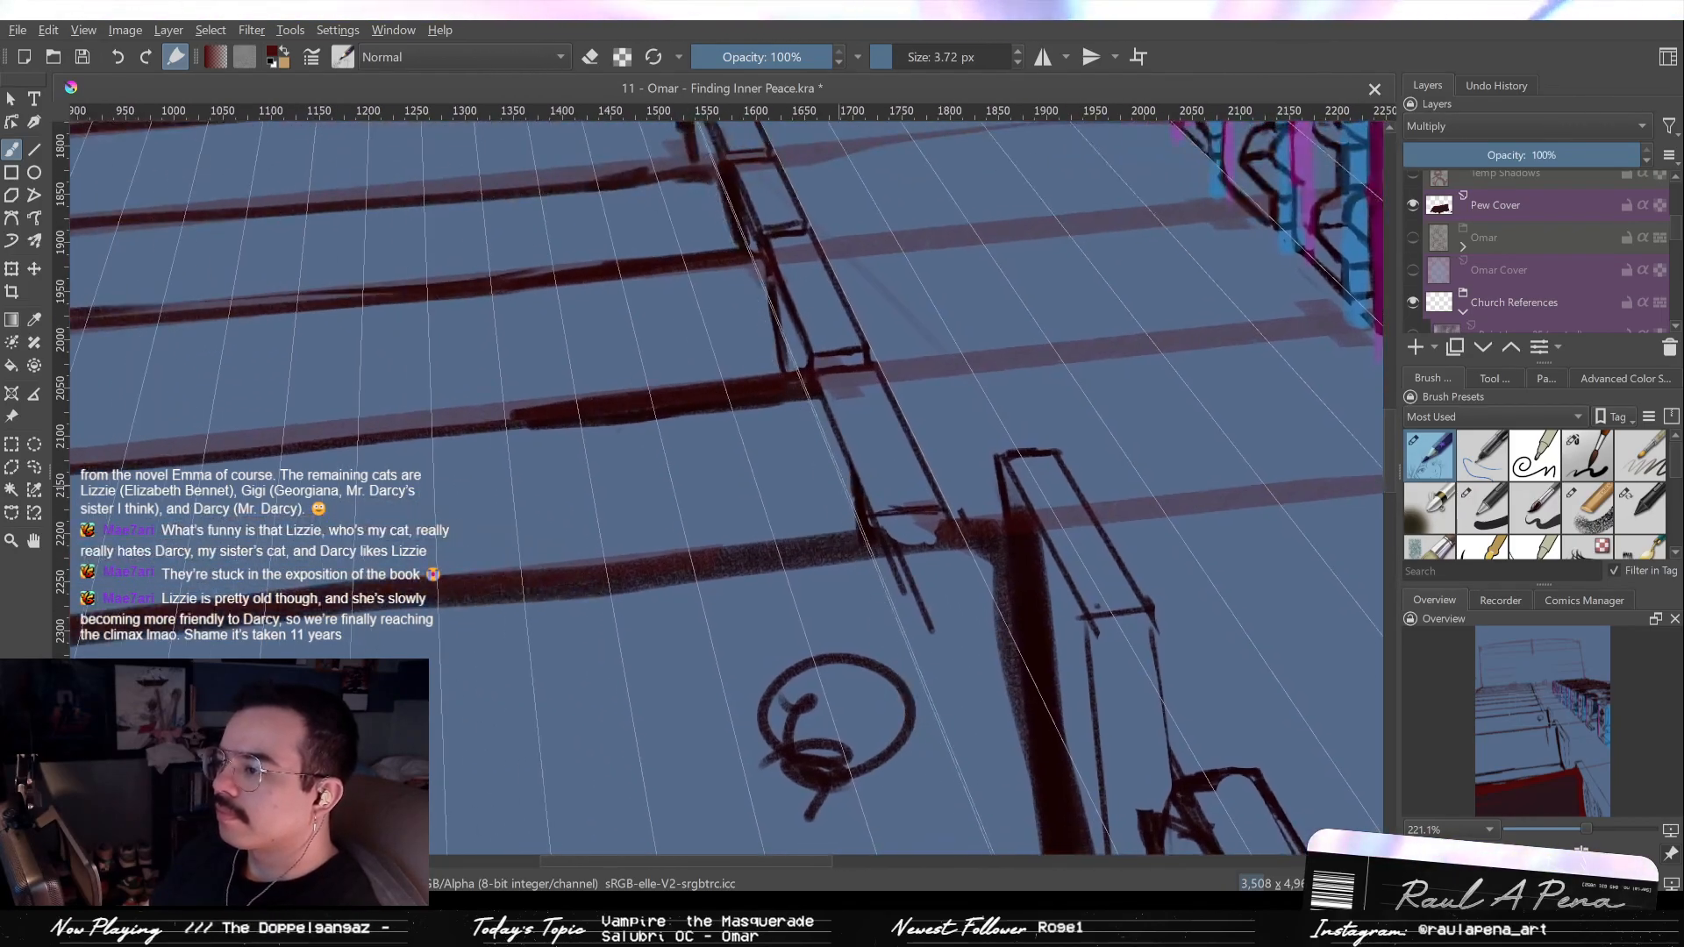
key(slash)
mouse_move(878, 562)
mouse_down()
mouse_move(922, 622)
mouse_move(918, 650)
mouse_move(902, 555)
mouse_up()
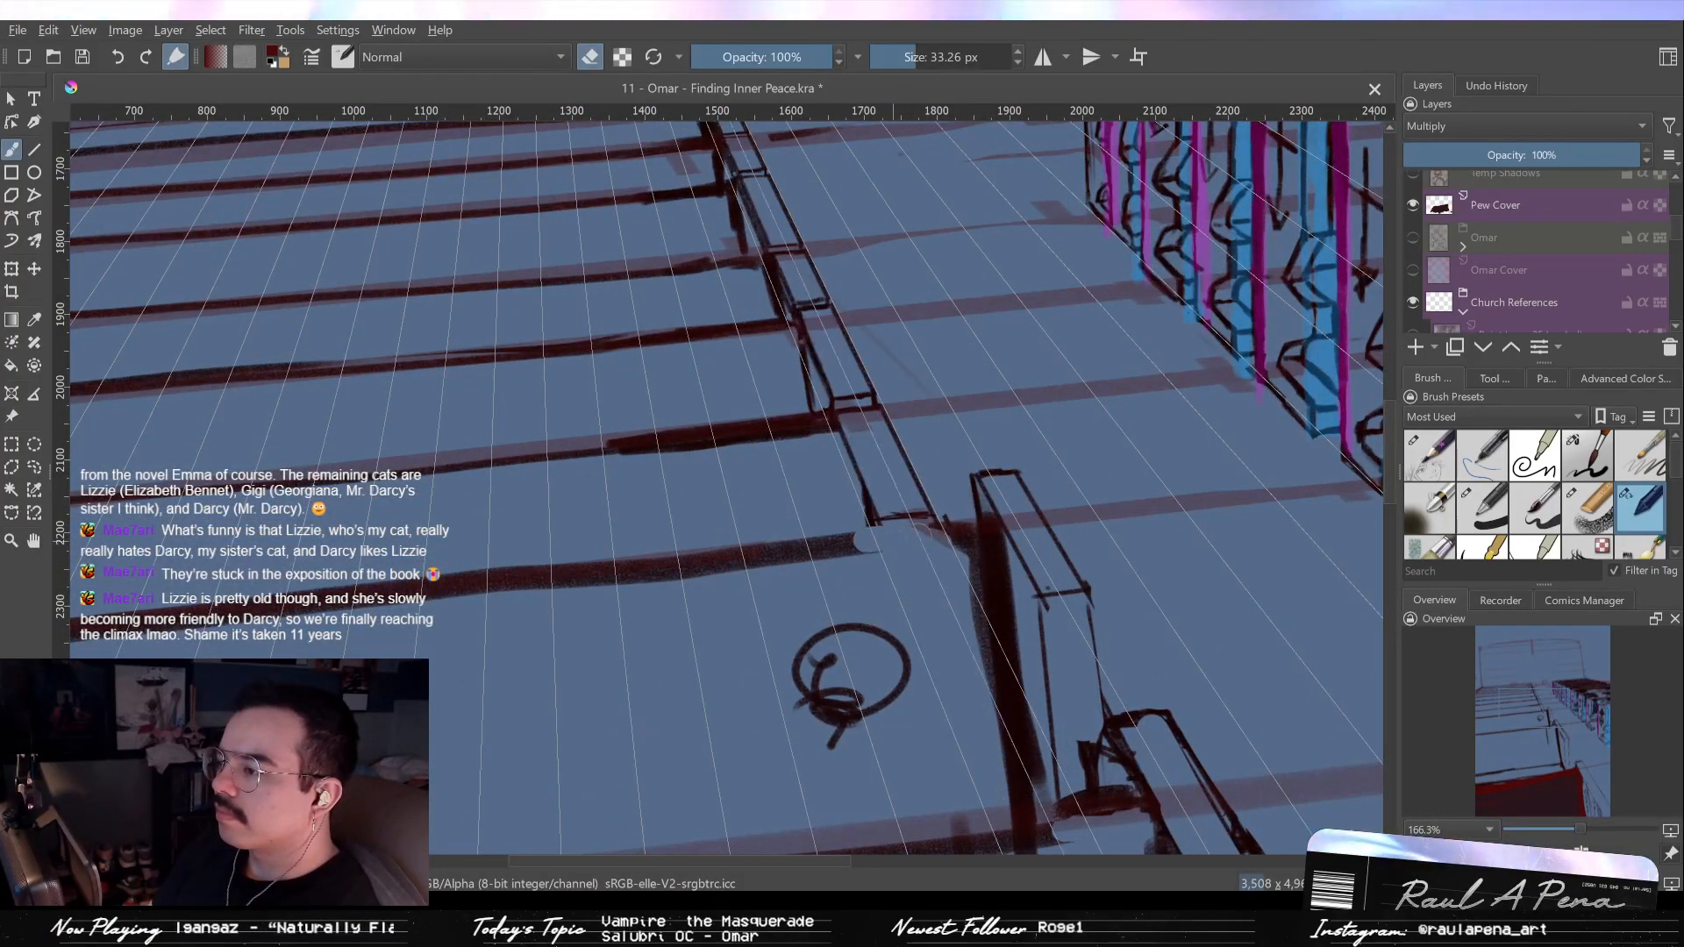
key(slash)
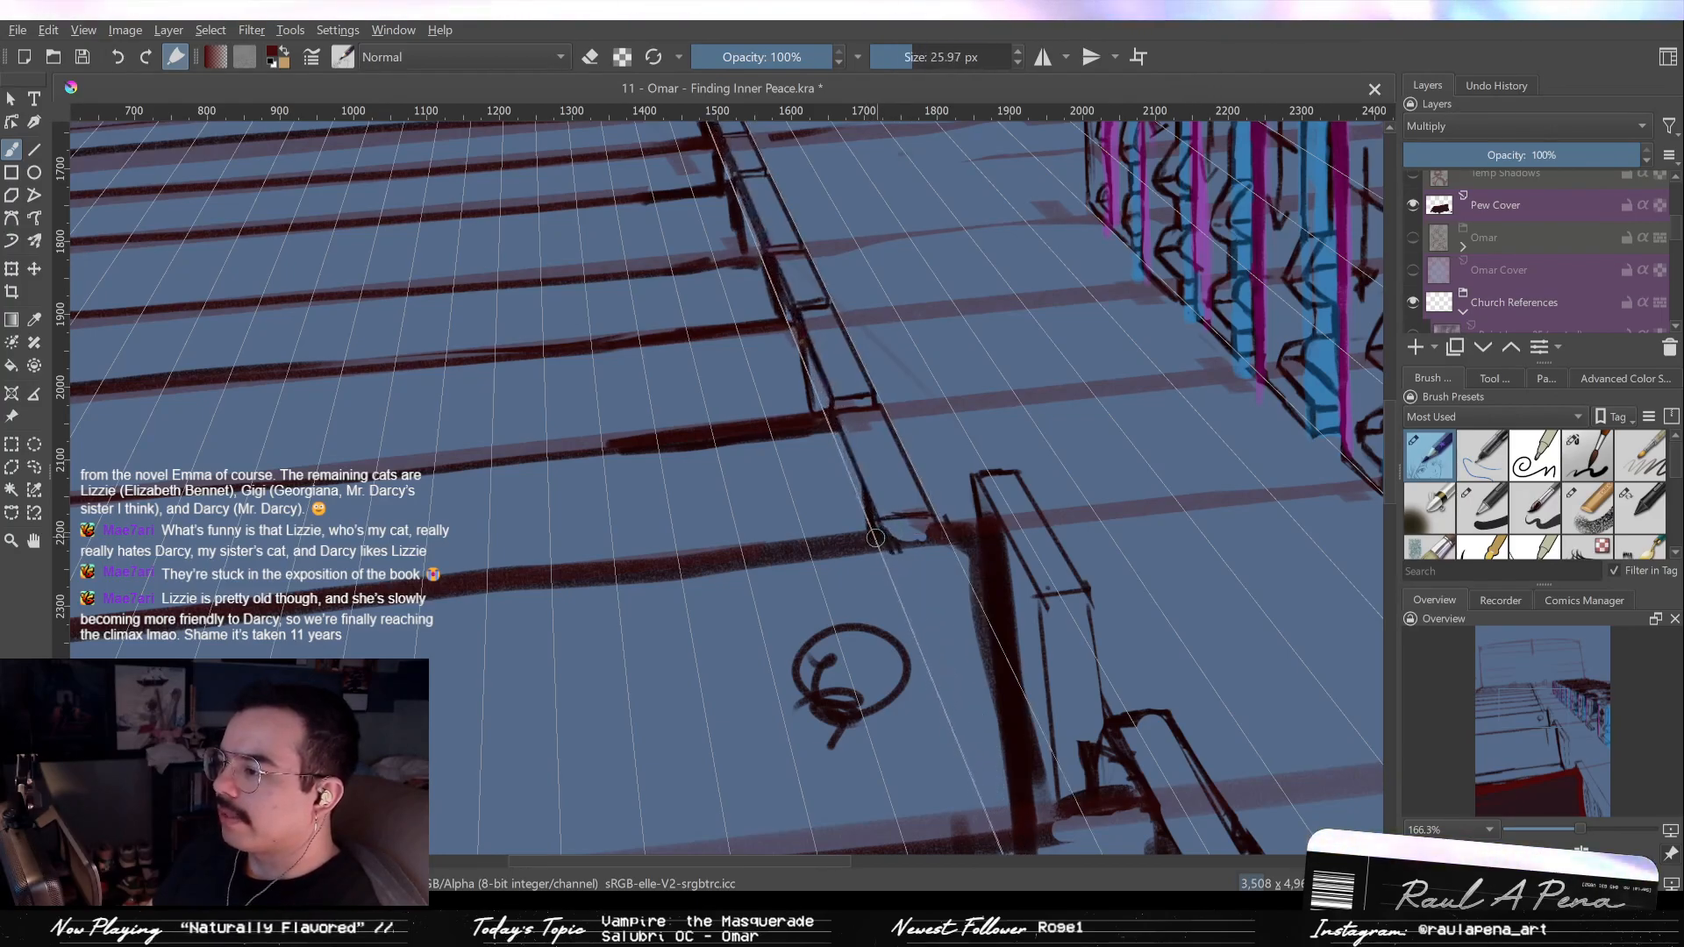
key(slash)
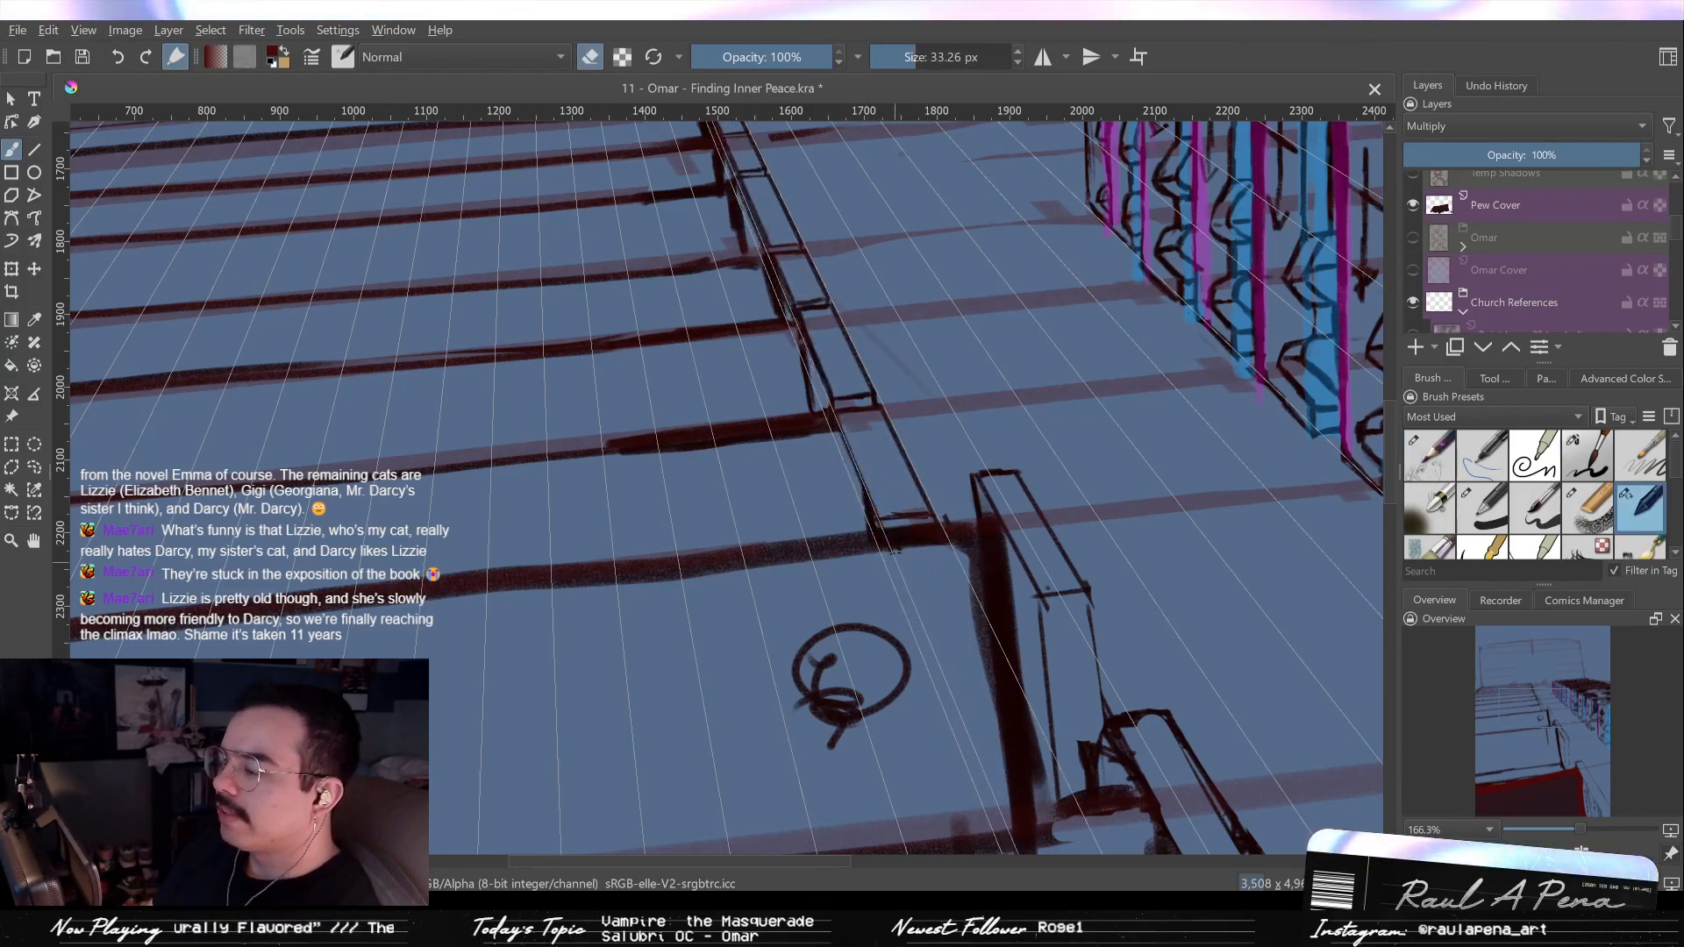
drag(907, 489, 917, 539)
key(slash)
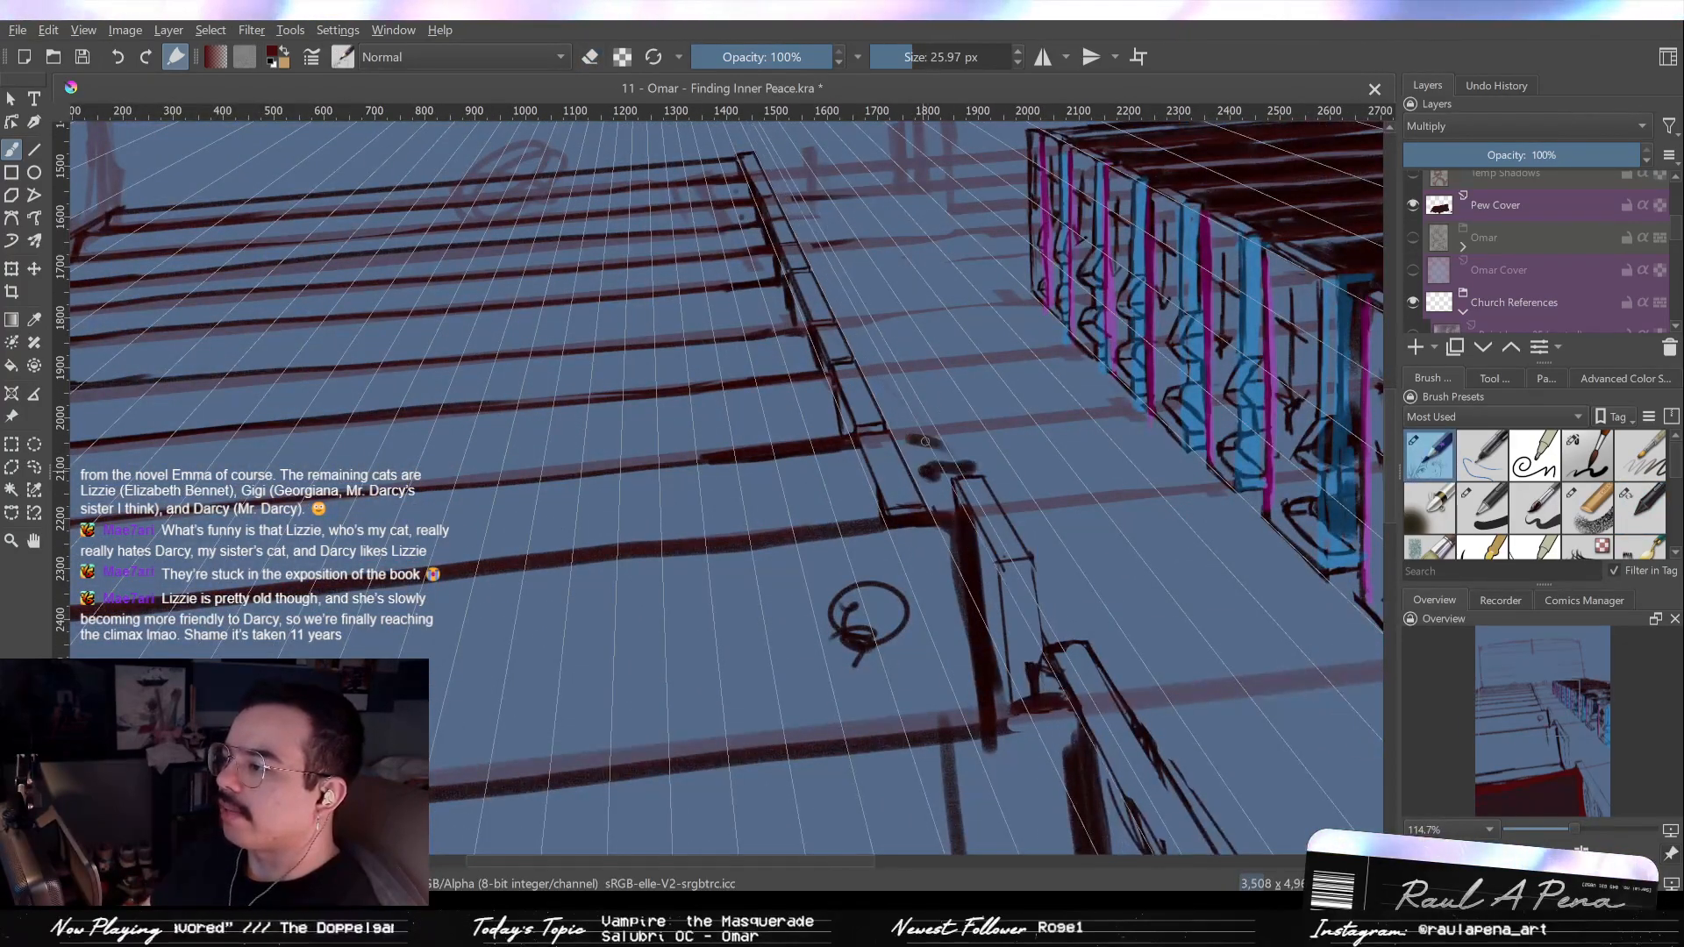
Undo the last two brush marks on the aisle beside the near pew end and switch back to the 33.26 px eraser.
key(ctrl+z)
key(ctrl+z)
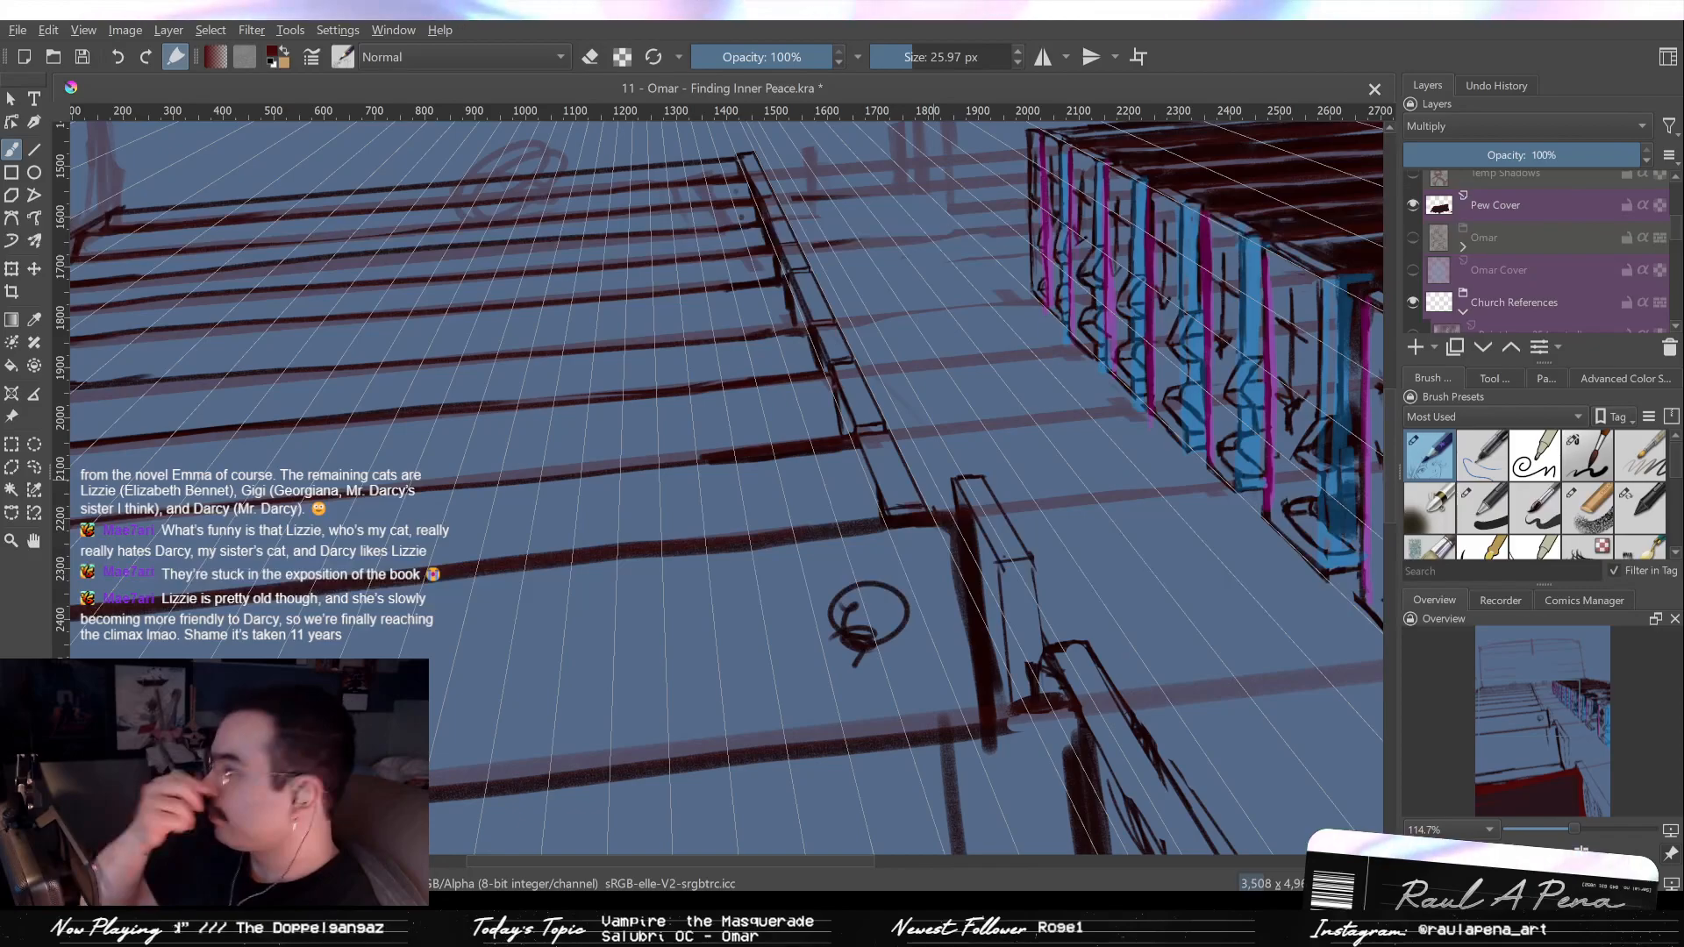
mouse_move(877, 436)
mouse_down()
mouse_move(932, 421)
mouse_move(977, 461)
mouse_up()
key(slash)
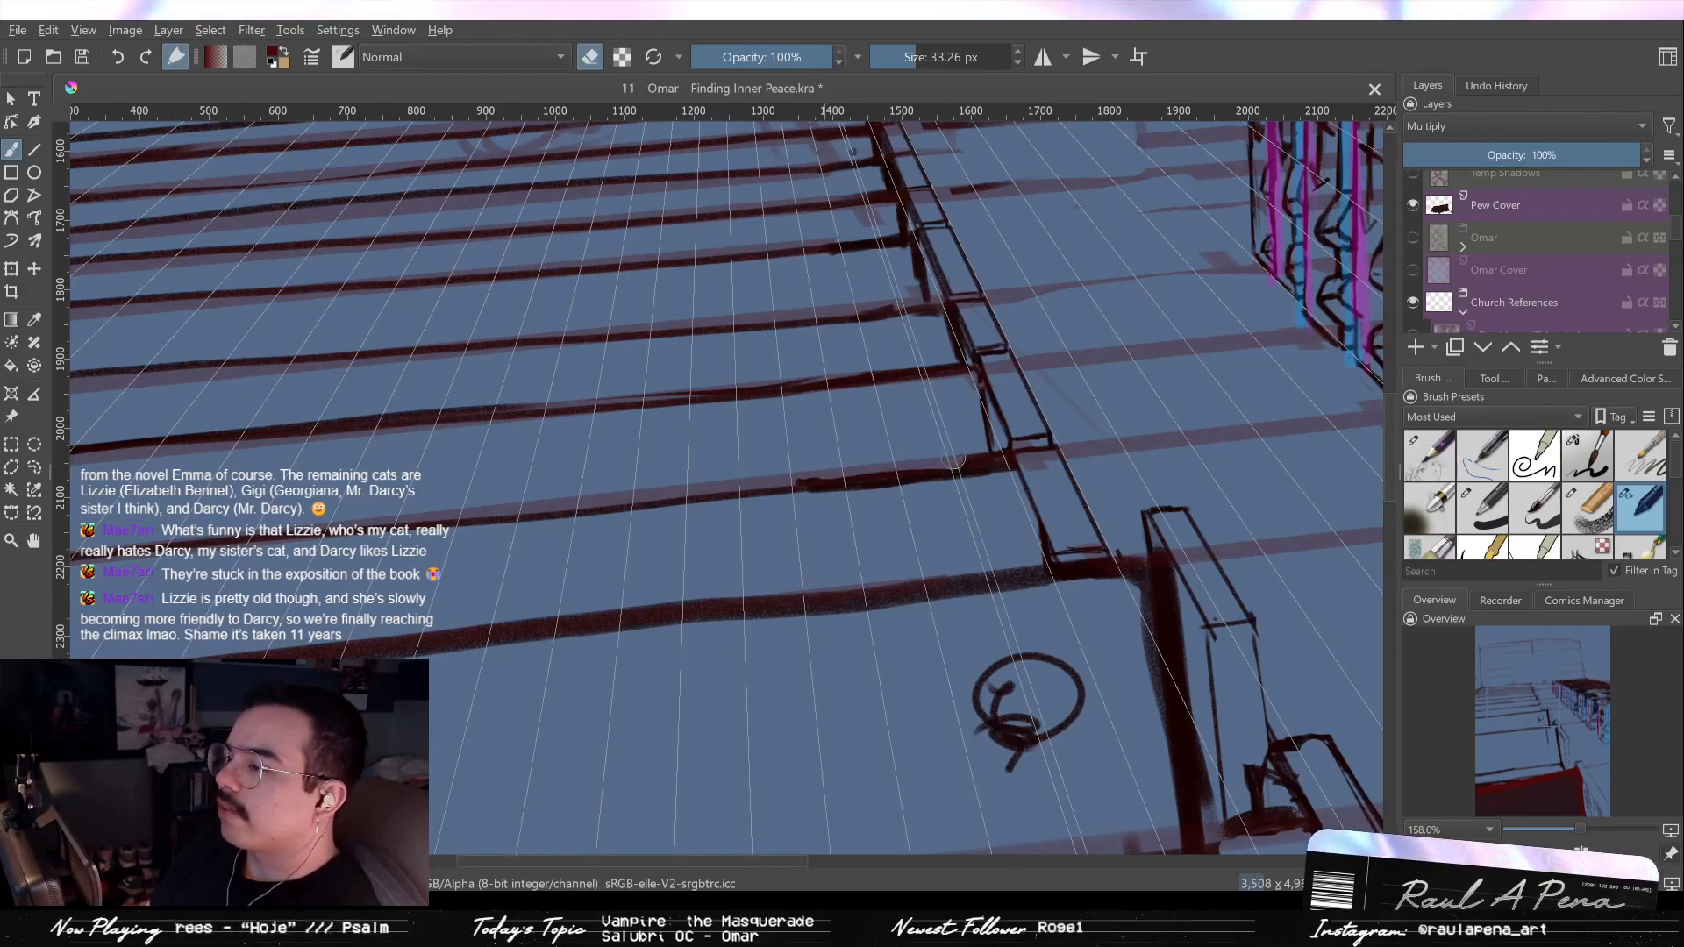
Paint the downward side edges beside the two nearest far pew tops, reducing the brush to 11.10 px.
key(slash)
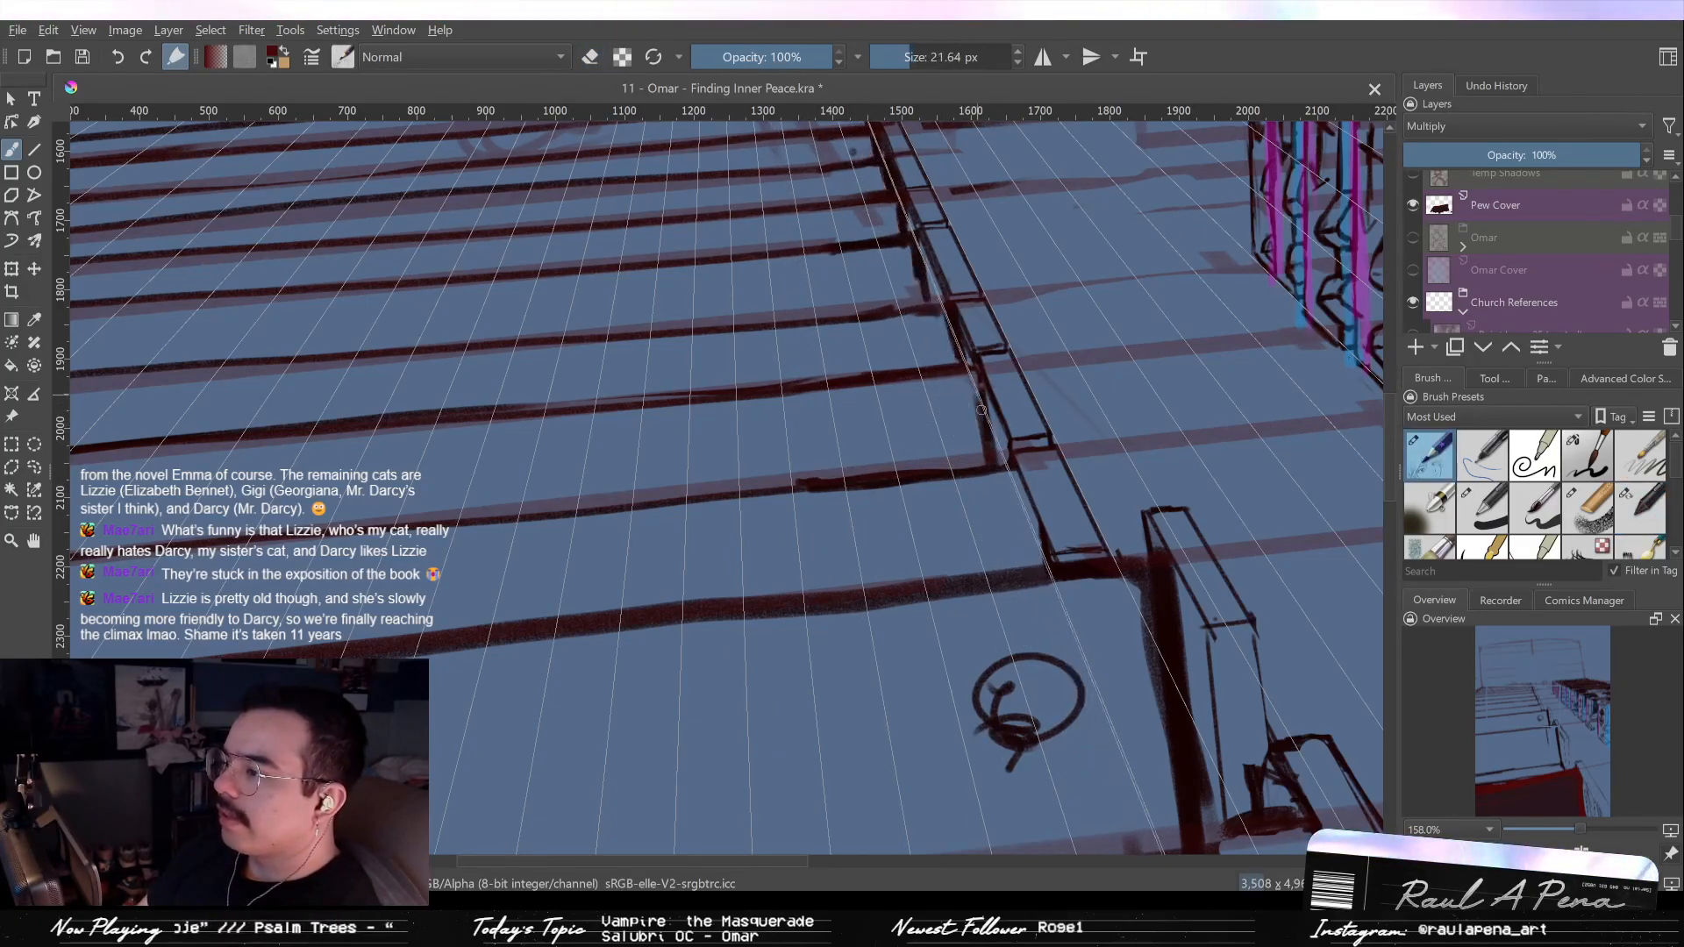
drag(984, 414, 984, 417)
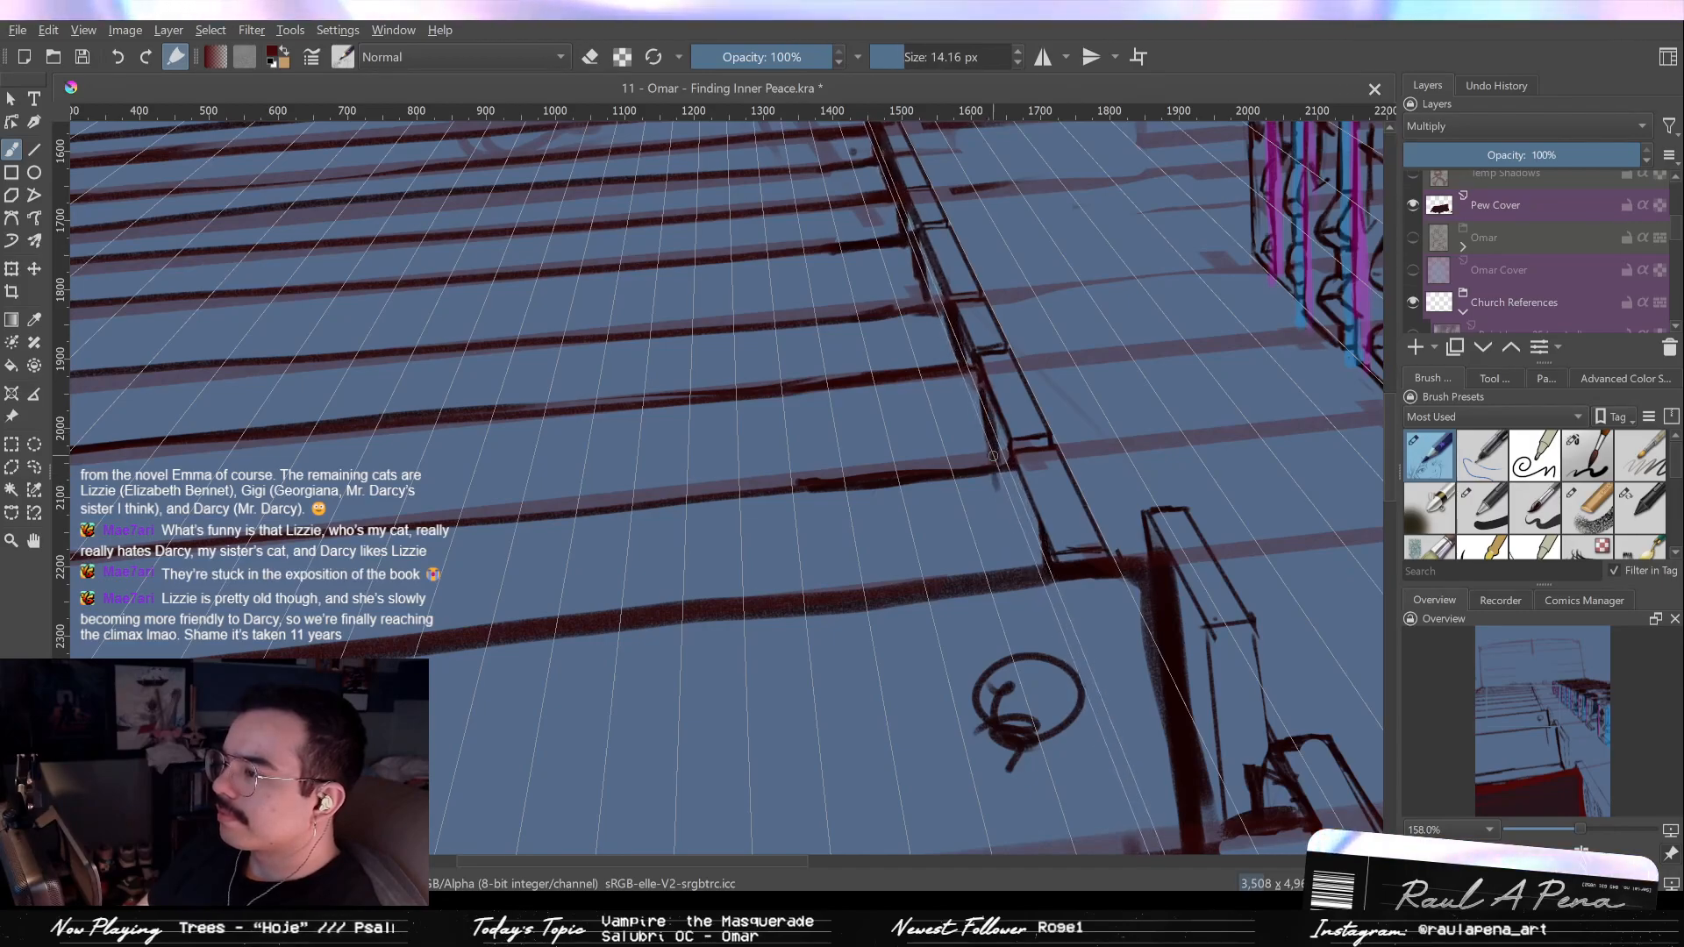
mouse_move(988, 420)
mouse_down()
mouse_move(983, 402)
mouse_move(992, 467)
mouse_up()
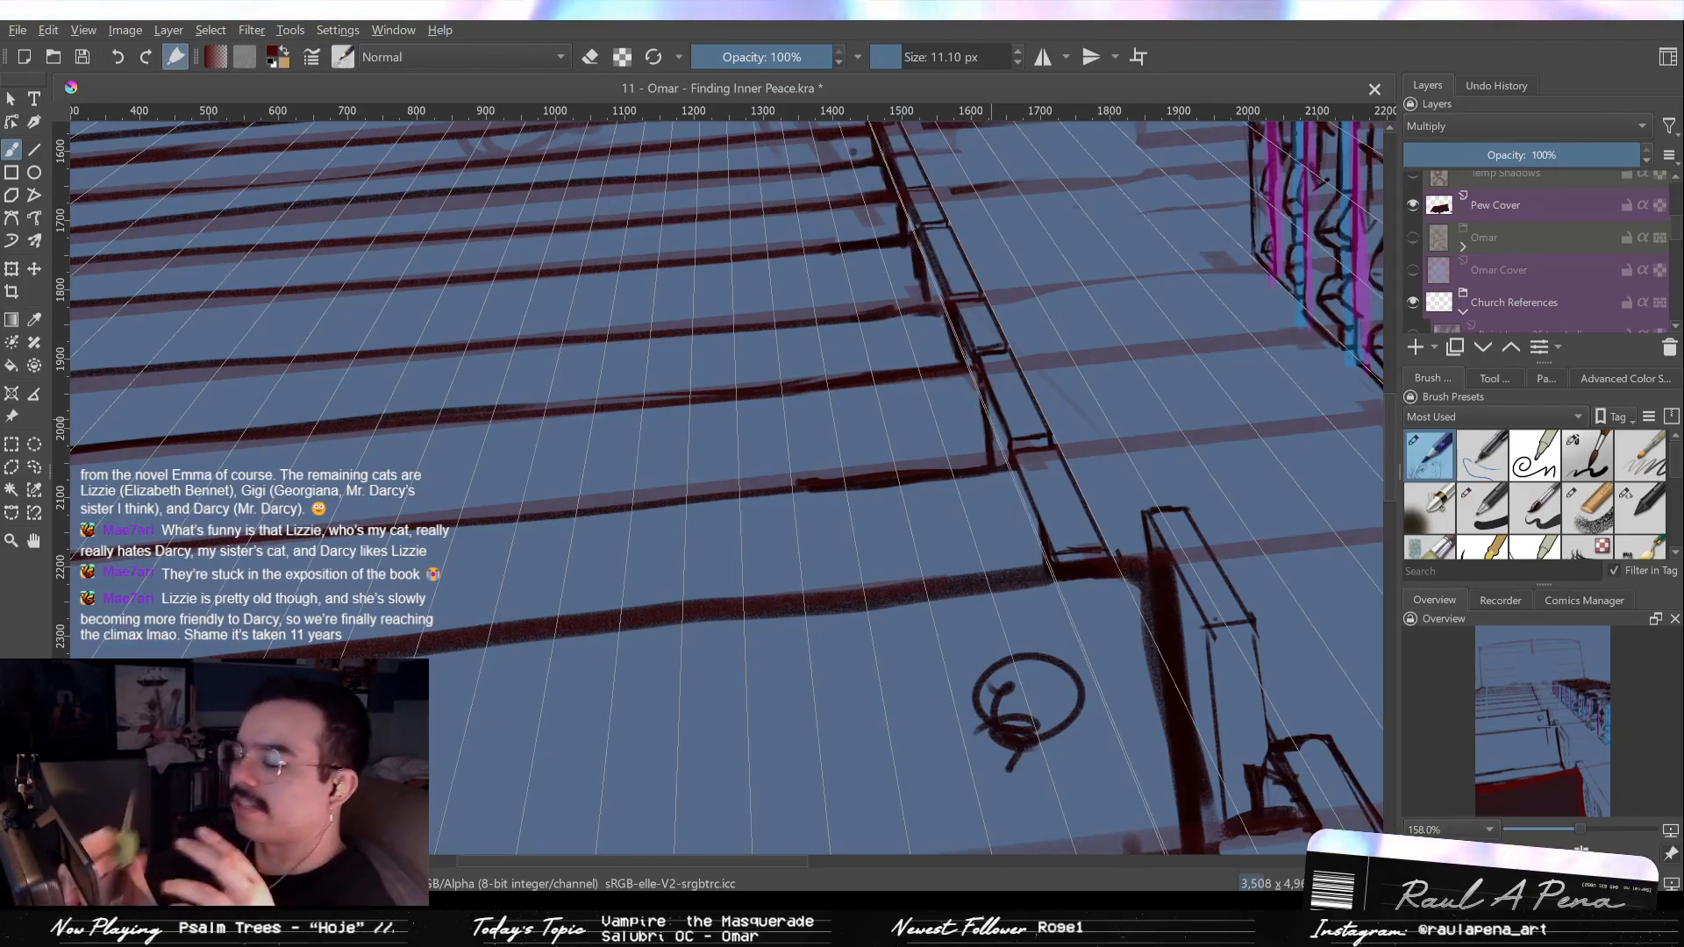
scroll(1023, 489, up, 2)
drag(1018, 454, 1039, 564)
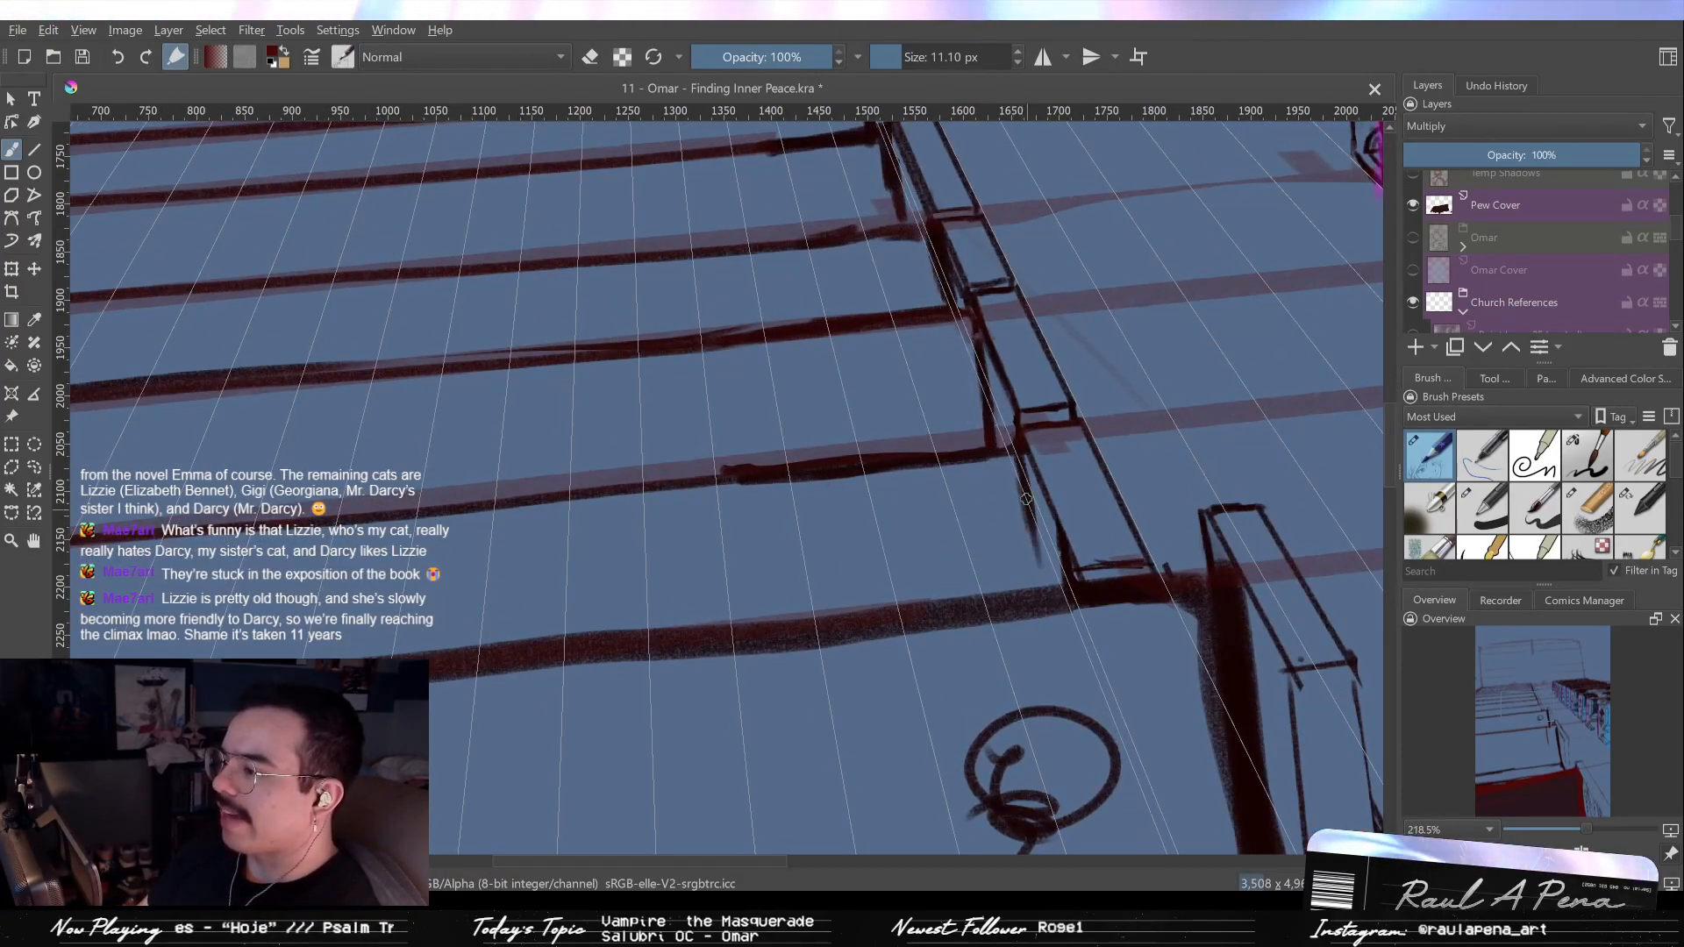
drag(1026, 503, 1048, 597)
drag(1016, 473, 1051, 575)
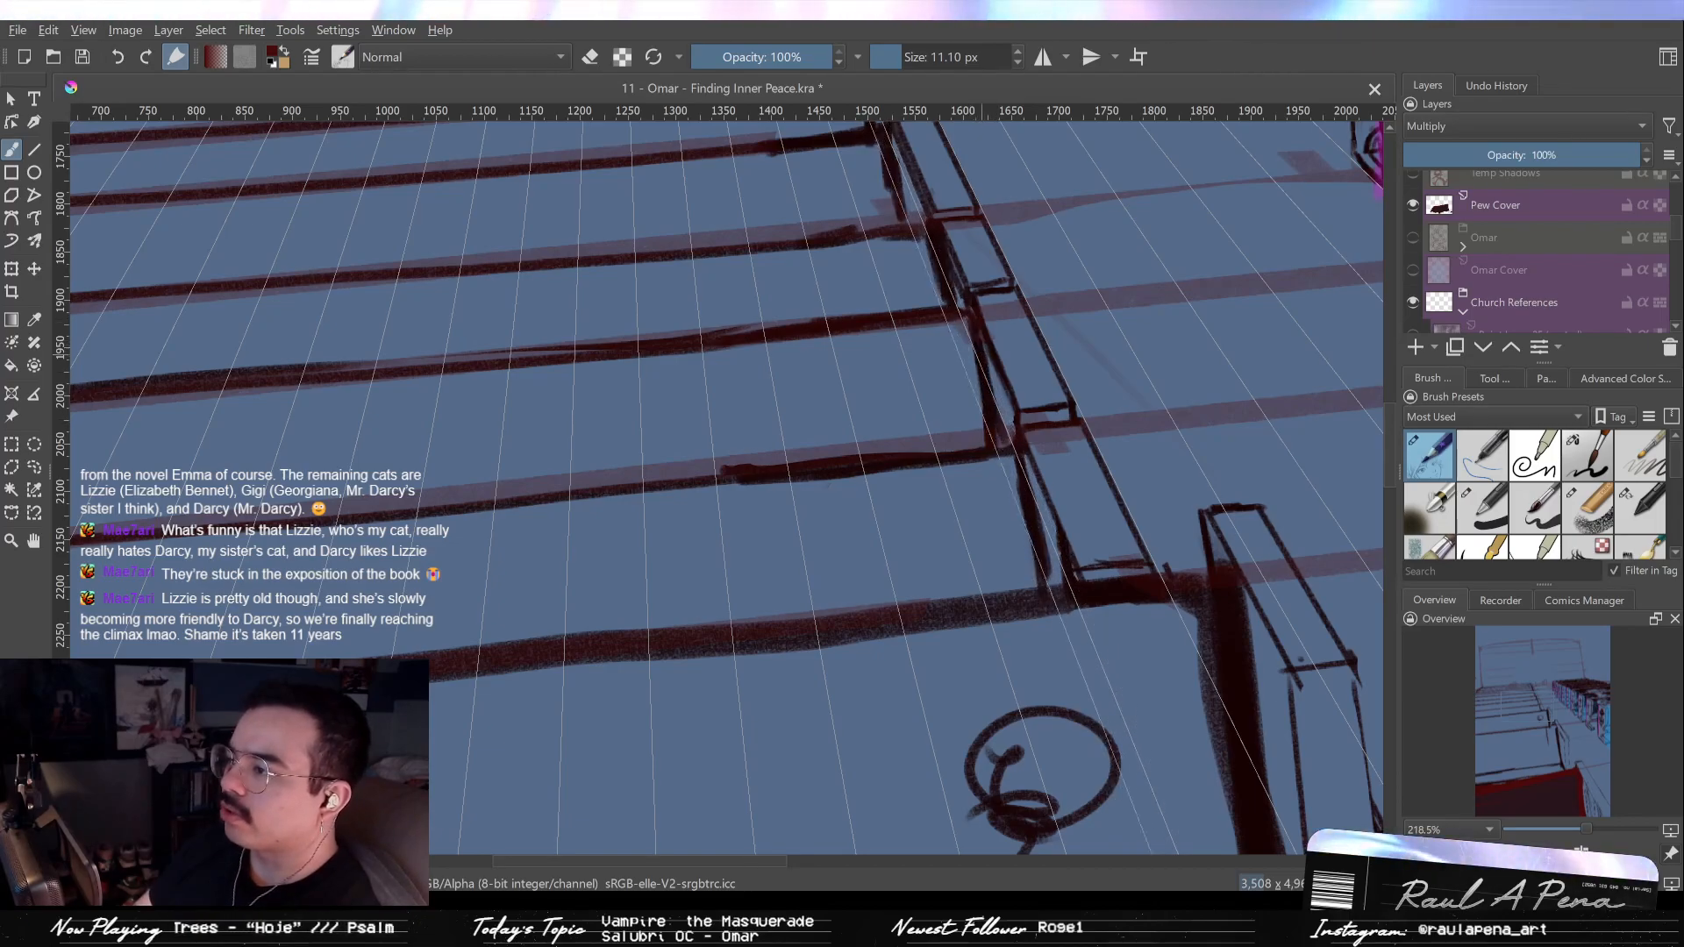
Thin the inner sides of the newly painted pew side edges with the 24.79 px eraser.
drag(836, 391, 866, 500)
key(/)
shift+drag(1069, 685, 1059, 685)
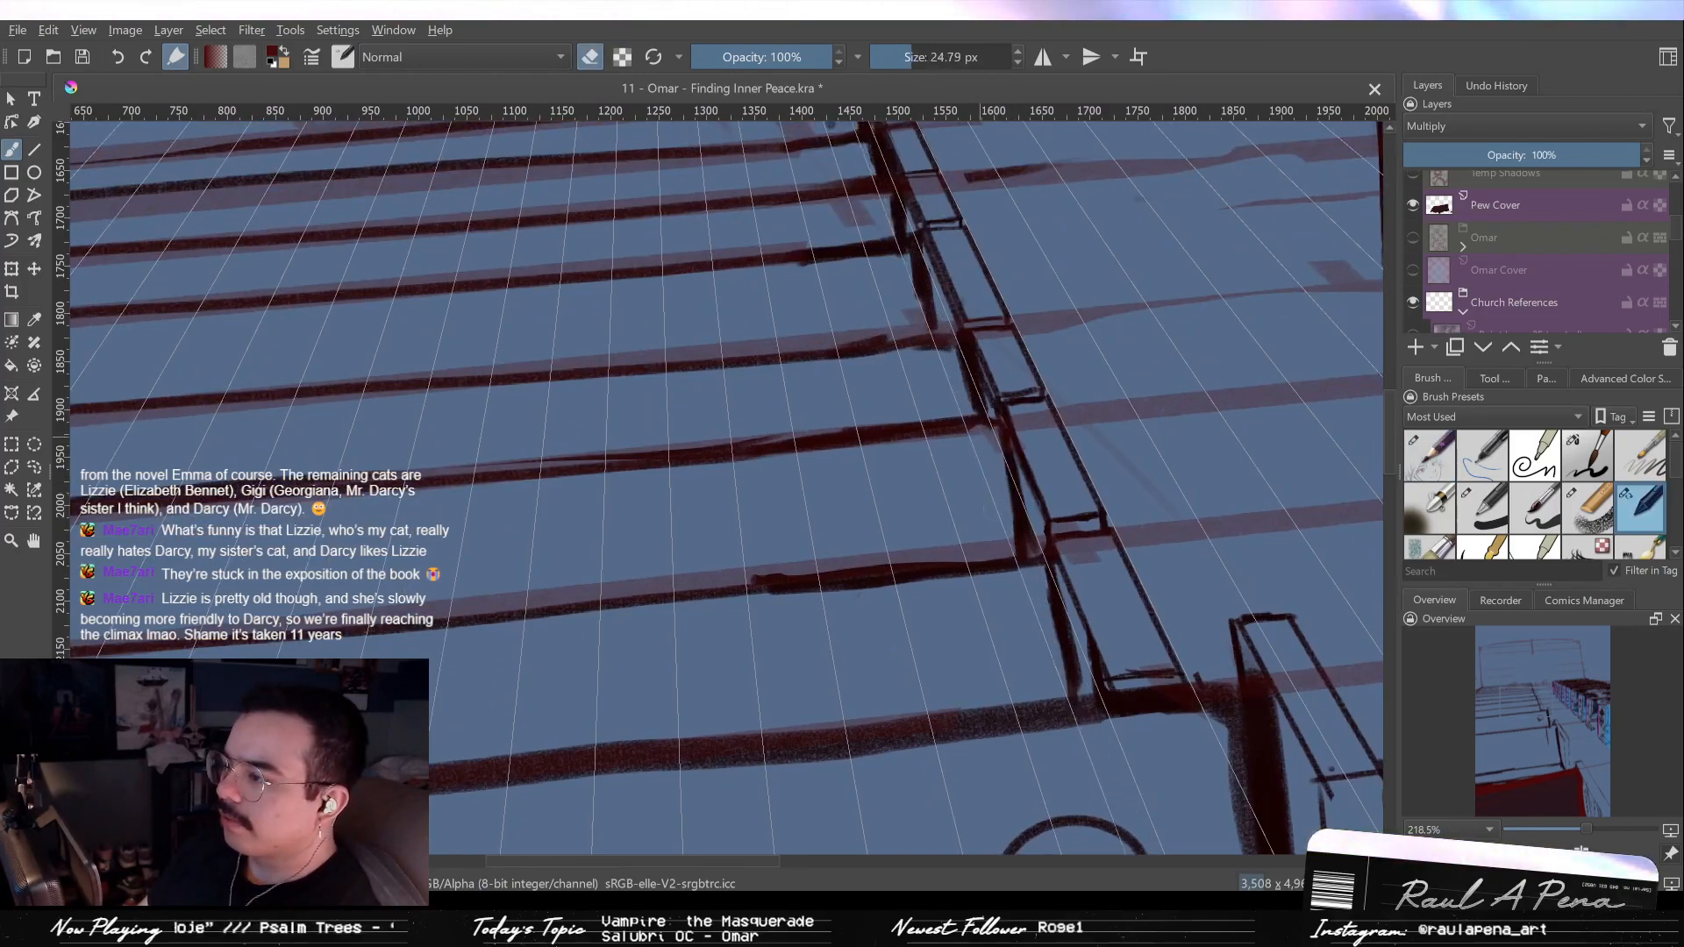
drag(1009, 474, 1075, 658)
drag(984, 434, 1014, 553)
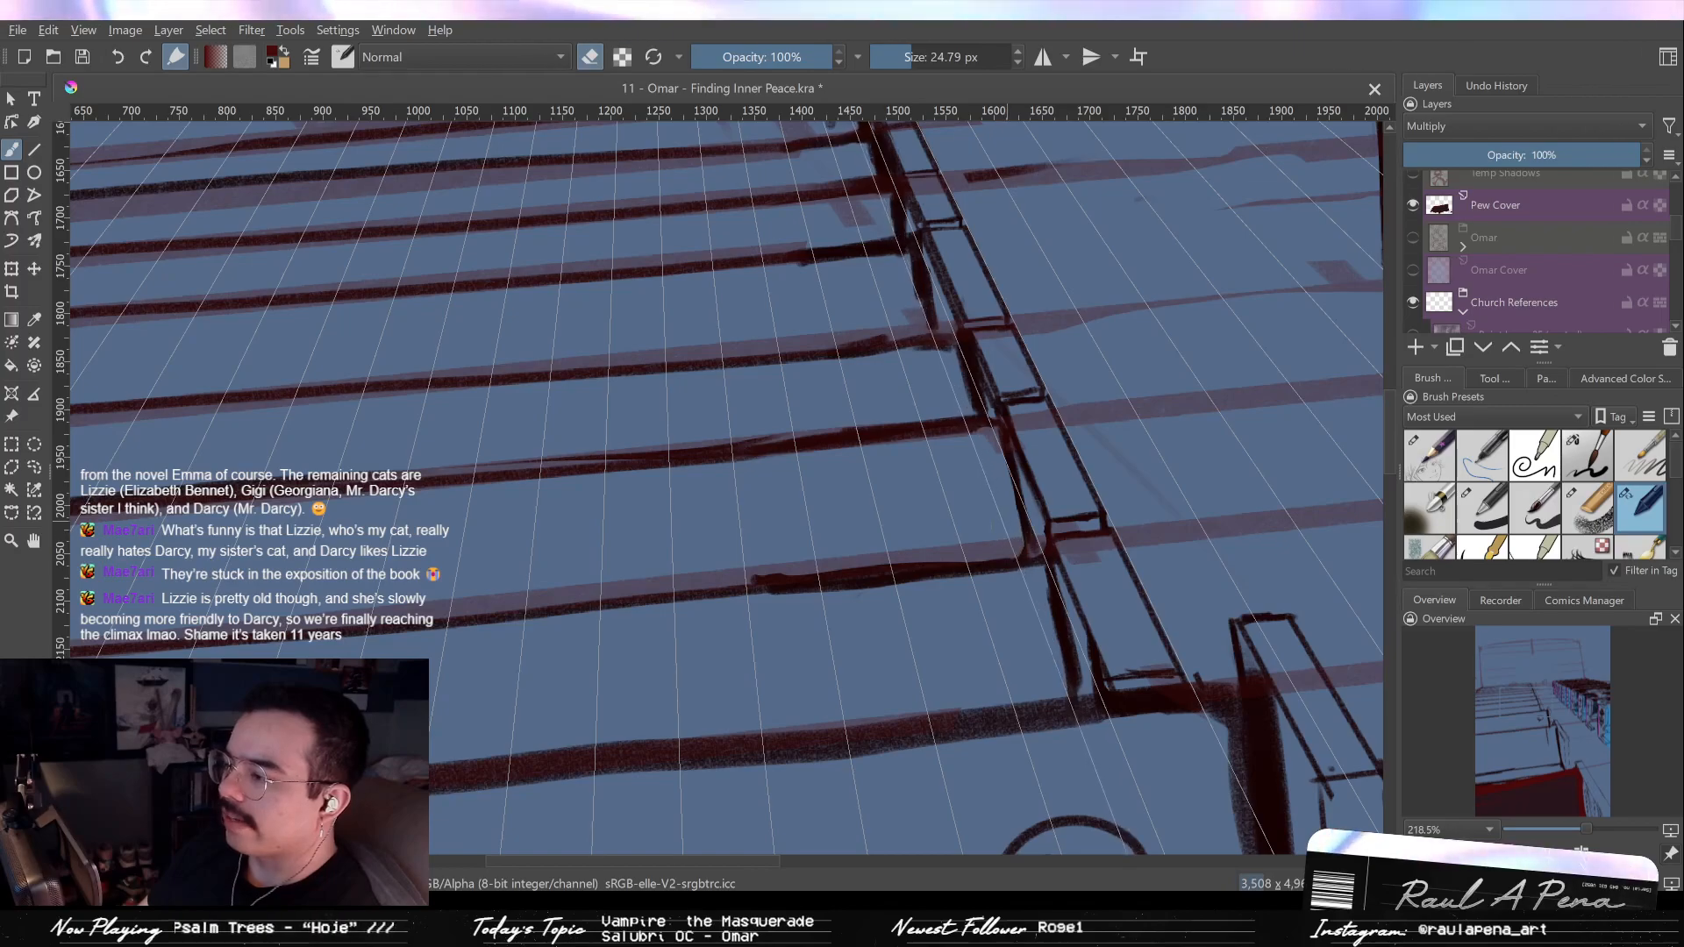
Clean the inner corners where the middle pew beams meet their side edges with the 18.82 px eraser.
mouse_move(1022, 570)
ctrl+mouse_down()
mouse_move(1041, 648)
mouse_move(1030, 574)
mouse_move(969, 558)
mouse_move(966, 524)
ctrl+mouse_up()
ctrl+drag(853, 410, 835, 369)
key(/)
key(/)
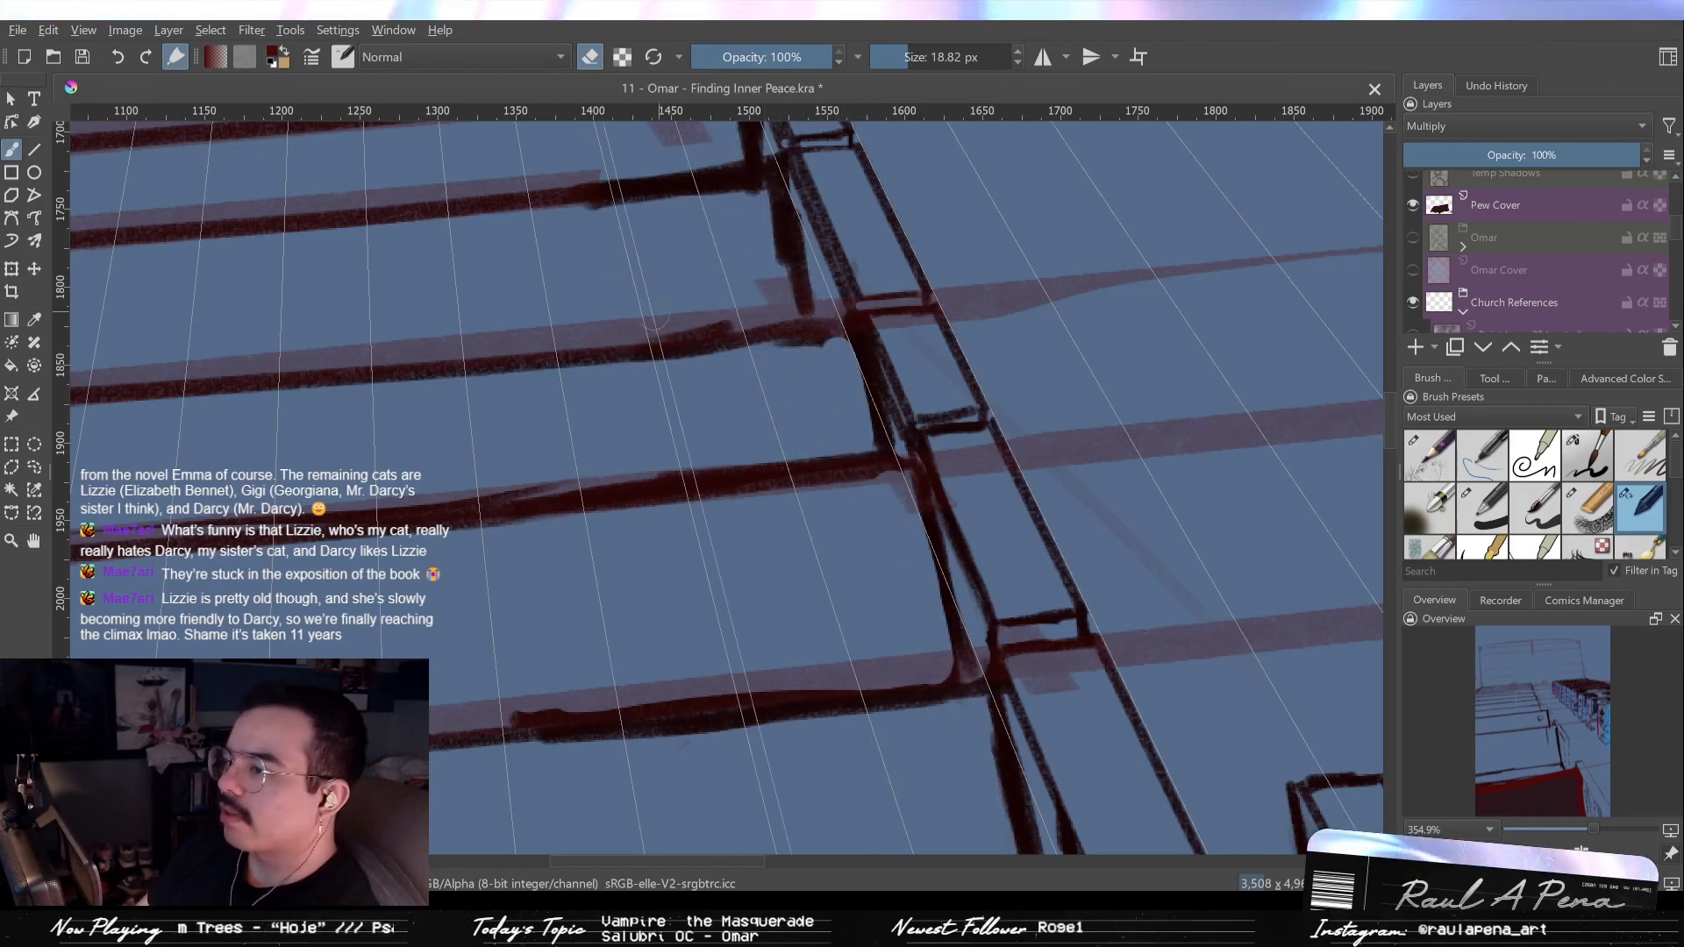
key(/)
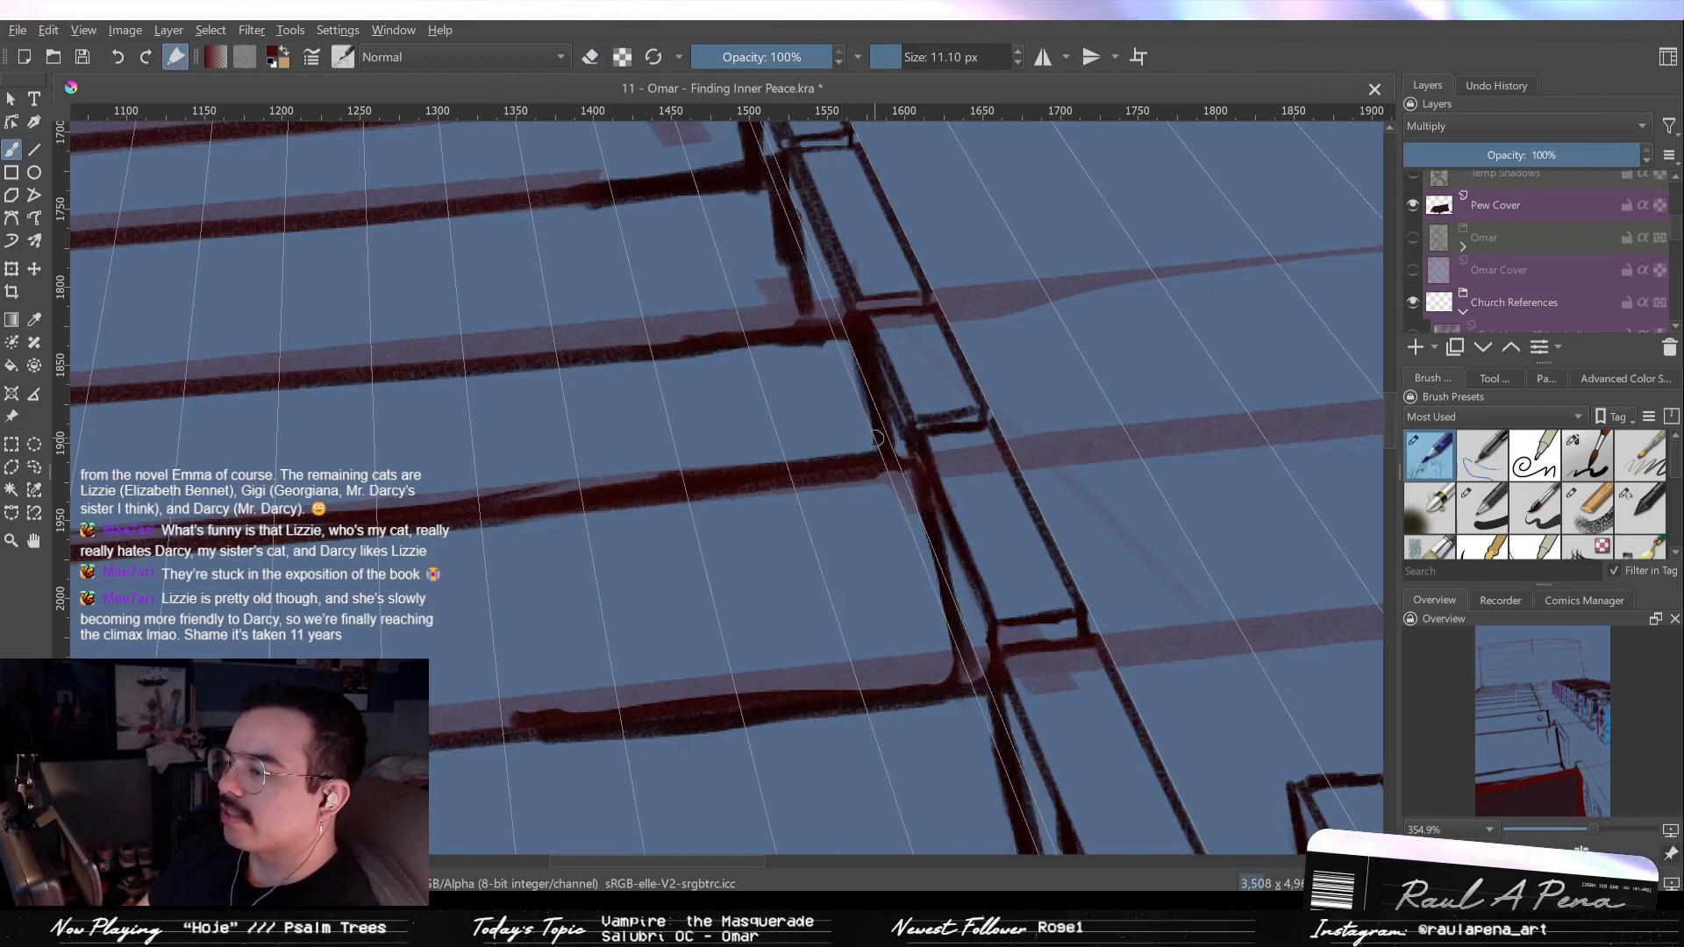
Separate the next farther pew's aisle-side corner with the 10.15 px eraser and repaint it with the 6.79 px brush.
scroll(874, 427, up, 3)
key(/)
key(/)
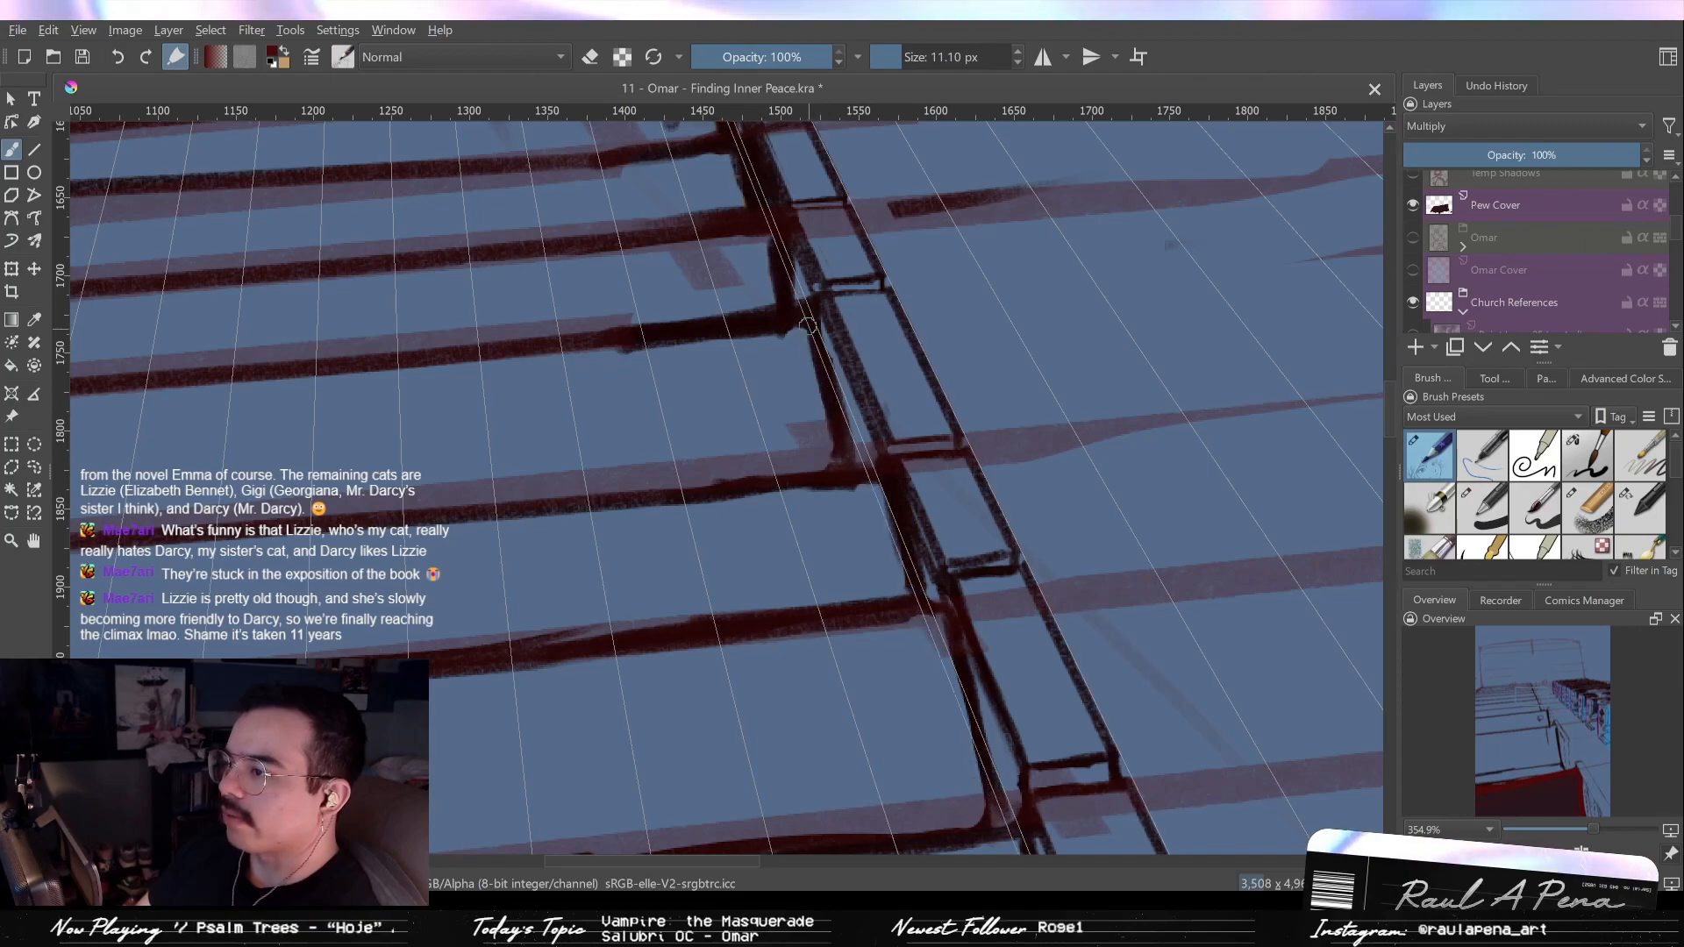
key(/)
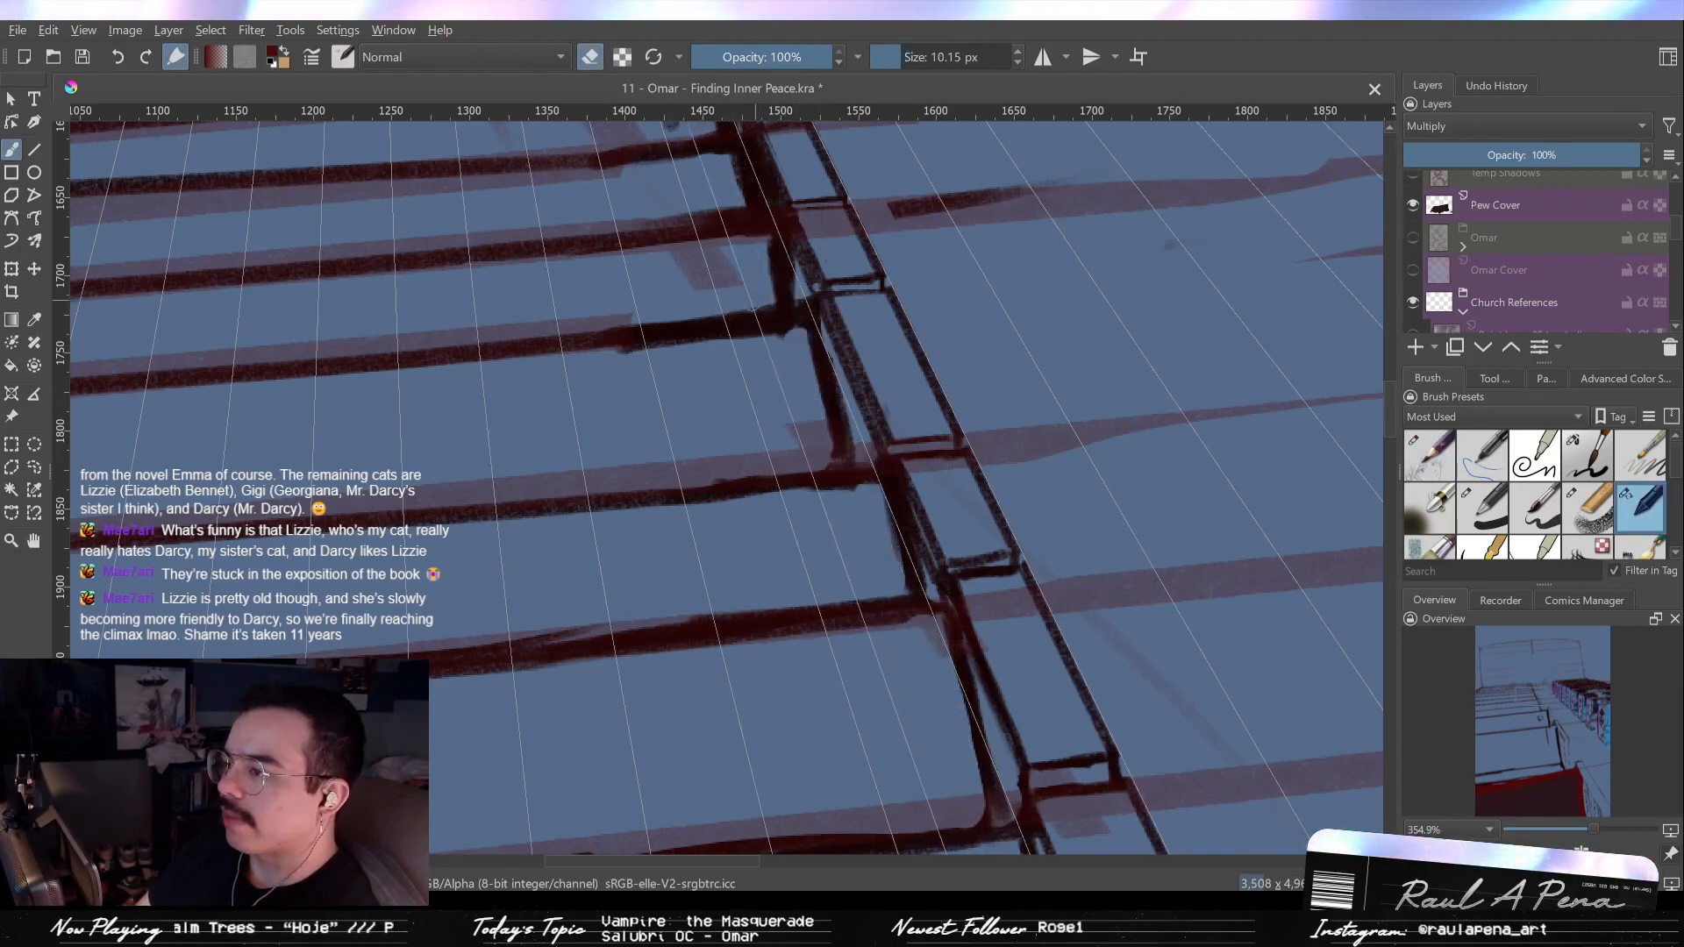
drag(807, 298, 811, 295)
key(/)
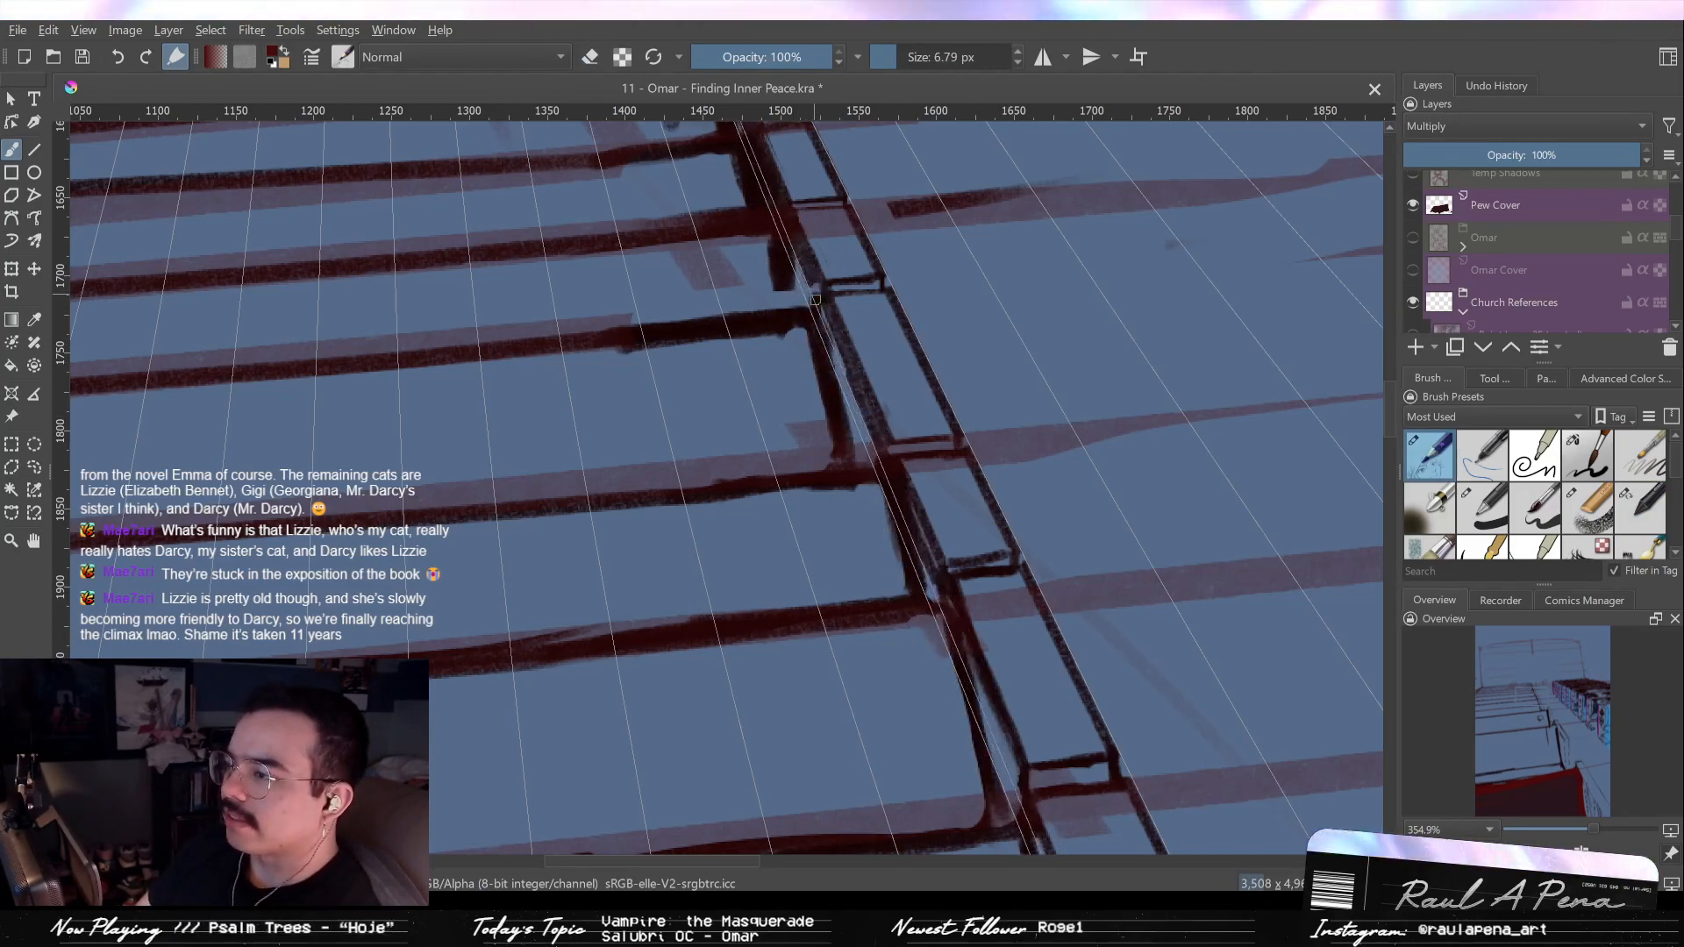
mouse_move(822, 316)
mouse_down()
mouse_move(830, 425)
mouse_move(804, 331)
mouse_up()
Thin the side edge below that corner with the 10.15 px eraser and reinforce its lower end at 6.79 px.
key(slash)
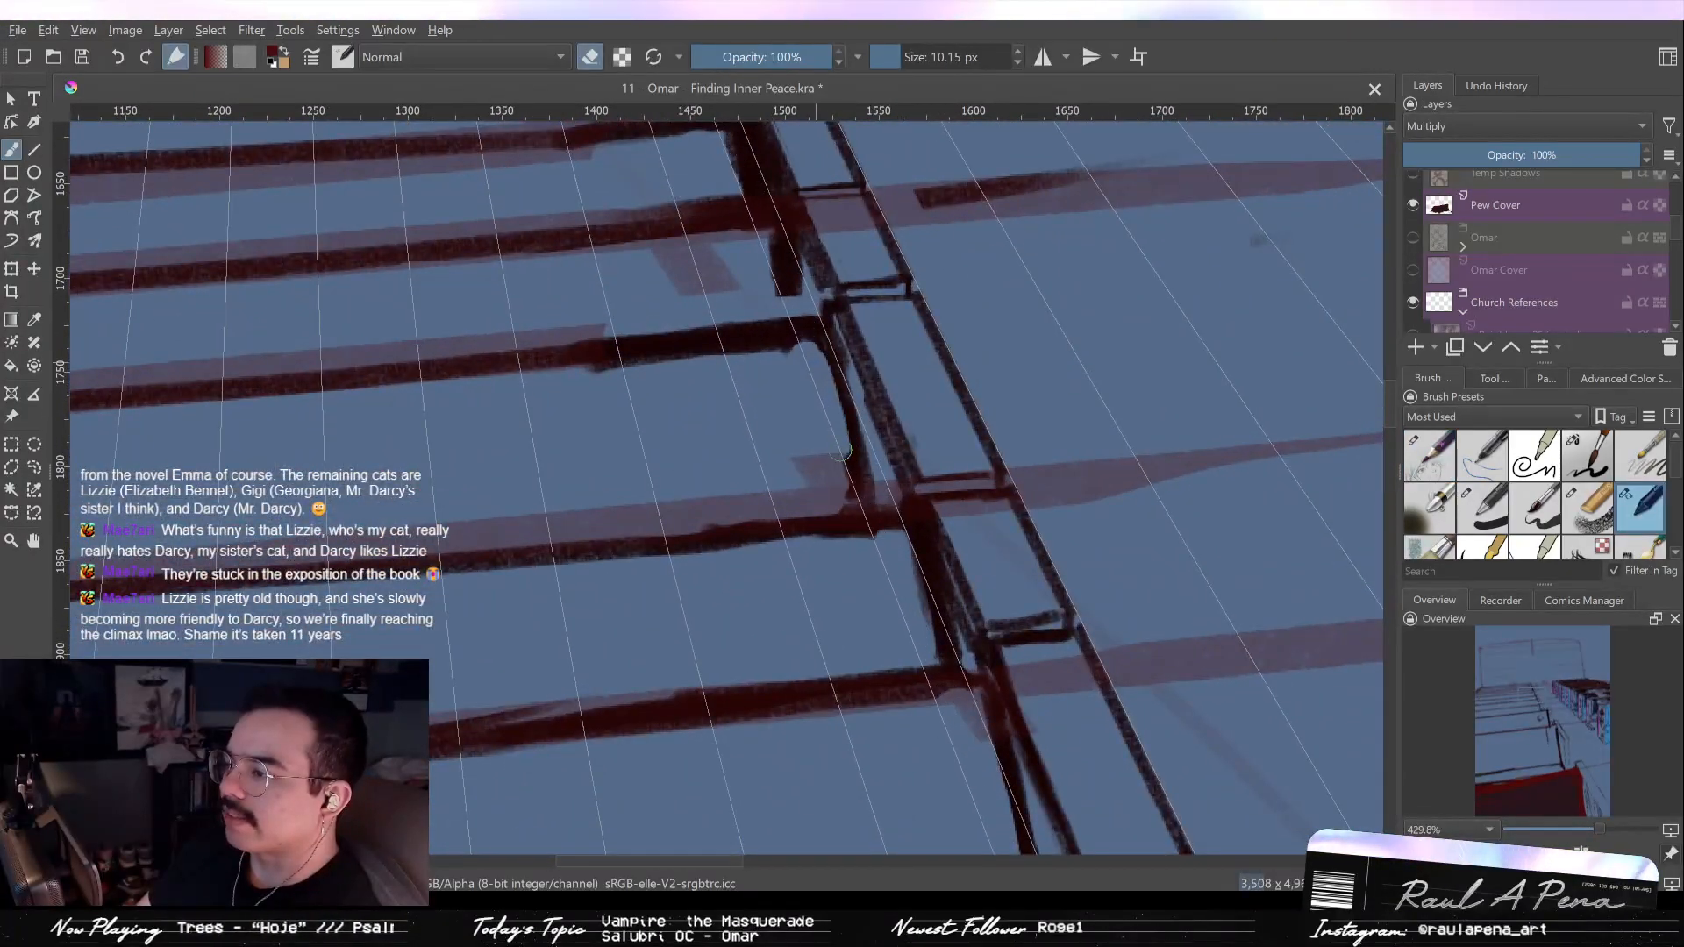
key(slash)
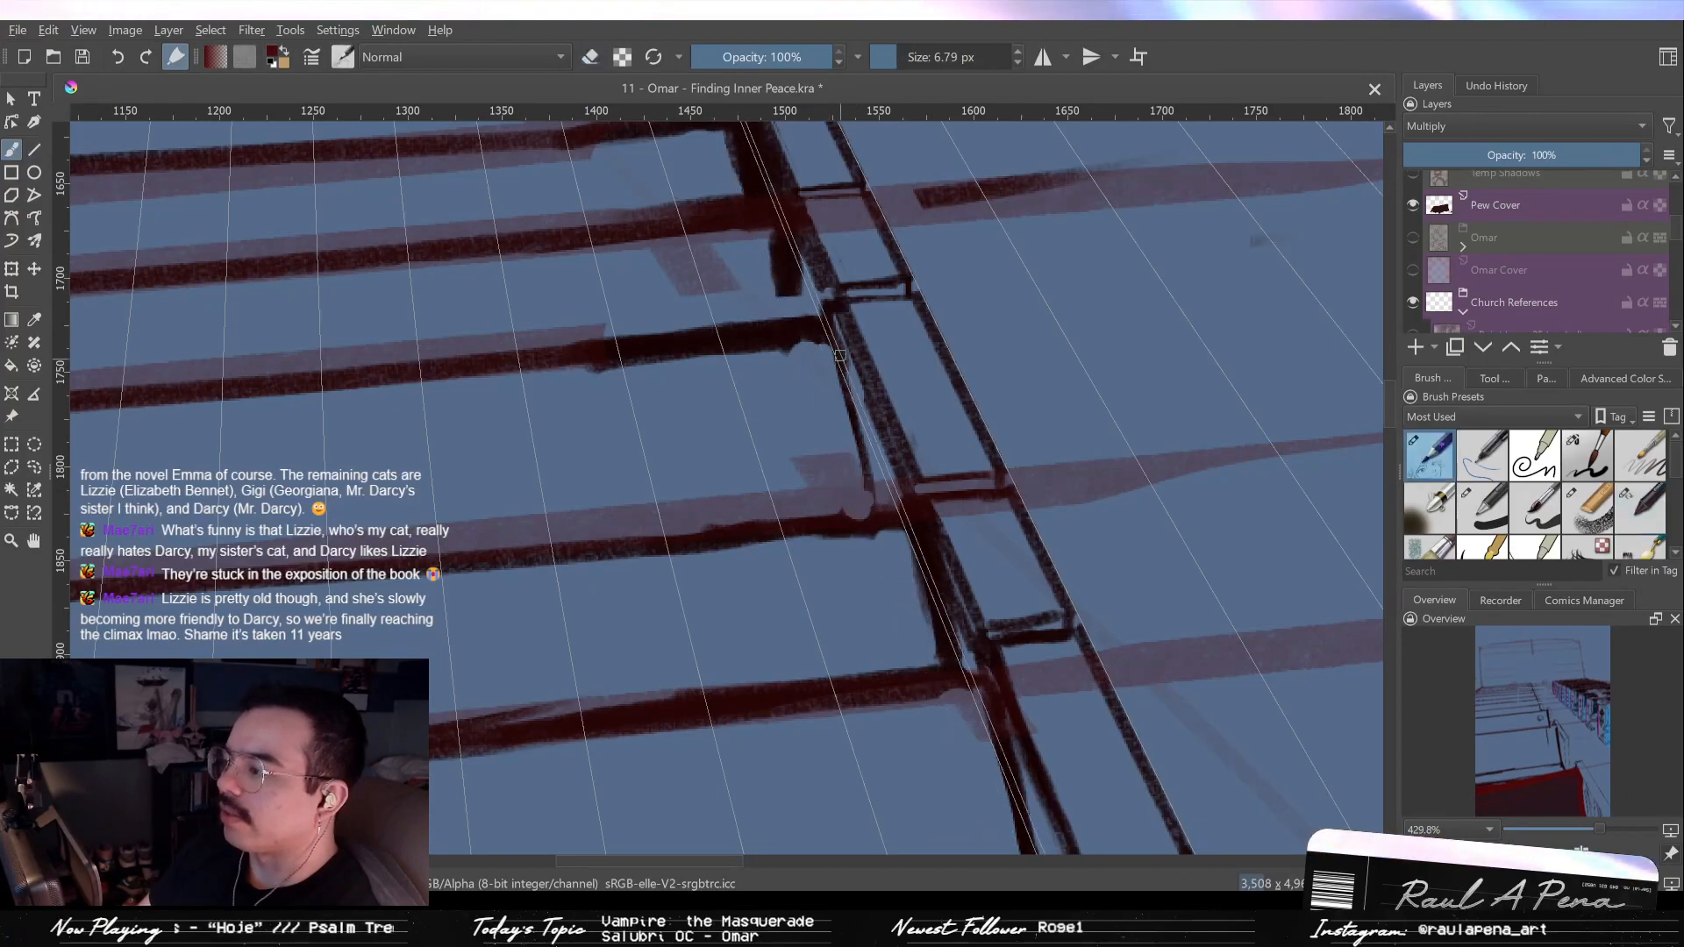
drag(869, 497, 876, 514)
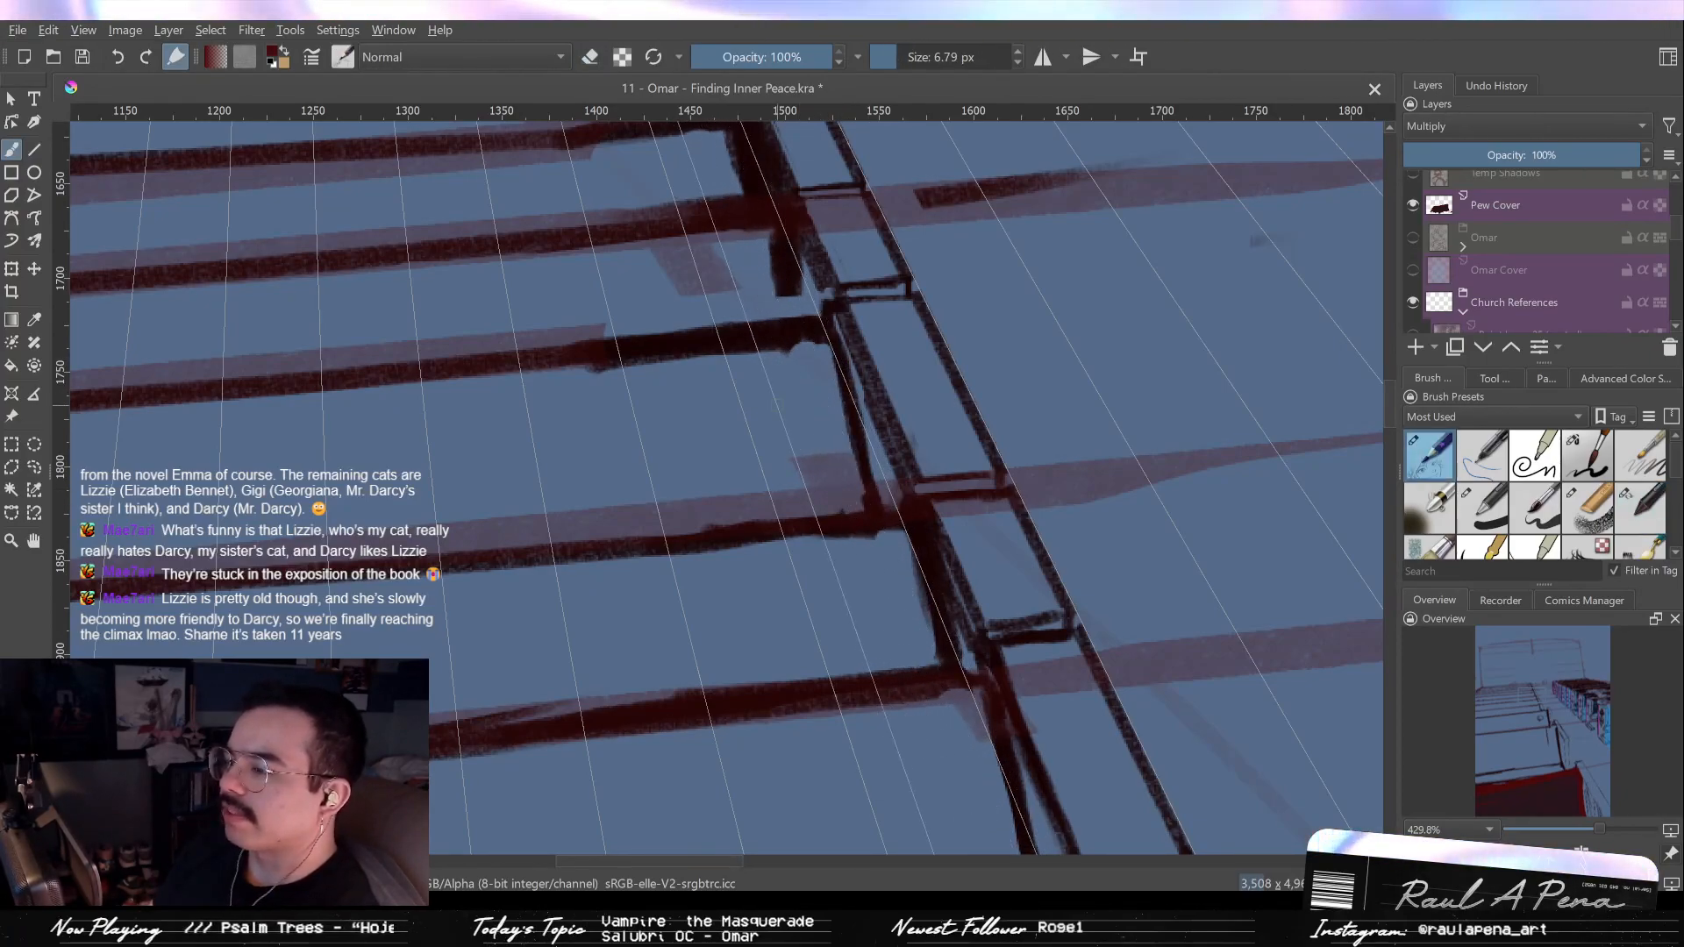
mouse_move(646, 448)
mouse_down()
mouse_move(654, 492)
mouse_move(667, 456)
mouse_up()
mouse_move(722, 391)
mouse_down()
mouse_move(752, 489)
mouse_move(777, 470)
mouse_up()
Slim the side edges of the two pews farther back with the 10.15 px eraser and redraw them at 6.79 px.
key(slash)
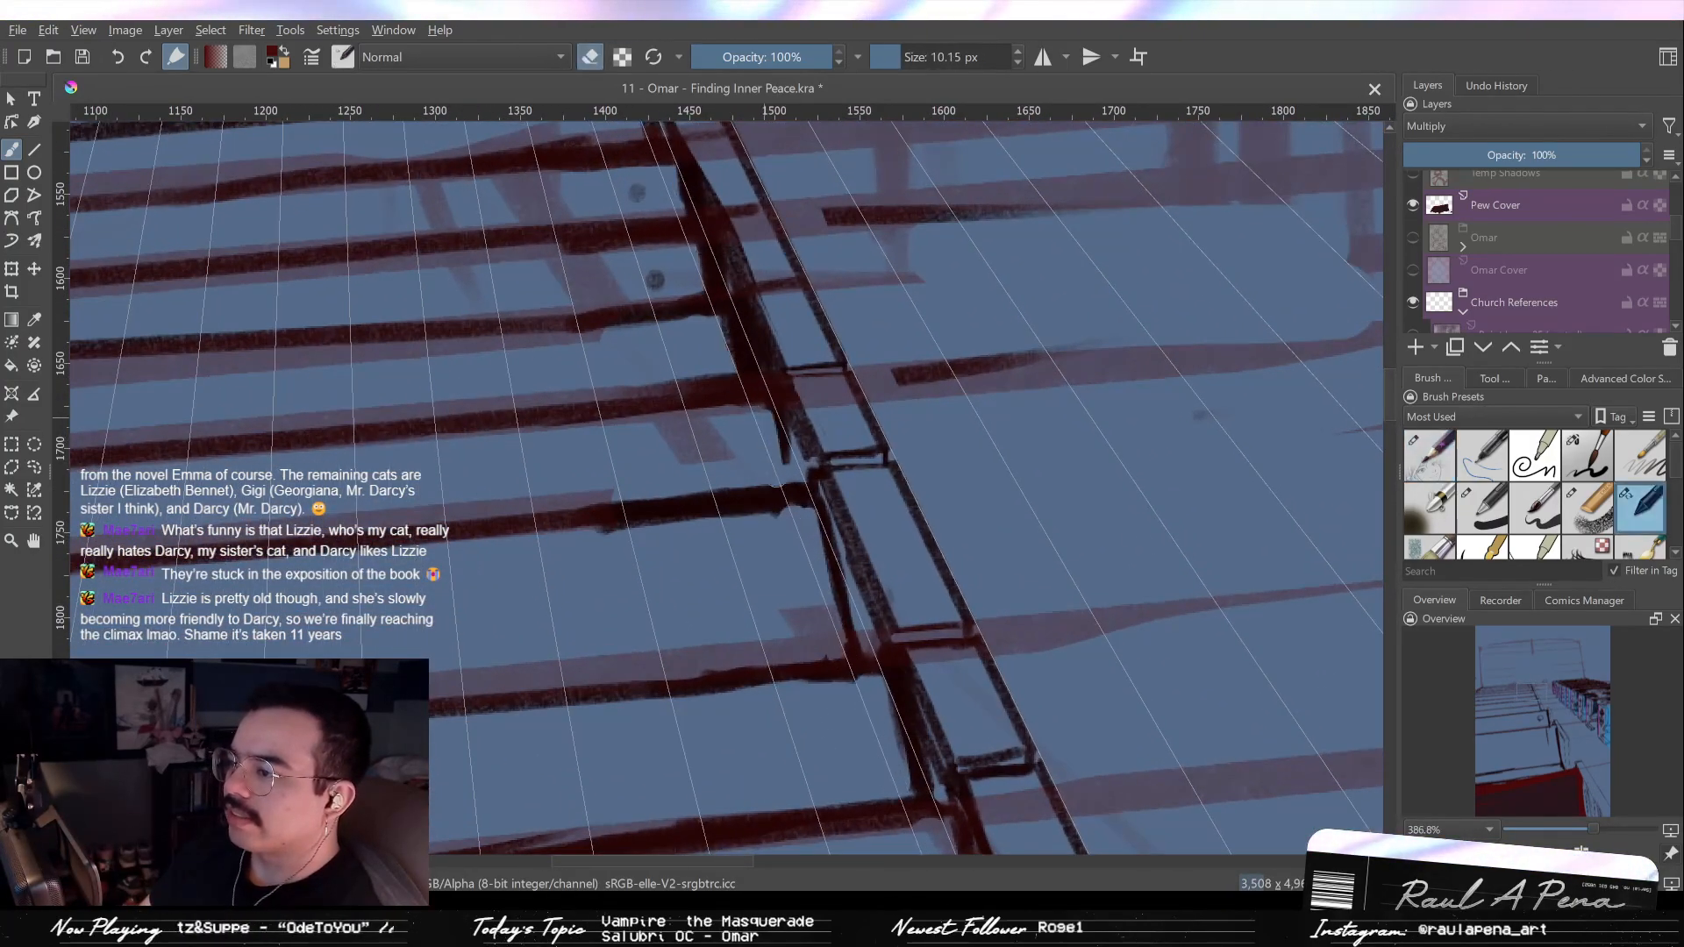
key(slash)
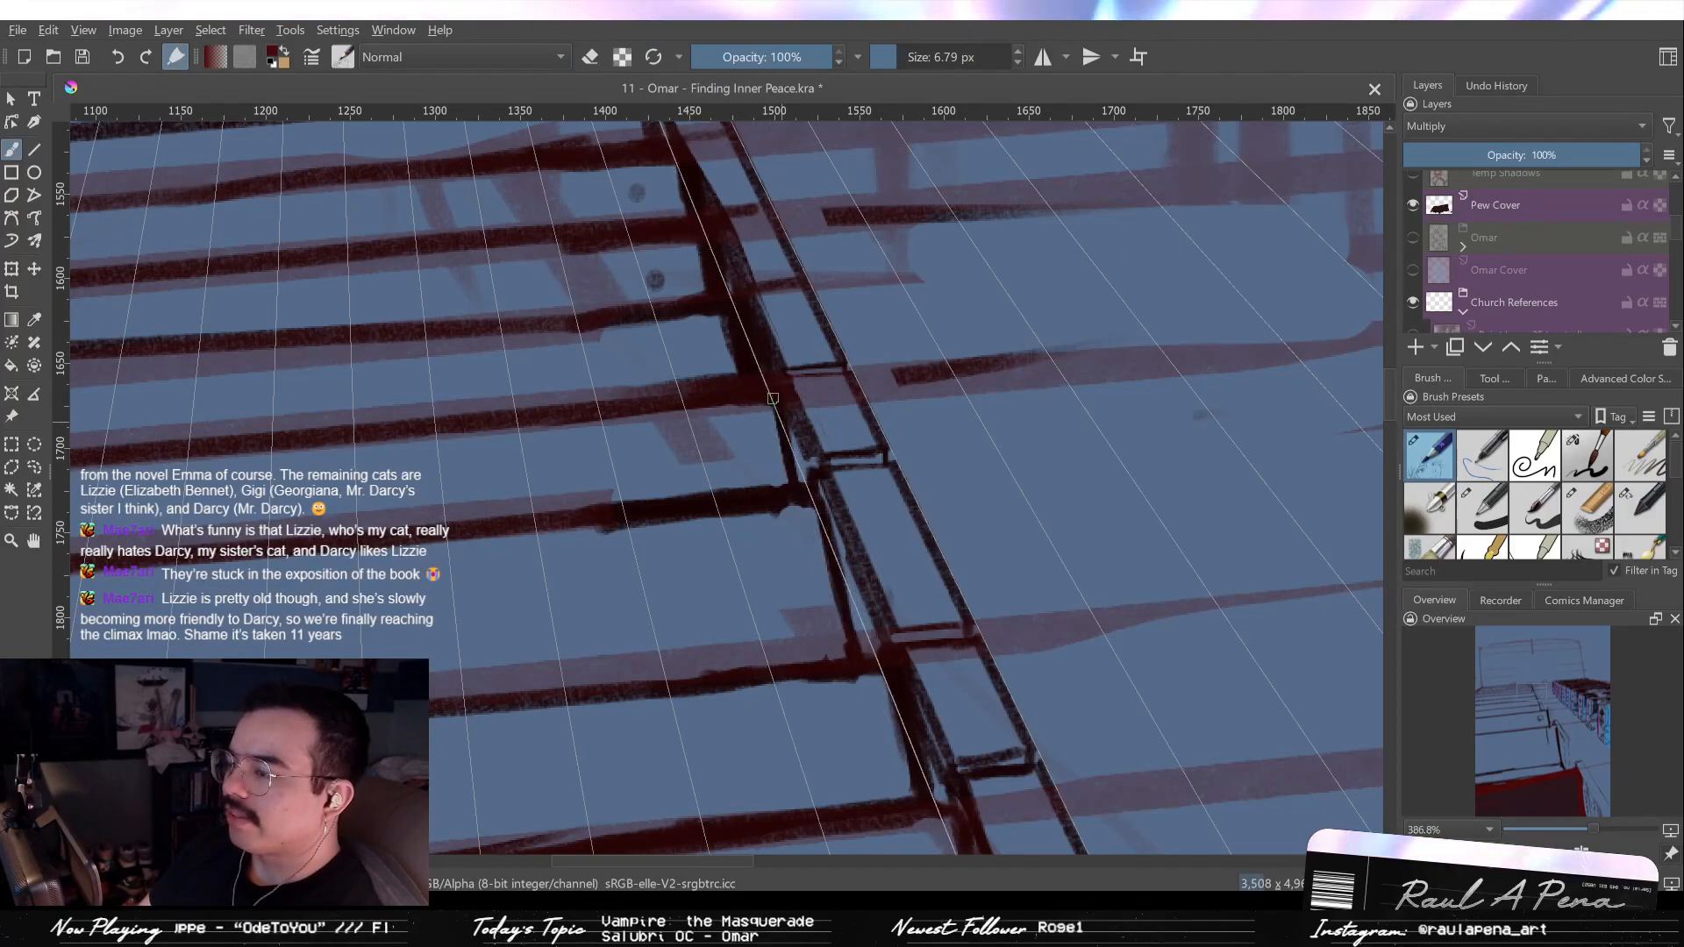
drag(761, 403, 785, 442)
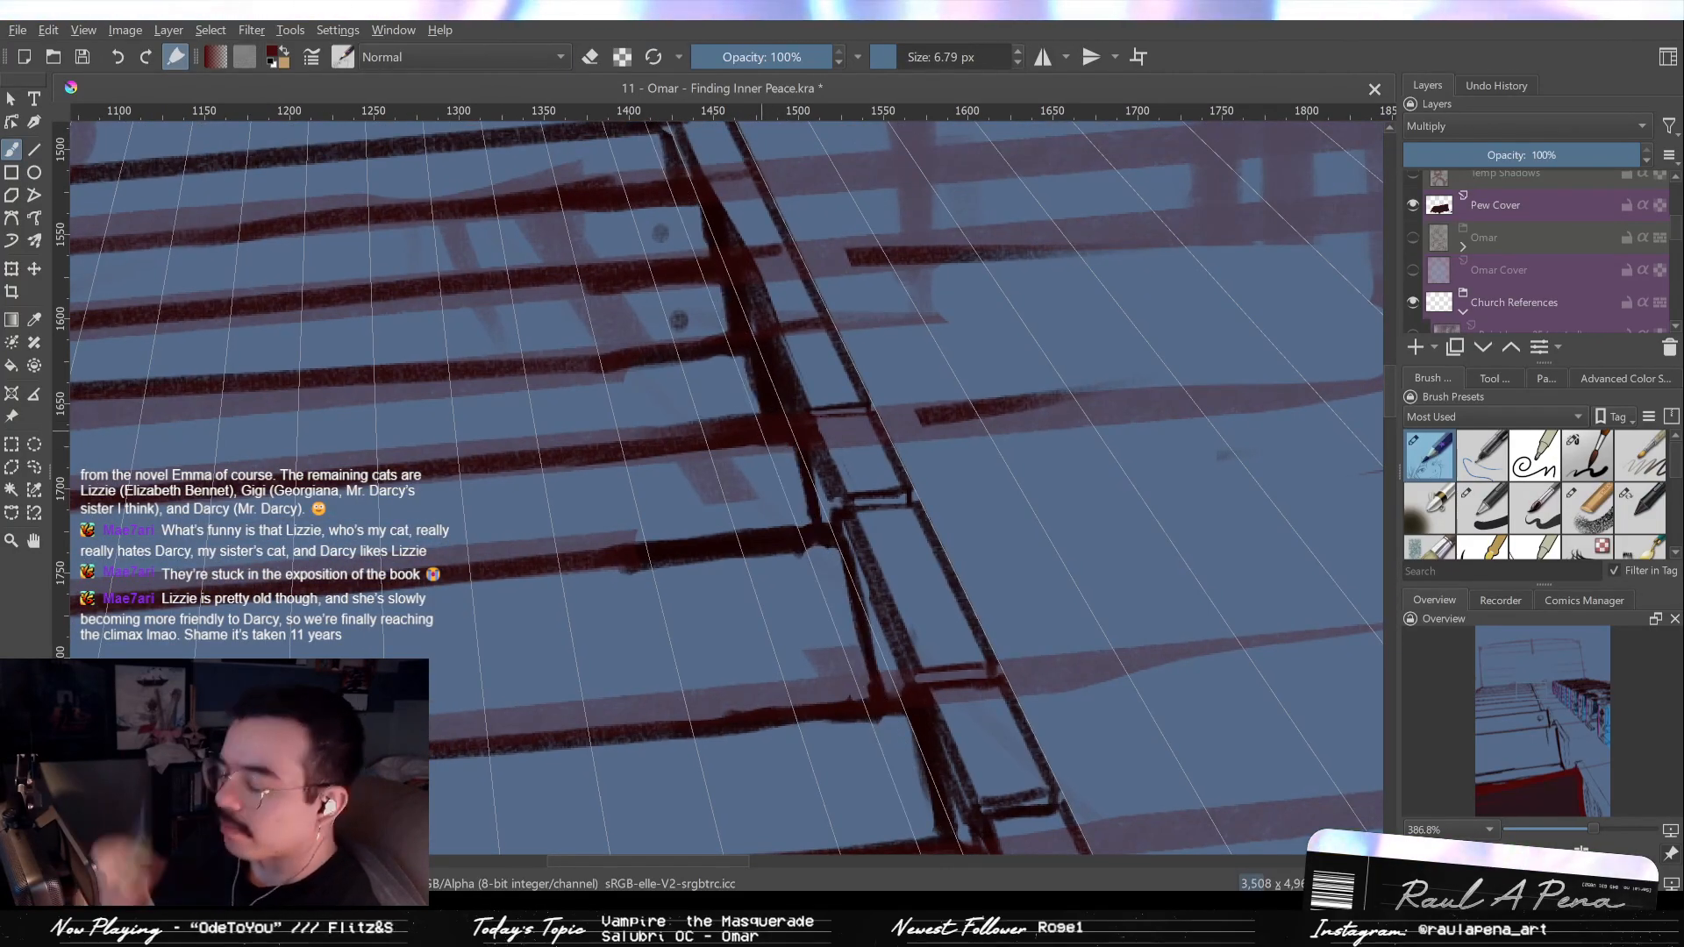
key(slash)
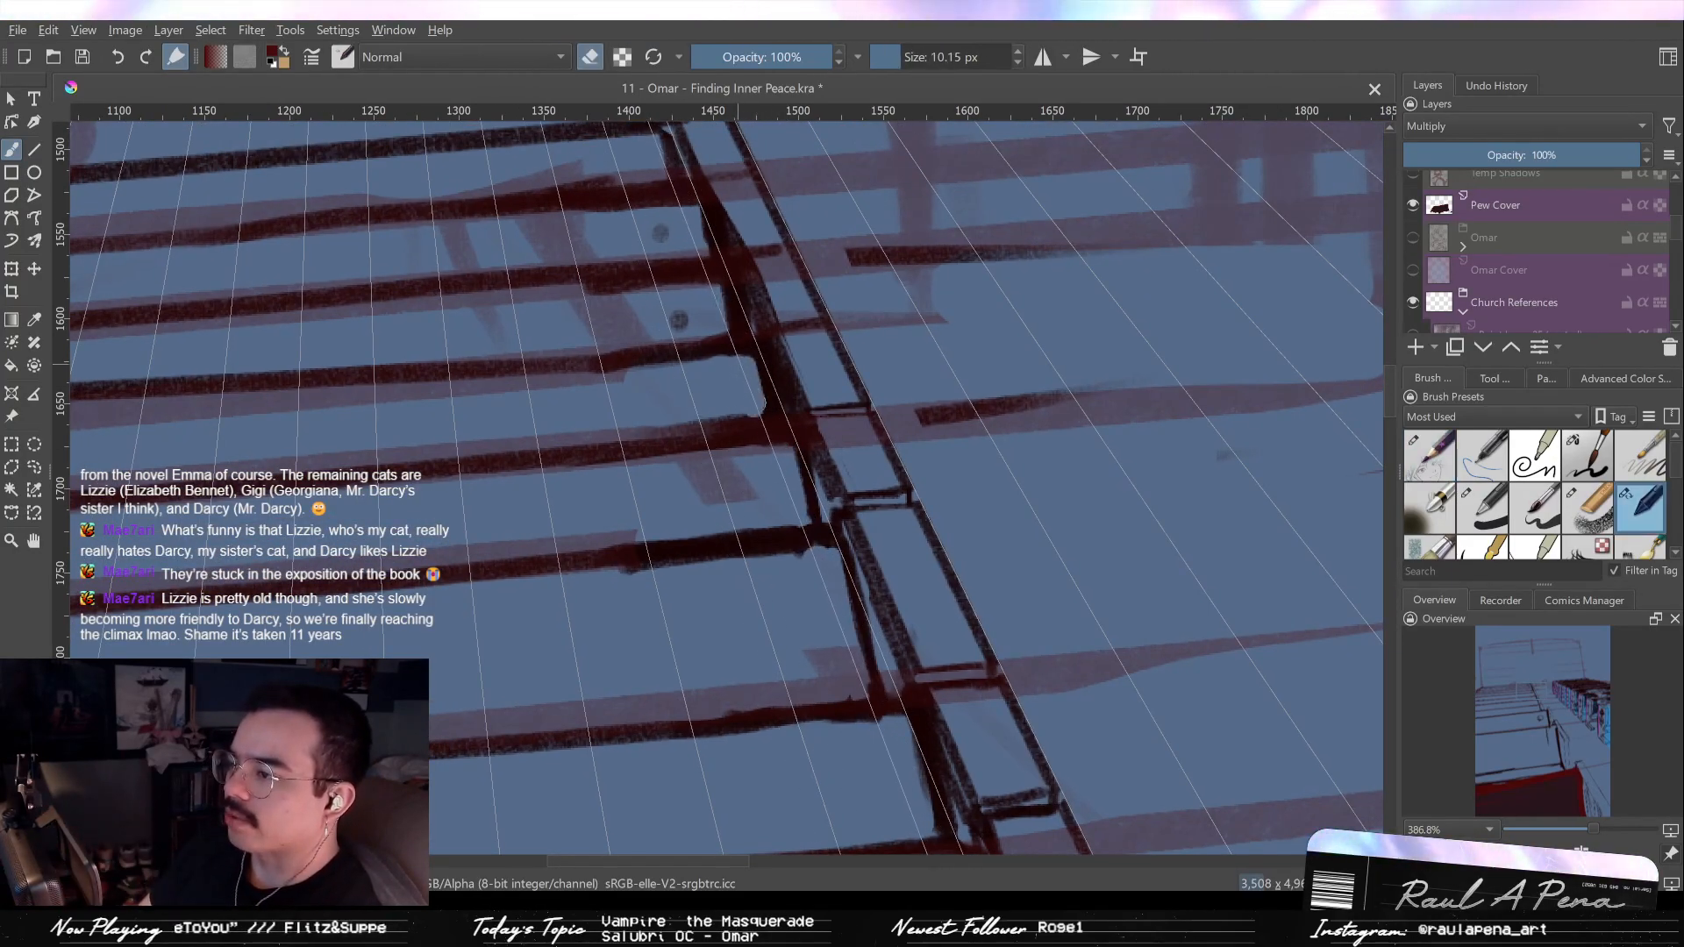
drag(758, 369, 762, 412)
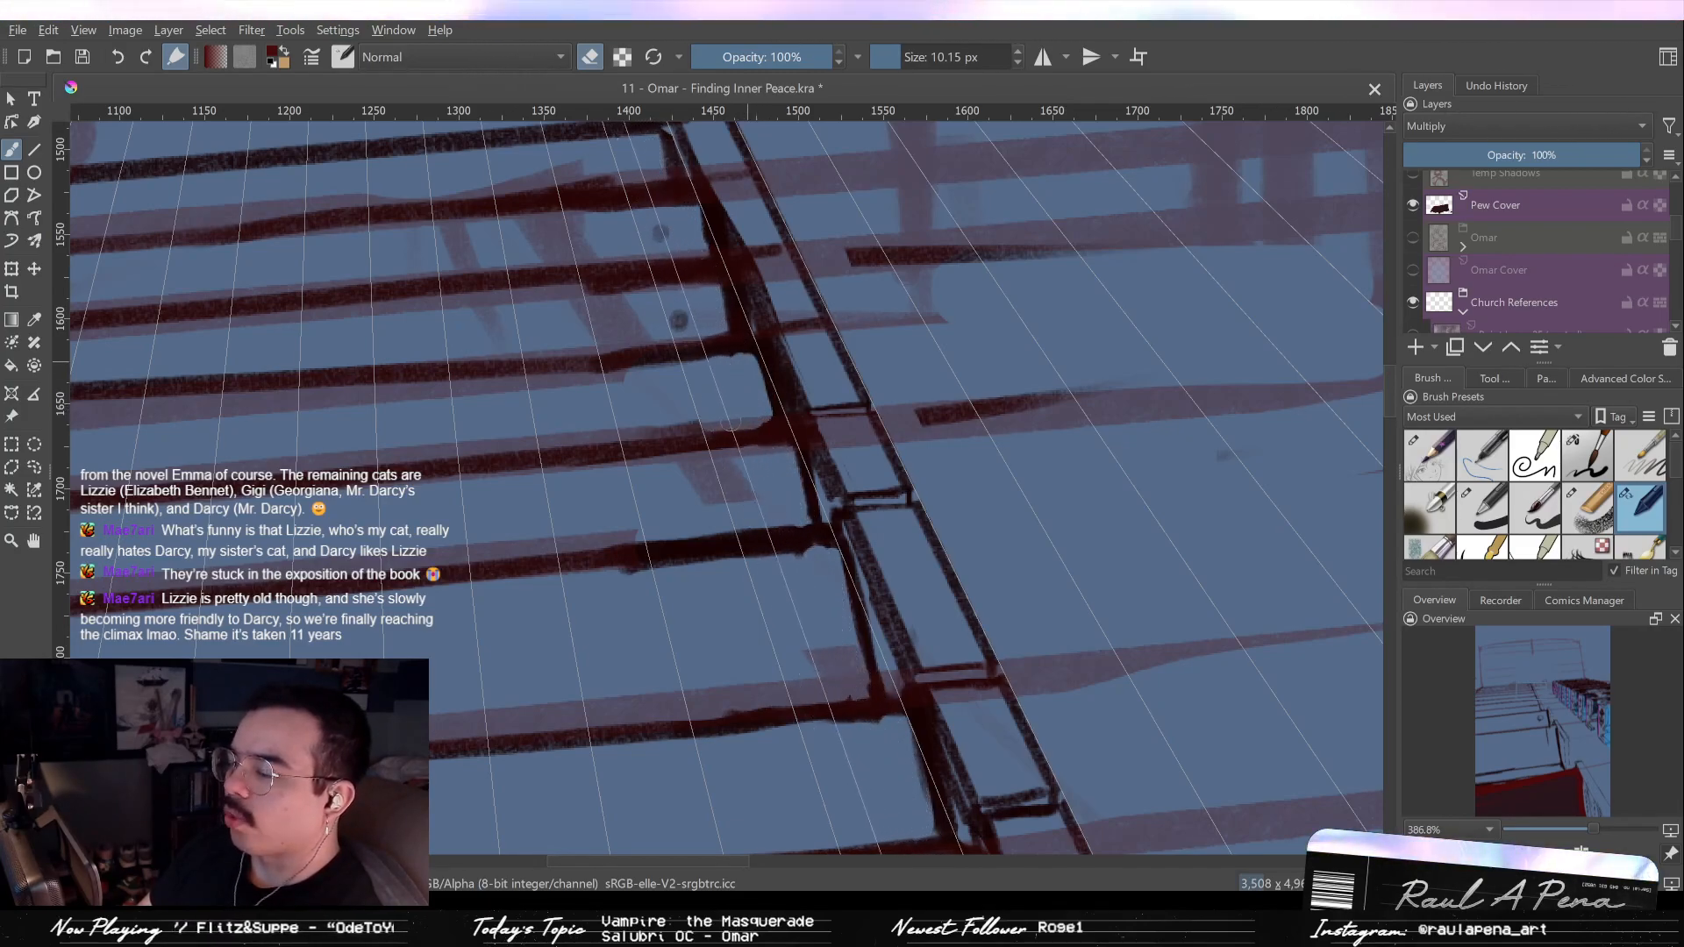
key(slash)
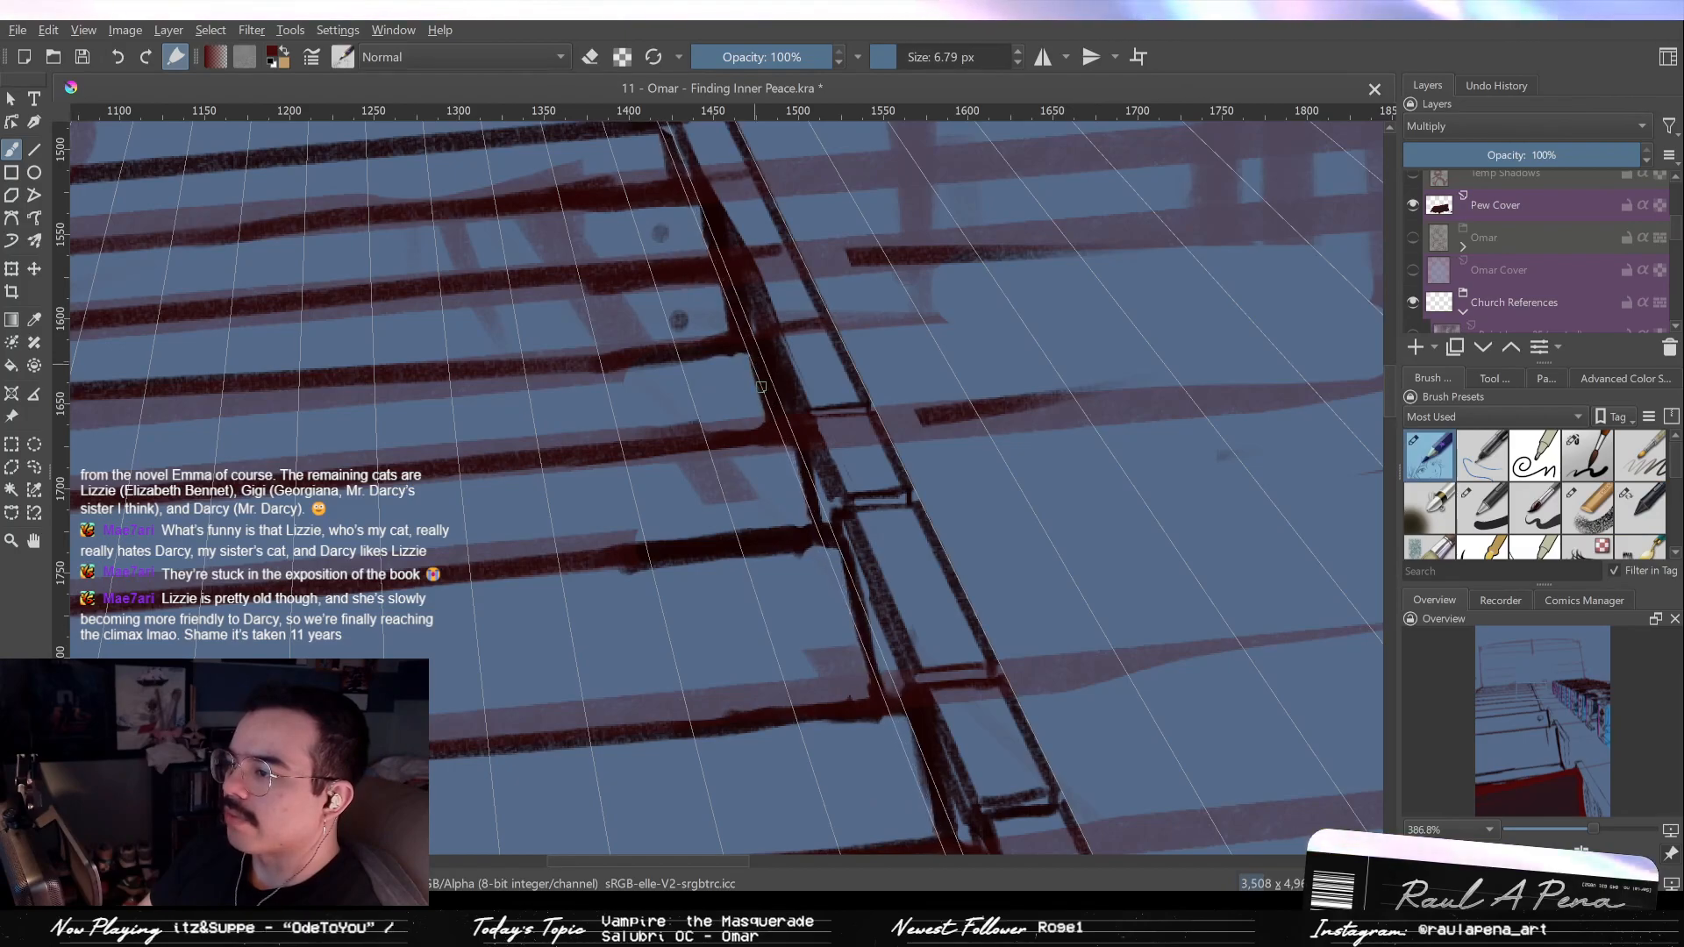
drag(774, 432, 810, 559)
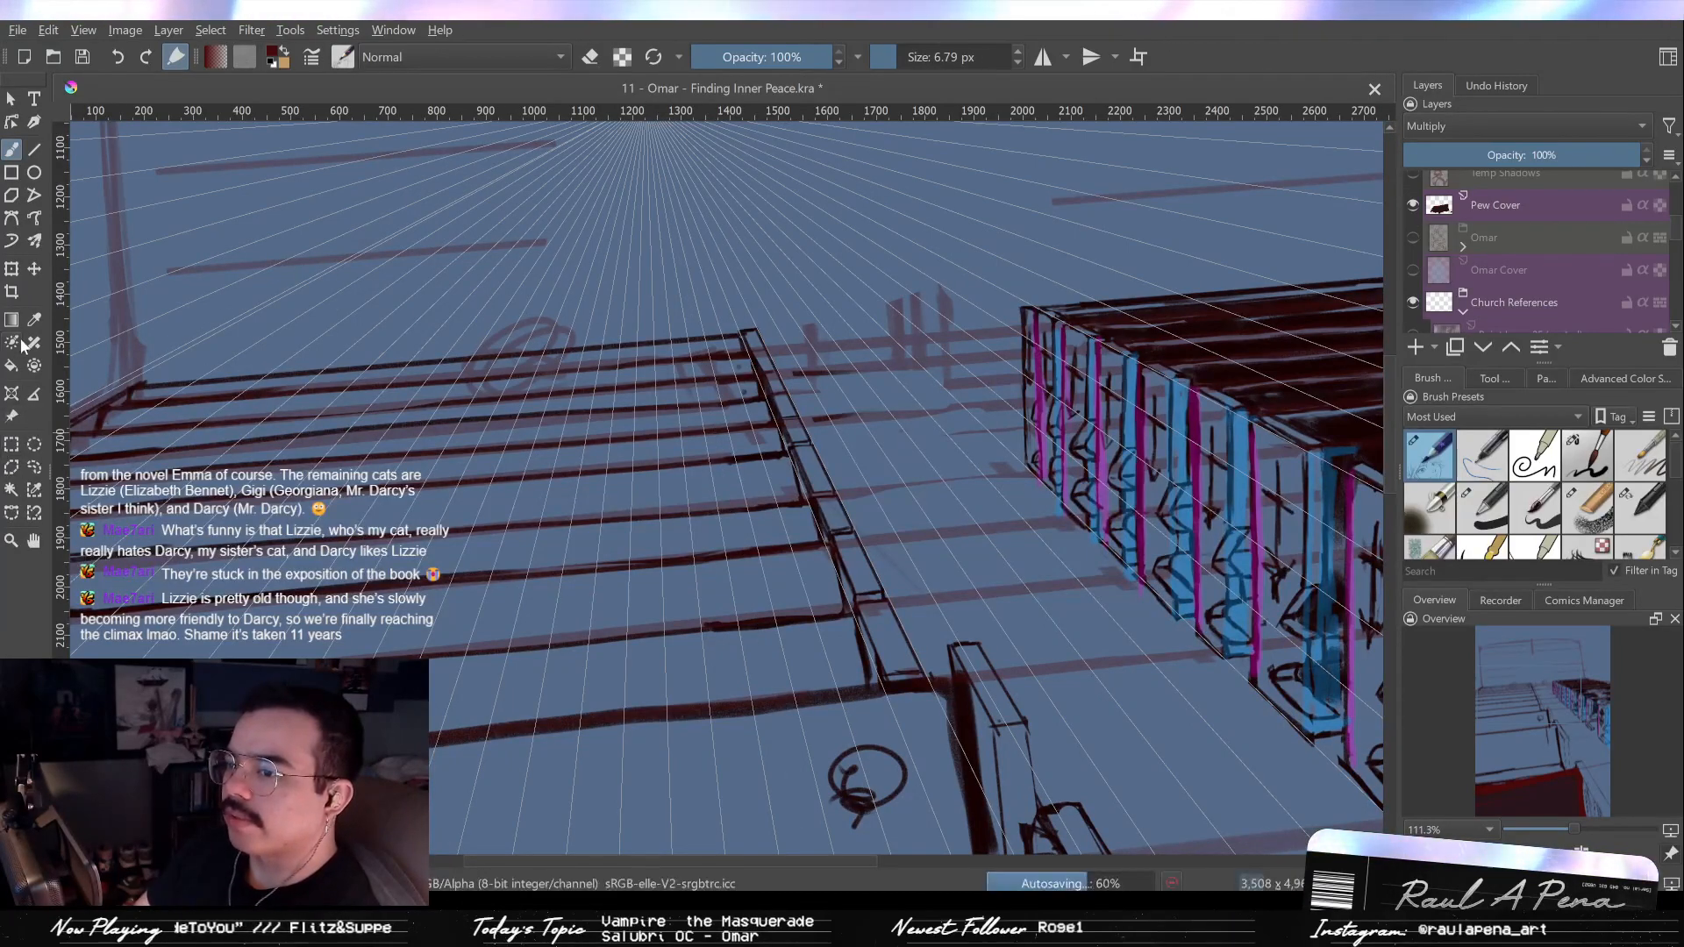
Delete the perspective assistant over the aisle and hide the guide lines of the remaining vanishing-point assistant.
click(12, 394)
drag(805, 214, 719, 171)
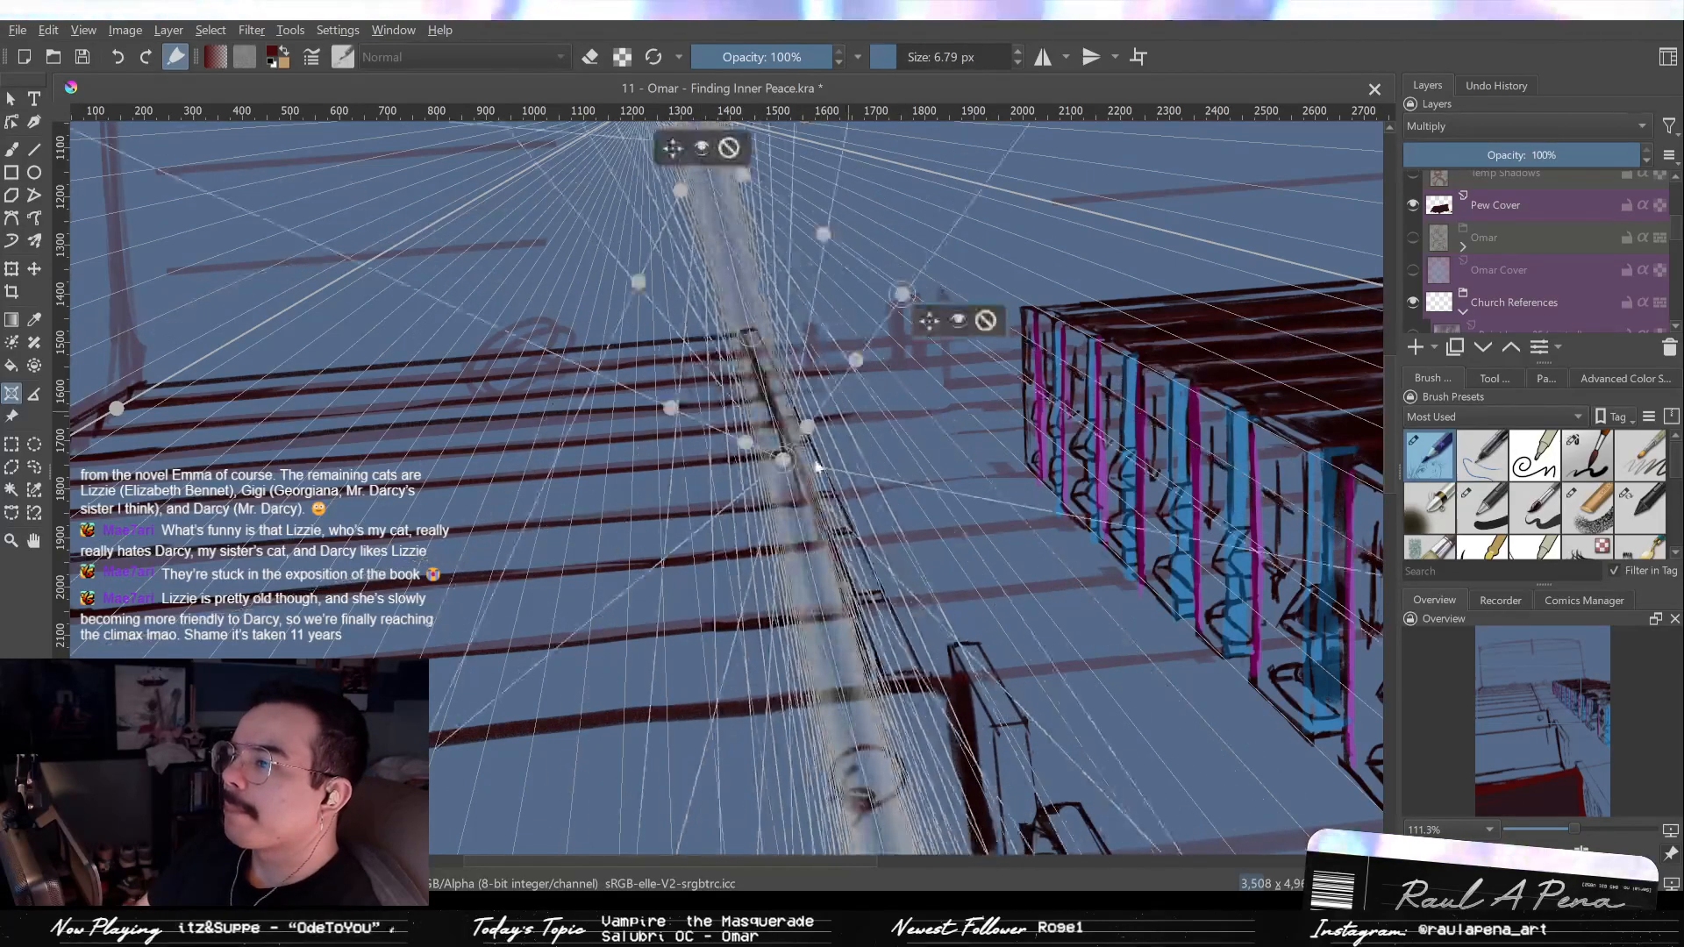
click(986, 322)
click(702, 151)
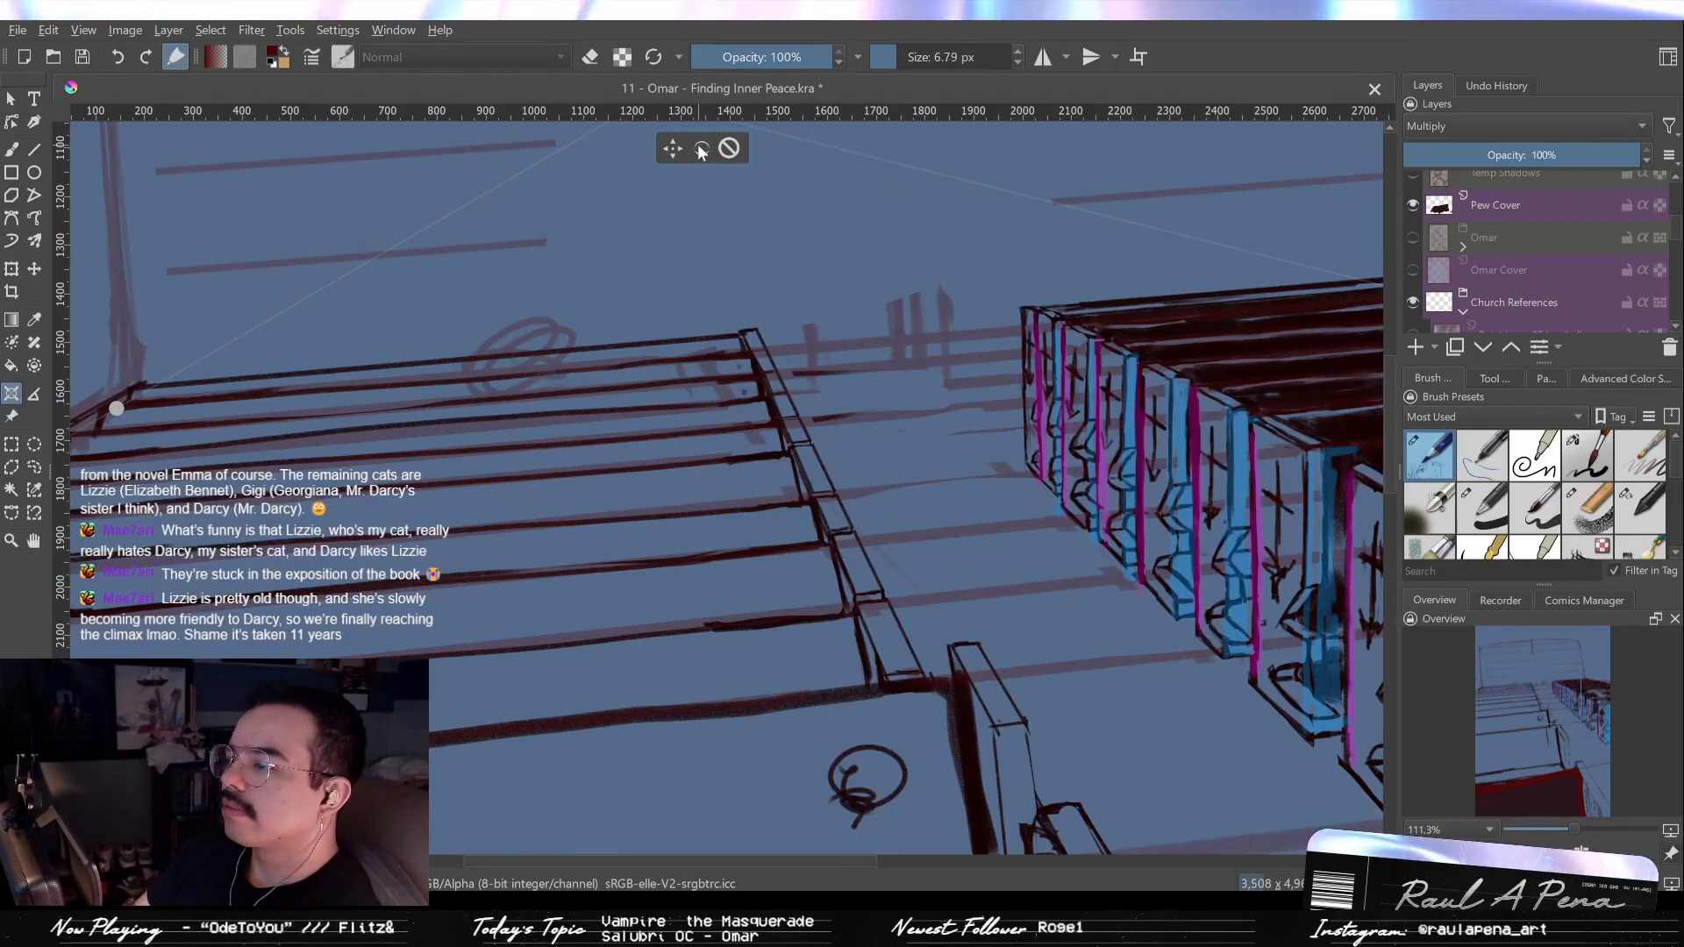
Erase the second-nearest far pew beam's rough end at 10.15 px and redraw its aisle-side corner with the 6.79 px brush.
drag(882, 647, 850, 608)
key(slash)
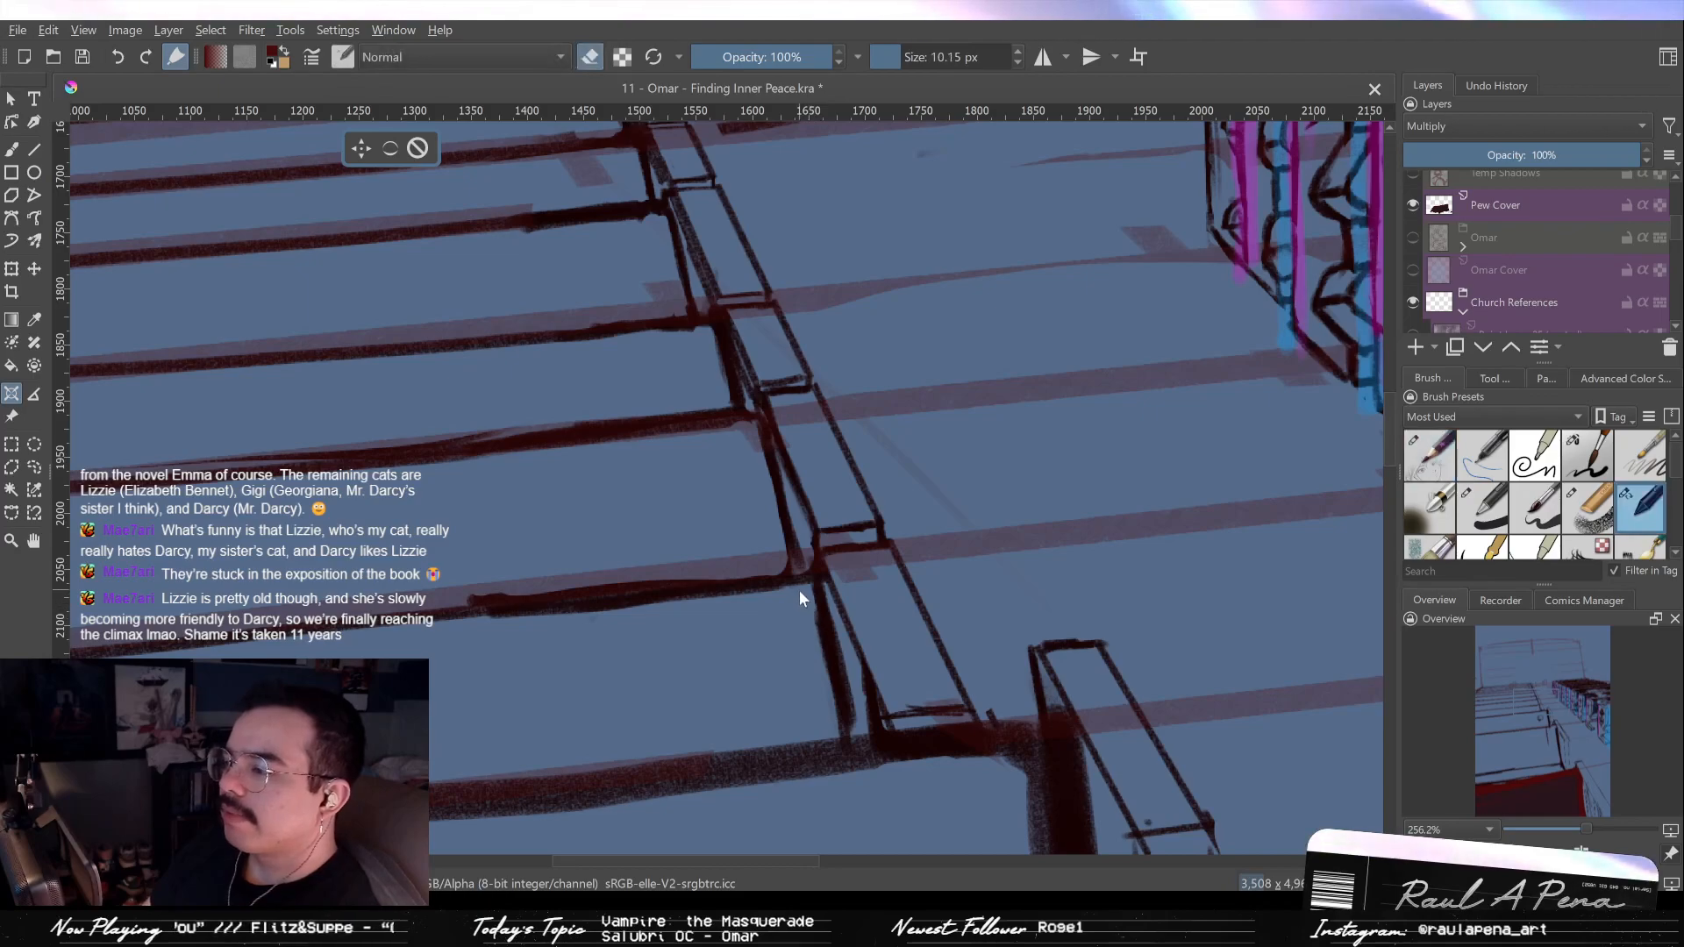
key(b)
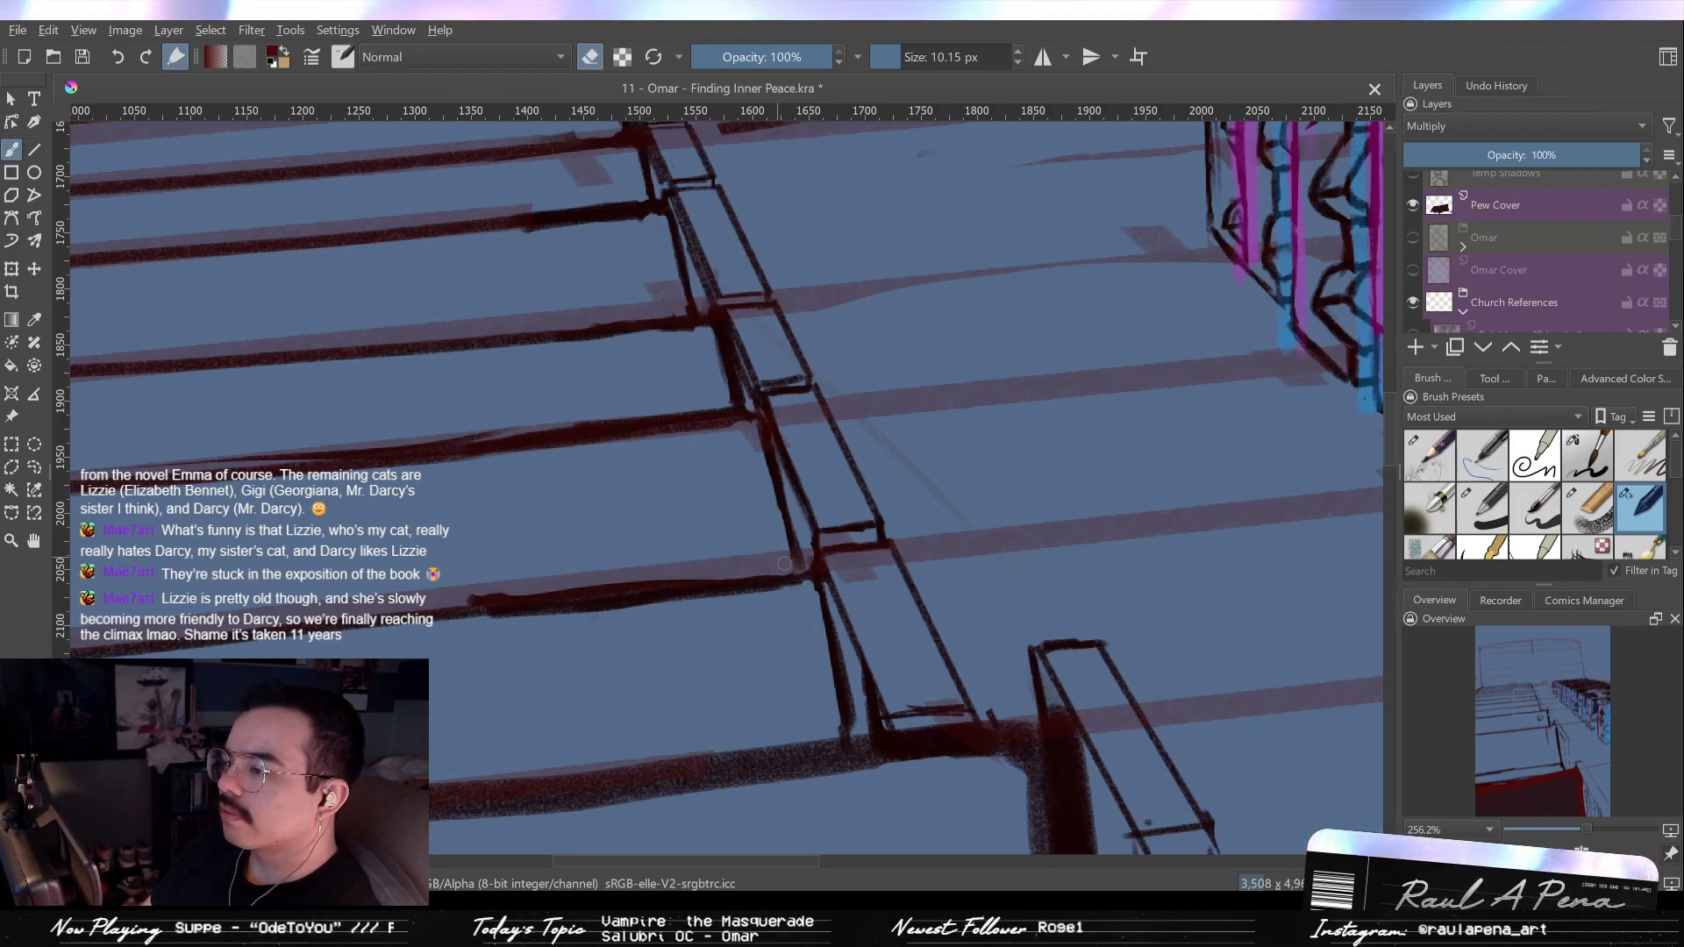
key(slash)
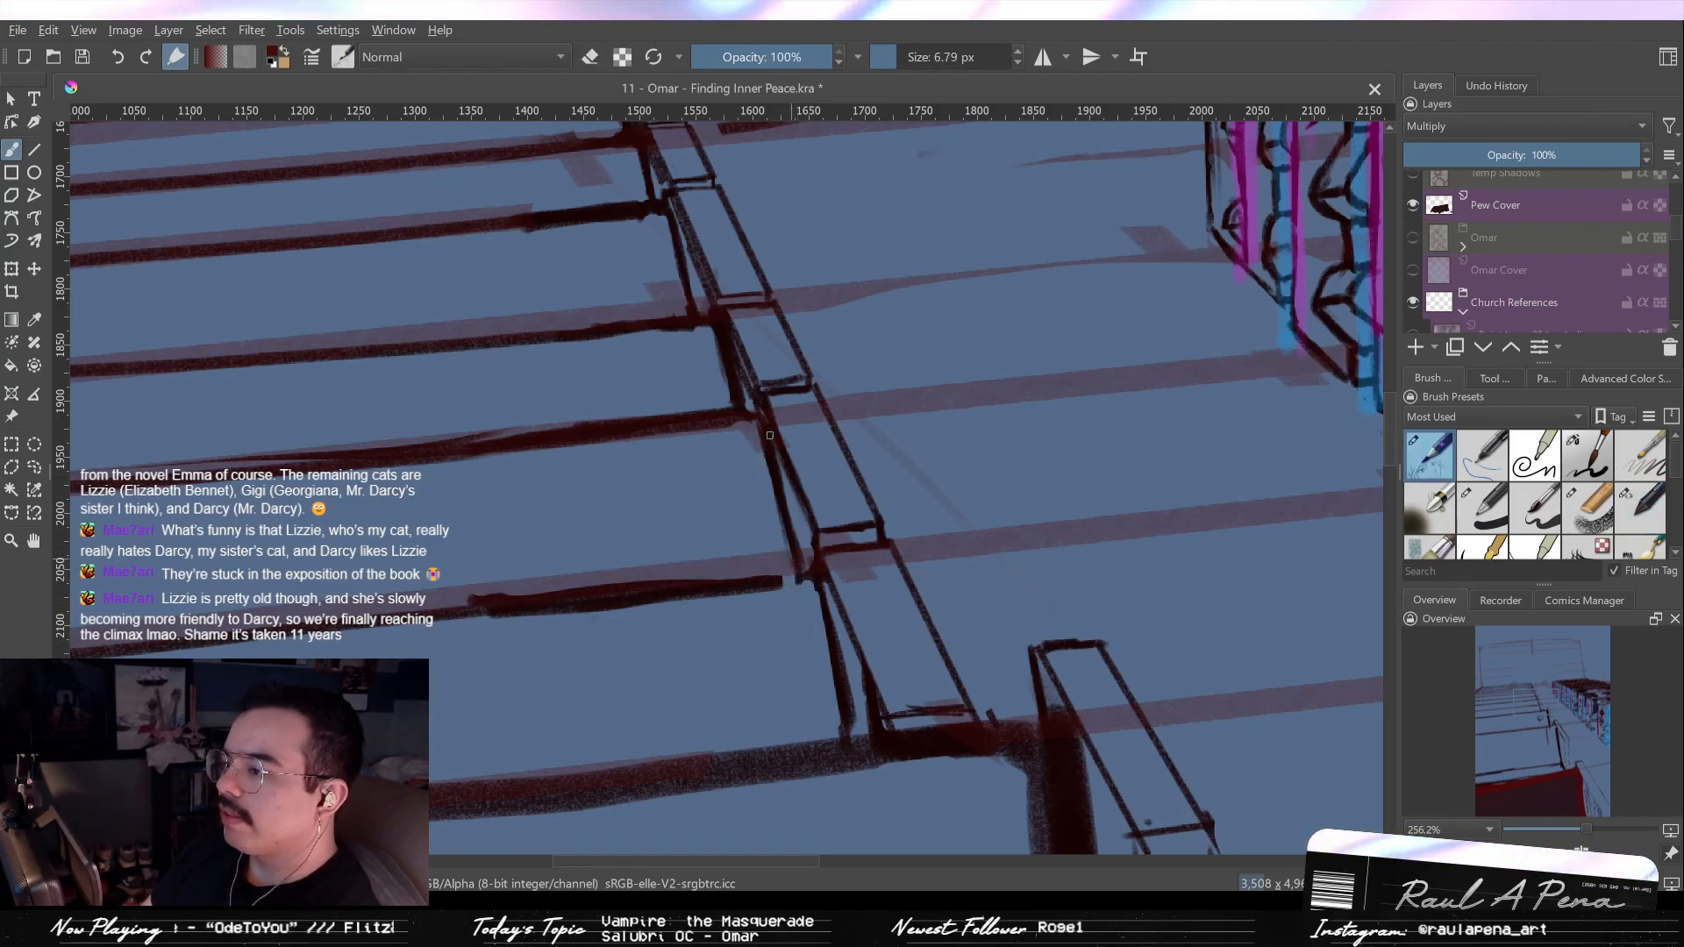
key(slash)
key(slash)
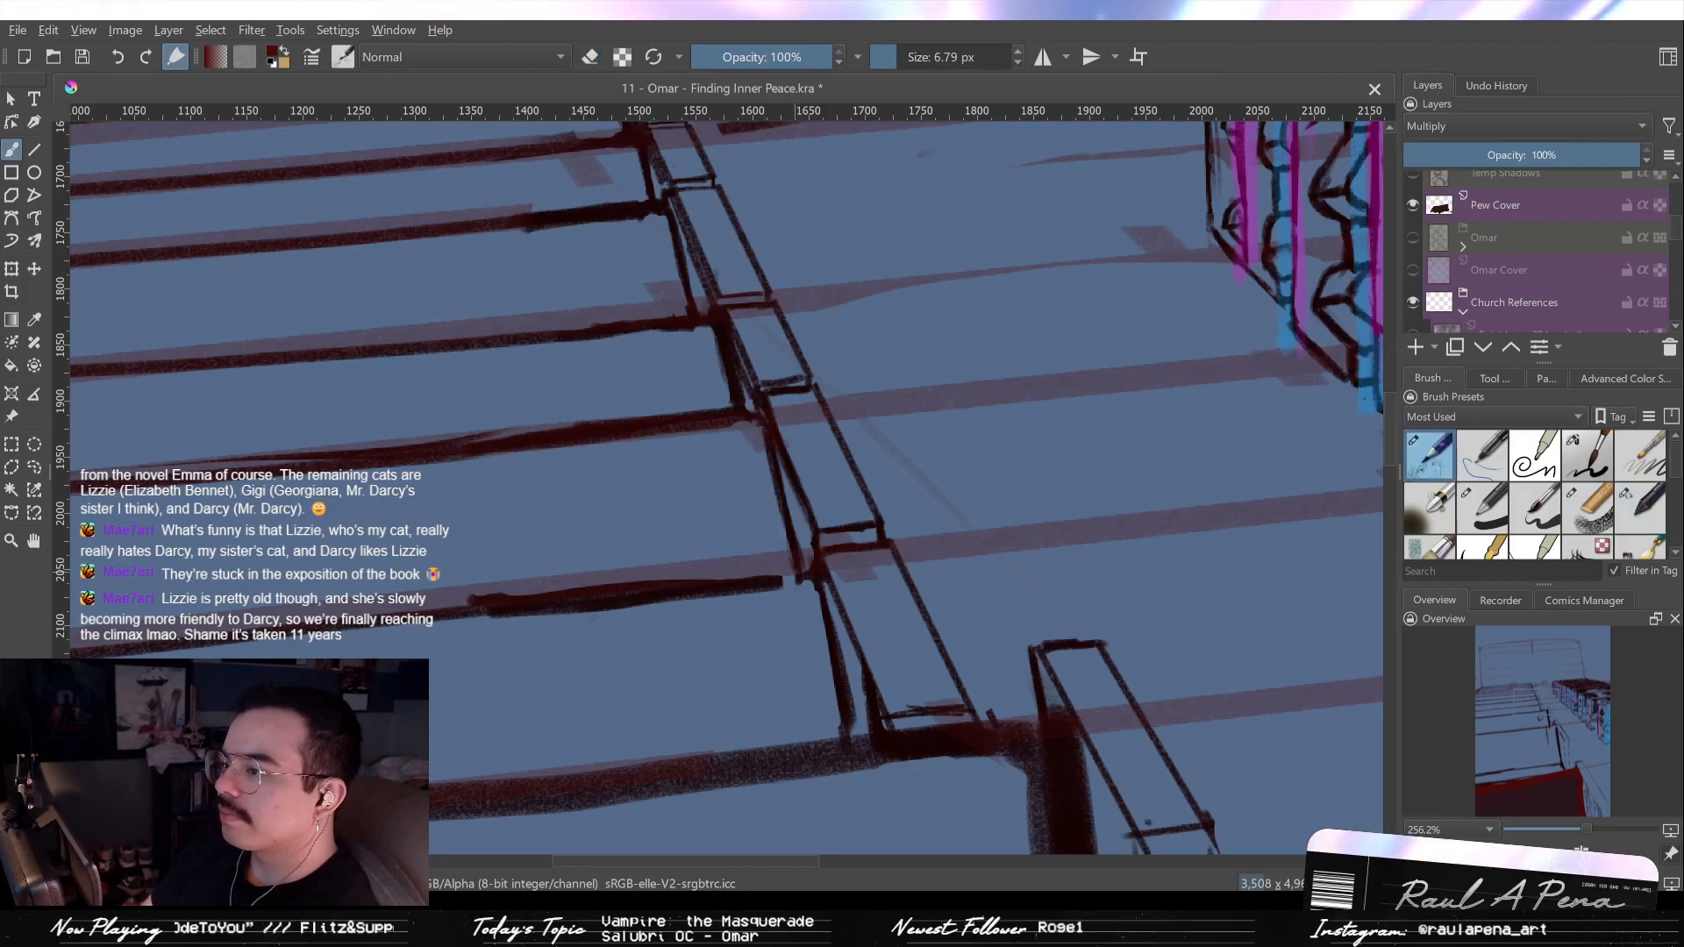
drag(776, 582, 860, 543)
Erase the overshoots along the far pews' wall-side ends at 10.15 px and redraw their corners with the 6.79 px brush.
drag(722, 409, 1082, 388)
drag(723, 454, 574, 401)
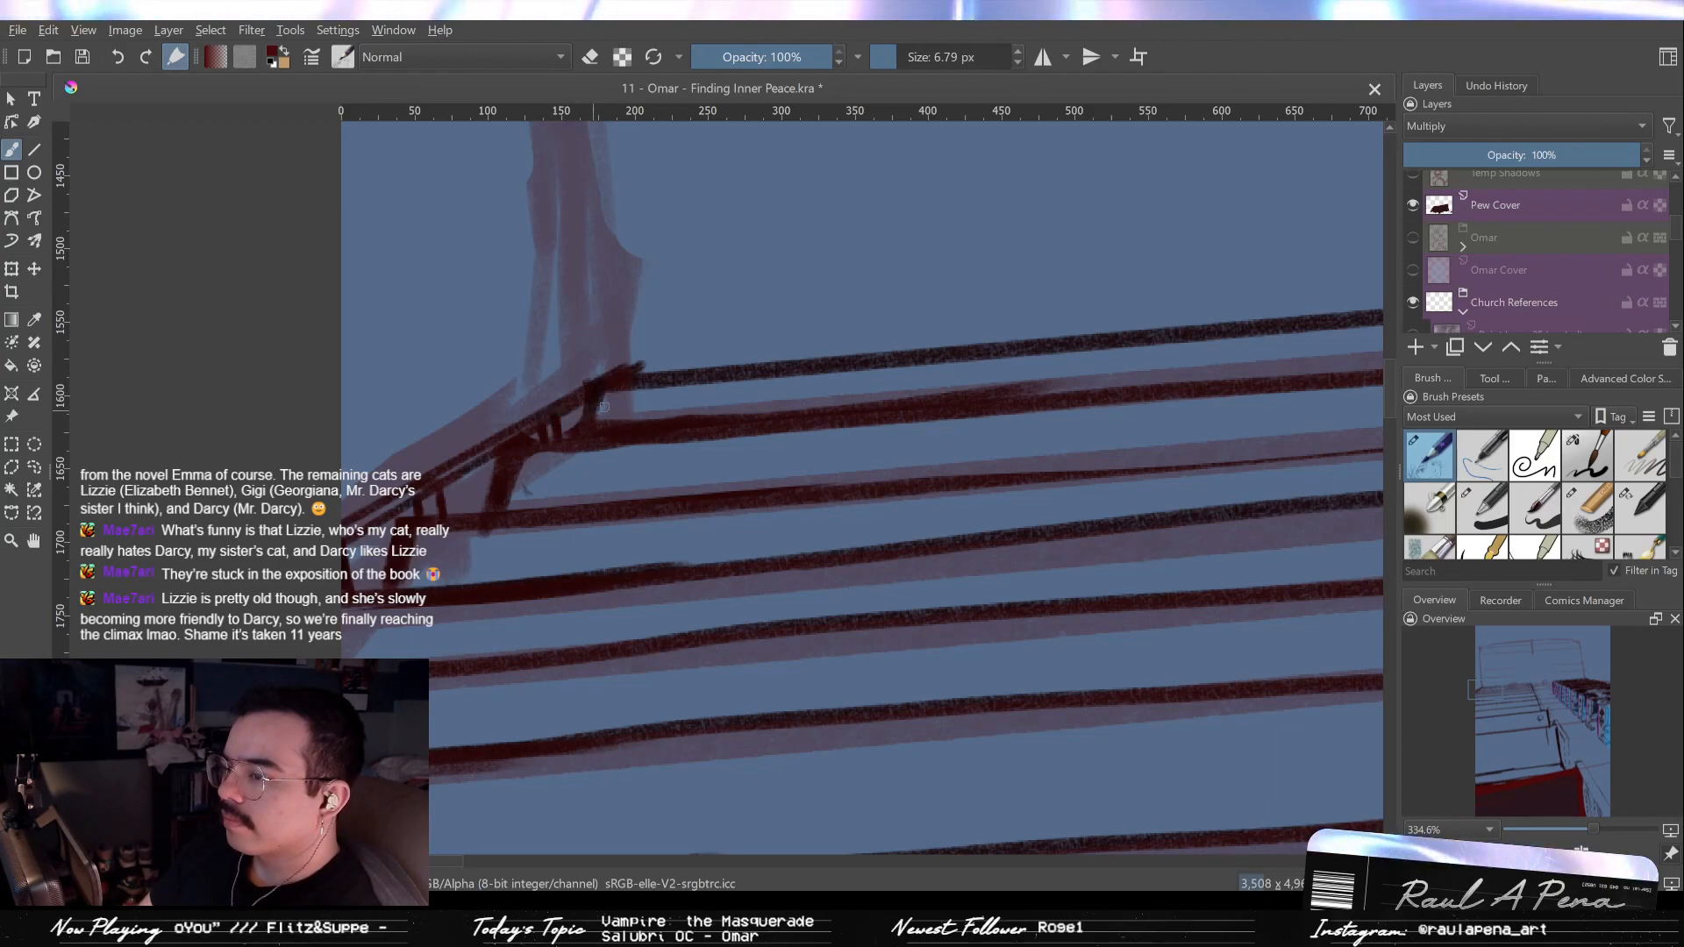
key(e)
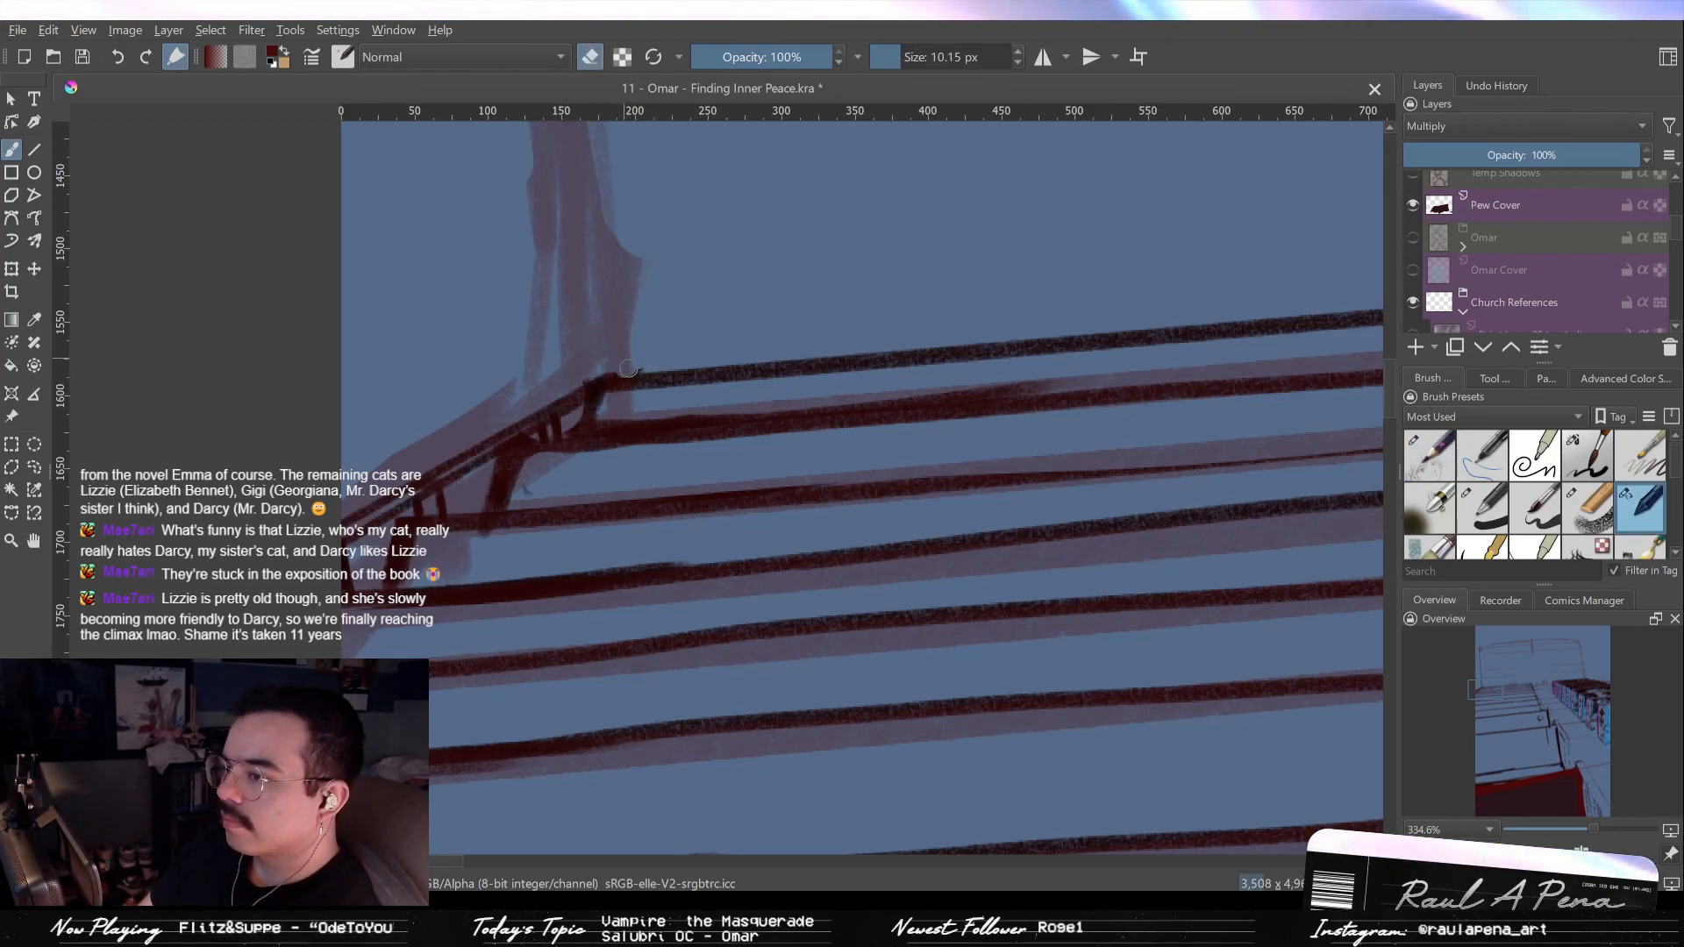
drag(663, 365, 643, 216)
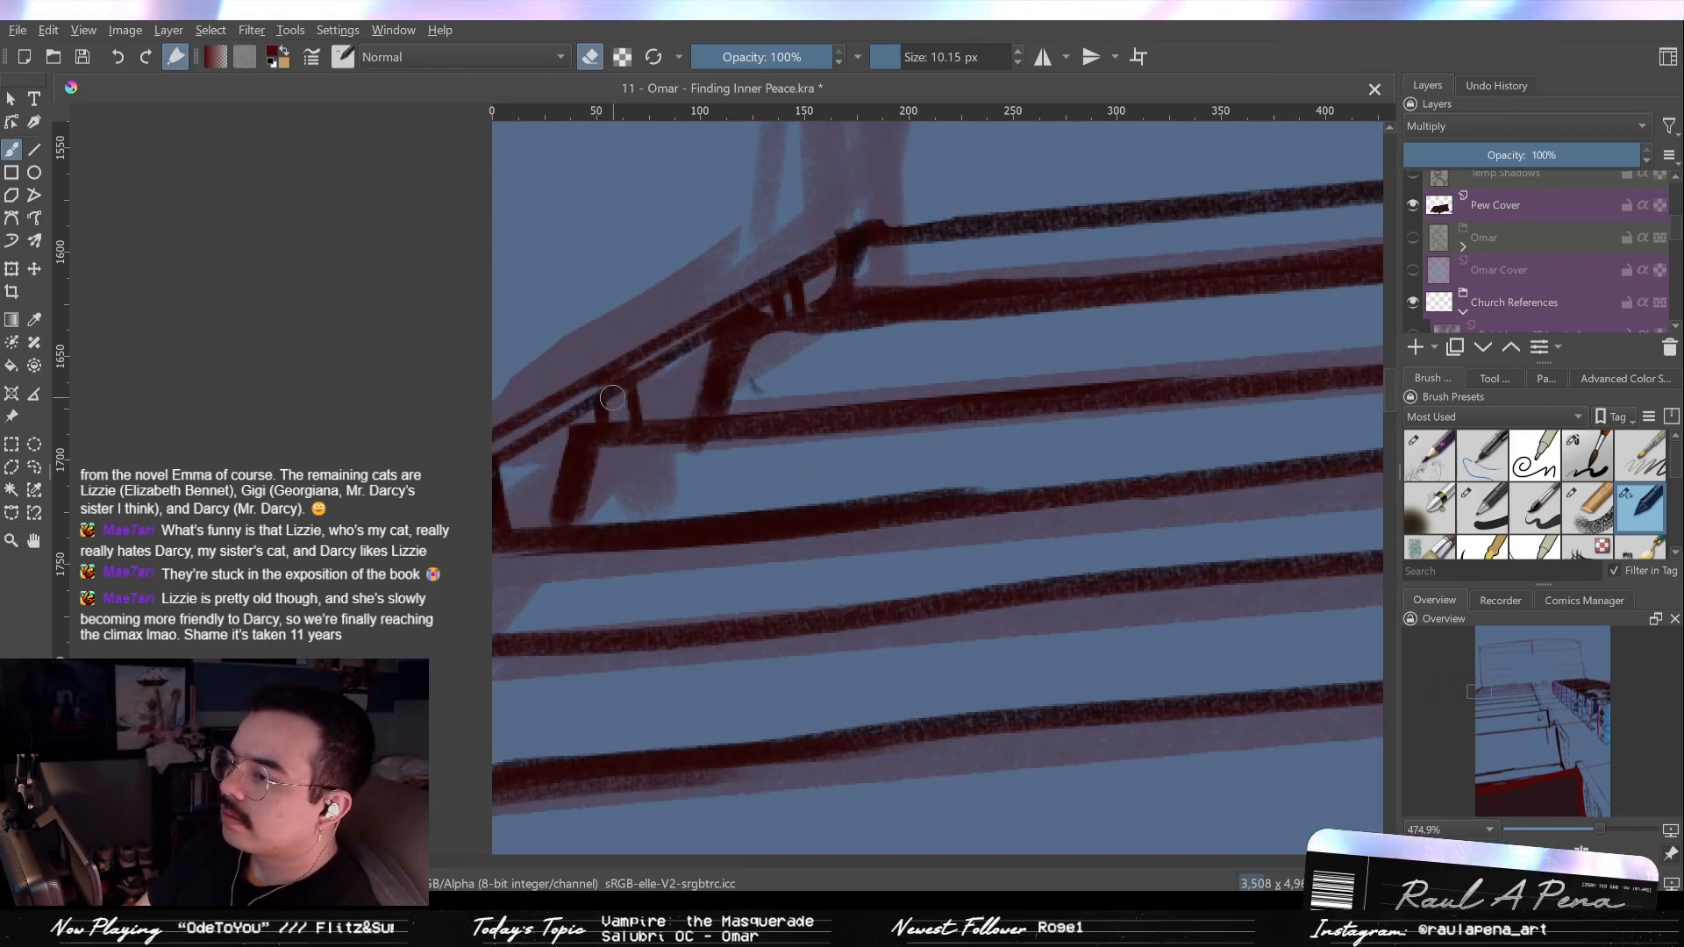
key(slash)
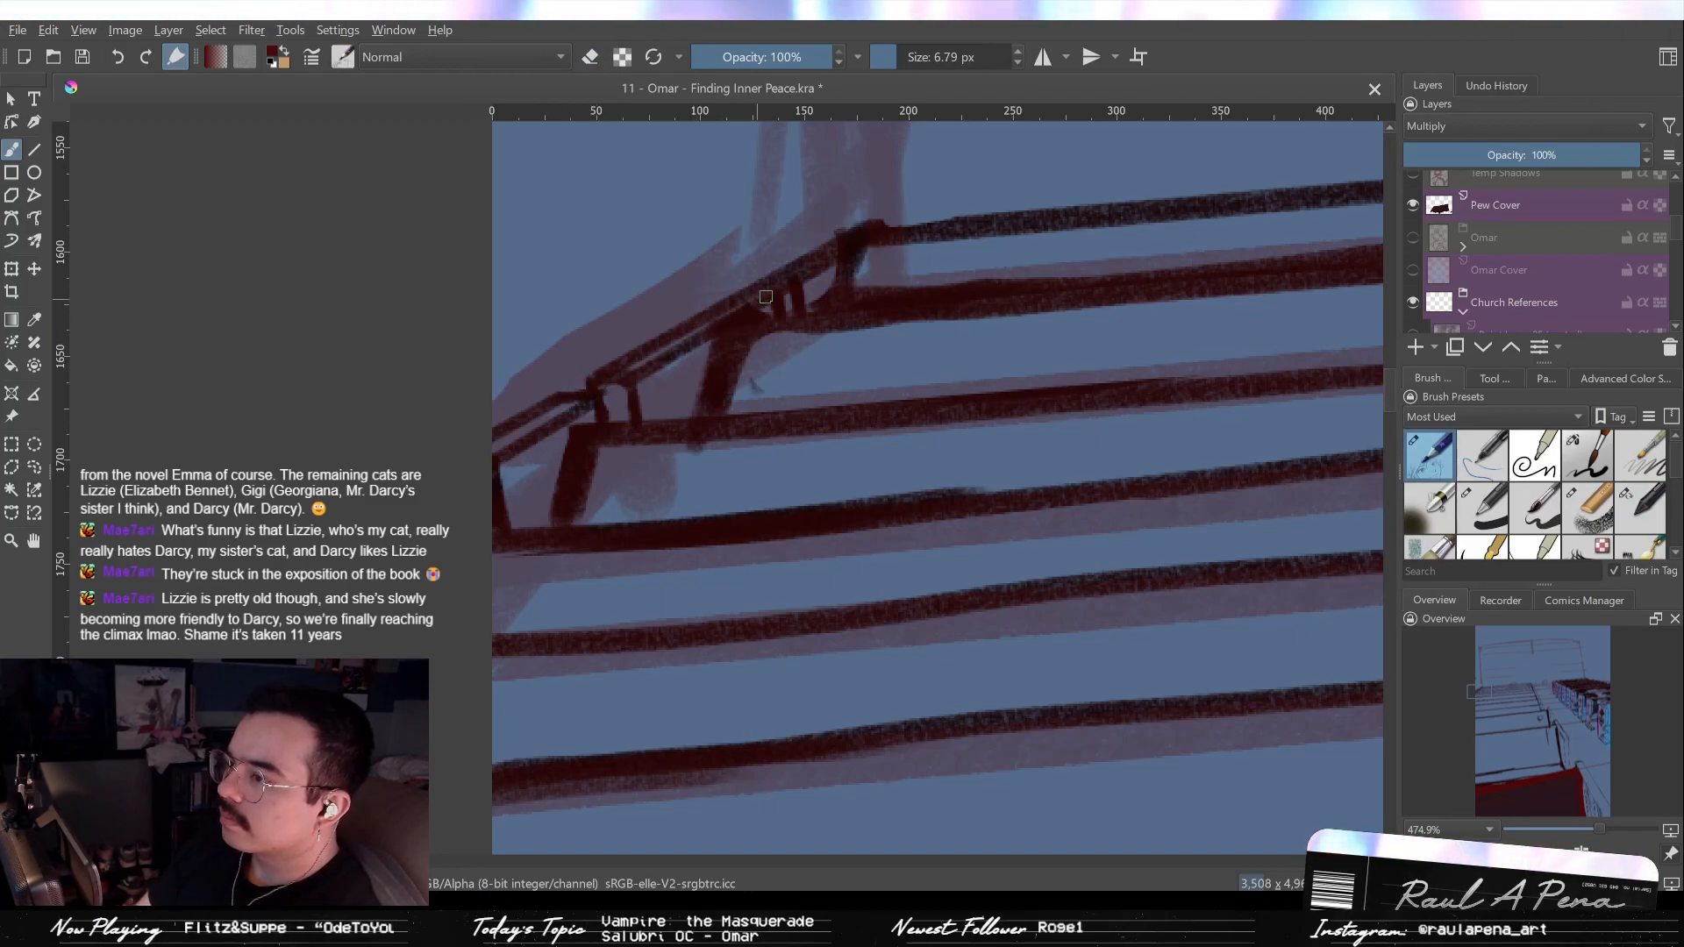
key(slash)
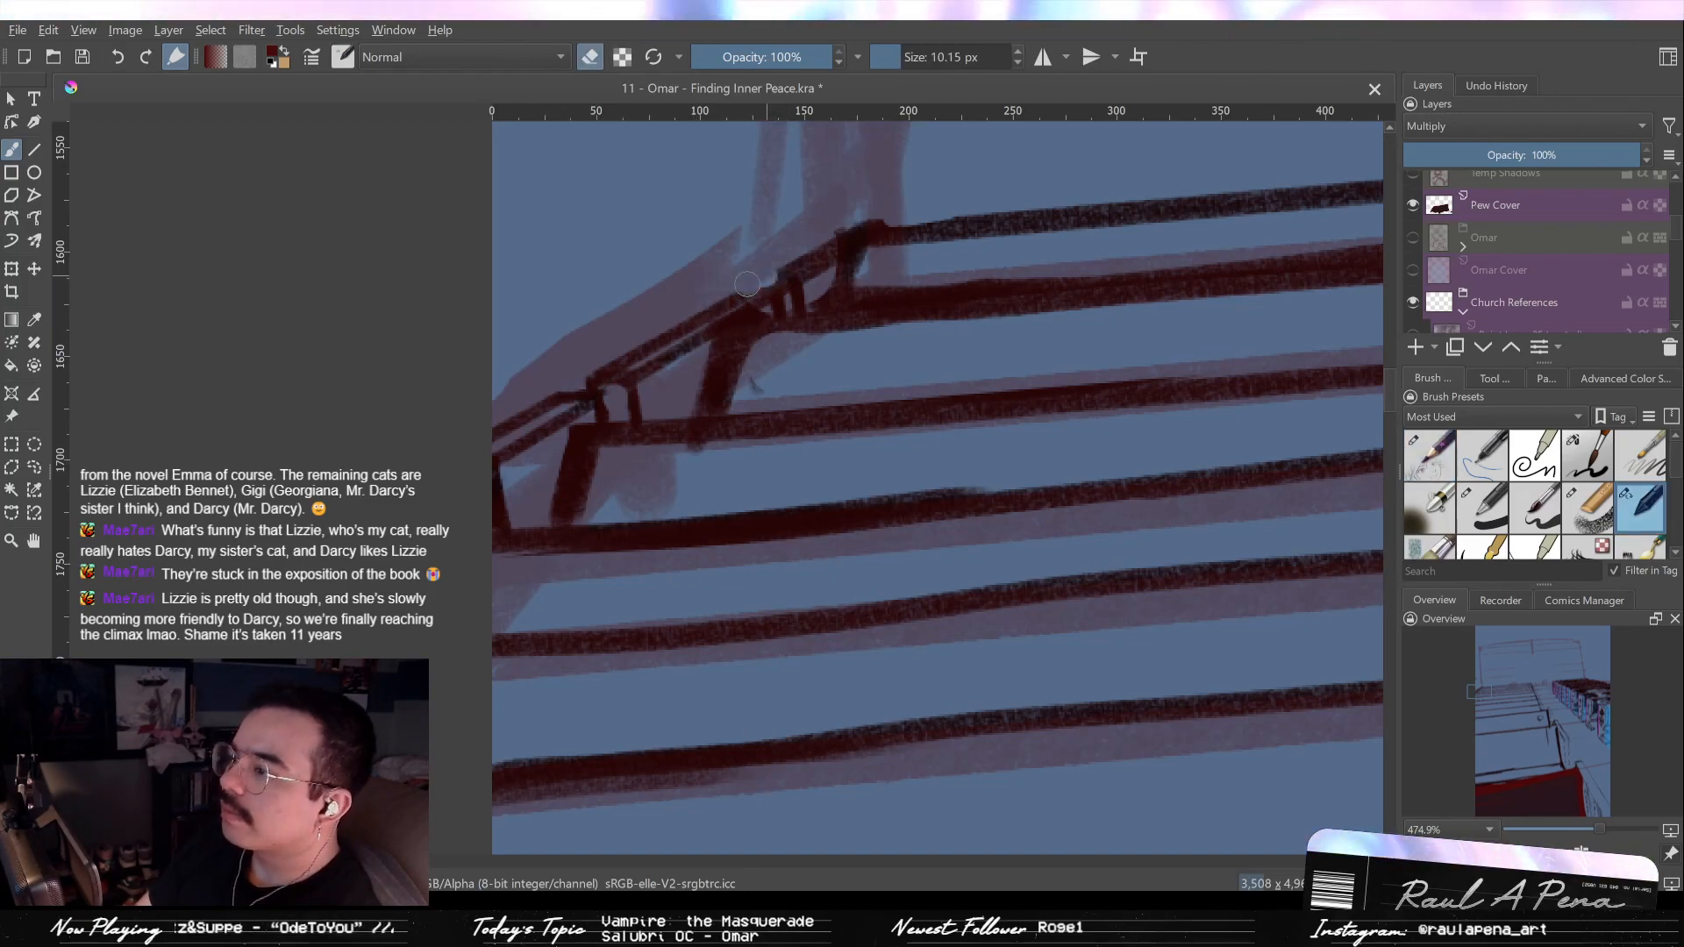
key(slash)
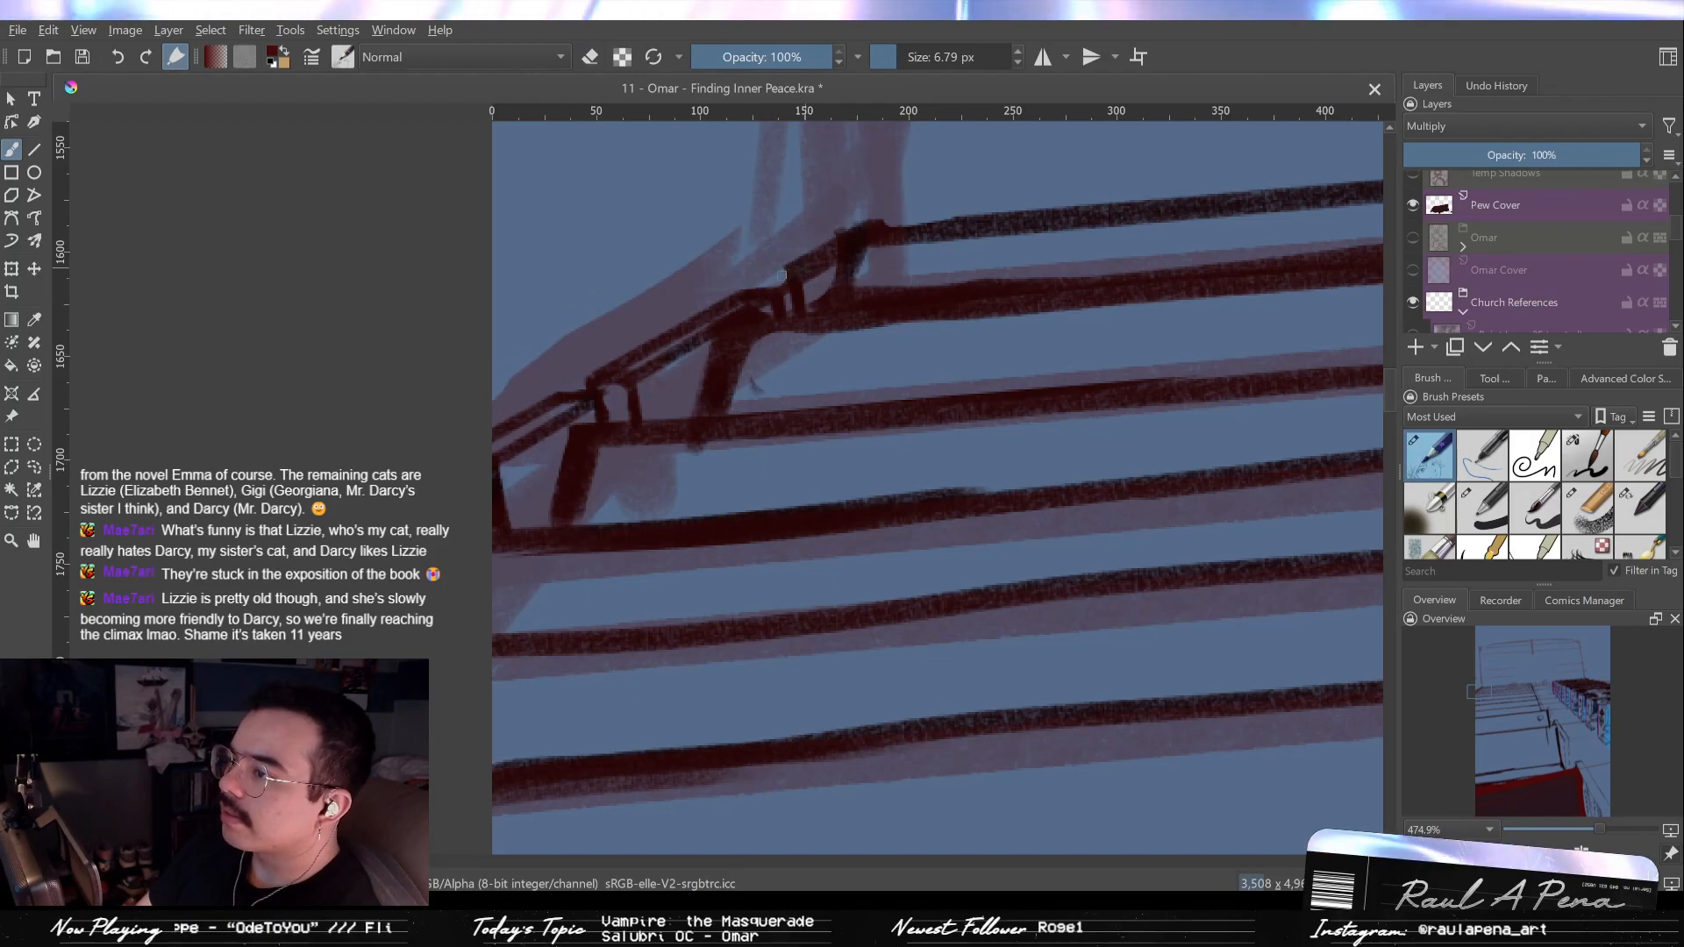
drag(777, 291, 737, 431)
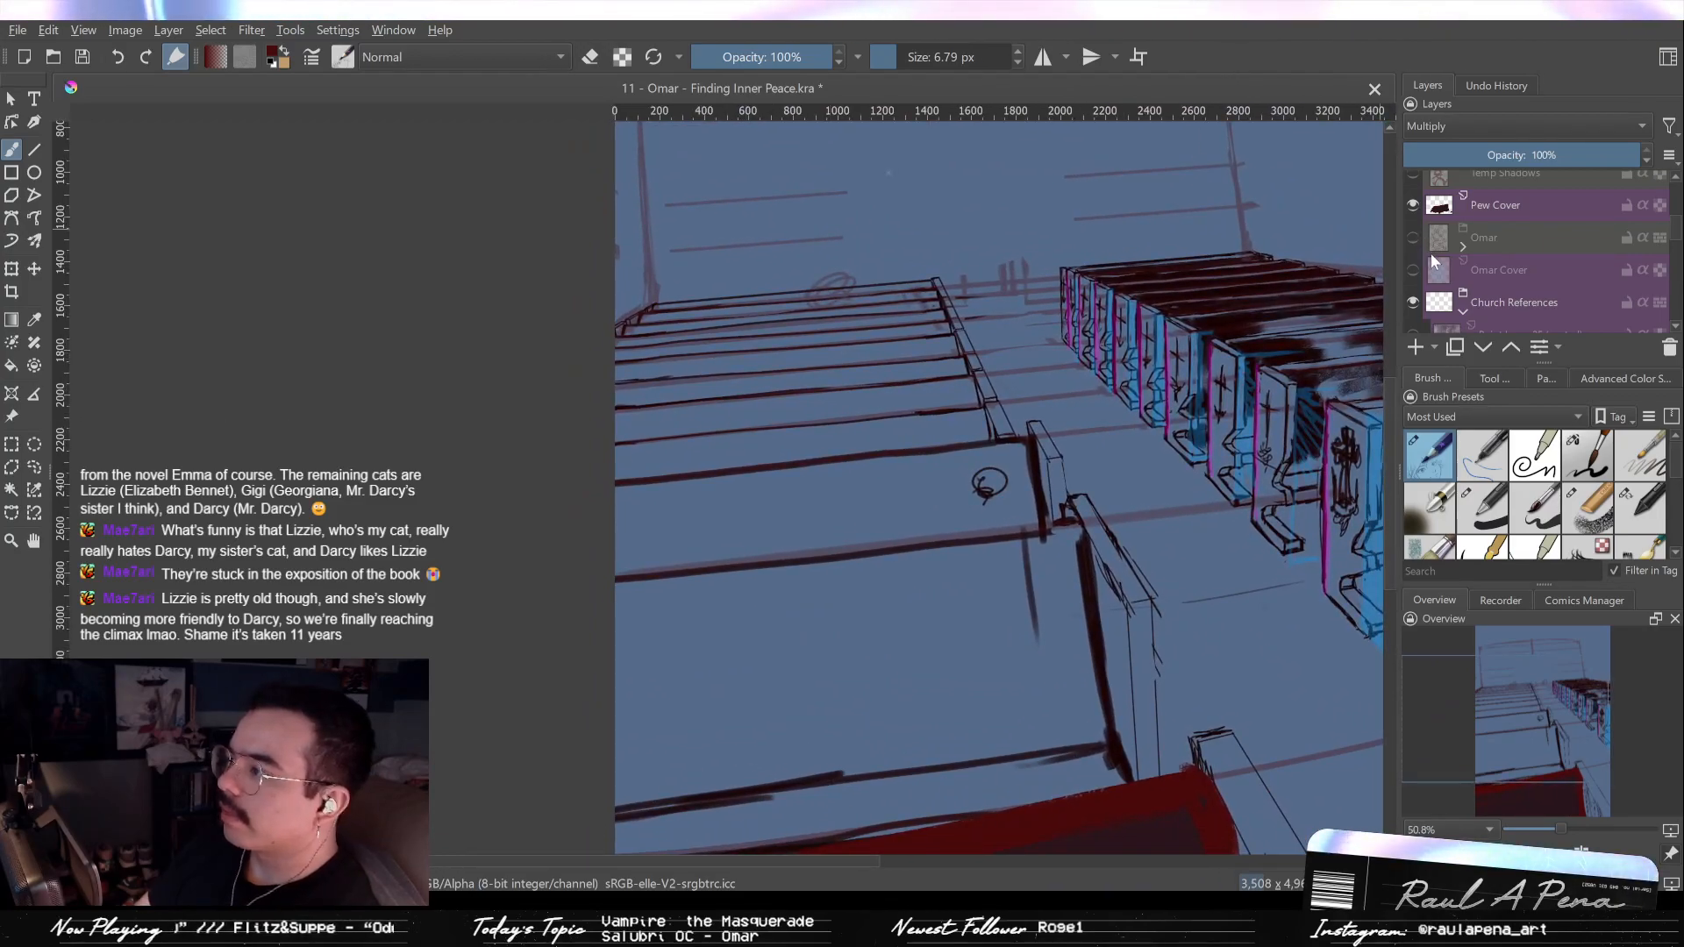
Show the Omar and Omar Cover layers over the pews and return to the Pews Third Pass layer.
click(1414, 270)
click(1412, 238)
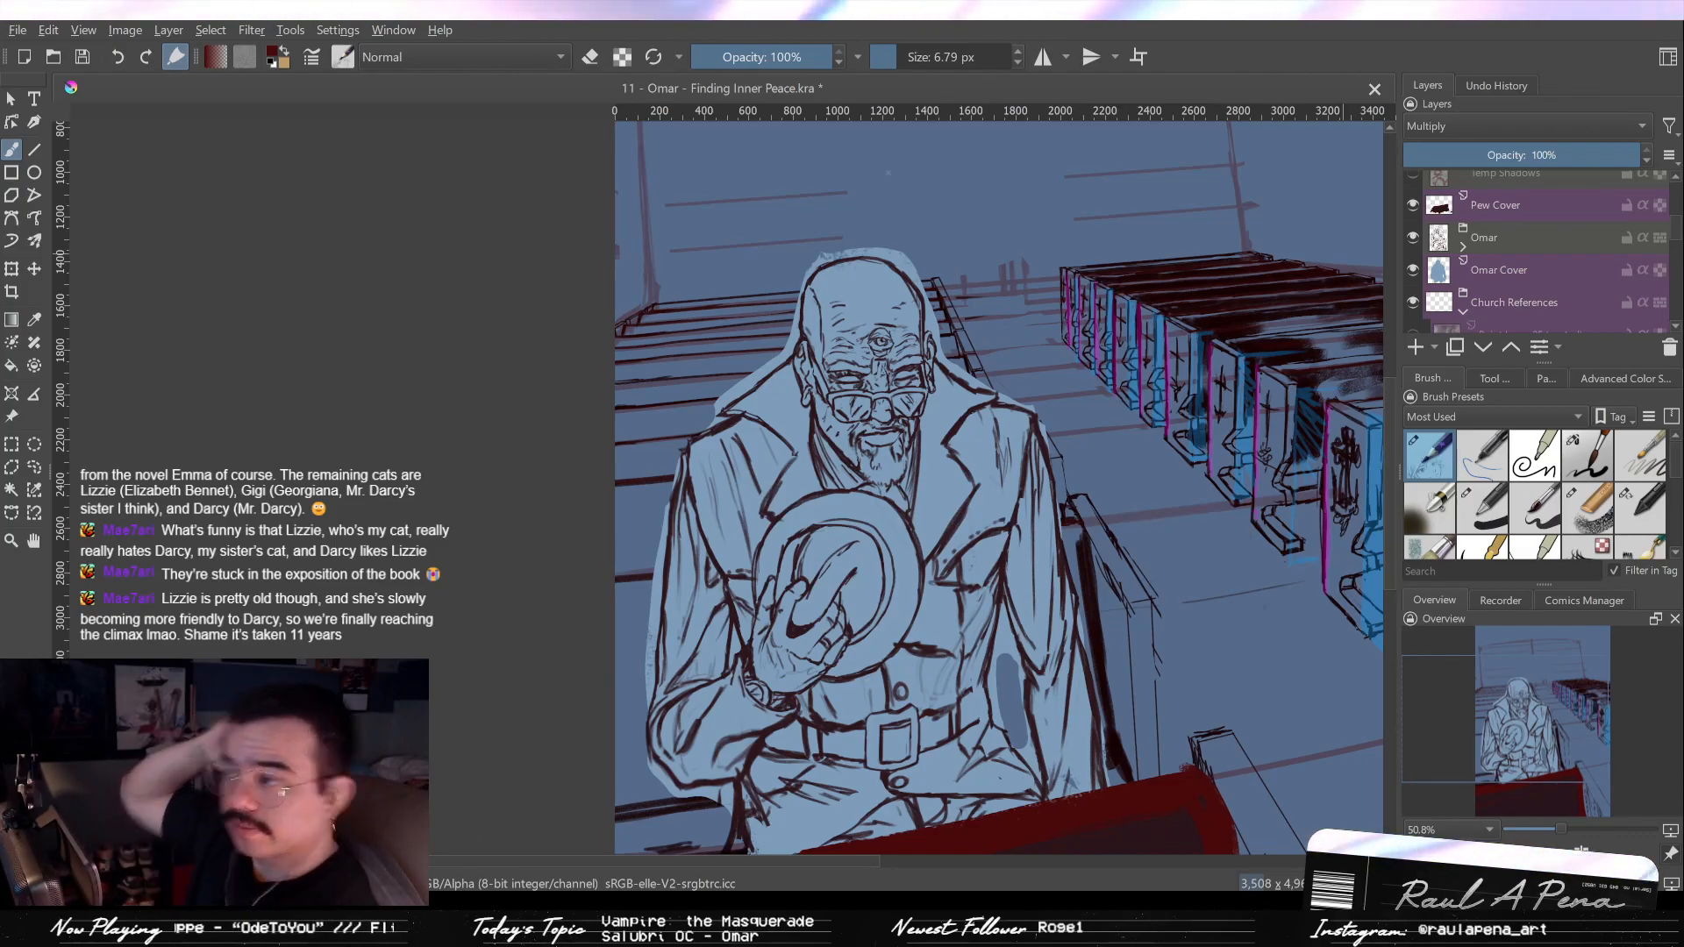
mouse_move(1000, 512)
mouse_down()
mouse_move(1044, 398)
mouse_move(876, 492)
mouse_move(858, 436)
mouse_move(912, 432)
mouse_up()
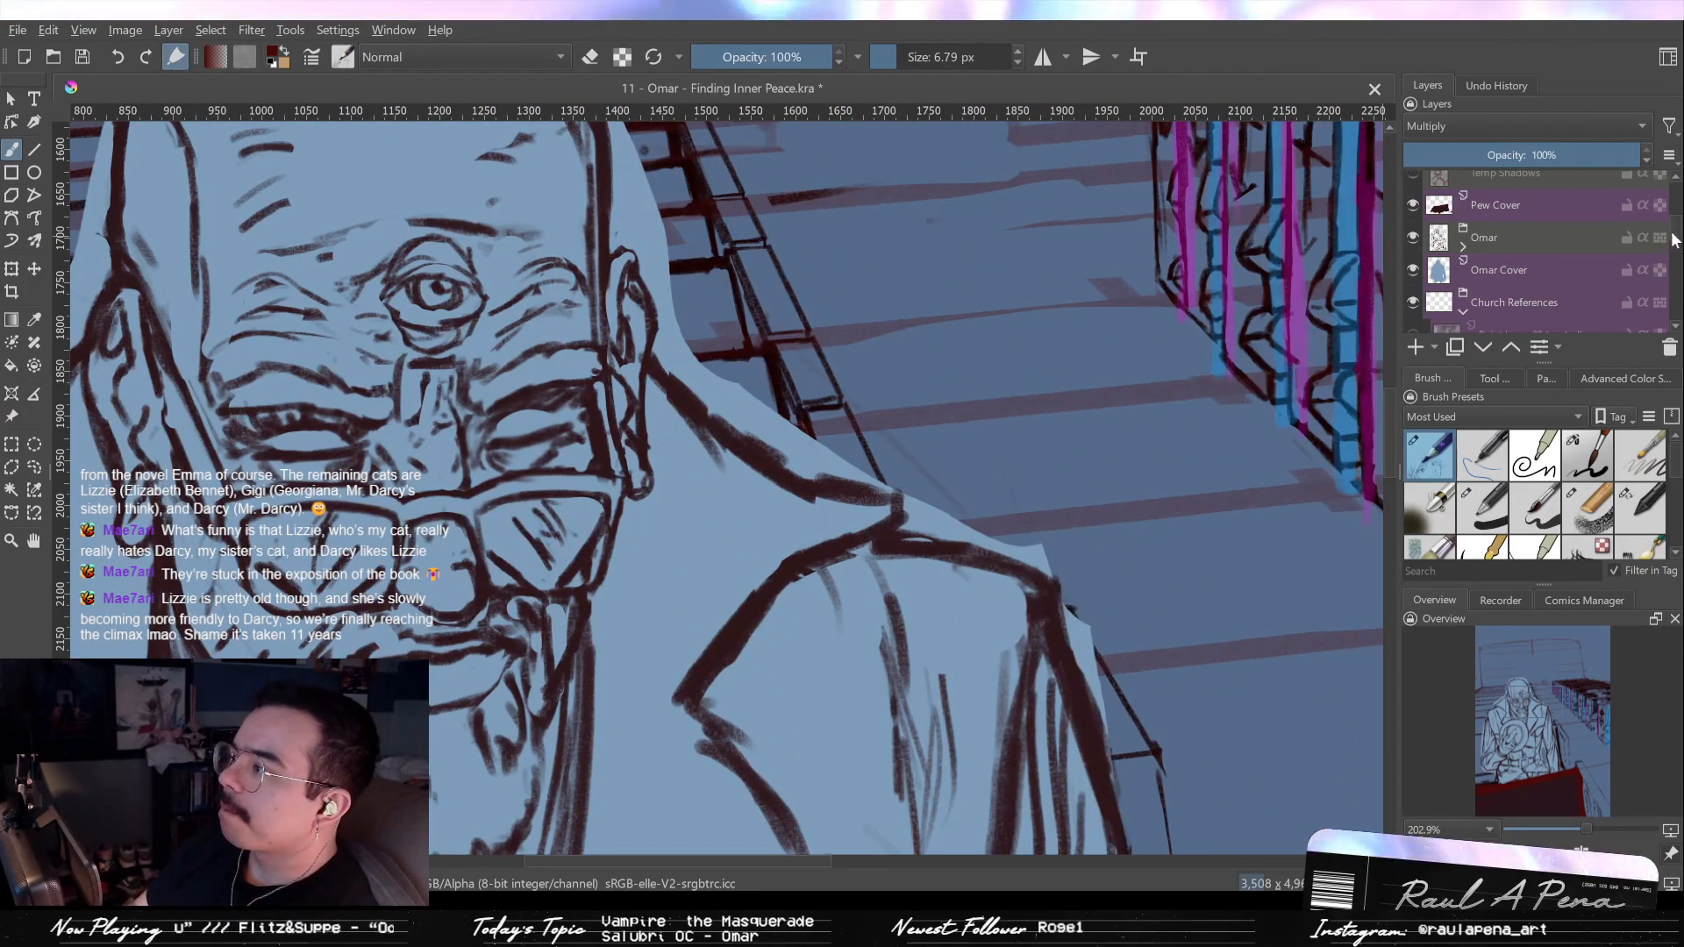
drag(1674, 246, 1666, 296)
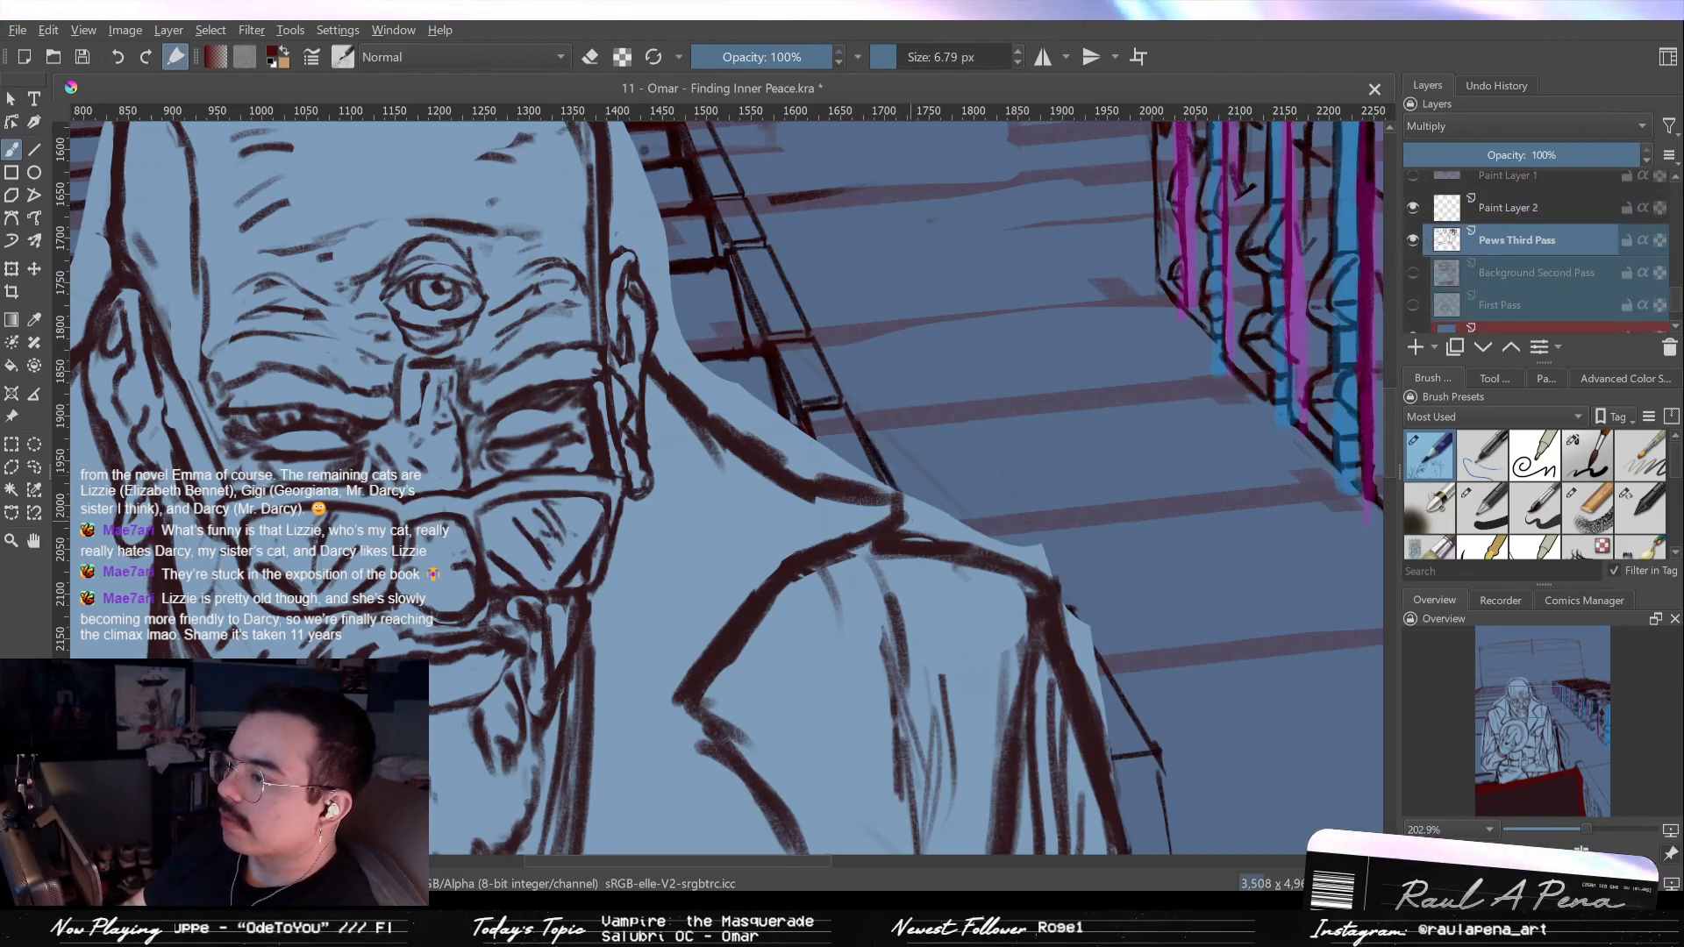
Clean up the far pews' aisle-side edge beside Omar's collar and shoulder, alternating the 10.15 px eraser with the 6.79 px brush.
key(slash)
drag(853, 423, 867, 446)
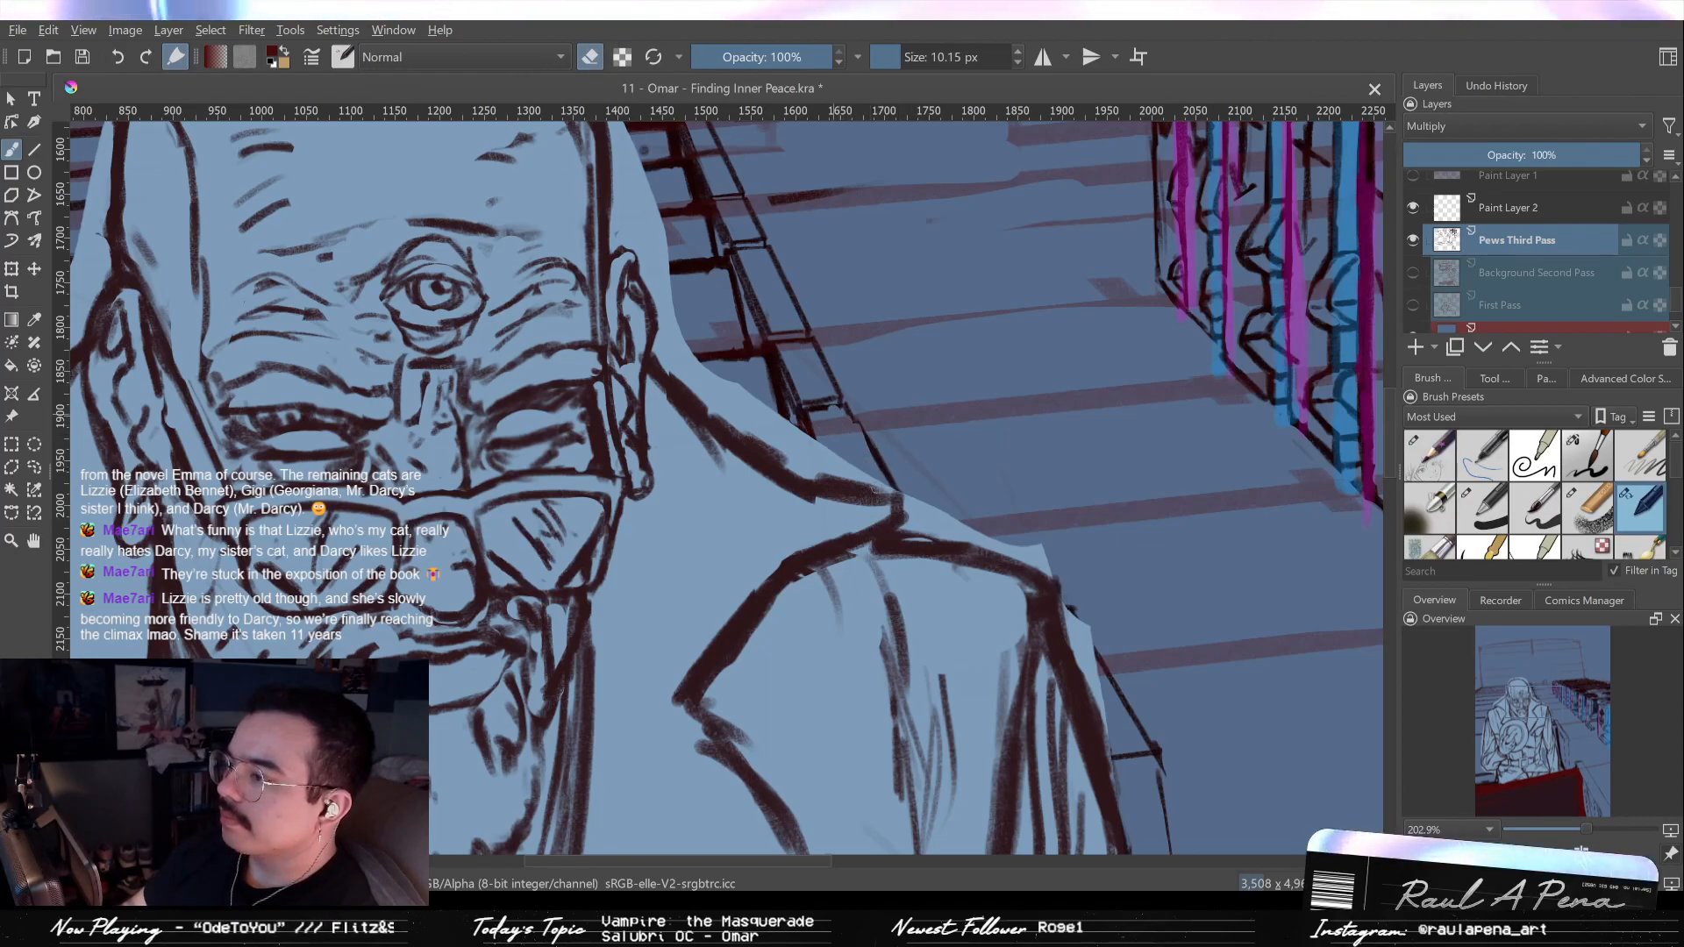
key(slash)
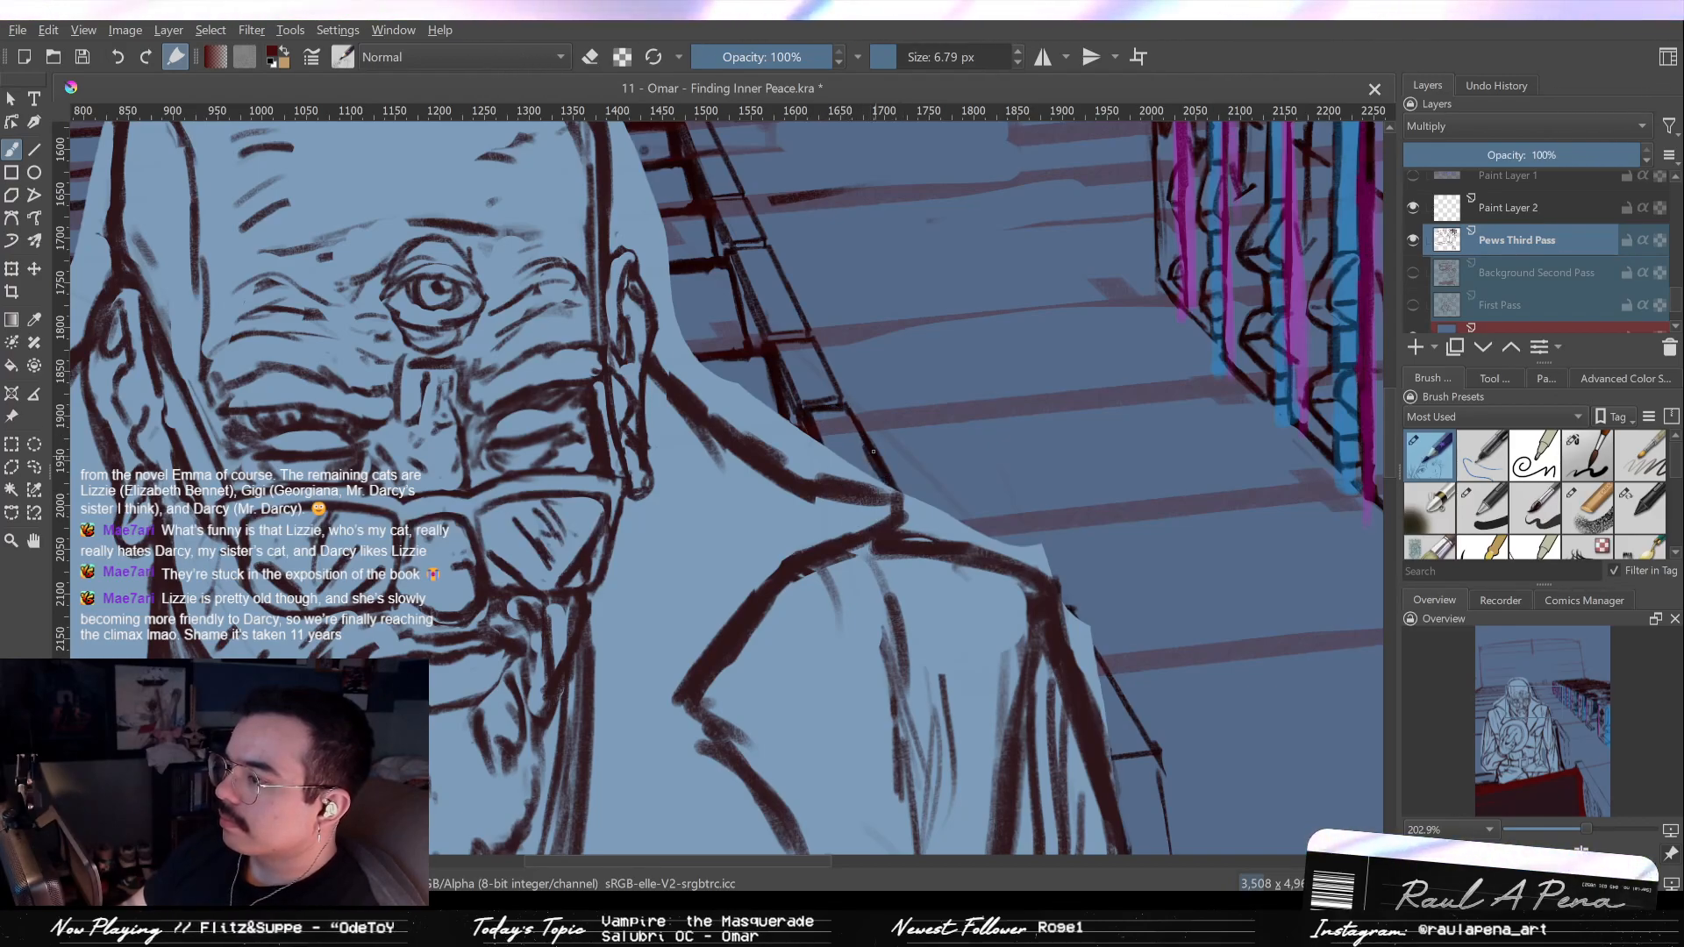
key(slash)
drag(896, 498, 864, 426)
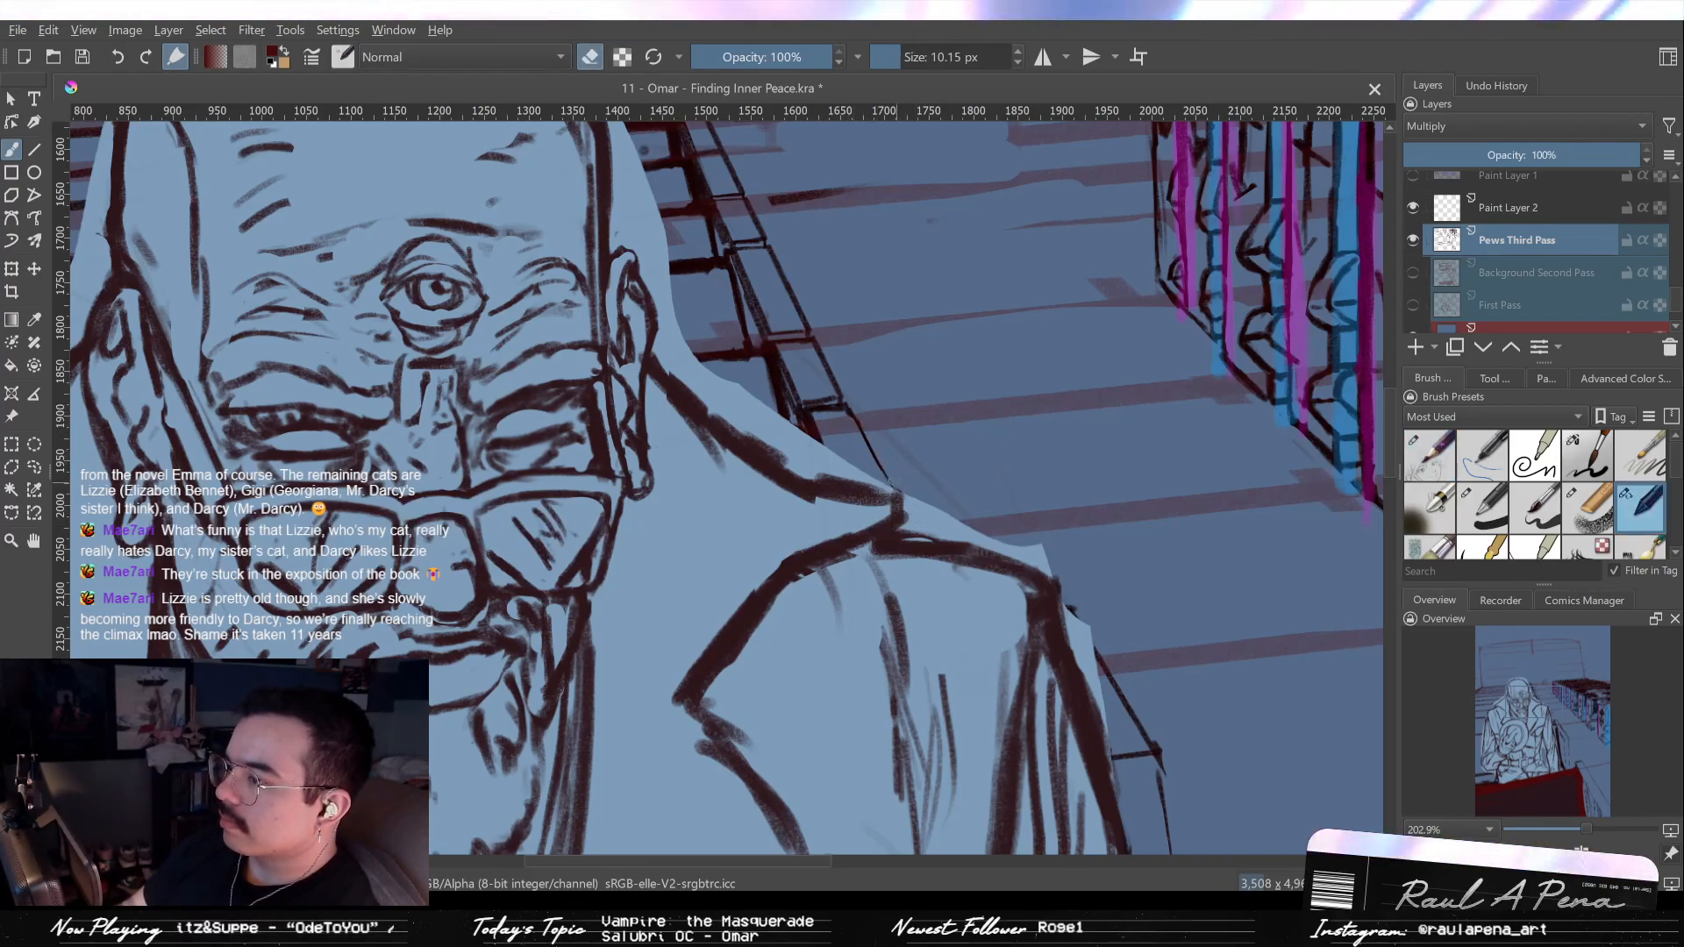
key(slash)
key(slash)
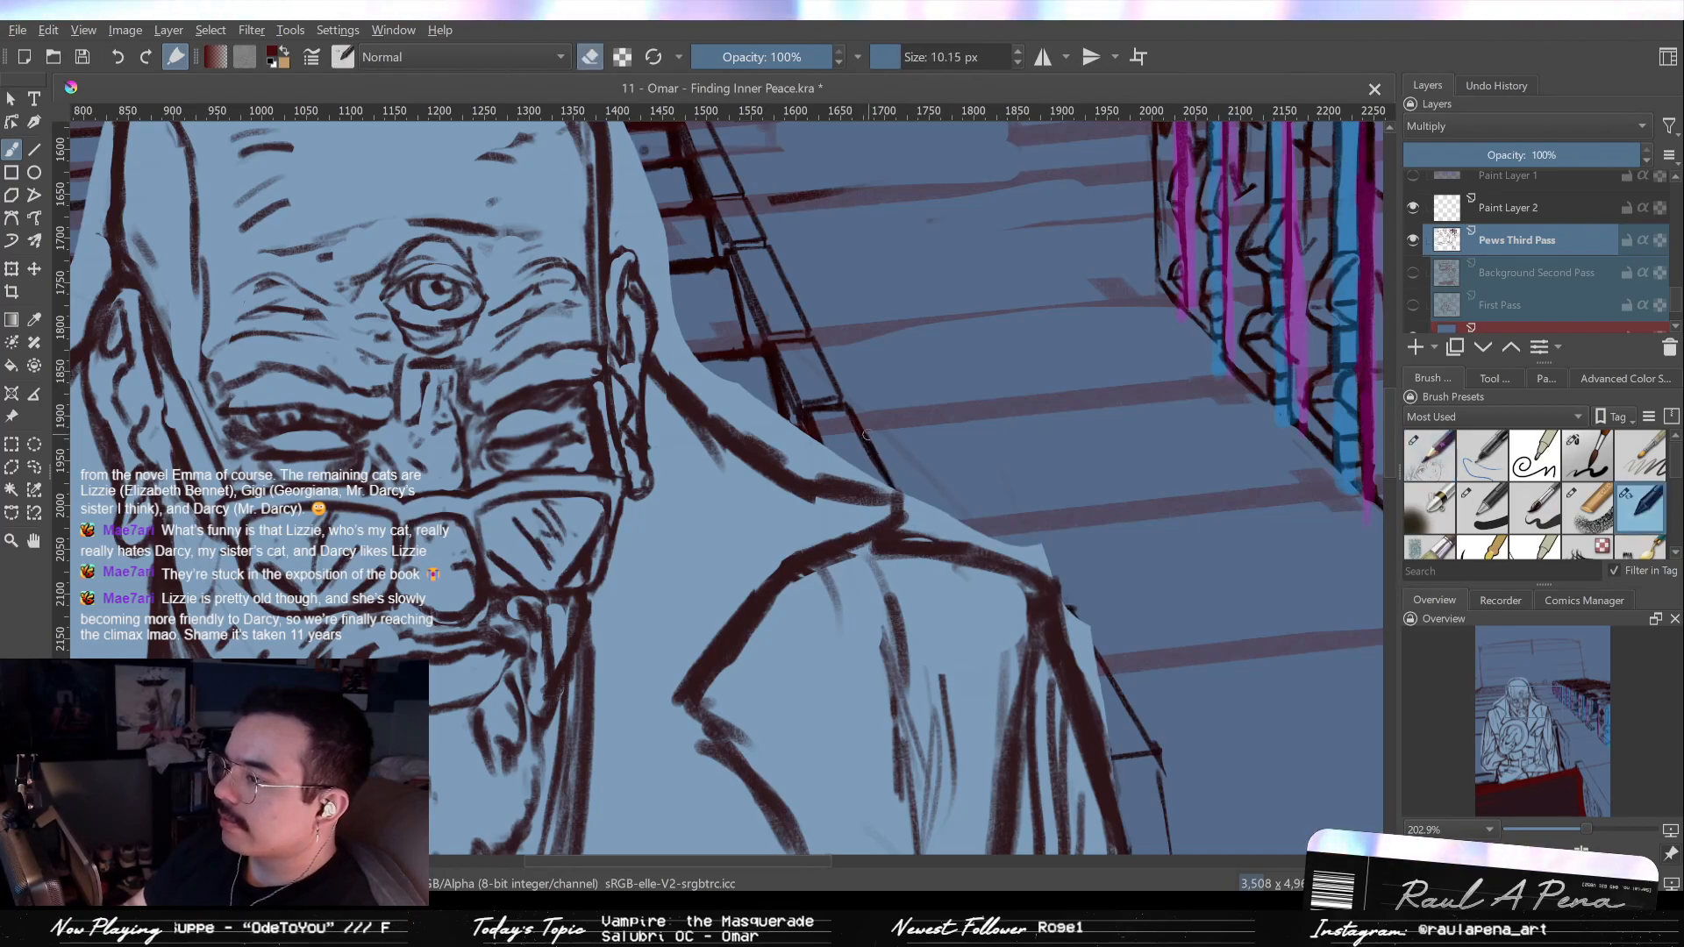
mouse_move(895, 506)
mouse_down()
mouse_move(873, 487)
mouse_move(889, 425)
mouse_move(873, 468)
mouse_up()
key(slash)
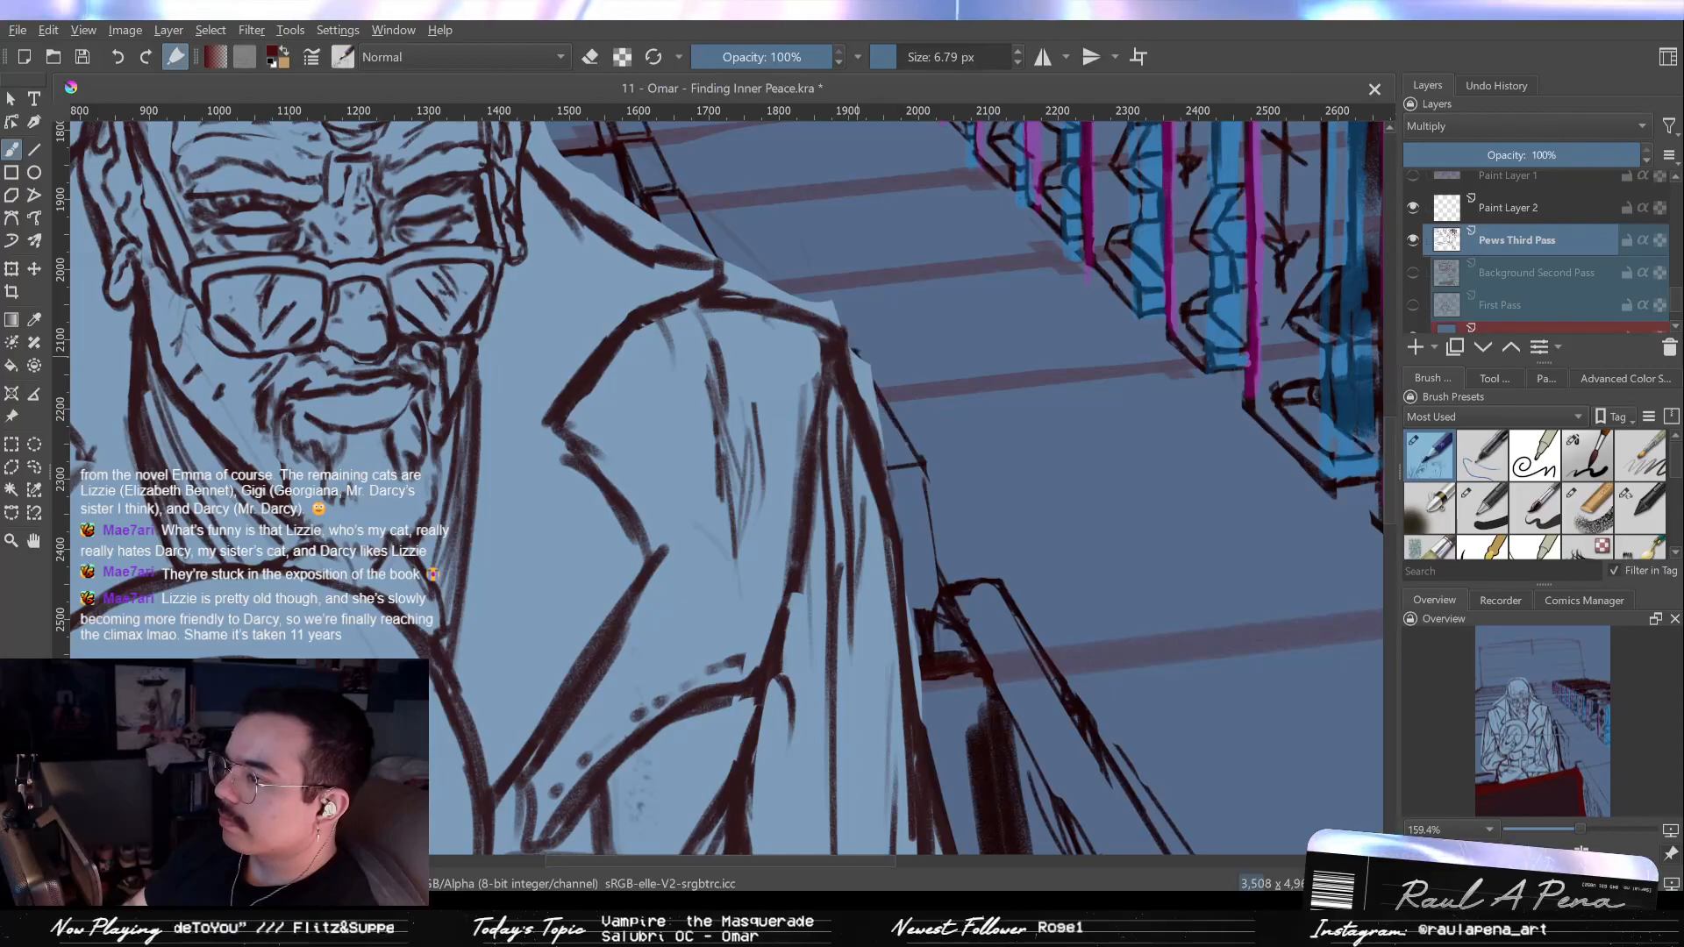
key(slash)
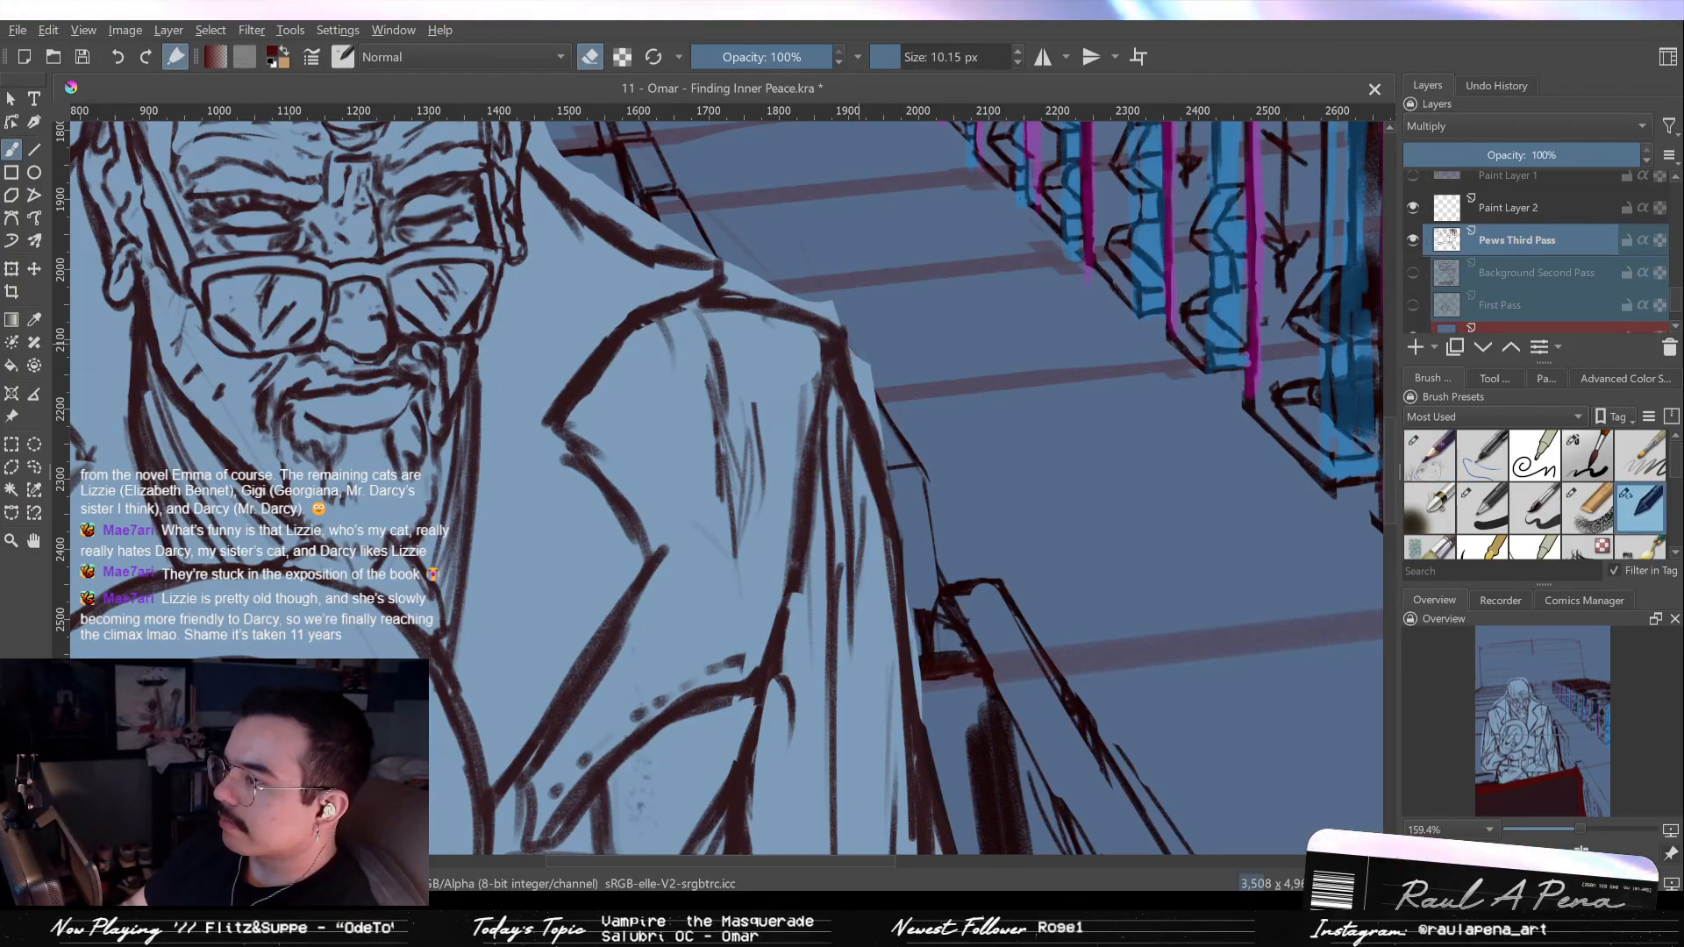
mouse_move(914, 451)
mouse_down()
mouse_move(963, 538)
mouse_move(899, 421)
mouse_move(944, 517)
mouse_up()
key(slash)
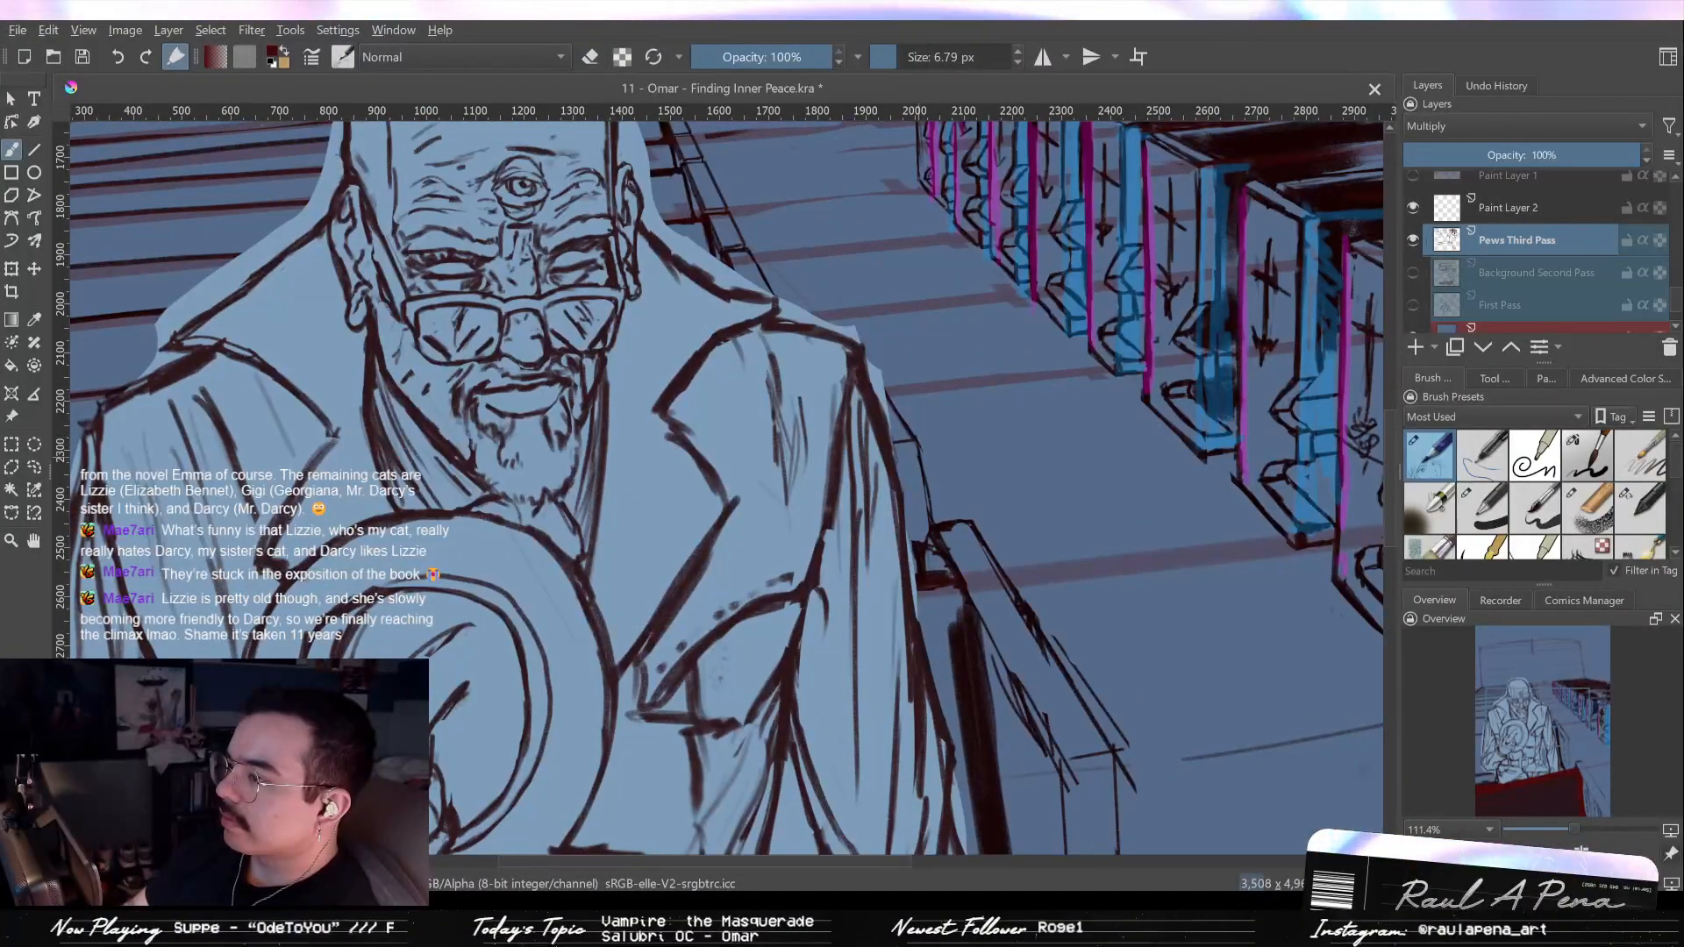
Sketch the top and upright sides of the near pew's front end post above the red pew with the 6.79 px brush.
drag(944, 516, 937, 416)
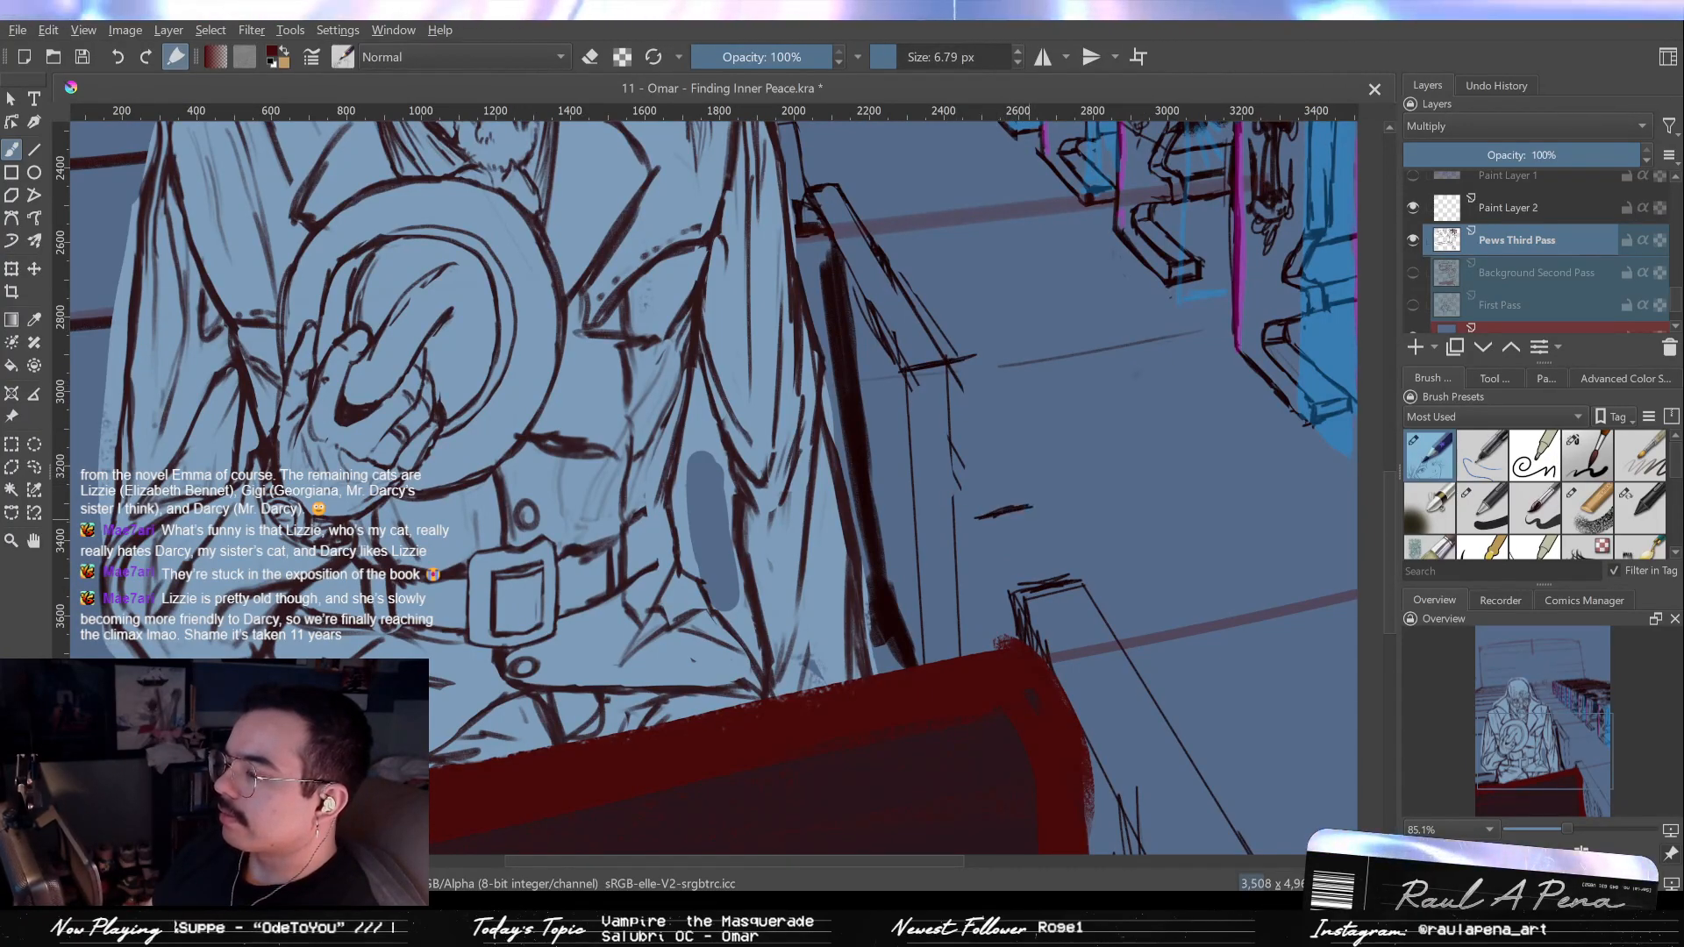
drag(1033, 508, 1042, 581)
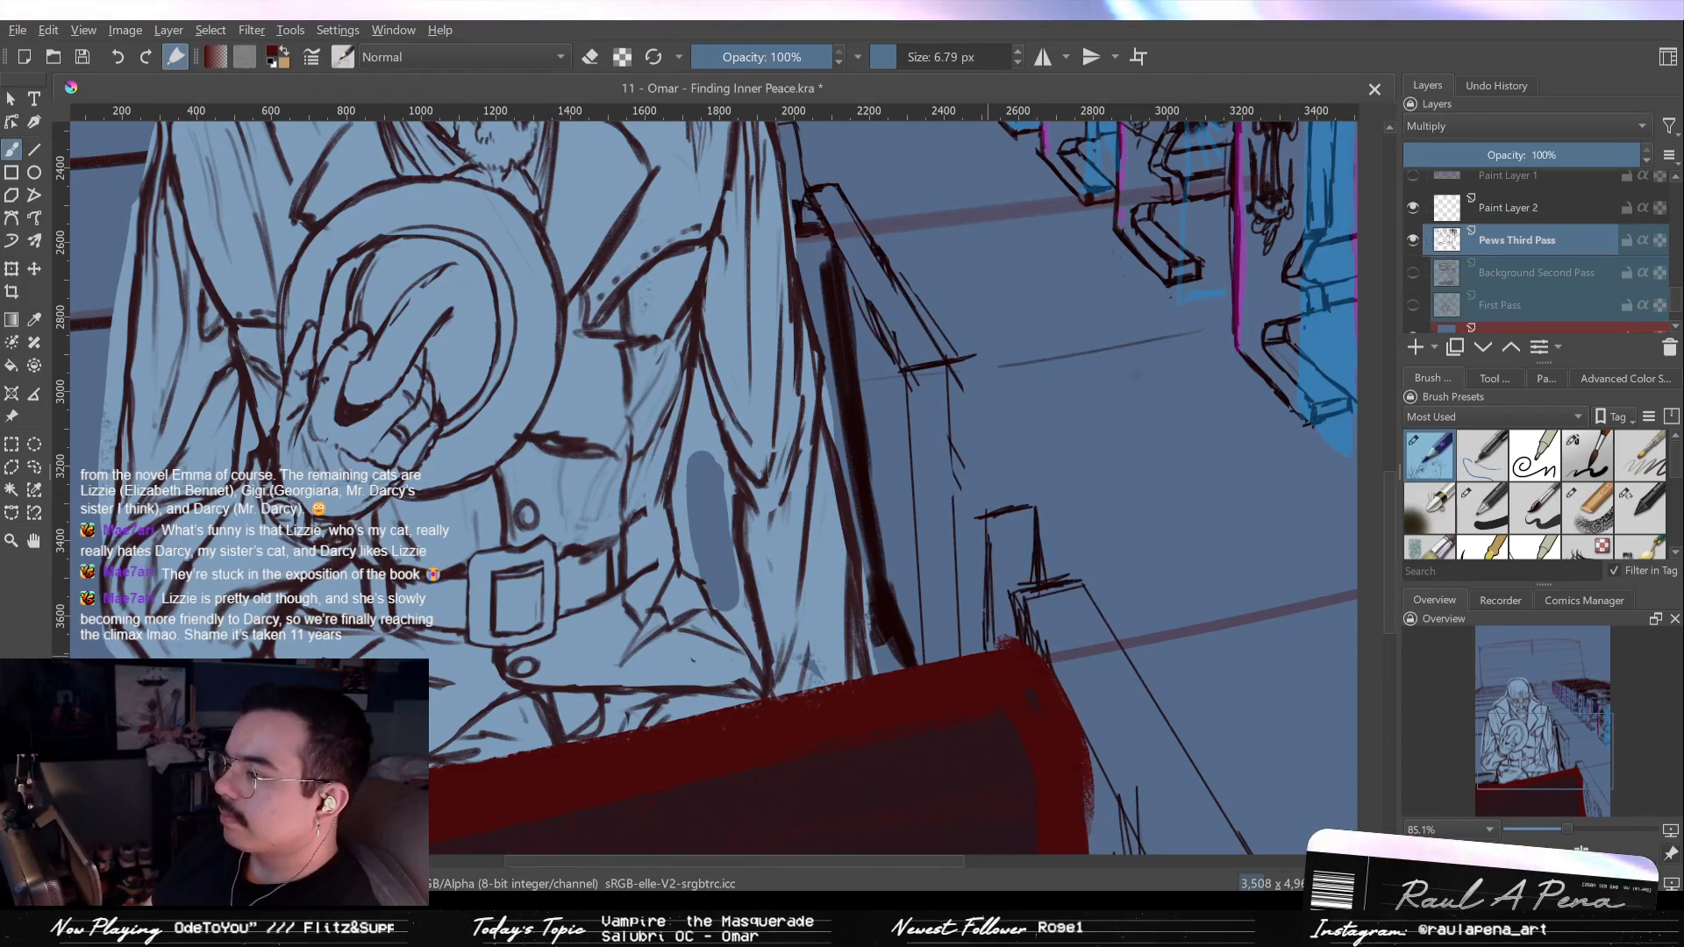
drag(937, 476, 926, 548)
Draw straight lines with the Line tool to extend the near pew's top edges from its far corner past the new end post.
click(36, 151)
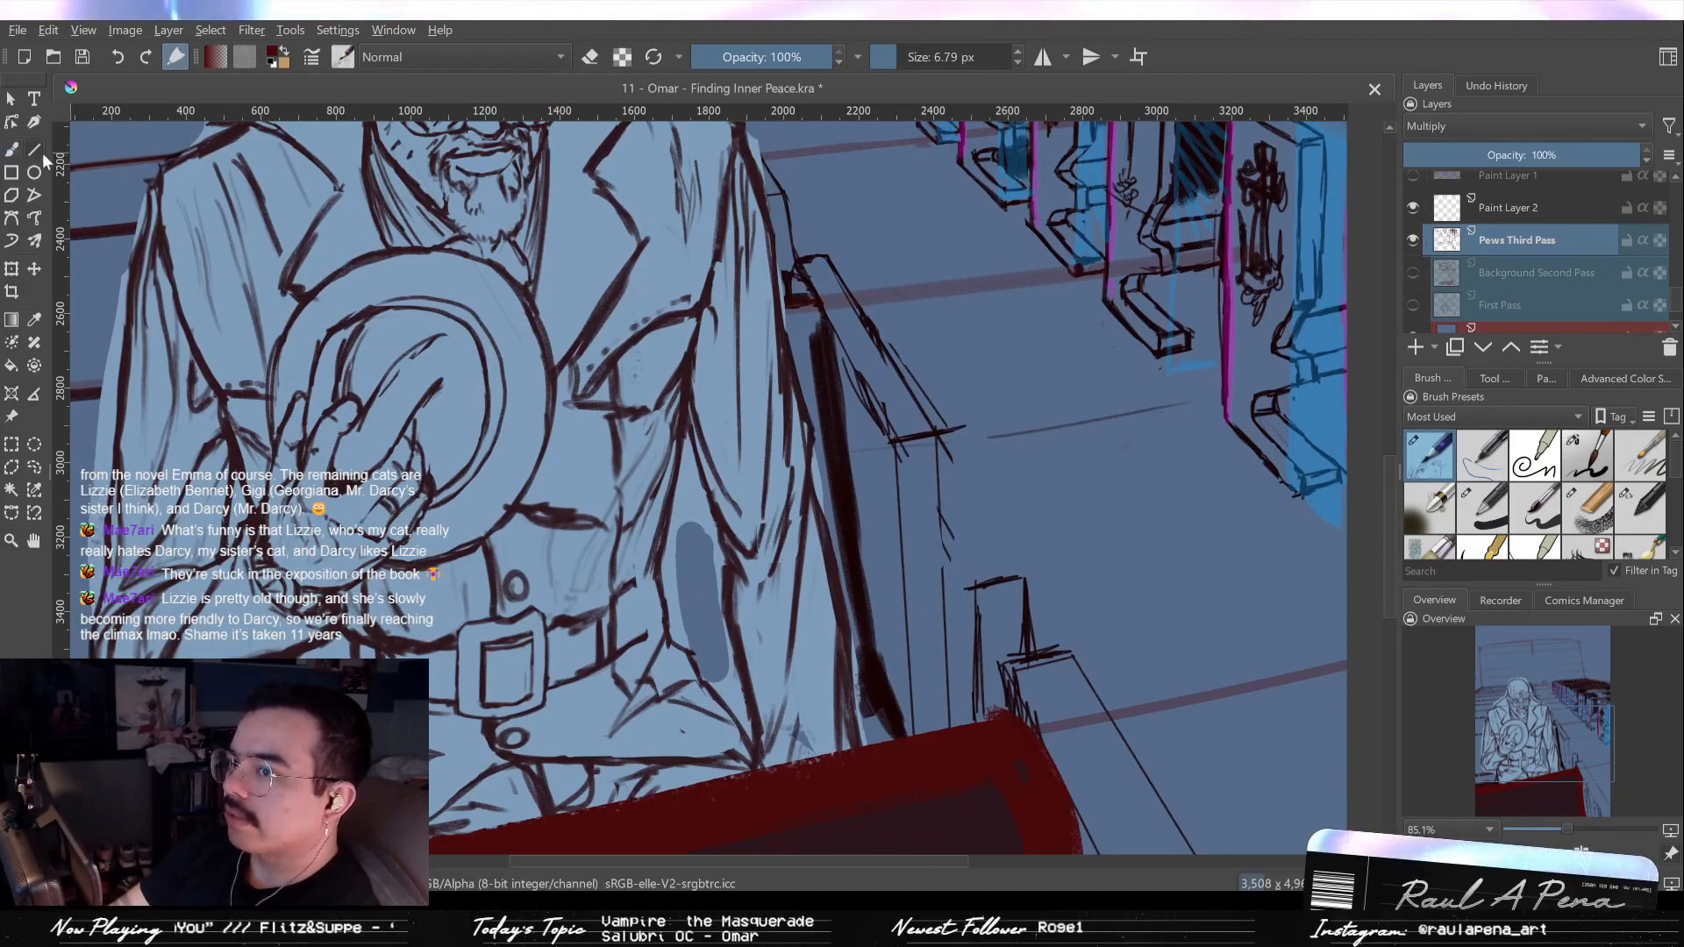
drag(799, 267, 868, 386)
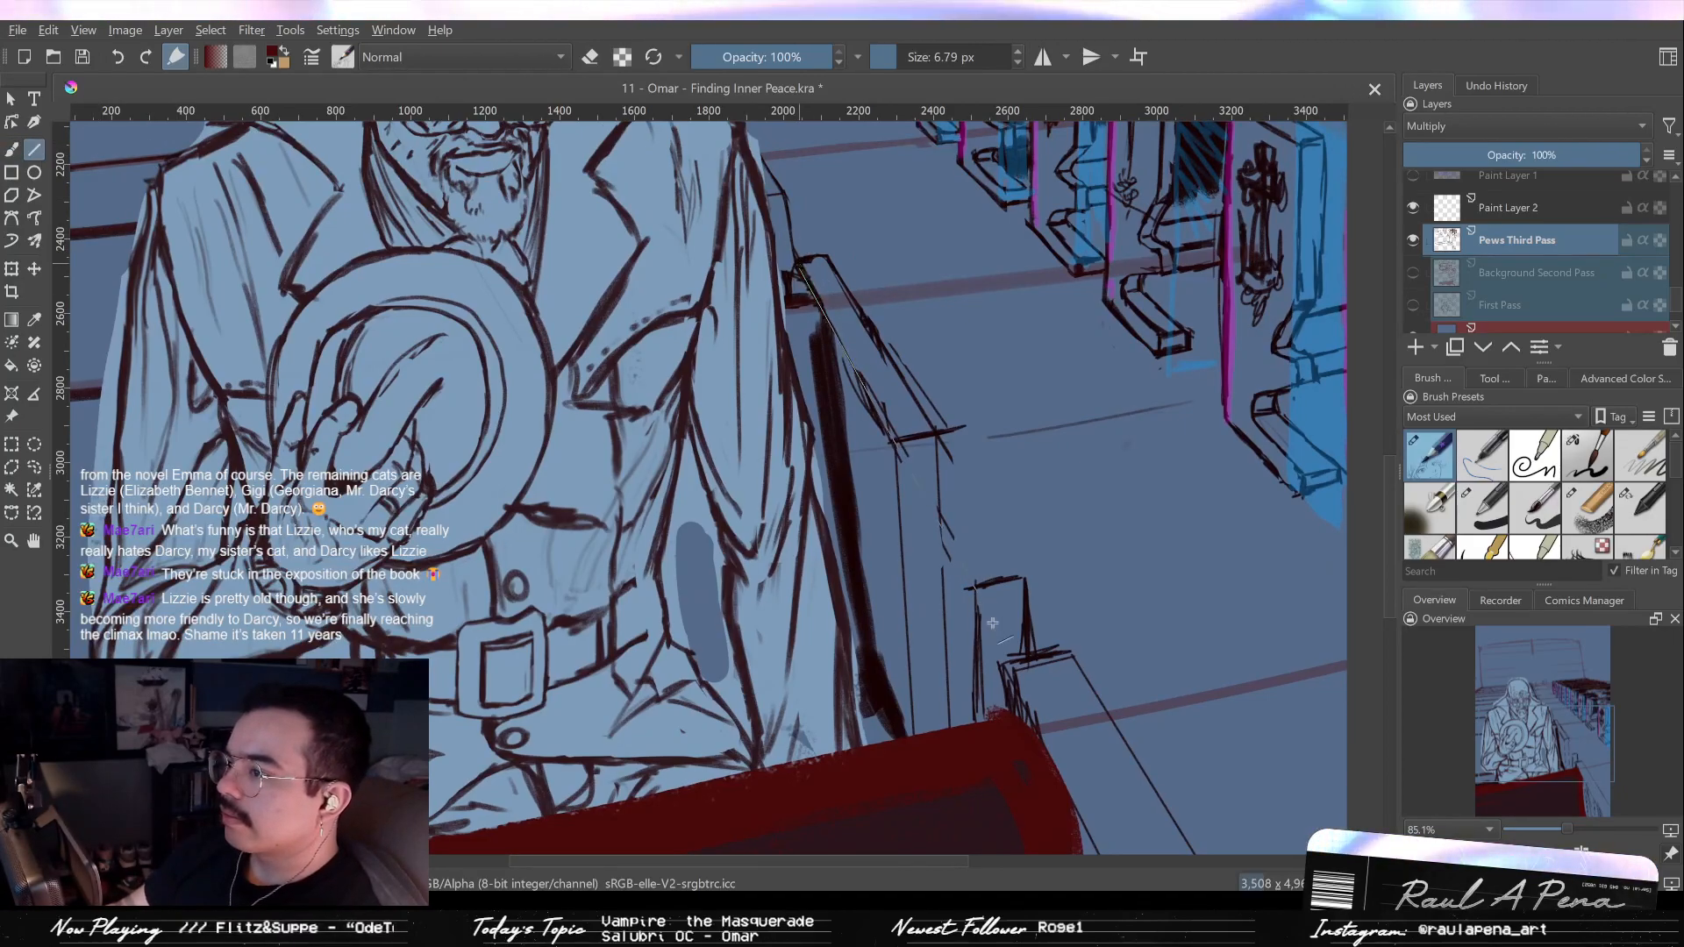
mouse_move(991, 620)
mouse_down()
mouse_move(862, 304)
mouse_move(1063, 640)
mouse_up()
drag(1079, 662, 1123, 515)
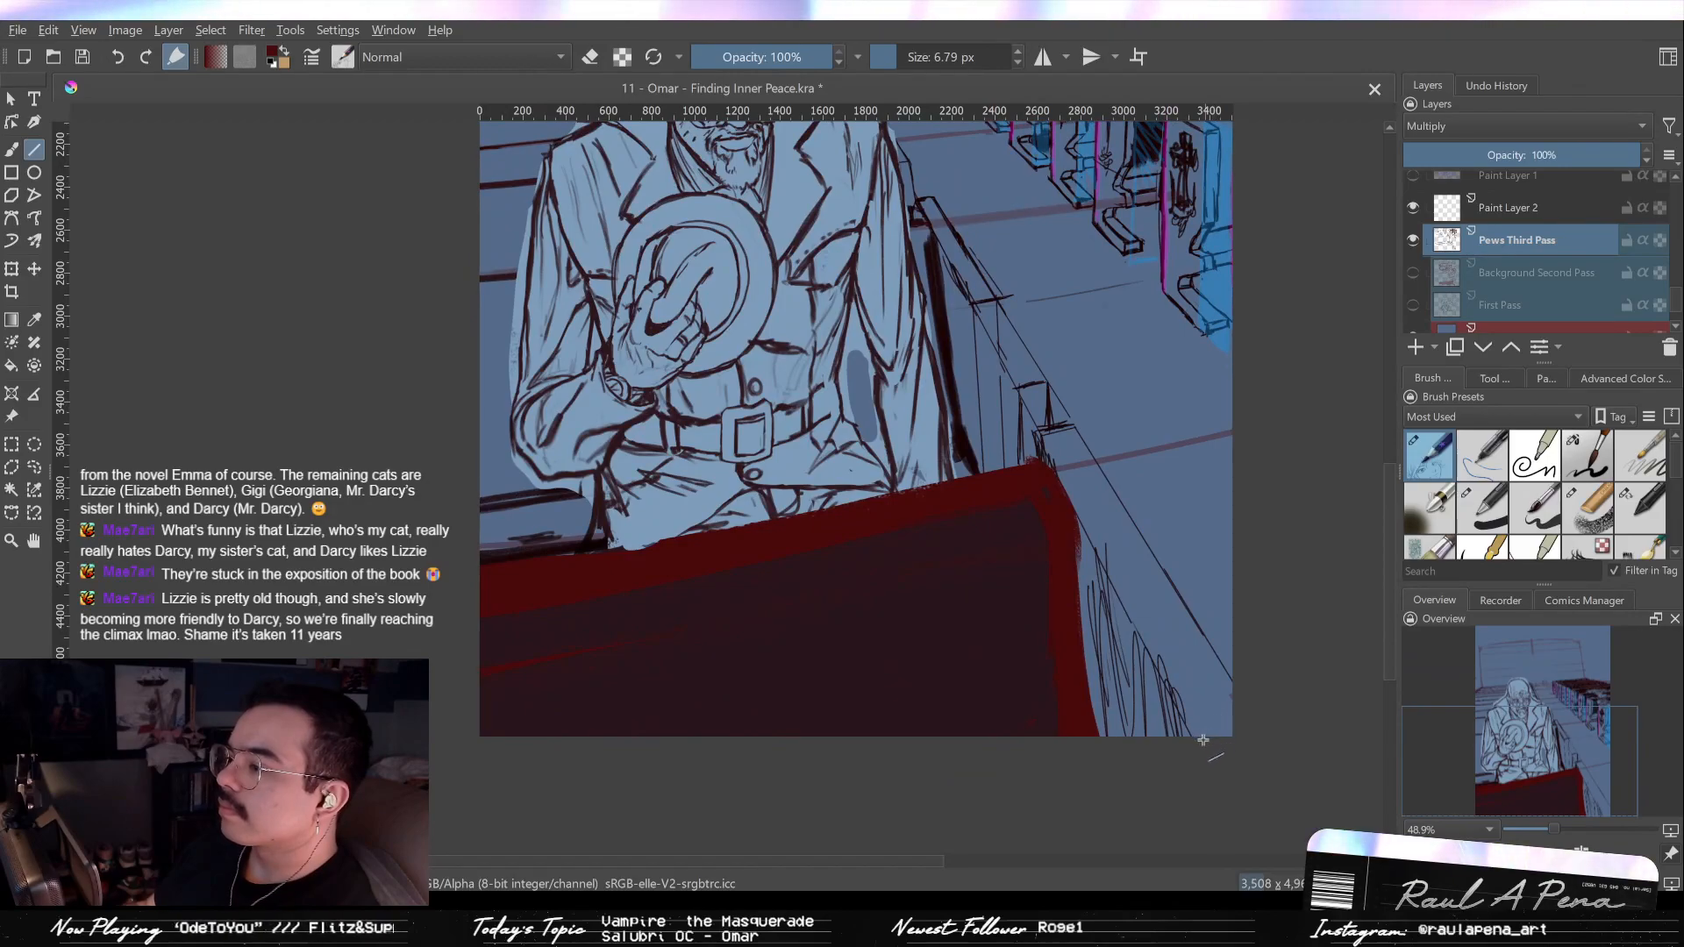
mouse_move(1105, 518)
mouse_down()
mouse_move(1101, 651)
mouse_move(1087, 537)
mouse_up()
Erase the near pew's old end corner, its leftover uprights and the line overshoots past the new post with the 33.47 px eraser.
key(e)
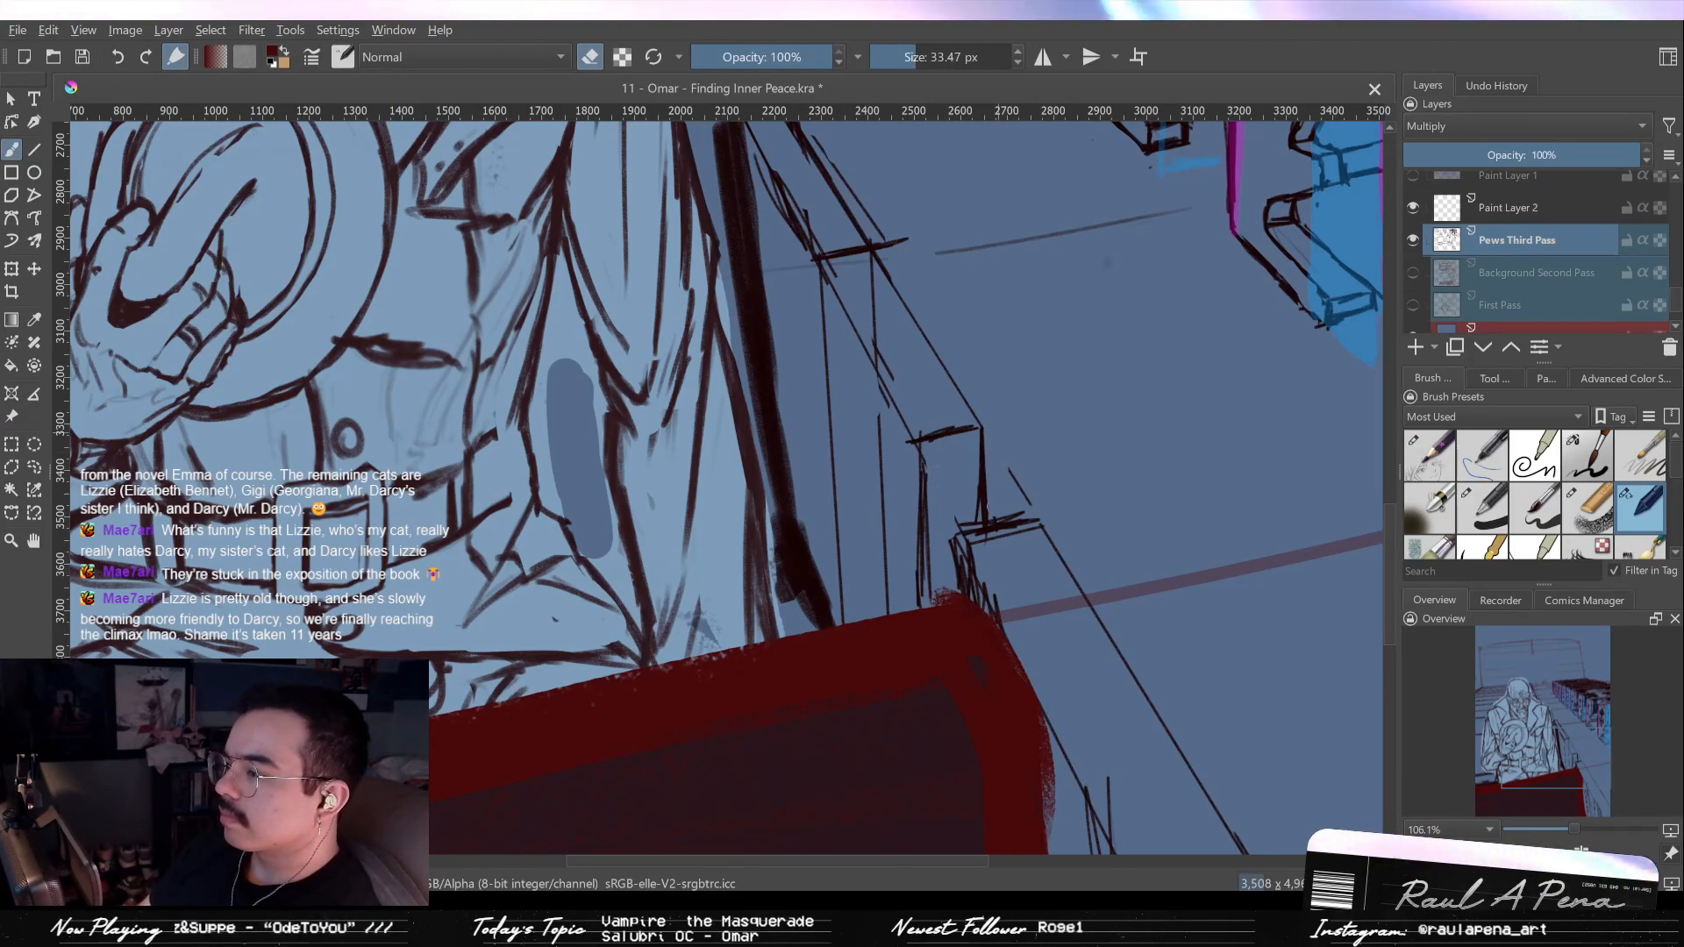
drag(981, 449, 1006, 580)
mouse_move(878, 382)
mouse_down()
mouse_move(851, 389)
mouse_move(905, 479)
mouse_up()
drag(913, 374, 883, 383)
drag(858, 297, 895, 397)
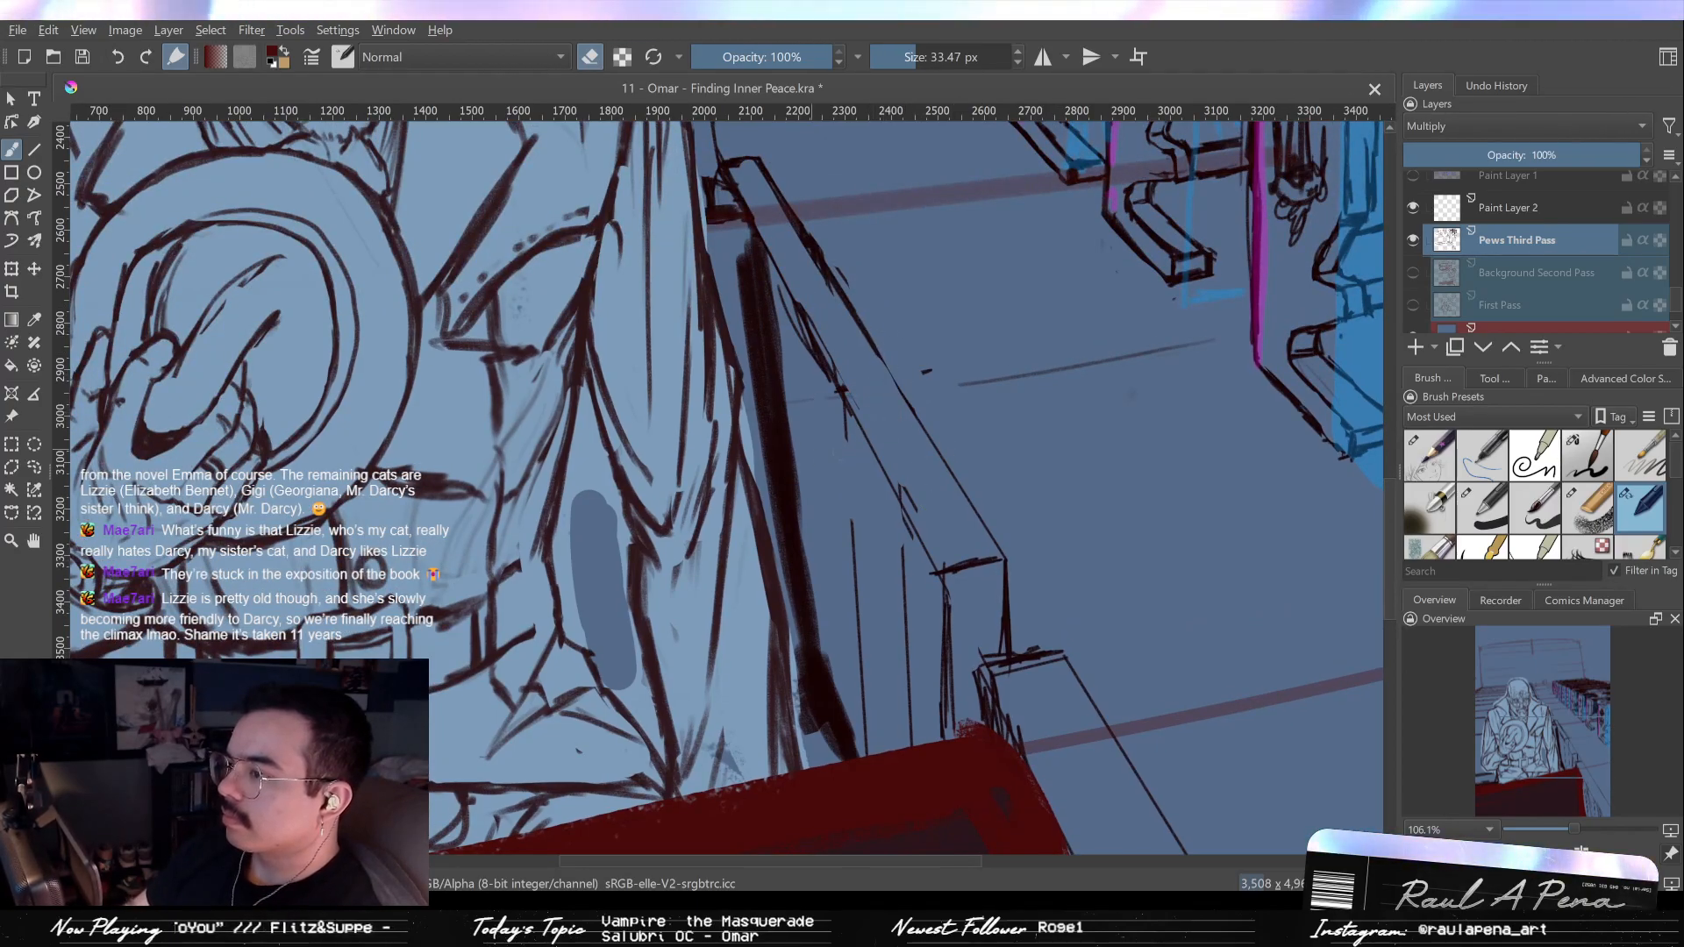
mouse_move(906, 612)
mouse_down()
mouse_move(910, 744)
mouse_move(868, 756)
mouse_move(820, 660)
mouse_move(812, 582)
mouse_up()
mouse_move(812, 583)
mouse_down()
mouse_move(876, 797)
mouse_move(857, 650)
mouse_move(894, 625)
mouse_move(894, 594)
mouse_move(1000, 807)
mouse_move(1000, 764)
mouse_up()
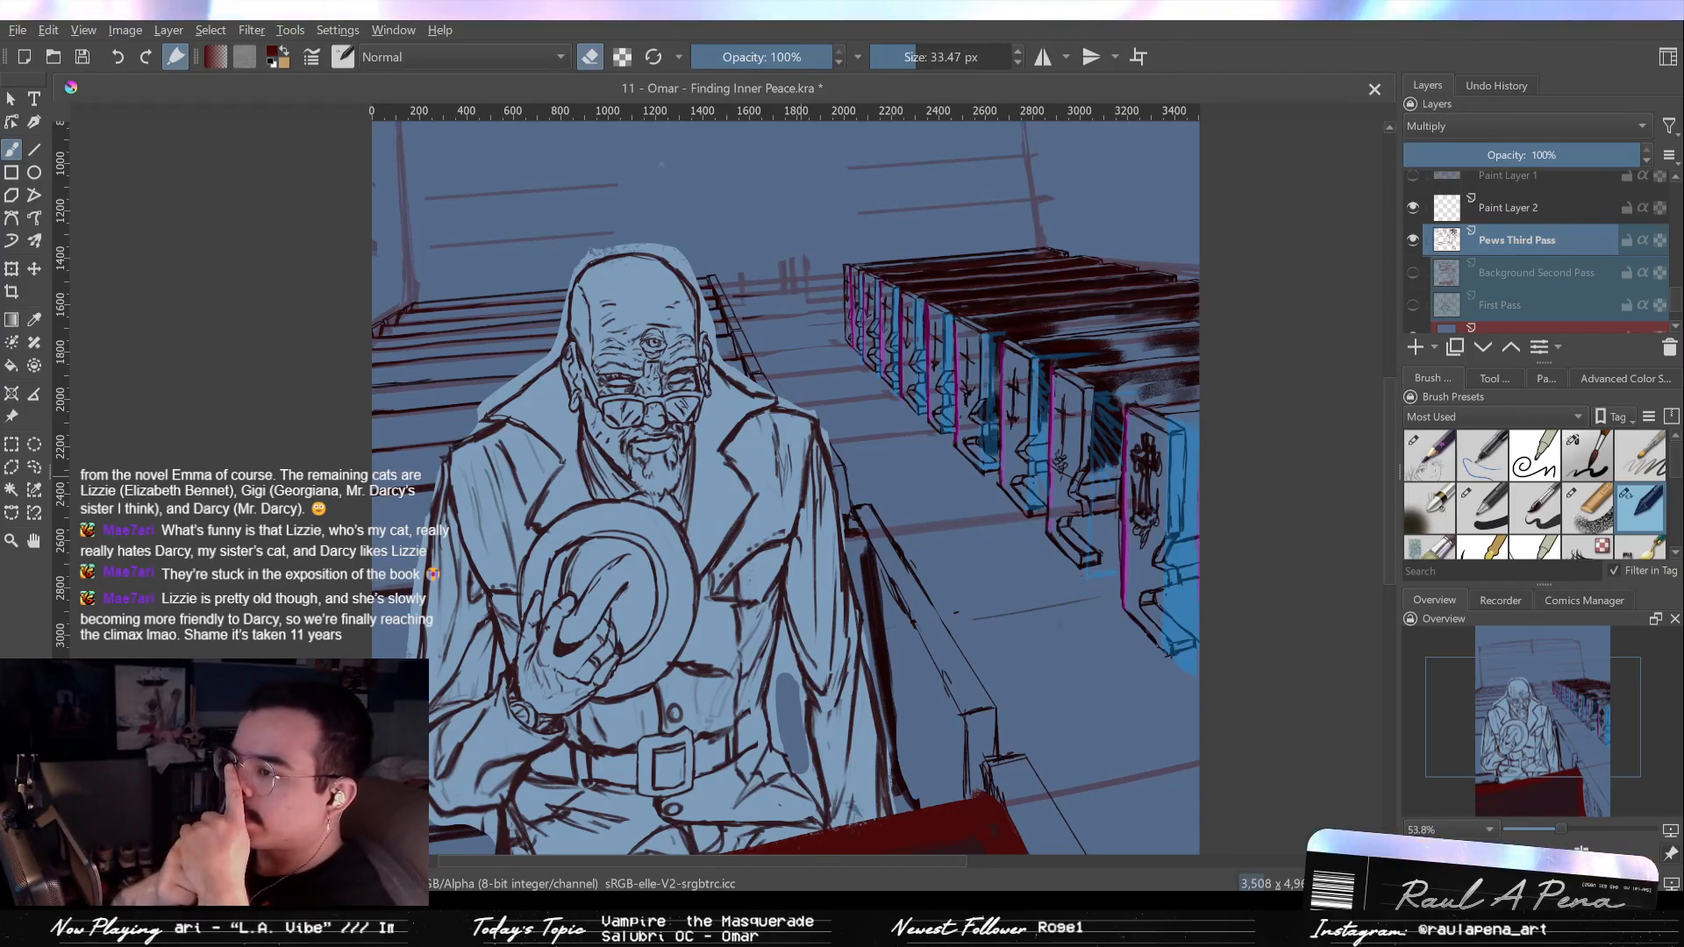
Redraw the corner of the pew behind at Omar's shoulder at 6.79 px and erase the near pew's rough far corner at 33.47 px.
scroll(877, 481, up, 3)
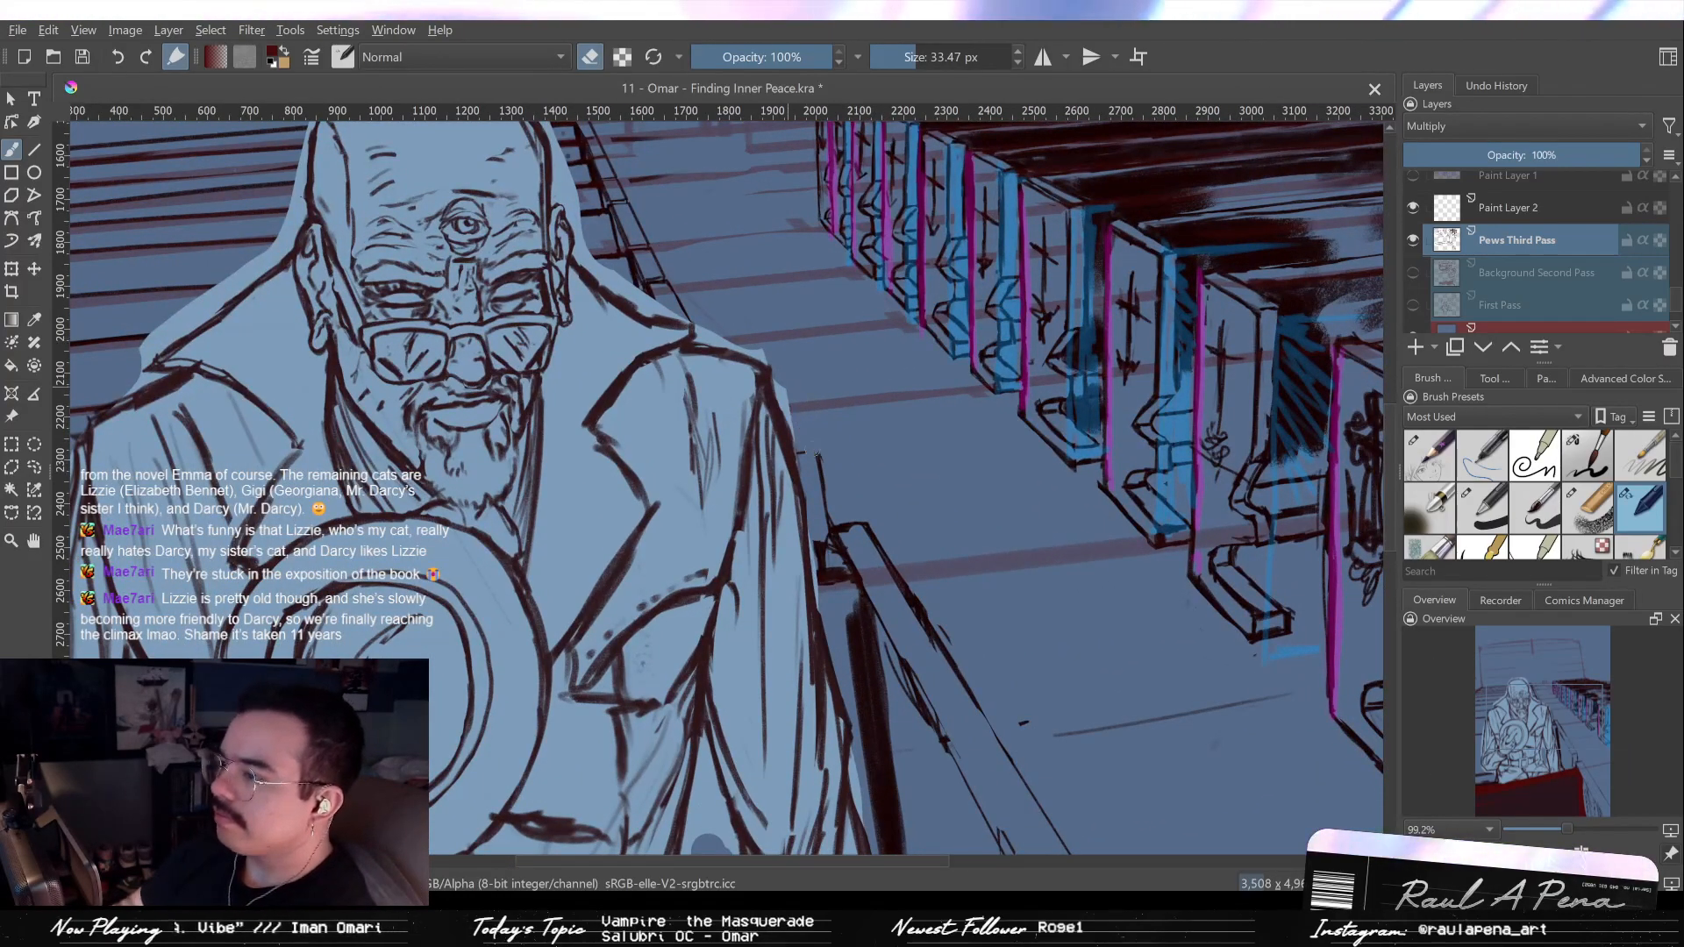
key(slash)
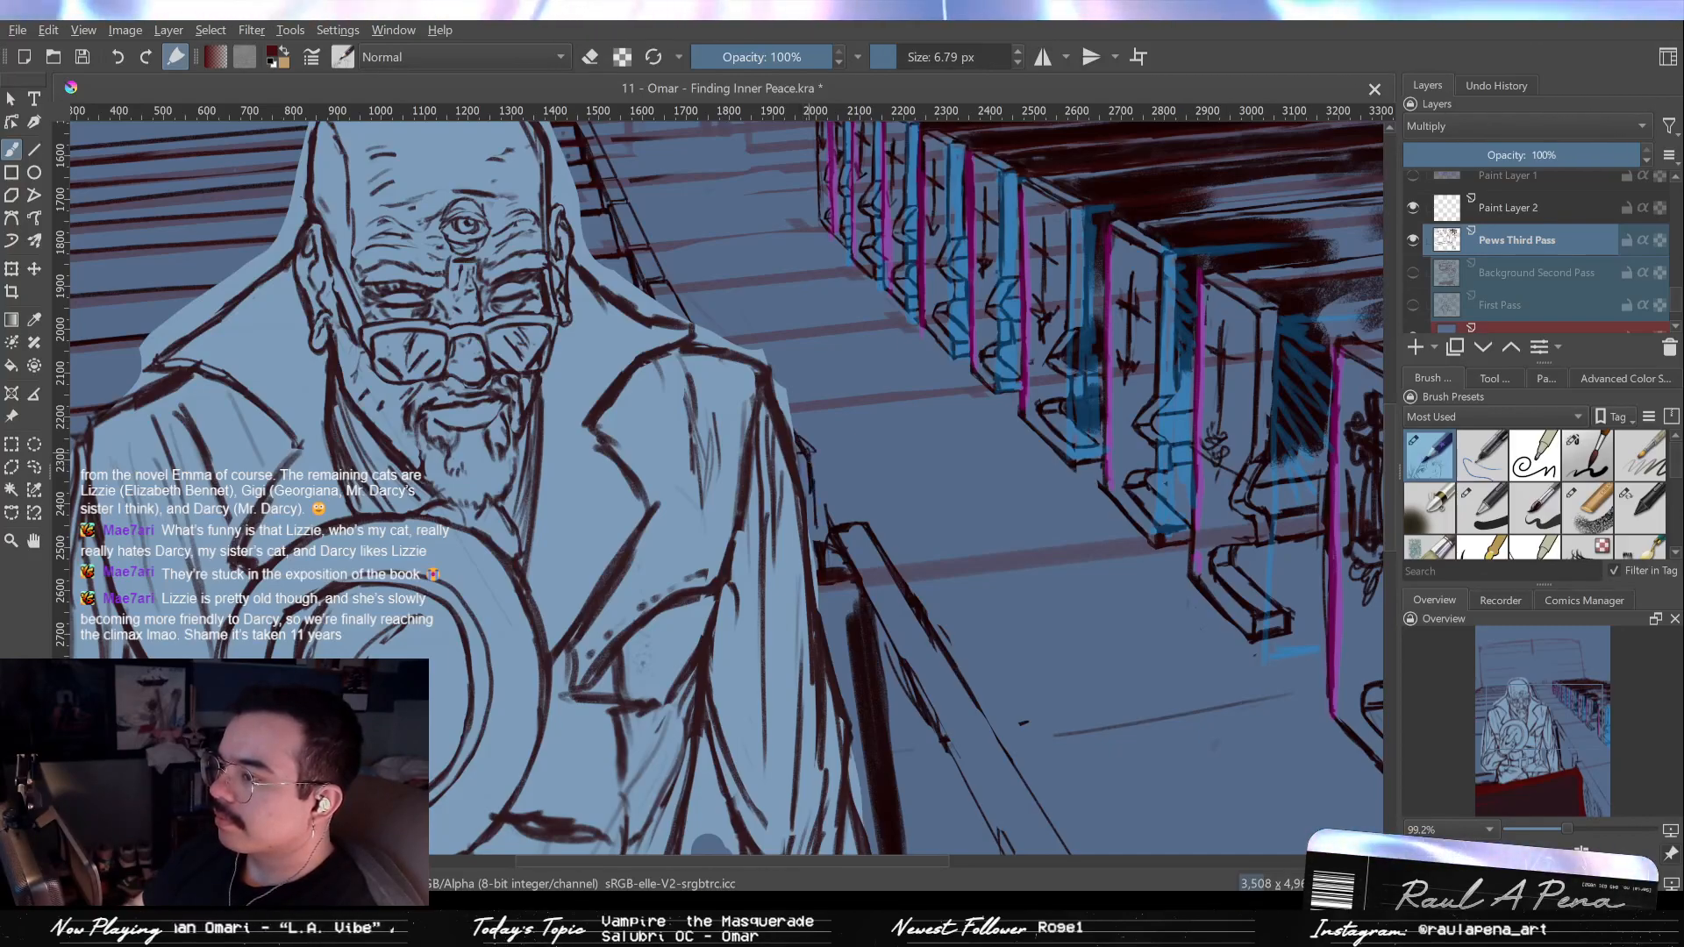
key(slash)
scroll(832, 526, down, 2)
drag(832, 526, 821, 443)
scroll(819, 444, up, 1)
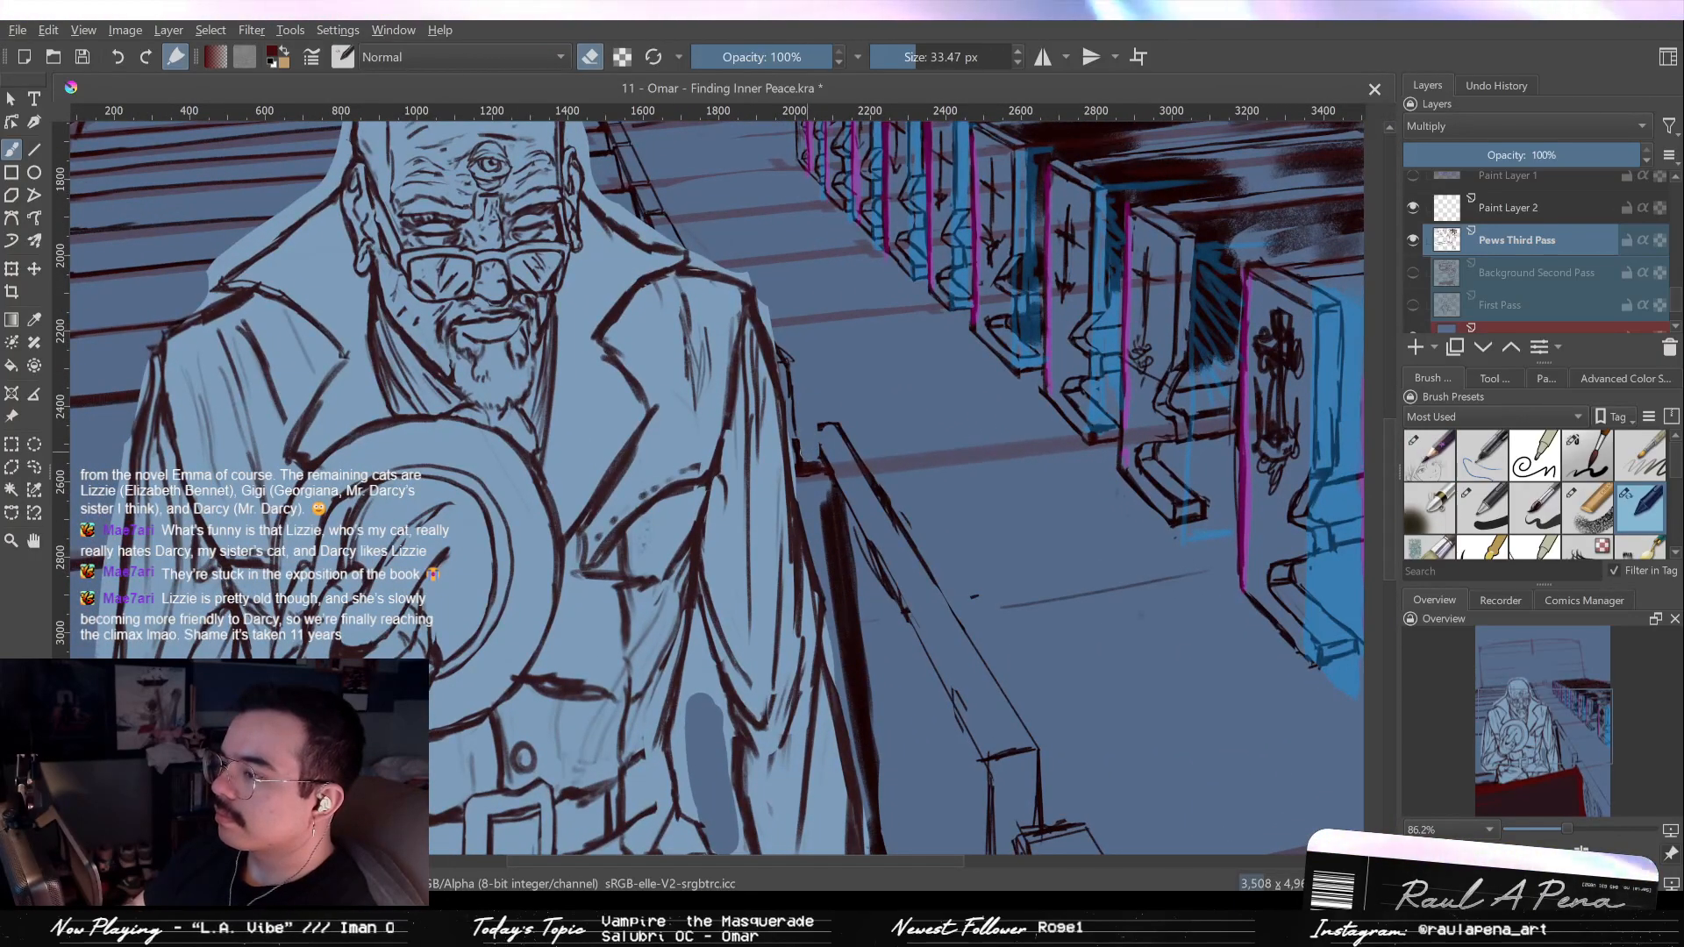
Redraw the near pew's far top corner beside Omar's arm at 6.79 px, trimming its strokes with the 33.47 px eraser.
key(slash)
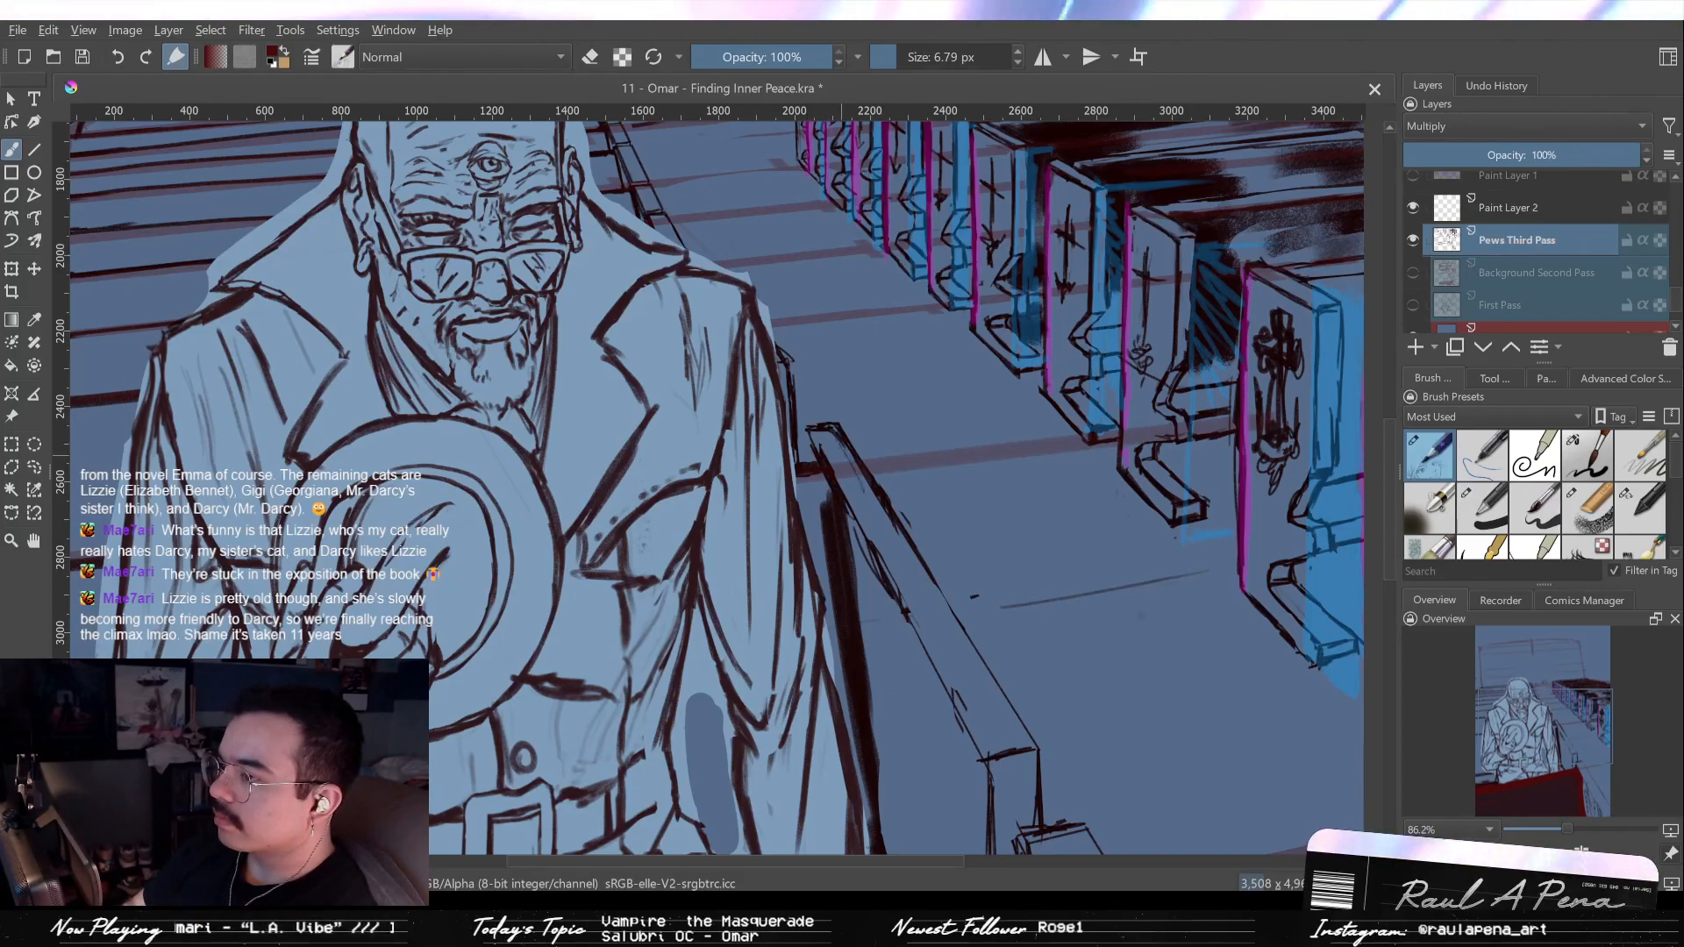
key(slash)
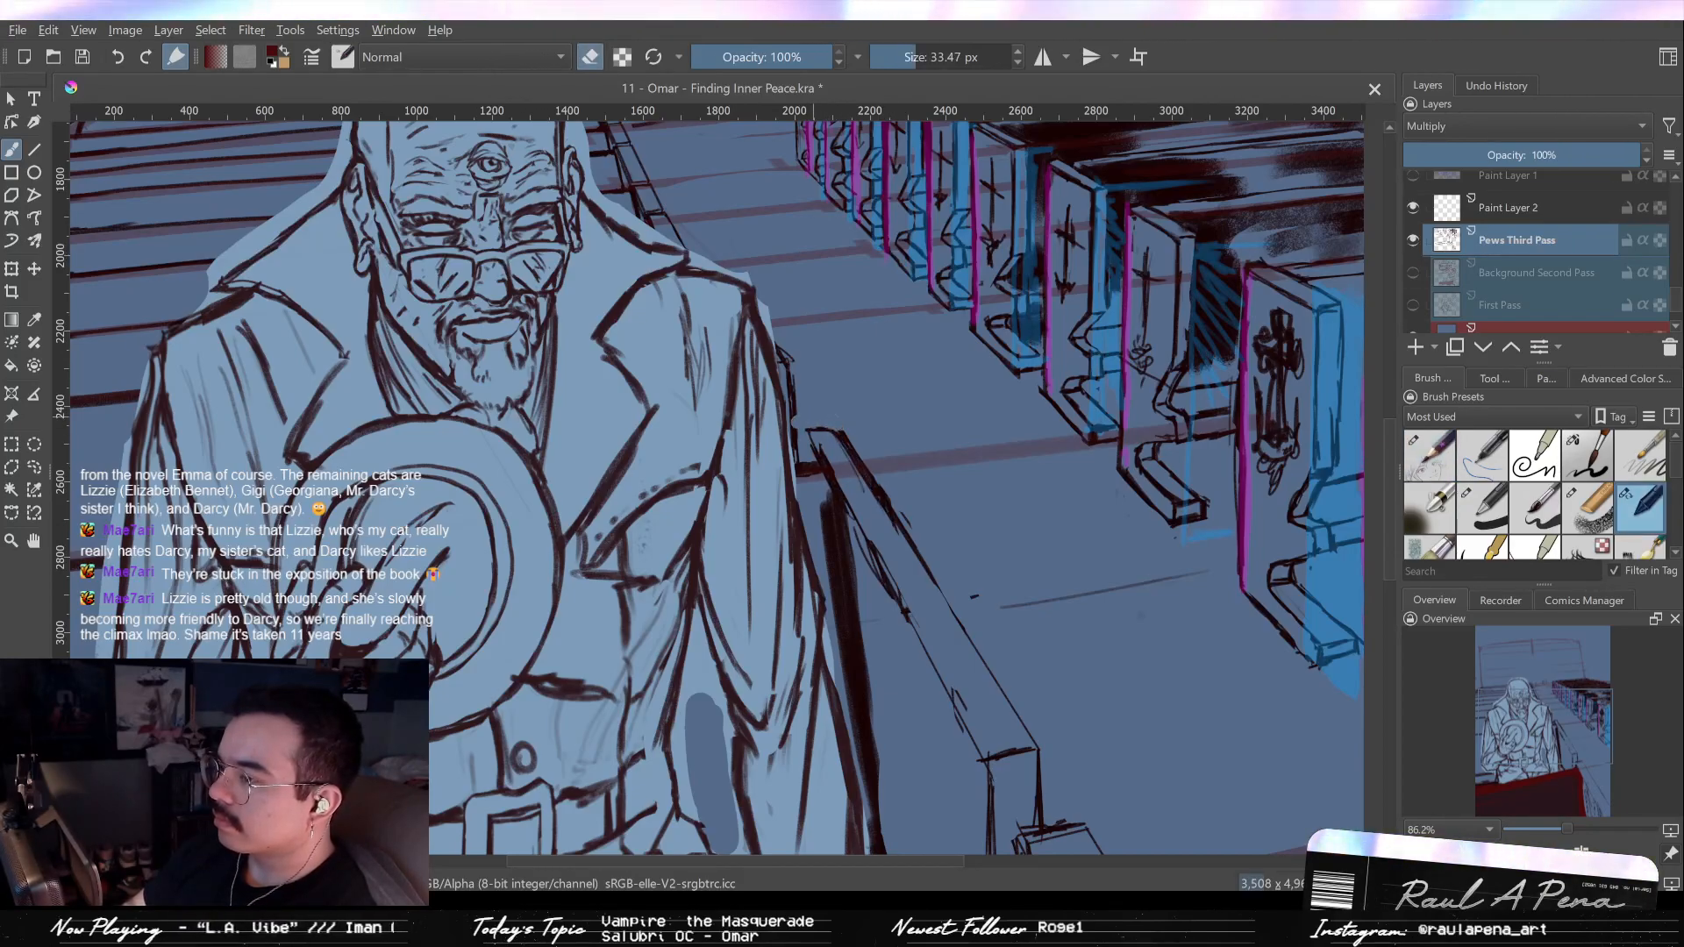
key(slash)
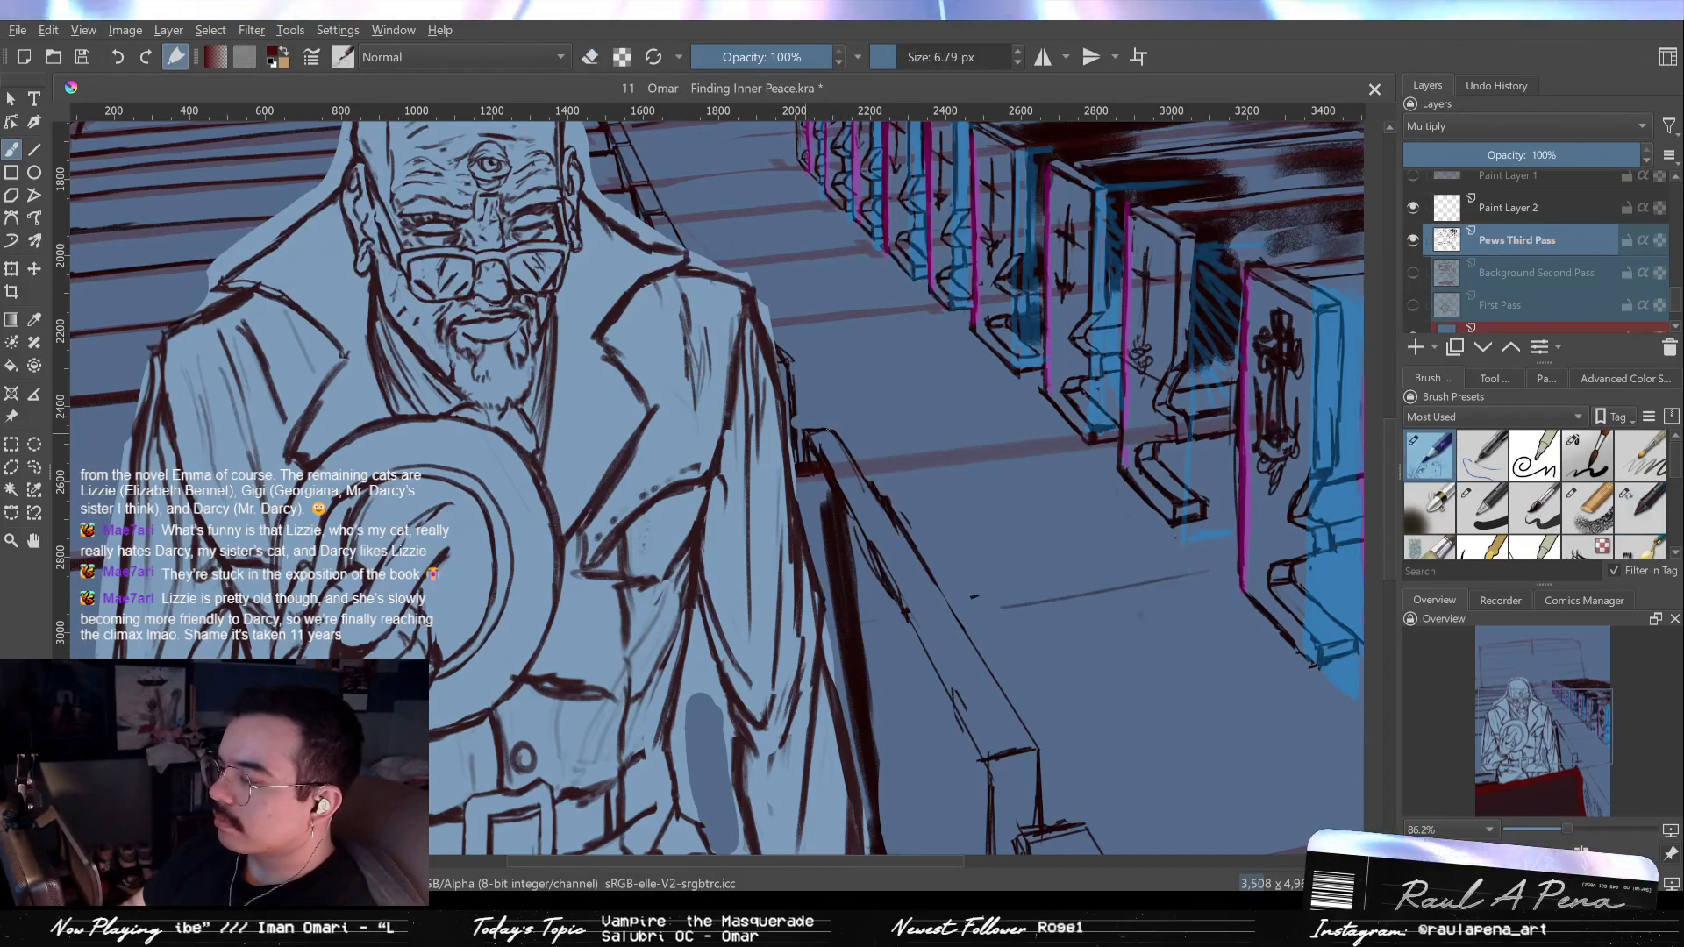
key(slash)
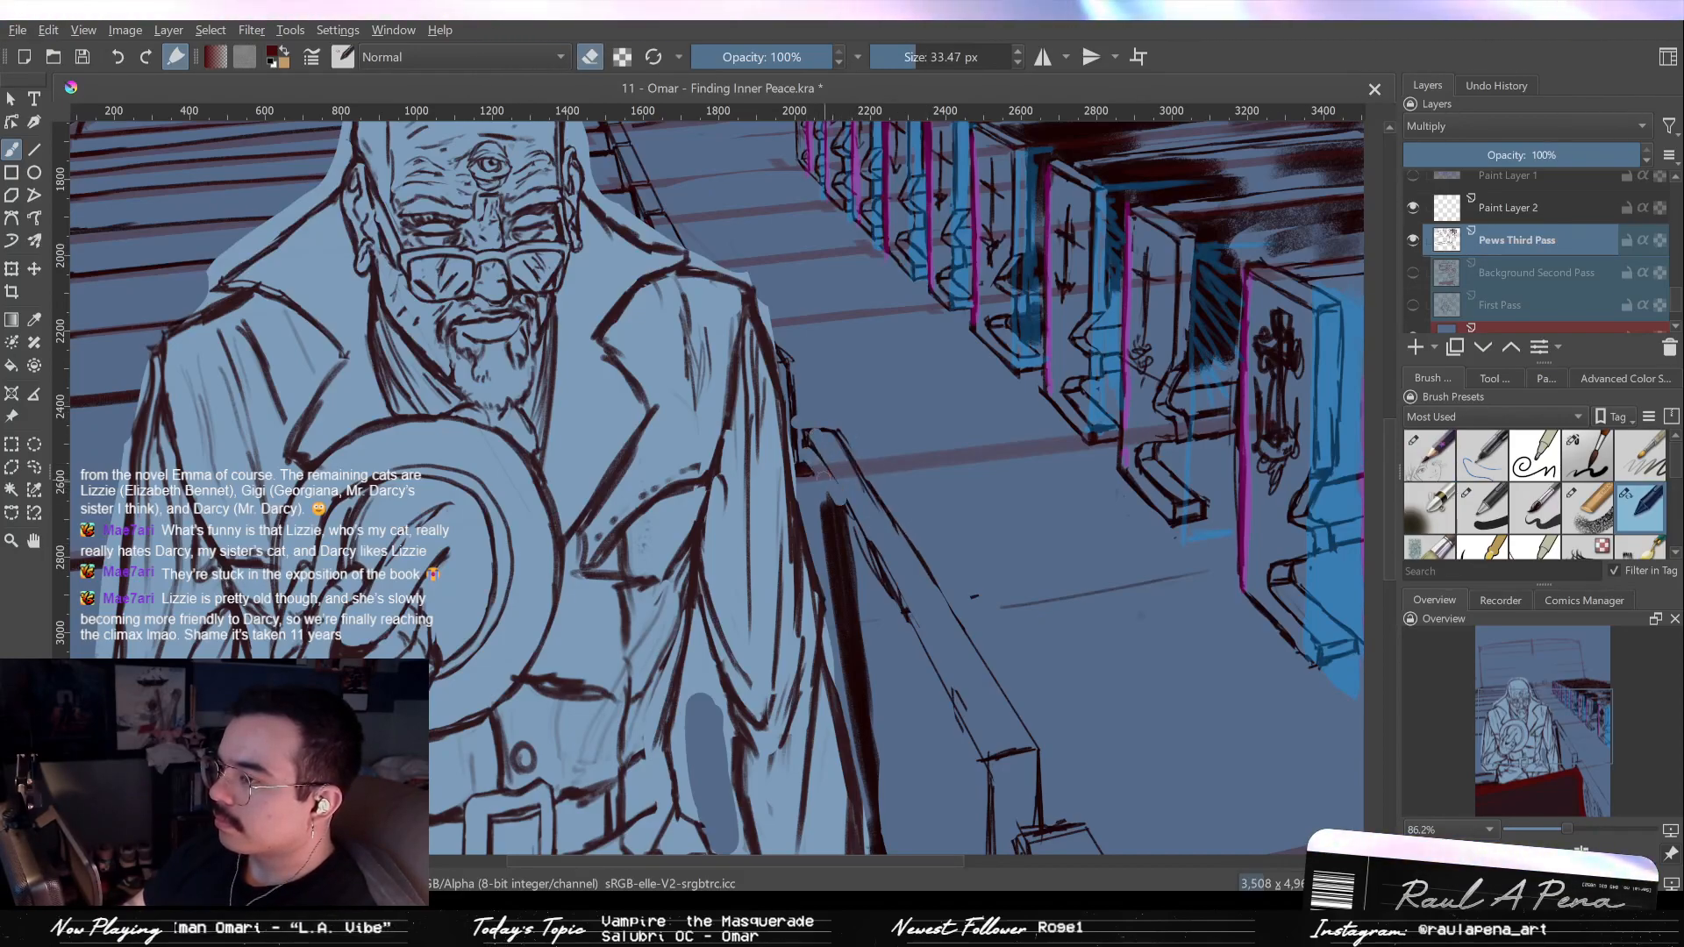
key(slash)
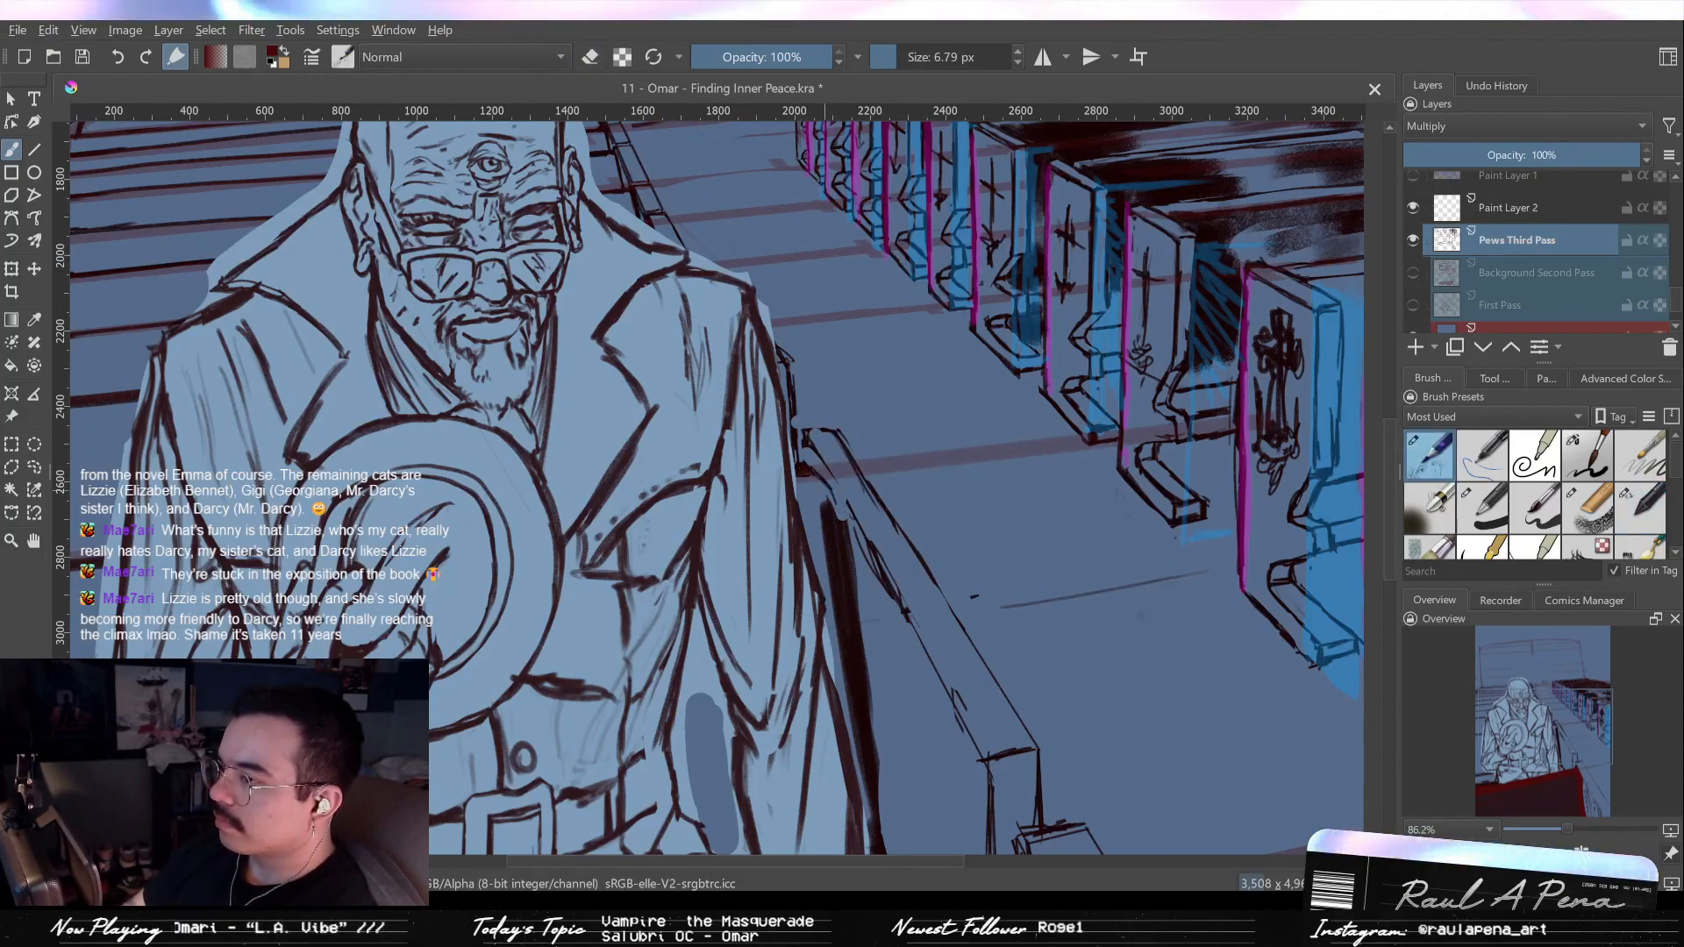
key(slash)
key(slash)
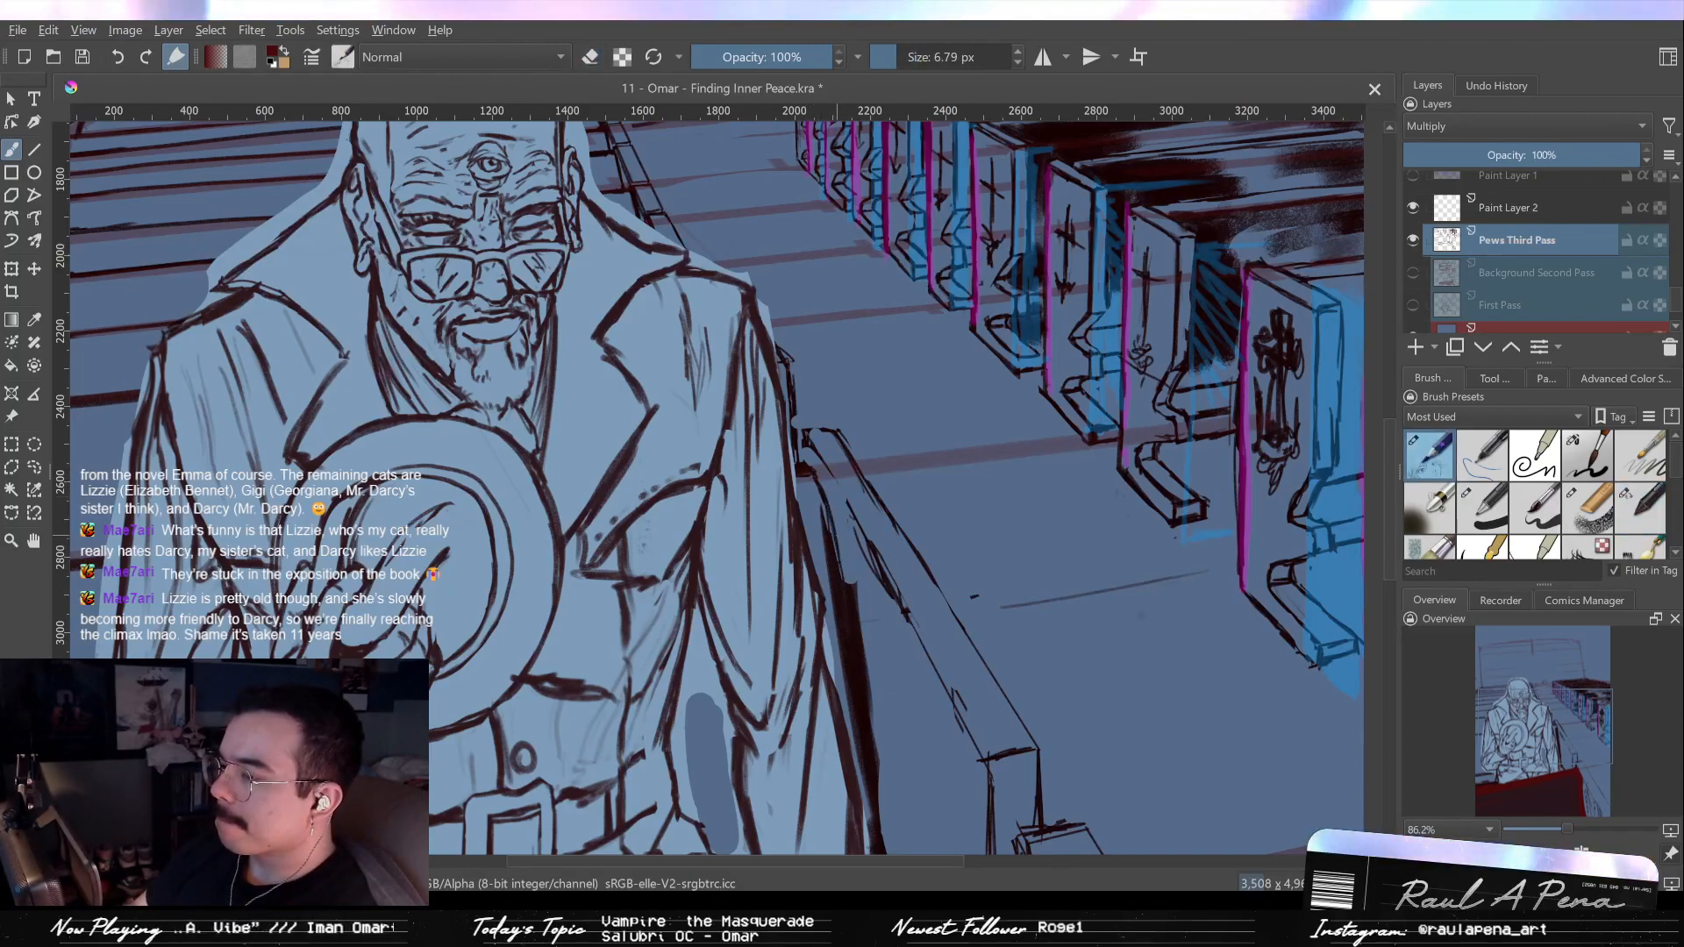
Slim the near pew's thick dark back edge beside Omar's coat with the 33.47 px eraser.
key(slash)
mouse_move(865, 616)
mouse_down()
mouse_move(848, 486)
mouse_move(848, 578)
mouse_up()
key(slash)
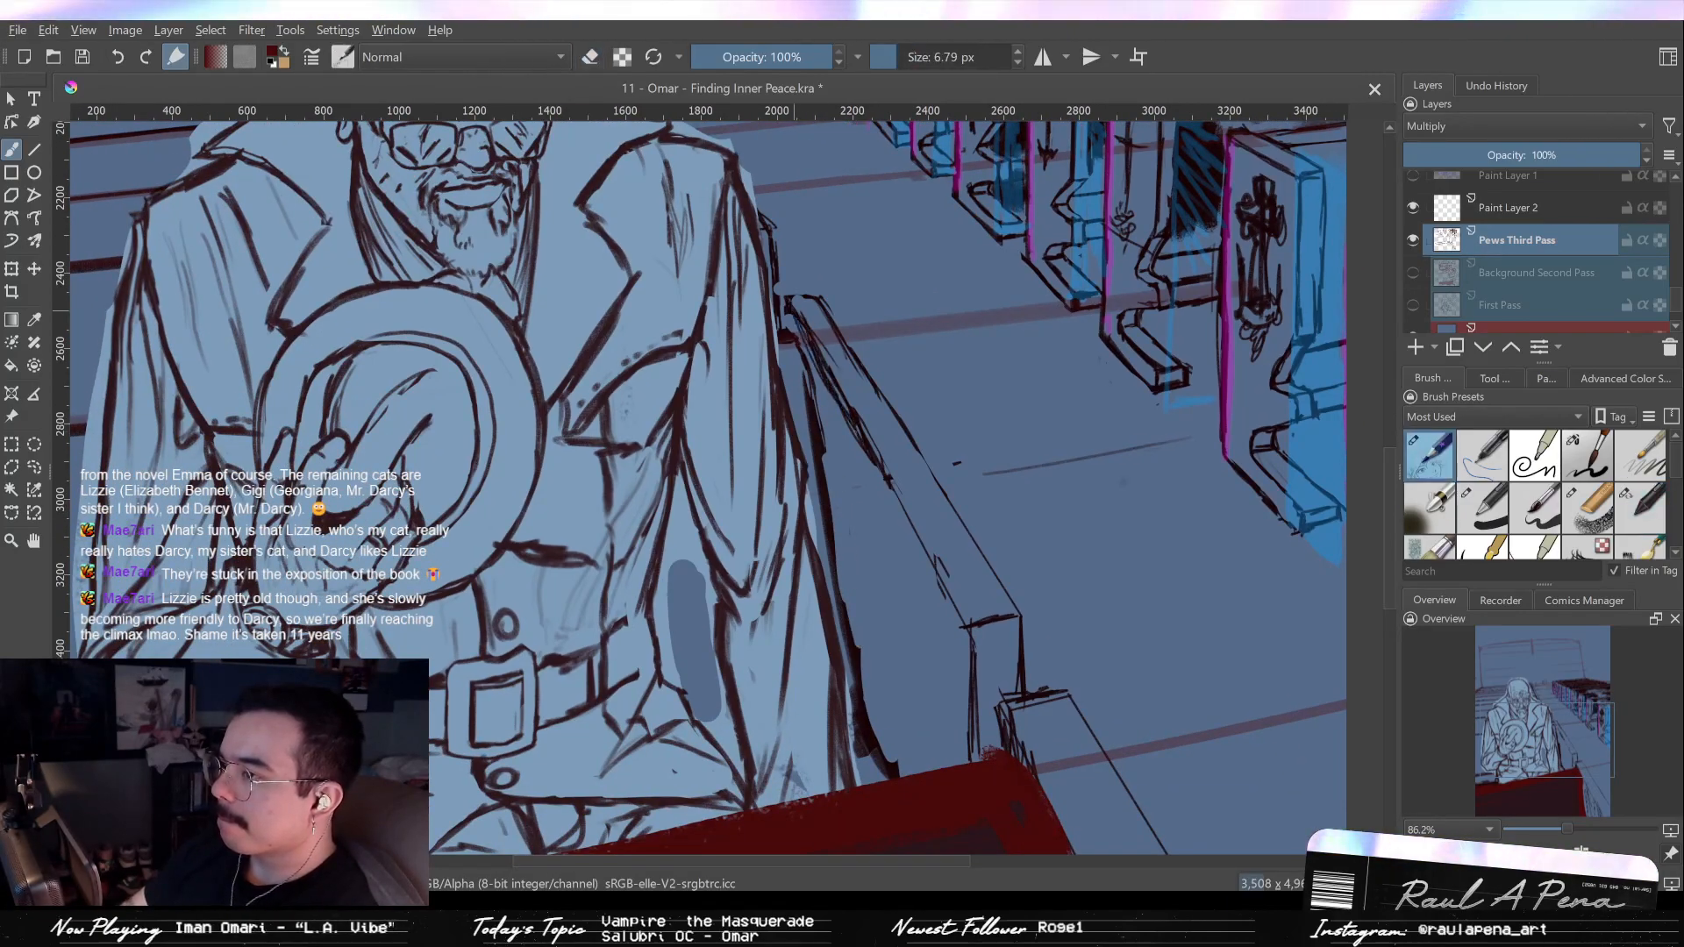
Erase the far part of the near pew's inner top edge at 33.47 px and redraw both top edges with the 6.79 px brush.
key(slash)
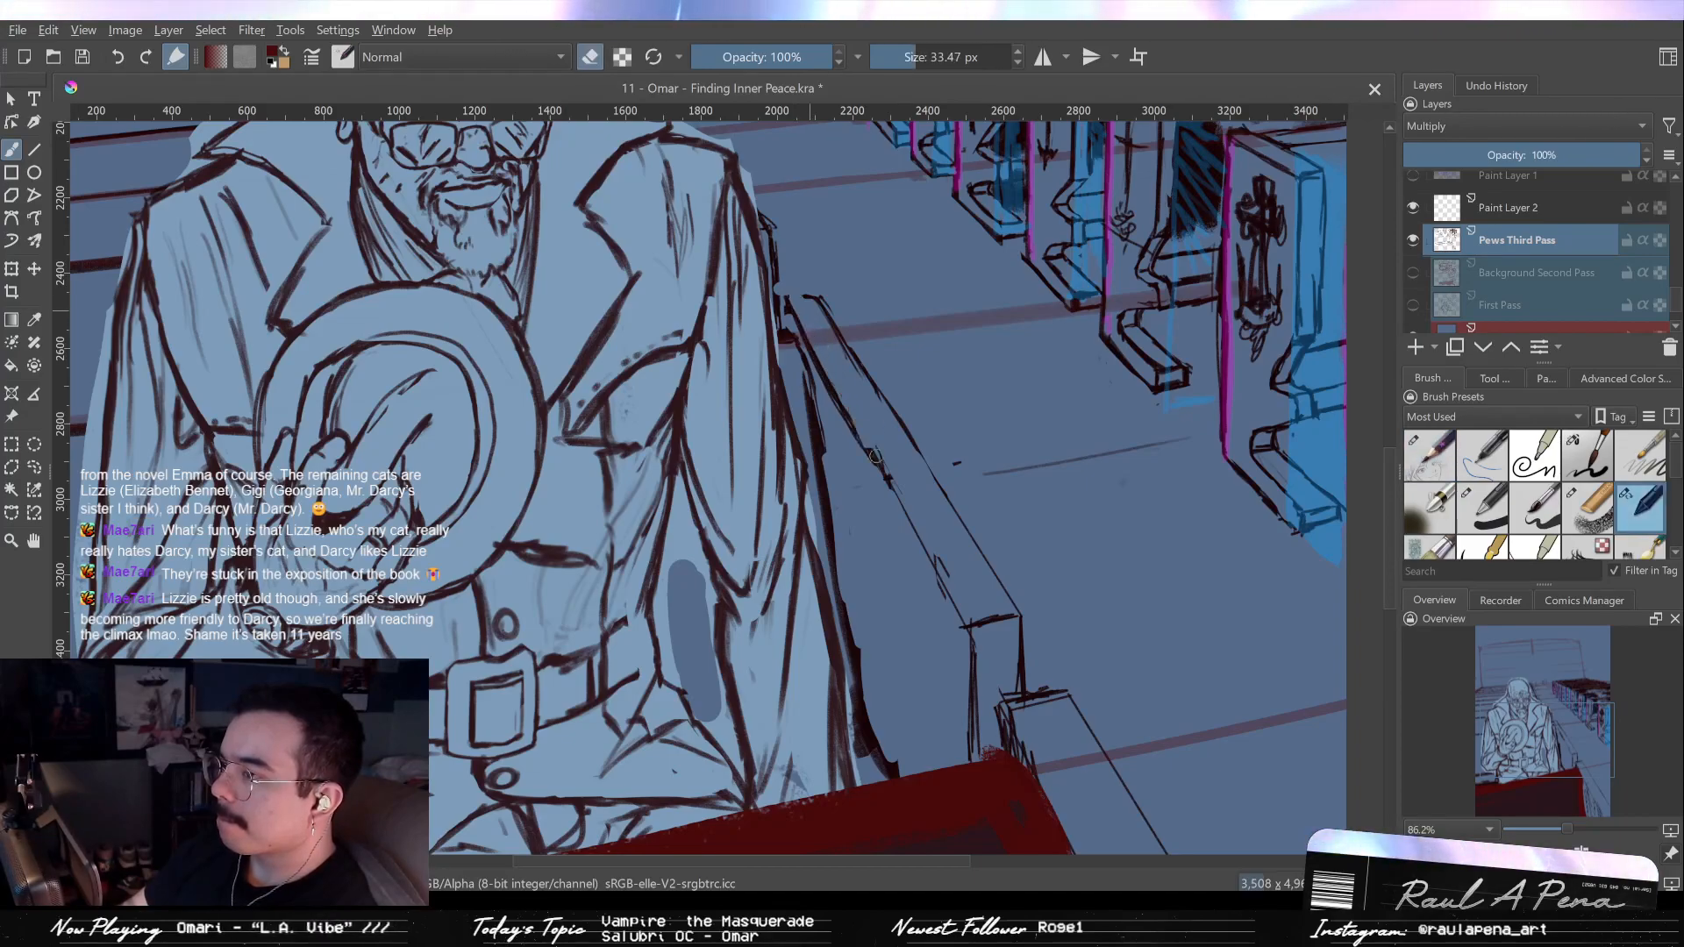
key(/)
drag(802, 321, 914, 526)
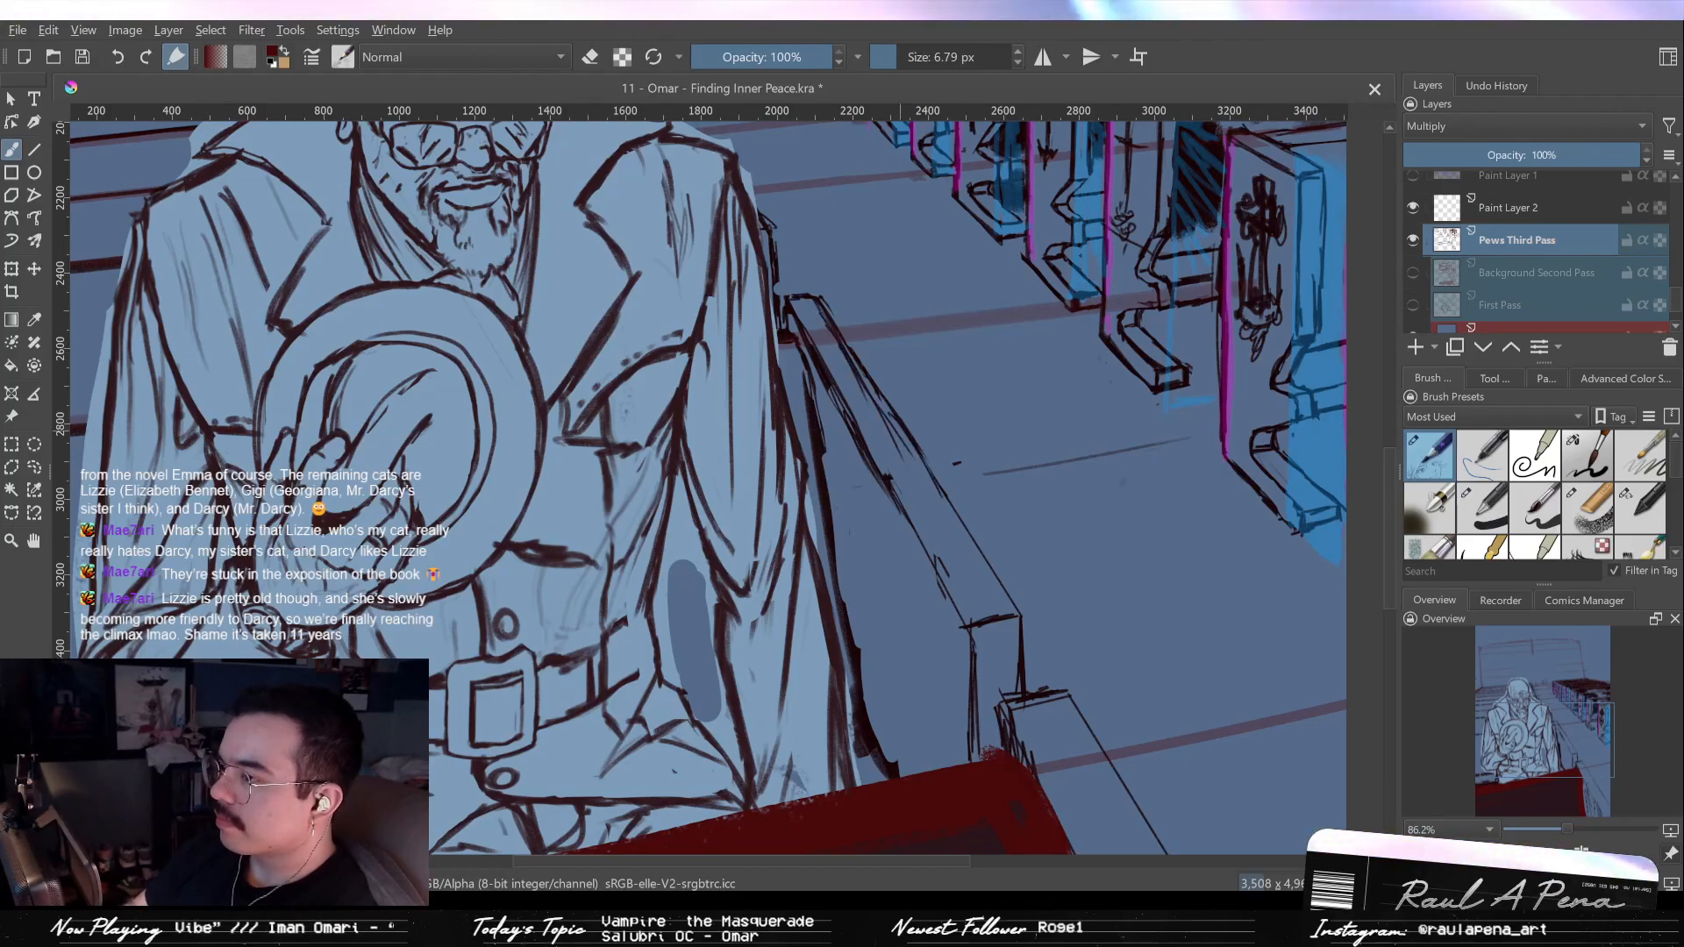
drag(898, 431, 947, 479)
drag(974, 636, 941, 567)
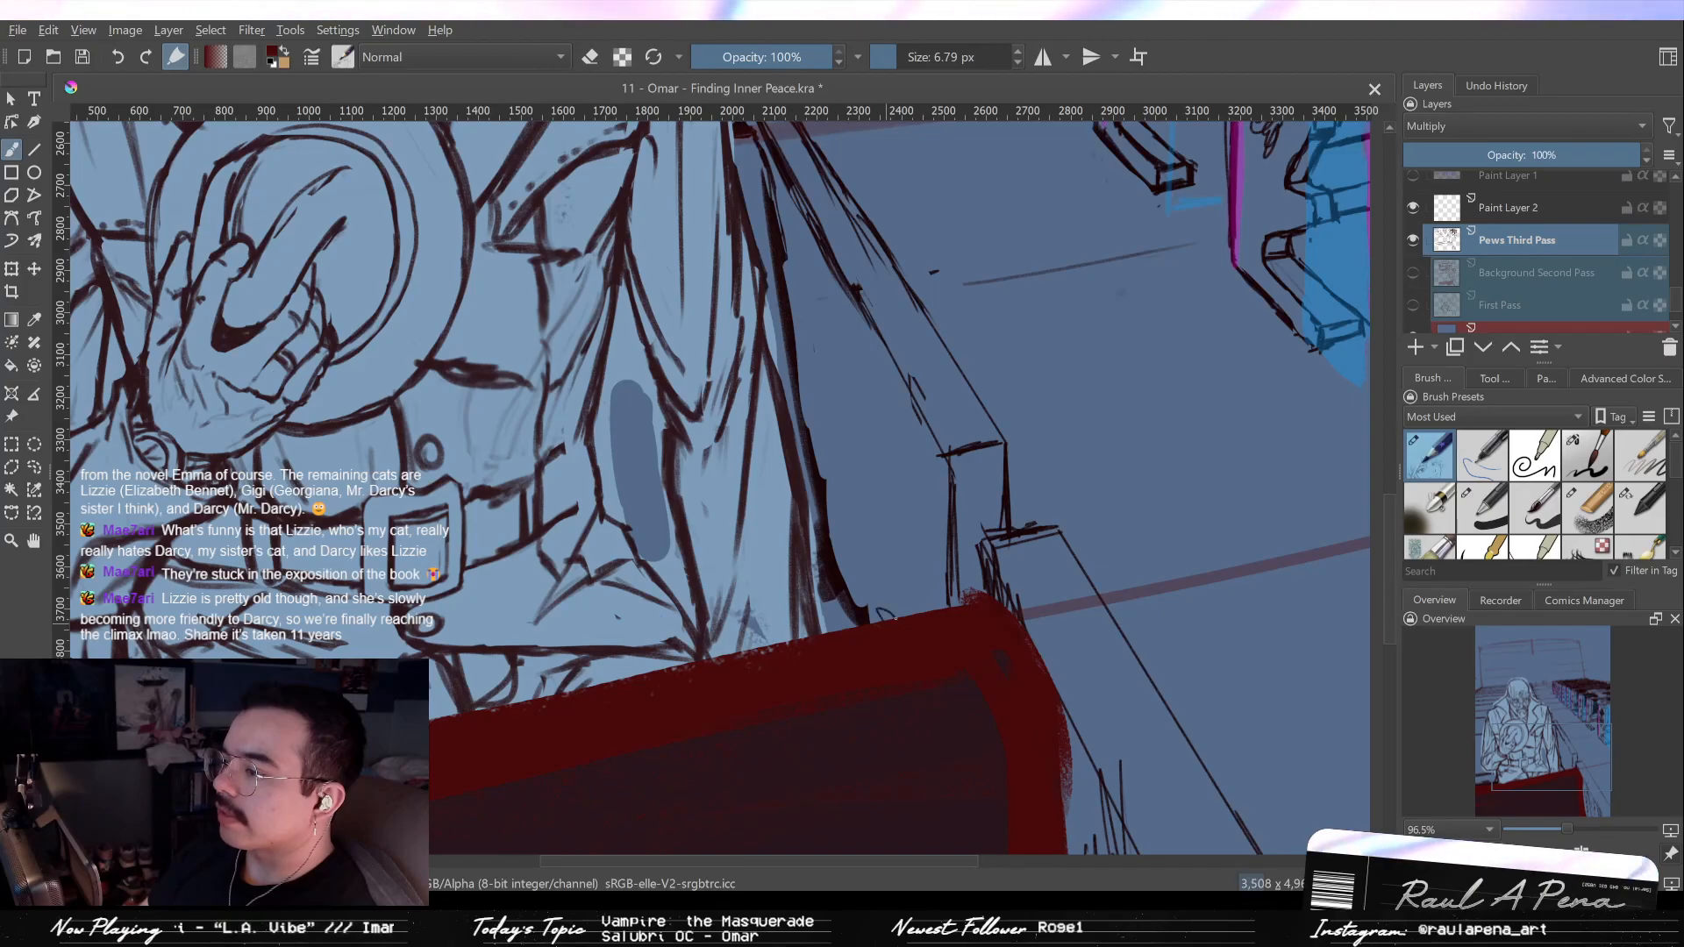
Rework the near pew's dark back edge along Omar's coat and erase its excess down to the red pew at 33.47 px.
mouse_move(900, 616)
mouse_down()
mouse_move(929, 620)
mouse_move(1075, 355)
mouse_up()
mouse_move(886, 646)
mouse_down()
mouse_move(886, 531)
mouse_move(886, 551)
mouse_up()
key(/)
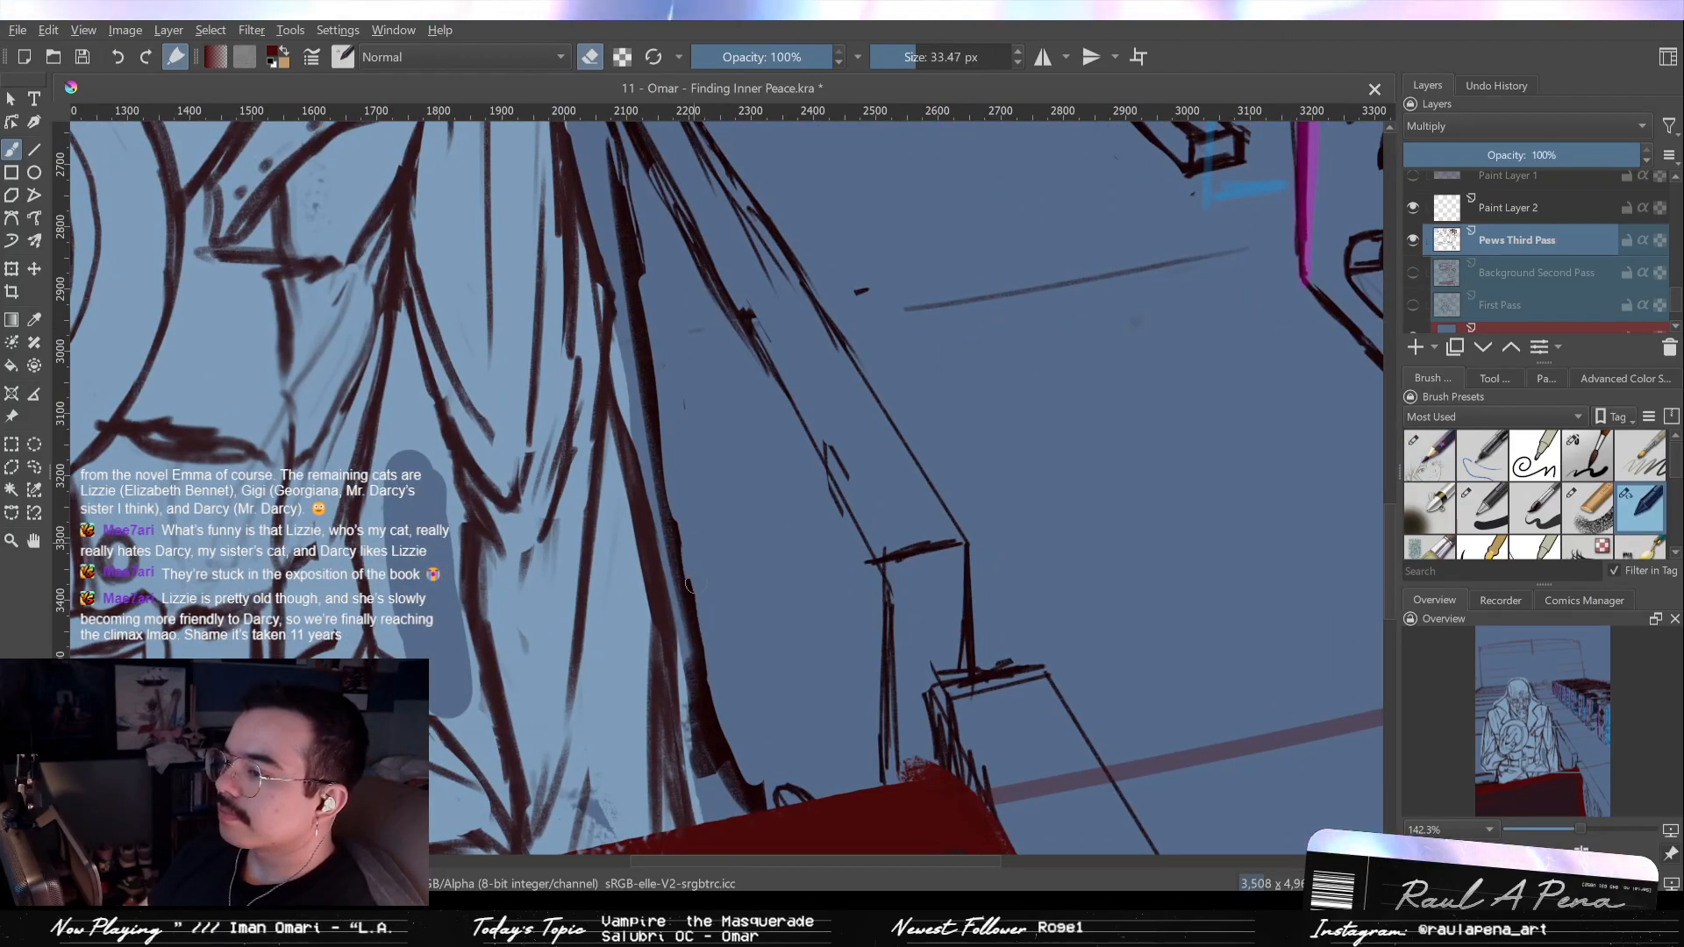
drag(684, 569, 705, 709)
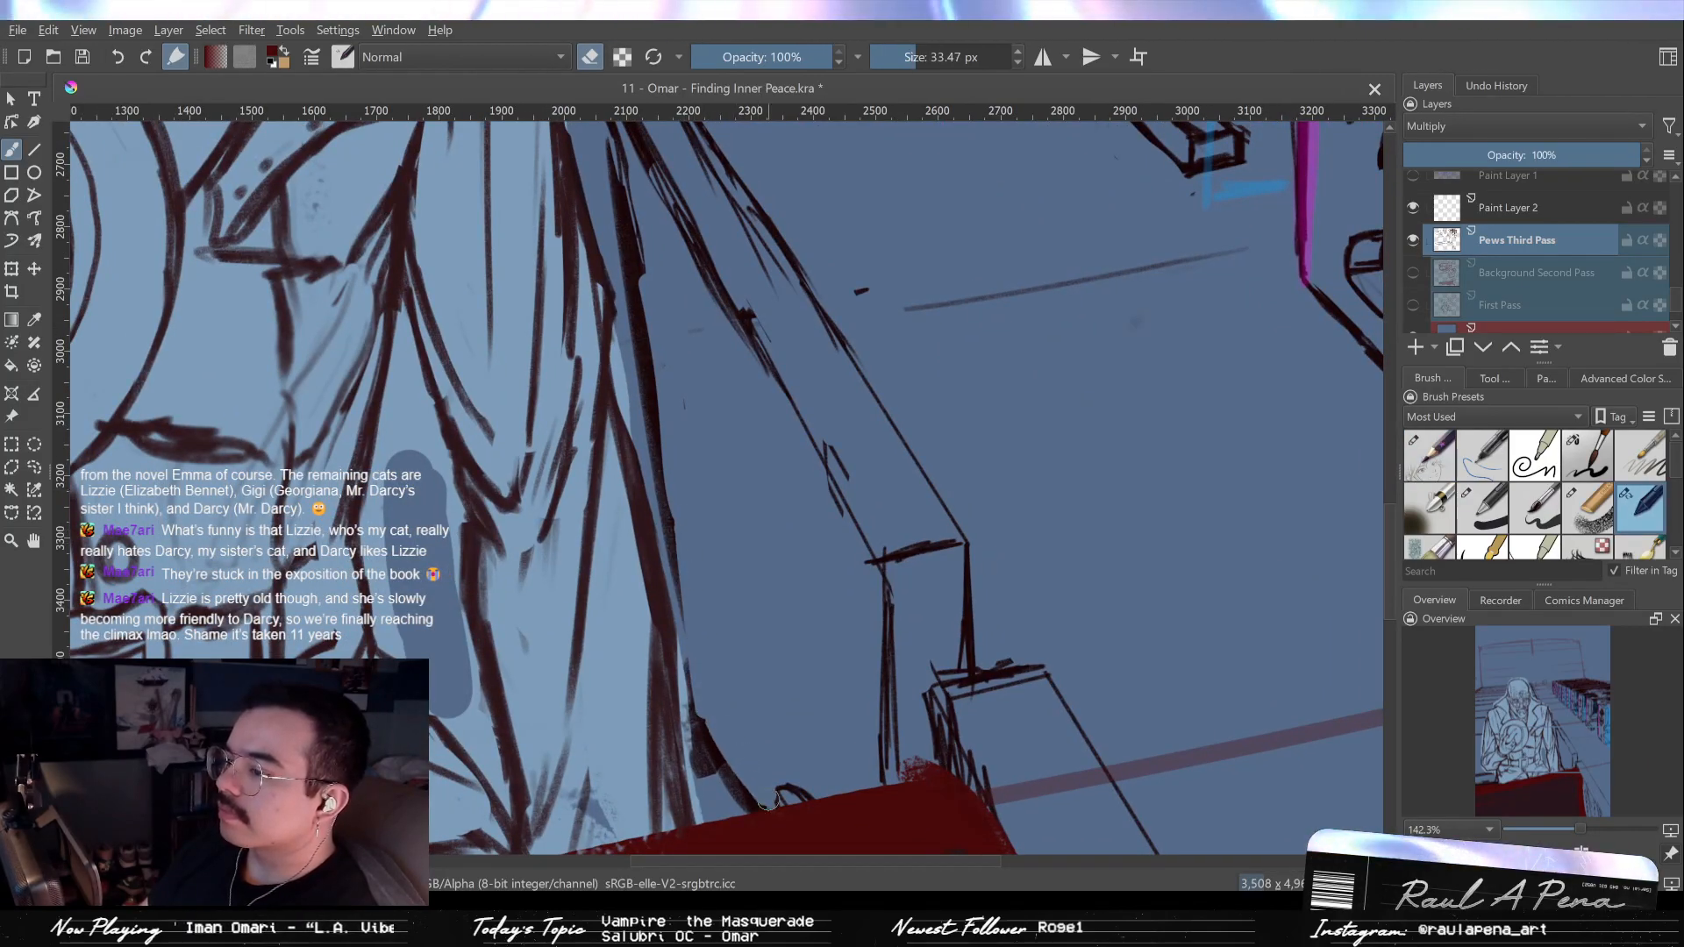
drag(731, 677, 754, 717)
Erase the stray mark beside the near pew and tidy the far end of its top edges with a smaller eraser.
mouse_move(698, 420)
mouse_down()
mouse_move(657, 340)
mouse_move(734, 521)
mouse_up()
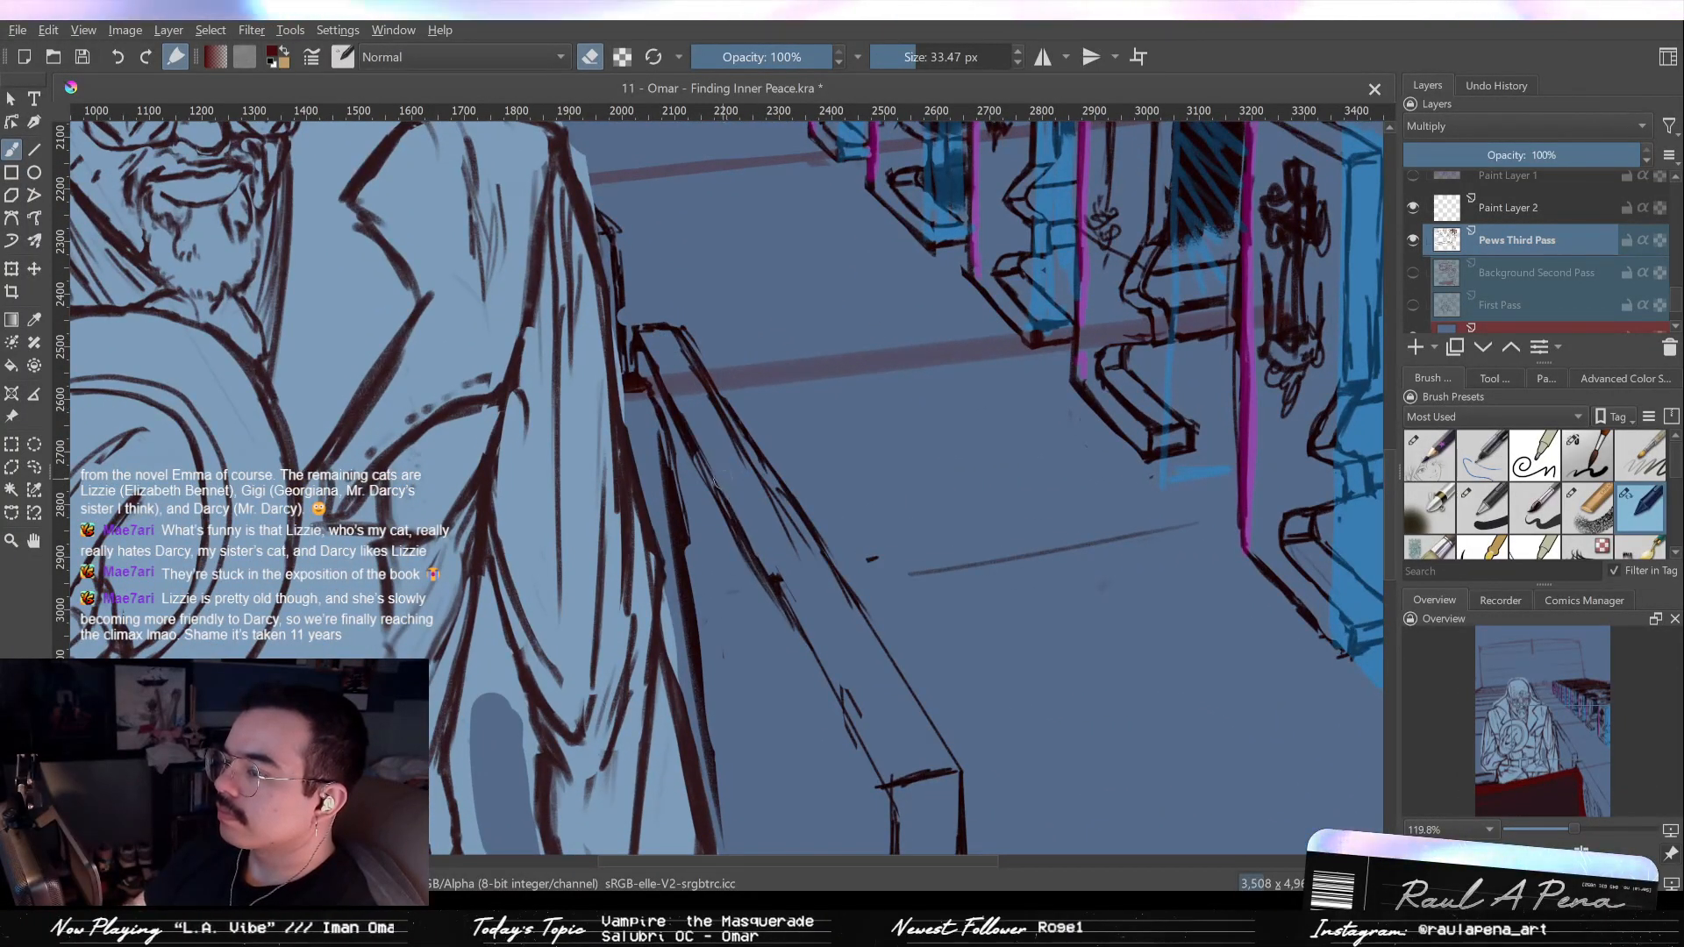
shift+drag(657, 408, 642, 408)
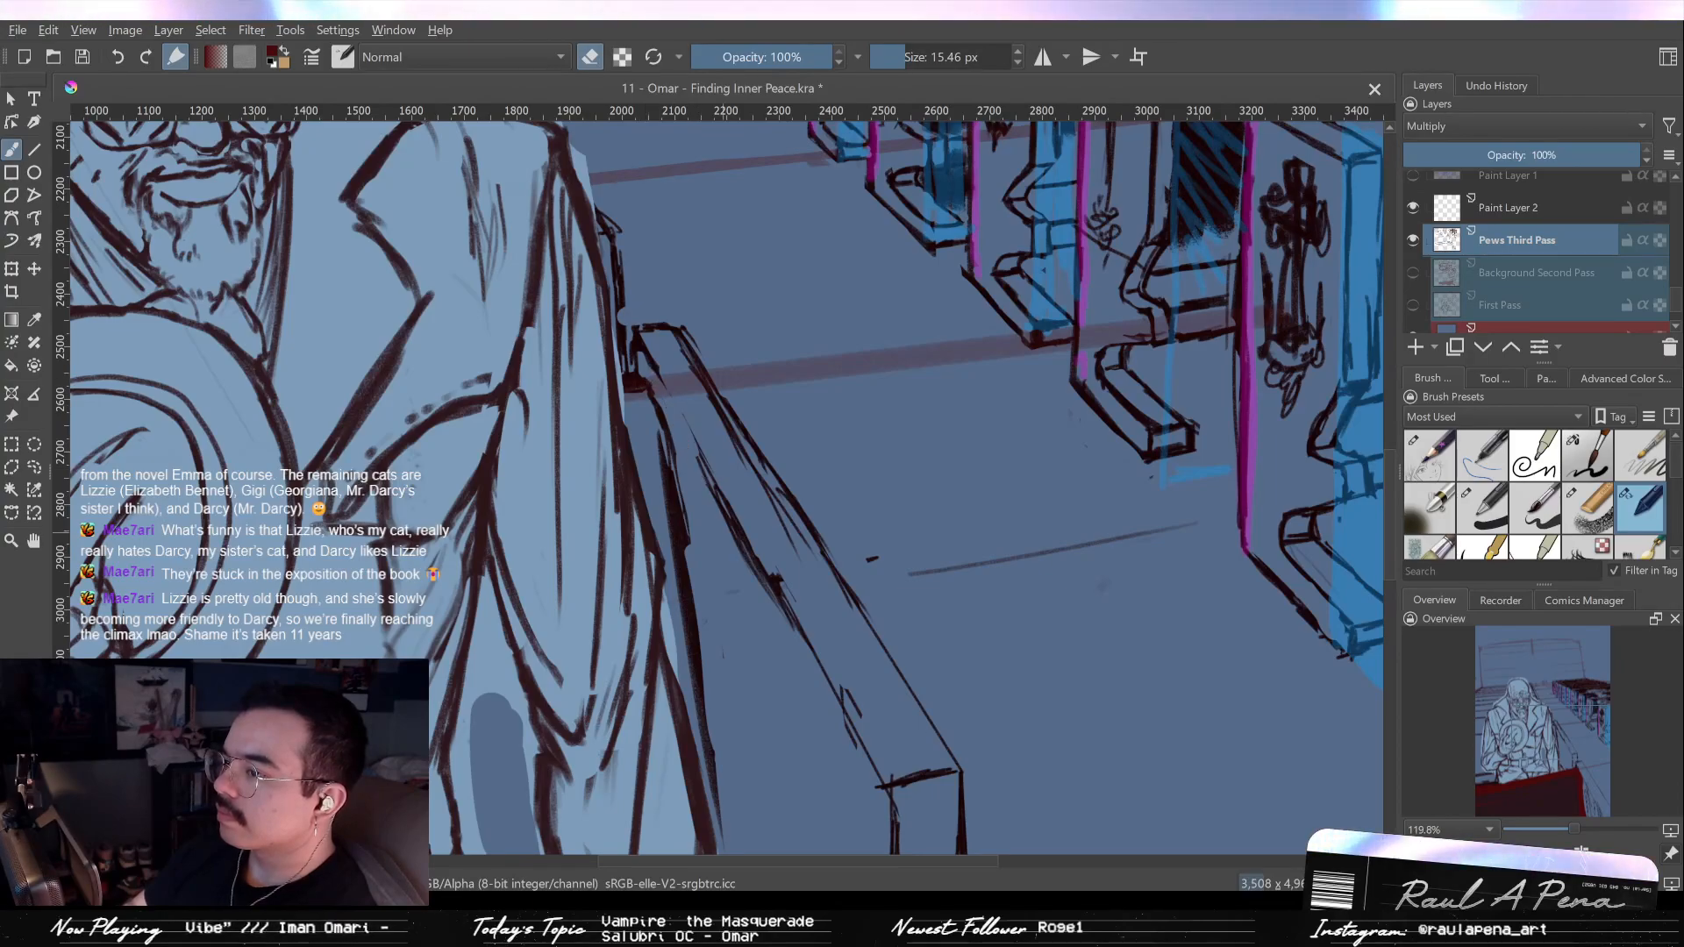
key(slash)
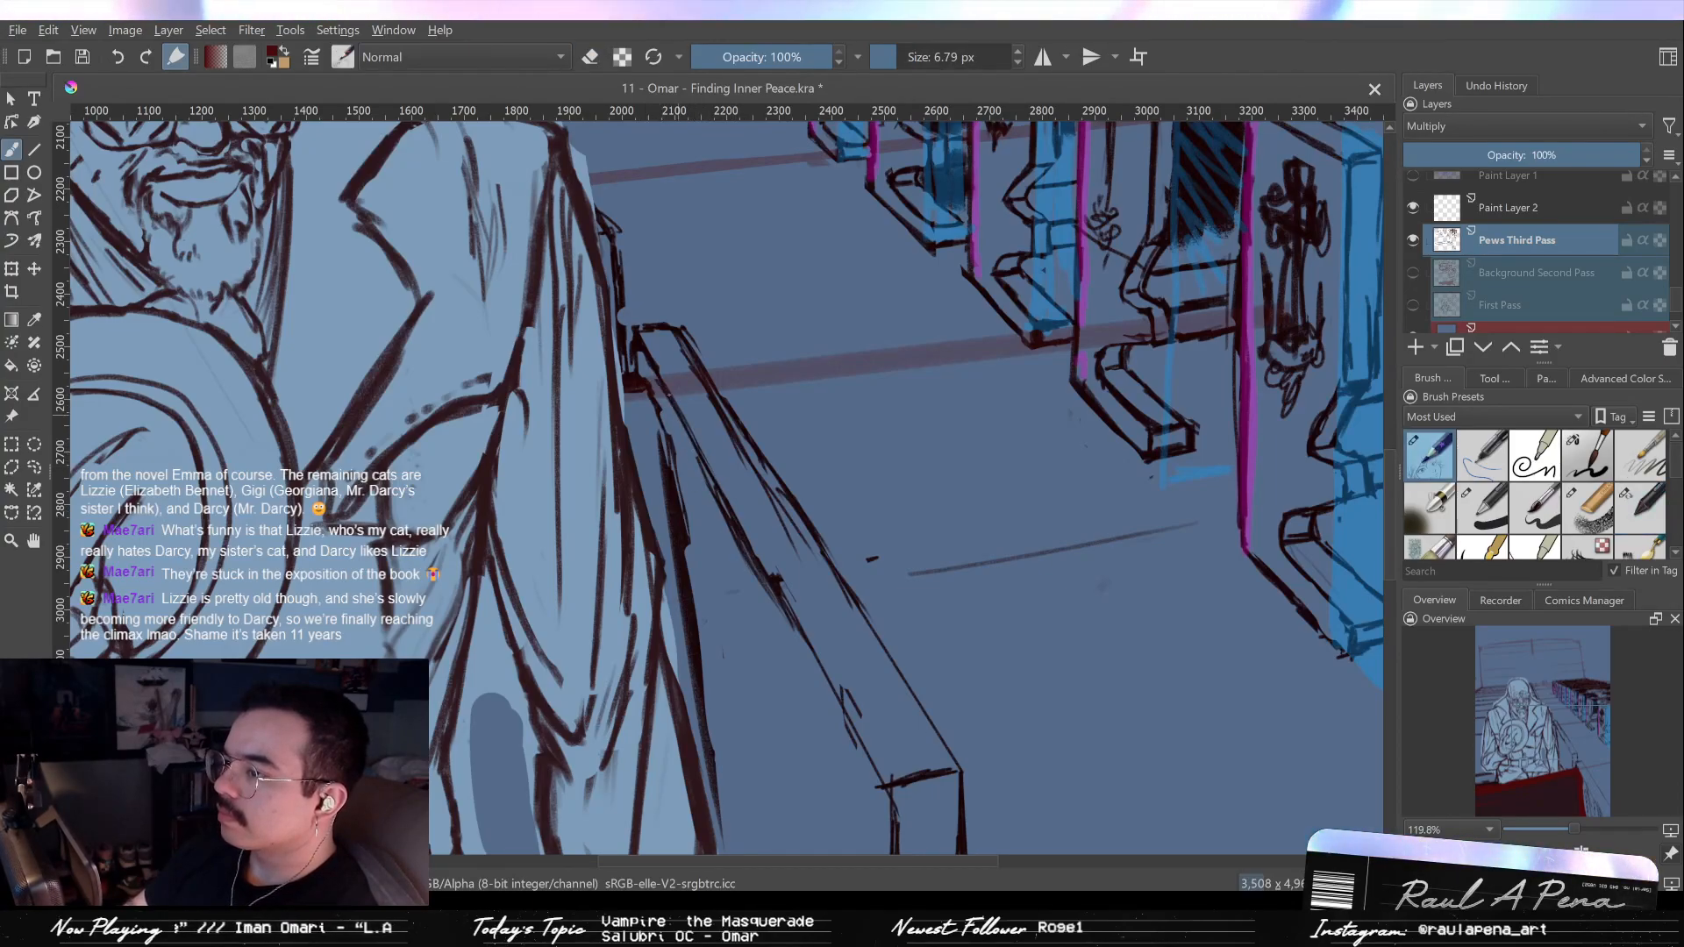
key(slash)
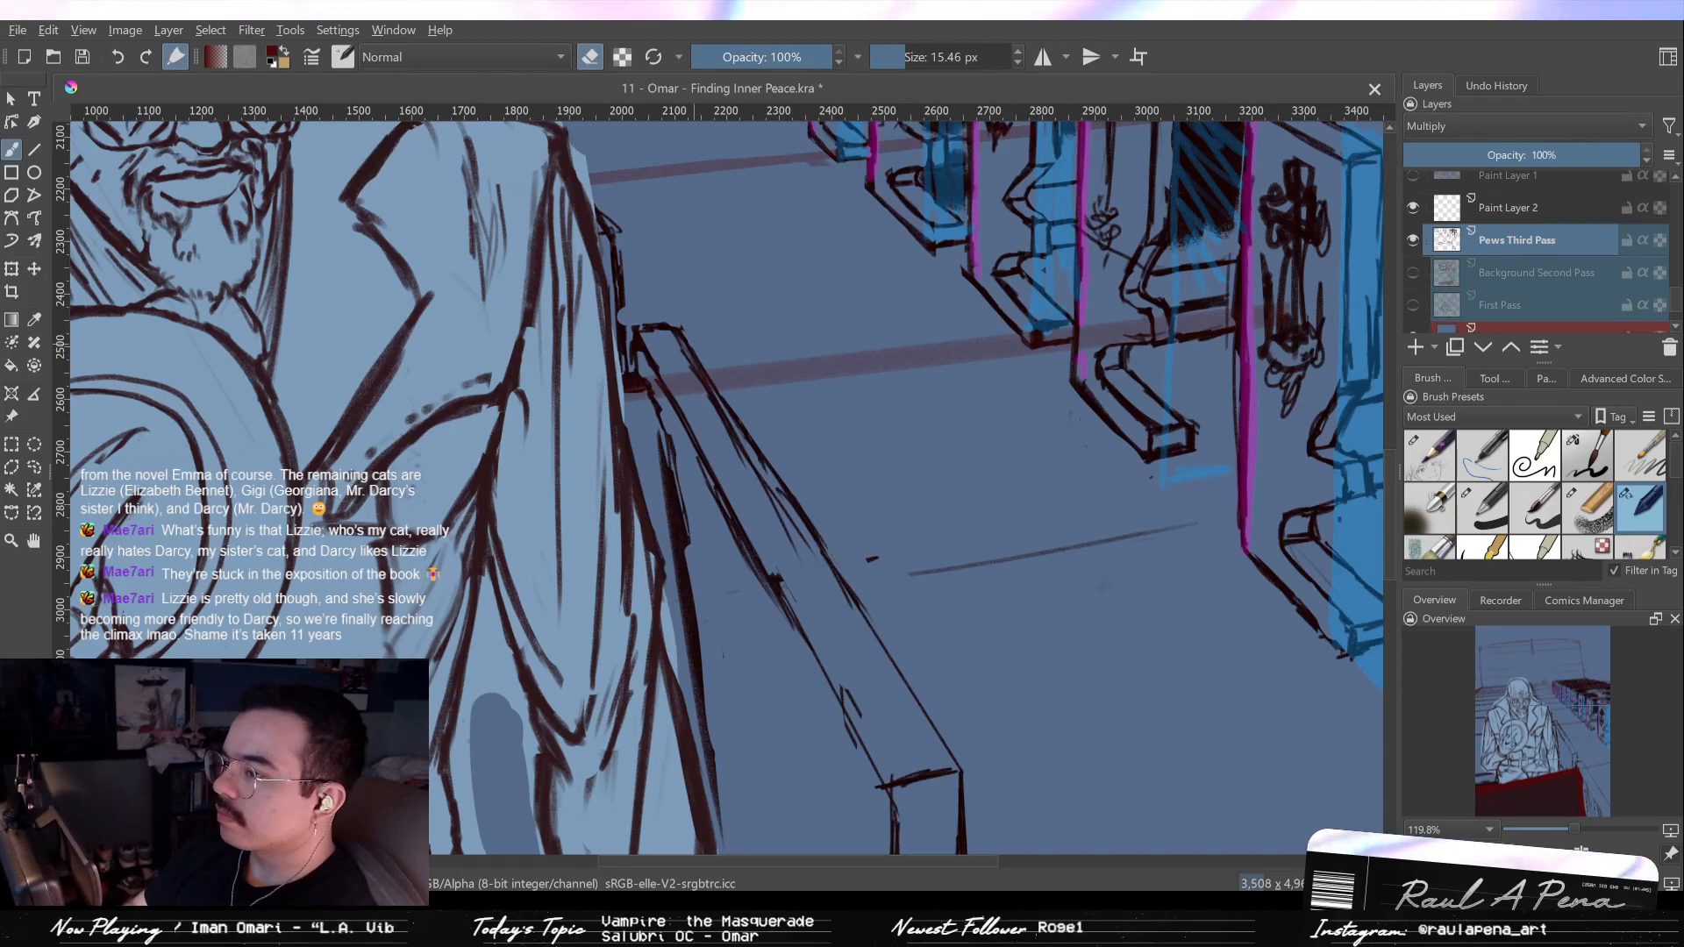
shift+drag(811, 506, 844, 506)
click(872, 559)
mouse_move(688, 351)
mouse_down()
mouse_move(802, 546)
mouse_move(700, 384)
mouse_up()
Touch up the near pew's top edges with the 13.58 px brush, alternating with the eraser to clean the lines.
key(slash)
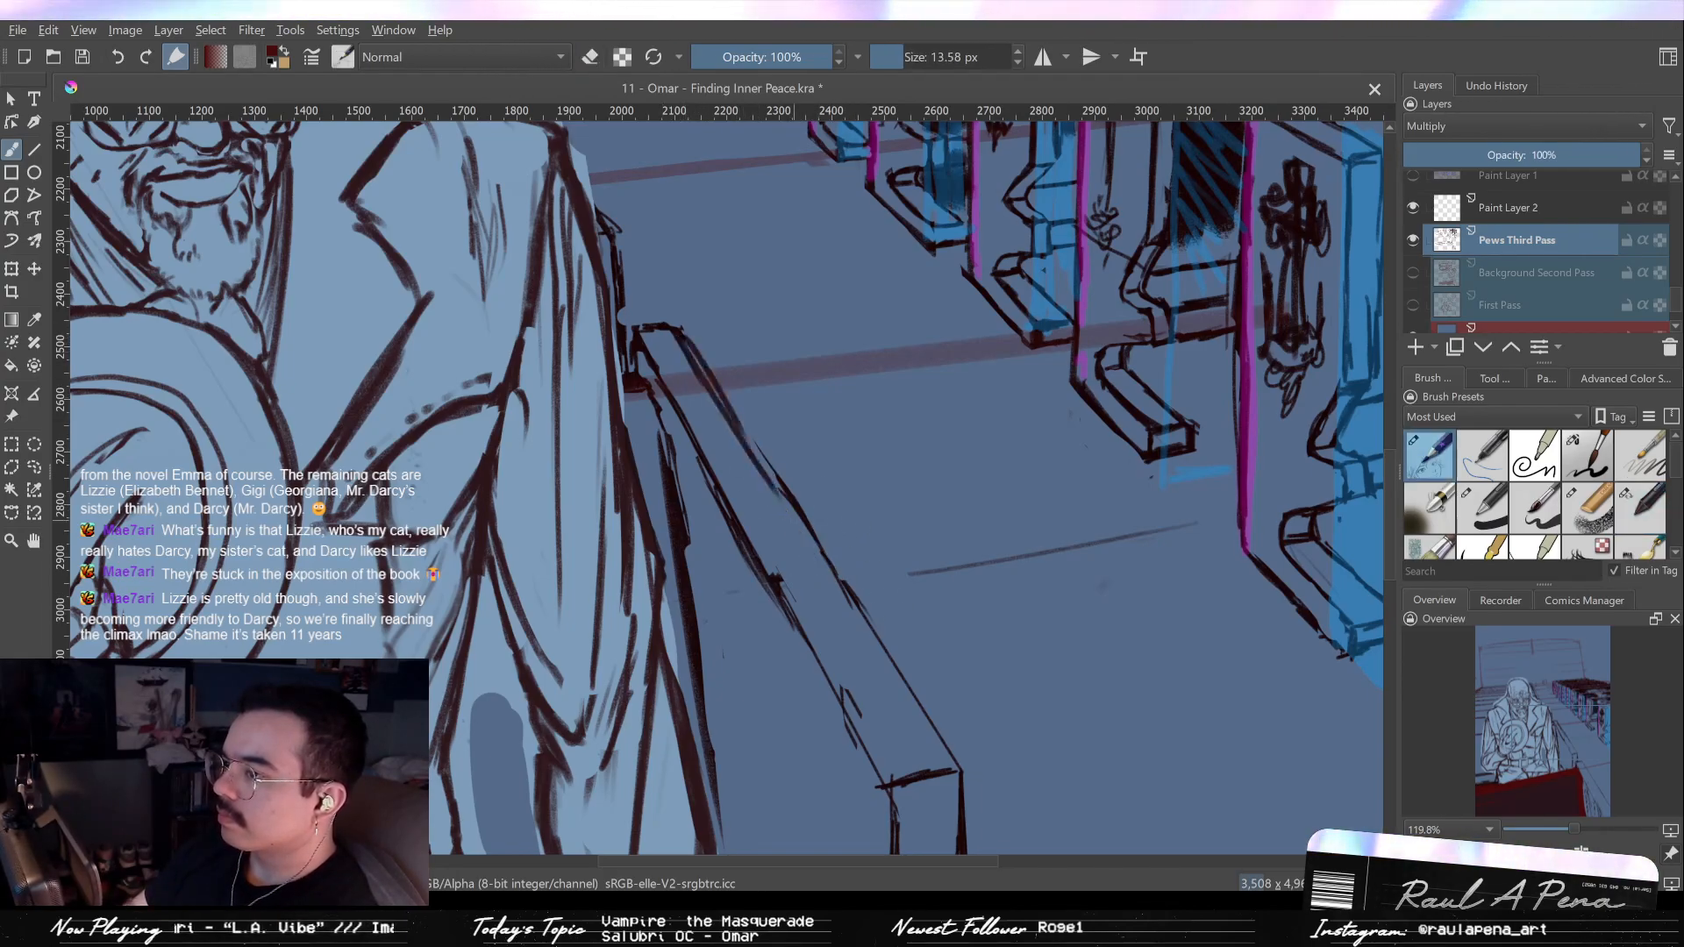
key(slash)
mouse_move(827, 572)
mouse_down()
mouse_move(769, 467)
mouse_move(853, 598)
mouse_move(765, 465)
mouse_move(864, 614)
mouse_move(779, 497)
mouse_move(944, 795)
mouse_up()
key(slash)
key(slash)
key(slash)
drag(902, 565, 893, 394)
drag(829, 344, 844, 632)
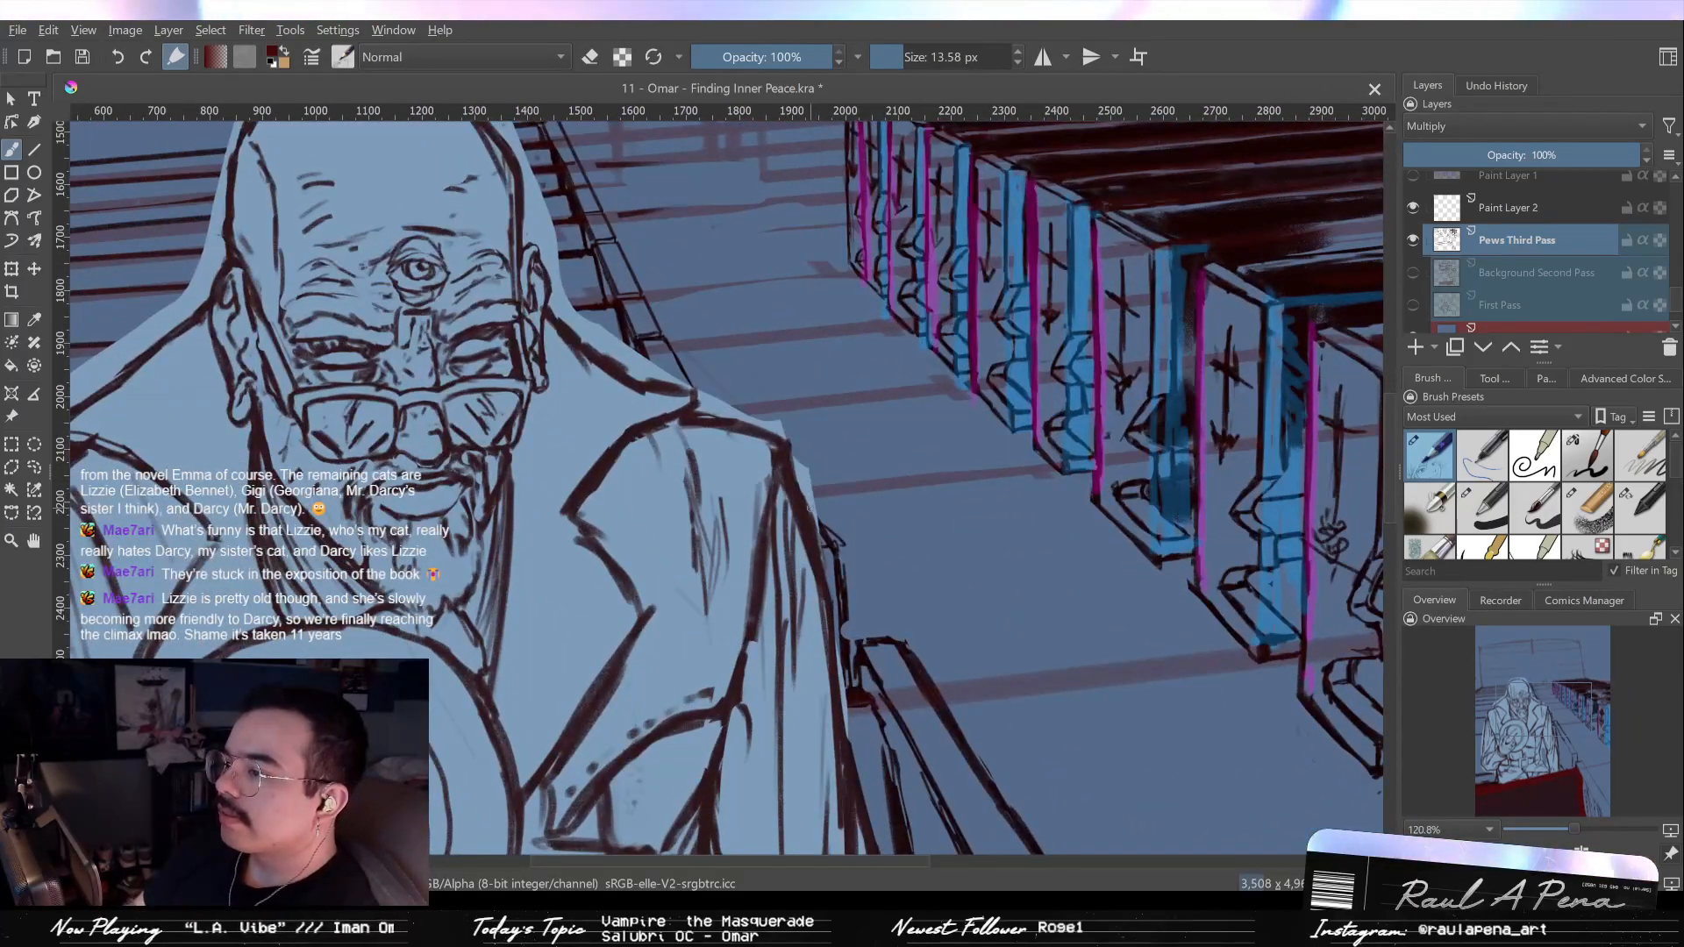
drag(930, 460, 1063, 351)
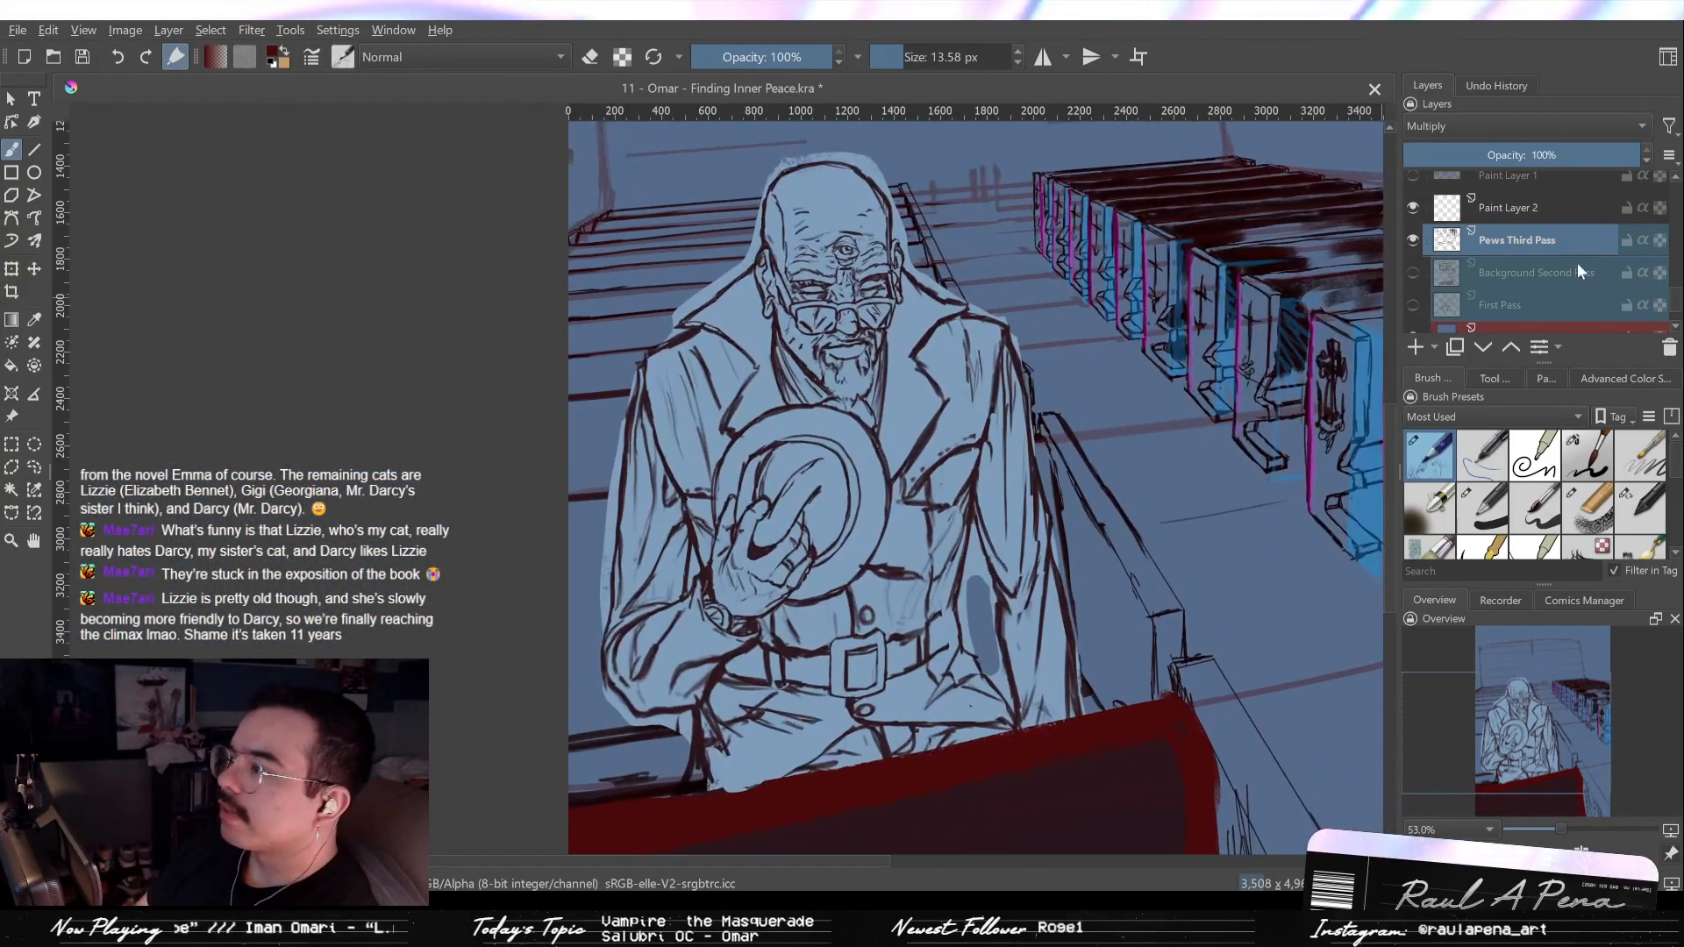
Add a new paint layer directly above Pews Third Pass and delete Paint Layer 2.
click(1428, 344)
click(1465, 220)
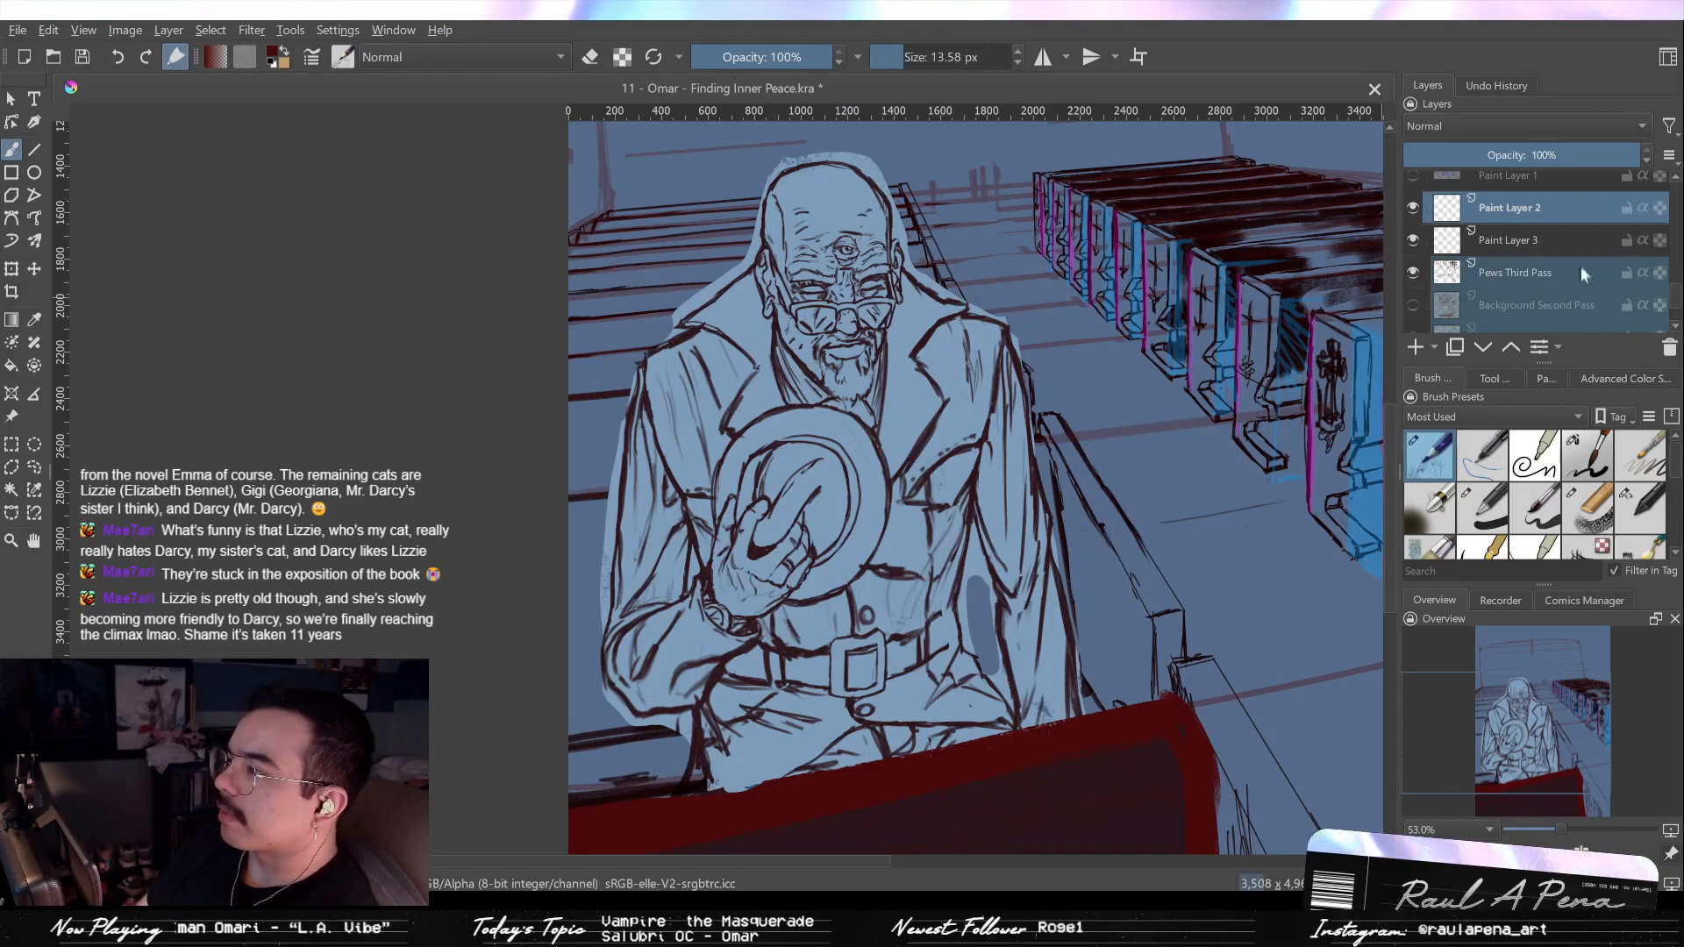
click(1670, 348)
Choose the flat textured brush for shading and set Paint Layer 3 to Multiply at 72% opacity.
click(1588, 509)
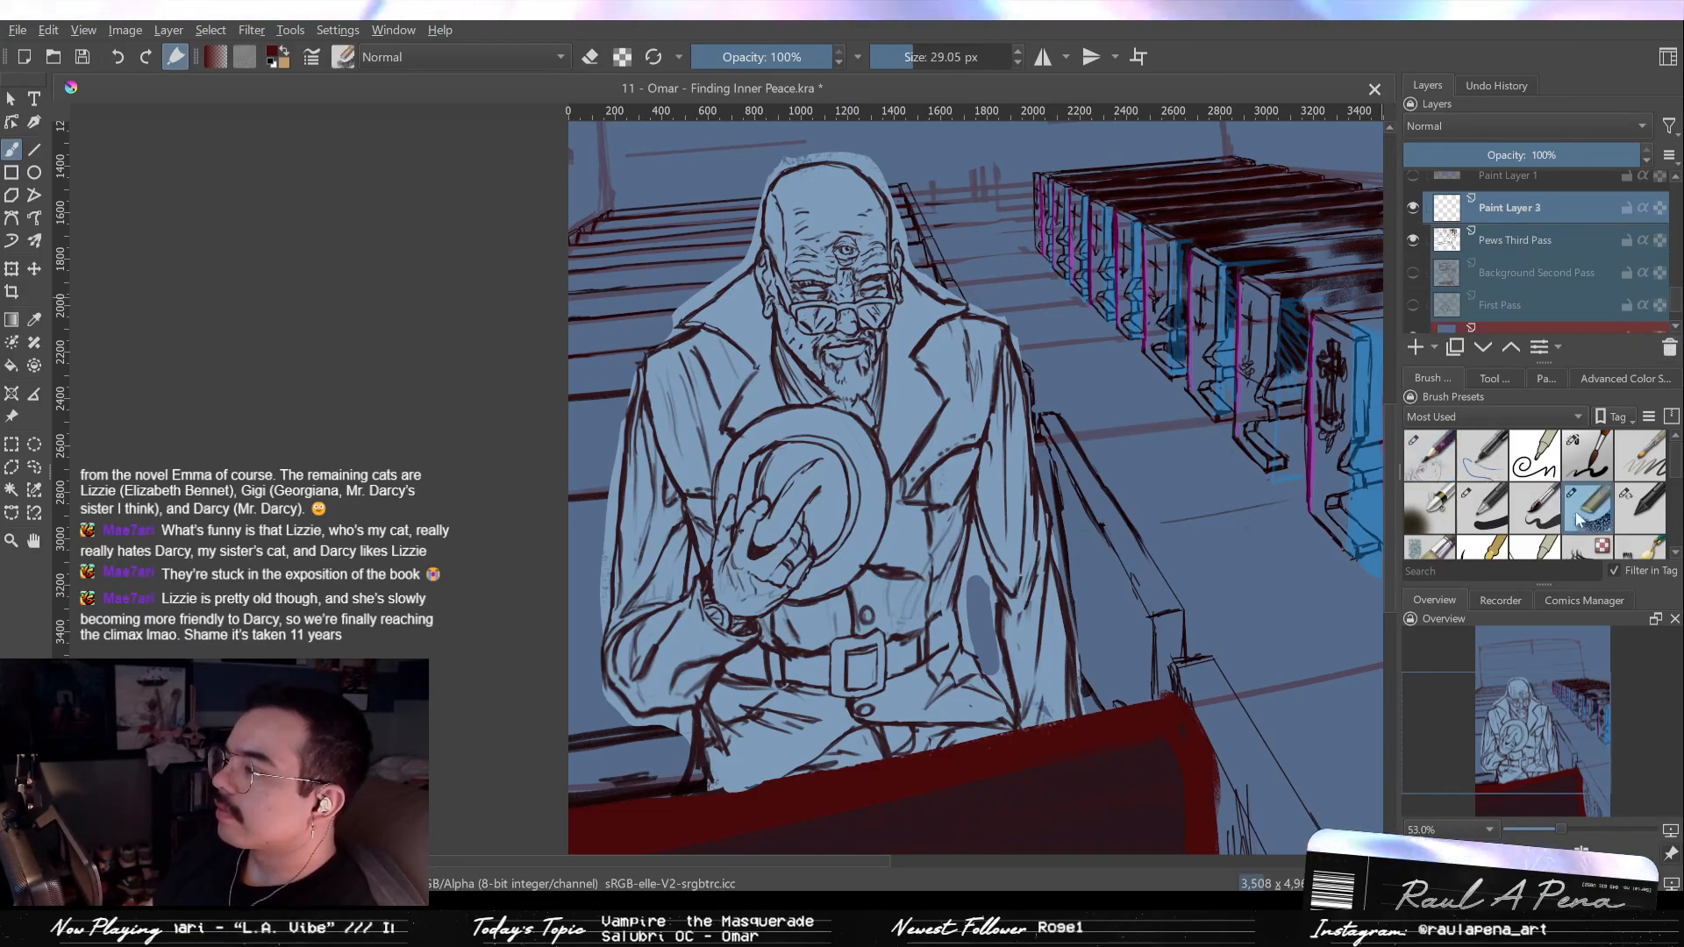
scroll(596, 416, up, 2)
shift+drag(602, 408, 612, 408)
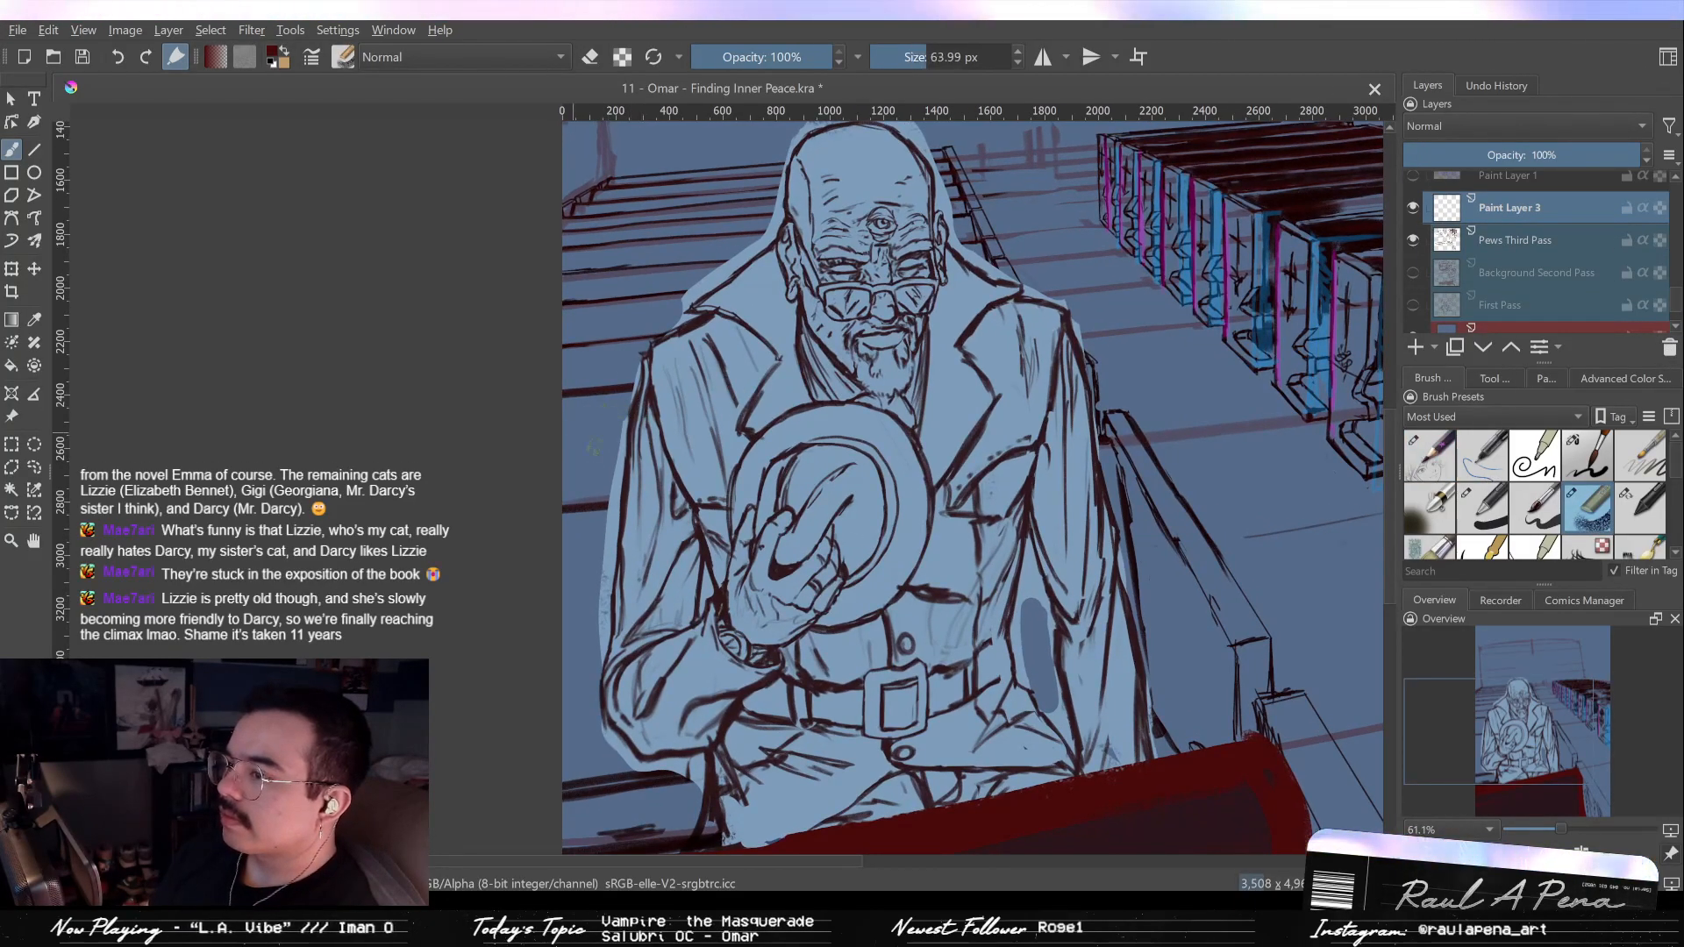
mouse_move(602, 557)
mouse_down()
mouse_move(568, 549)
mouse_move(583, 543)
mouse_up()
key(ctrl+z)
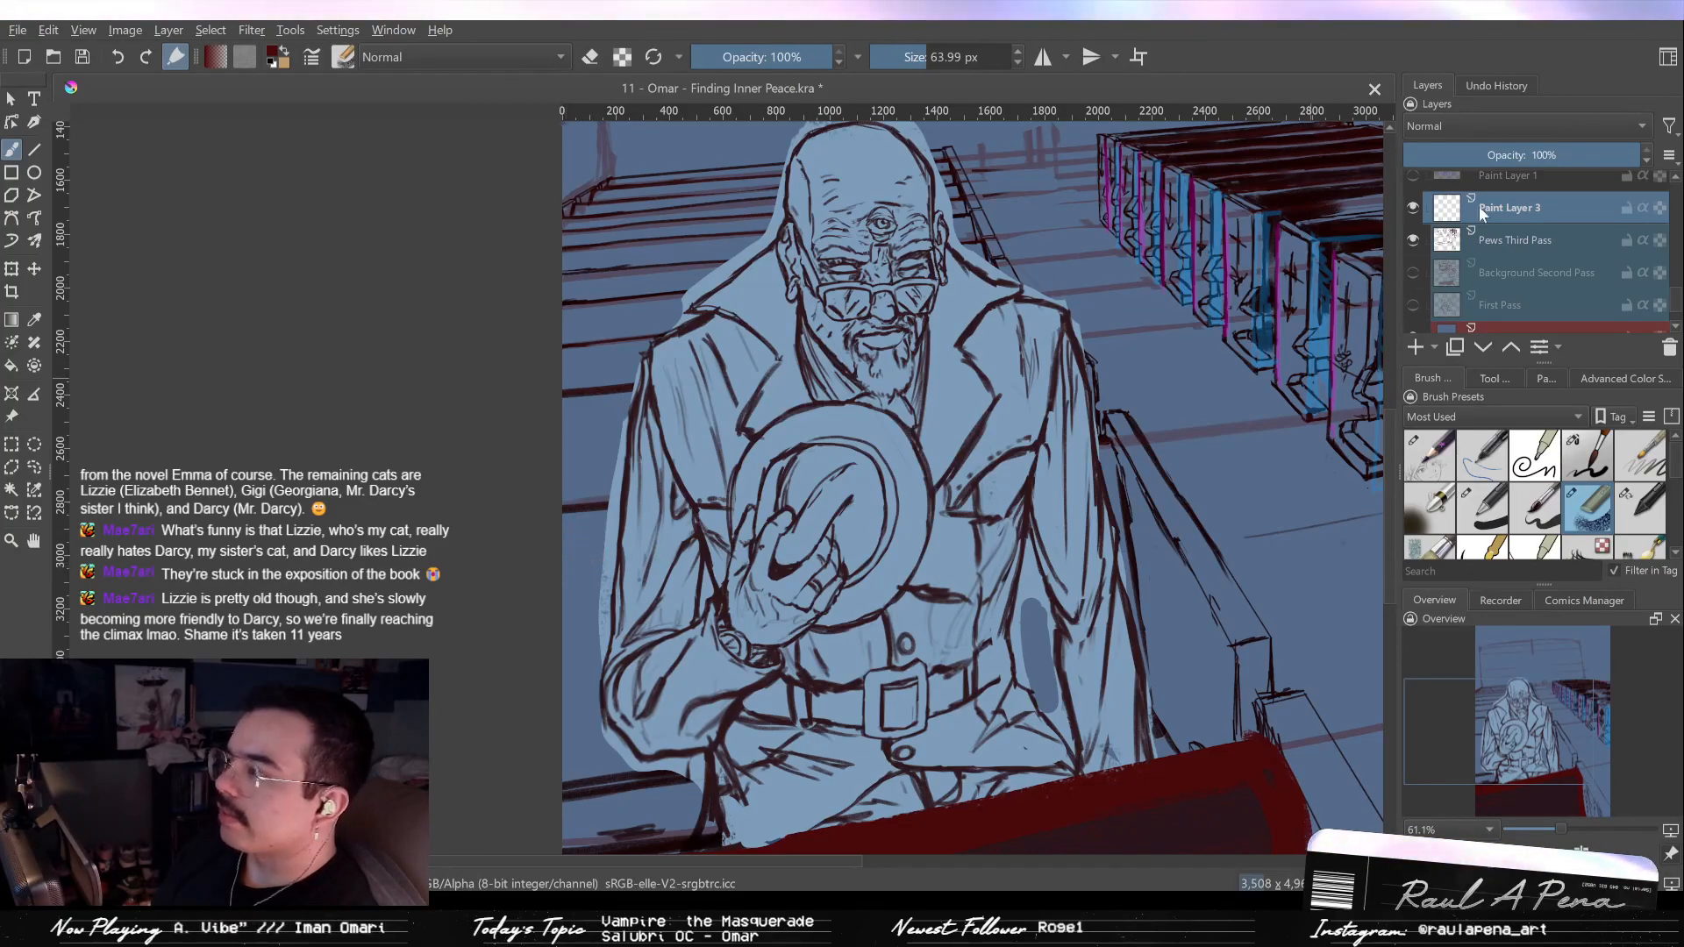
click(1563, 130)
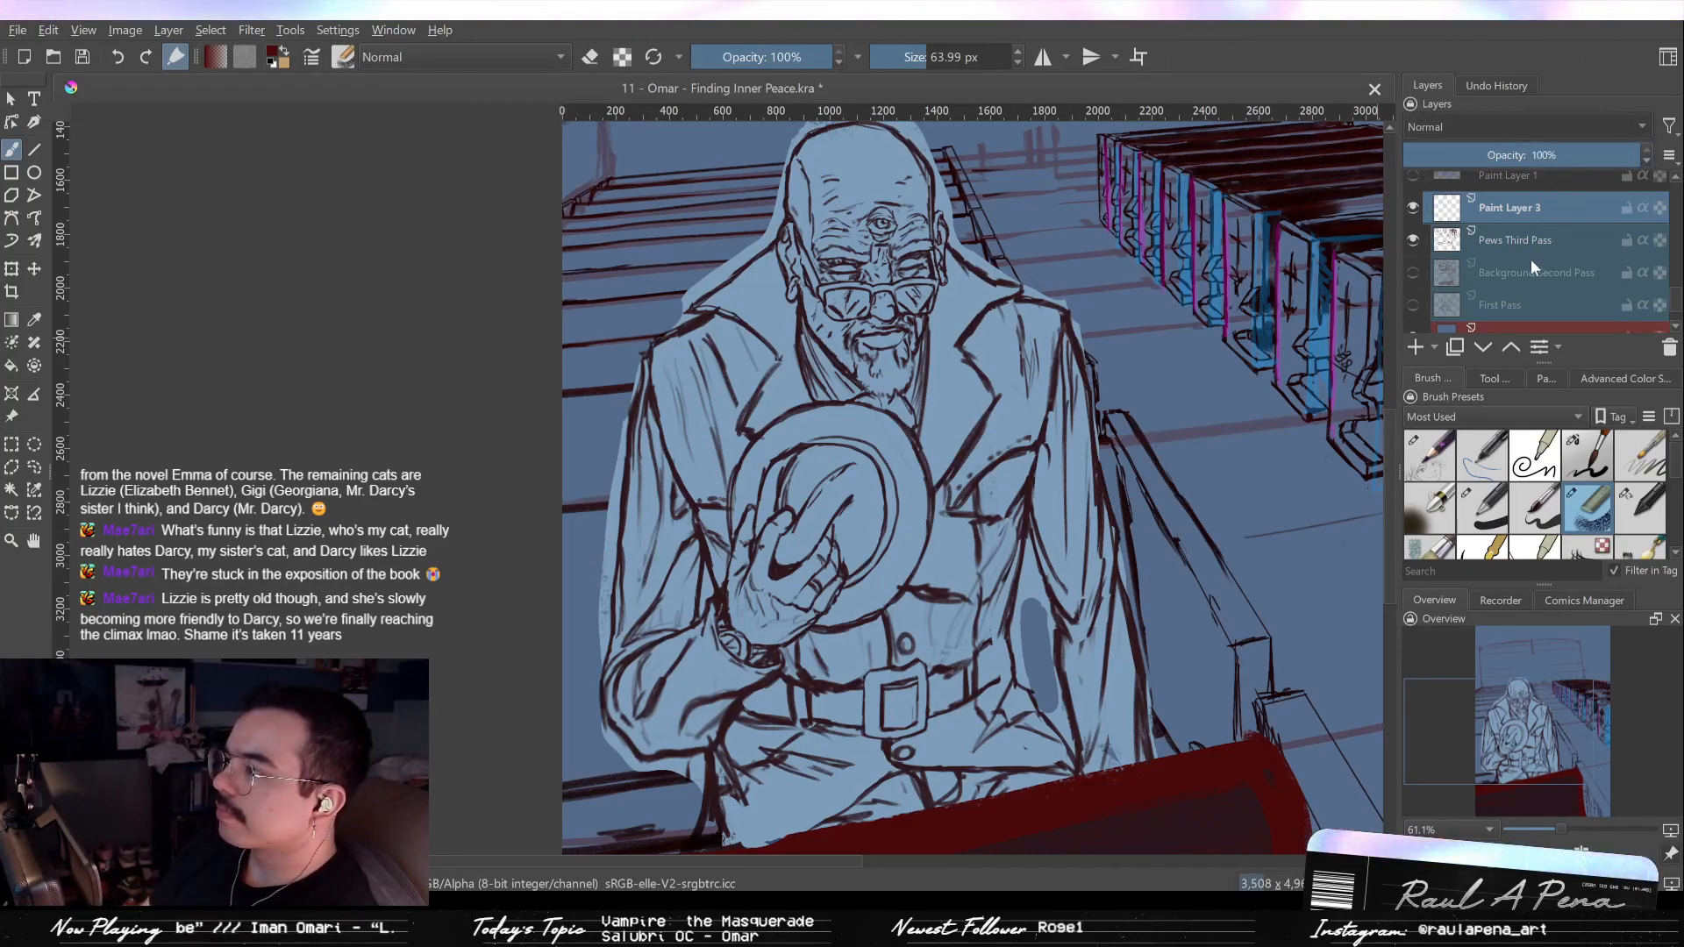
click(1525, 269)
drag(1572, 158, 1563, 165)
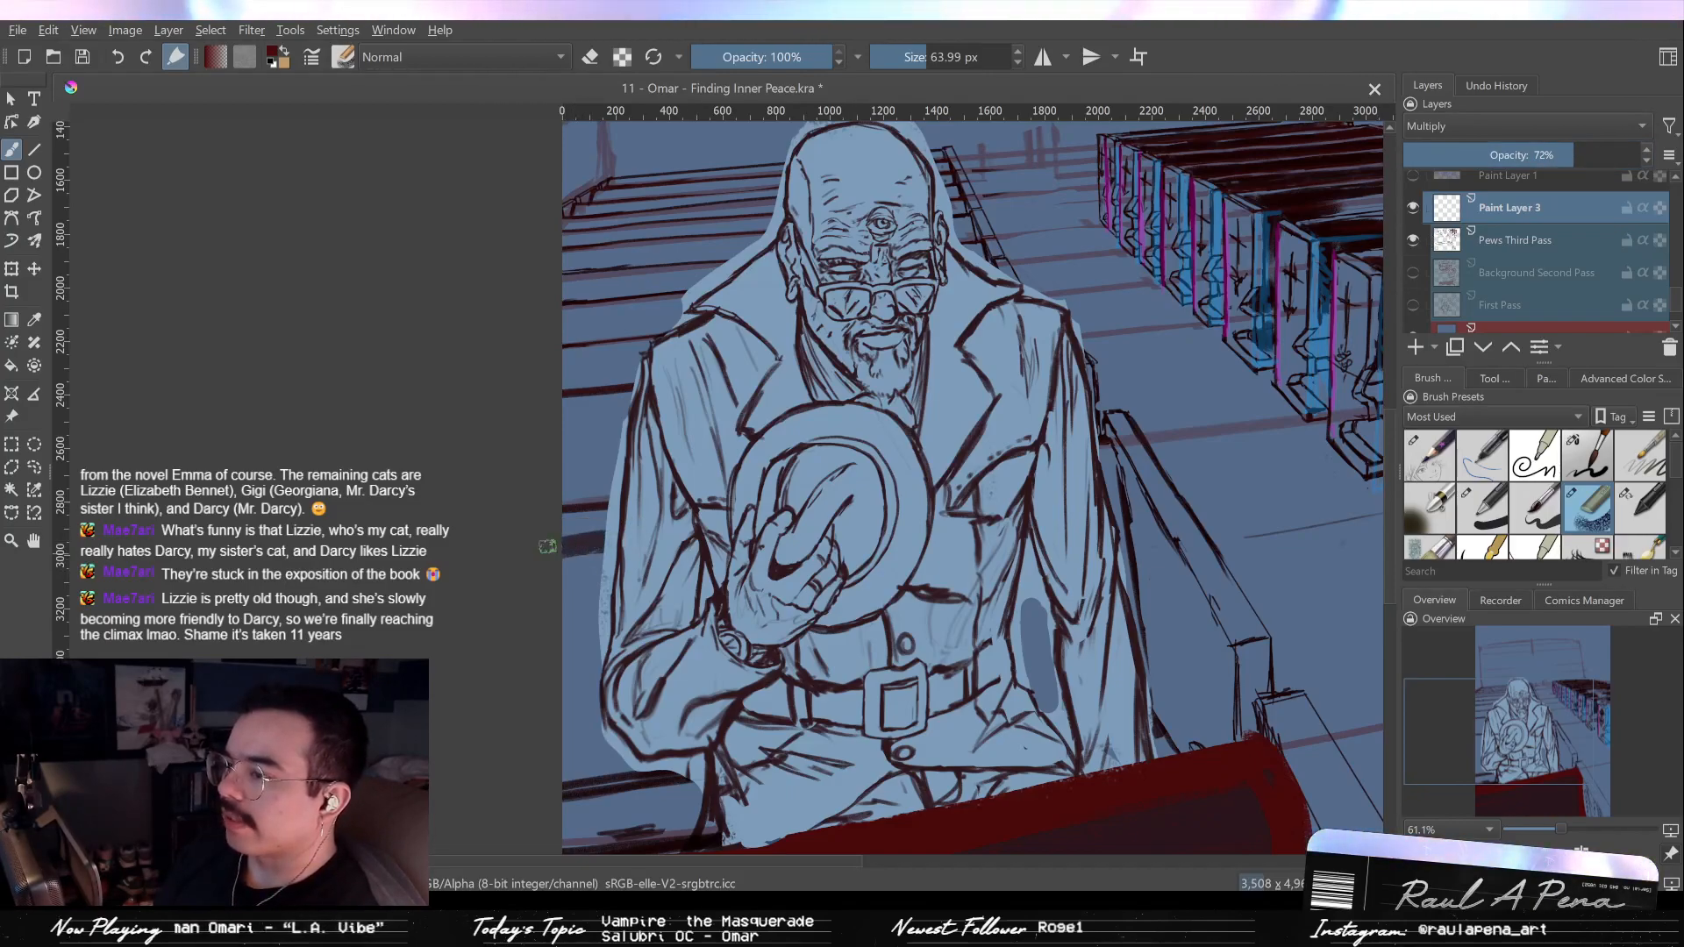
Shade the nearer left-hand pews and the gap between Omar's arm and coat dark at 97.36 px.
drag(555, 548, 575, 543)
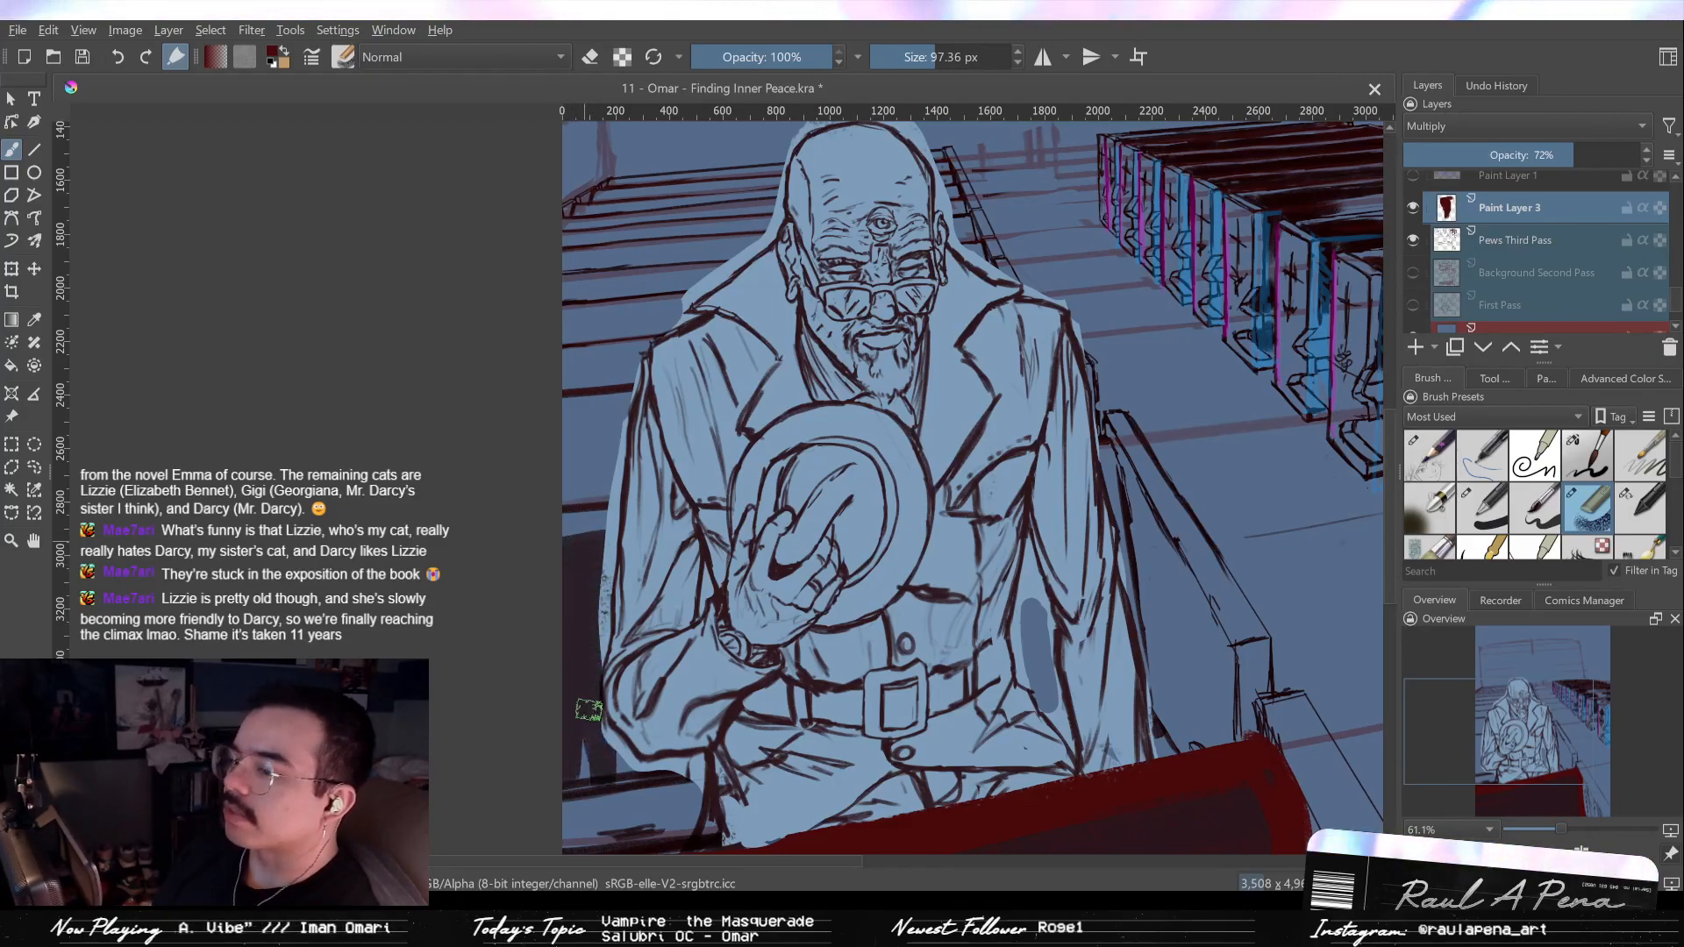
drag(640, 772, 768, 744)
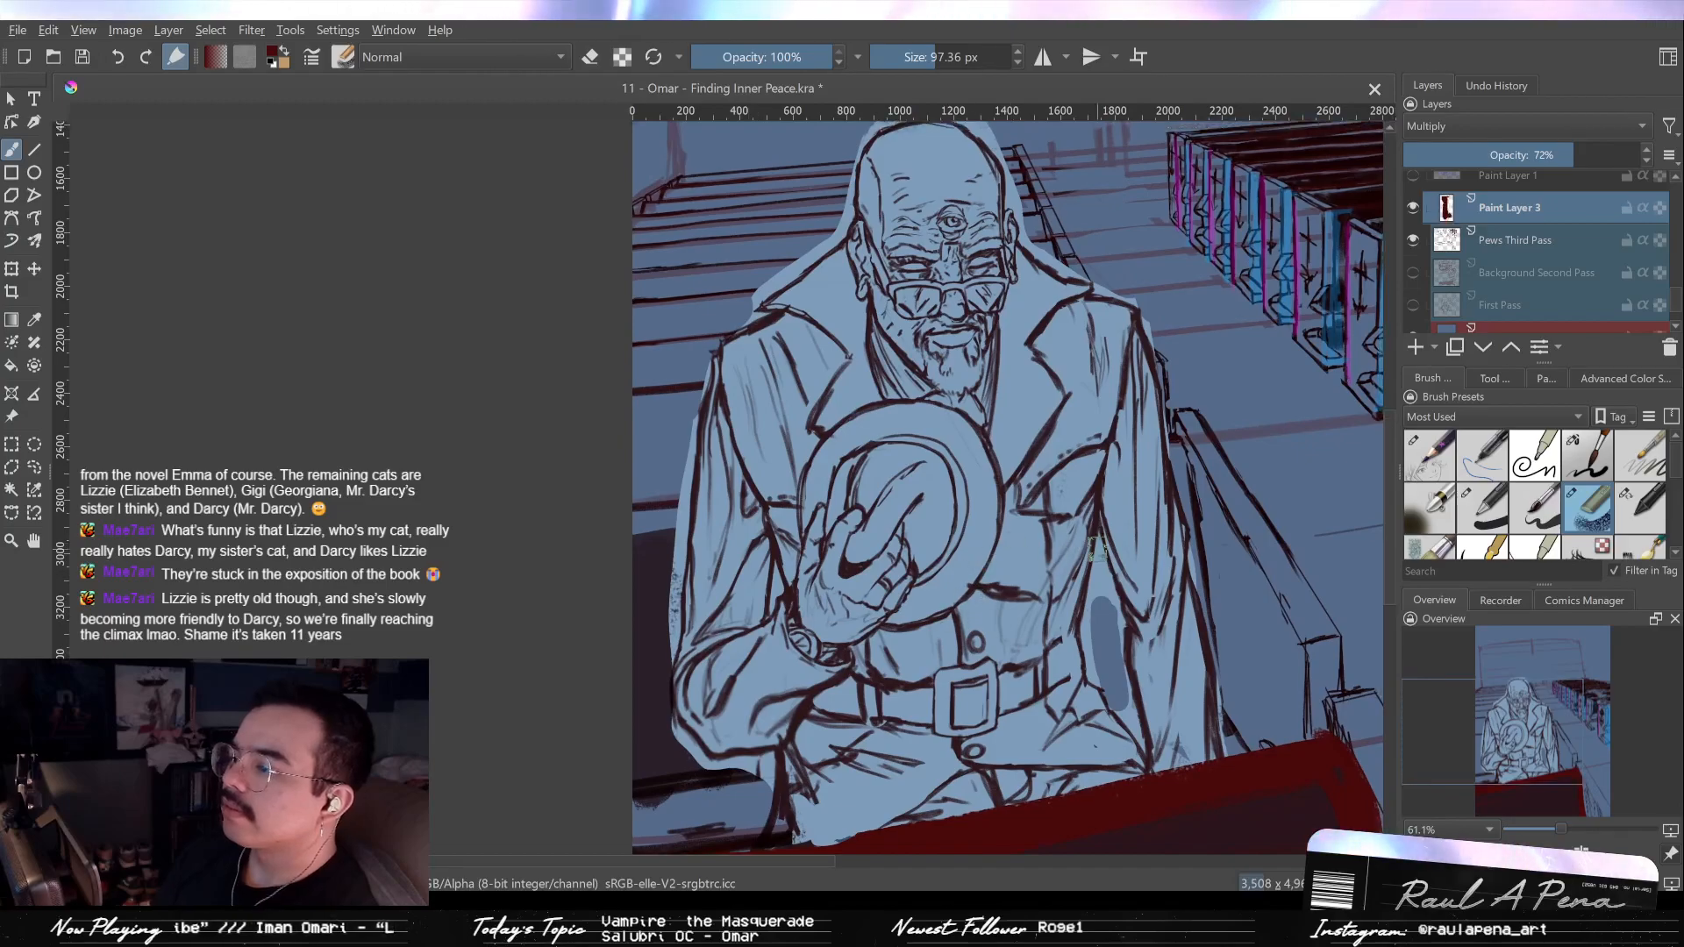
drag(1099, 604, 1118, 706)
mouse_move(1189, 563)
mouse_down()
mouse_move(1180, 480)
mouse_move(1188, 564)
mouse_up()
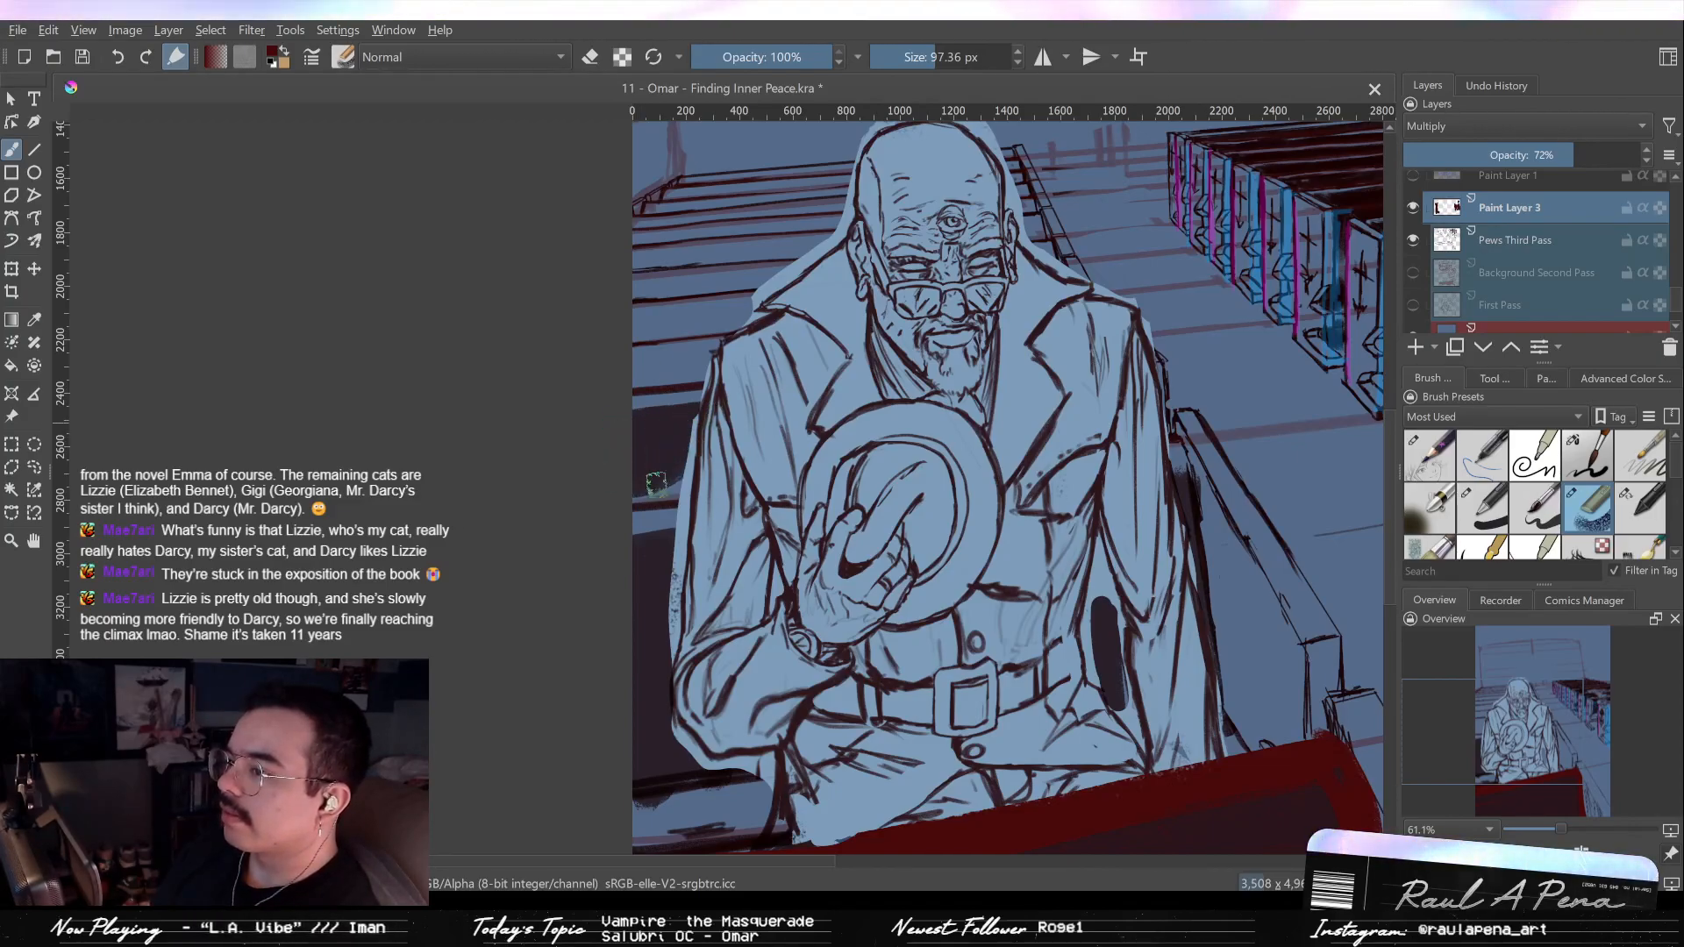
scroll(658, 487, up, 2)
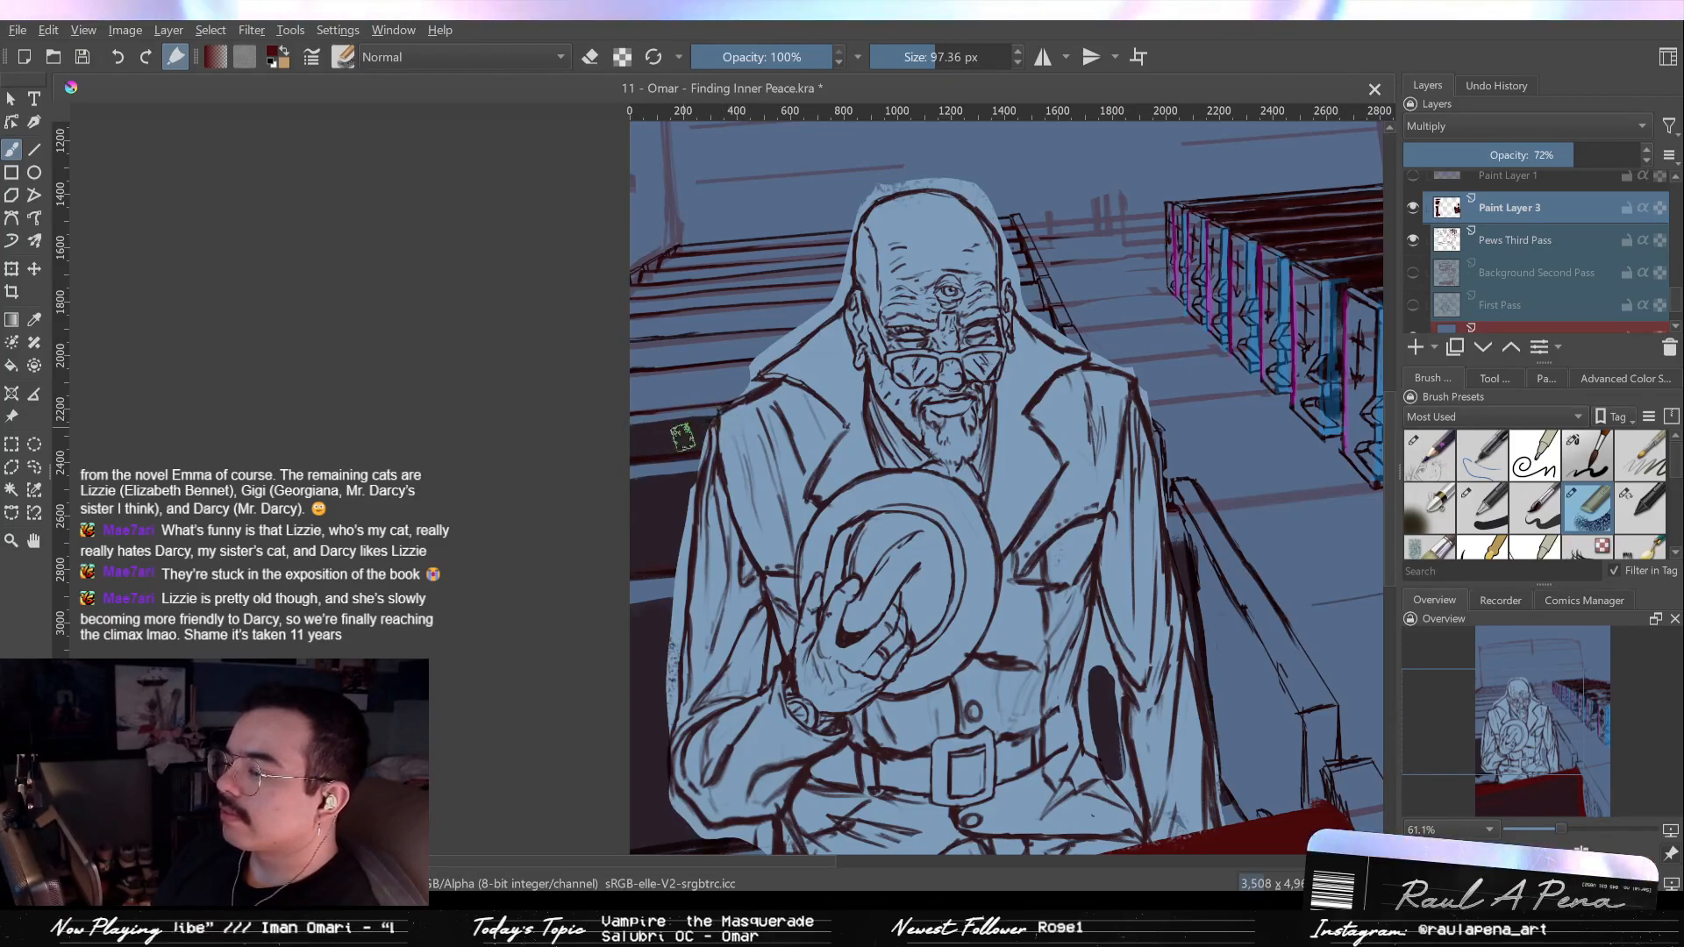
Shade the remaining left-hand pews back to the far rows at 43.62 px and raise Paint Layer 3's opacity to 87%.
mouse_move(725, 394)
mouse_down()
mouse_move(648, 403)
mouse_move(654, 376)
mouse_move(617, 360)
mouse_up()
key(bracketleft)
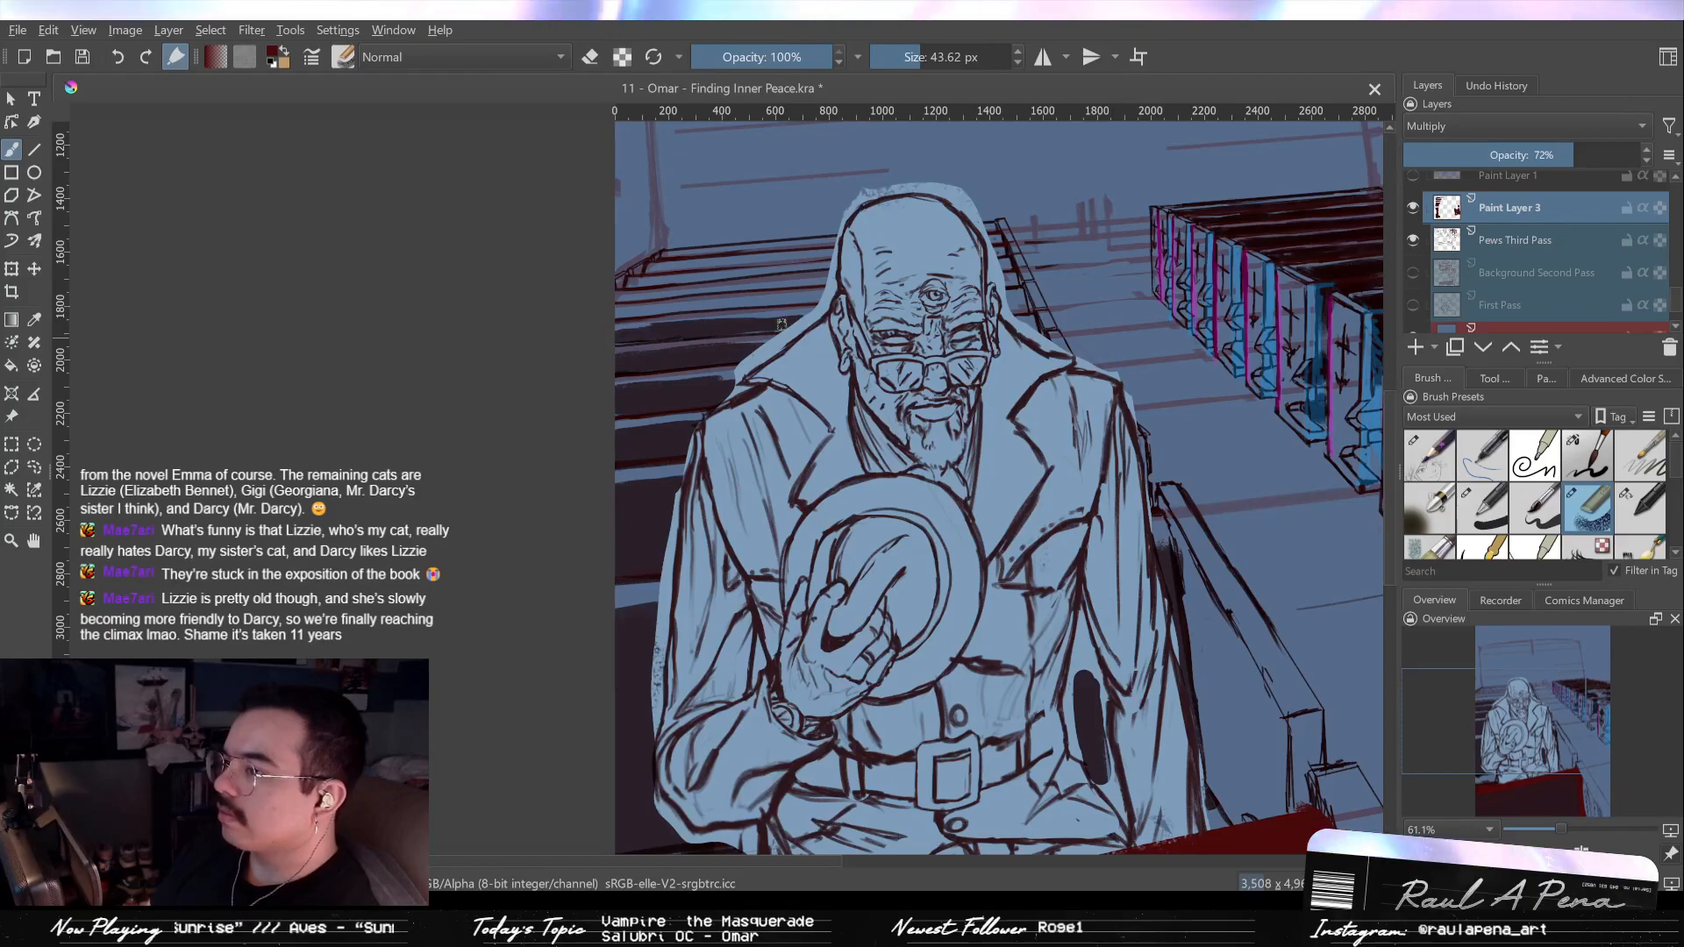
drag(1575, 156, 1611, 157)
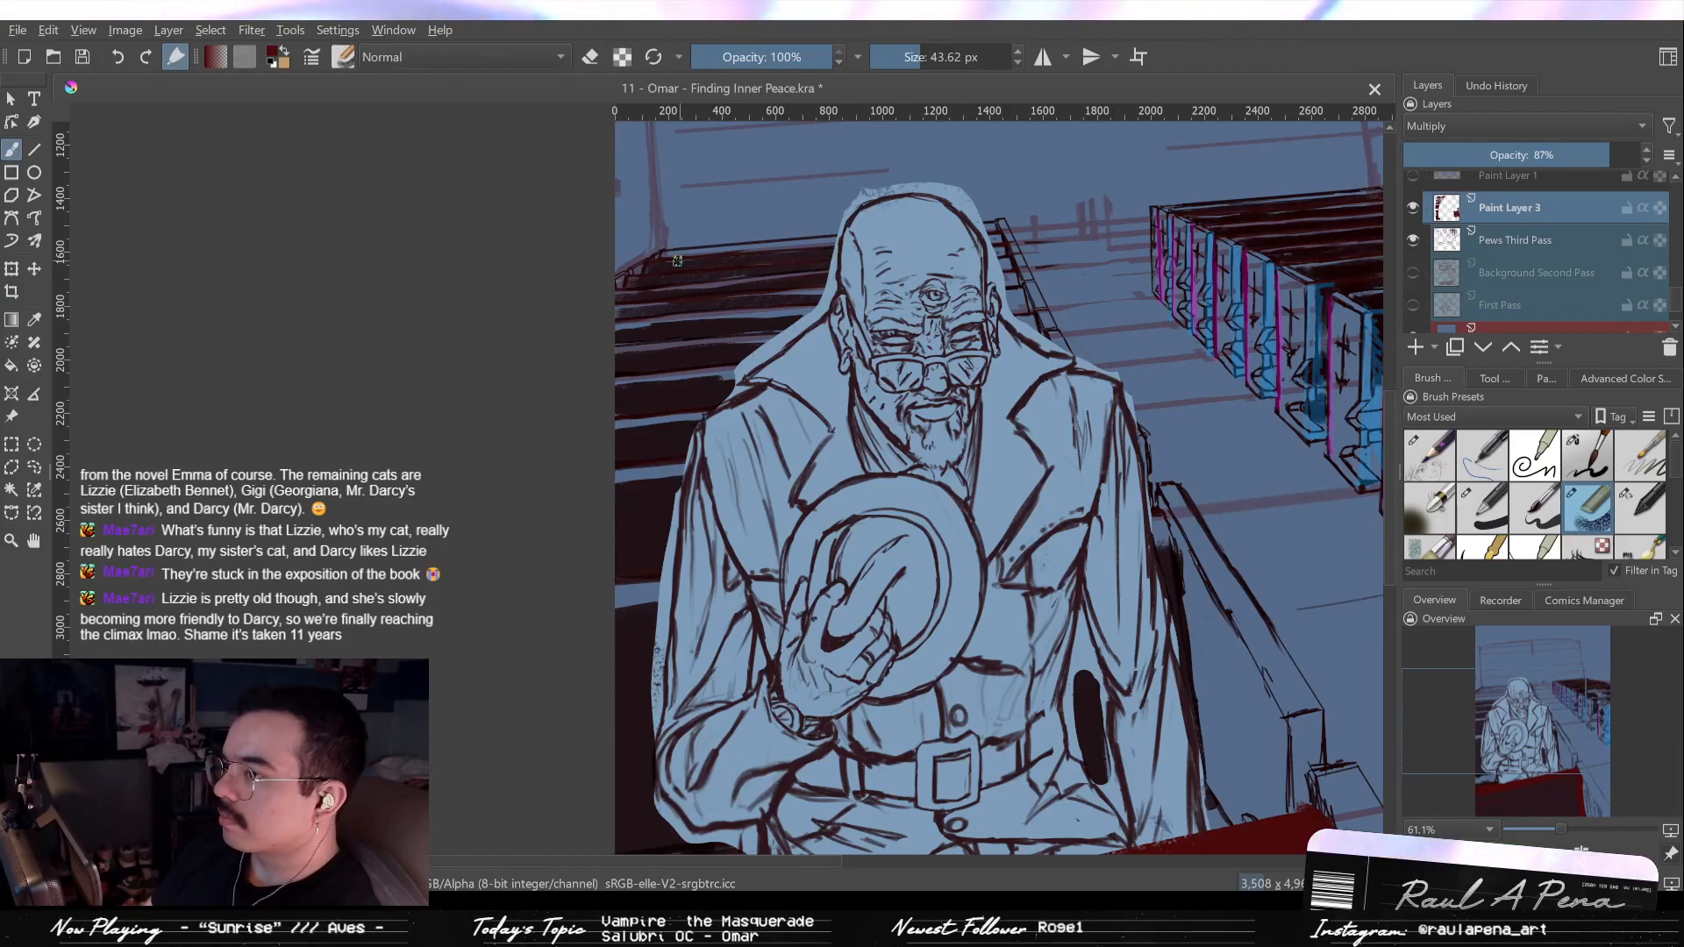
mouse_move(849, 301)
mouse_down()
mouse_move(816, 248)
mouse_move(860, 301)
mouse_up()
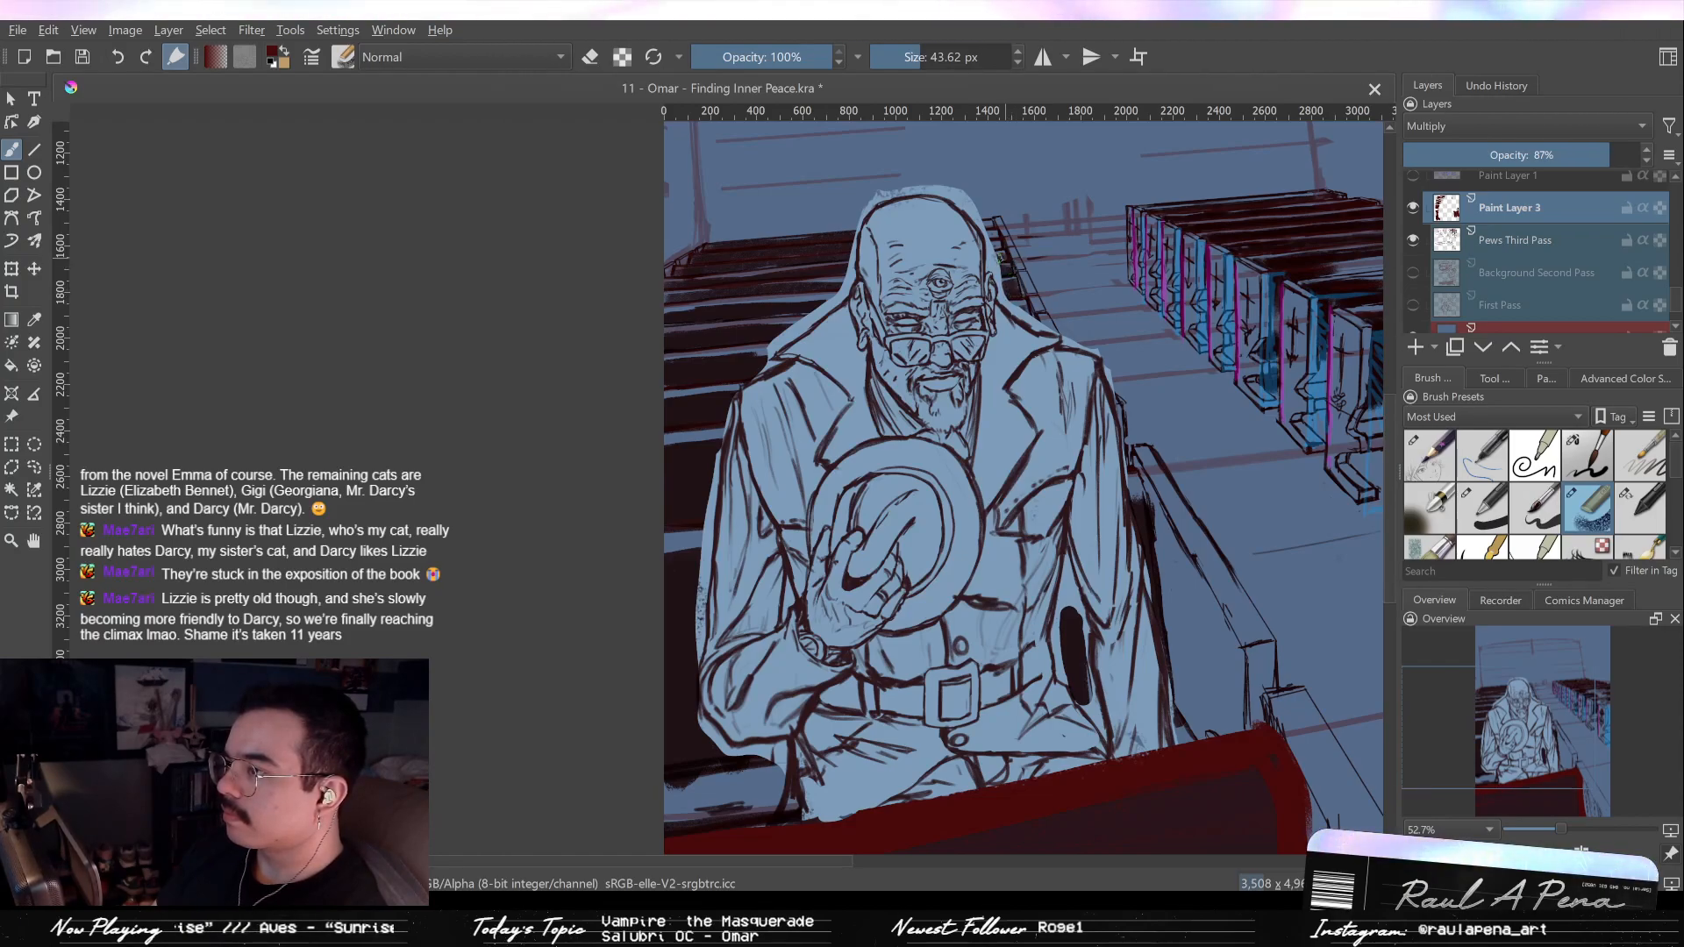
Shade the back of the near pew beside Omar's coat at 94.31 px and trim the spill with the 75.10 px eraser.
mouse_move(994, 234)
mouse_down()
mouse_move(976, 401)
mouse_move(979, 363)
mouse_move(898, 500)
mouse_up()
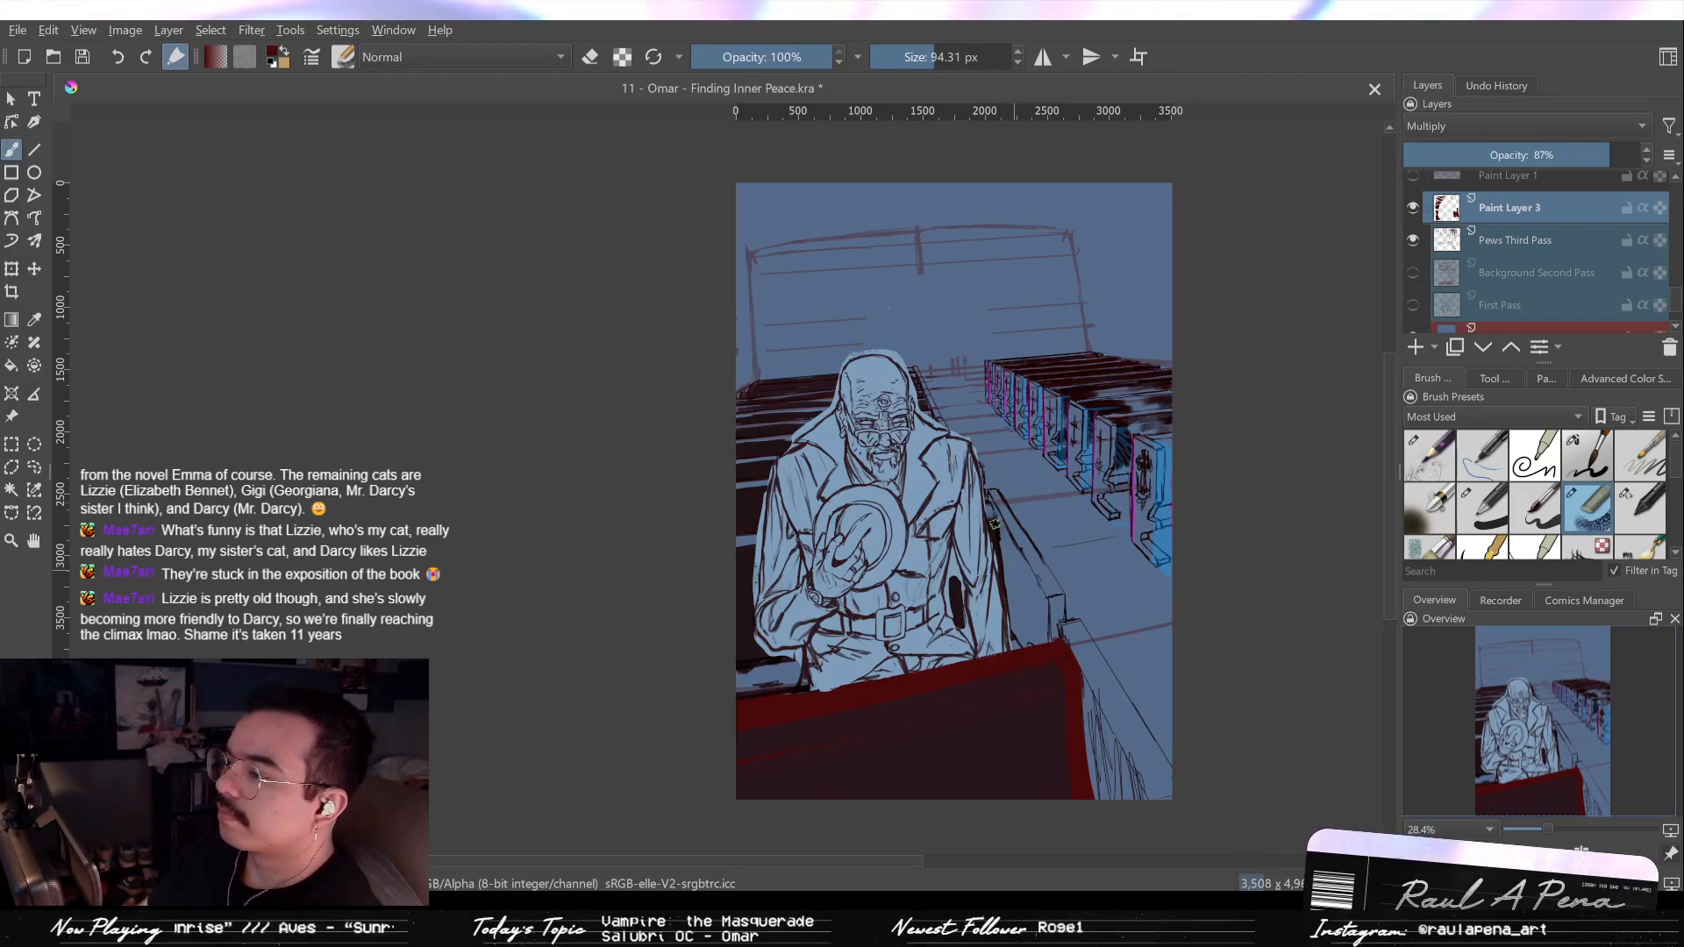
drag(989, 497, 1028, 590)
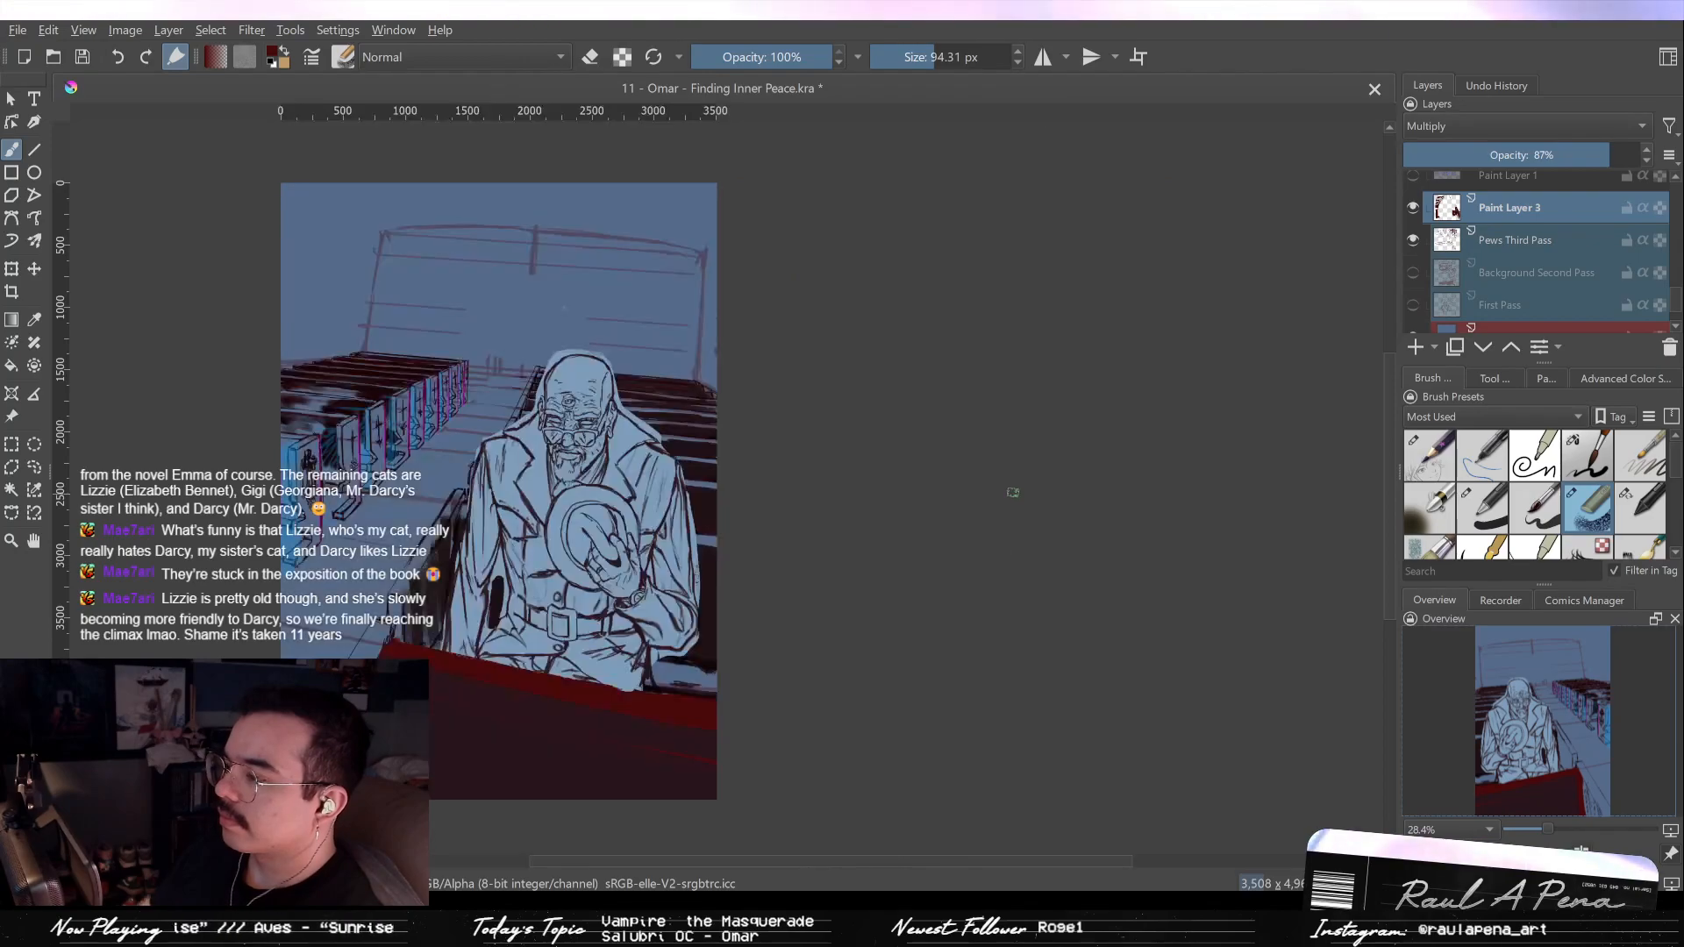
key(slash)
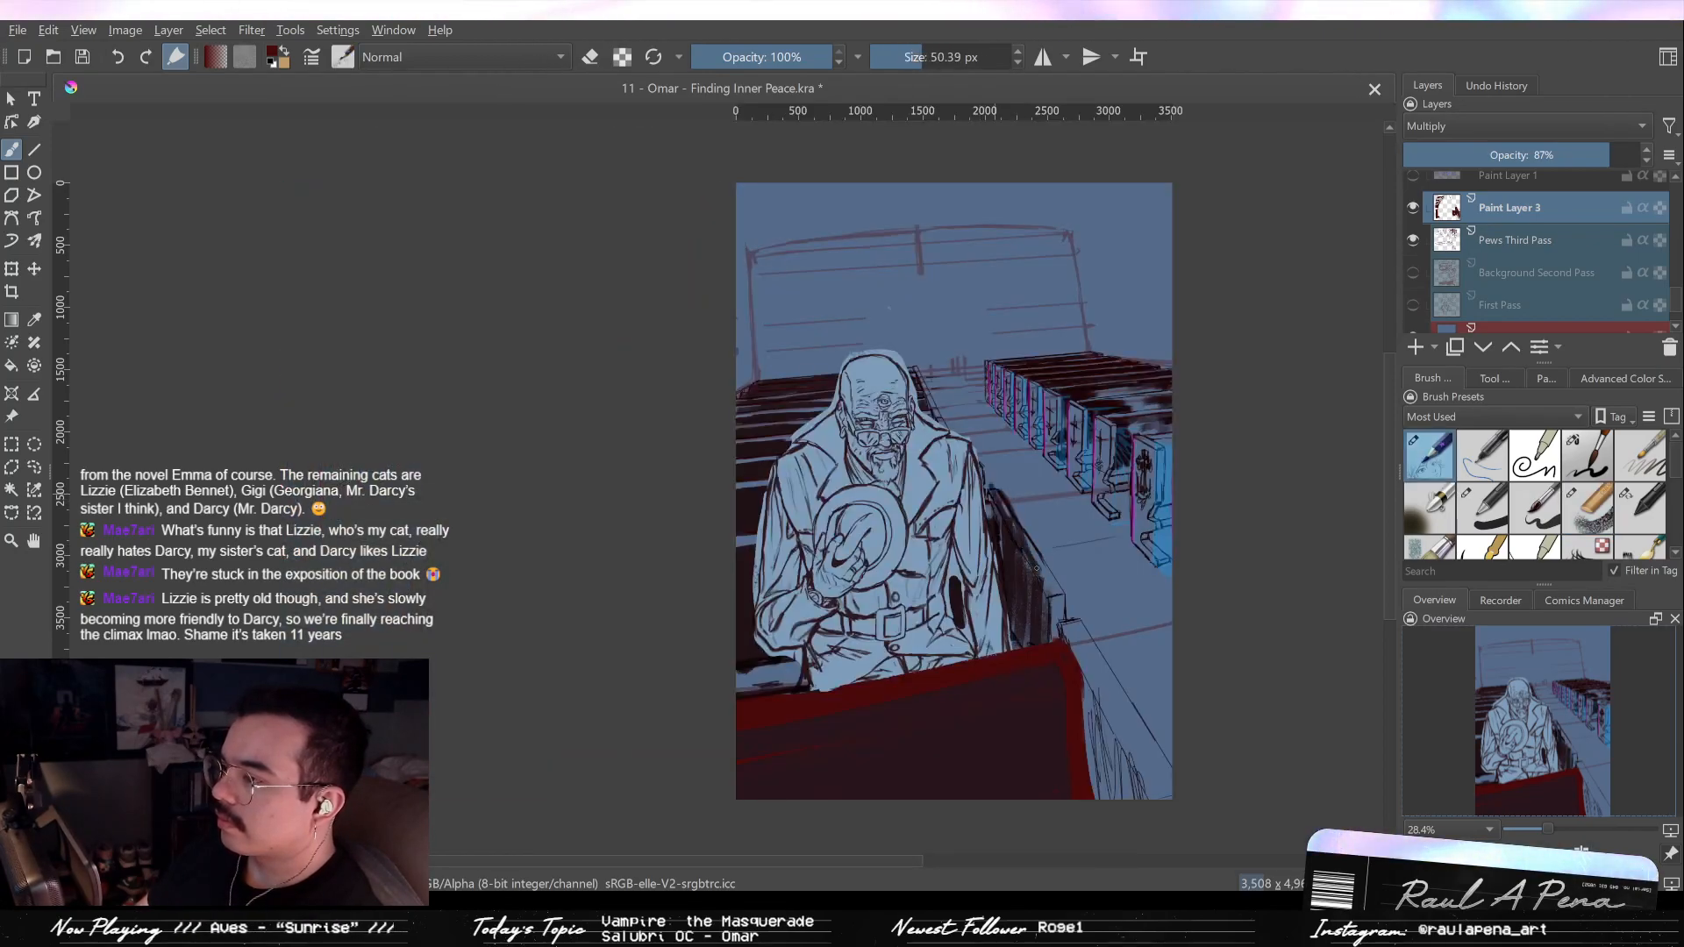
click(1643, 505)
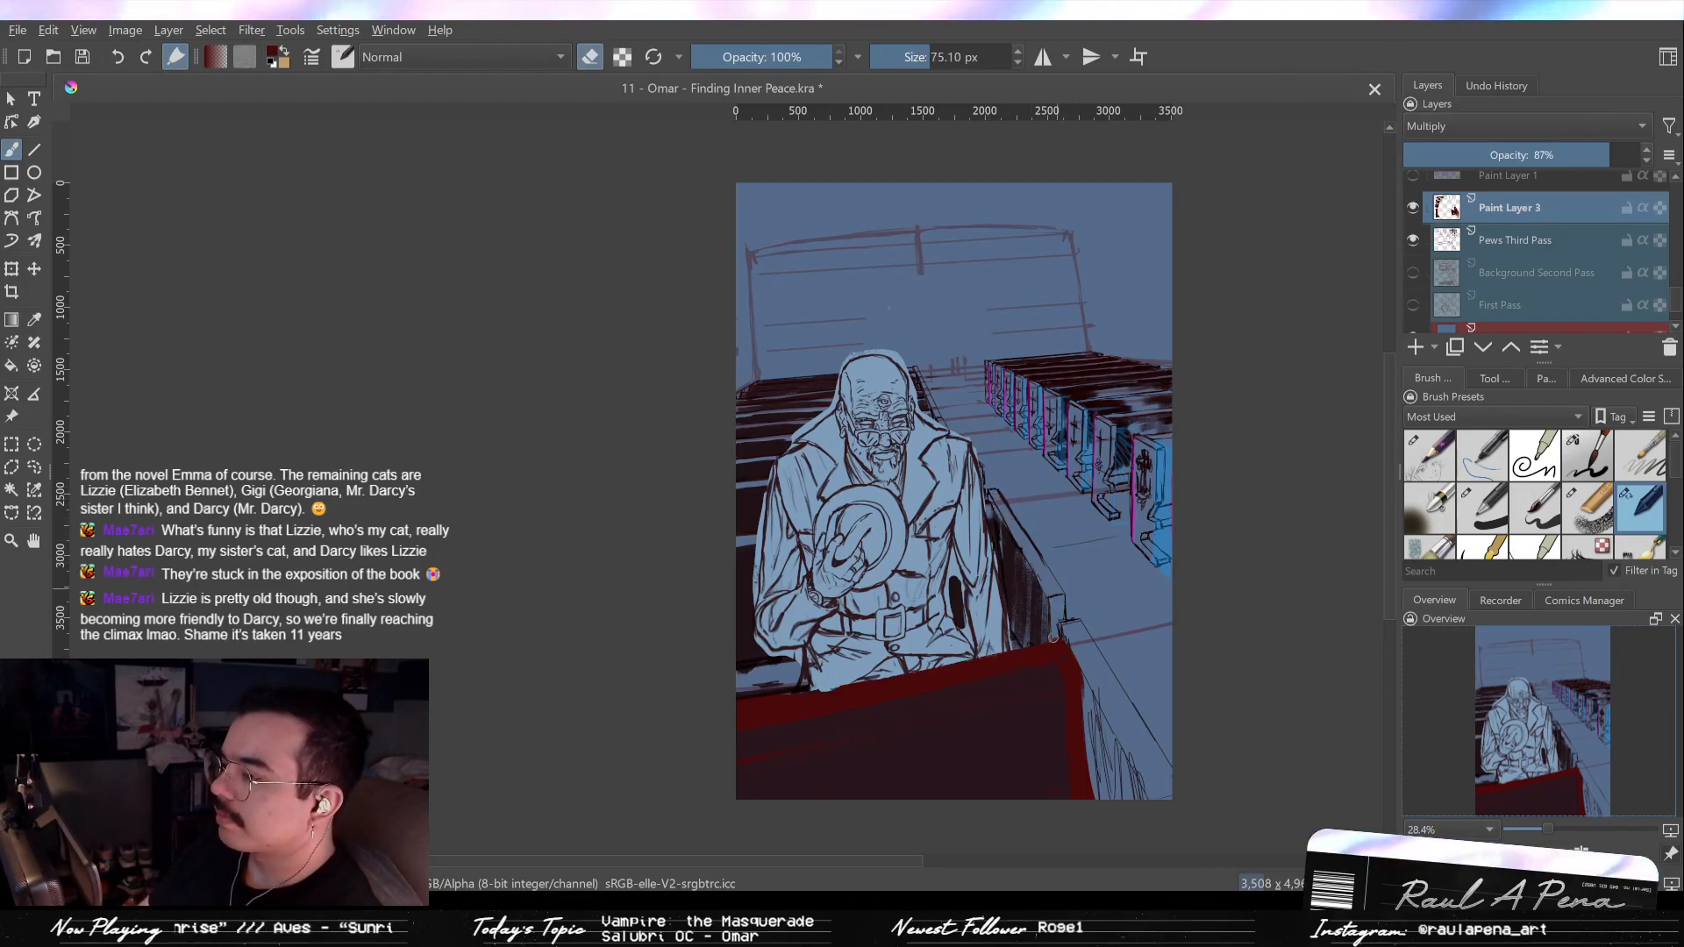
scroll(1061, 607, down, 3)
scroll(1060, 638, up, 4)
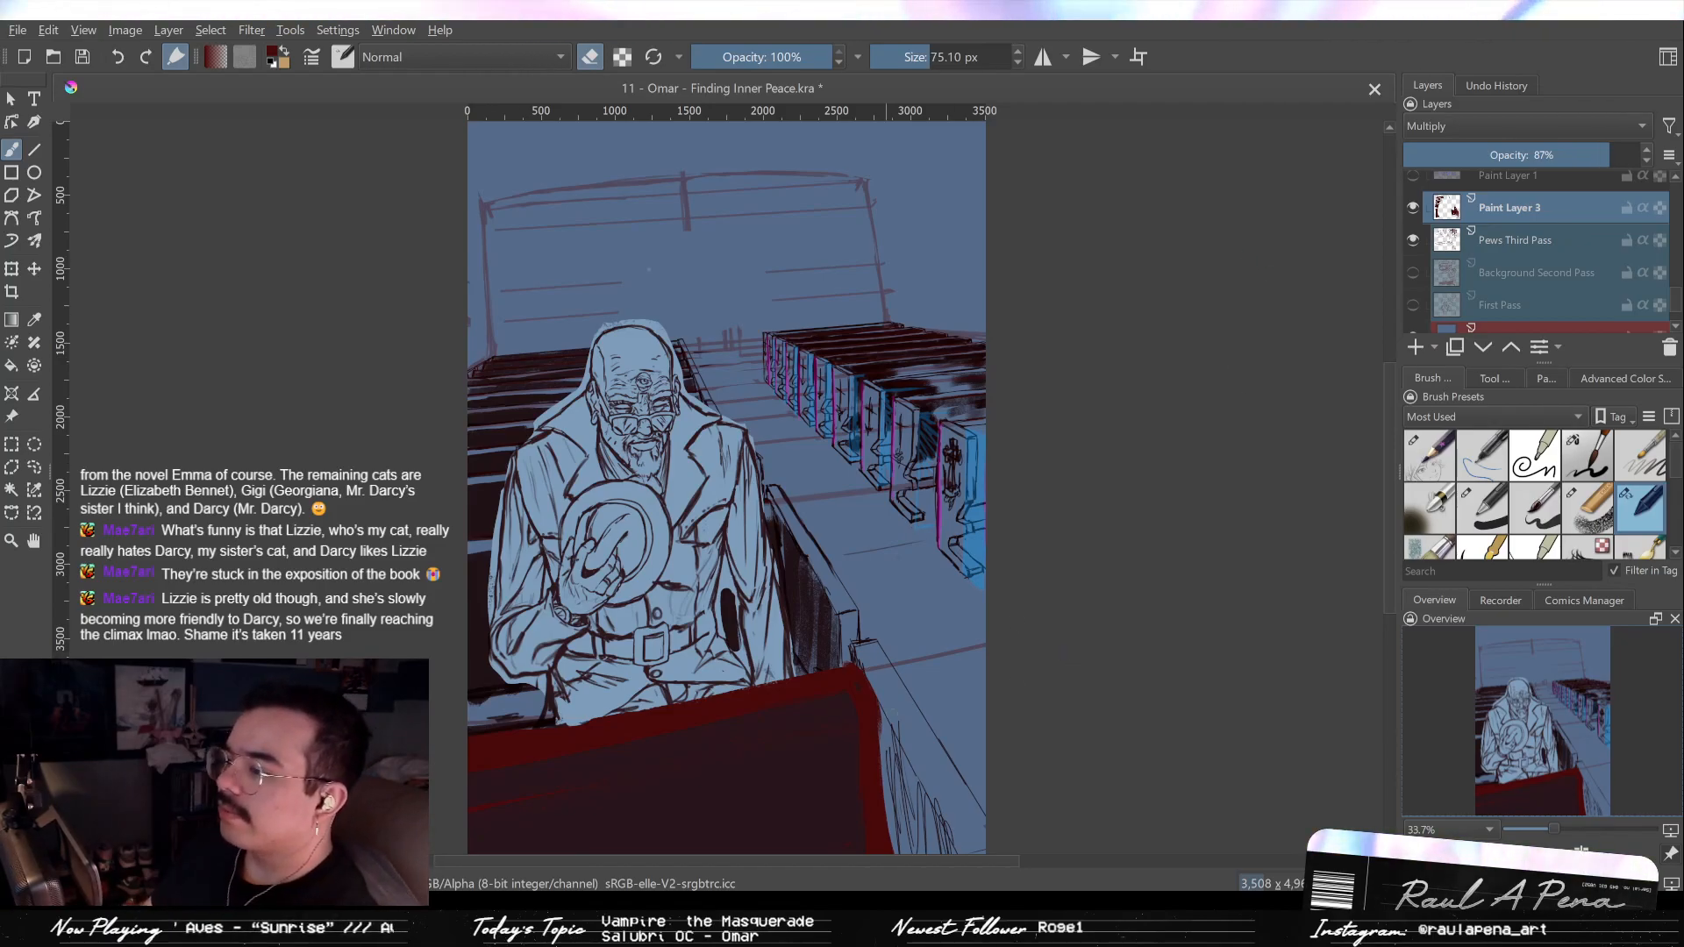
Shade the side of the foreground pew beside the red pew back at 94.31 px and clean its edge with the 75.10 px eraser.
click(1594, 522)
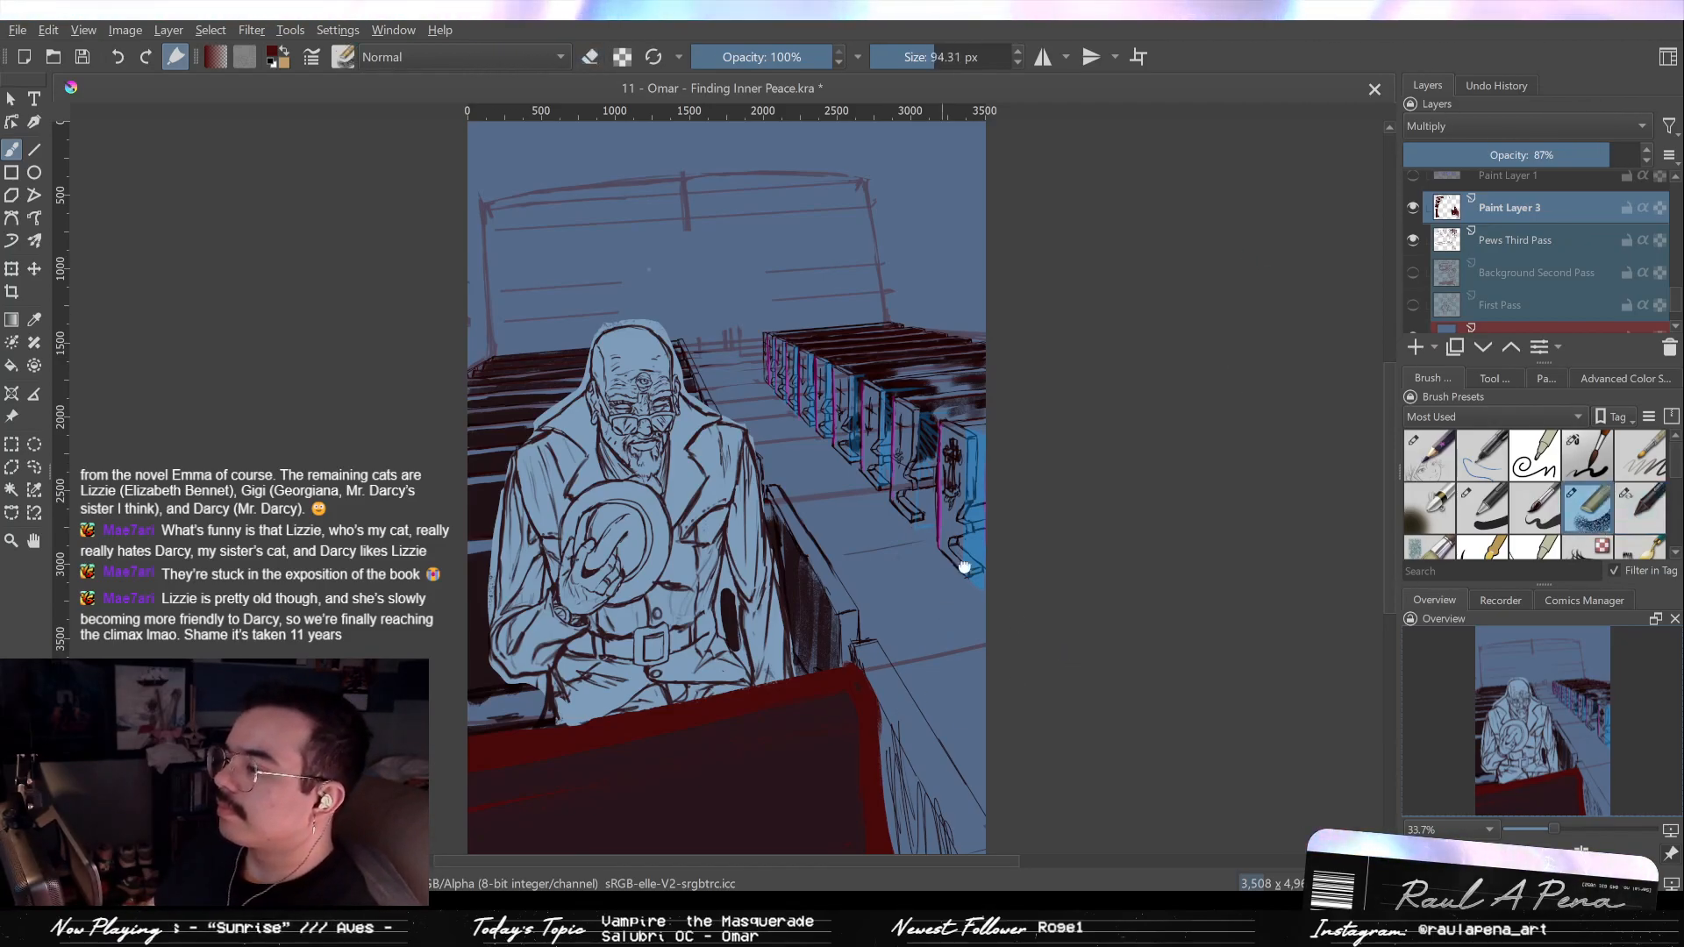
drag(943, 612, 985, 455)
drag(936, 593, 918, 607)
mouse_move(943, 706)
mouse_down()
mouse_move(953, 658)
mouse_move(980, 680)
mouse_up()
key(/)
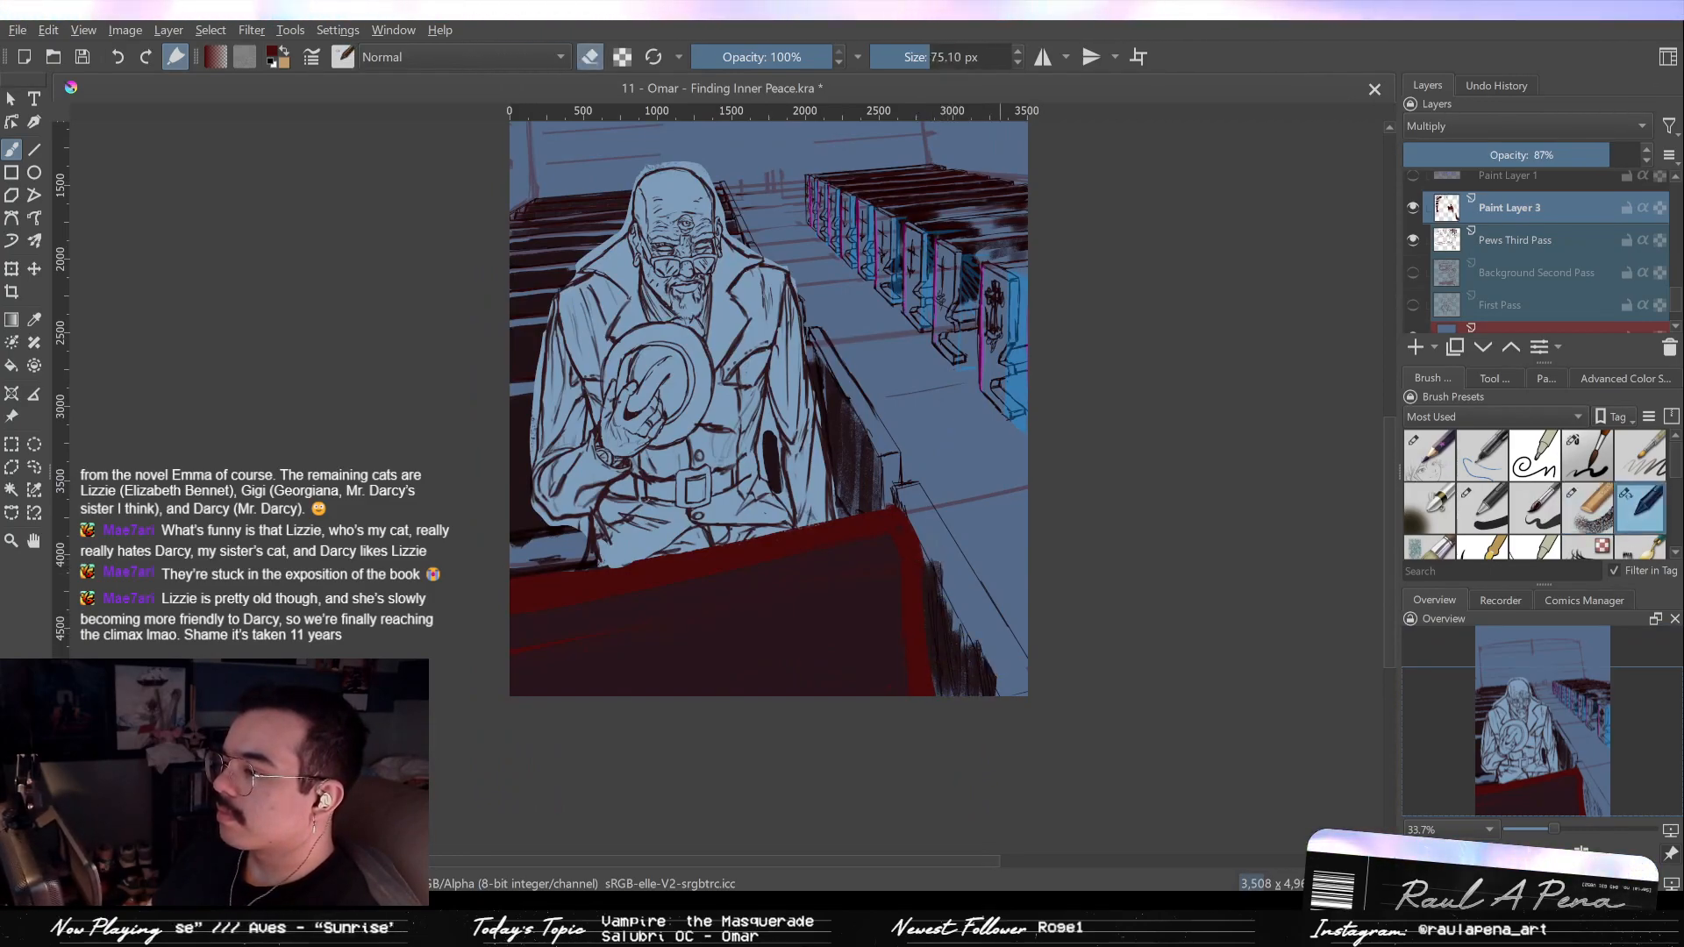
key(/)
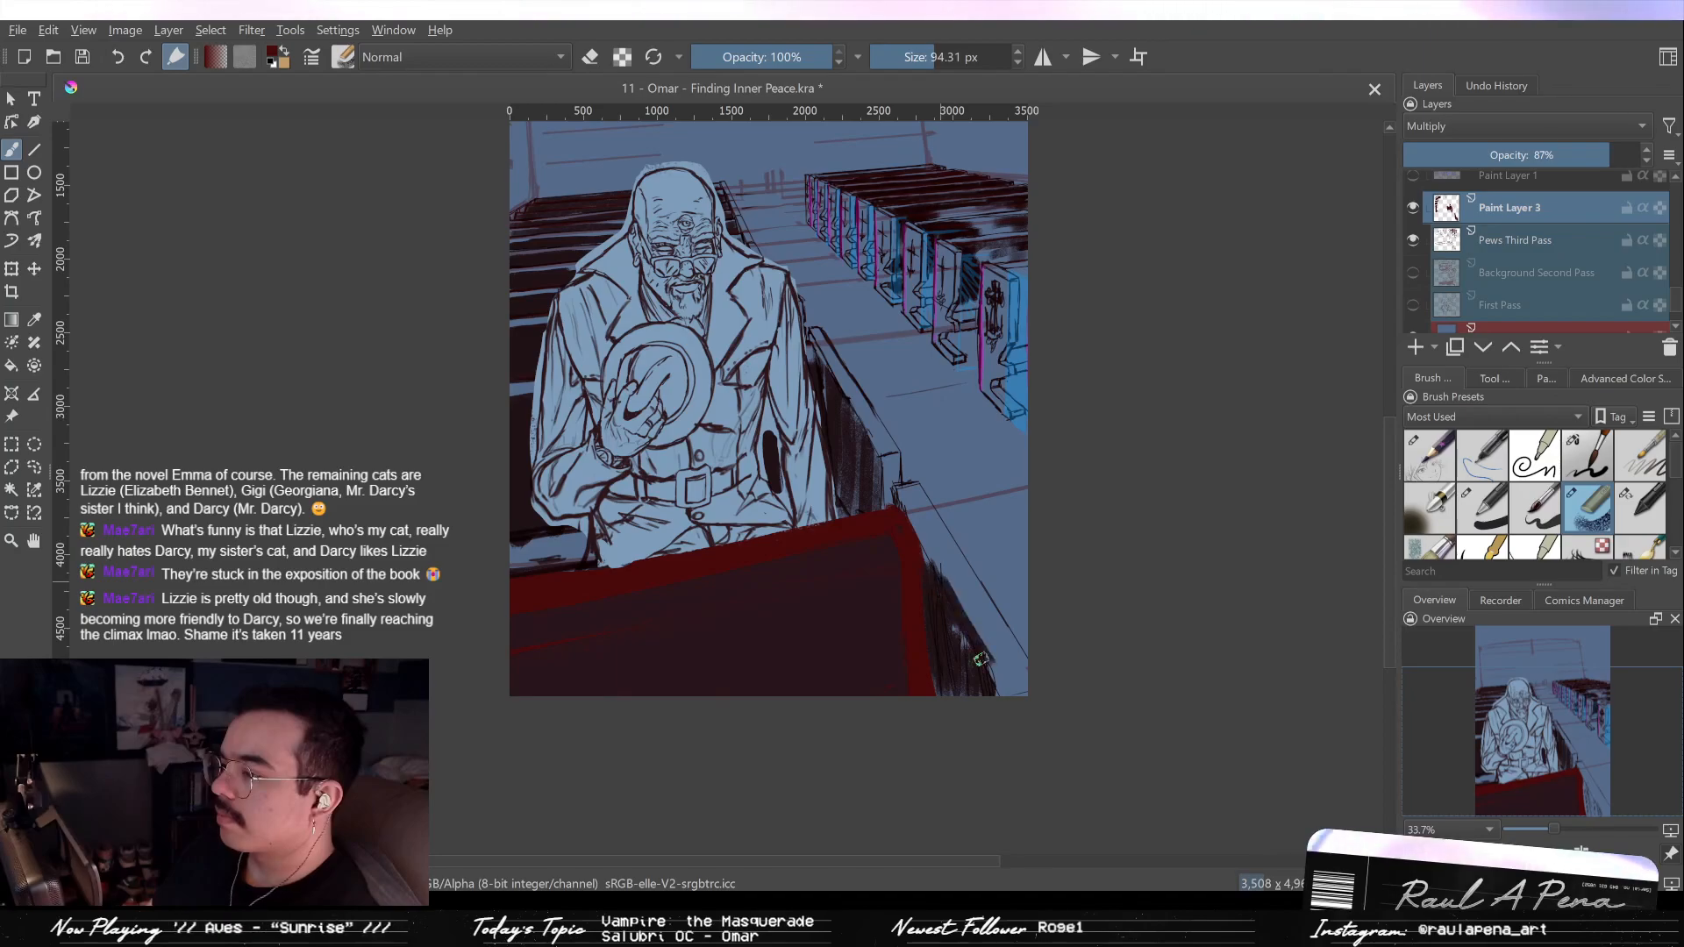
drag(964, 642, 998, 725)
drag(1008, 712, 1006, 618)
key(/)
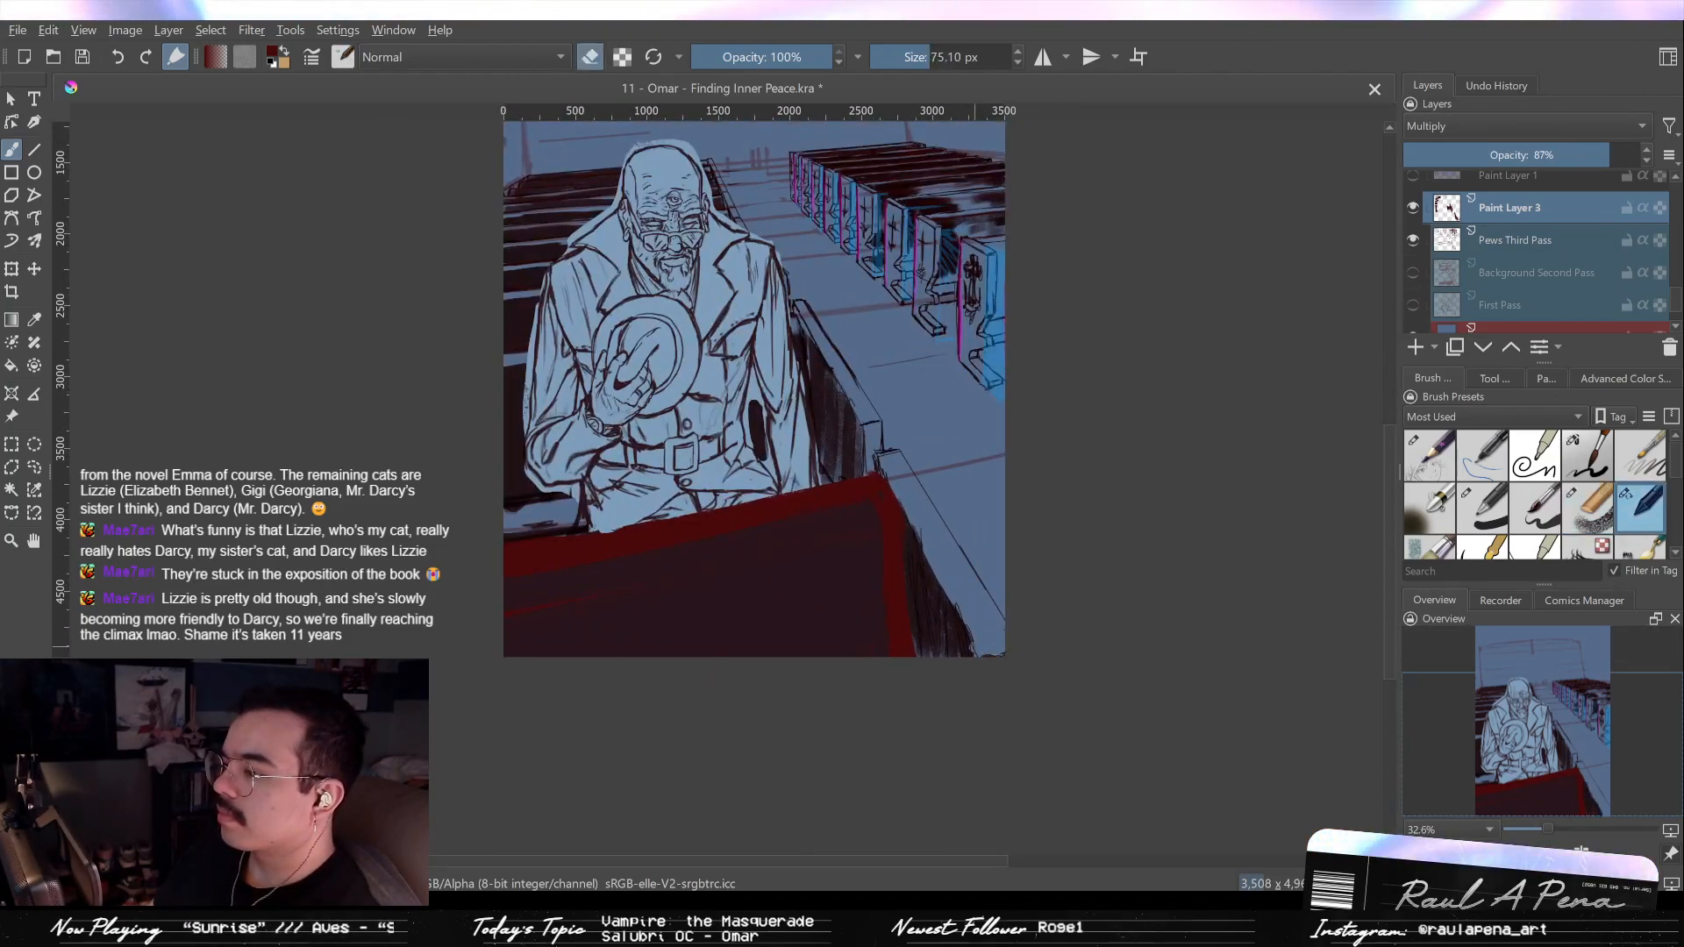
key(2)
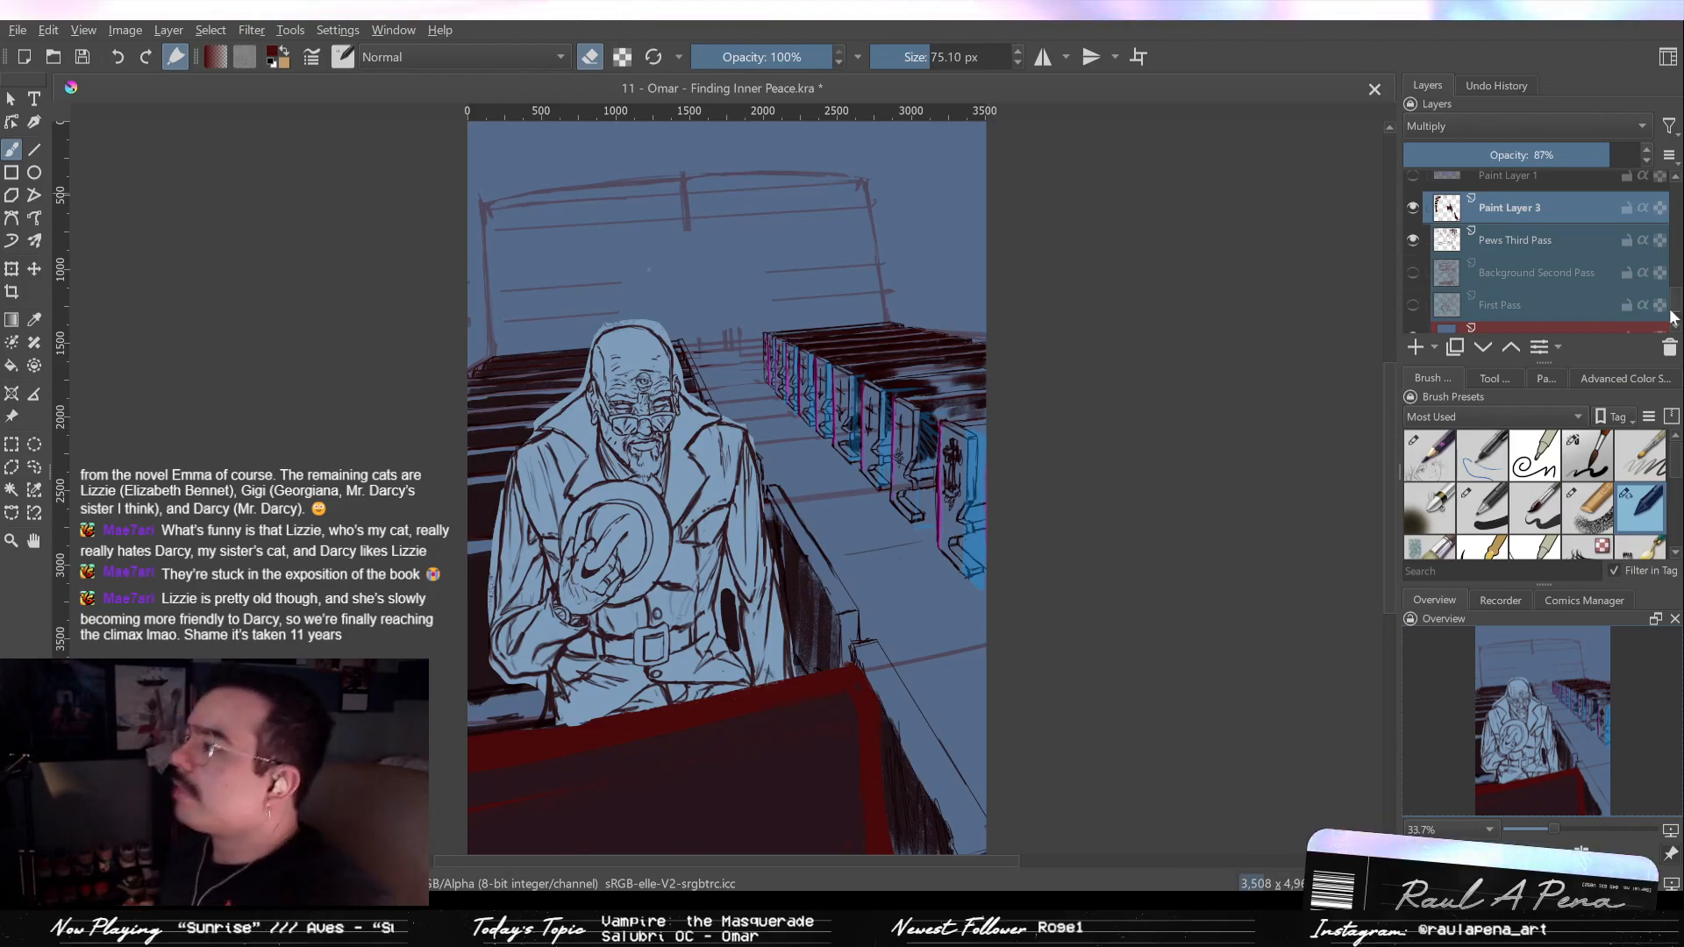
Show the Building Guide and Pew Guide layers and move Building Guide below Pews Third Pass.
scroll(1488, 250, up, 3)
click(1413, 219)
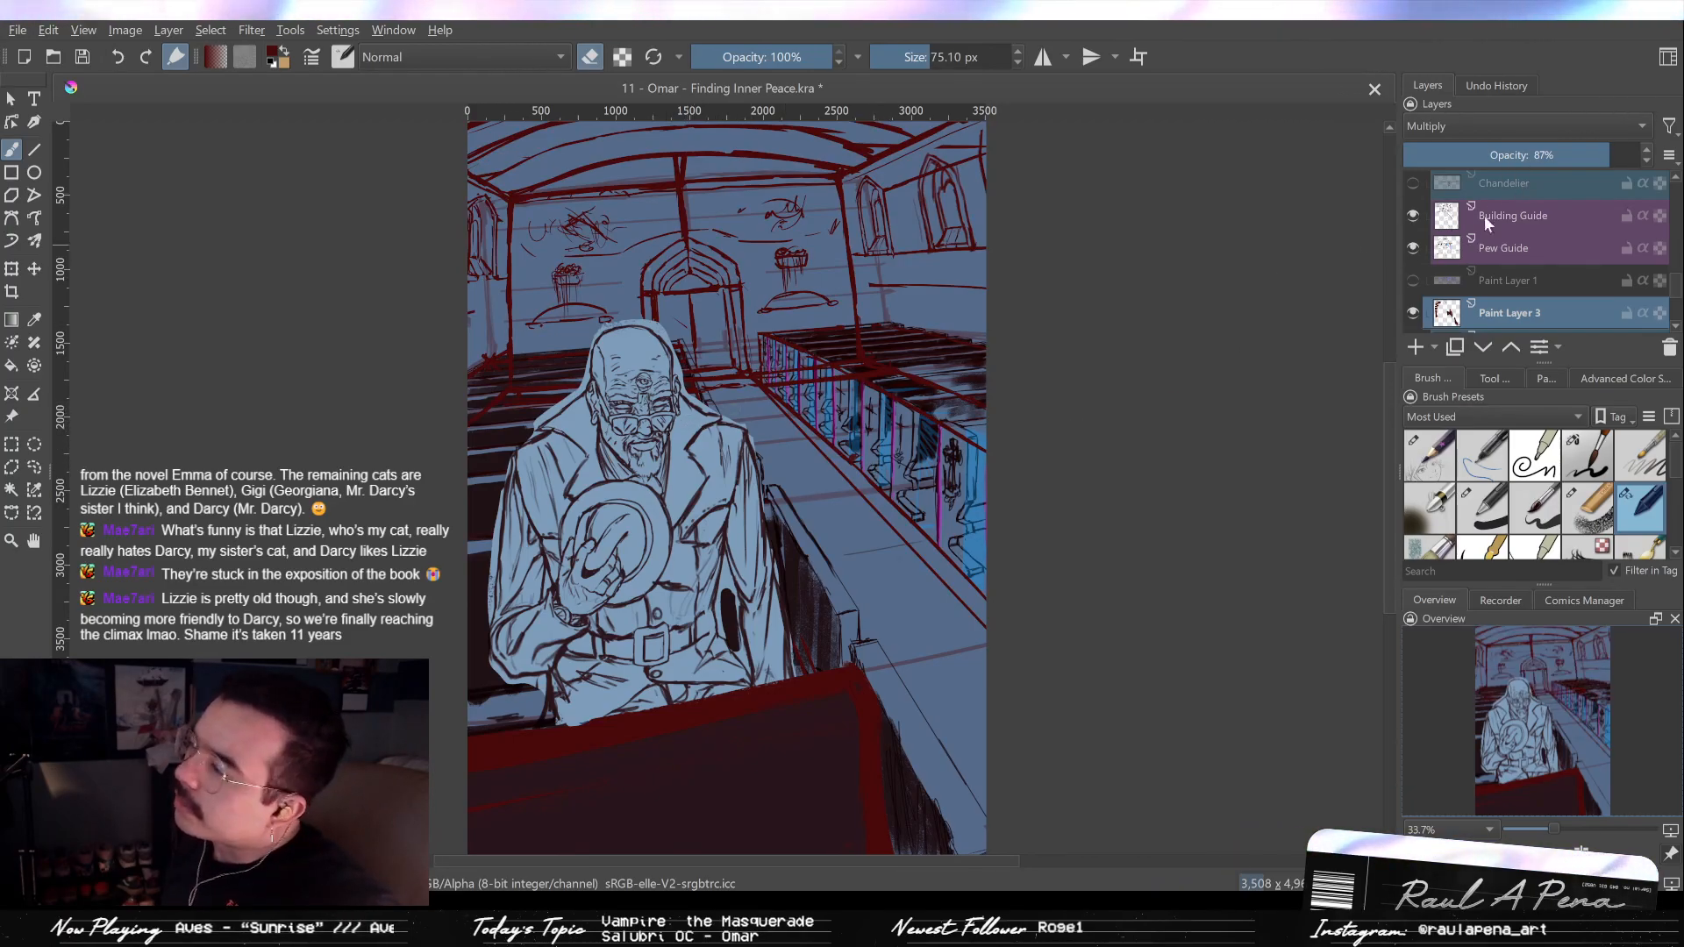
click(1514, 219)
click(1482, 347)
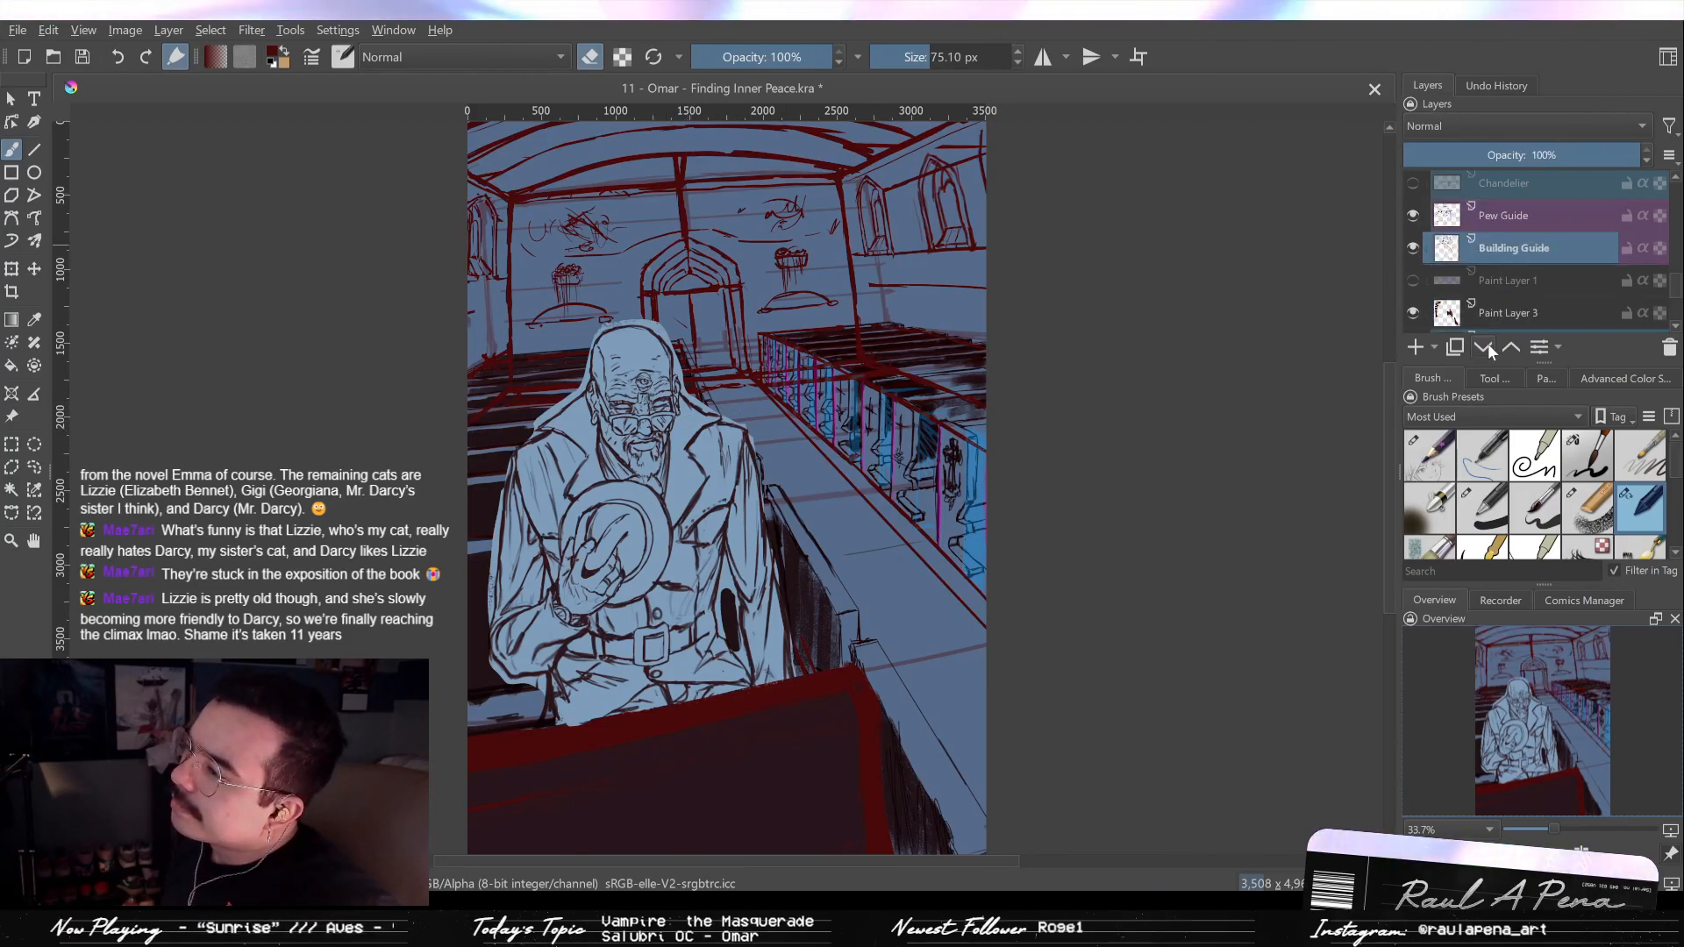
click(1482, 346)
click(1483, 346)
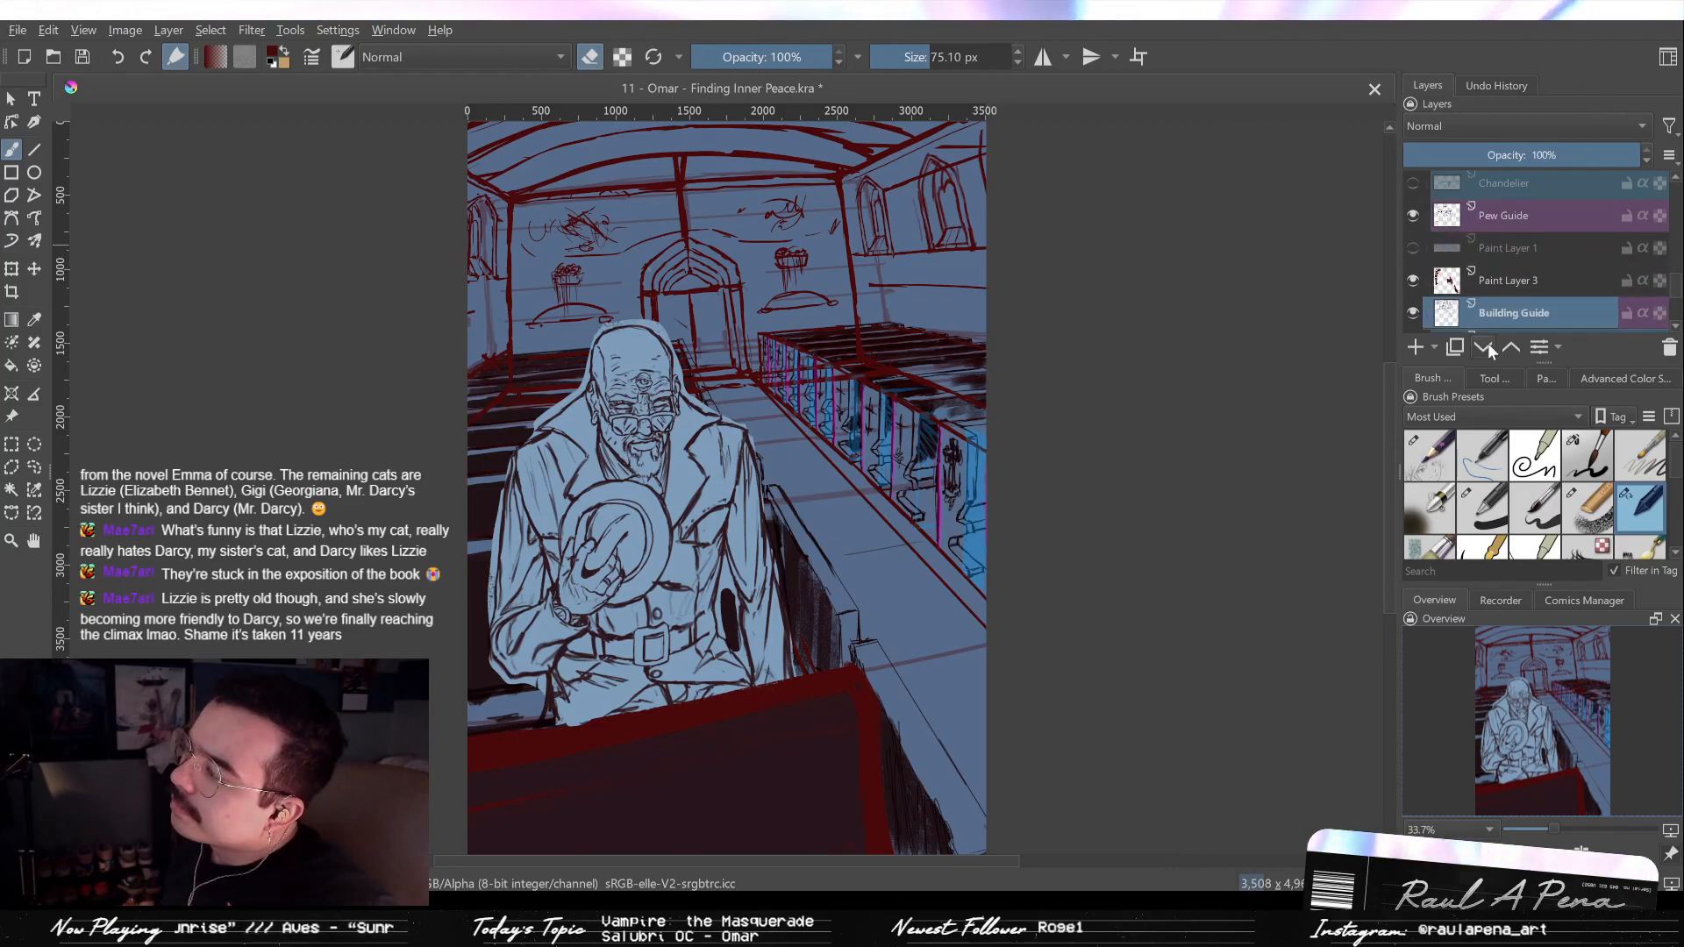
click(1483, 346)
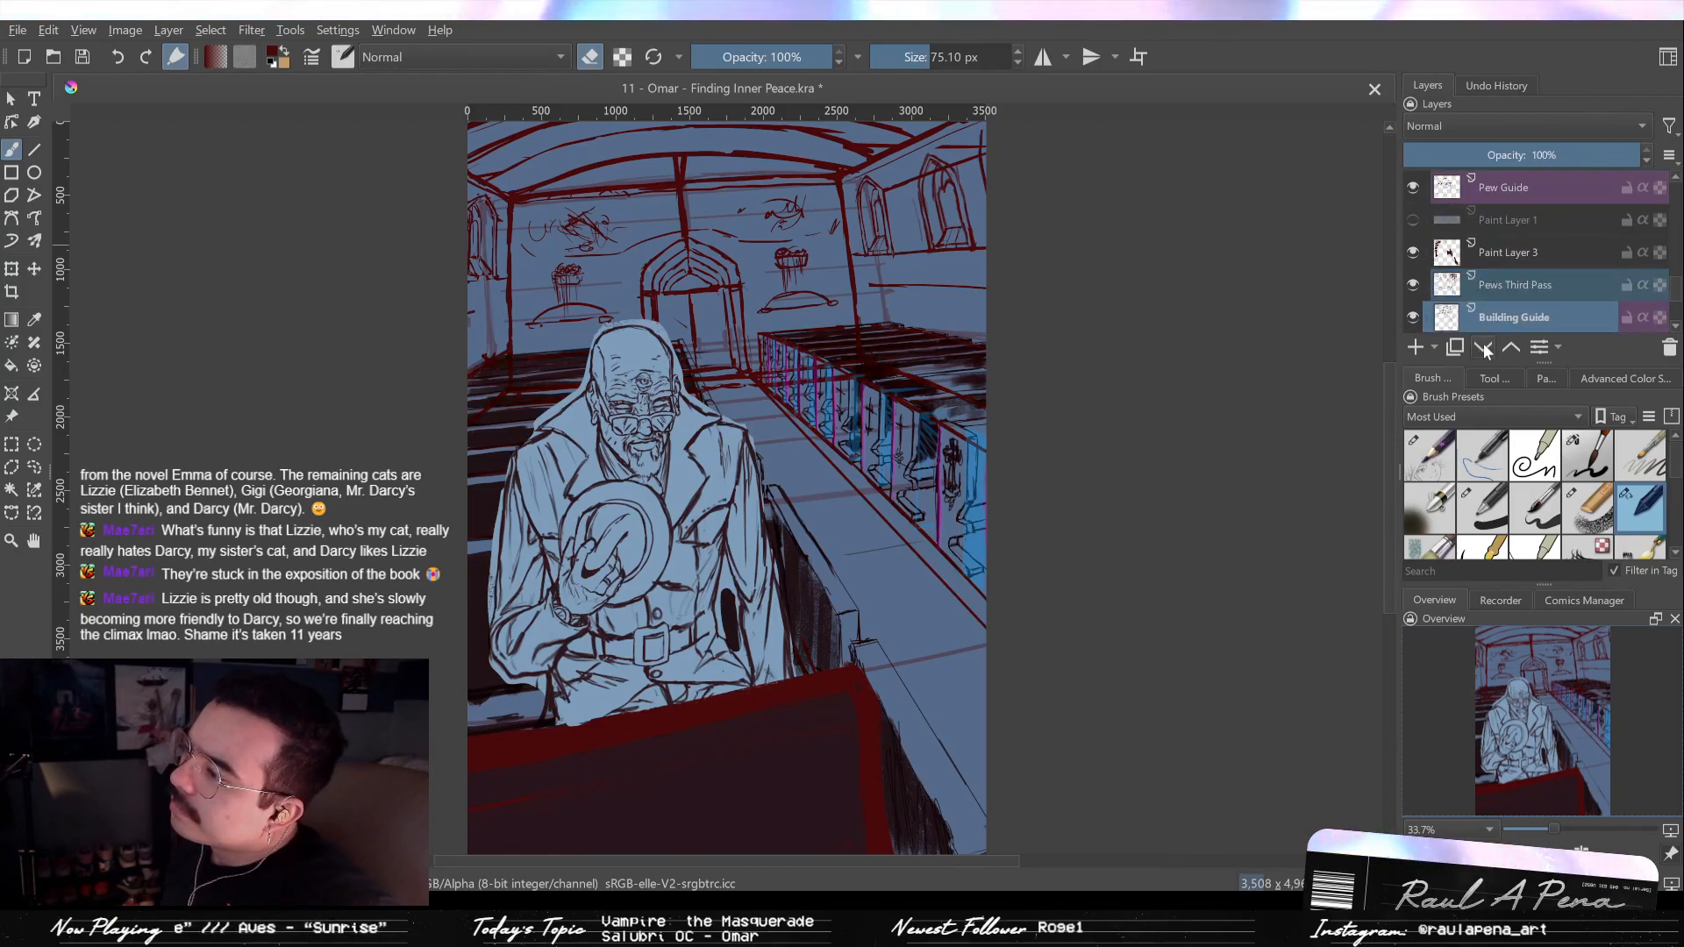
scroll(684, 333, up, 2)
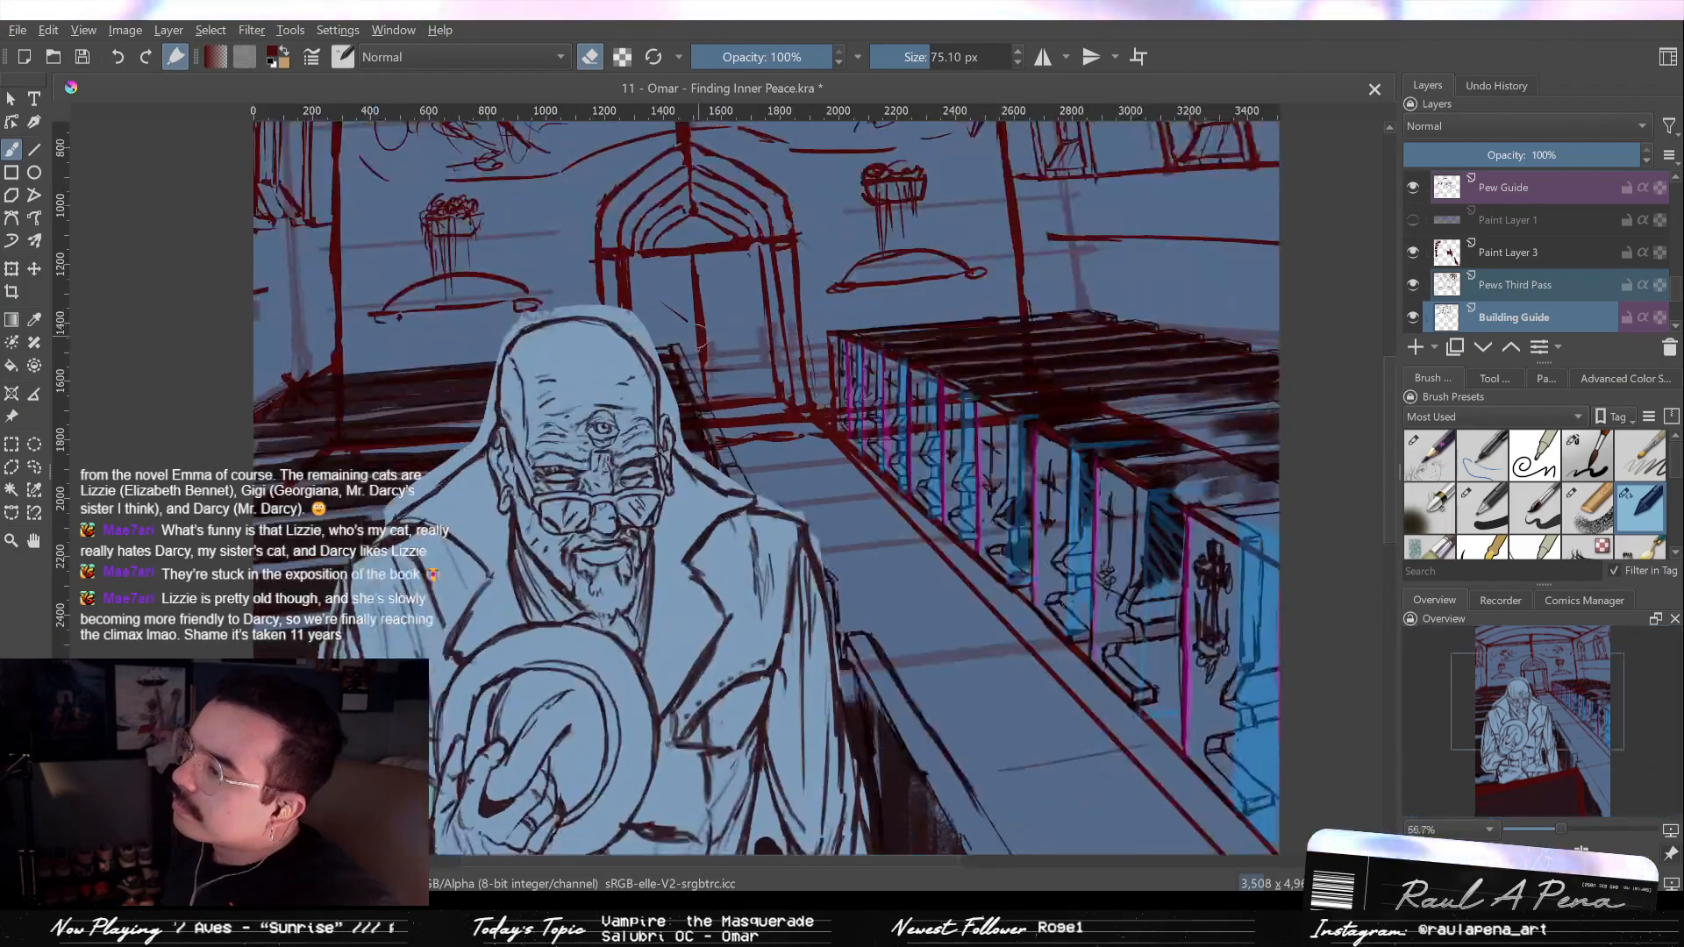
Try the Building Guide layer at 39% opacity to compare the guide lines against the shaded pews.
scroll(684, 333, down, 1)
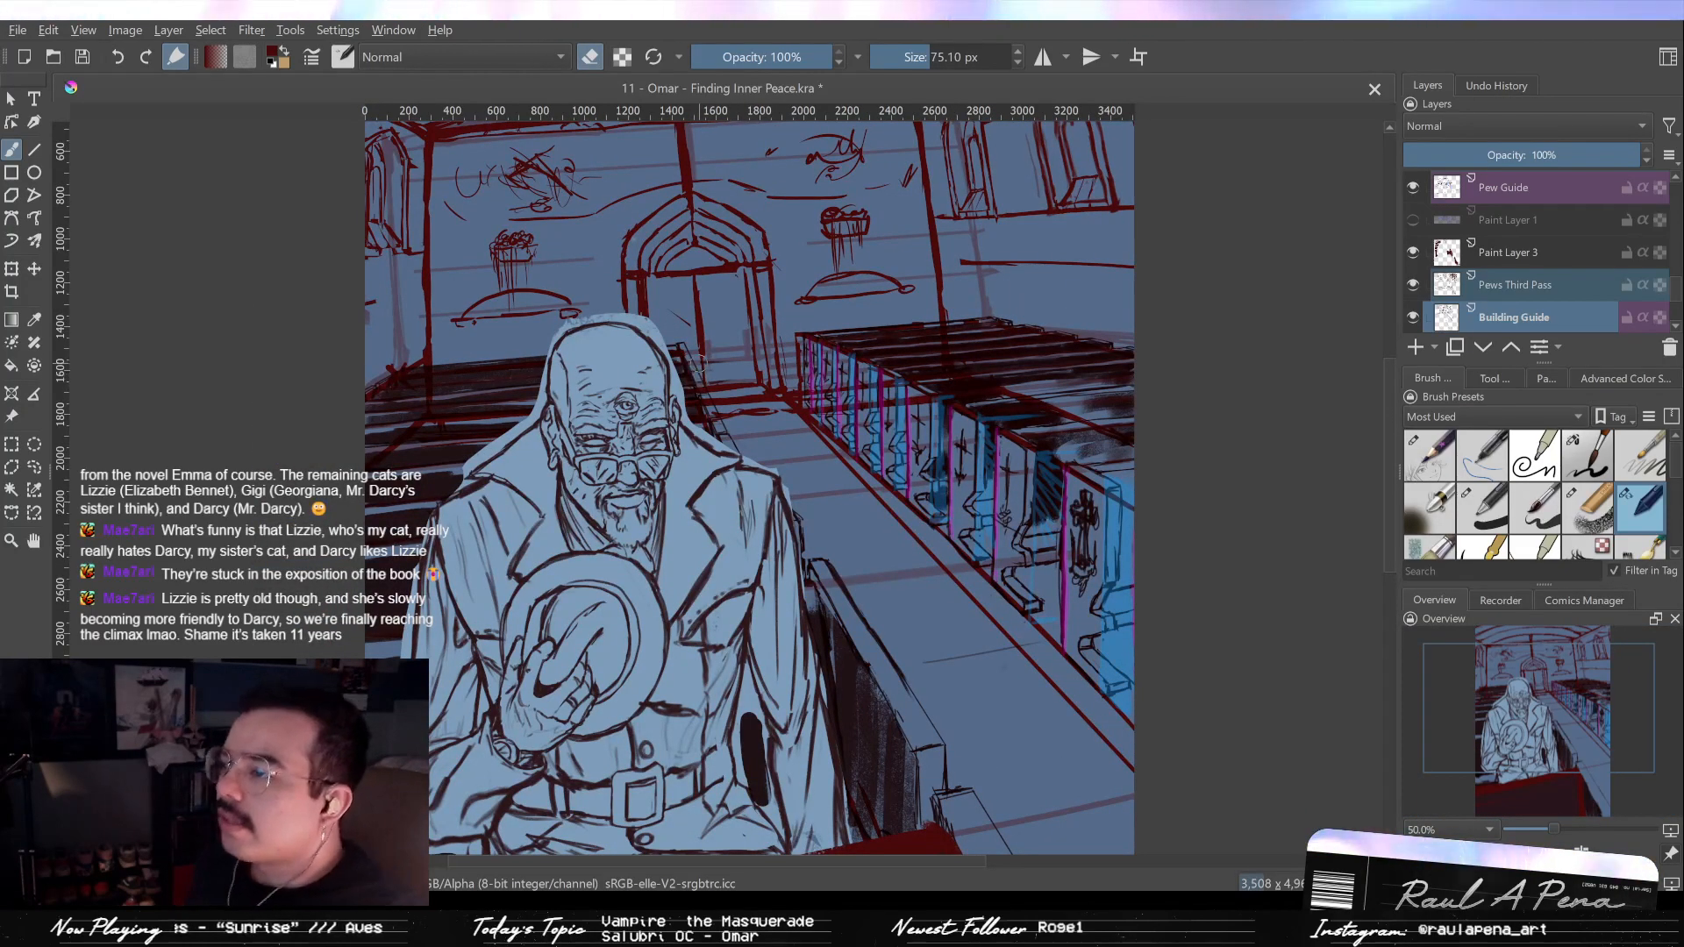
scroll(676, 380, up, 4)
scroll(675, 380, down, 2)
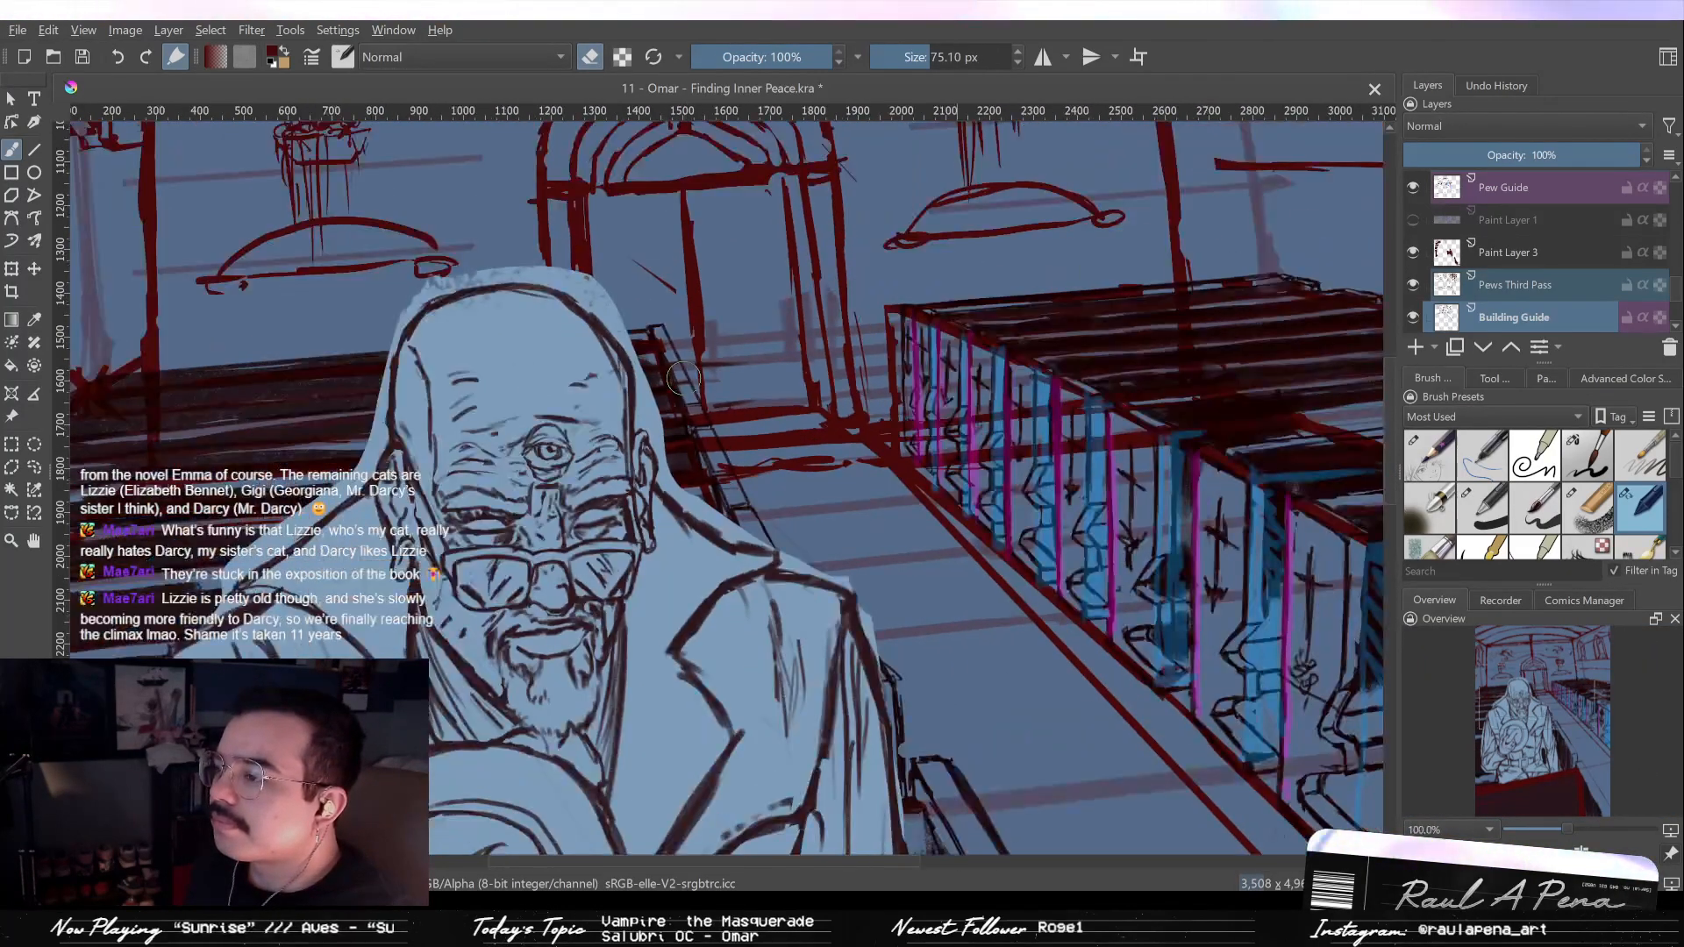
drag(770, 389, 740, 436)
drag(1631, 155, 1497, 156)
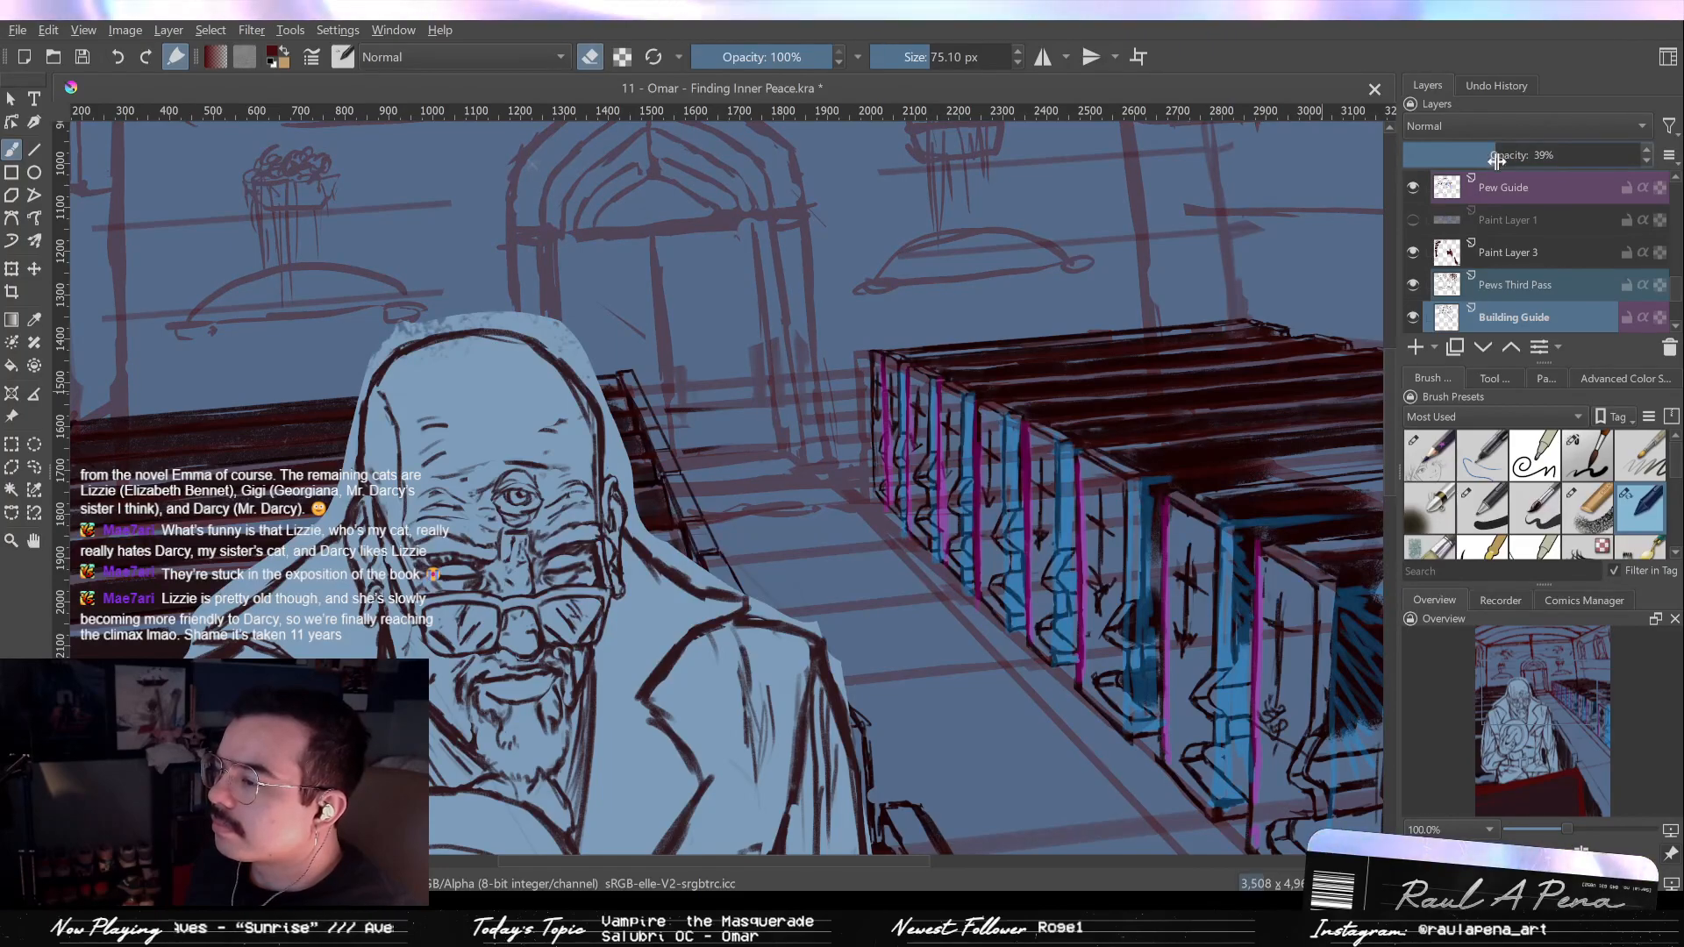
mouse_move(939, 458)
mouse_down()
mouse_move(903, 436)
mouse_move(1017, 359)
mouse_move(963, 439)
mouse_up()
scroll(1020, 369, down, 2)
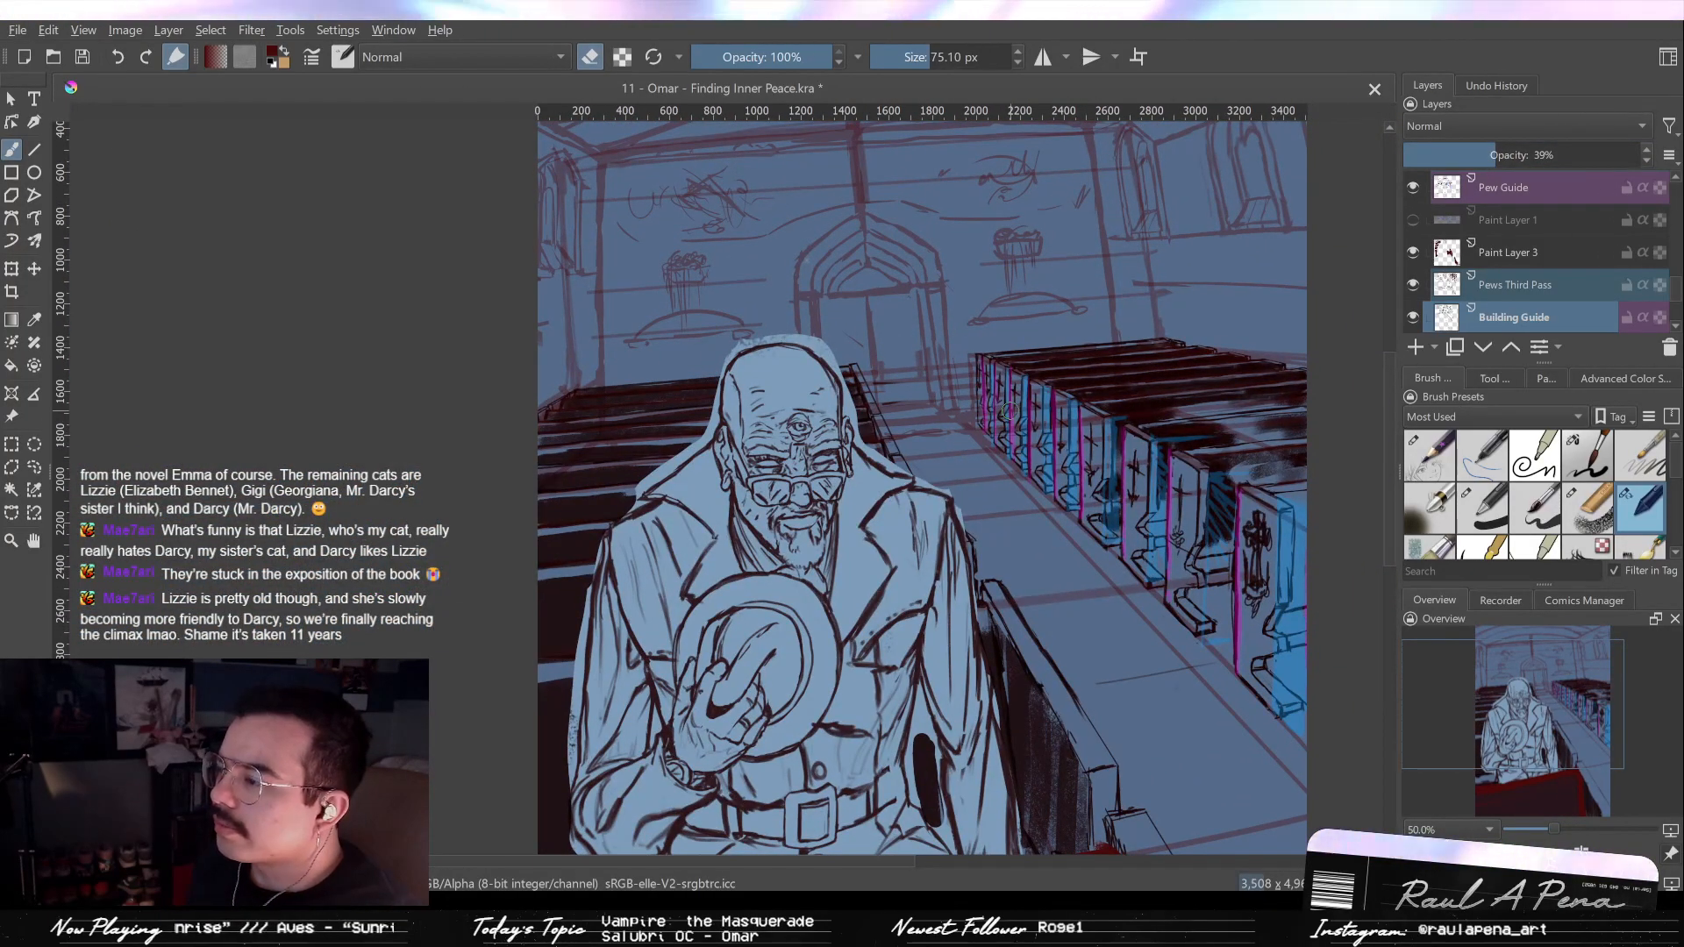
scroll(1008, 412, up, 1)
scroll(1005, 409, down, 2)
scroll(1002, 406, up, 6)
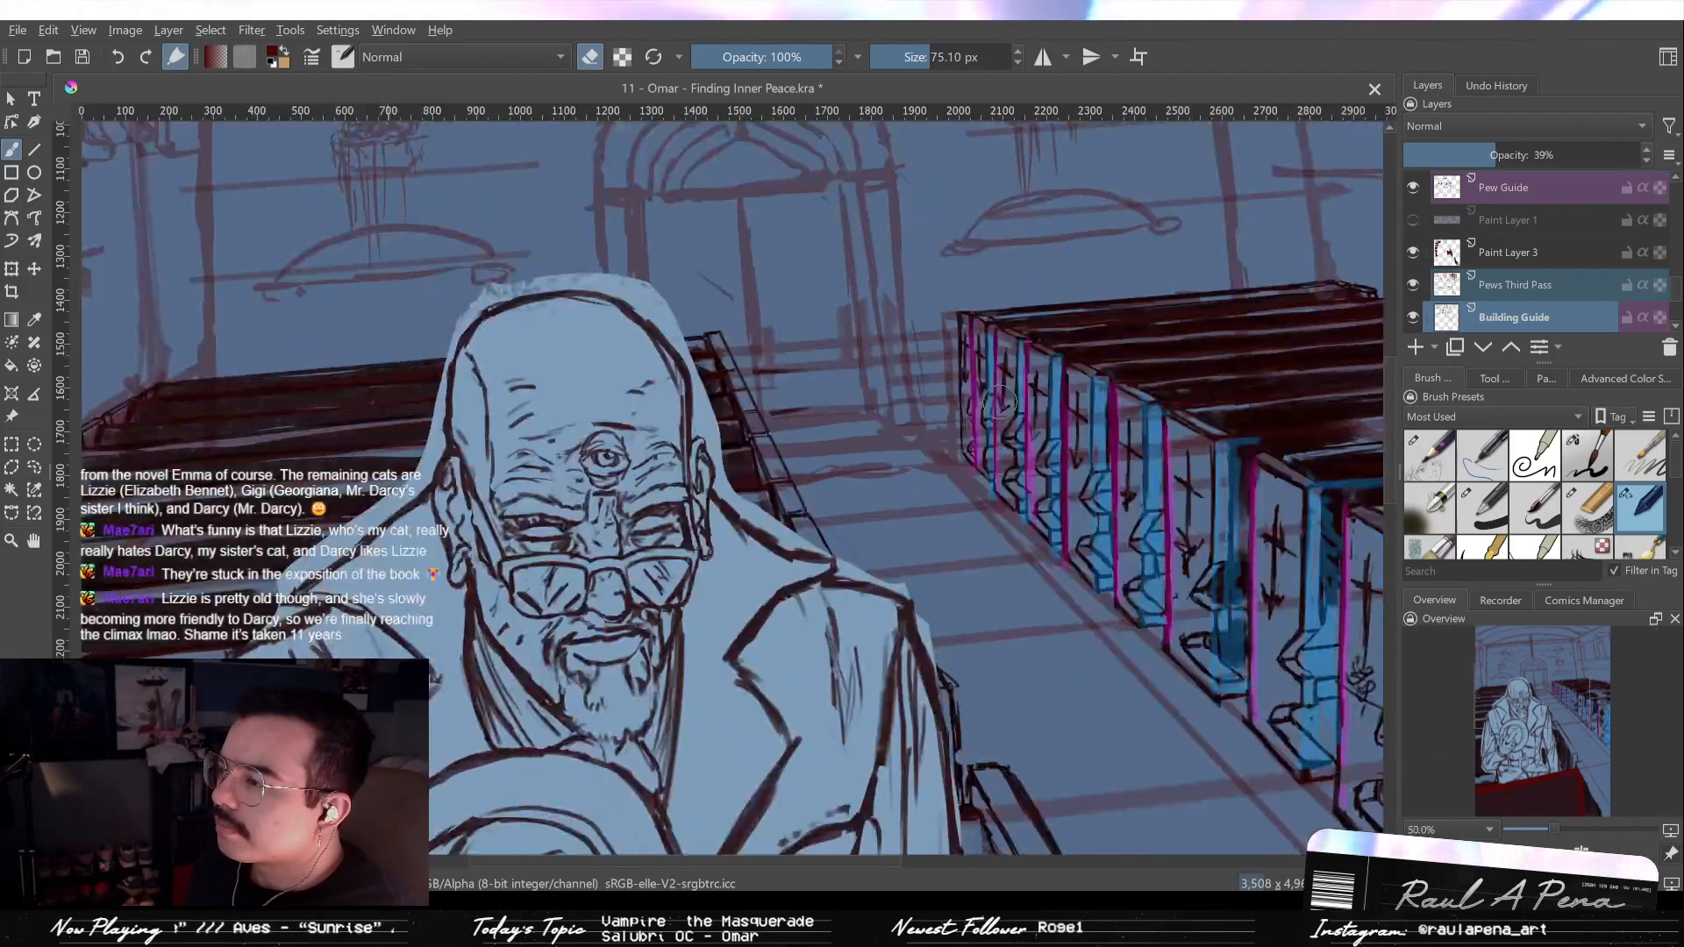
scroll(996, 417, down, 3)
scroll(996, 417, down, 4)
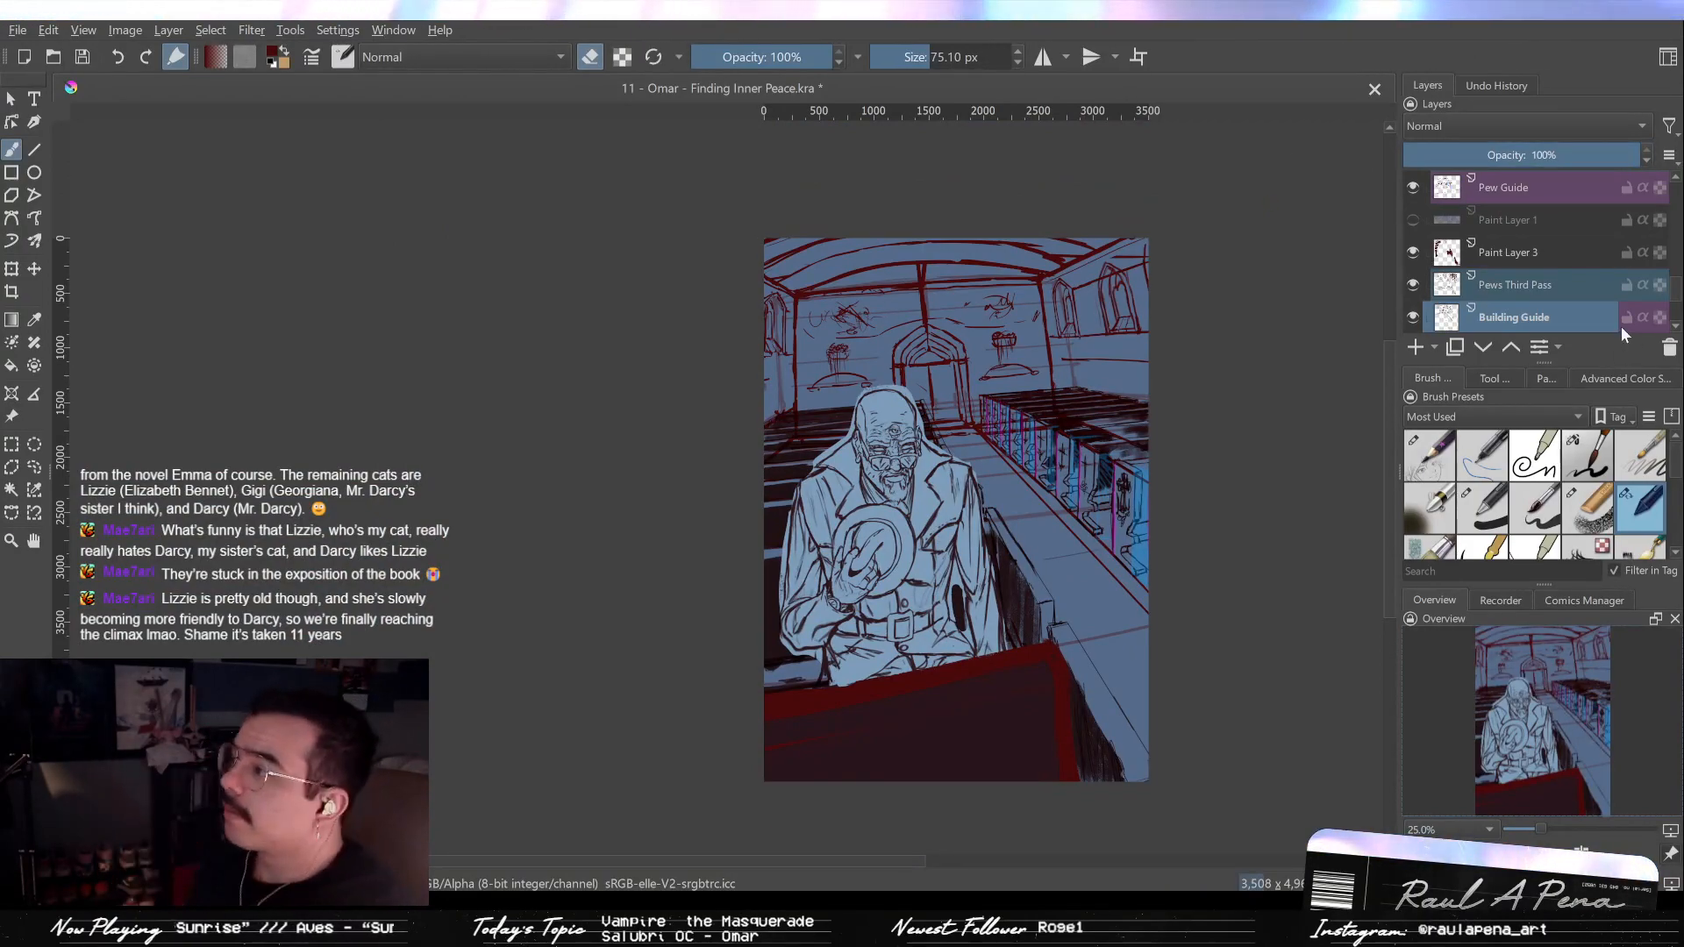
Show the Chandelier layers in the Church group.
scroll(1621, 327, up, 3)
click(1413, 259)
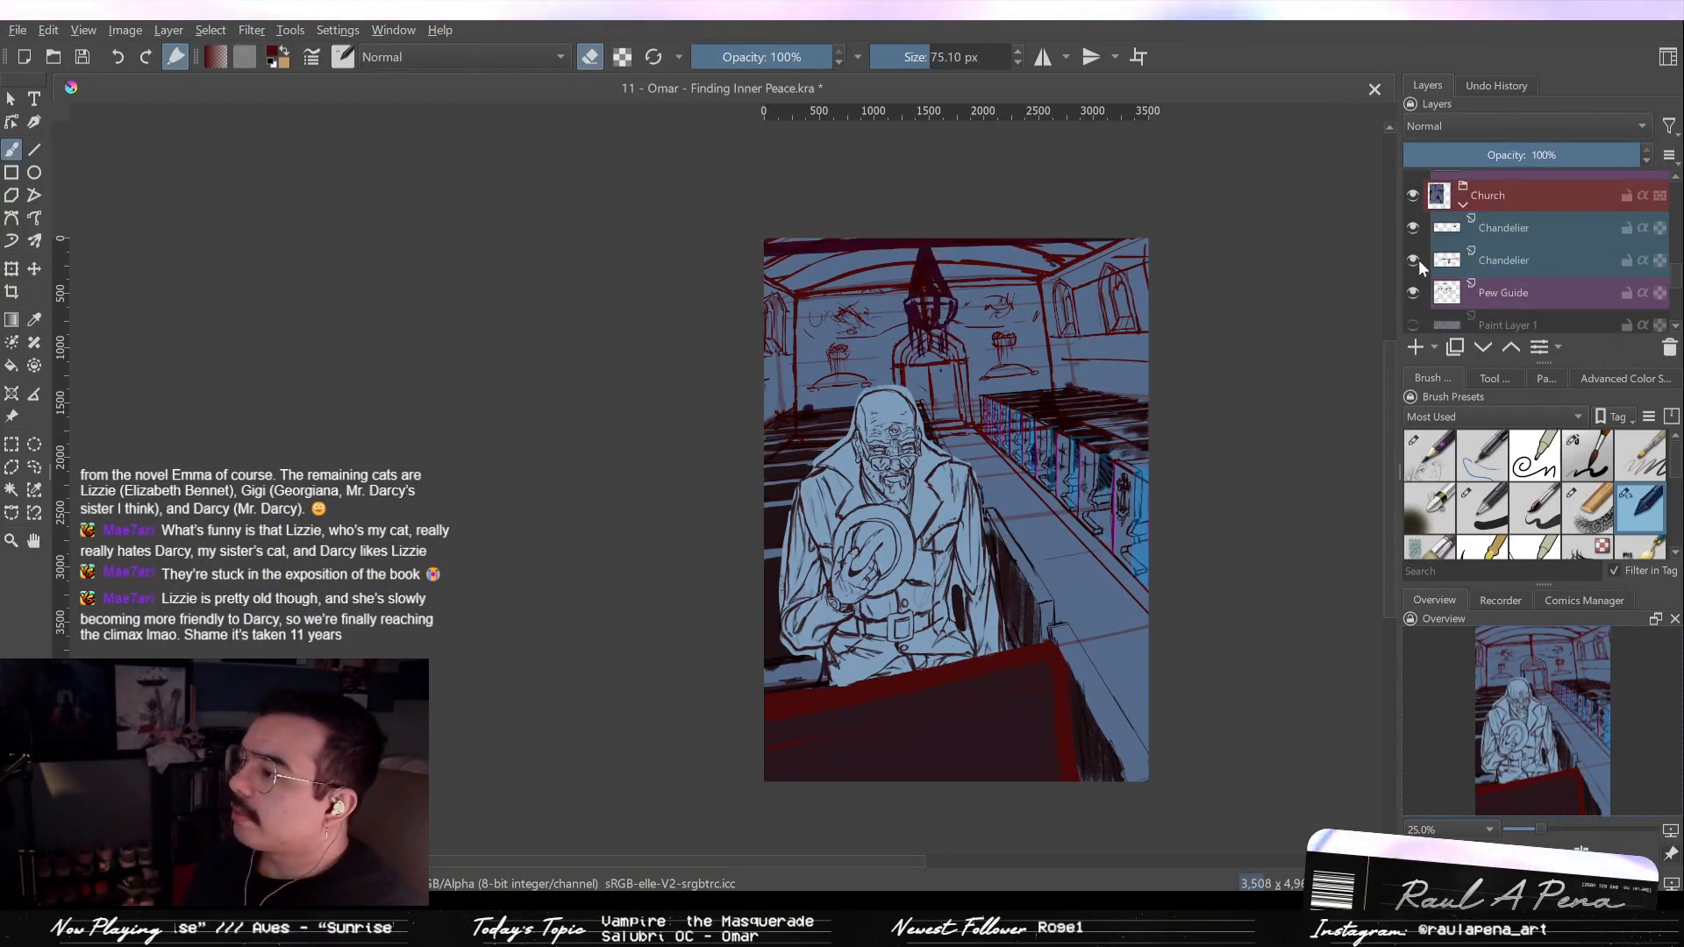
click(1522, 229)
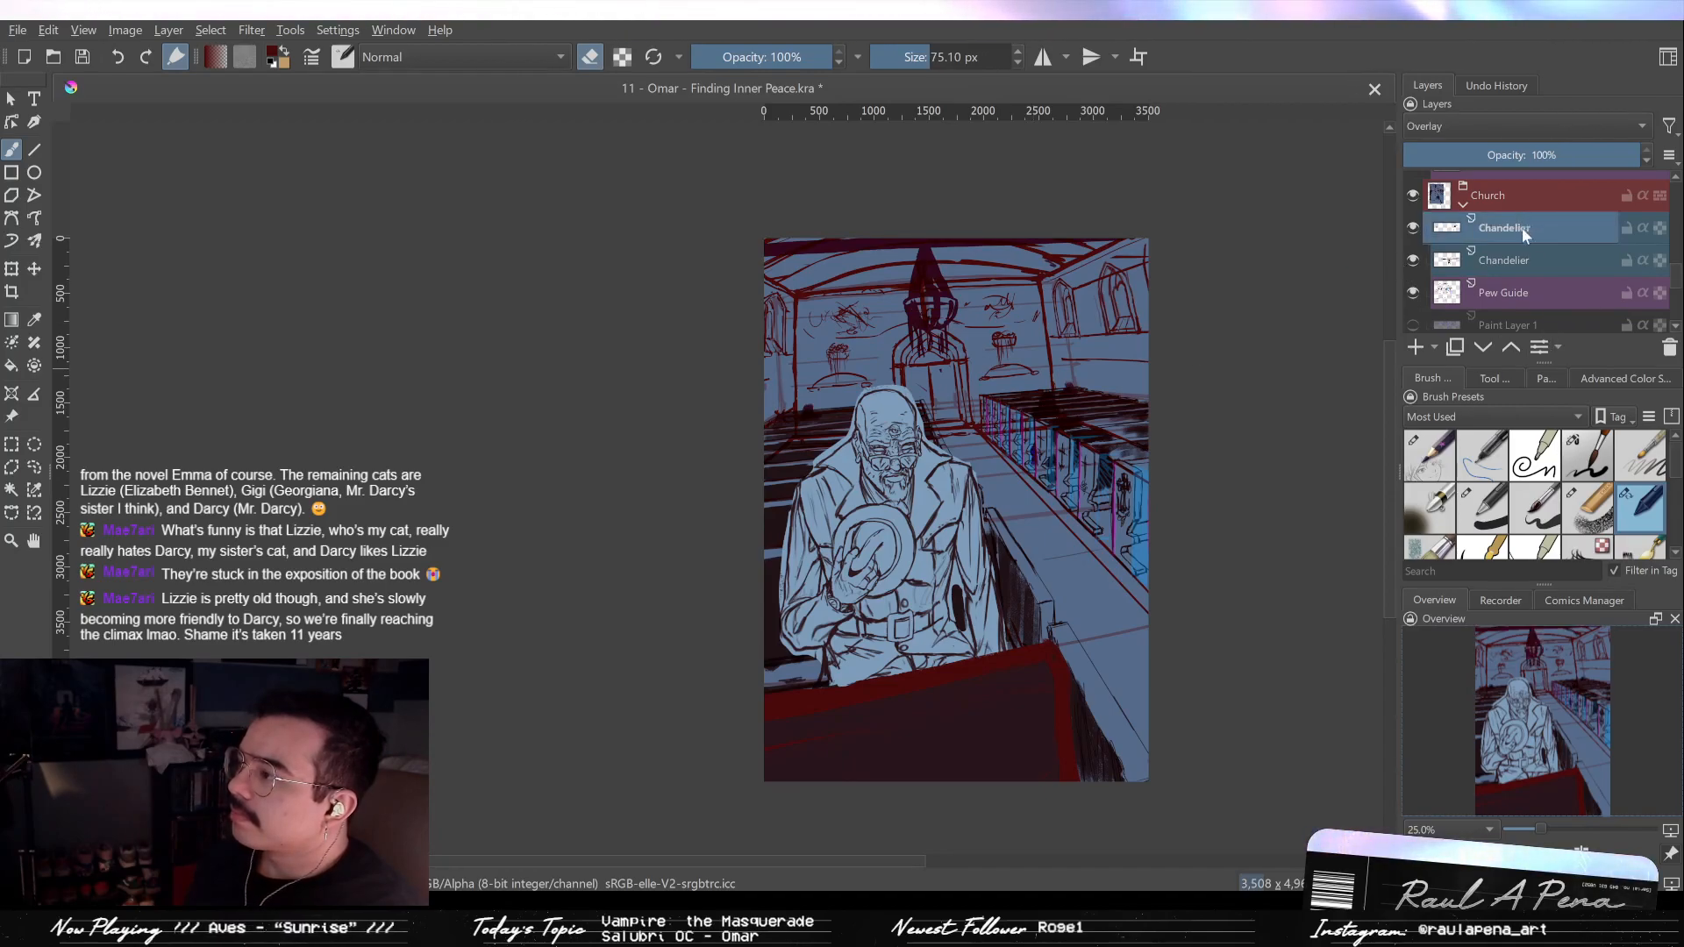
scroll(1499, 266, up, 3)
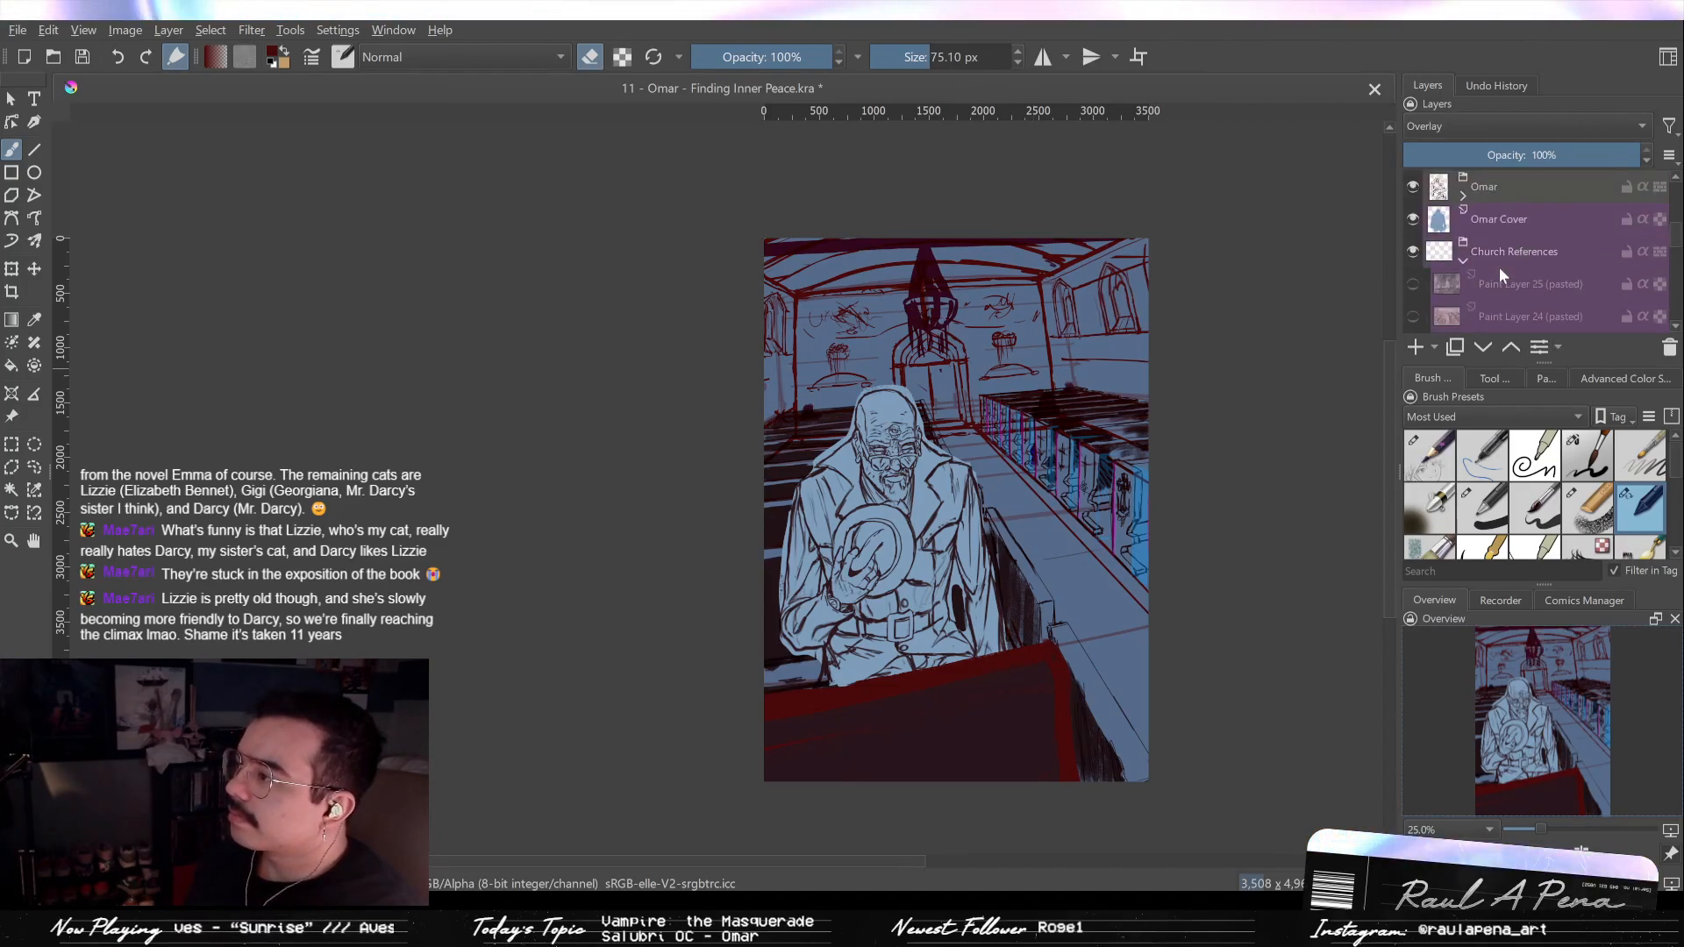
Show the Golden Glow and Moonlight lighting layers.
scroll(1531, 239, up, 3)
click(1518, 262)
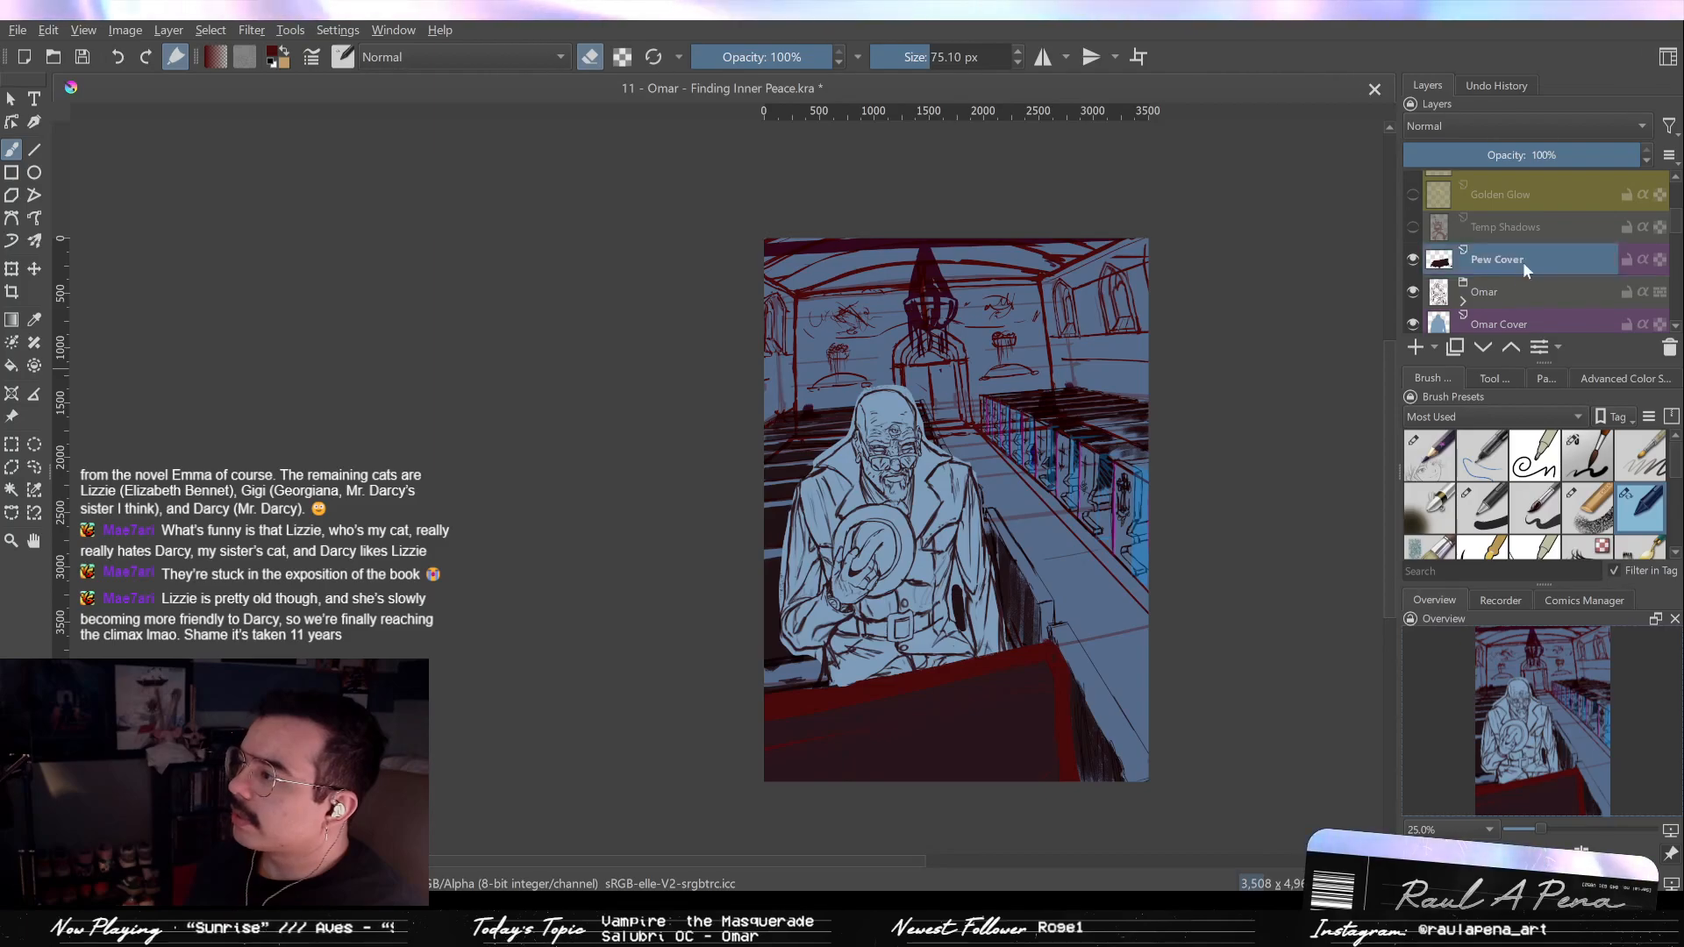
click(1546, 235)
scroll(1545, 235, up, 3)
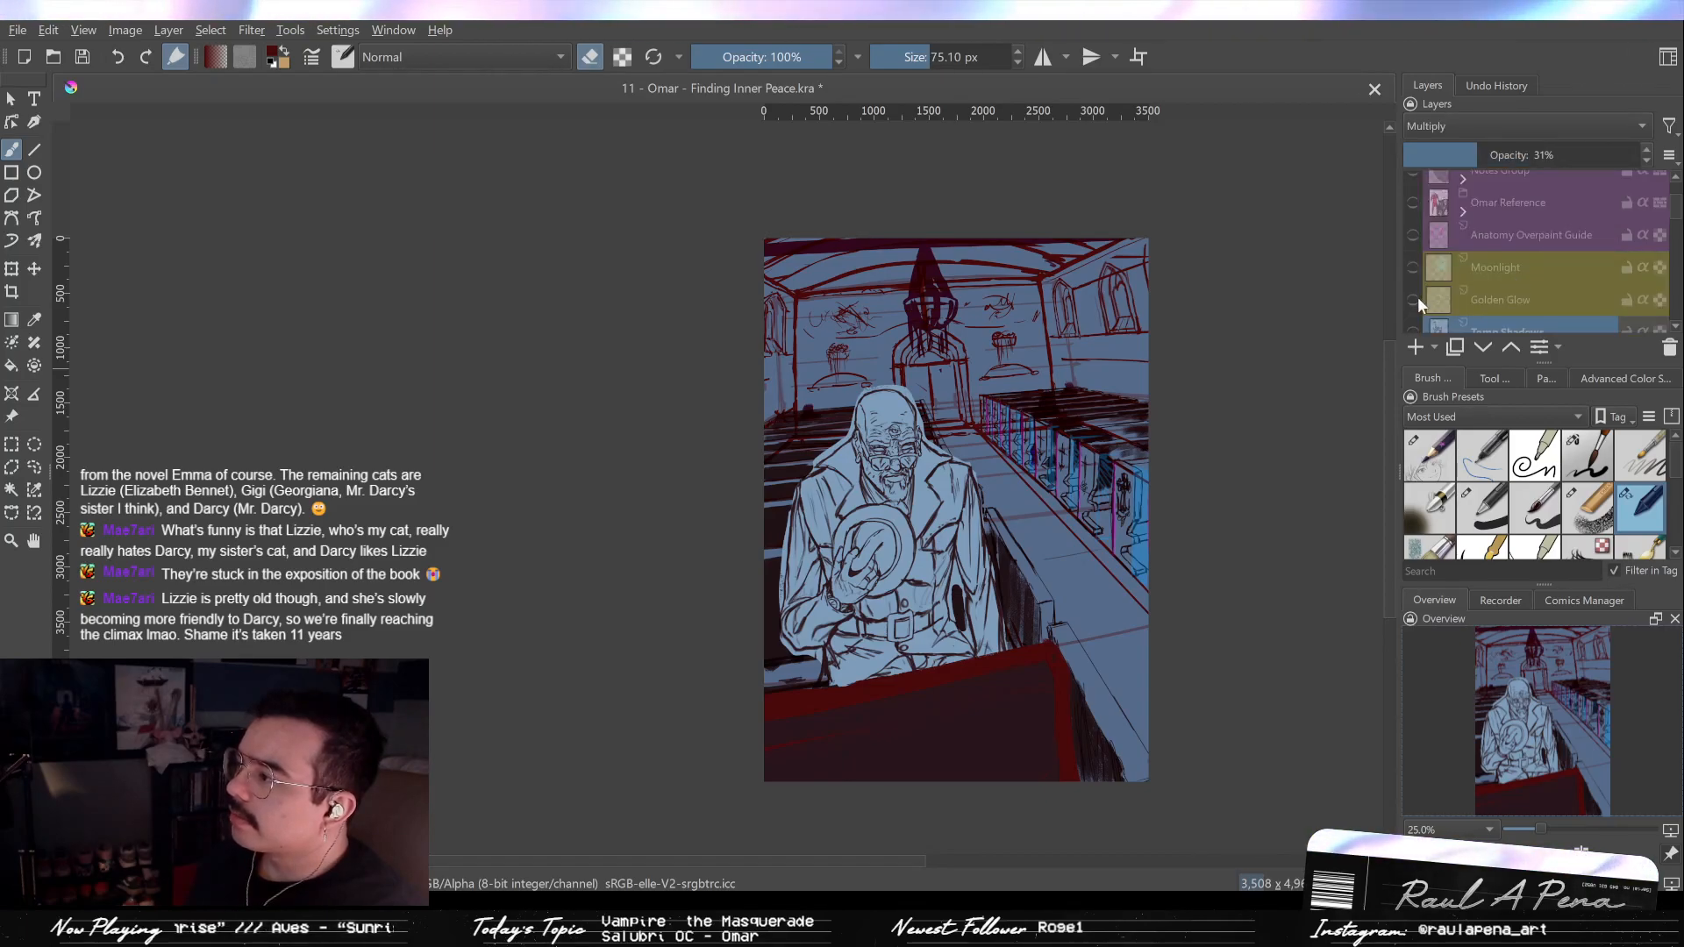
click(1413, 300)
click(1413, 266)
click(1481, 279)
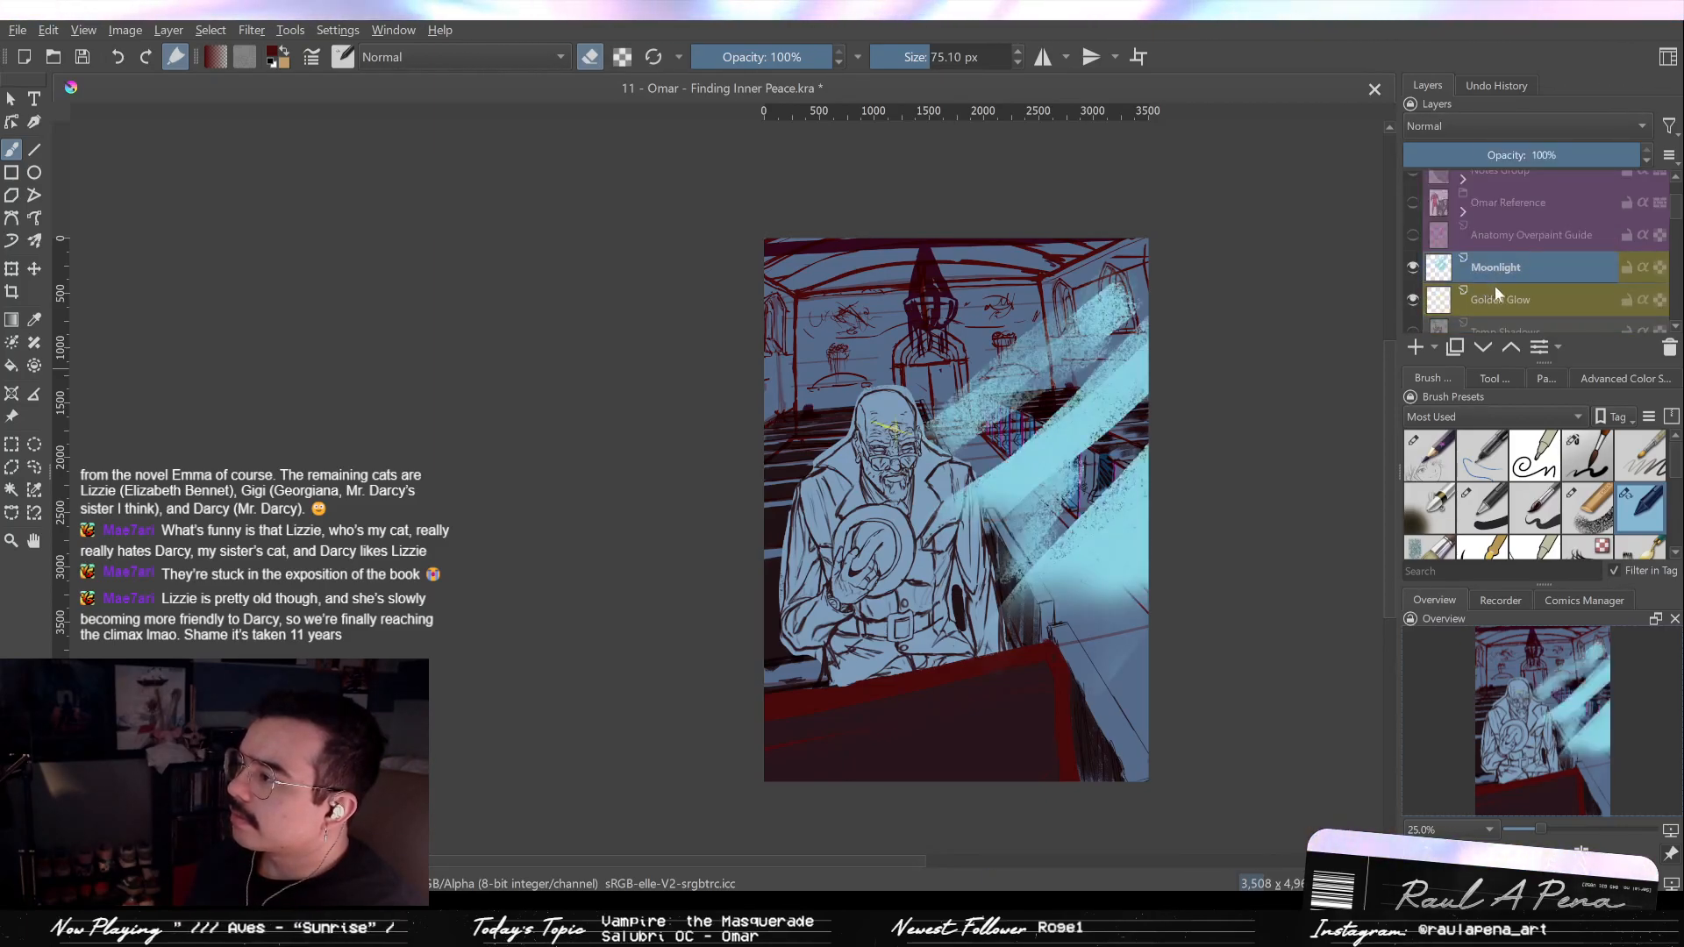
Add a new paint layer between the Golden Glow and Temp Shadows layers.
click(1497, 297)
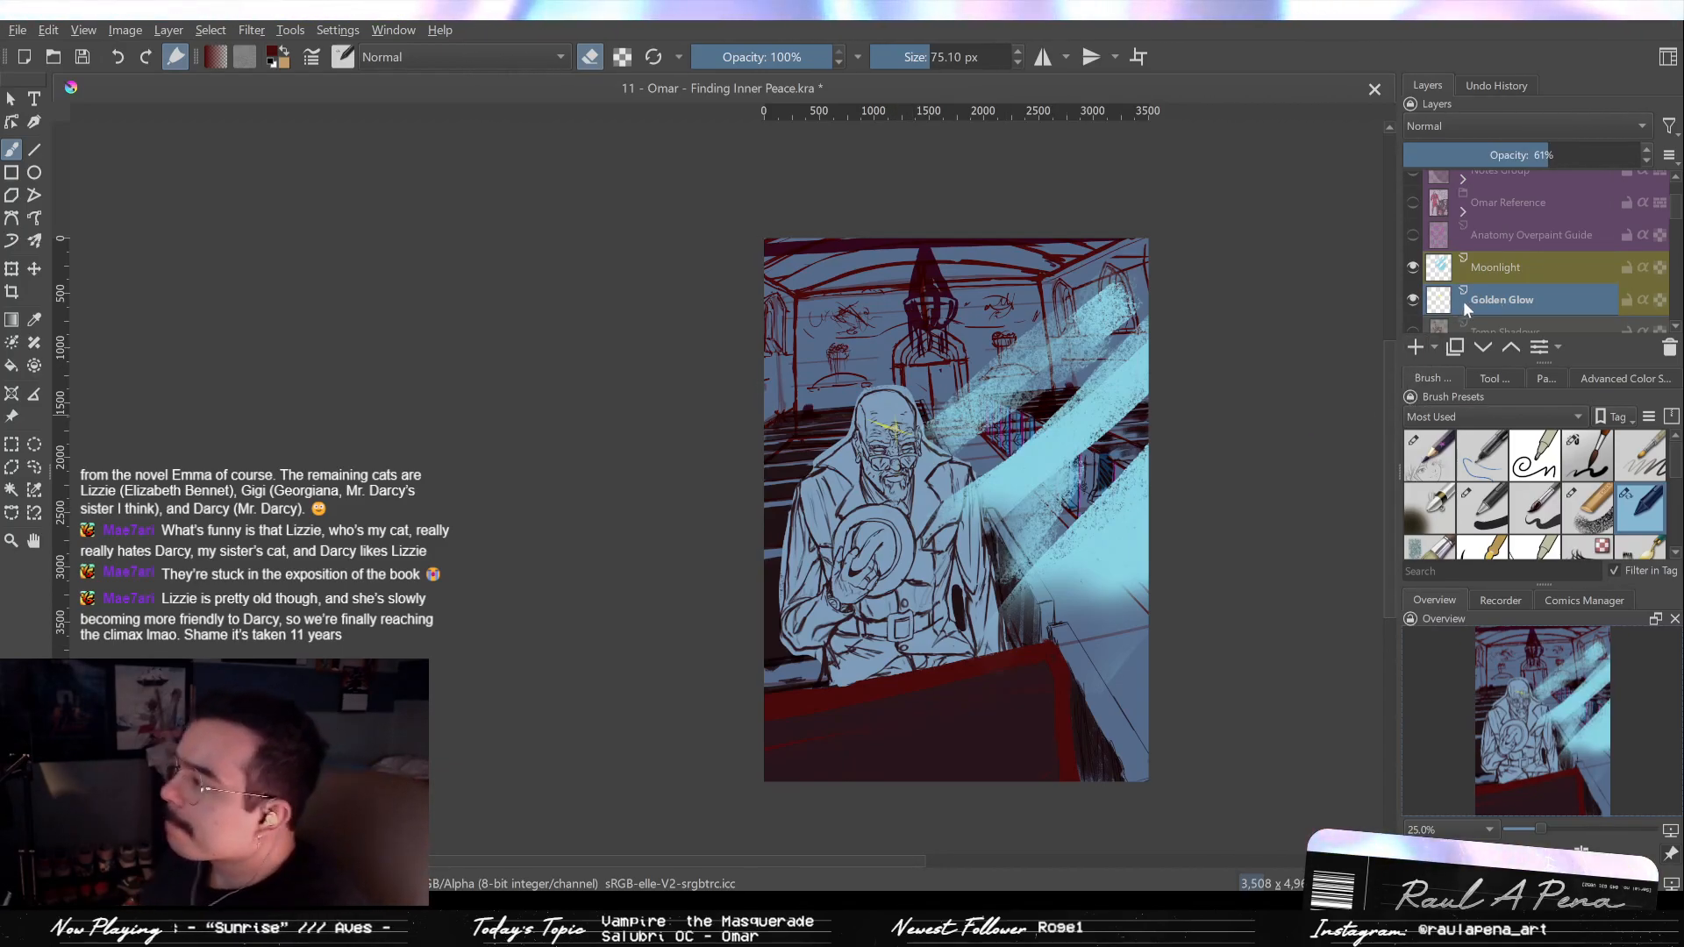
click(1502, 325)
click(1416, 348)
Block in small dark red seated figures on the far left-hand pew and the back right-hand pews, reducing the brush to 27.18 px.
click(1588, 507)
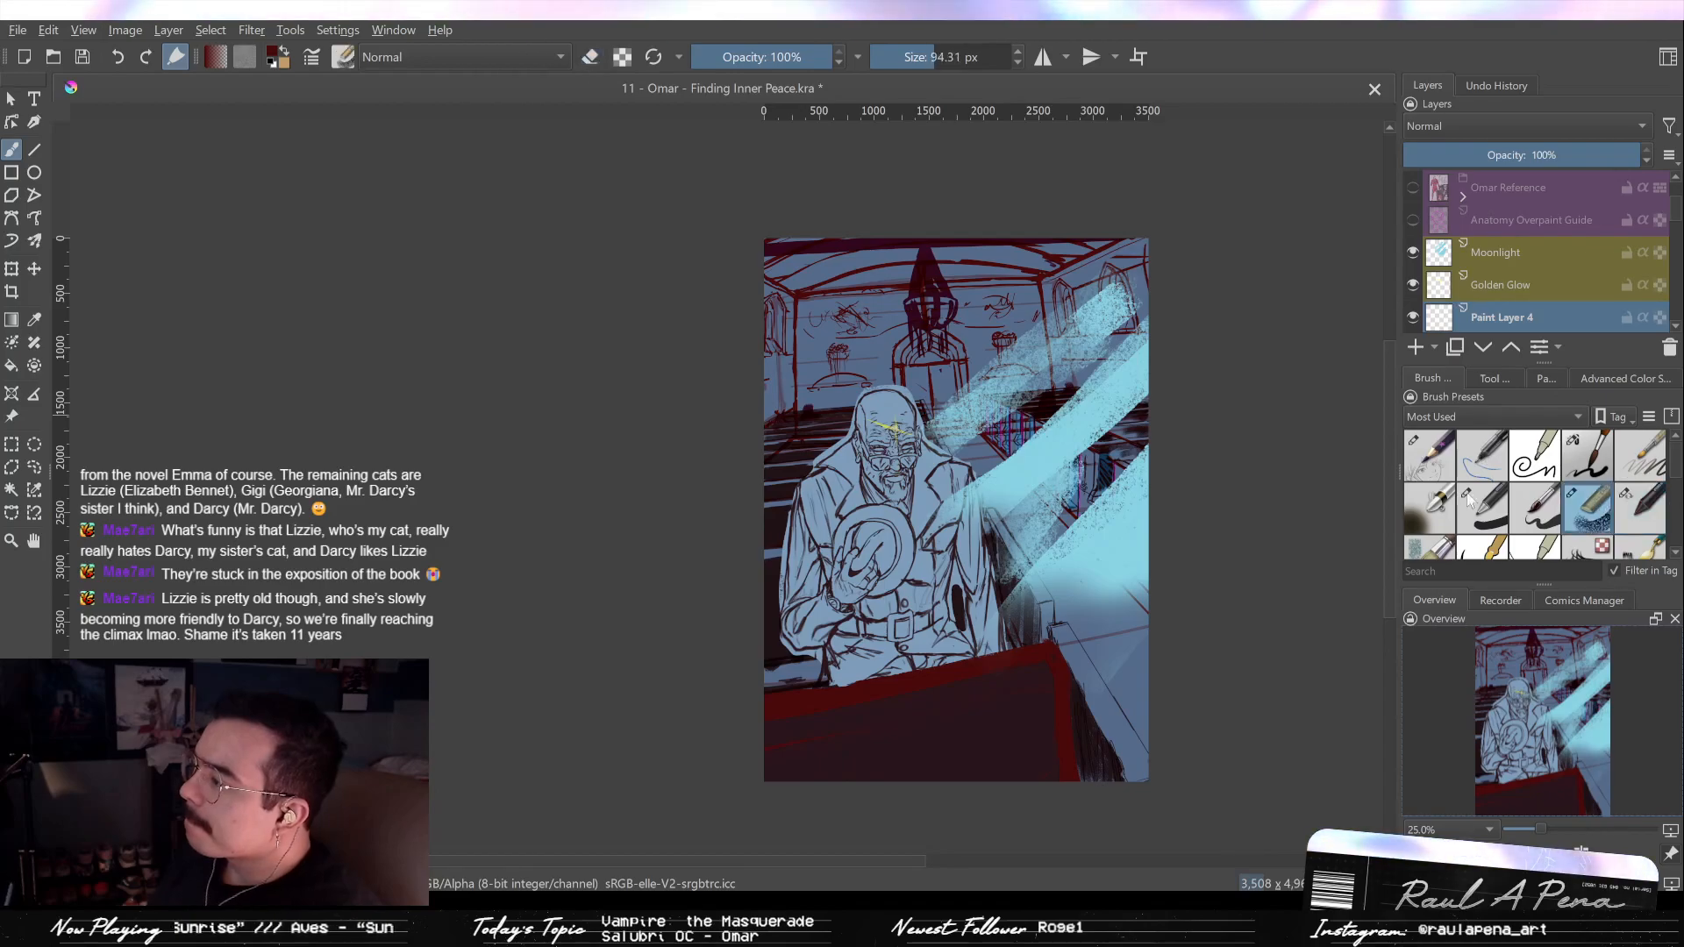
scroll(1016, 597, up, 3)
scroll(1016, 598, up, 3)
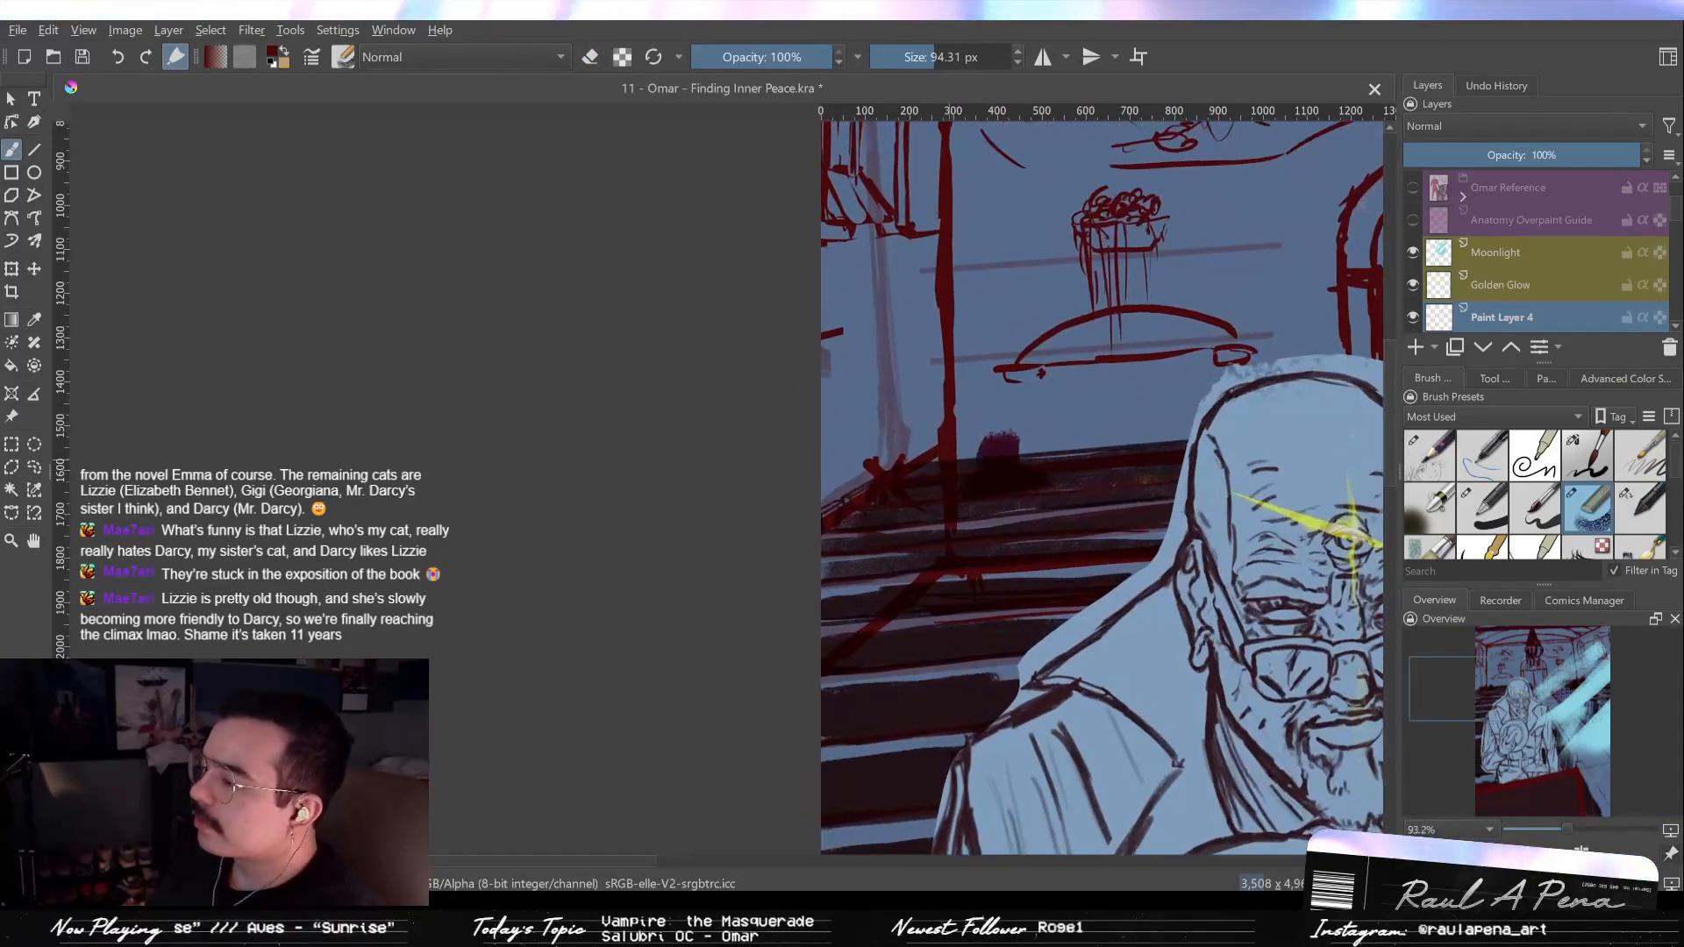
scroll(1117, 471, up, 2)
mouse_move(914, 438)
mouse_down()
mouse_move(917, 474)
mouse_move(932, 472)
mouse_move(880, 488)
mouse_move(965, 482)
mouse_move(603, 435)
mouse_up()
scroll(887, 444, down, 2)
drag(1351, 377, 839, 409)
scroll(1043, 426, up, 1)
mouse_move(1046, 383)
mouse_down()
mouse_move(1072, 386)
mouse_move(1057, 452)
mouse_up()
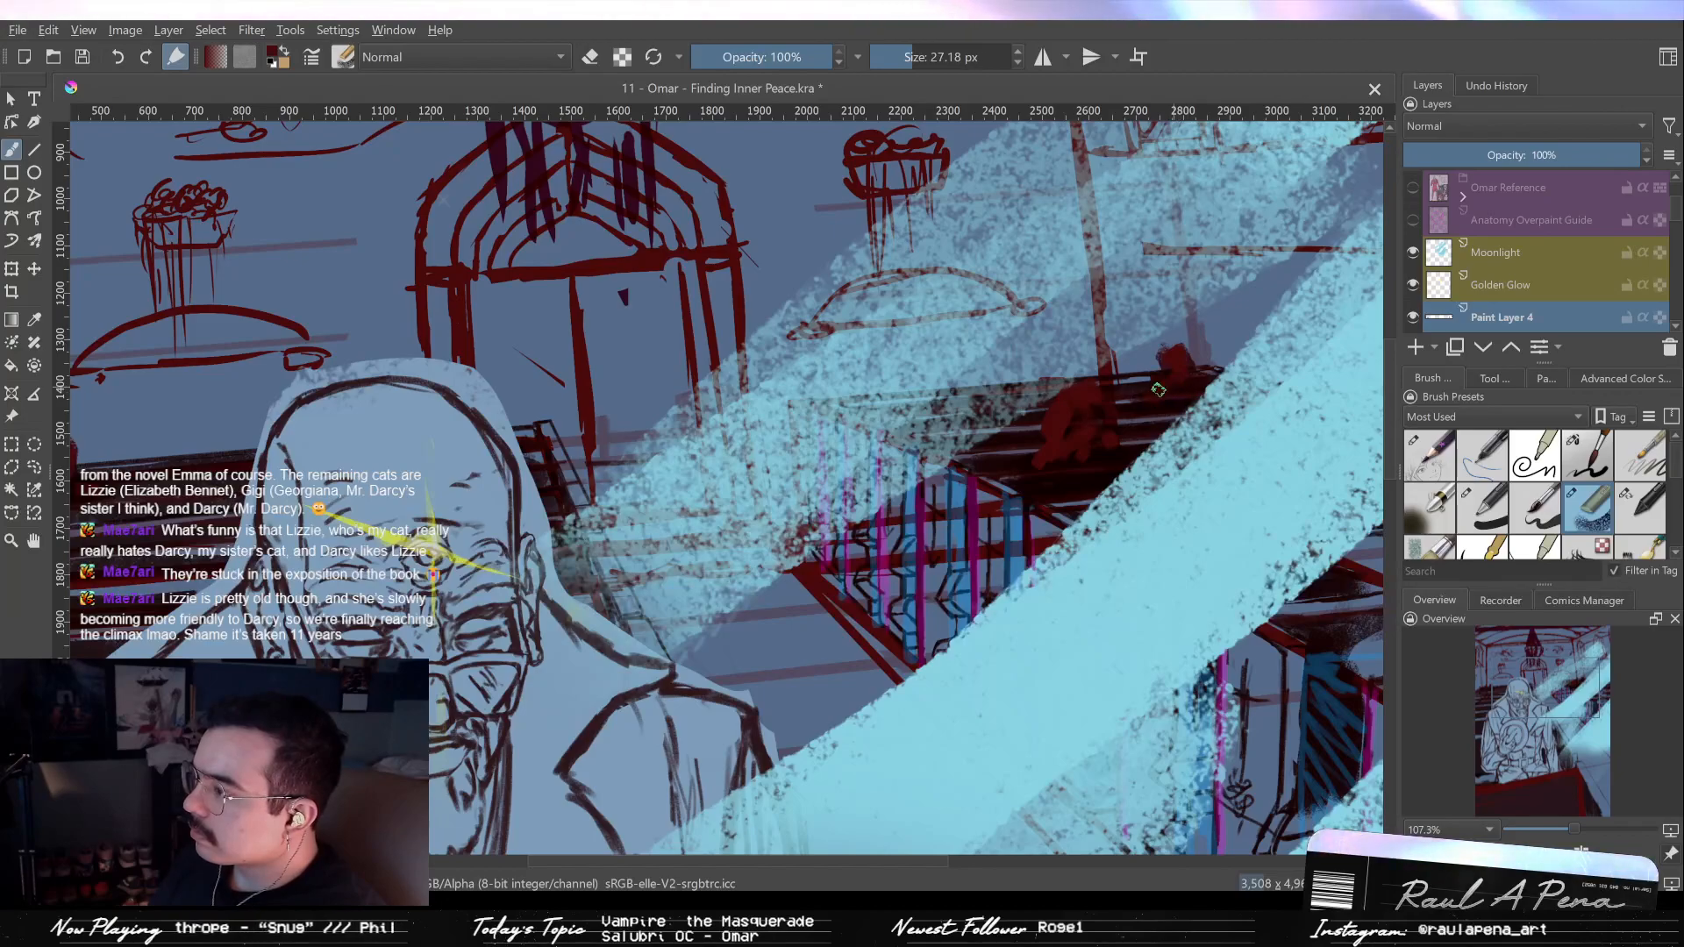
drag(1211, 394, 1114, 404)
Sample the moonlight's light blue and add rim highlights to the figures on the right-hand pews at 7.79 px.
scroll(1140, 408, down, 2)
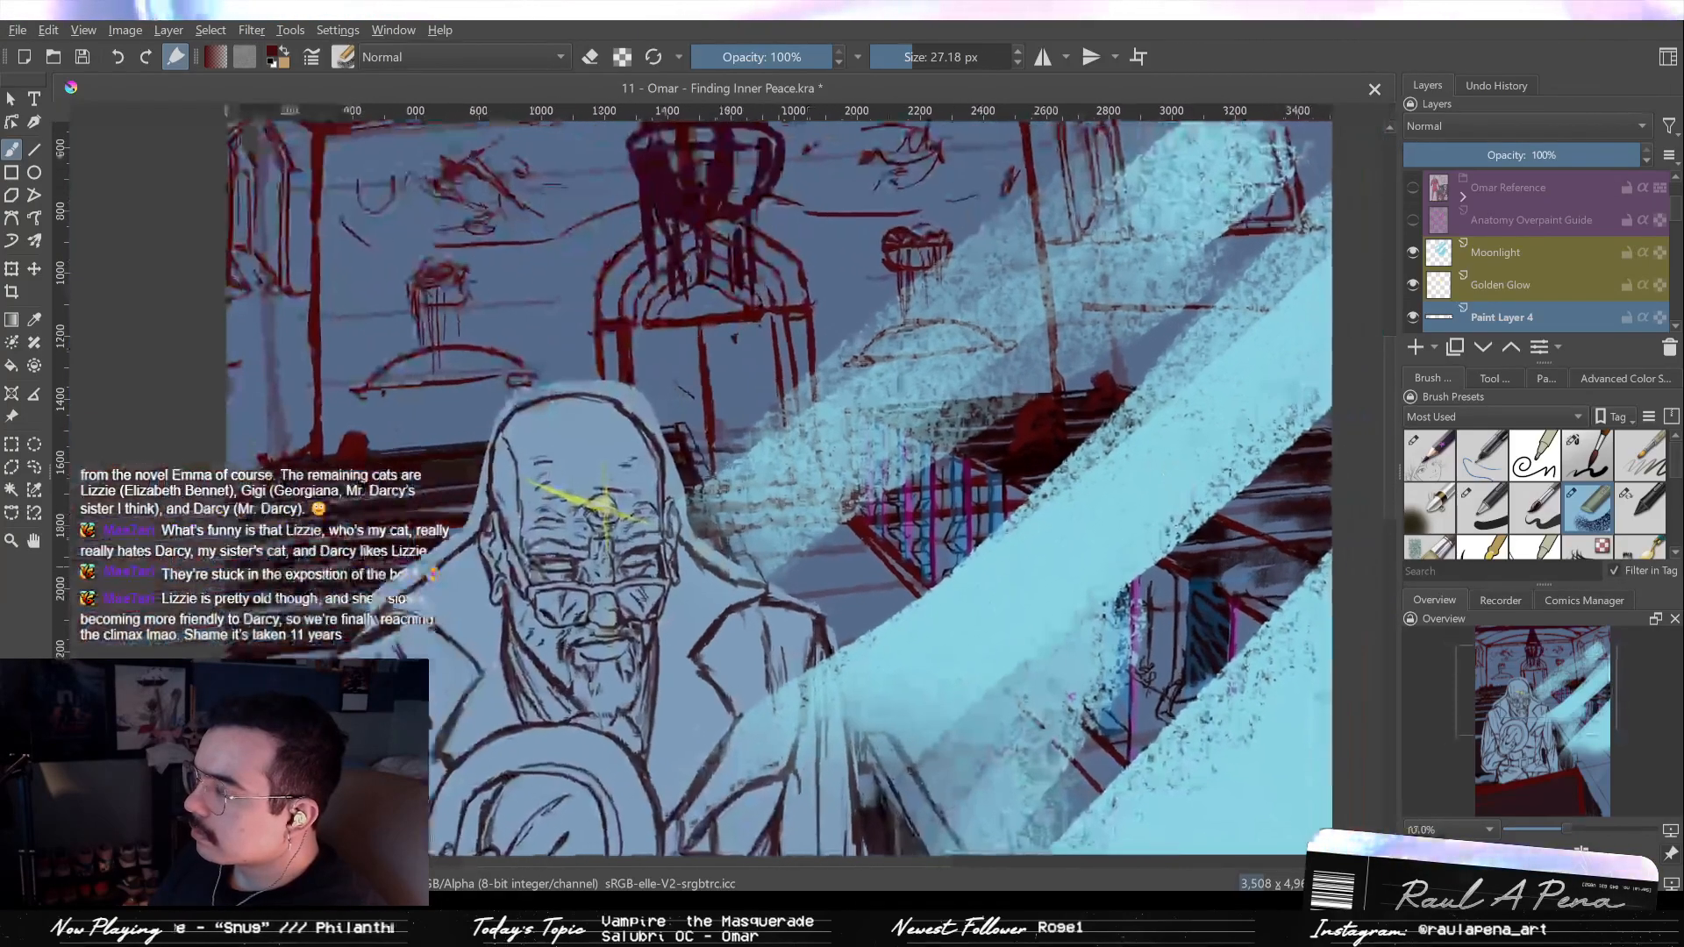
click(1546, 378)
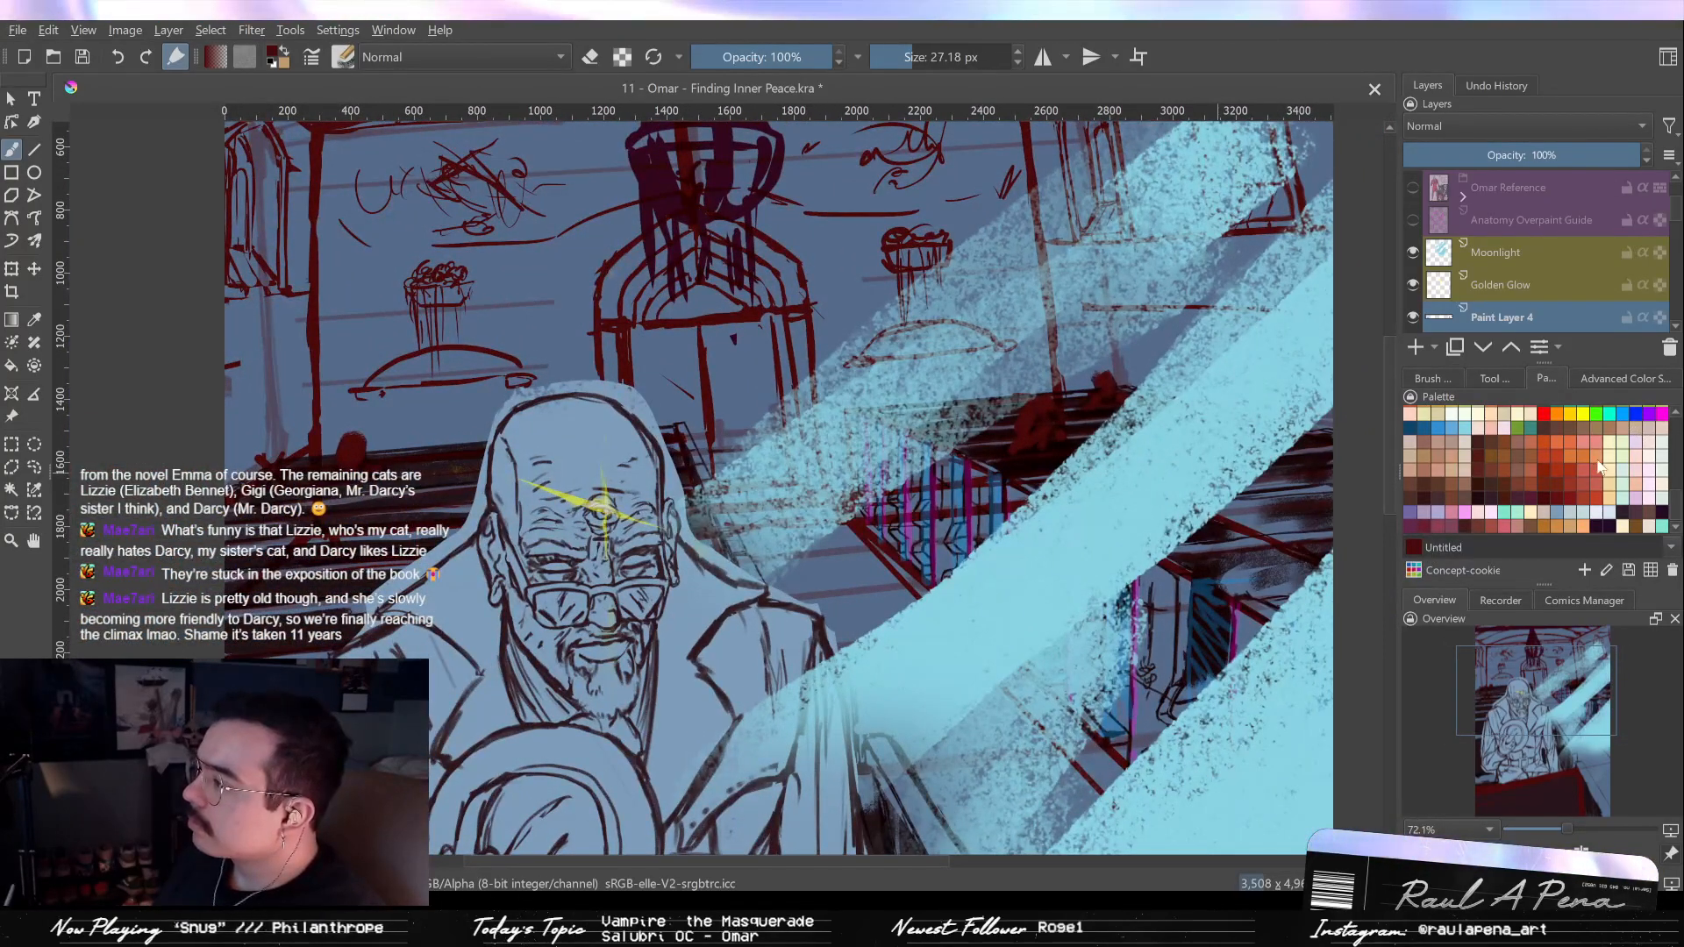
key(p)
click(1131, 493)
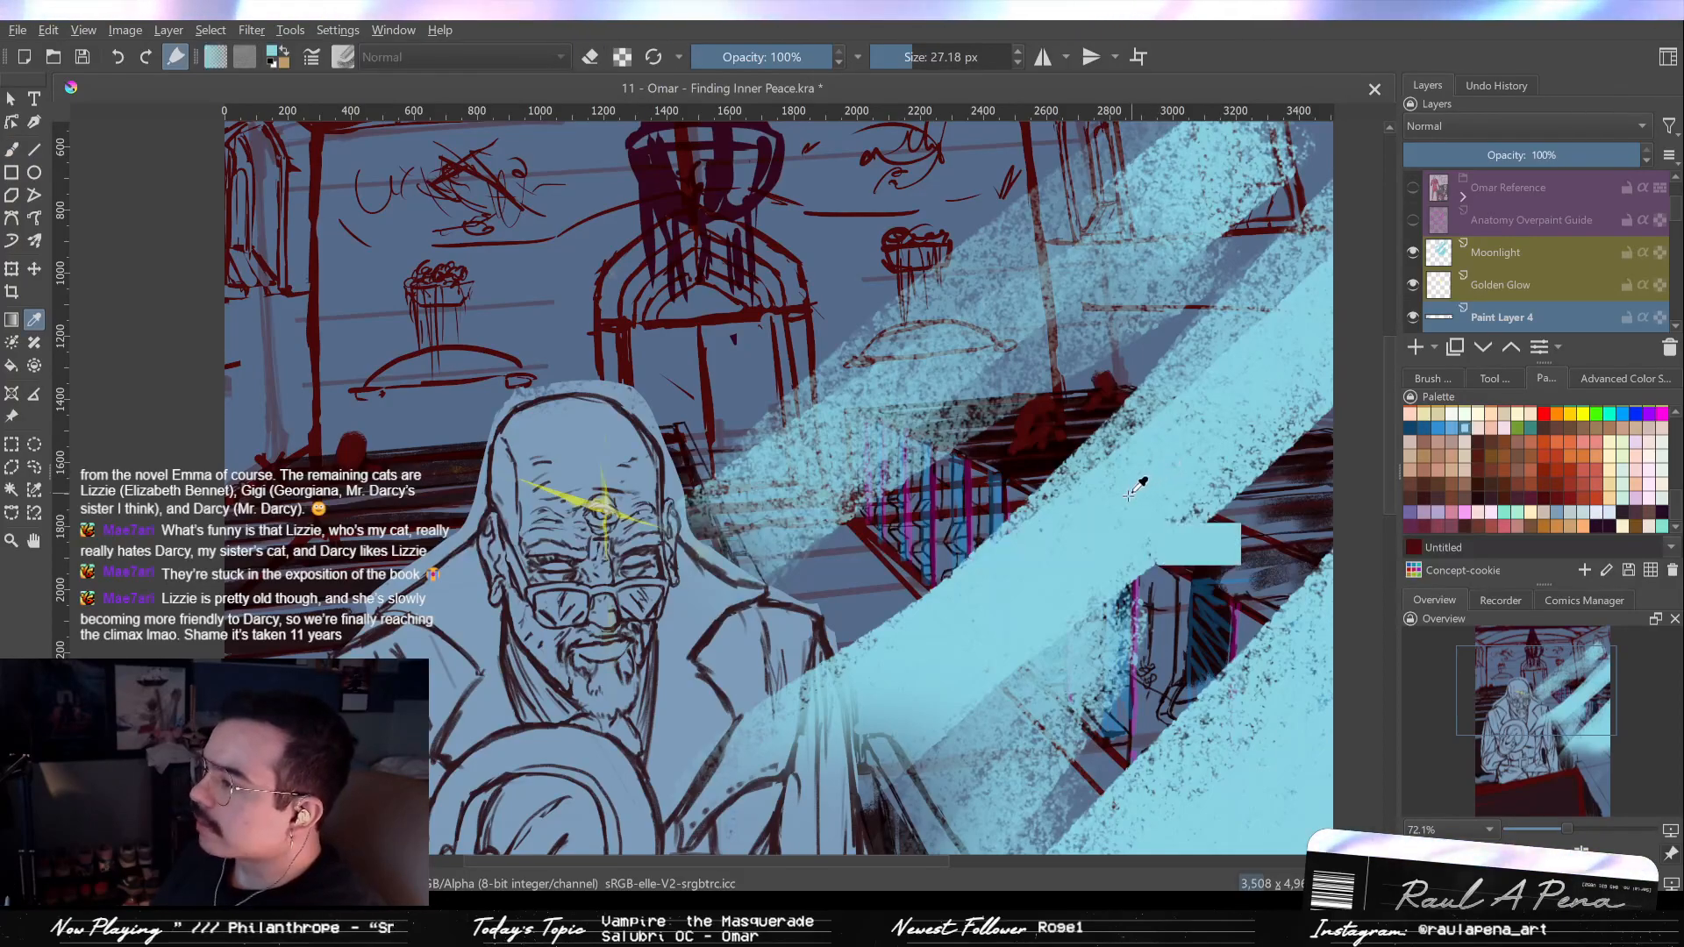
key(b)
scroll(1042, 385, up, 5)
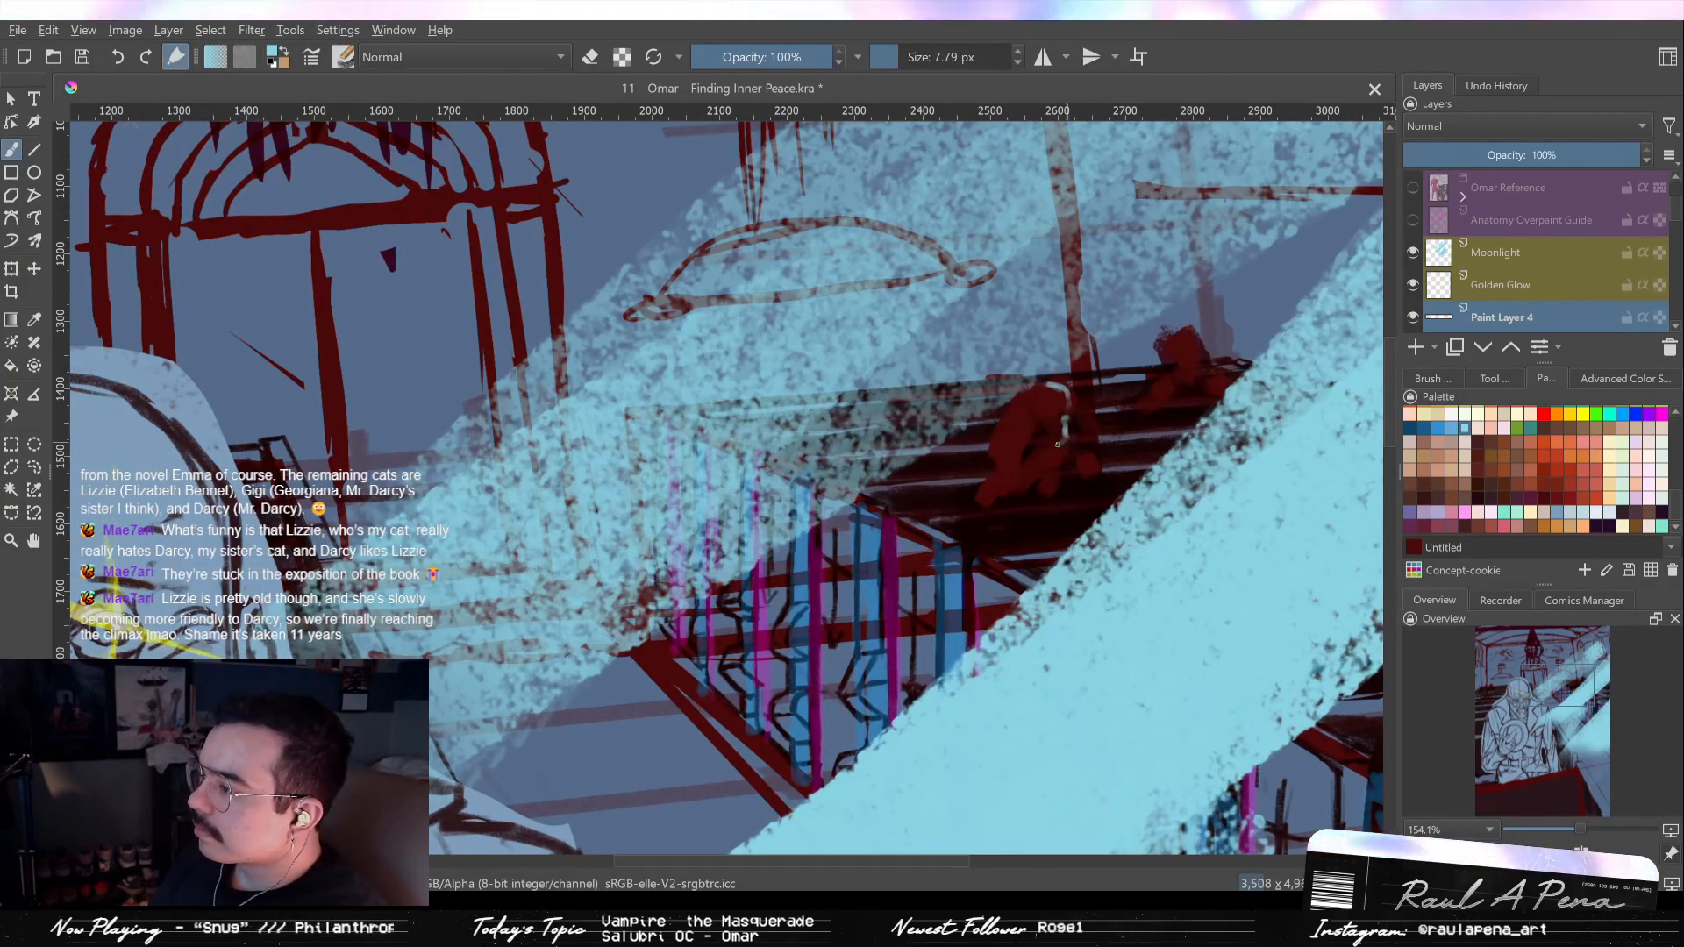
drag(1072, 459, 1095, 479)
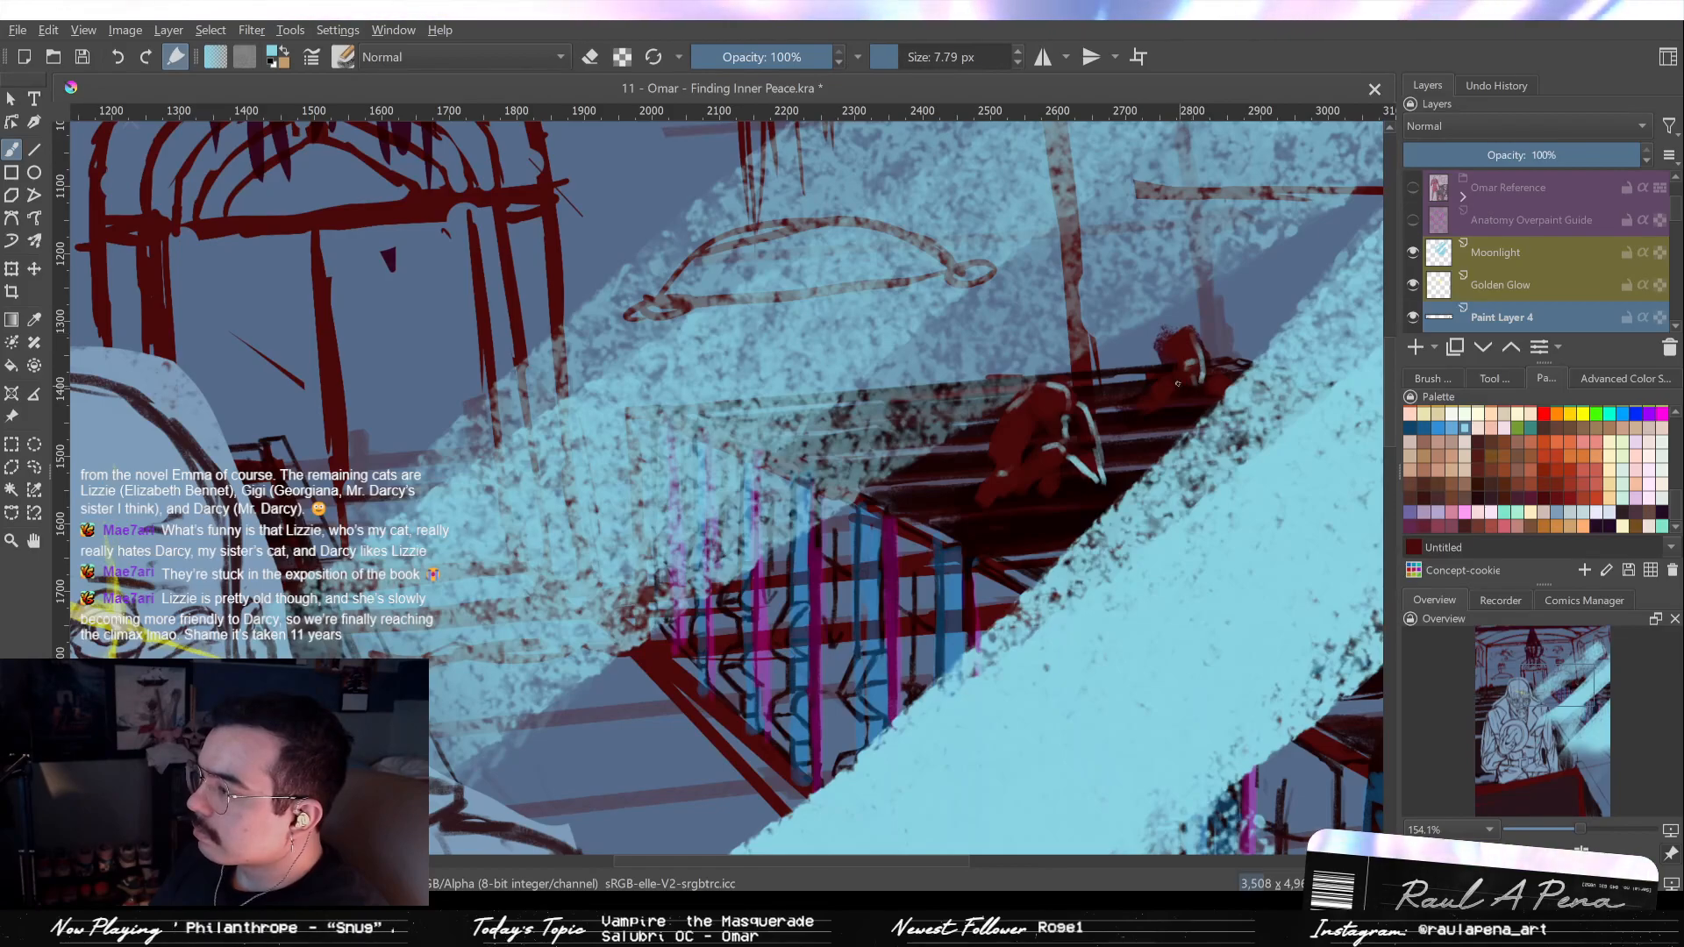
Highlight the figure on the far left-hand pew at 7.79 px and refine it with a dark colour sampled from the pews.
mouse_move(1222, 390)
mouse_down()
mouse_move(1097, 436)
mouse_move(1175, 413)
mouse_move(849, 463)
mouse_move(737, 426)
mouse_move(700, 436)
mouse_up()
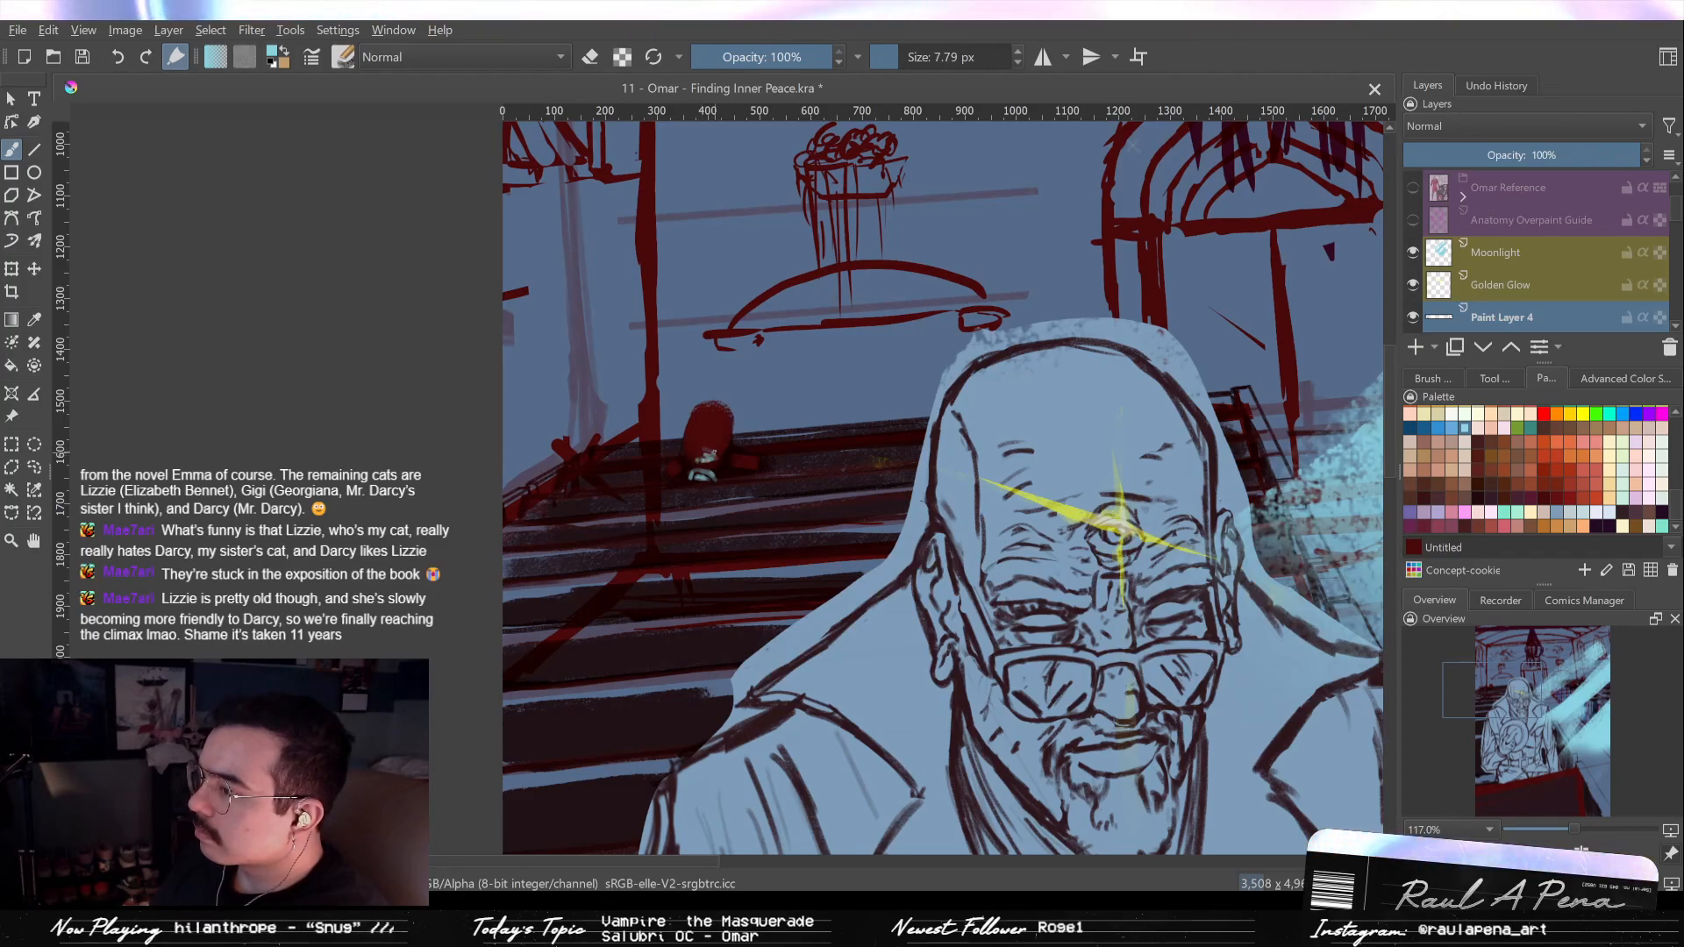
drag(680, 462, 663, 473)
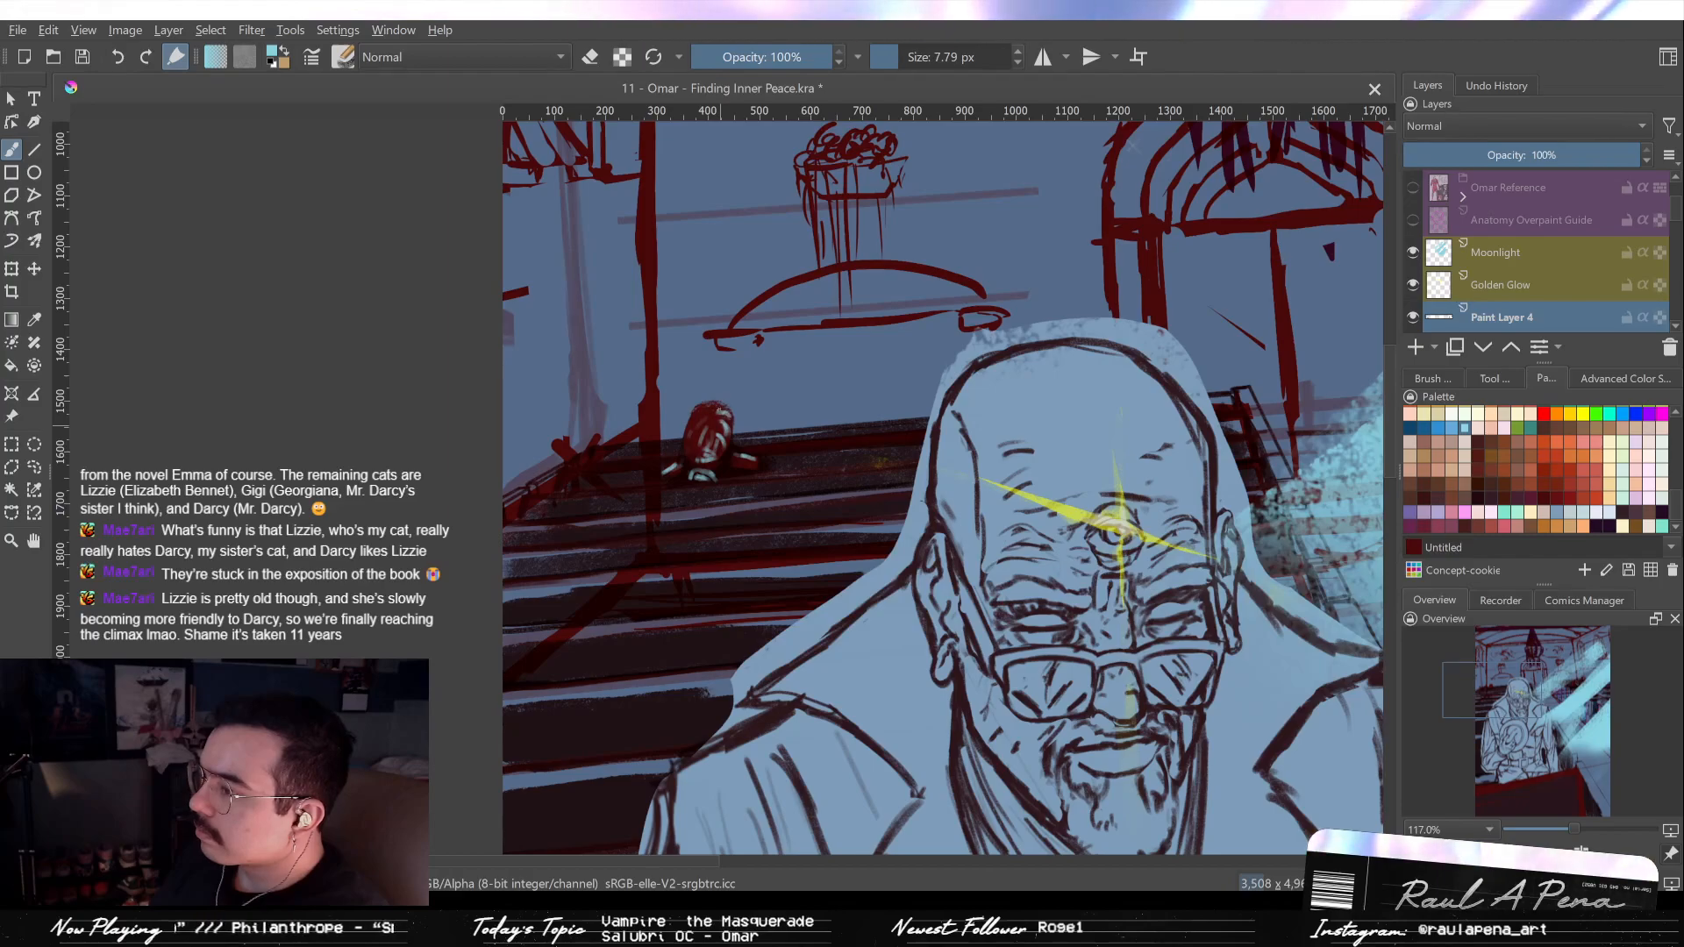
key(p)
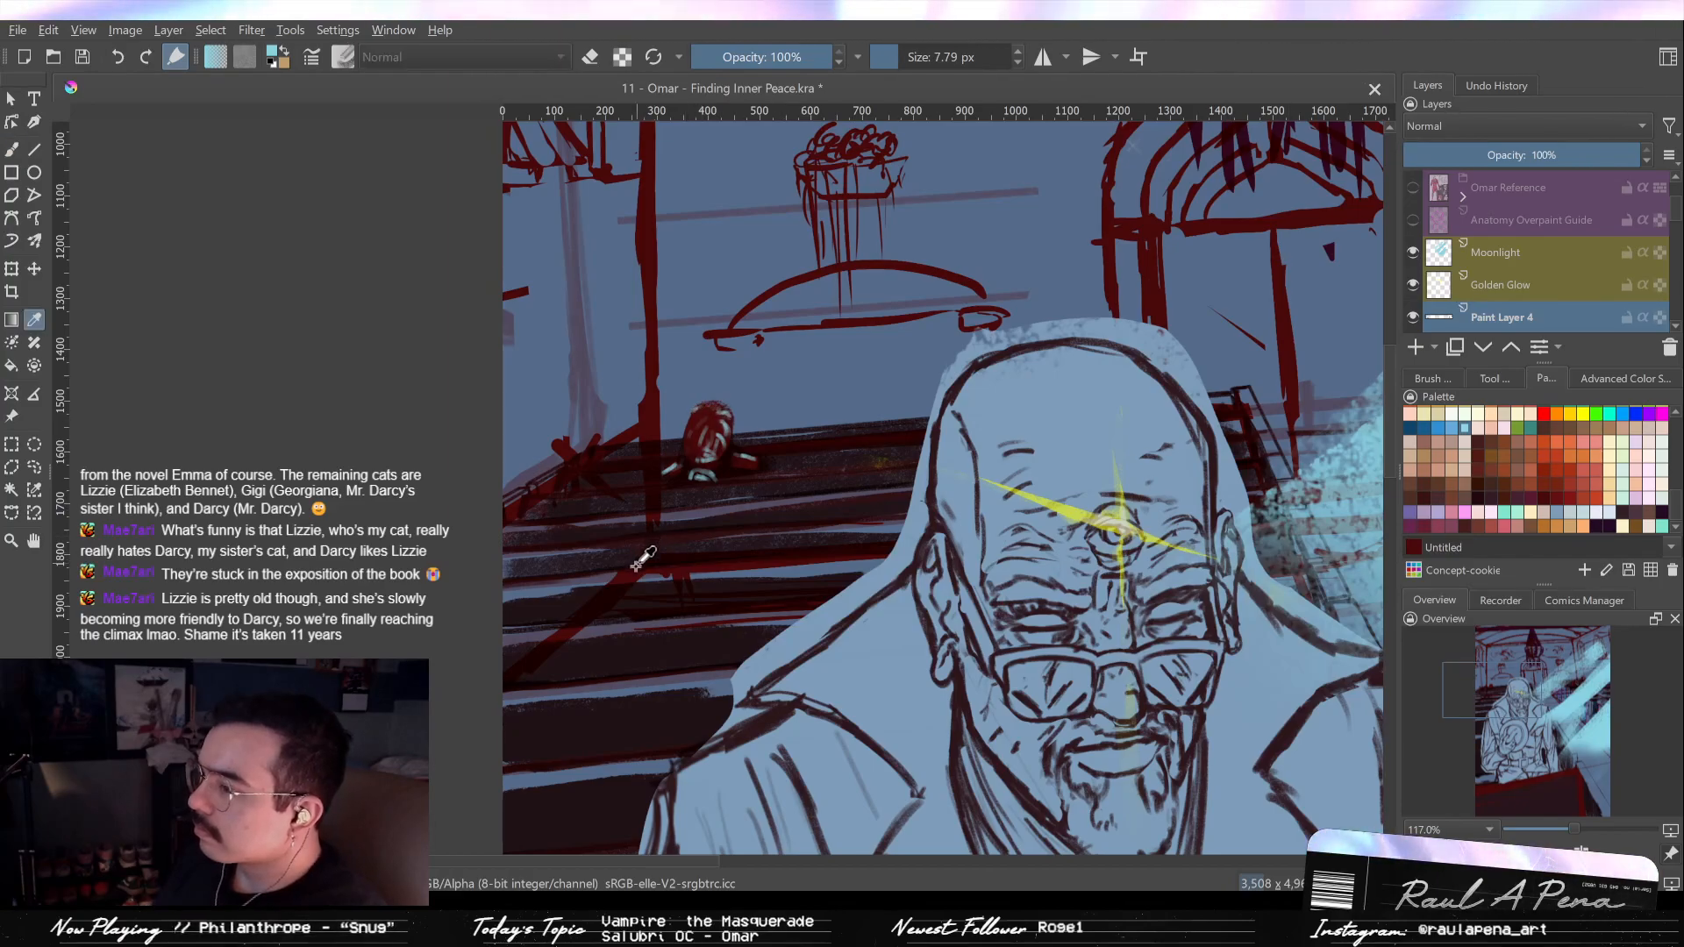
click(599, 607)
key(b)
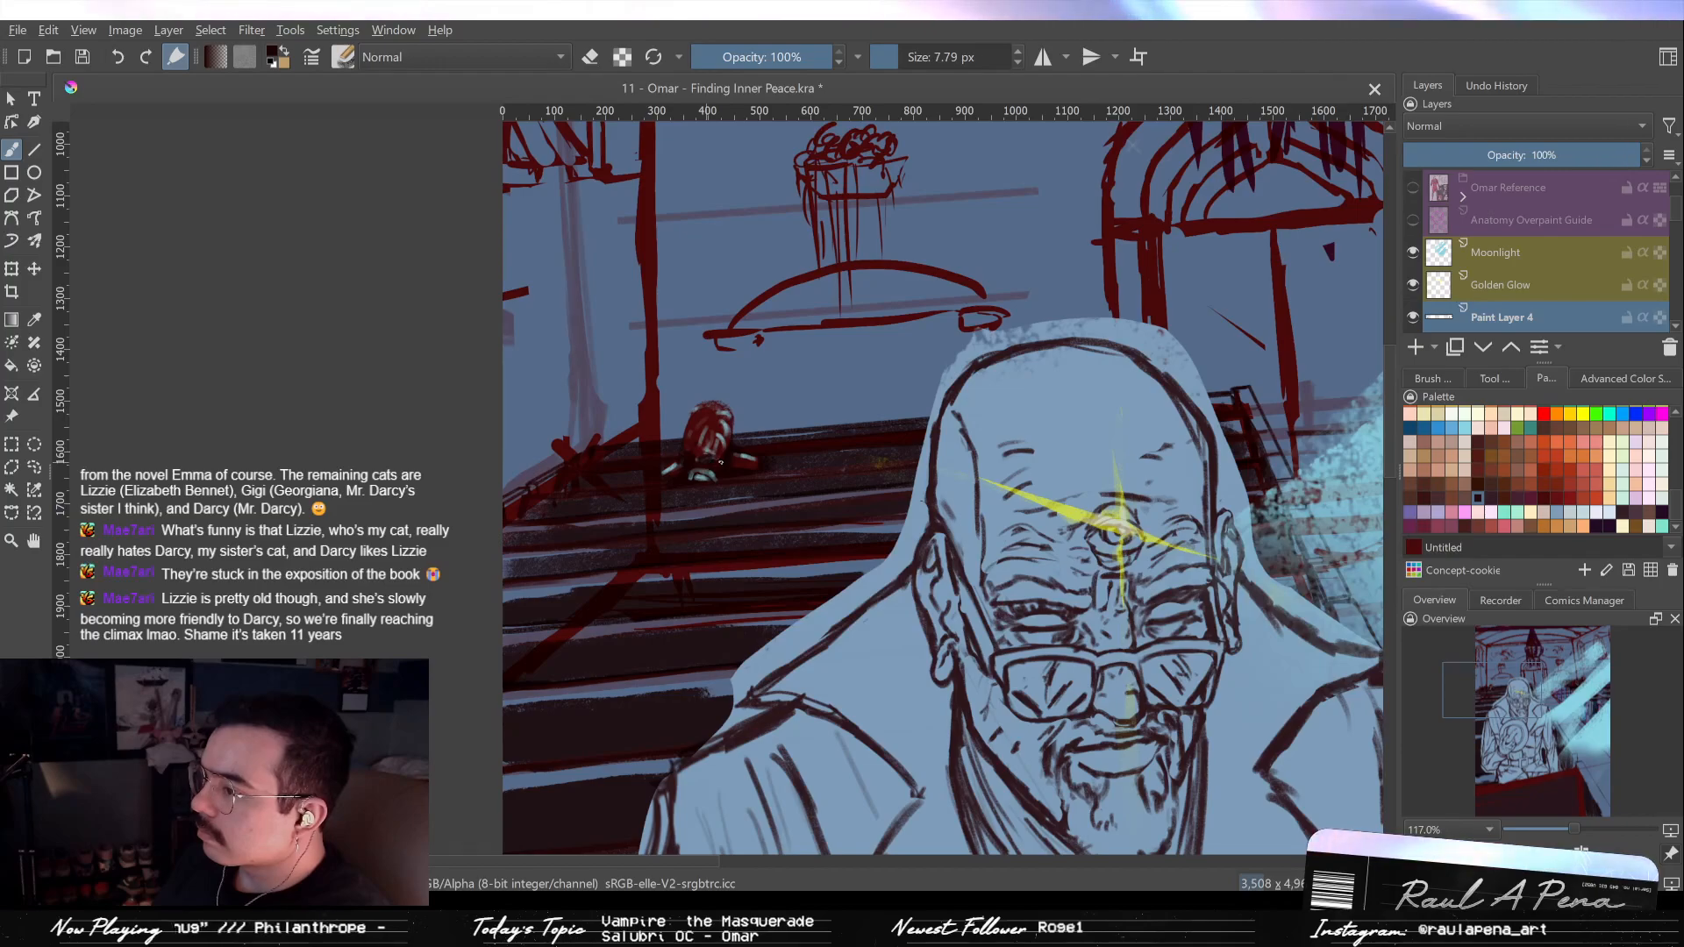
drag(752, 444, 741, 562)
key(2)
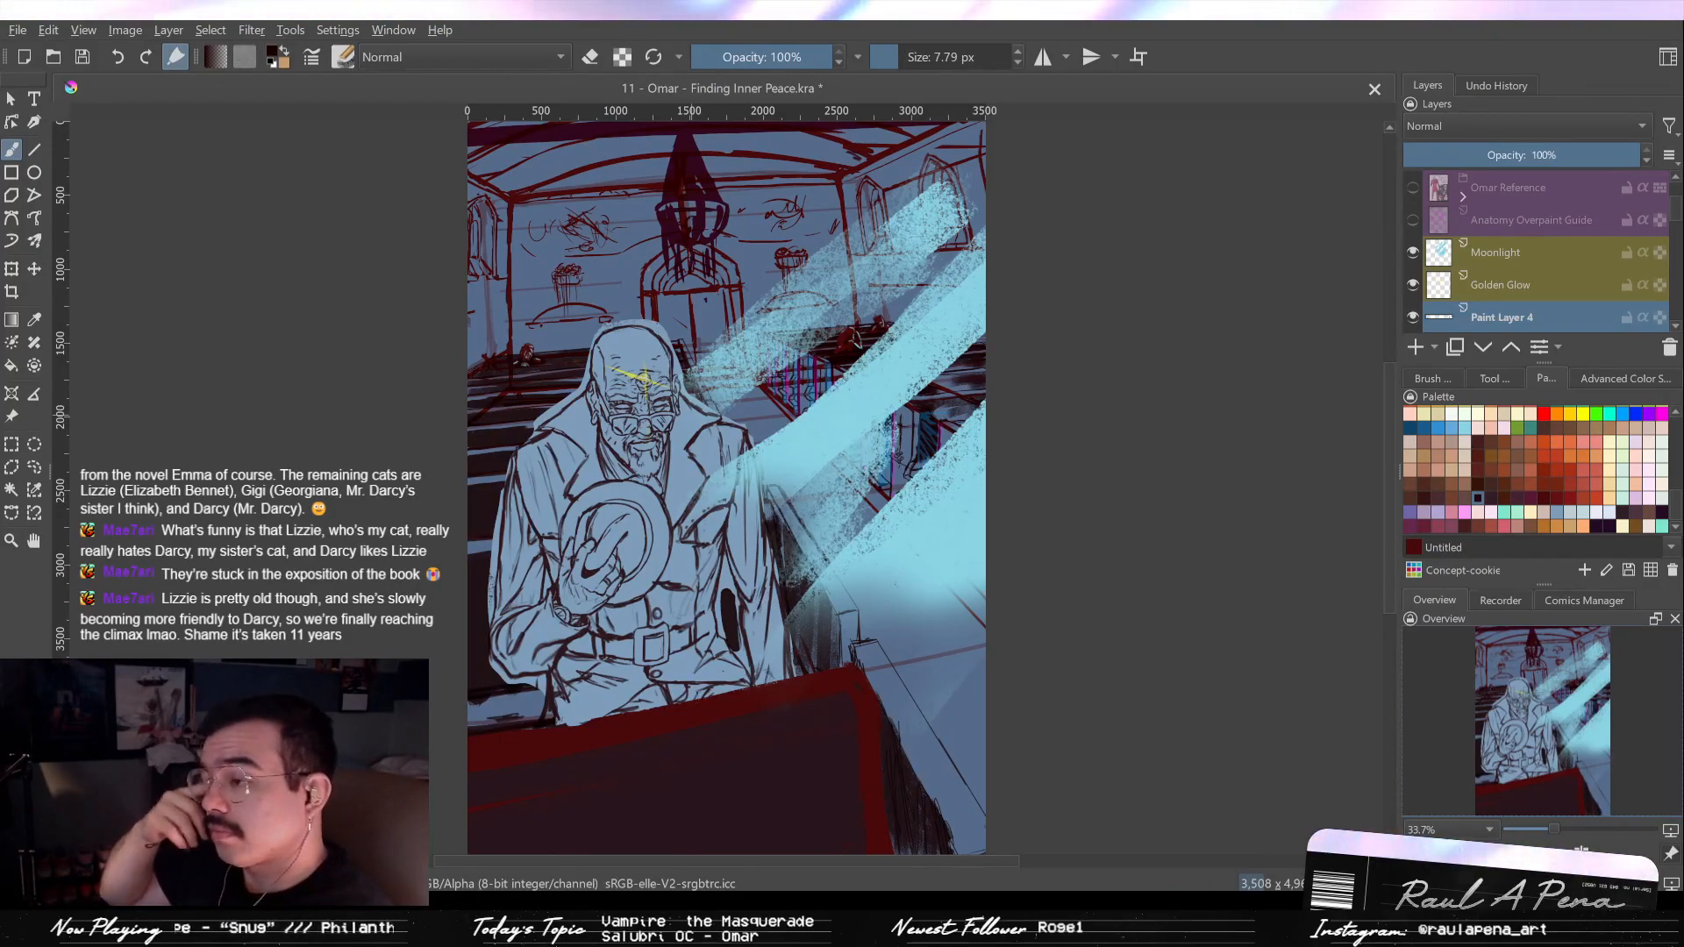
Set the Moonlight layer's opacity to 53% and save the illustration.
click(1575, 254)
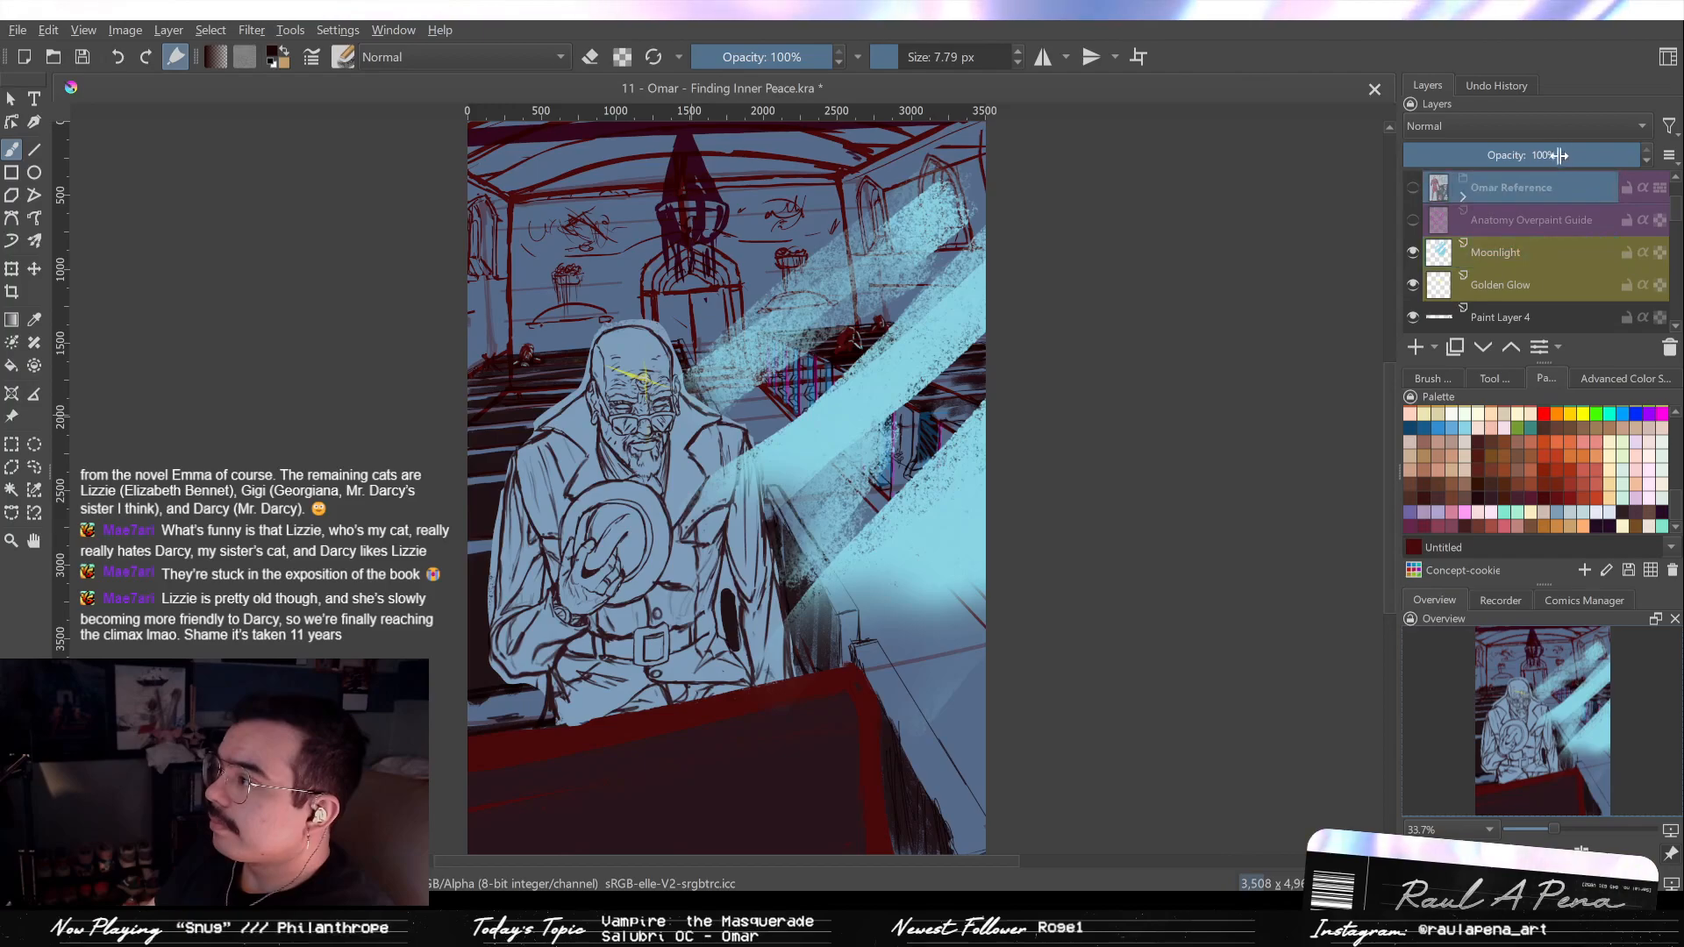
click(1559, 155)
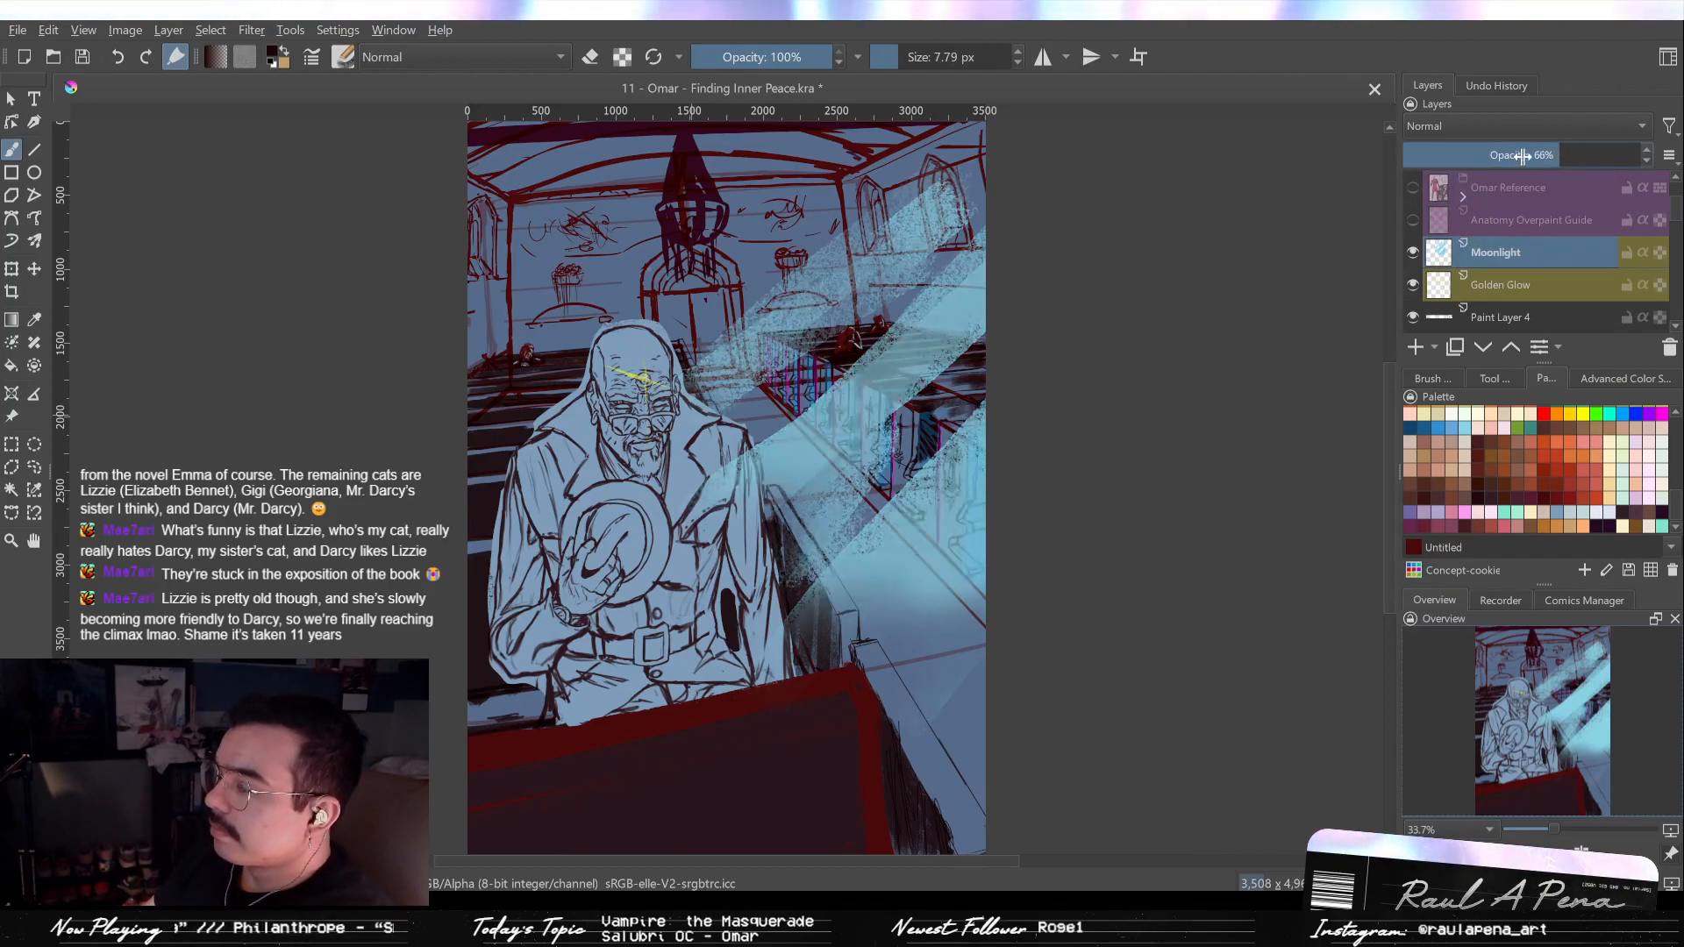
click(1527, 156)
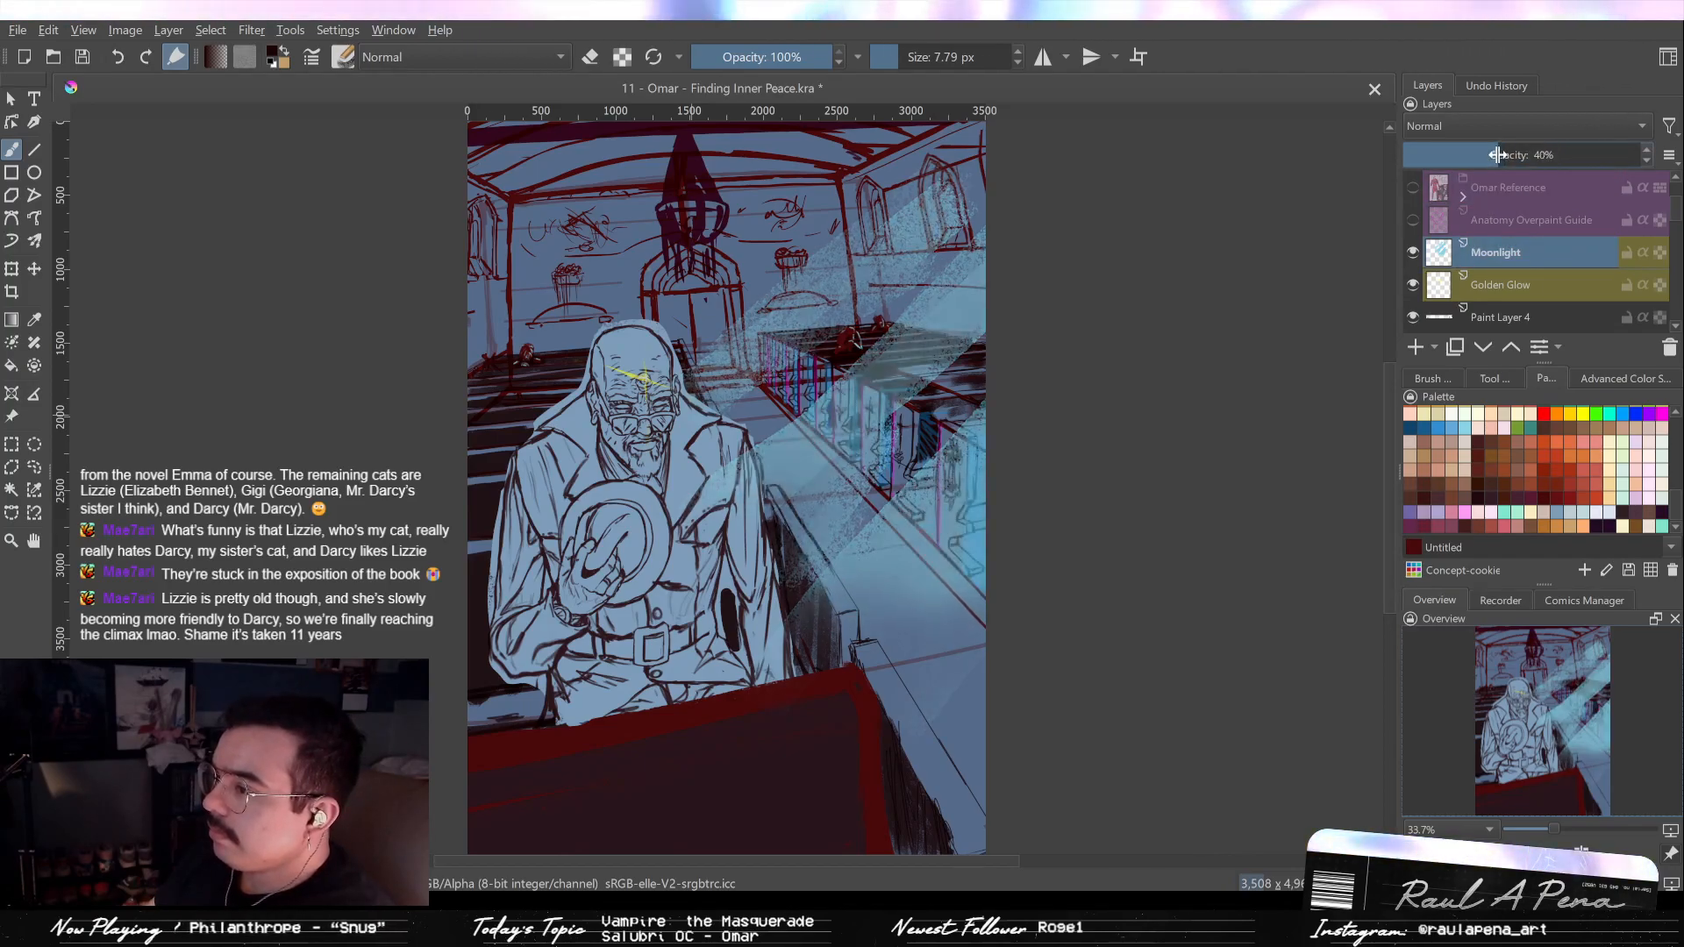
drag(1528, 155, 1536, 156)
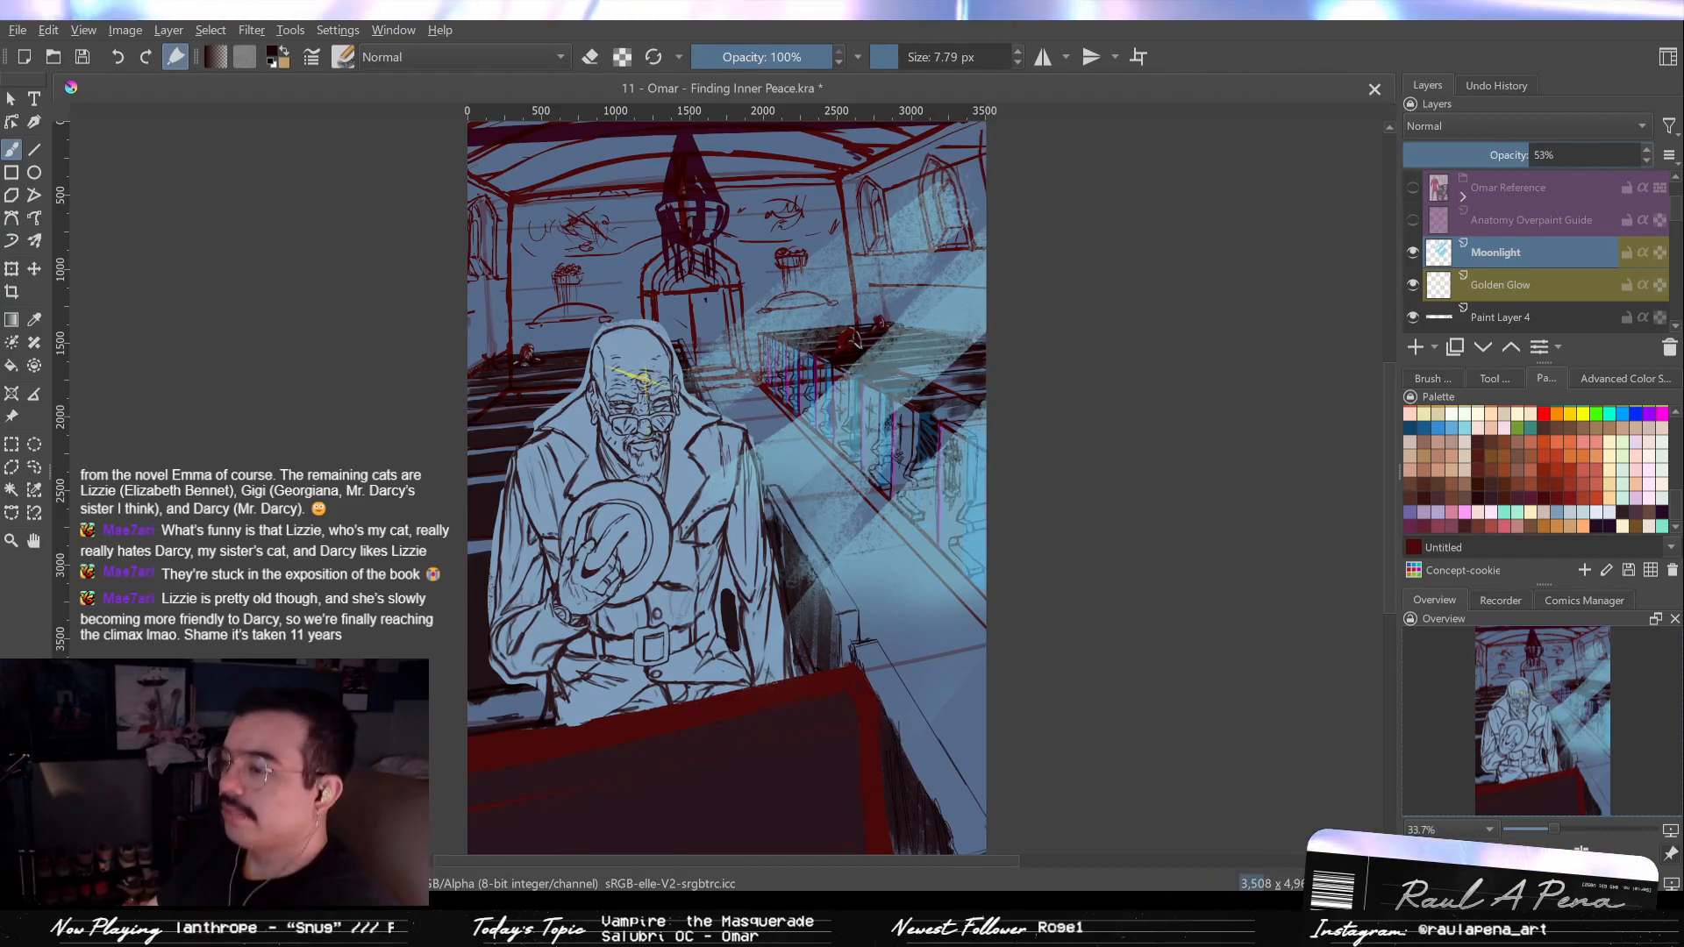
key(ctrl+plus)
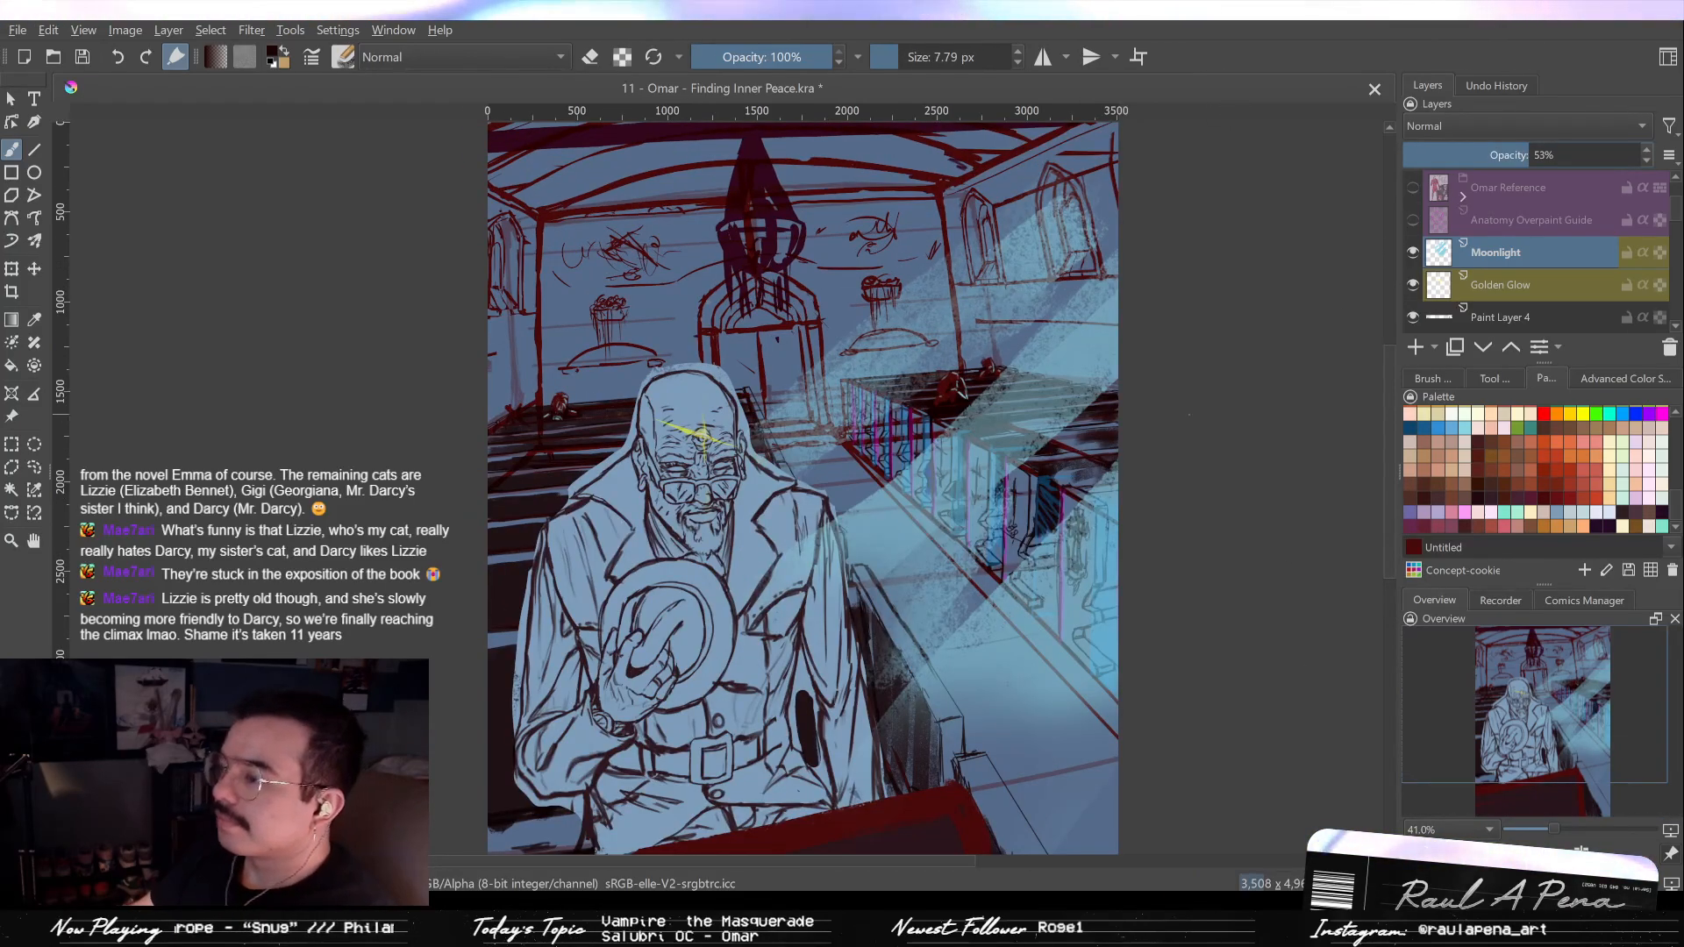
key(2)
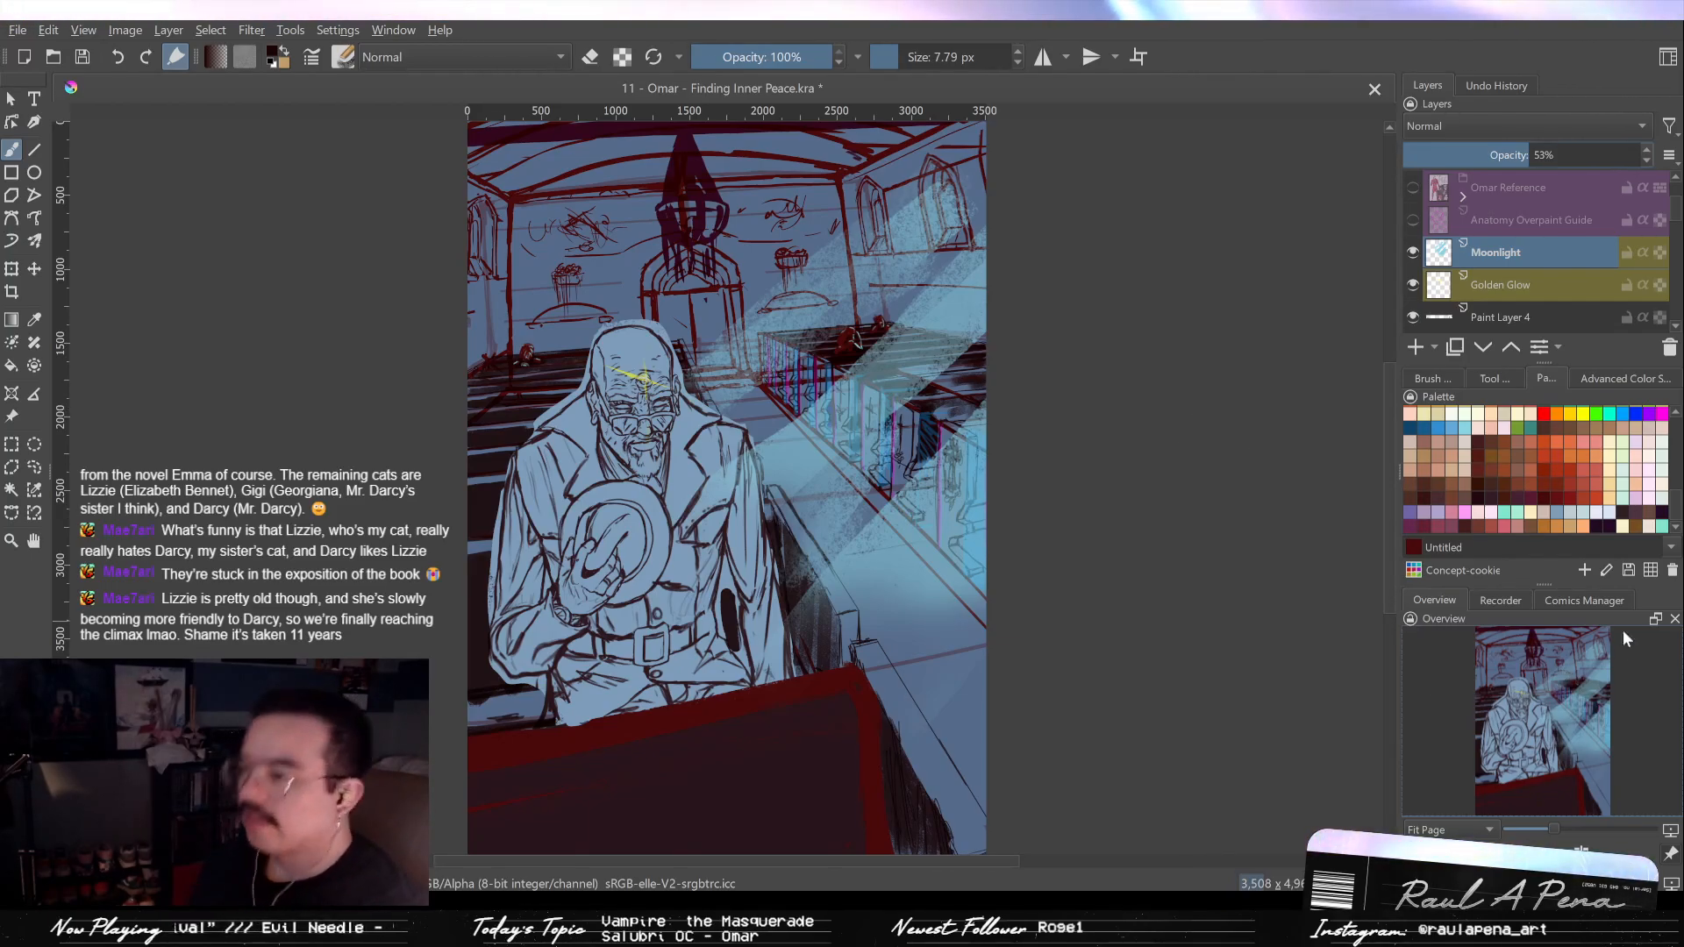
key(ctrl+s)
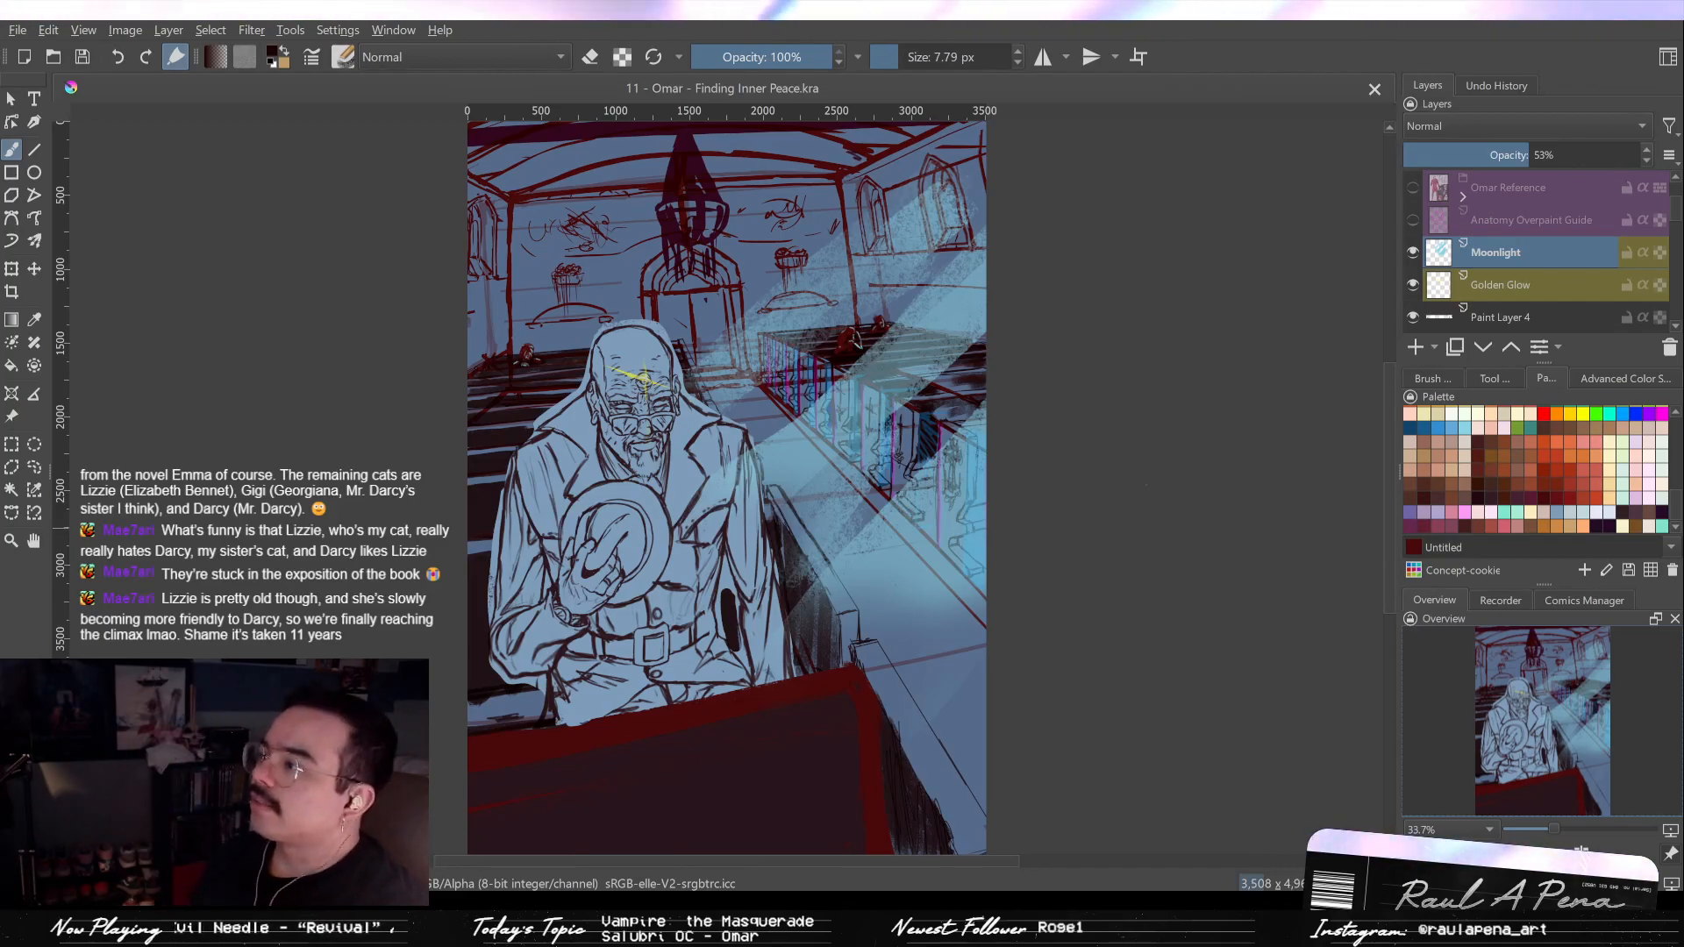
Show the Salubri Color Palette reference layer, examine its swatches over the artwork, and hide it again.
scroll(1492, 258, up, 1)
click(1414, 219)
scroll(524, 583, up, 5)
drag(524, 584, 485, 488)
scroll(485, 488, down, 1)
drag(837, 537, 519, 824)
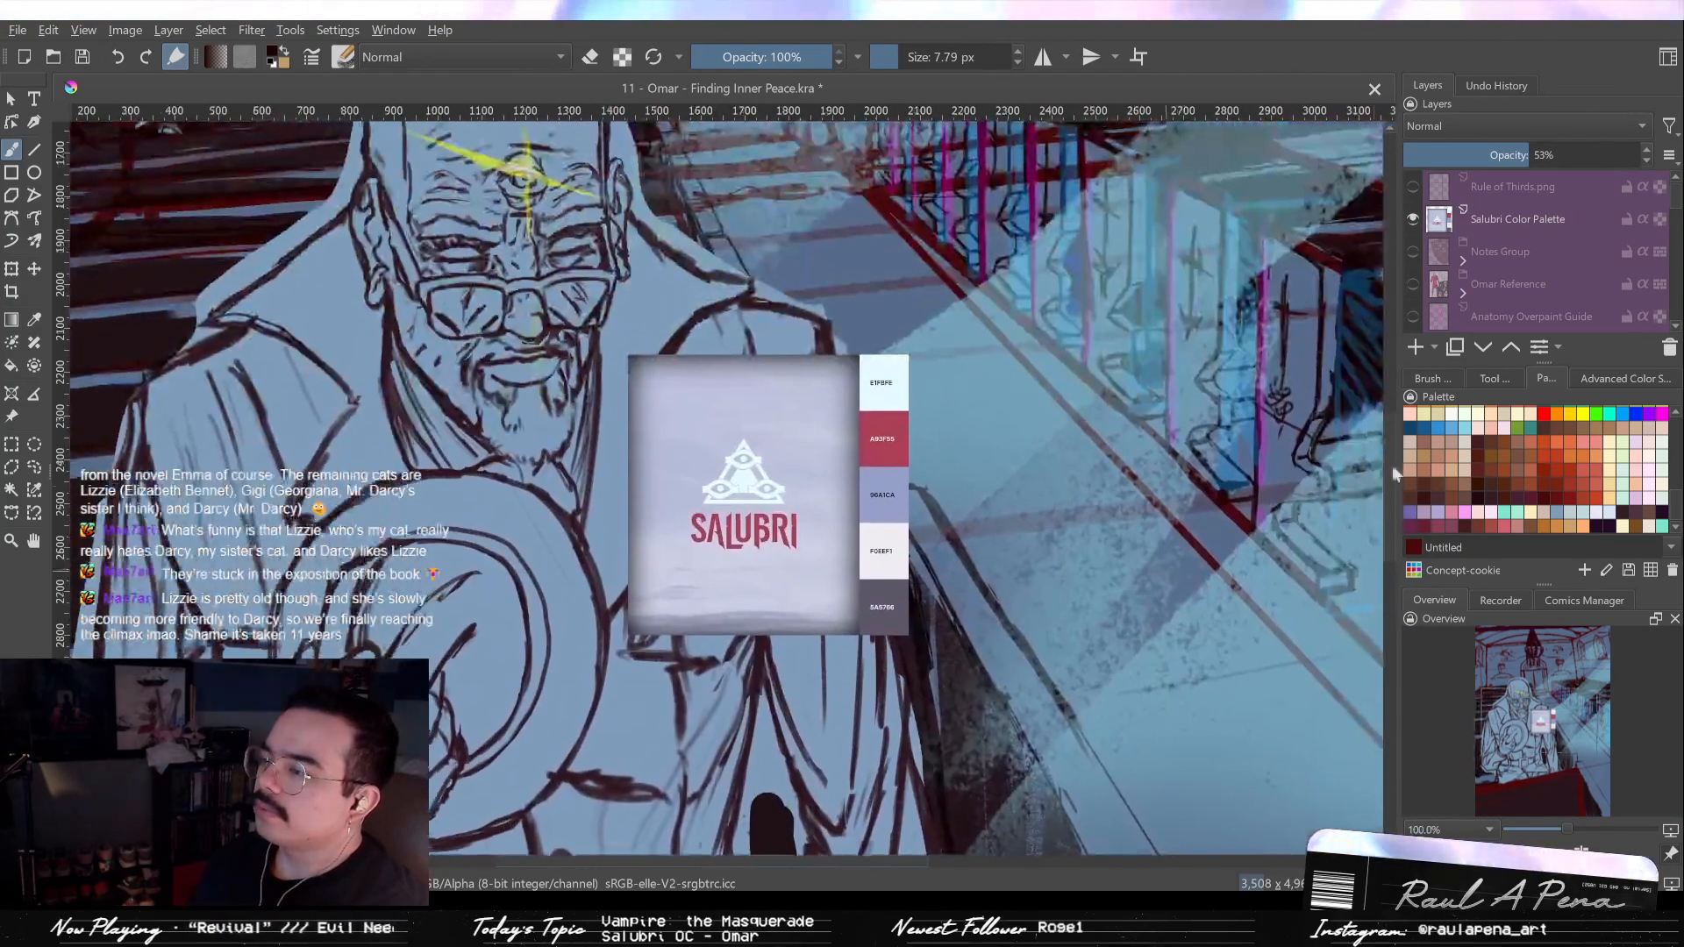
click(1417, 224)
Hide the Pew Guide layer in the Church group and save the illustration.
scroll(1418, 225, down, 4)
scroll(1418, 237, down, 3)
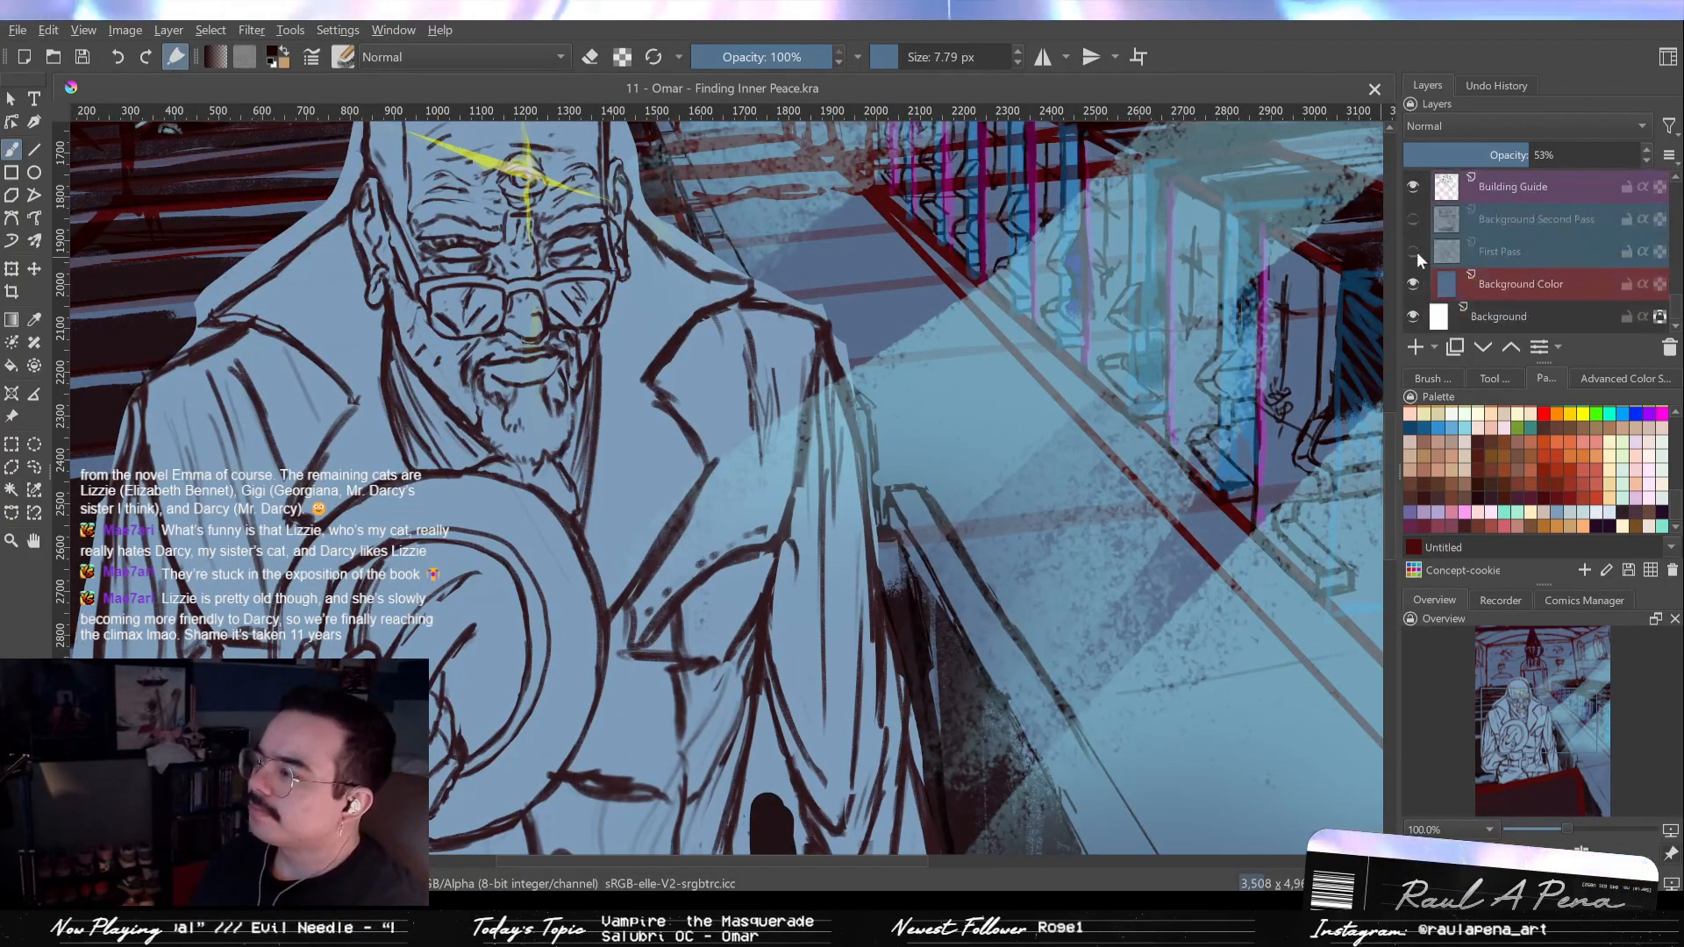
scroll(1418, 250, down, 3)
scroll(955, 420, down, 5)
drag(956, 420, 731, 504)
scroll(790, 540, up, 1)
scroll(1524, 272, down, 3)
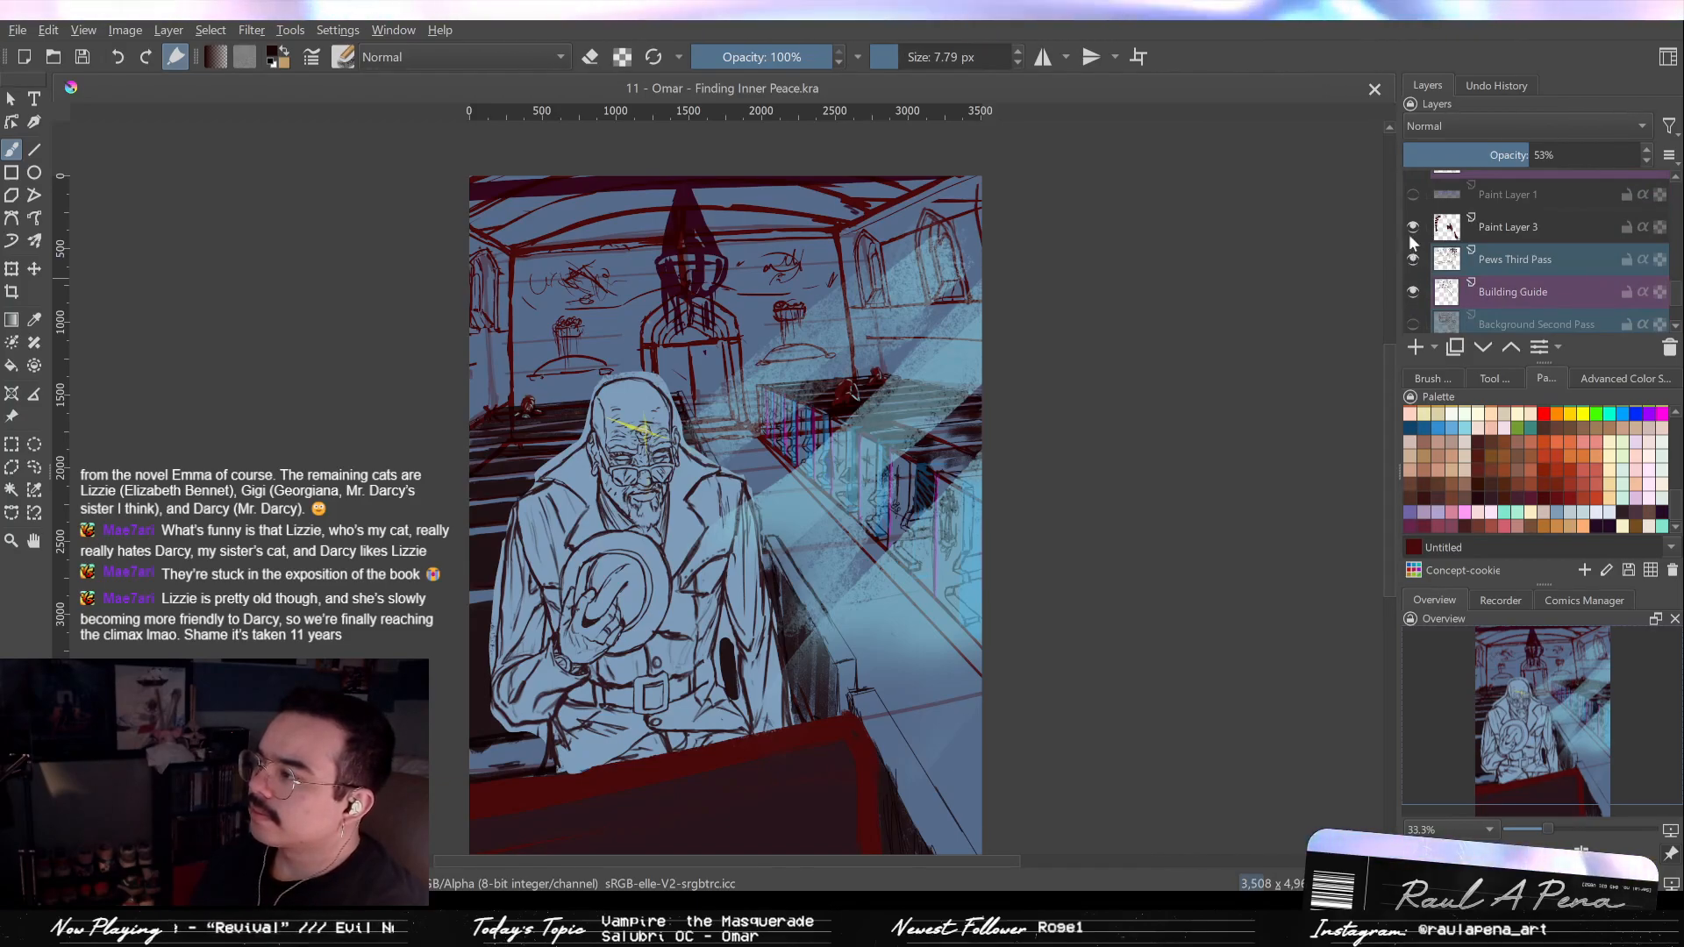
scroll(1423, 239, up, 3)
click(1414, 266)
mouse_move(920, 608)
mouse_down()
mouse_move(1042, 482)
mouse_move(974, 617)
mouse_move(941, 617)
mouse_up()
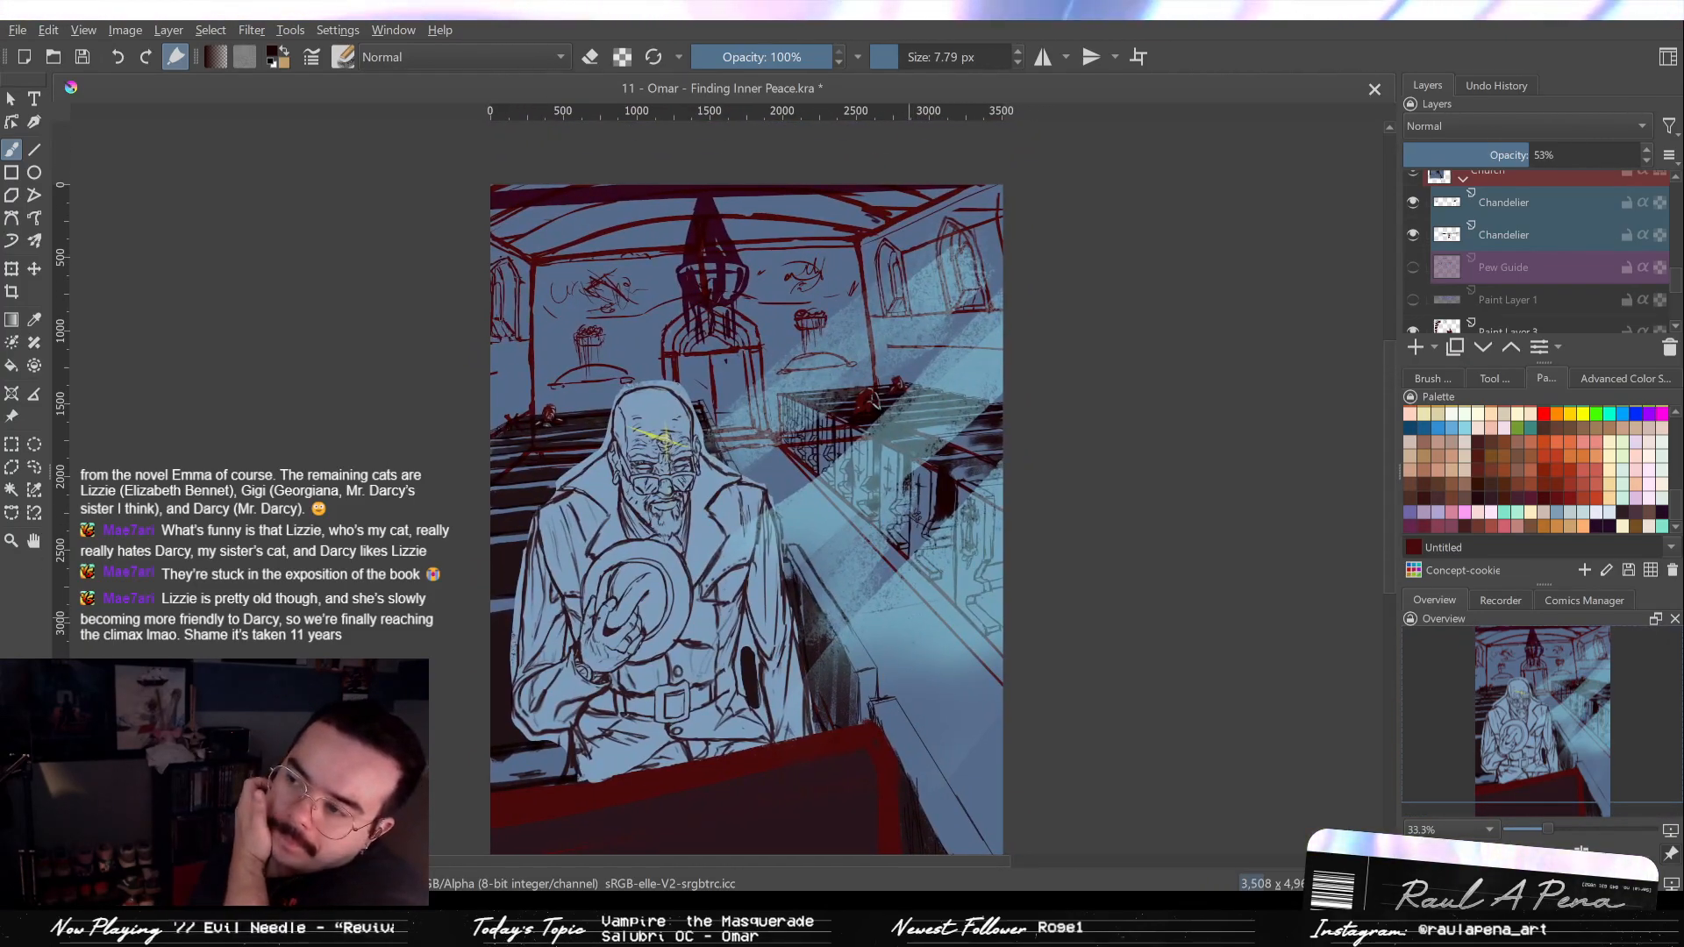
key(ctrl)
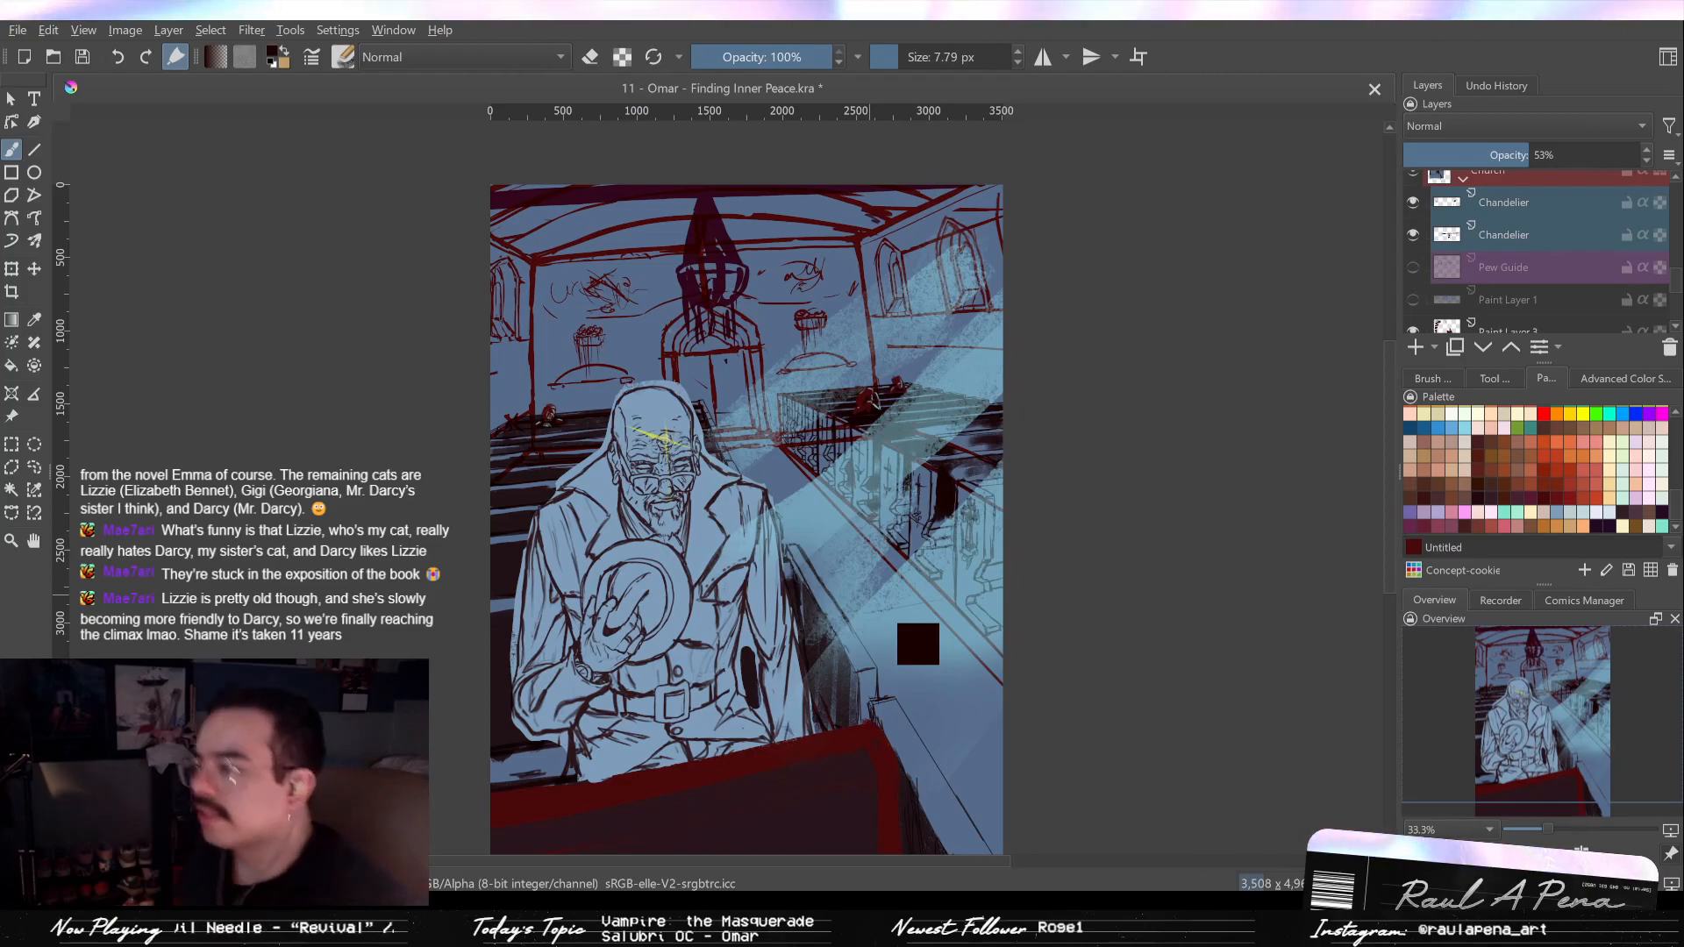
key(ctrl+s)
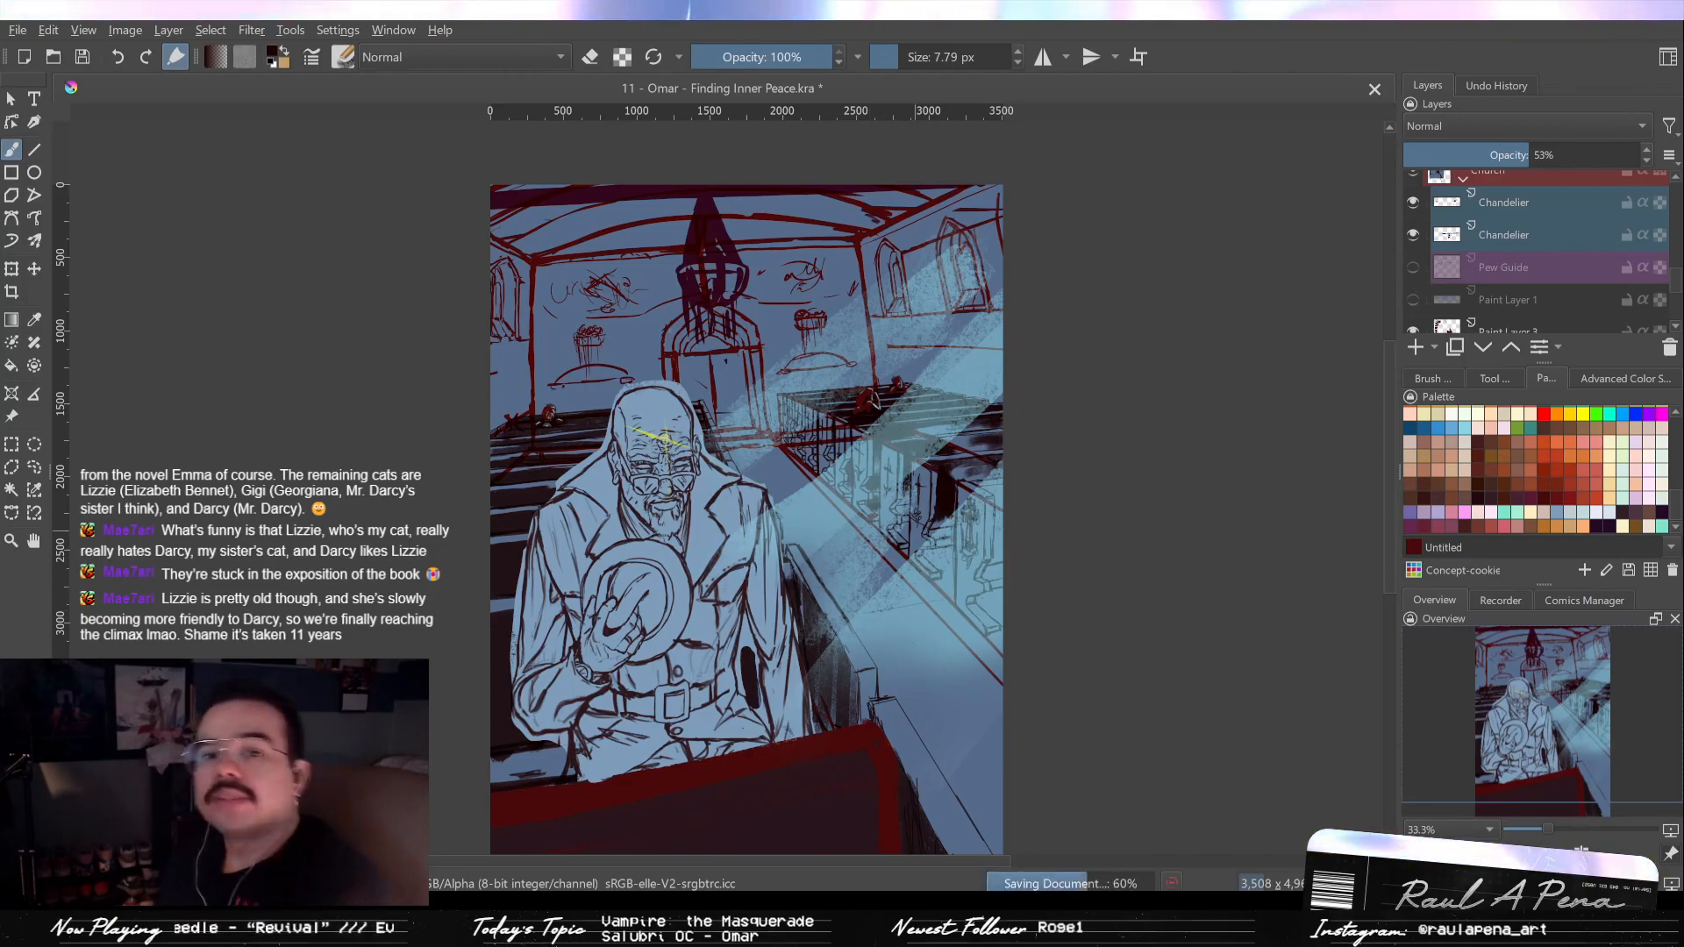